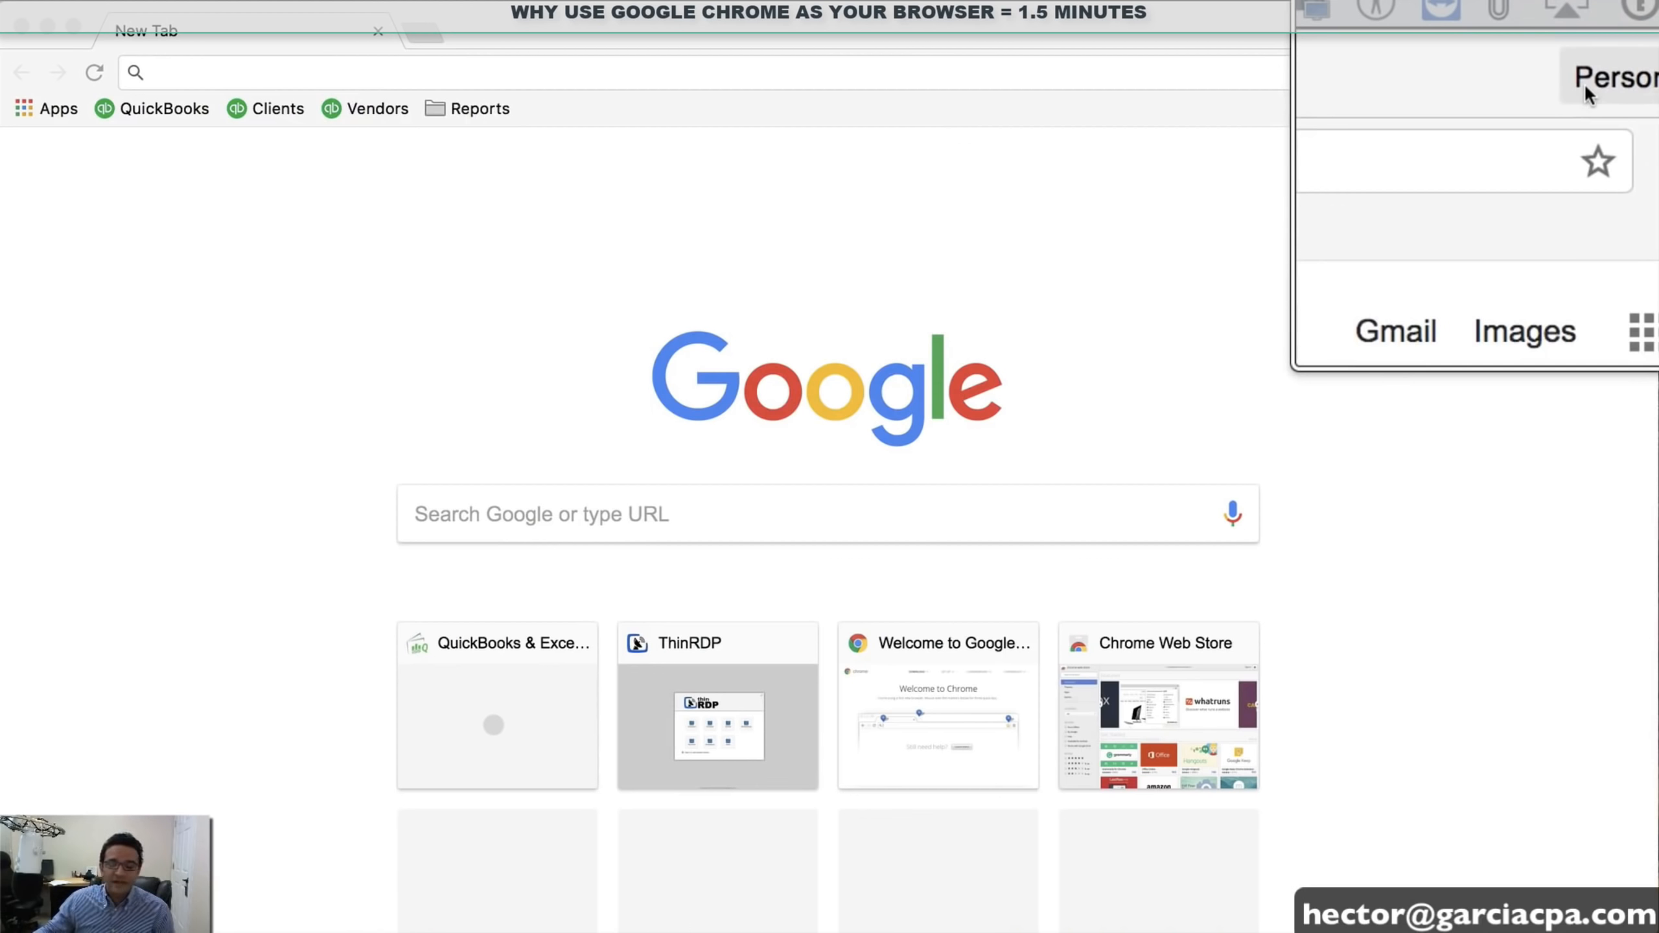
Open Chrome's Manage People window from the Person 1 profile menu and drag it fully into view
left_click(1596, 34)
left_click(1594, 30)
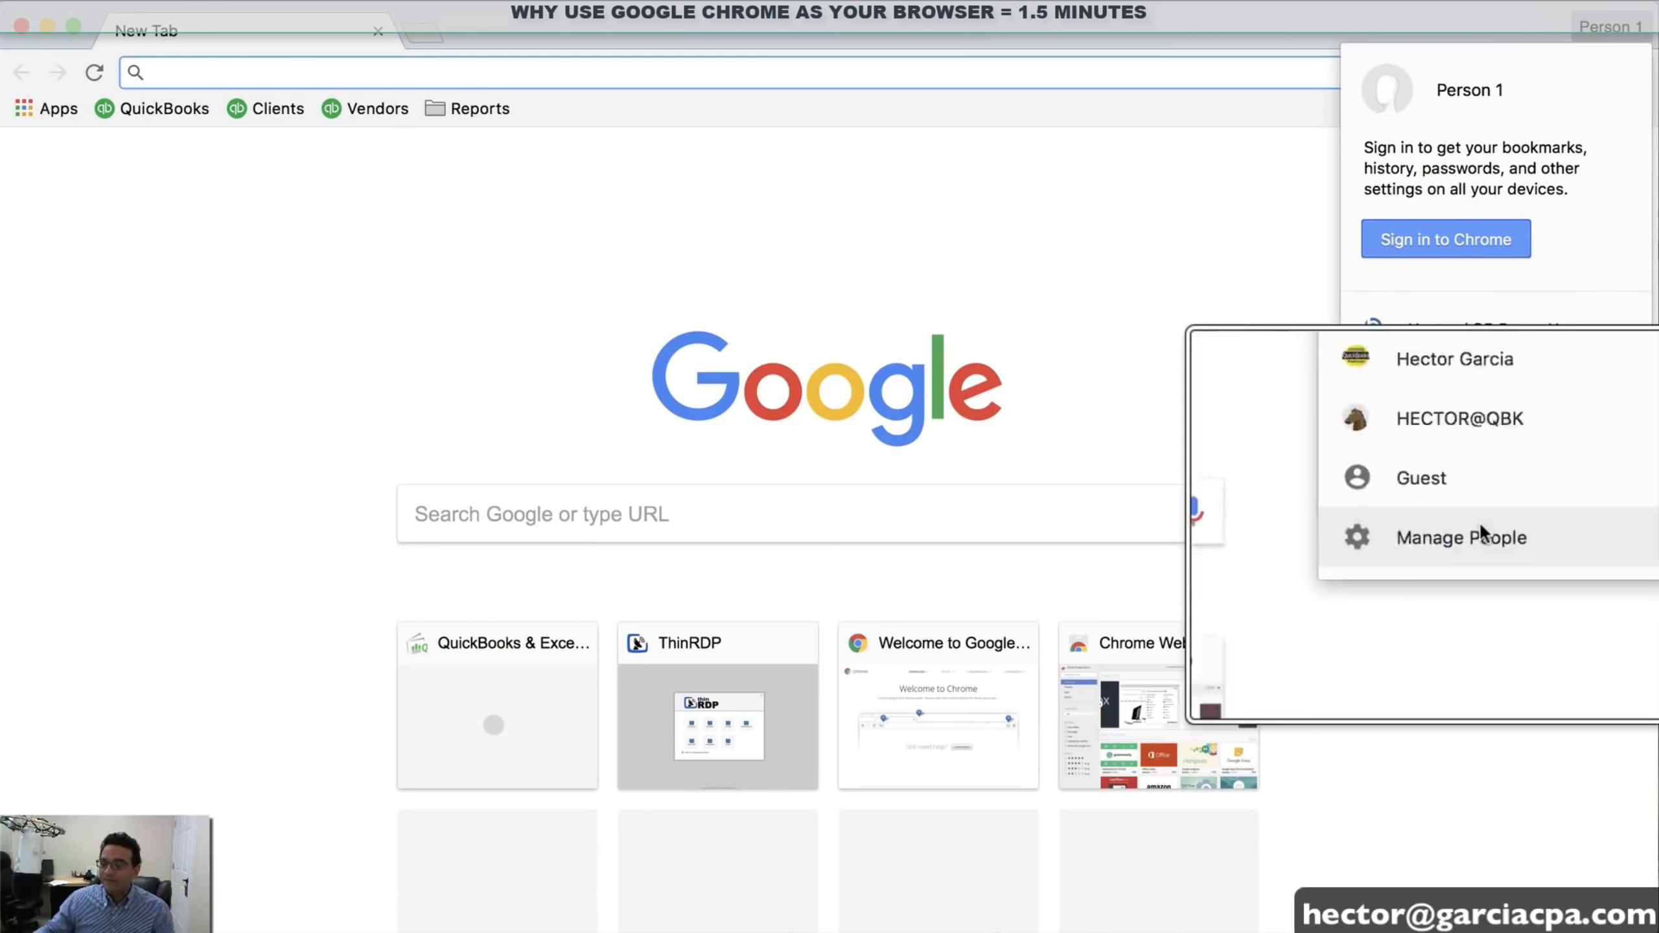
left_click(1470, 536)
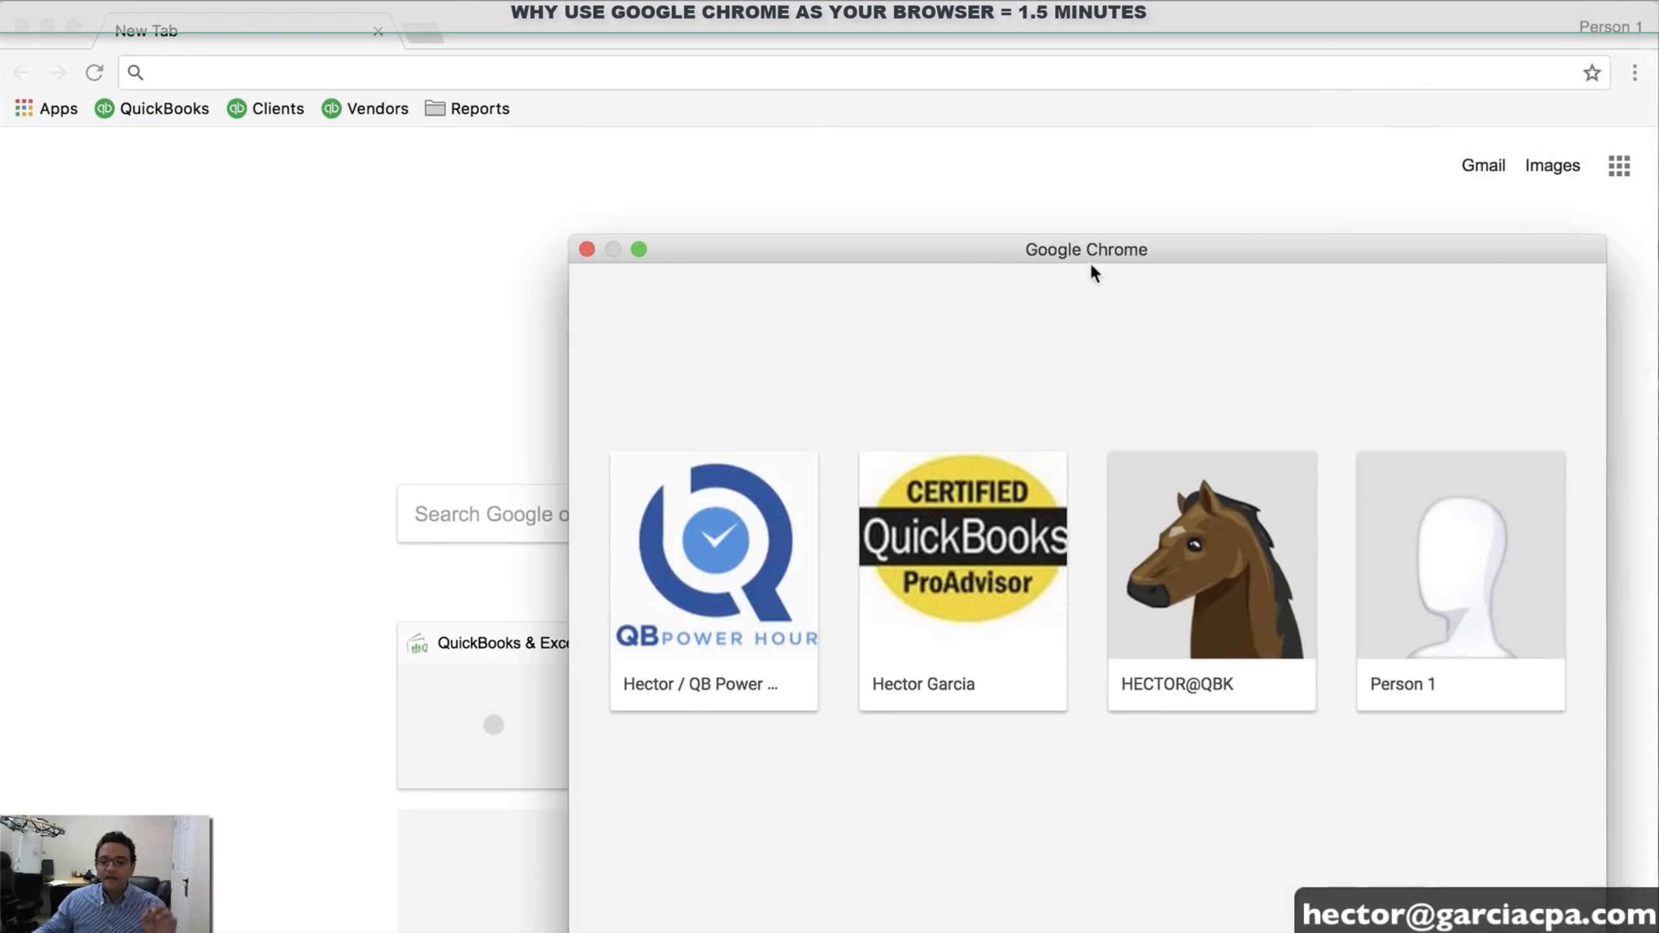
left_click_drag(1092, 268, 986, 78)
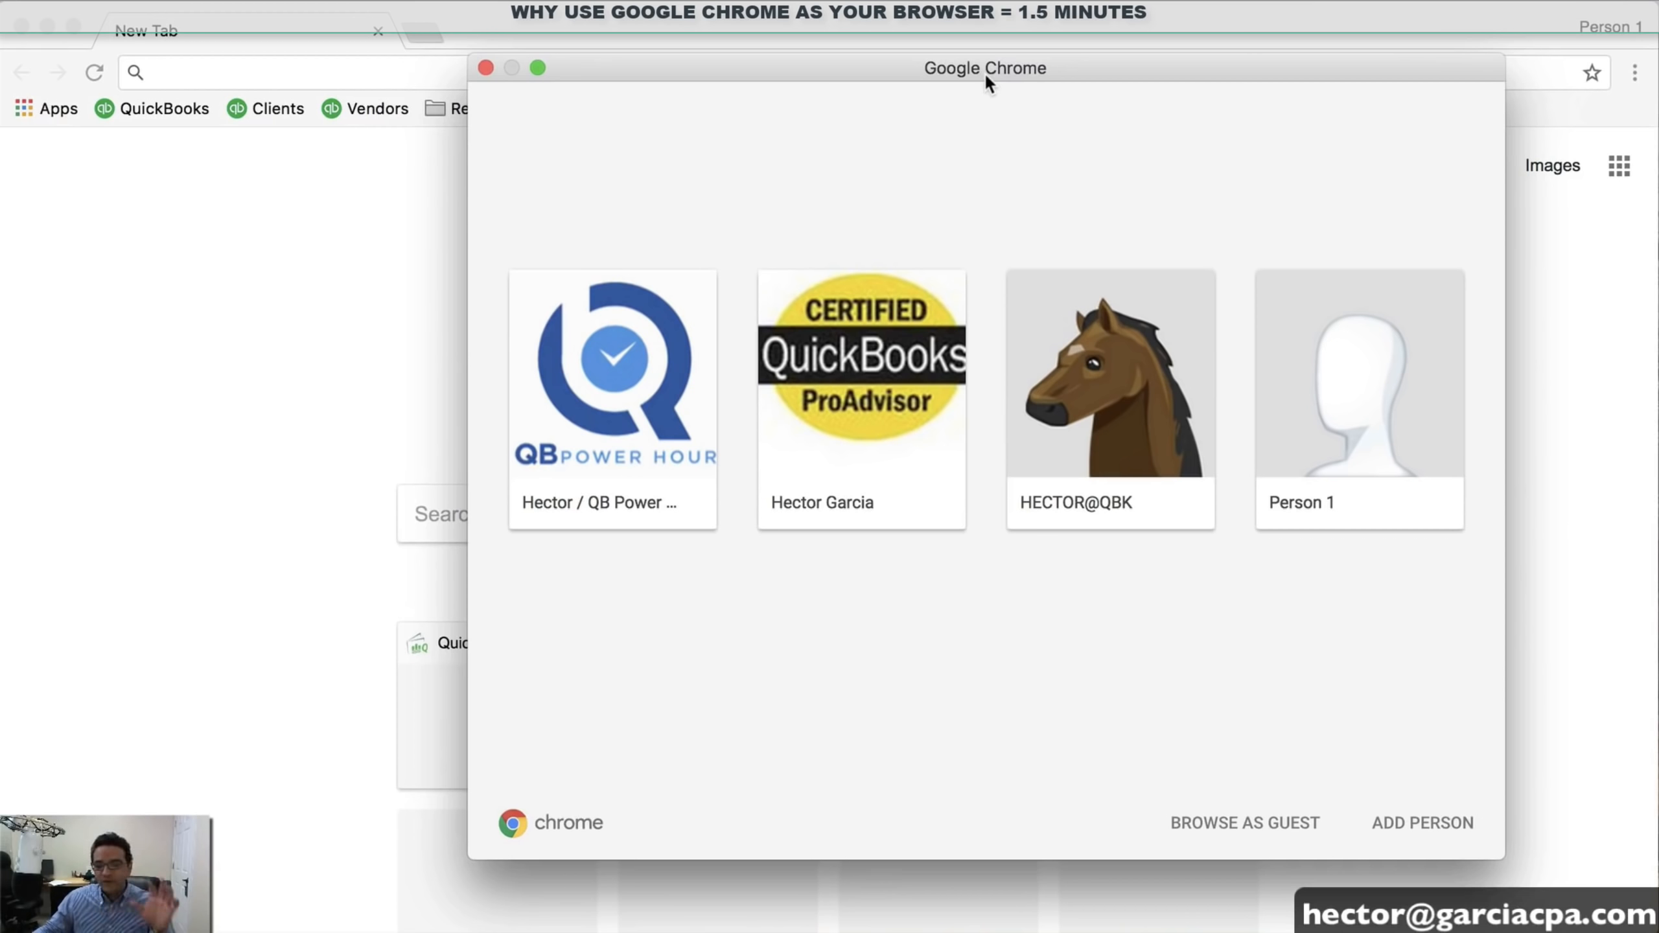
Add a Chrome profile named 'QBO USER' with the plain white avatar and save it
left_click(1408, 825)
left_click_drag(646, 330, 500, 336)
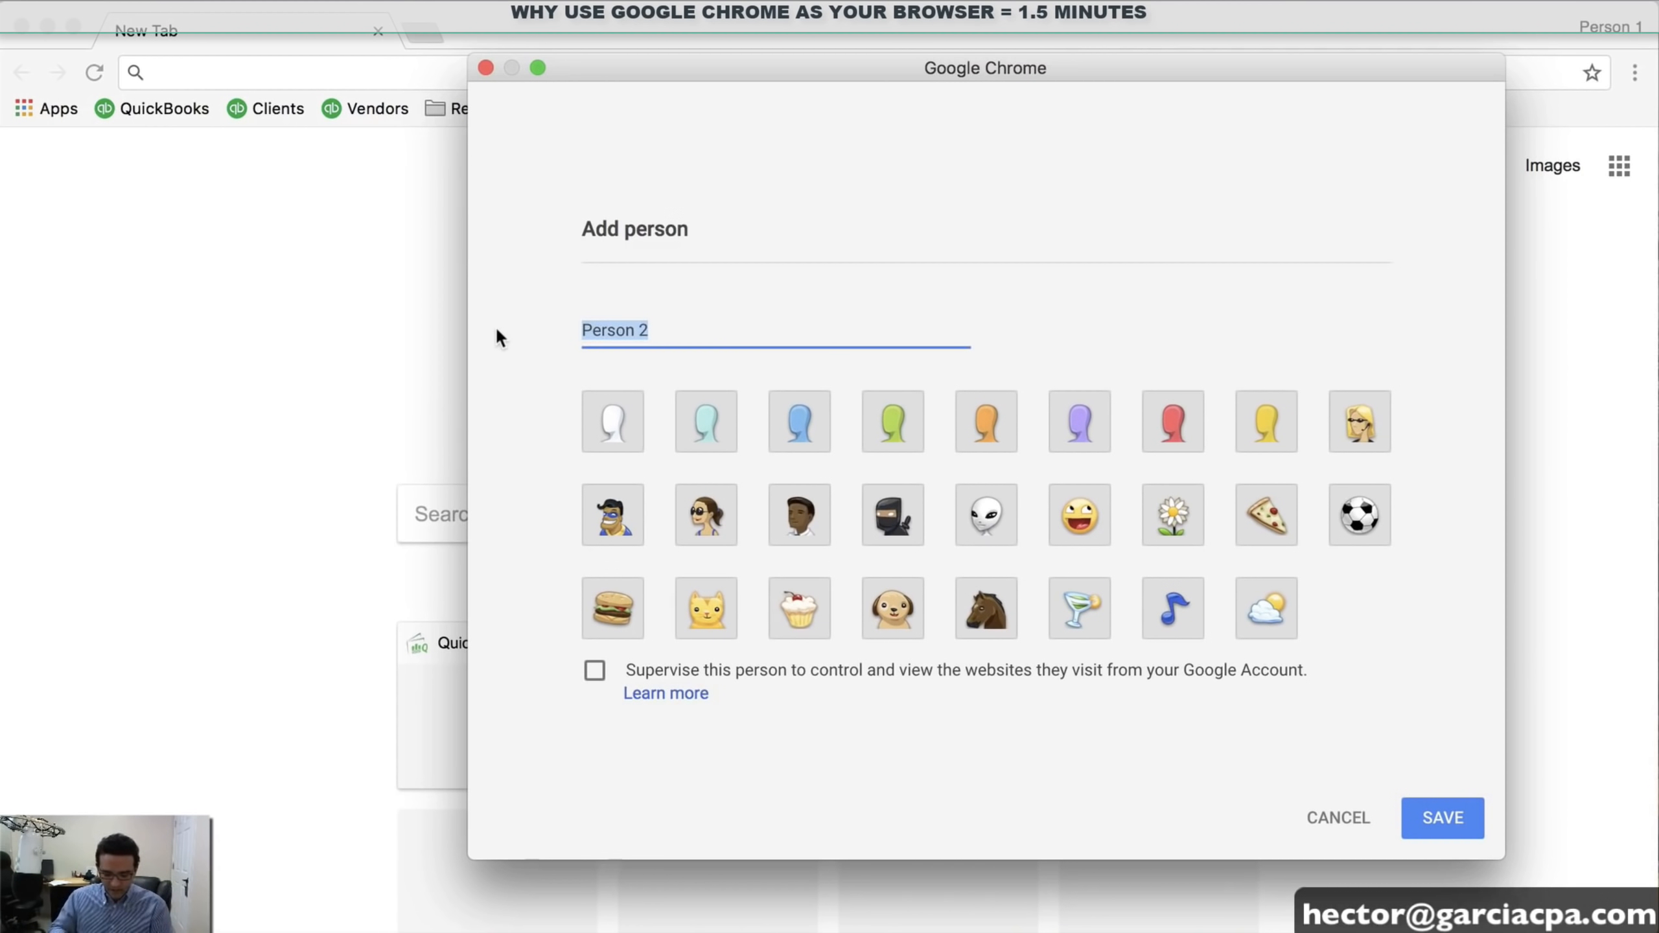
type("QBO U")
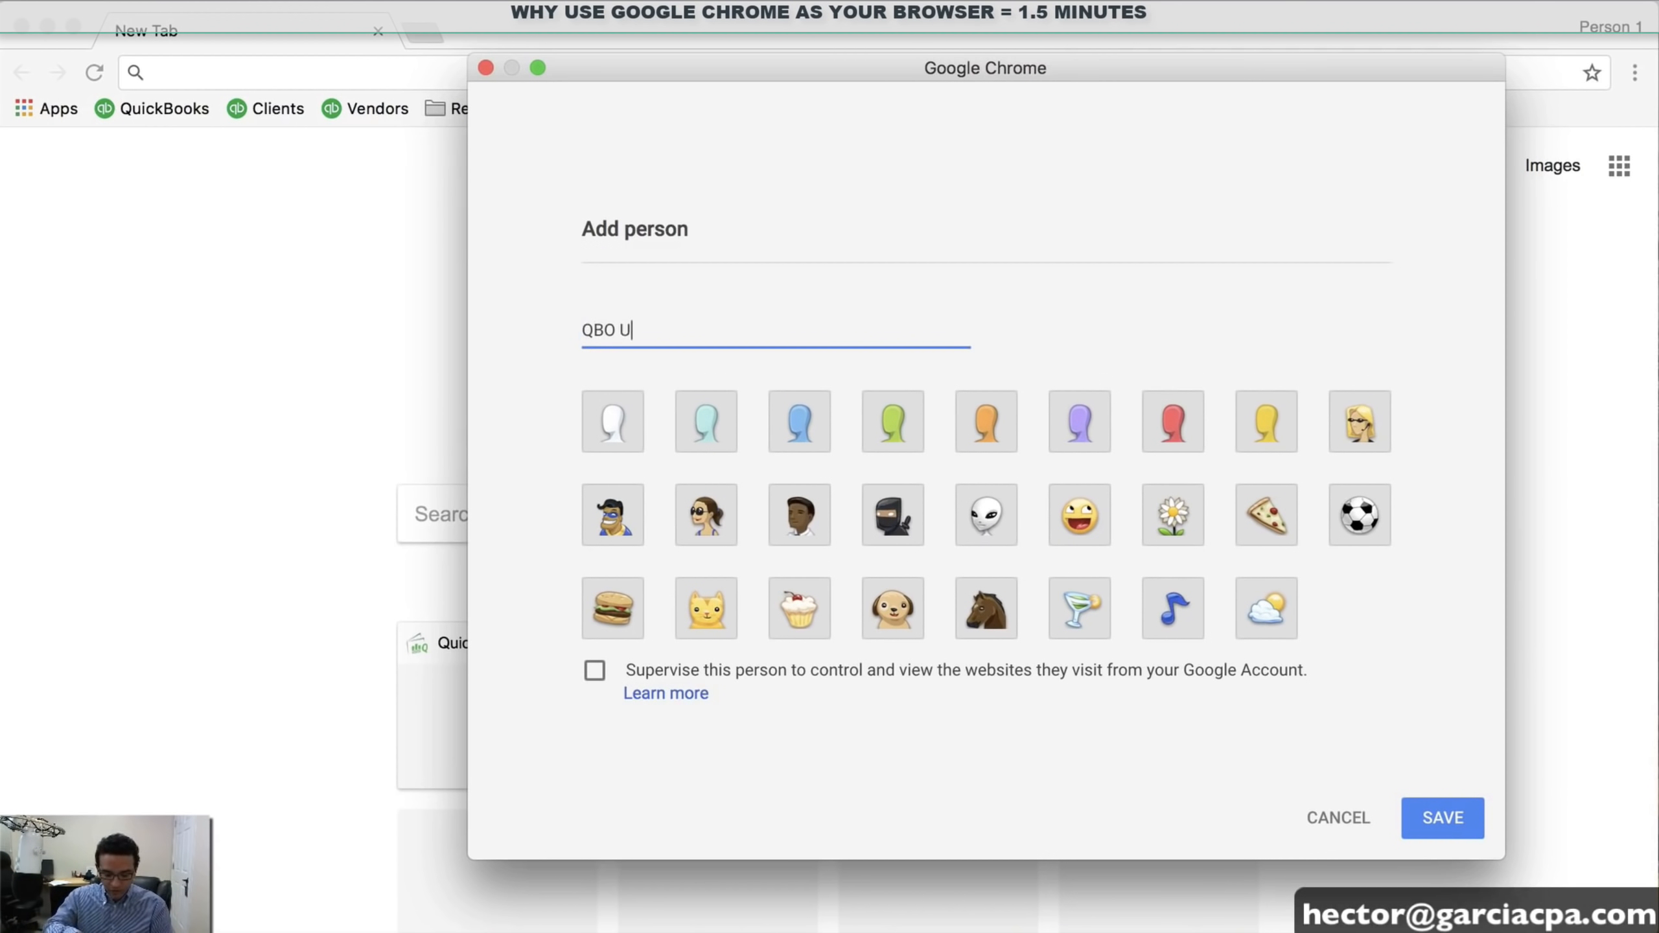
type("SER")
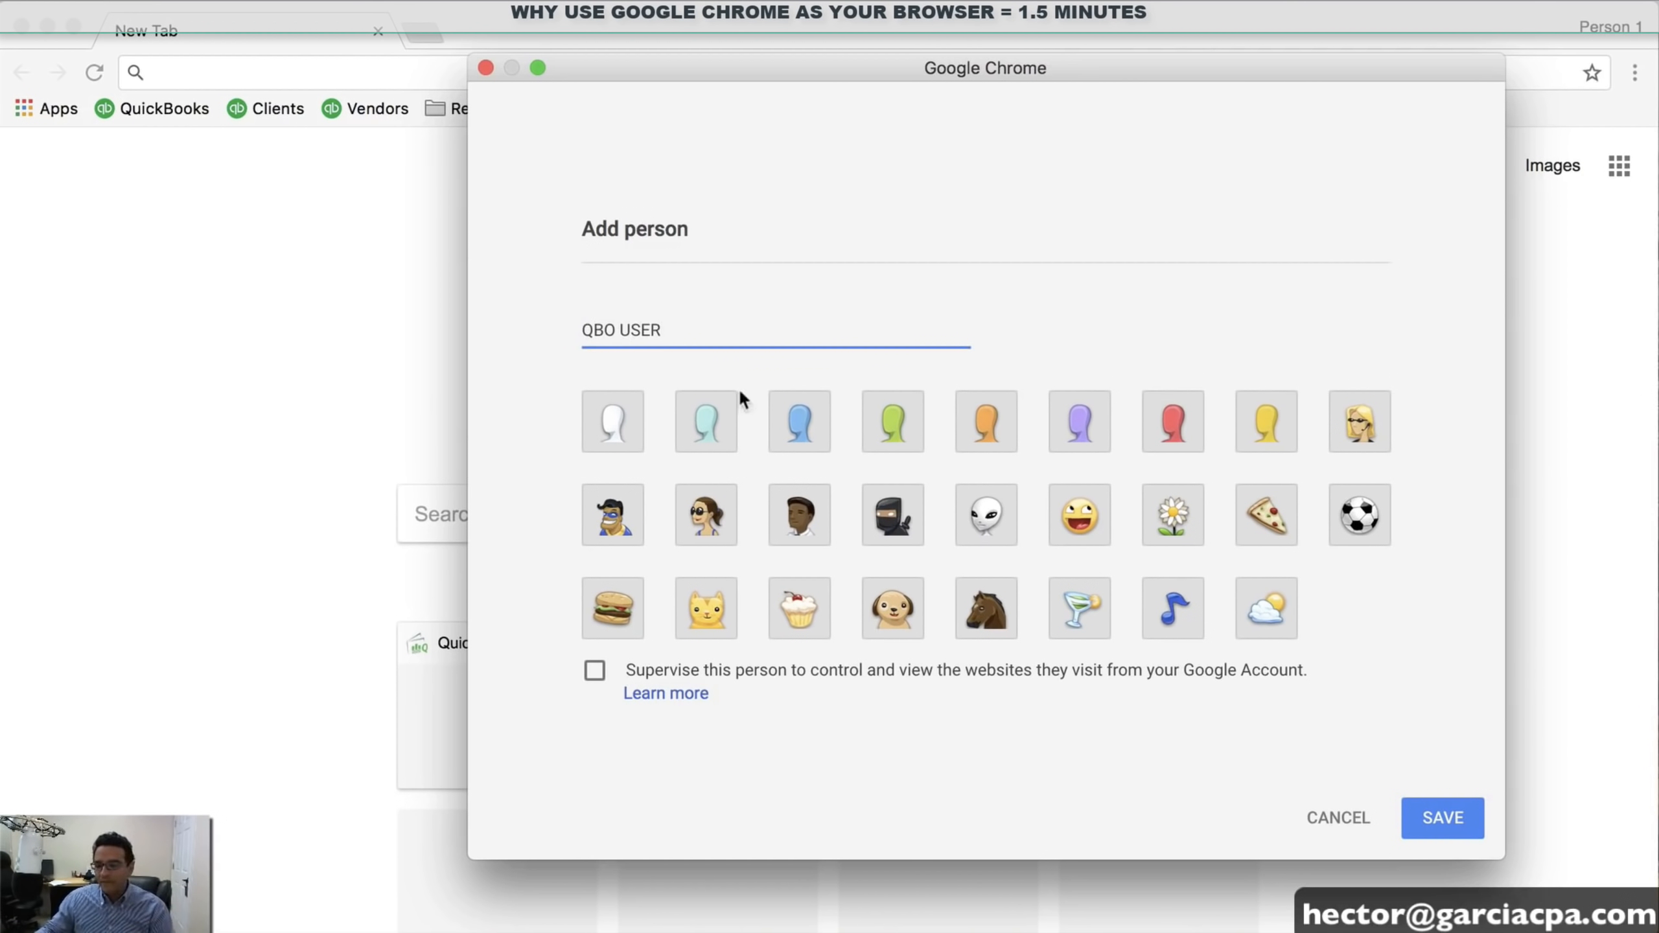
left_click(616, 429)
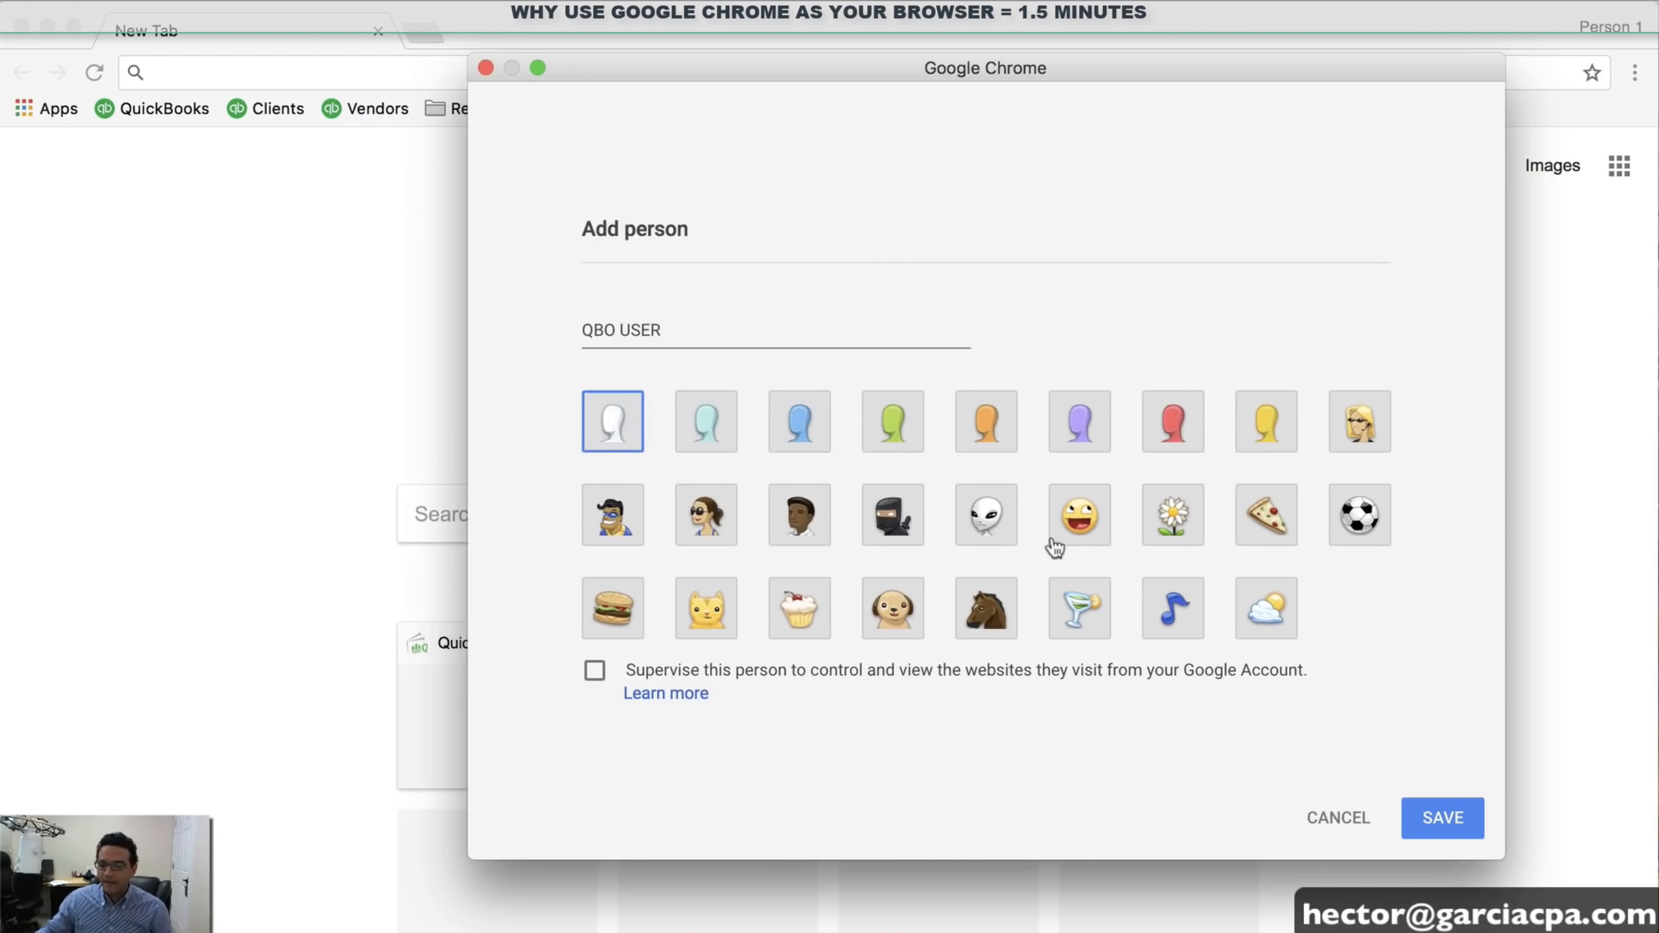
left_click(1443, 817)
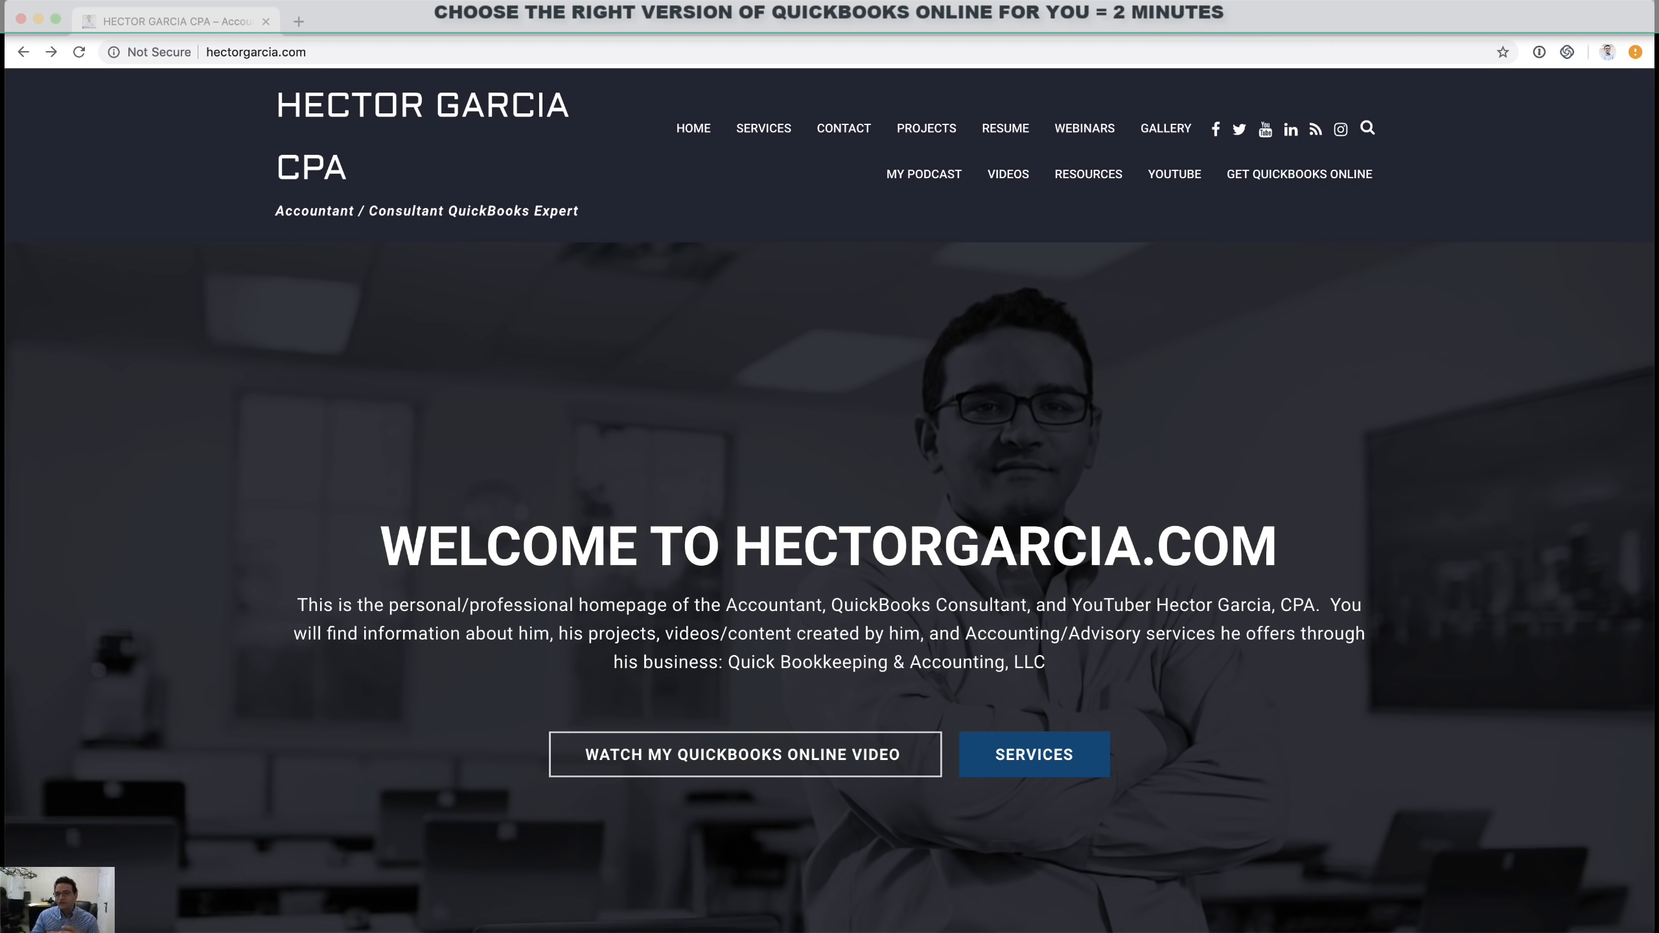
Append '/qb' to the hectorgarcia.com address and load the QuickBooks plans and prices page
left_click(361, 59)
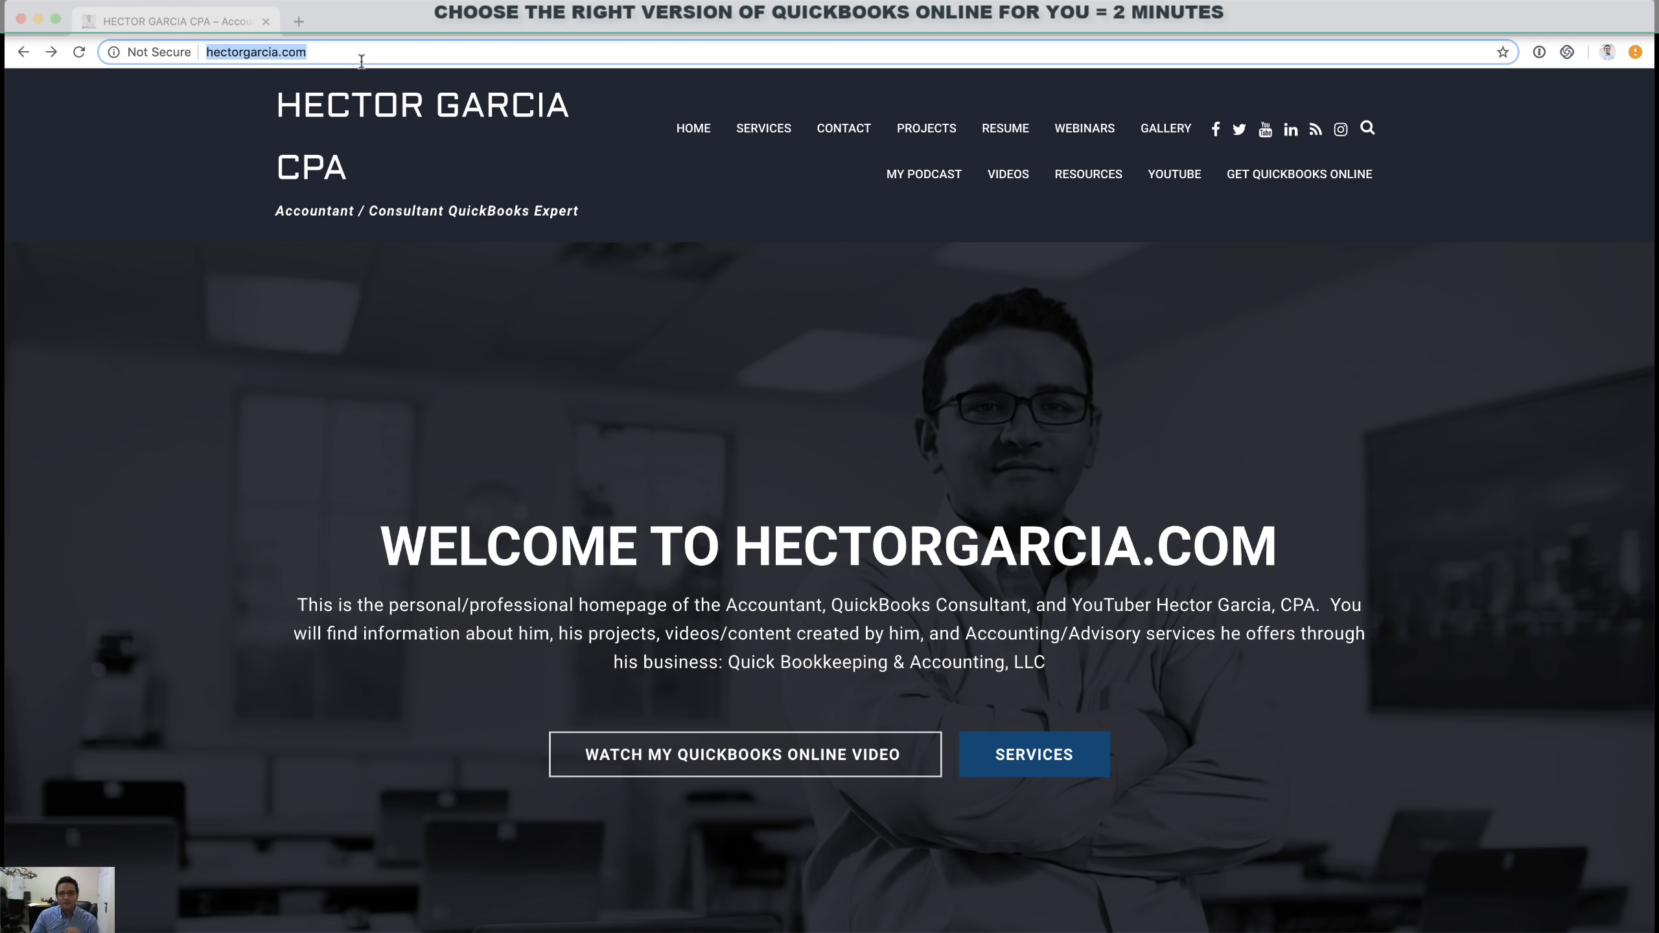
left_click(361, 61)
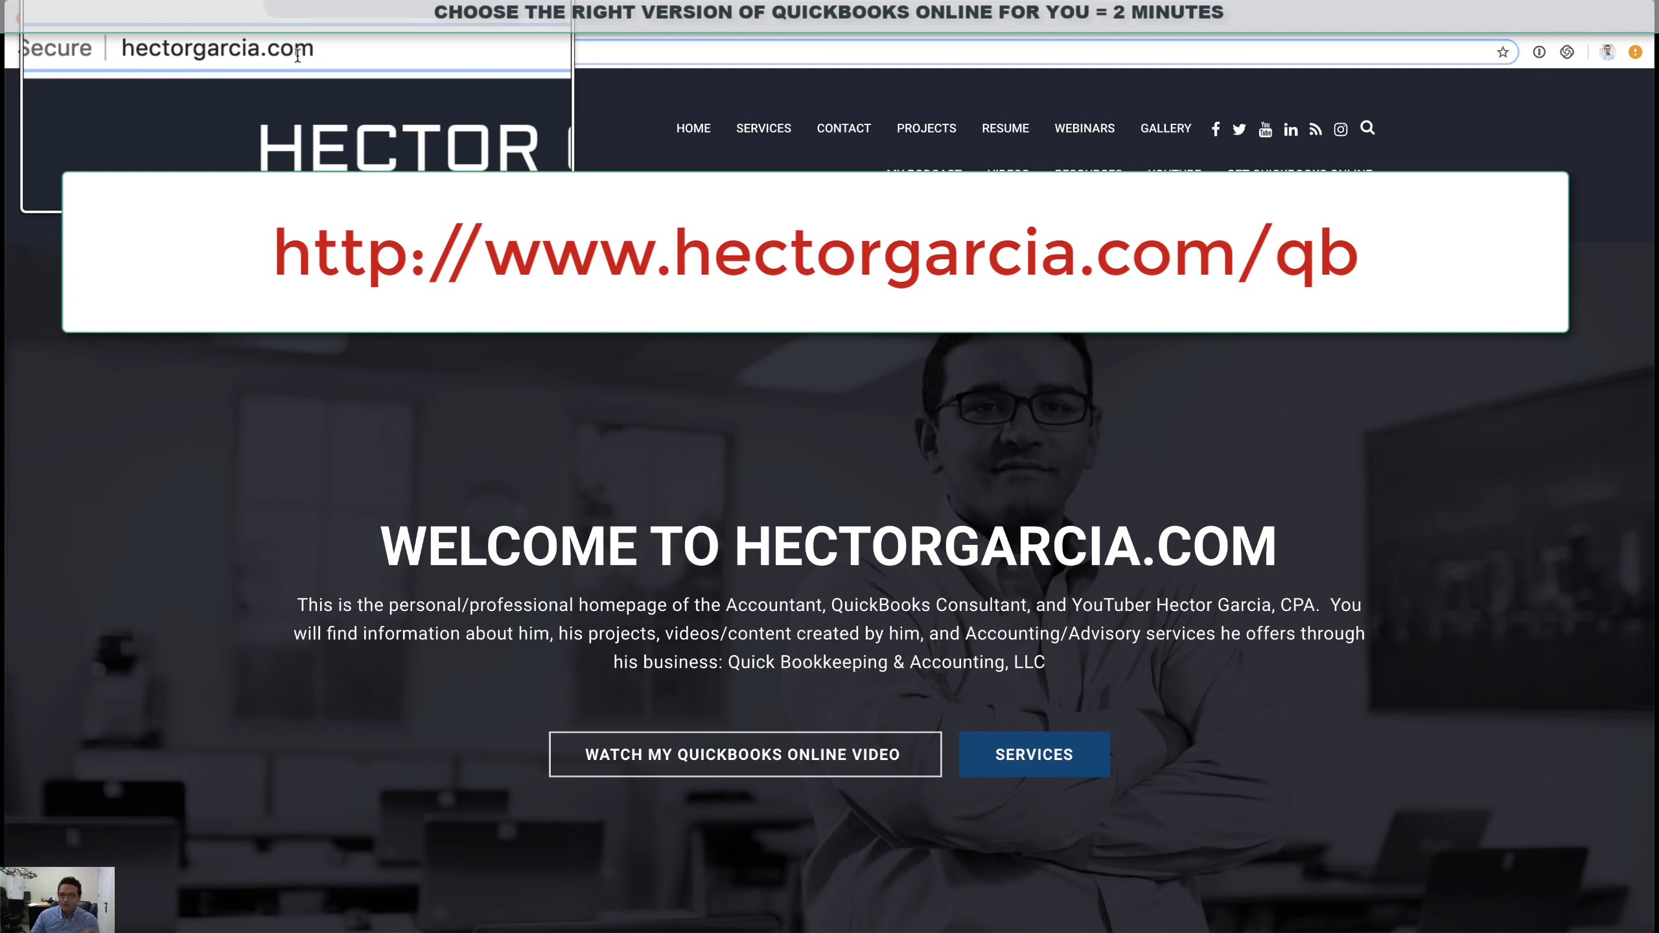
type("/qb")
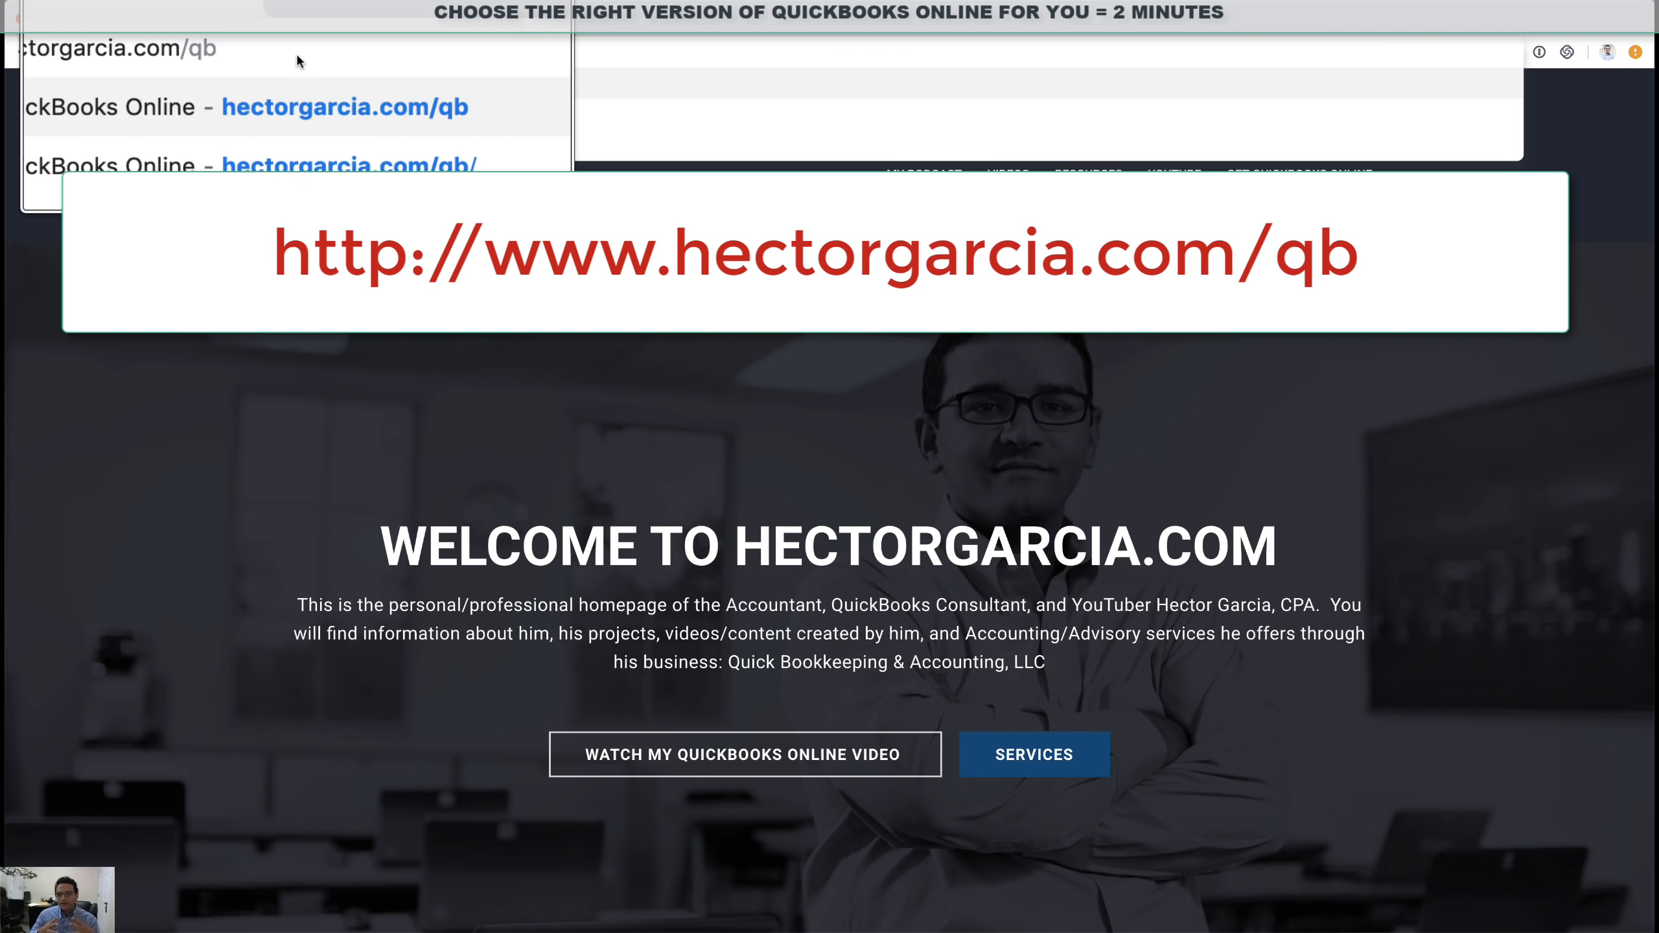
key("Return")
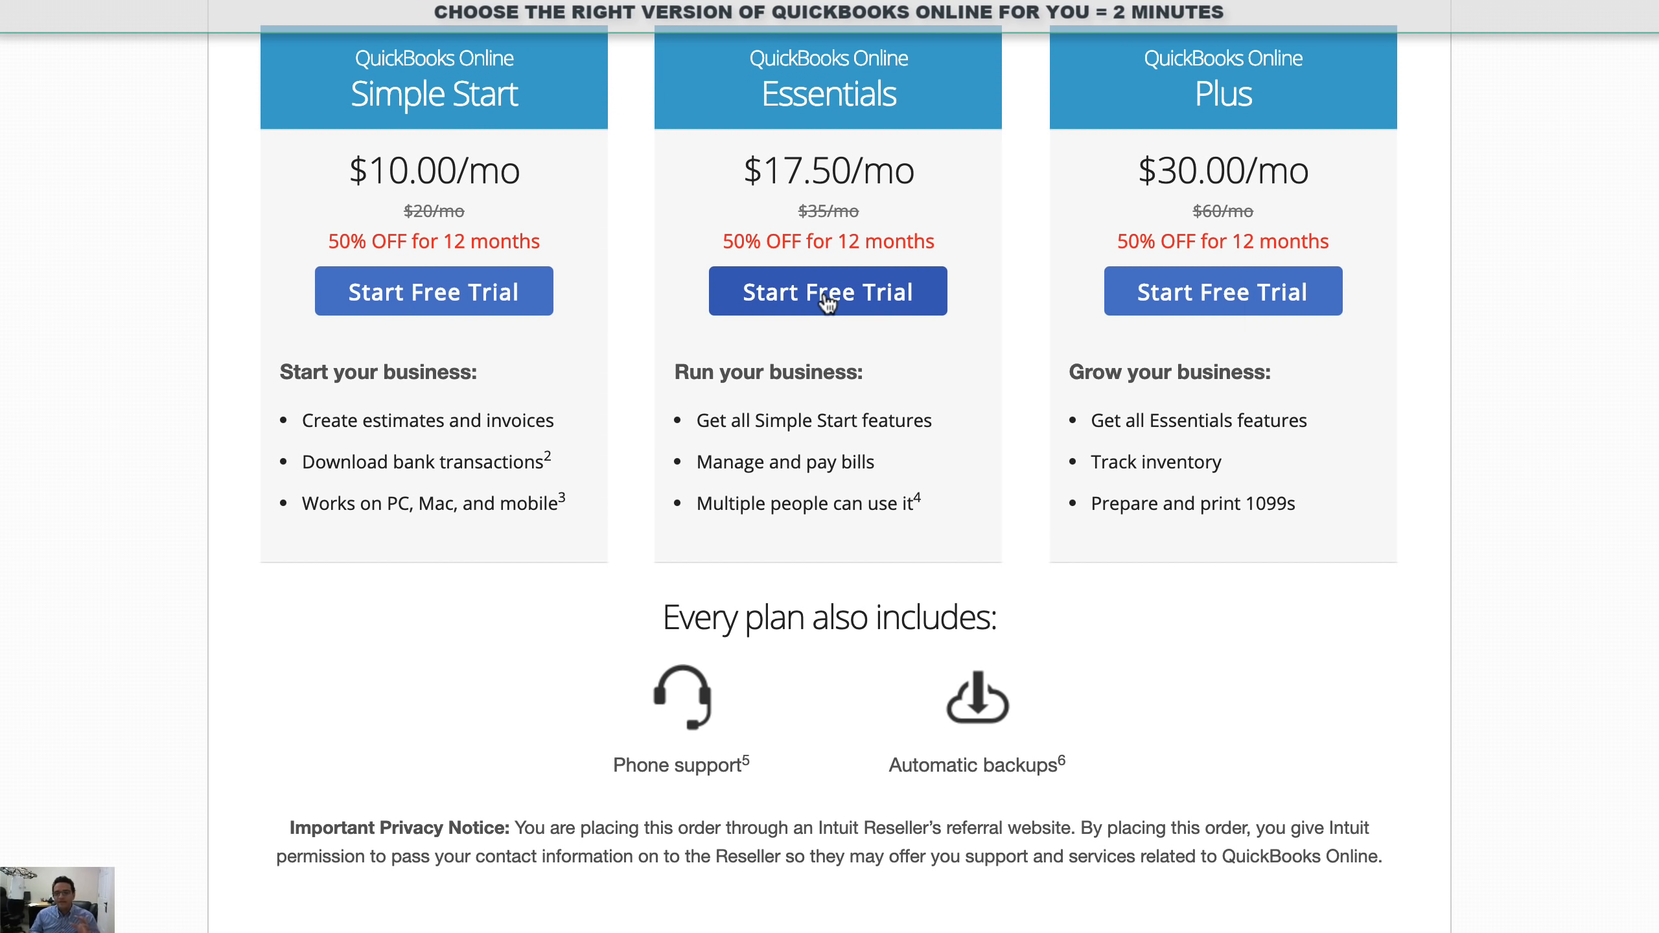
Start the free trial offered under the QuickBooks Online Essentials plan
left_click(827, 302)
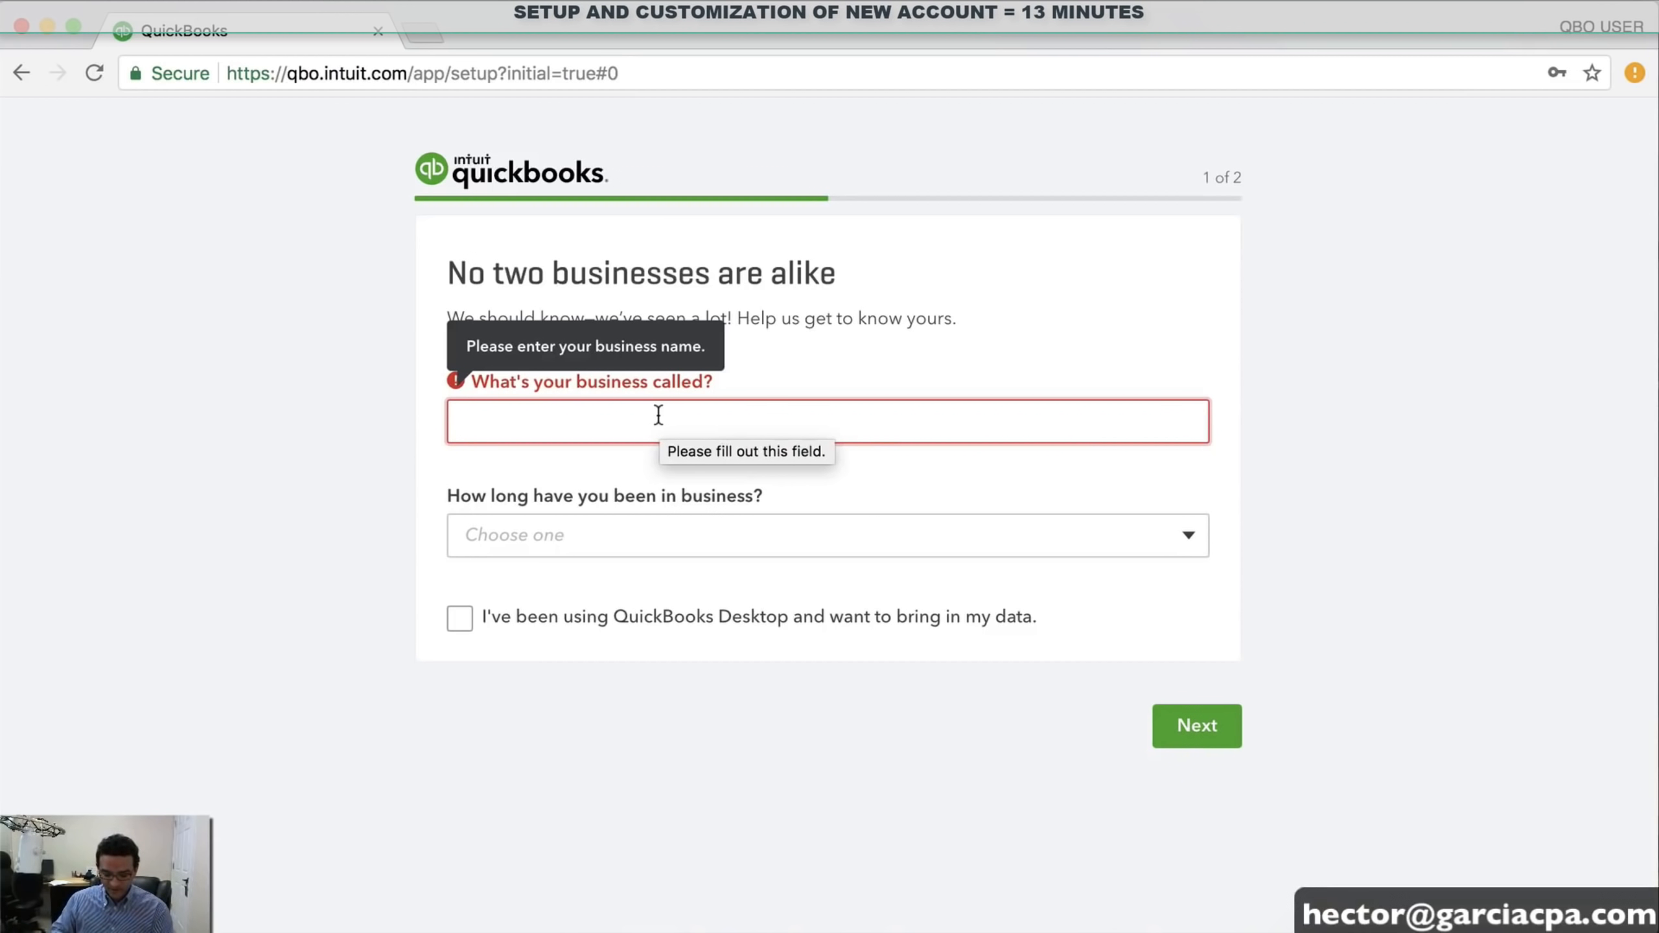
Enter 'HECTOR's COMPUTER SHOP LLC' as the business name and pick 3-4 years in business
type("HECTOR")
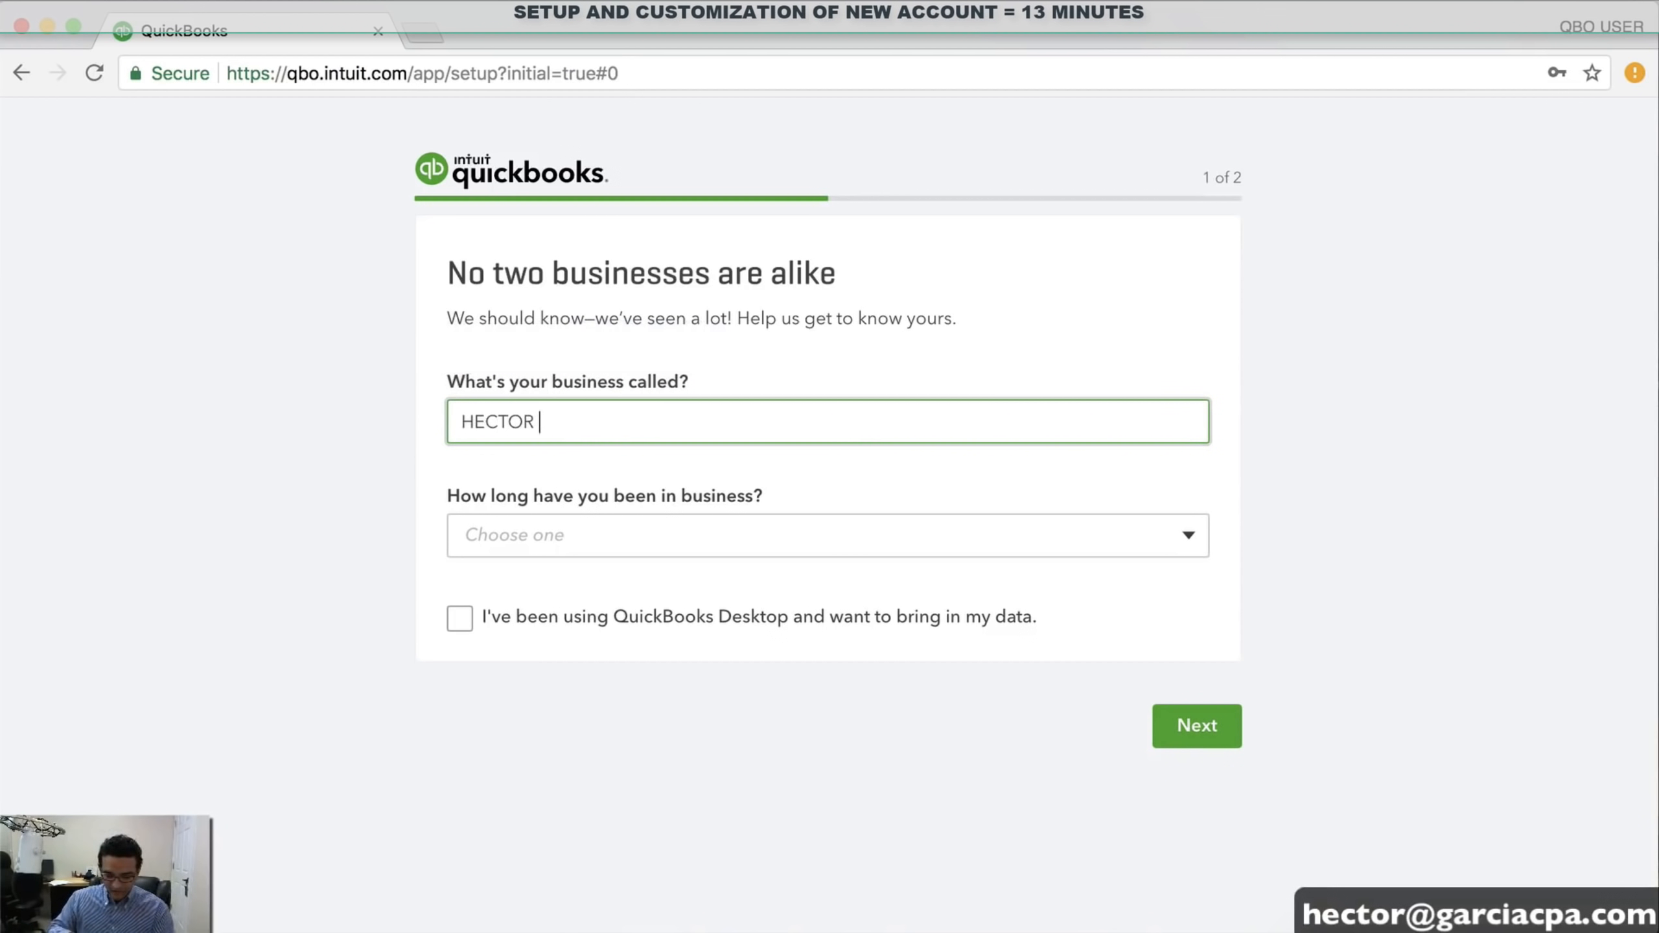
type("'s COMPUTER SHOP")
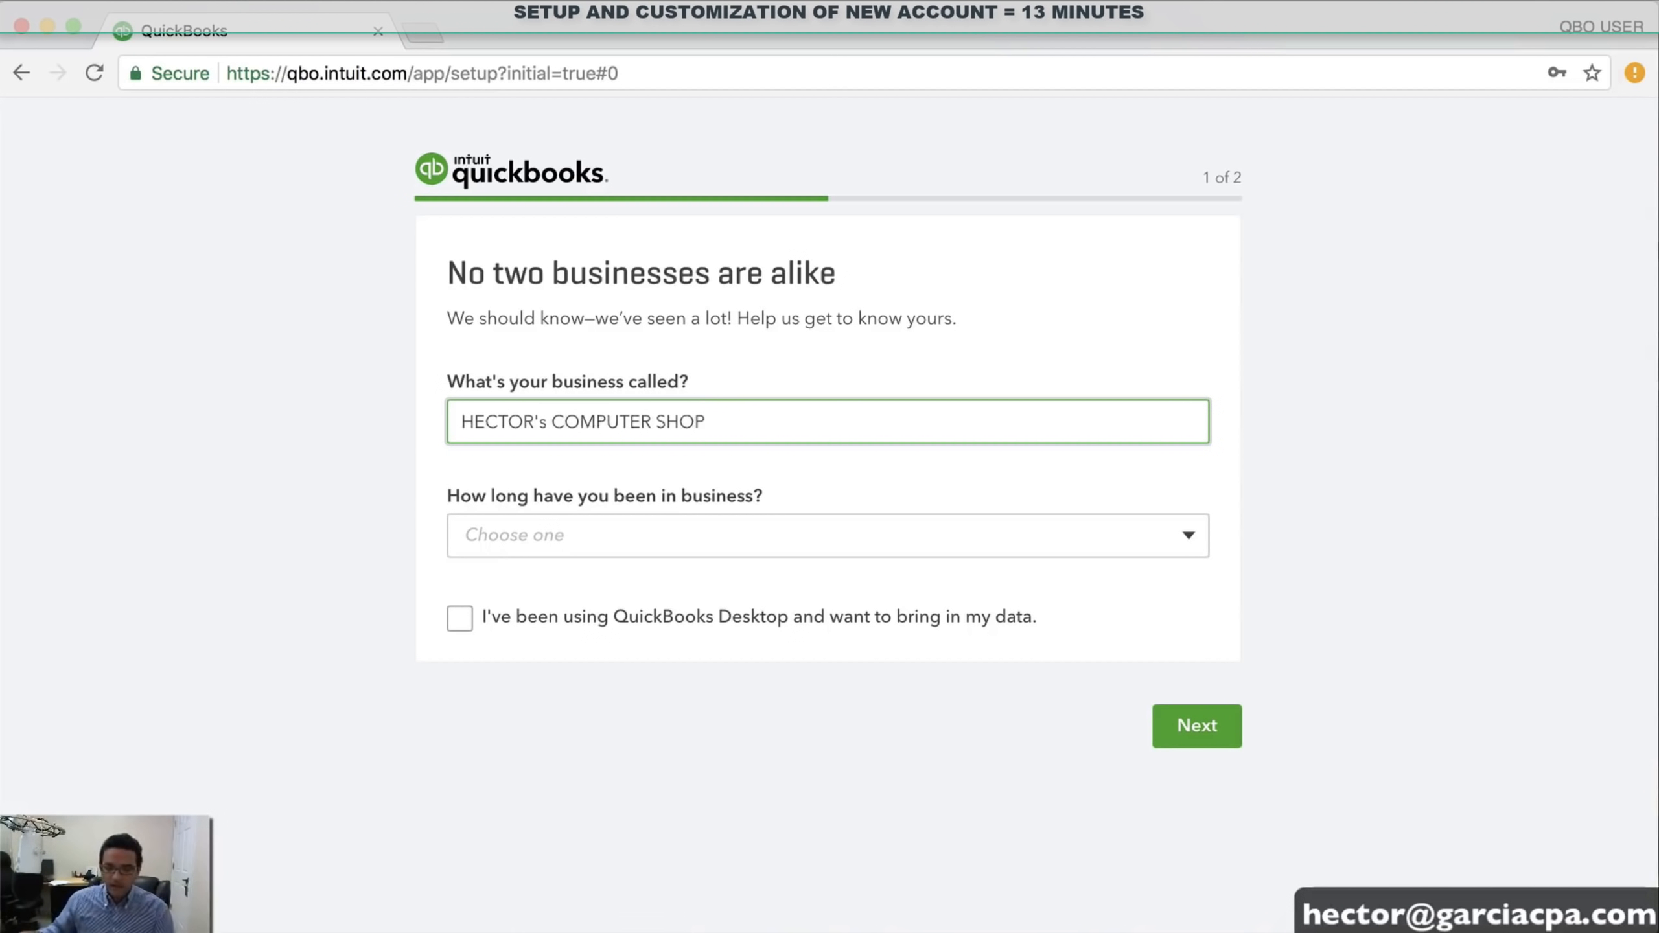
type(" LLC")
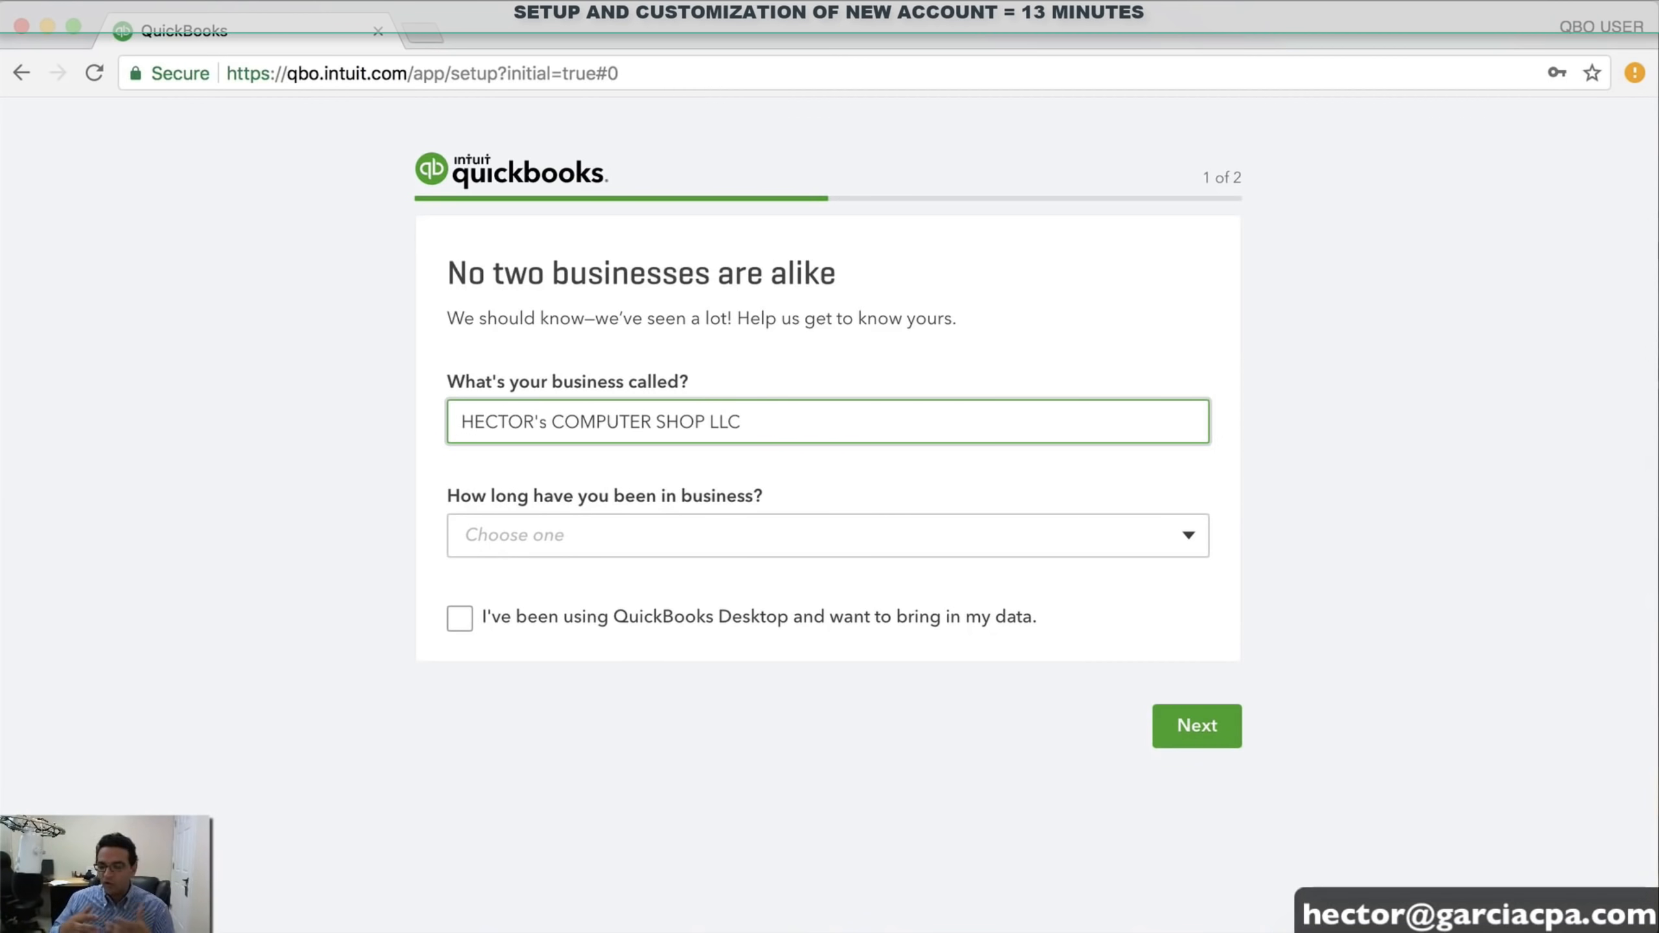
left_click(551, 536)
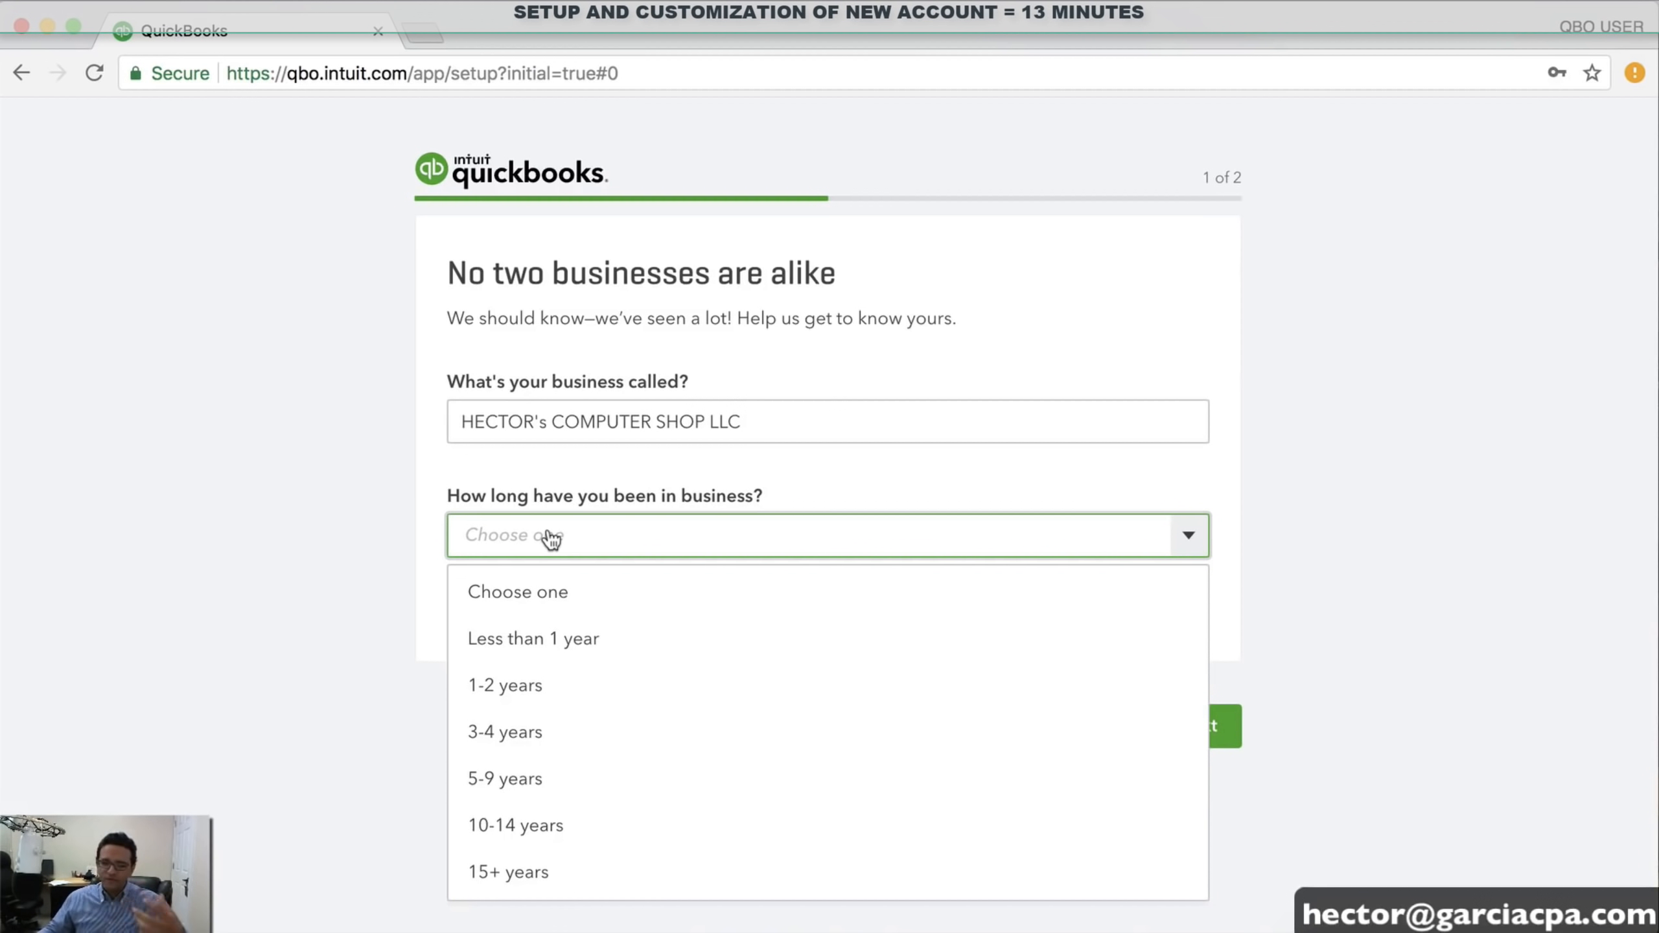
left_click(549, 732)
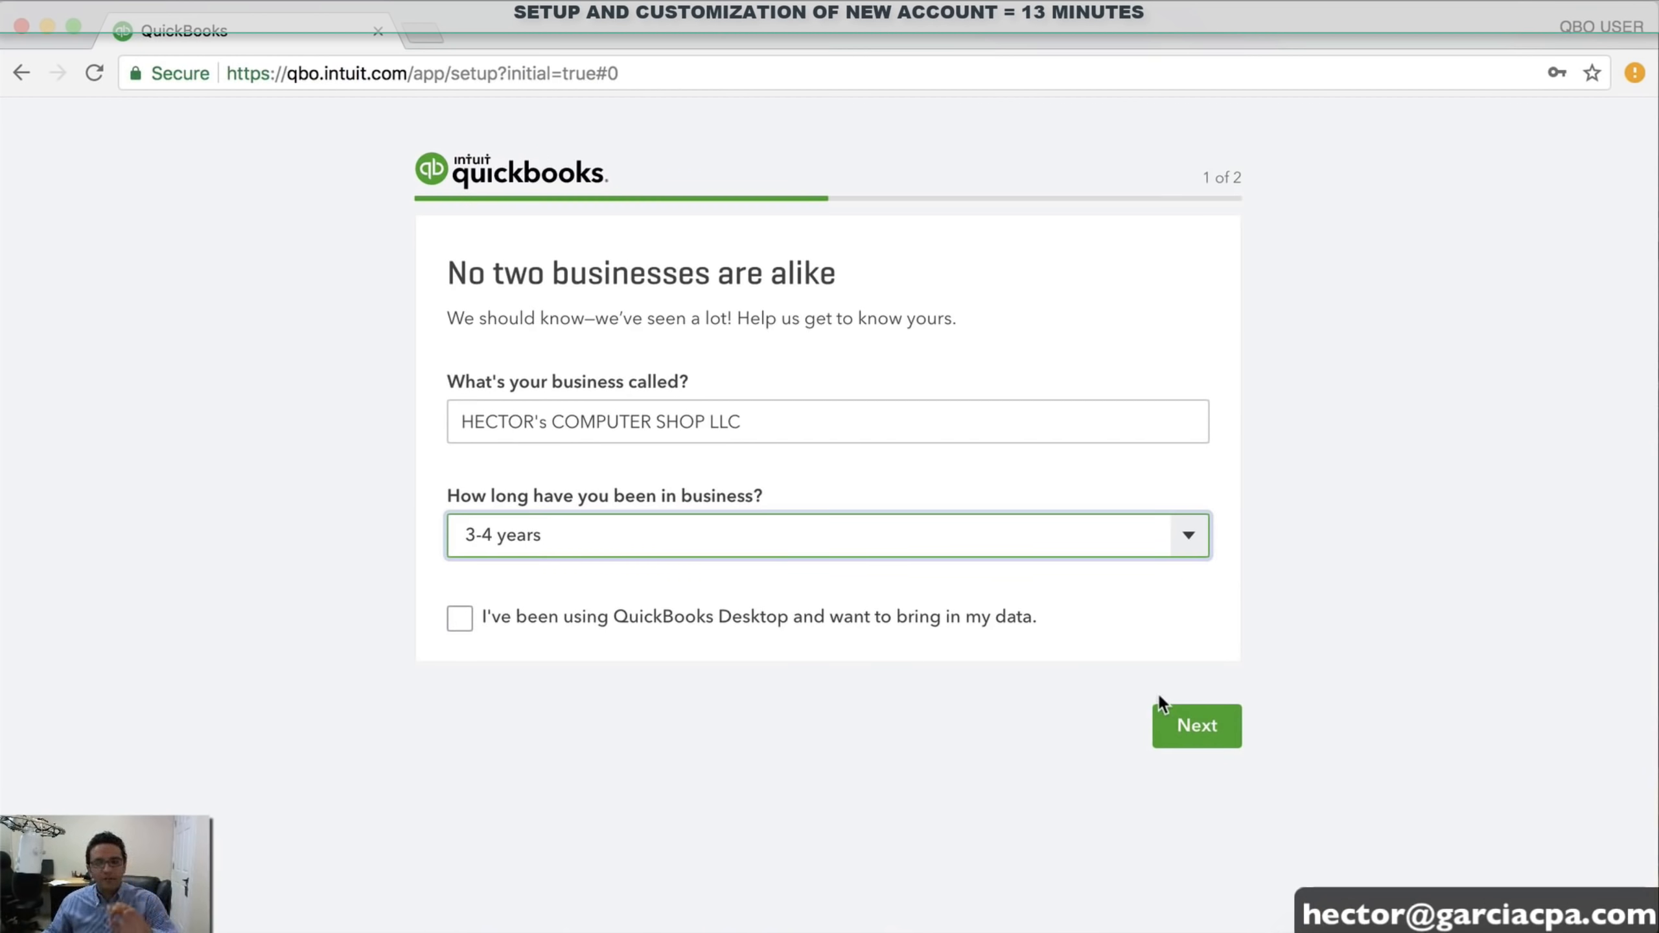
Move on to the second setup step and choose All set to finish setup
left_click(1215, 723)
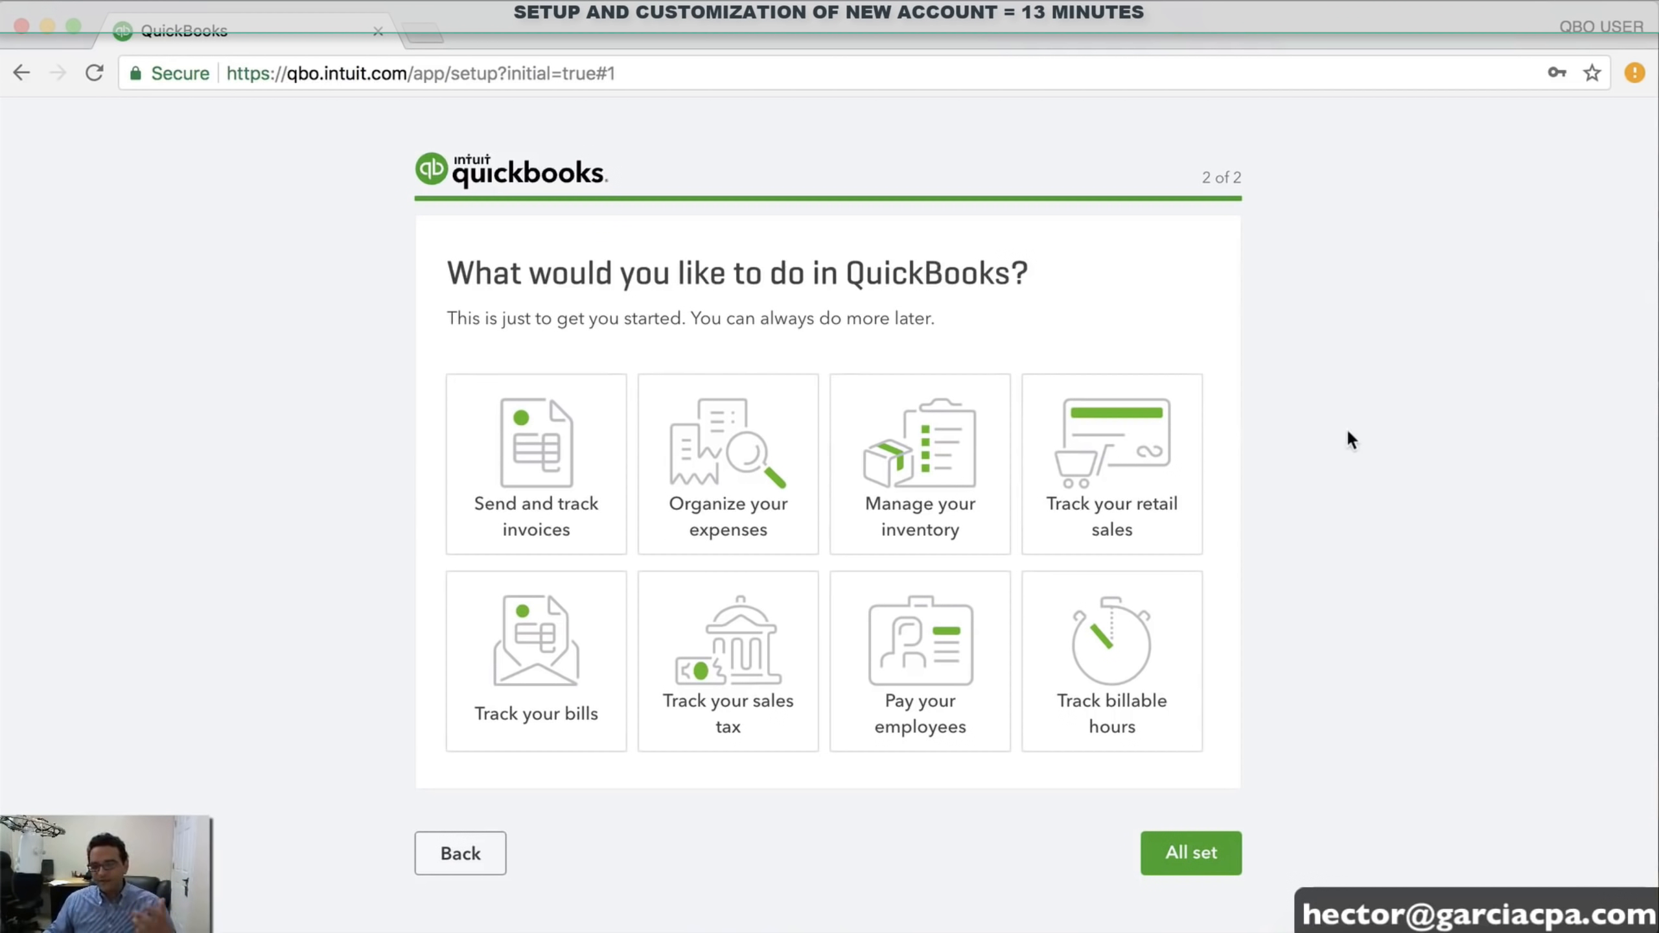
left_click(1202, 855)
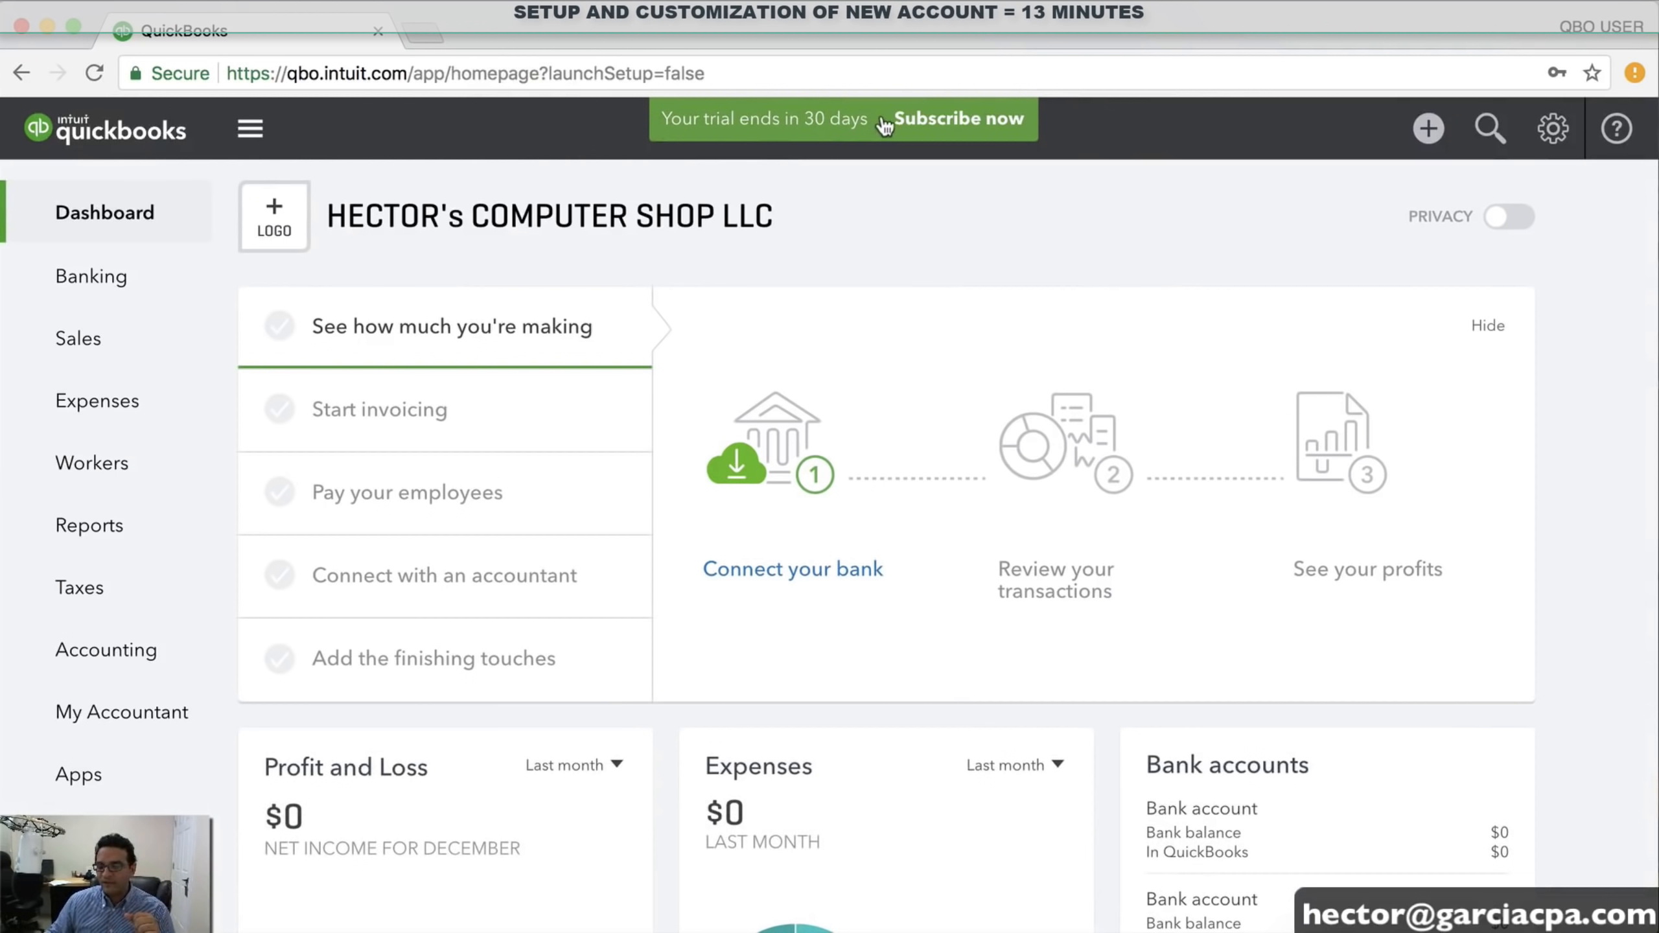
left_click(966, 129)
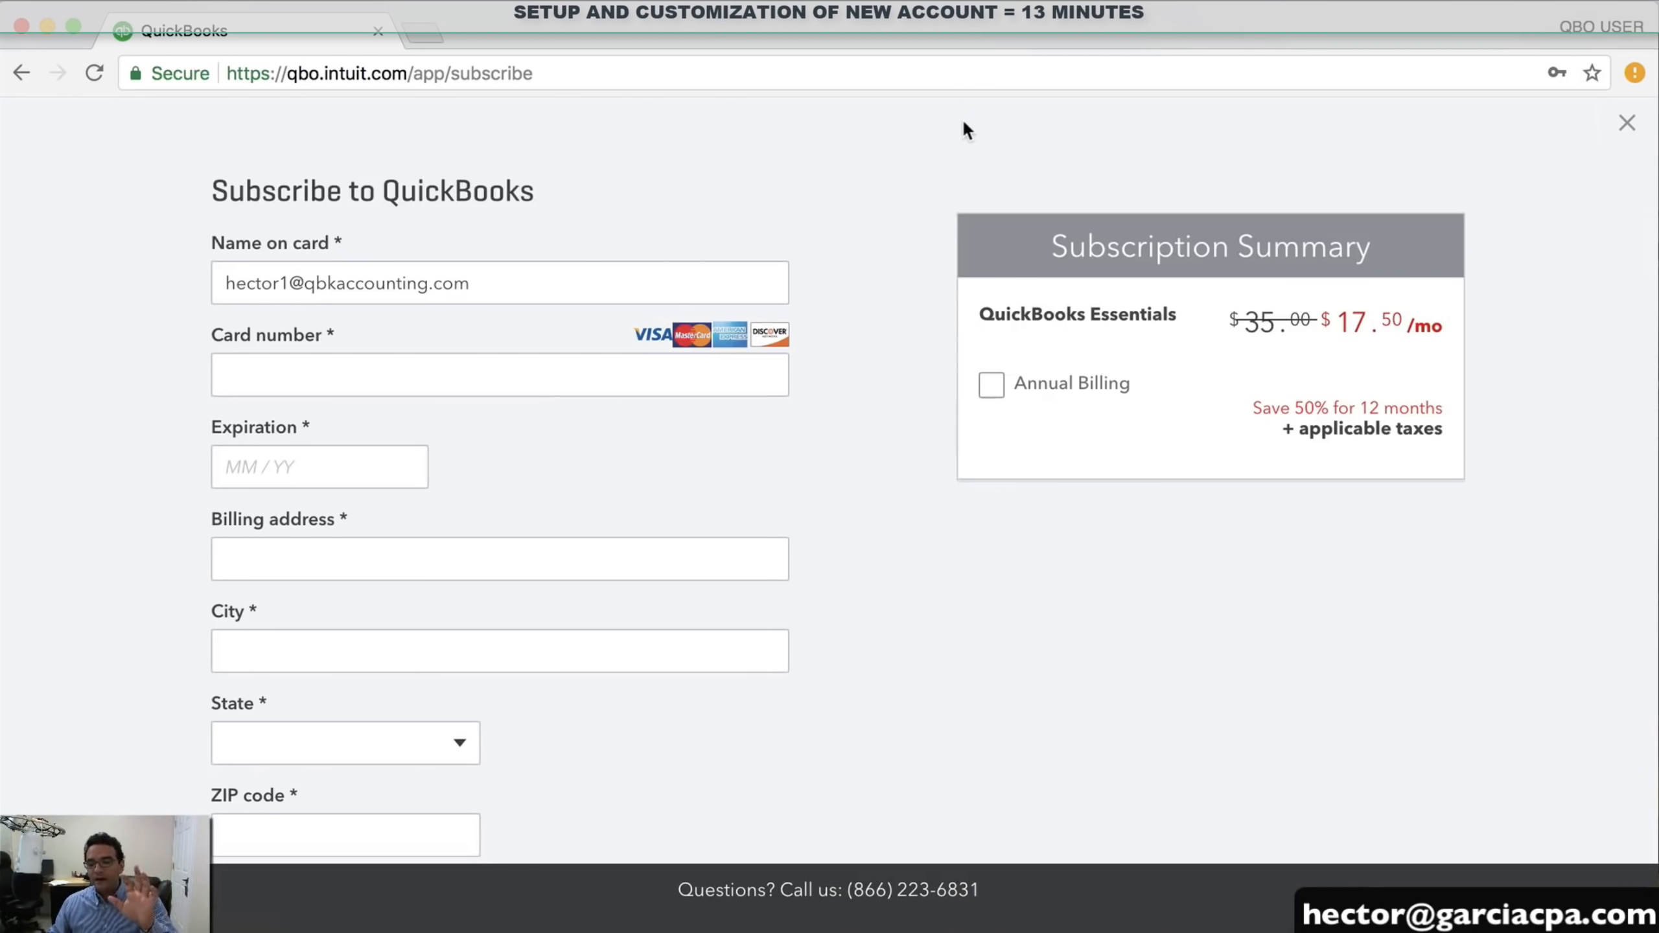
left_click(1627, 123)
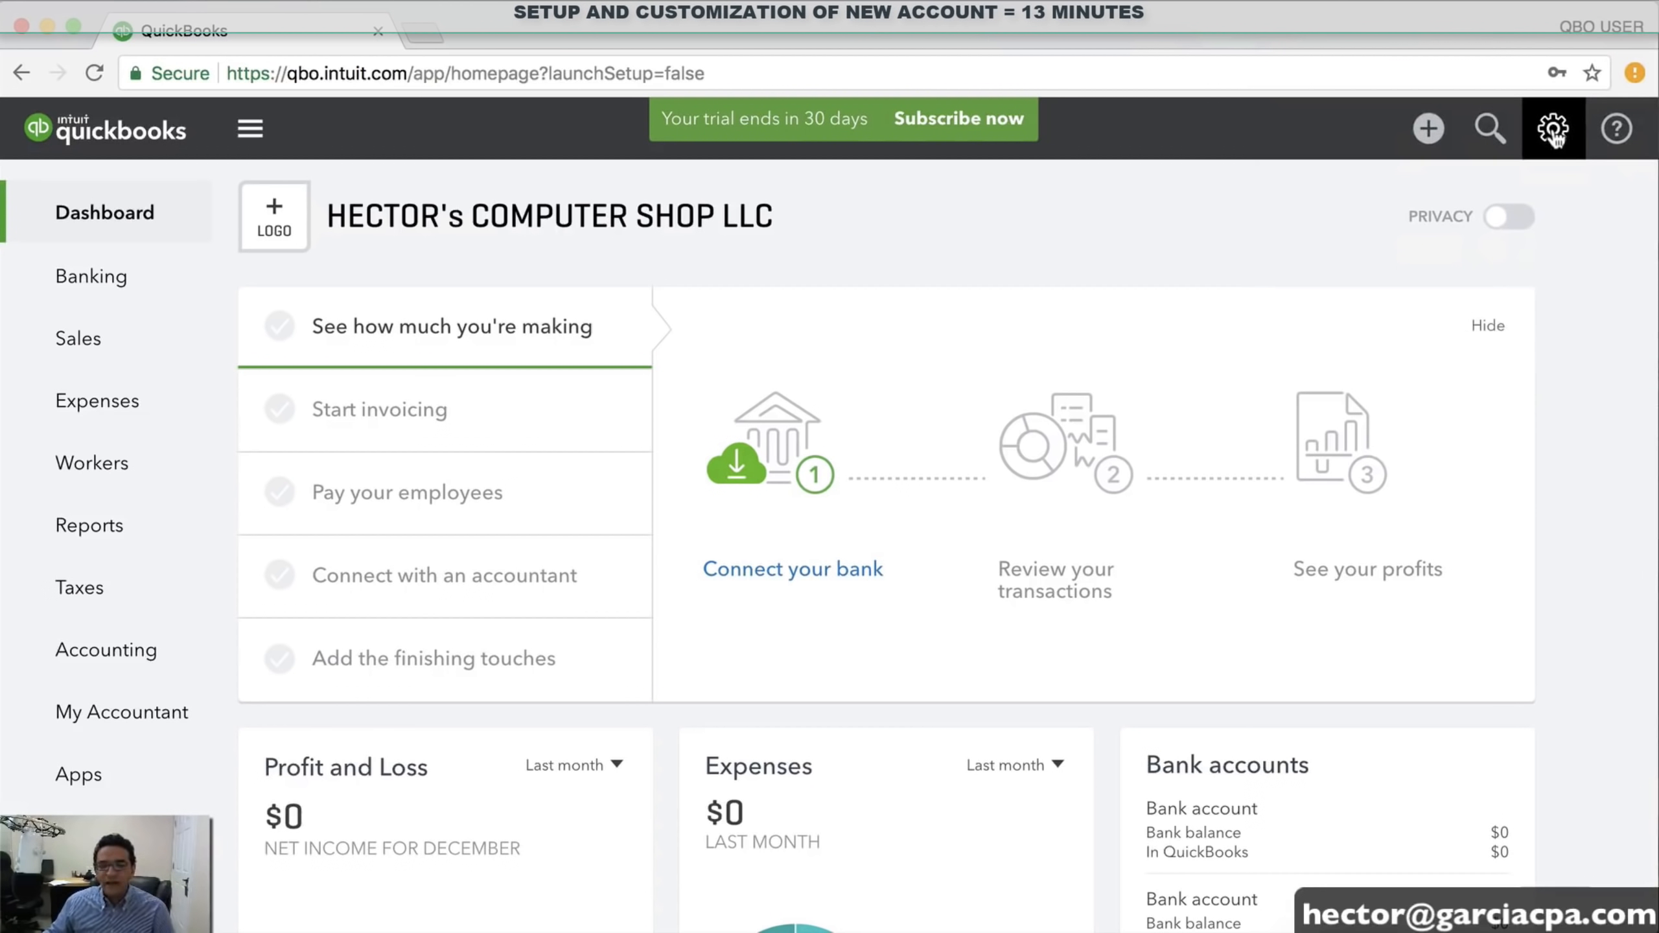
Open Account and Settings from the gear menu and review the Company section
left_click(1554, 131)
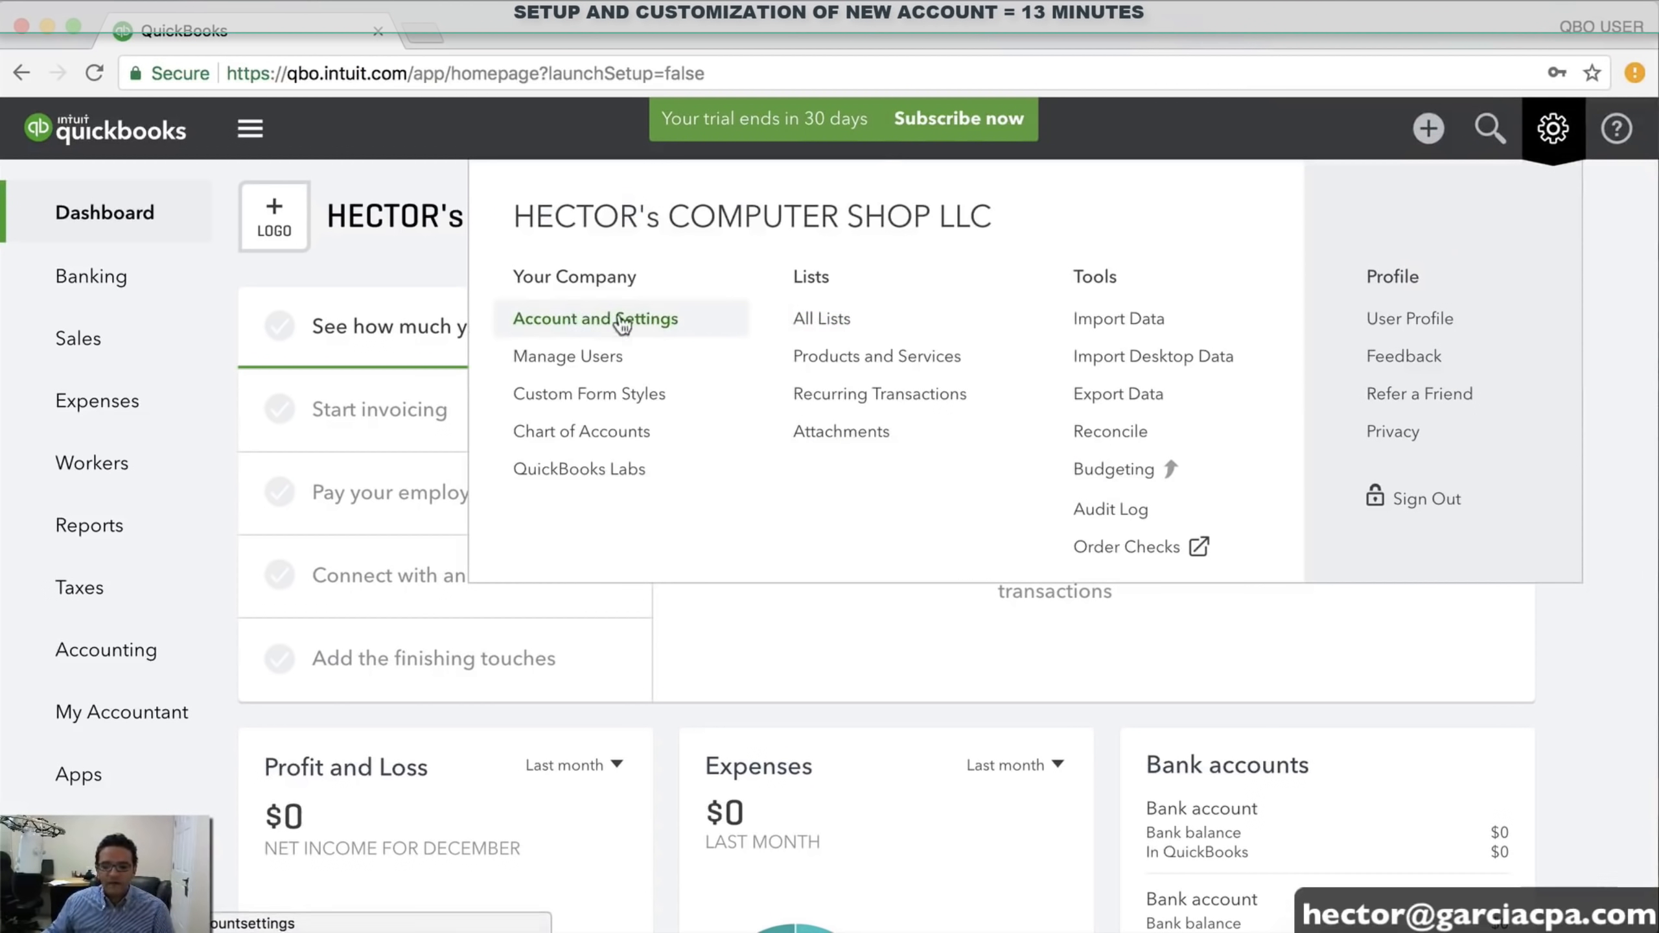
left_click(585, 321)
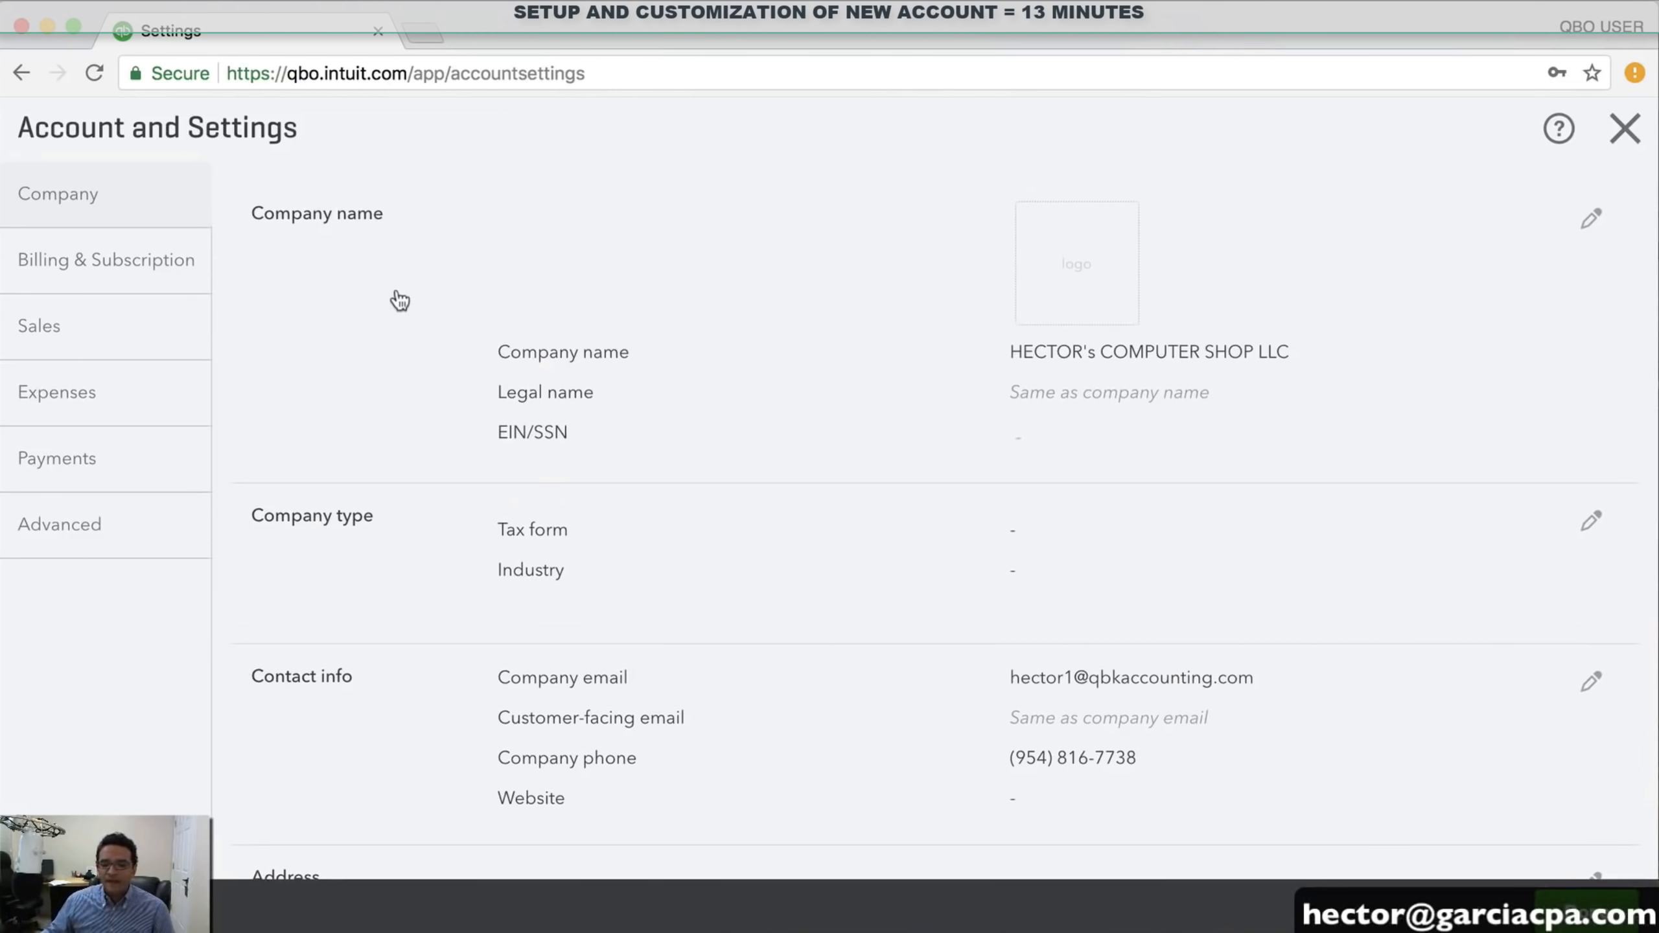
scroll(1170, 373, "down", 3)
scroll(1167, 368, "up", 1)
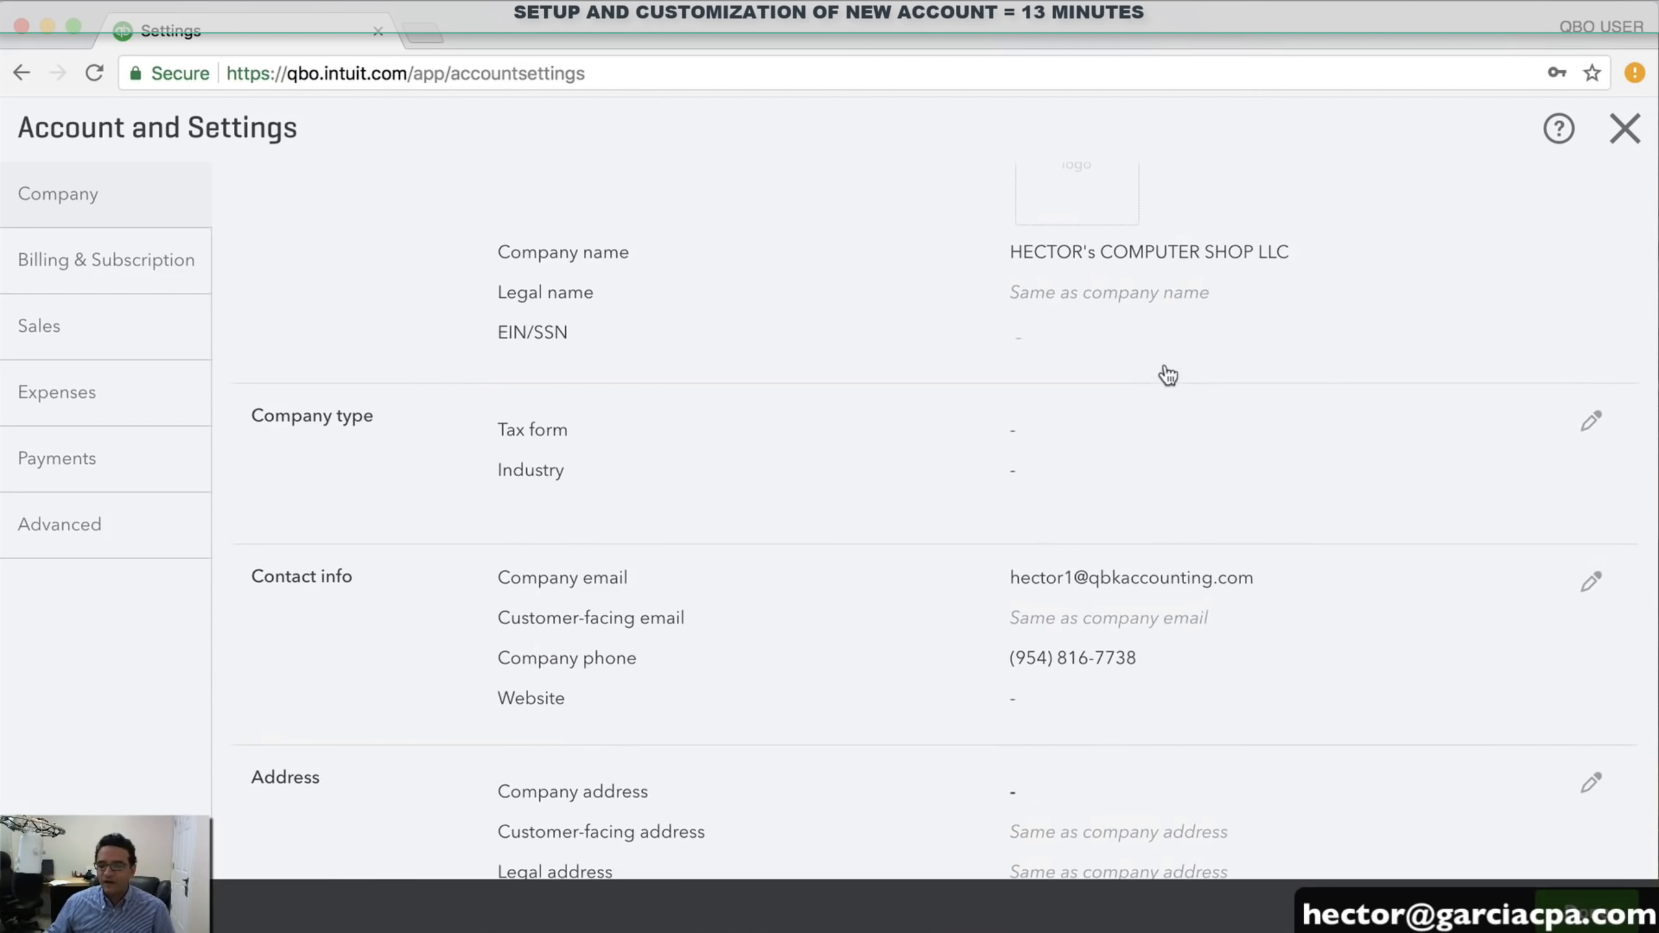
scroll(1164, 366, "down", 1)
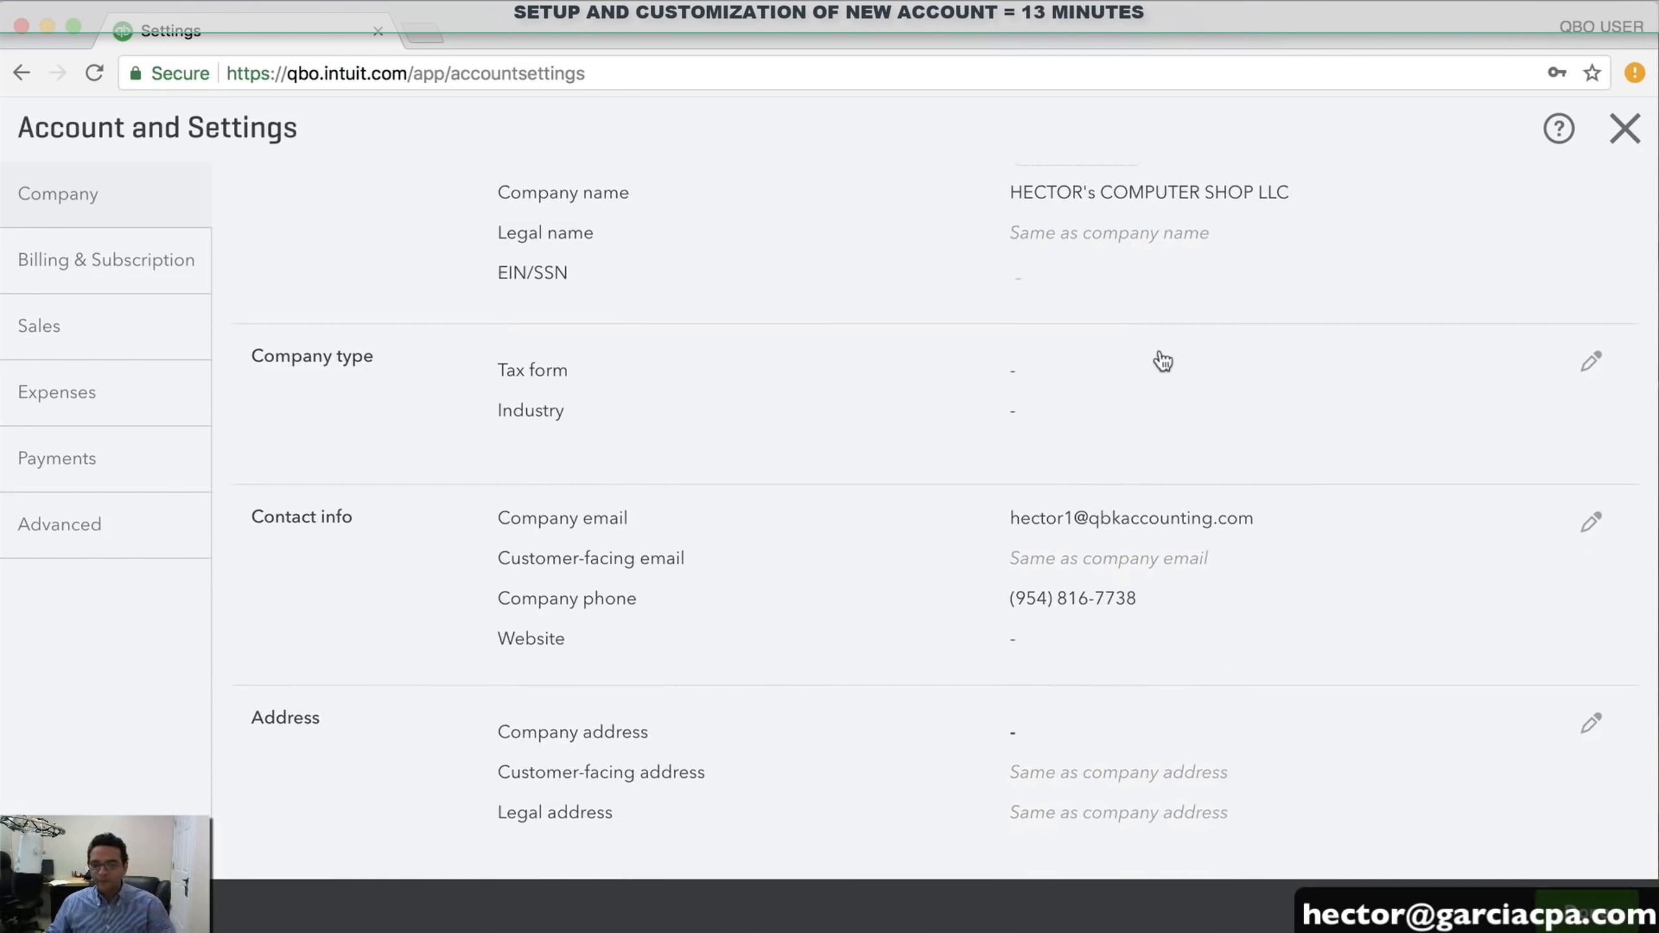
left_click(1594, 371)
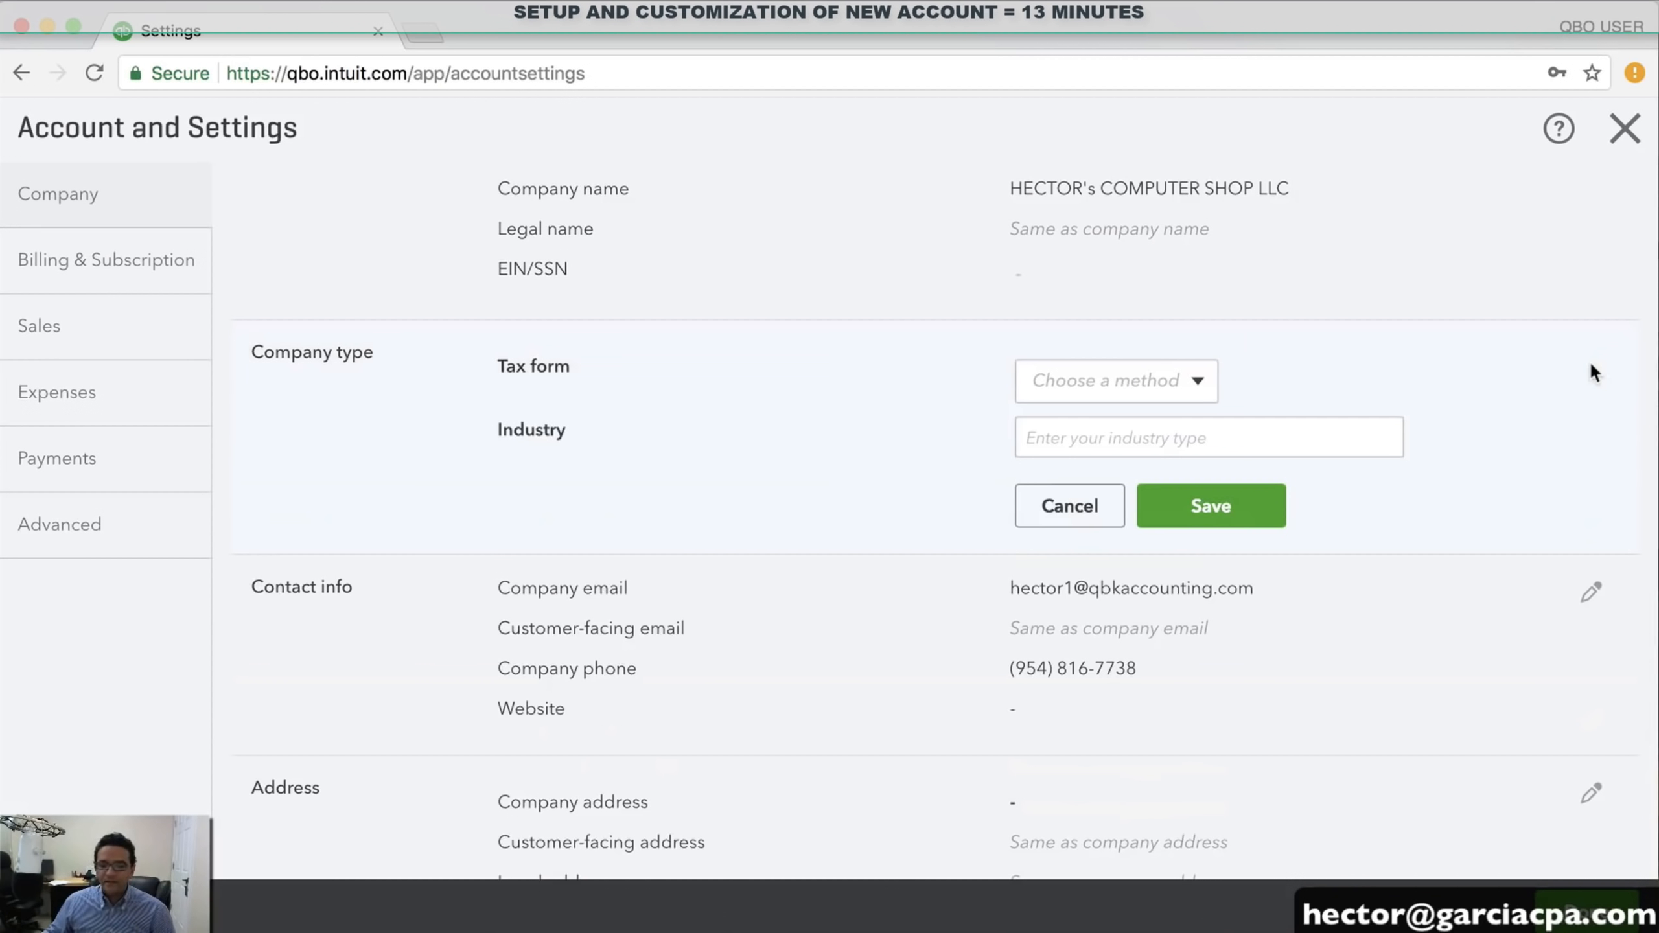
left_click(1198, 382)
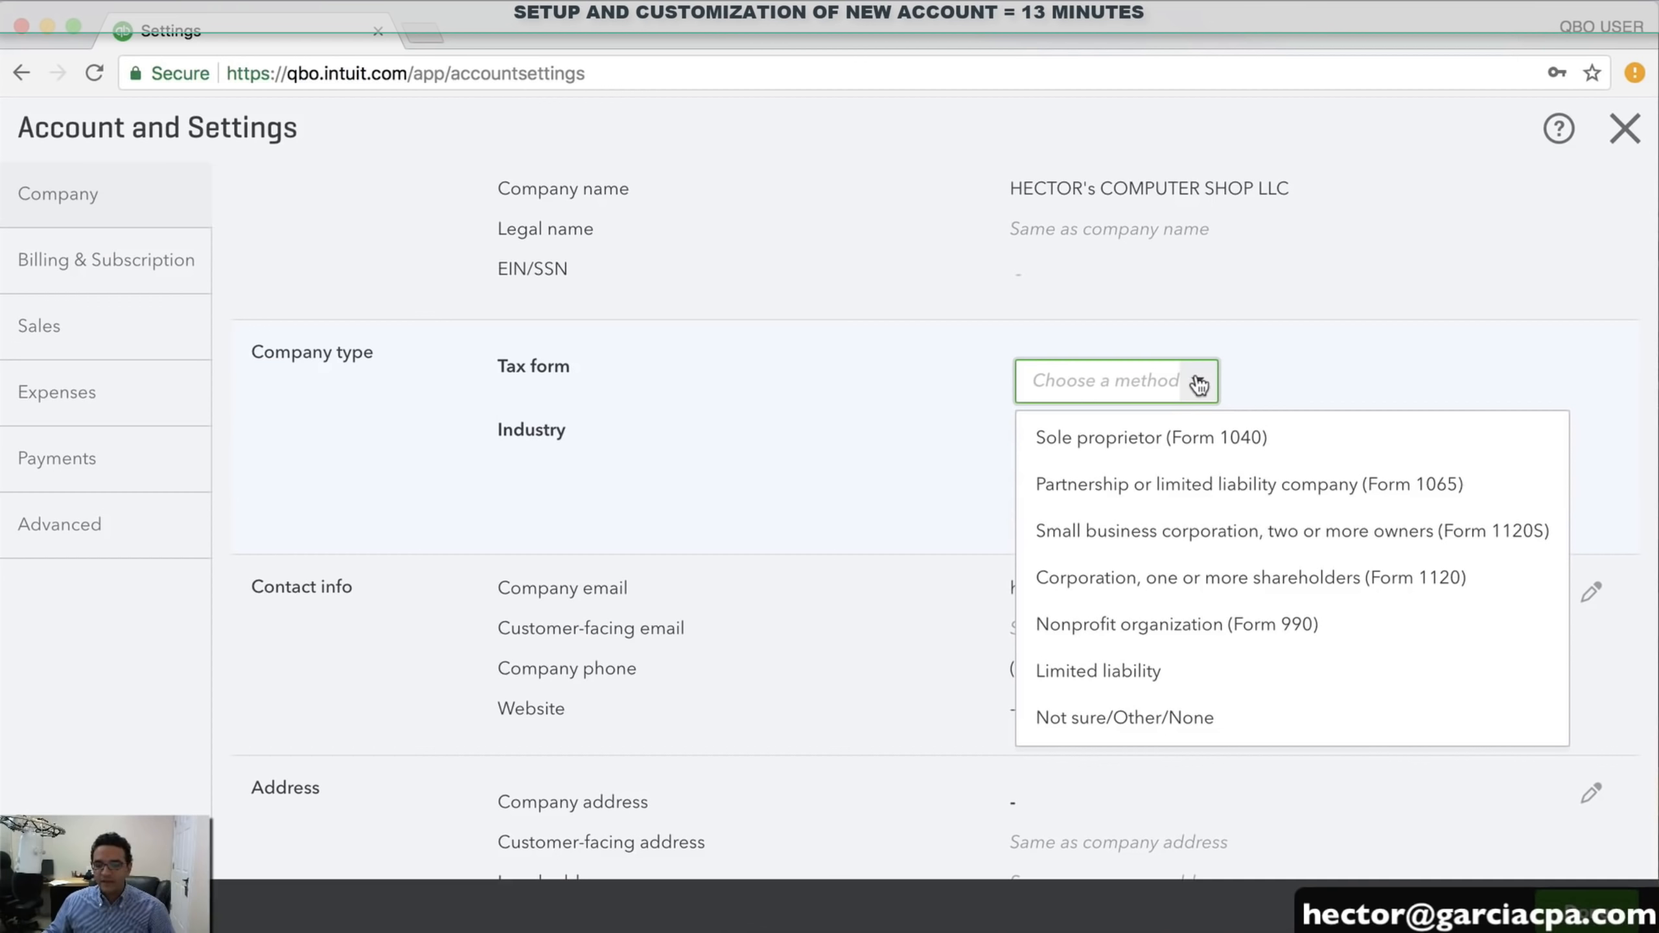
left_click(1198, 487)
left_click(1154, 448)
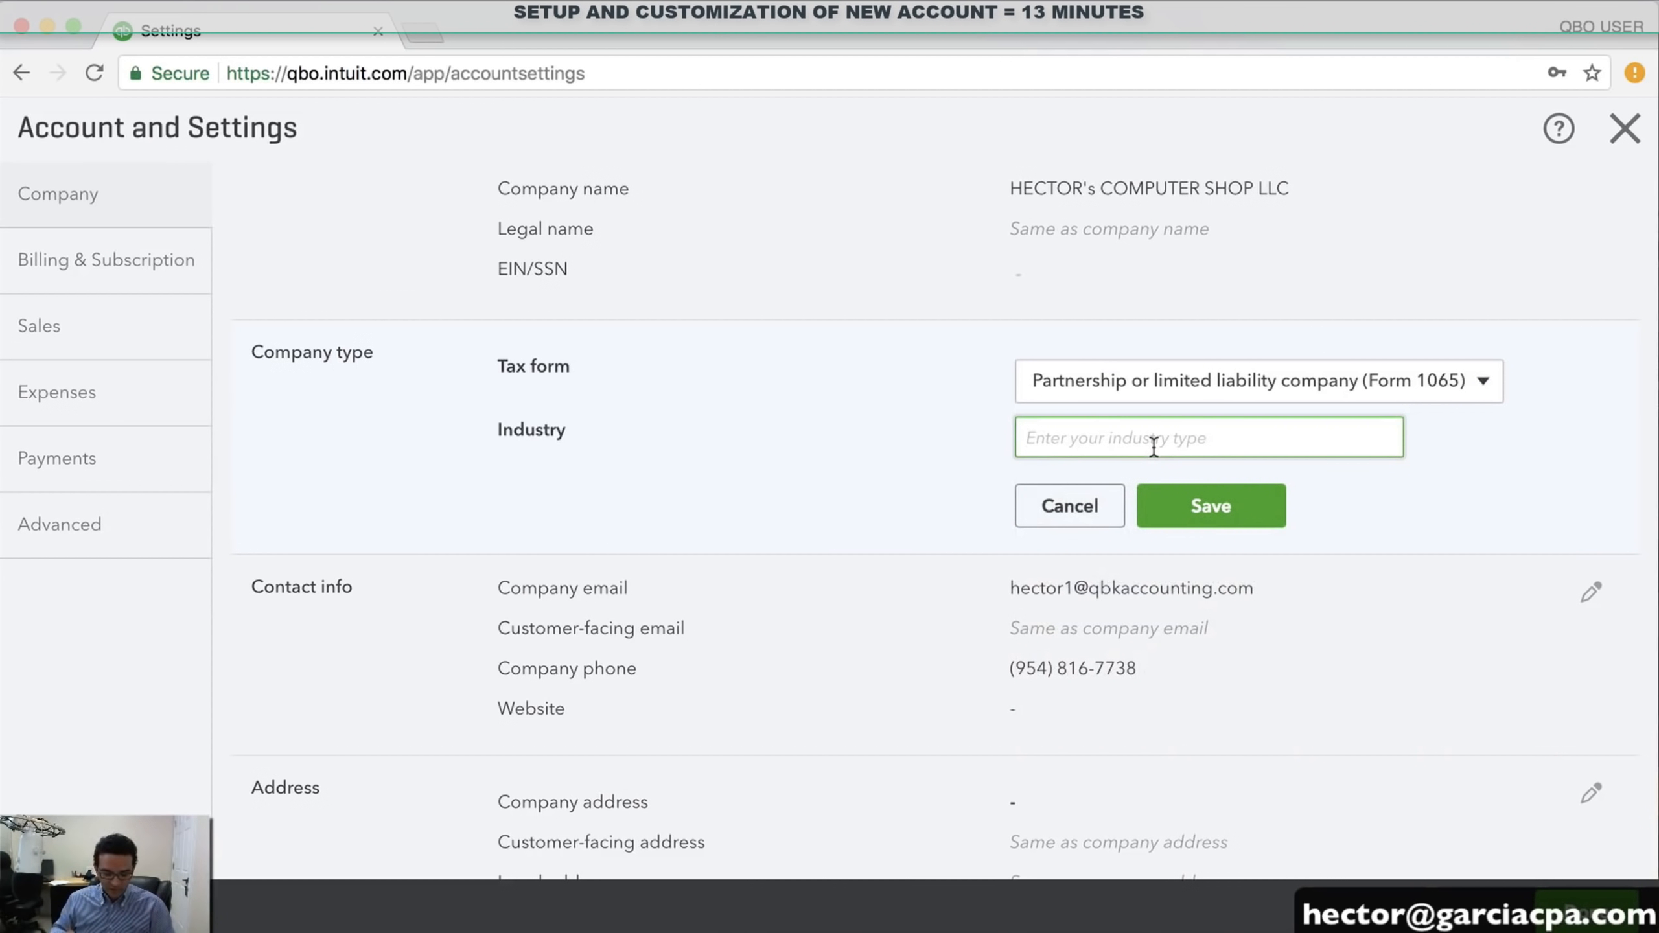
type("computer")
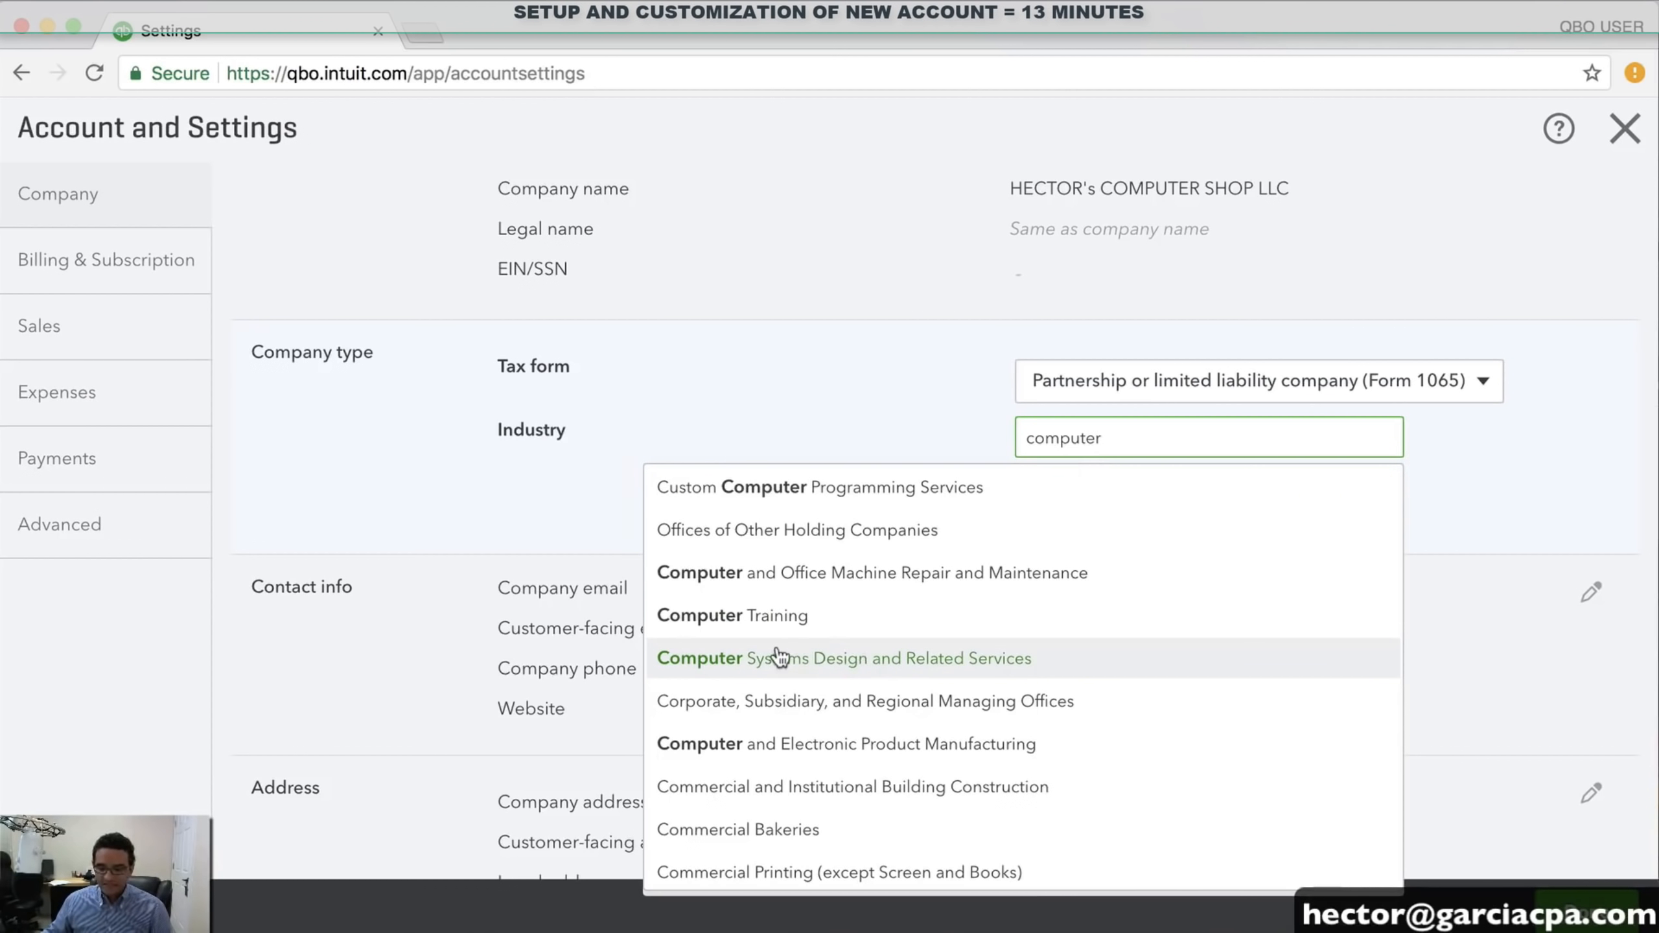
left_click(830, 662)
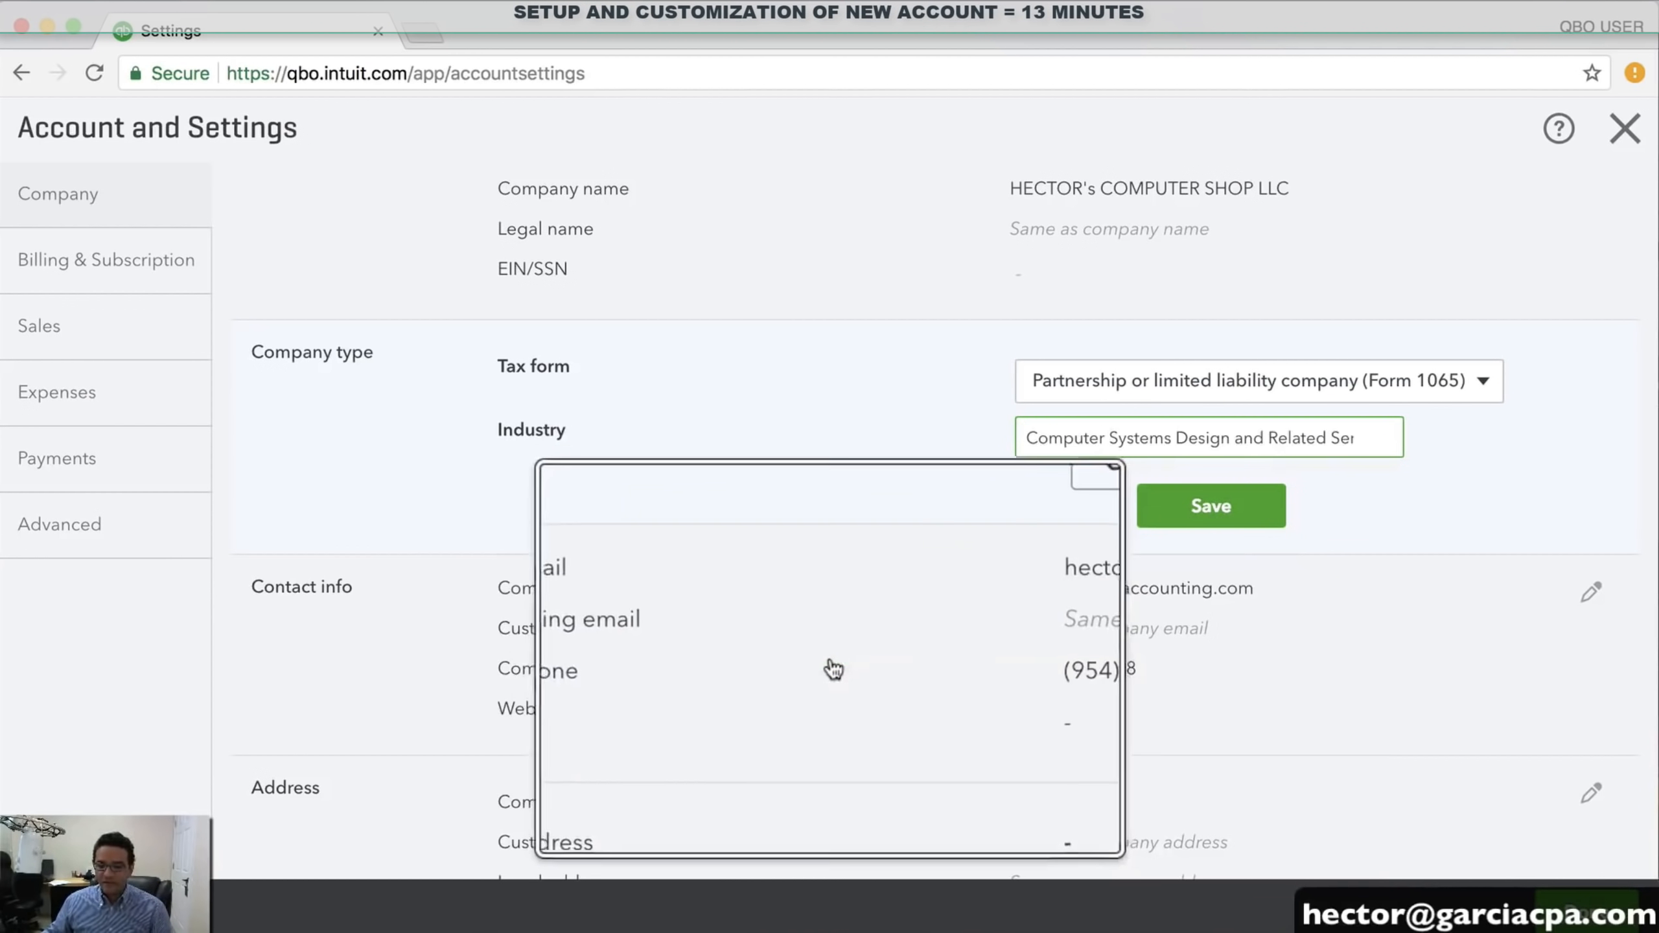
left_click(1229, 512)
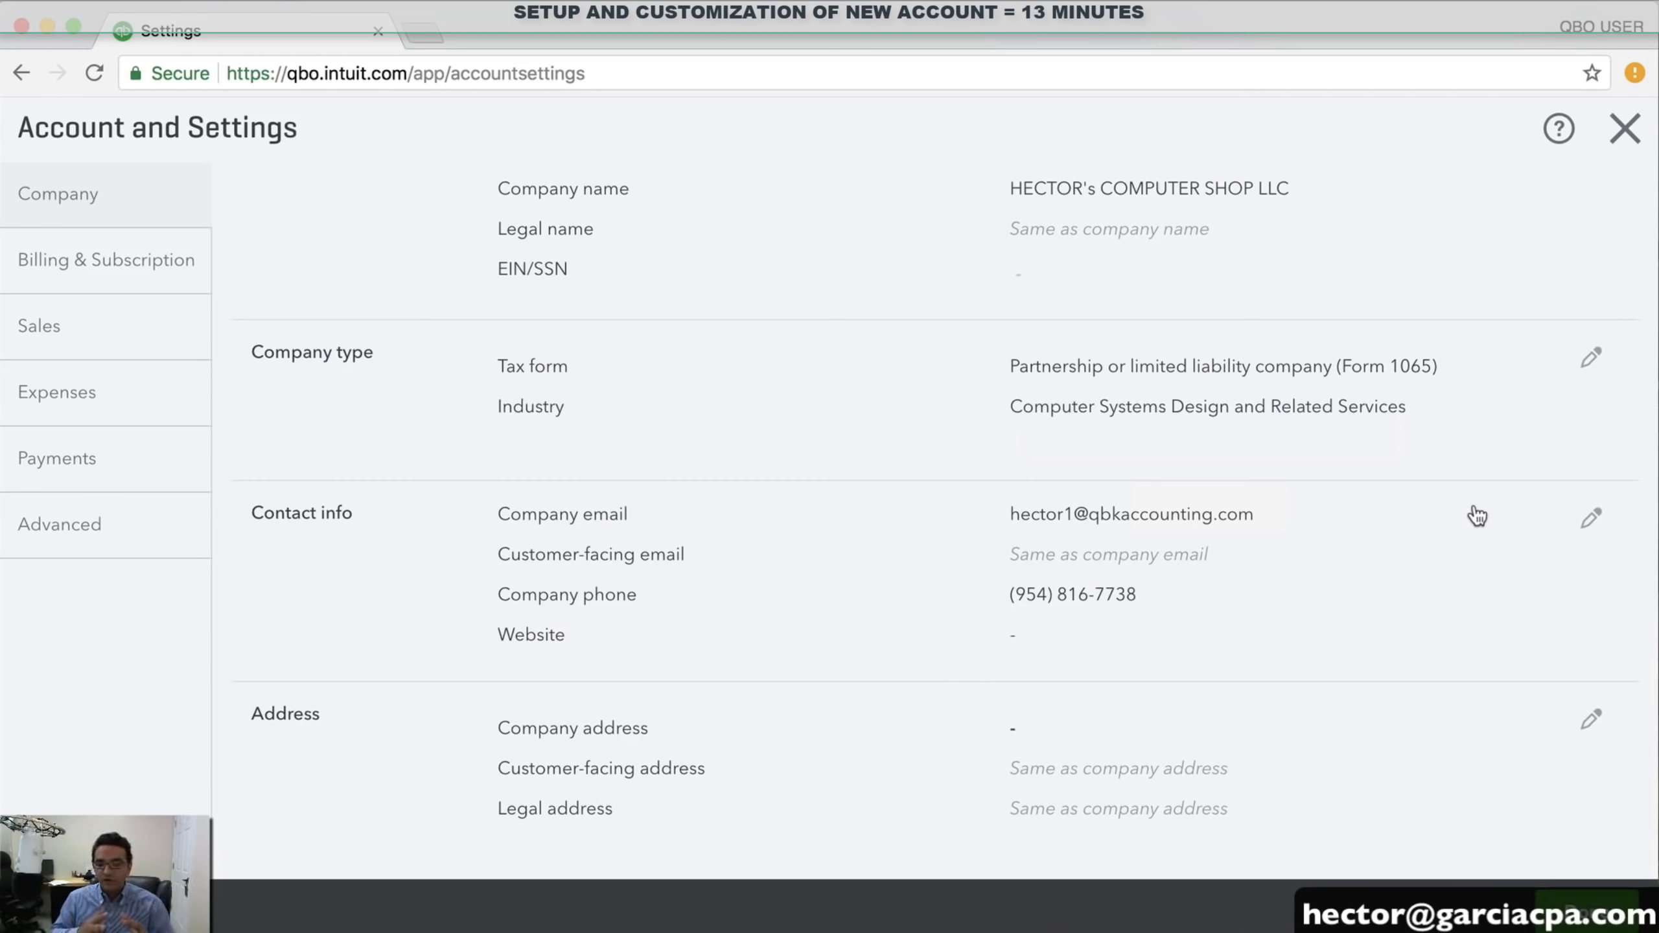
scroll(1478, 517, "down", 5)
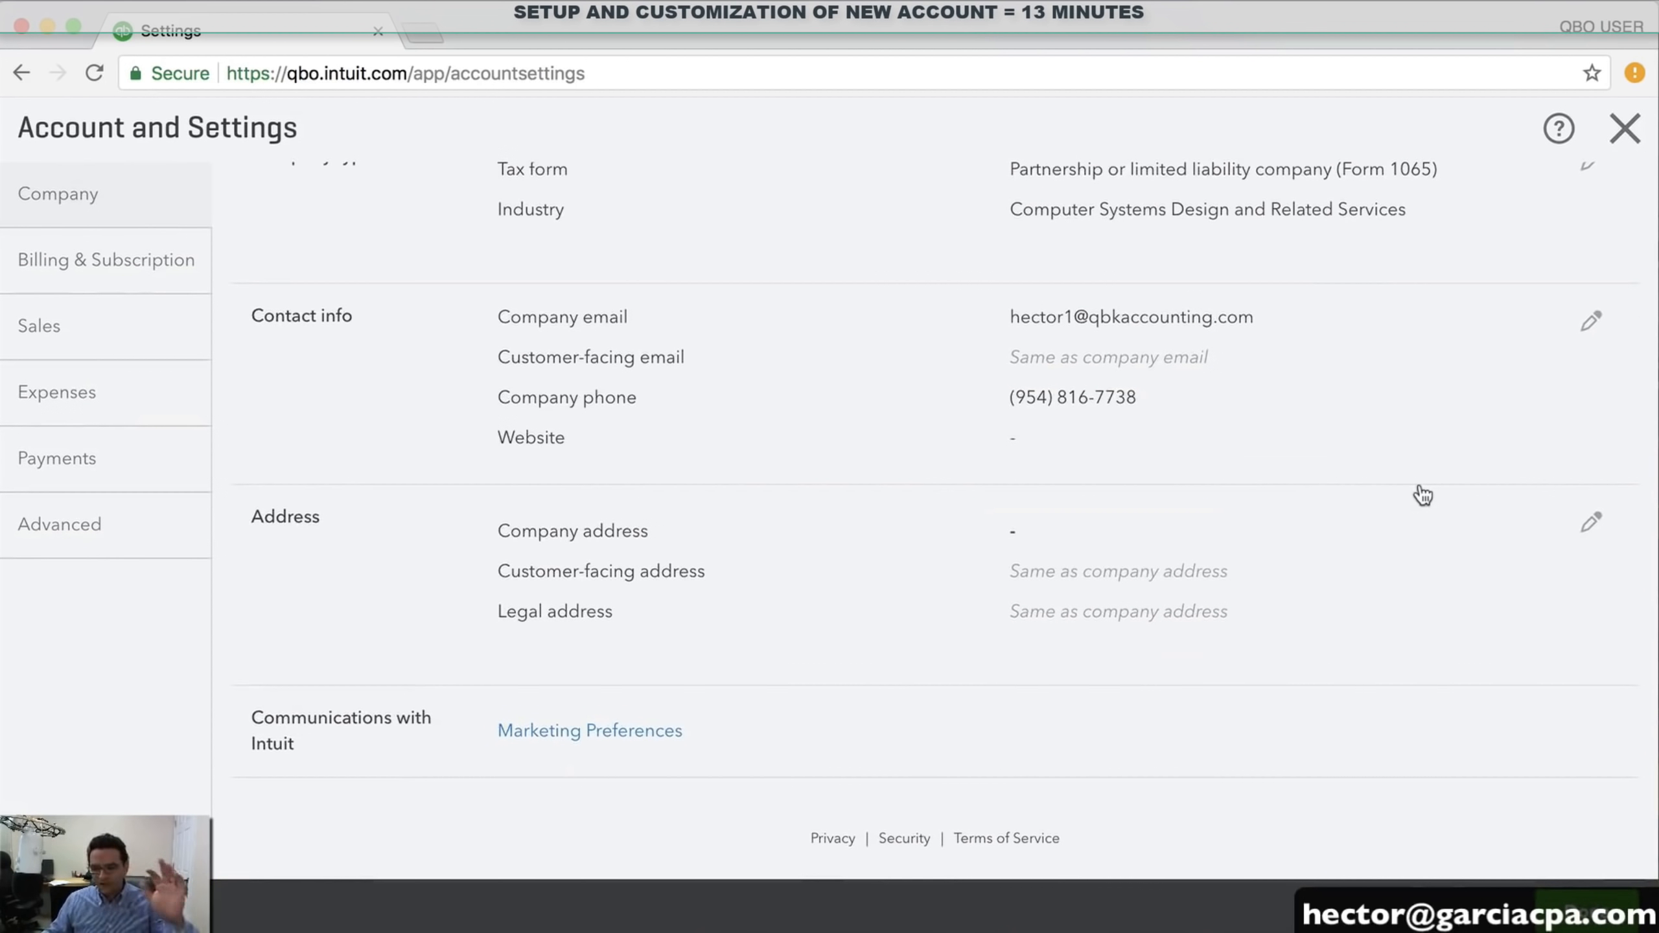
scroll(1423, 495, "up", 6)
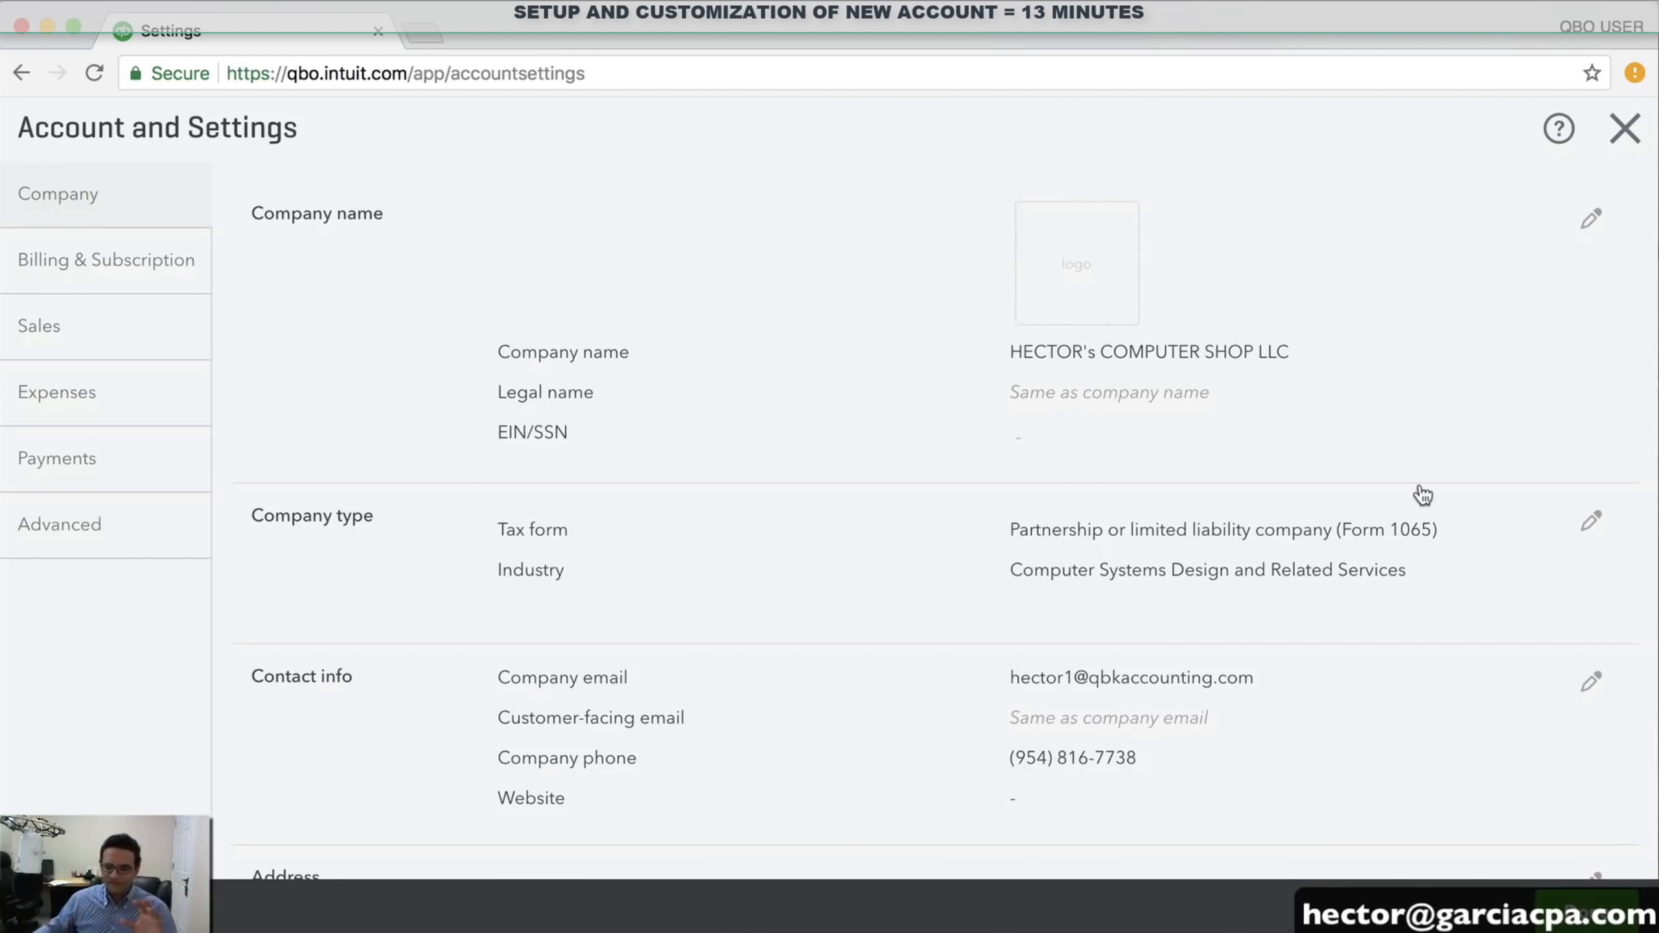
Show the Billing & Subscription tab and select the Company ID text
left_click(102, 263)
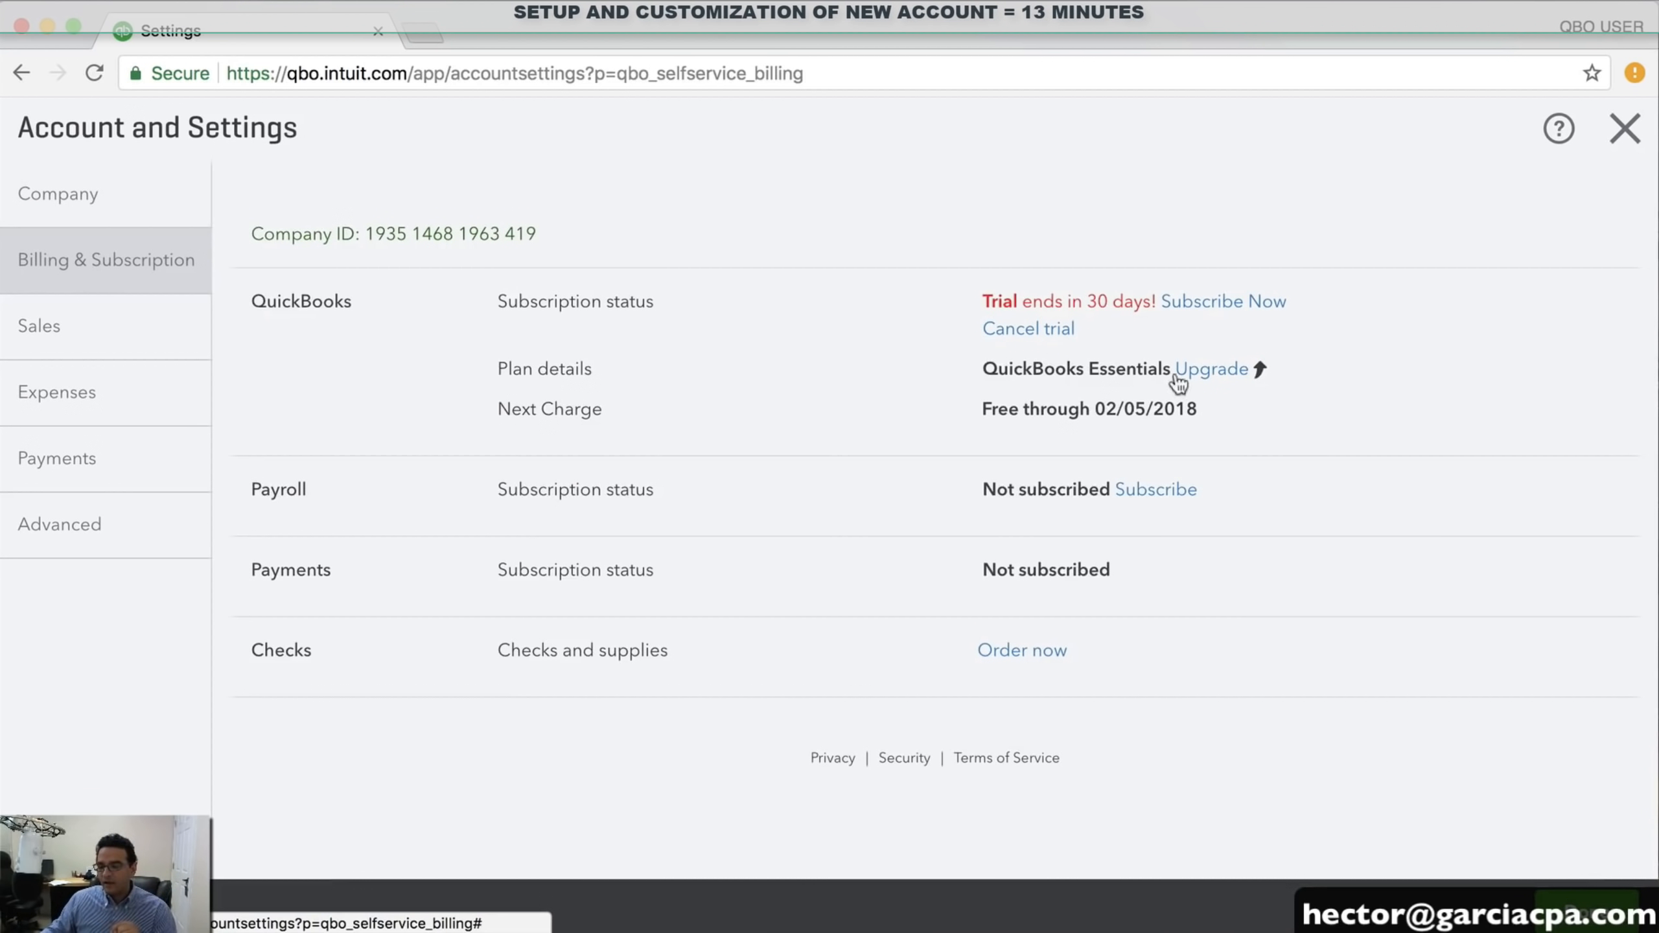
mouse_move(1215, 385)
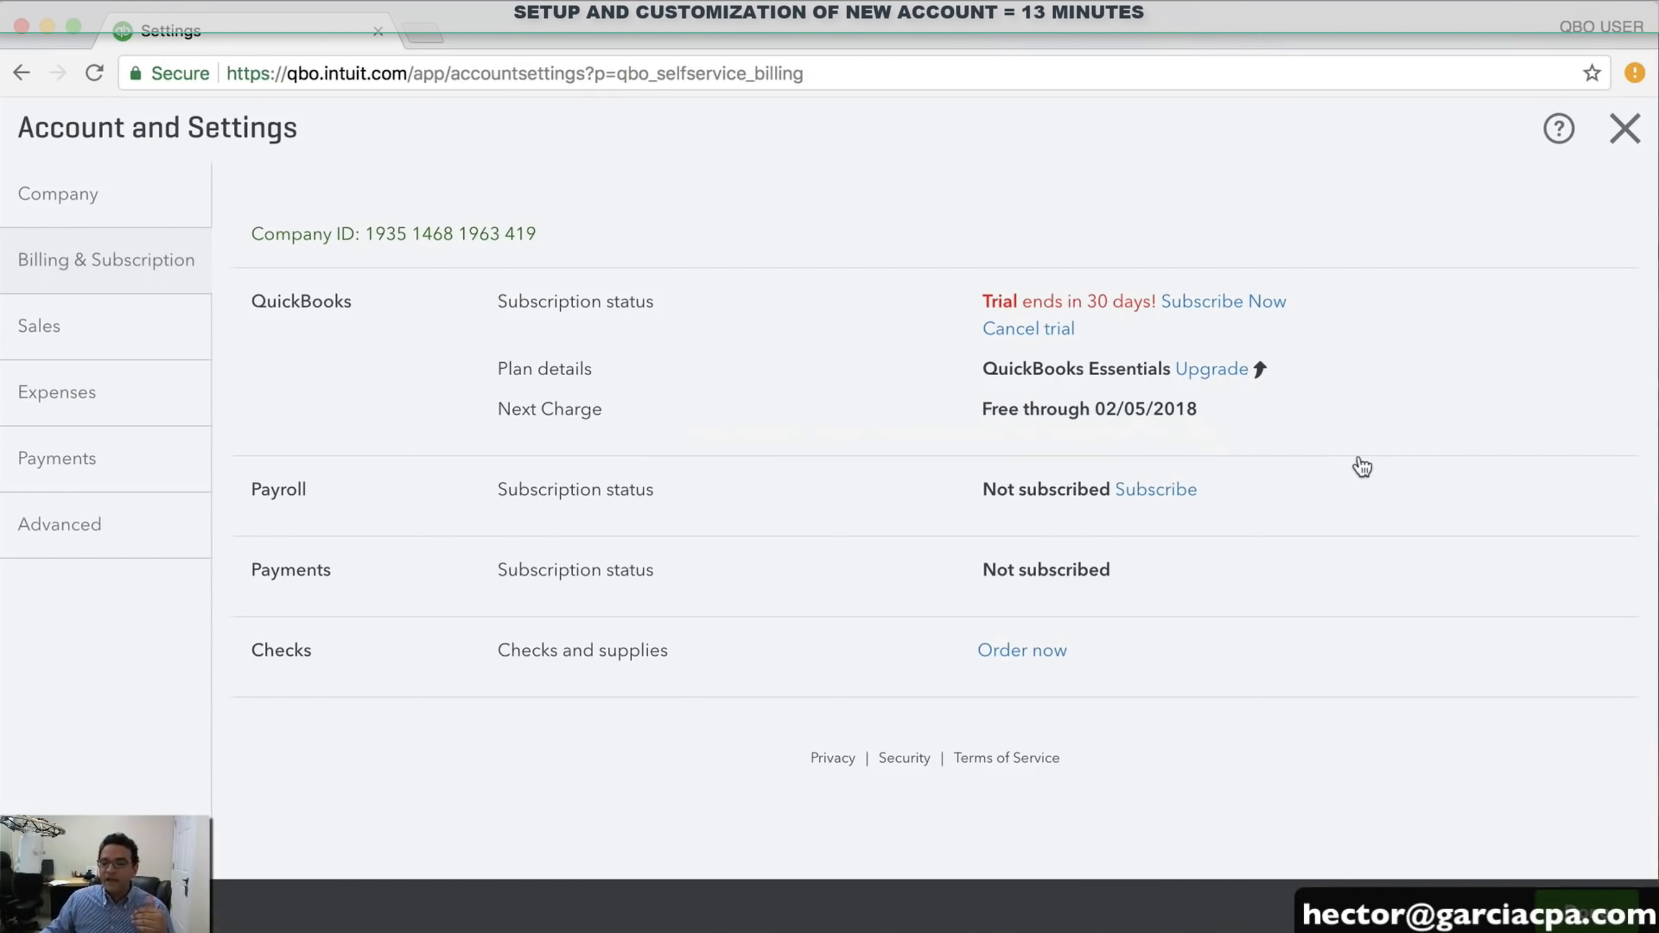
mouse_move(1184, 497)
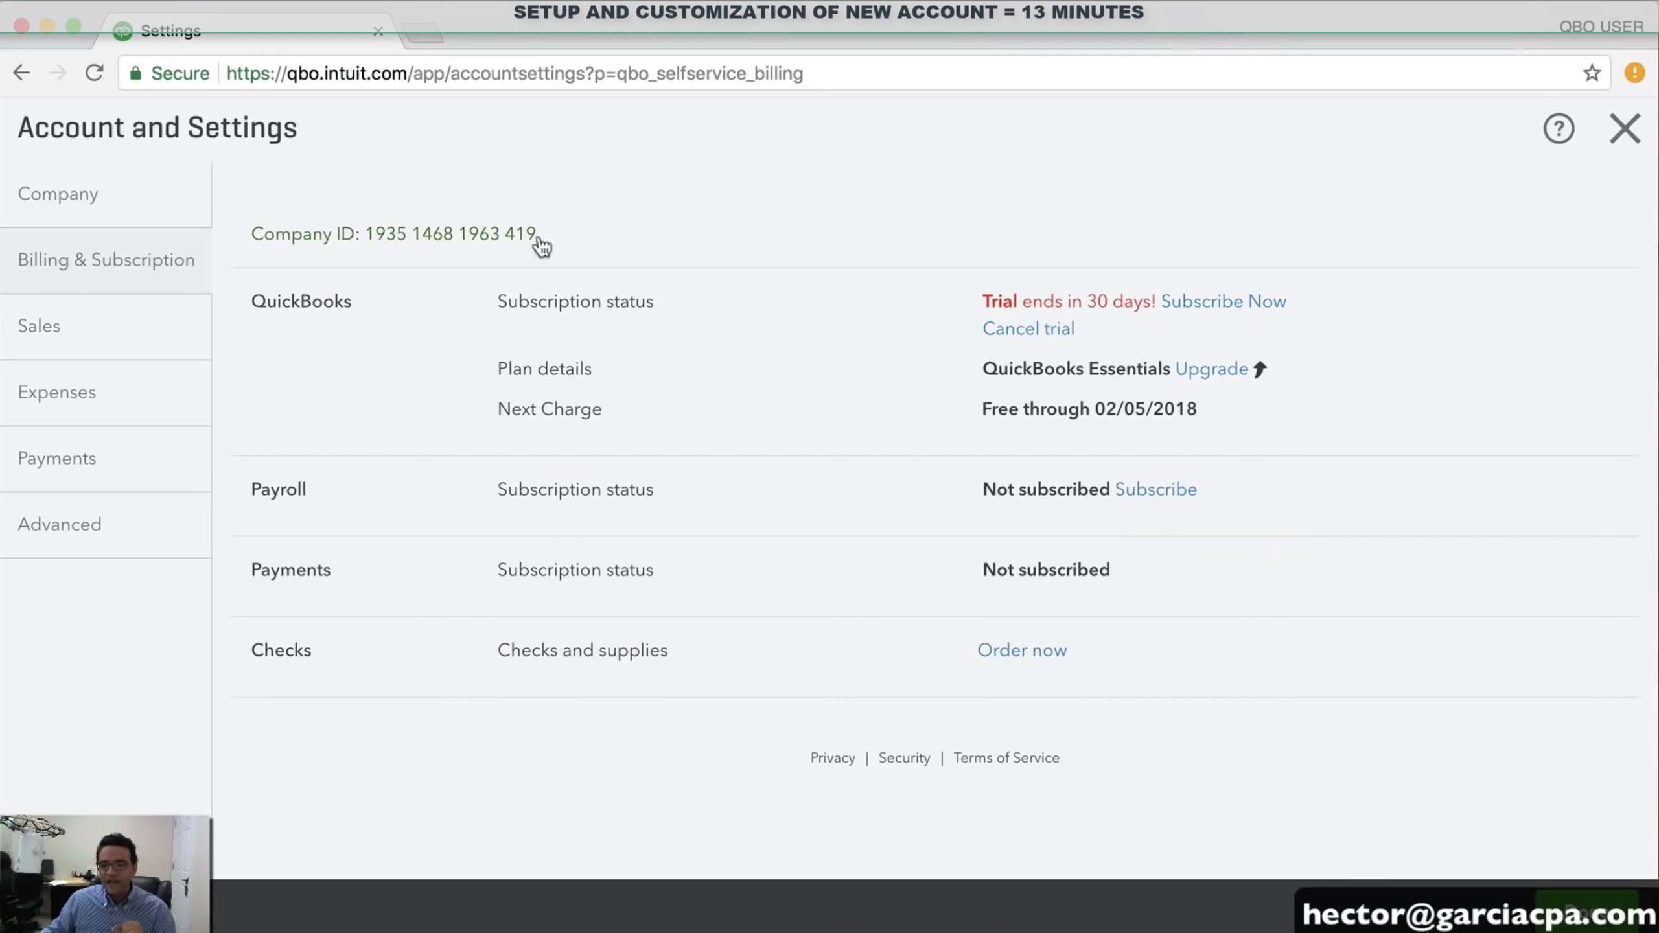
left_click_drag(257, 242, 556, 248)
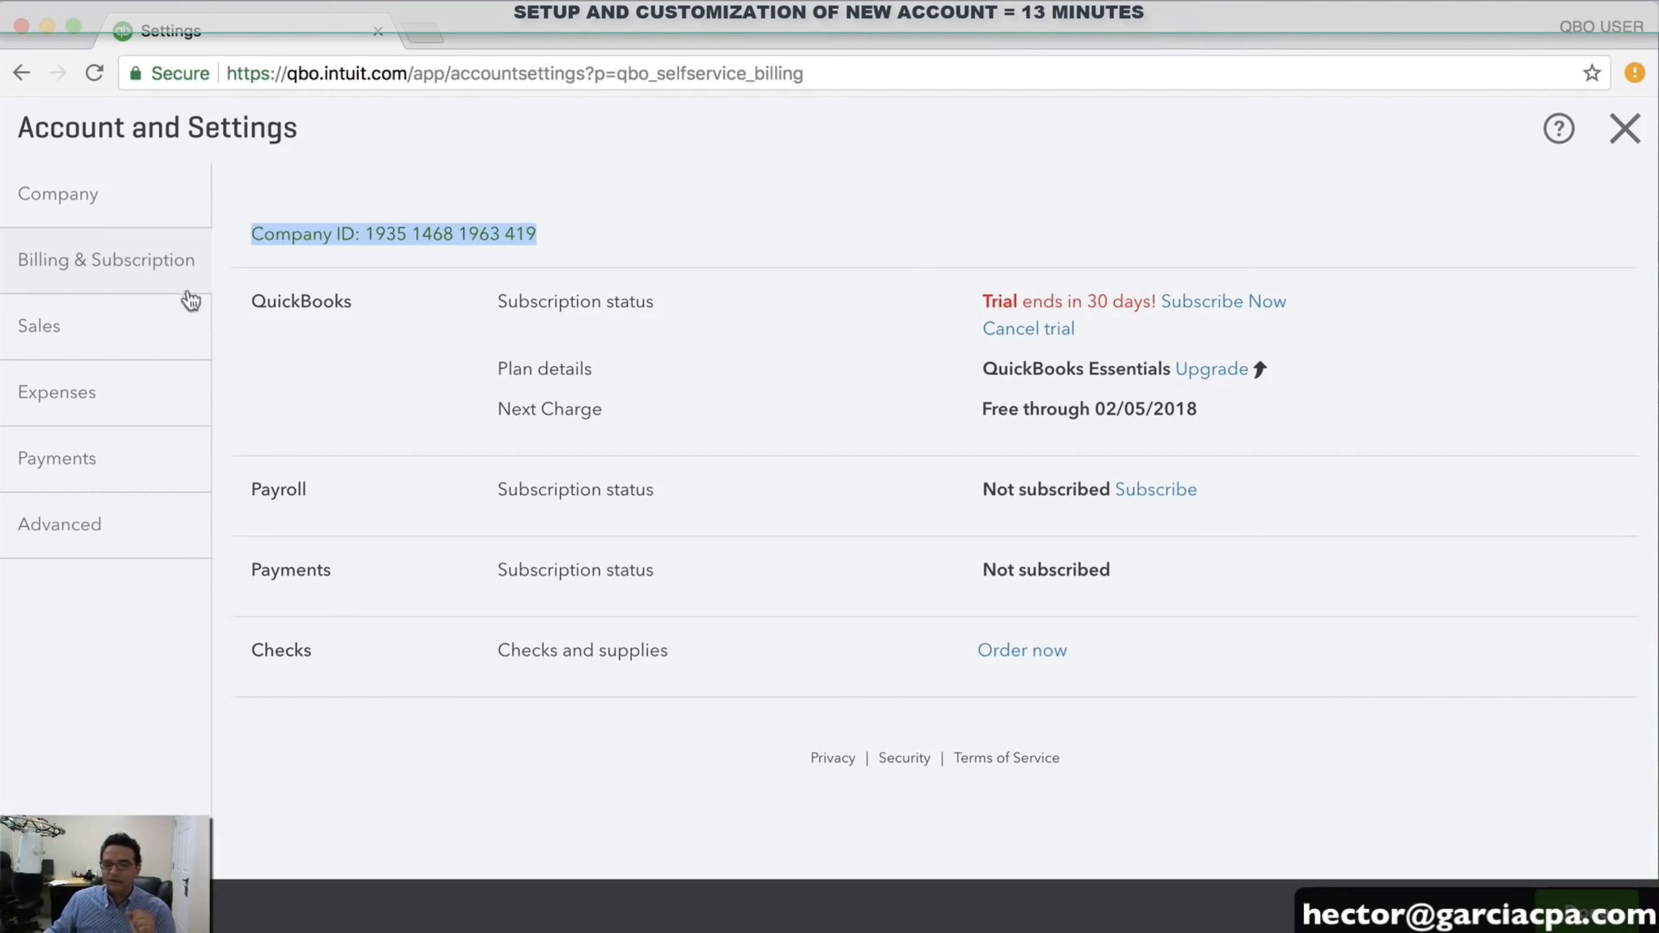
From the Sales settings, go to Customize look and feel and edit the Standard invoice style
left_click(69, 341)
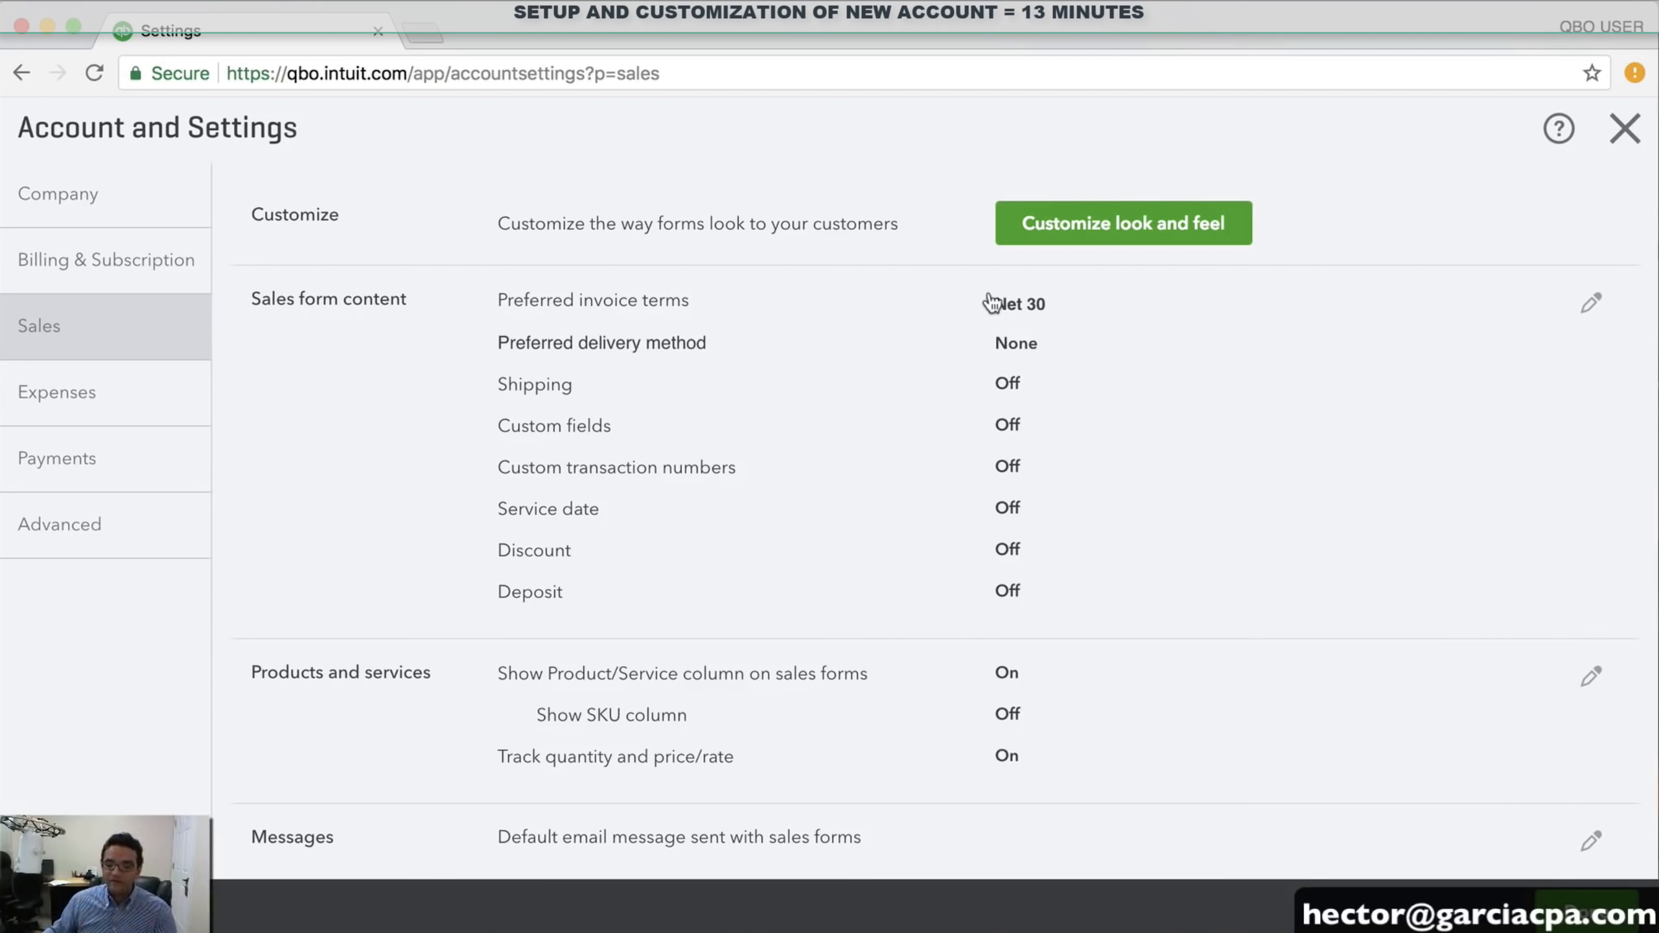
left_click(1121, 236)
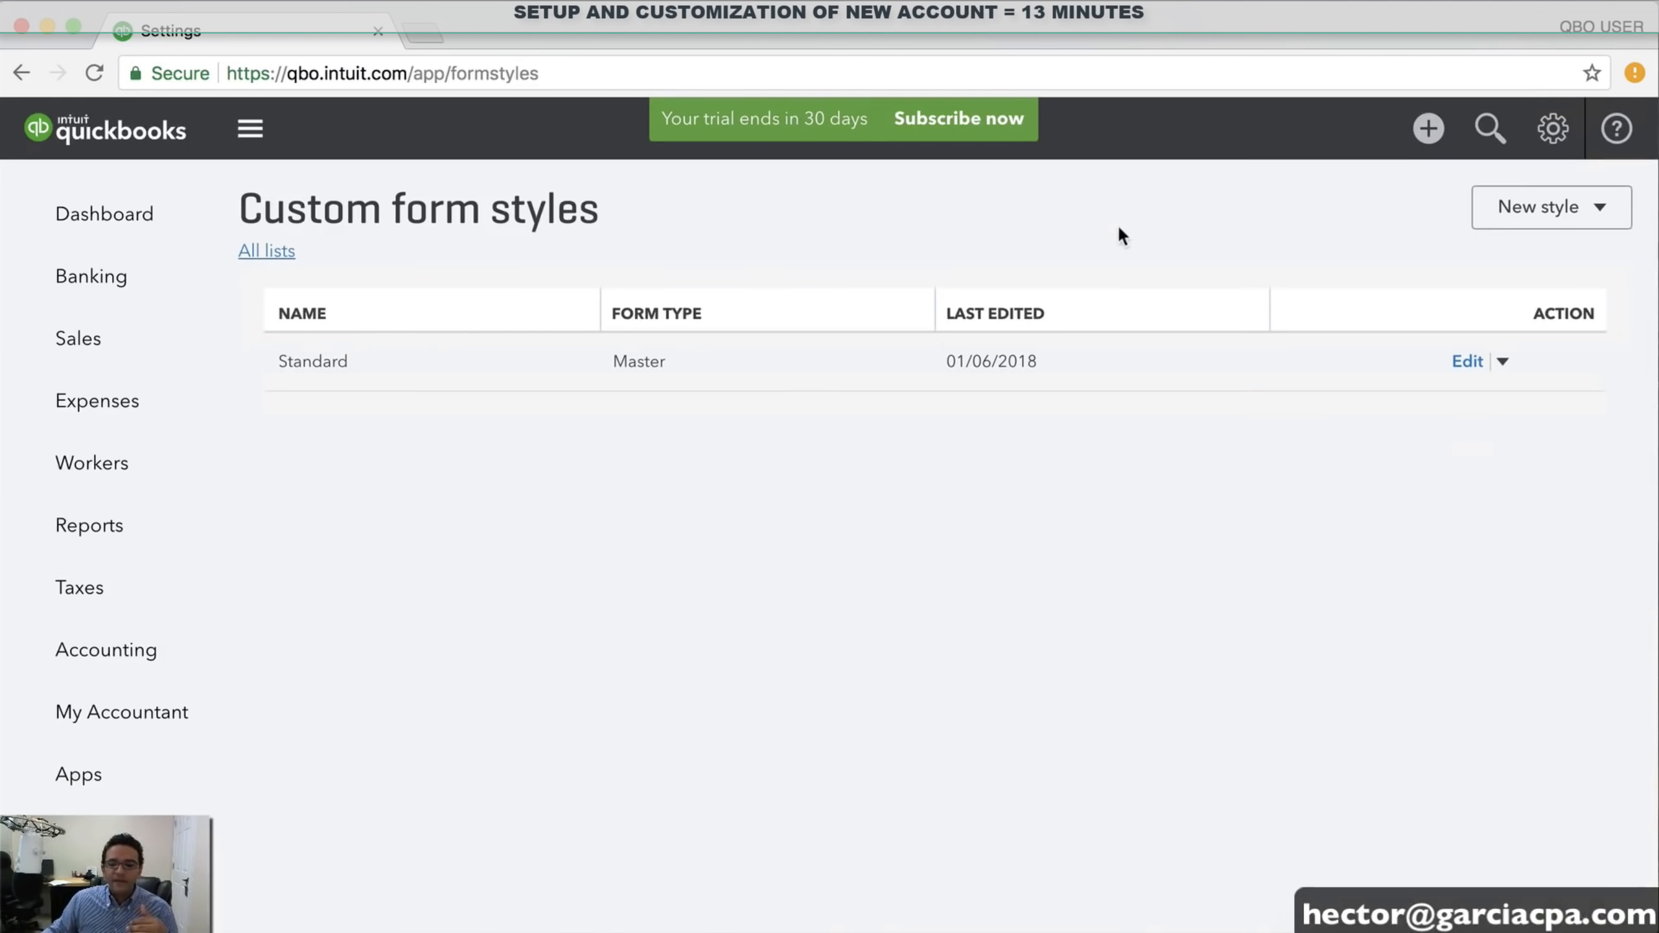
left_click(684, 387)
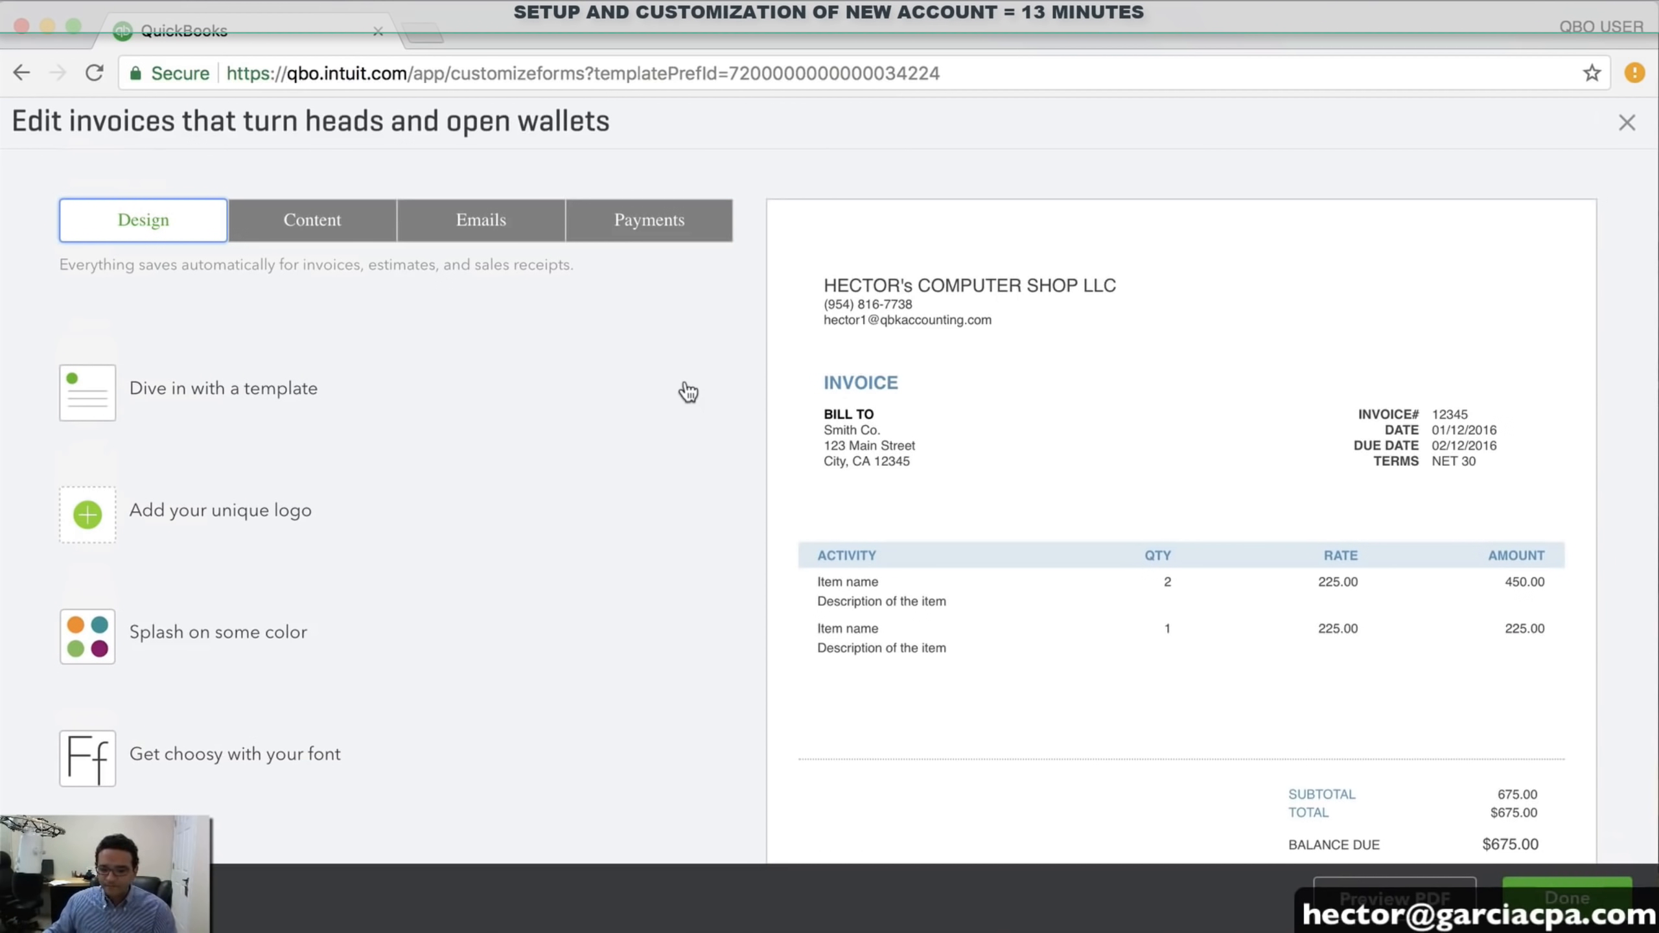
Upload QBK-ROUND-LOGO-mod1.gif, found by searching 'qbk', as the Standard invoice style's logo
left_click(90, 526)
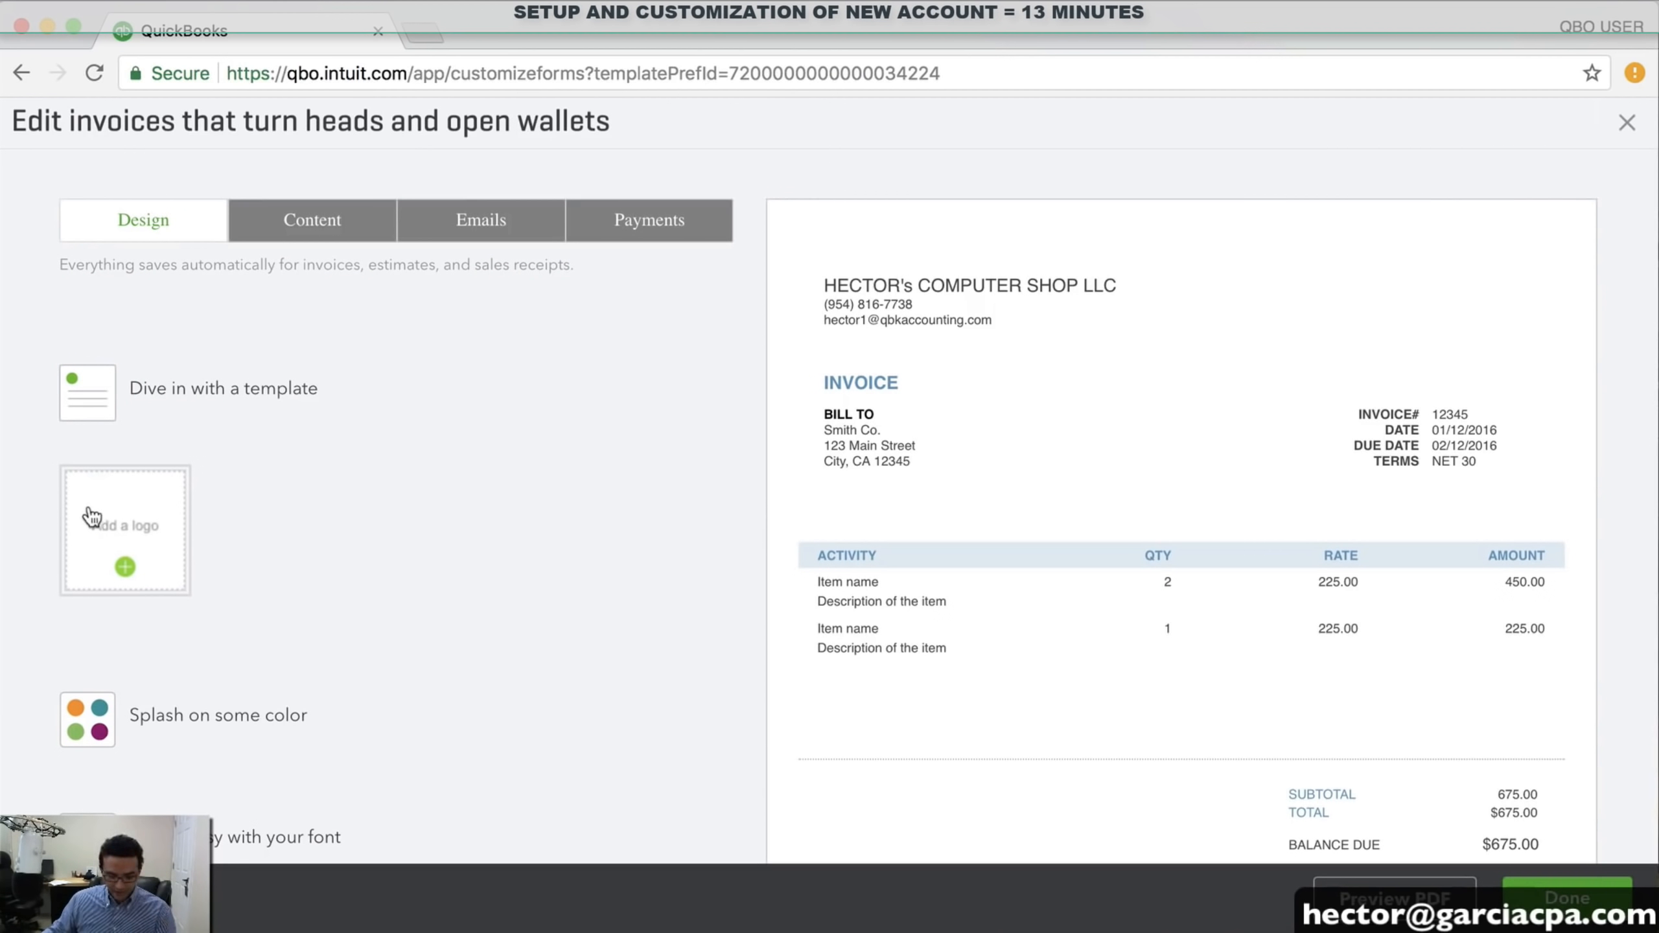
scroll(90, 514, "up", 3)
scroll(91, 515, "down", 3)
left_click(93, 516)
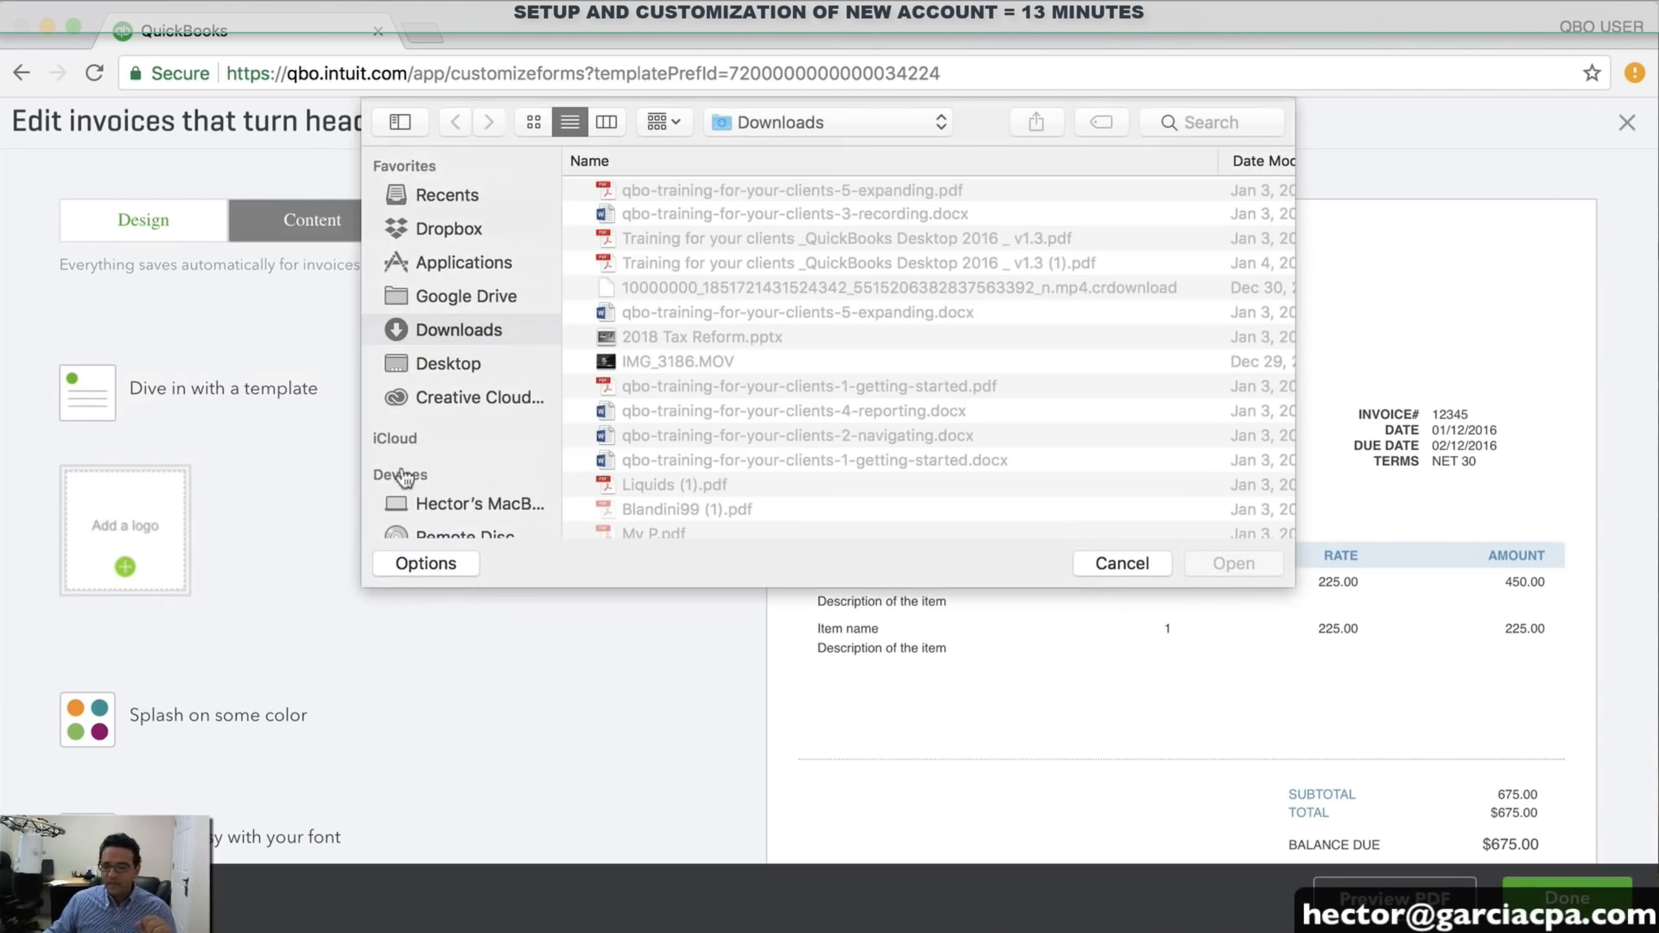
left_click(1202, 122)
type("qbk")
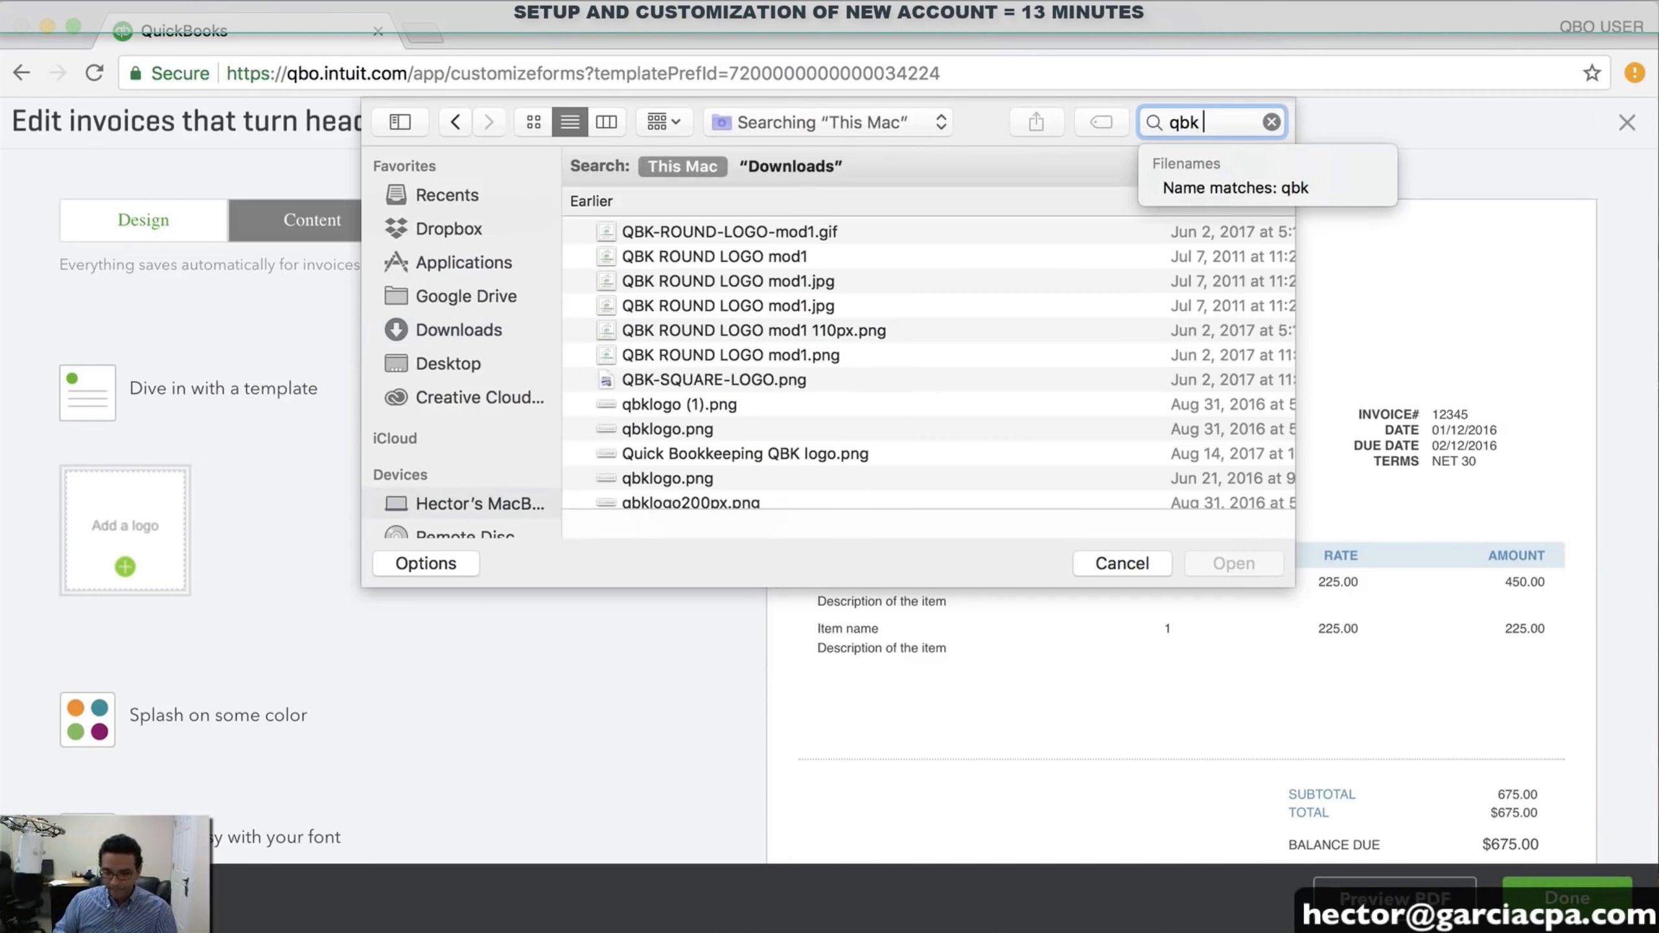
left_click(689, 231)
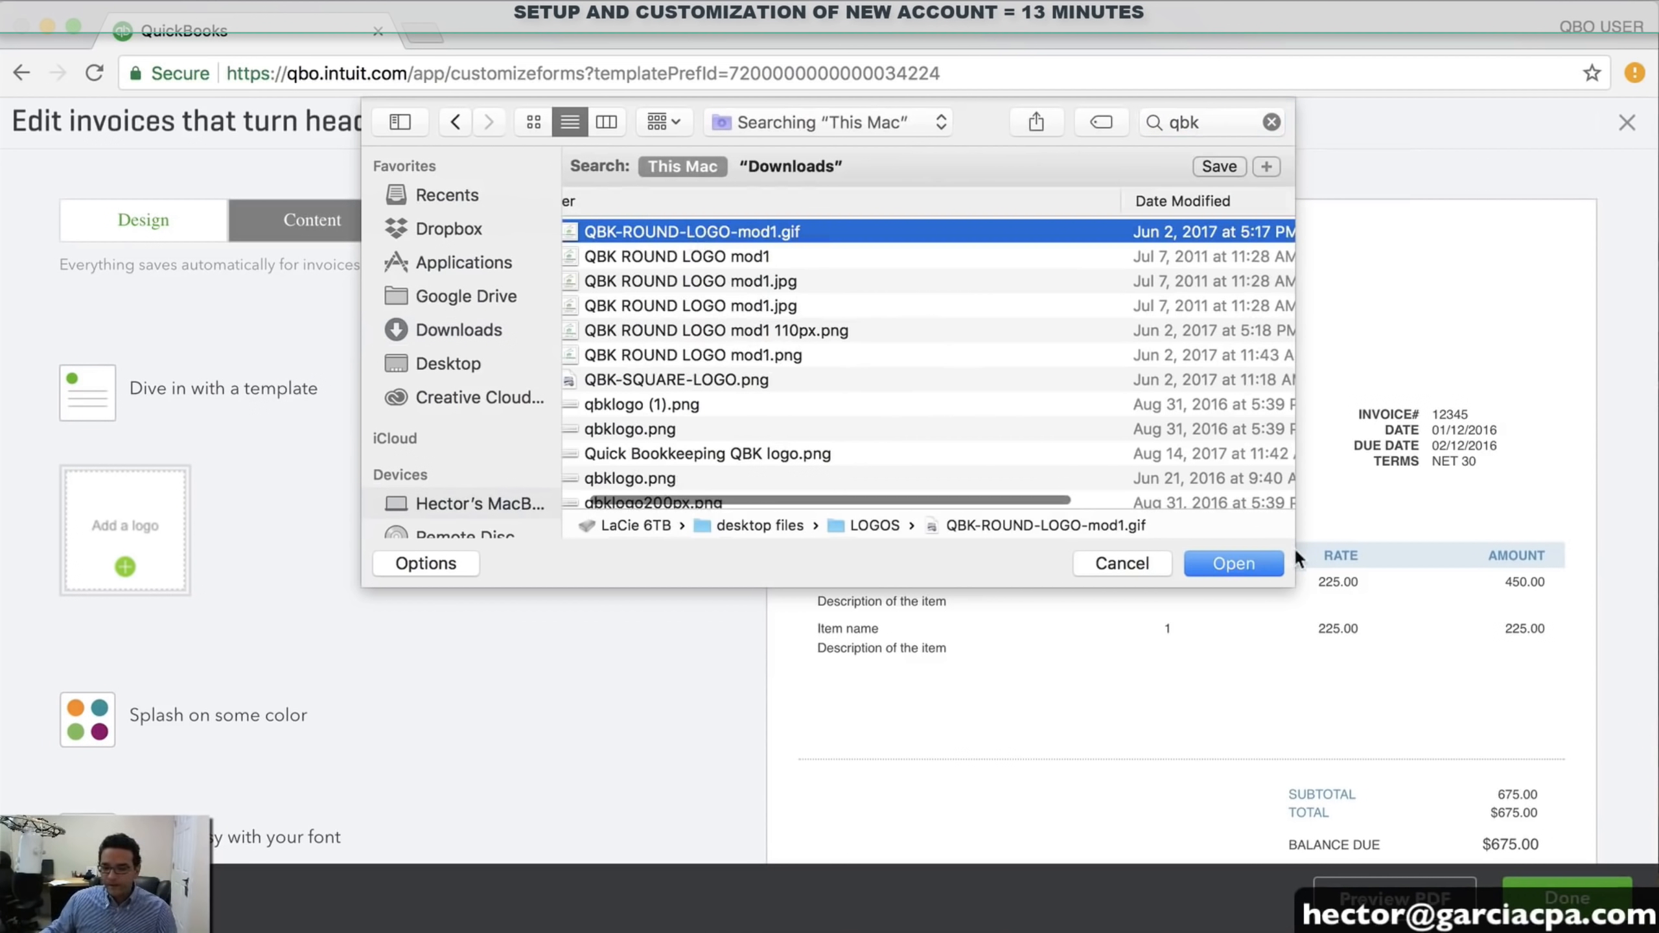
left_click(1230, 564)
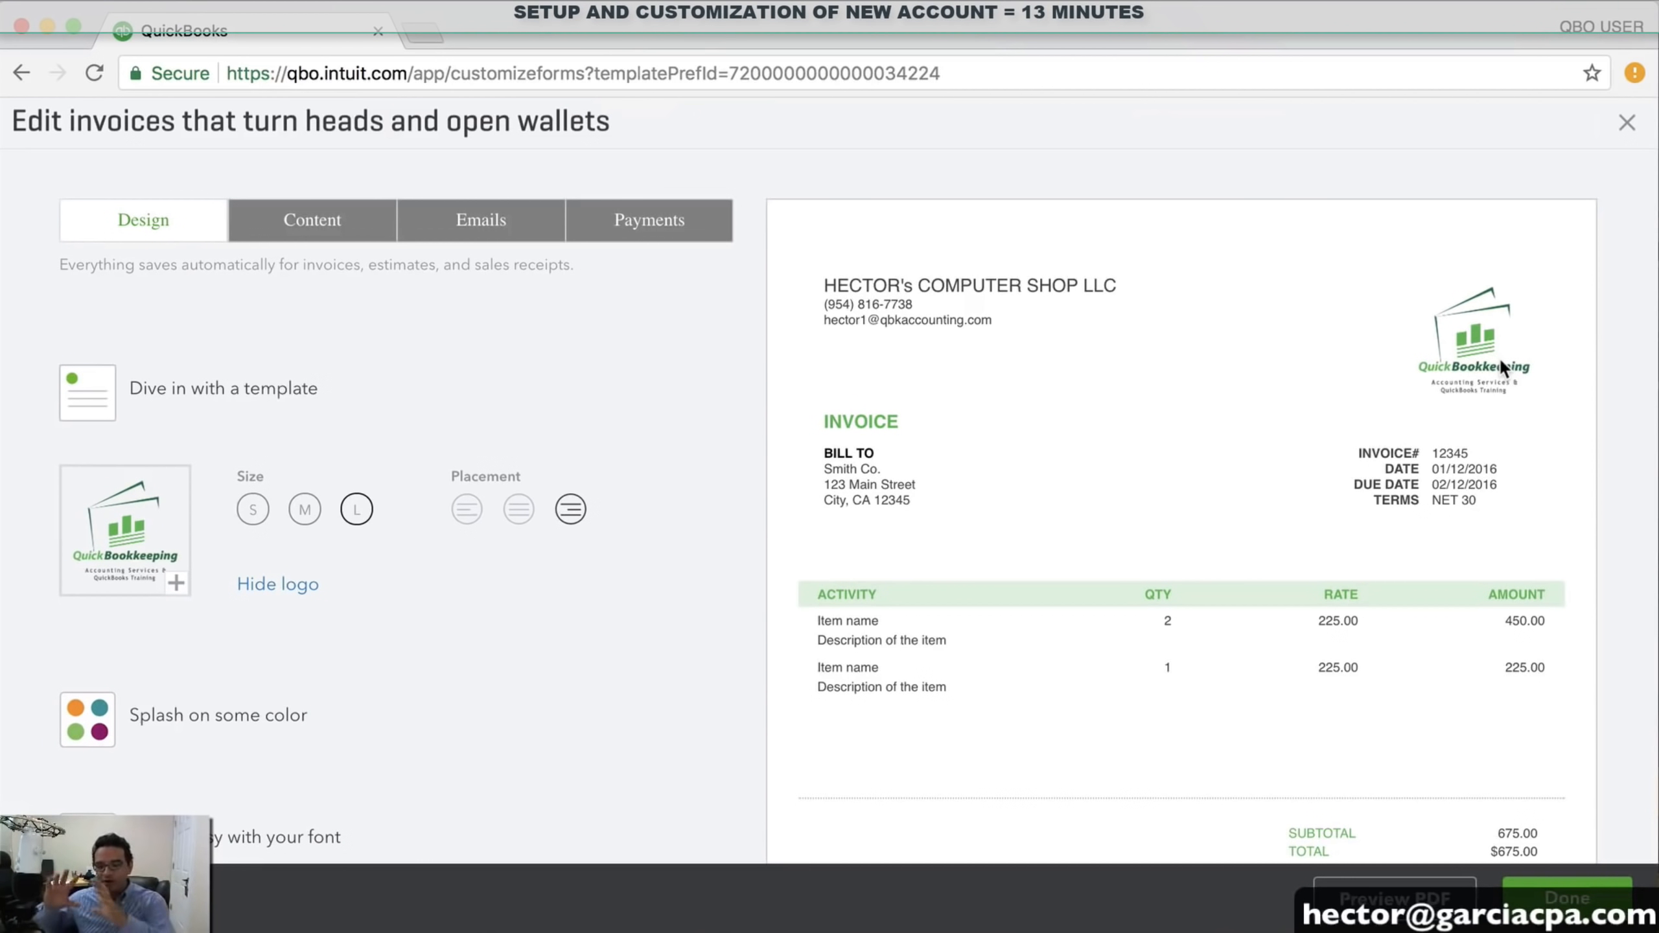
Enlarge the Standard invoice's Helvetica text from 10pt to 12pt font size
scroll(1499, 358, "down", 6)
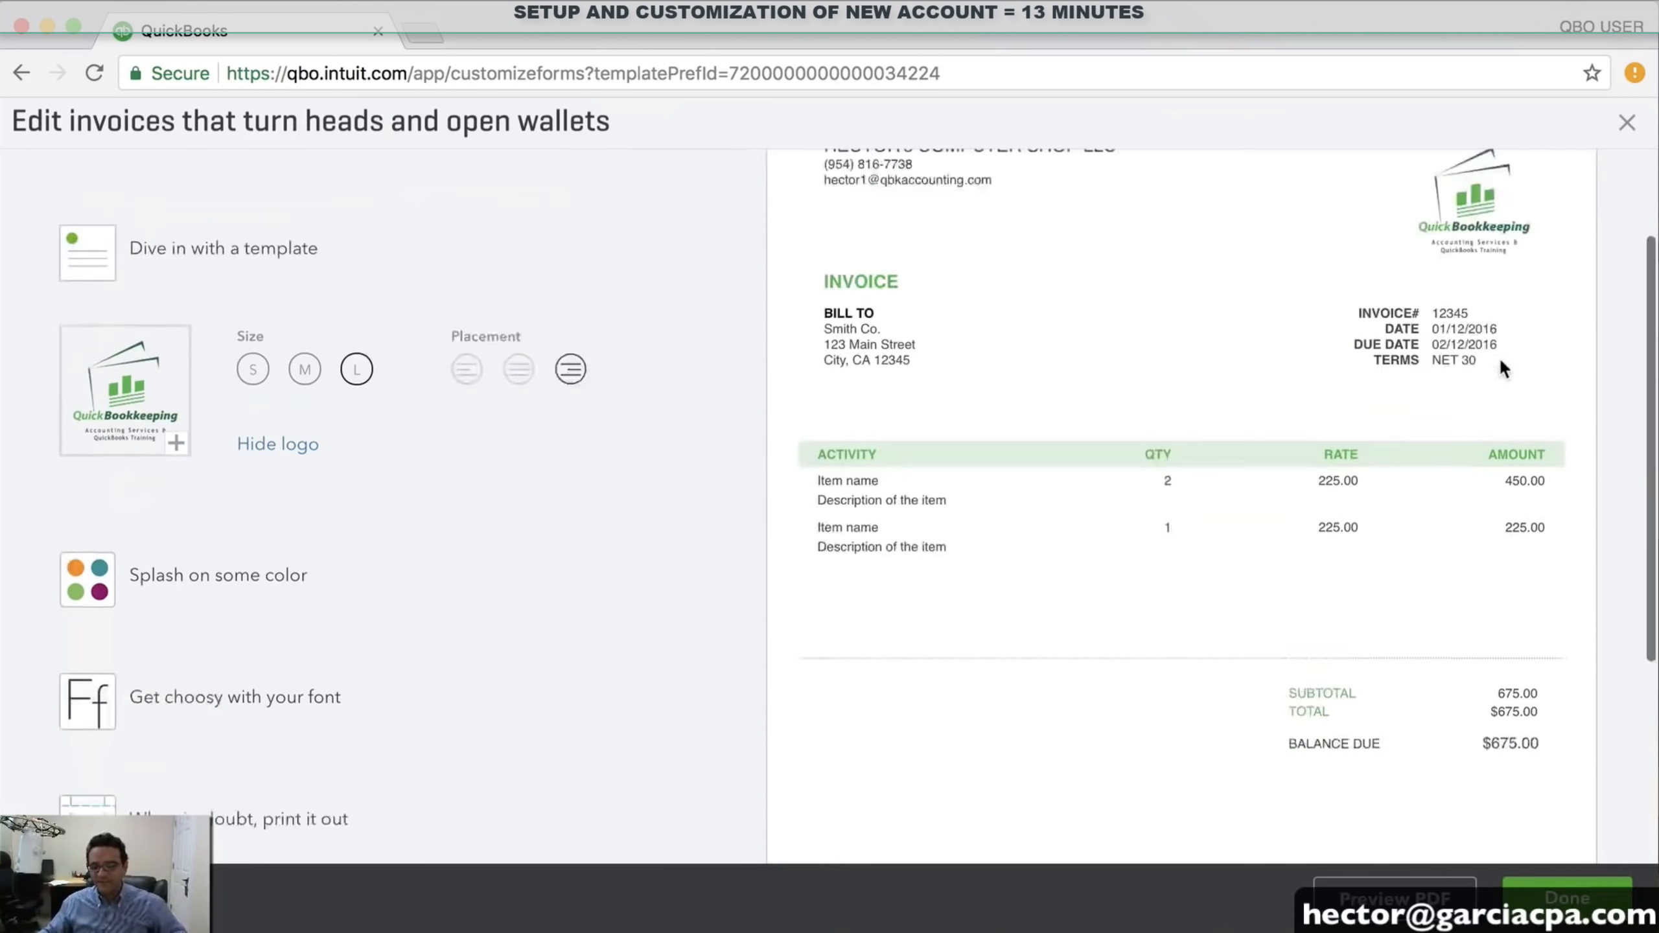
scroll(1499, 357, "up", 6)
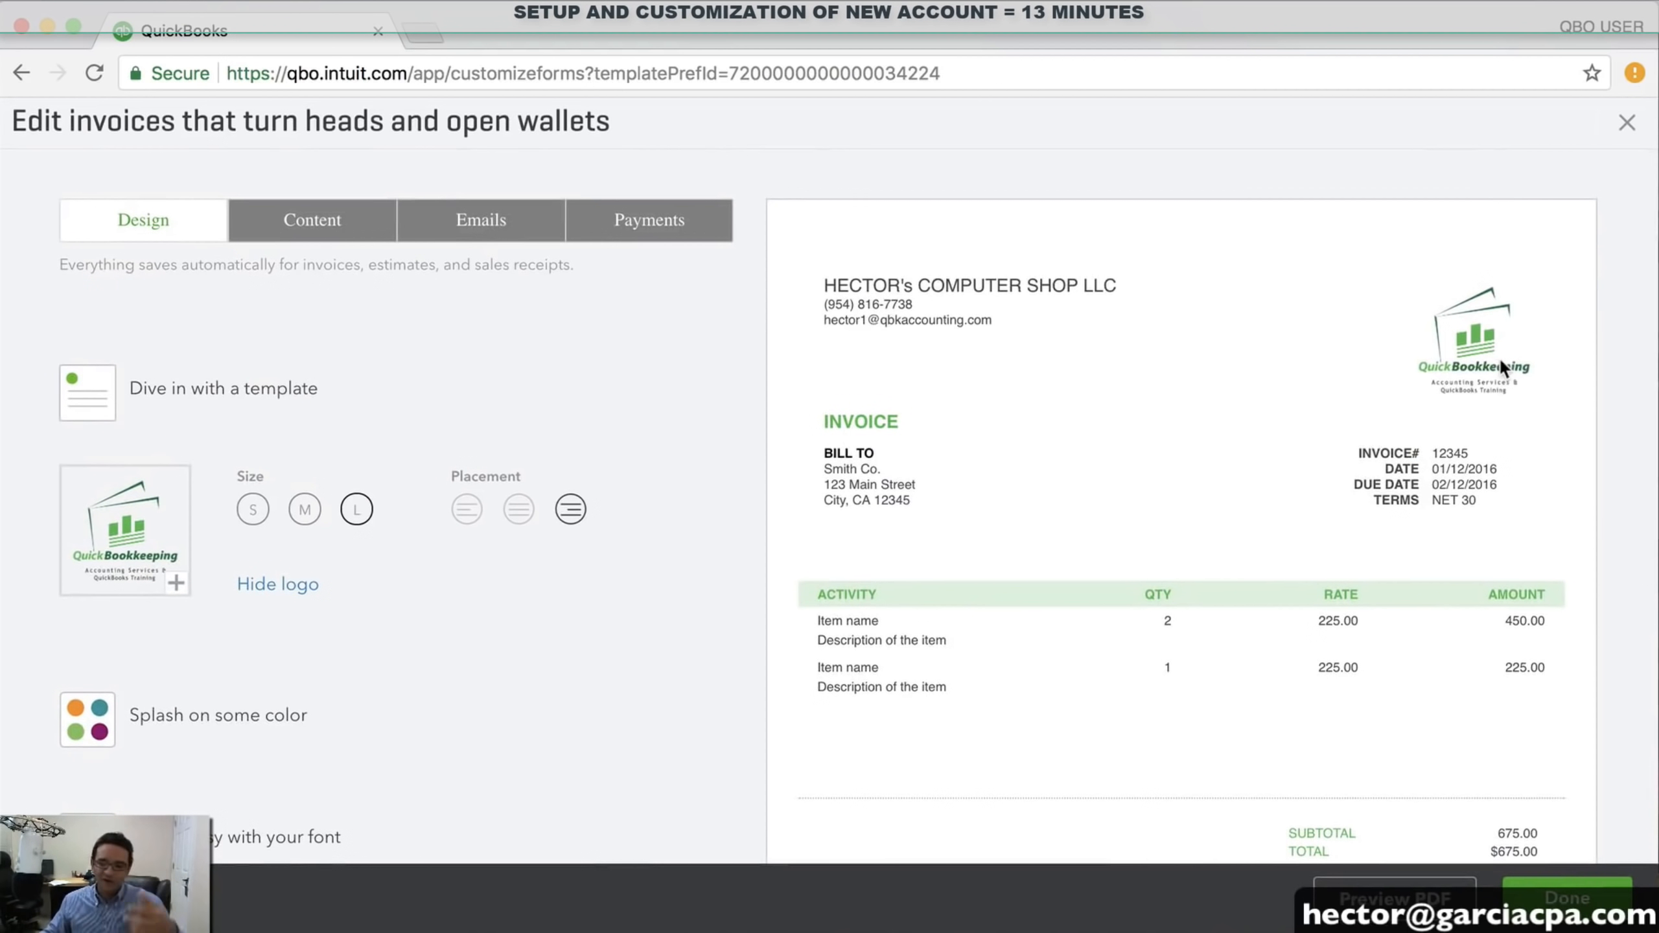
scroll(1359, 363, "down", 3)
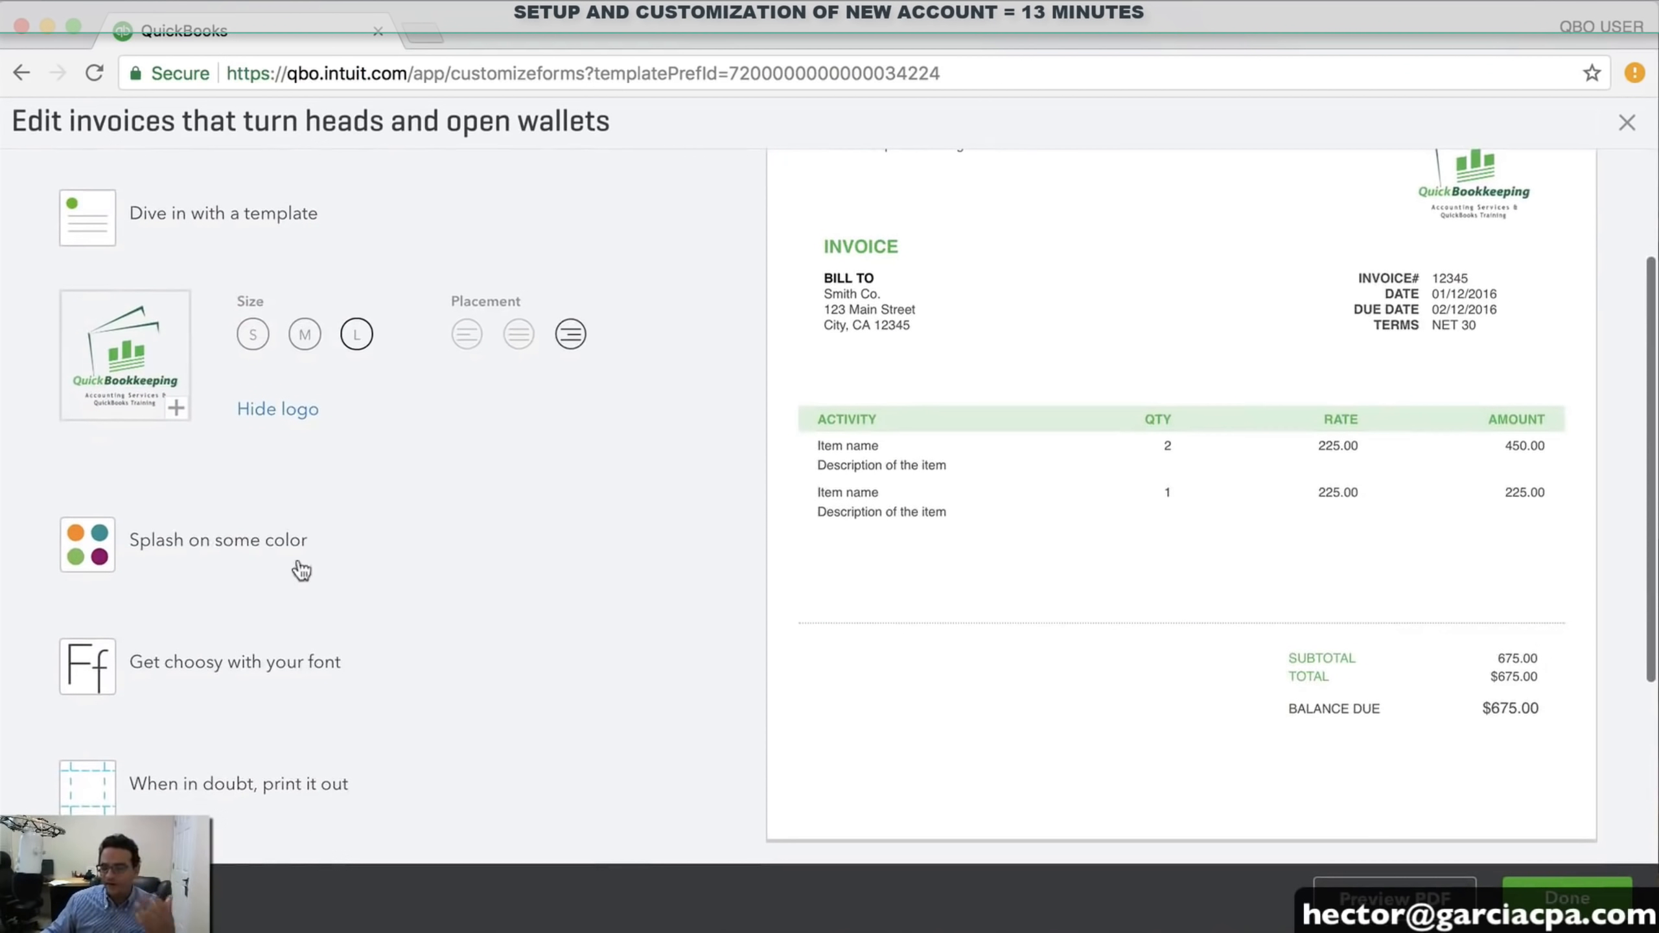
left_click(184, 547)
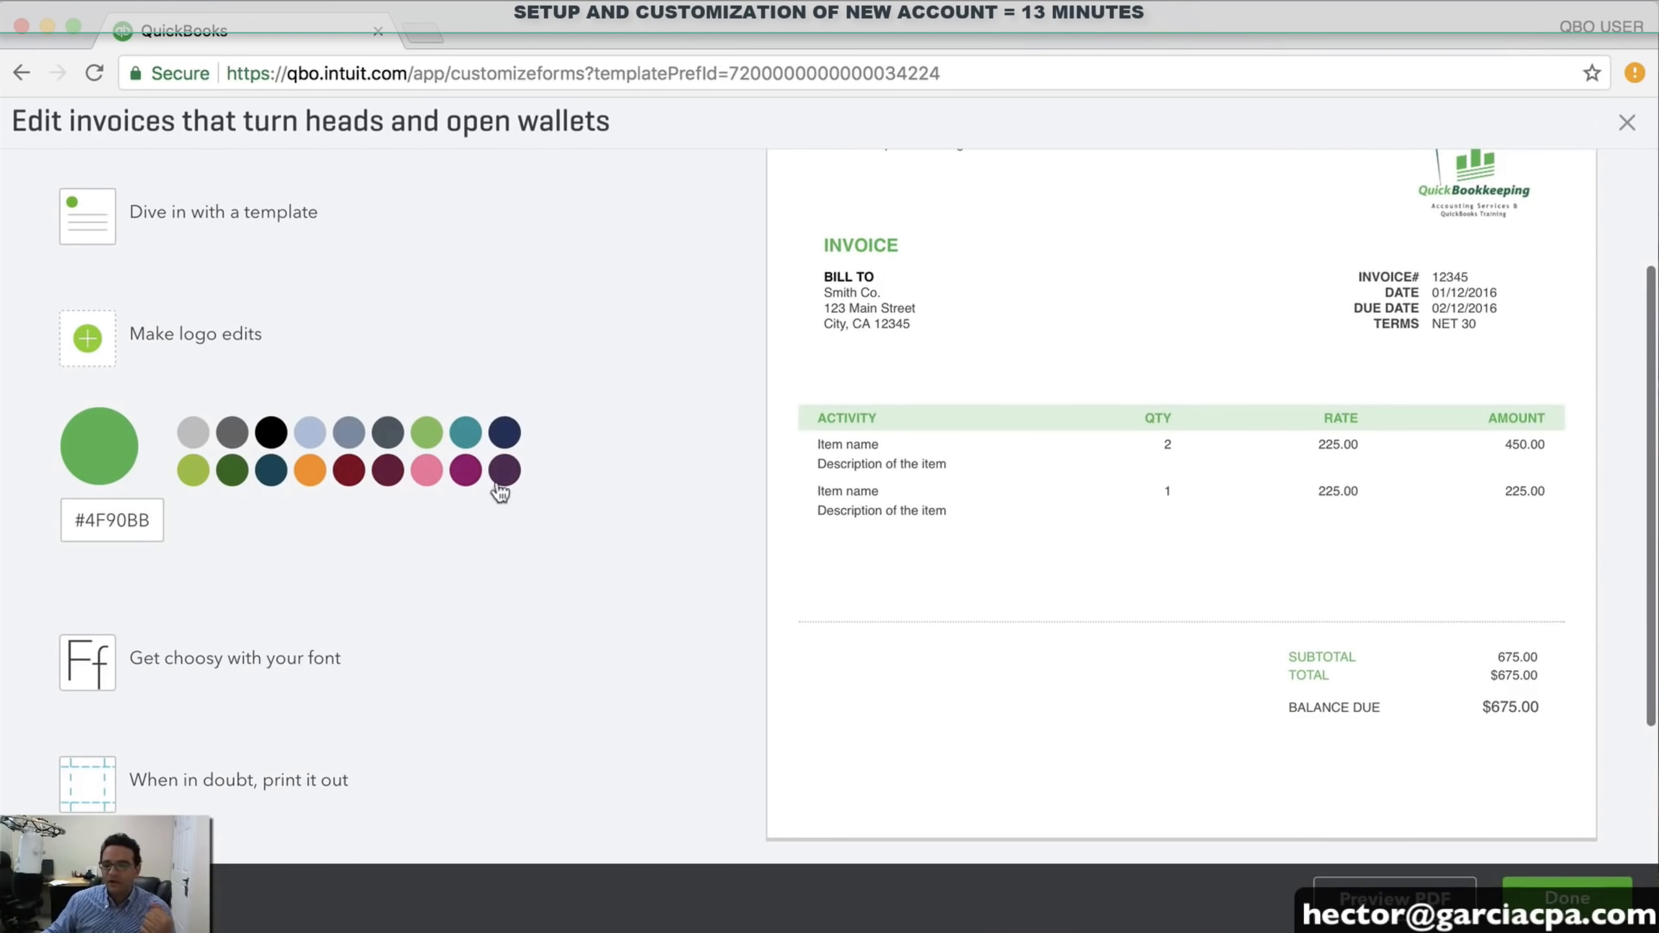
scroll(476, 527, "down", 1)
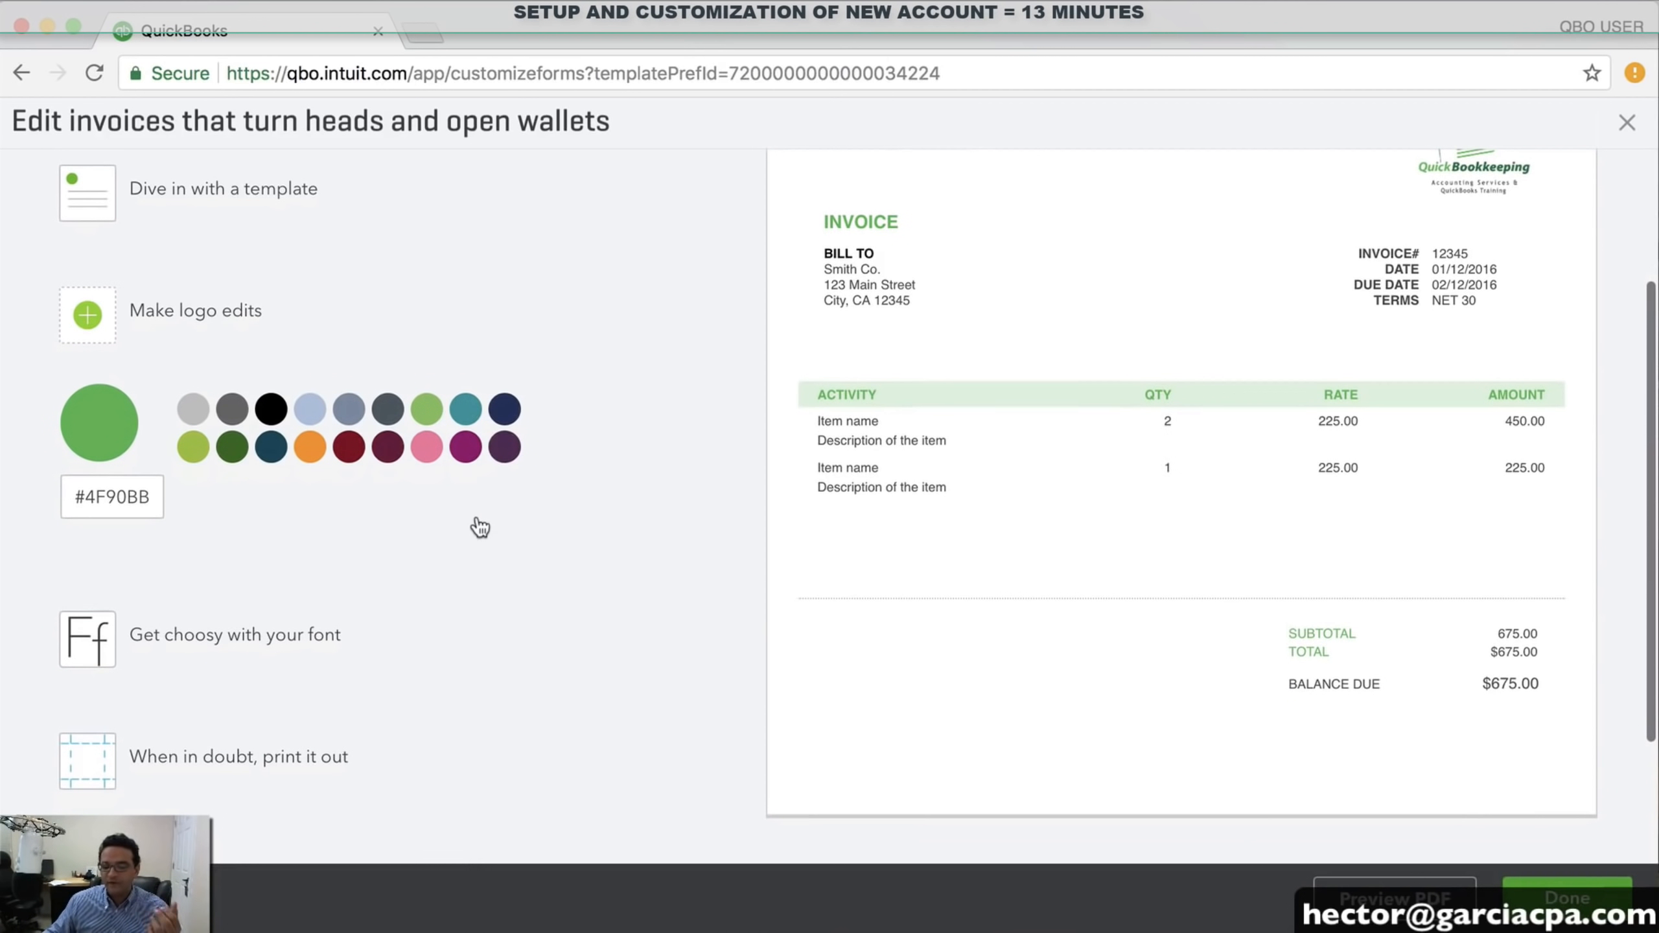
left_click(233, 638)
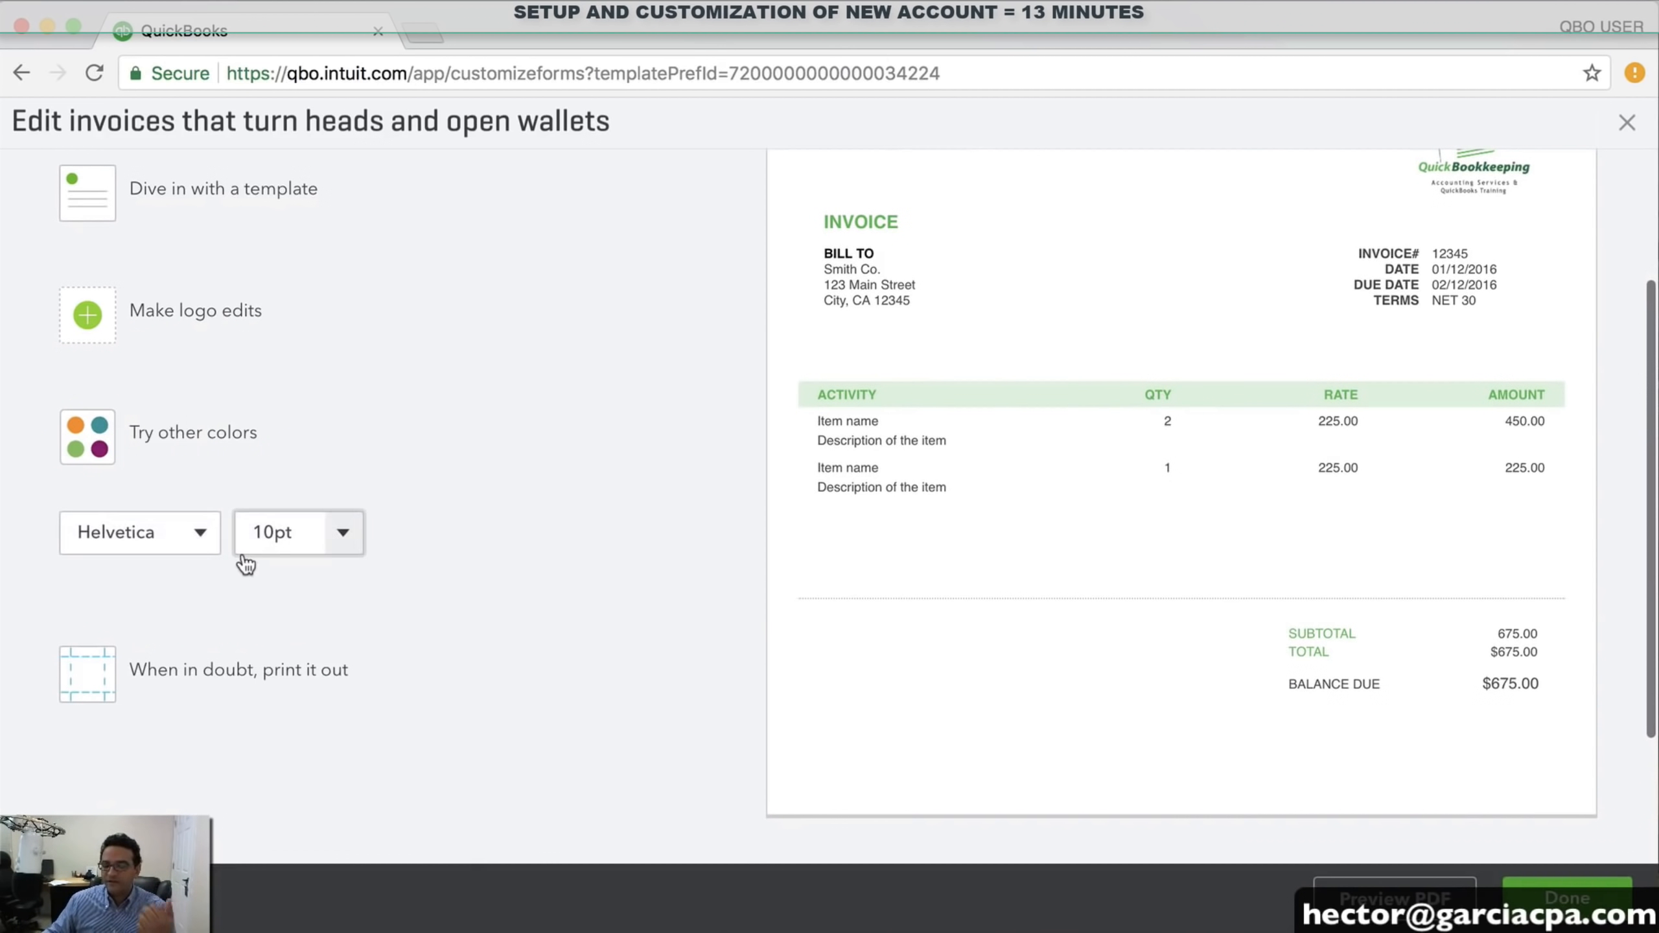
left_click(343, 533)
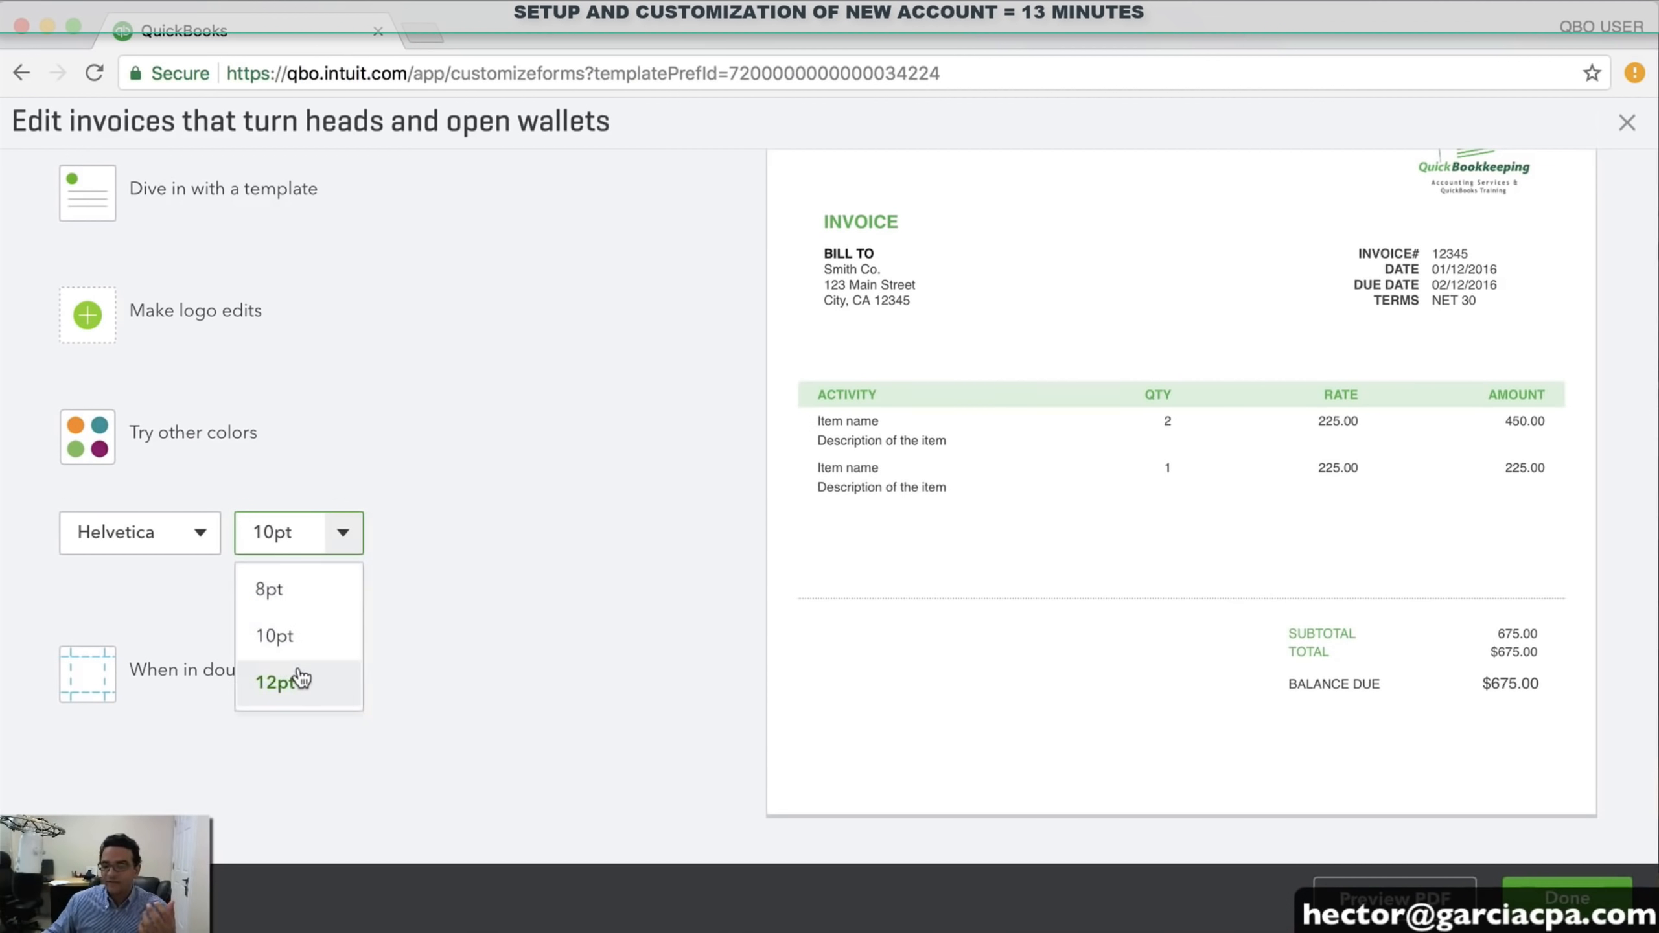
left_click(297, 677)
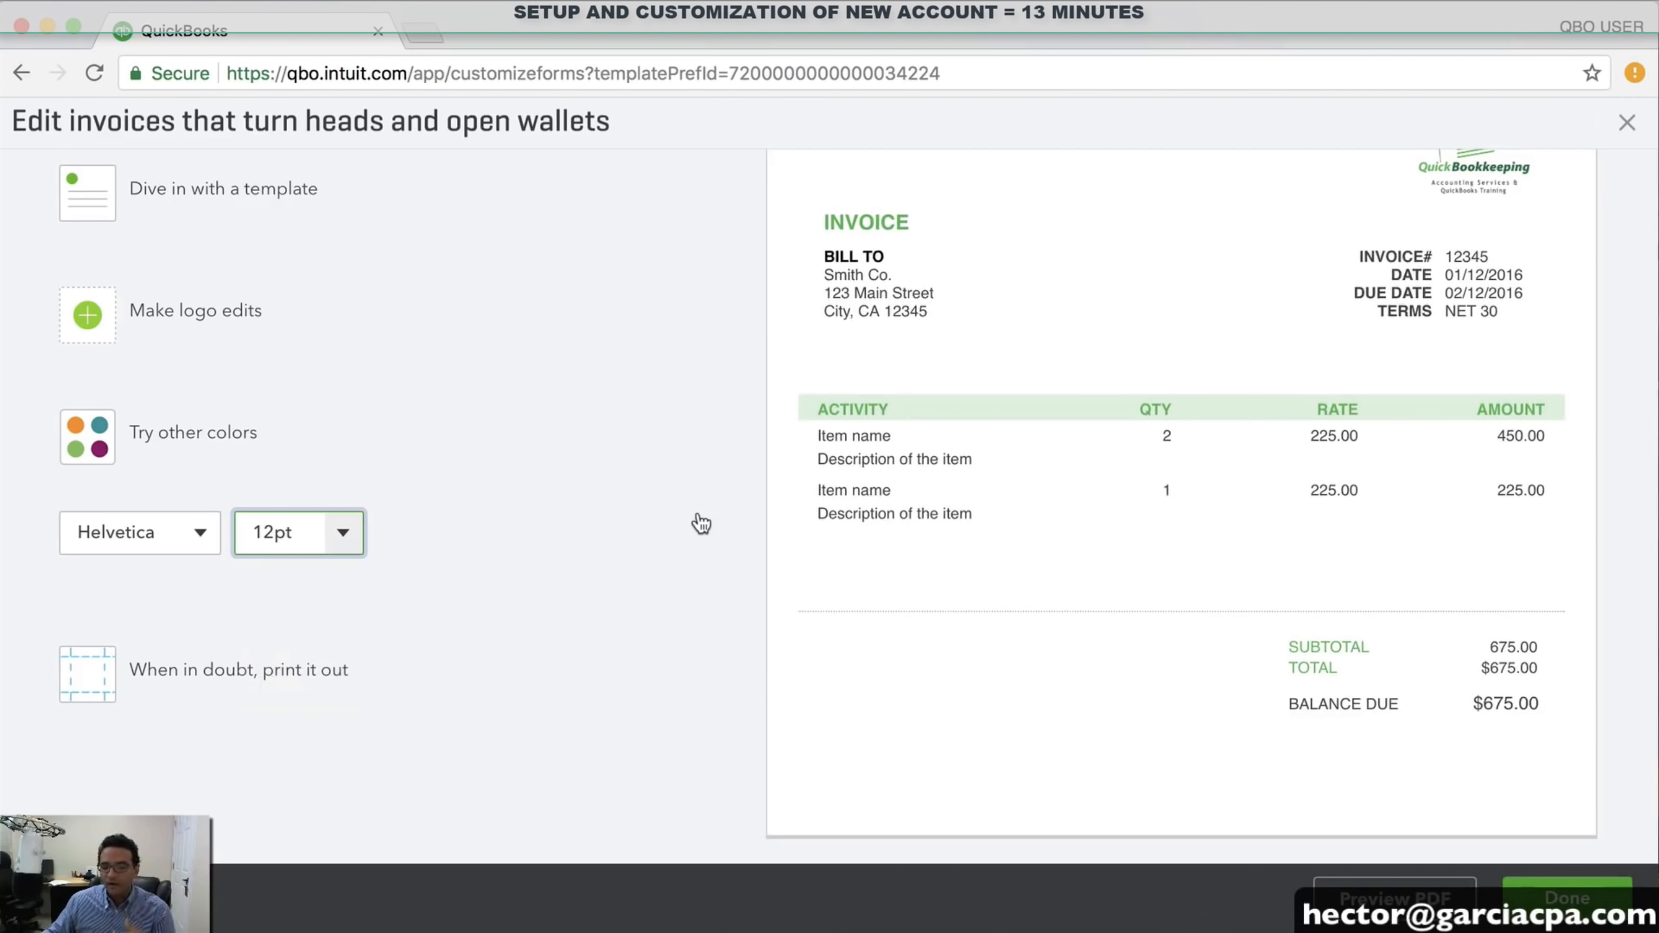
scroll(706, 526, "up", 5)
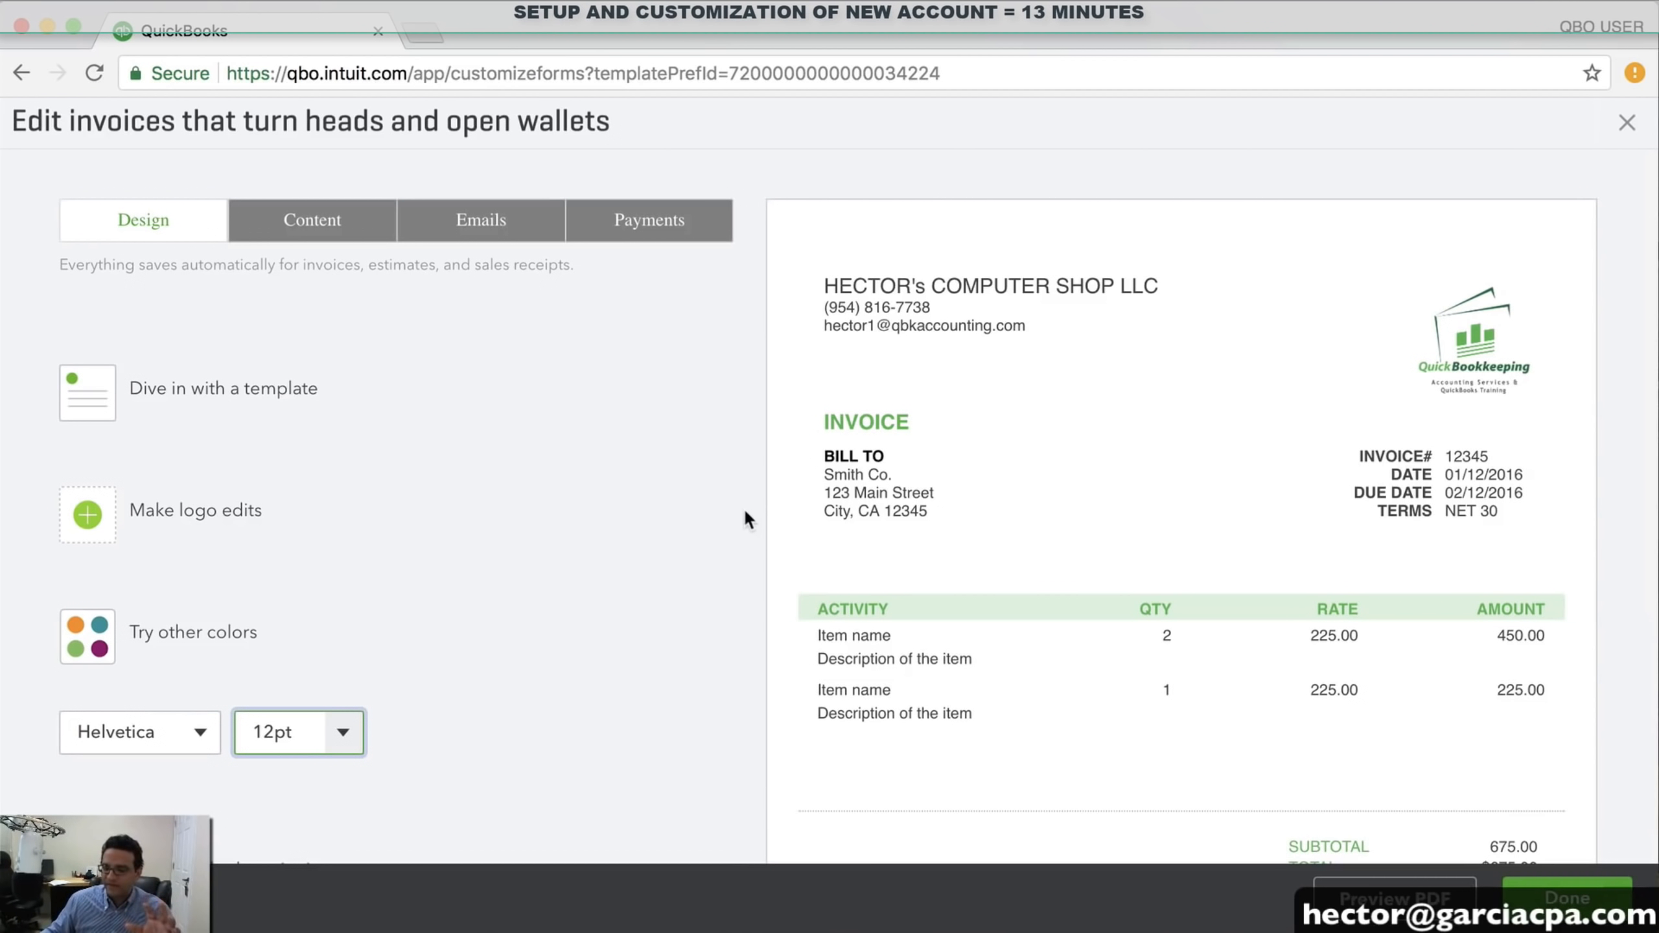
Save the invoice design and bring up the Sales section of Account and Settings
left_click(1585, 908)
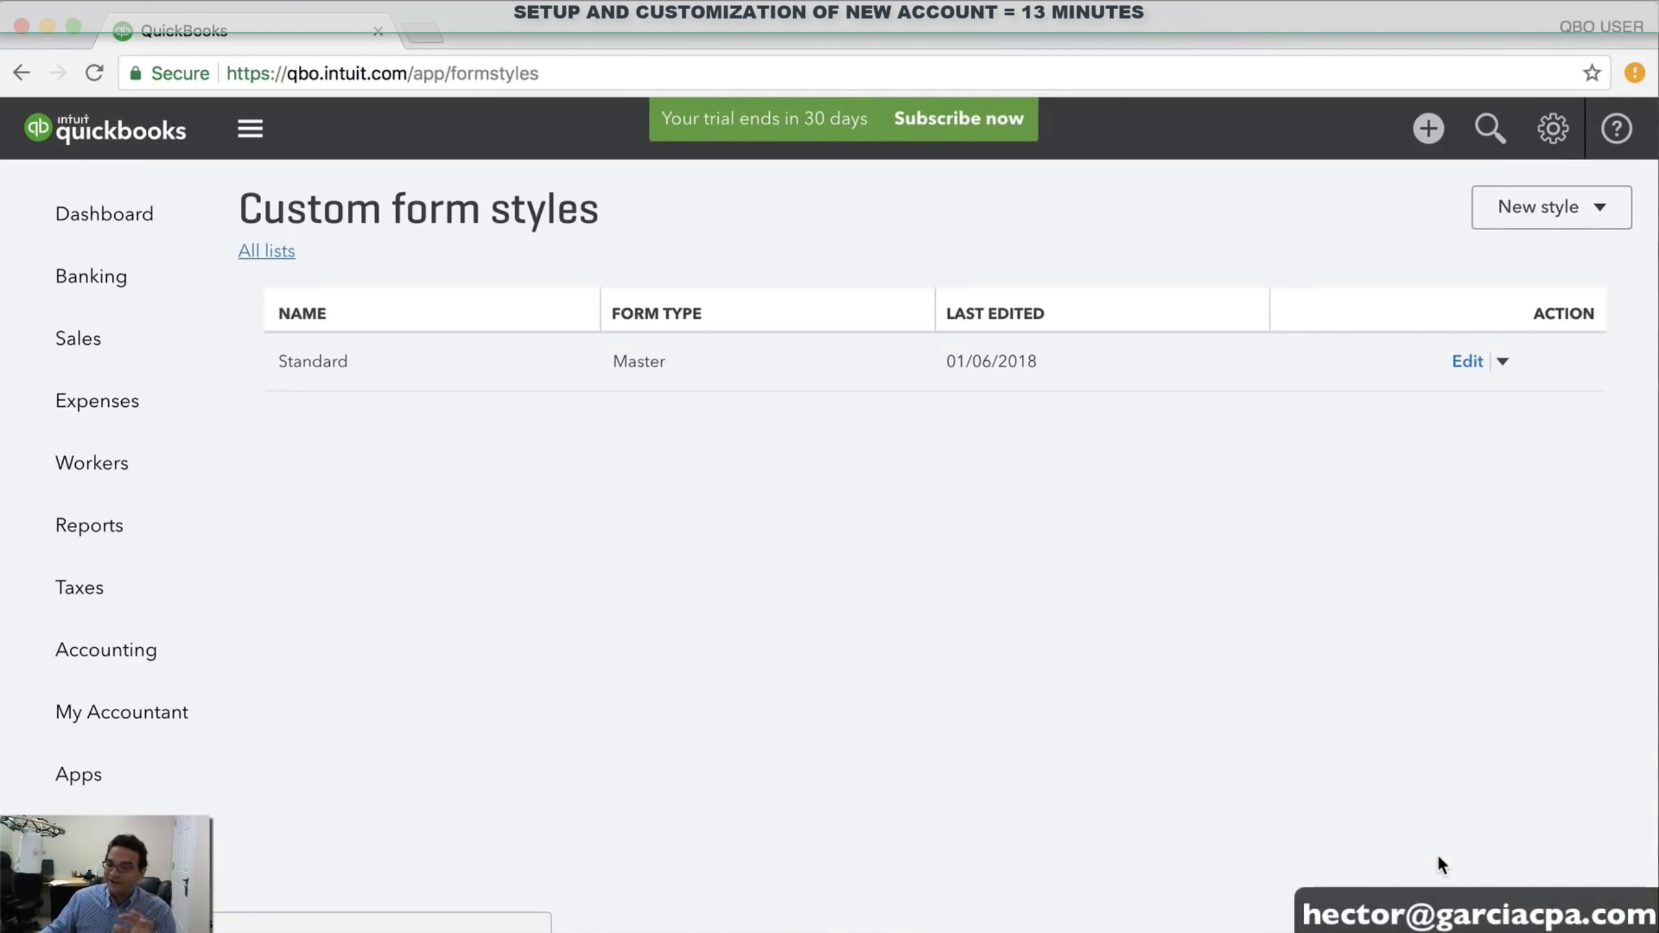
left_click(1554, 129)
left_click(627, 318)
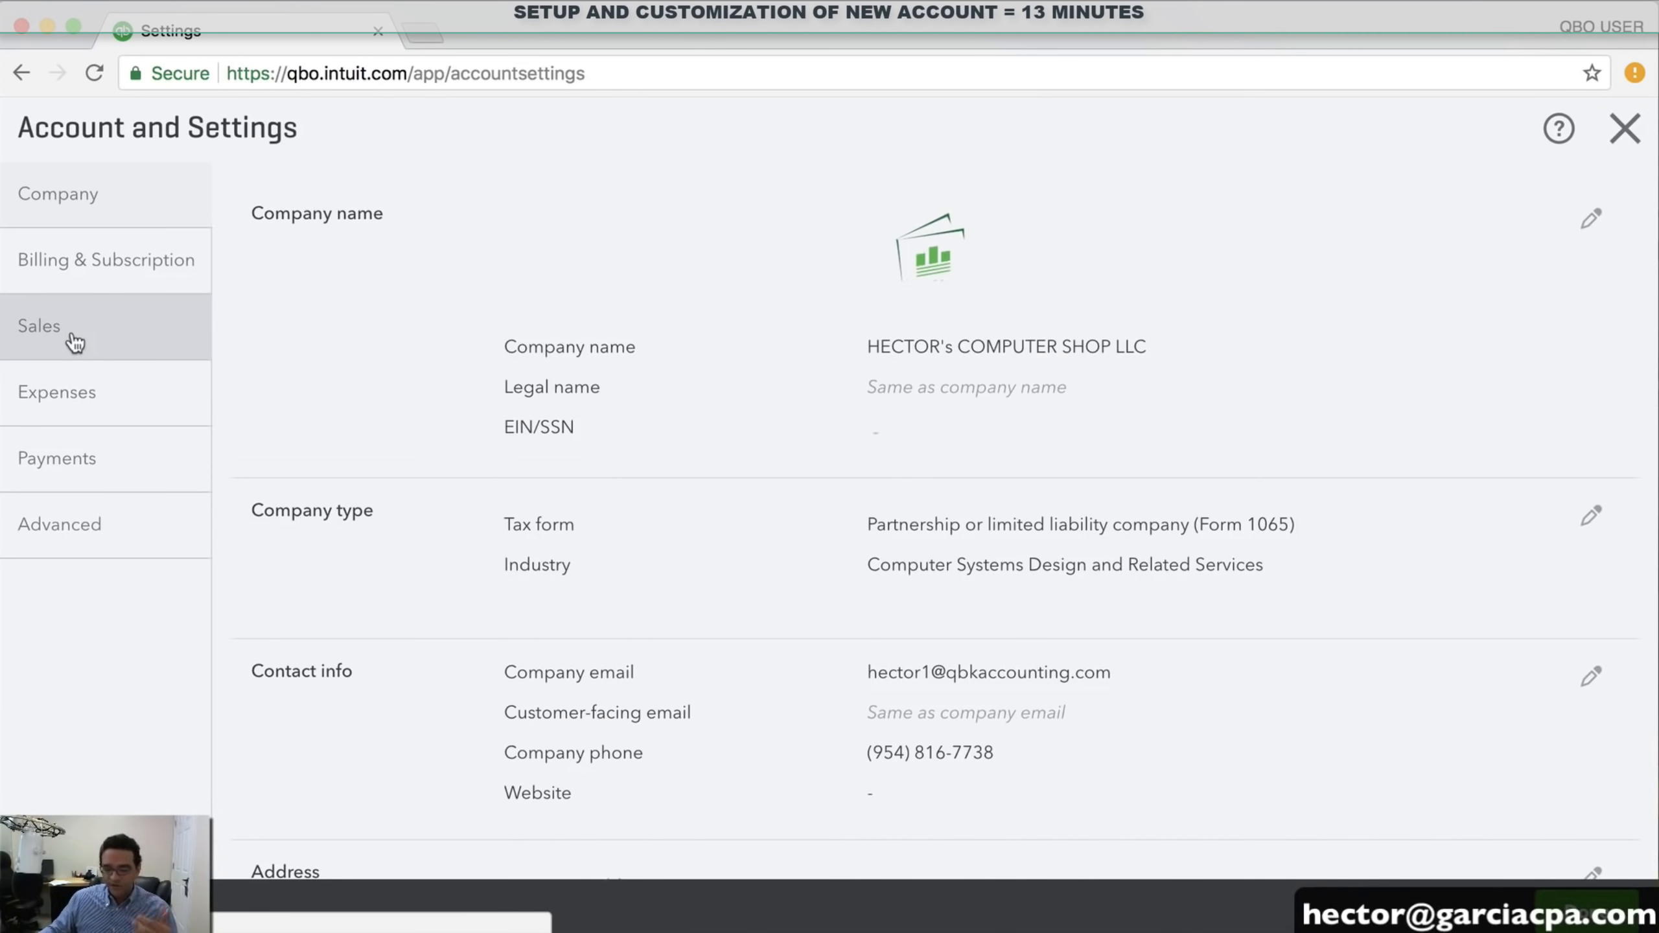
left_click(75, 341)
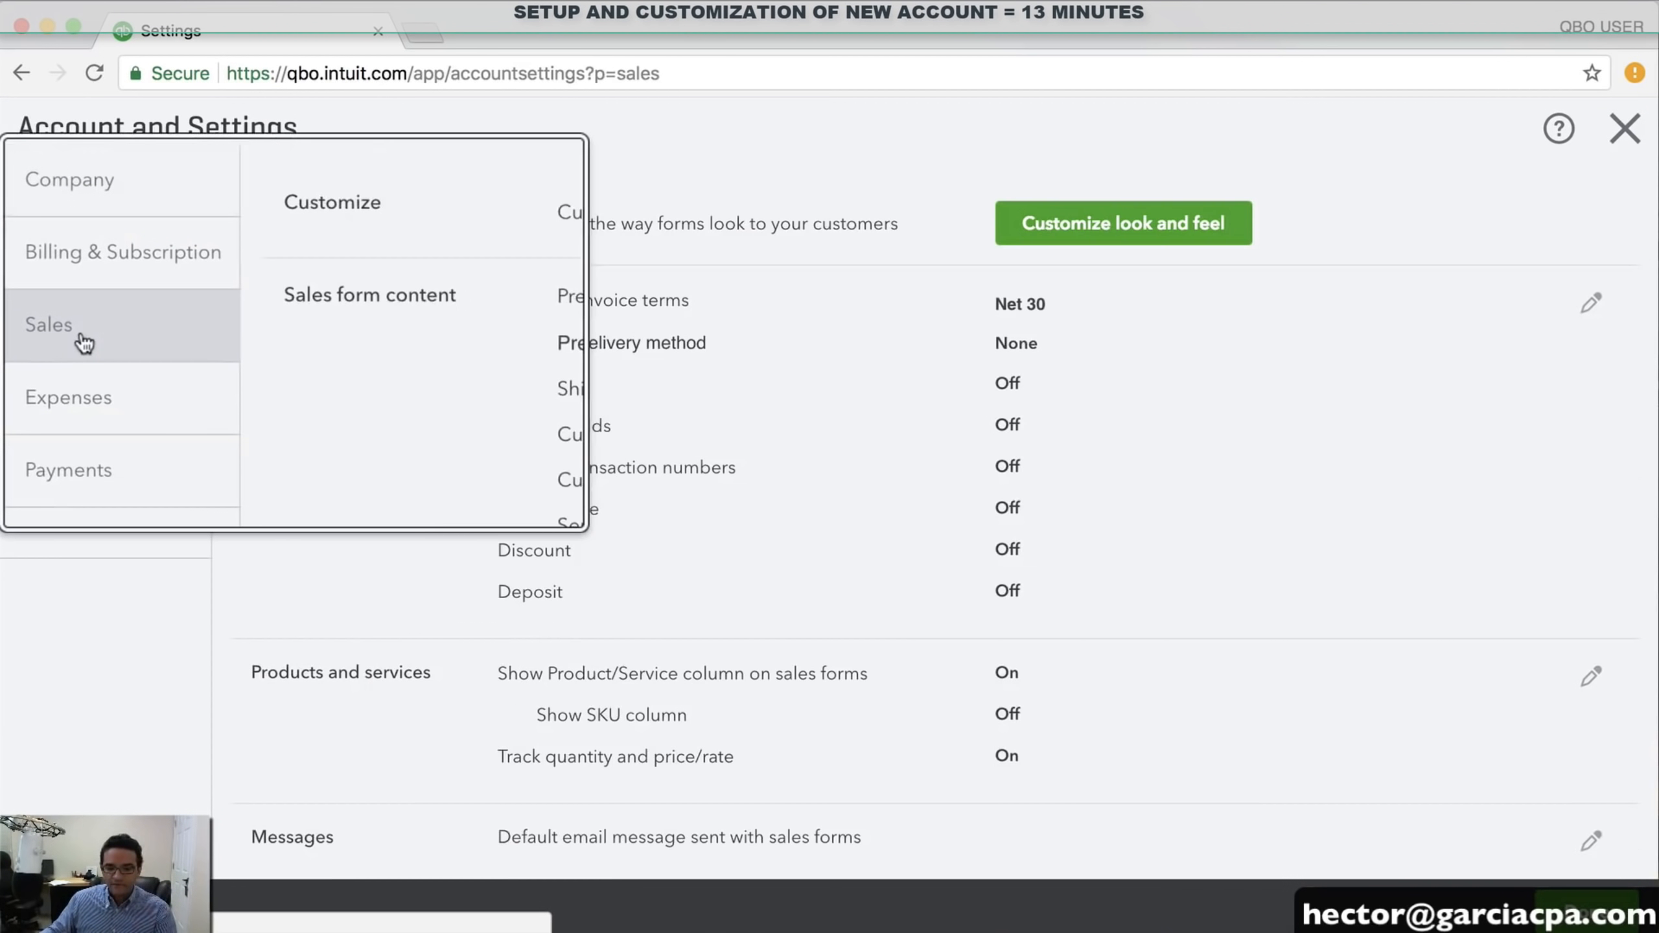
In sales form content, keep Net 30 terms and set preferred delivery to Send later
left_click(782, 329)
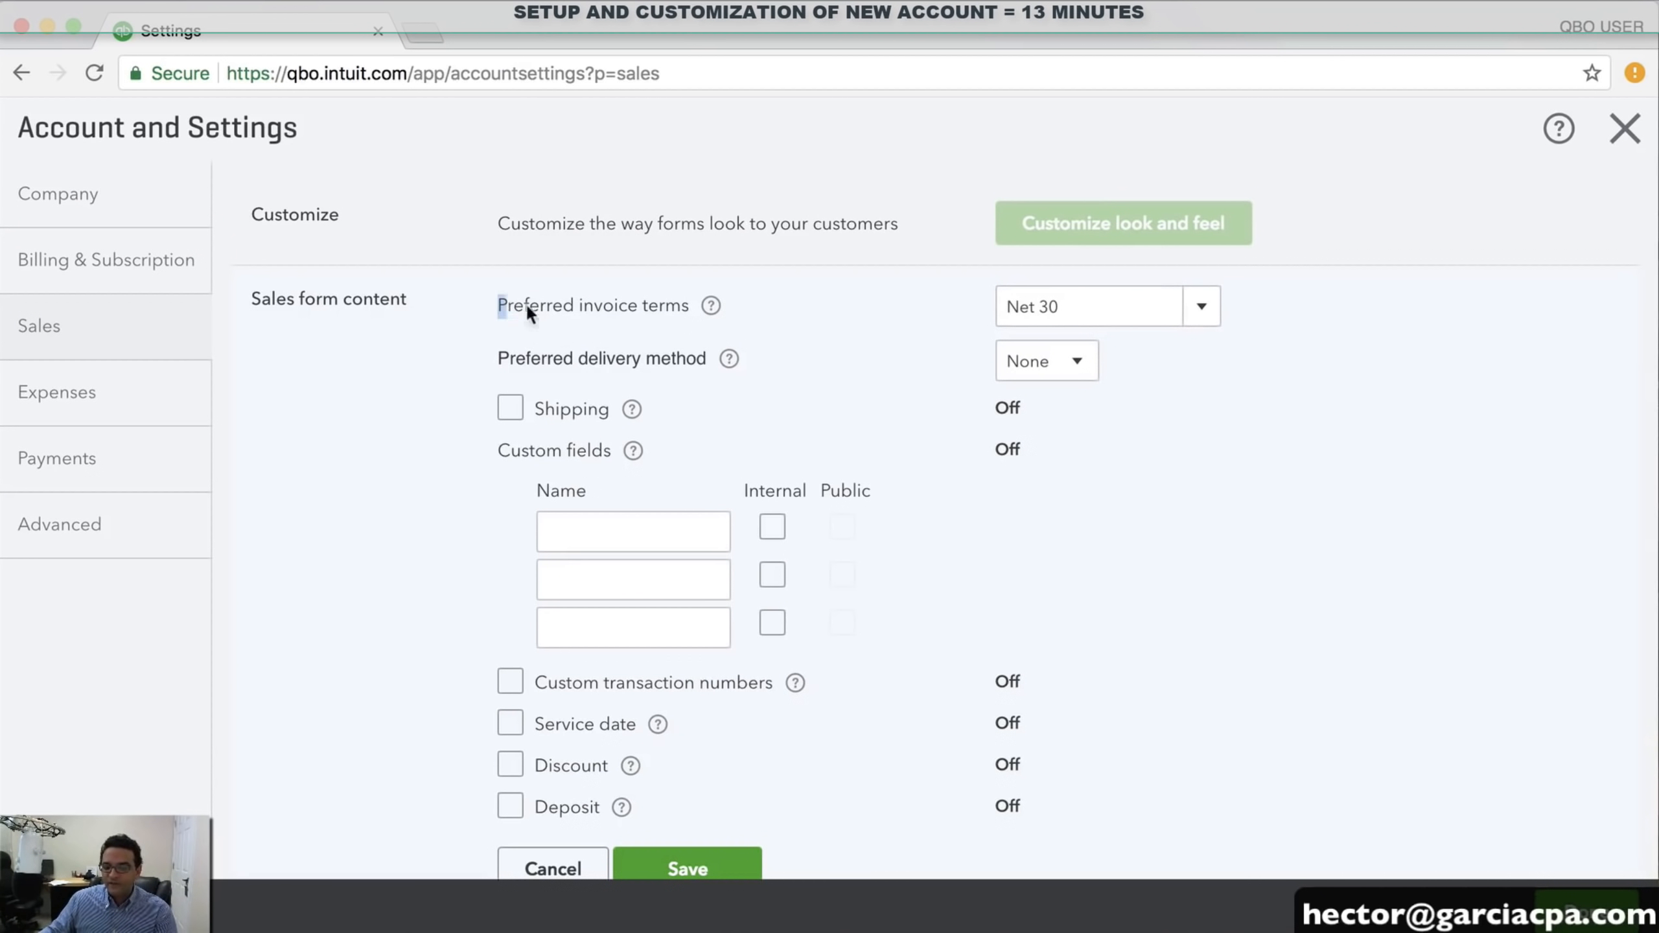
left_click_drag(526, 303, 674, 303)
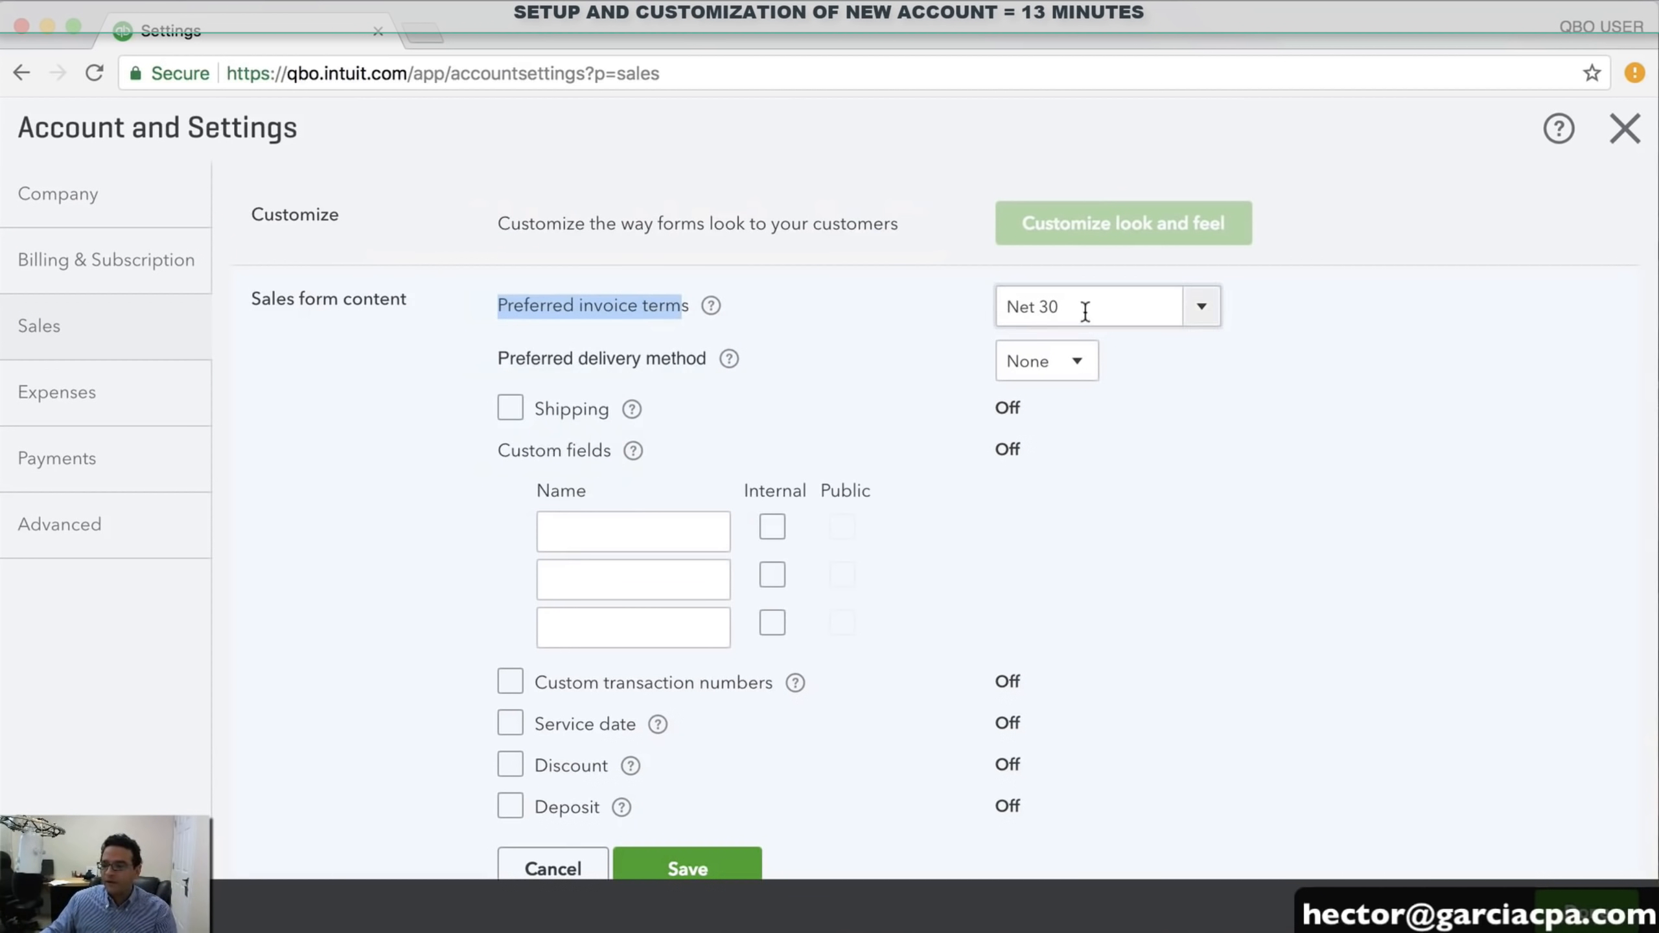
left_click(892, 318)
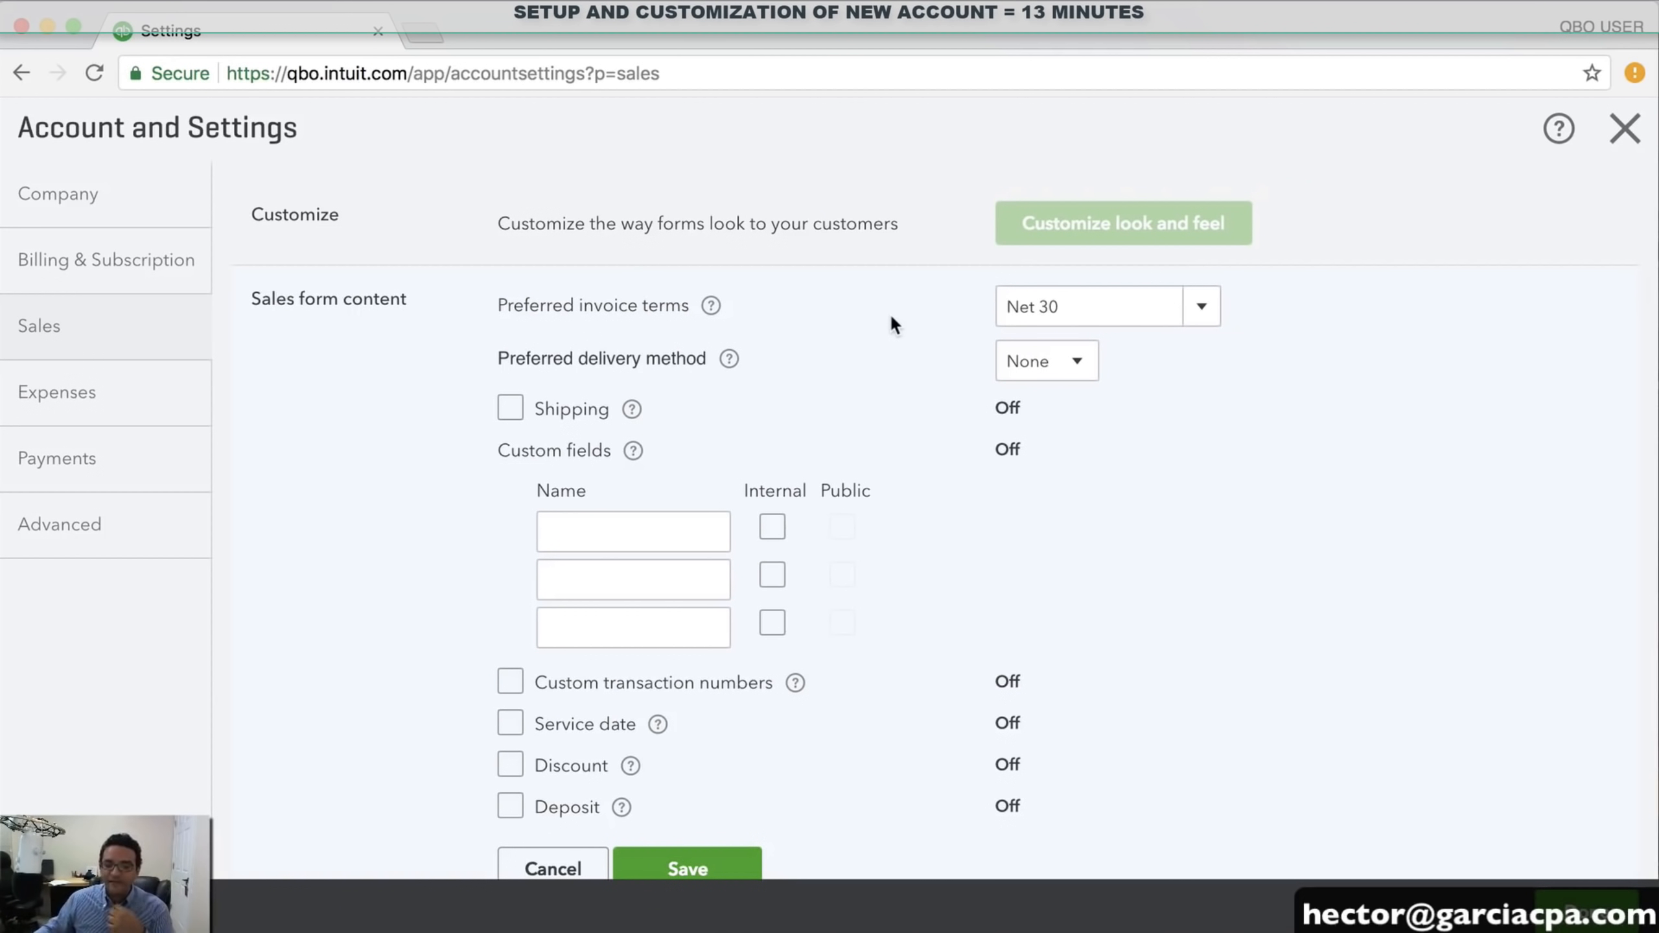
left_click(1195, 308)
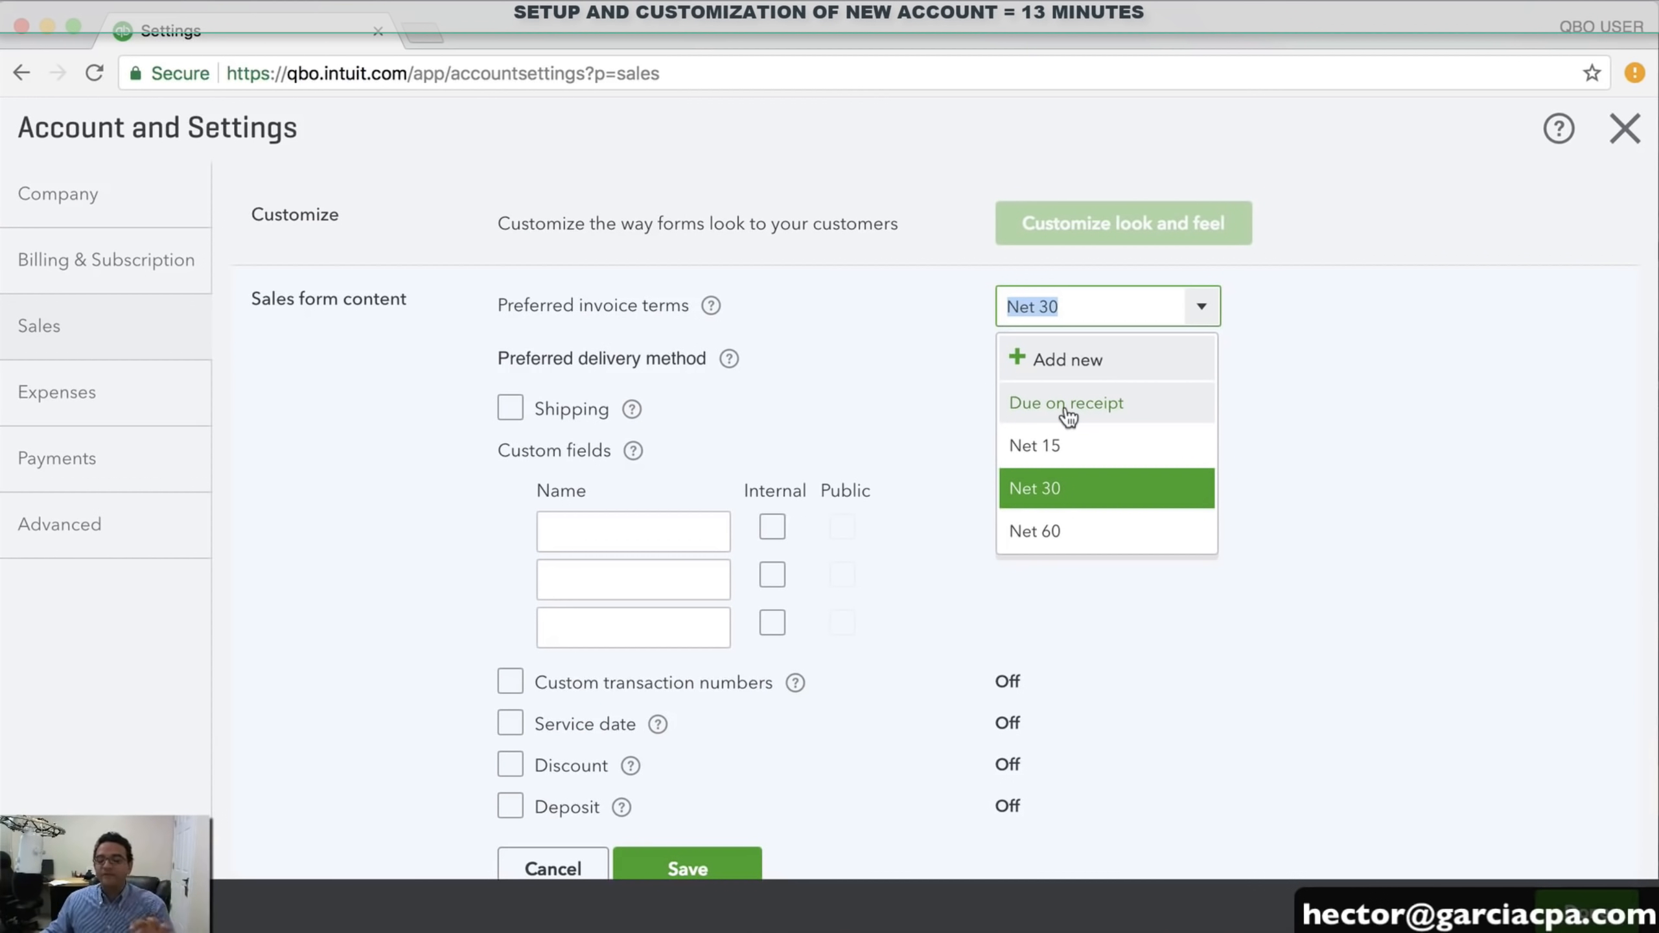
left_click(1071, 488)
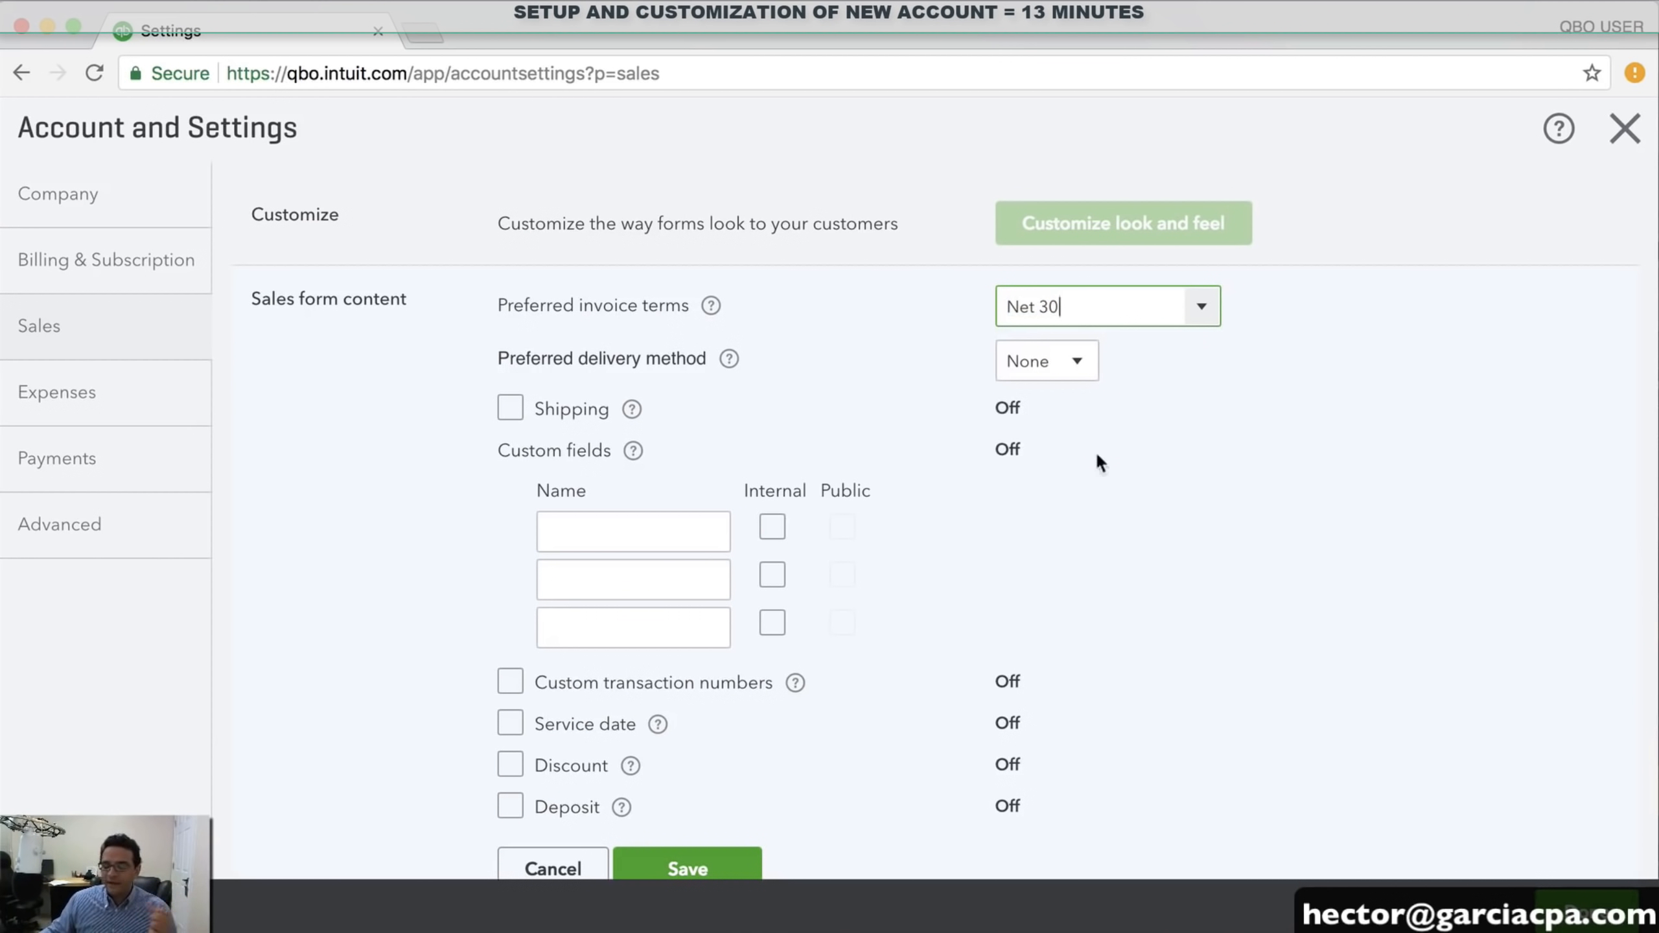
left_click(1098, 363)
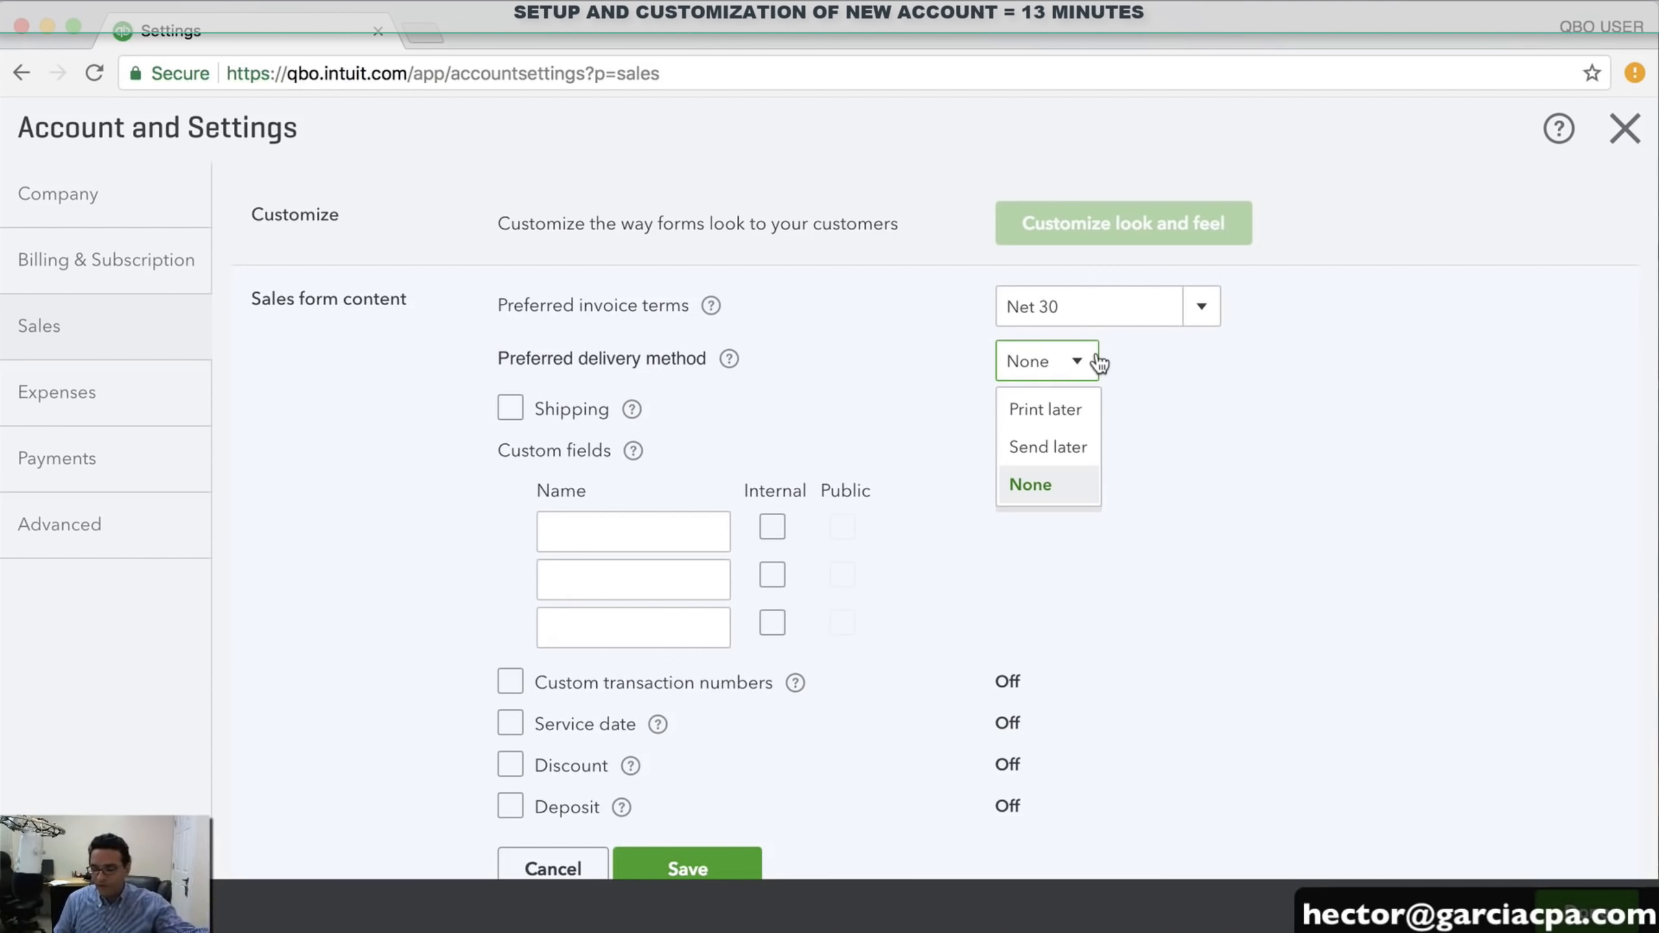
left_click(1065, 449)
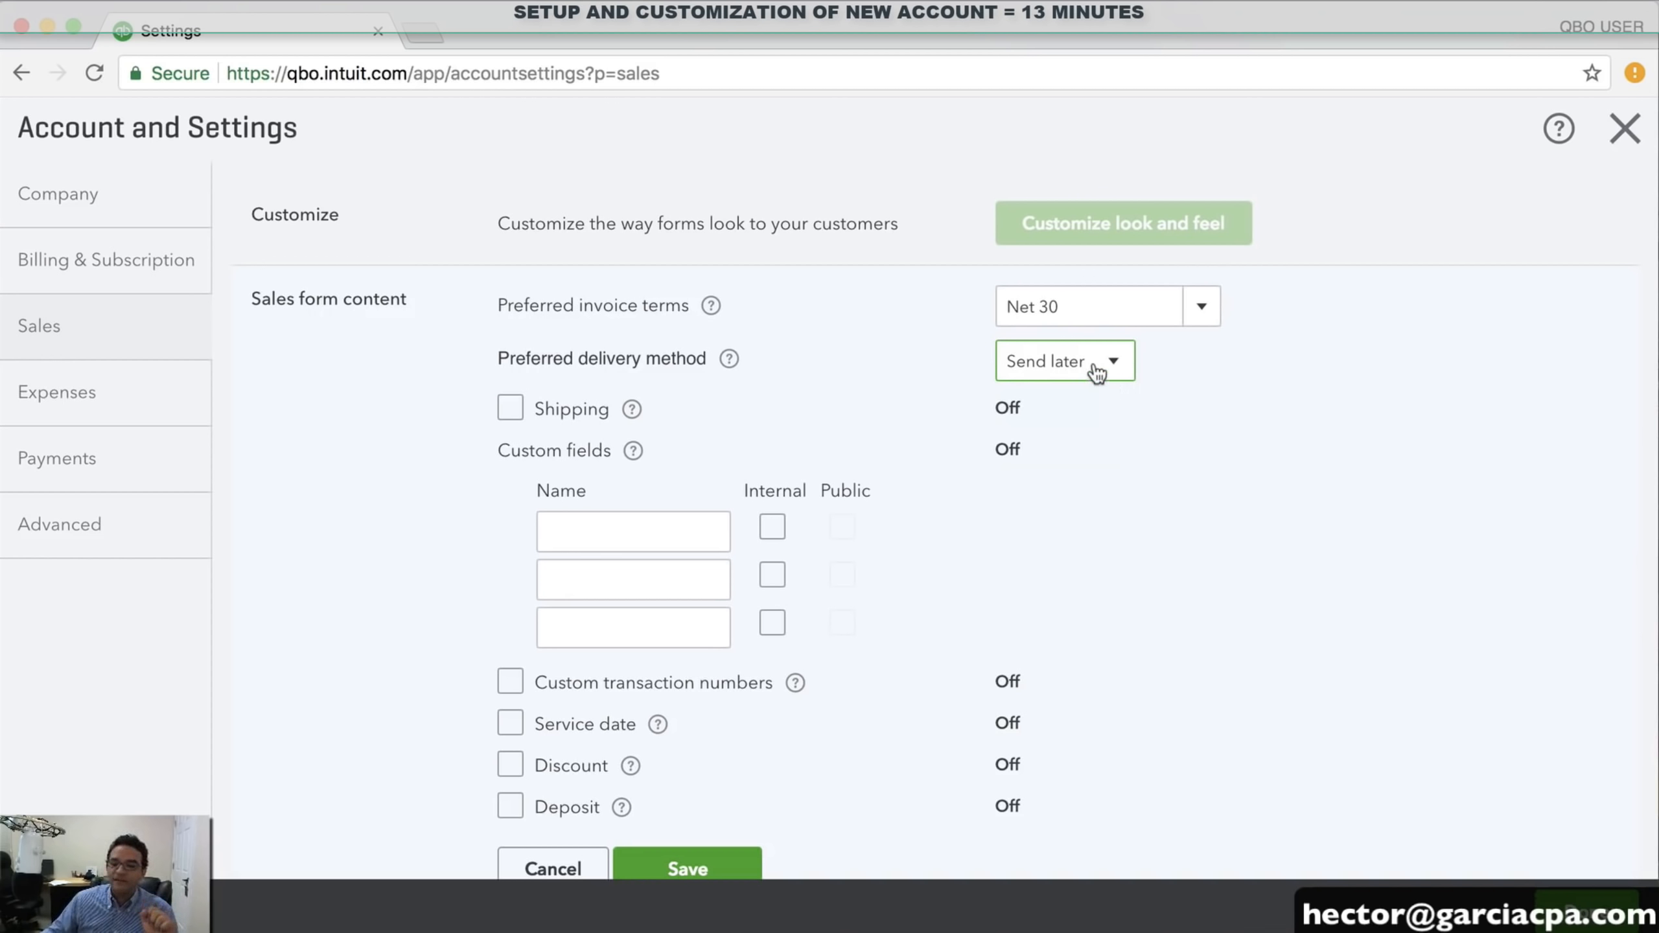
Turn on Shipping and Custom transaction numbers for sales forms
left_click(510, 405)
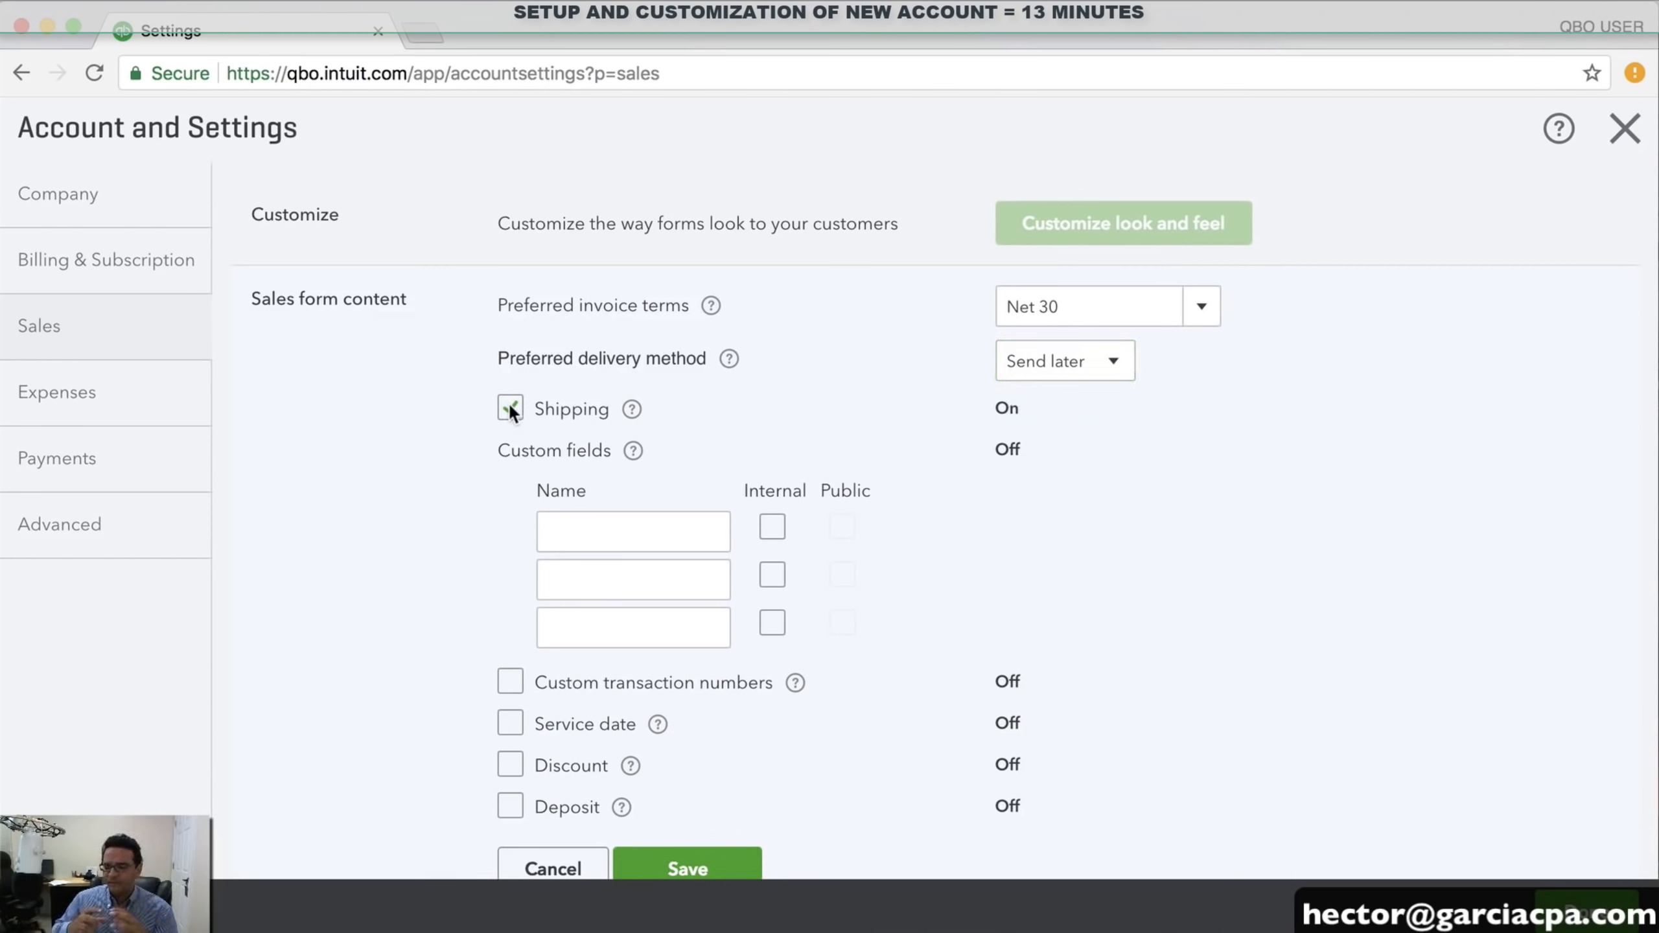
left_click(615, 523)
left_click(614, 575)
scroll(626, 567, "down", 2)
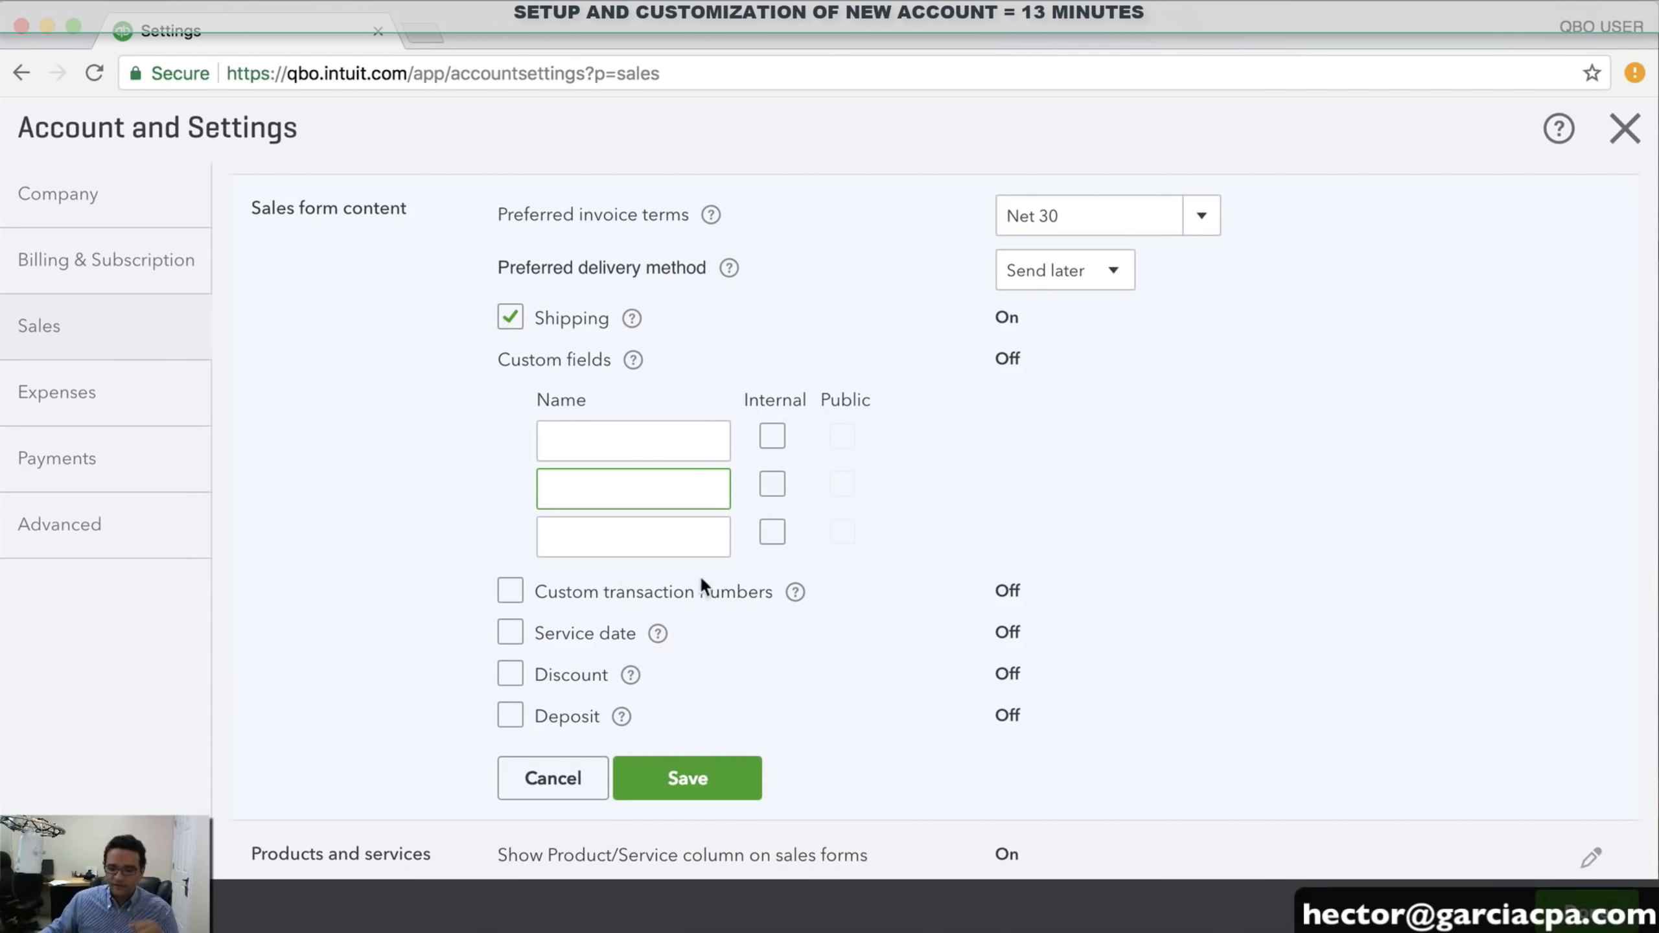
left_click(509, 595)
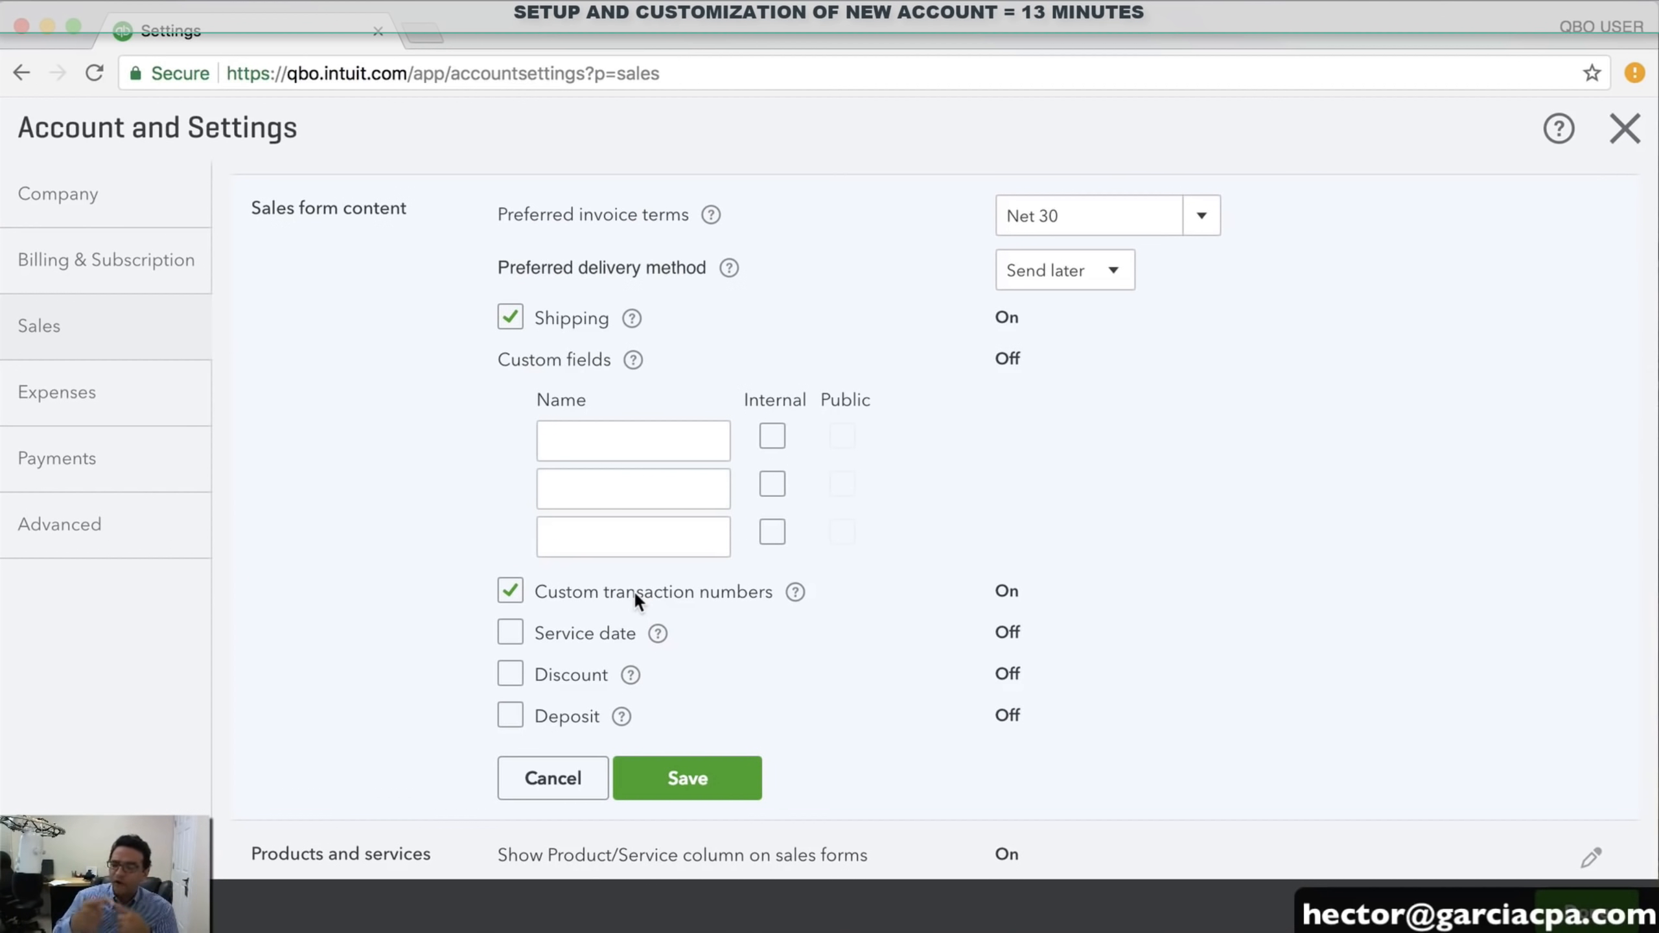
Check Service date, leaving Discount and Deposit off, and save sales form content
scroll(634, 591, "down", 3)
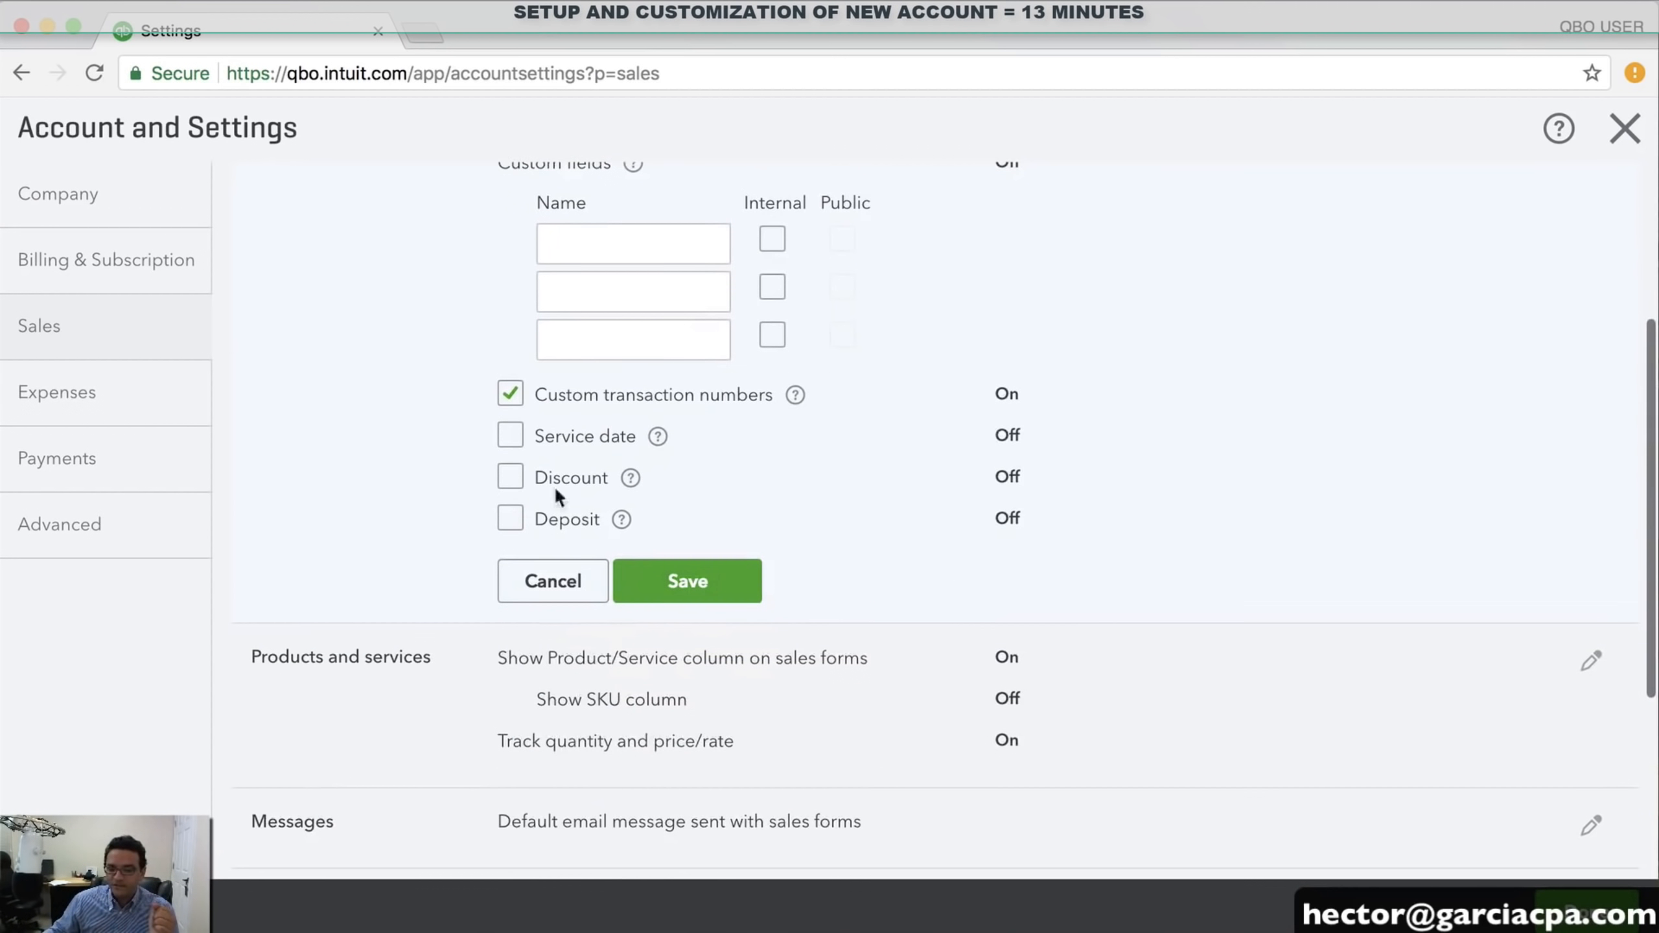
left_click(513, 436)
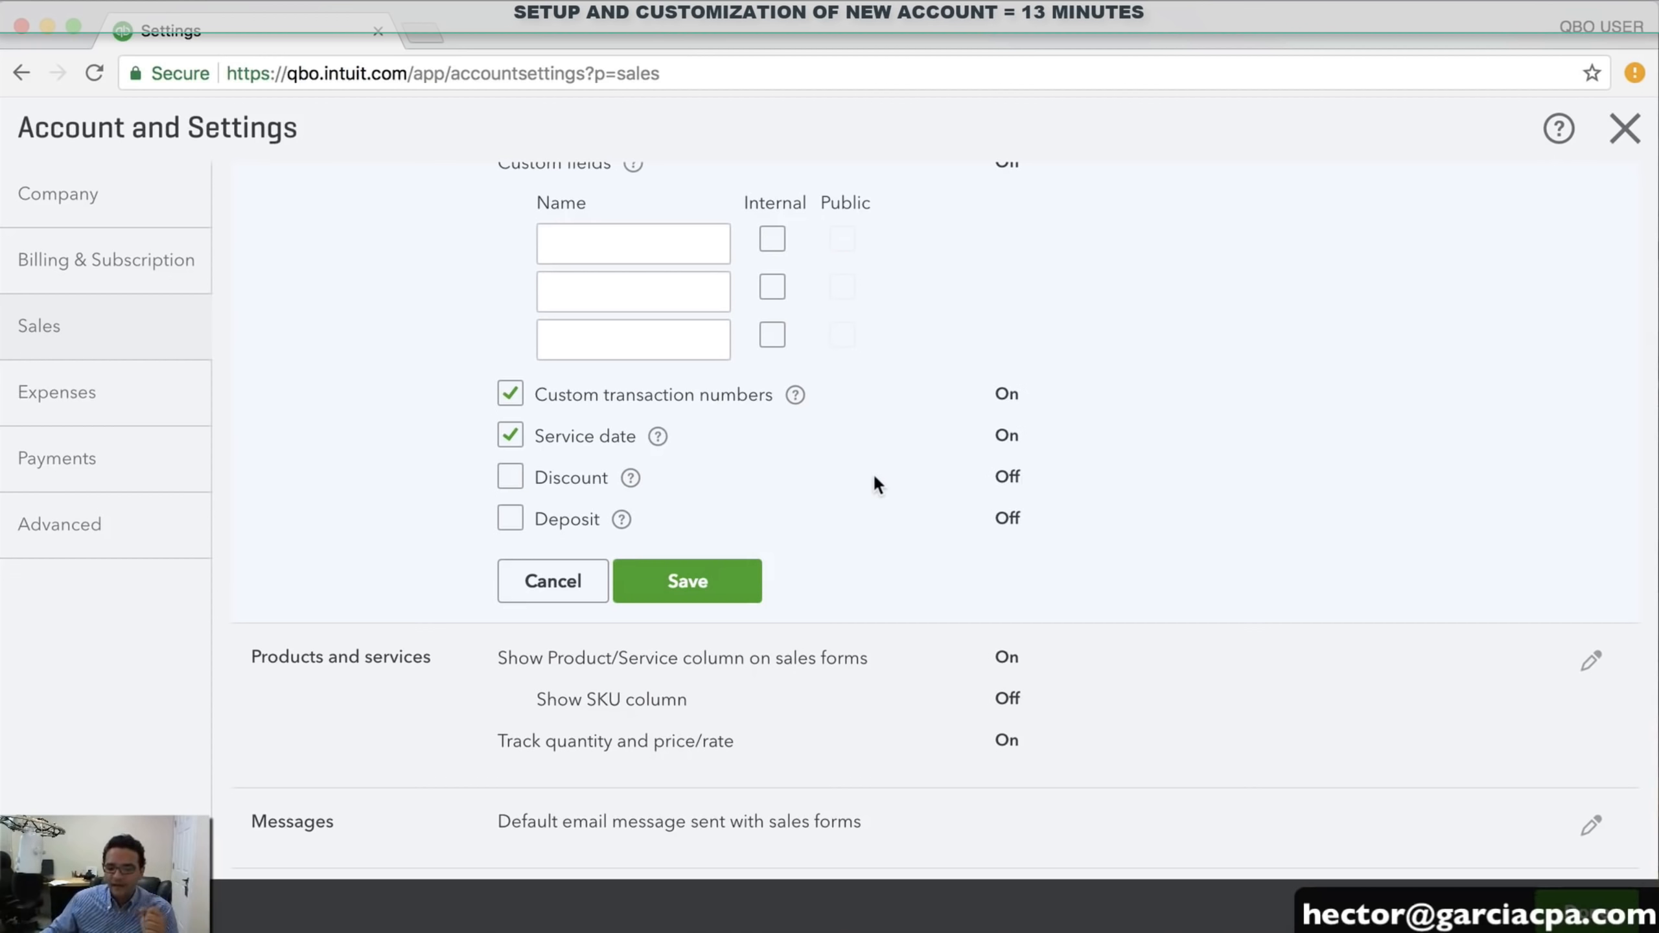
scroll(876, 478, "down", 3)
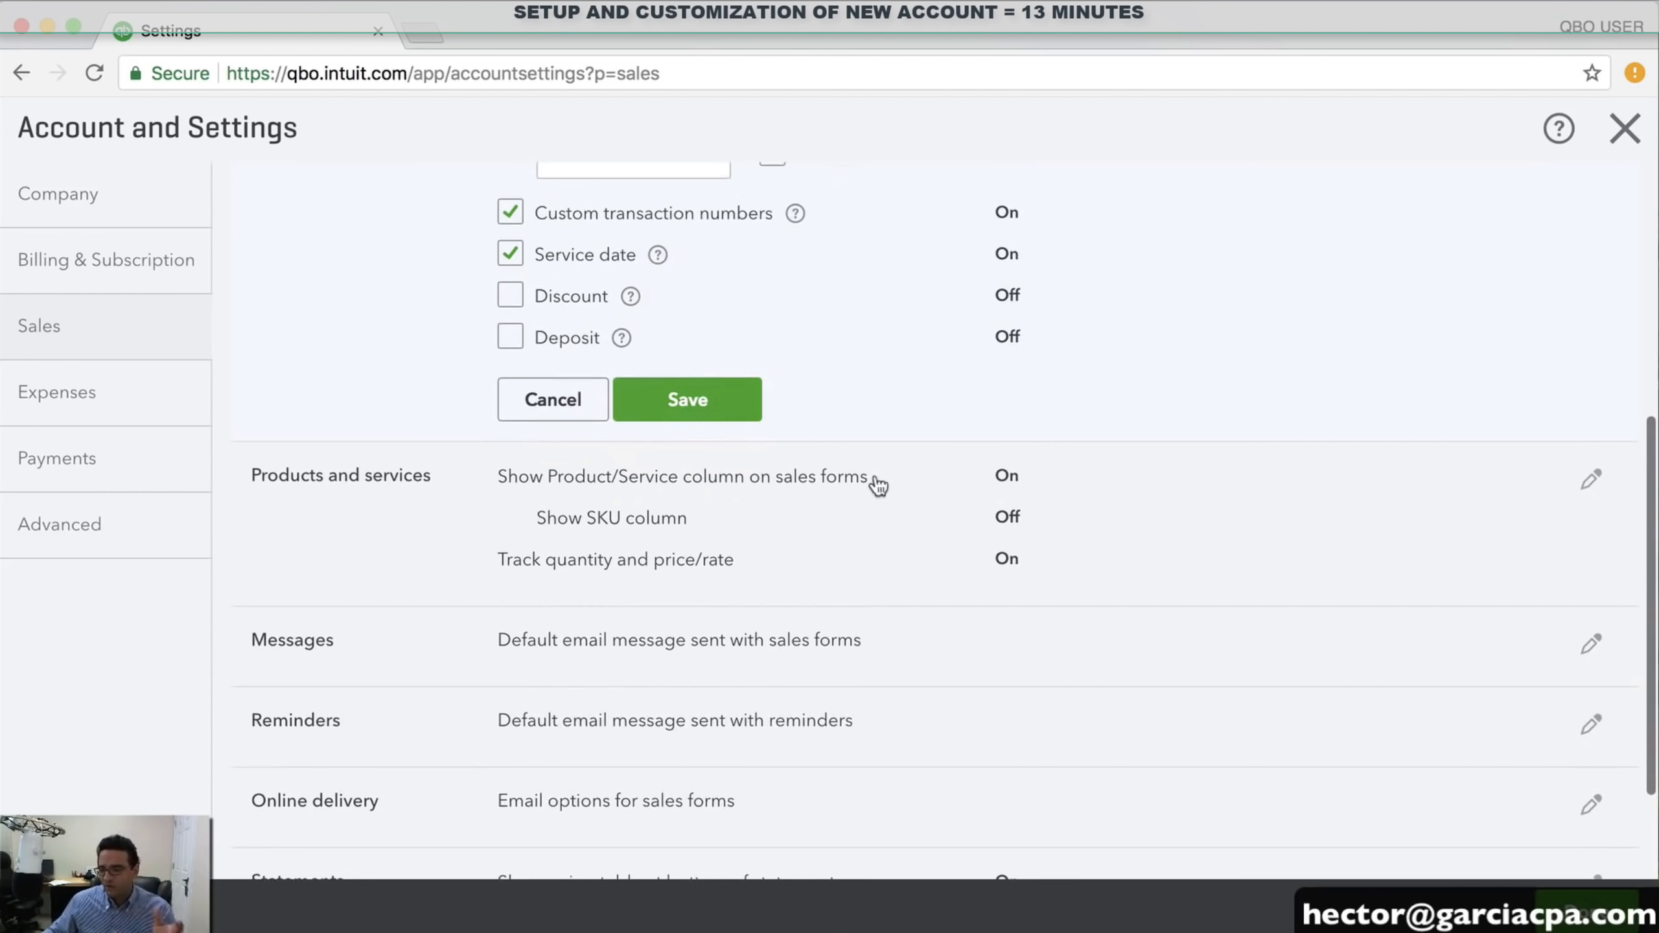
left_click(668, 392)
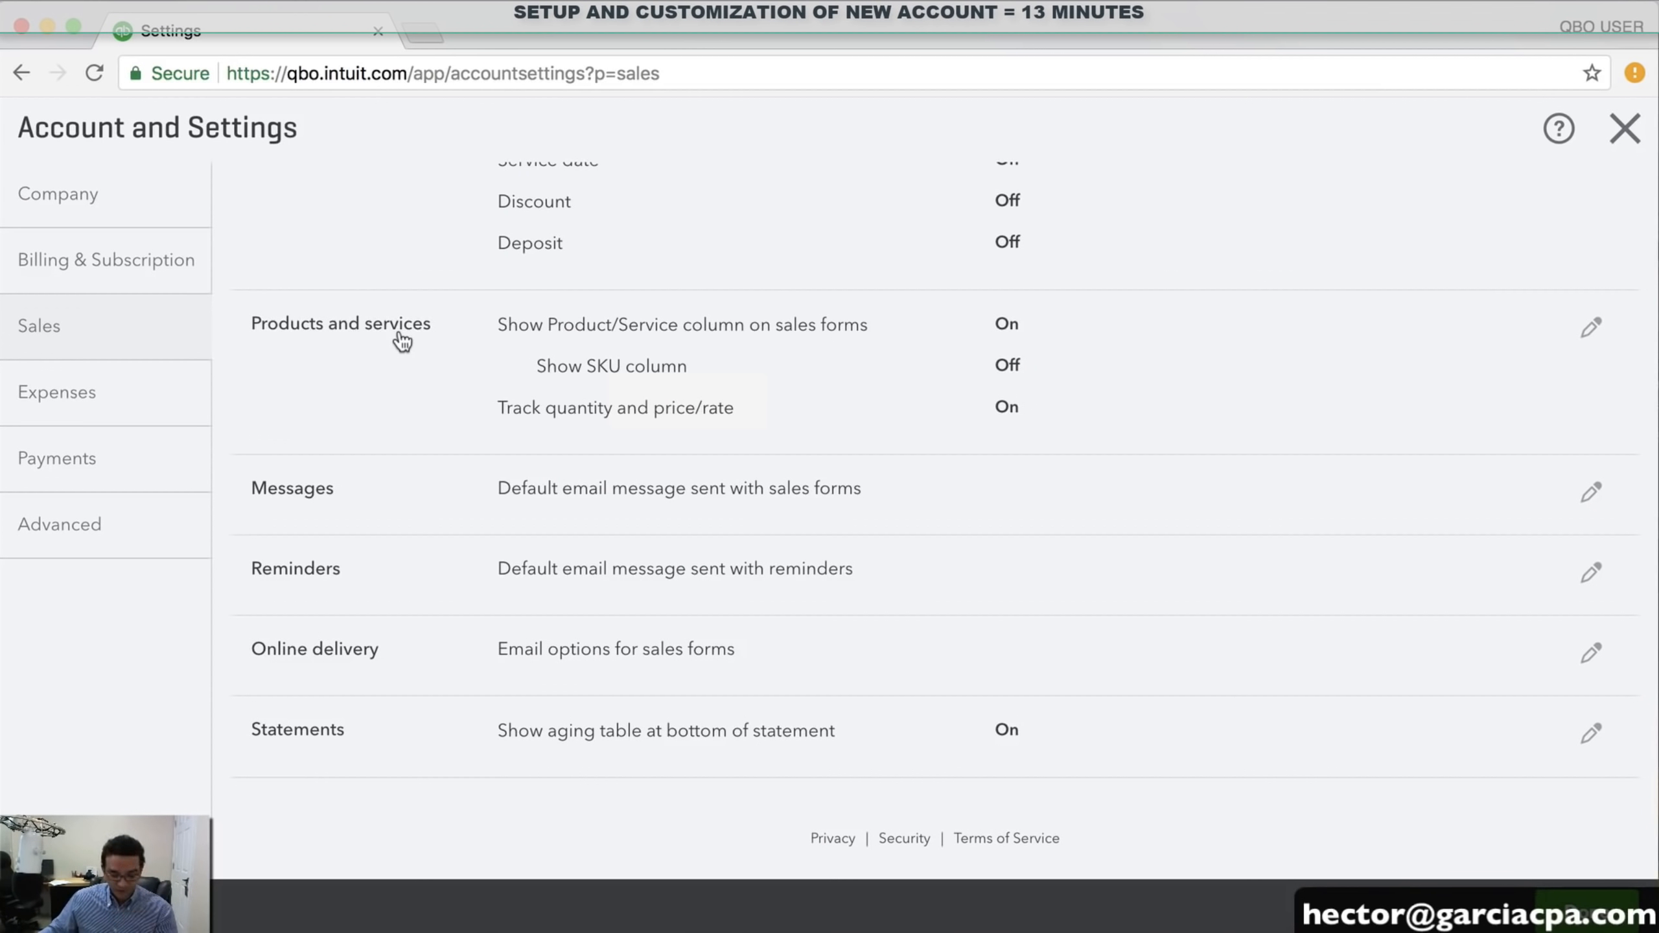
left_click(402, 340)
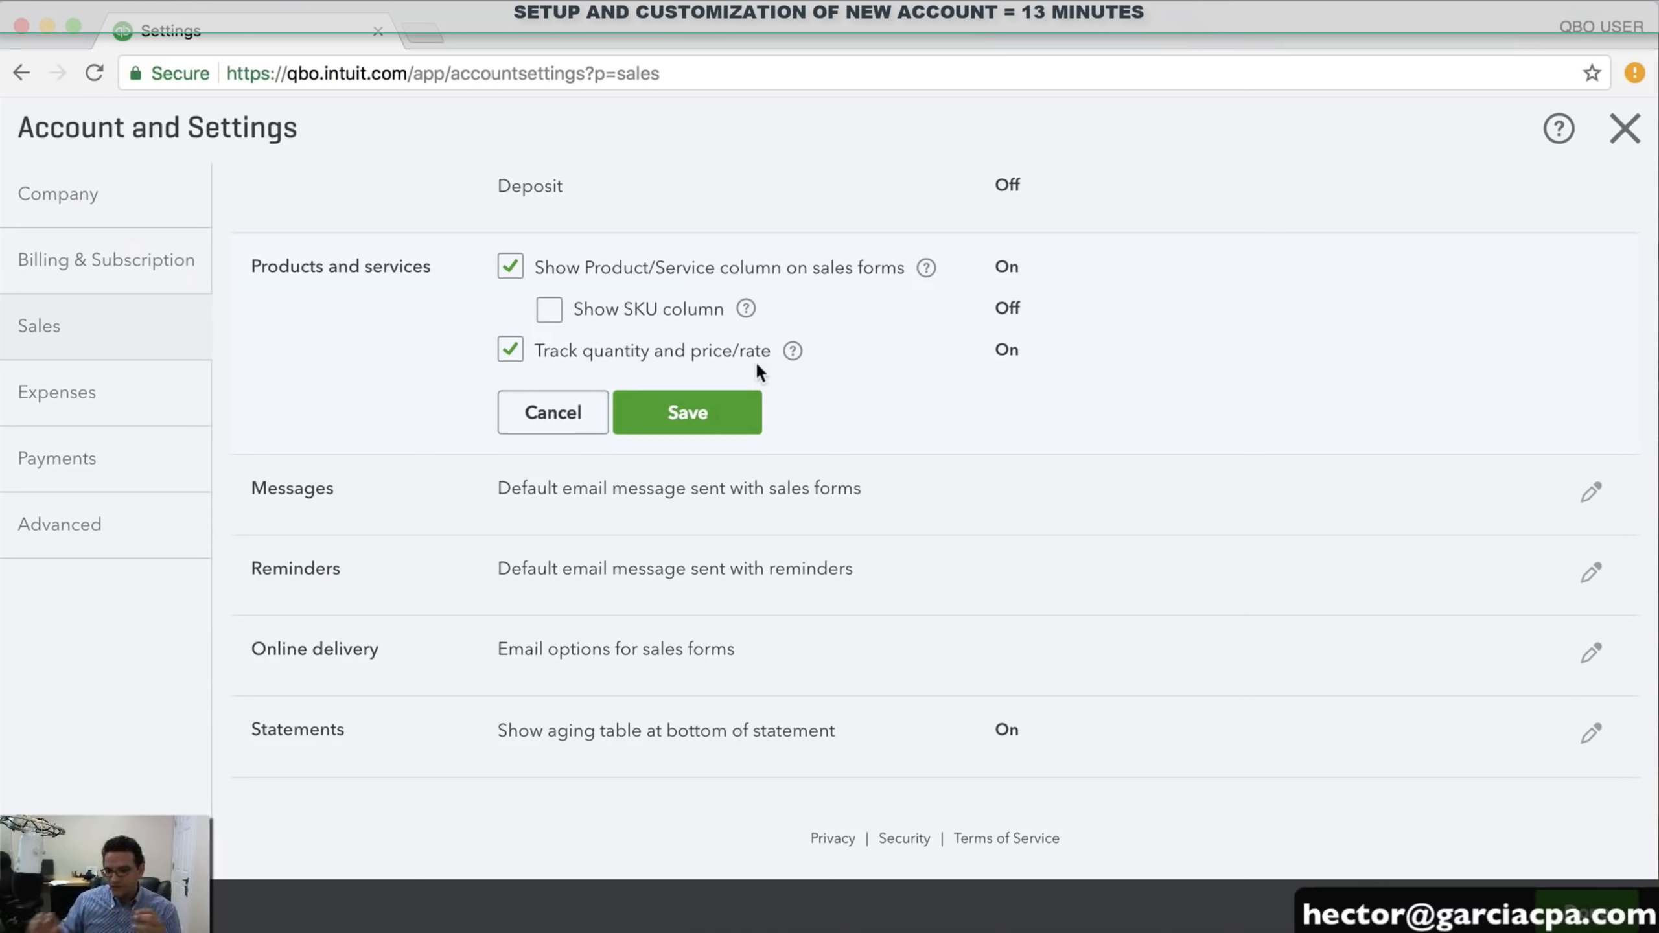
left_click(512, 351)
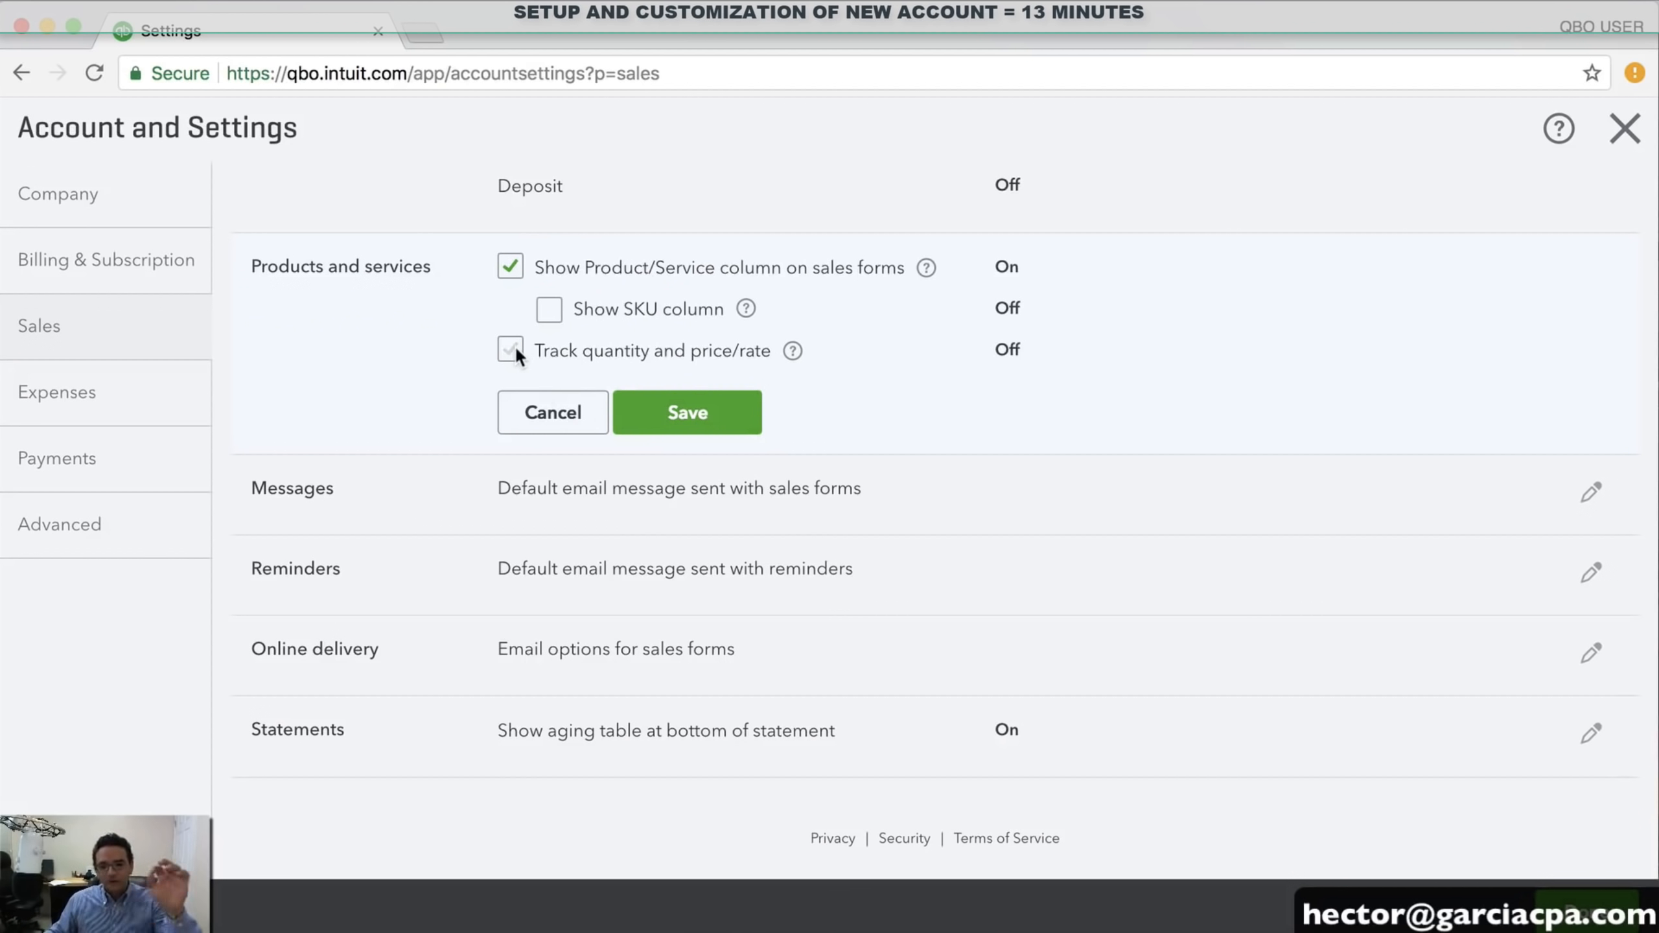
left_click(515, 349)
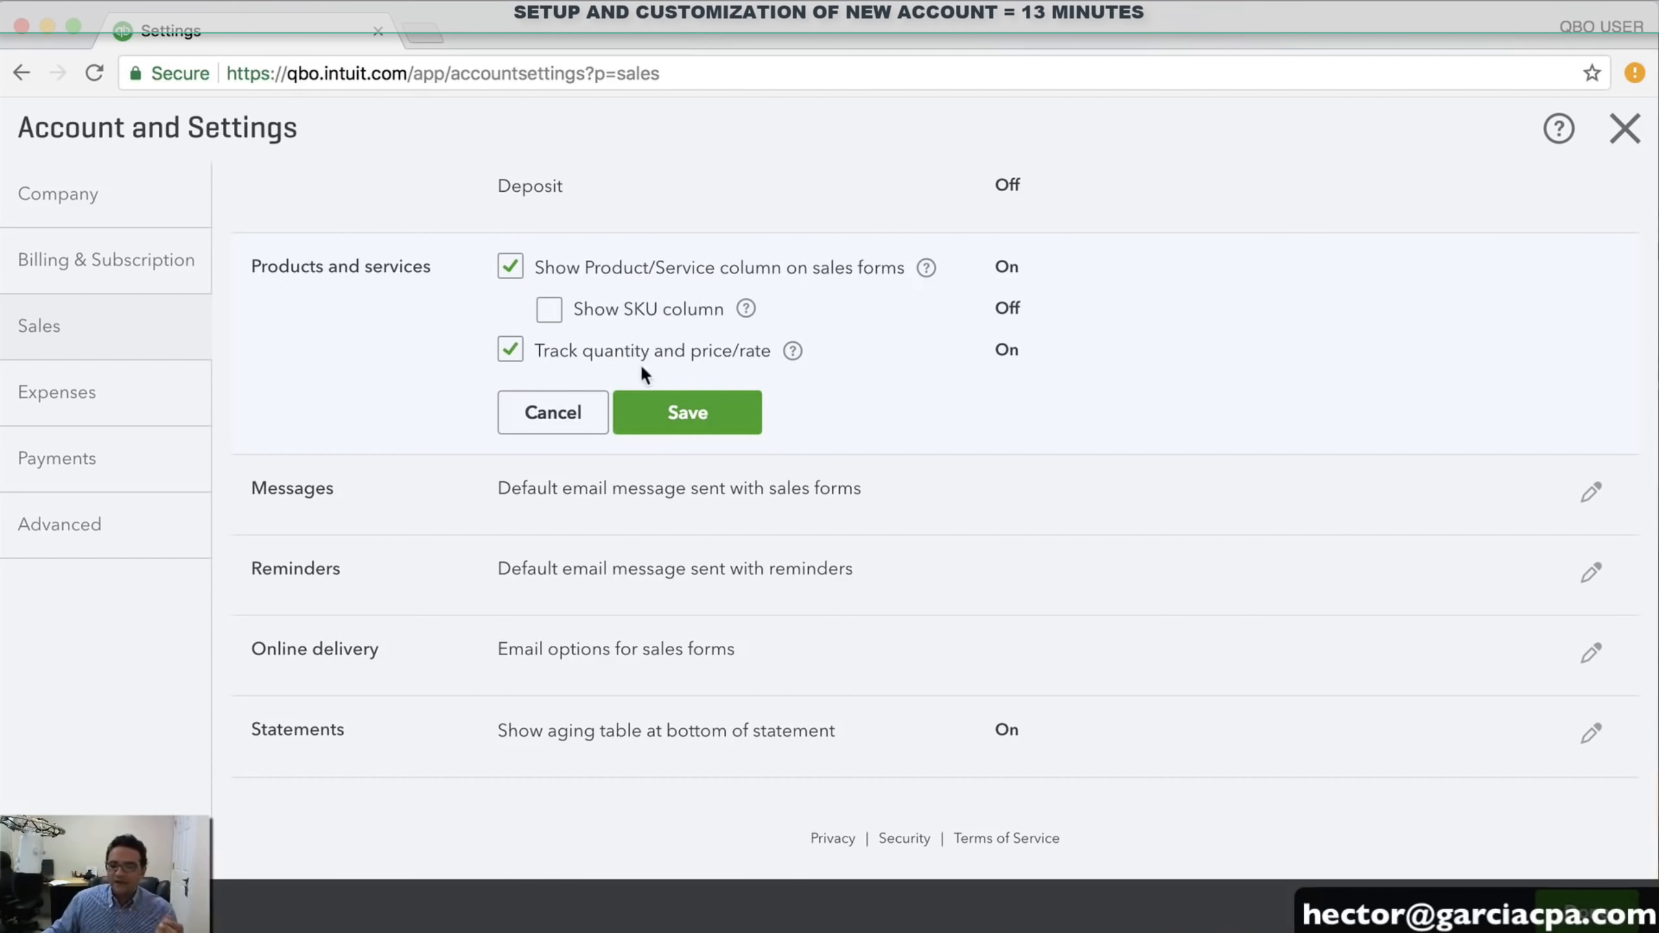
scroll(1048, 356, "up", 6)
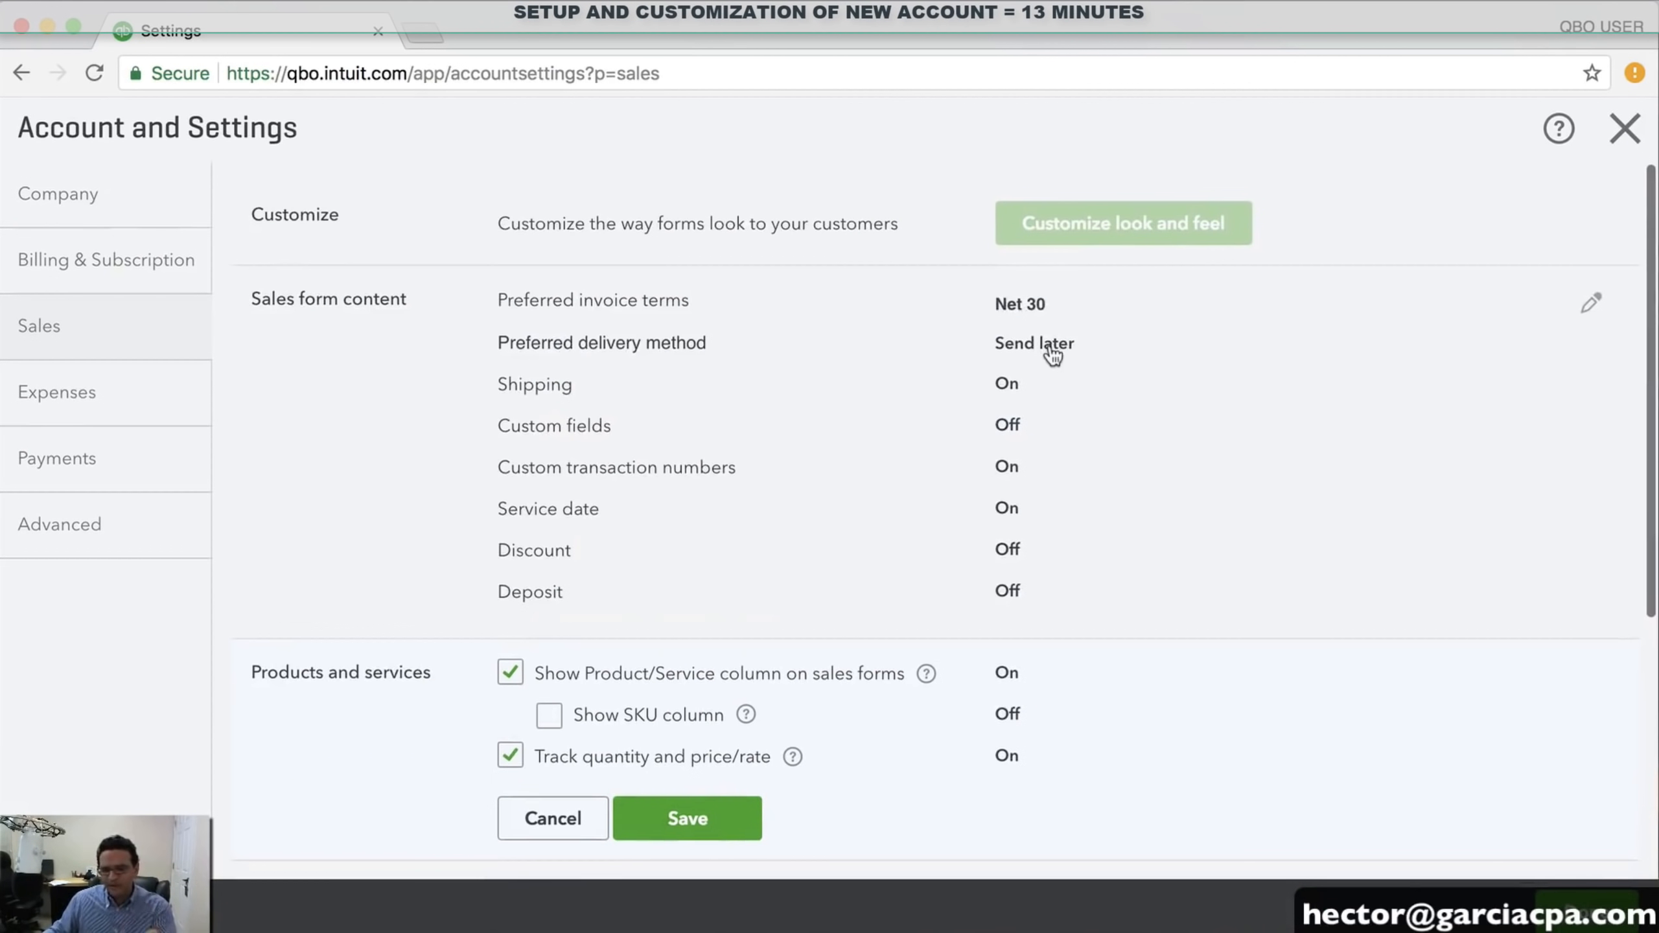
scroll(1053, 346, "down", 6)
left_click(704, 419)
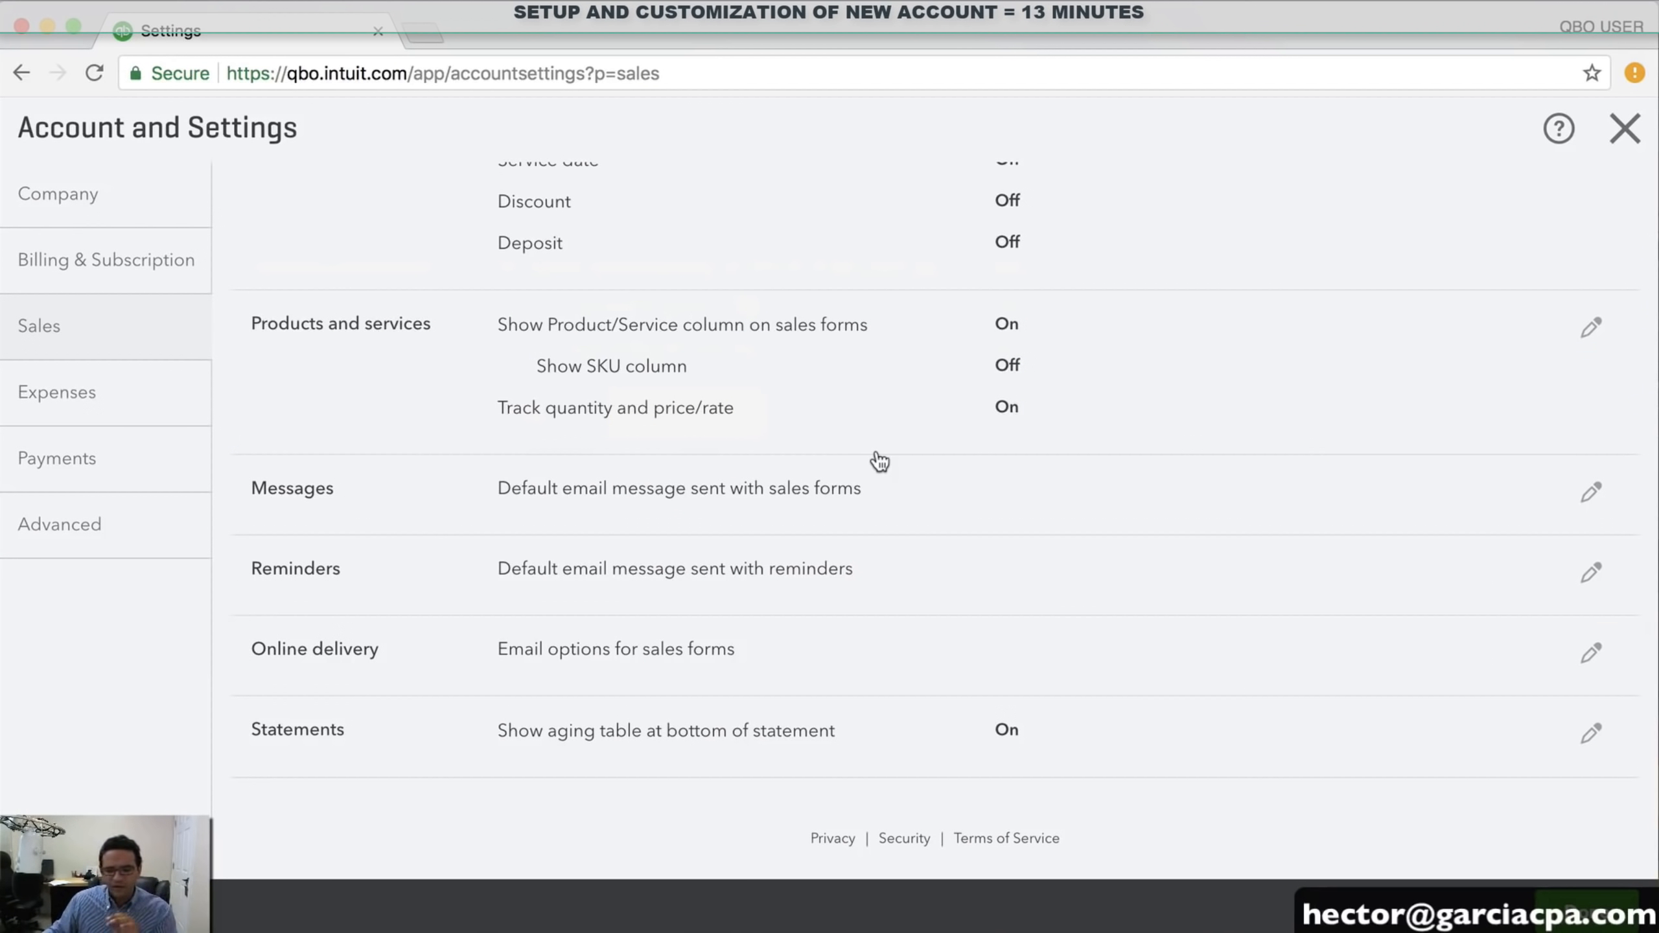
Save Net 30 as the default bill payment terms in Expenses, then go to Advanced settings
left_click(65, 396)
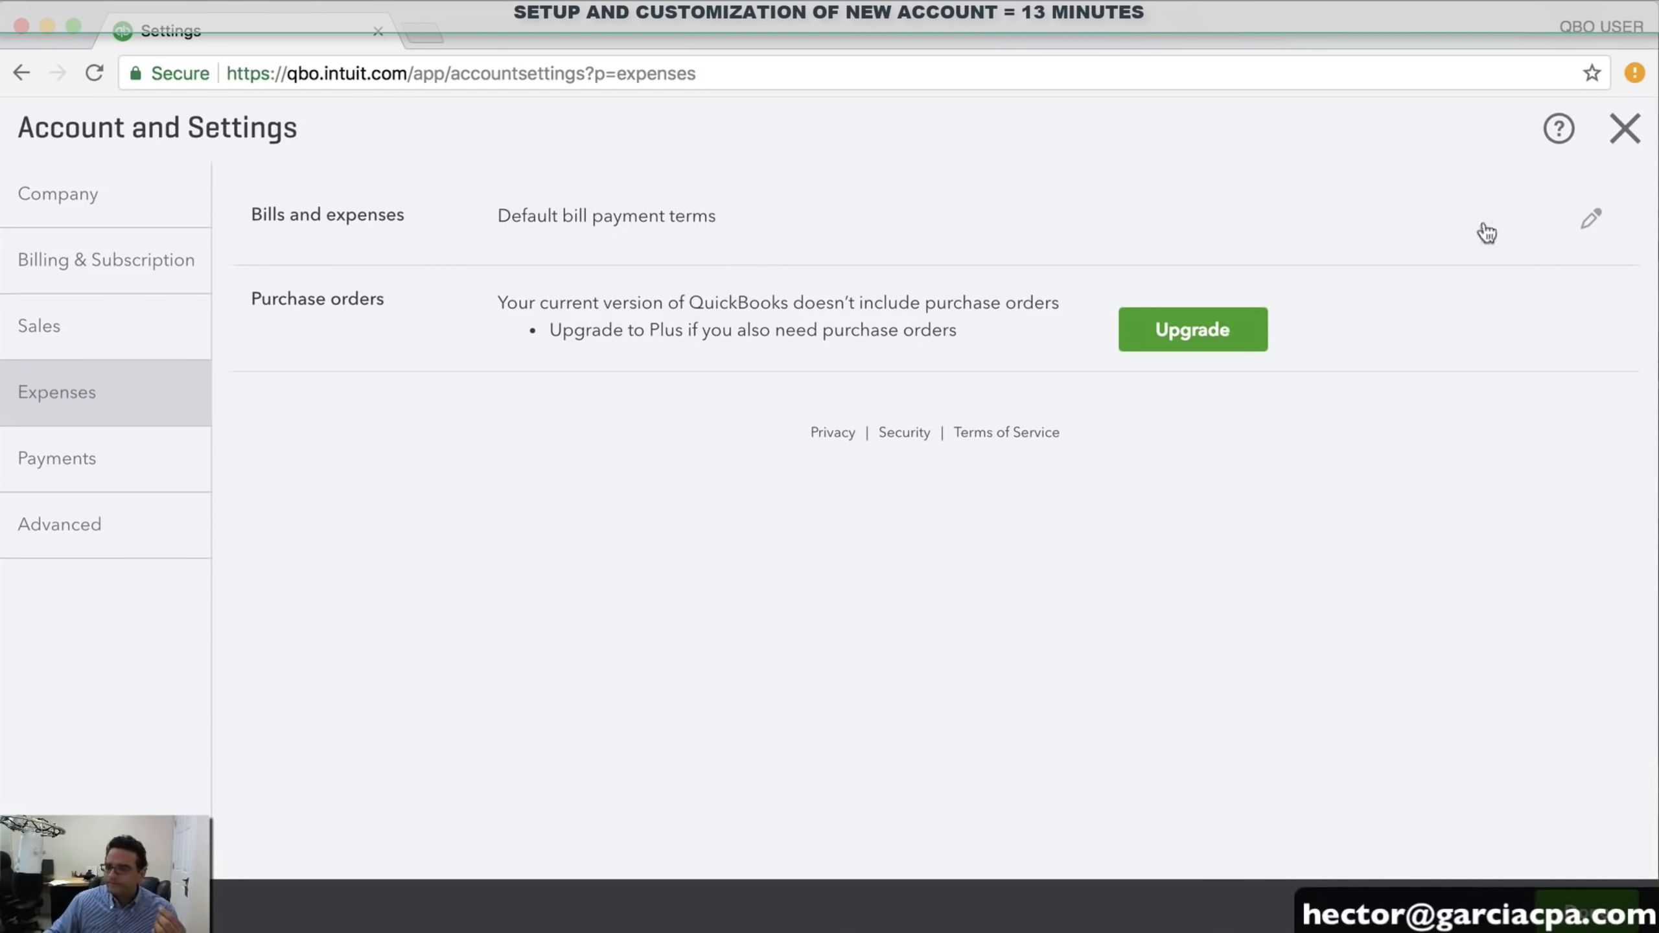
left_click(1583, 230)
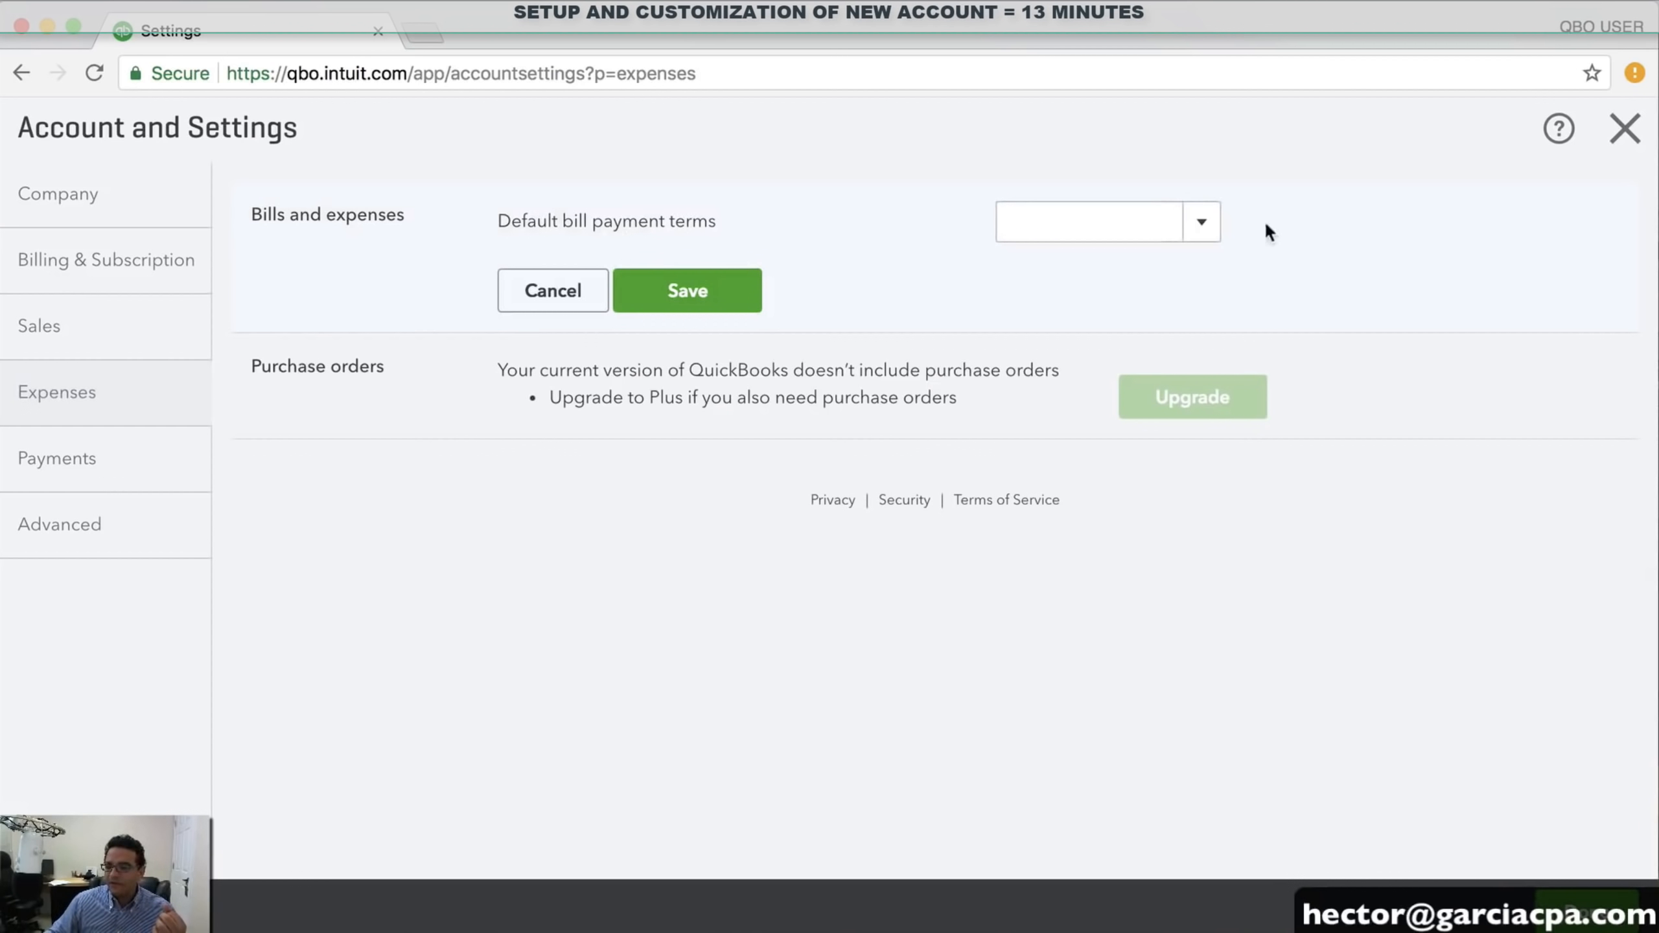
left_click(1199, 234)
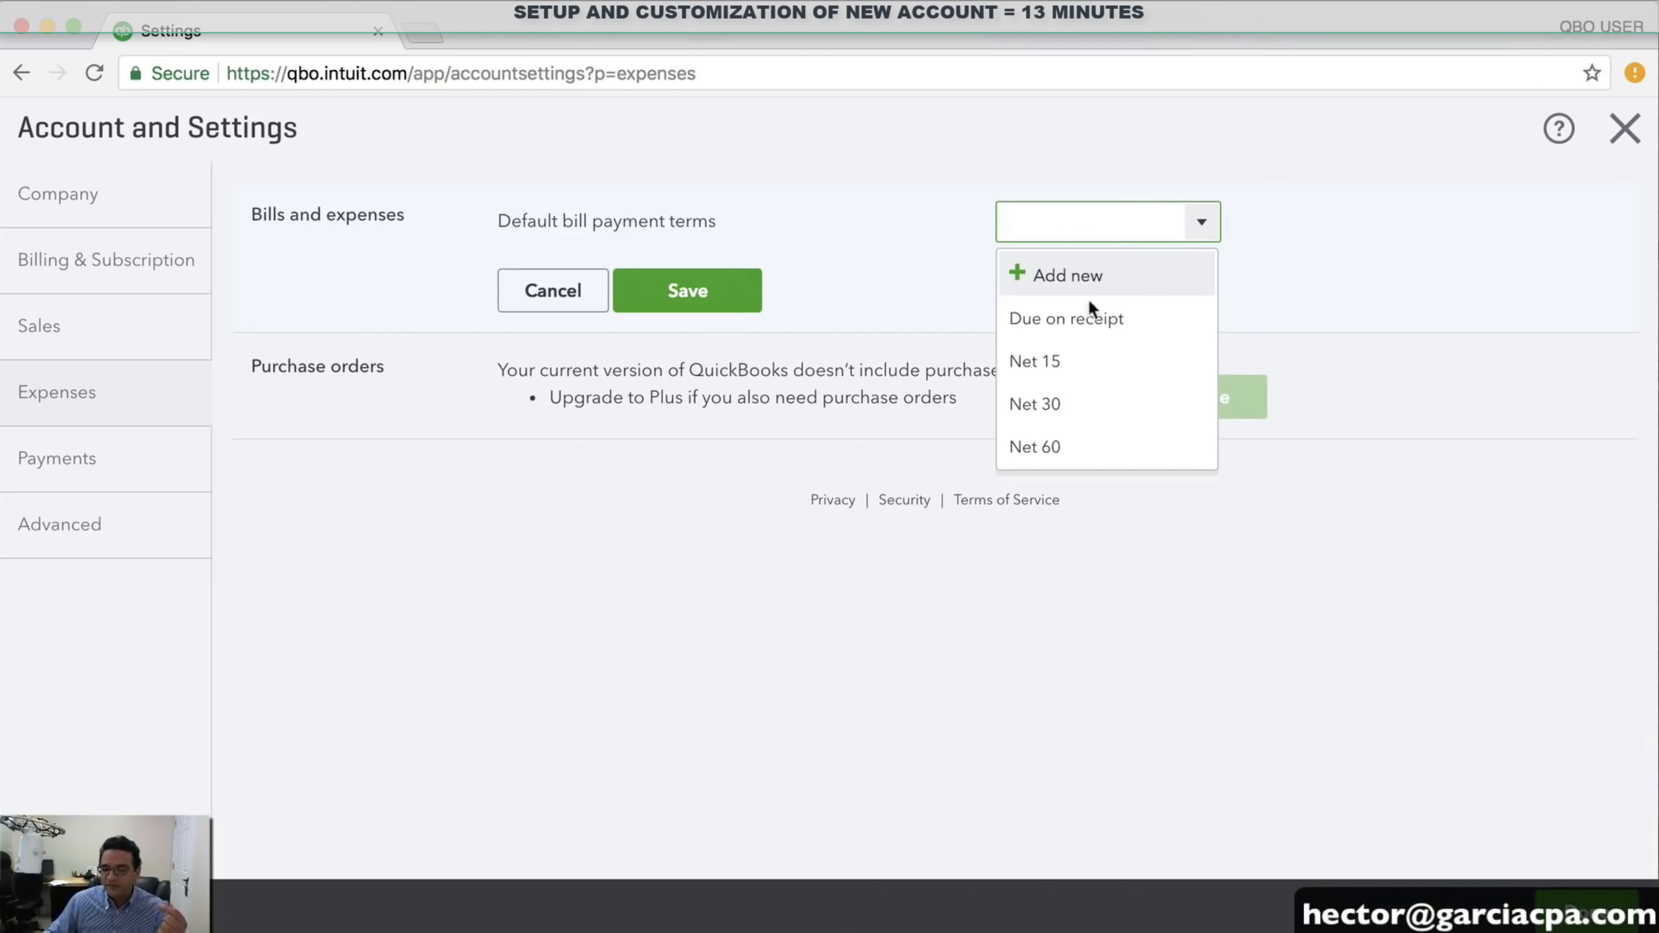
left_click(1052, 410)
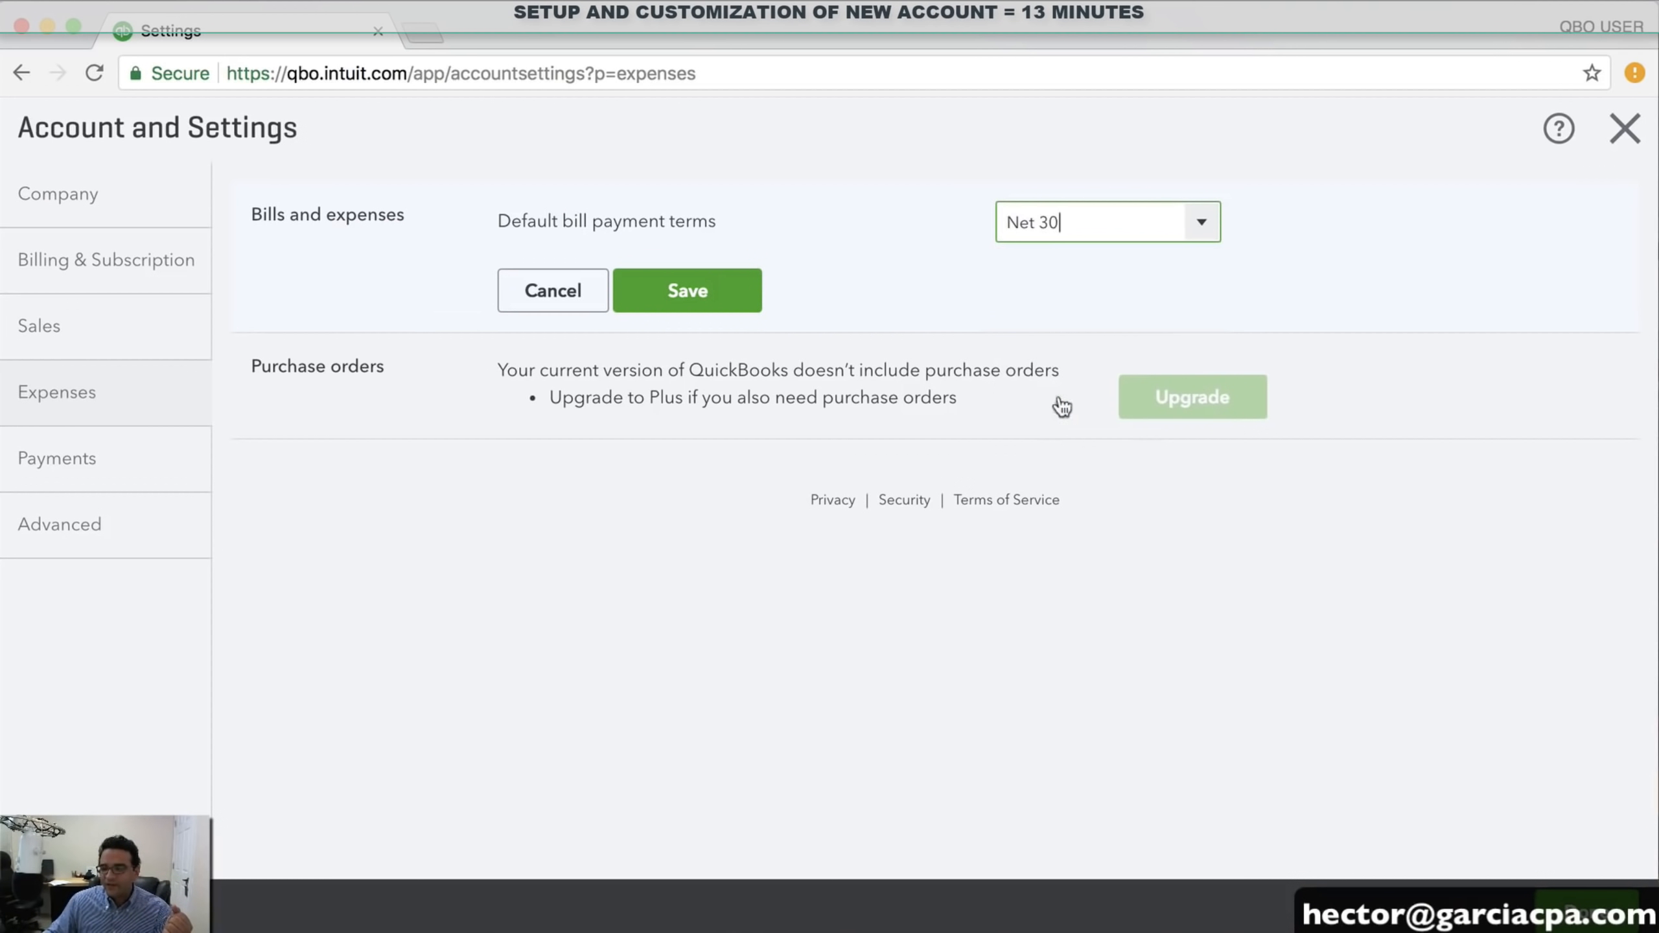
left_click(698, 295)
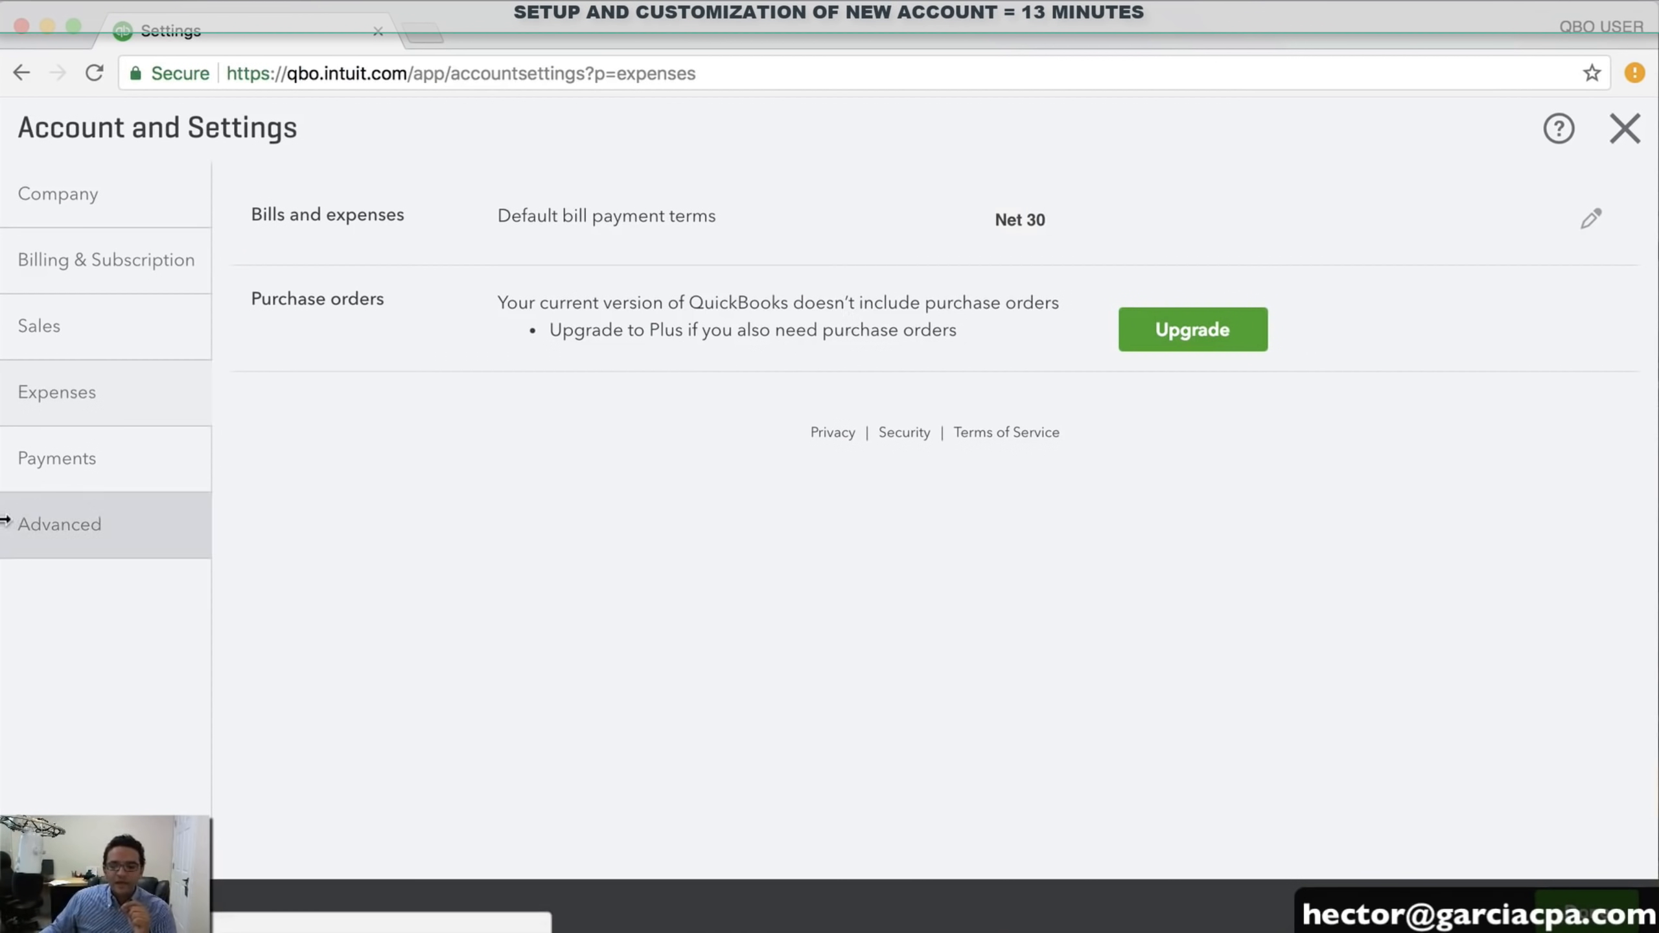
left_click(86, 482)
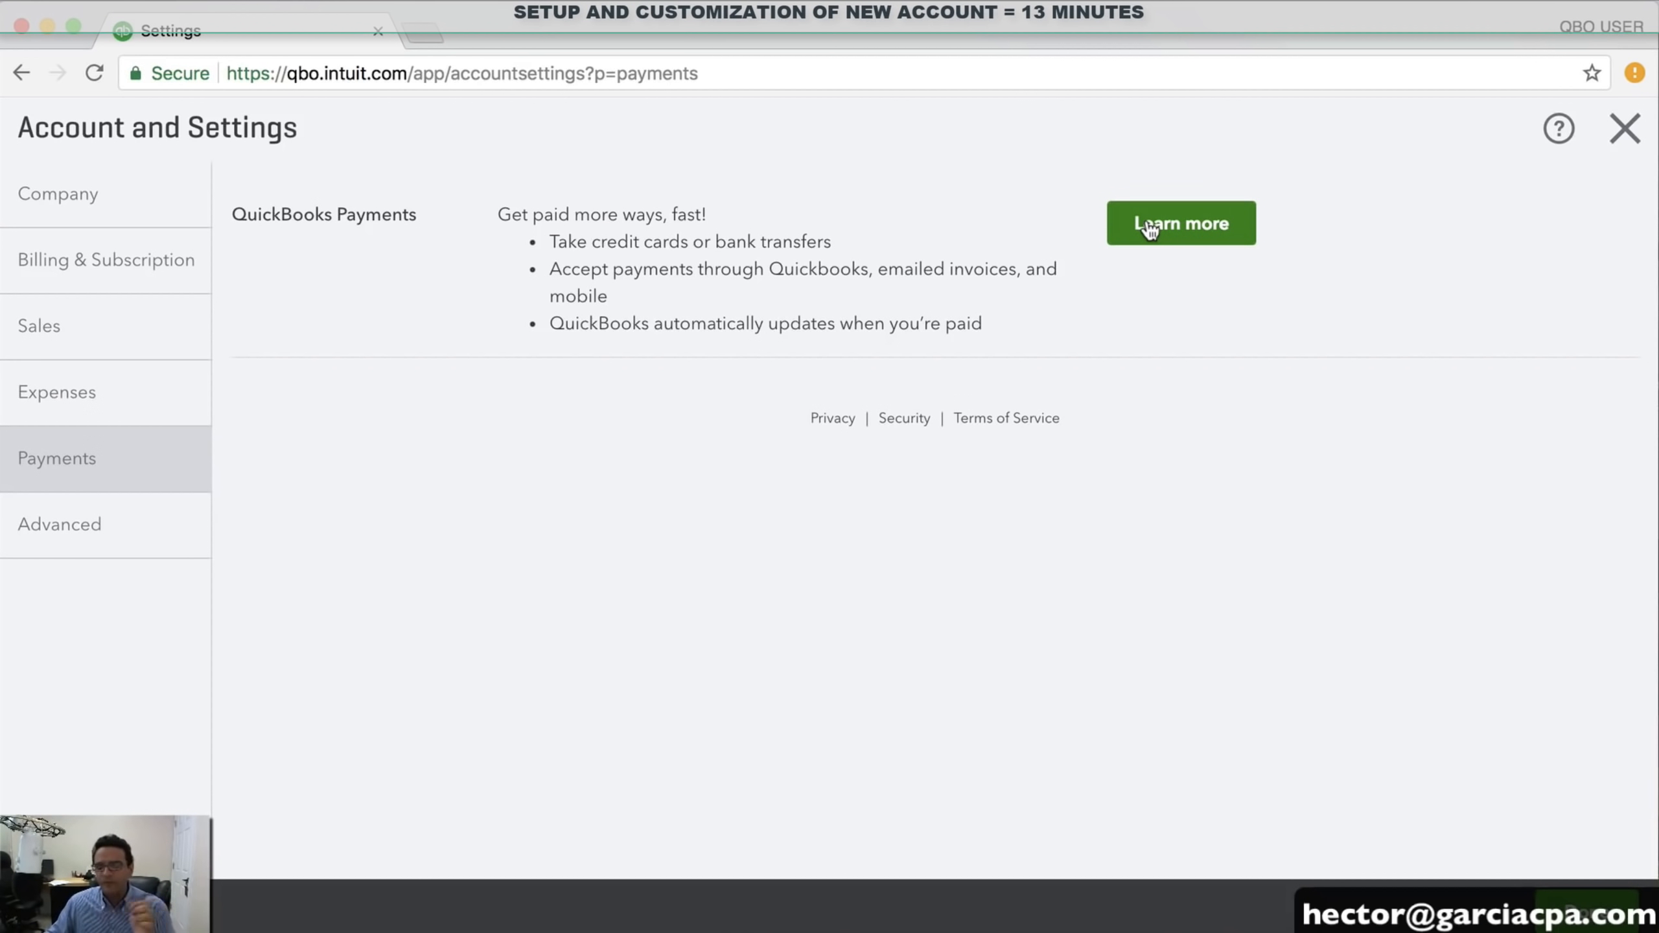
left_click(77, 529)
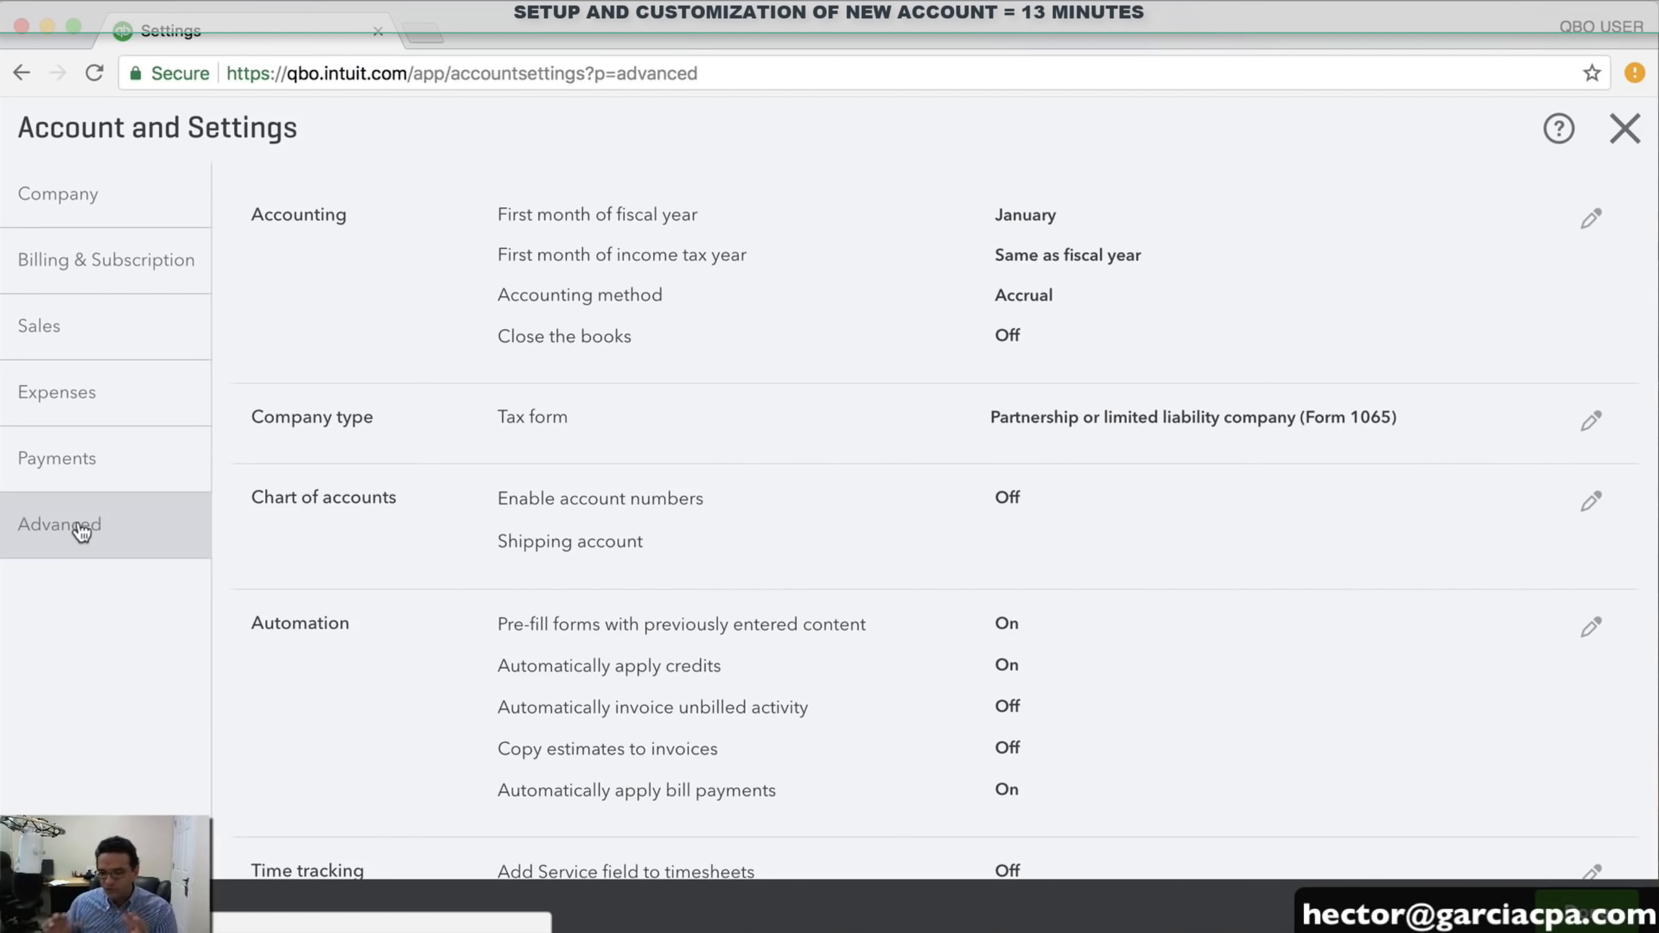
Keep January as the fiscal year start and restore Accrual after briefly trying Cash
left_click(875, 252)
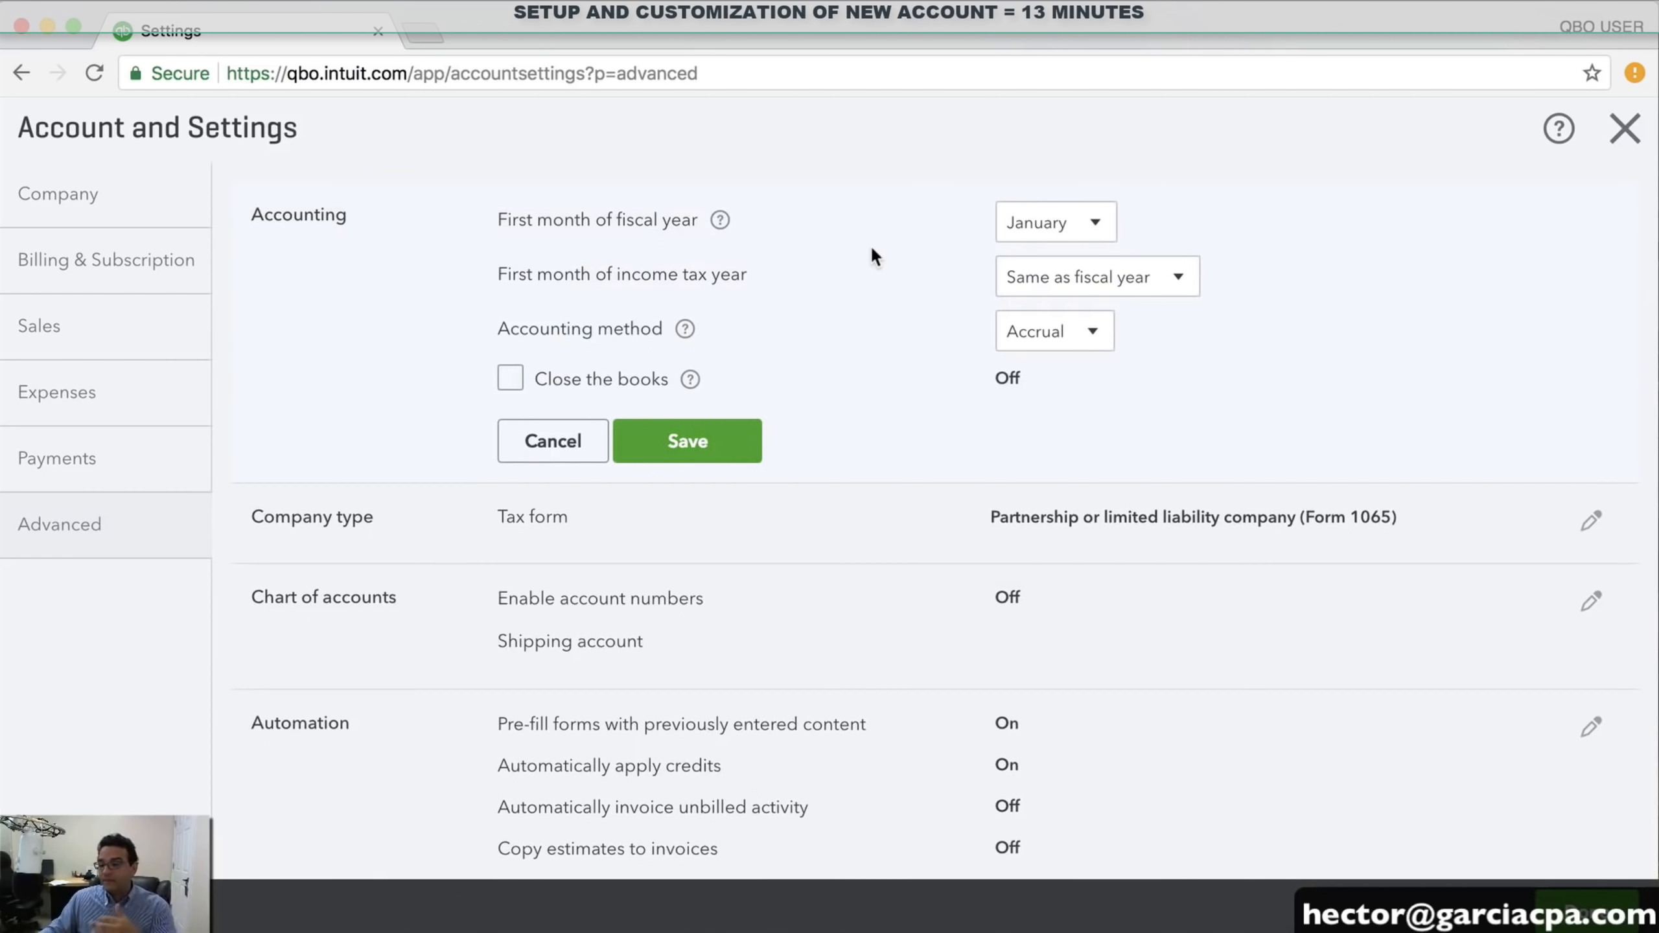
left_click(1073, 224)
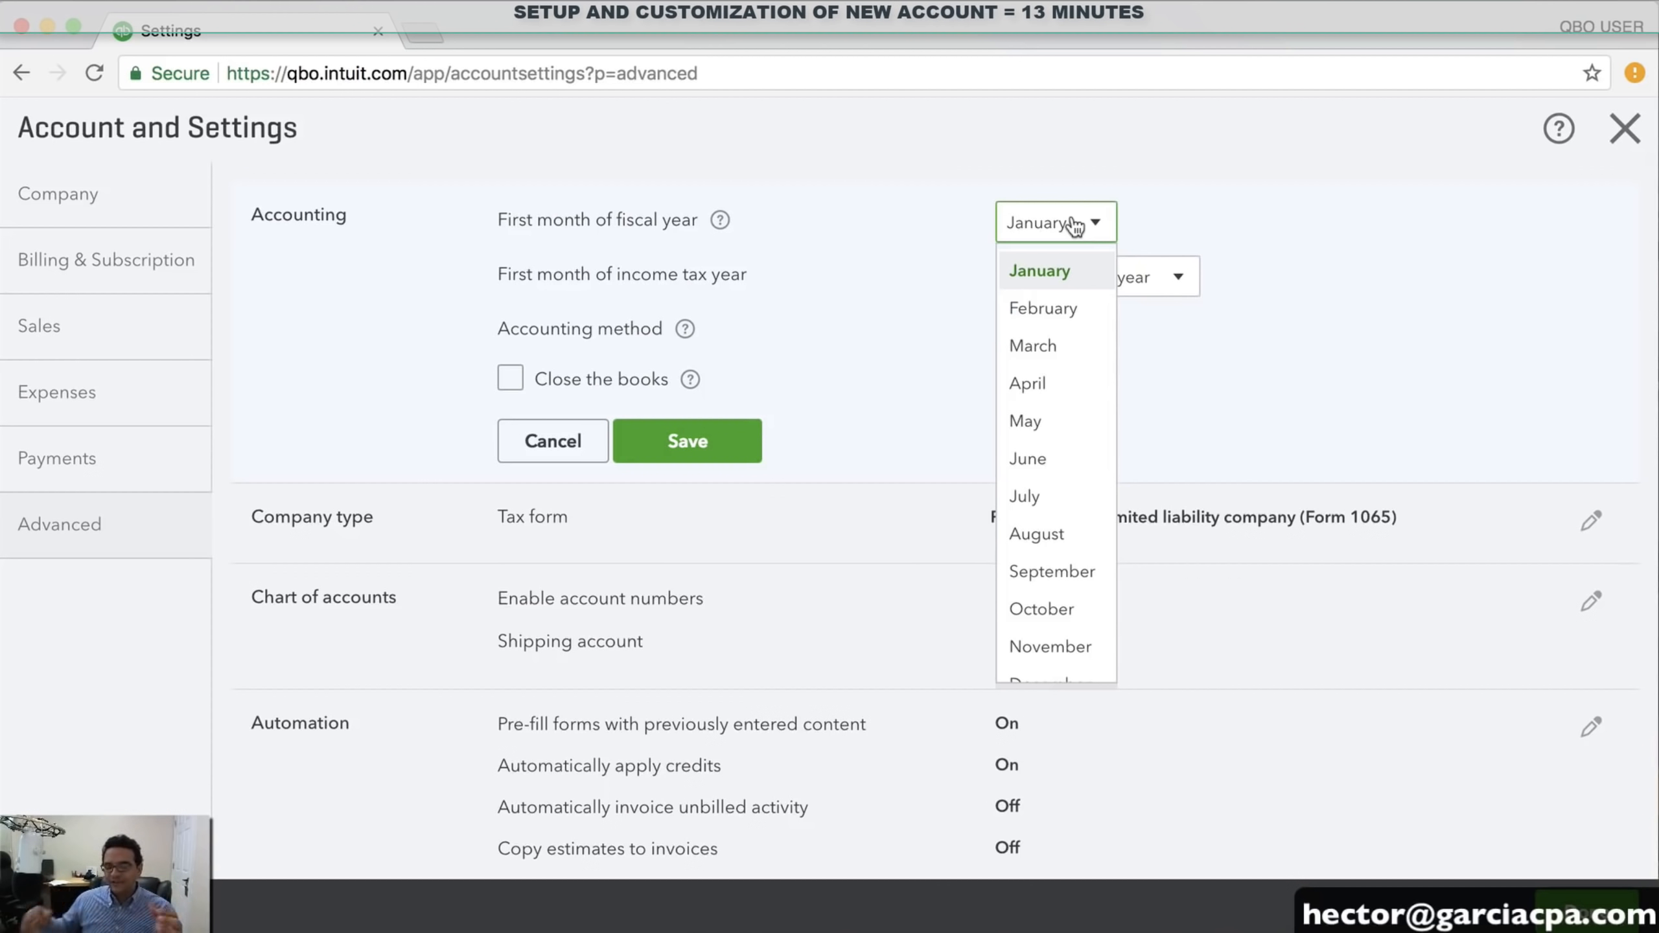
left_click(1046, 275)
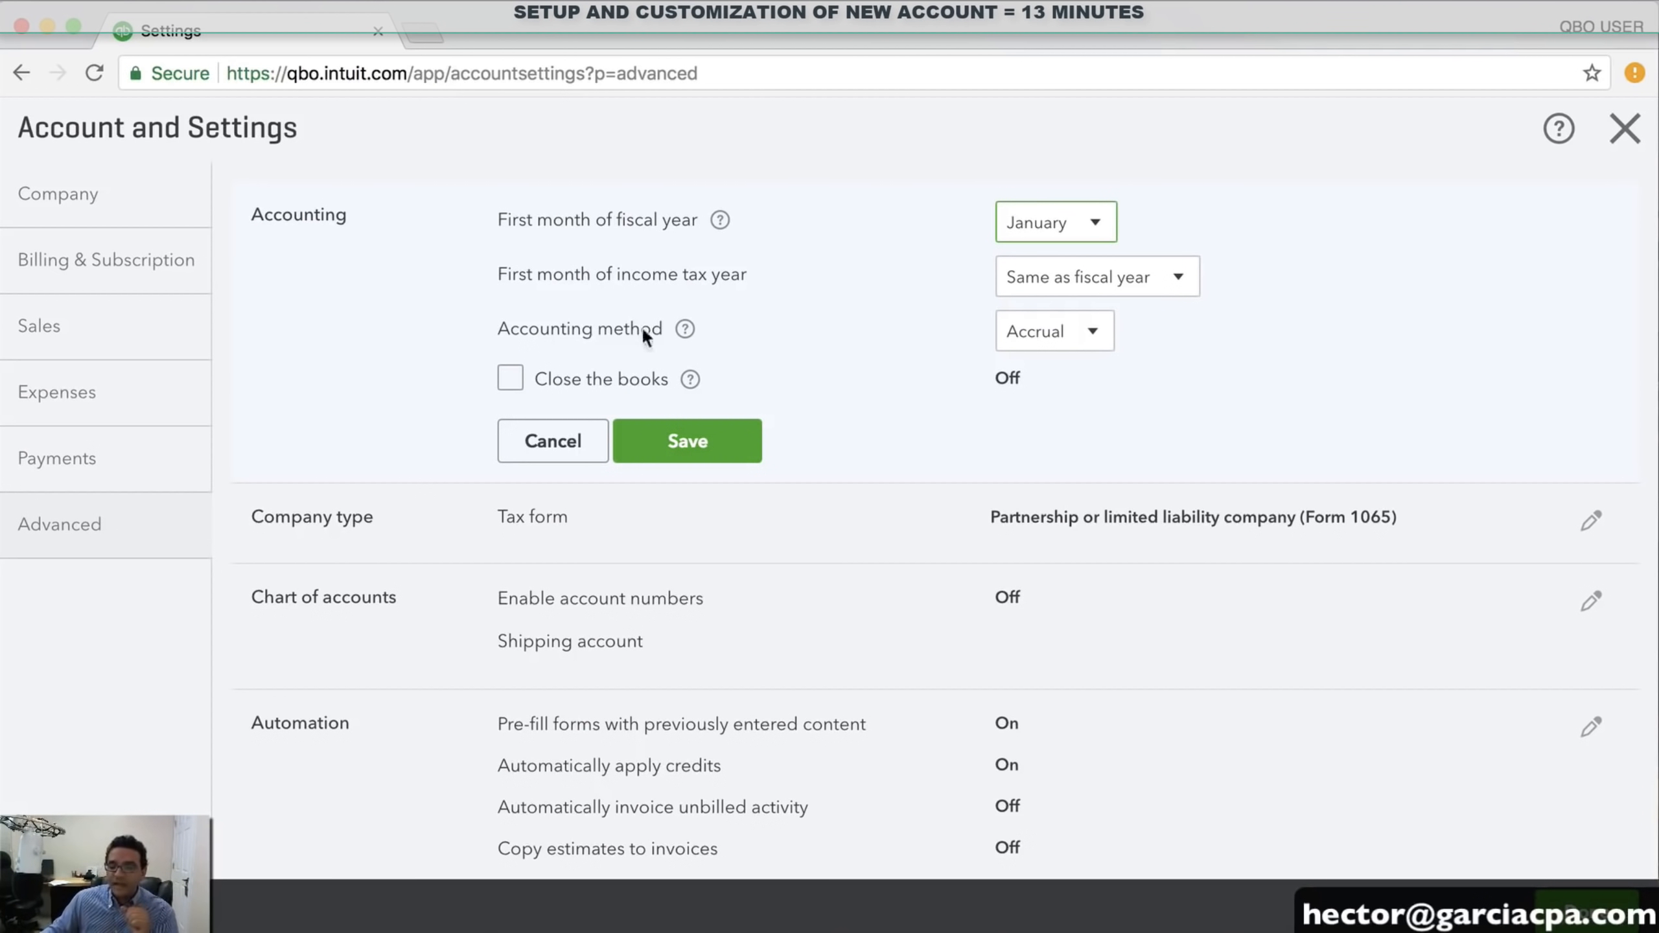
left_click(1096, 333)
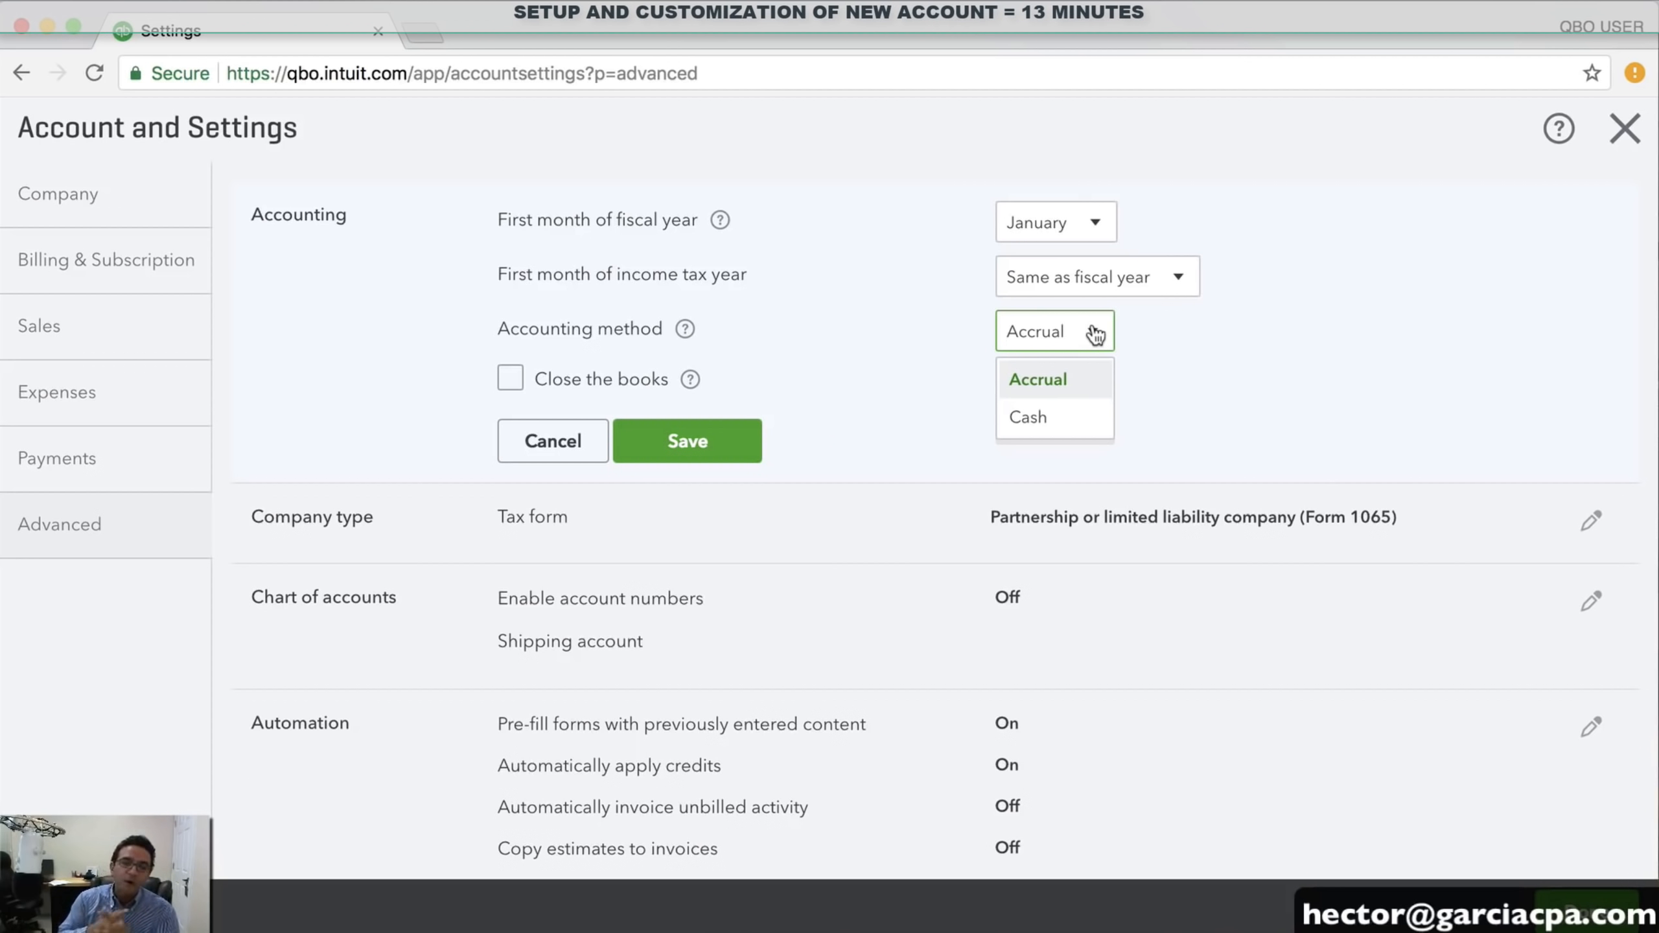
left_click(1044, 423)
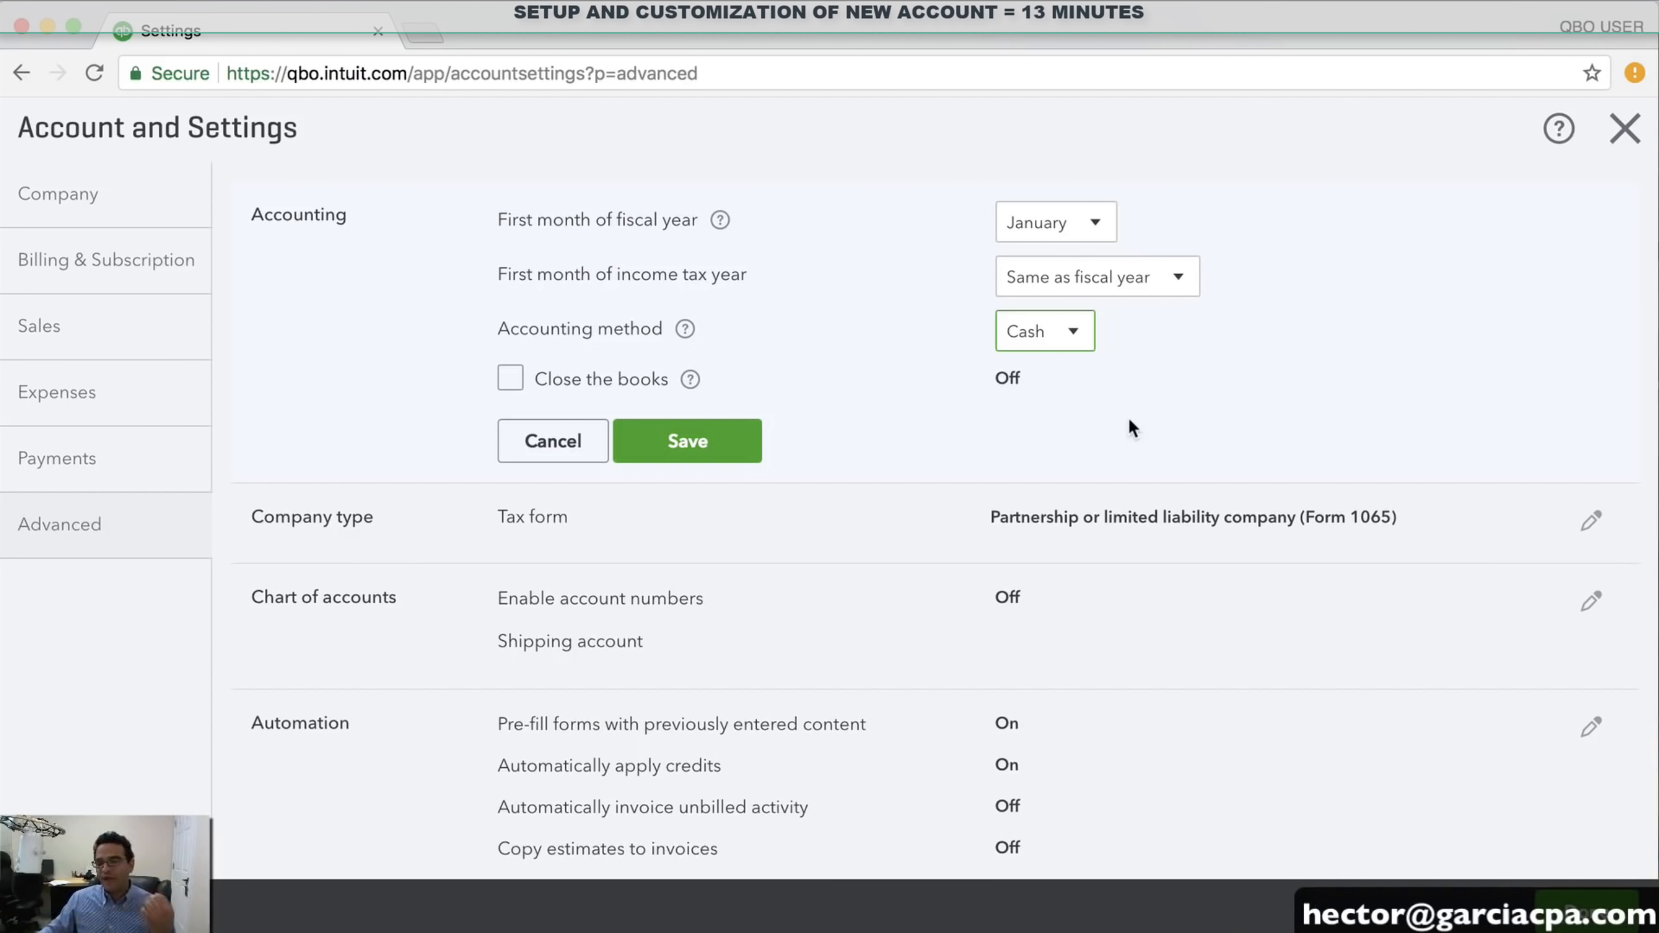
left_click(1044, 340)
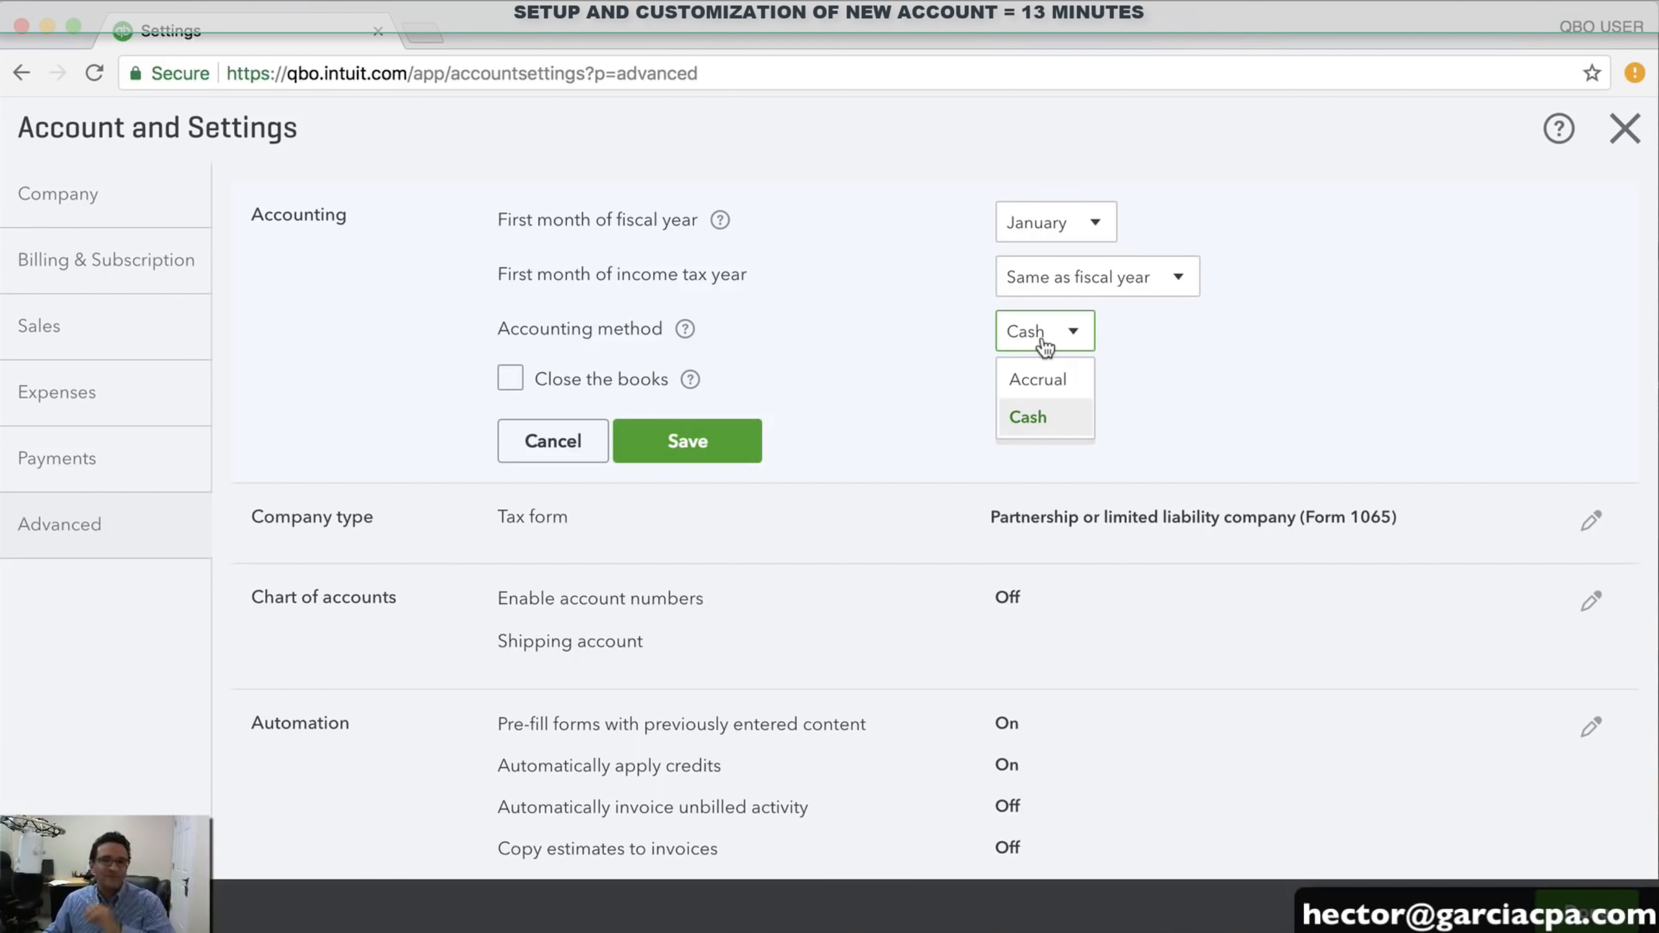
left_click(1052, 382)
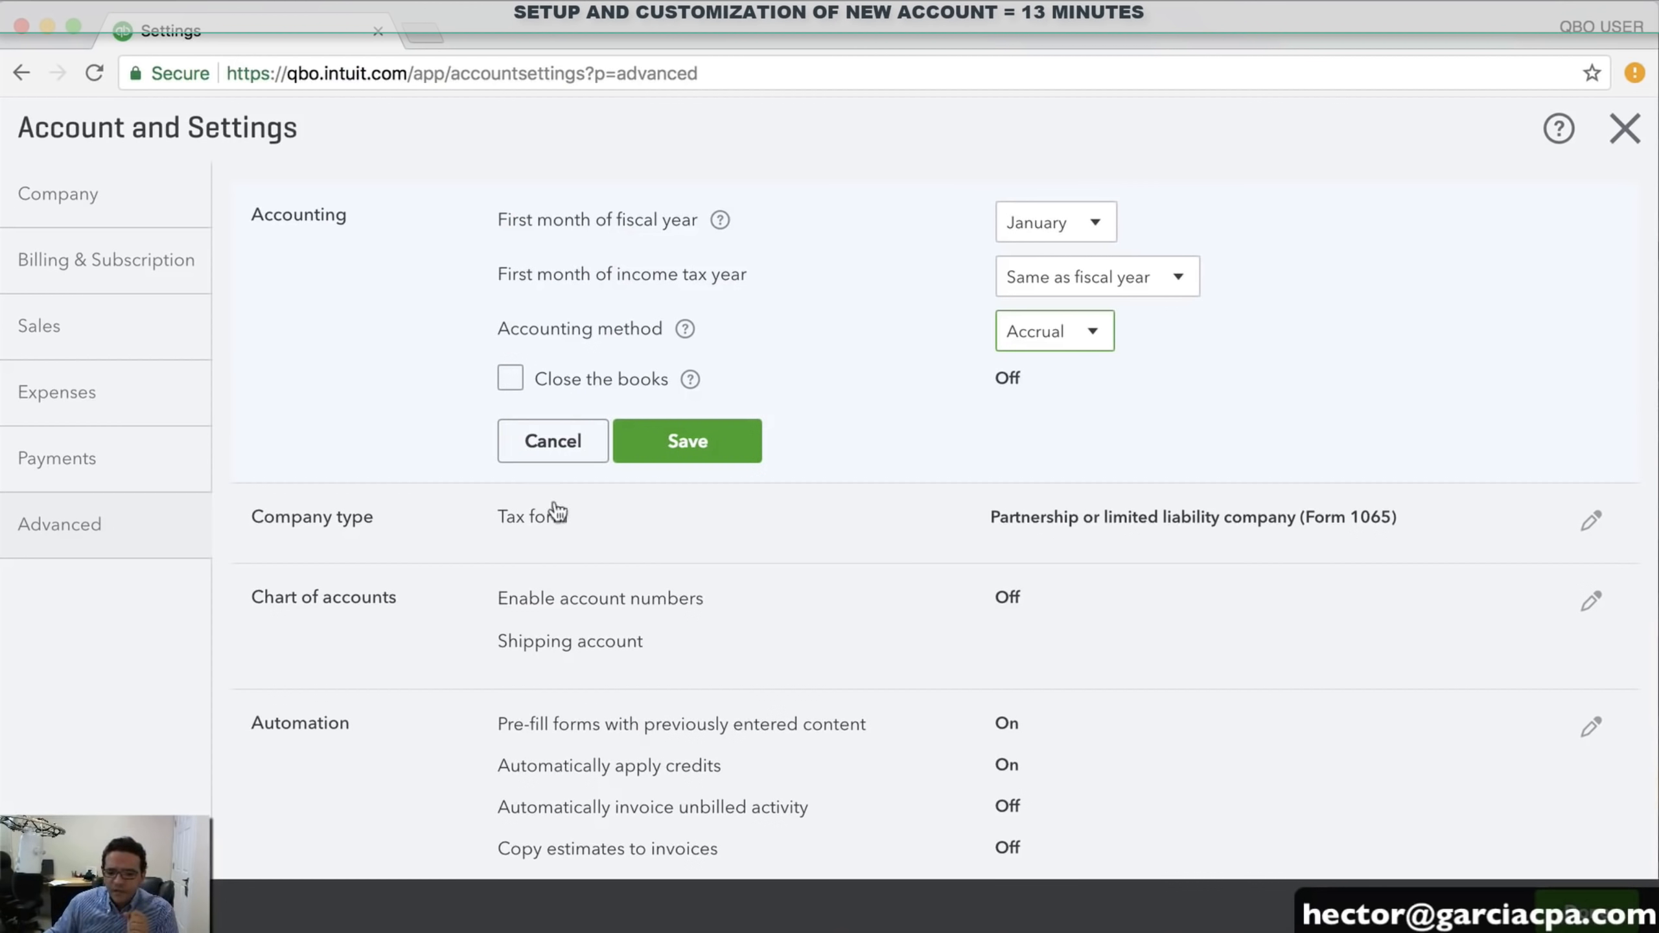
Save the Accounting changes and set the company tax form to Form 1065
left_click(581, 510)
left_click(1084, 585)
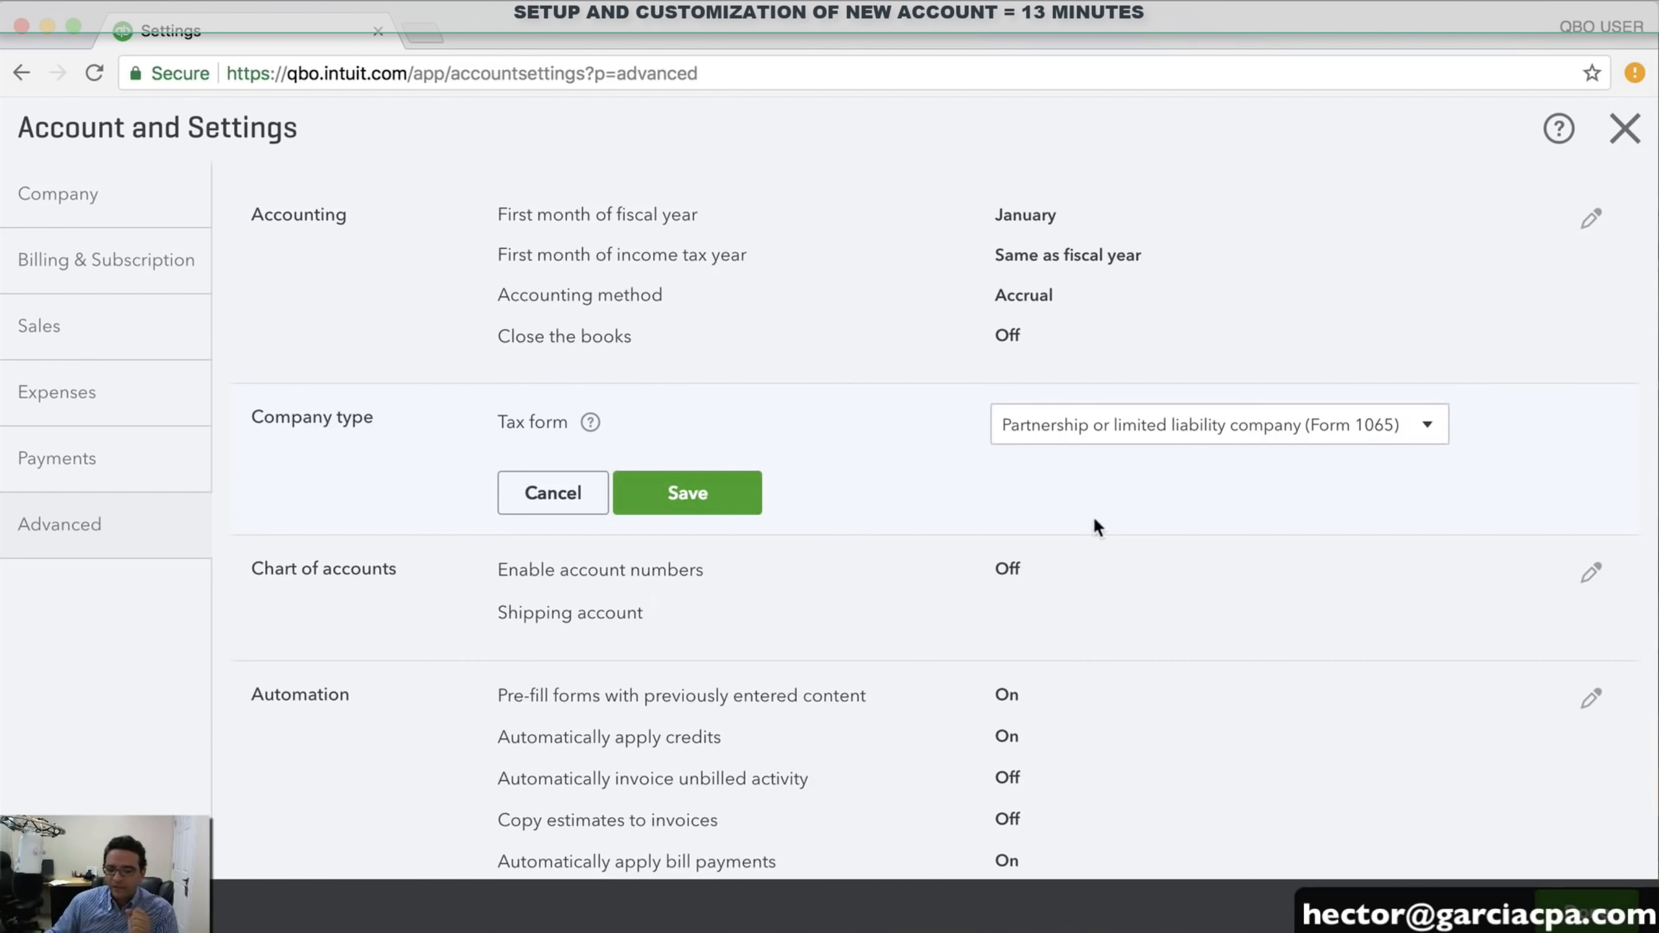
left_click(1404, 431)
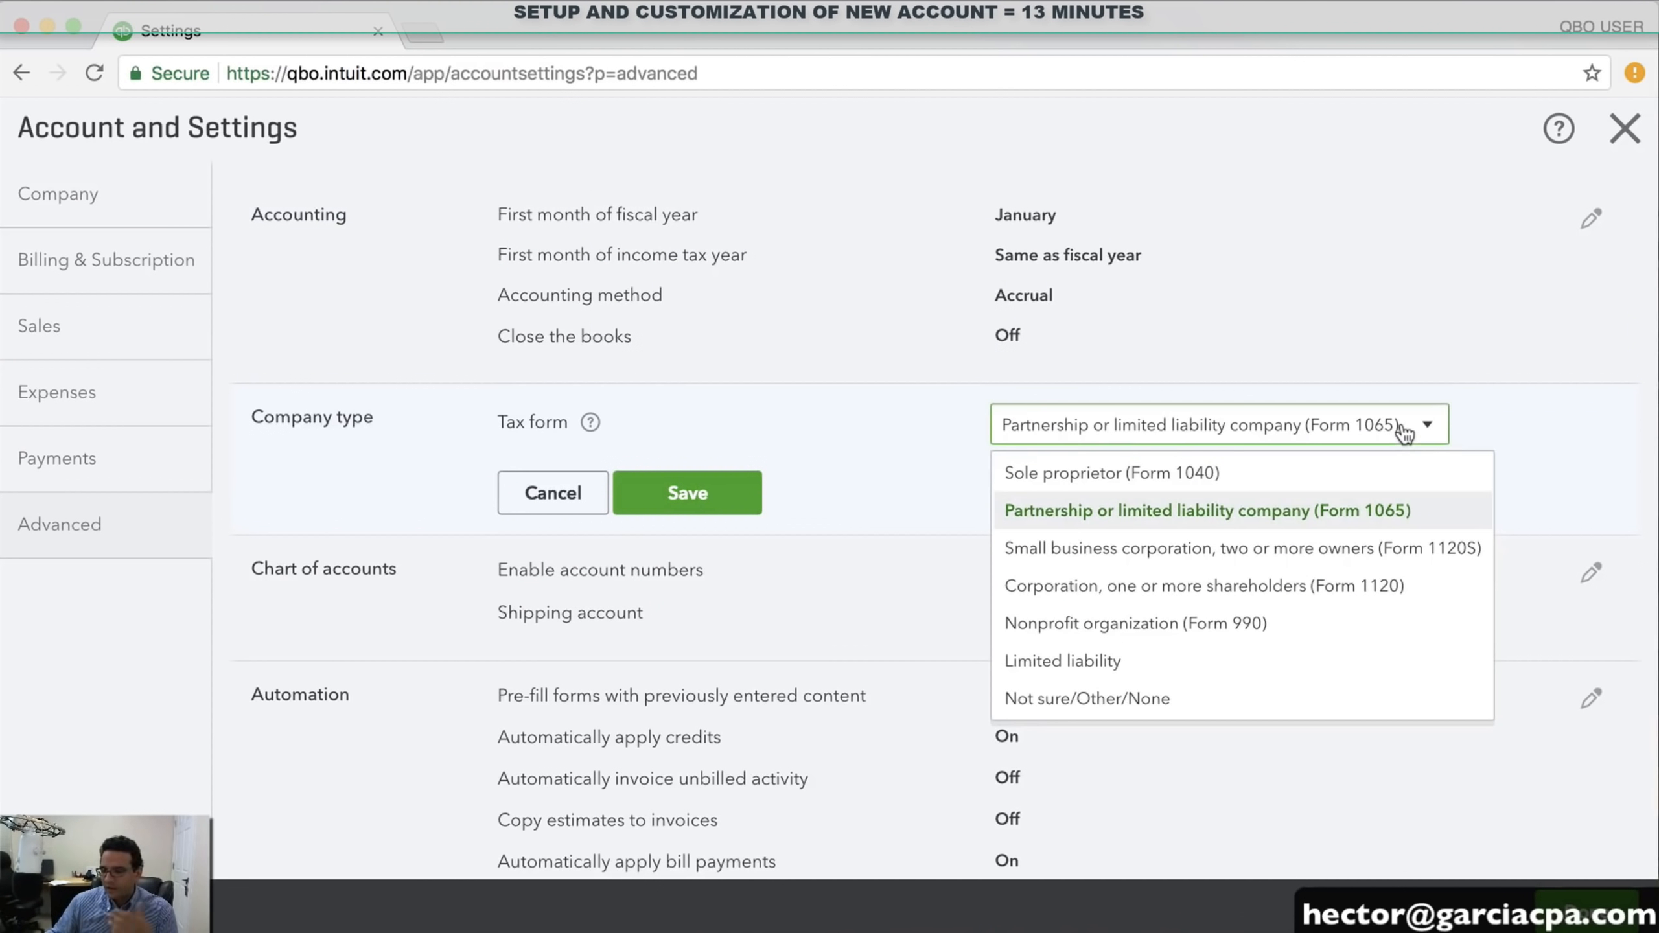
left_click(1268, 511)
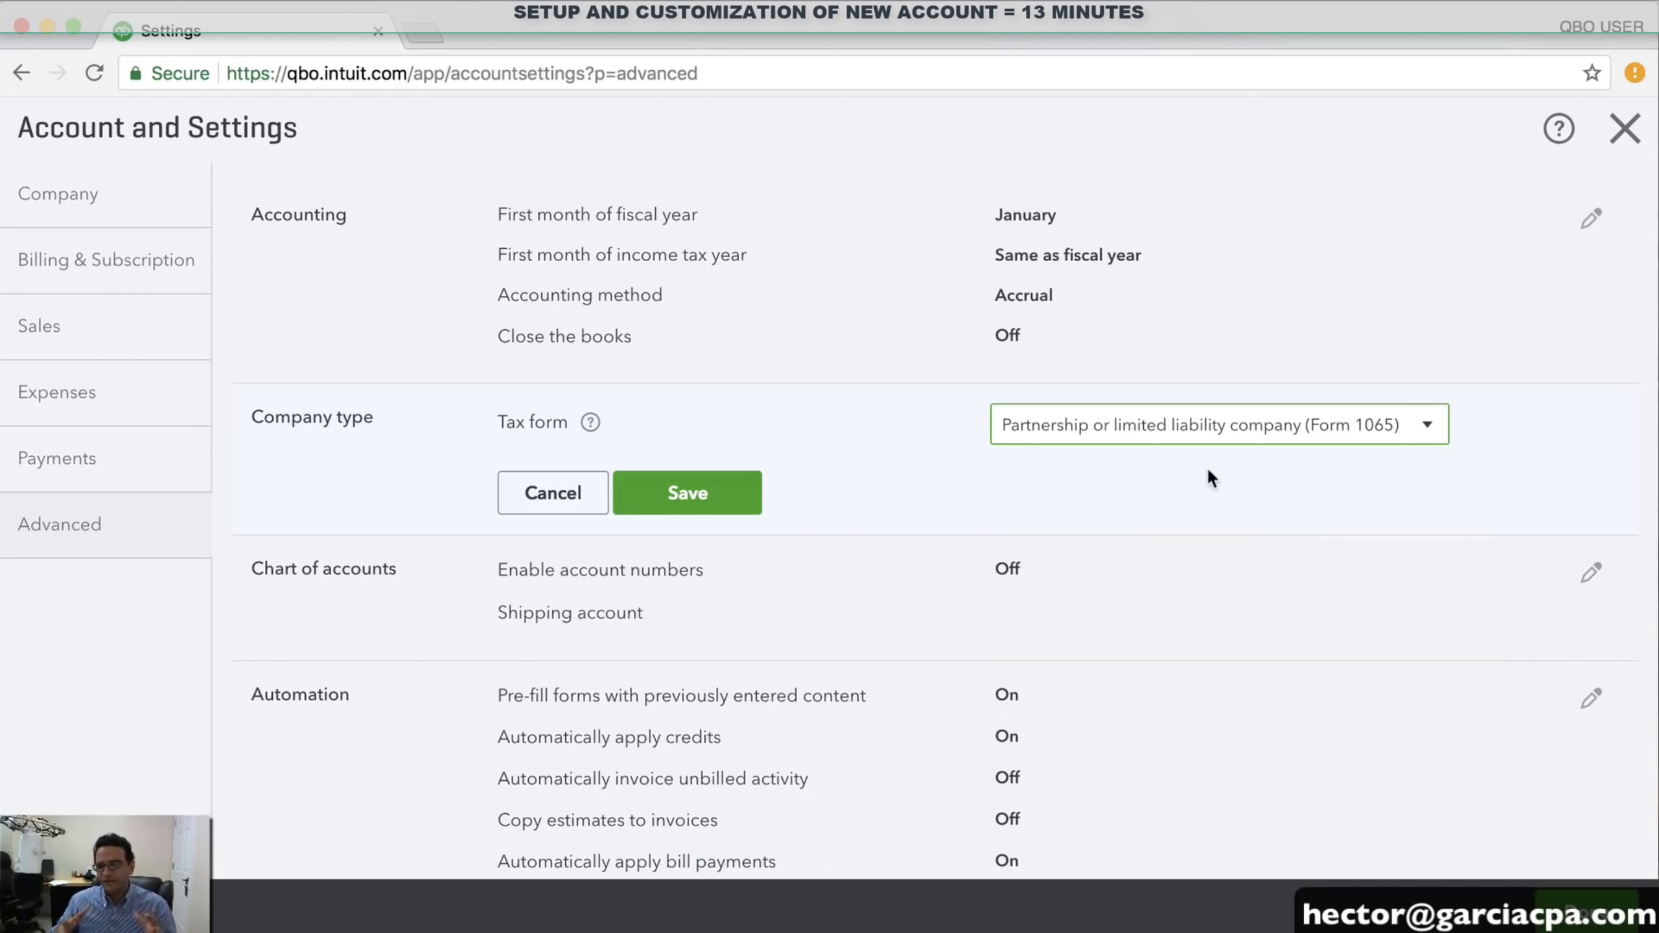
left_click(1236, 426)
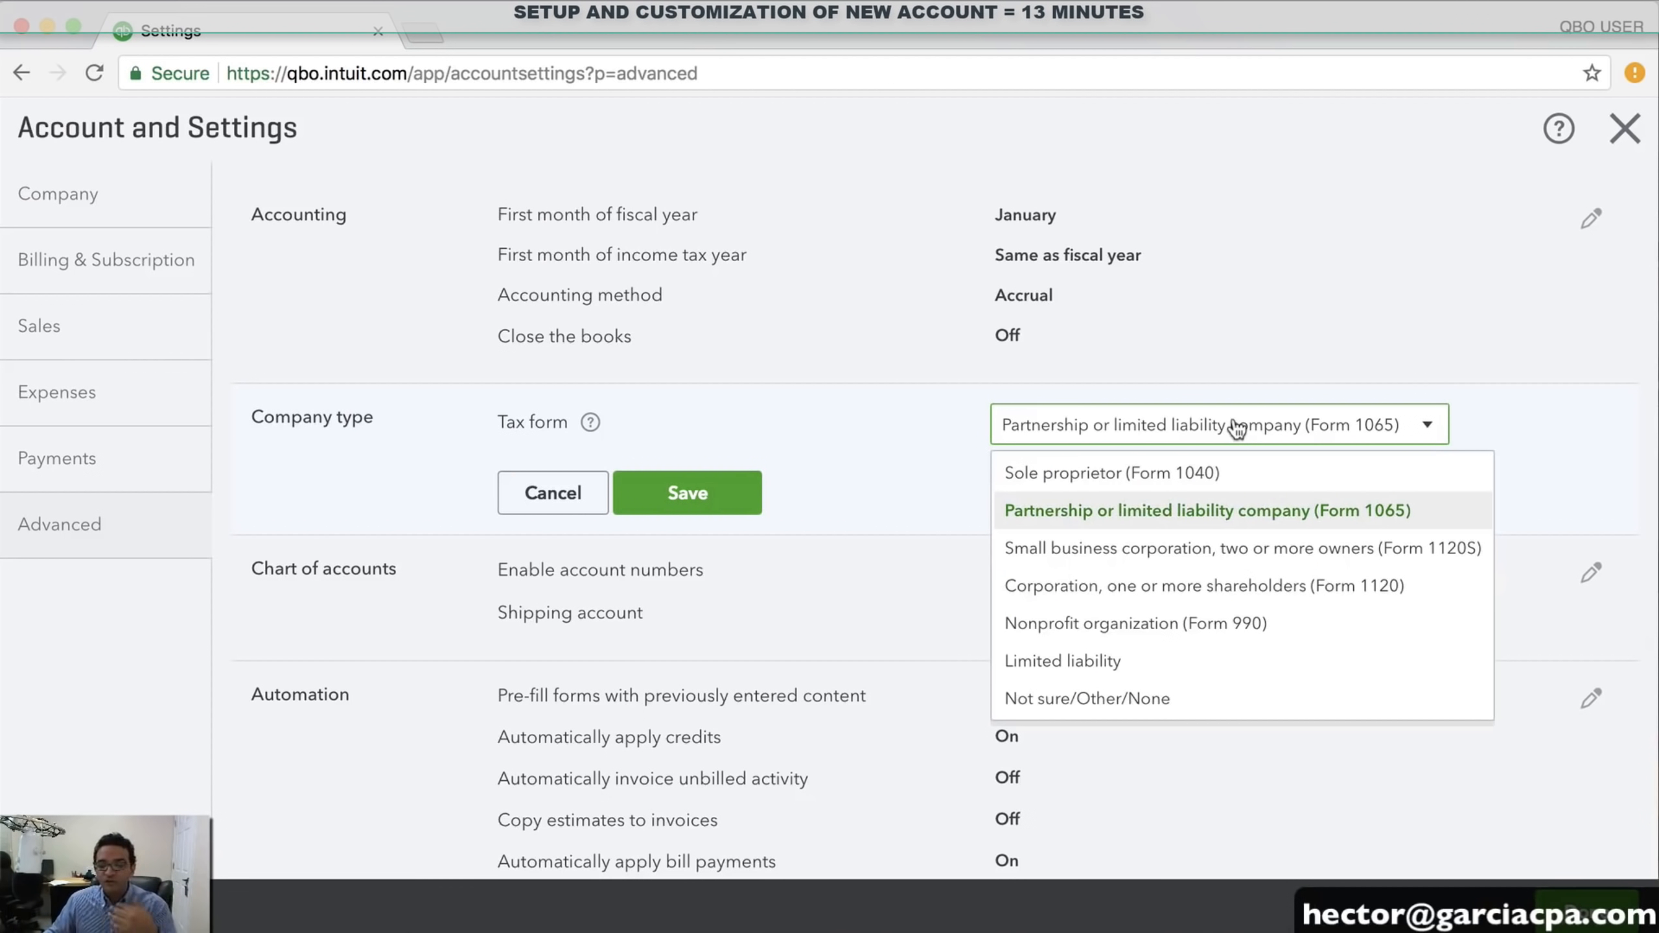
left_click(1153, 517)
left_click(715, 504)
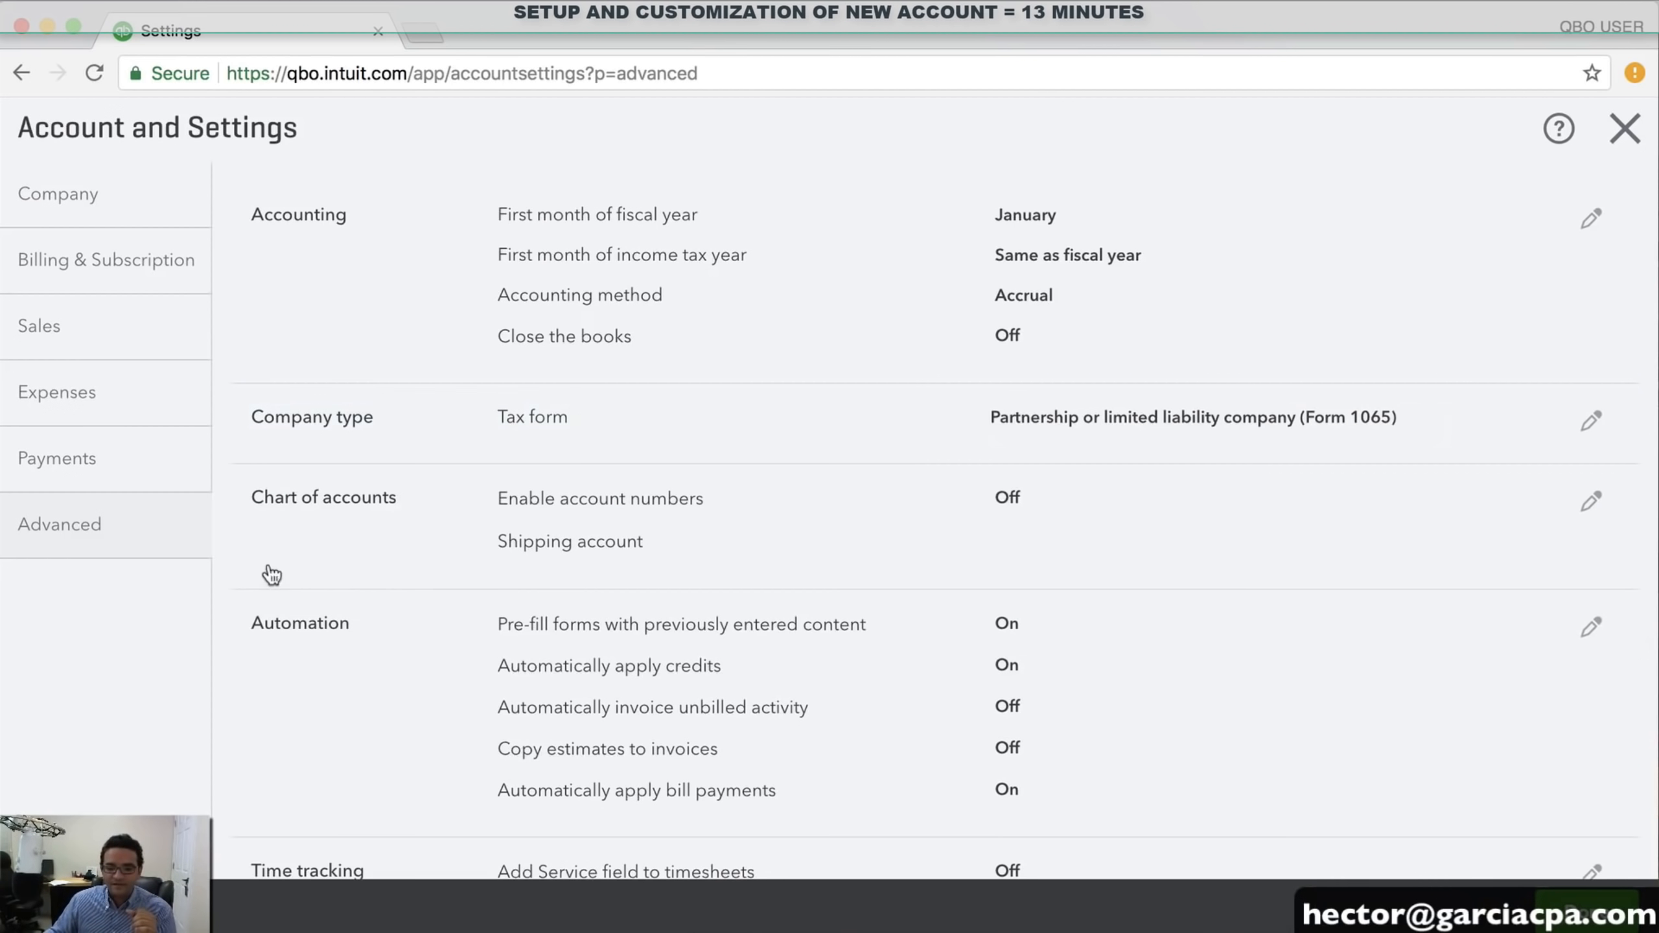
Enable account numbers in the Chart of accounts settings and save them
left_click(760, 512)
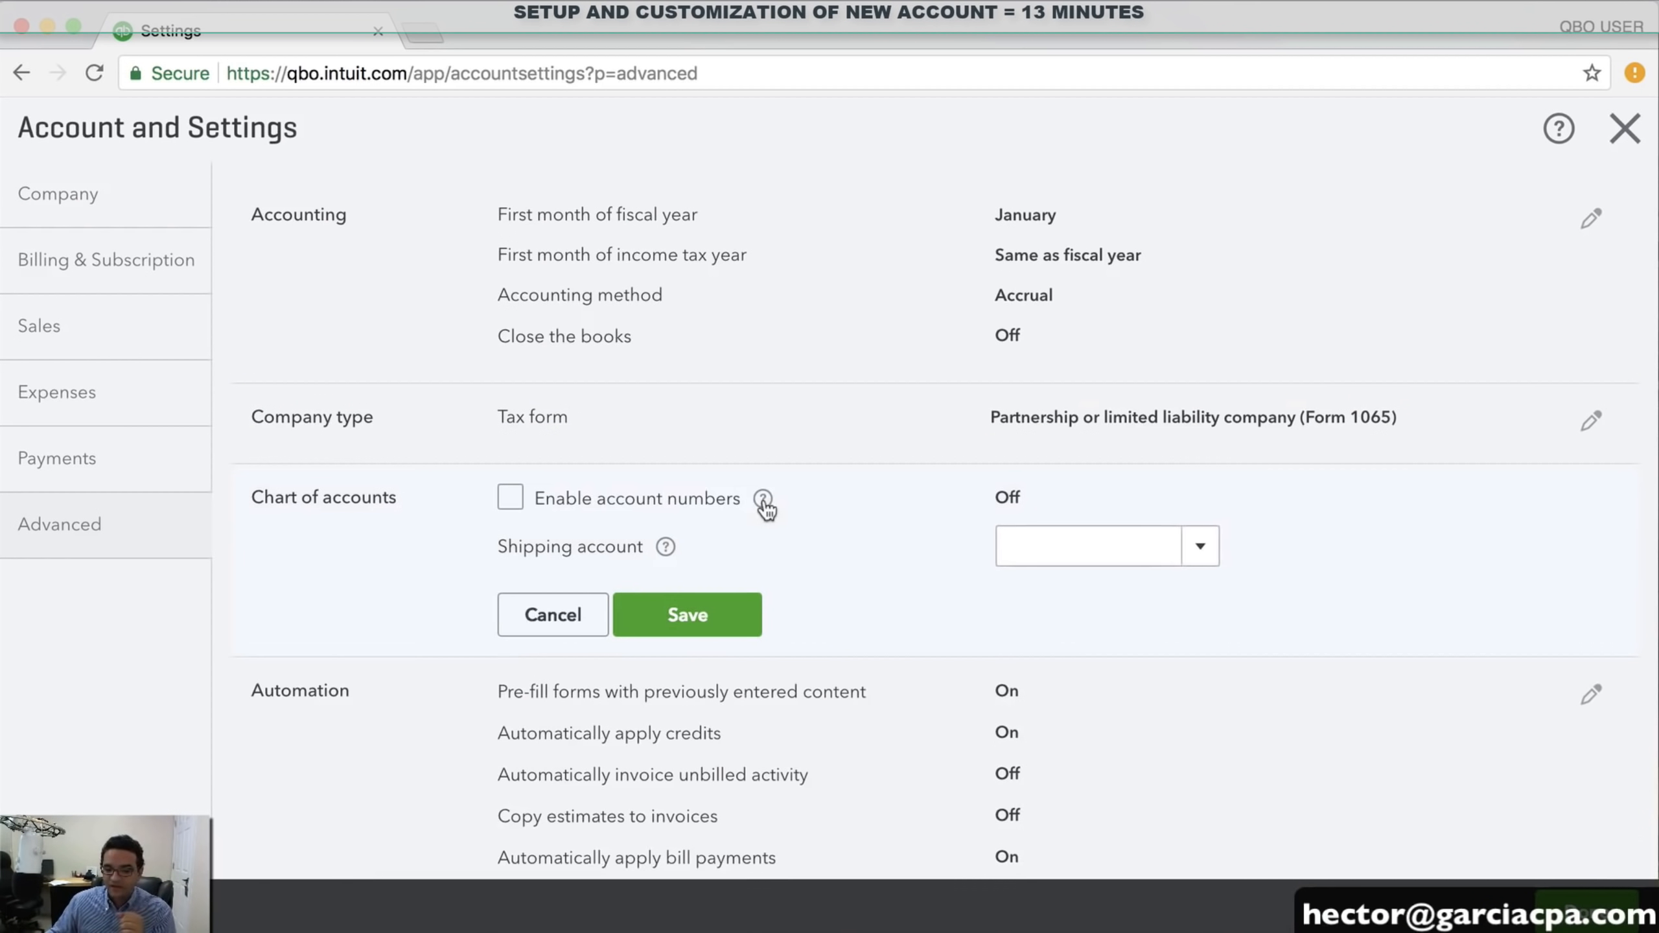
left_click(508, 499)
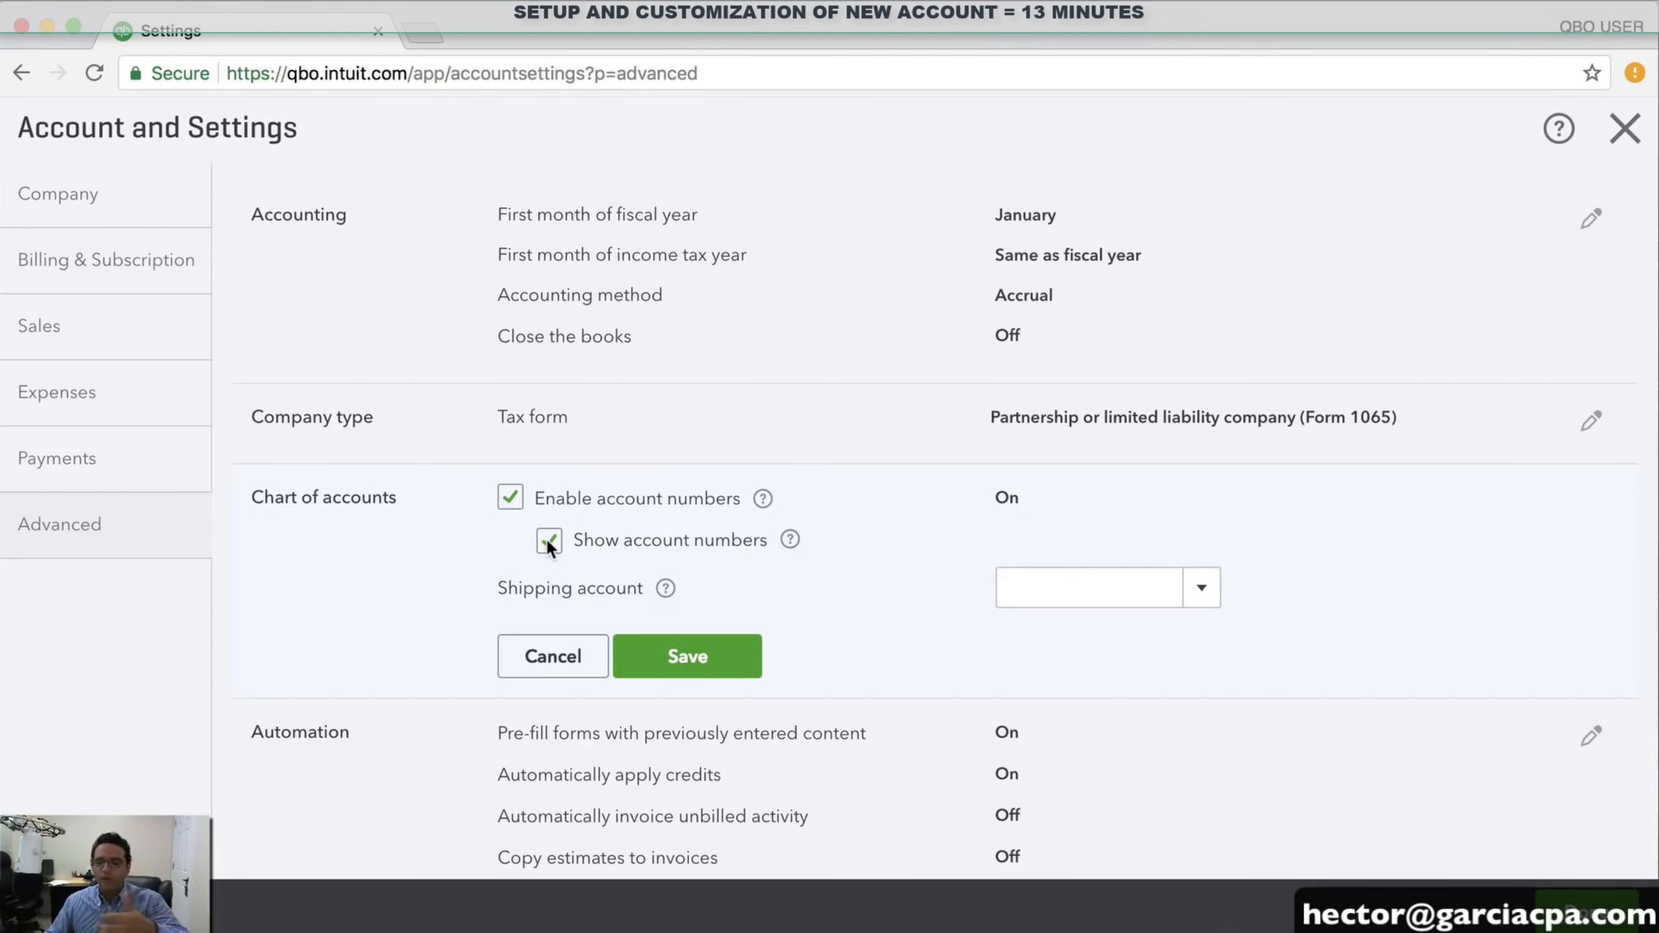
left_click(683, 656)
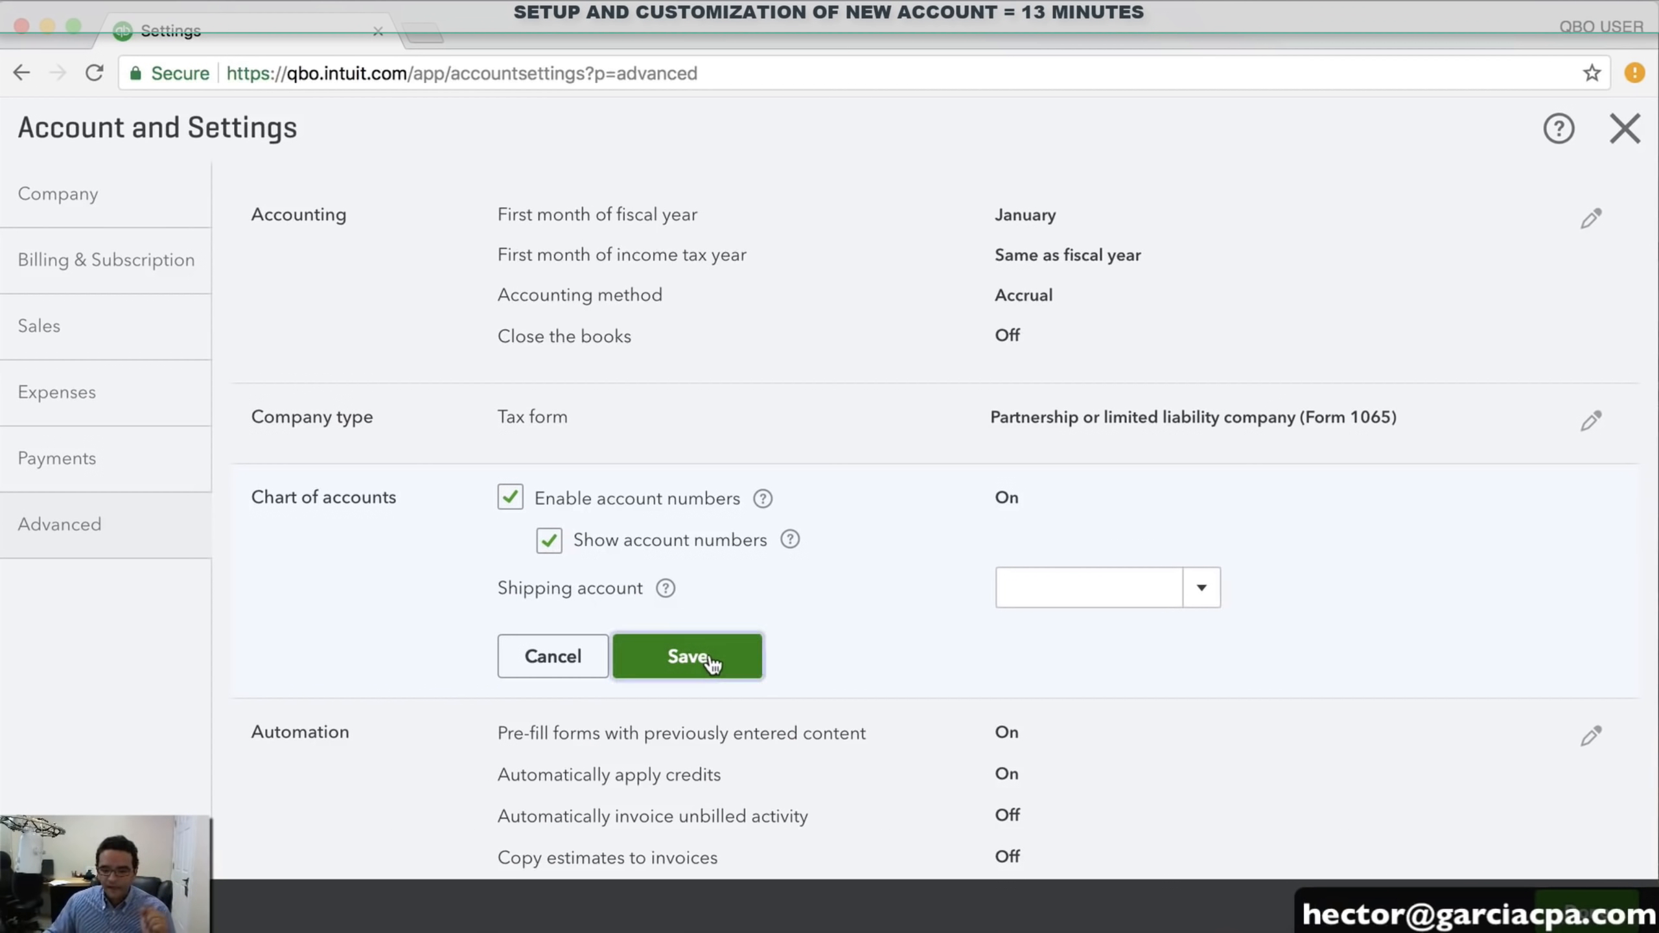
left_click(617, 673)
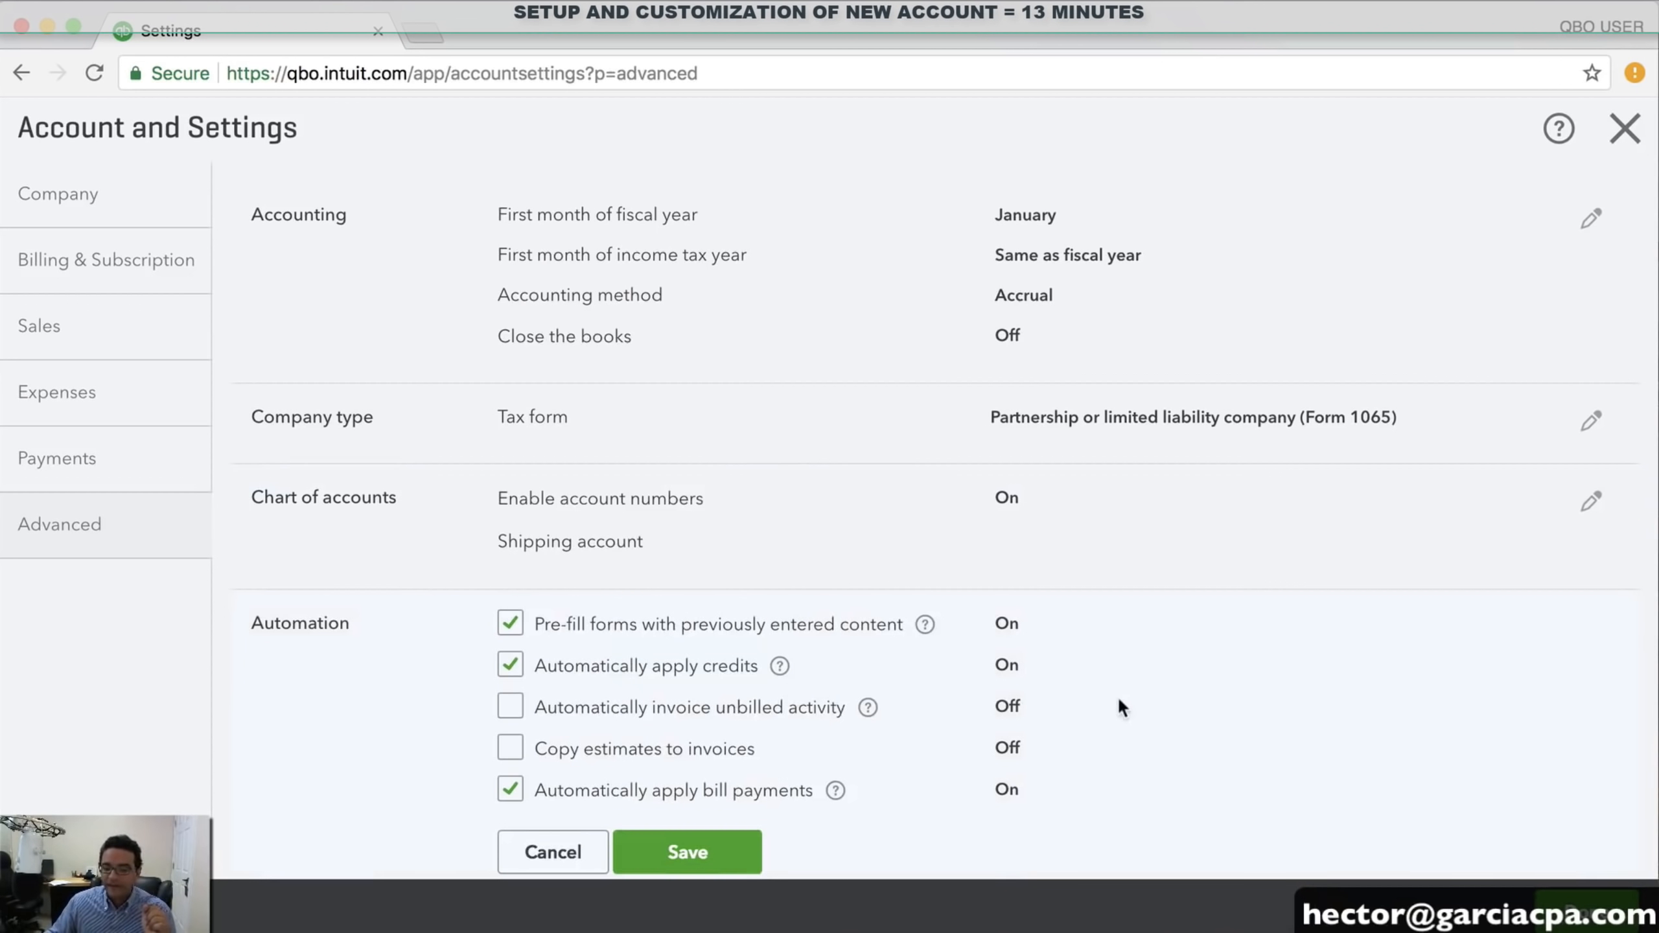
Check Copy estimates to invoices in Automation and save, leaving unbilled-activity invoicing off
scroll(1118, 706, "down", 2)
left_click_drag(559, 518, 730, 520)
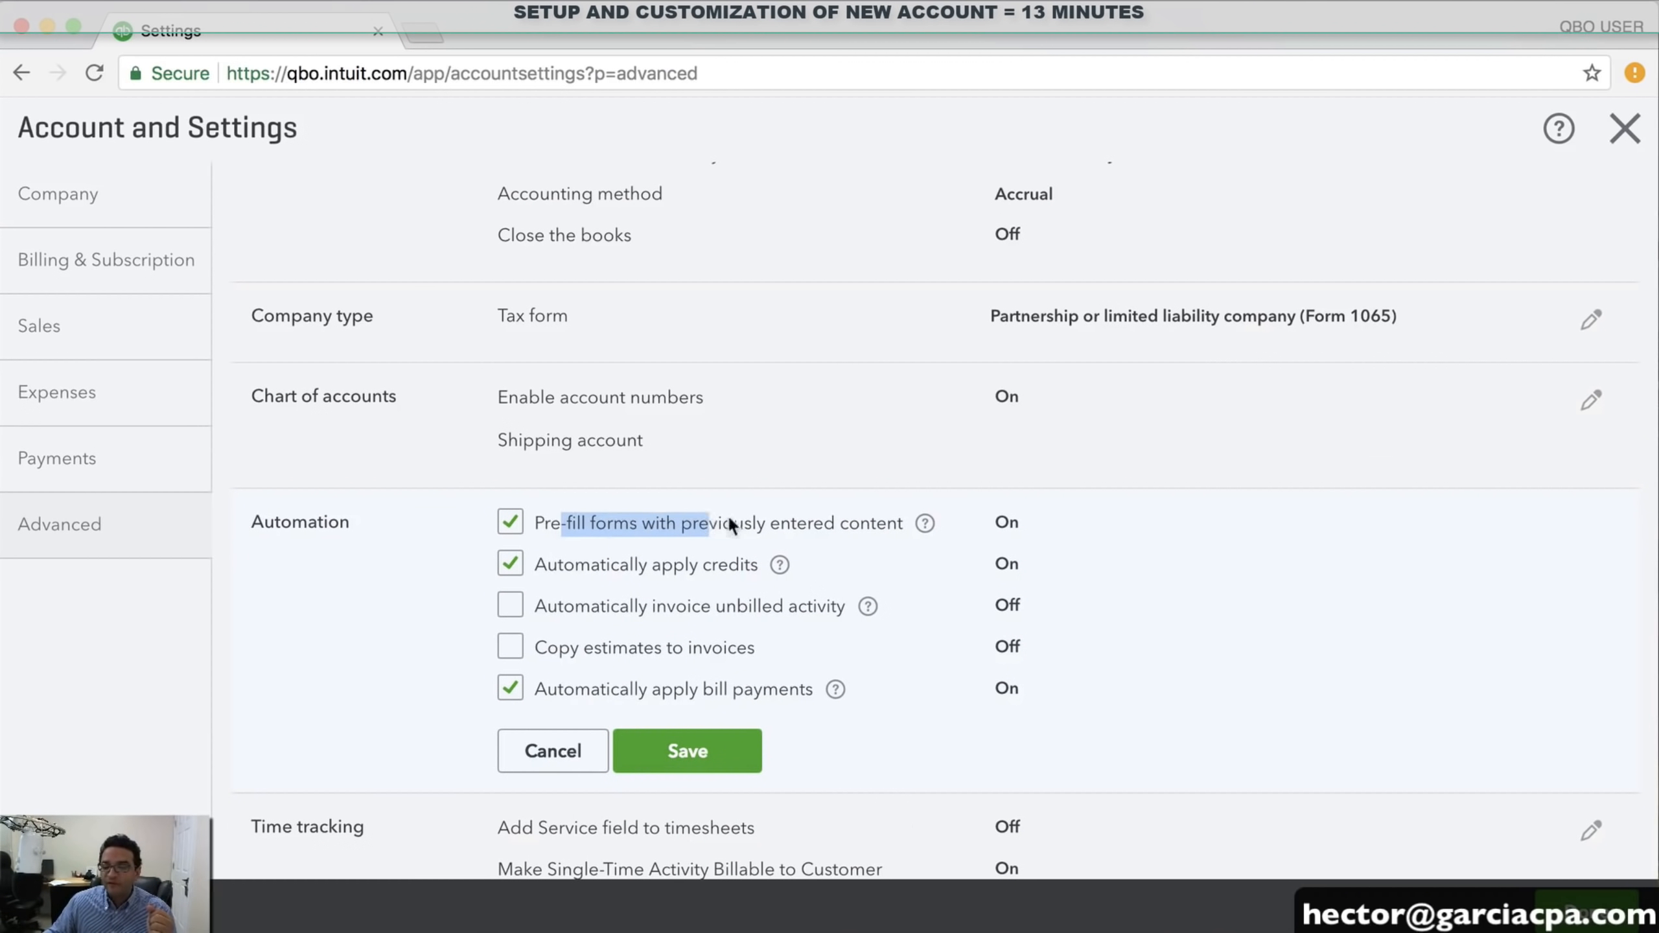
left_click(1202, 545)
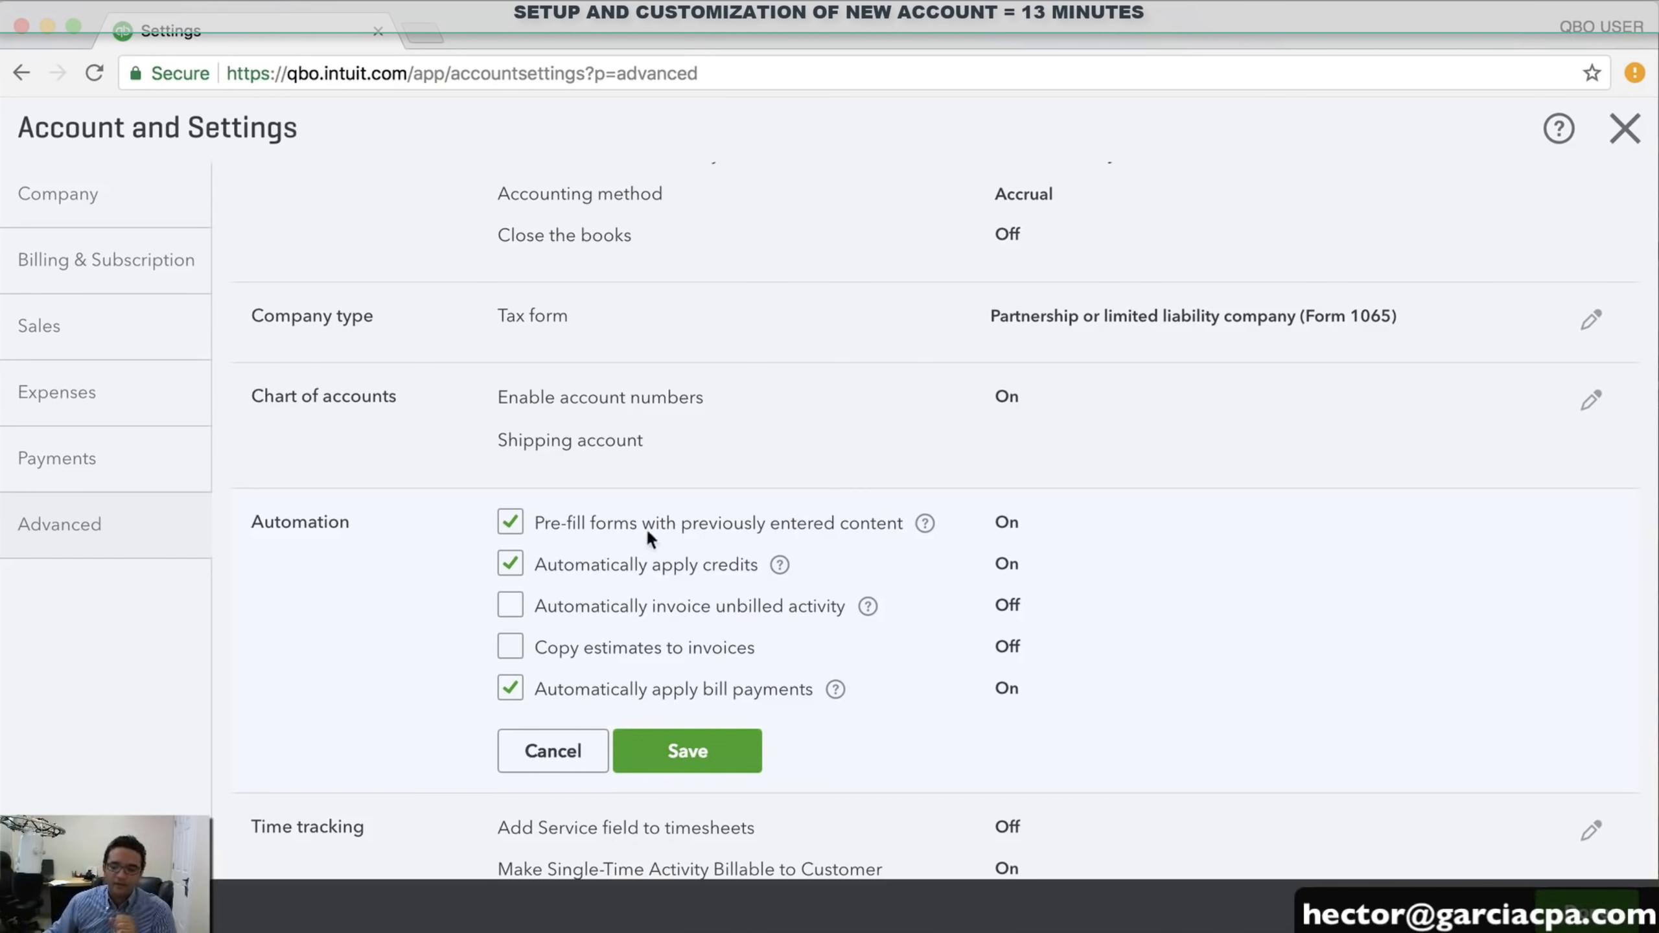
left_click(509, 647)
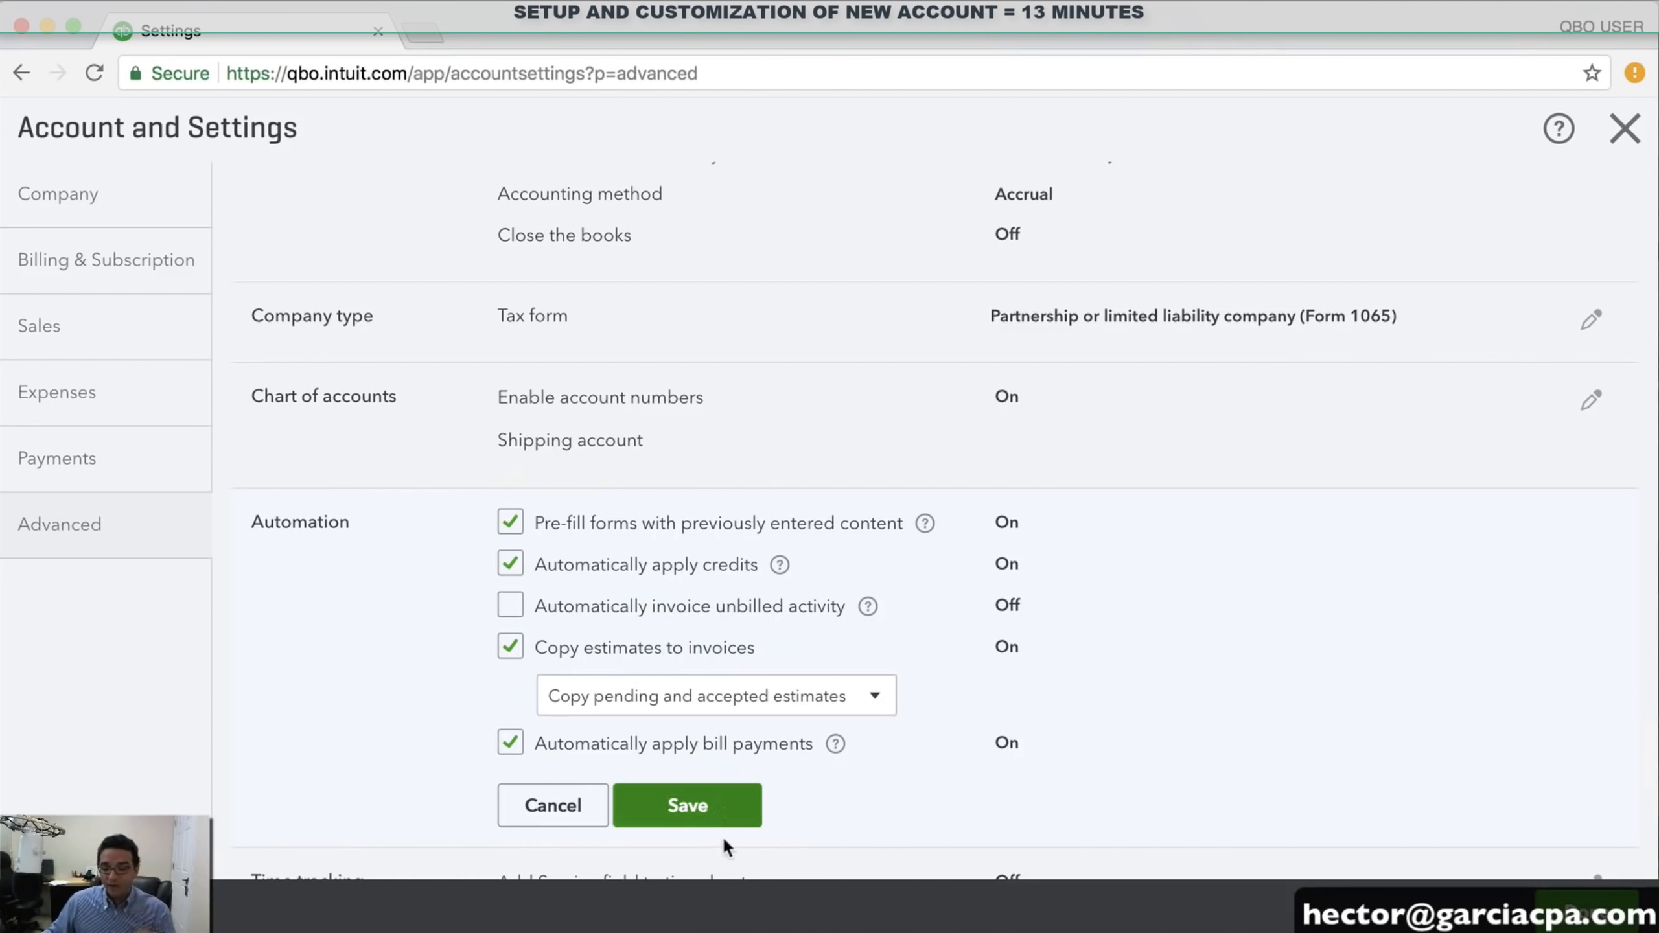
left_click(729, 809)
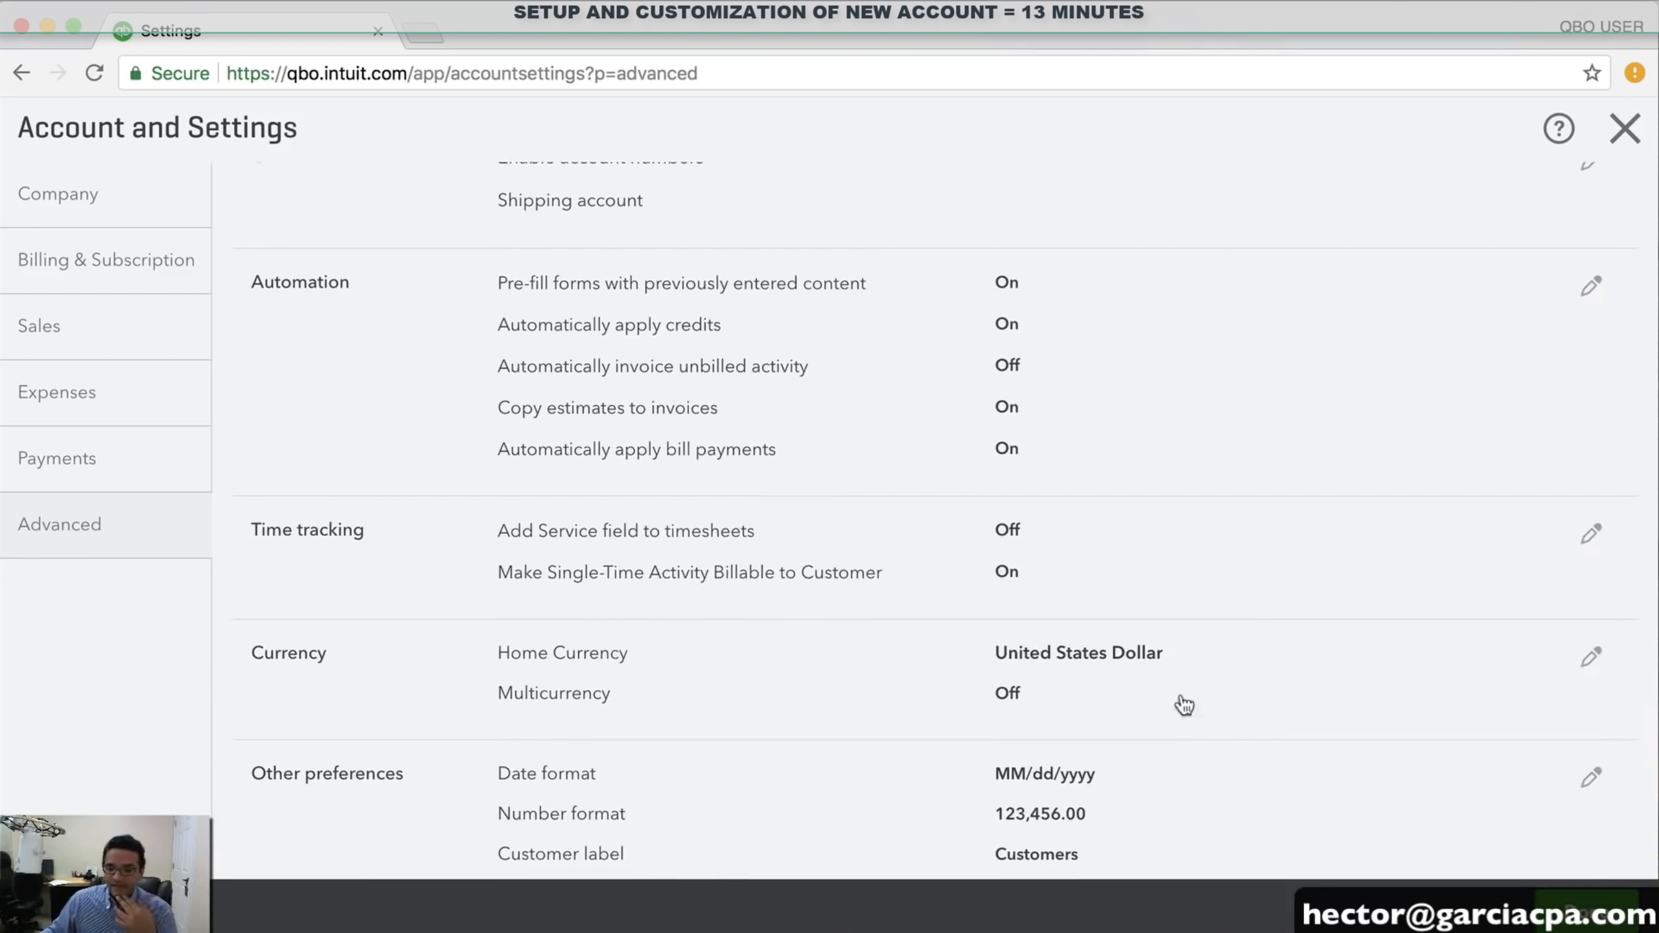
left_click(390, 539)
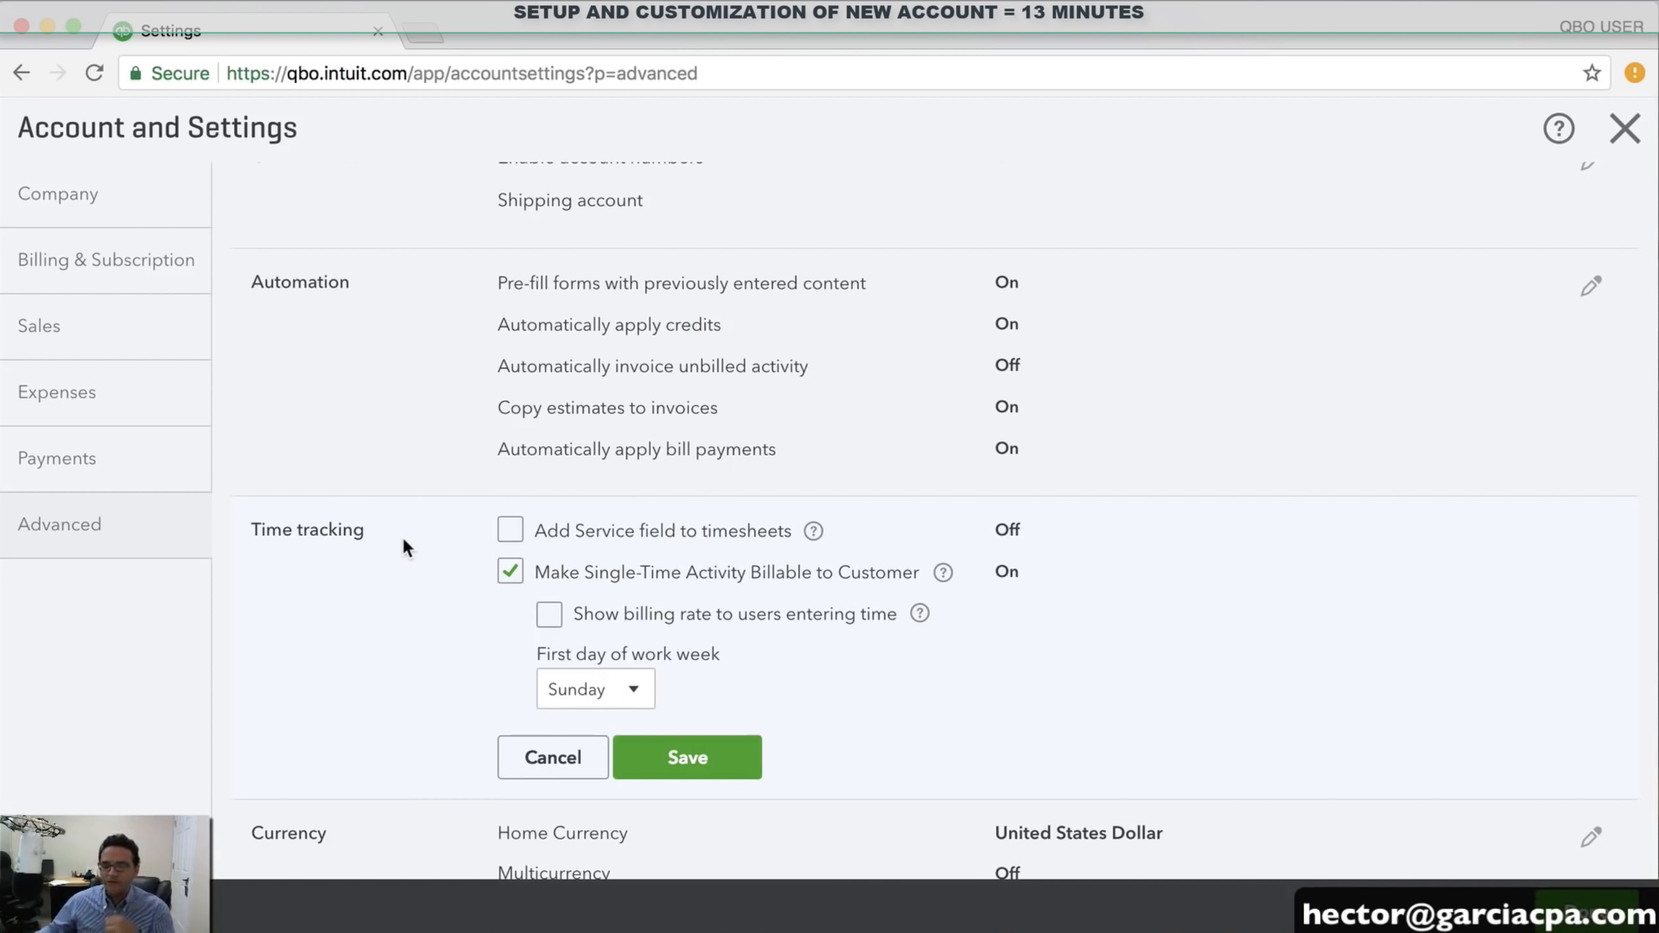
left_click_drag(592, 573, 876, 574)
left_click(870, 577)
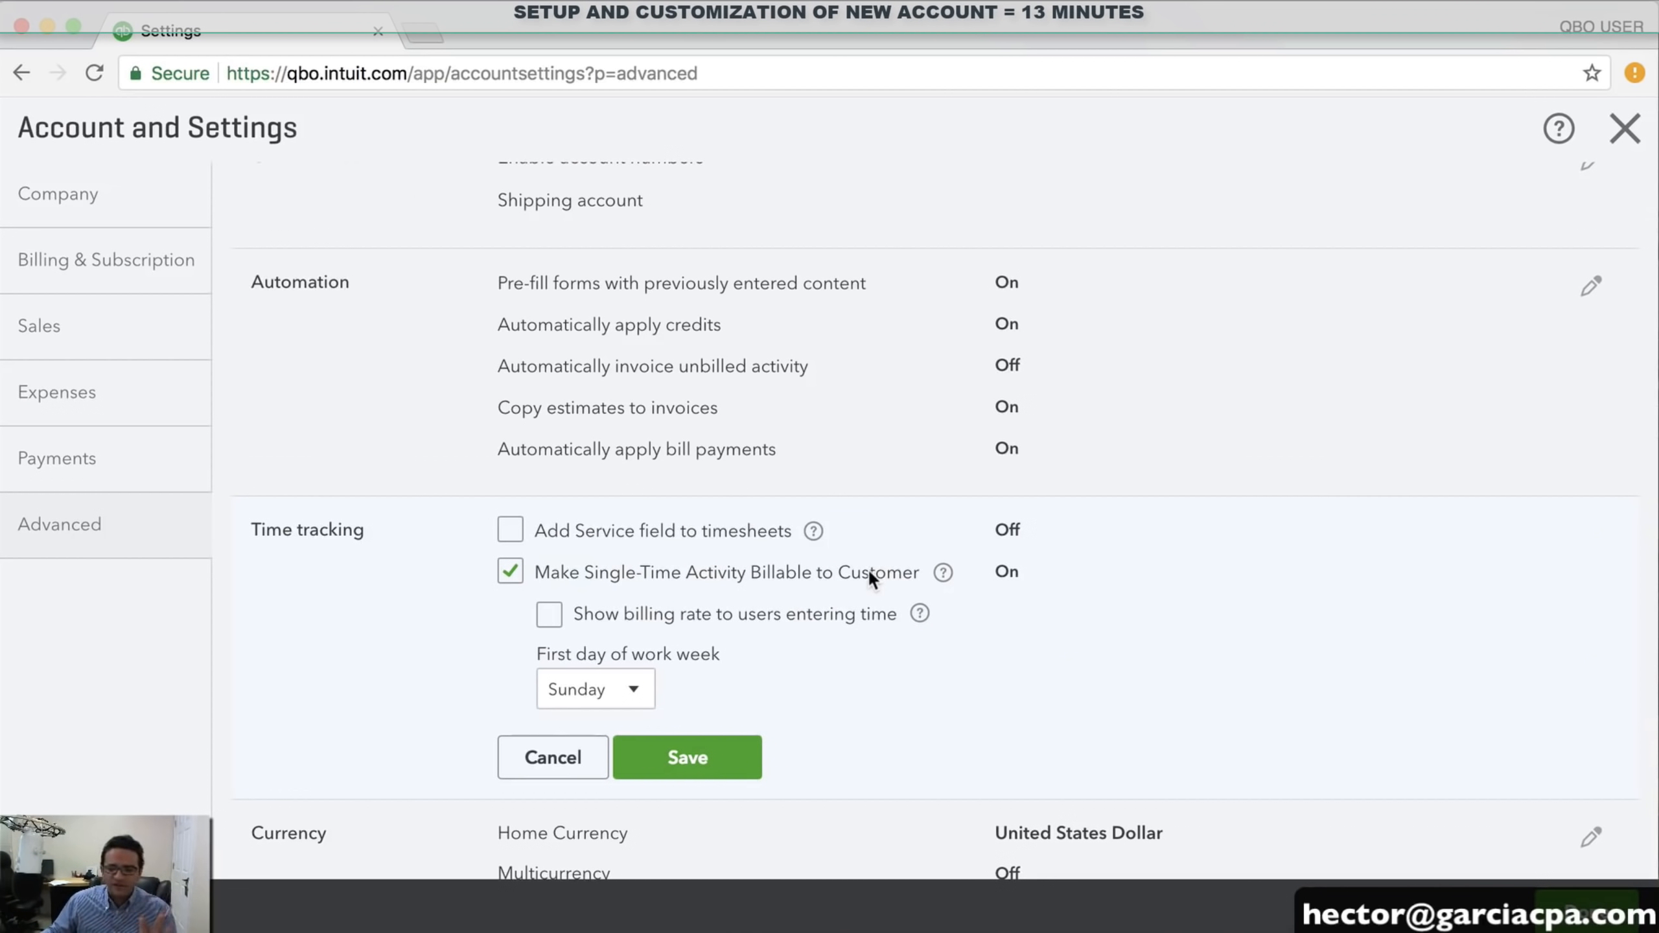
left_click(714, 755)
scroll(964, 675, "down", 2)
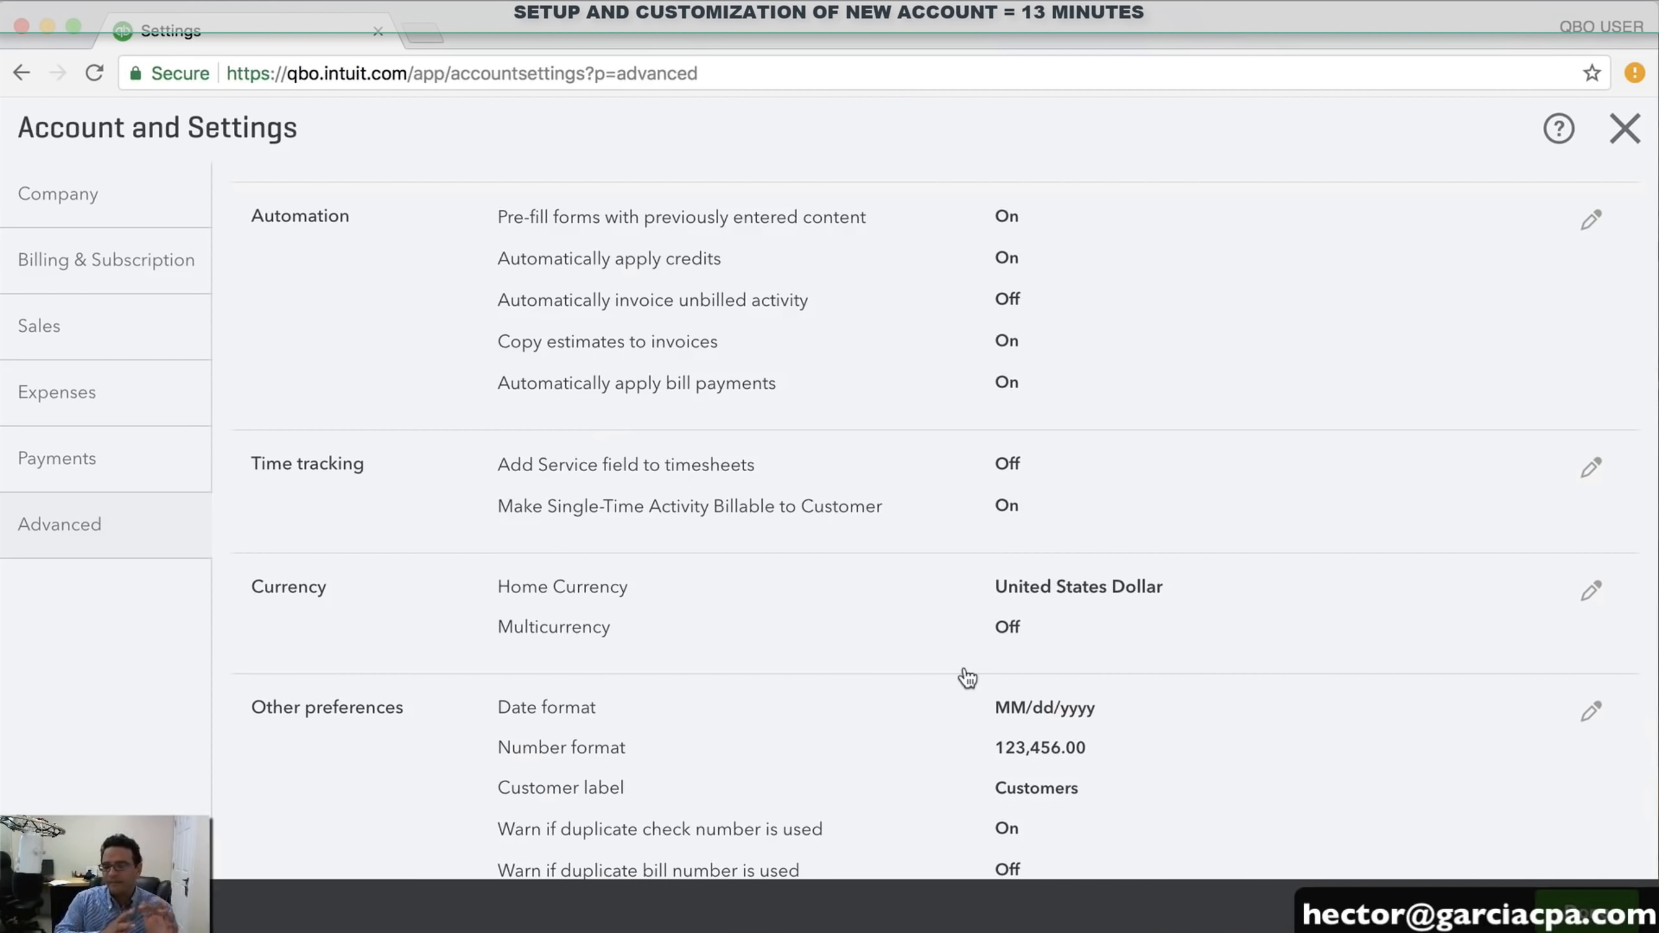
scroll(967, 678, "down", 5)
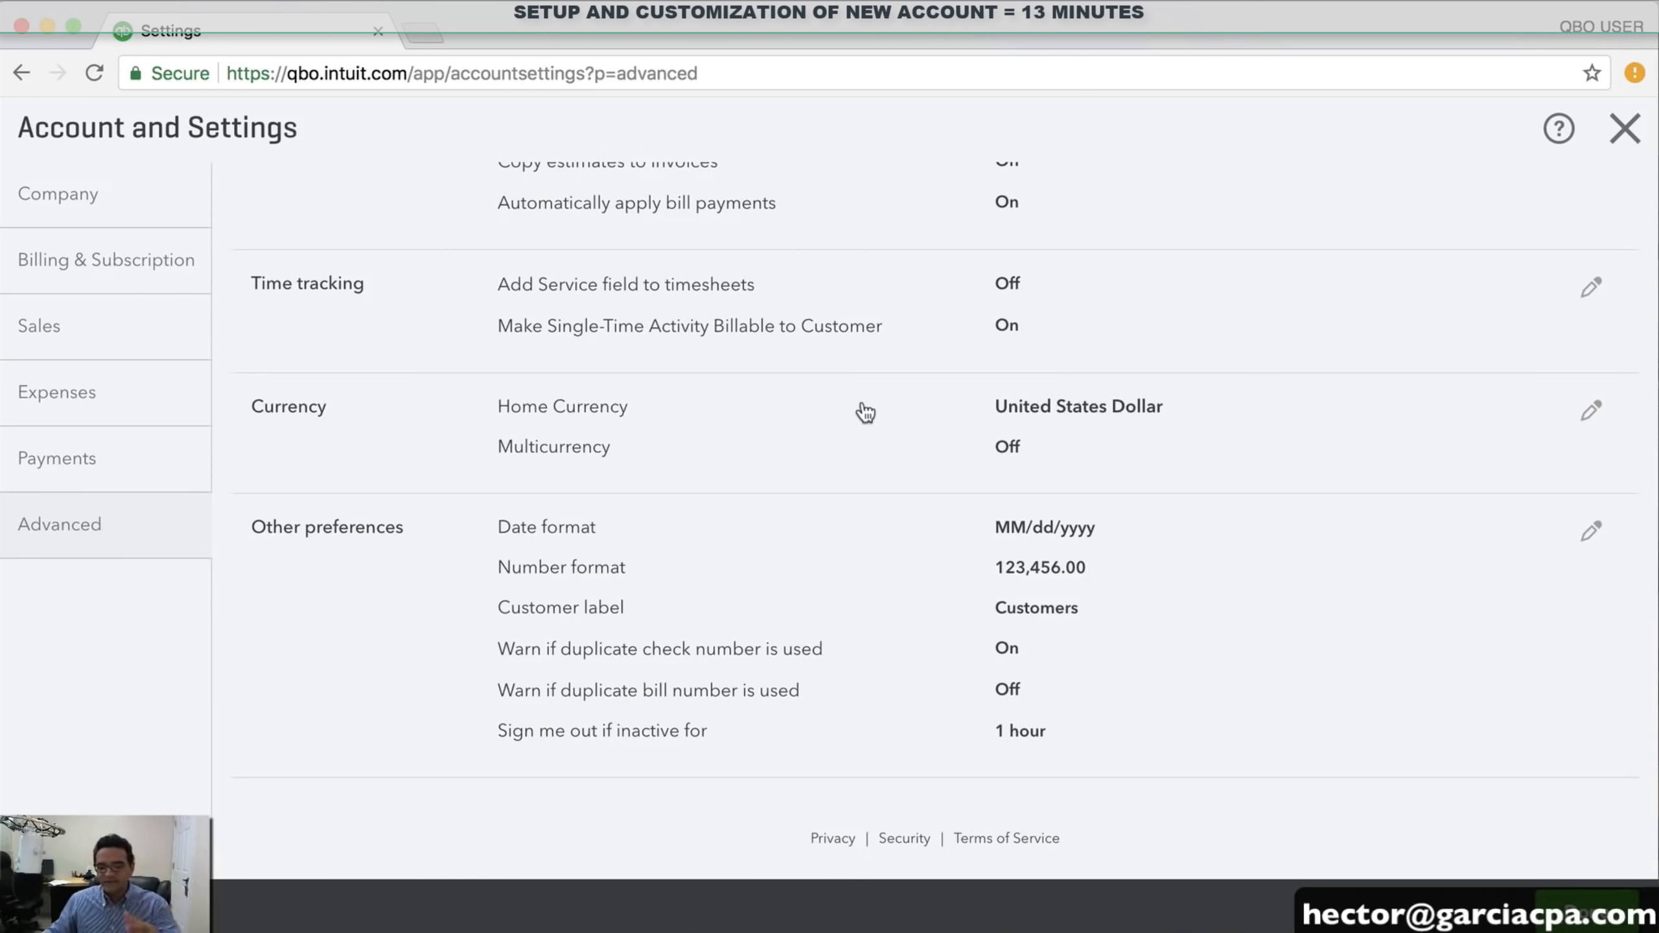
Try the customer label options Clients, Donors, Members and Tenants in Other preferences
left_click(852, 556)
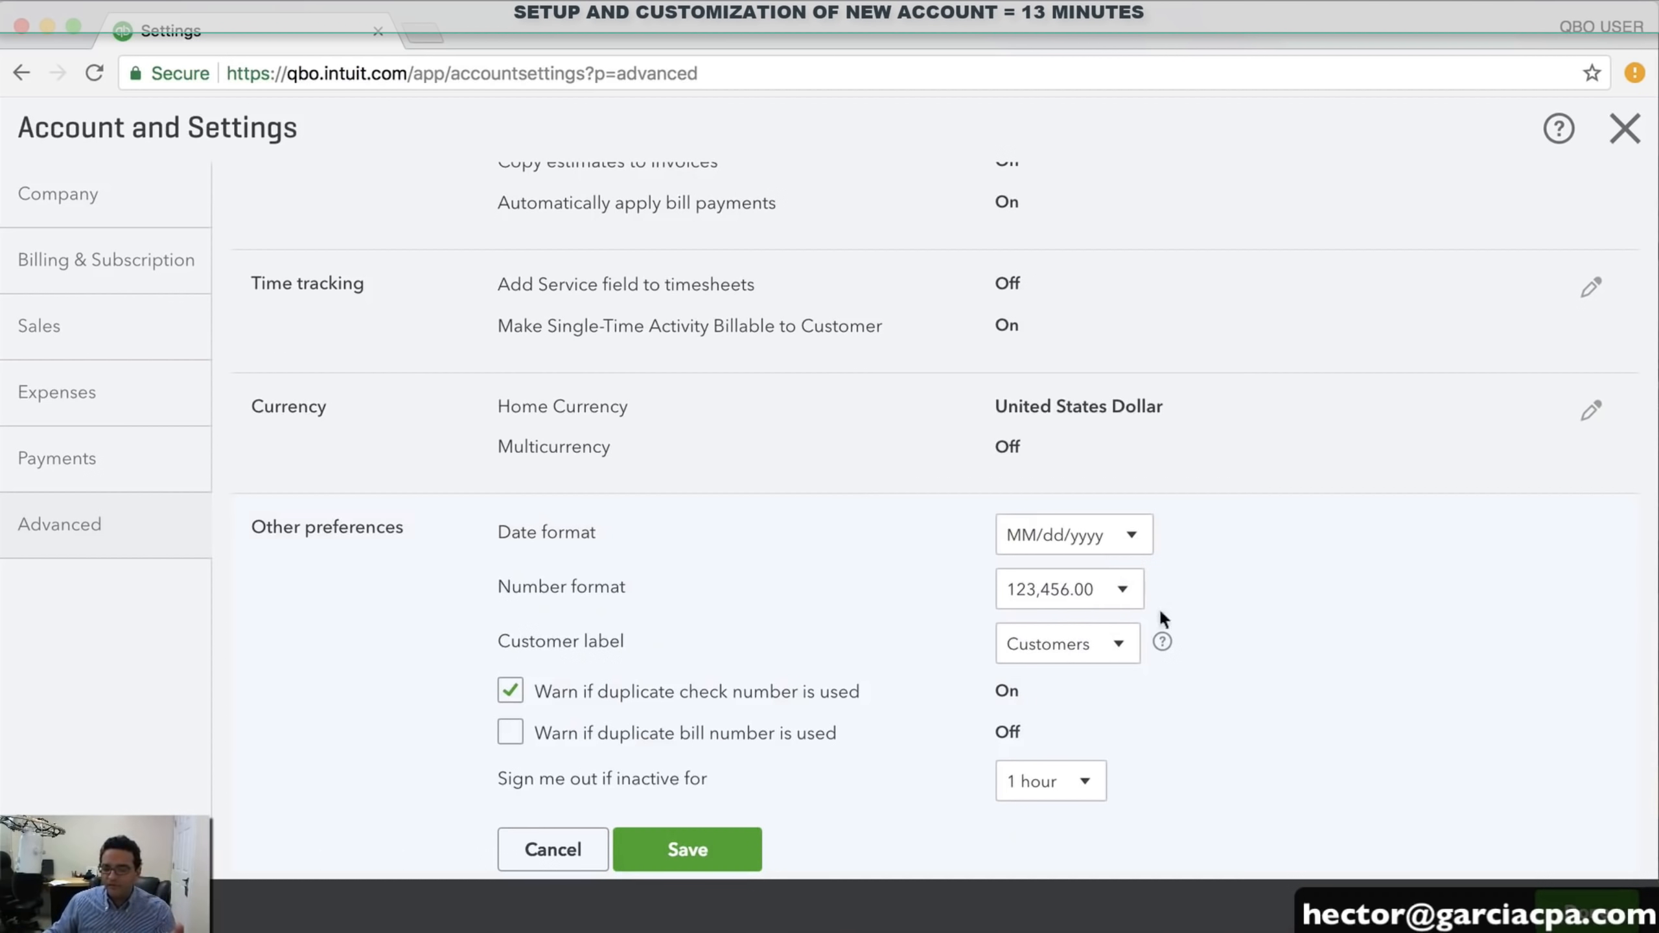
scroll(1307, 631, "down", 3)
left_click_drag(547, 529, 670, 523)
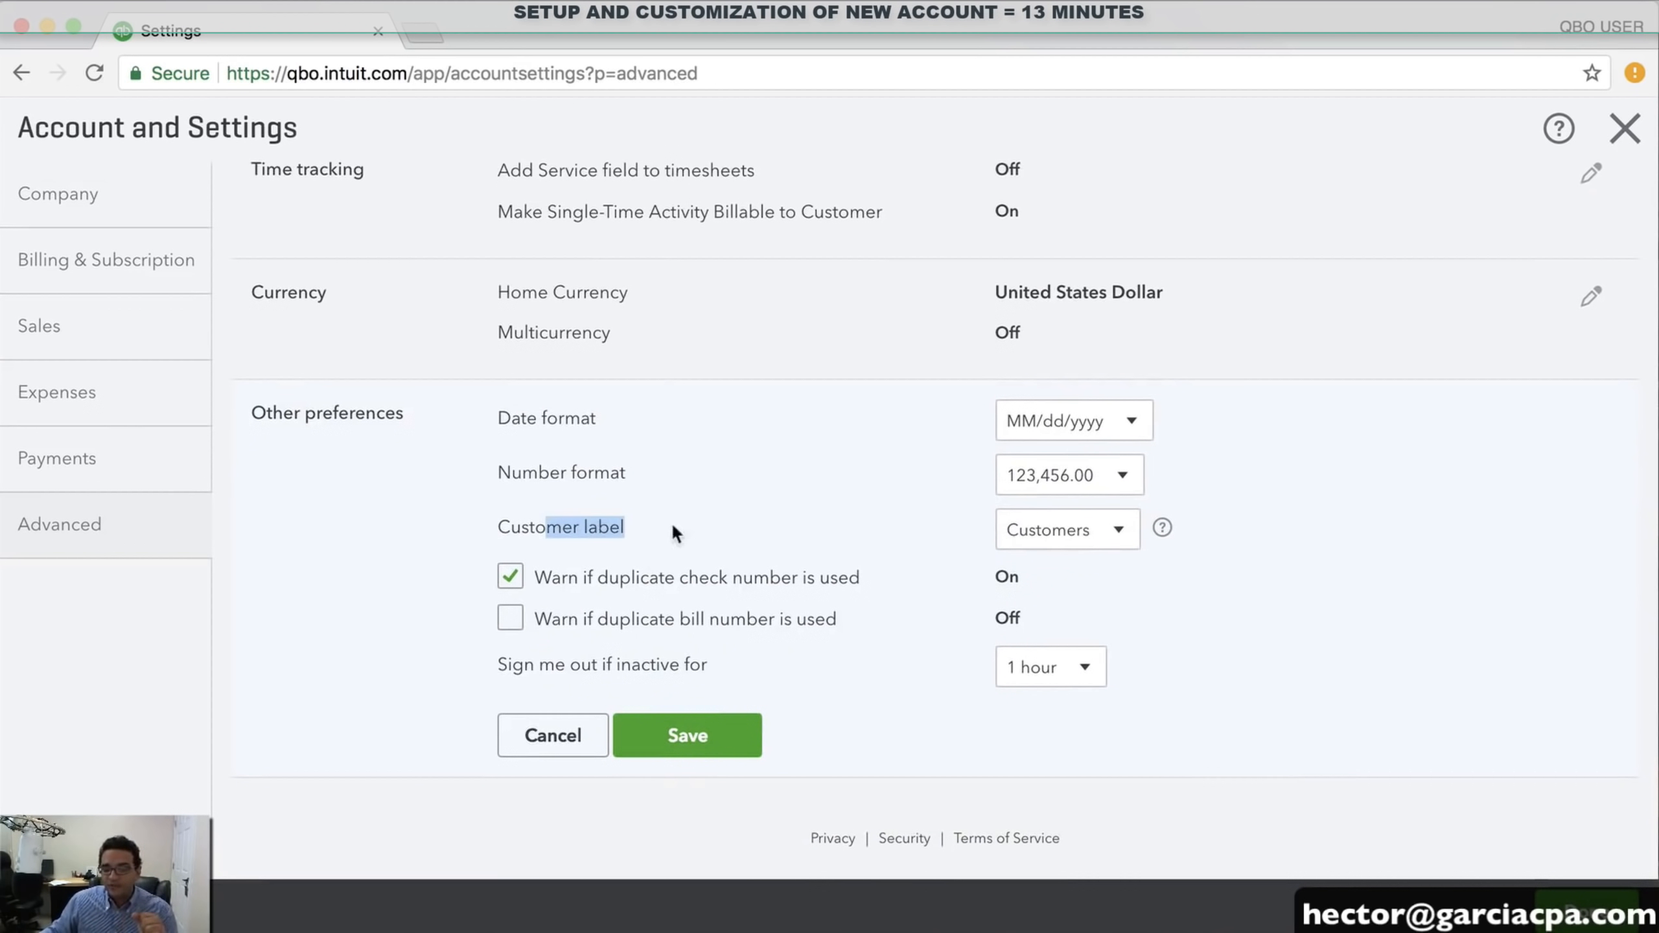
left_click(1115, 531)
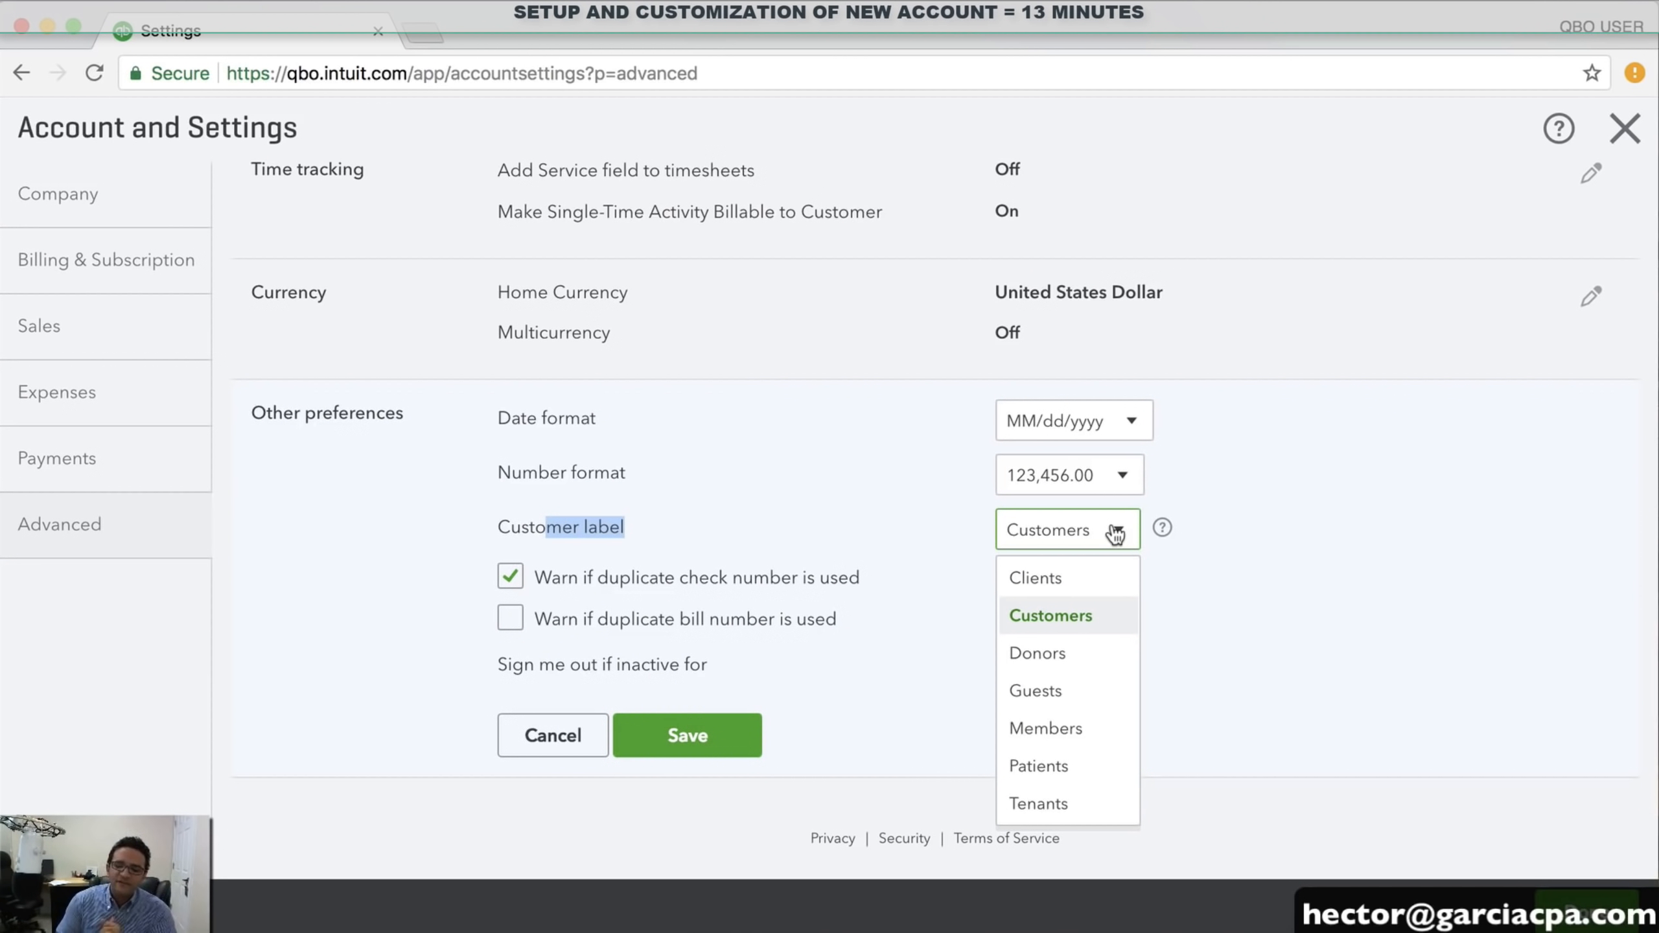
left_click(1054, 575)
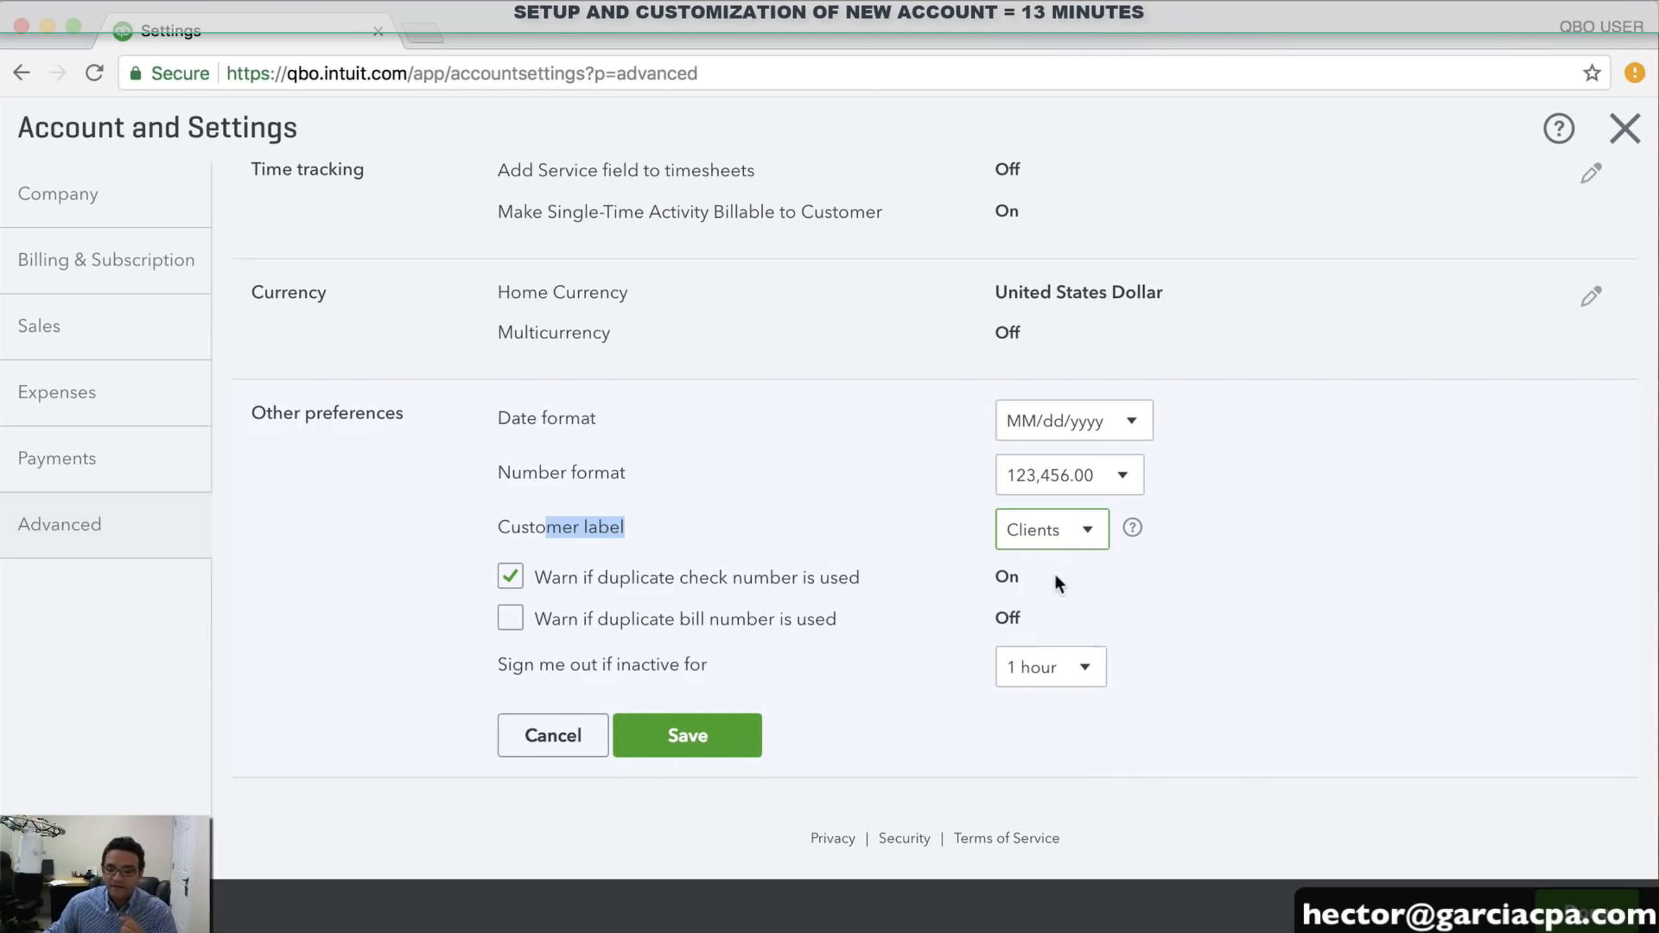
left_click(1089, 526)
left_click(1051, 654)
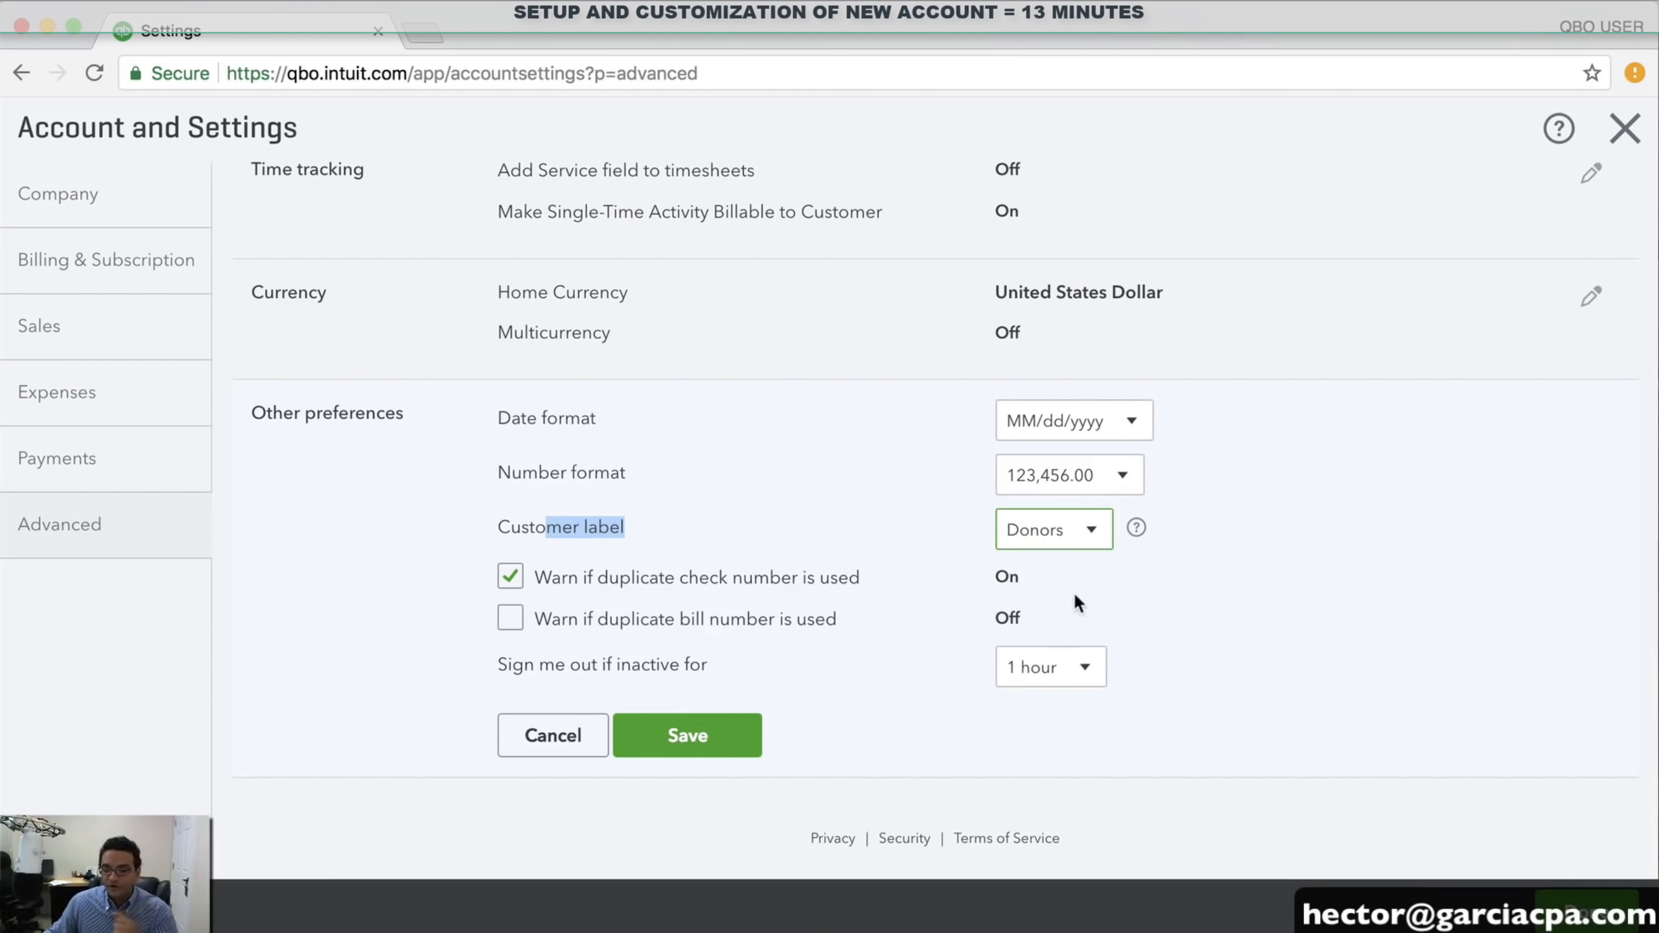
left_click(1072, 530)
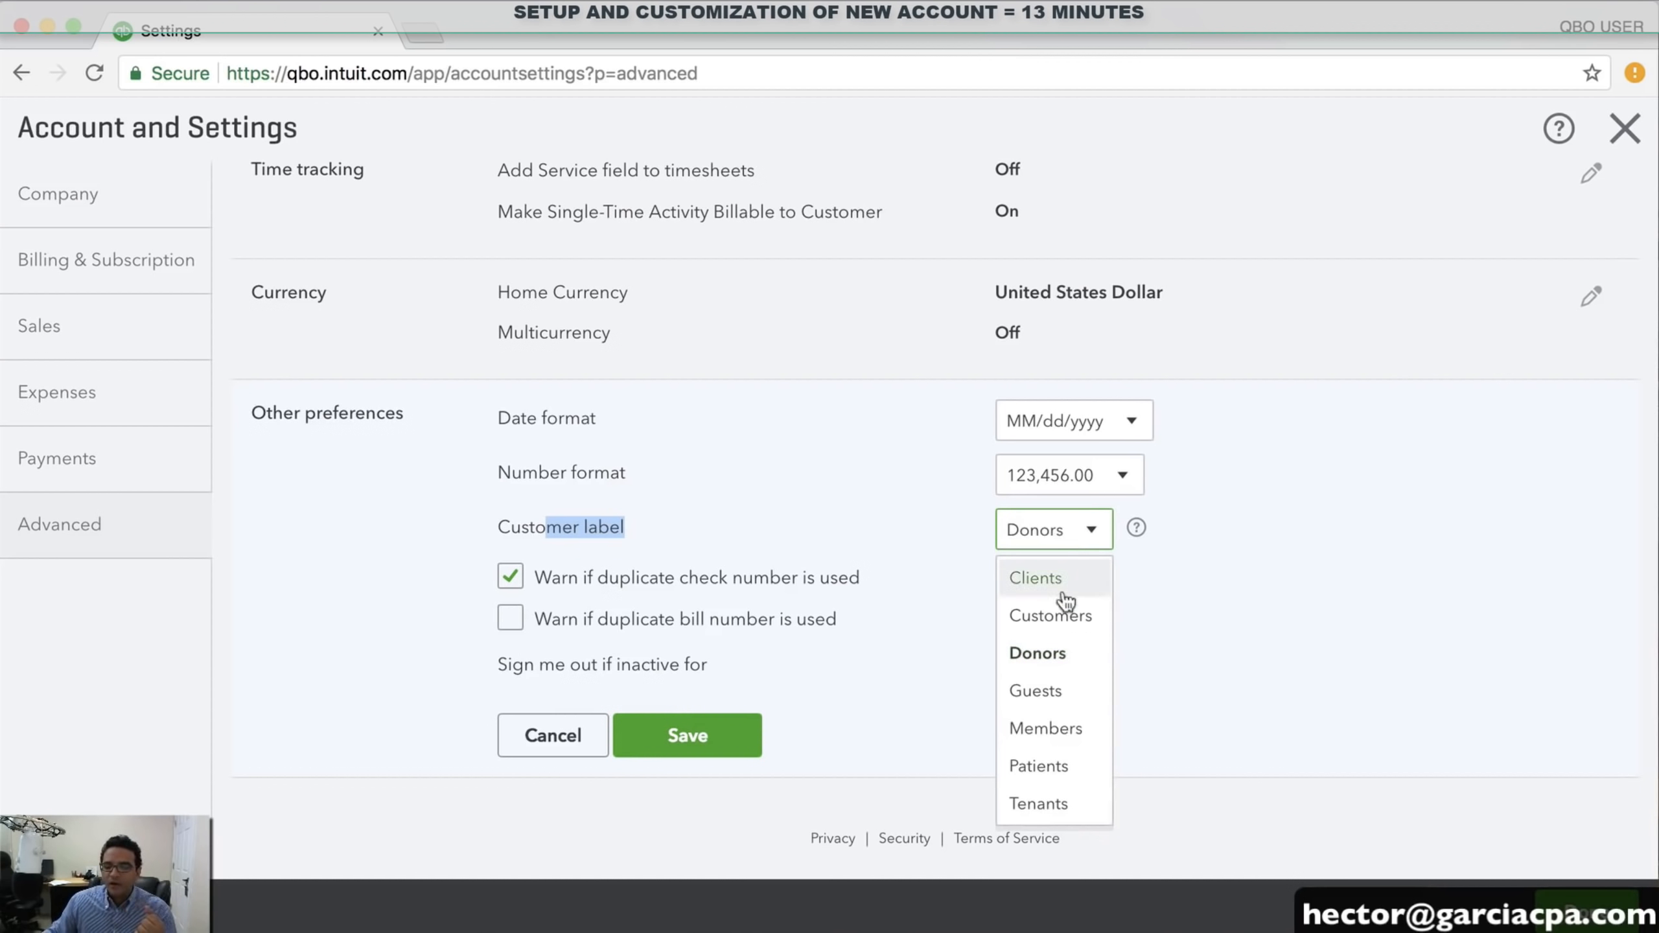
left_click(1069, 732)
left_click(1091, 533)
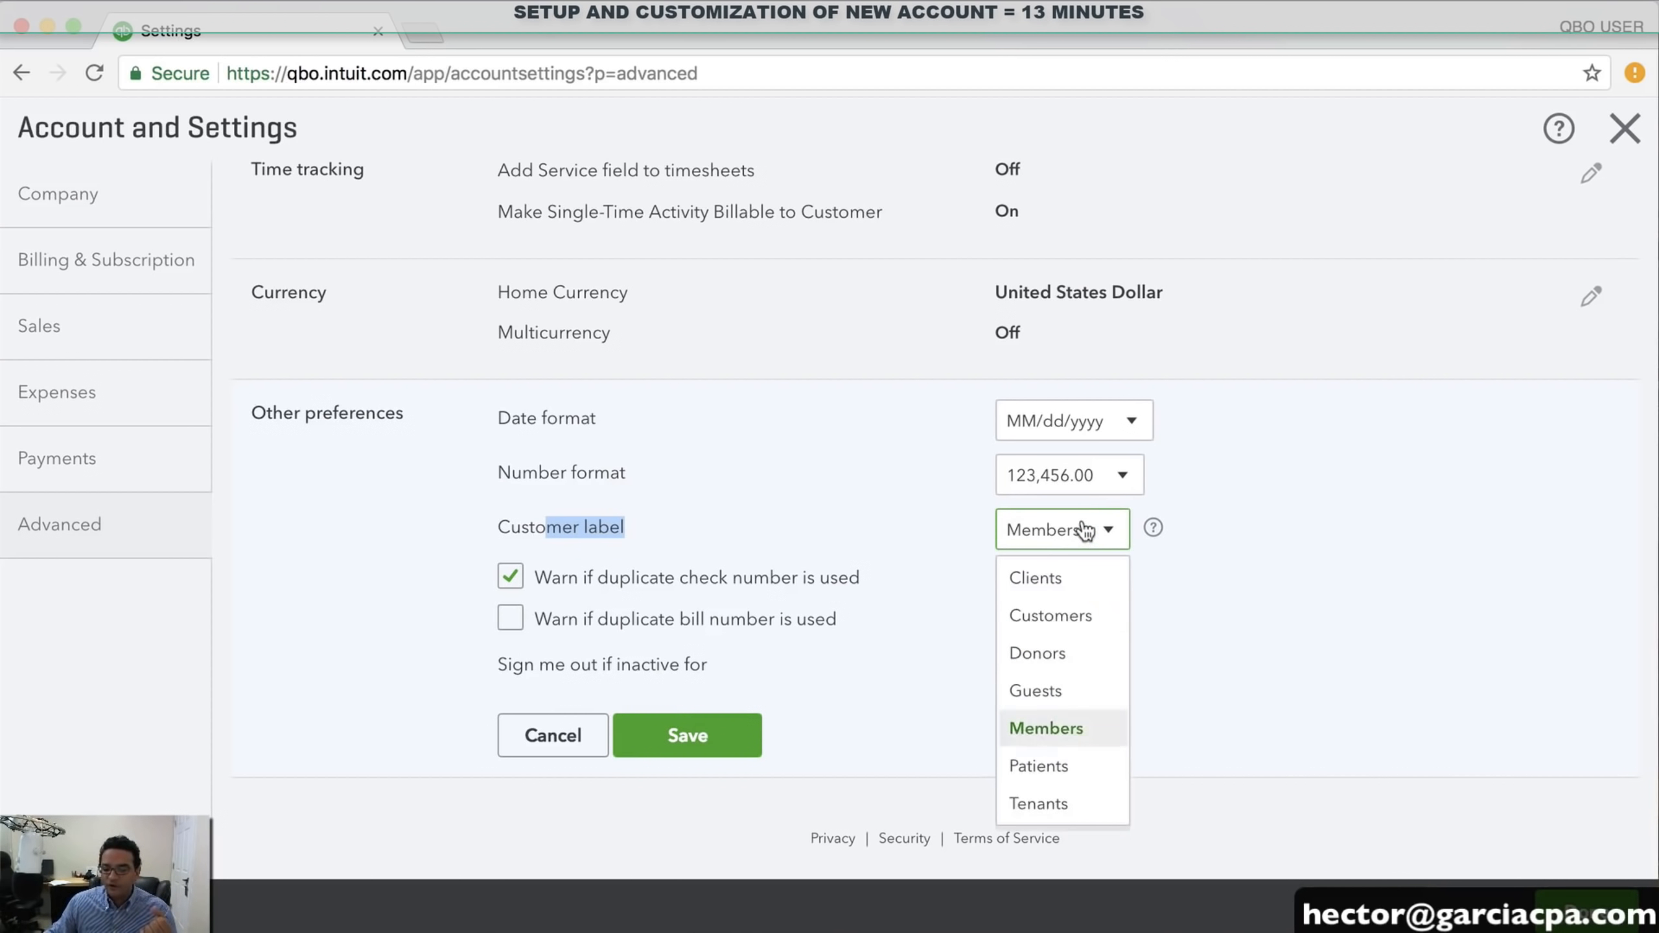
left_click(1072, 808)
Set the customer label back to Clients and save Other preferences
left_click(1069, 531)
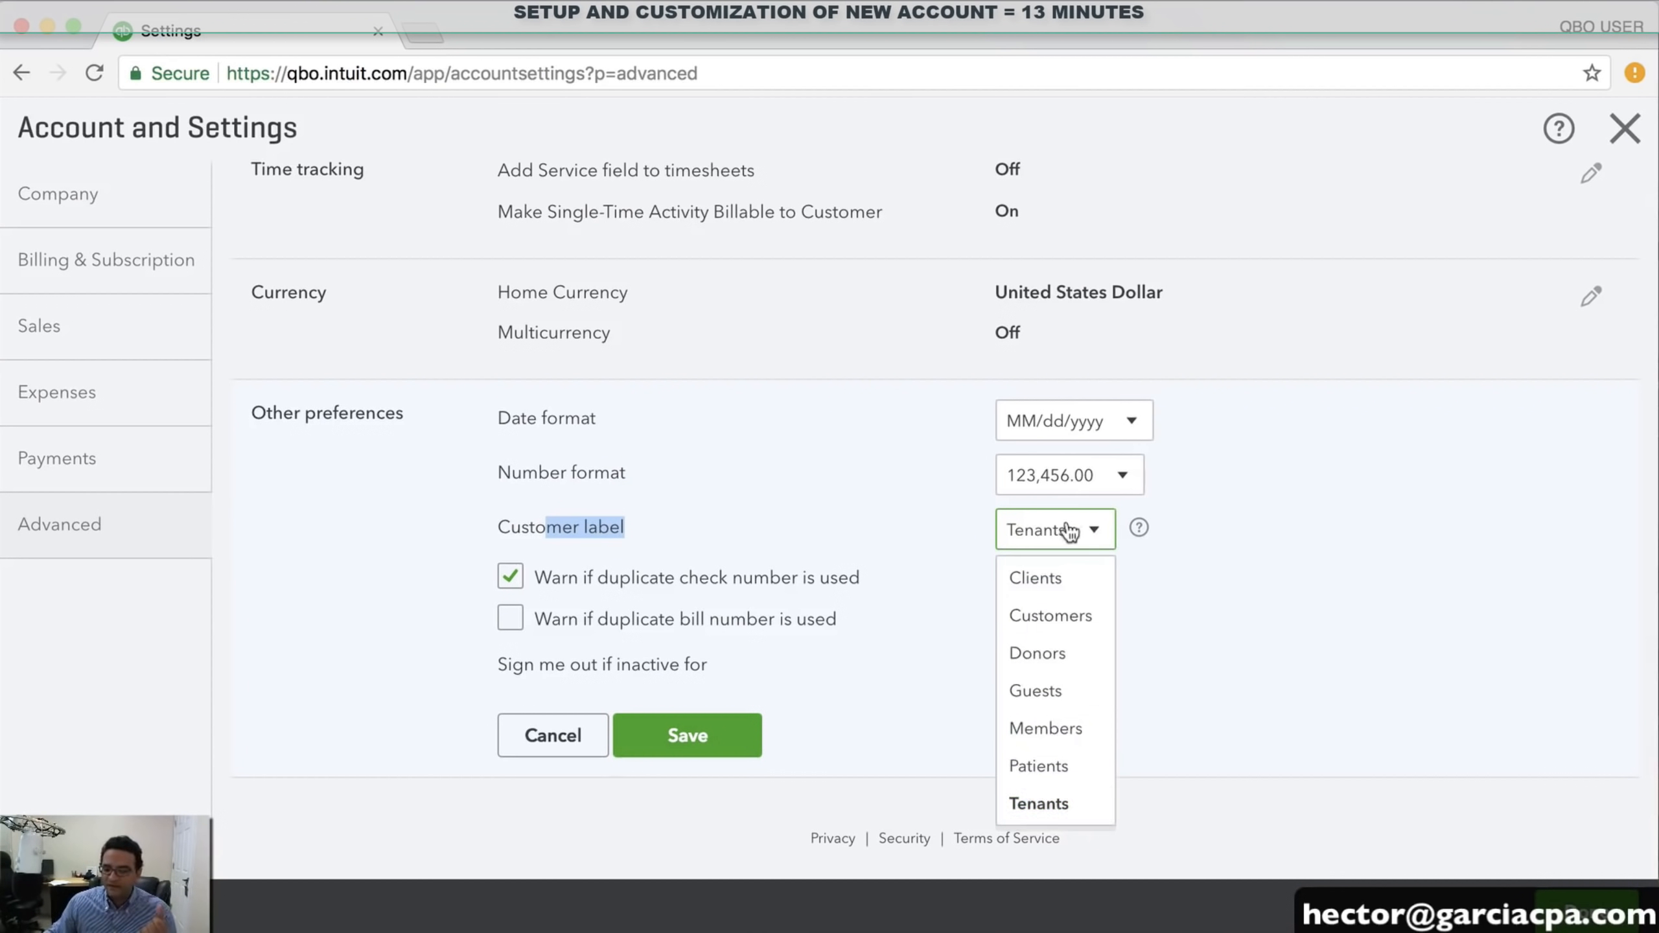
left_click(1052, 581)
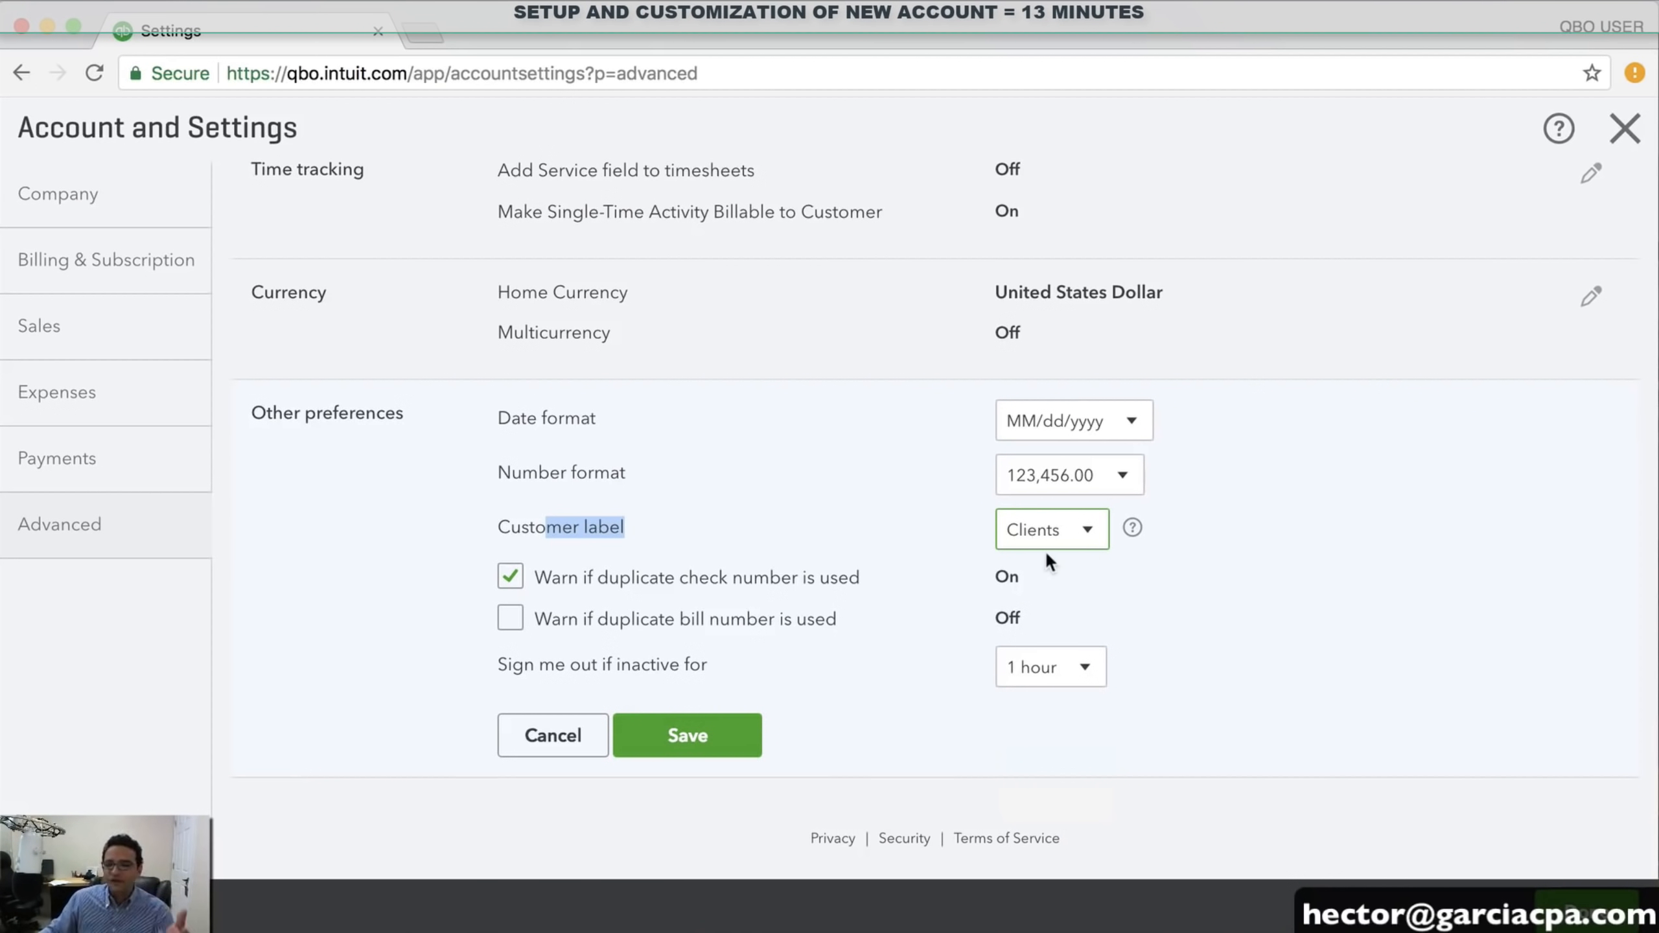
left_click(1053, 539)
left_click(1052, 576)
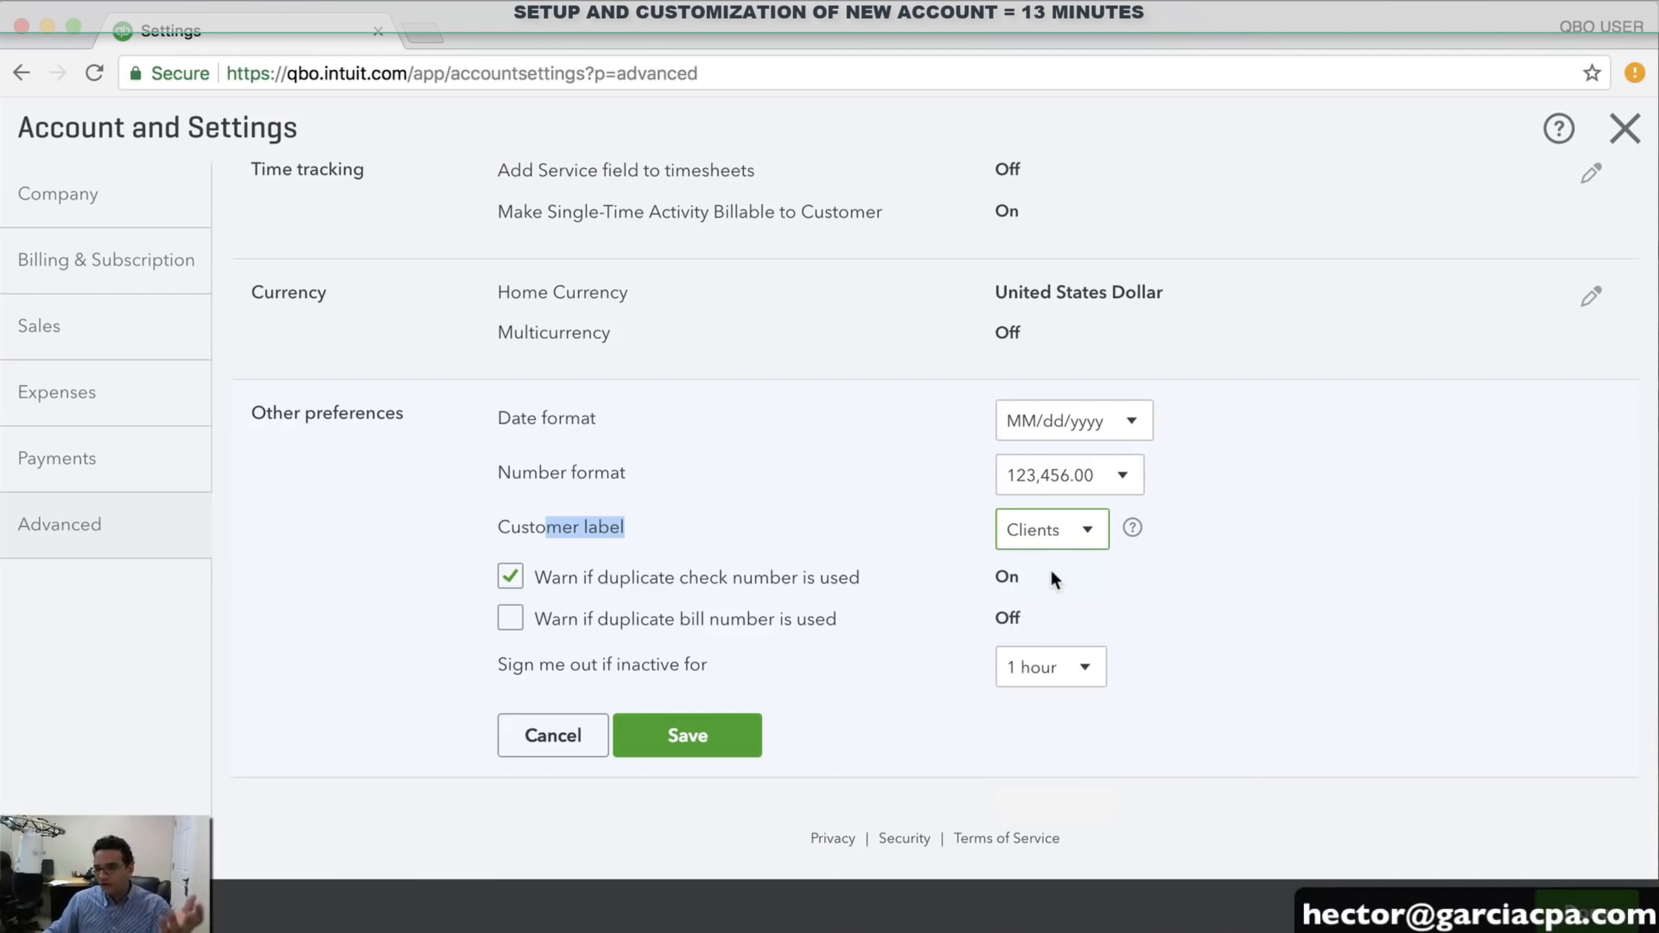
left_click(704, 733)
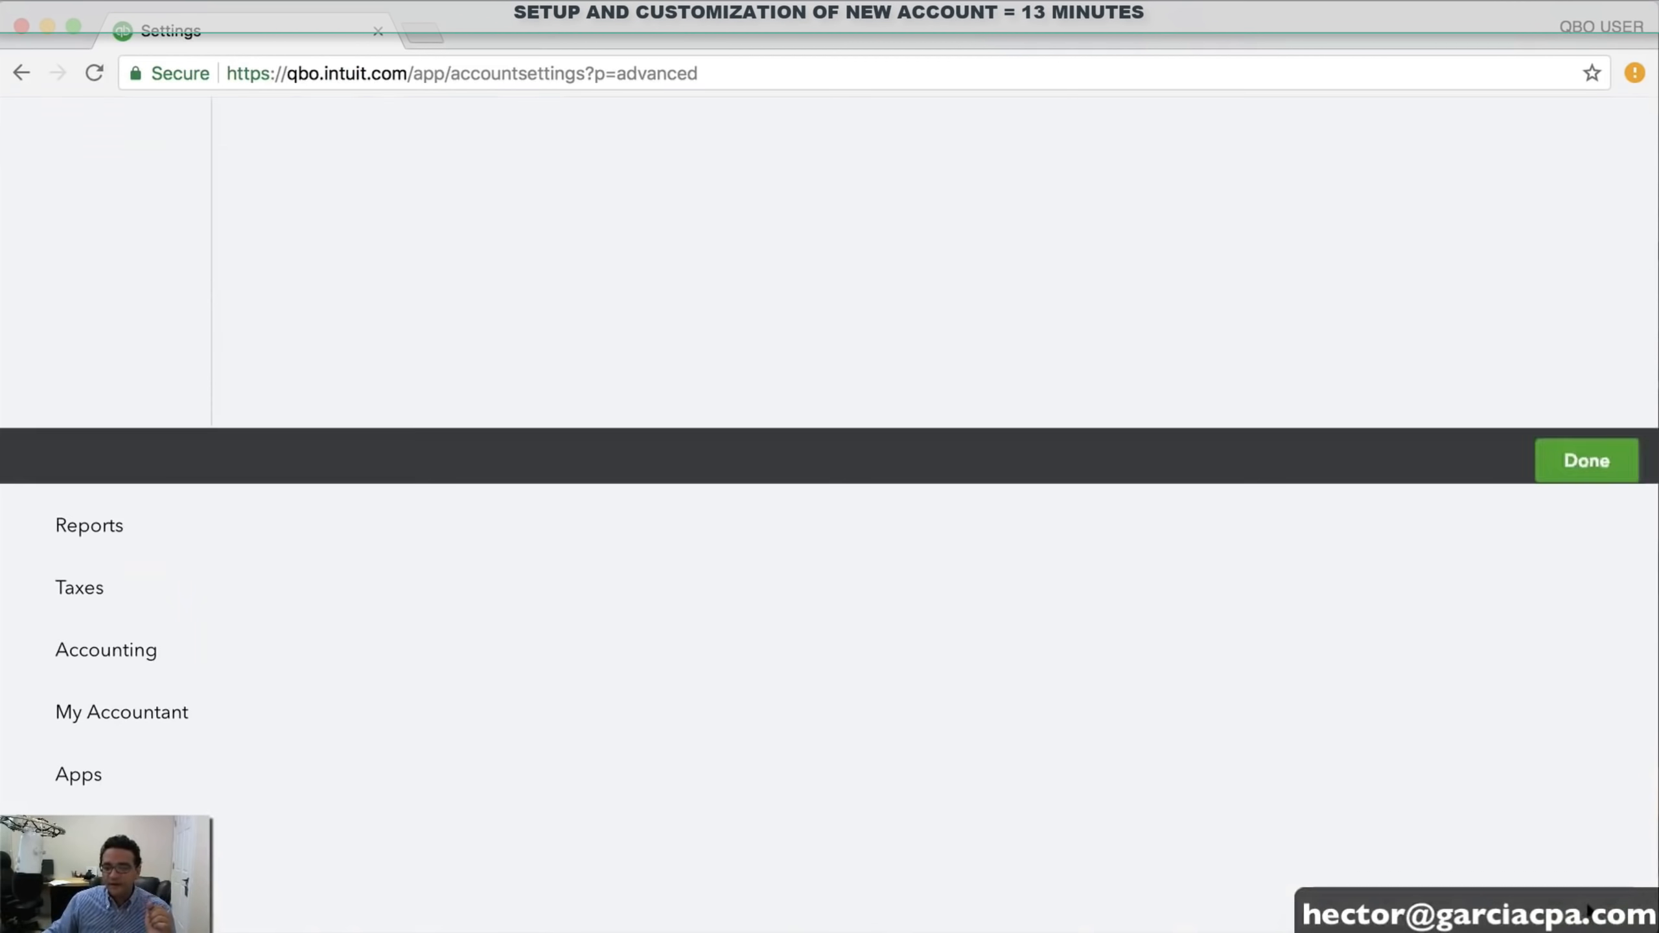
Close Account and Settings, dismissing the stray context menu, to return to the Profit and Loss report
left_click(1592, 914)
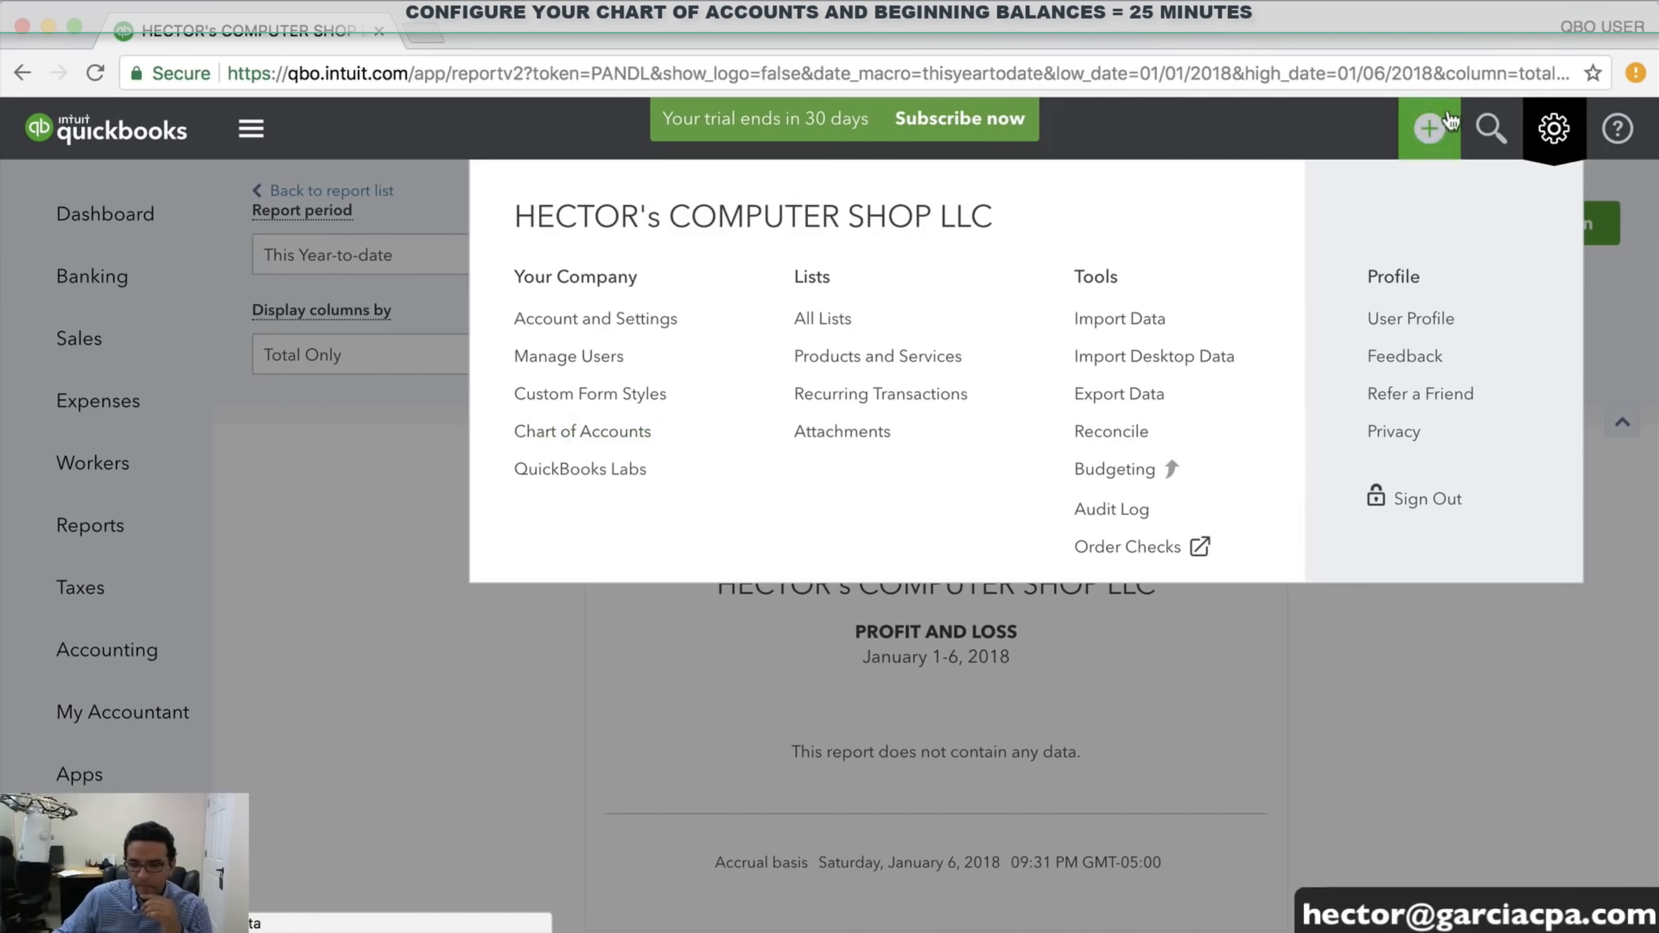
left_click(1555, 130)
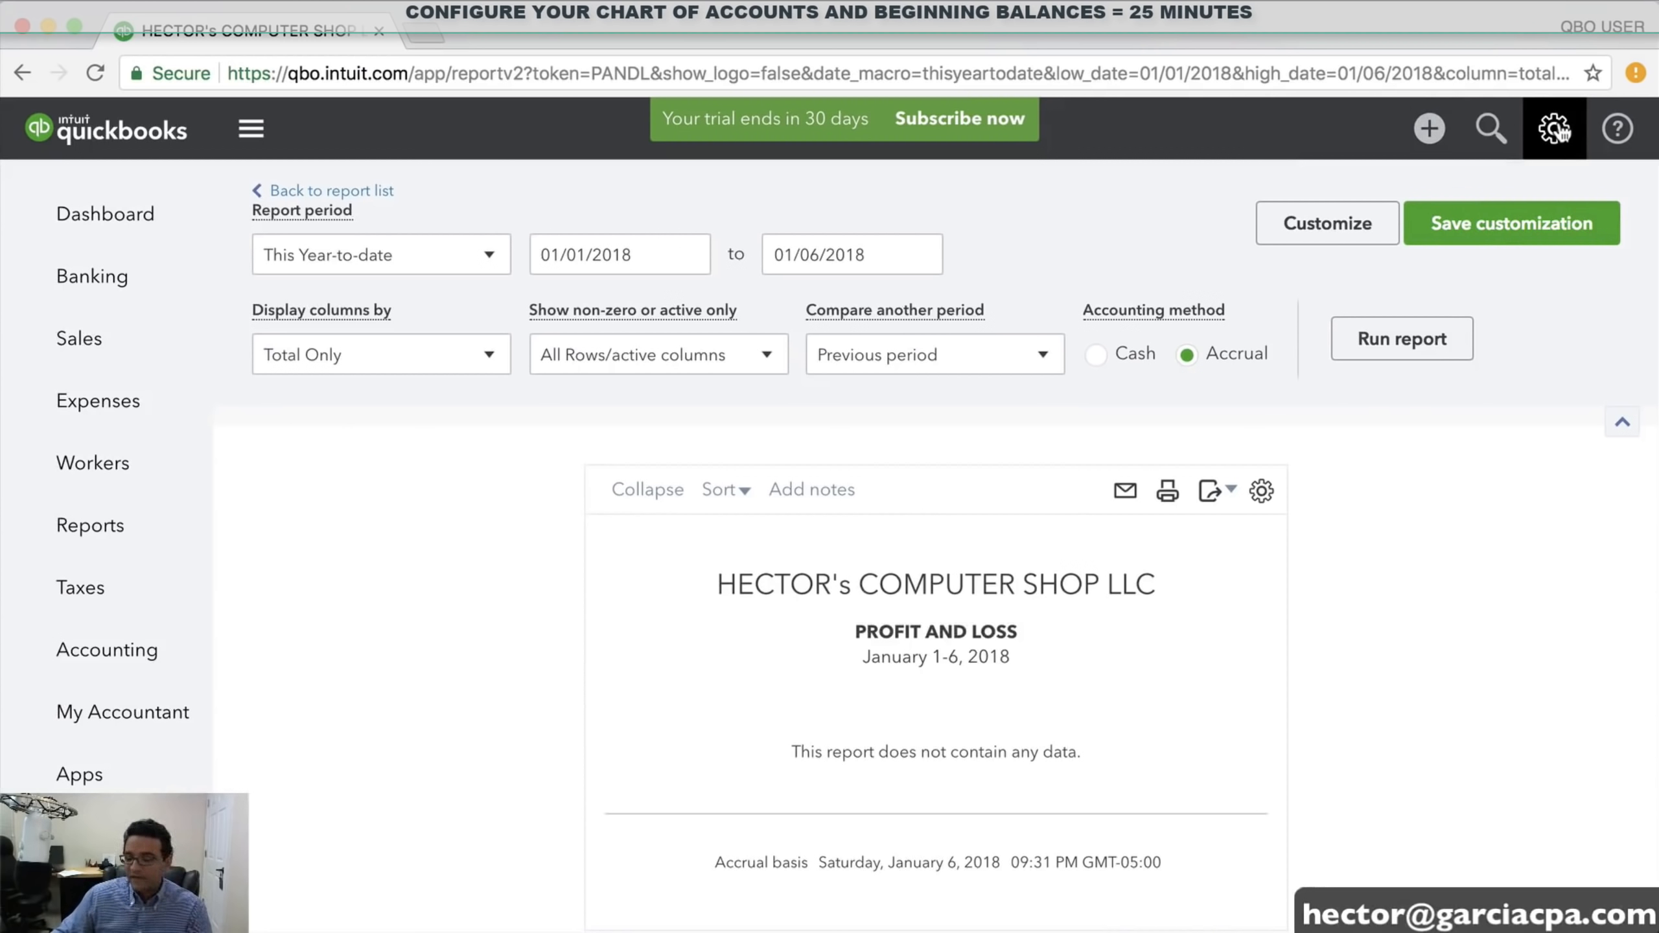
right_click(1558, 131)
key("Escape")
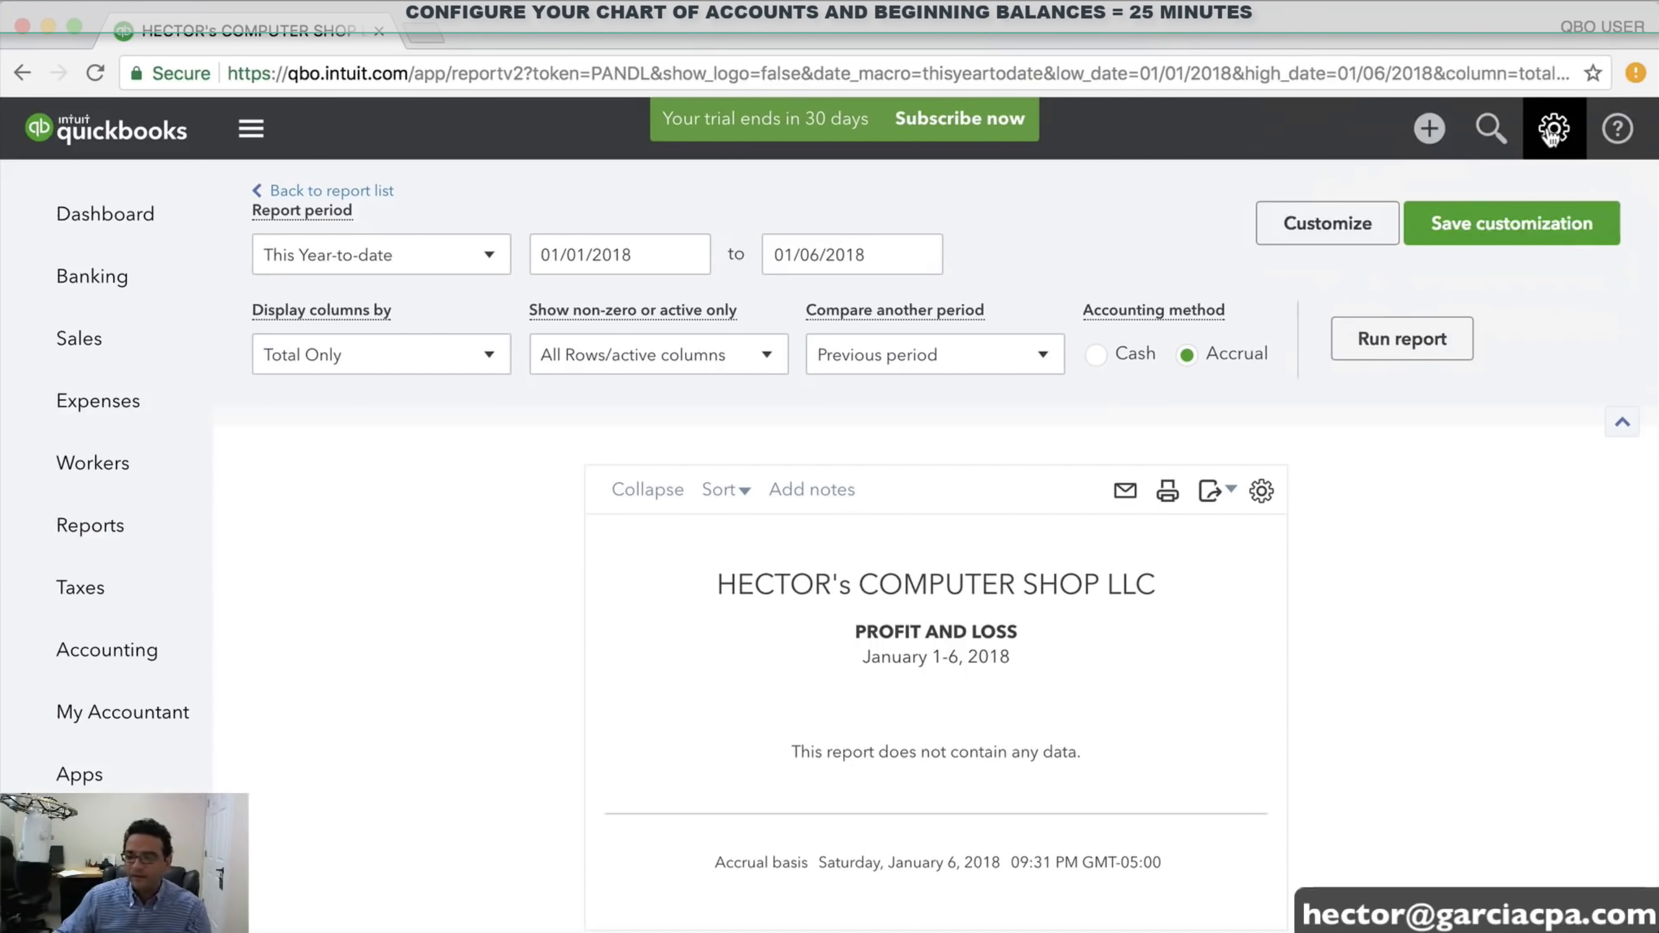
left_click(1554, 128)
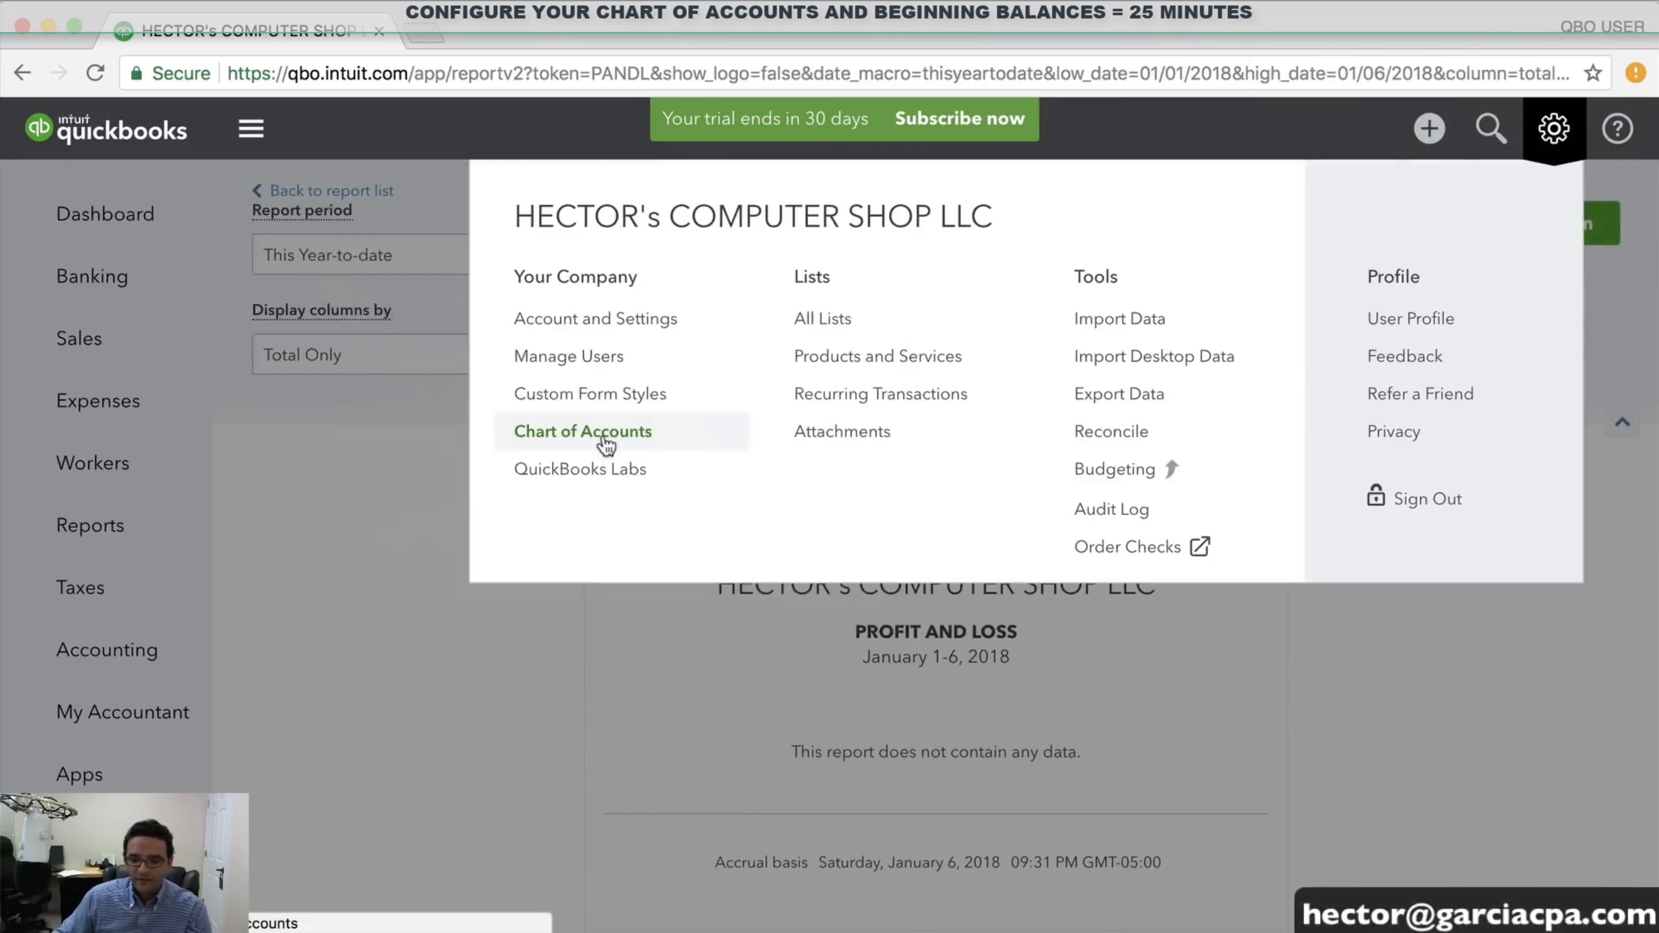
Open the Chart of Accounts and scroll through the default accounts, such as Retained Earnings, at 0.00
left_click(605, 439)
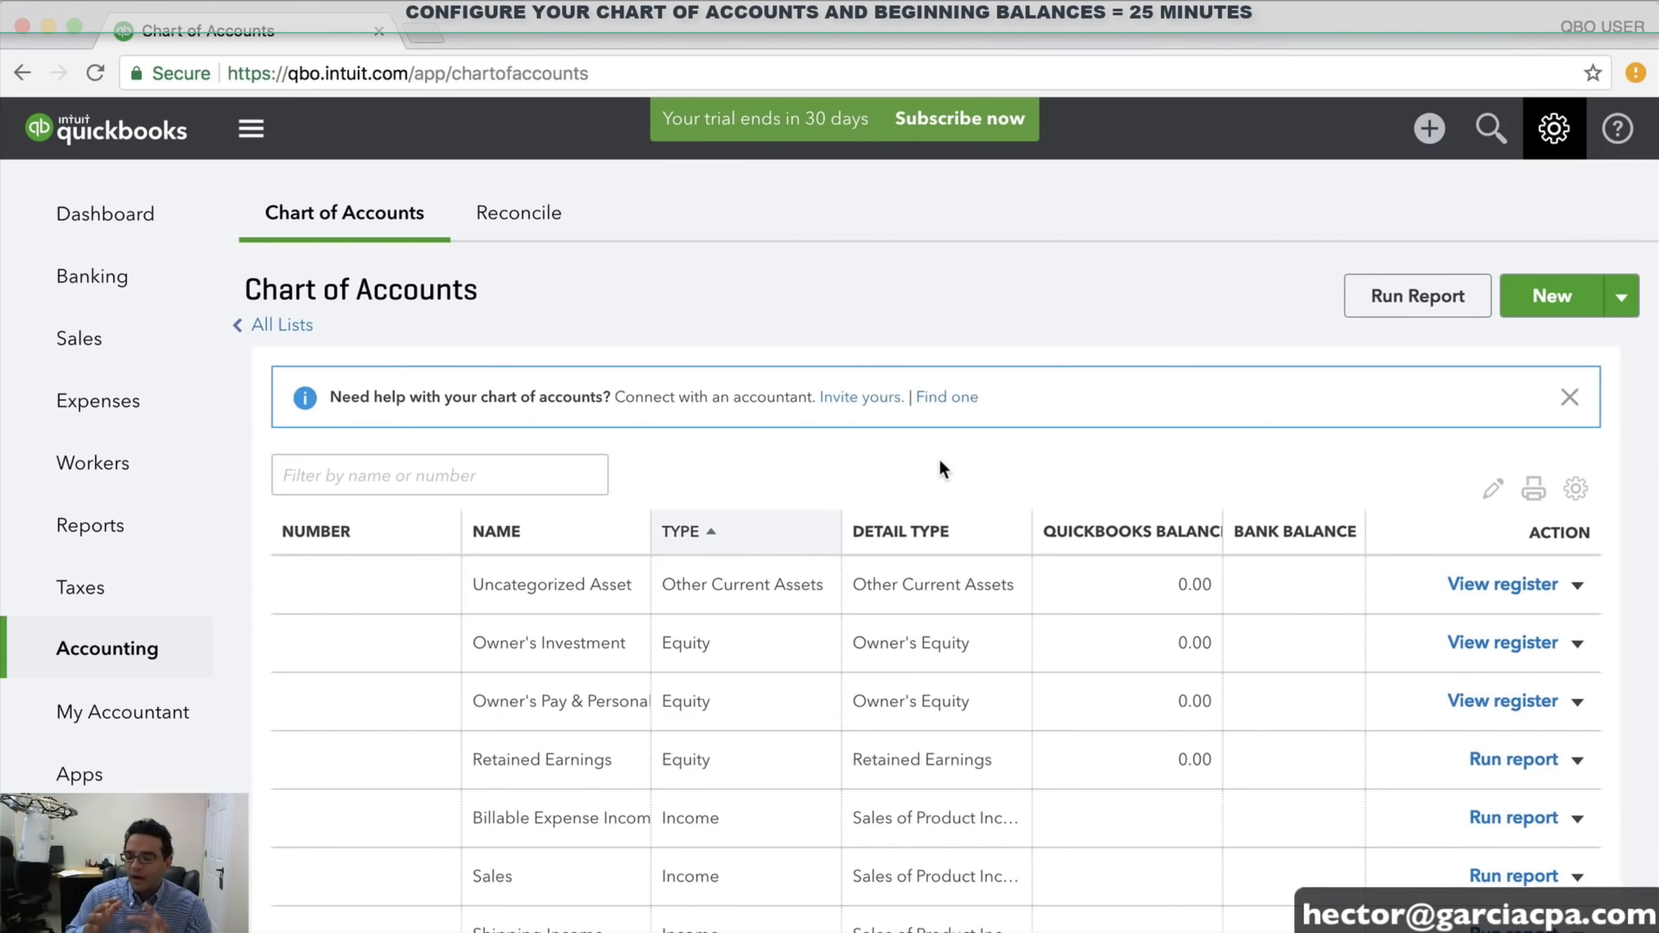
scroll(896, 611, "down", 4)
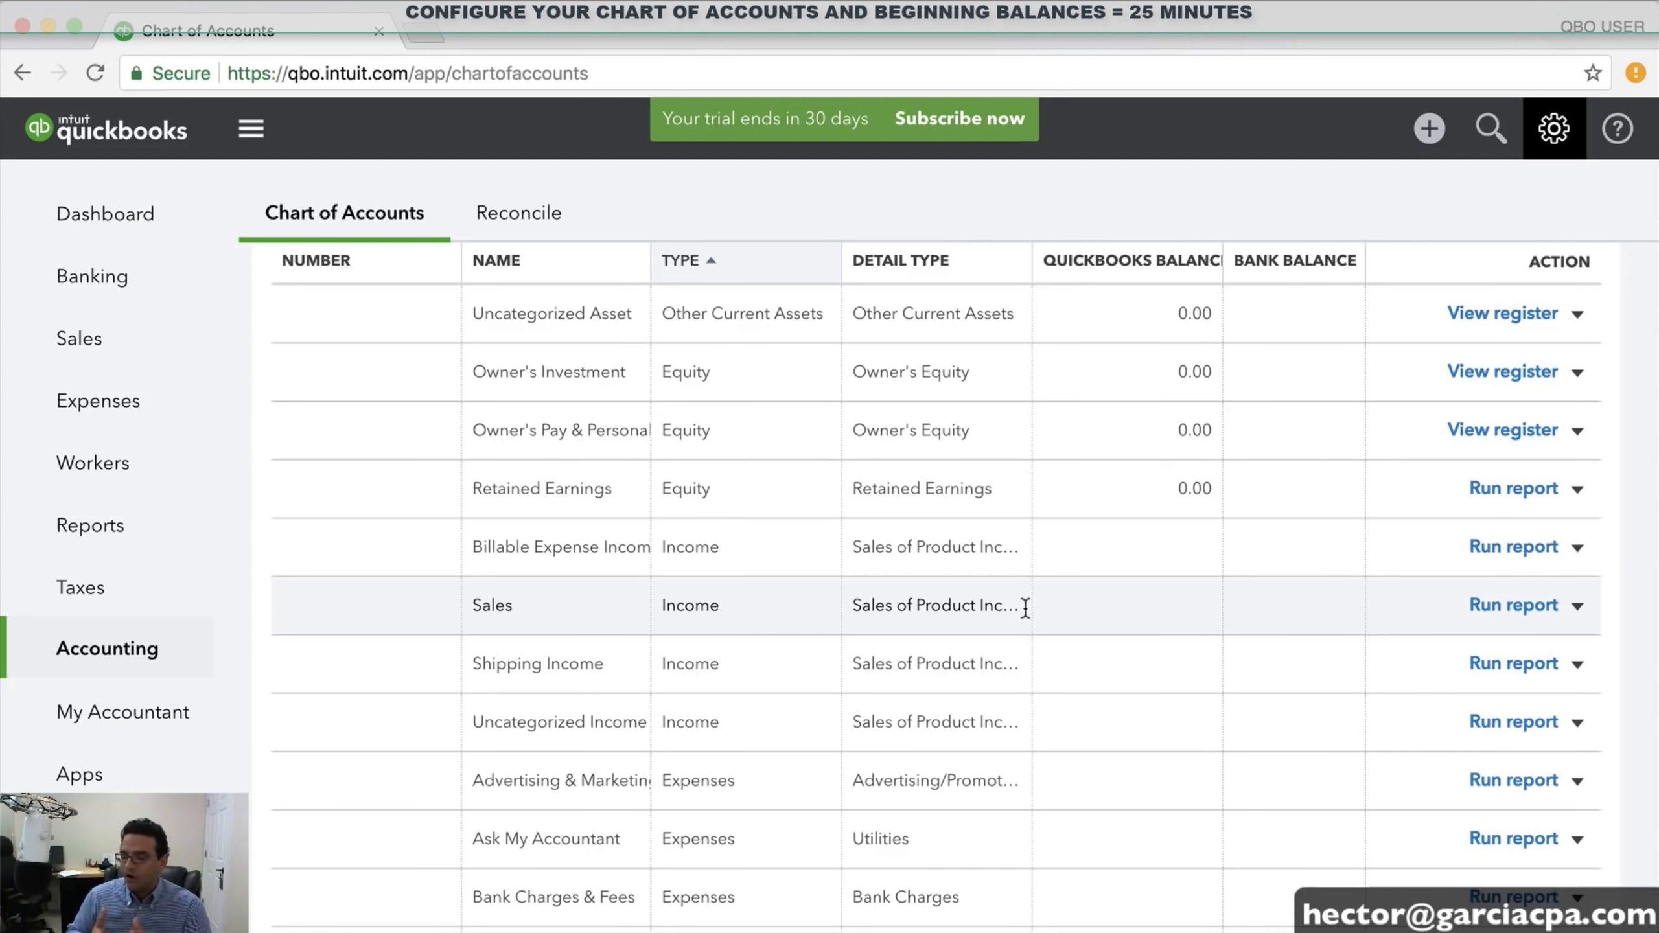
scroll(1026, 608, "up", 3)
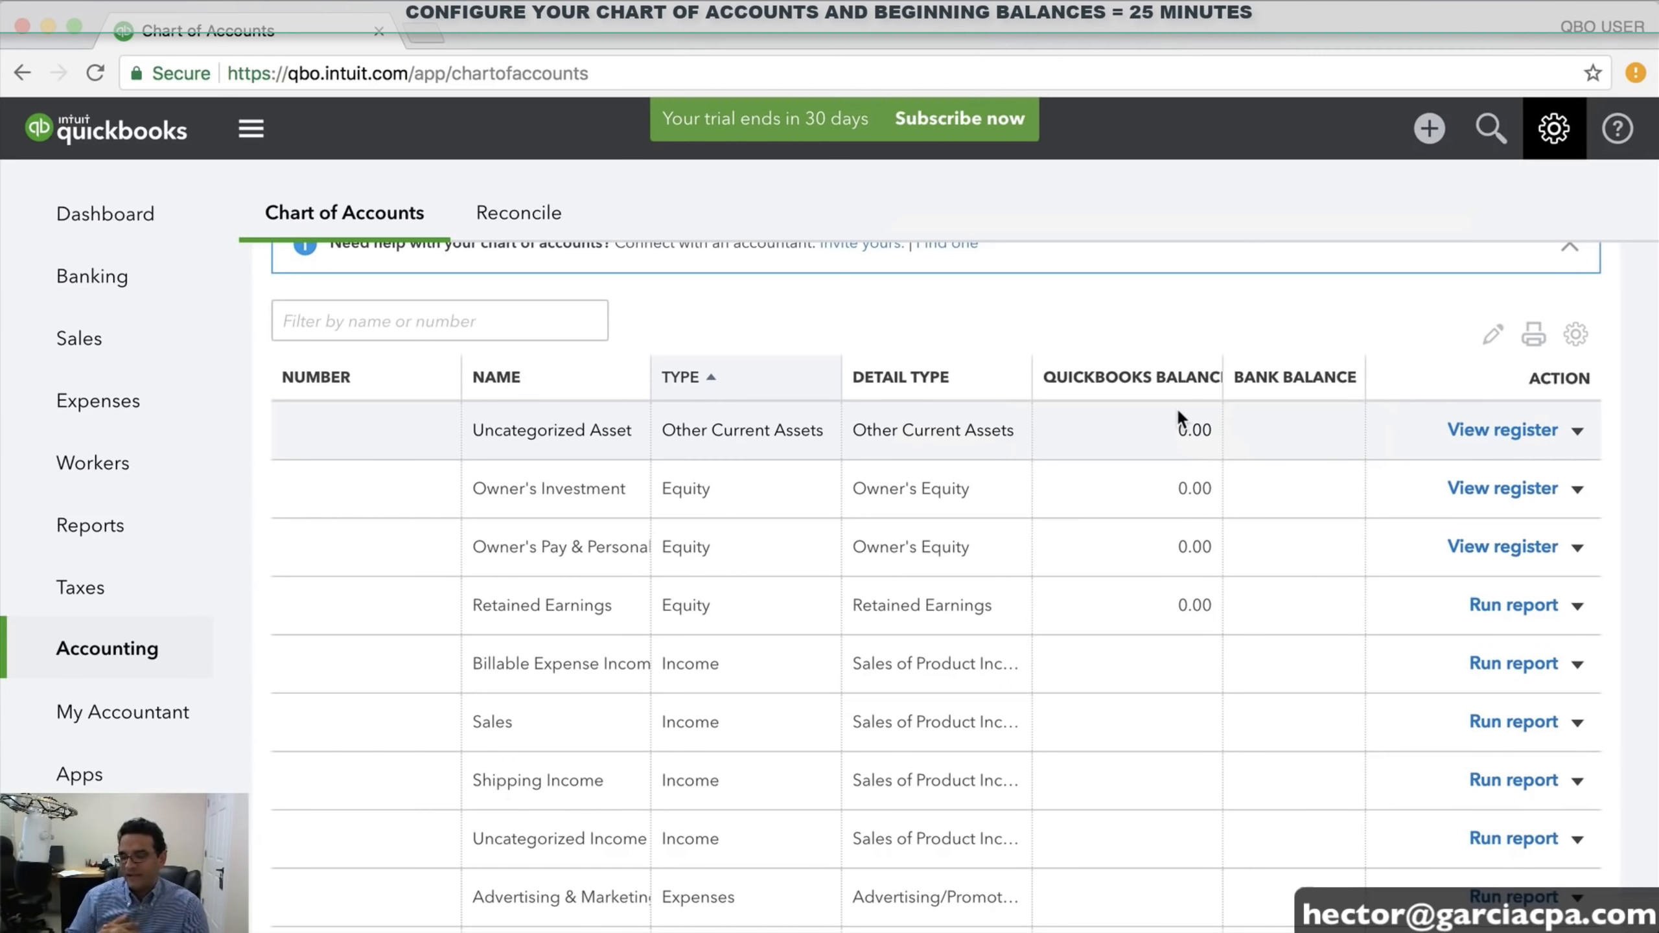
scroll(1110, 500, "down", 2)
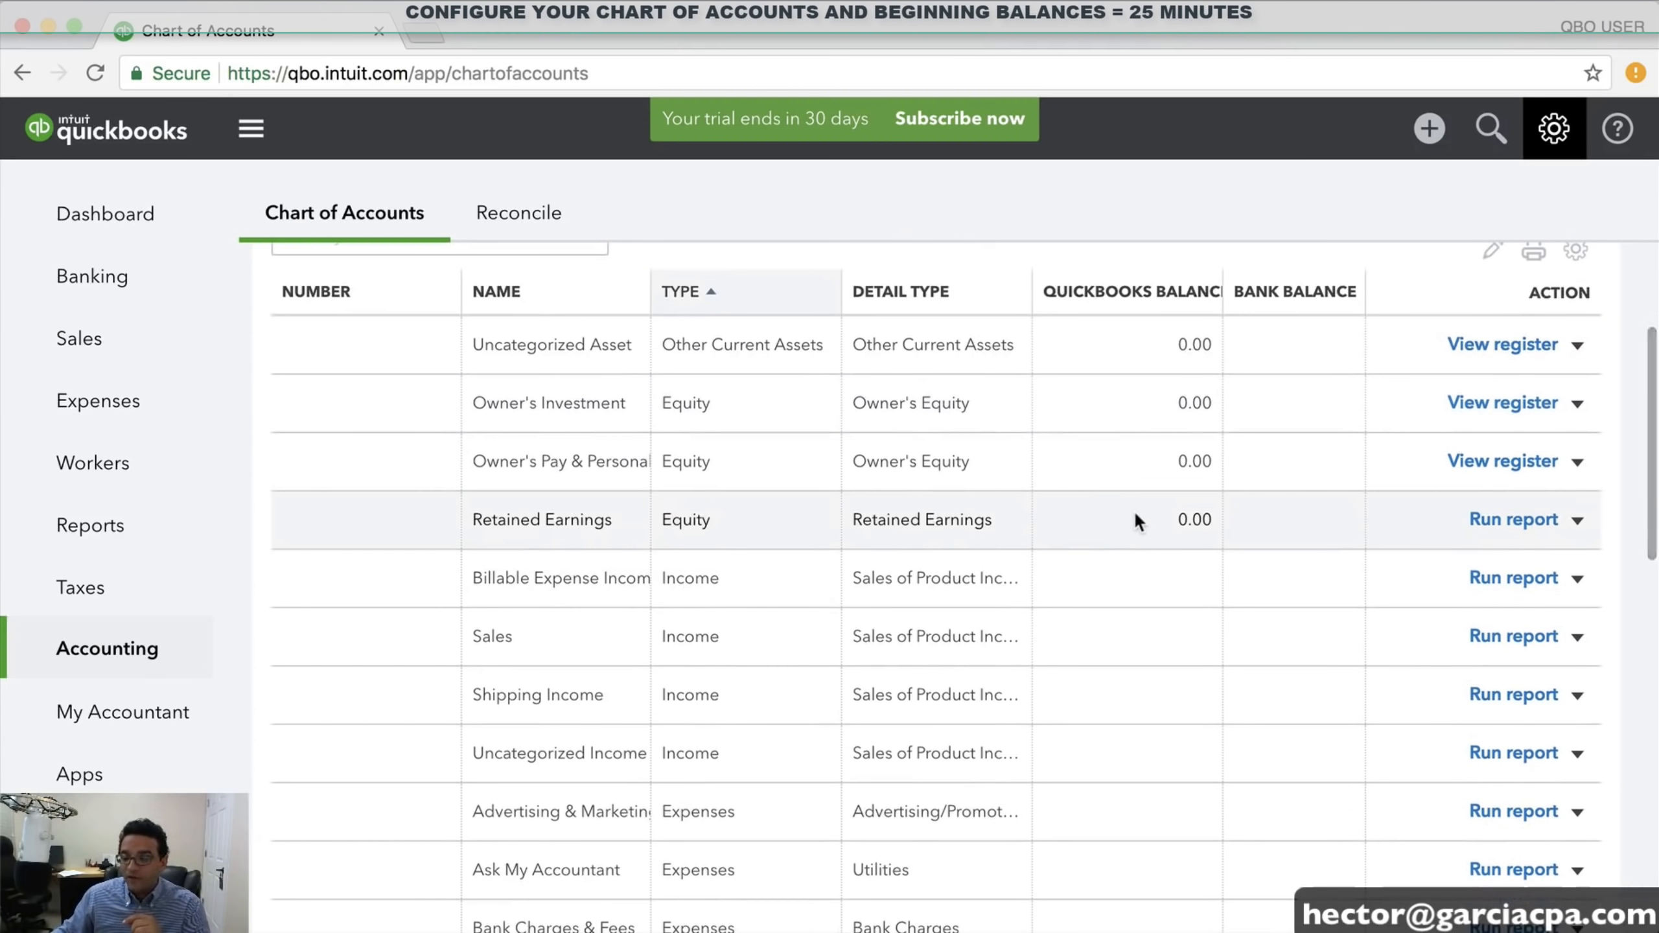
scroll(1170, 520, "down", 1)
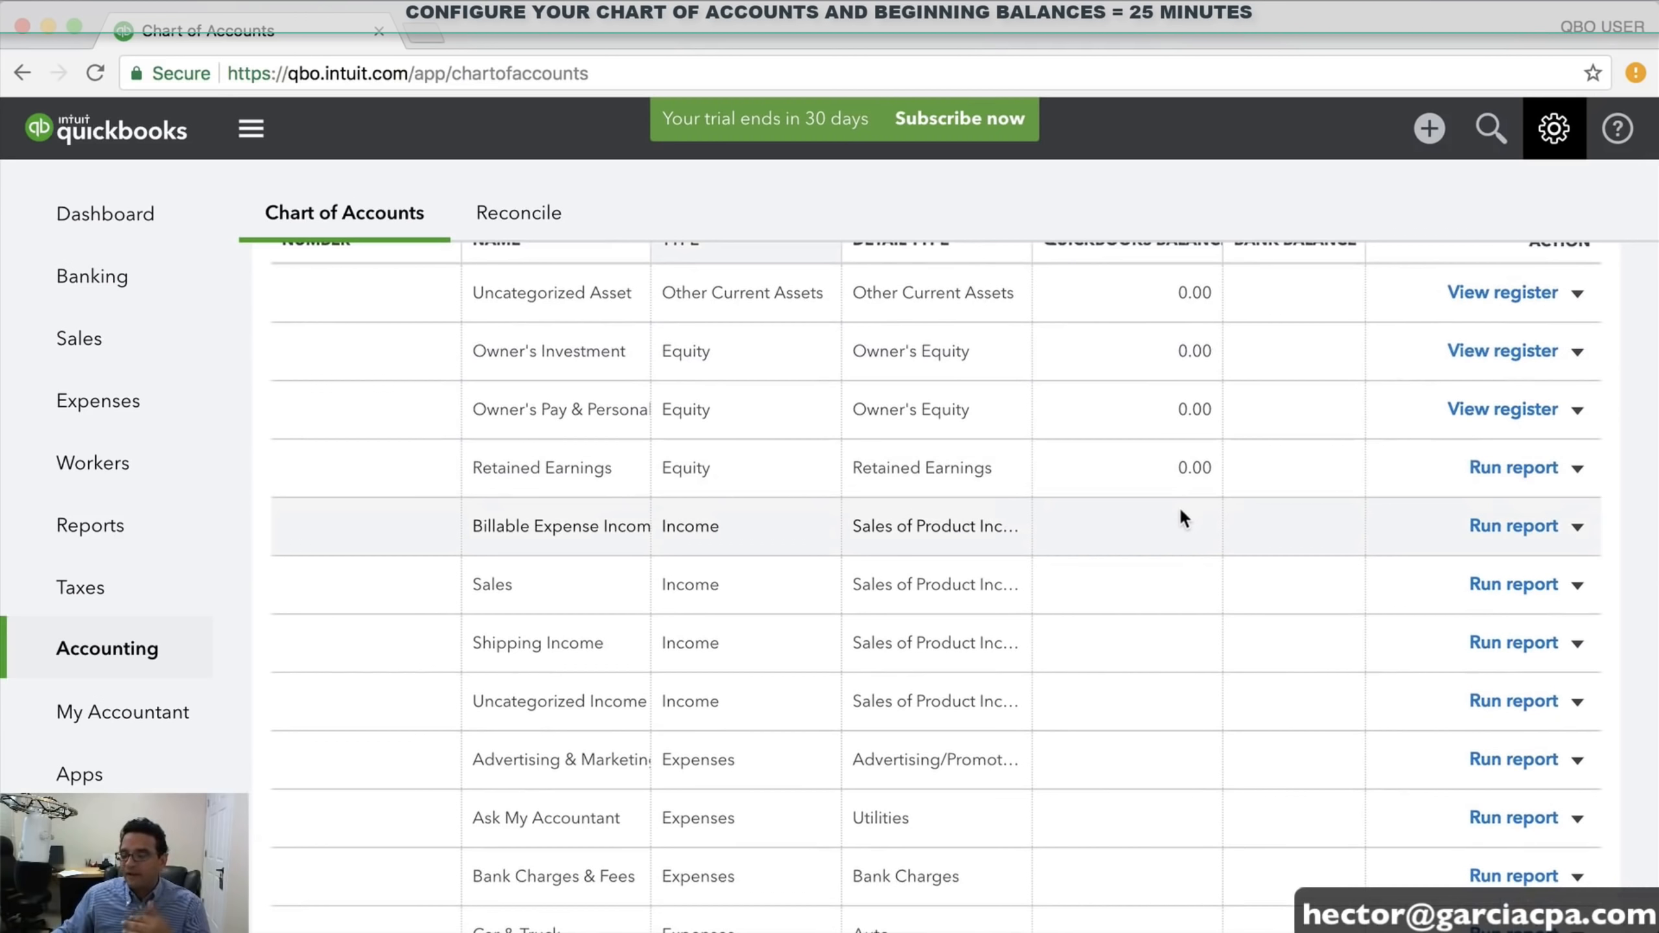
scroll(1175, 523, "down", 2)
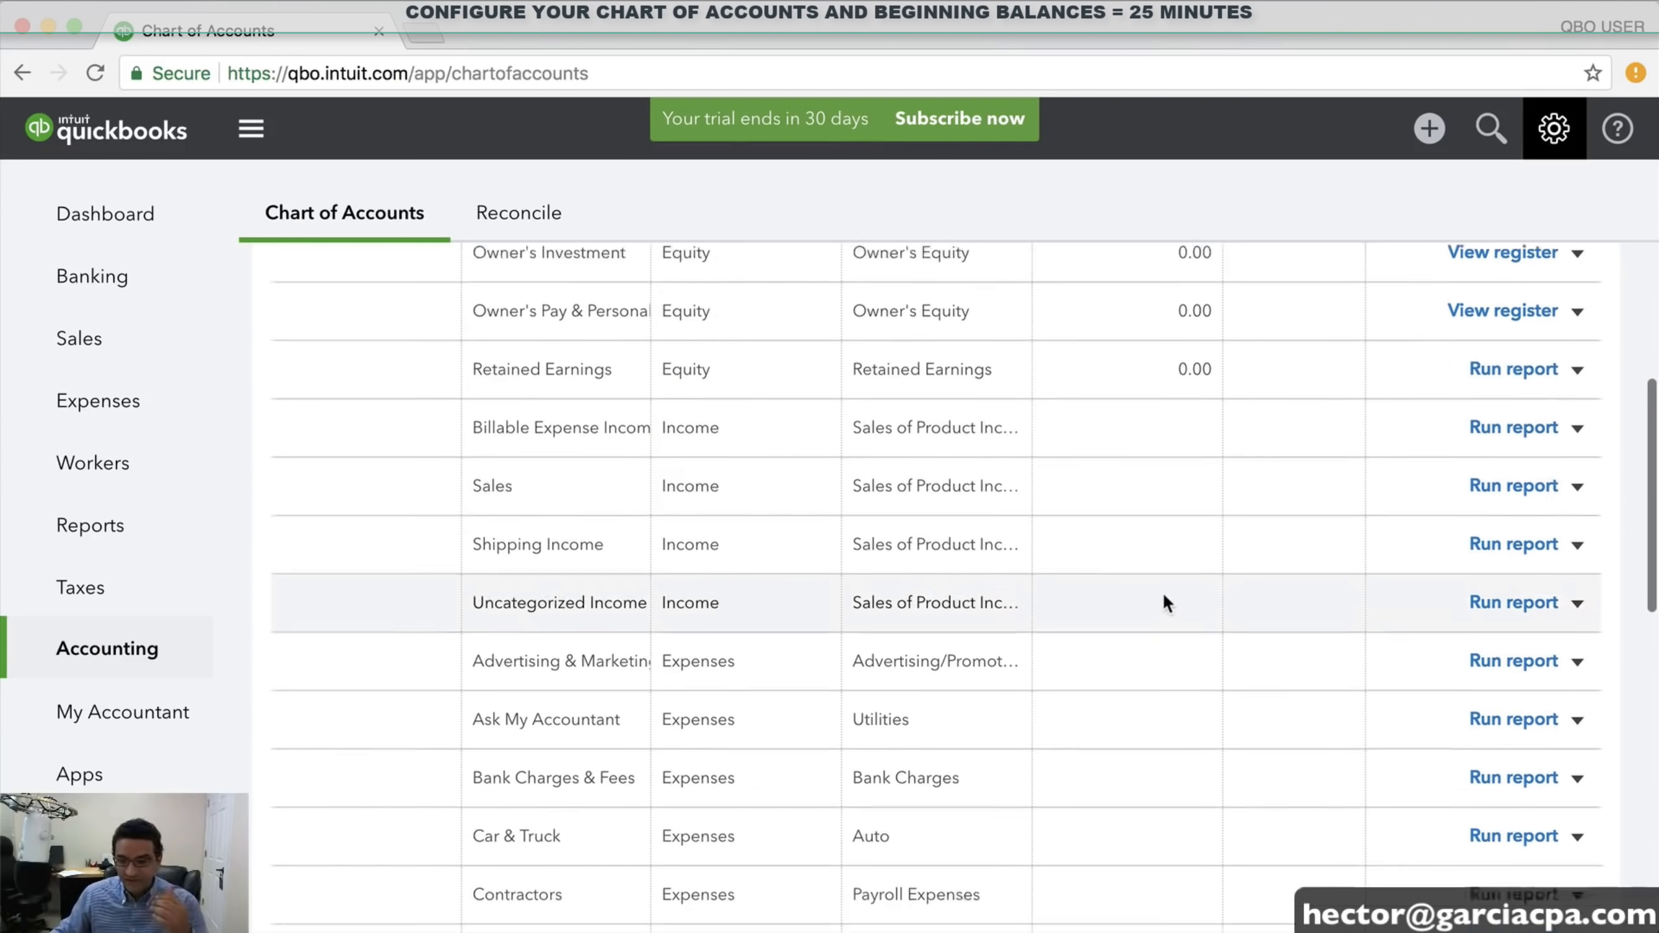
scroll(1169, 582, "up", 1)
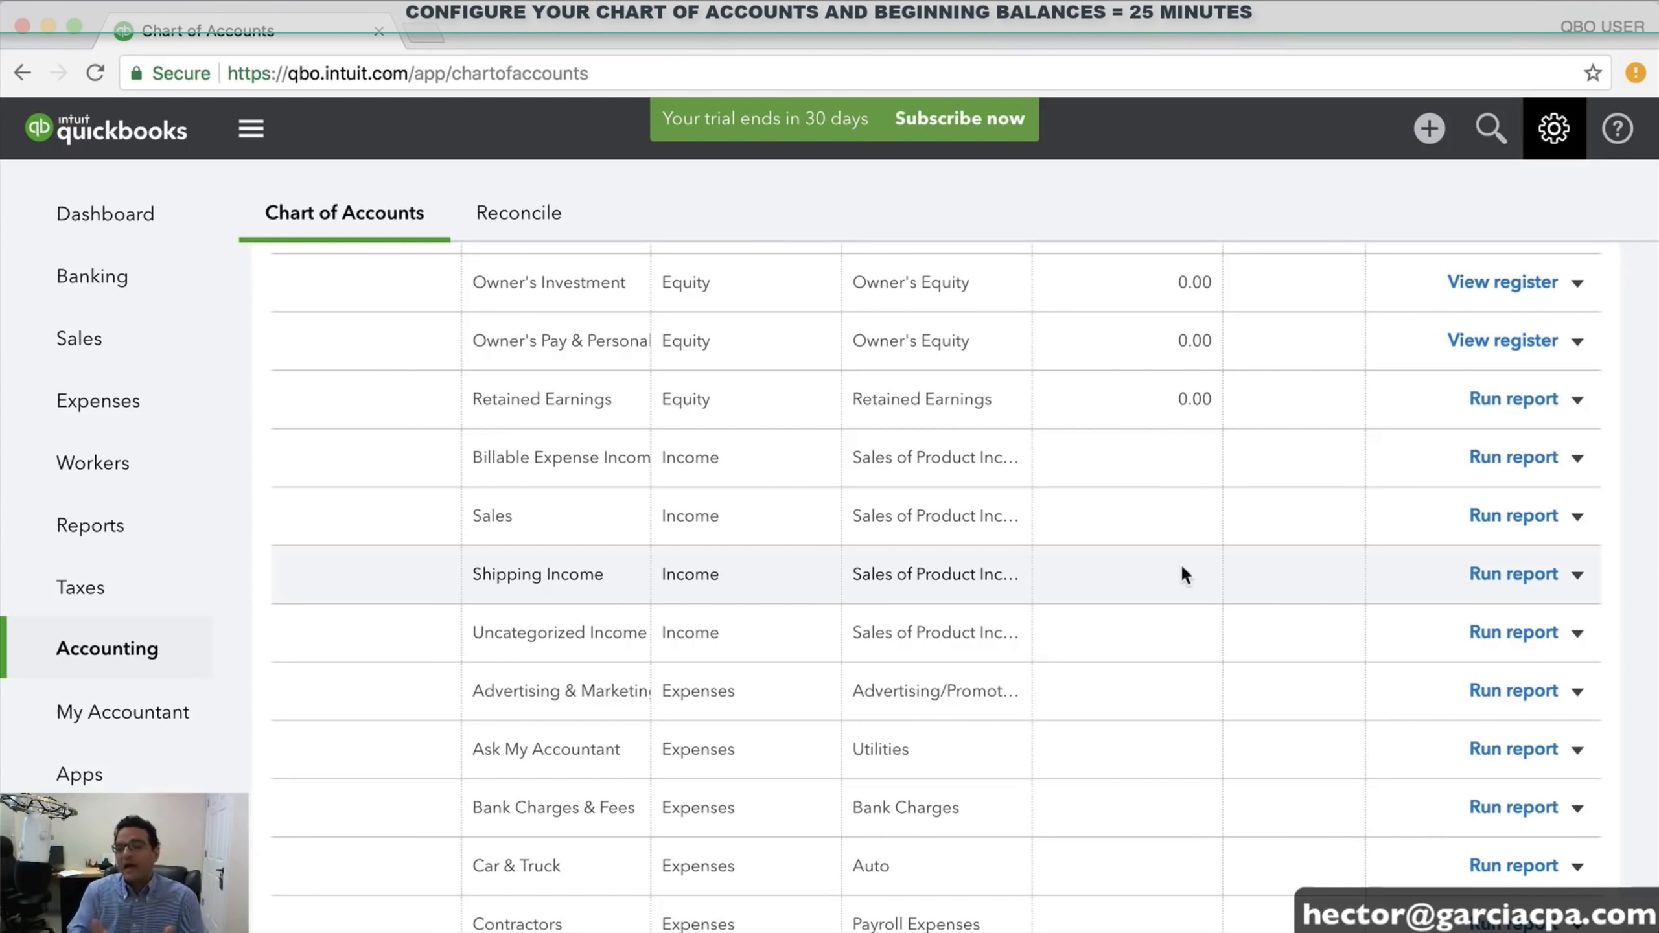
scroll(1179, 563, "up", 2)
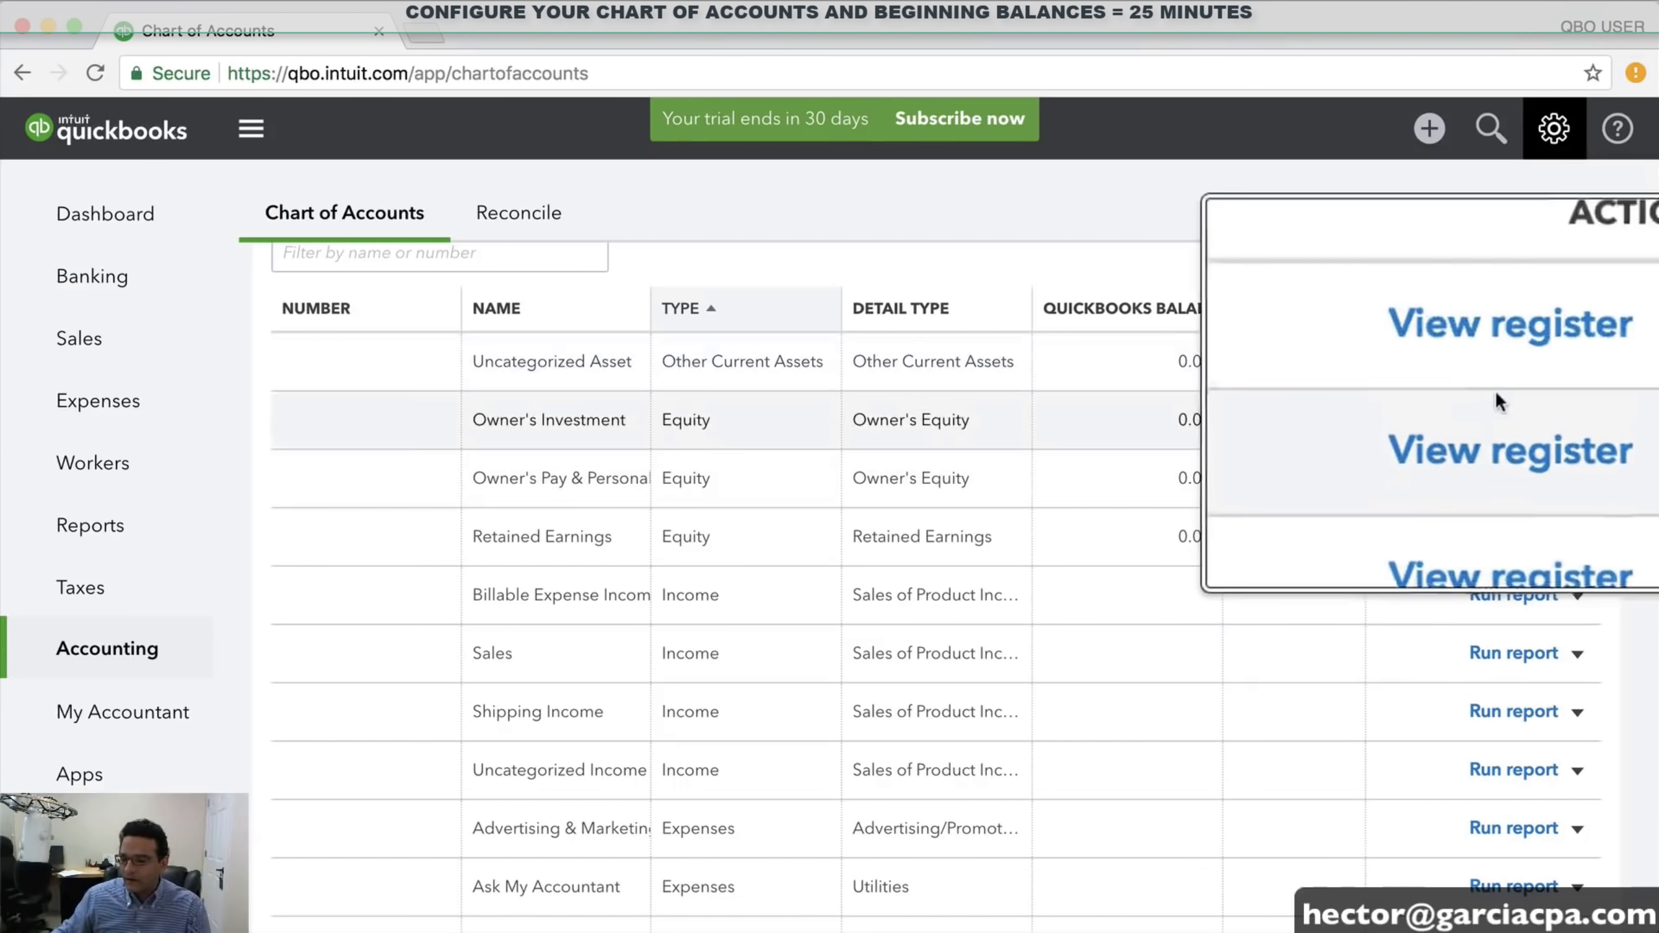
scroll(1489, 366, "up", 3)
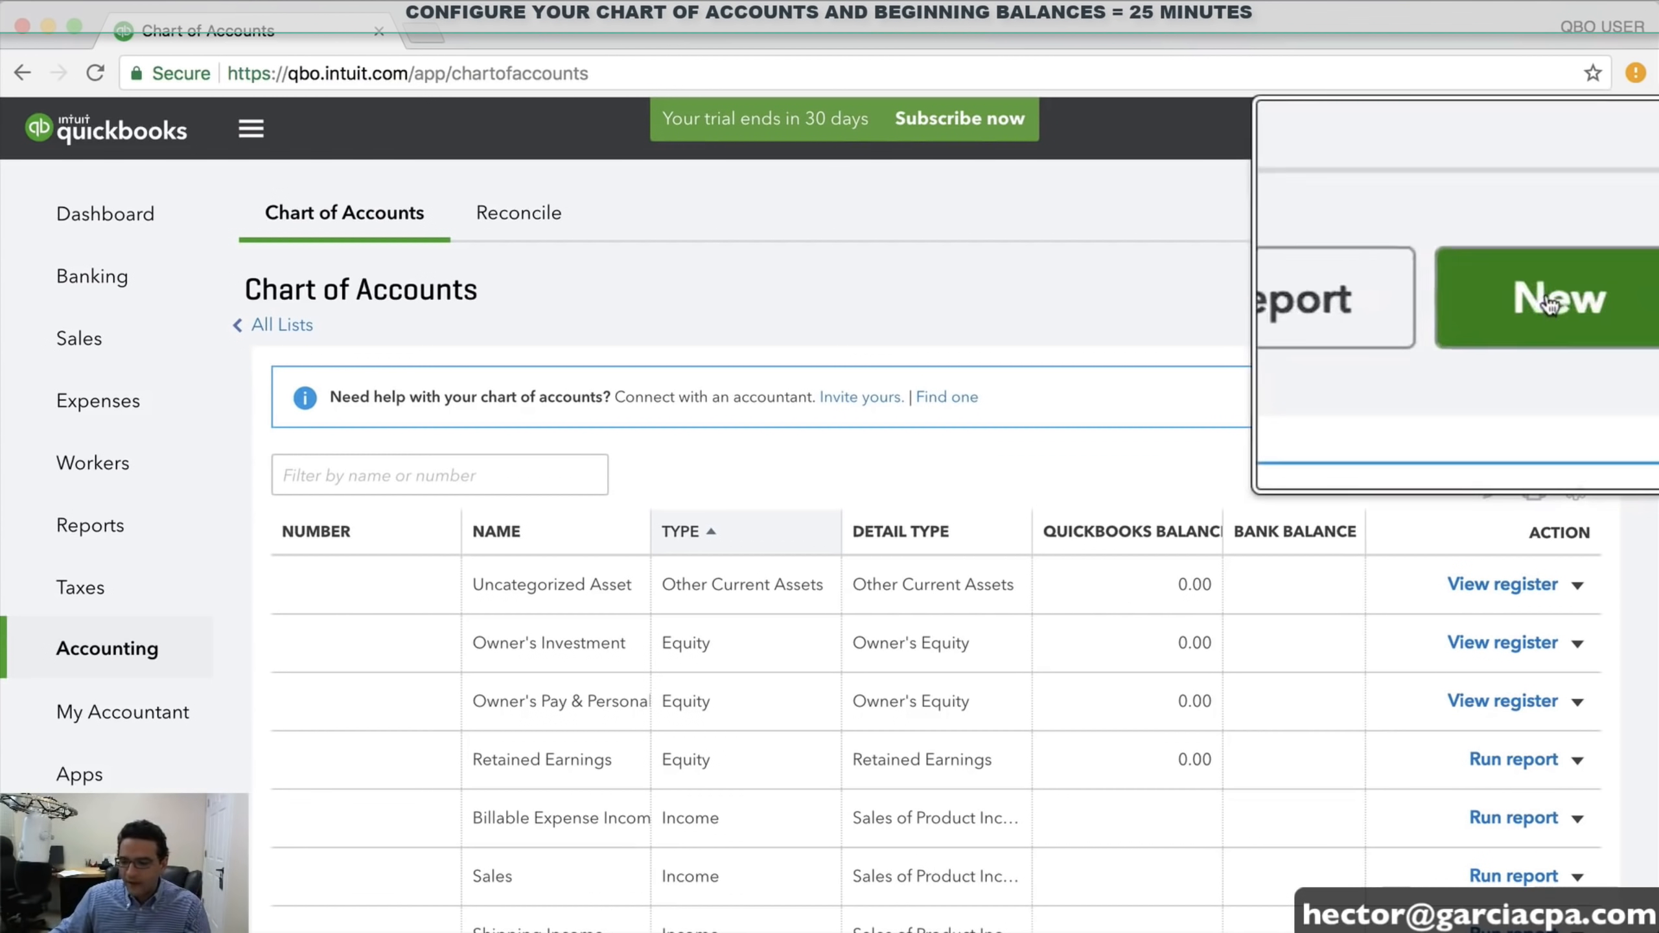
left_click(1620, 299)
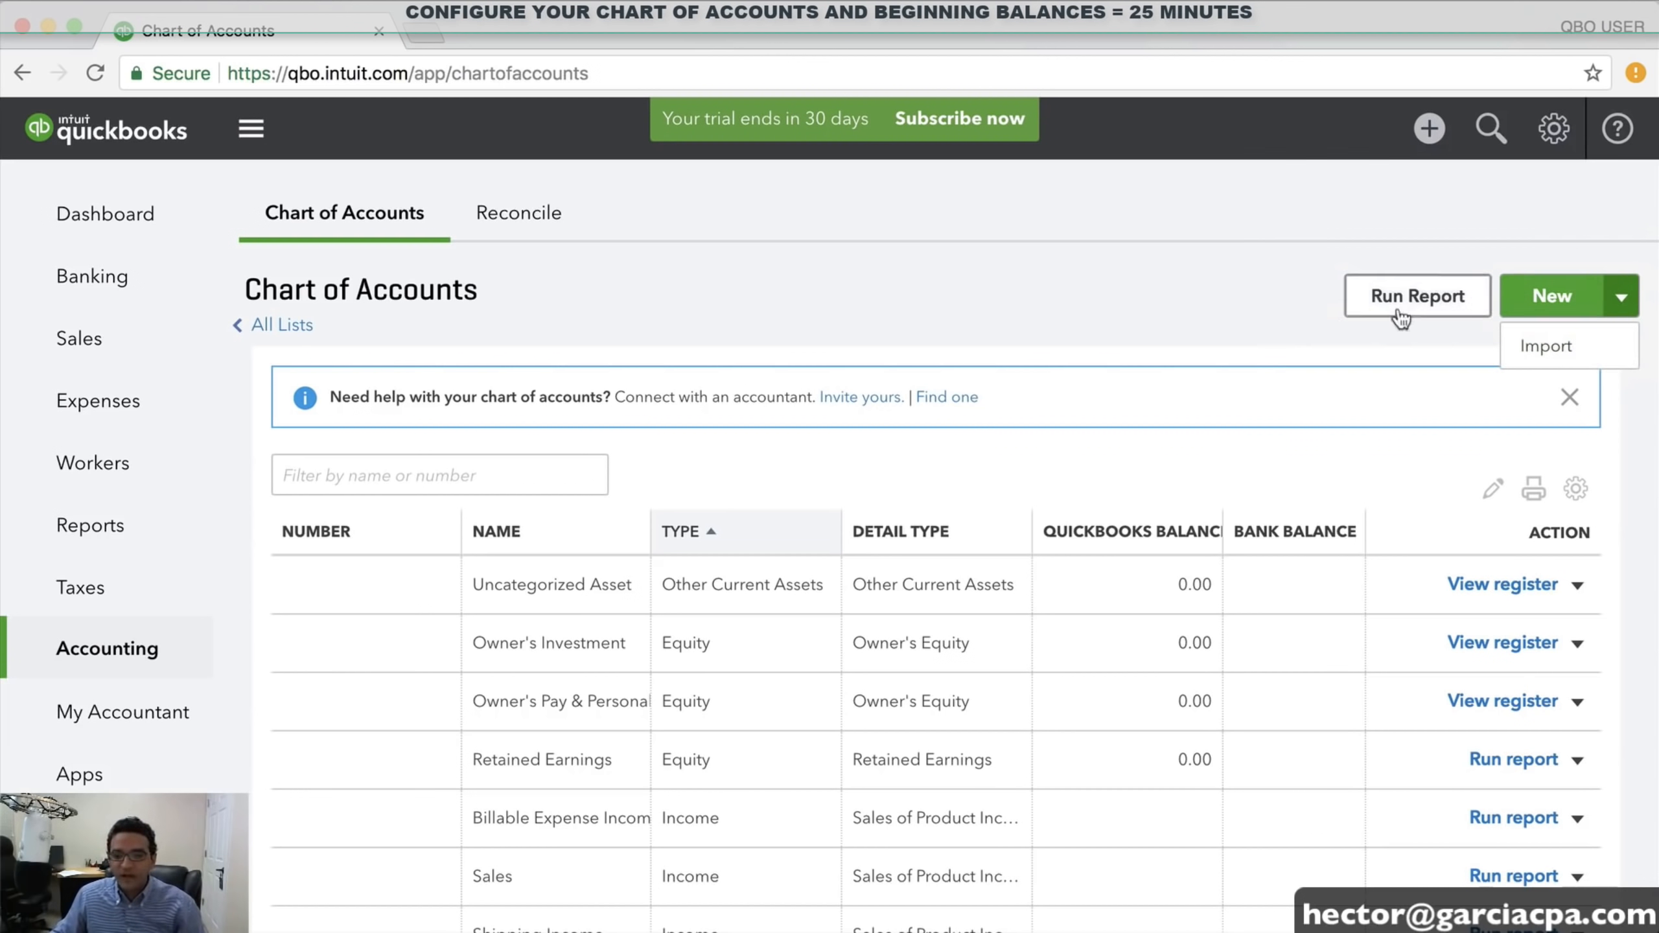
Create a new Bank-category account named Chase Checking plus the account's last four digits
left_click(1552, 299)
left_click(438, 295)
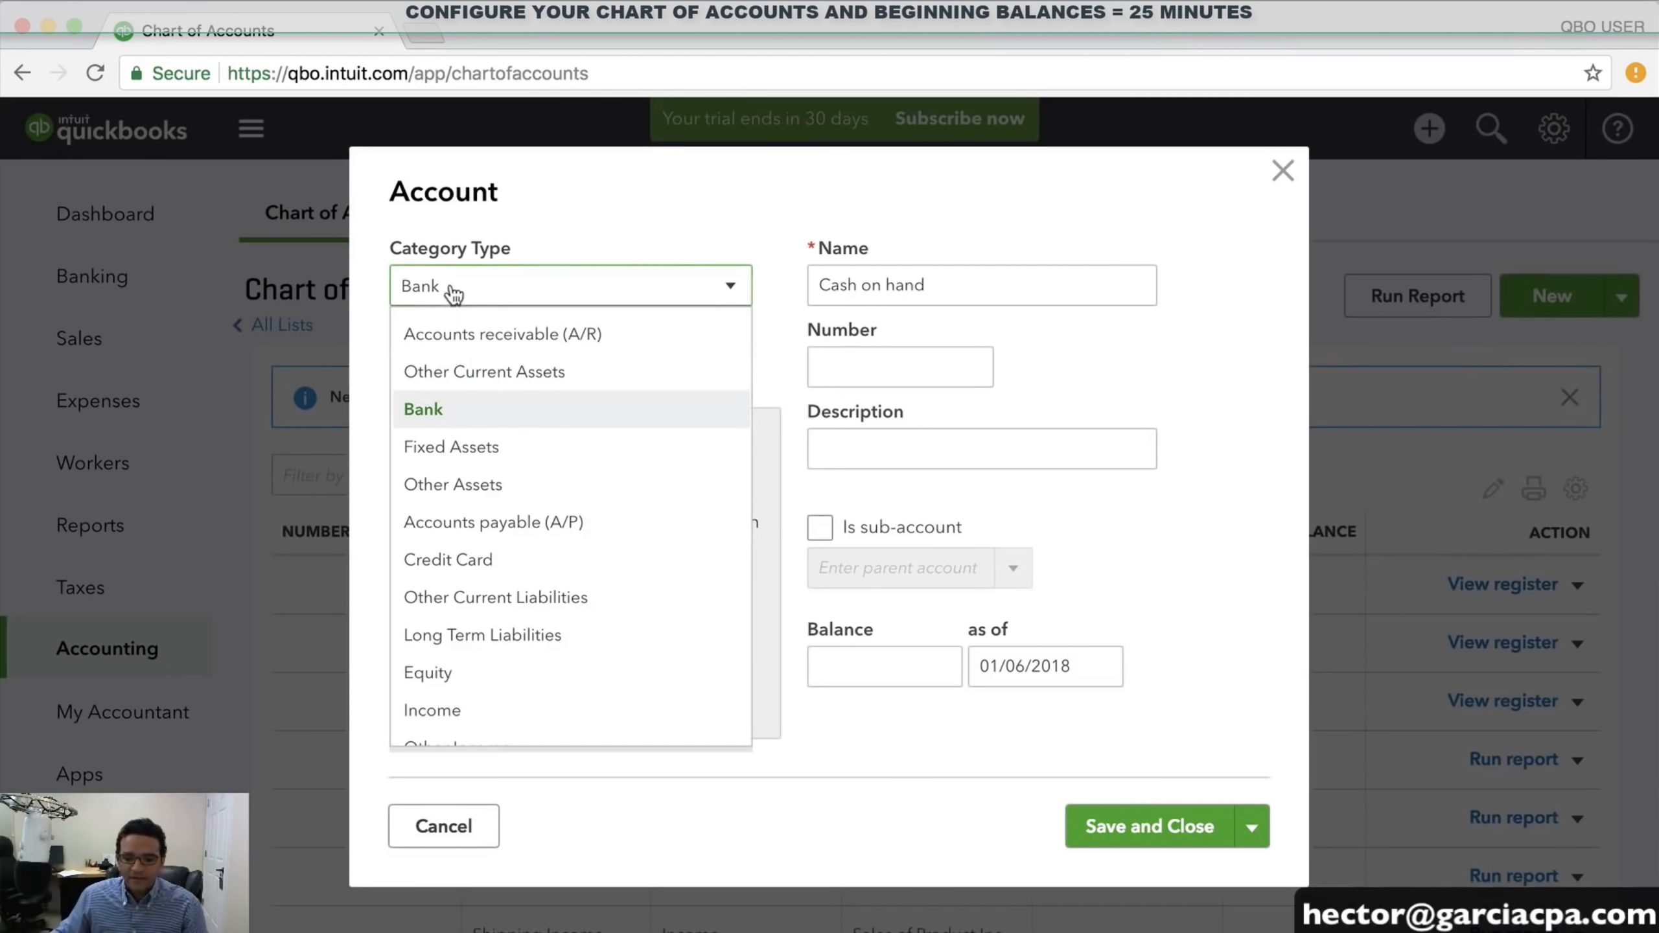
left_click(430, 410)
left_click_drag(924, 286, 712, 285)
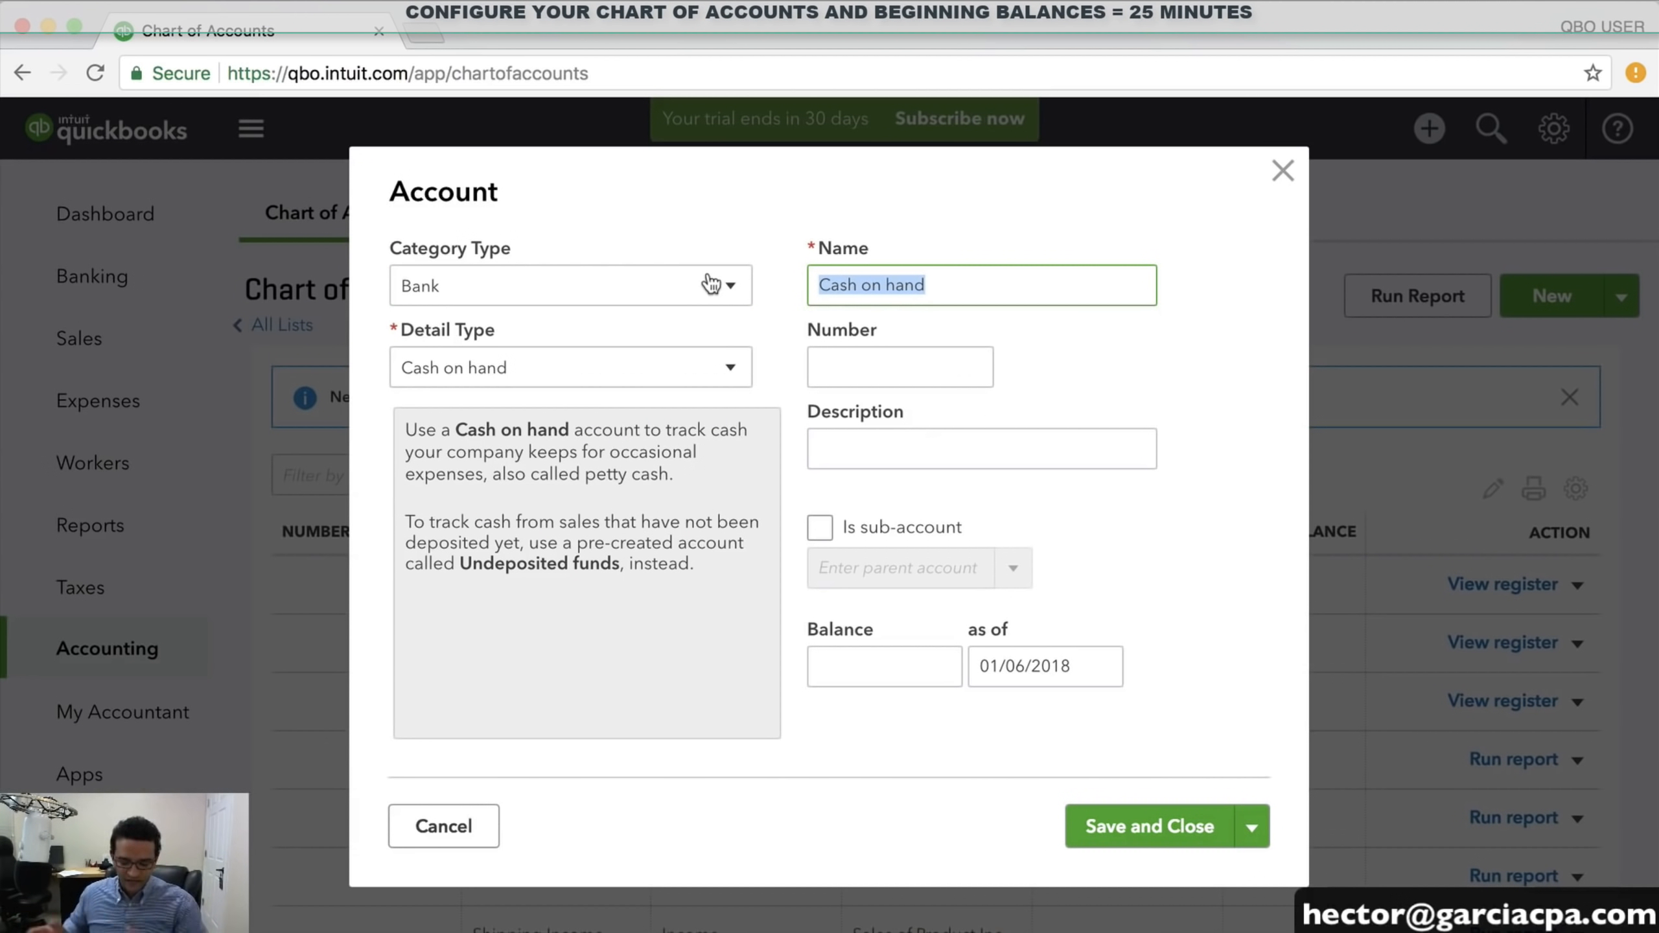
type("Chase")
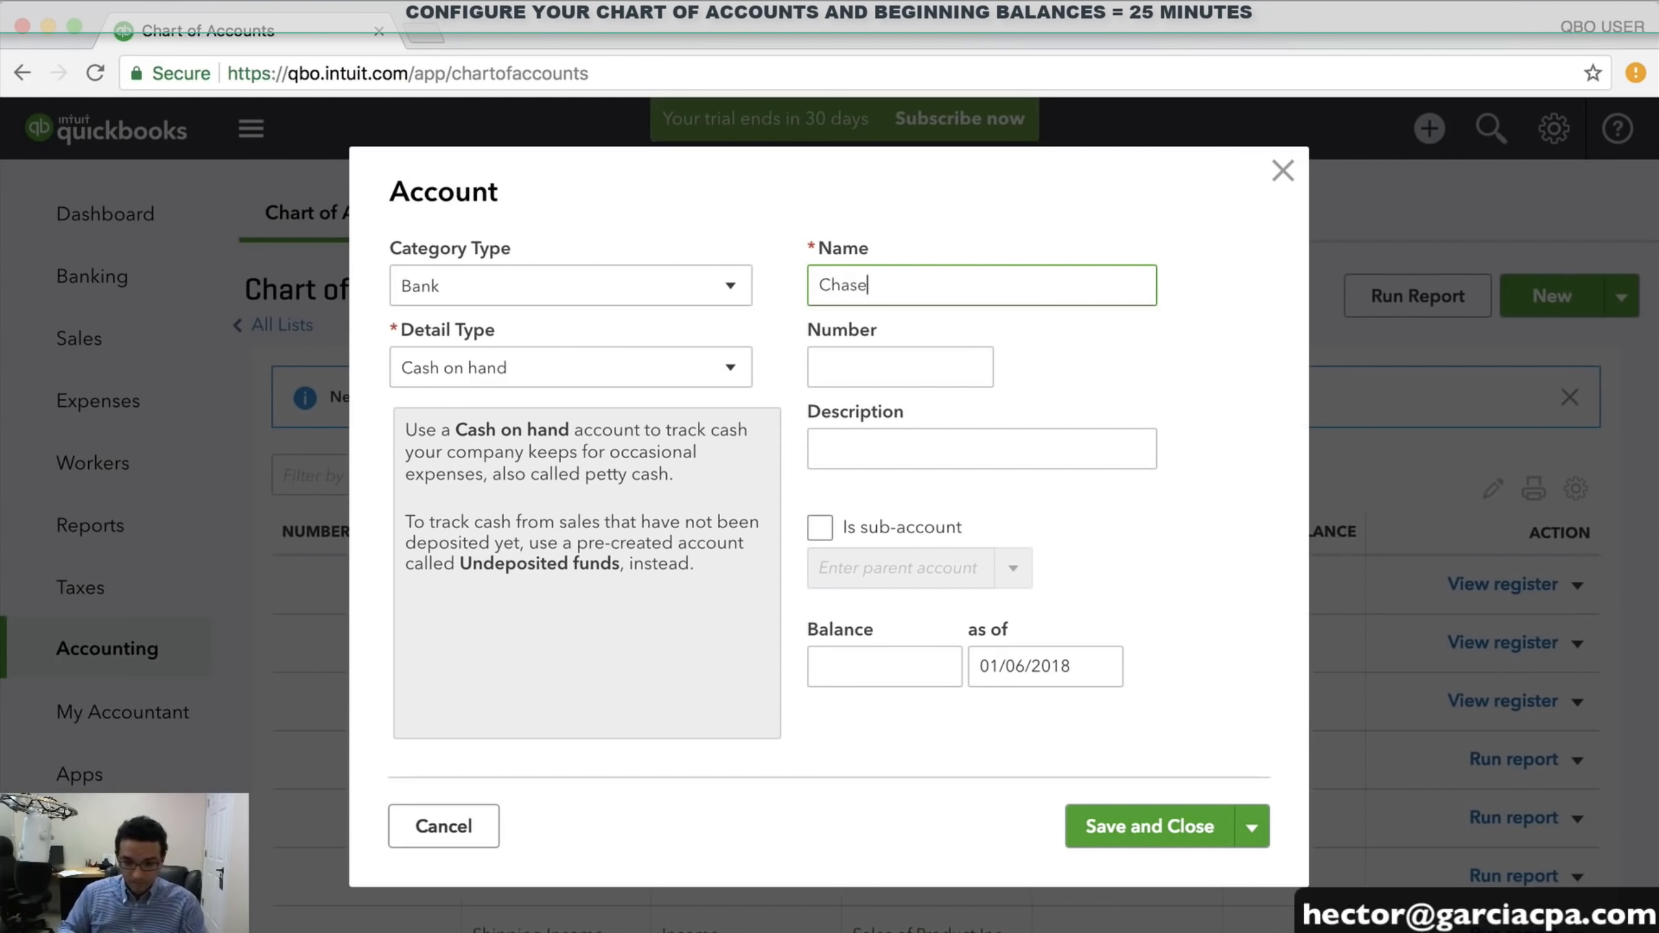
type(" Che")
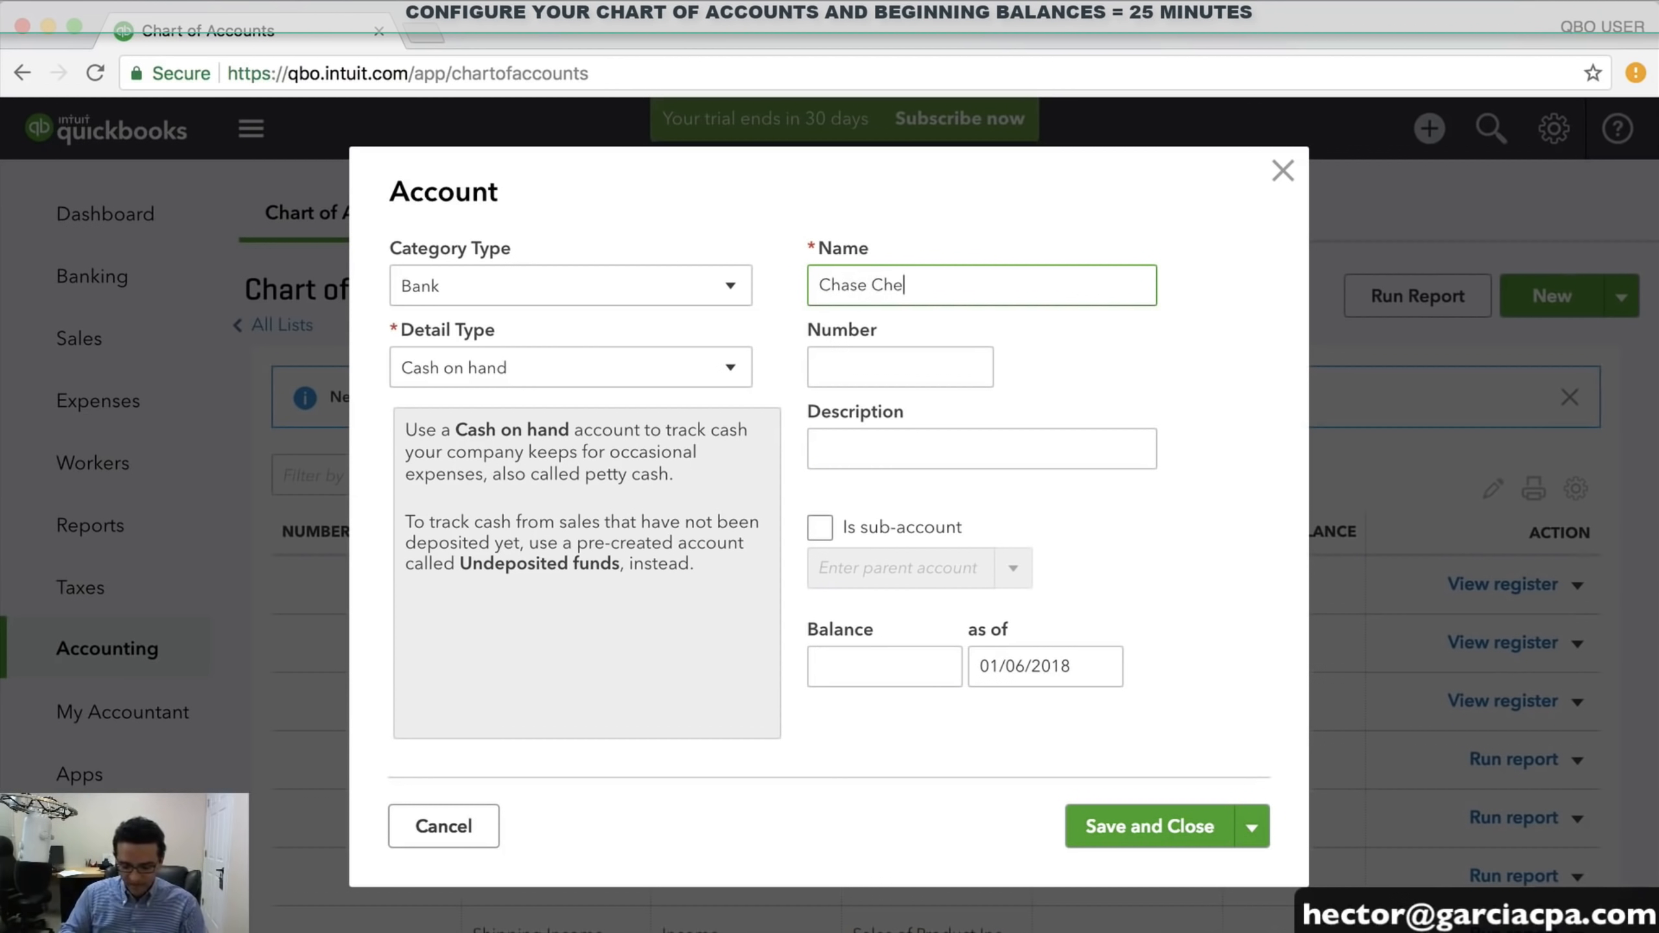
type("cking ")
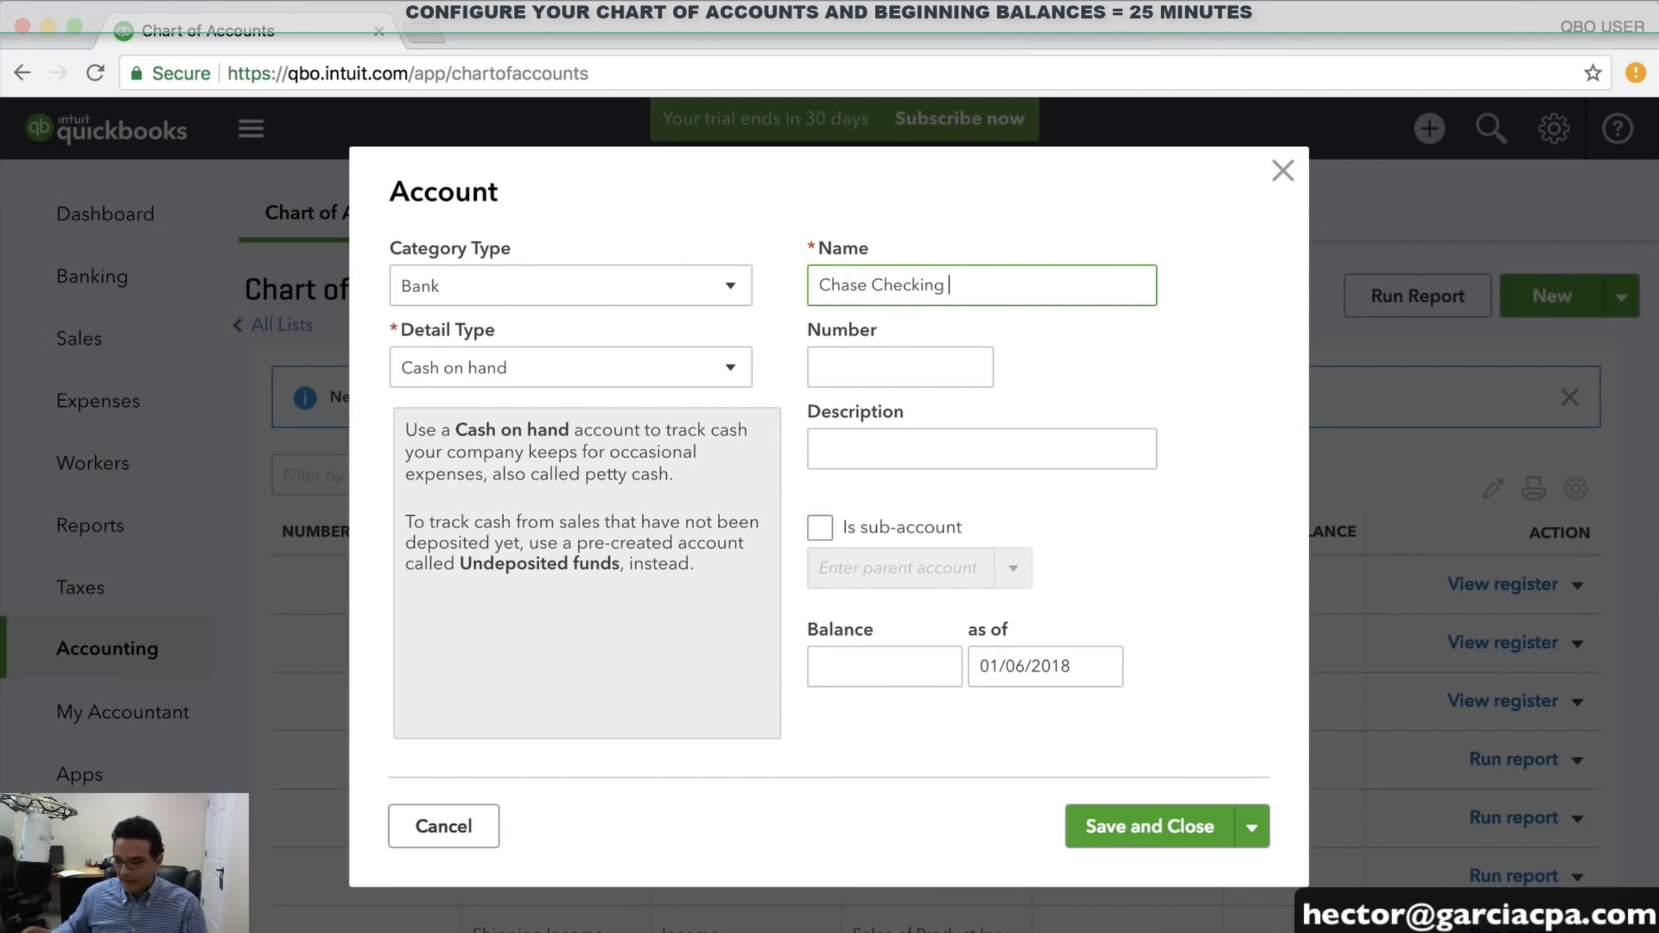
type("1122")
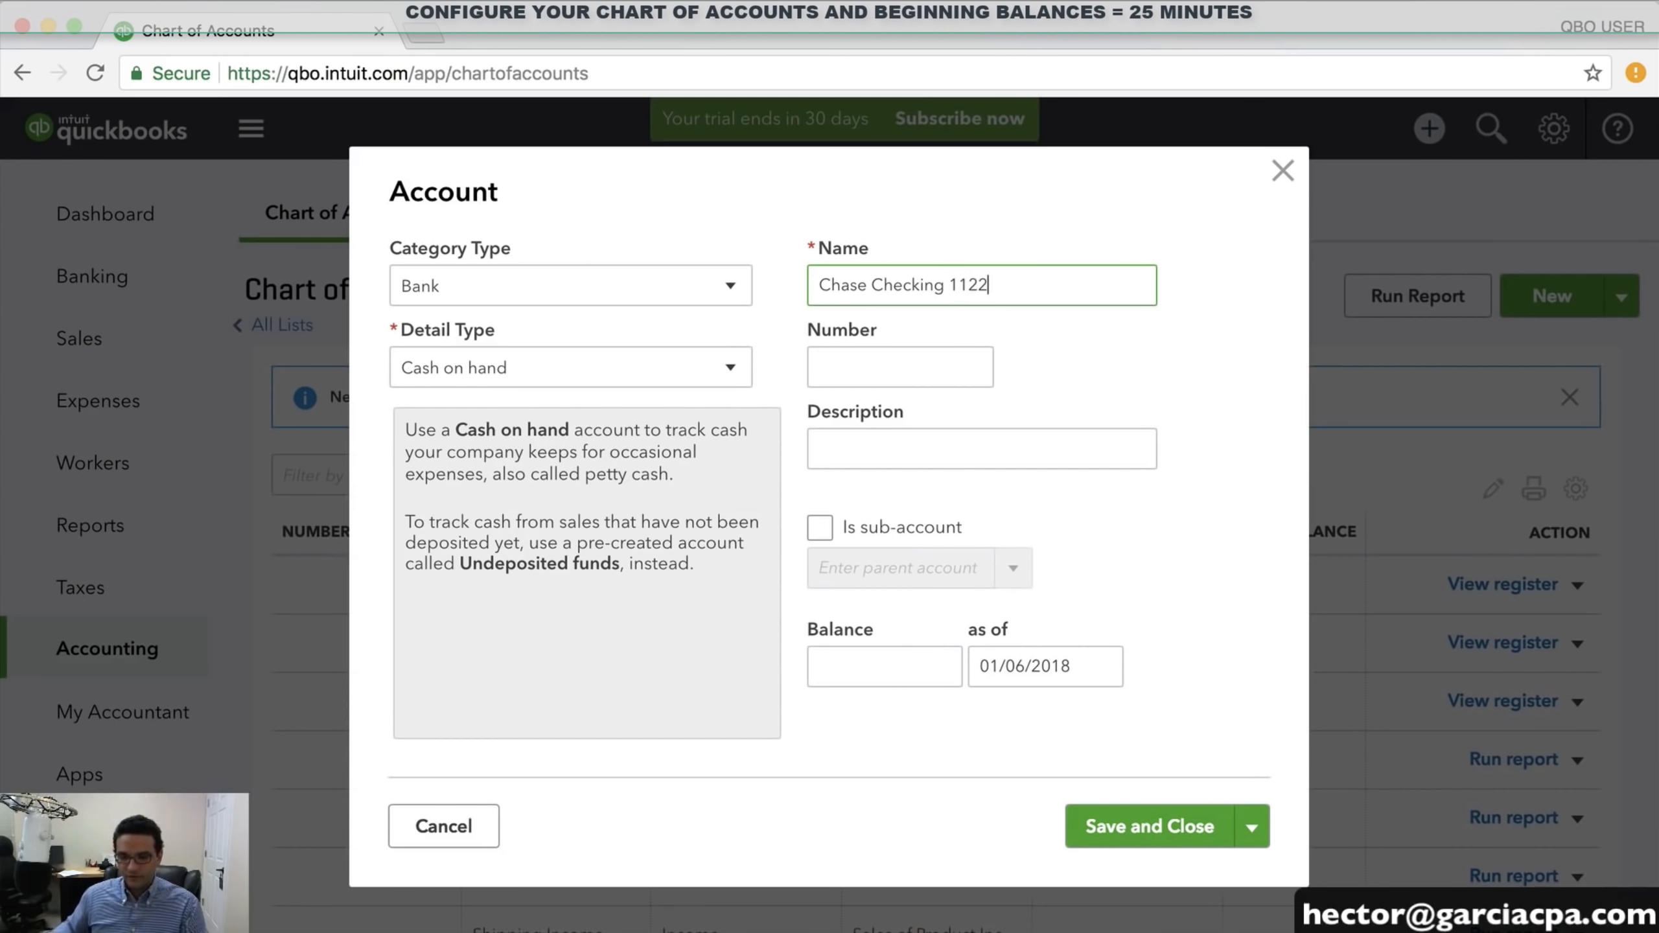
left_click_drag(948, 288, 1074, 282)
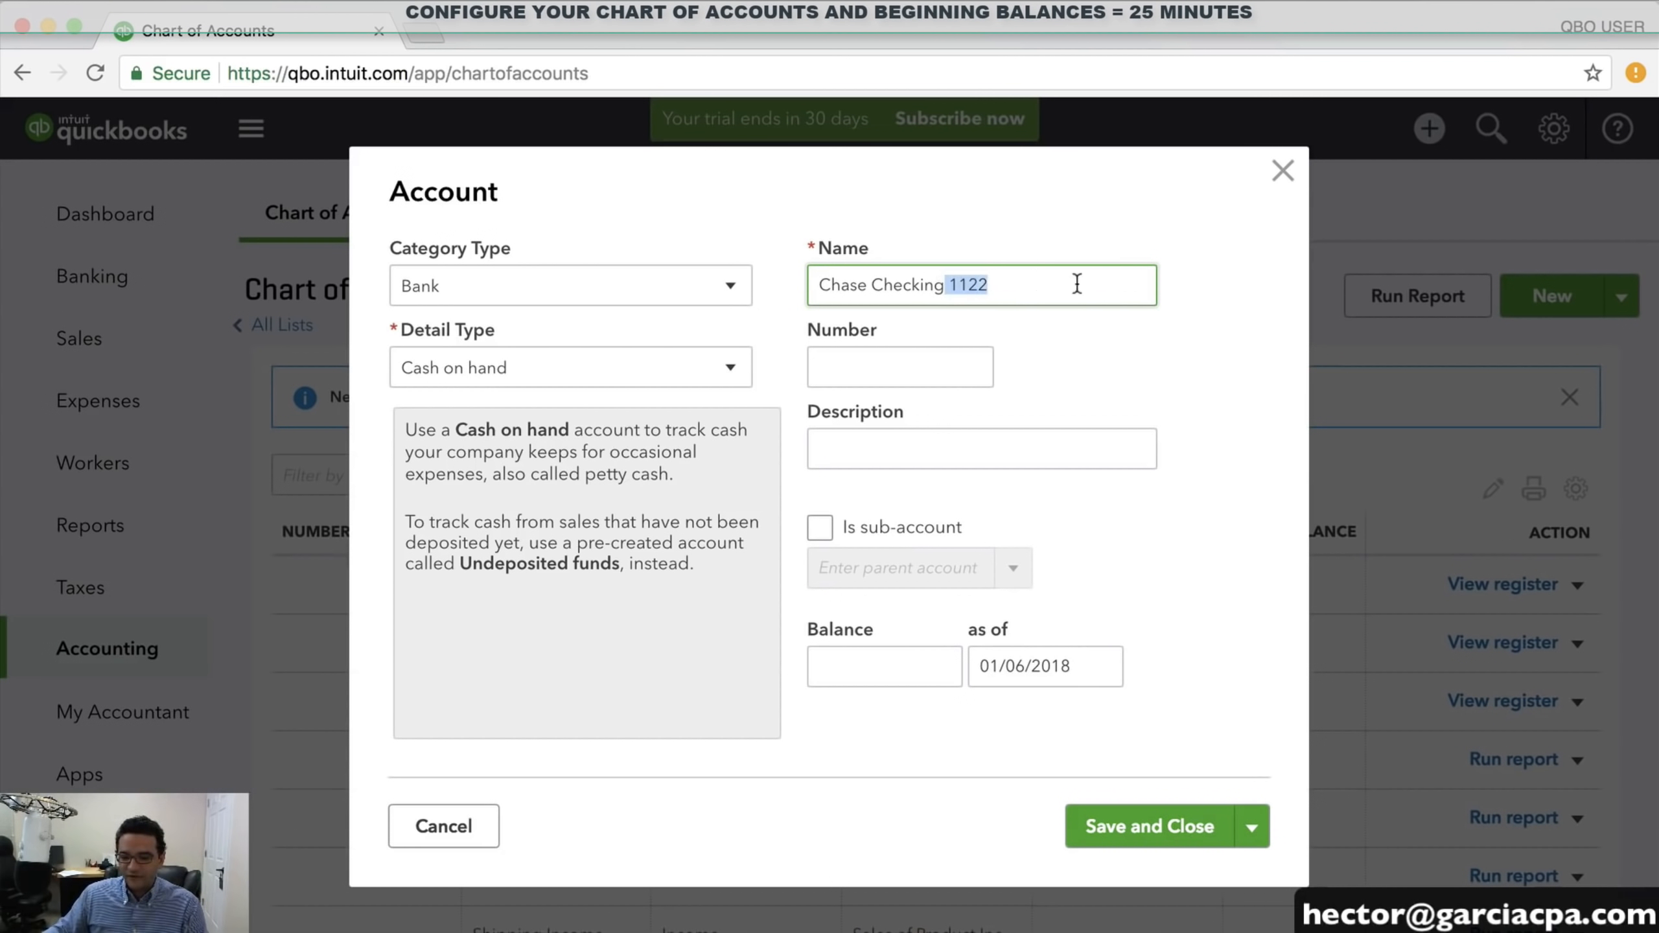
left_click(1041, 282)
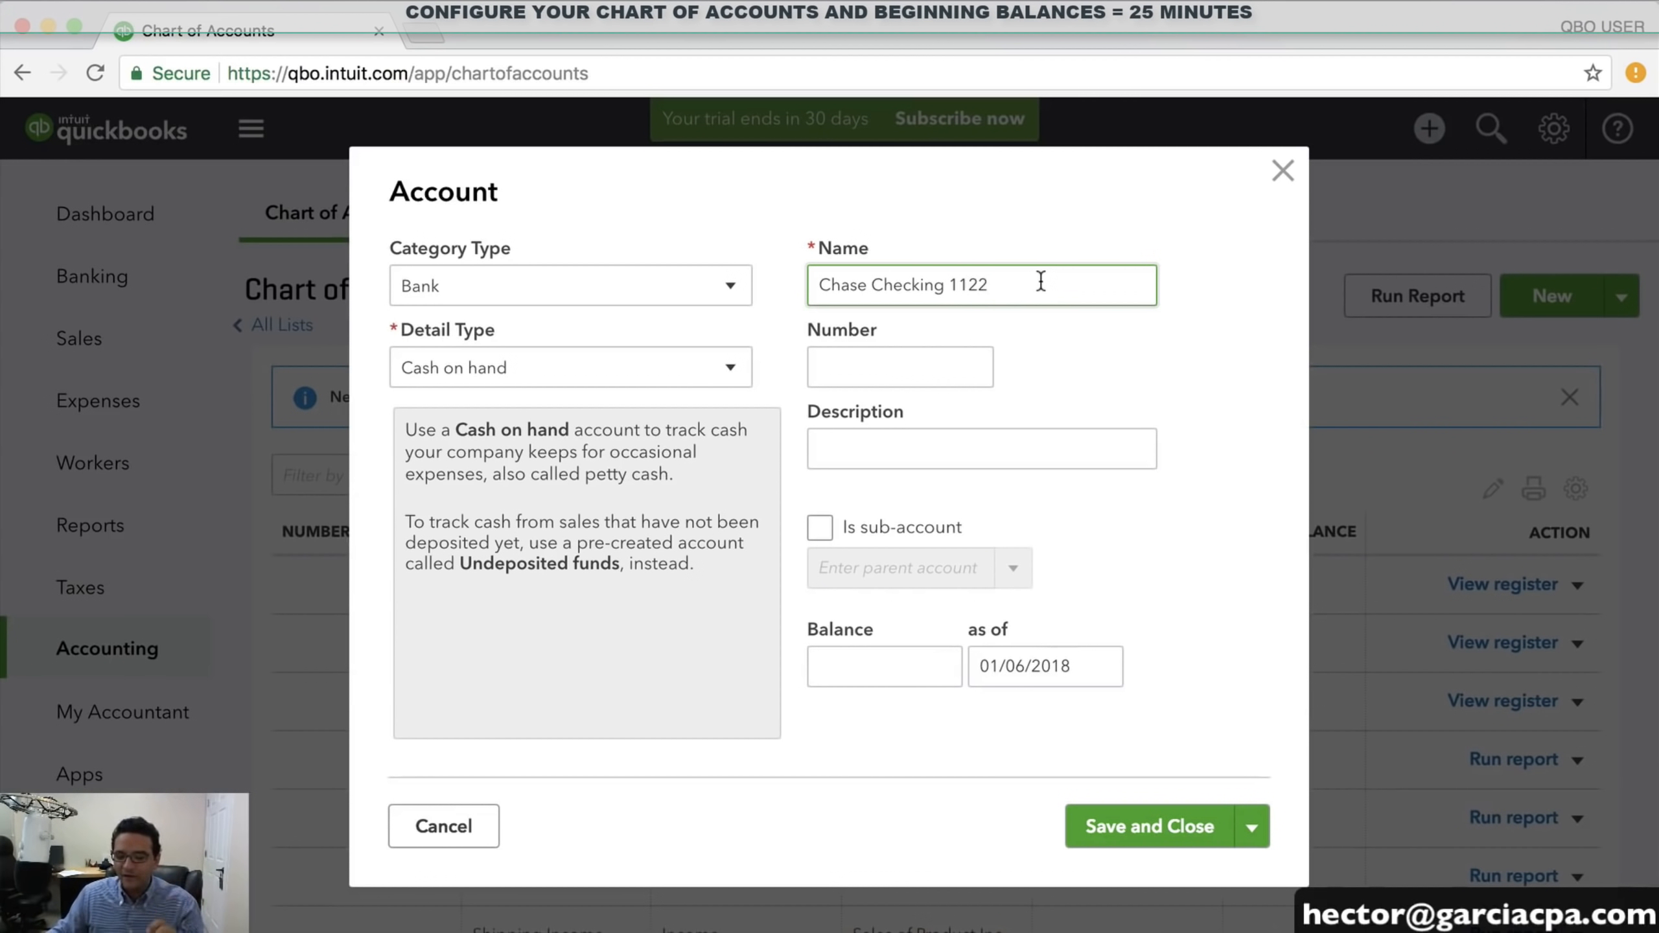
left_click(891, 376)
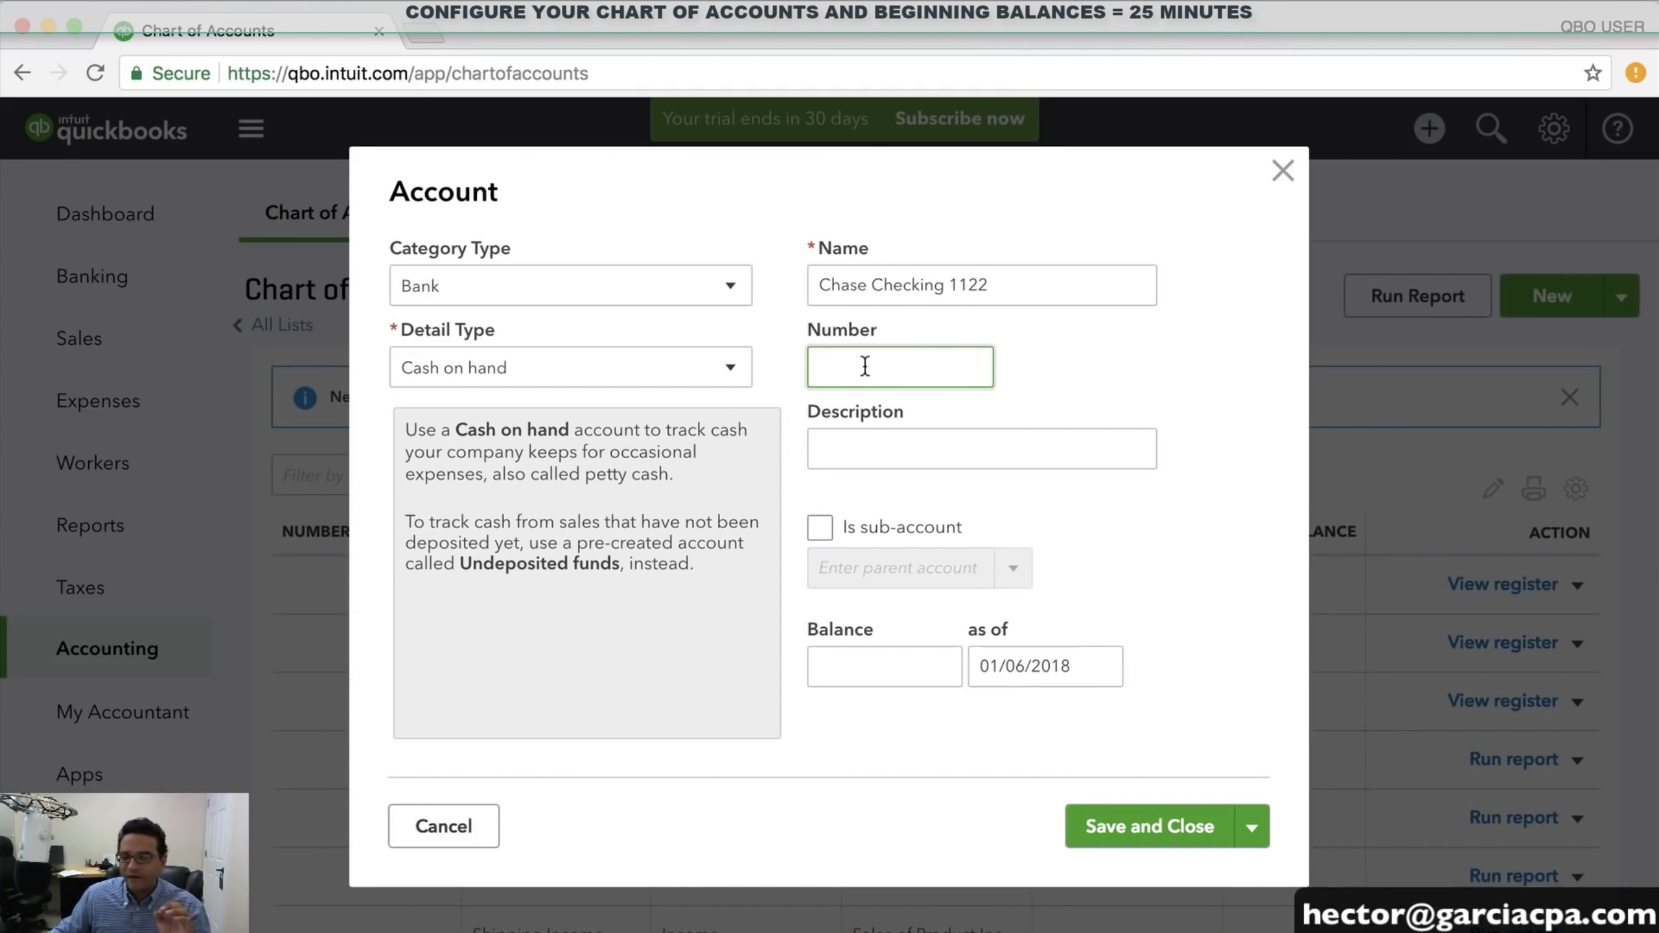
left_click(1111, 289)
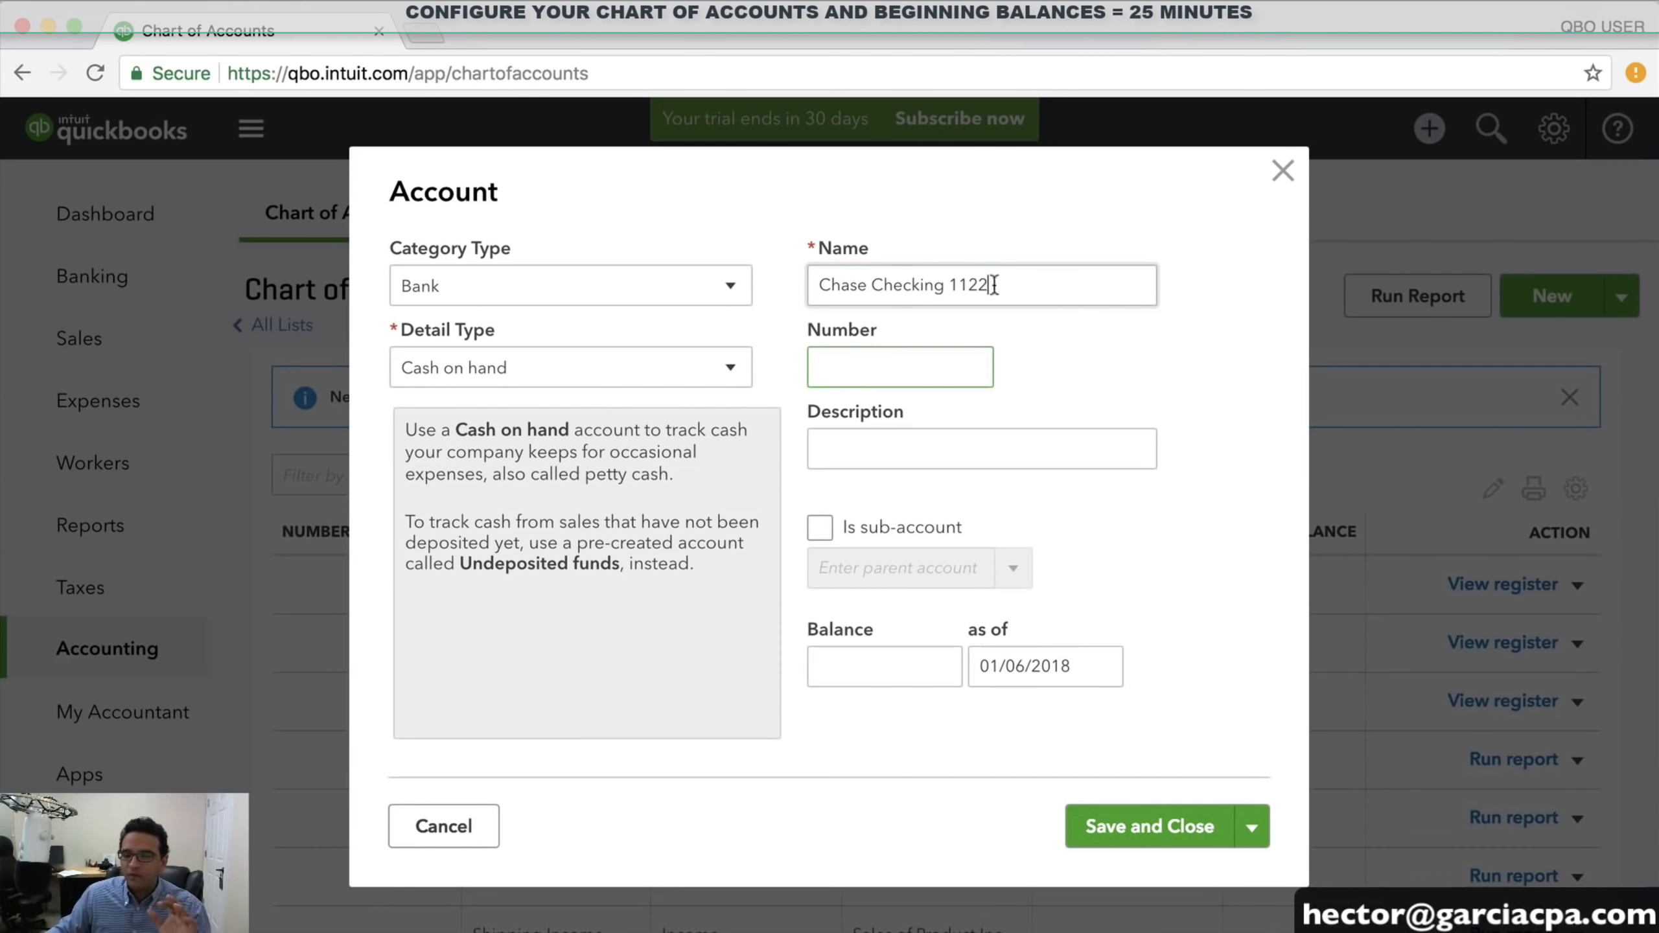
left_click_drag(992, 285, 738, 293)
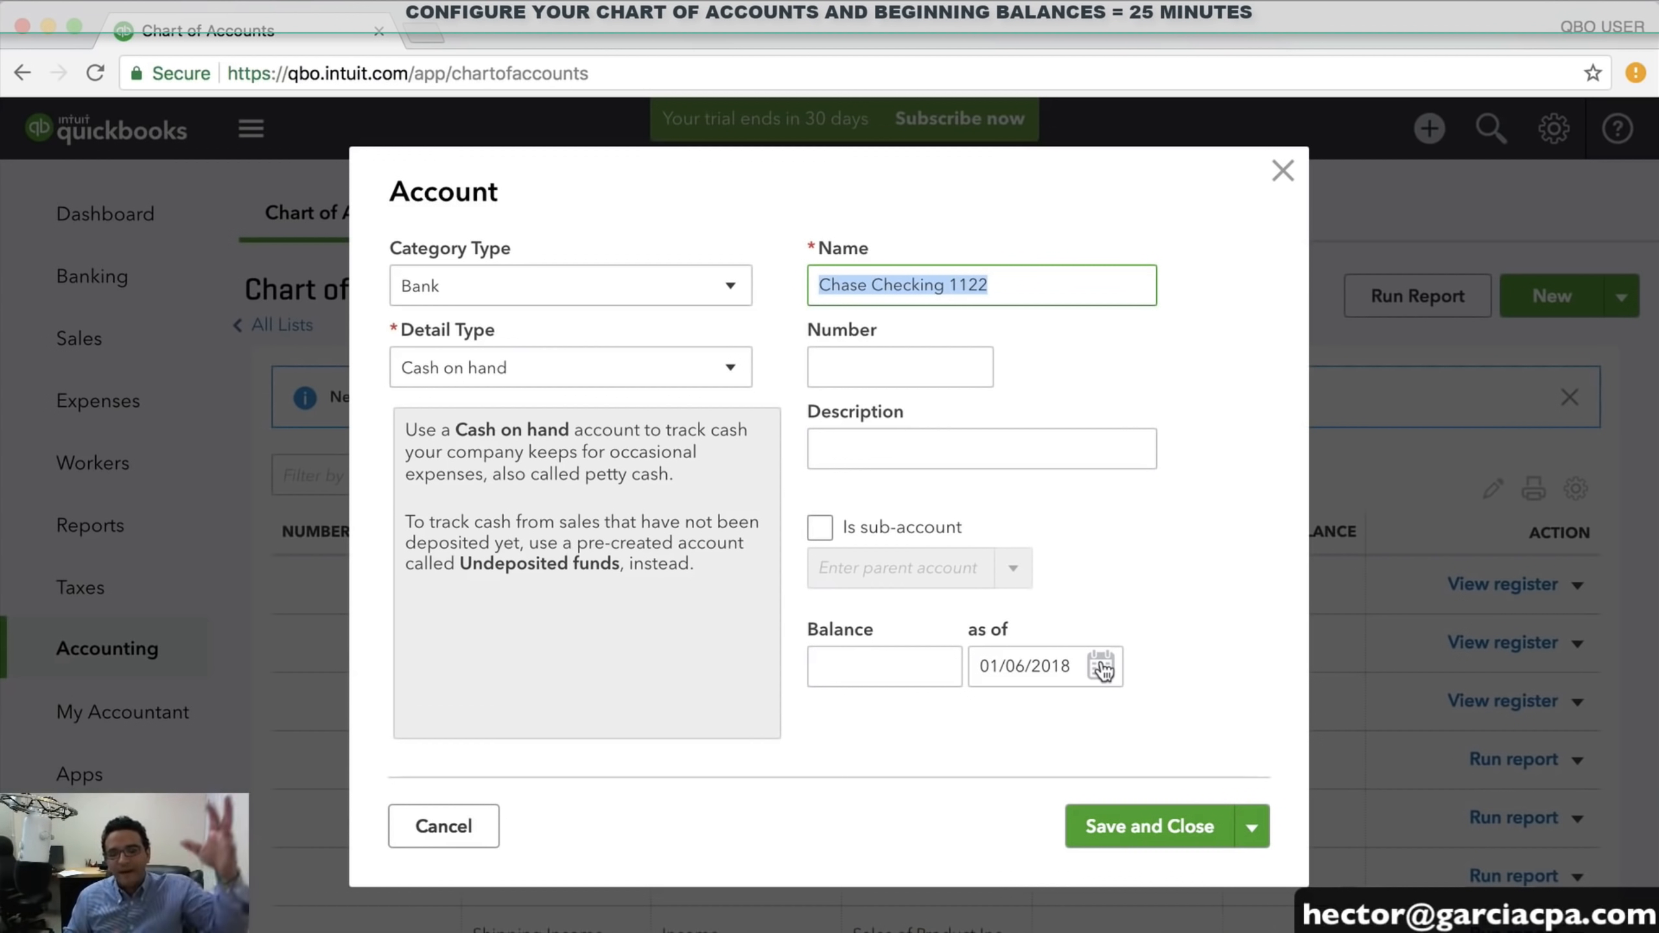
Start a new Bank account with Checking as the detail type
left_click(843, 664)
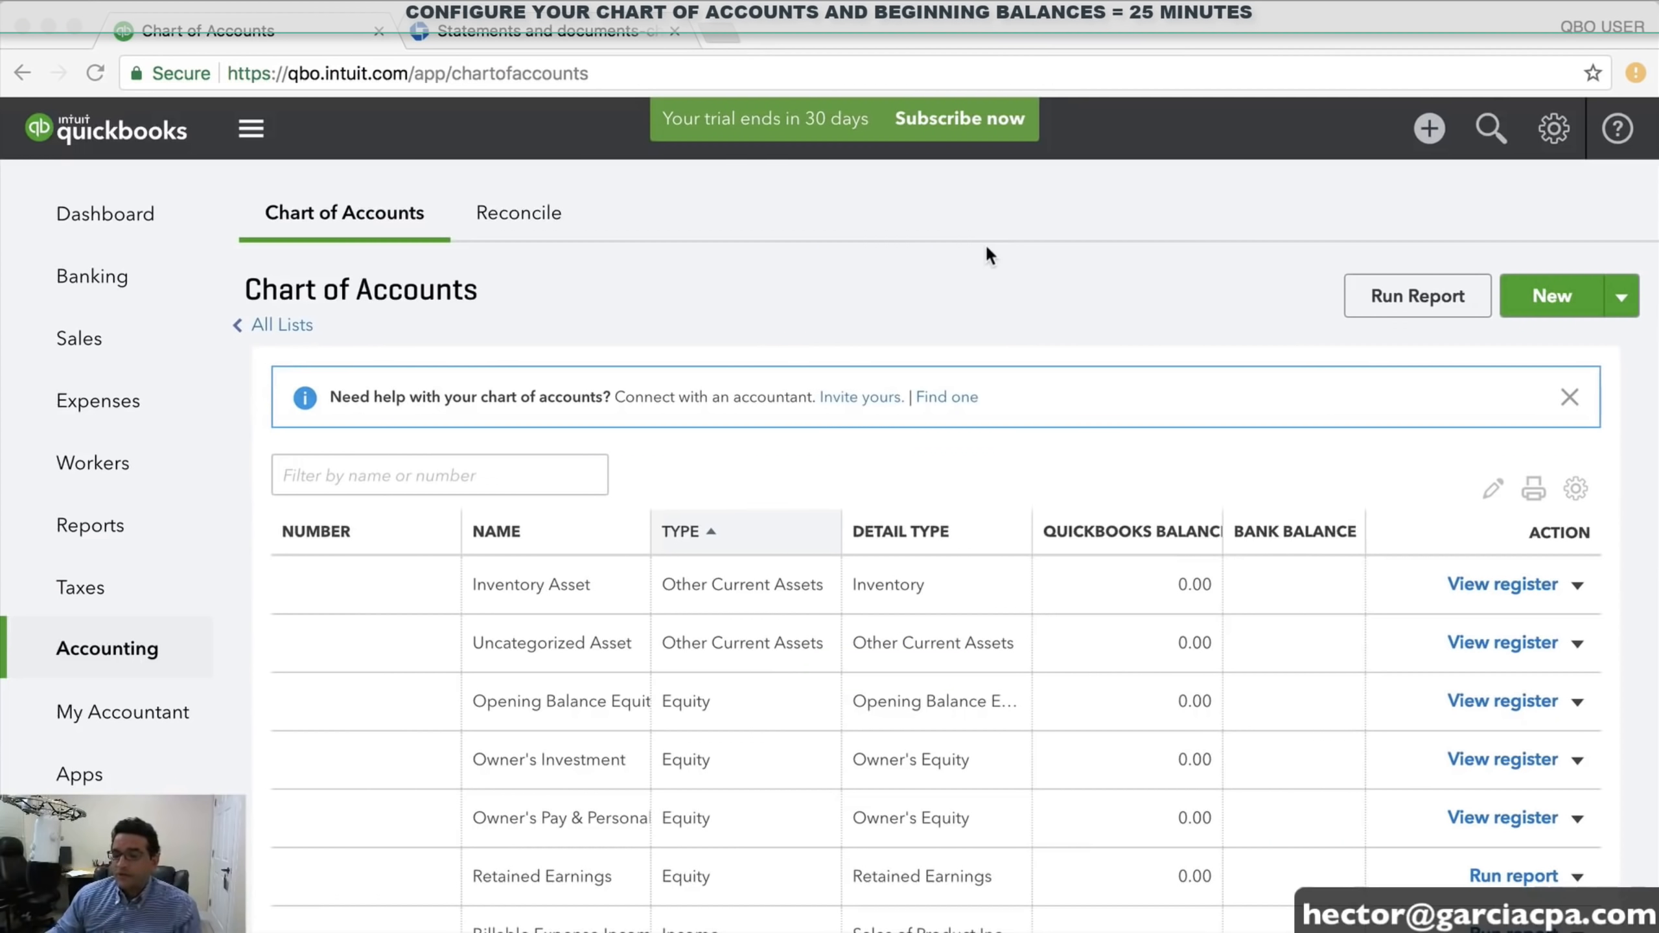
left_click(1557, 301)
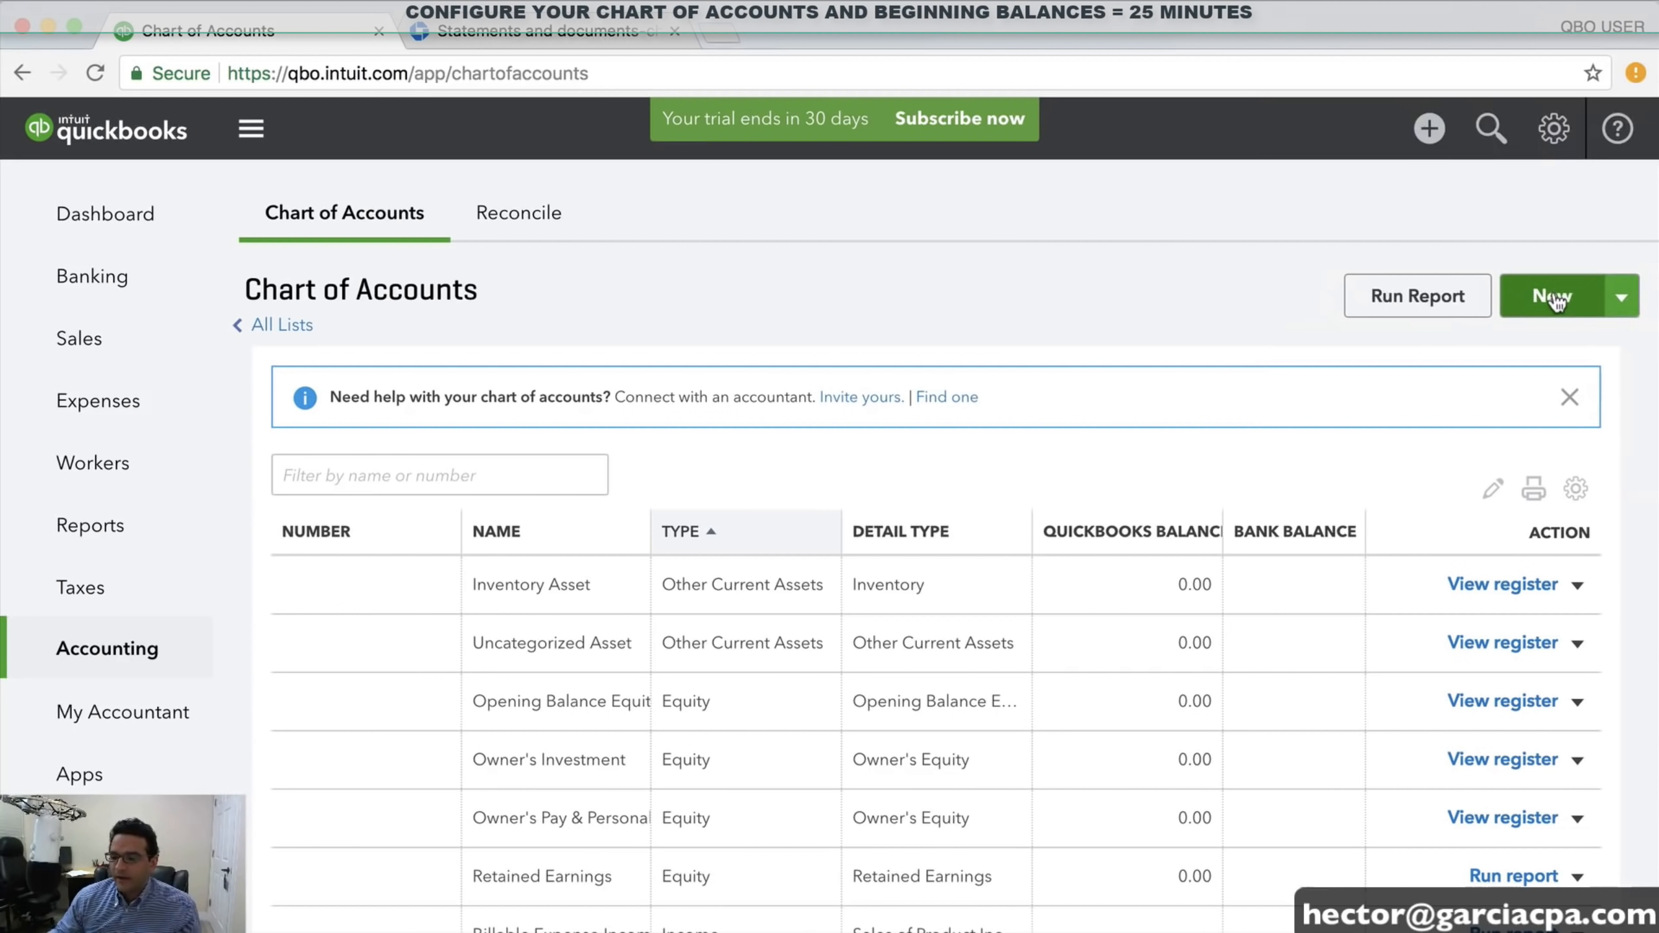
left_click(1555, 297)
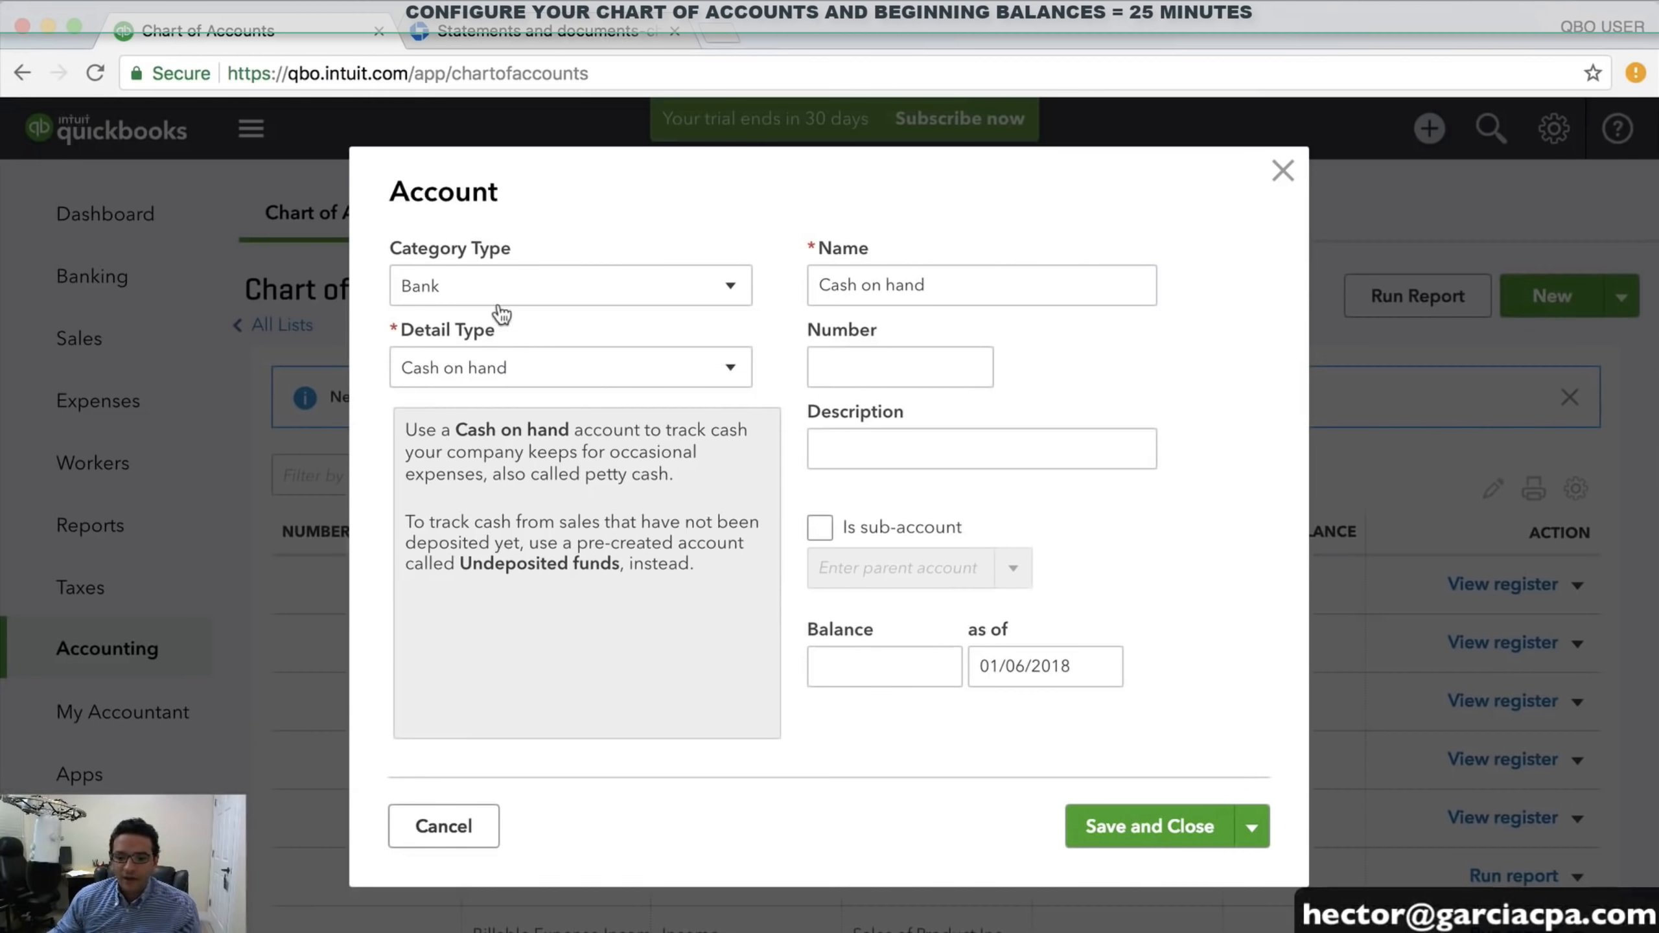
left_click(500, 305)
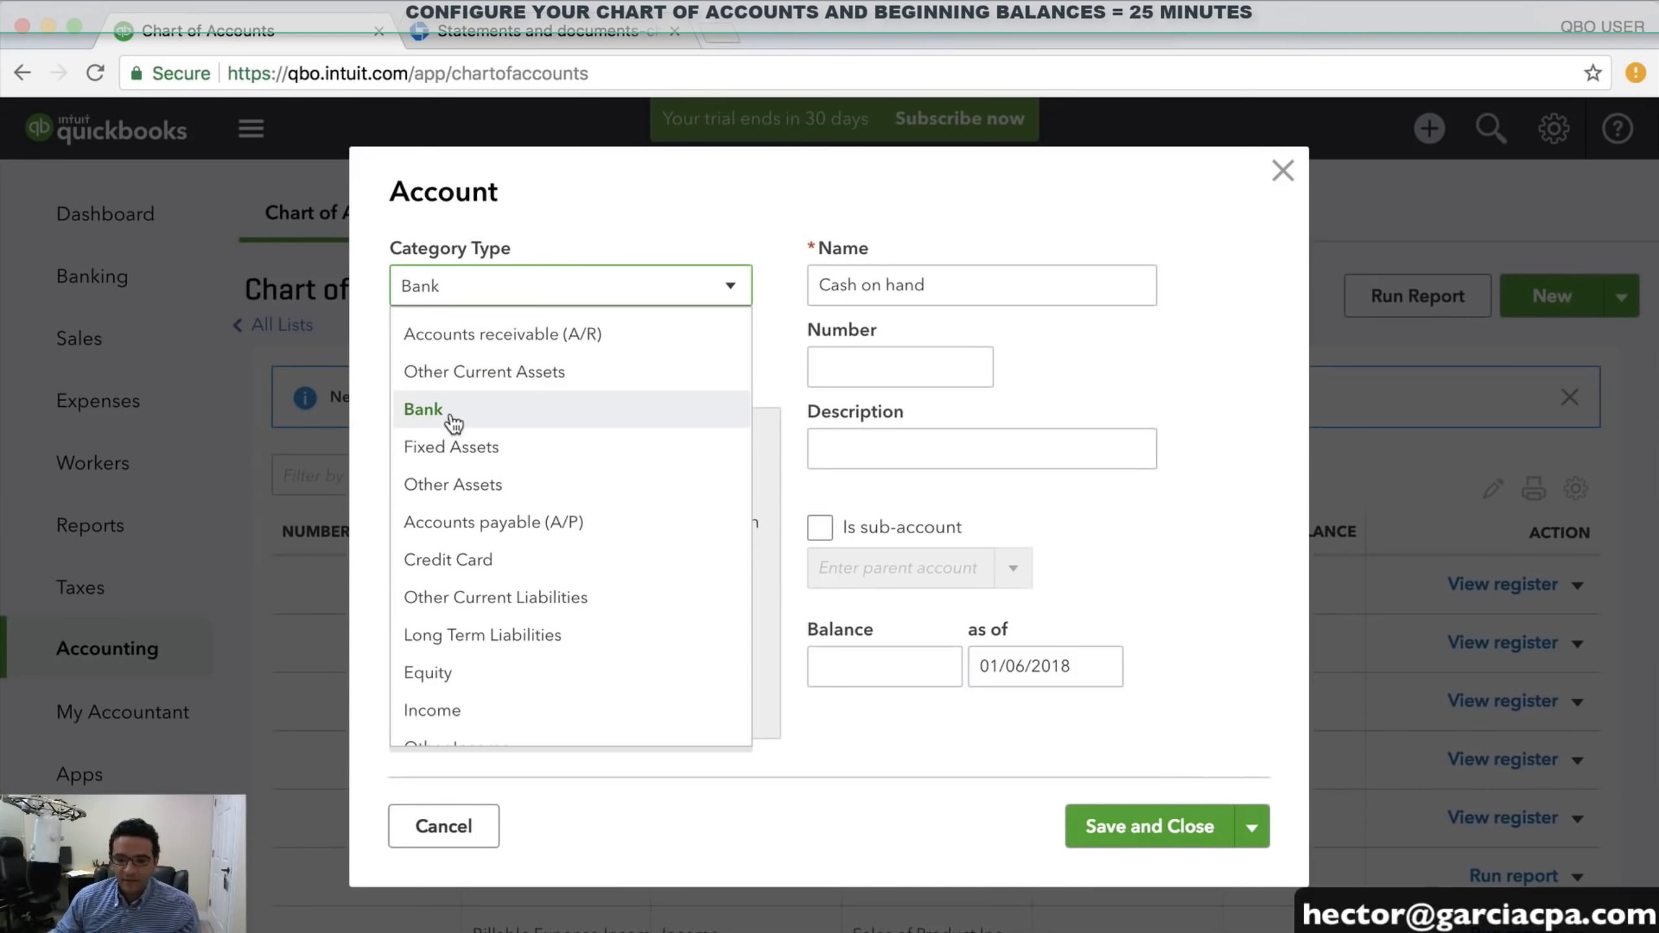
left_click(454, 422)
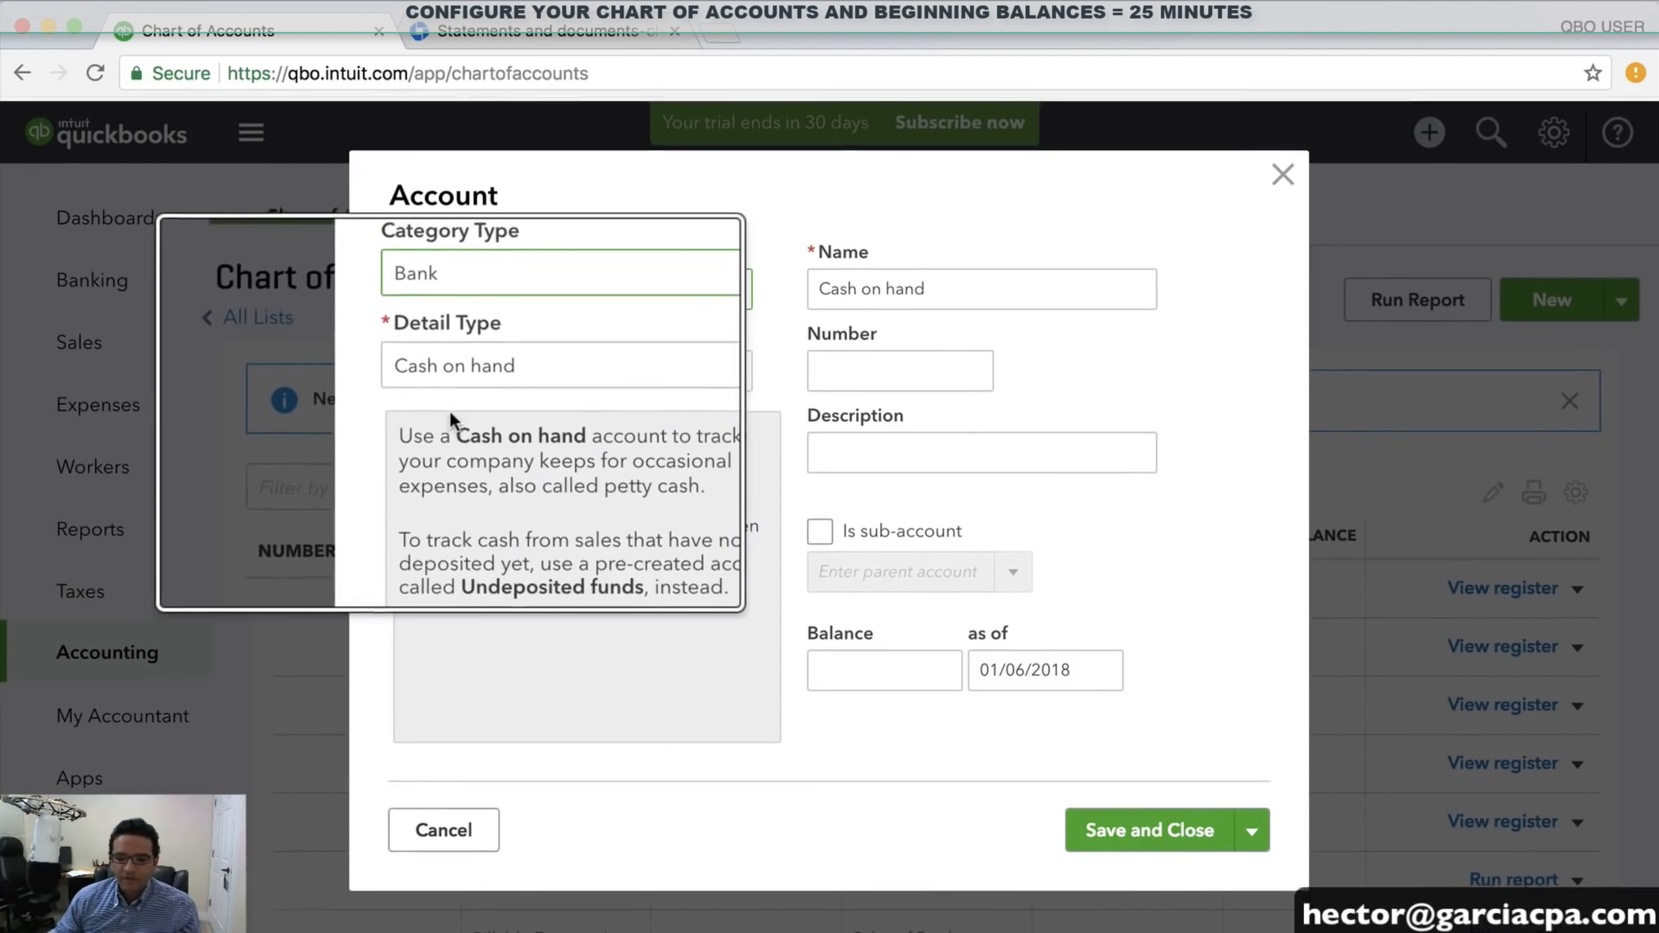
left_click(454, 382)
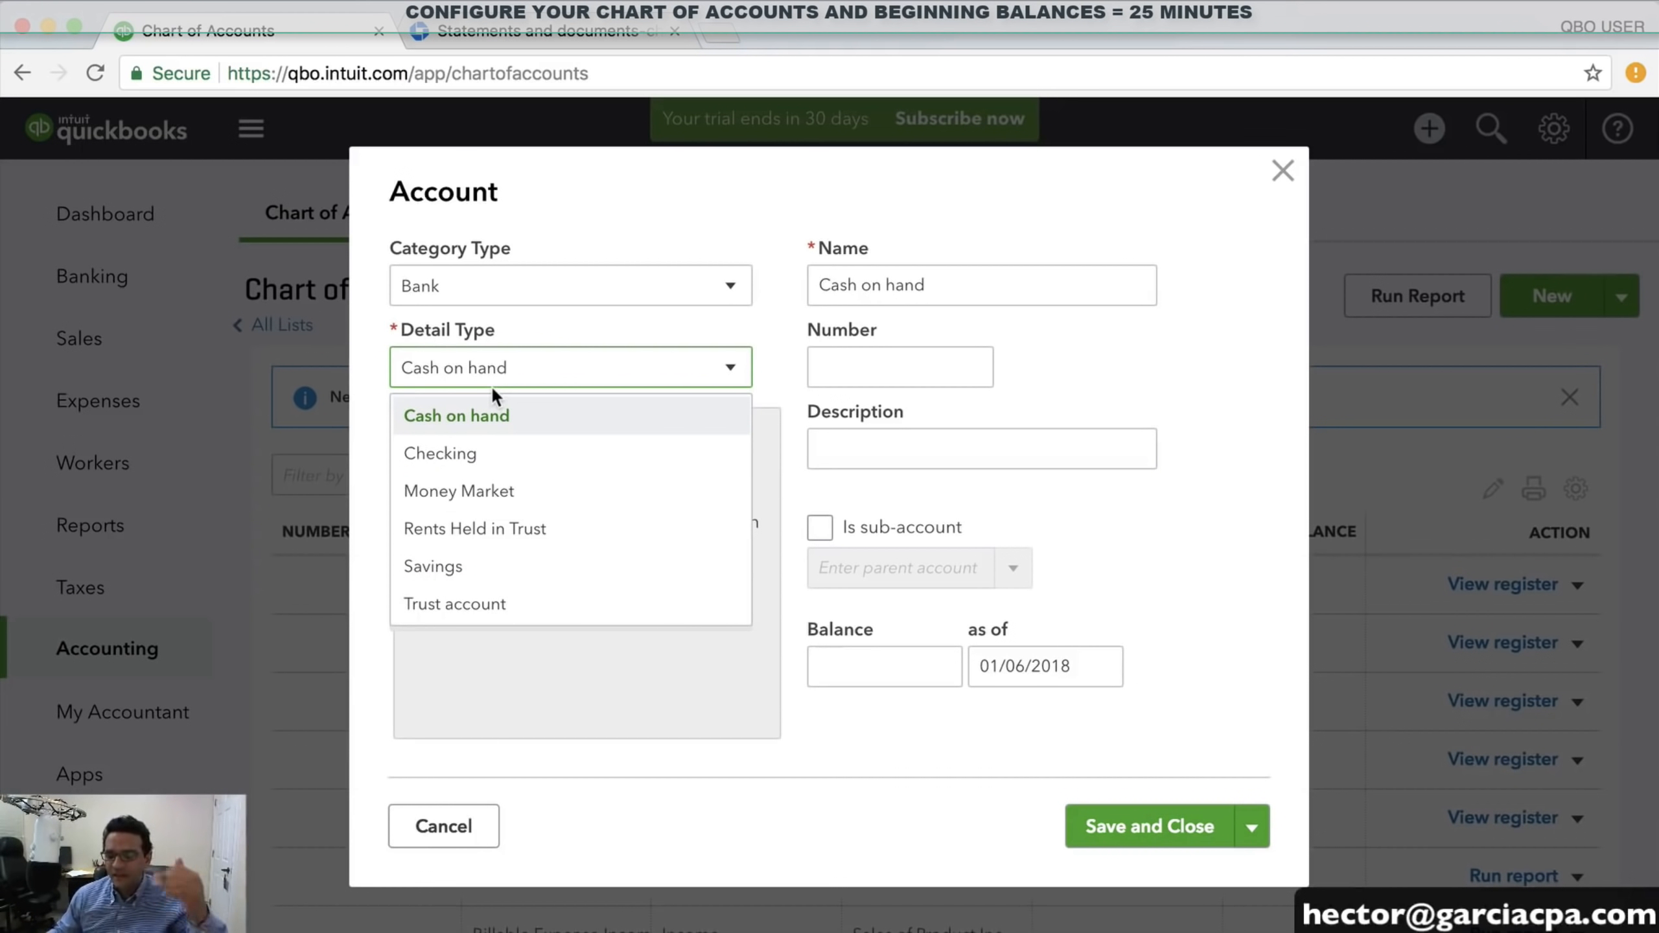
left_click(466, 472)
Name the account 'CHASE CHECKING 4454' and bring up the Chase statement PDF
right_click(905, 292)
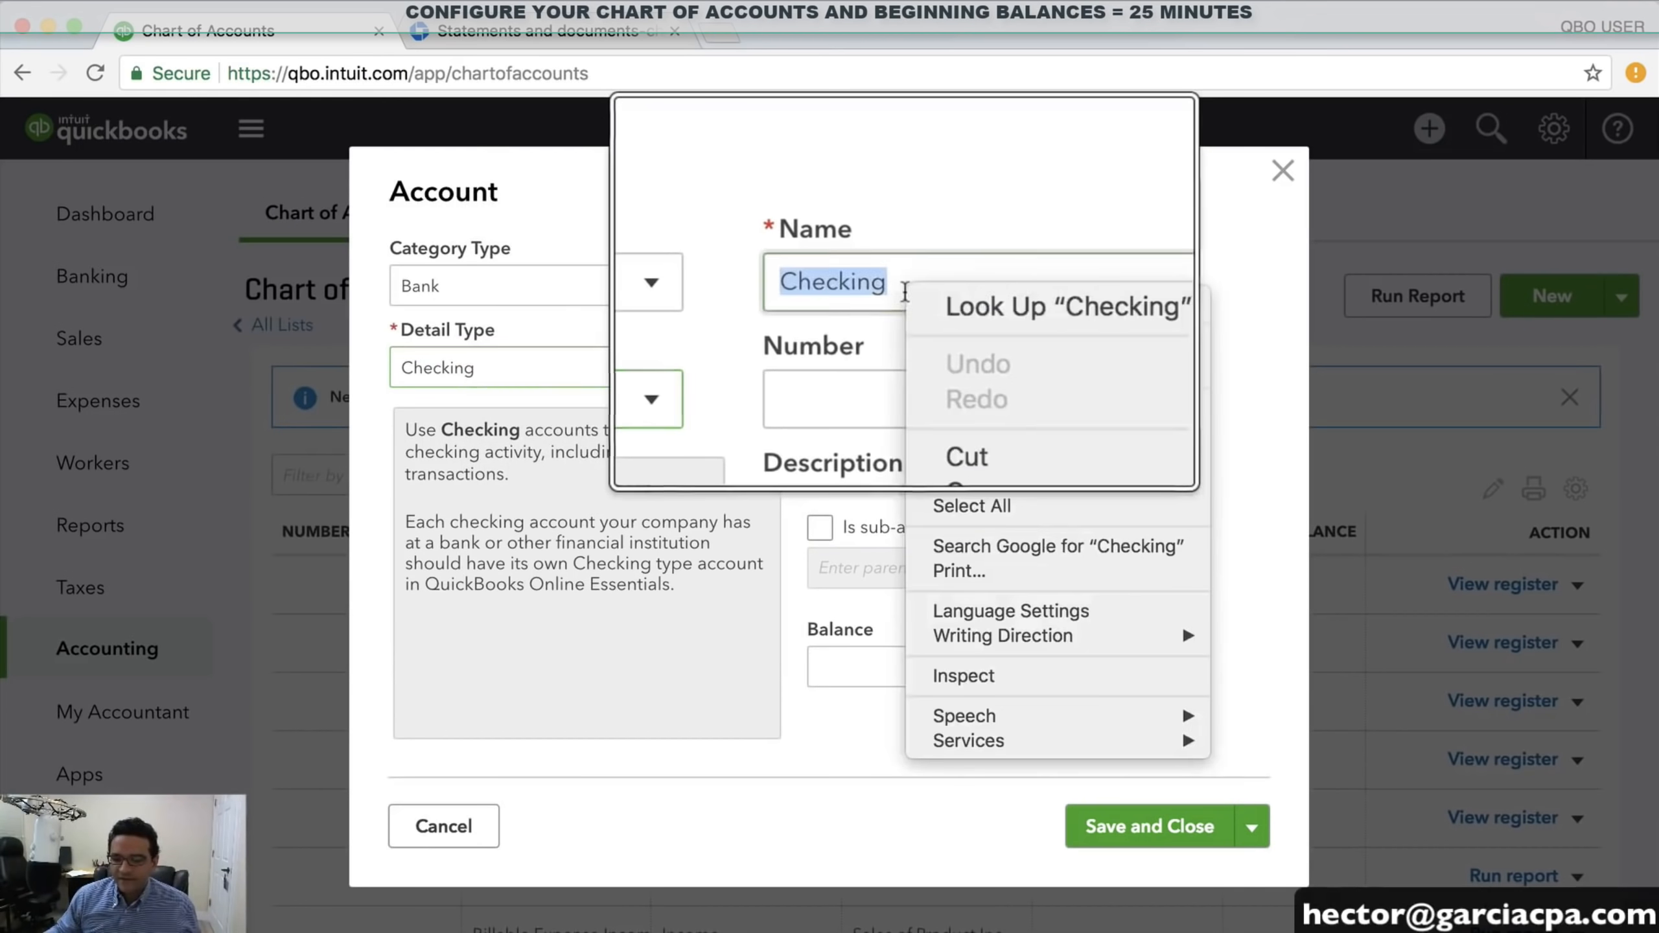
key("Escape")
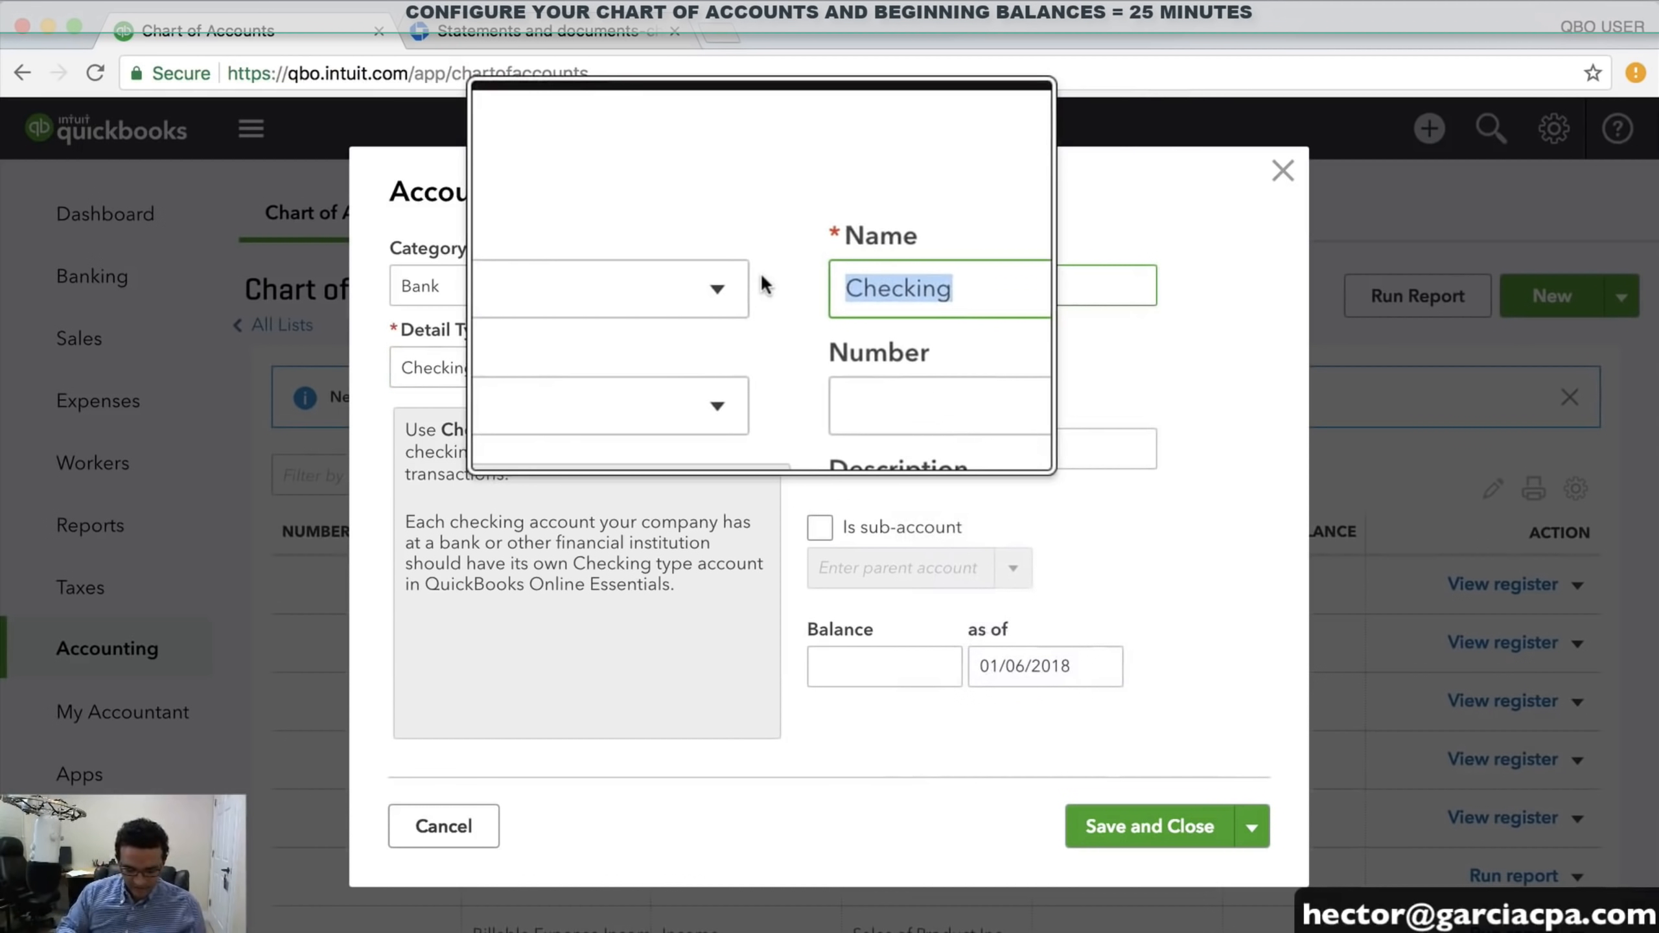
type("chase ch")
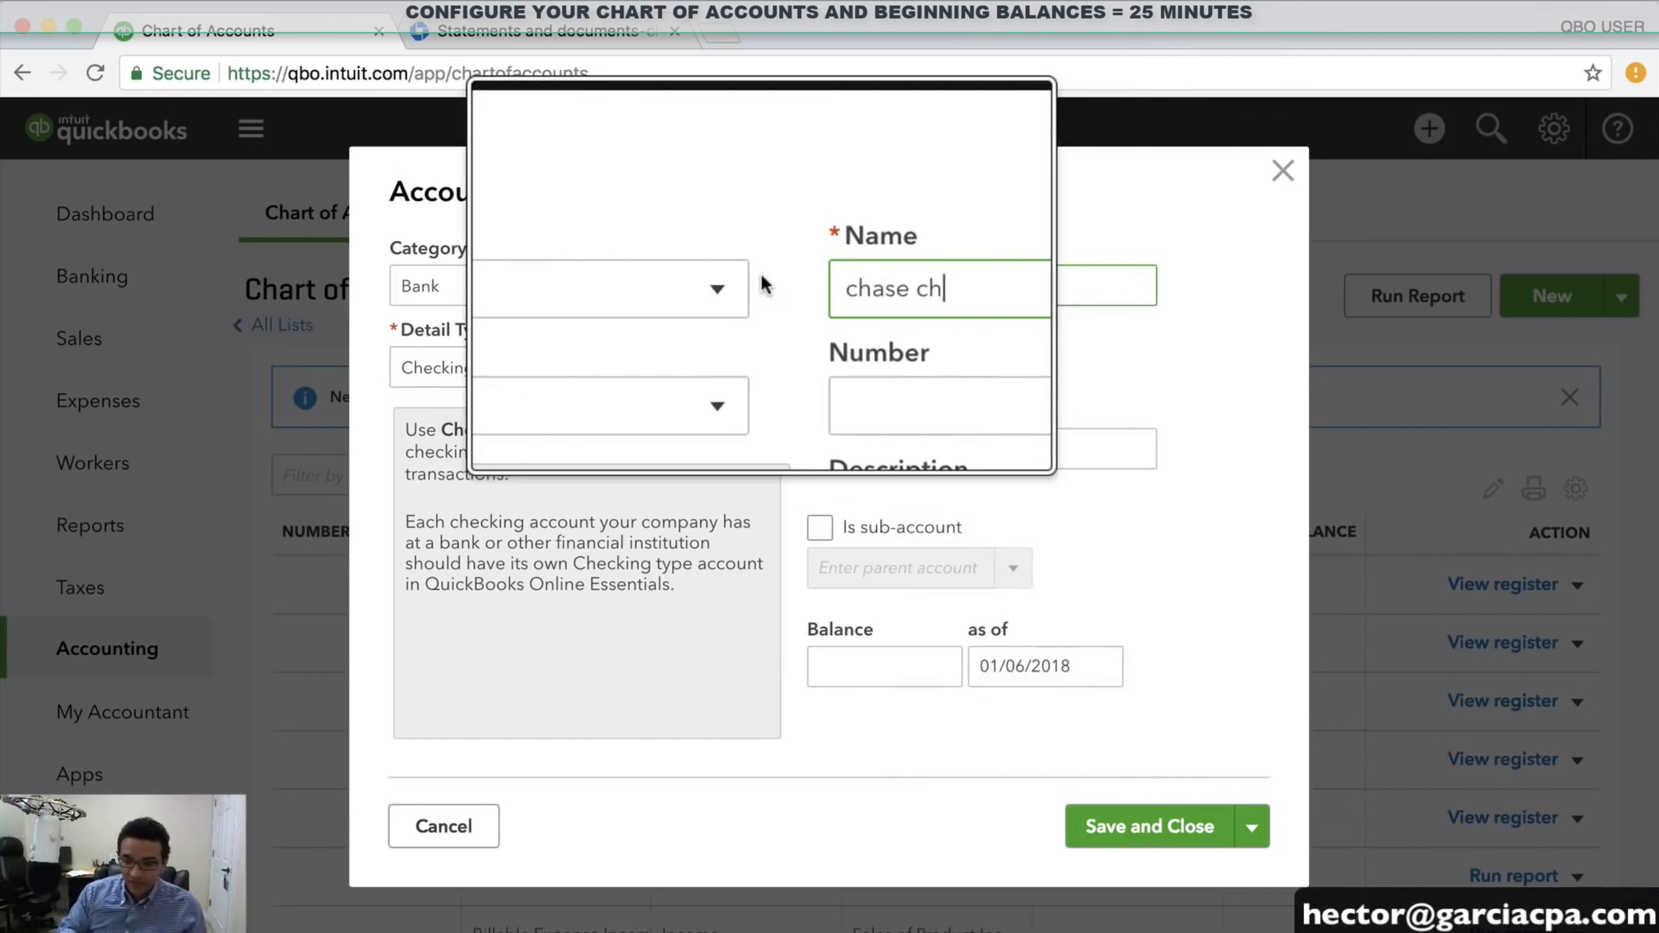
type("cking")
key("BackSpace")
key("BackSpace")
key("BackSpace")
key("BackSpace")
key("BackSpace")
key("BackSpace")
key("BackSpace")
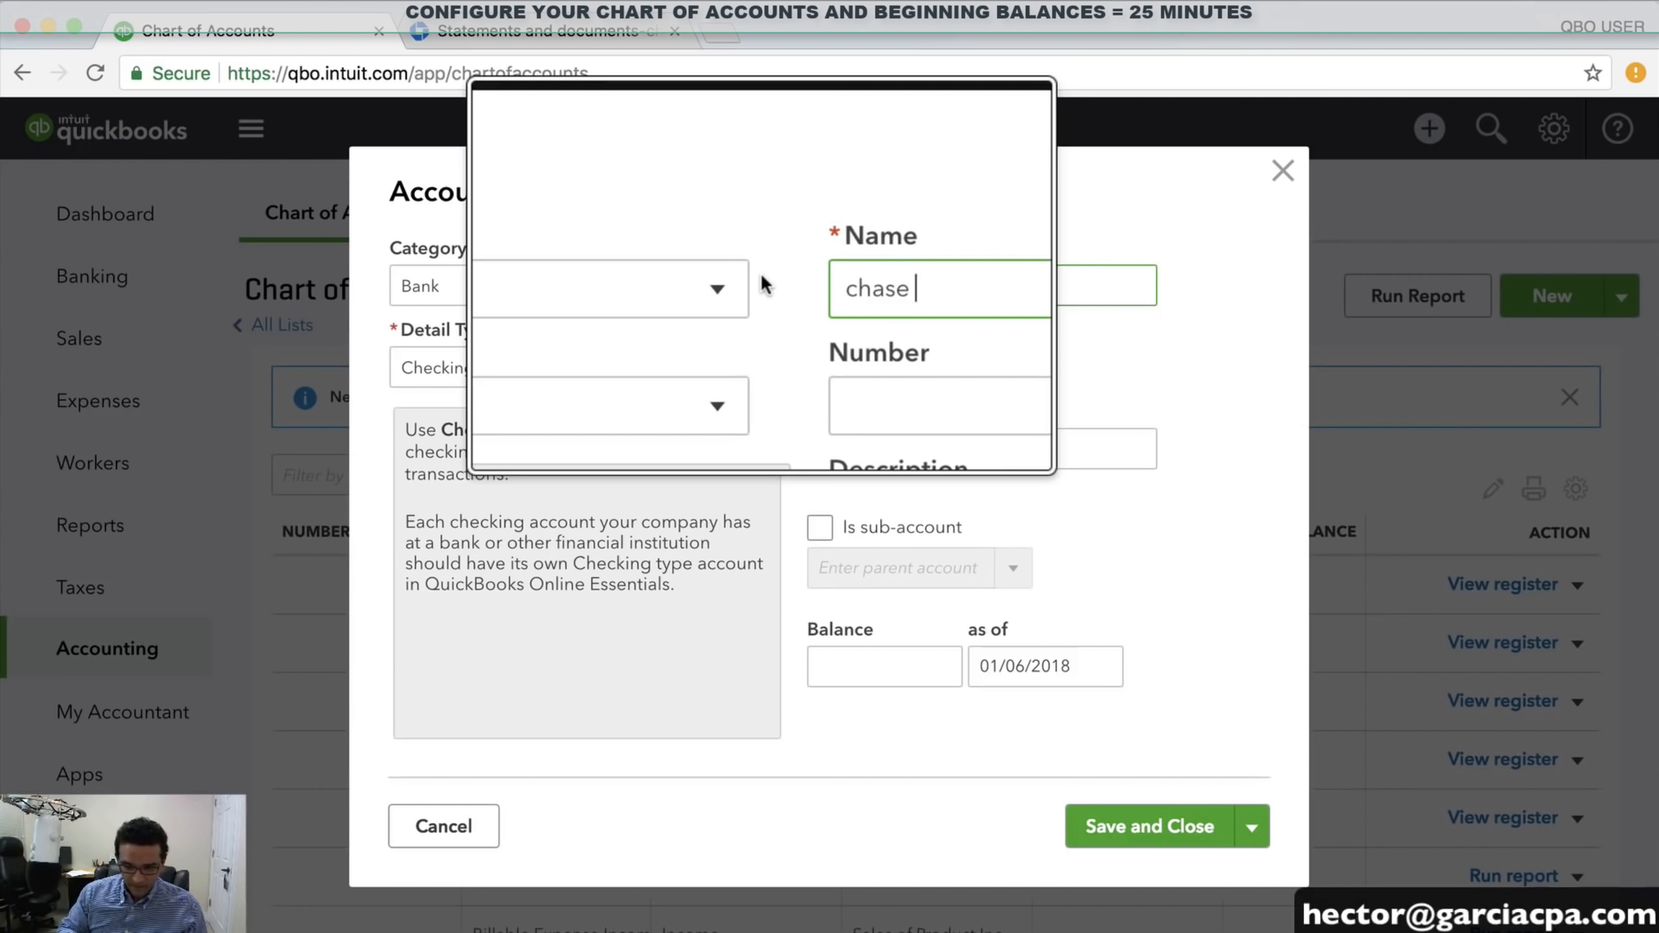
key("BackSpace")
key("BackSpace")
key("BackSpace")
key("BackSpace")
key("BackSpace")
key("BackSpace")
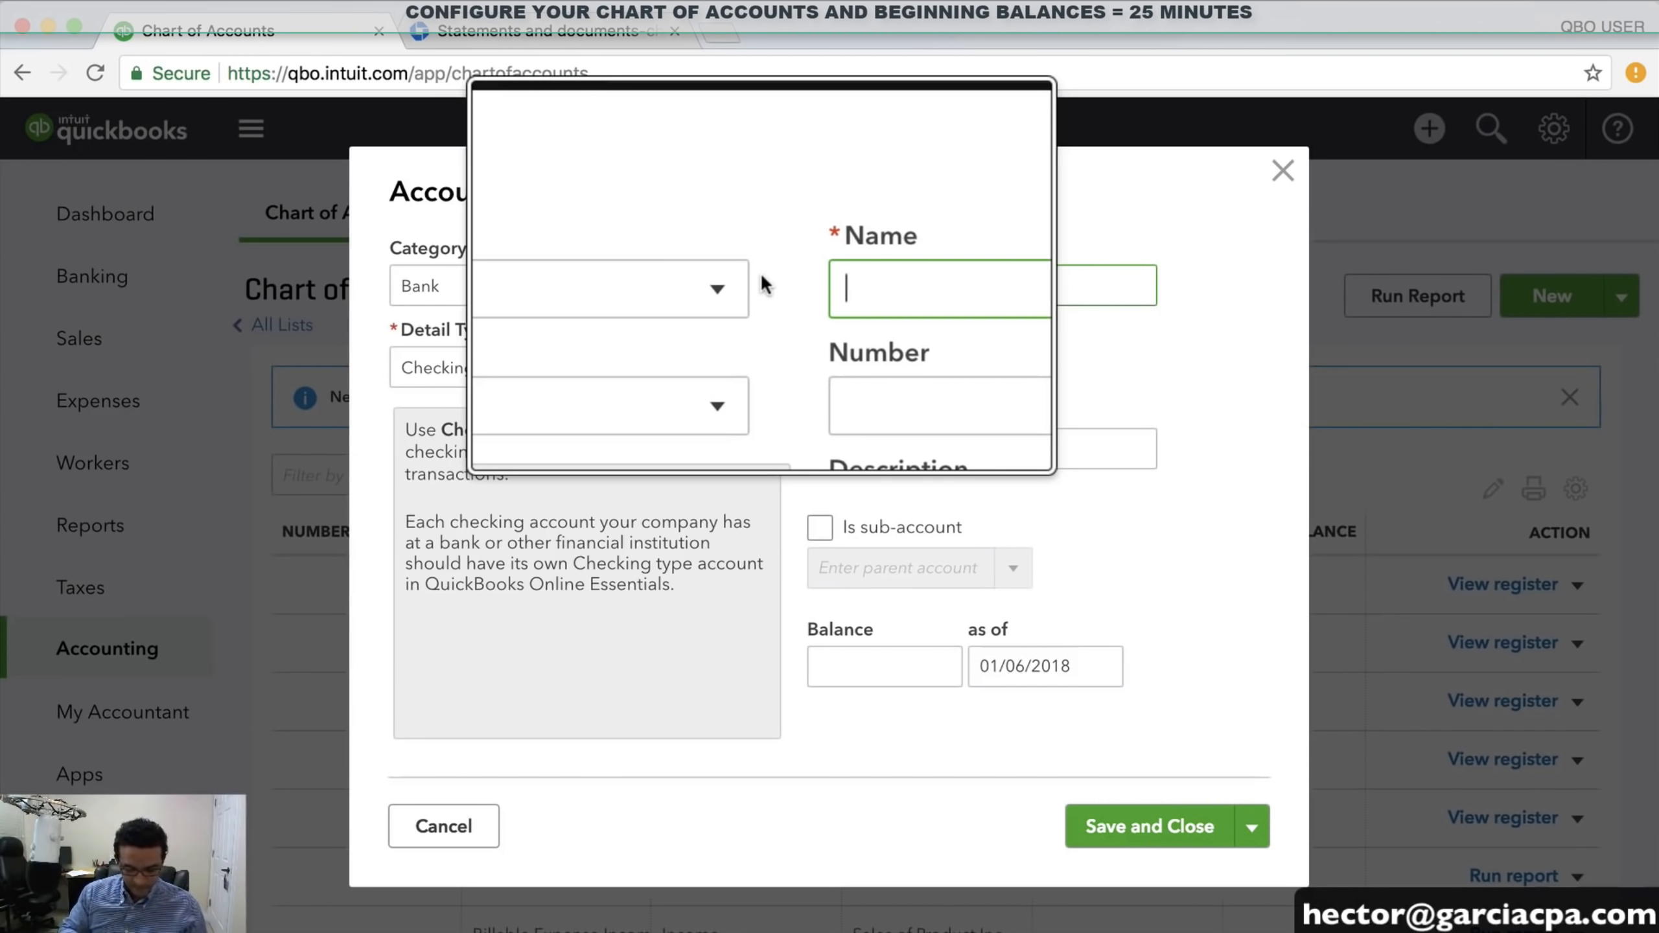
type("chs")
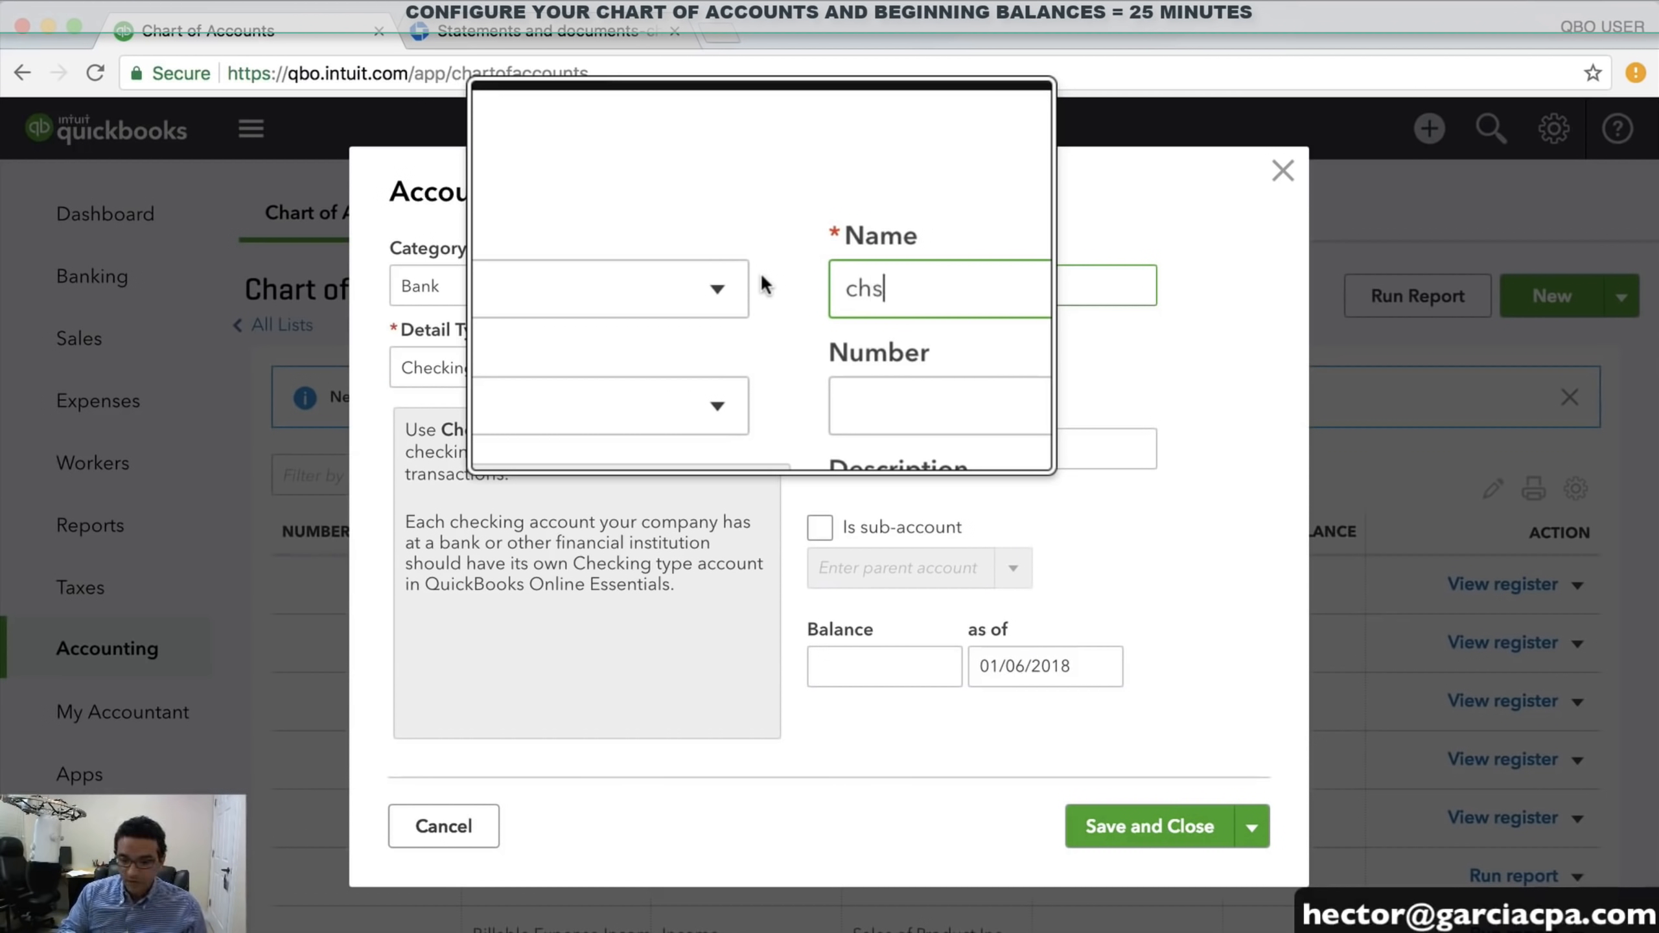
key("BackSpace")
key("BackSpace")
key("BackSpace")
type("CHASE CHECKING")
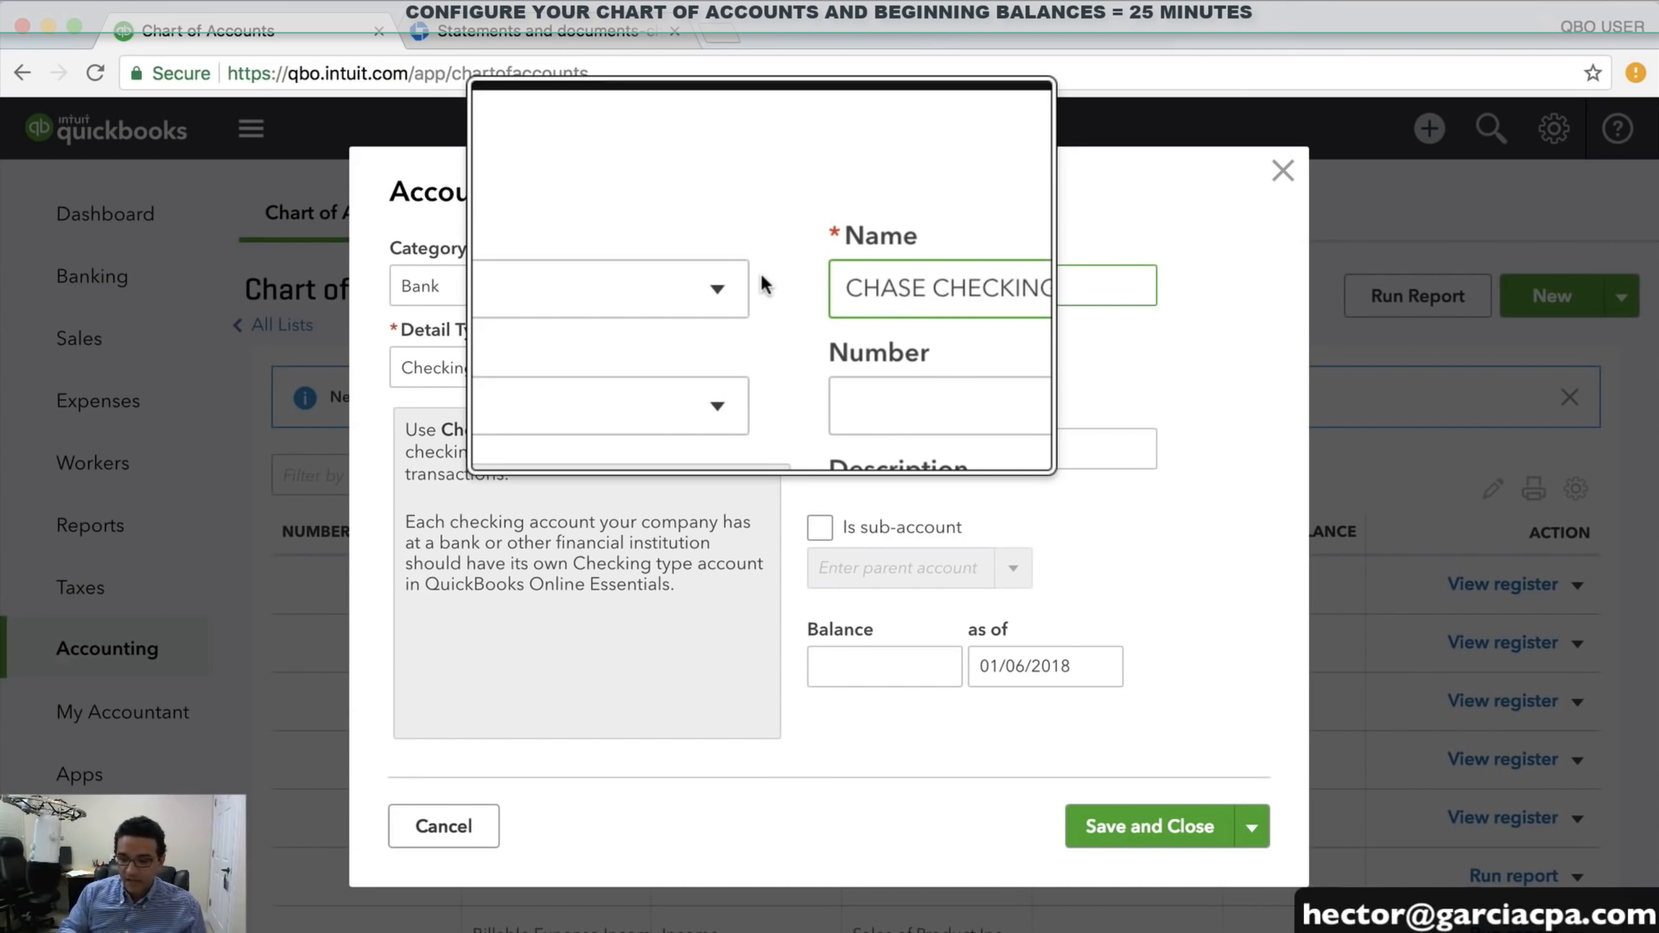
scroll(917, 289, "up", 3)
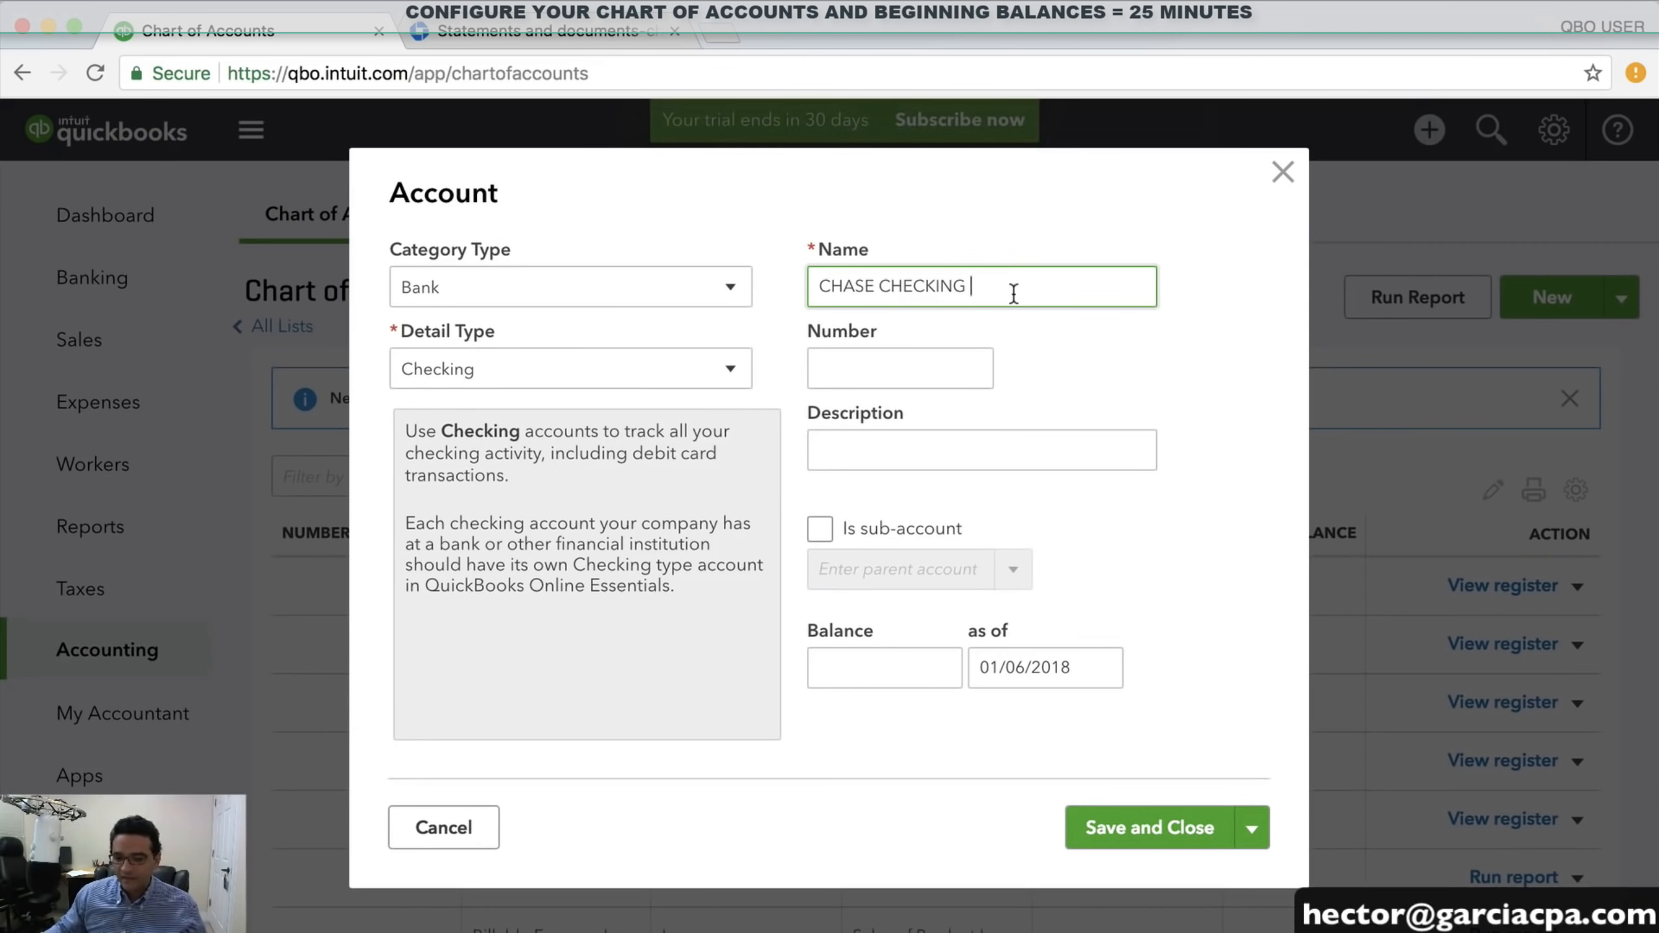
type("4454")
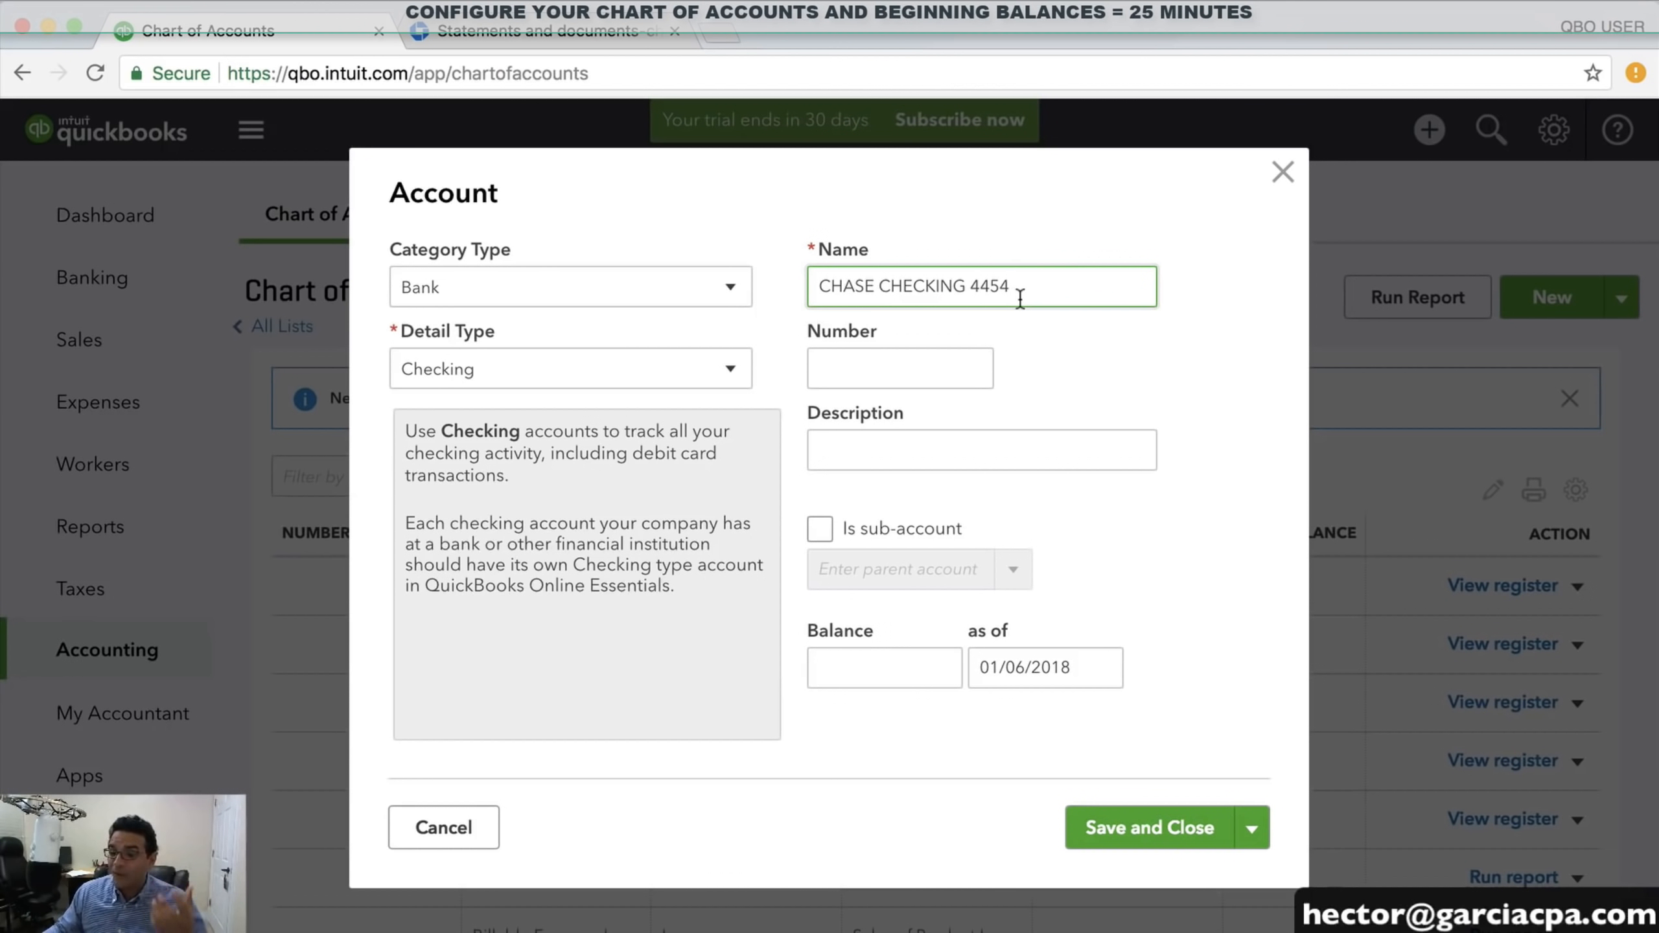
left_click(847, 664)
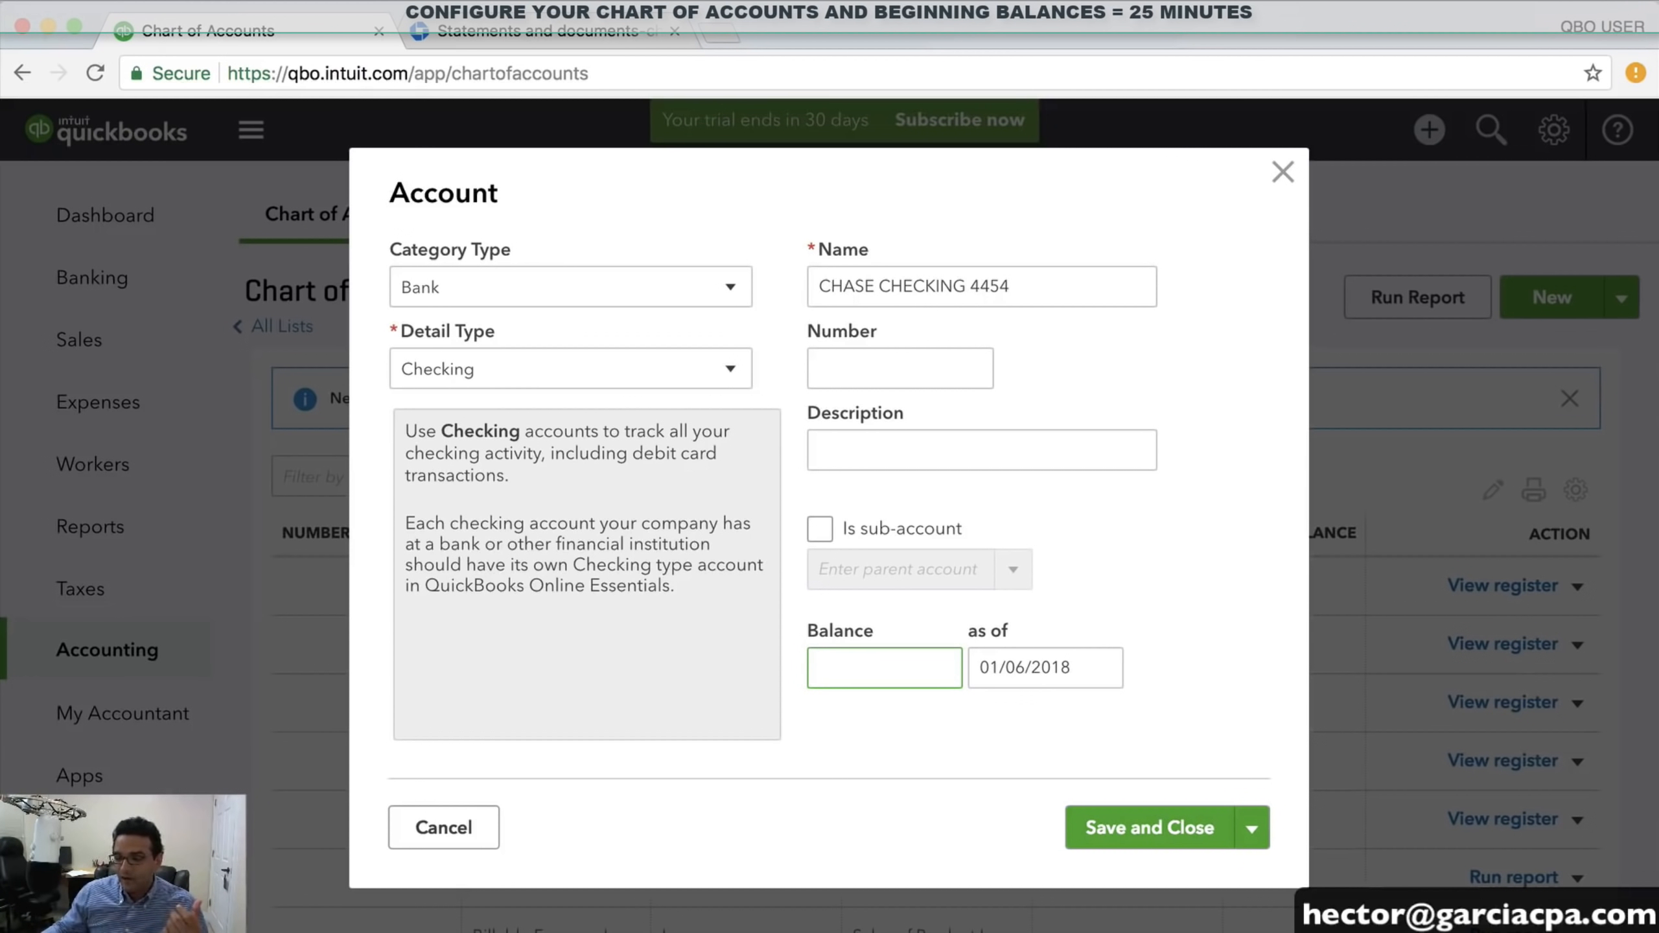
key("super+Tab")
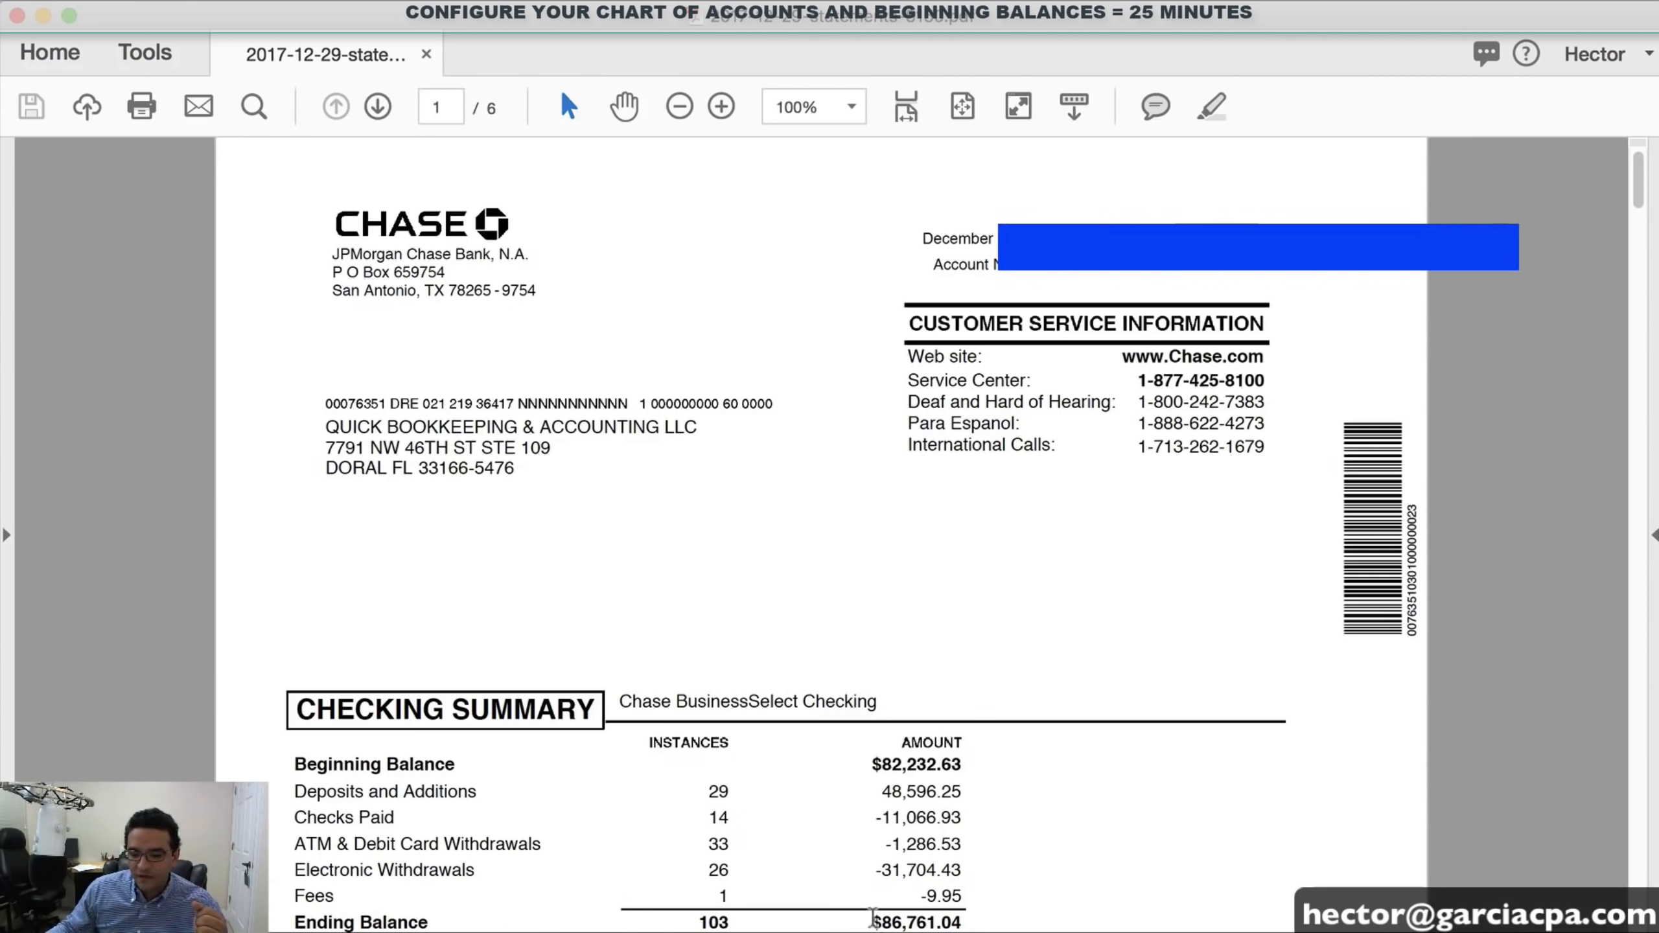
Paste the statement's $86,761.04 ending balance into the new account's Balance field
left_click_drag(873, 918, 974, 920)
key("super+c")
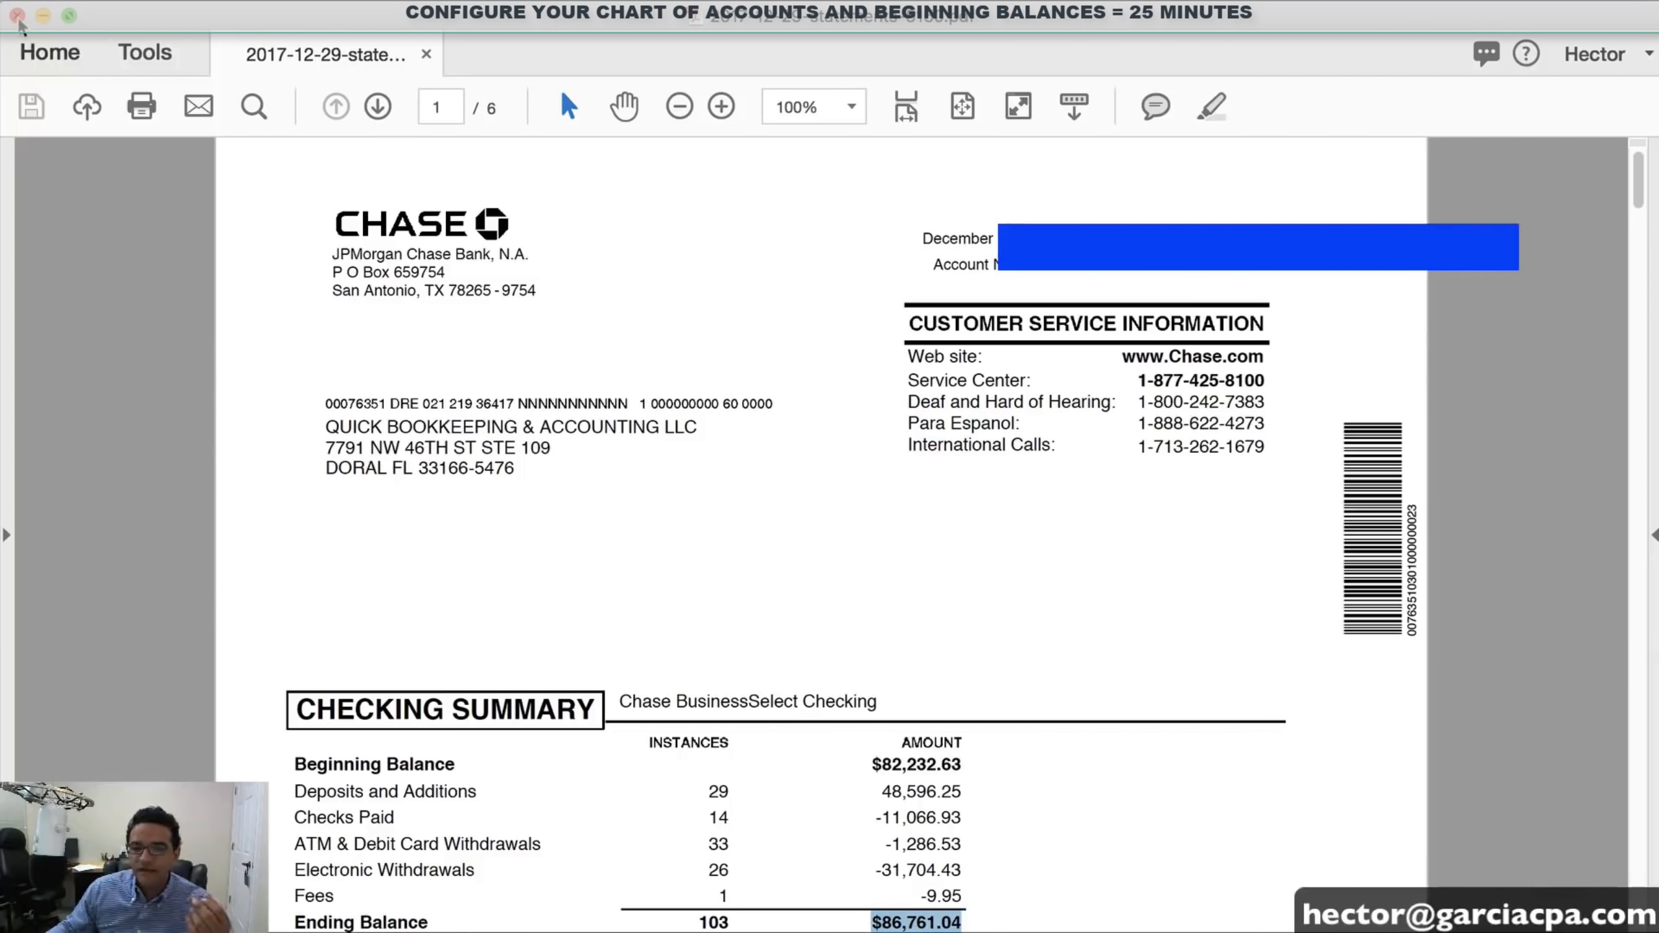
left_click(43, 15)
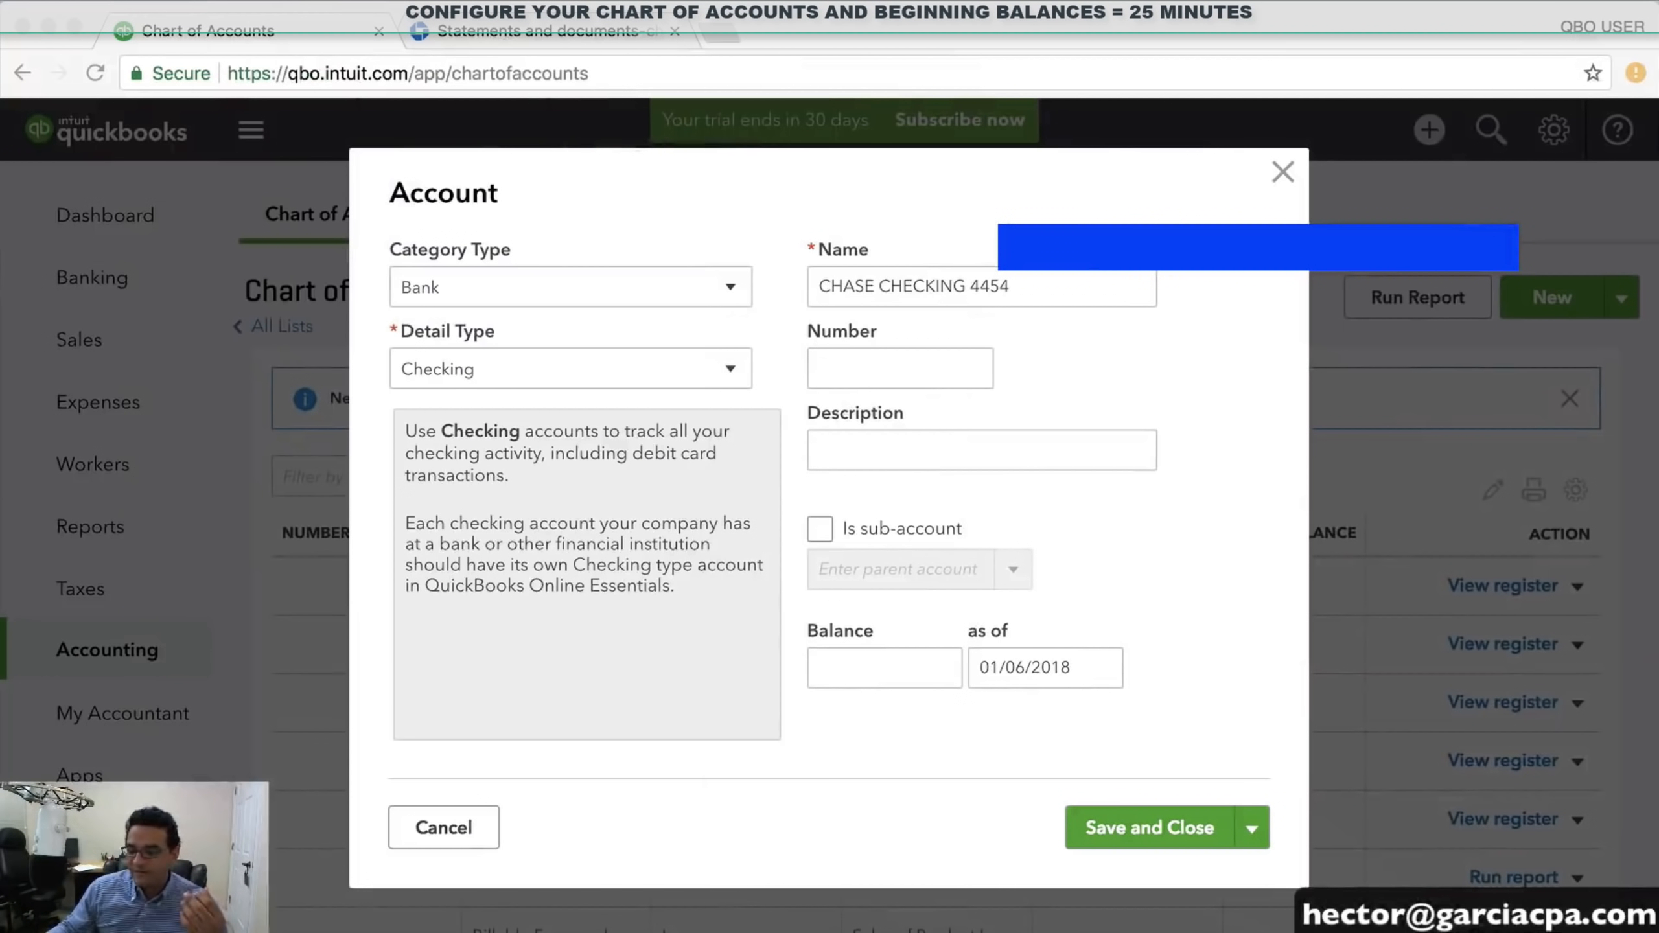
right_click(861, 655)
left_click(914, 780)
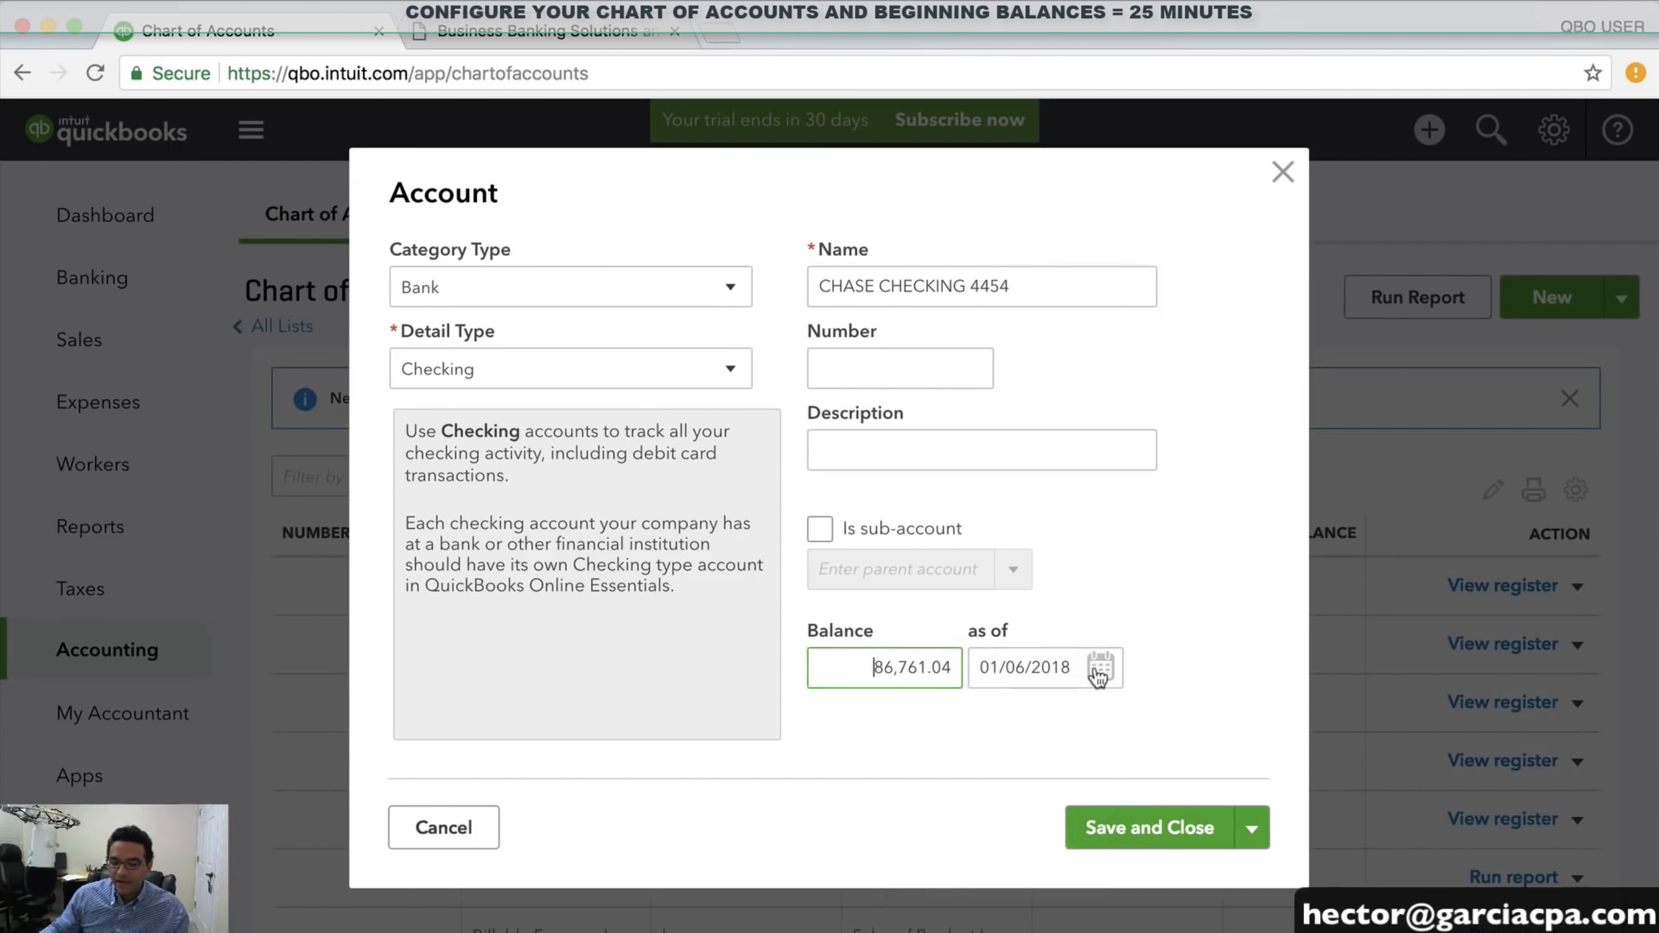
Date the 86,761.04 balance 12/31/2017 and save the CHASE CHECKING 4454 account
left_click(1100, 667)
left_click(995, 419)
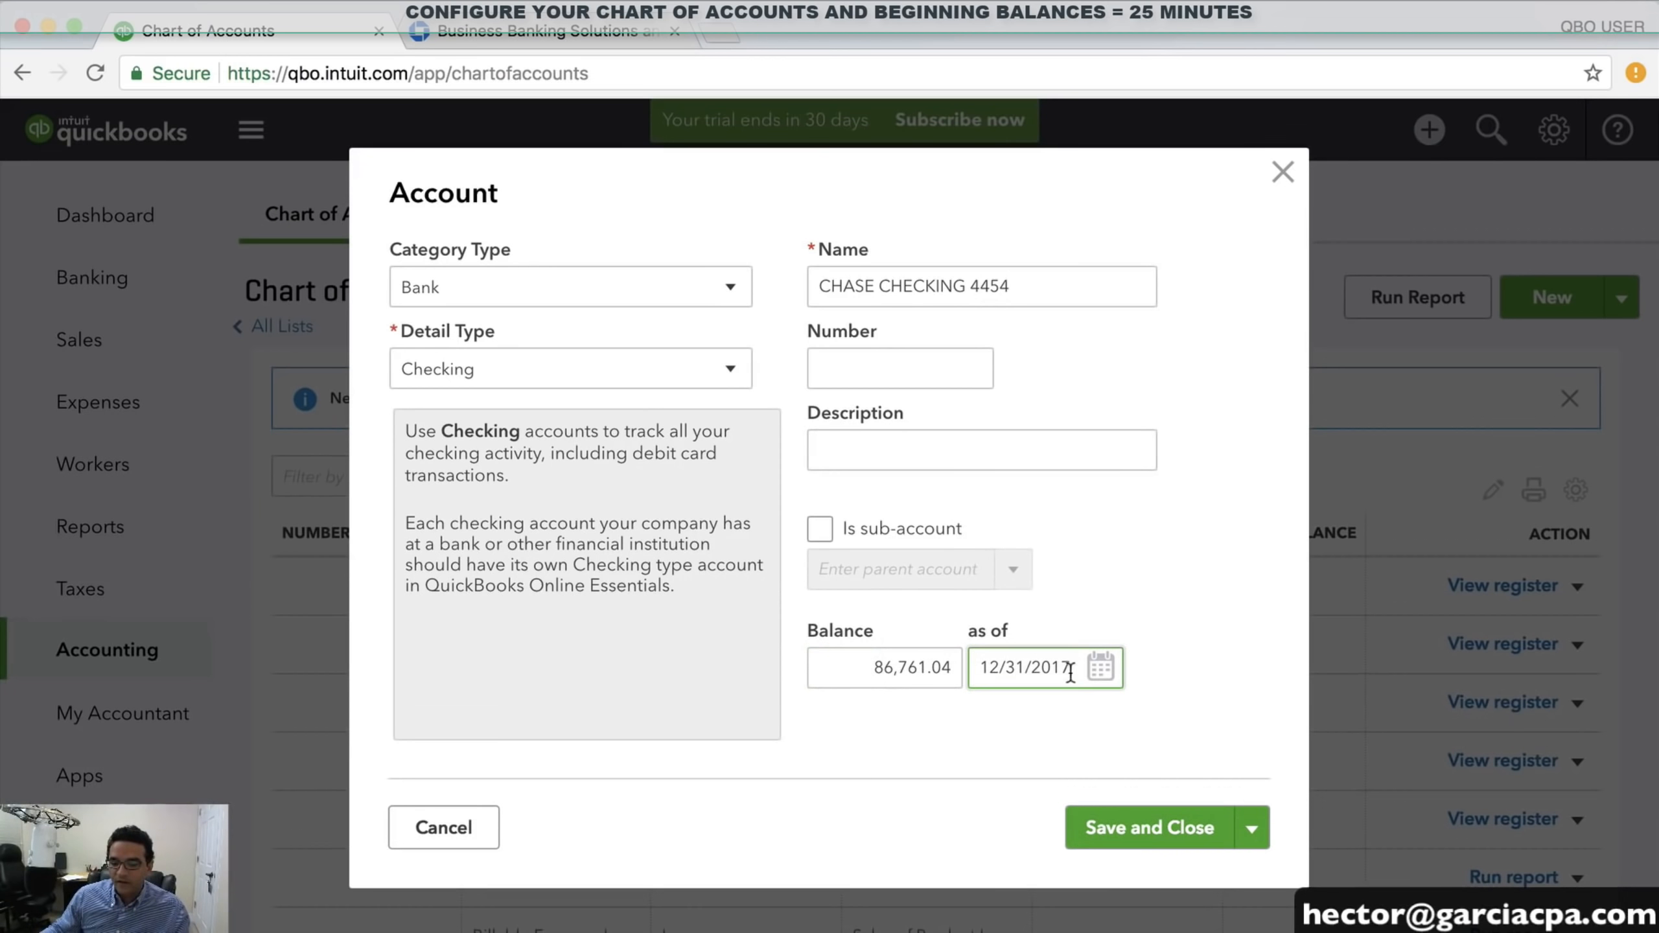
left_click_drag(1071, 668, 980, 669)
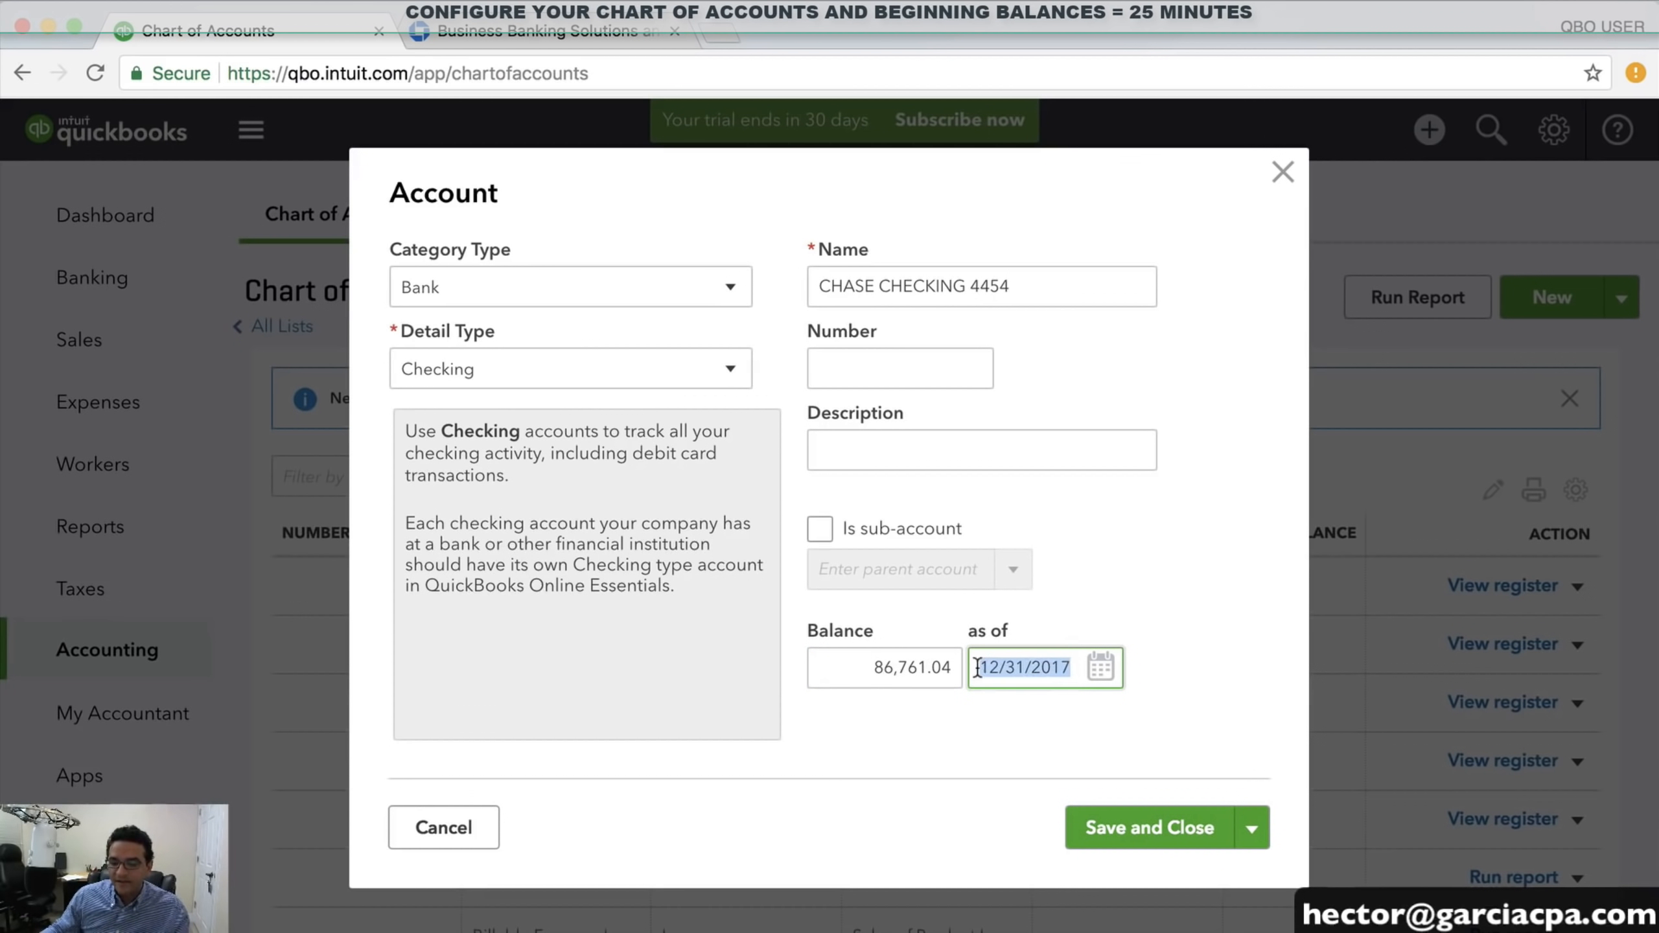
left_click(1156, 826)
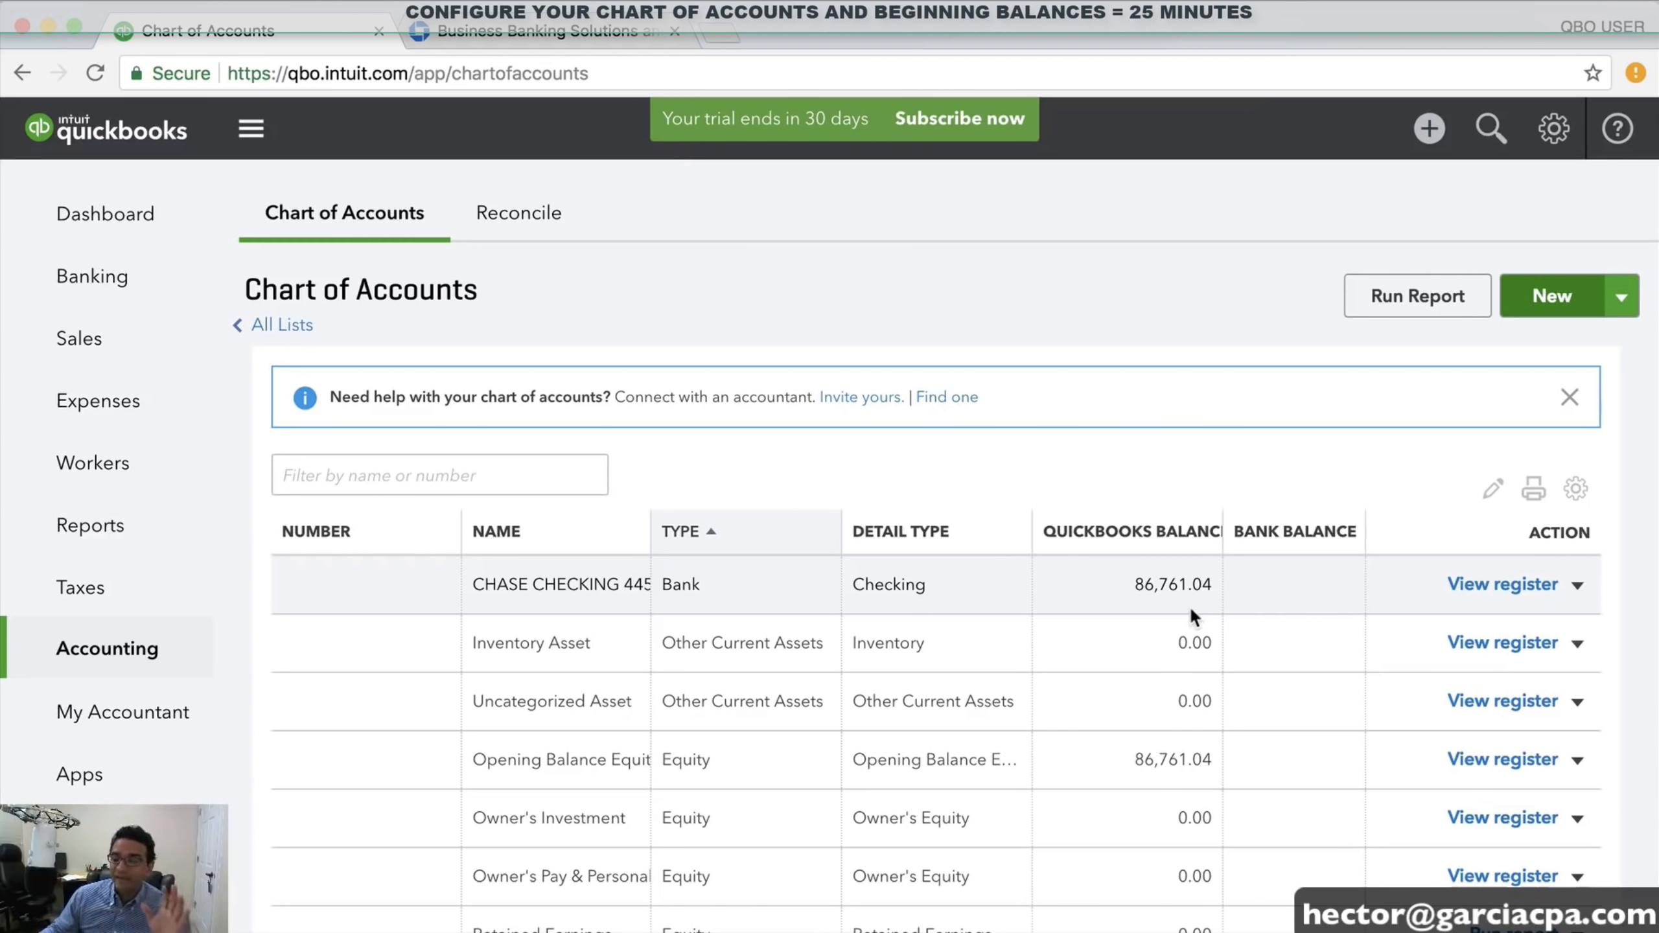
Start a Credit Card account with Credit Card detail type, named 'CHASE VISA 5548'
left_click(1574, 300)
left_click(529, 286)
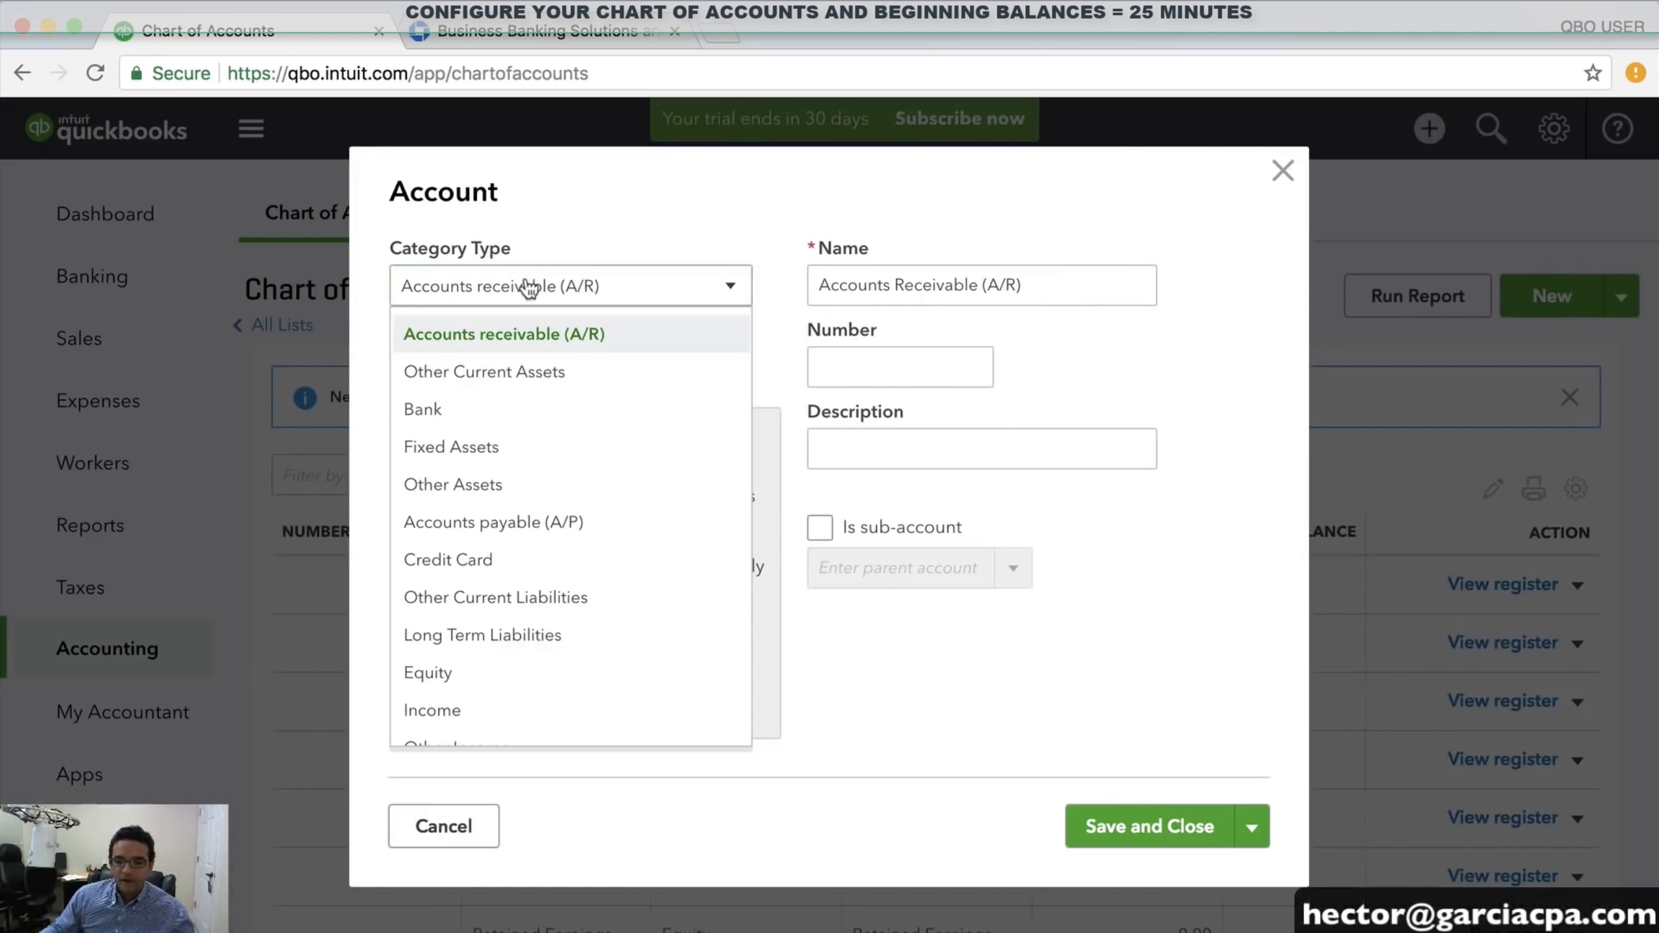
left_click(485, 559)
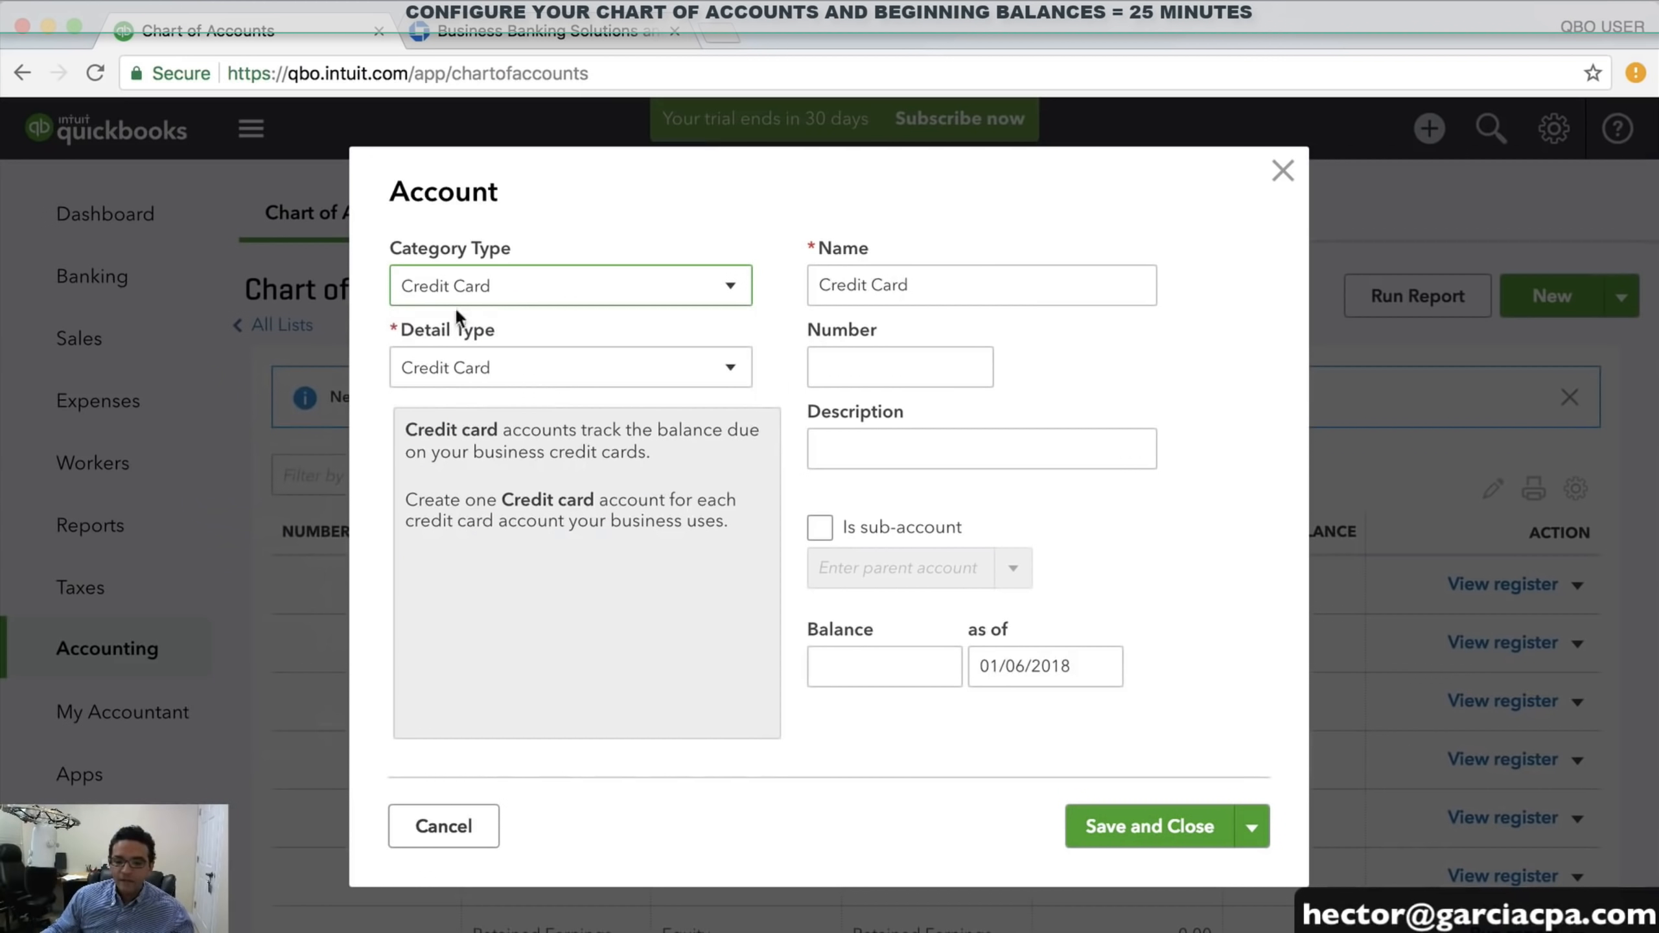
left_click(465, 370)
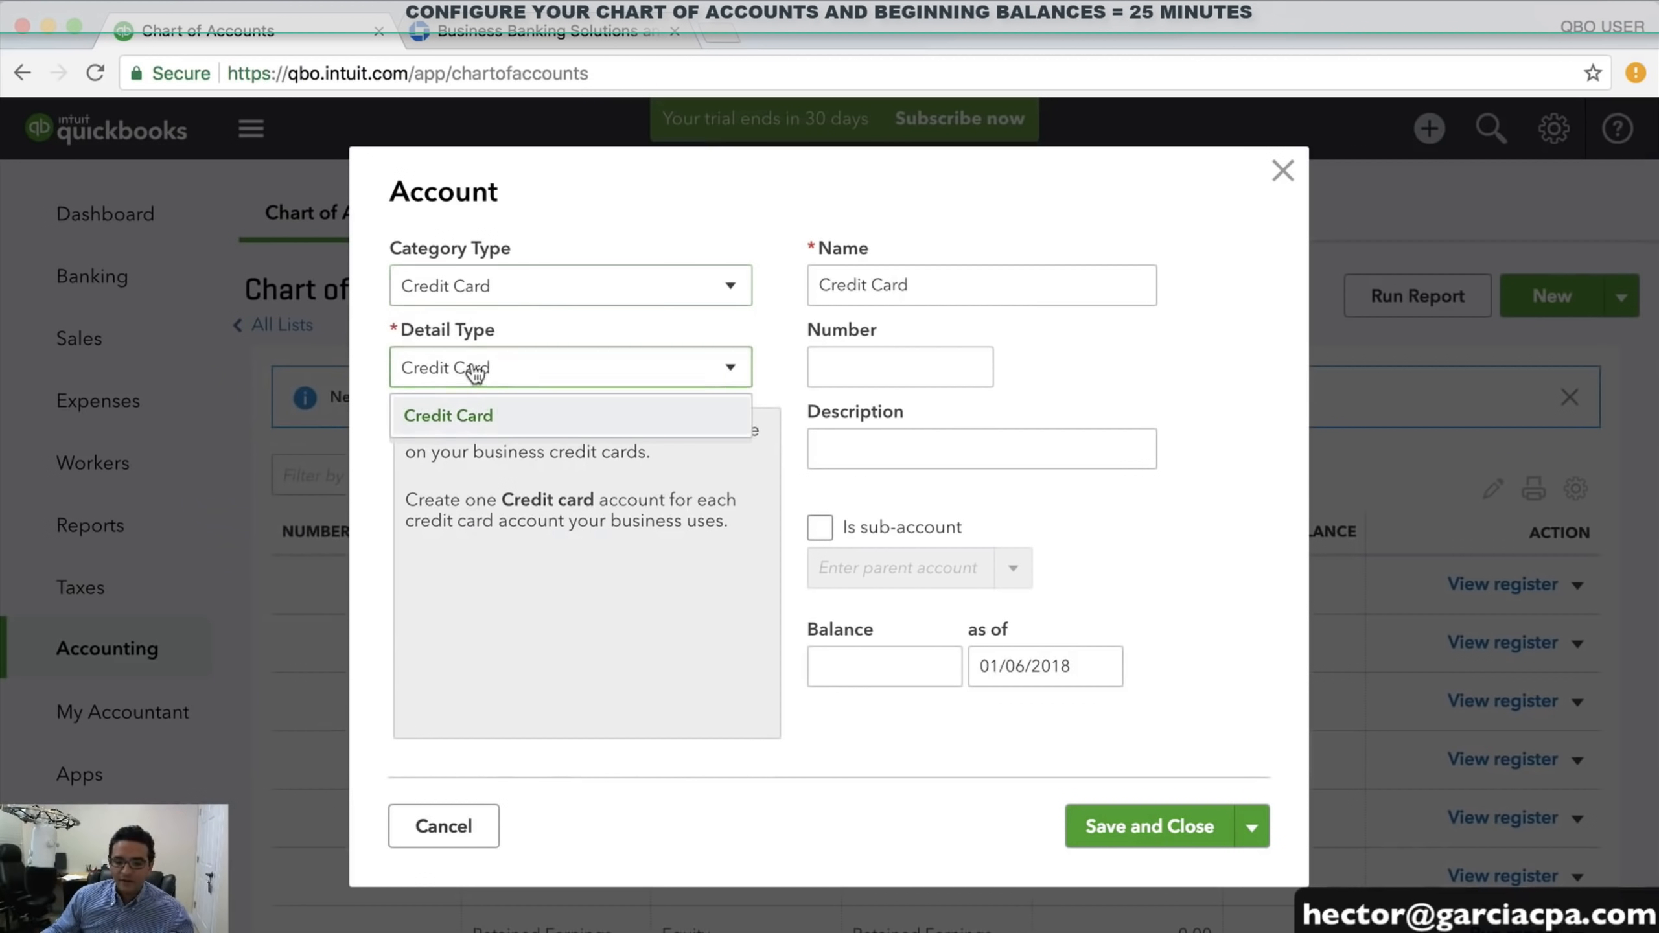
left_click(466, 418)
left_click_drag(940, 285, 692, 275)
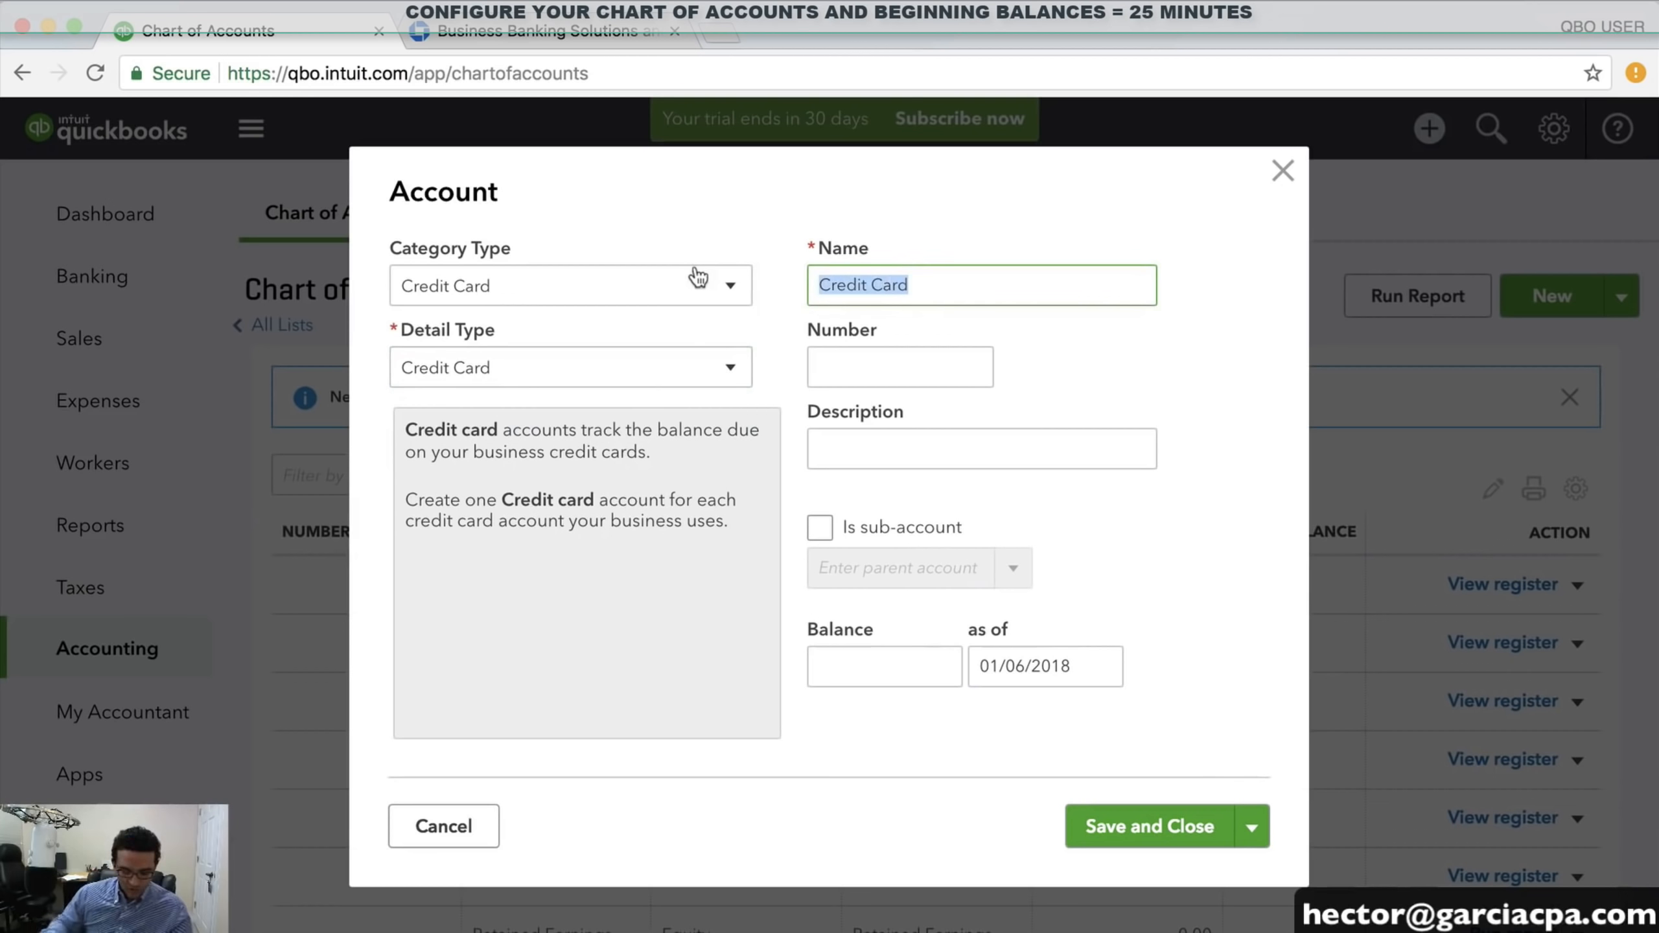
type("CHAEE V")
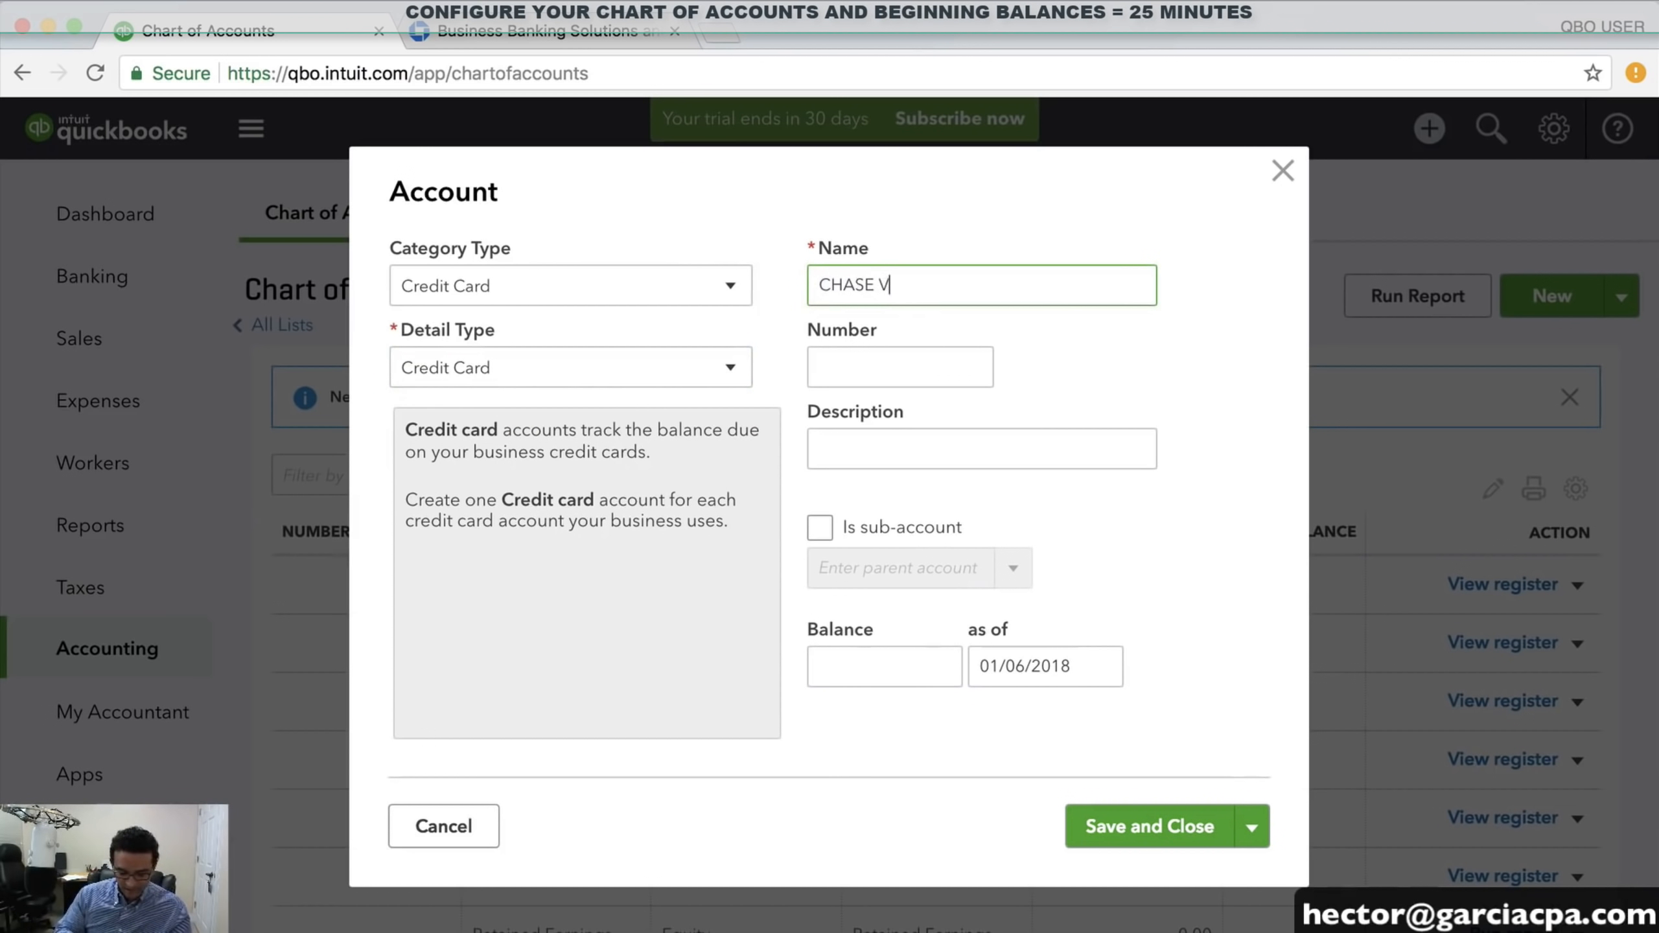
type("ISA 5548")
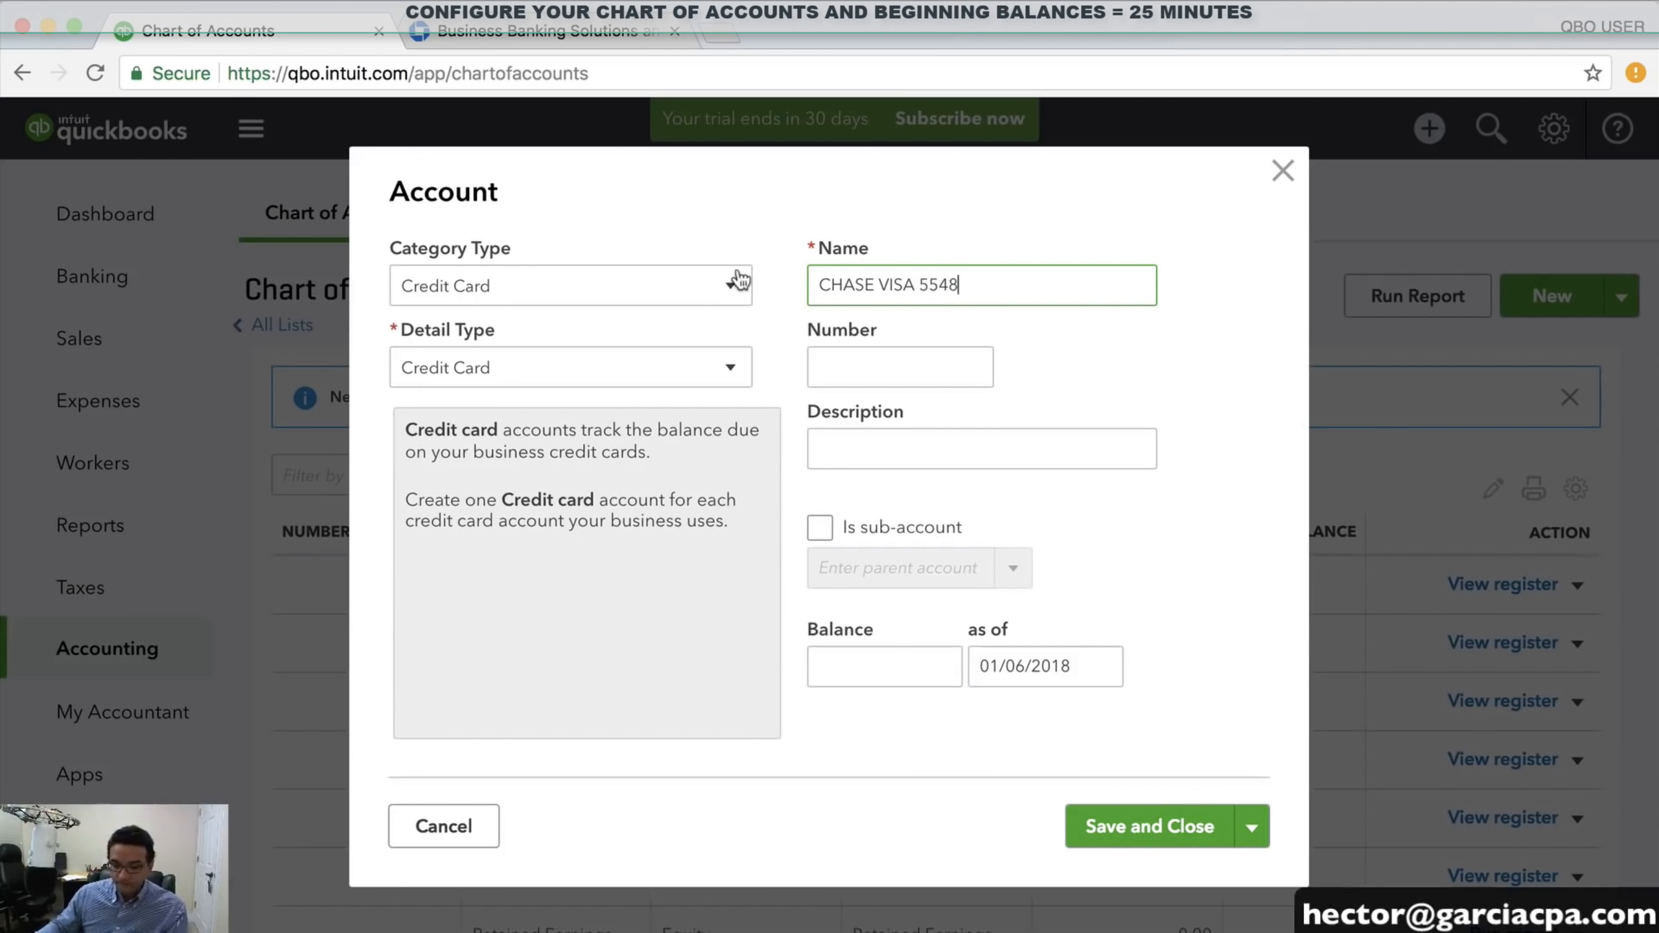
left_click(838, 650)
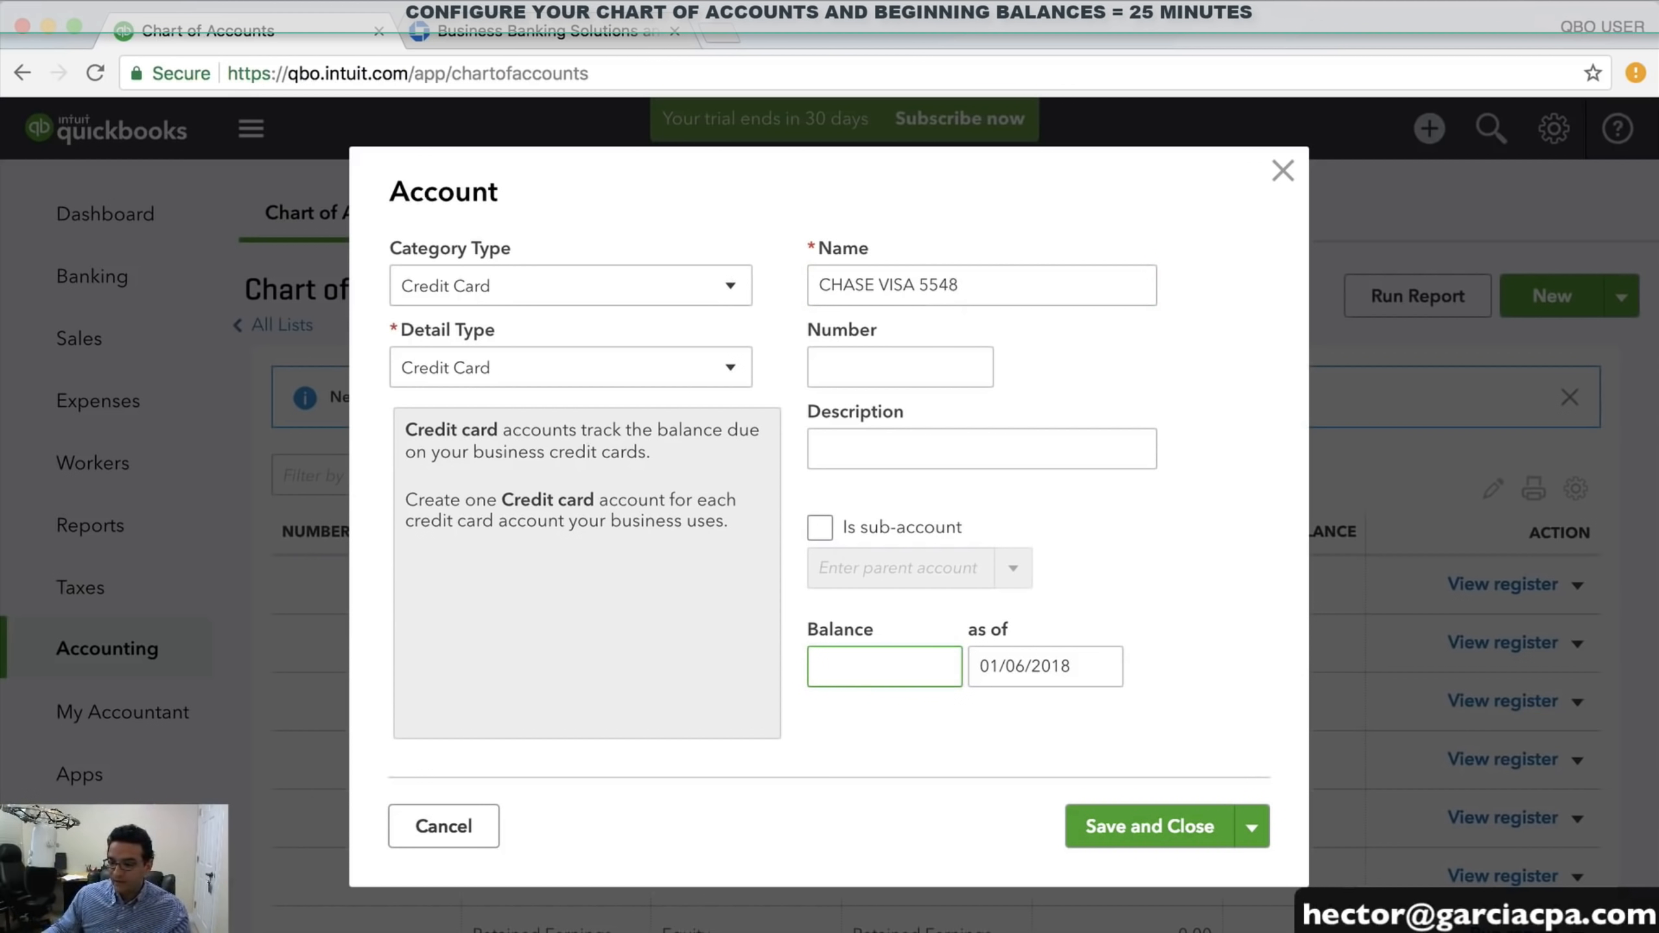
Bring up the Chase credit card statement and find its 12/26/17 closing date
key("super+Tab")
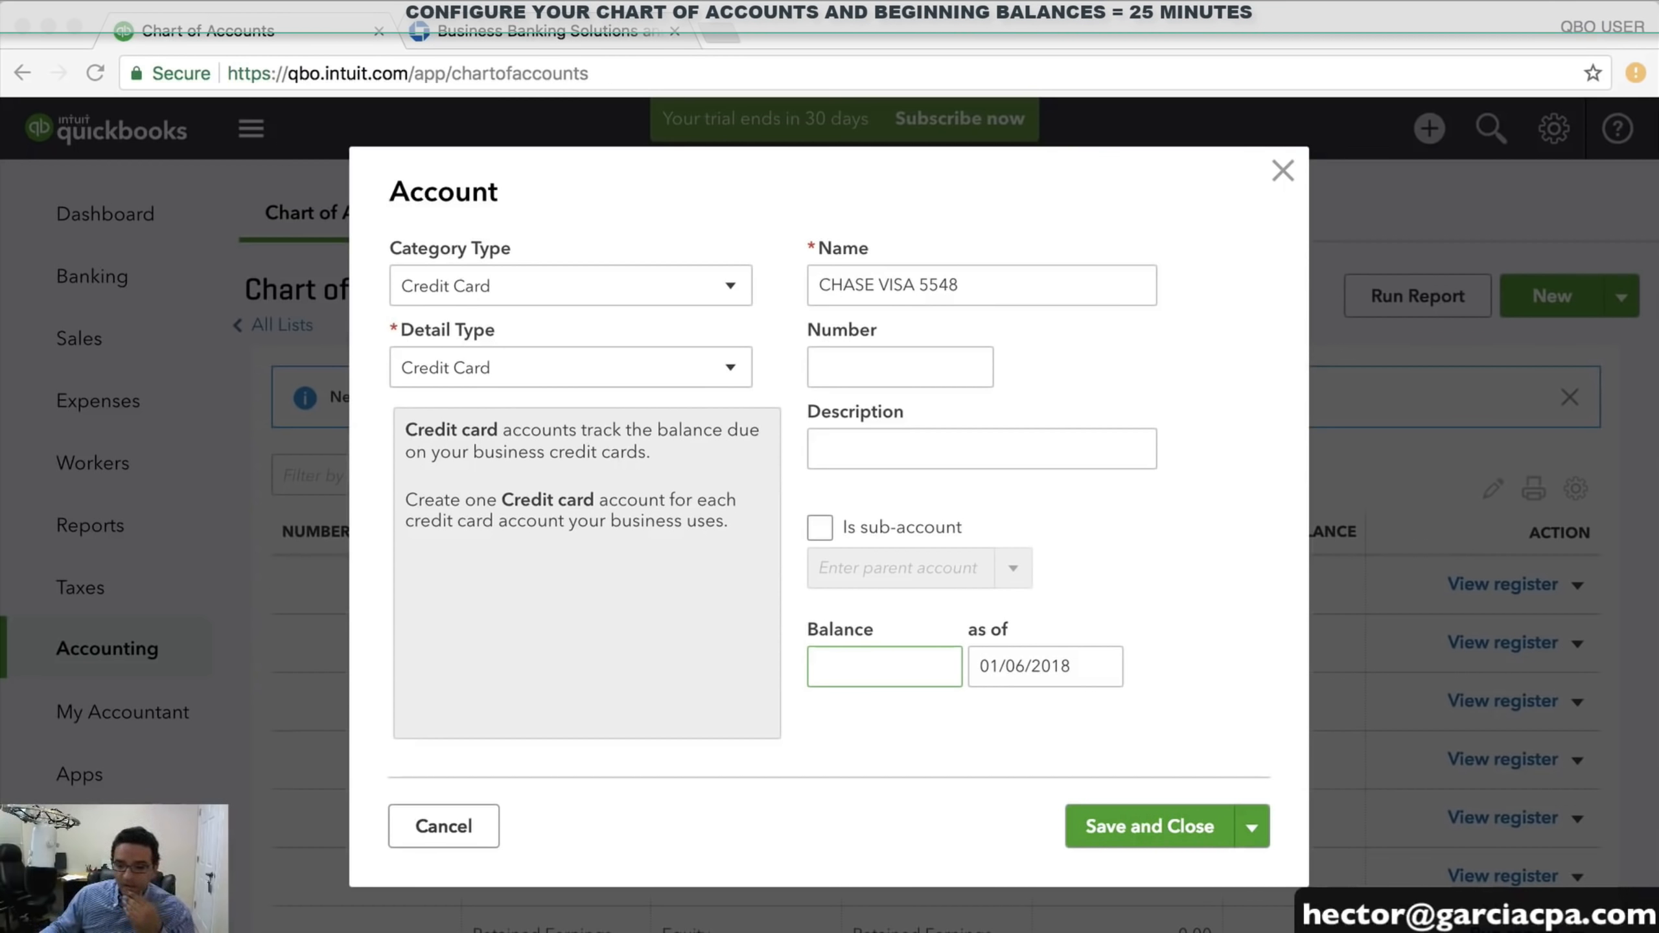
key("super+Tab")
left_click_drag(676, 803, 739, 806)
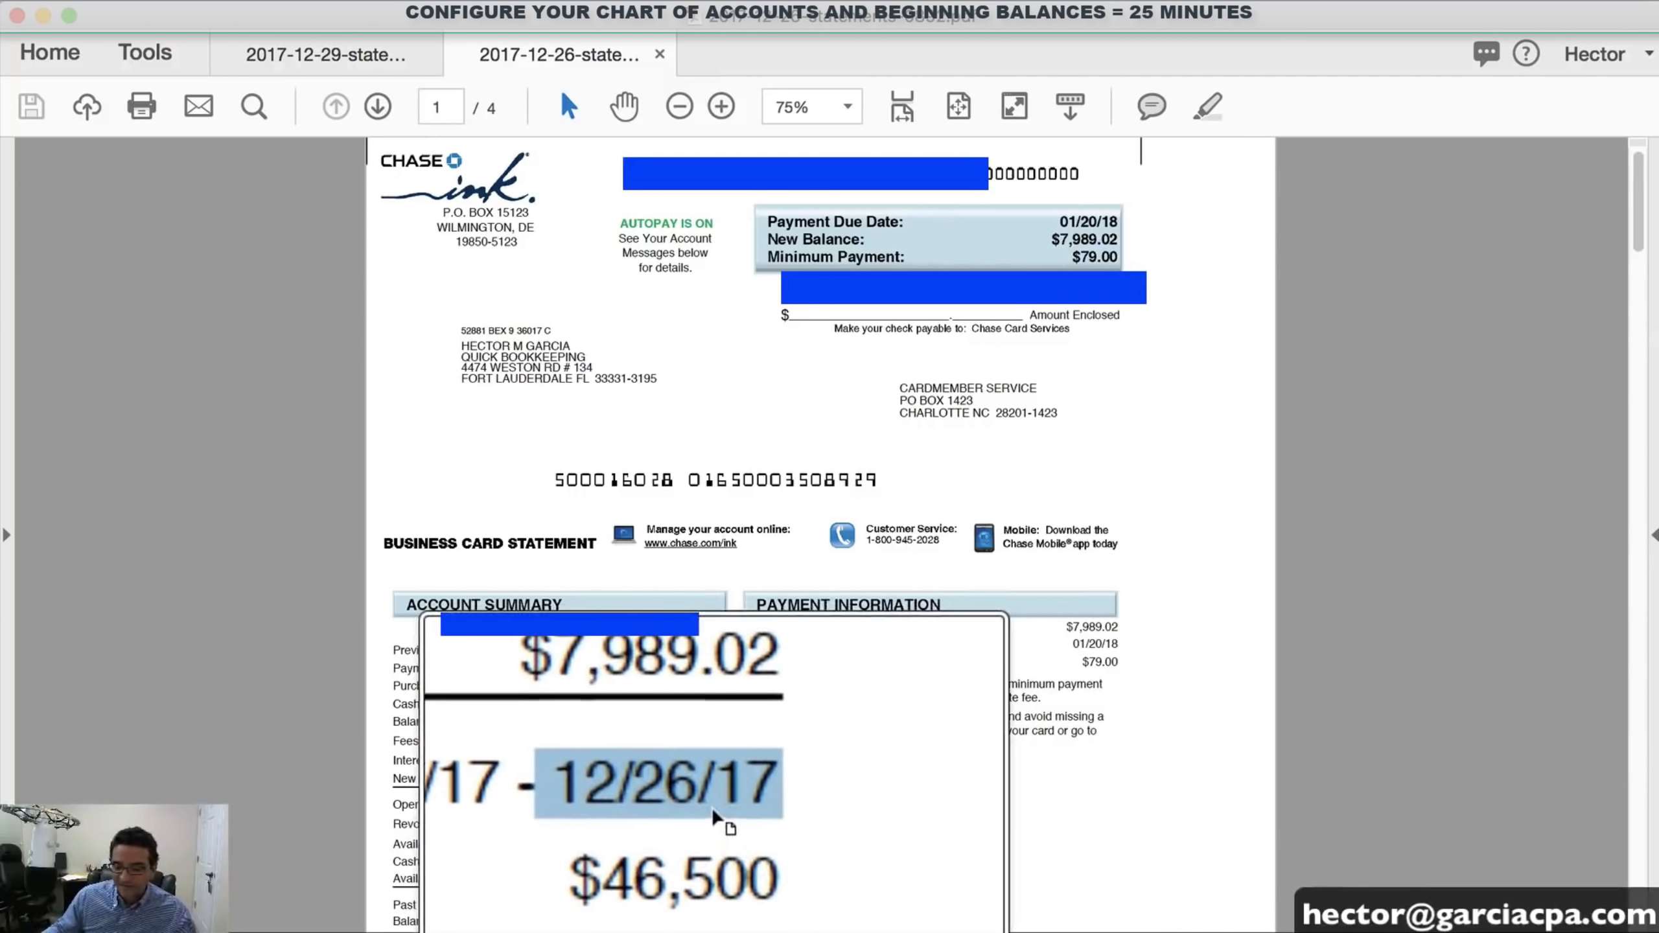
Copy the $7,989.02 new balance from the card statement and return to QuickBooks' Balance field
left_click(740, 806)
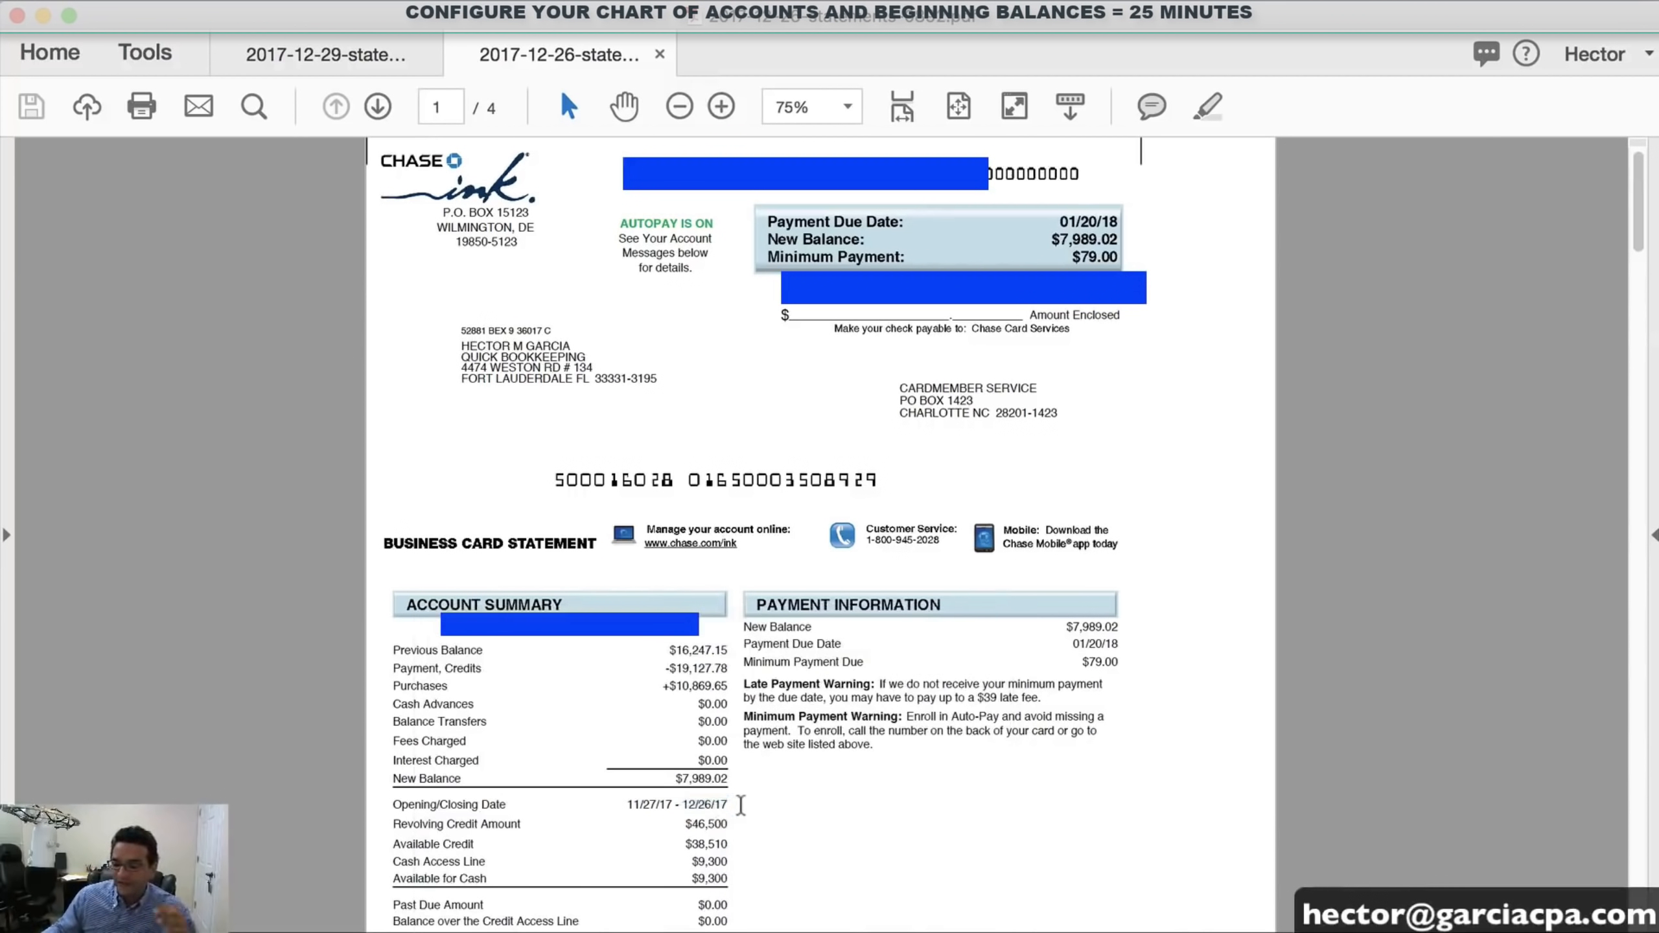
left_click_drag(680, 779, 729, 779)
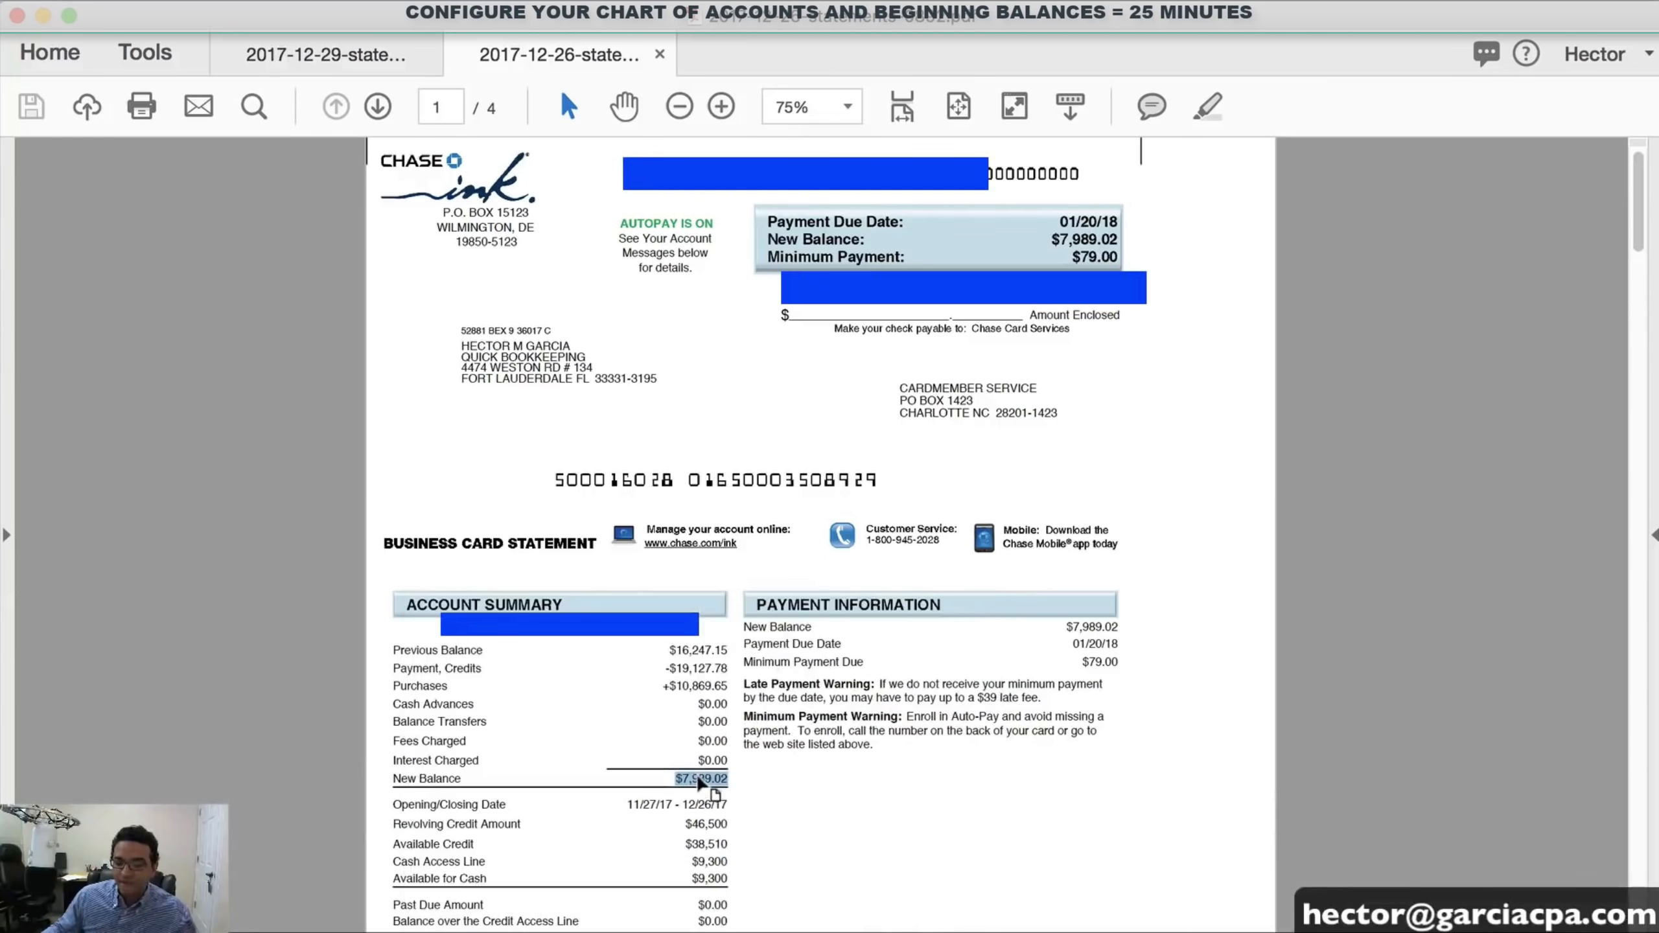
right_click(700, 784)
left_click(722, 792)
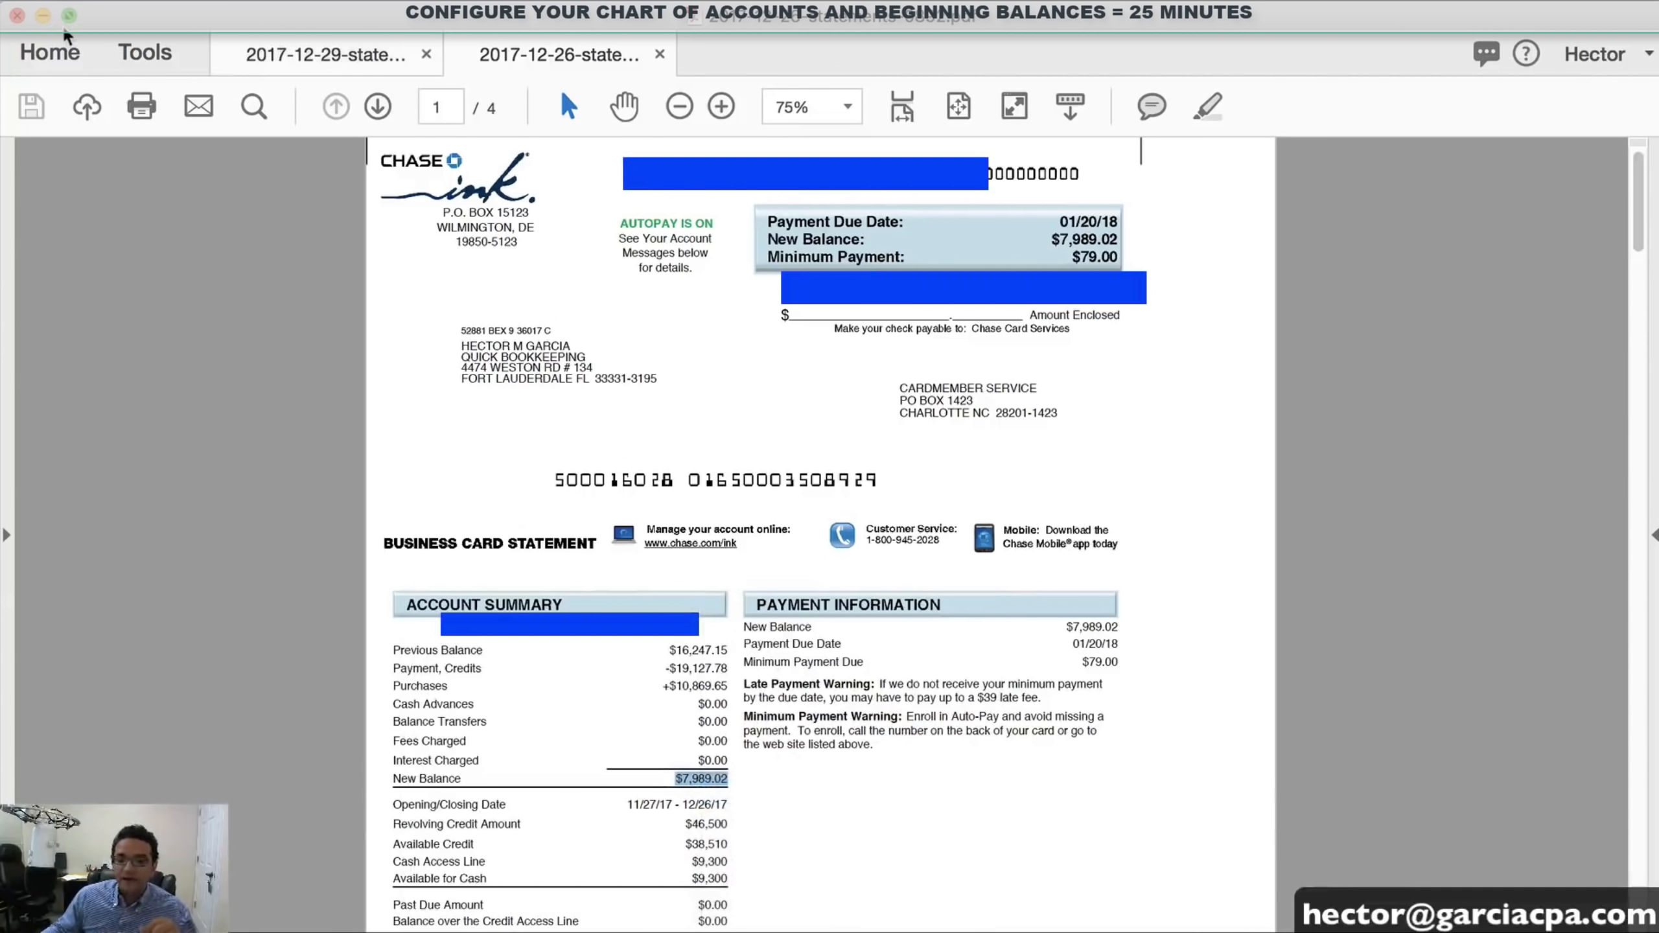
left_click(43, 14)
left_click(849, 662)
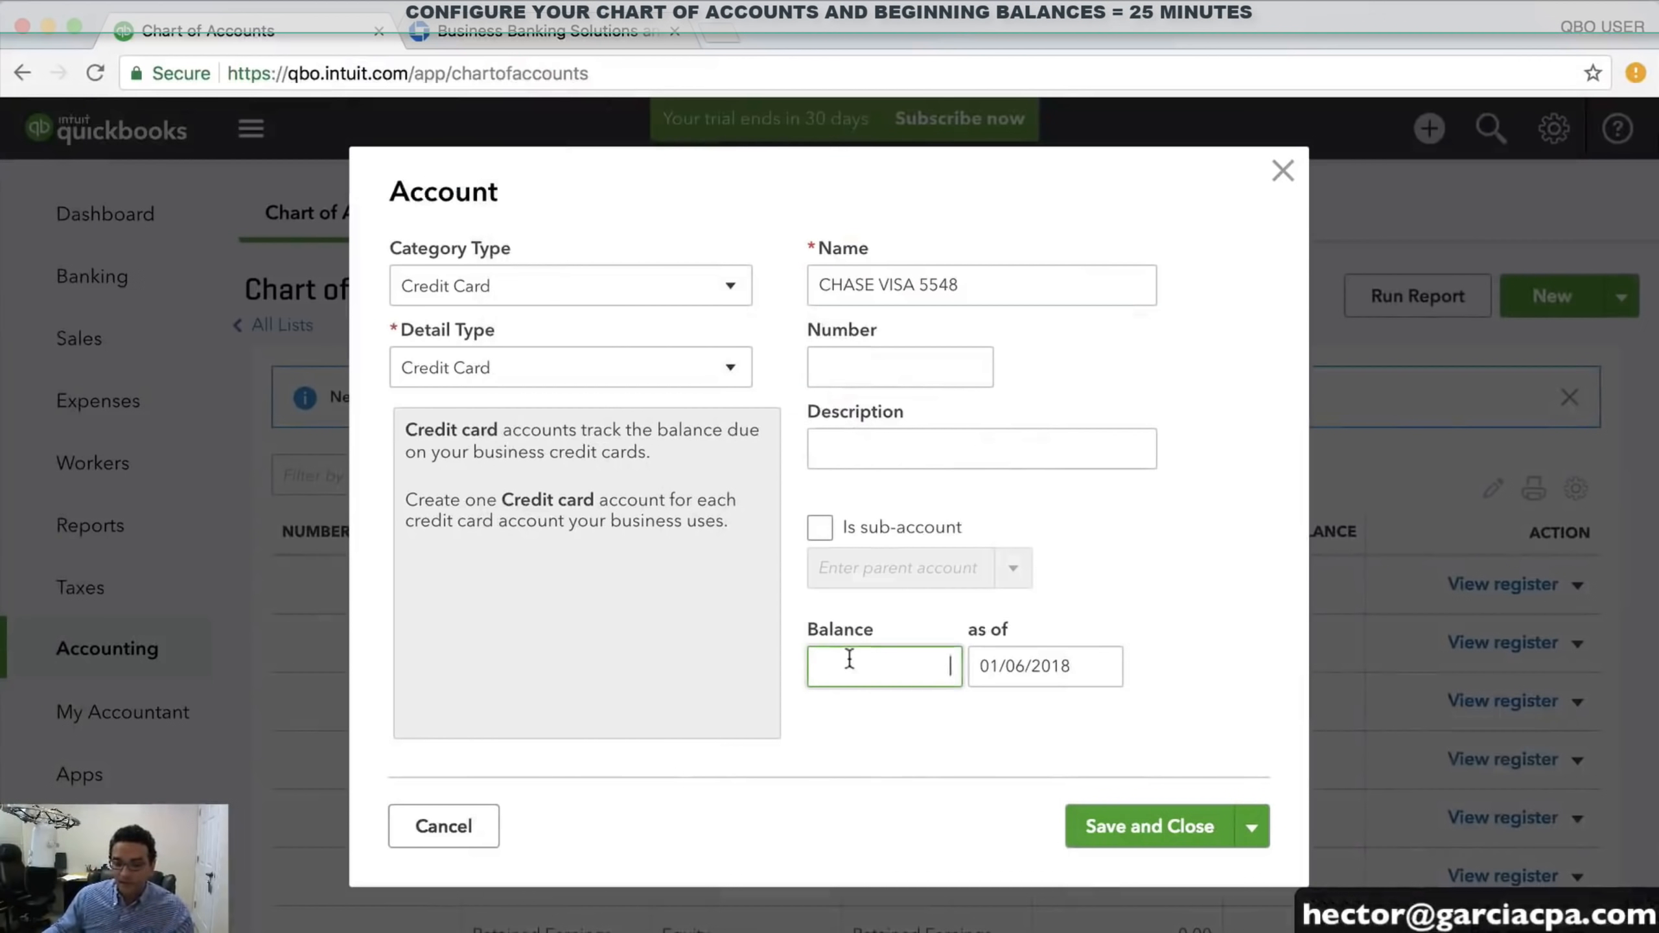
Enter the 7,989.02 balance as of 12/26/2017 and save CHASE VISA 5548
right_click(853, 657)
left_click(904, 786)
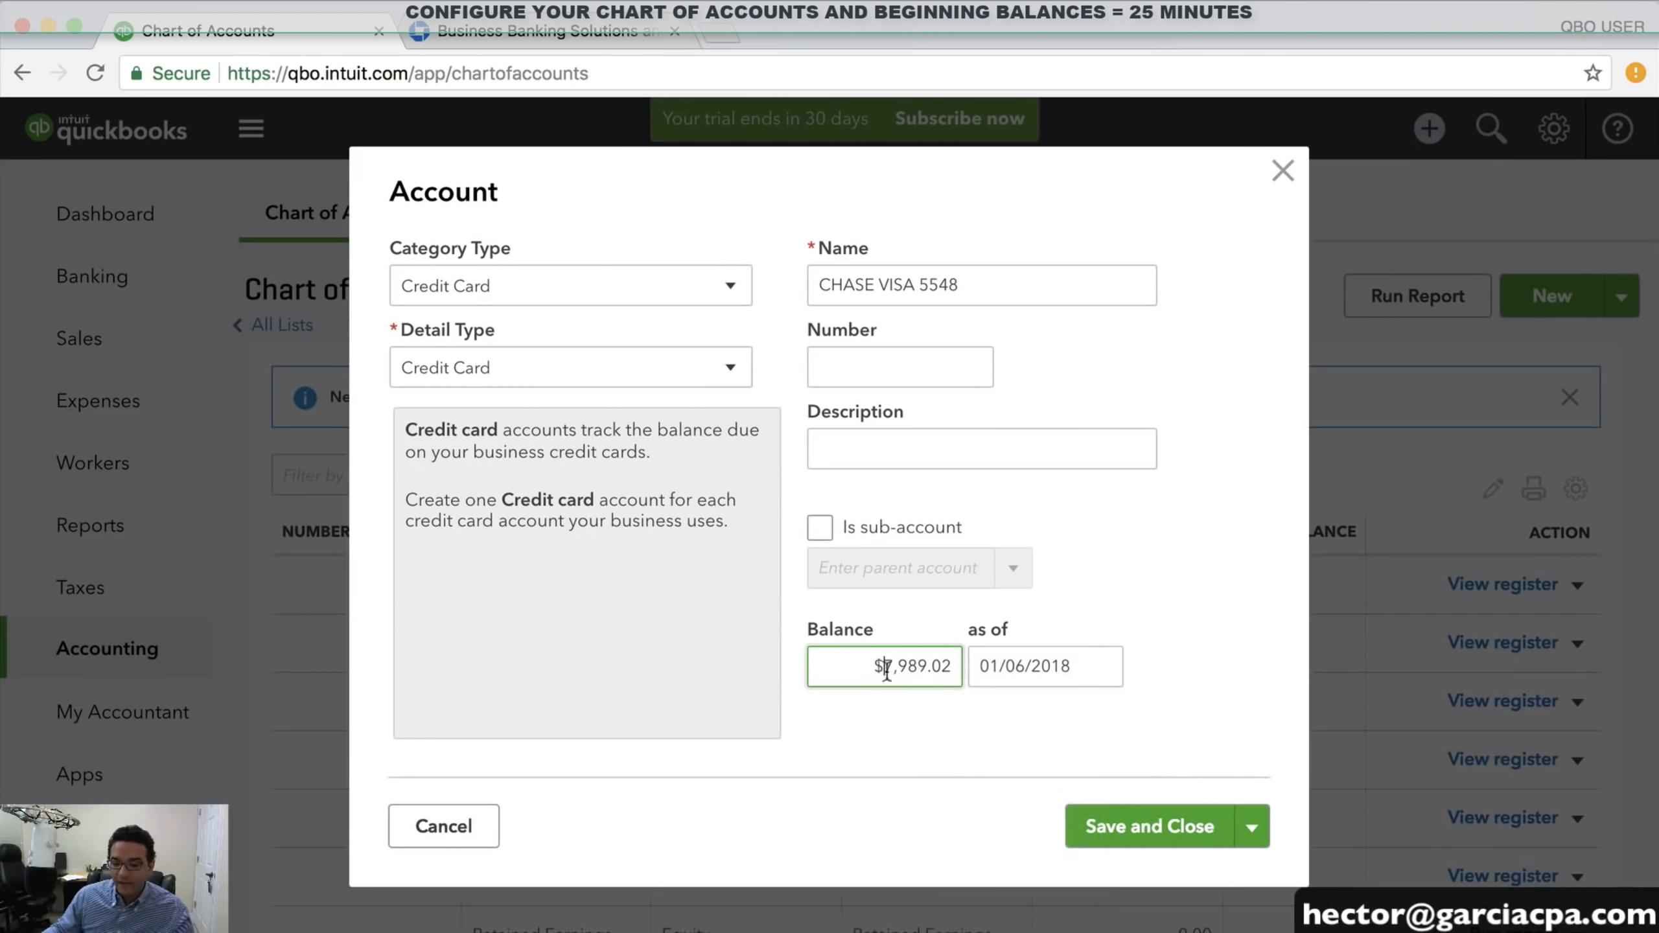
left_click(1076, 667)
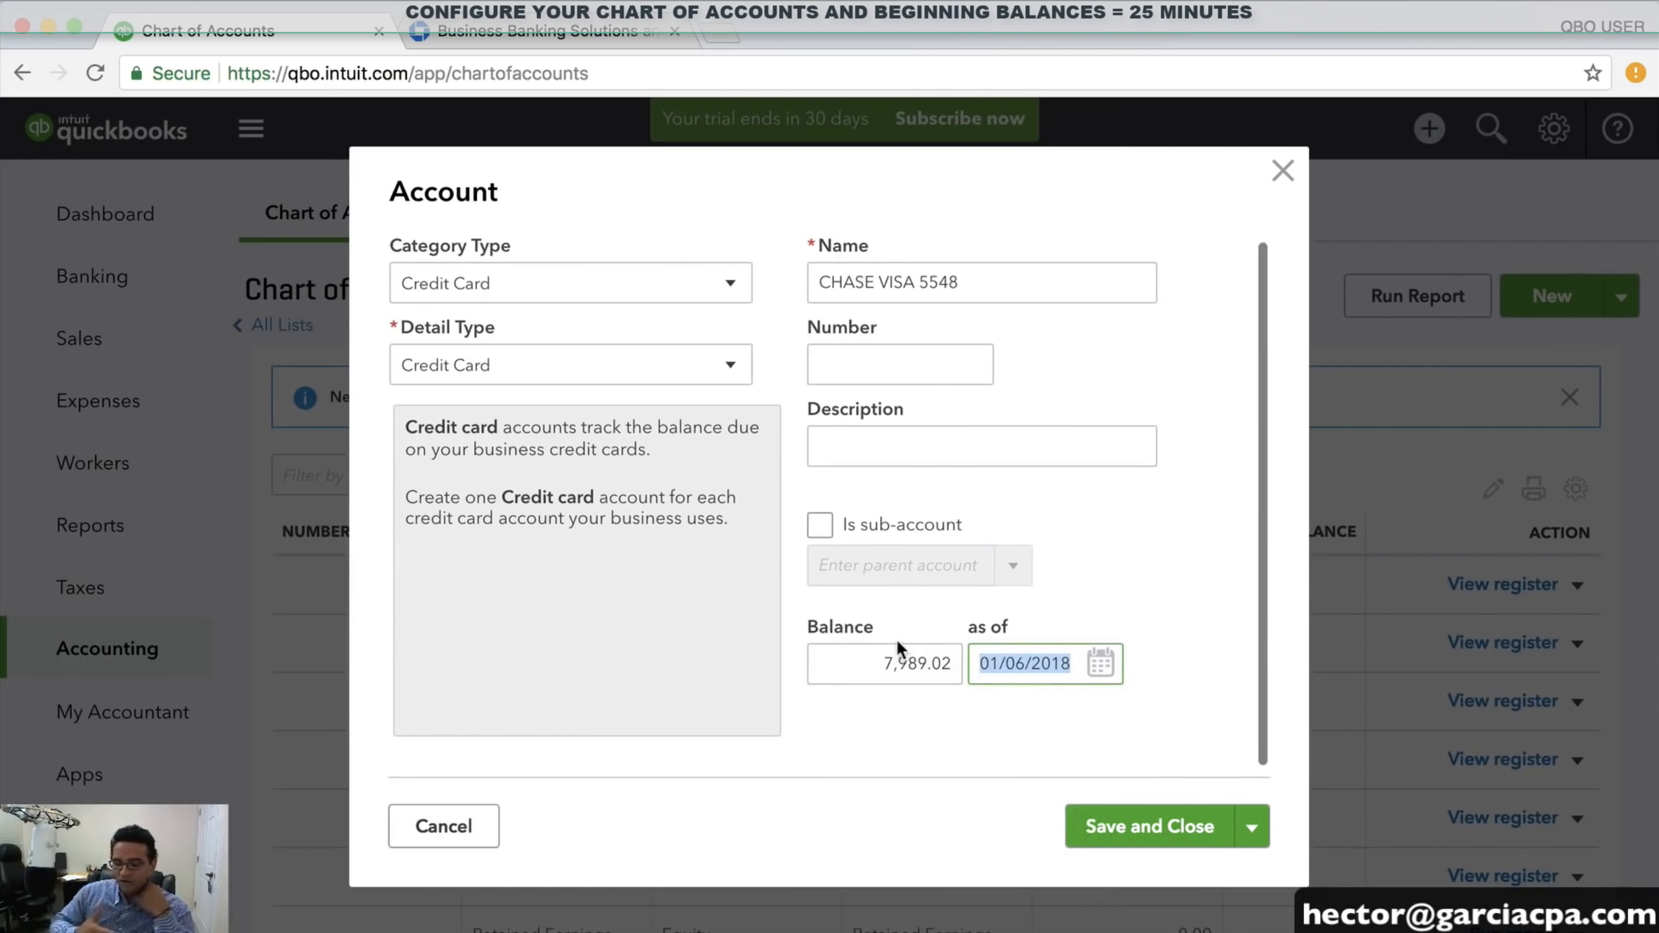
type("122")
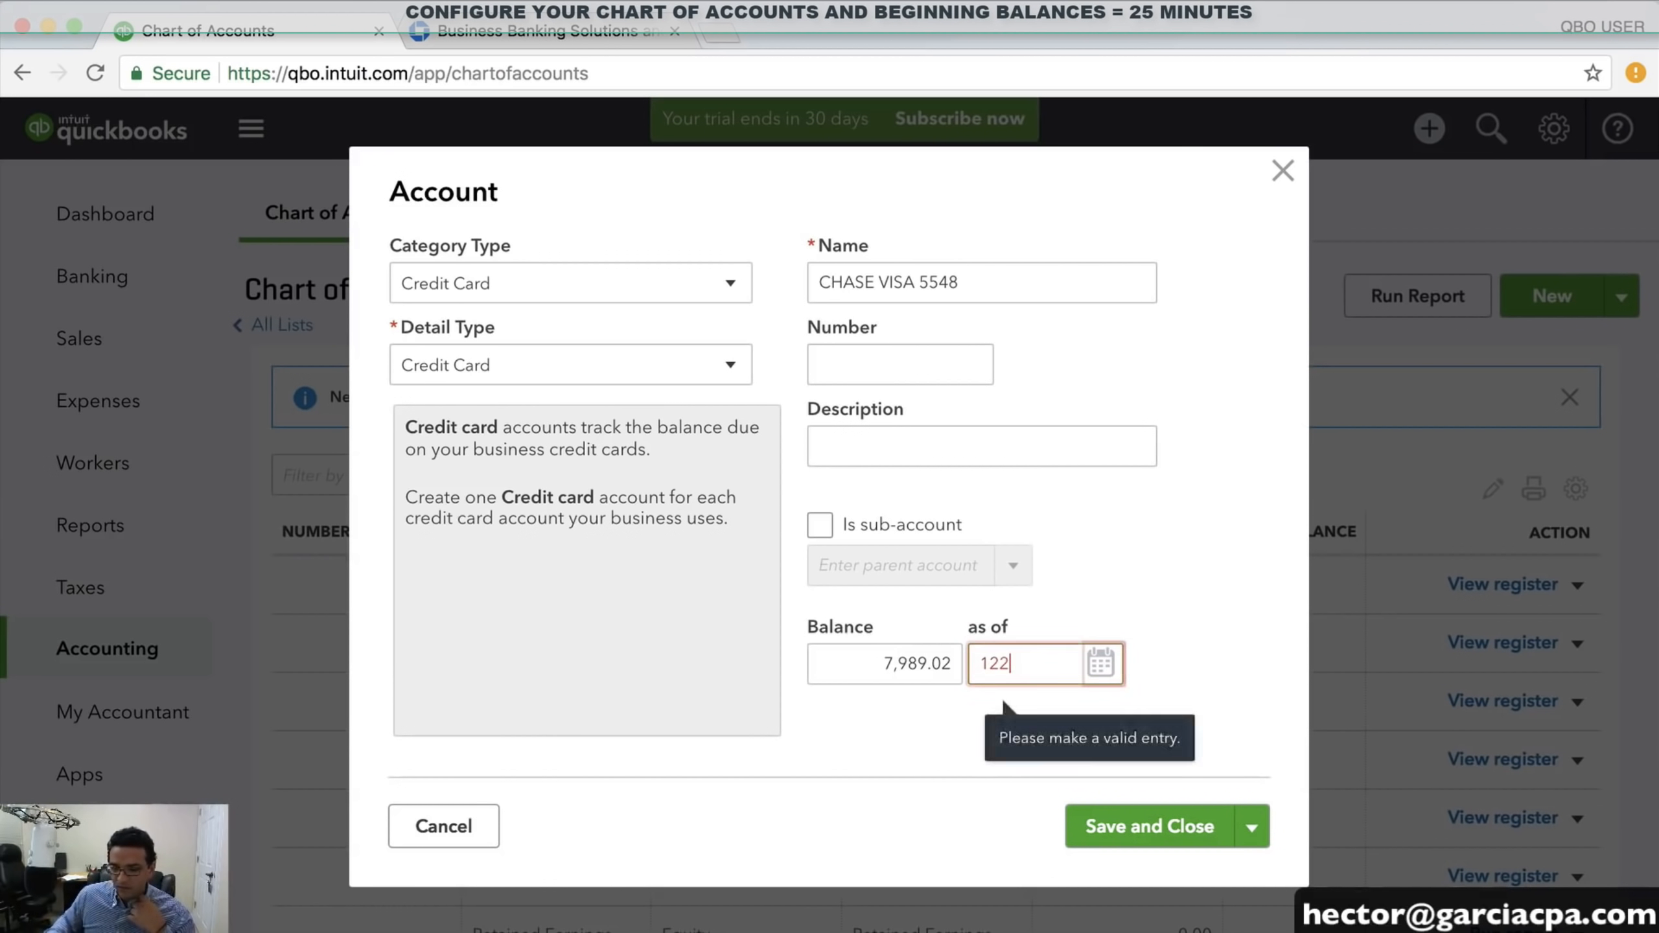
type("62017")
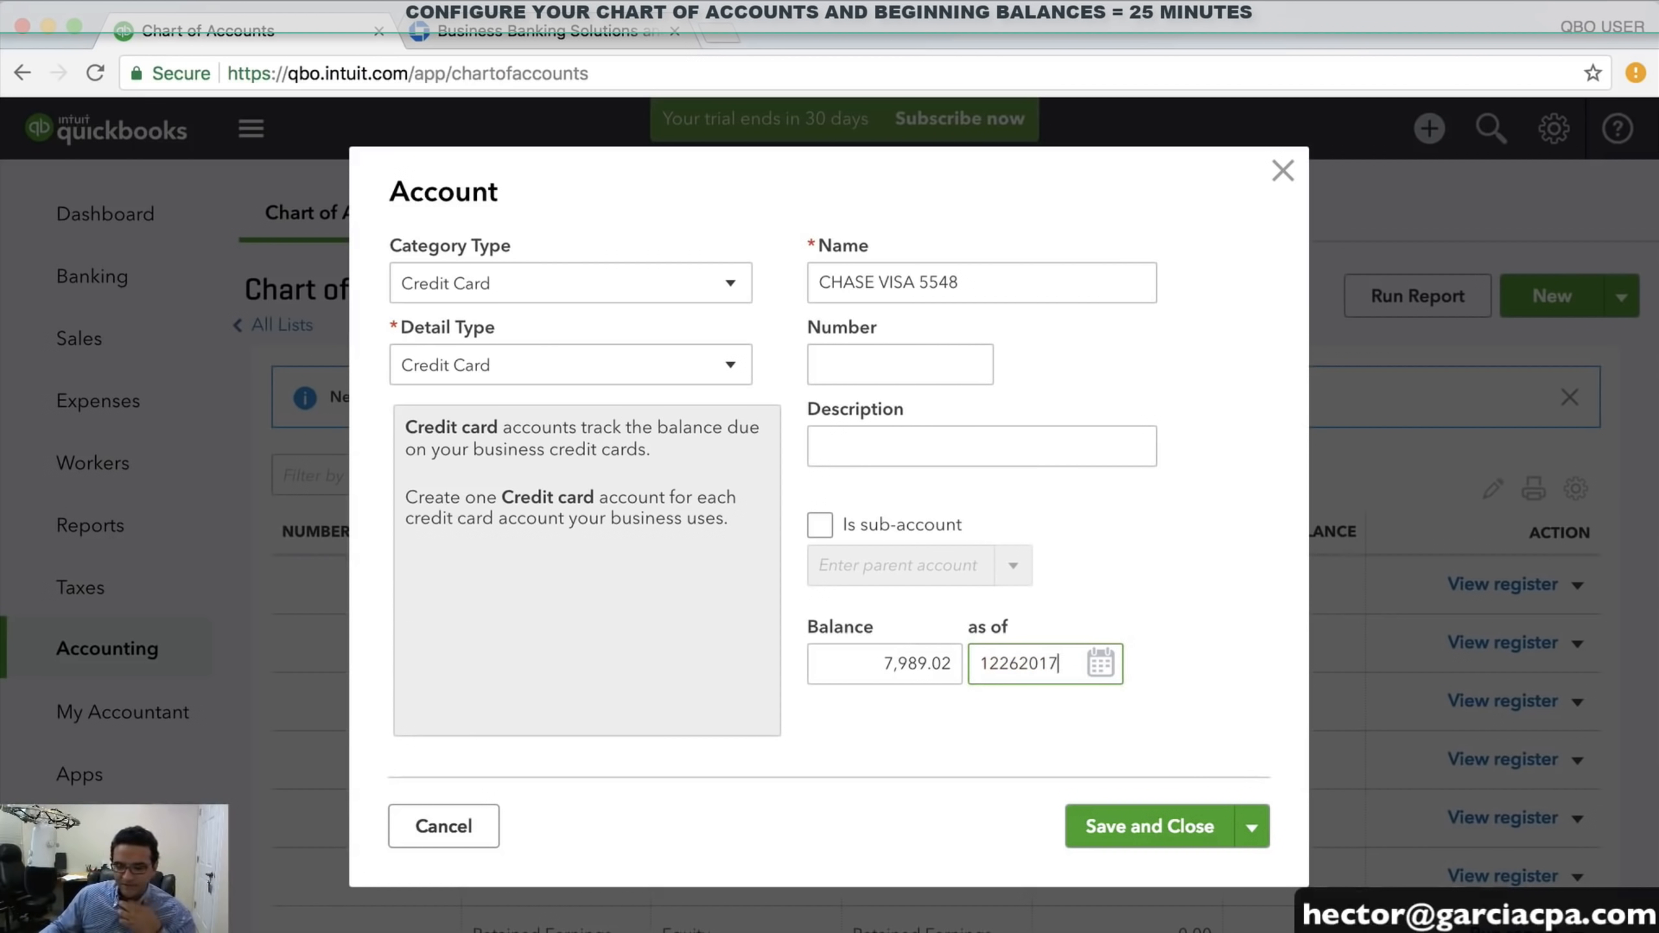
left_click(1142, 828)
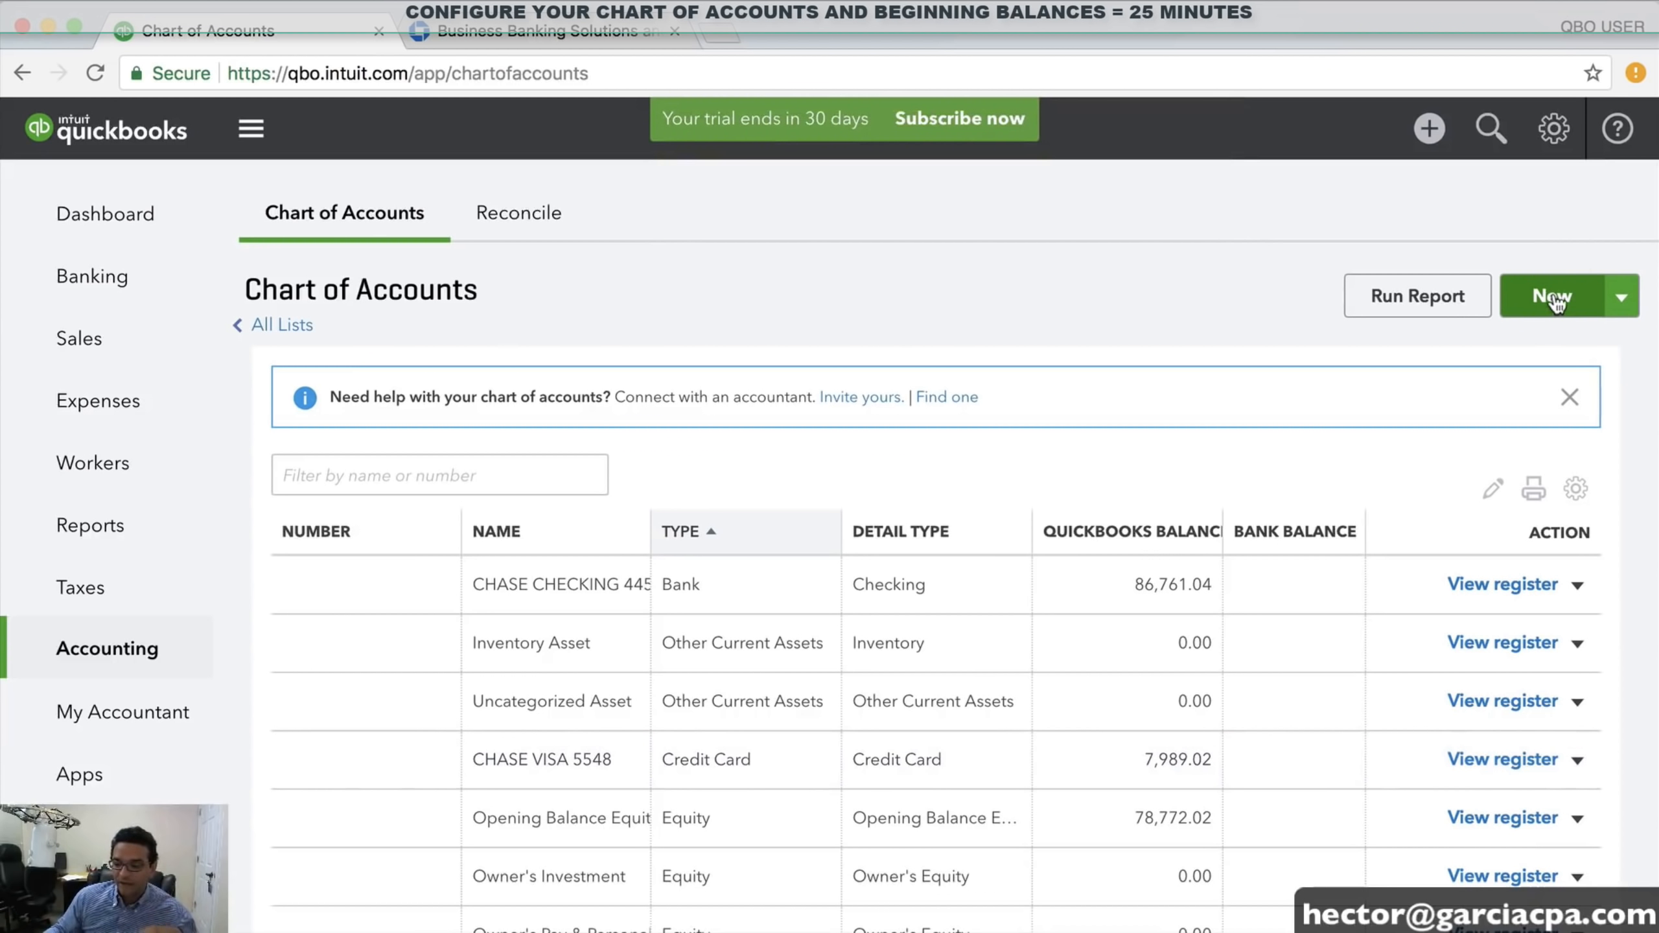
left_click(1555, 298)
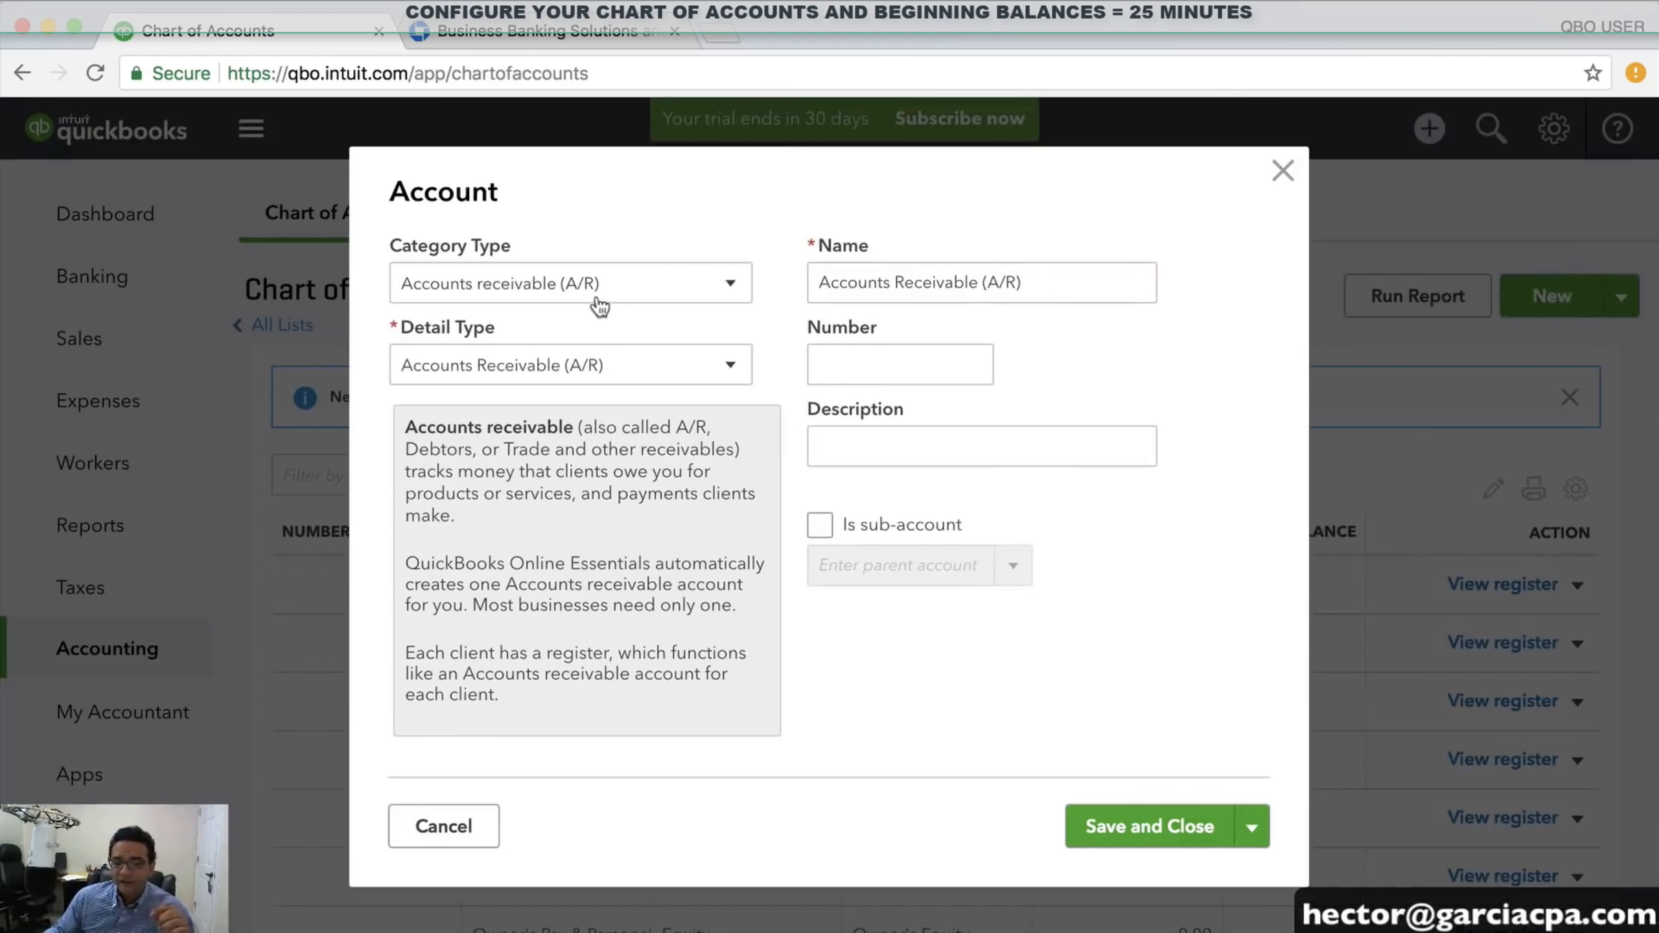
Set up a Long Term Liabilities account with Notes Payable detail type, named 'CHASE LOAN 5YEAR'
left_click(558, 288)
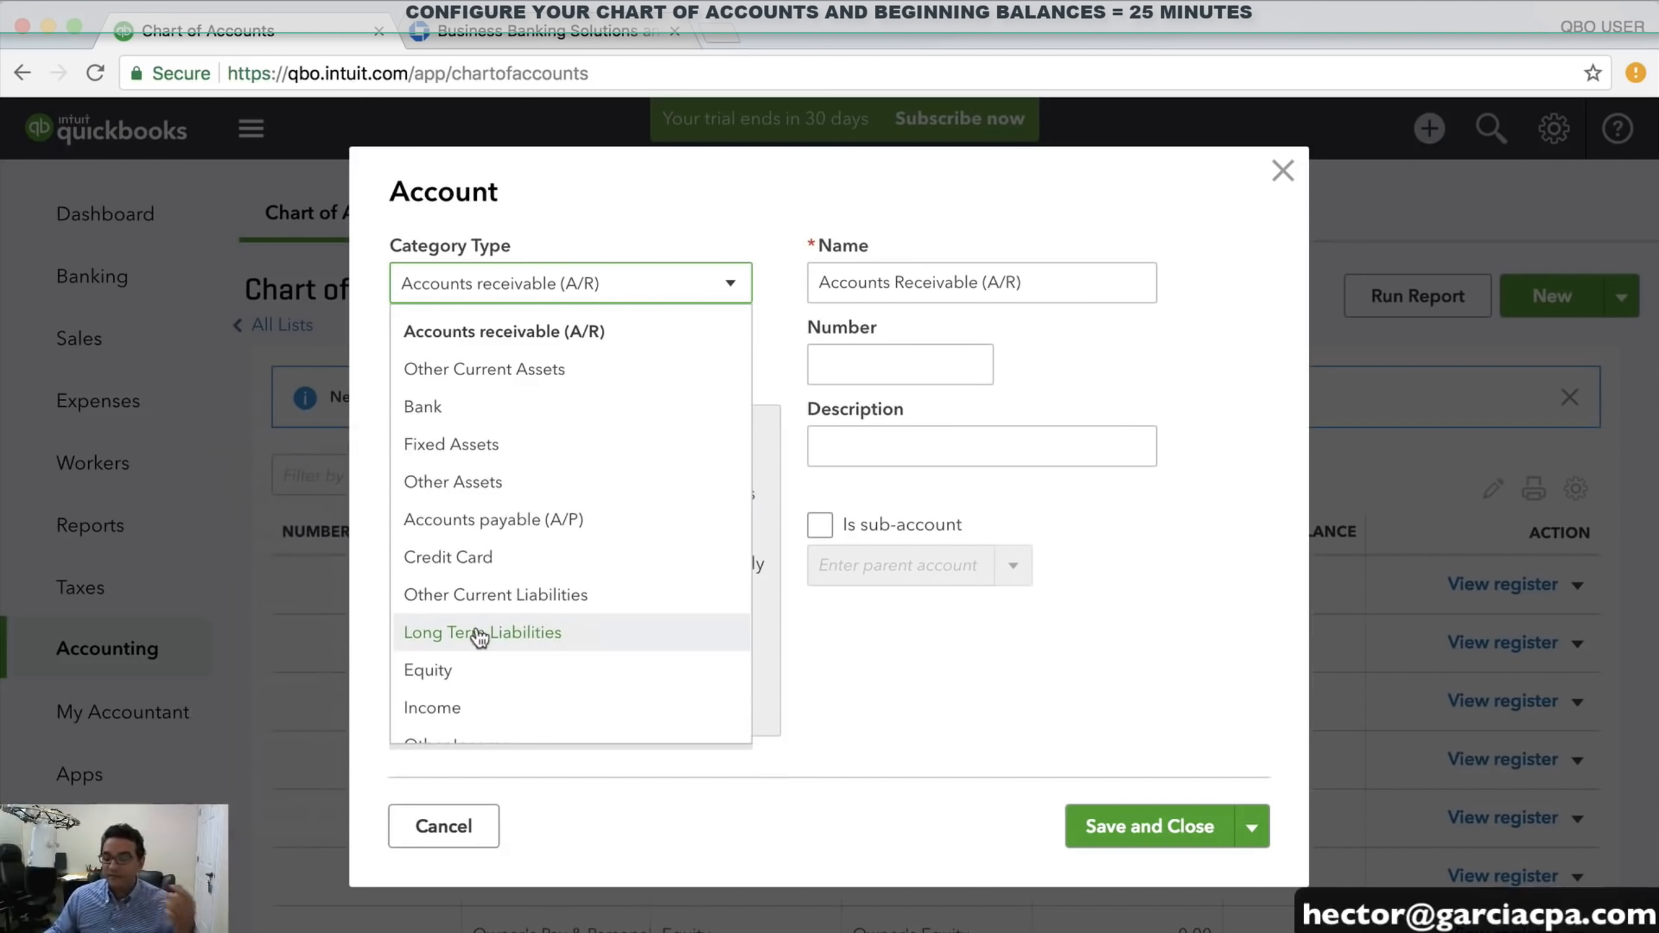
left_click(480, 633)
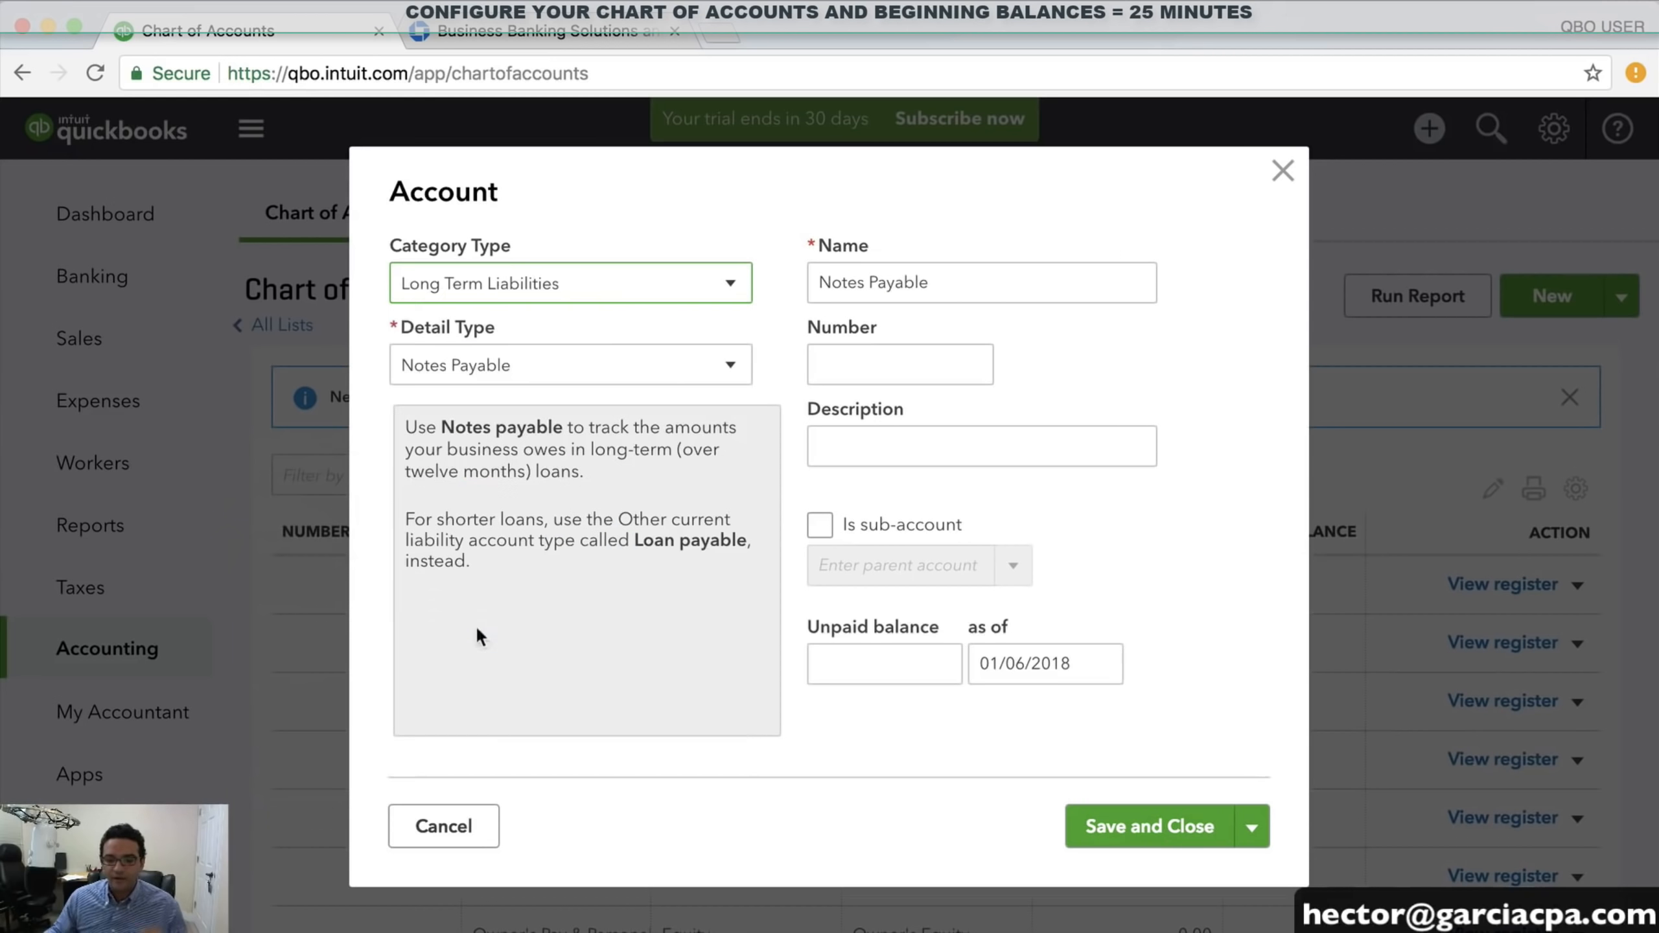
left_click_drag(974, 280, 820, 280)
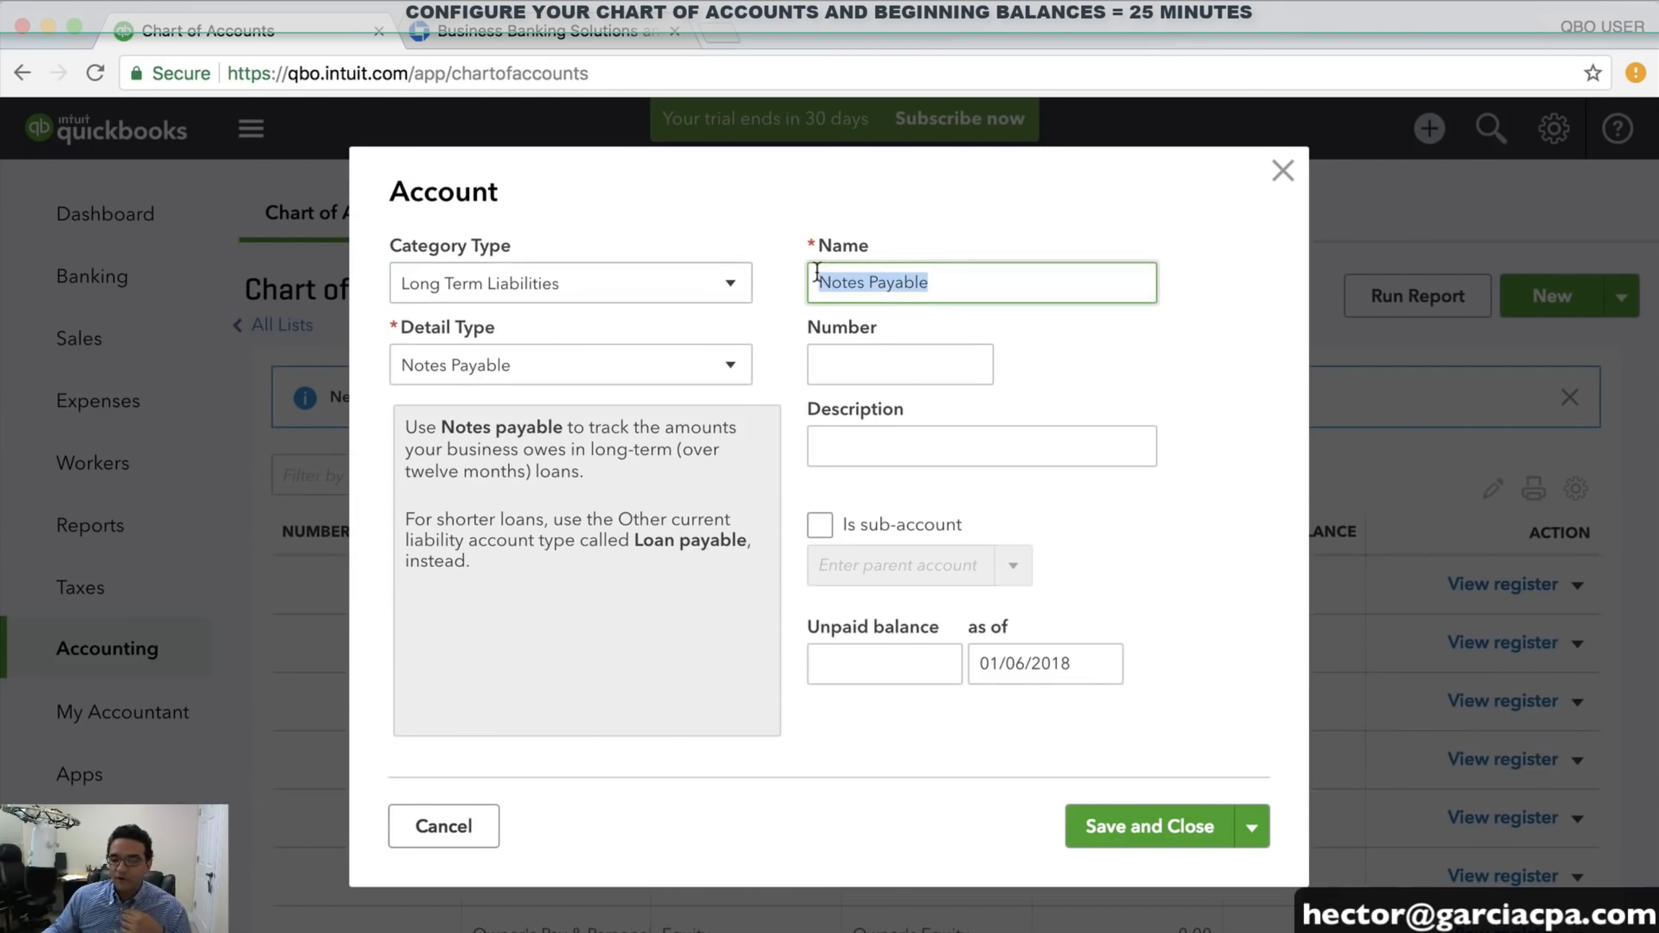
left_click(582, 369)
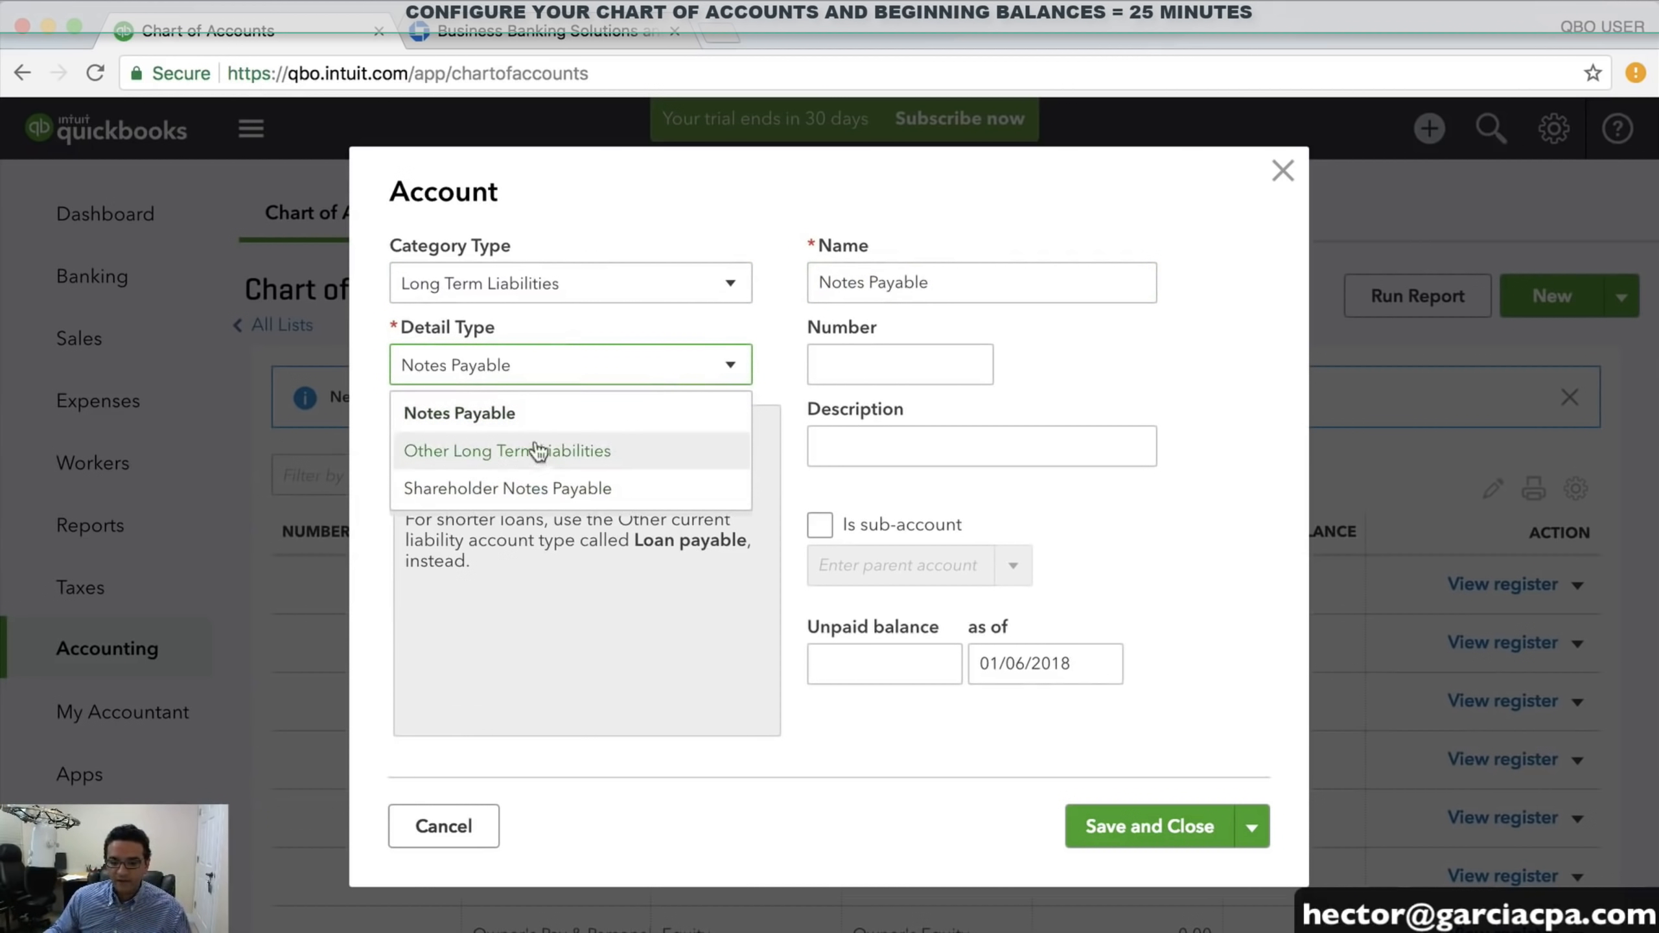
left_click(555, 415)
left_click_drag(928, 282, 722, 282)
type("CHA")
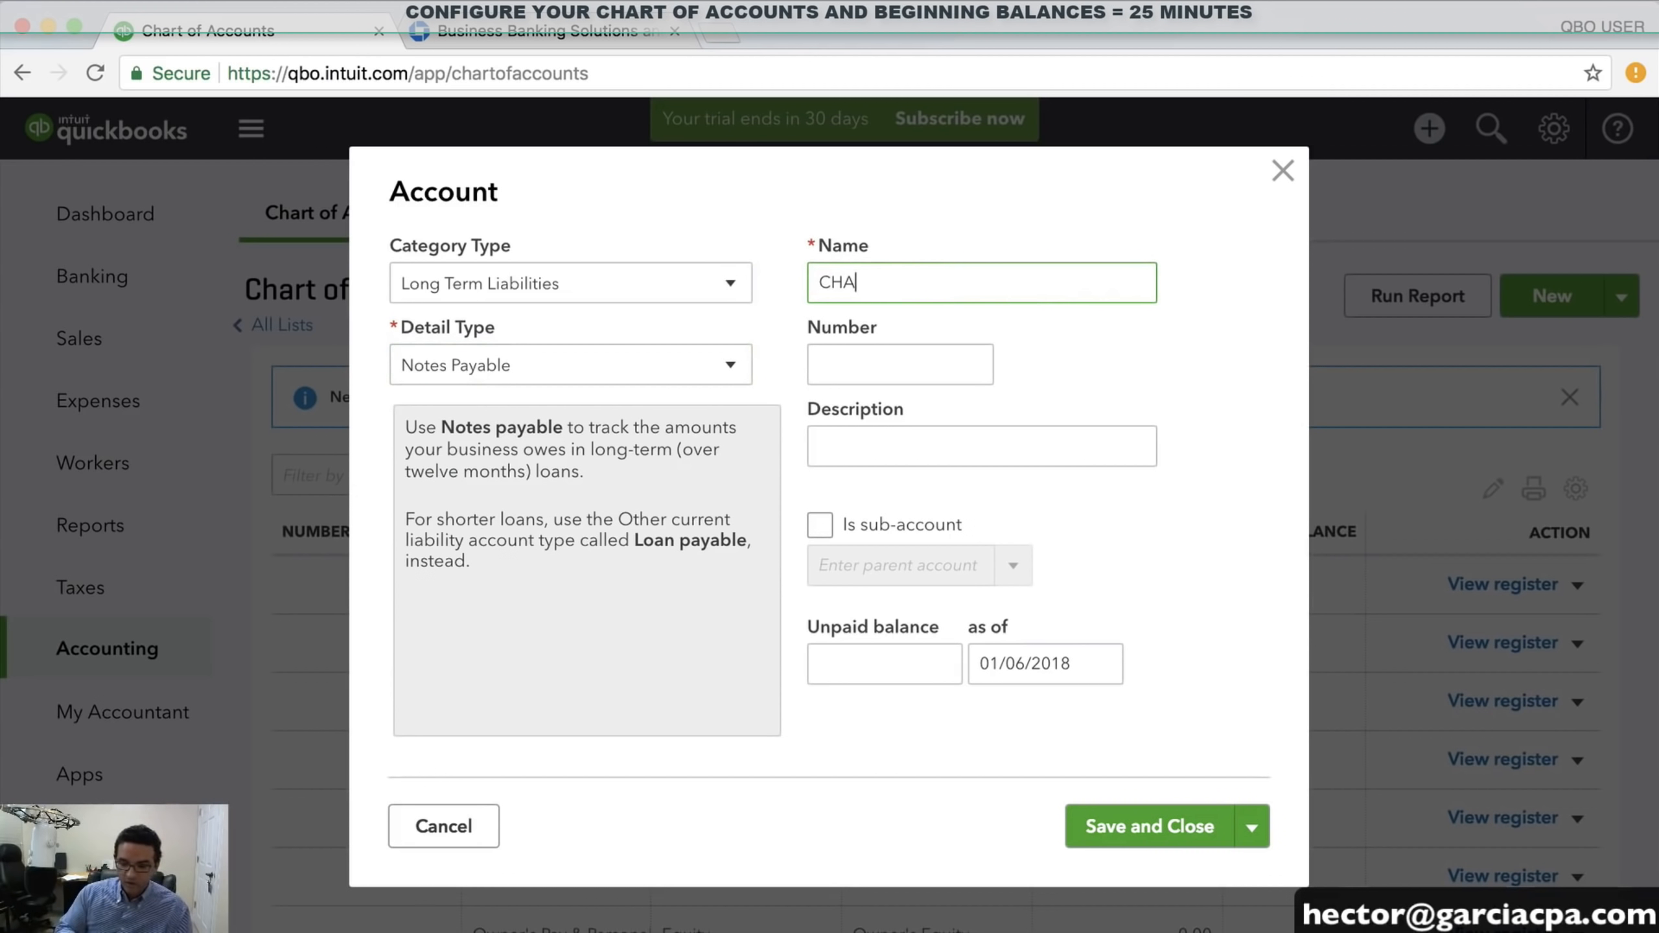
type("SE LOAN 5")
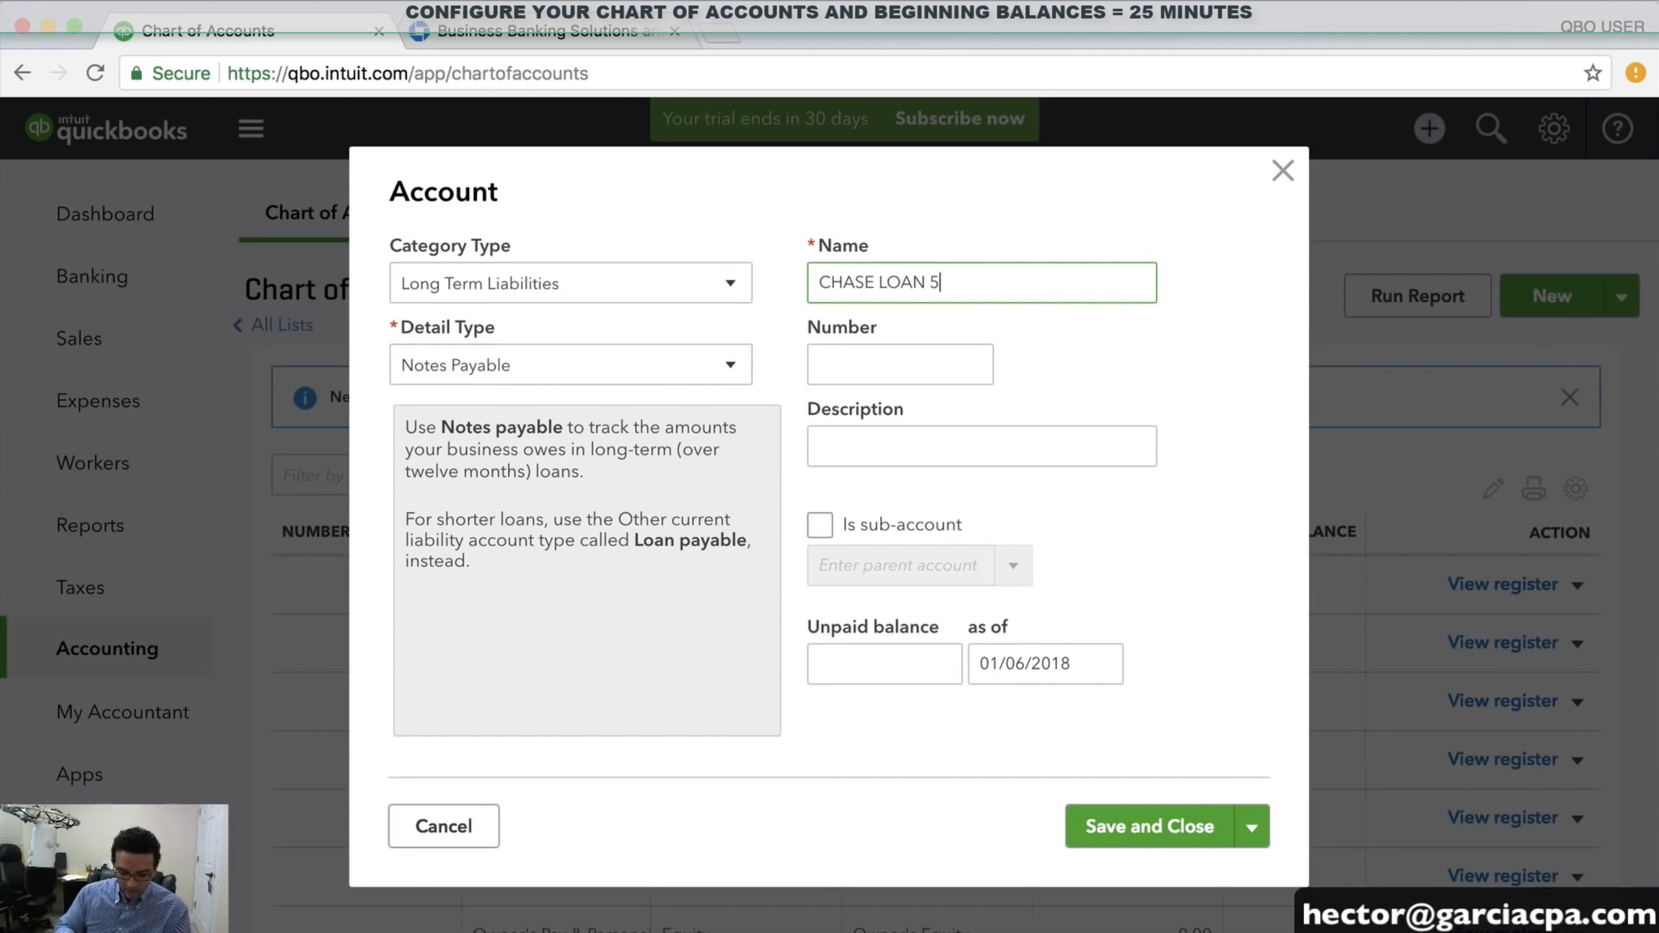
type("YEAR")
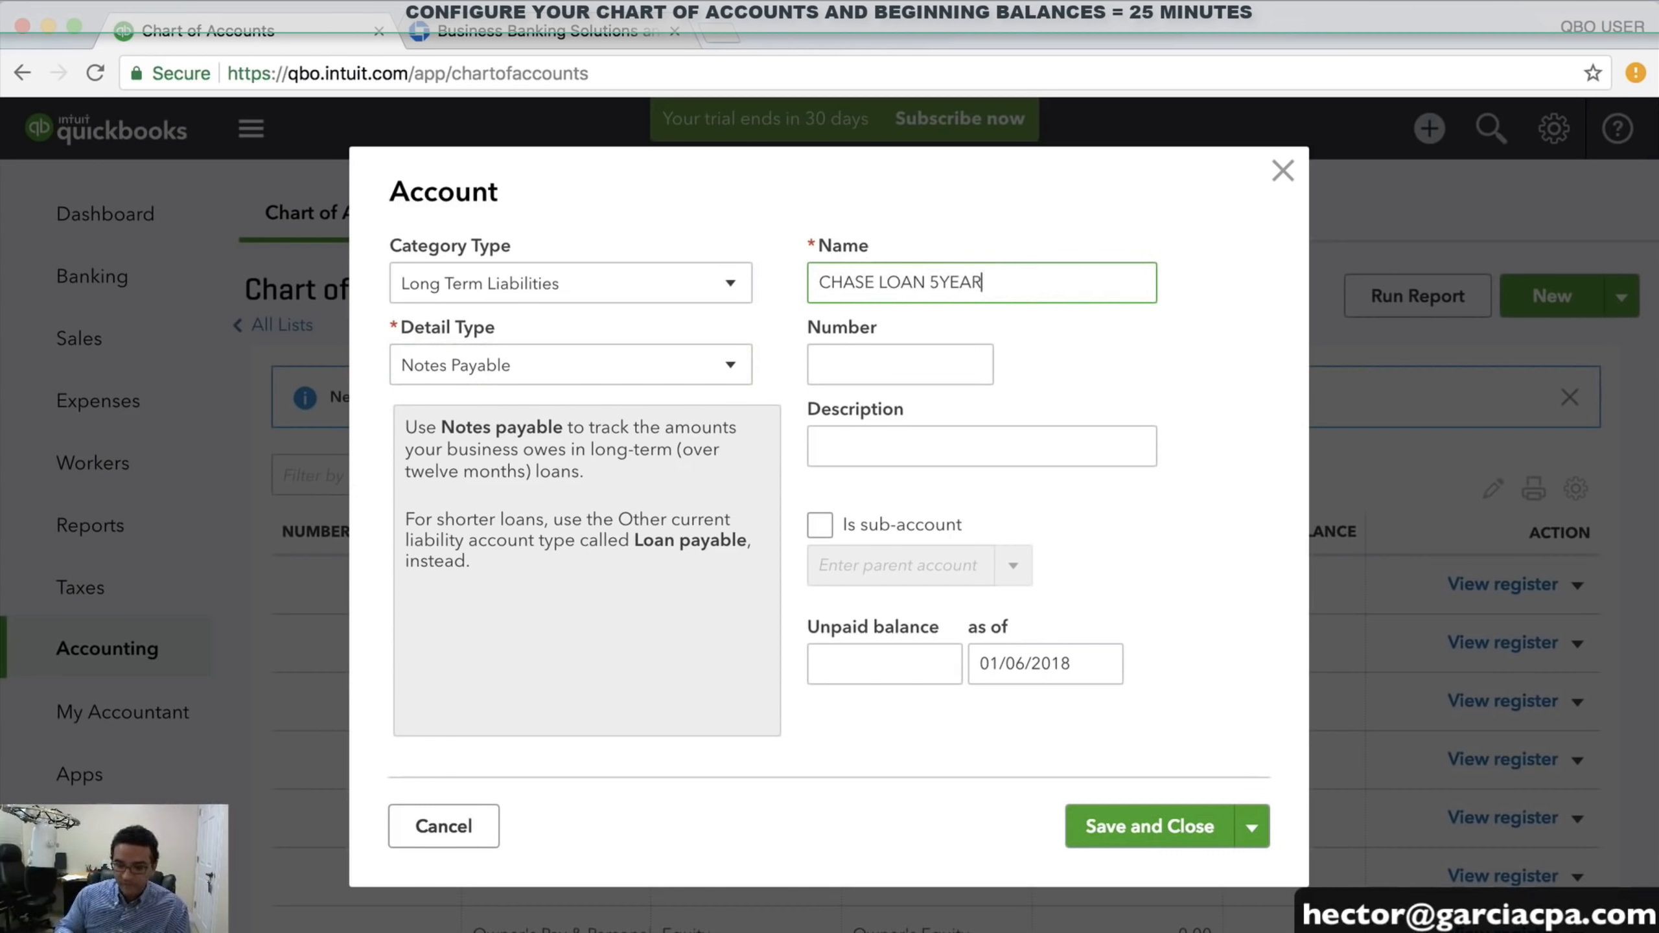
left_click(947, 662)
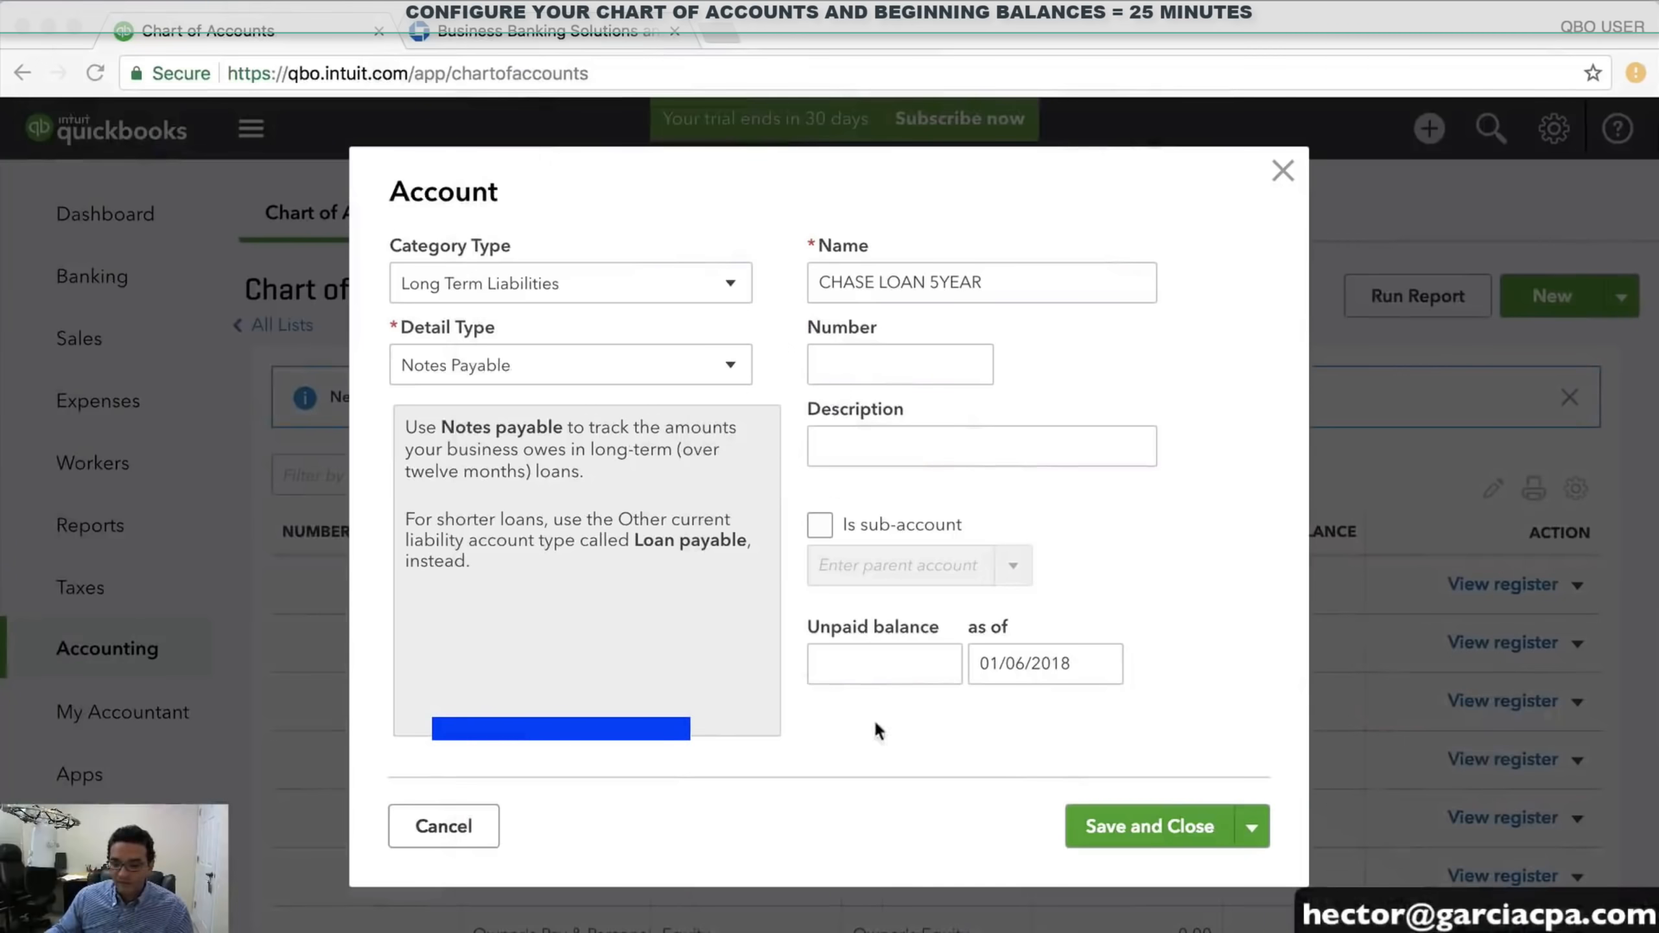
Enter a 32,752 unpaid balance dated December 7, 2017 and save the loan account
left_click(876, 661)
type("3")
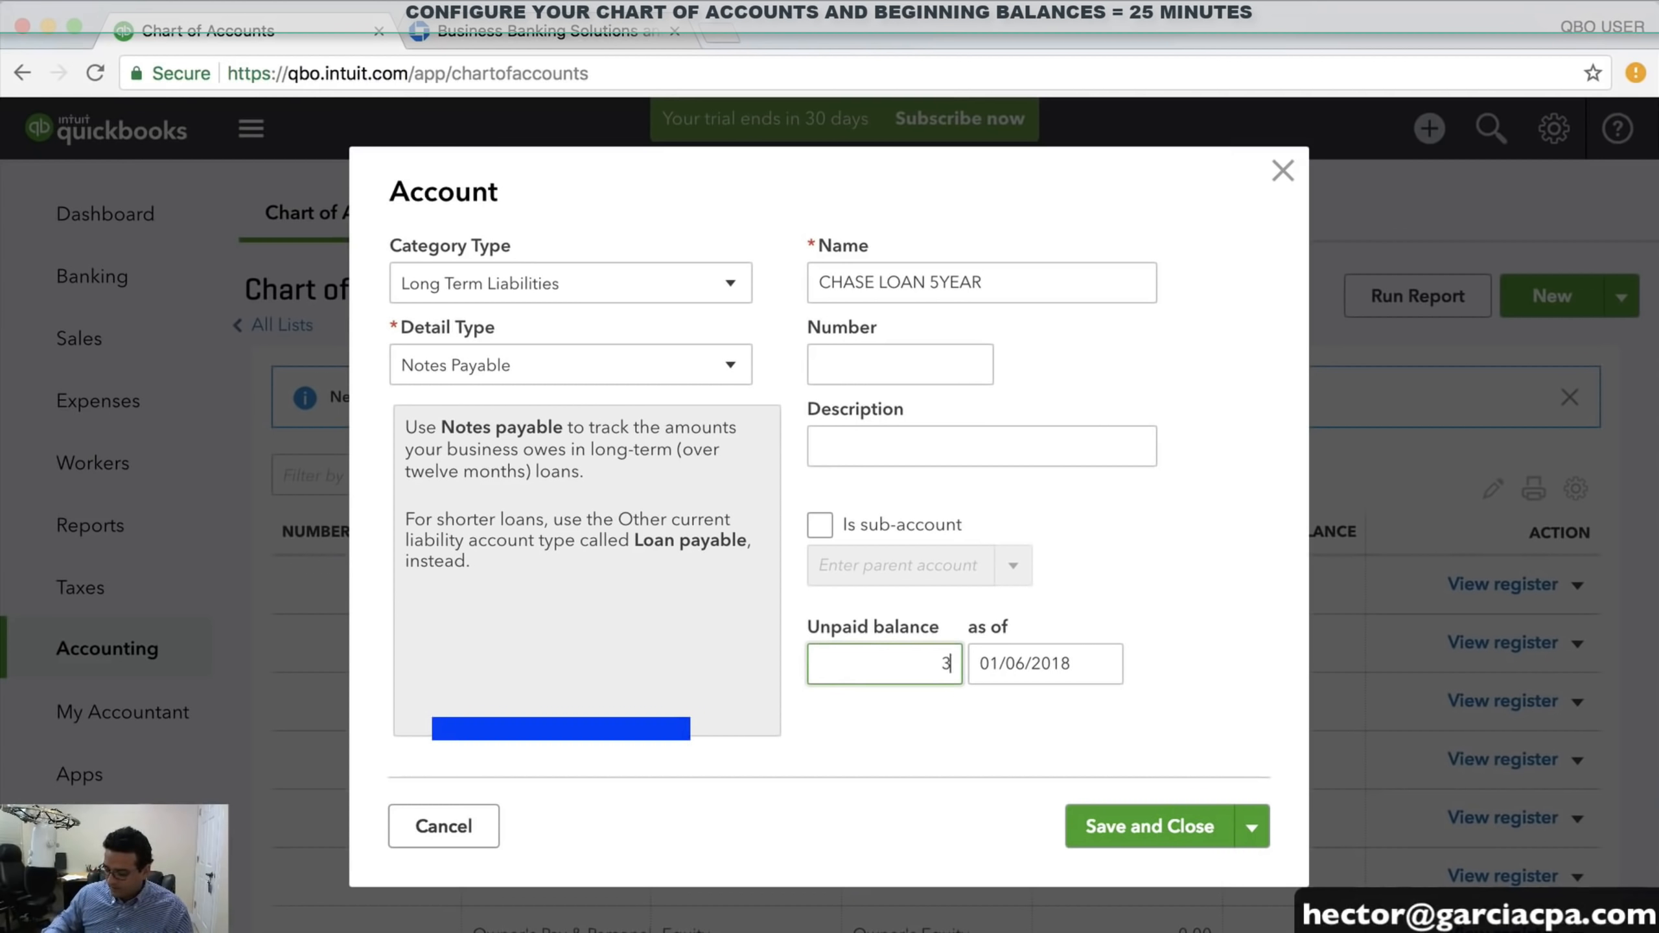
type("2,752")
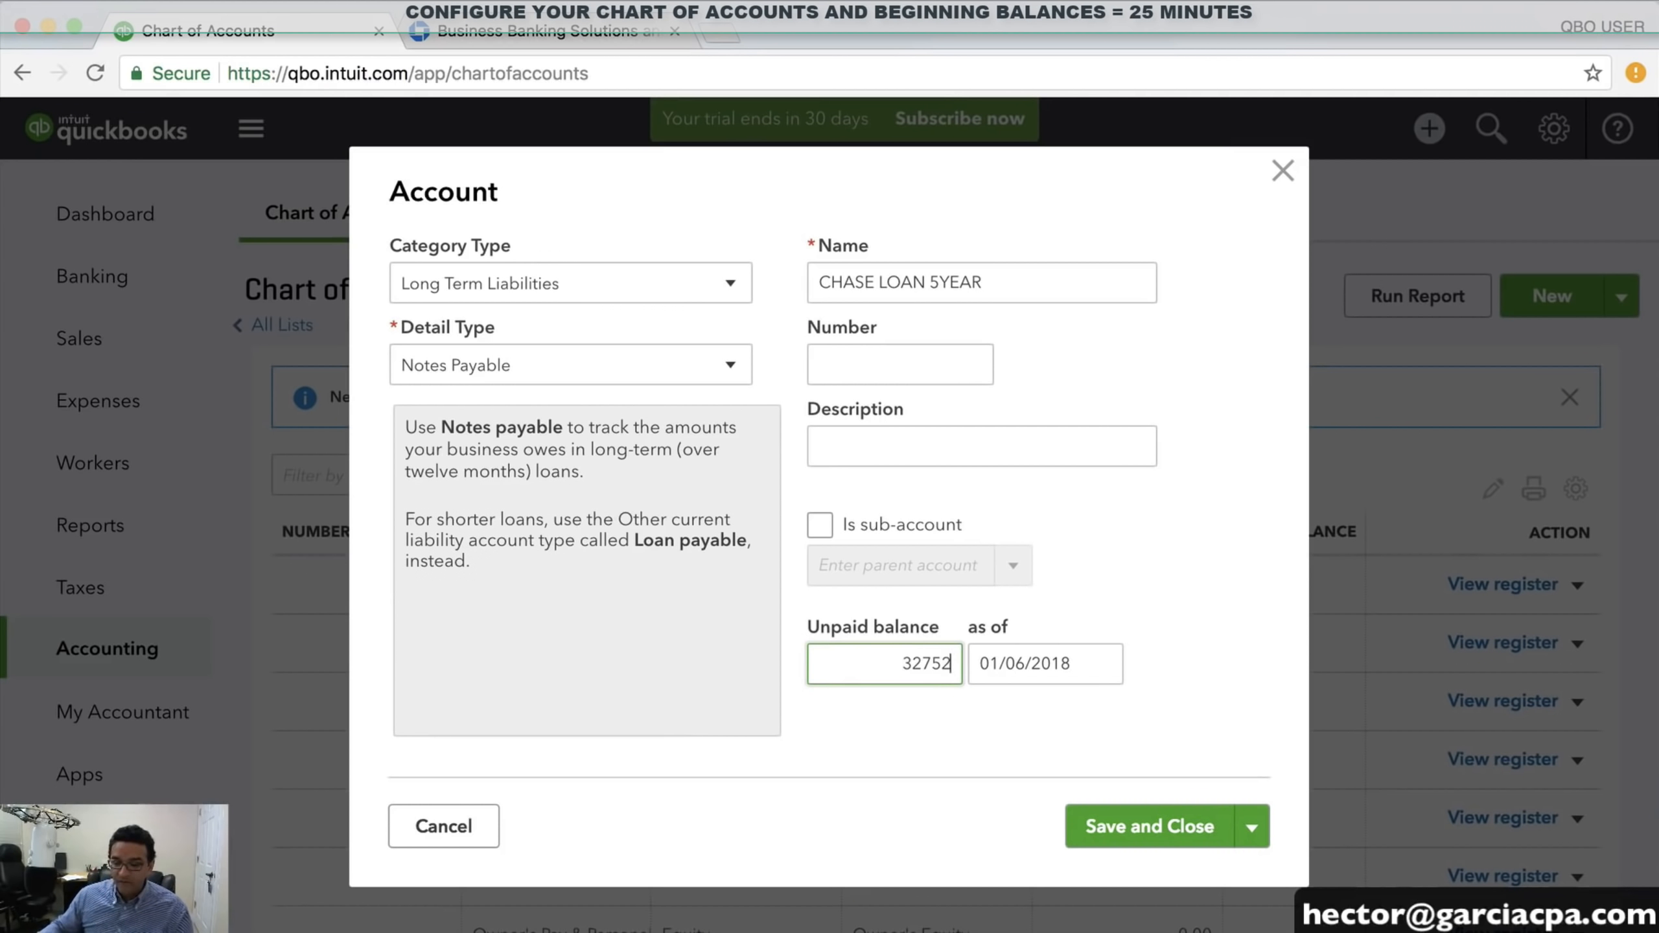
key("Tab")
left_click(1101, 664)
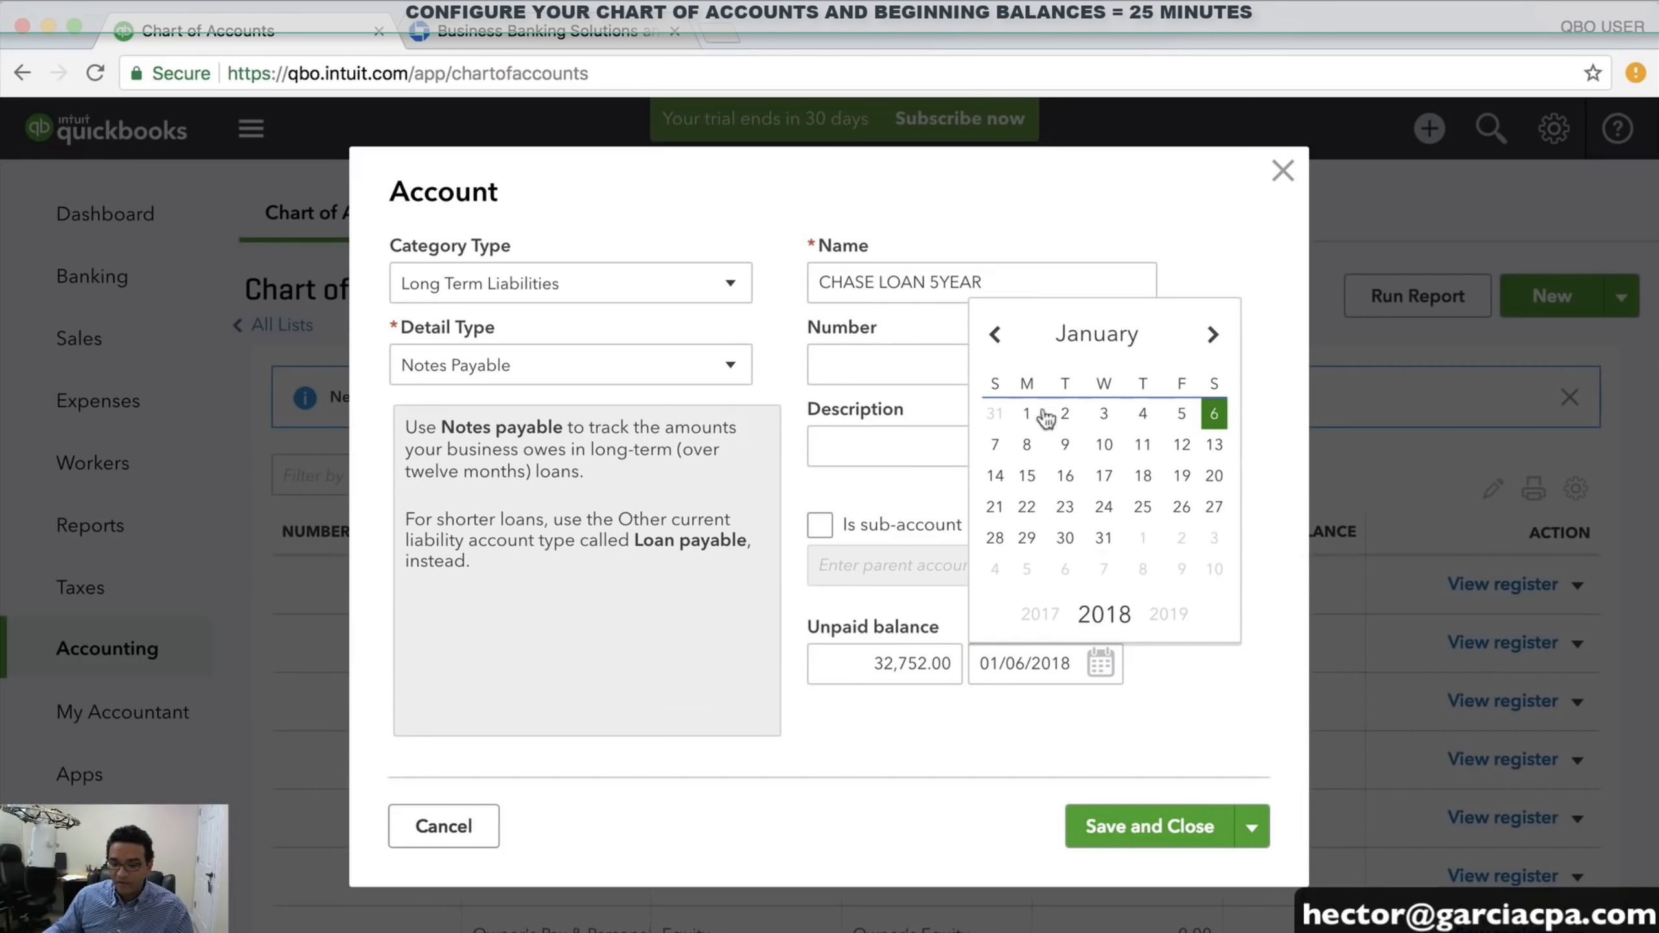
left_click(995, 334)
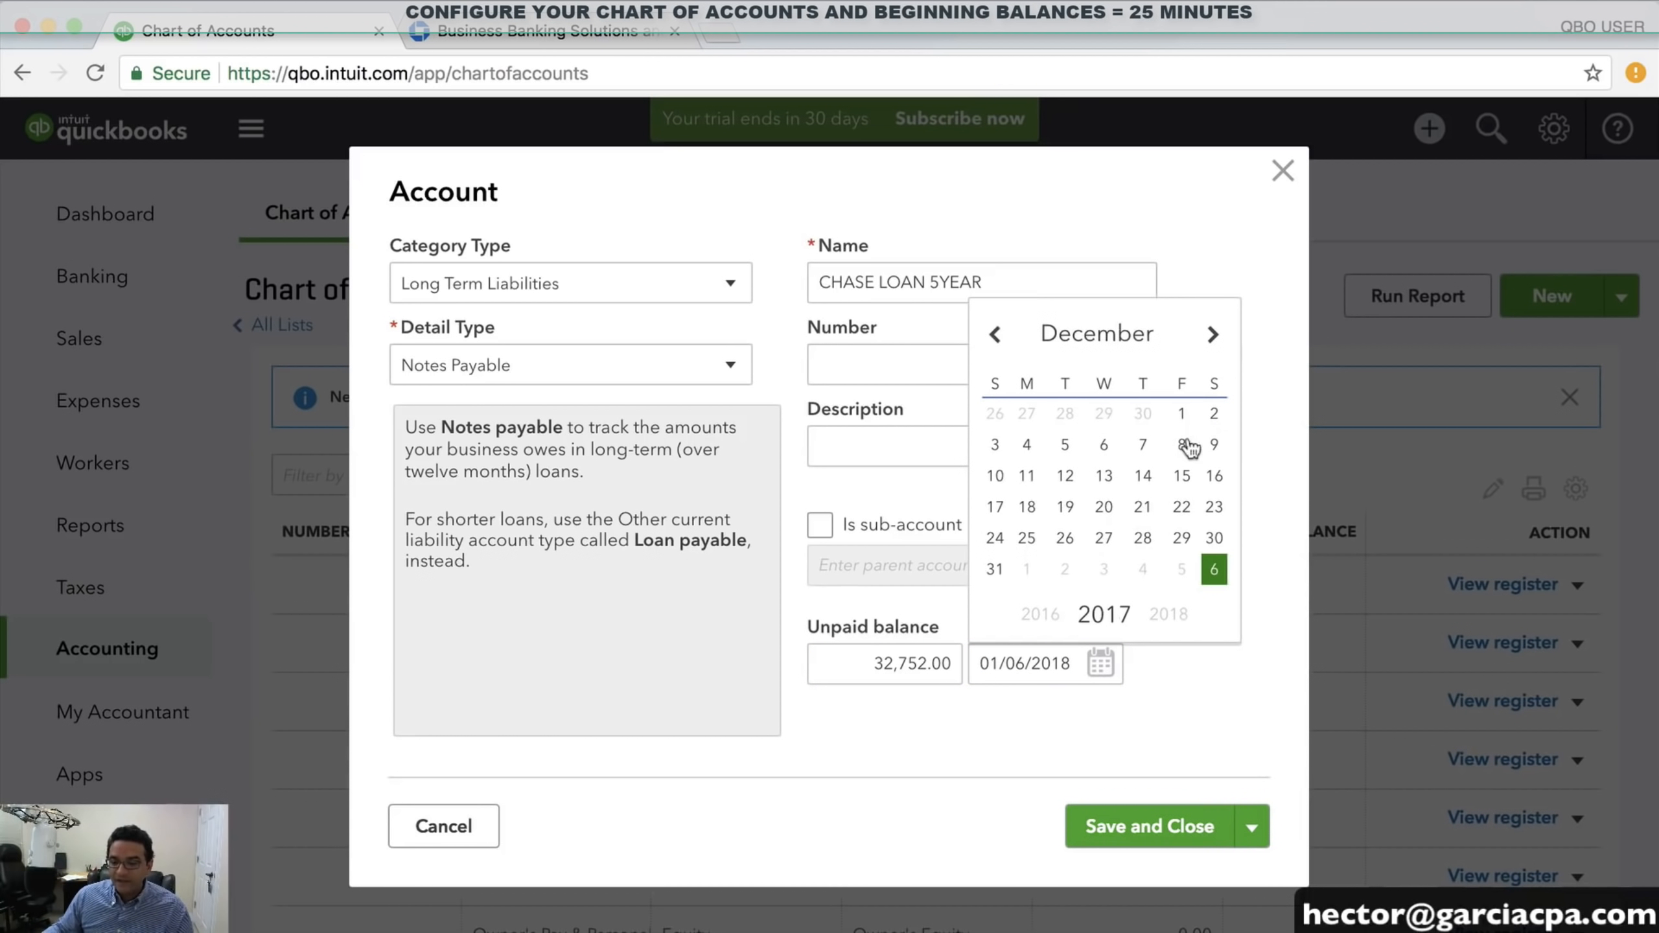
left_click(1145, 447)
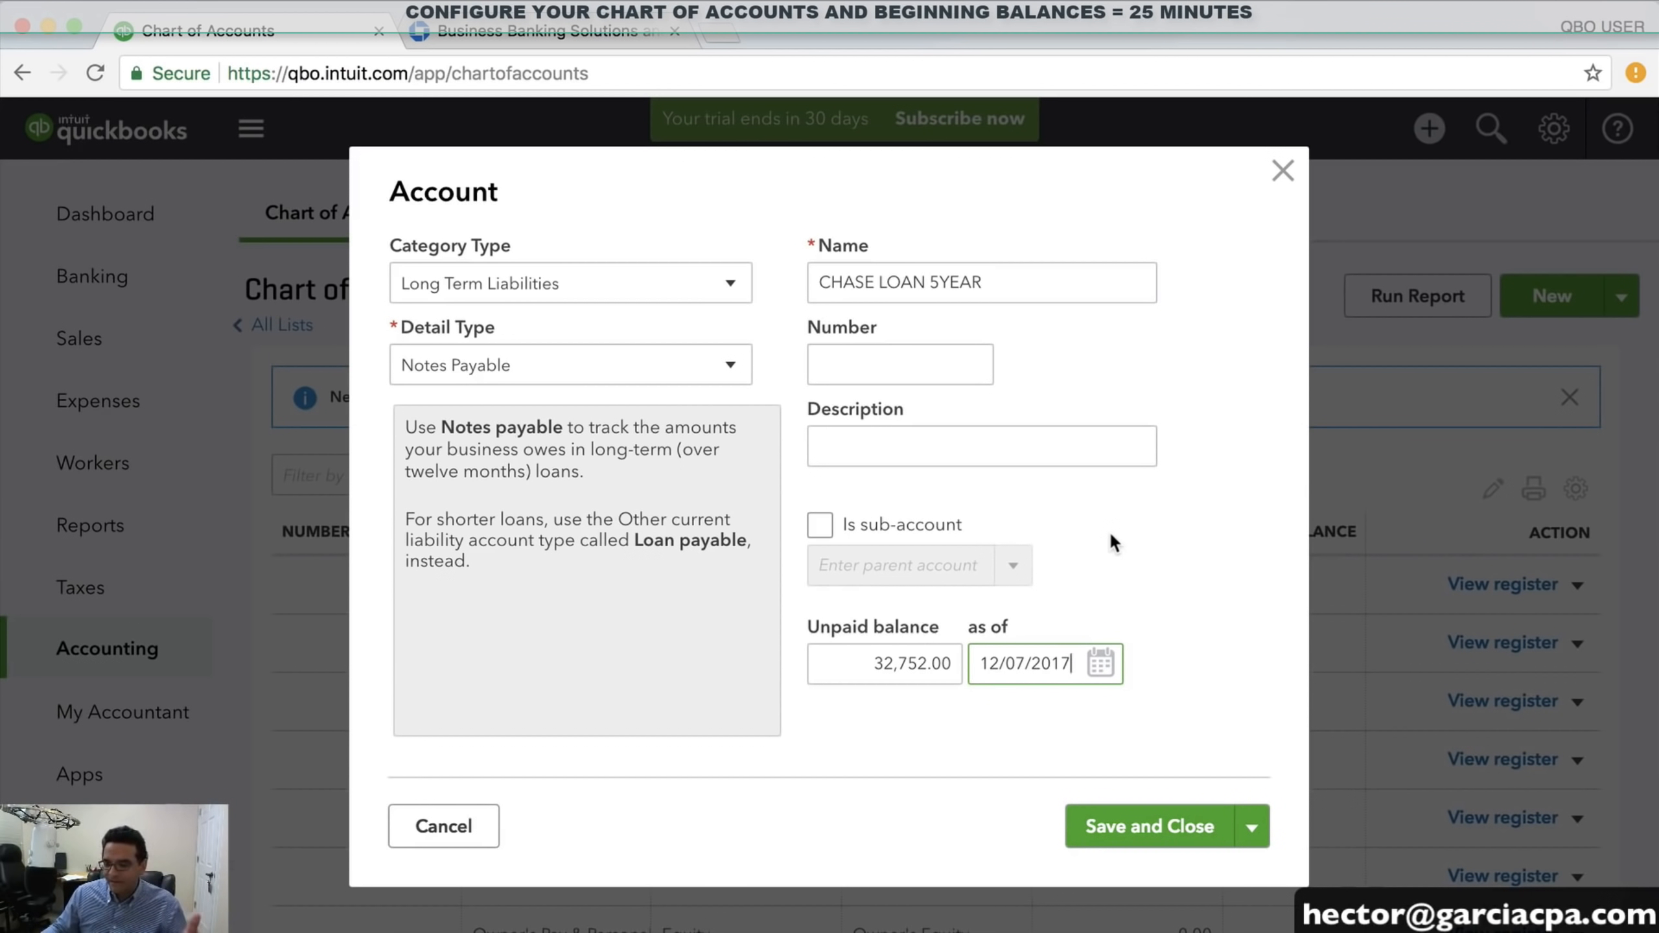
left_click(1167, 828)
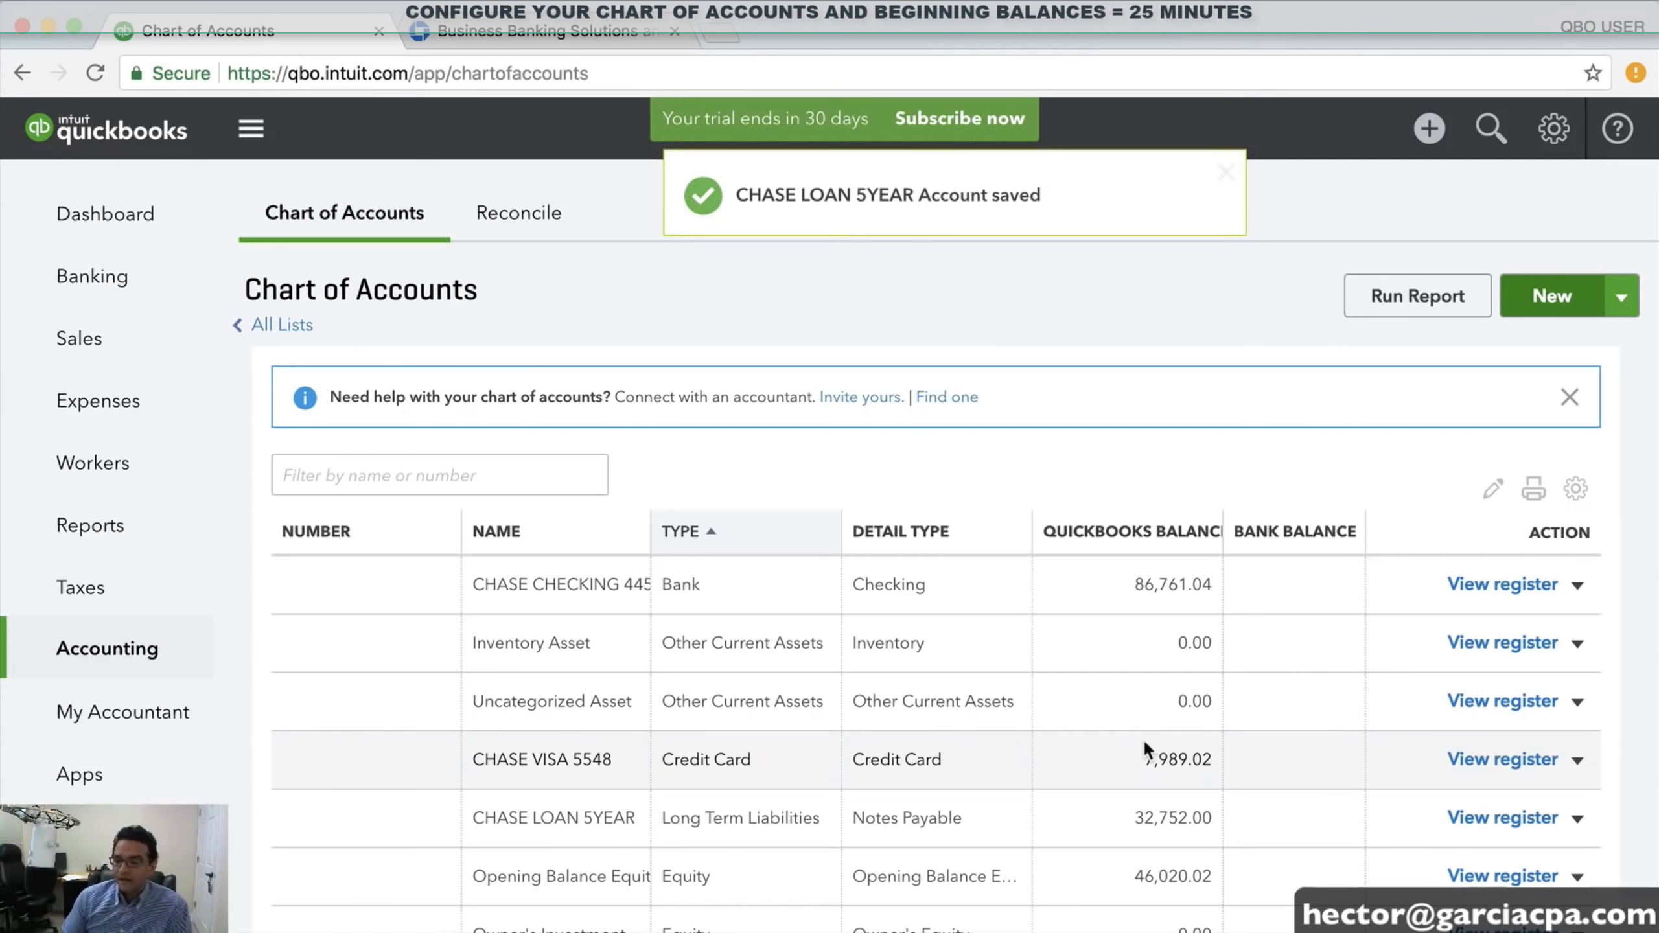
Zoom the browser out and start a new account from the Chart of Accounts page
key("super+minus")
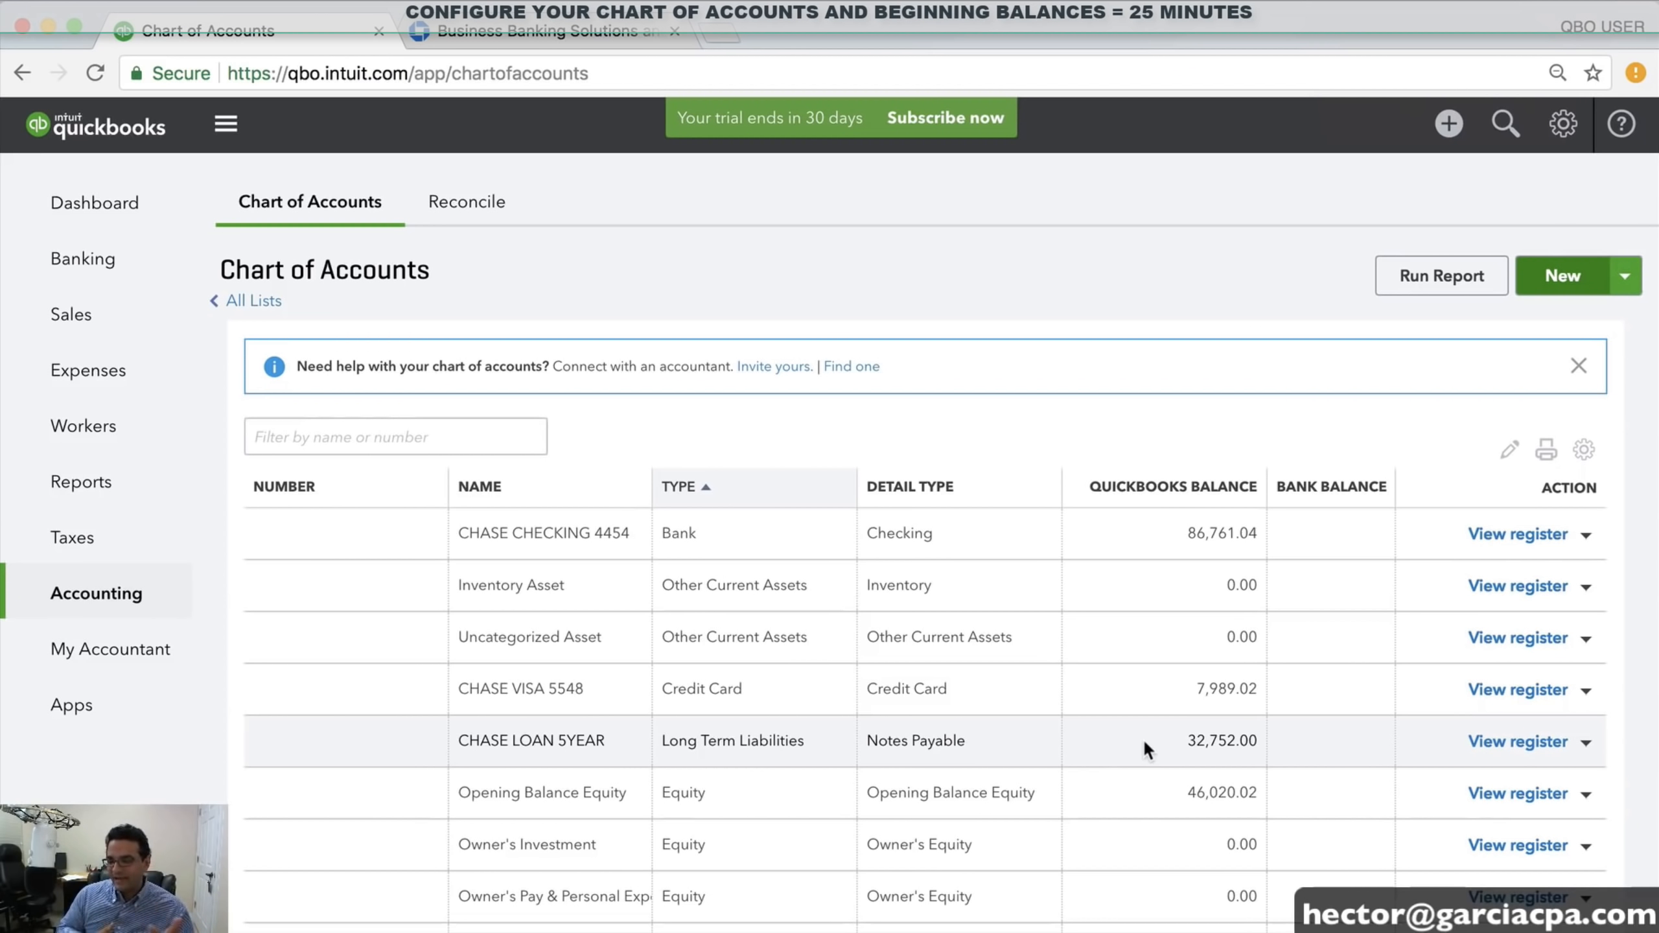
left_click(1569, 281)
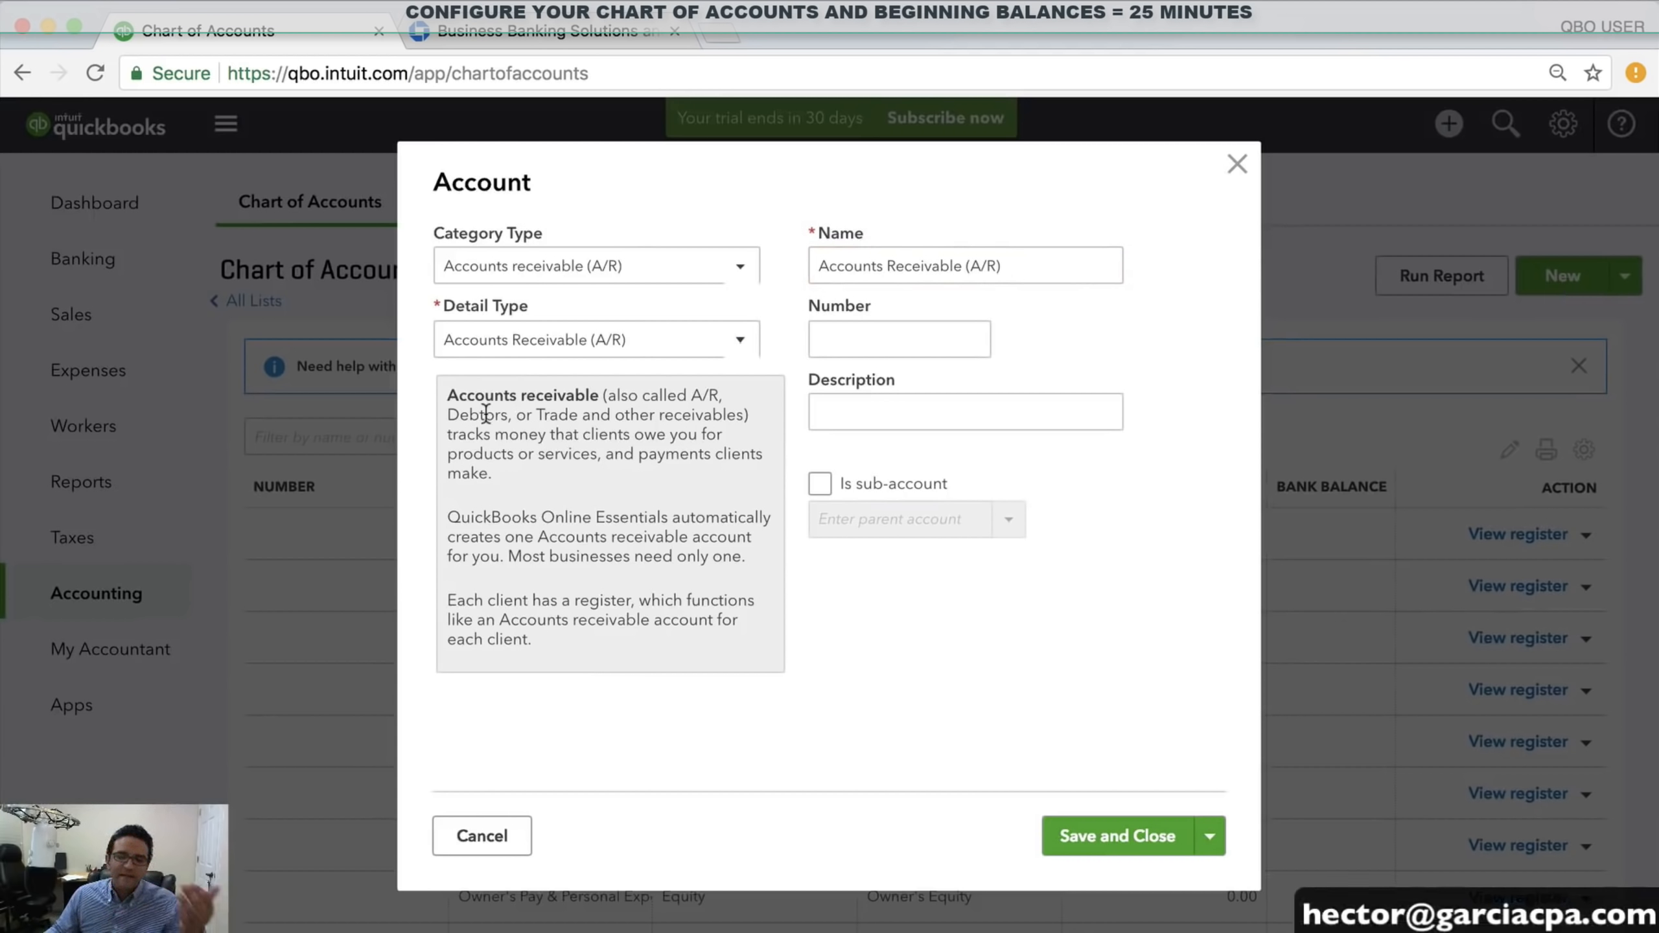
Set the new account to the Fixed Assets category with detail type Fixed Asset Computers
left_click(583, 267)
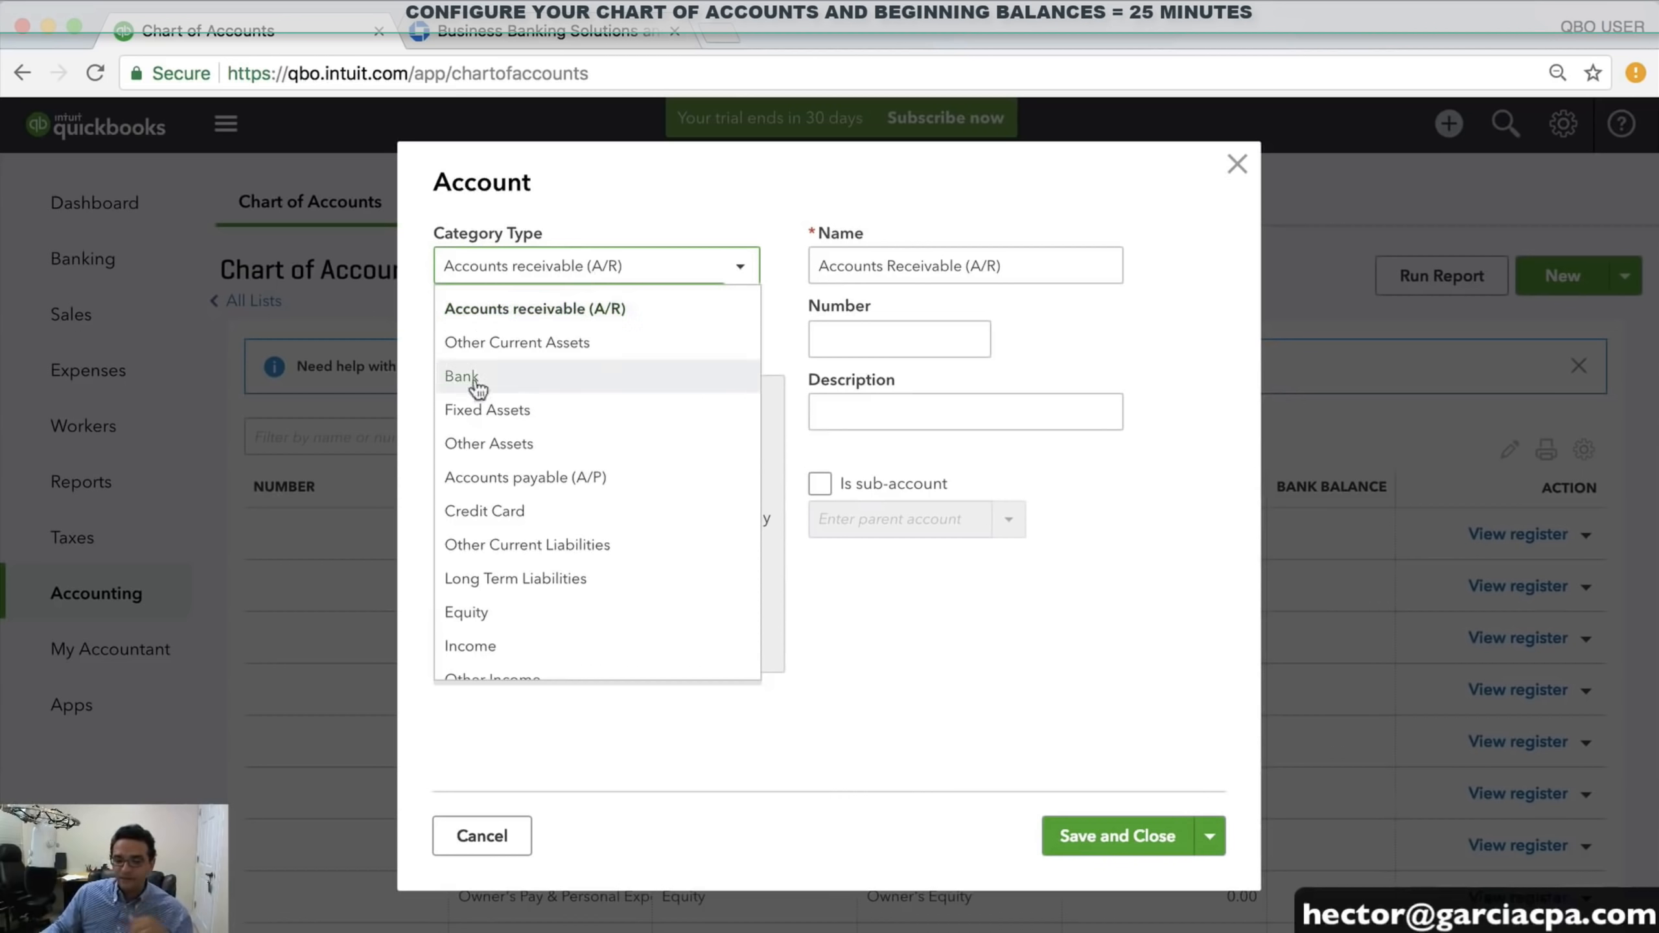
left_click(522, 412)
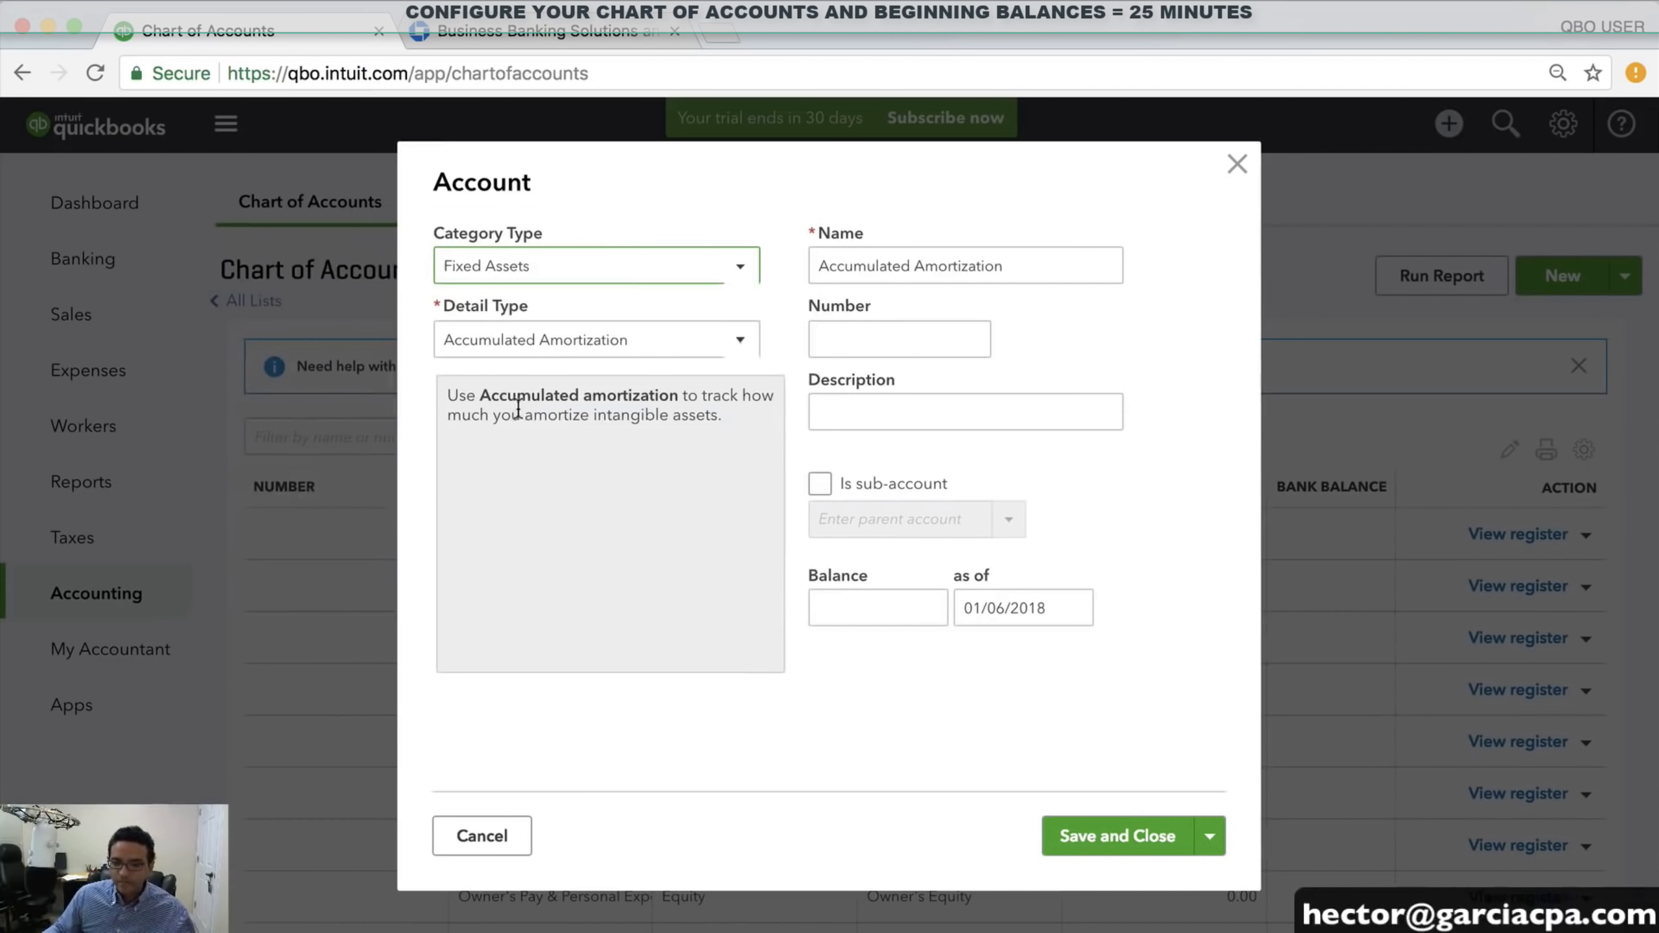
left_click(483, 343)
scroll(585, 543, "down", 2)
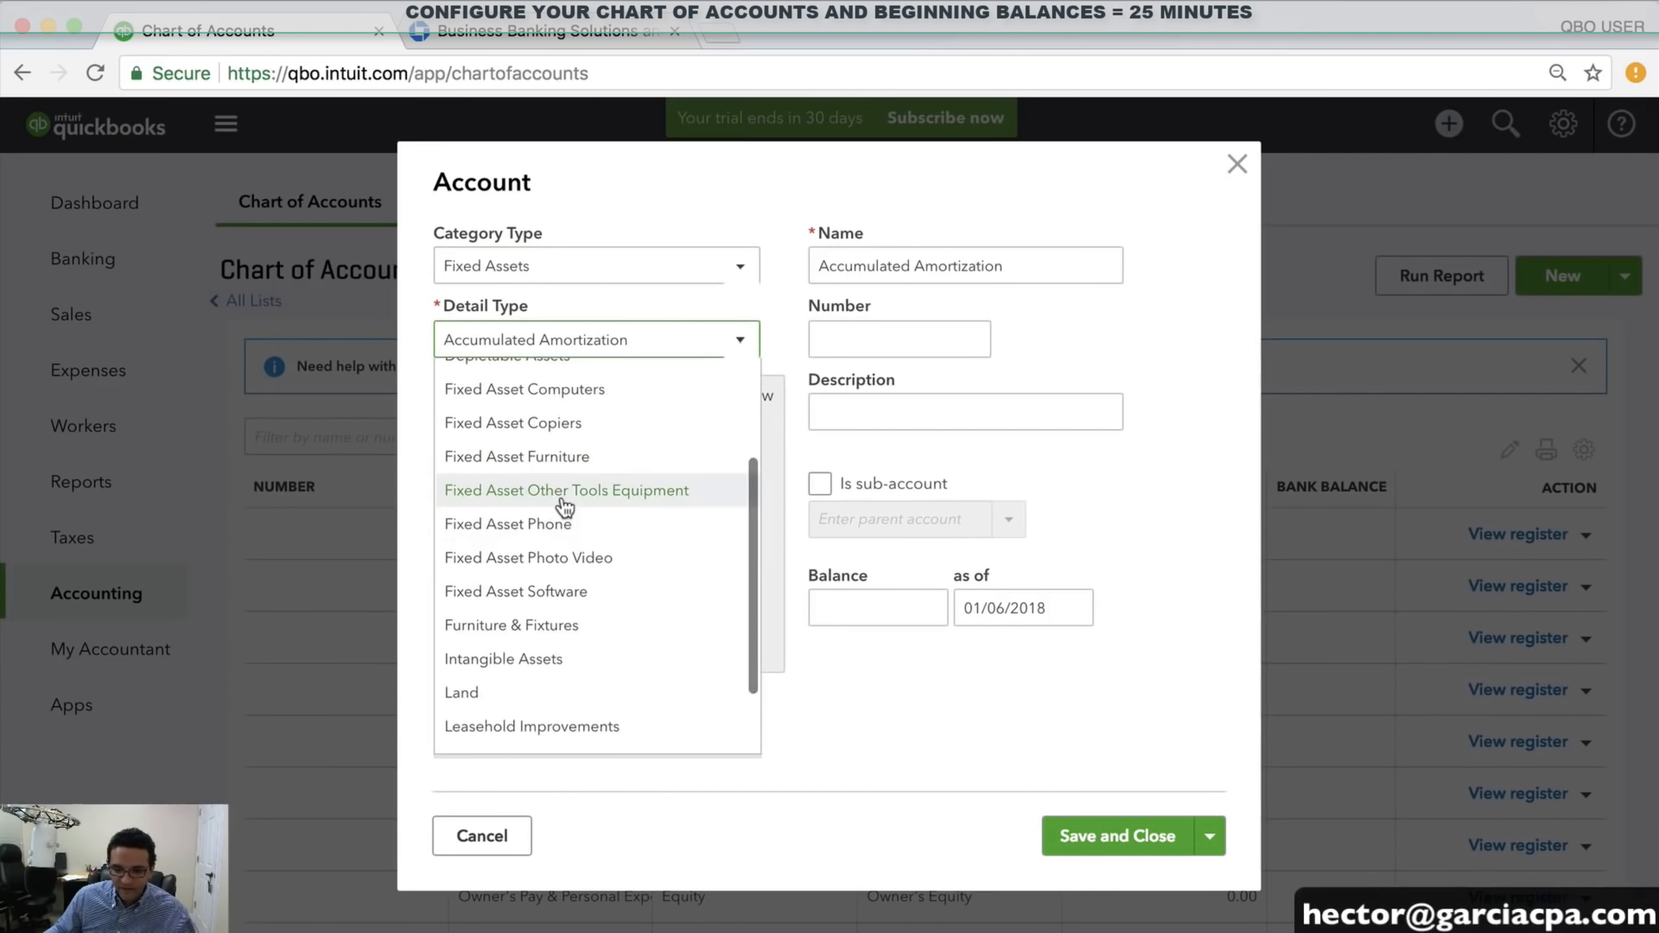
scroll(549, 490, "up", 2)
right_click(557, 454)
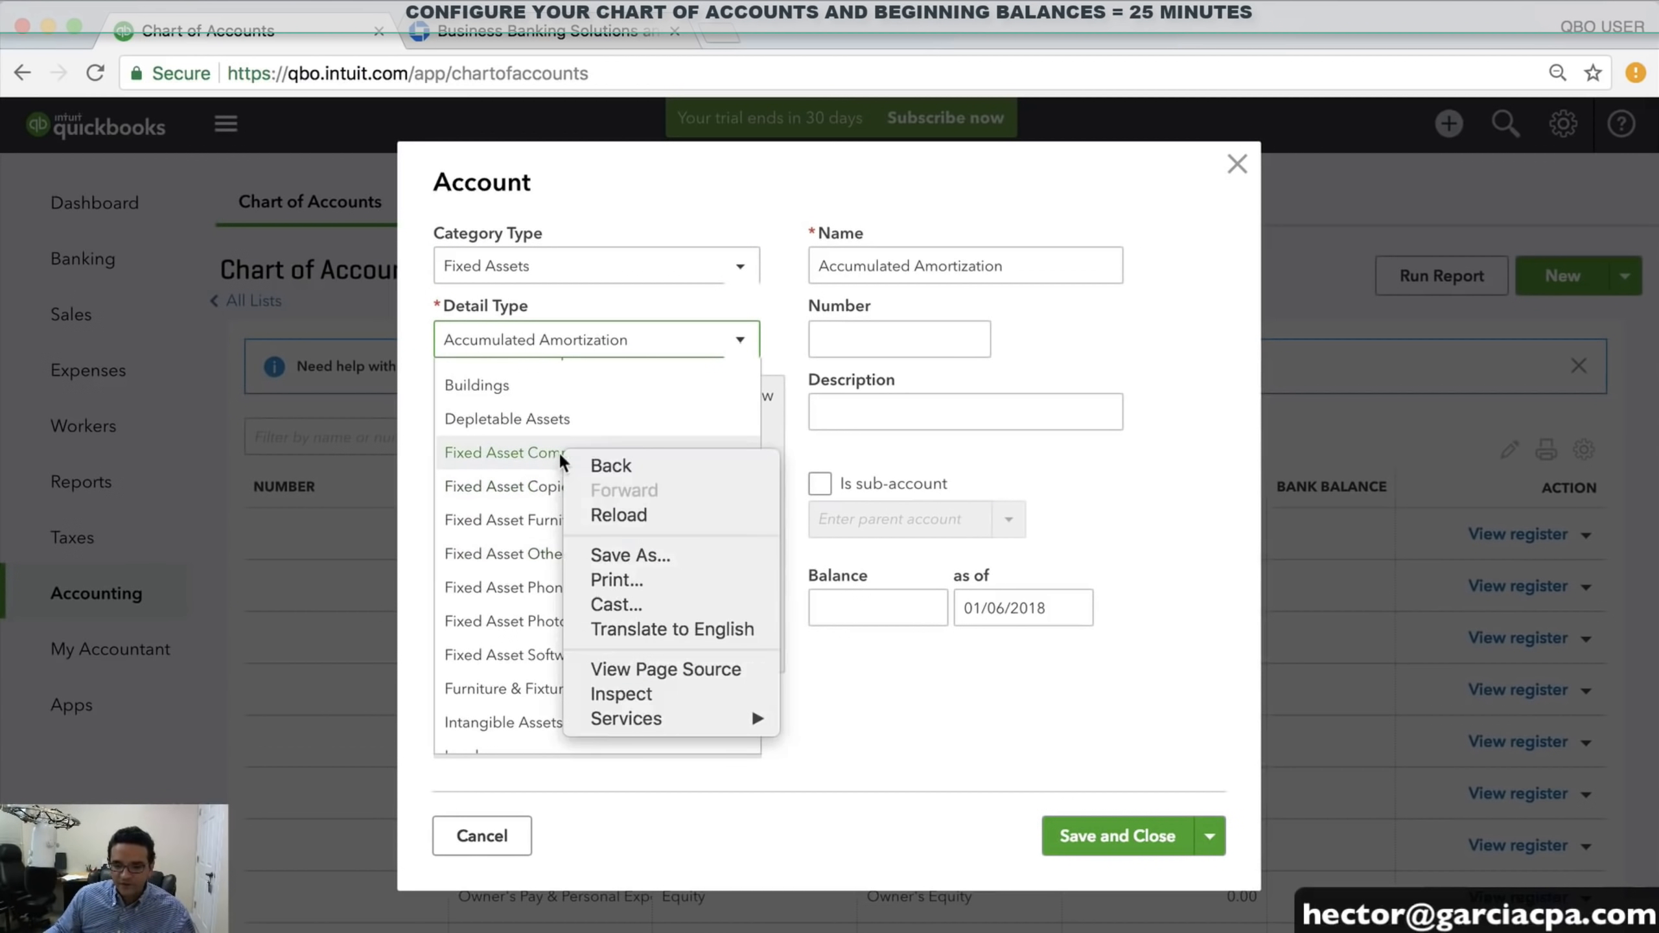
left_click(542, 453)
left_click(537, 454)
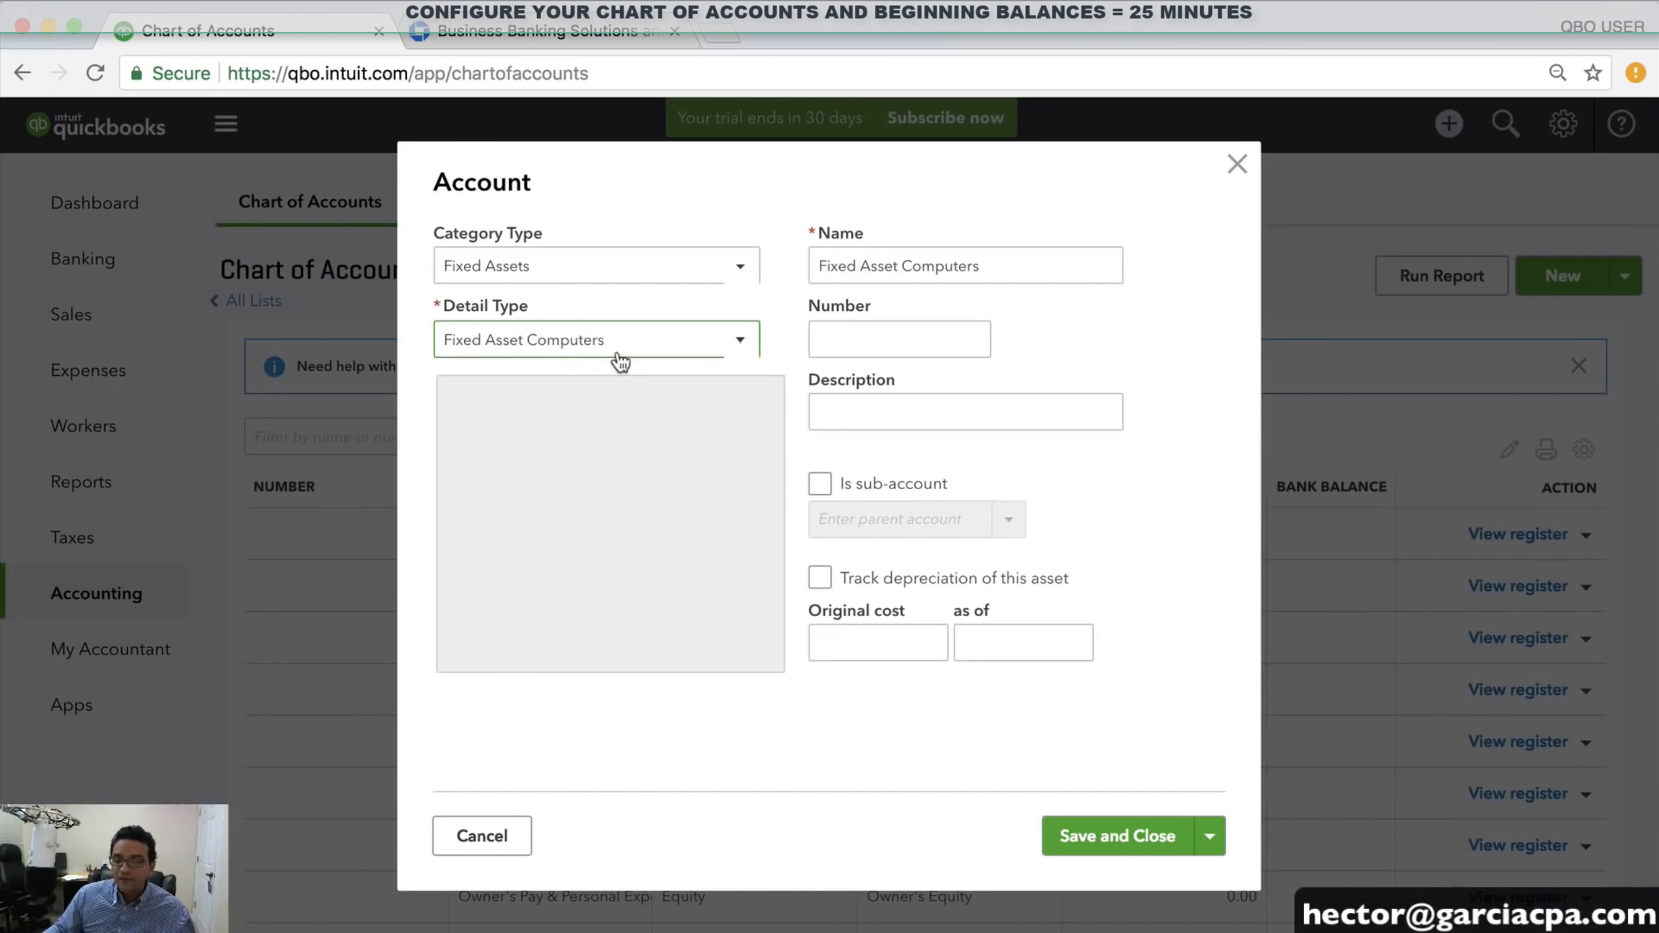
scroll(604, 598, "down", 3)
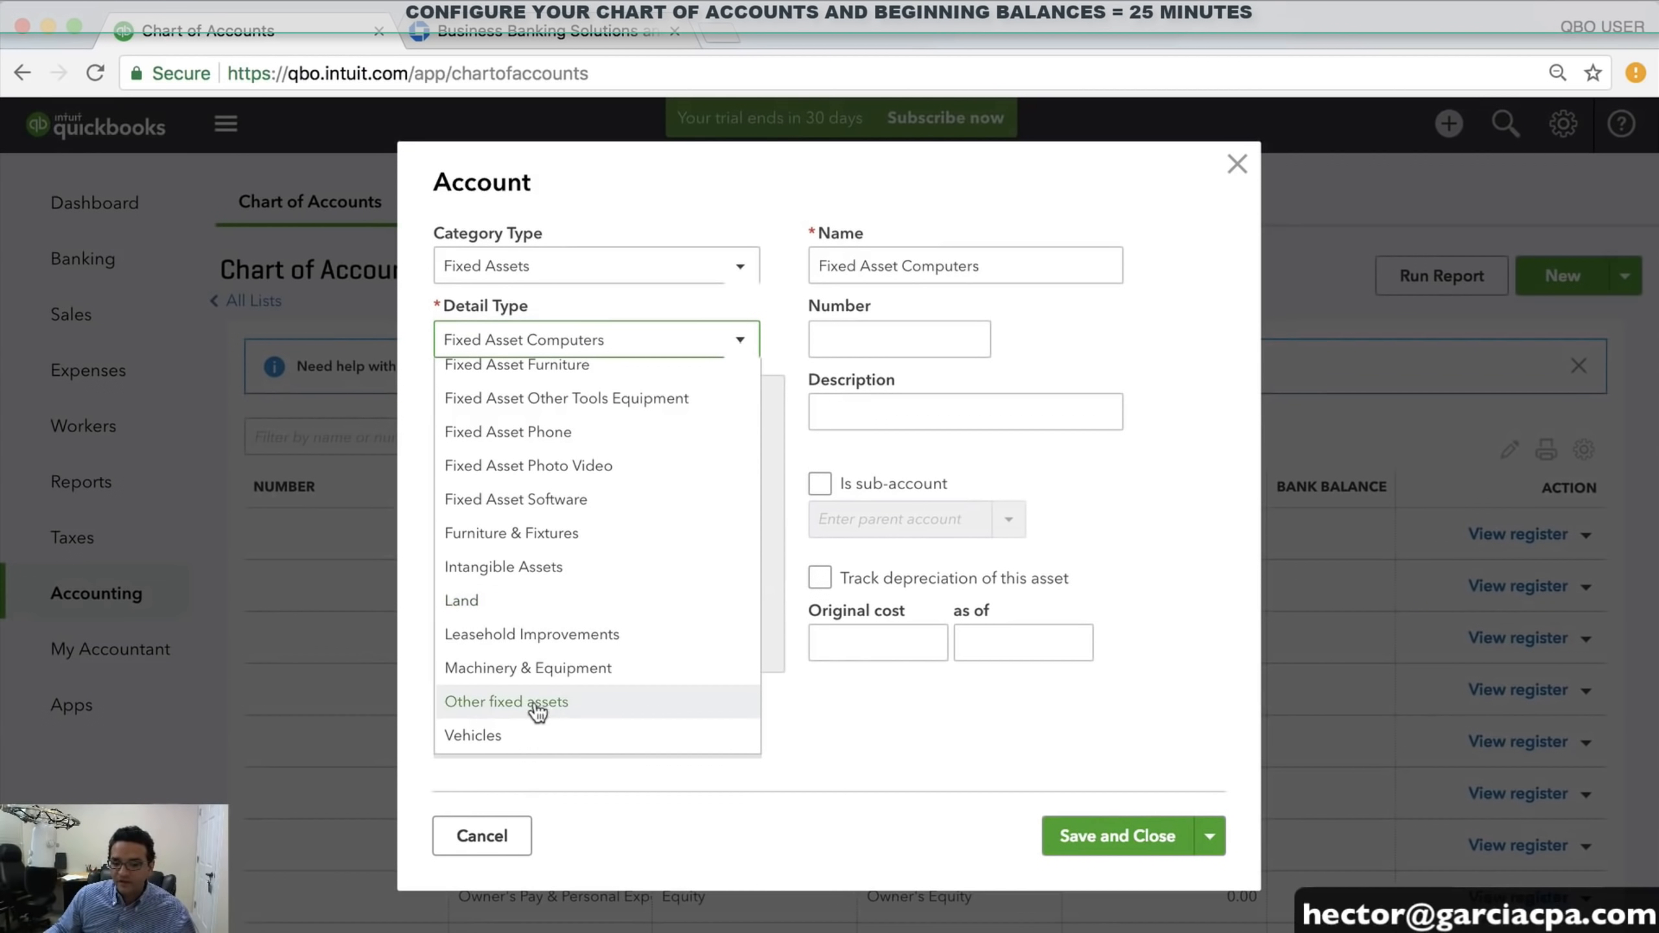
scroll(543, 696, "up", 3)
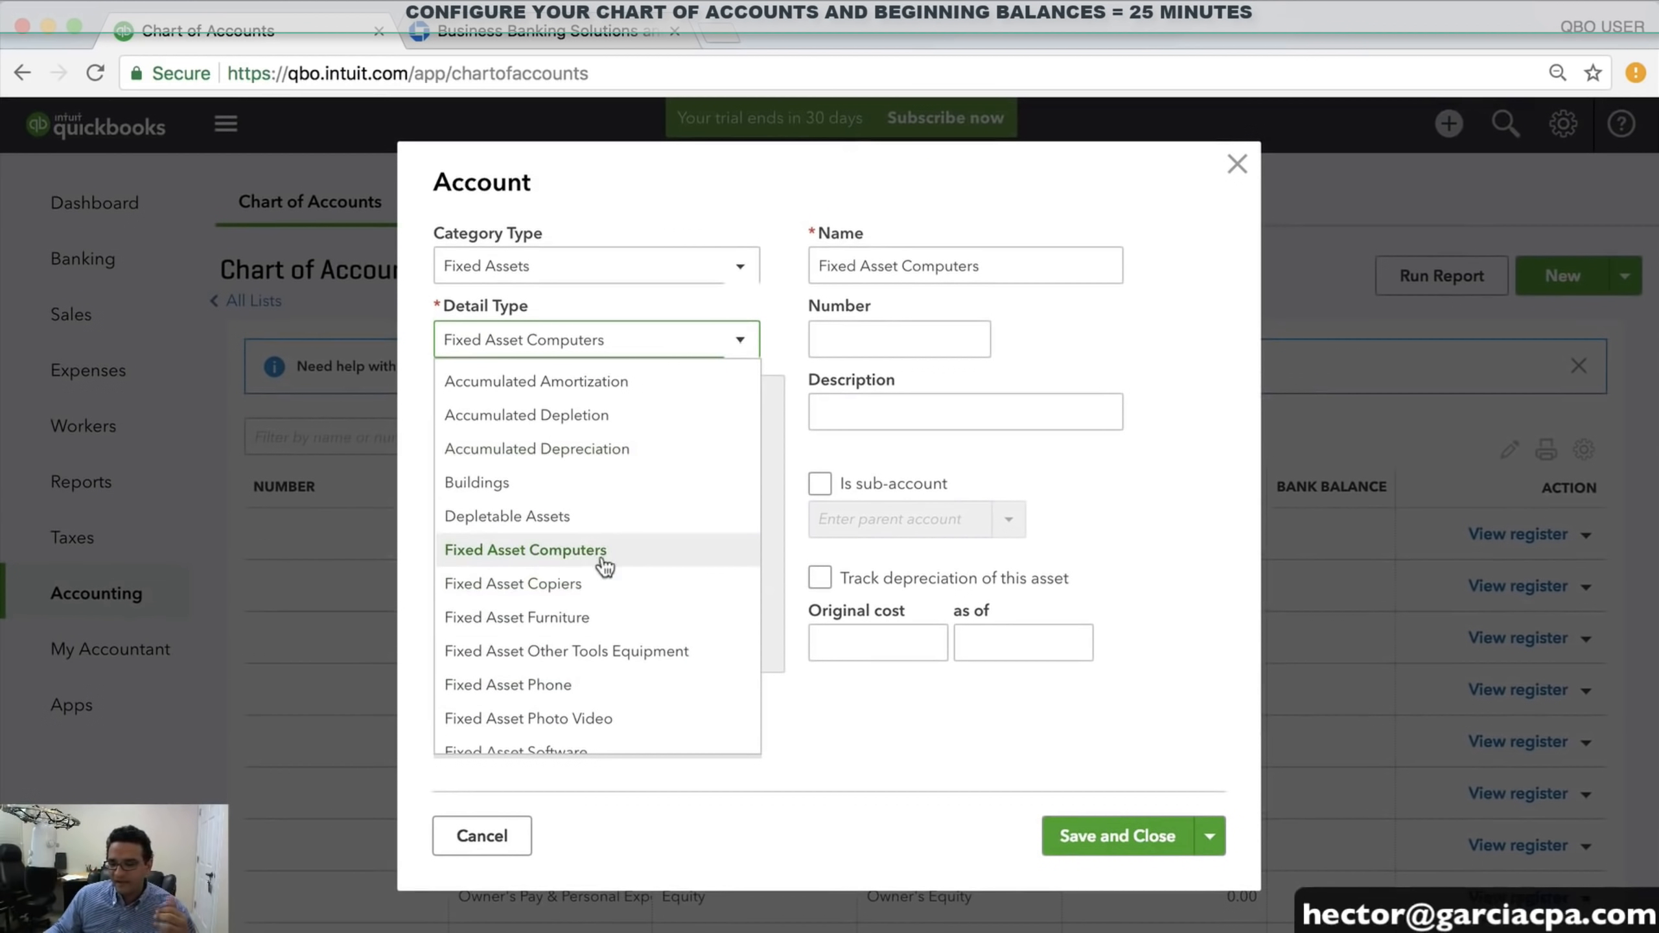
left_click(567, 556)
Name the account COMPUTER EQUIMENT, correcting the initial typo
key("Tab")
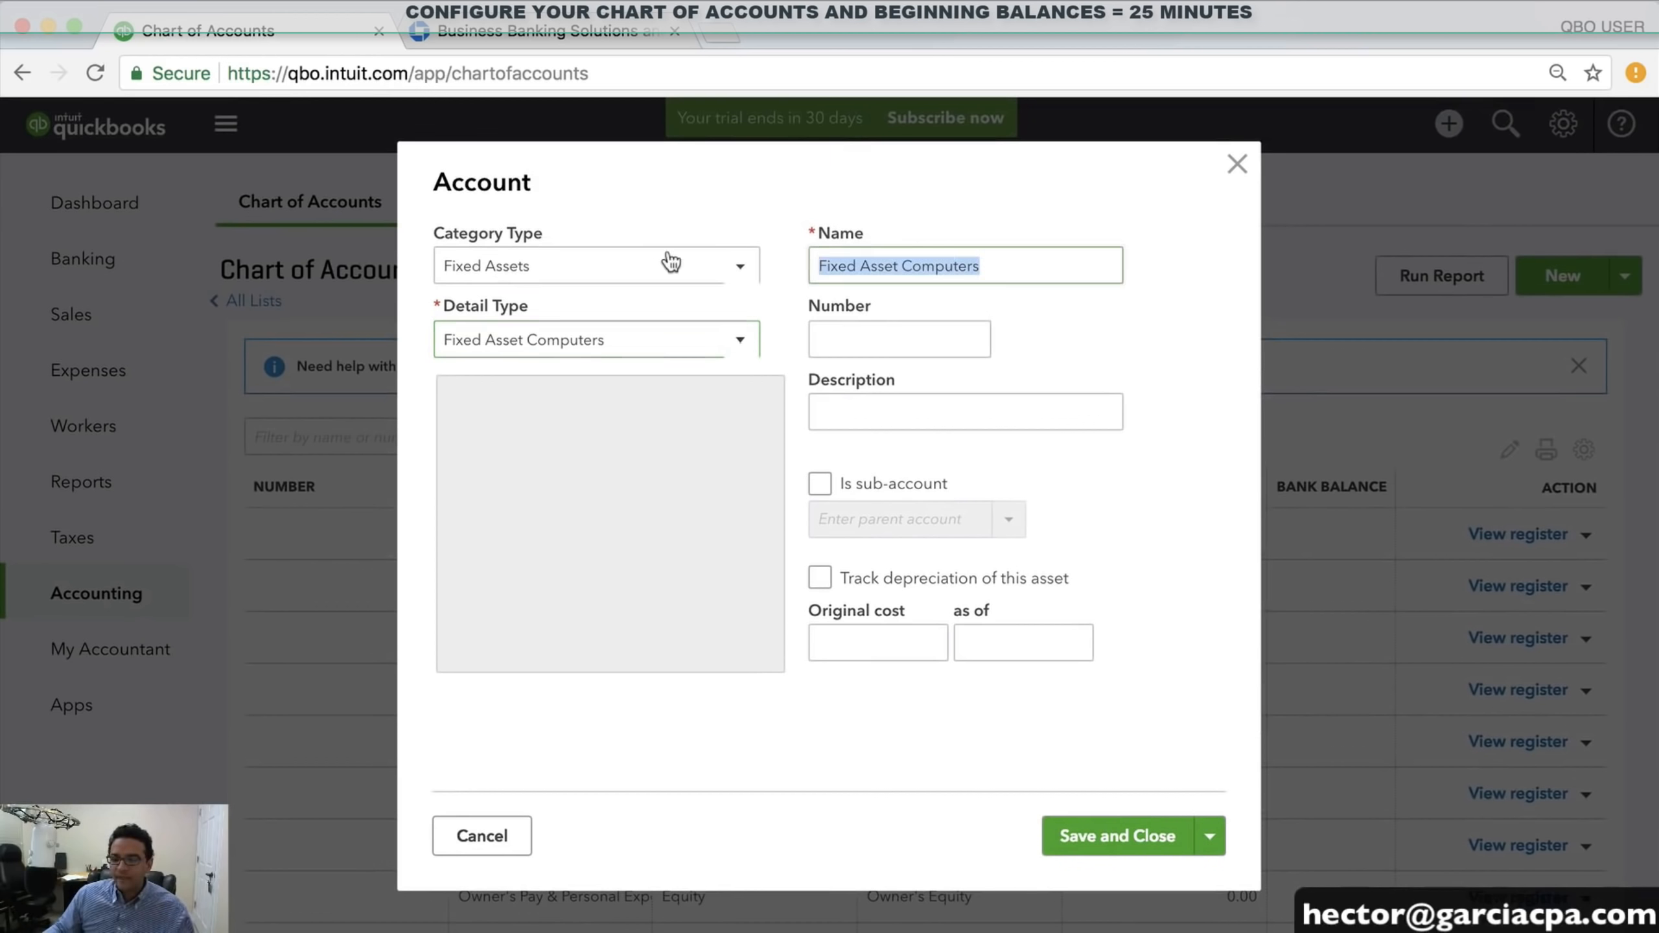
type("CUMPU")
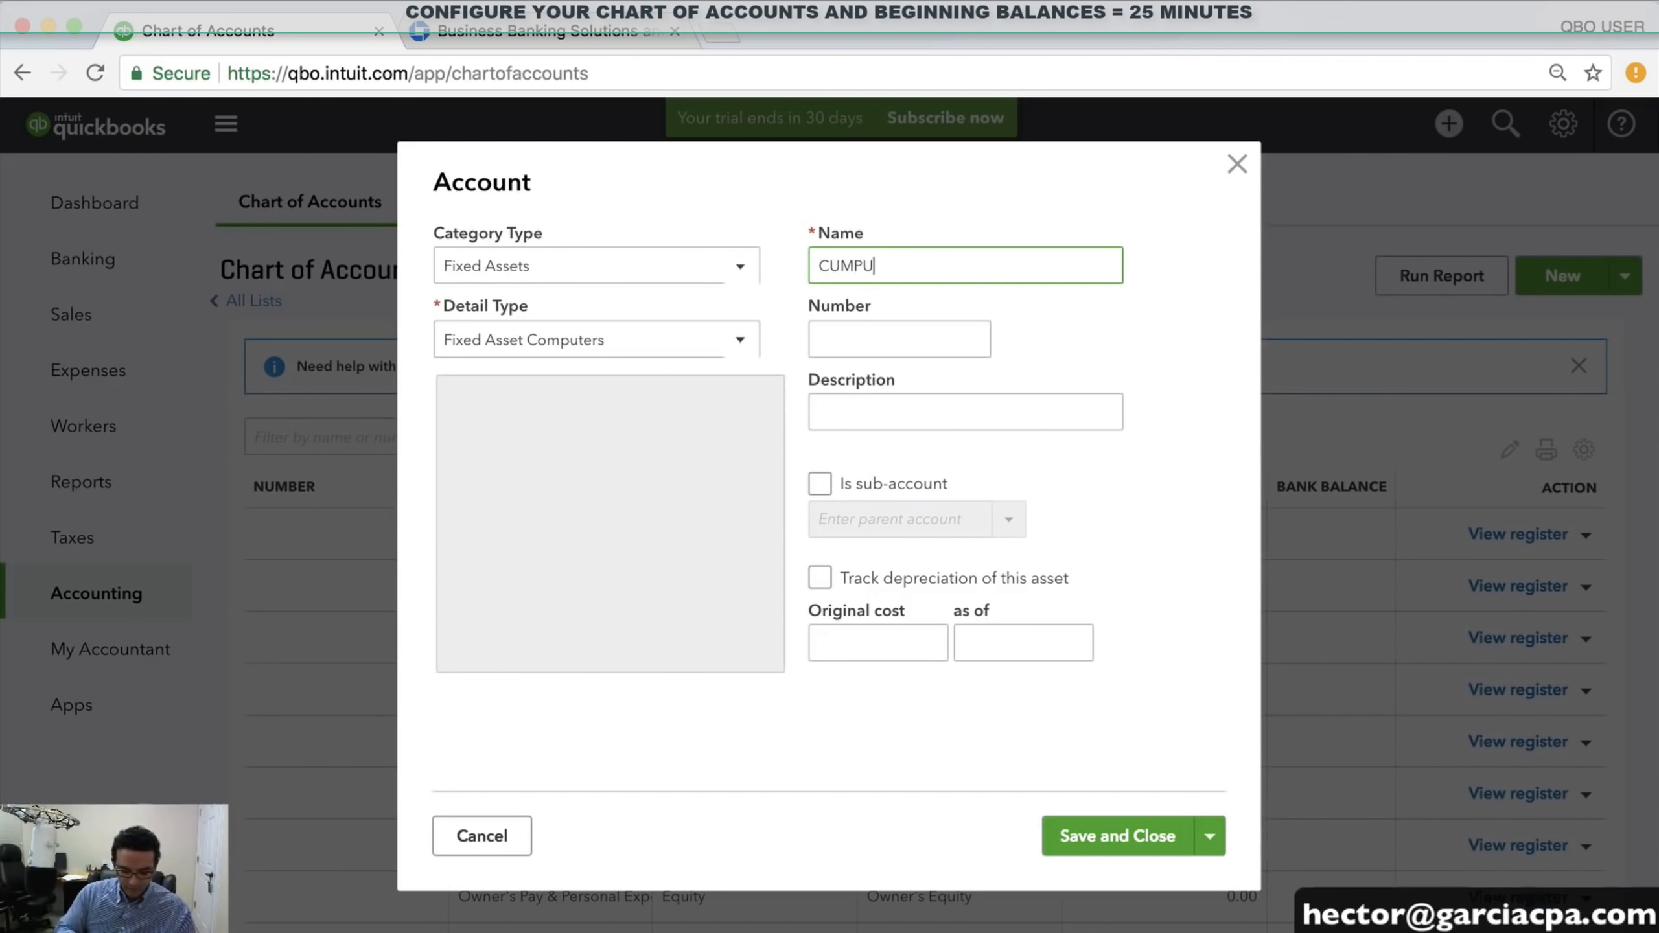
type("TER EQUIMENT")
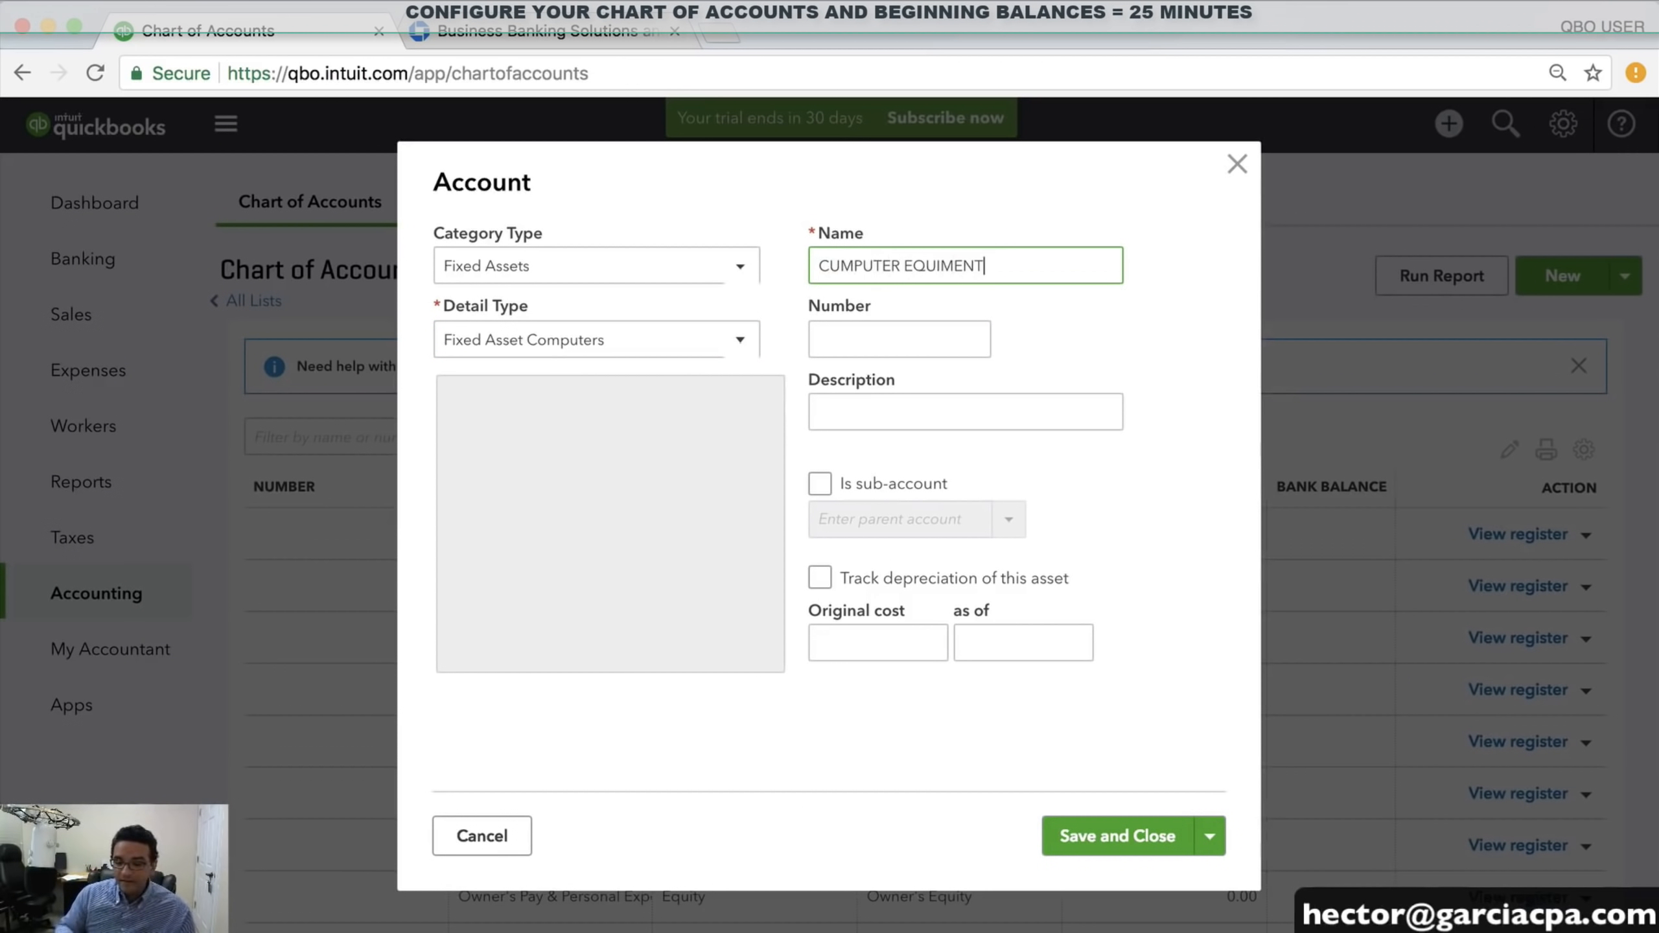
left_click(853, 268)
key("BackSpace")
key("BackSpace")
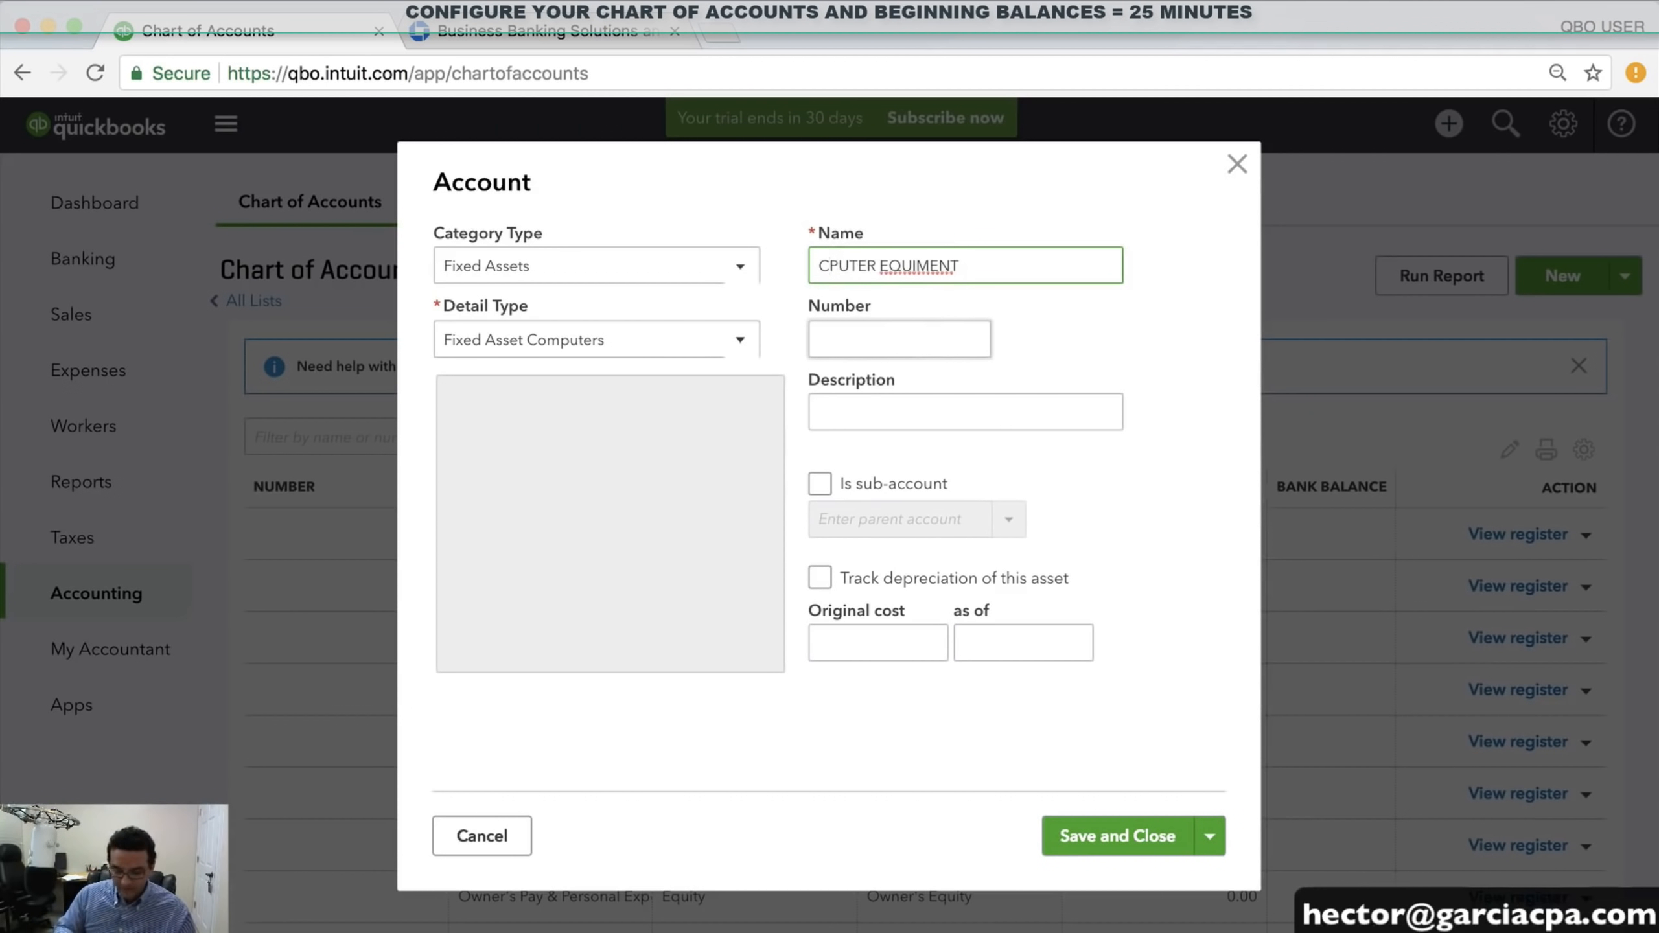
type("OM")
Enter a 5,600.00 original cost as of 12/31/2017 and turn on depreciation tracking
left_click(865, 644)
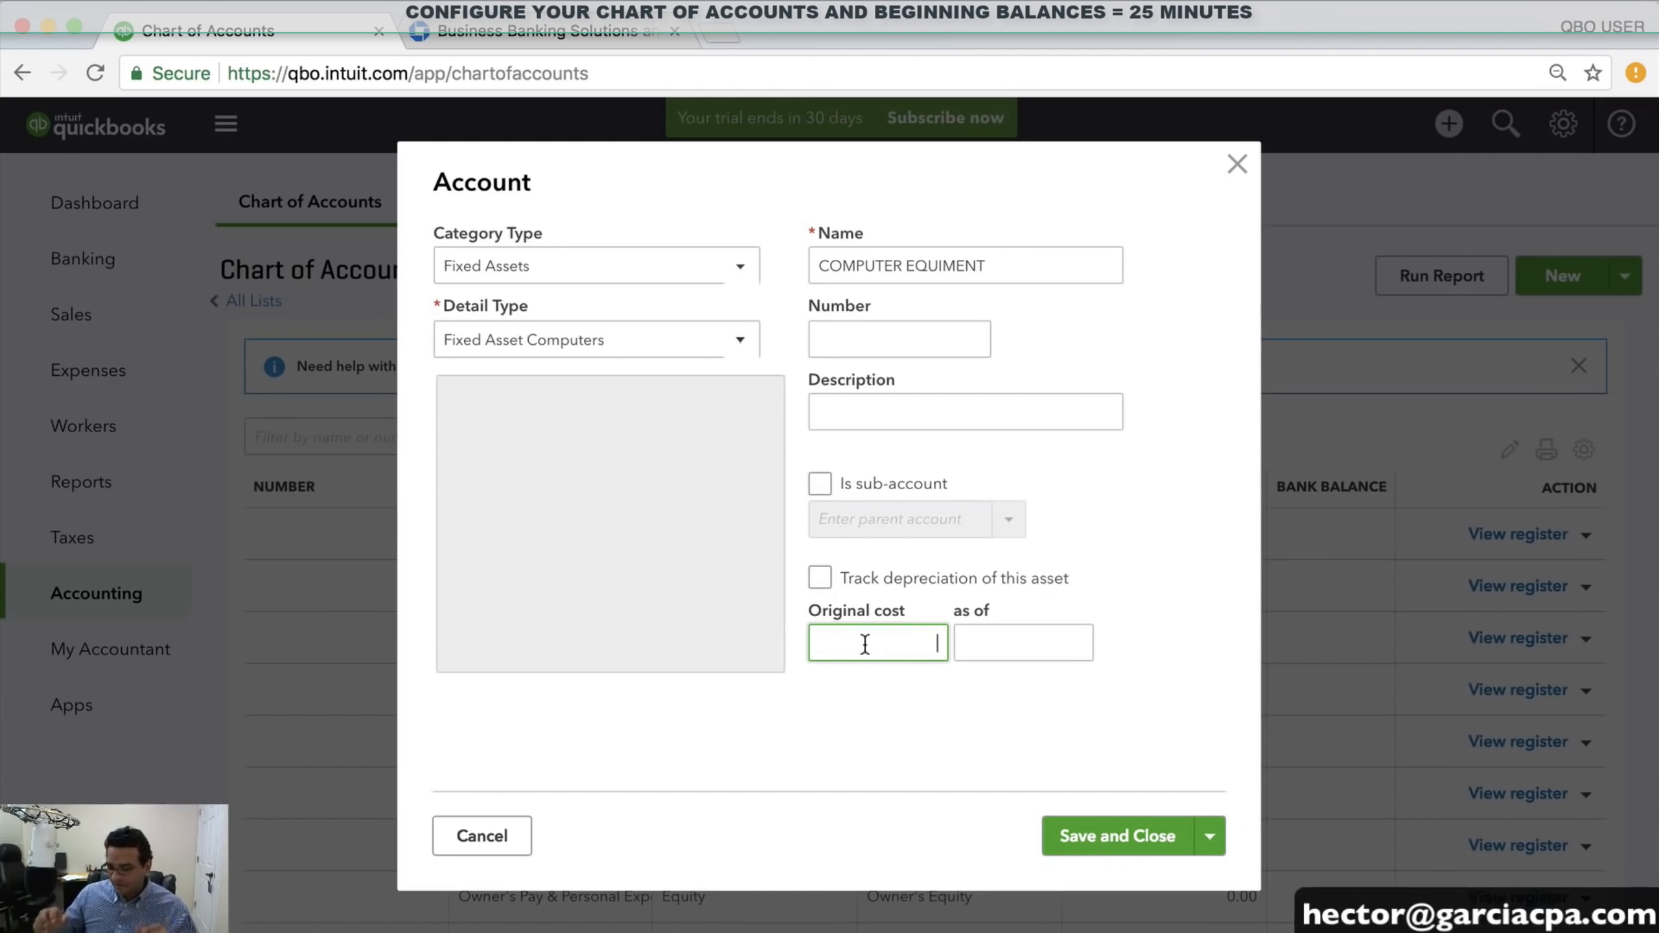
type("5600")
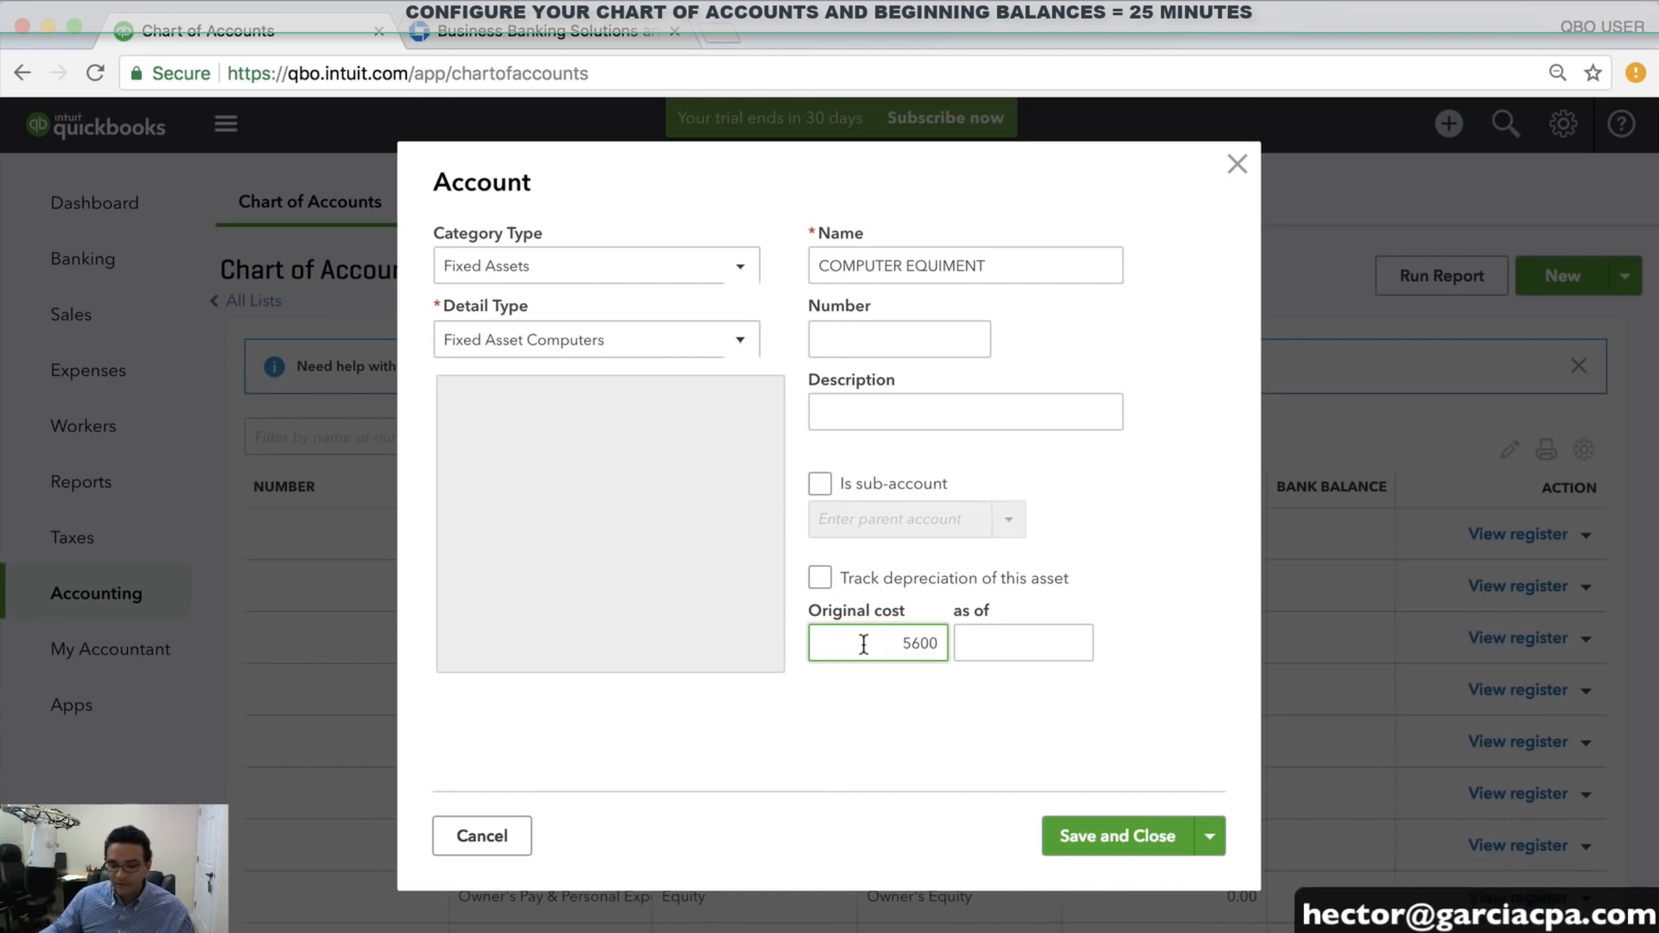
left_click(1018, 645)
type("12/31/2017")
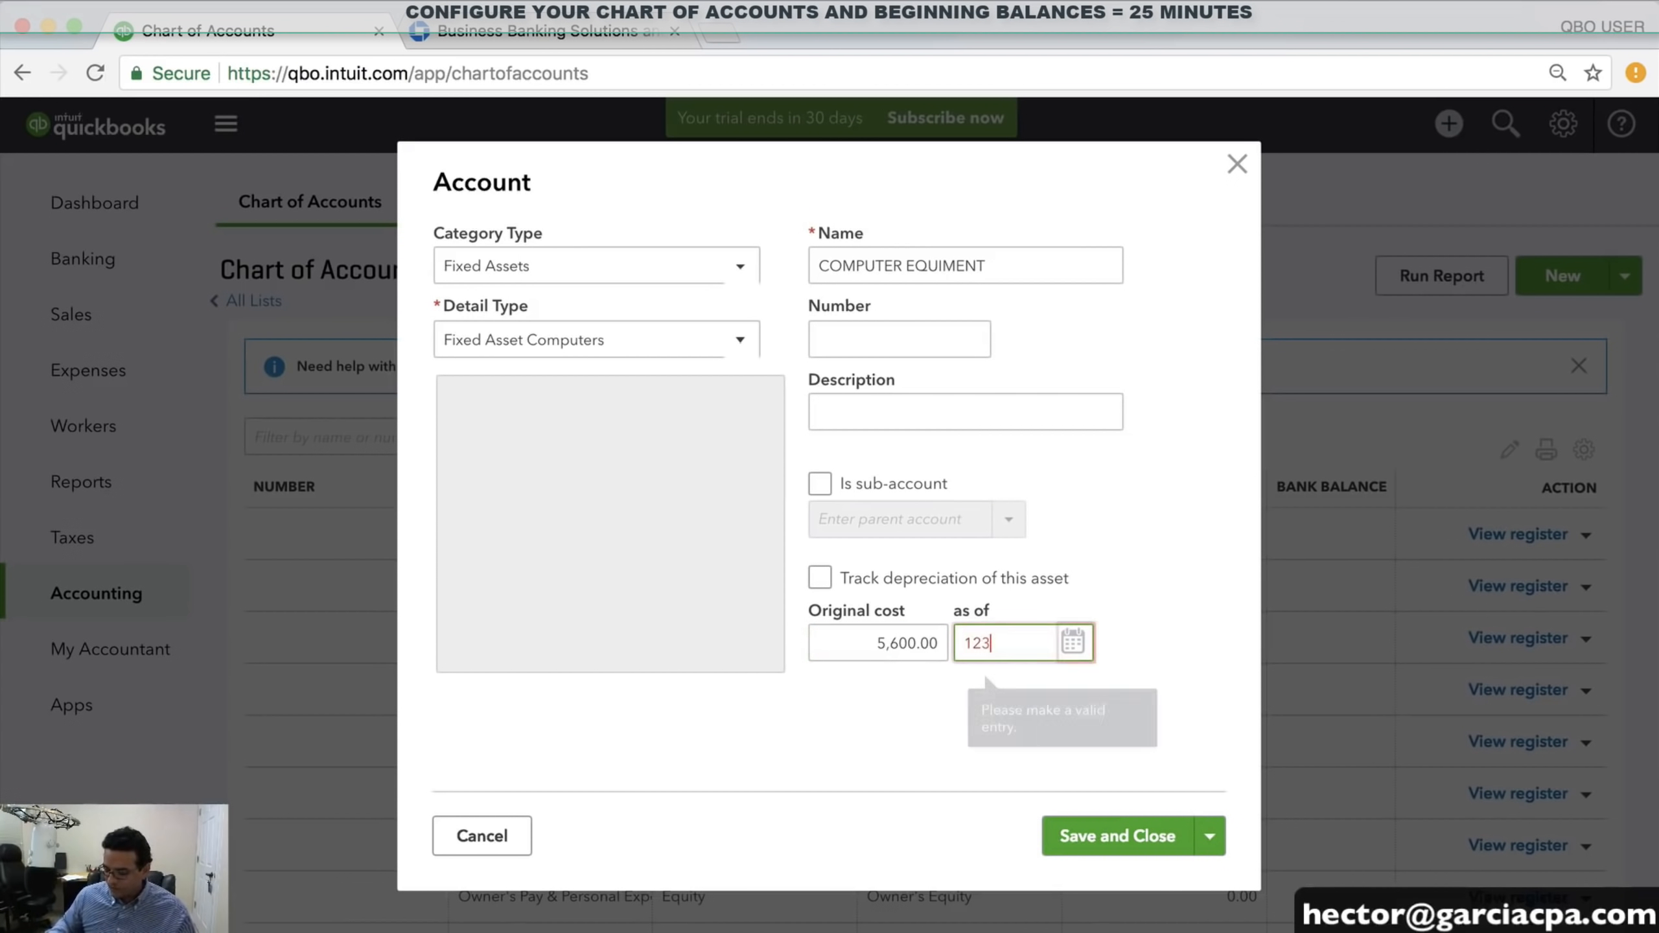
key("Tab")
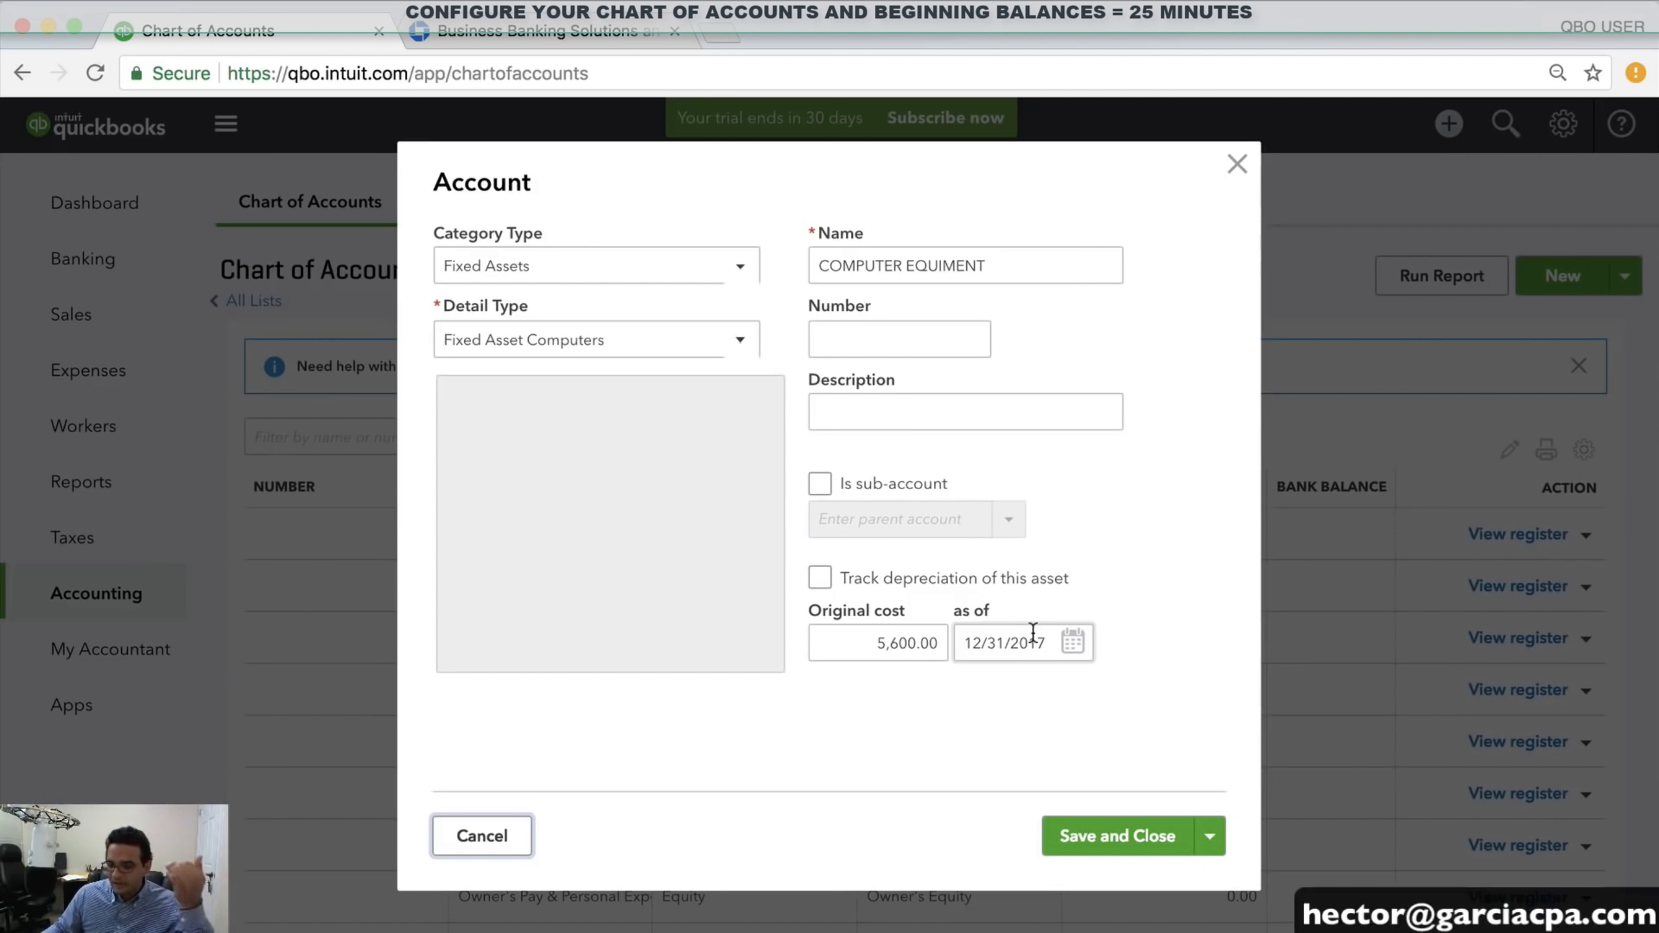
scroll(822, 579, "up", 5)
scroll(822, 578, "down", 5)
left_click(822, 579)
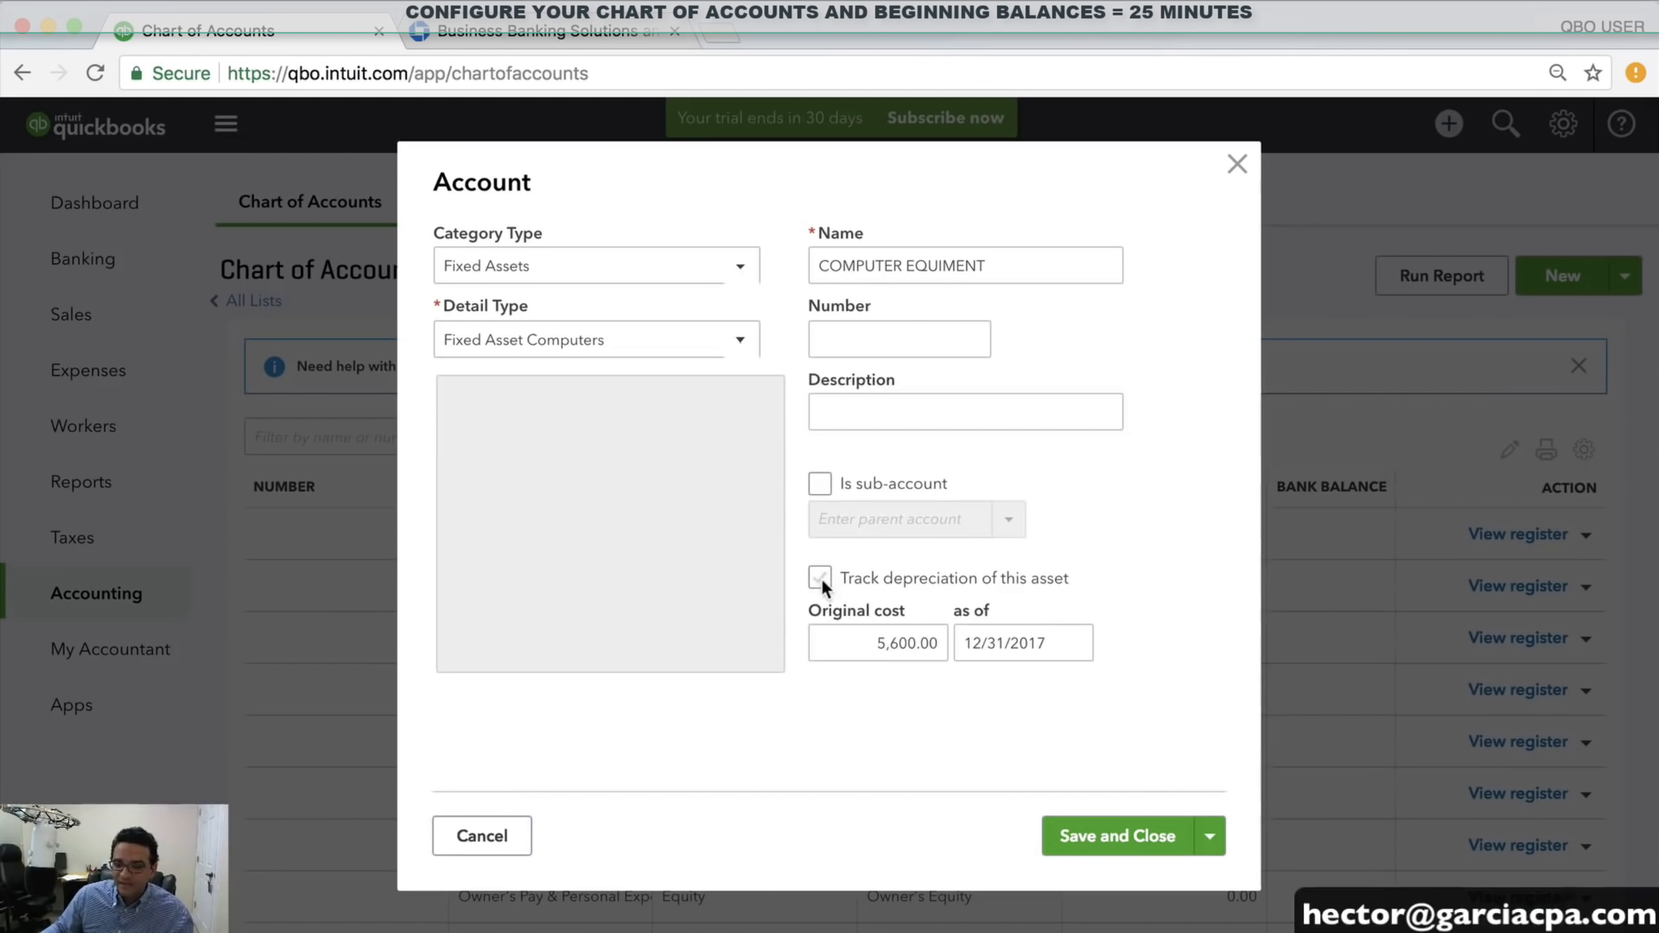
Enter 3,200.00 depreciation as of 12/31/2017 and save the COMPUTER EQUIMENT account
scroll(914, 581, "down", 3)
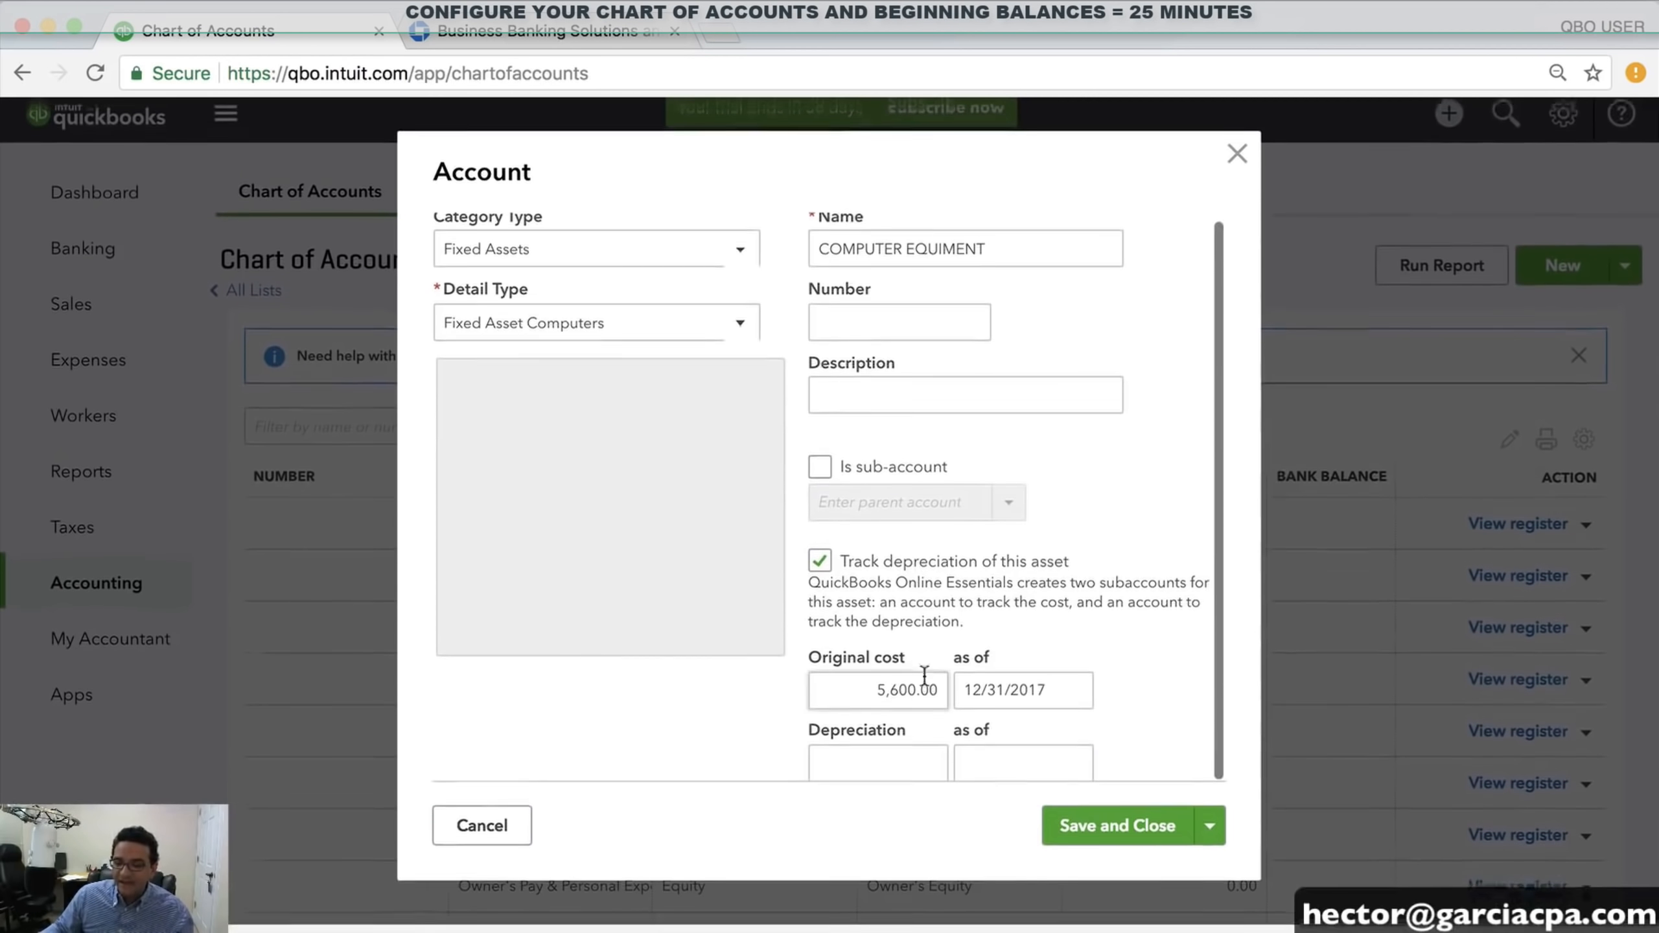
left_click(940, 766)
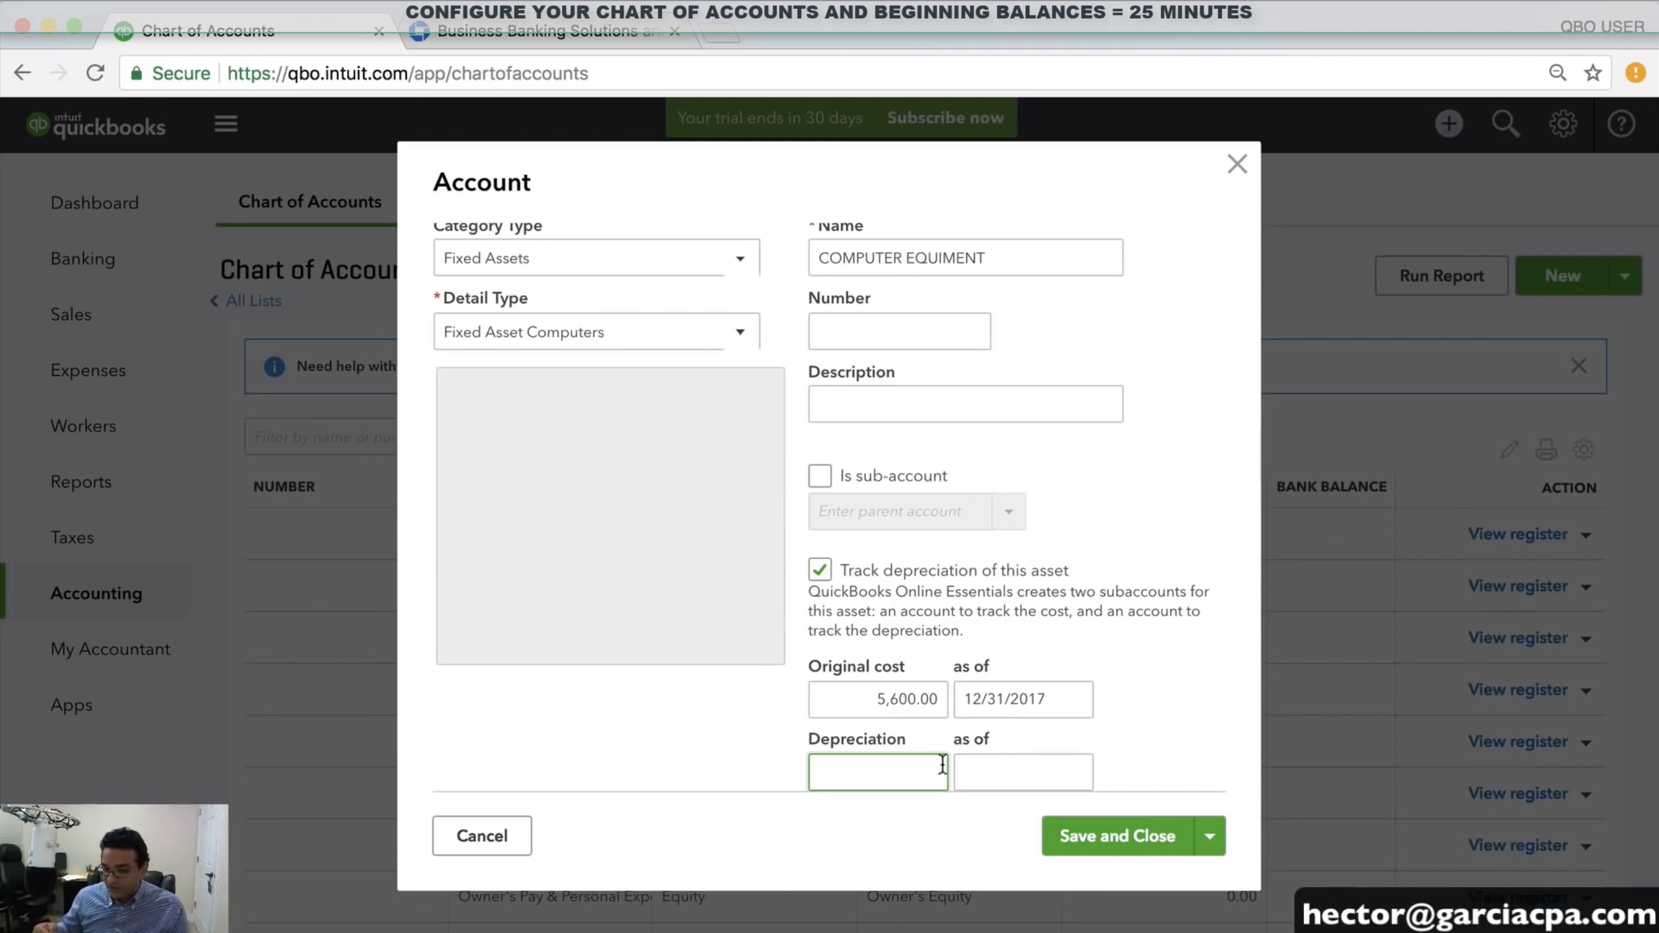
type("3200")
key("Tab")
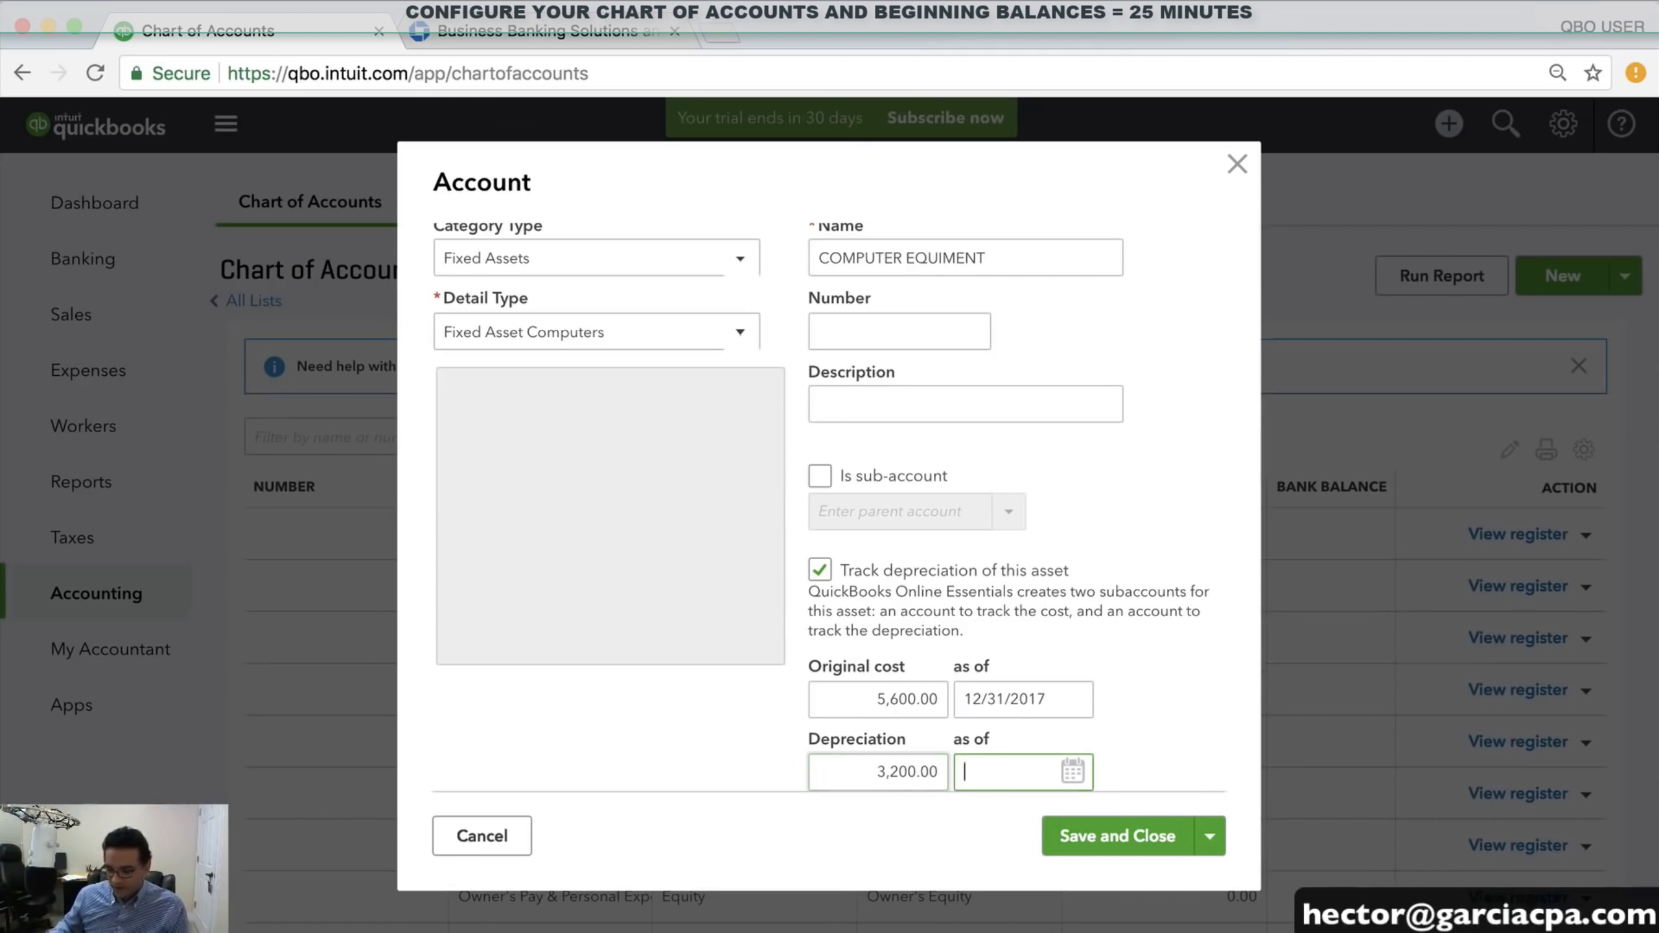
type("12/31/2017")
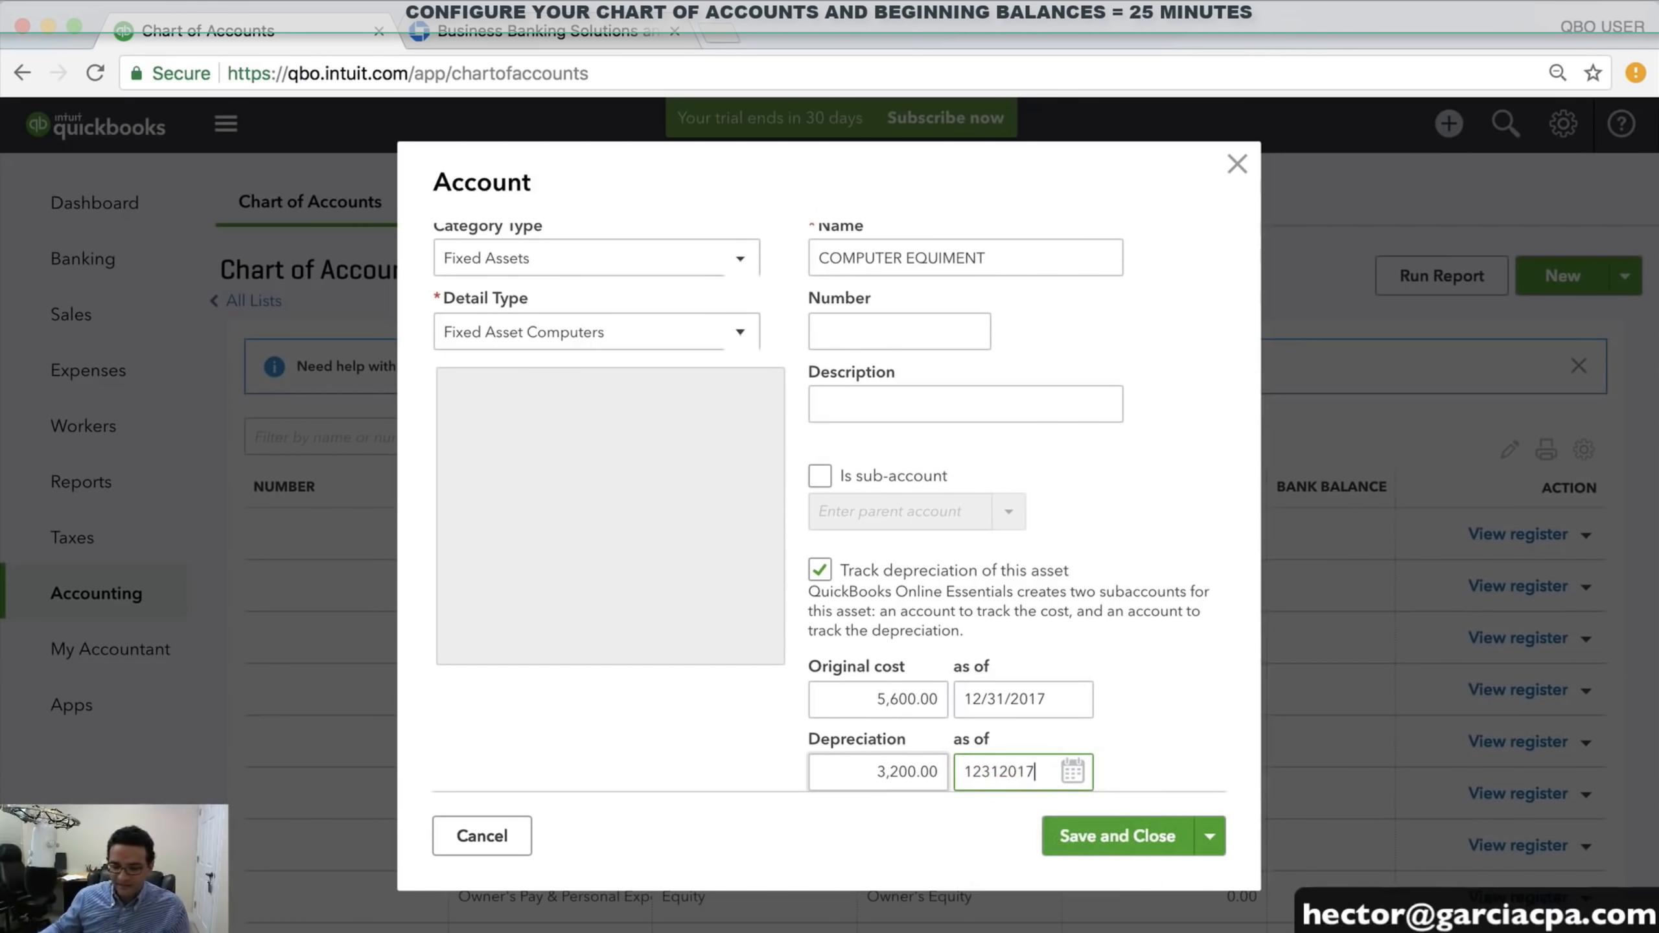
key("Tab")
left_click(1151, 833)
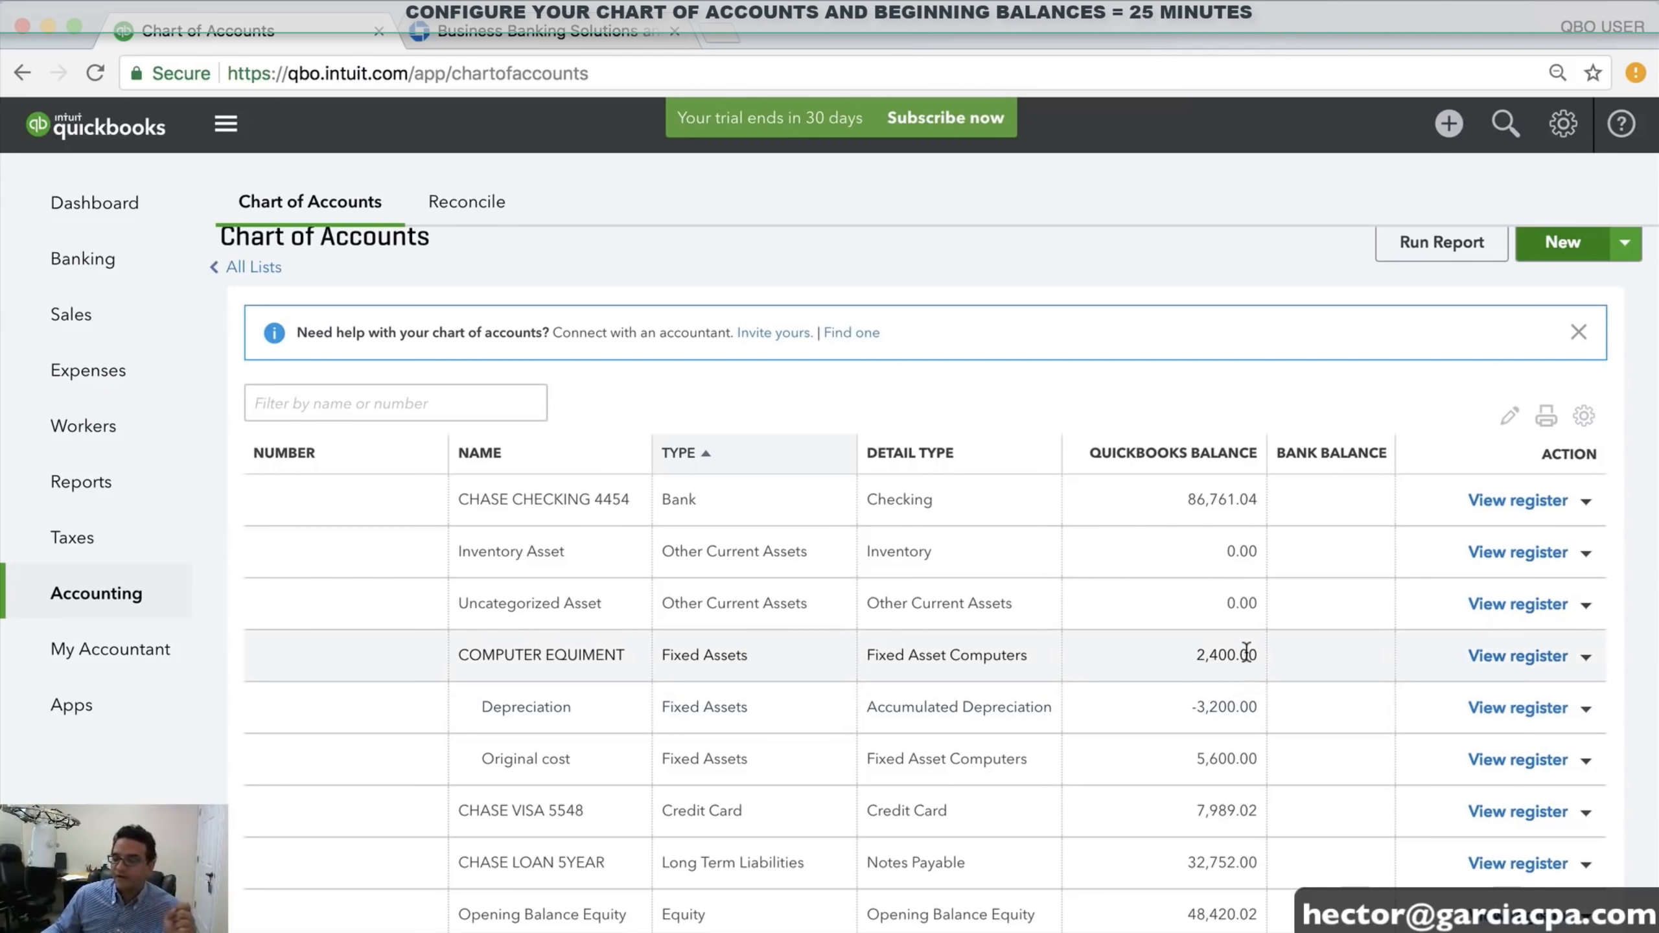
left_click(1574, 243)
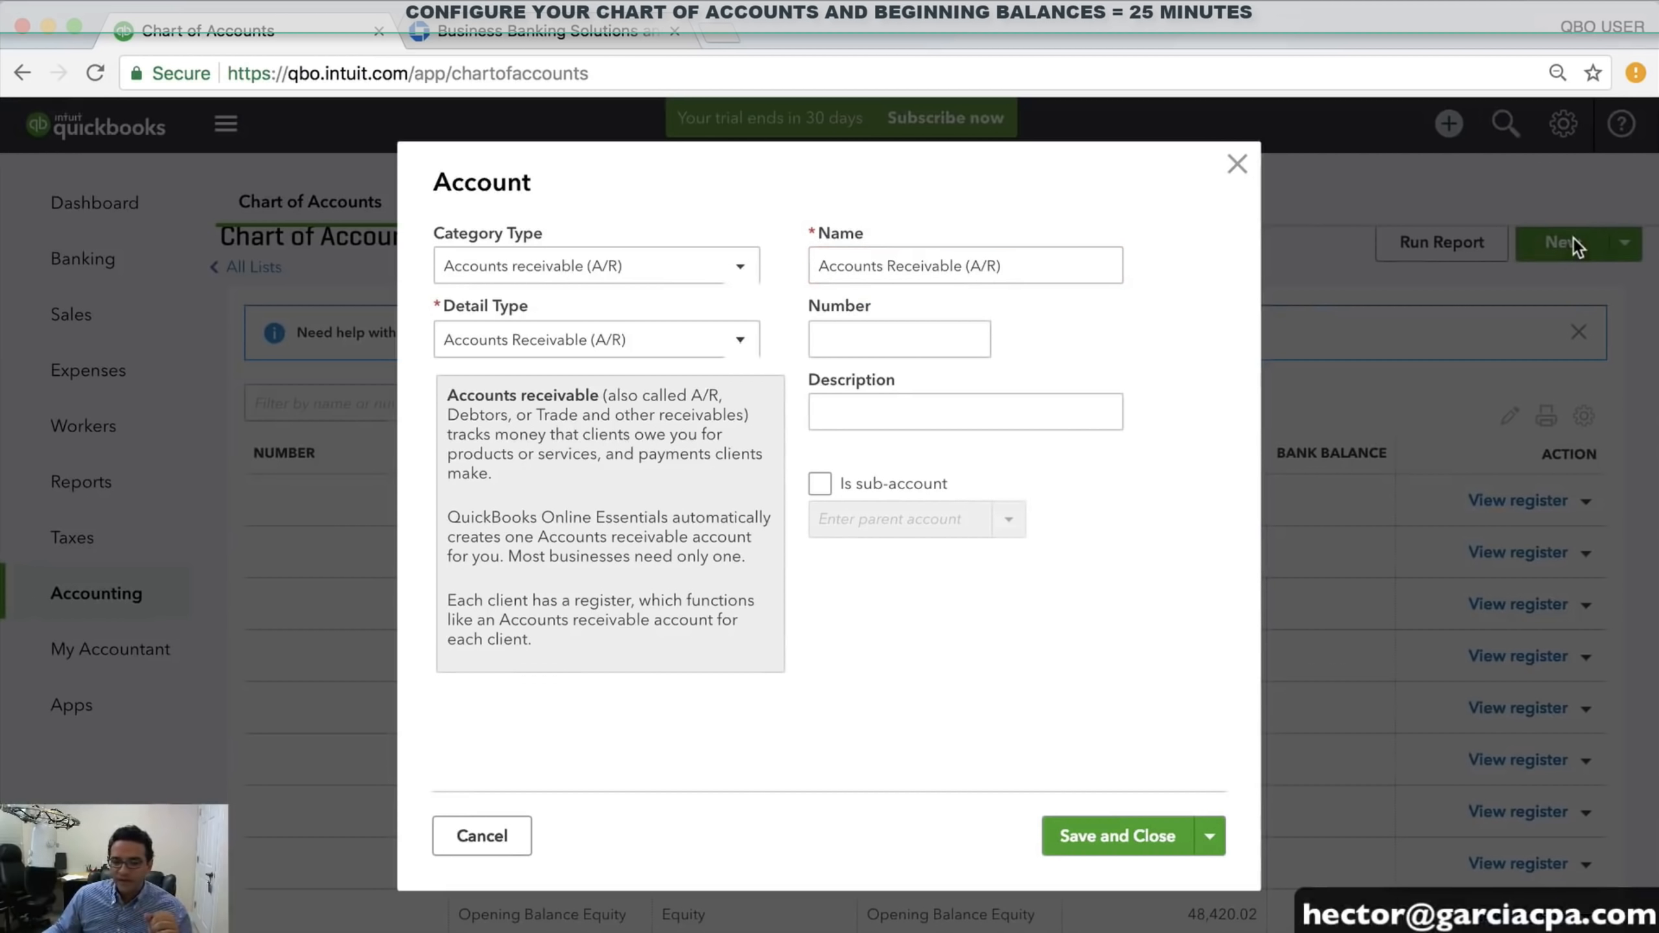
Set the new account to the Fixed Assets category with detail type Vehicles
left_click(544, 264)
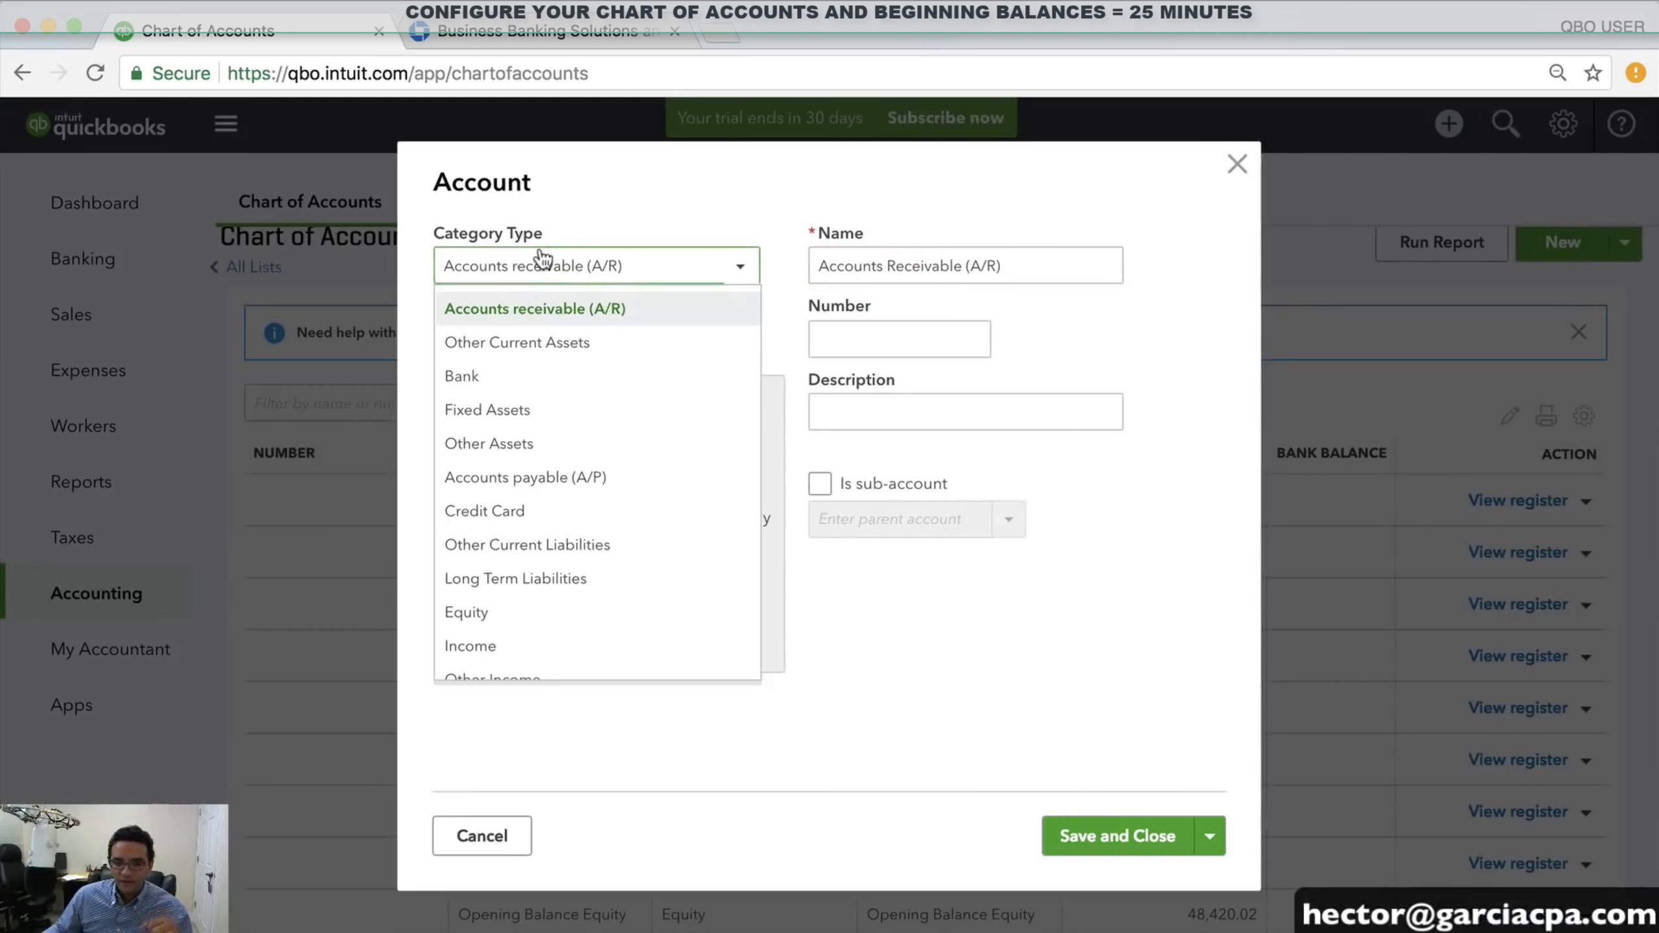
scroll(526, 512, "down", 3)
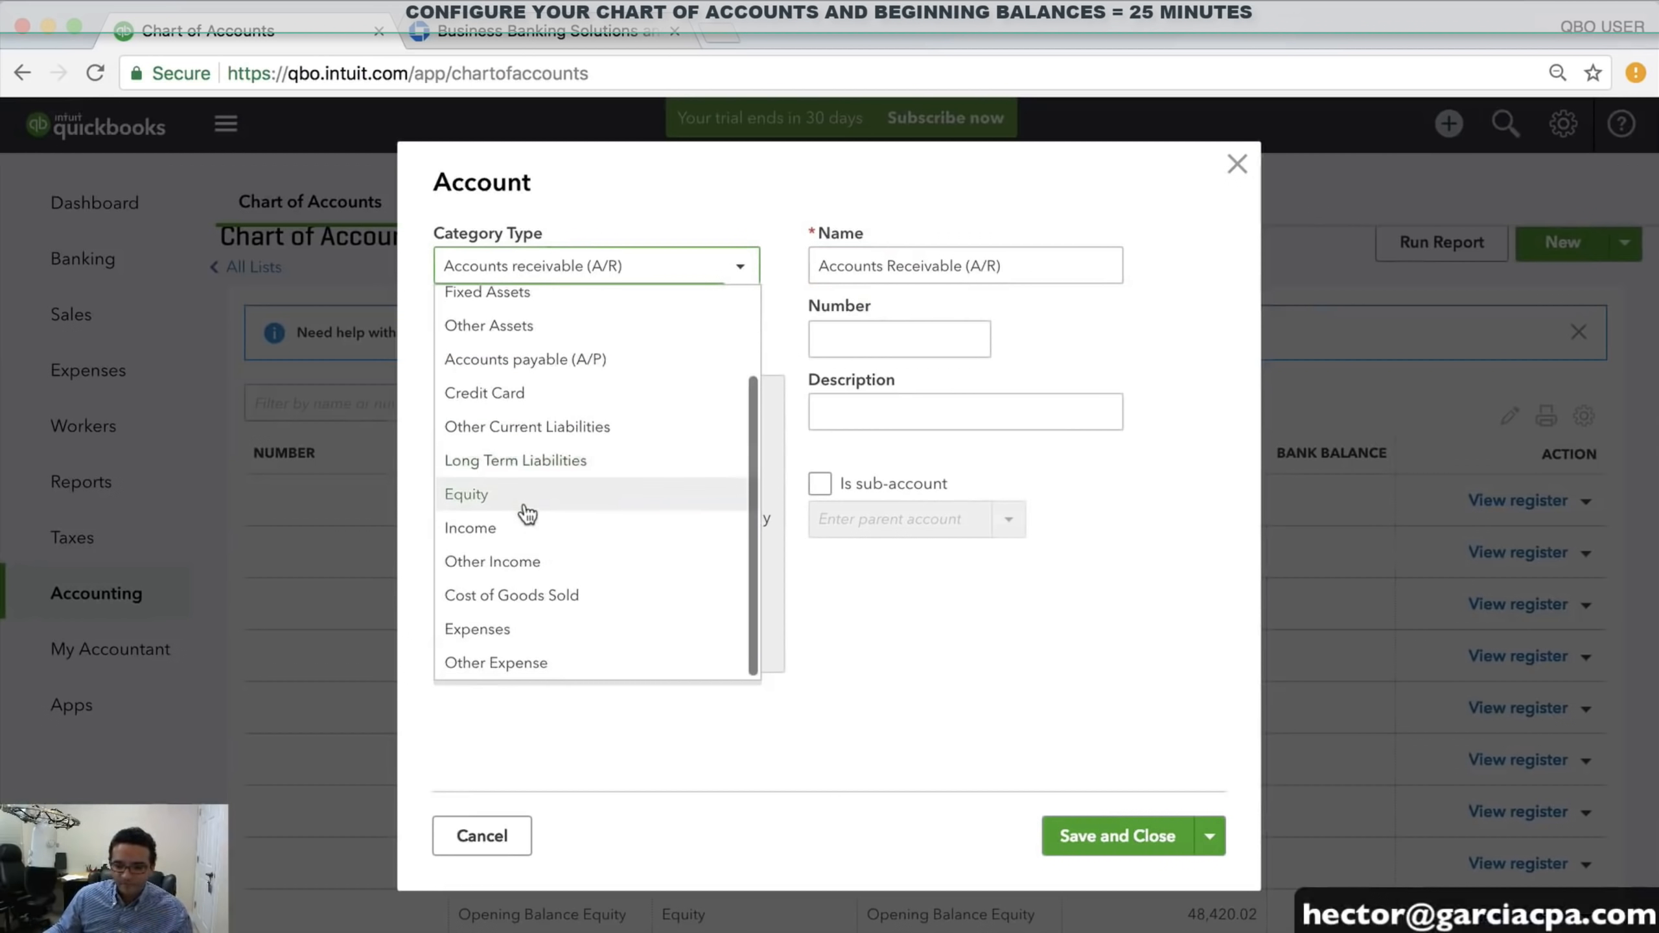
scroll(525, 513, "up", 3)
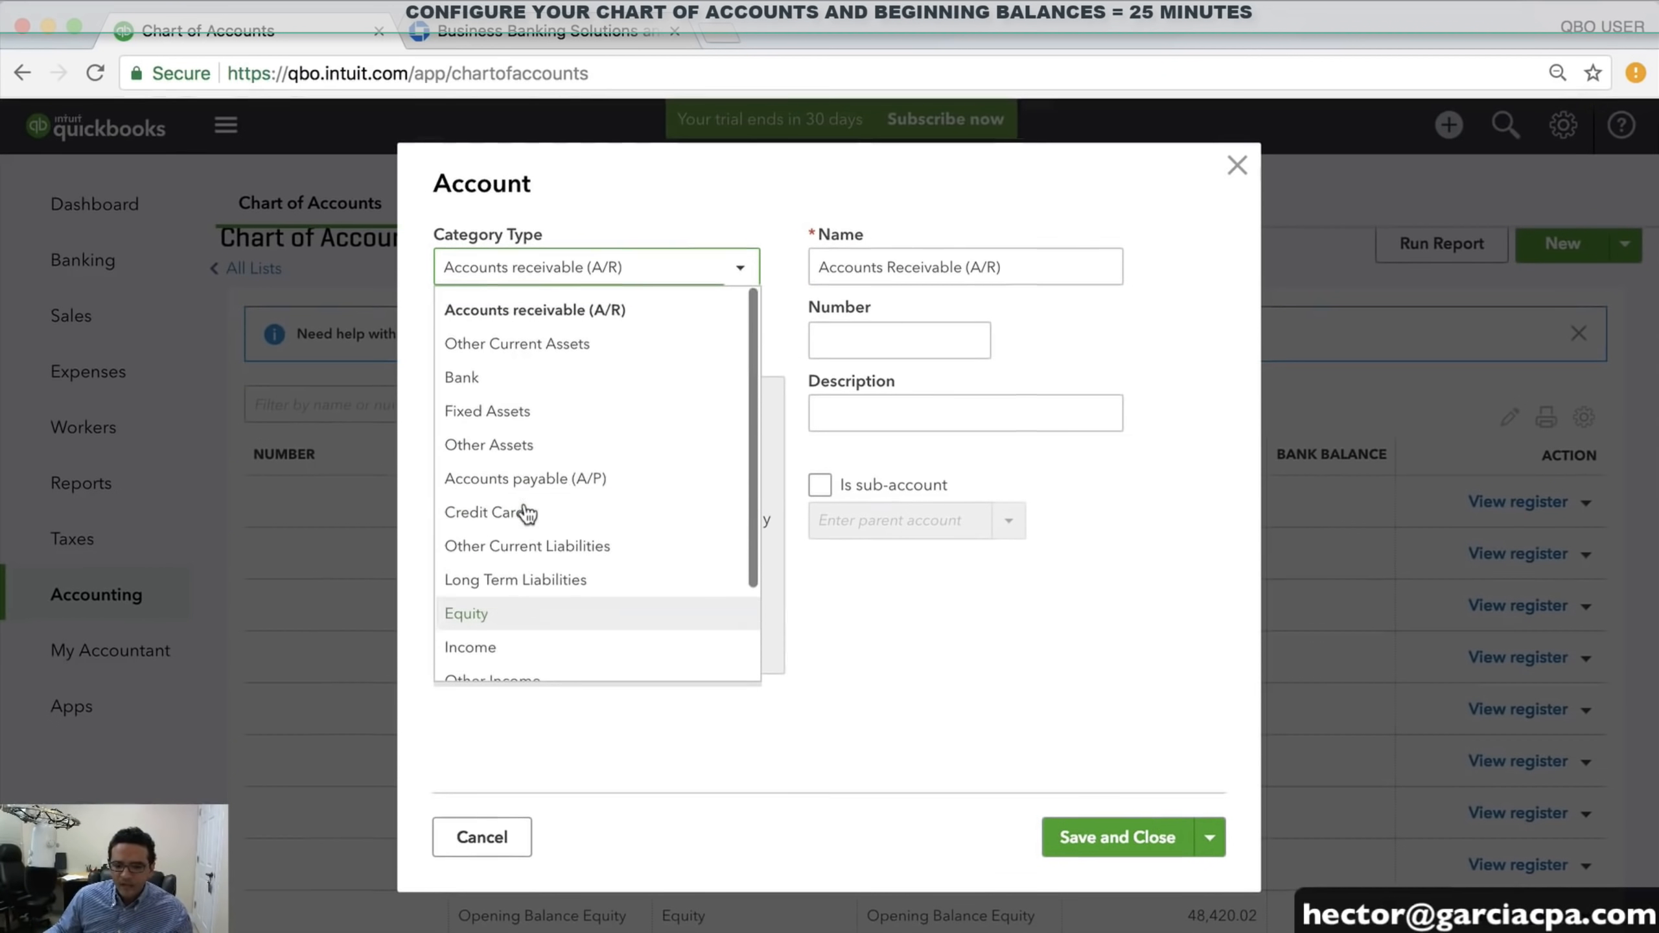
left_click(496, 411)
left_click(505, 353)
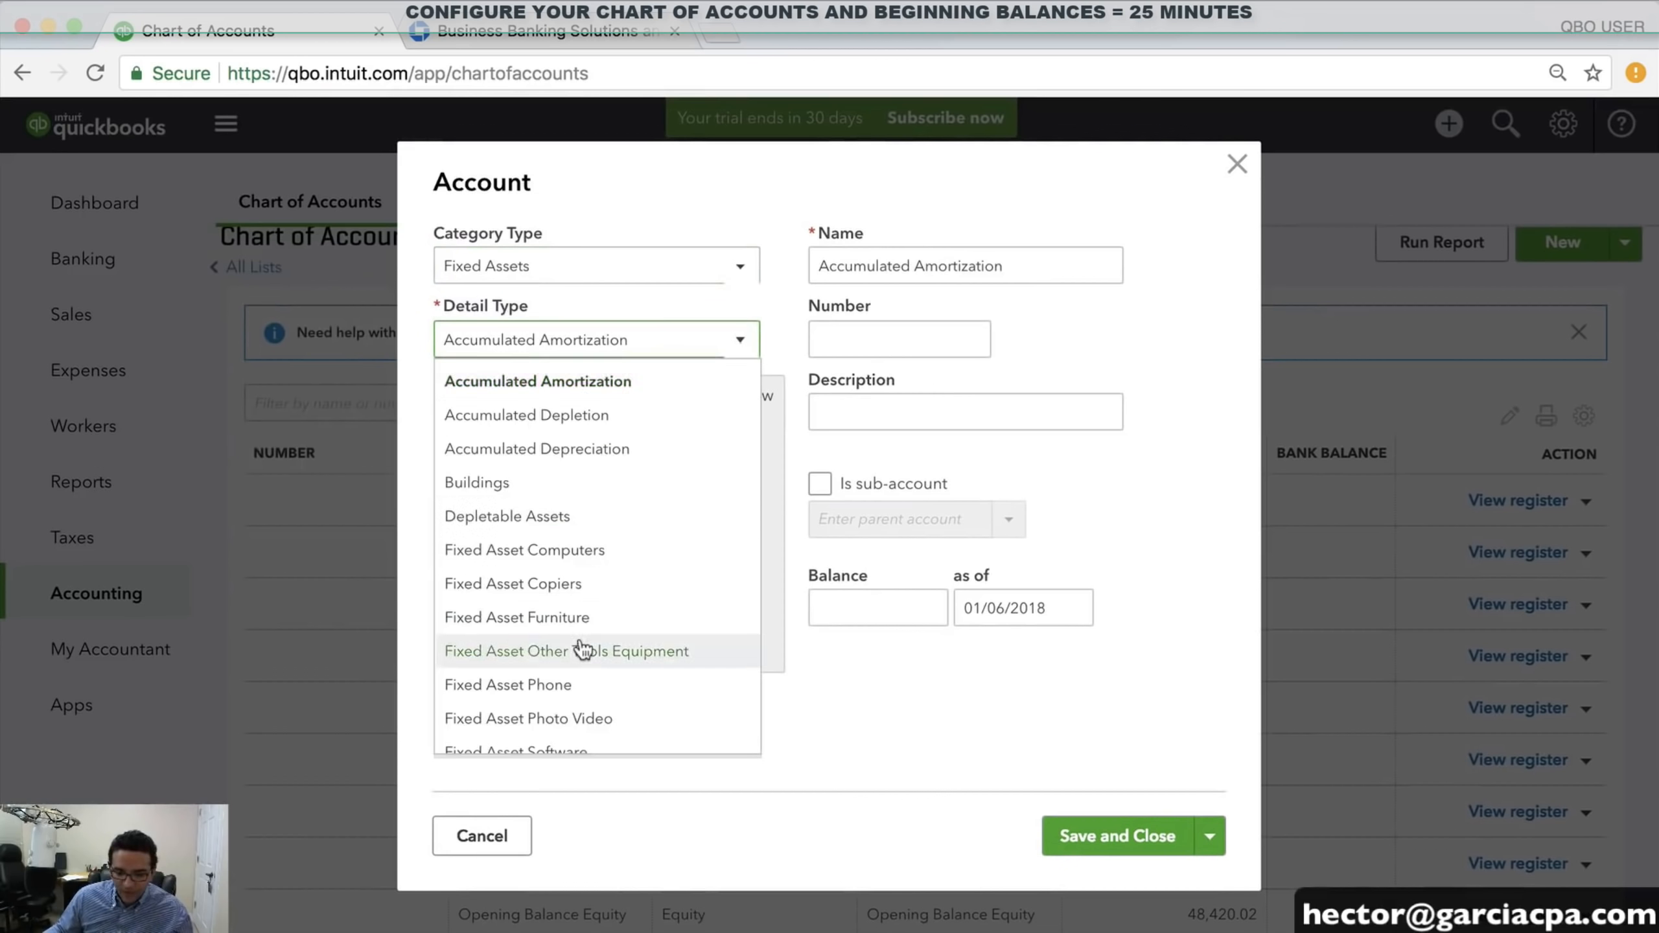
scroll(578, 644, "down", 2)
scroll(552, 551, "down", 3)
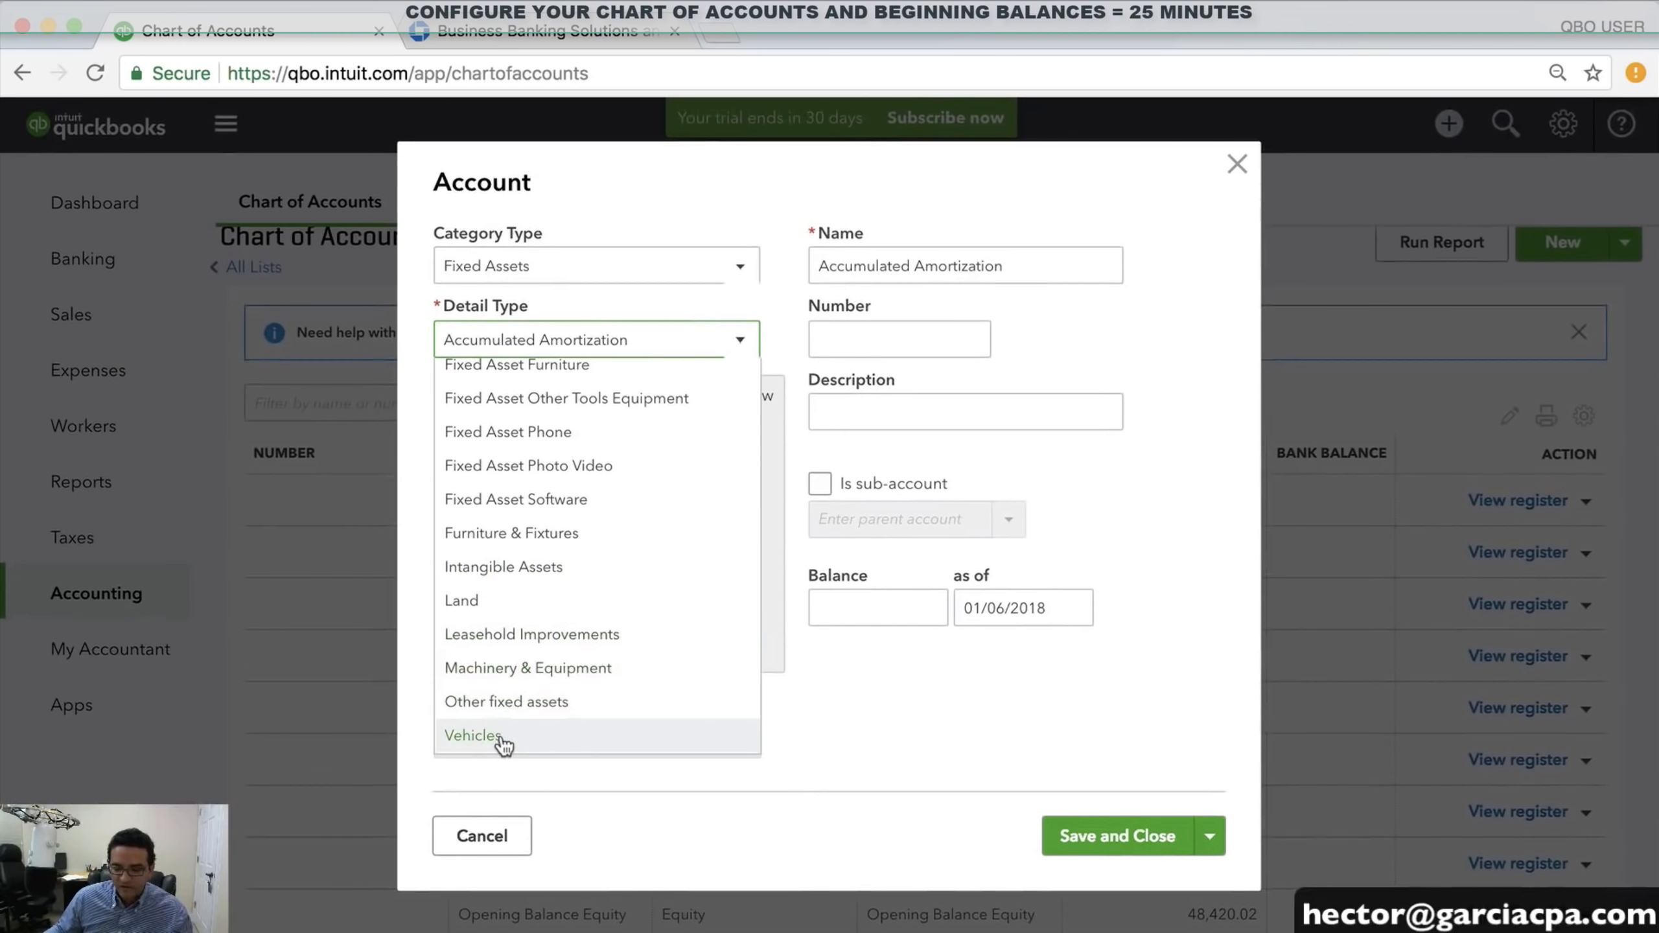
scroll(506, 744, "up", 5)
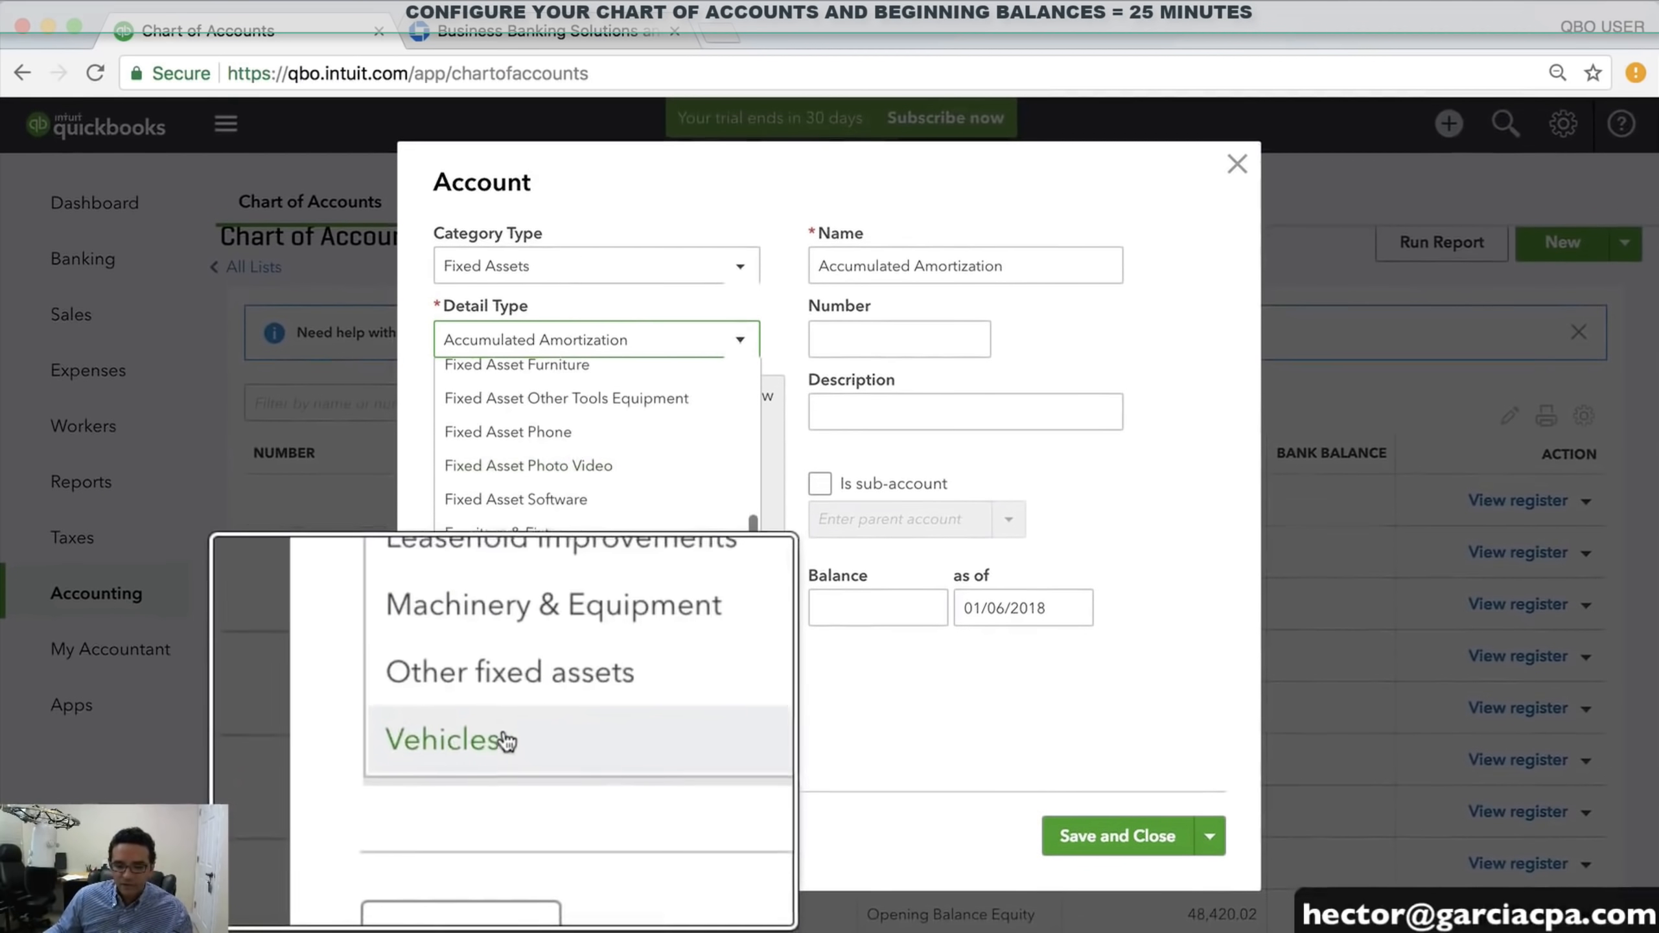
left_click(505, 742)
Name it TOYOYA TRUCK 2015 and enter a 36,890.00 original cost dated 12/31/2017
left_click_drag(923, 252, 775, 272)
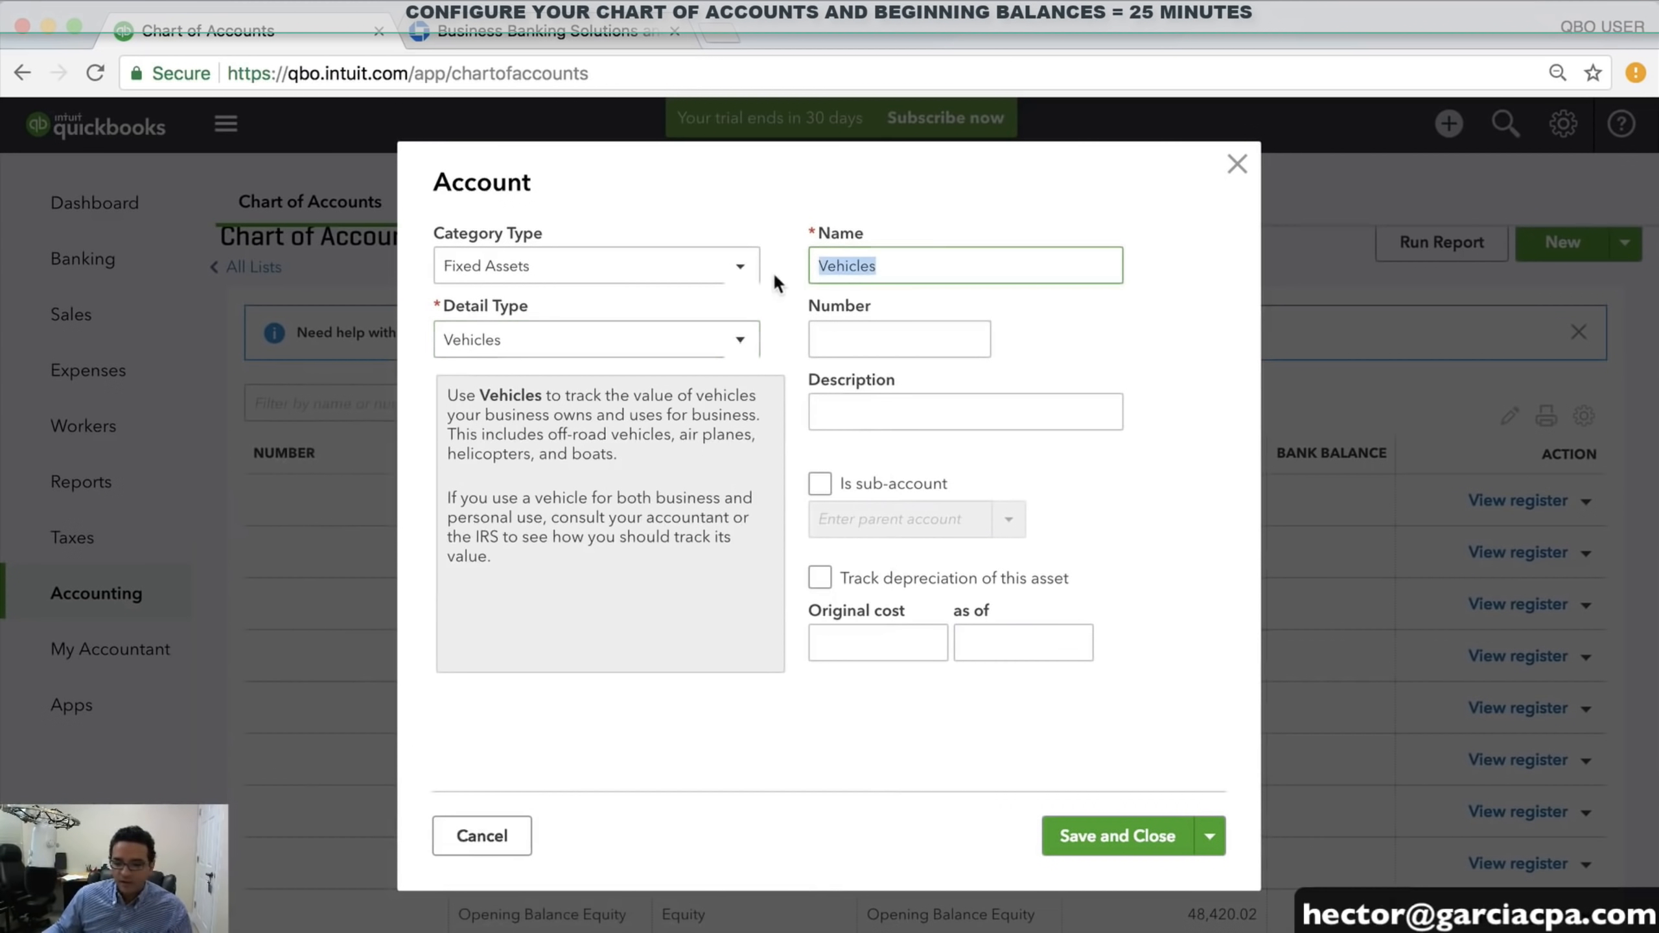
type("TOY")
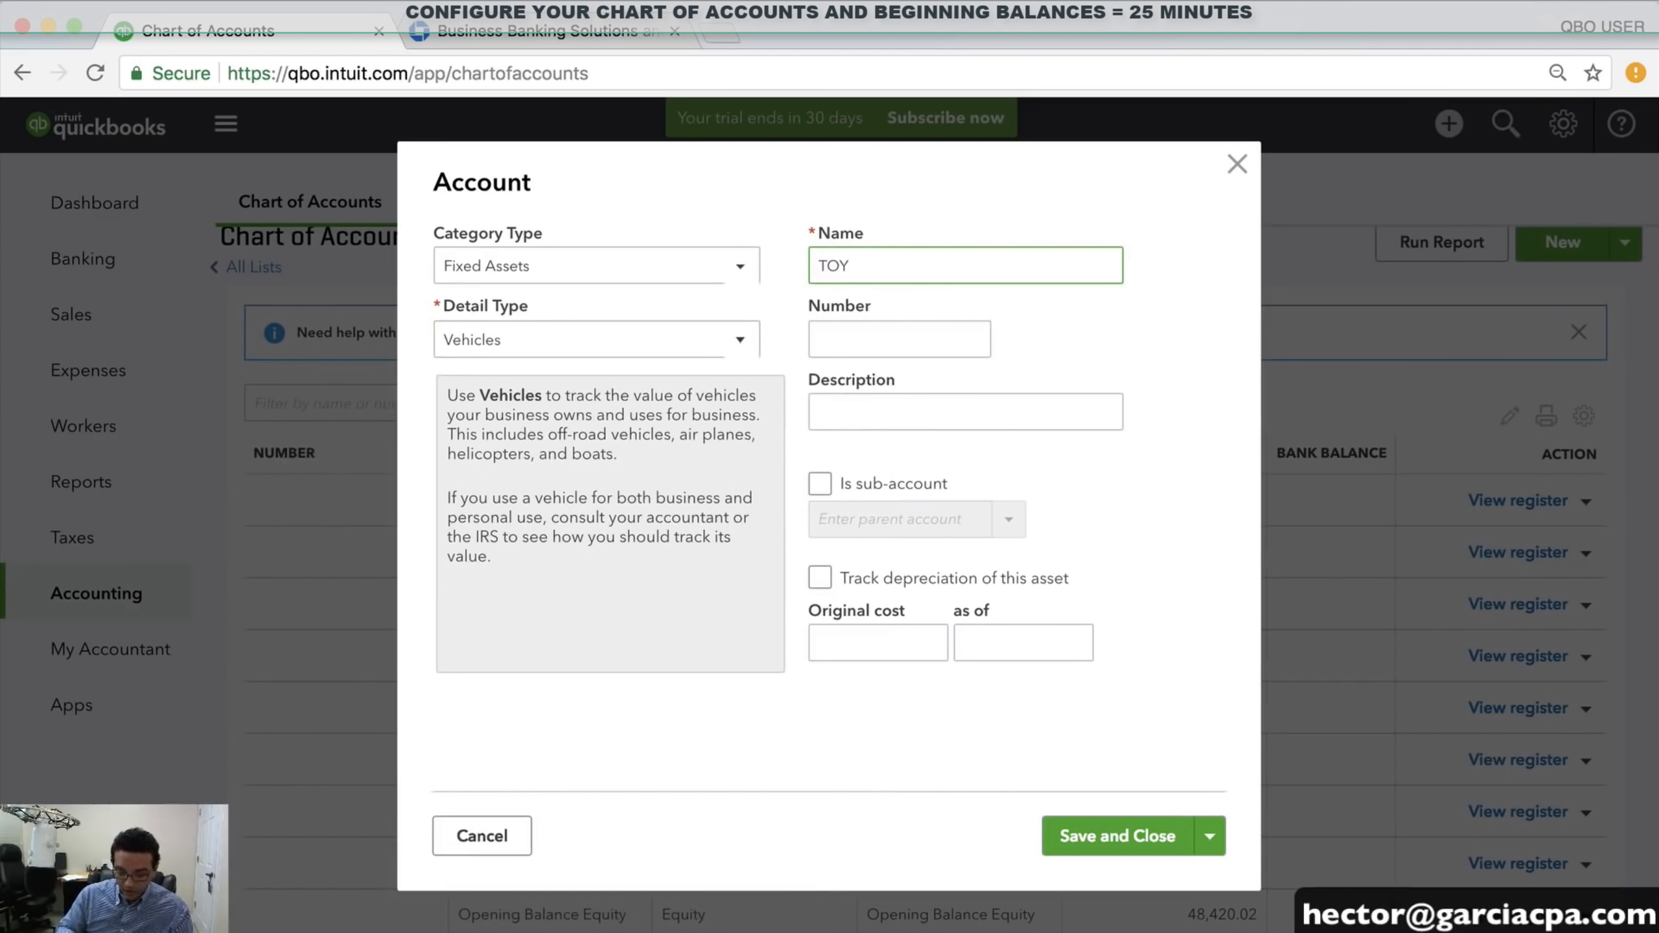
type("OYA TRUCK 2015")
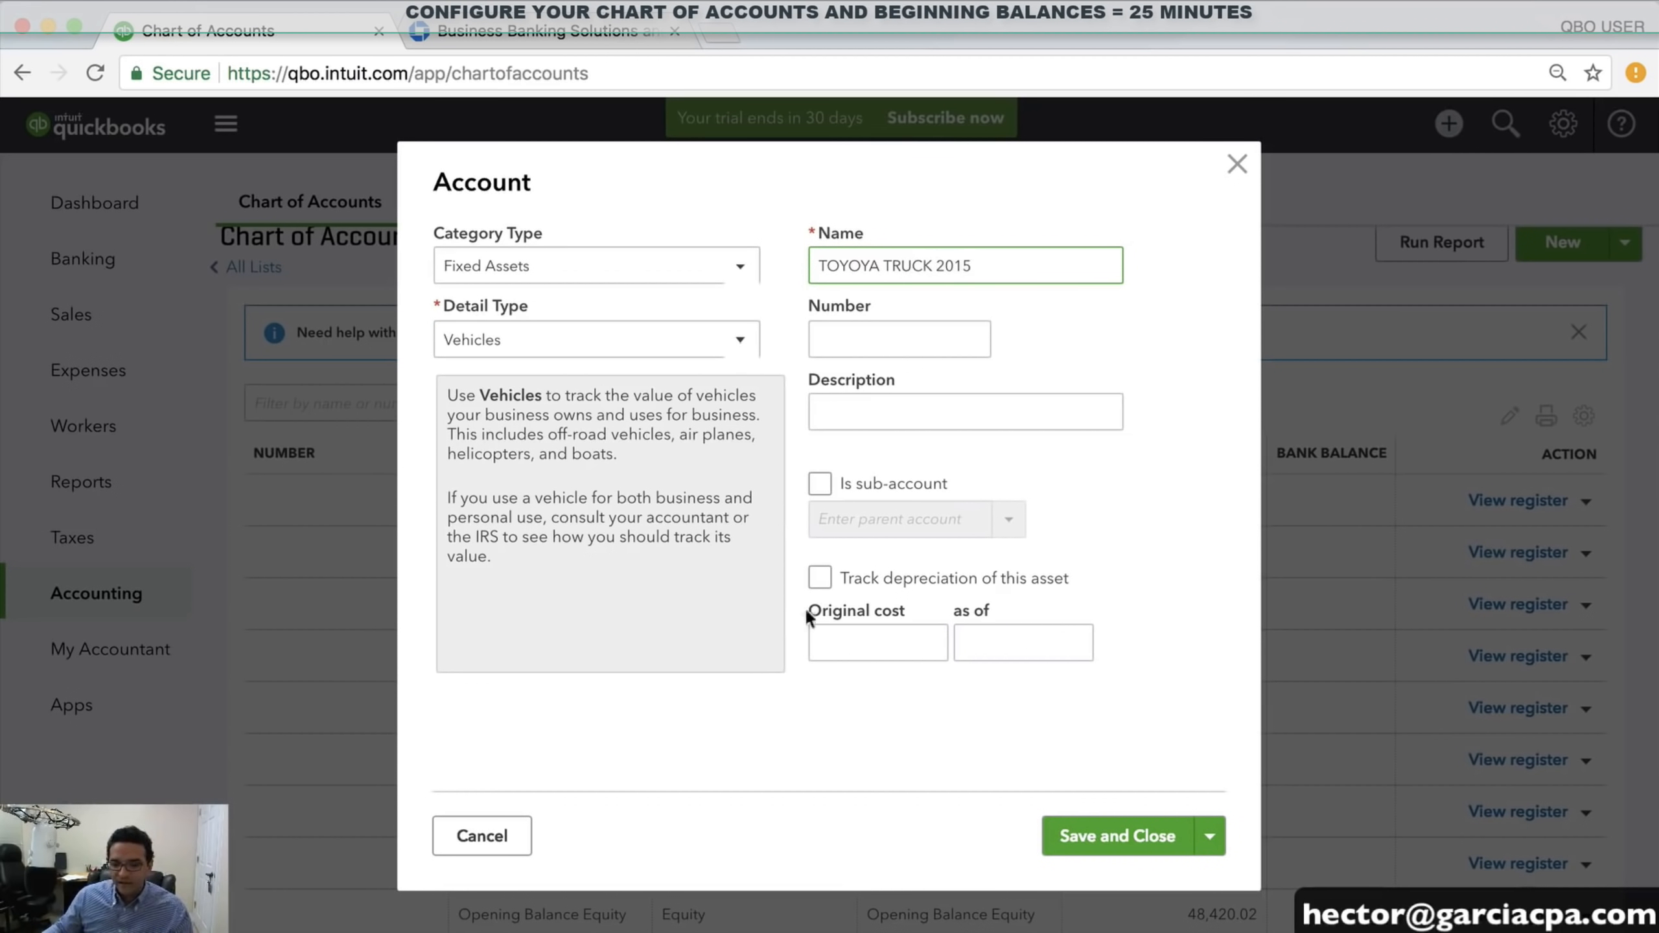
left_click(860, 639)
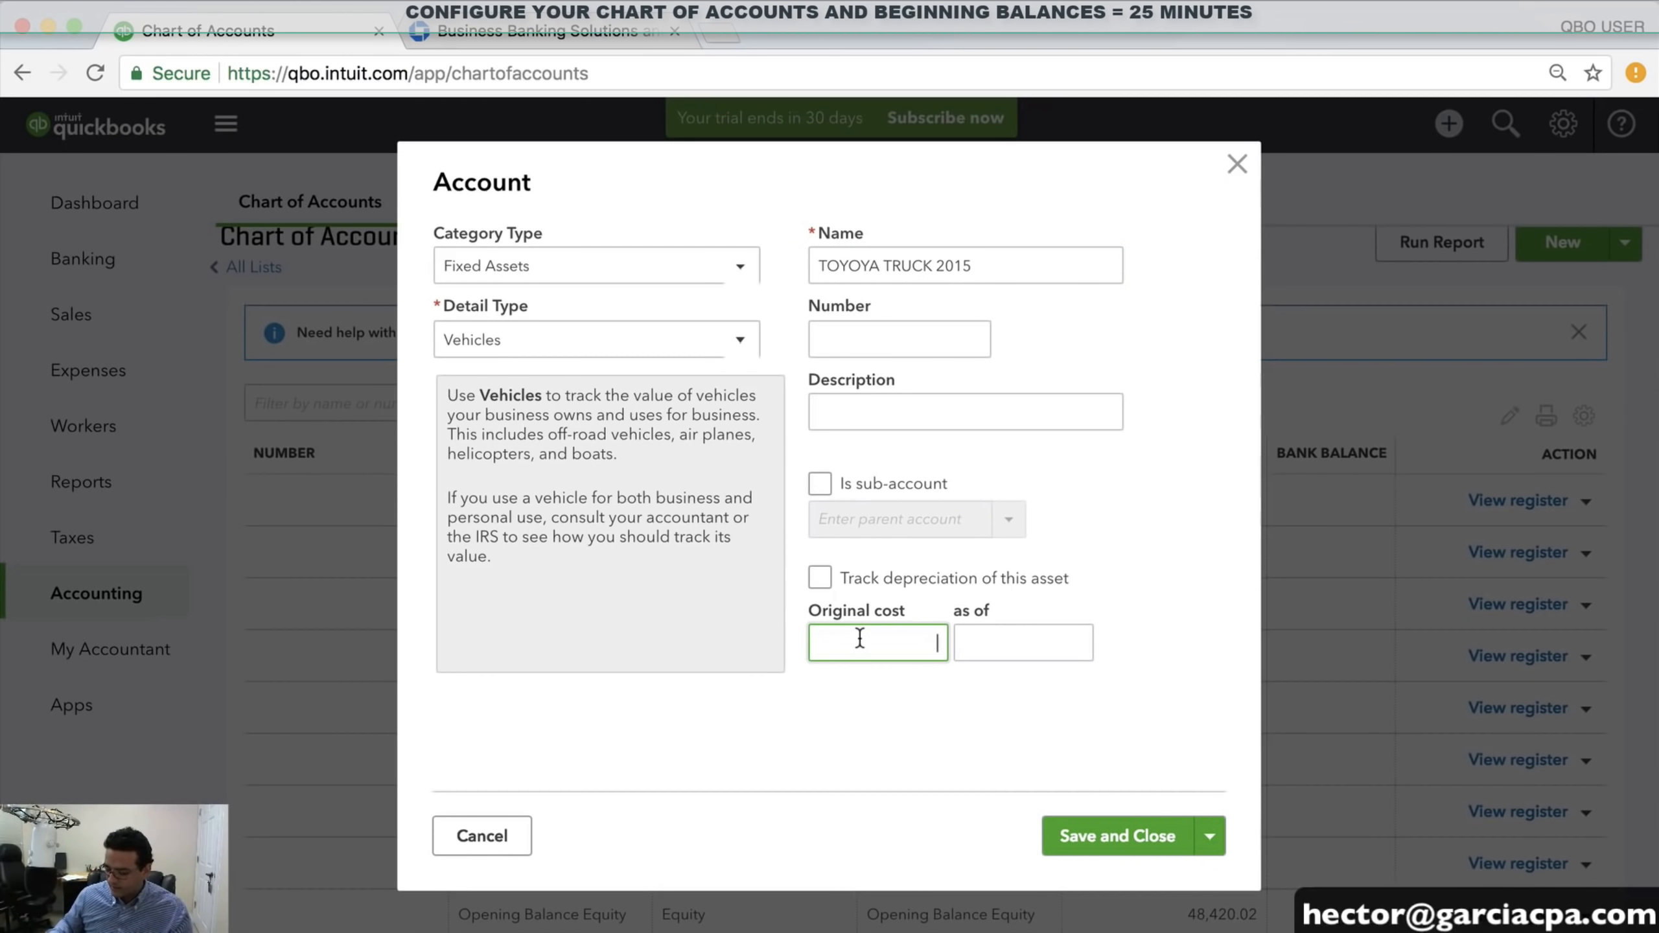
type("36890")
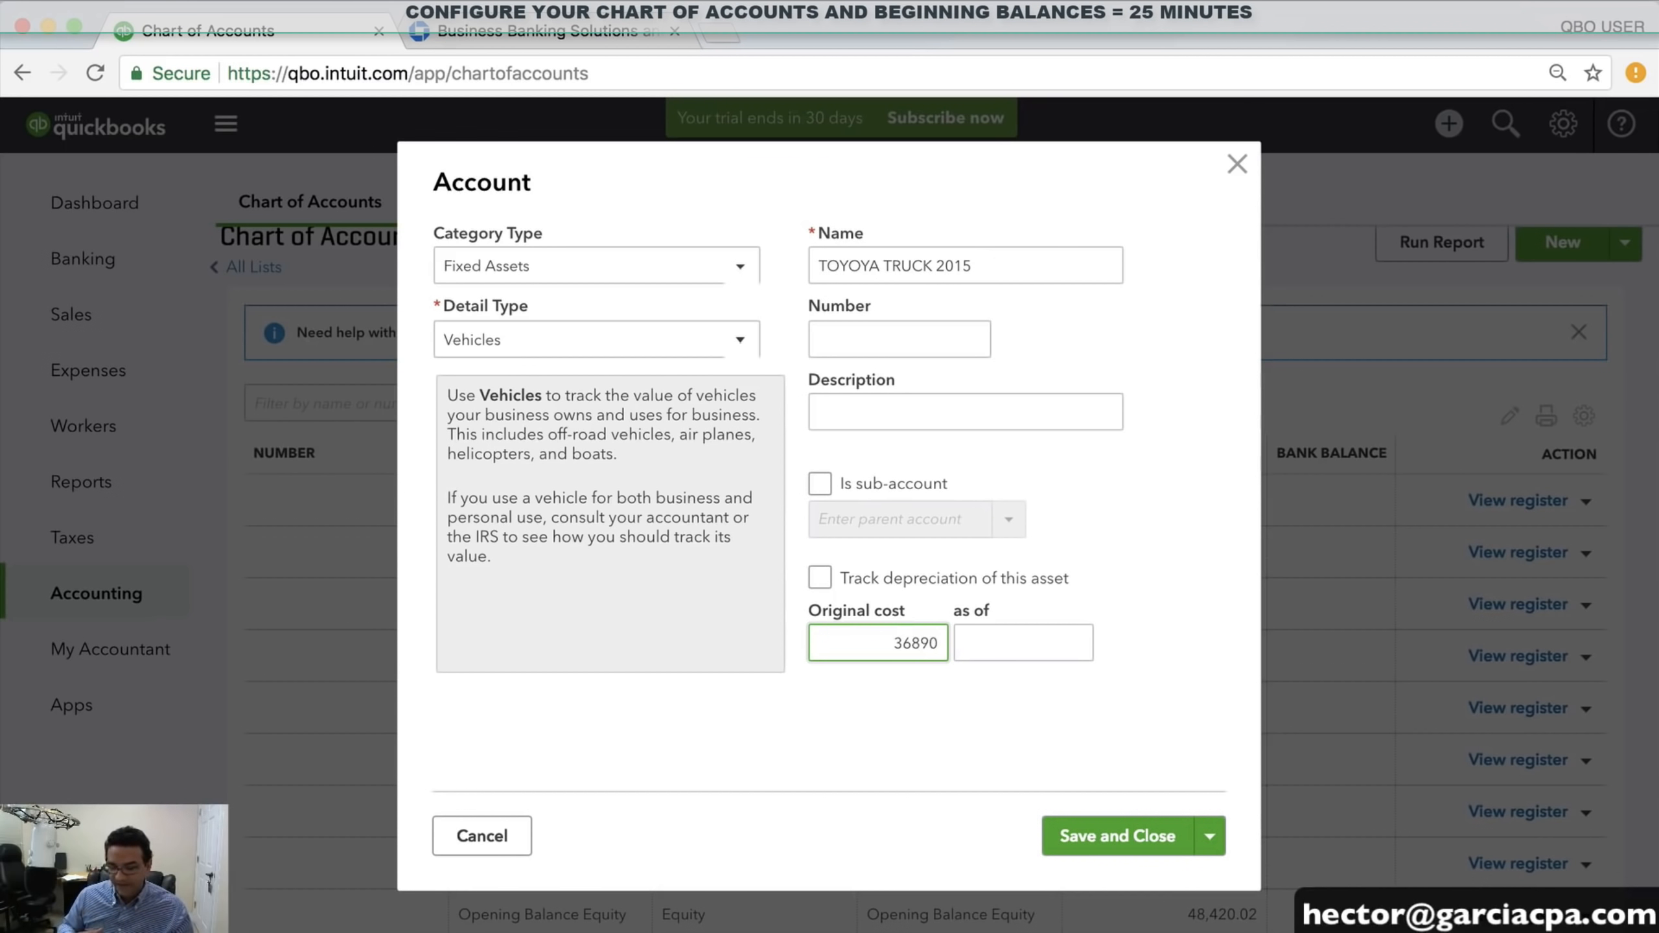
key("Tab")
type("12312017")
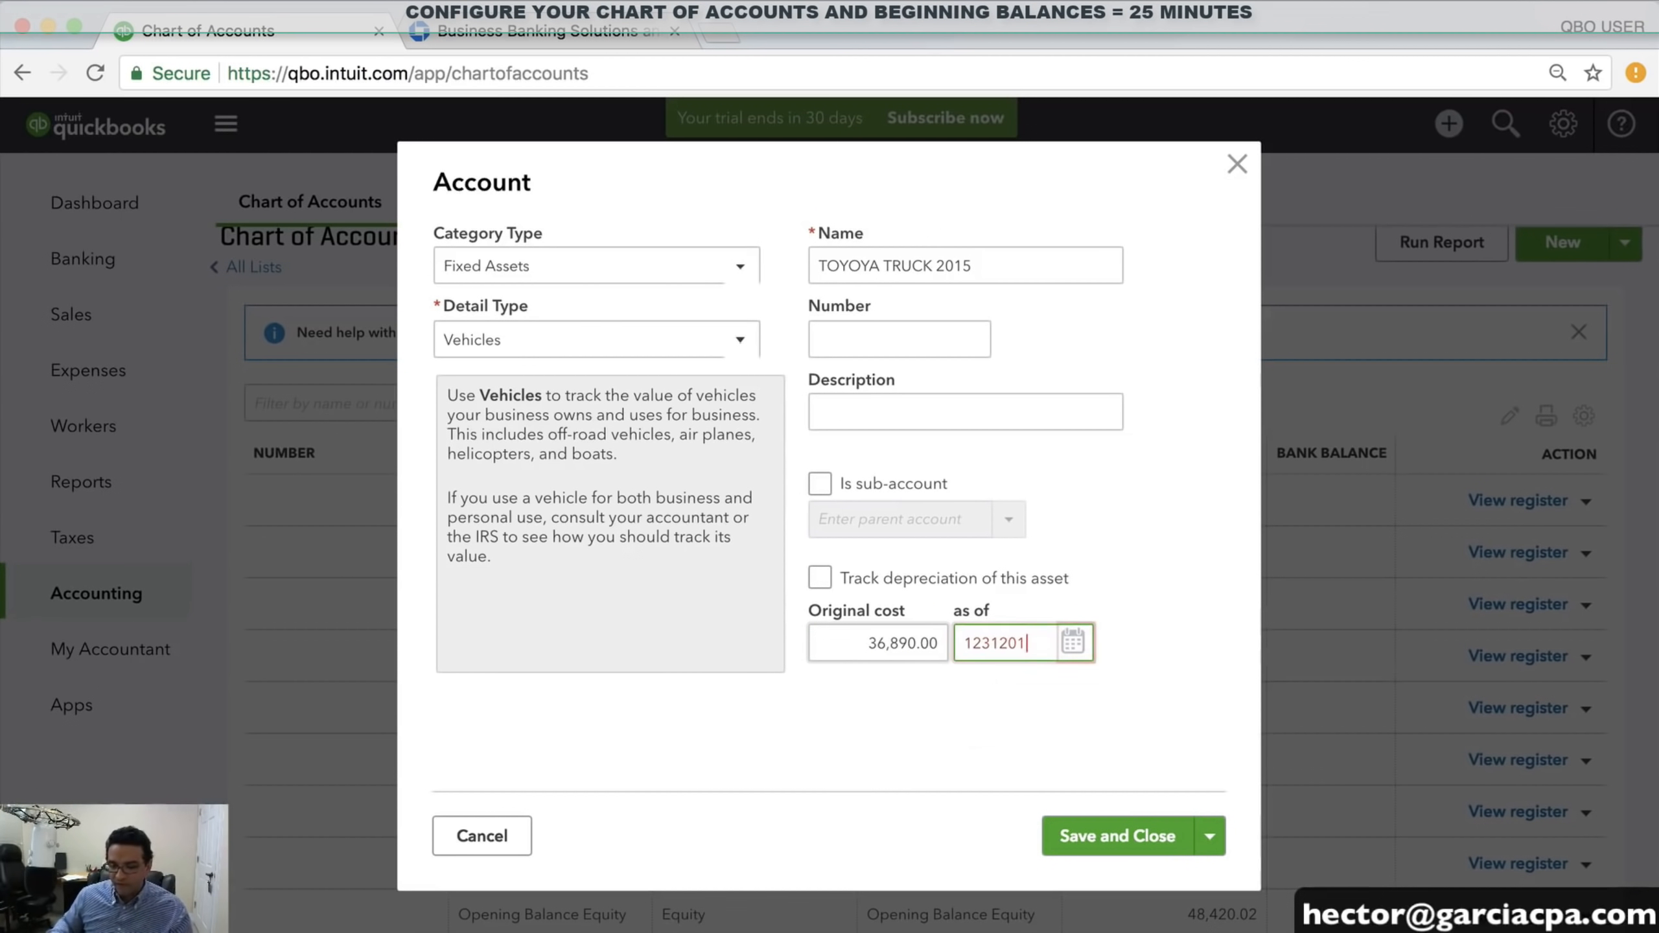
Track 12,950.00 depreciation as of 12/31/2017 on the truck and save the account
left_click(816, 577)
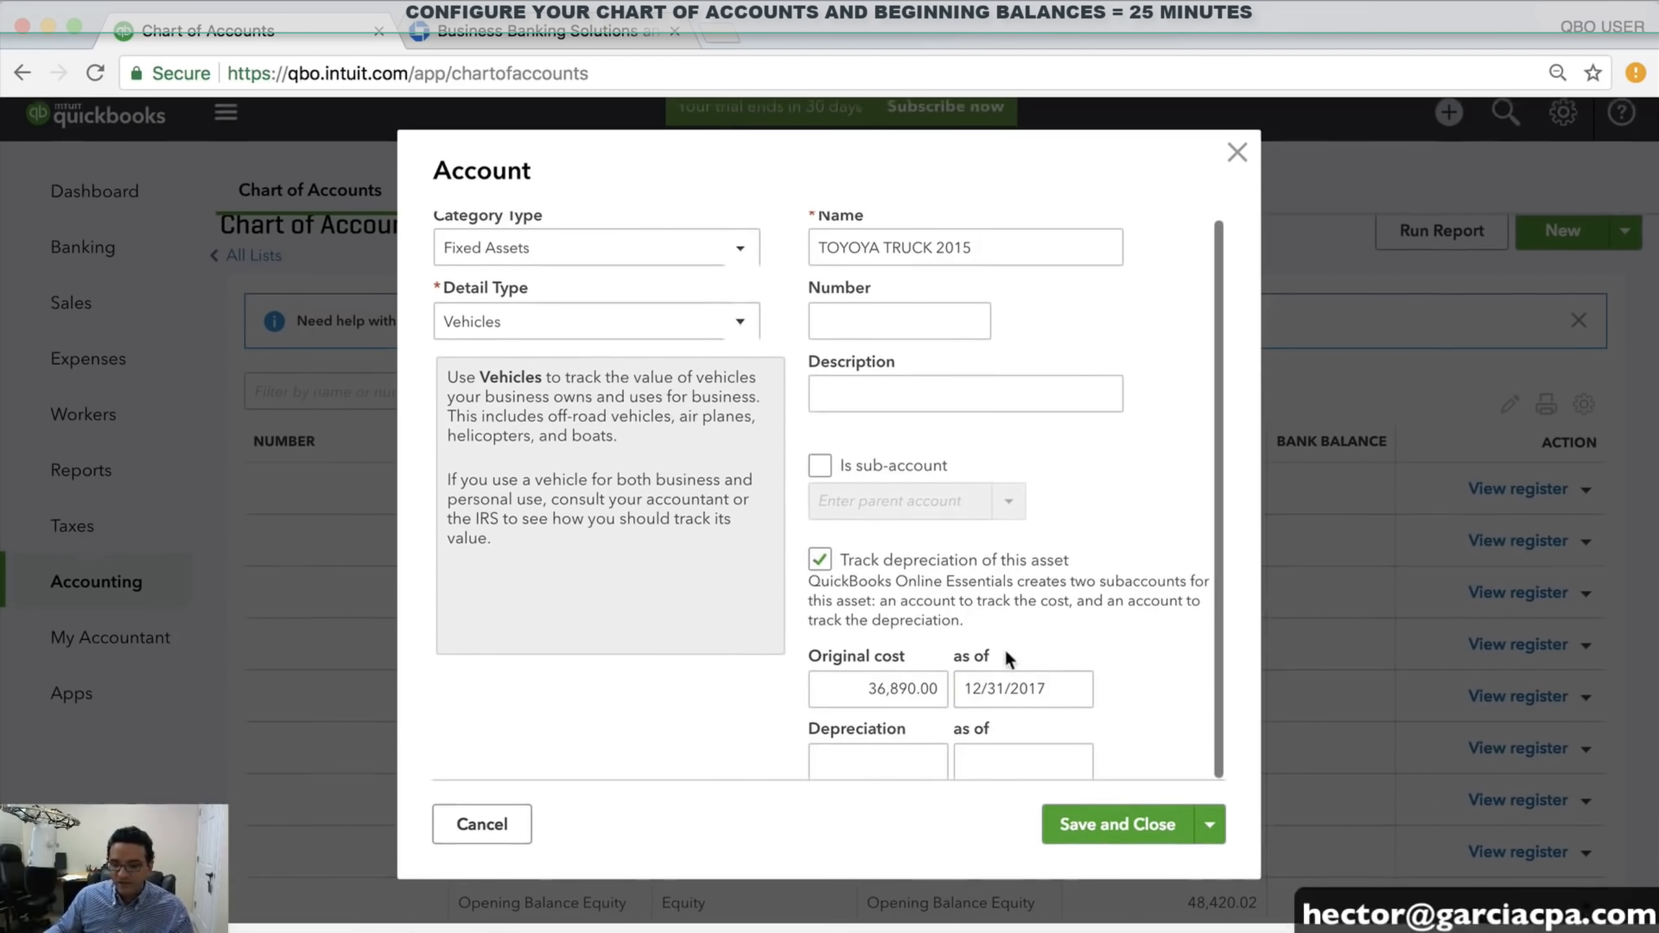
left_click(914, 763)
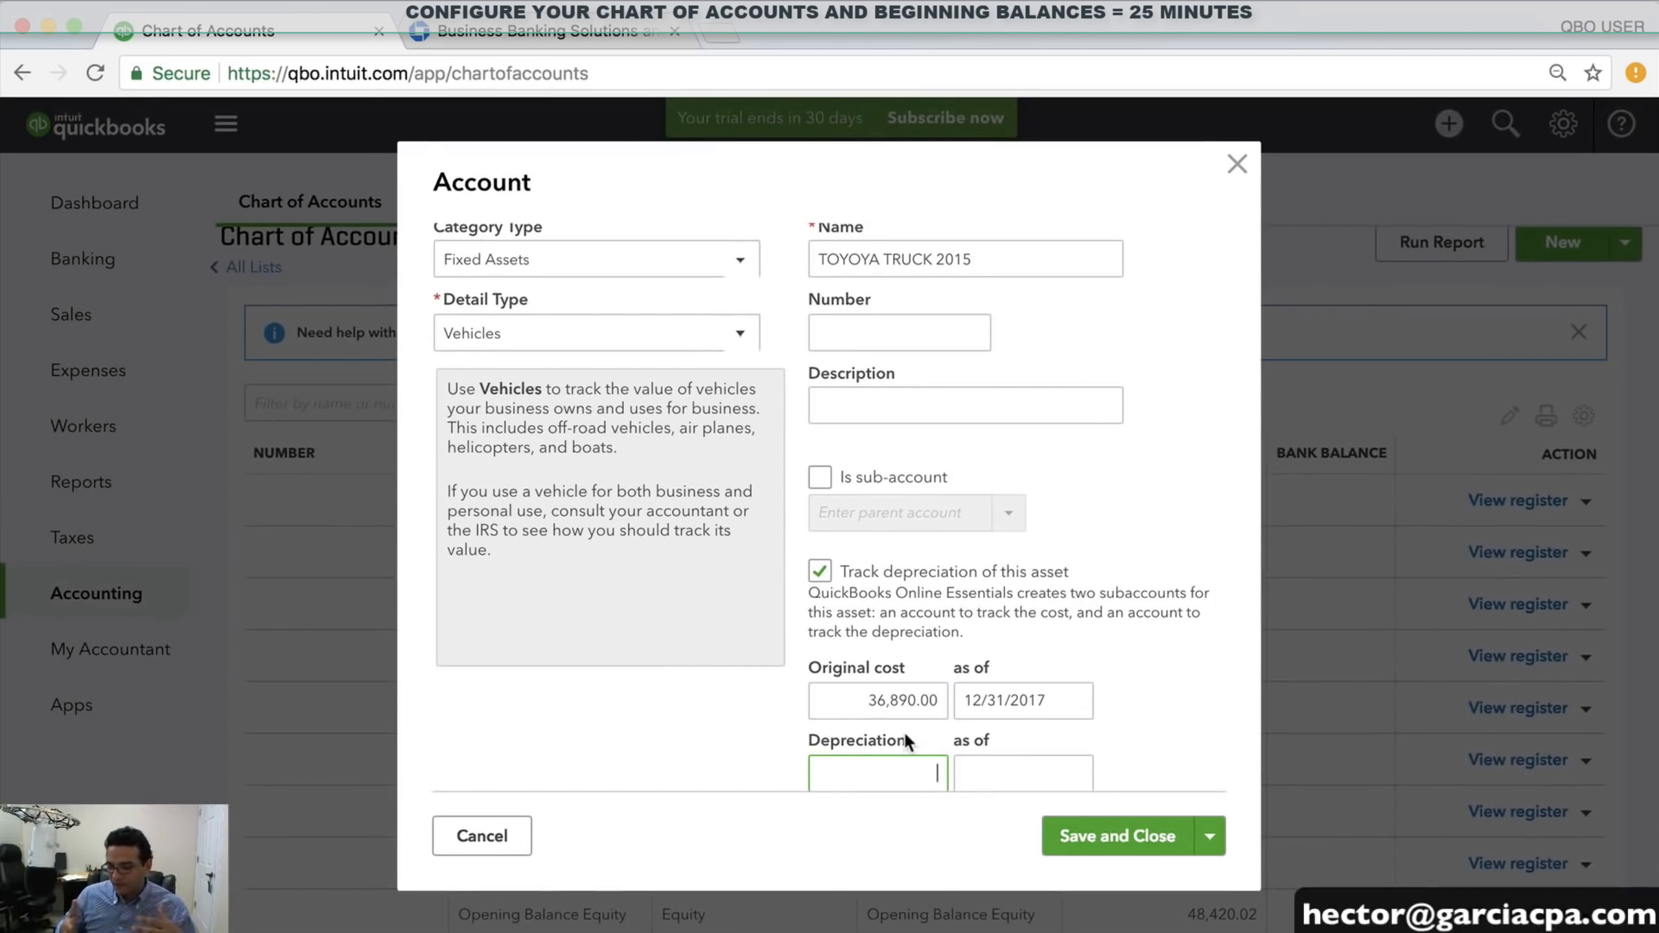
type("1")
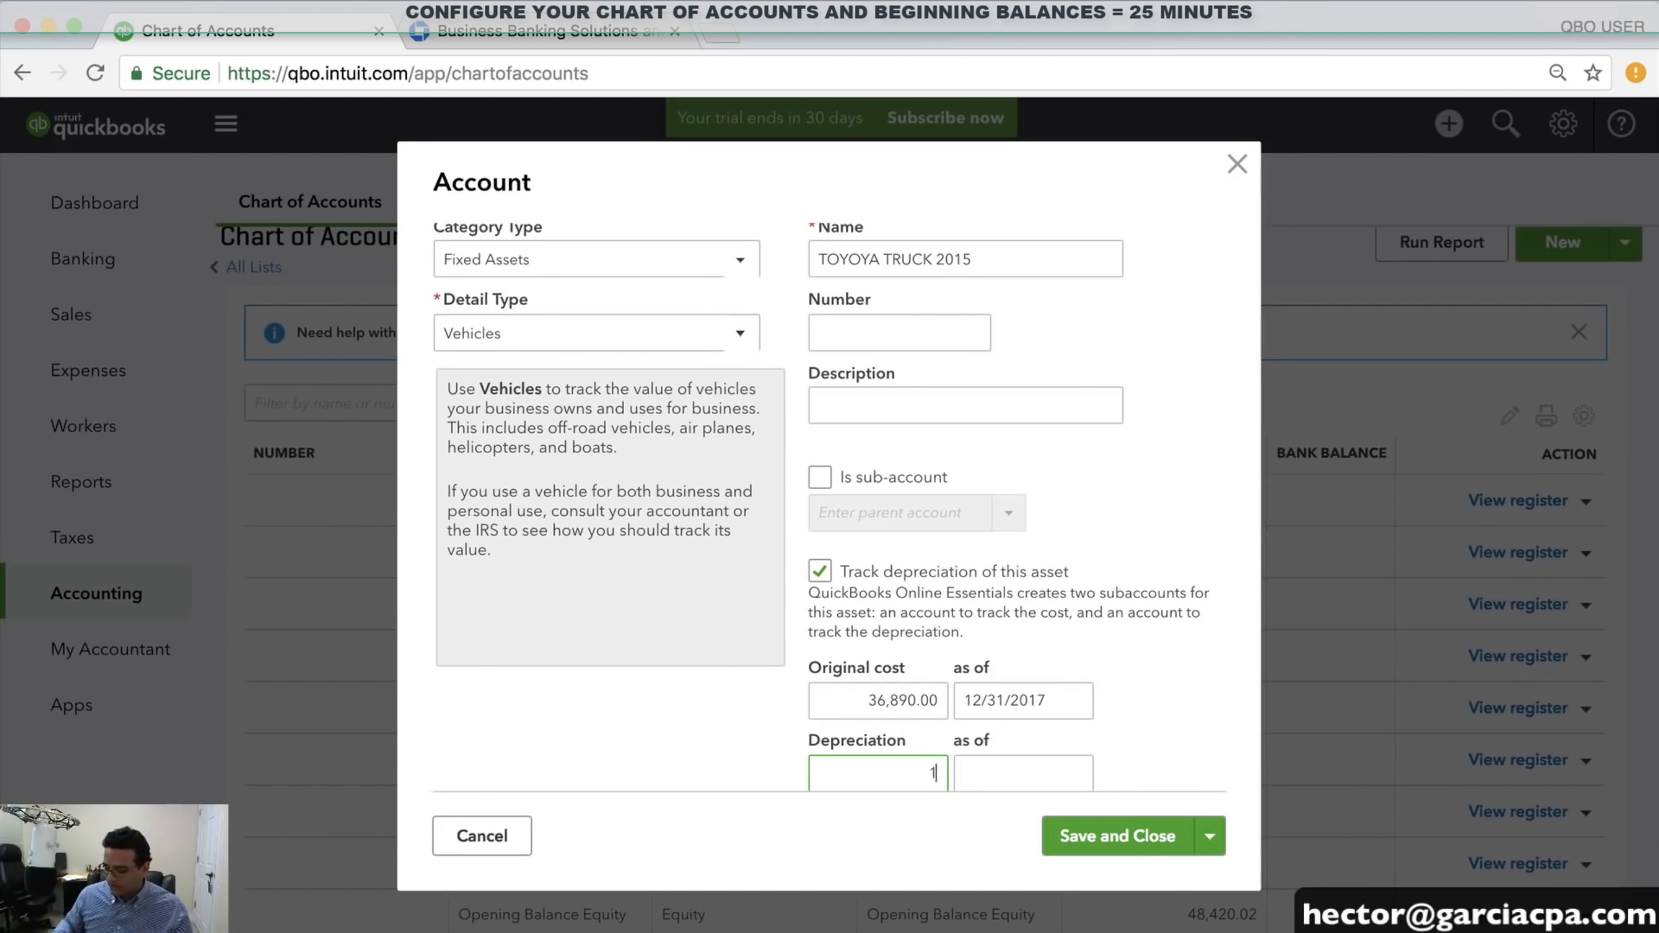
type("2,950")
key("Tab")
type("1")
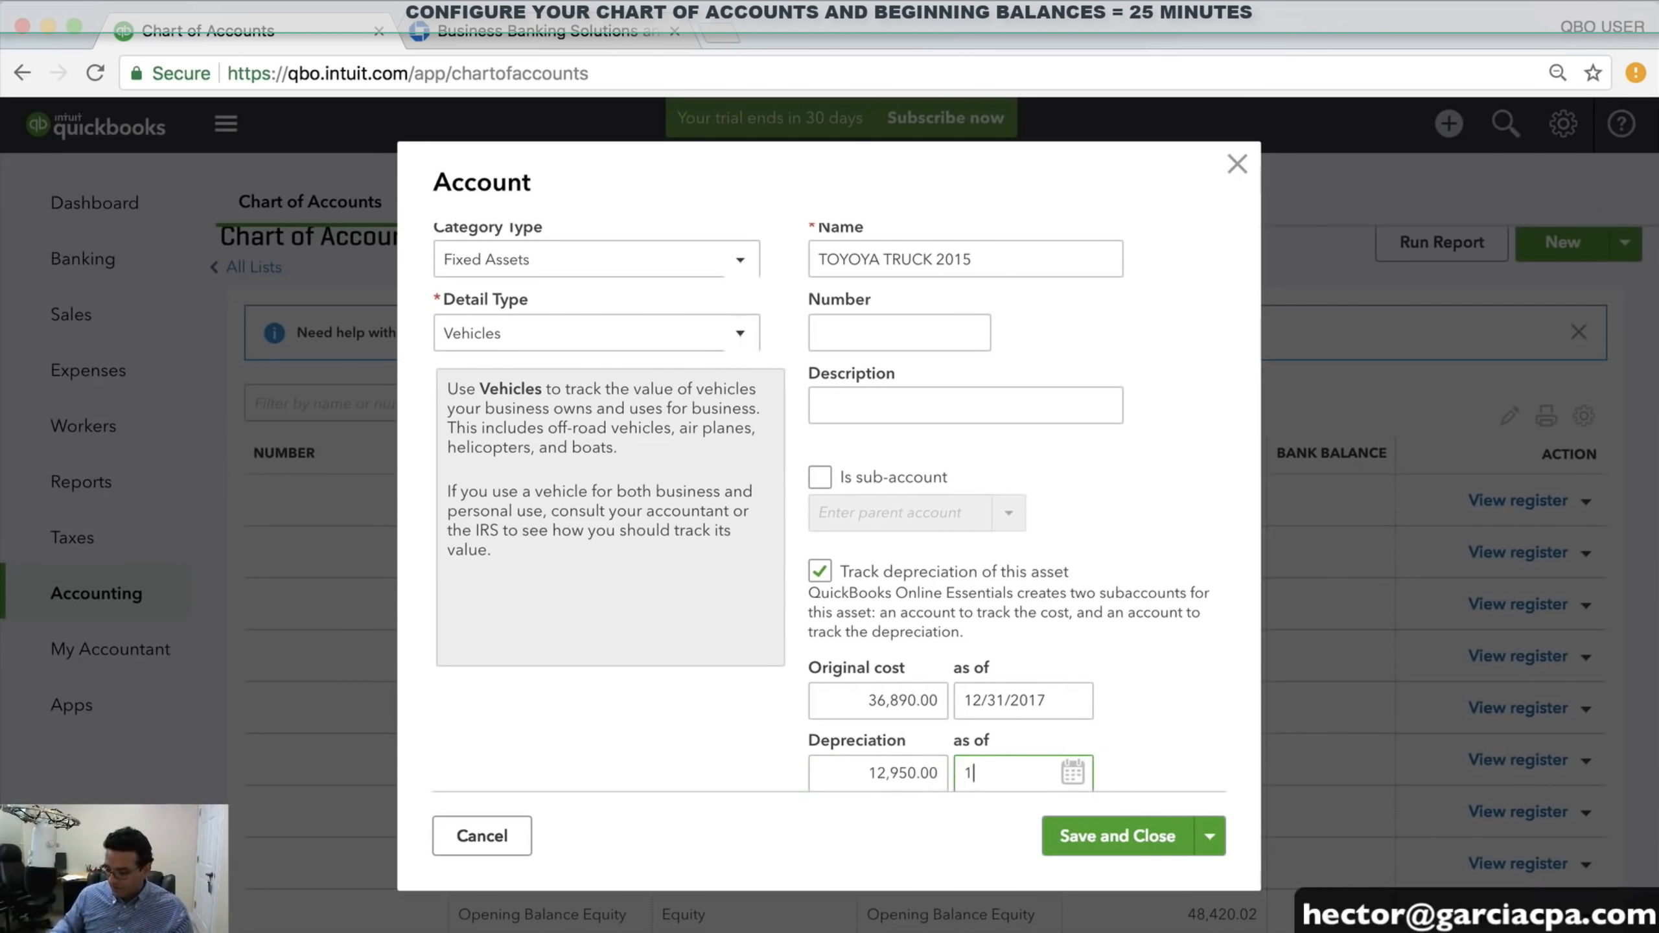
type("2/31/2017")
key("Tab")
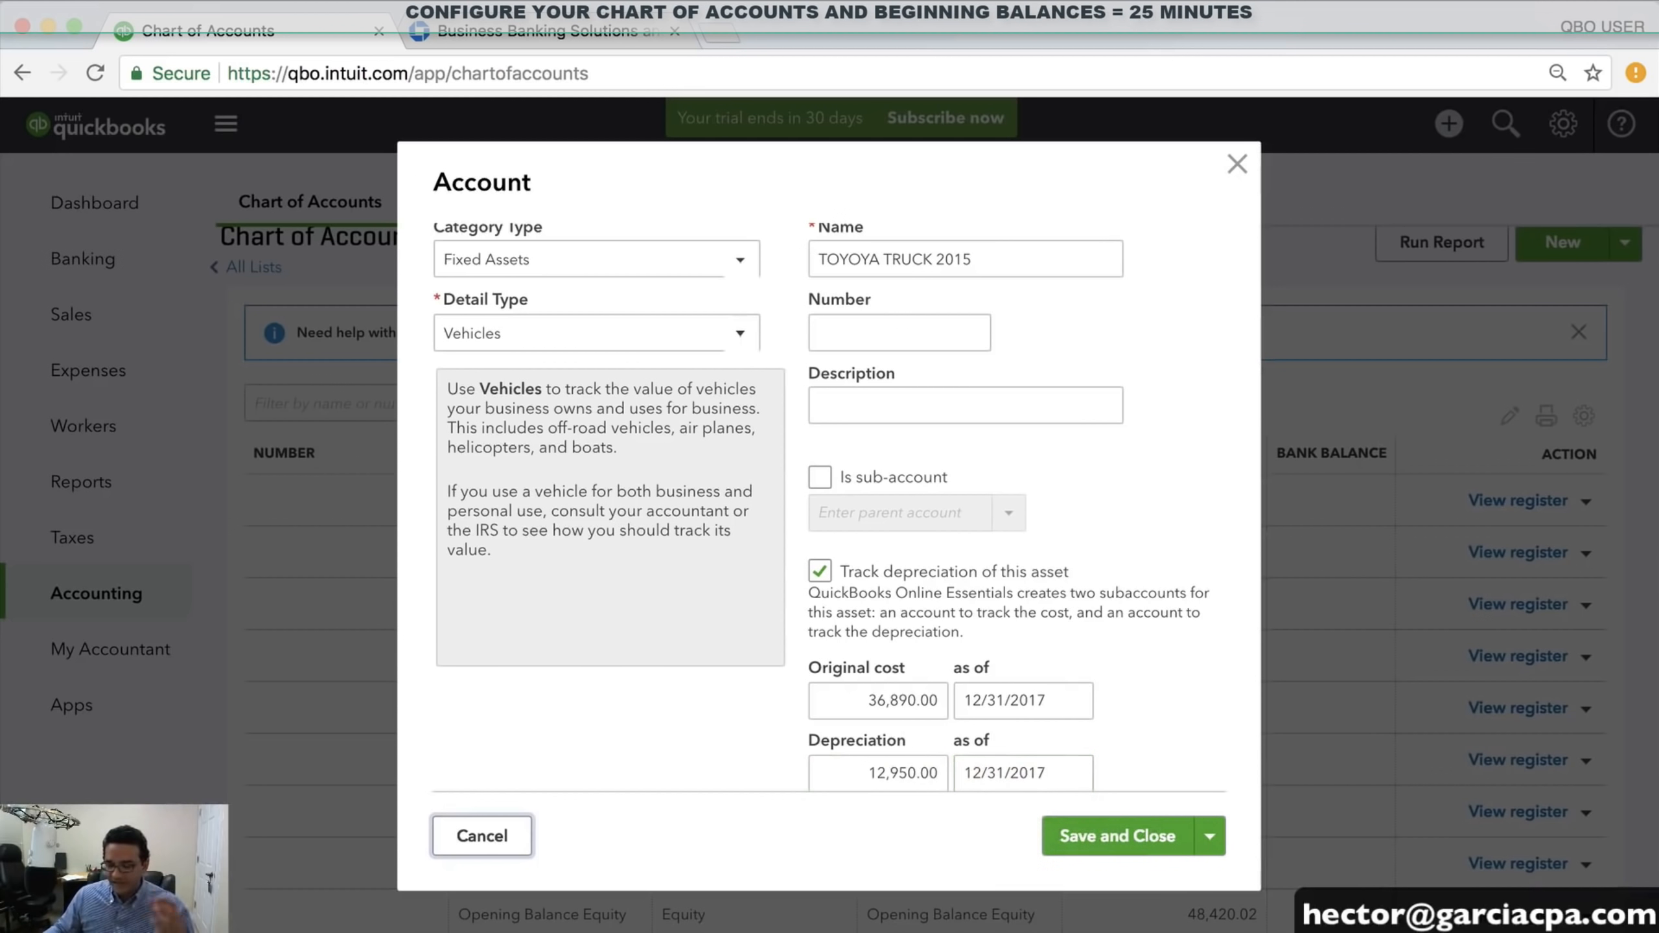
left_click(1099, 832)
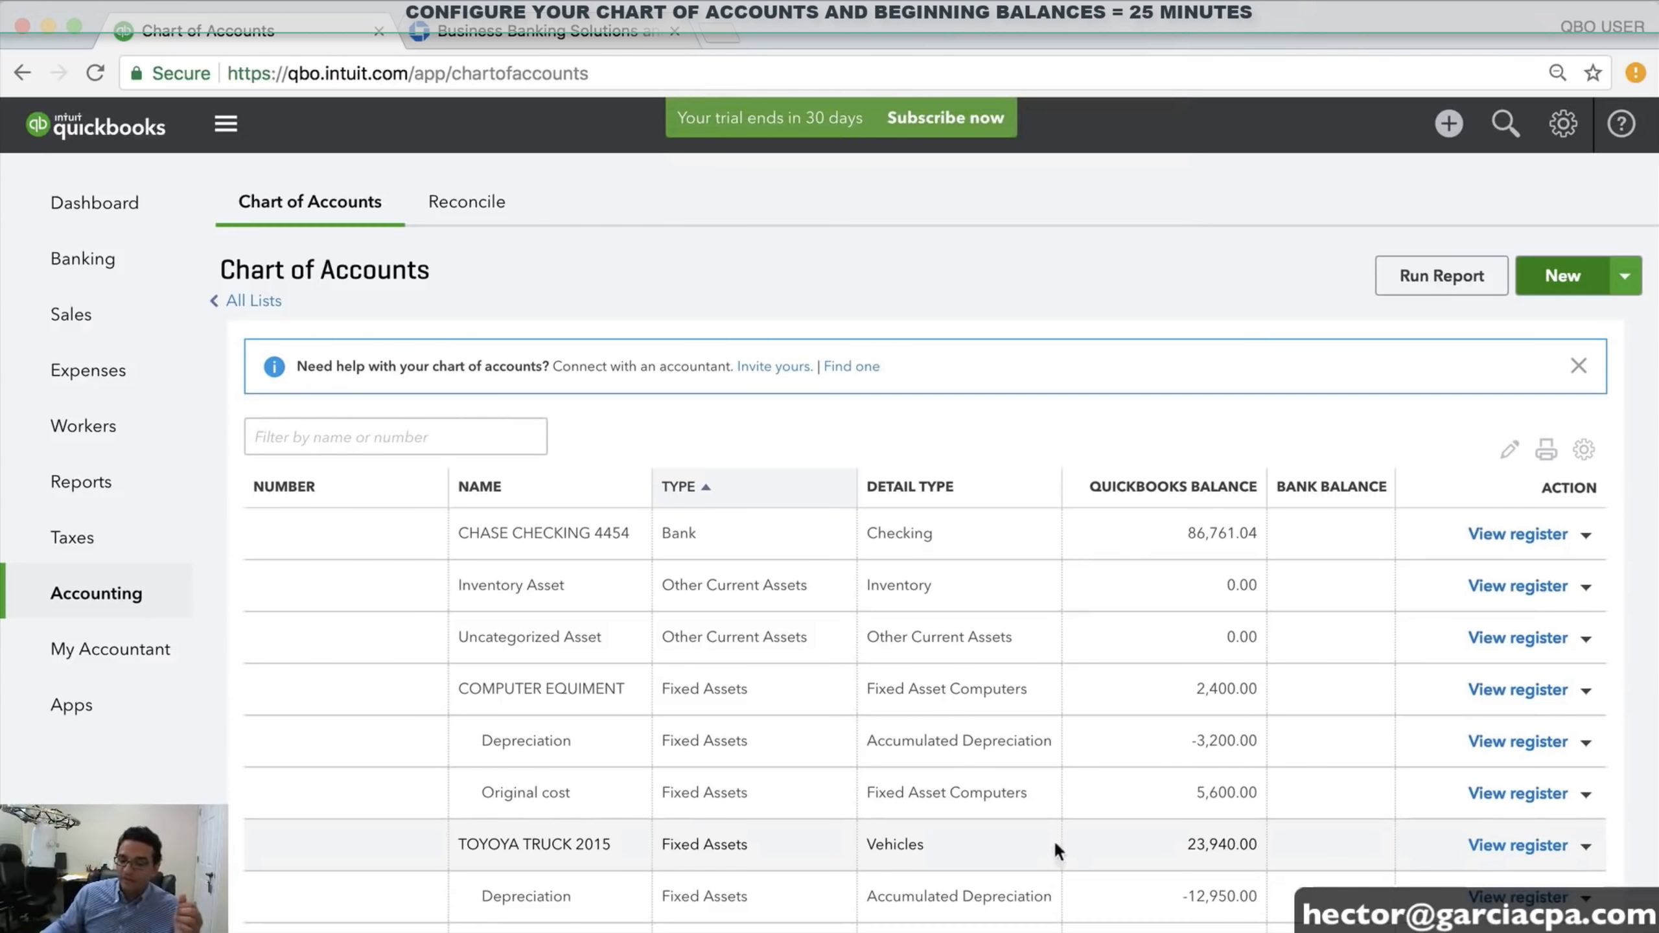
Scroll the Chart of Accounts to review TOYOYA TRUCK 2015 and its subaccounts
scroll(1054, 831, "down", 3)
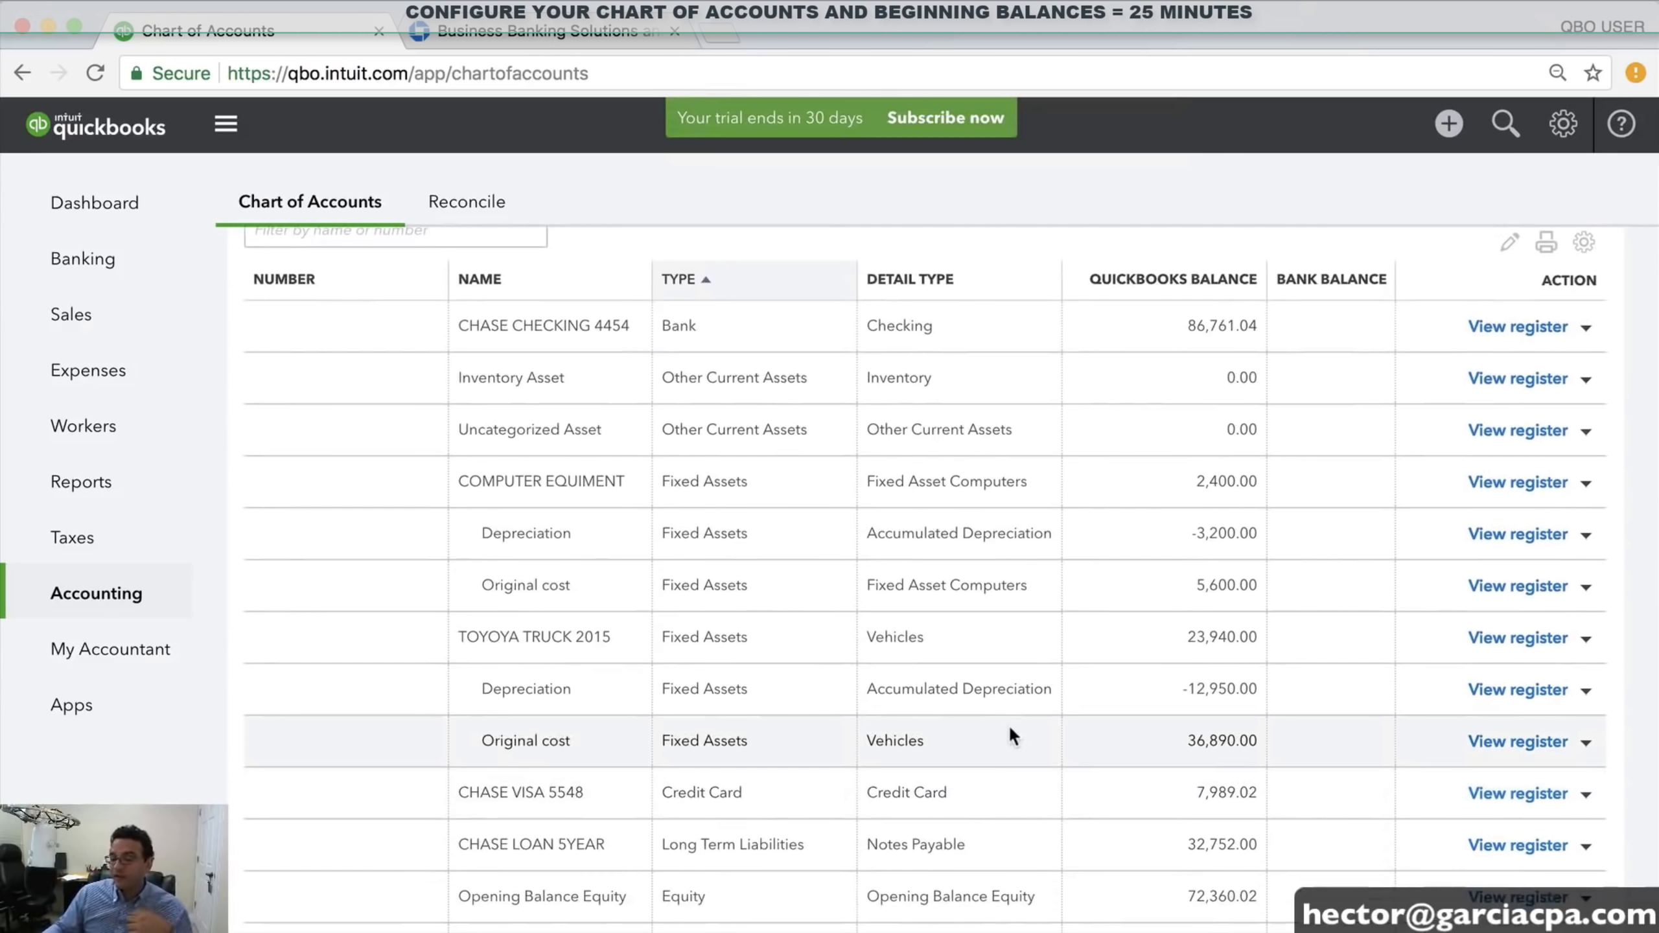
scroll(1009, 724, "up", 2)
scroll(1330, 542, "up", 1)
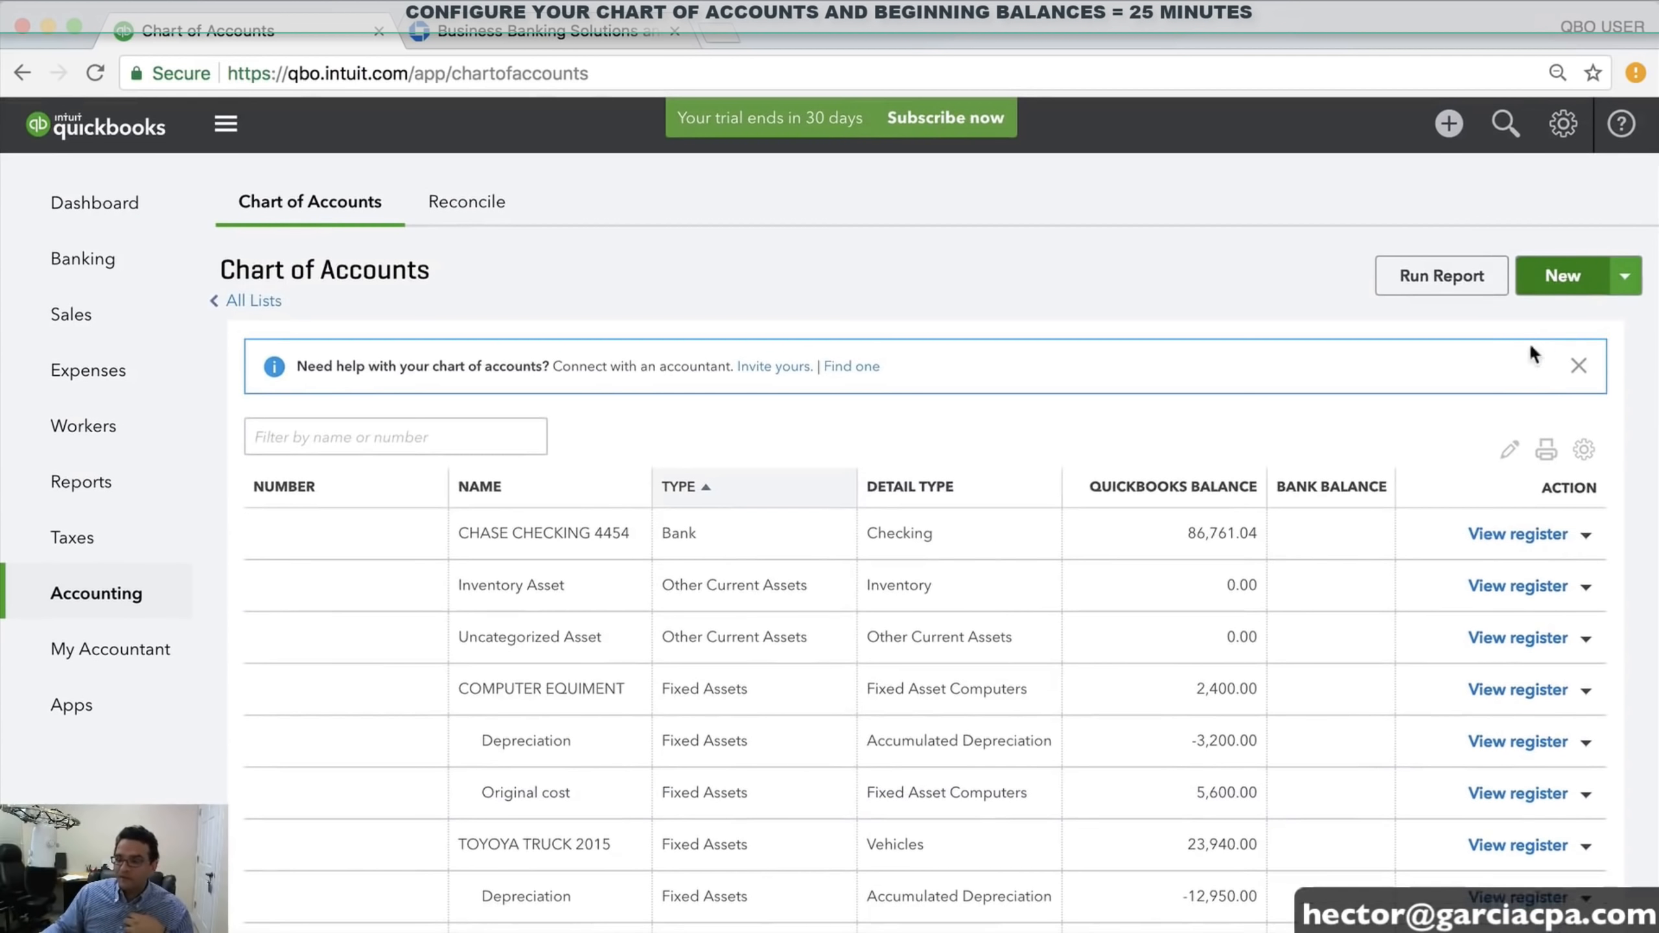
Start a new Long Term Liabilities account with detail type Notes Payable
left_click(1558, 283)
left_click(494, 280)
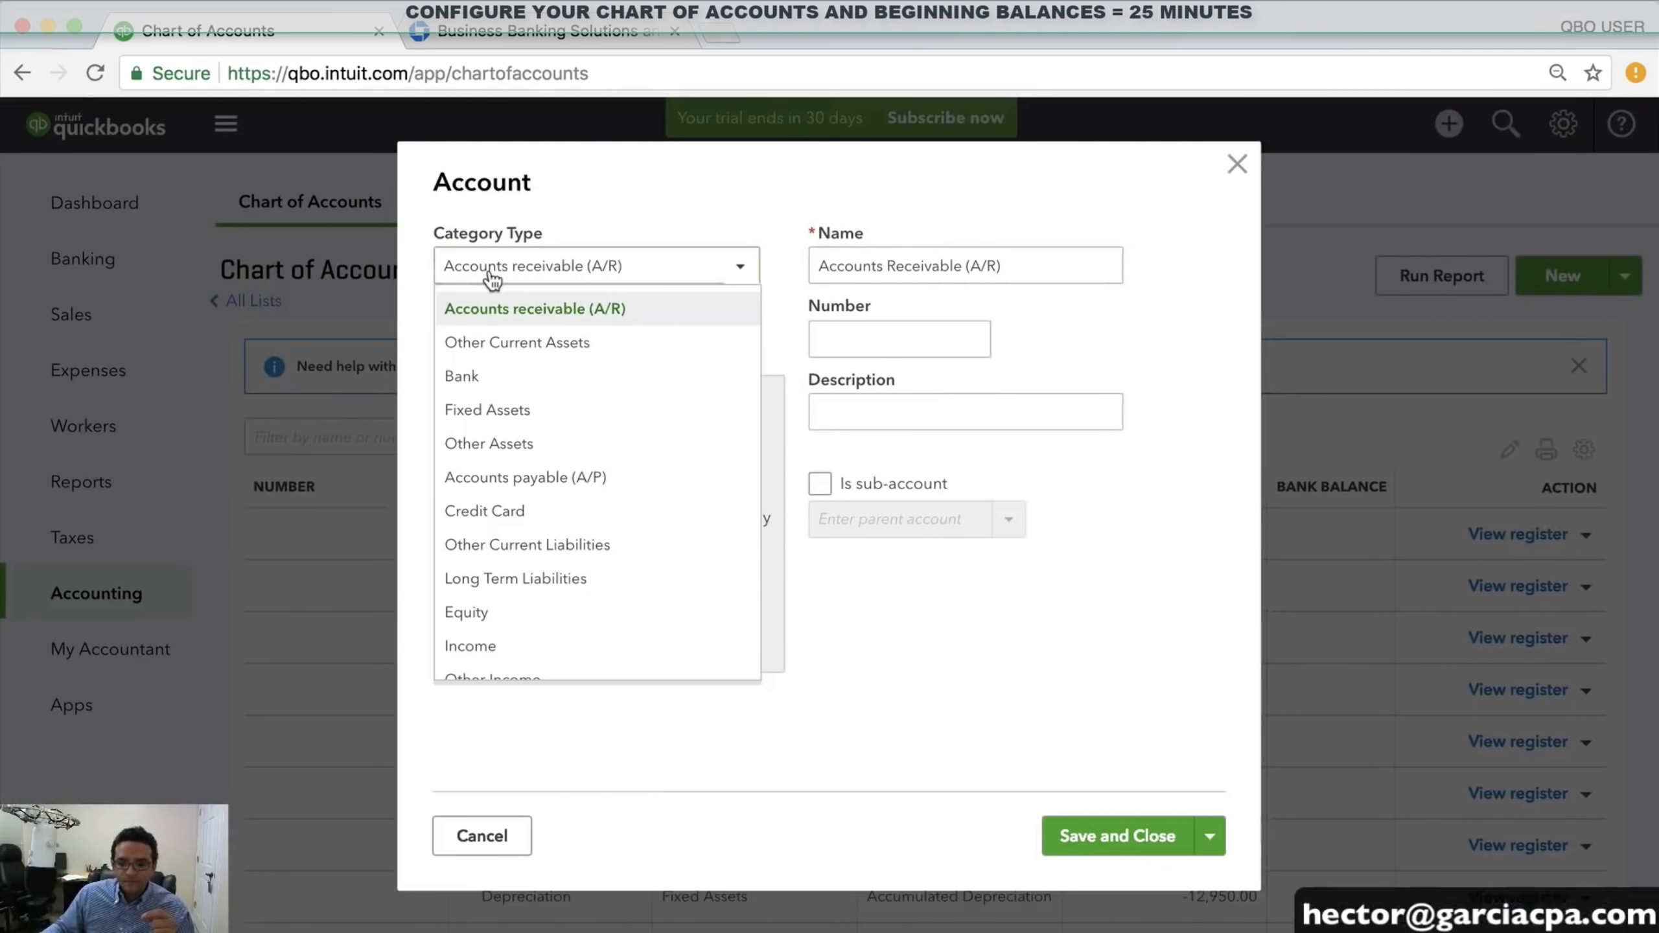
scroll(606, 451, "down", 3)
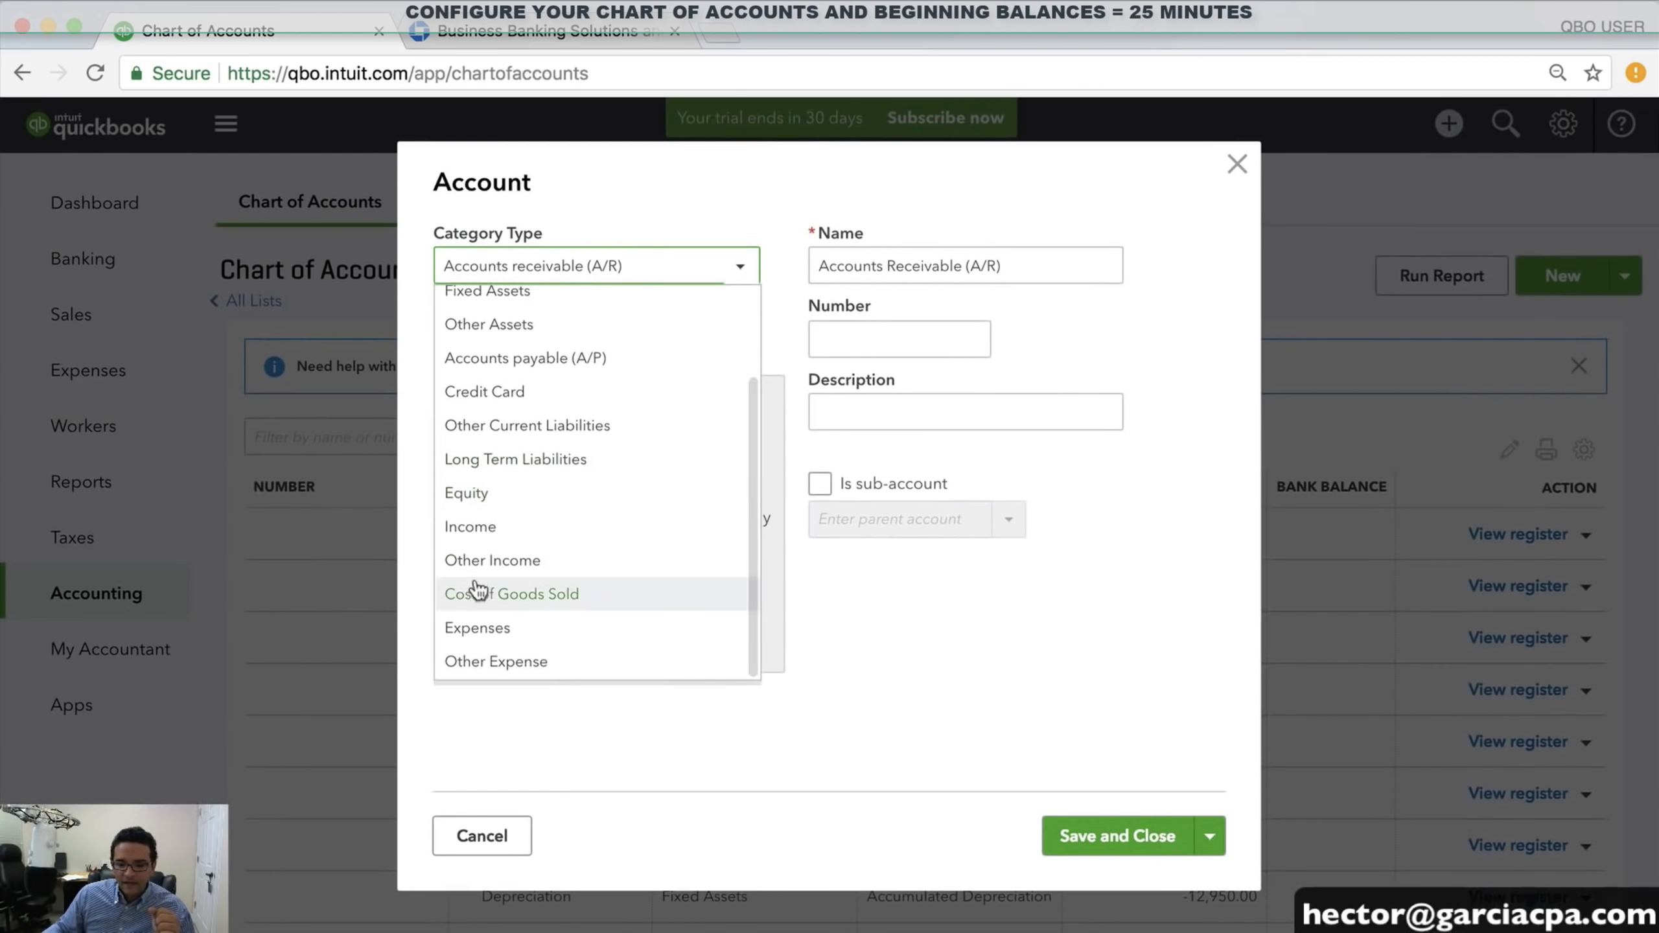
left_click(526, 465)
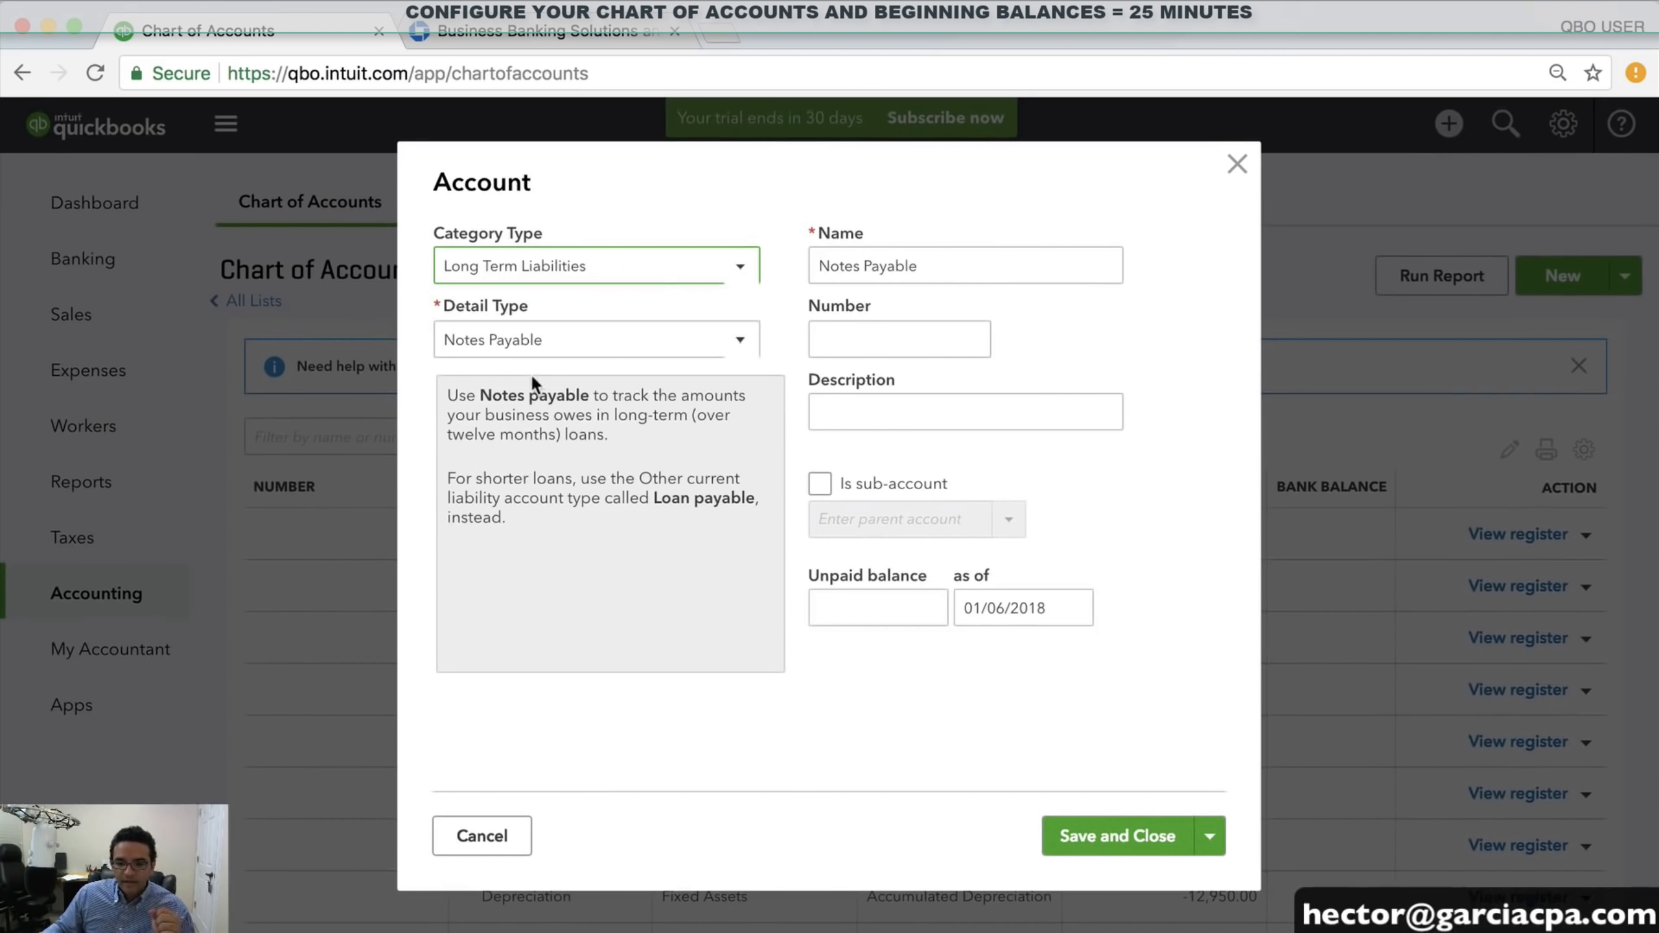
left_click(695, 336)
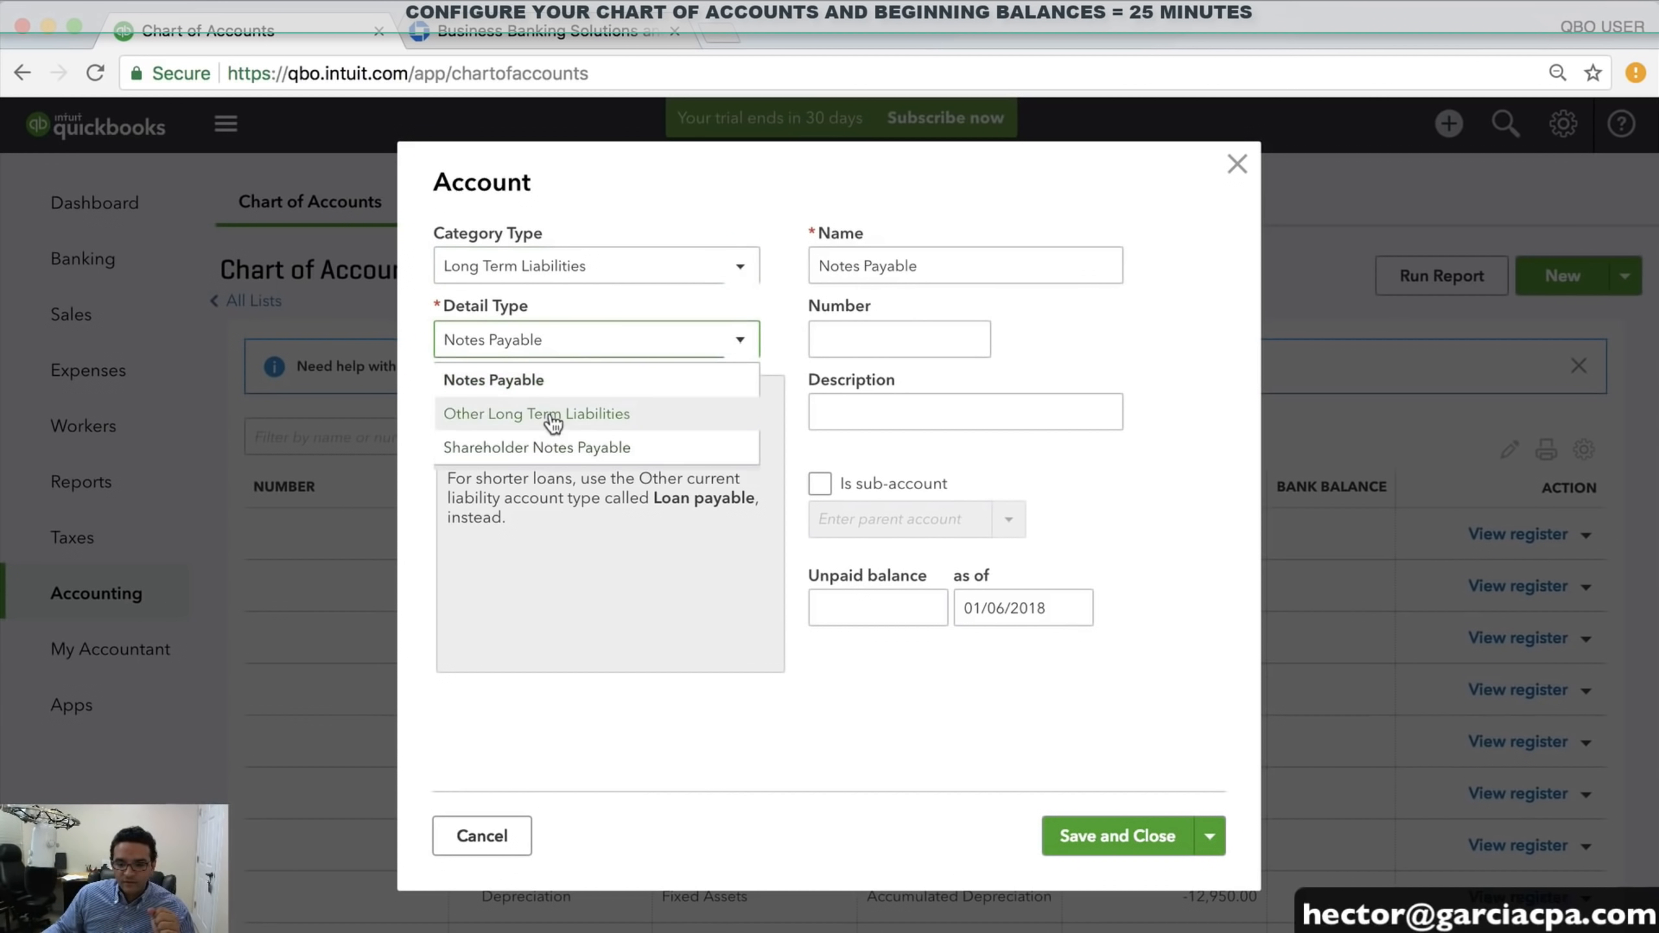
left_click(450, 382)
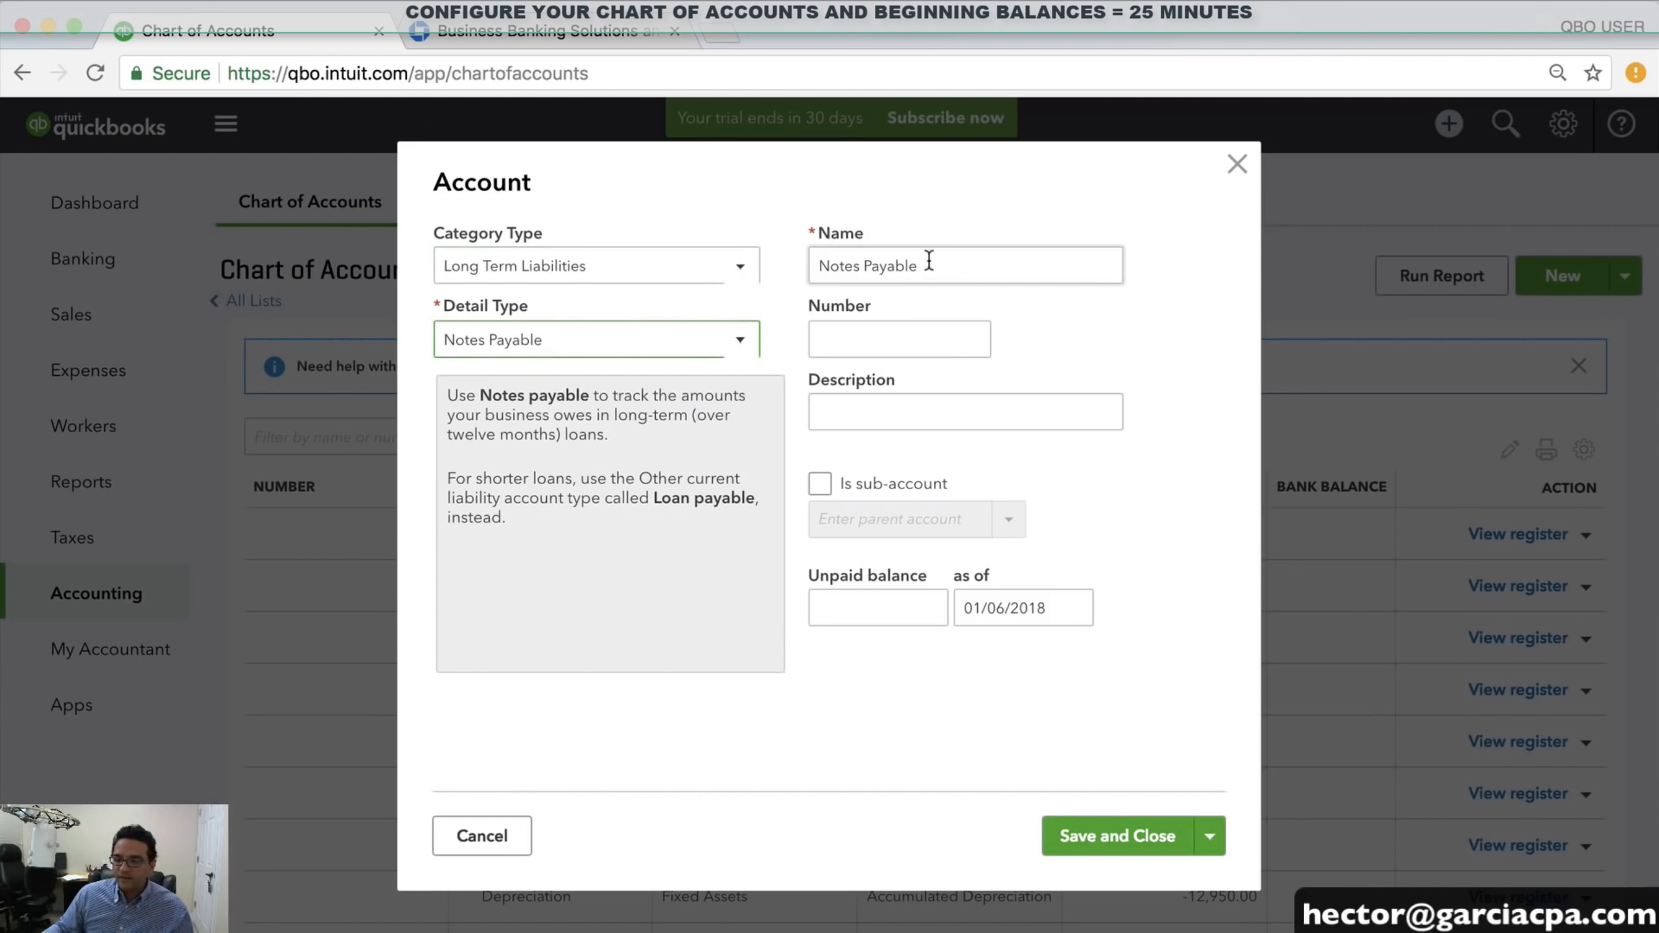
Name it TOYOYA FINANCE LOAN, enter 21,560.00 unpaid balance as of 12/31/2017, and save
triple_click(927, 265)
type("TOY")
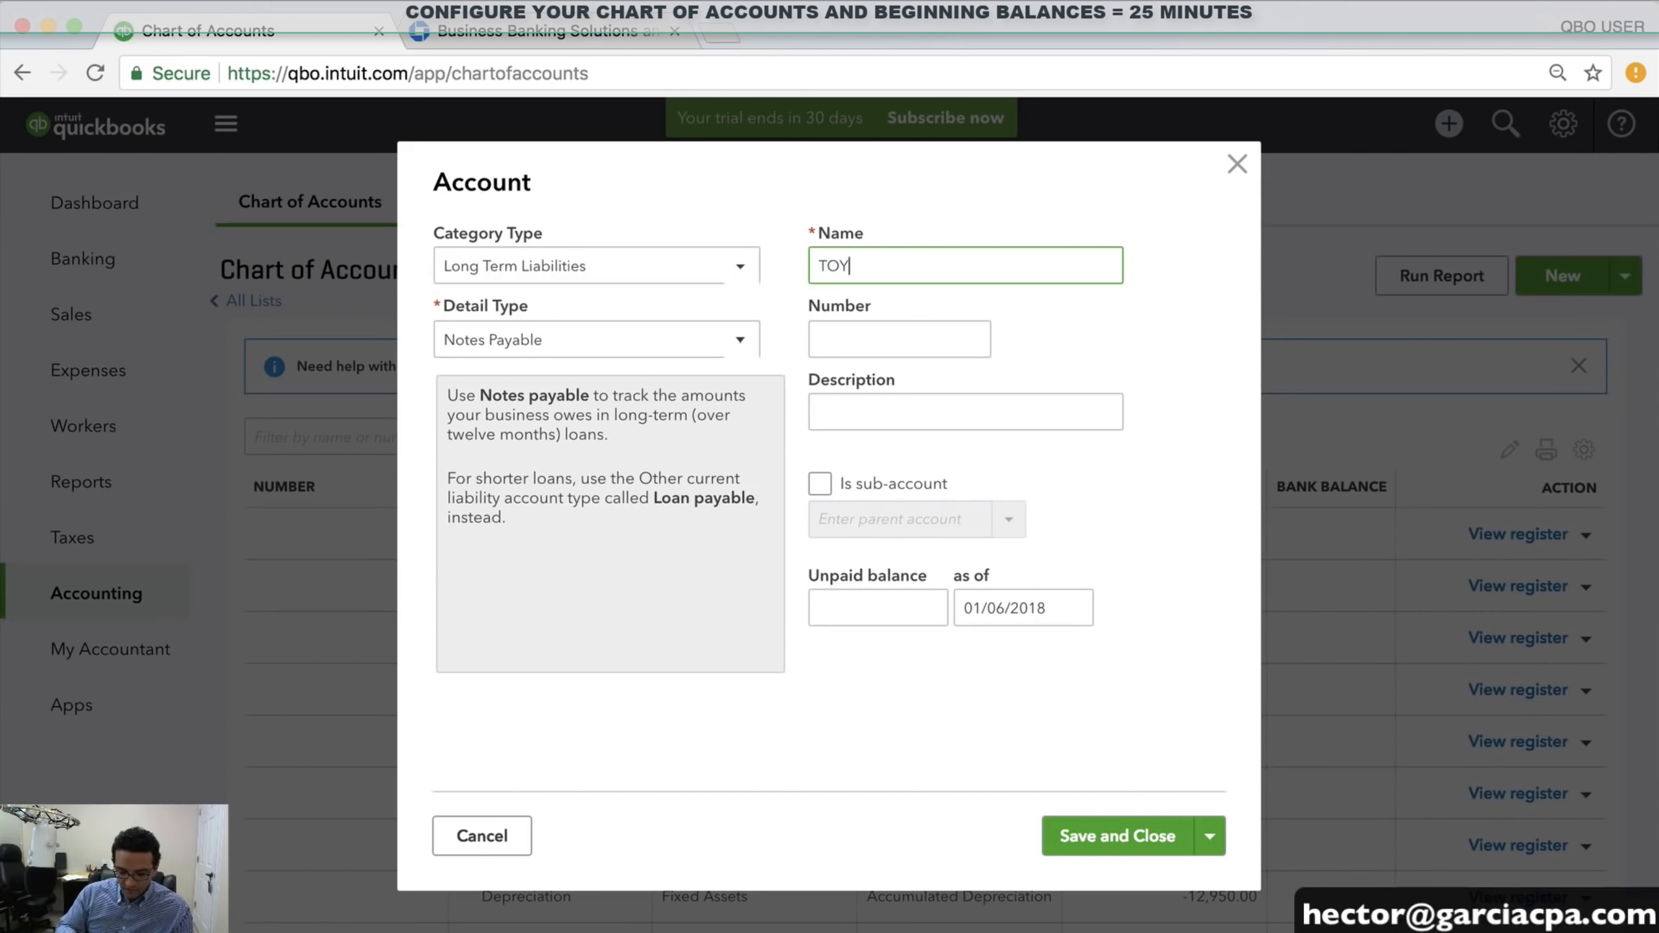
type("OYA FIN")
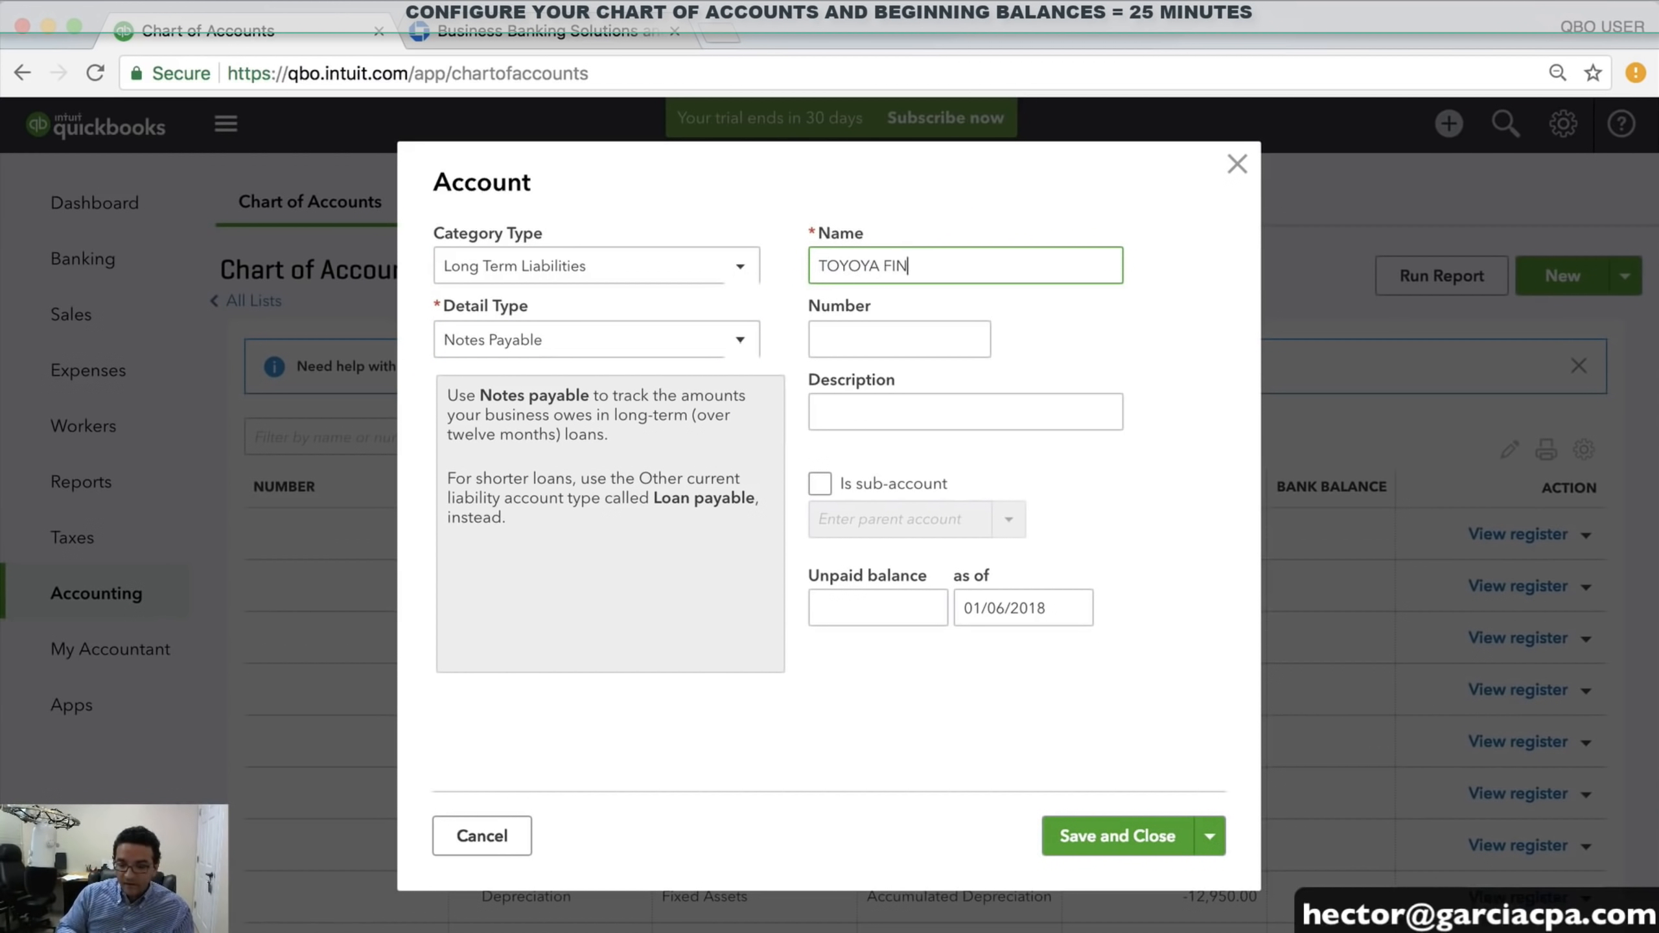
type("ANCE LOAN")
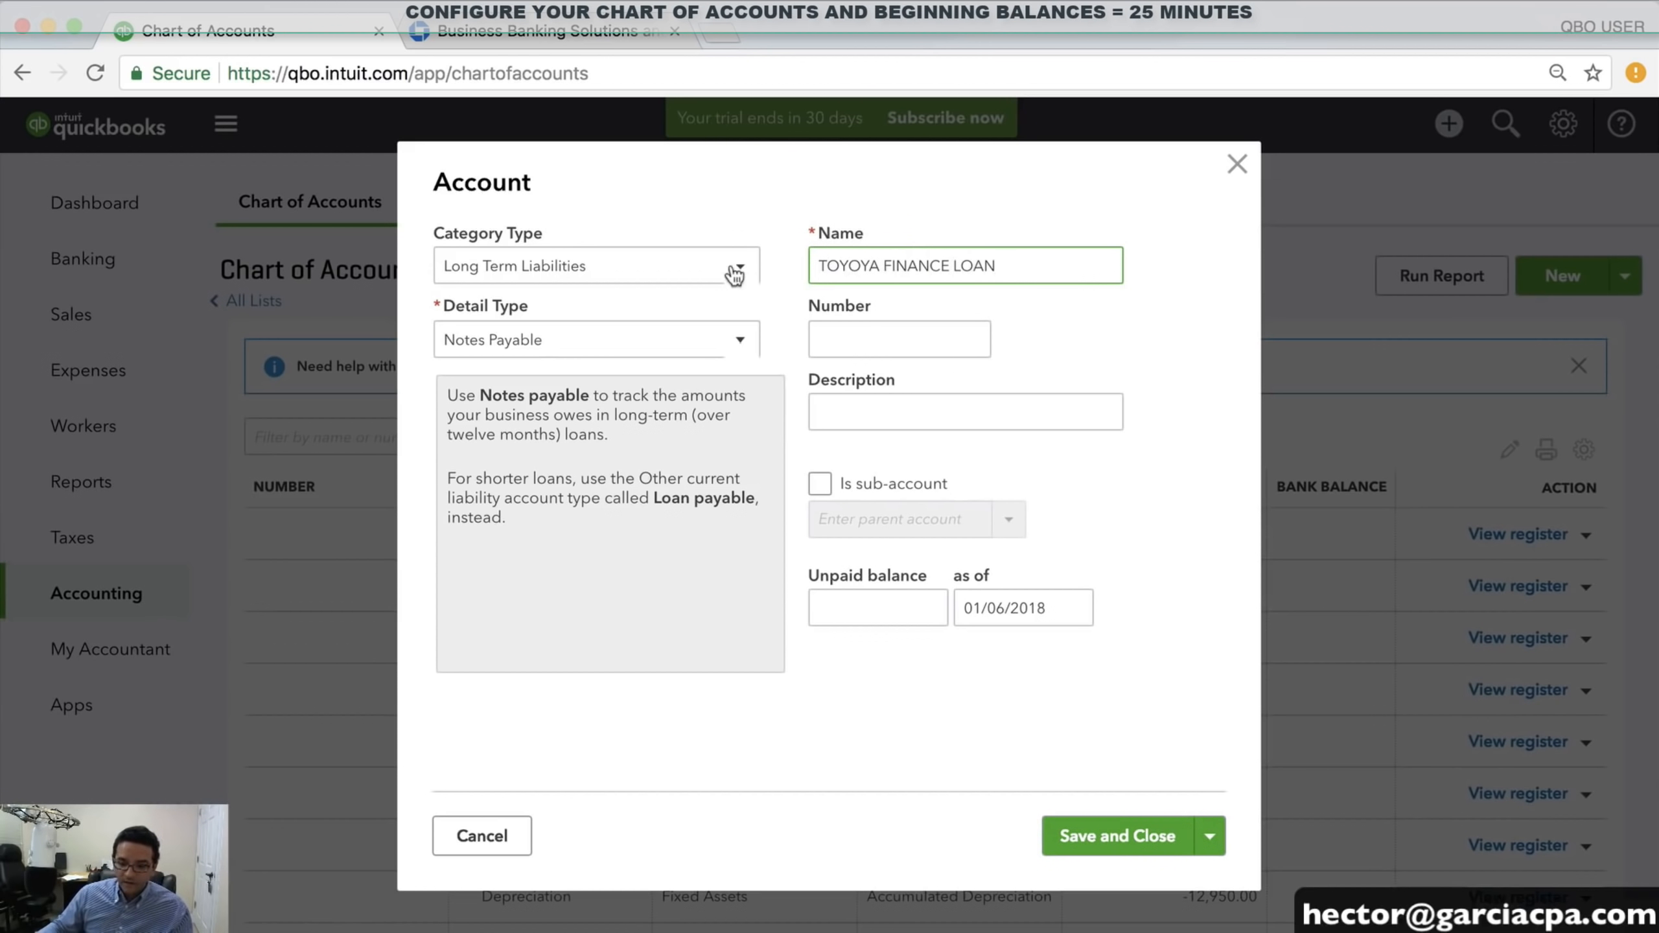
left_click(878, 593)
left_click(877, 594)
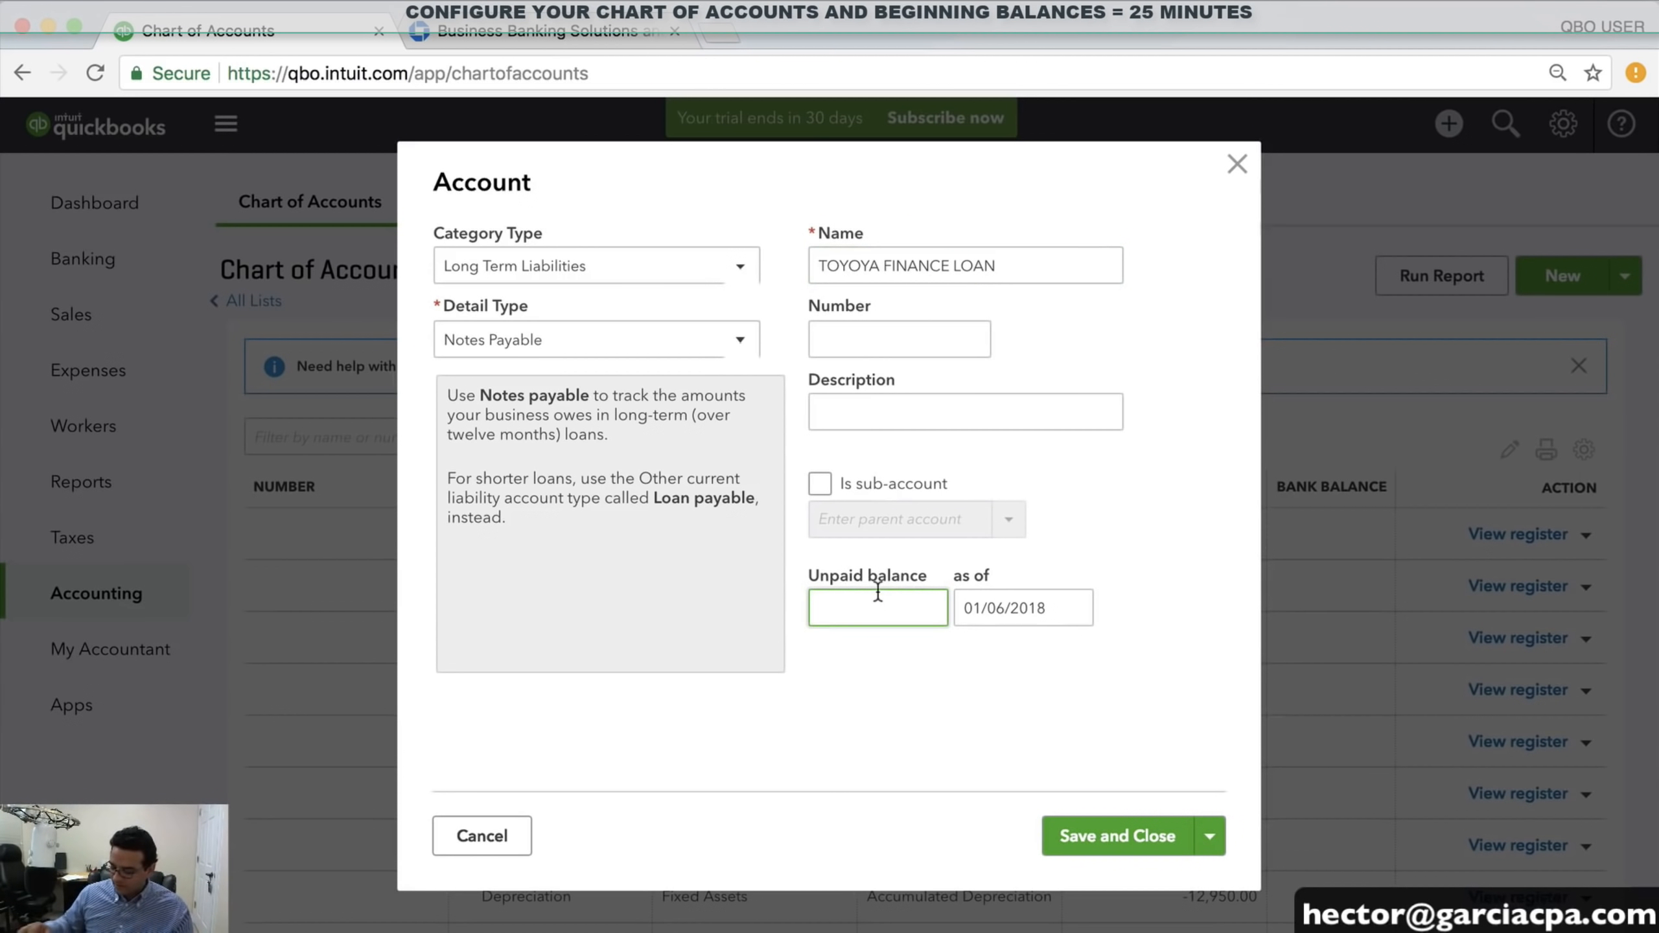
type("21")
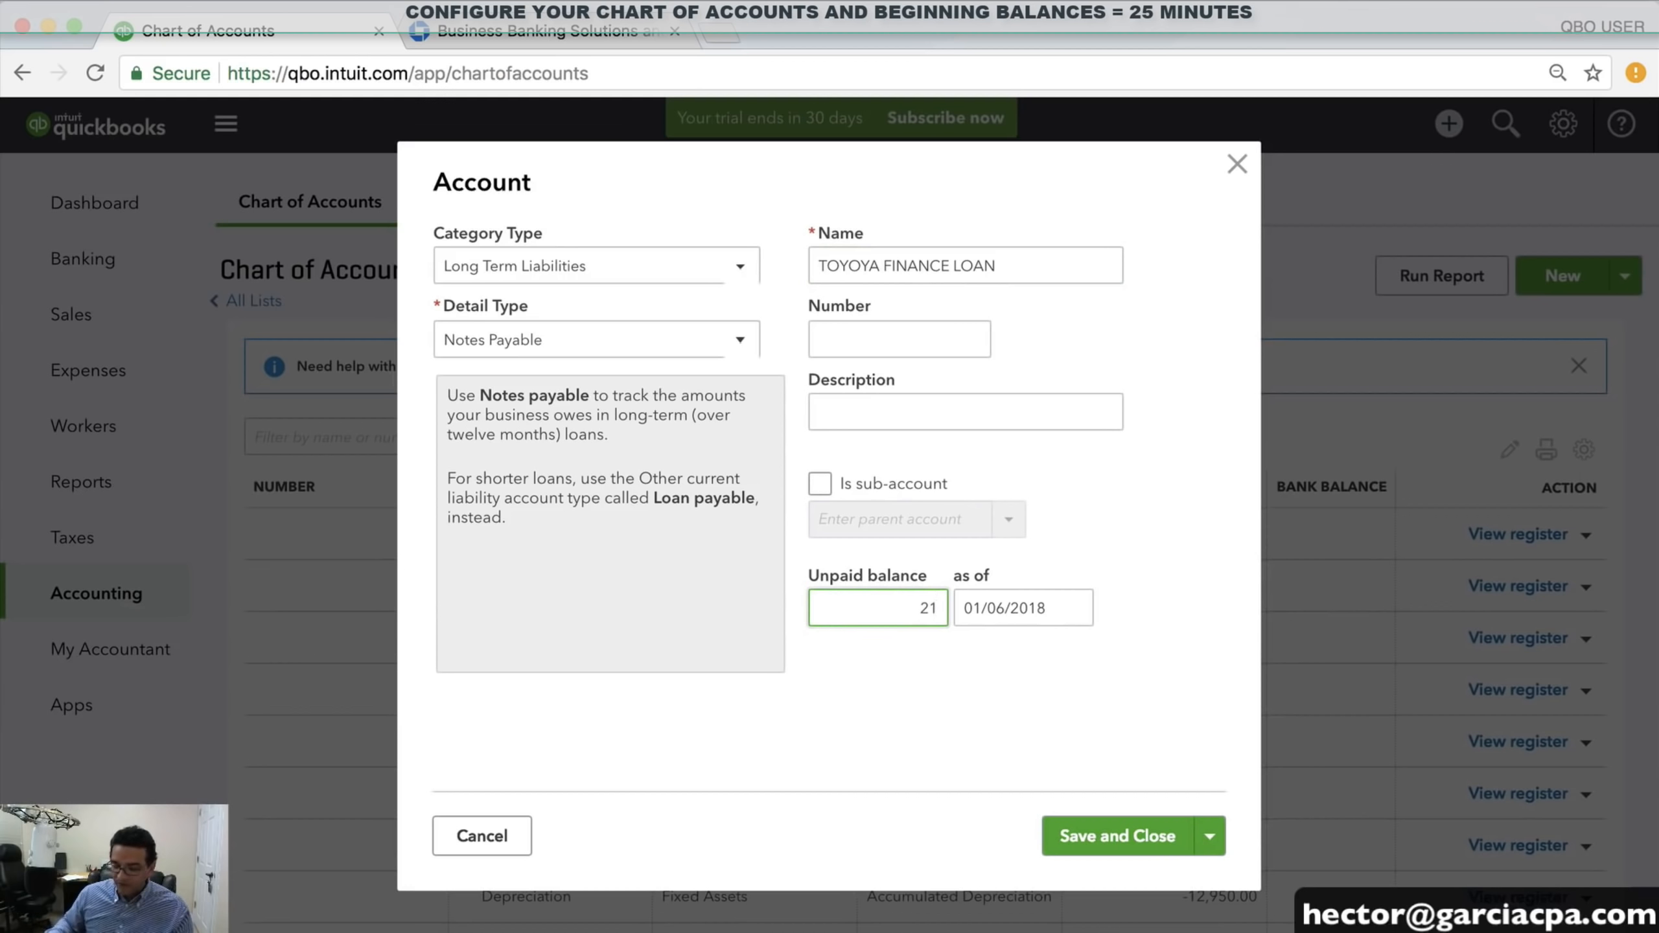
type(",560")
key("Tab")
type("12/3")
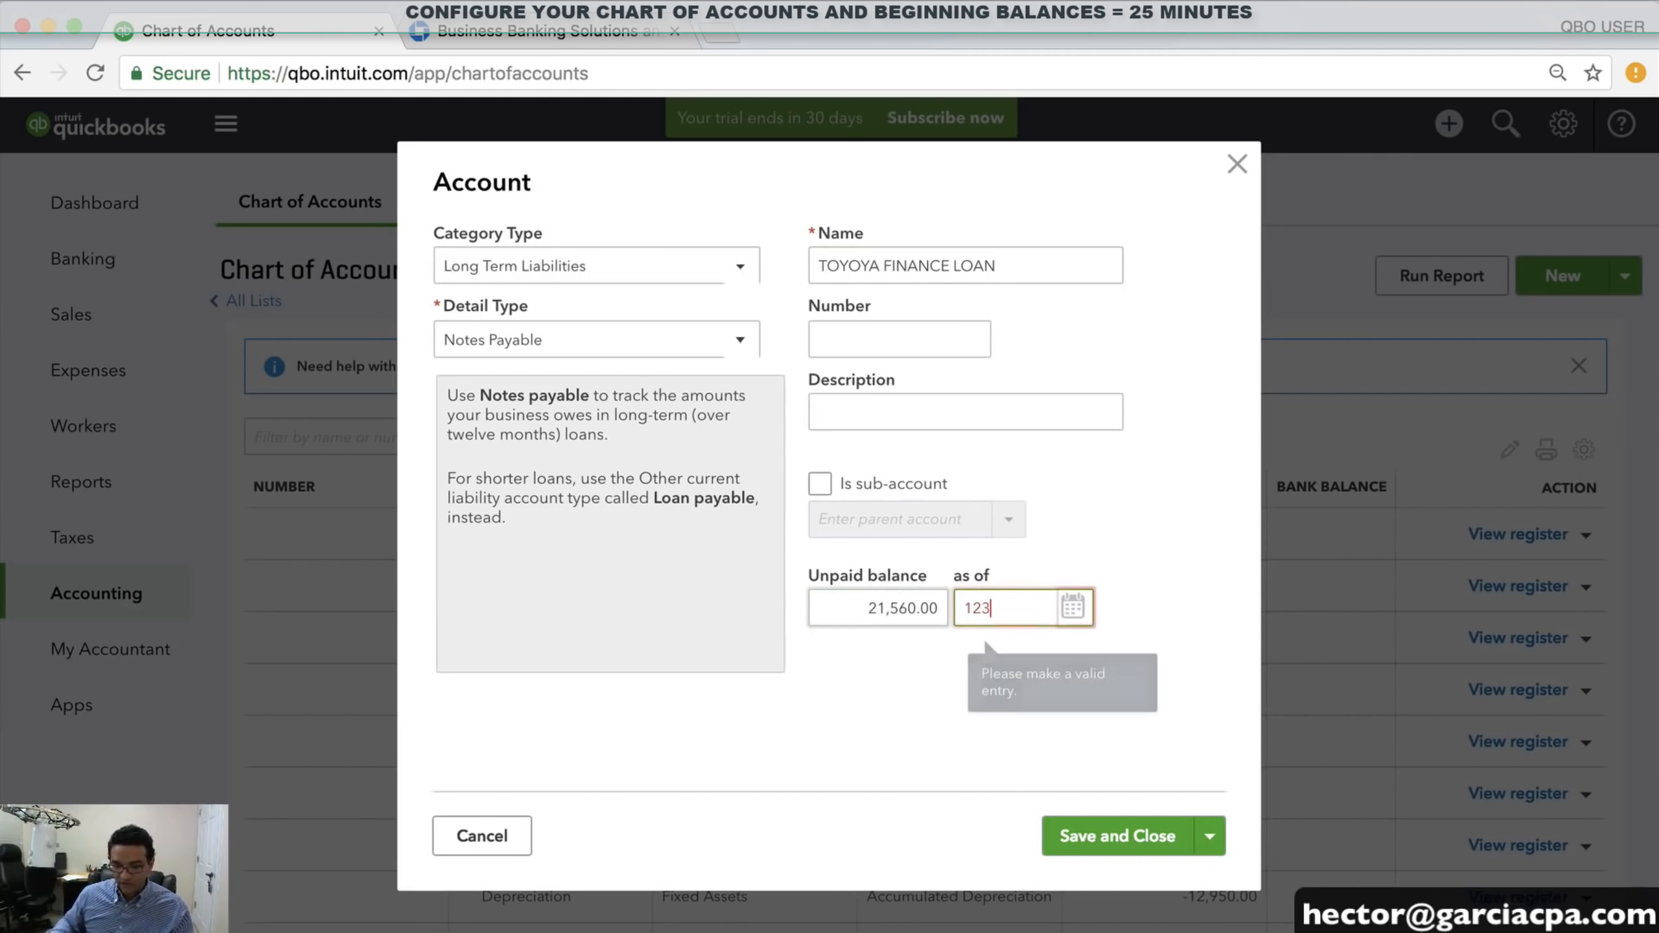
type("1/2017")
key("Tab")
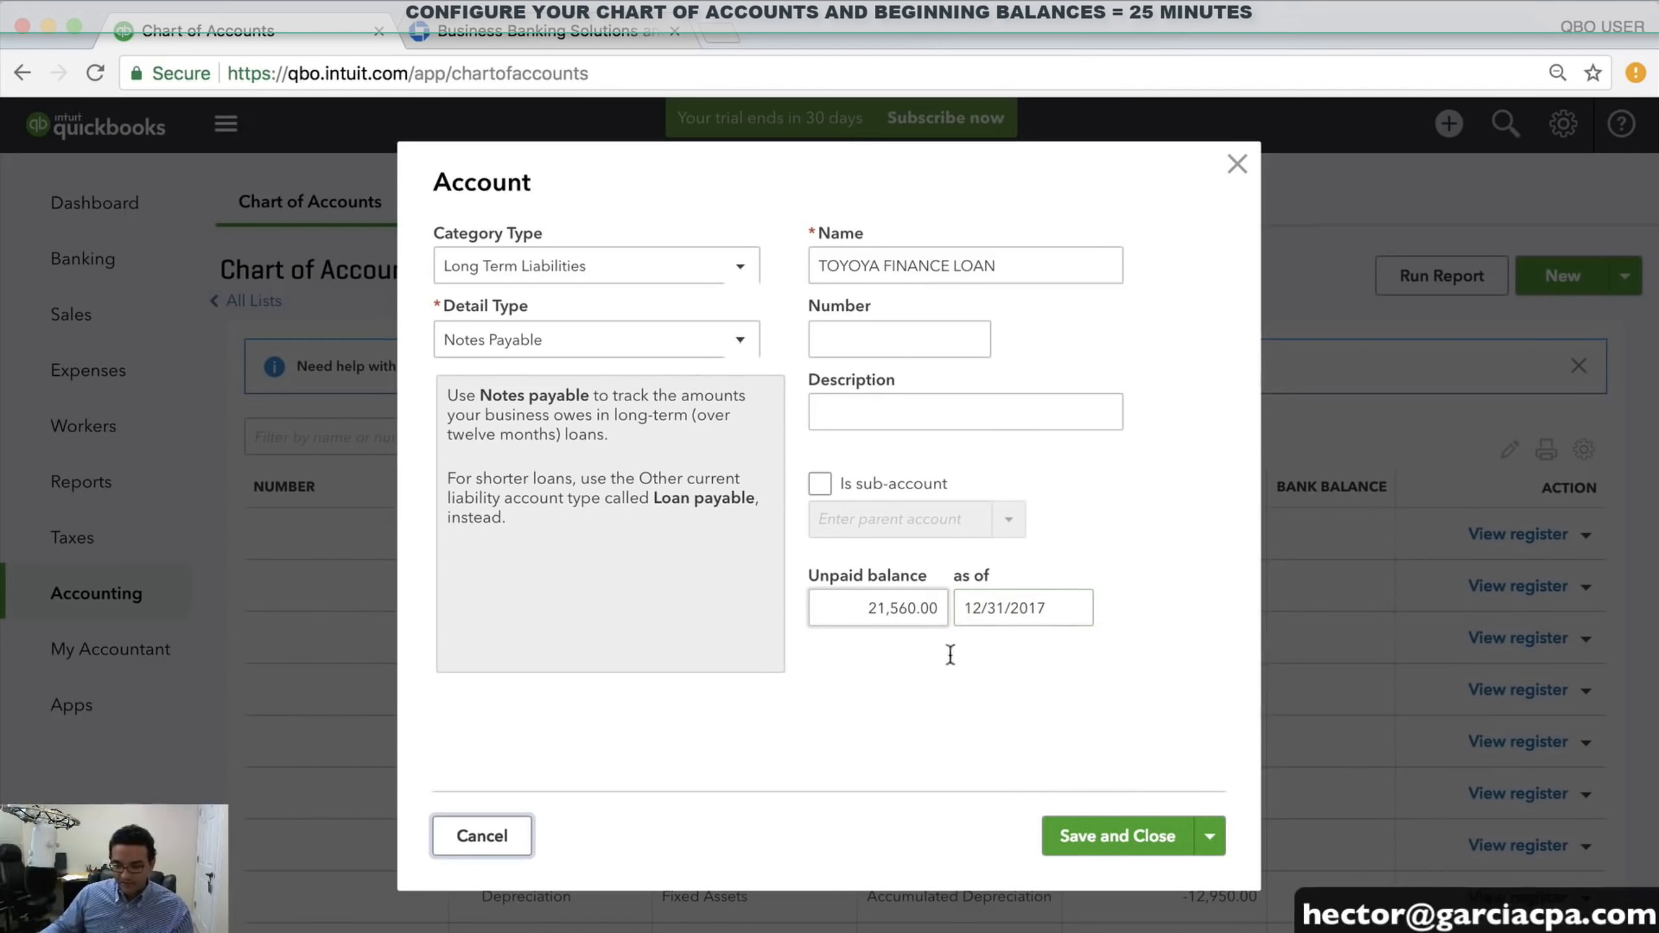
left_click(1141, 849)
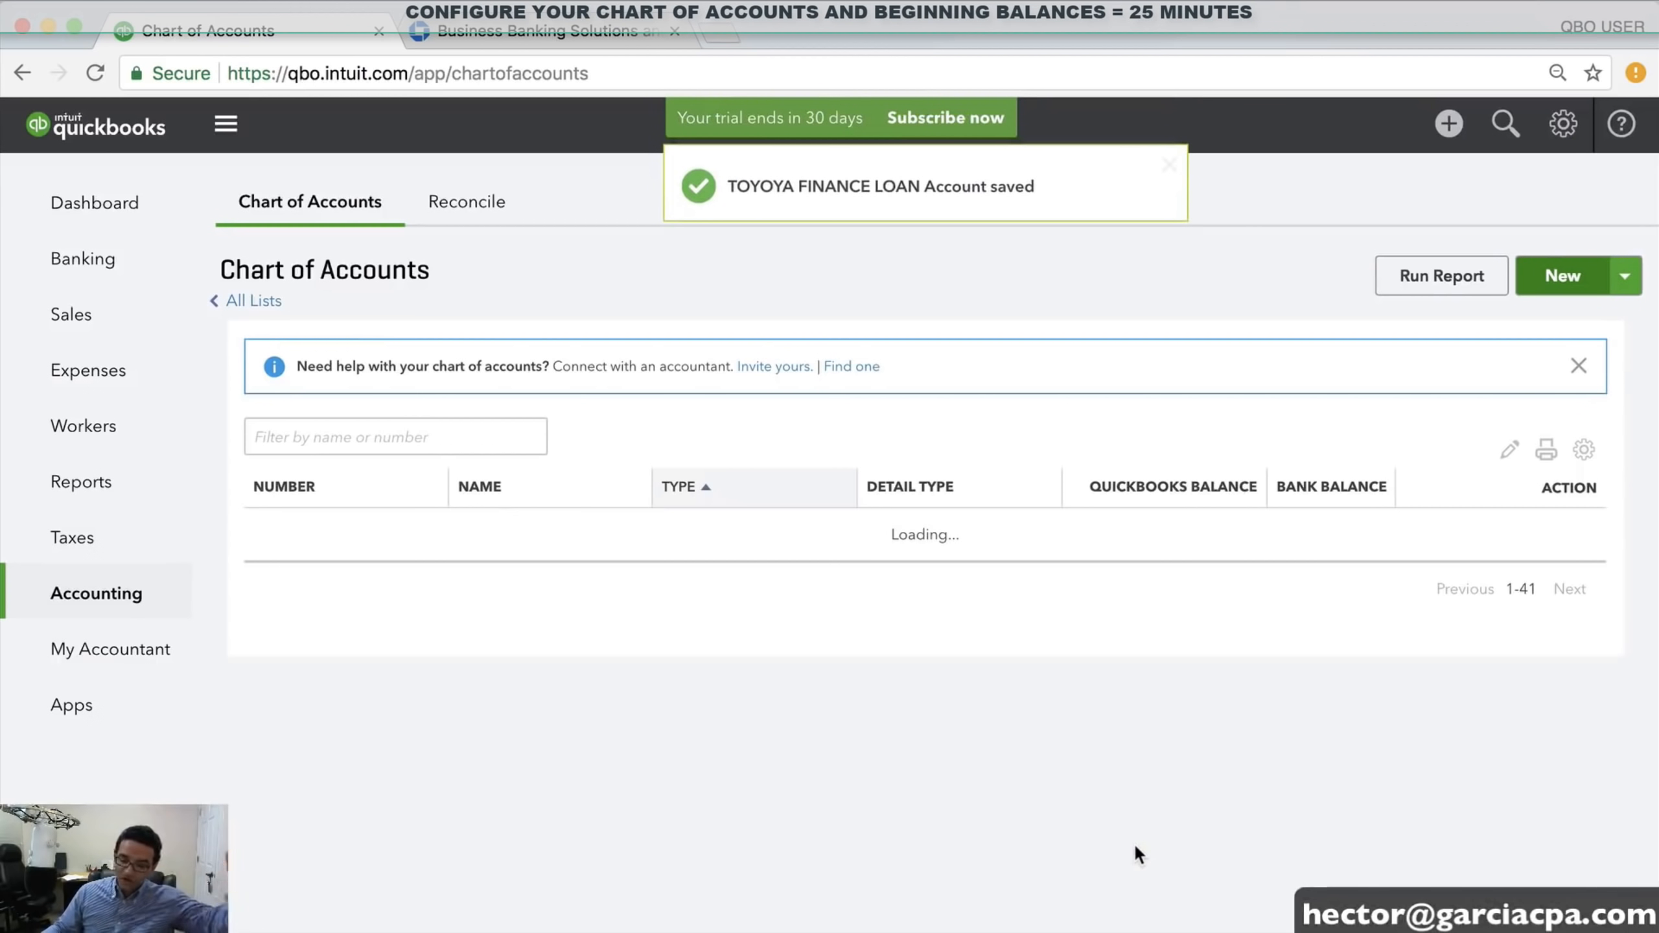
scroll(1142, 826, "down", 1)
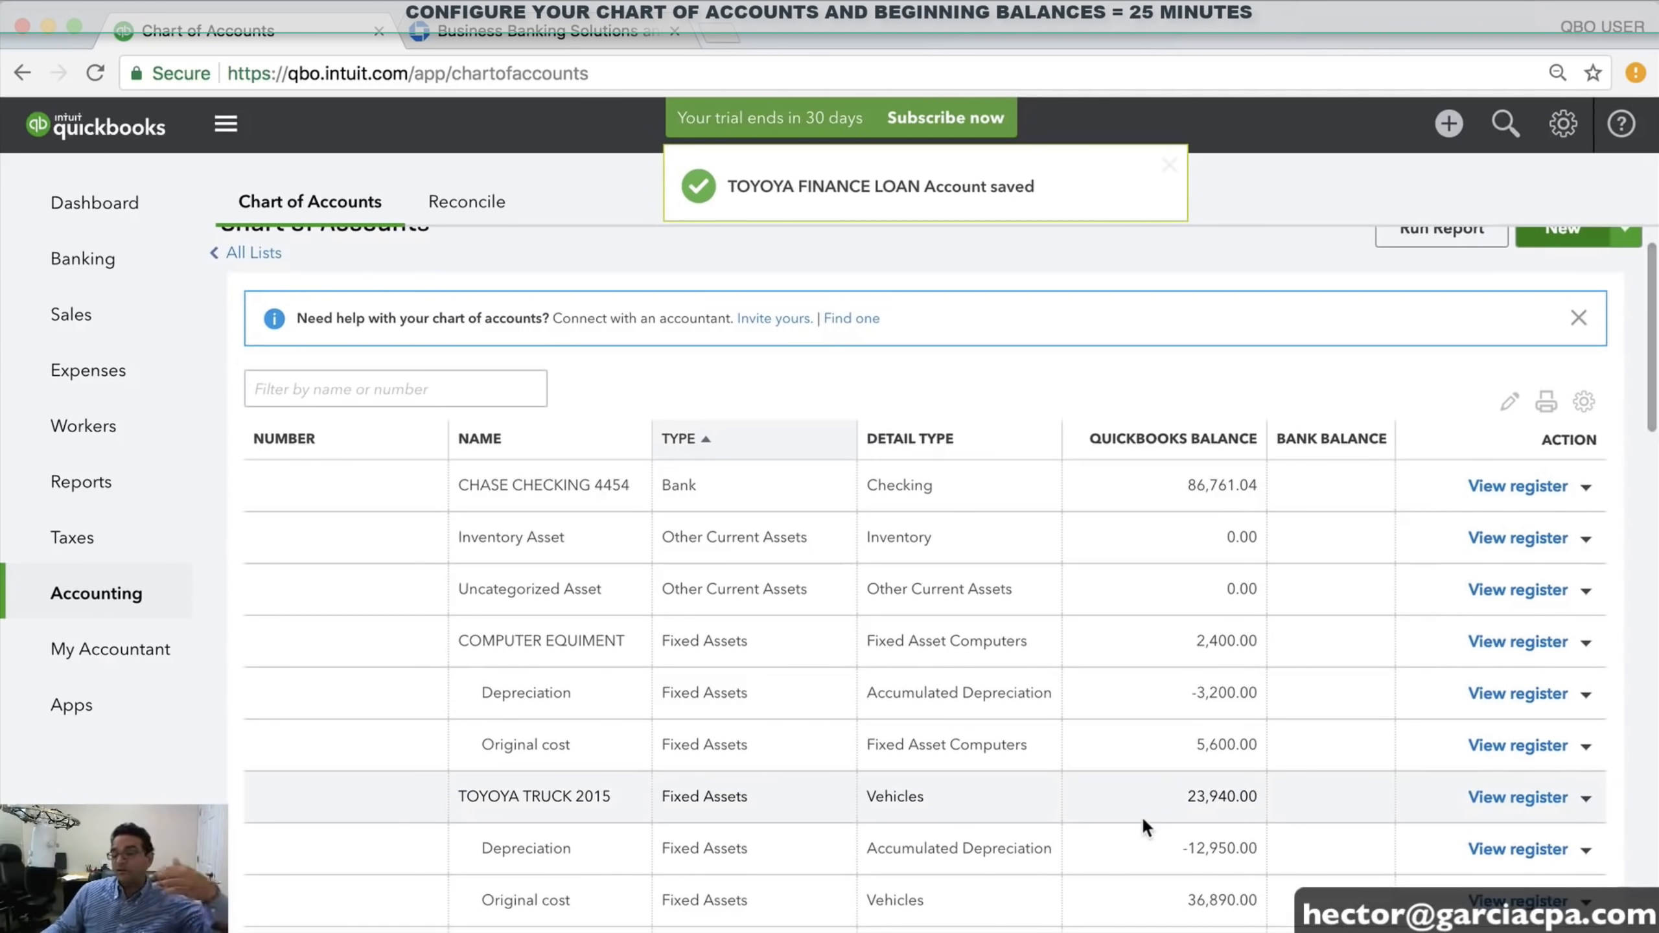
scroll(1141, 815, "down", 6)
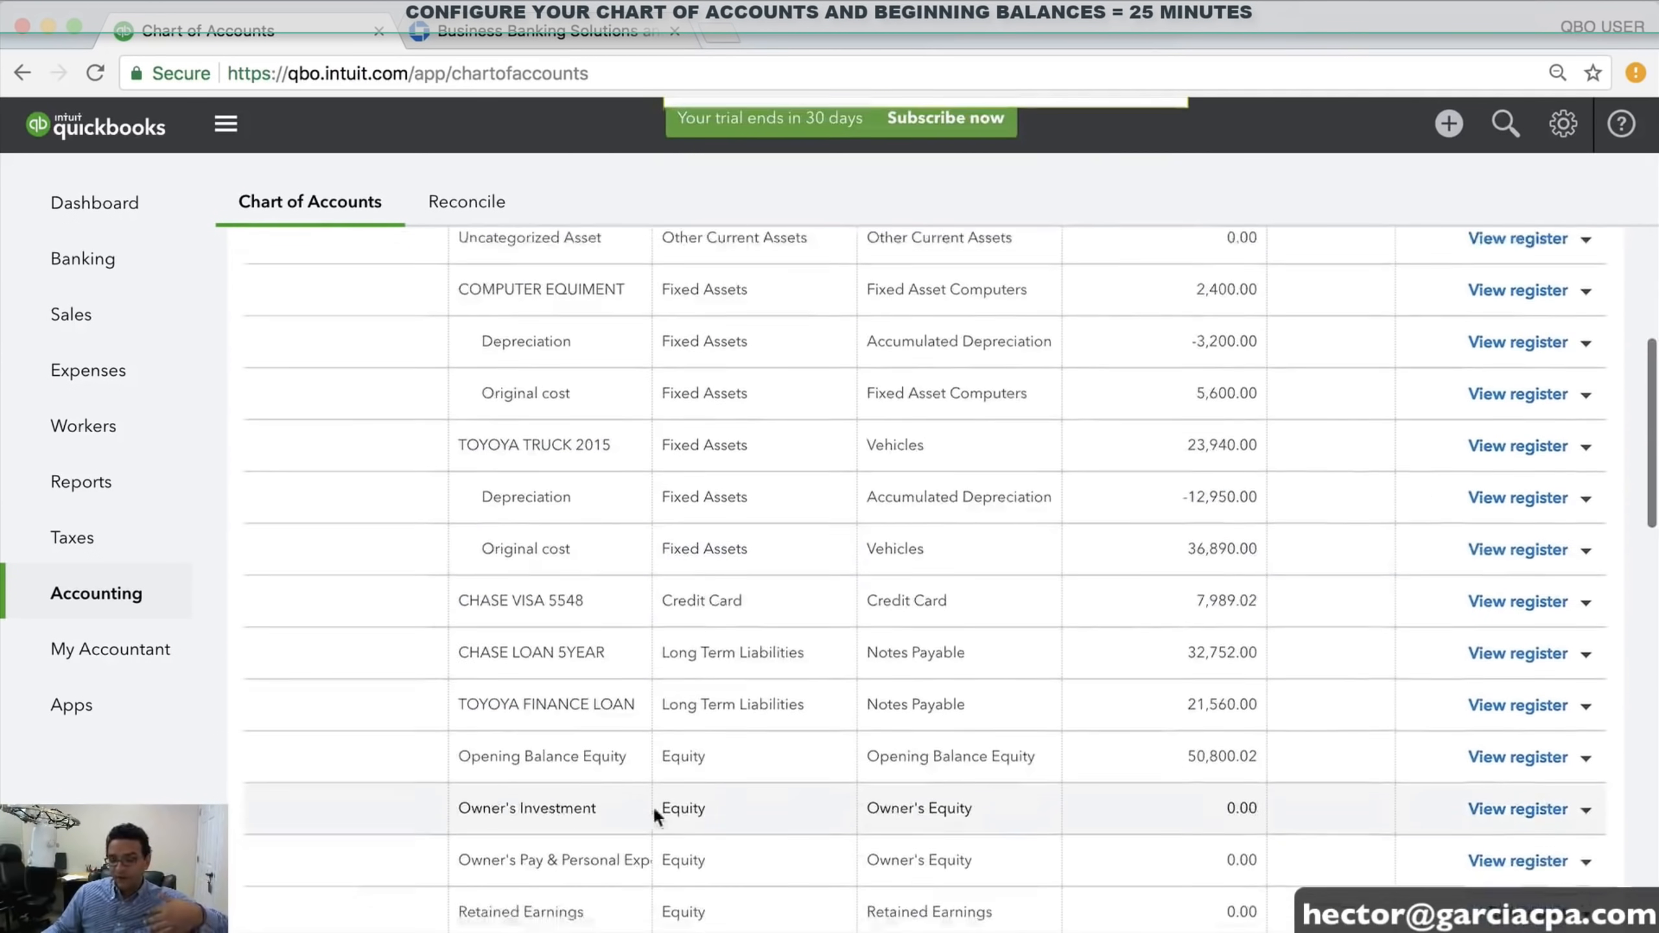
scroll(655, 816, "down", 1)
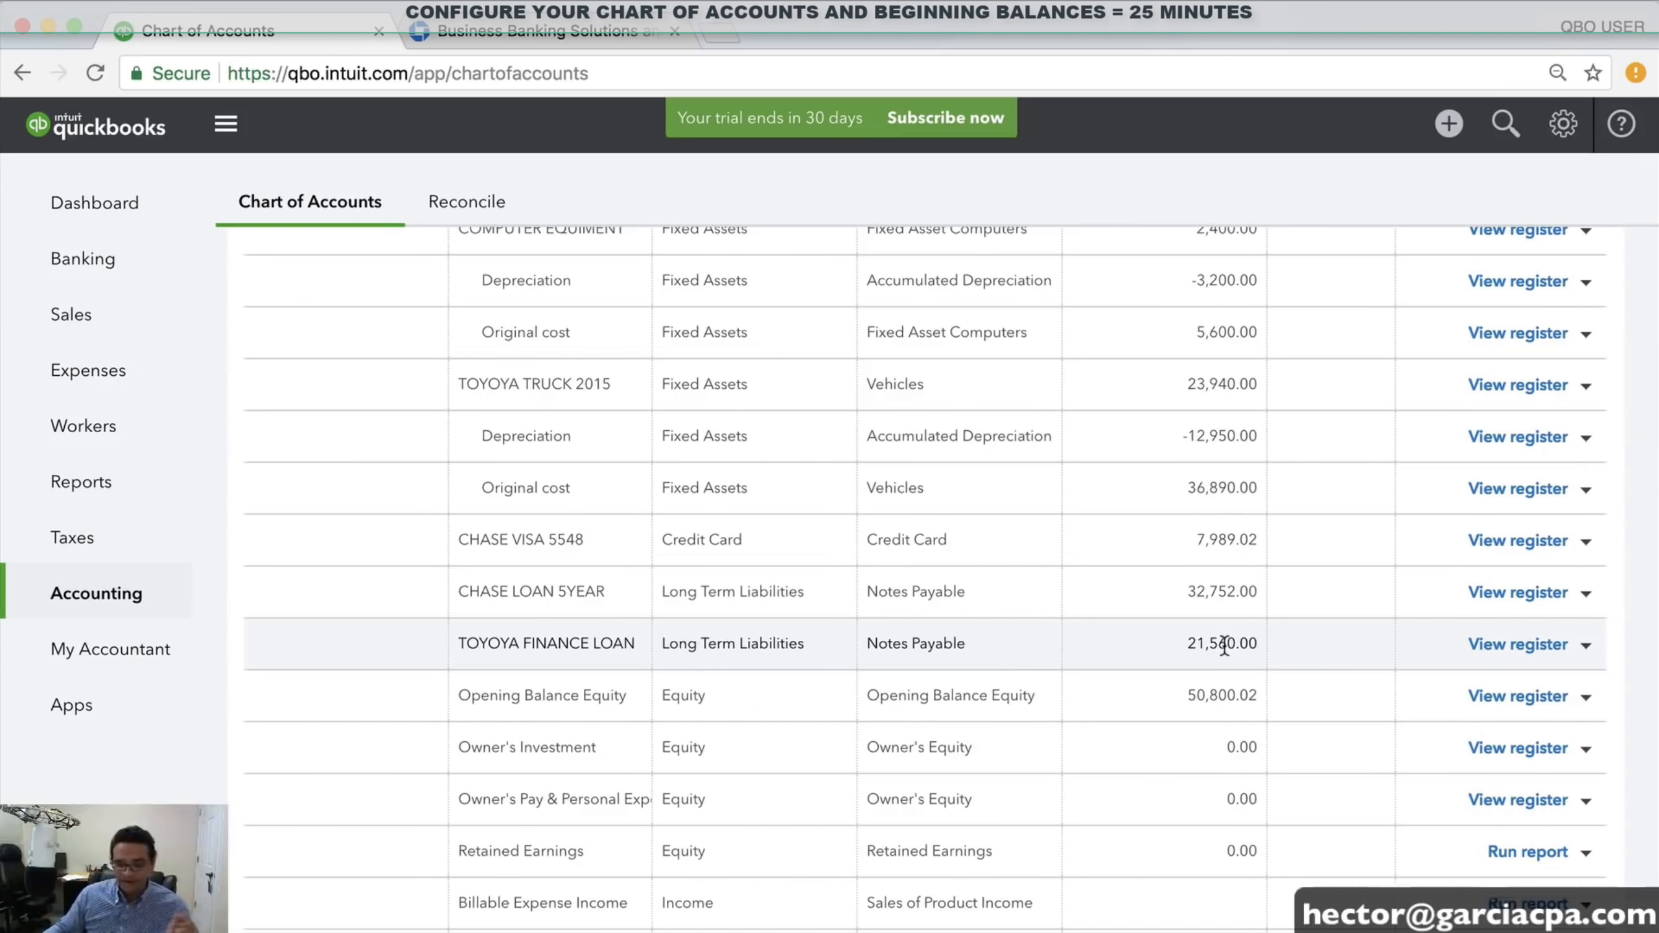
scroll(1224, 645, "up", 1)
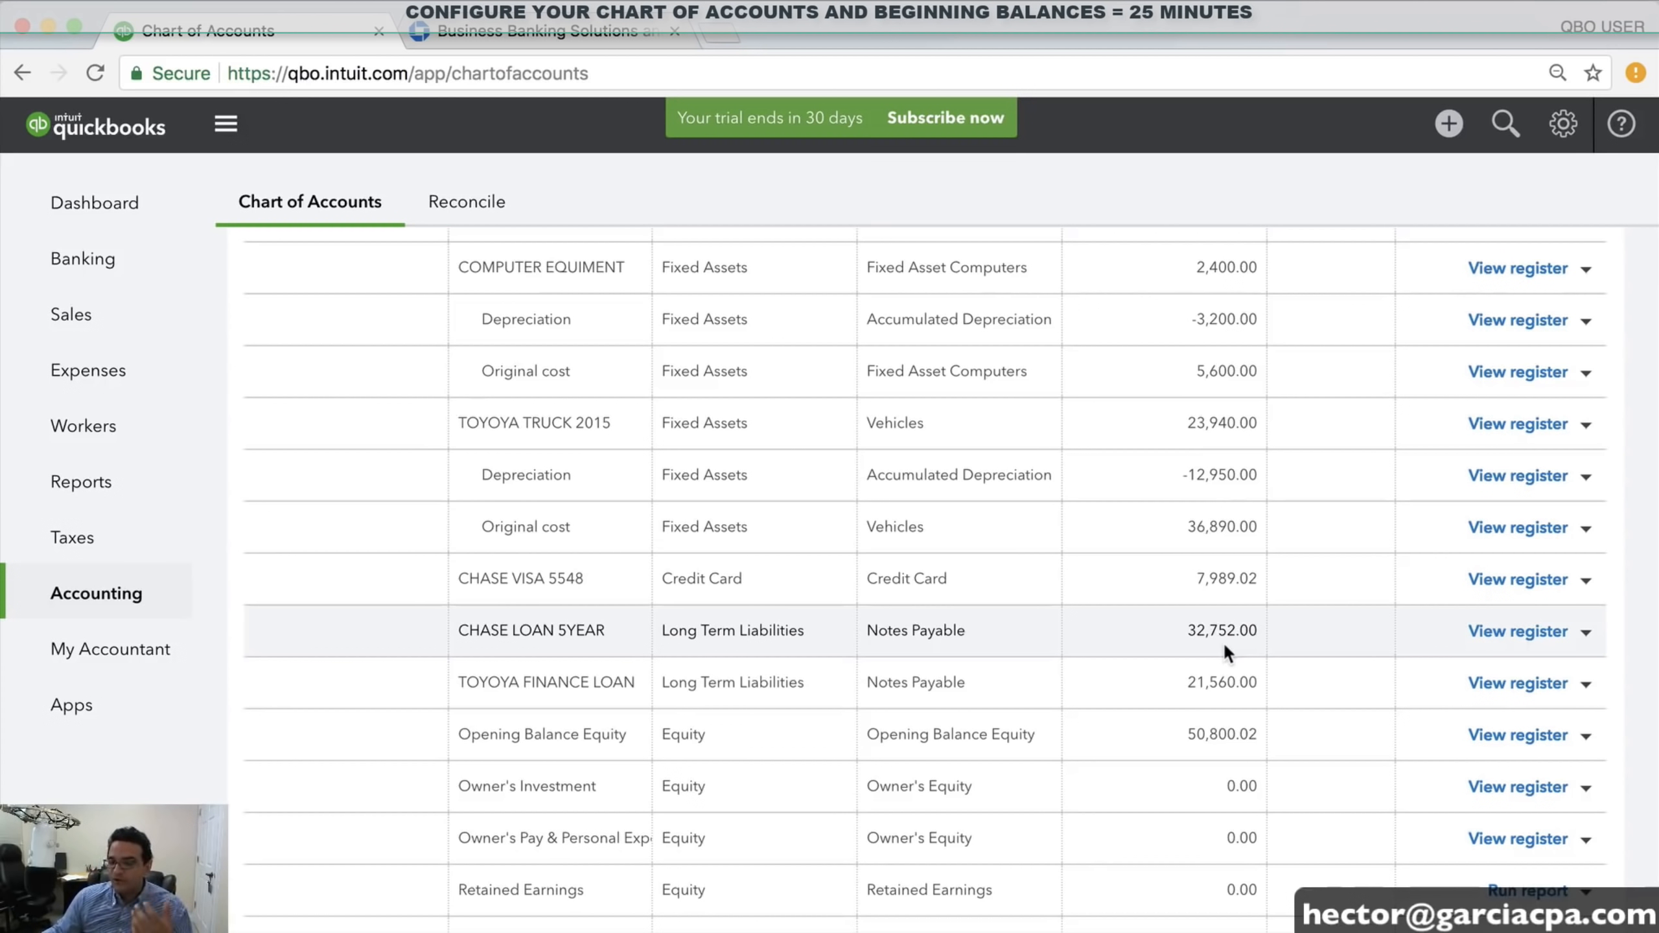
scroll(1224, 641, "up", 5)
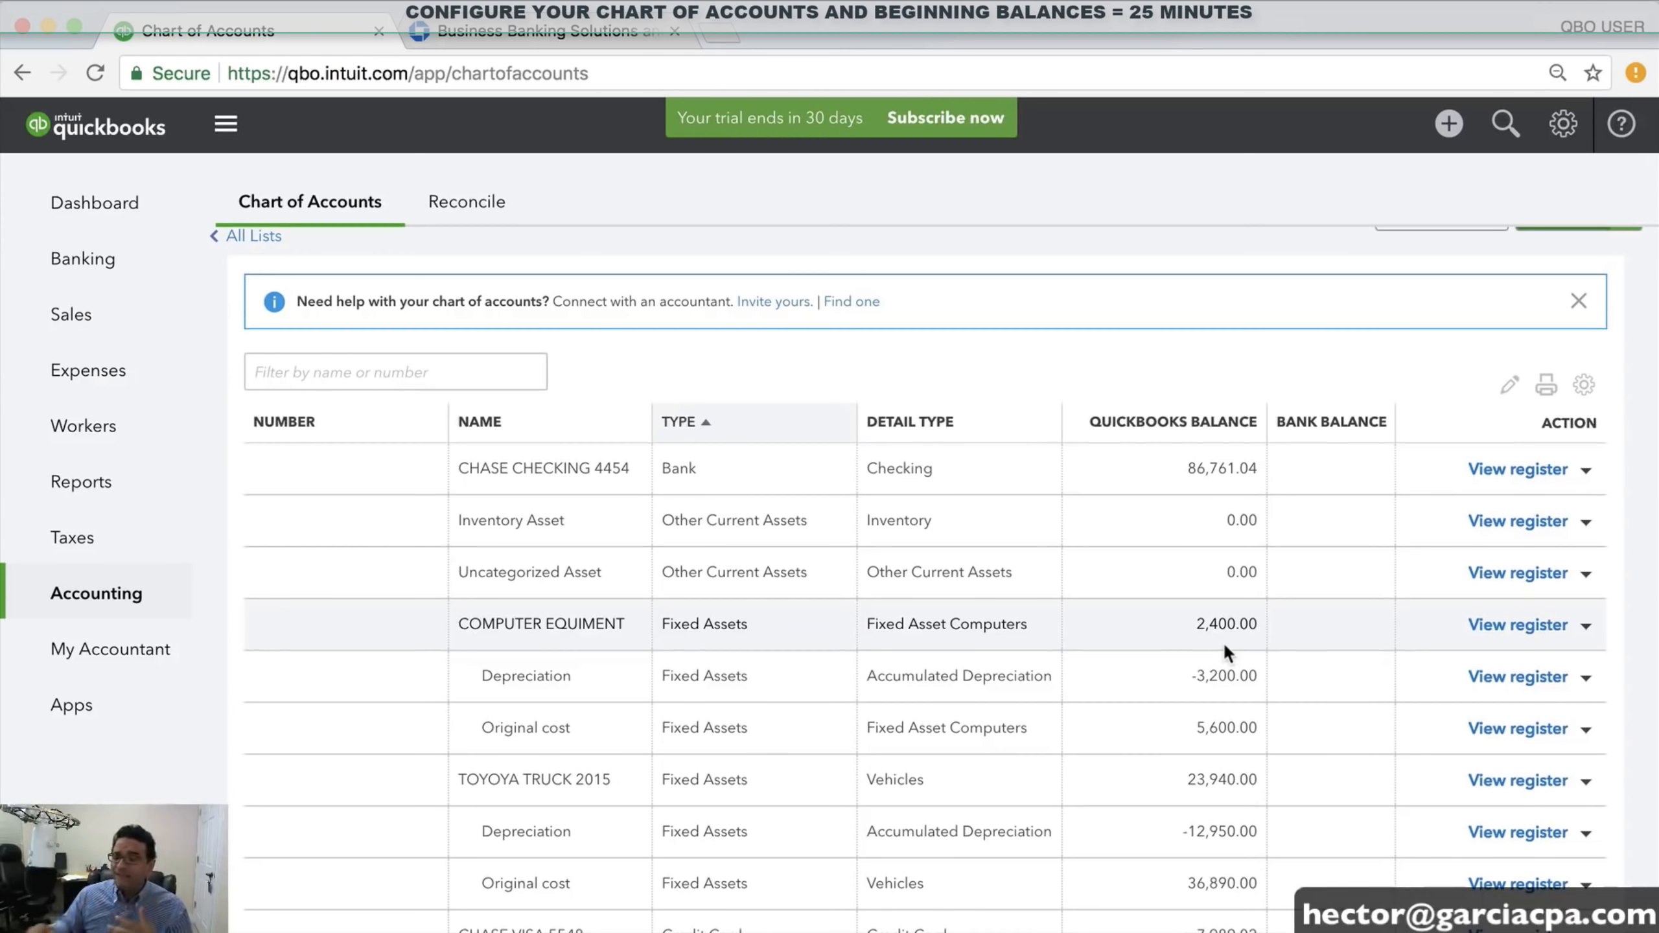
Run the Balance Sheet from Reports and rerun it with the Last Year period
left_click(82, 482)
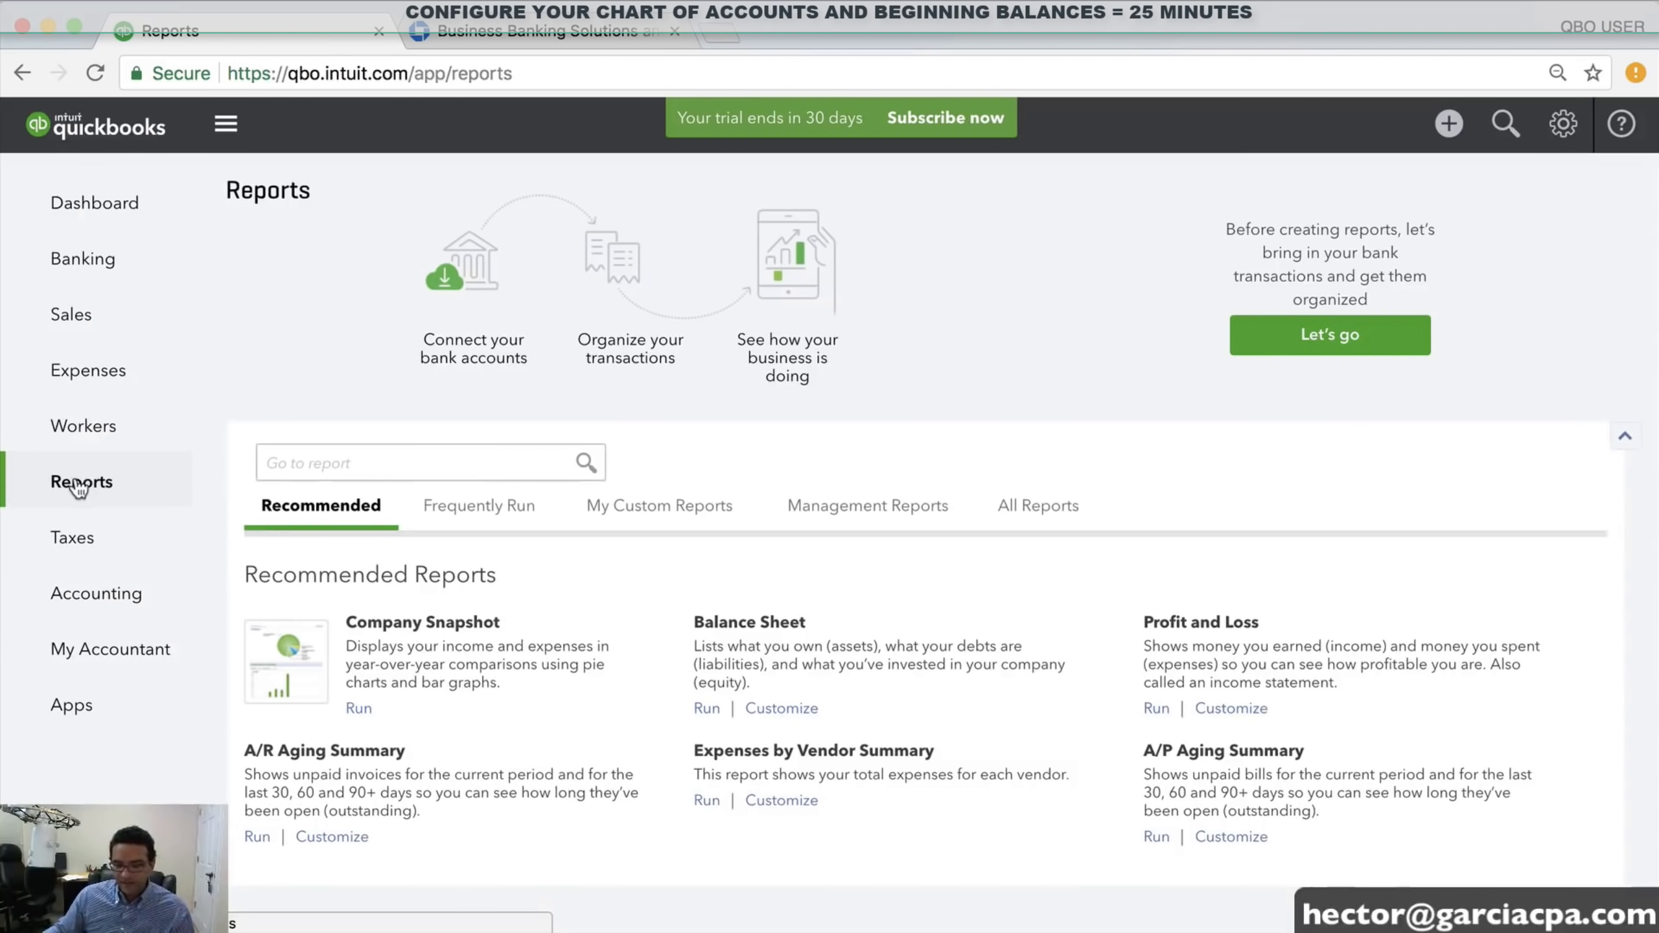
left_click(706, 708)
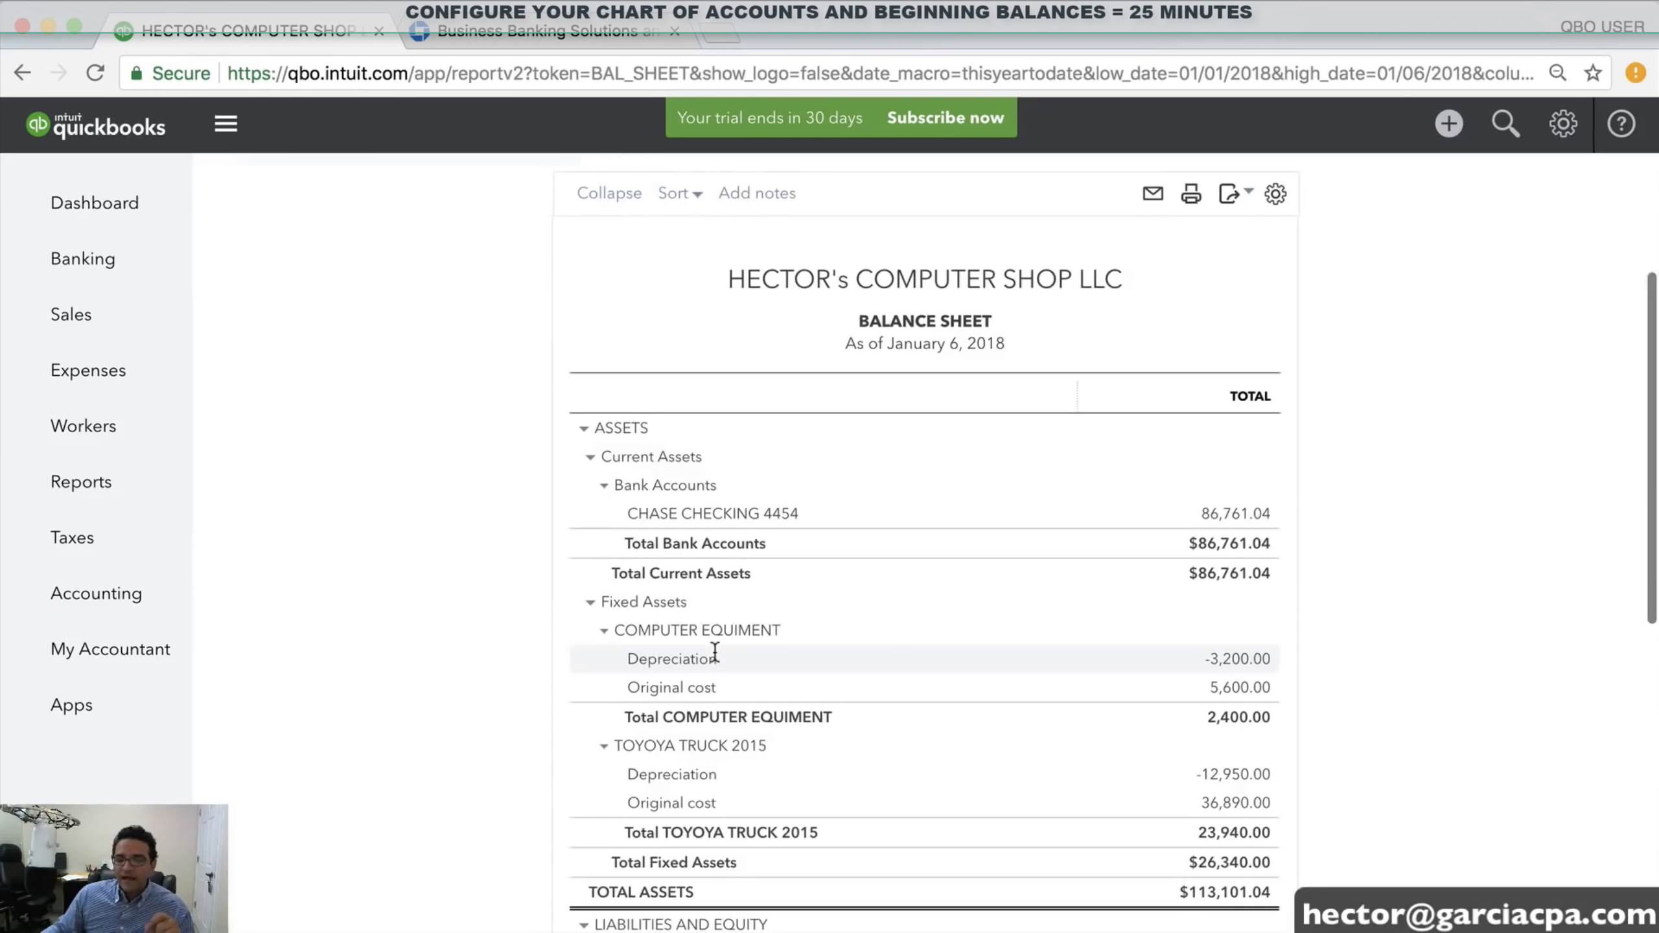
left_click(300, 240)
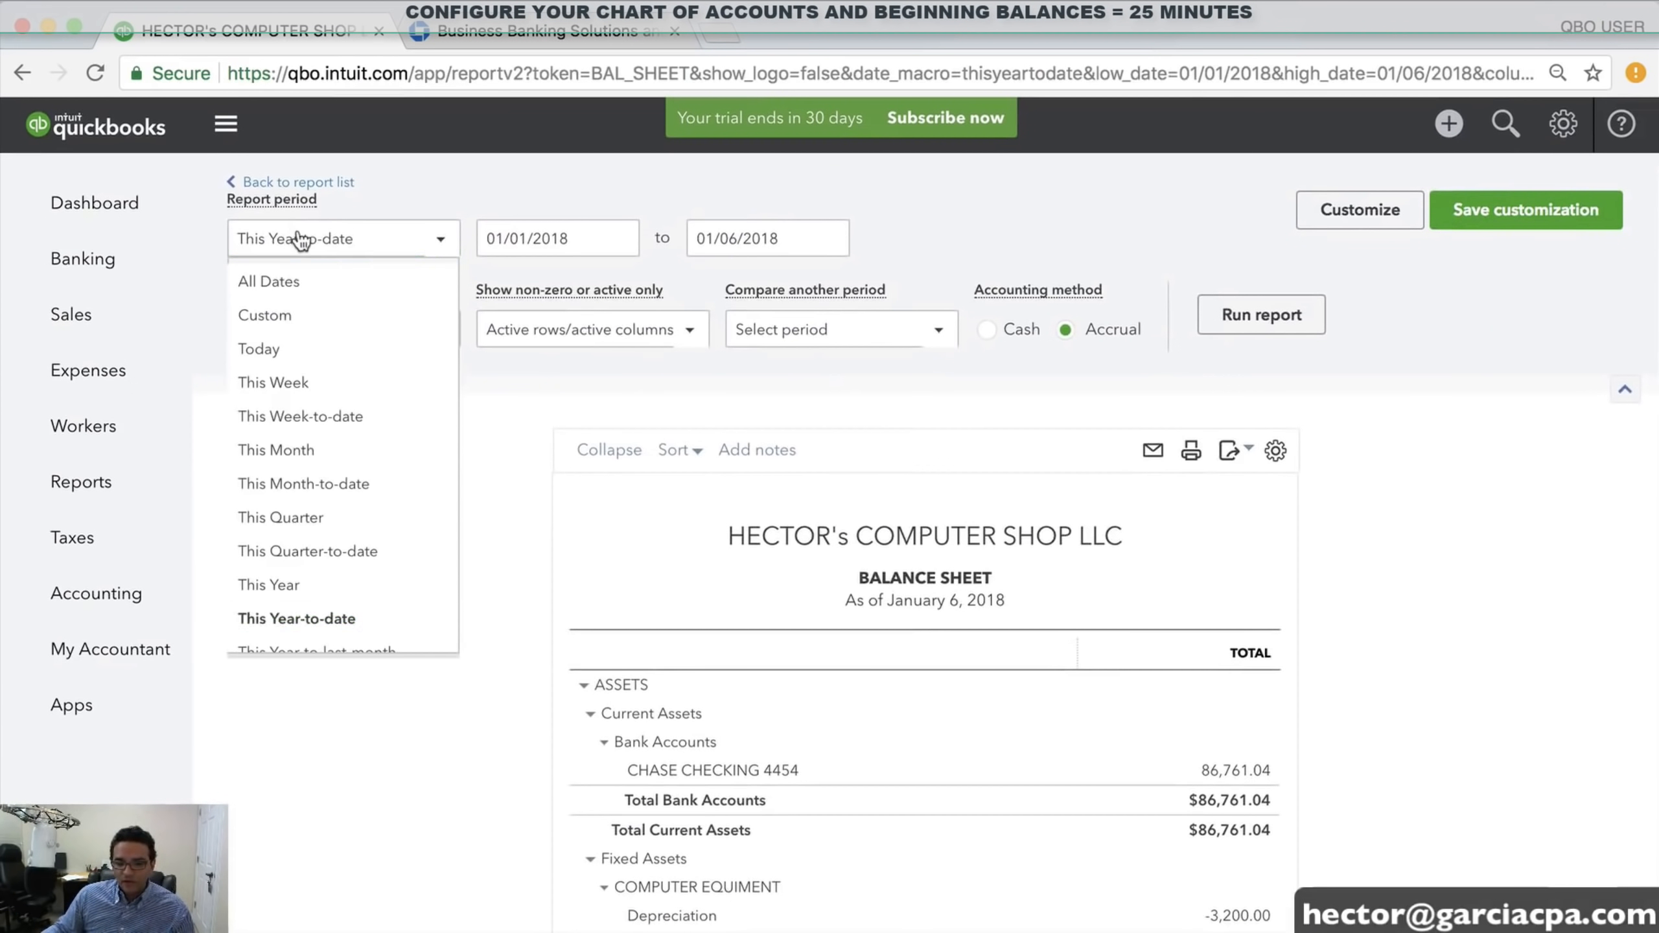
scroll(358, 426, "down", 5)
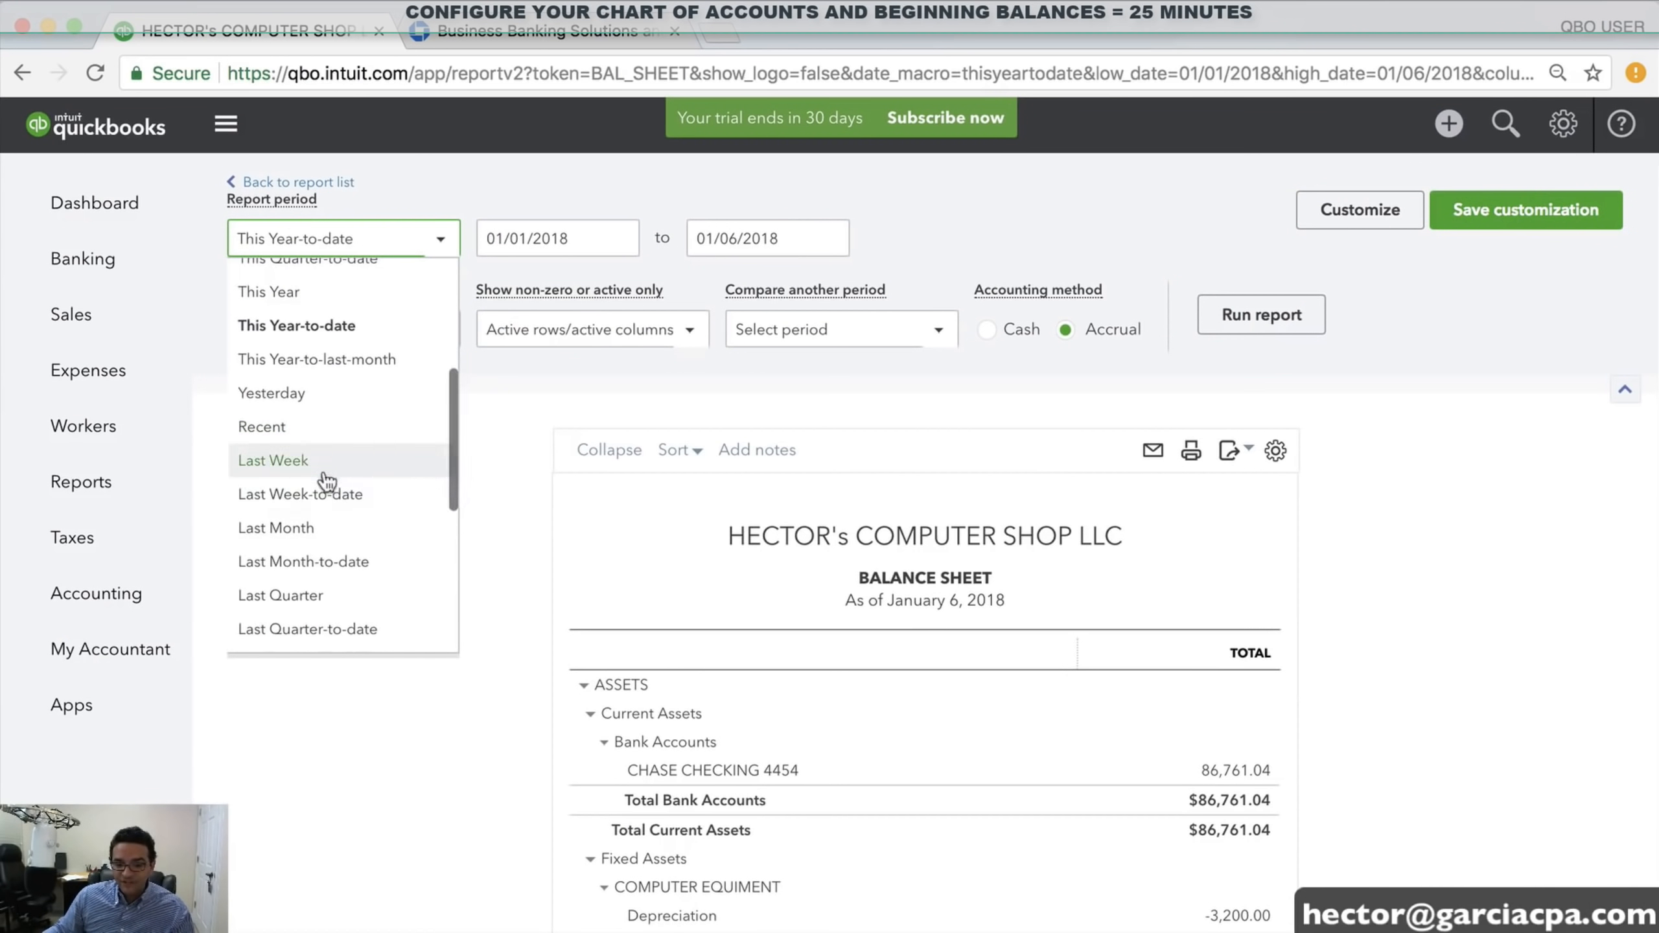
scroll(327, 482, "down", 3)
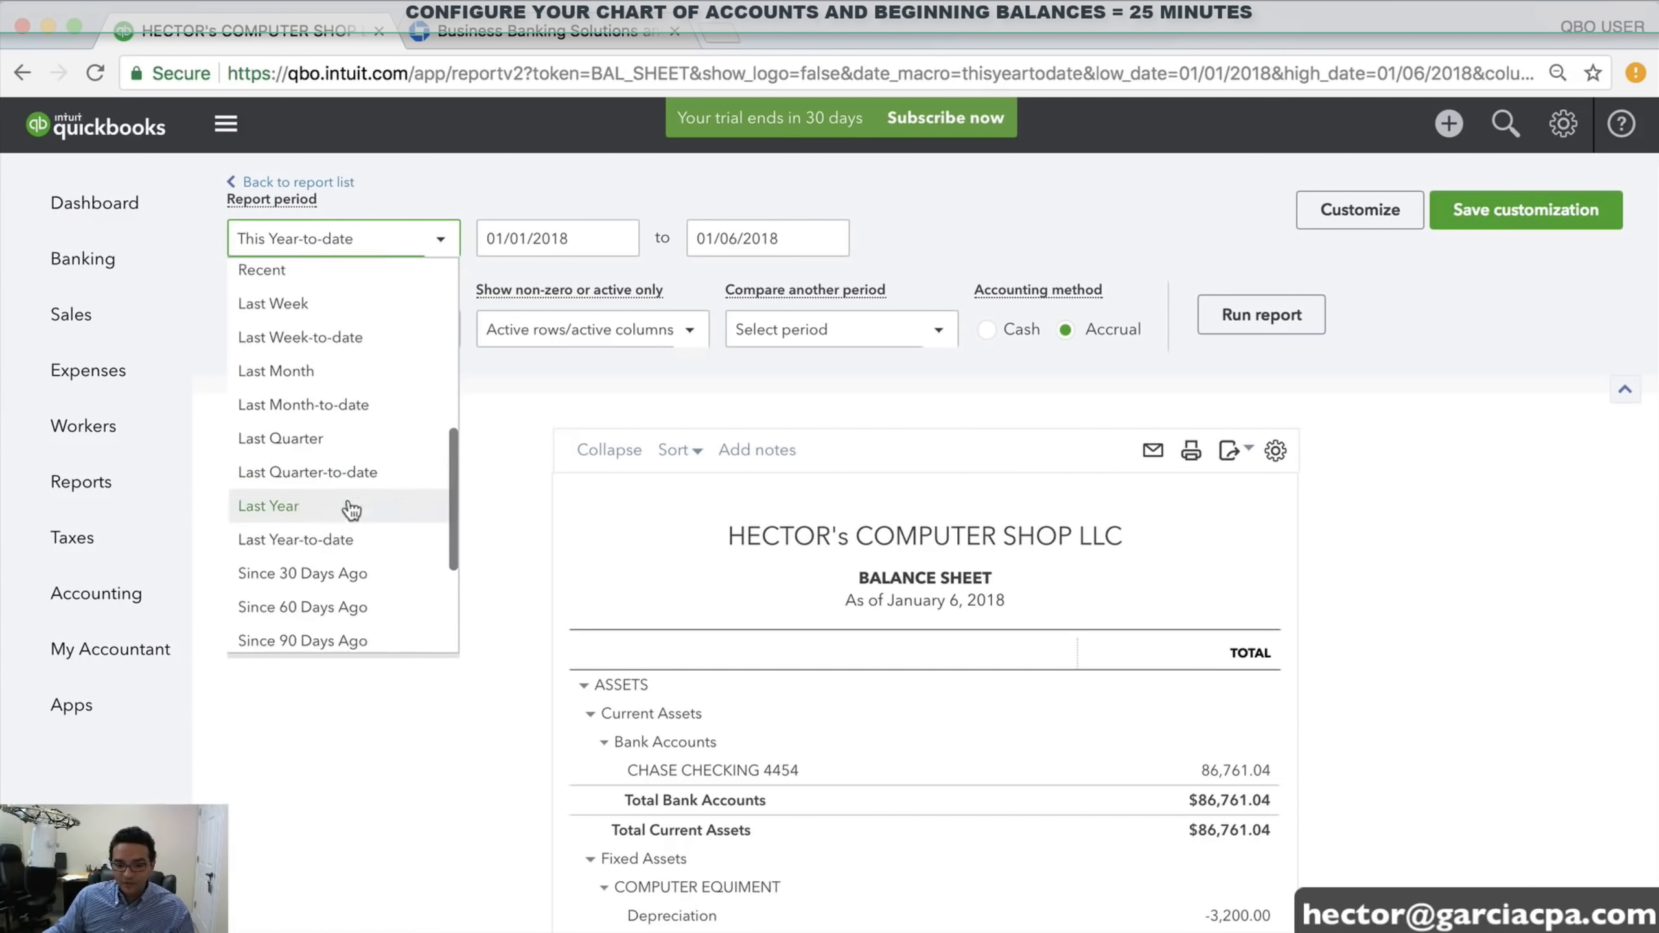
left_click(306, 512)
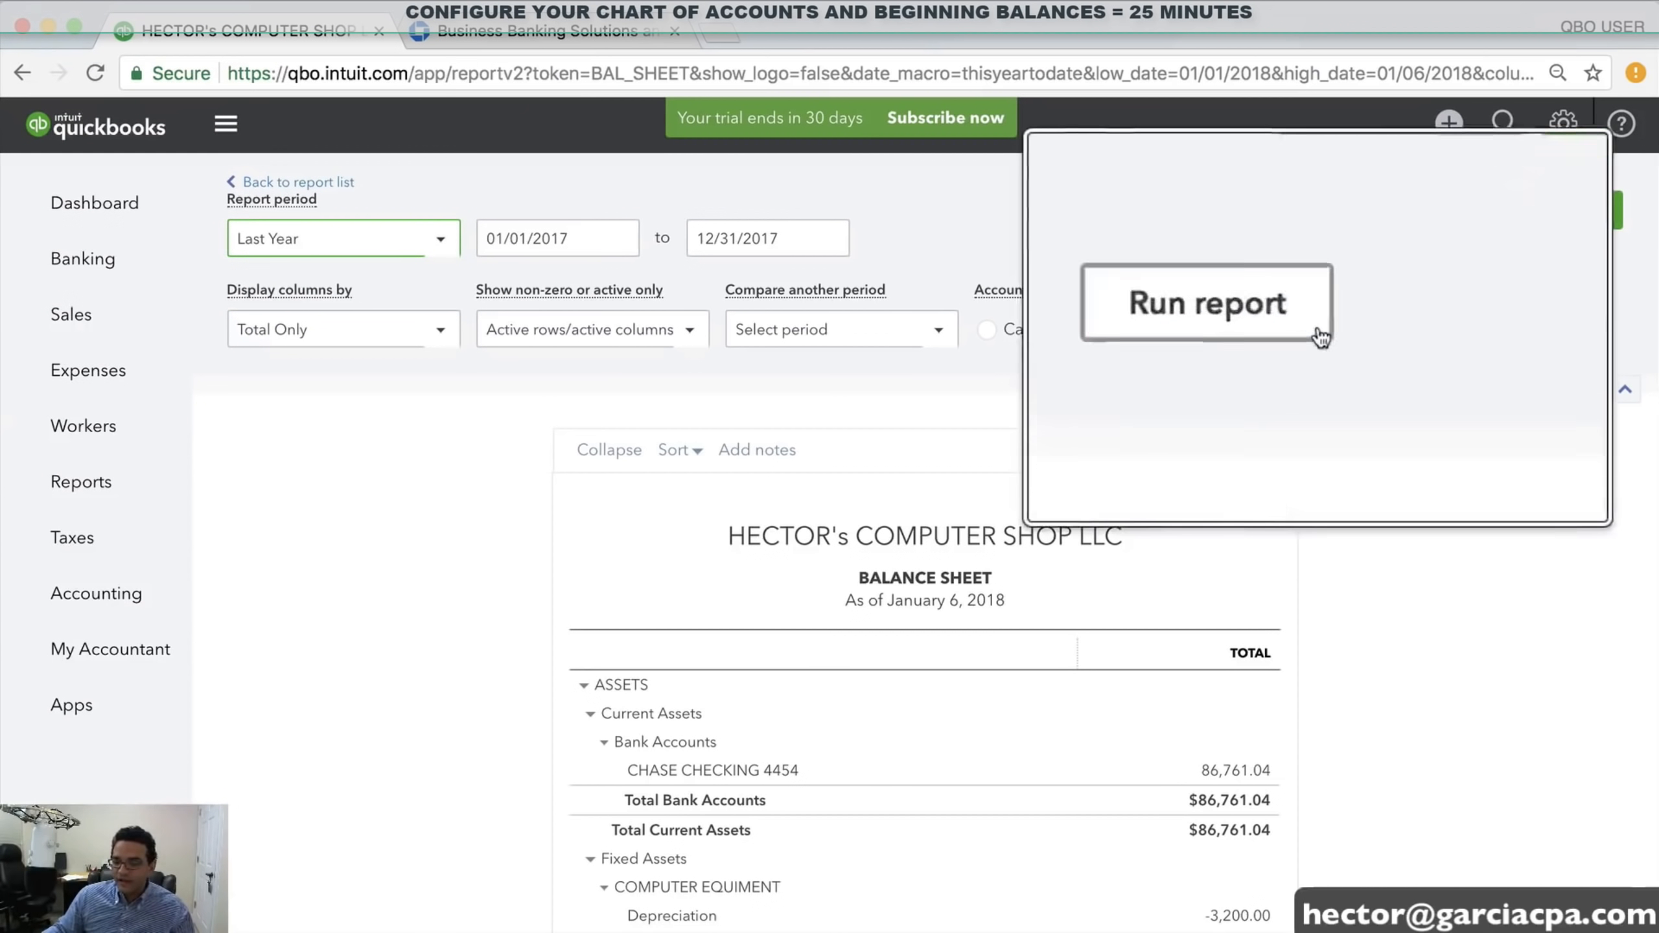
left_click(1271, 333)
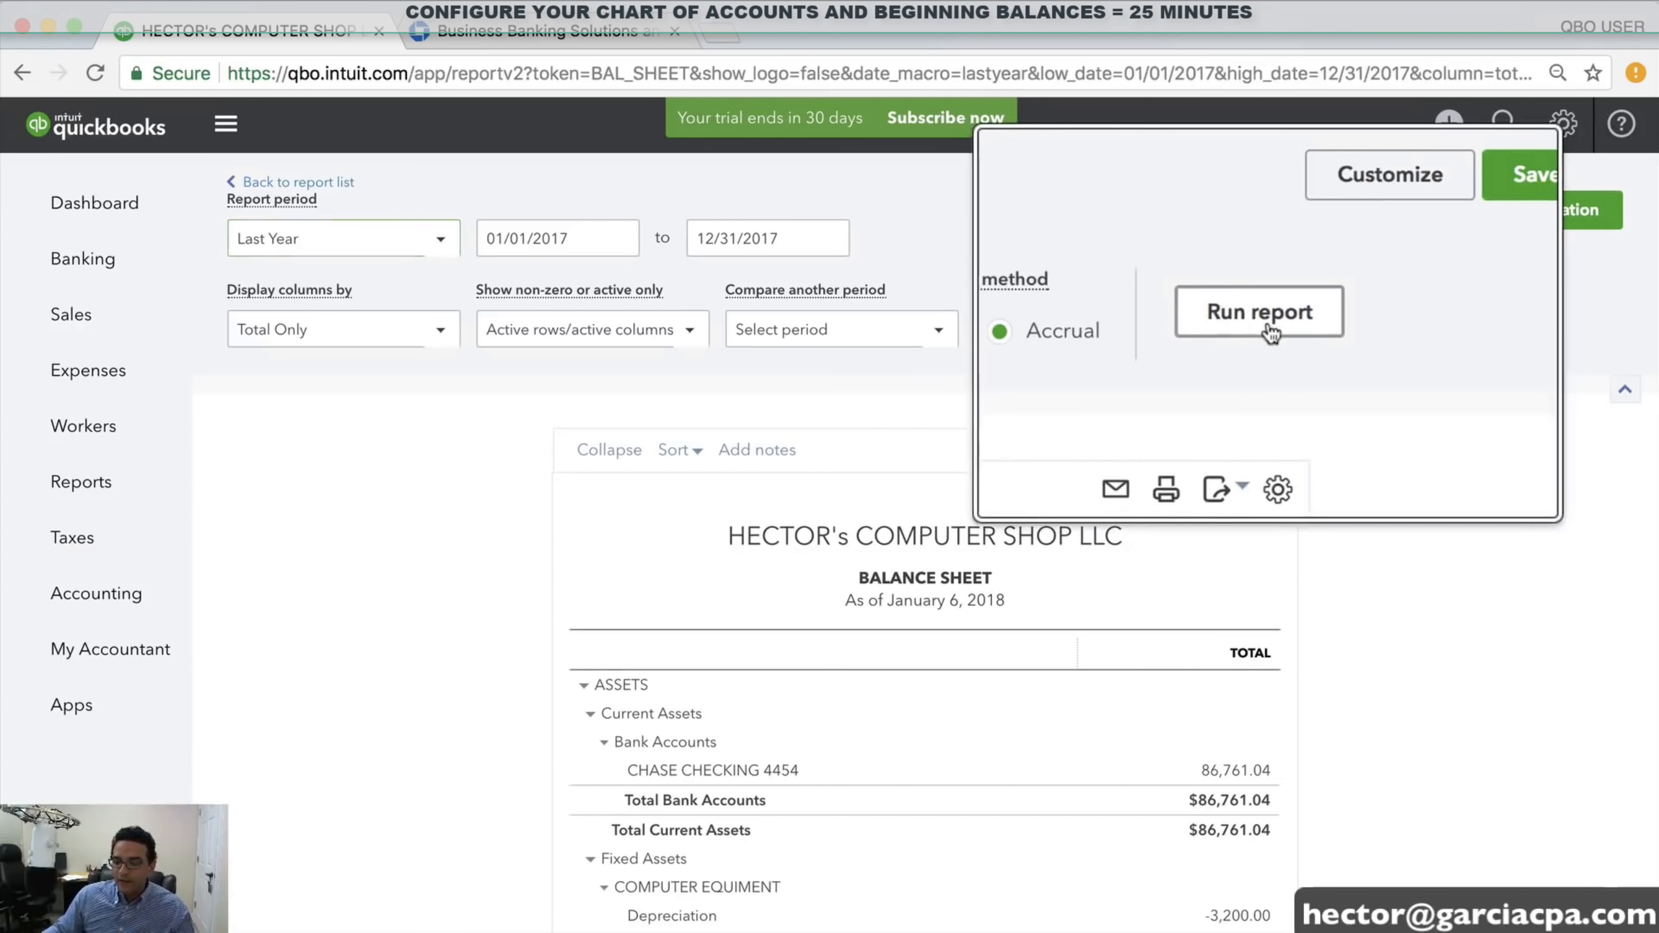
scroll(1340, 621, "down", 3)
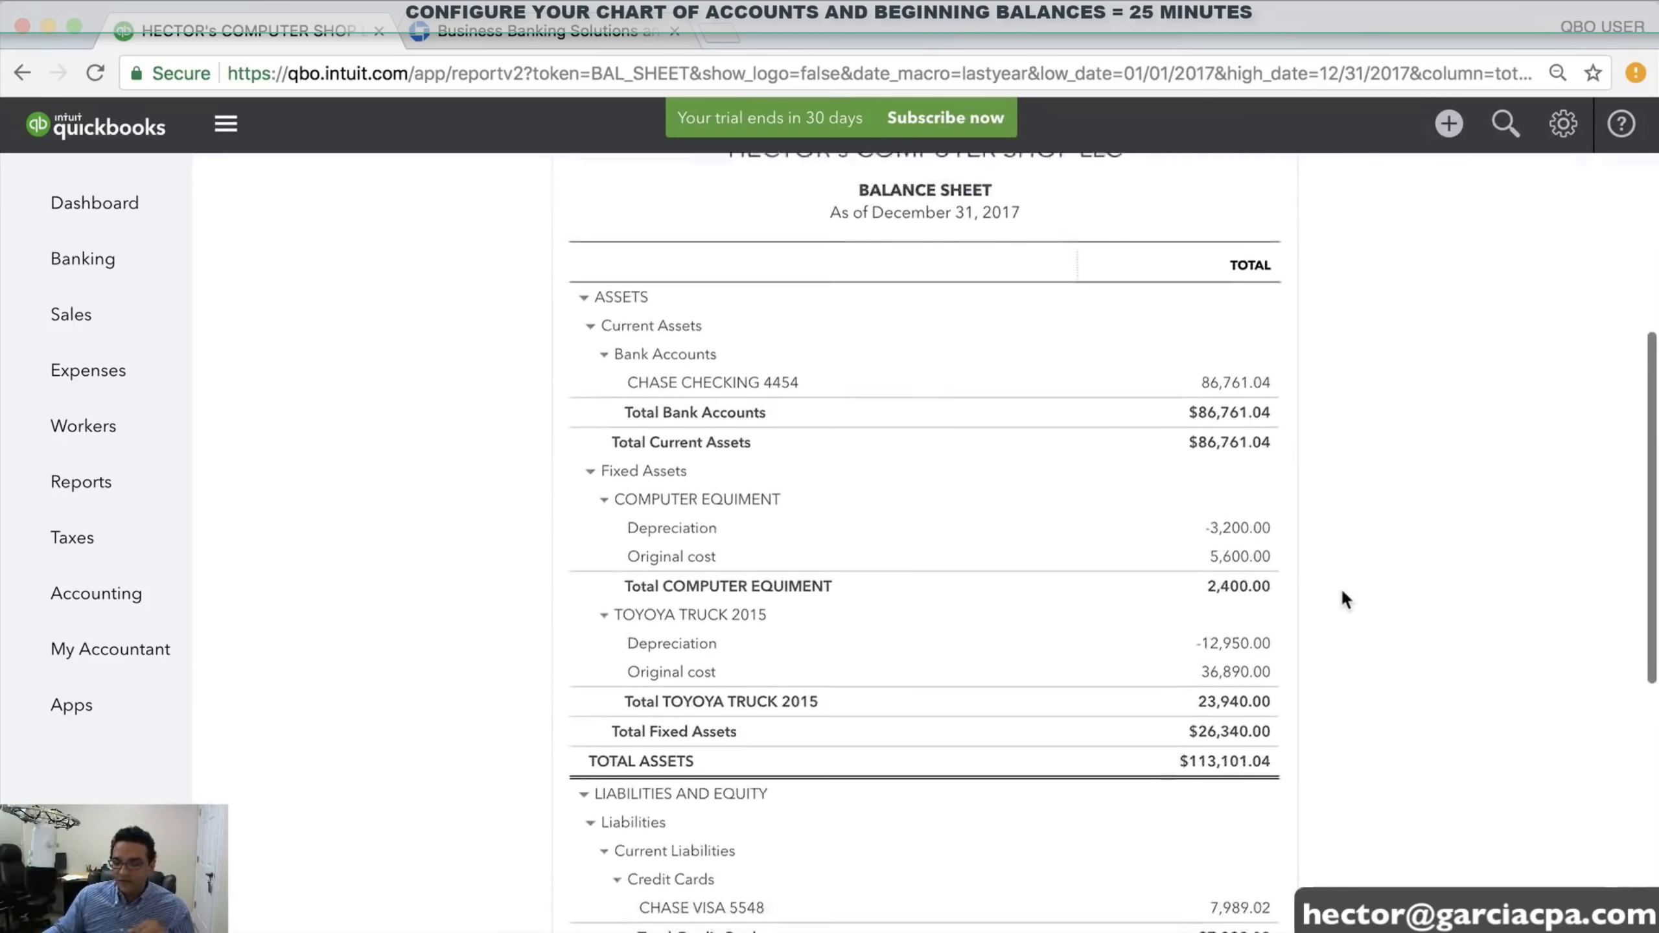
scroll(1344, 593, "up", 1)
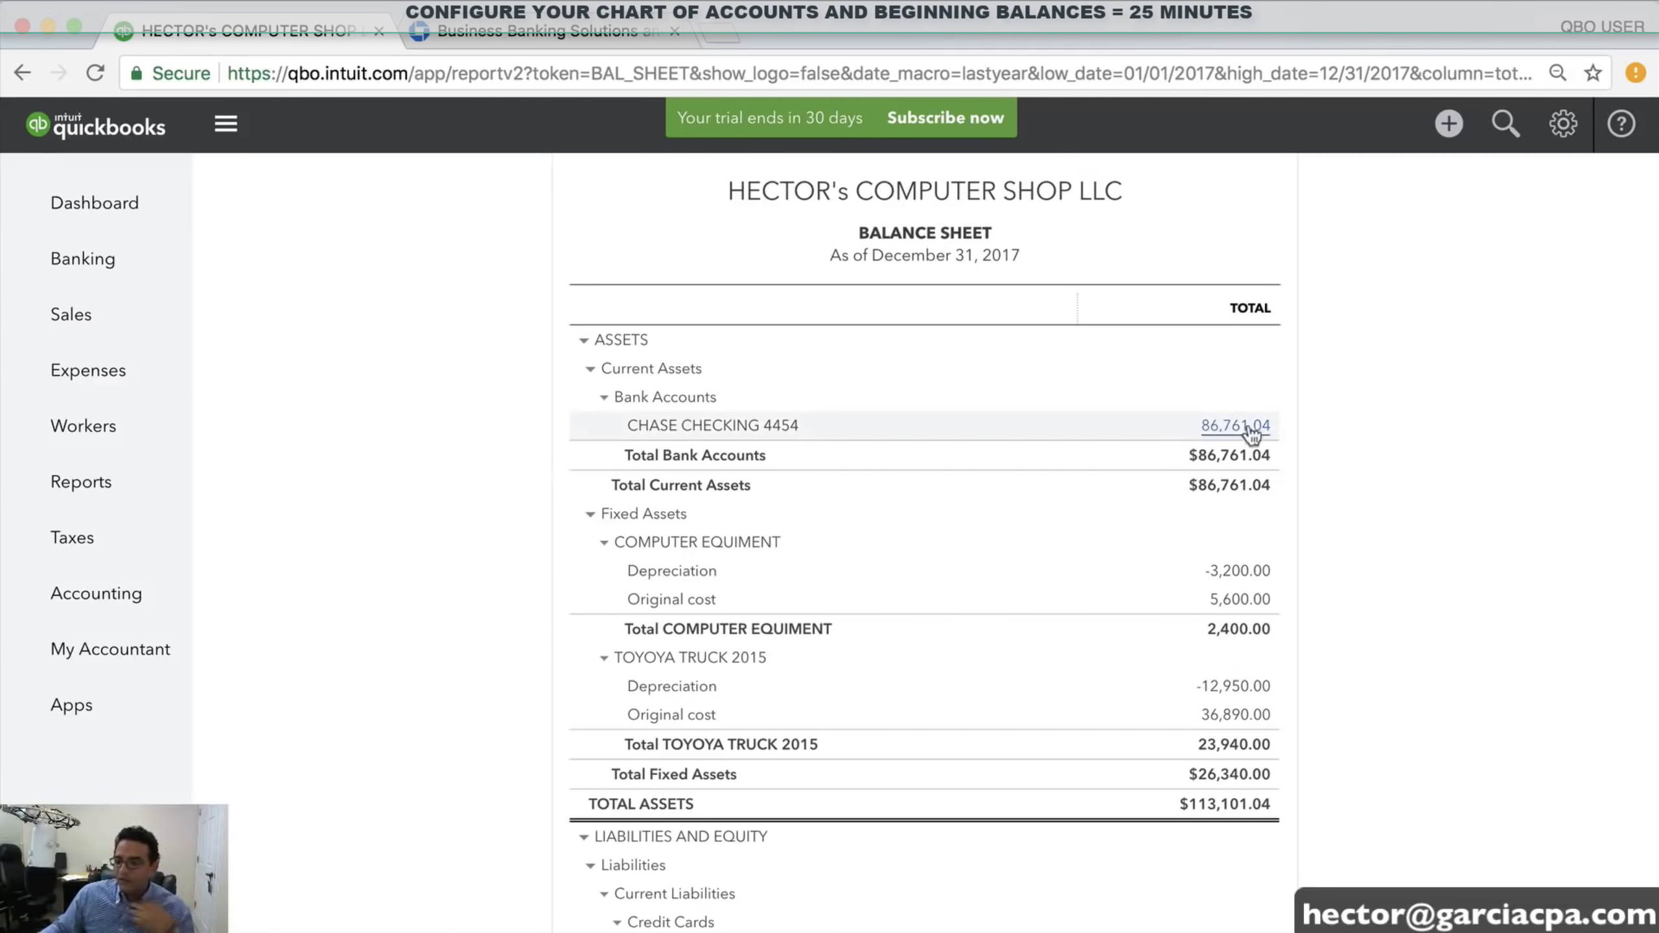
scroll(1185, 566, "down", 2)
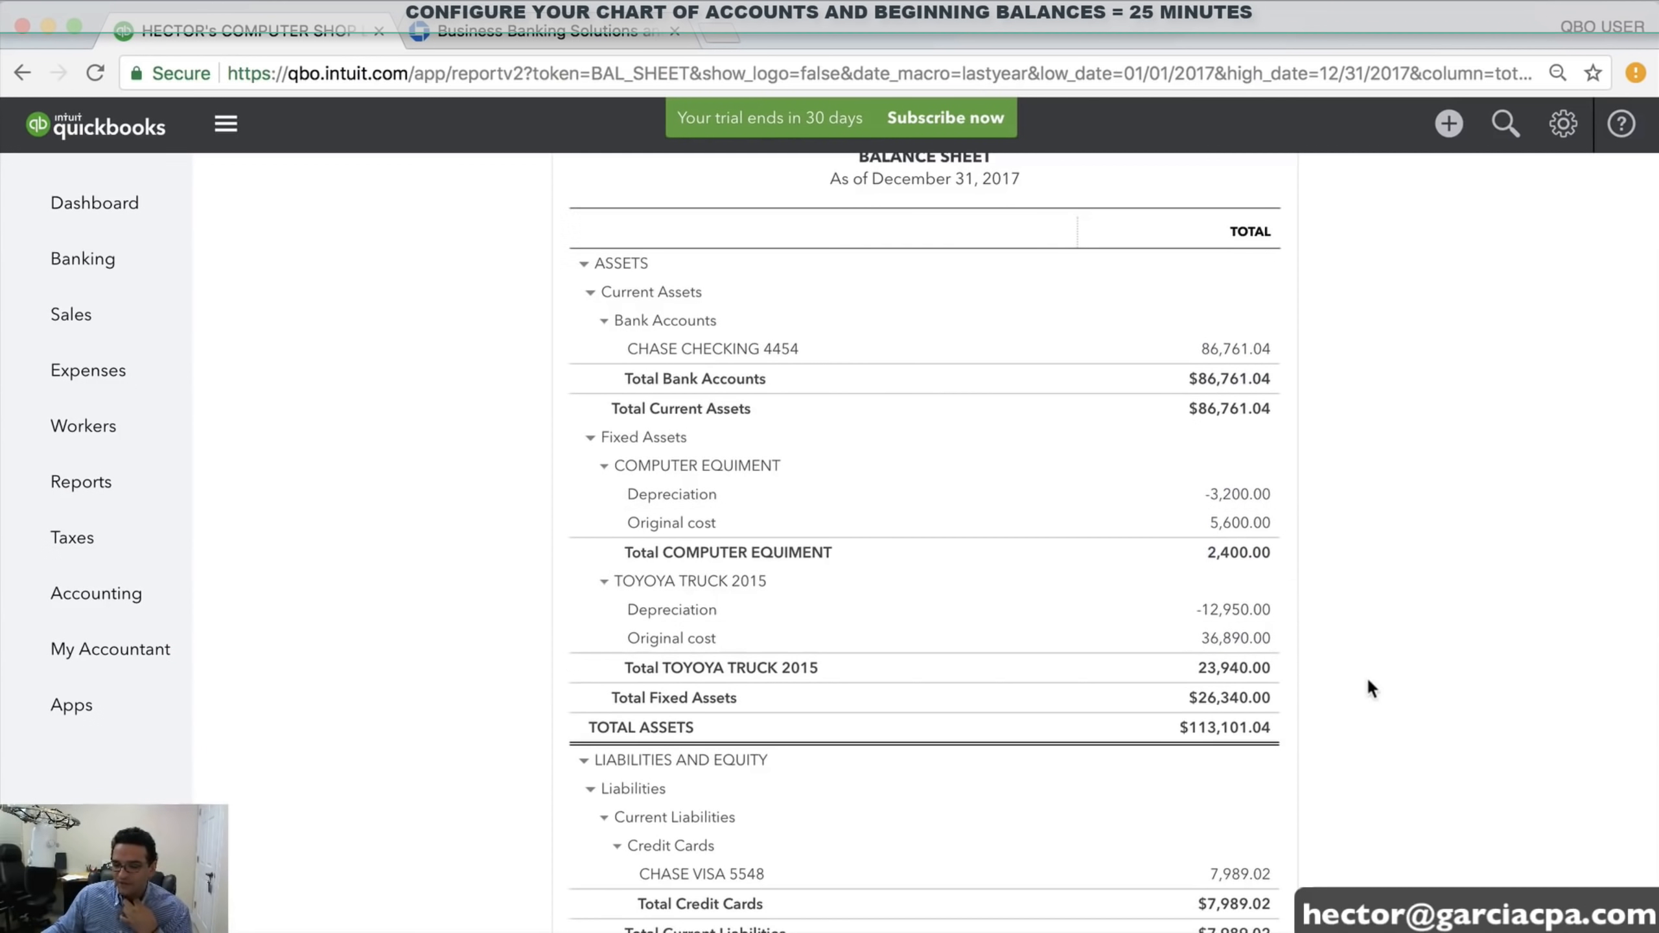
scroll(1345, 676, "down", 5)
scroll(1341, 678, "down", 2)
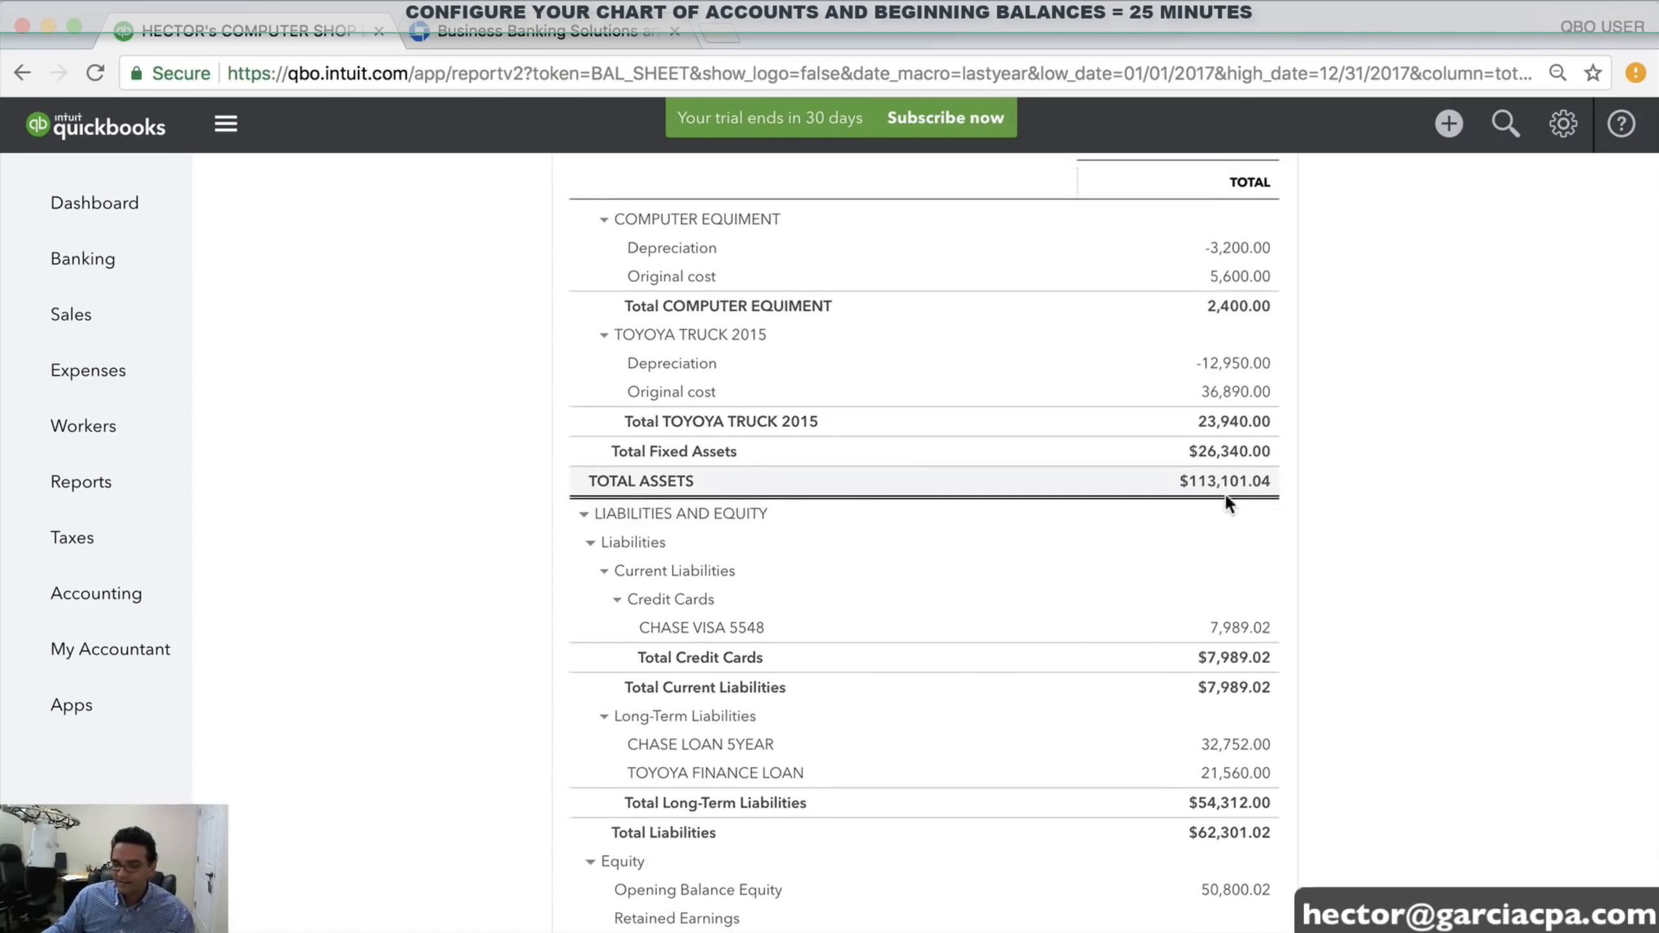
scroll(1311, 612, "down", 6)
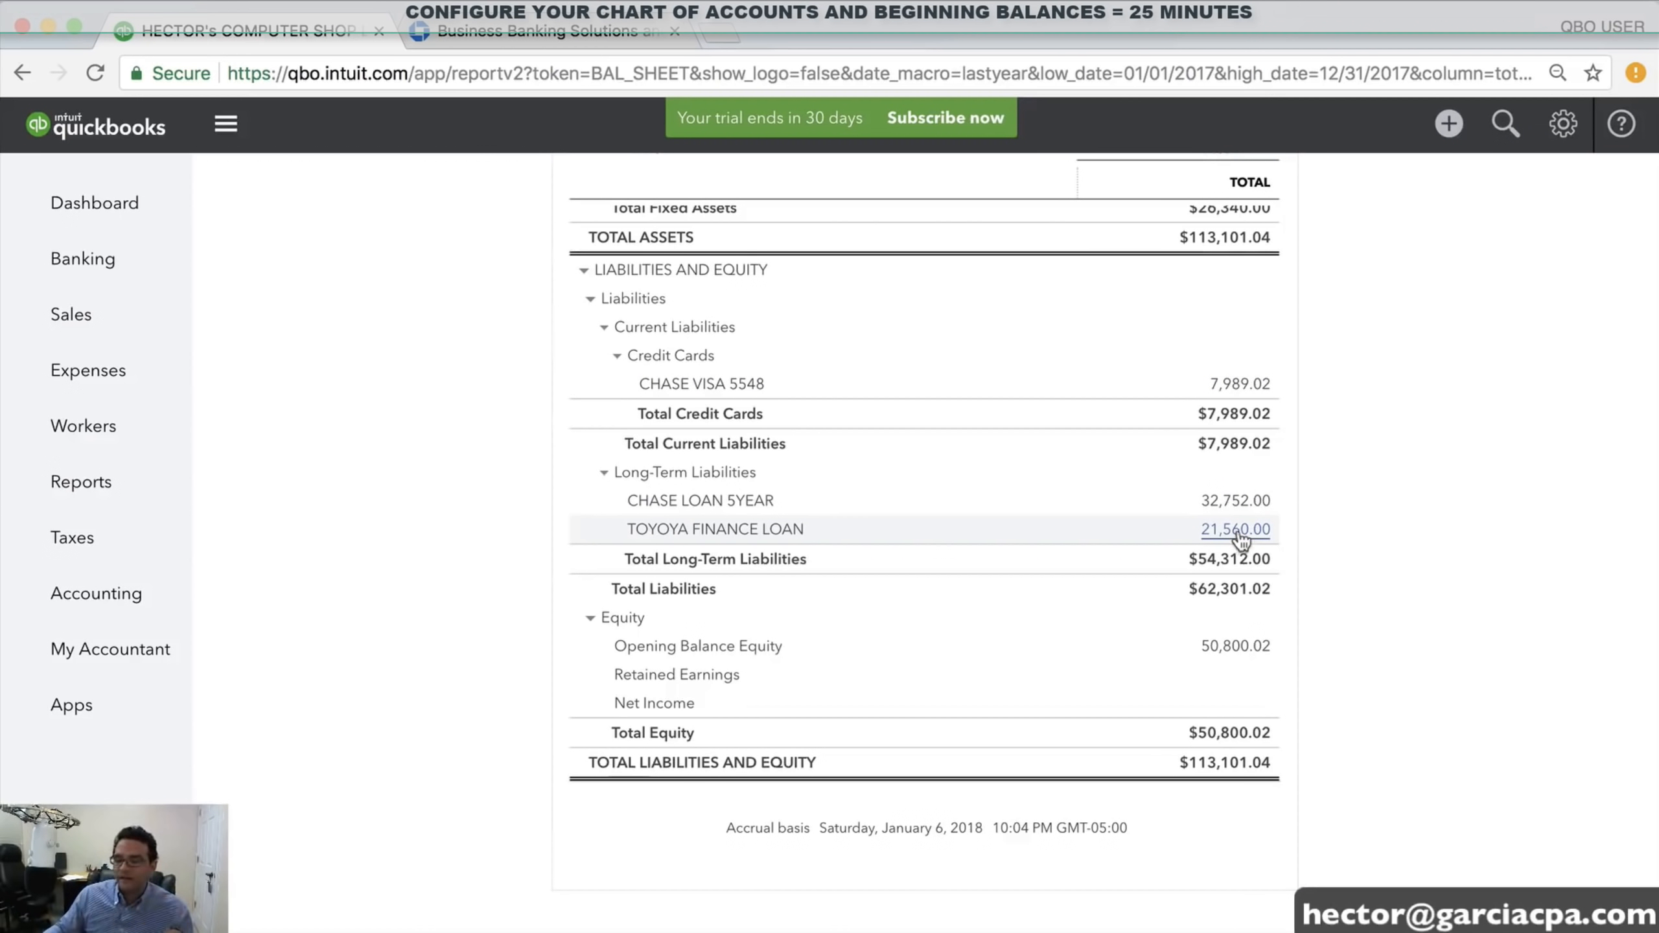
scroll(1239, 541, "up", 10)
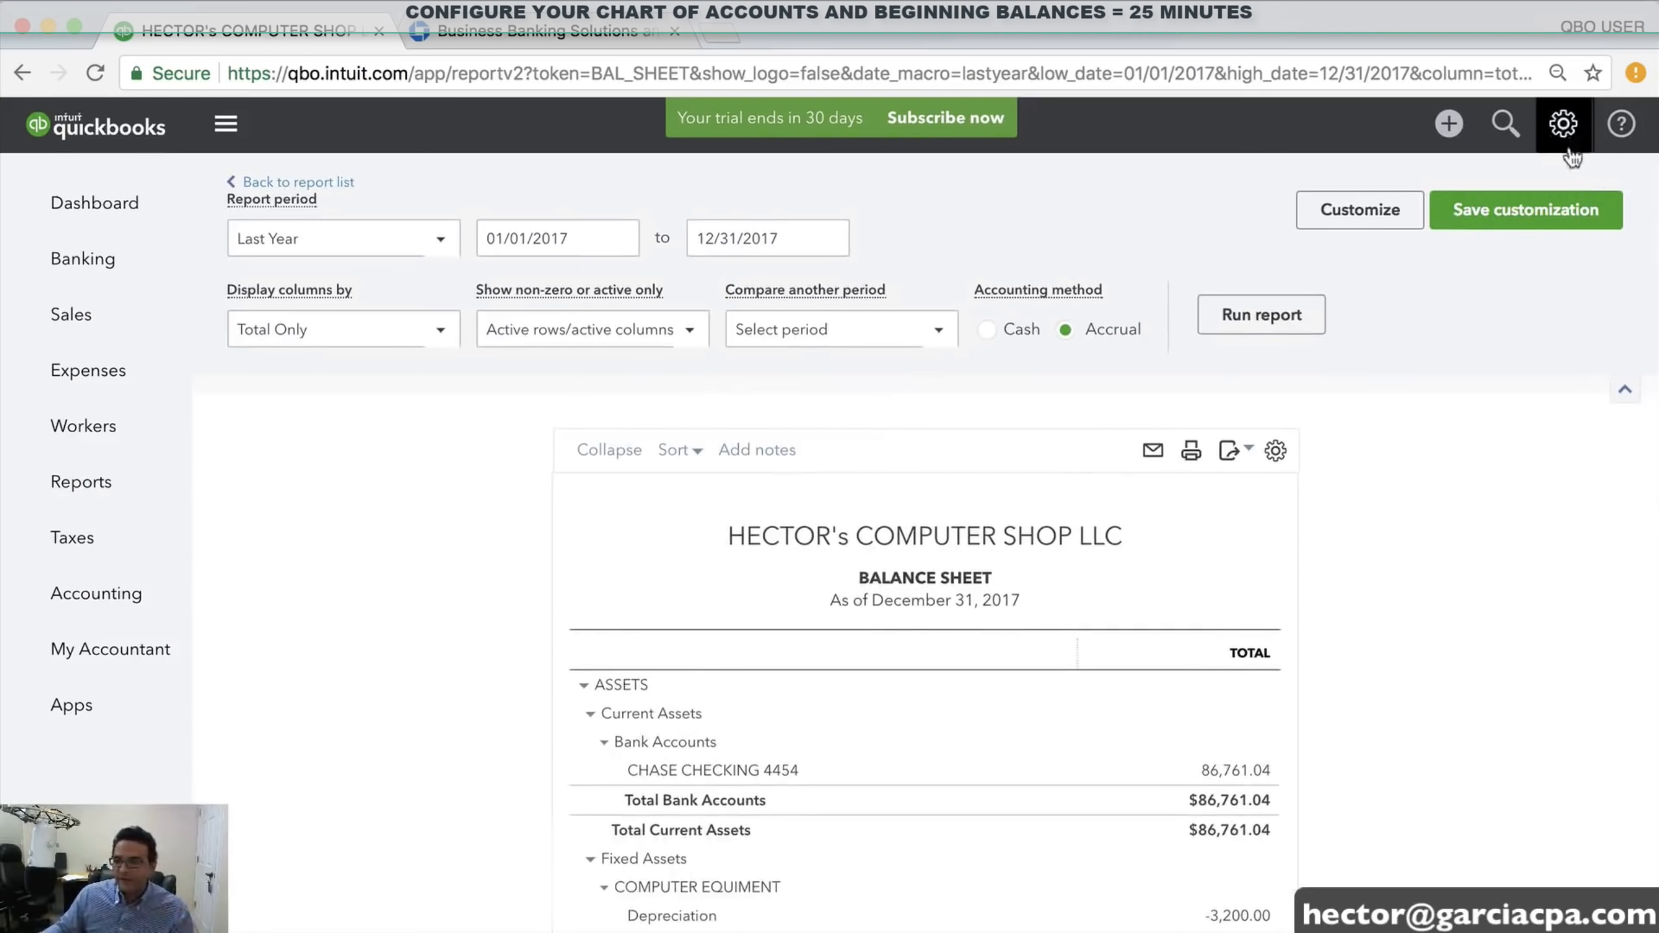
Open Chart of Accounts from the gear menu and scroll down to Opening Balance Equity
left_click(1563, 125)
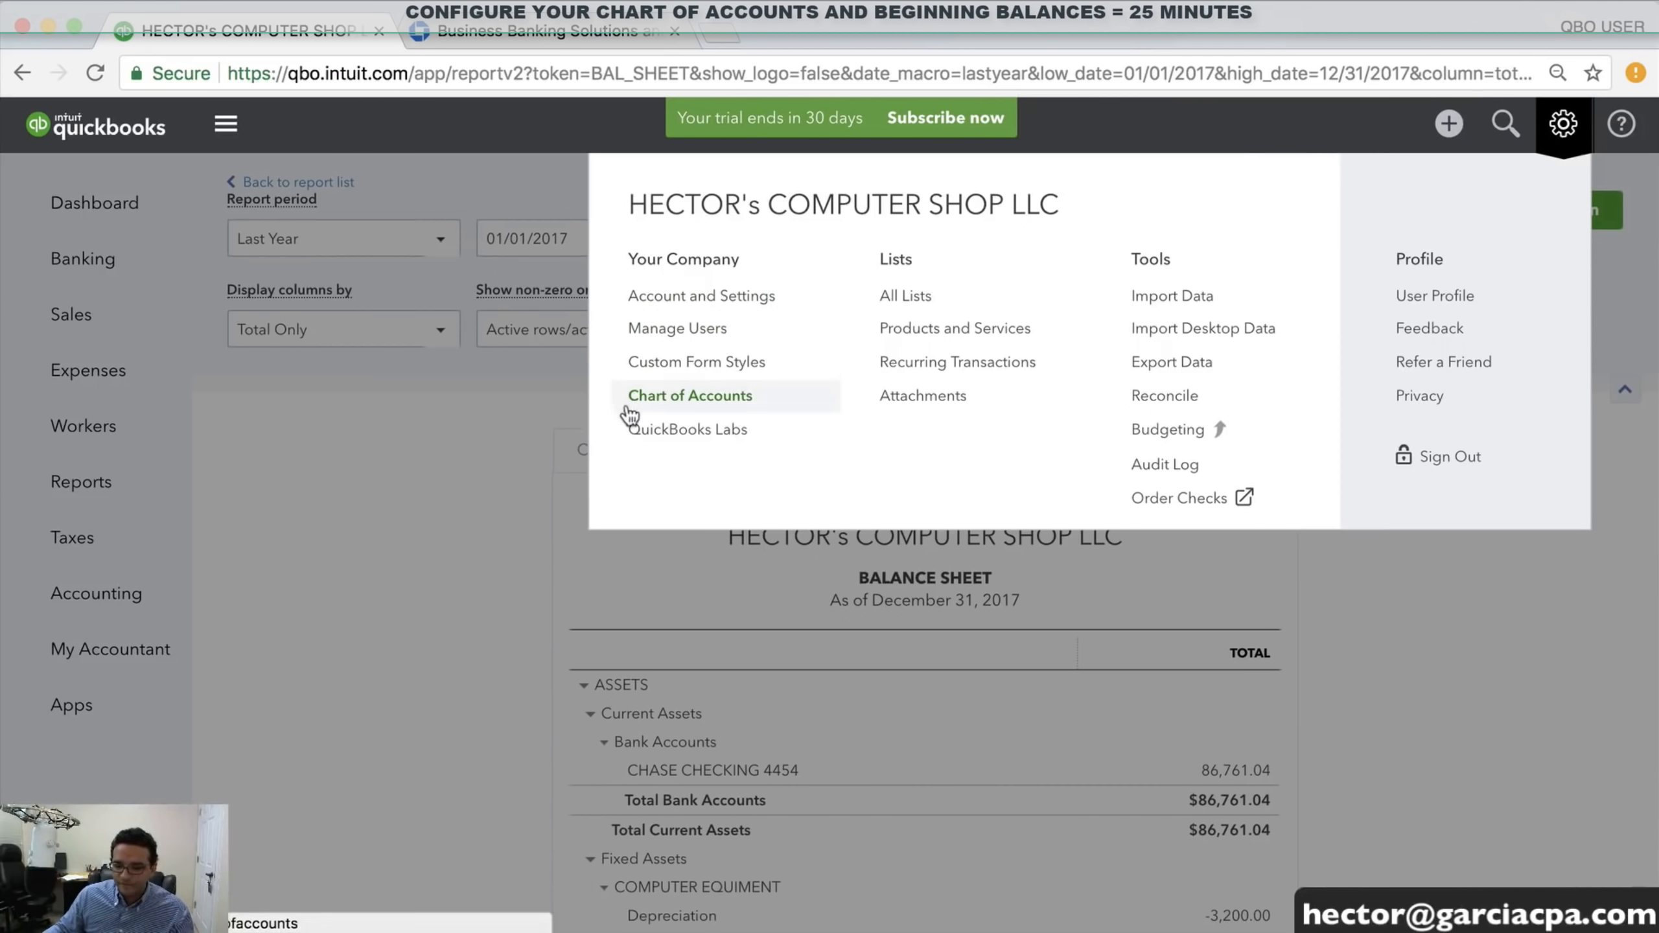
left_click(671, 398)
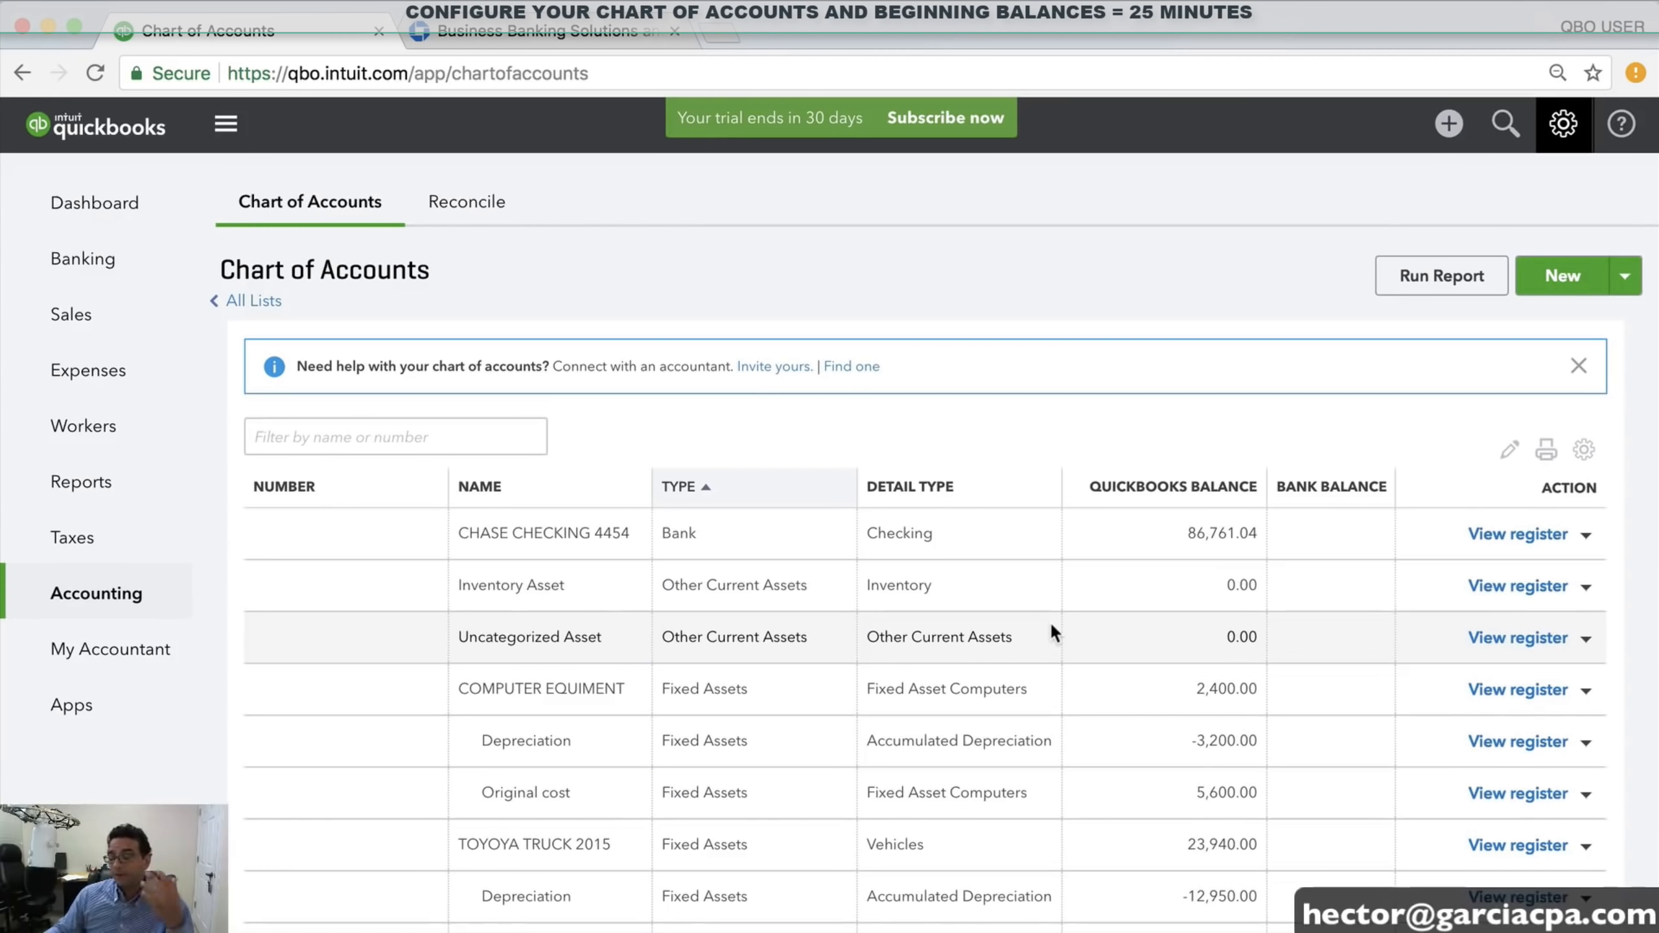
scroll(1050, 622, "down", 5)
scroll(1068, 623, "down", 4)
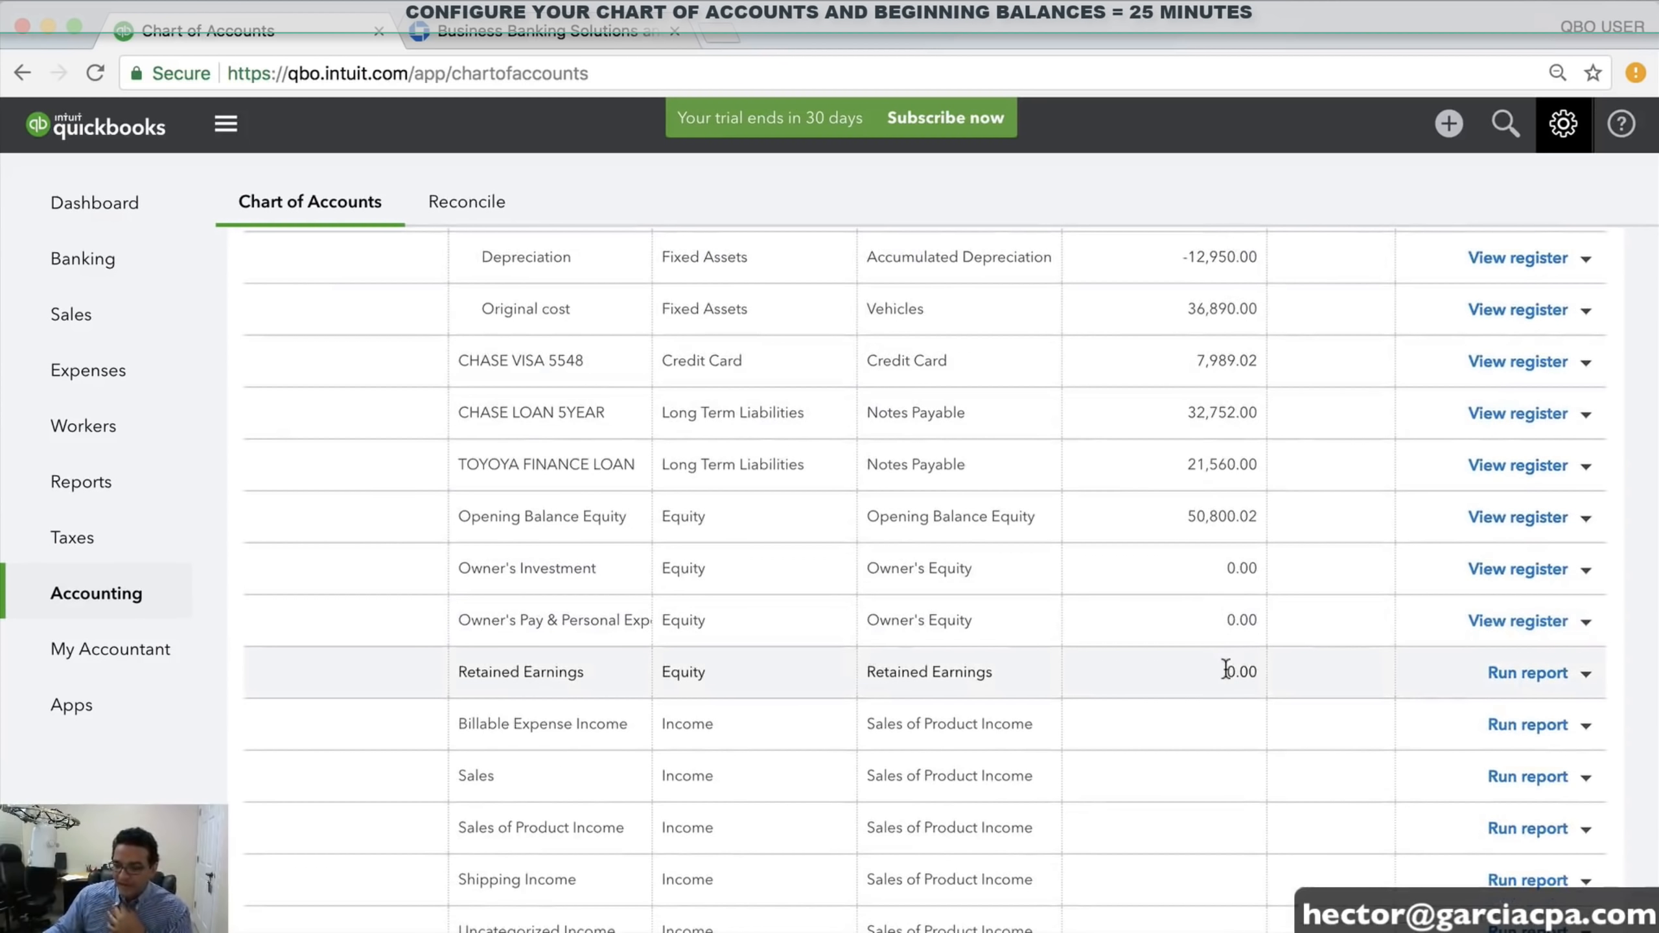
scroll(1217, 667, "down", 2)
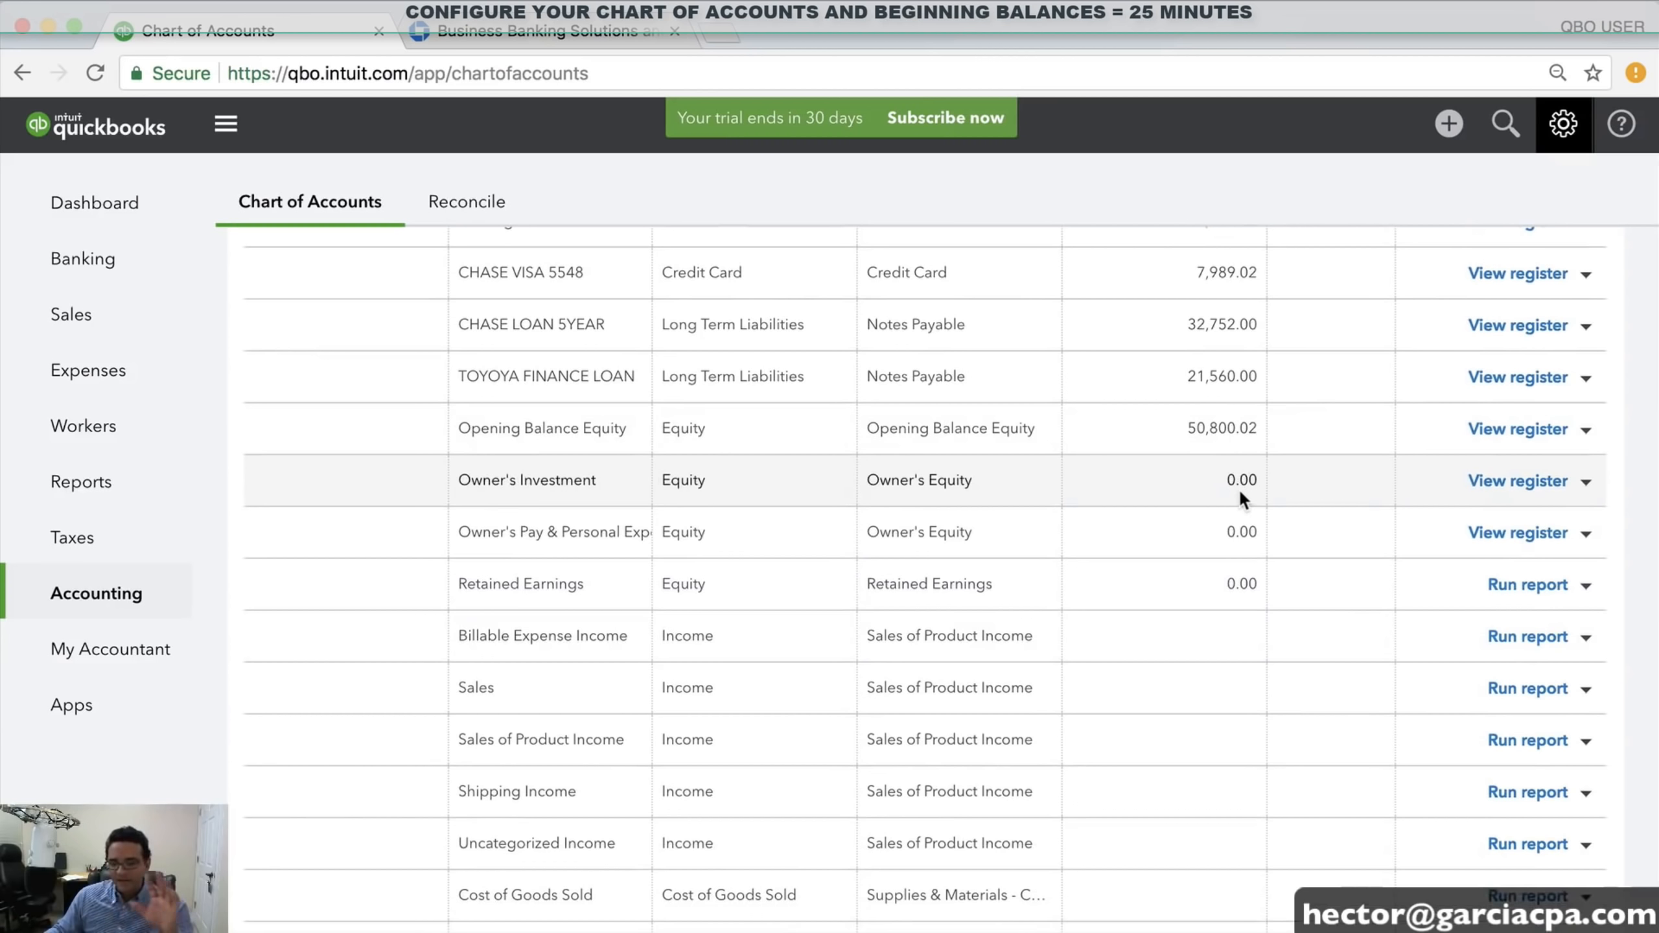
scroll(1239, 487, "down", 1)
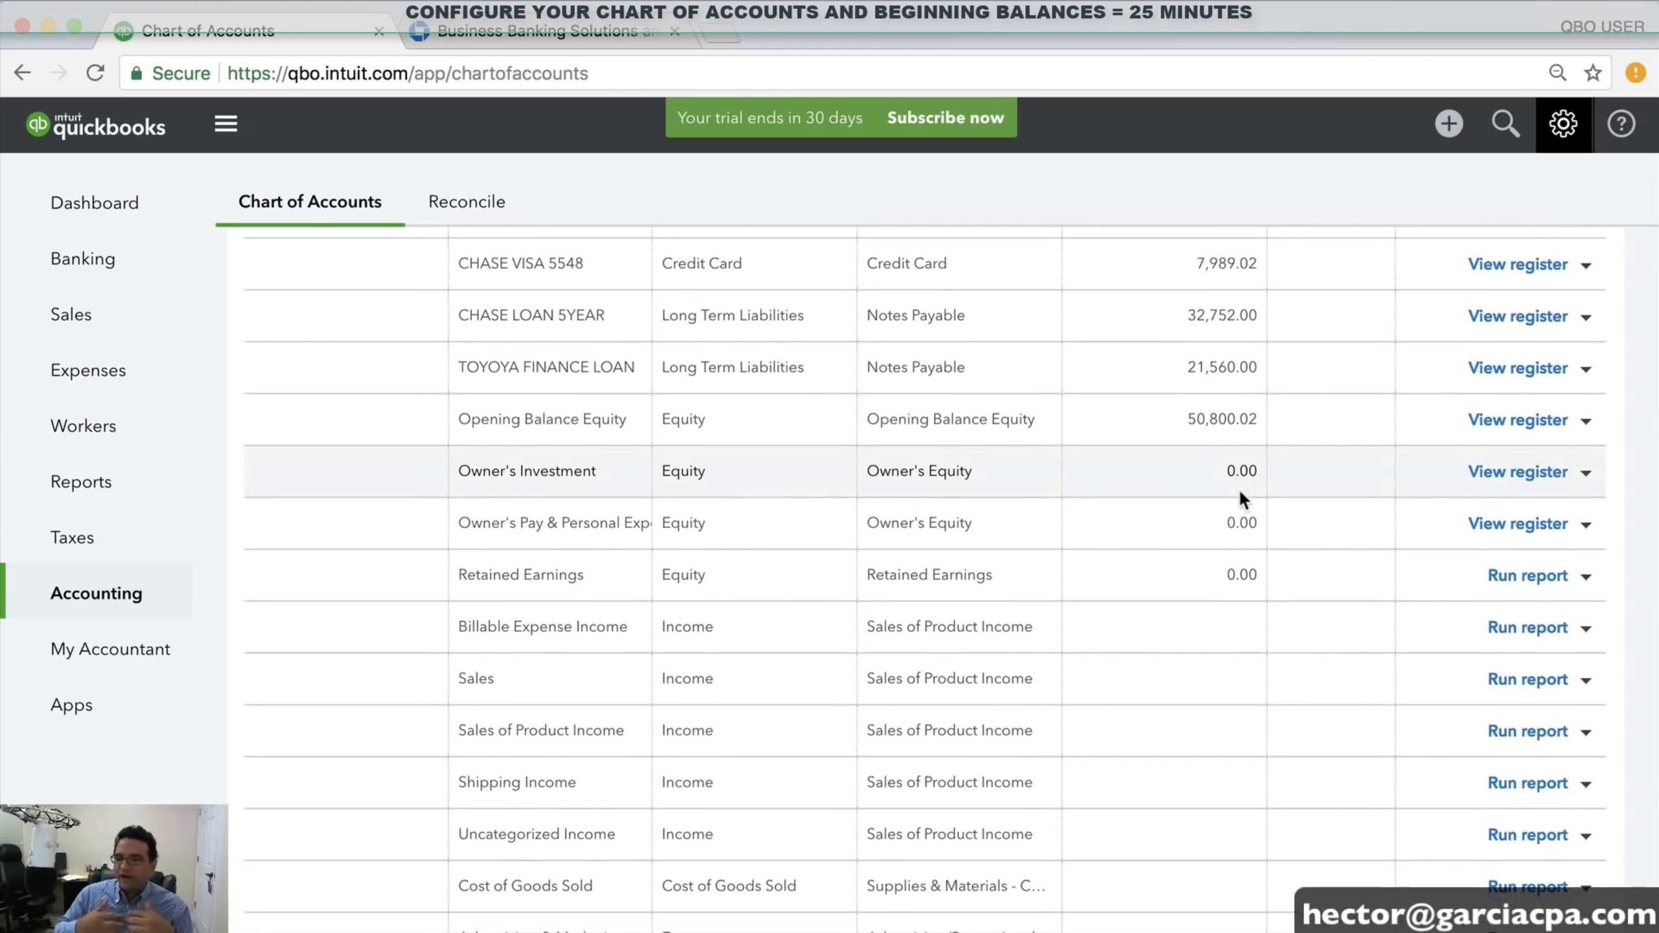
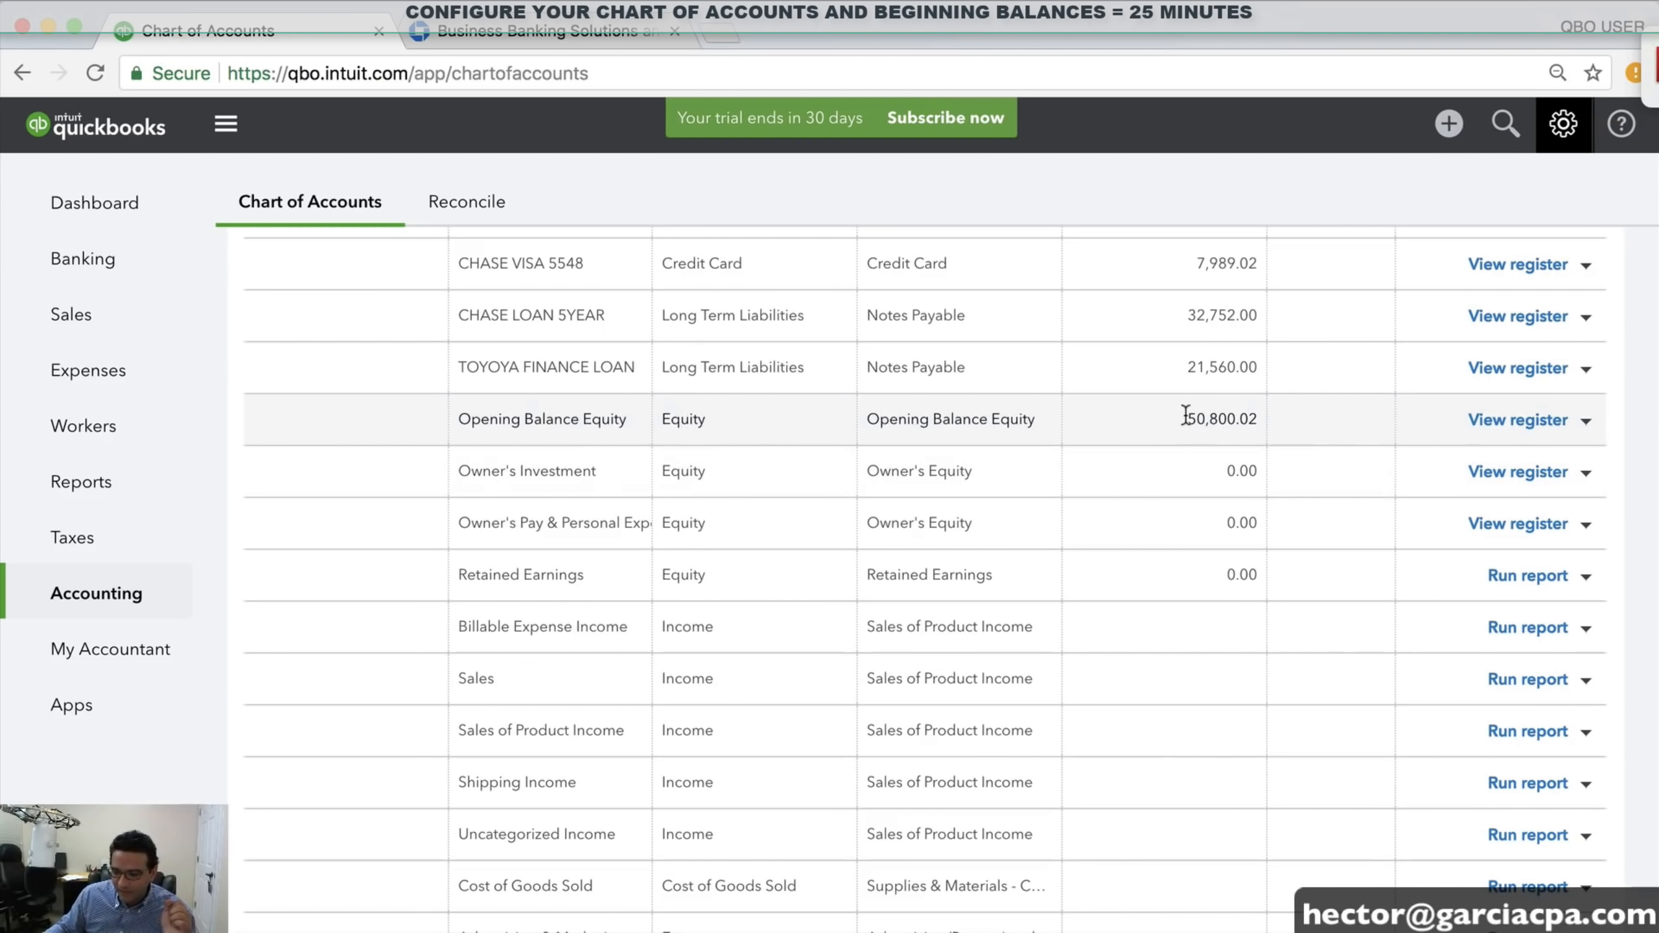
Highlight the 50,800.02 Opening Balance Equity amount and the income account rows for review
left_click_drag(1185, 415, 1256, 418)
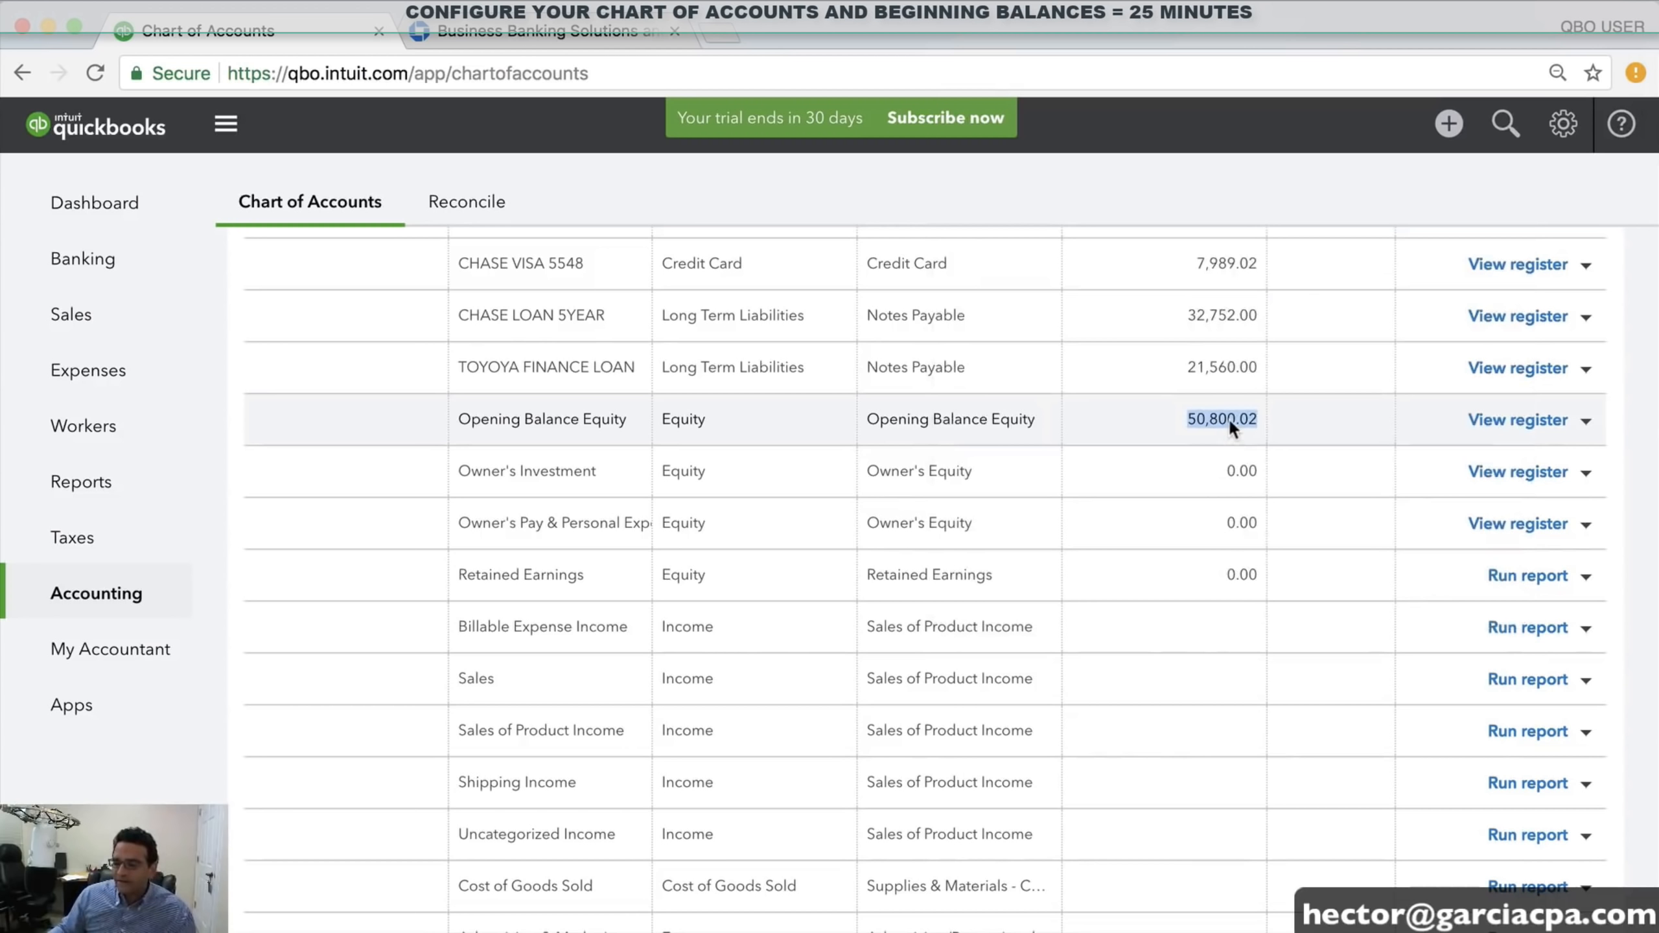
scroll(1230, 424, "down", 2)
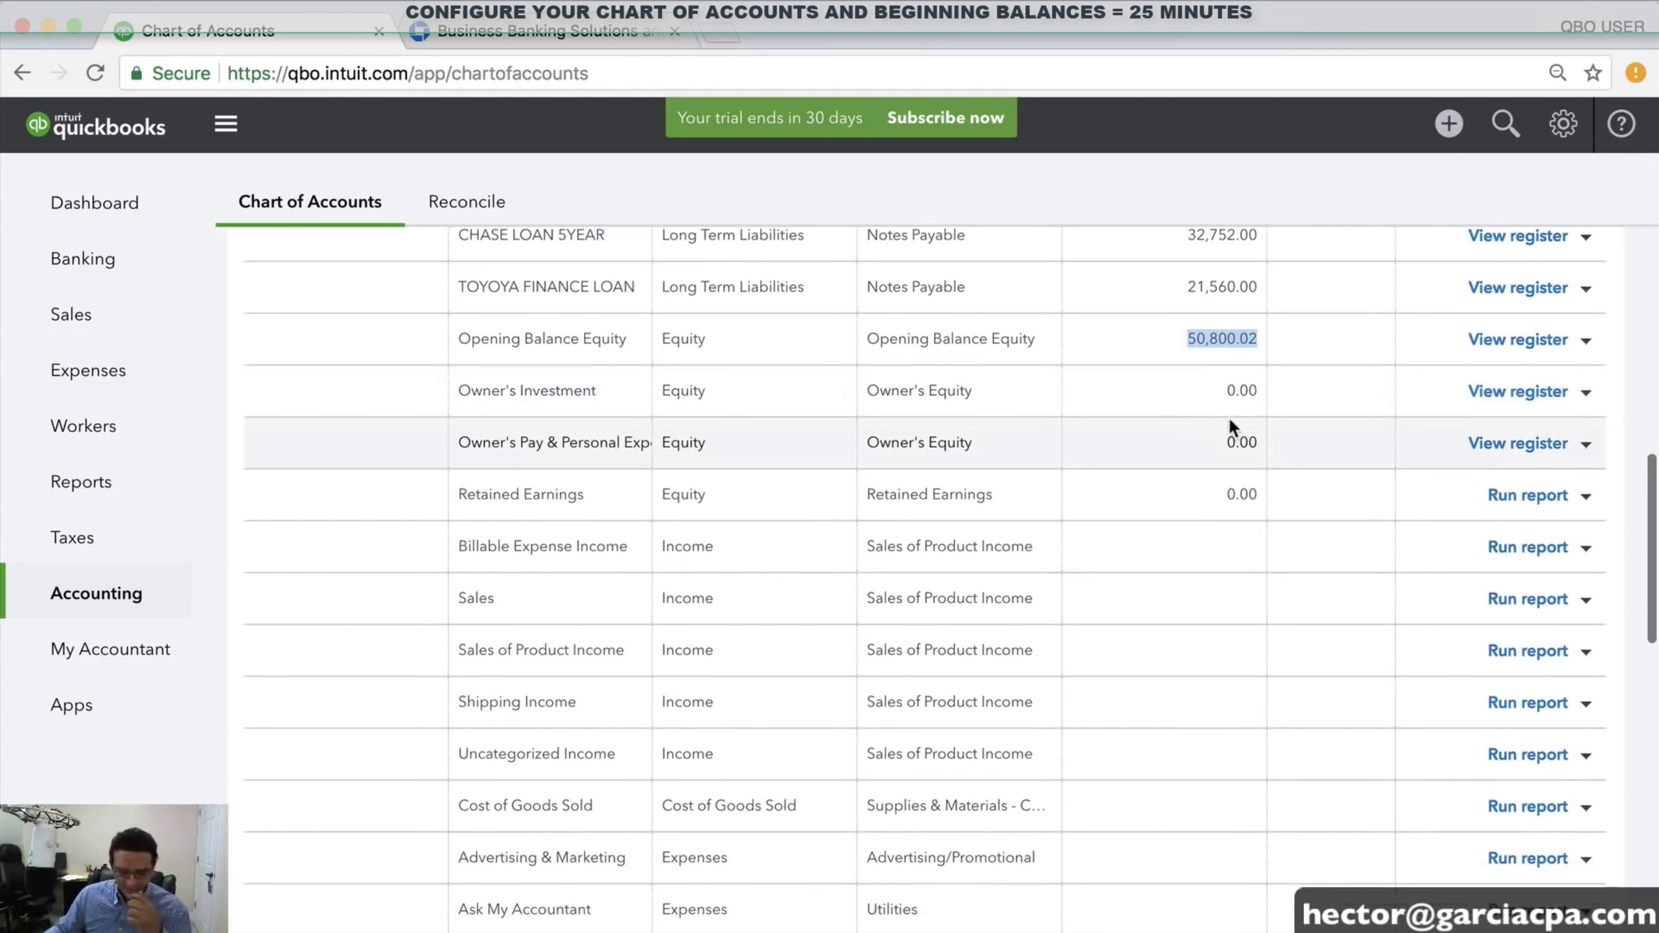
scroll(1232, 423, "down", 2)
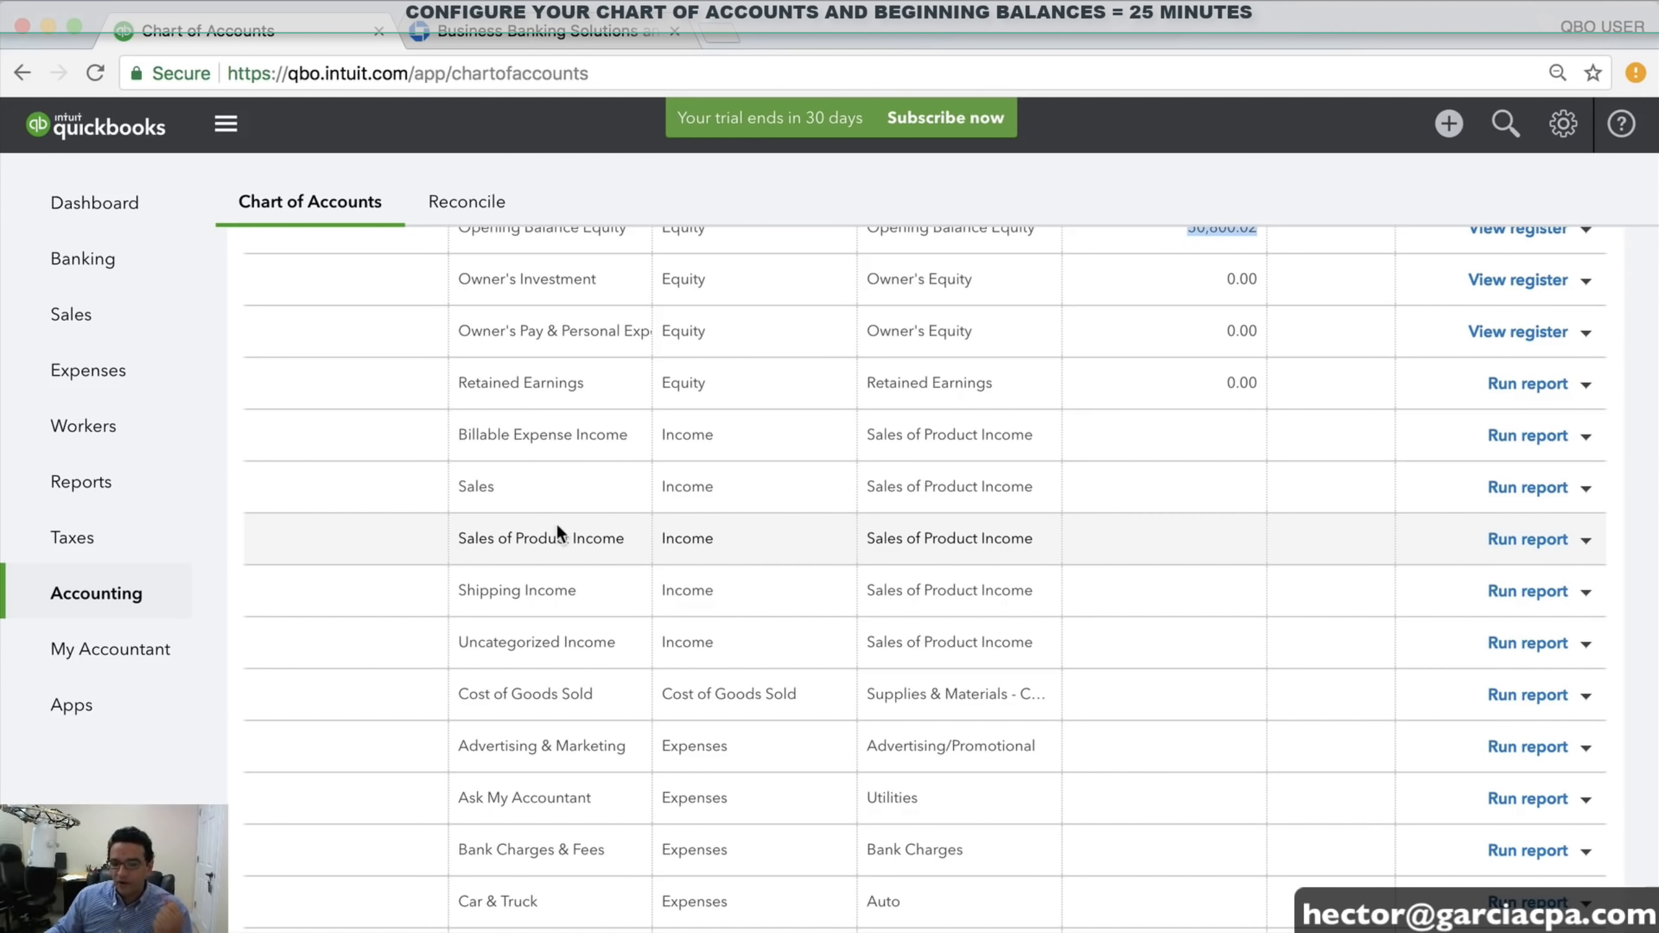
left_click(476, 436)
left_click_drag(476, 437, 767, 656)
left_click(1033, 654)
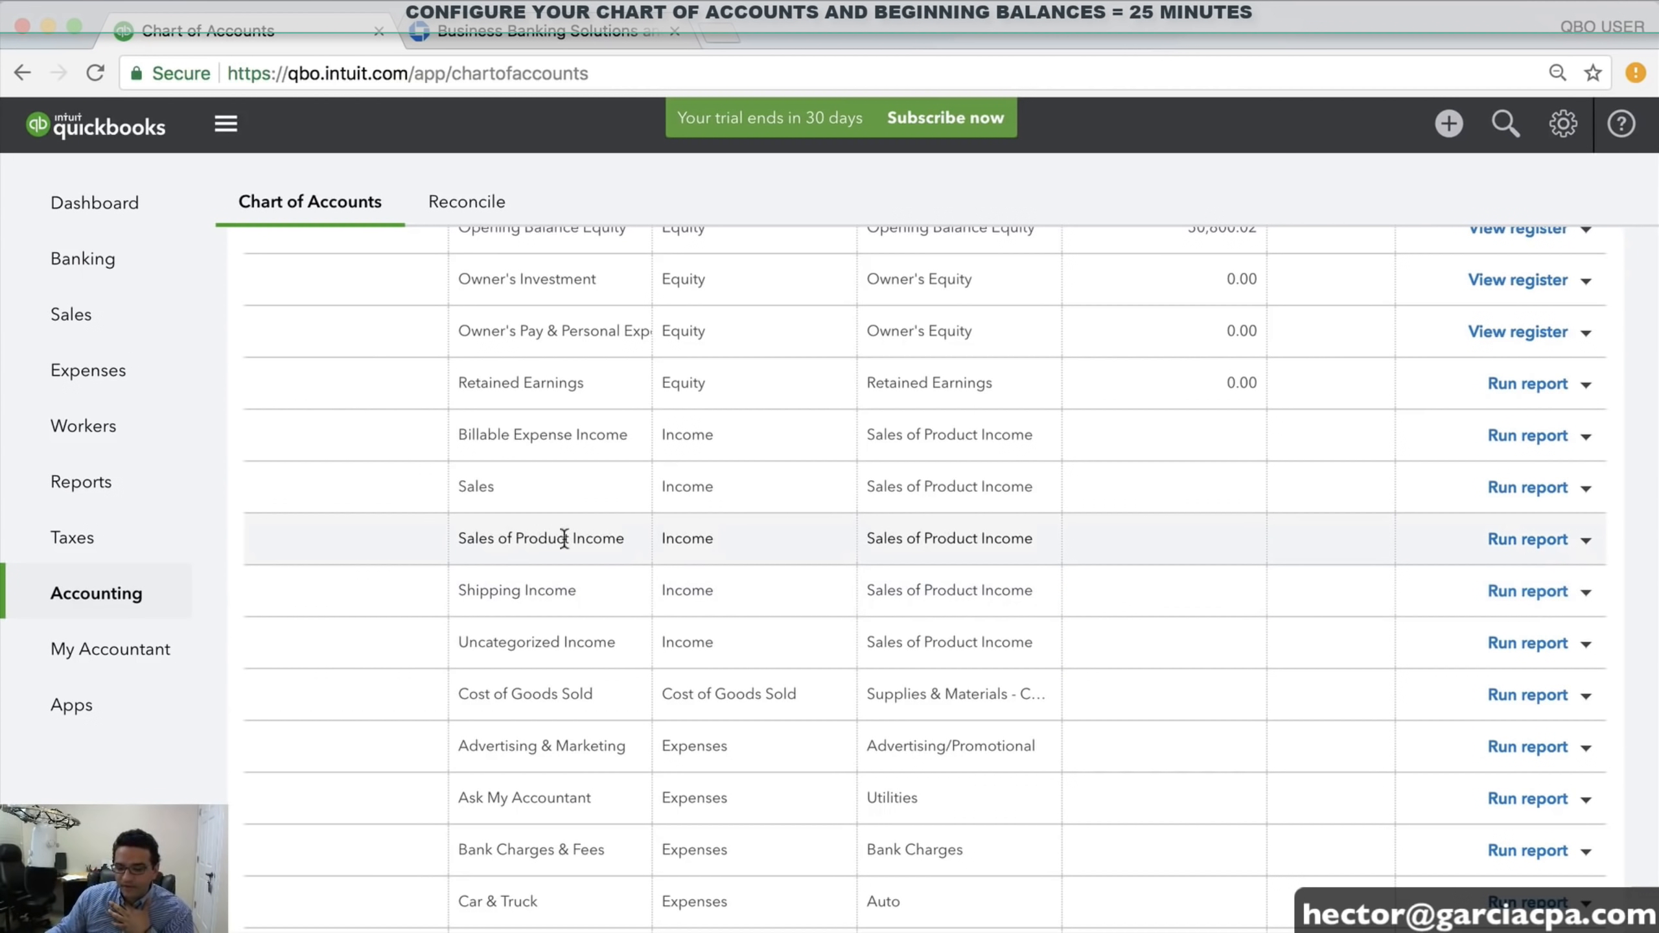
Delete Sales of Product Income, then try deleting Shipping Income and dismiss its error
left_click(1586, 540)
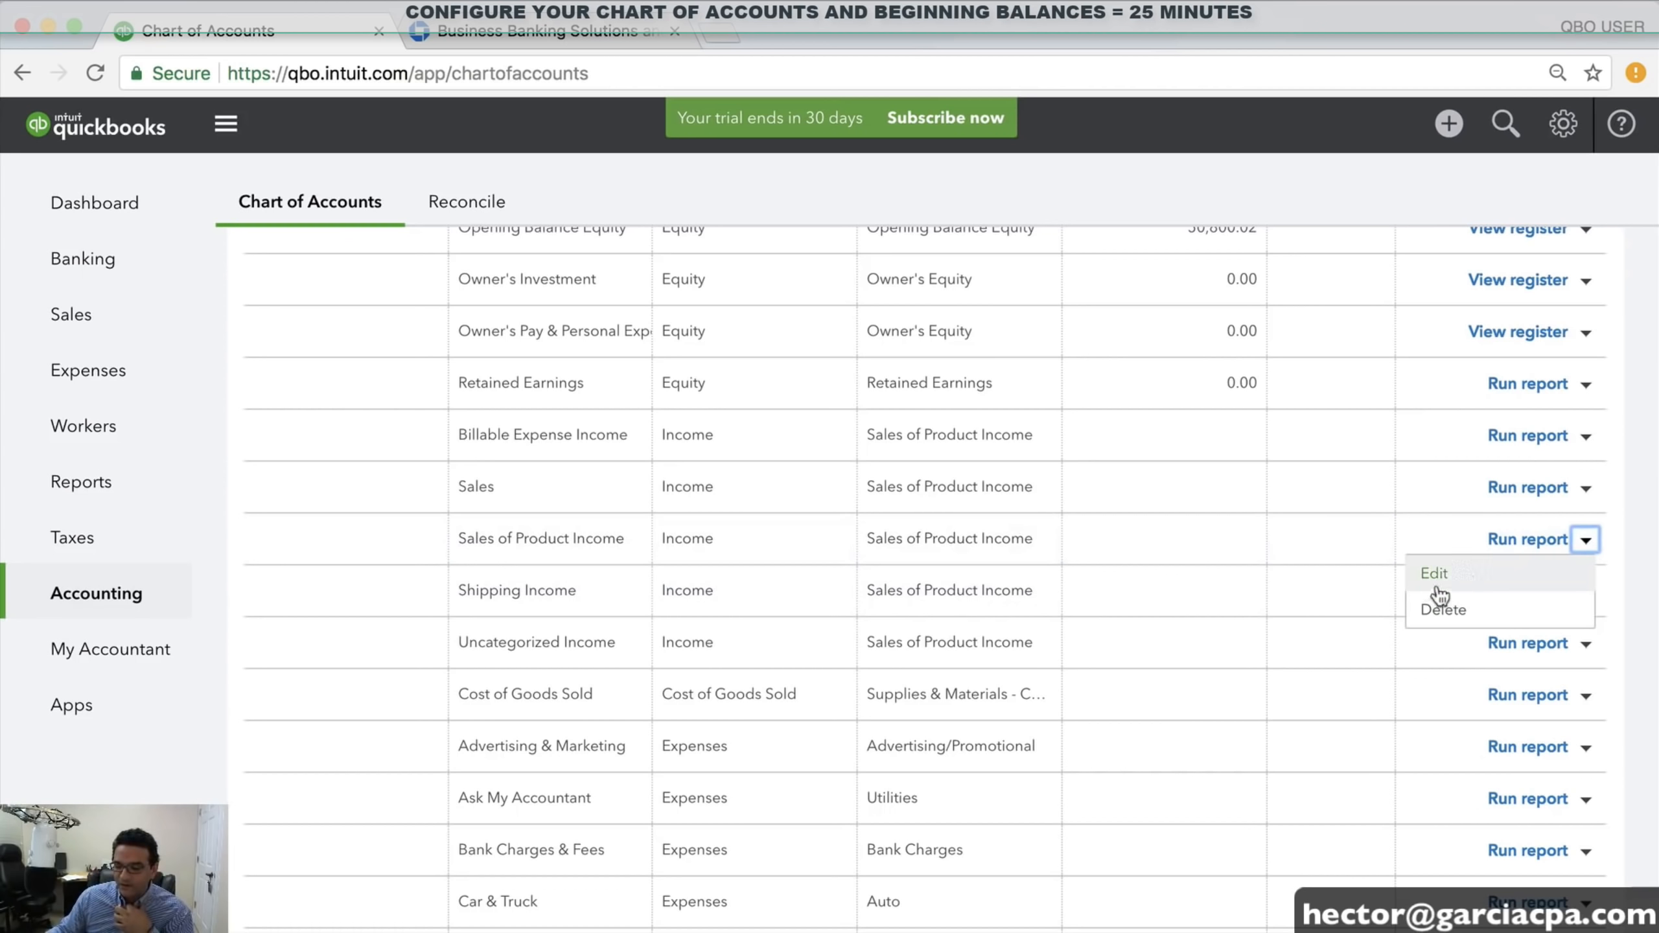
left_click(1456, 616)
left_click(1001, 584)
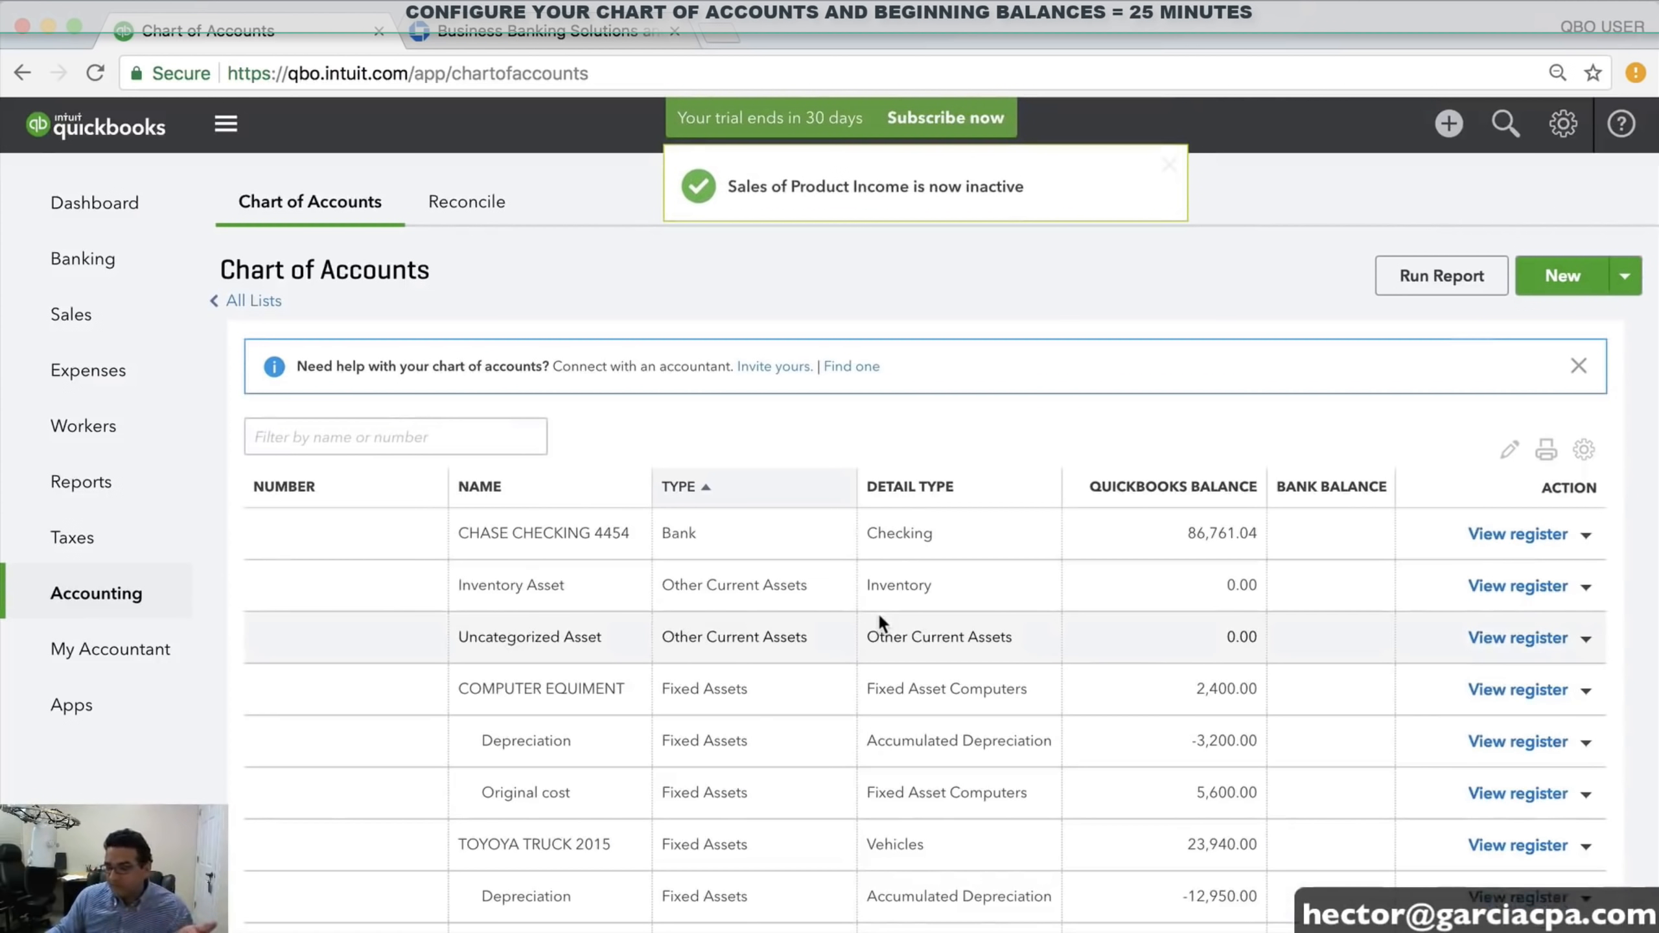
scroll(949, 656, "down", 12)
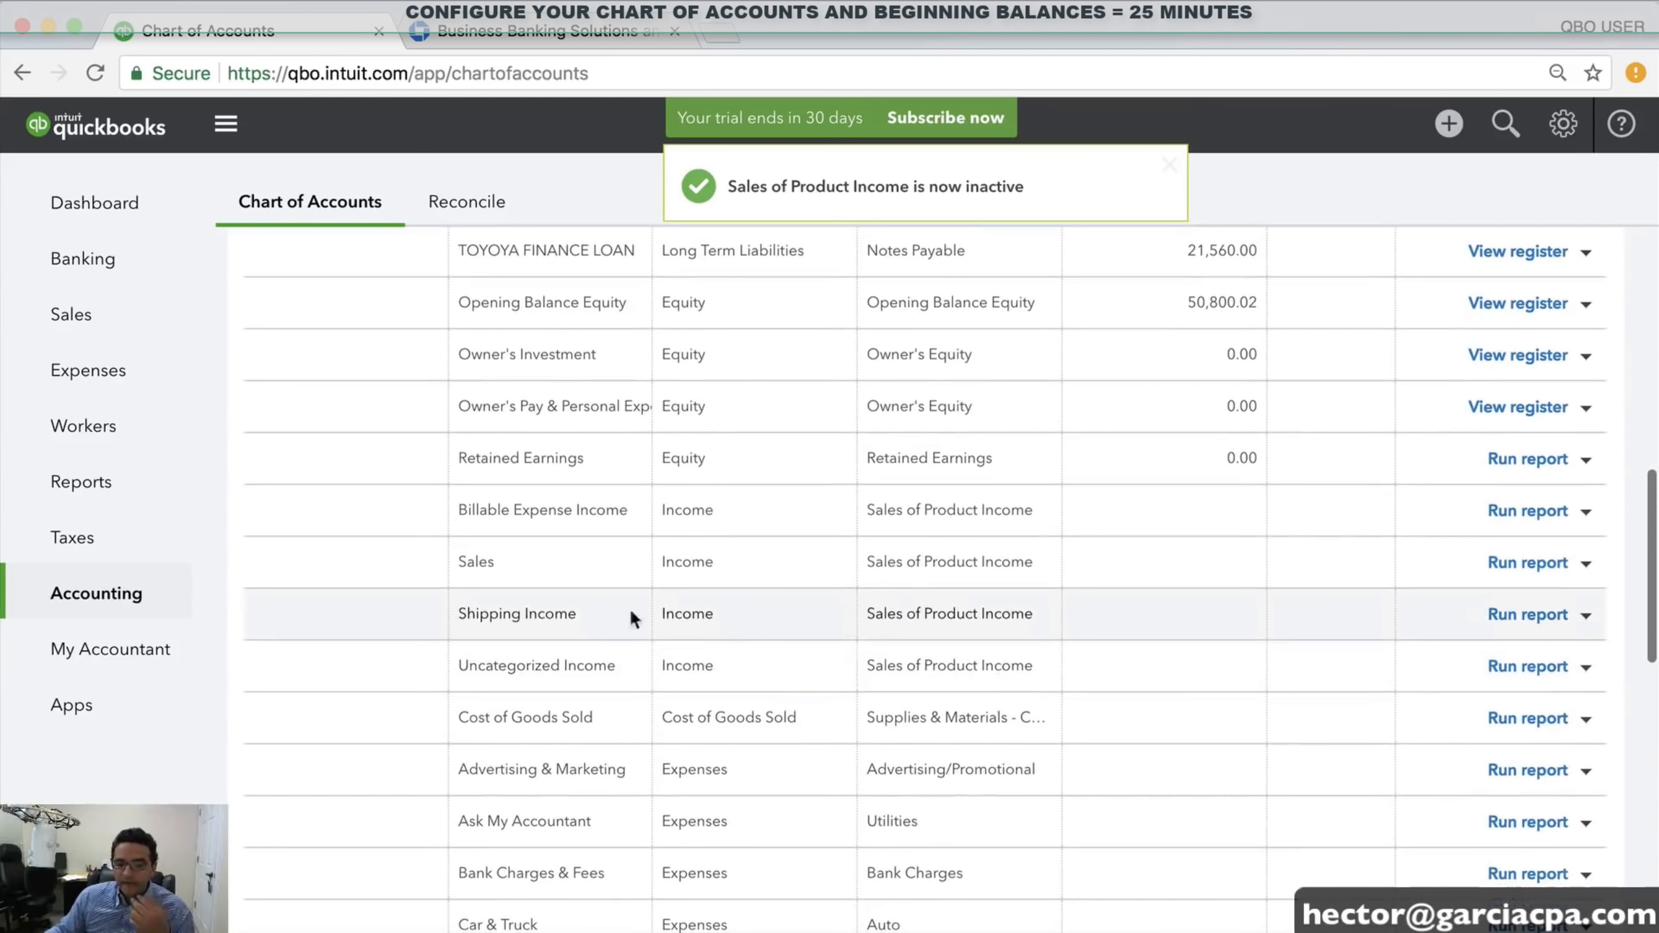
left_click(1586, 615)
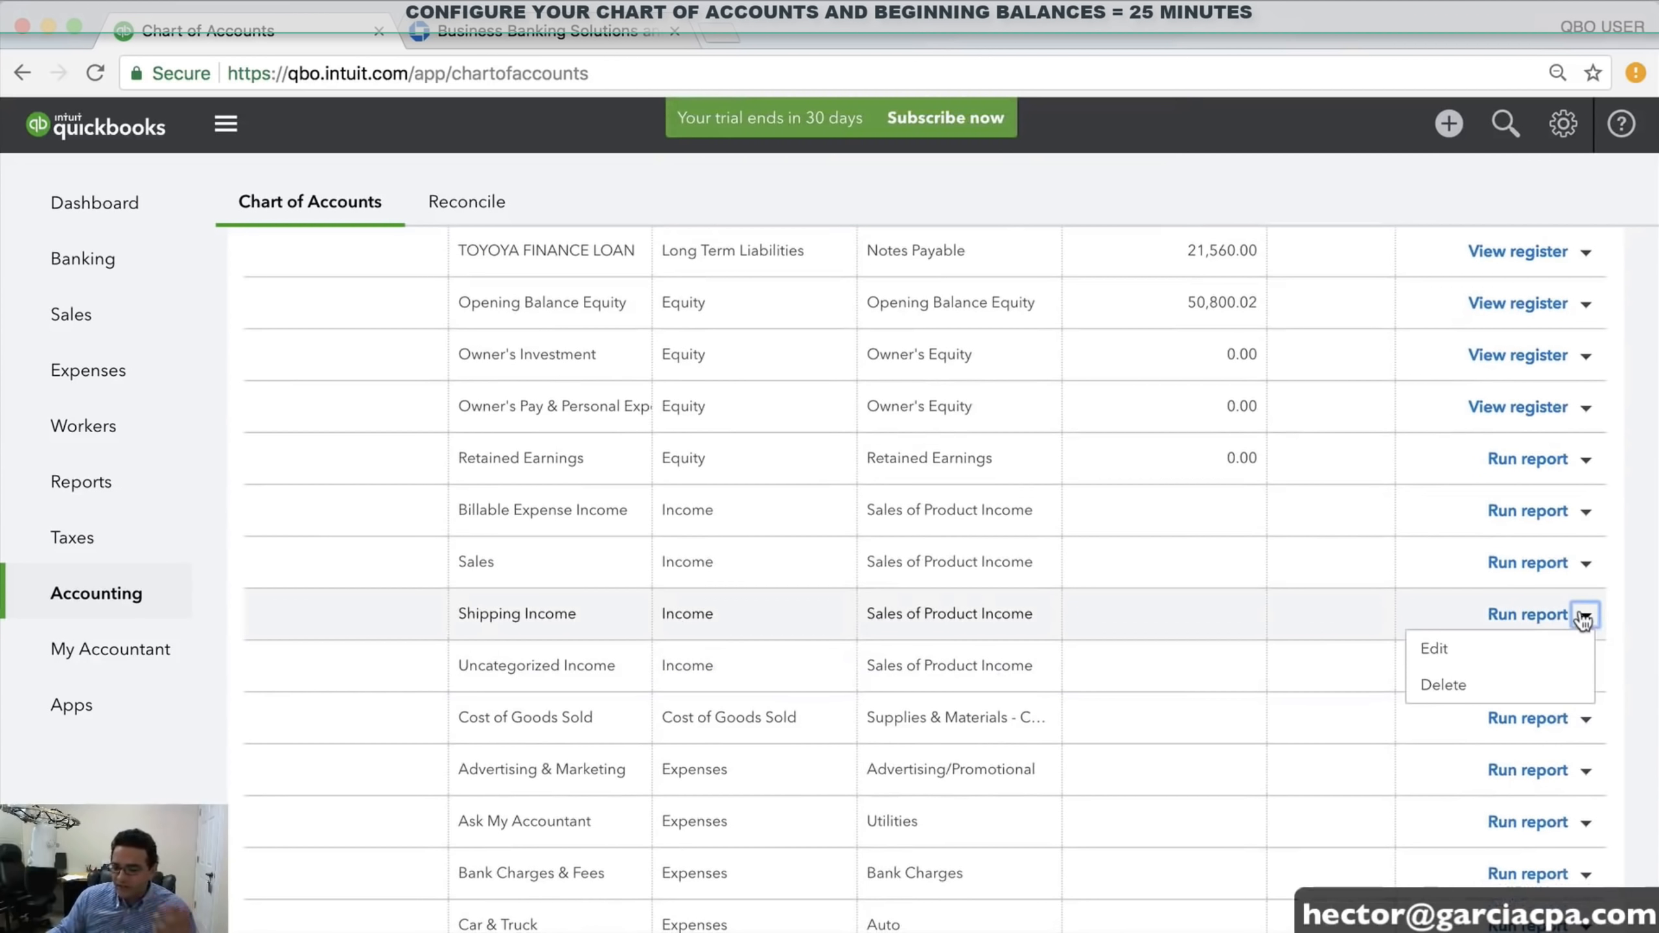
left_click(1456, 685)
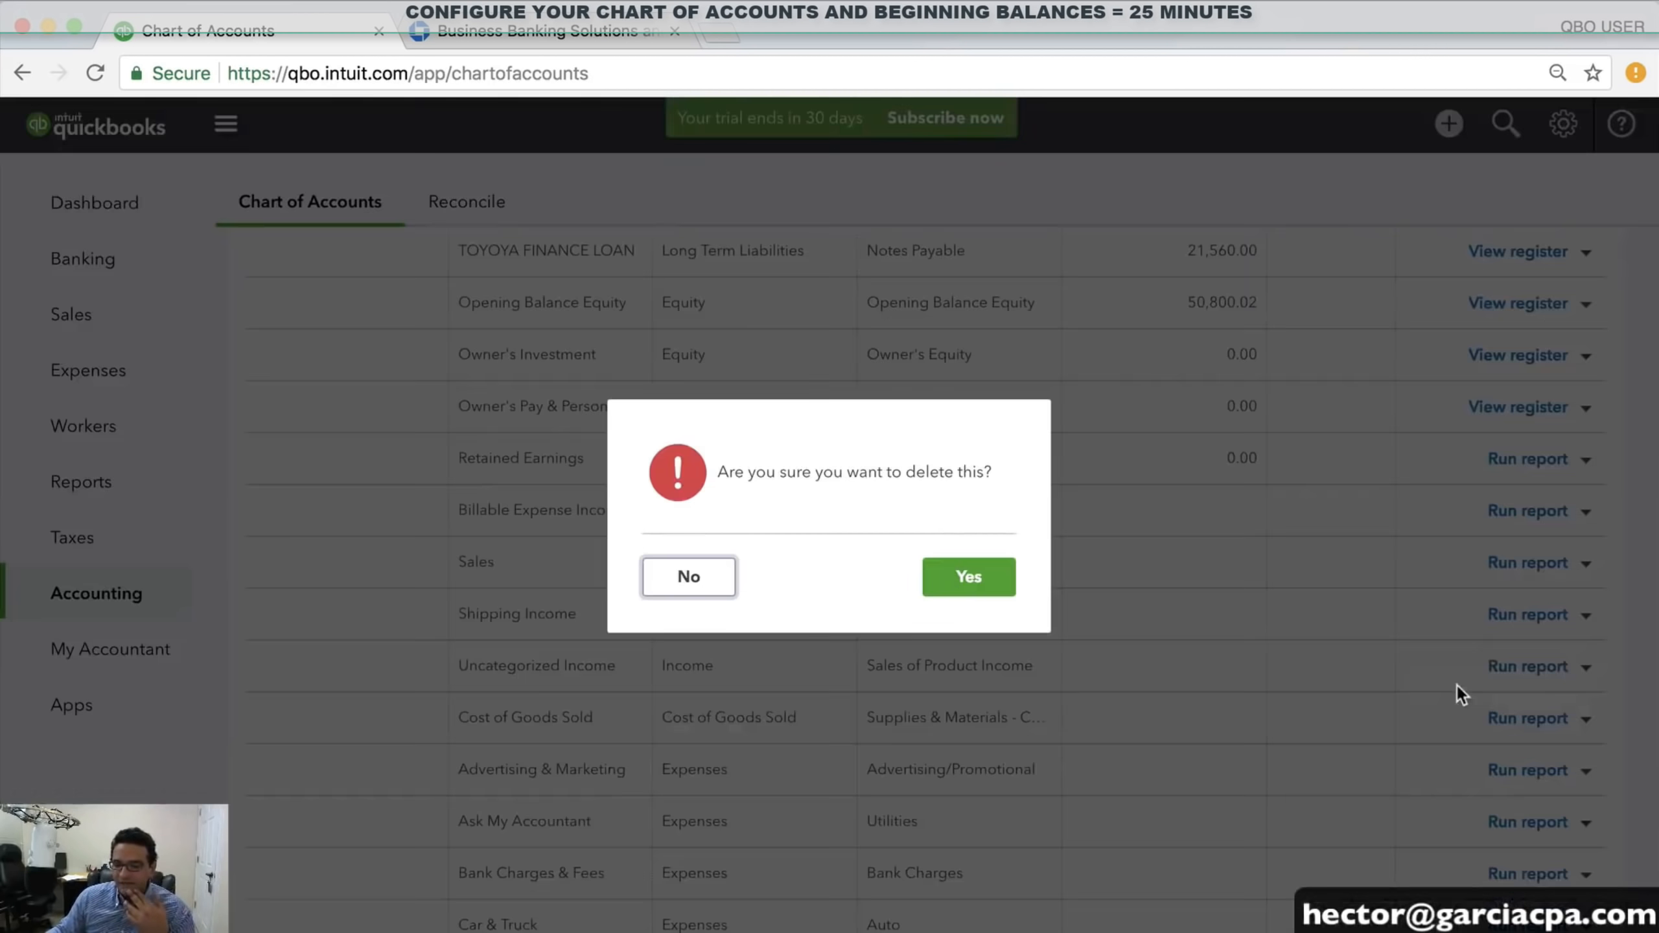
left_click(960, 581)
left_click(826, 588)
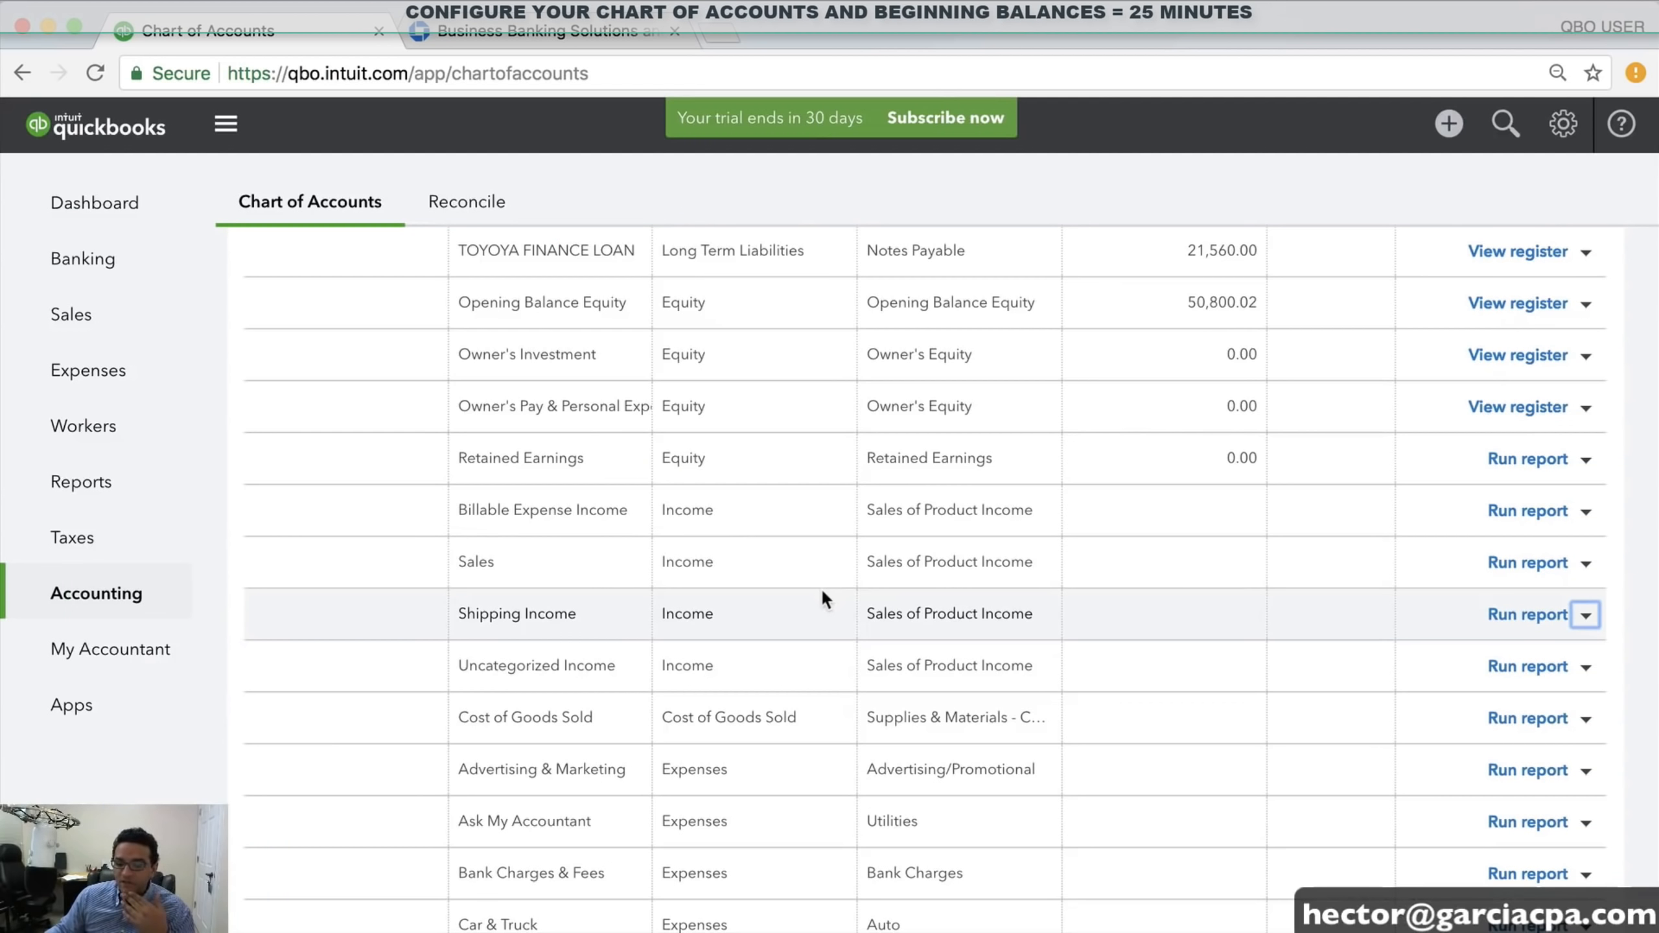
Try deleting Uncategorized Income (error dismissed), then delete Billable Expense Income and review remaining income rows
left_click(1586, 667)
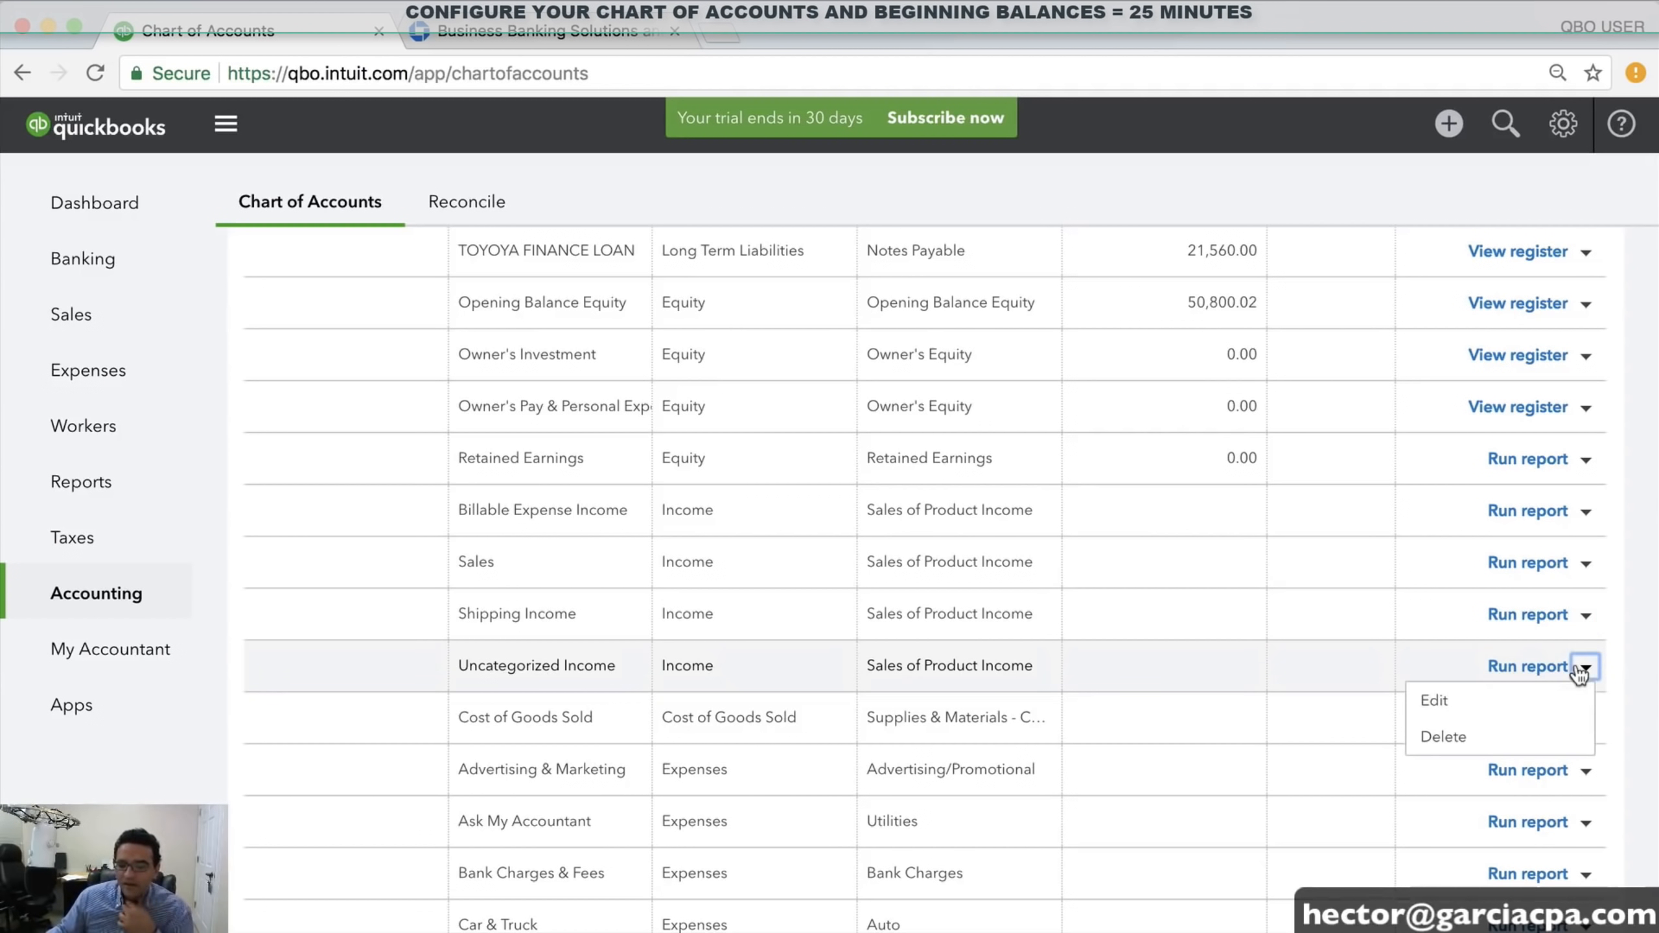
left_click(1466, 741)
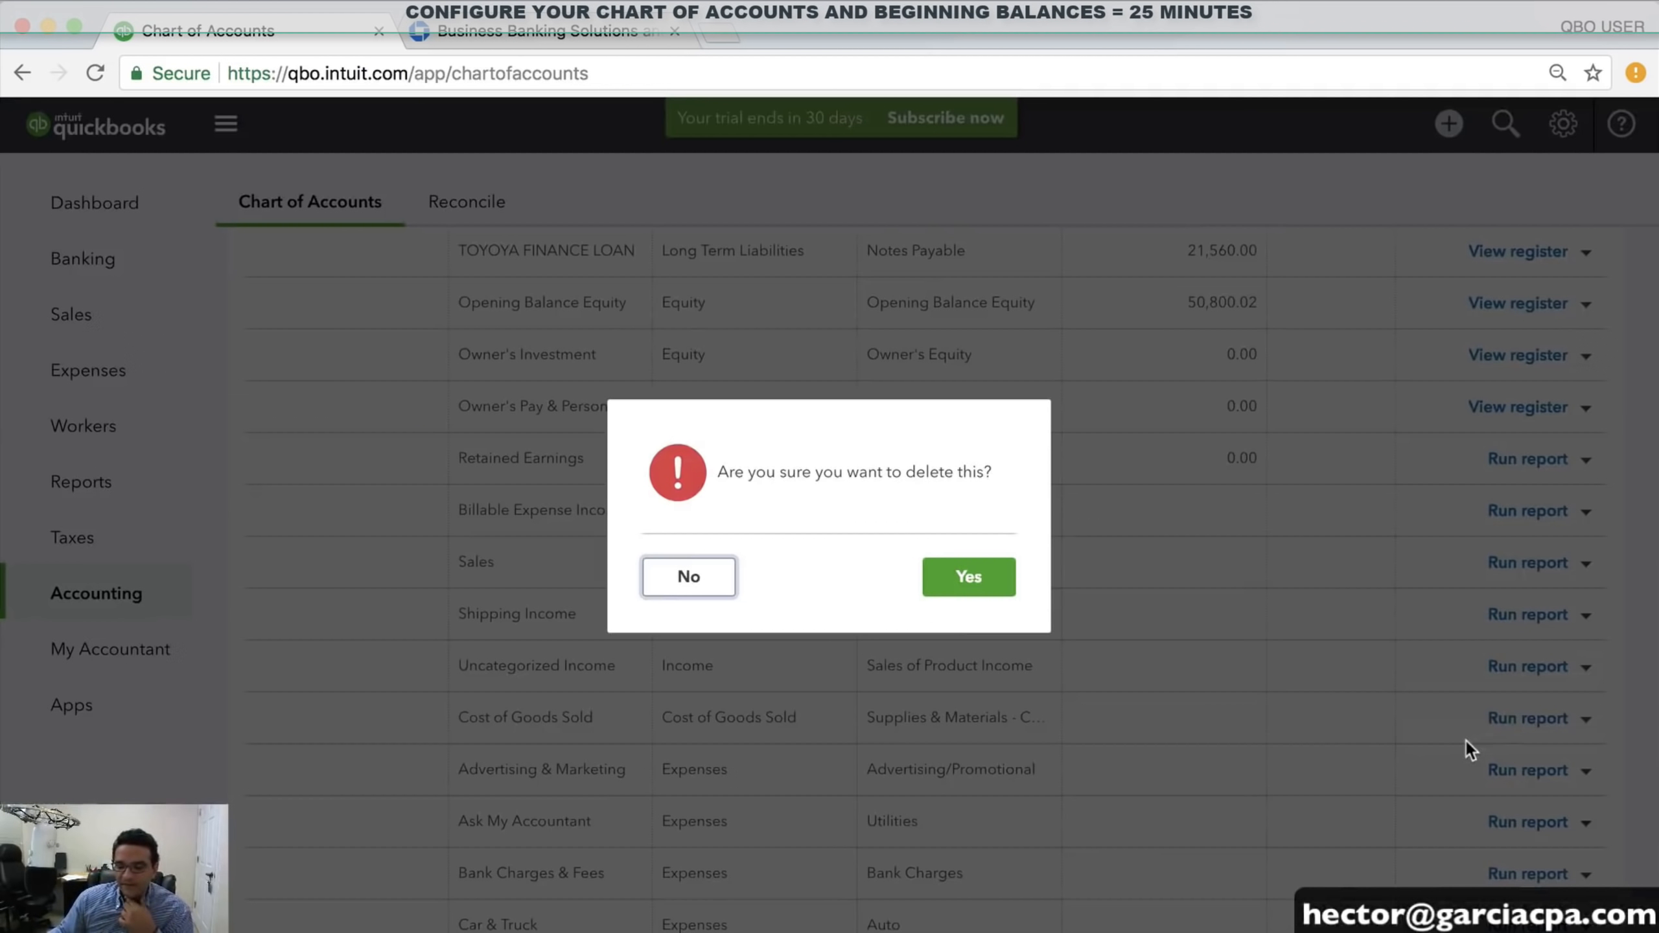
left_click(974, 578)
left_click(828, 590)
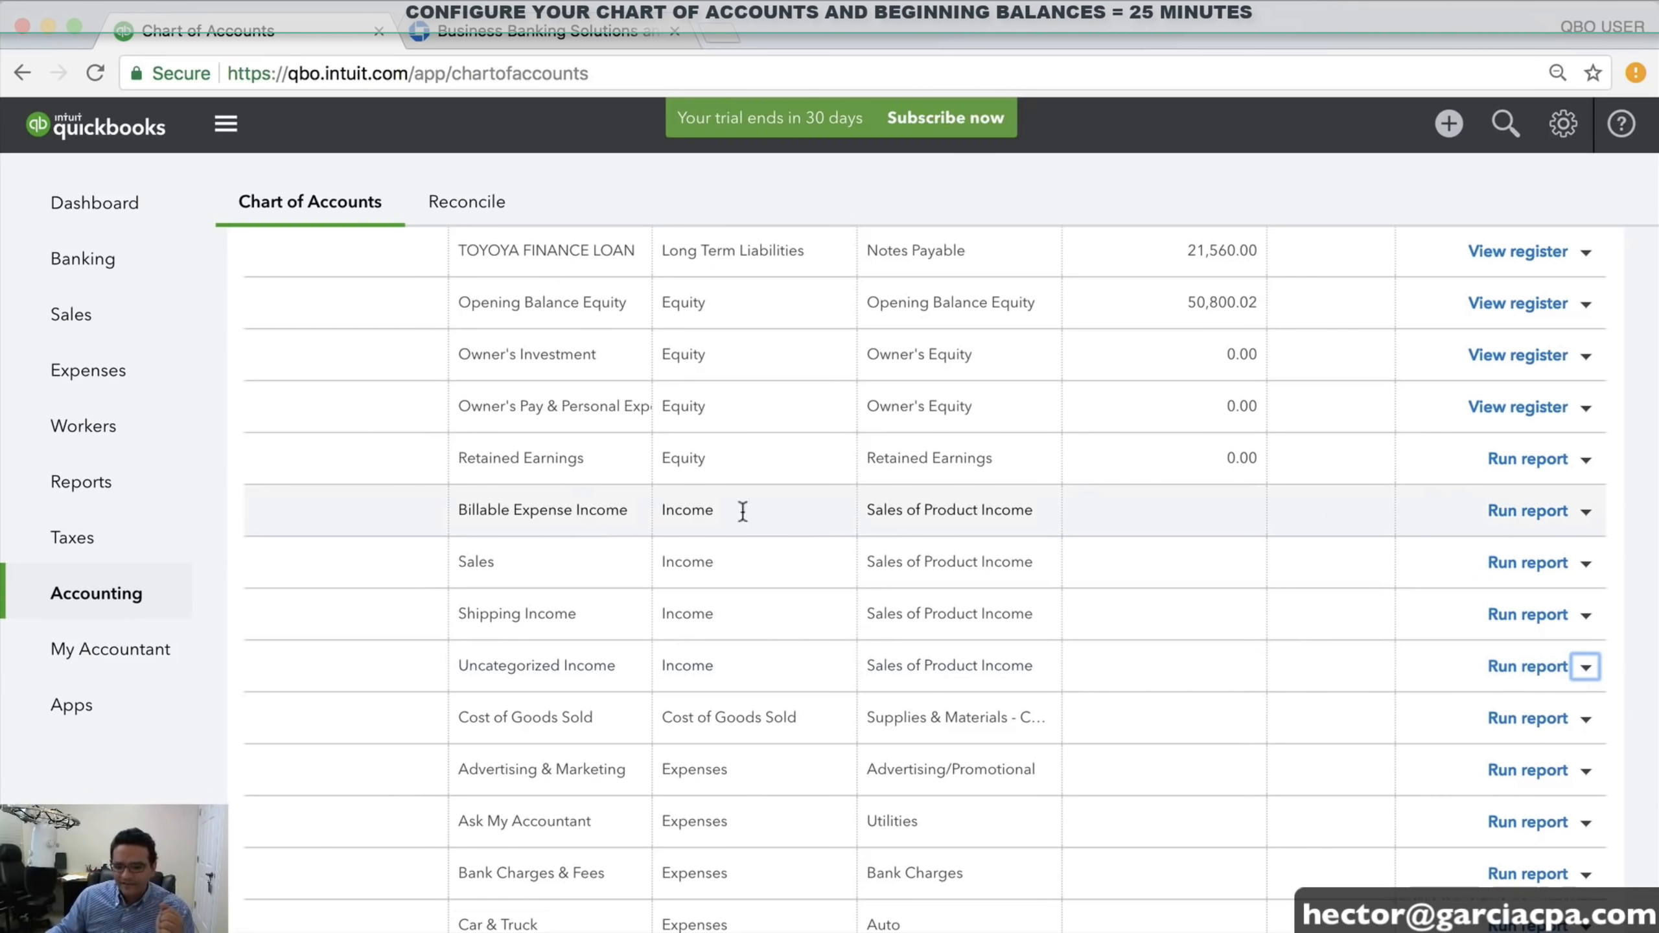
left_click(1587, 512)
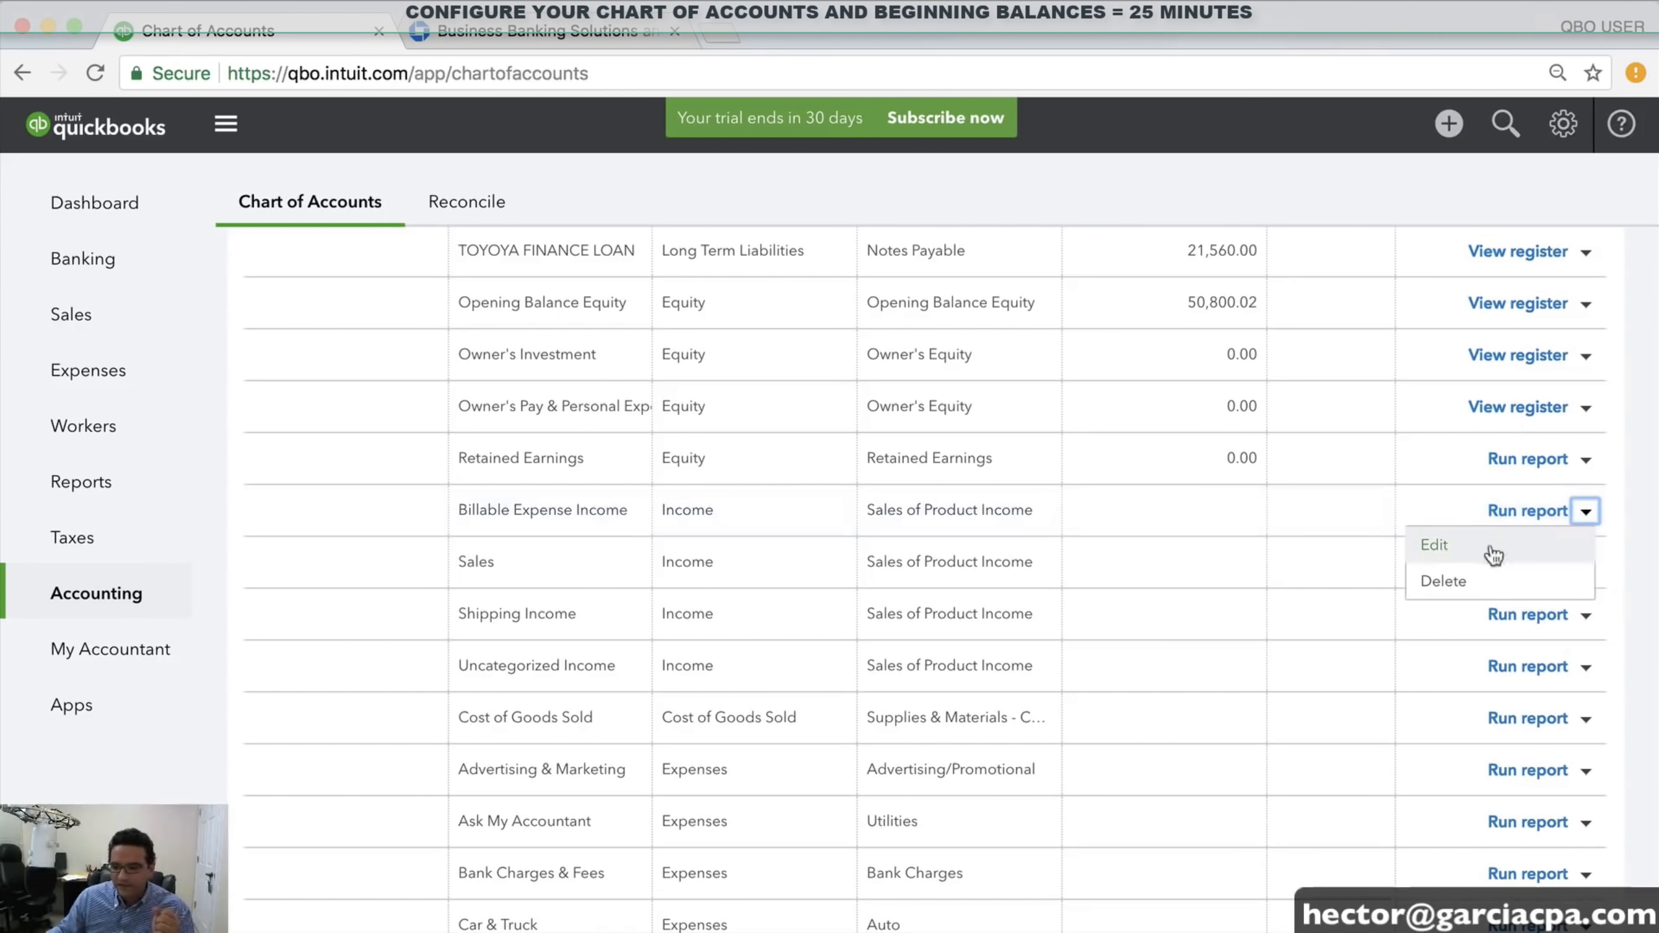
left_click(1493, 581)
left_click(969, 576)
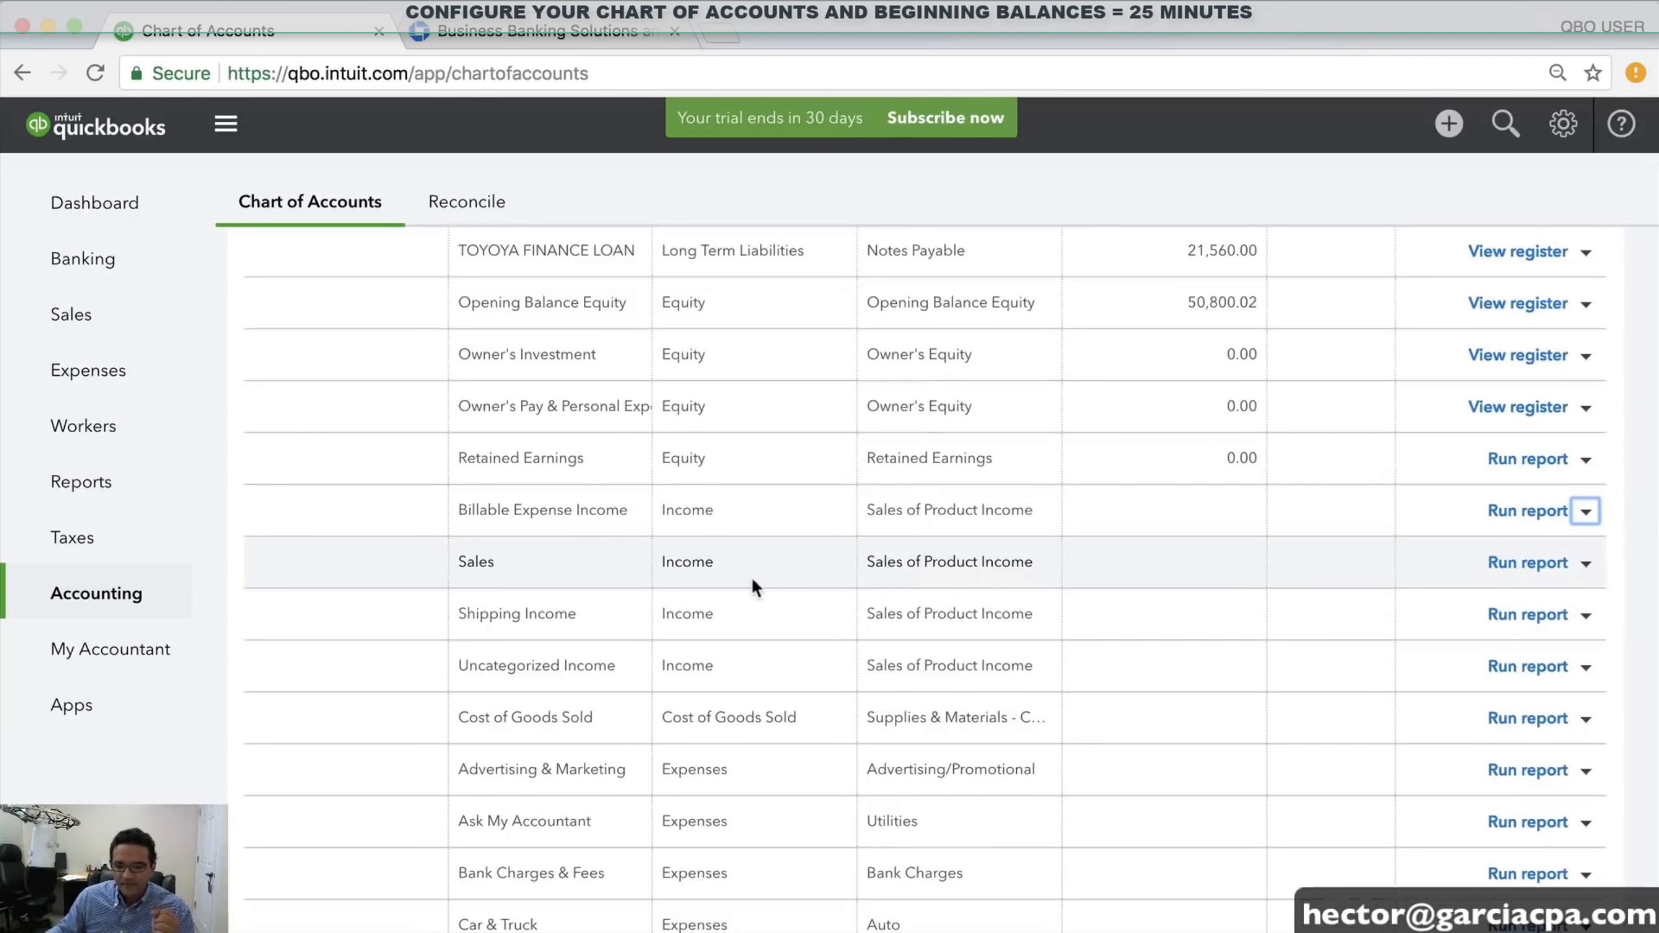
scroll(1051, 604, "down", 8)
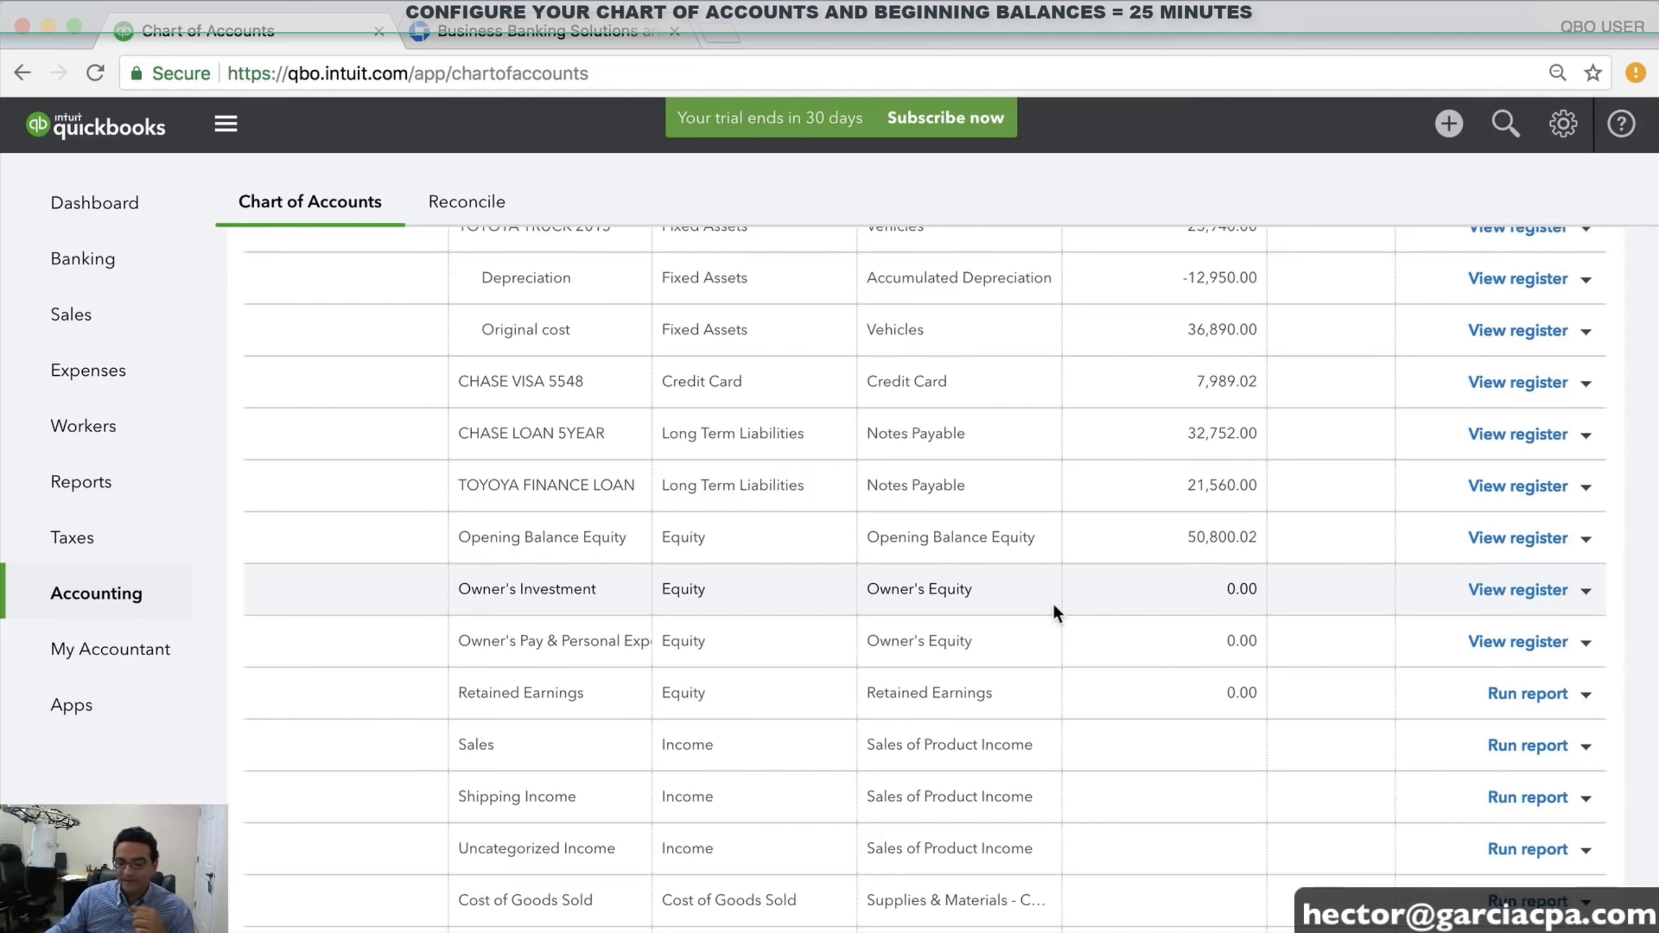
scroll(1053, 602, "down", 3)
left_click_drag(477, 609, 646, 717)
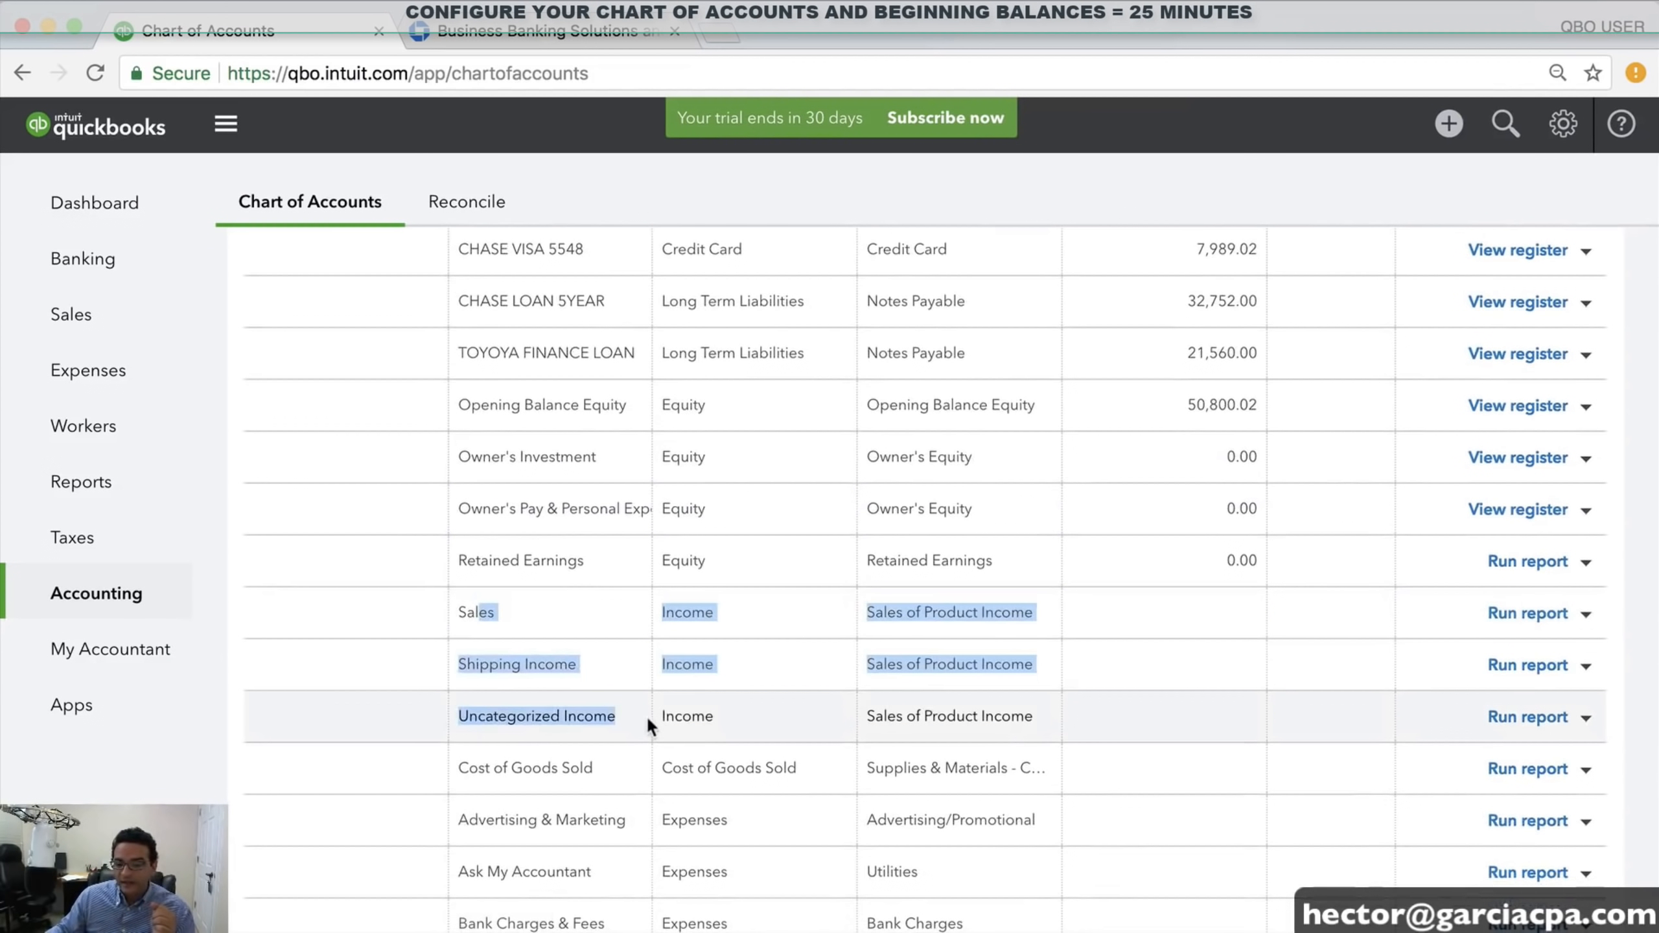
left_click(664, 721)
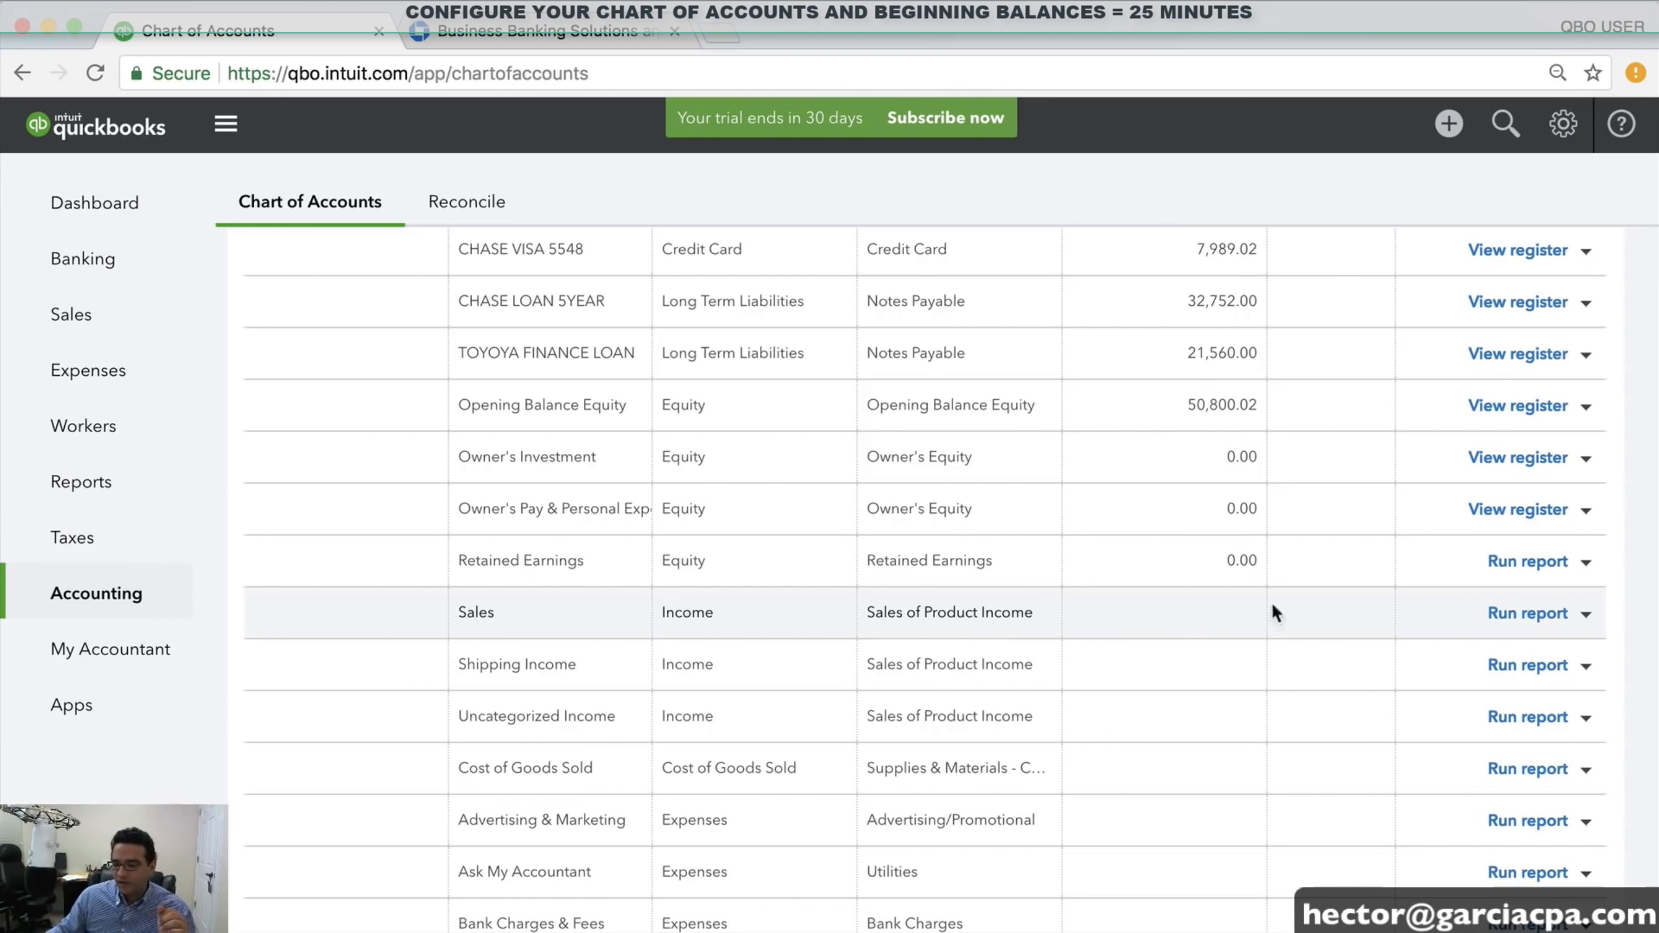
Edit the Sales account, replace its name with COMPUTERS SALES, and save it
left_click(1586, 614)
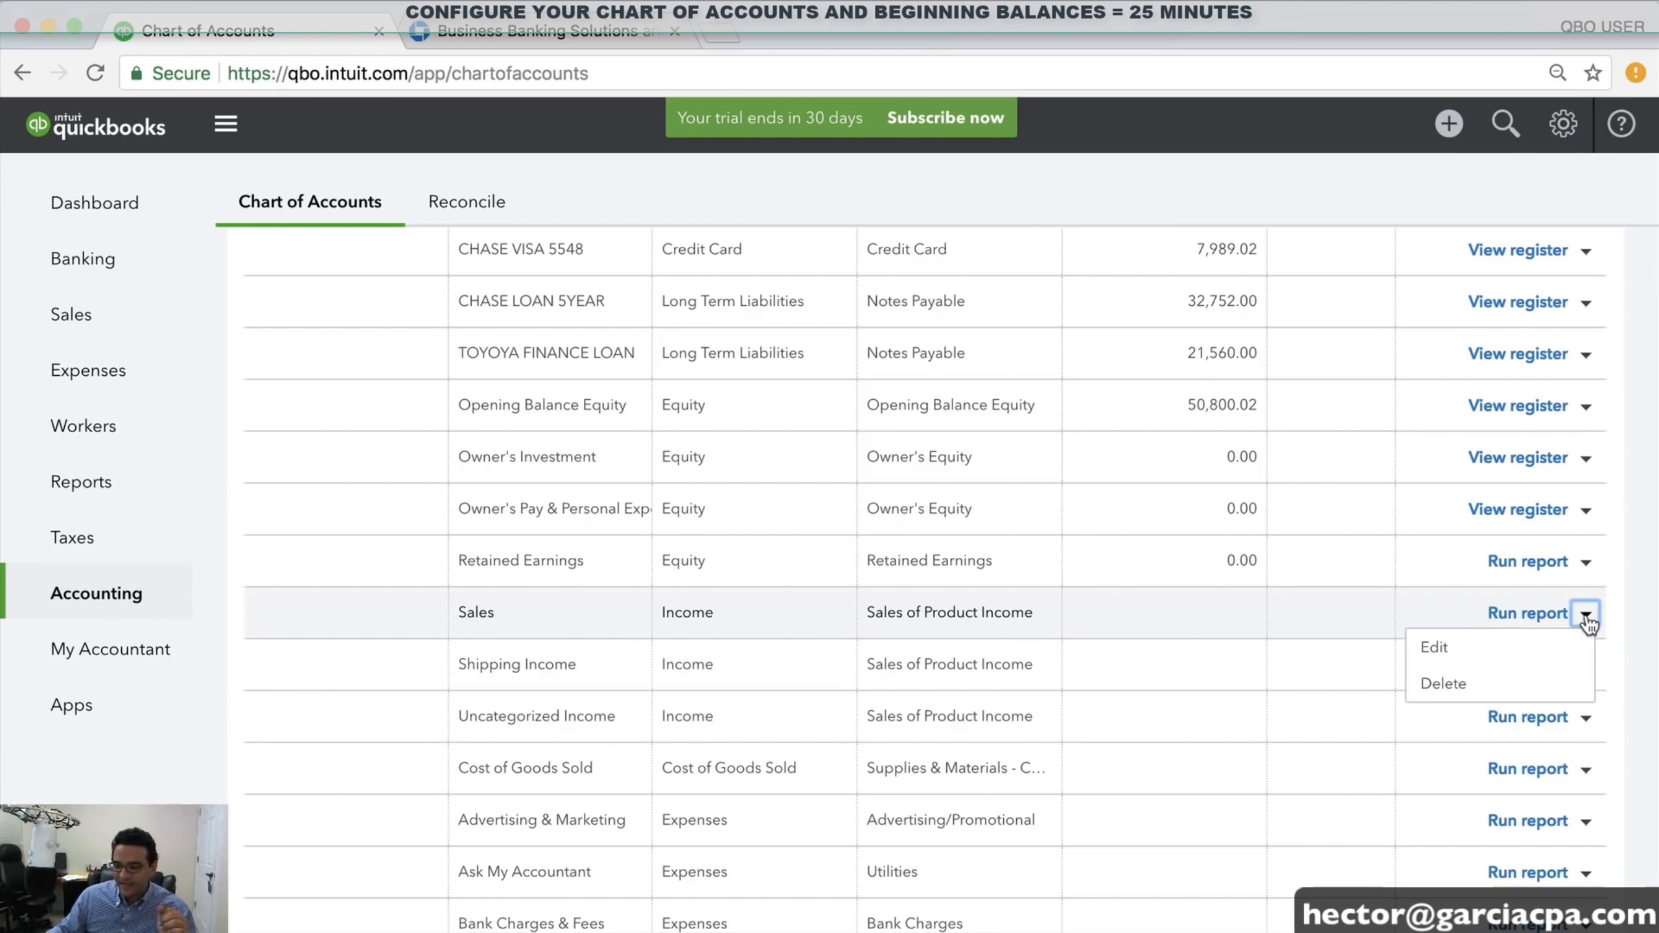
left_click(1440, 646)
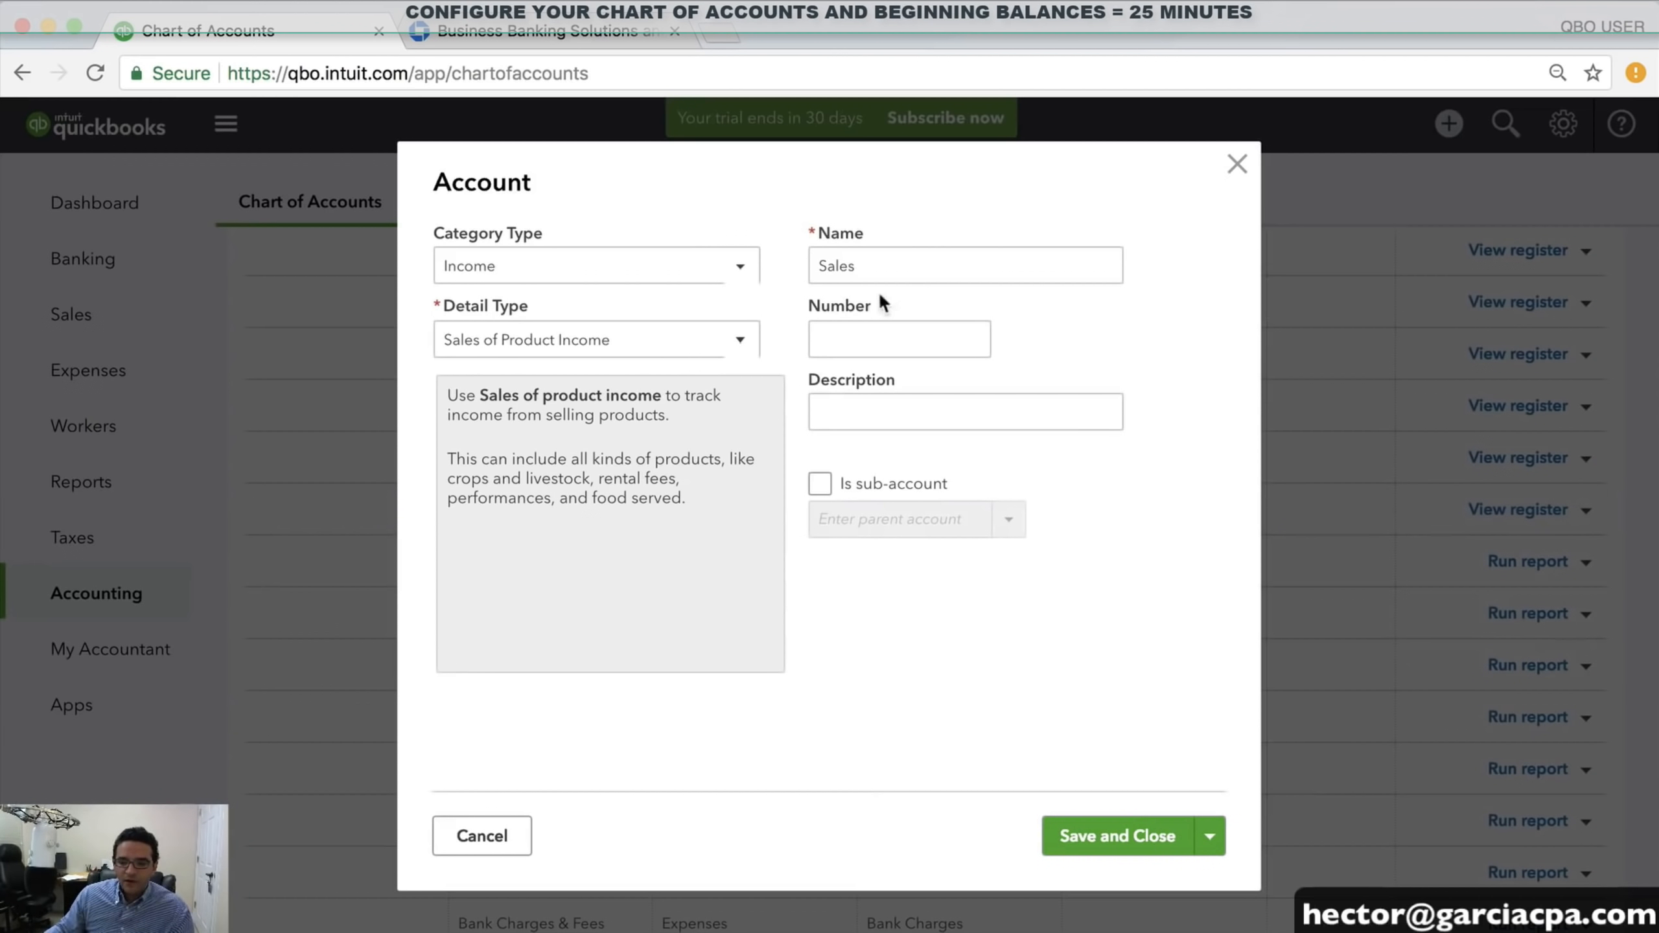
left_click_drag(875, 266, 759, 266)
type("COMPU")
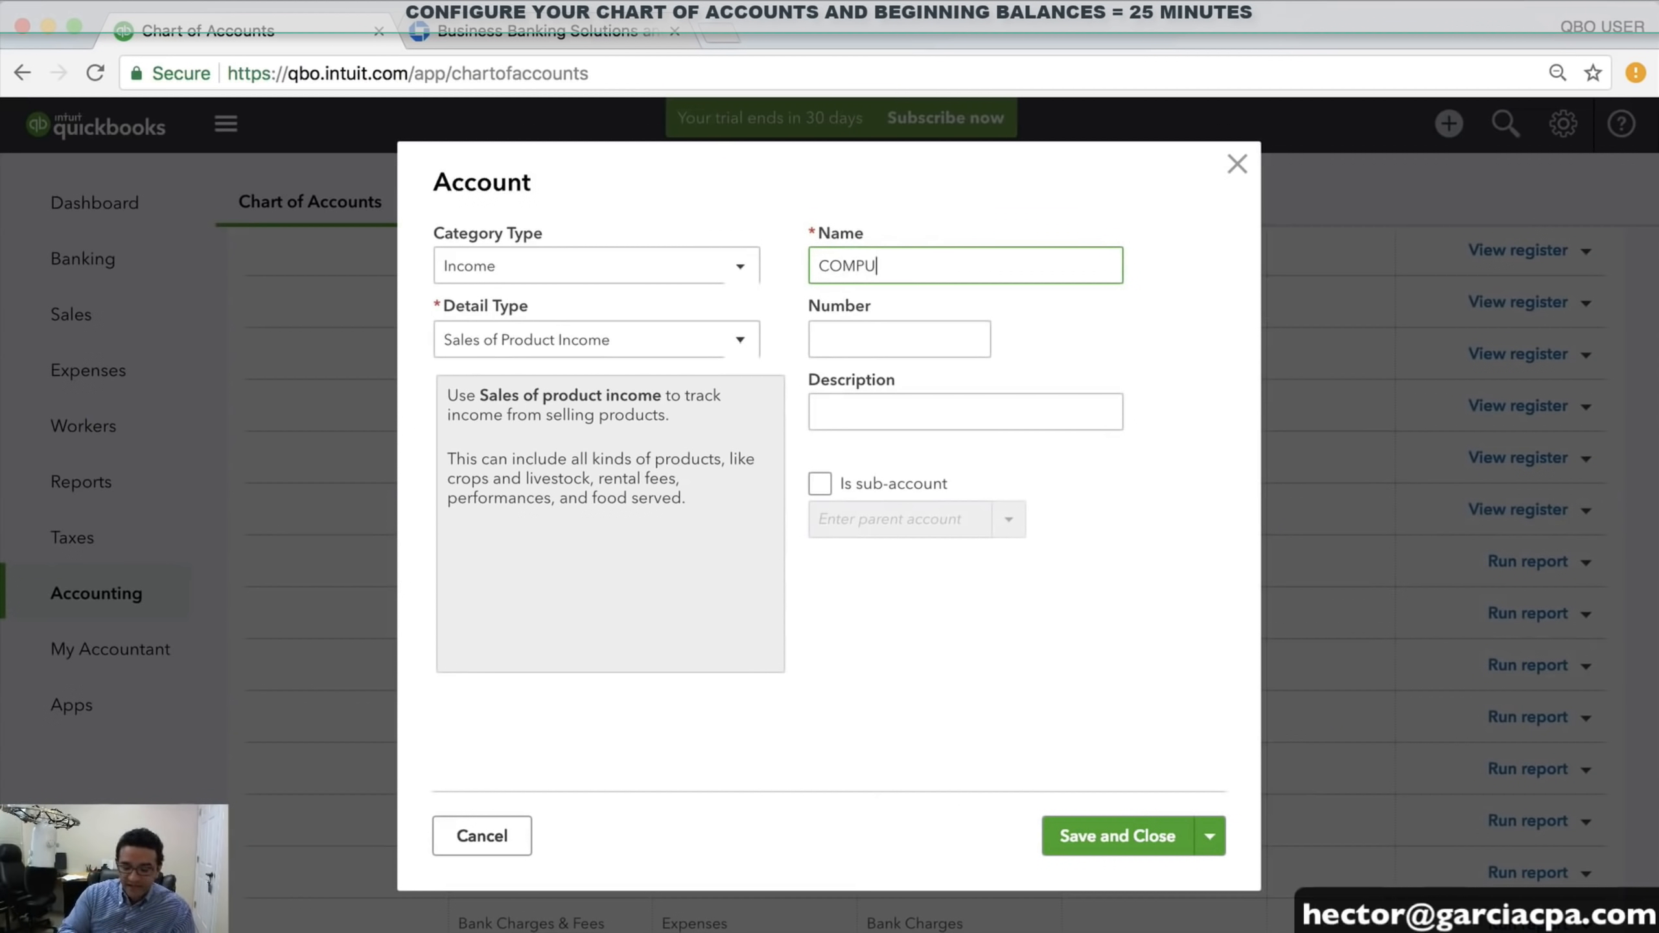
type("TERS SALES")
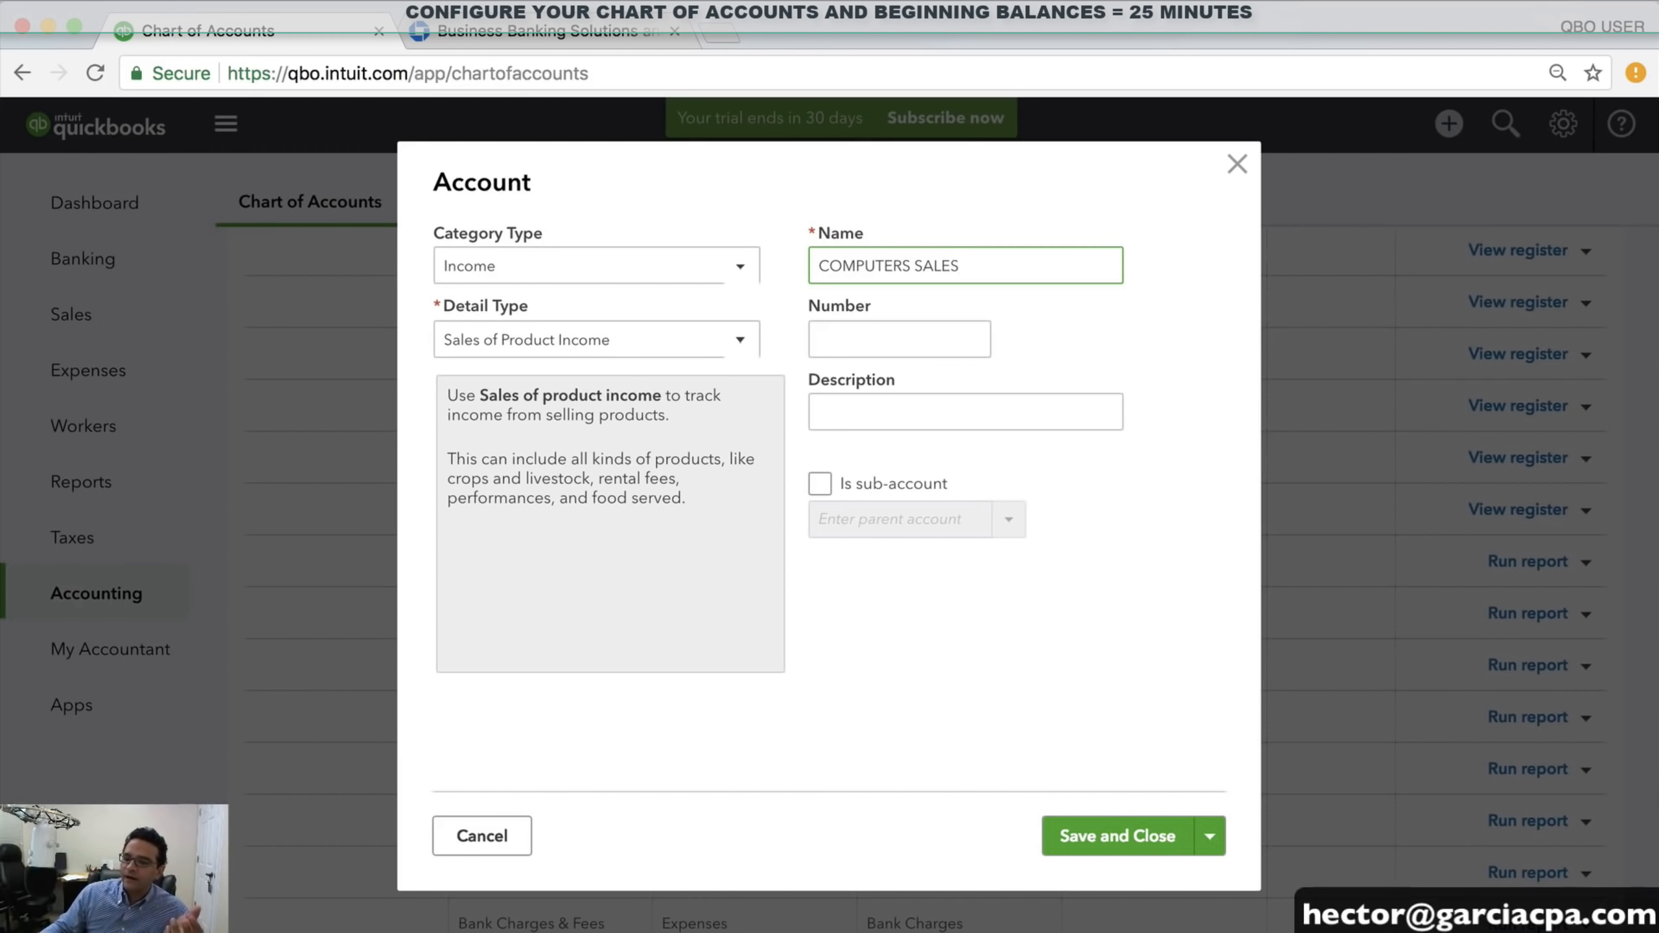
left_click(1142, 843)
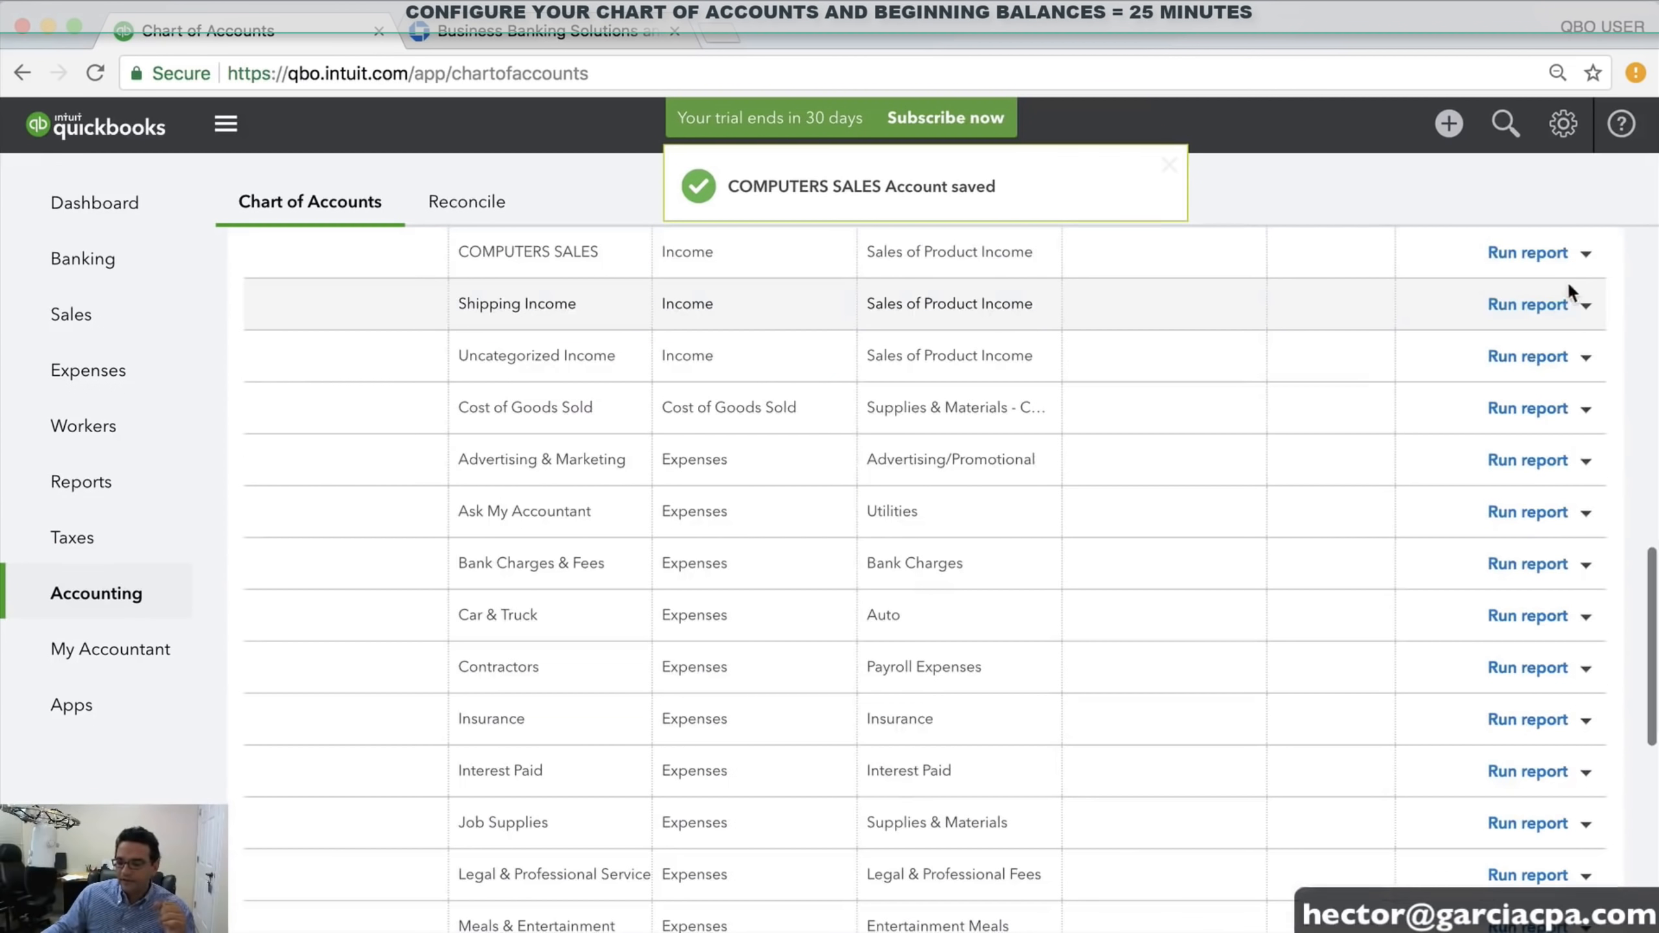
scroll(1565, 288, "up", 10)
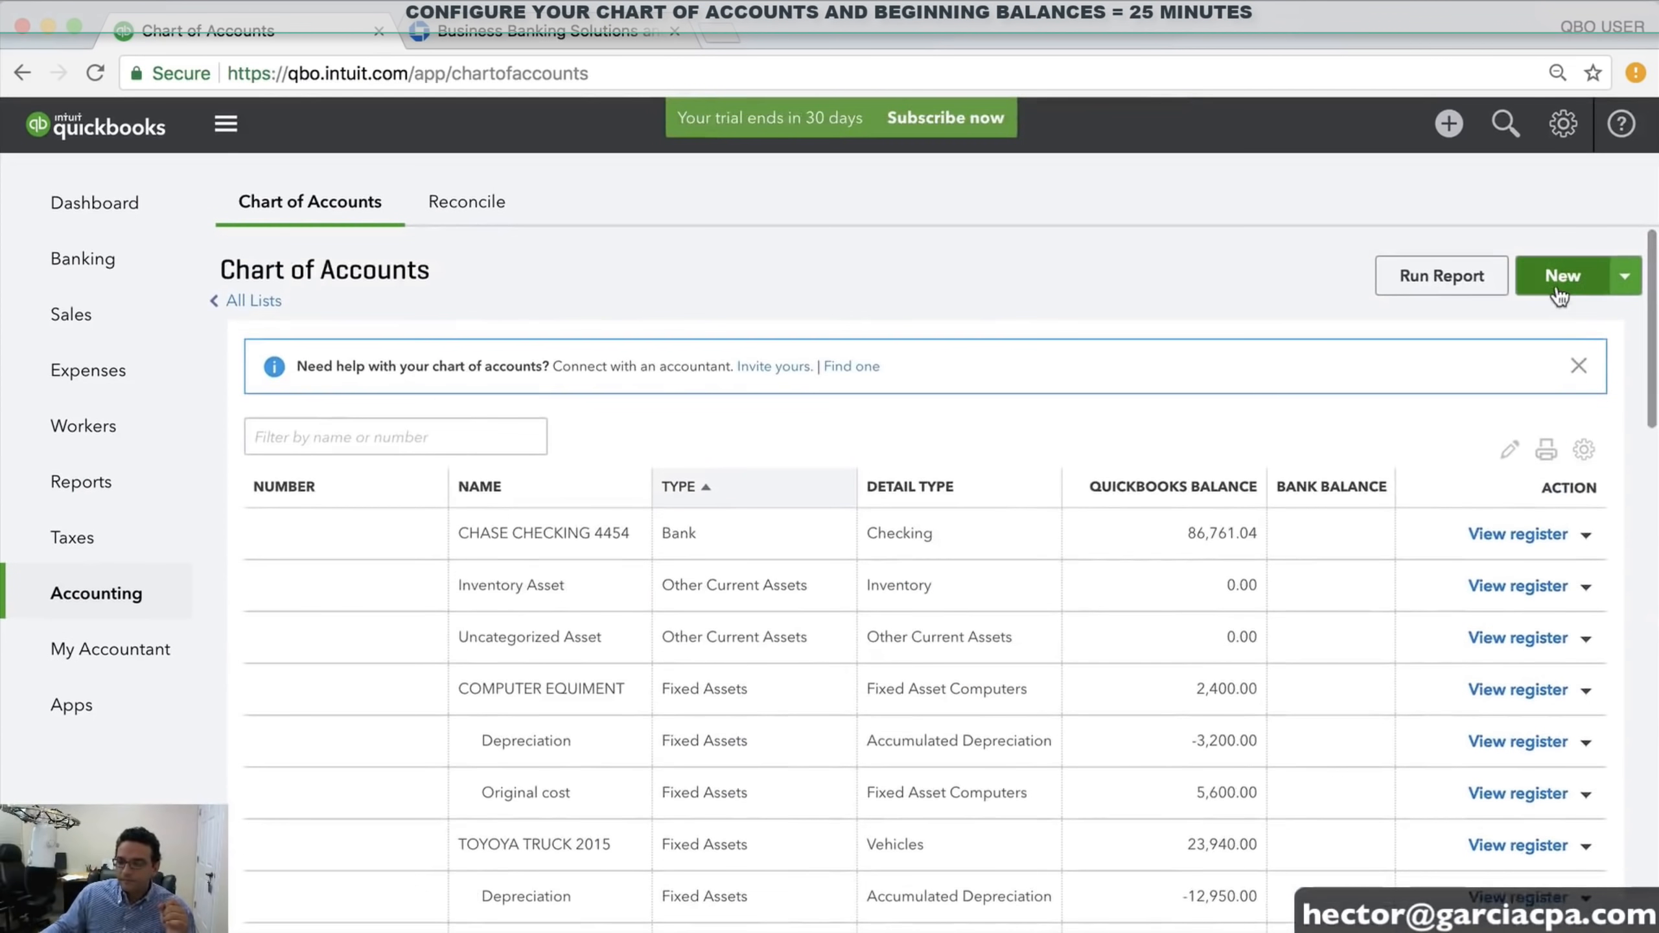
Create a new Income account with Service/Fee Income detail type, named TRAINING INCOME, and save it
left_click(1556, 285)
left_click(490, 280)
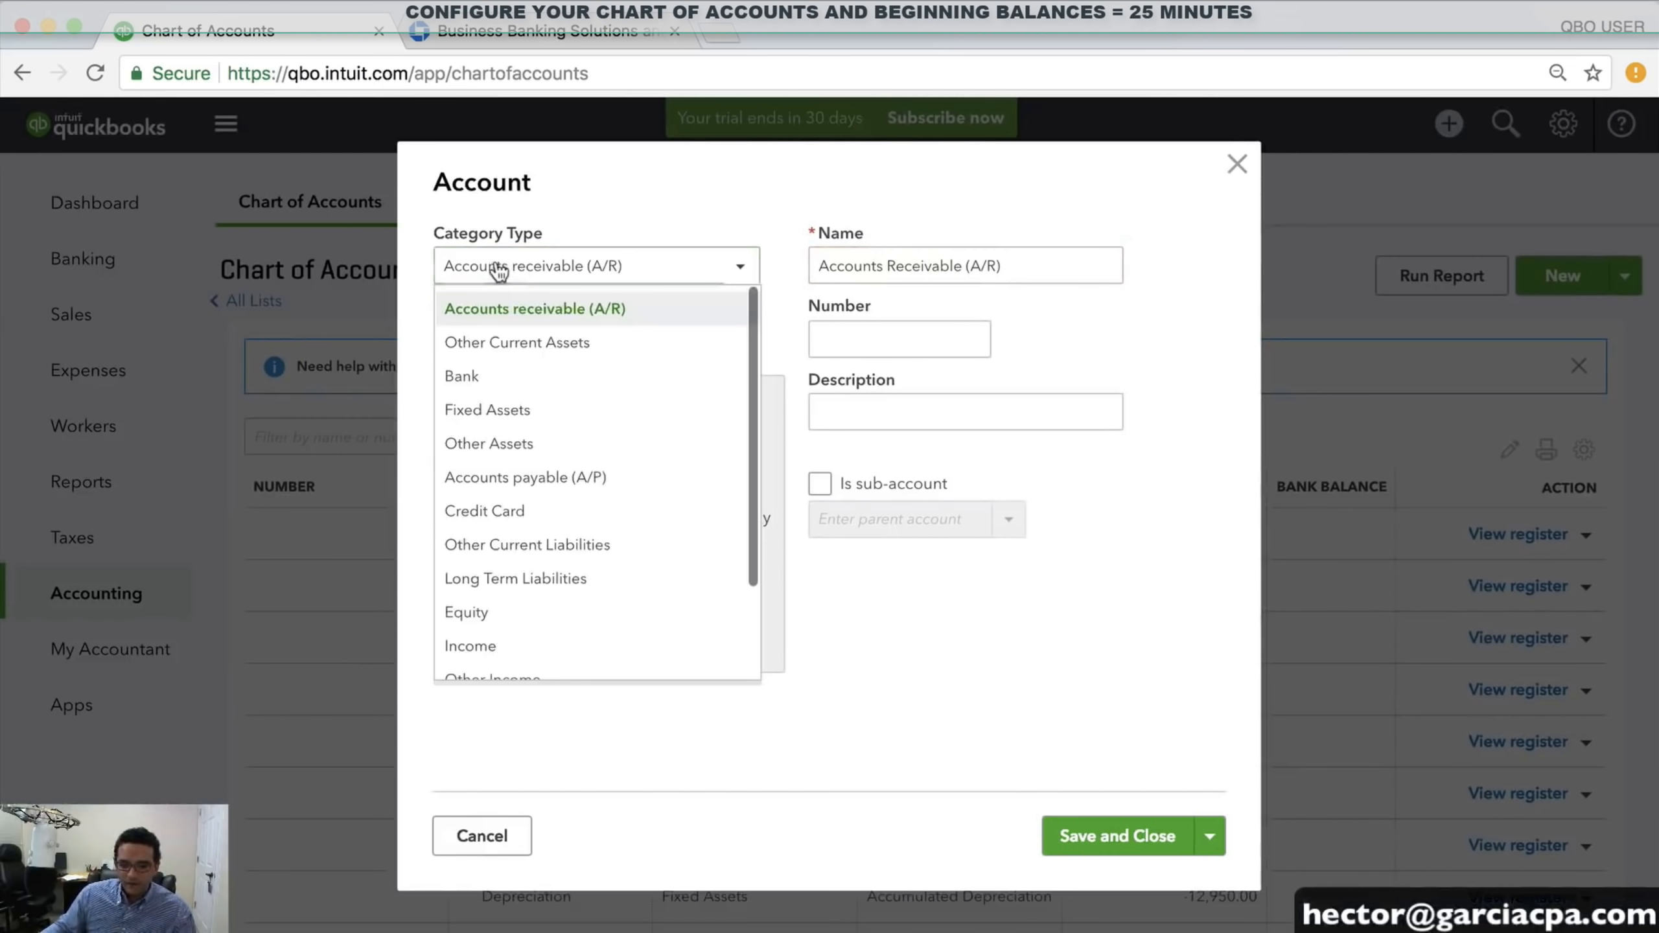
scroll(486, 571, "down", 2)
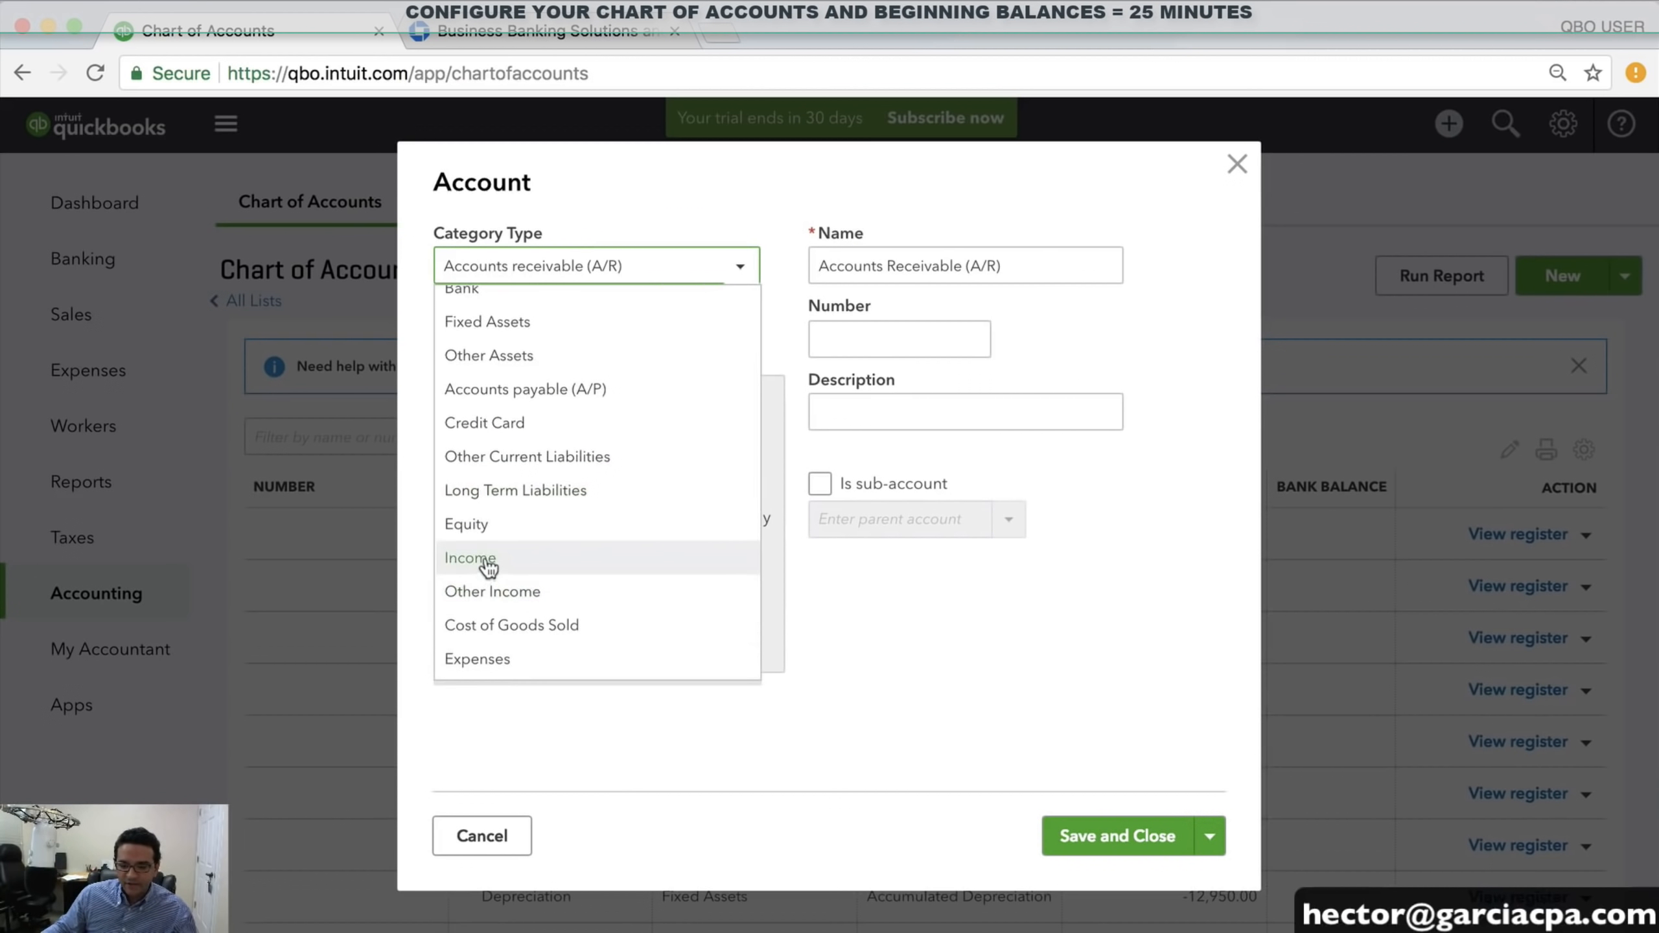
left_click(487, 571)
left_click(520, 341)
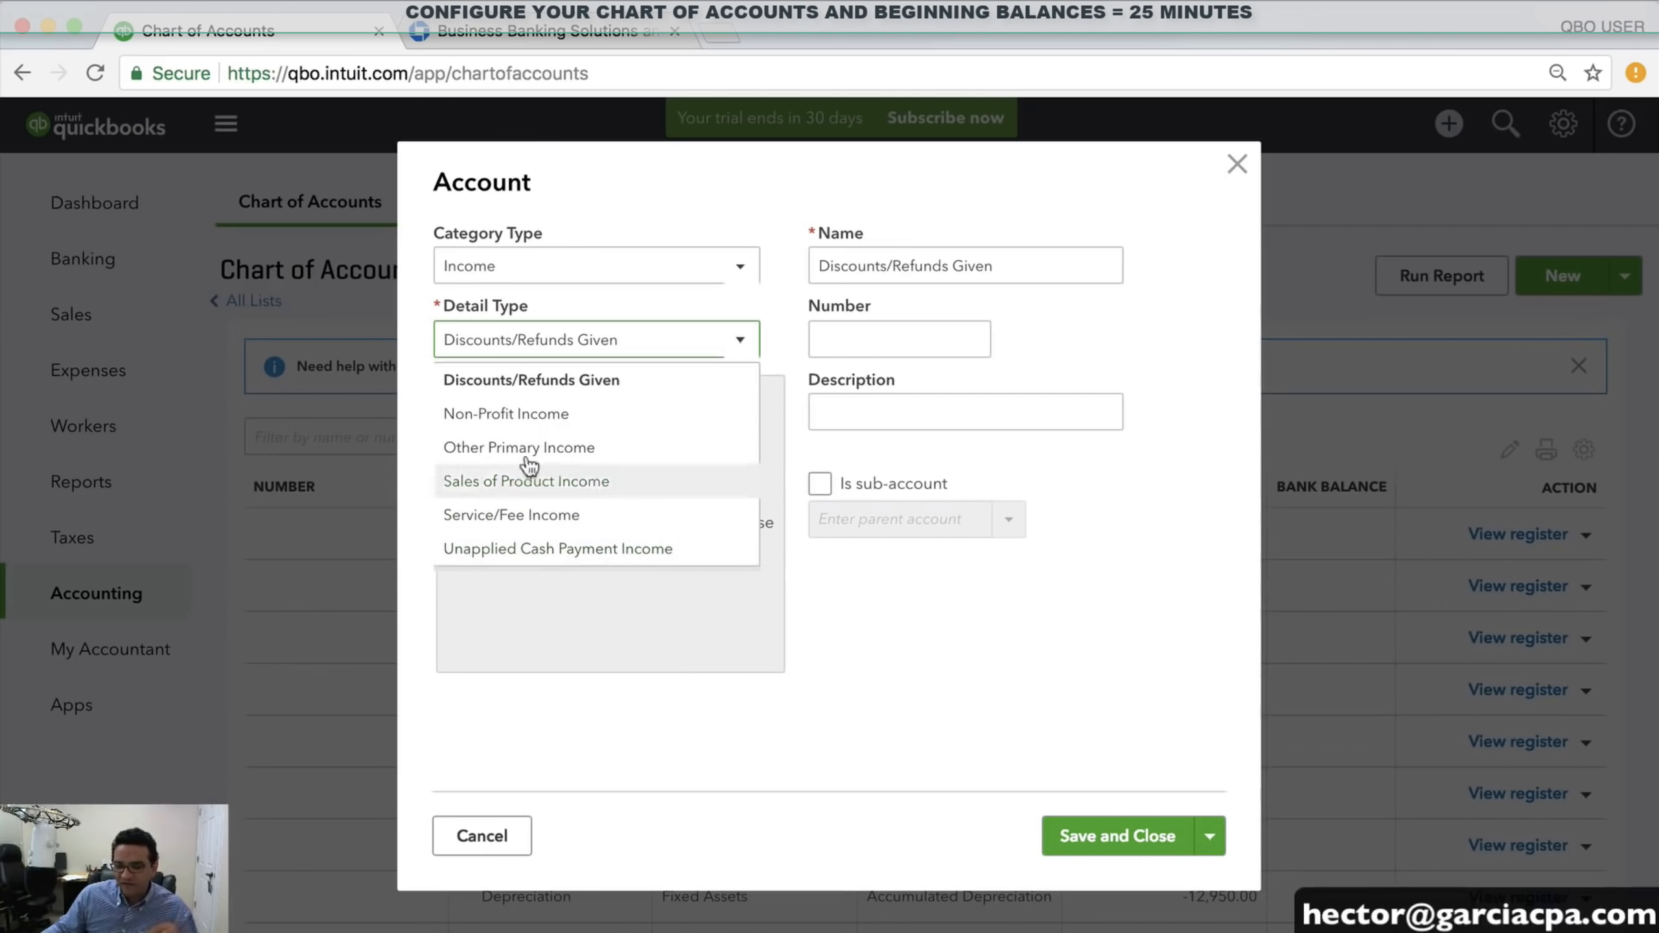
left_click(526, 517)
left_click(513, 352)
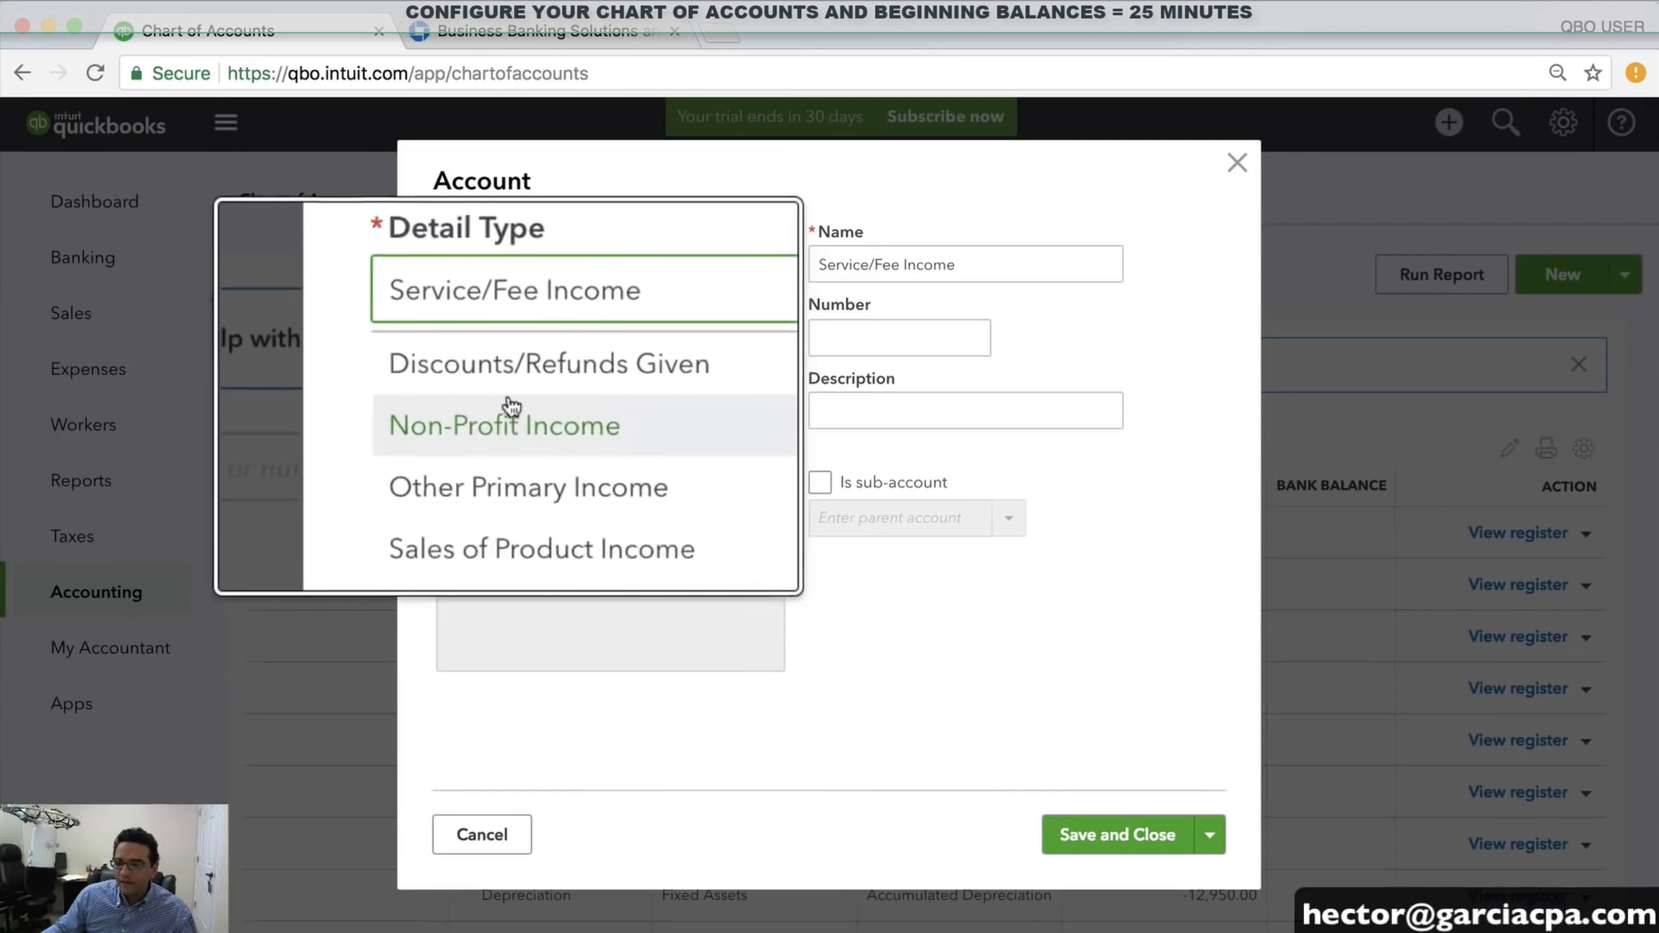
left_click(520, 354)
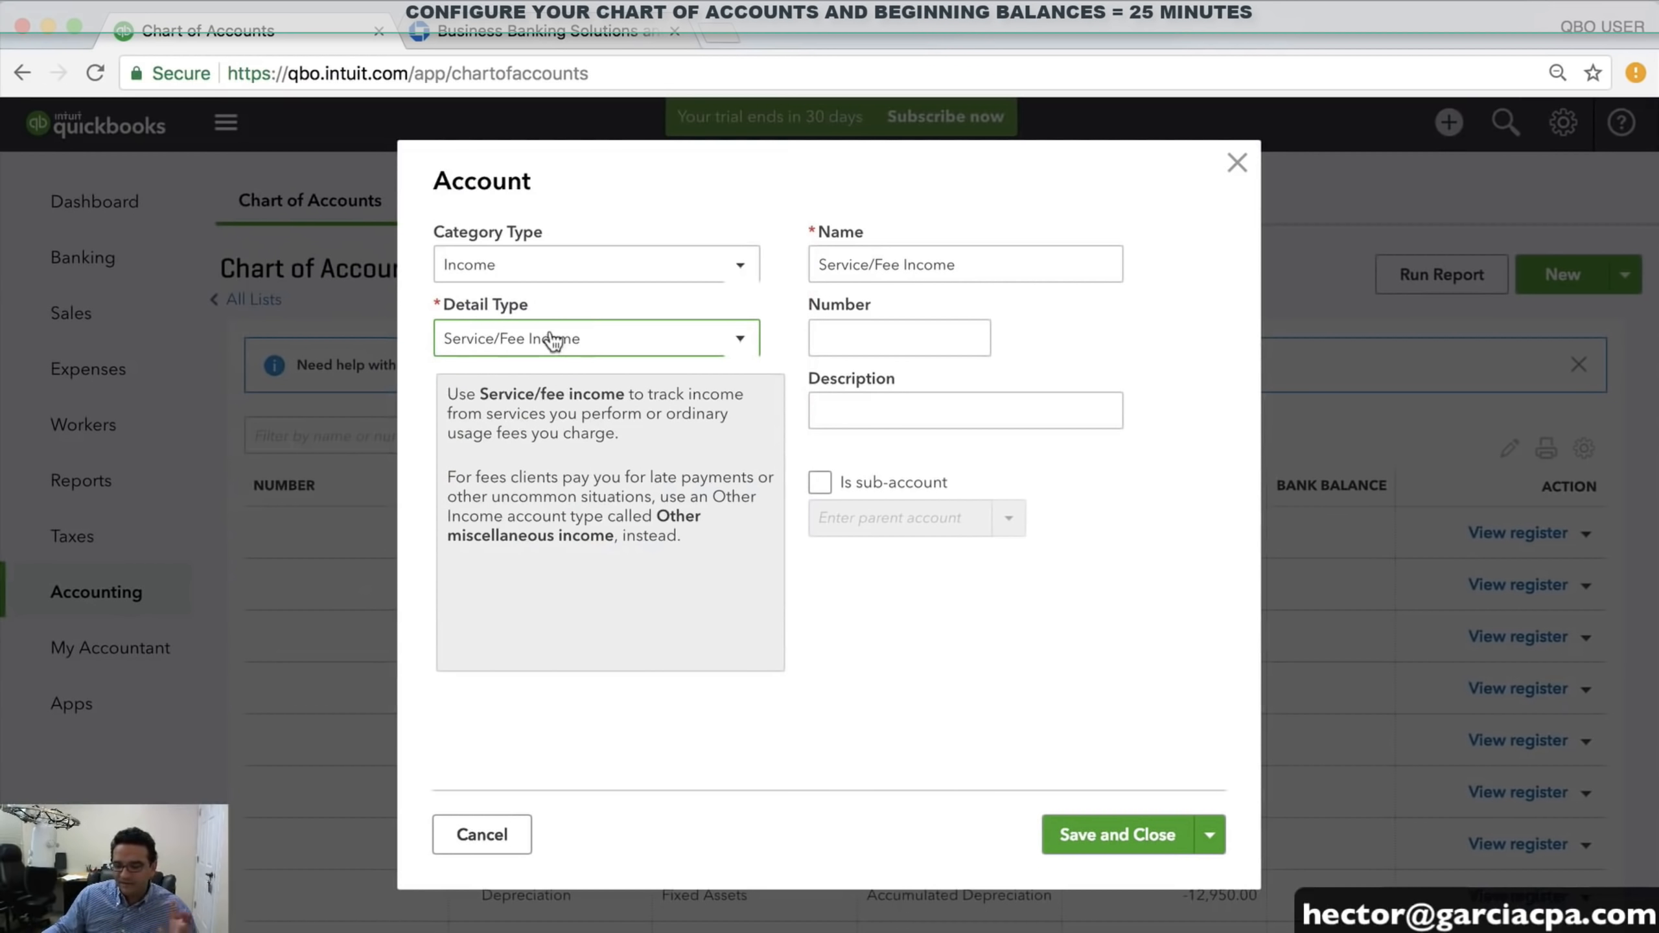
left_click_drag(970, 275, 619, 275)
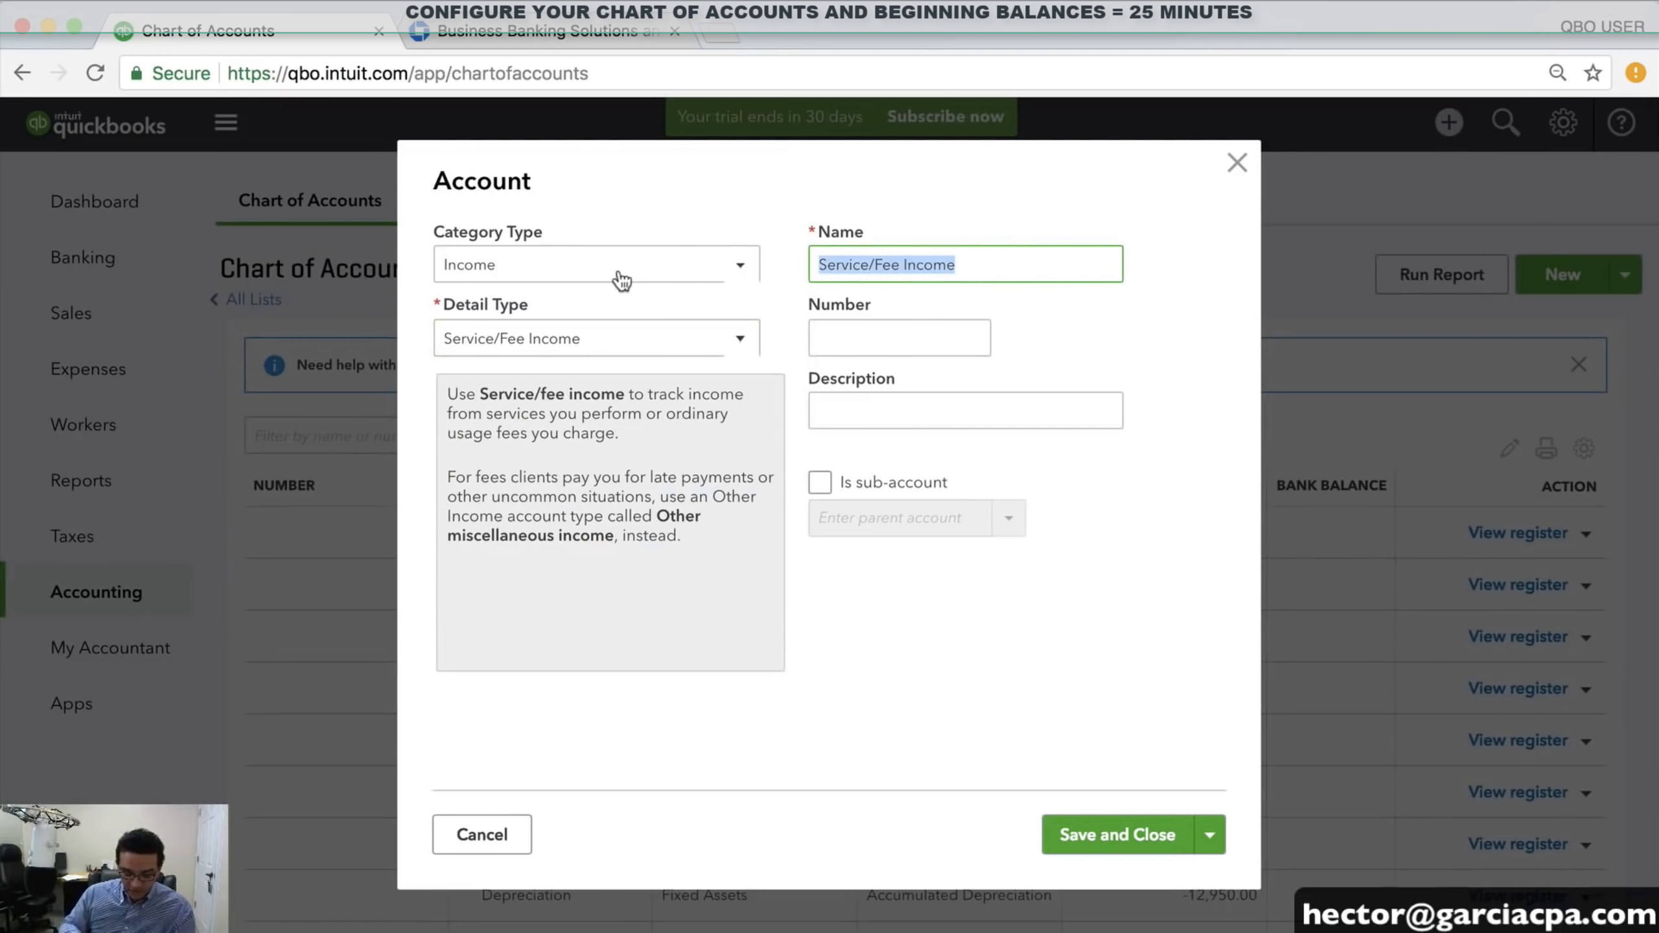
type("TRAINING INCOME")
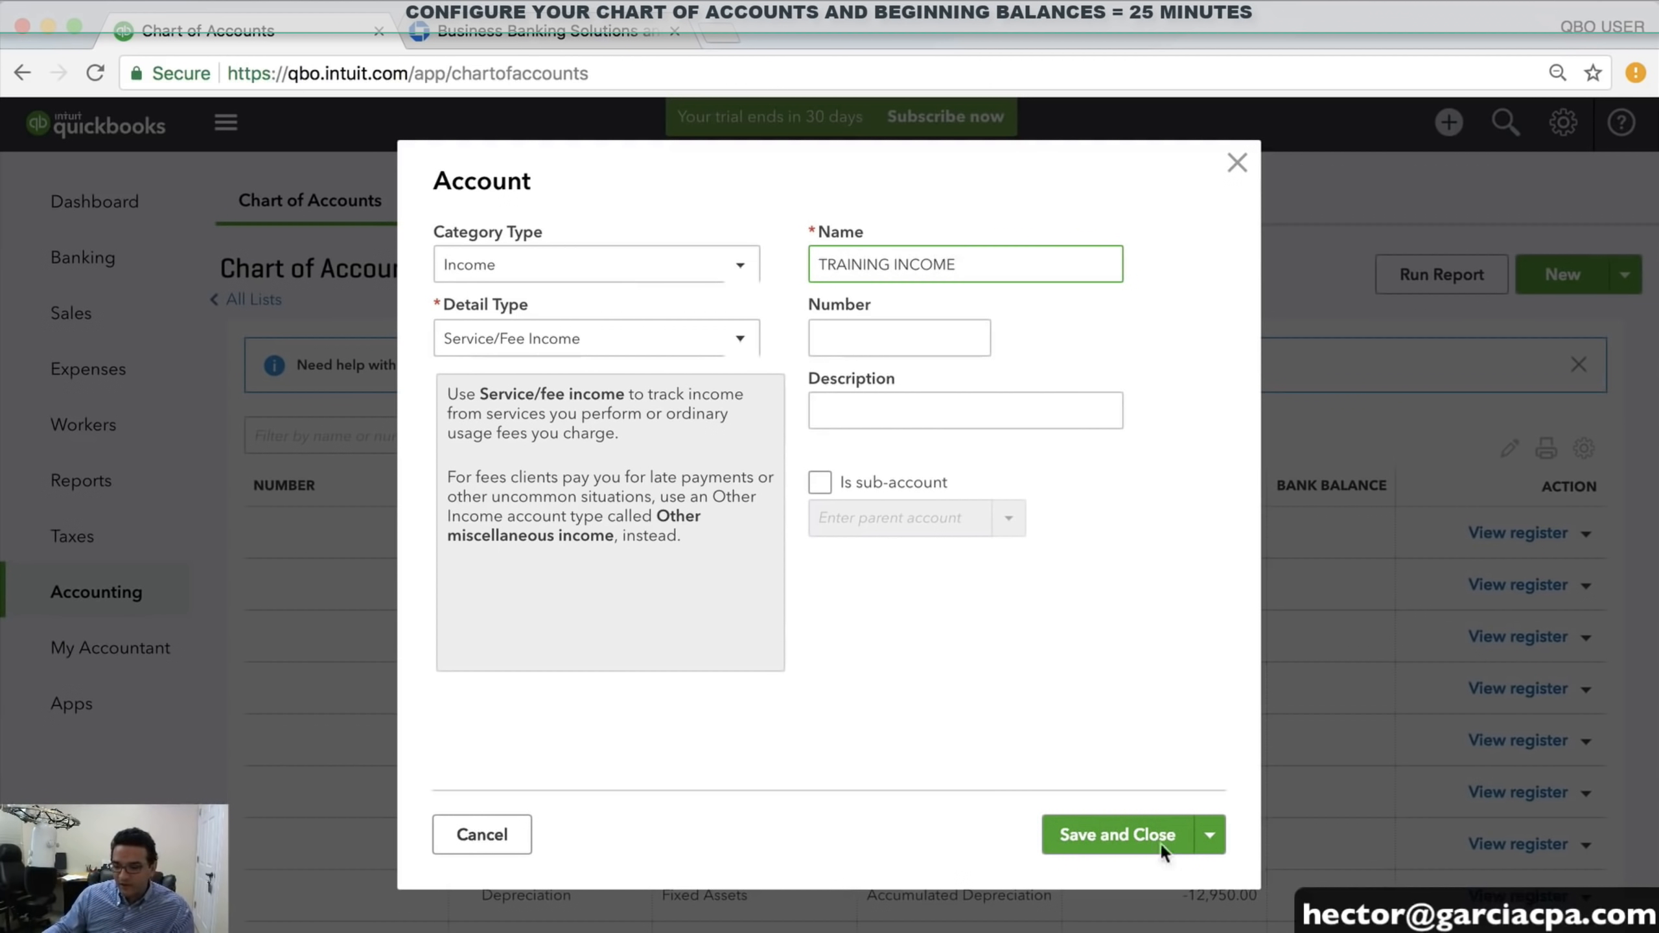
left_click(1115, 834)
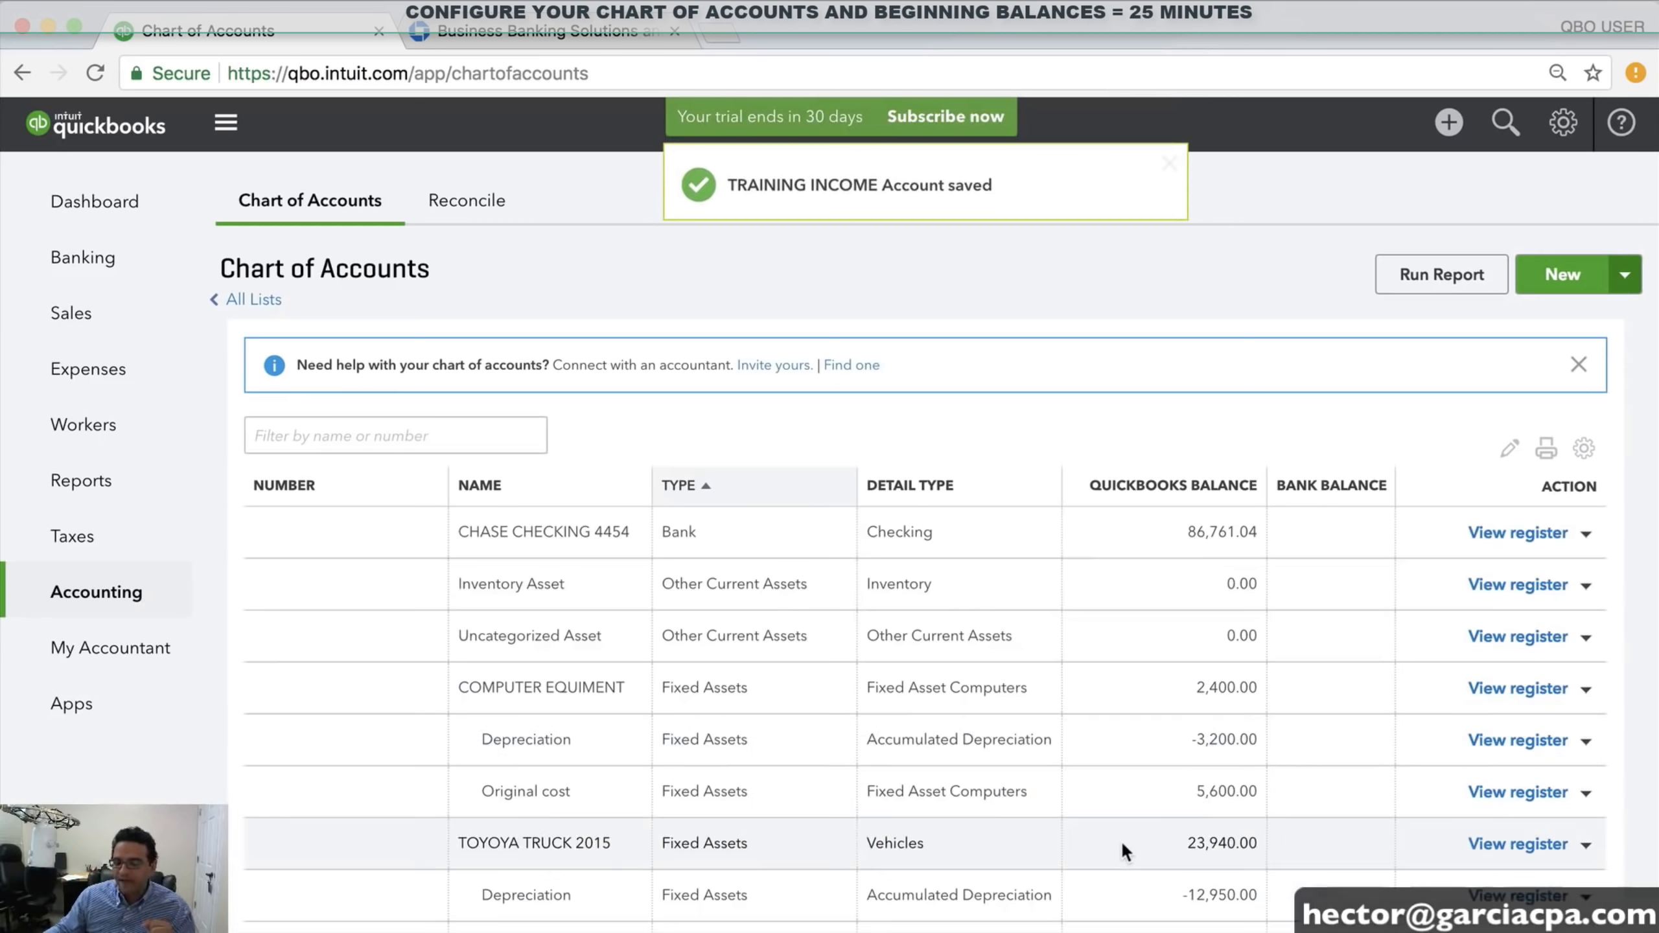
Create a new Income account PARTS SALES with Other Primary Income detail type and save it
left_click(1565, 285)
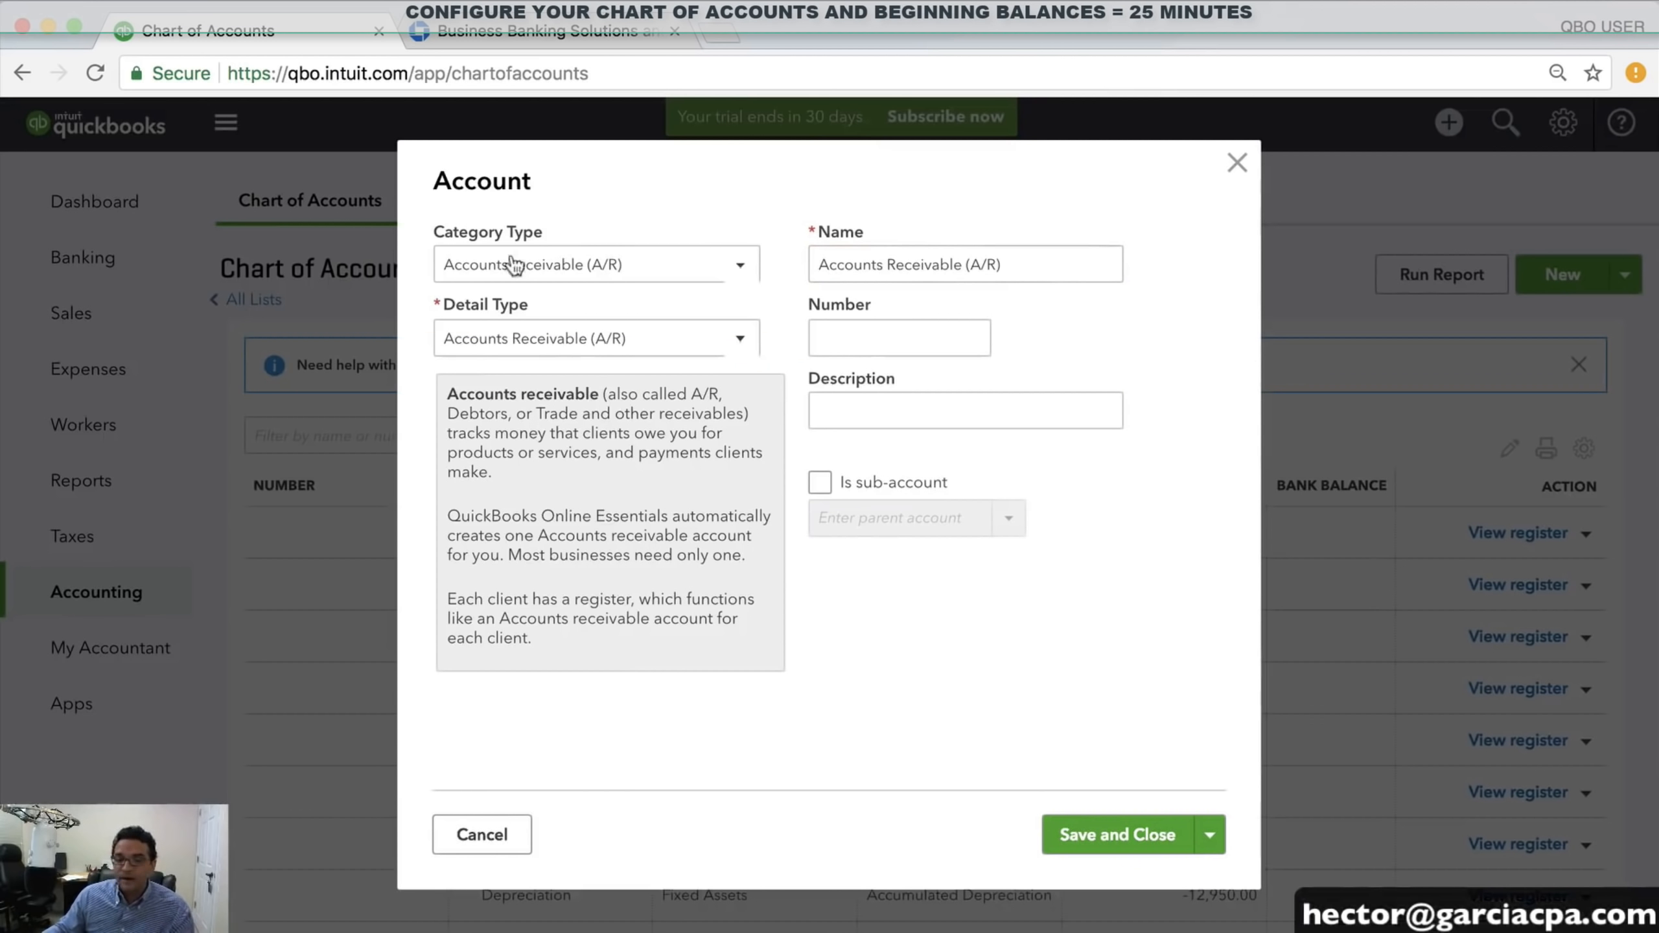
left_click(561, 264)
scroll(521, 517, "down", 3)
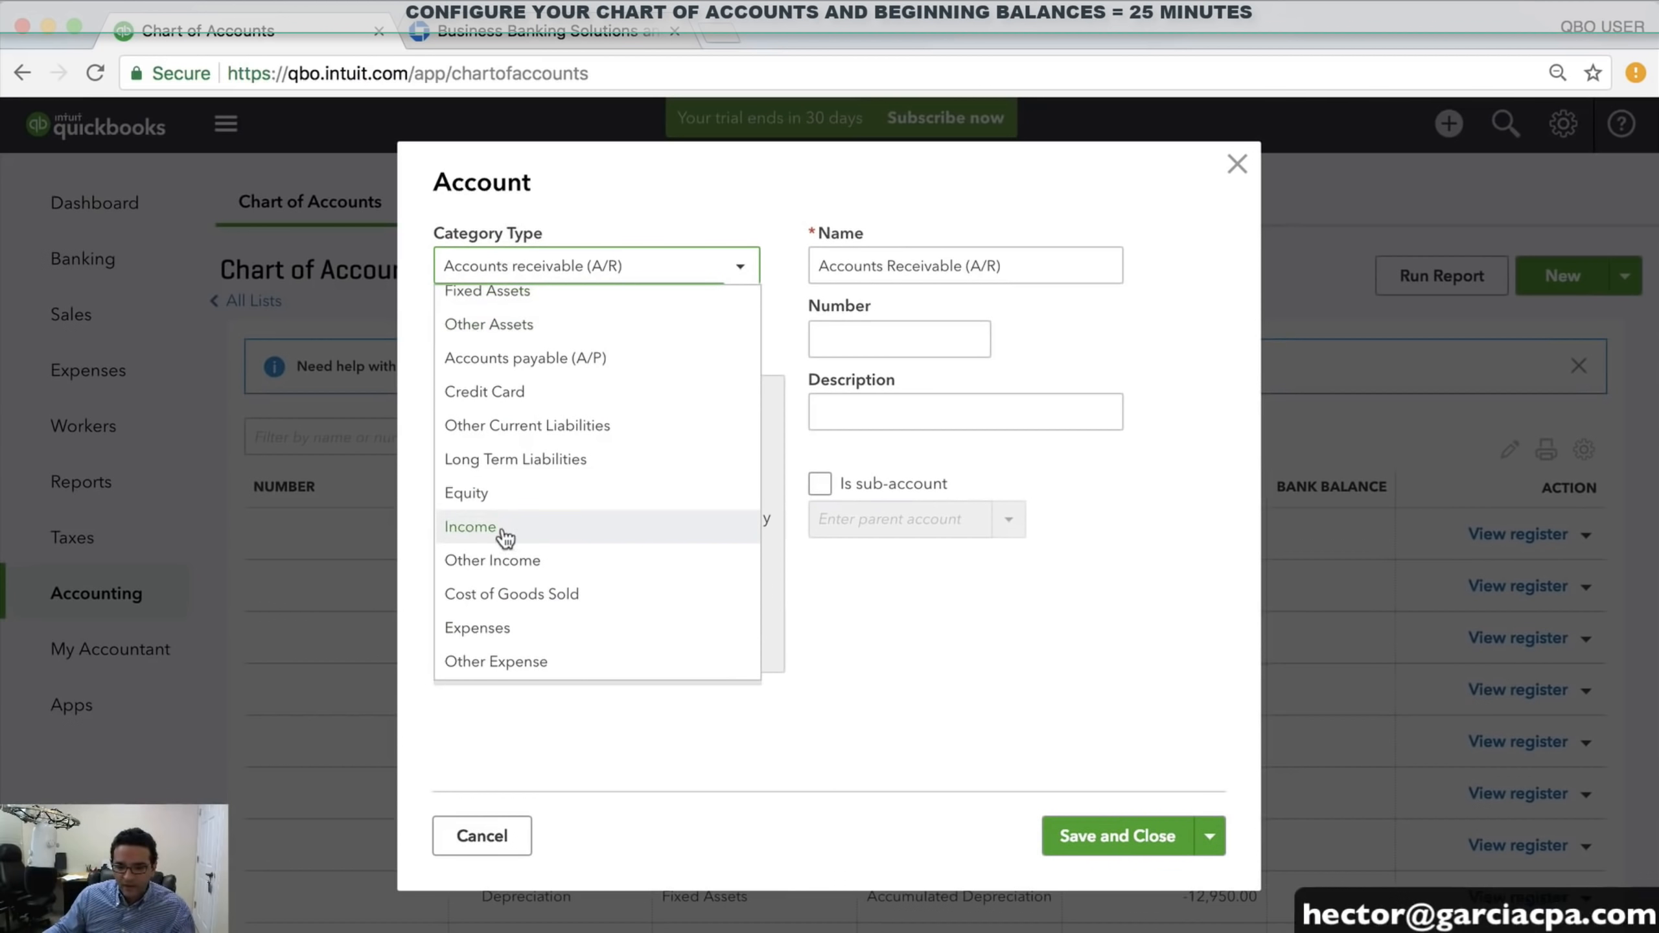
scroll(511, 537, "up", 3)
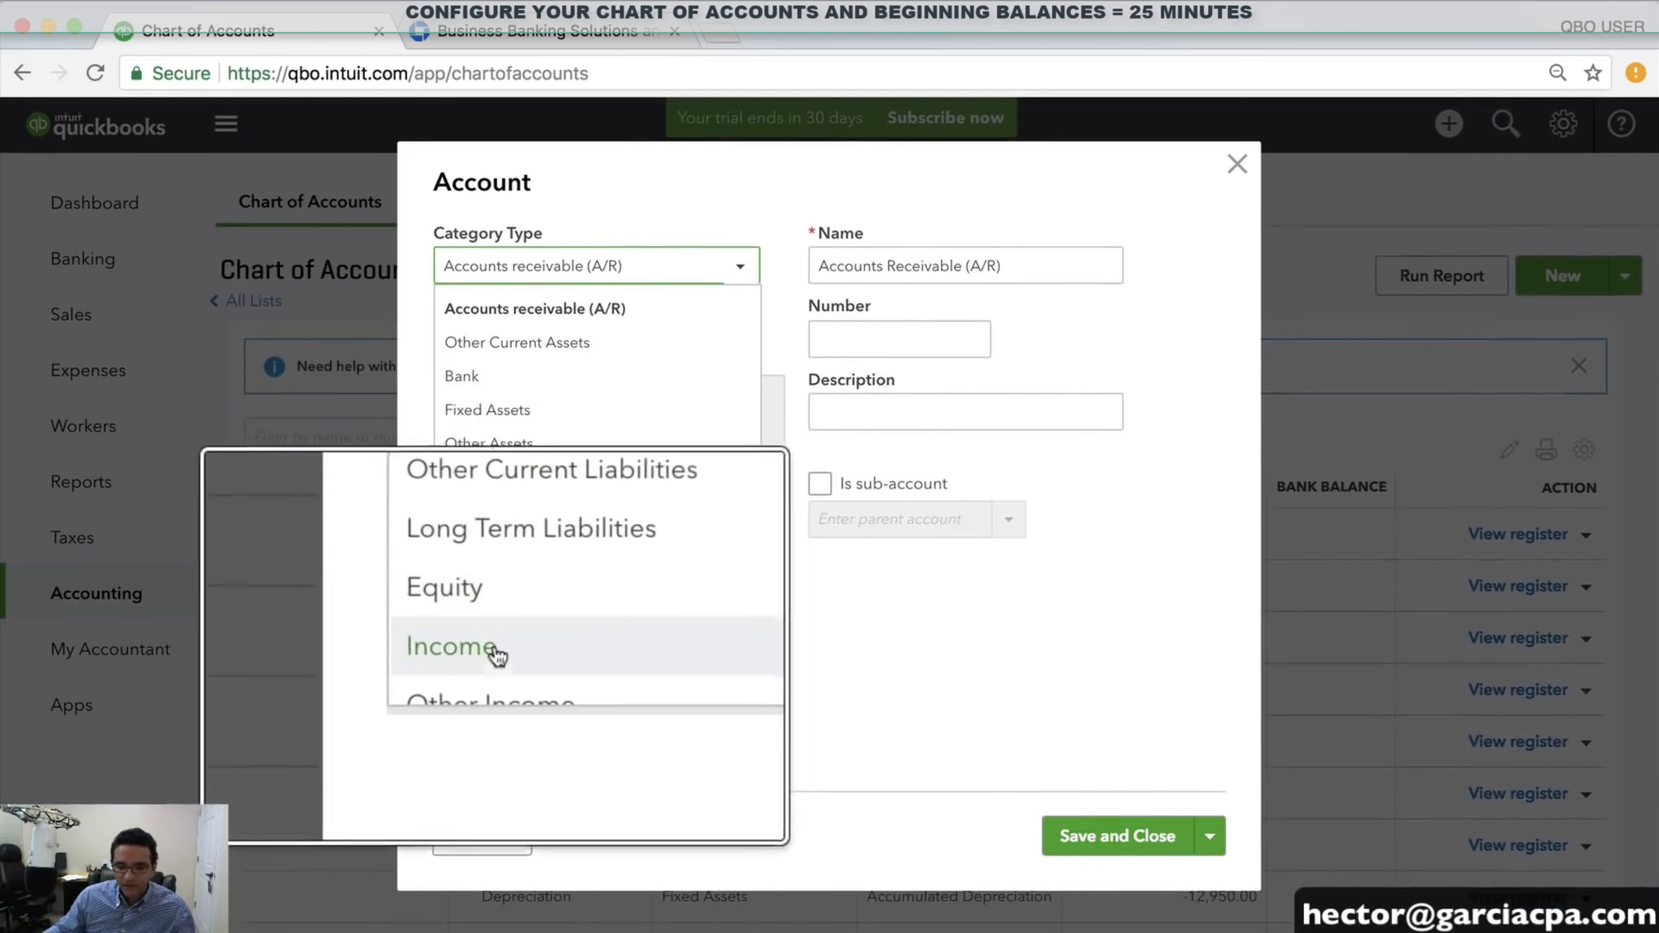
left_click(483, 635)
left_click(535, 346)
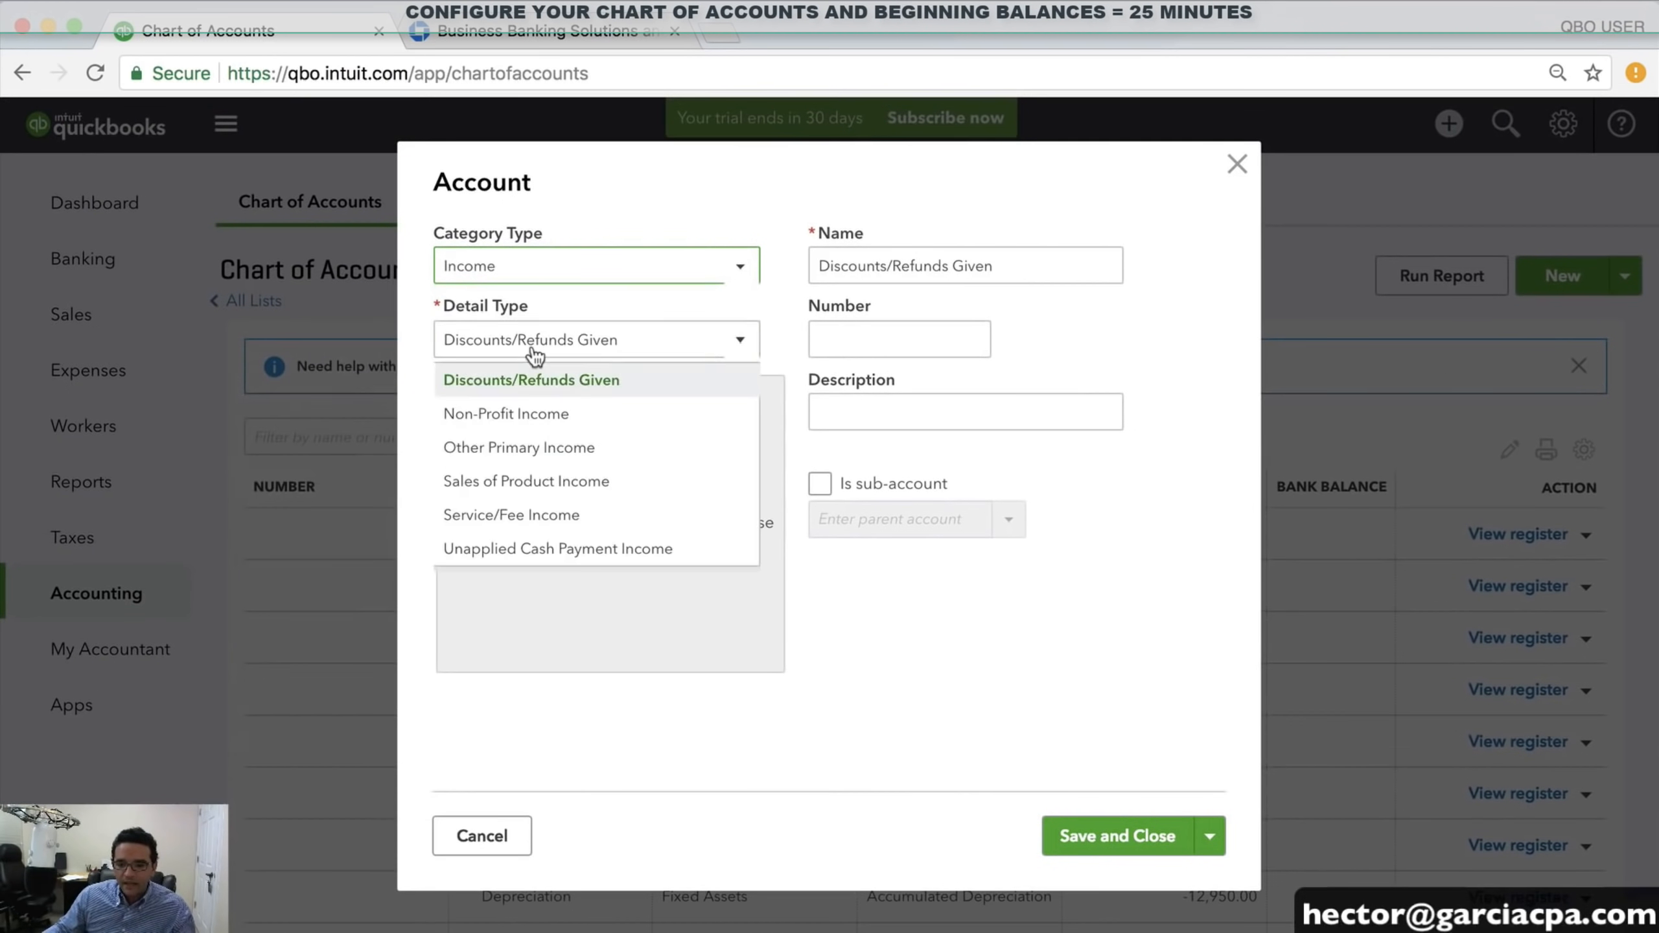
left_click(555, 445)
left_click_drag(1025, 255, 749, 287)
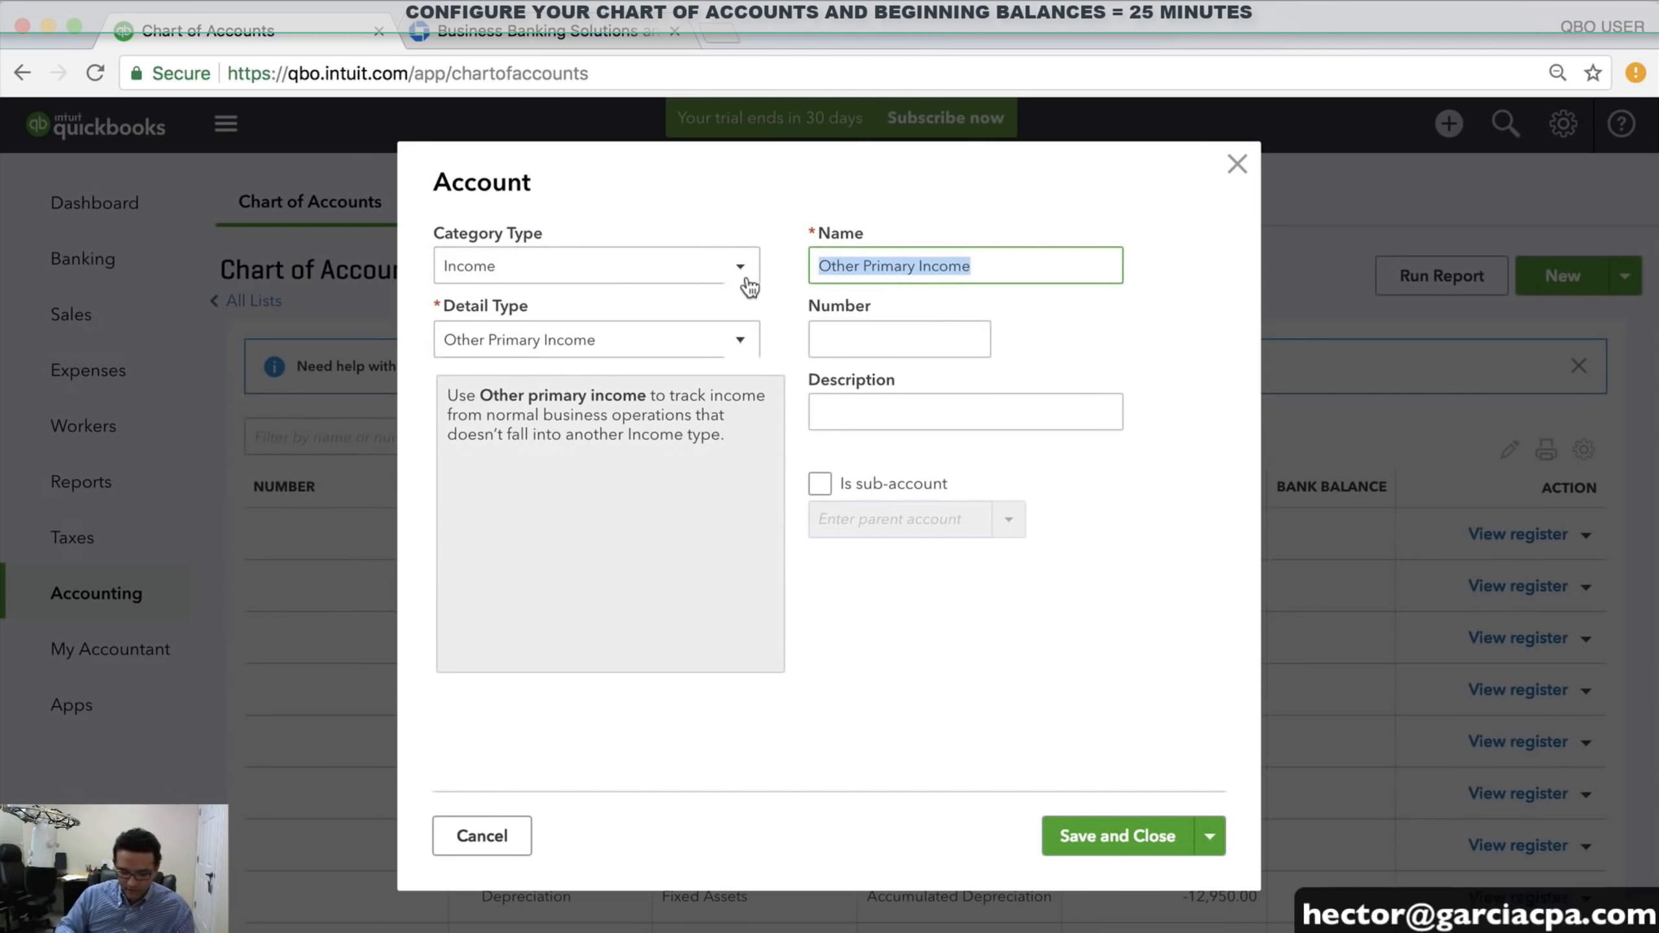
type("PARTS SALES")
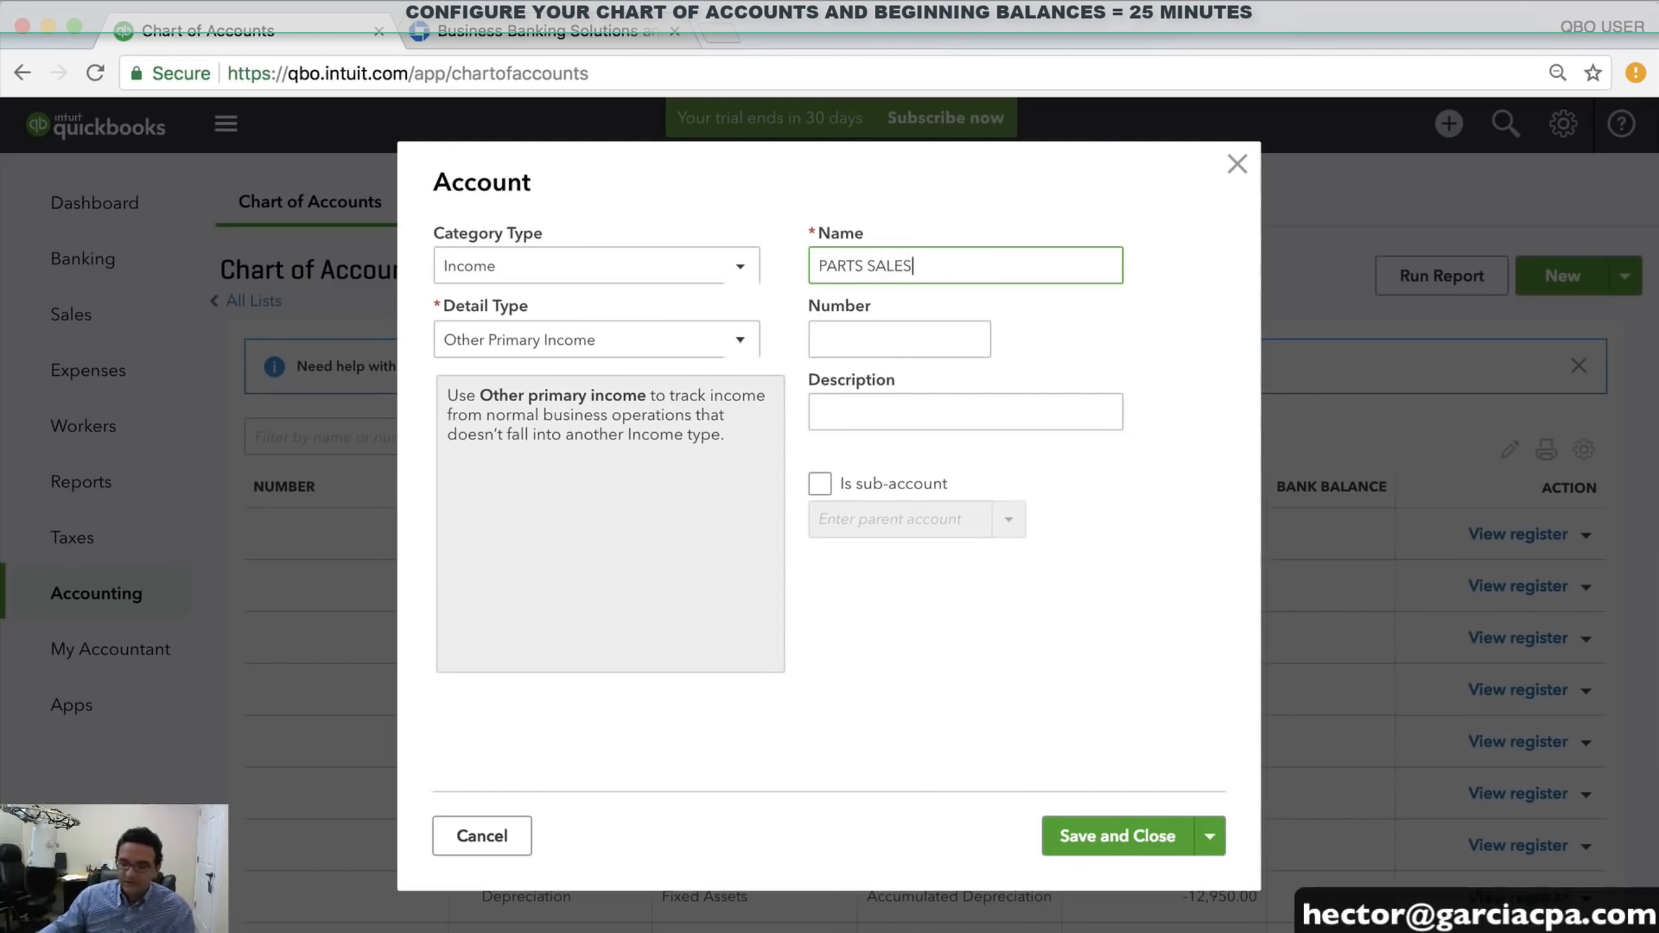
left_click(1137, 832)
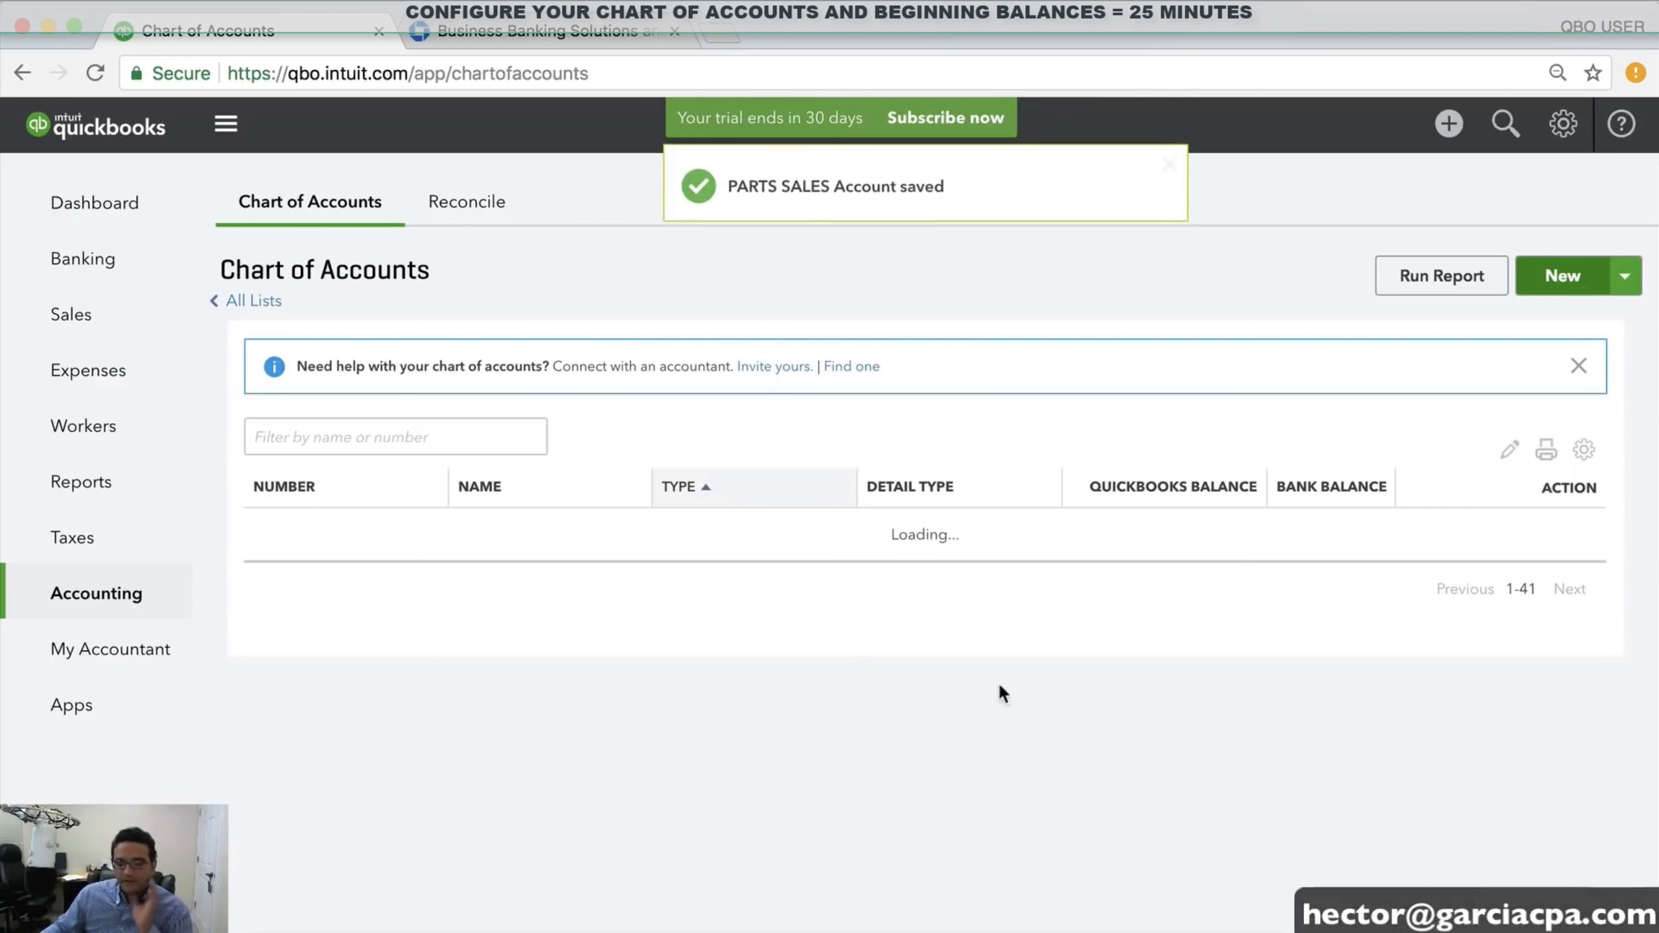
scroll(917, 611, "down", 10)
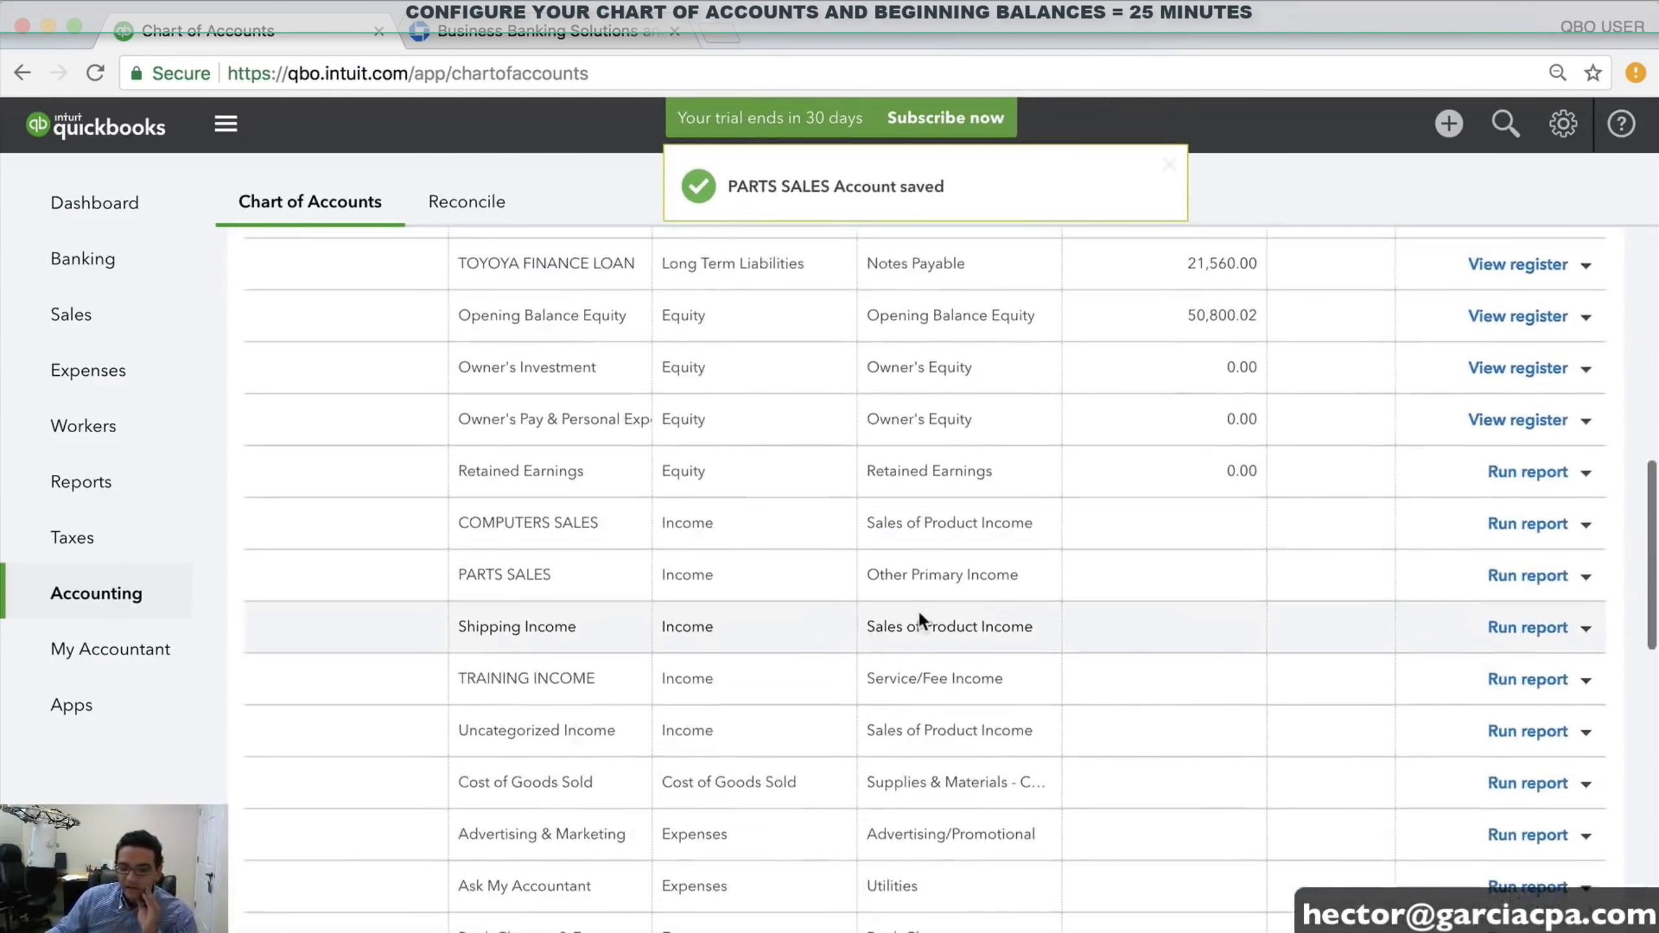
scroll(893, 593, "down", 2)
scroll(653, 543, "up", 3)
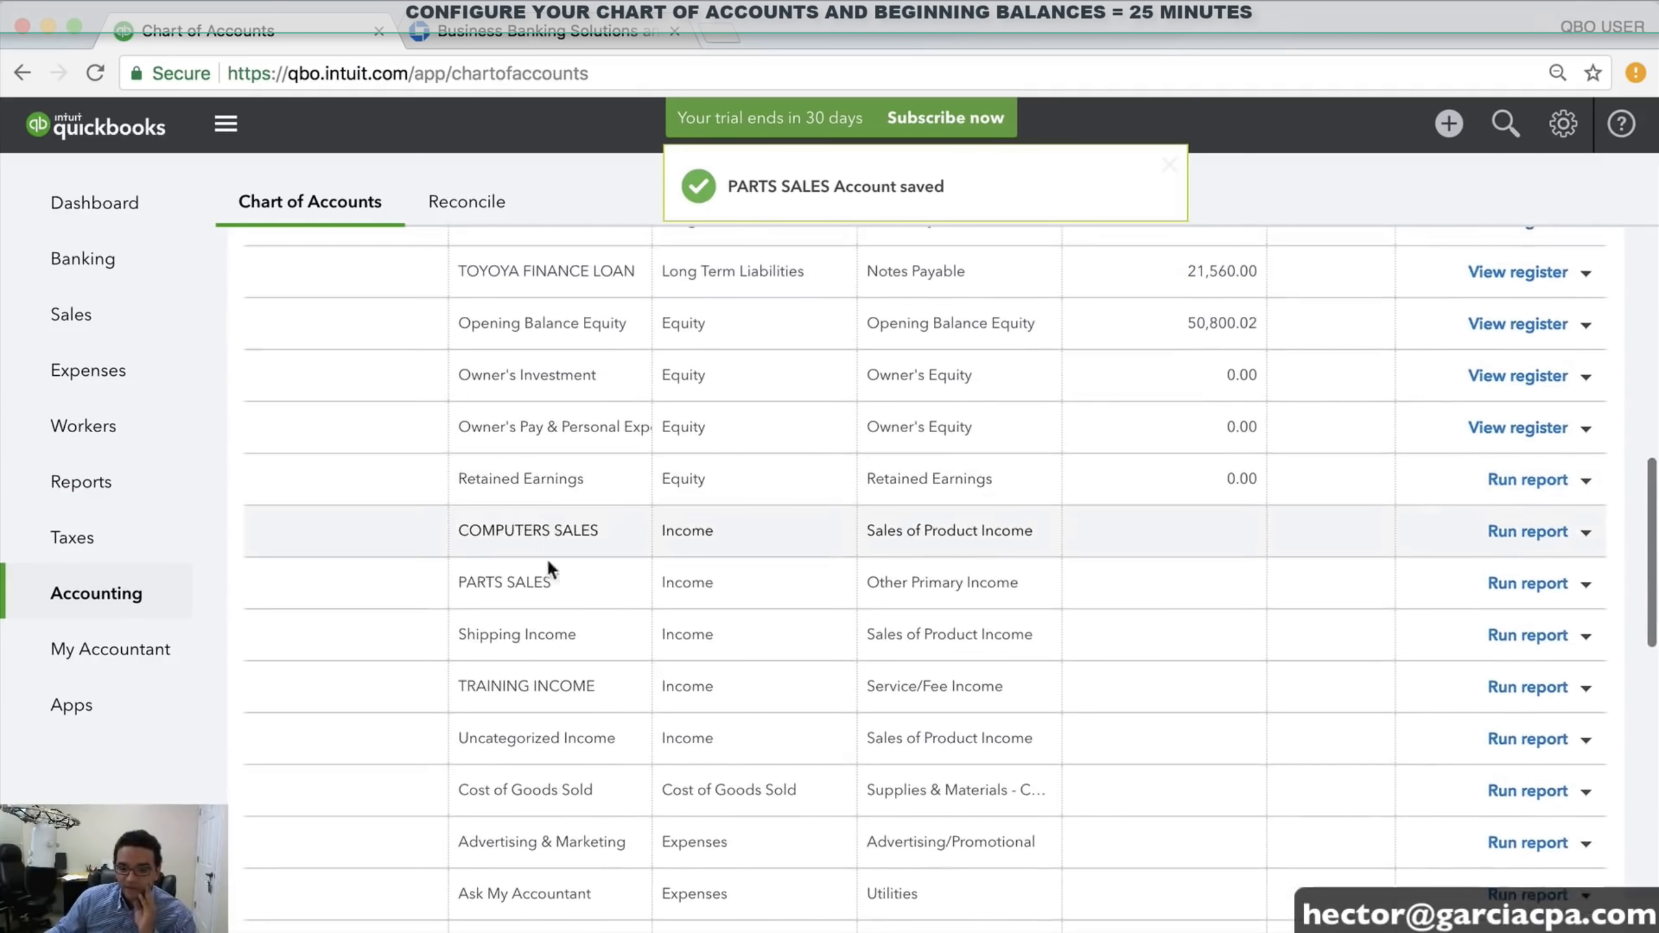
scroll(526, 574, "down", 2)
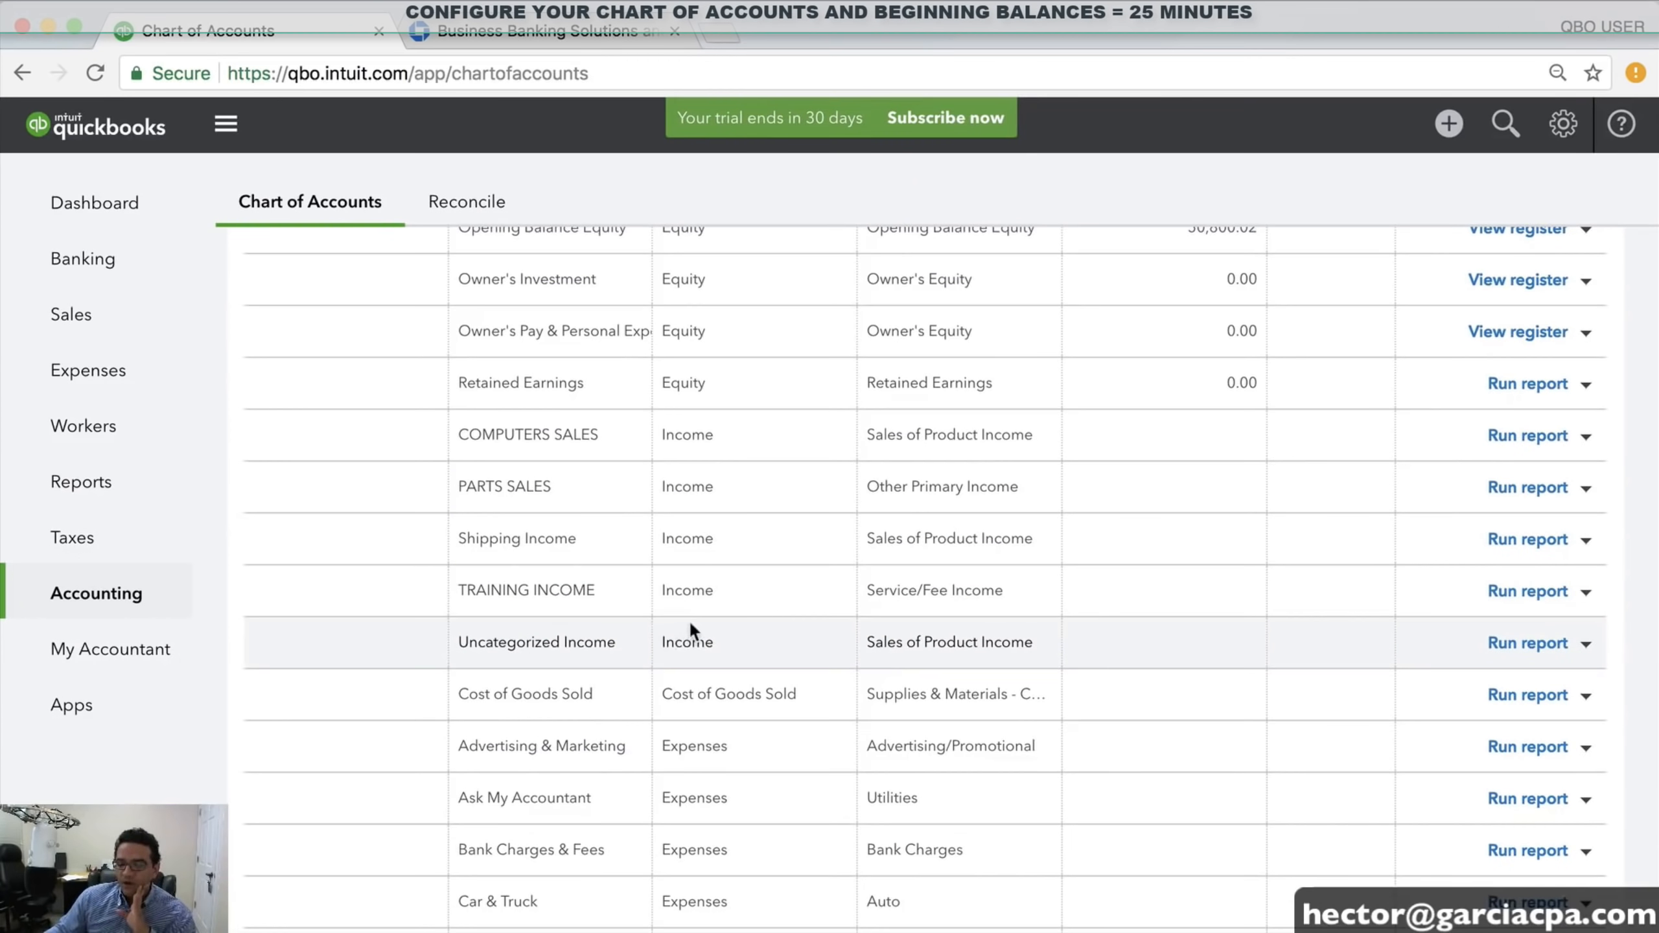
scroll(921, 579, "down", 1)
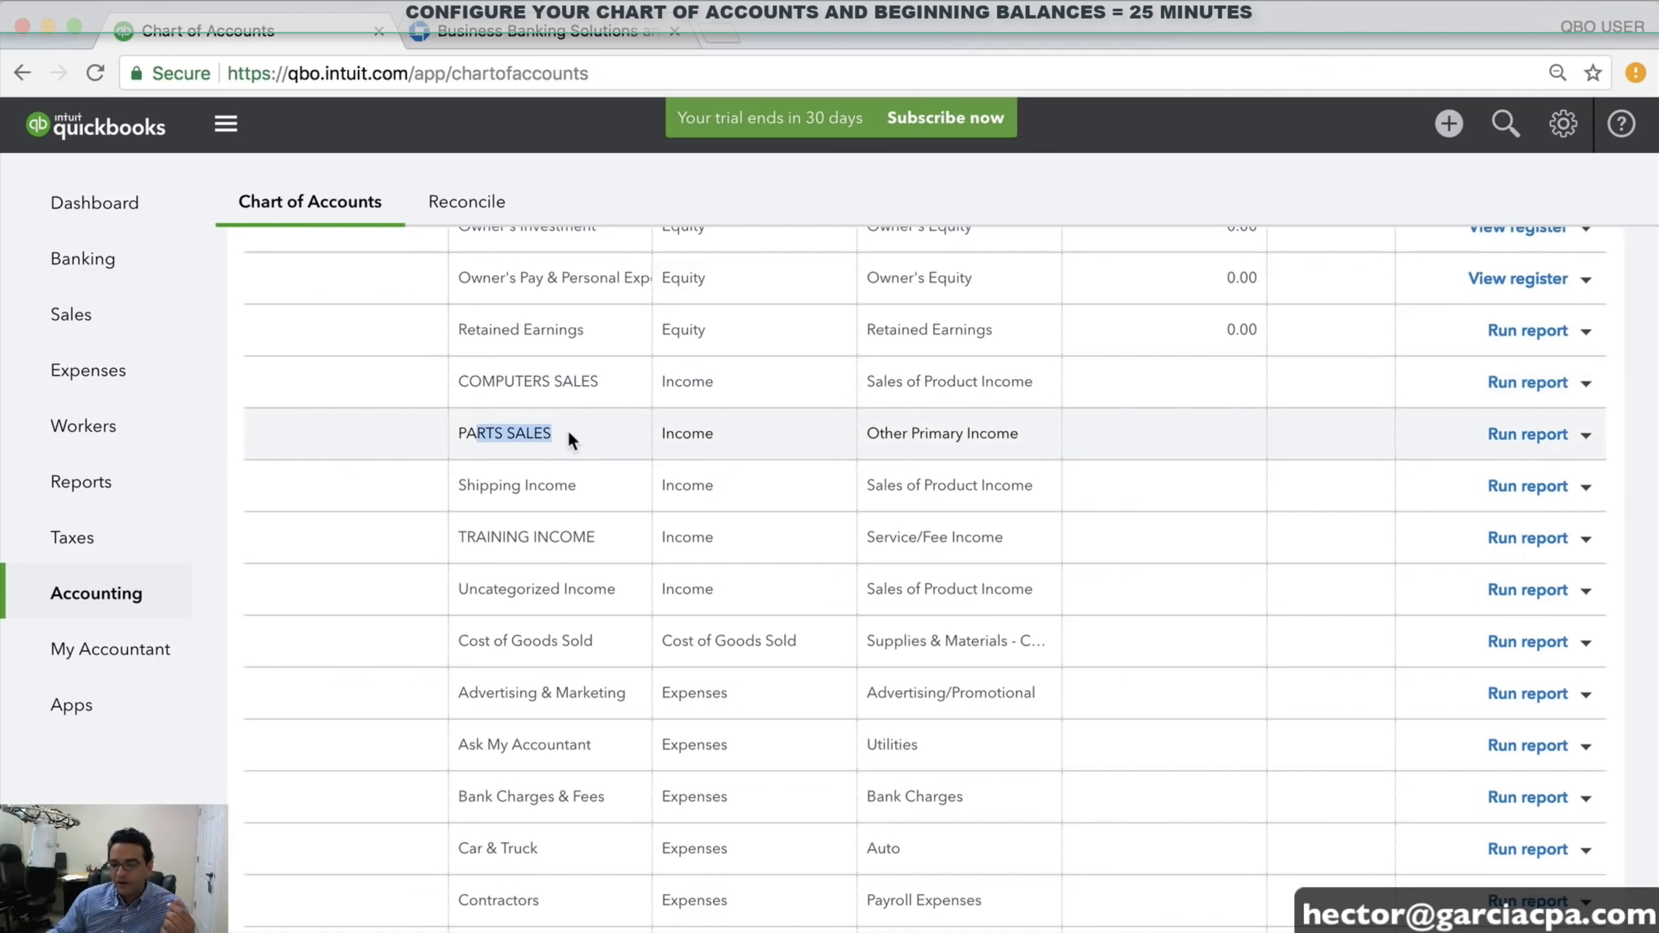
left_click_drag(511, 487, 586, 493)
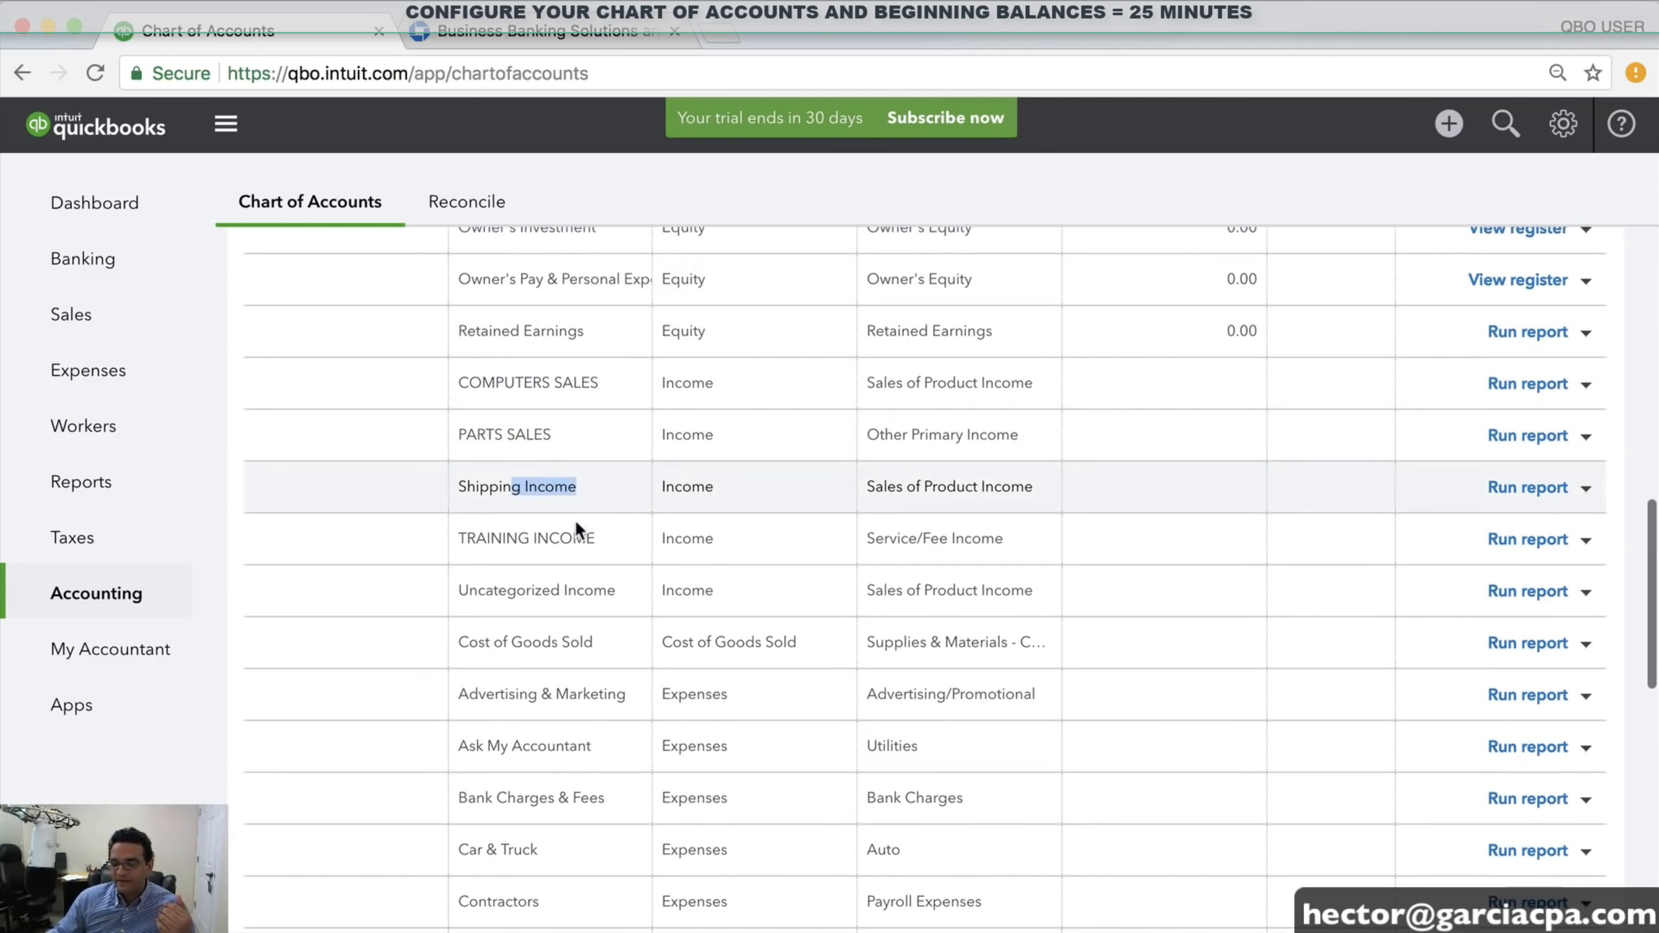
left_click_drag(487, 540, 594, 537)
scroll(1322, 544, "up", 1)
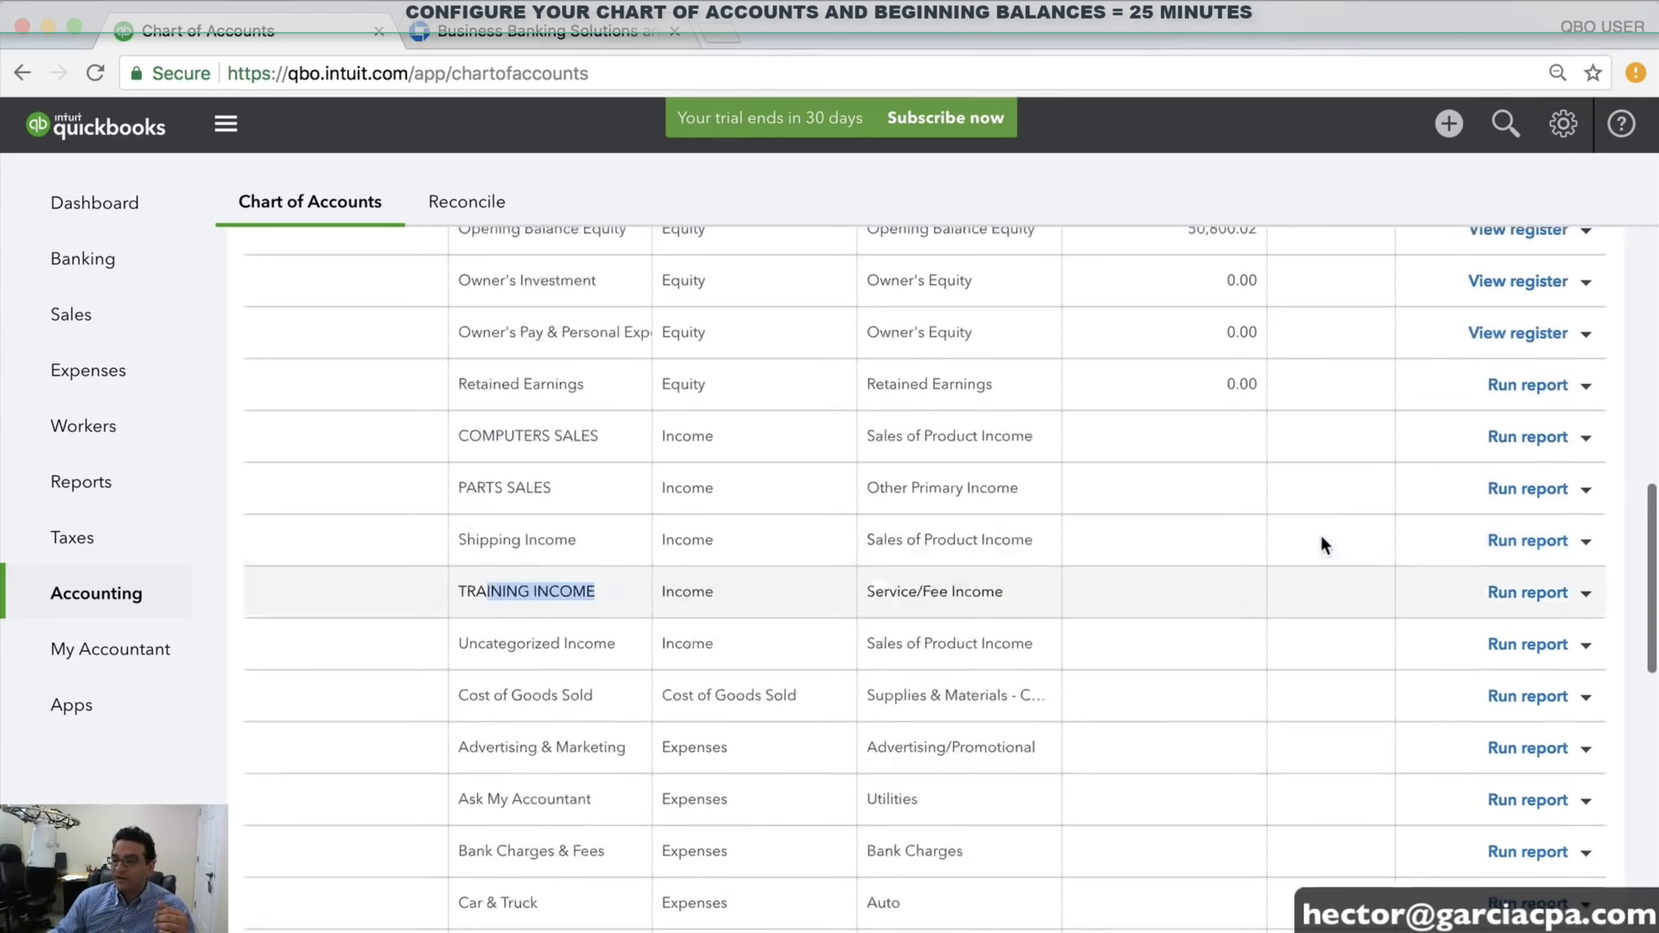
scroll(1320, 535, "up", 15)
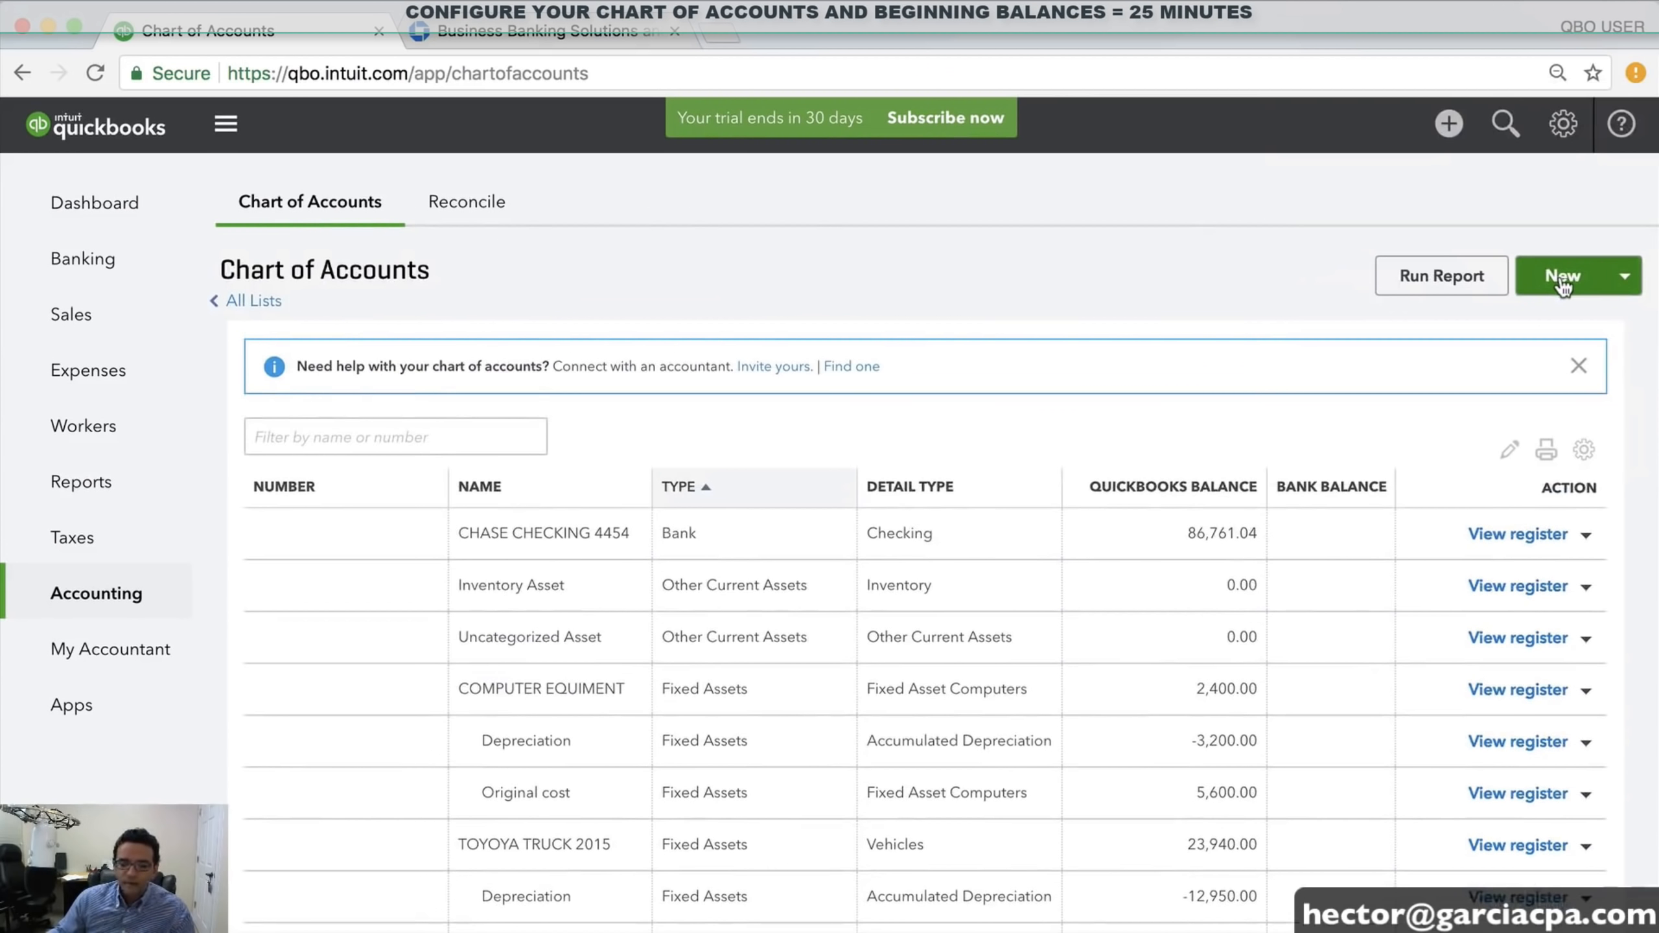
Create Cost of Goods Sold account SUBCONTRACTED TRAINERS with Cost of labor - COS detail type and save
left_click(1564, 283)
left_click(530, 267)
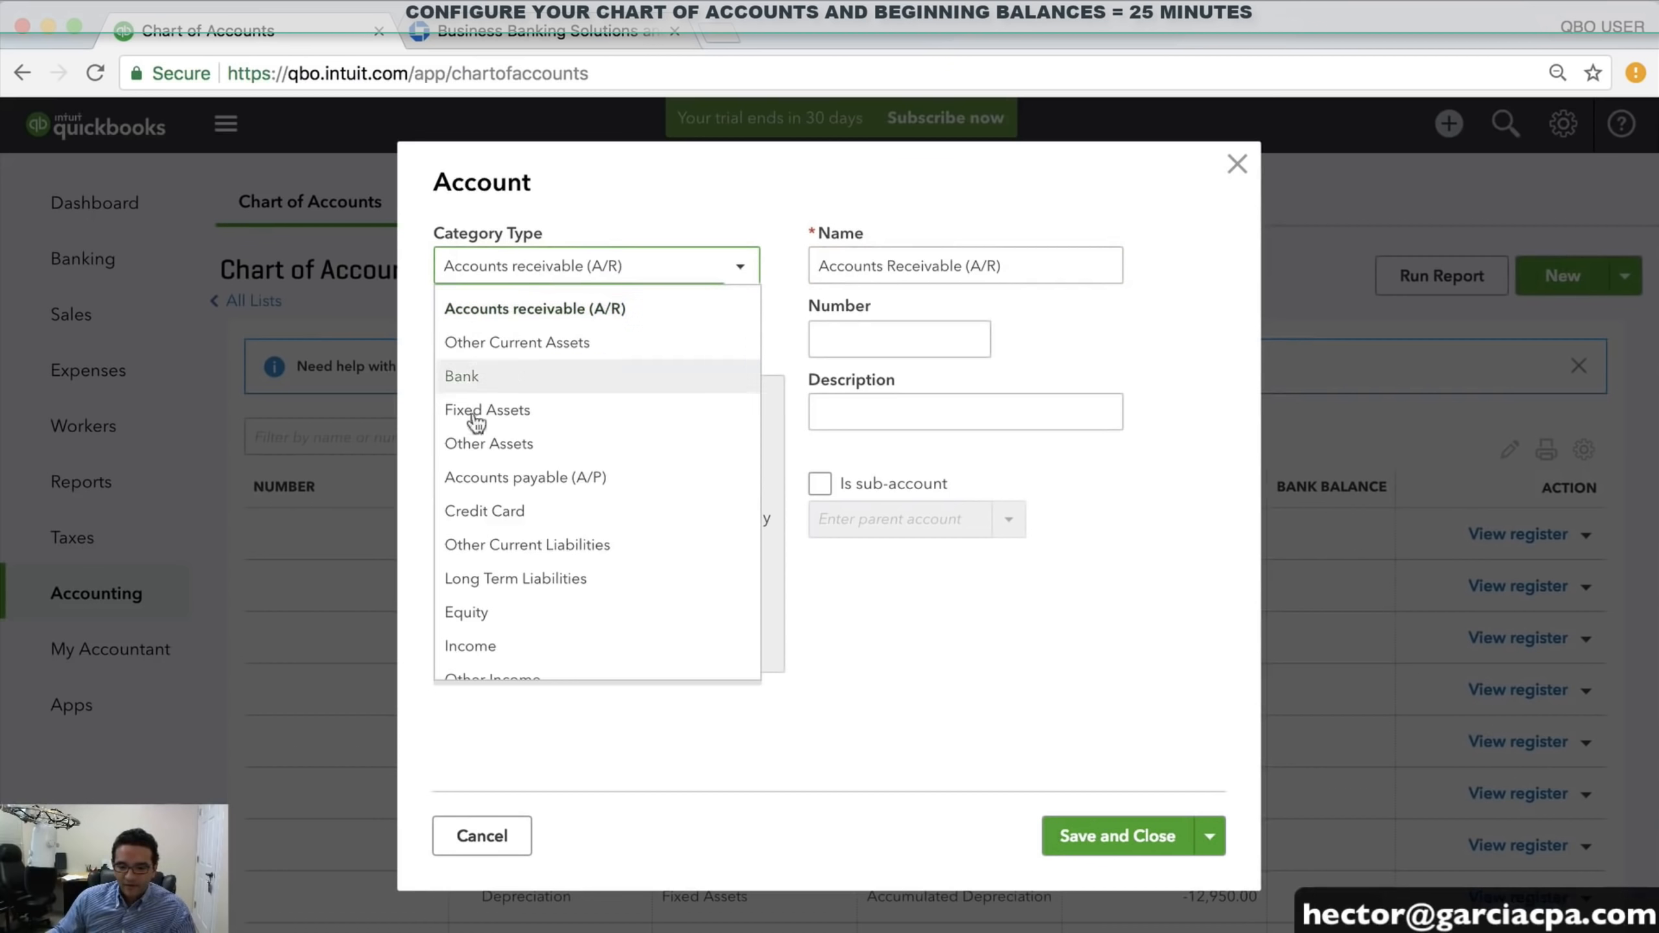
scroll(519, 517, "down", 3)
left_click(529, 598)
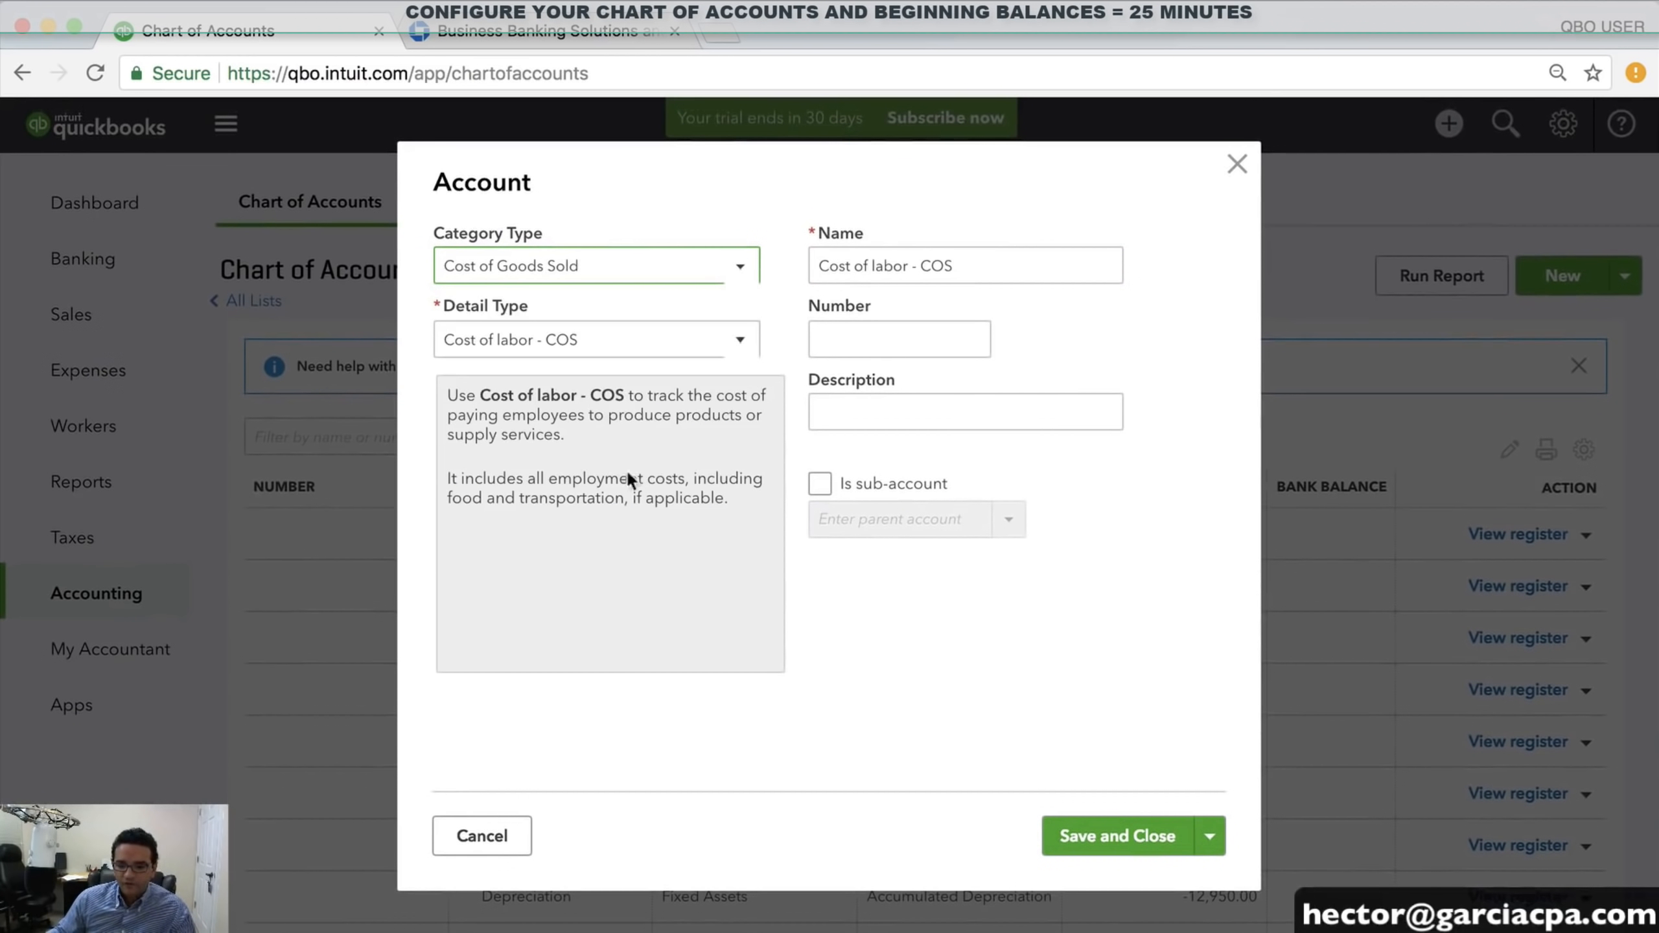
triple_click(1000, 267)
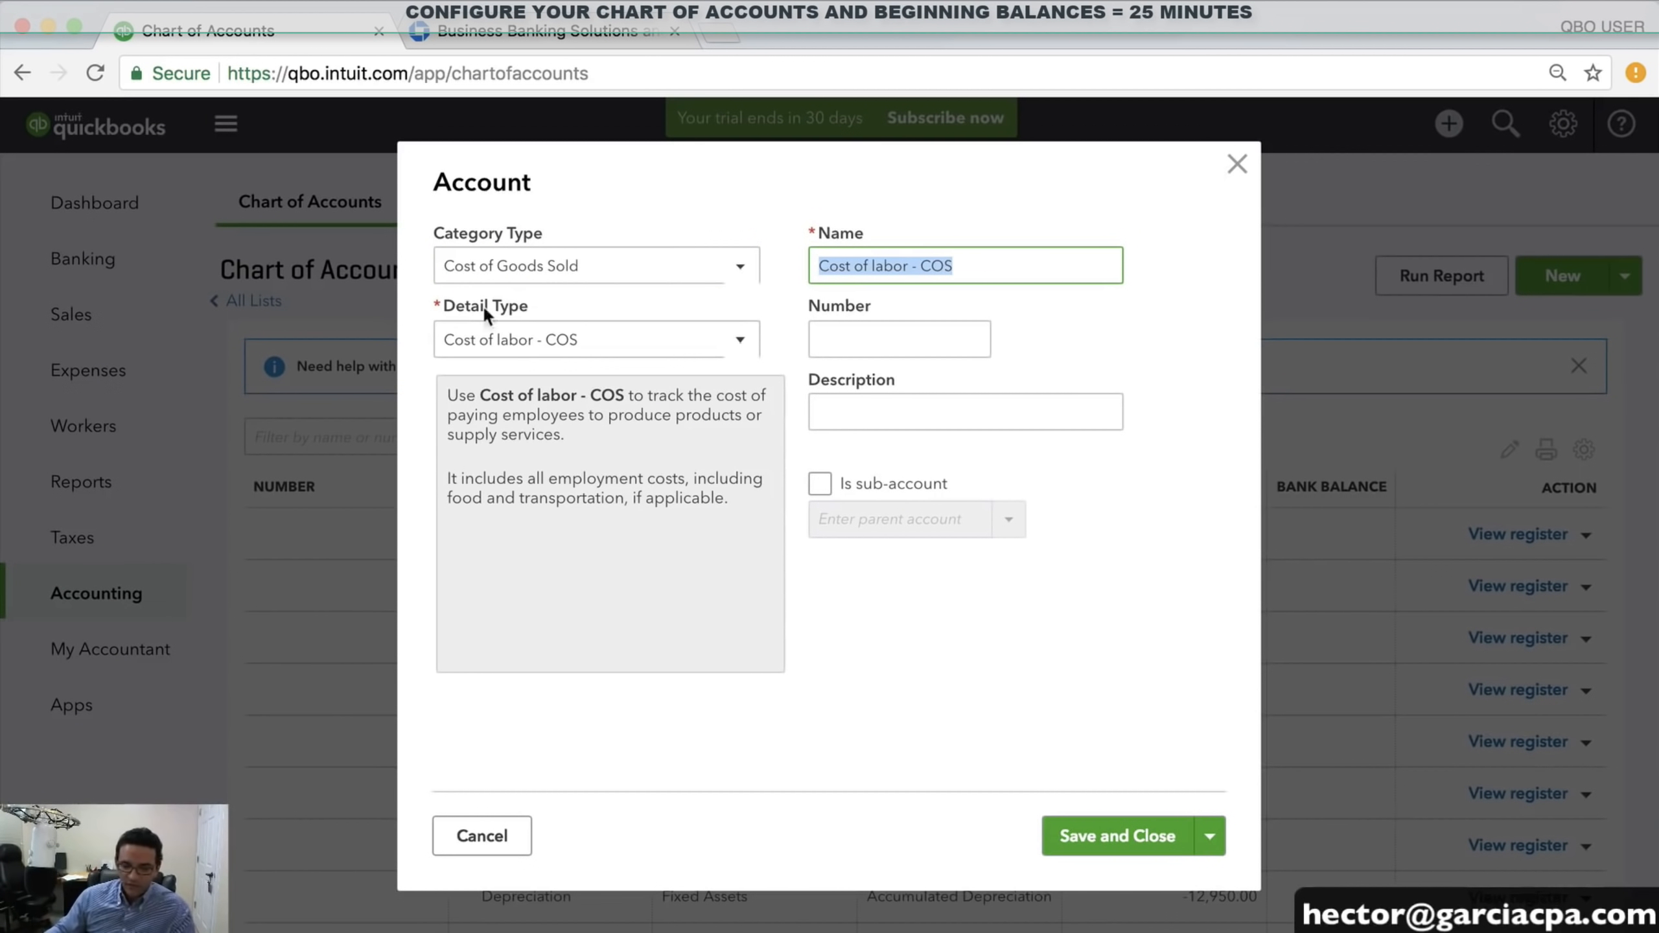
left_click(489, 344)
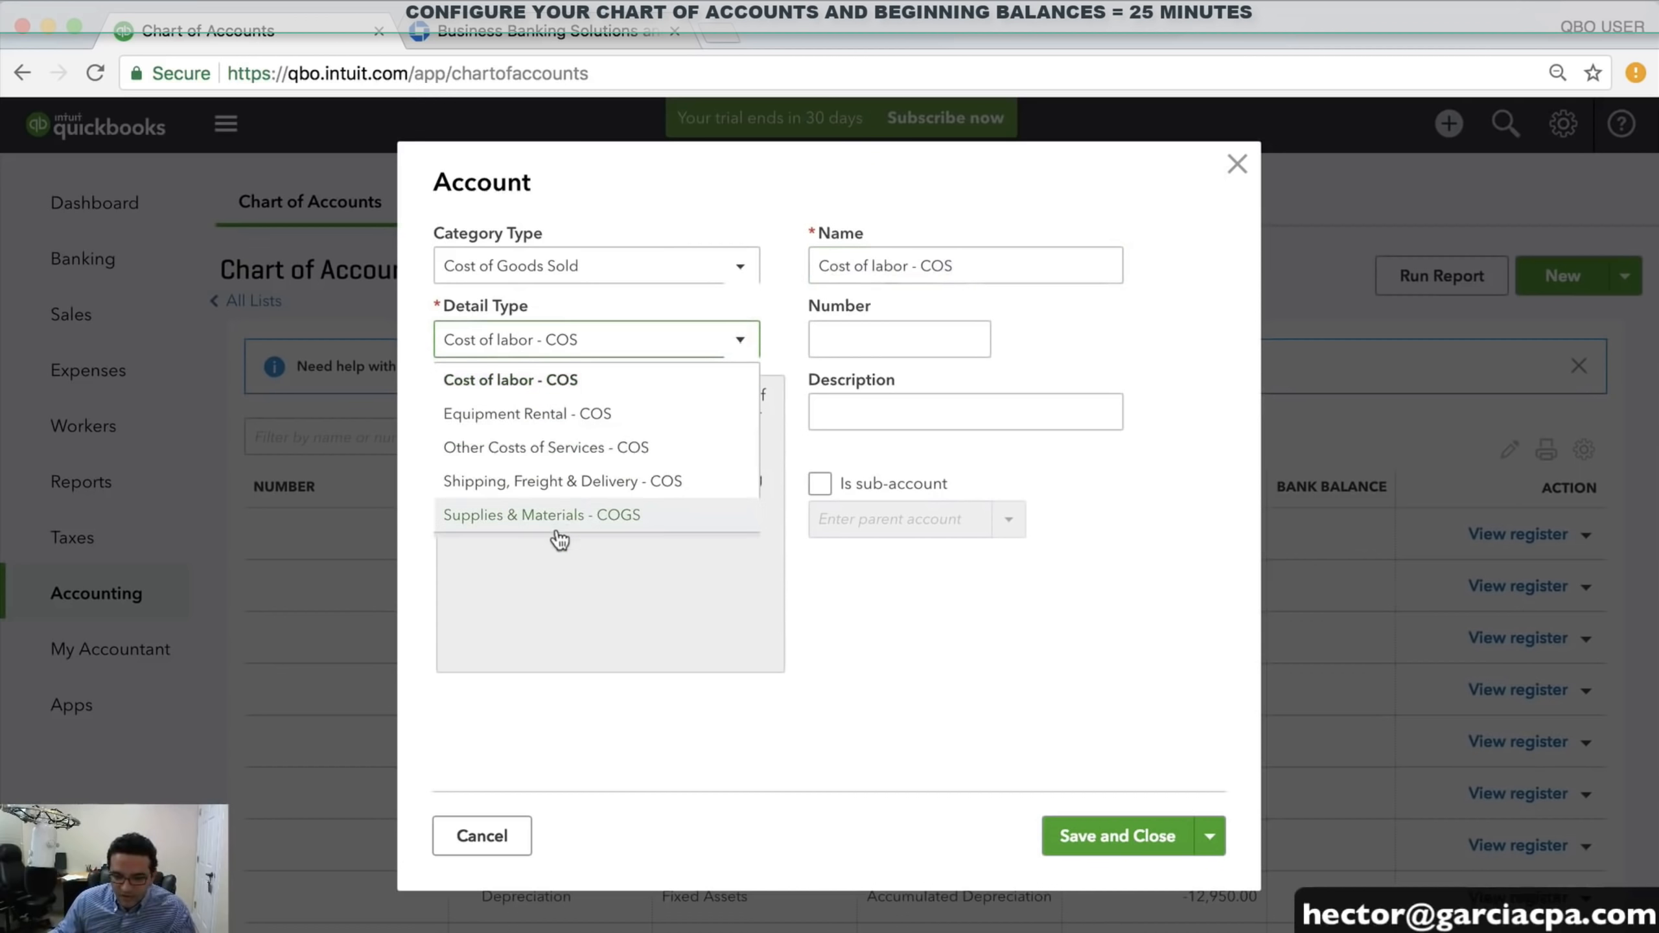
left_click(516, 380)
left_click_drag(985, 270, 802, 254)
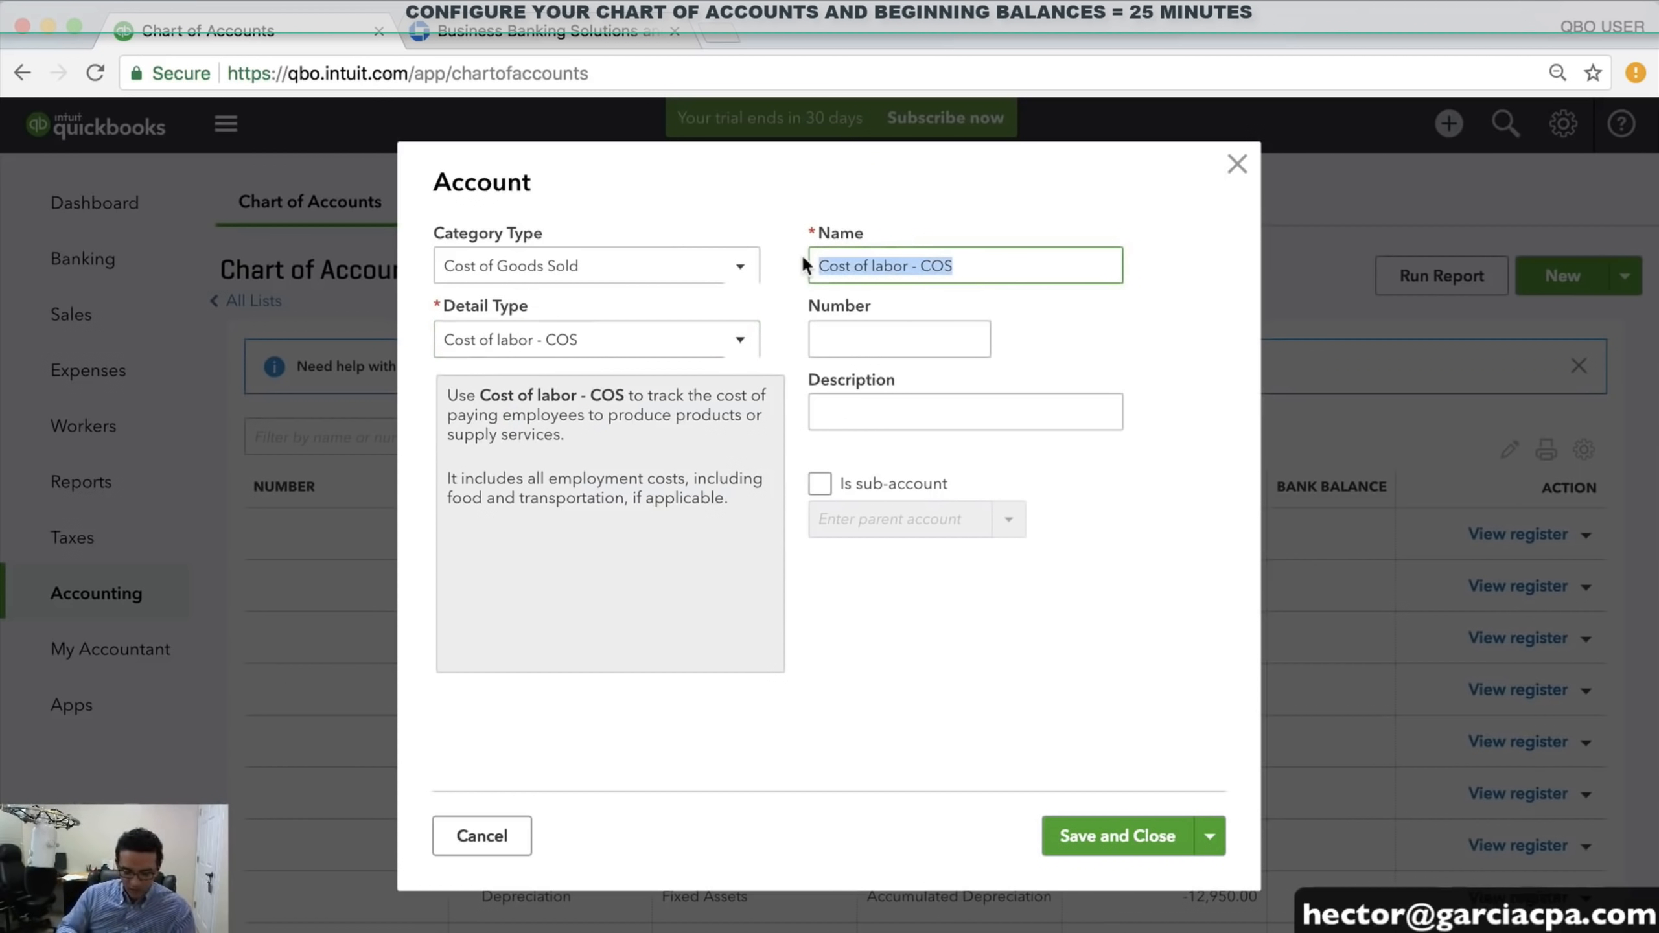
type("SUBCONTRACTED TRAINERS")
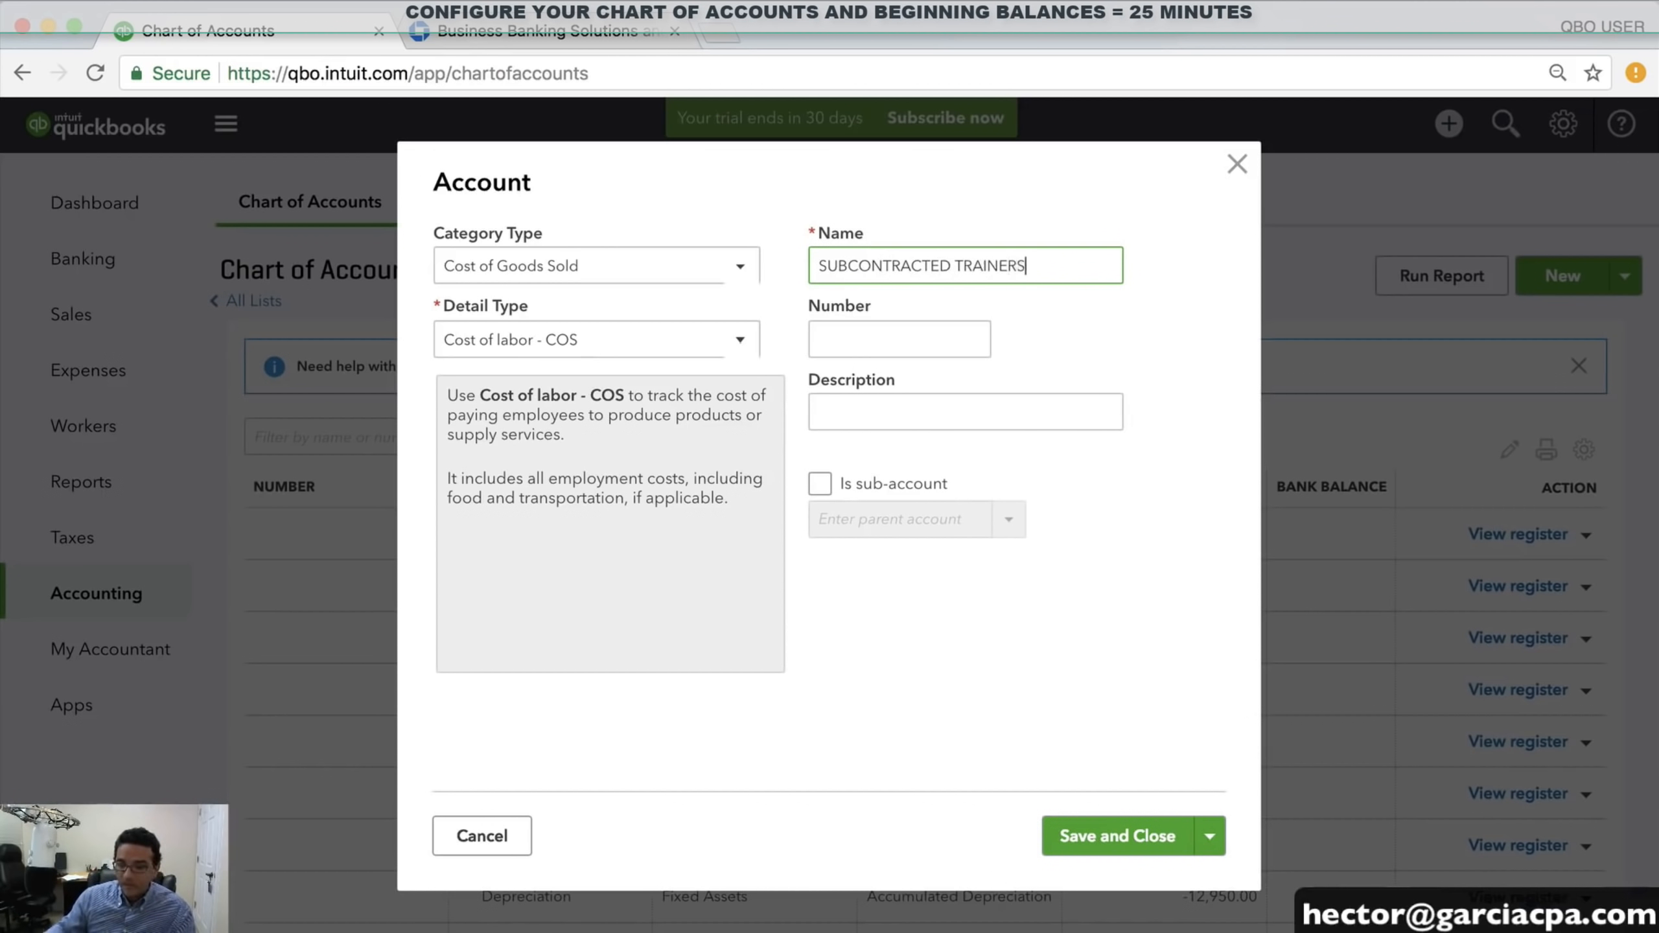
left_click(1138, 840)
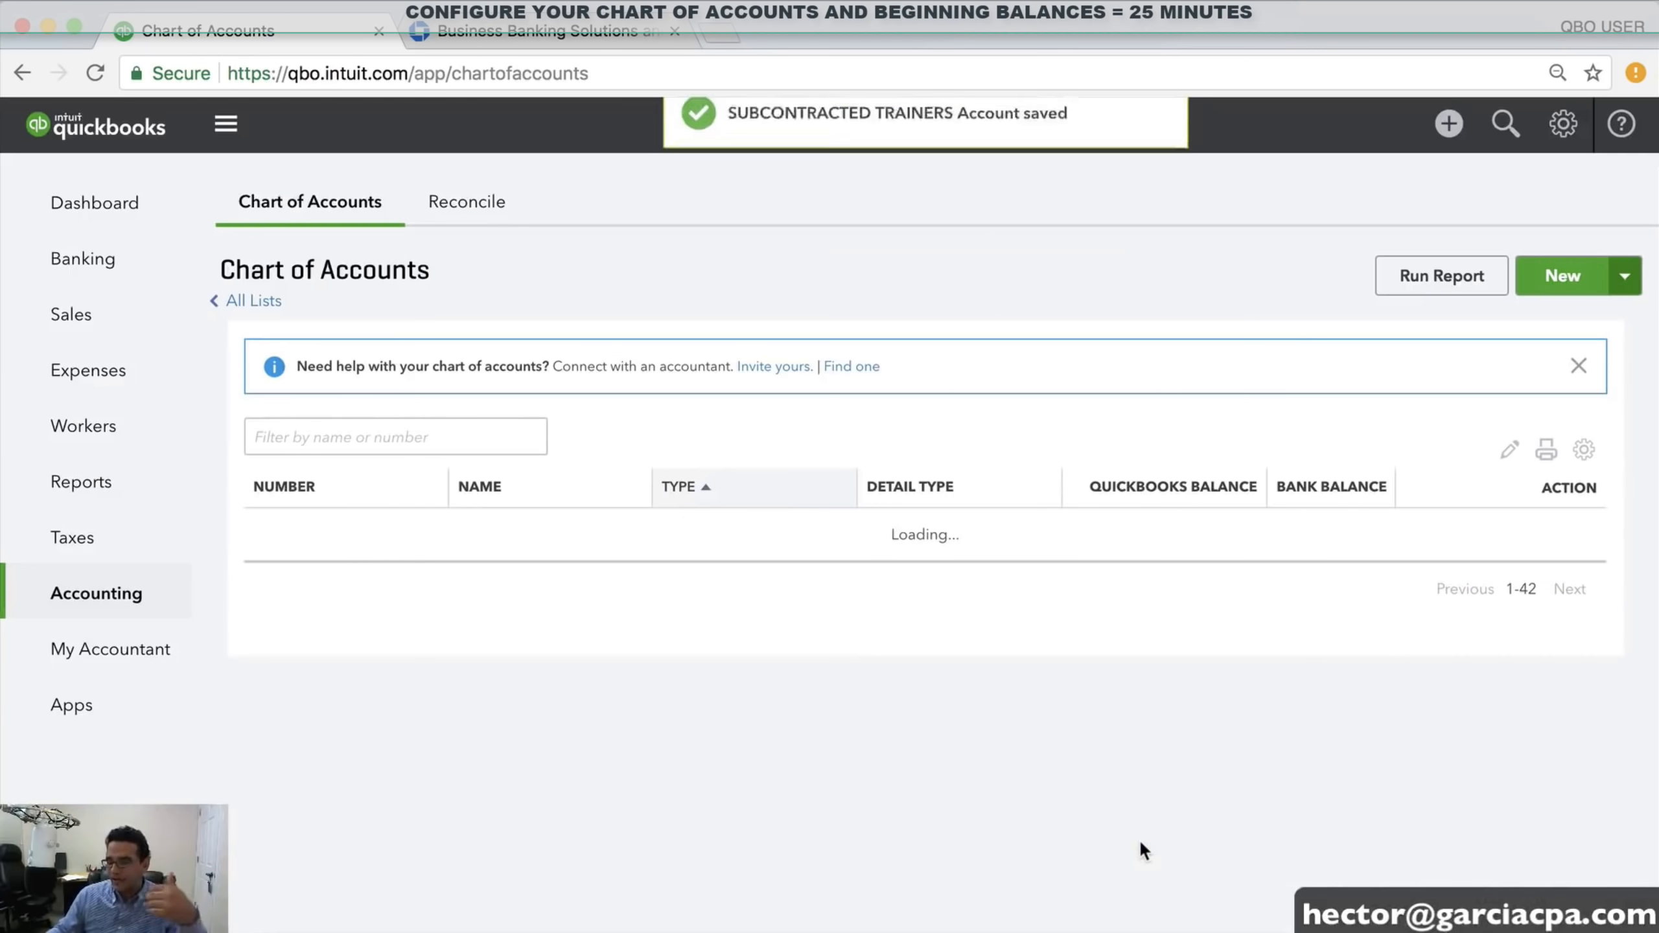
scroll(1138, 800, "down", 8)
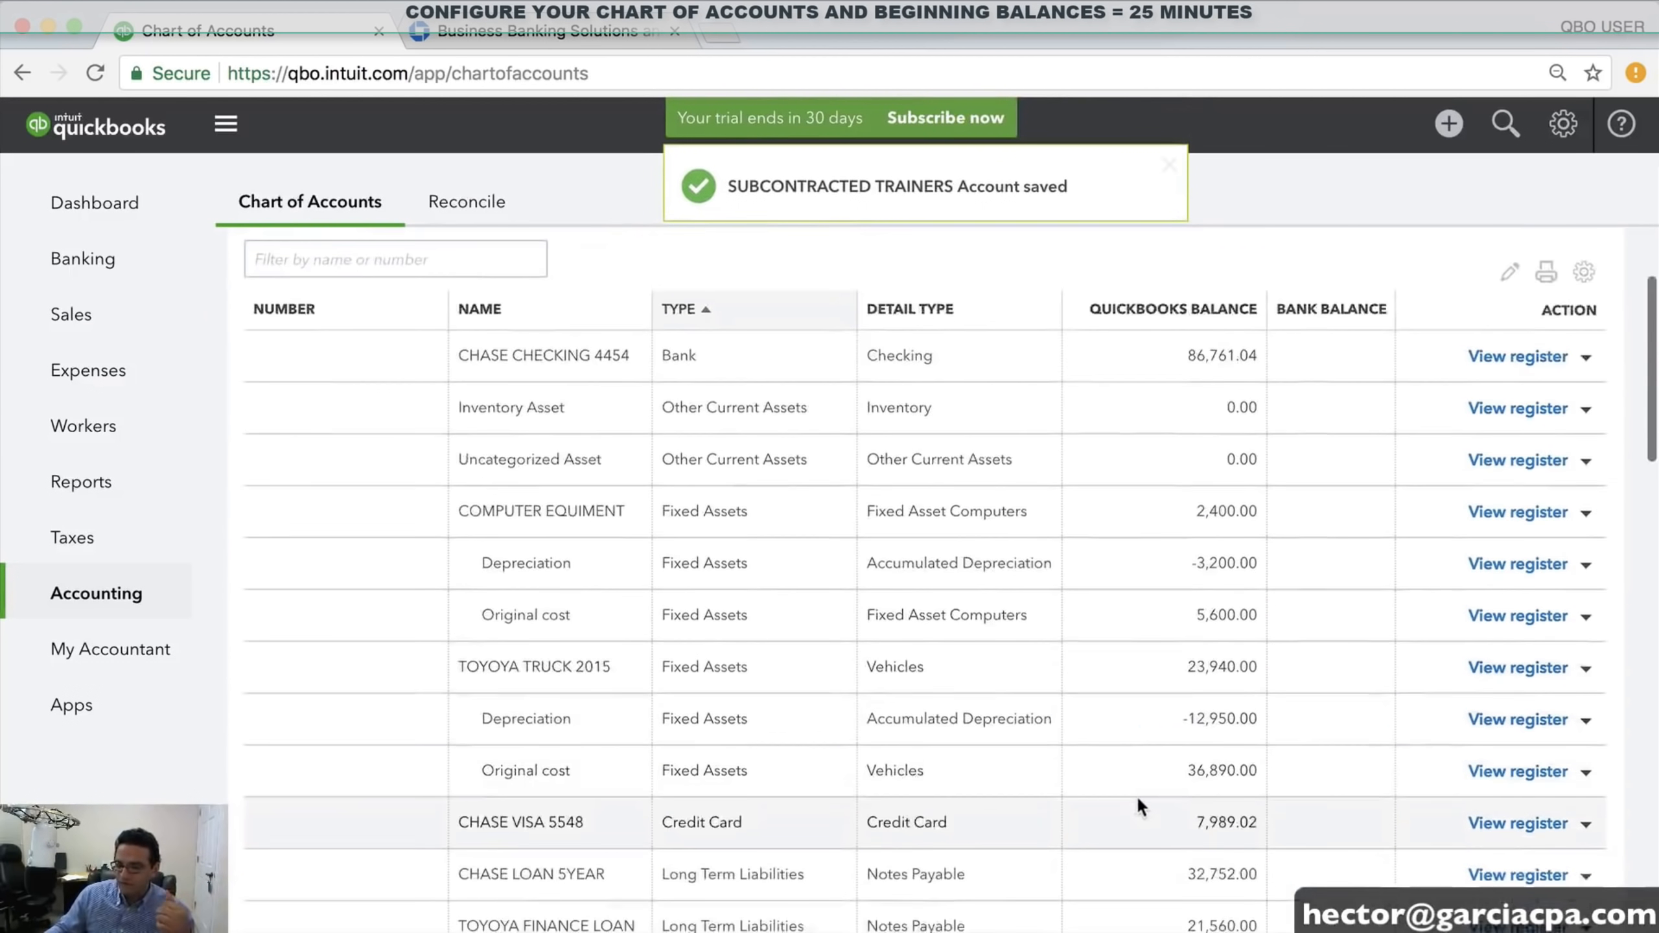
scroll(1502, 327, "up", 10)
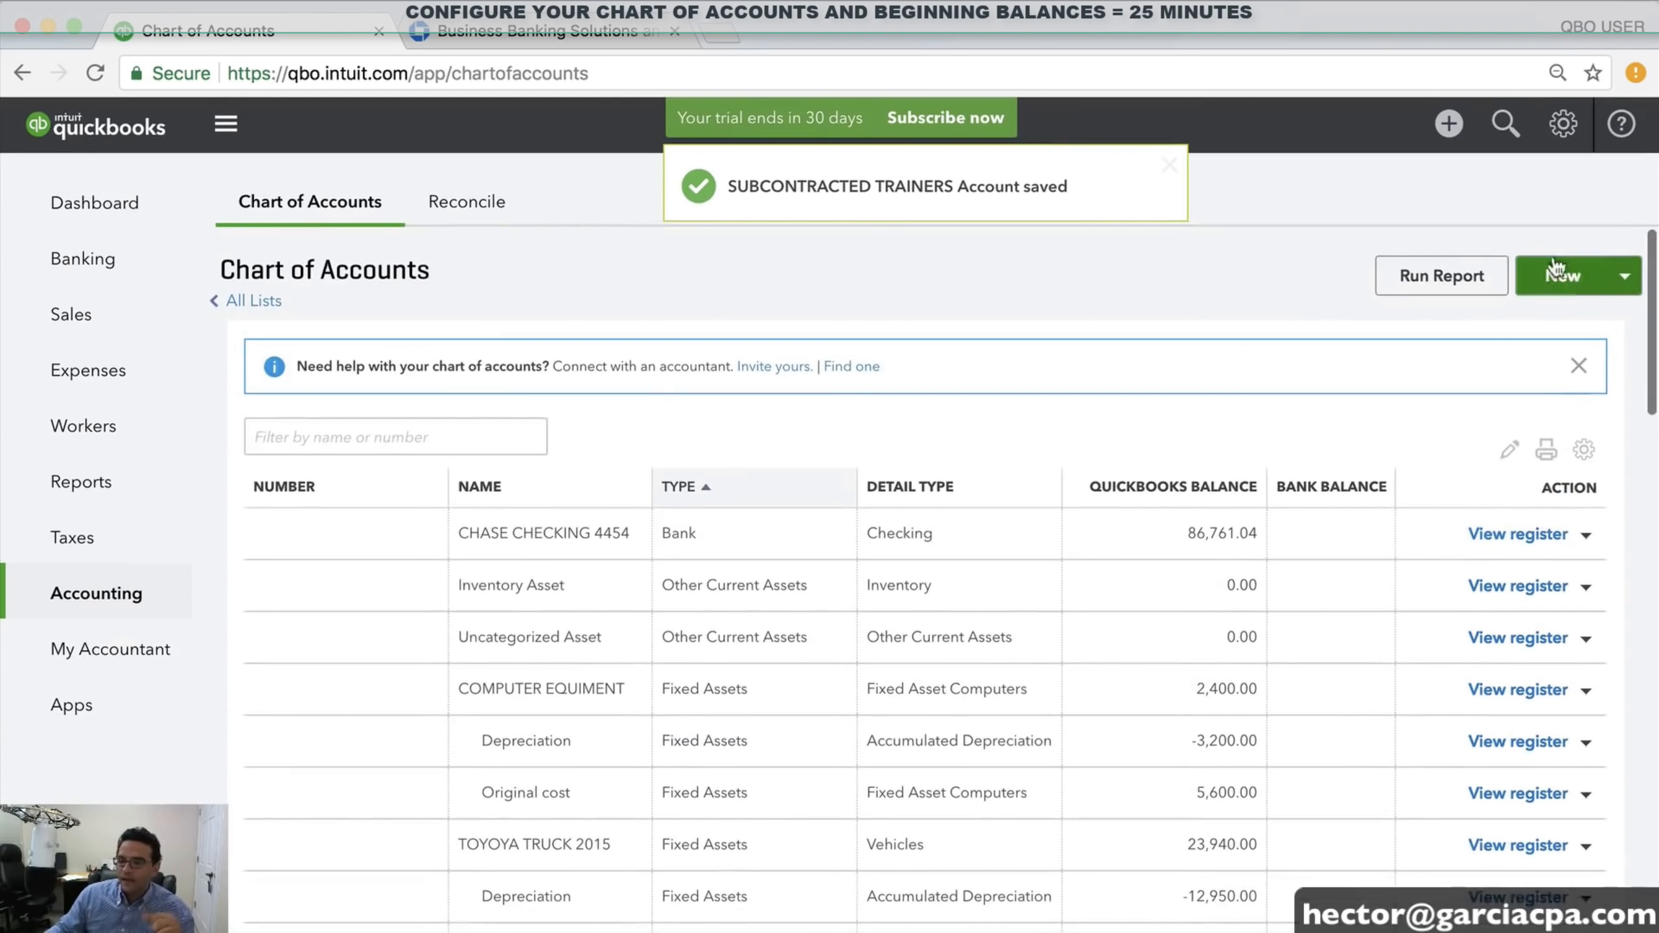
Create Cost of Goods Sold account COST OF COMPUTERS SOLD with Supplies & Materials - COGS detail type
left_click(1557, 278)
left_click(579, 280)
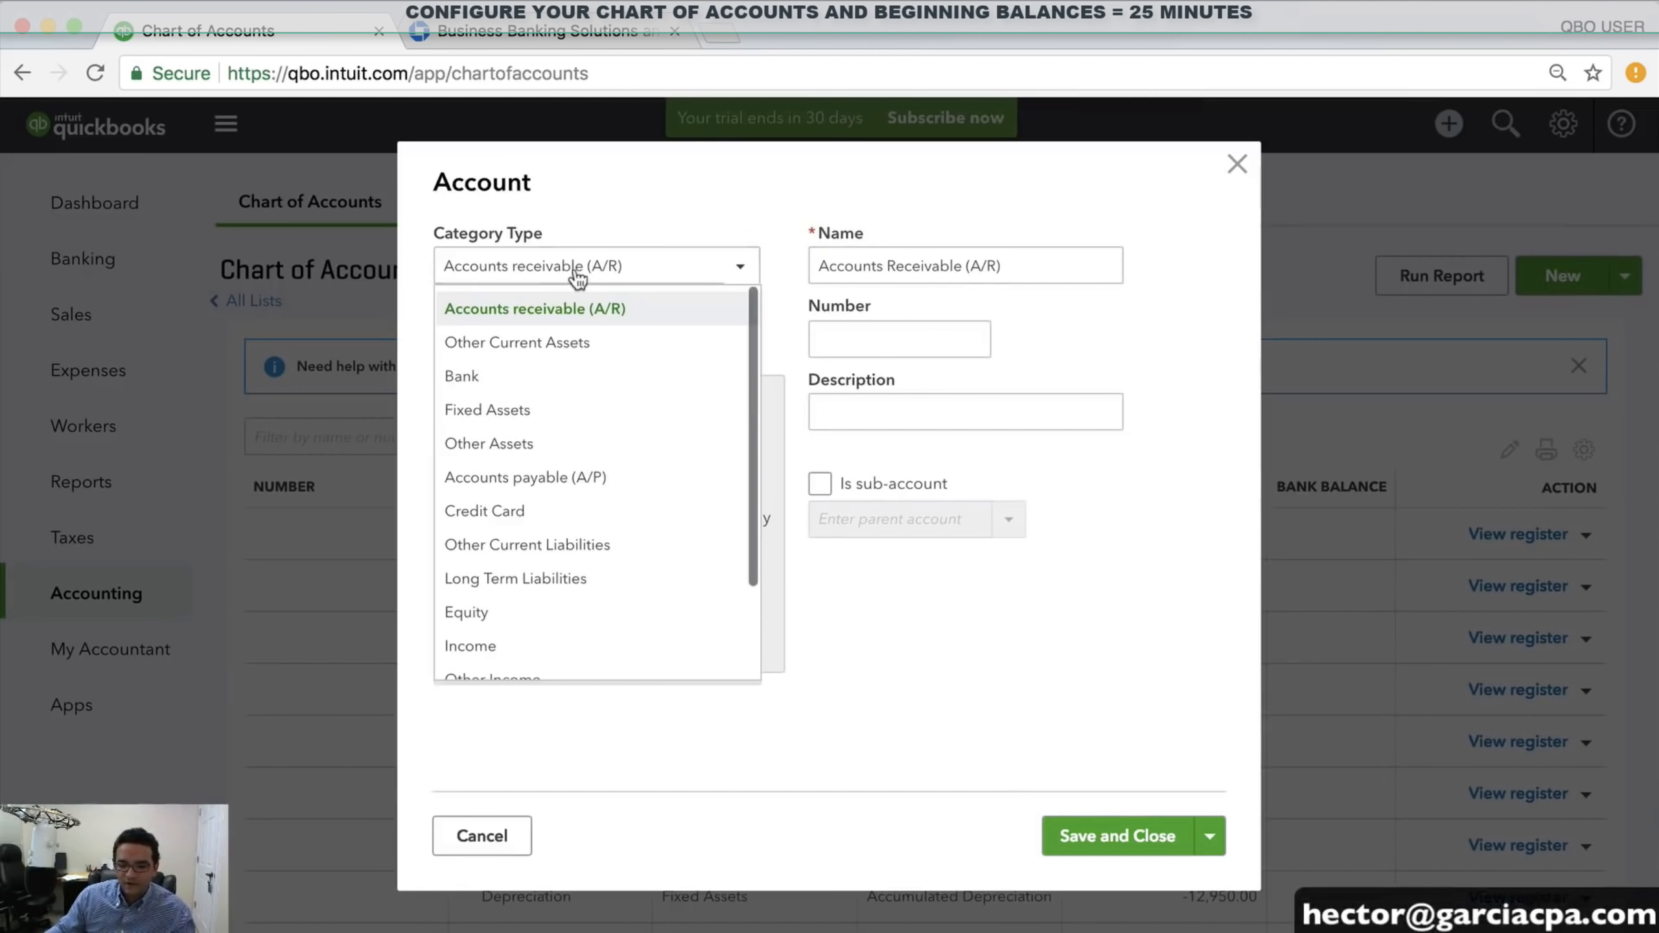
scroll(537, 507, "down", 3)
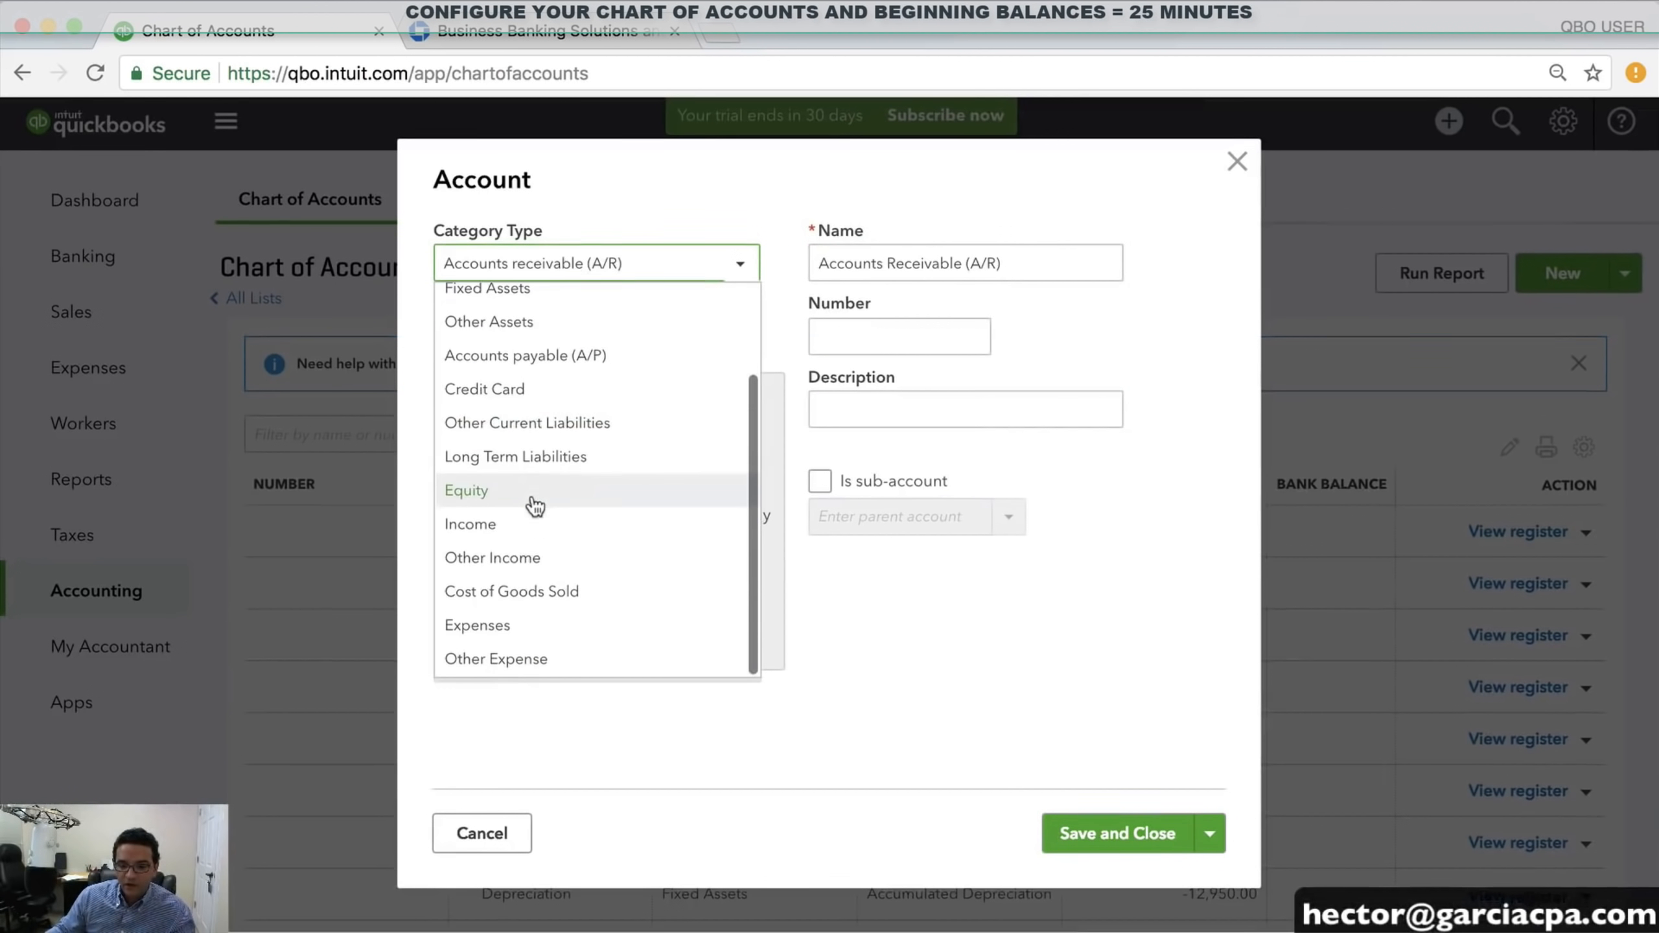
left_click(540, 592)
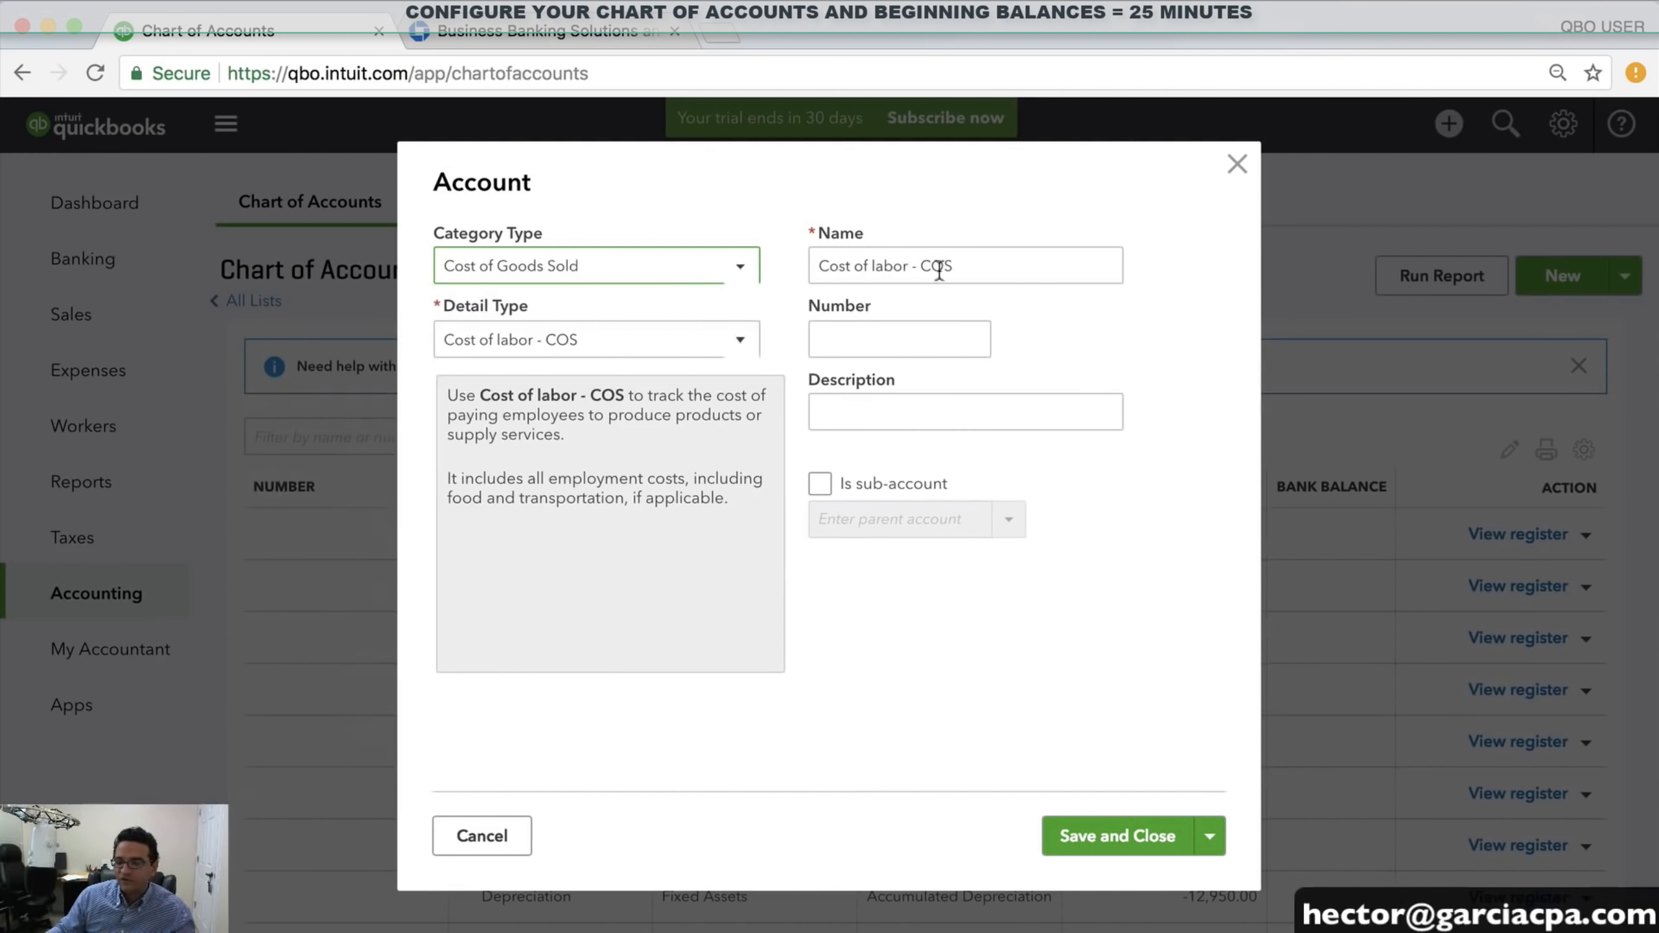
left_click(582, 349)
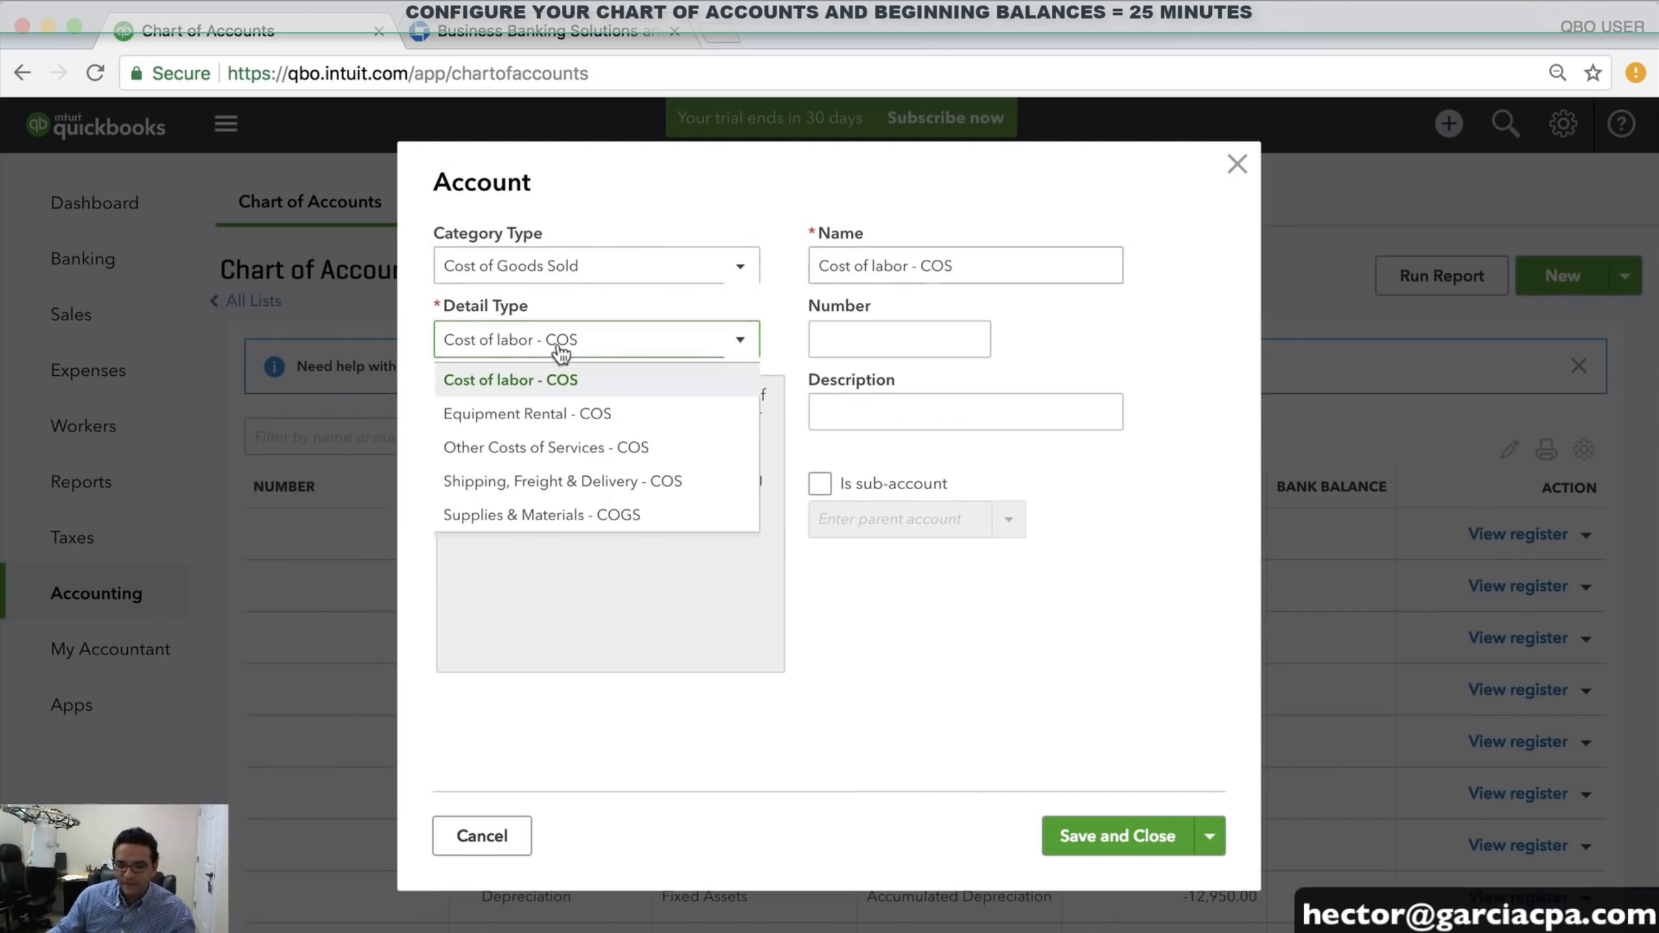
left_click(532, 517)
left_click_drag(1006, 267, 632, 266)
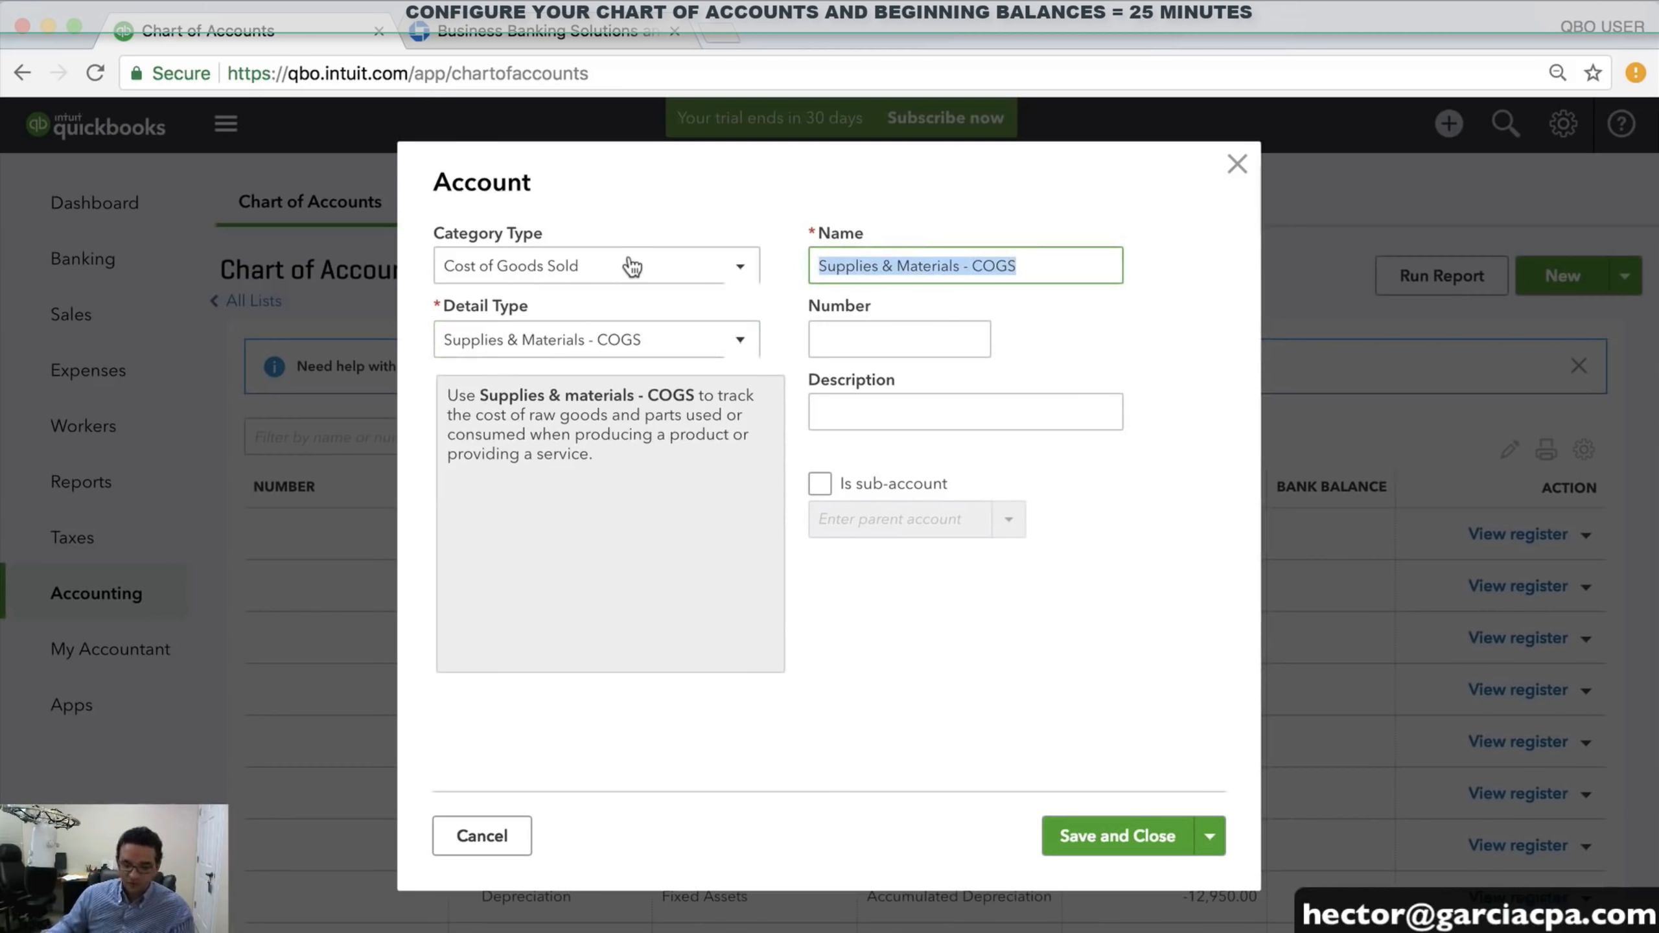
type("COST OF COMPUTERS")
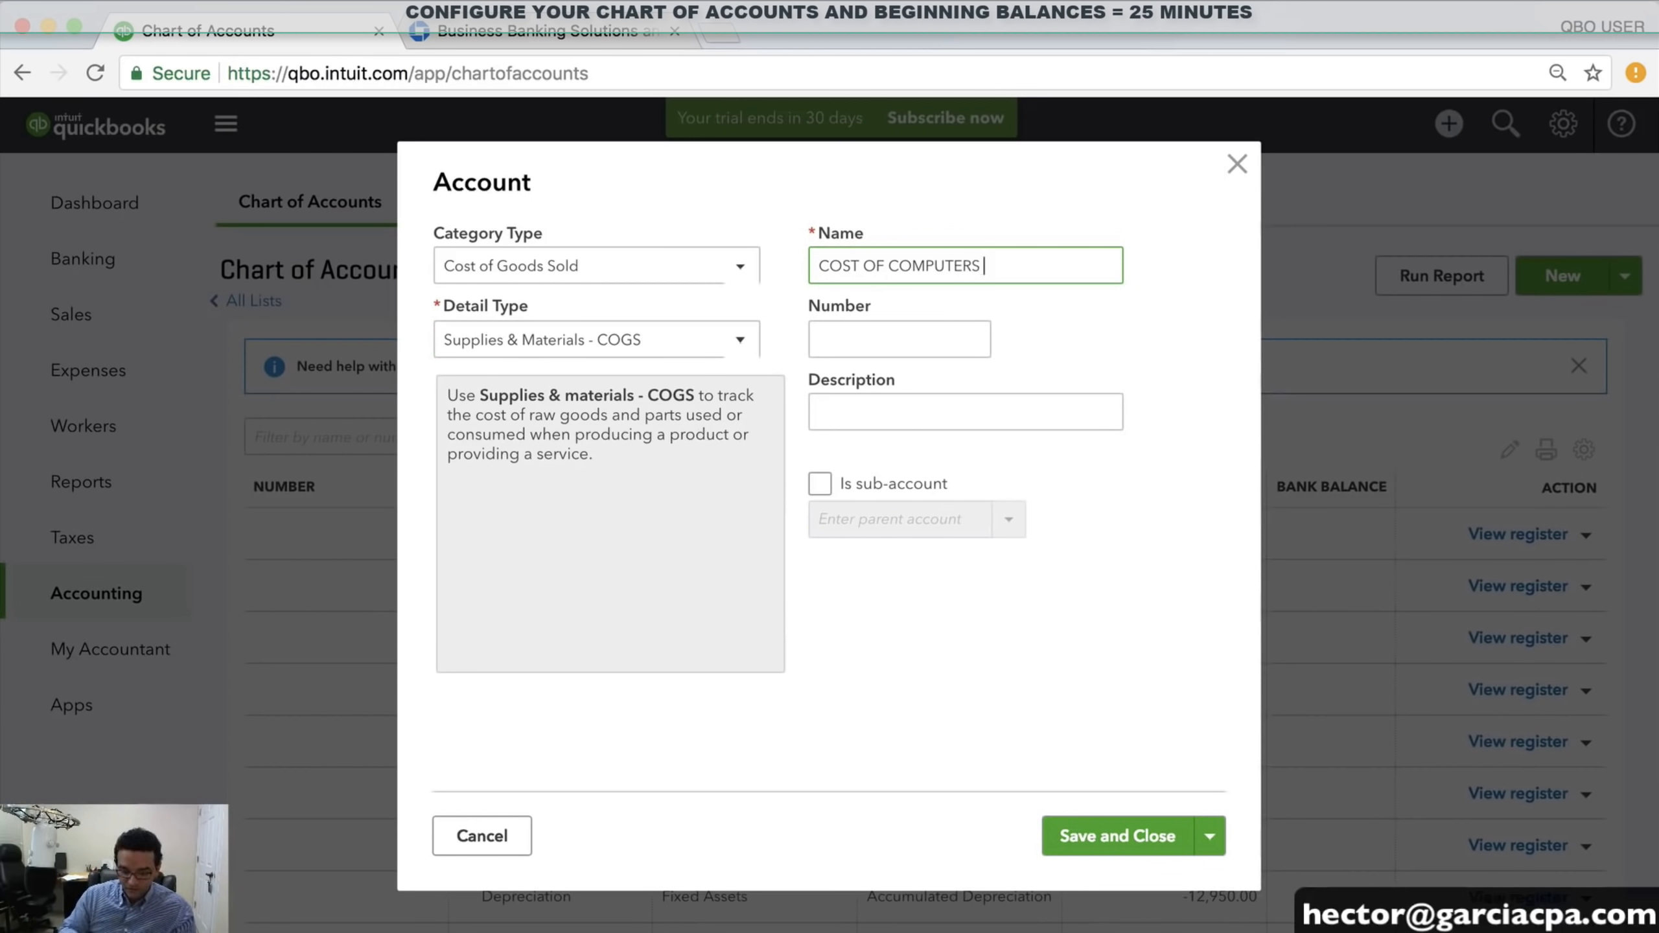
type(" SOLD")
left_click(1115, 837)
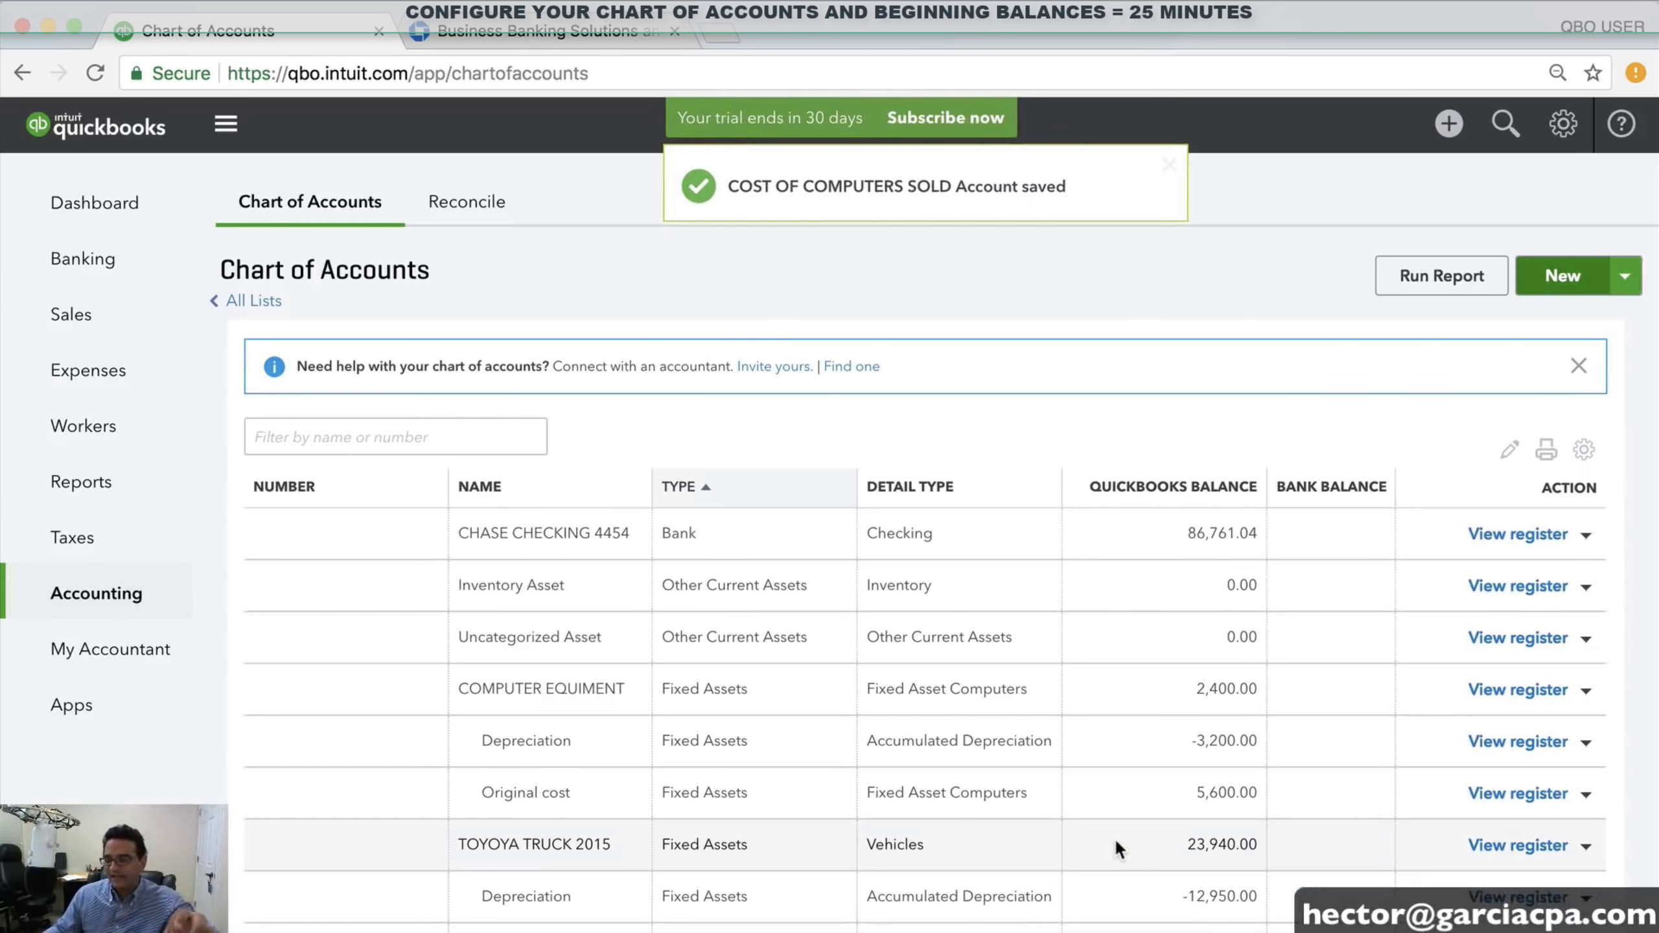
left_click(1558, 278)
Set Cost of Goods Sold with Supplies & Materials - COGS detail type, name it COST OF PARTS SOLD, and save
left_click(559, 339)
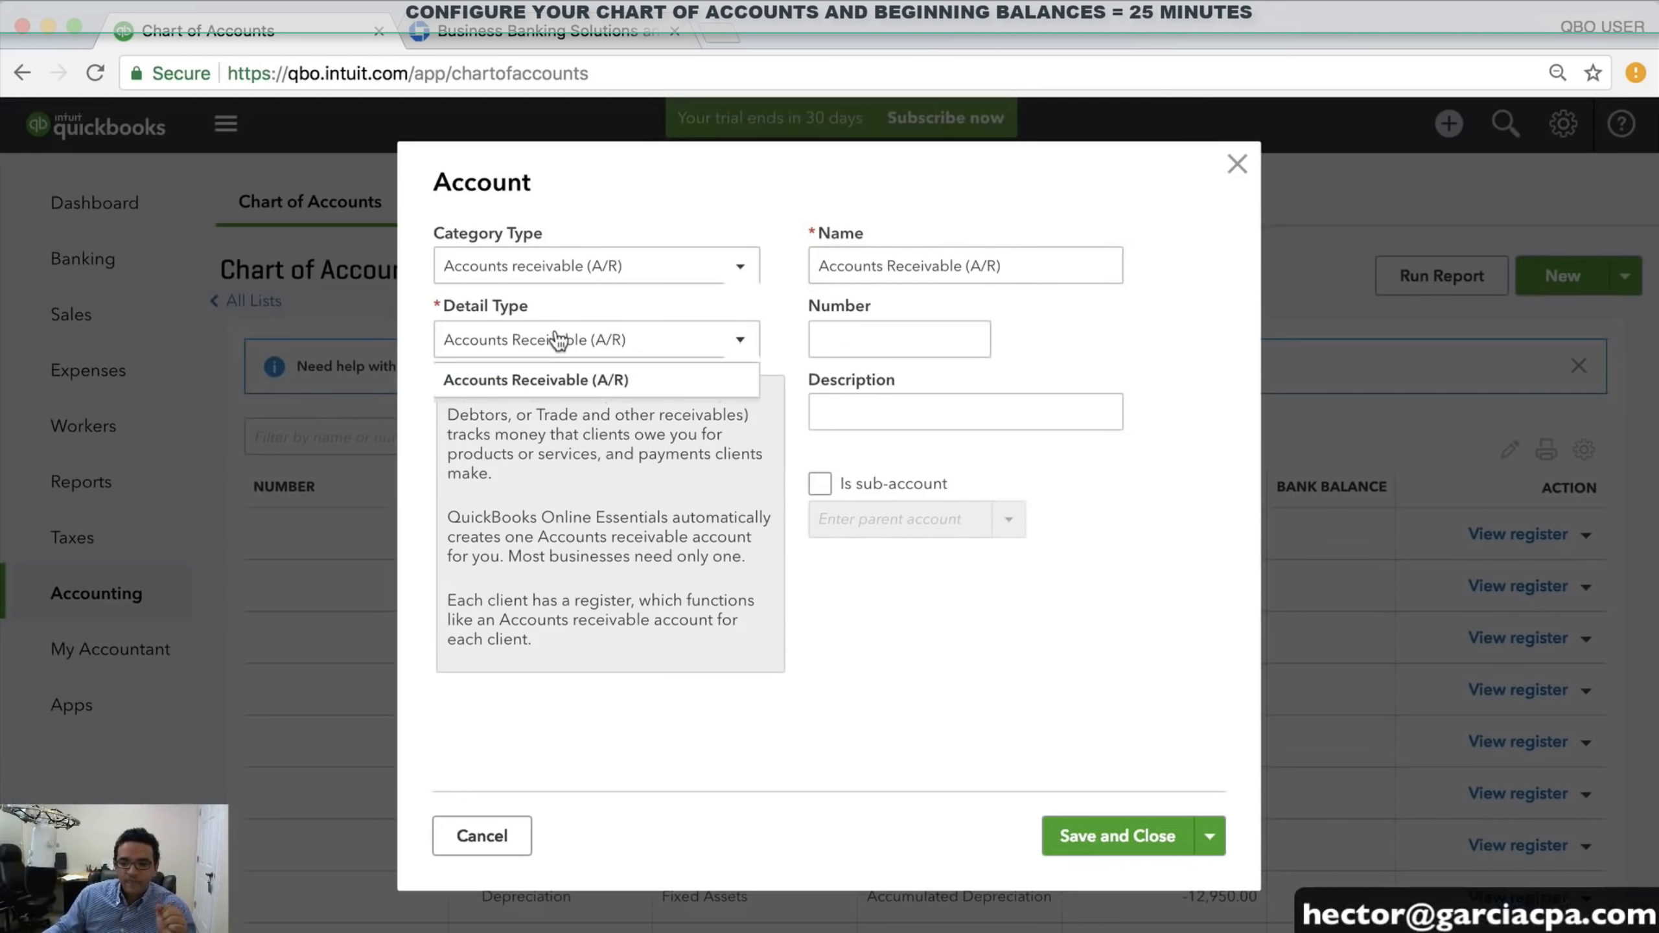
left_click(563, 269)
scroll(545, 530, "down", 2)
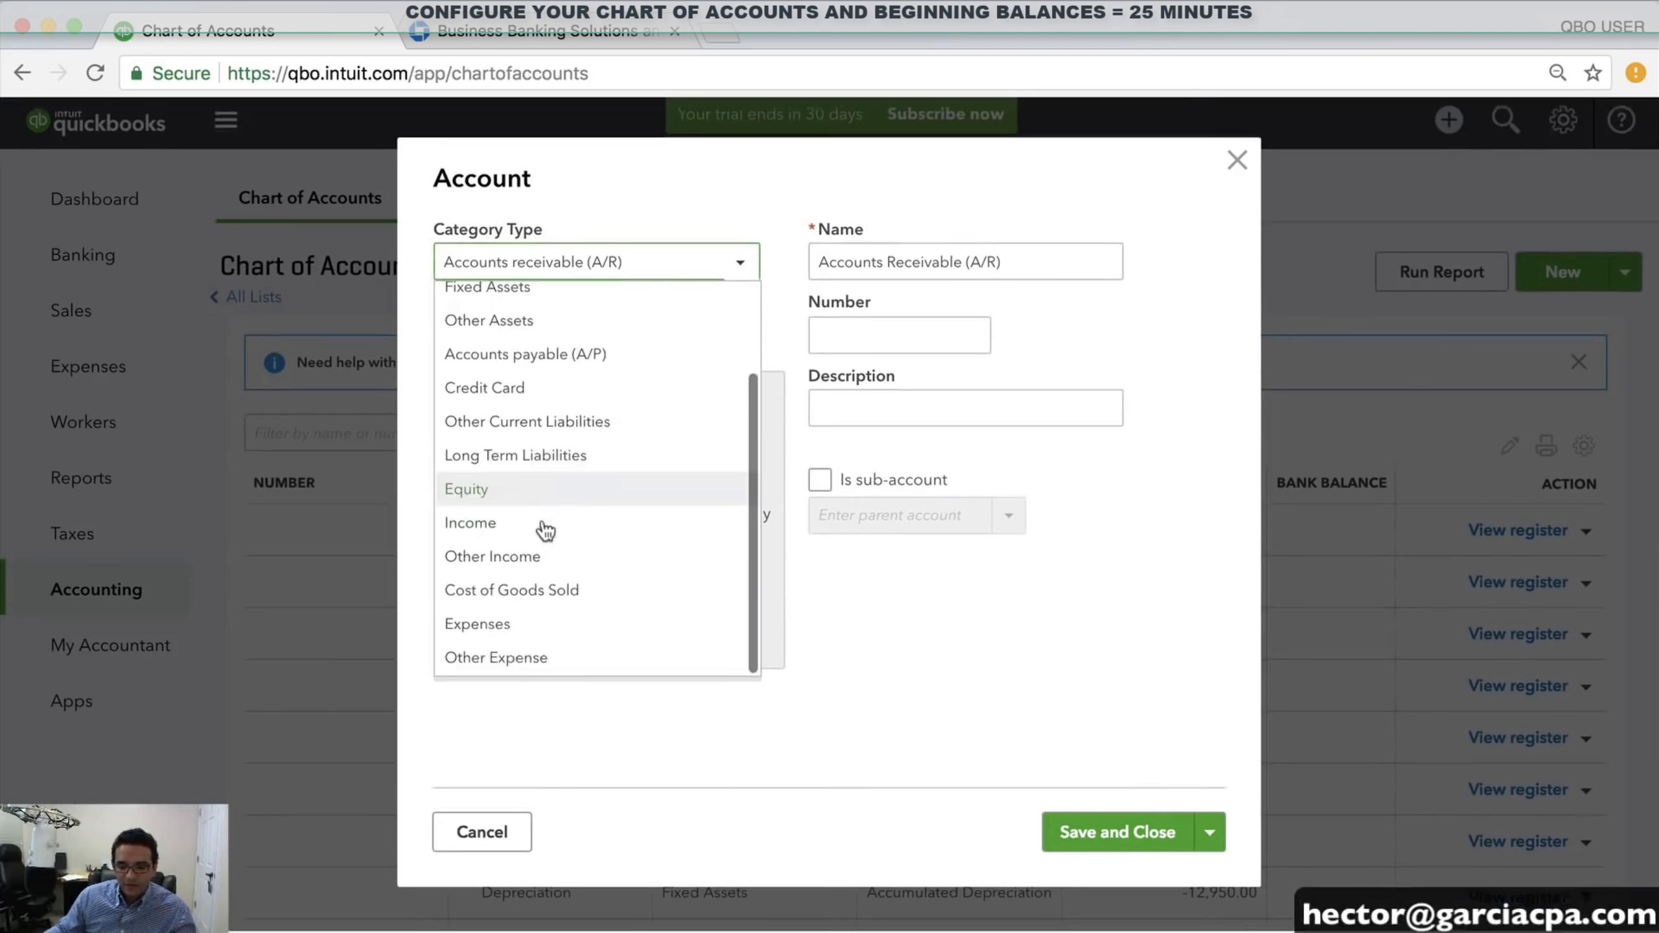
left_click(545, 597)
left_click_drag(970, 261, 635, 262)
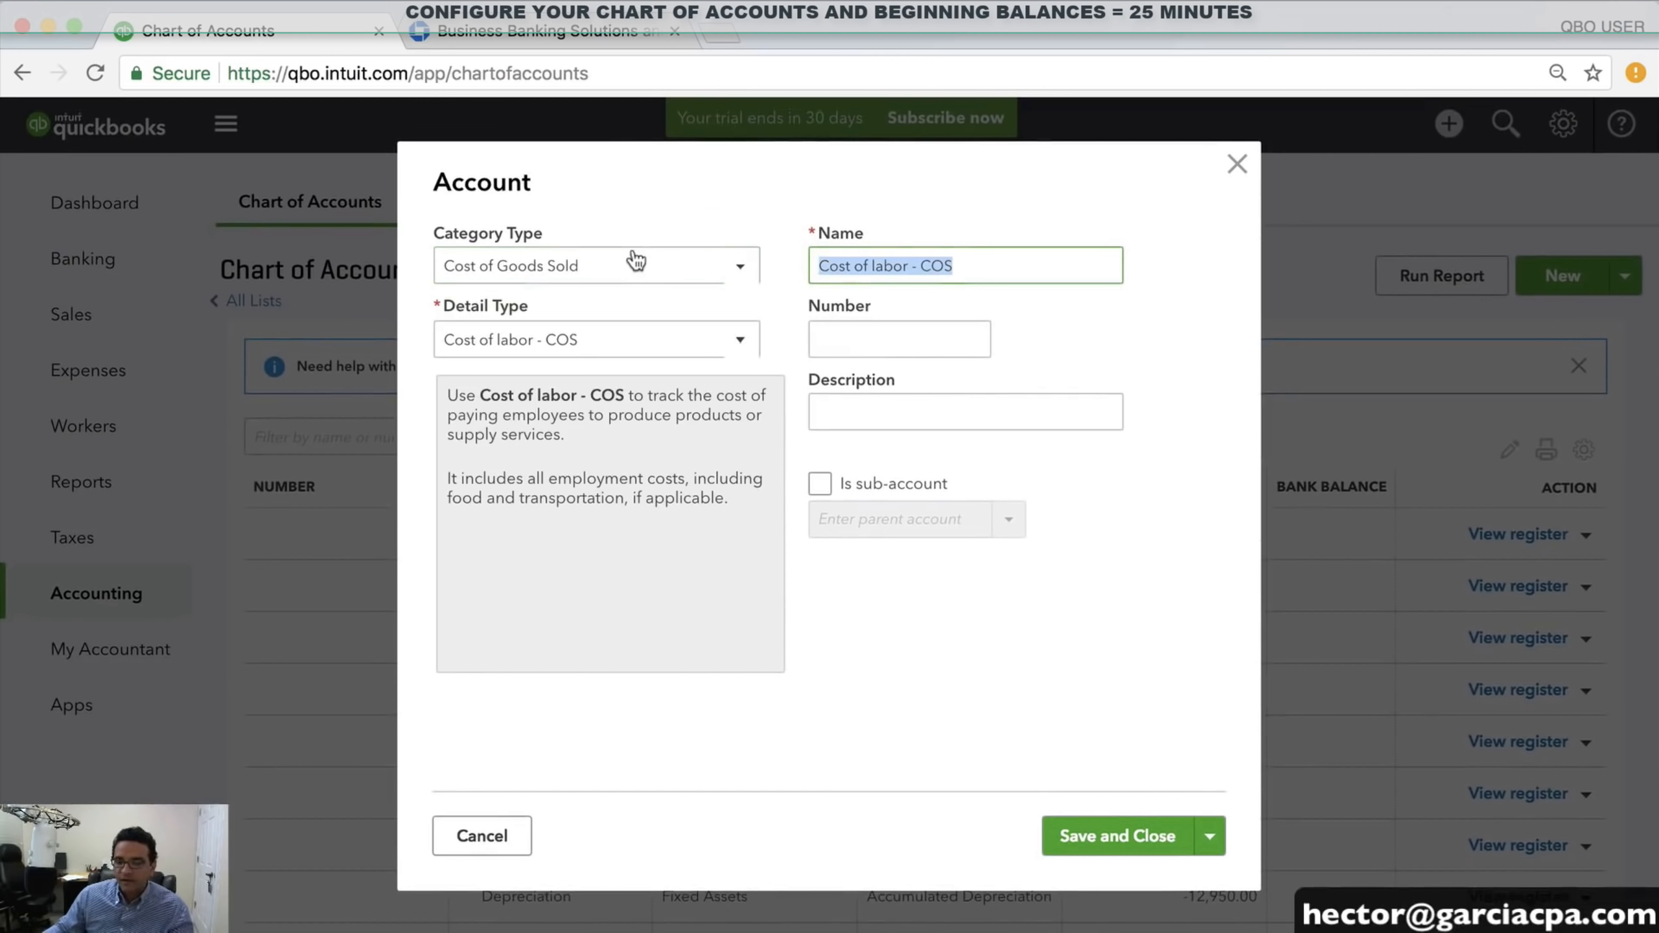
type("COST OF PARTS SOLD")
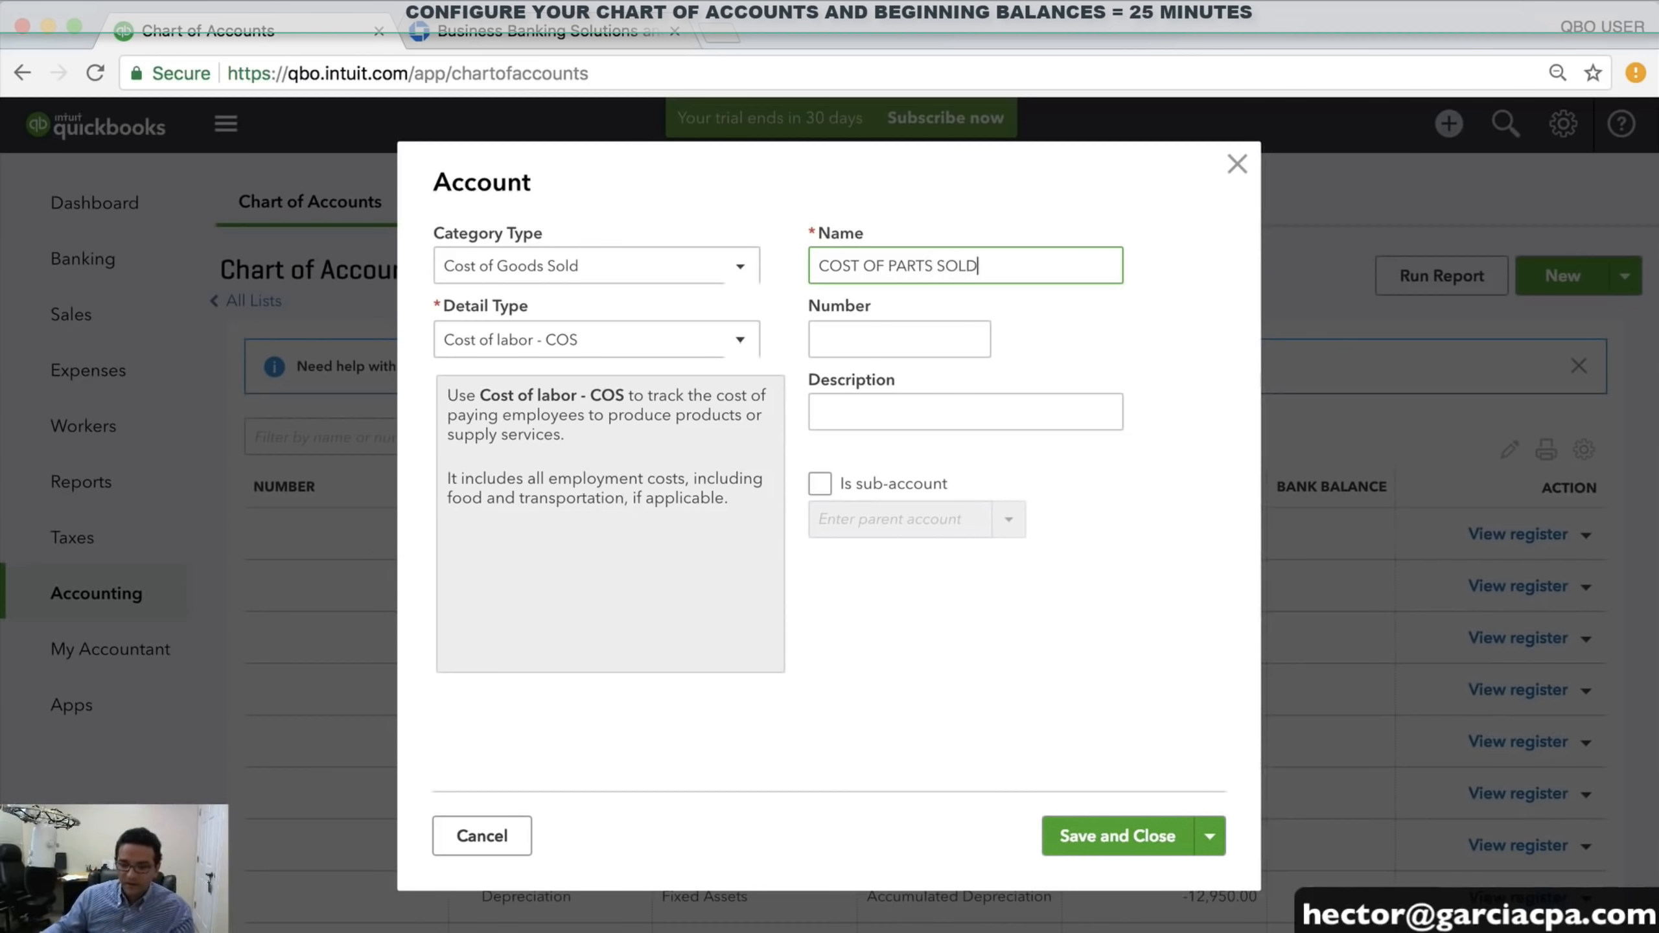
left_click(517, 340)
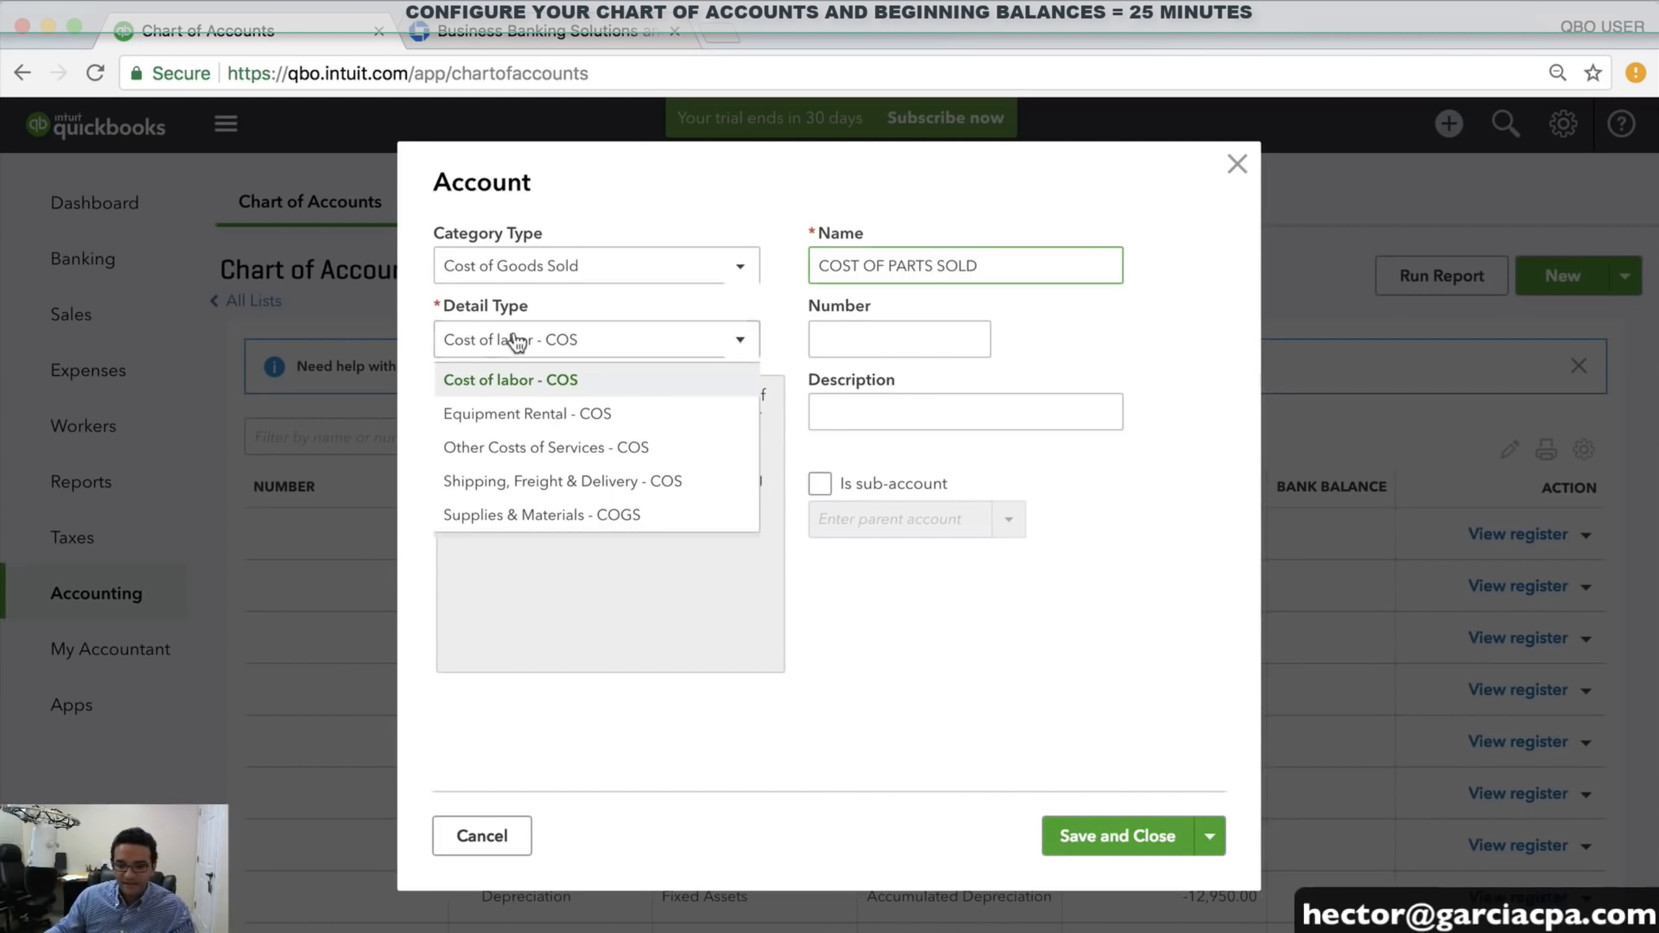
left_click(528, 518)
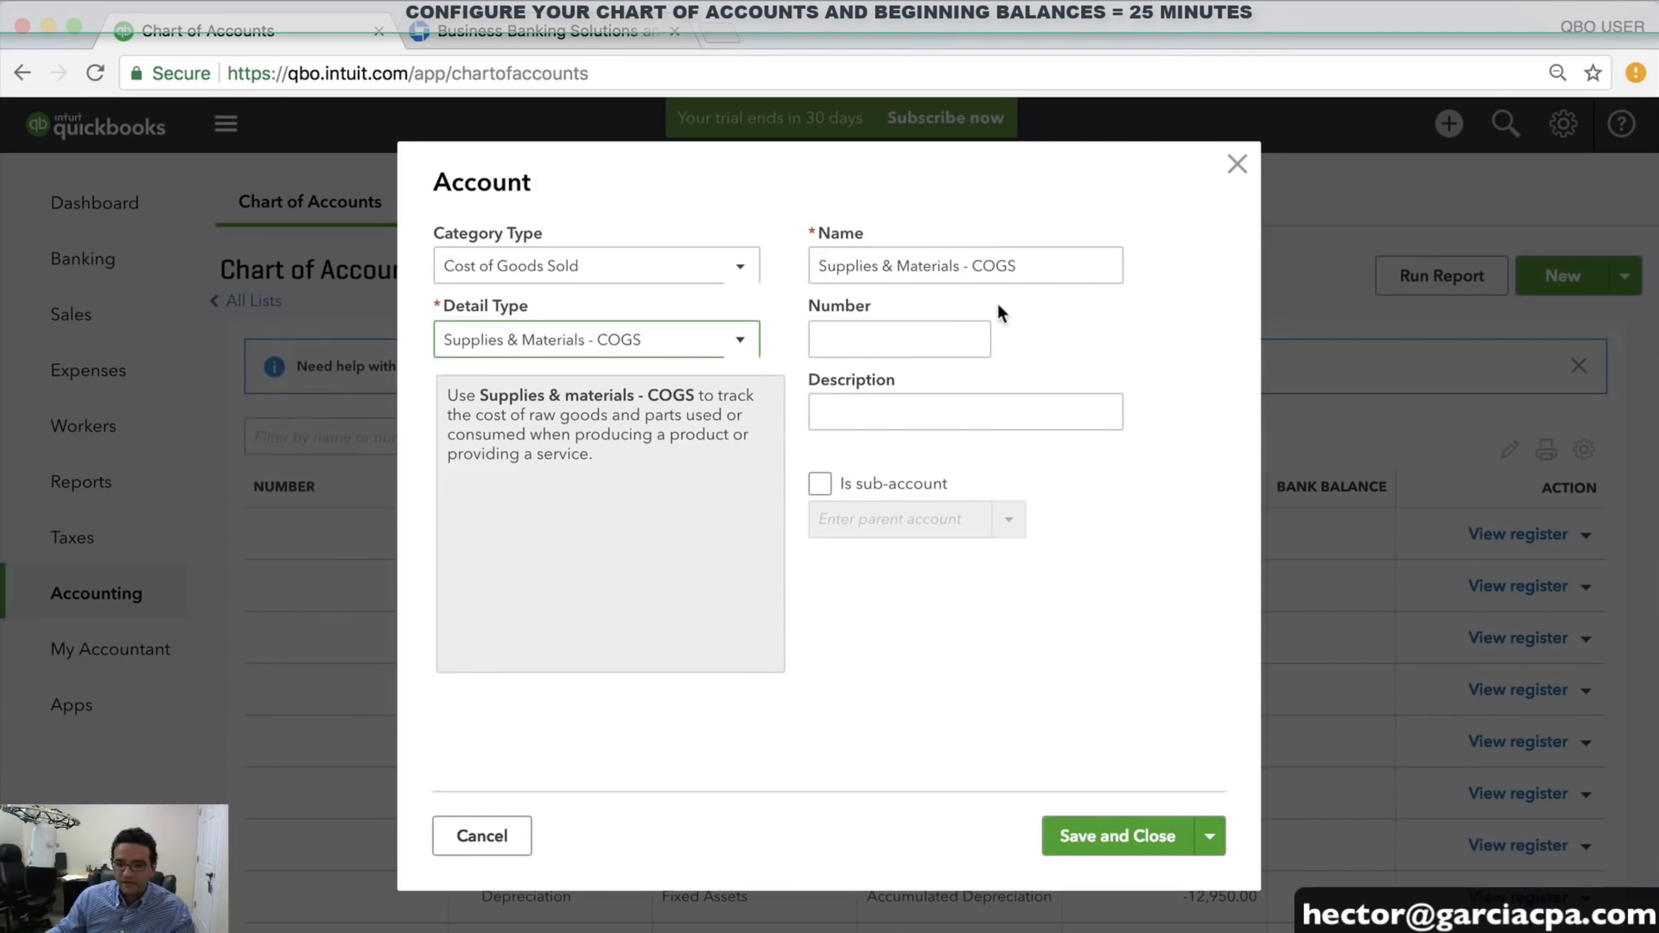
left_click(552, 344)
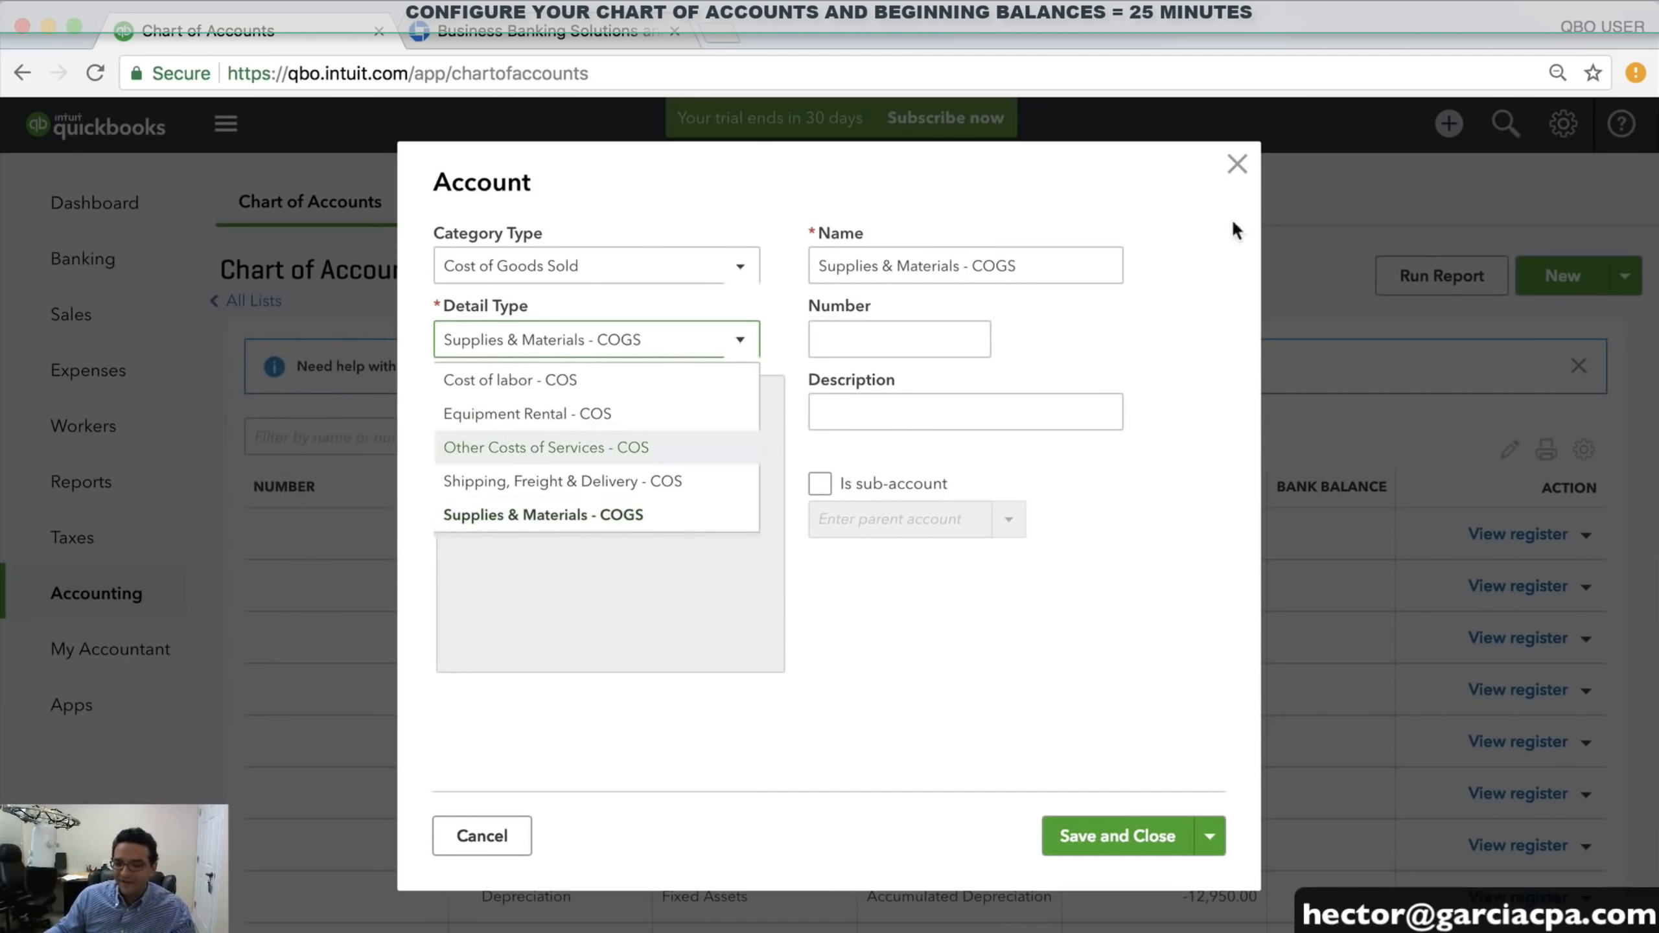
left_click_drag(1067, 262, 773, 255)
key("BackSpace")
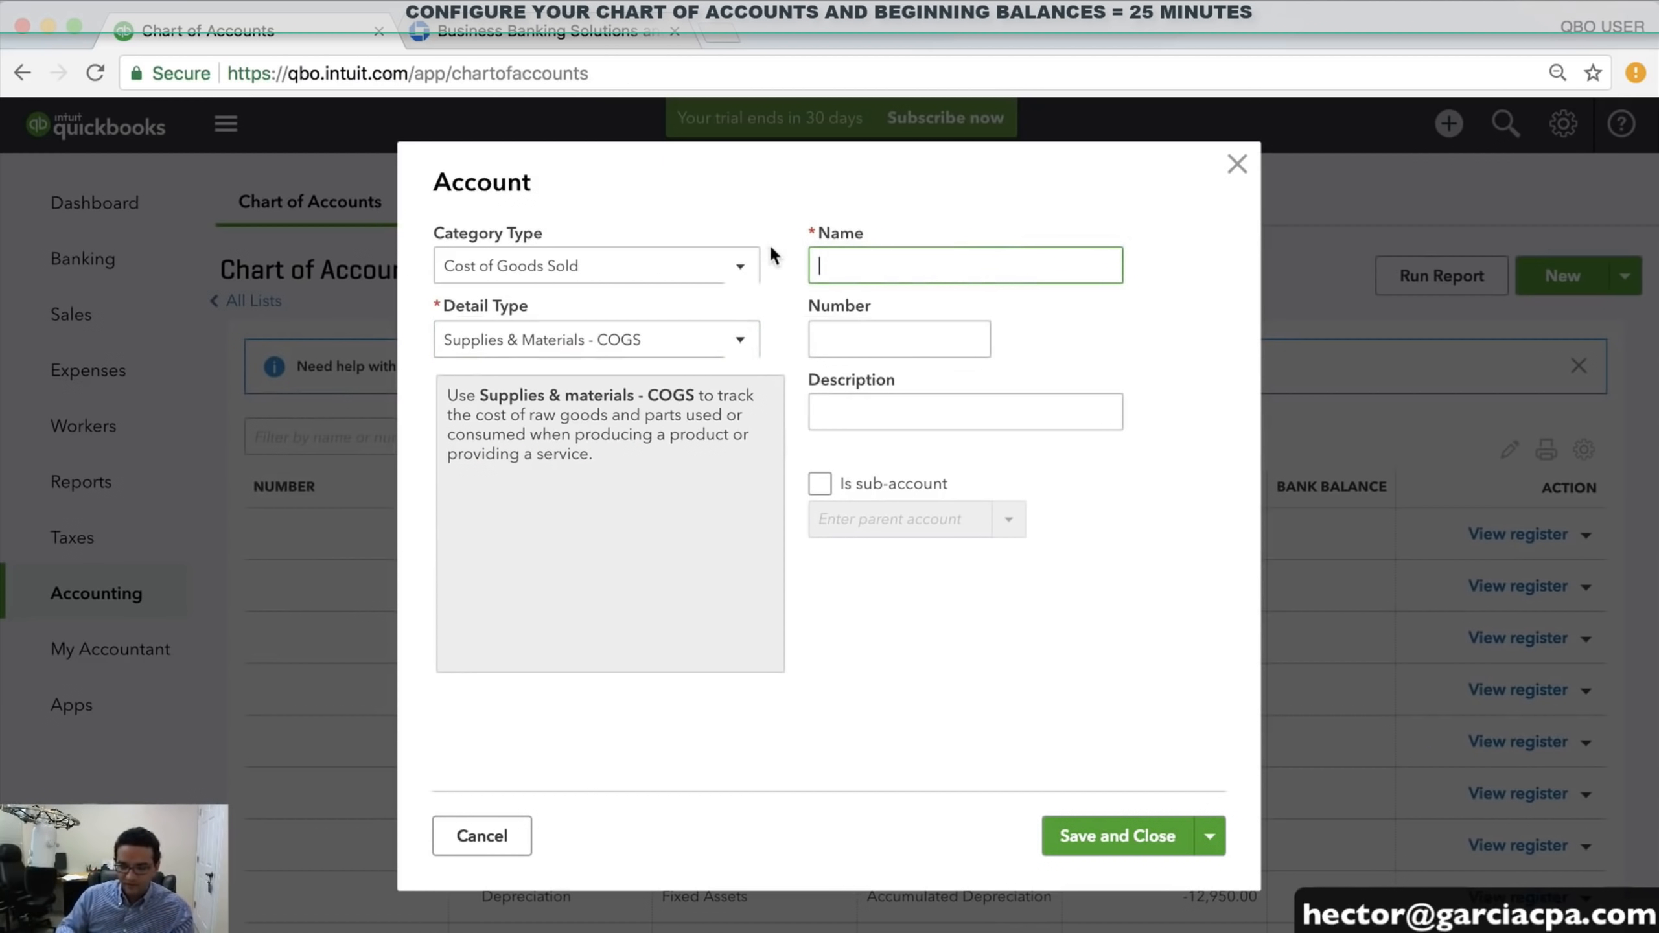
type("COST OF PARTS SOLD")
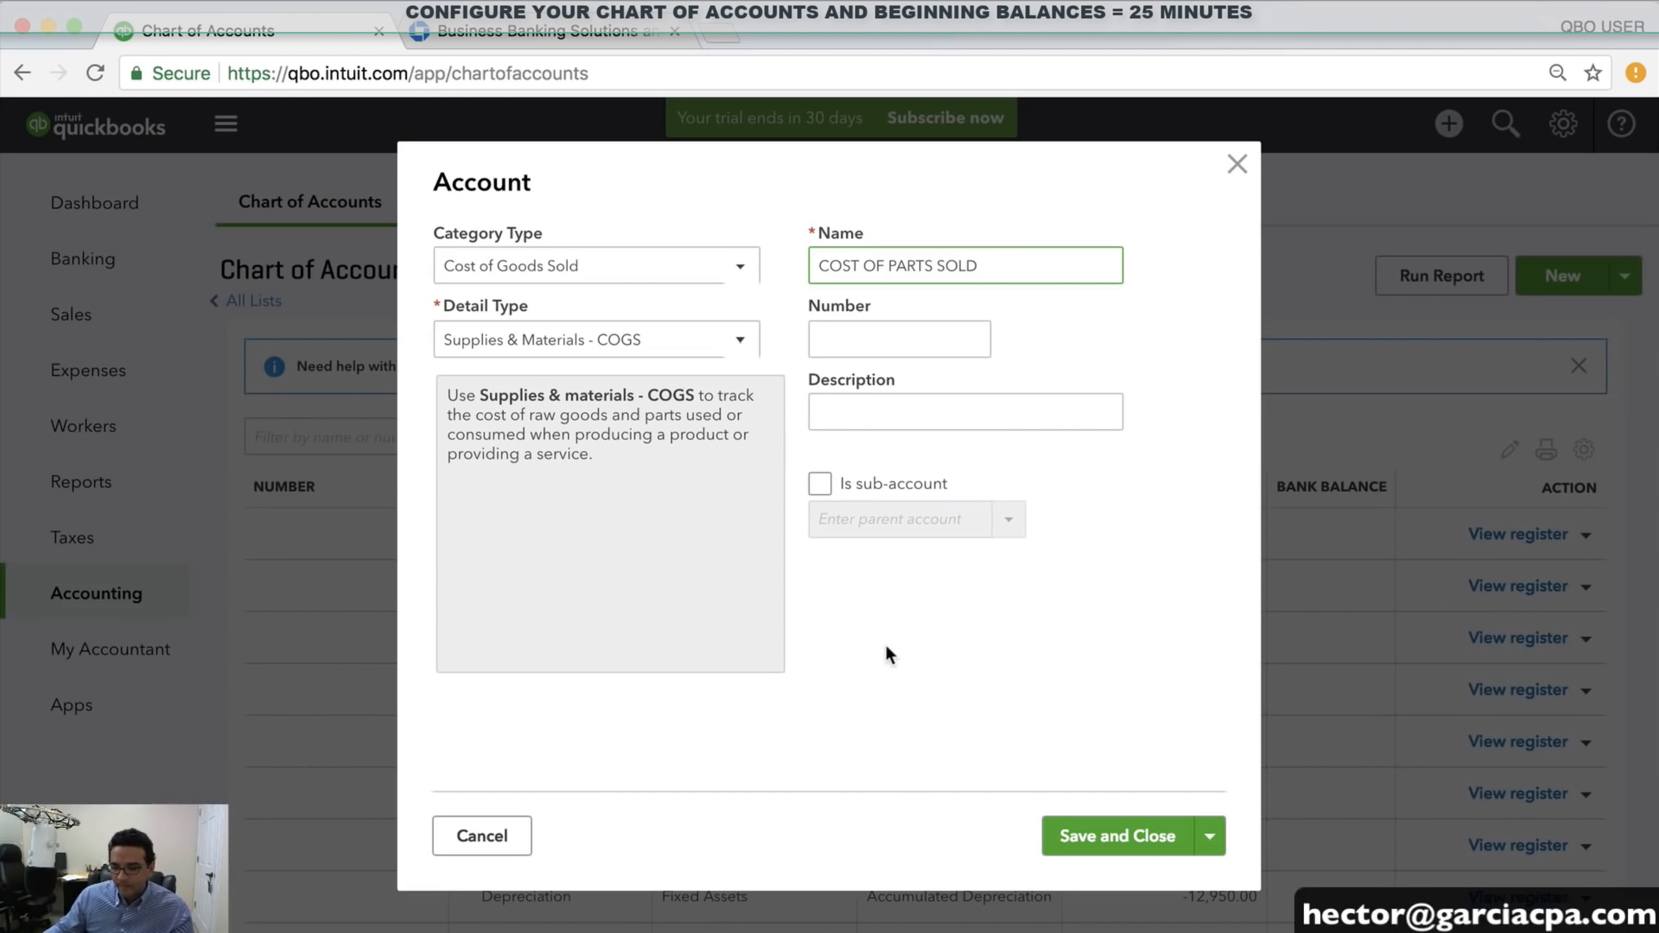
left_click(889, 649)
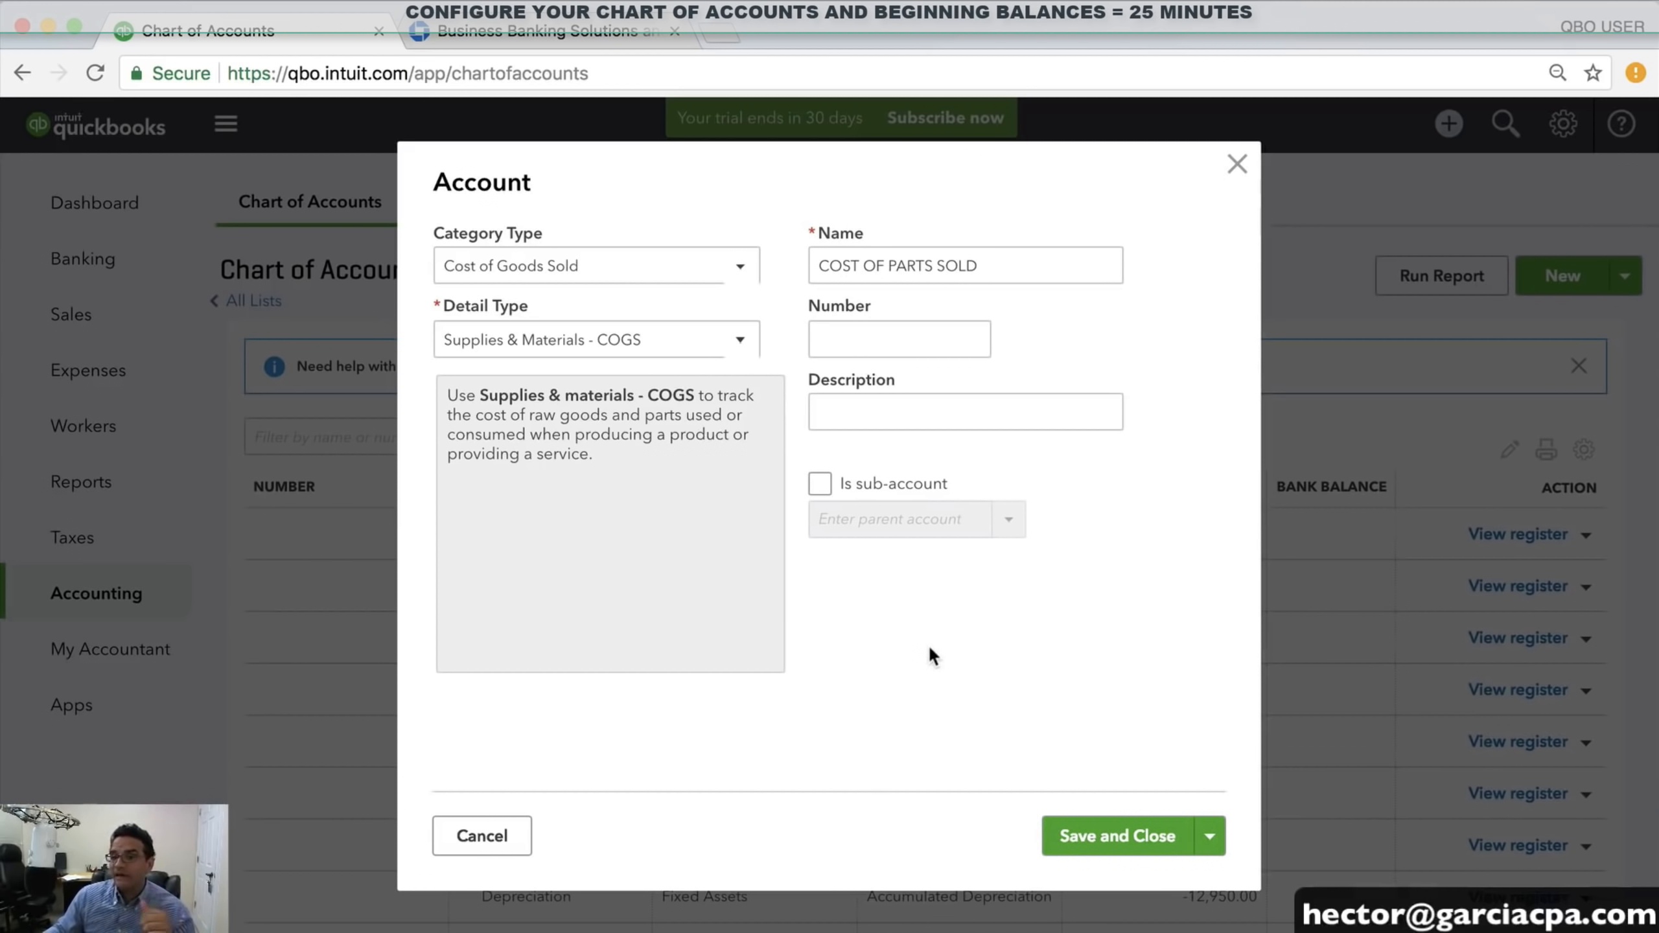
left_click(1130, 834)
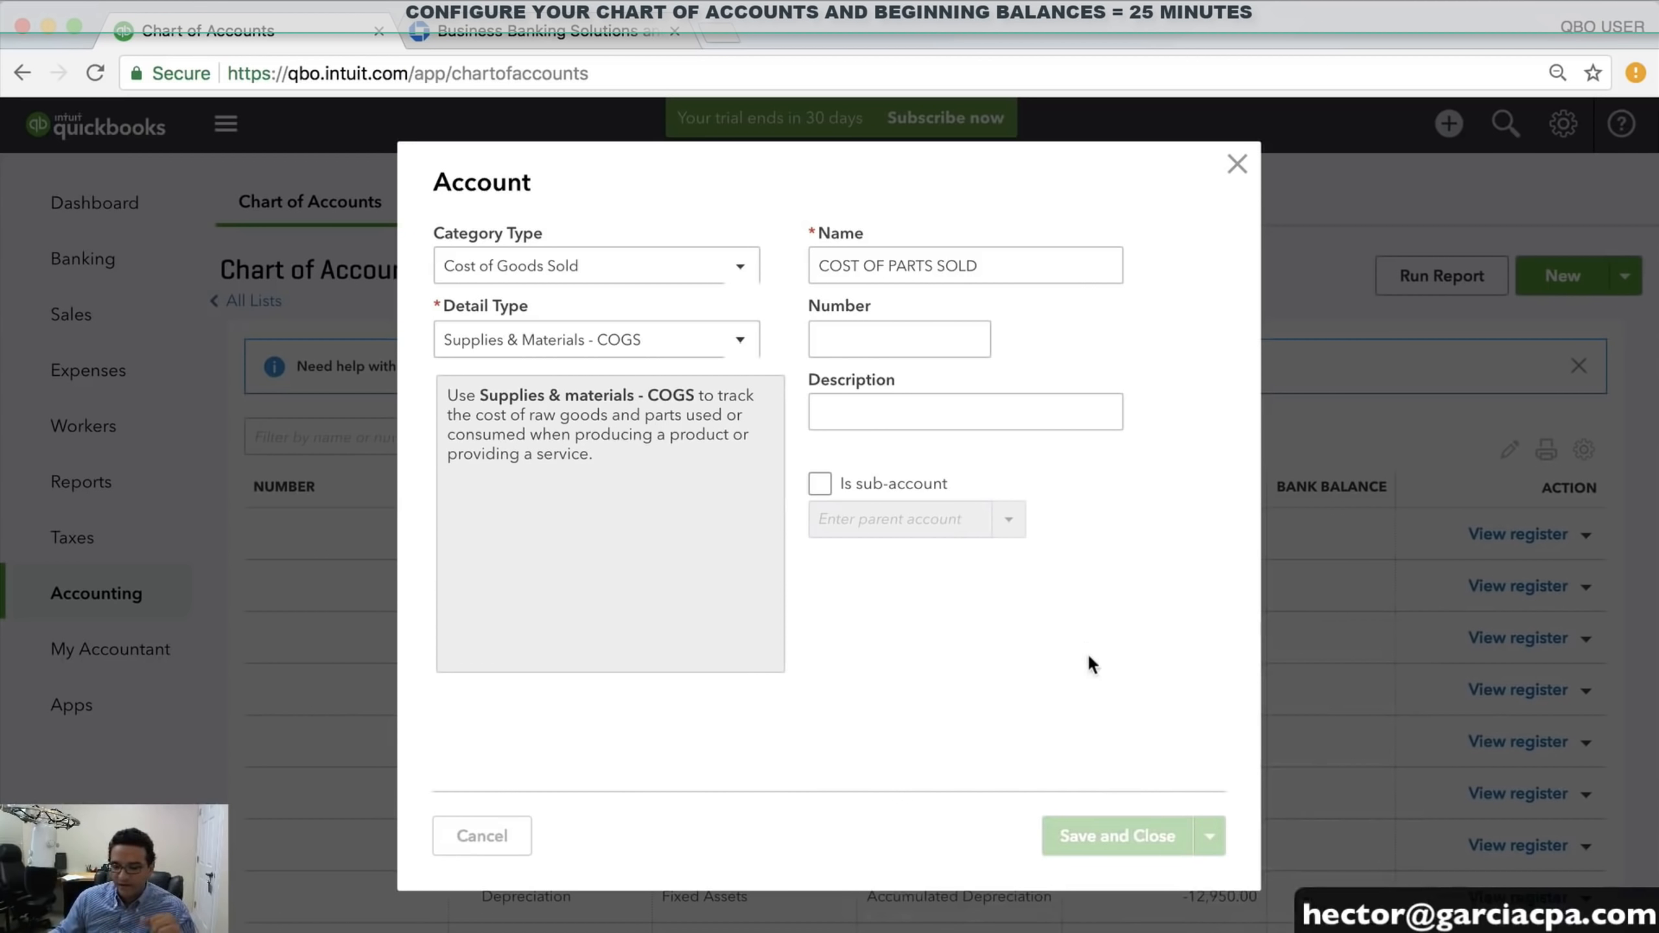
Delete the default Cost of Goods Sold account and confirm, then review the remaining cost accounts
scroll(901, 620, "down", 15)
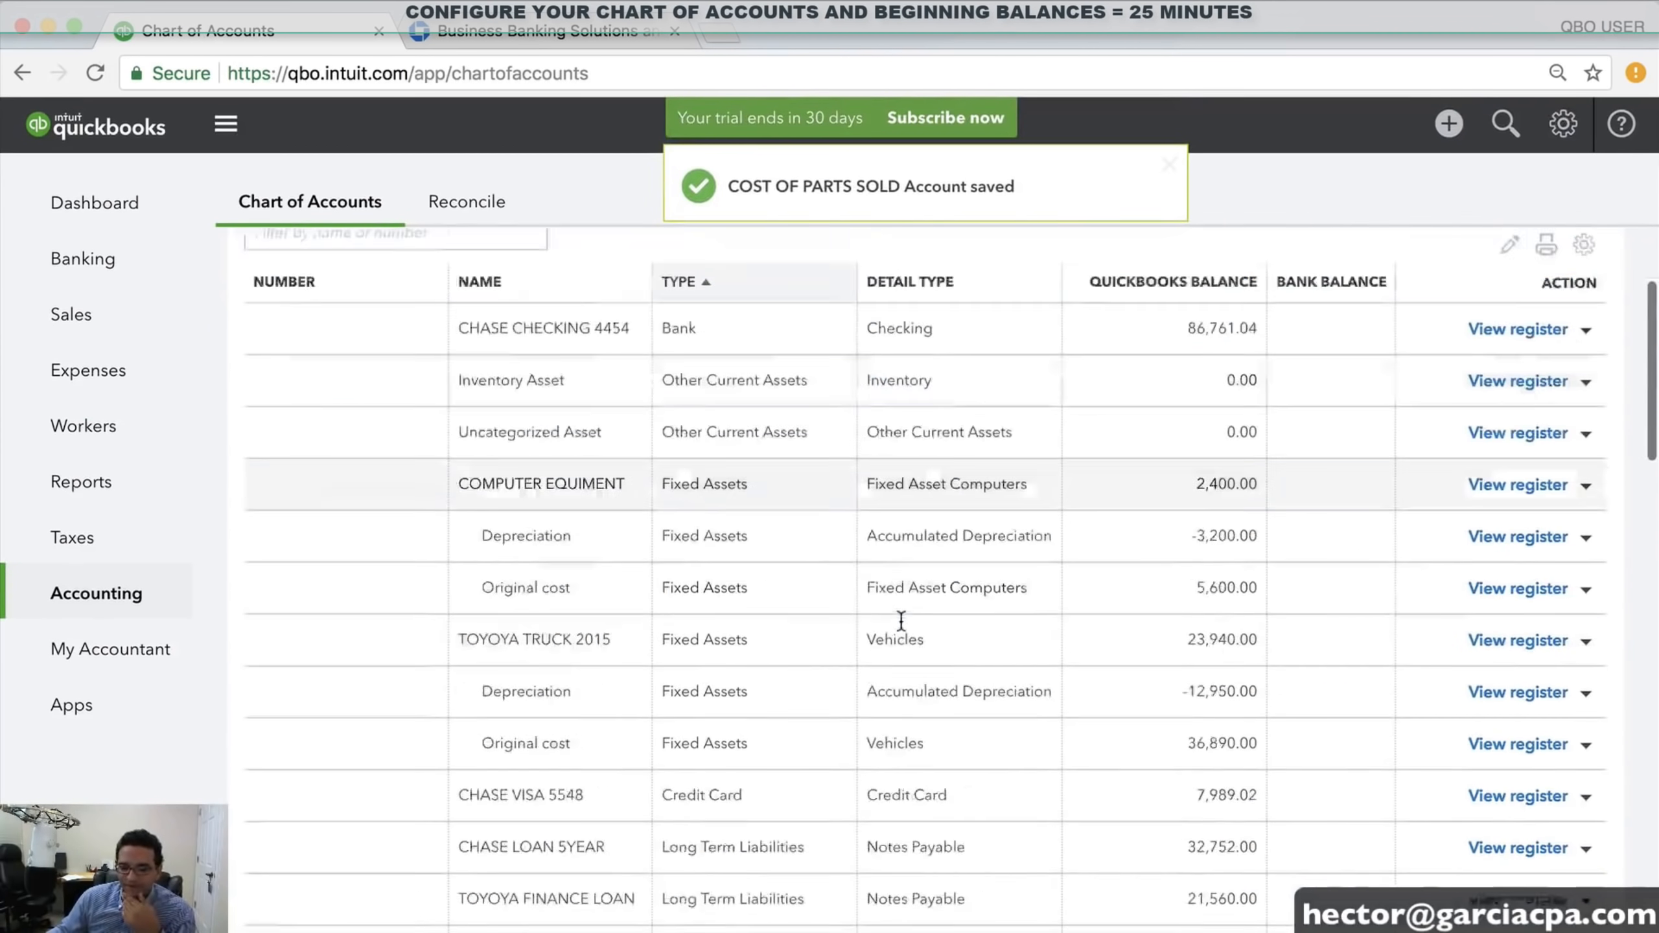
scroll(909, 617, "up", 6)
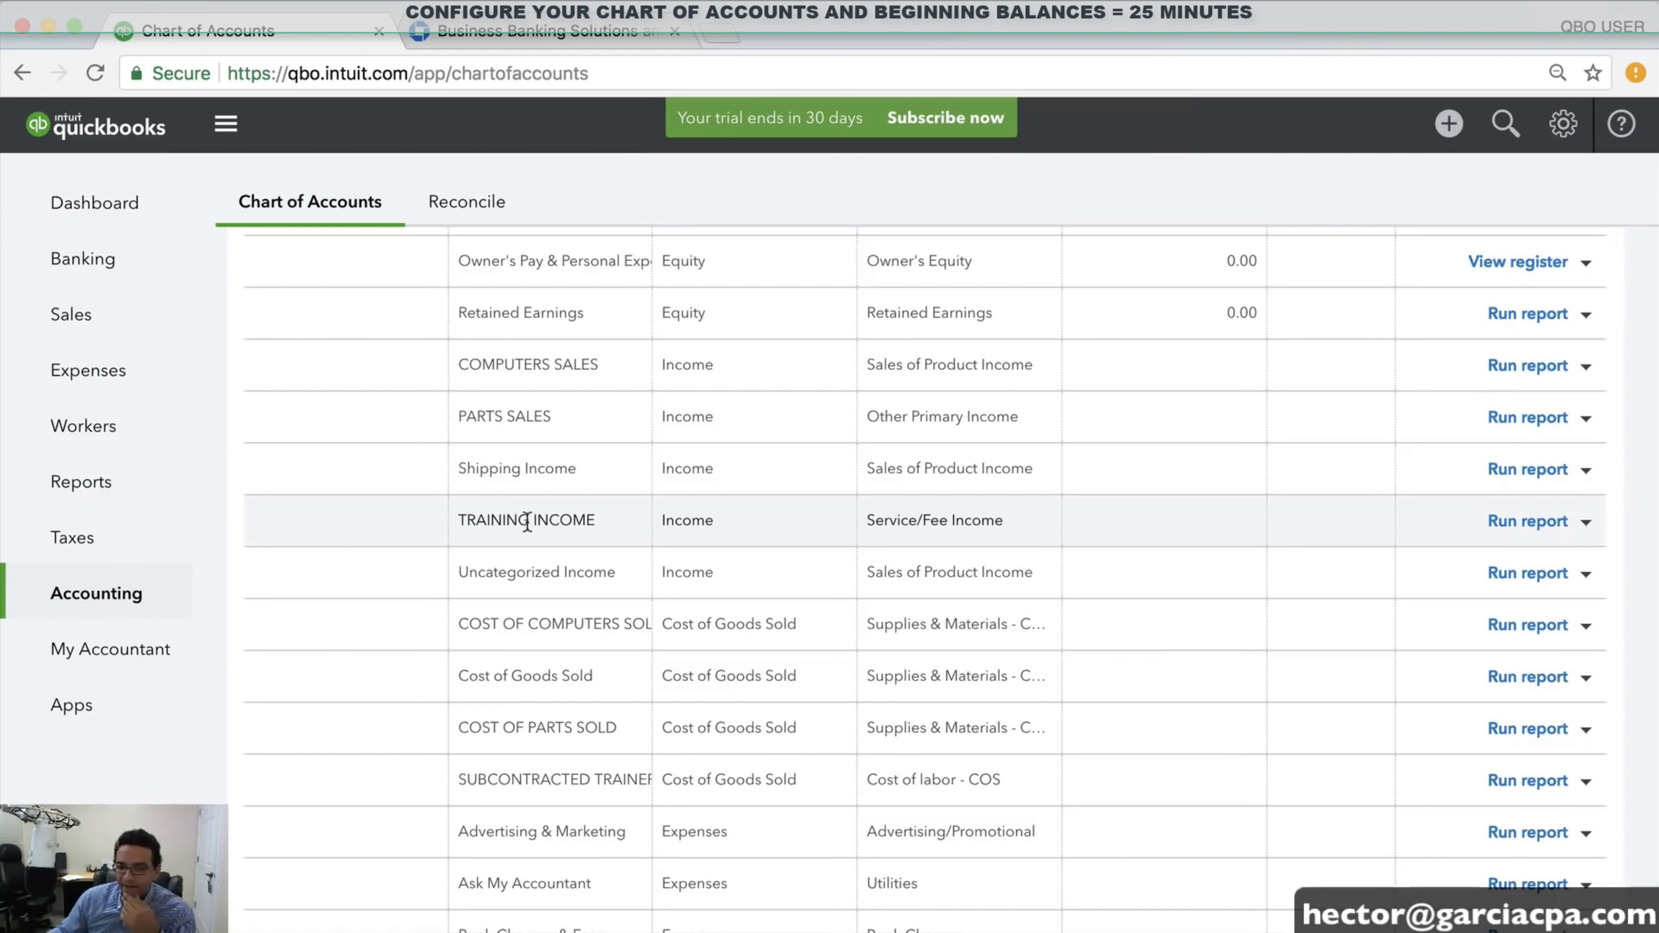
scroll(588, 517, "down", 3)
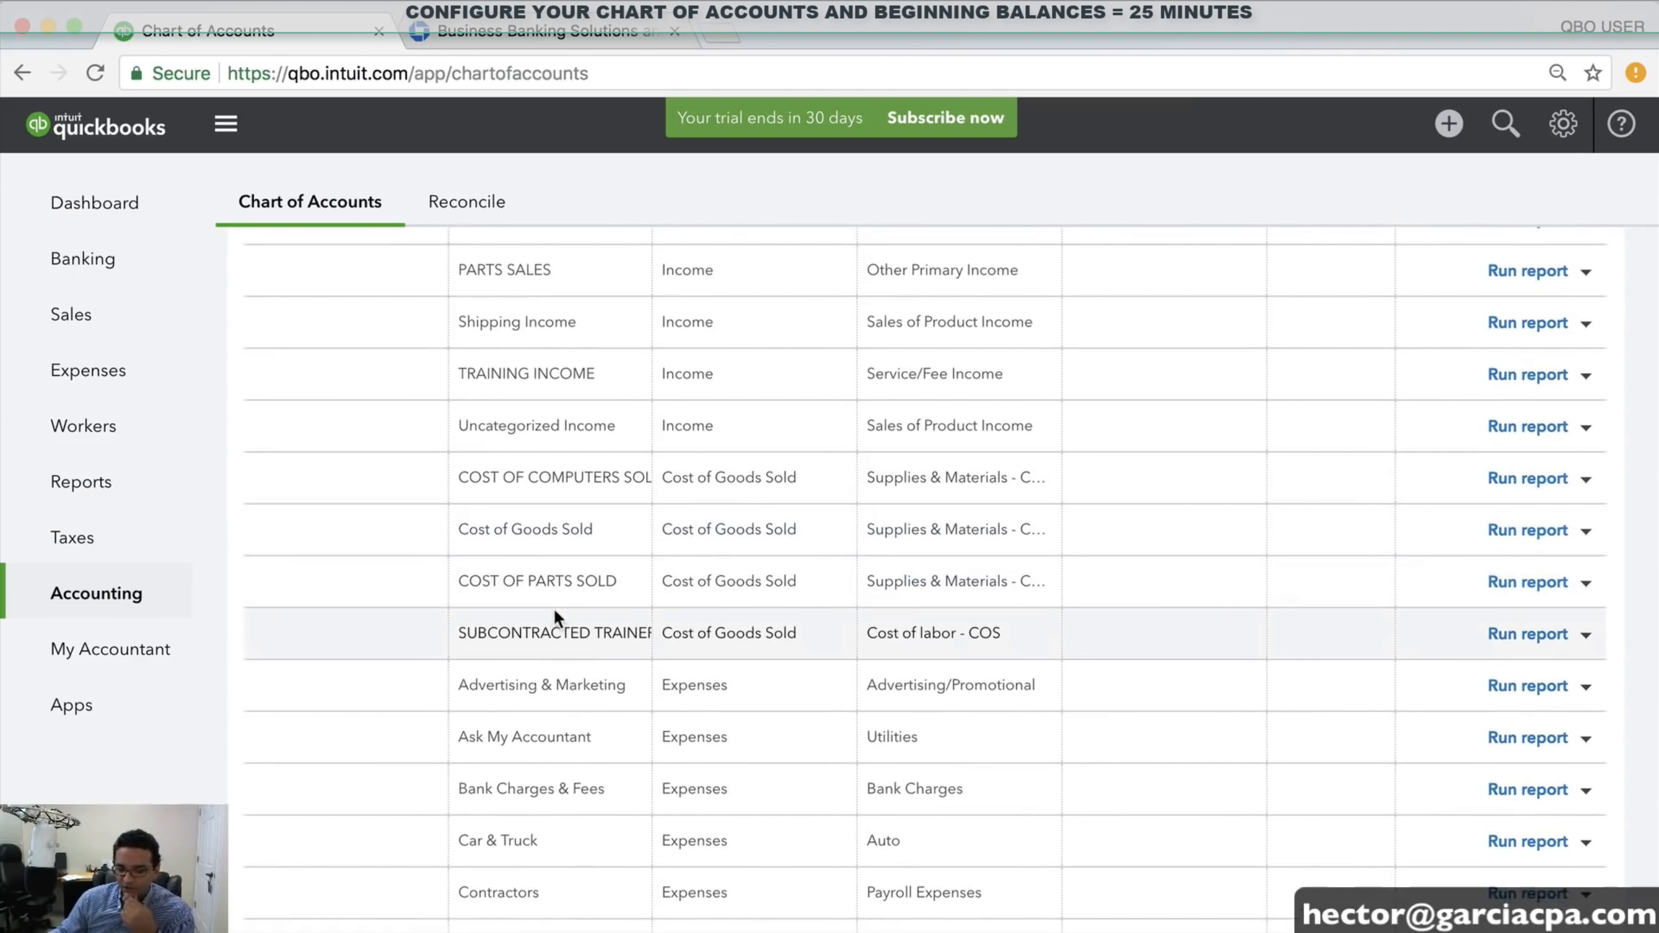
left_click_drag(490, 525, 583, 528)
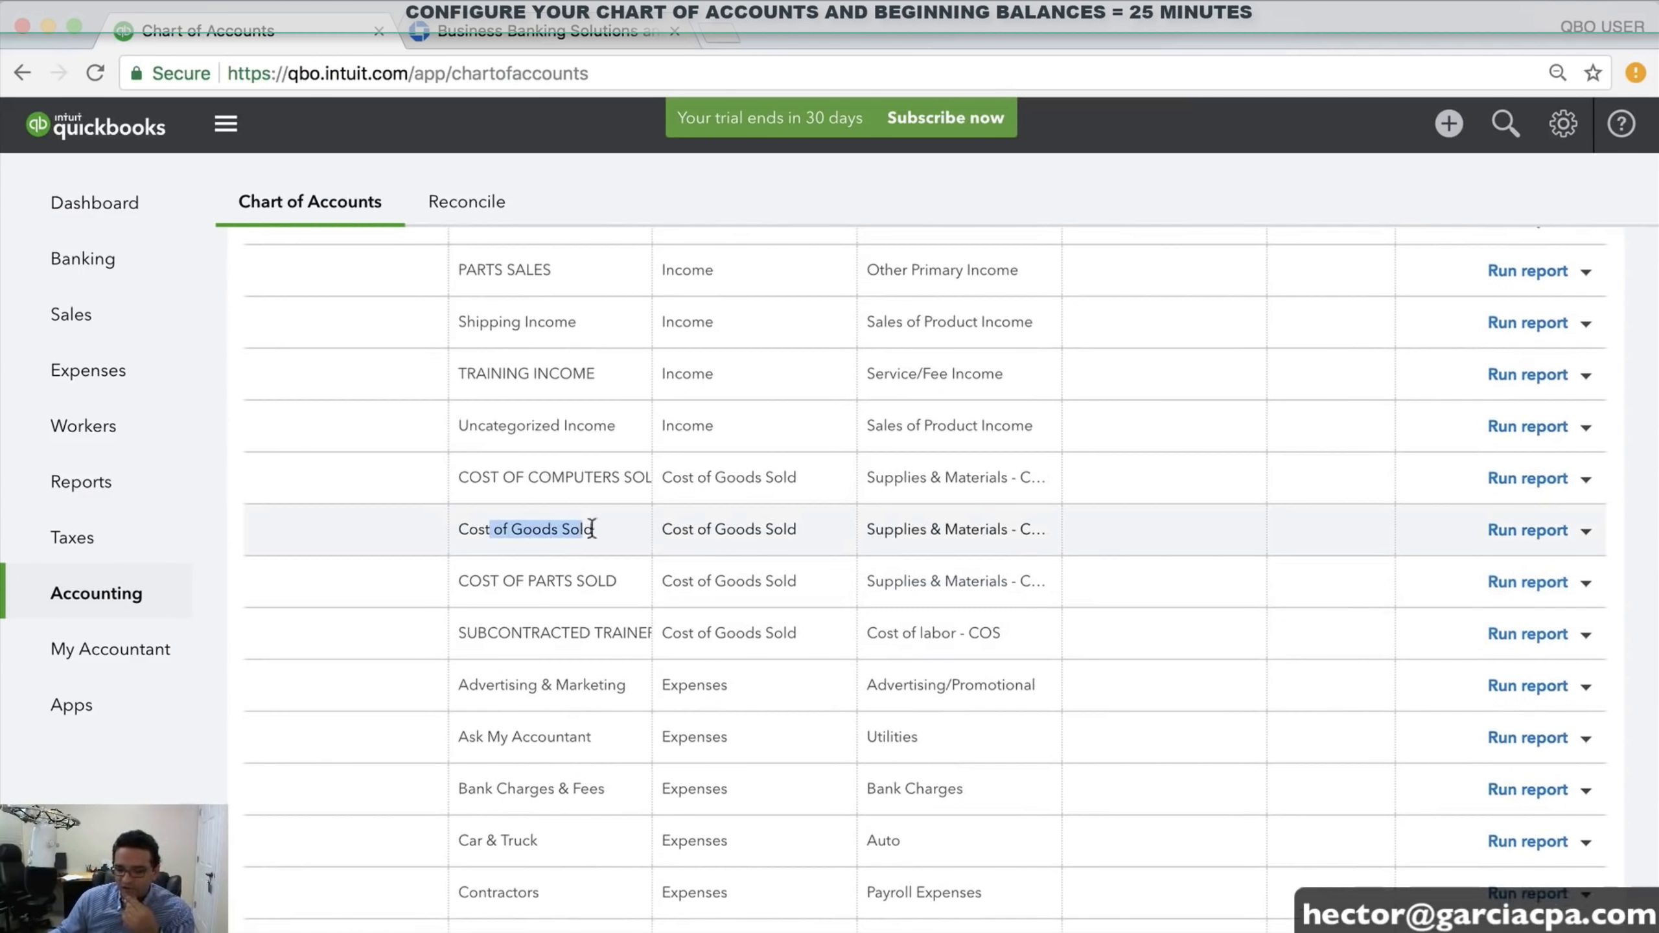
left_click(1586, 530)
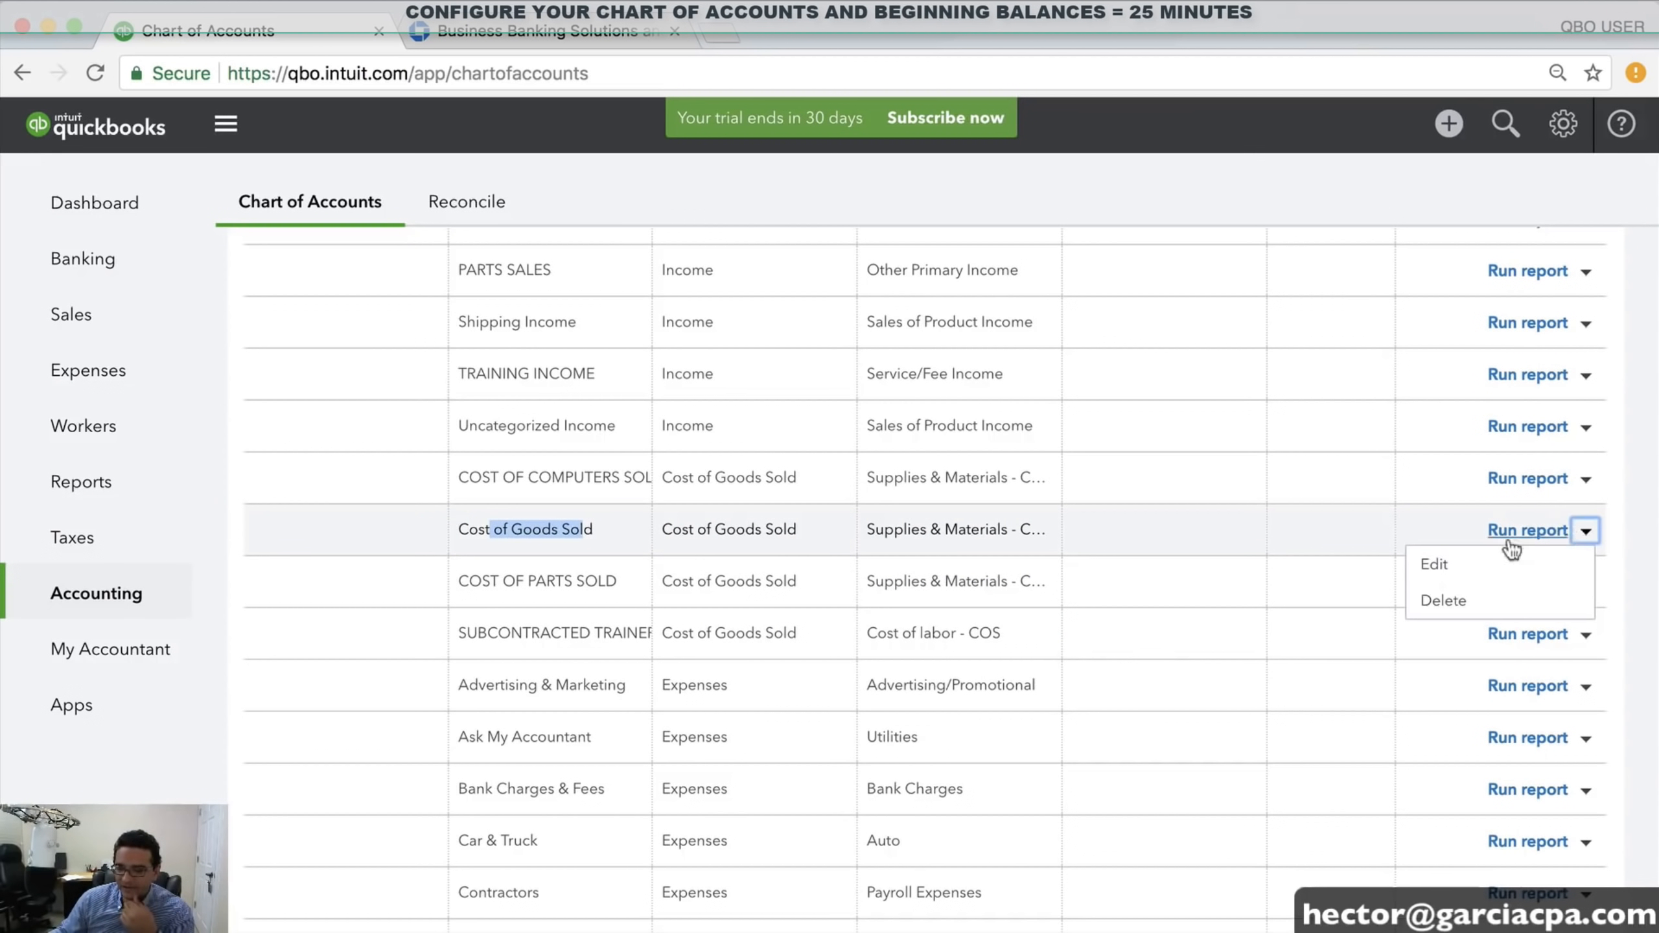
left_click(1444, 601)
left_click(970, 577)
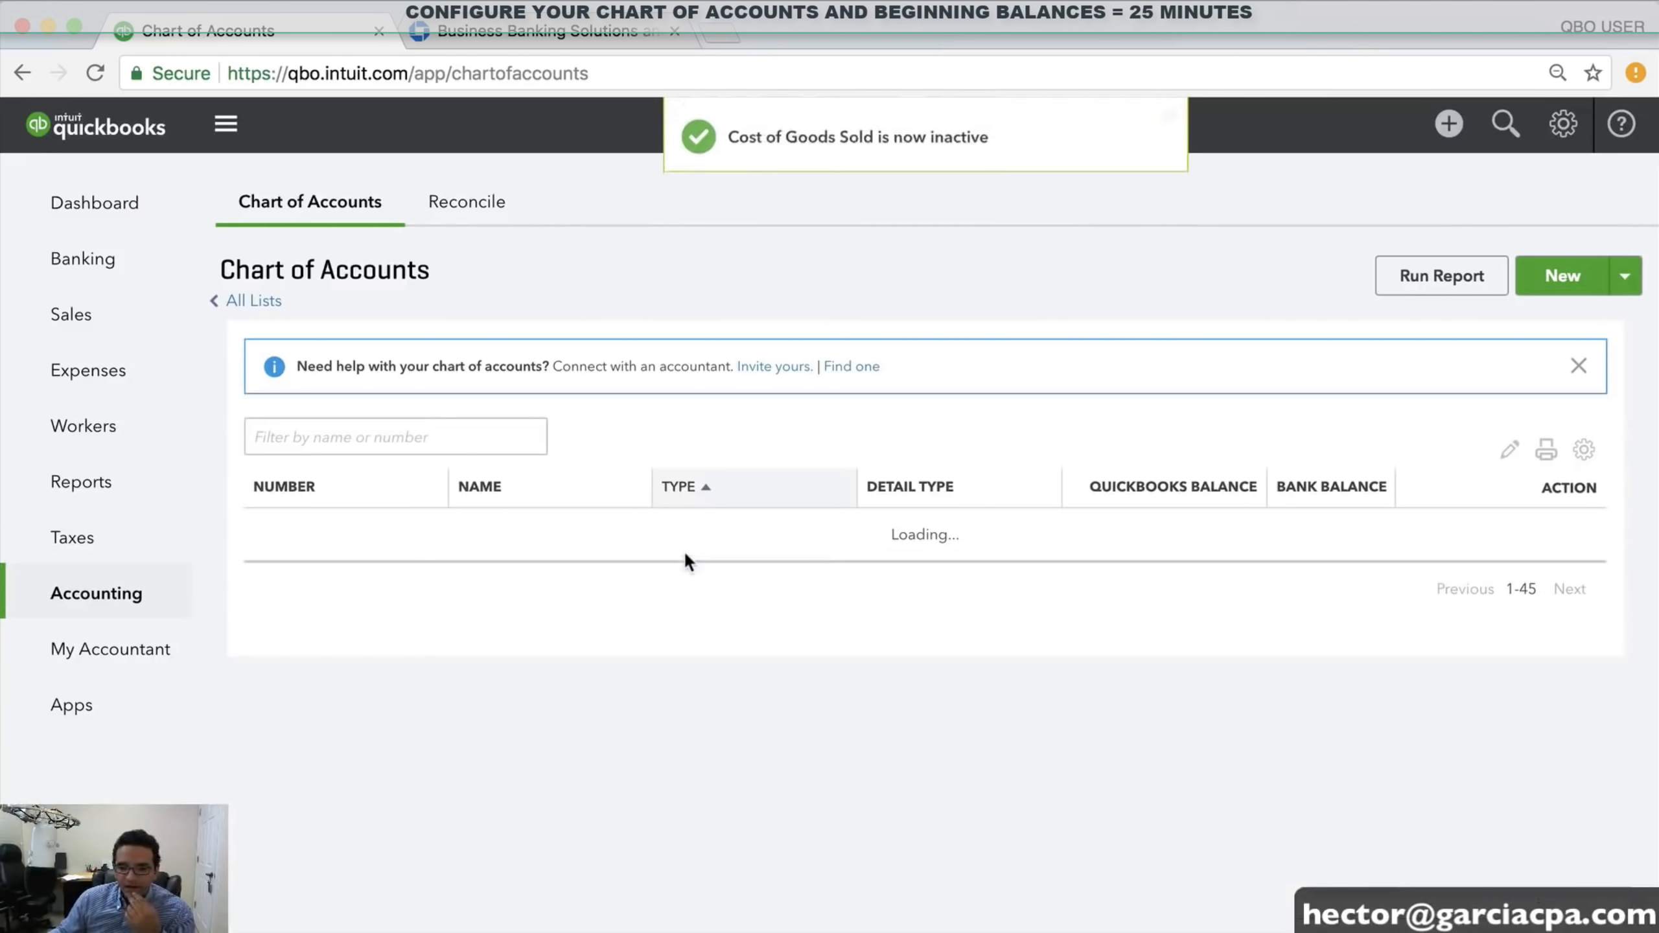
scroll(915, 608, "down", 8)
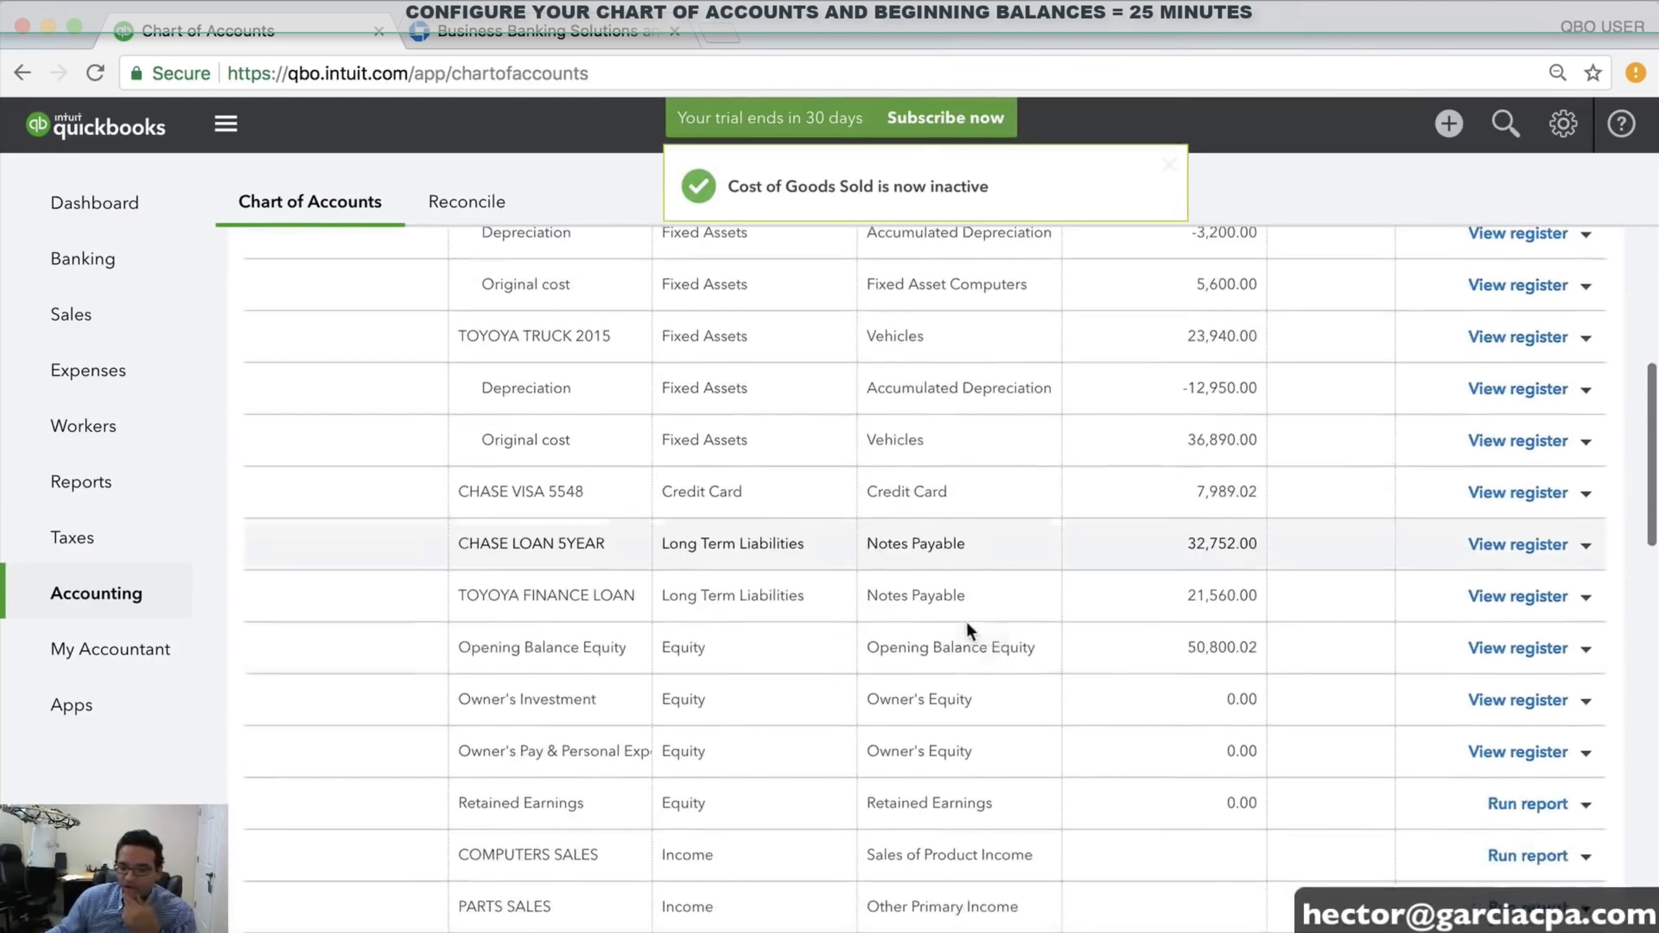
scroll(966, 631, "down", 6)
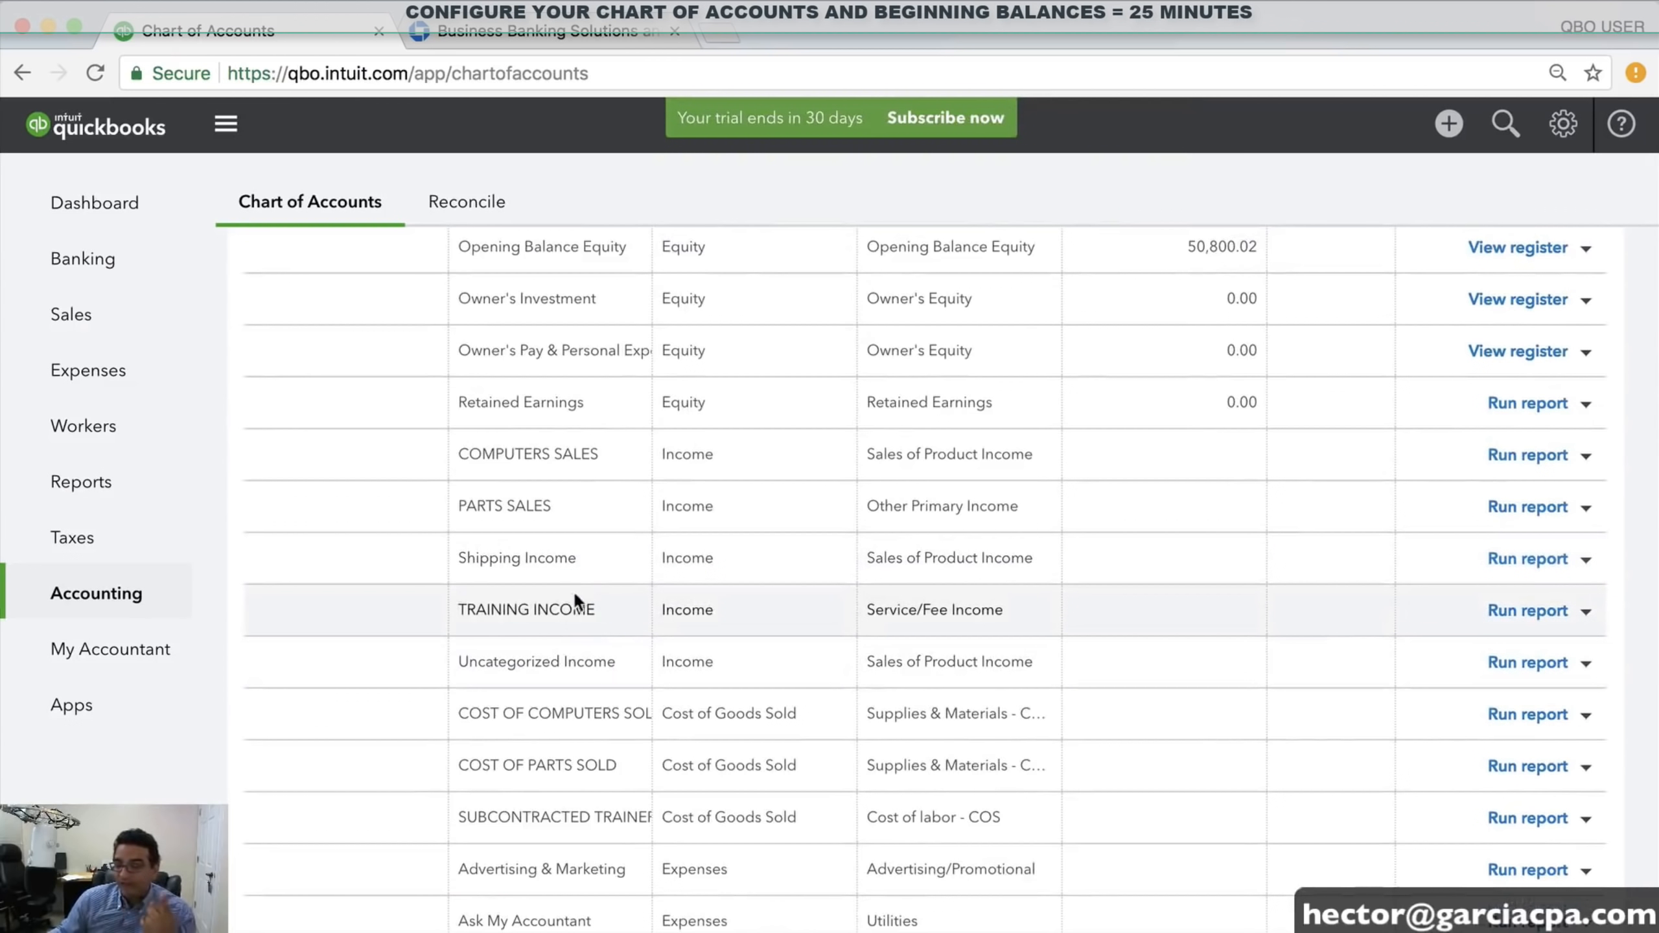
scroll(947, 555, "up", 14)
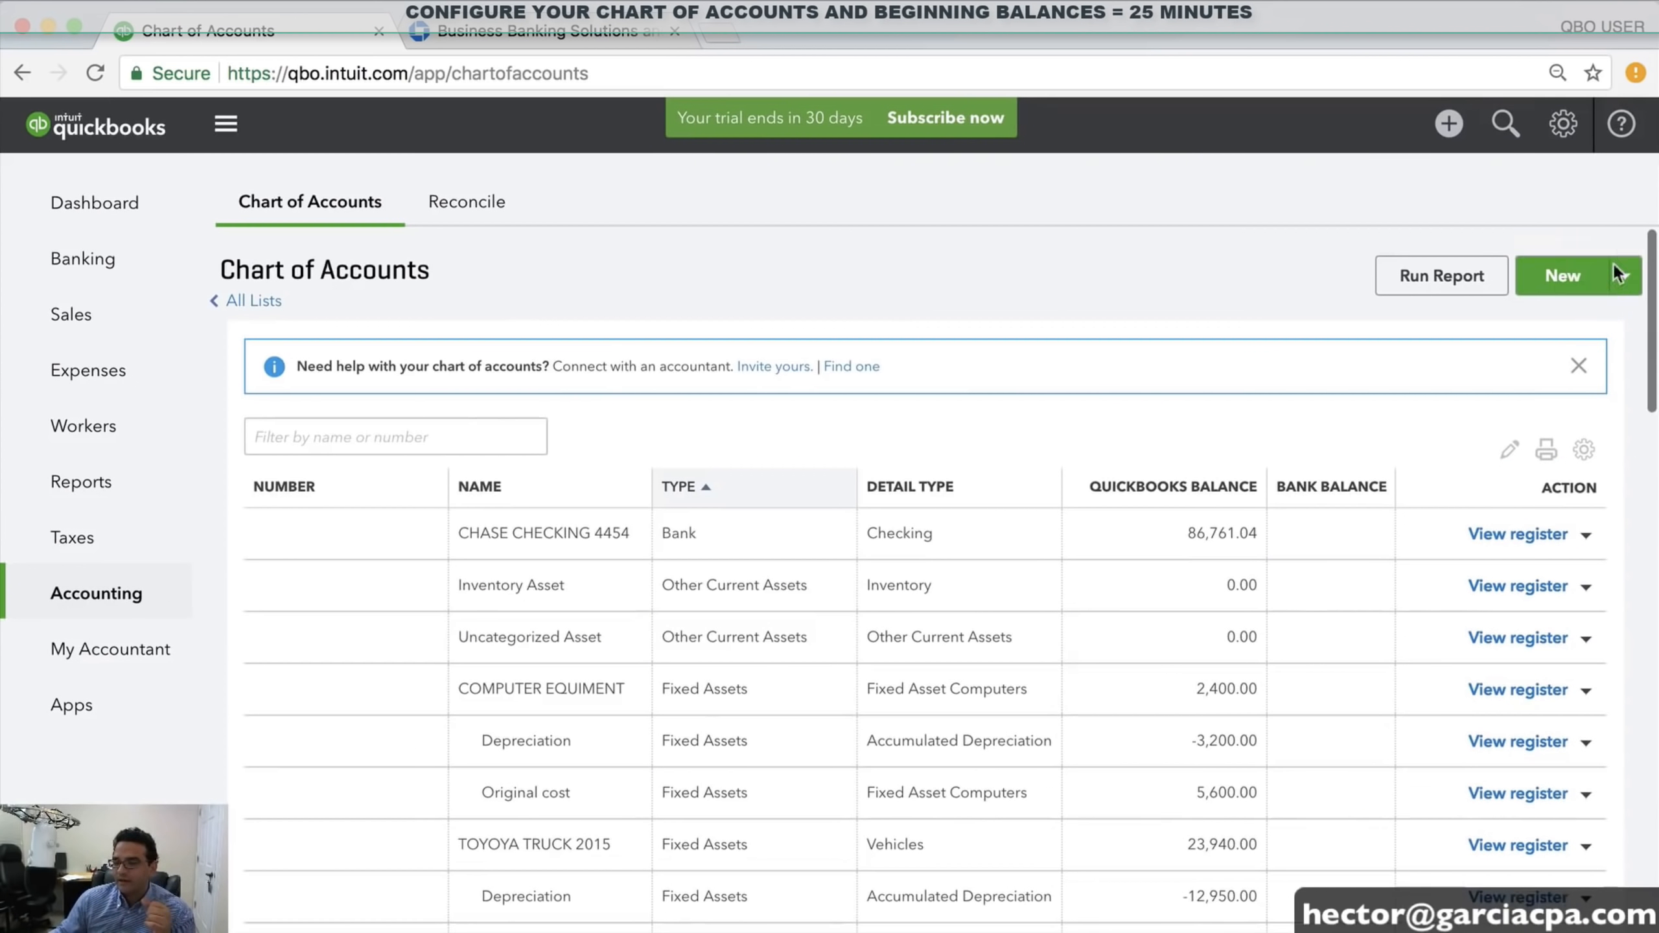
Create Cost of Goods Sold account SHIPPING COSTS with Shipping, Freight & Delivery - COS detail type
left_click(1560, 279)
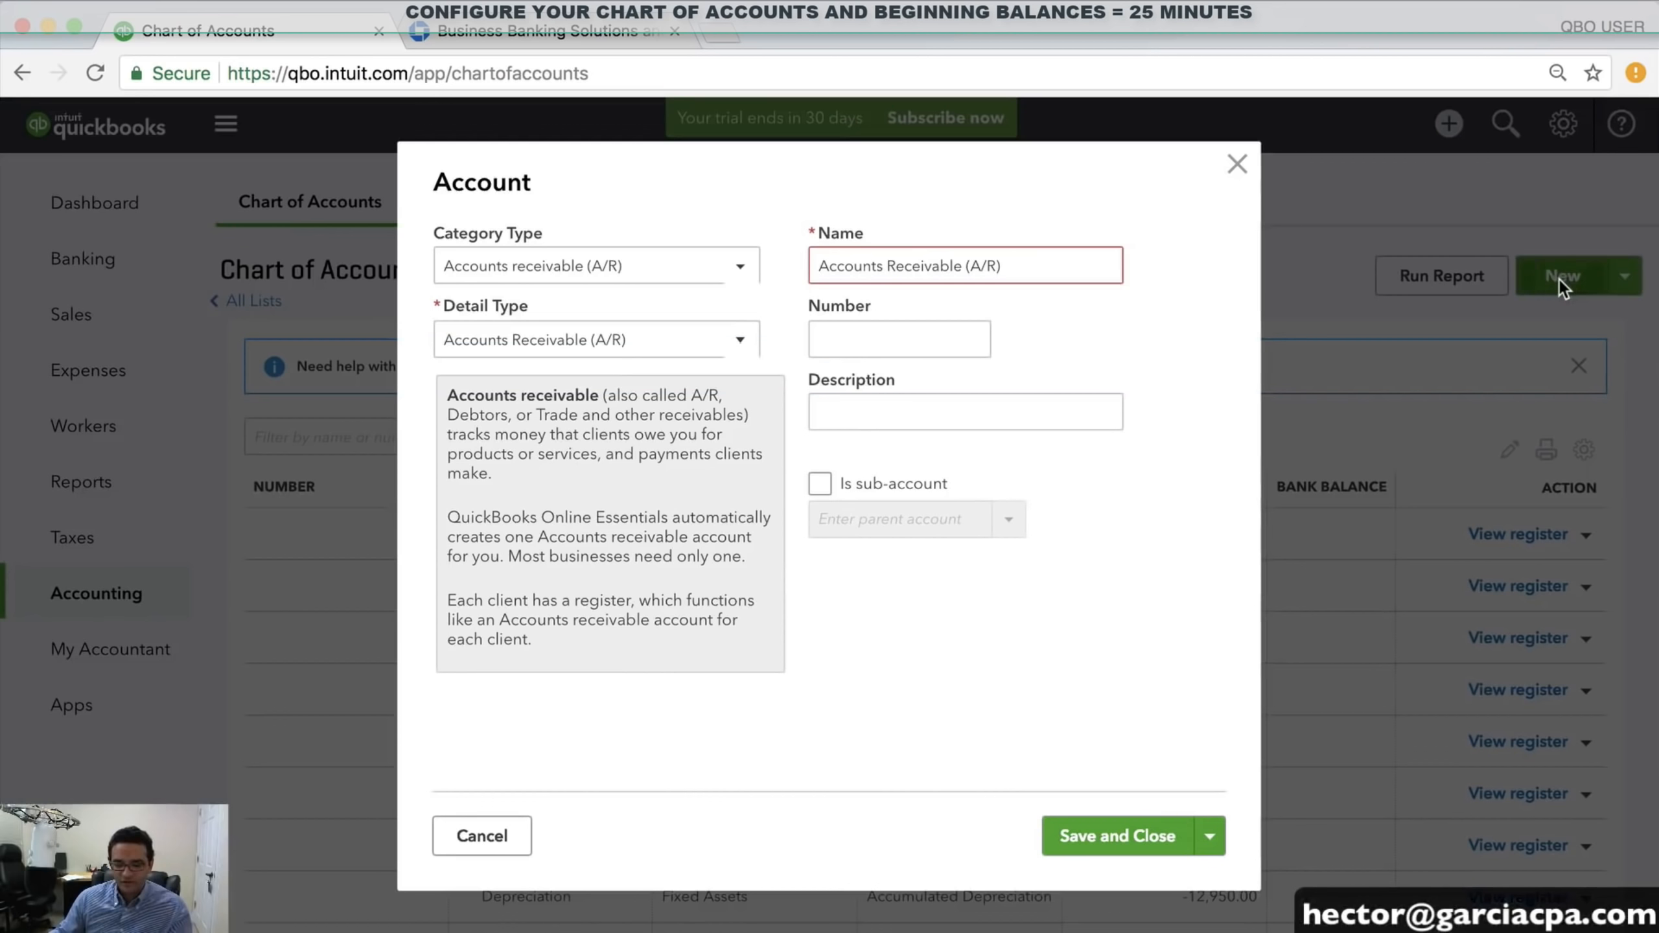
left_click(516, 278)
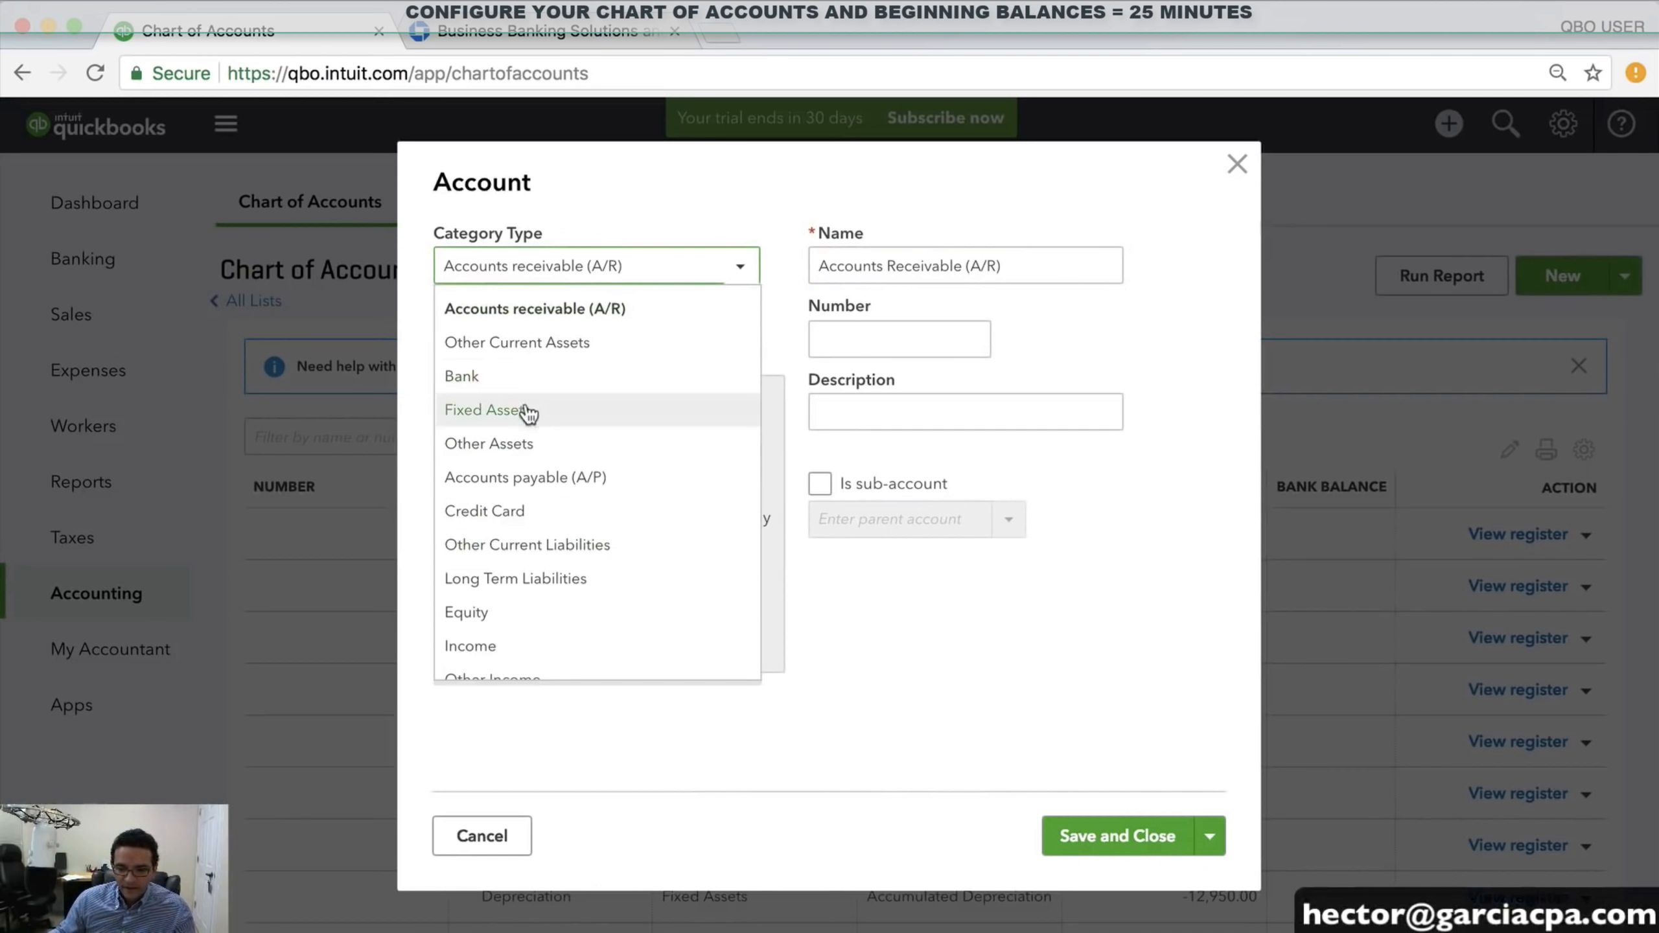
scroll(529, 413, "down", 3)
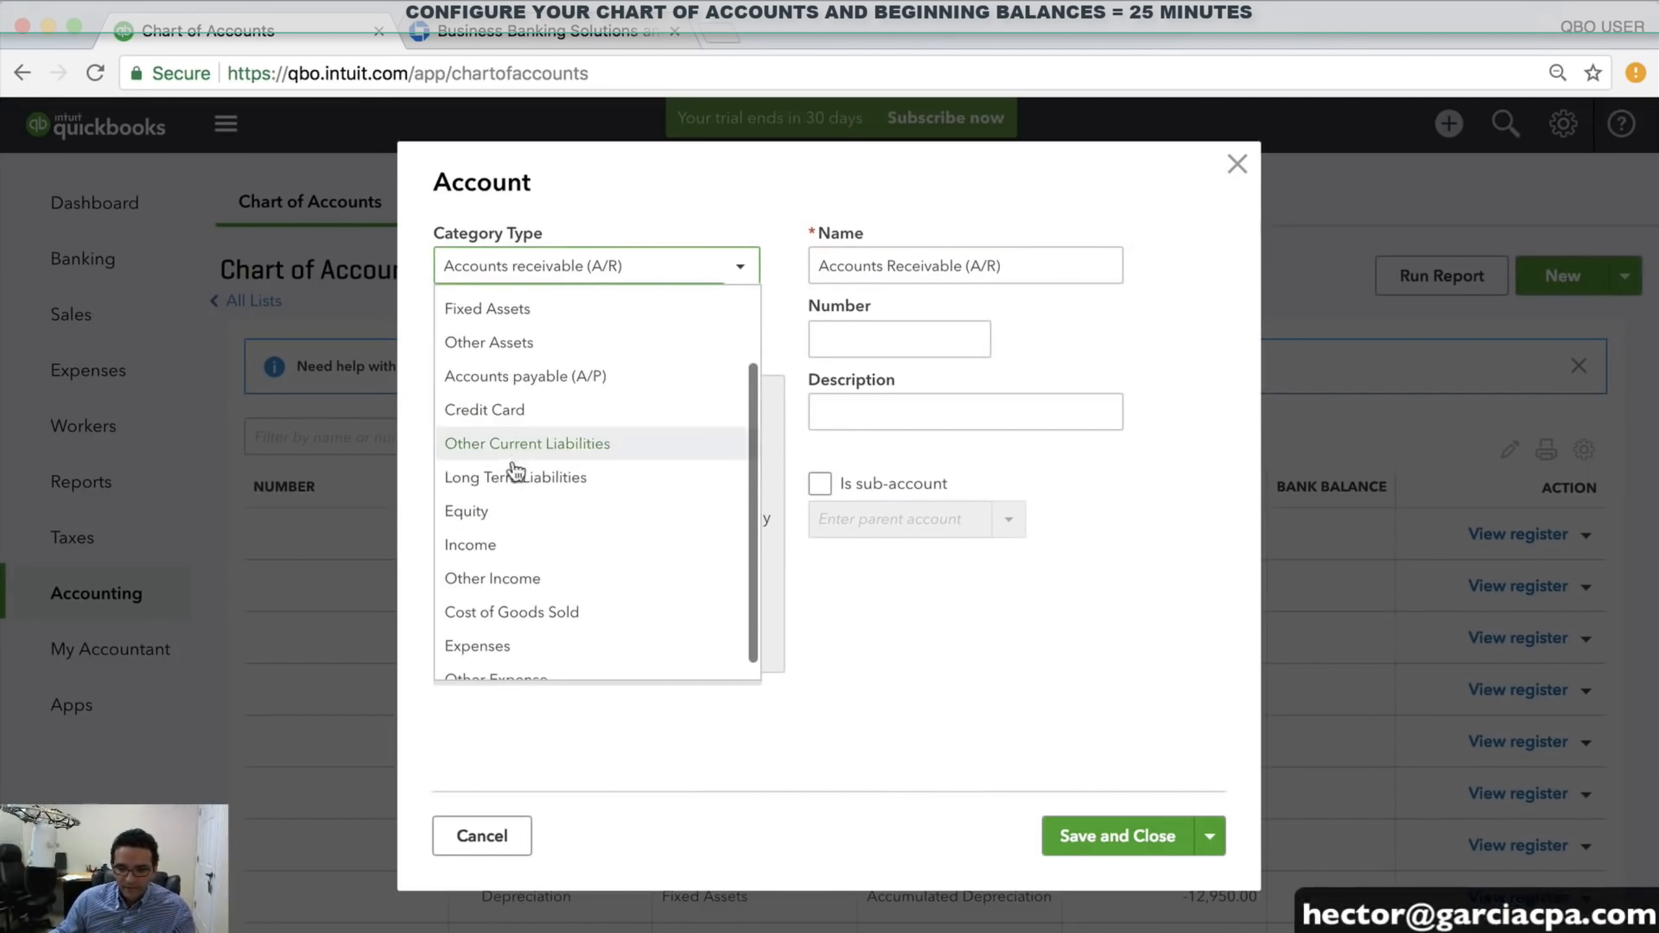
left_click(516, 611)
left_click(494, 339)
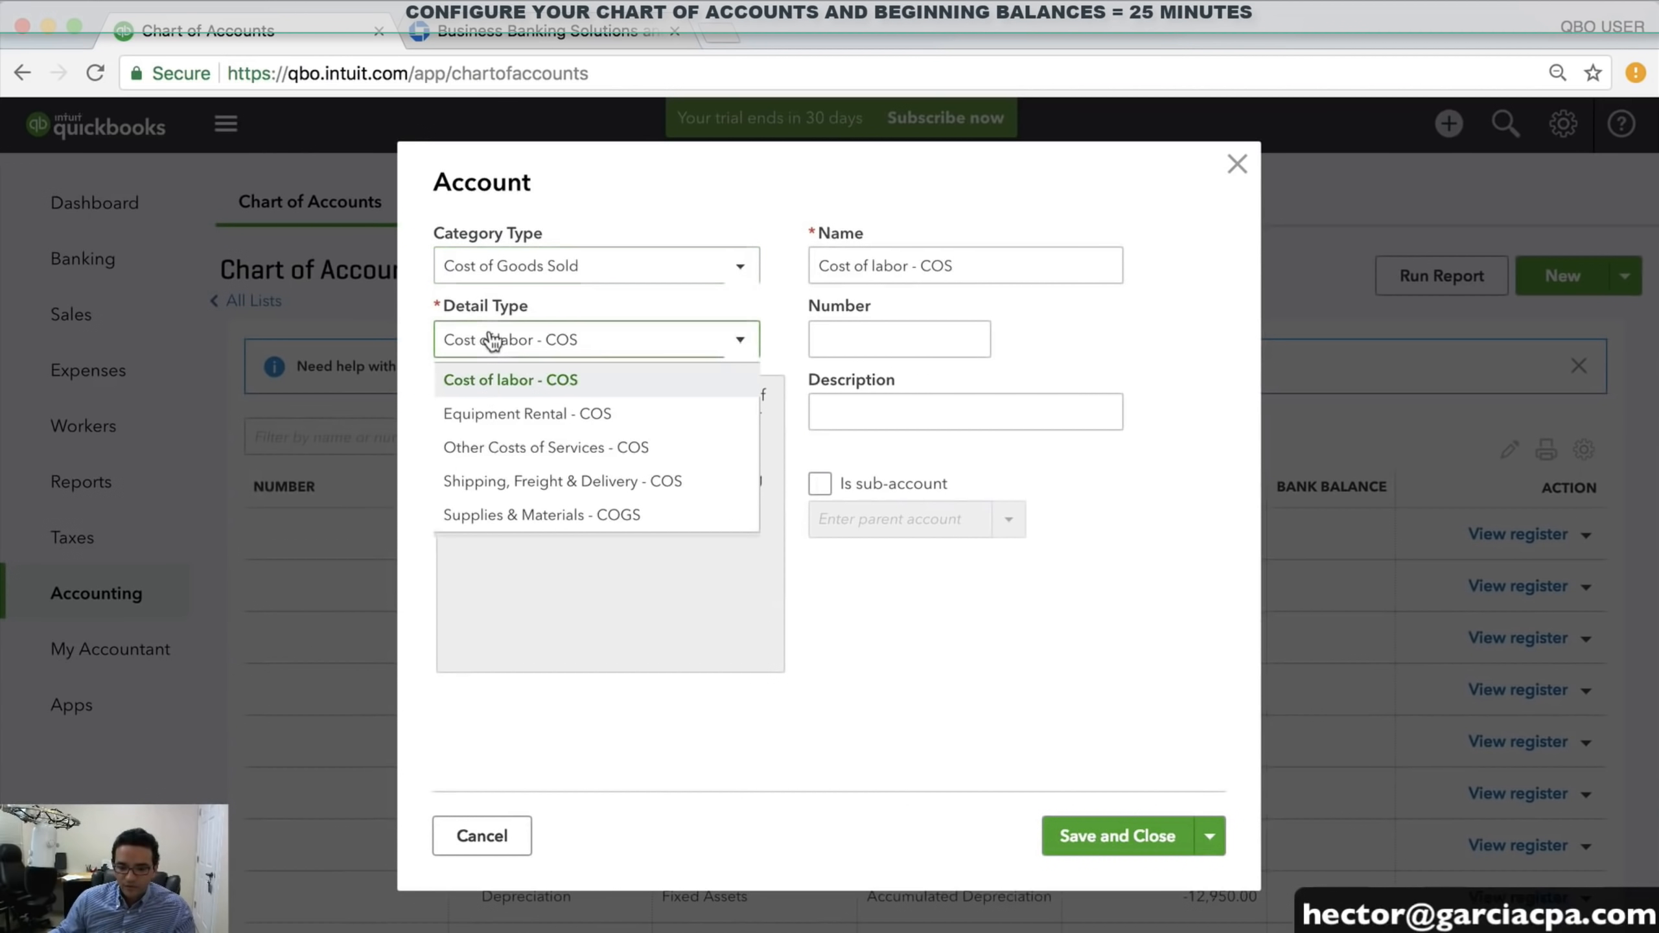
left_click(501, 481)
left_click_drag(1085, 266, 681, 263)
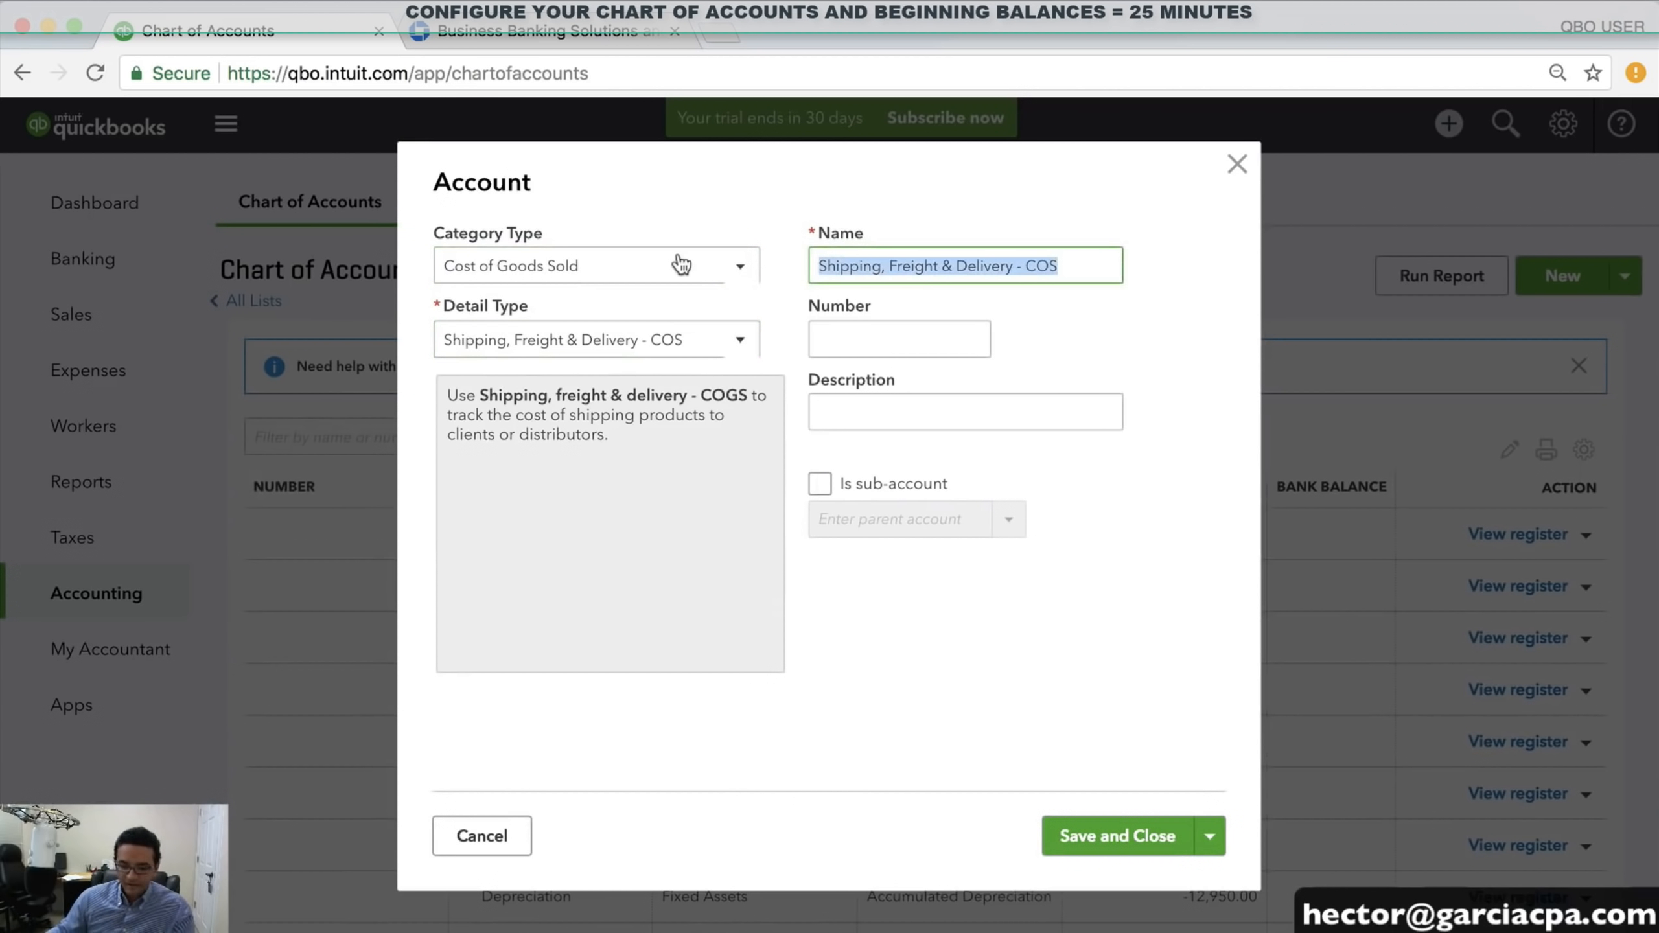
type("SHIPPING COSTS")
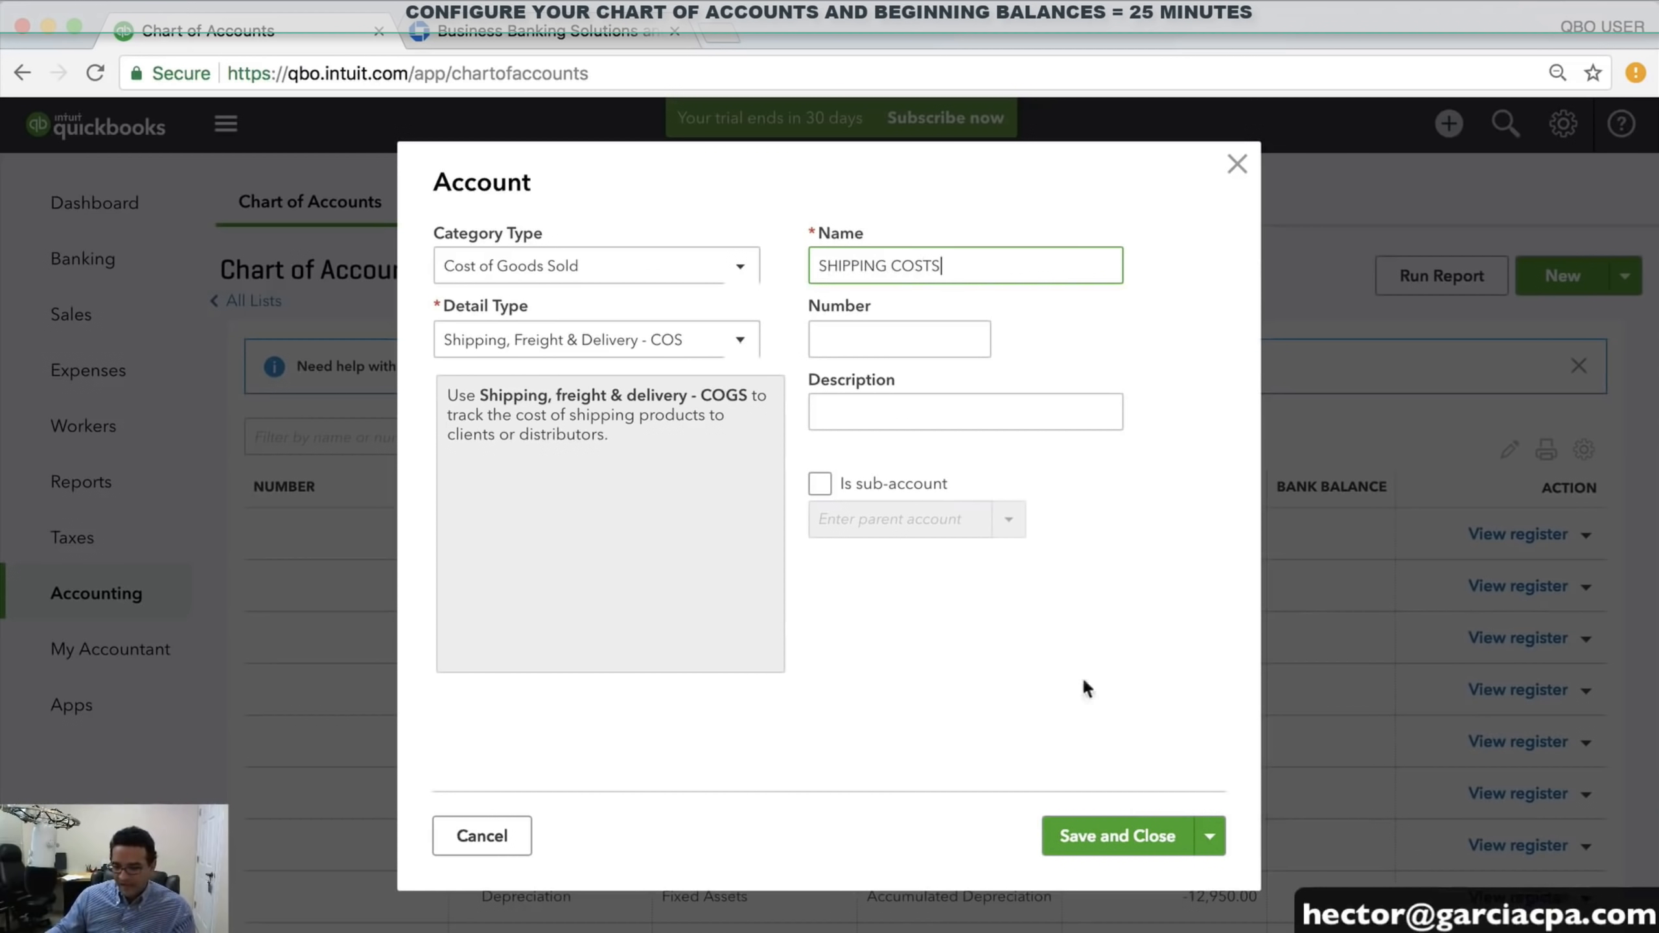
left_click(1126, 831)
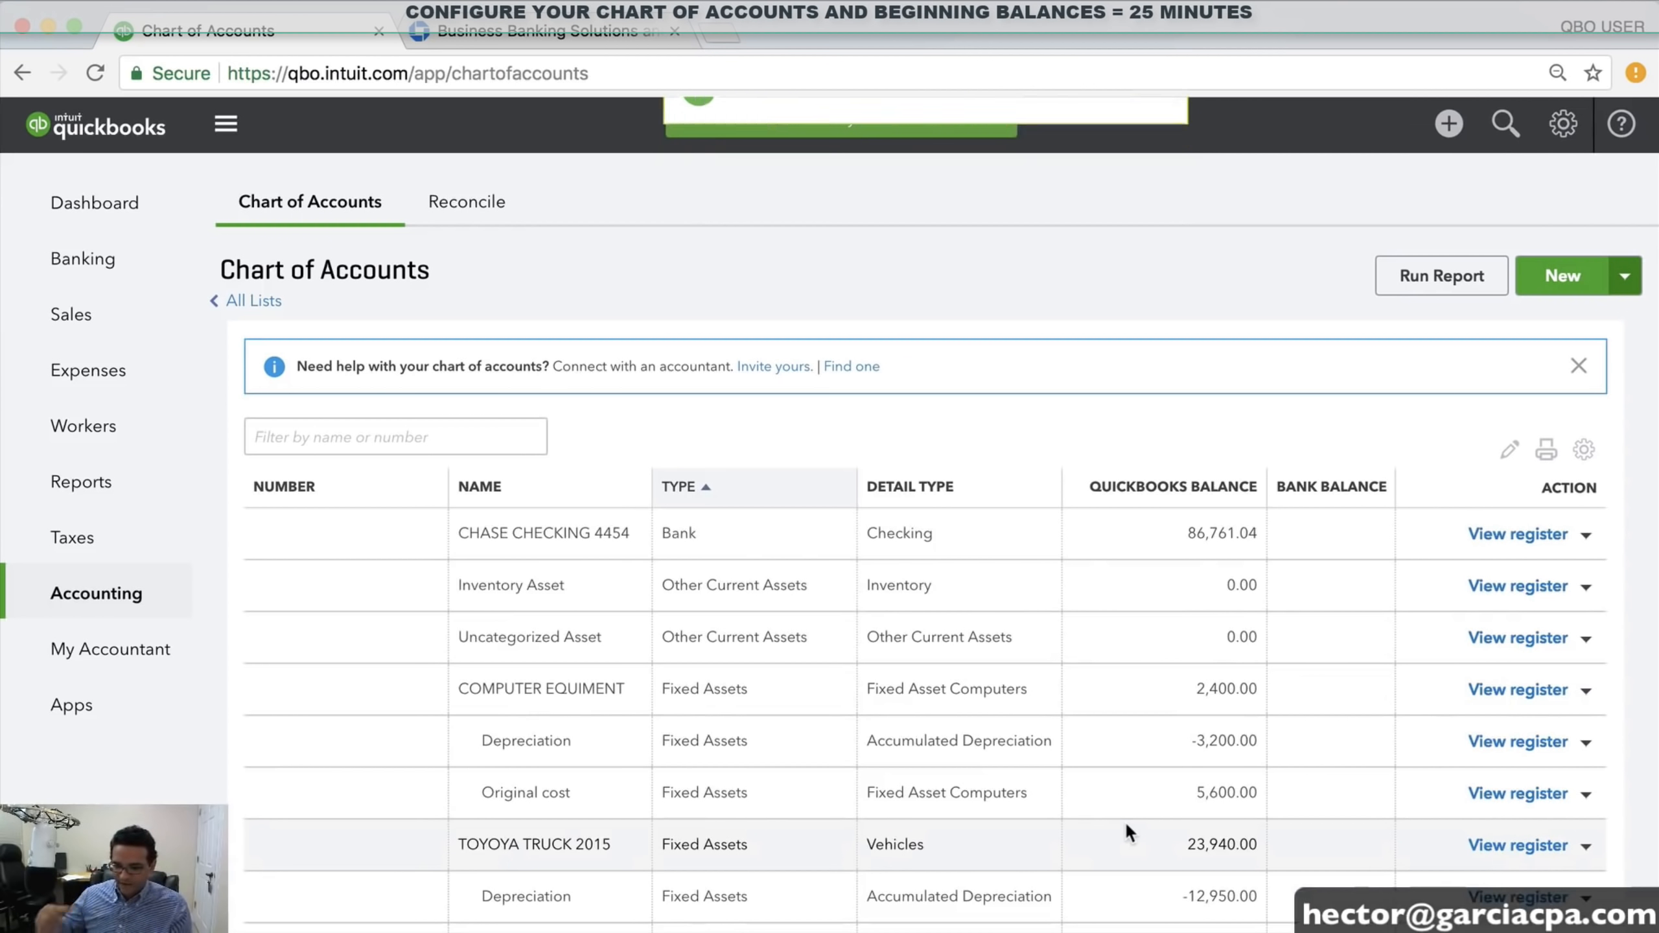
scroll(1126, 822, "down", 4)
scroll(1125, 821, "down", 4)
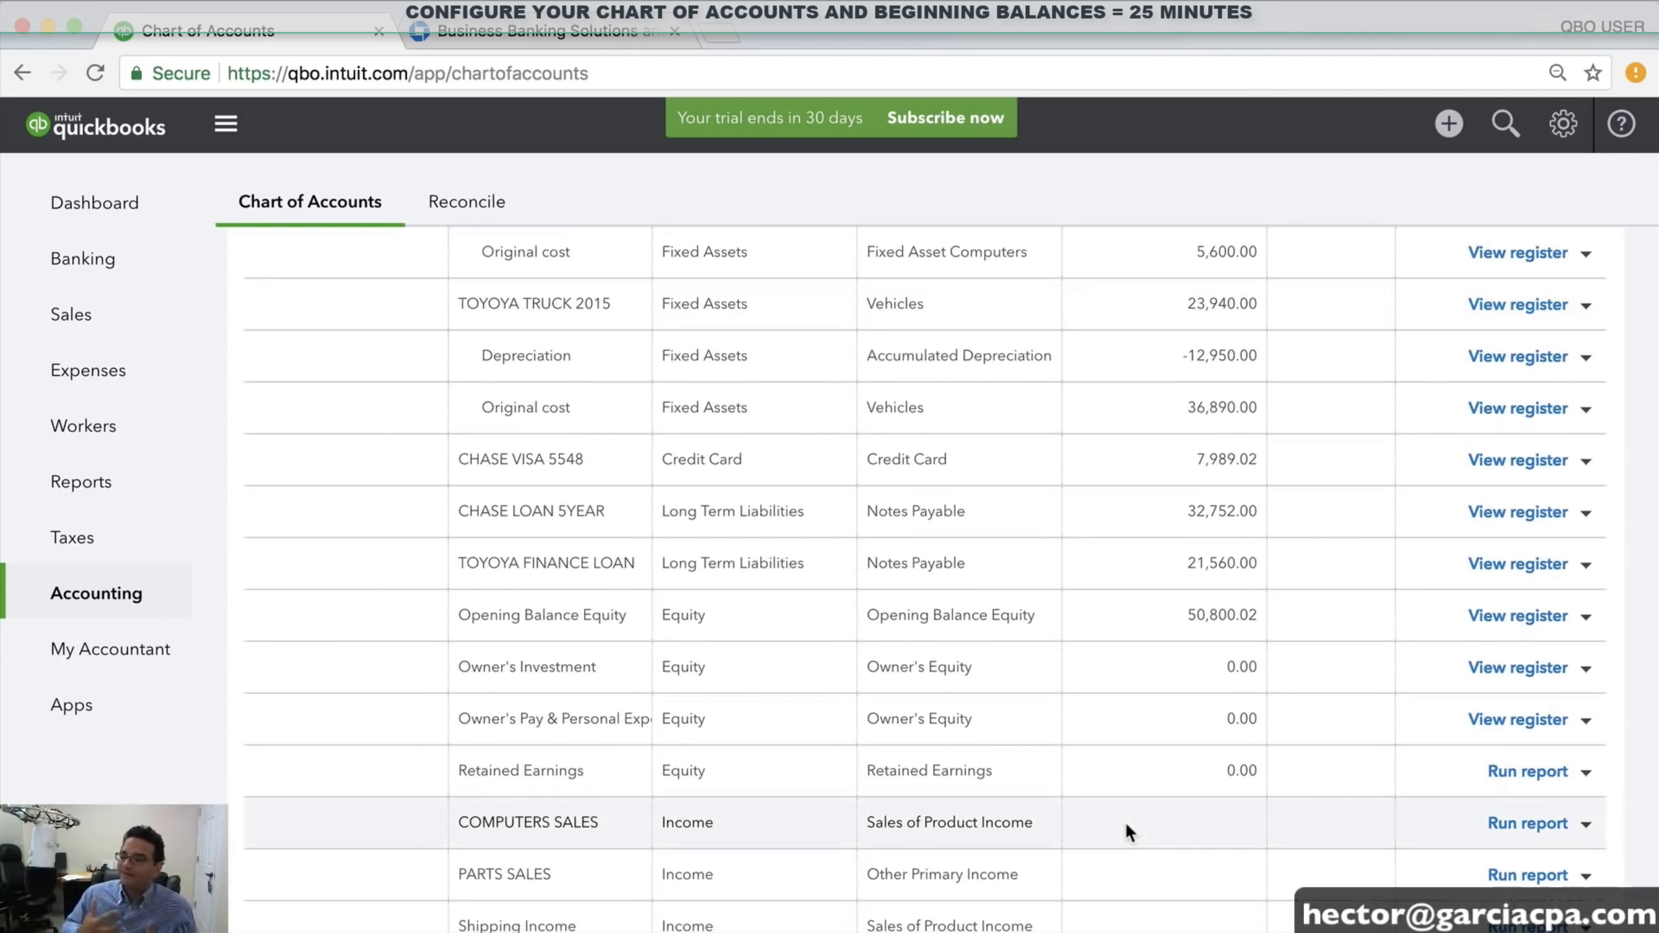
scroll(1125, 822, "down", 4)
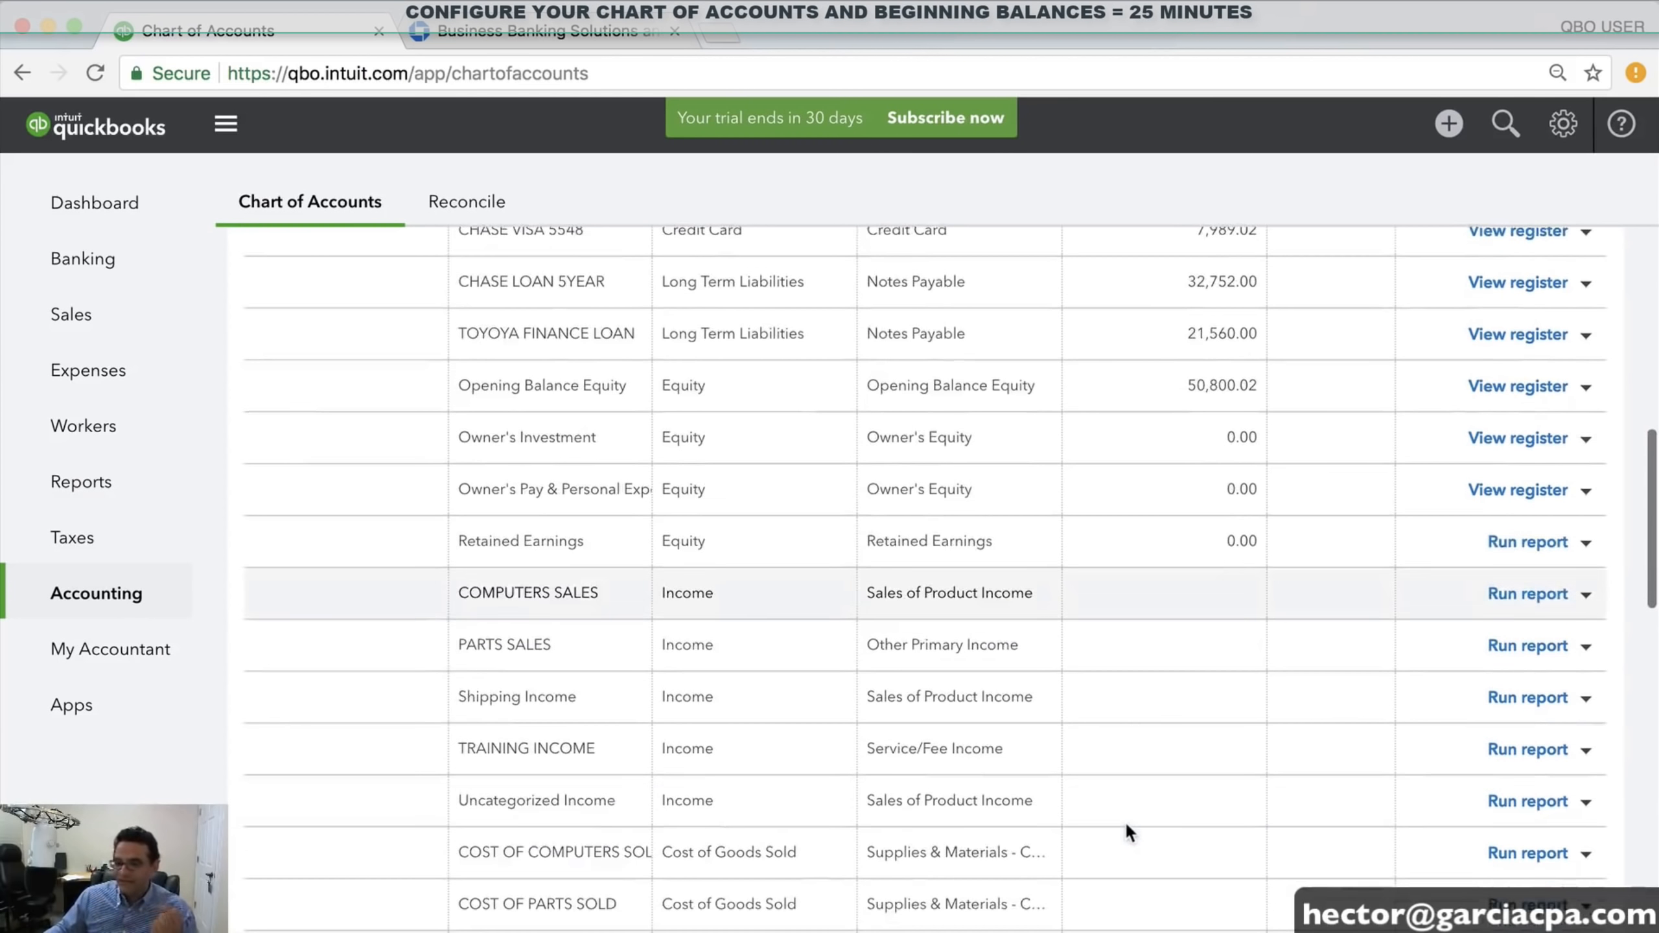
scroll(1149, 788, "down", 4)
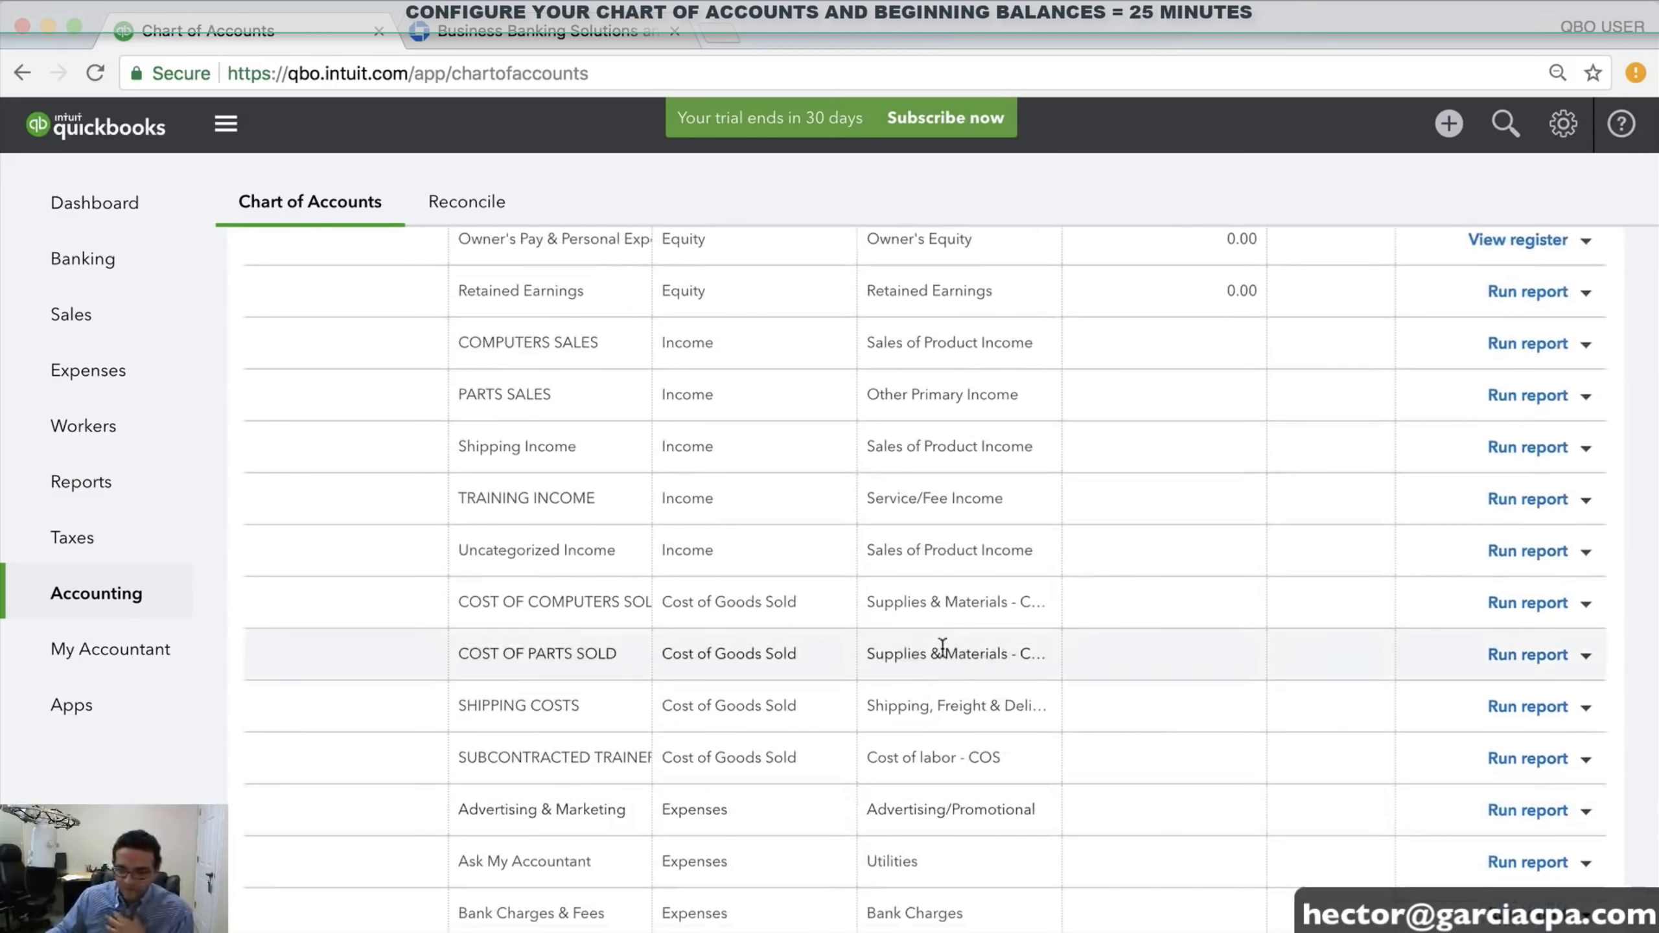
scroll(940, 649, "down", 2)
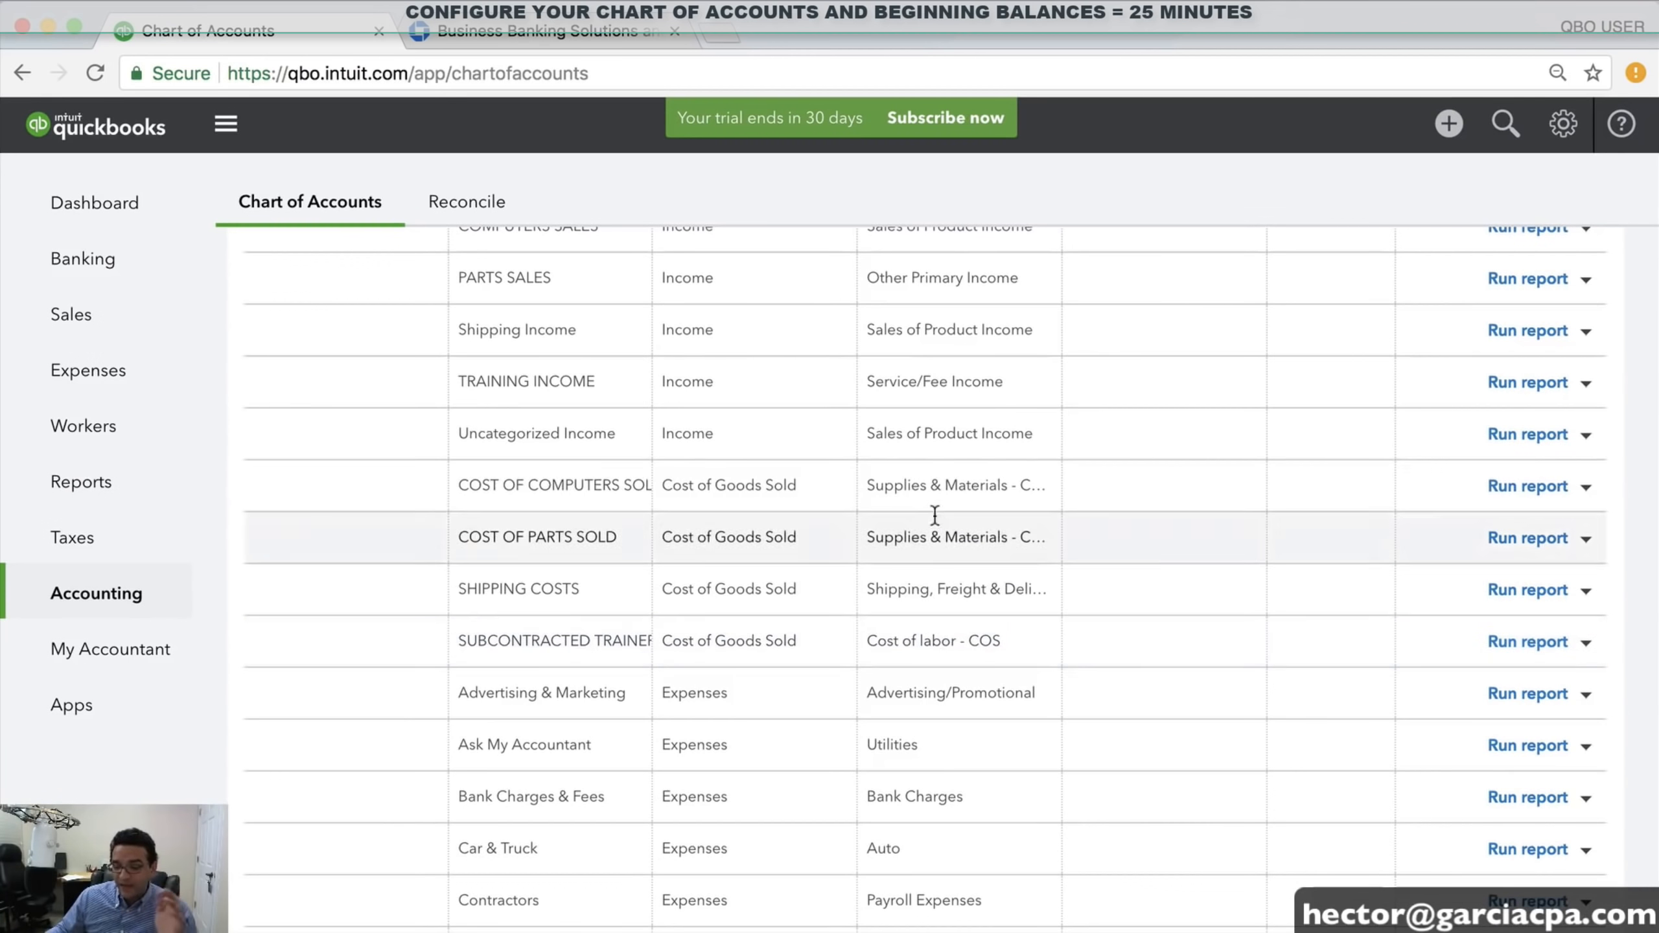
scroll(899, 648, "down", 2)
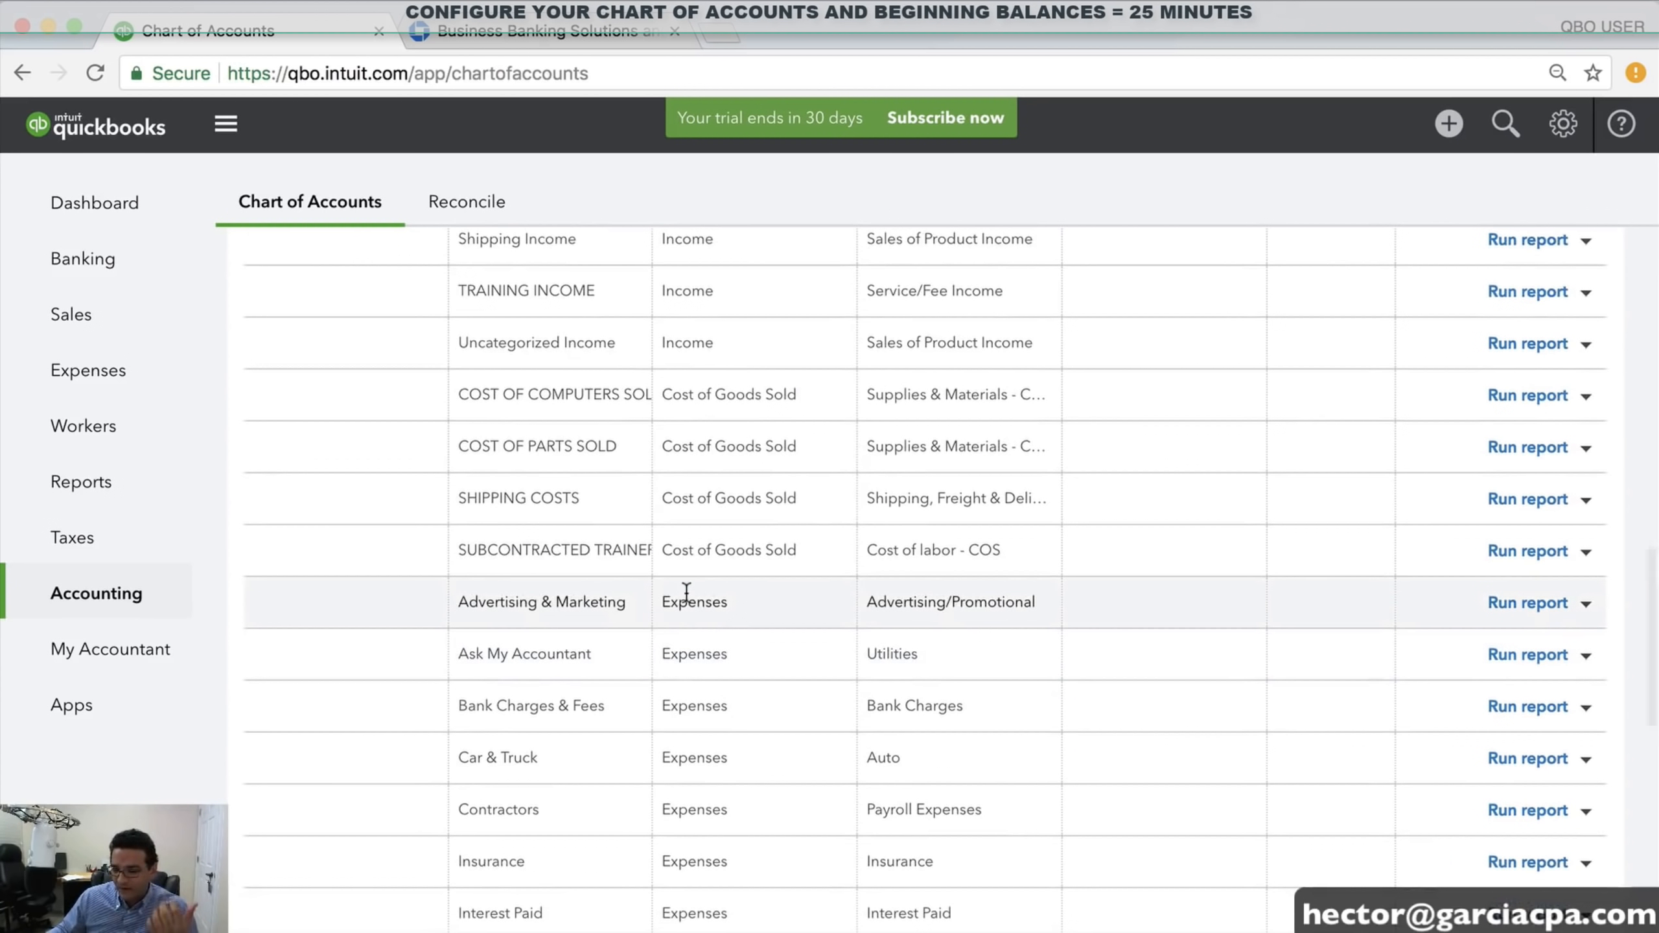
left_click_drag(501, 603, 619, 605)
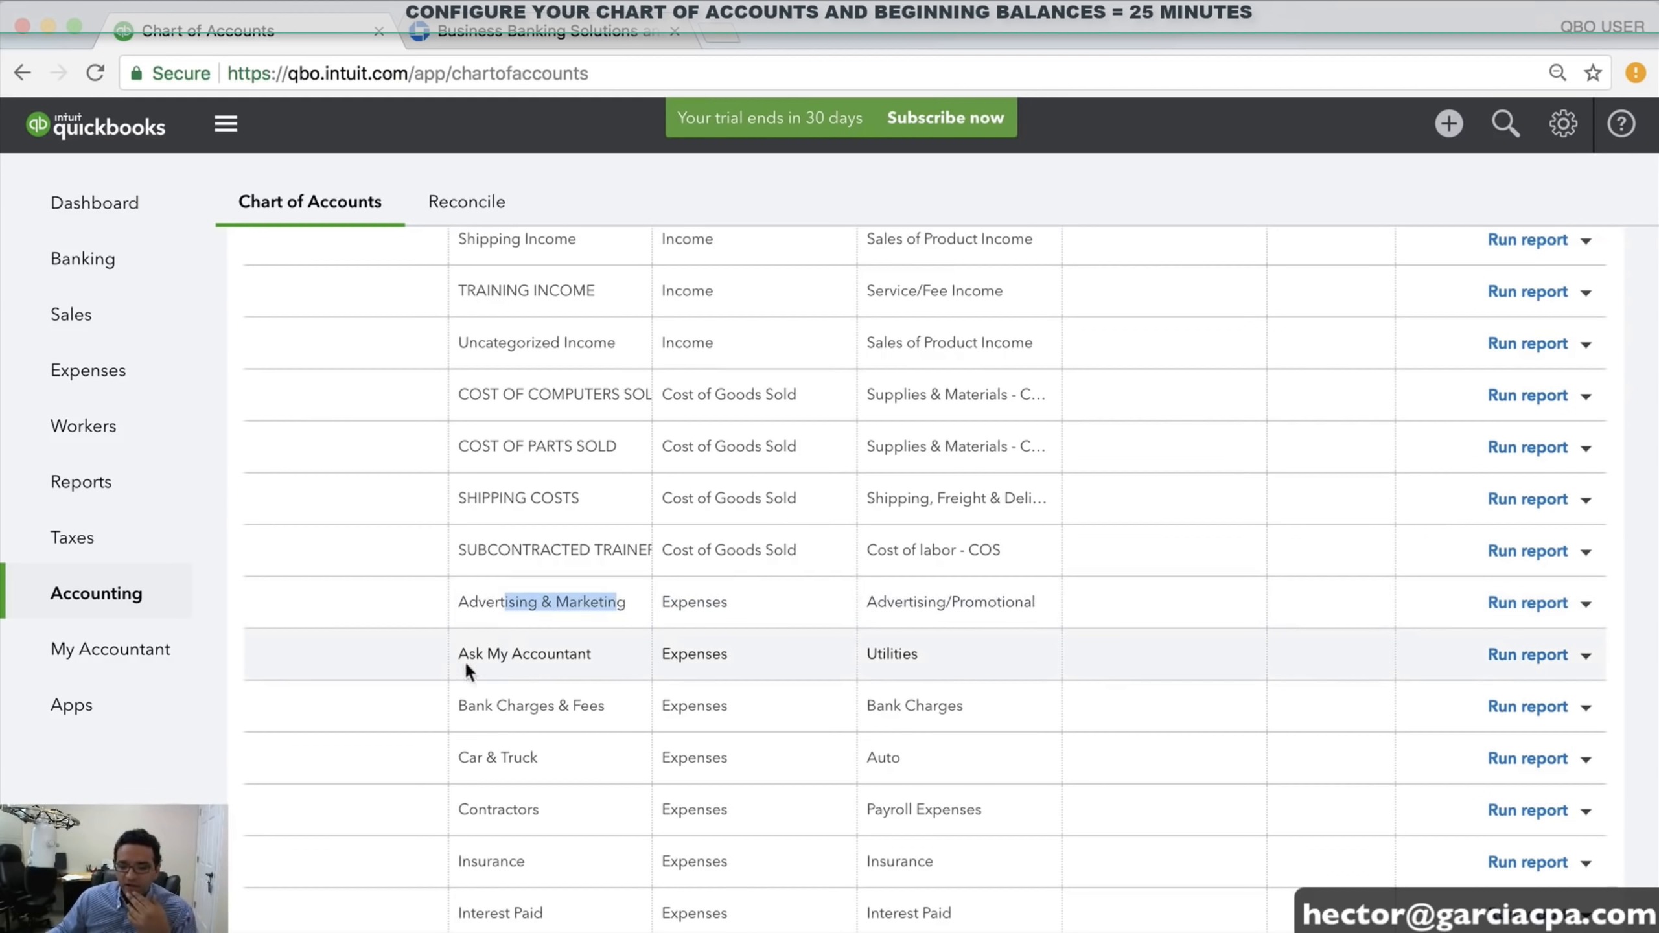
left_click_drag(466, 659, 595, 653)
left_click(601, 654)
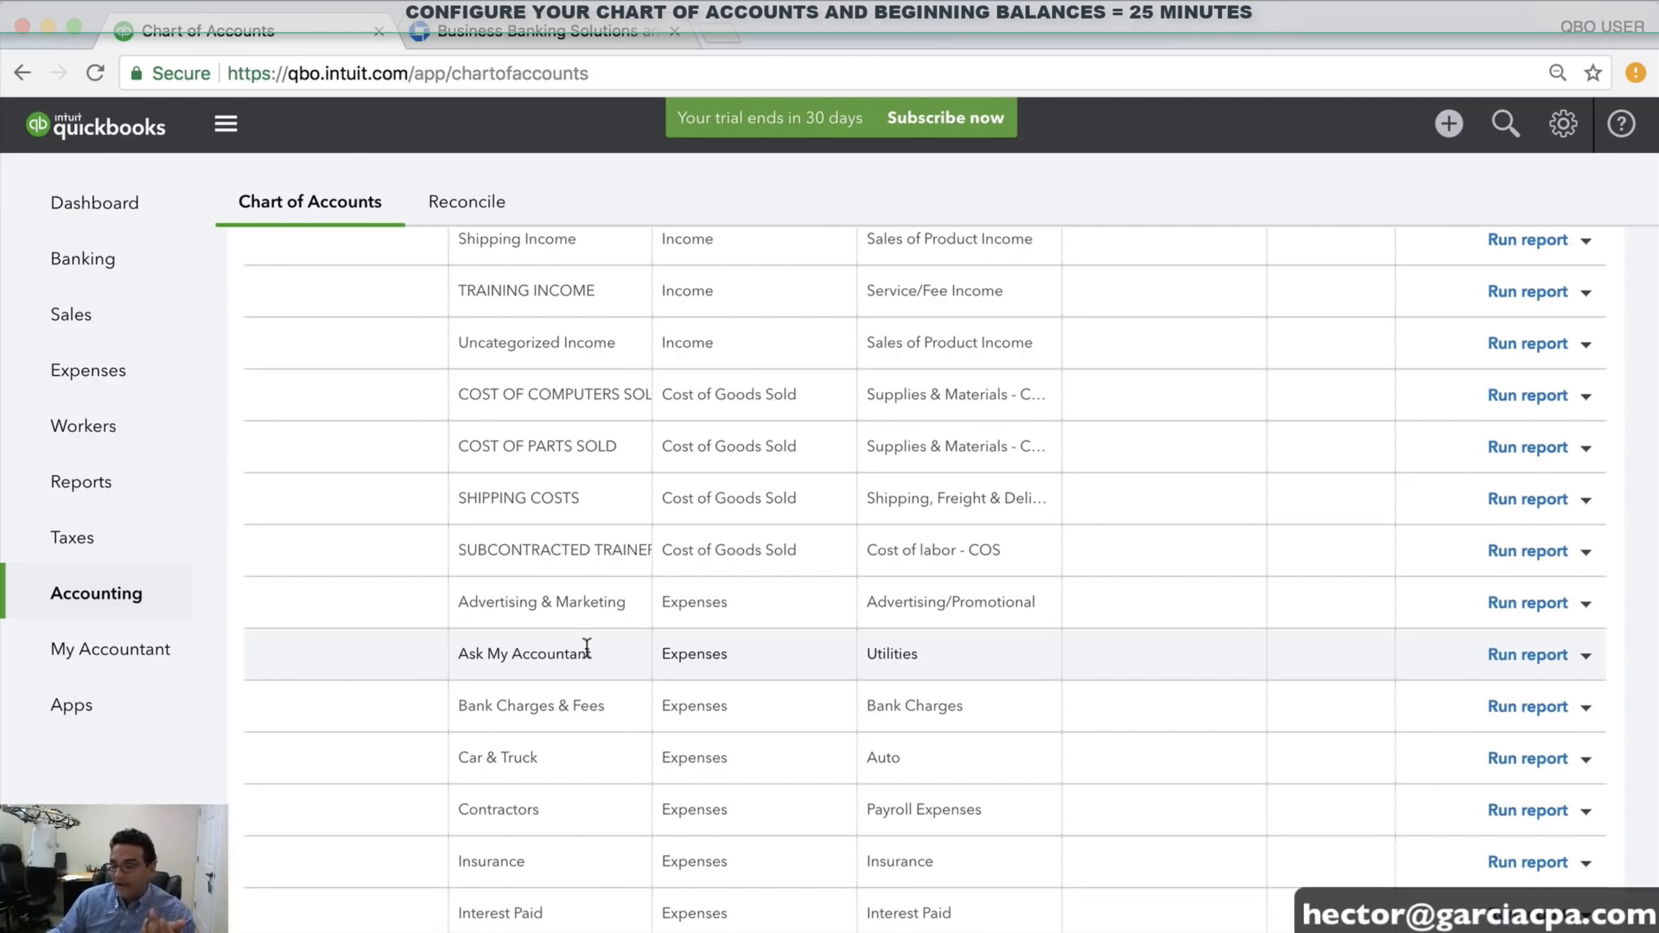
left_click_drag(484, 706, 590, 706)
left_click_drag(484, 758, 584, 758)
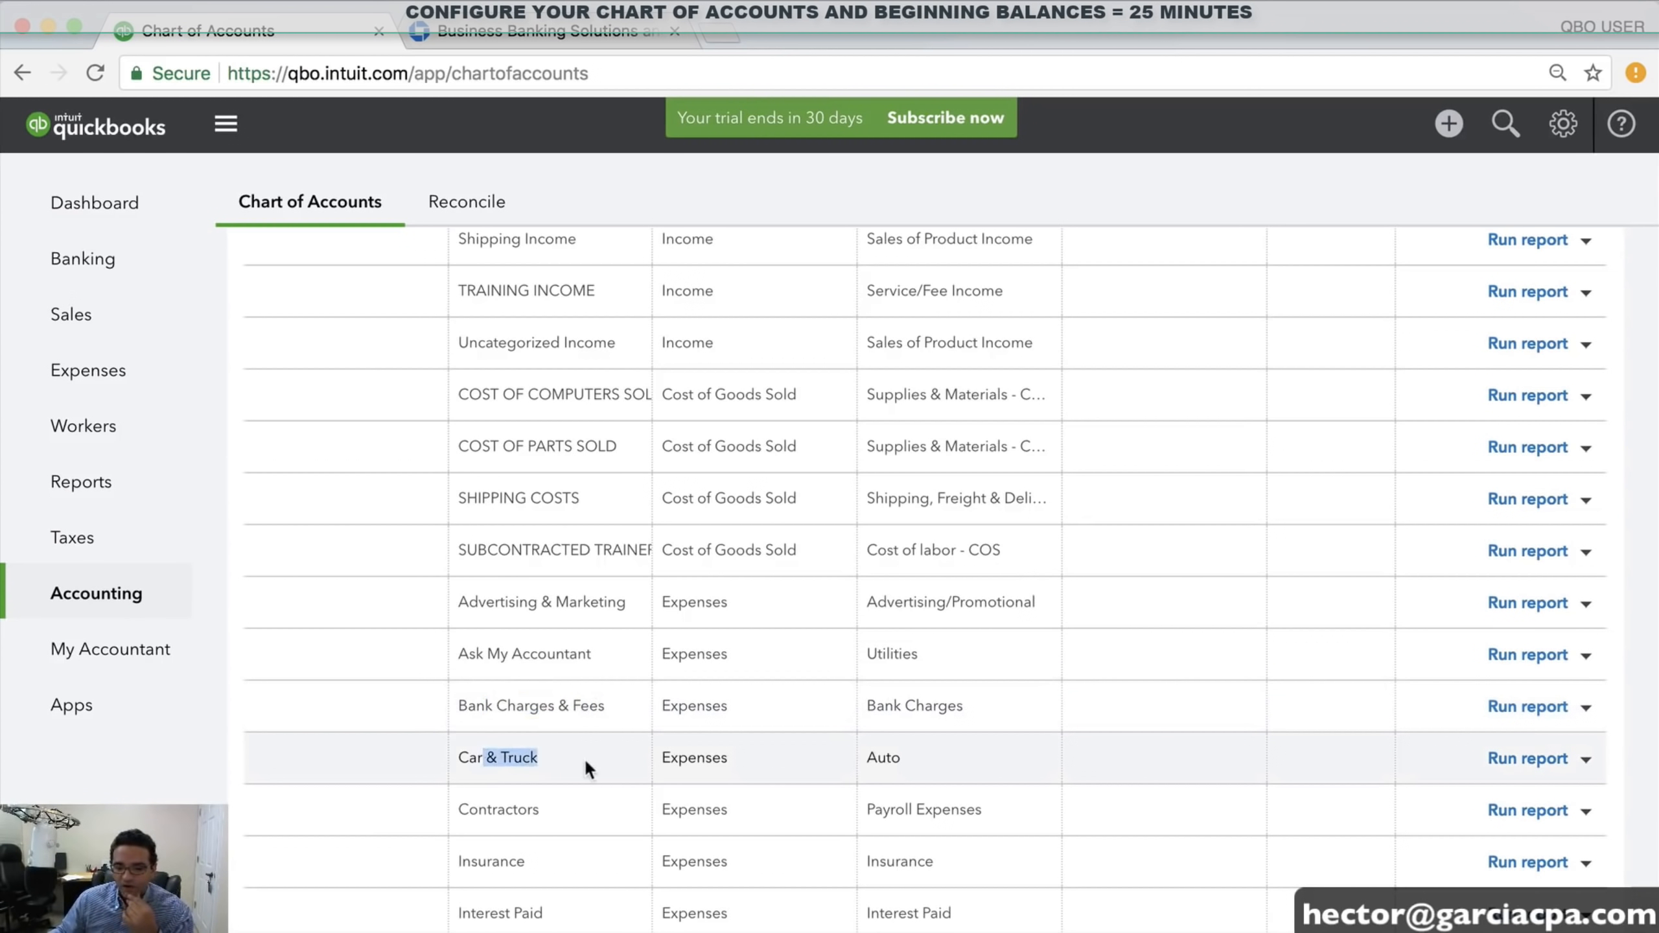
scroll(583, 758, "down", 3)
left_click_drag(472, 670, 553, 673)
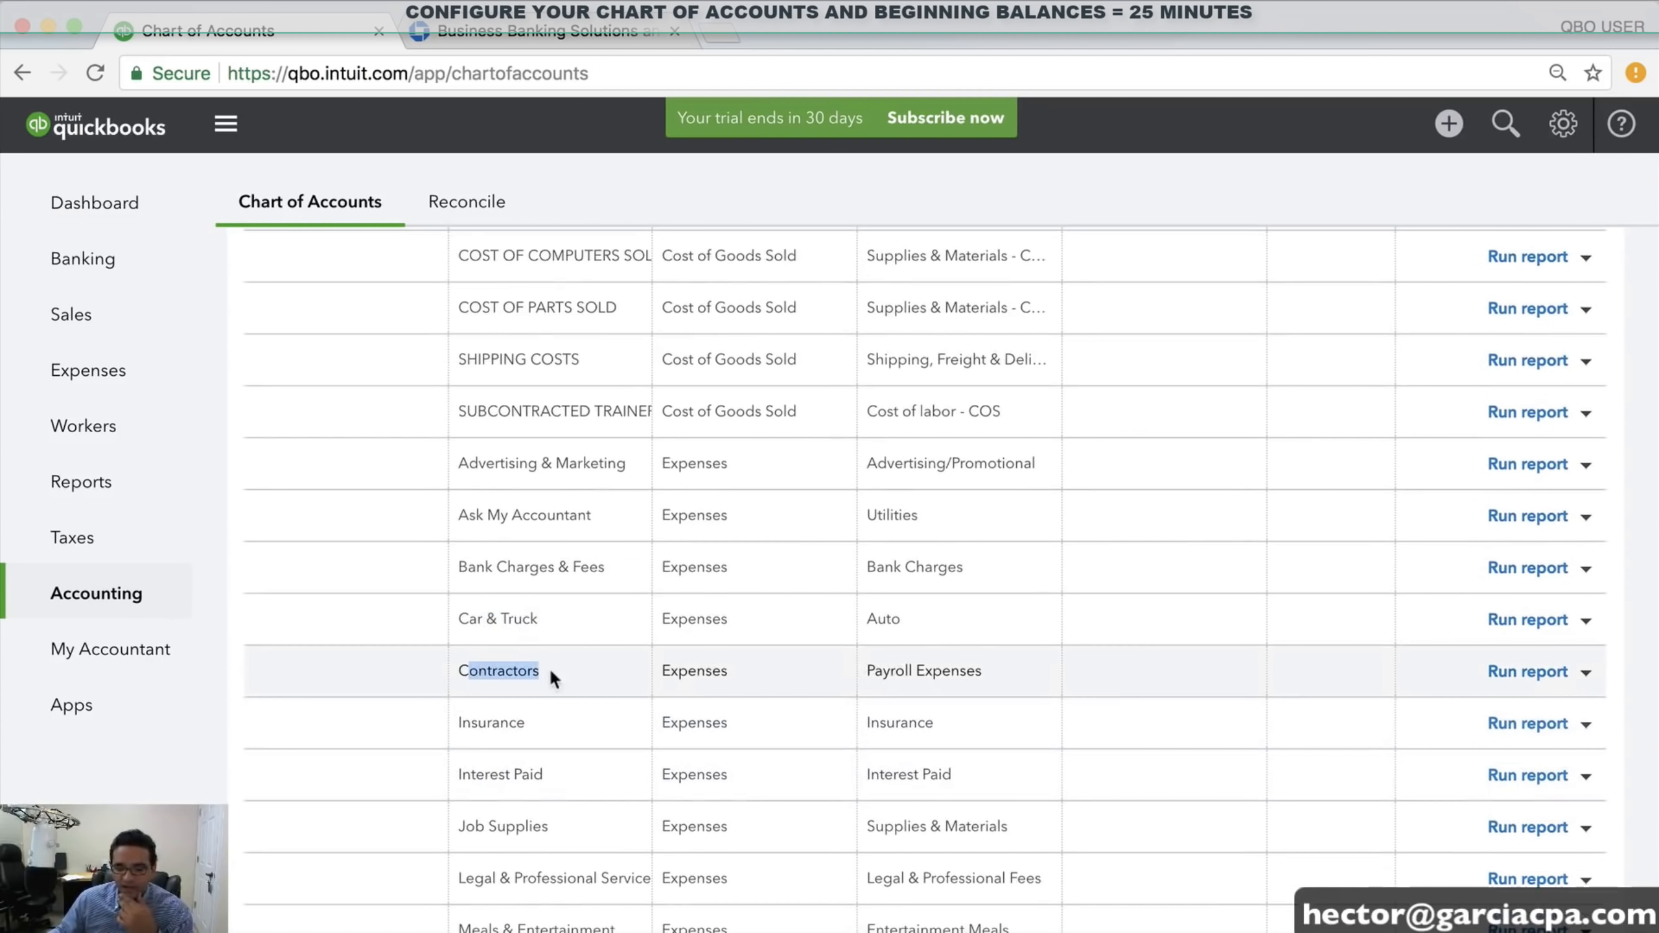
scroll(568, 671, "down", 2)
scroll(546, 643, "up", 1)
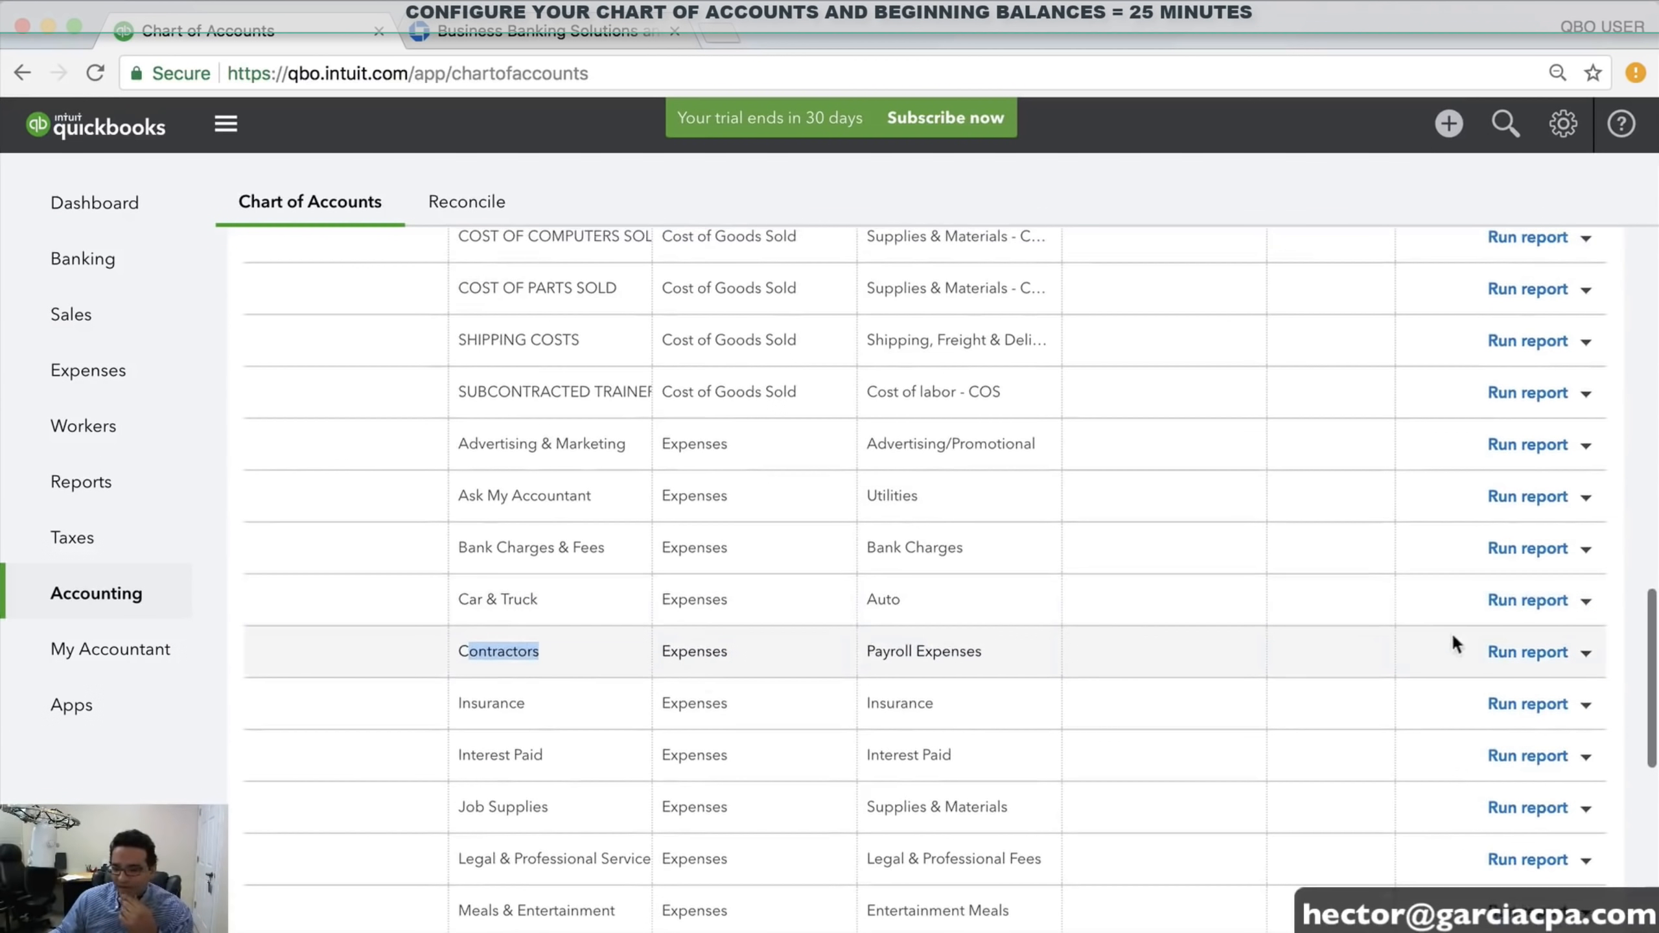
Delete the Contractors expense account and confirm with Yes
left_click(1586, 653)
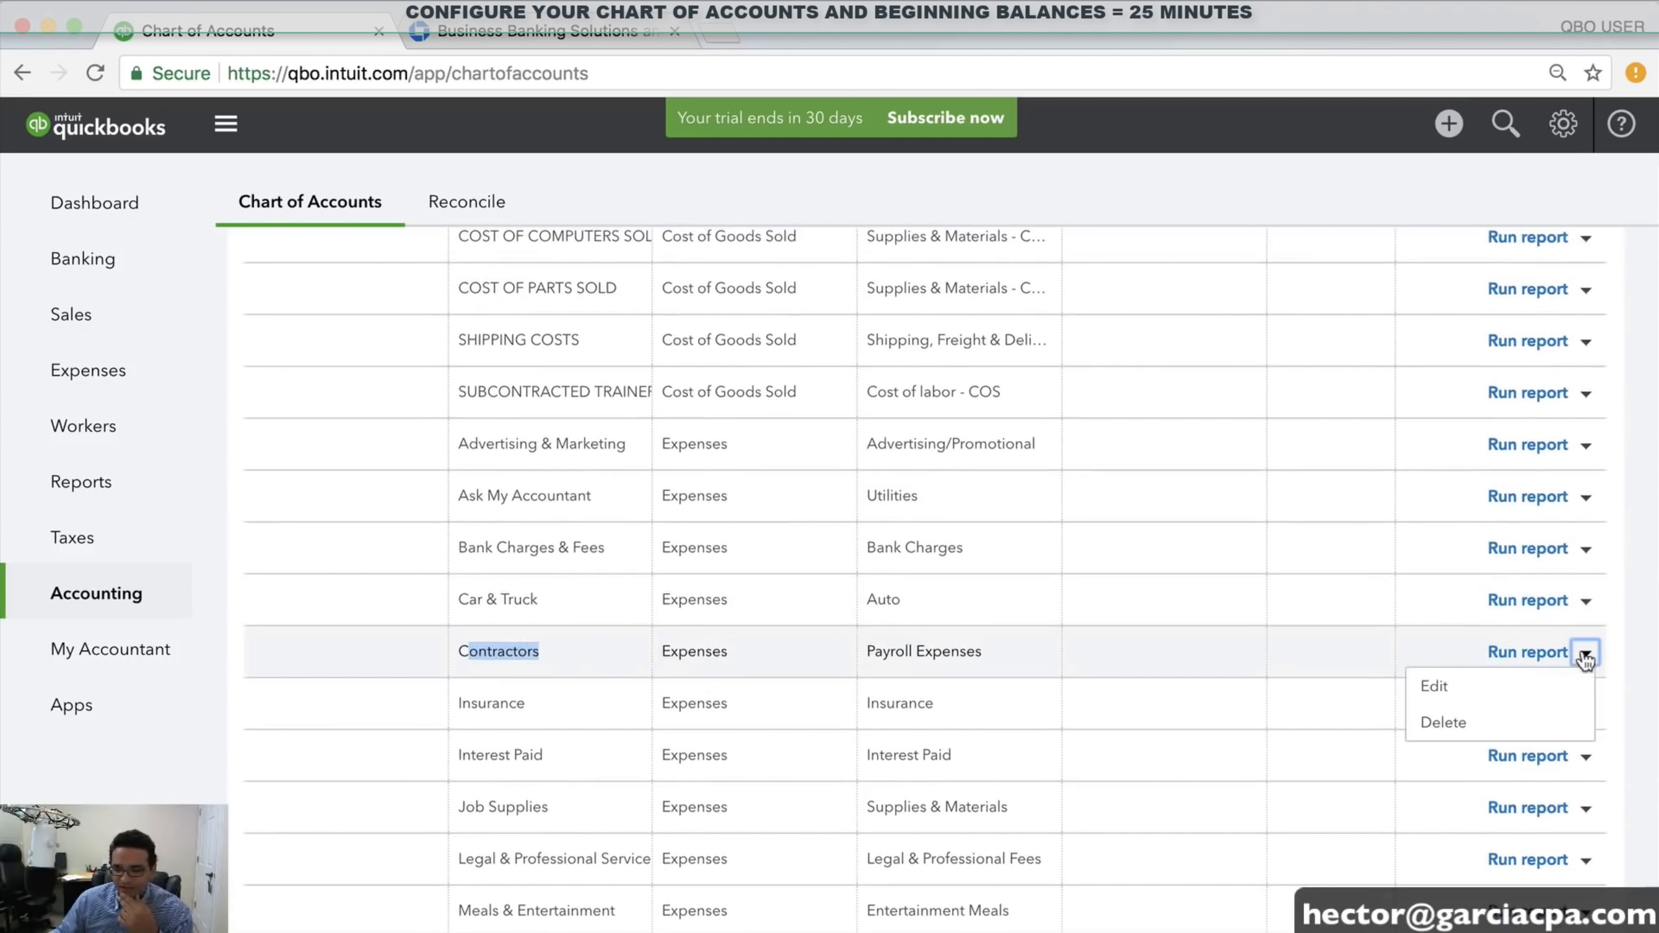
left_click(1446, 724)
left_click(971, 582)
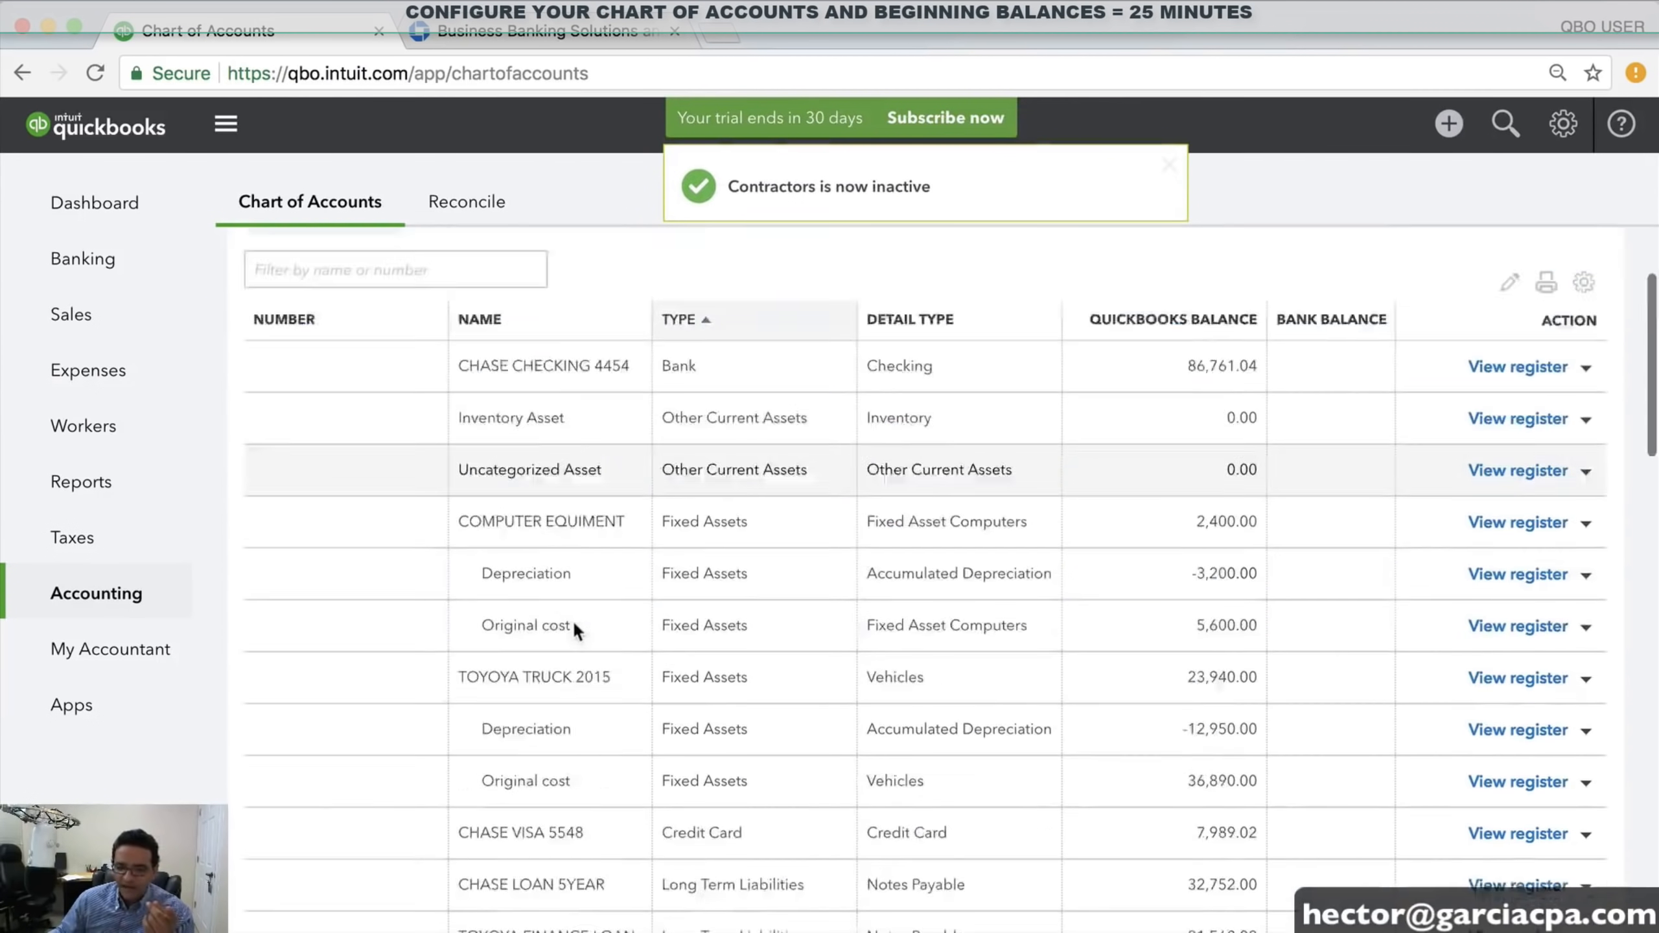
scroll(573, 627, "down", 15)
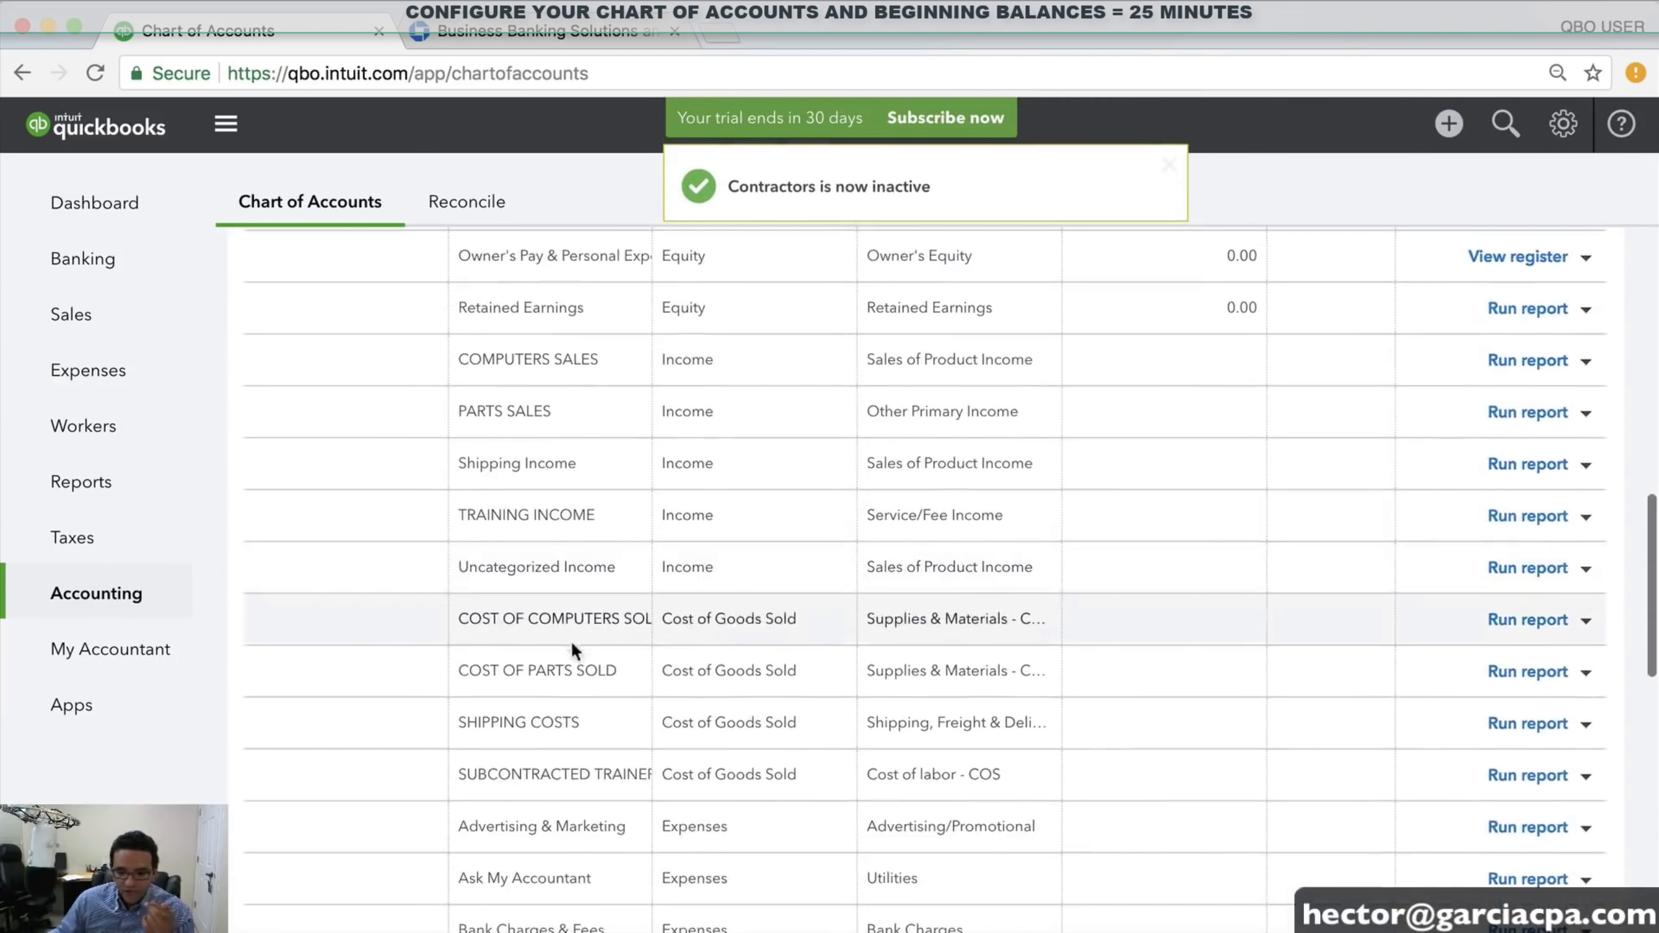
Review the SUBCONTRACTED TRAINERS cost account and the remaining expense accounts like Meals & Entertainment
left_click_drag(487, 759, 618, 765)
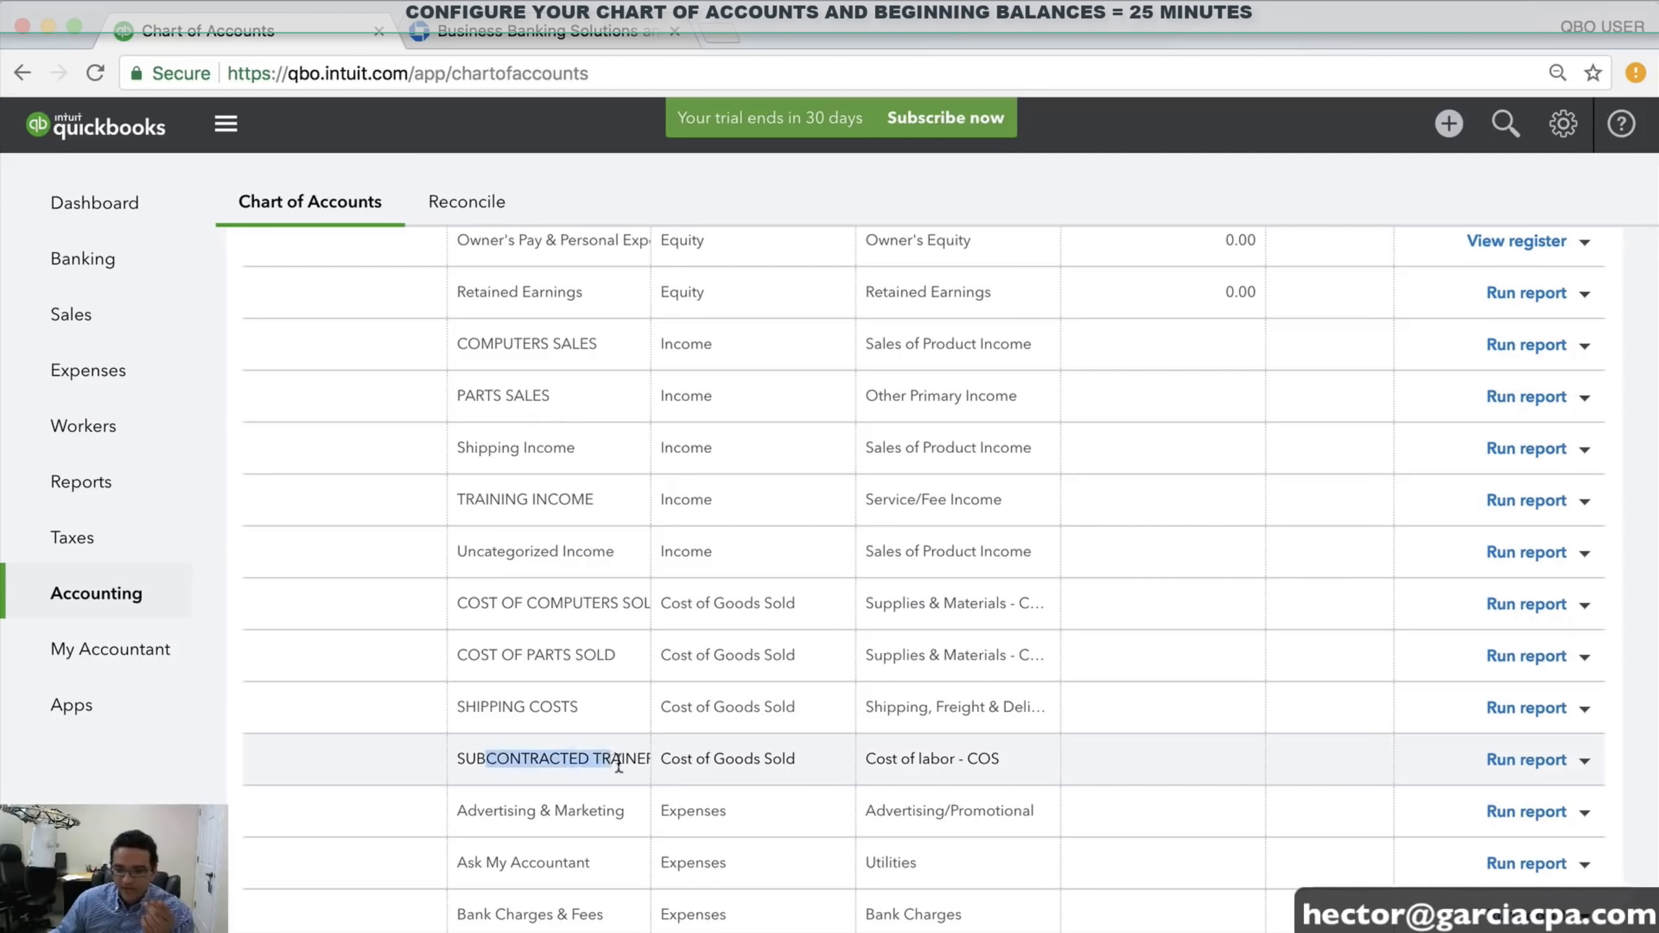
scroll(667, 759, "down", 5)
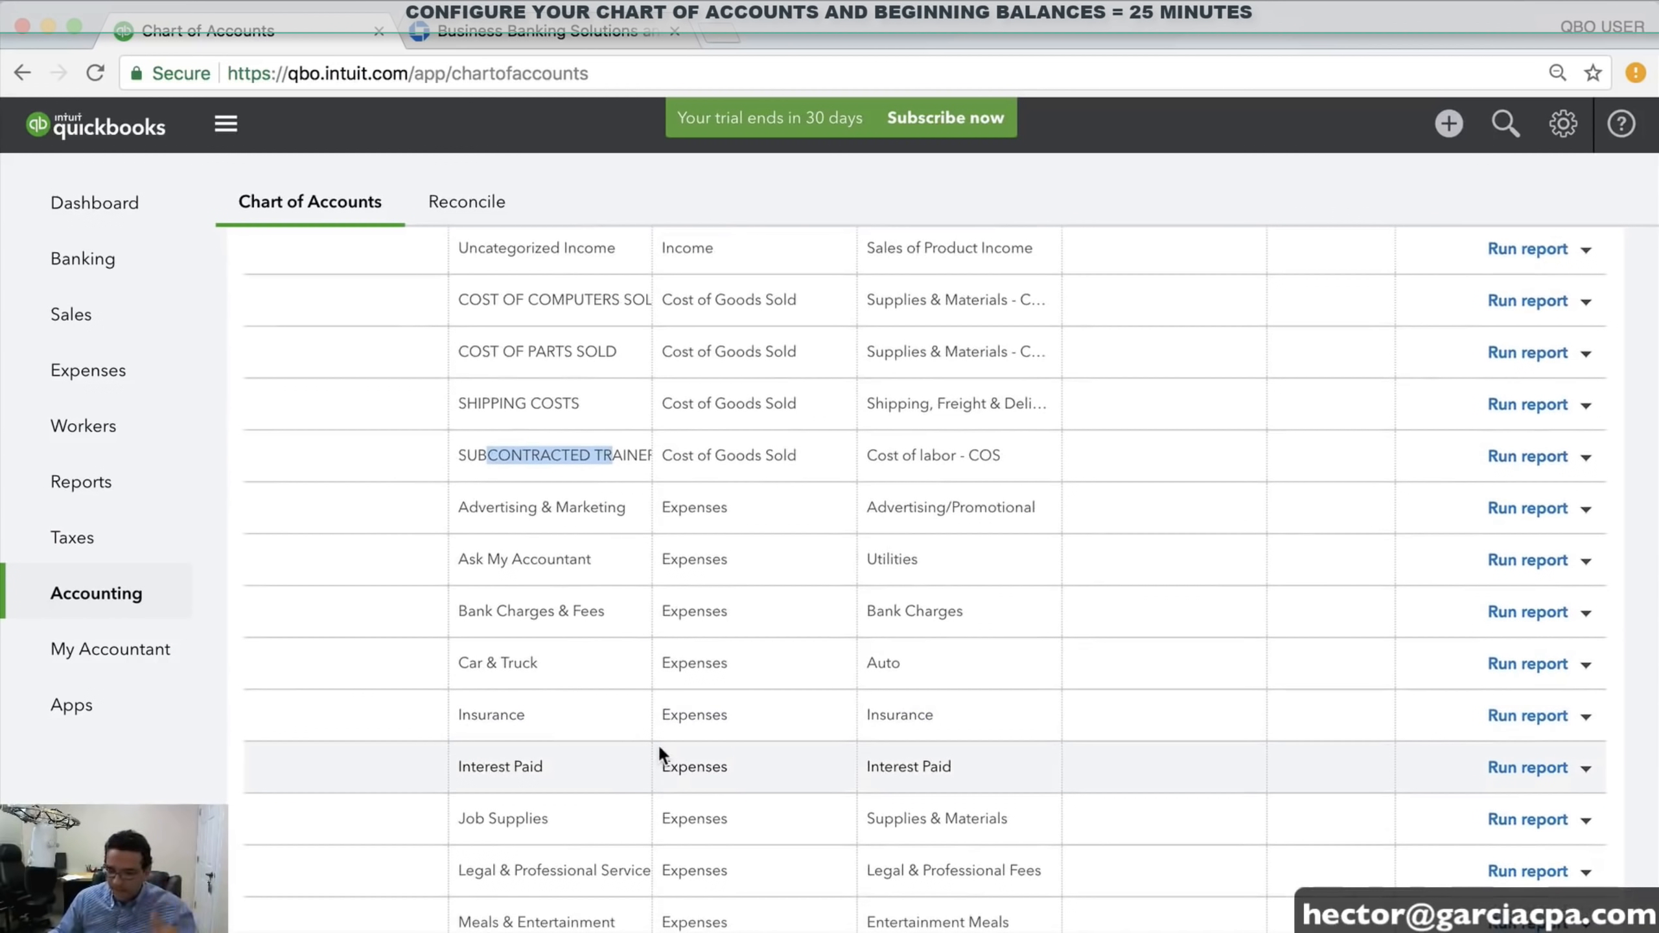
scroll(663, 742, "down", 3)
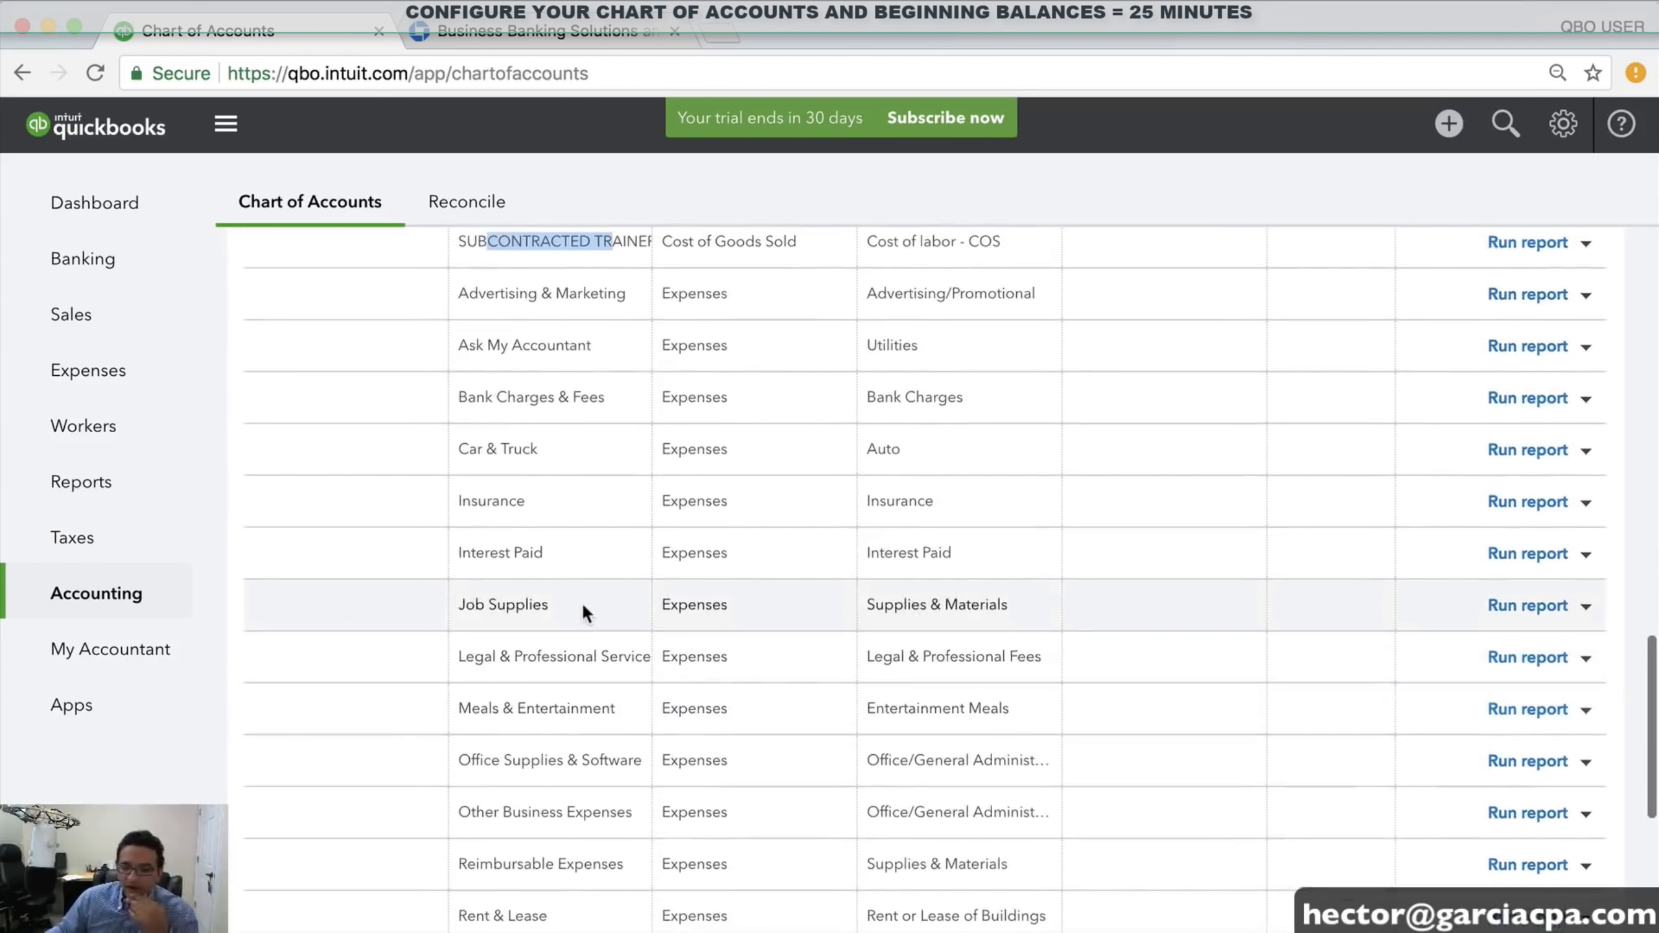
left_click(581, 602)
scroll(562, 582, "up", 2)
scroll(624, 725, "down", 1)
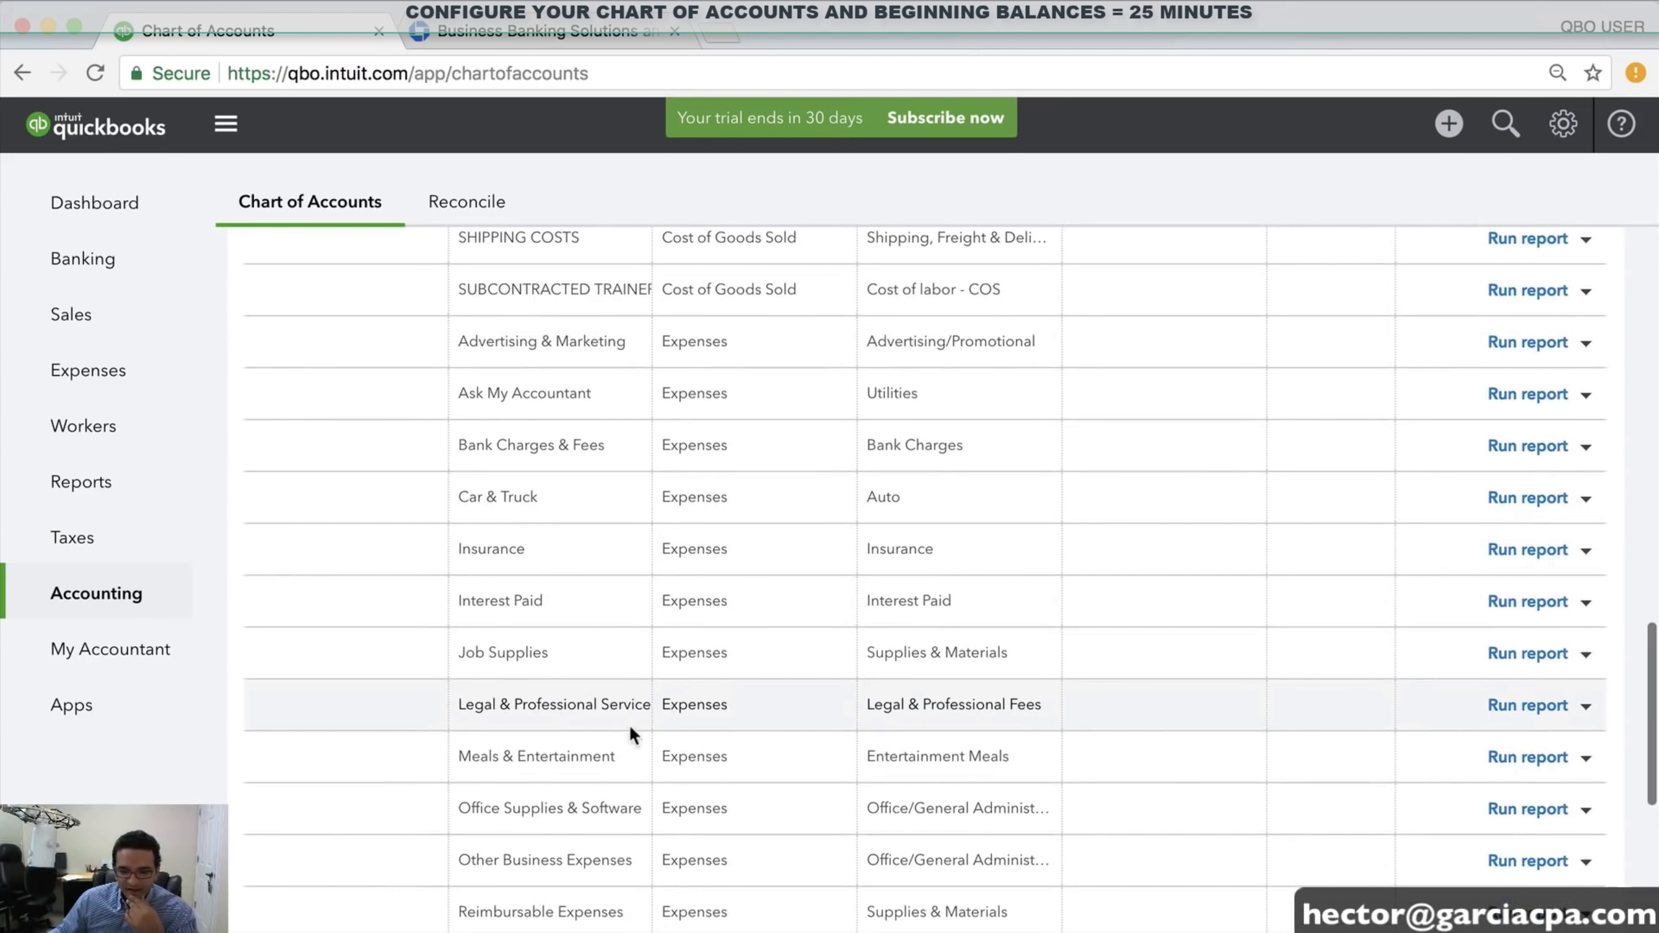
scroll(575, 693, "down", 2)
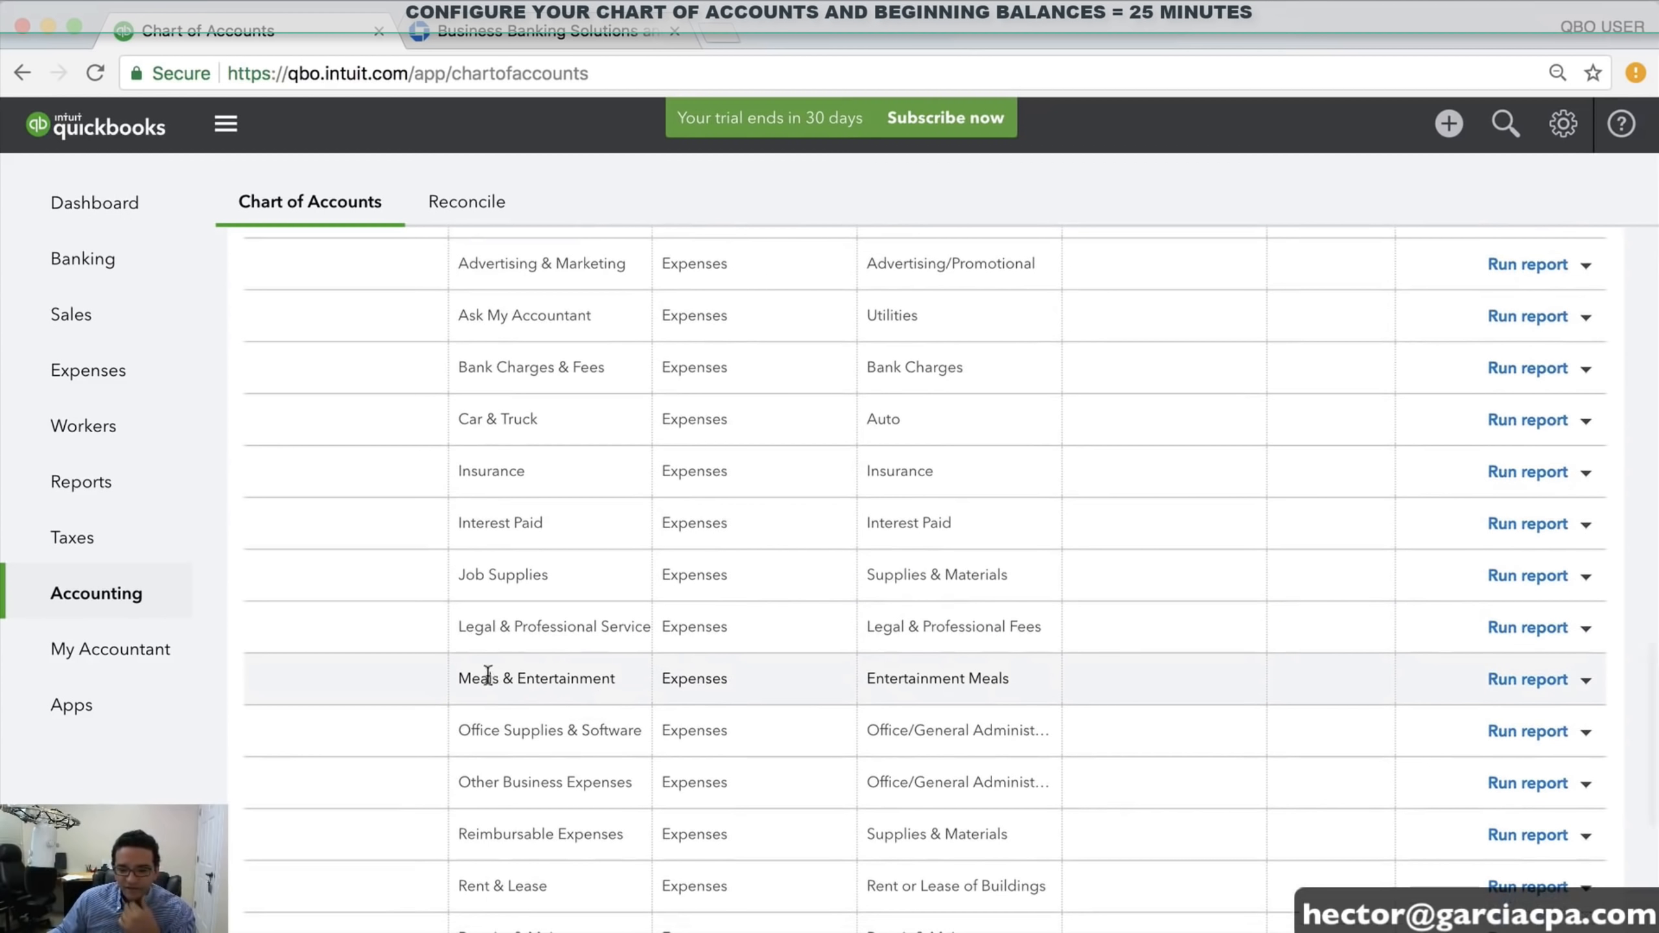
scroll(550, 674, "down", 1)
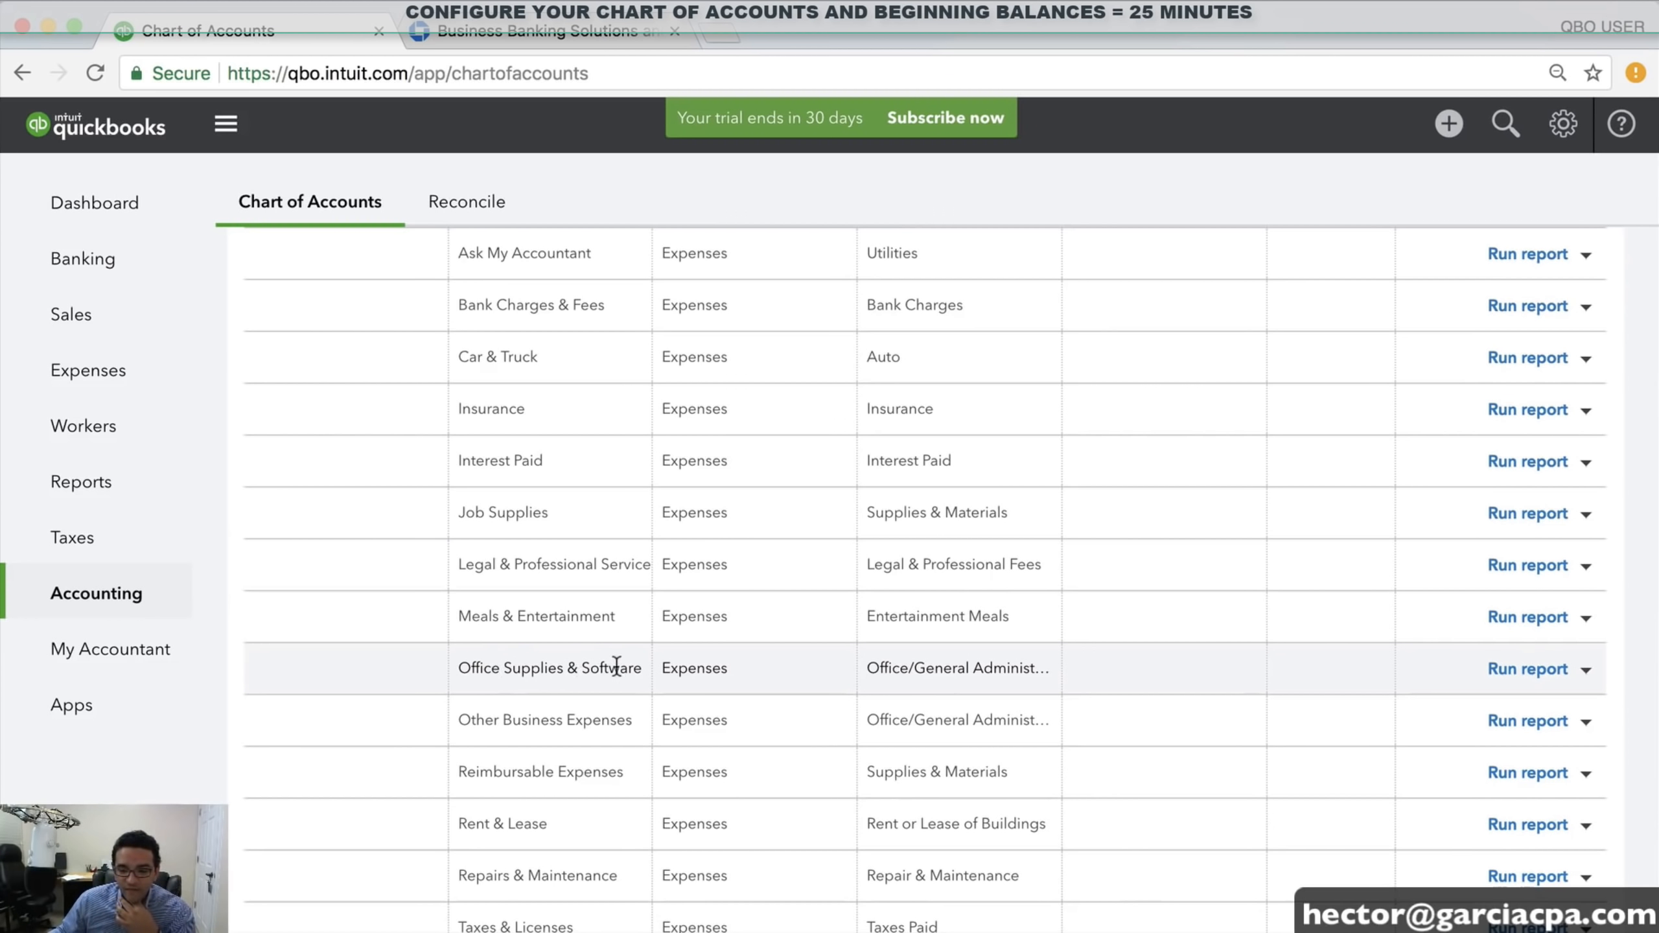
left_click_drag(471, 616, 724, 621)
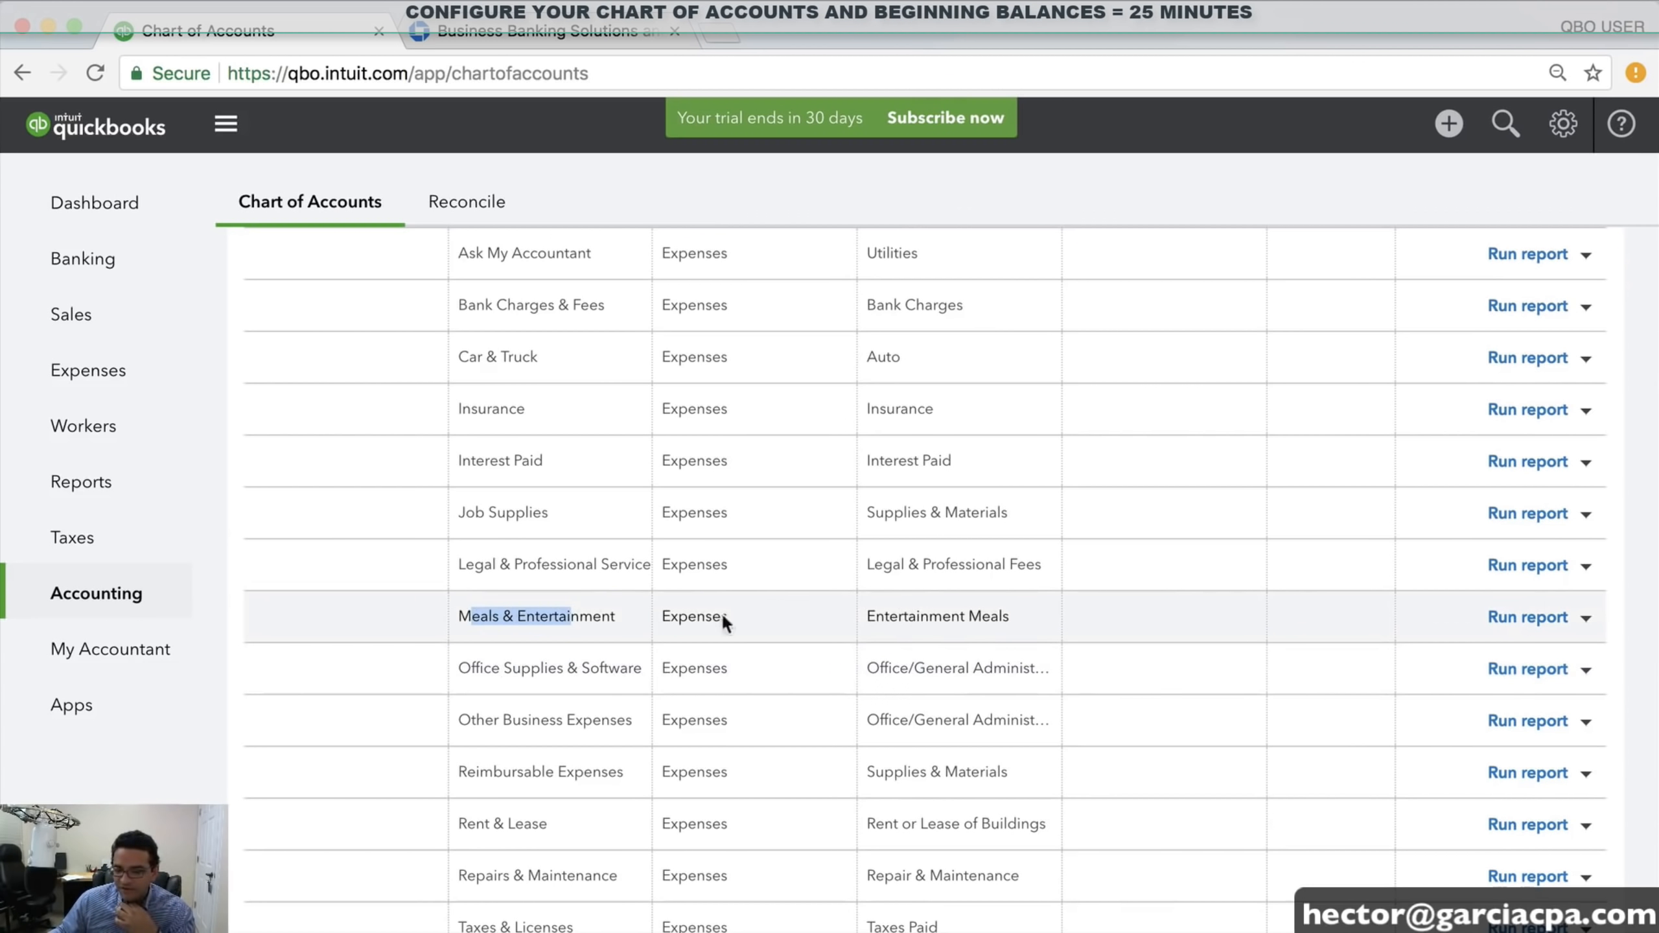
Rename the Meals & Entertainment expense account to 'Meals with Customers' and save it
left_click(1583, 619)
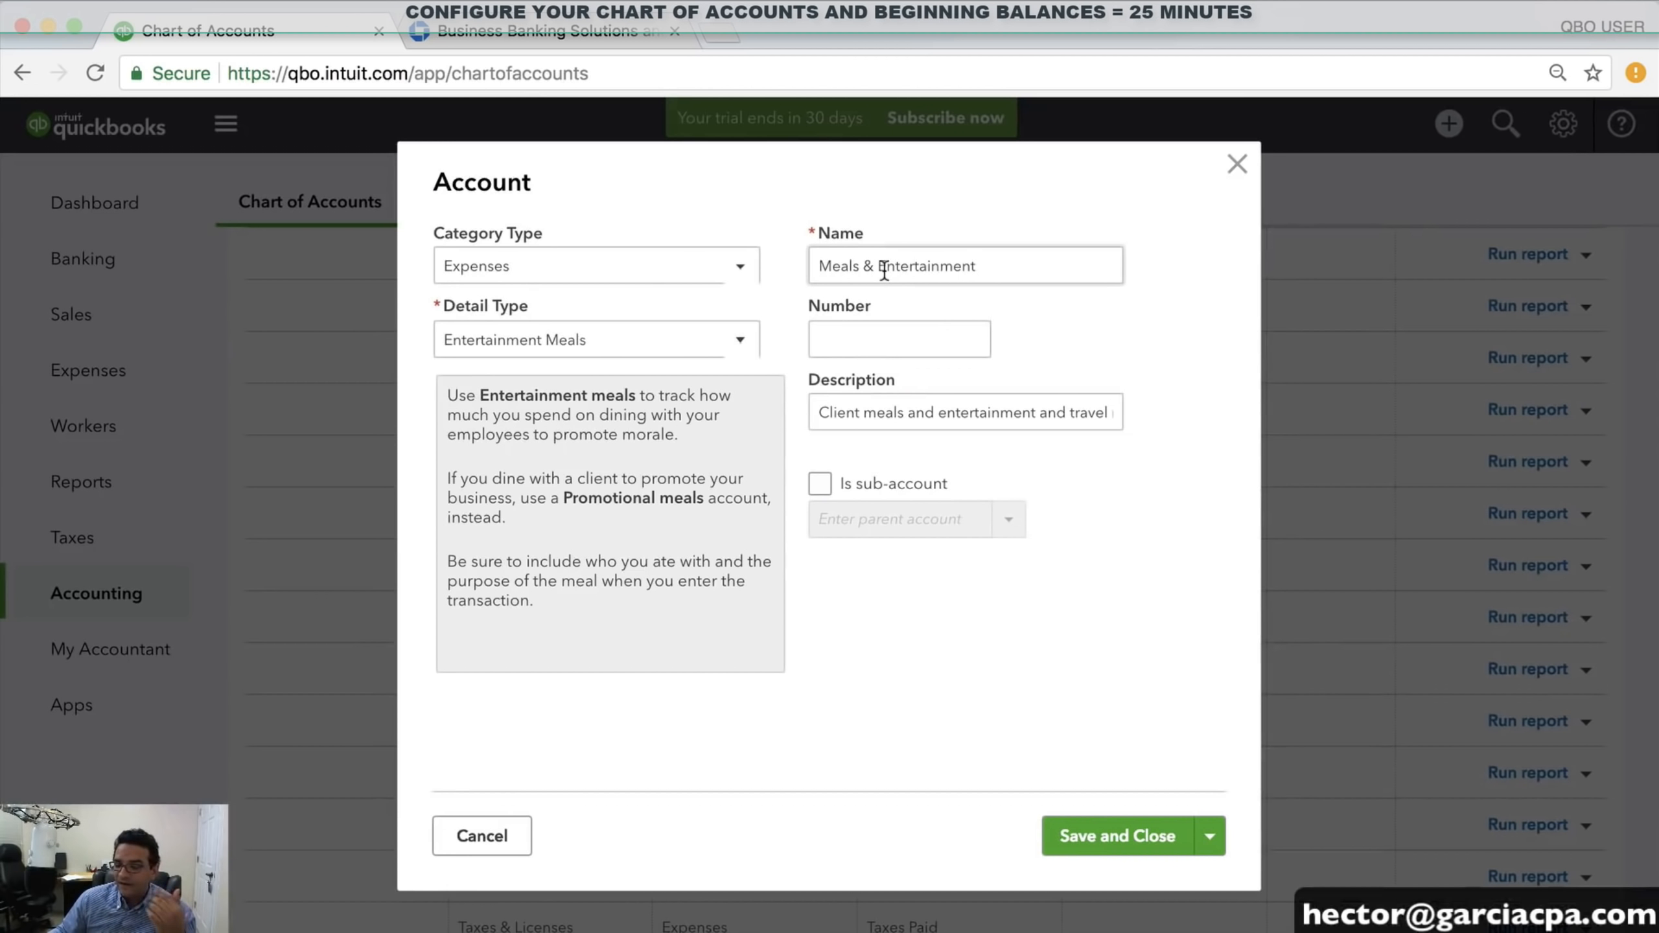
left_click_drag(883, 267, 1033, 266)
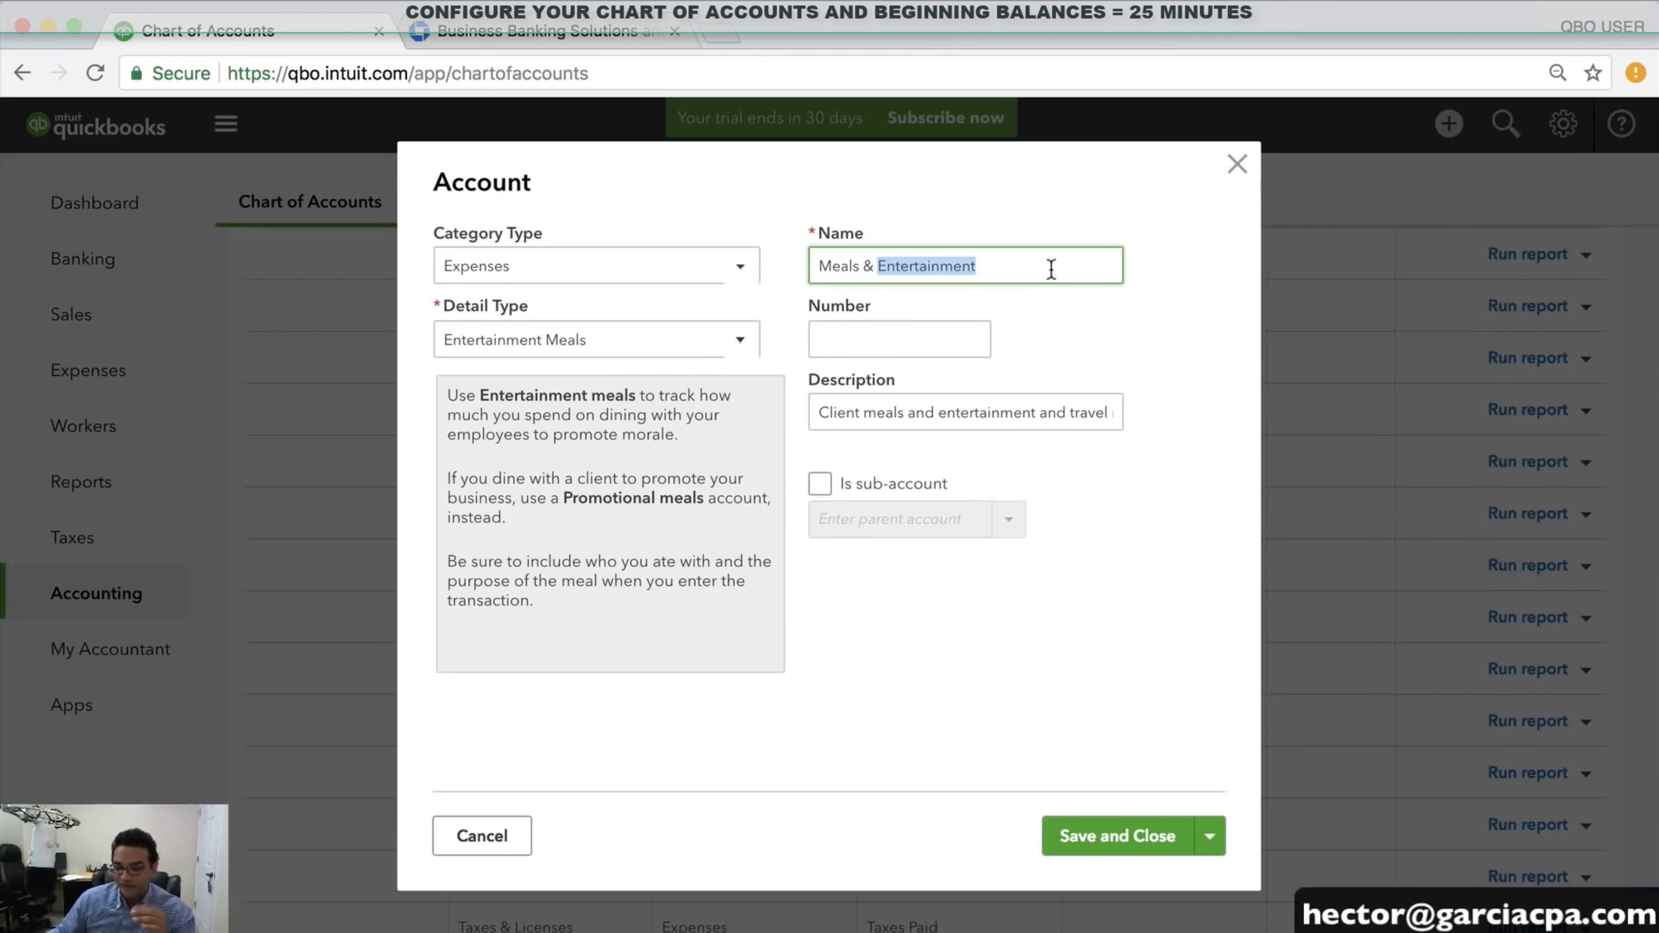
key("BackSpace")
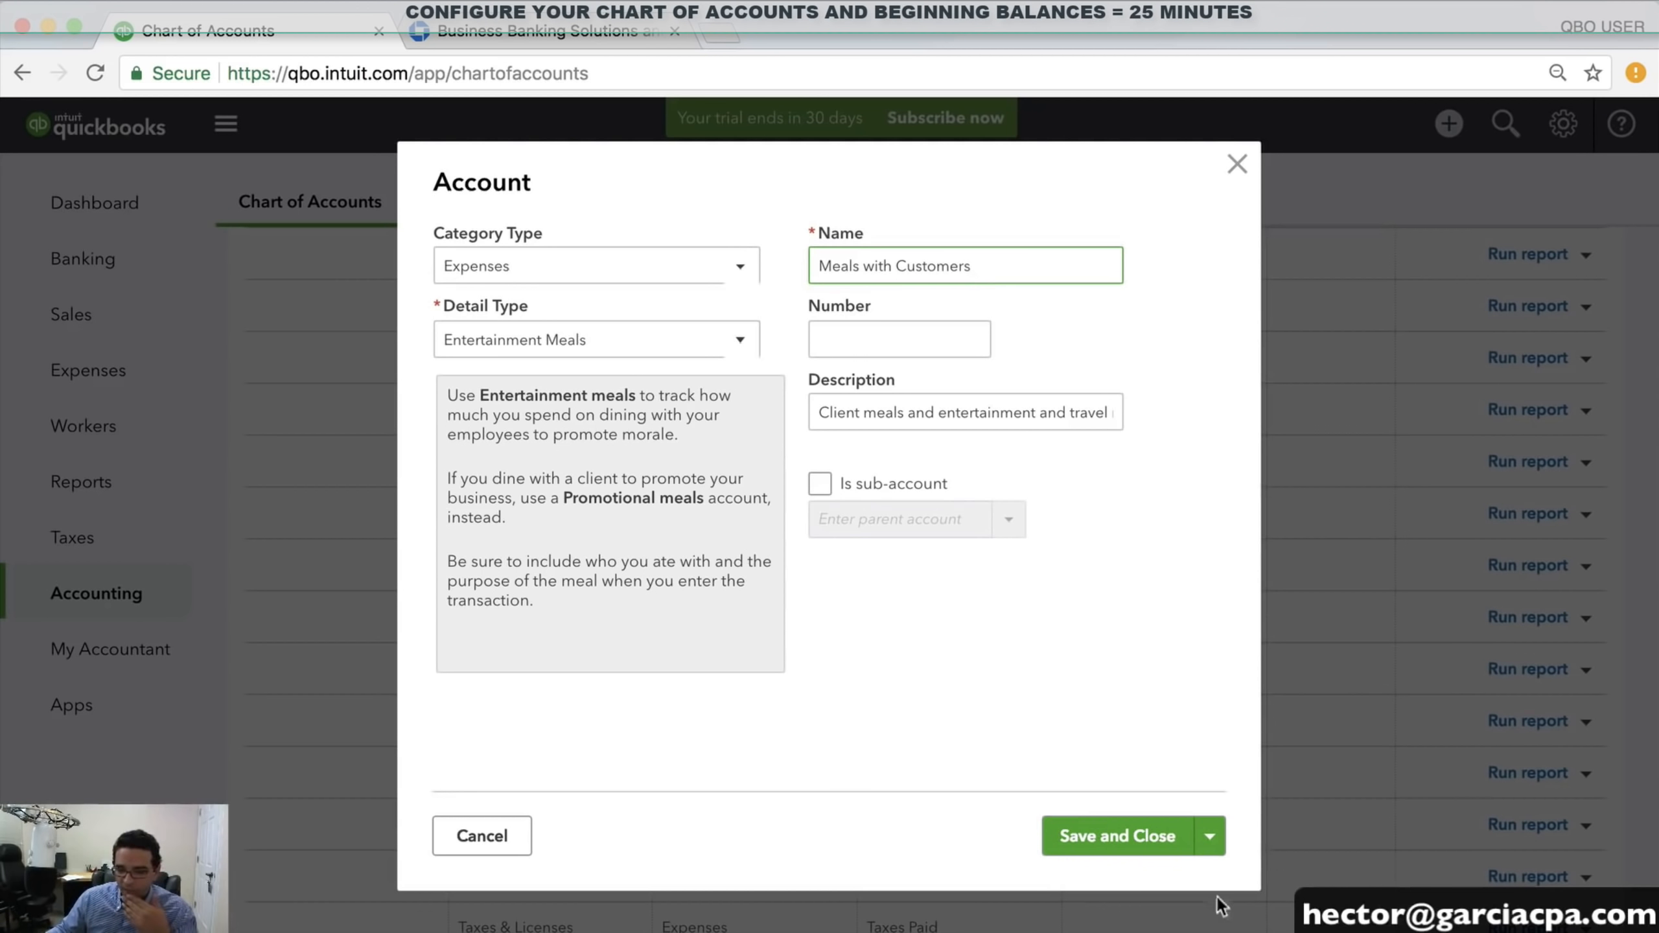
left_click(1140, 844)
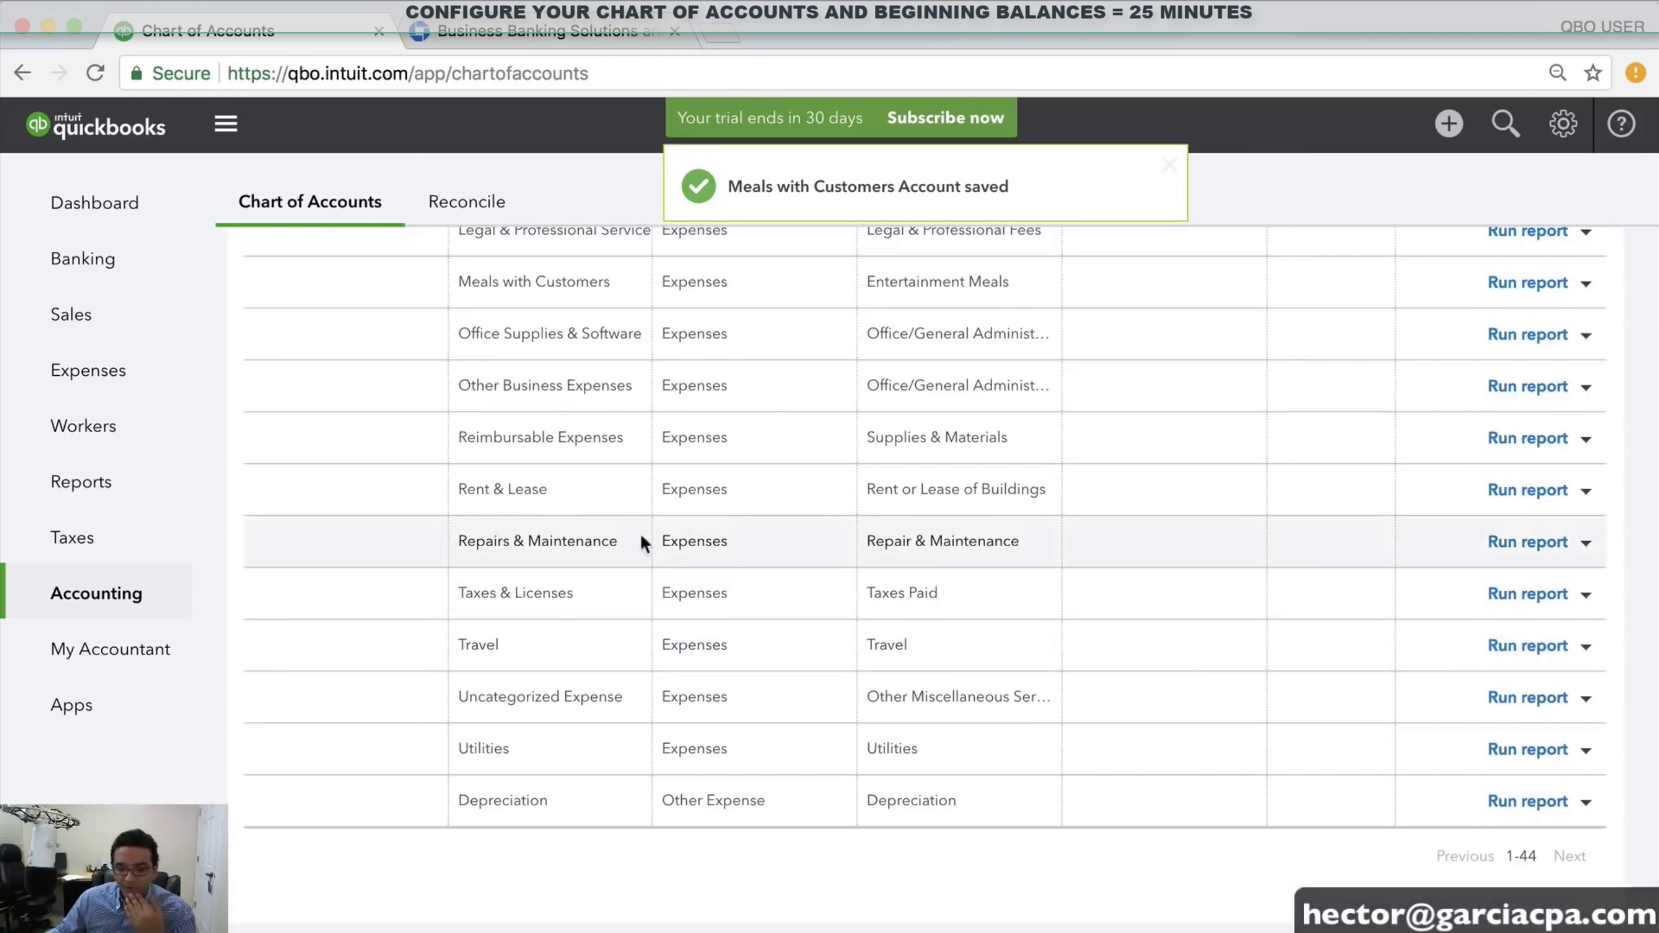
Find Reimbursable Expenses in the chart of accounts and delete it, confirming with Yes
scroll(615, 541, "up", 5)
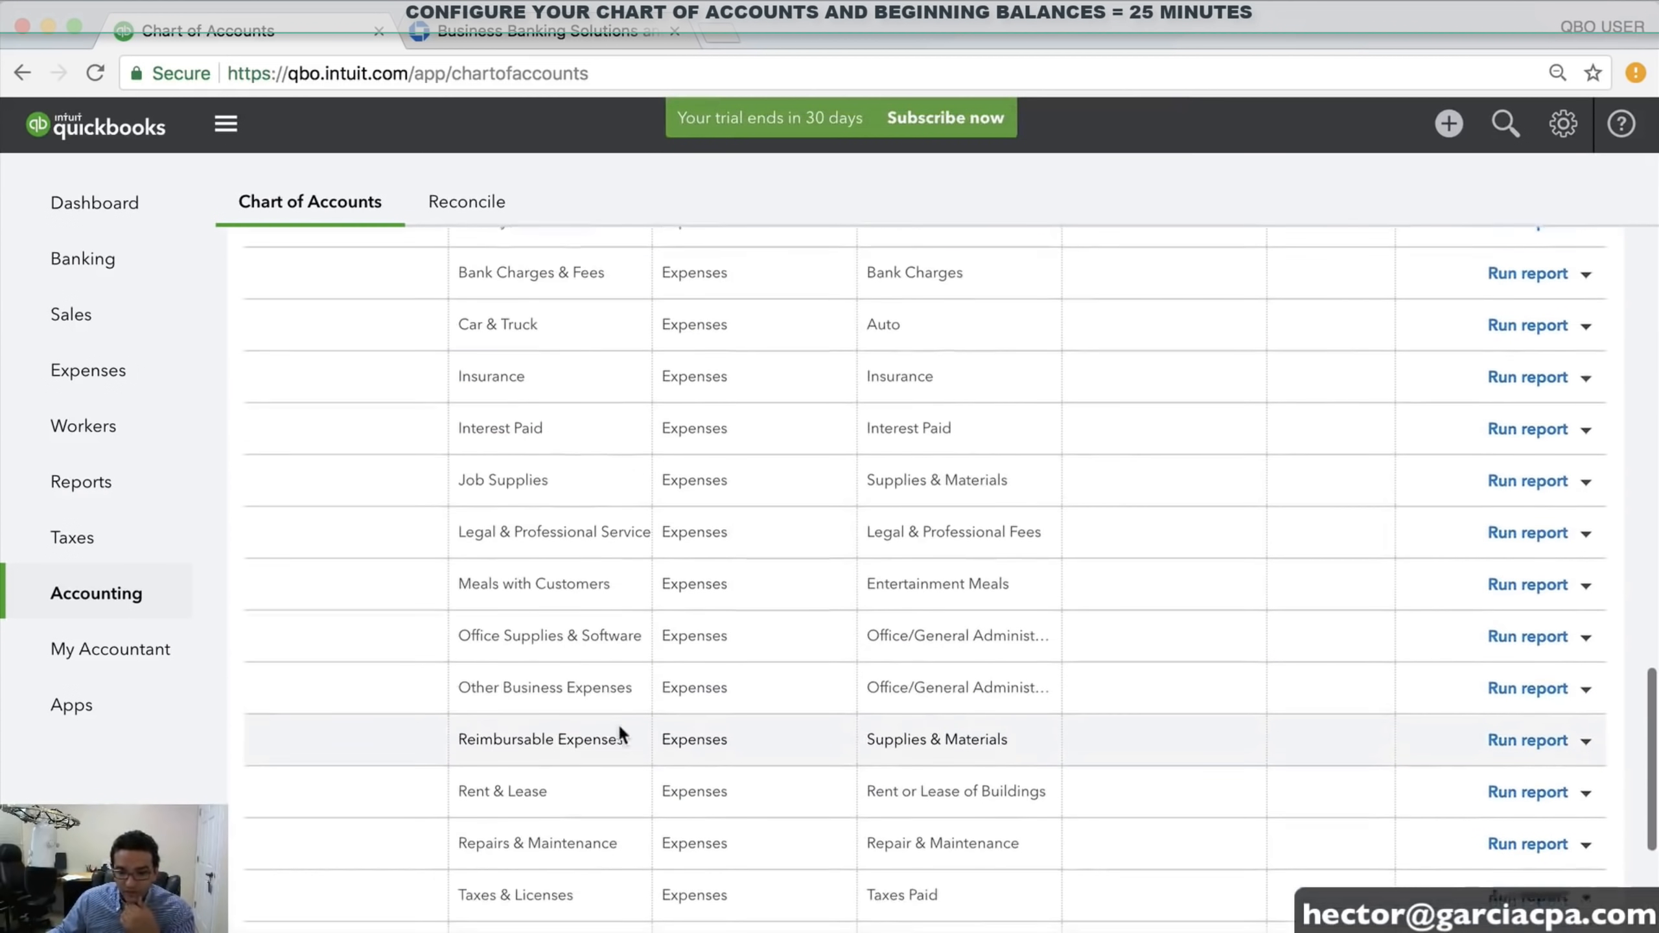
scroll(617, 724, "down", 1)
scroll(540, 609, "down", 3)
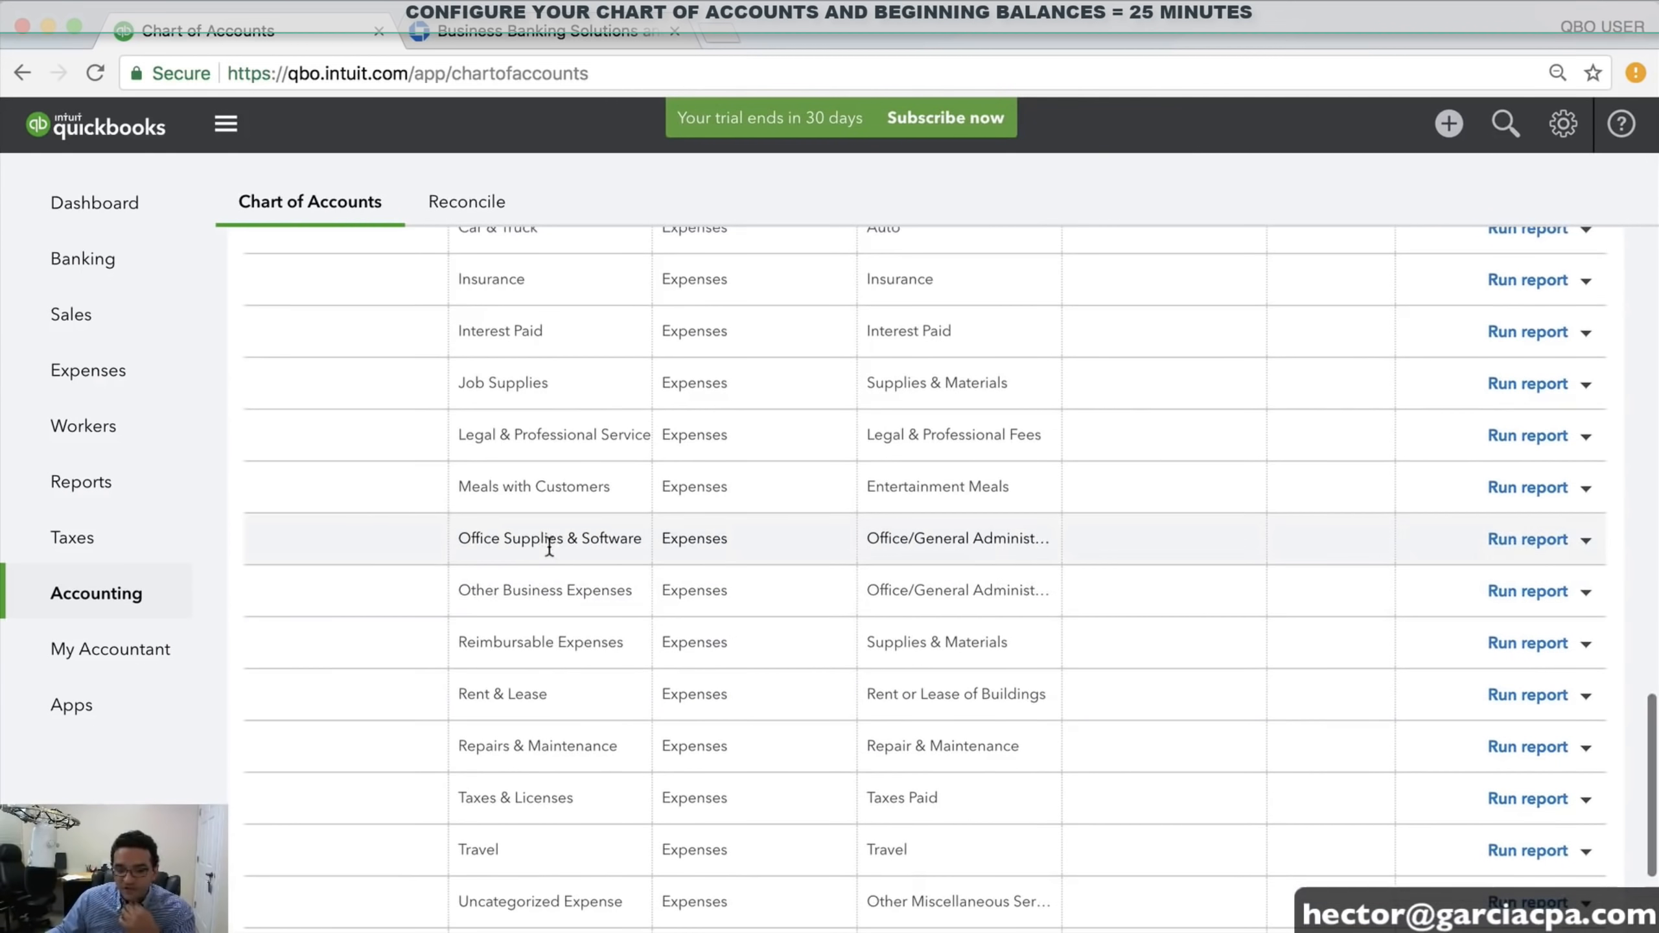
left_click_drag(485, 591, 592, 590)
scroll(609, 591, "down", 2)
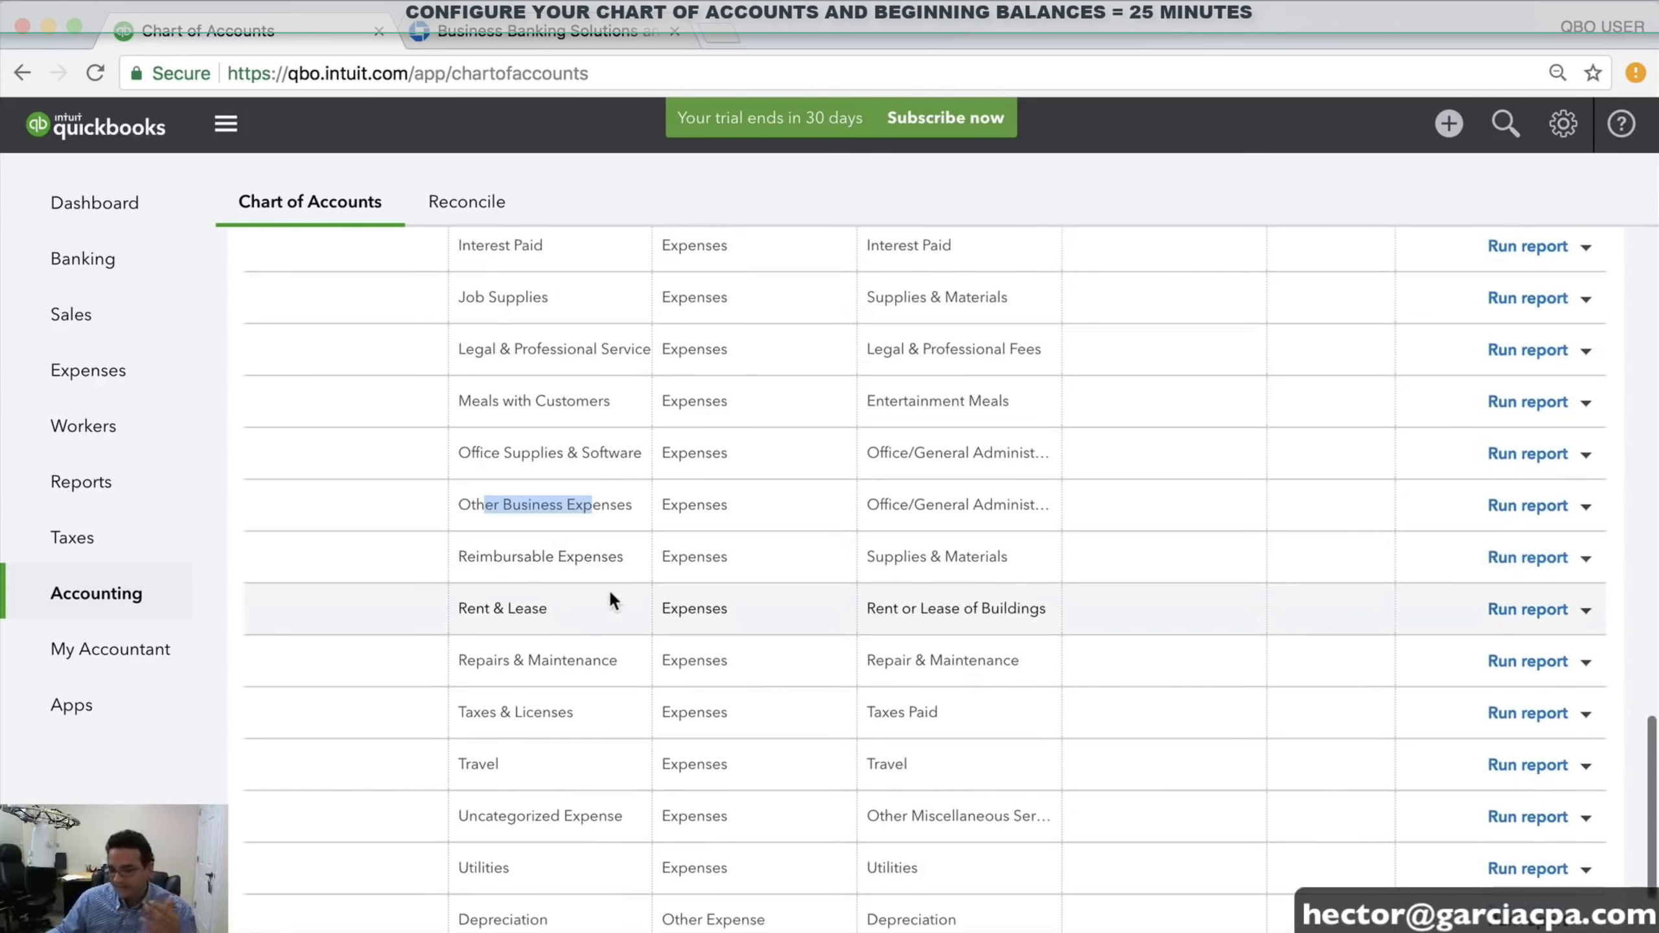
left_click_drag(512, 554, 607, 554)
scroll(607, 555, "down", 1)
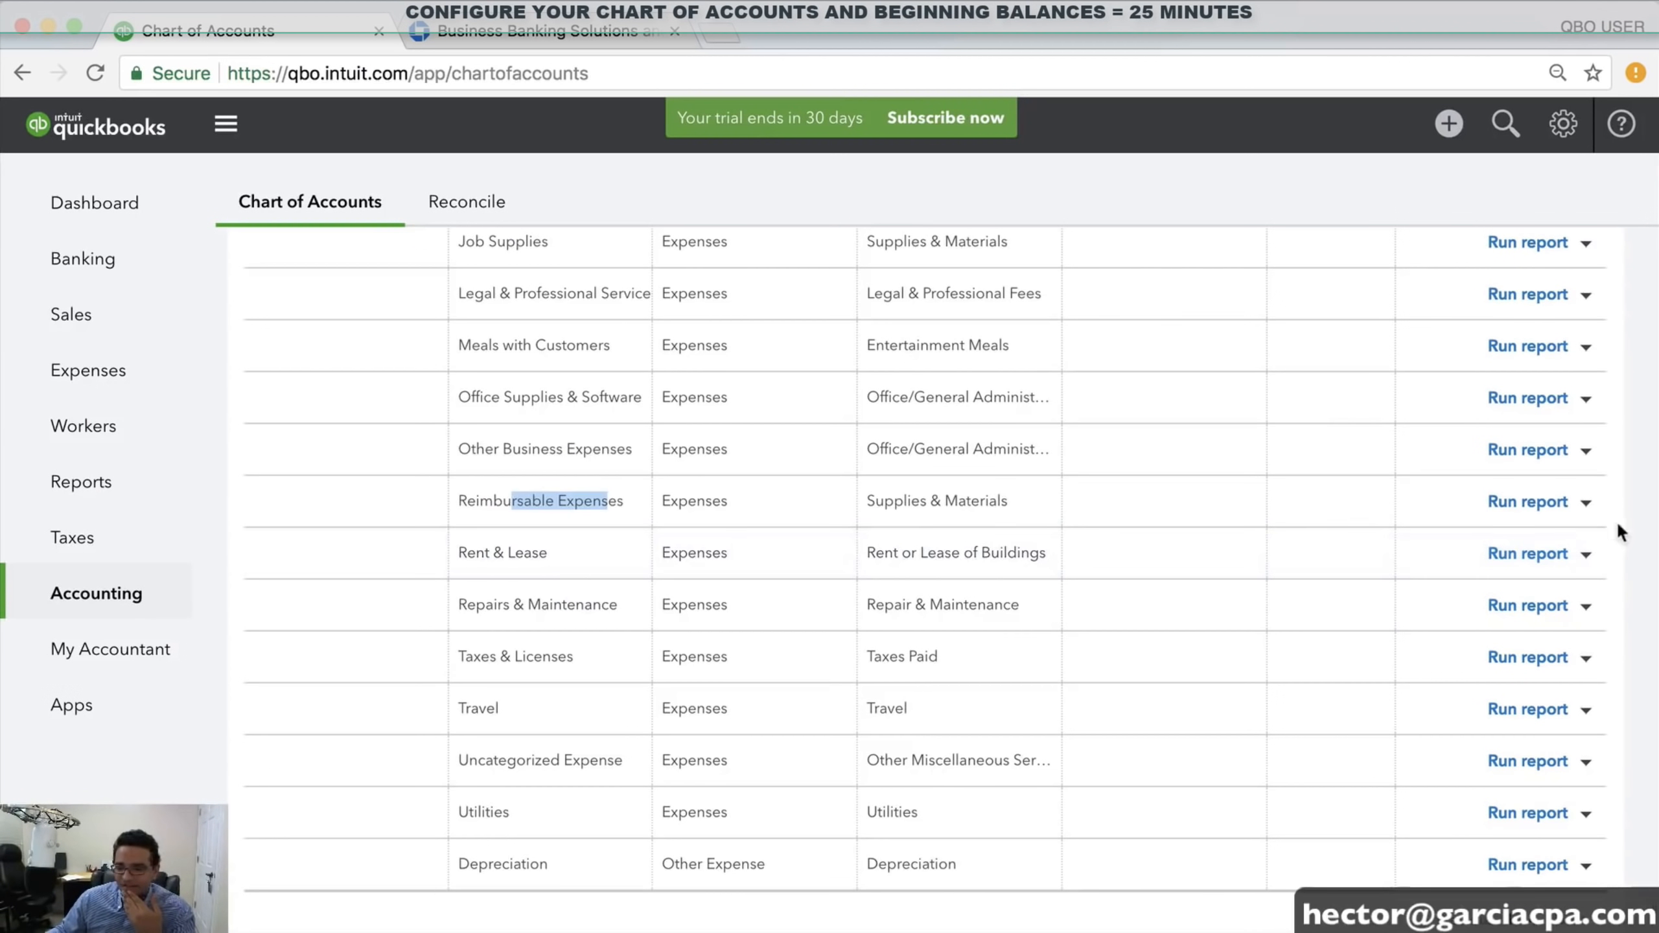
left_click(1586, 501)
left_click(1444, 571)
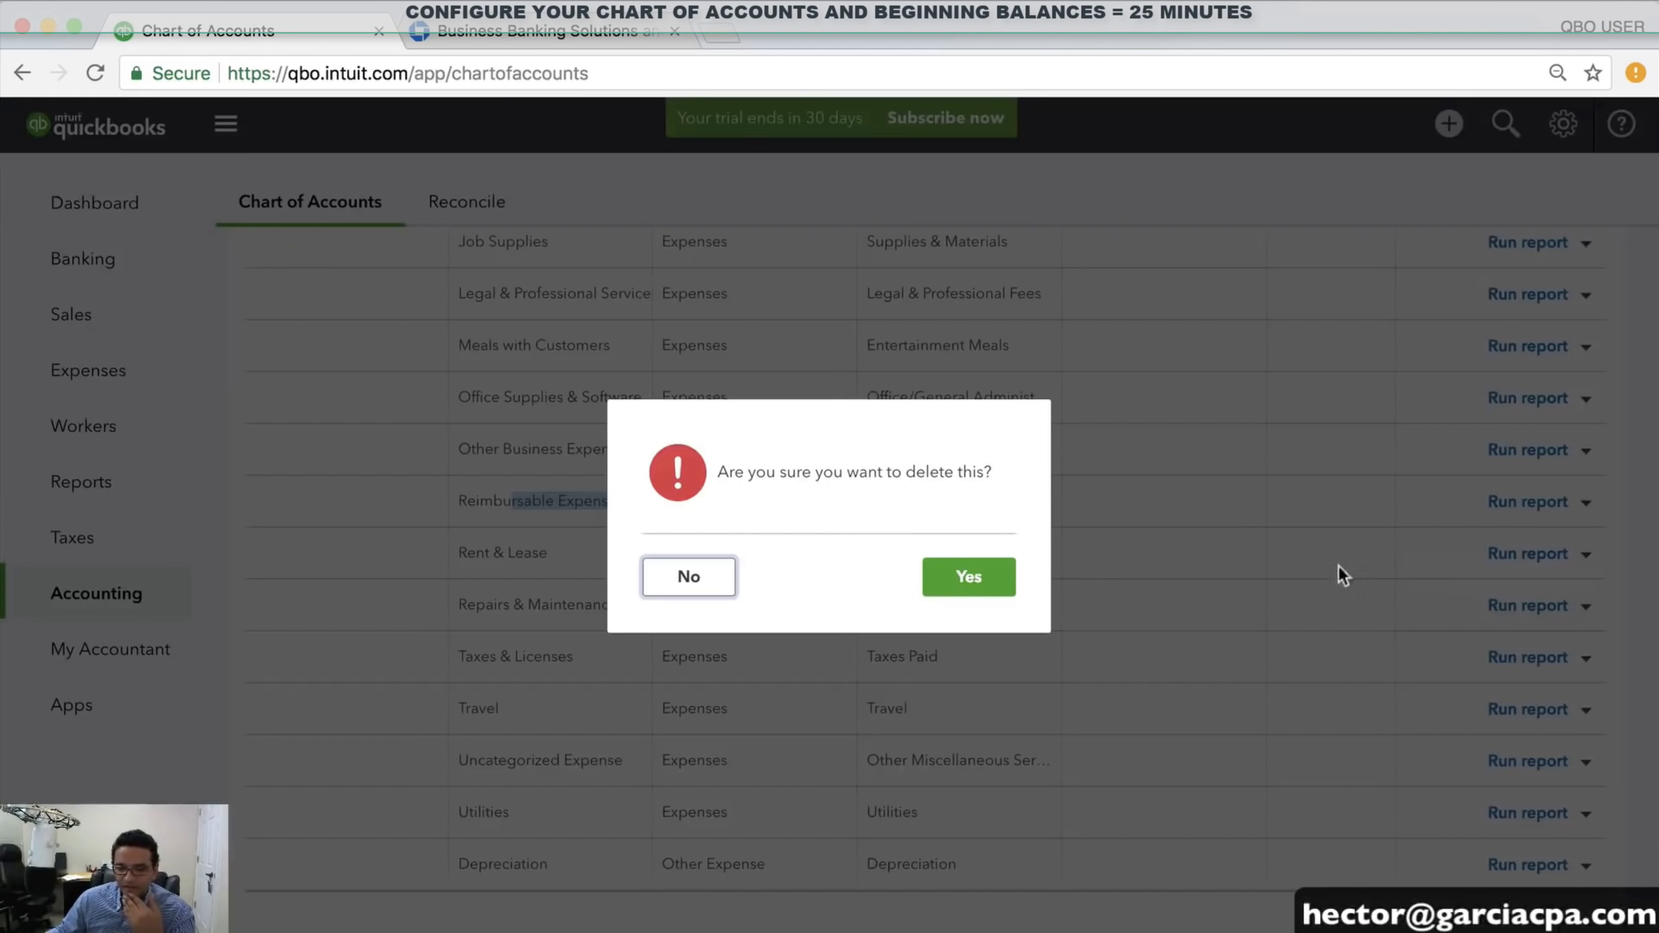
left_click(955, 574)
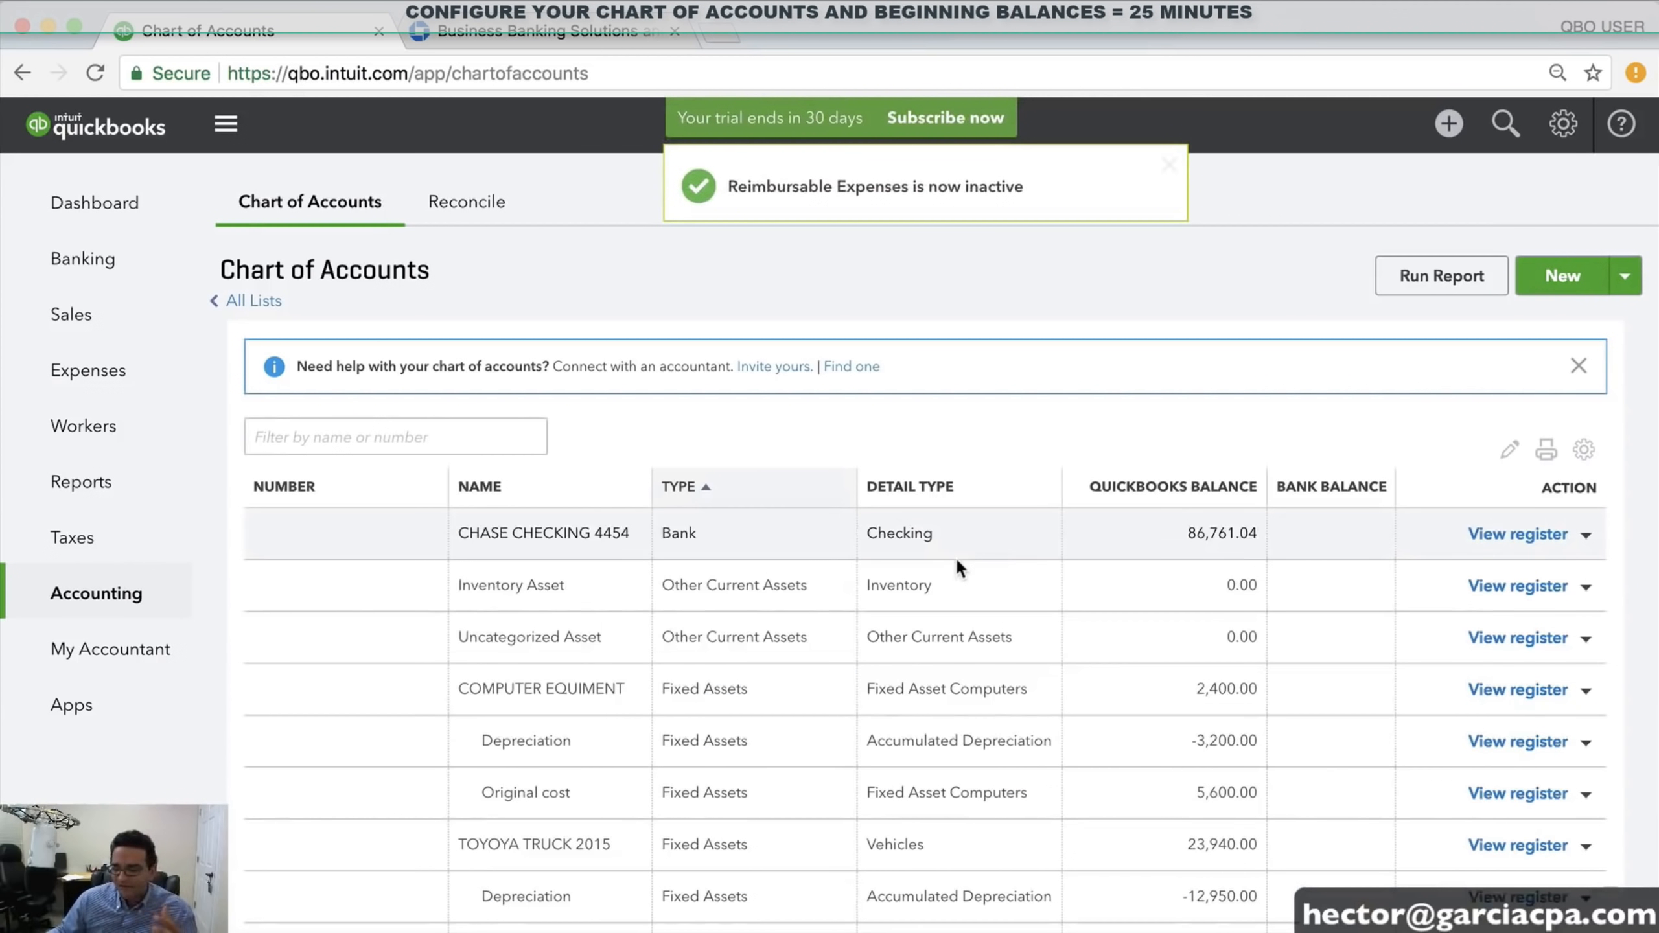
Scroll the chart of accounts to Travel and show its Edit/Delete action options
scroll(955, 562, "down", 15)
scroll(934, 644, "down", 8)
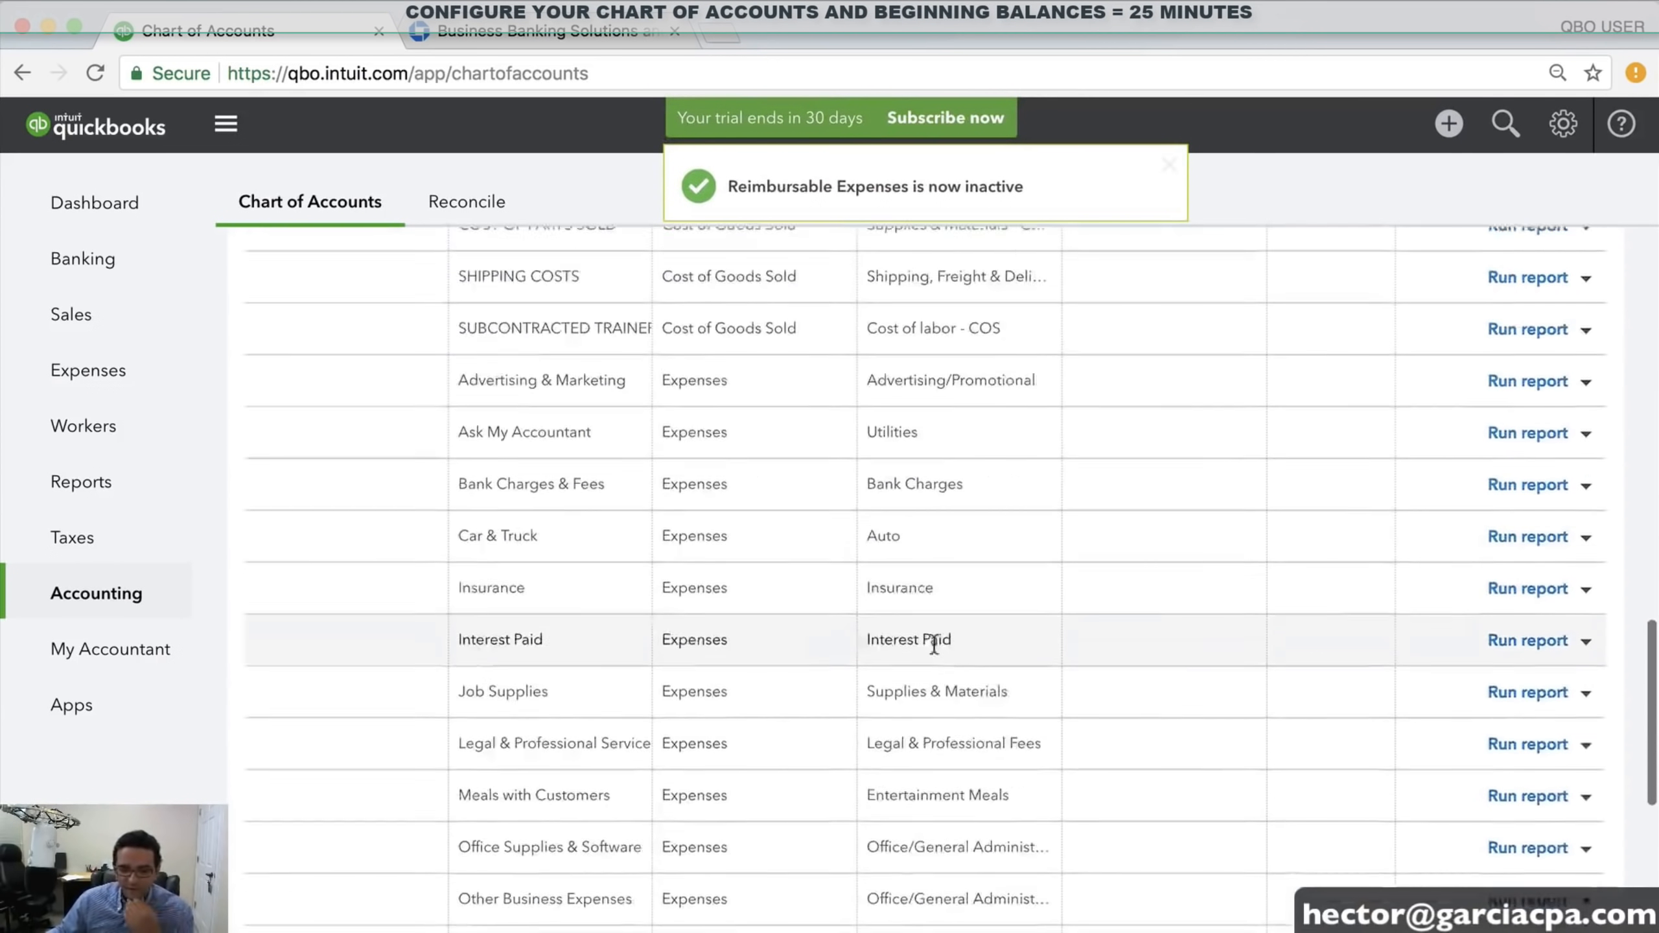
scroll(511, 456, "up", 2)
scroll(536, 674, "down", 2)
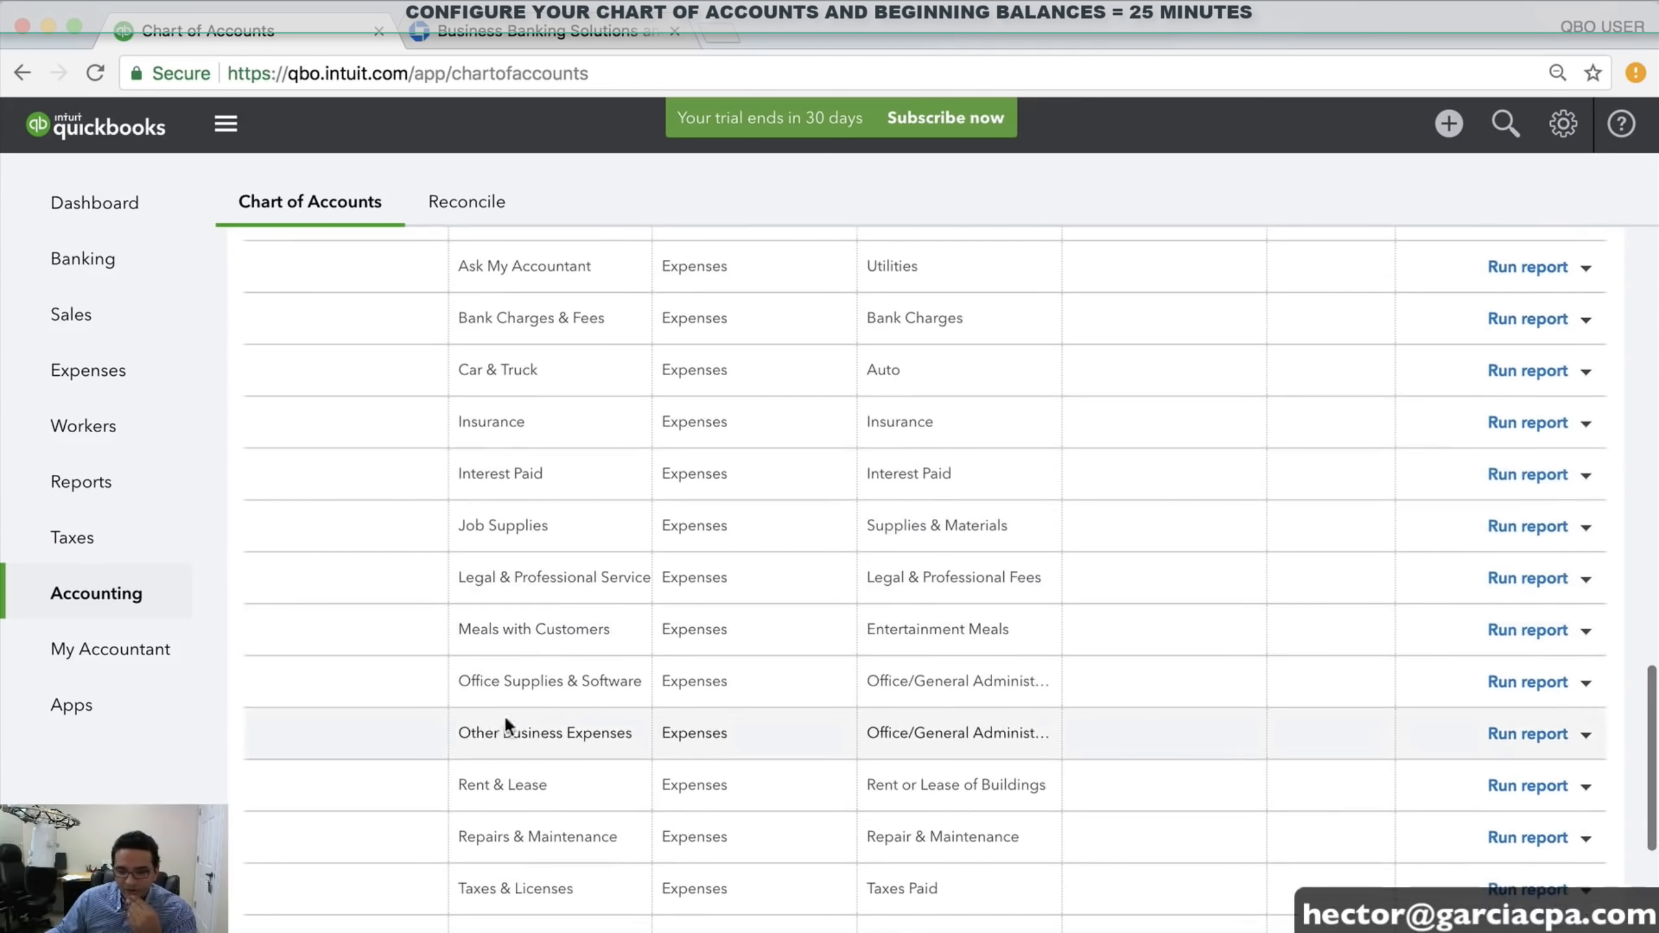
scroll(523, 765, "down", 2)
left_click_drag(486, 718, 625, 723)
scroll(598, 762, "down", 1)
left_click_drag(480, 704, 637, 704)
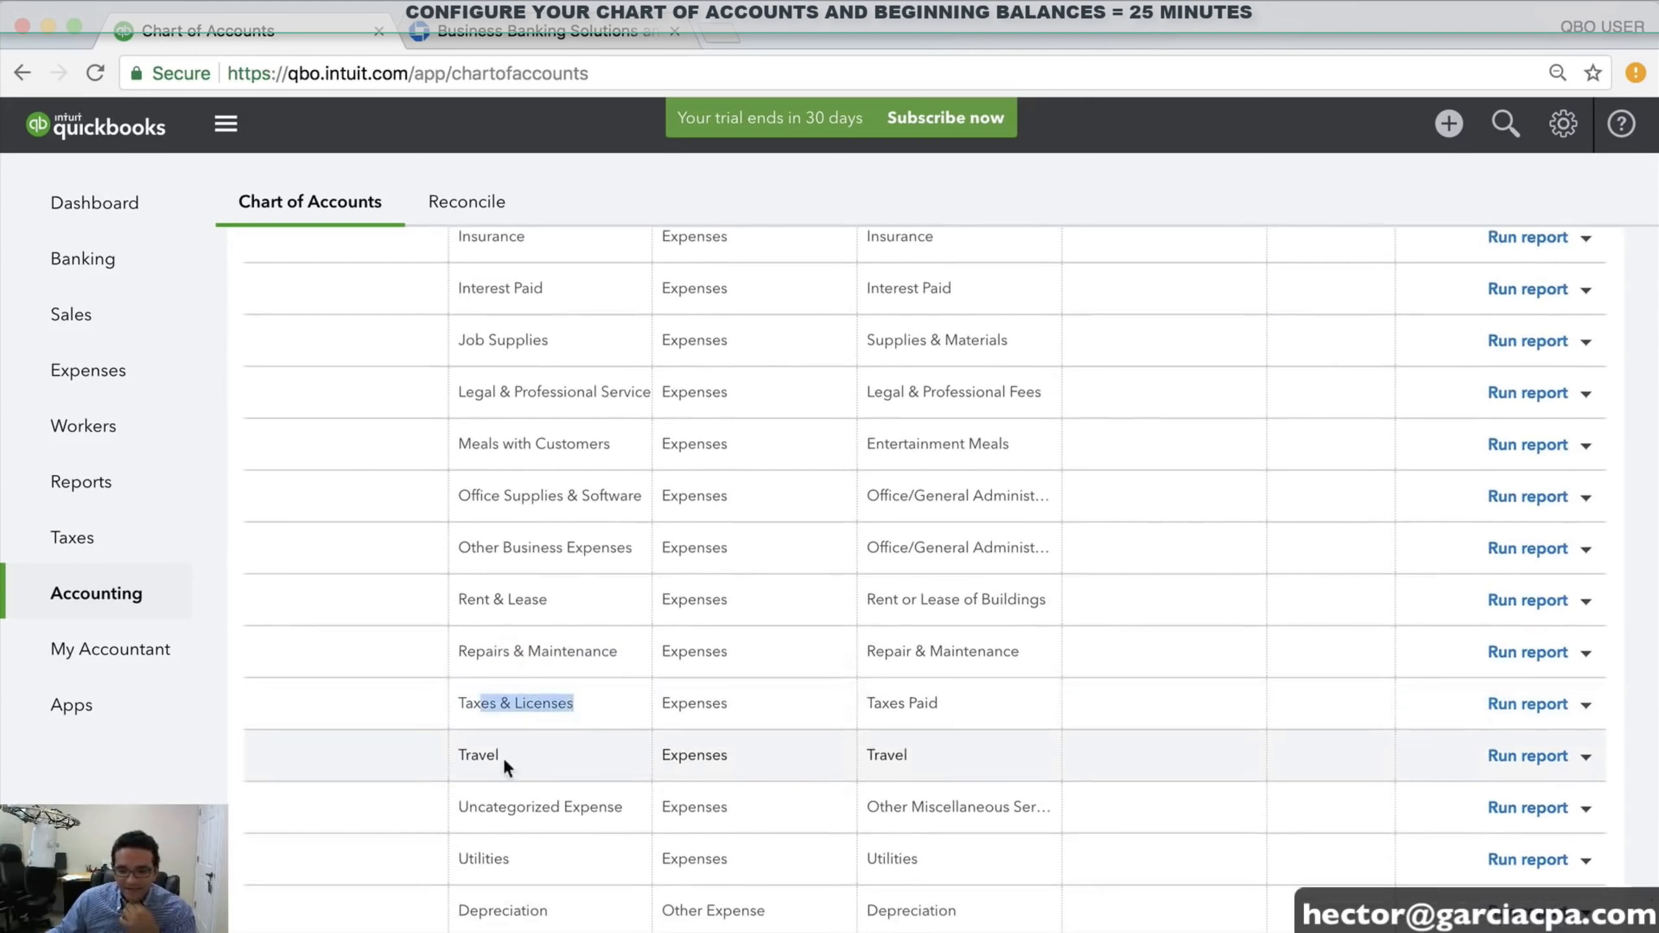
left_click_drag(480, 757, 510, 752)
scroll(531, 738, "down", 1)
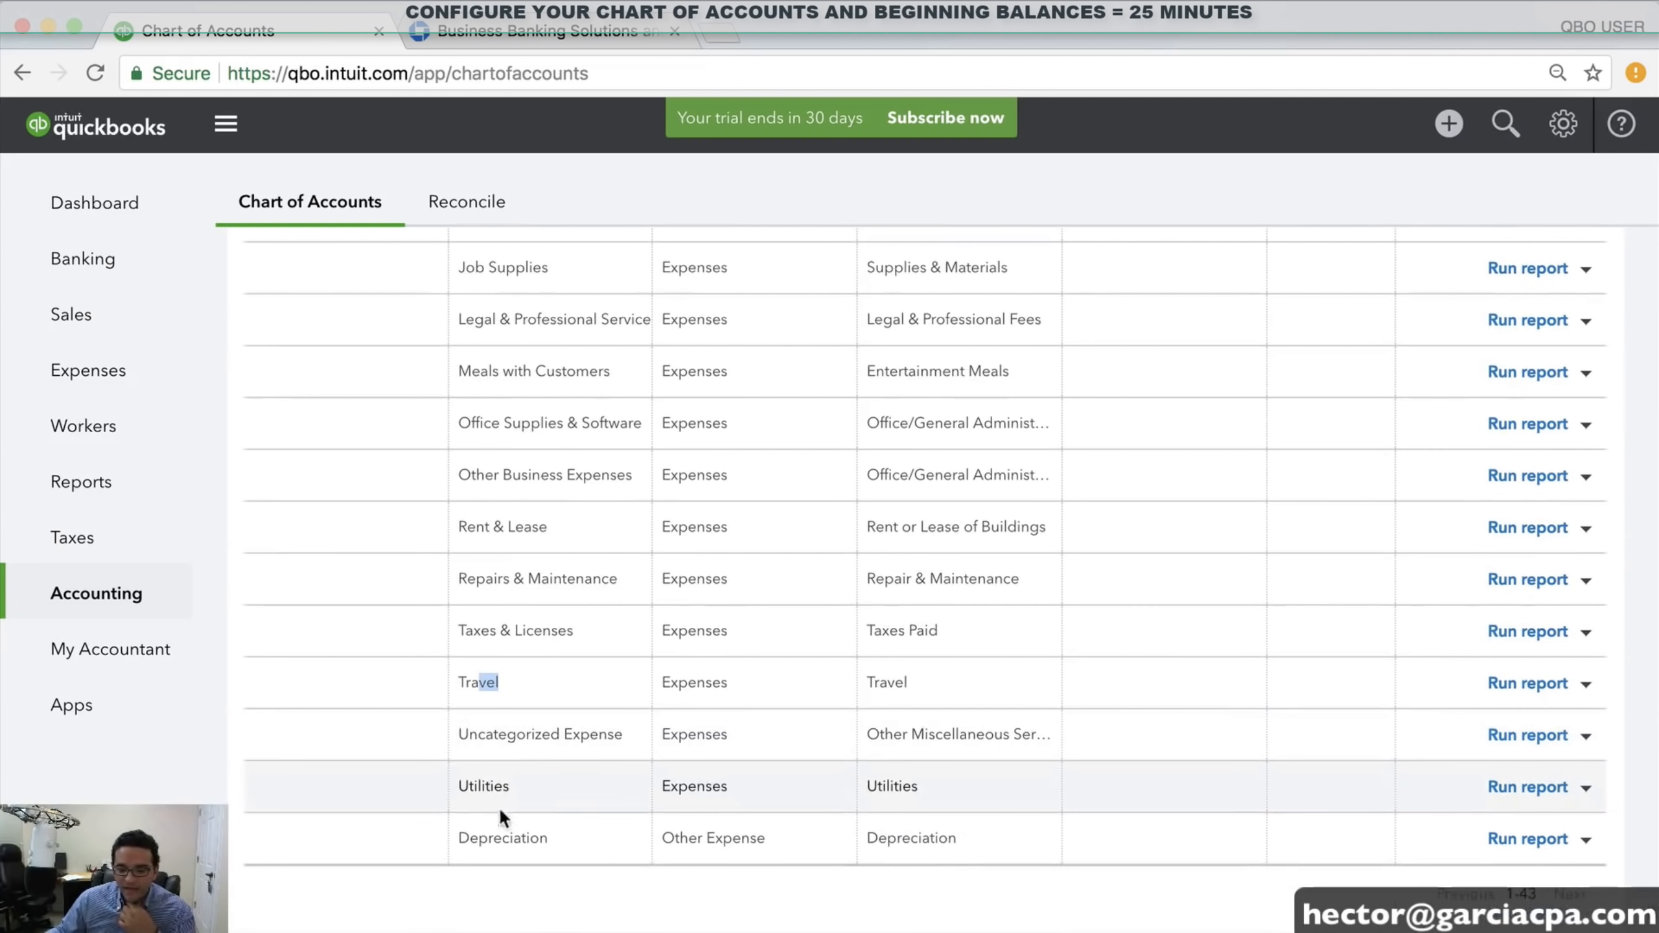
left_click(586, 695)
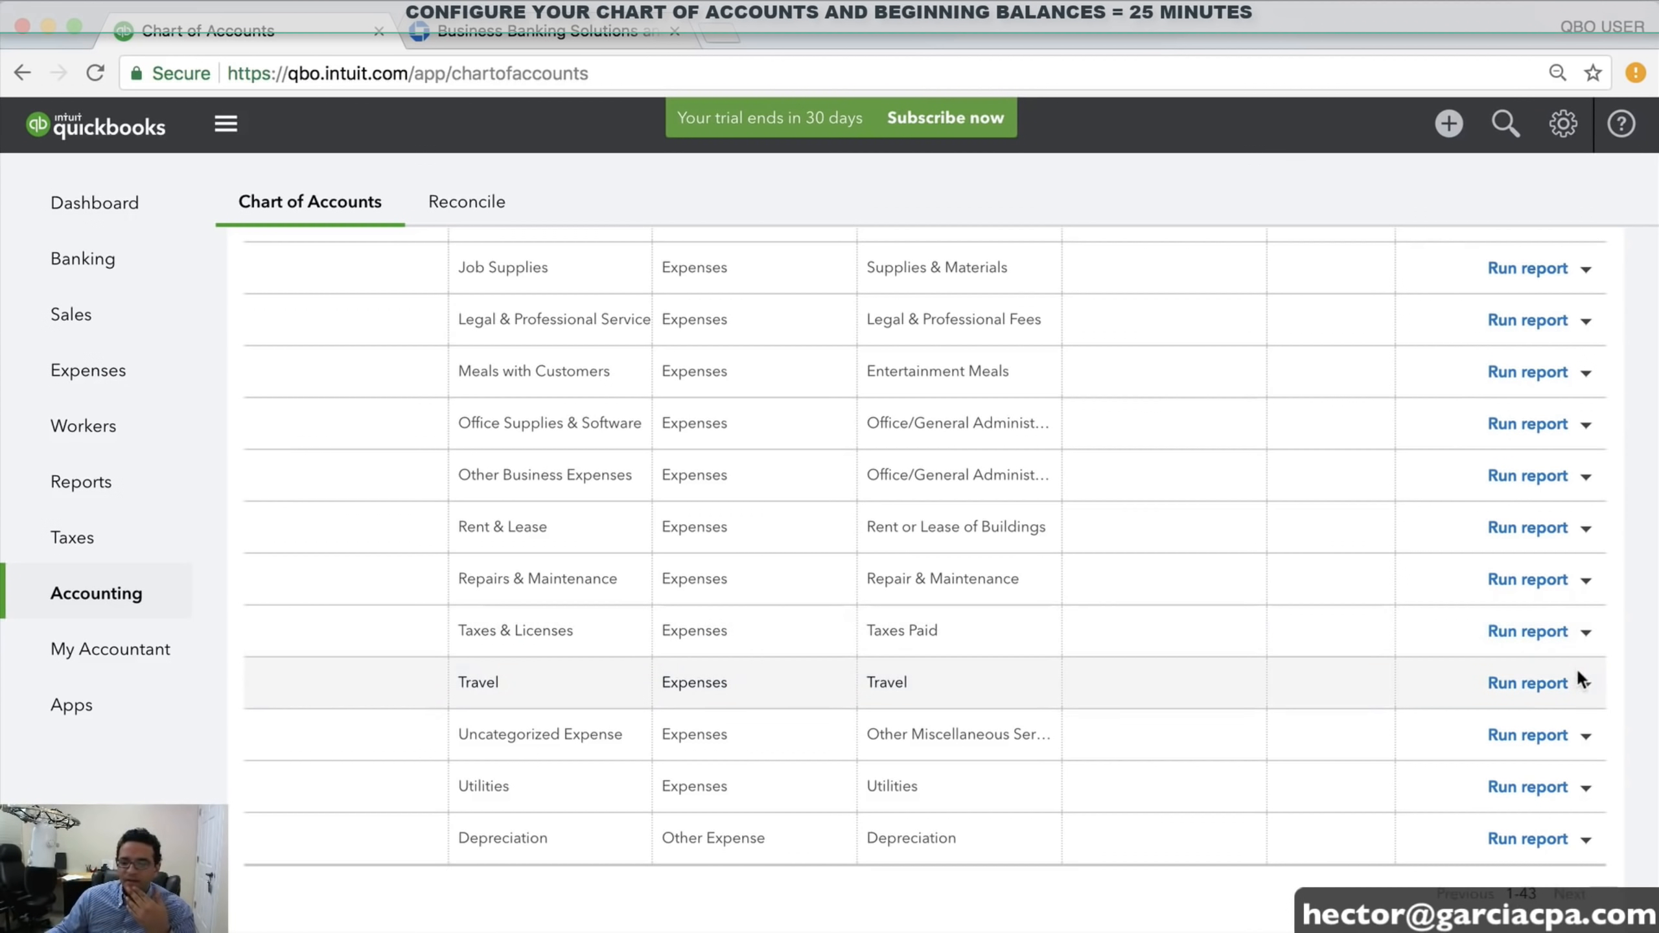
left_click(1585, 685)
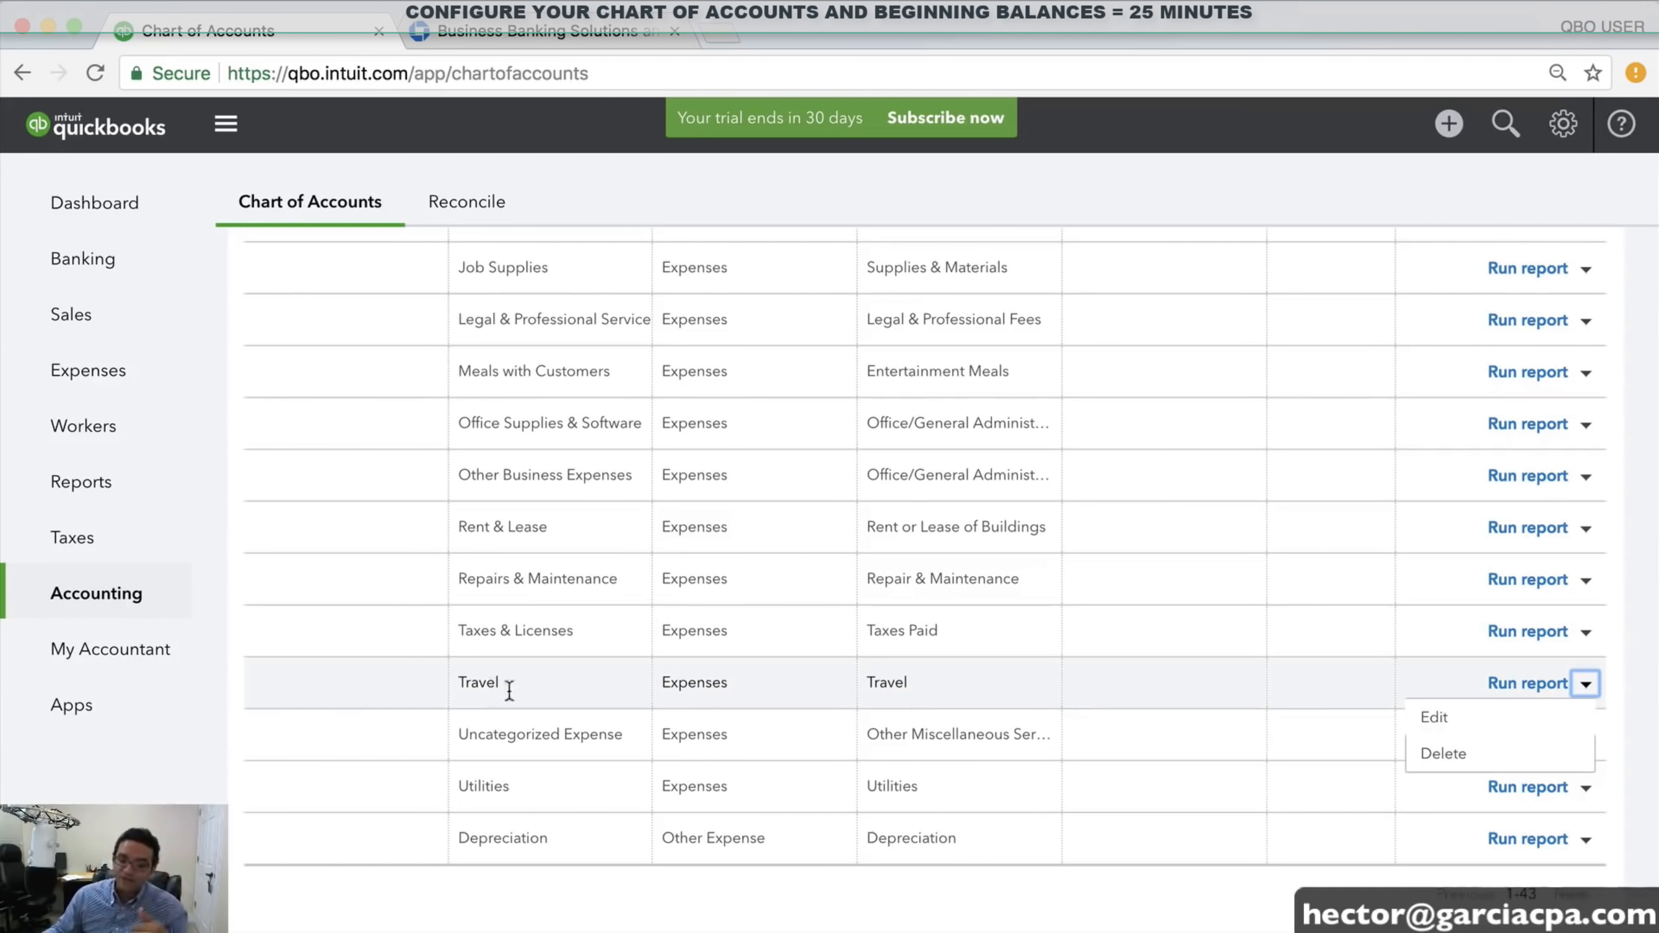
scroll(1232, 650, "up", 20)
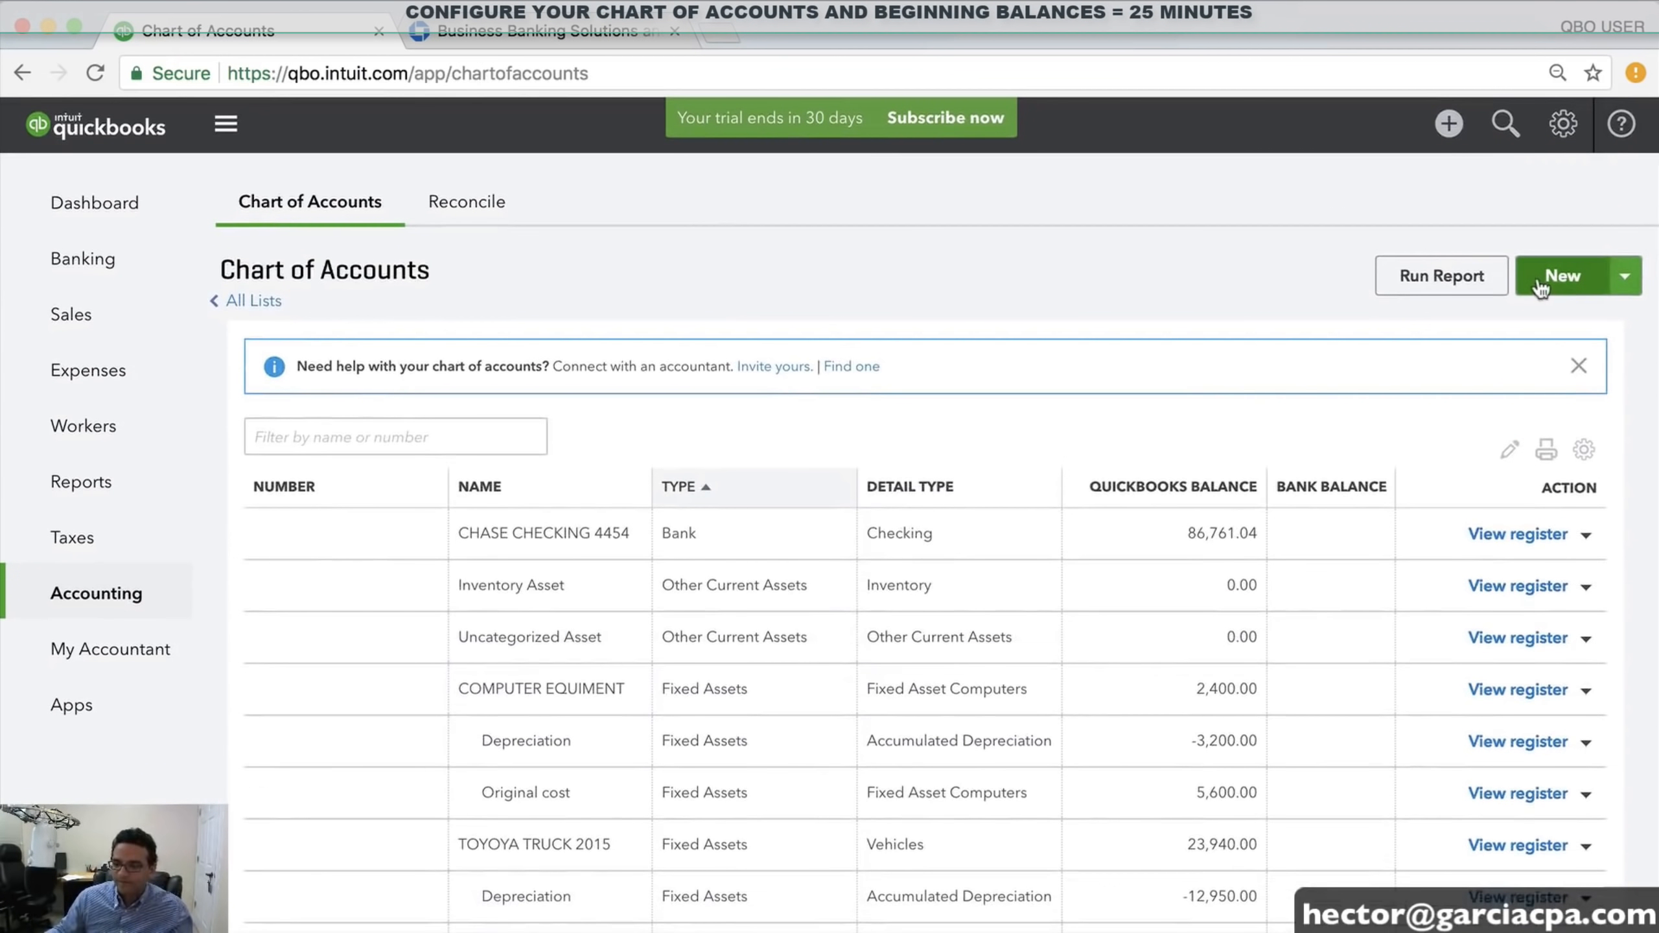
Start a new account with category Expenses and detail type Travel
left_click(1548, 278)
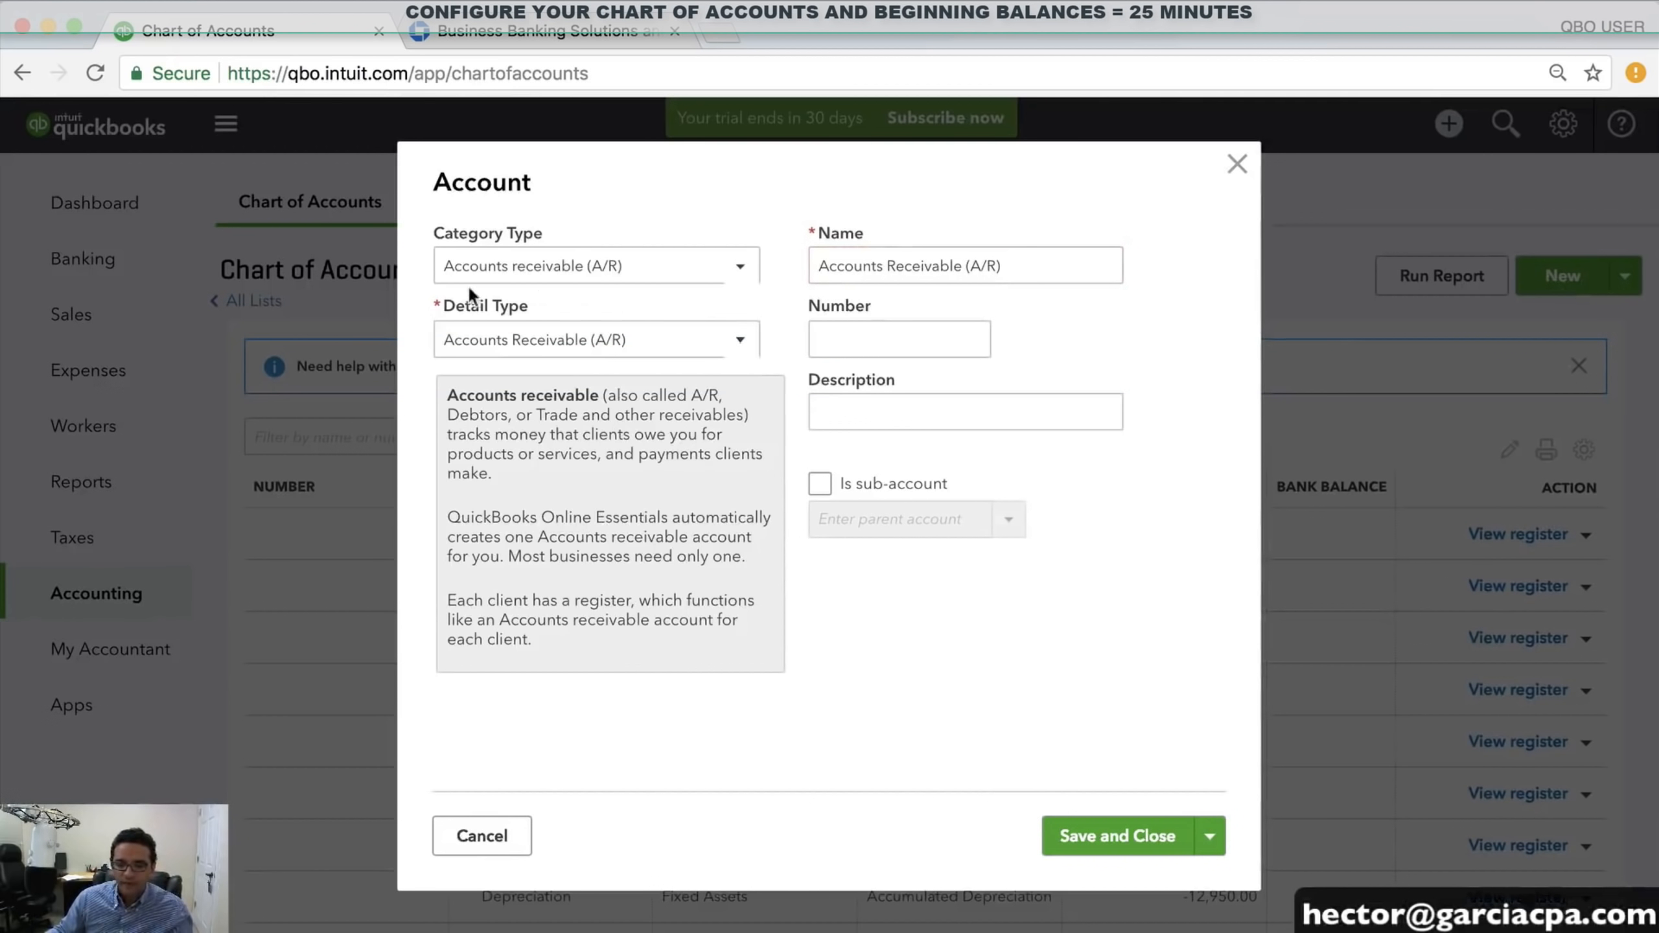
left_click(546, 278)
scroll(519, 505, "down", 1)
scroll(519, 505, "down", 1)
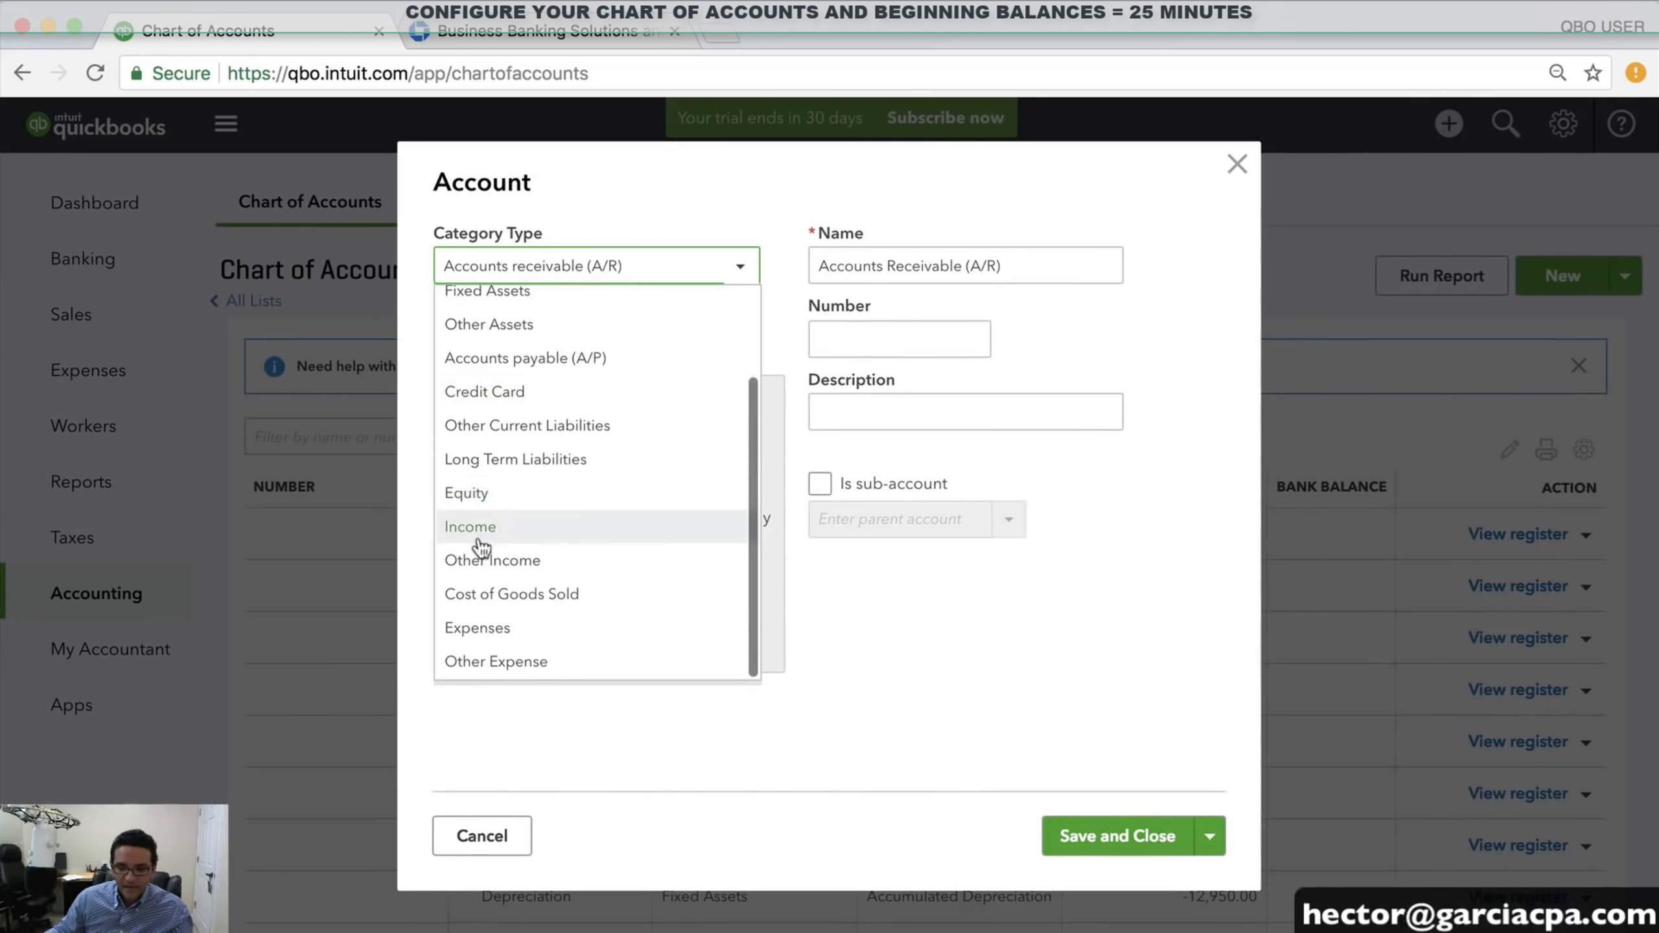
left_click(490, 629)
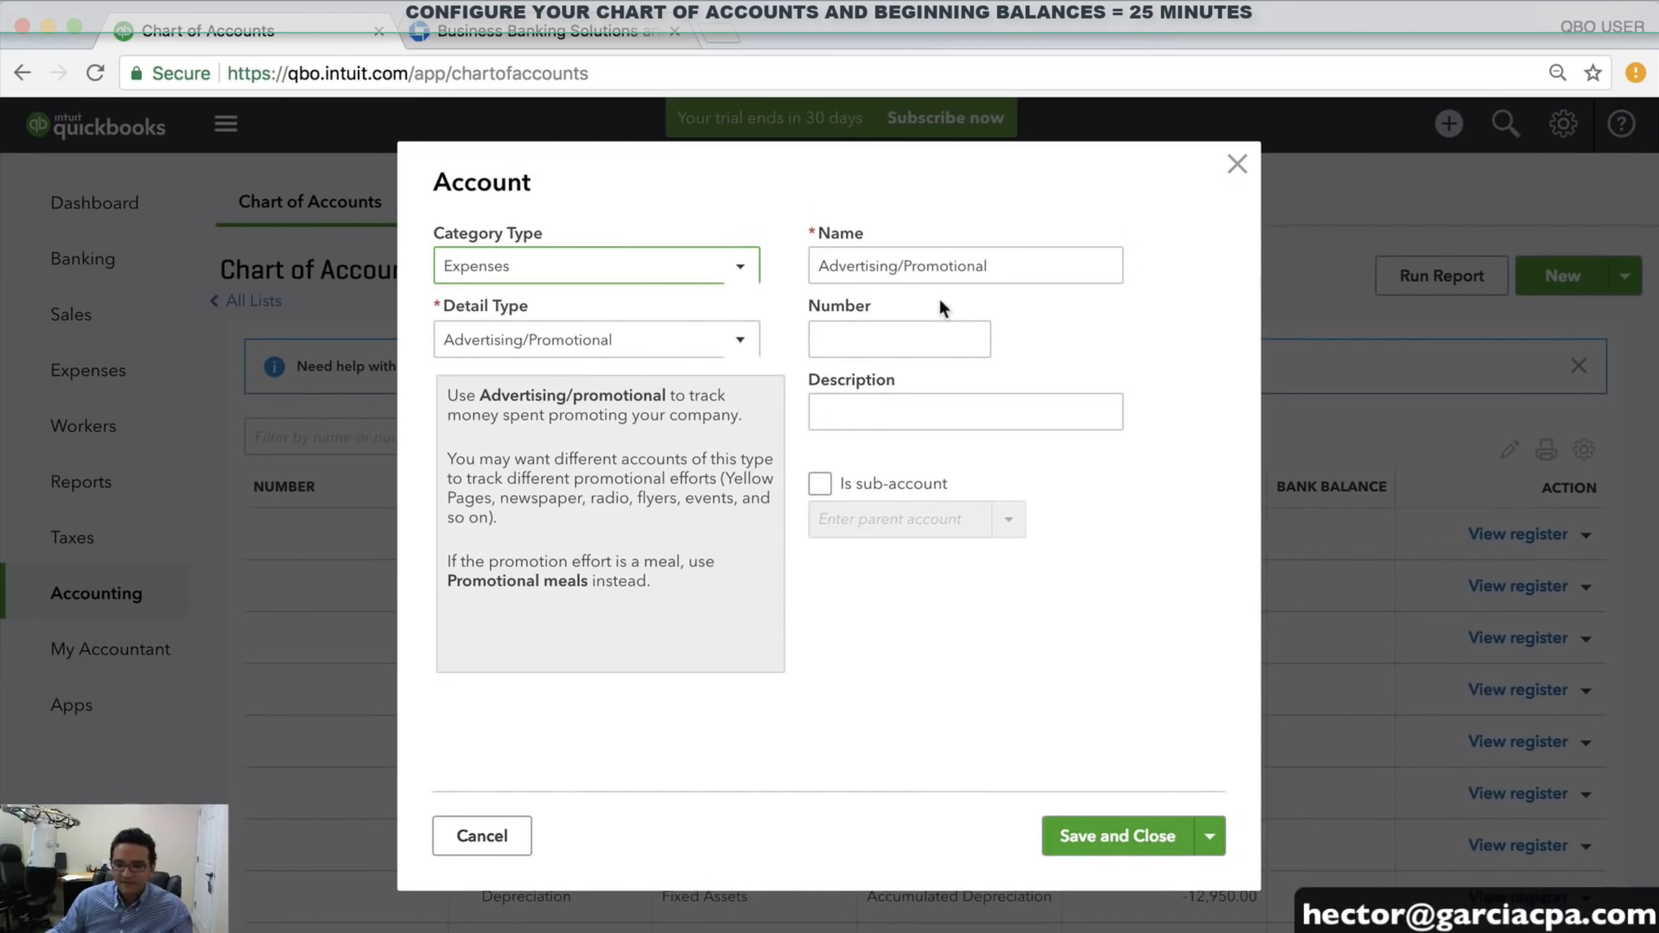
left_click(610, 339)
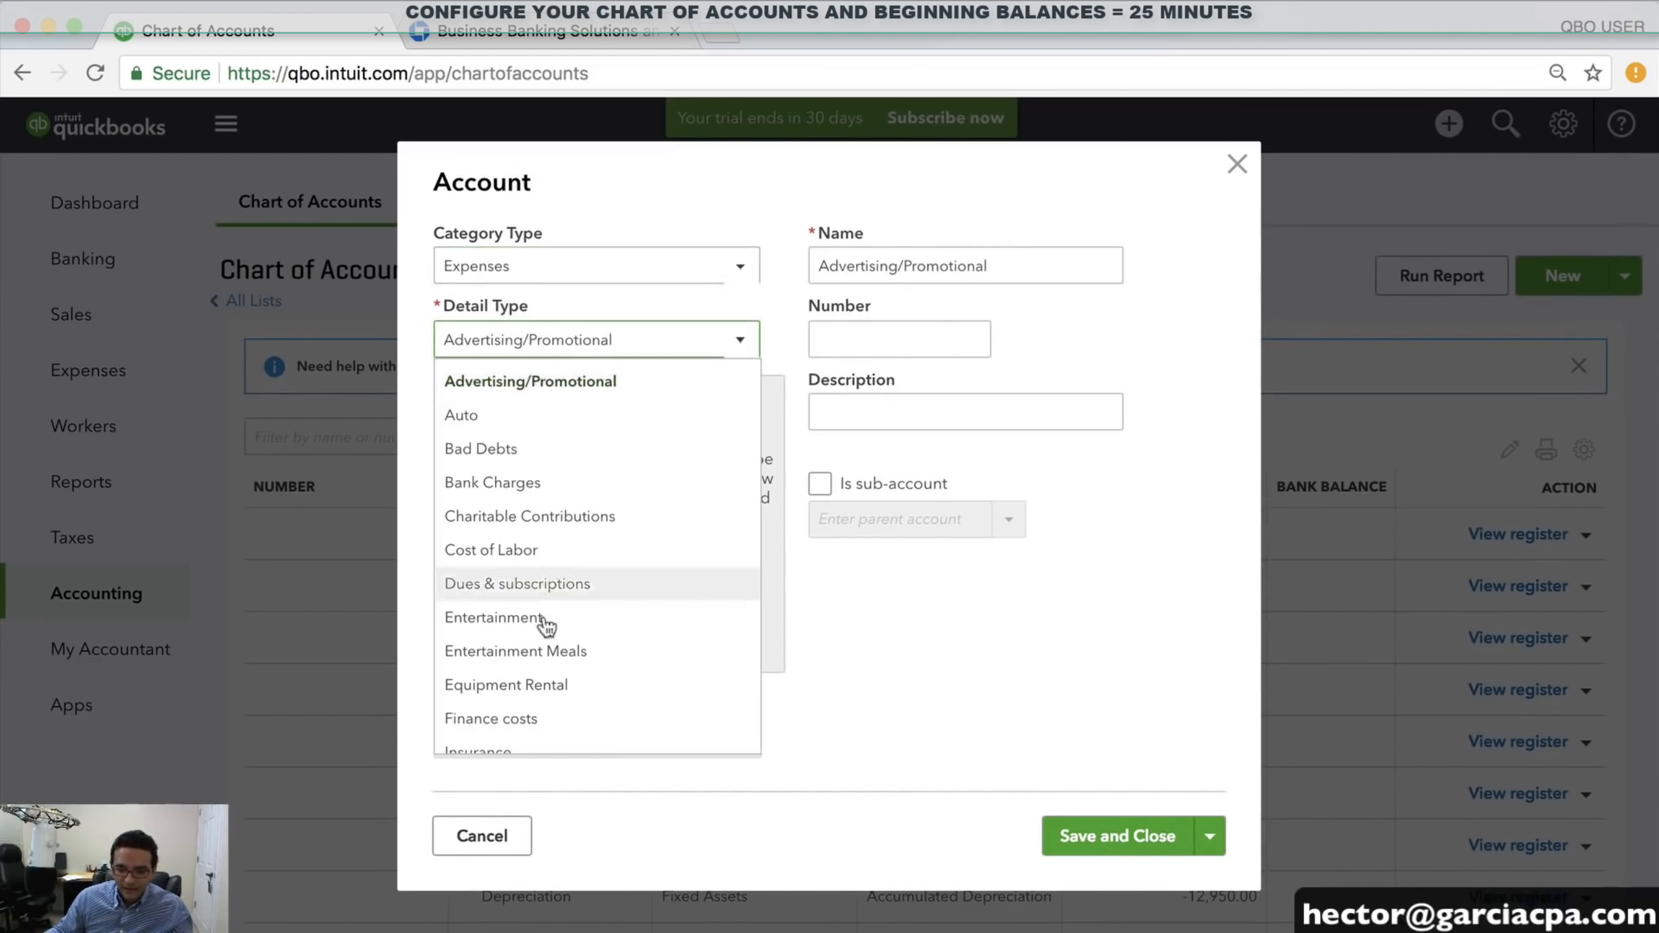
scroll(562, 637, "down", 10)
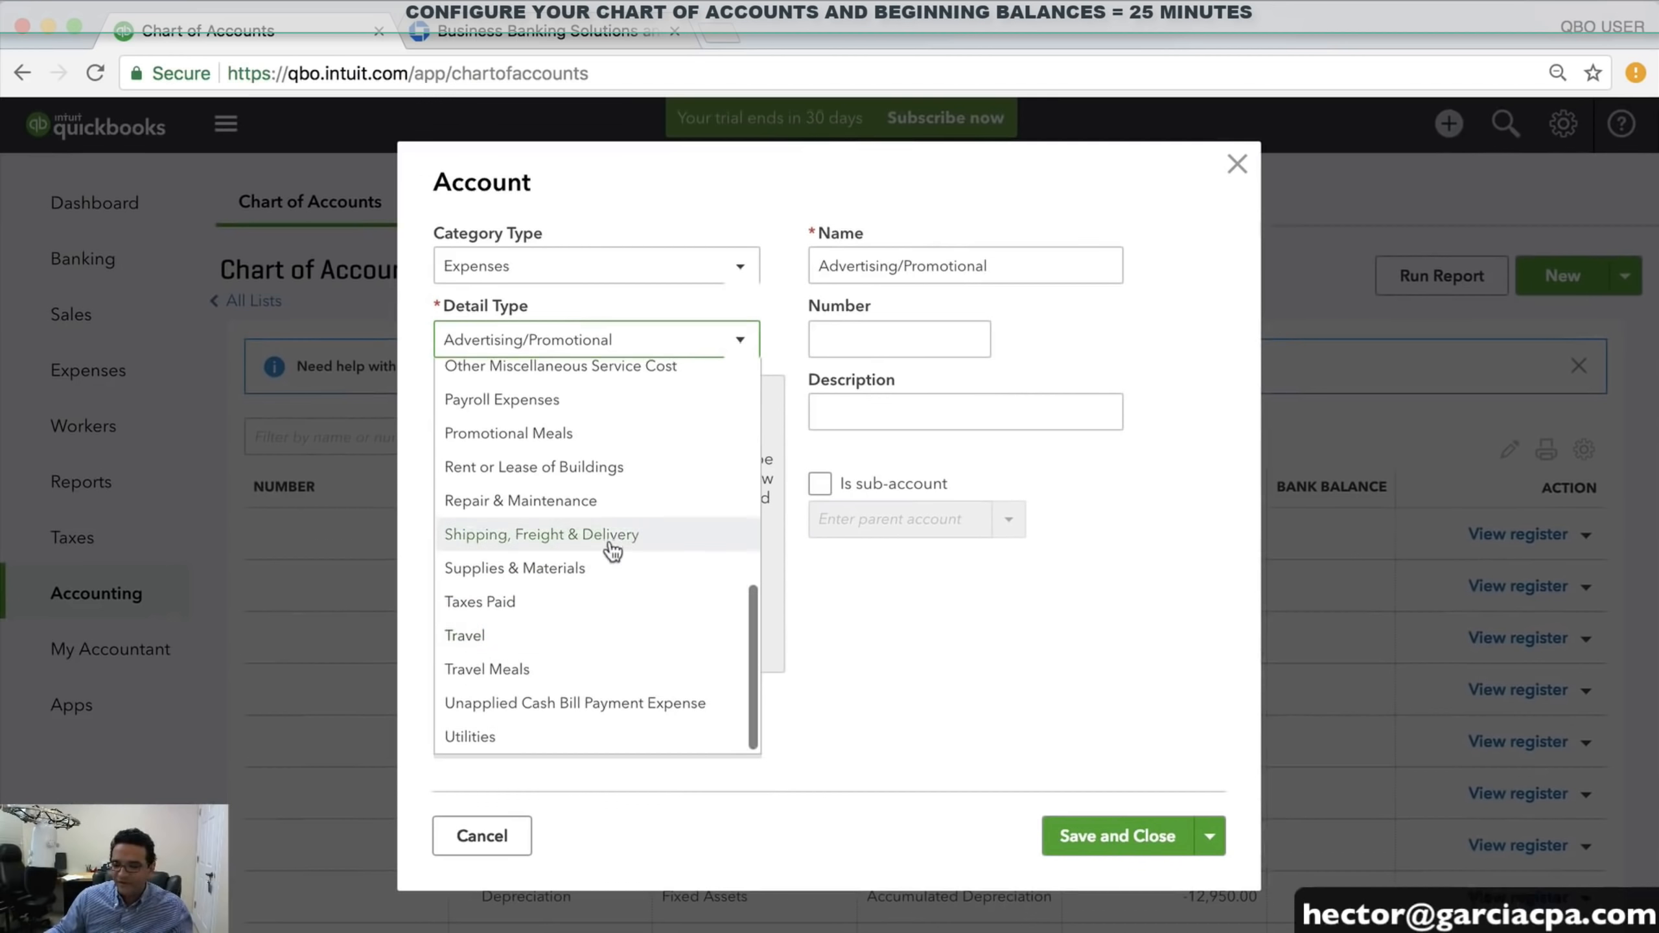
scroll(600, 523, "up", 1)
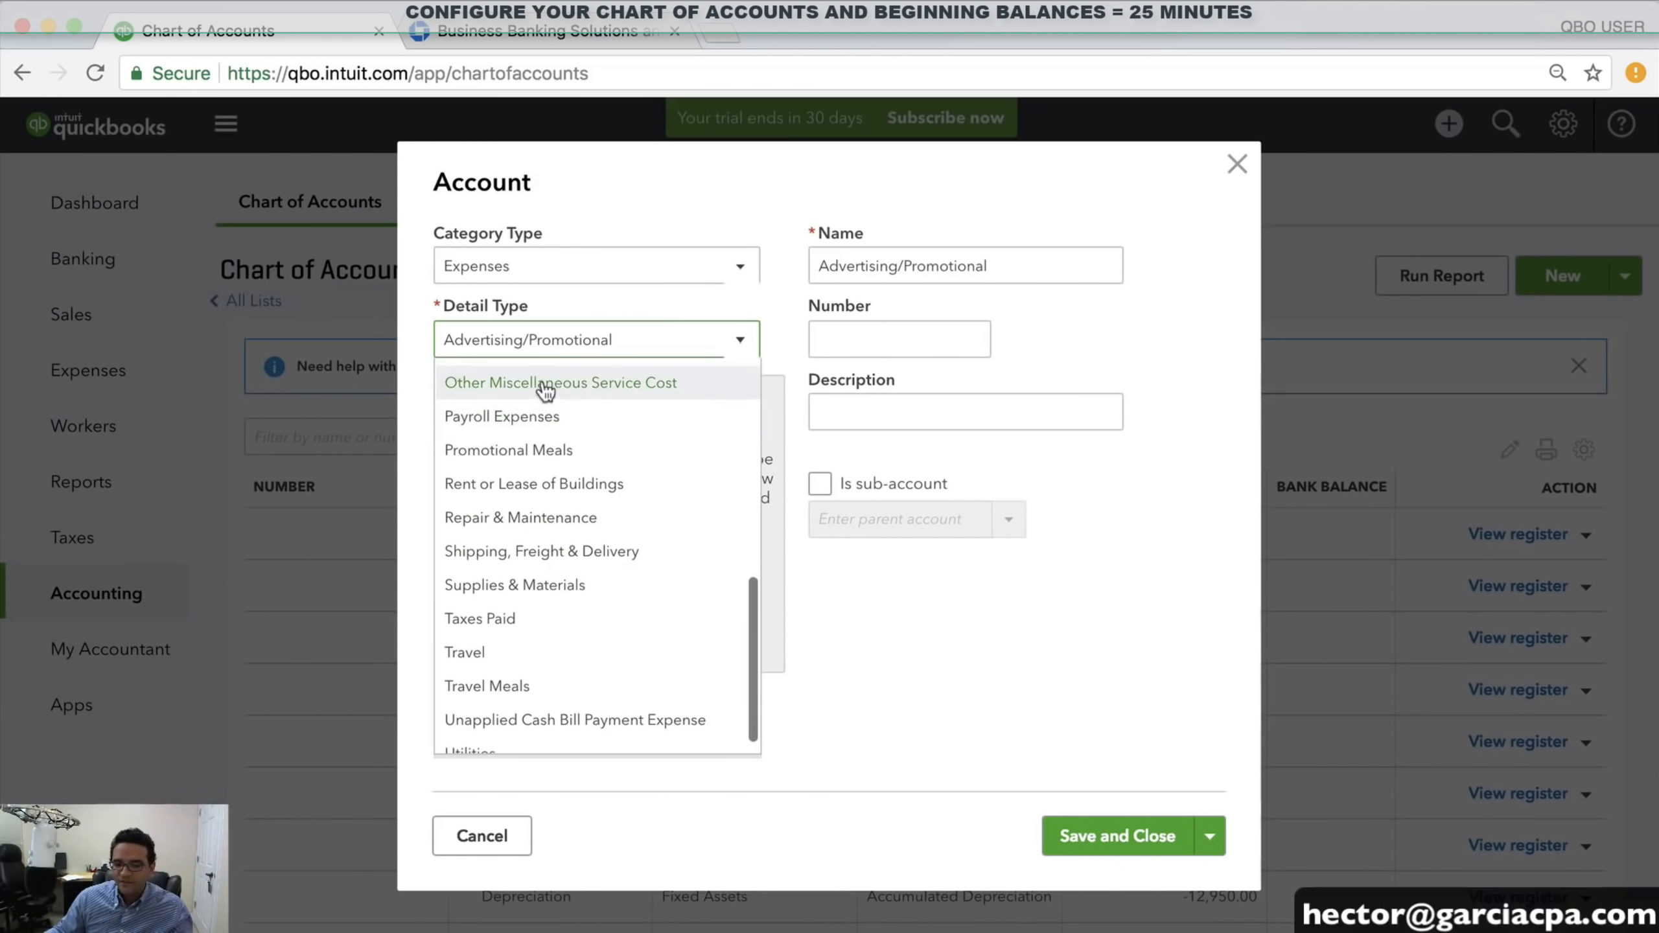
scroll(562, 392, "down", 1)
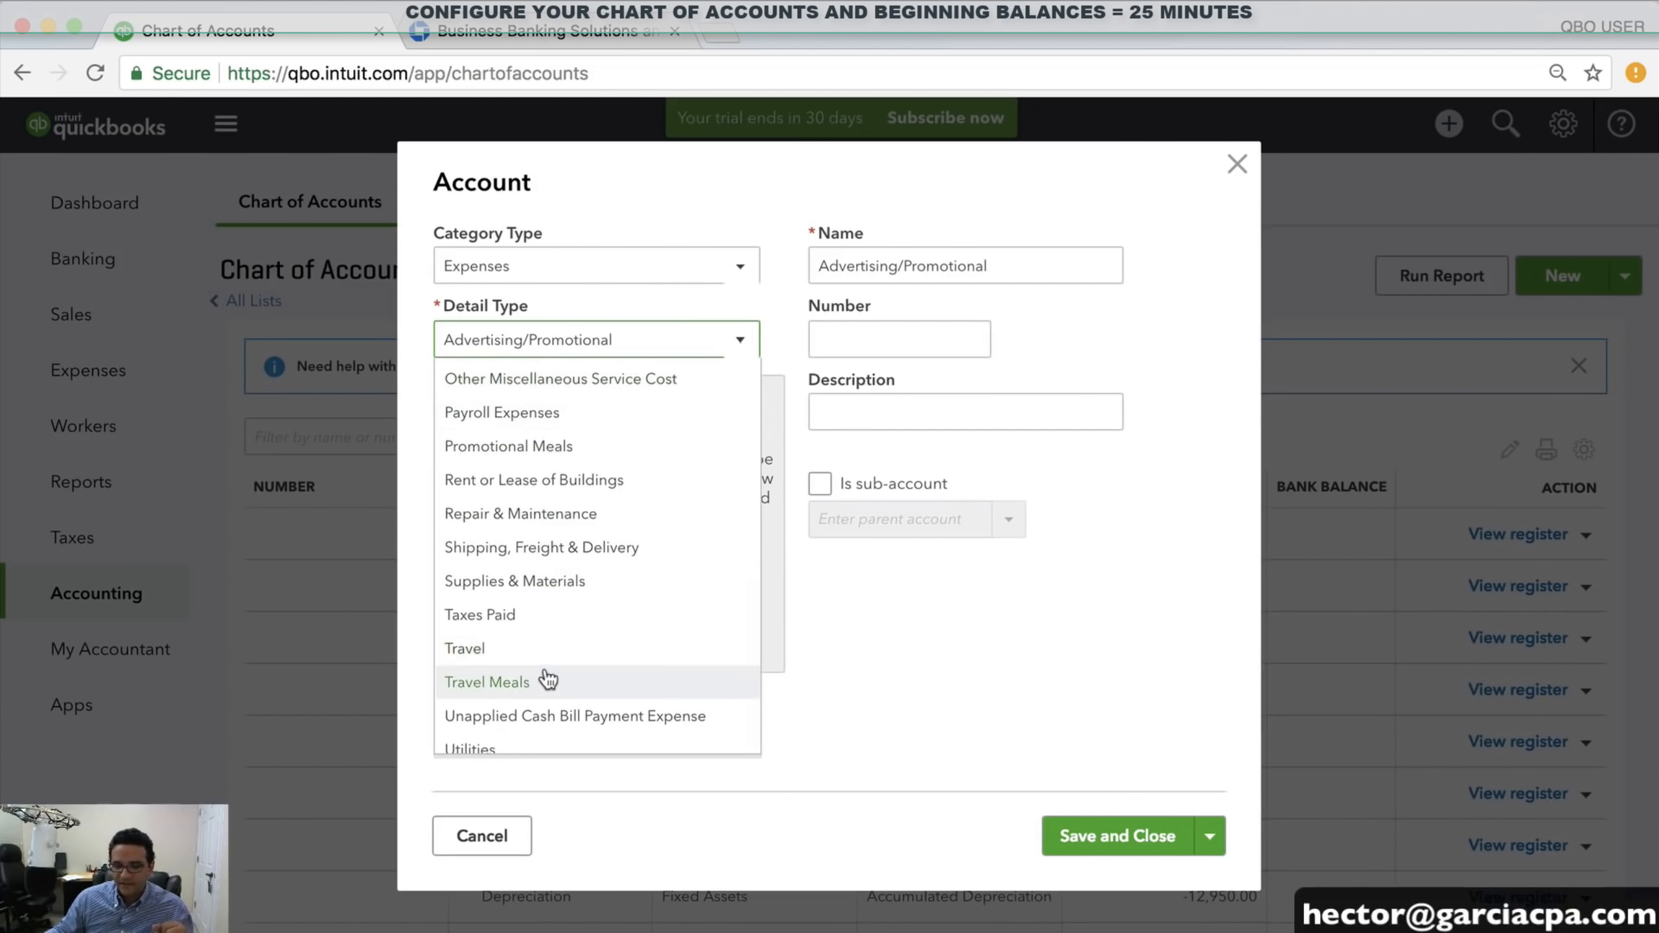
left_click(543, 647)
Name it AIRFARE as a sub-account of Travel, then Save and New
left_click_drag(908, 267, 757, 265)
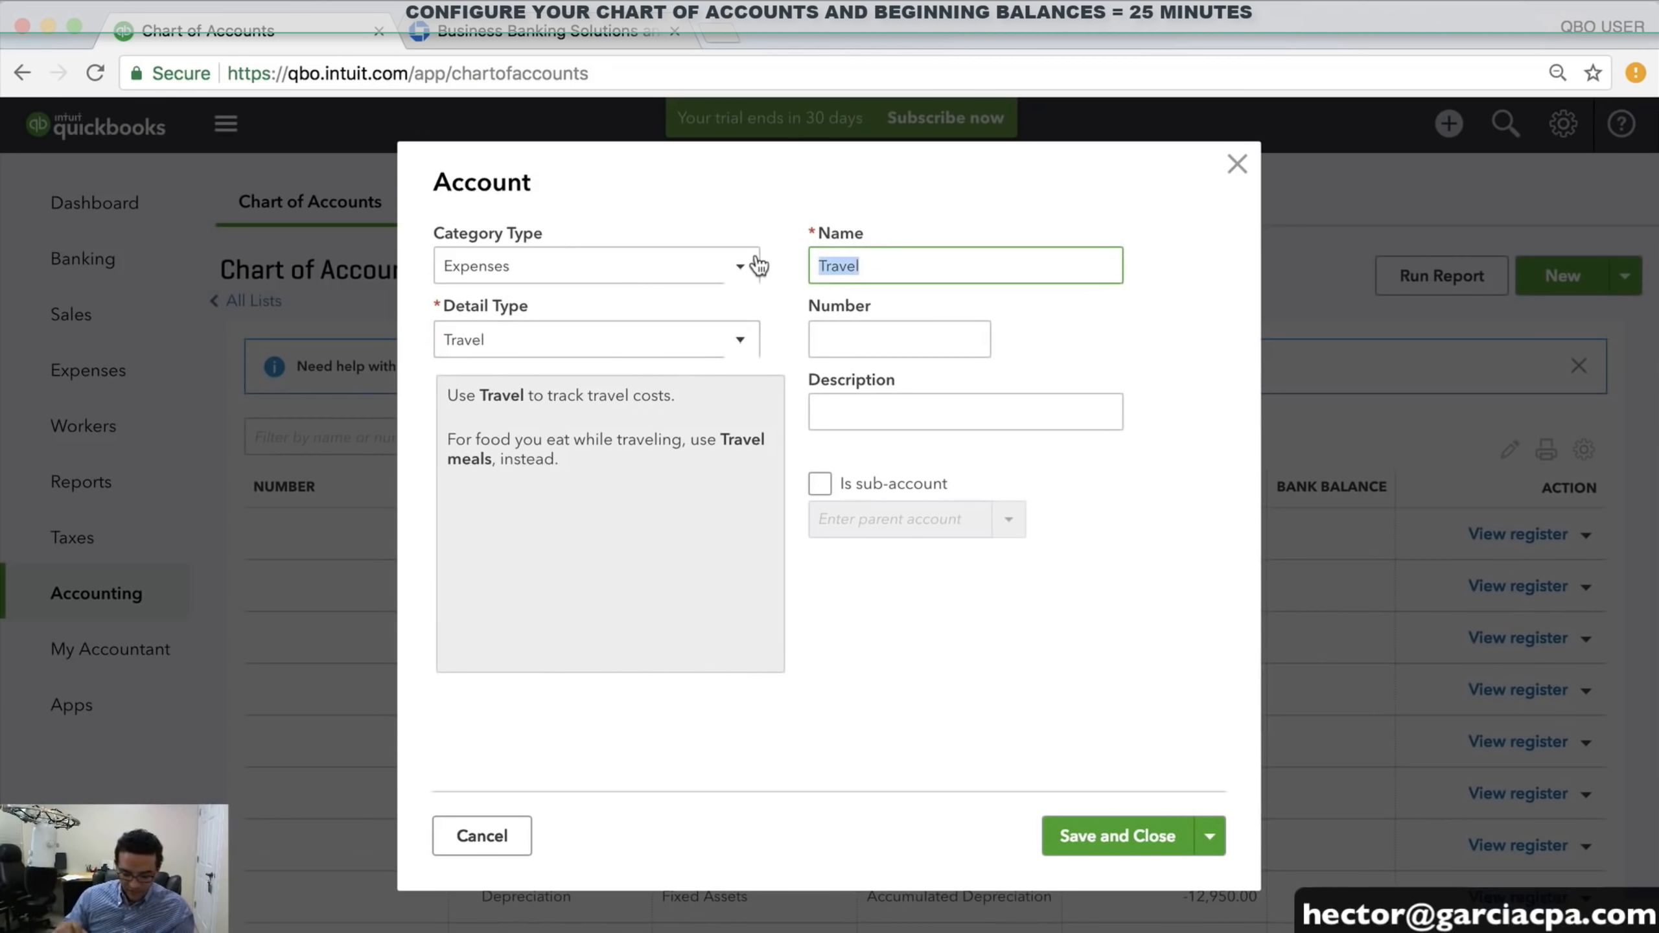
type("air")
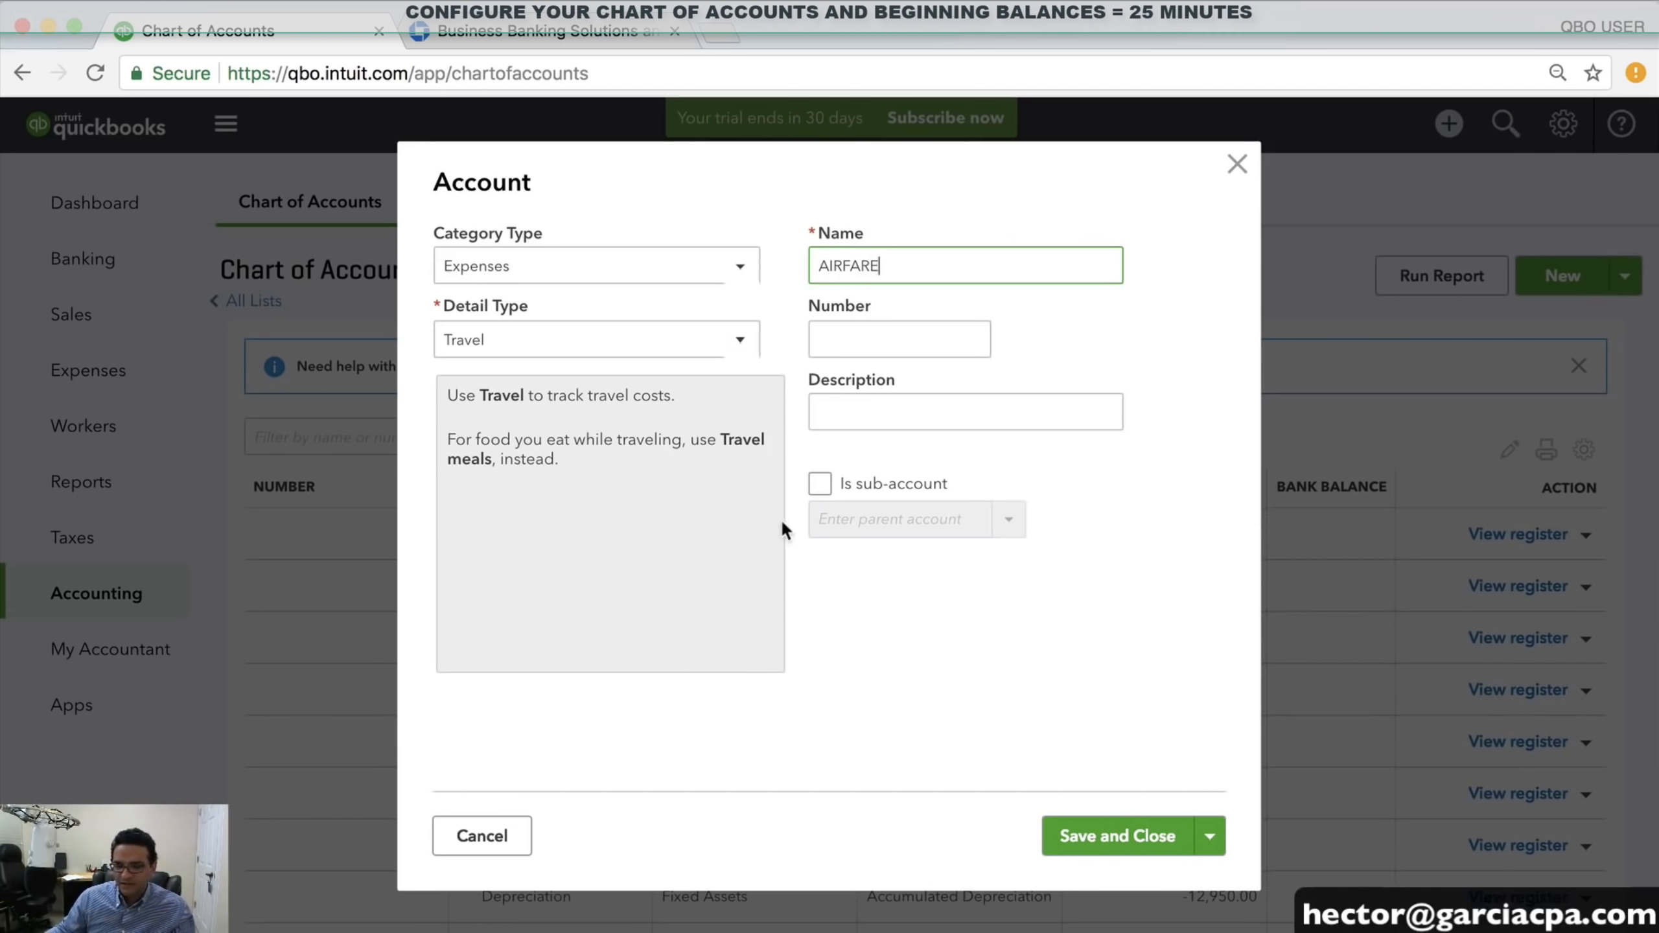
left_click(820, 482)
left_click(1009, 521)
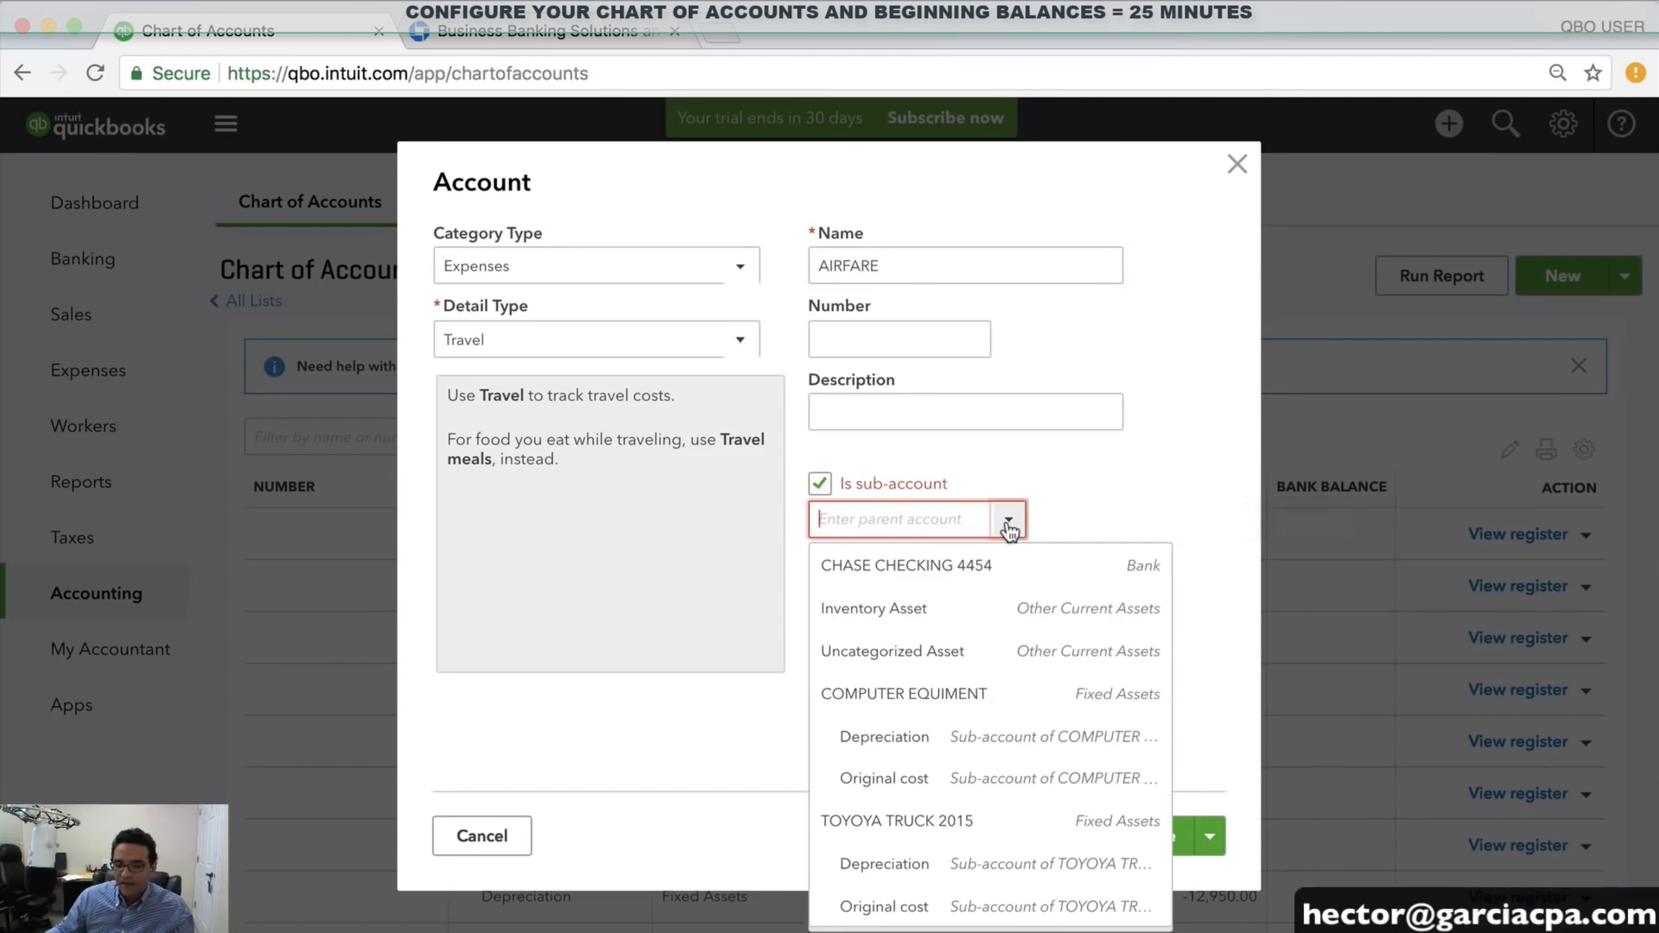
type("Travel")
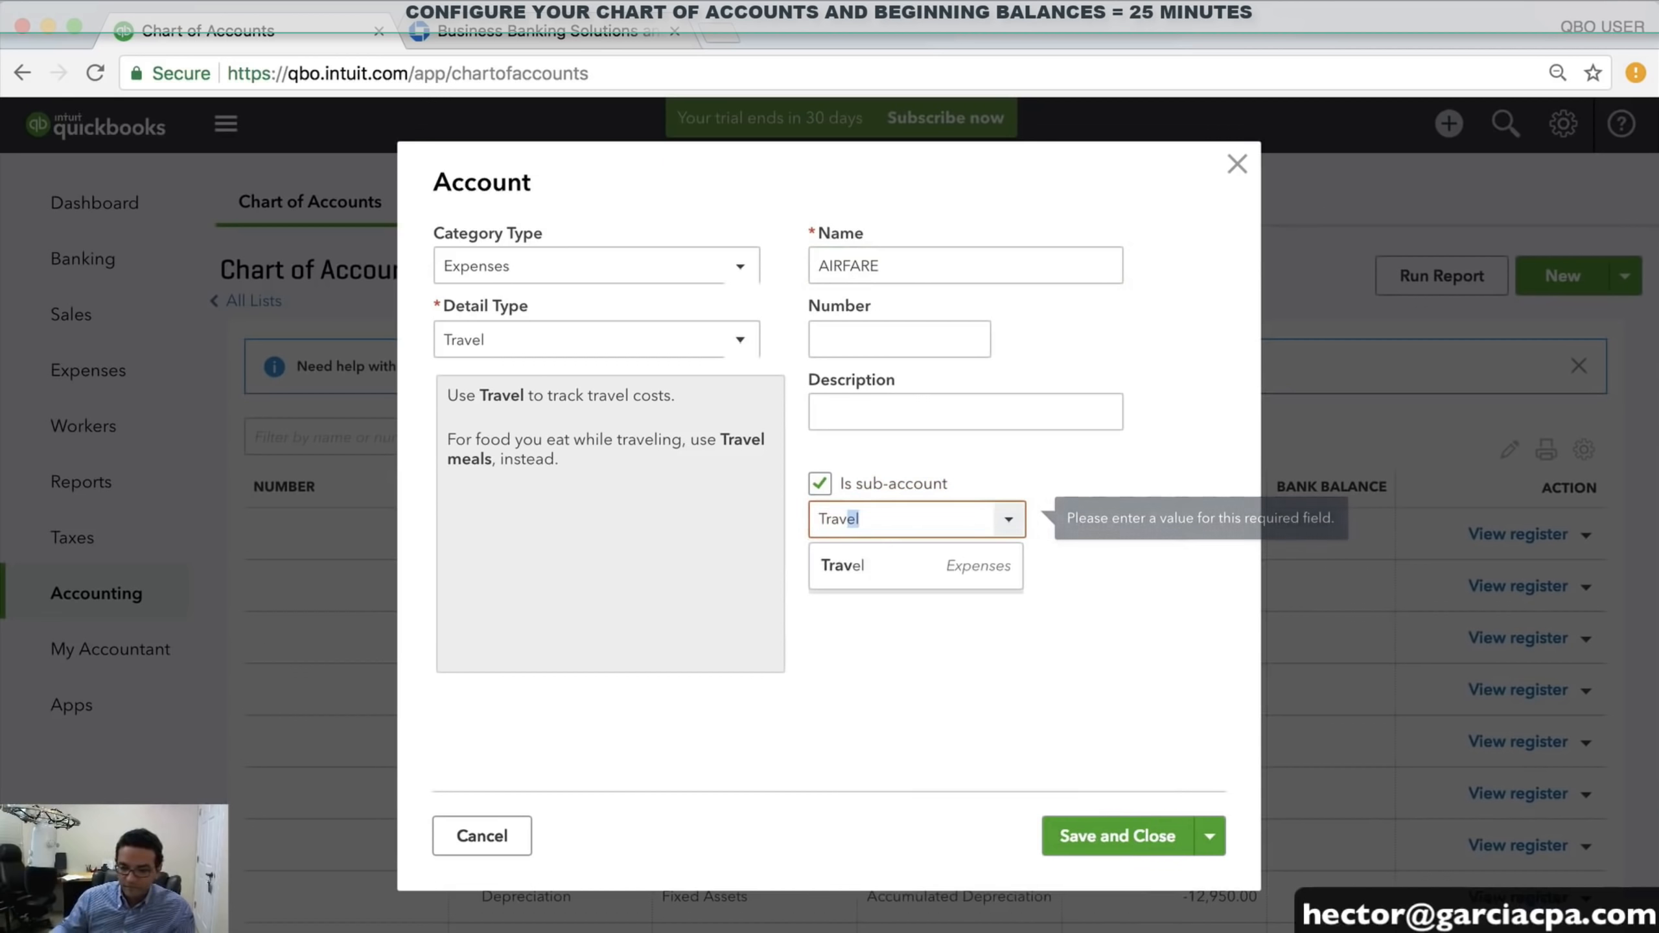
left_click(861, 569)
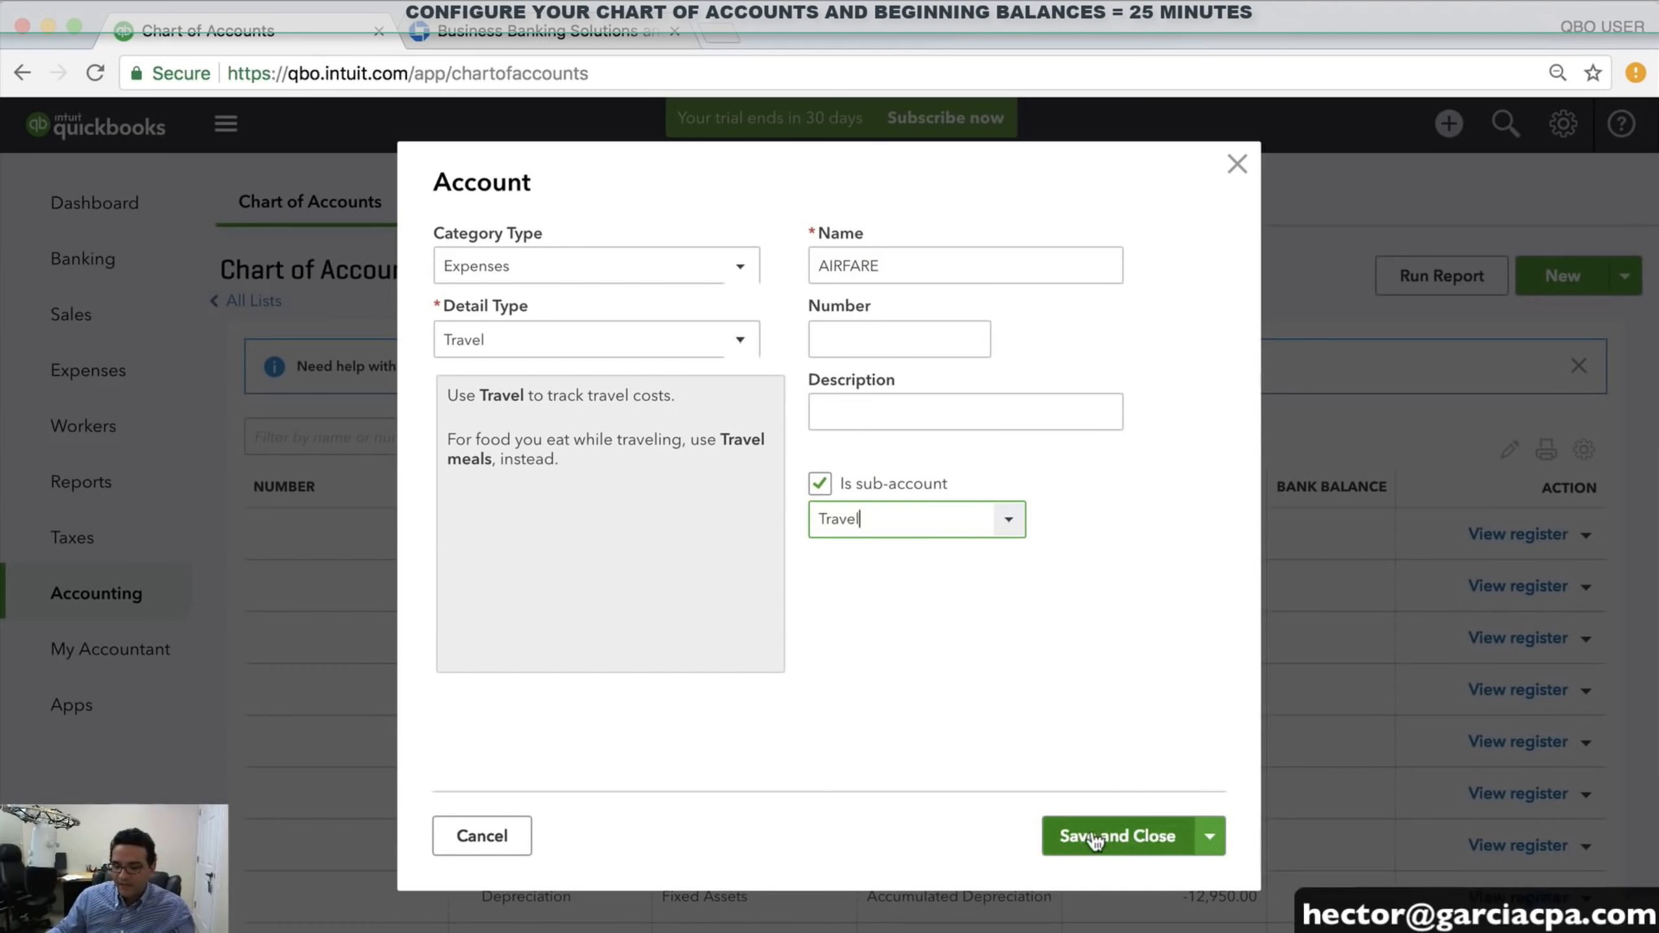
left_click(1208, 838)
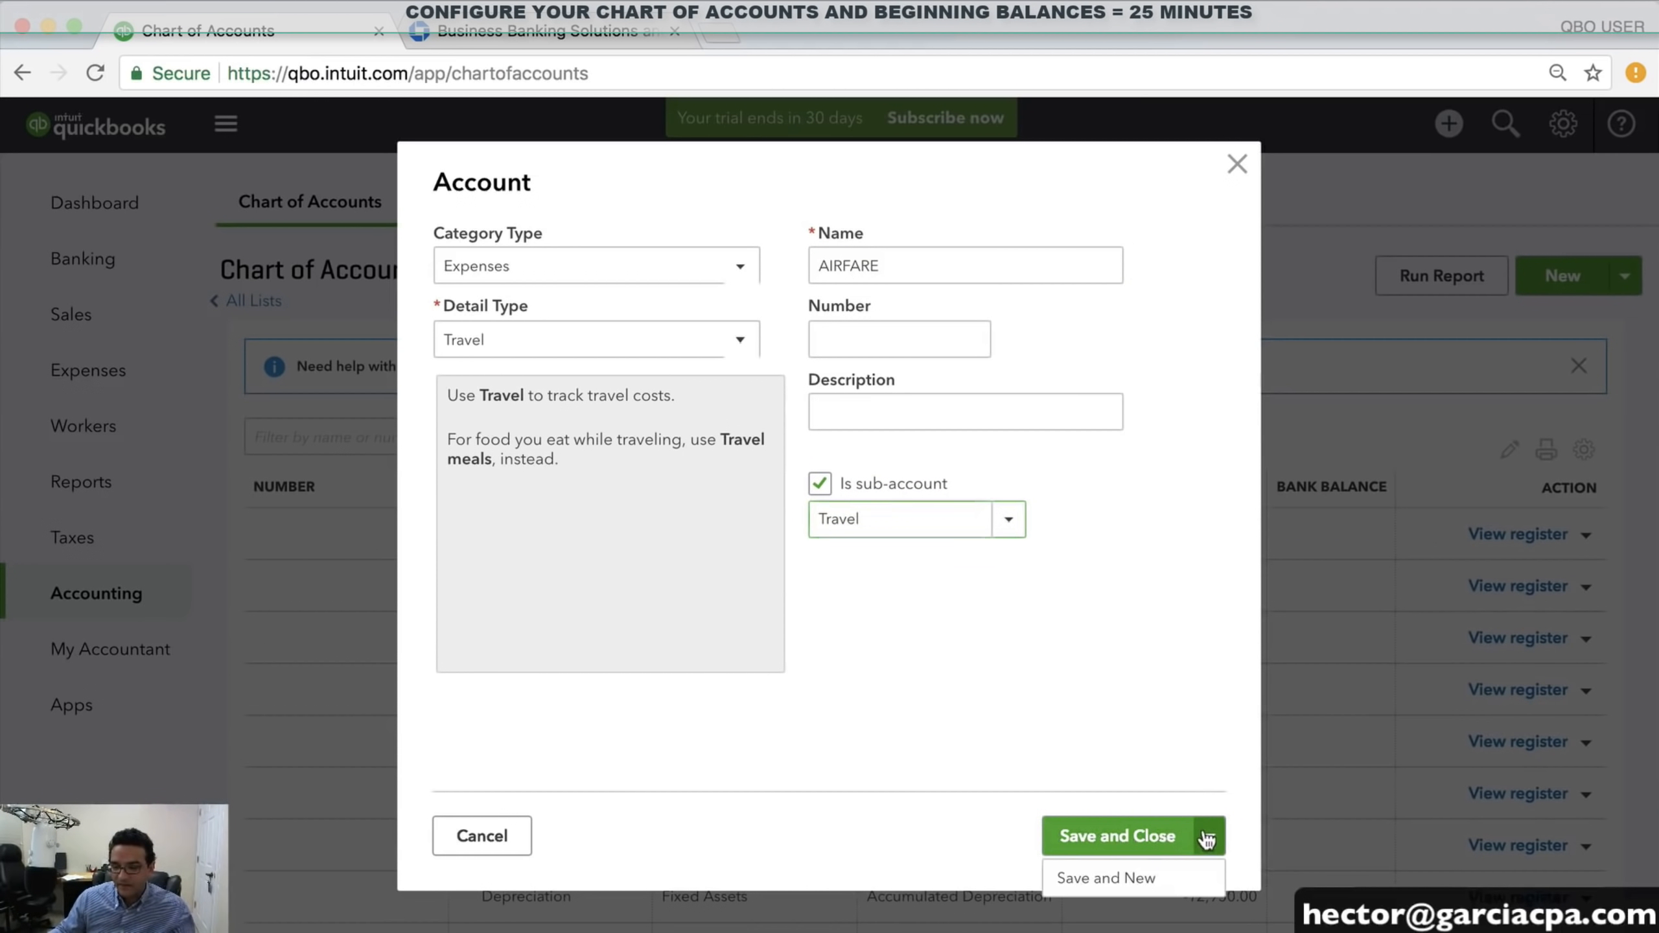
left_click(1121, 877)
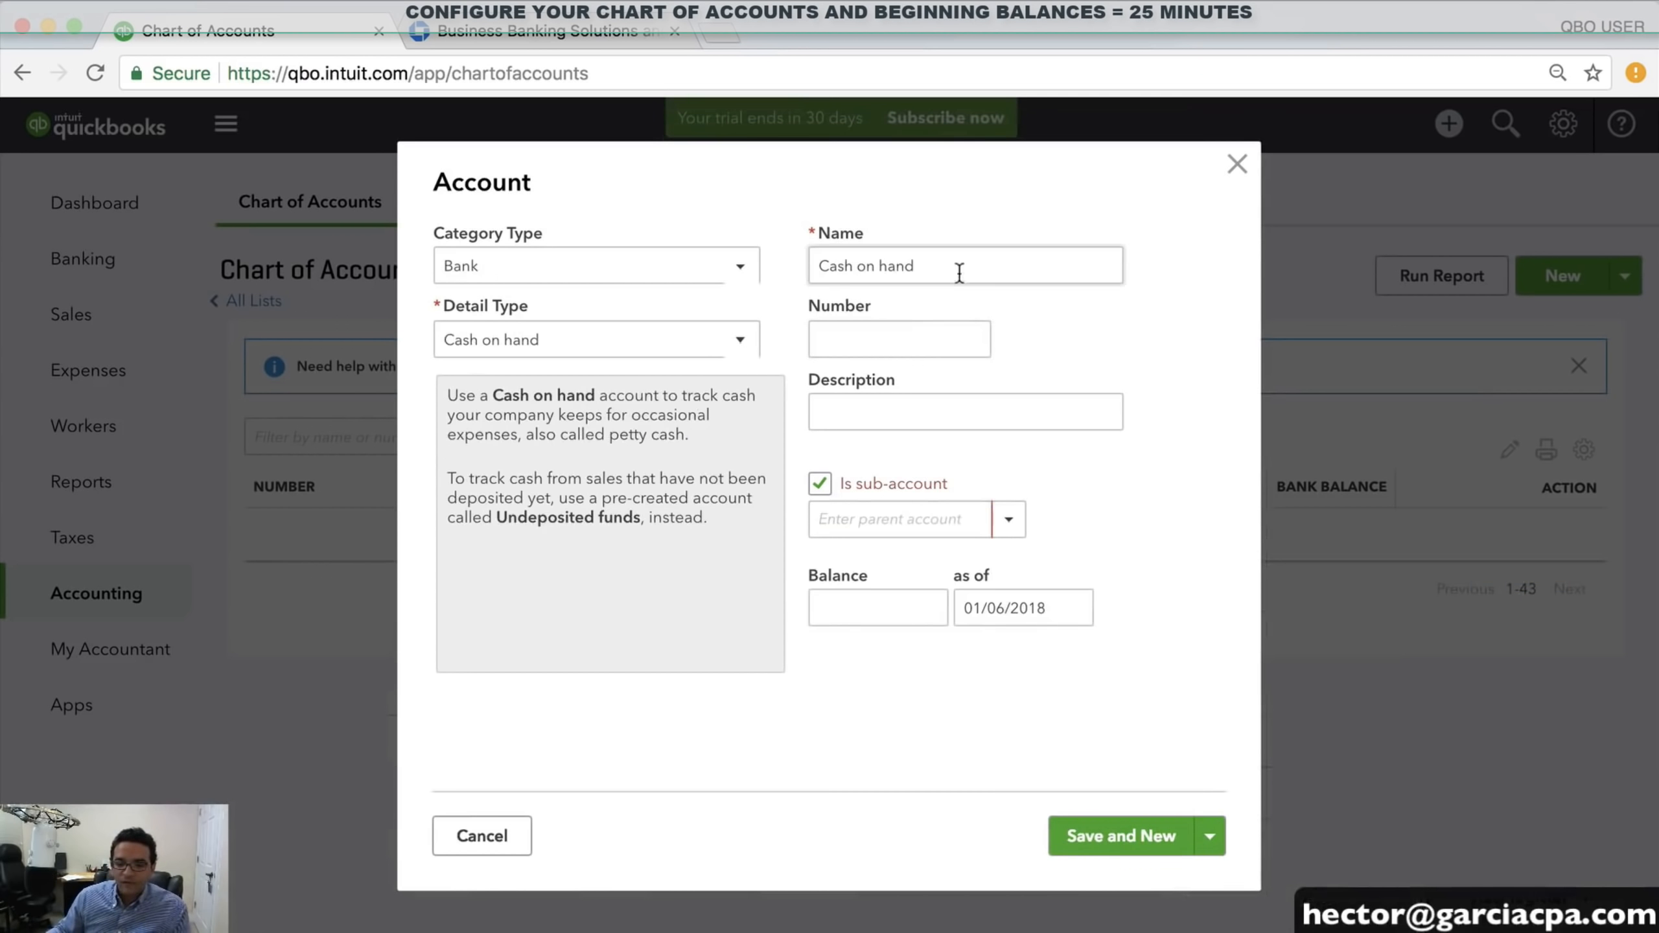
Set the new account's category to Expenses and detail type to Travel
left_click(506, 276)
scroll(574, 564, "down", 2)
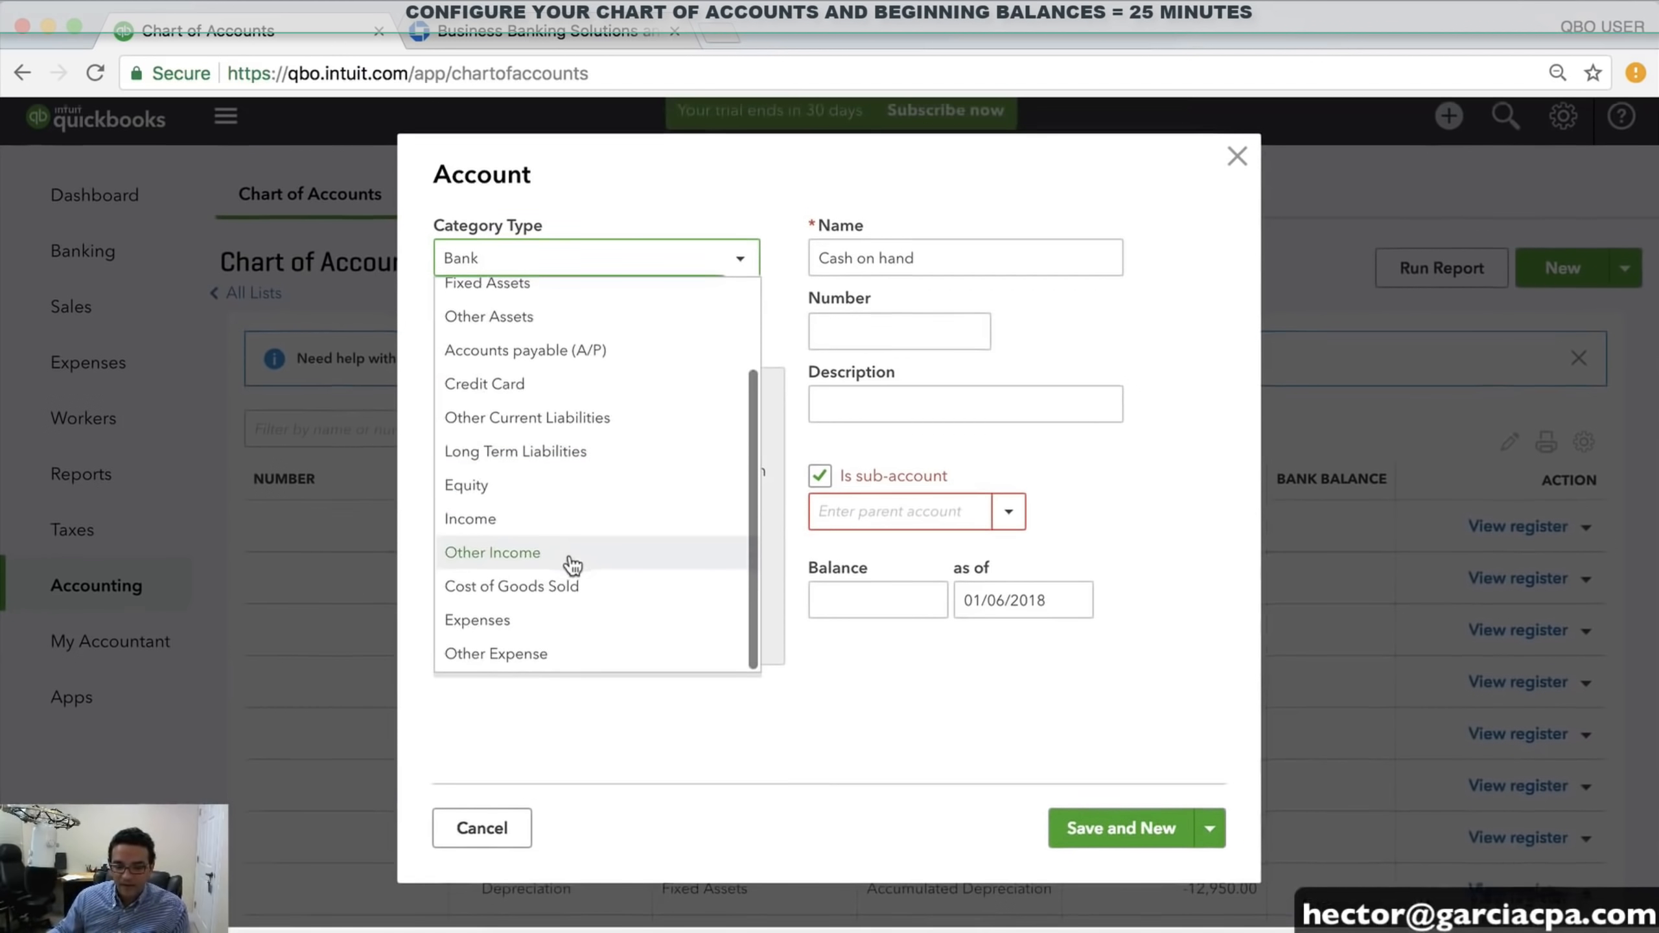
left_click(506, 627)
left_click(507, 344)
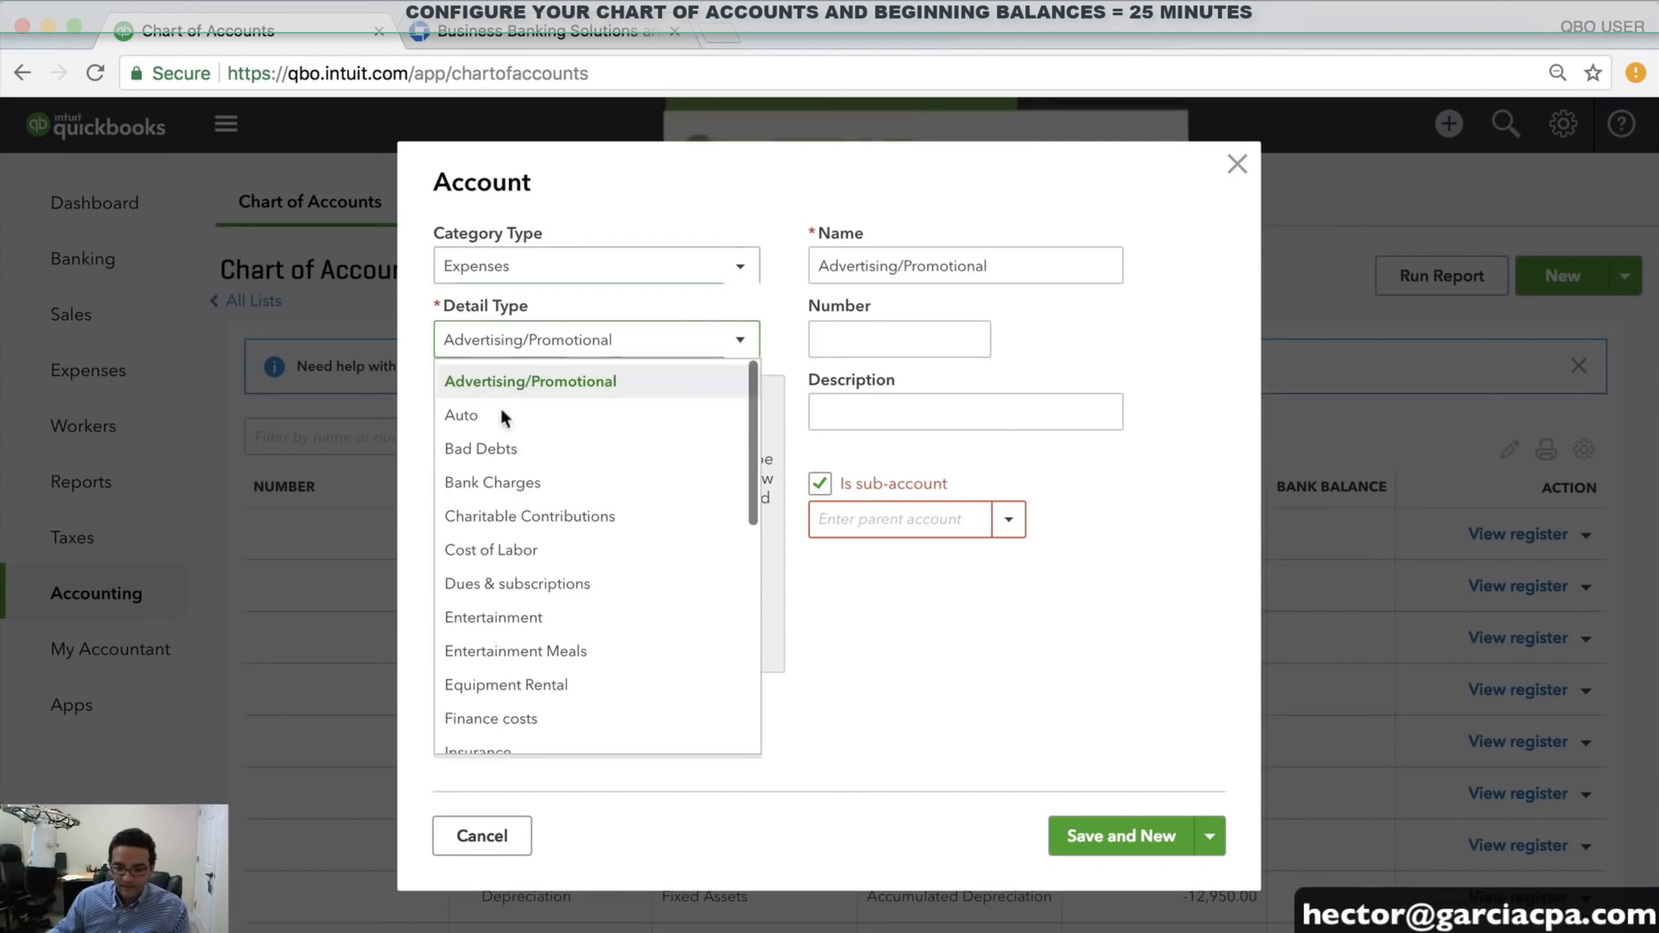
scroll(544, 626, "down", 5)
scroll(545, 626, "down", 3)
left_click(544, 634)
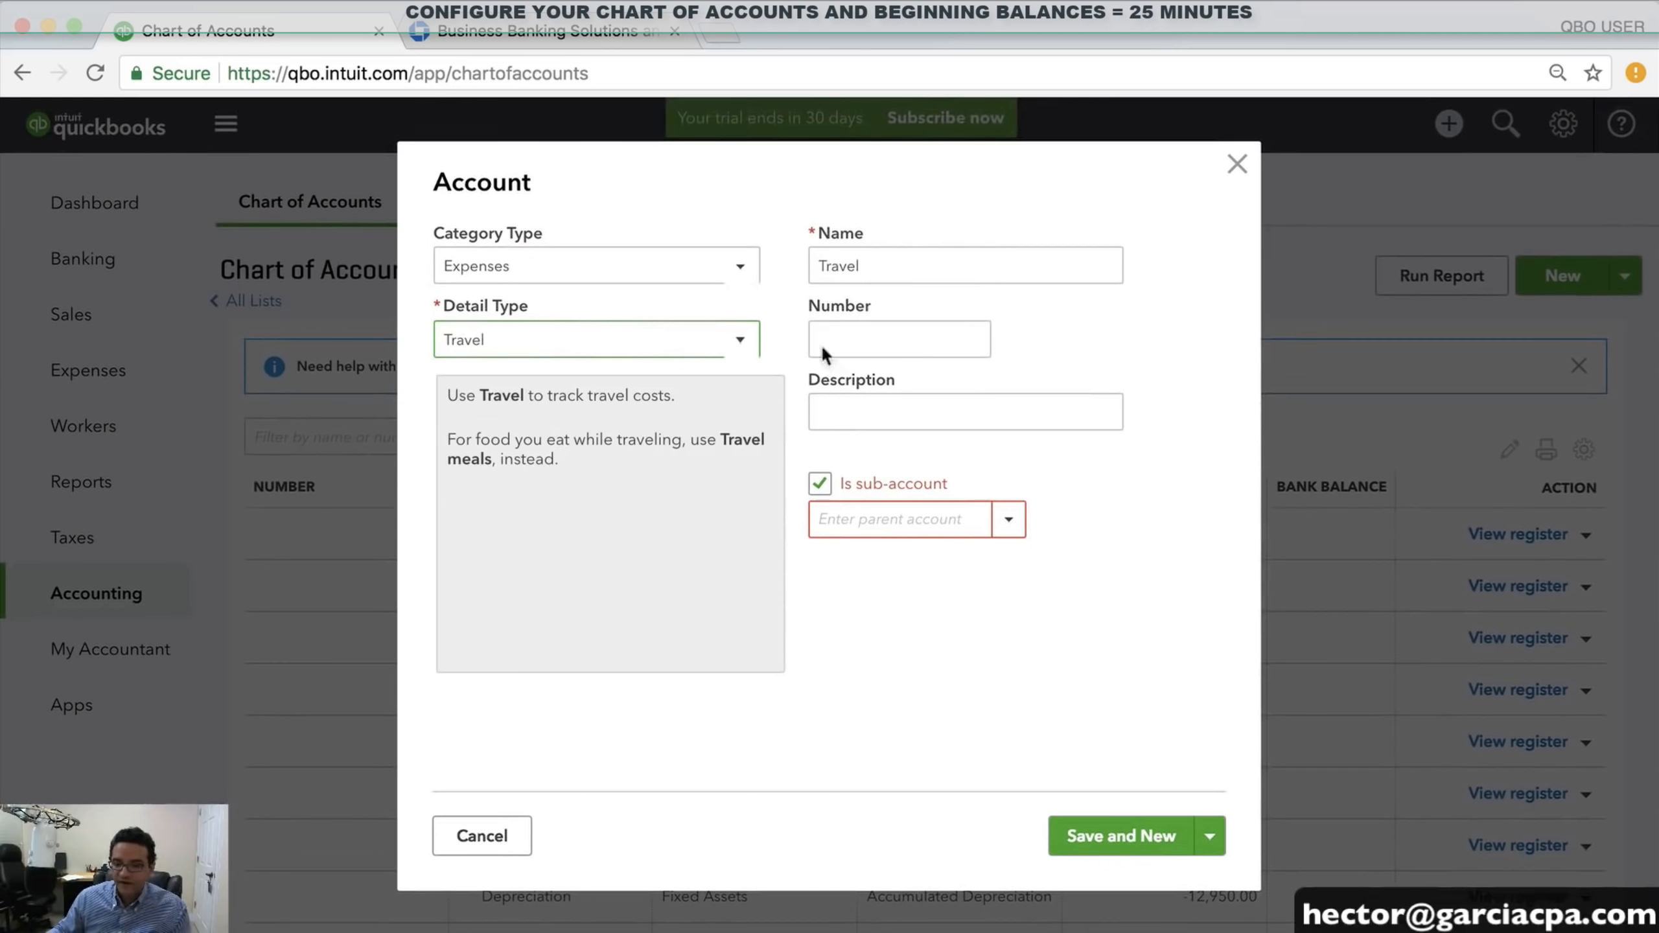
Name it LODGING with parent account Travel, then Save and New
left_click_drag(893, 269, 801, 270)
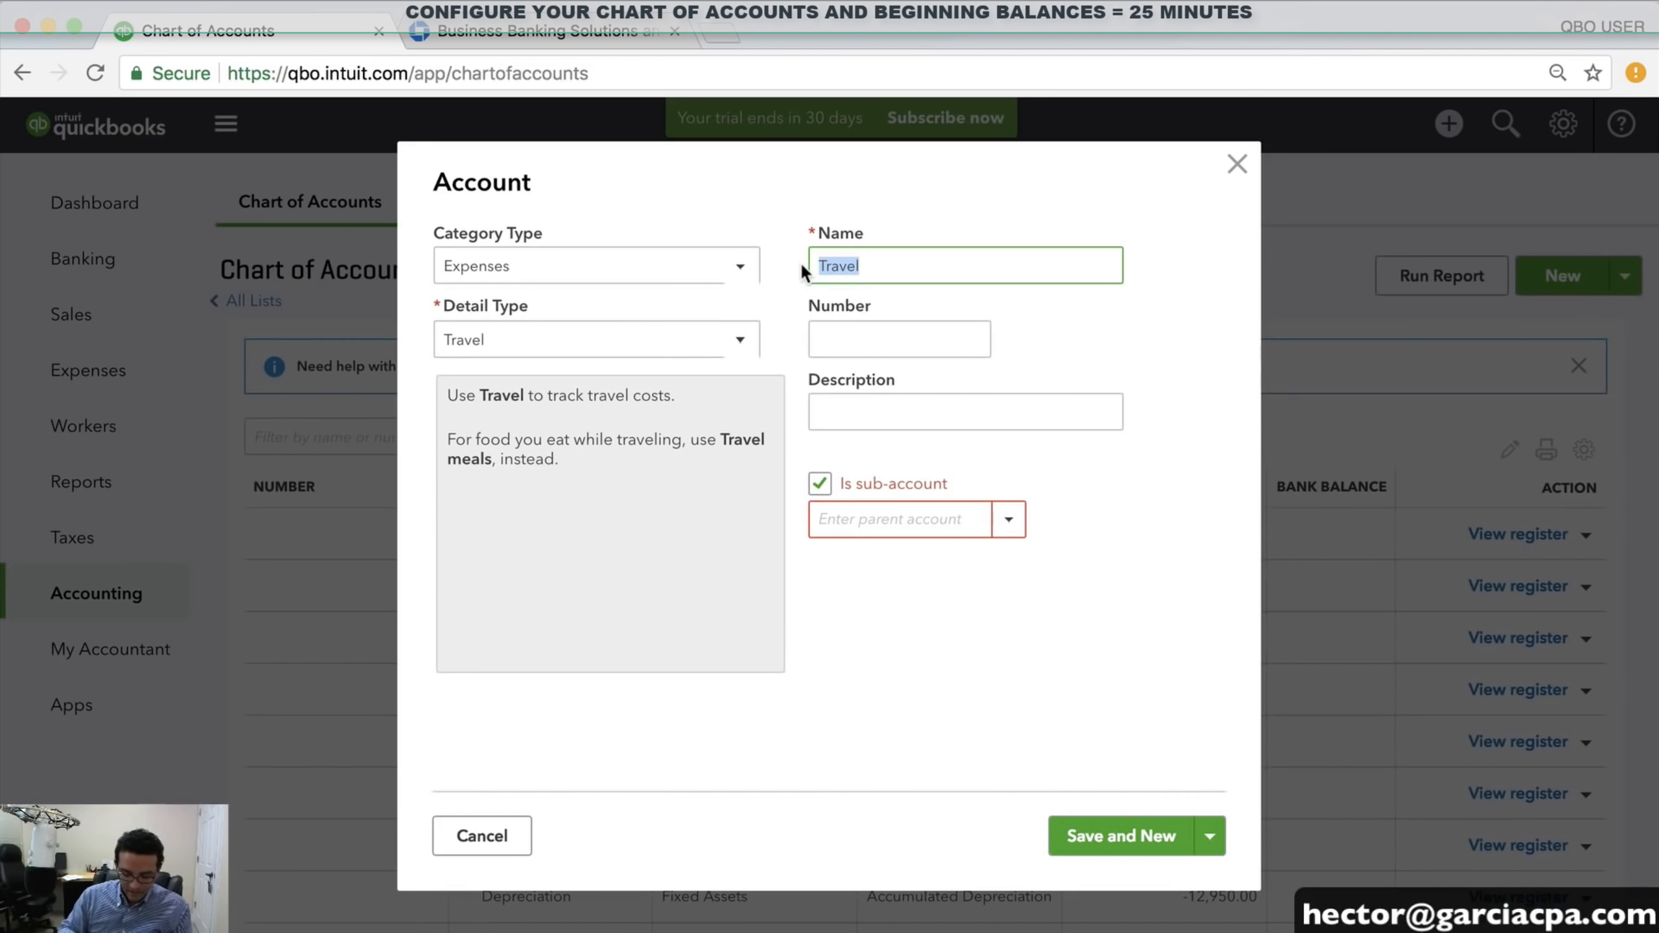
type("LOG")
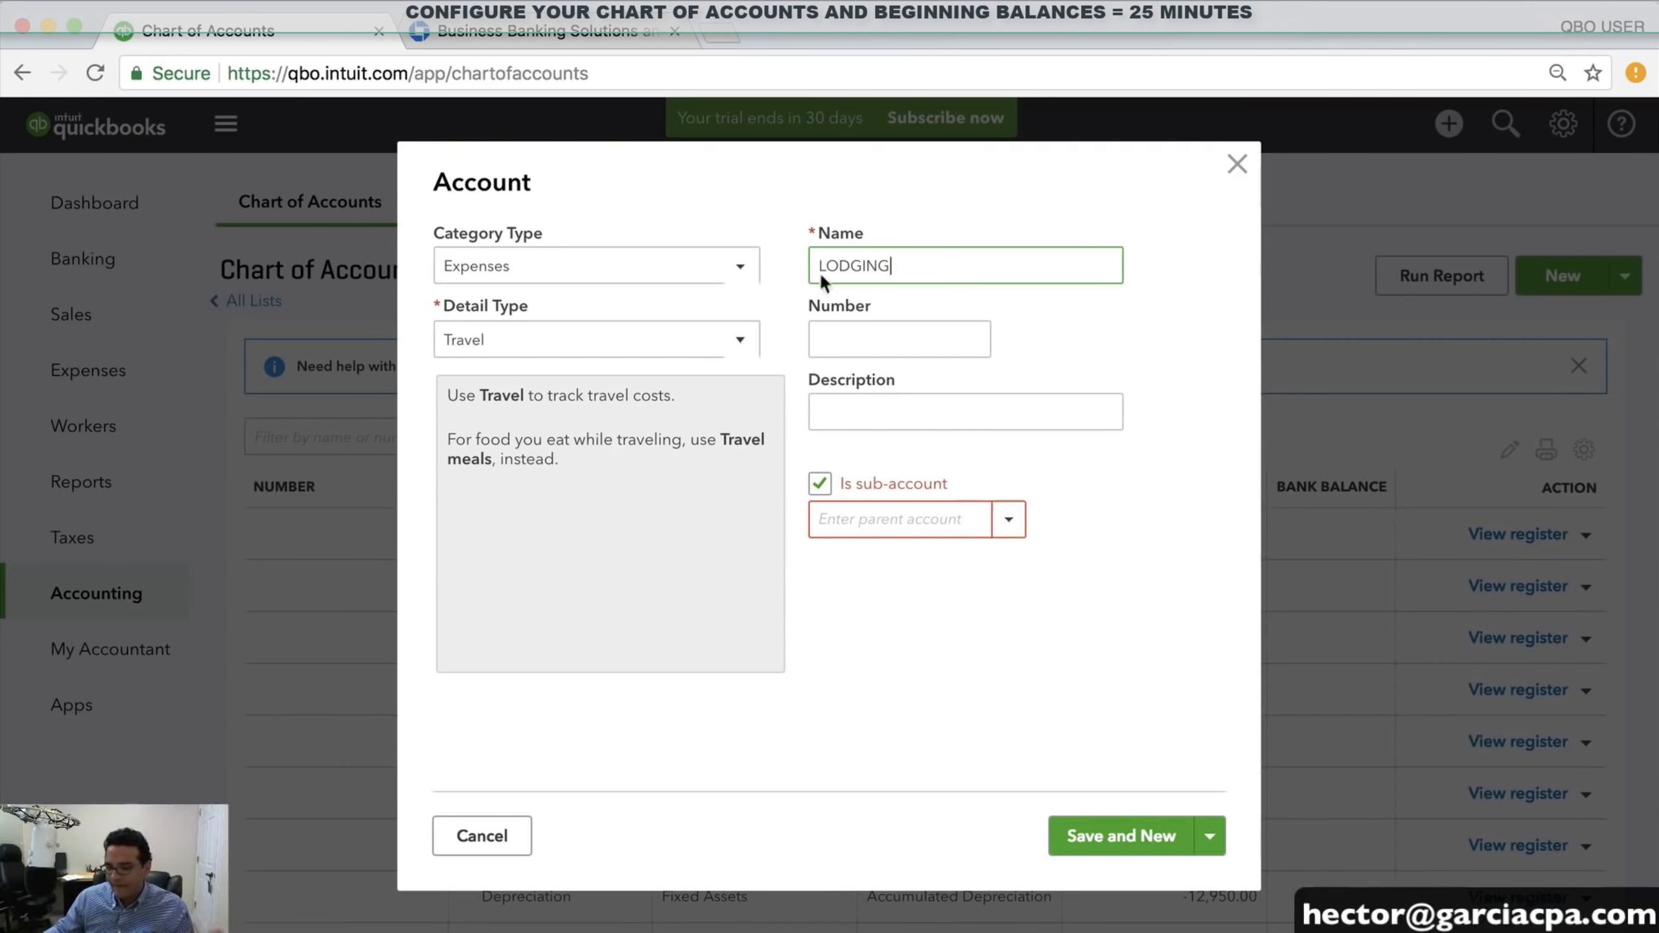
left_click(849, 519)
type("Travel")
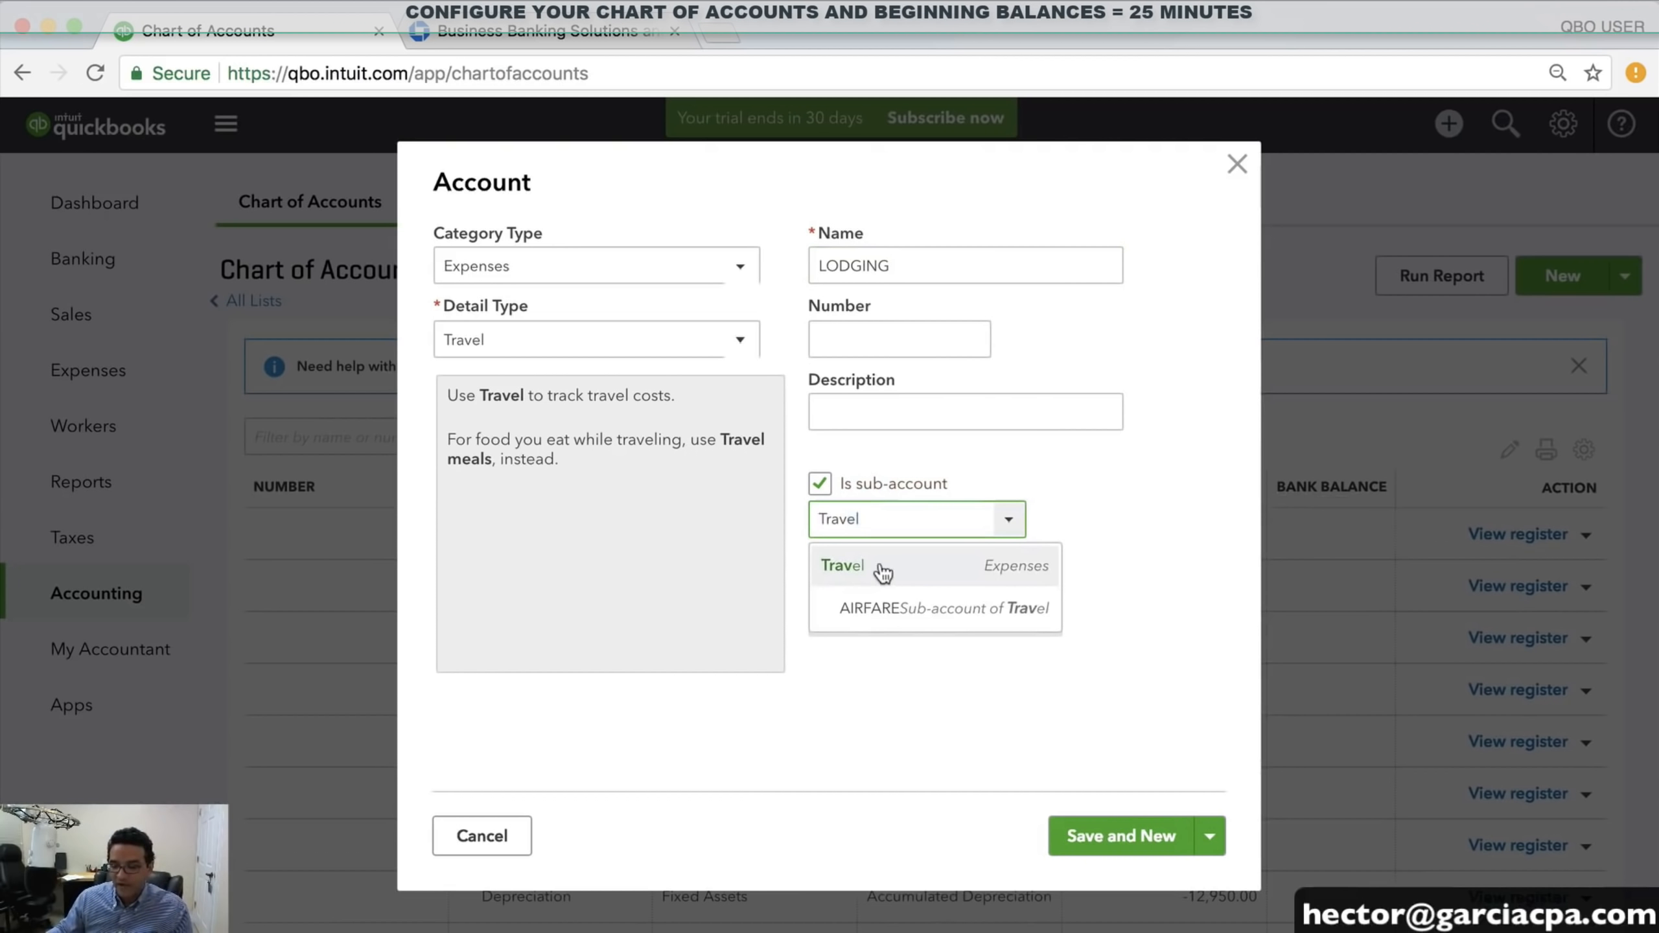
left_click(881, 570)
left_click(873, 266)
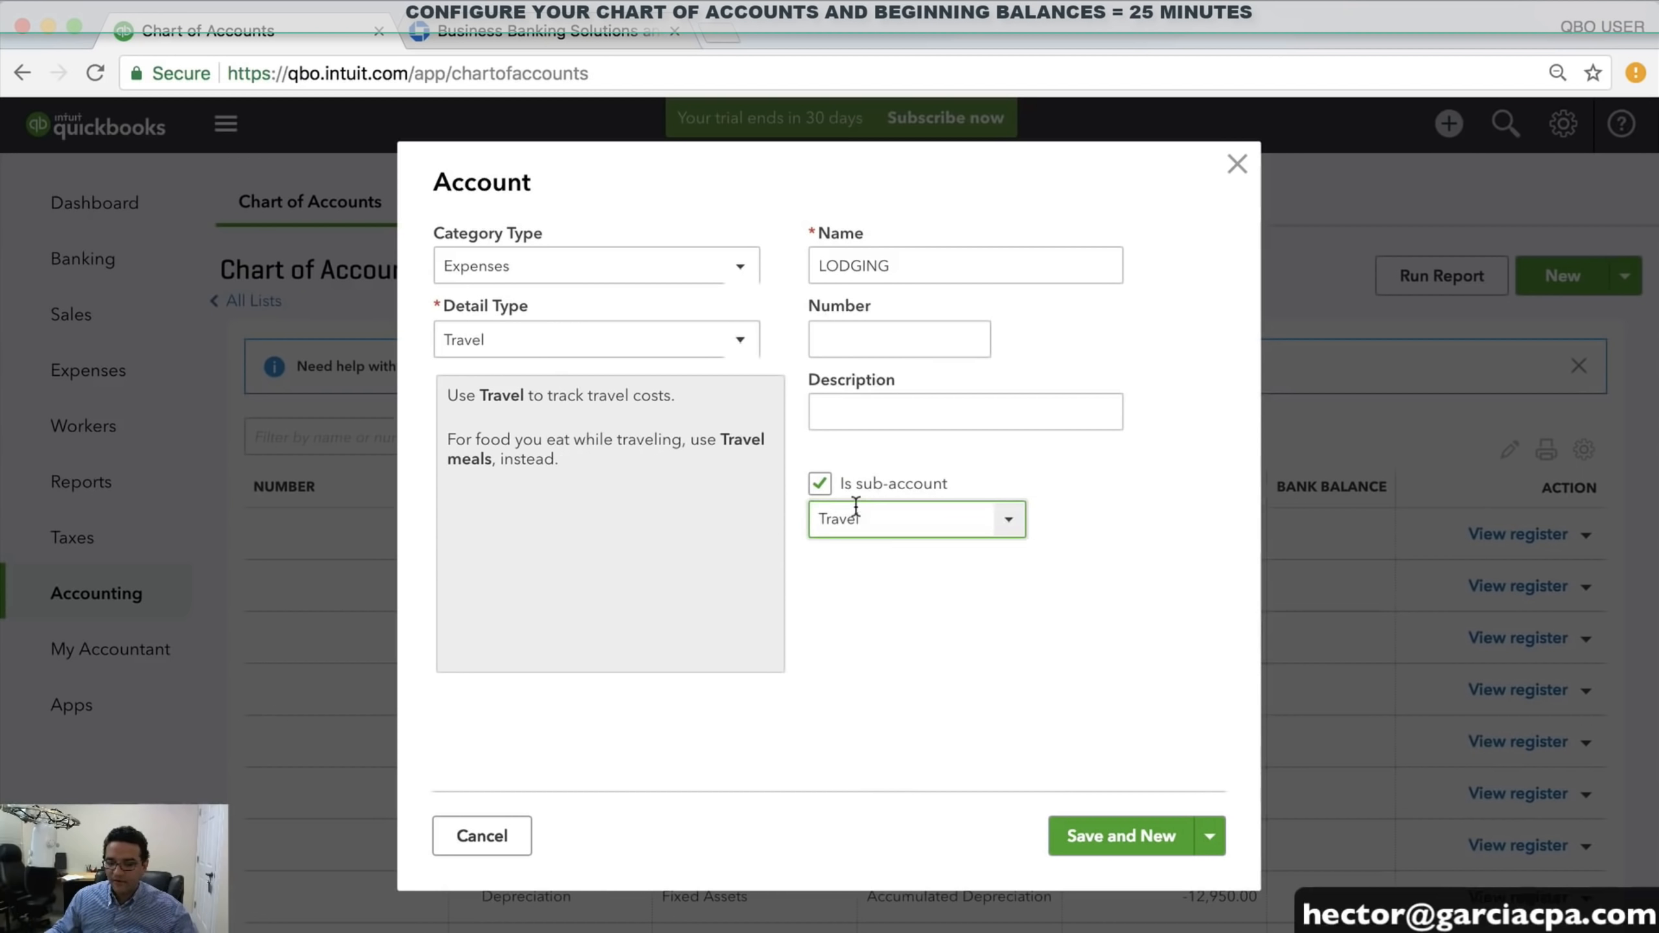
left_click(1099, 836)
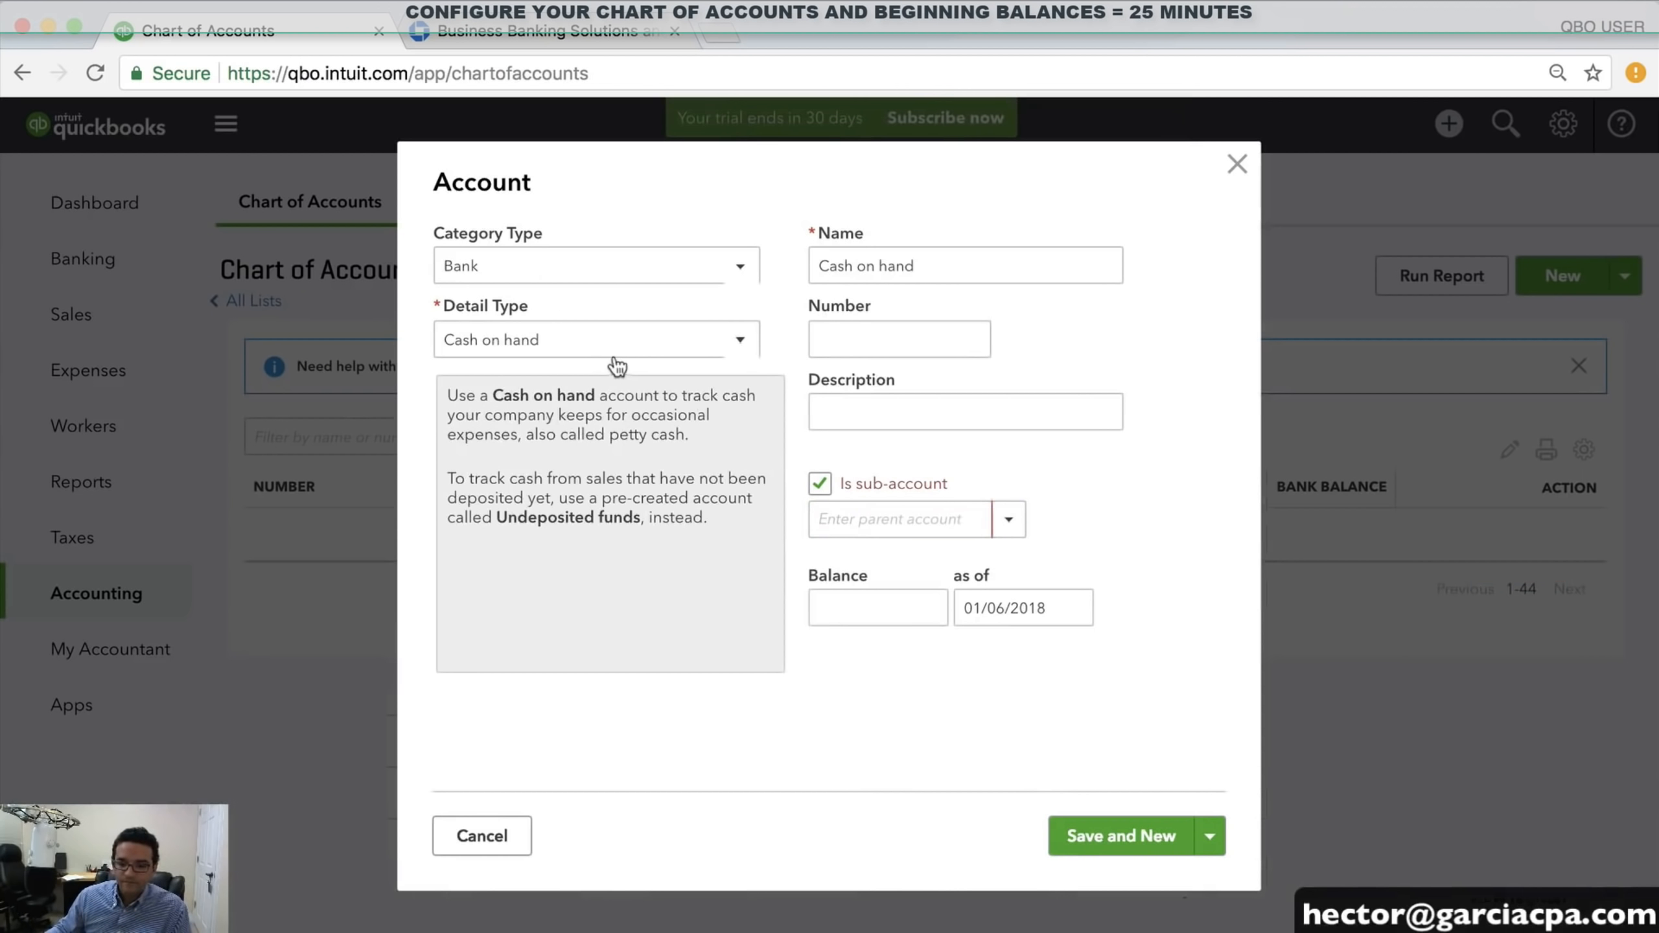
Set the new account's category to Expenses and detail type to Travel
left_click(515, 269)
scroll(568, 517, "down", 2)
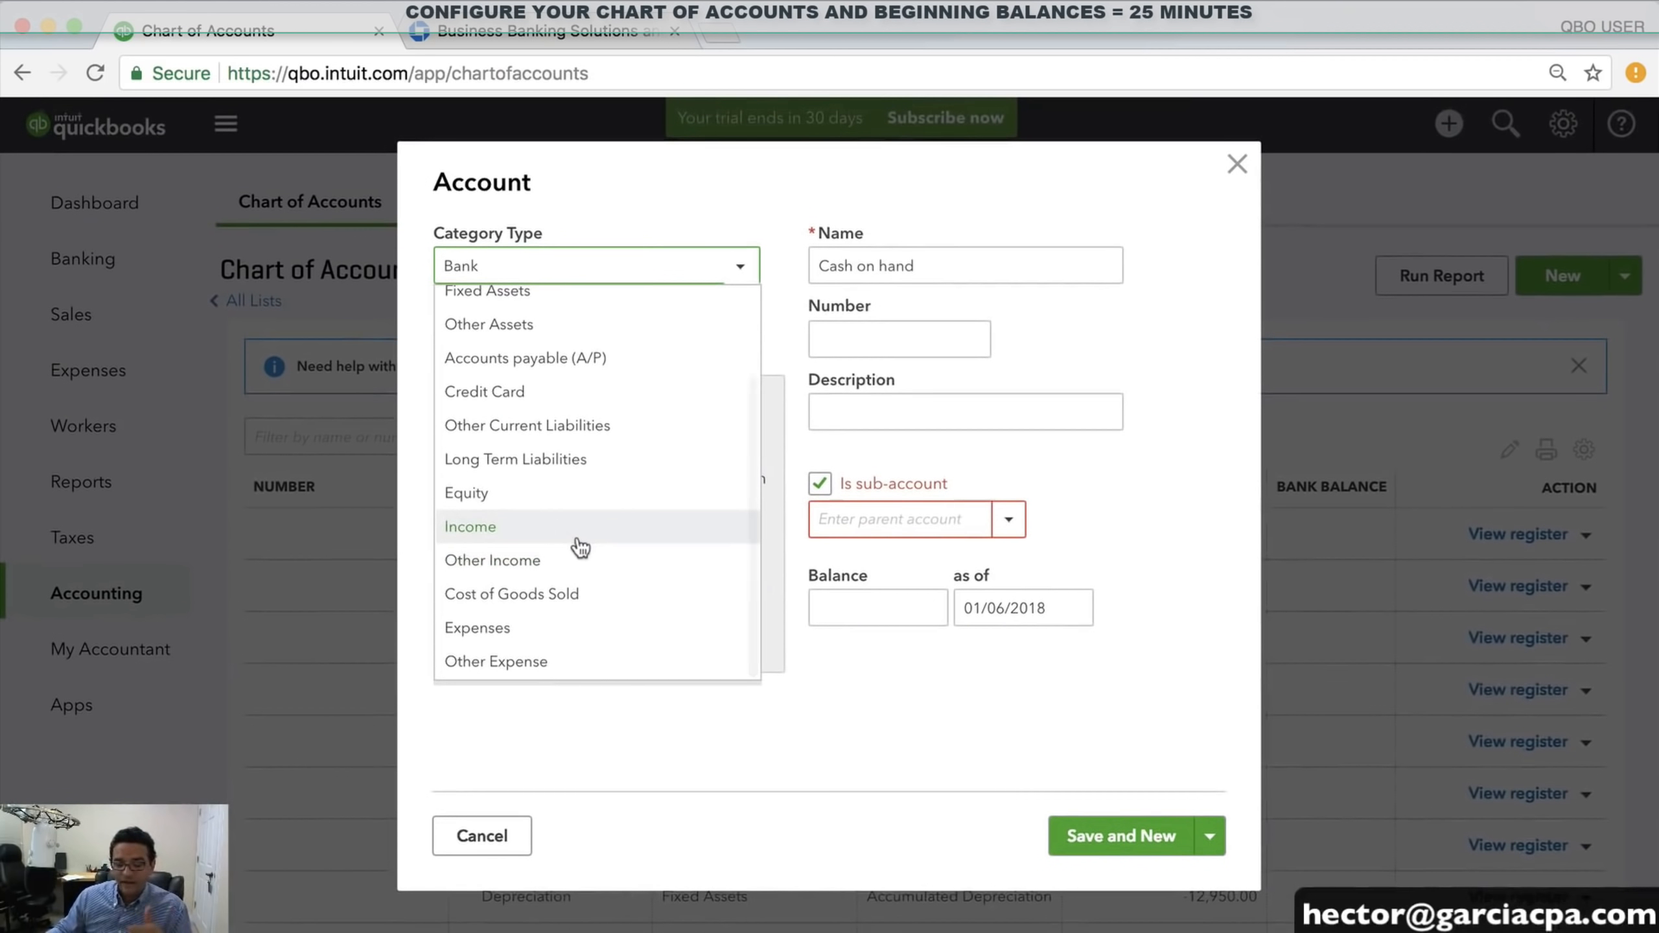
left_click(503, 629)
left_click(584, 353)
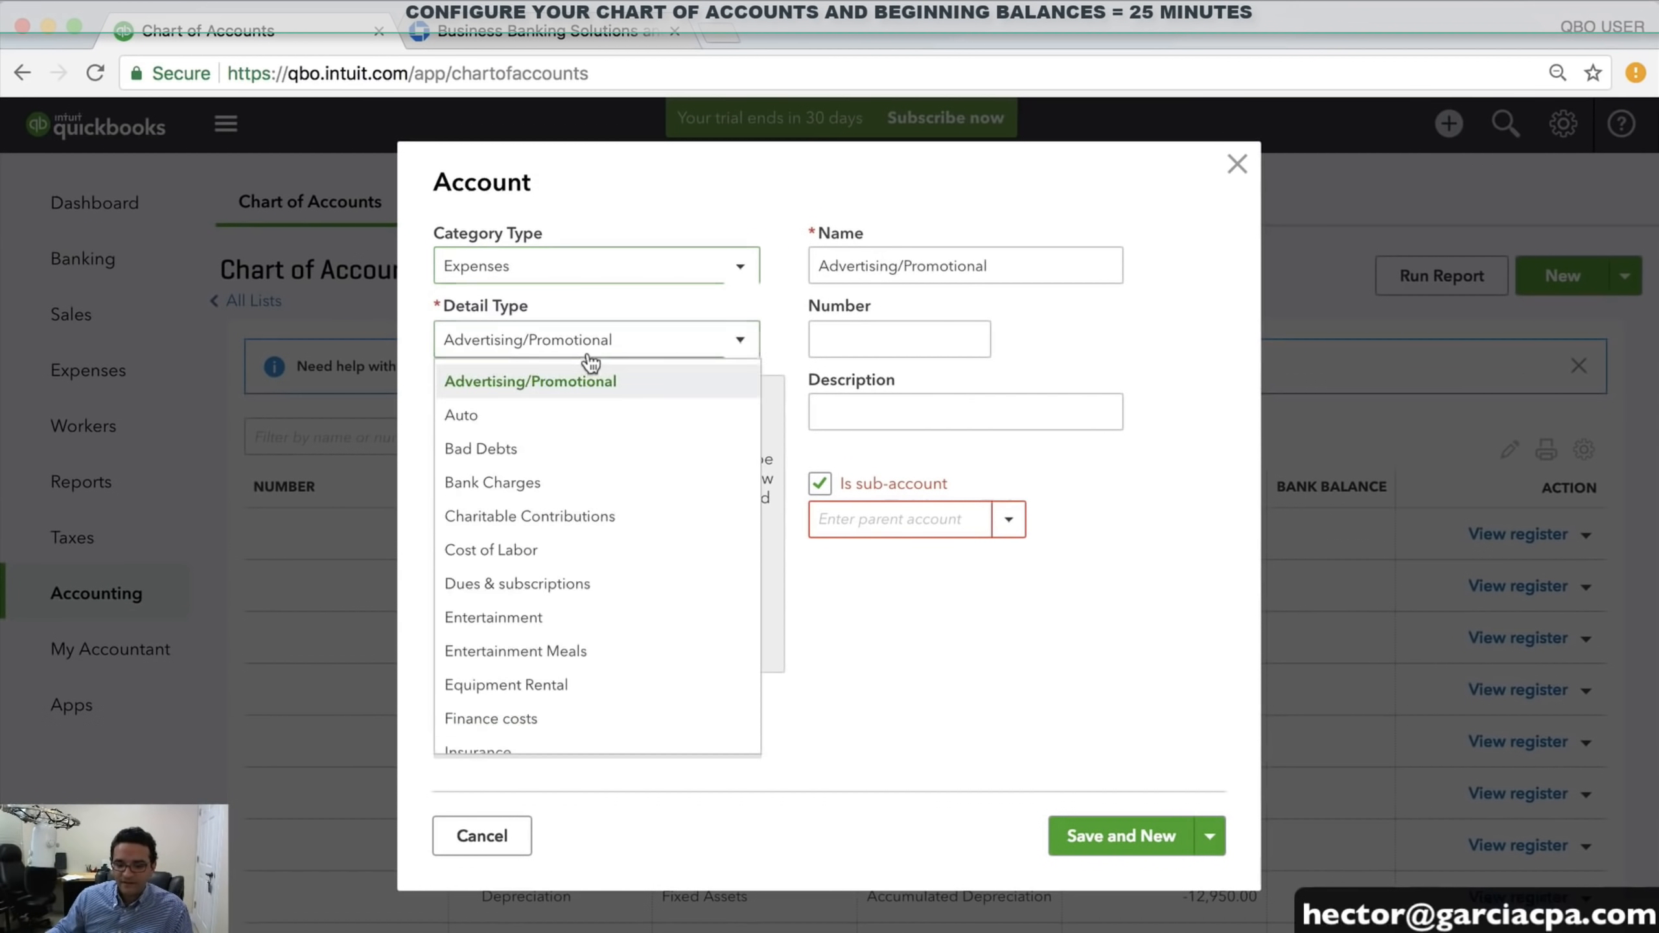
scroll(541, 719, "down", 8)
left_click(518, 633)
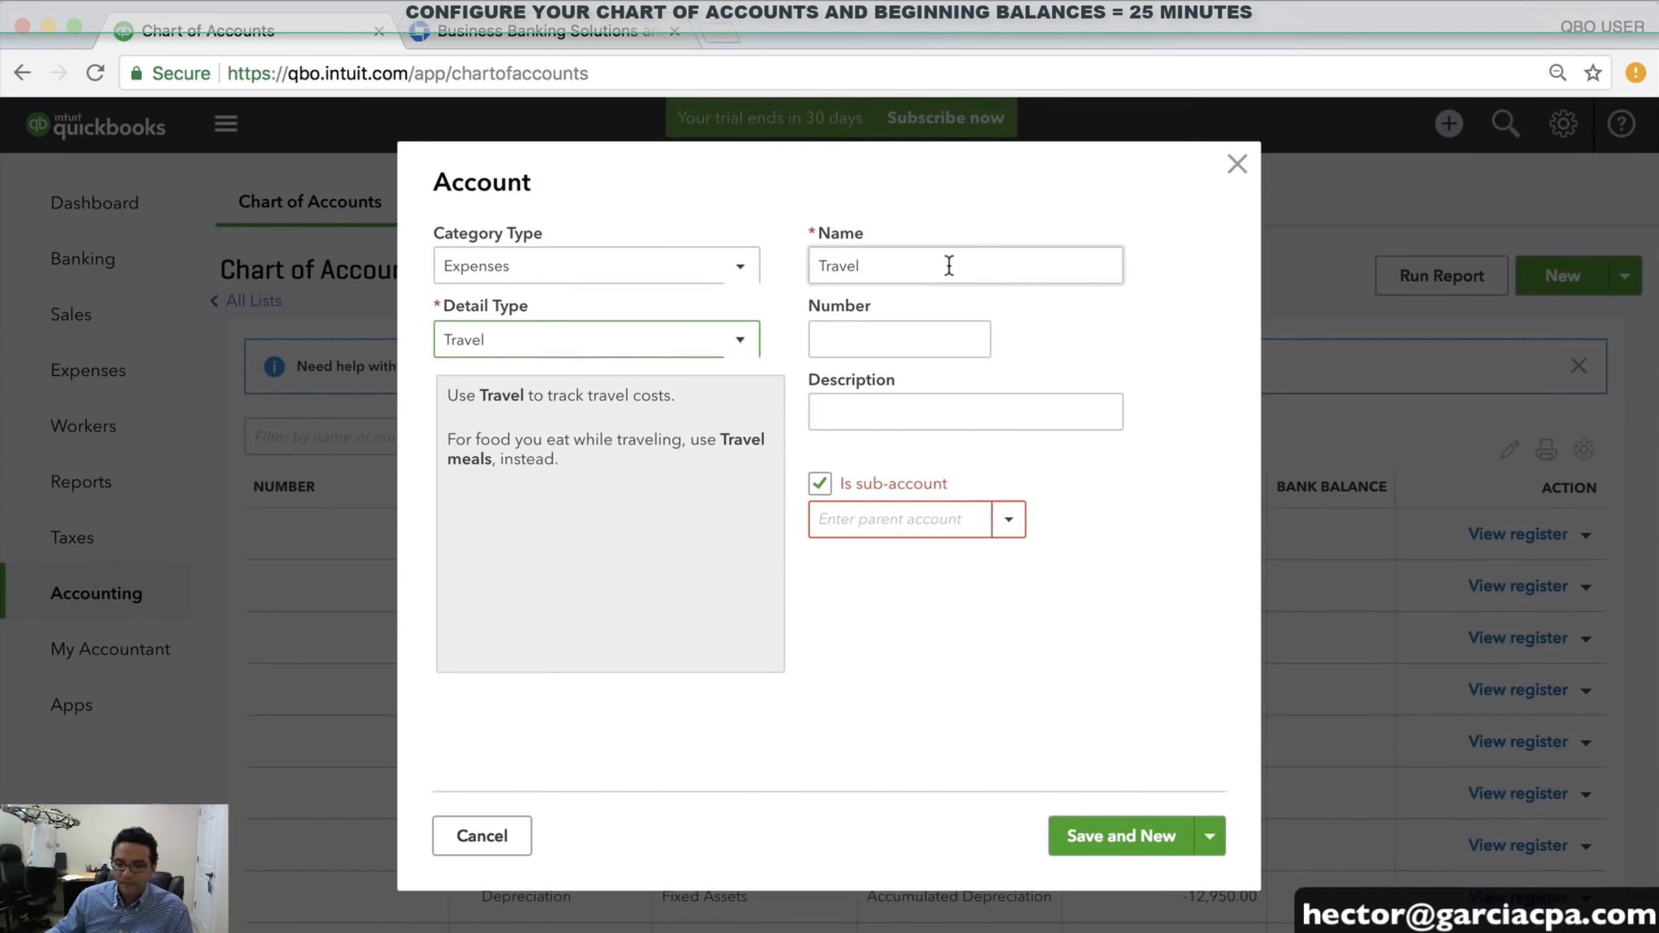
Name it TRANSPORTATION with parent account Travel, then Save and New
double_click(944, 264)
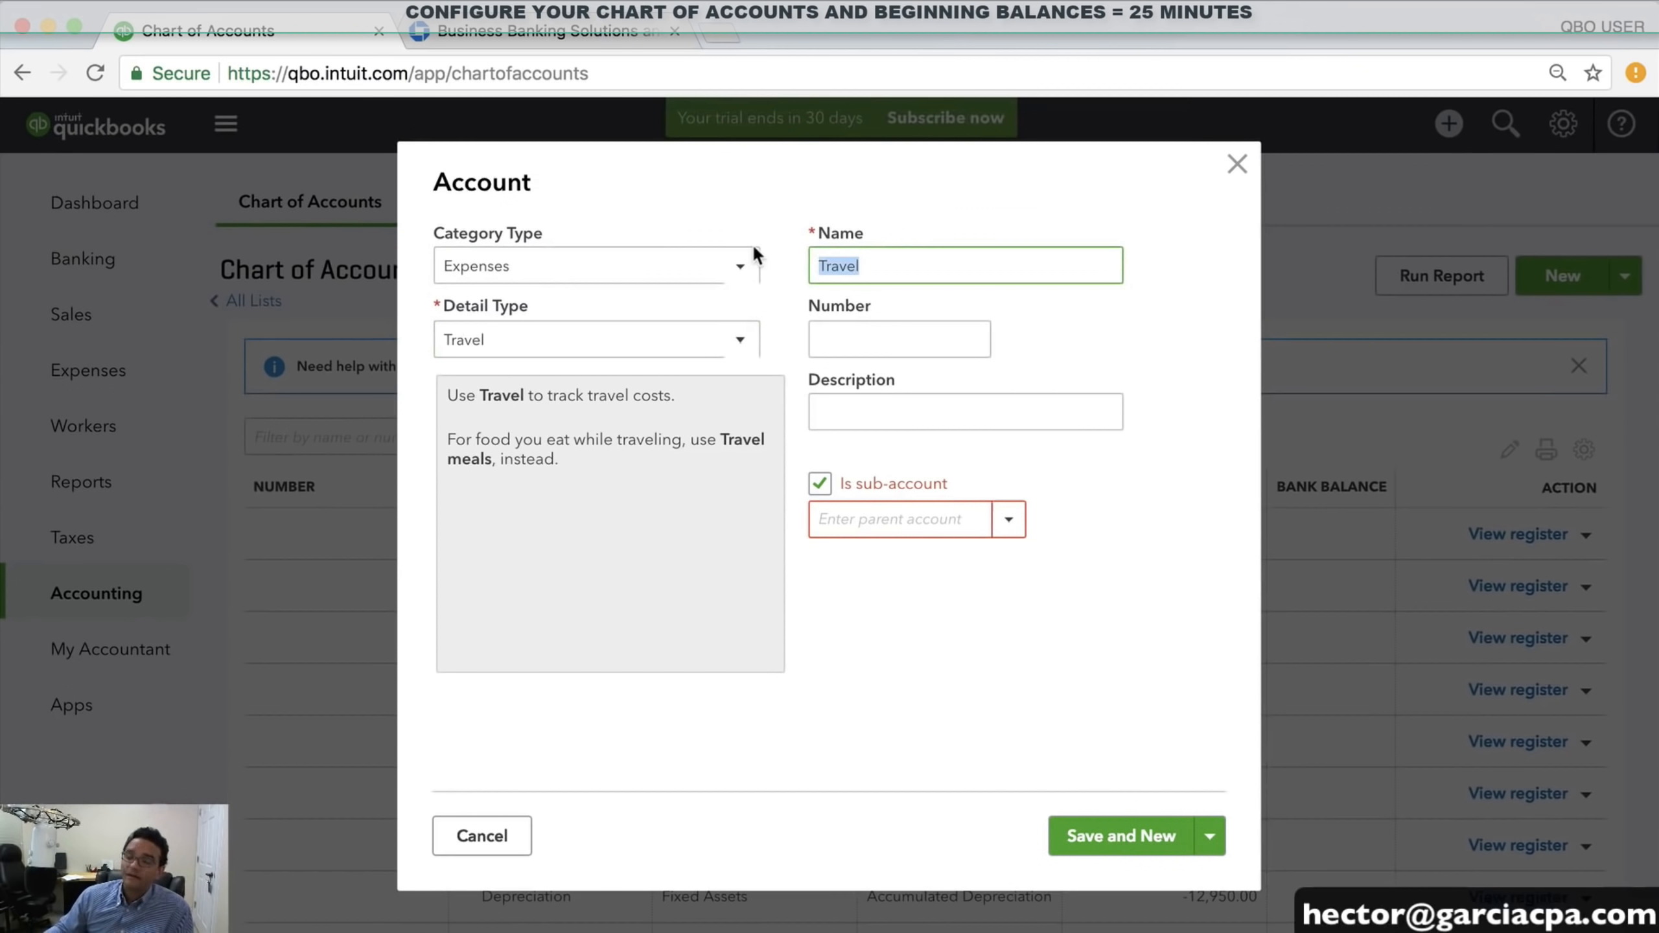
type("TRASPORTATION")
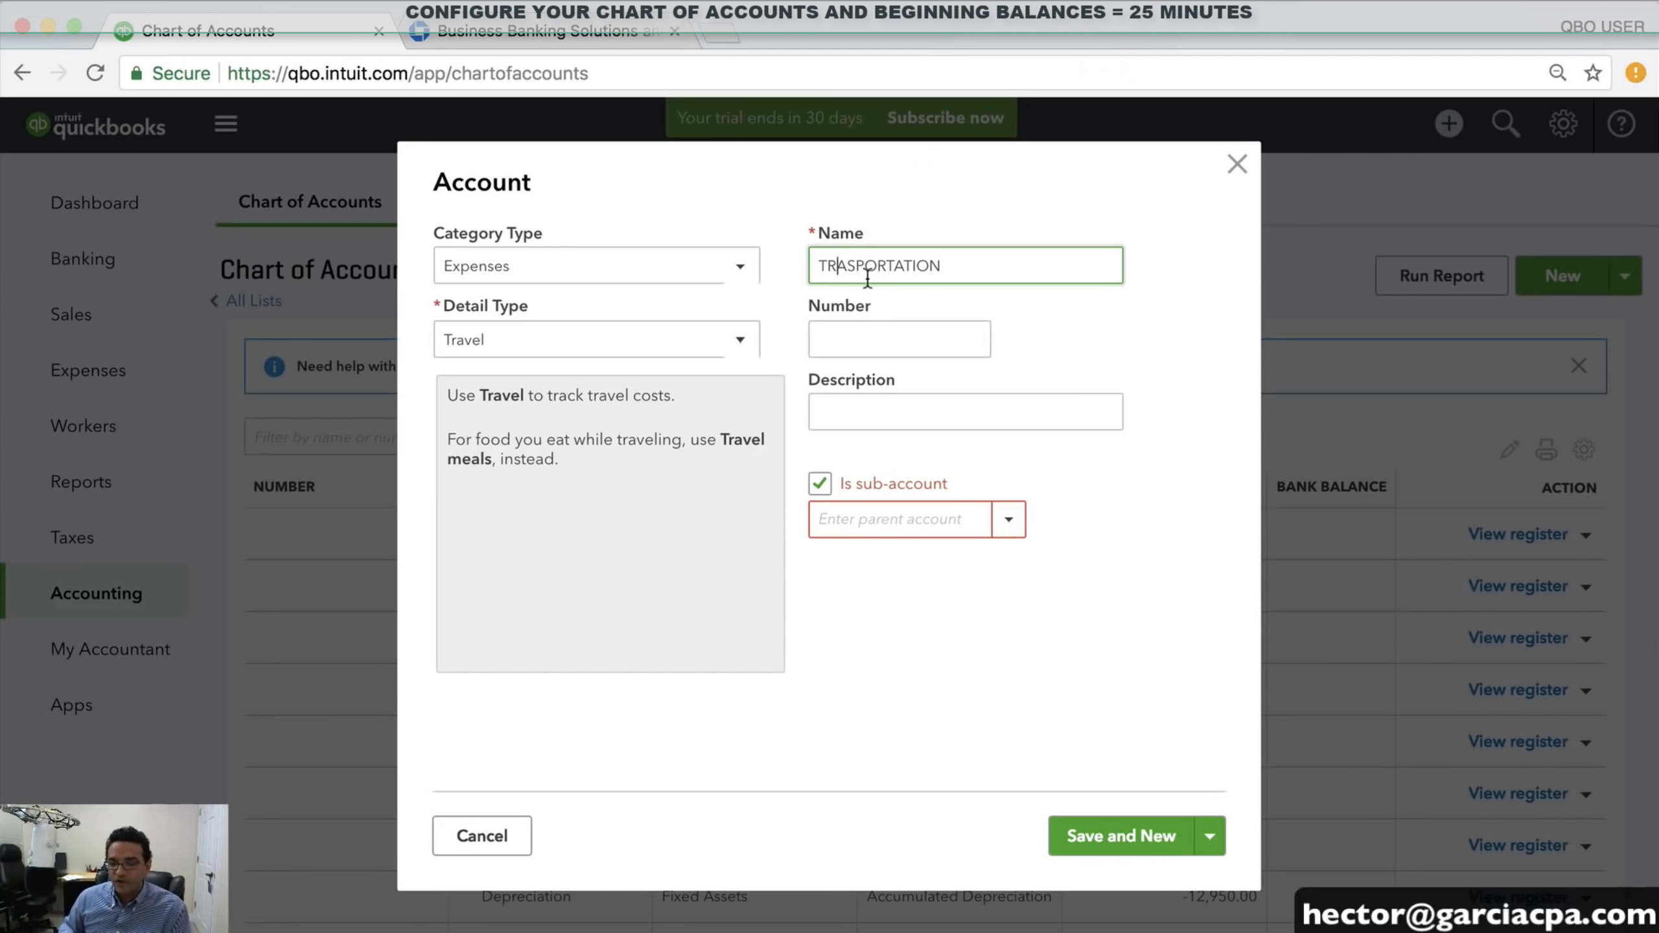
key("Right")
type("N")
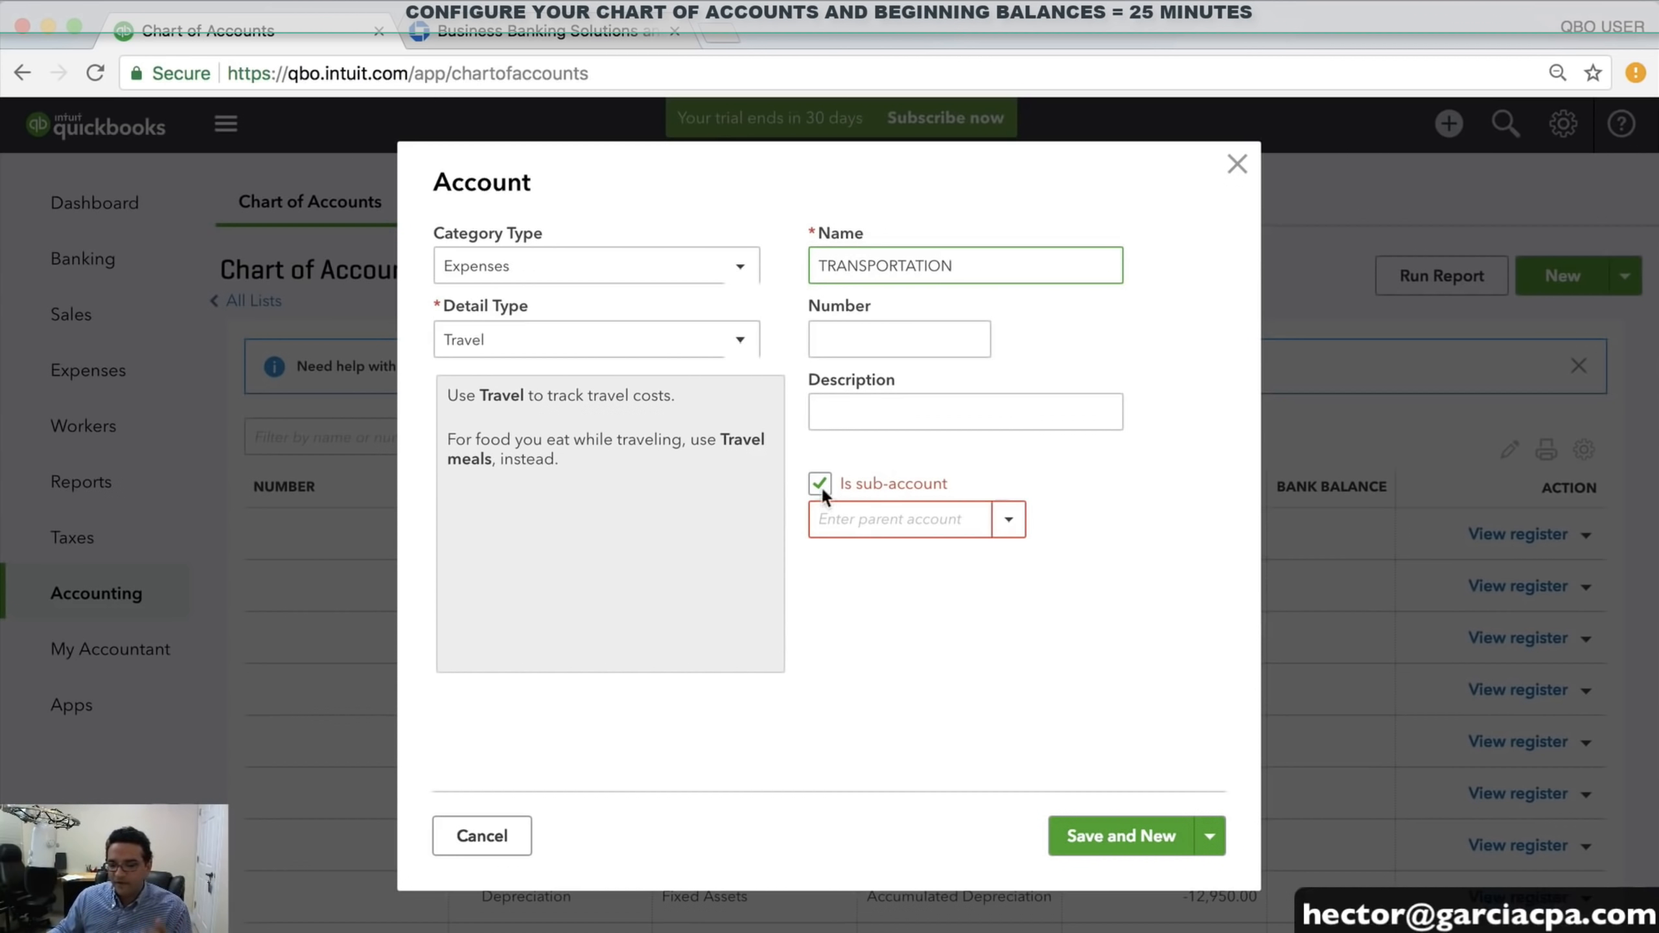
left_click(845, 519)
type("TARV")
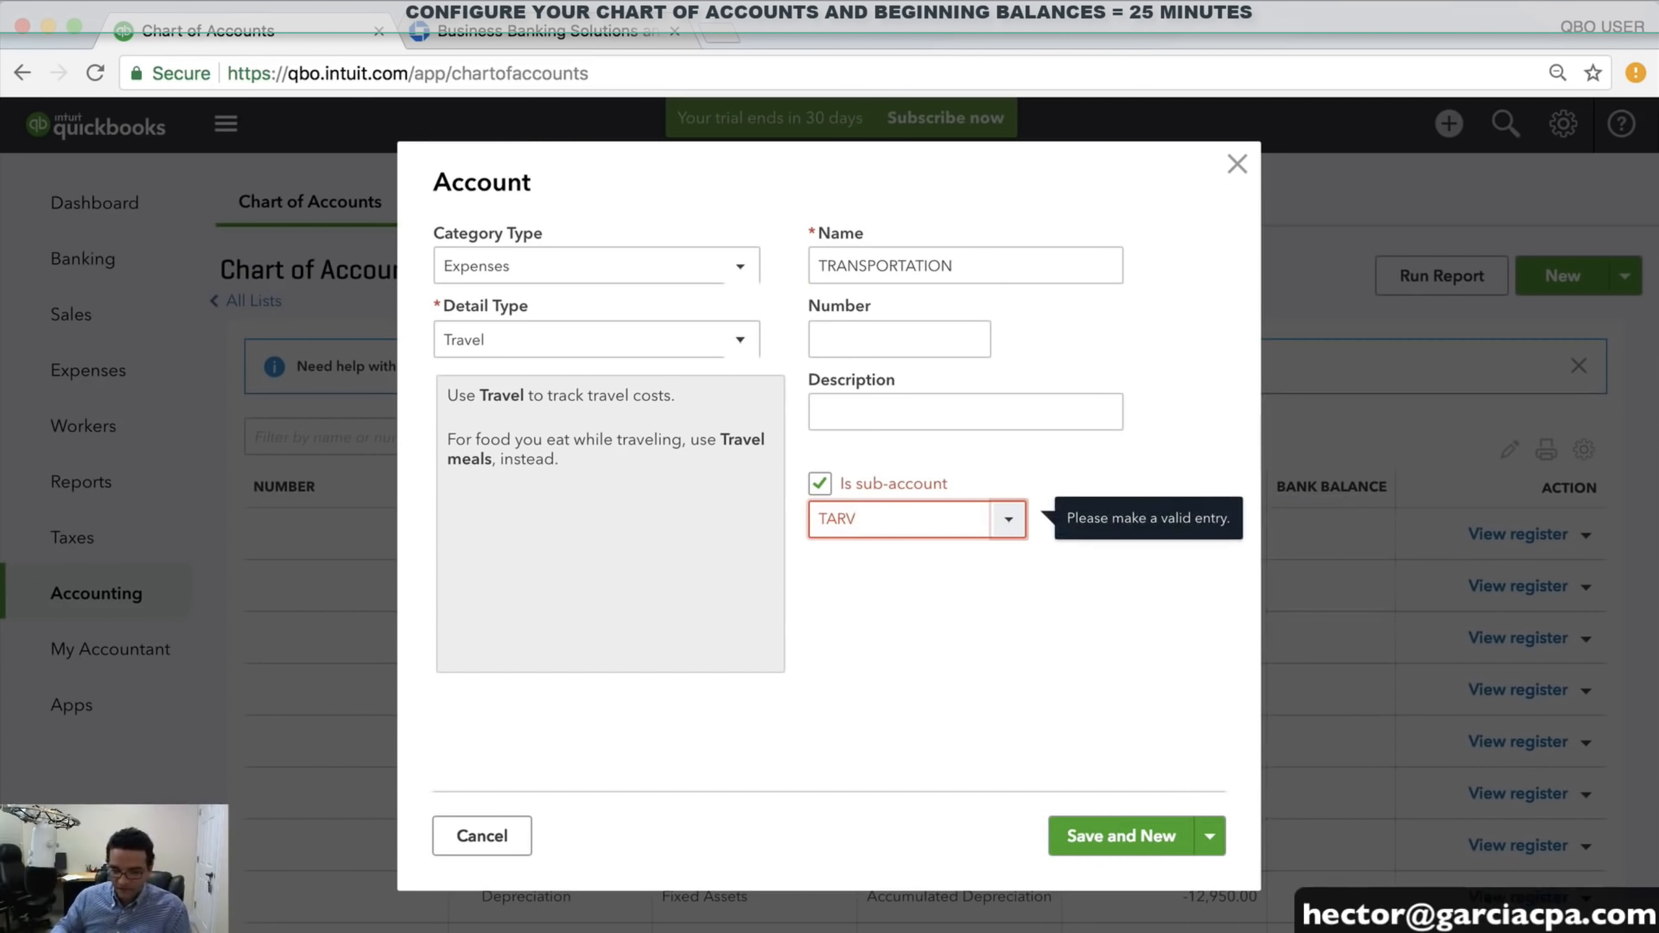
key("BackSpace")
key("BackSpace")
type("R")
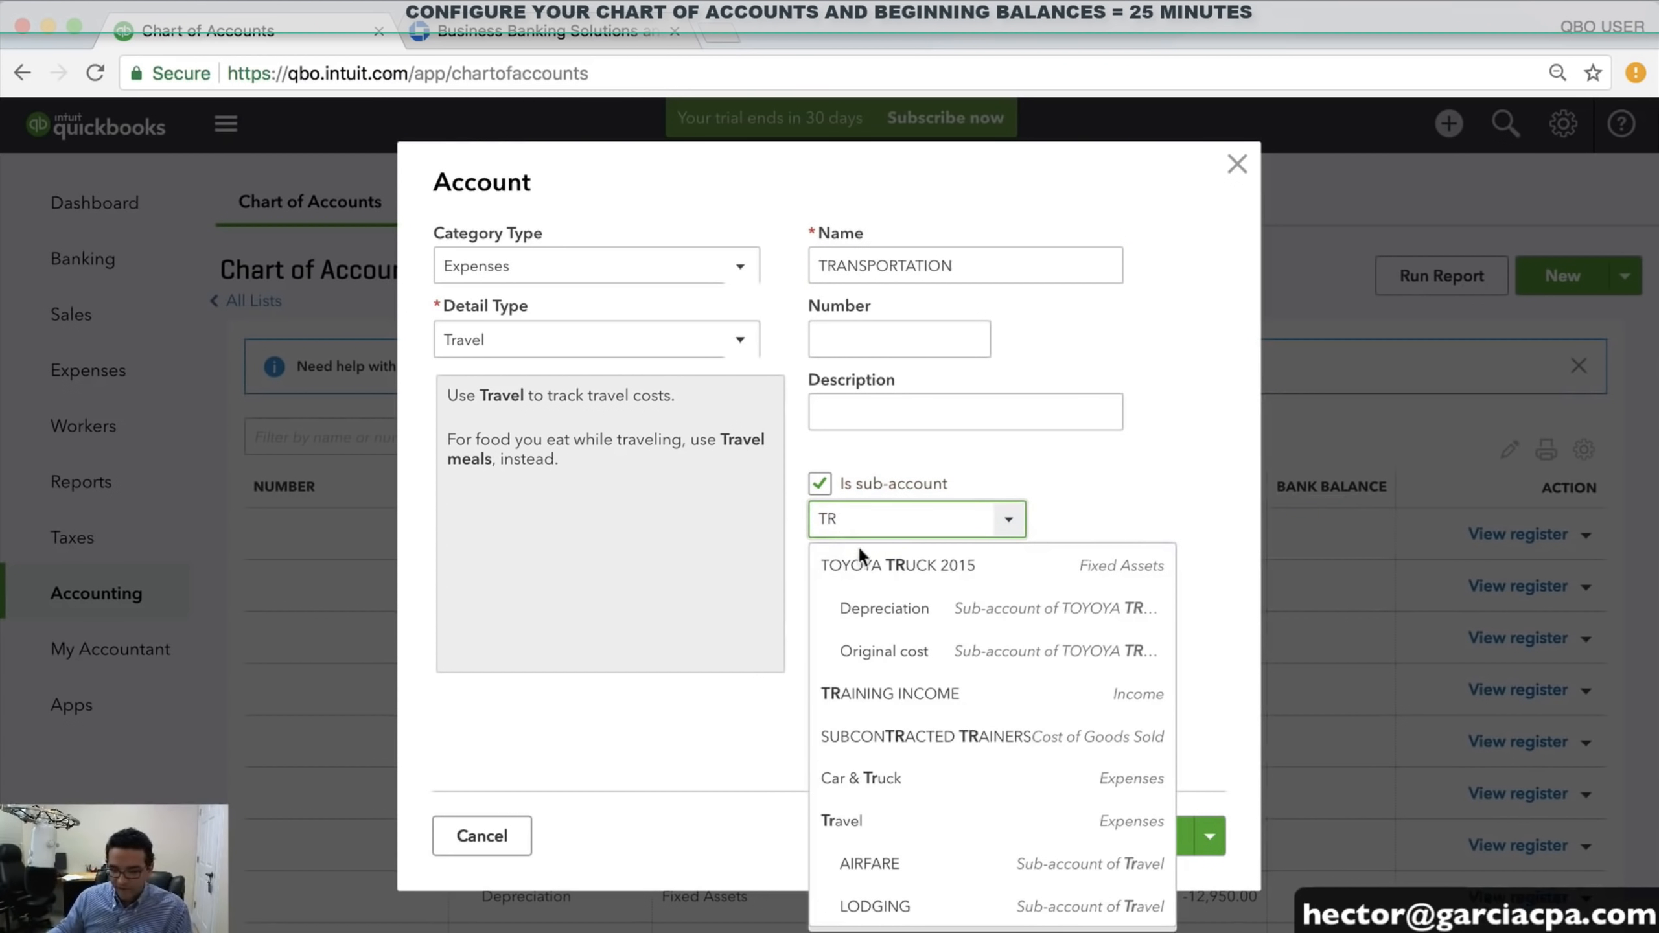
left_click(900, 834)
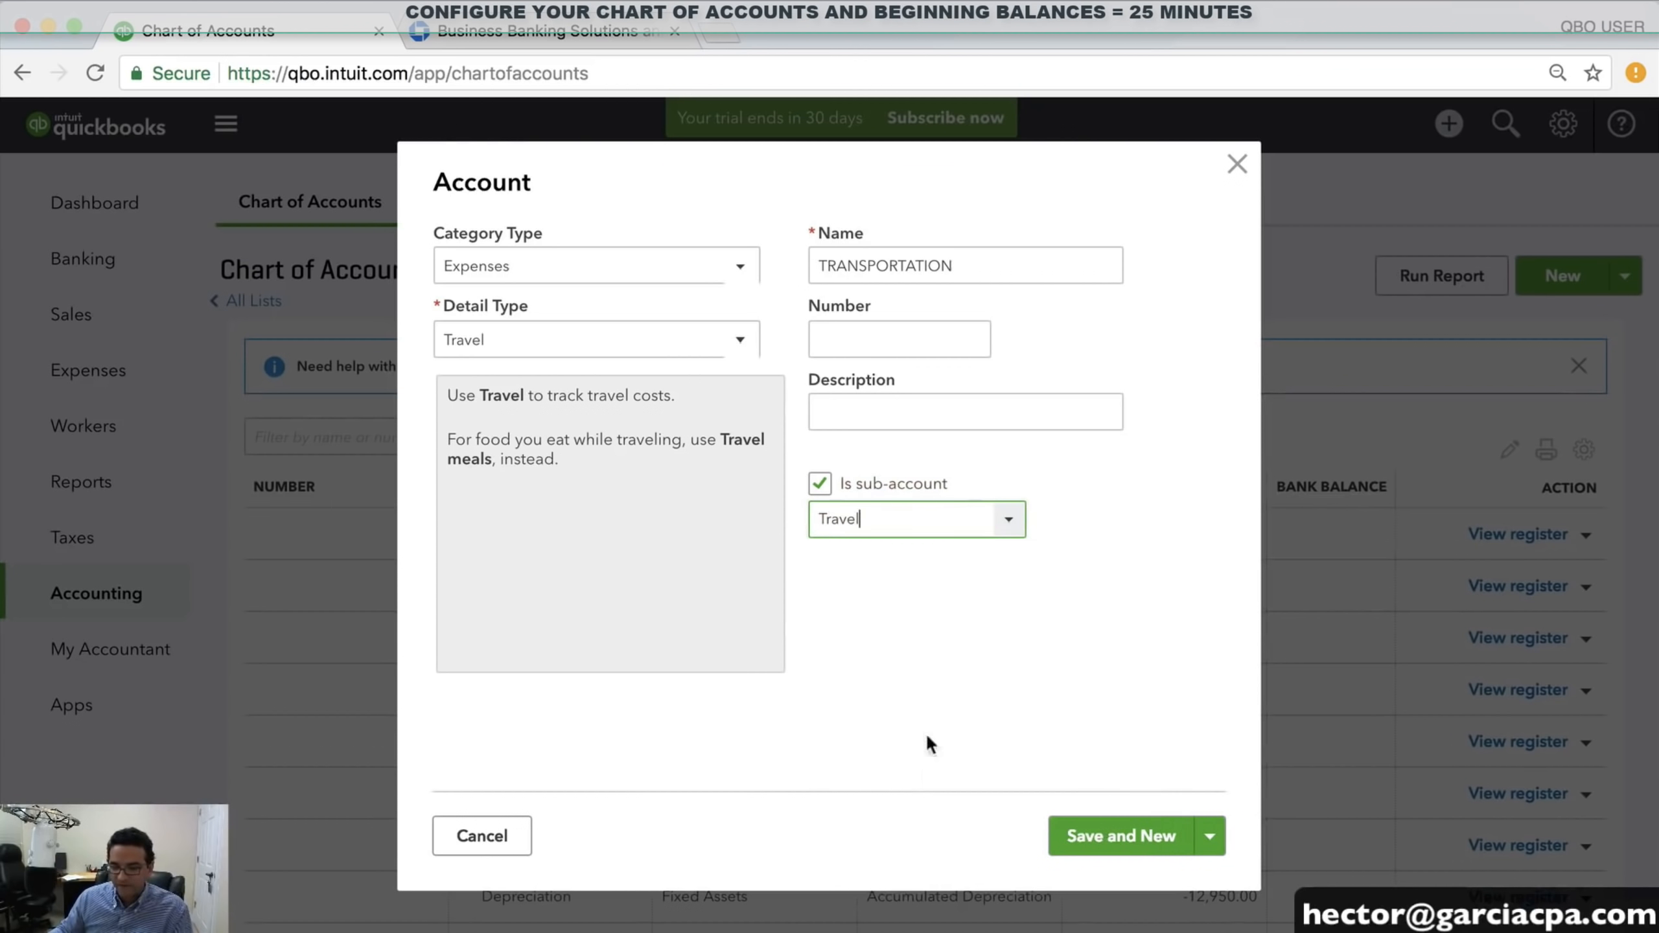
left_click(1143, 839)
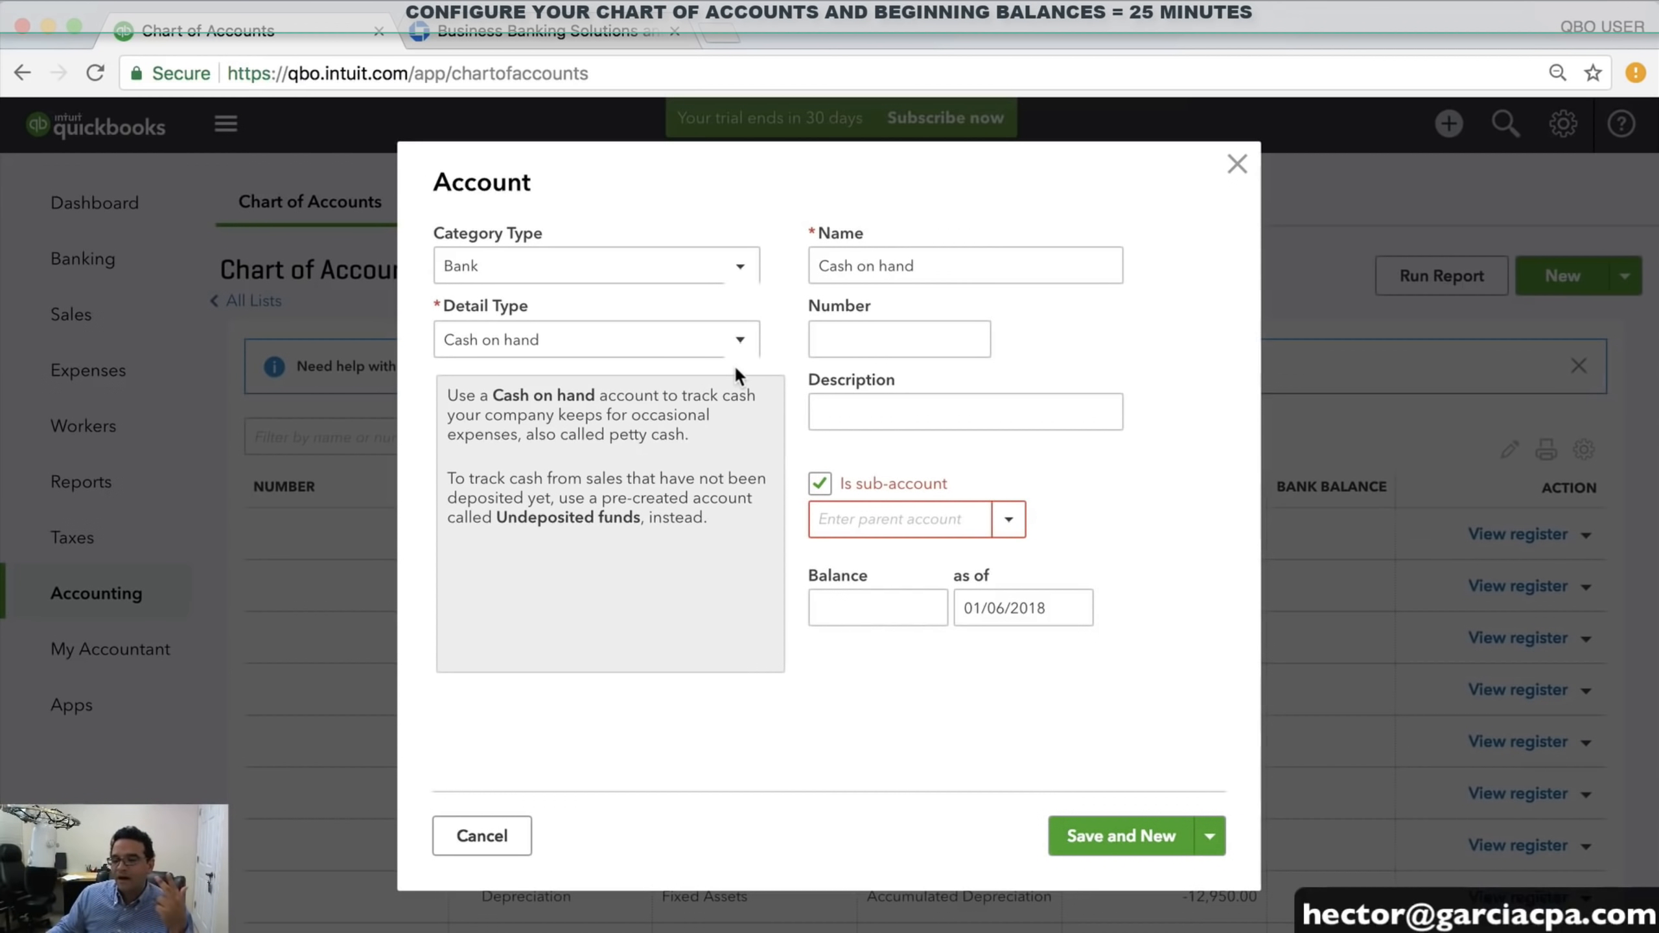
Set the new account's category to Expenses and detail type to Travel
left_click(529, 284)
scroll(529, 565, "down", 2)
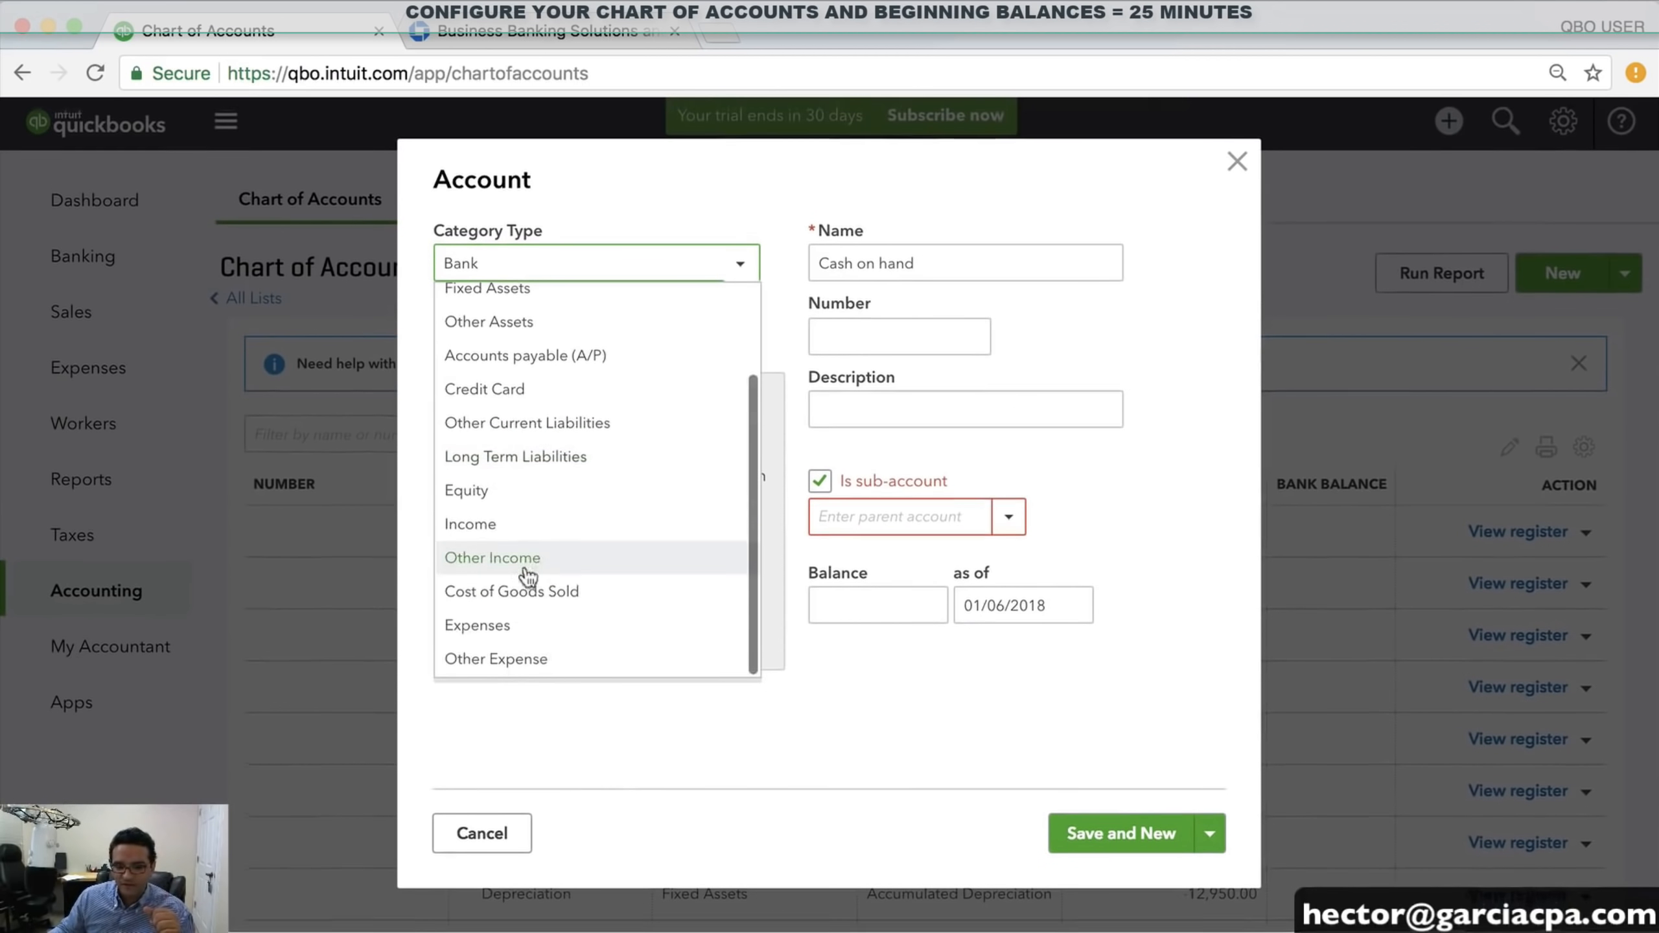
left_click(507, 625)
left_click(534, 340)
scroll(570, 596, "down", 3)
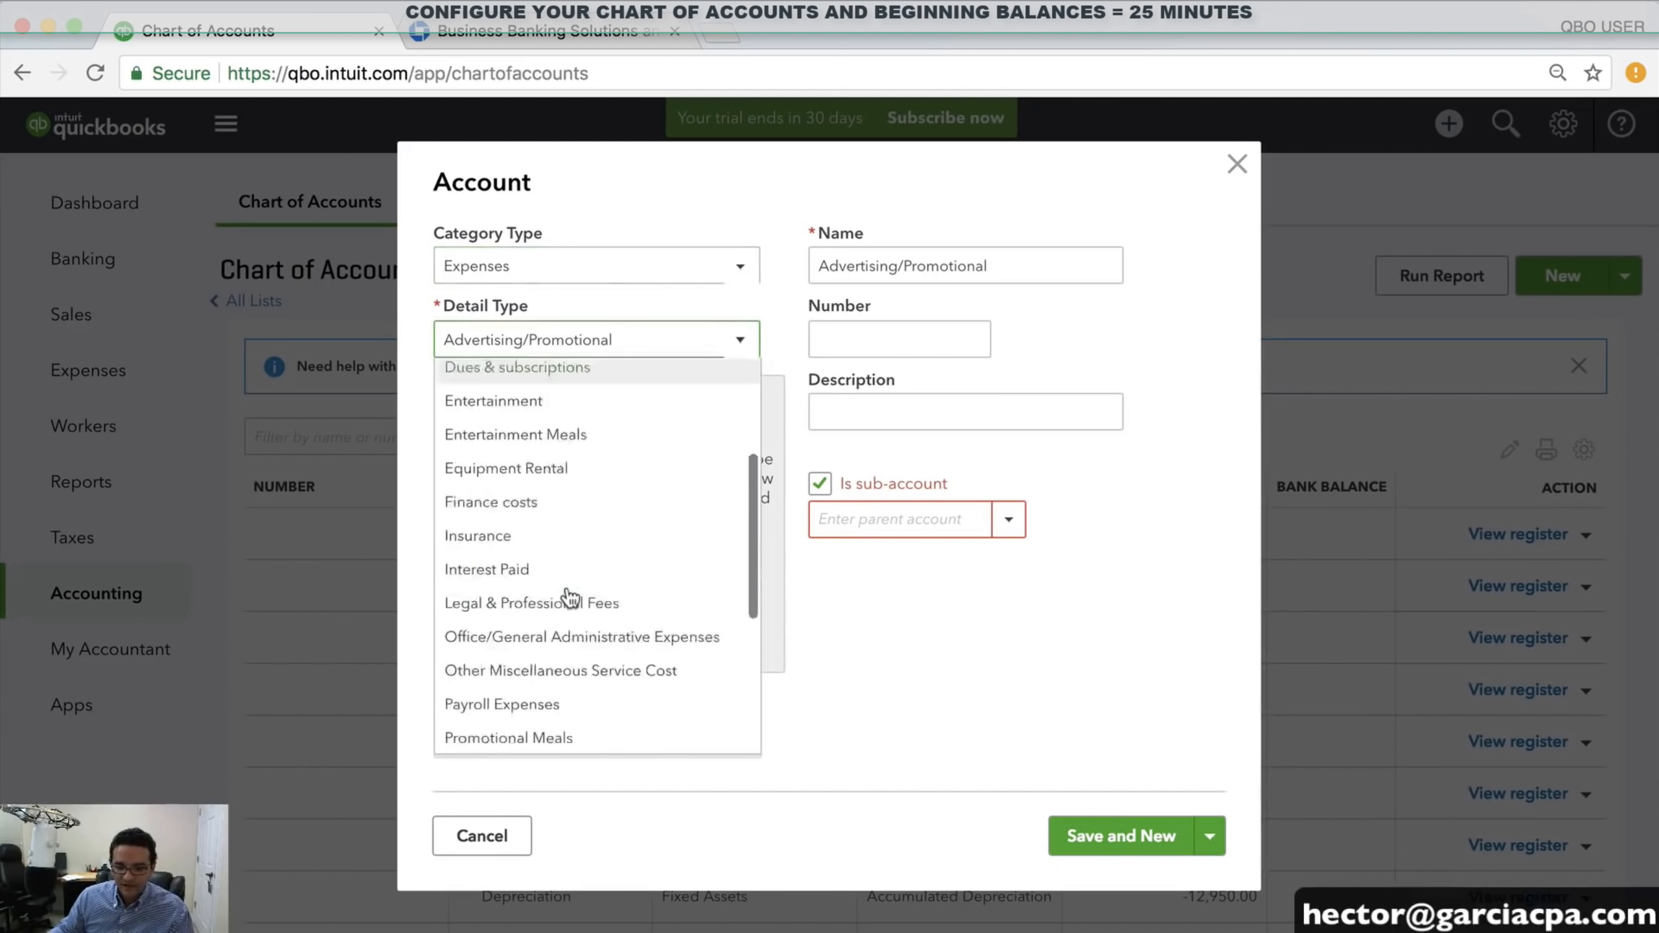
scroll(569, 596, "down", 3)
left_click(507, 635)
Name it MISC. TRAVEL with parent account Travel, then Save and Close
left_click(944, 255)
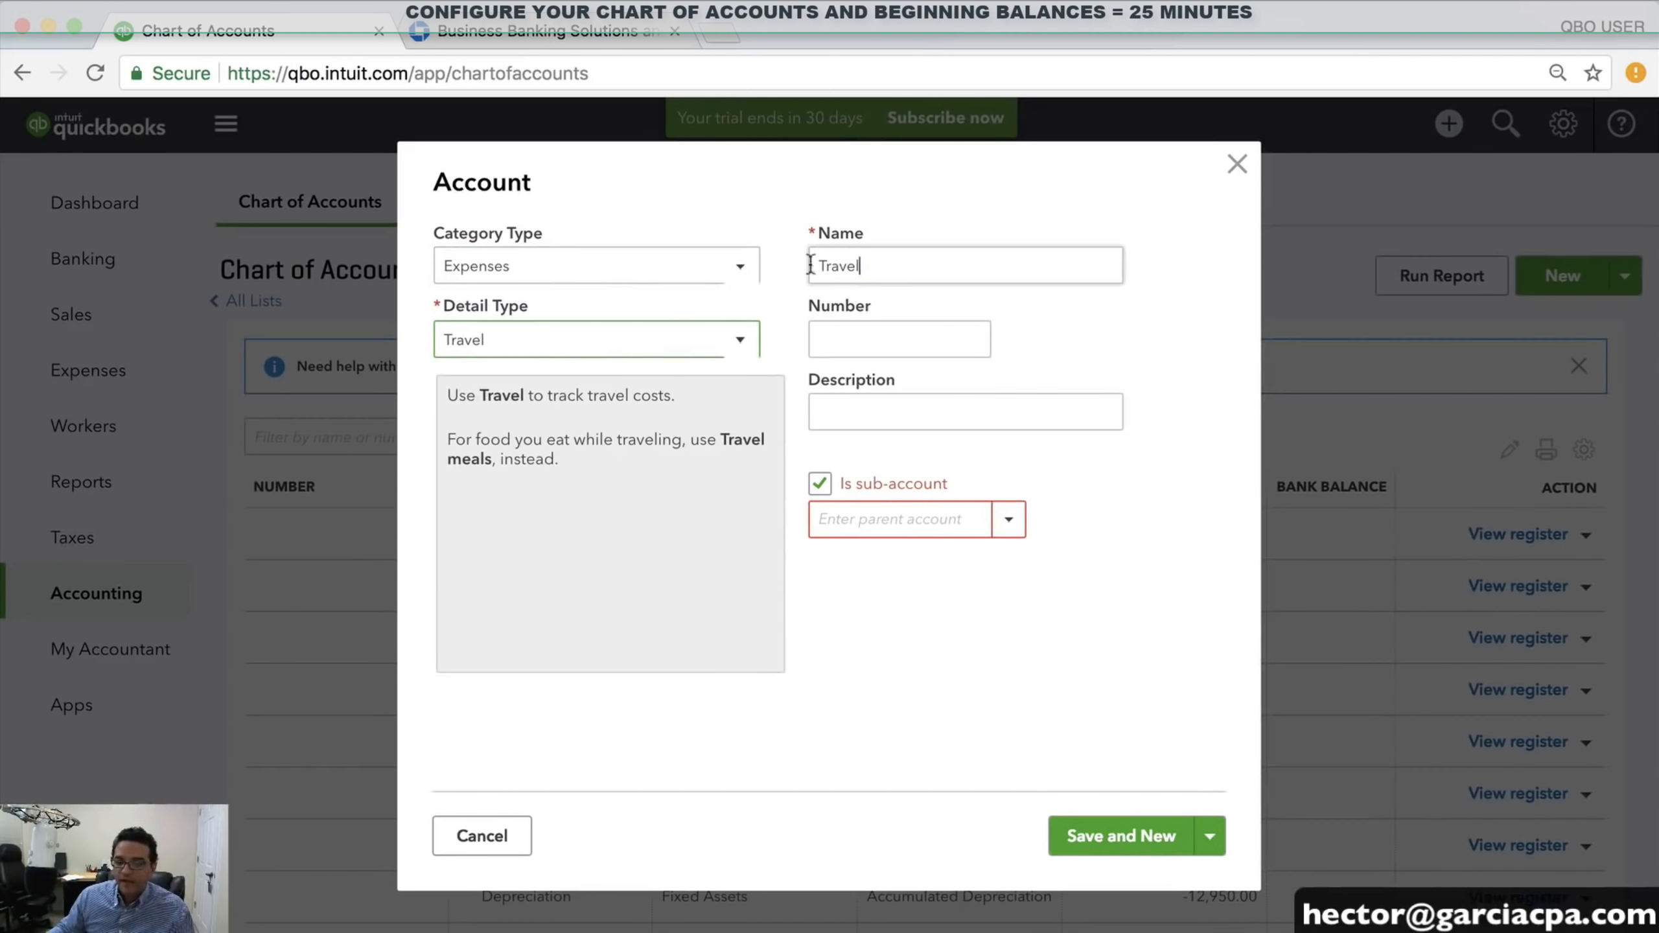
left_click_drag(811, 264, 862, 265)
type("MISC. TRAVEL")
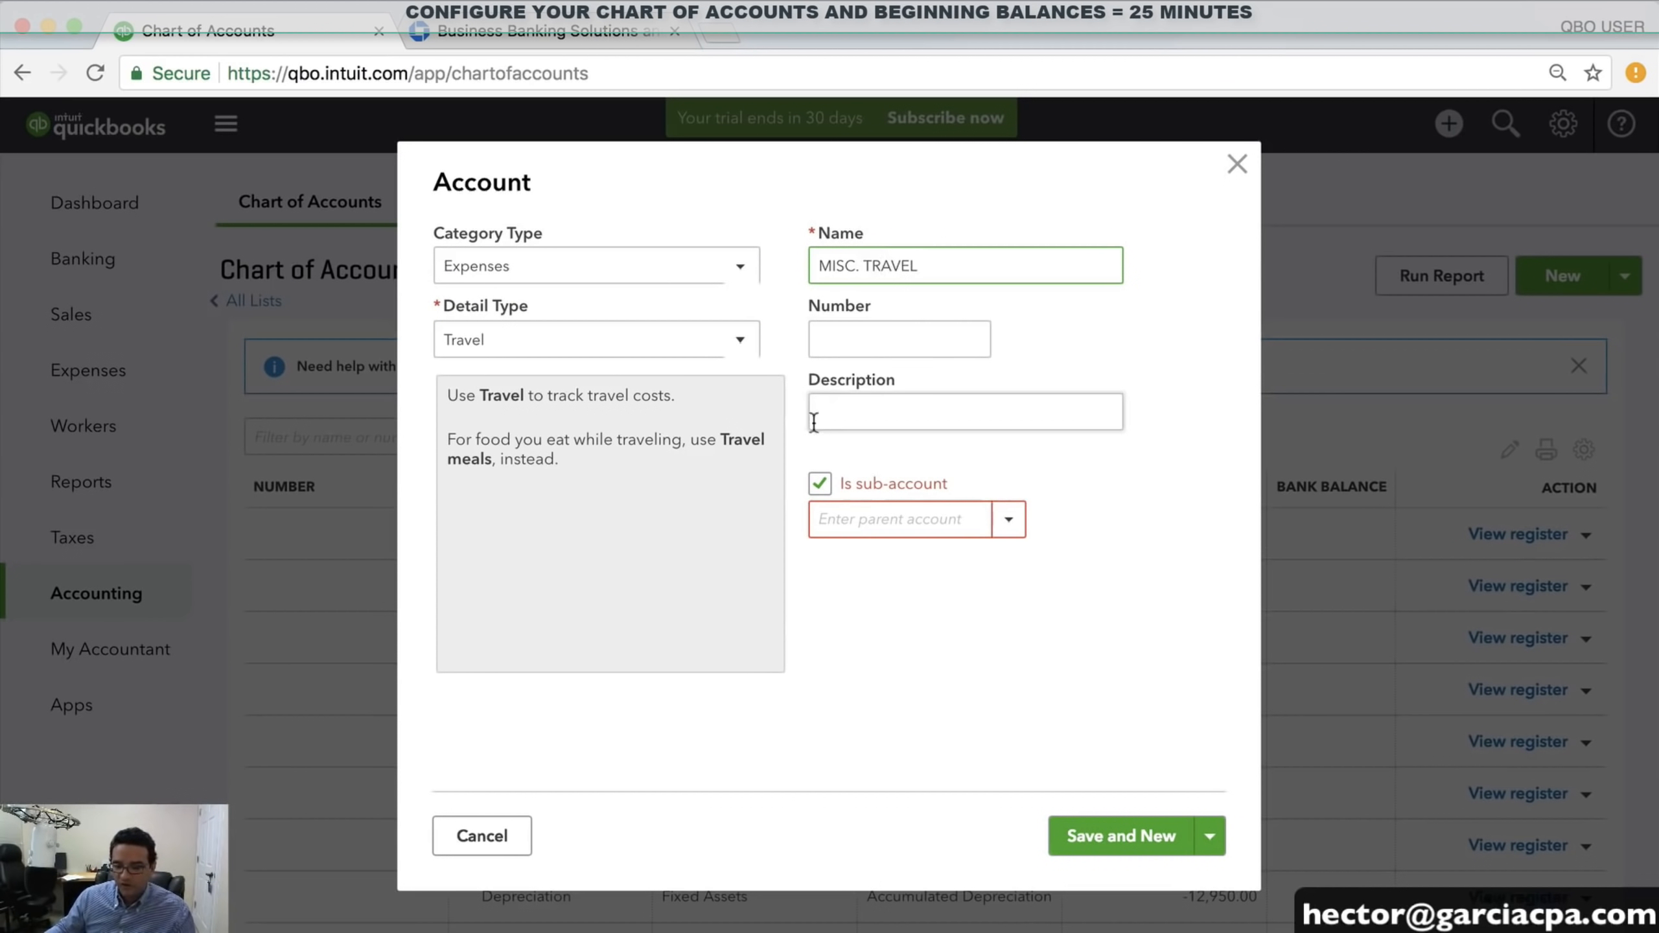
left_click(845, 519)
type("TRAv")
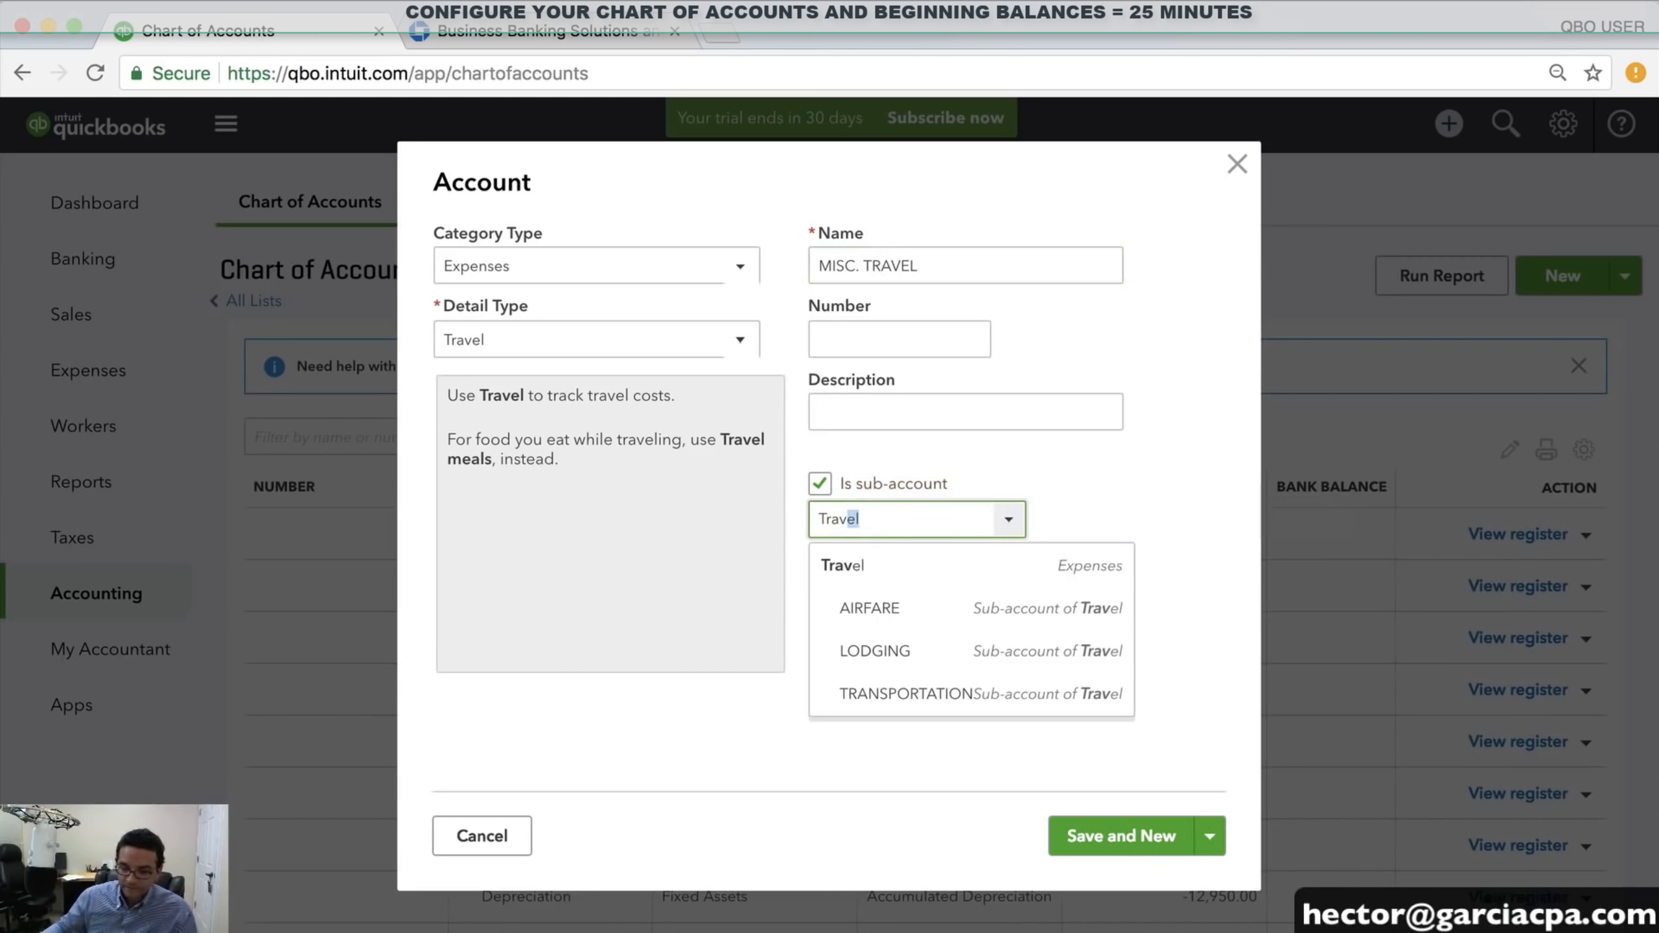
left_click(890, 568)
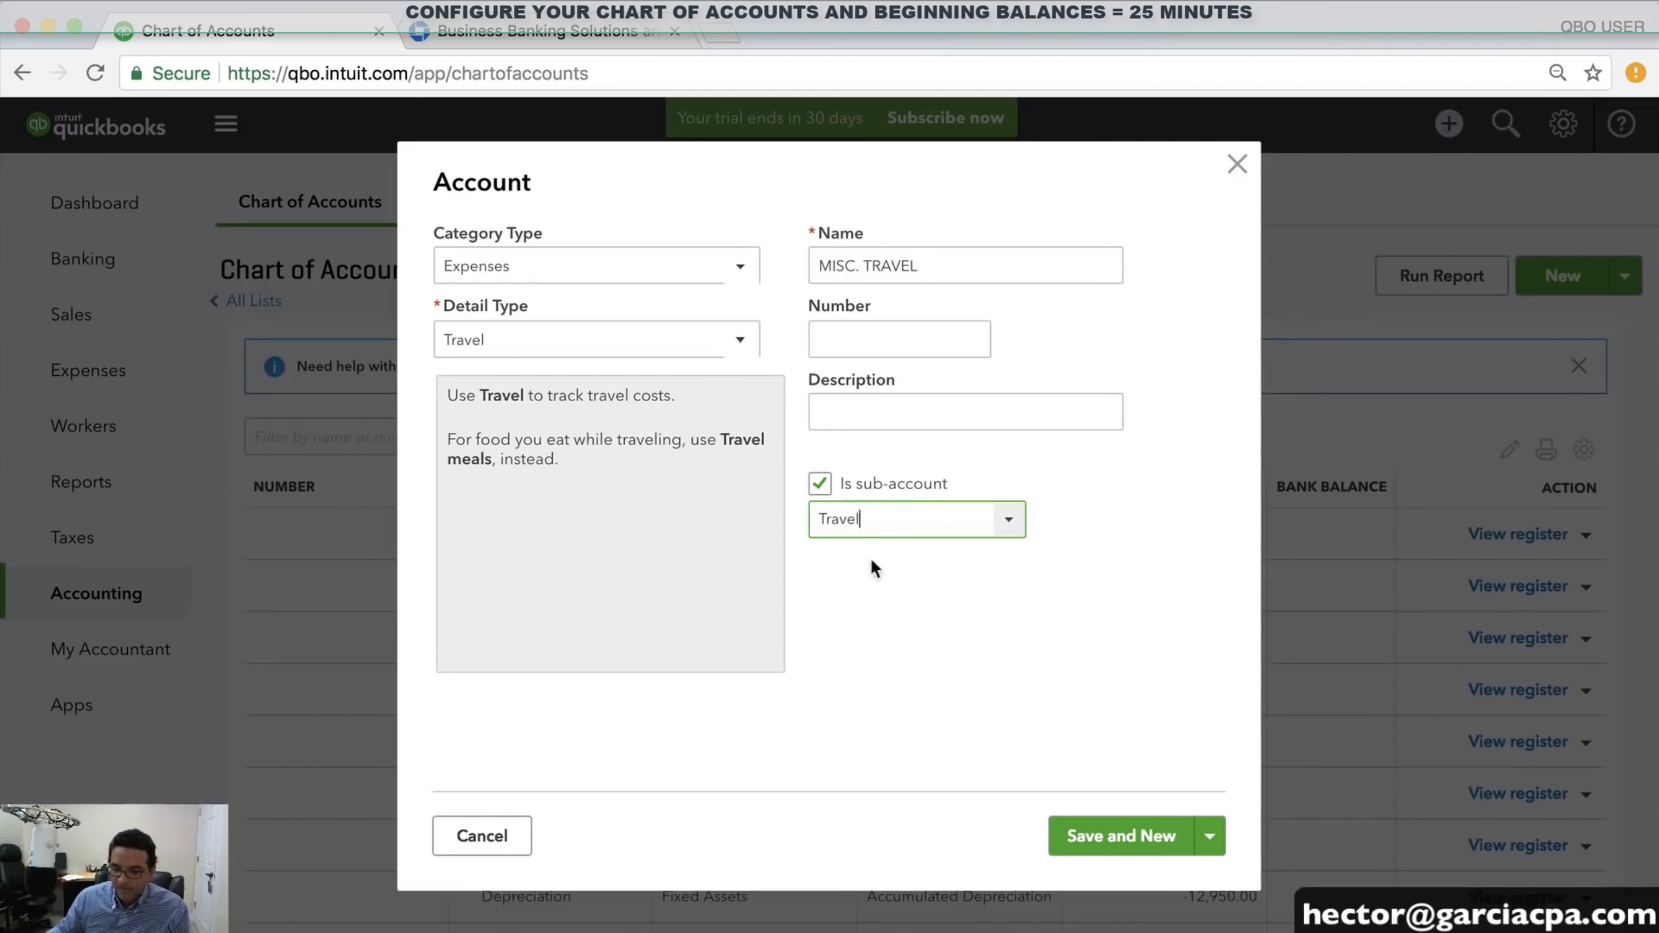
left_click(1210, 837)
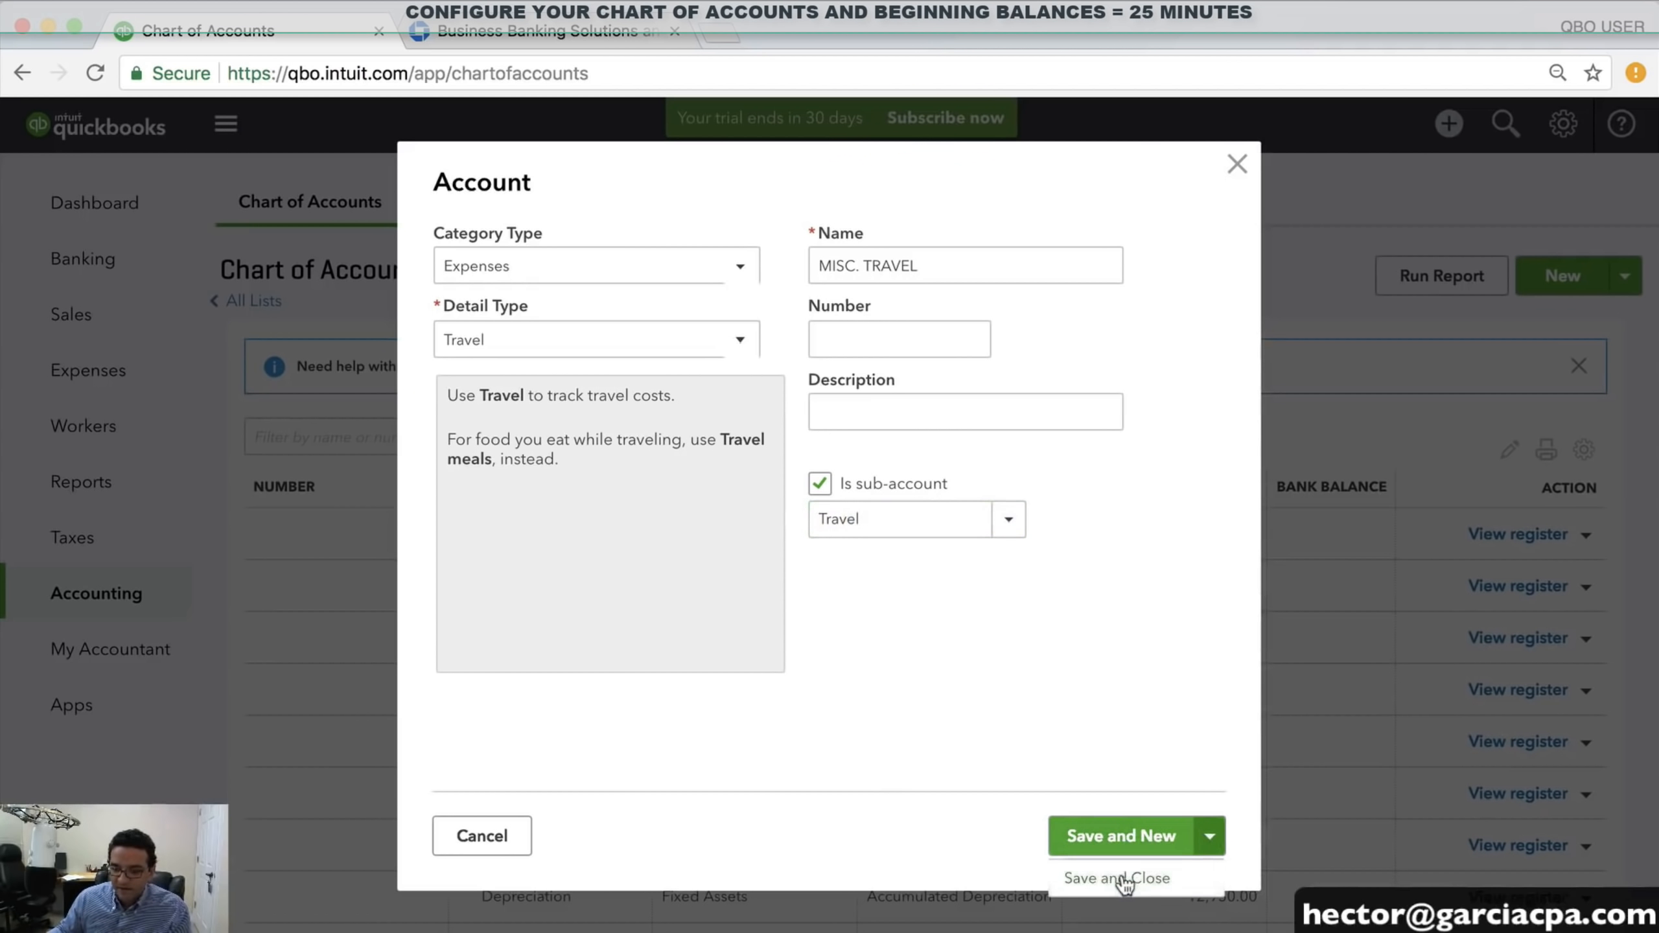
left_click(1111, 877)
scroll(751, 653, "down", 15)
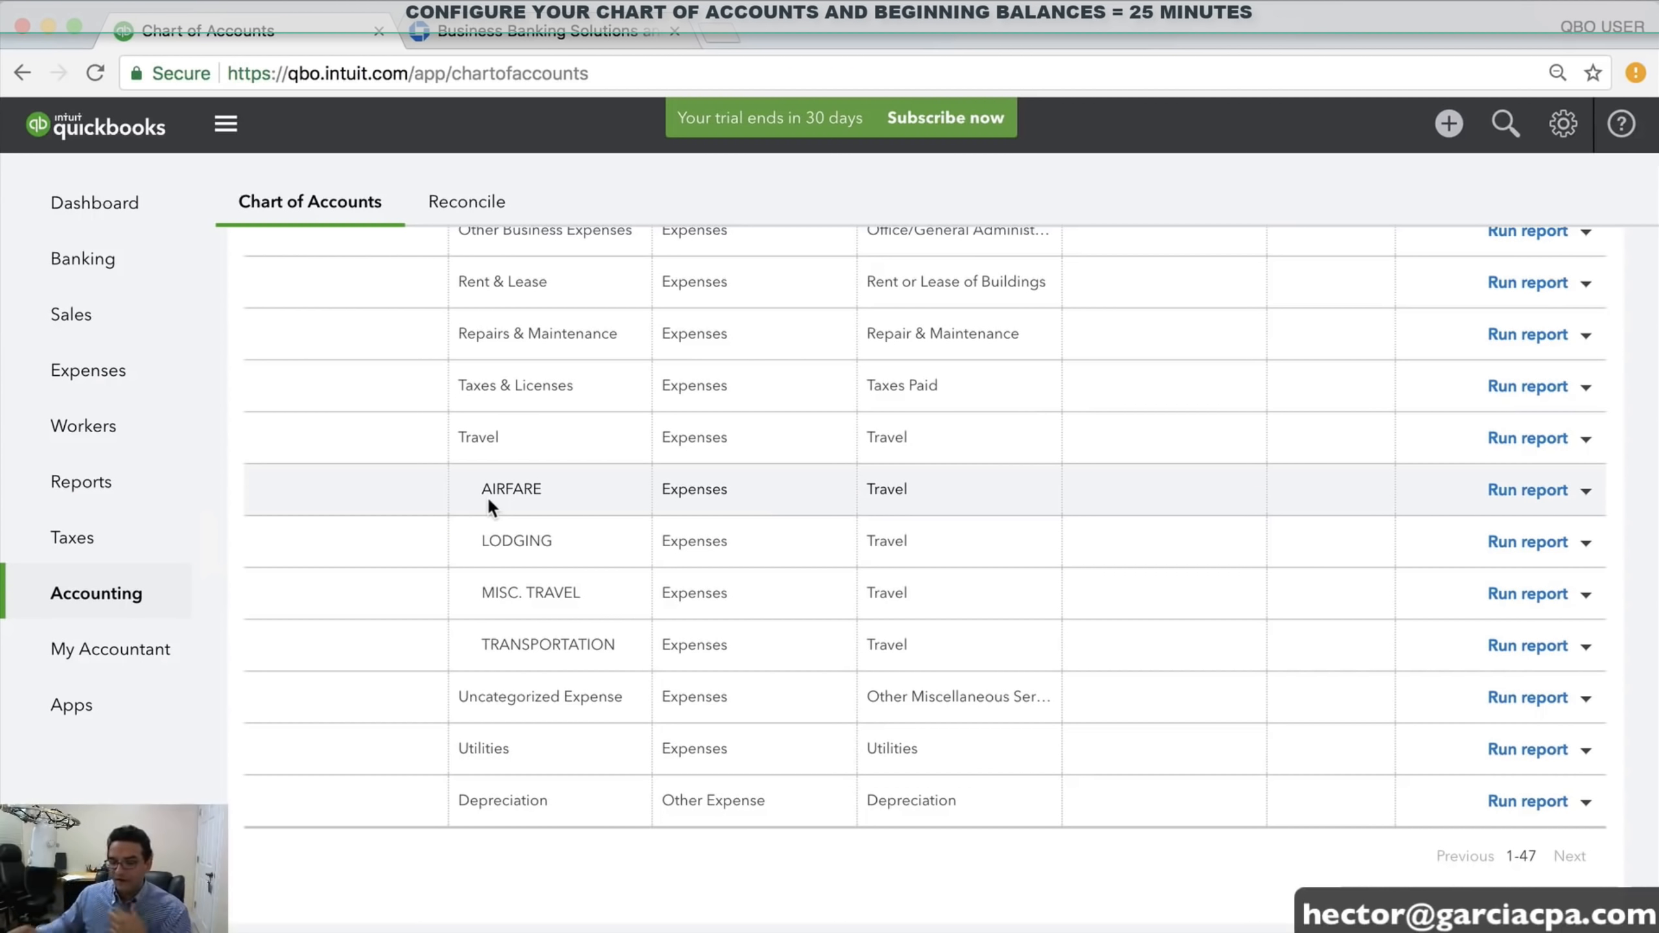
Scroll to Car & Truck and show its Edit/Delete action options
scroll(591, 518, "up", 5)
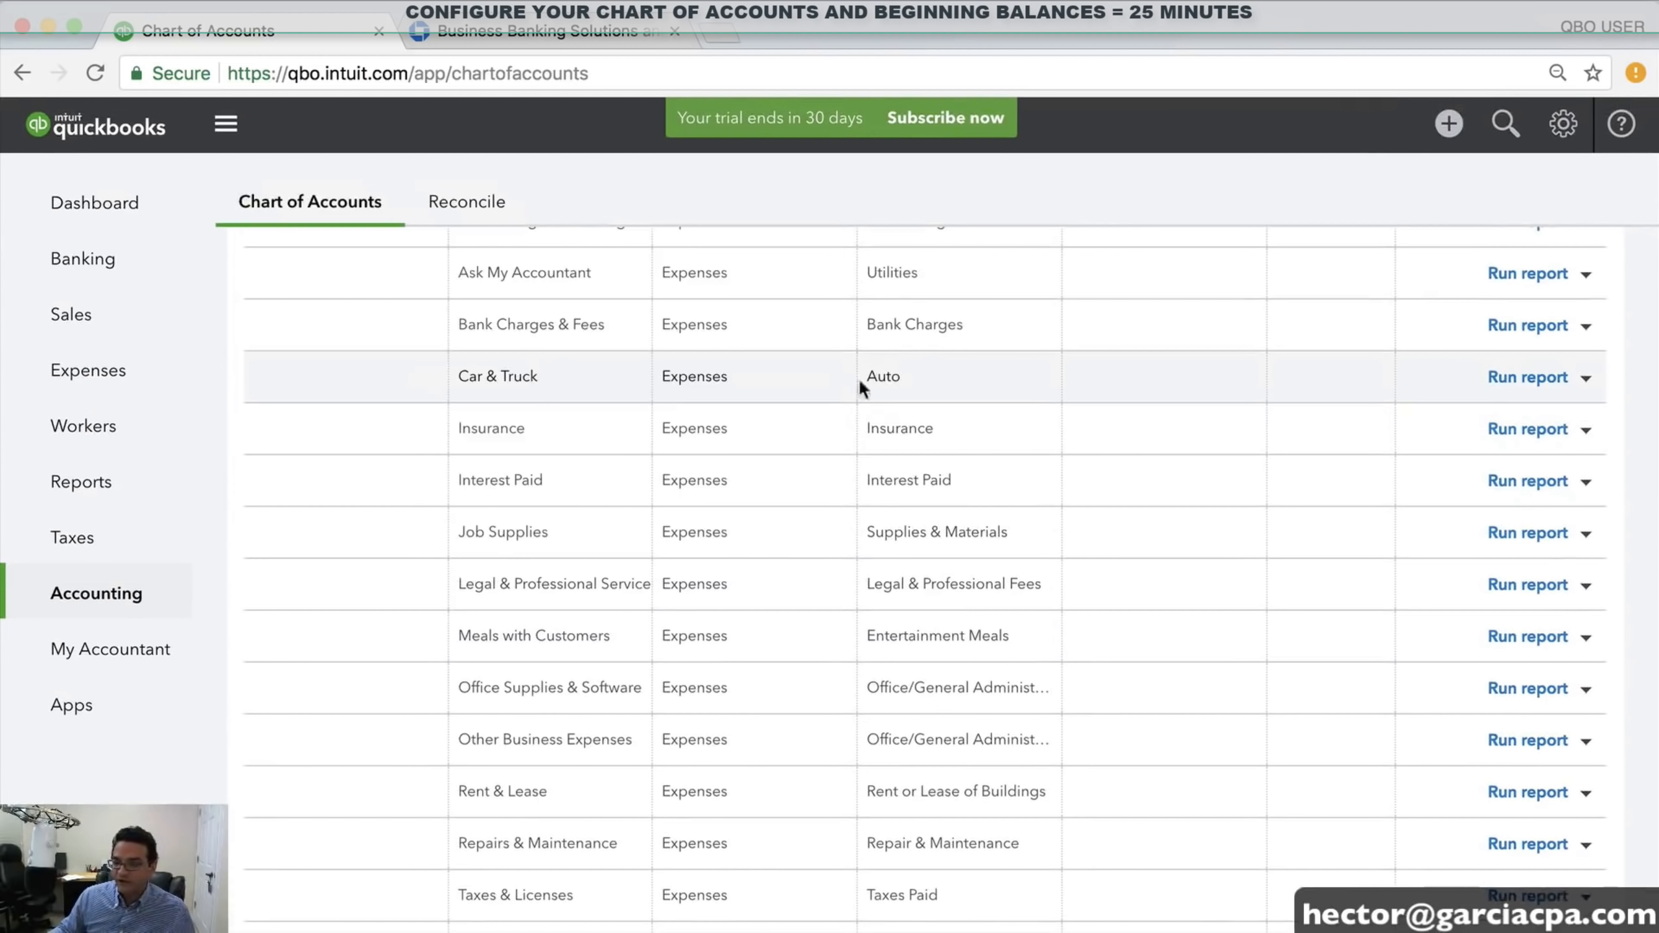
left_click(1586, 378)
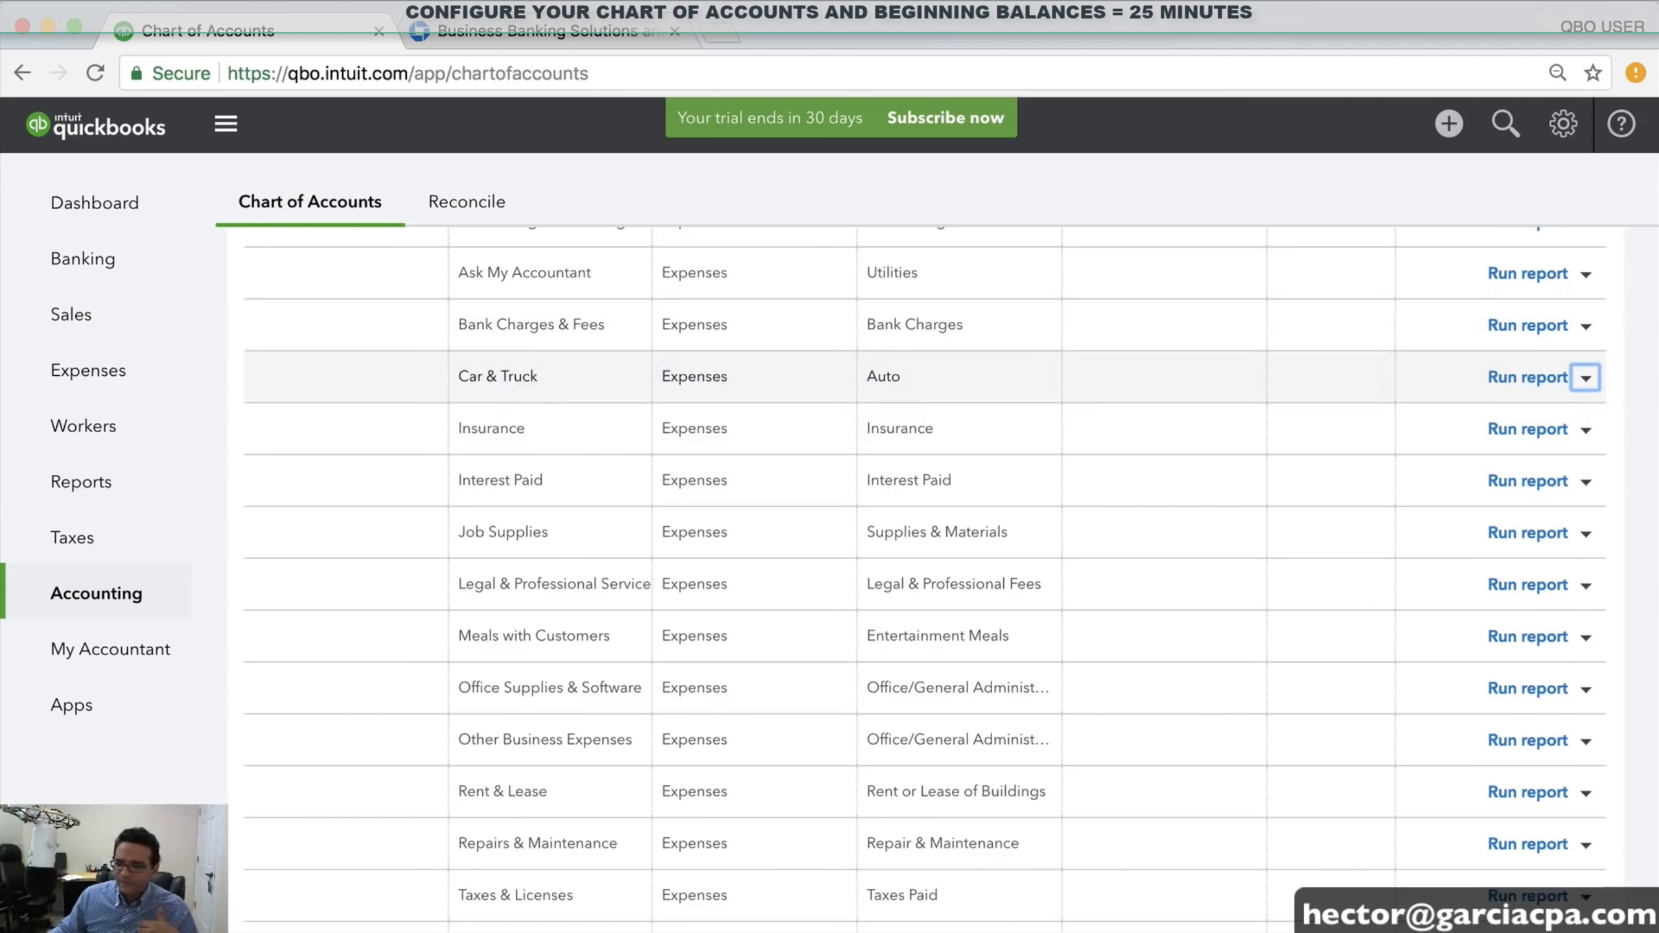
Edit Car & Truck, replacing its name with 'VEHICLE EXPENSES', and save
left_click(1575, 378)
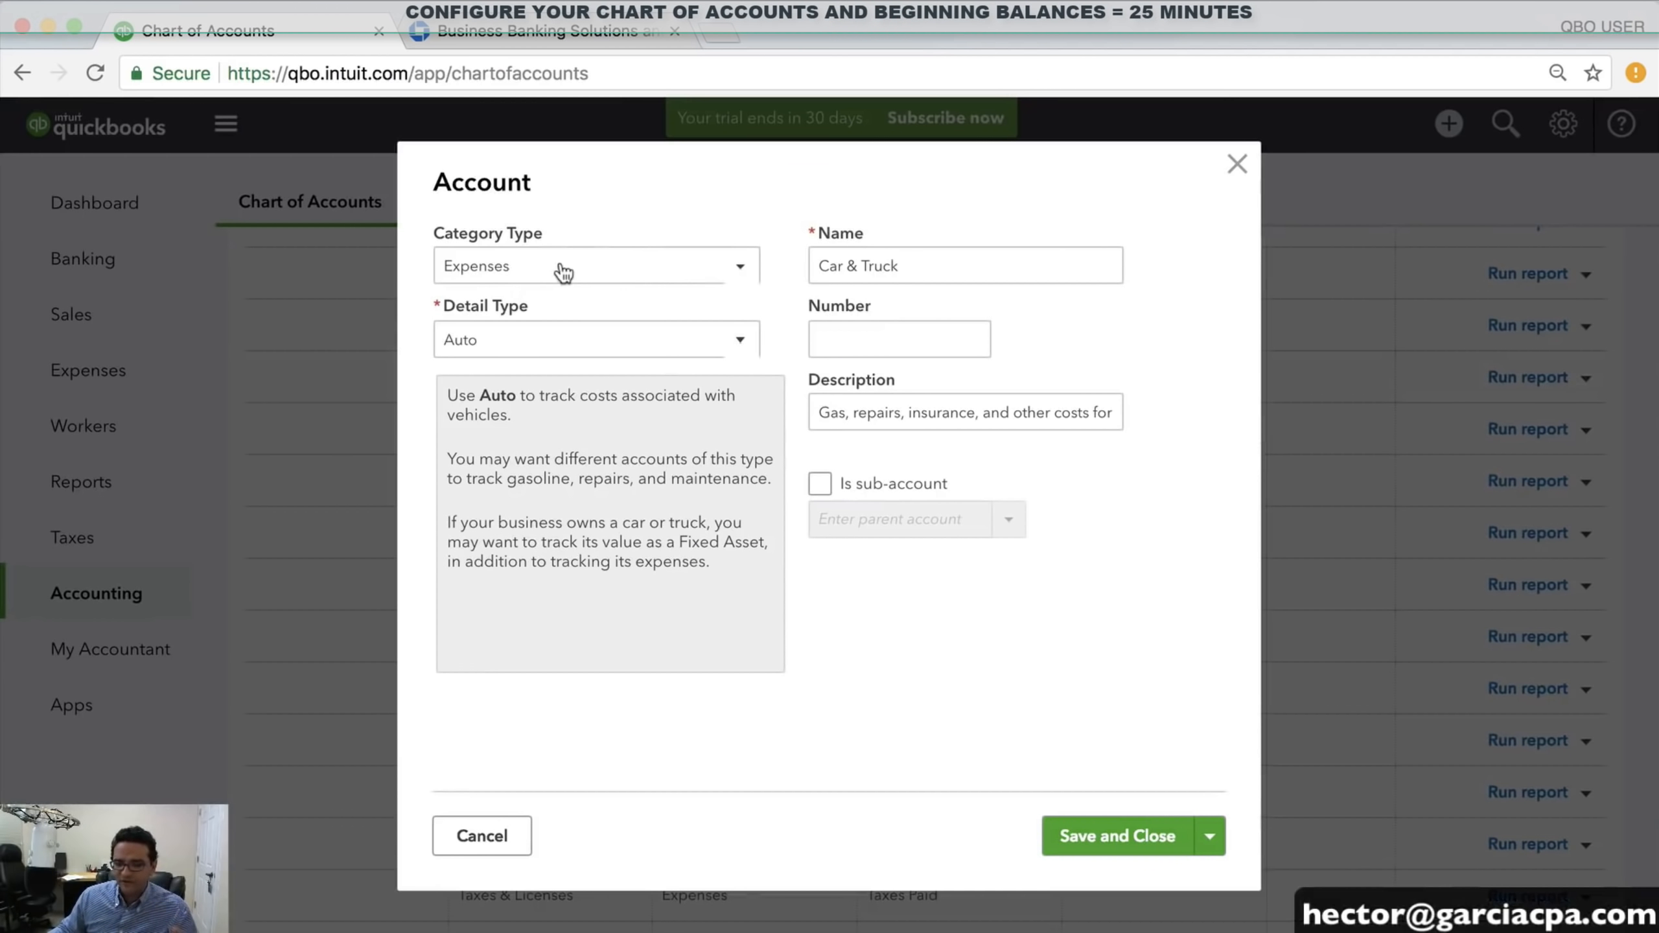
left_click_drag(911, 267, 717, 267)
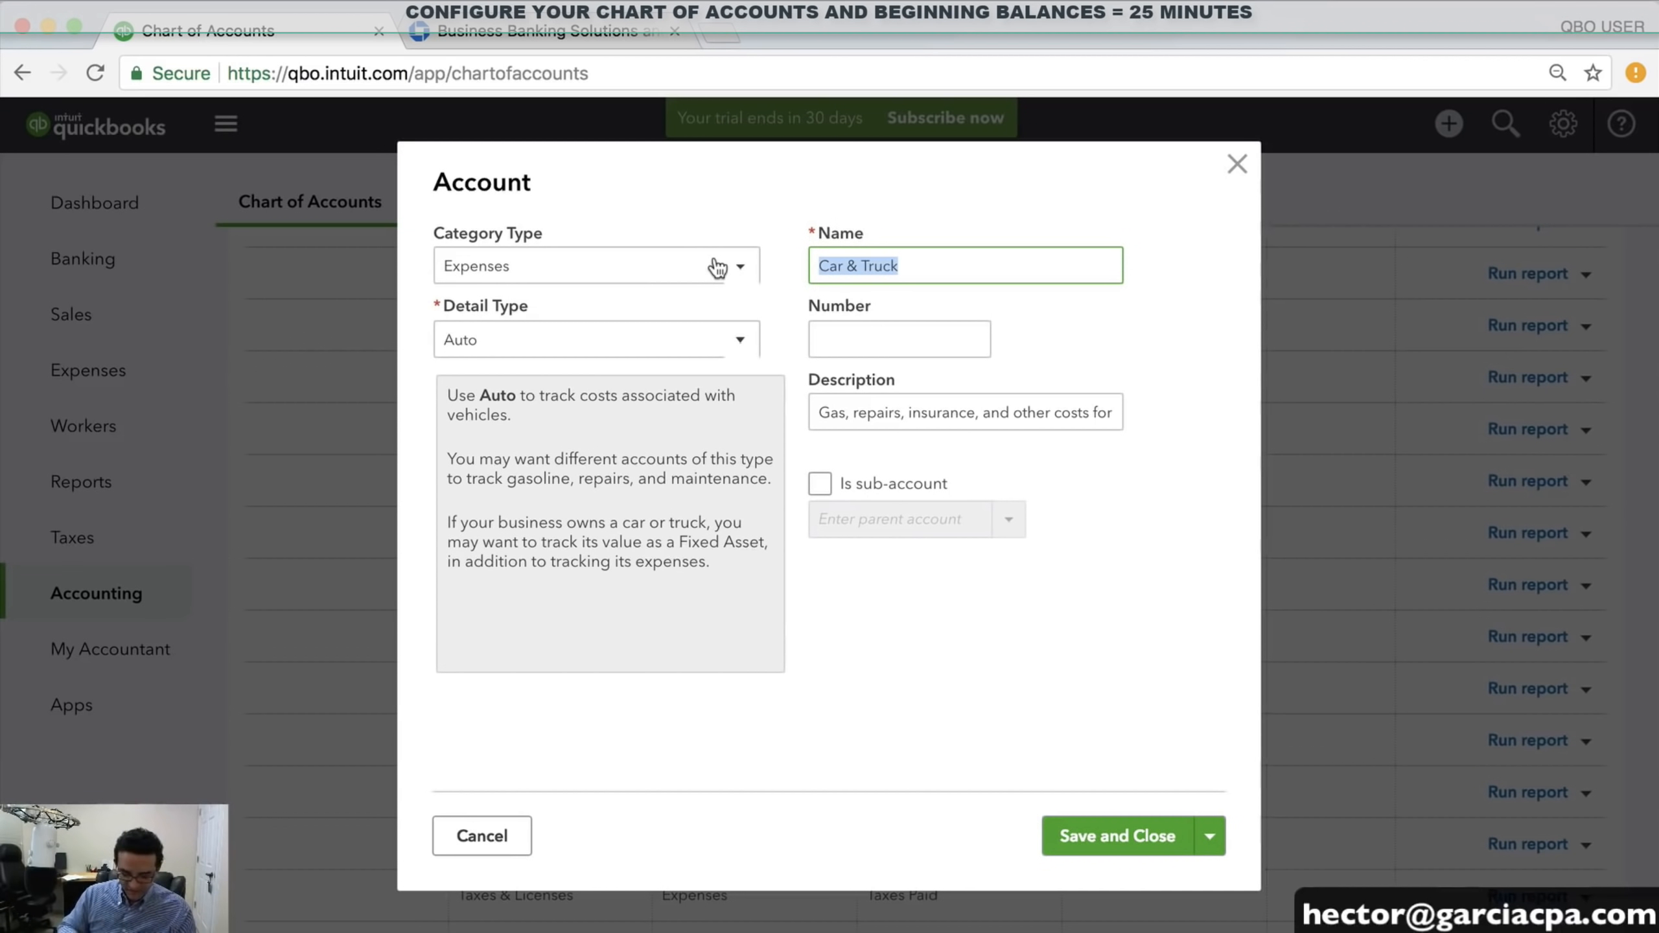
type("VEHIC")
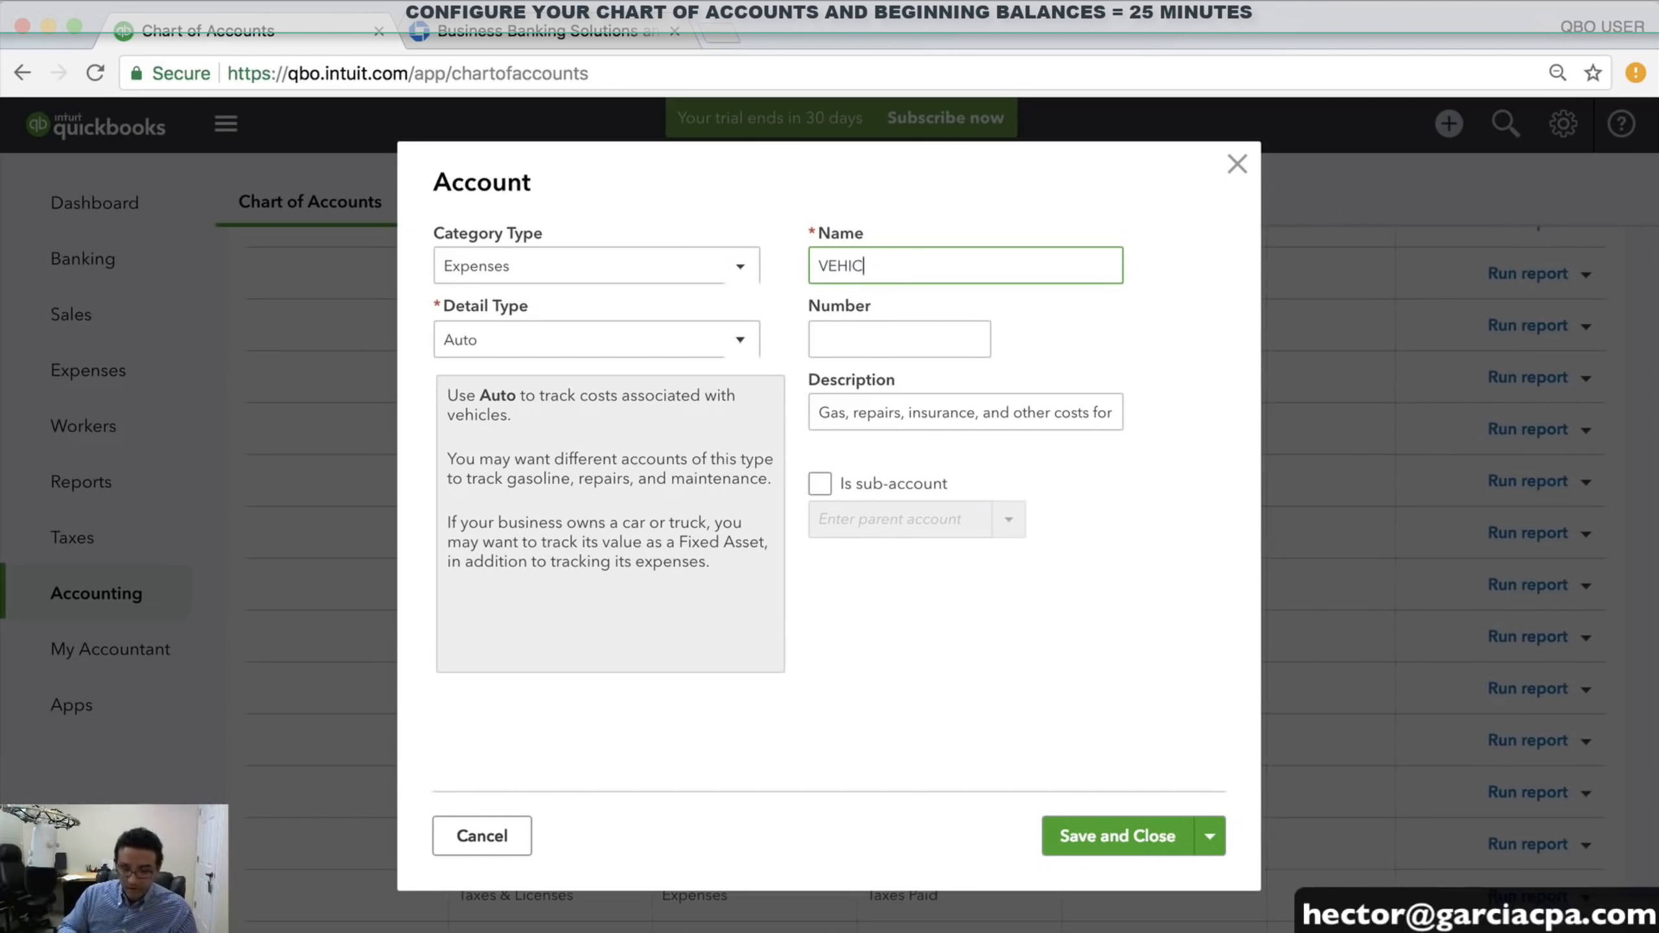
type("LE EXPEN")
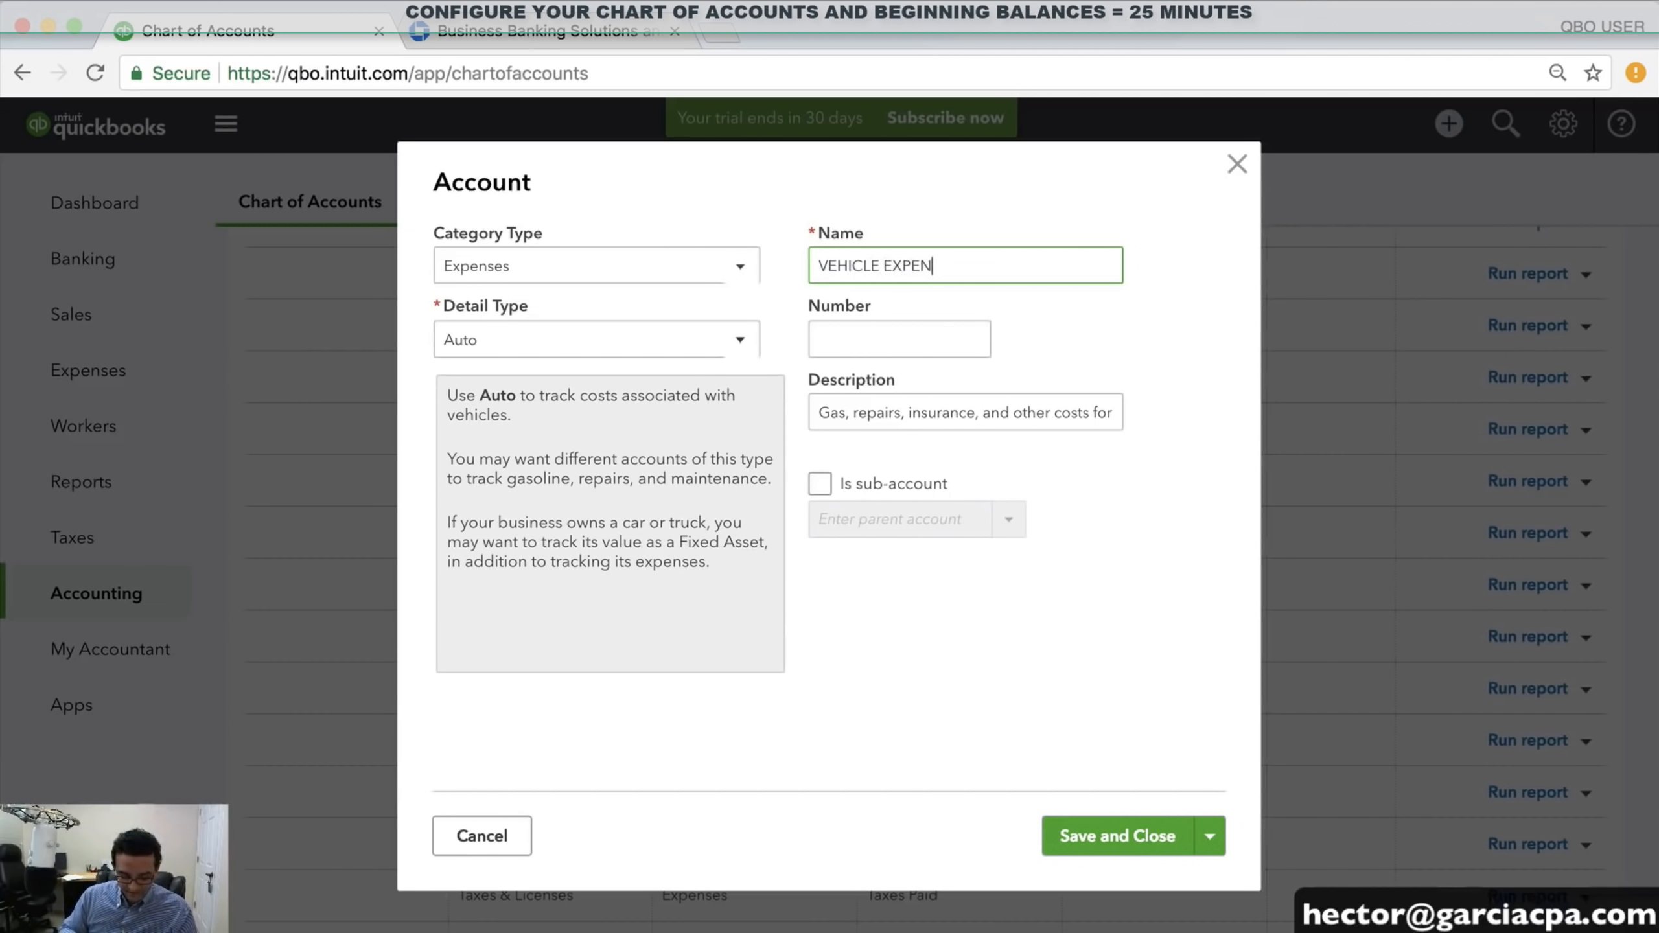
type("SES")
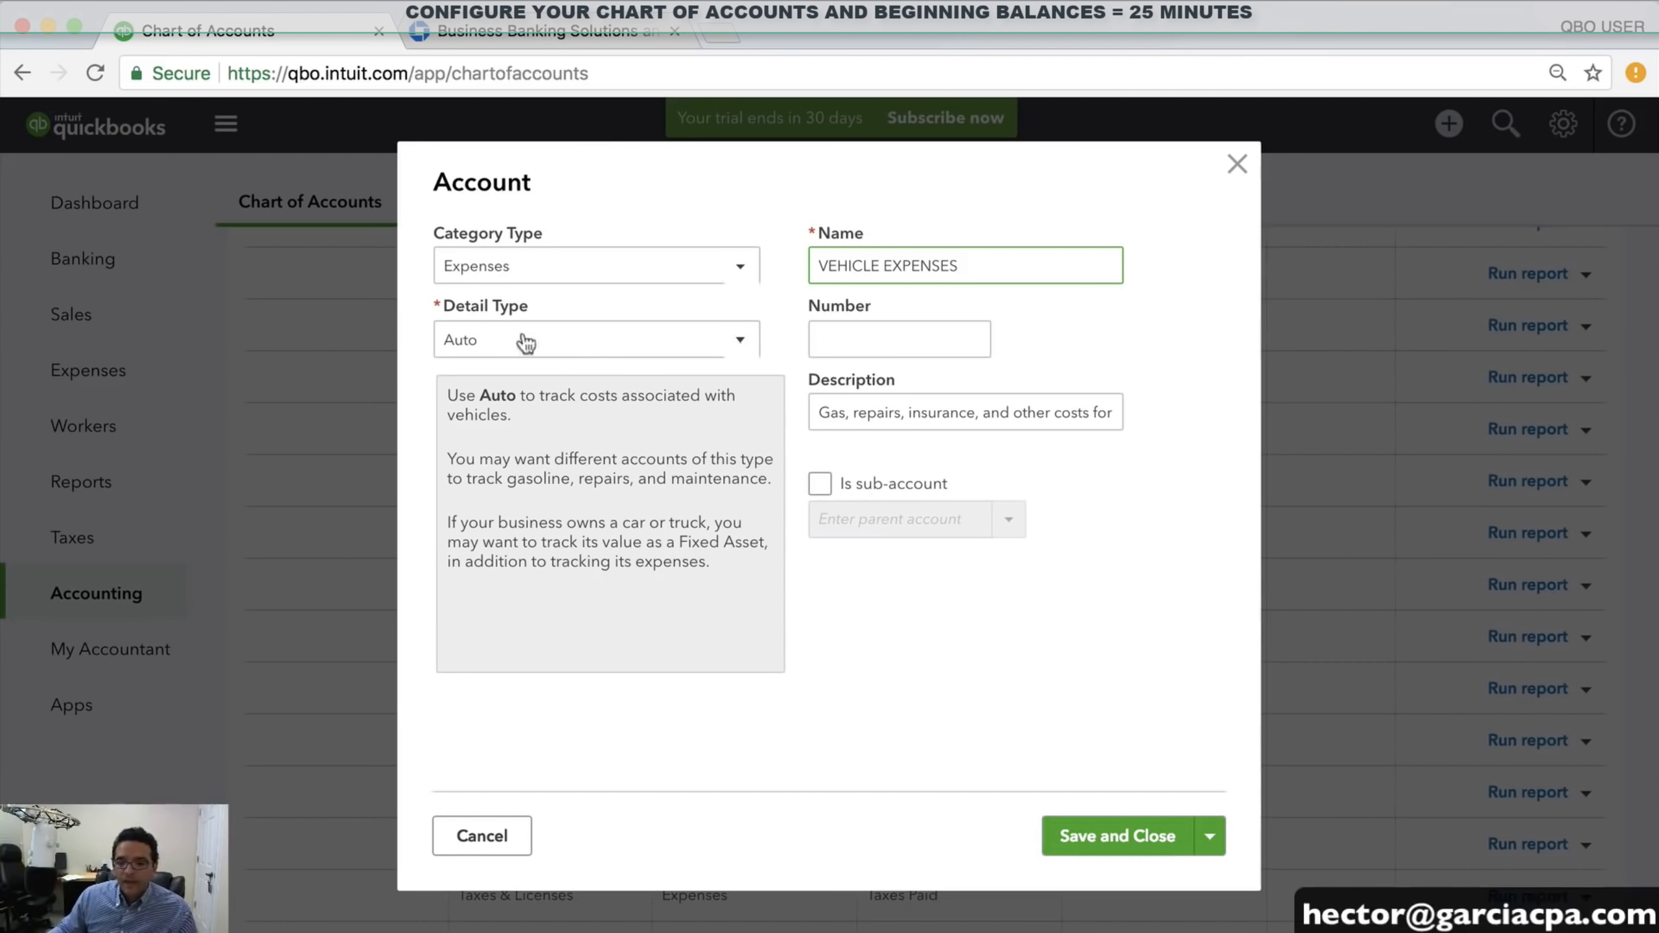
left_click(1134, 842)
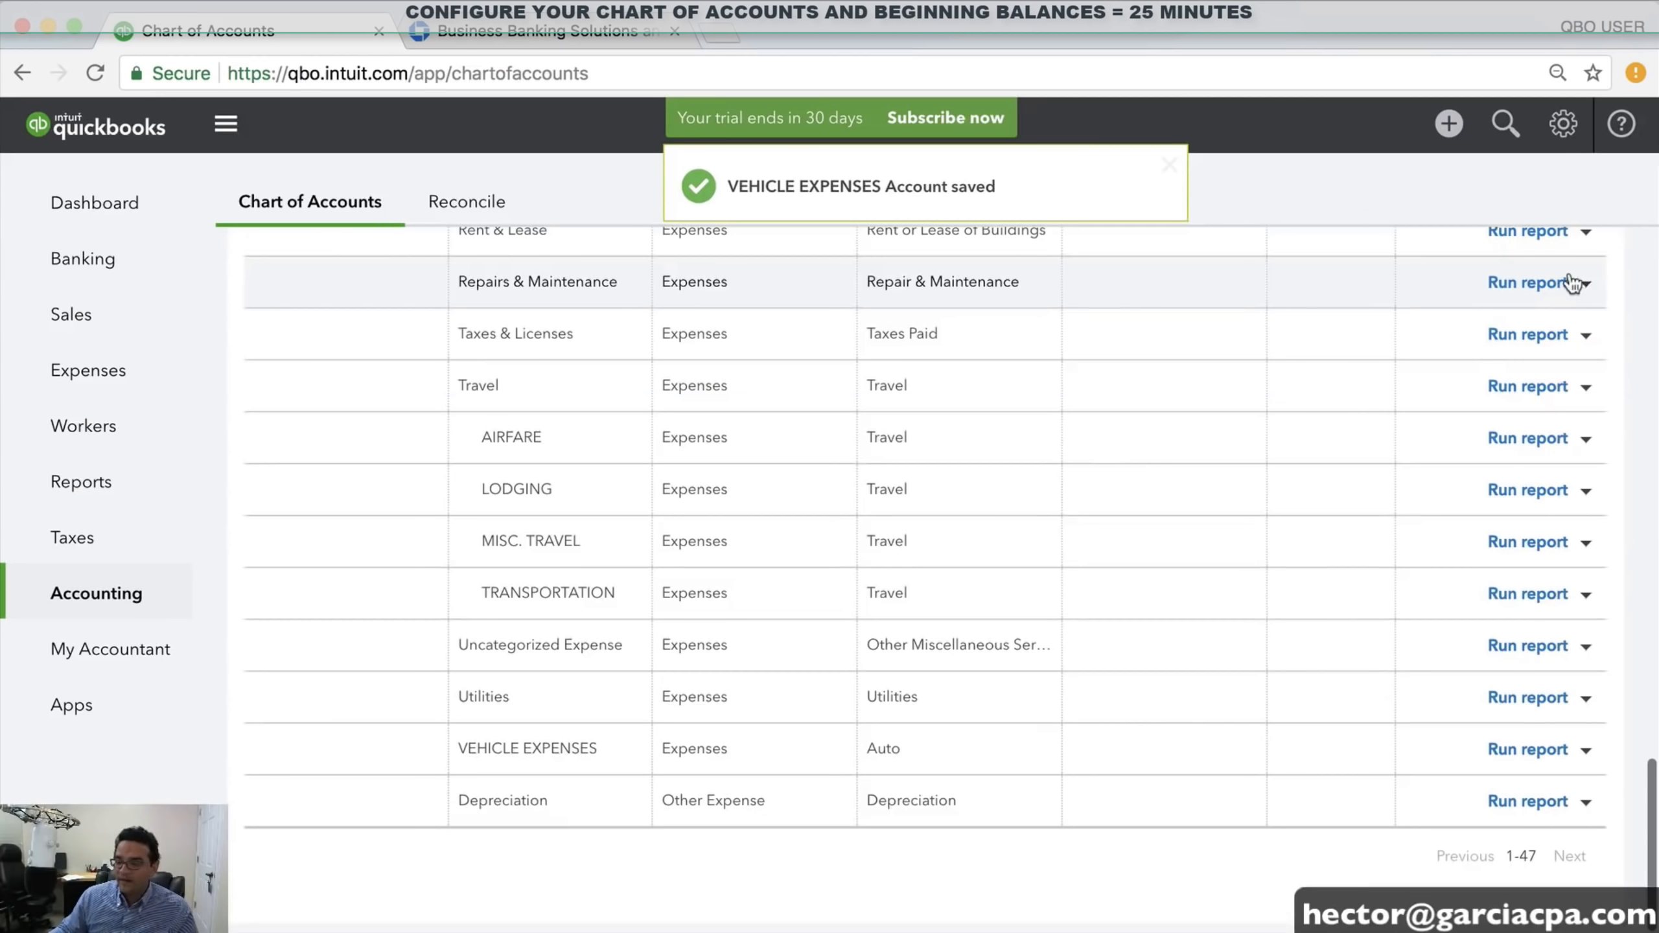
scroll(1574, 282, "up", 20)
Start a new account with category Expenses and detail type Auto
left_click(1559, 280)
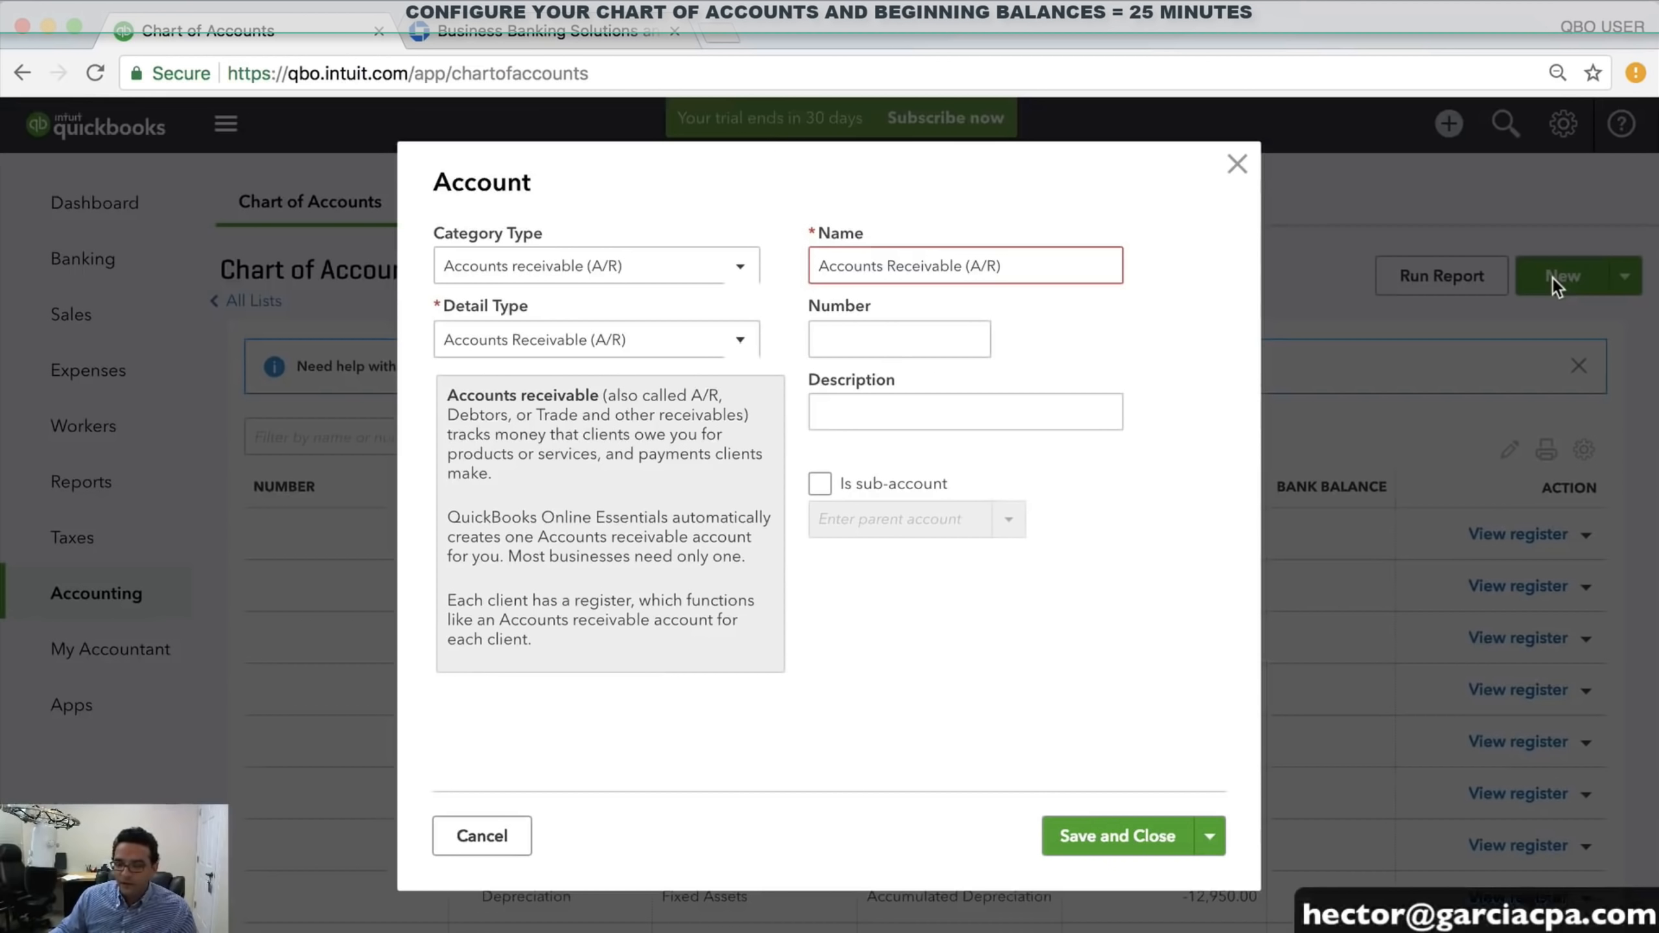
left_click(578, 275)
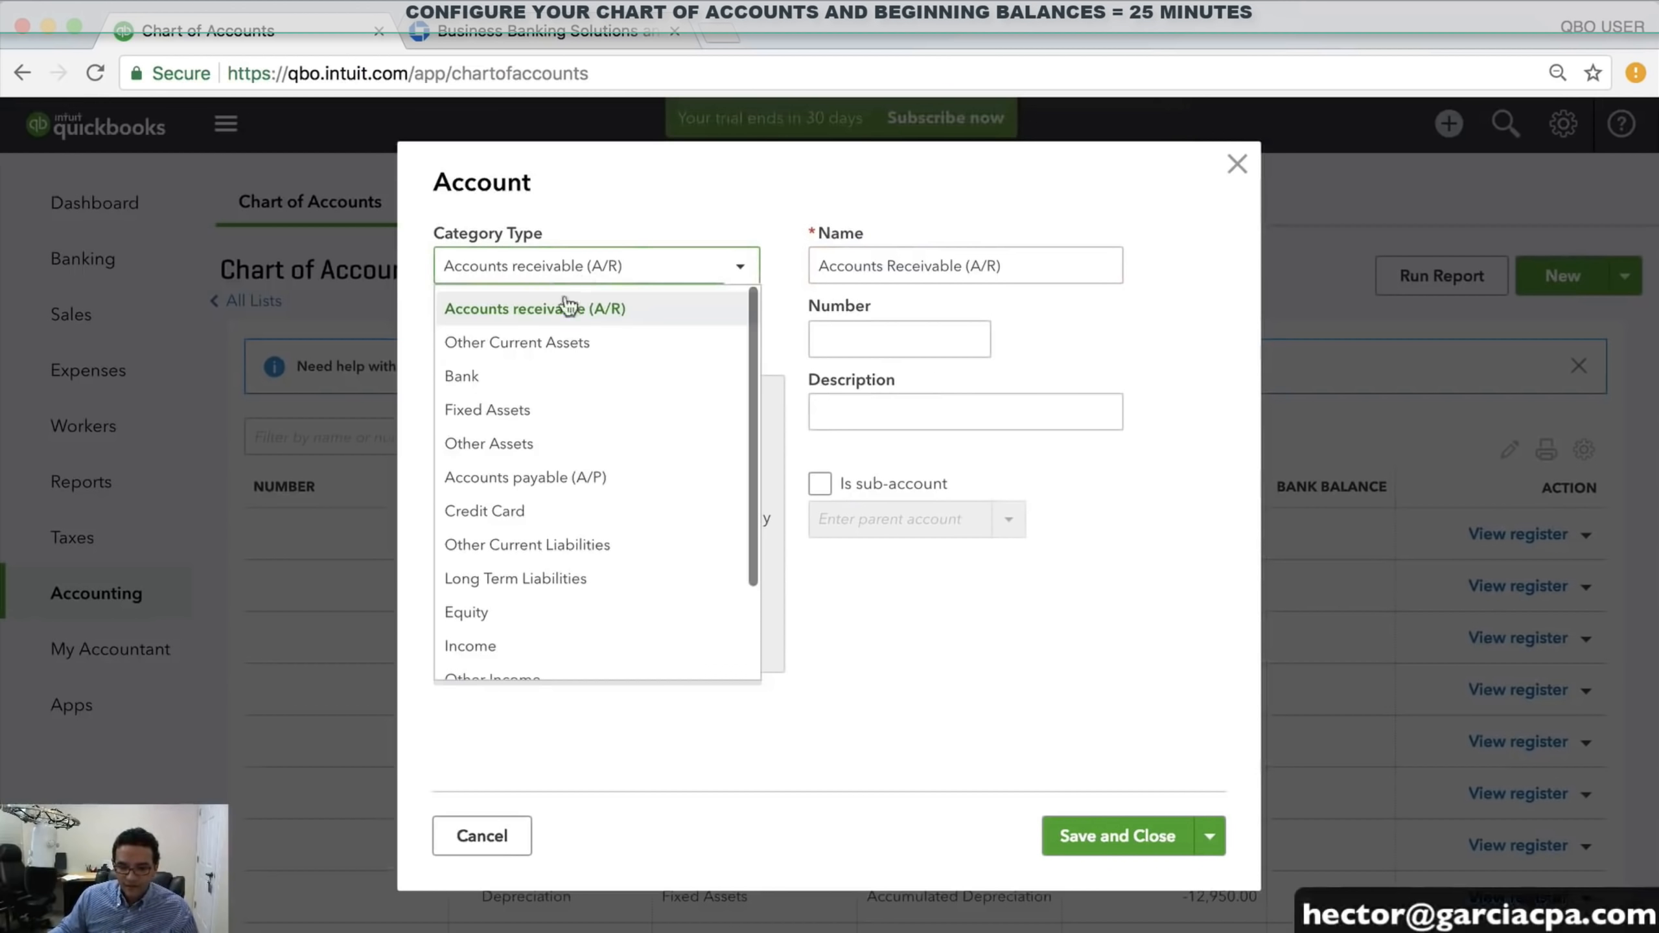
scroll(575, 392, "down", 3)
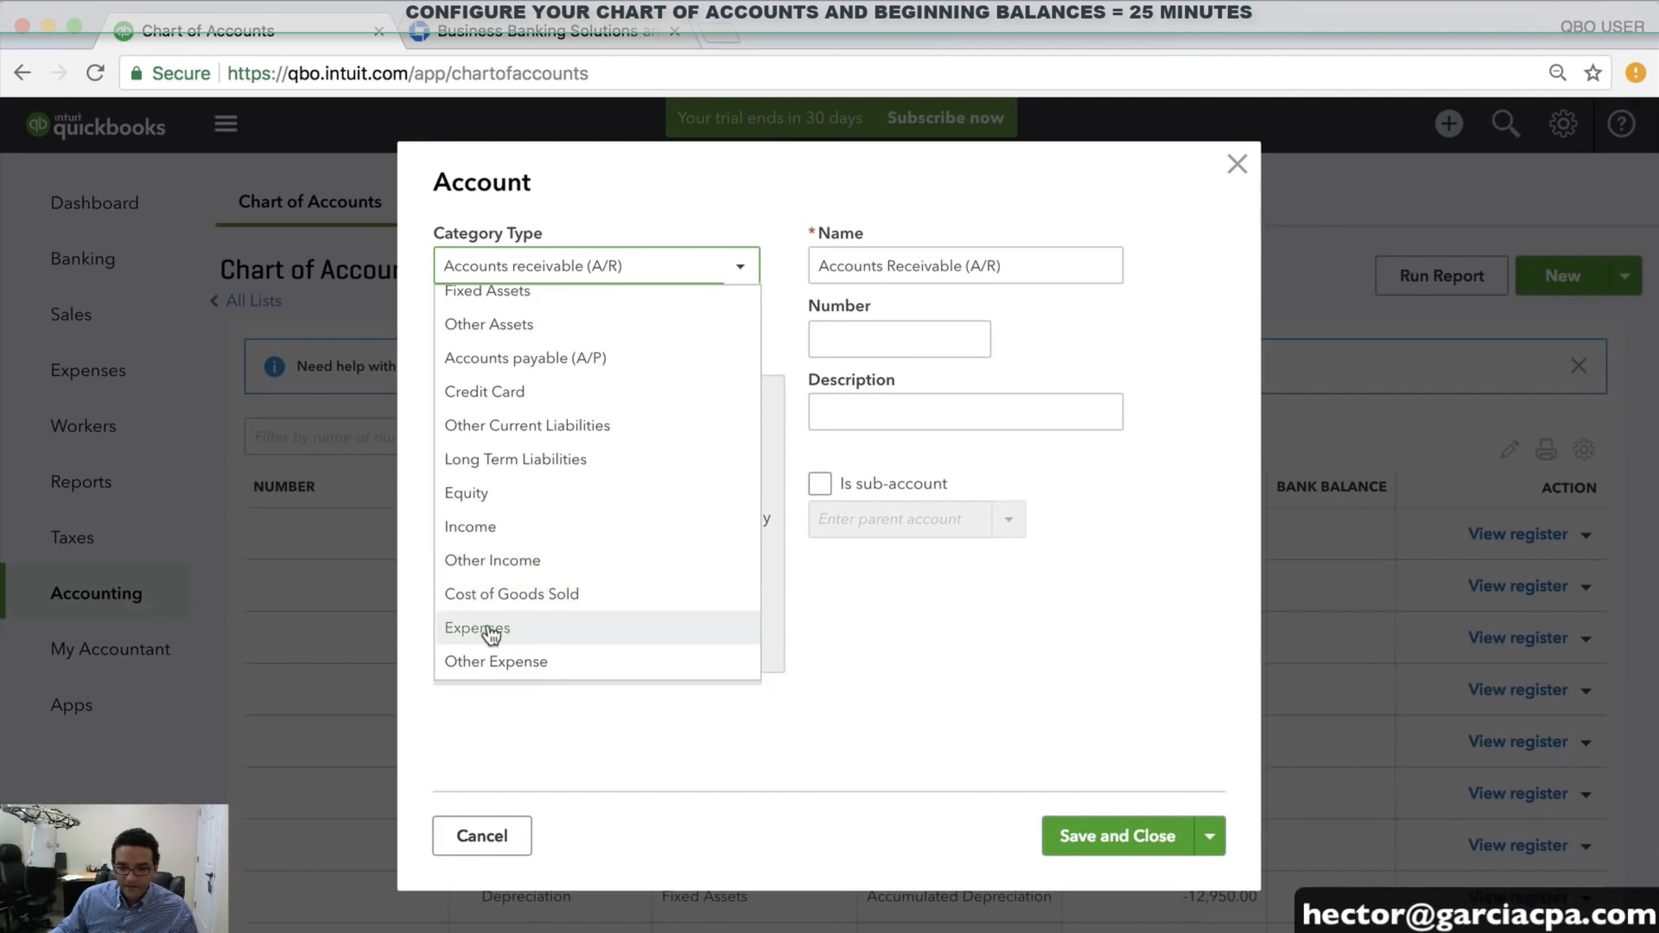
left_click(490, 629)
left_click(570, 341)
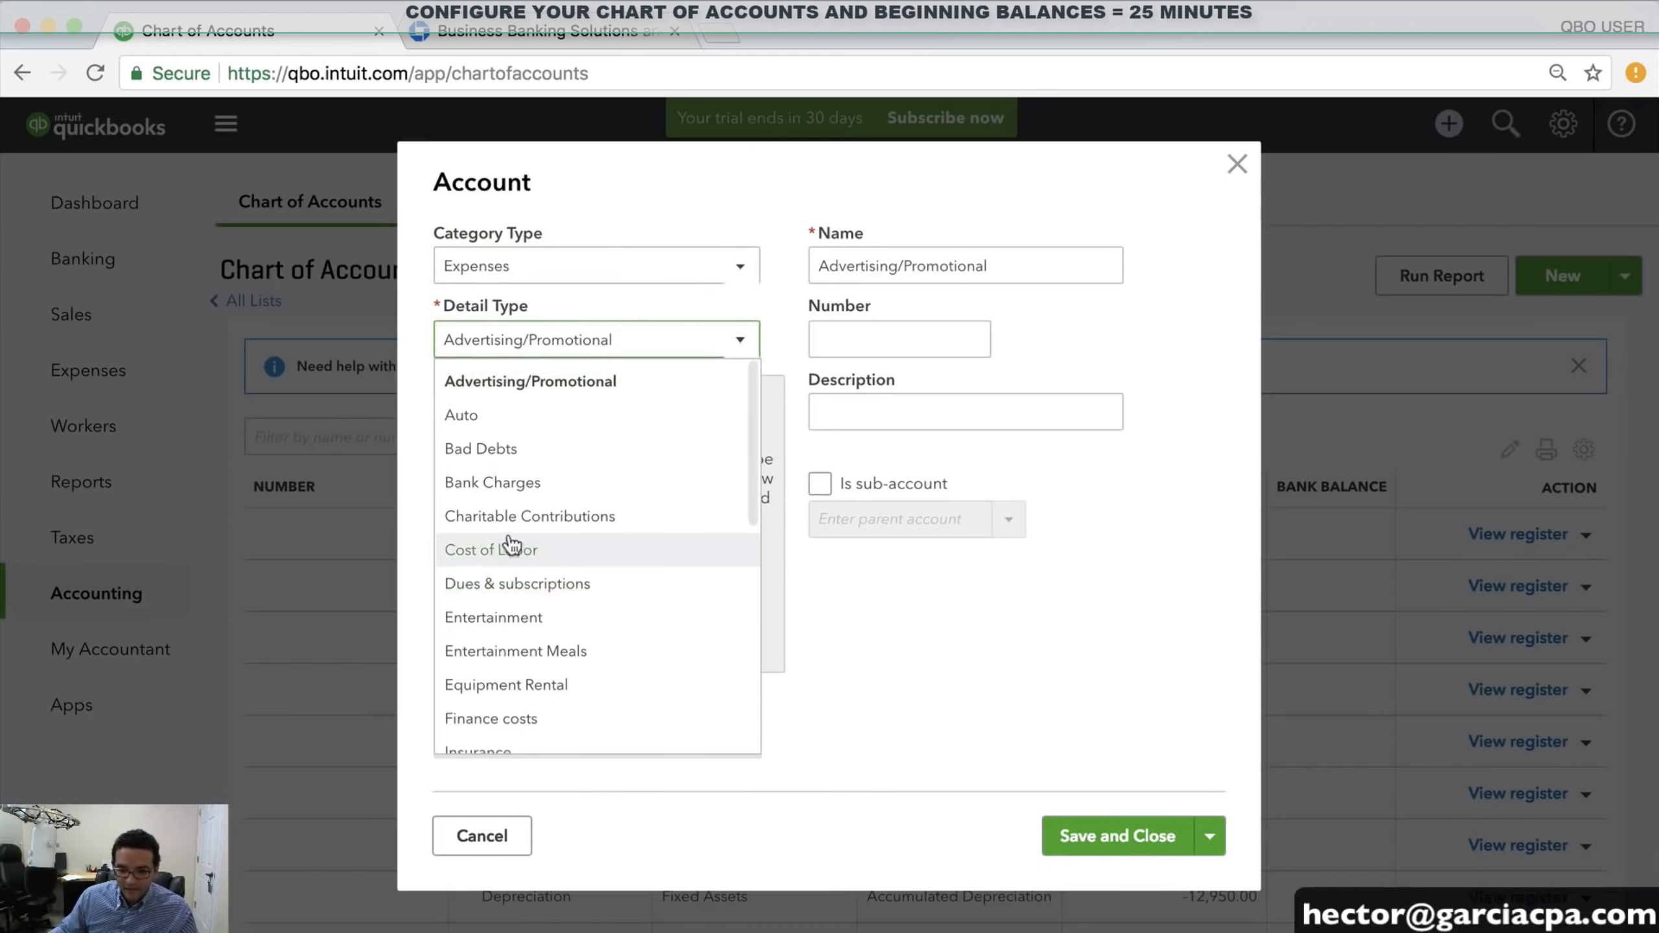
scroll(555, 582, "down", 8)
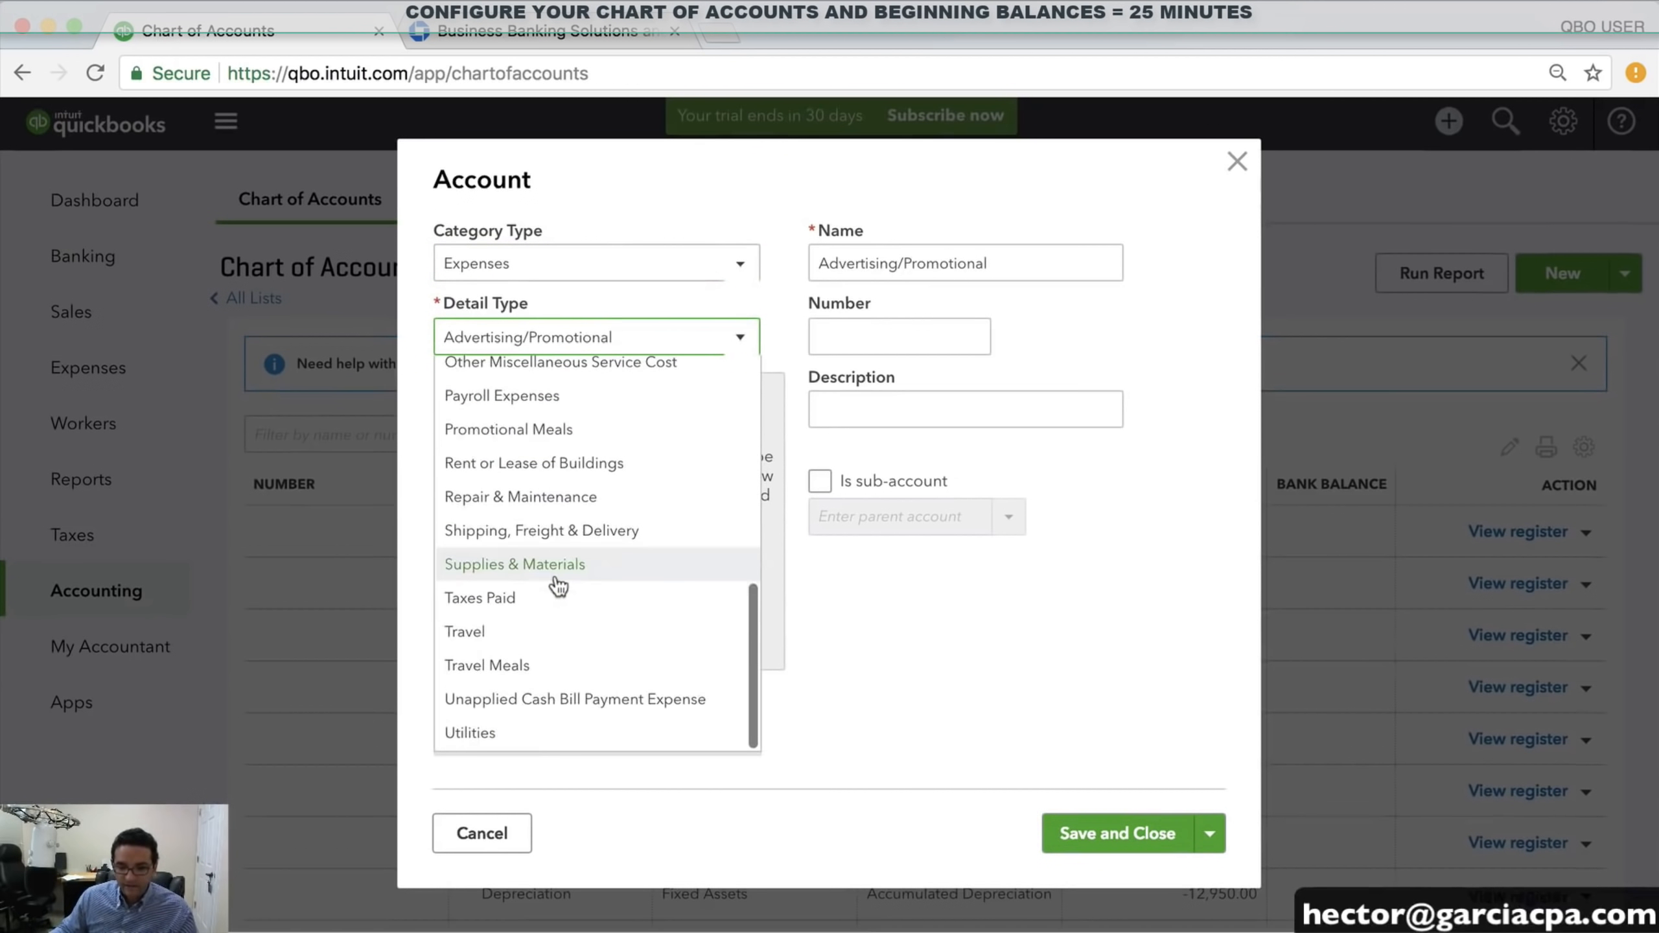
scroll(519, 649, "up", 5)
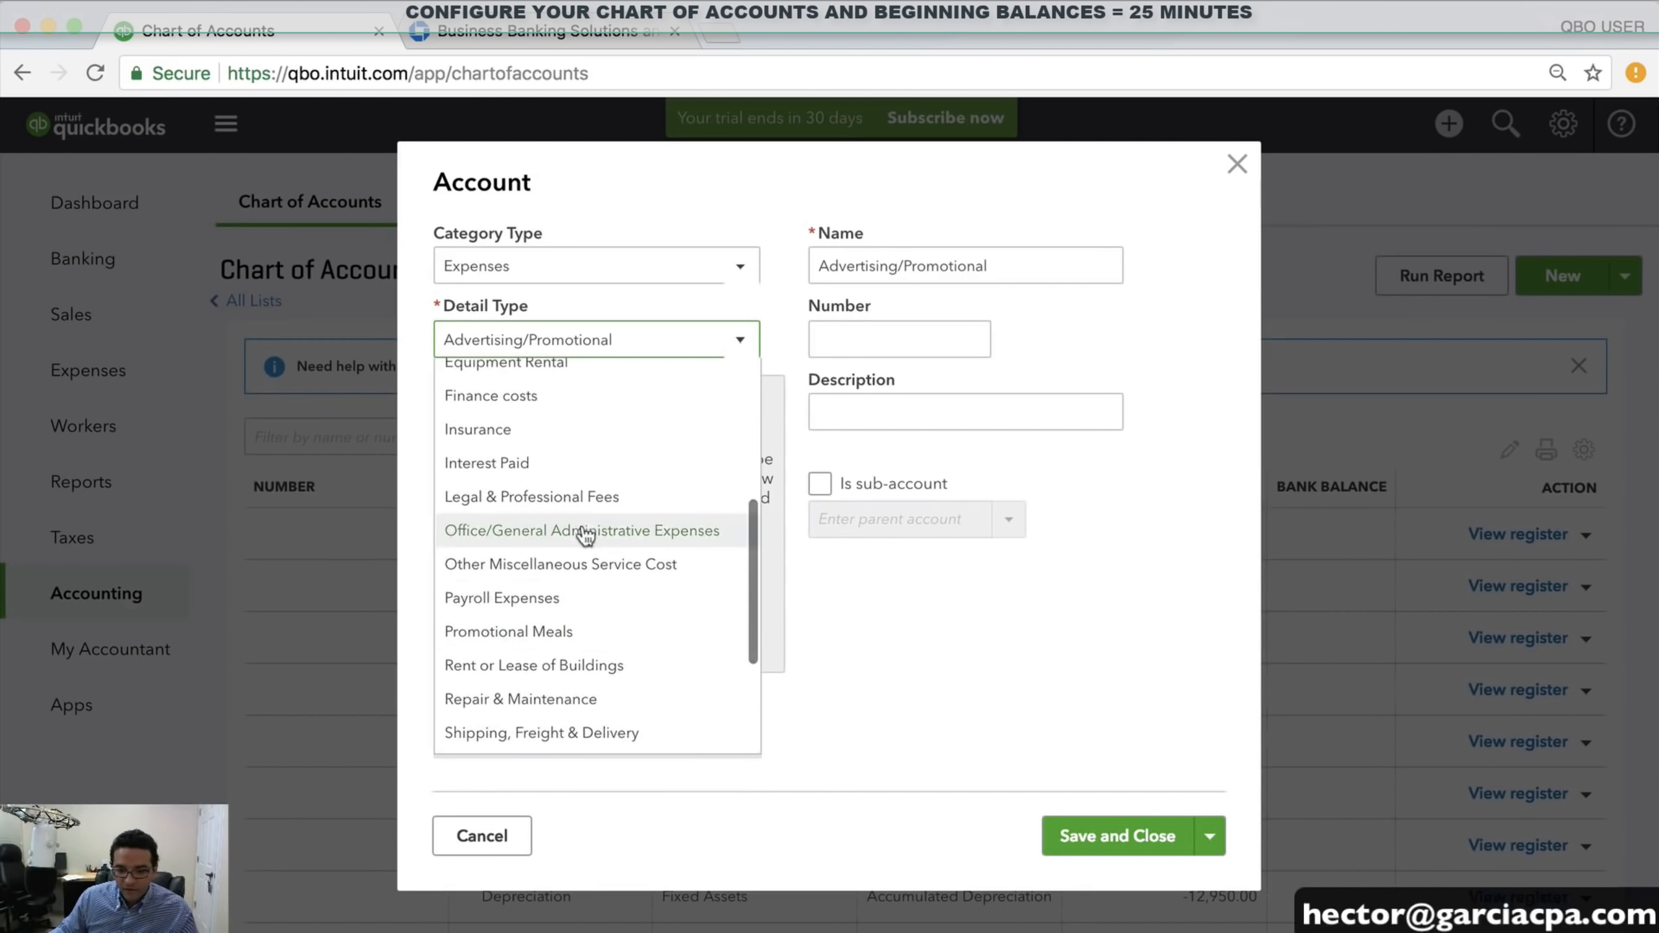
scroll(575, 531, "up", 5)
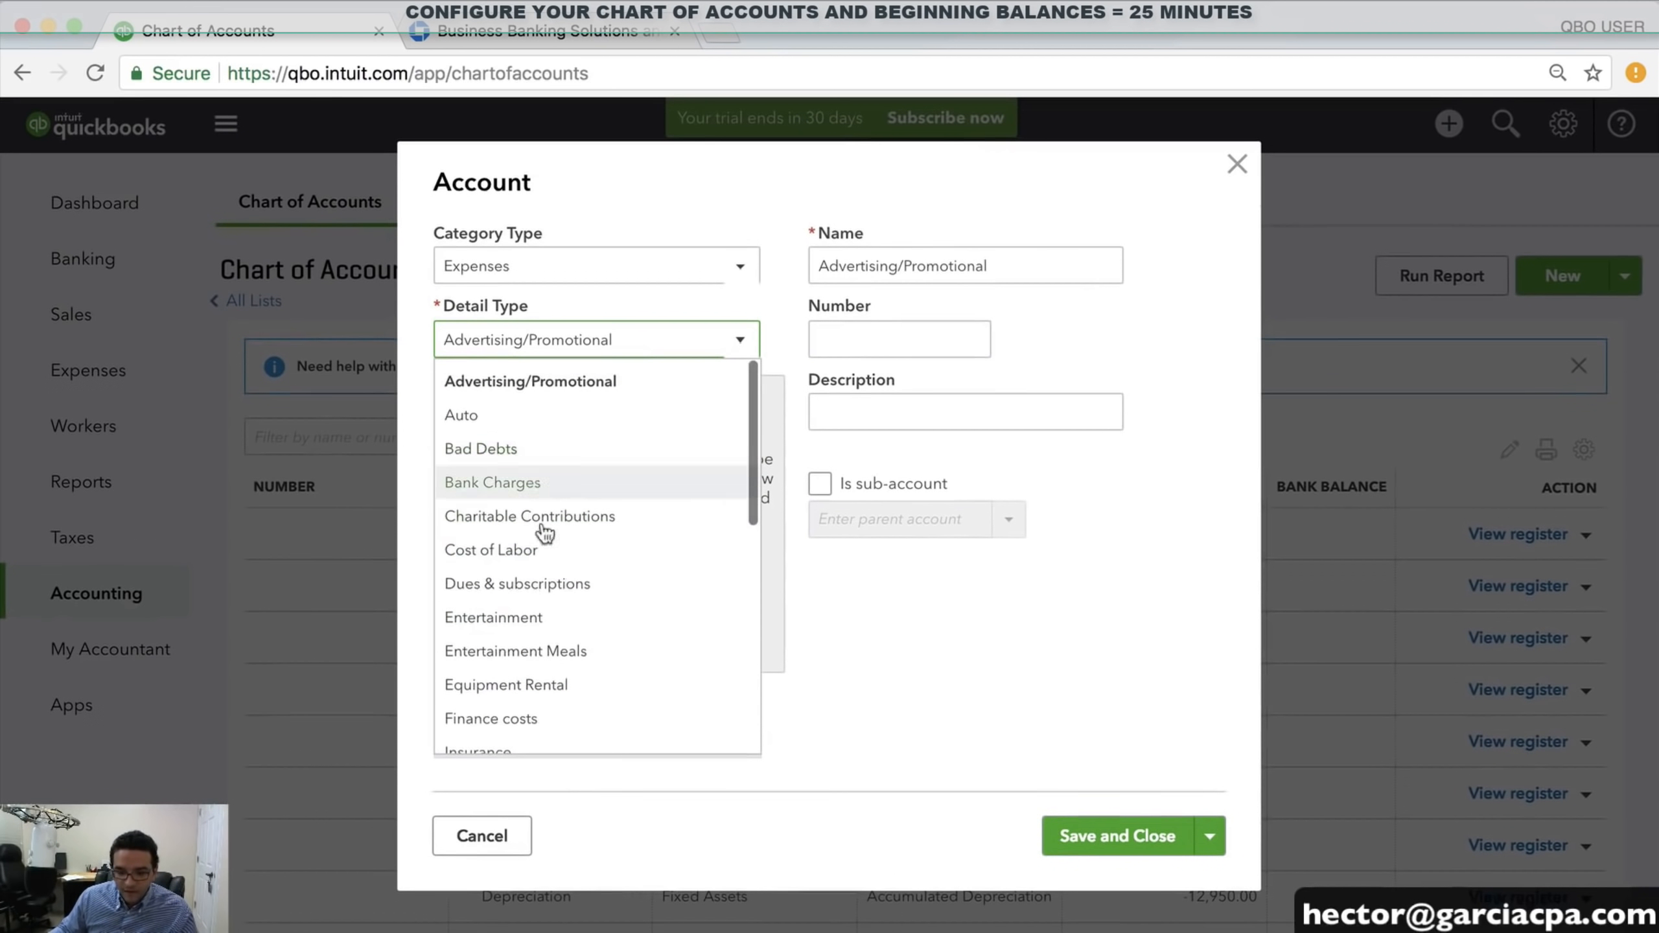
left_click(485, 412)
Name it 'GAS / FUEL' under parent VEHICLE EXPENSES, then Save and New
double_click(889, 248)
type("G")
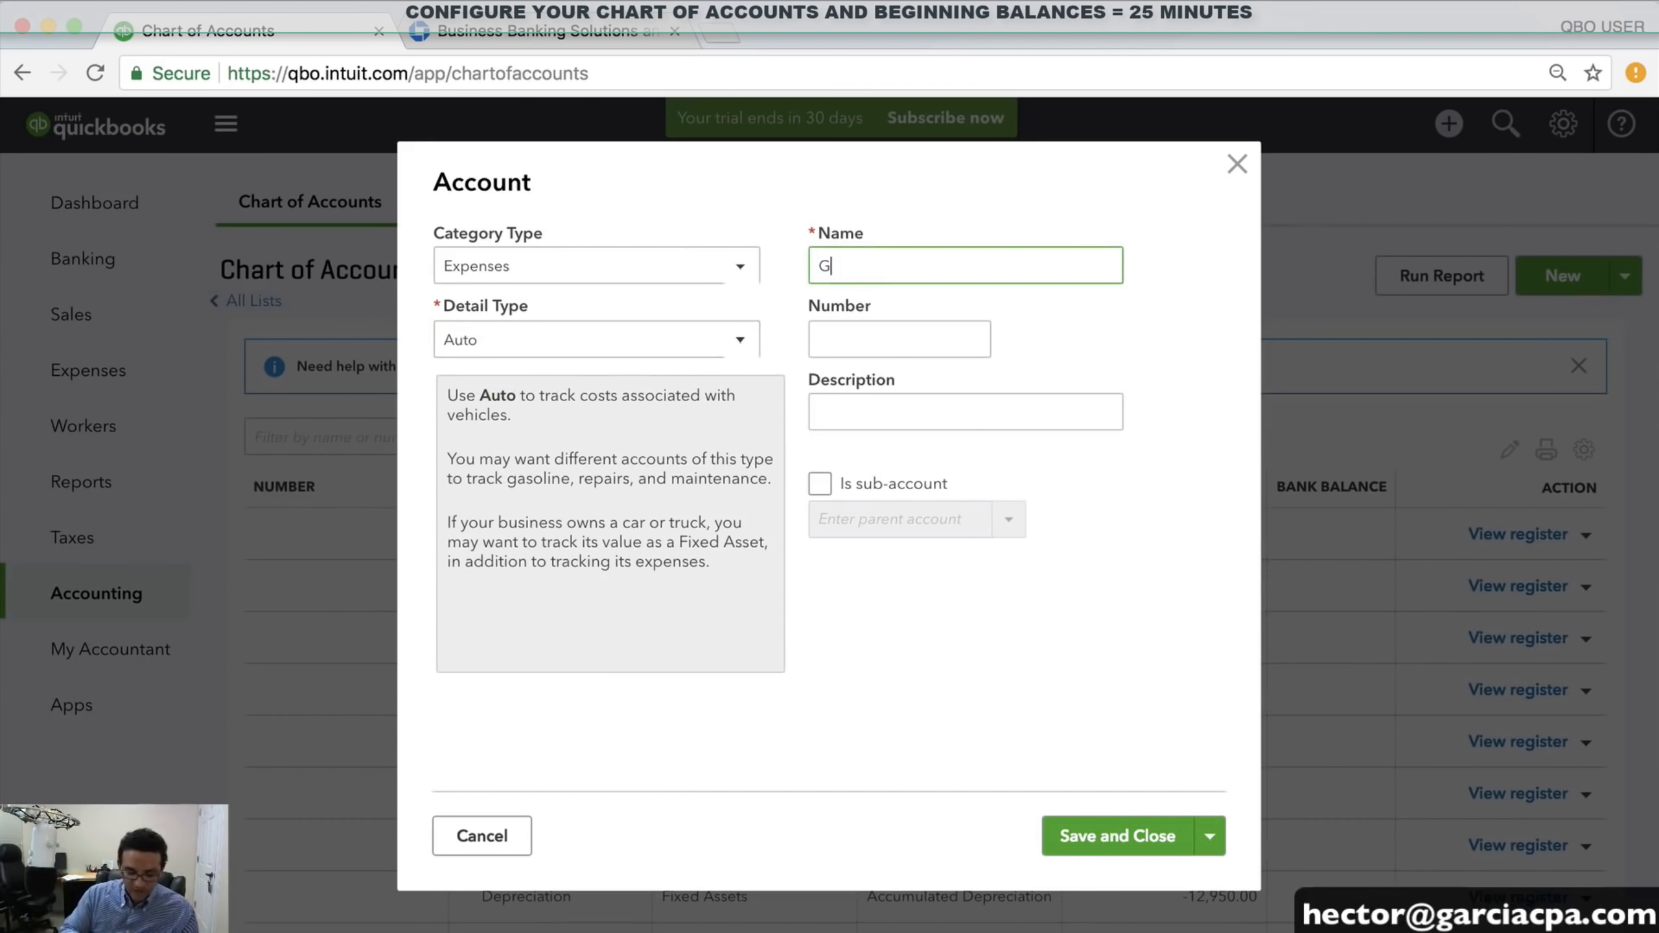
type("AS")
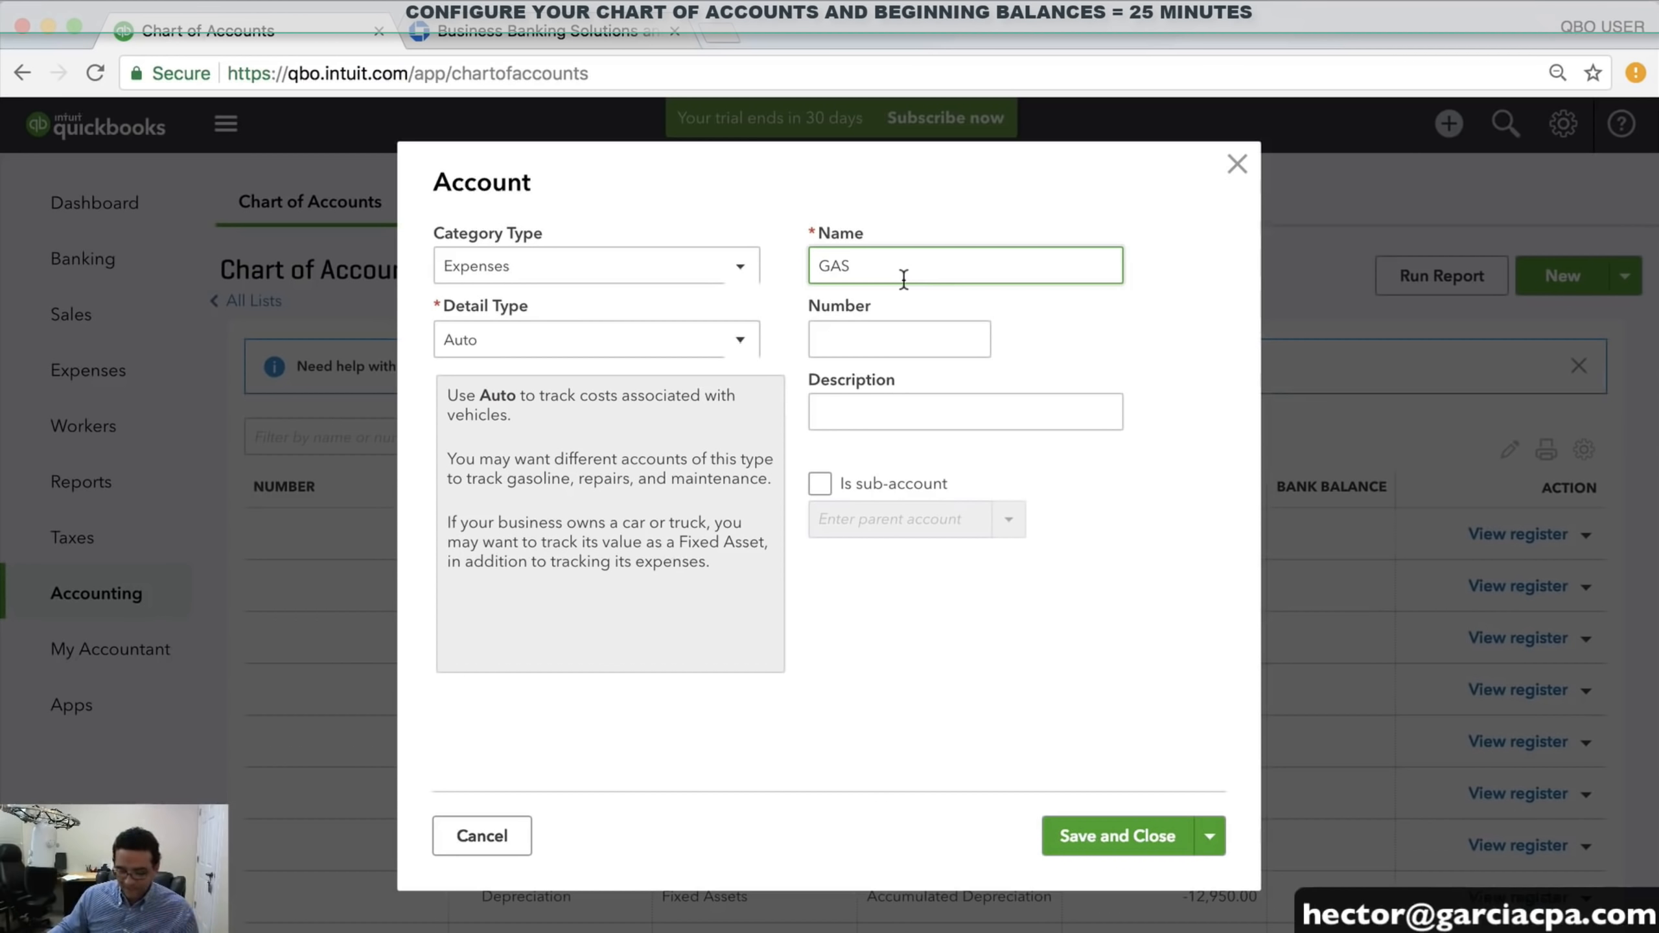
type(" / FUEL")
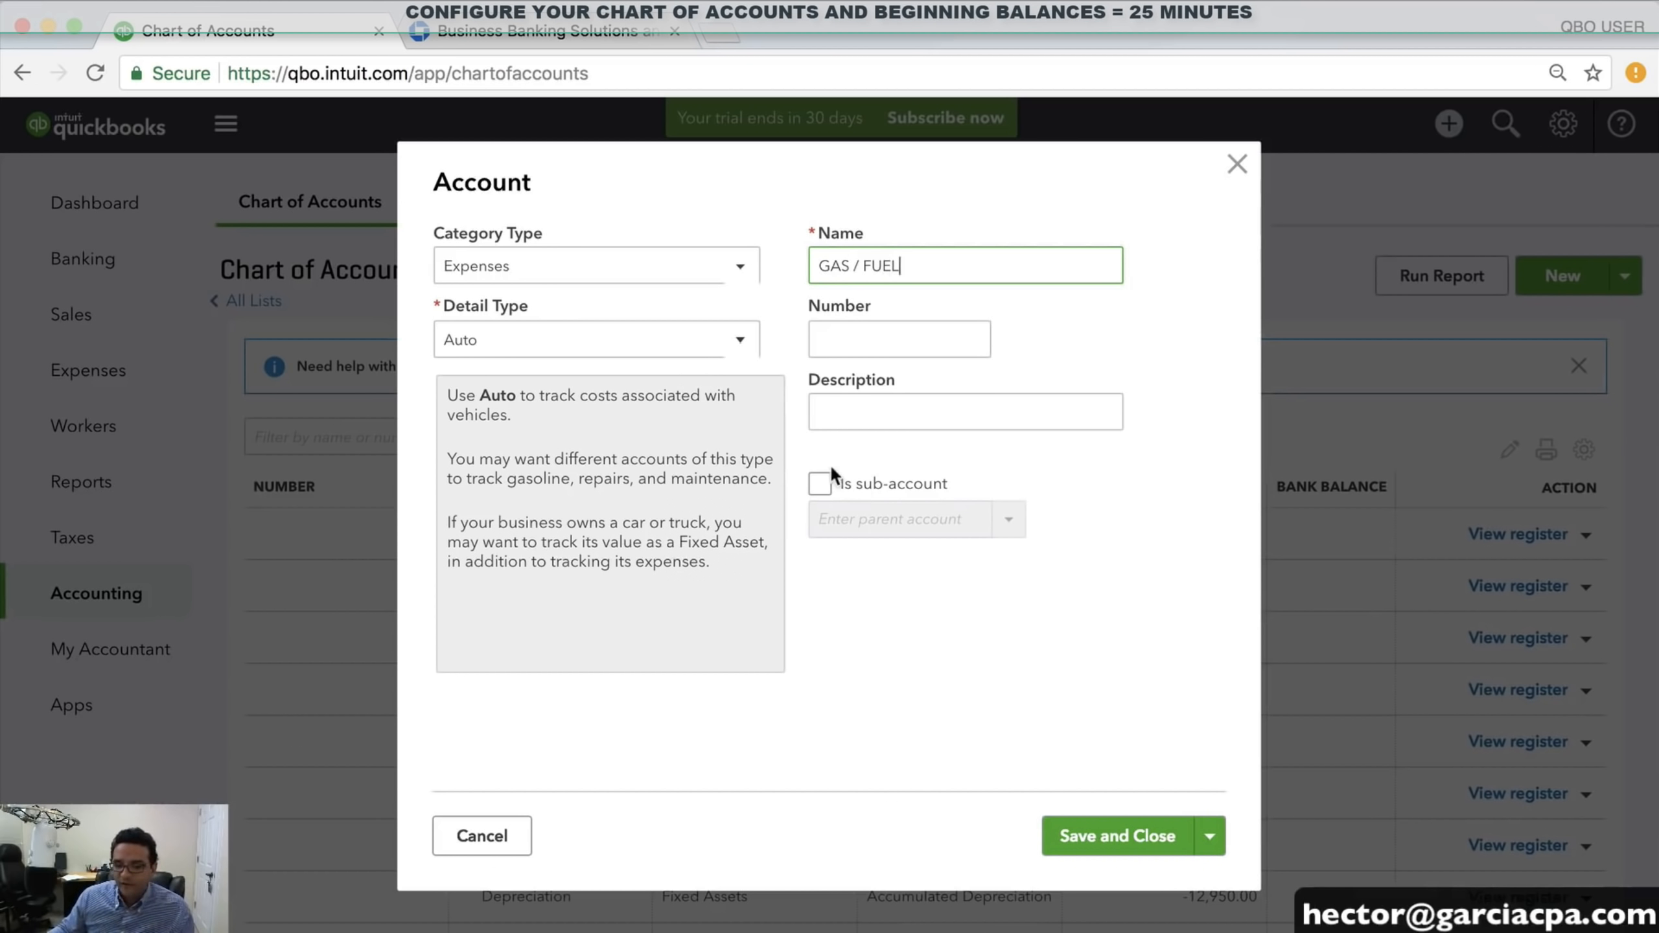
left_click(821, 484)
left_click(1009, 520)
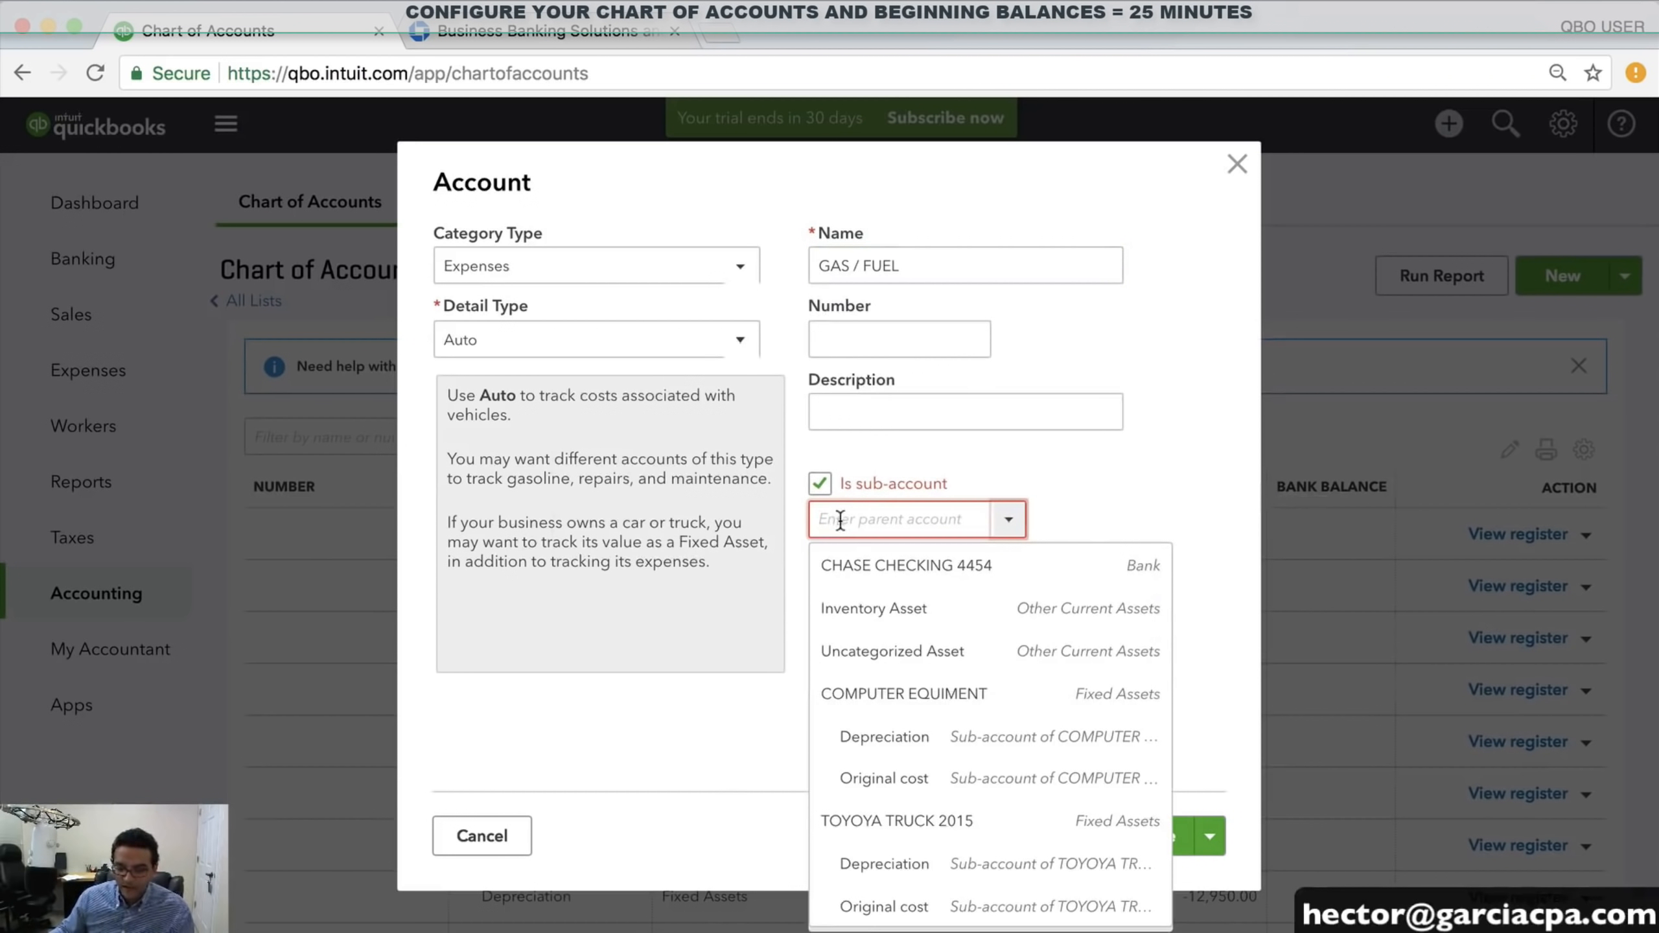
type("VEHICLE EXPENSES")
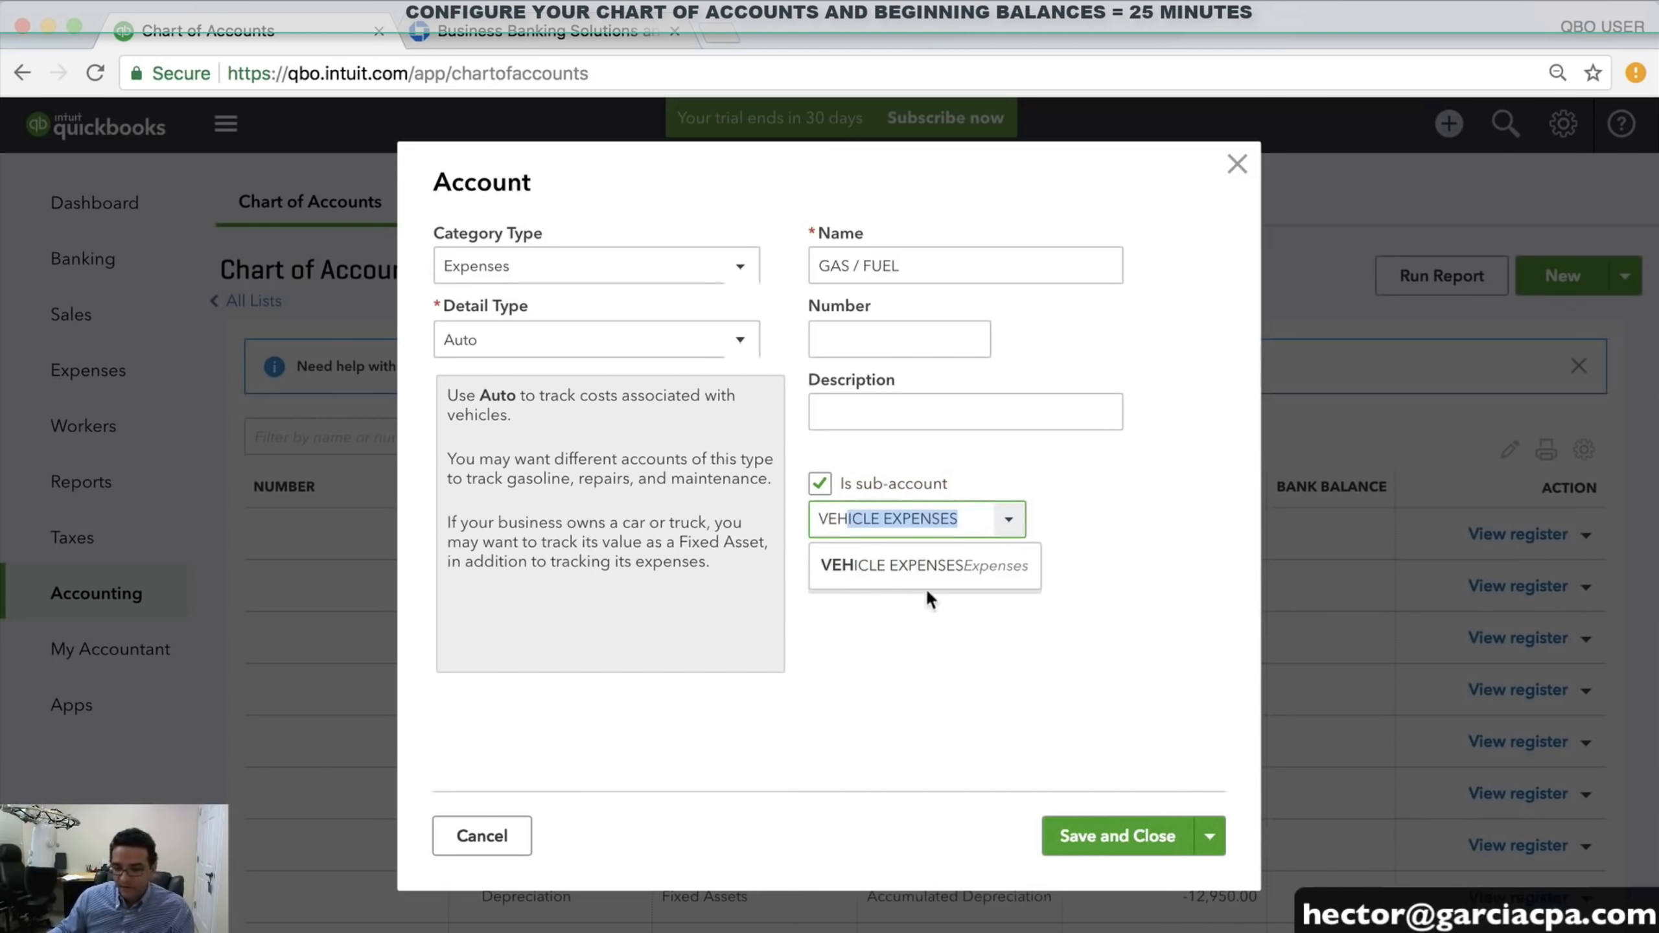
left_click(909, 567)
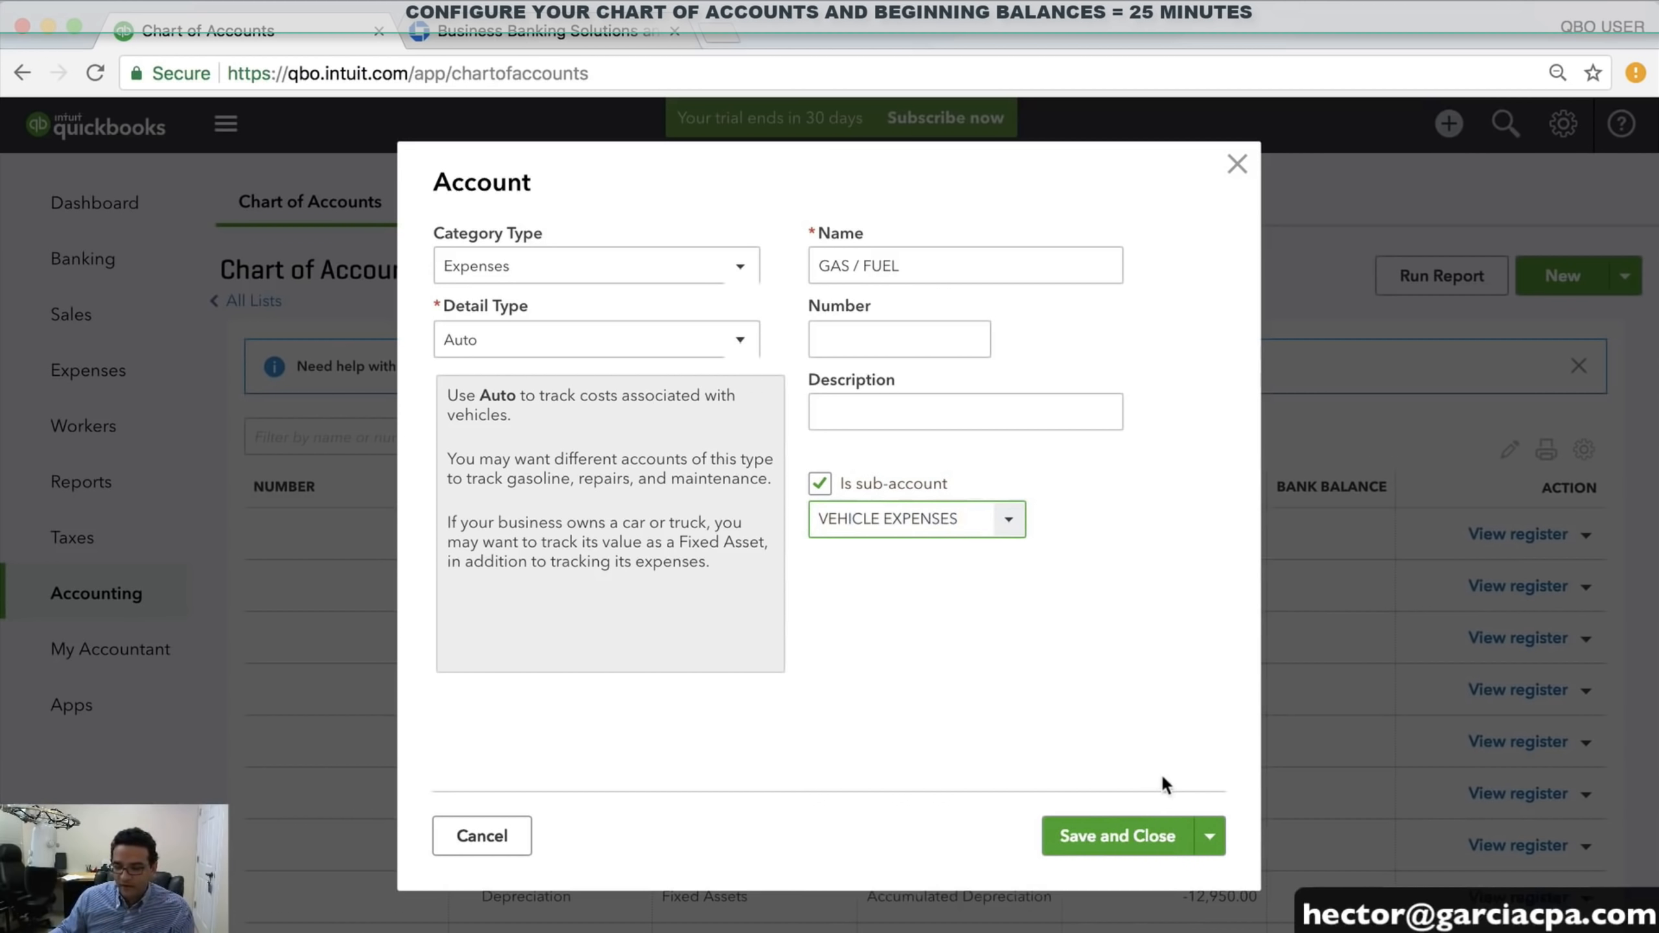
left_click(1211, 838)
left_click(1128, 876)
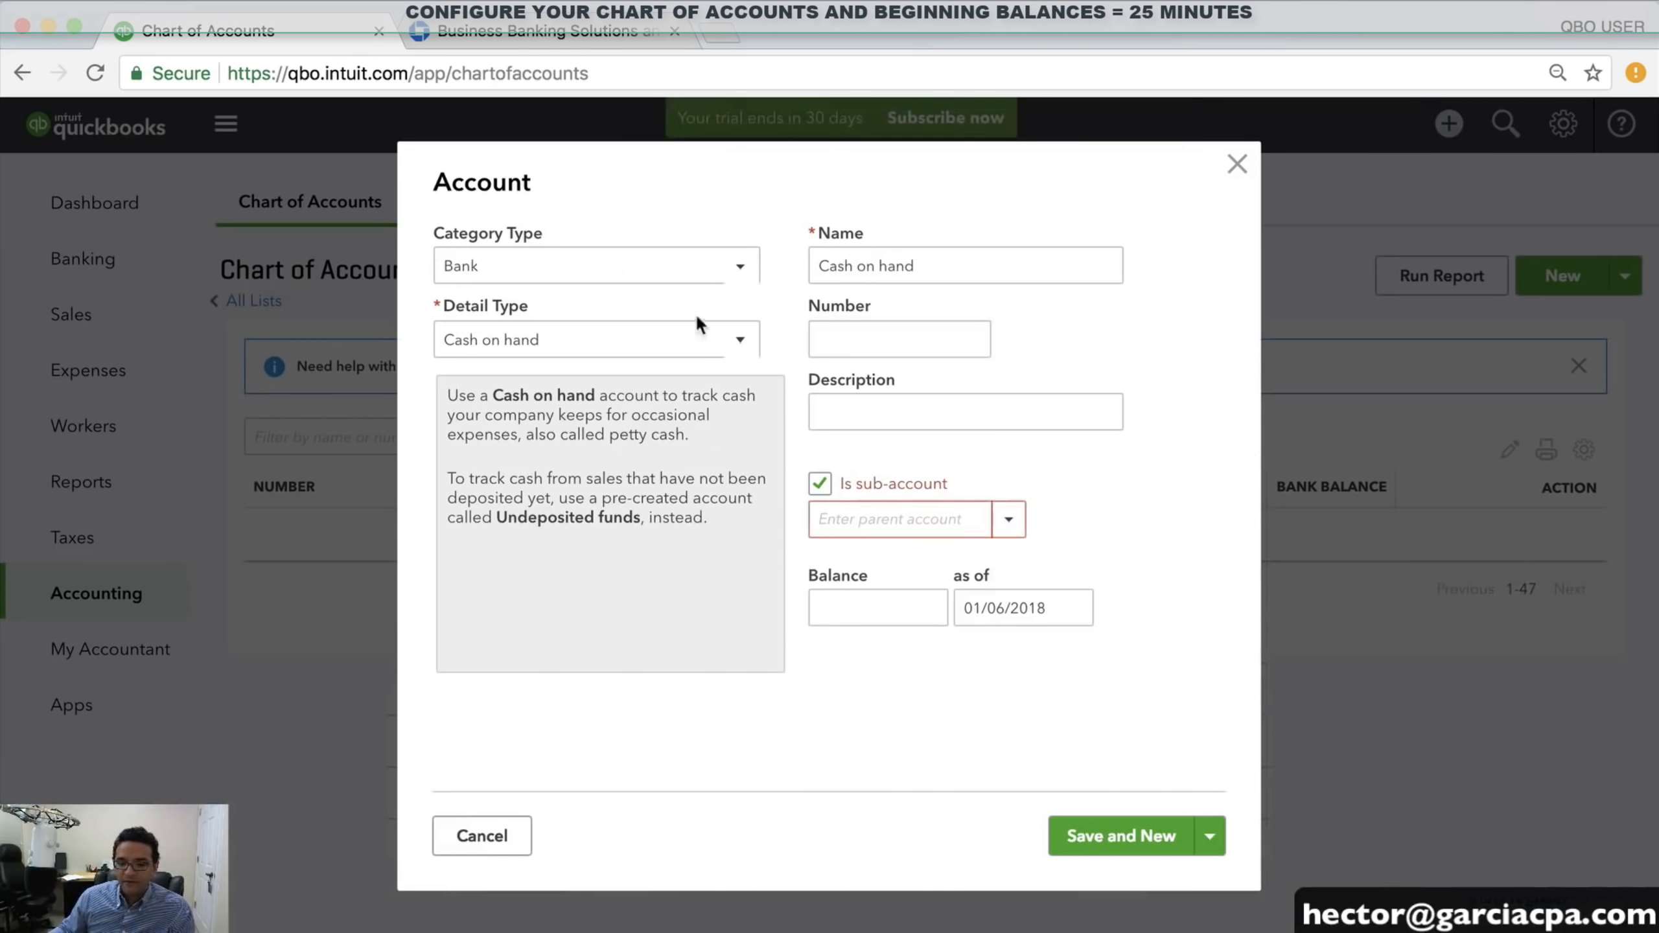
Set the new account's category type to Expenses with detail type Auto
left_click(555, 267)
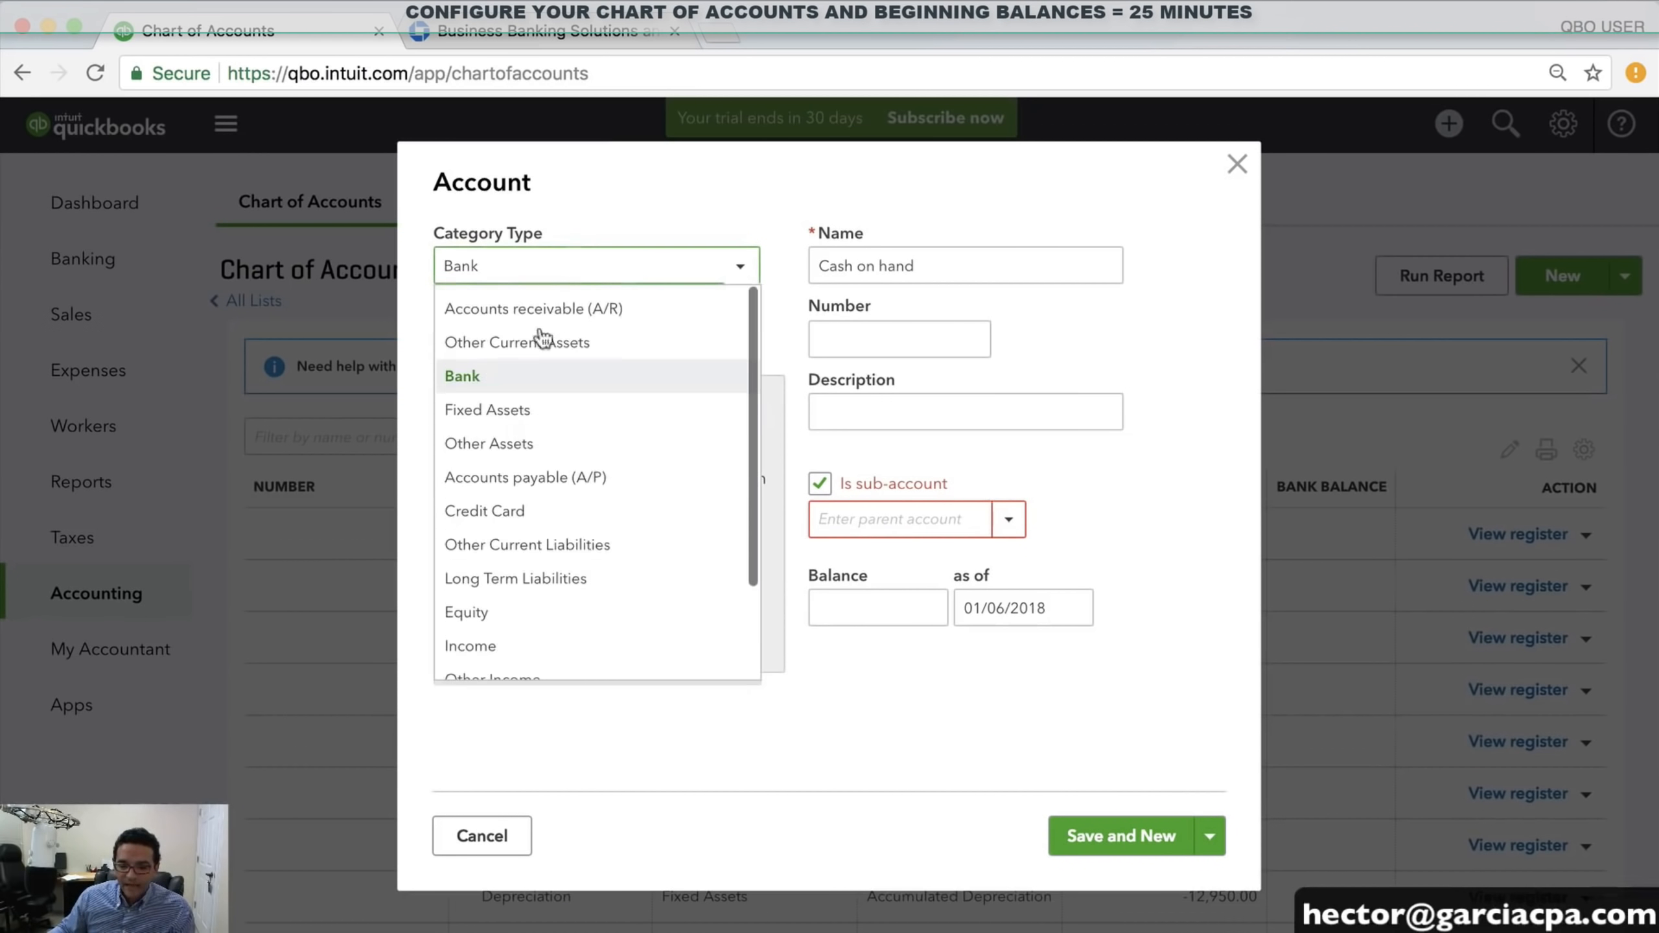
scroll(538, 418, "down", 2)
left_click(492, 627)
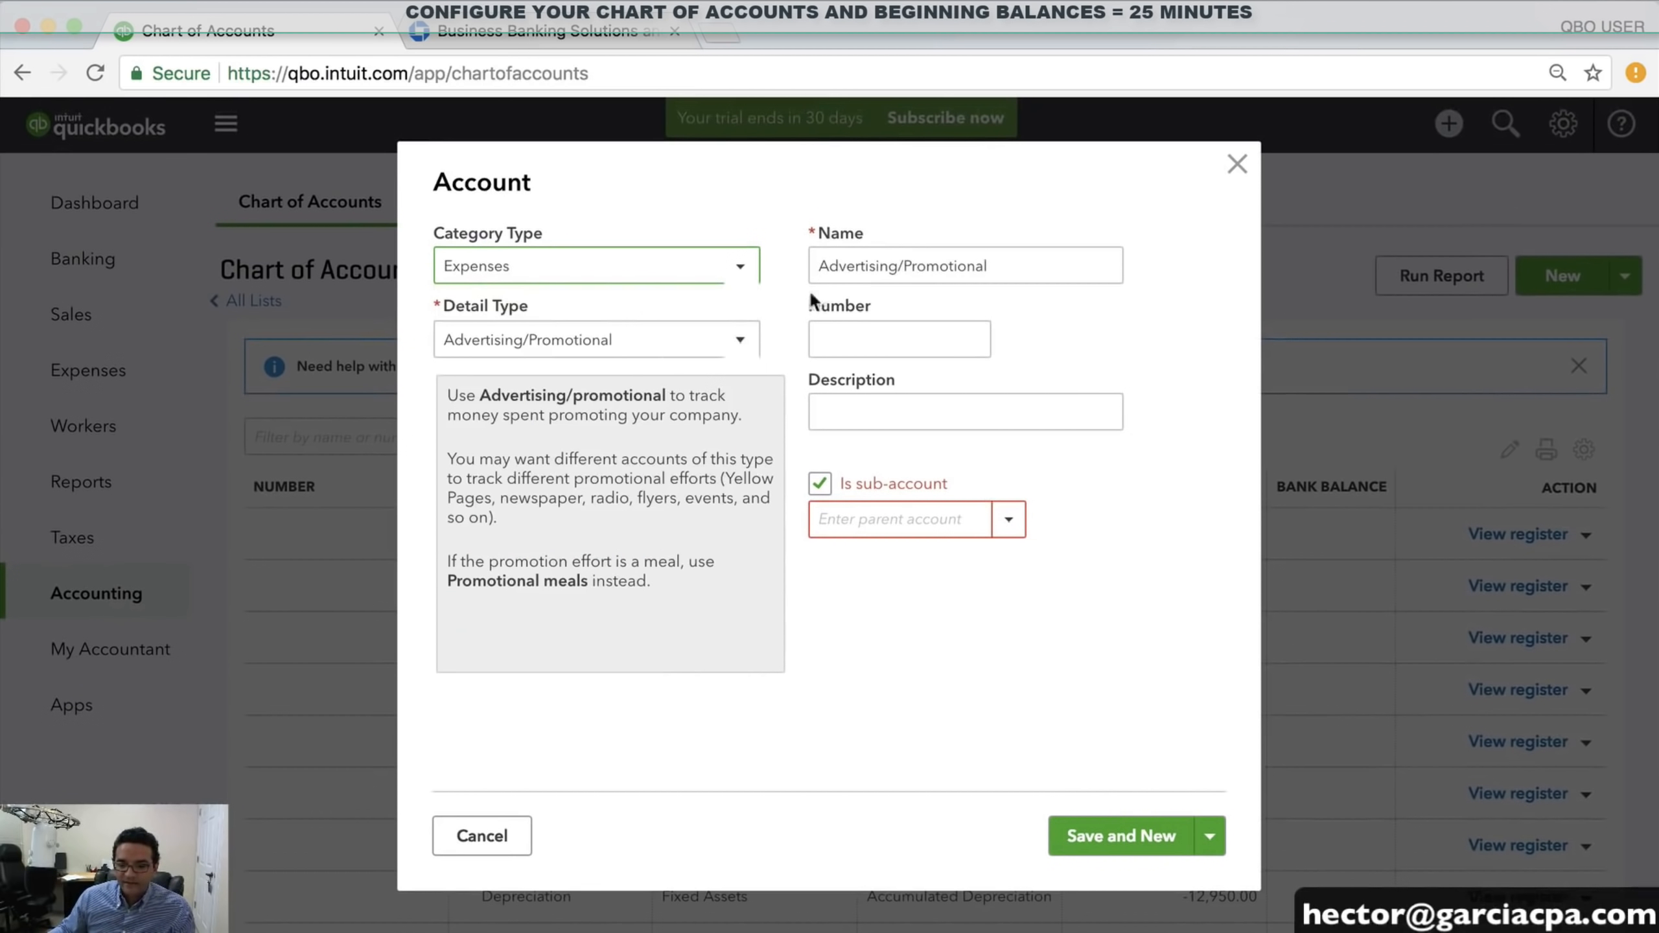
left_click(566, 354)
scroll(533, 496, "down", 5)
scroll(548, 581, "up", 5)
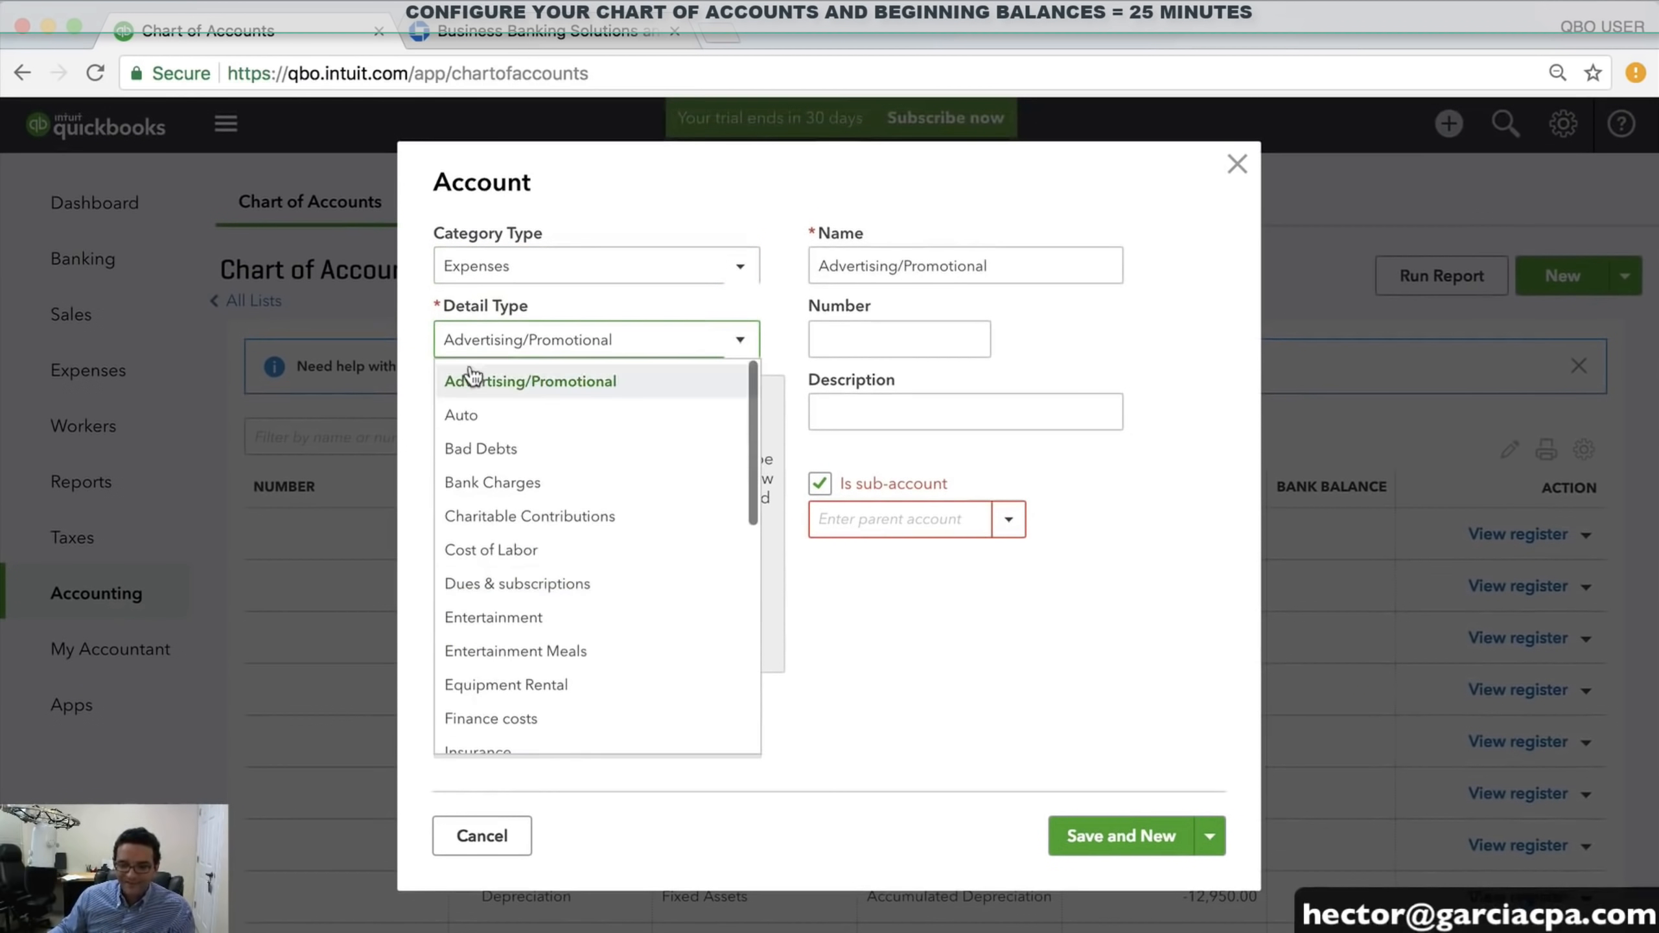
left_click(465, 415)
Name it PARKING AND TOLLS under parent VEHICLE EXPENSES and save, starting another account
double_click(903, 267)
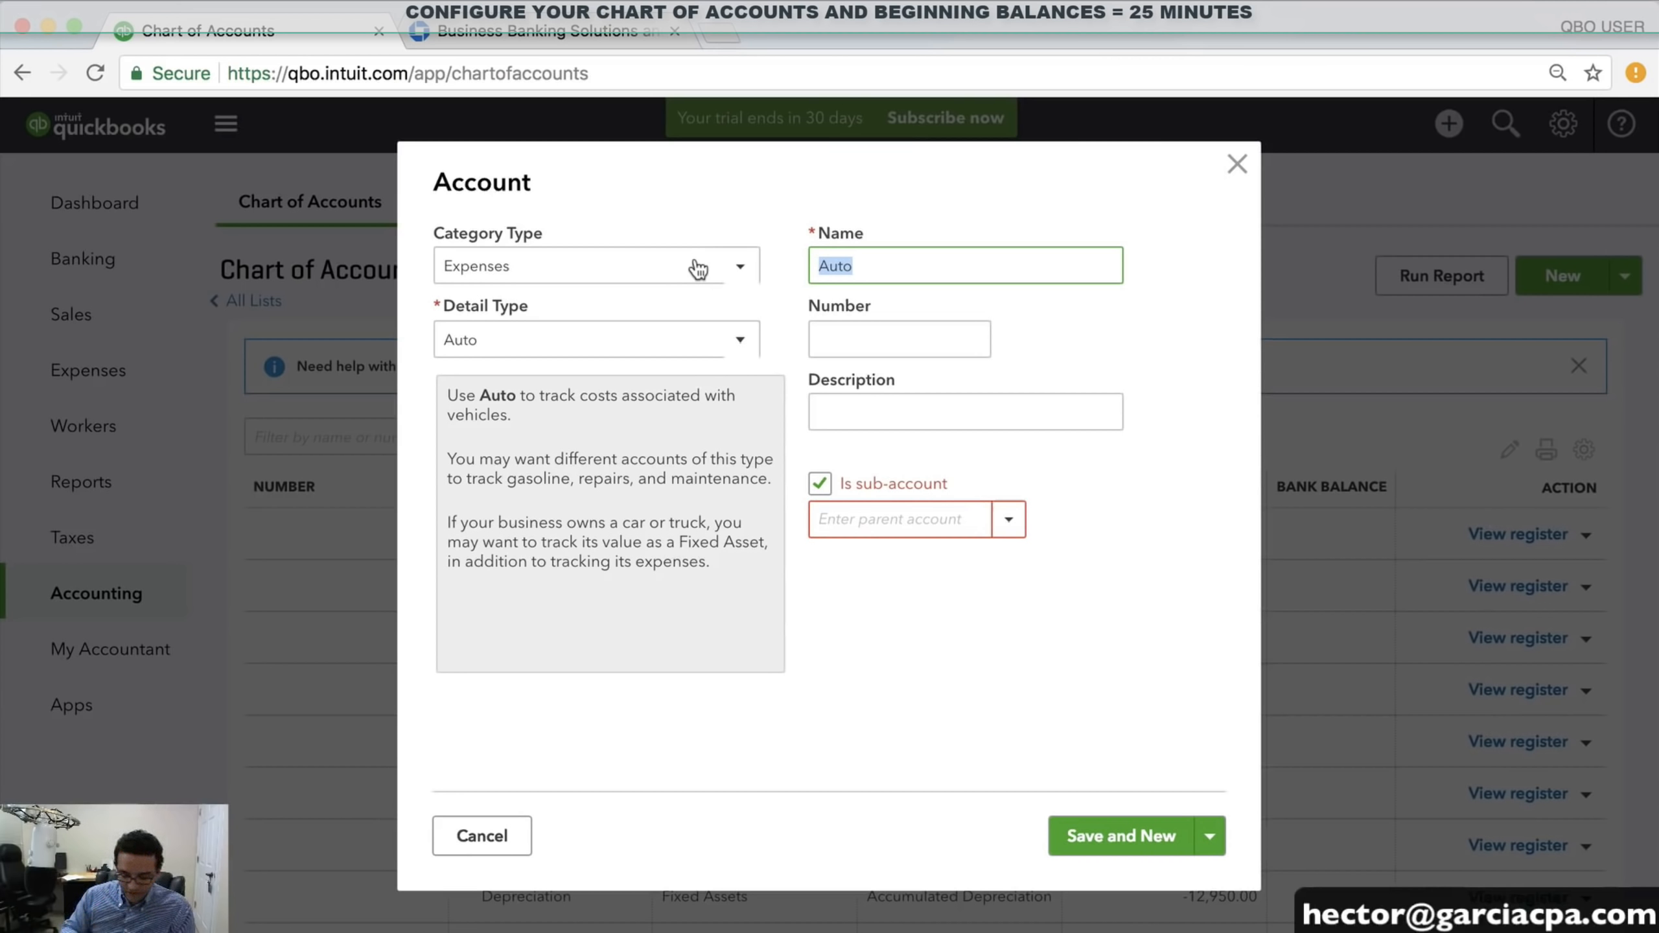
type("PARKING AND ")
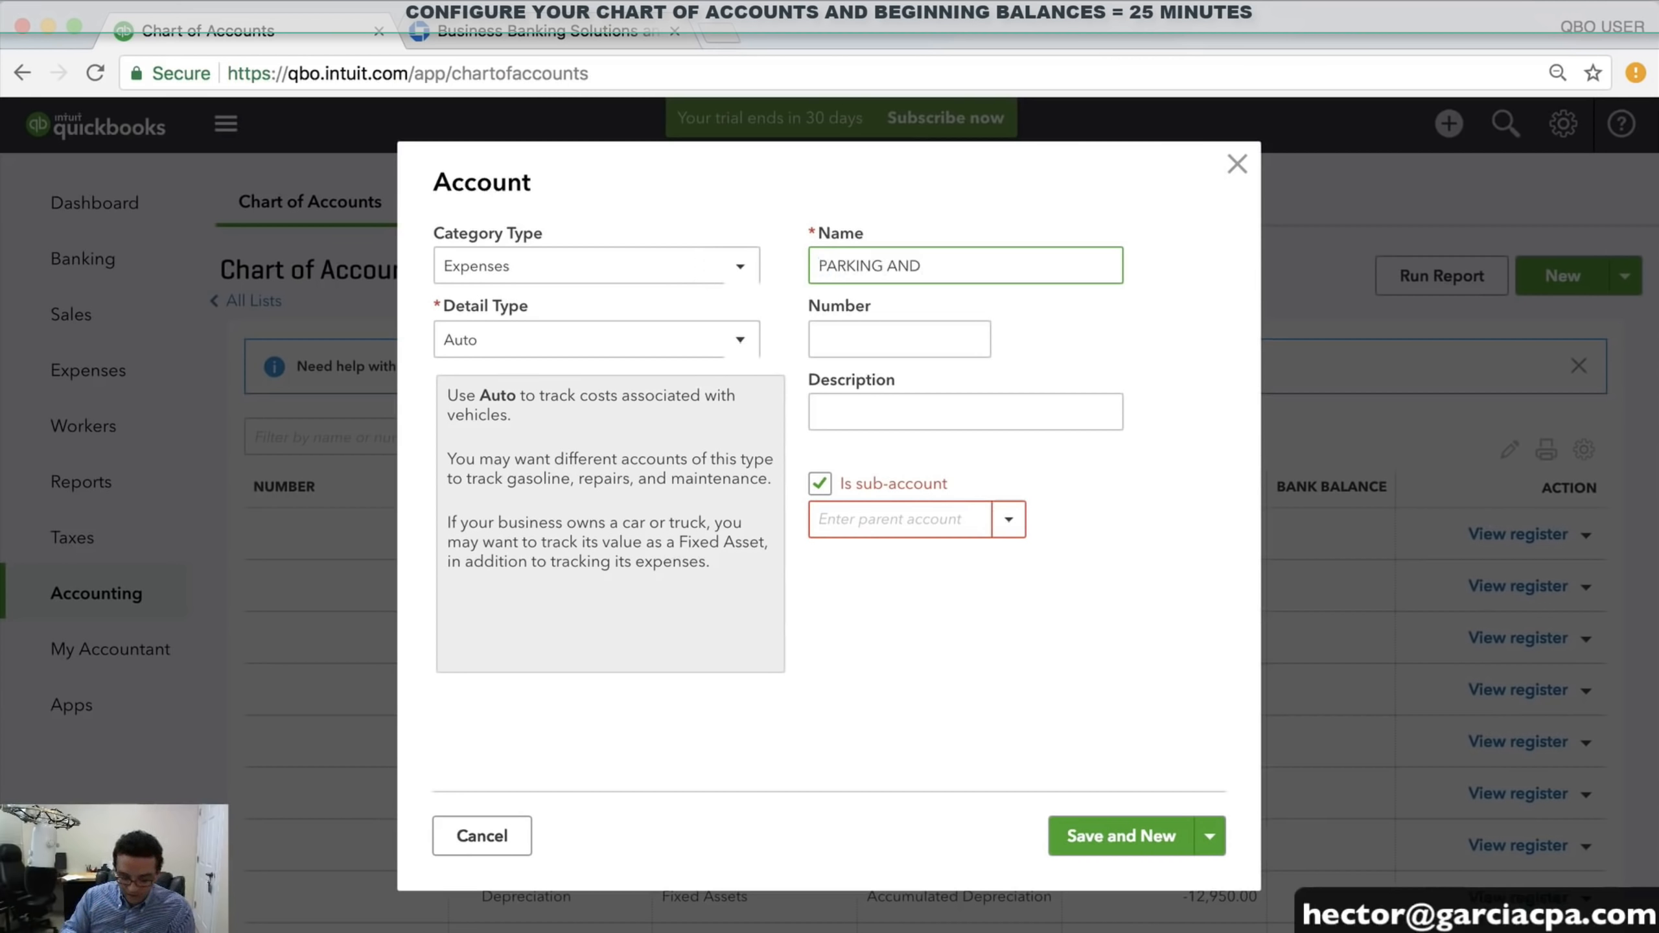
type("TOLLS")
left_click(862, 507)
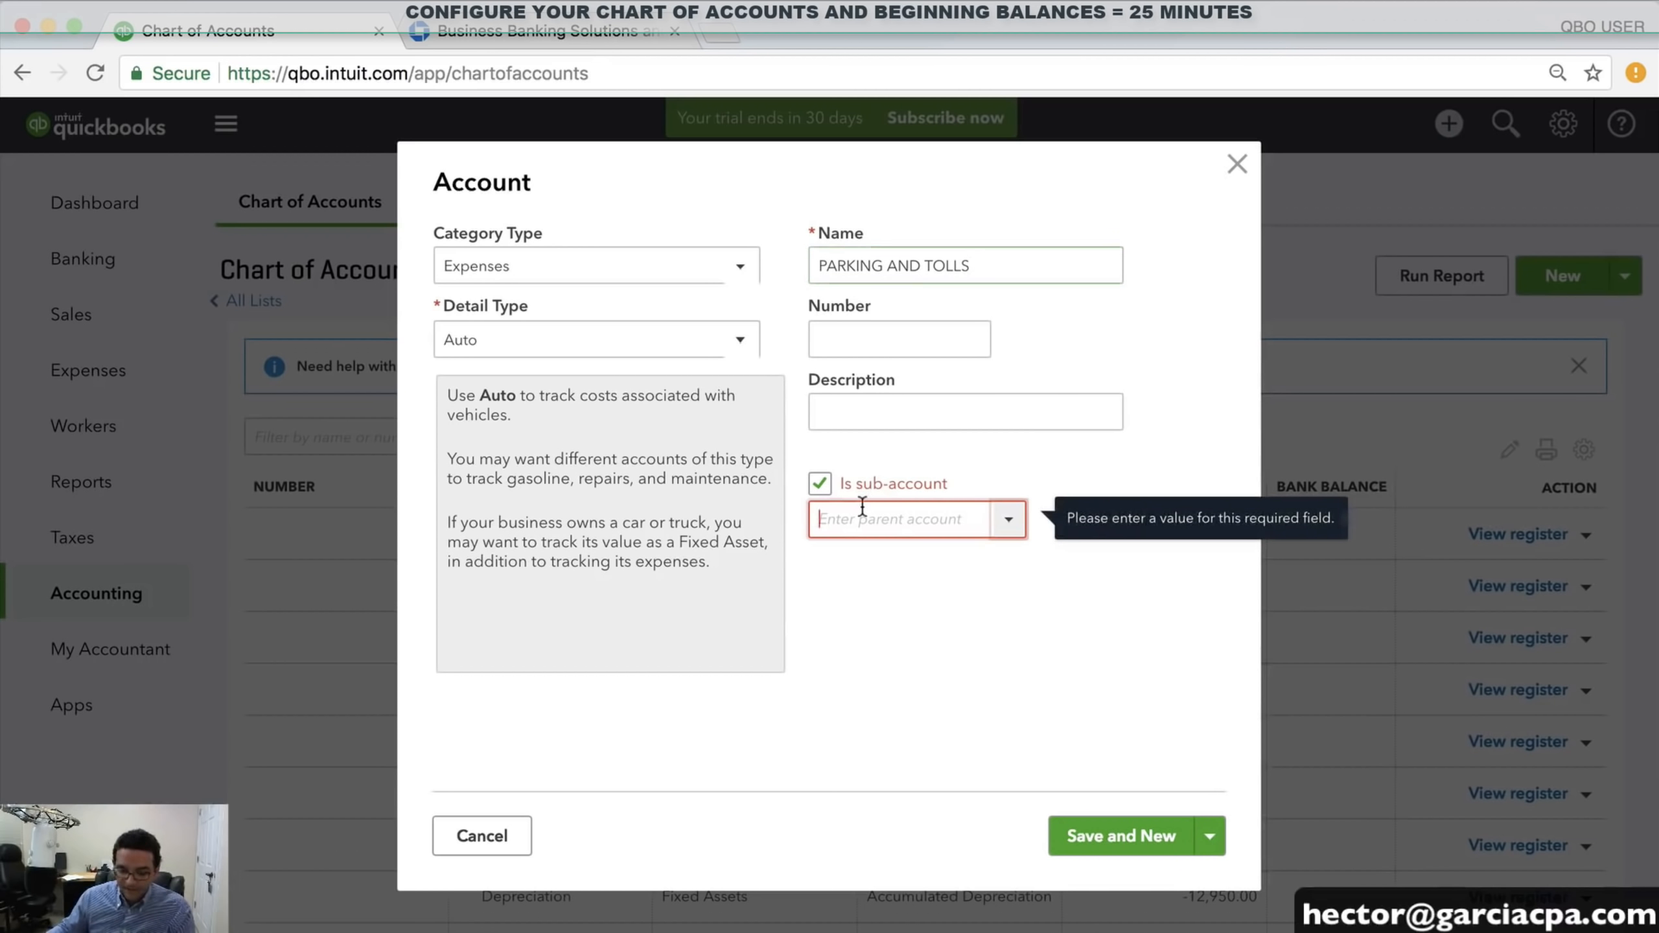
type("VEHICLE EXPENSES")
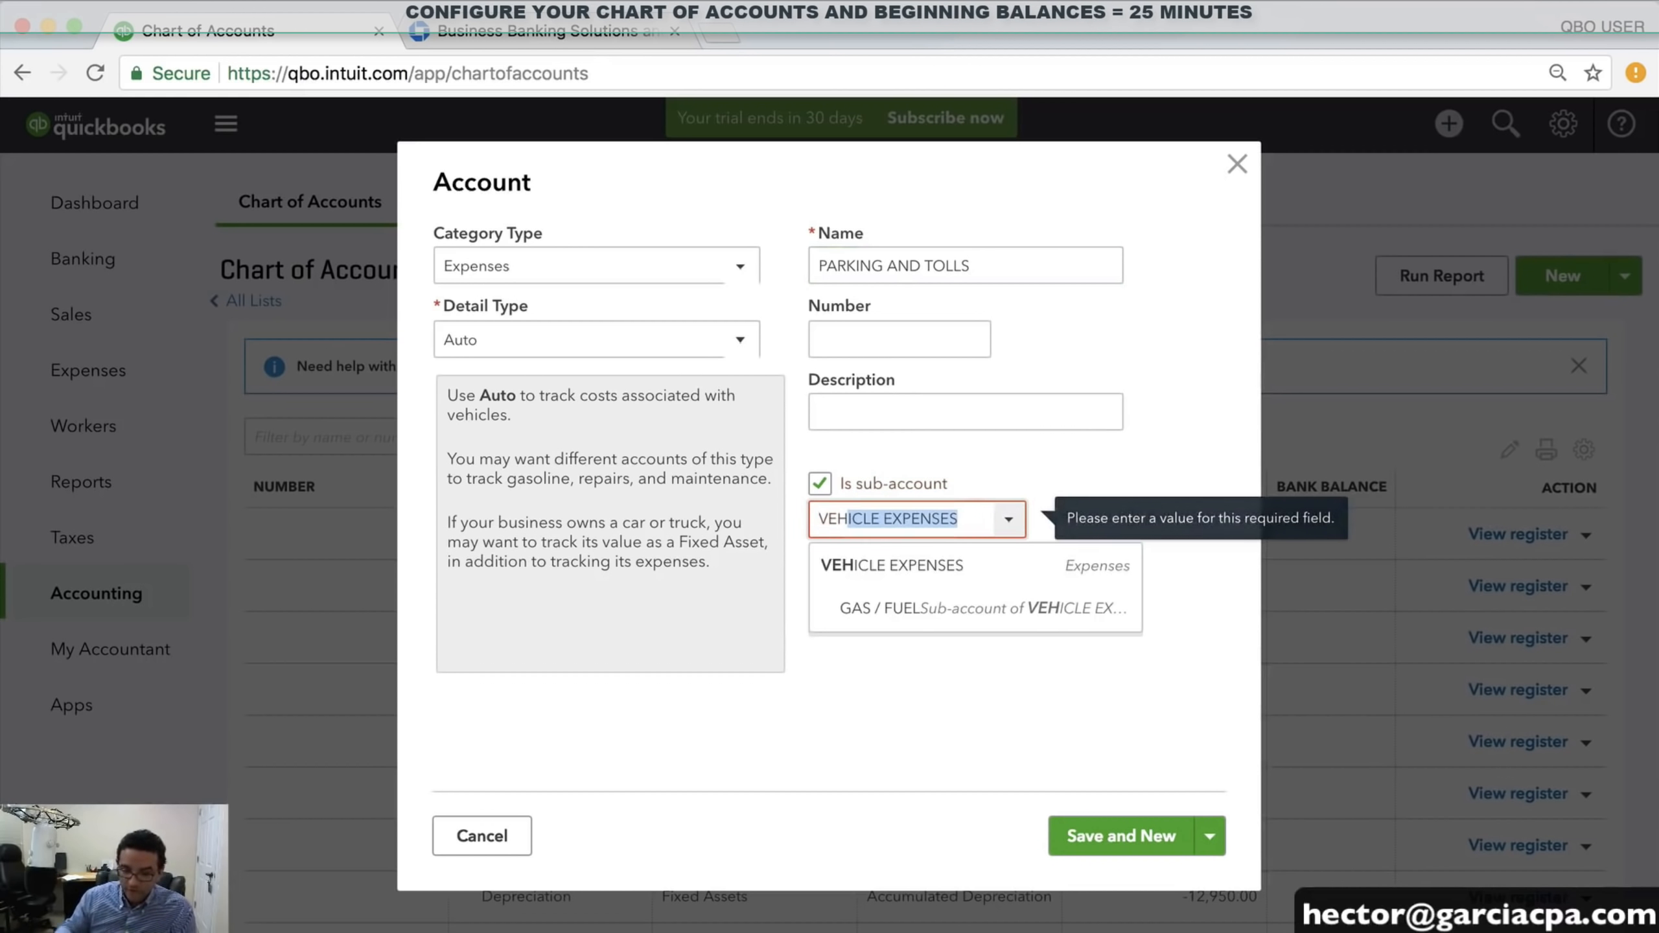
left_click(897, 575)
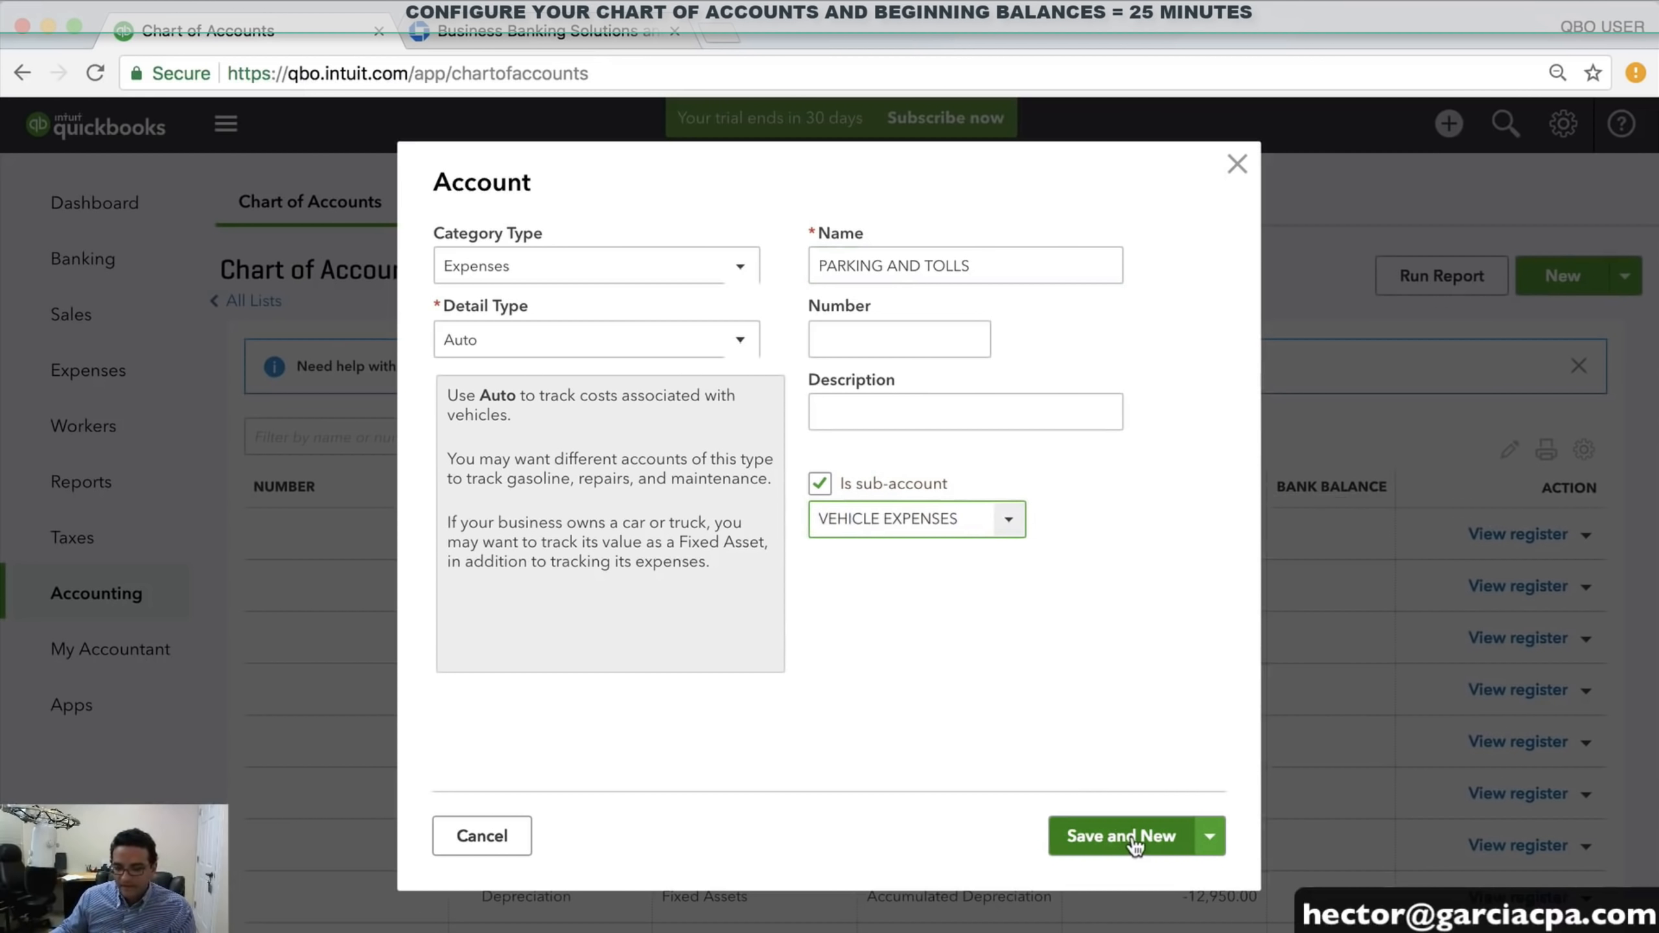
left_click(1082, 844)
Create CAR LEASE PAYMENT as an Expenses/Auto sub-account of VEHICLE EXPENSES and save and new
left_click(466, 263)
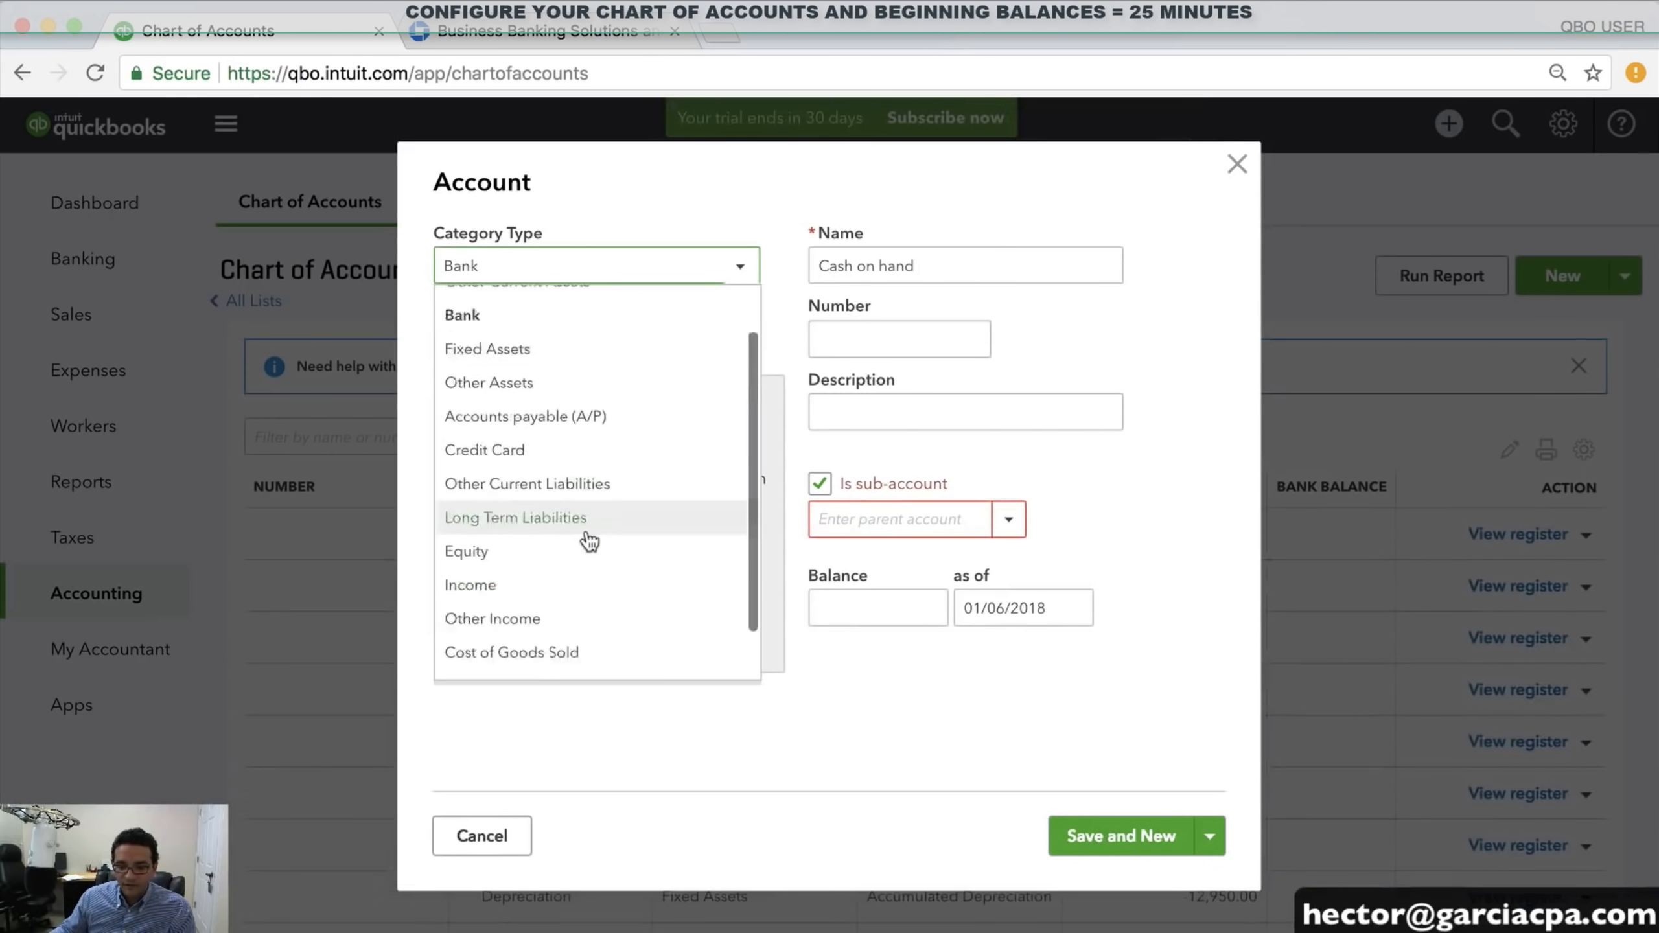
left_click(497, 628)
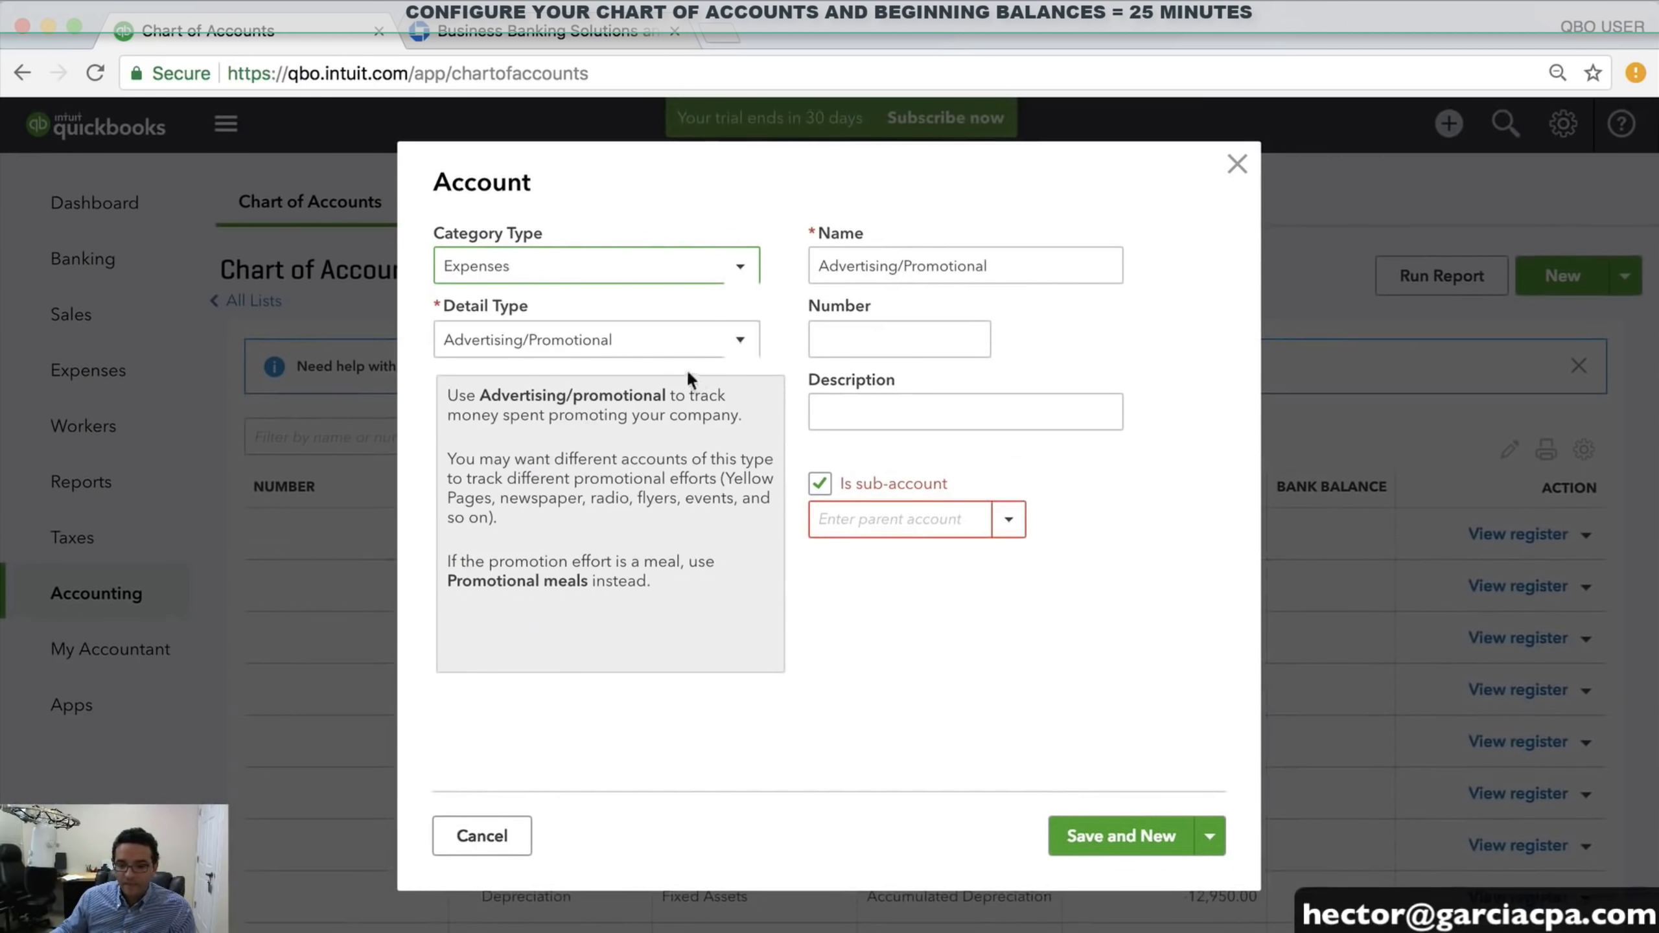
left_click(520, 358)
left_click(458, 415)
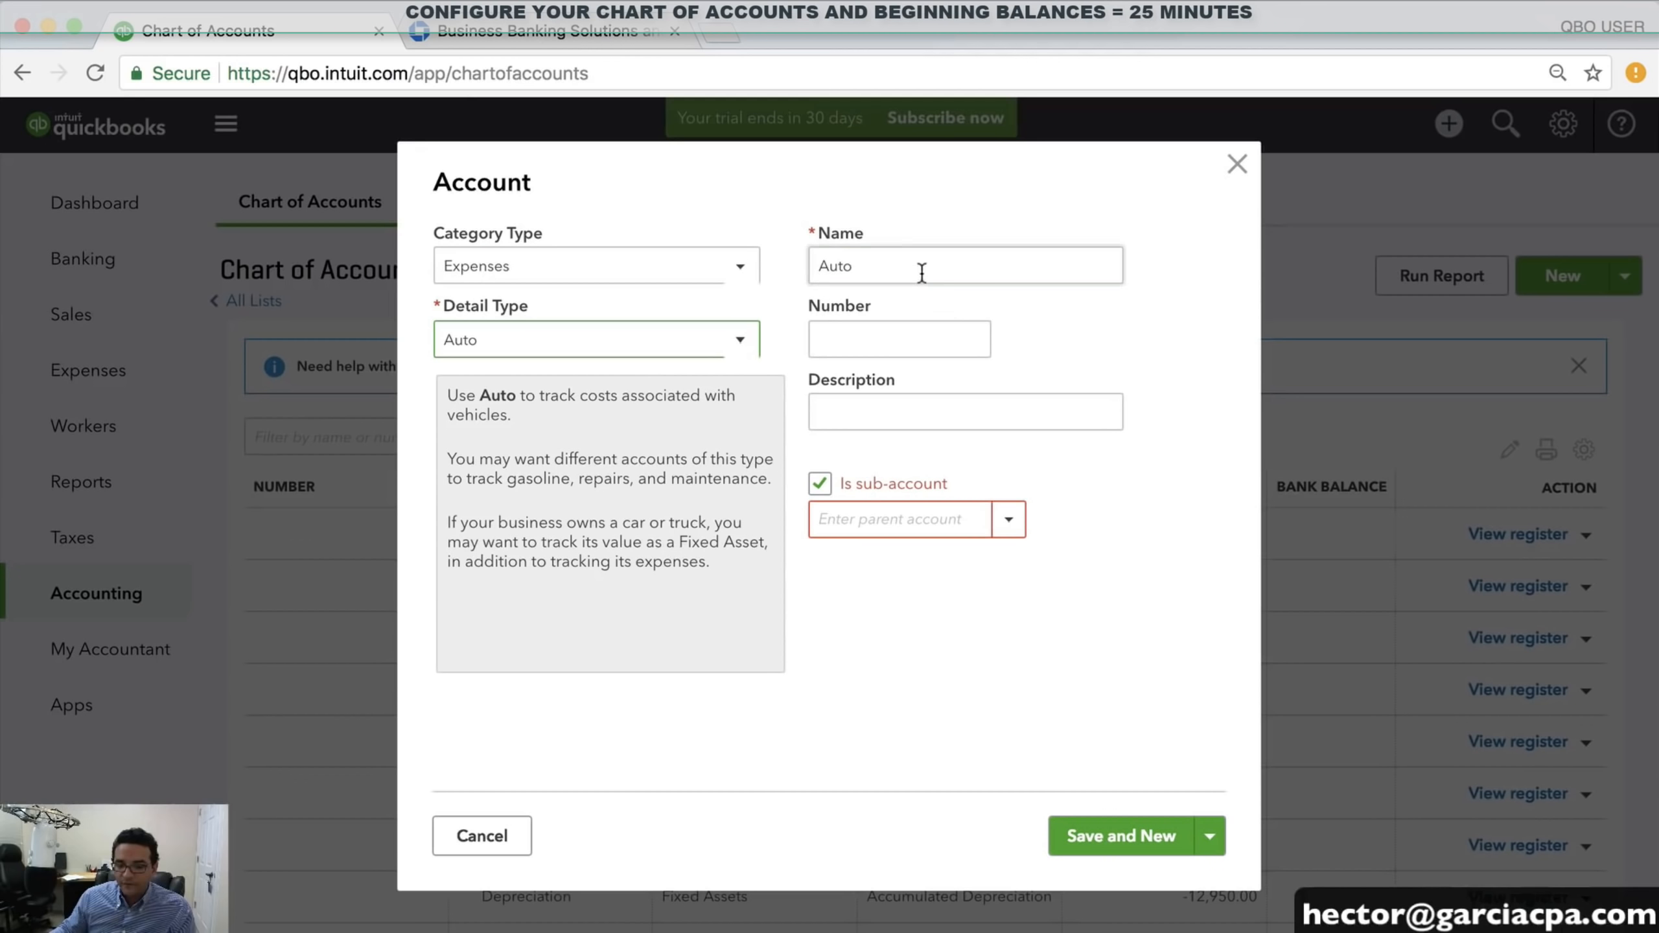
left_click(831, 268)
double_click(831, 268)
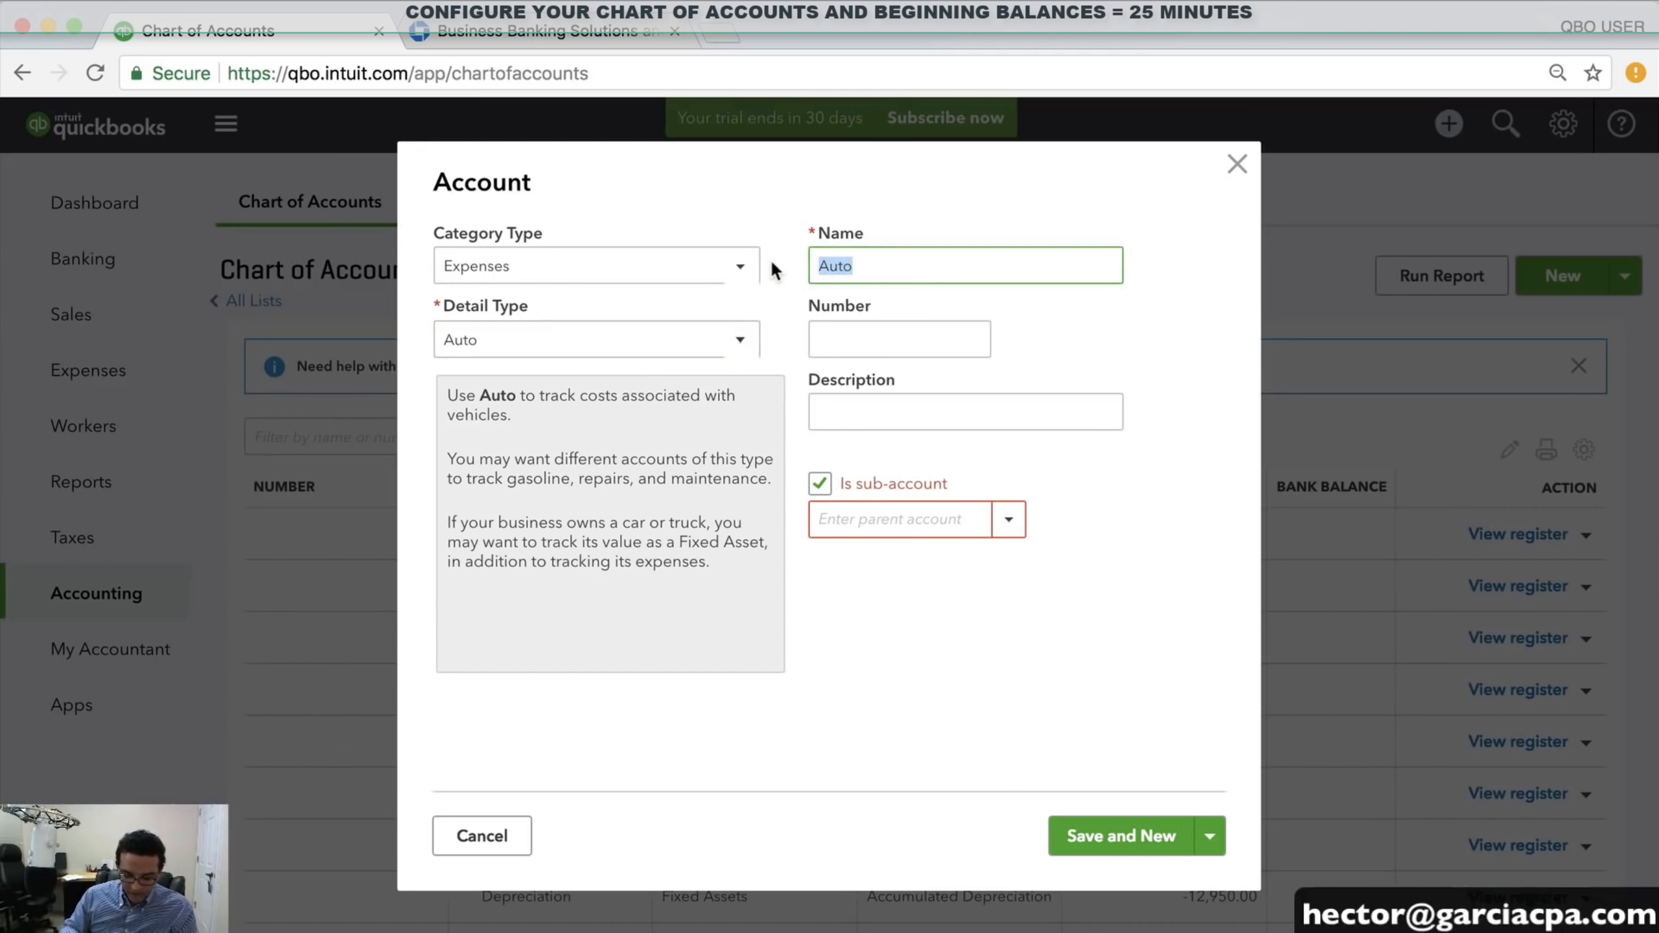
type("CAR LE")
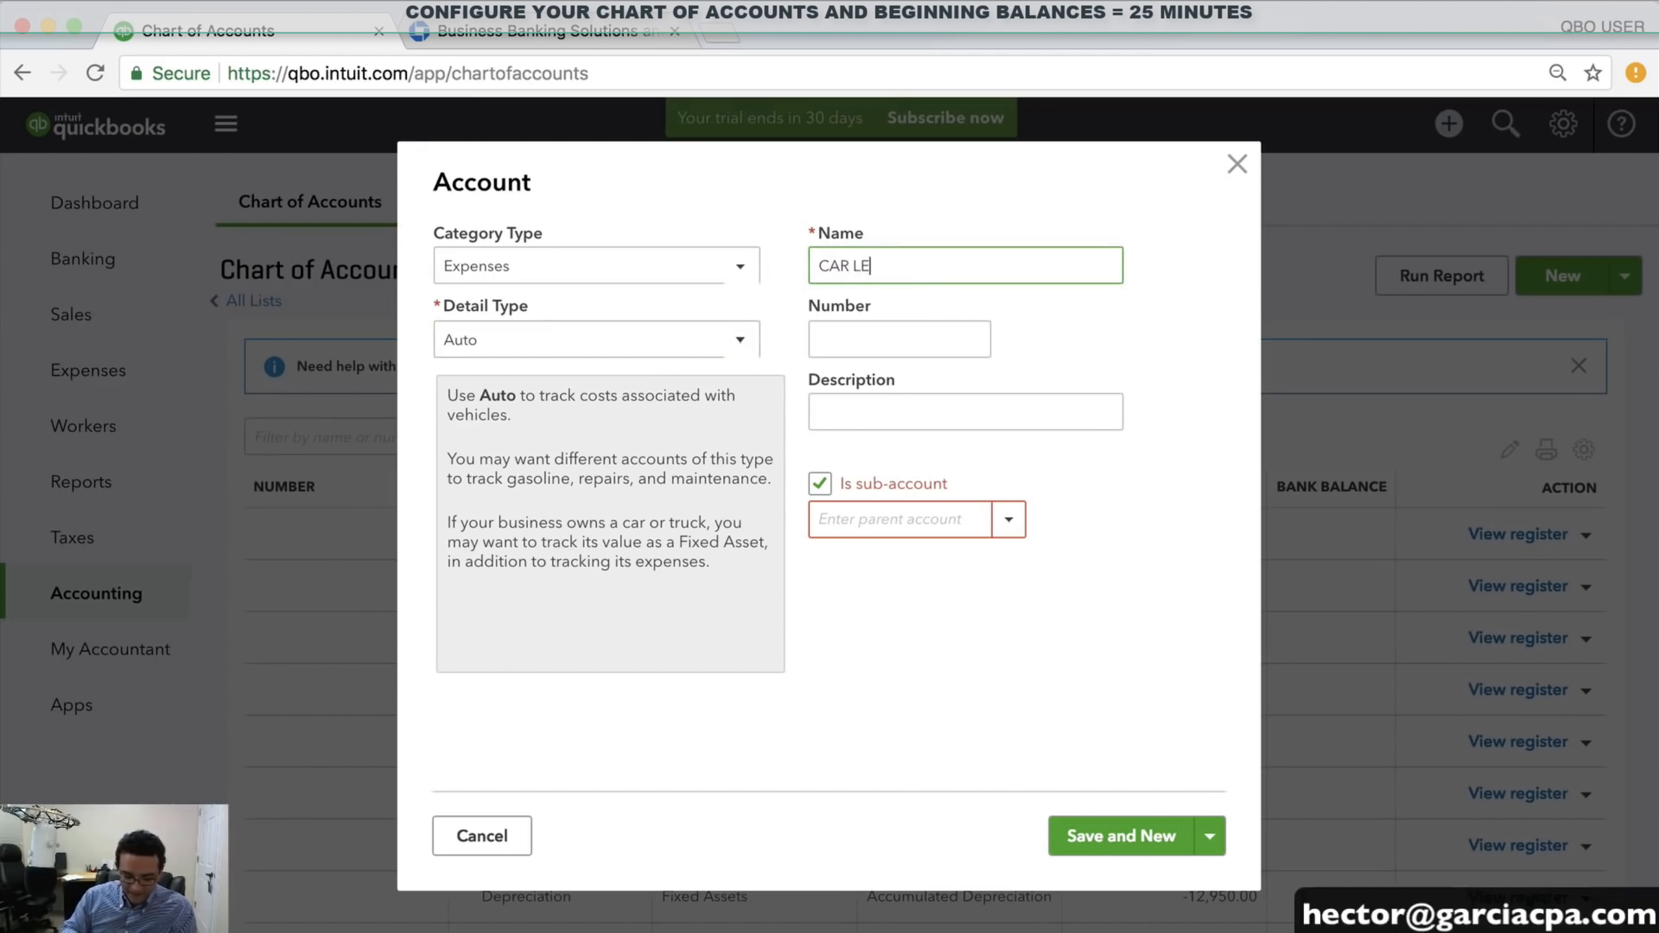
type("ASE PAYMENT")
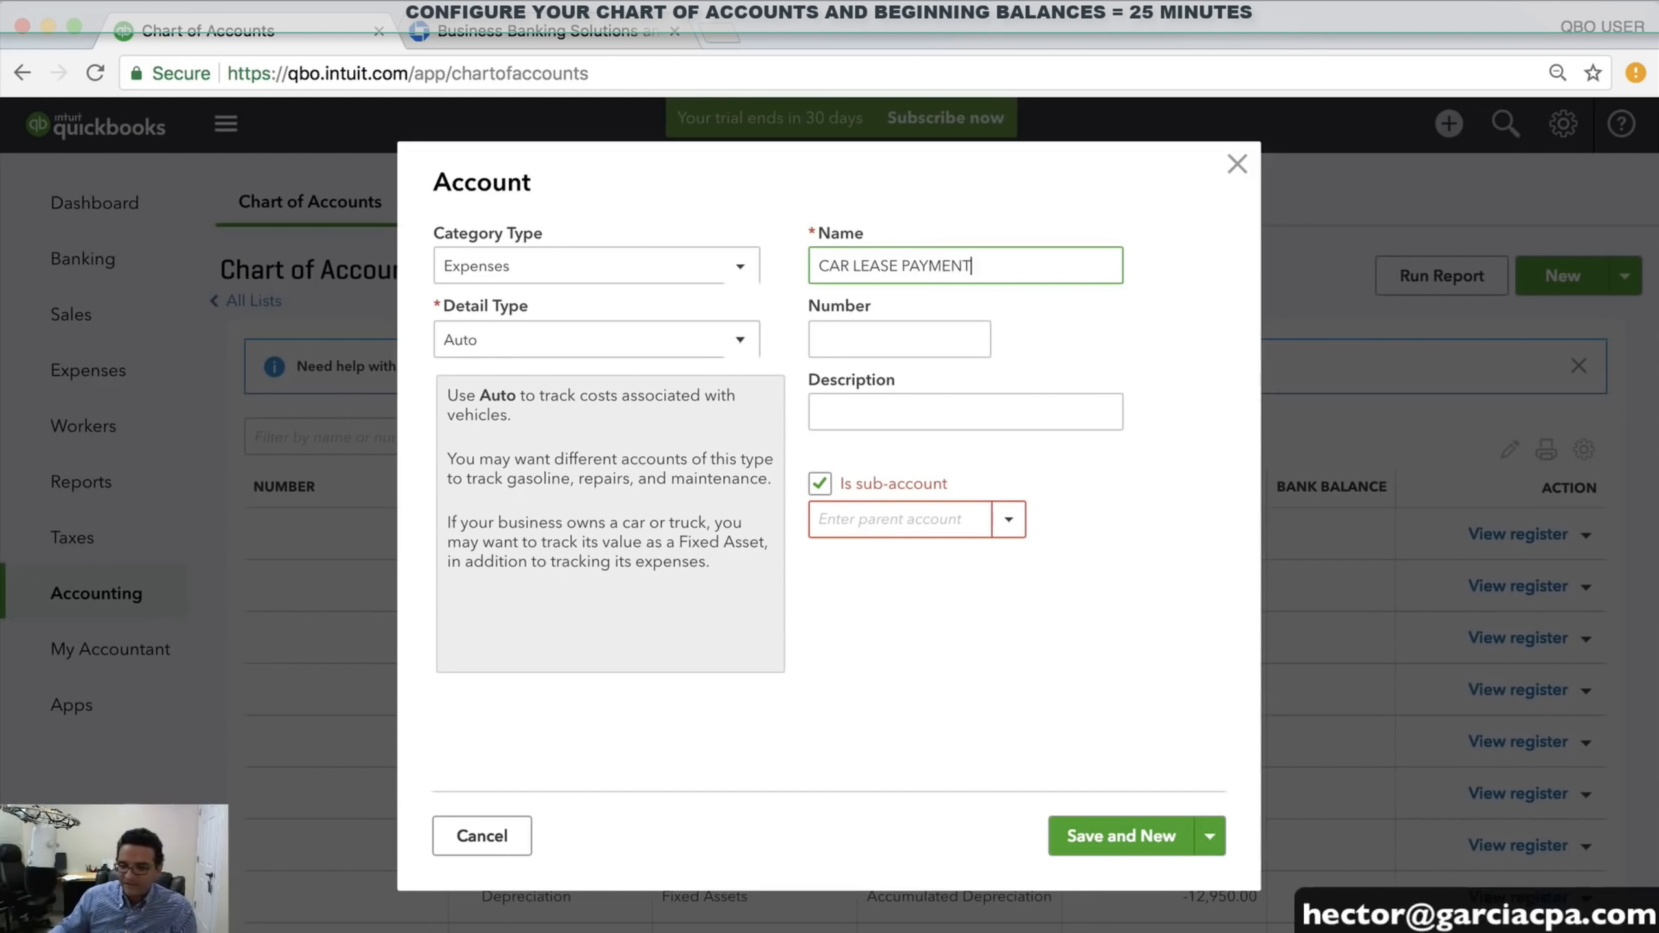
left_click(888, 518)
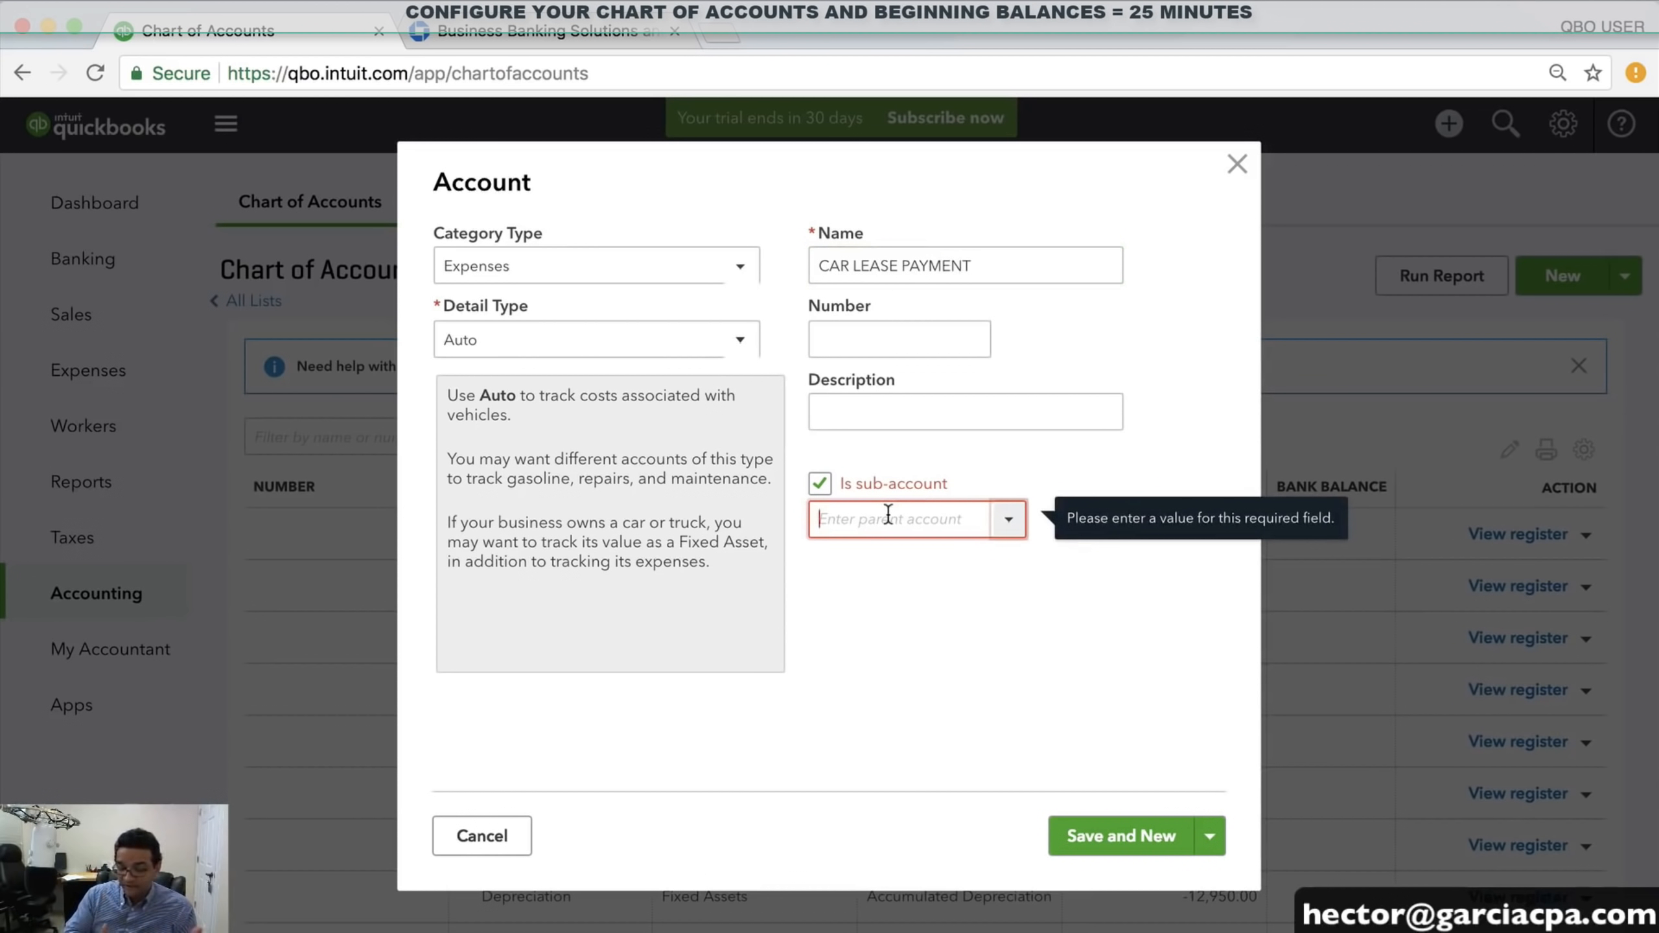
type("VE")
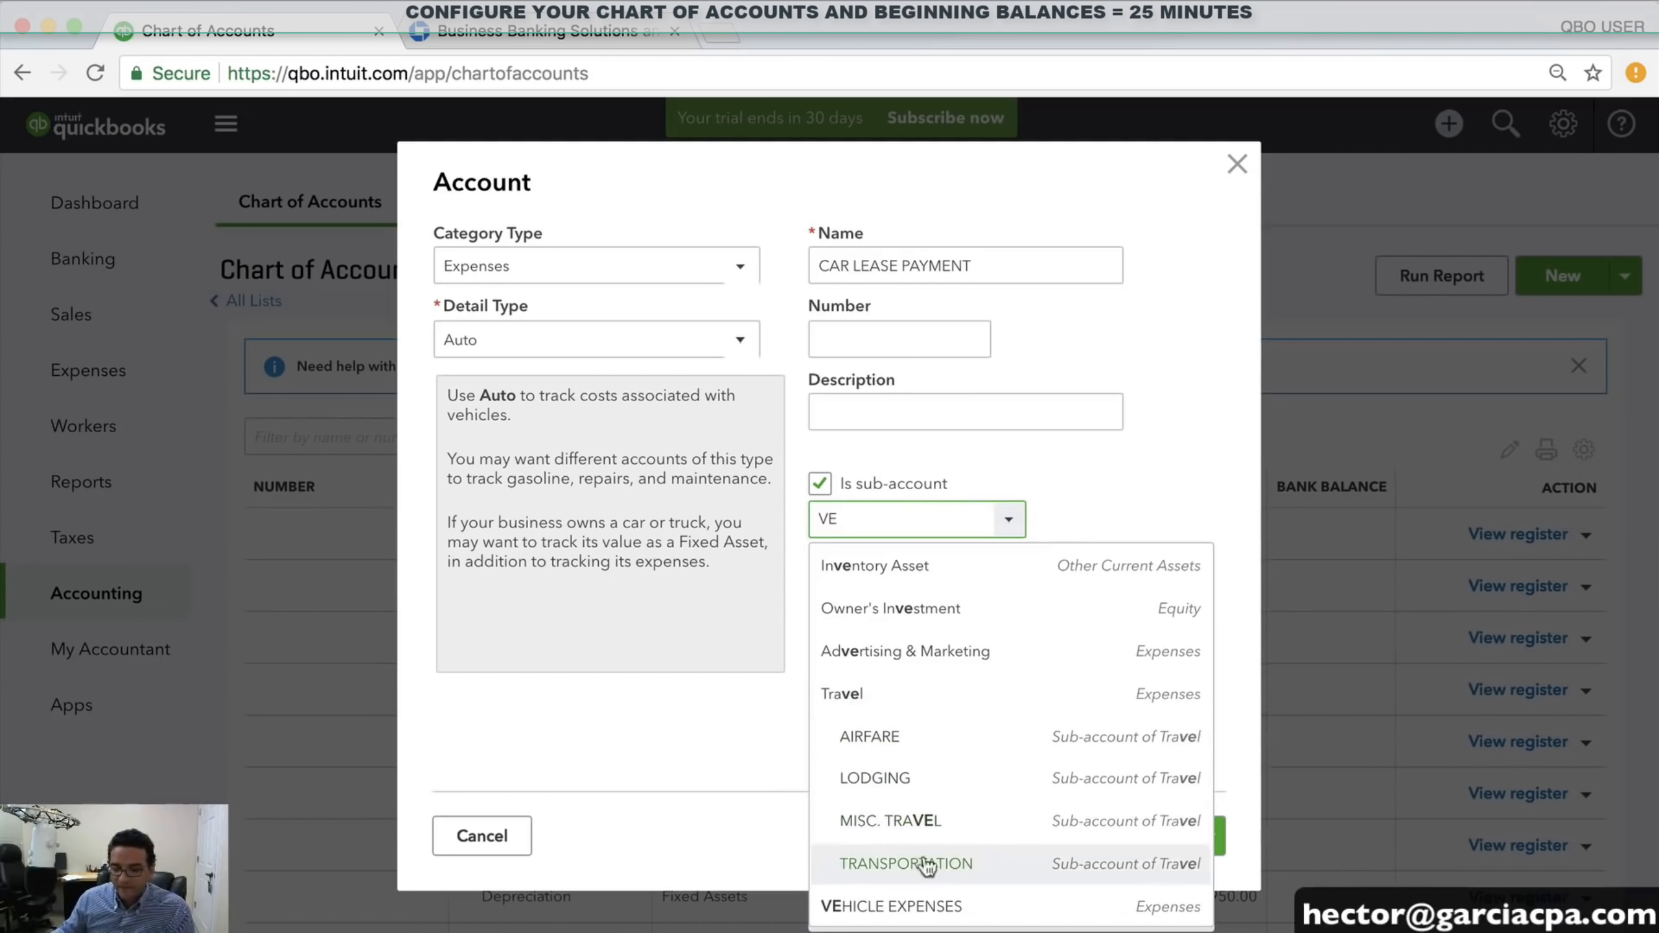
left_click(923, 890)
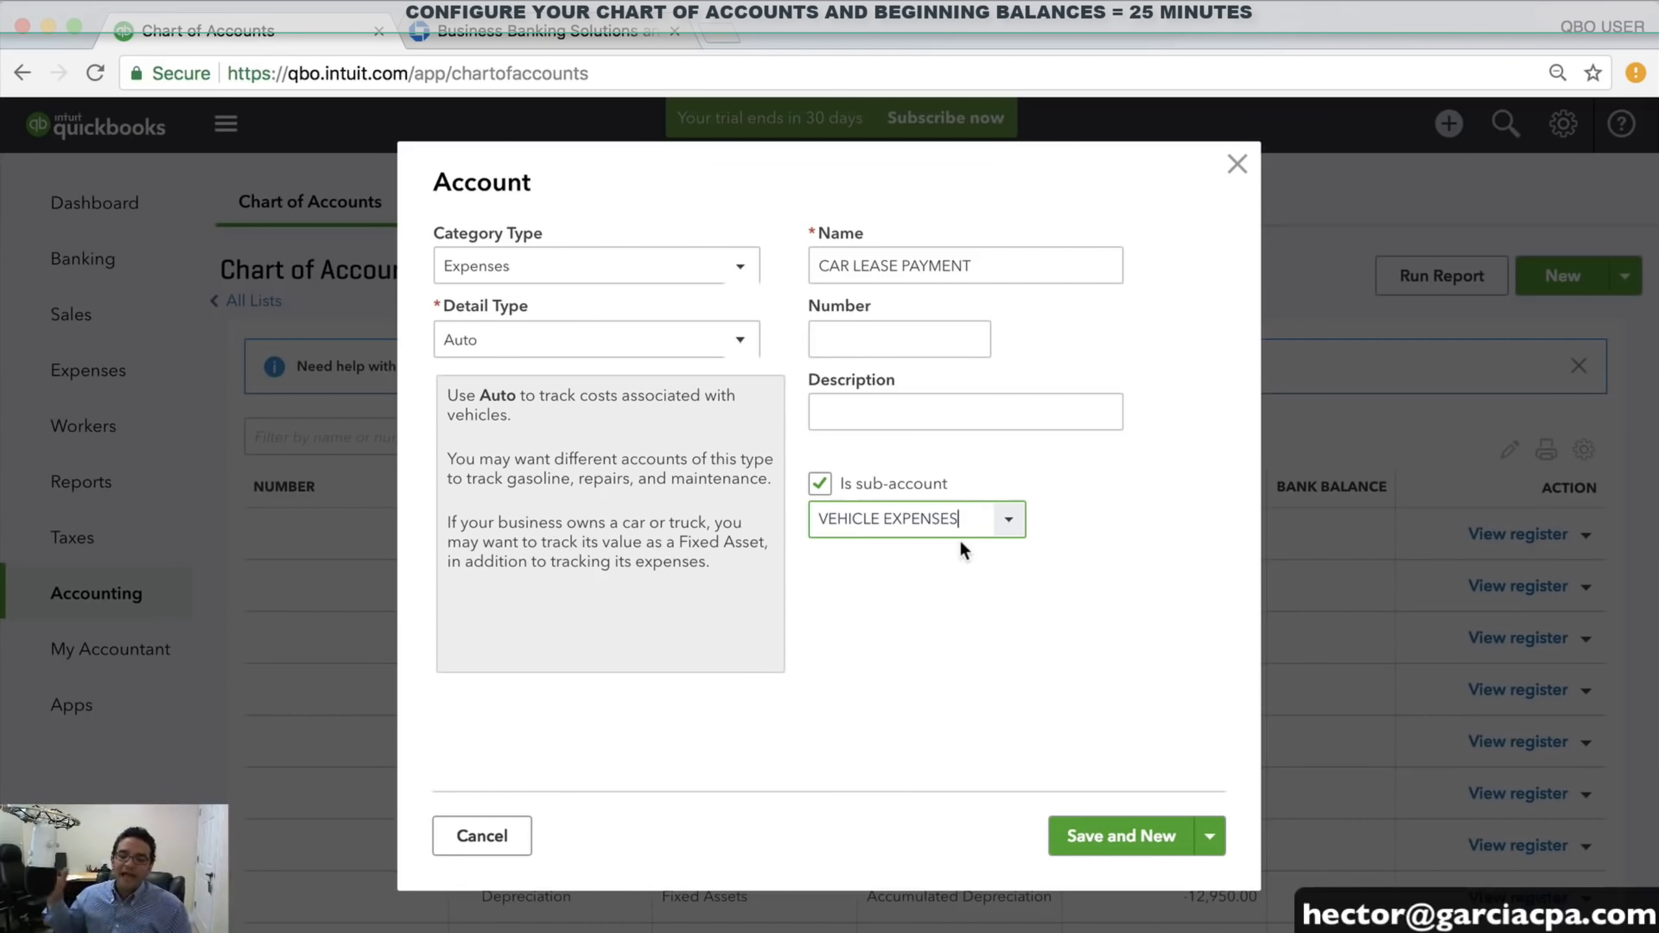
left_click(1110, 839)
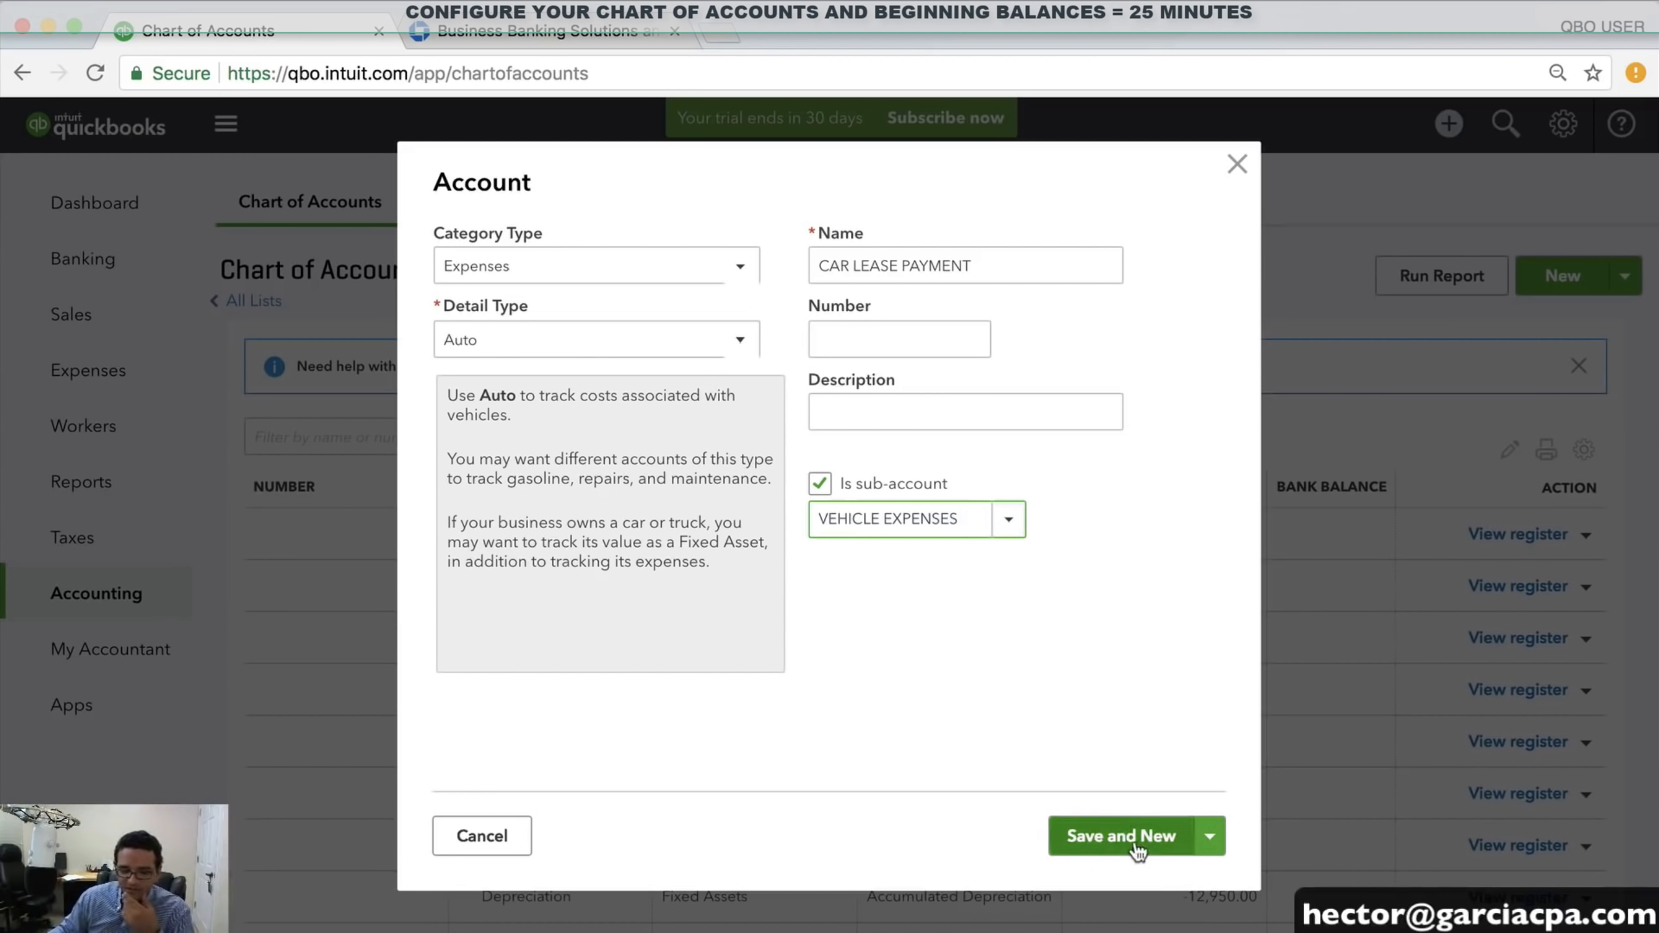
Set the category type to Expenses and the detail type to Auto
left_click(567, 266)
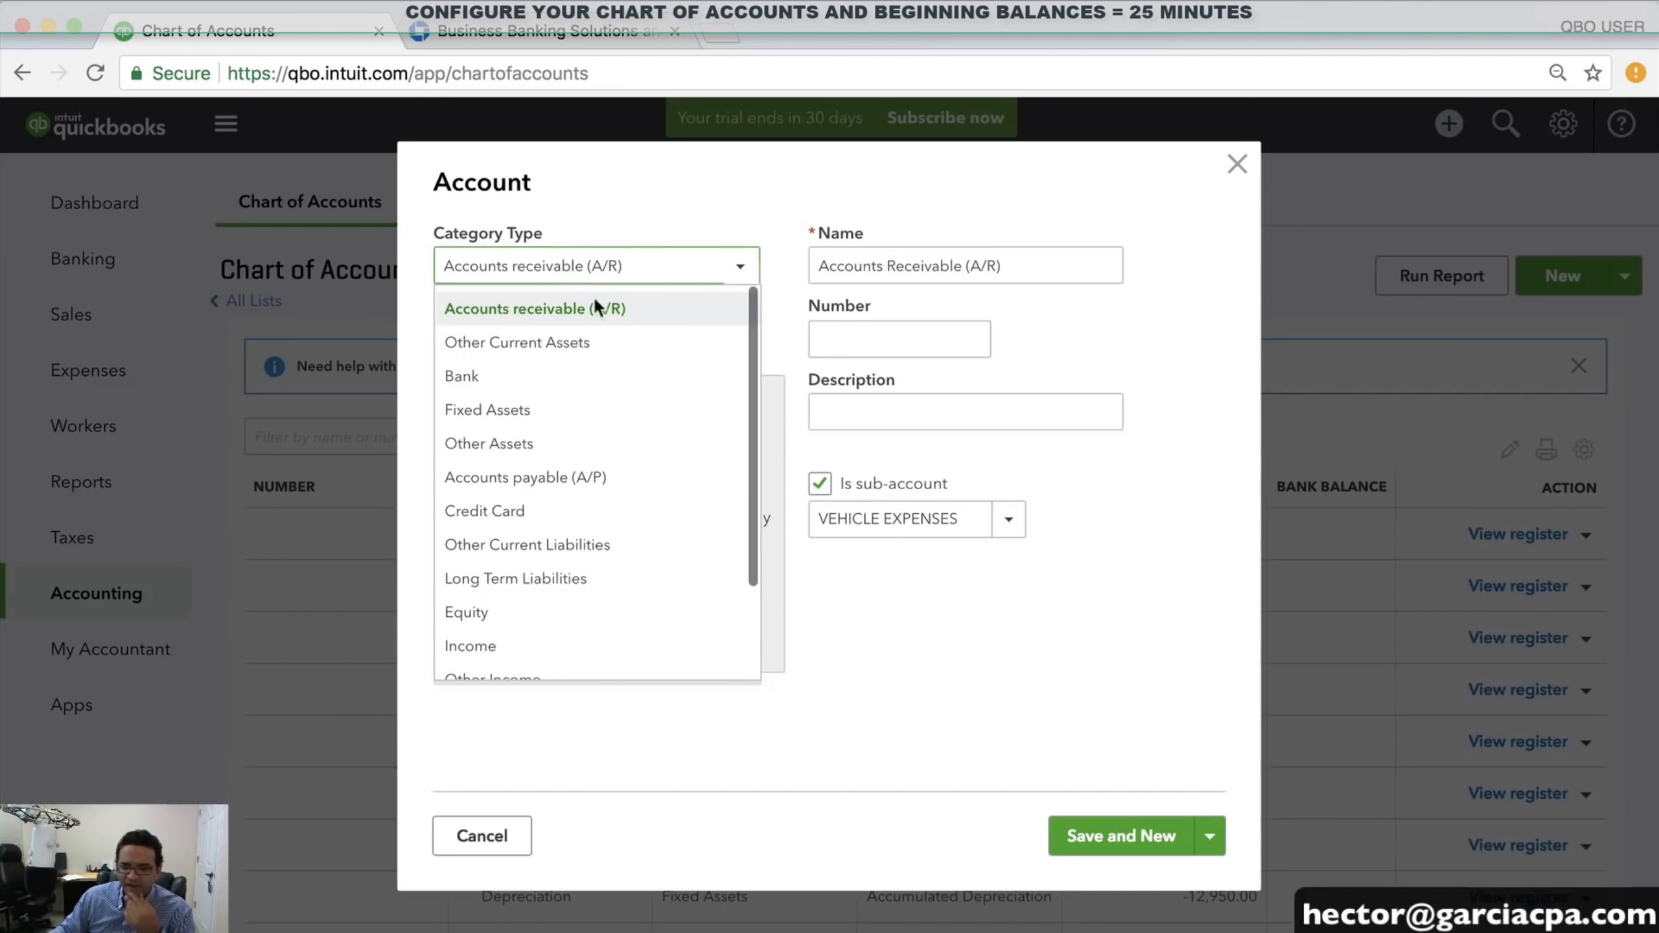
scroll(615, 418, "down", 3)
left_click(483, 628)
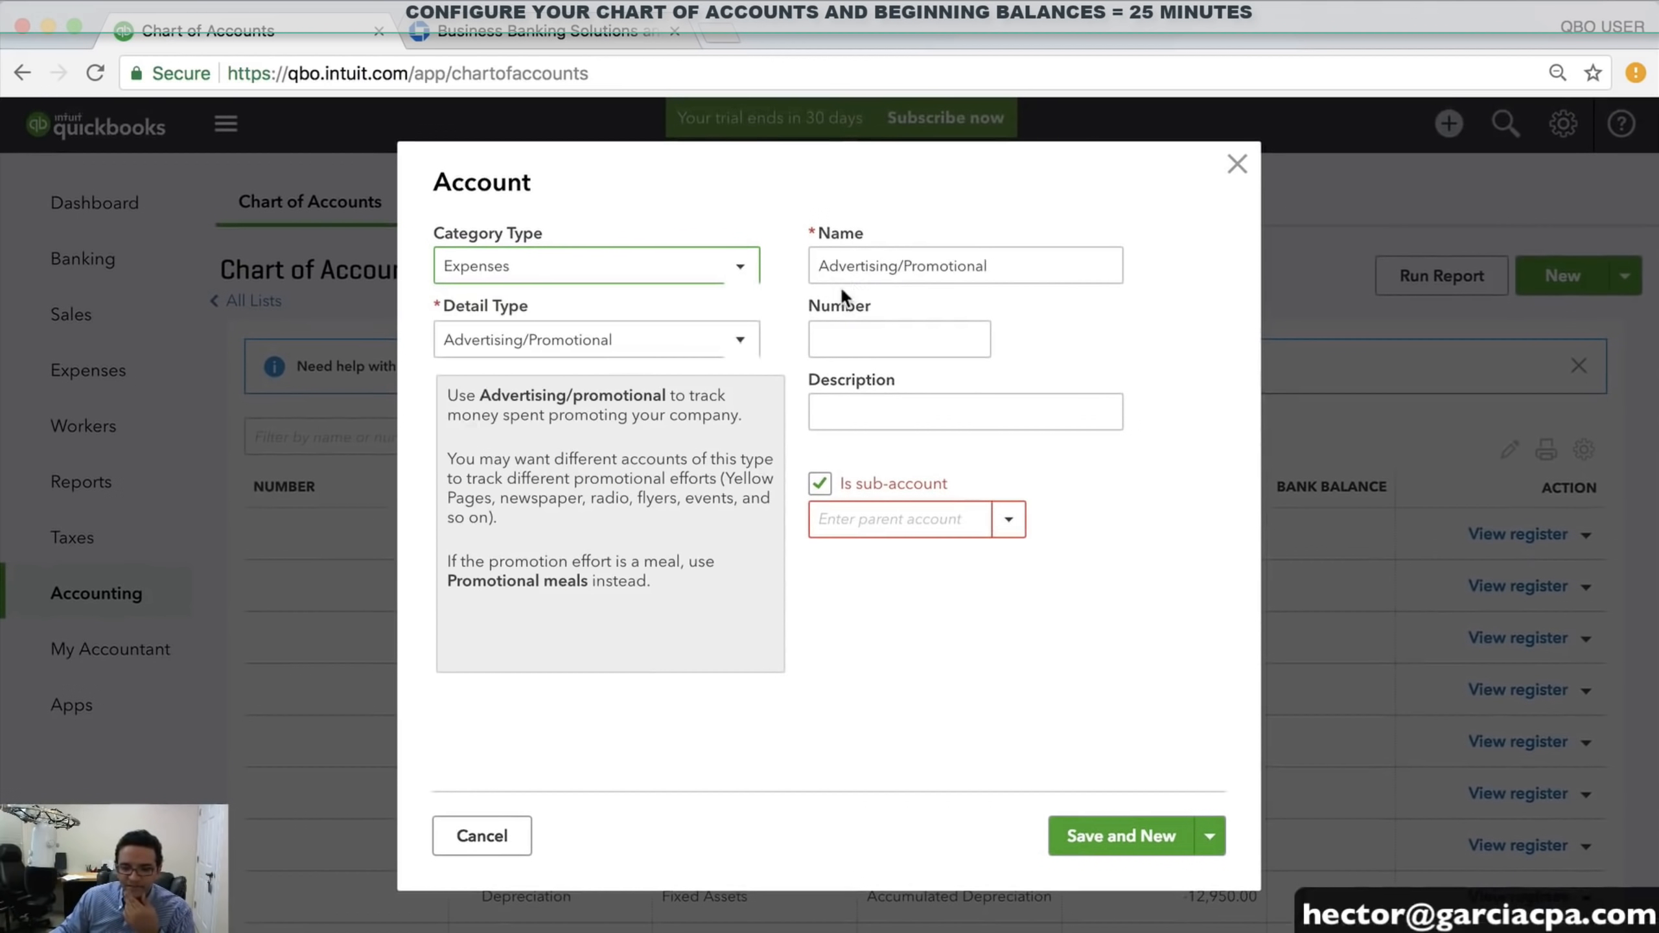
left_click(623, 355)
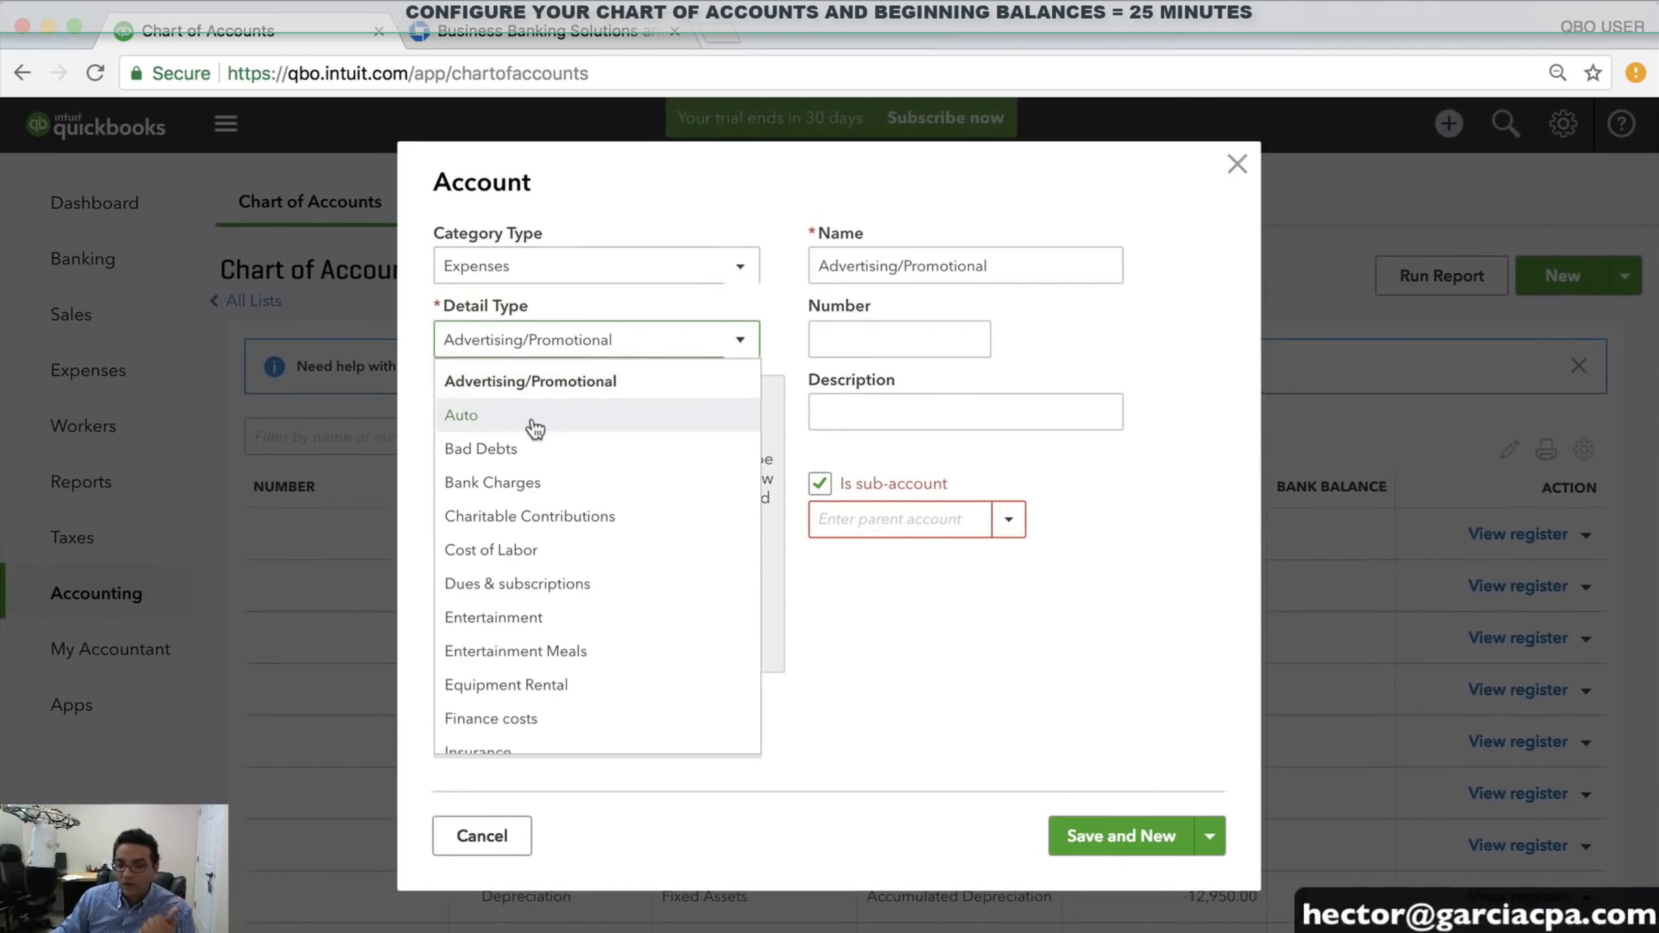
left_click(463, 415)
Name the account AUTO INSURANCE with parent VEHICLE EXPENSES and save and new
left_click(946, 265)
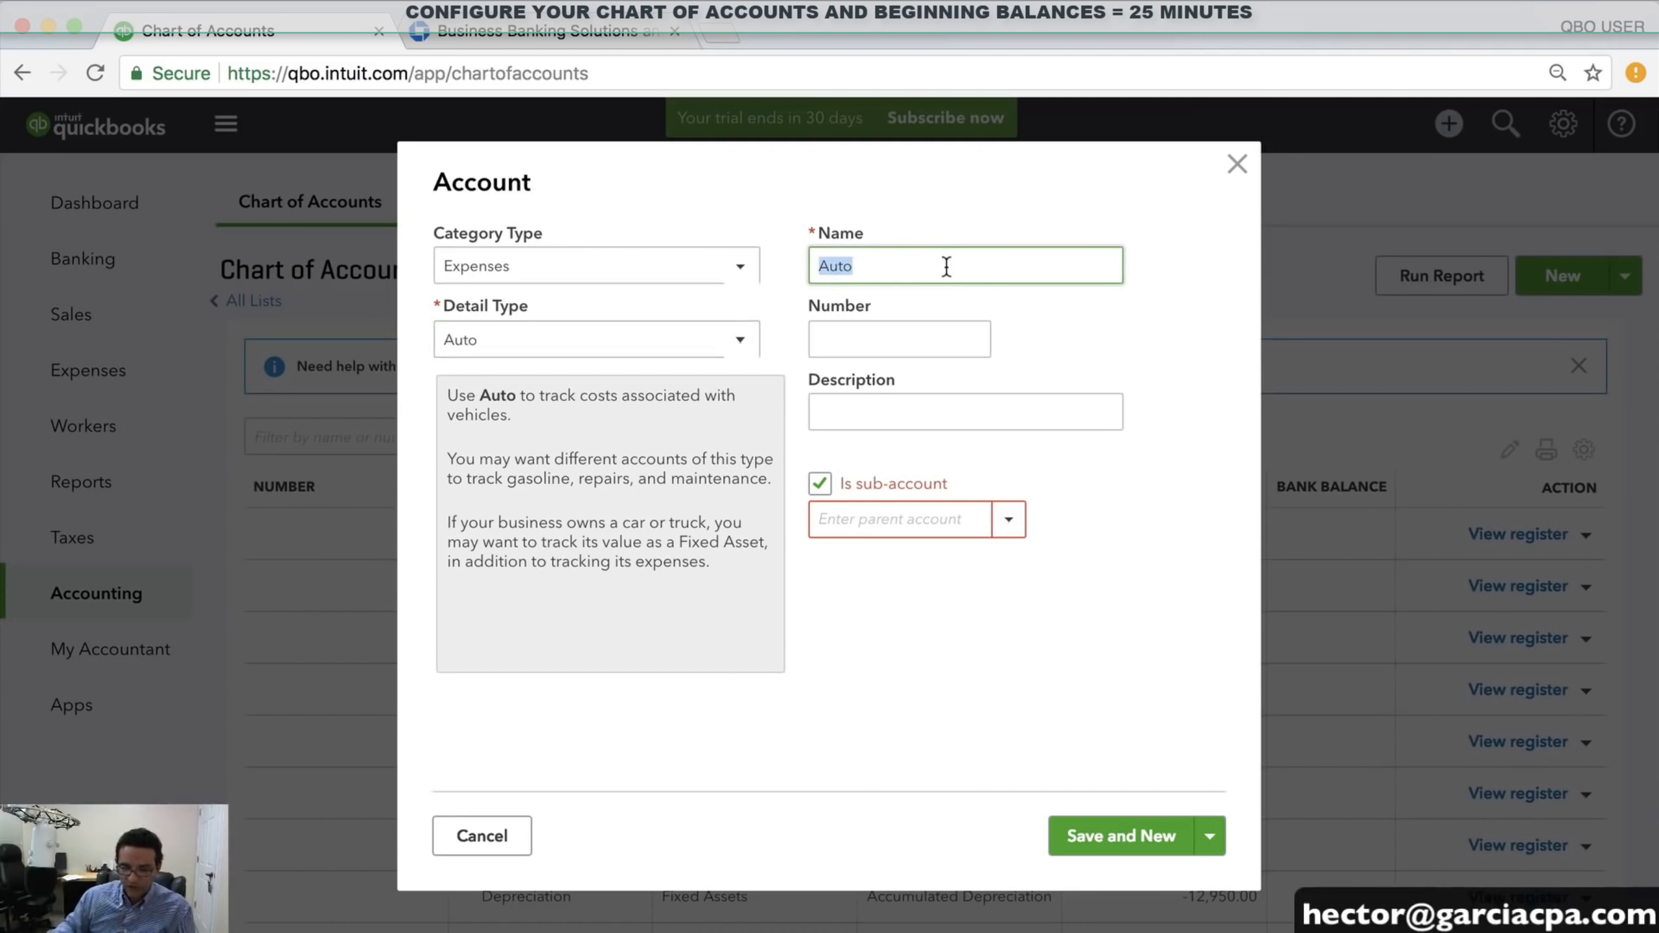
key("Right")
type("INSURANCE")
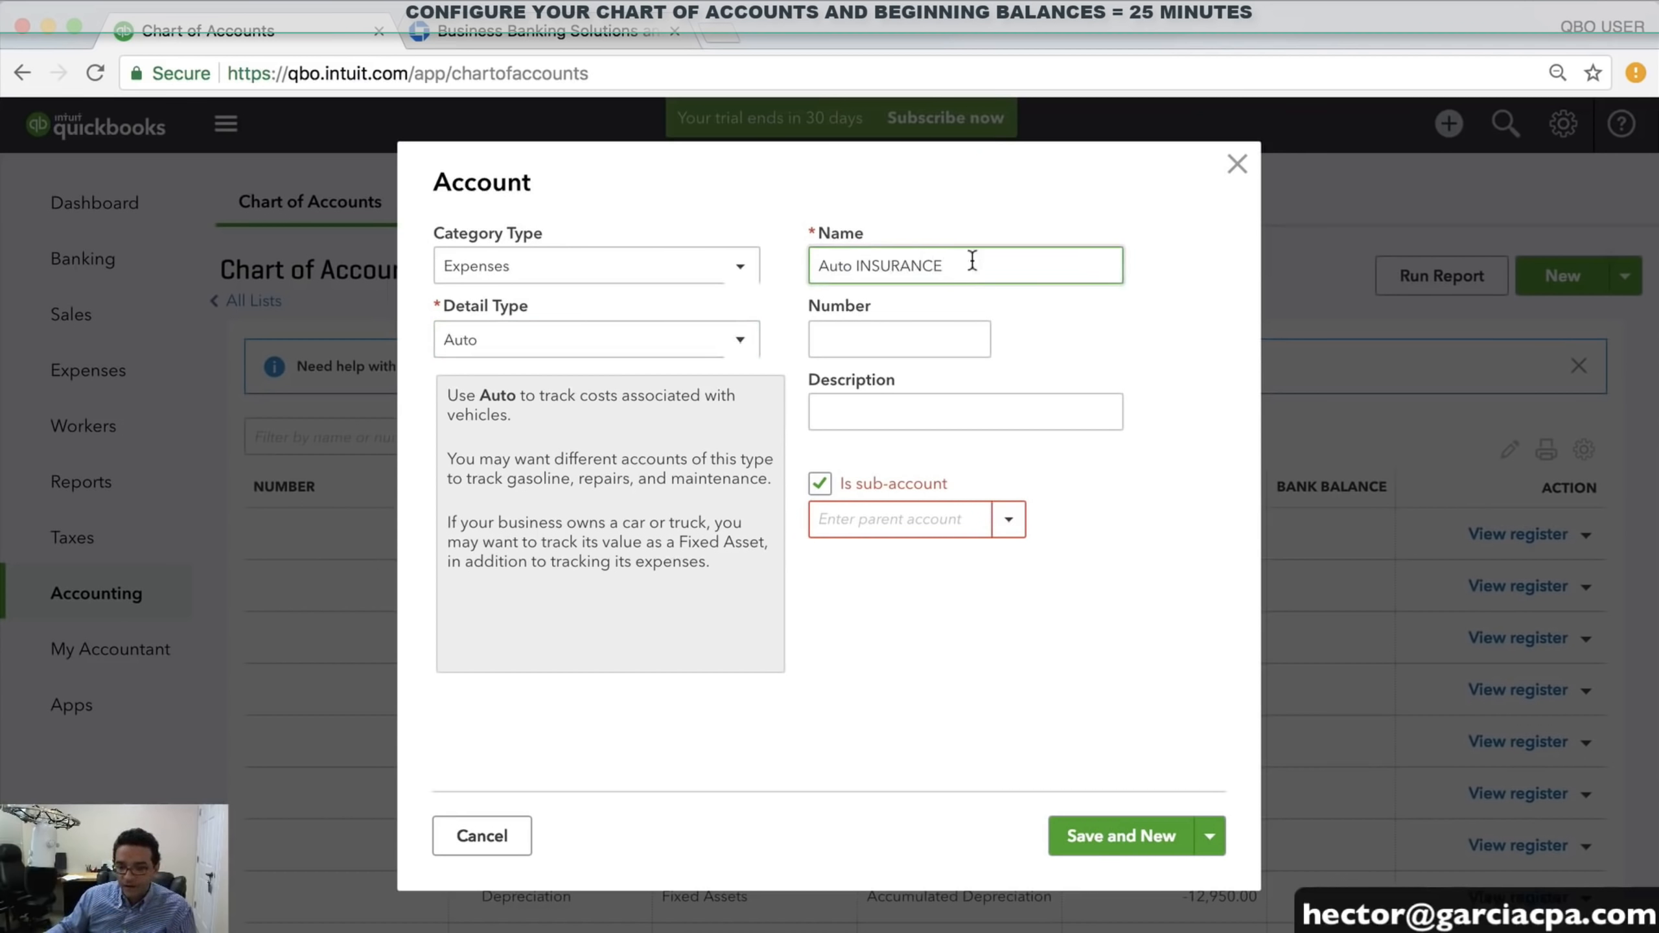
left_click_drag(972, 260, 246, 220)
type("AU")
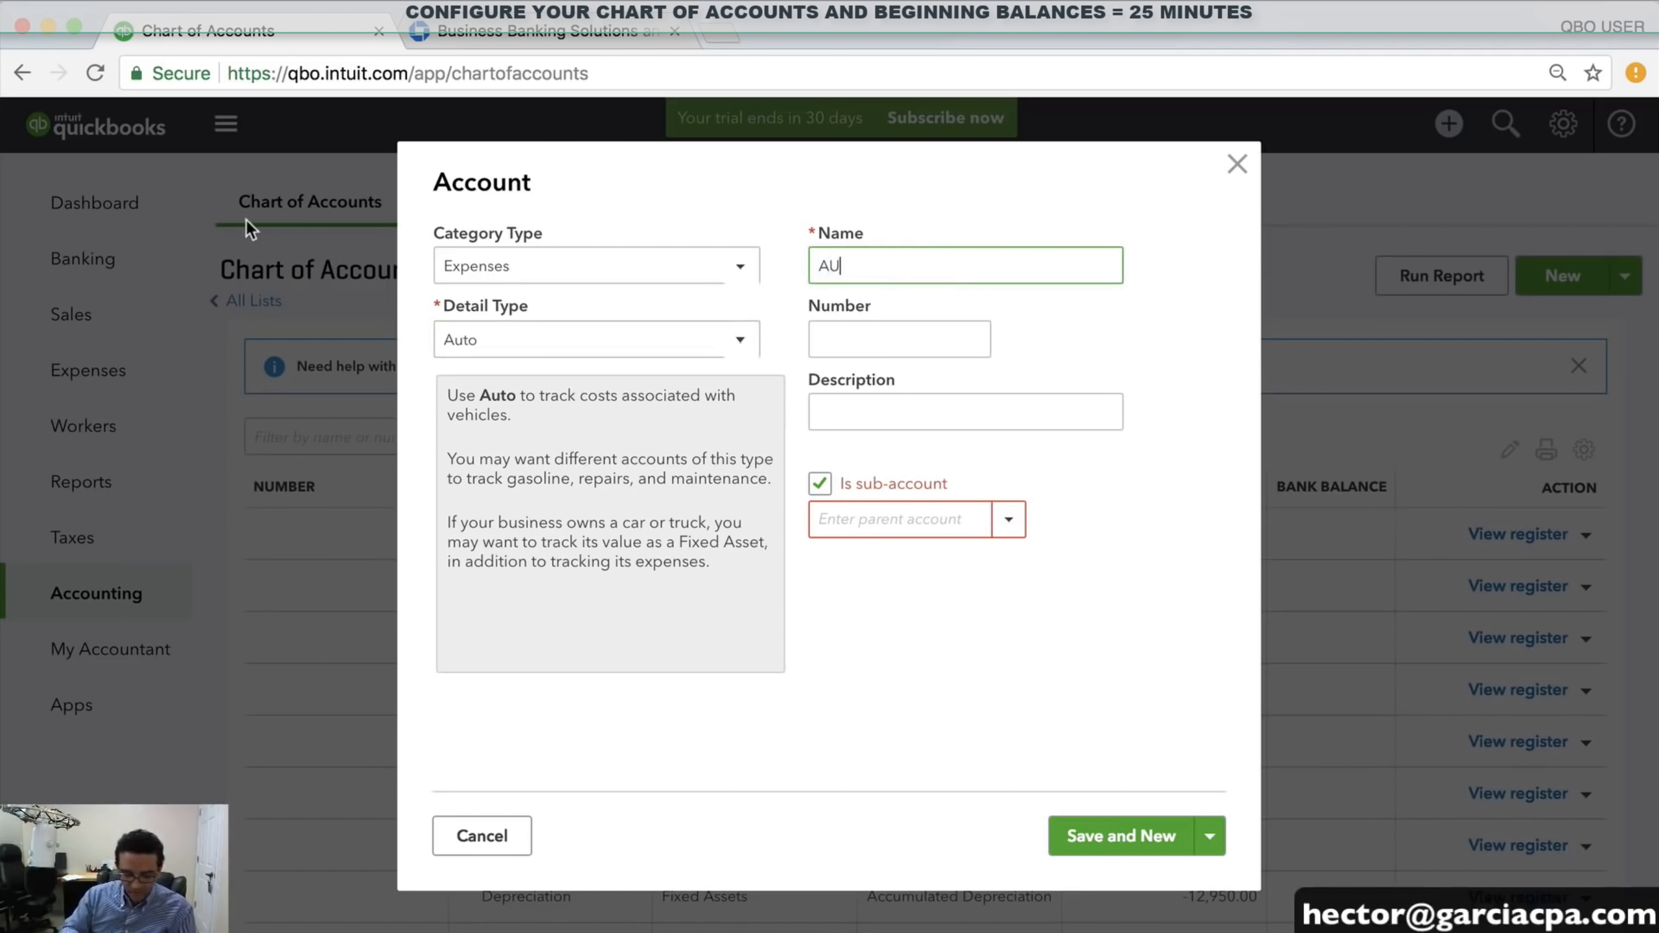
type("TO INSURANCE")
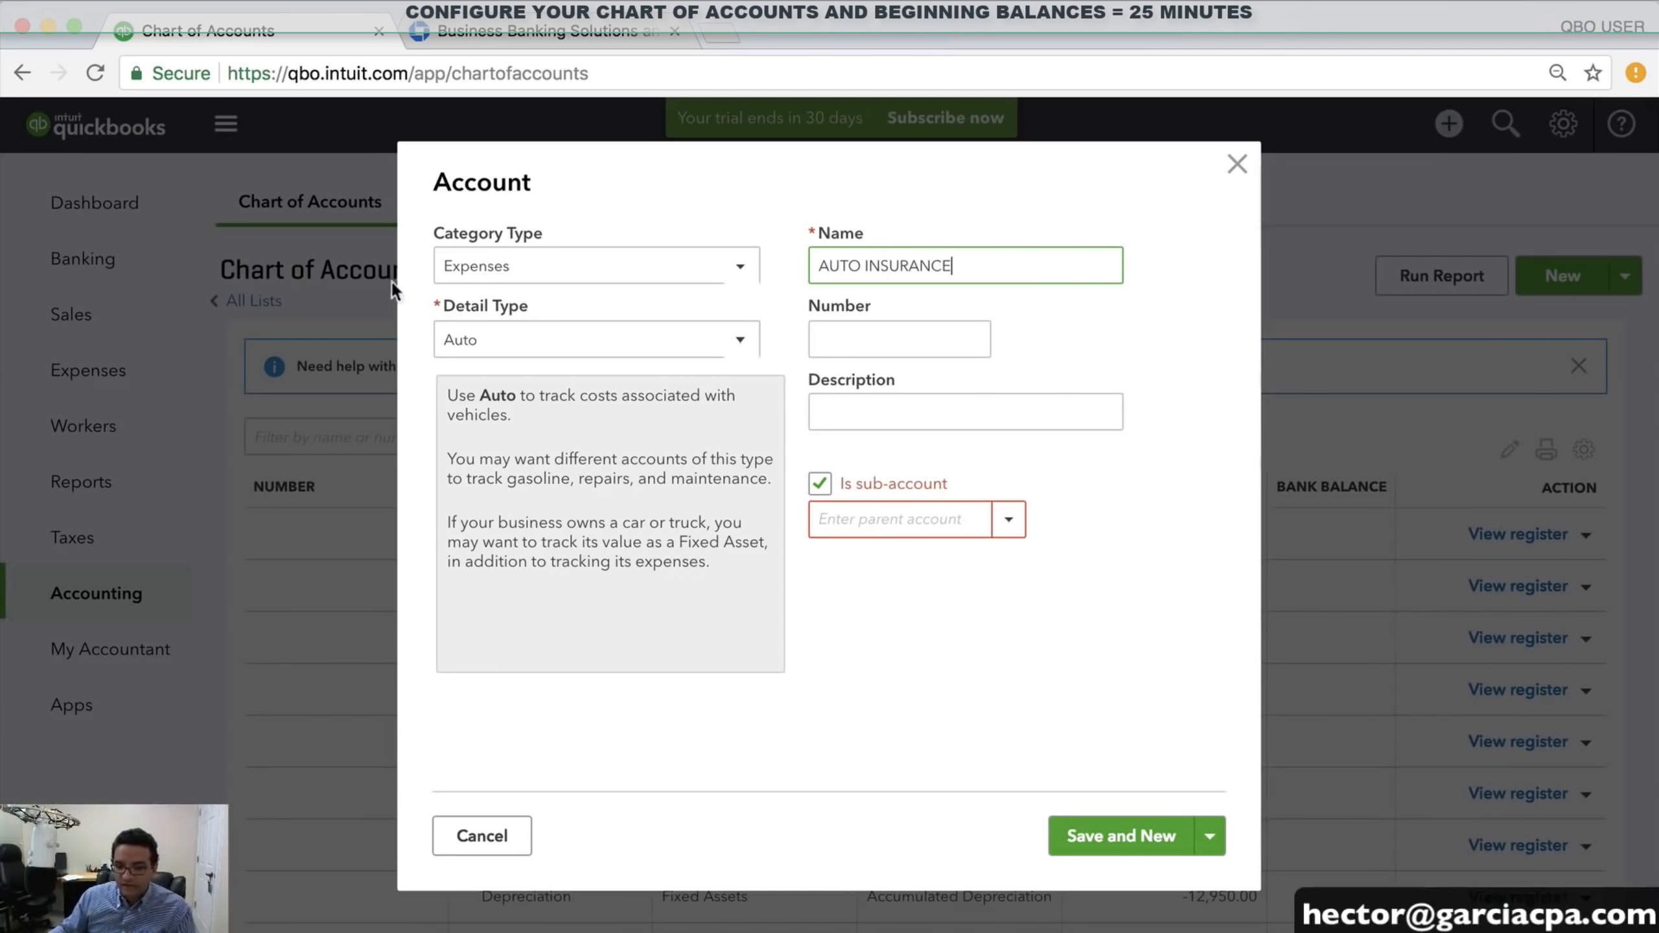
left_click(864, 520)
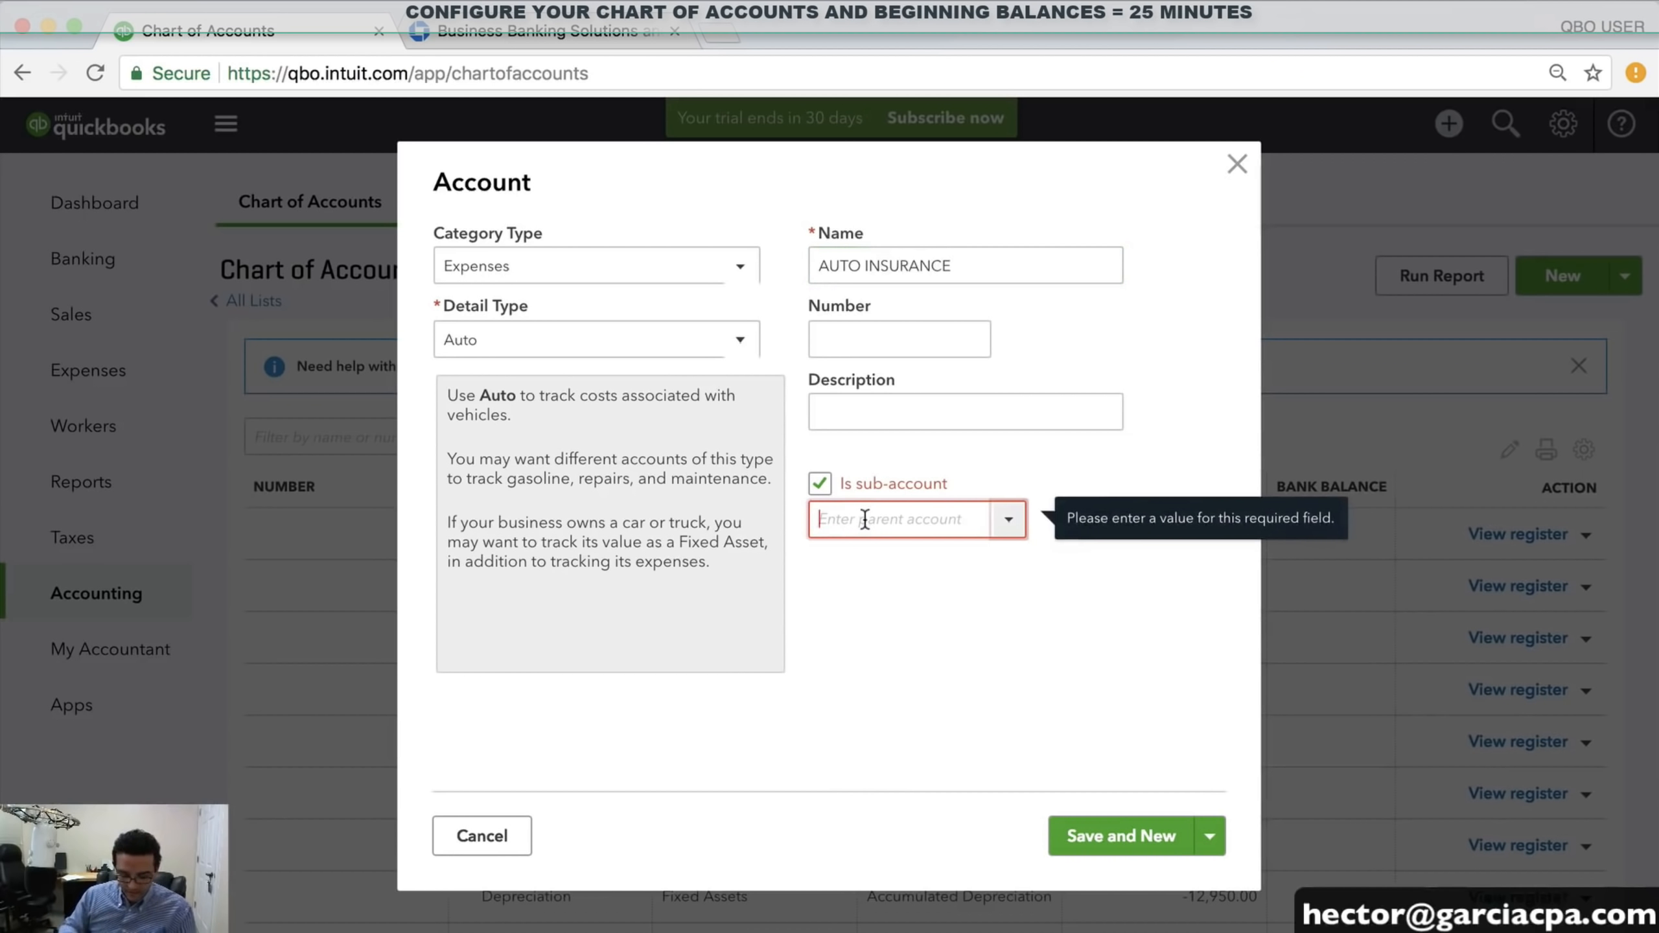
type("VEHICLE EXPENSES")
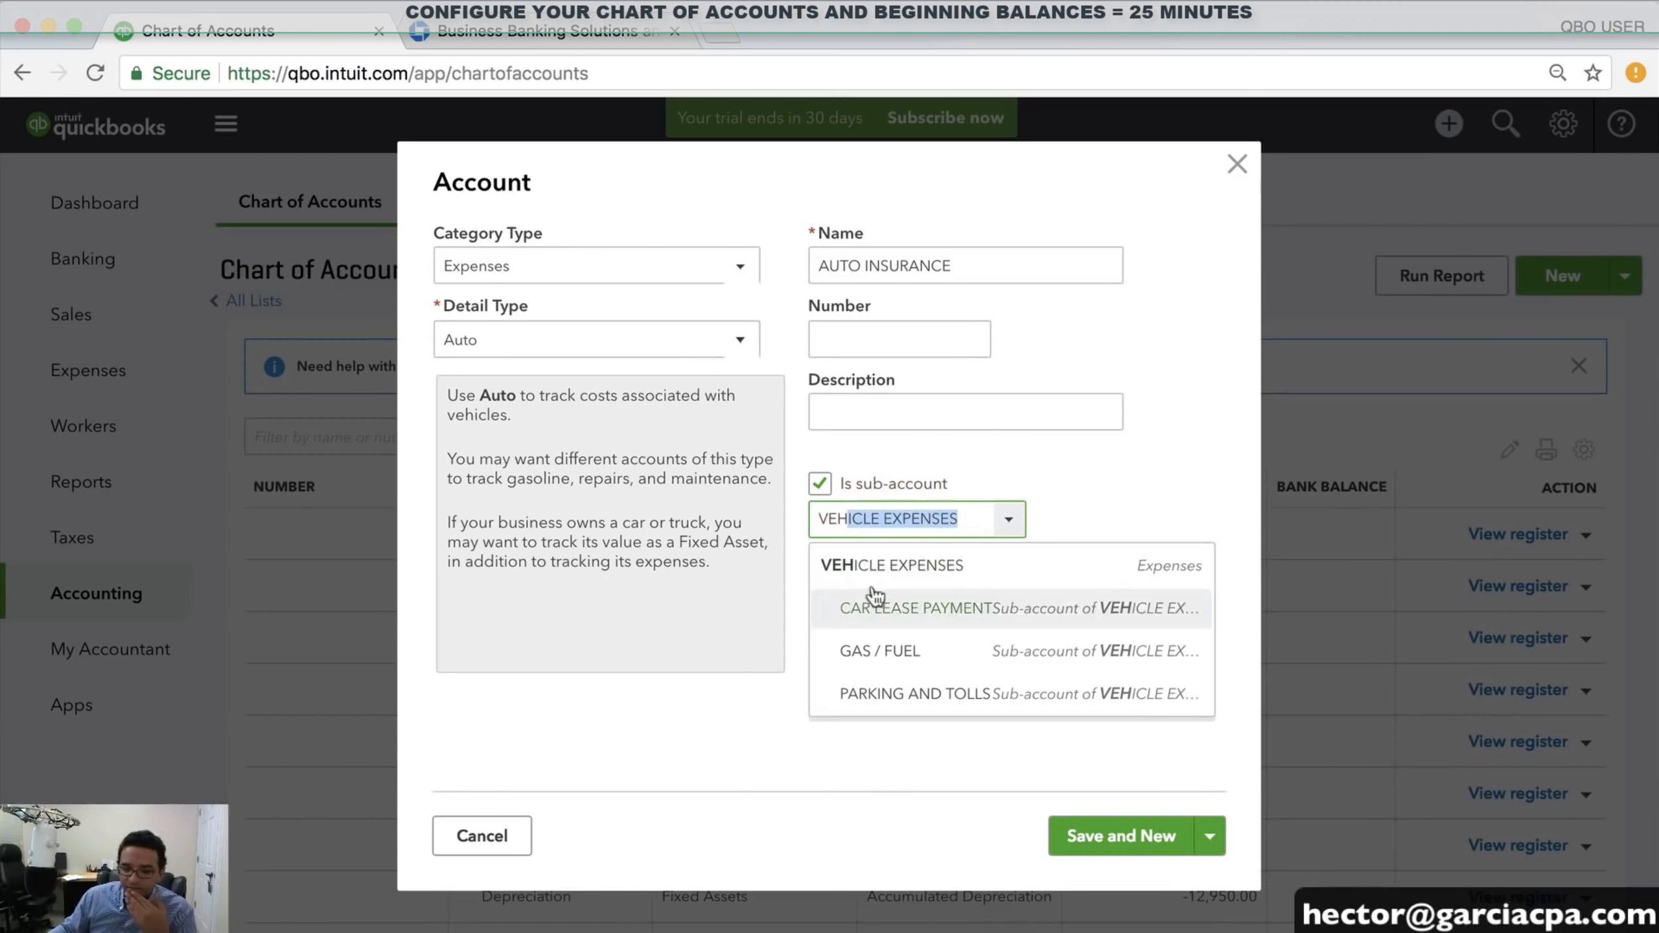
left_click(894, 566)
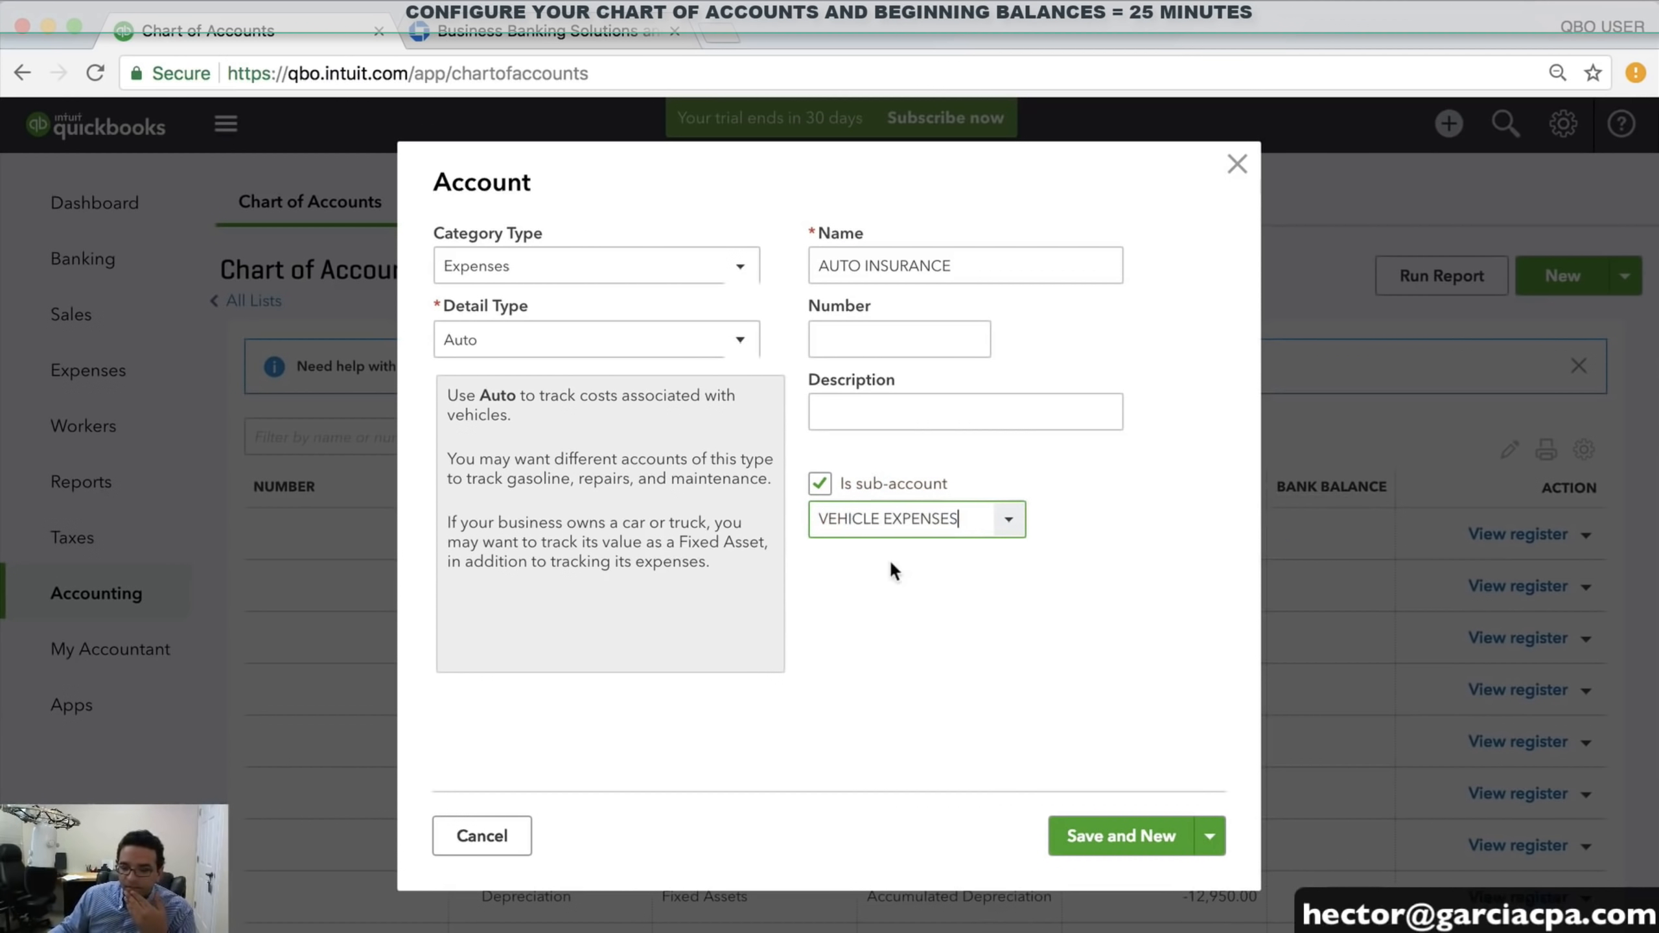
left_click(1137, 835)
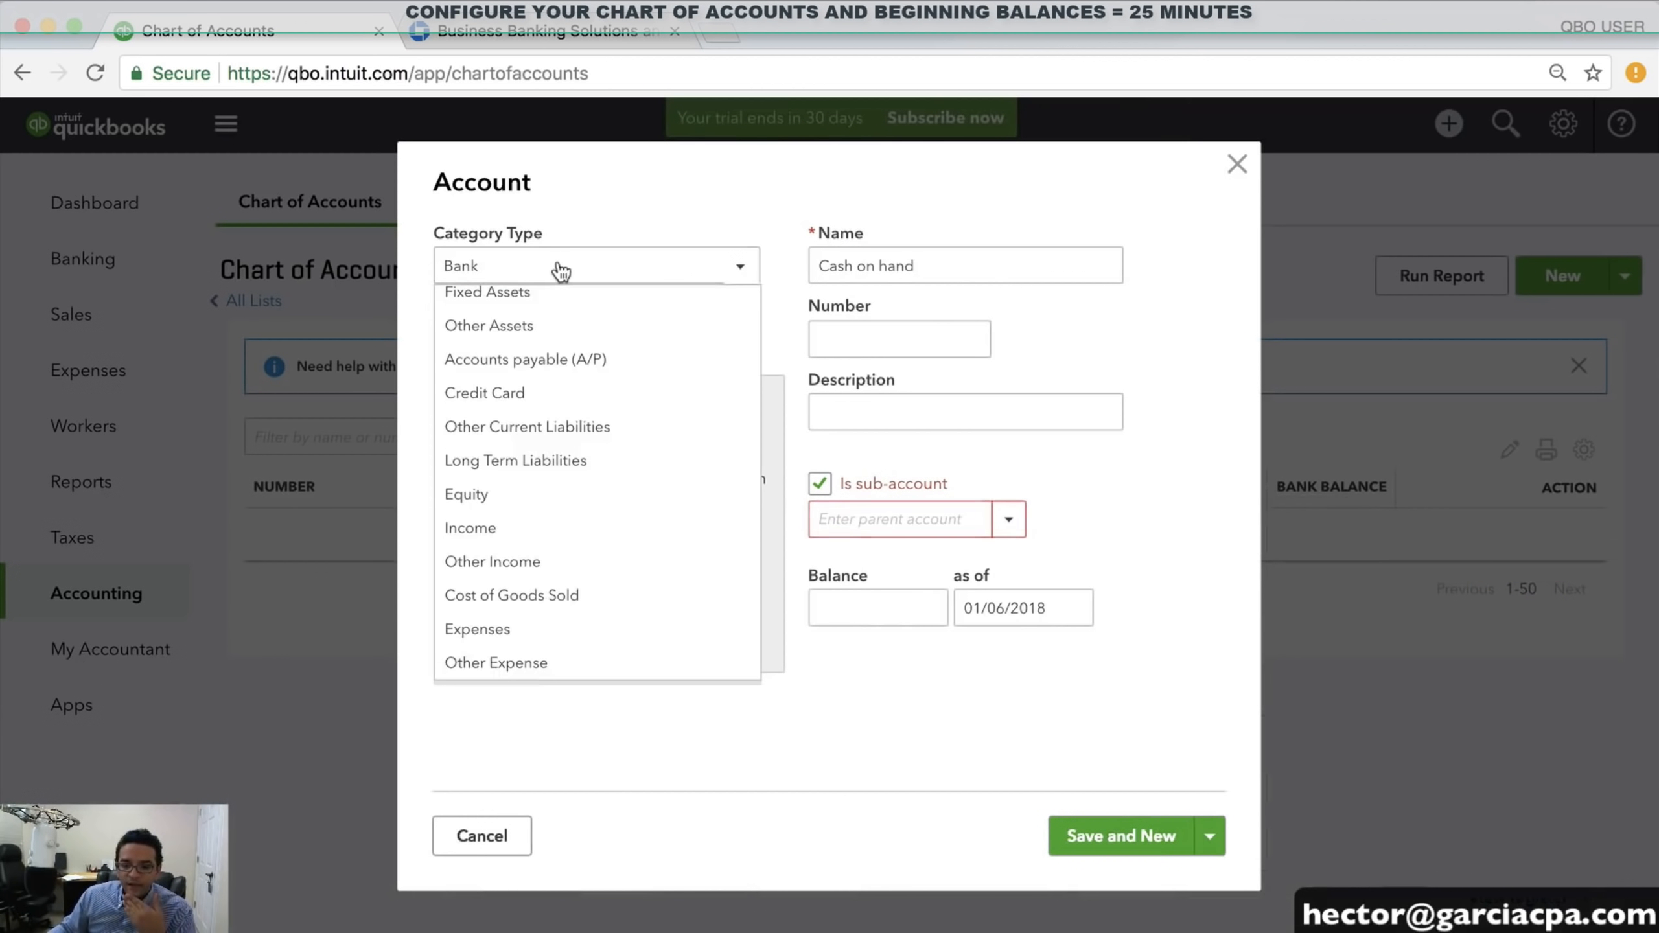
Create AUTO MAINTENANCE / OTHER AUTO as an Expenses/Auto sub-account of VEHICLE EXPENSES, then save and close
scroll(536, 511, "down", 2)
left_click(516, 626)
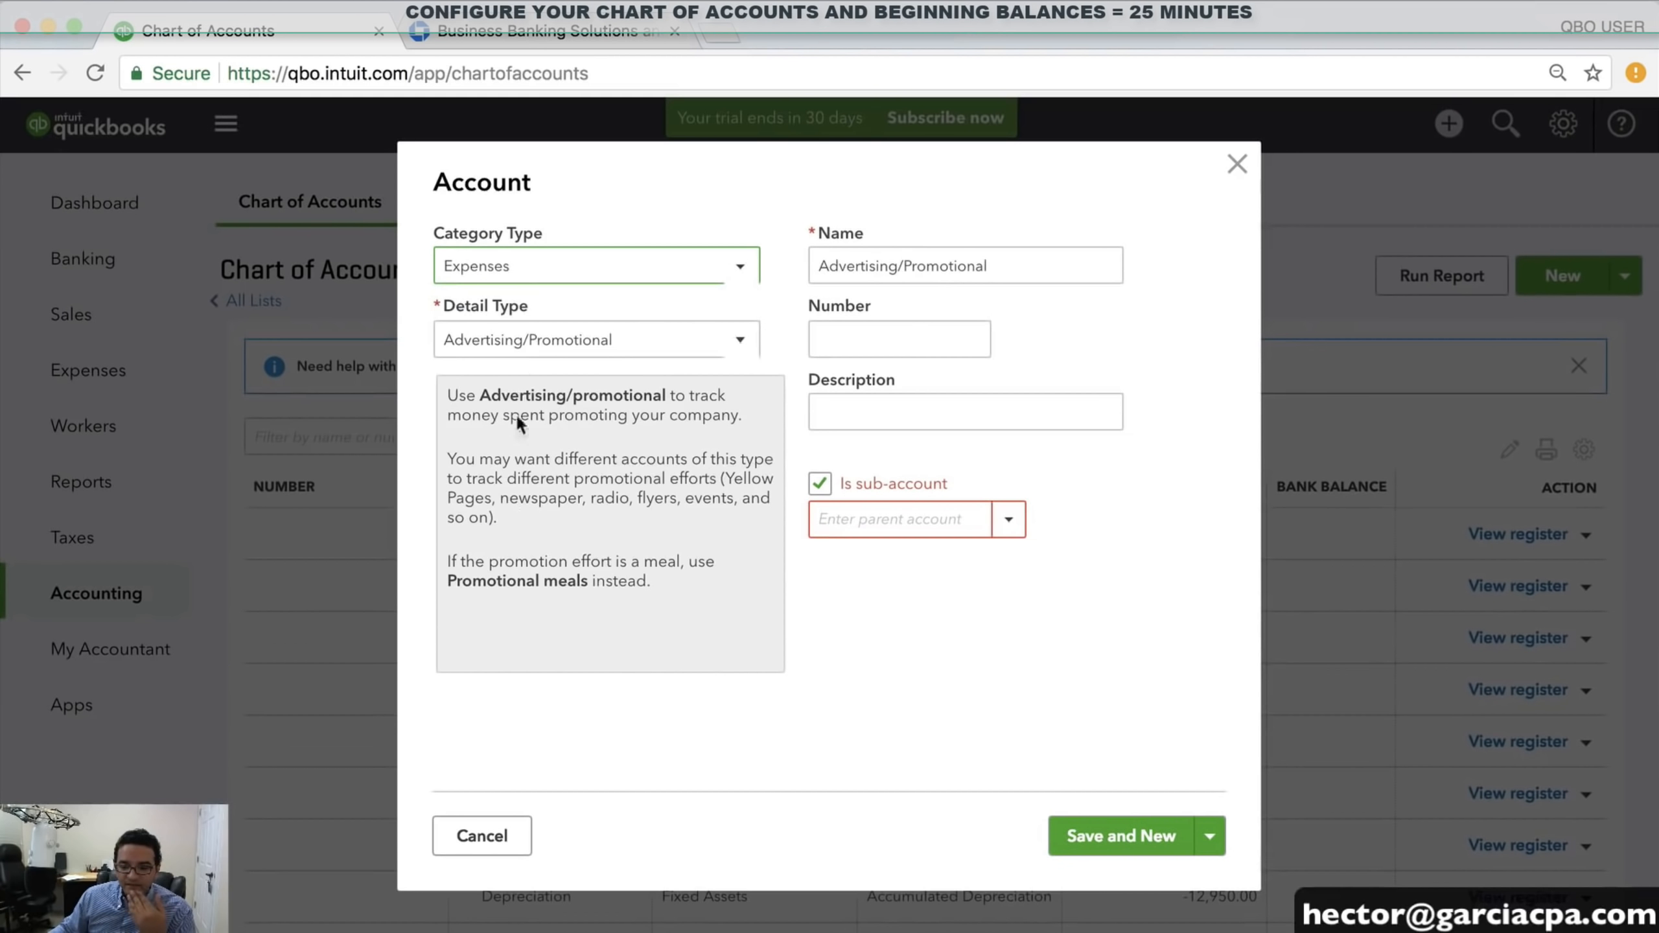
left_click(518, 343)
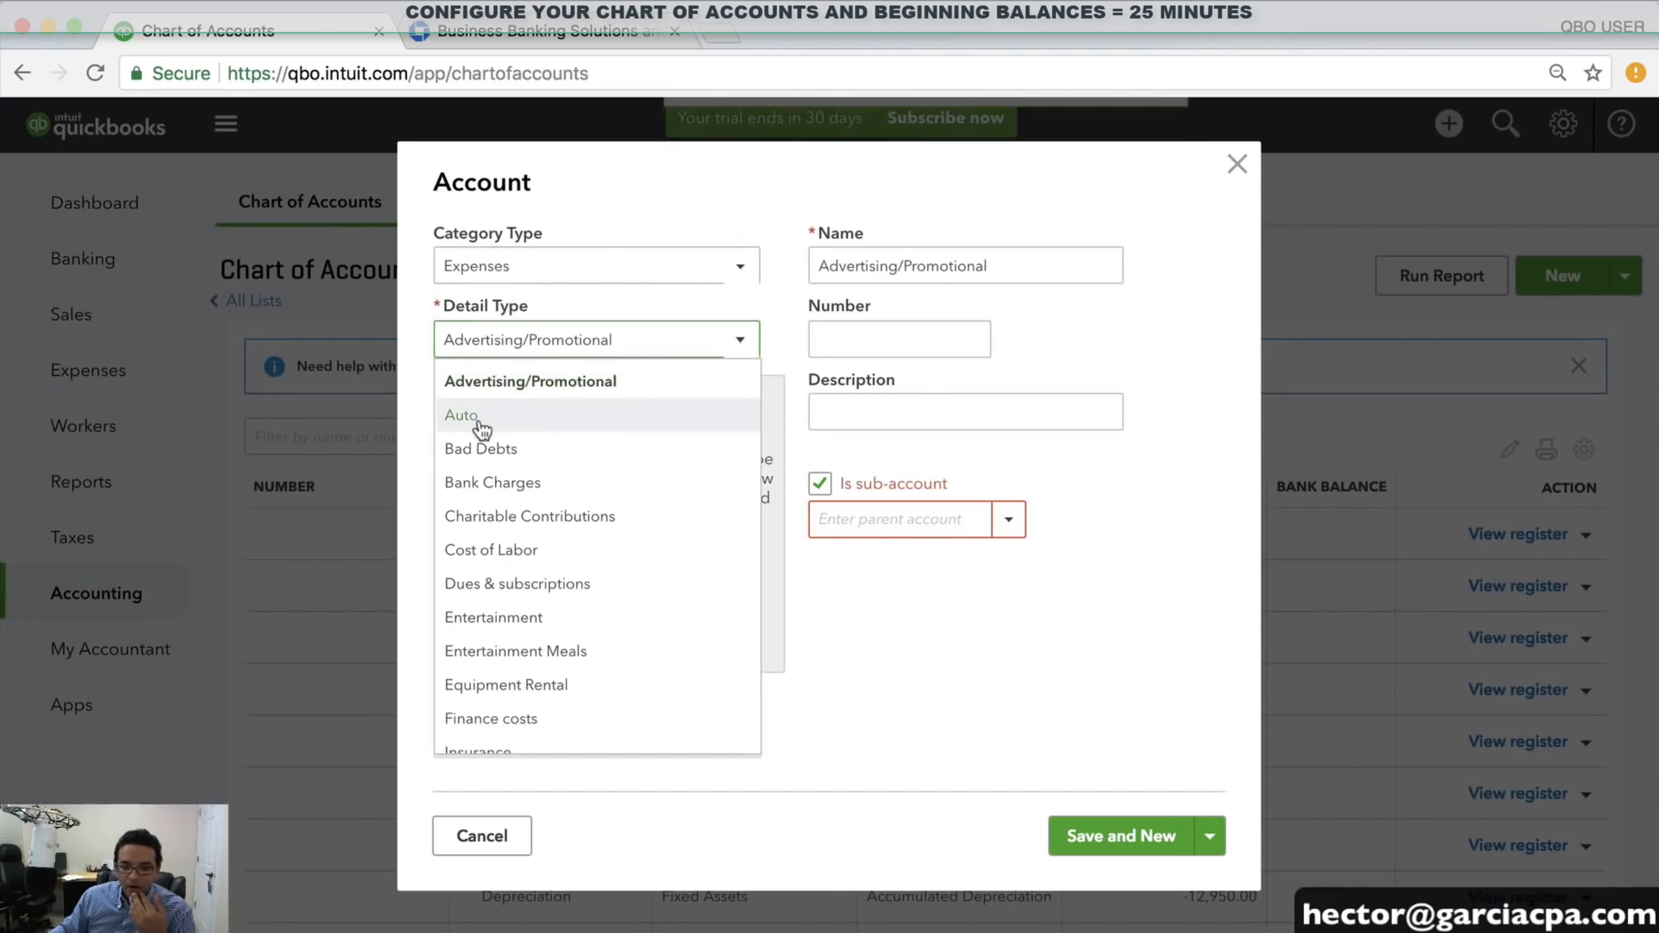
left_click(461, 415)
double_click(1011, 270)
type("OPTH")
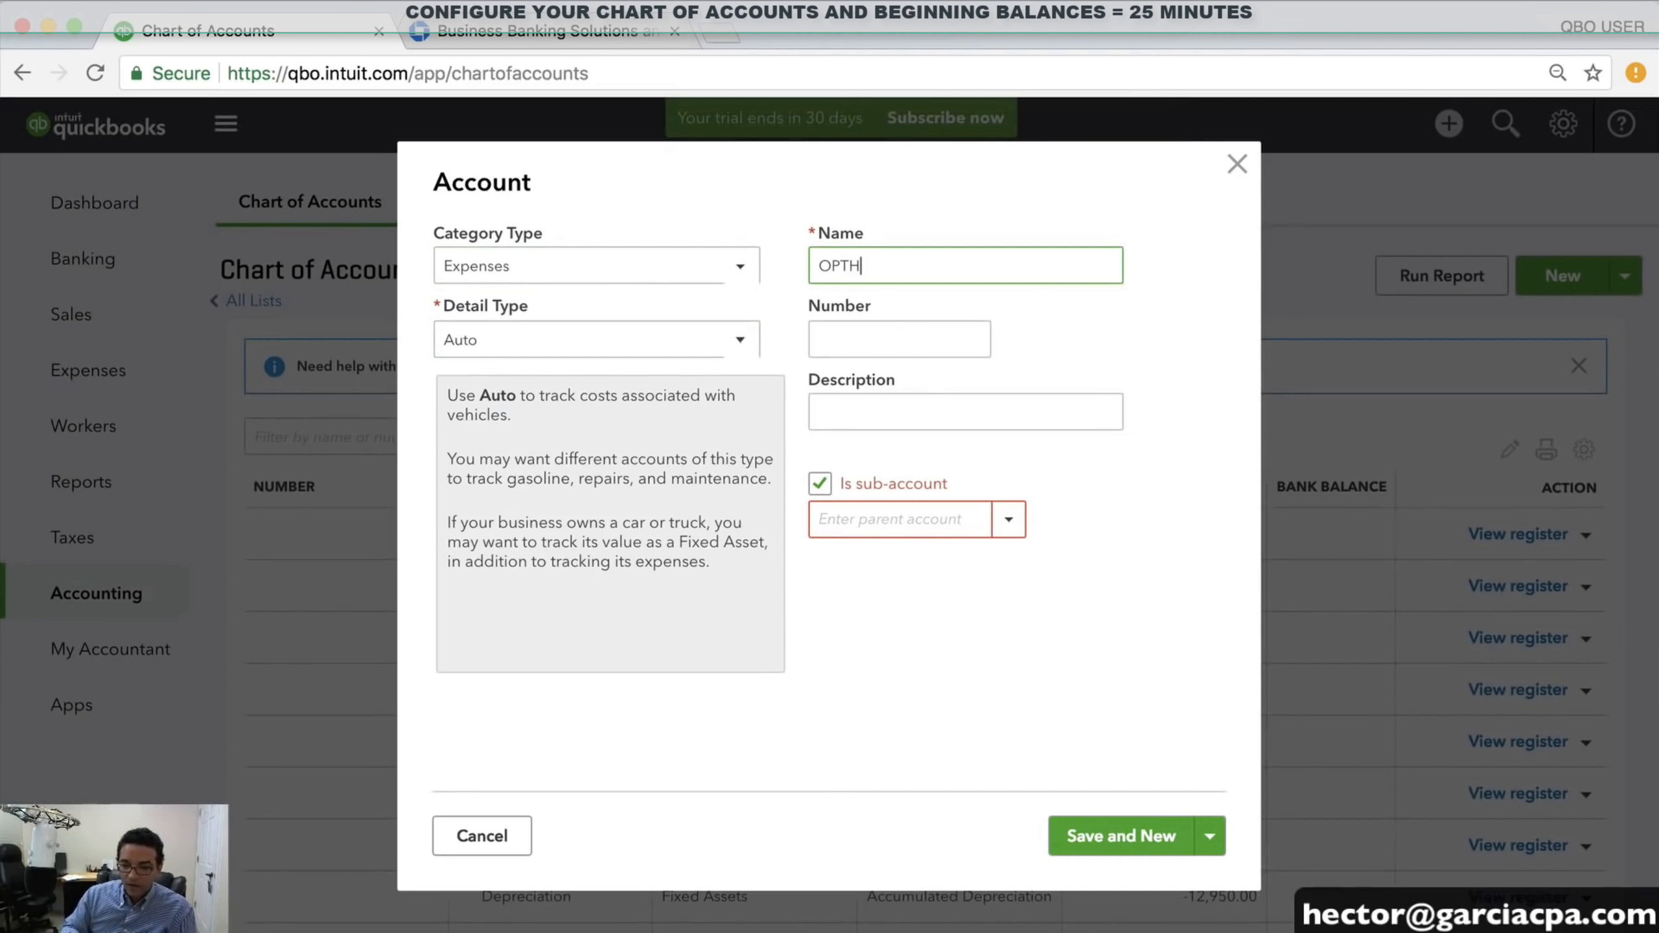
type("AUTO ")
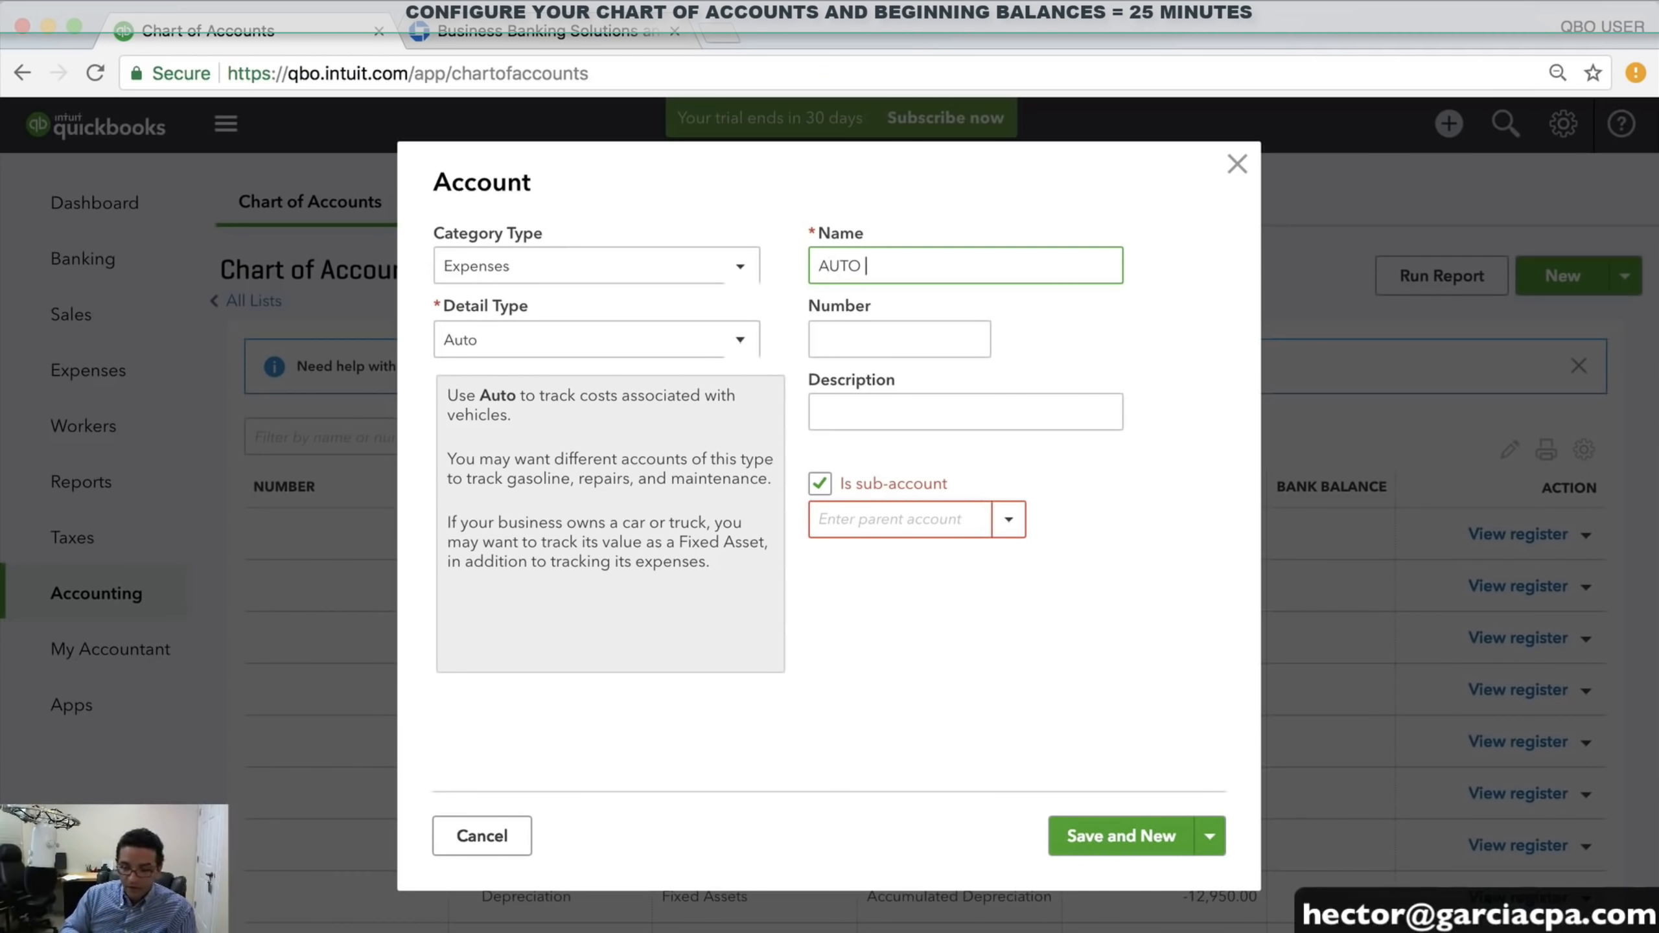
type("MEINTENANC")
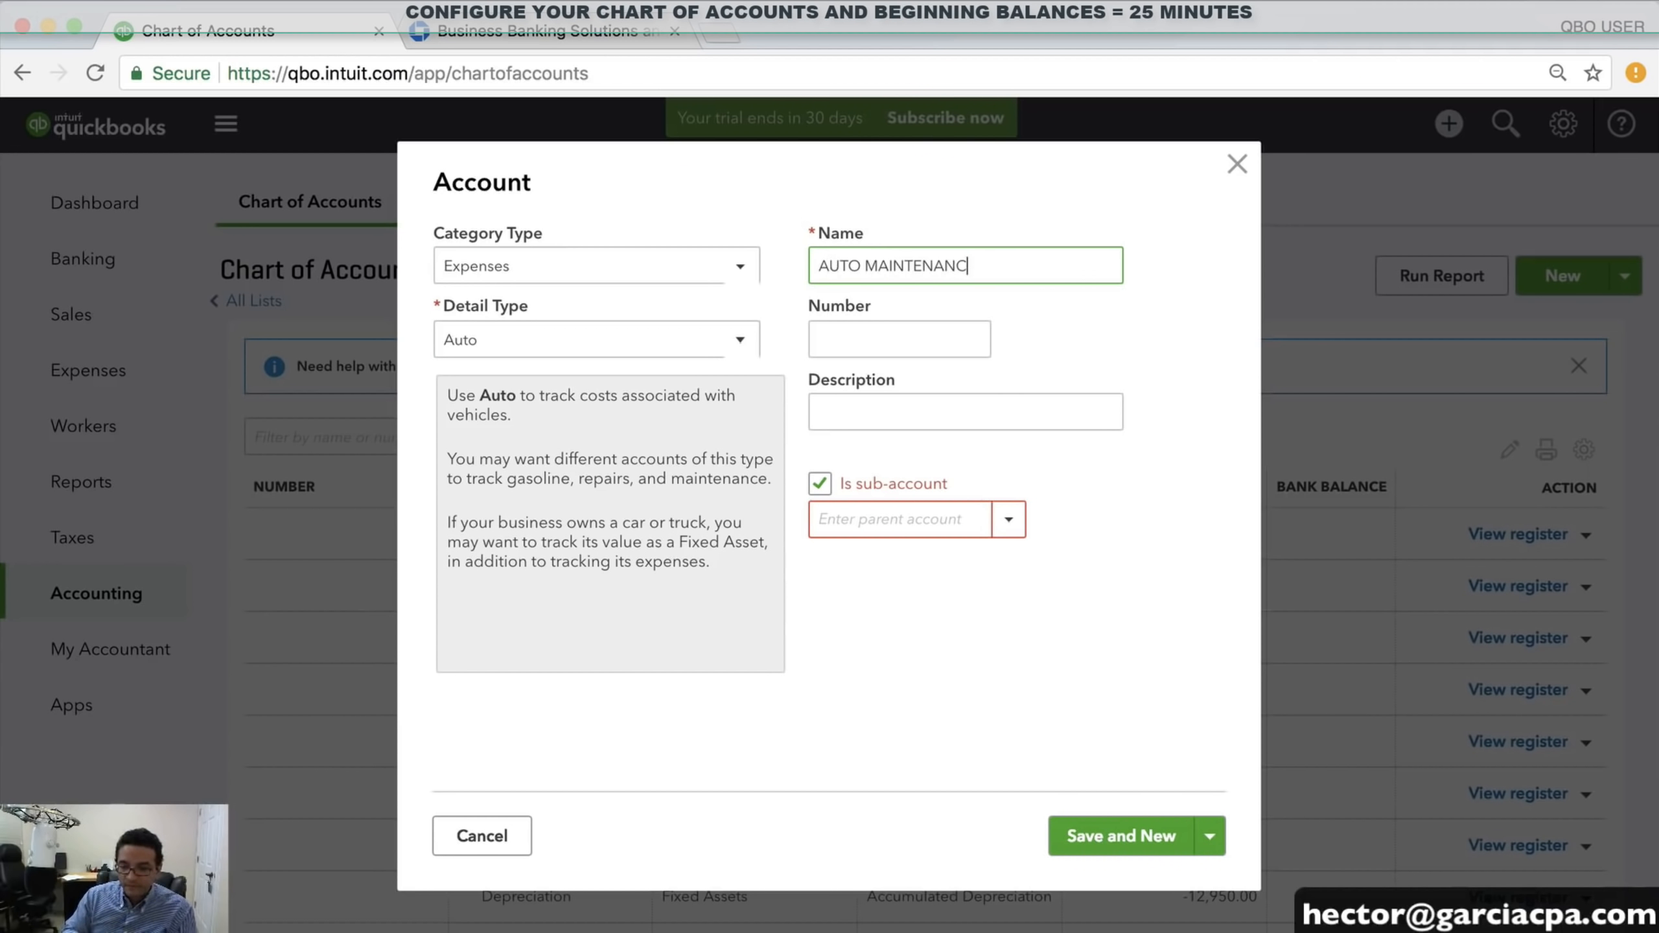
type("E / OTHER AUTO")
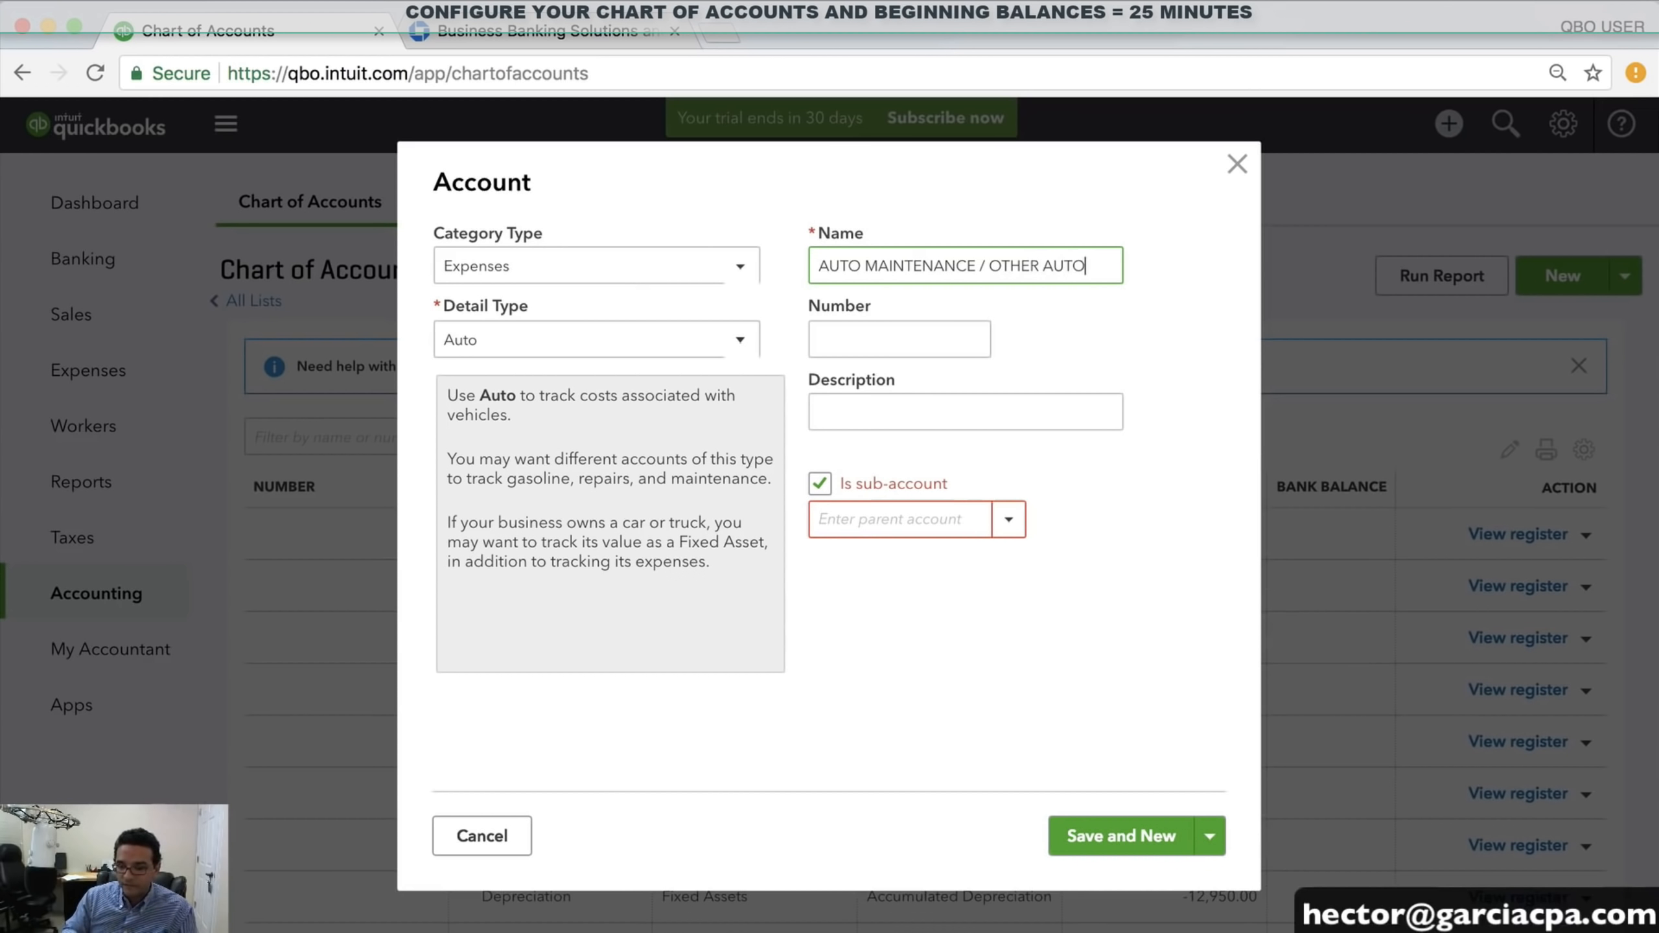
left_click(948, 523)
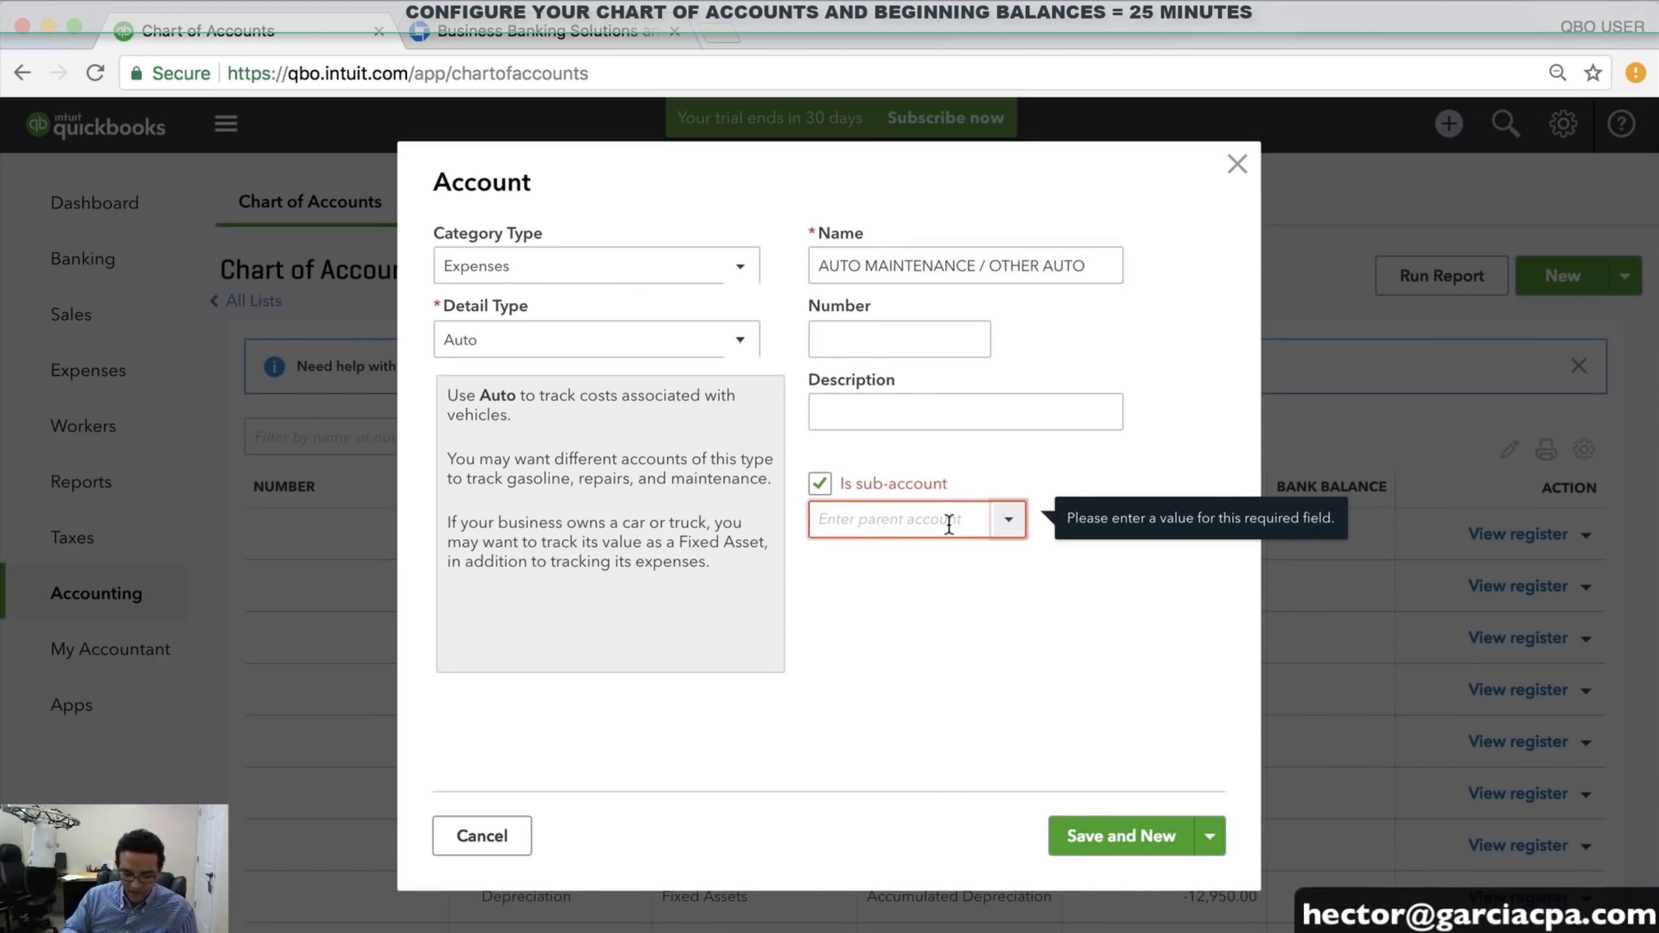
type("VEHICLE EXPENSES")
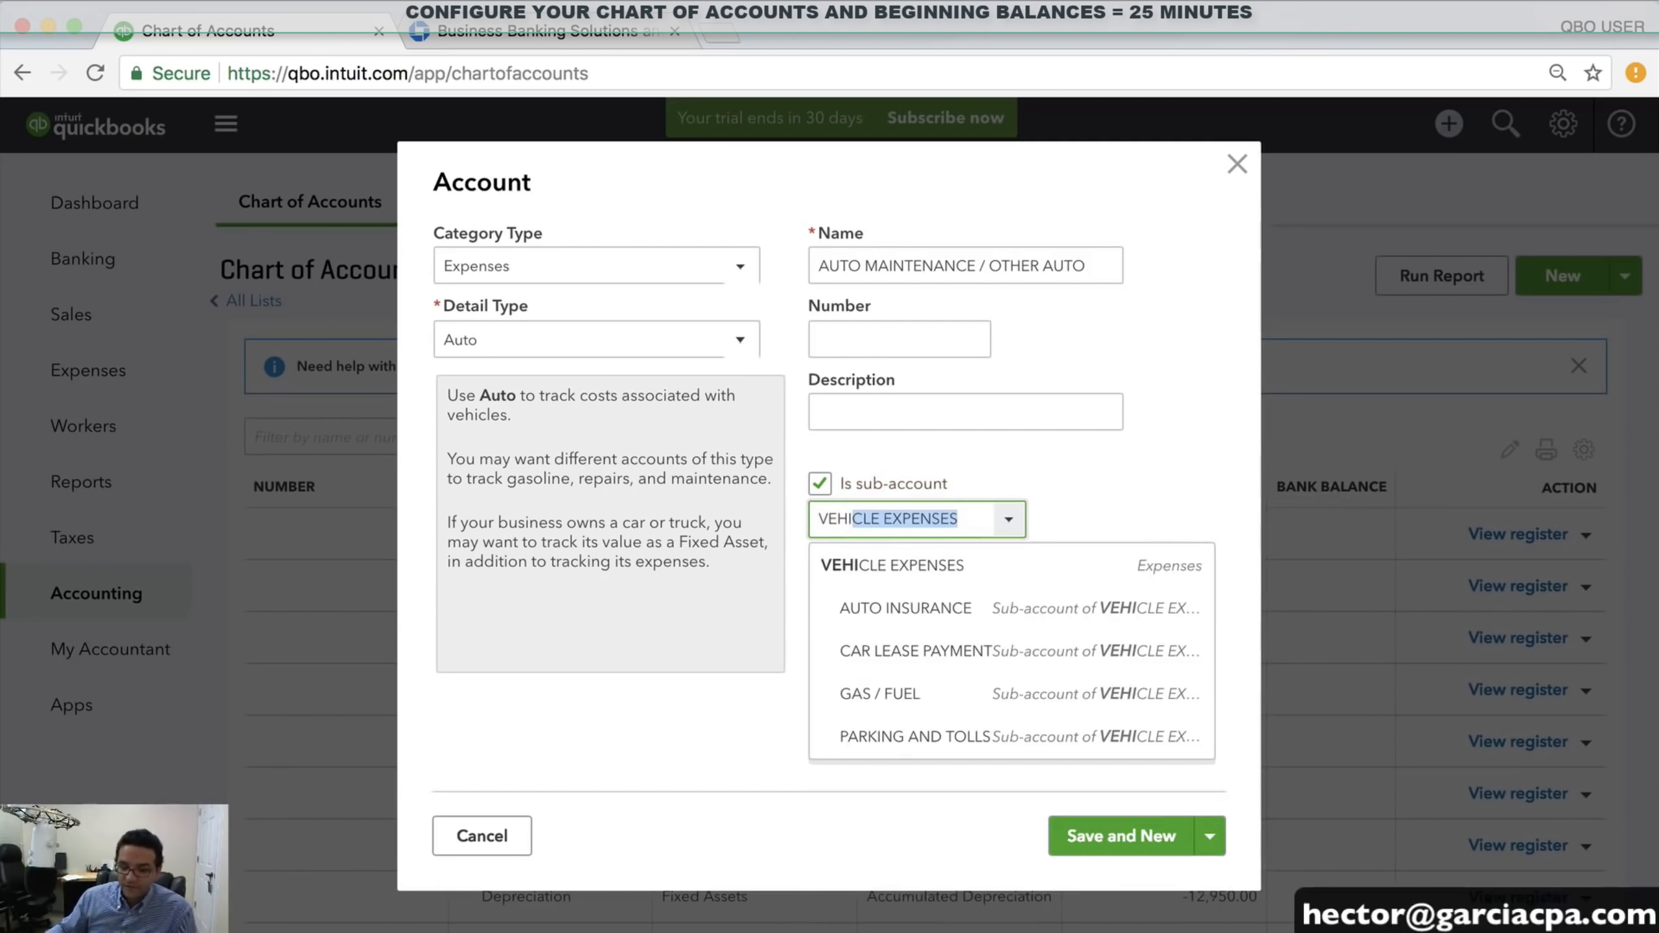
left_click(933, 584)
left_click(1210, 836)
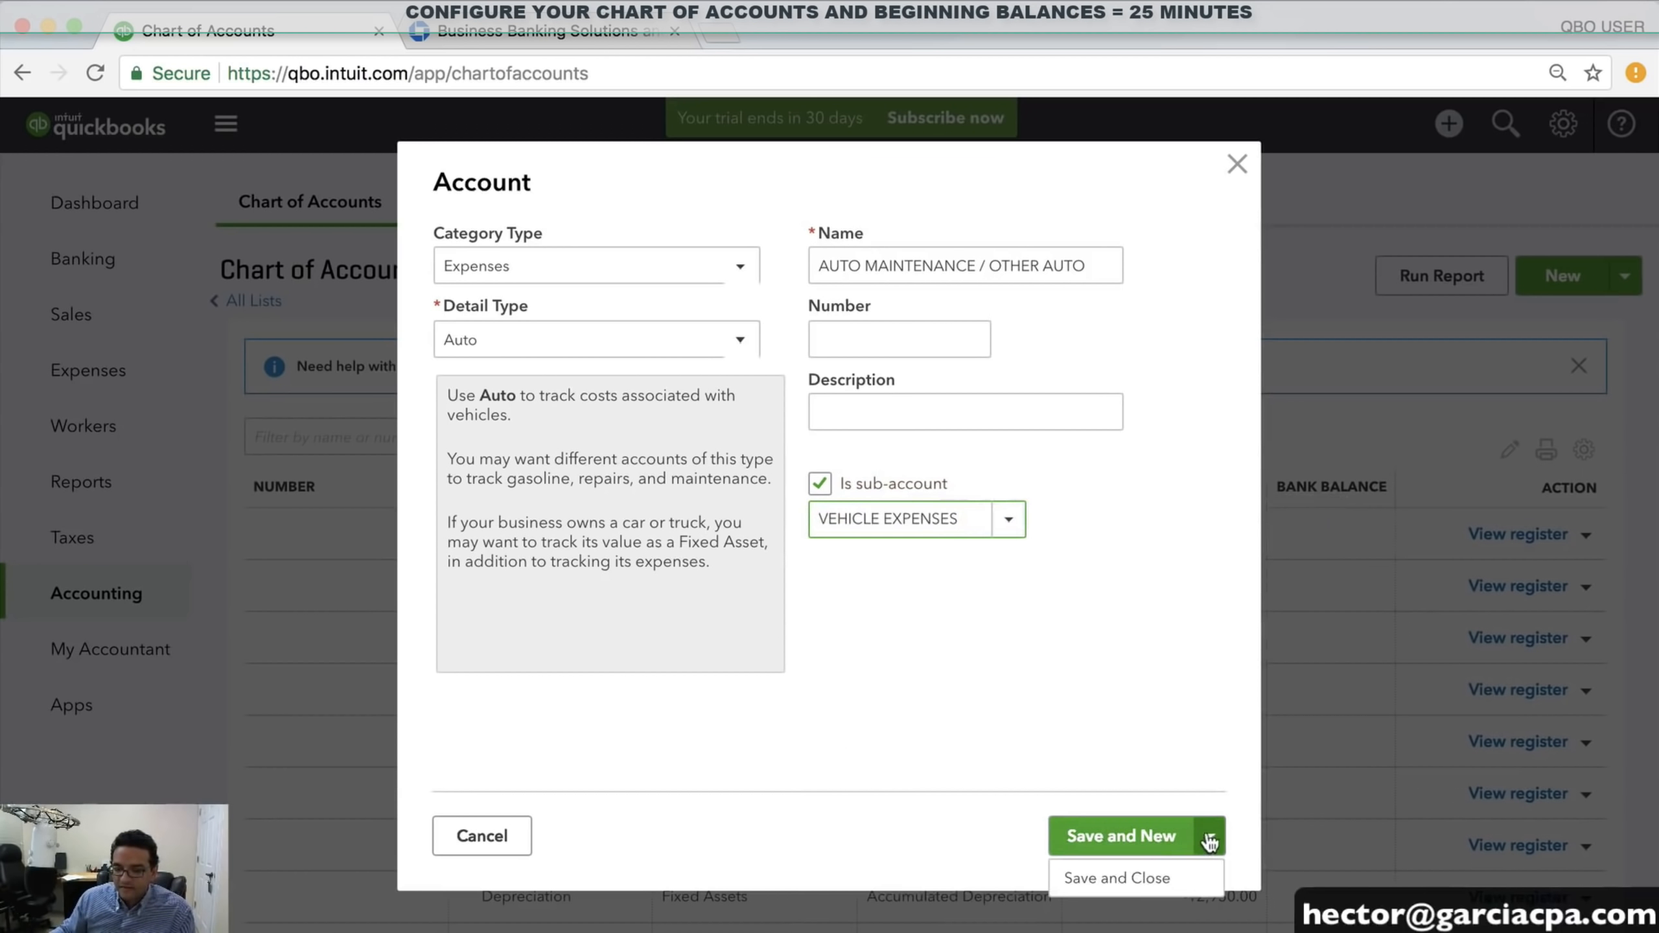
left_click(1117, 877)
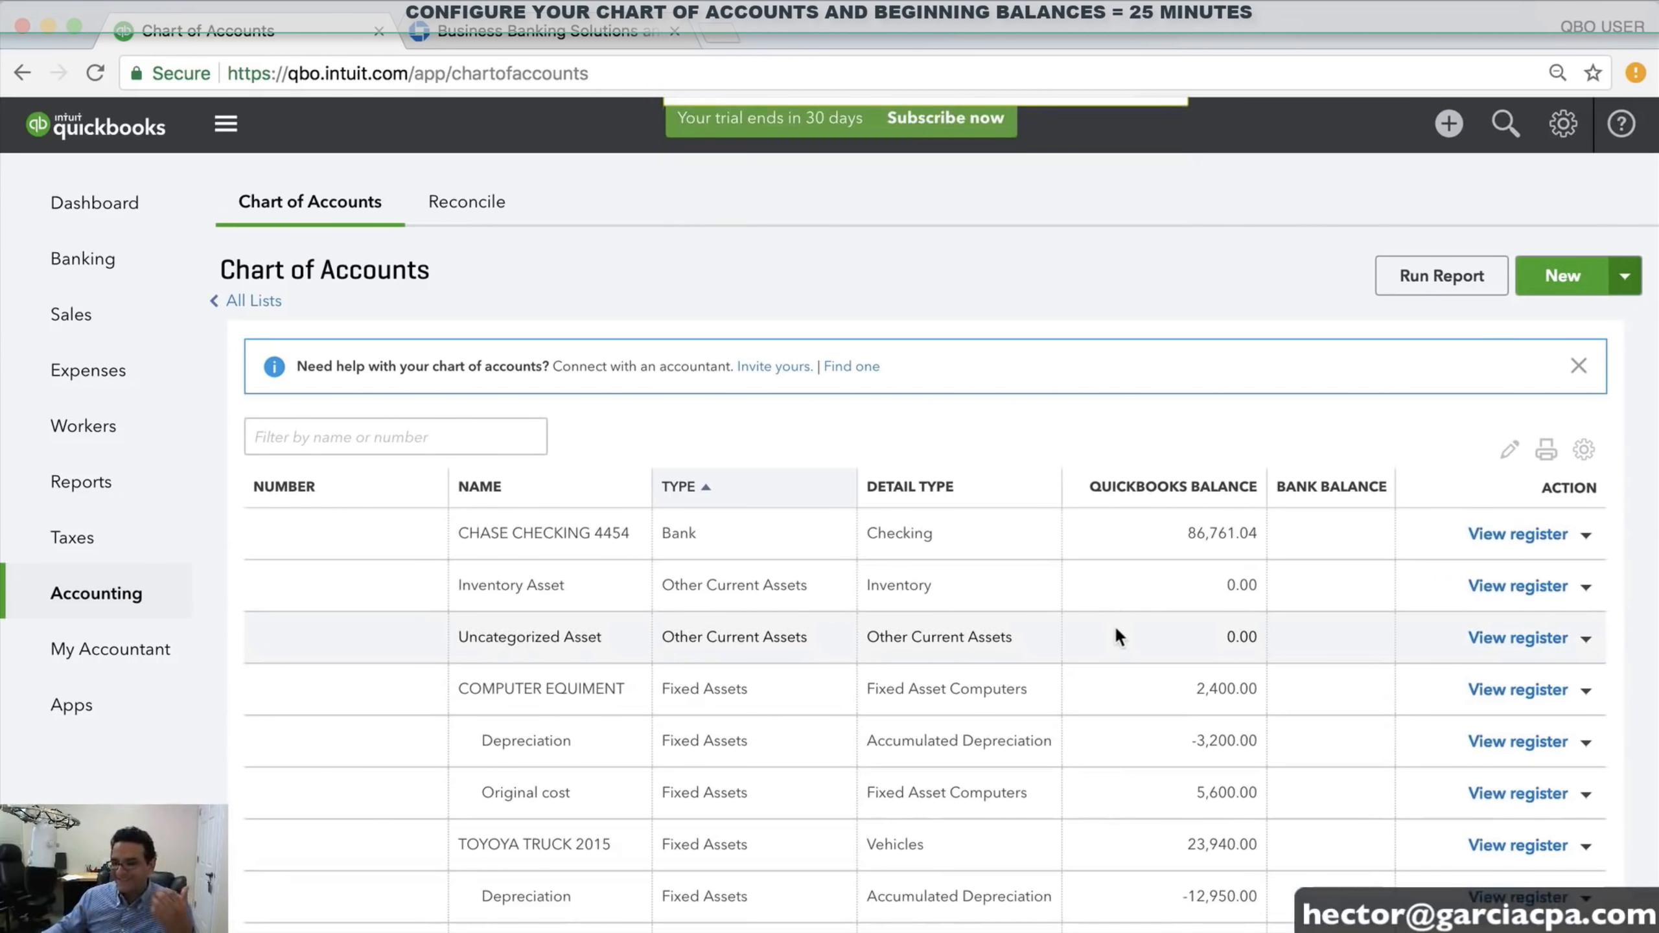
scroll(1117, 630, "down", 7)
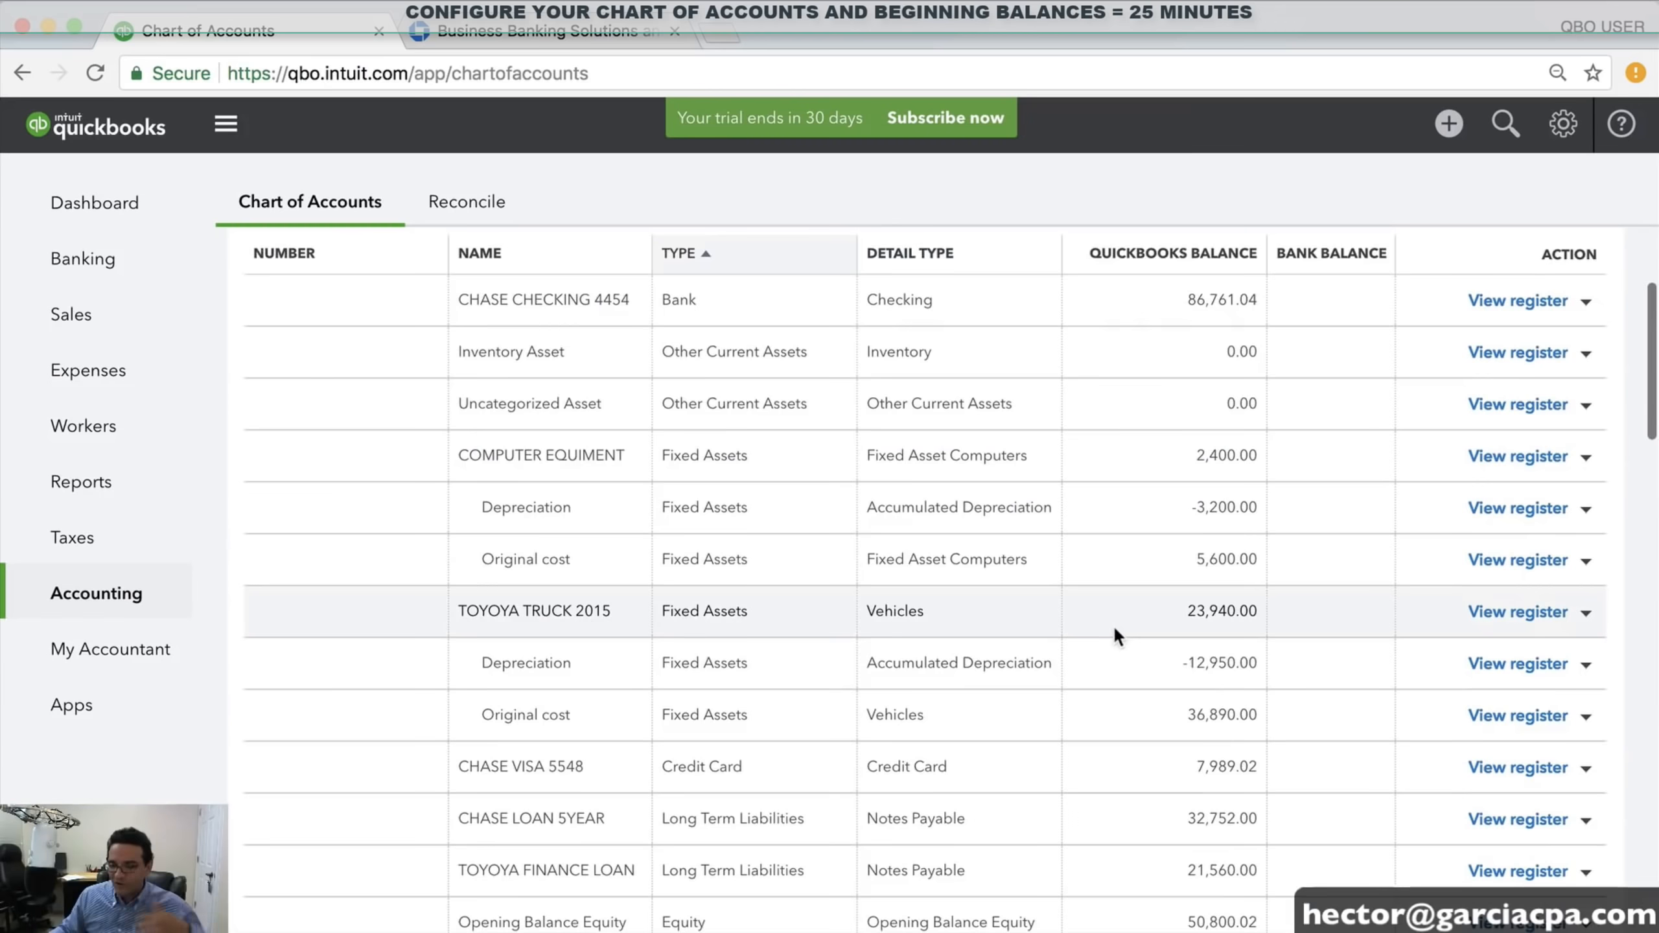
scroll(1115, 625, "down", 5)
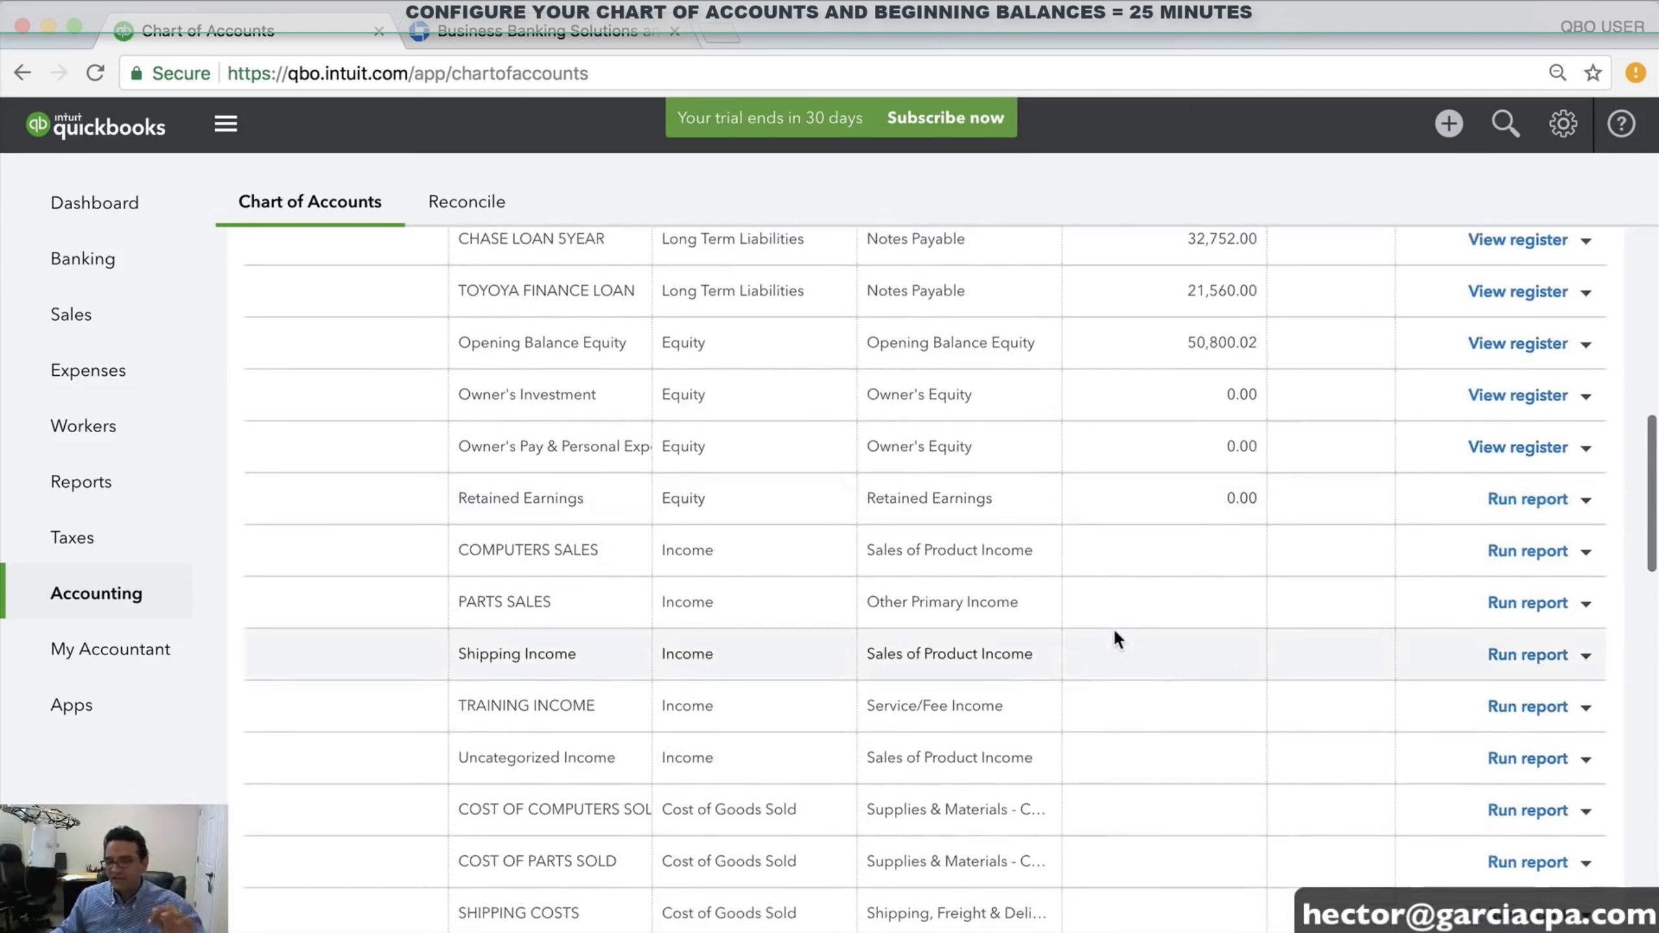
scroll(1115, 627, "down", 3)
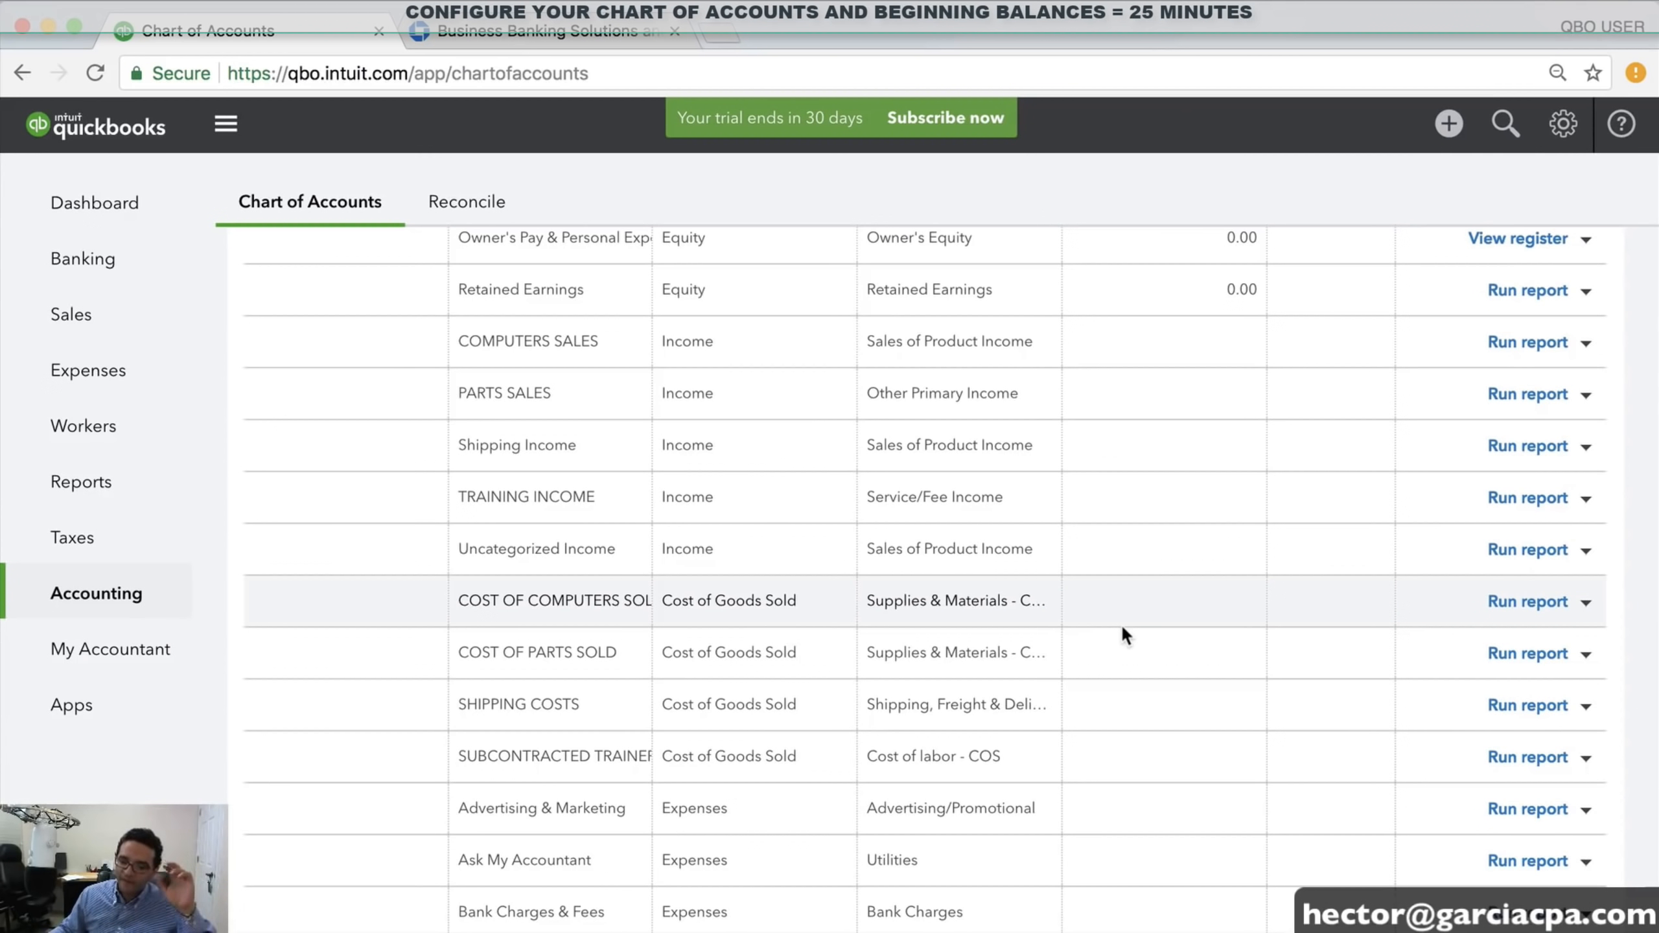
scroll(1119, 624, "down", 5)
scroll(1119, 623, "down", 3)
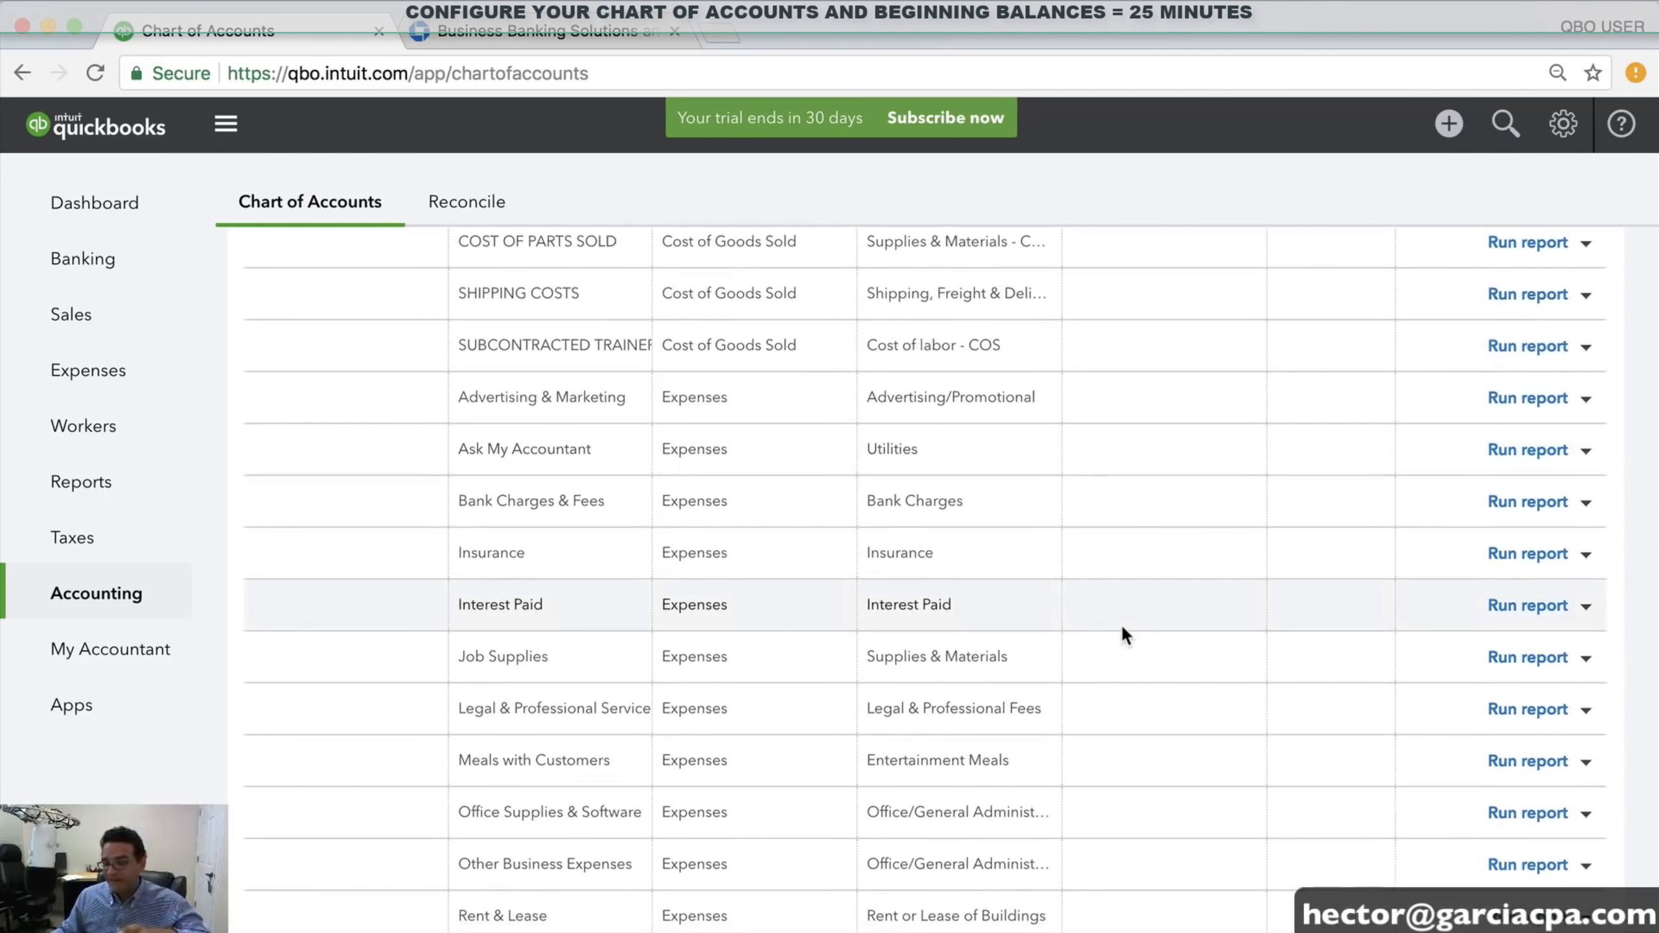
scroll(1122, 631, "down", 5)
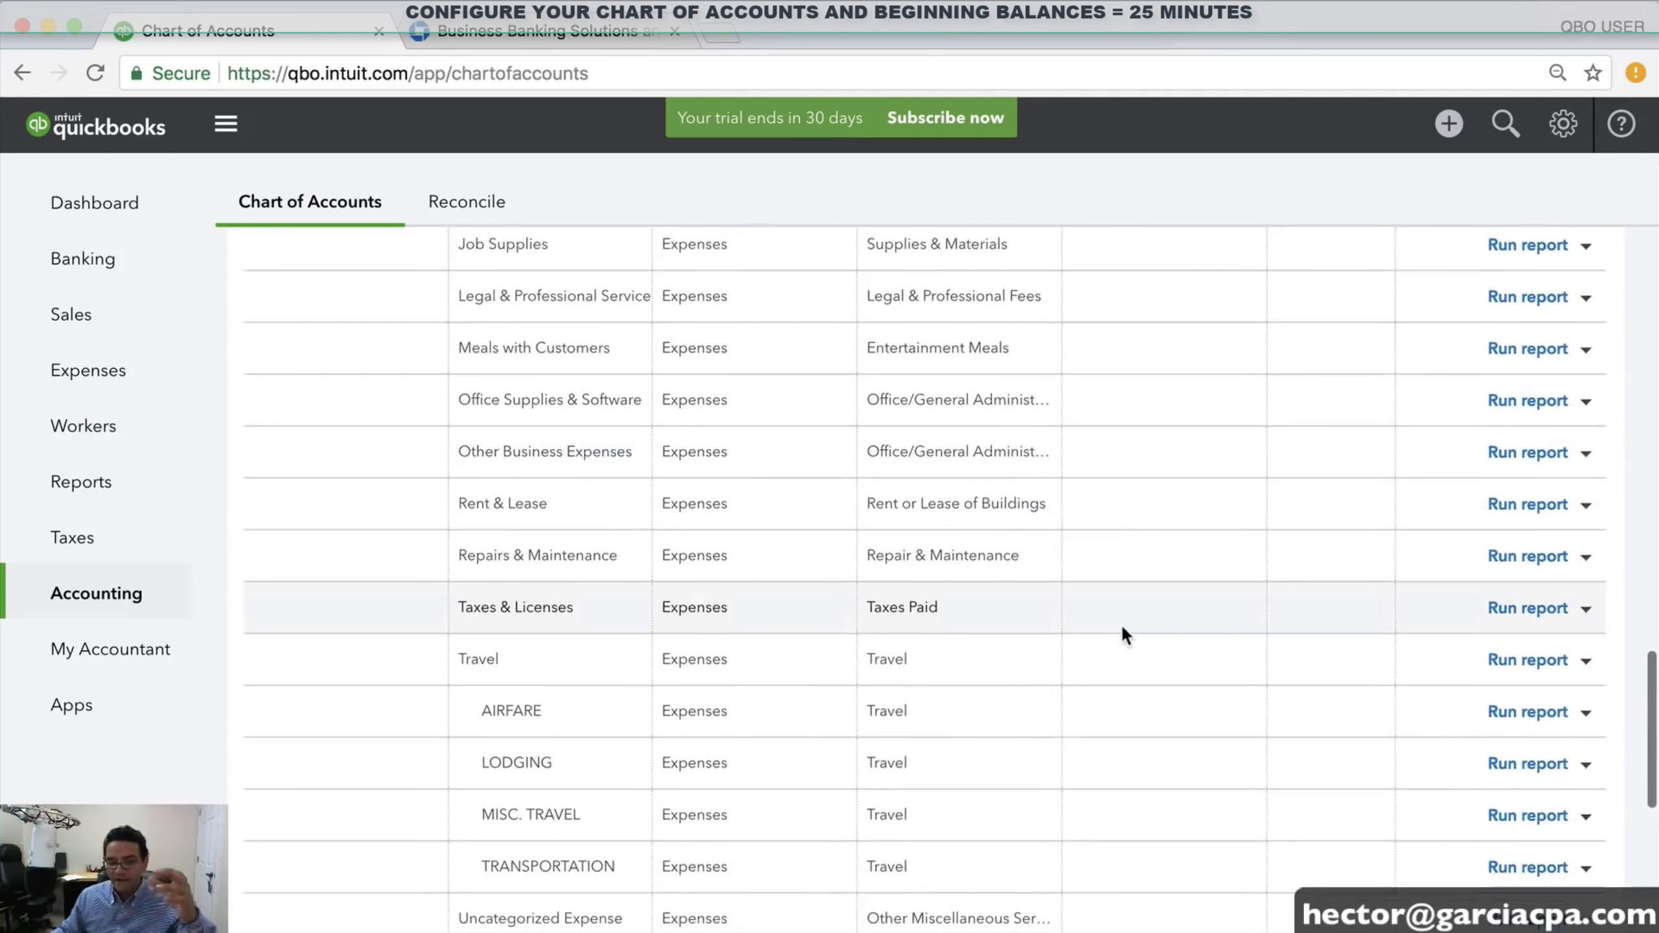
scroll(1119, 624, "down", 2)
scroll(1119, 623, "down", 4)
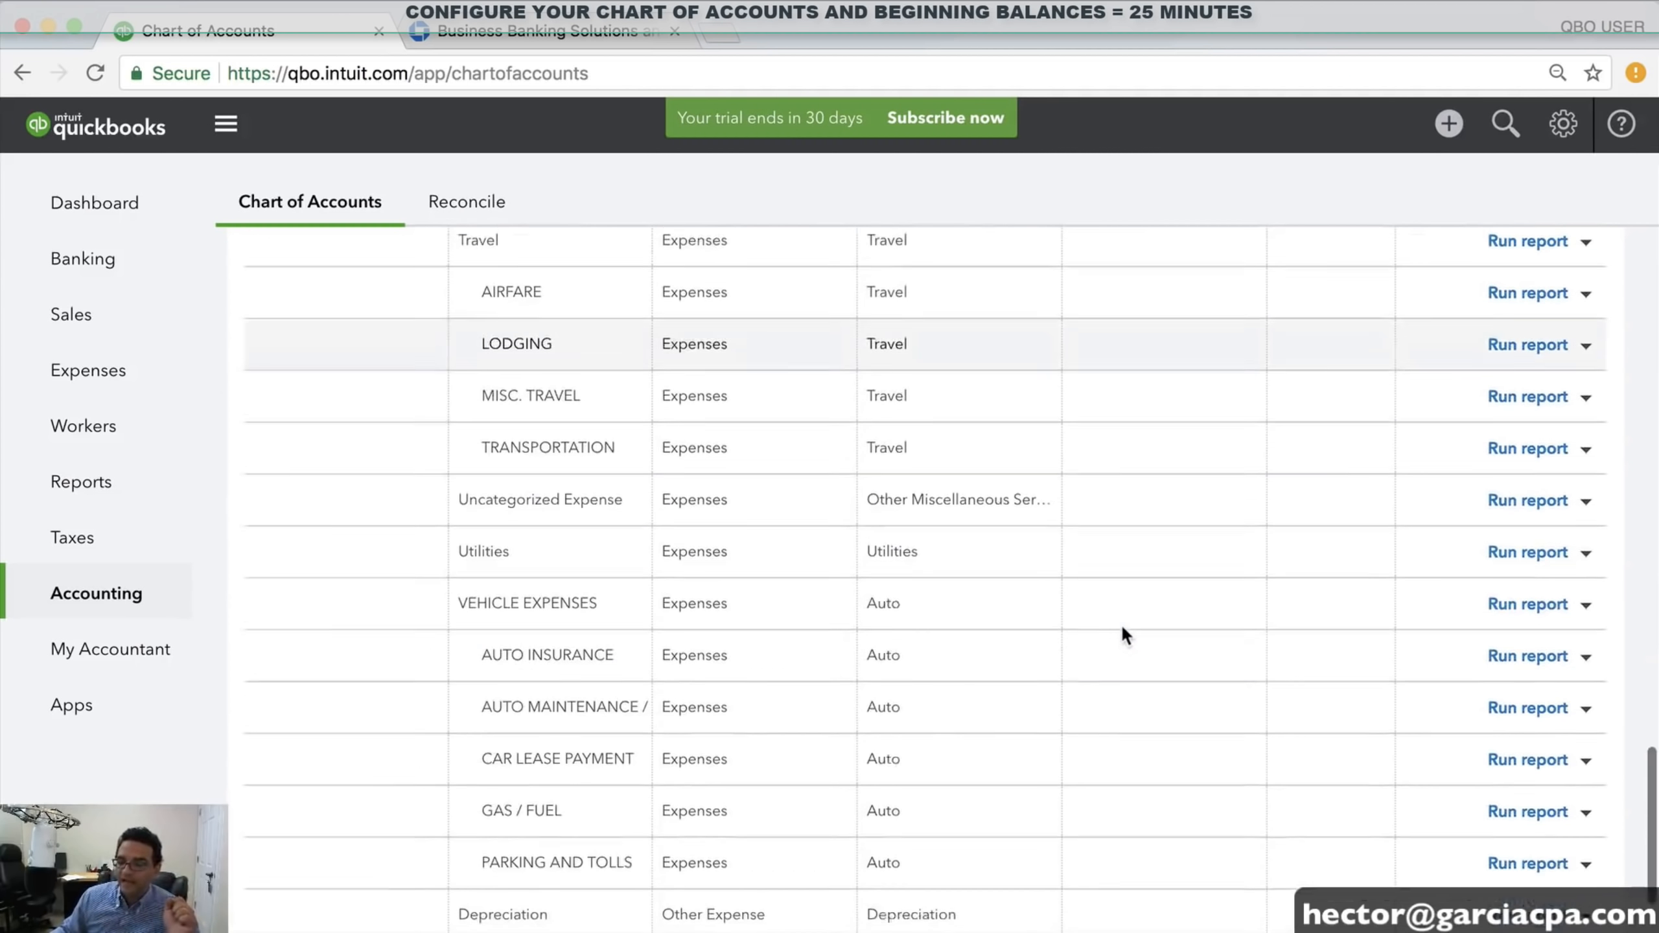
scroll(1119, 624, "up", 15)
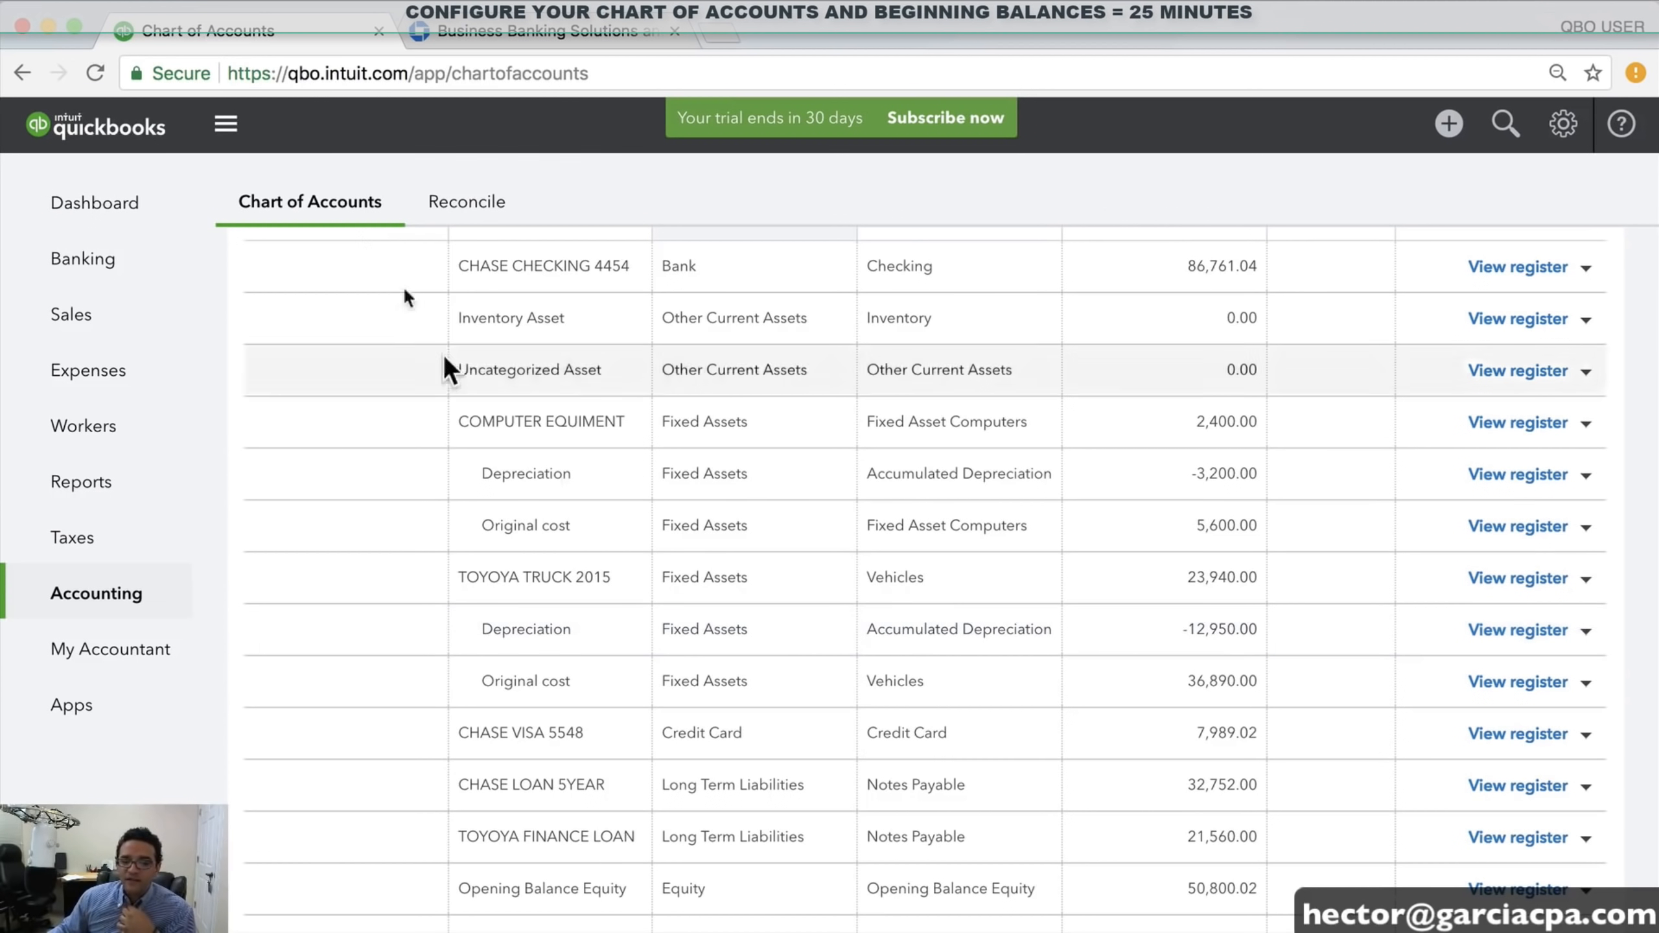
From Banking, start a new bank connection, search CHASE and choose Chase Bank
left_click(100, 263)
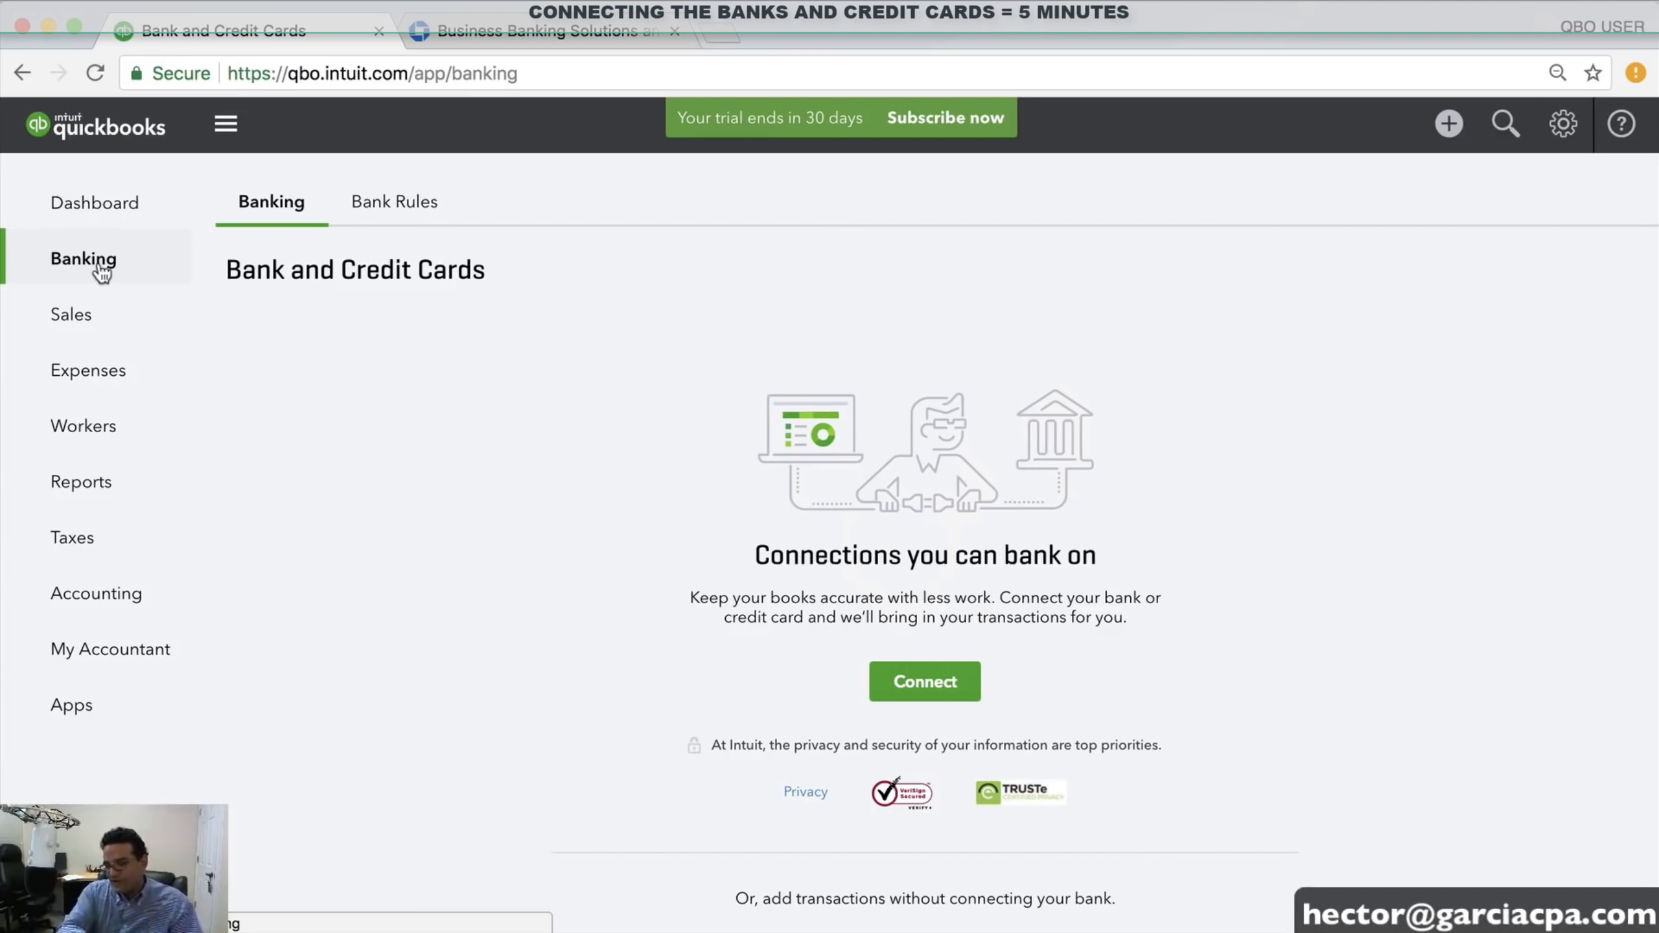
scroll(924, 697, "down", 1)
left_click(925, 694)
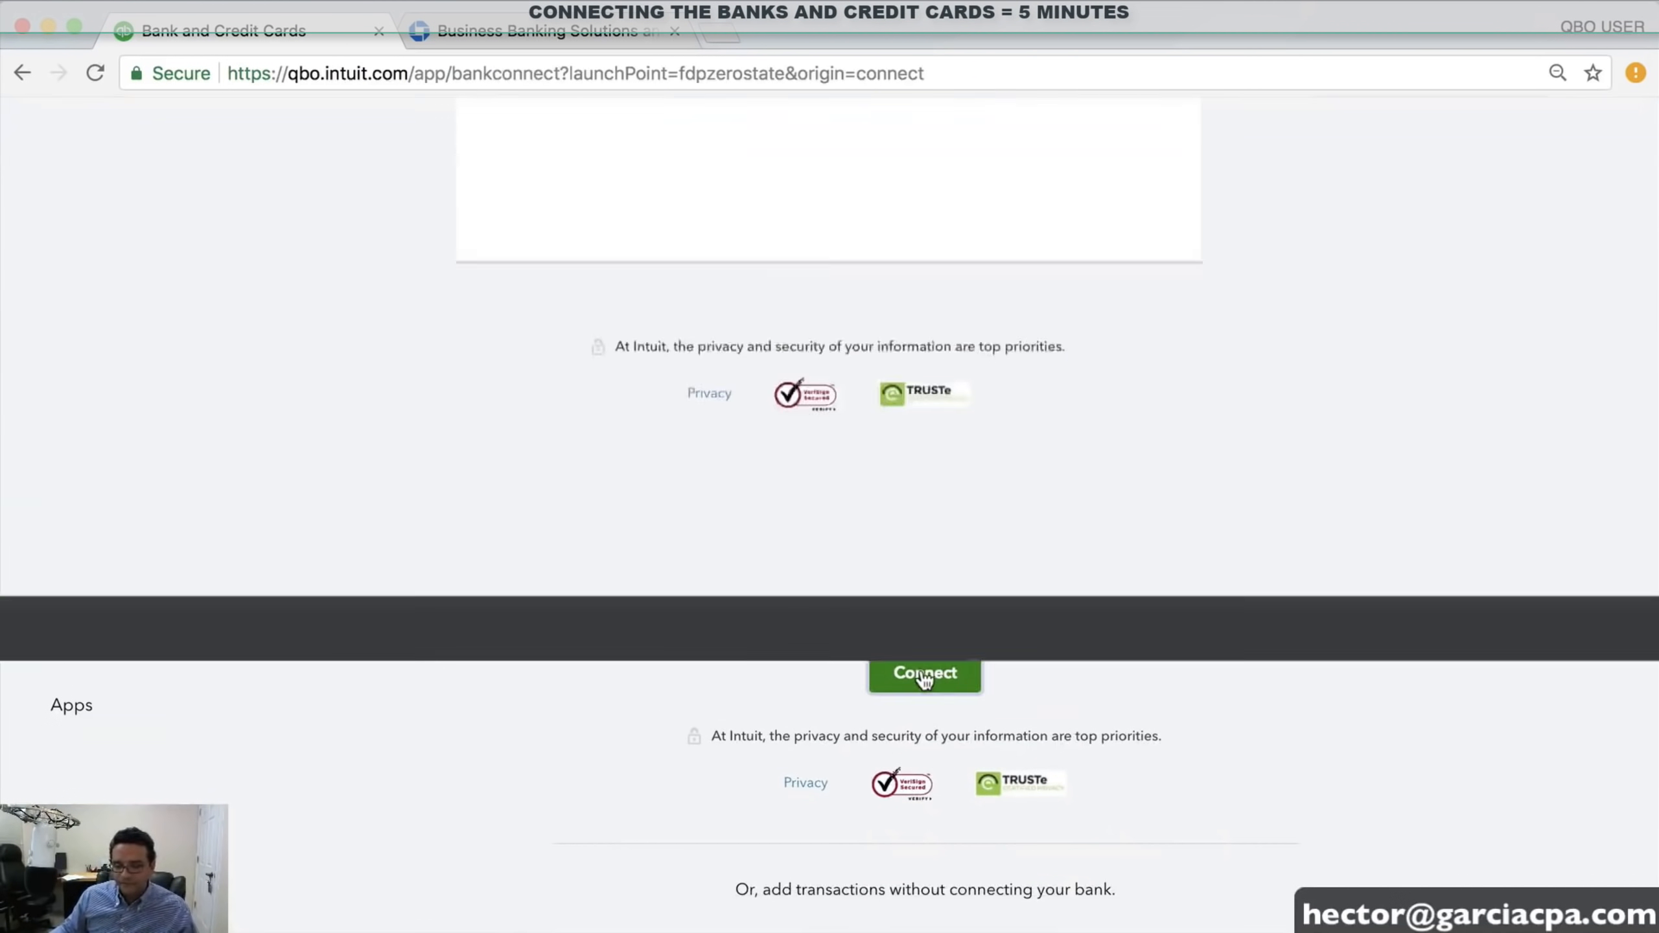
left_click(585, 341)
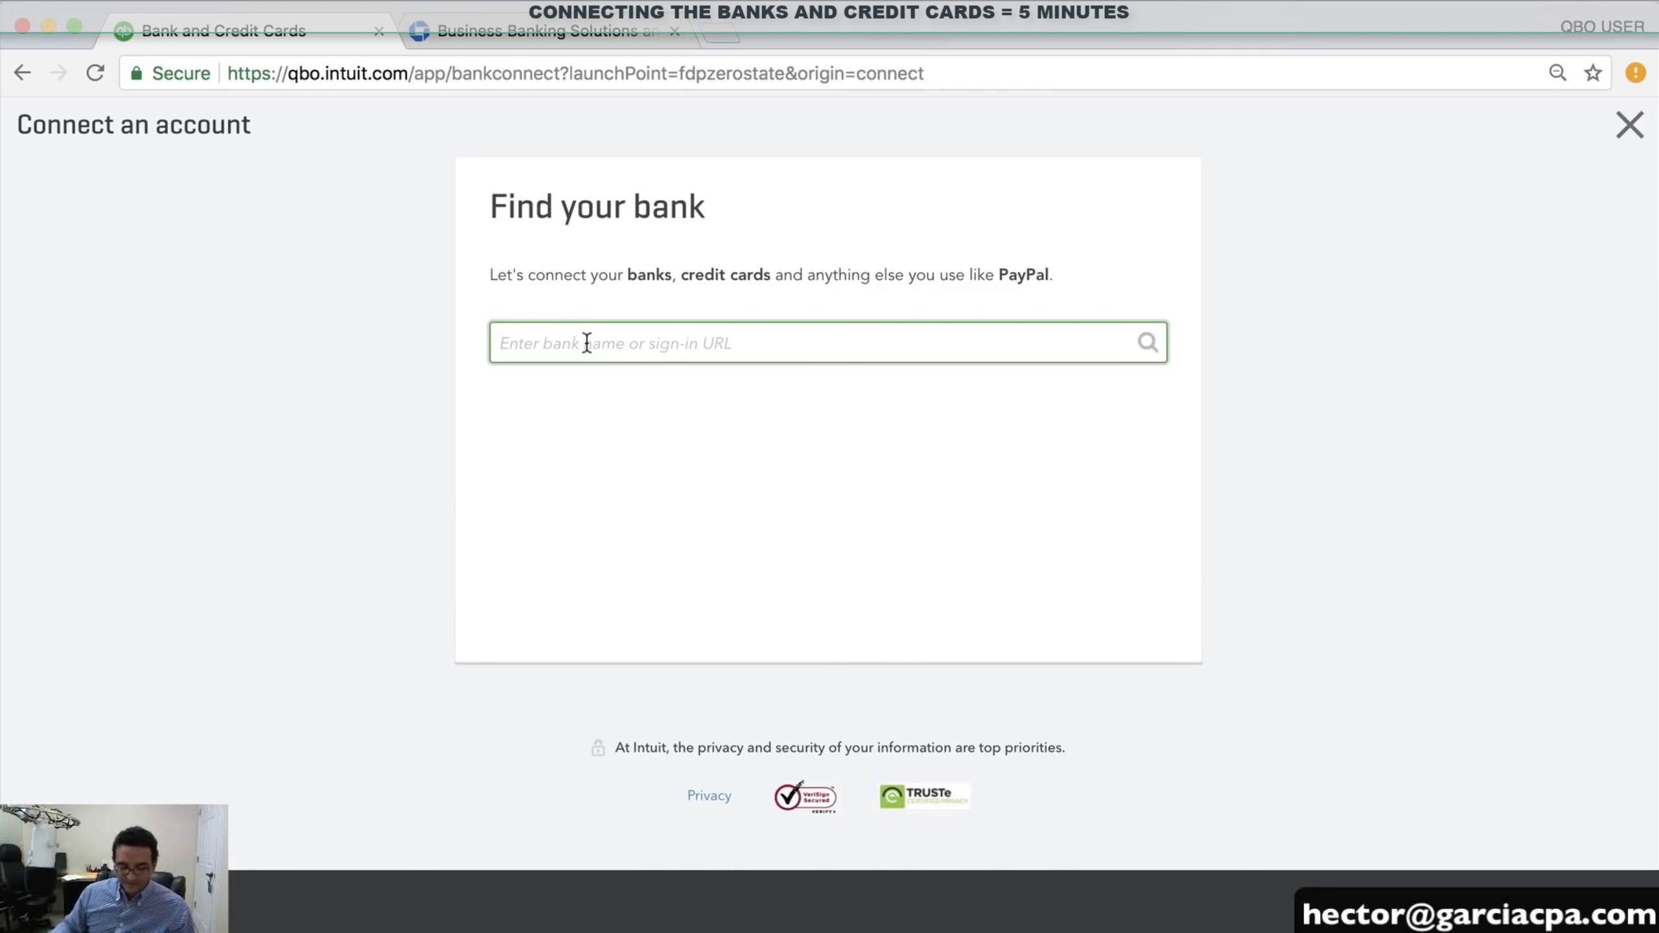
type("CHASE")
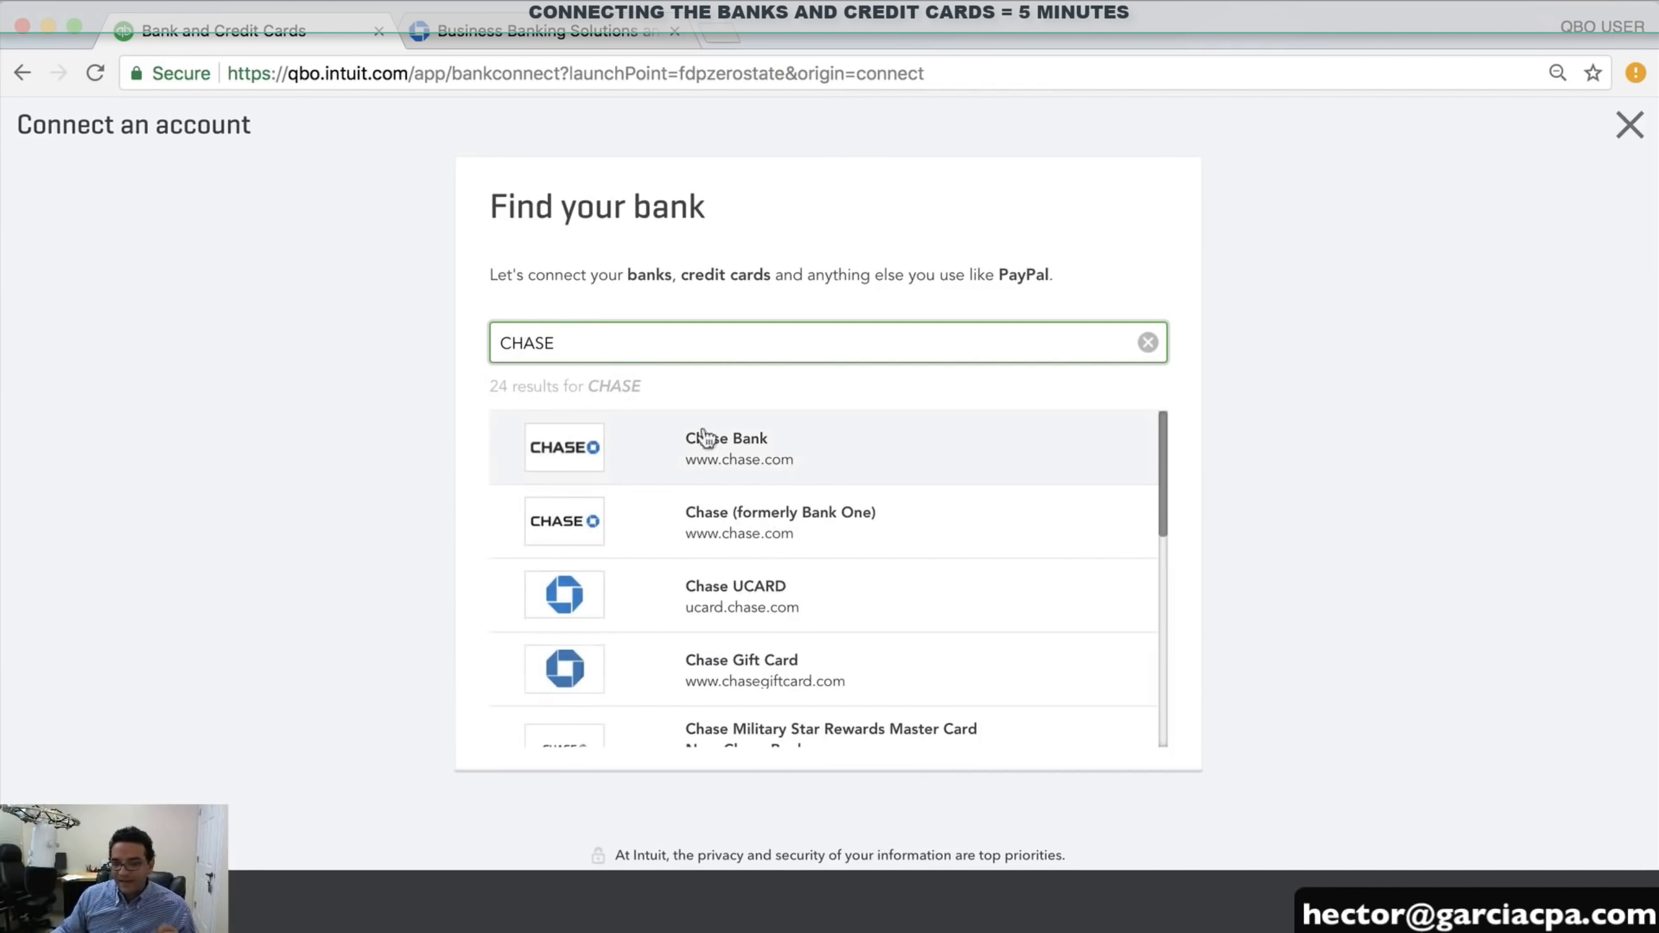
left_click(804, 453)
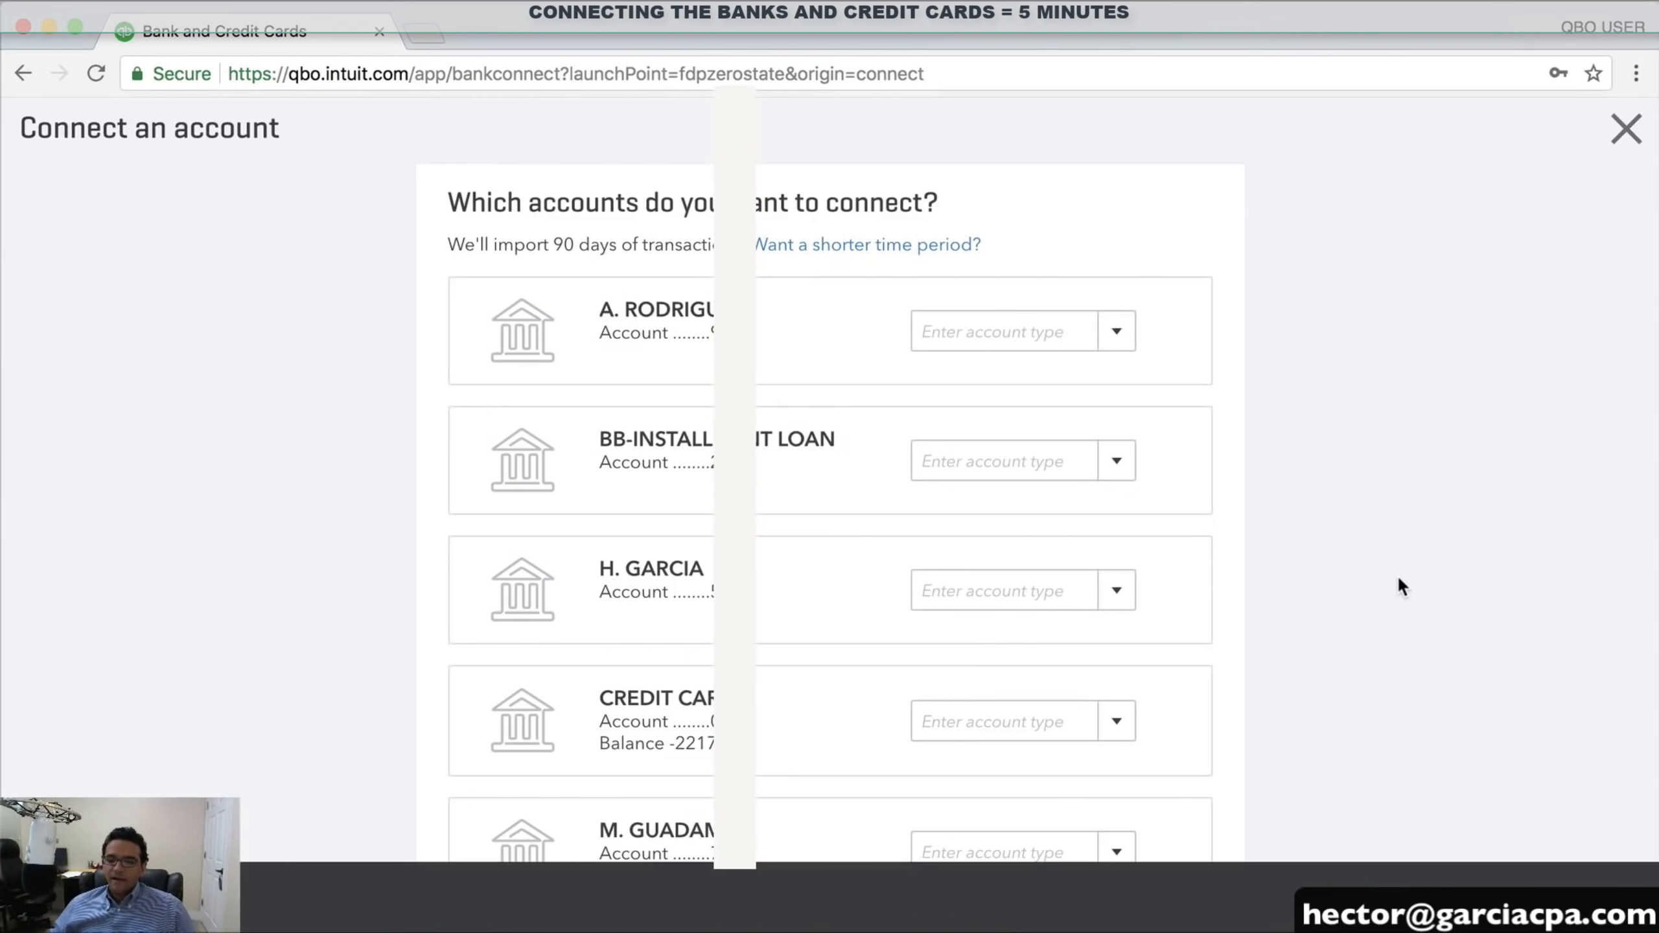
Link the business checking feed to the CHASE CHECKING 4454 account
scroll(1397, 575, "down", 8)
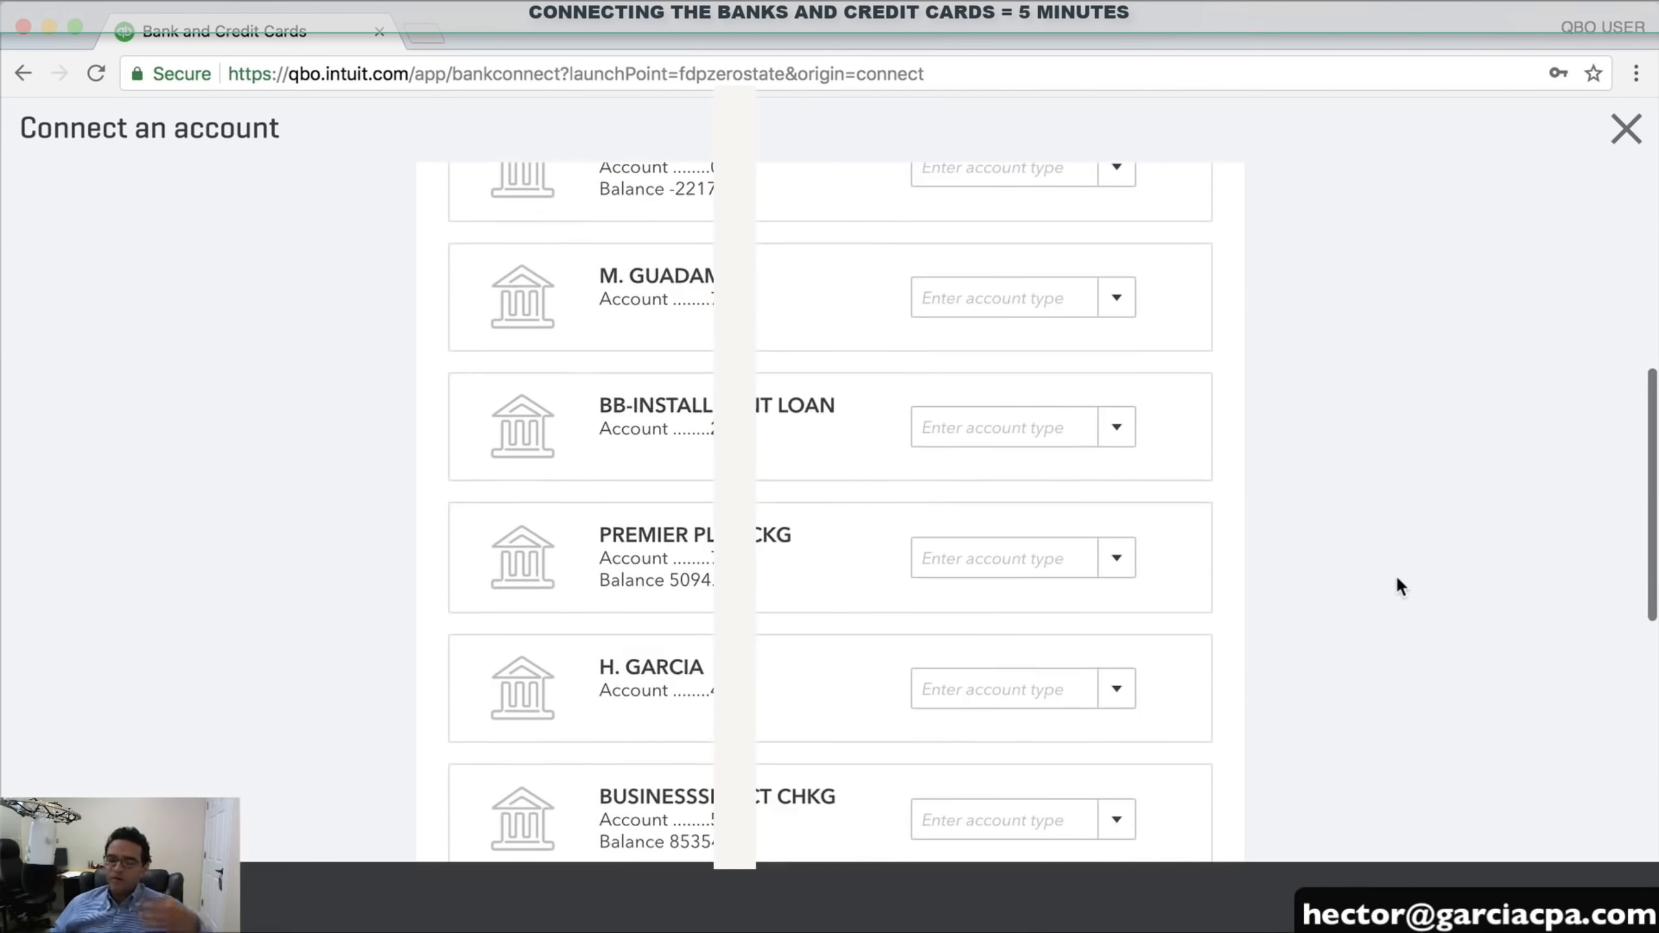
scroll(1397, 575, "down", 6)
scroll(1396, 574, "down", 3)
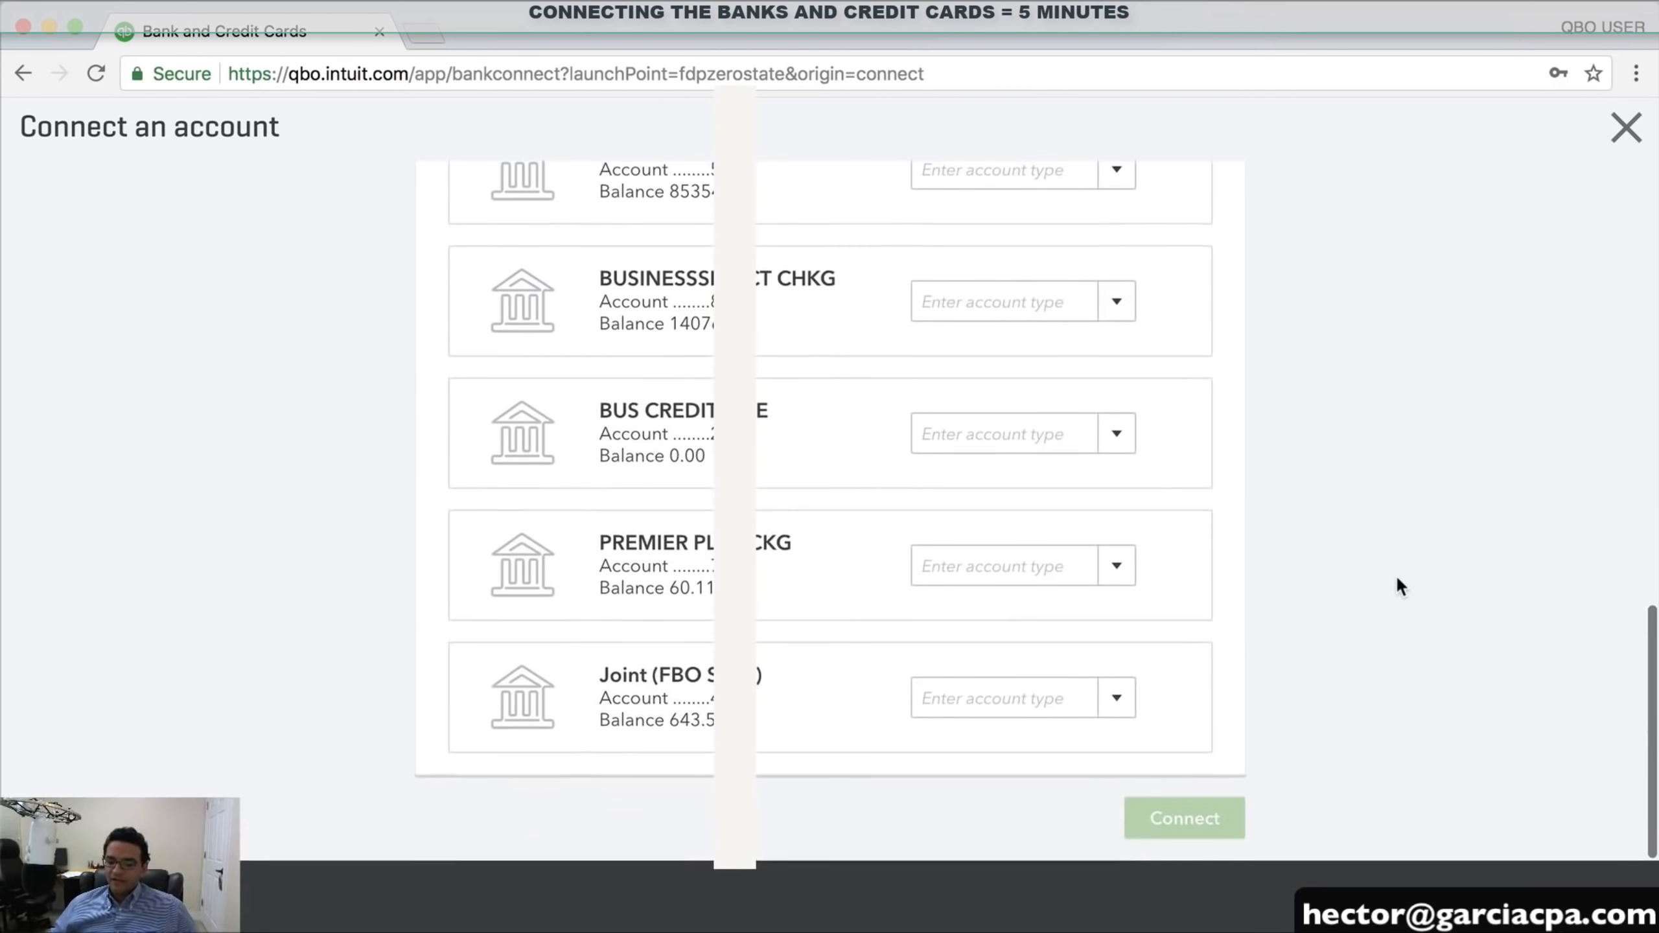
scroll(1396, 574, "up", 15)
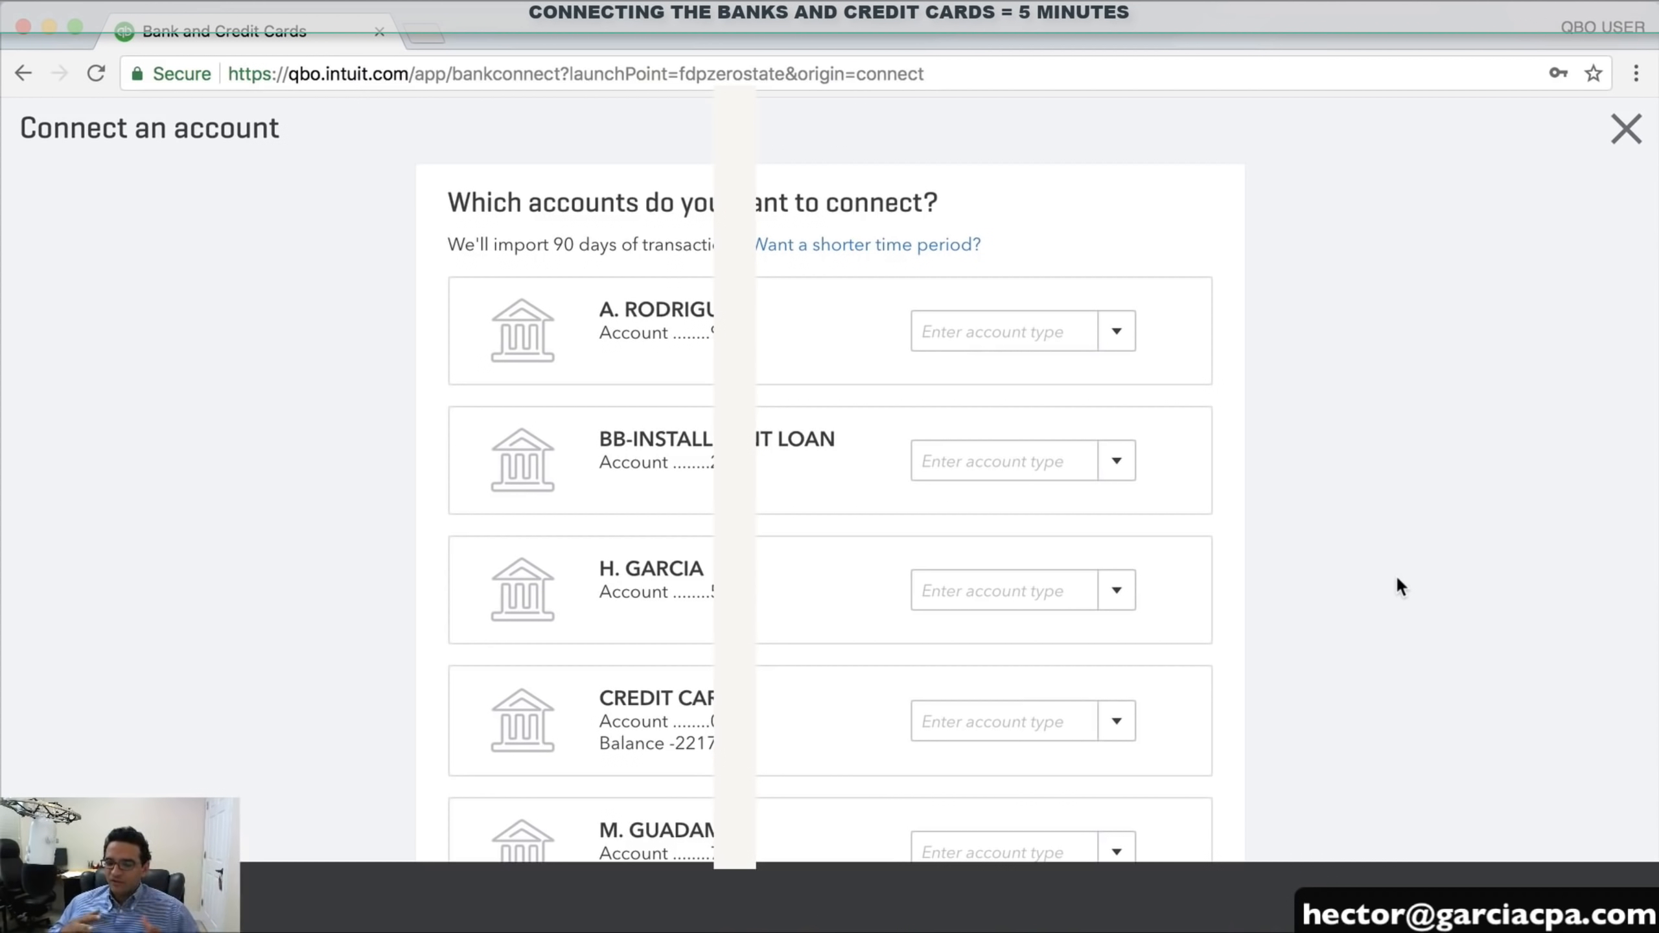
scroll(1396, 574, "down", 1)
scroll(1356, 569, "down", 5)
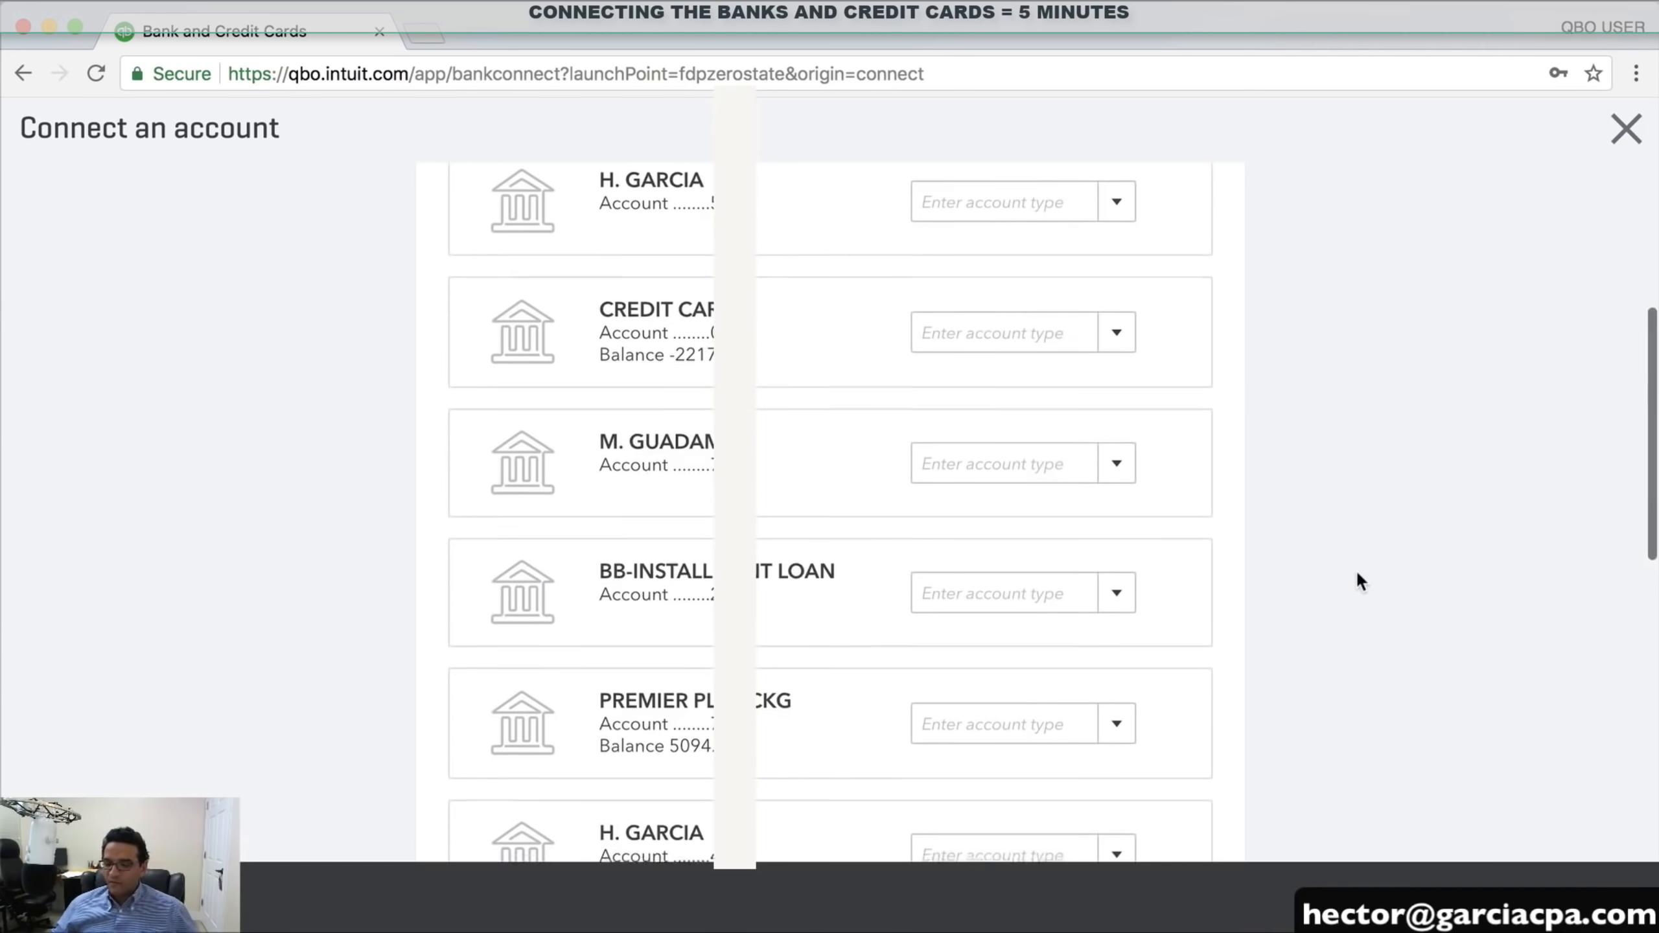
scroll(1356, 569, "down", 4)
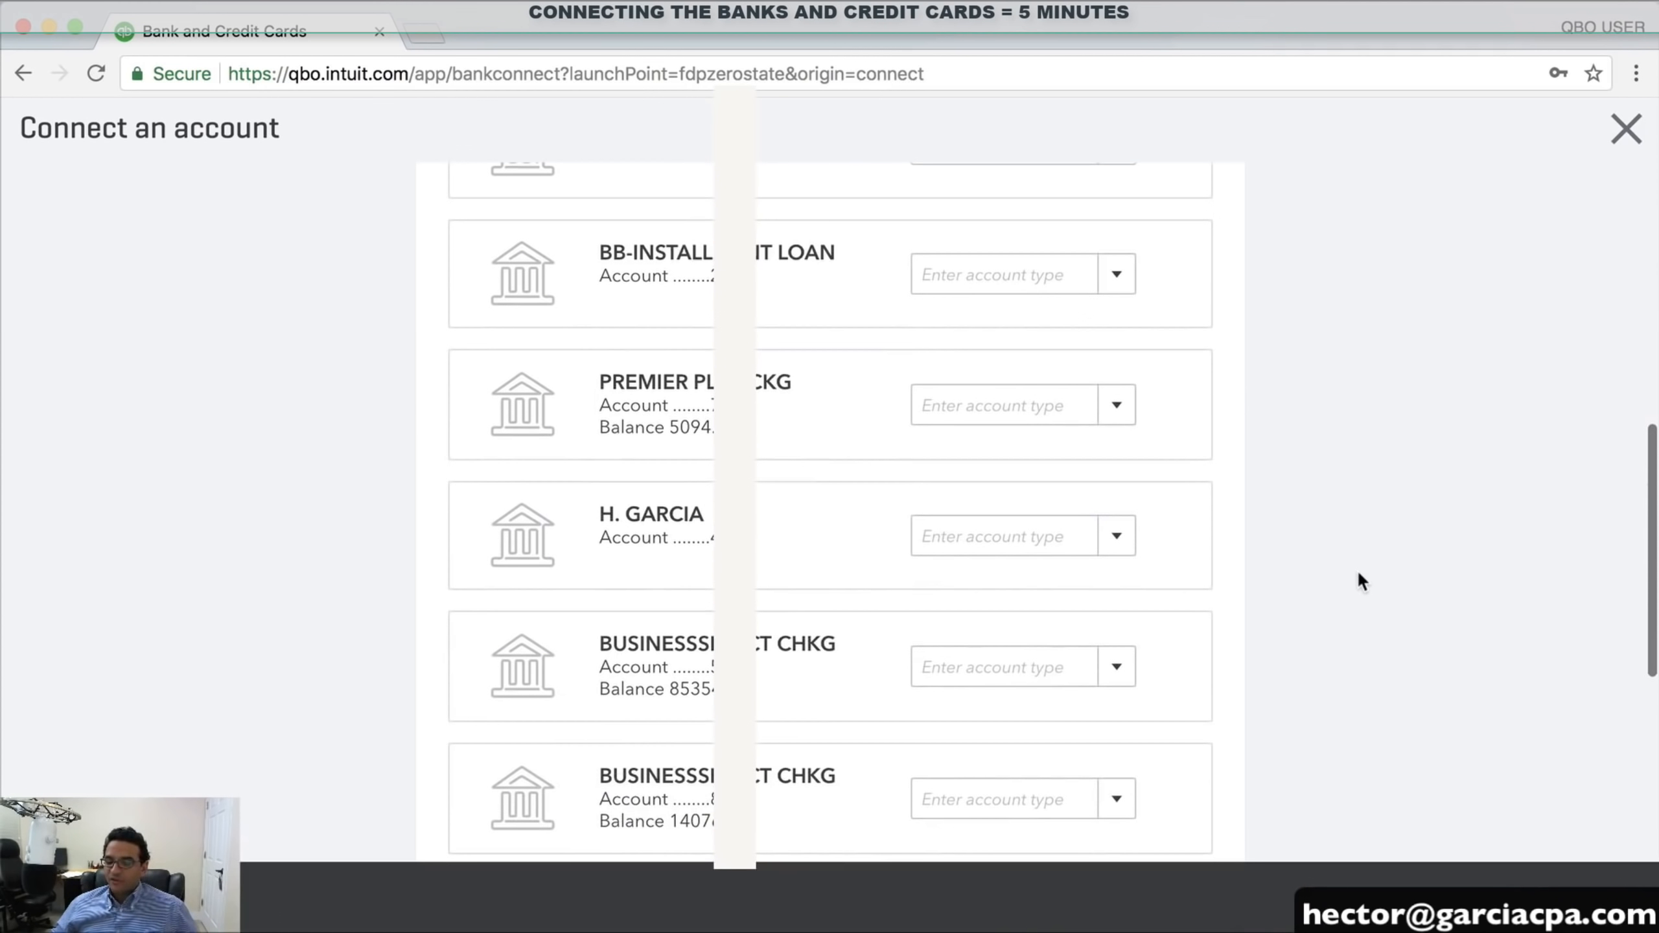
left_click(1119, 670)
scroll(1121, 666, "down", 1)
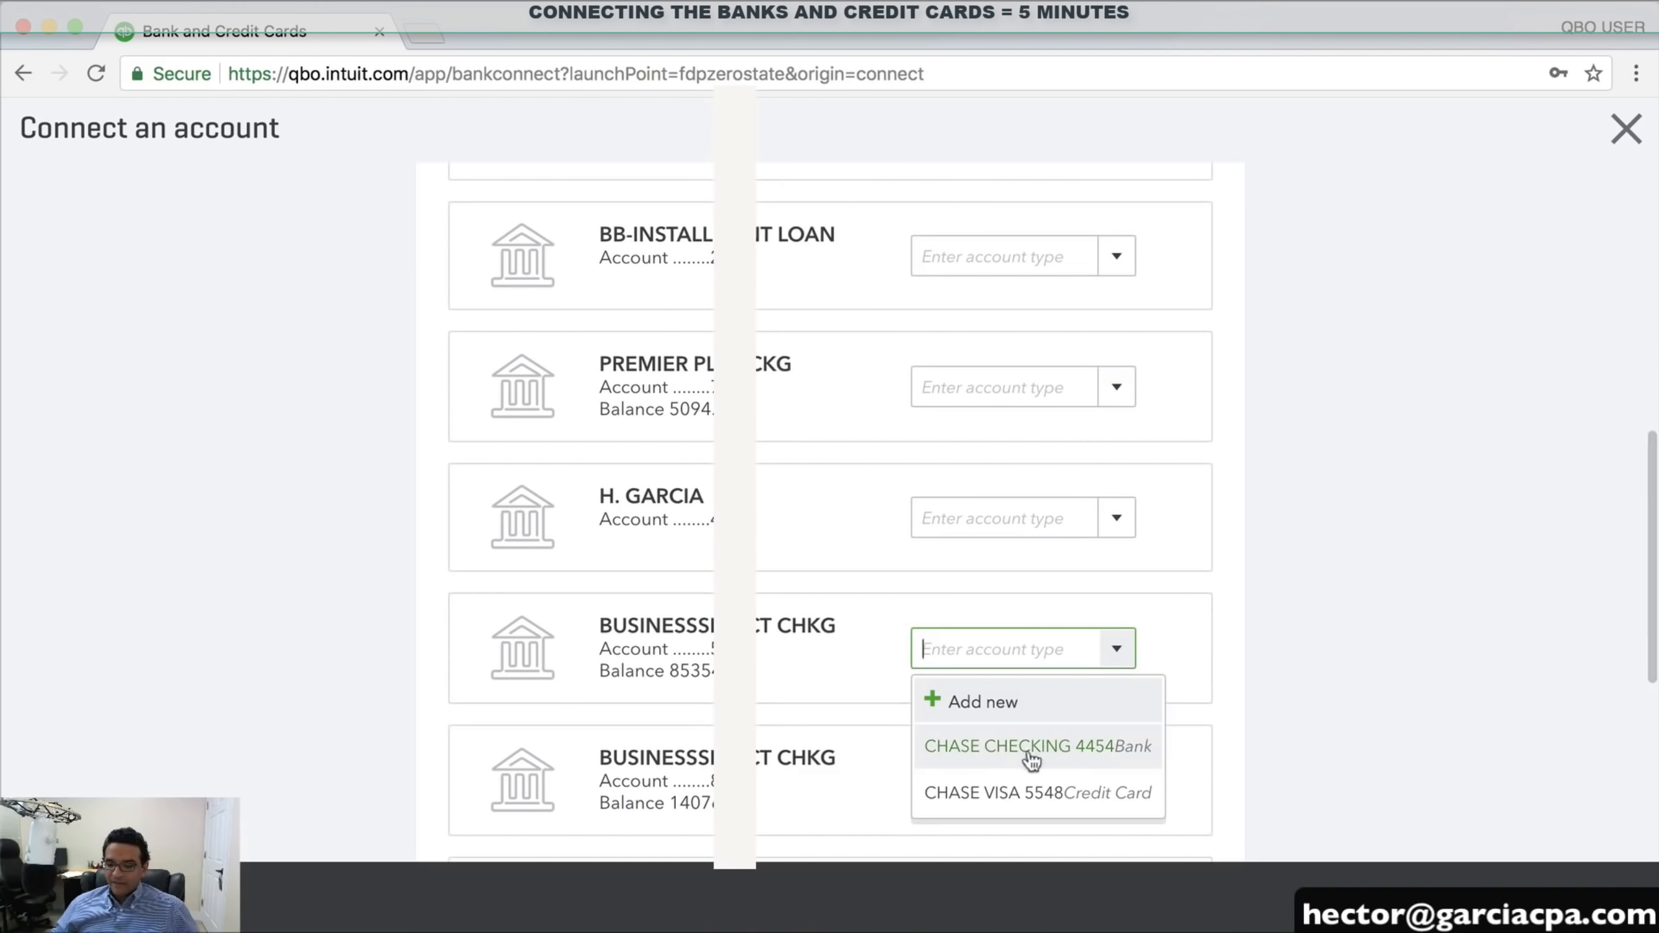
left_click(1007, 752)
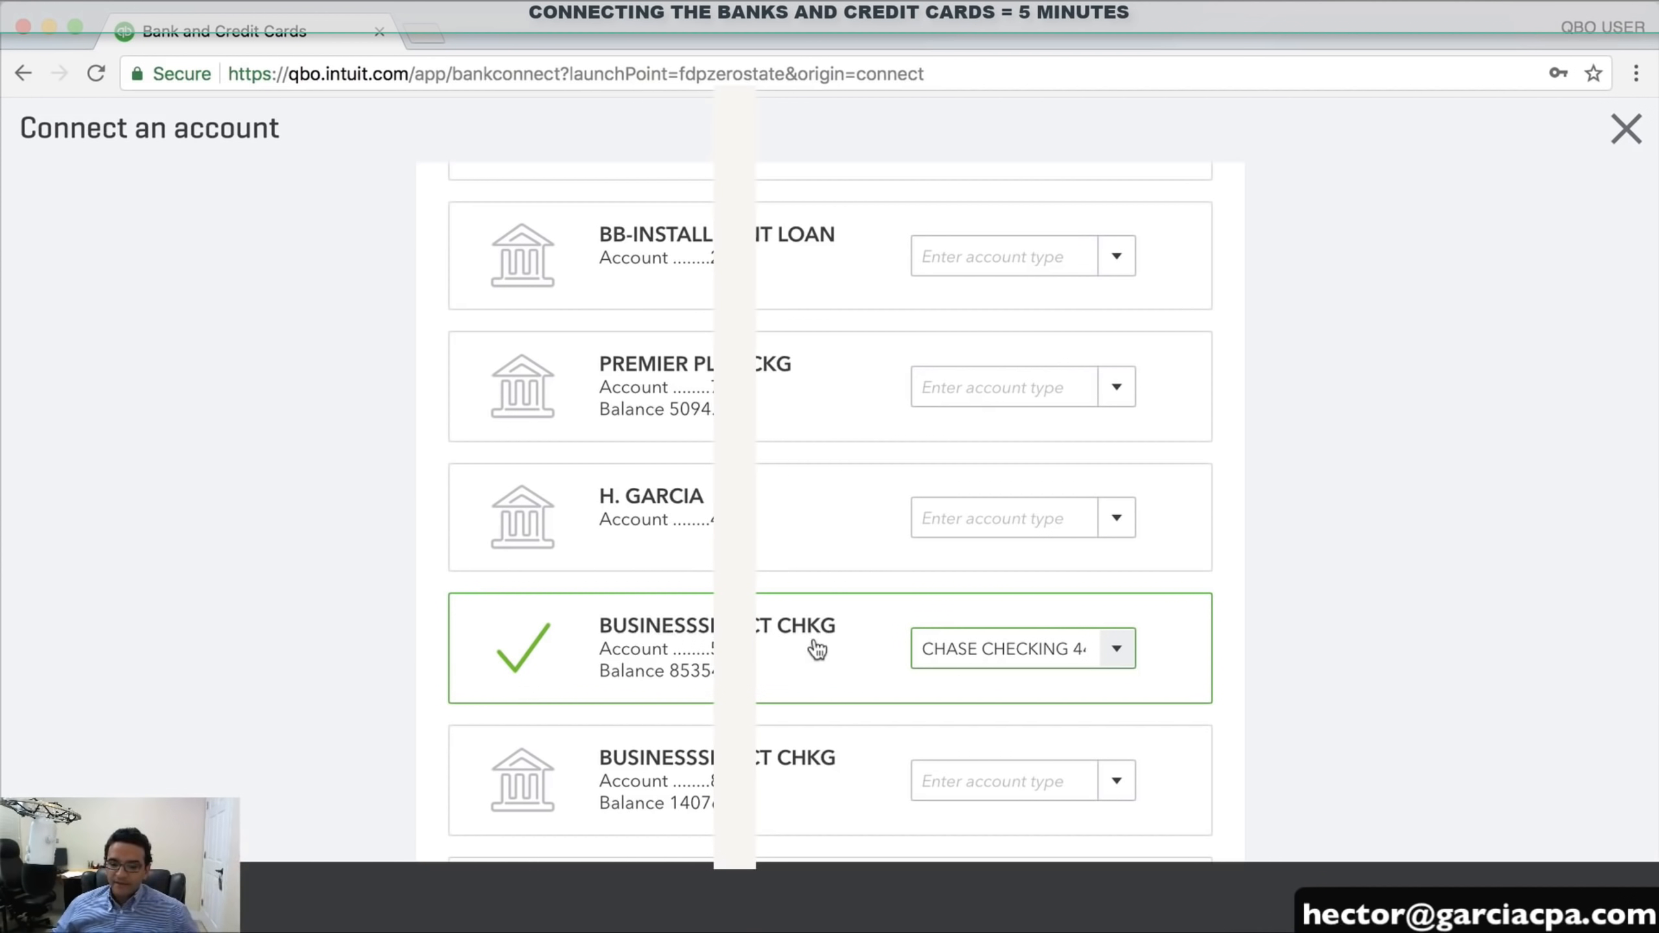
scroll(813, 627, "up", 8)
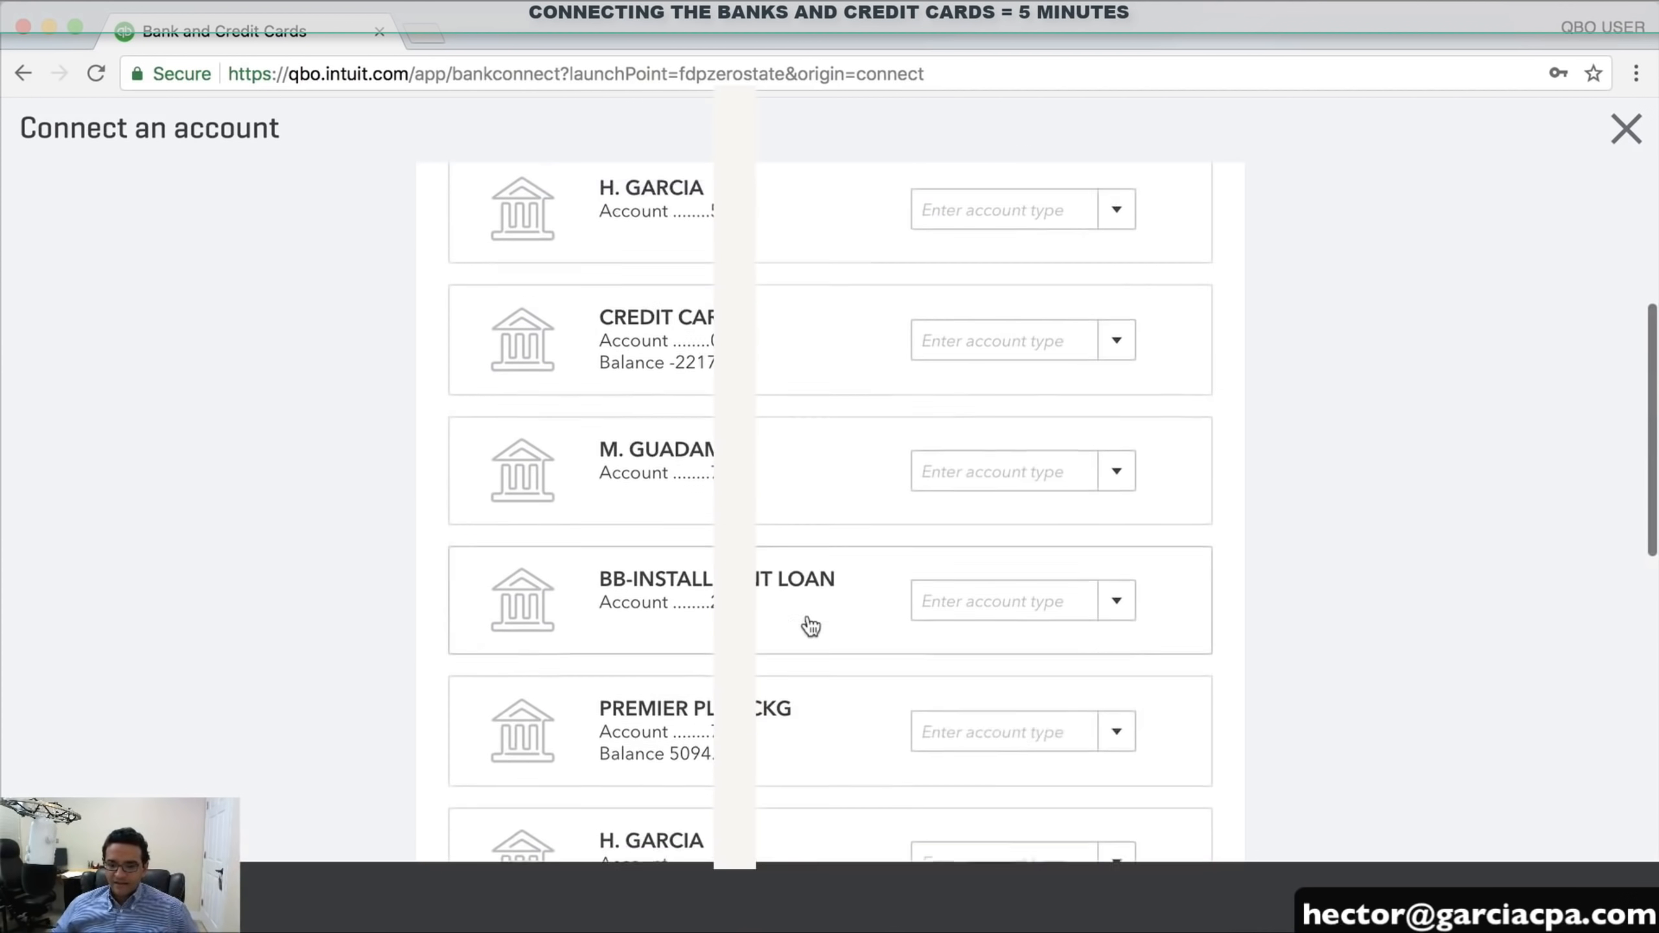
scroll(849, 589, "up", 2)
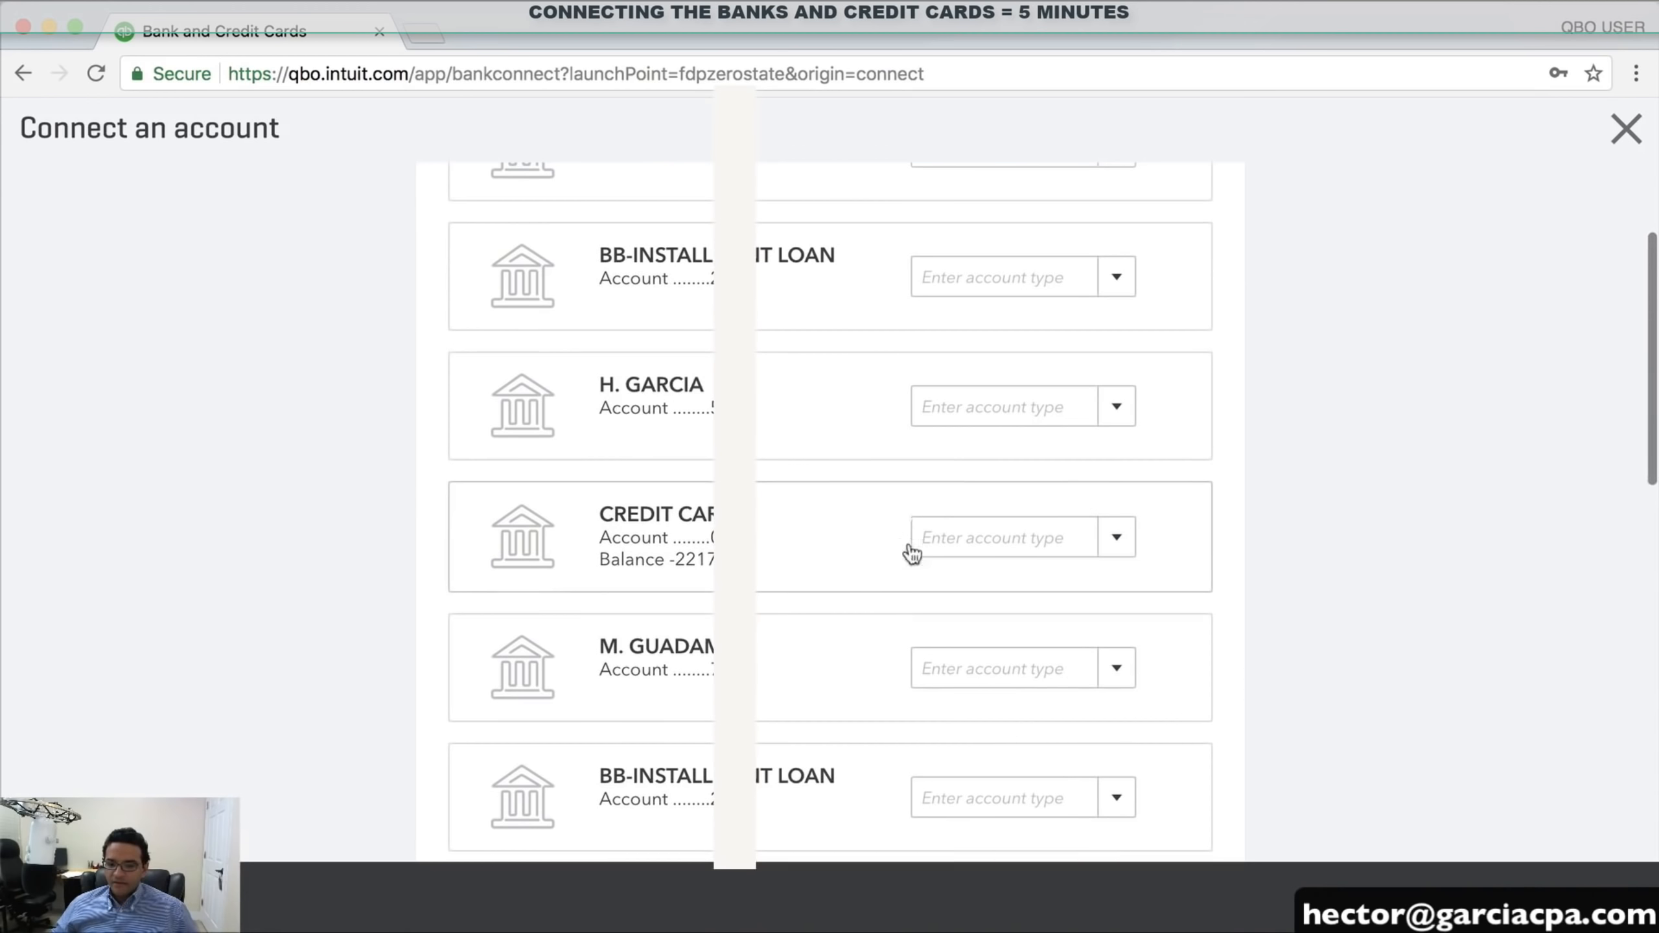
scroll(869, 592, "up", 5)
scroll(849, 592, "down", 10)
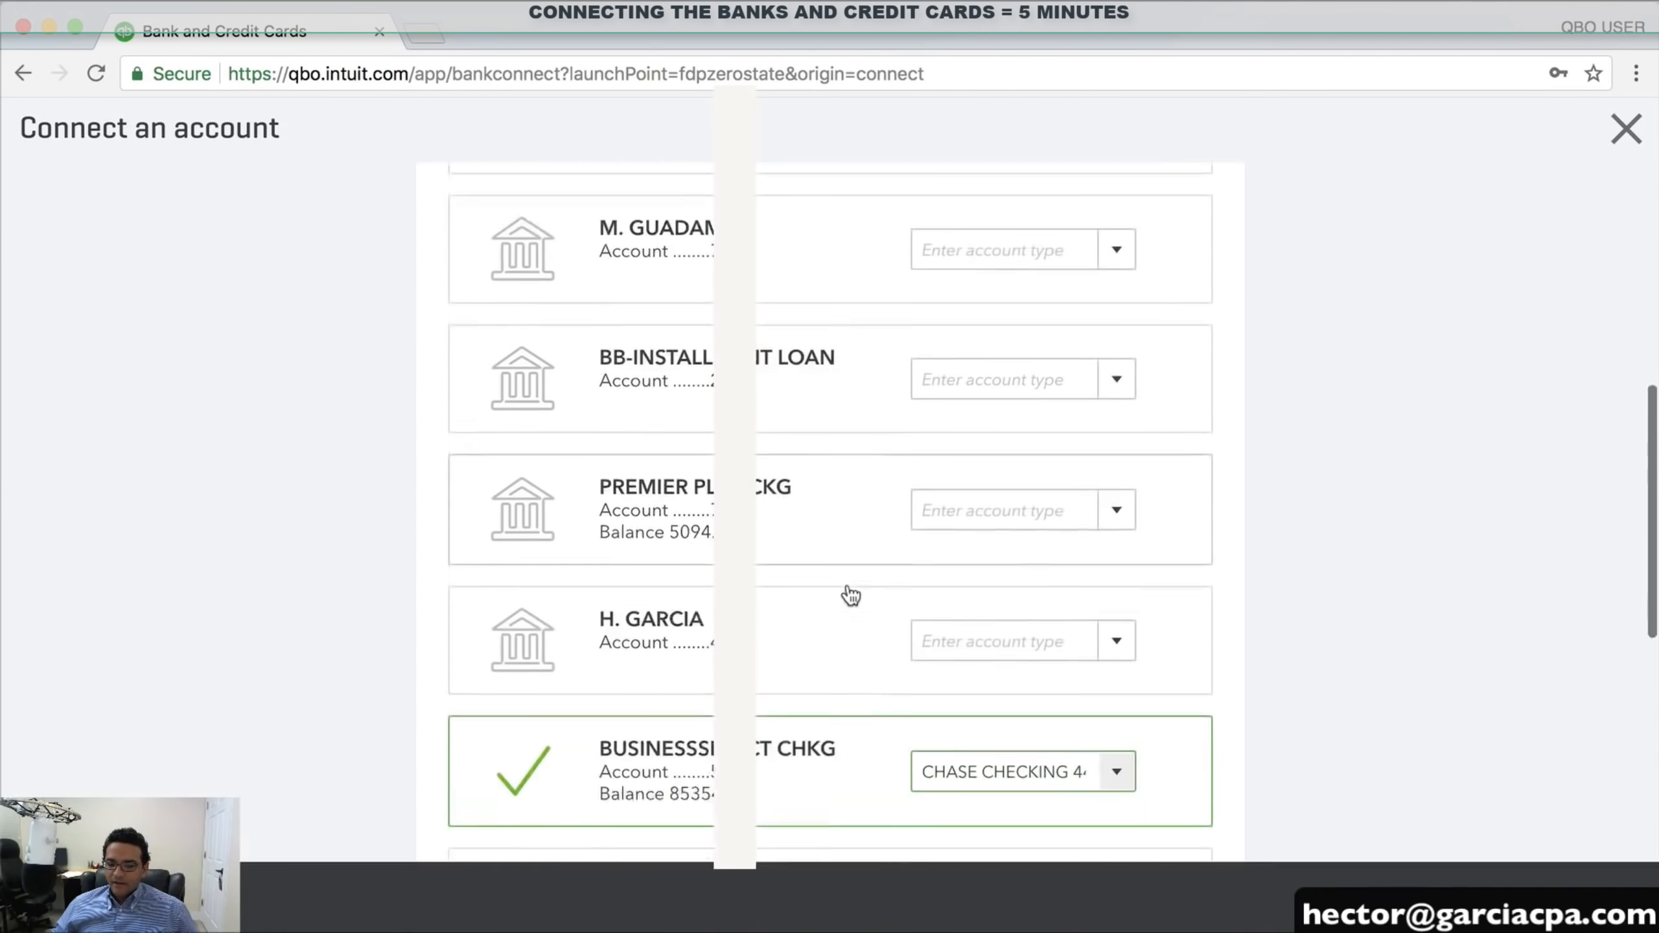
scroll(851, 595, "down", 3)
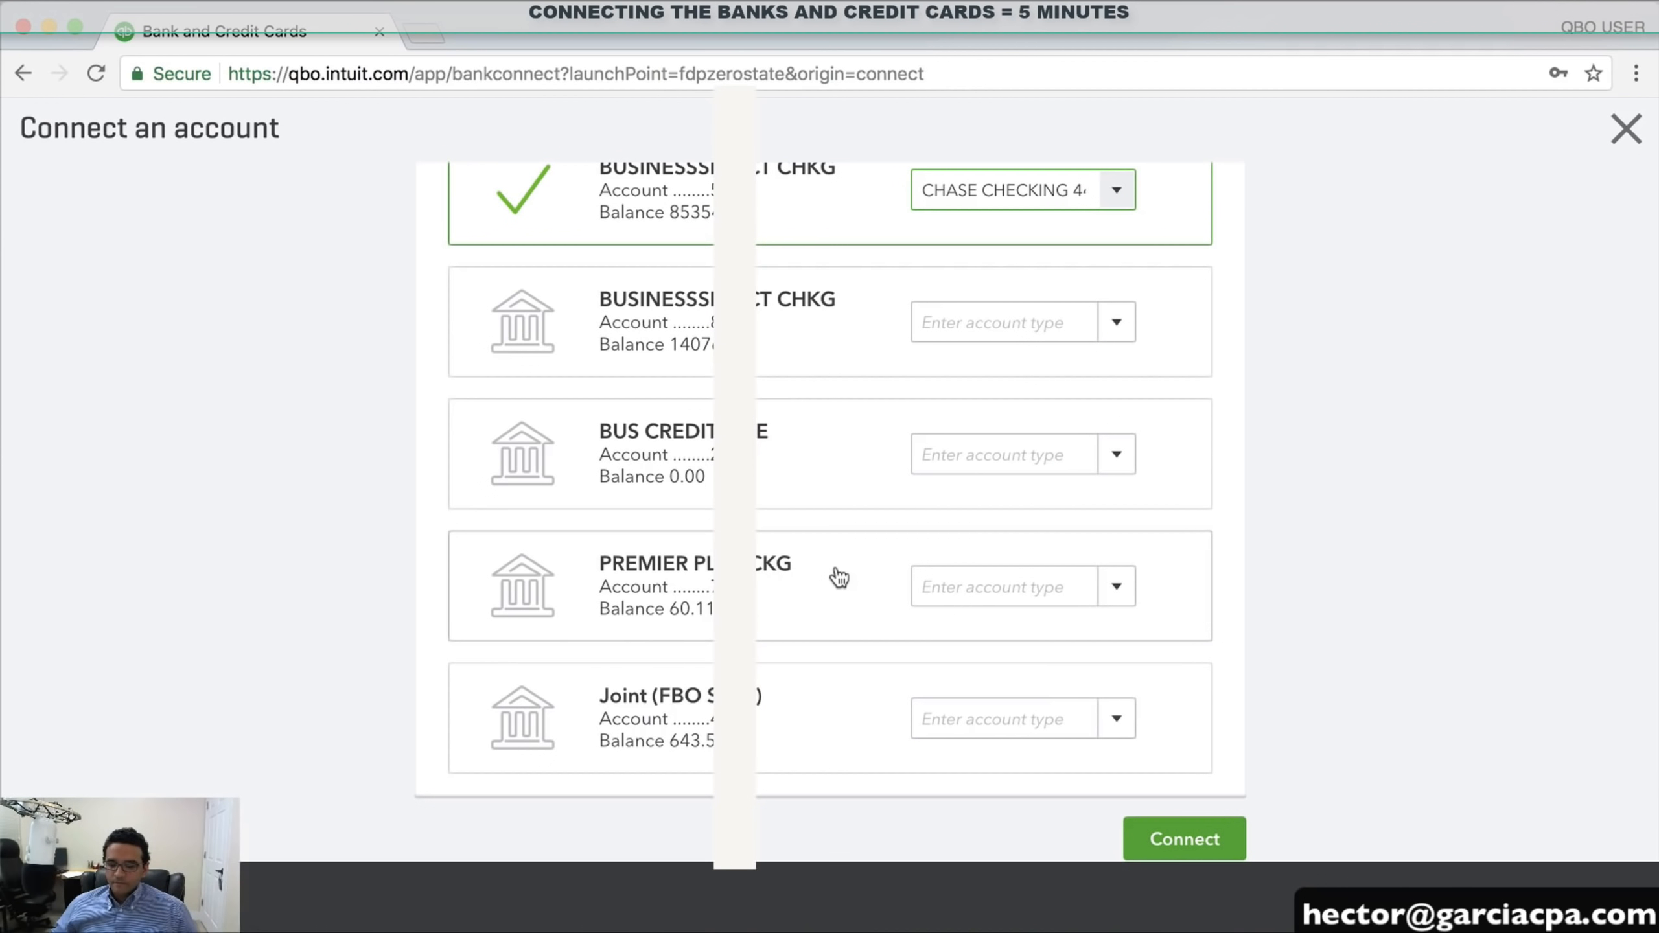
scroll(840, 577, "up", 1)
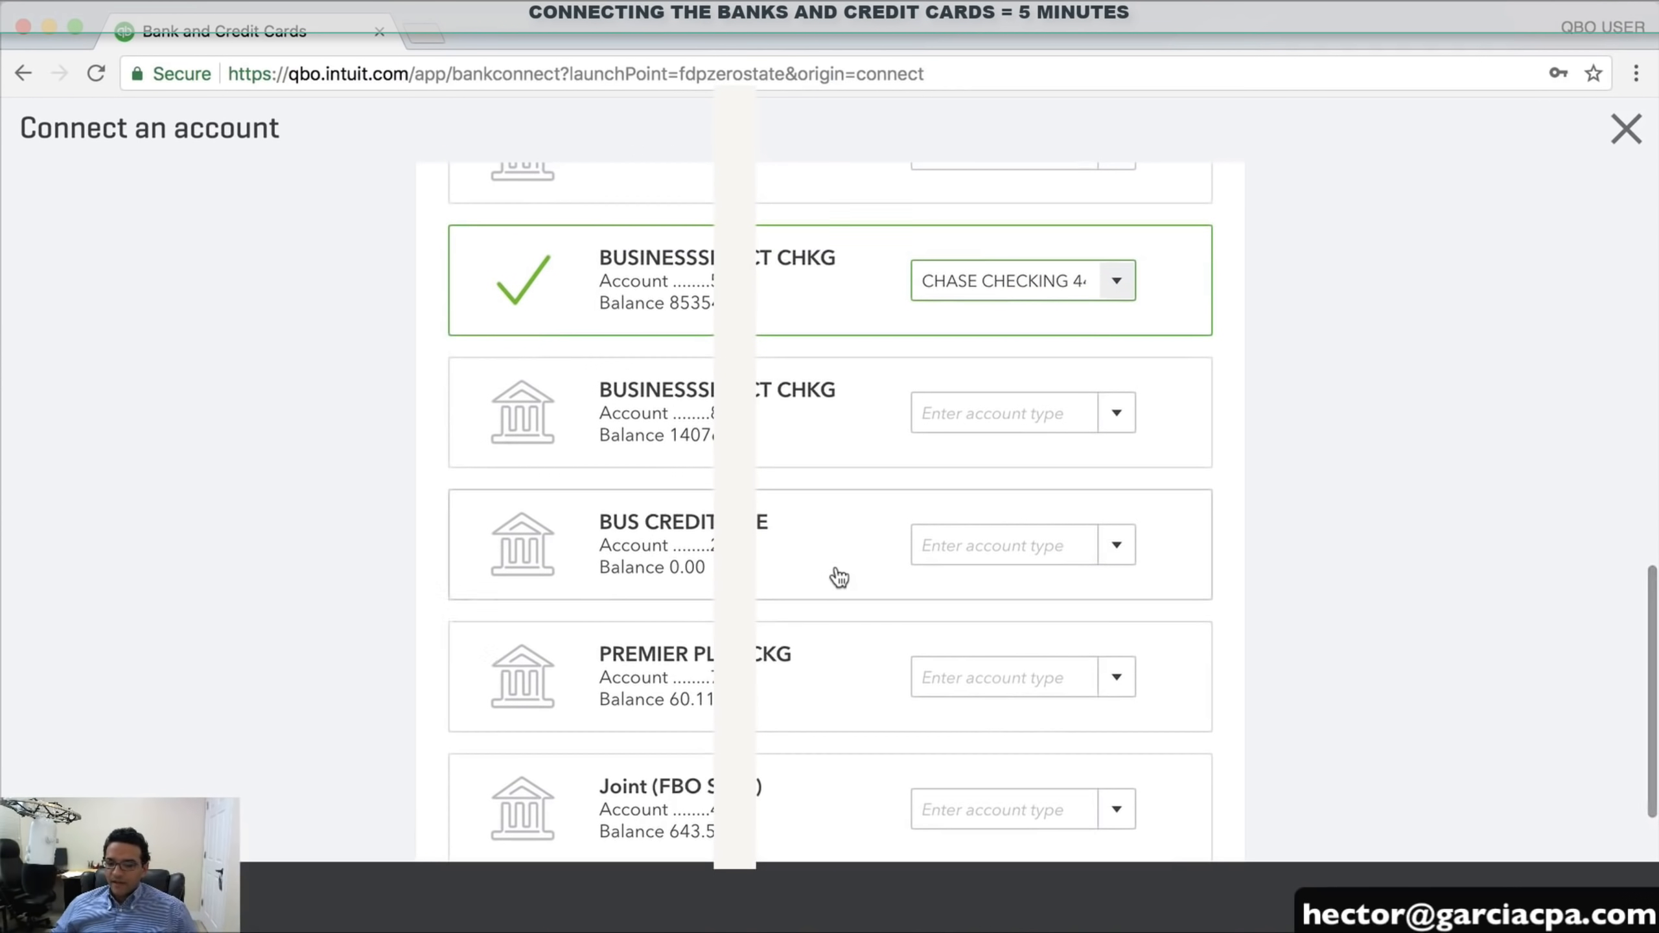
scroll(839, 577, "up", 4)
scroll(840, 577, "up", 2)
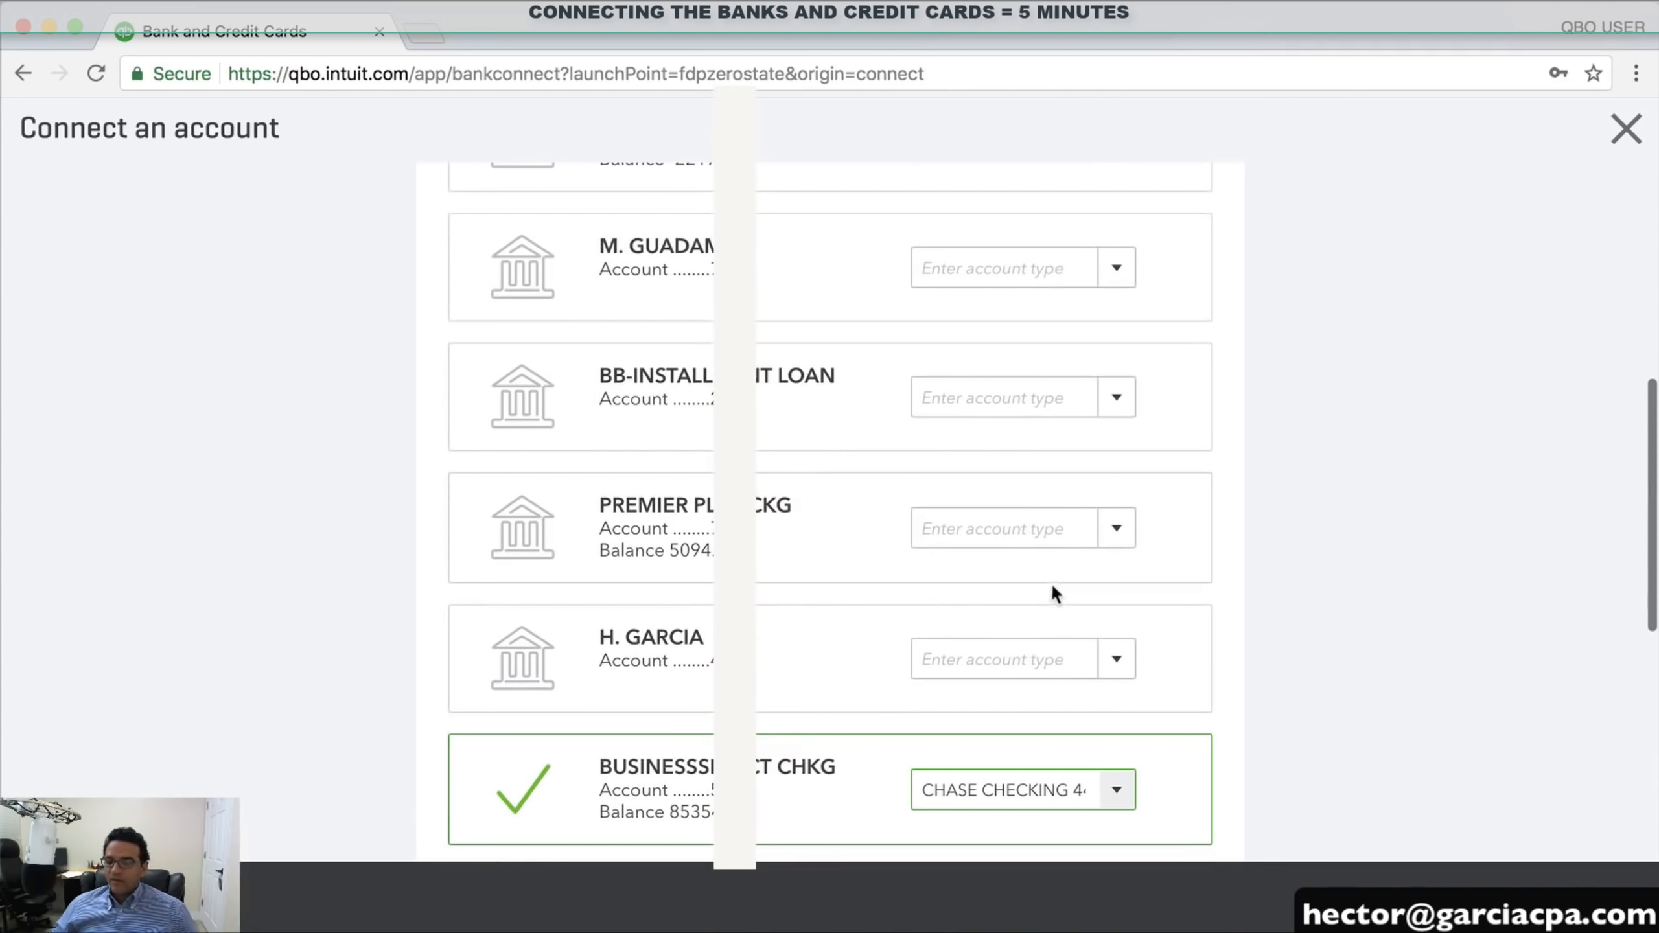
scroll(924, 505, "up", 2)
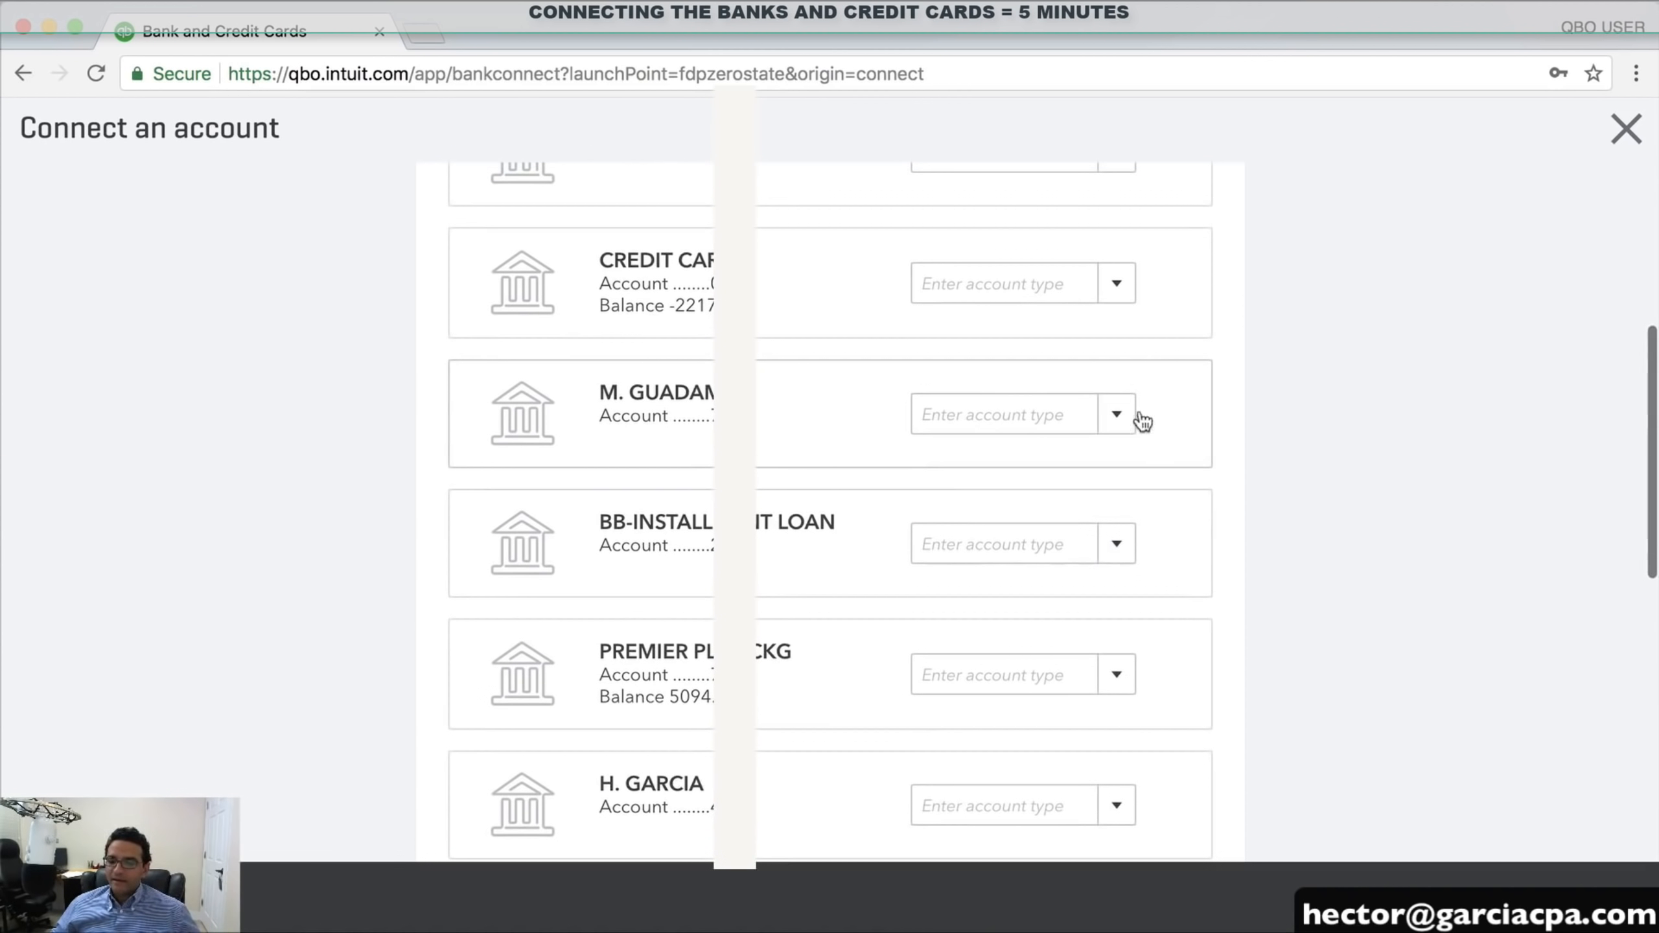
left_click(1116, 415)
left_click(1035, 560)
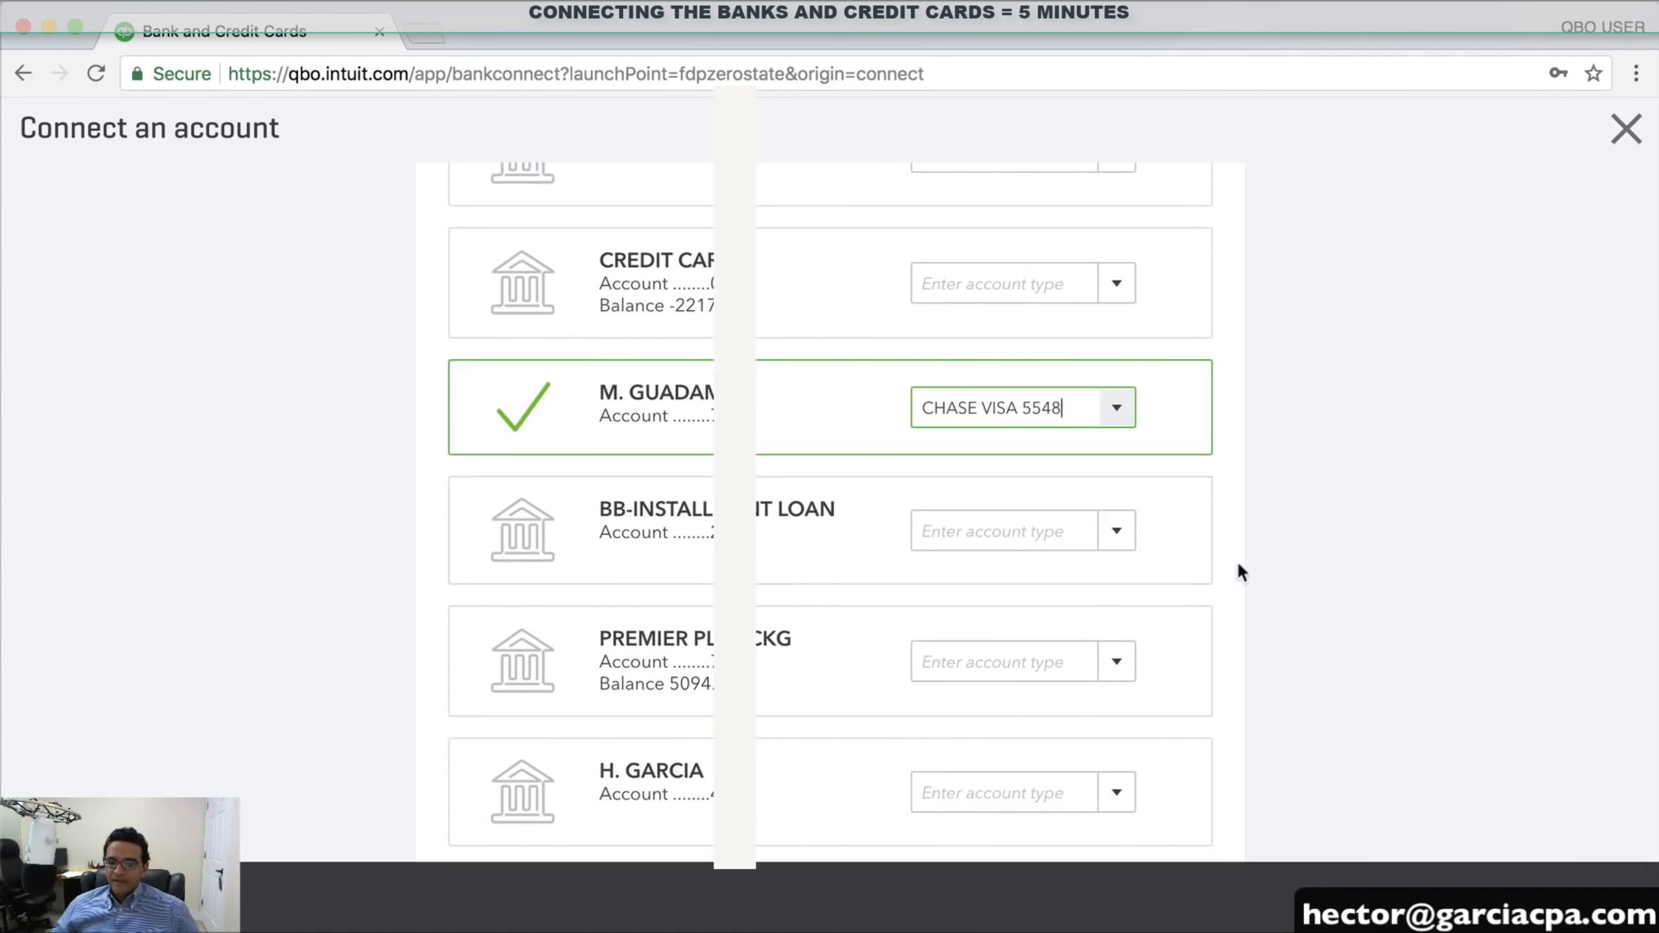
scroll(1291, 563, "down", 3)
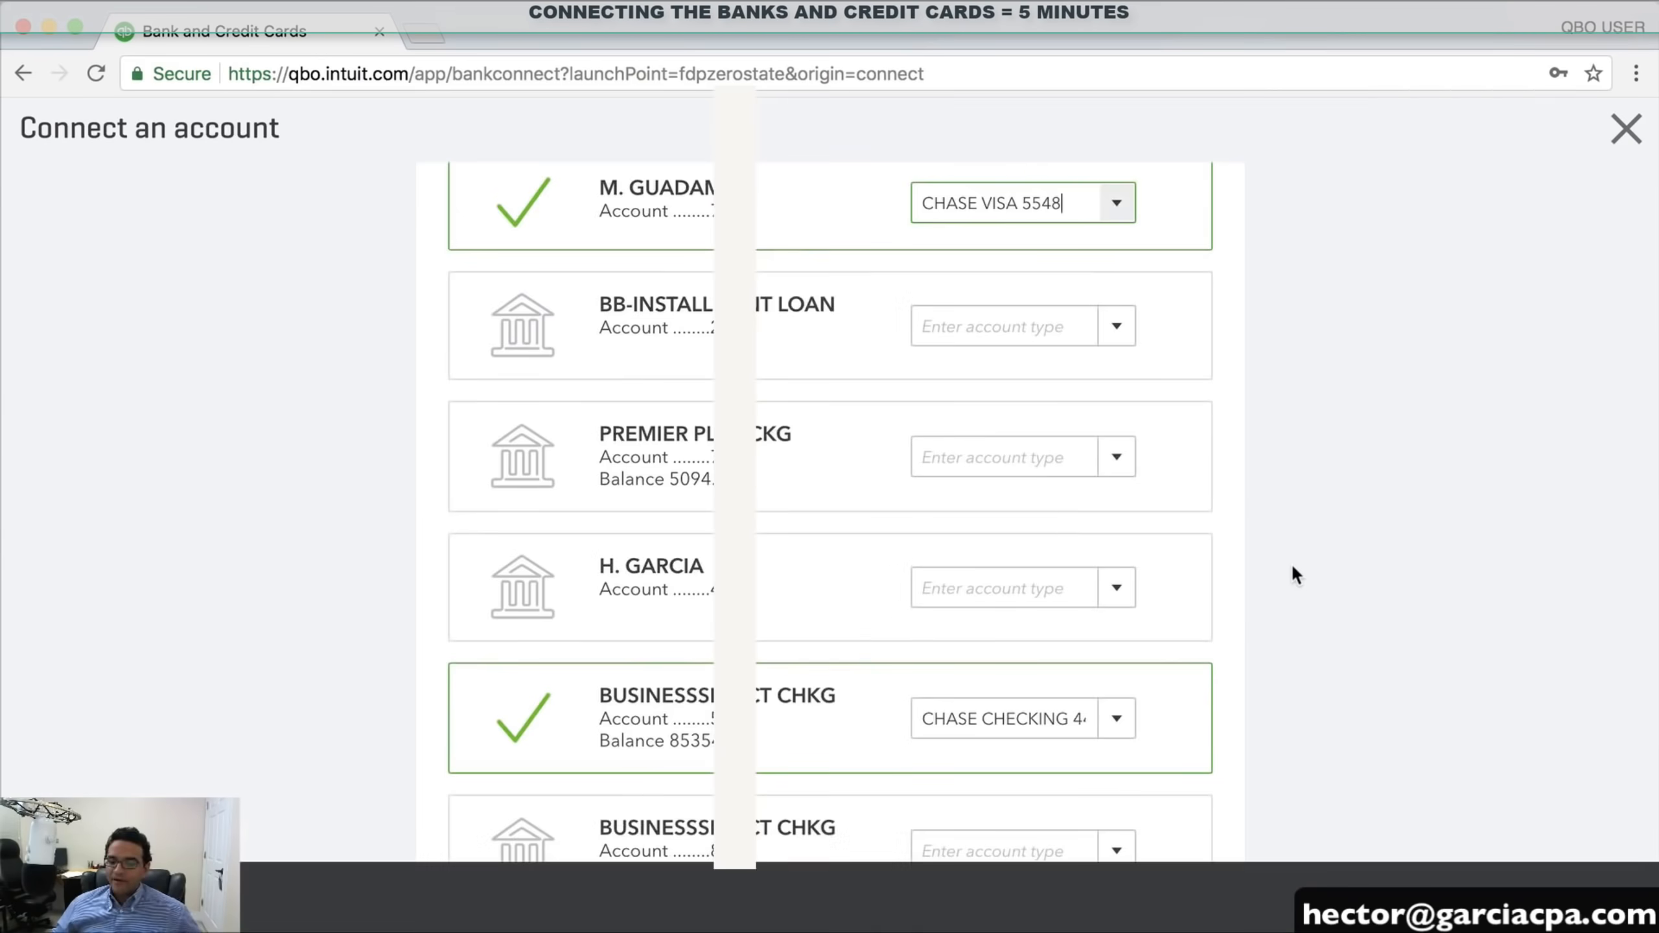
scroll(1291, 575, "down", 8)
left_click(1178, 823)
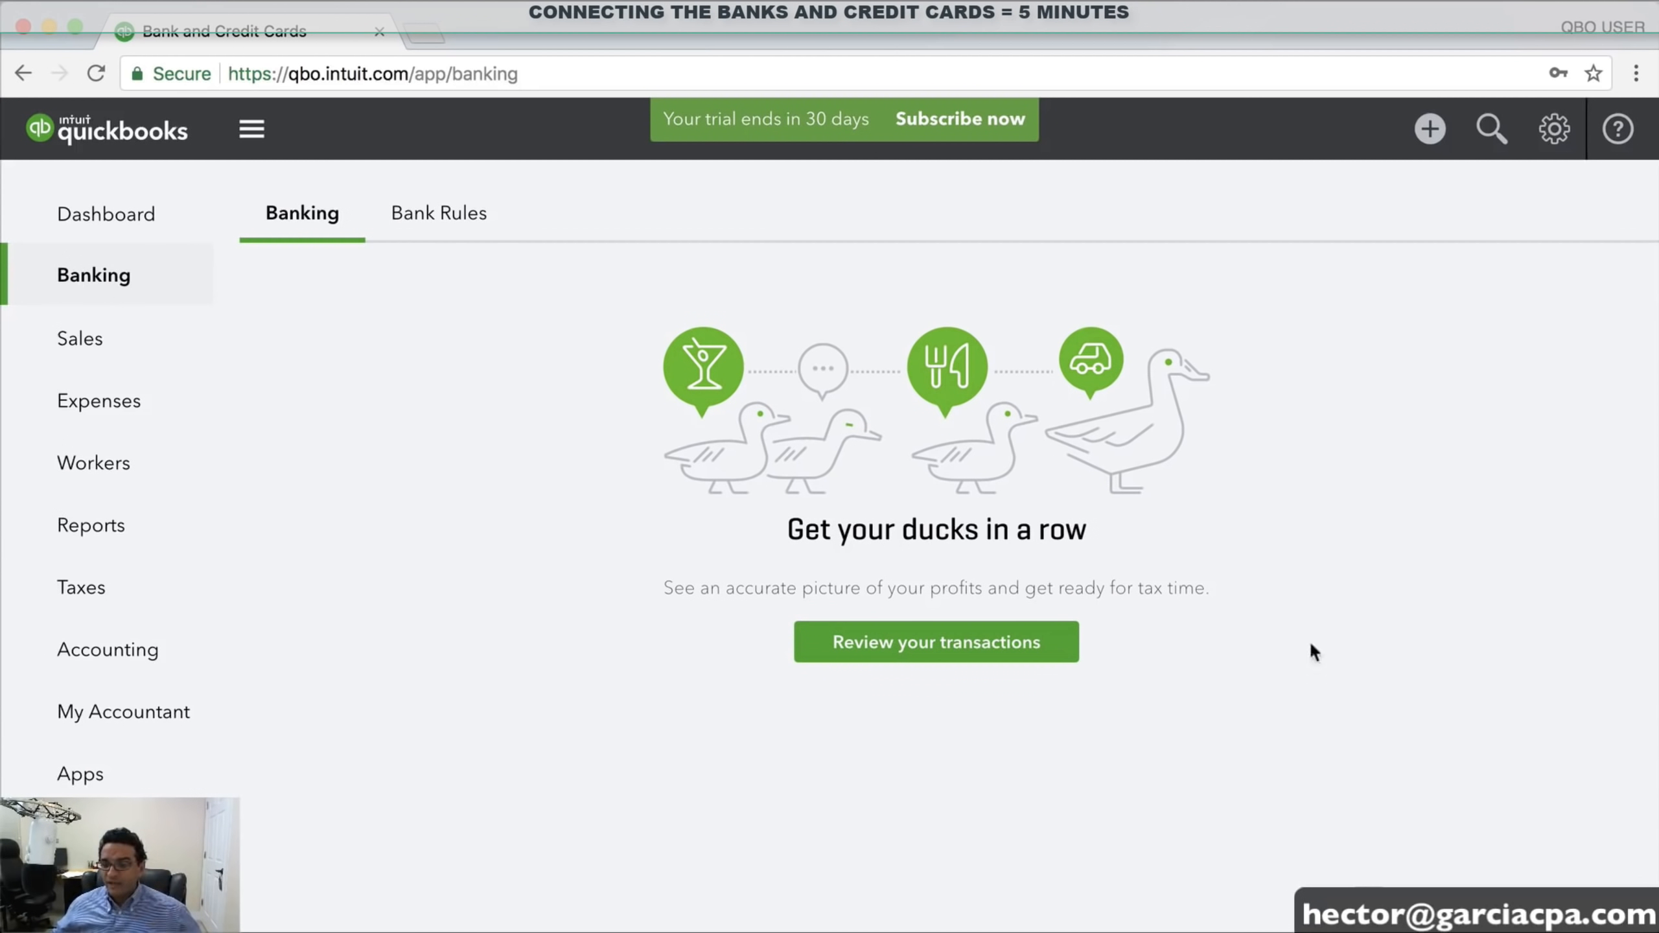
Exclude the 138 checking transactions from Check 1665 (12/29/2017) down to the oldest
left_click(959, 657)
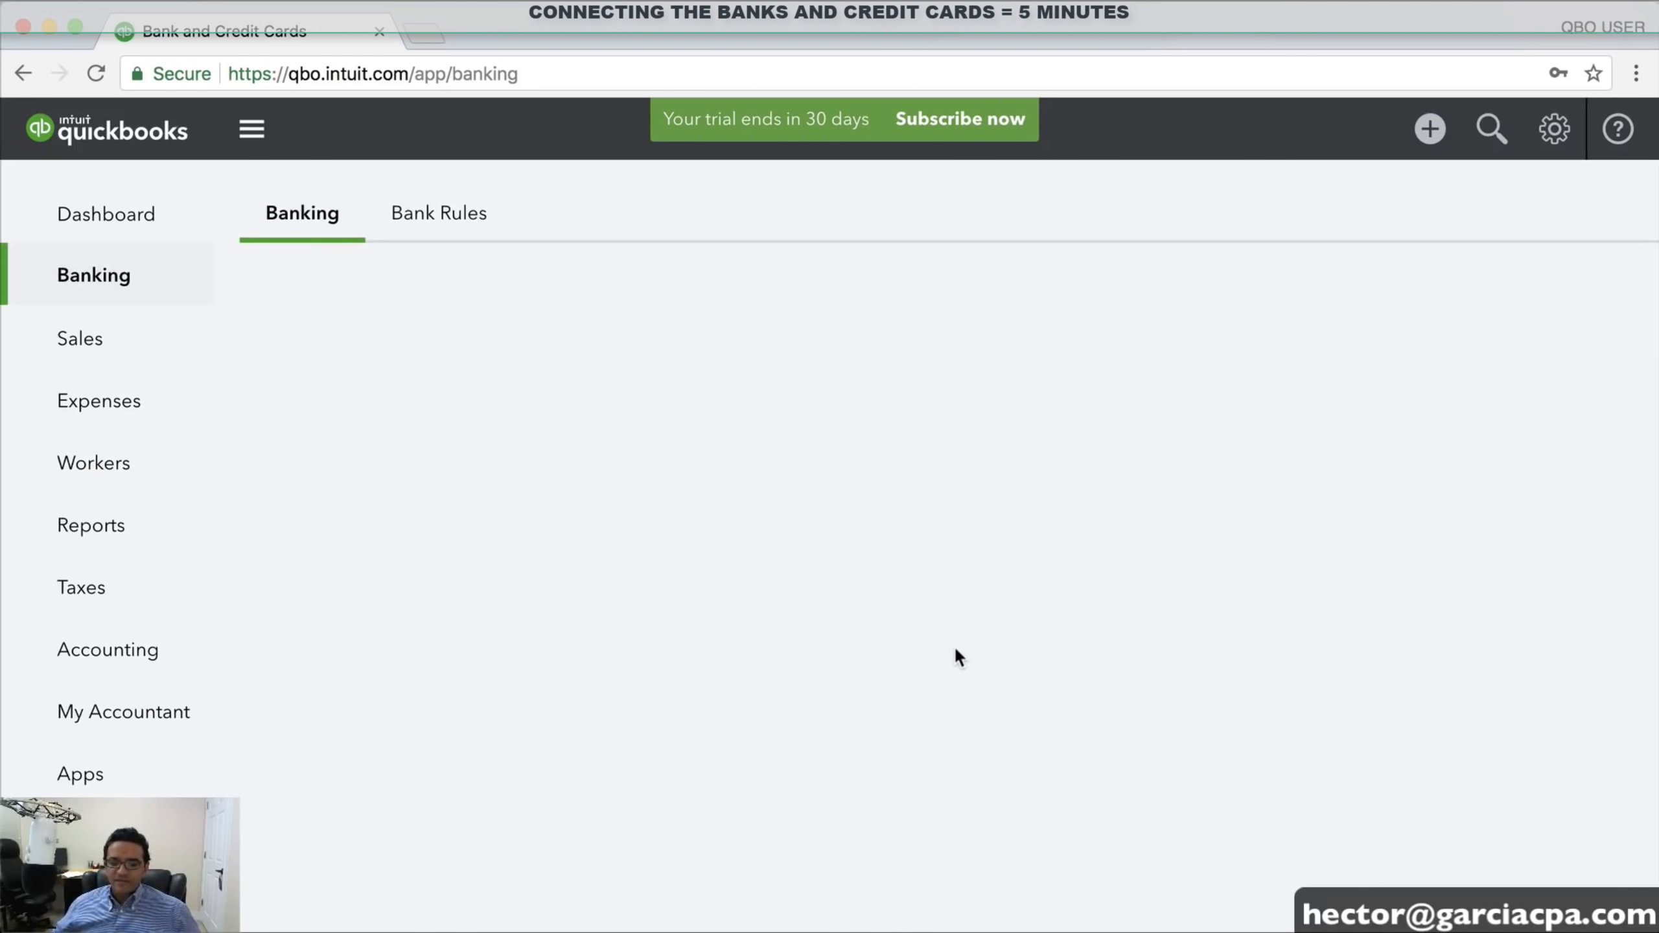
scroll(1175, 604, "down", 10)
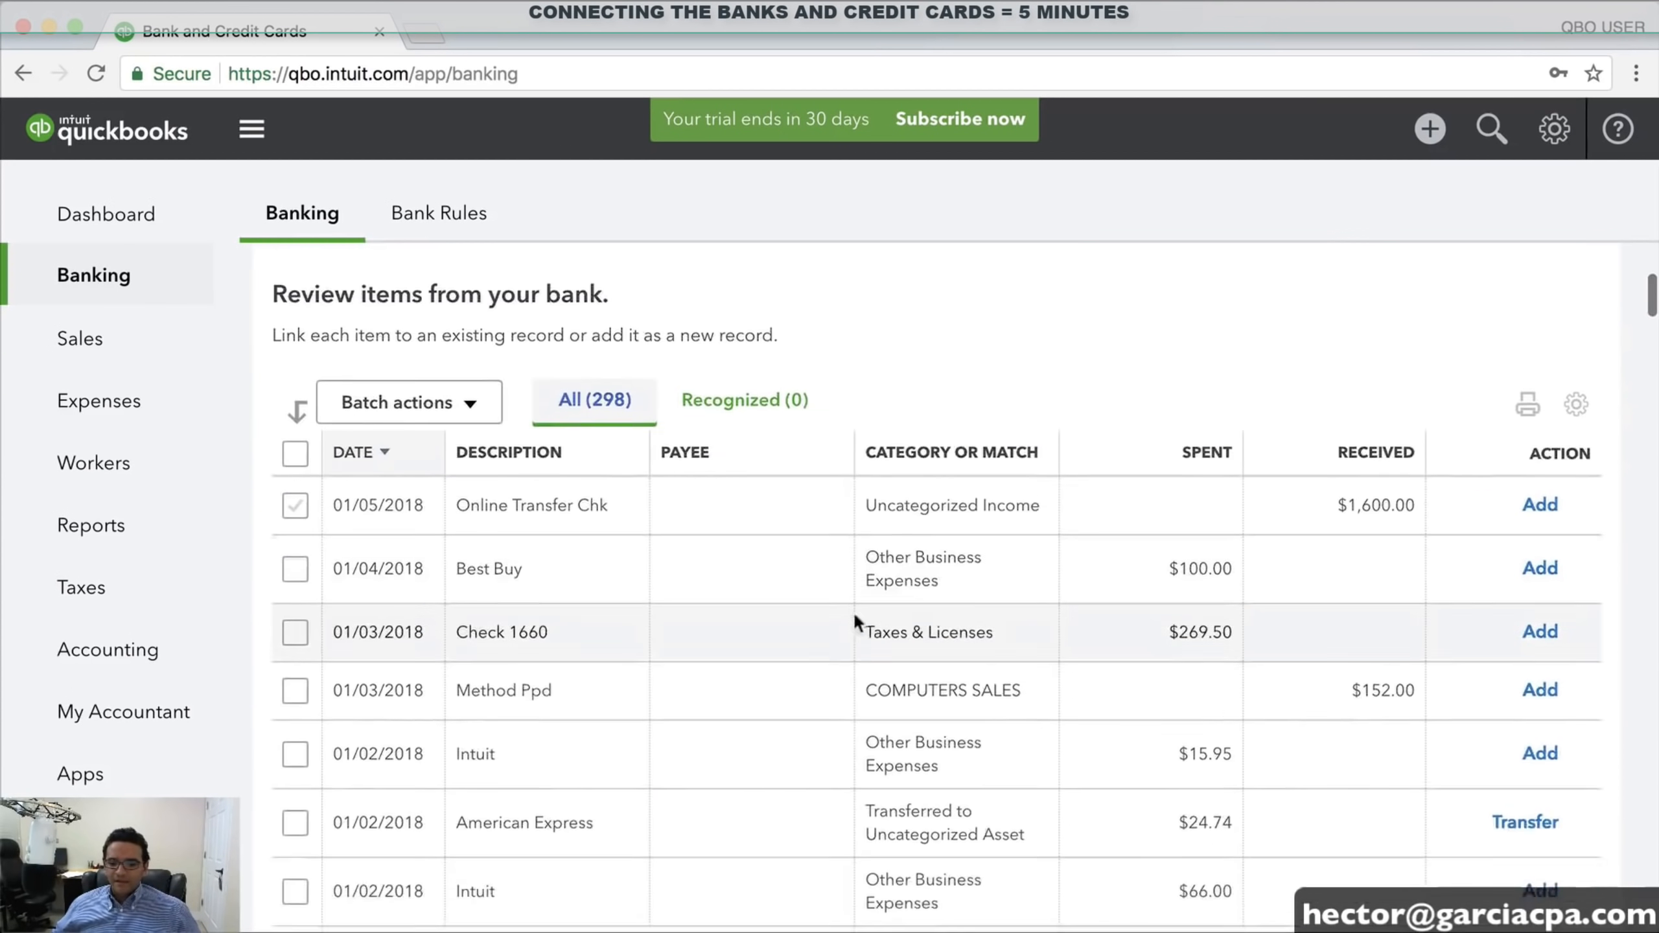
scroll(827, 704, "down", 10)
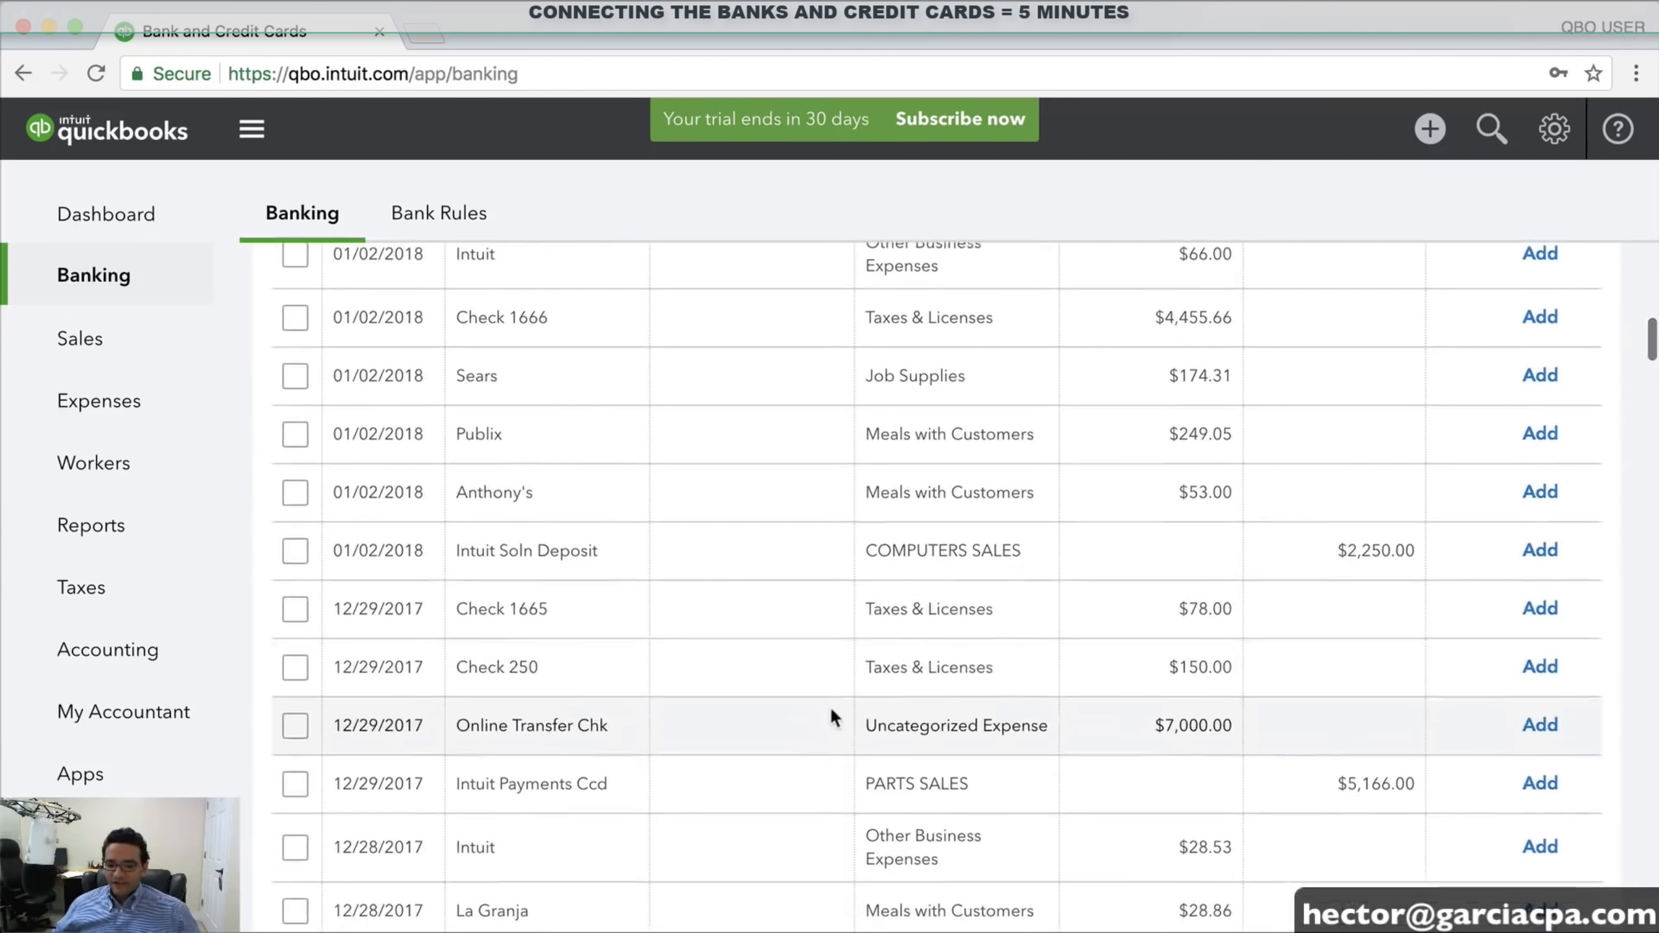
left_click_drag(347, 613, 405, 600)
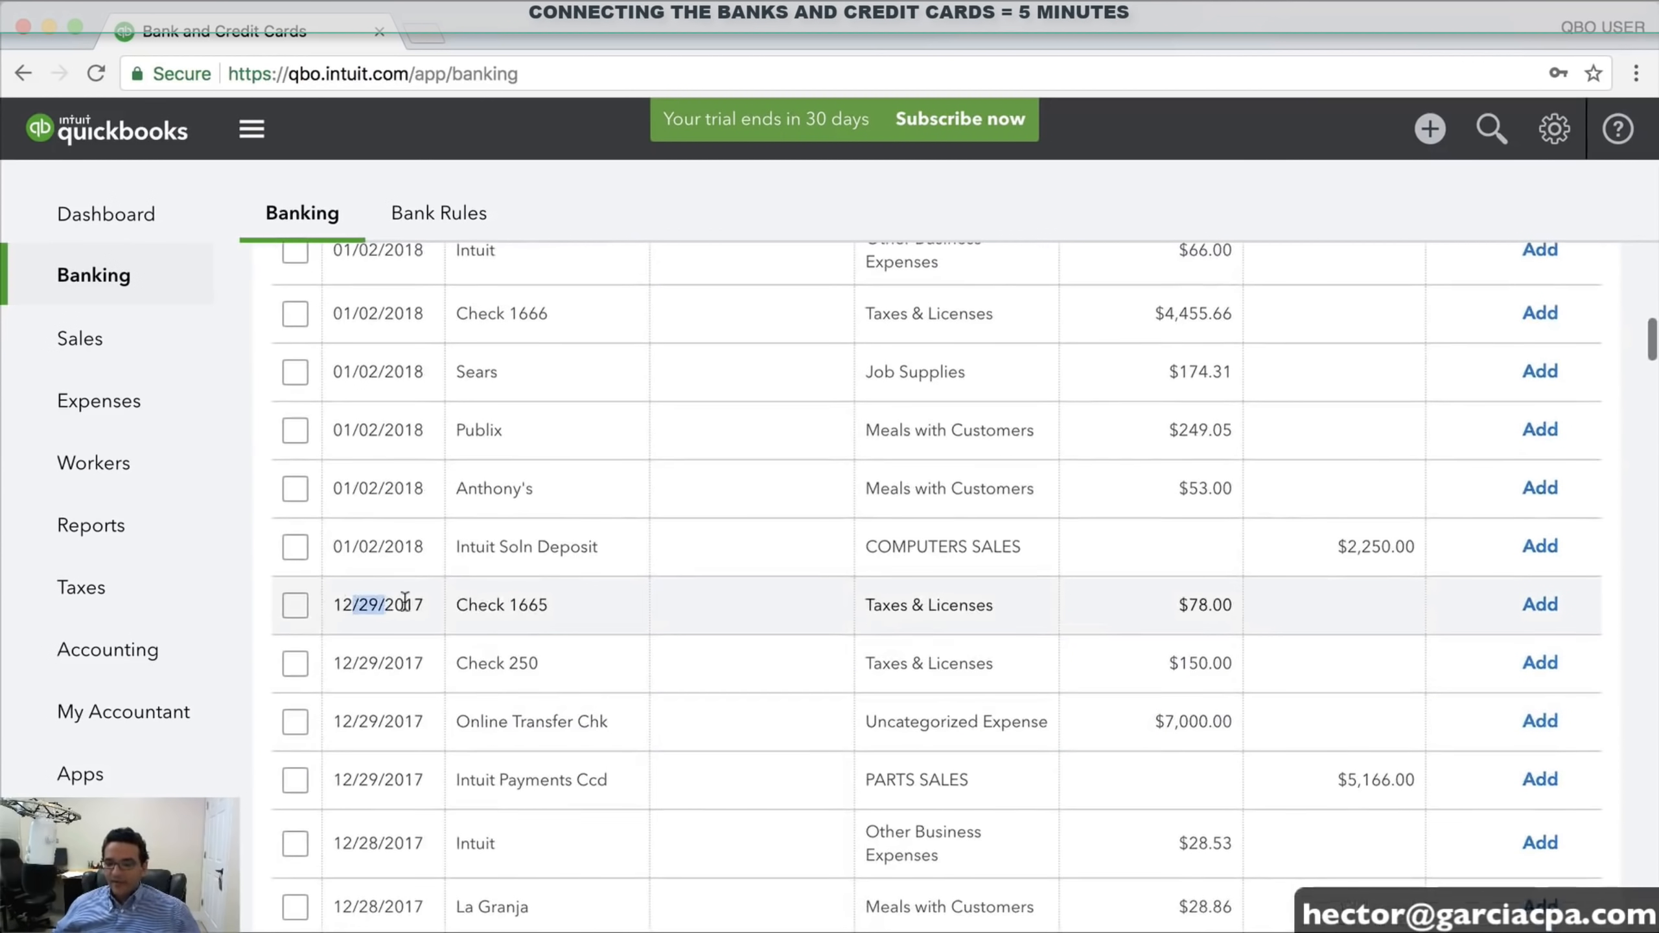
left_click(296, 603)
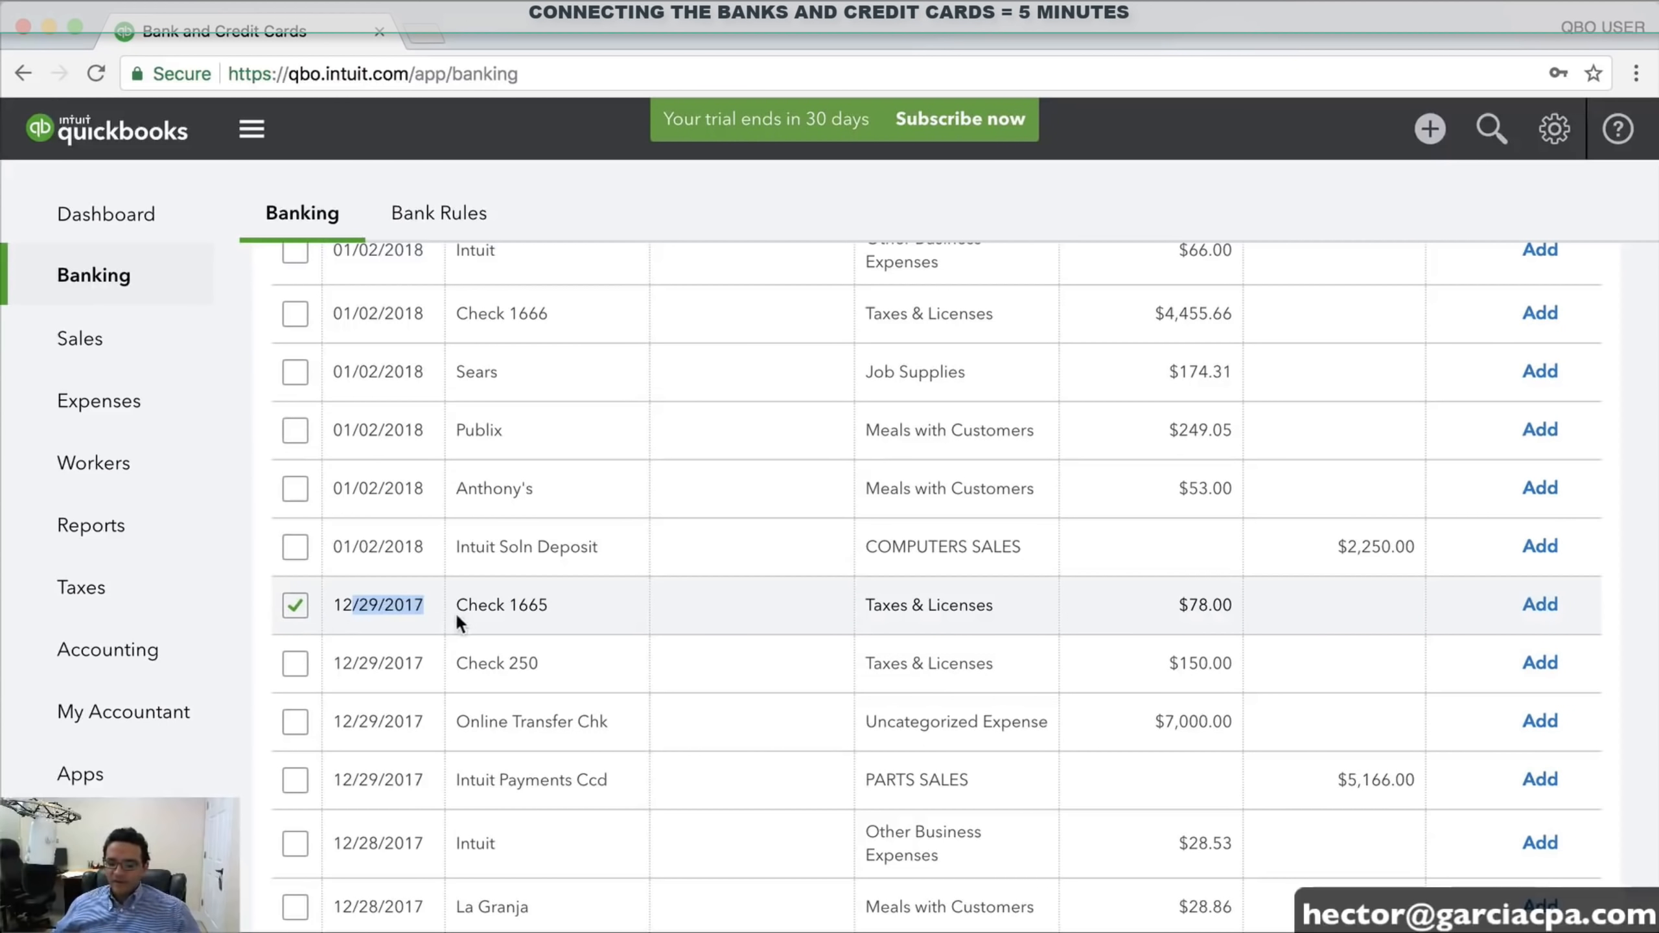
scroll(455, 612, "down", 10)
scroll(463, 617, "down", 20)
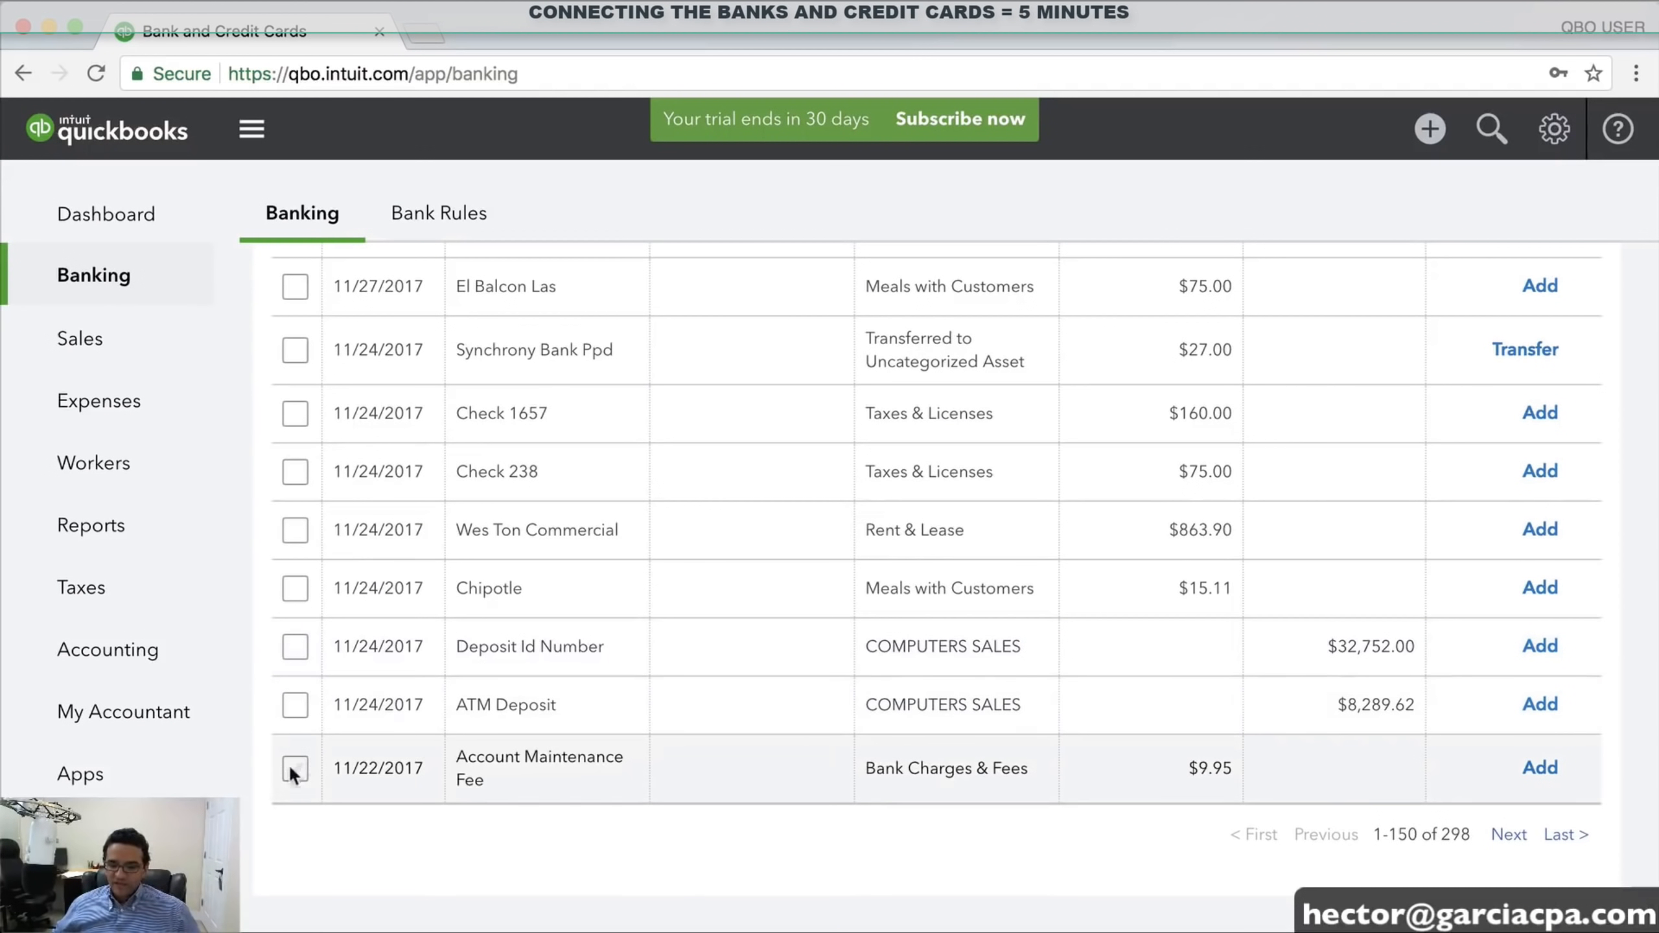
left_click(296, 769, "shift")
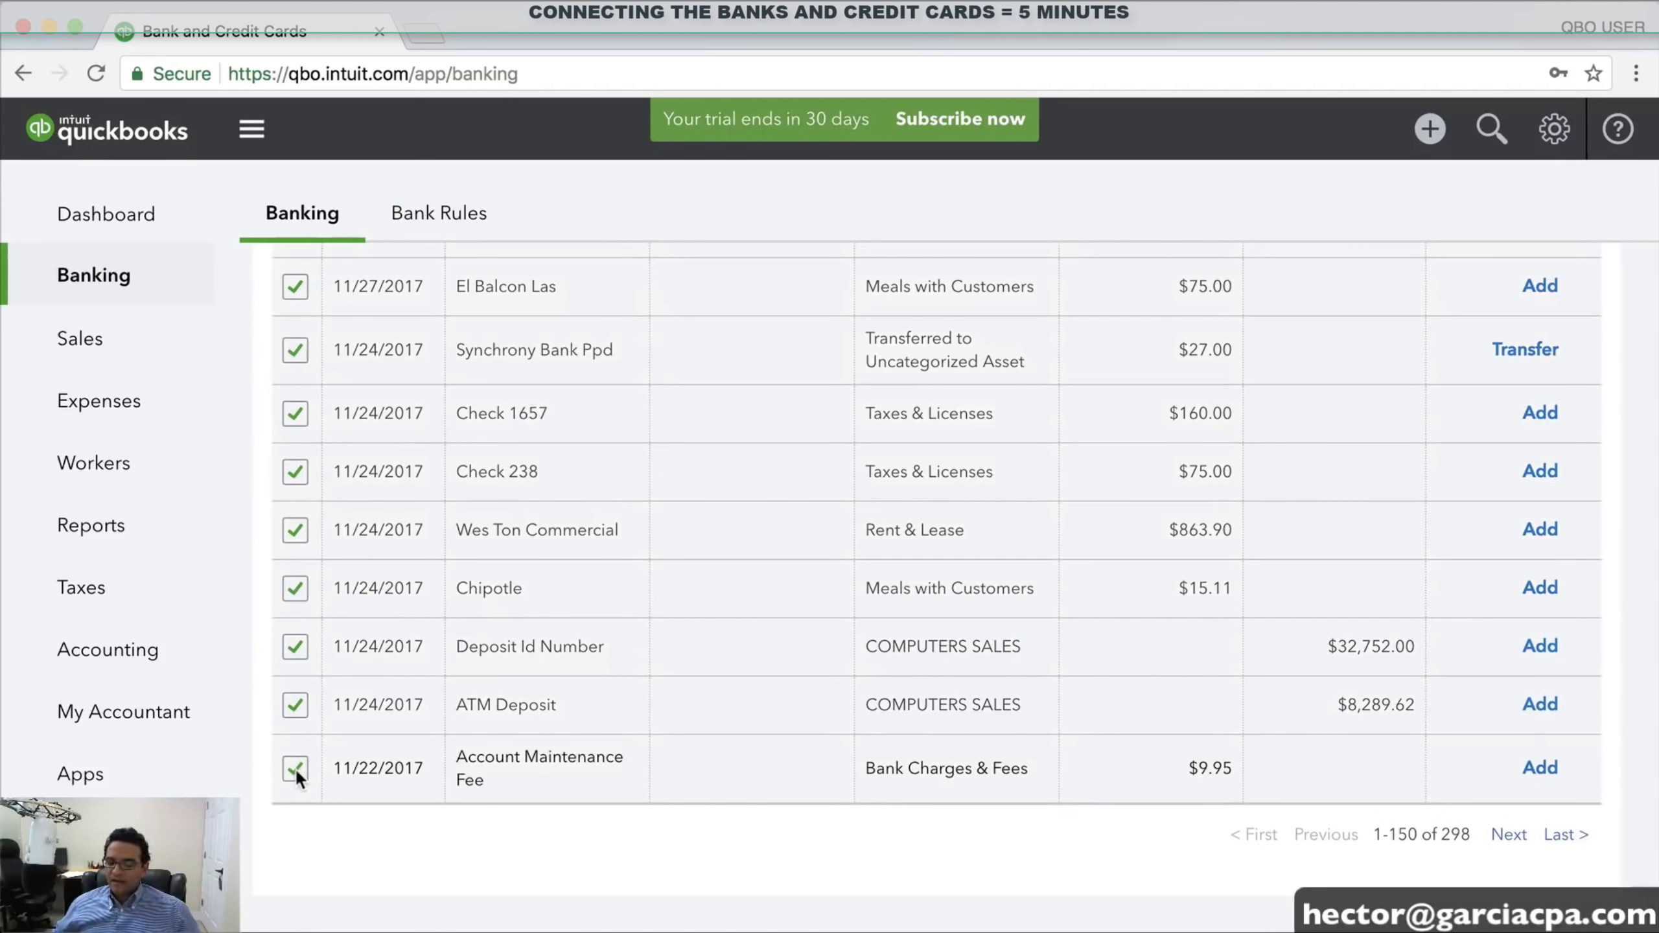
scroll(568, 496, "up", 10)
scroll(573, 491, "up", 15)
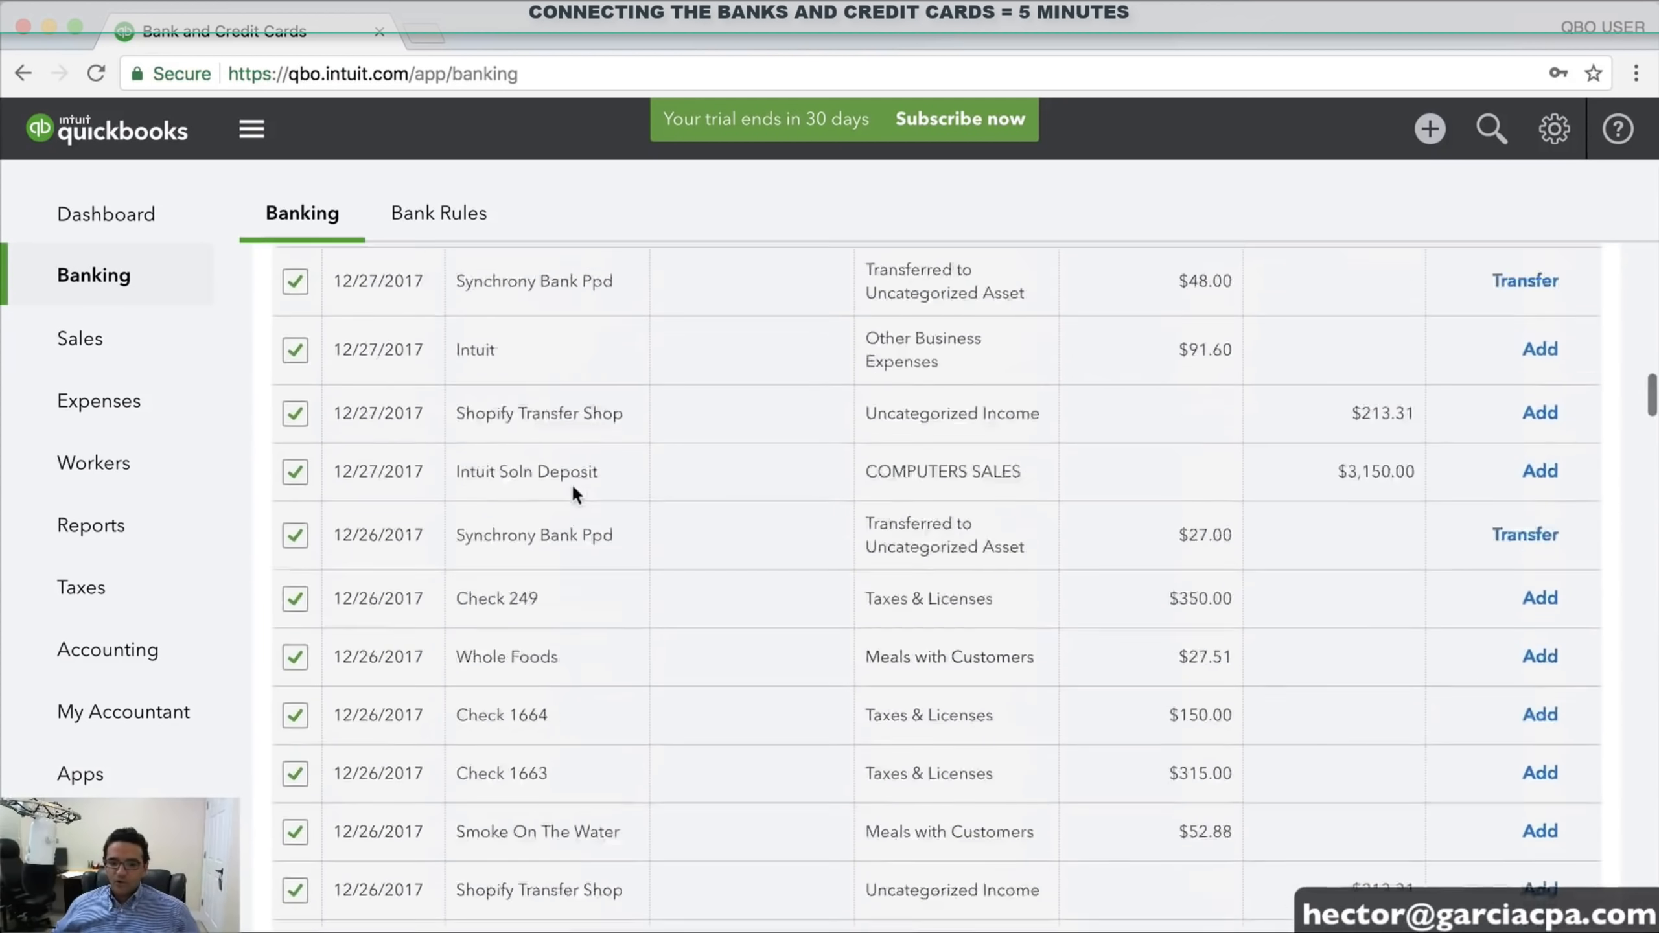
scroll(400, 803, "down", 2)
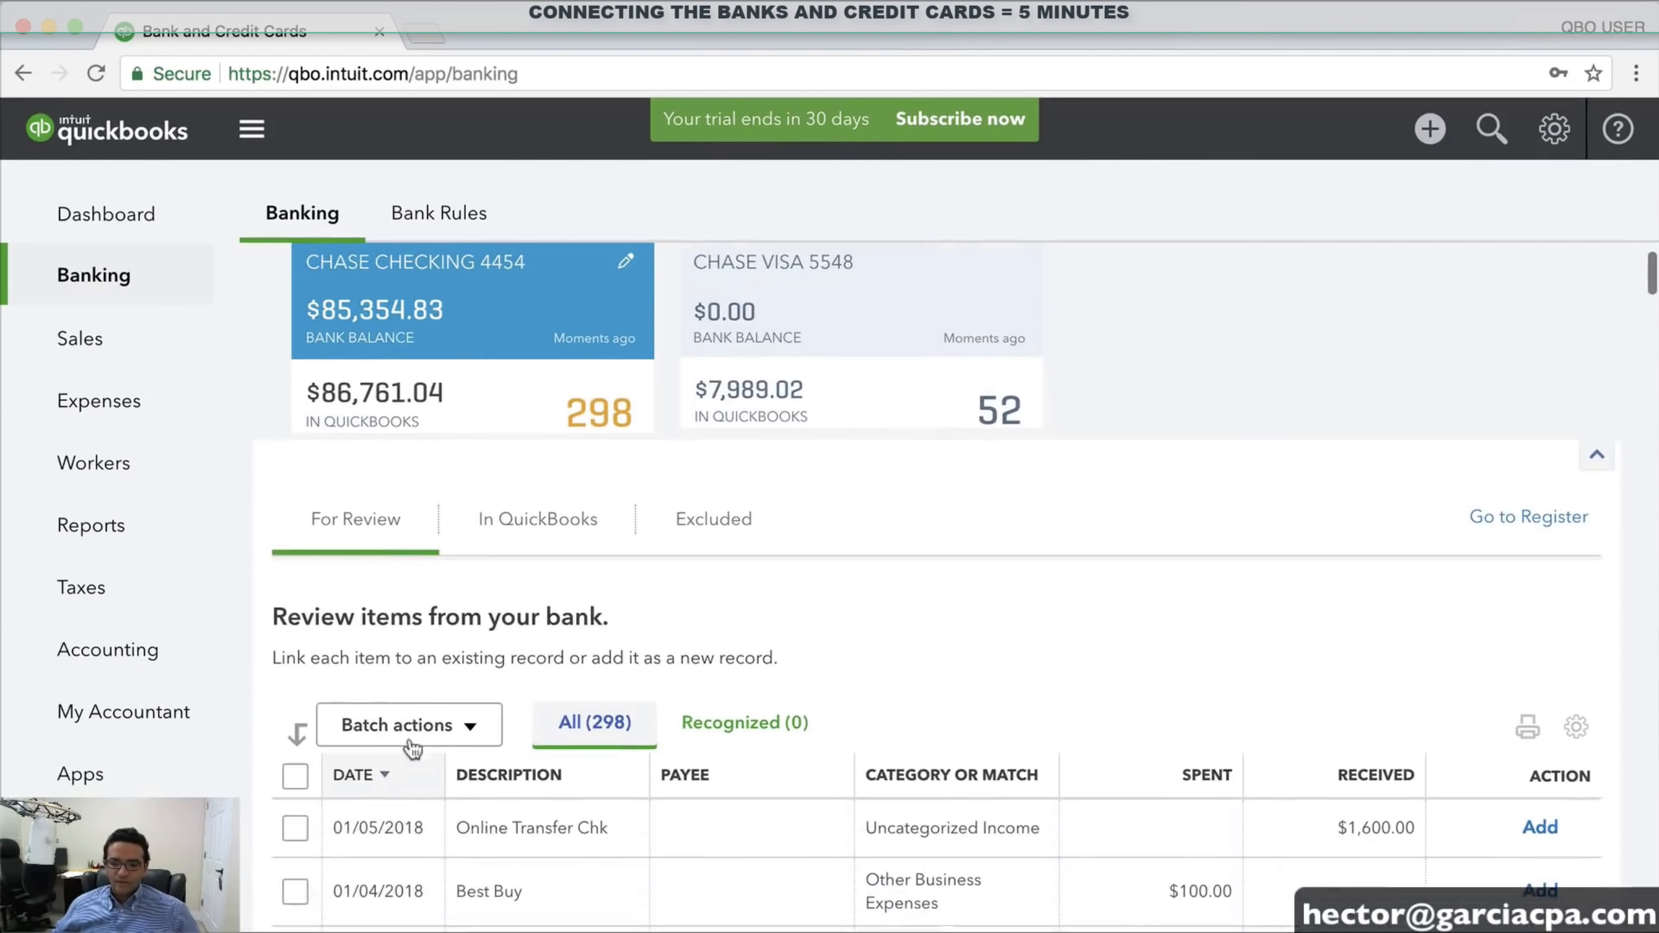
left_click(410, 724)
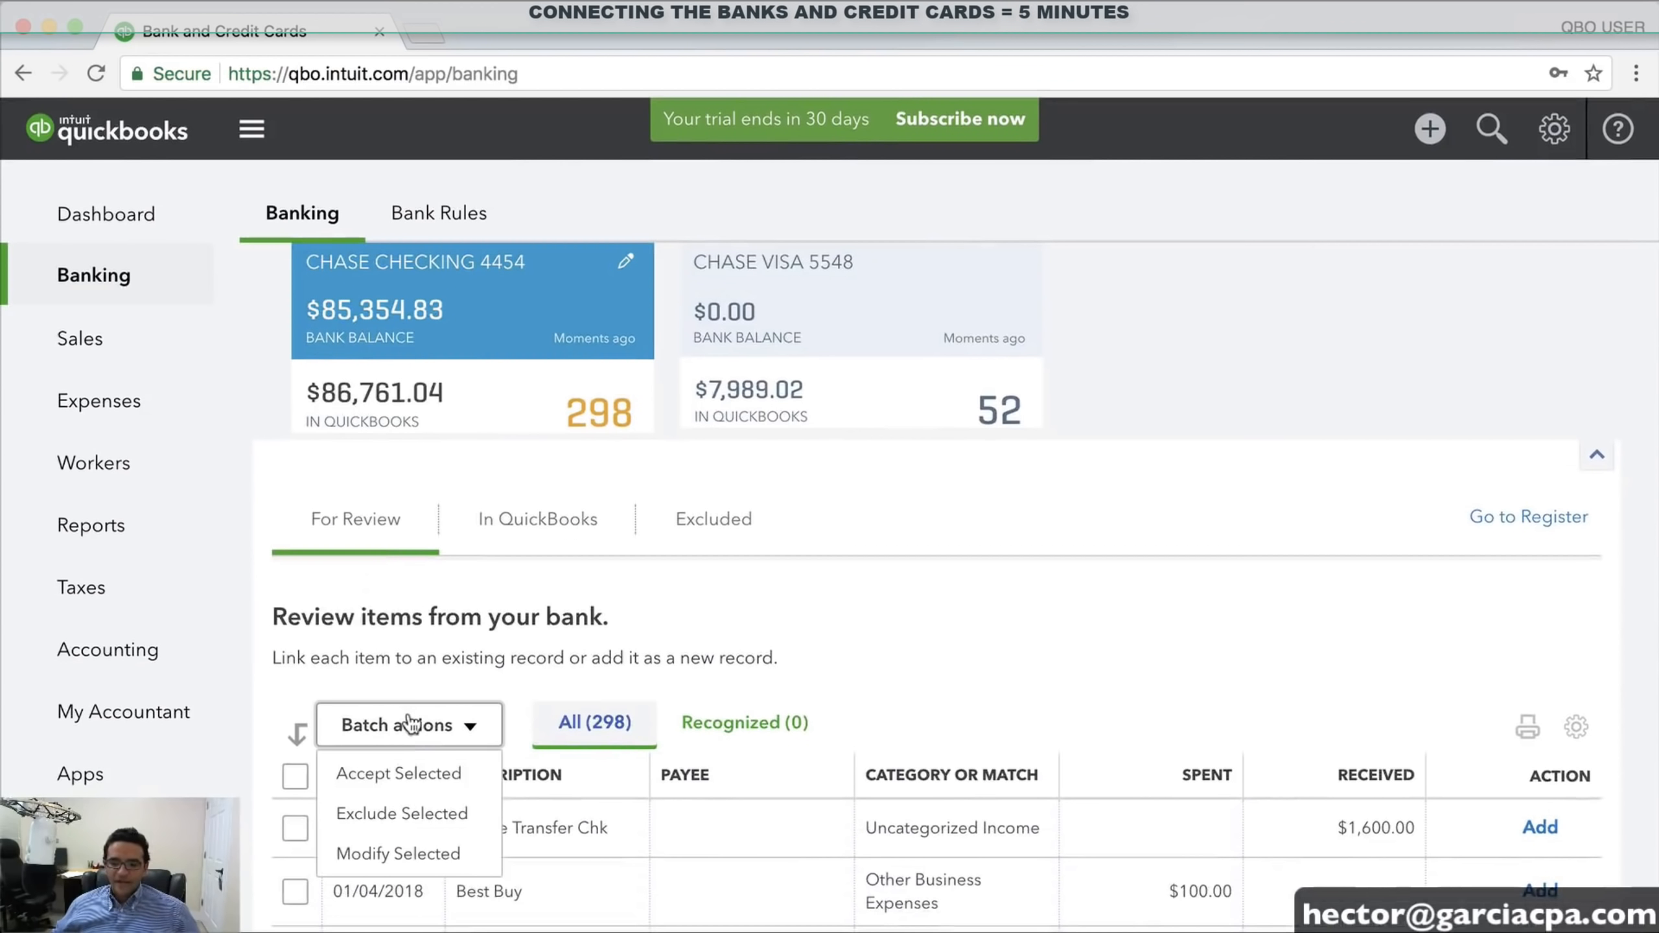
left_click(412, 815)
left_click(800, 709)
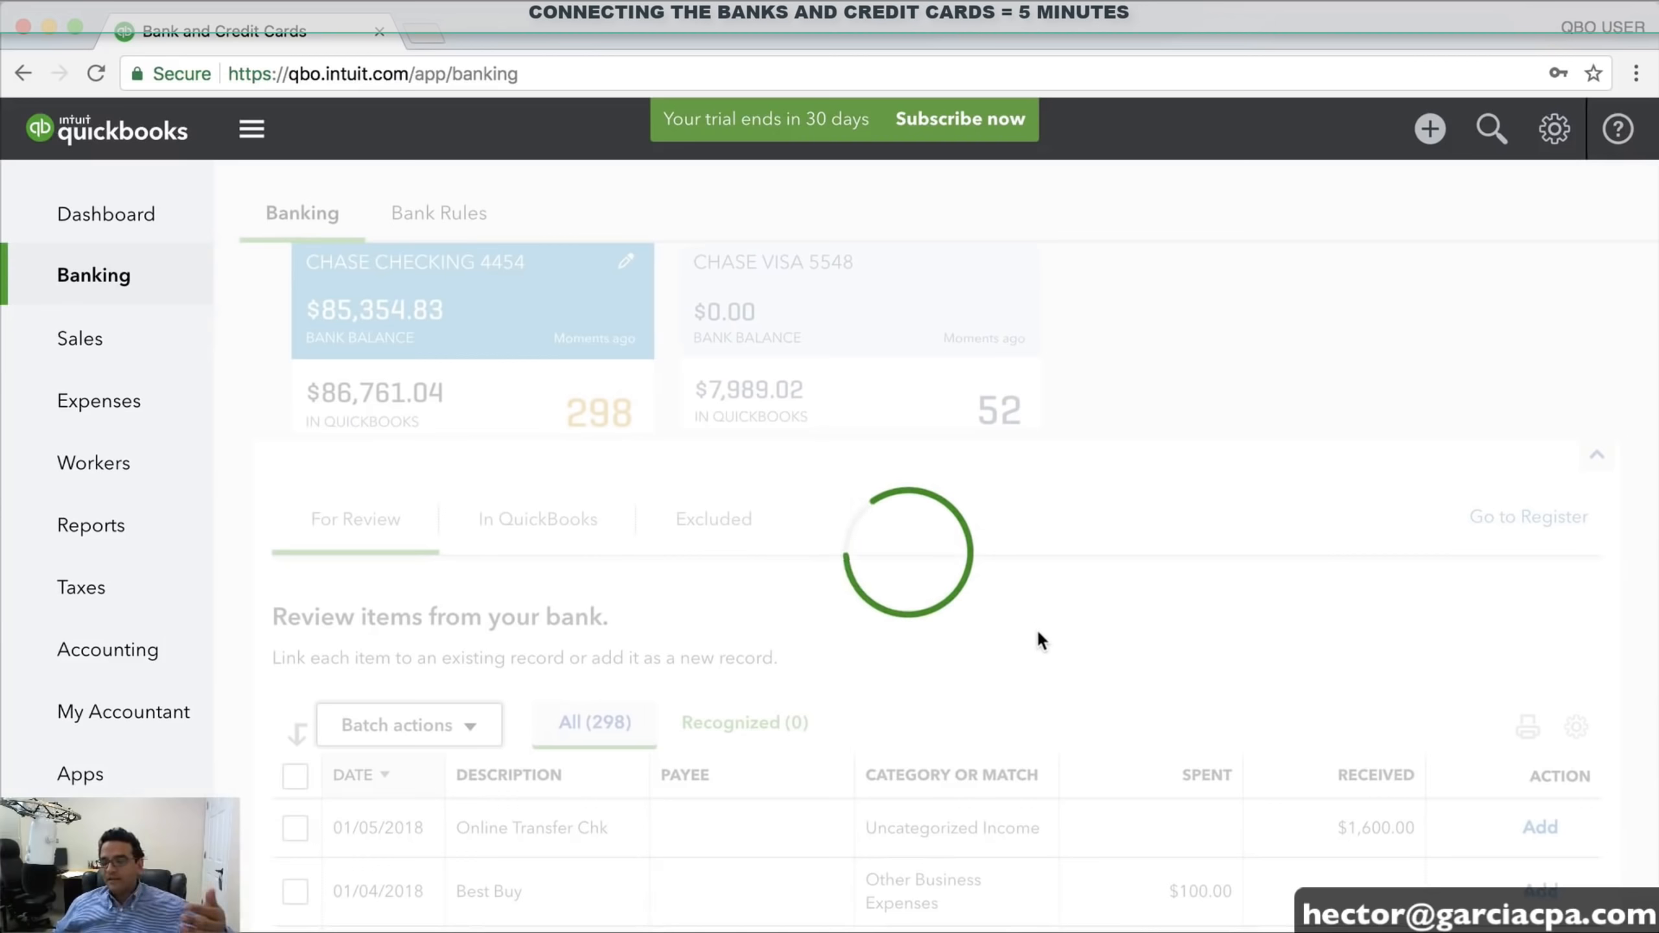
Select the remaining older rows to the last one and apply Exclude from batch actions
scroll(1041, 628, "down", 20)
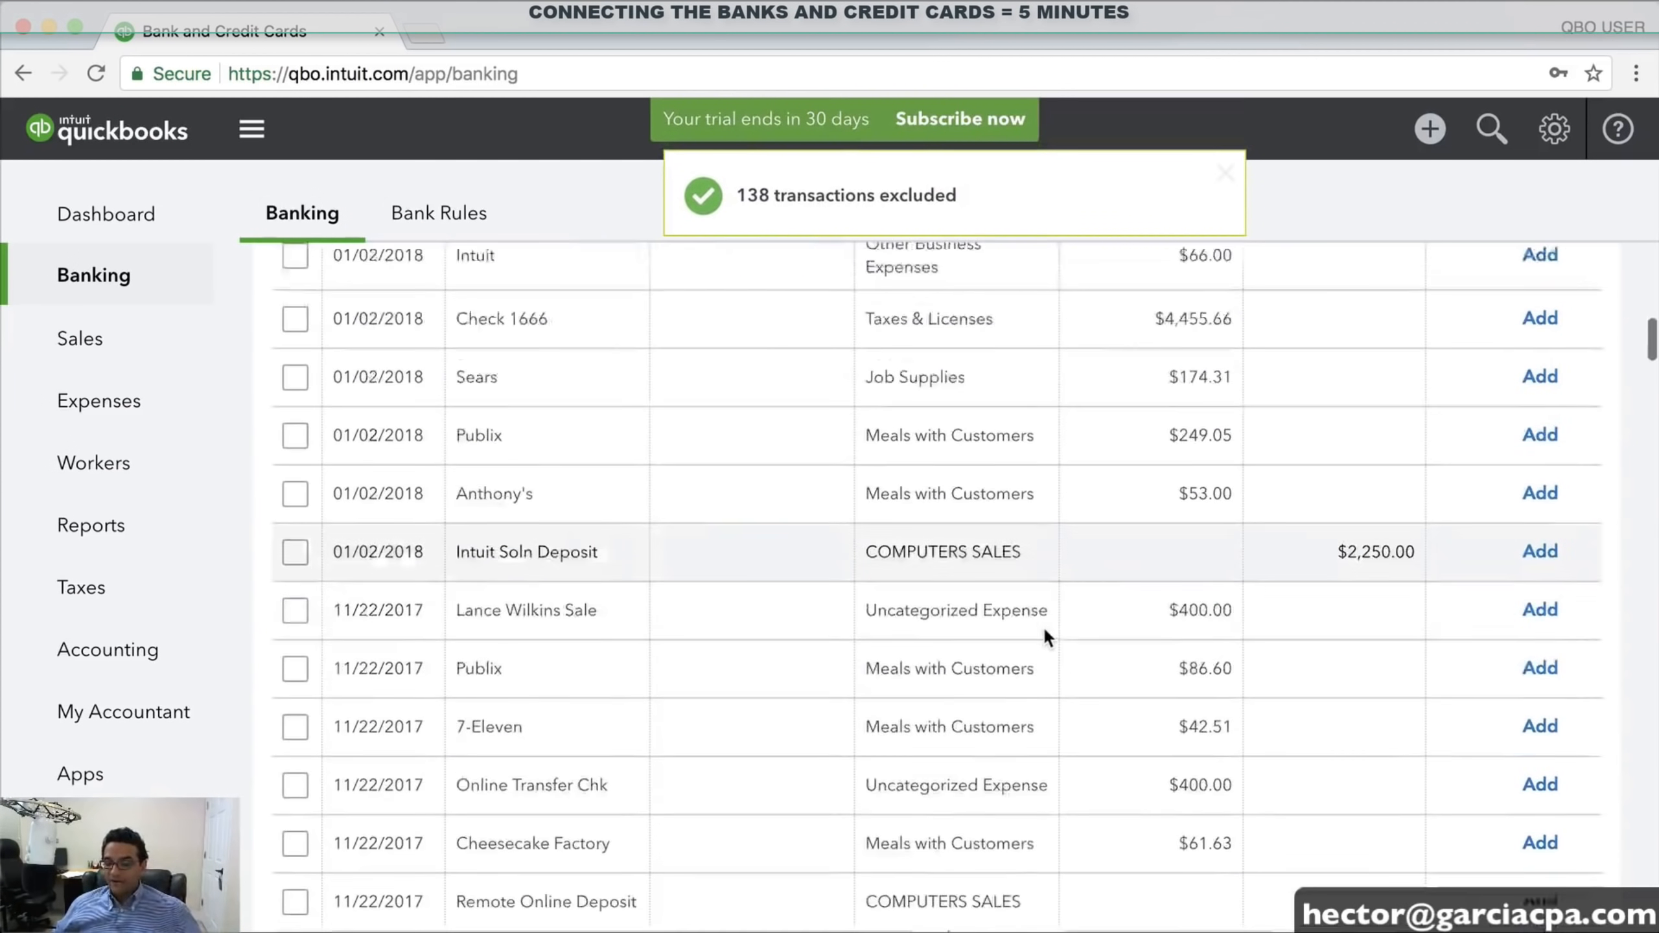
scroll(1042, 628, "up", 7)
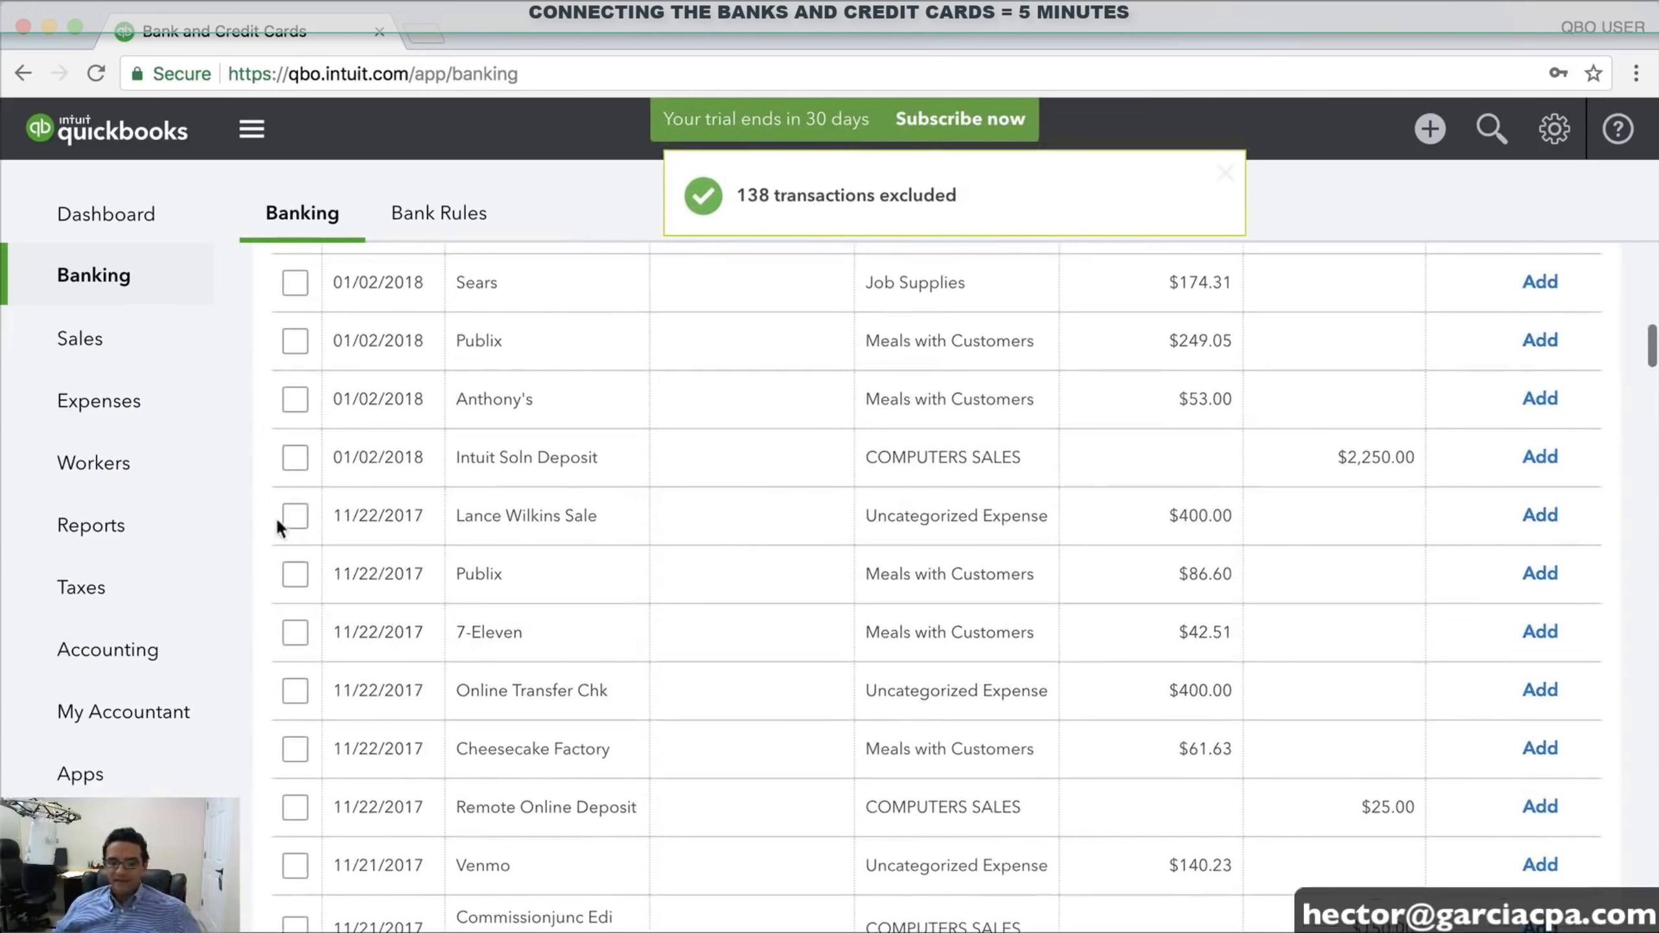
scroll(521, 636, "down", 10)
scroll(522, 636, "down", 20)
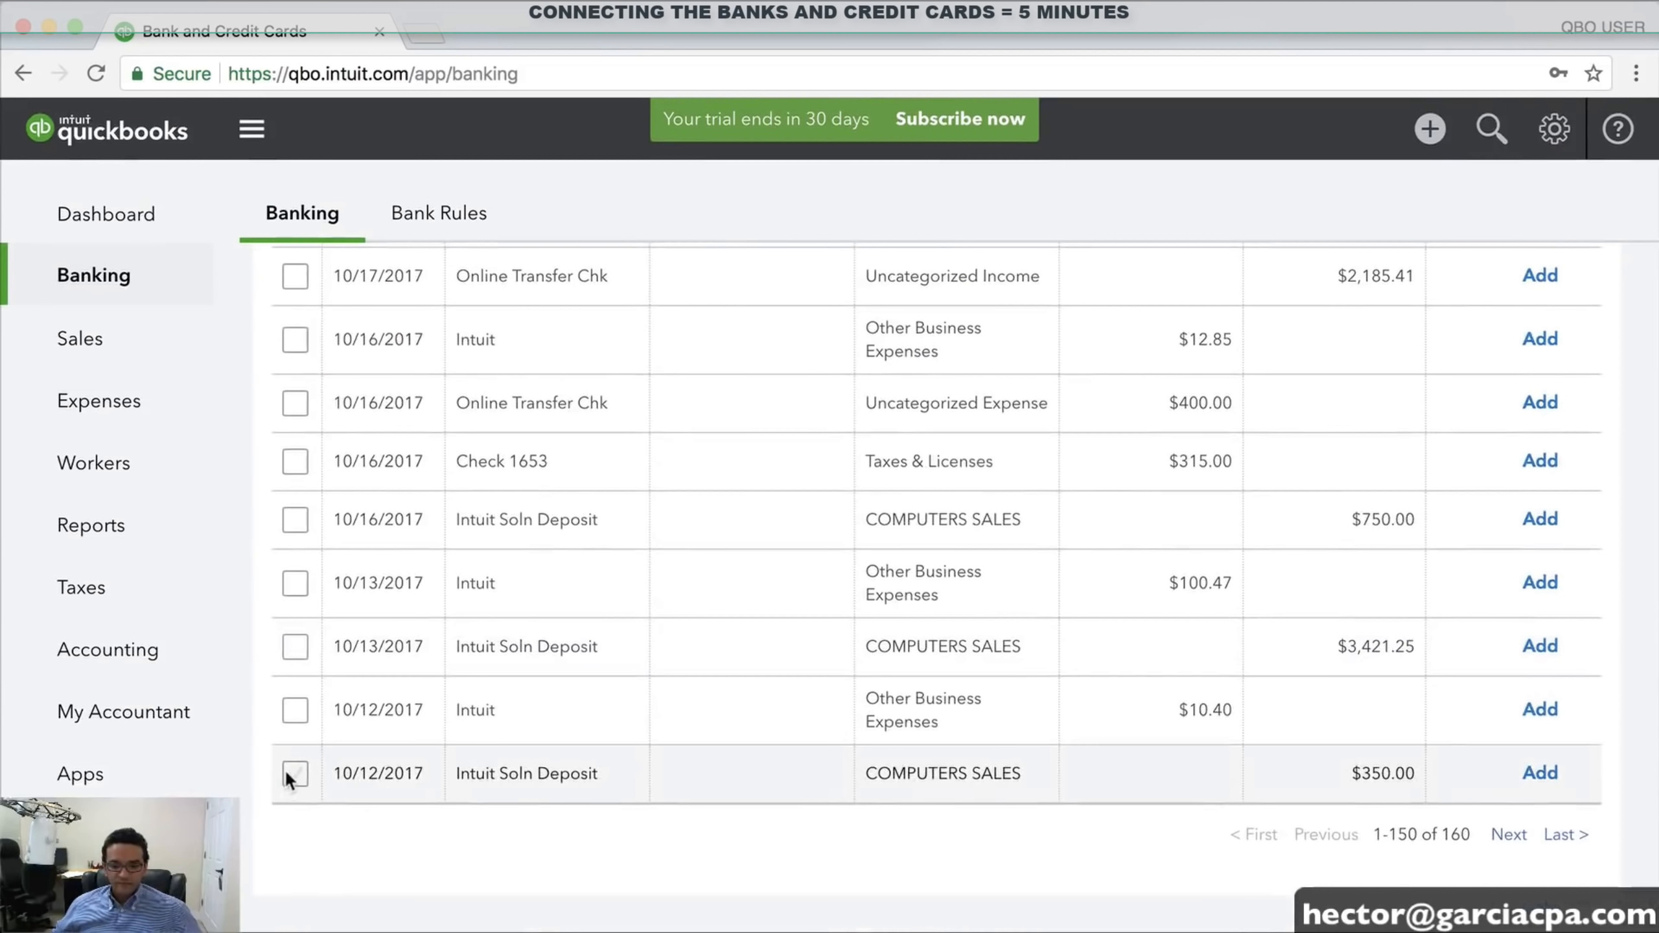
left_click(295, 773, "shift")
scroll(660, 641, "up", 15)
scroll(674, 633, "up", 20)
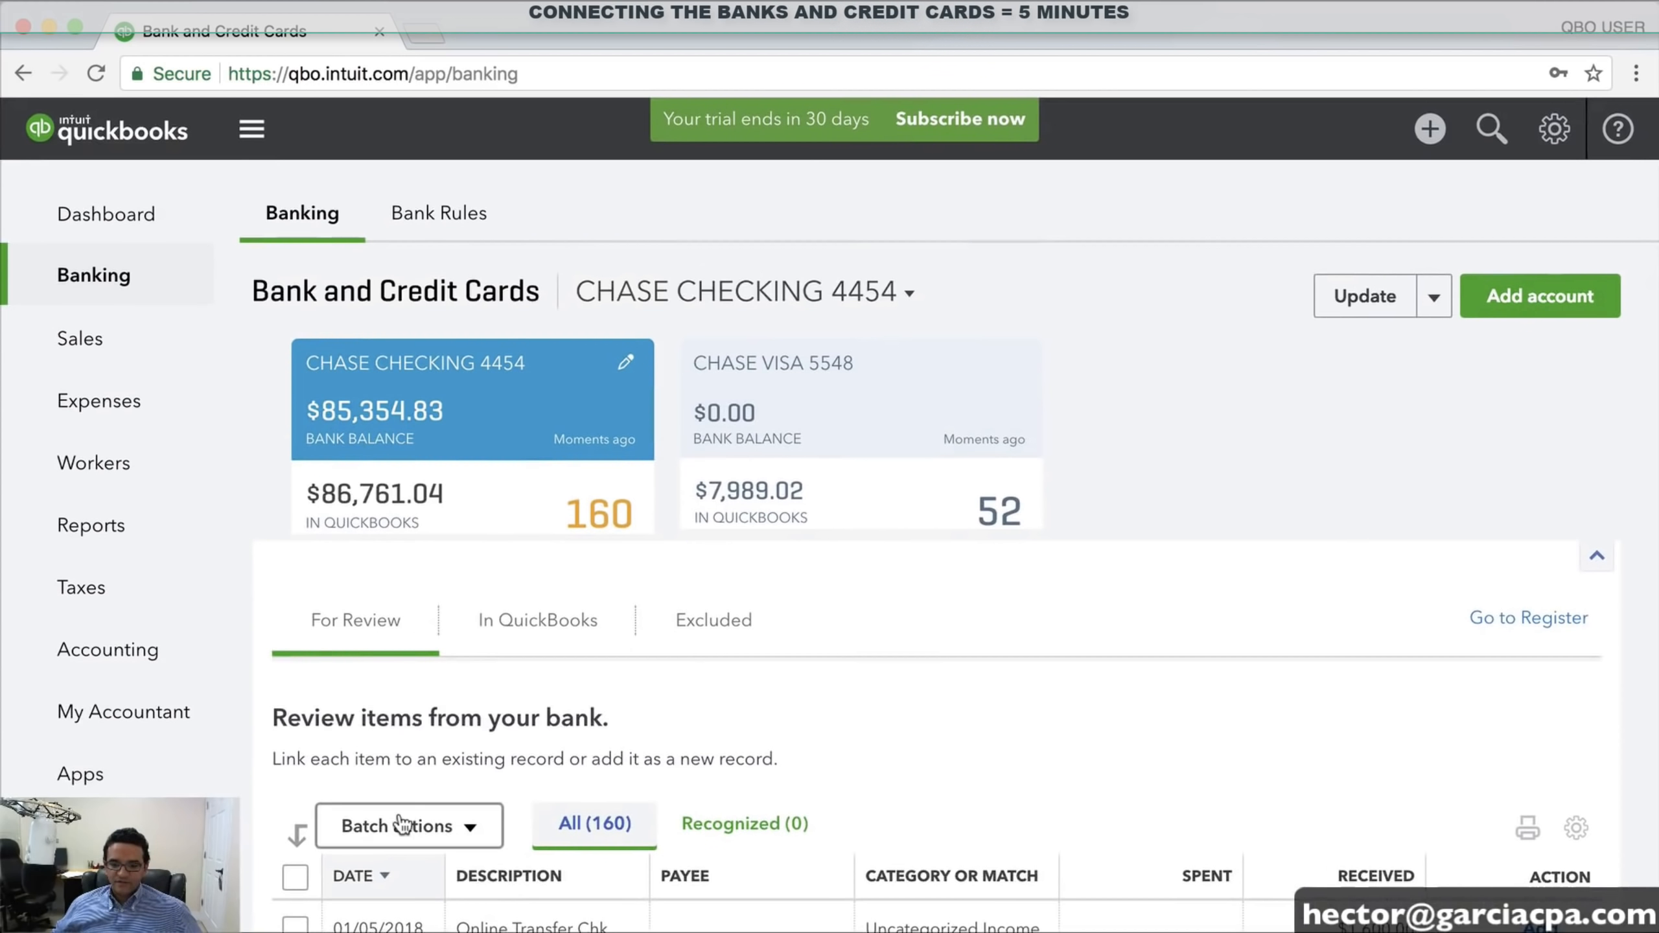
left_click(403, 826)
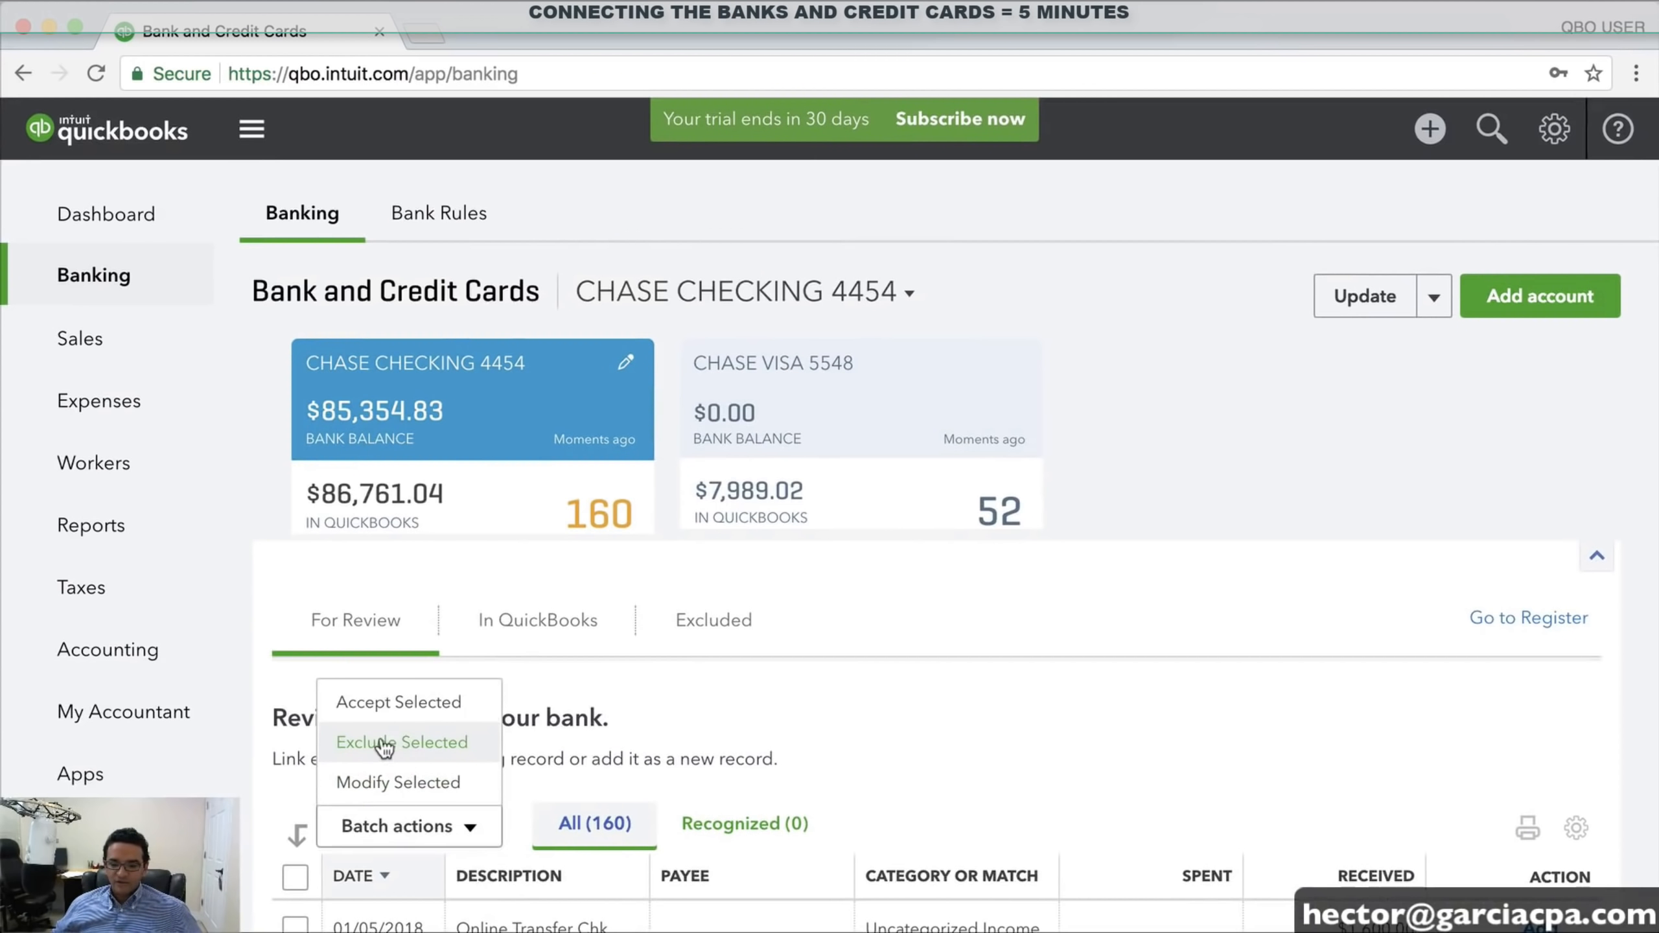
left_click(403, 744)
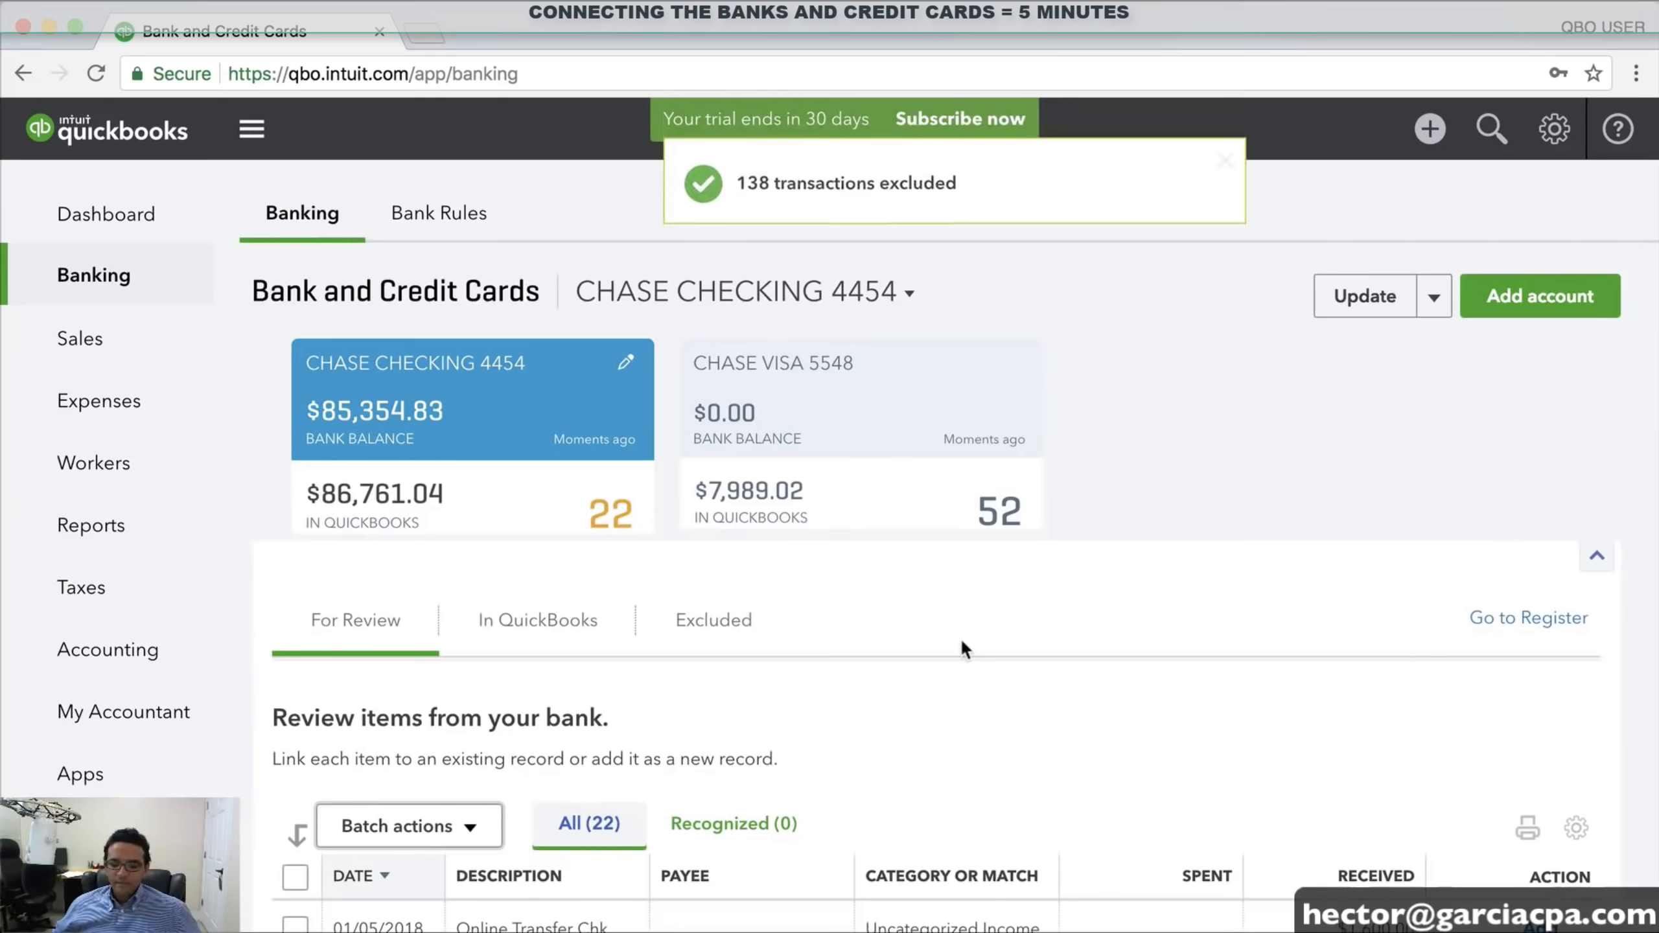
Exclude the 10 older transactions from the 10/12/2017 ATM Deposit down, leaving 12
scroll(967, 638, "down", 15)
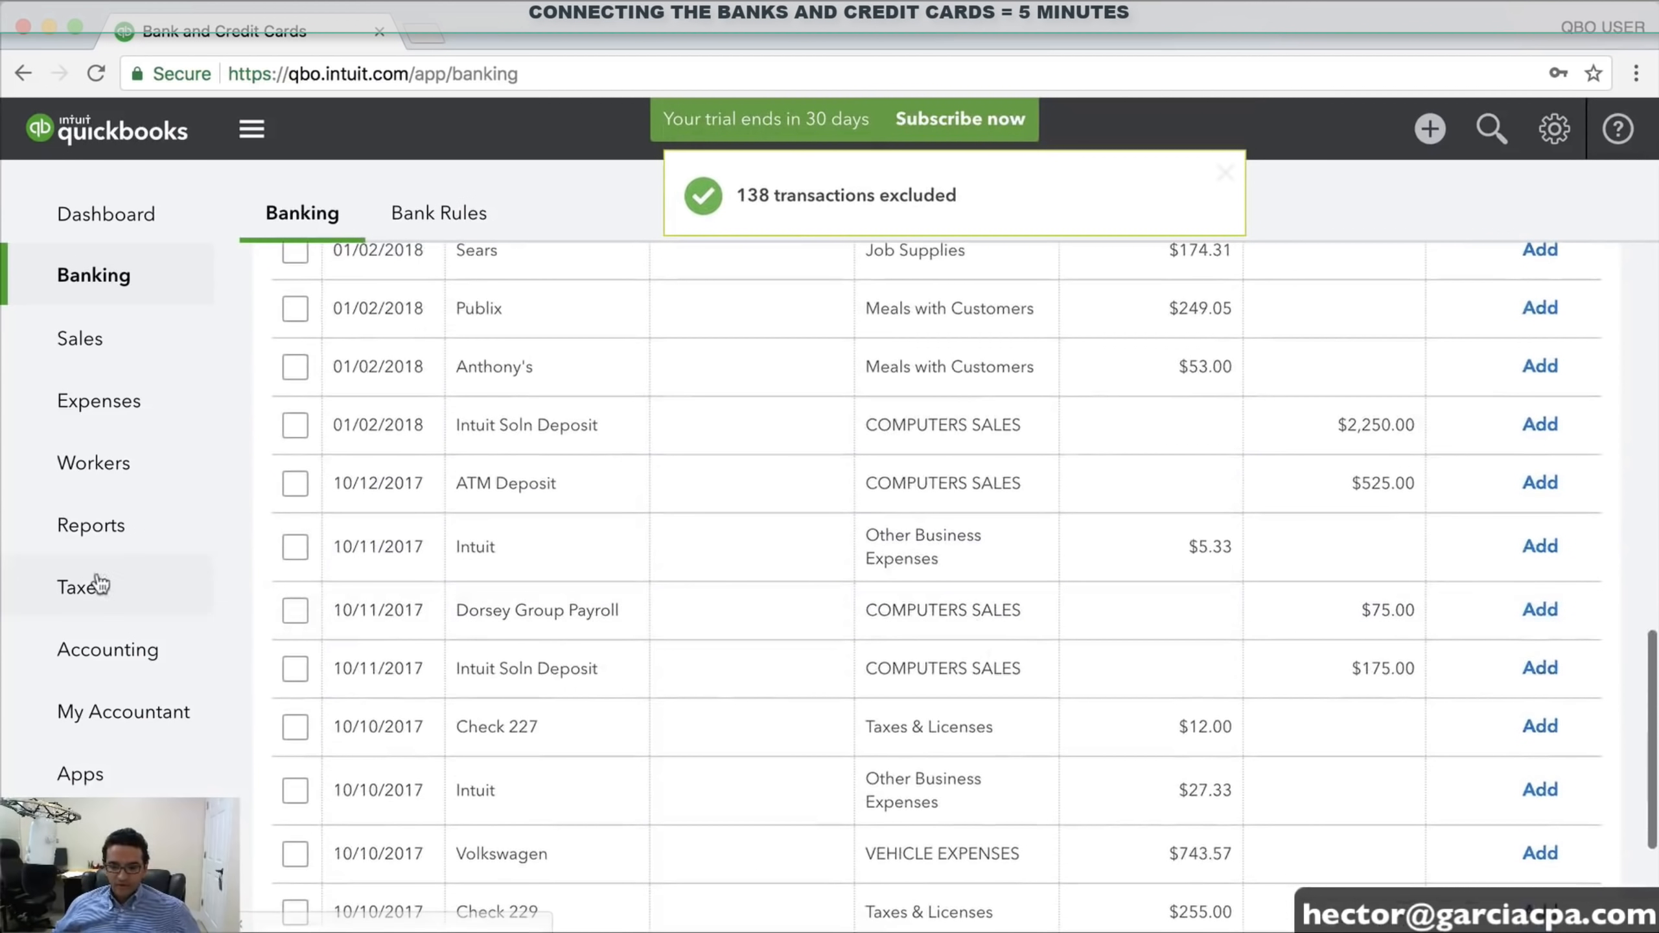
left_click(285, 489)
scroll(780, 728, "down", 5)
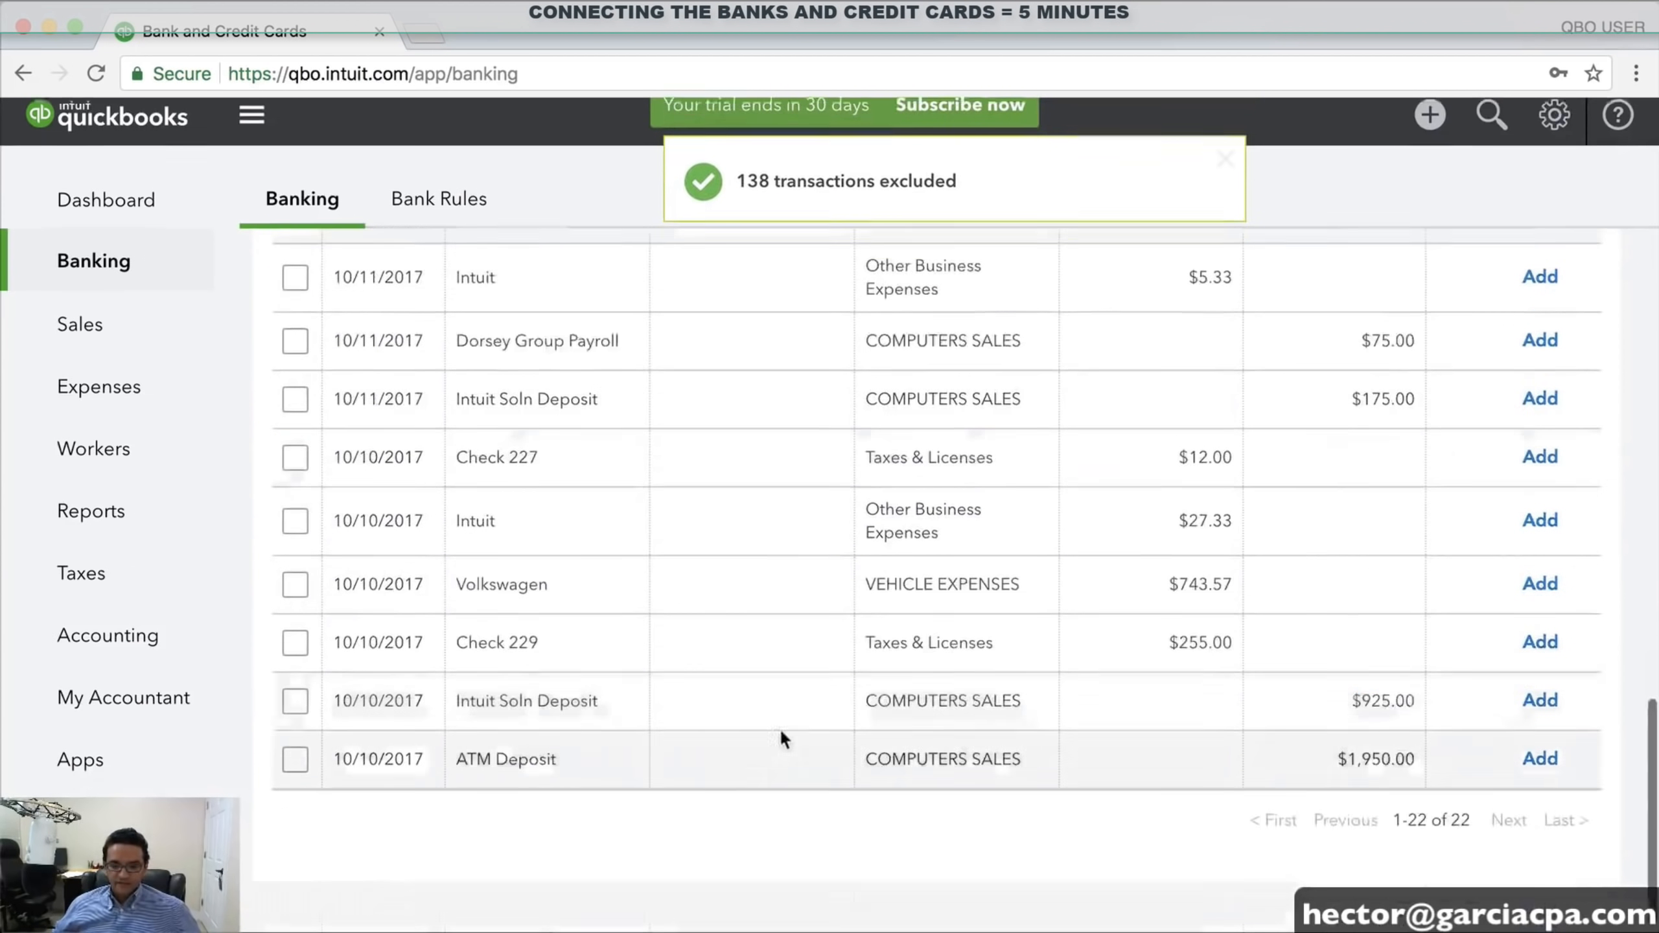
left_click(290, 774, "shift")
scroll(671, 709, "up", 10)
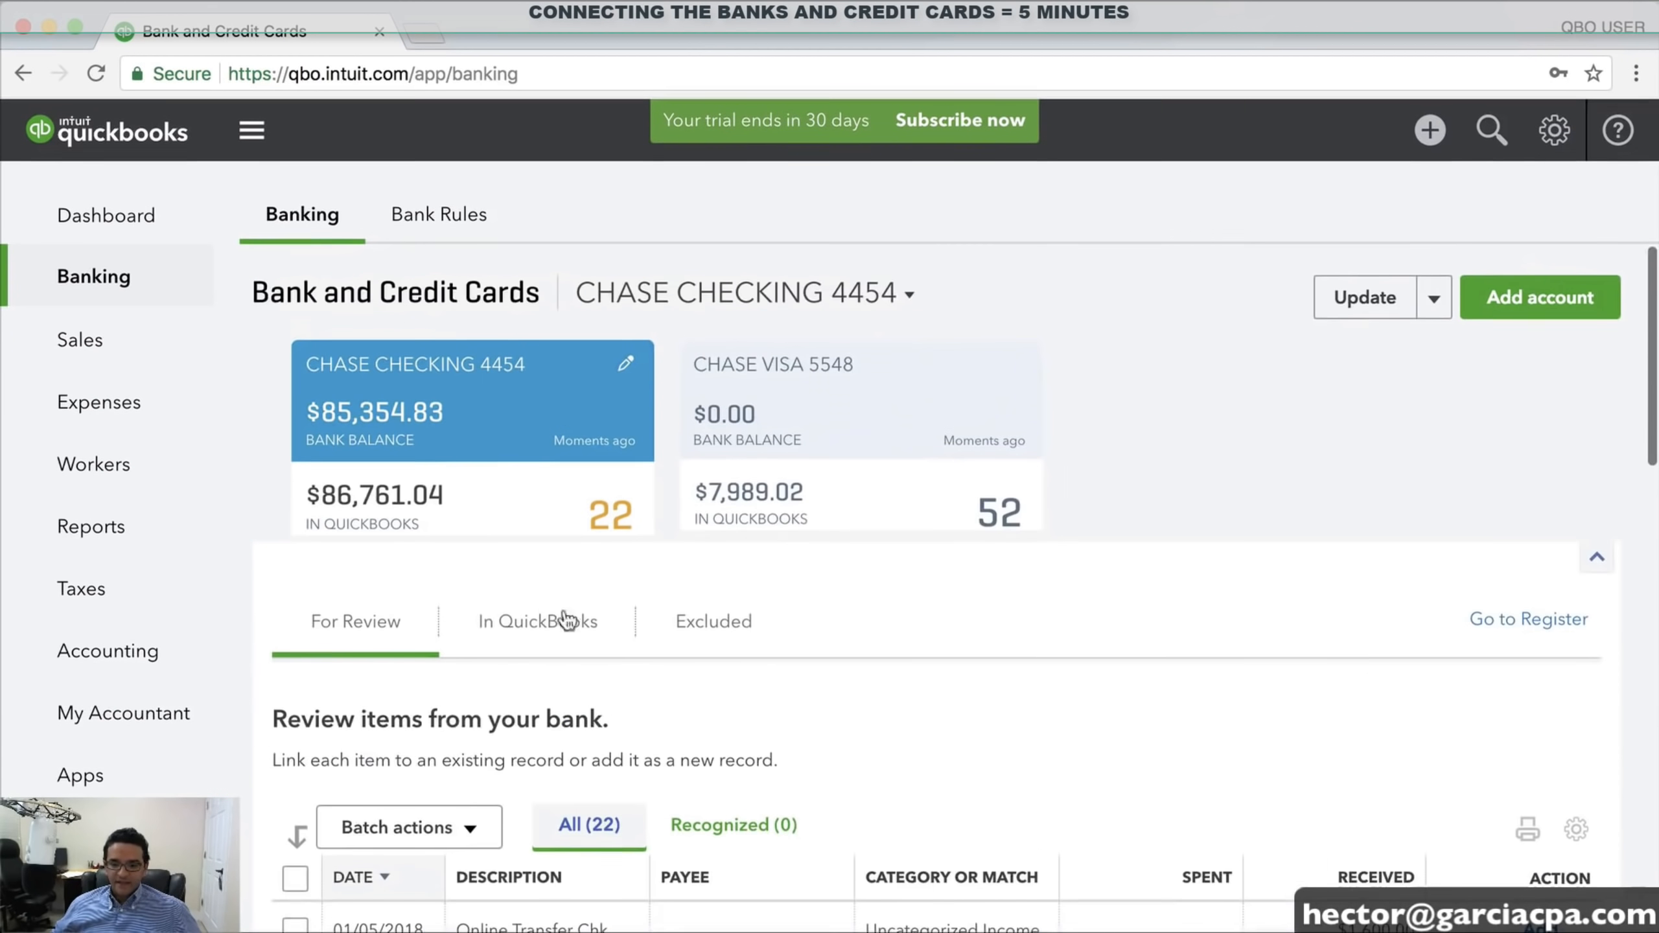
left_click(379, 826)
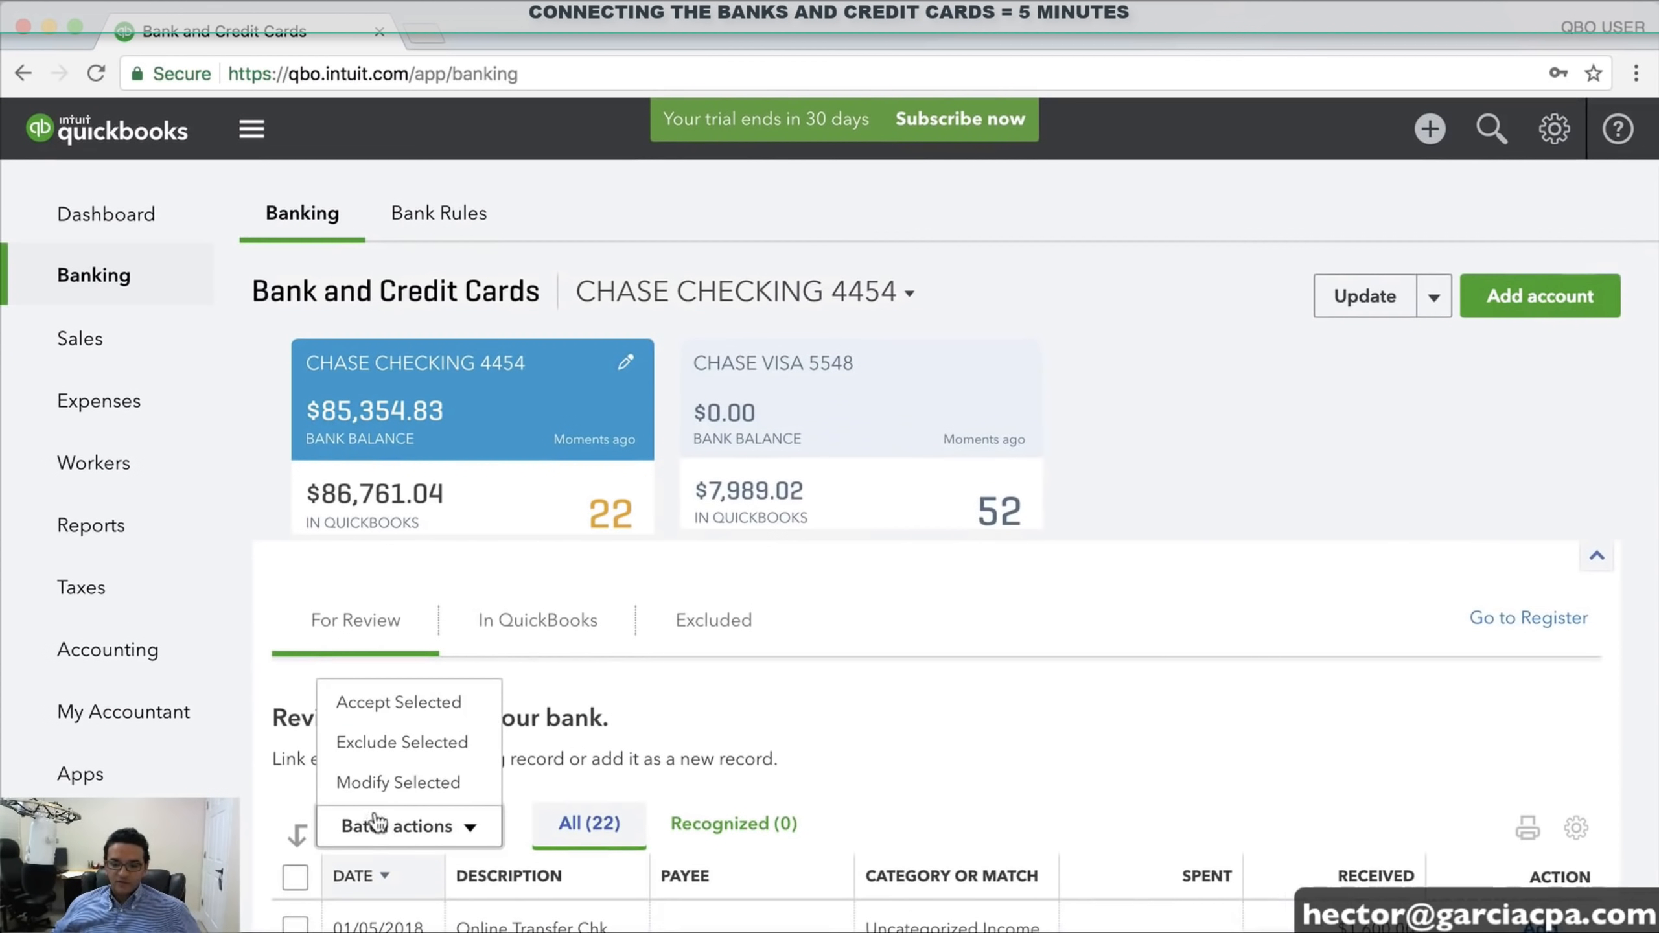
left_click(388, 745)
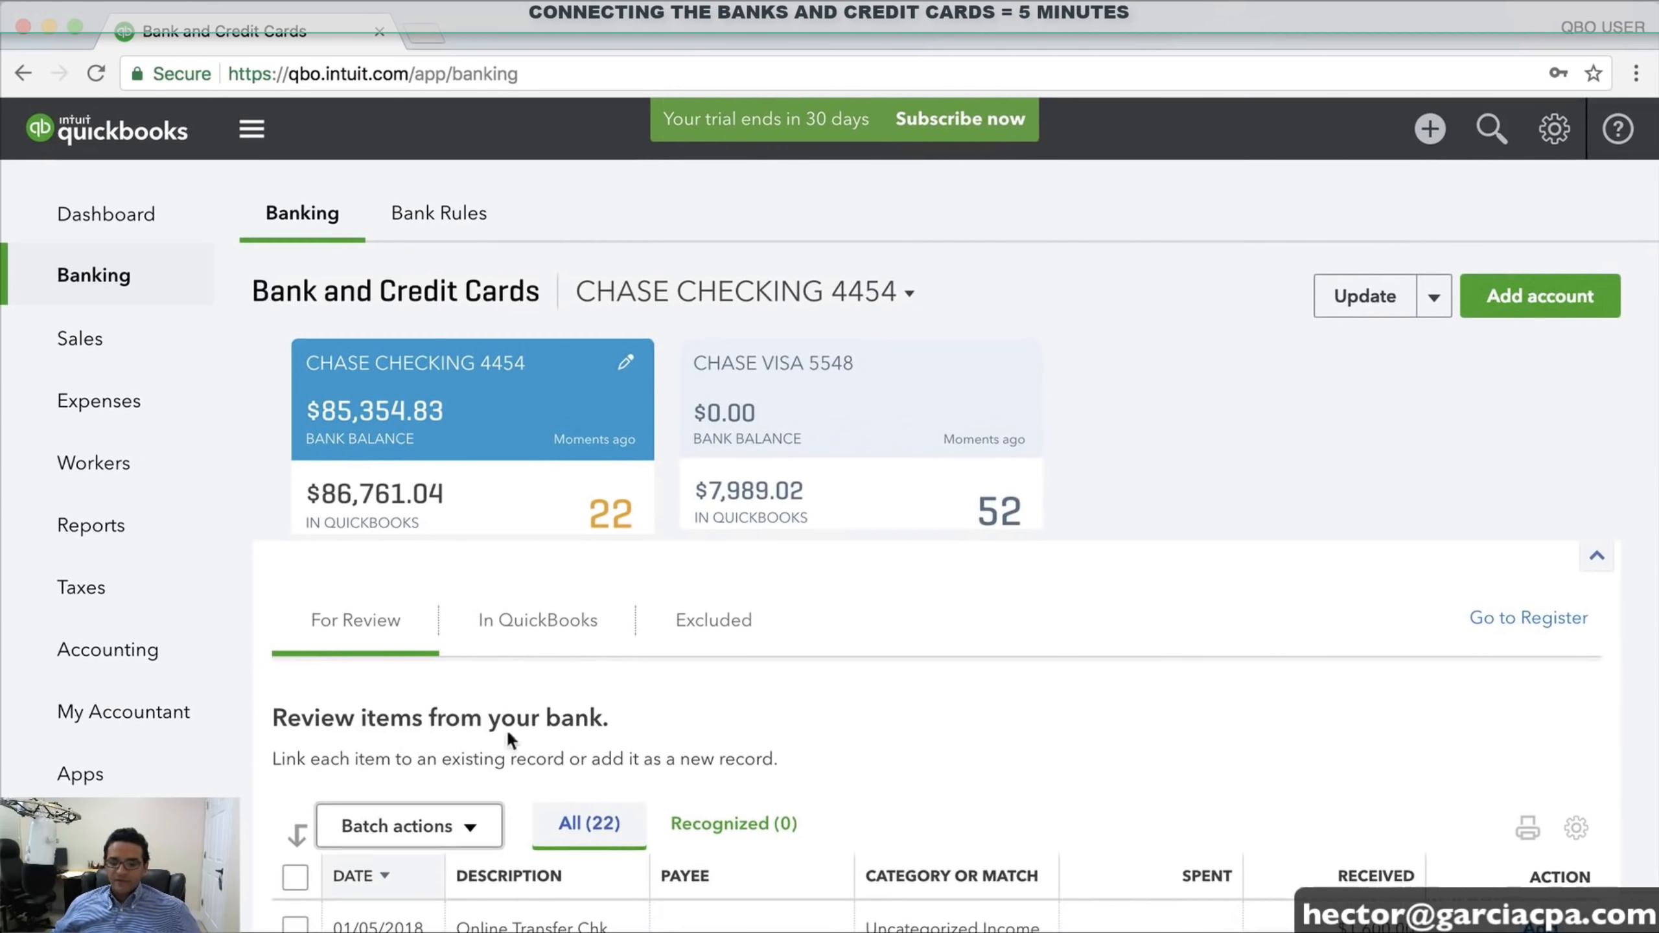
Exclude Chase Visa 5548 transactions from 12/24/2017 back to 10/09/2017, then return to Chase Checking 4454
left_click(771, 379)
scroll(1098, 562, "down", 4)
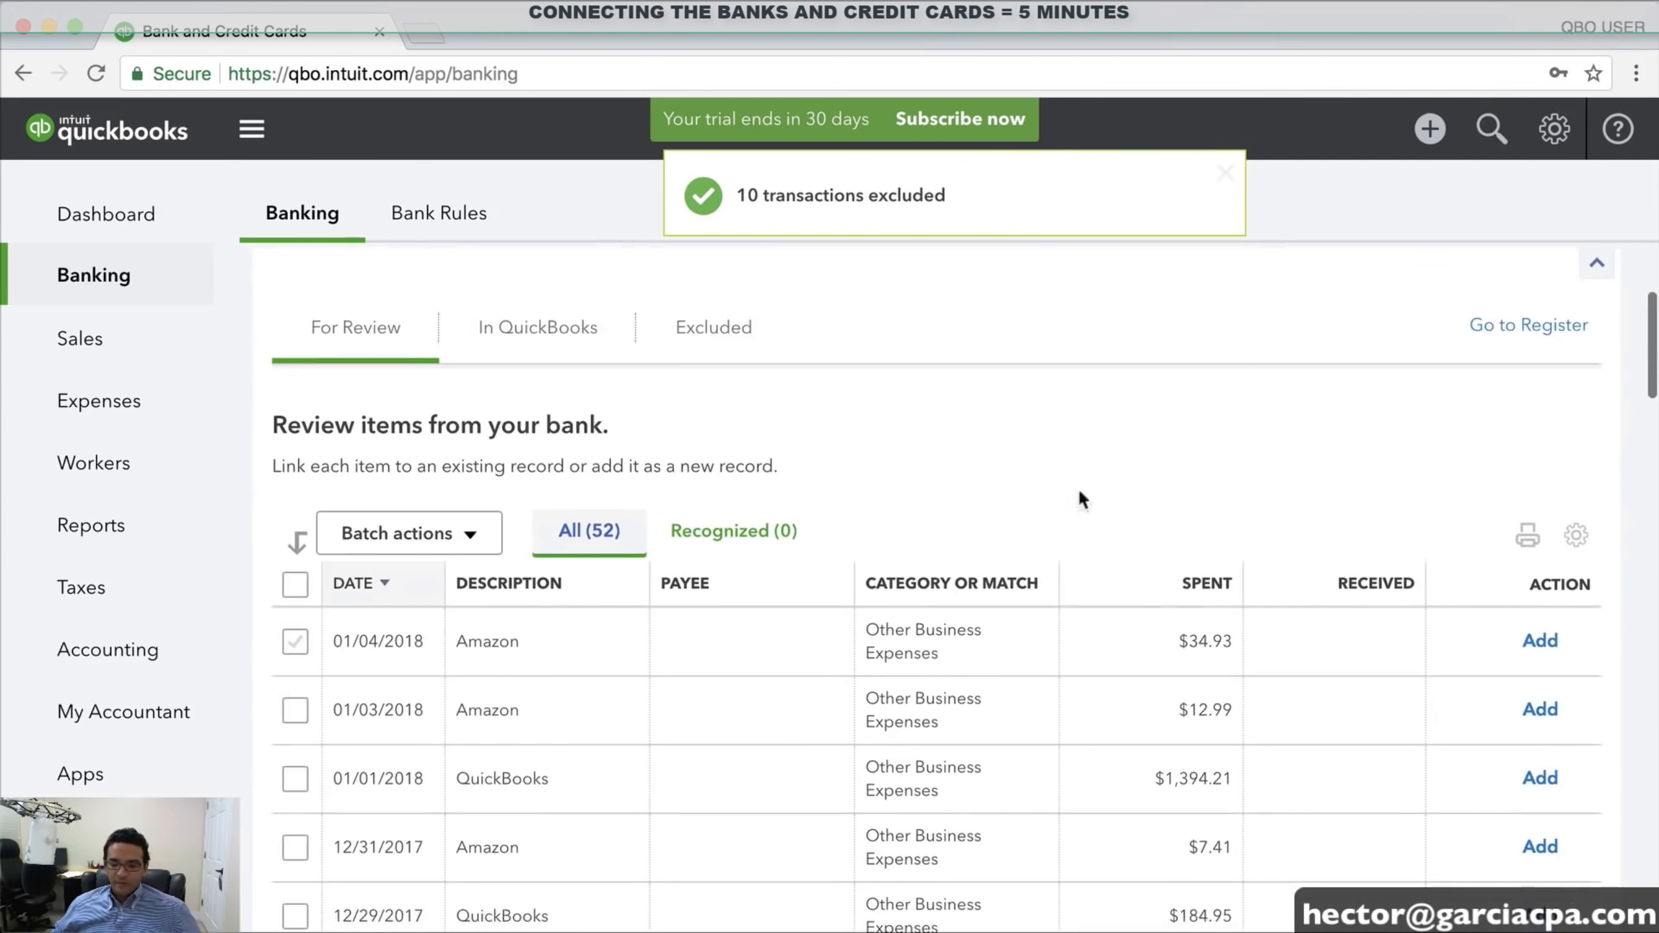
scroll(1071, 458, "up", 4)
scroll(1104, 511, "down", 2)
scroll(1110, 568, "down", 4)
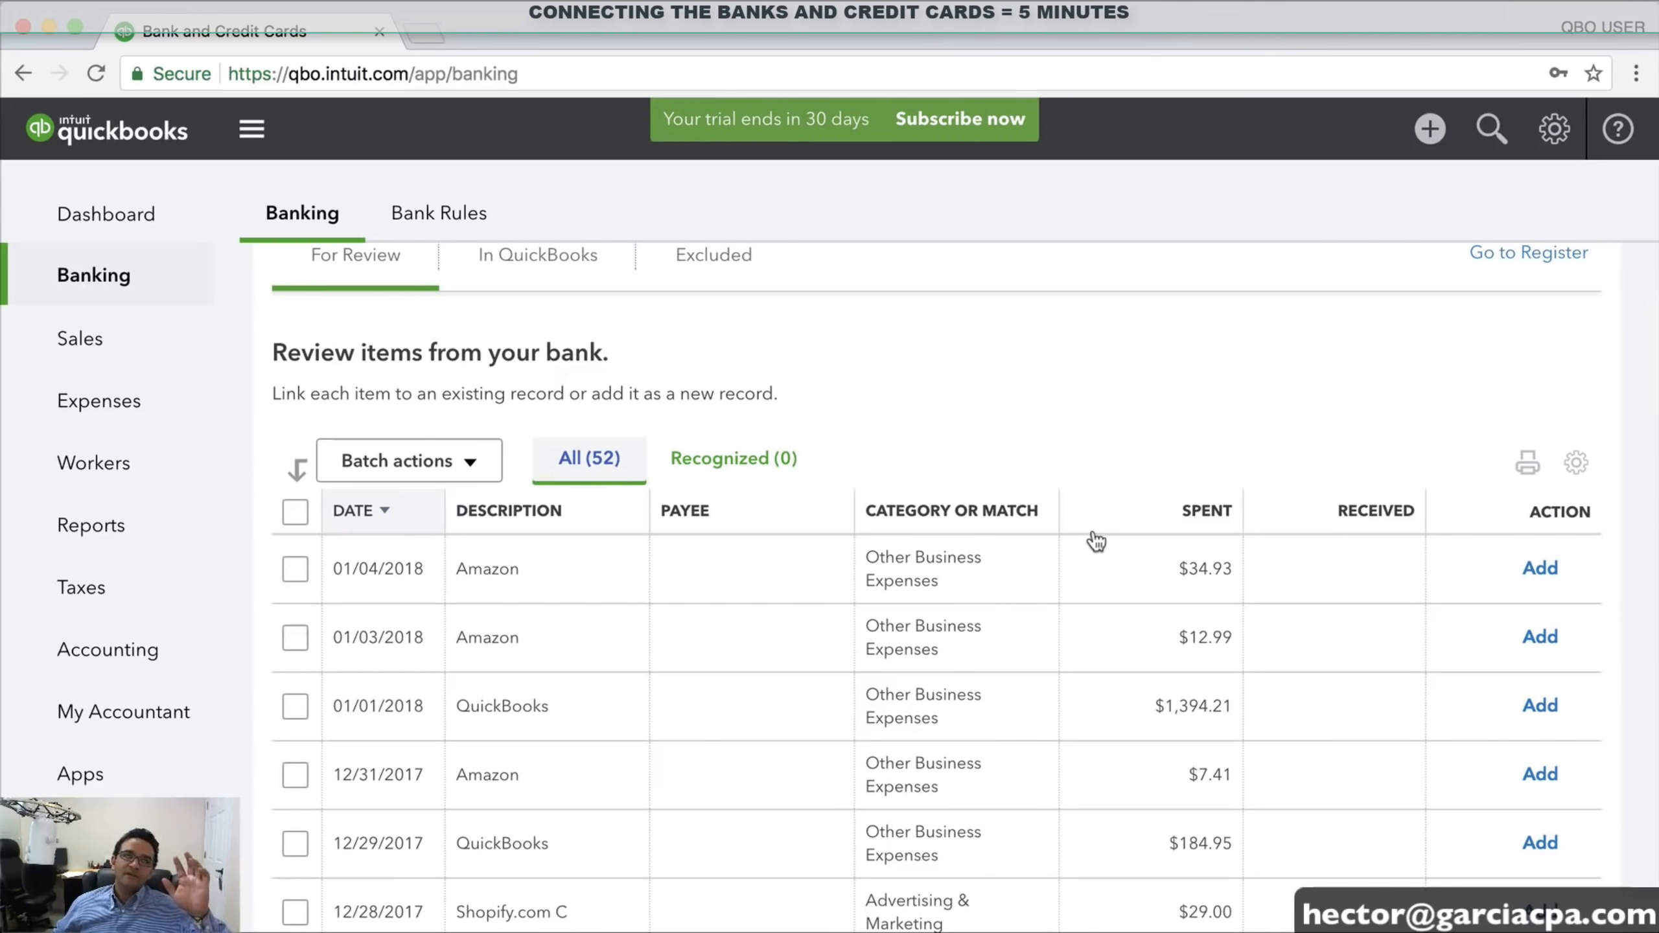
scroll(850, 601, "down", 4)
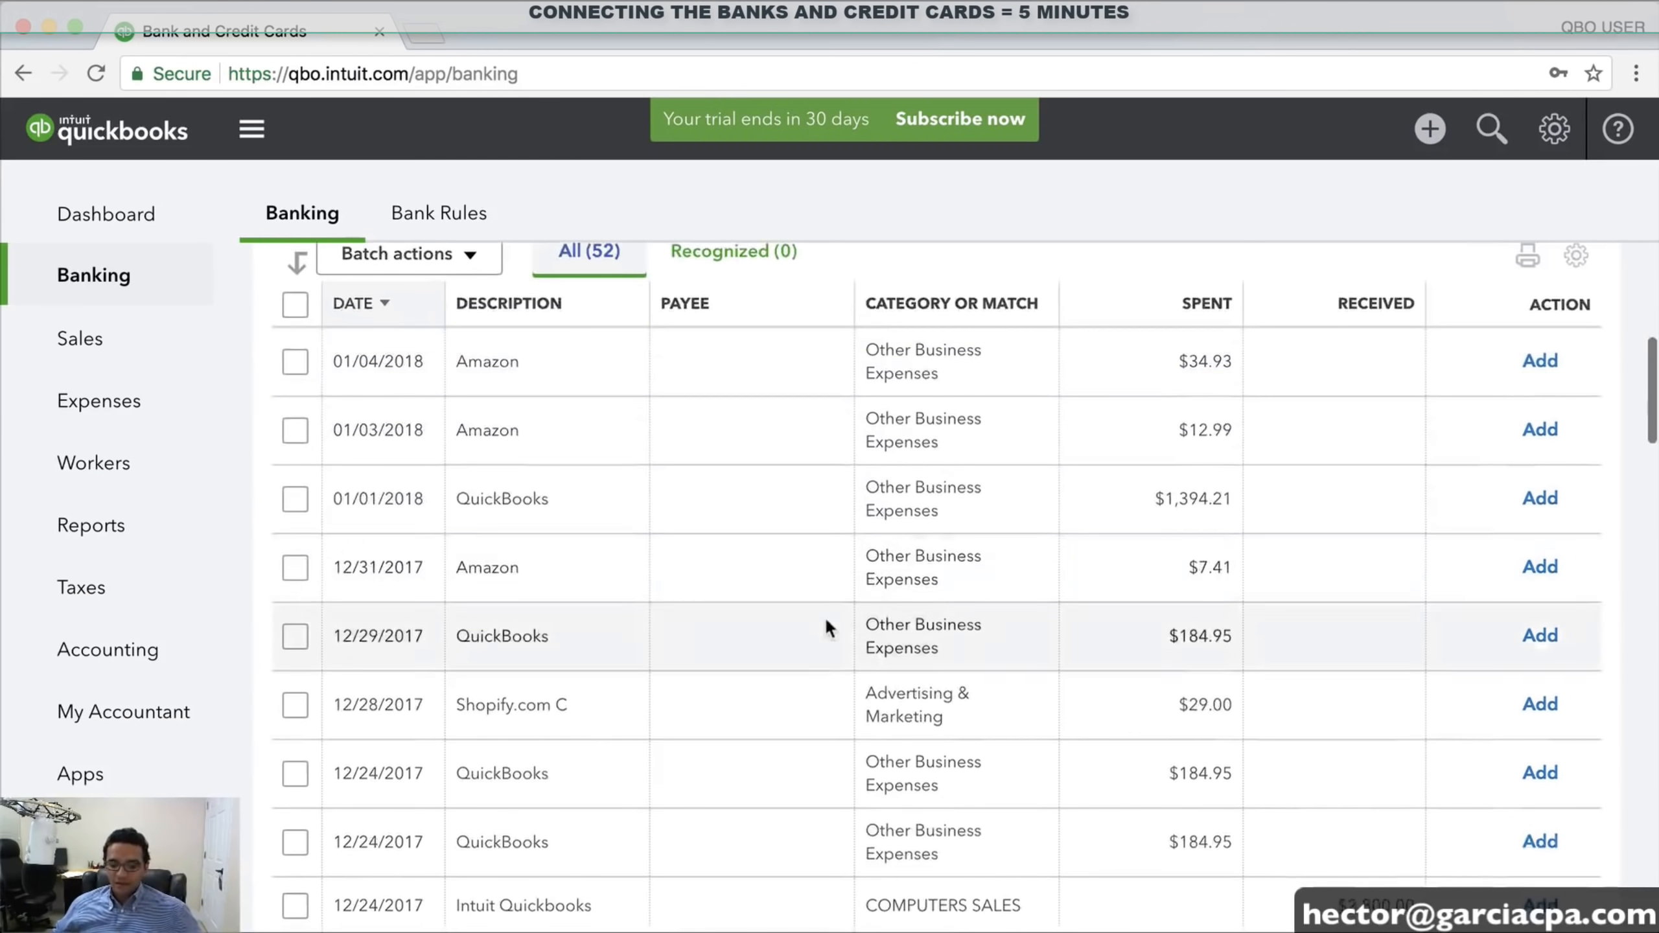
left_click(295, 571)
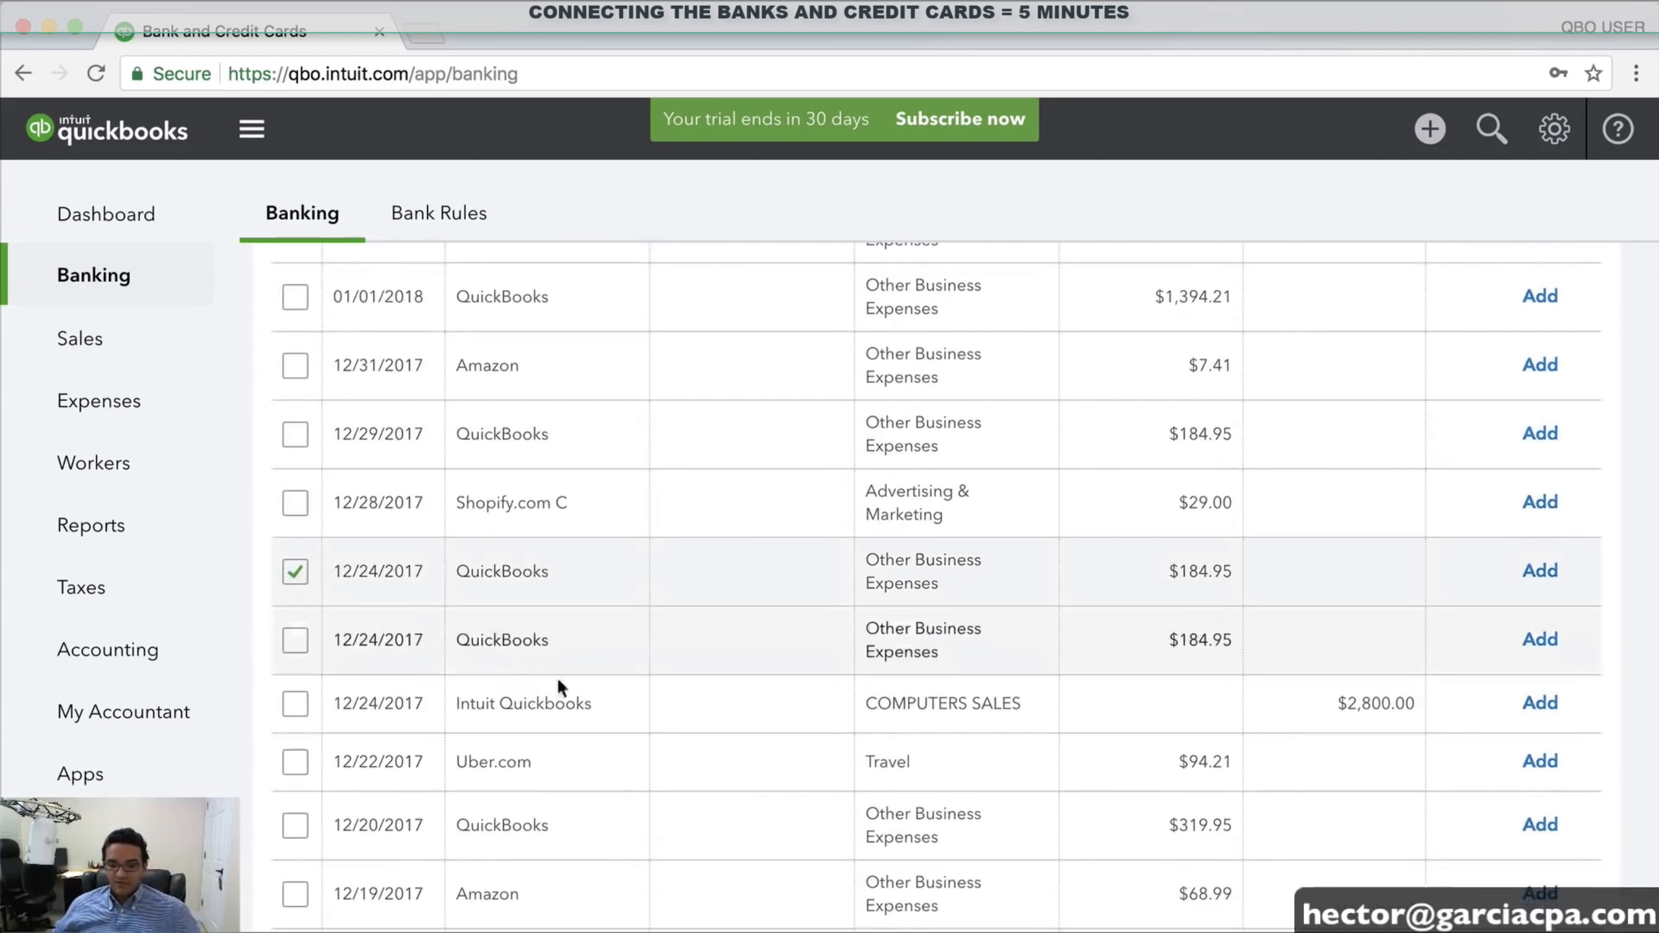
scroll(562, 684, "down", 20)
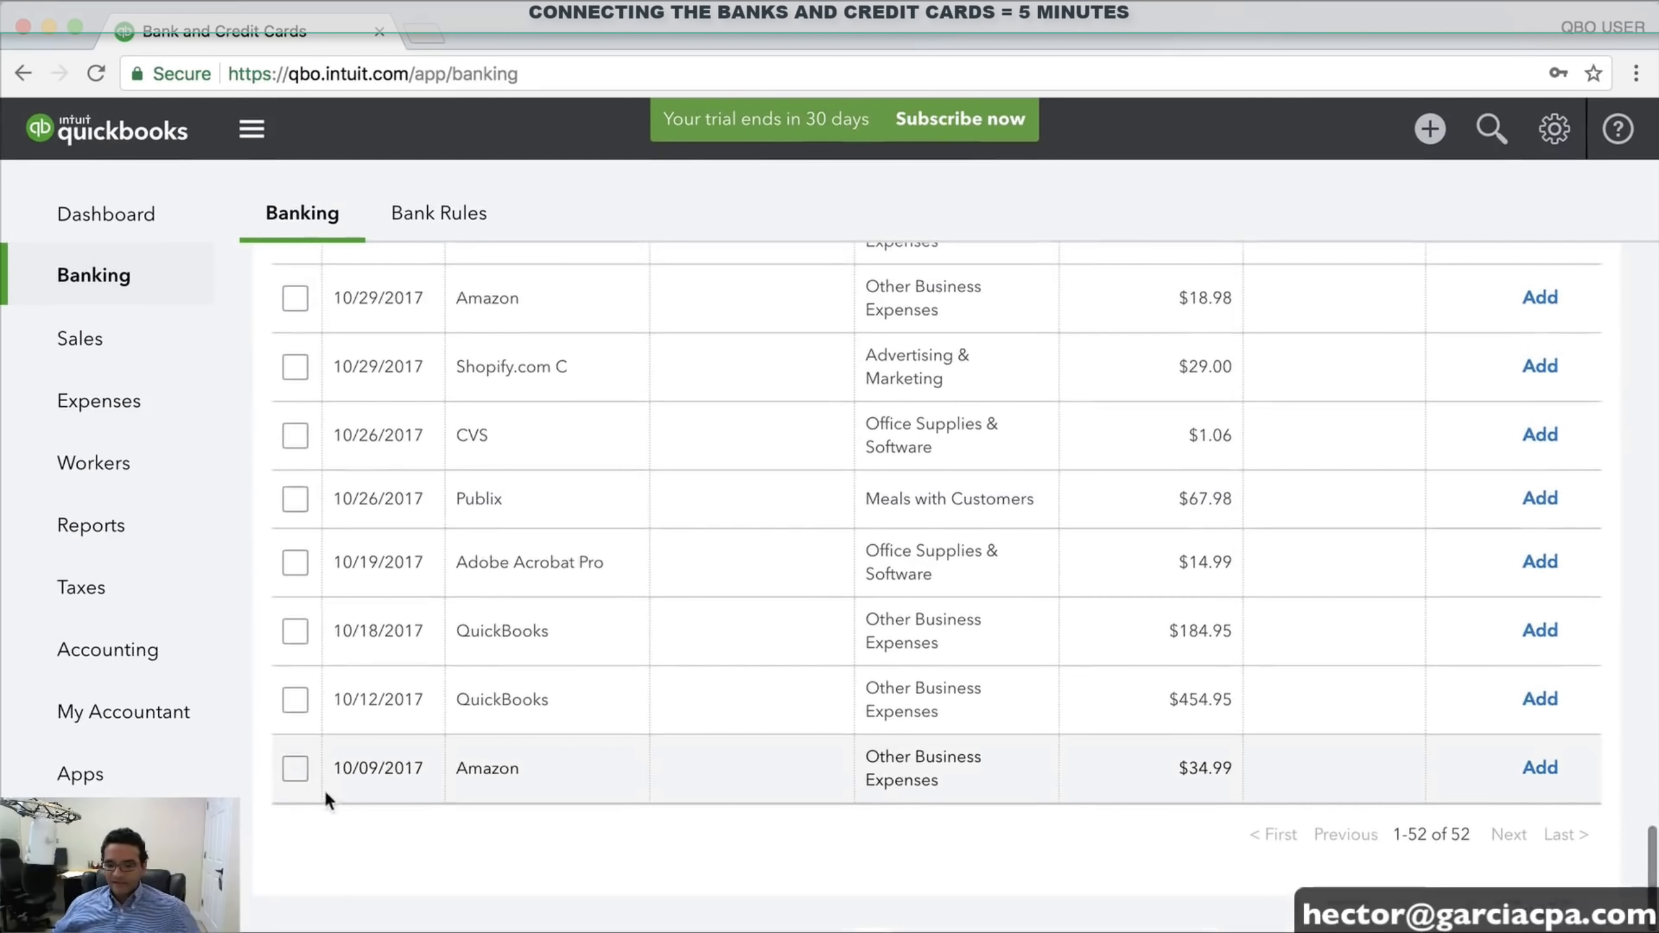
left_click(302, 768, "shift")
scroll(769, 692, "up", 20)
scroll(768, 688, "down", 5)
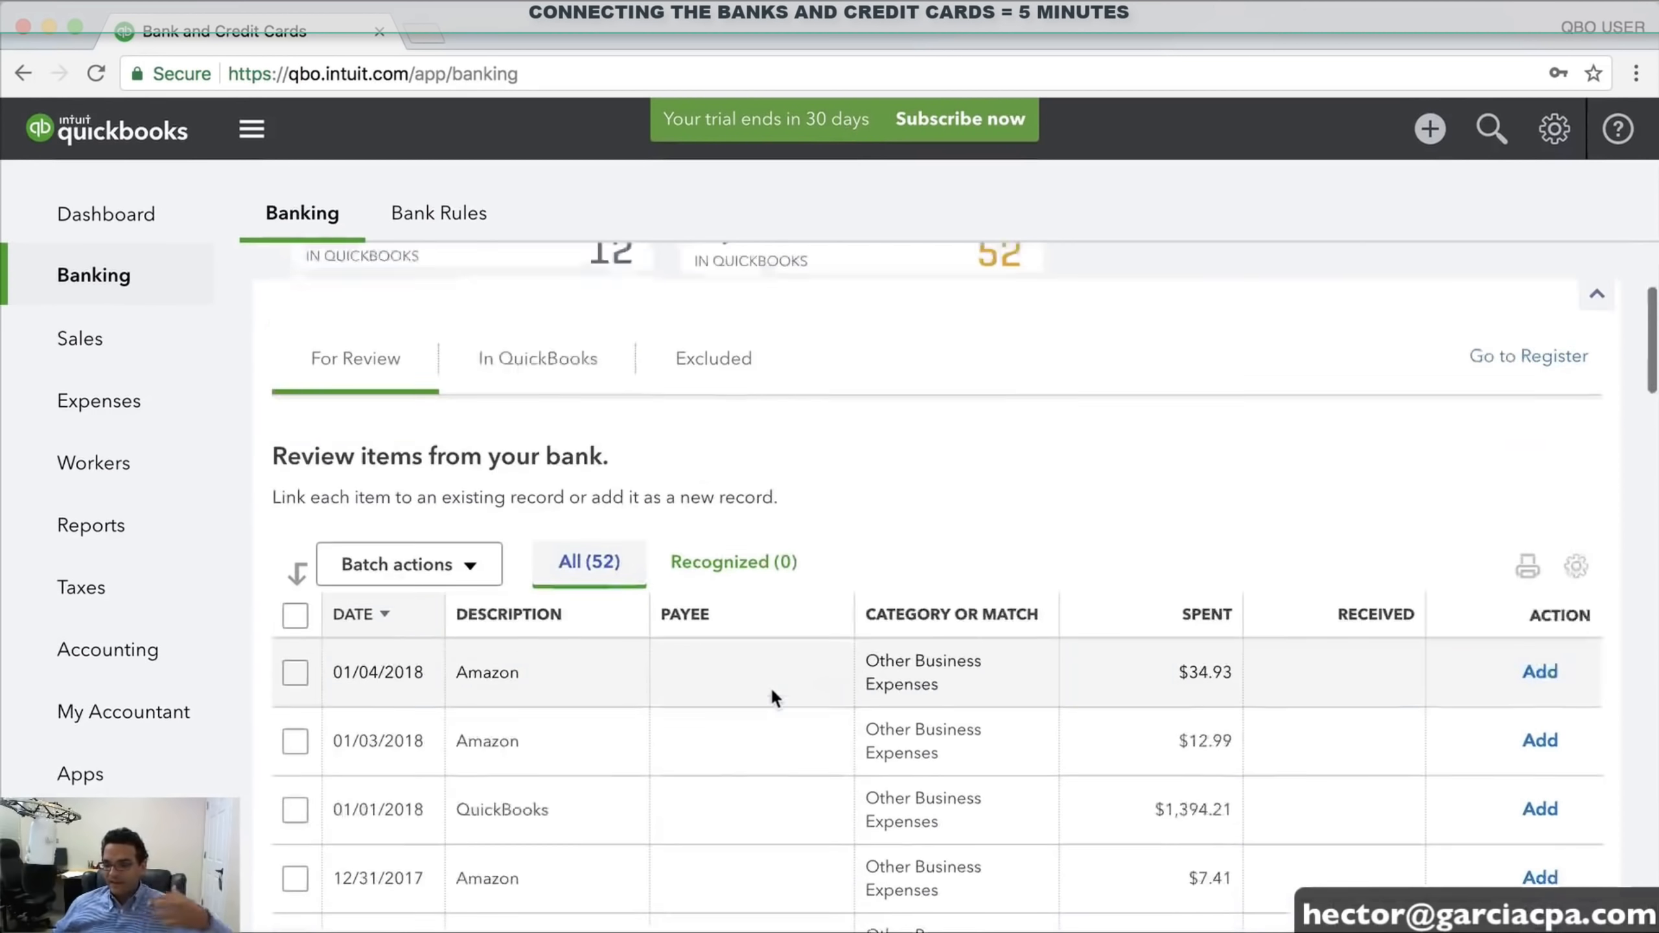
left_click(437, 496)
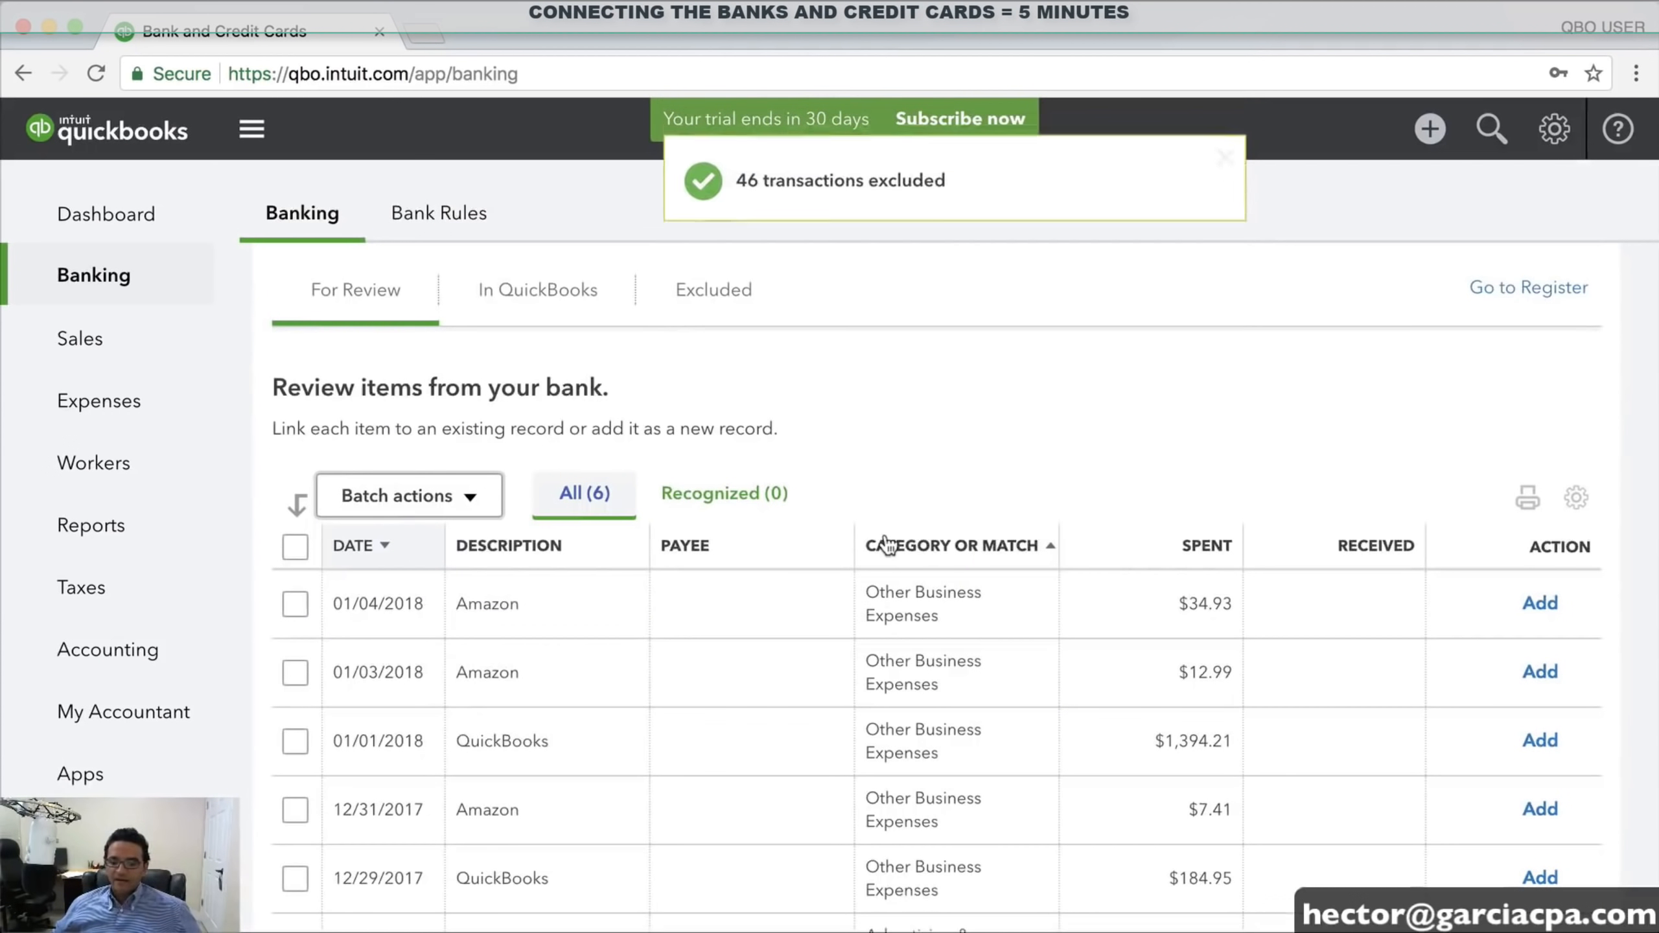
scroll(903, 517, "up", 5)
left_click(403, 410)
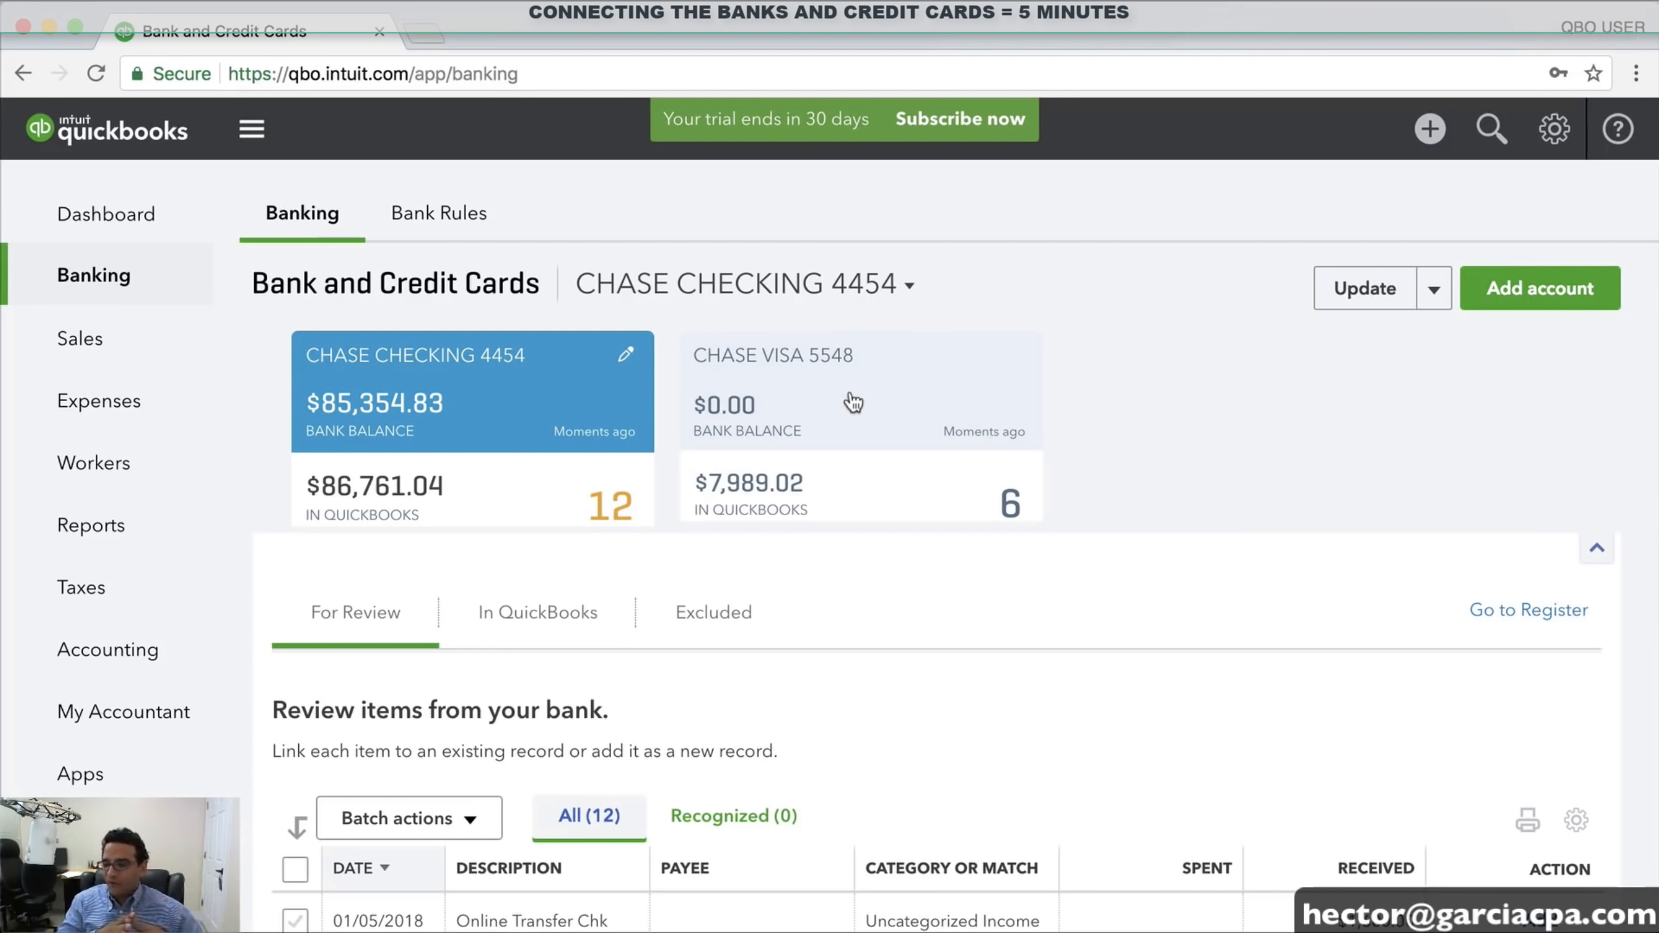
left_click(1430, 293)
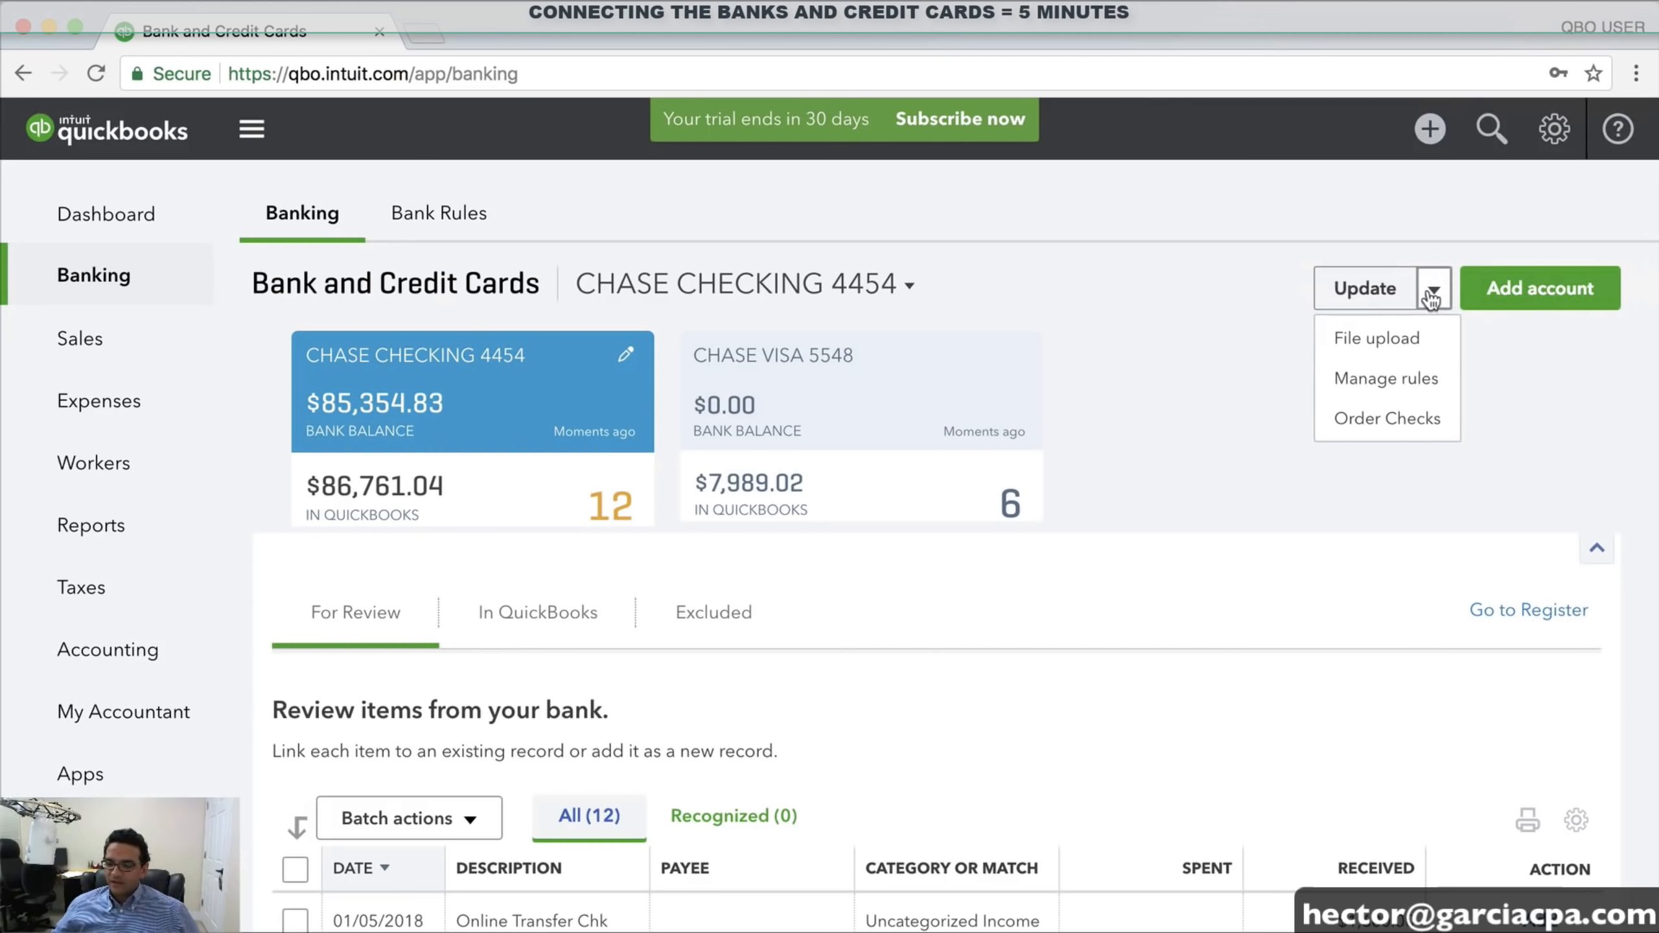
left_click(1386, 341)
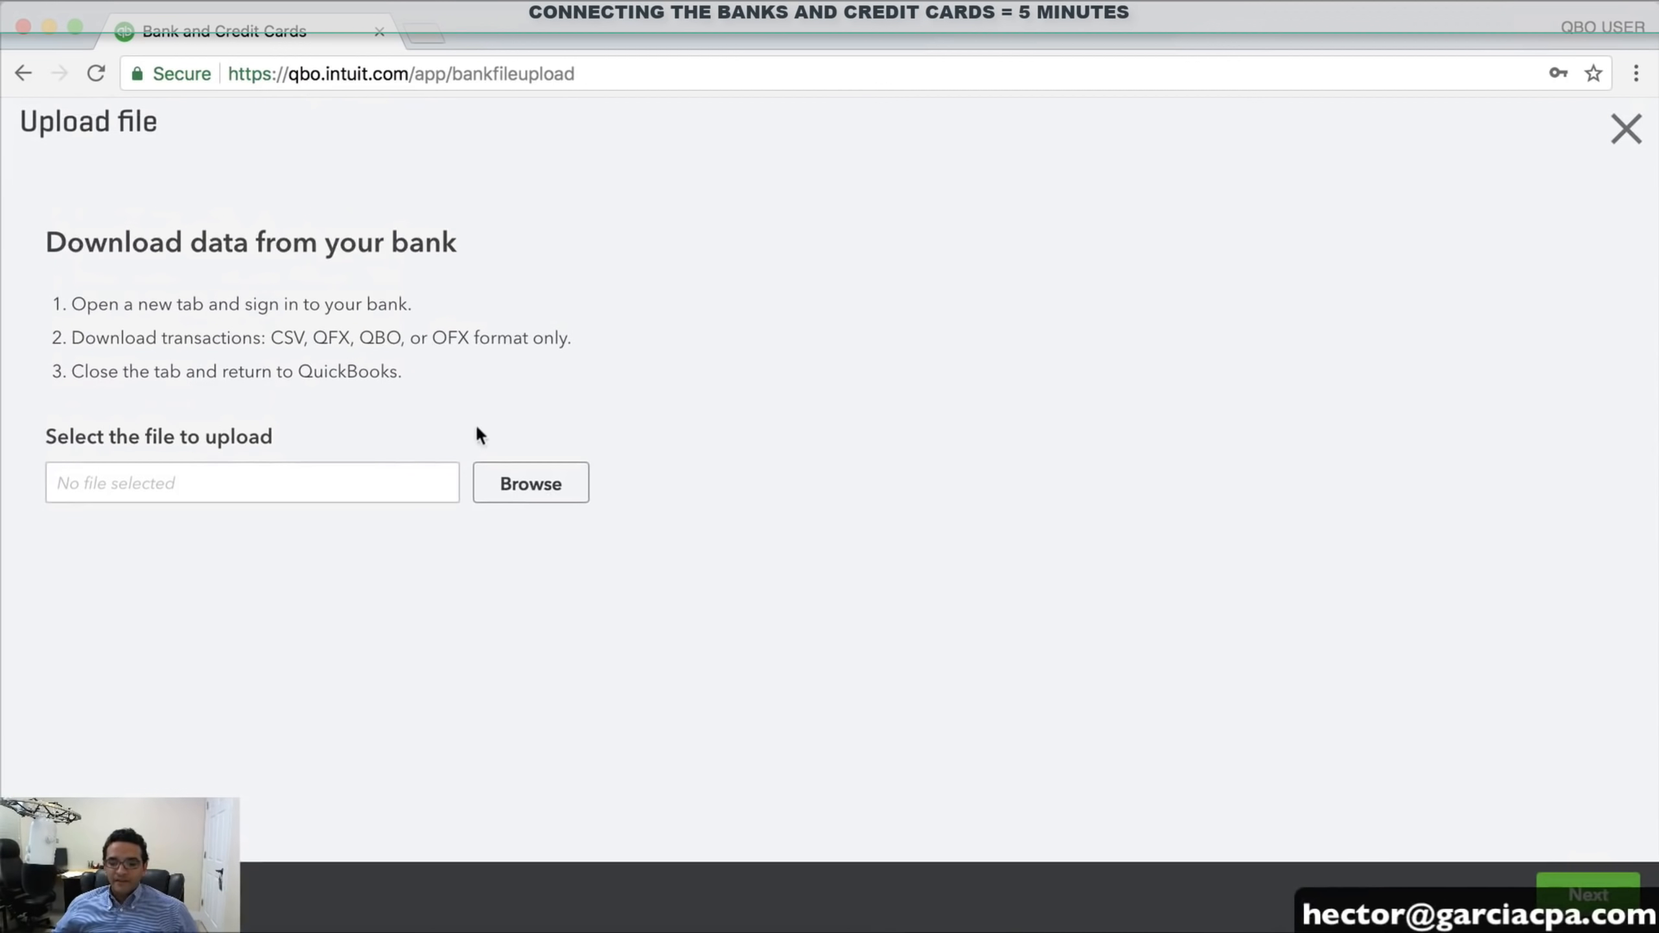
left_click(528, 484)
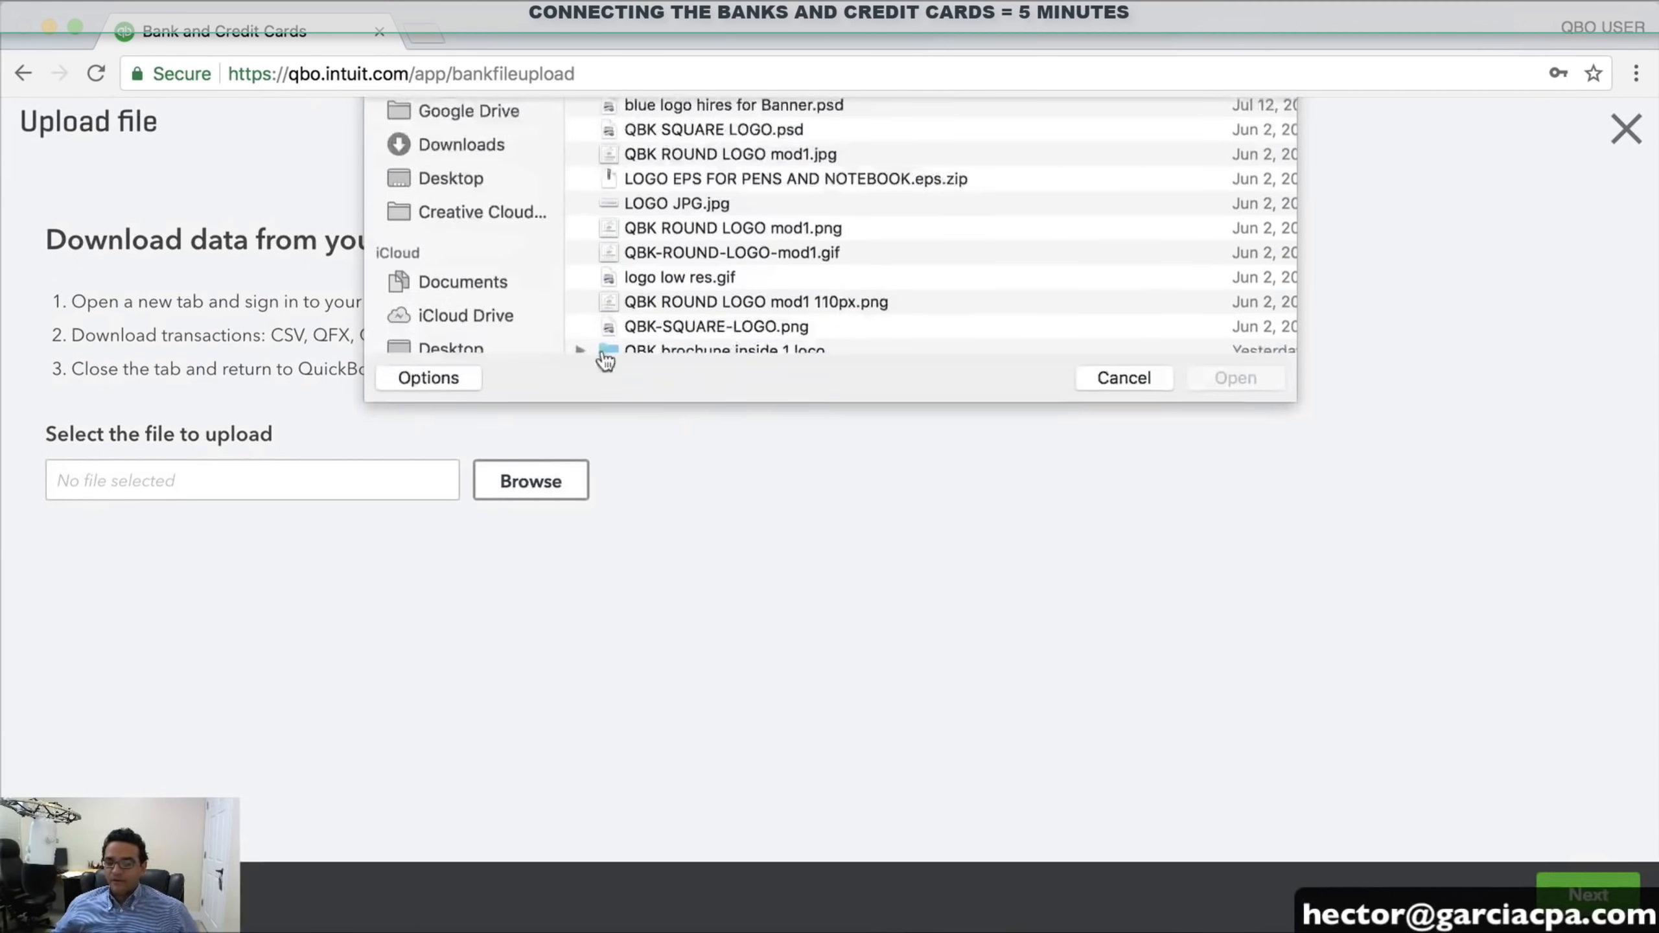
left_click(1125, 559)
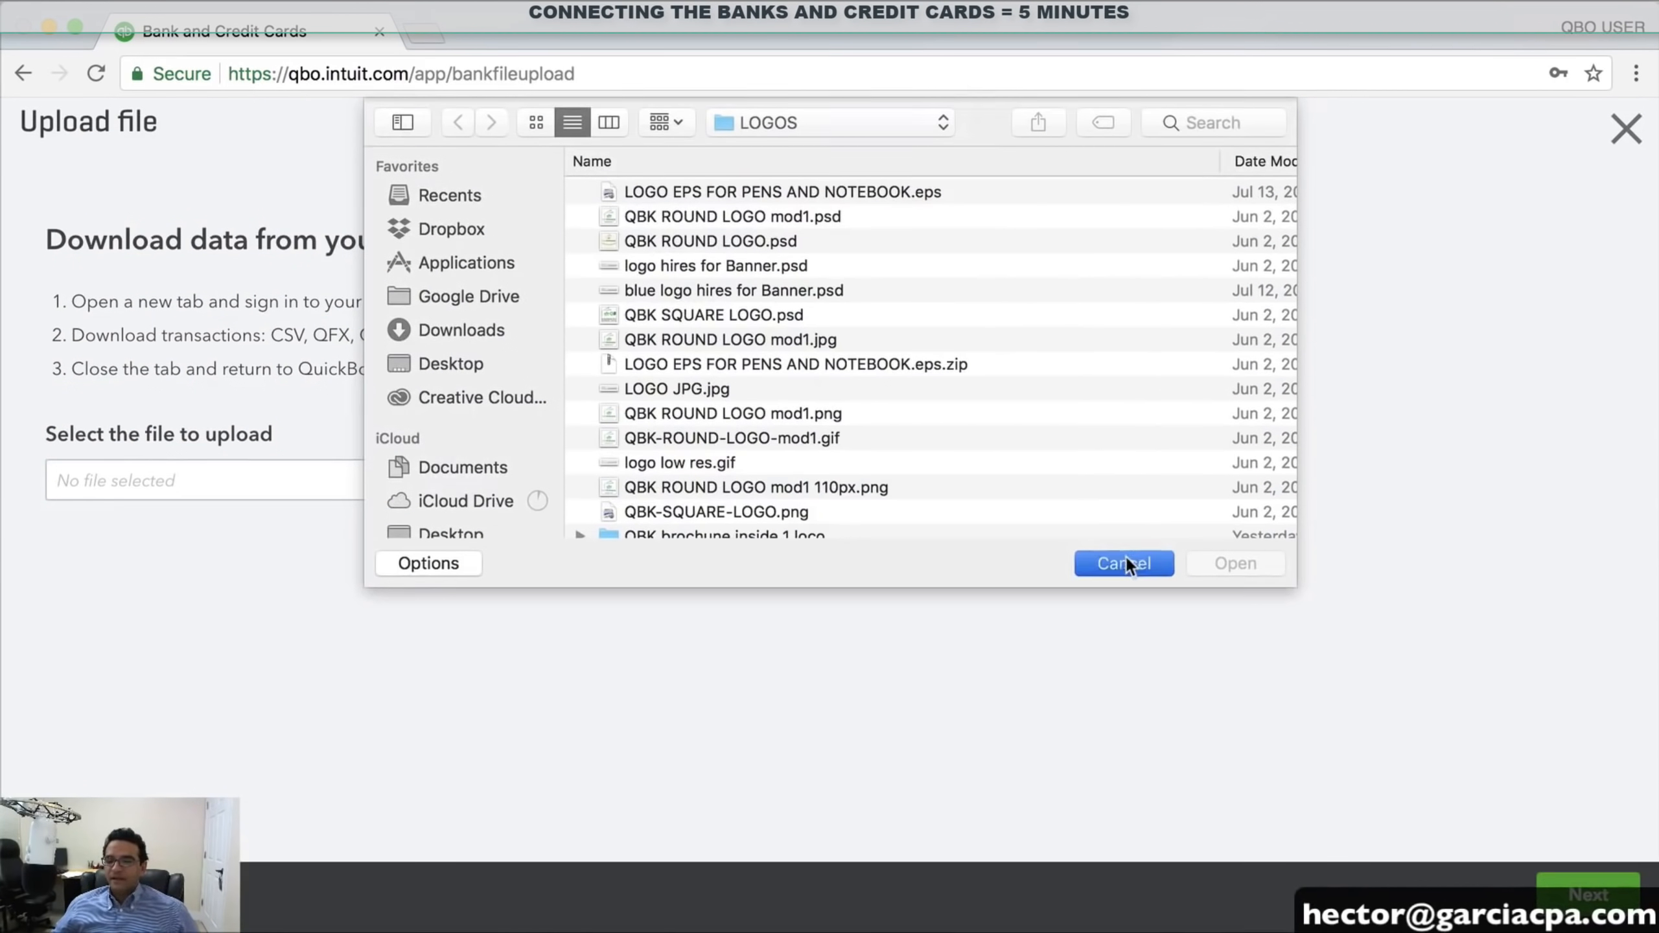
left_click(72, 895)
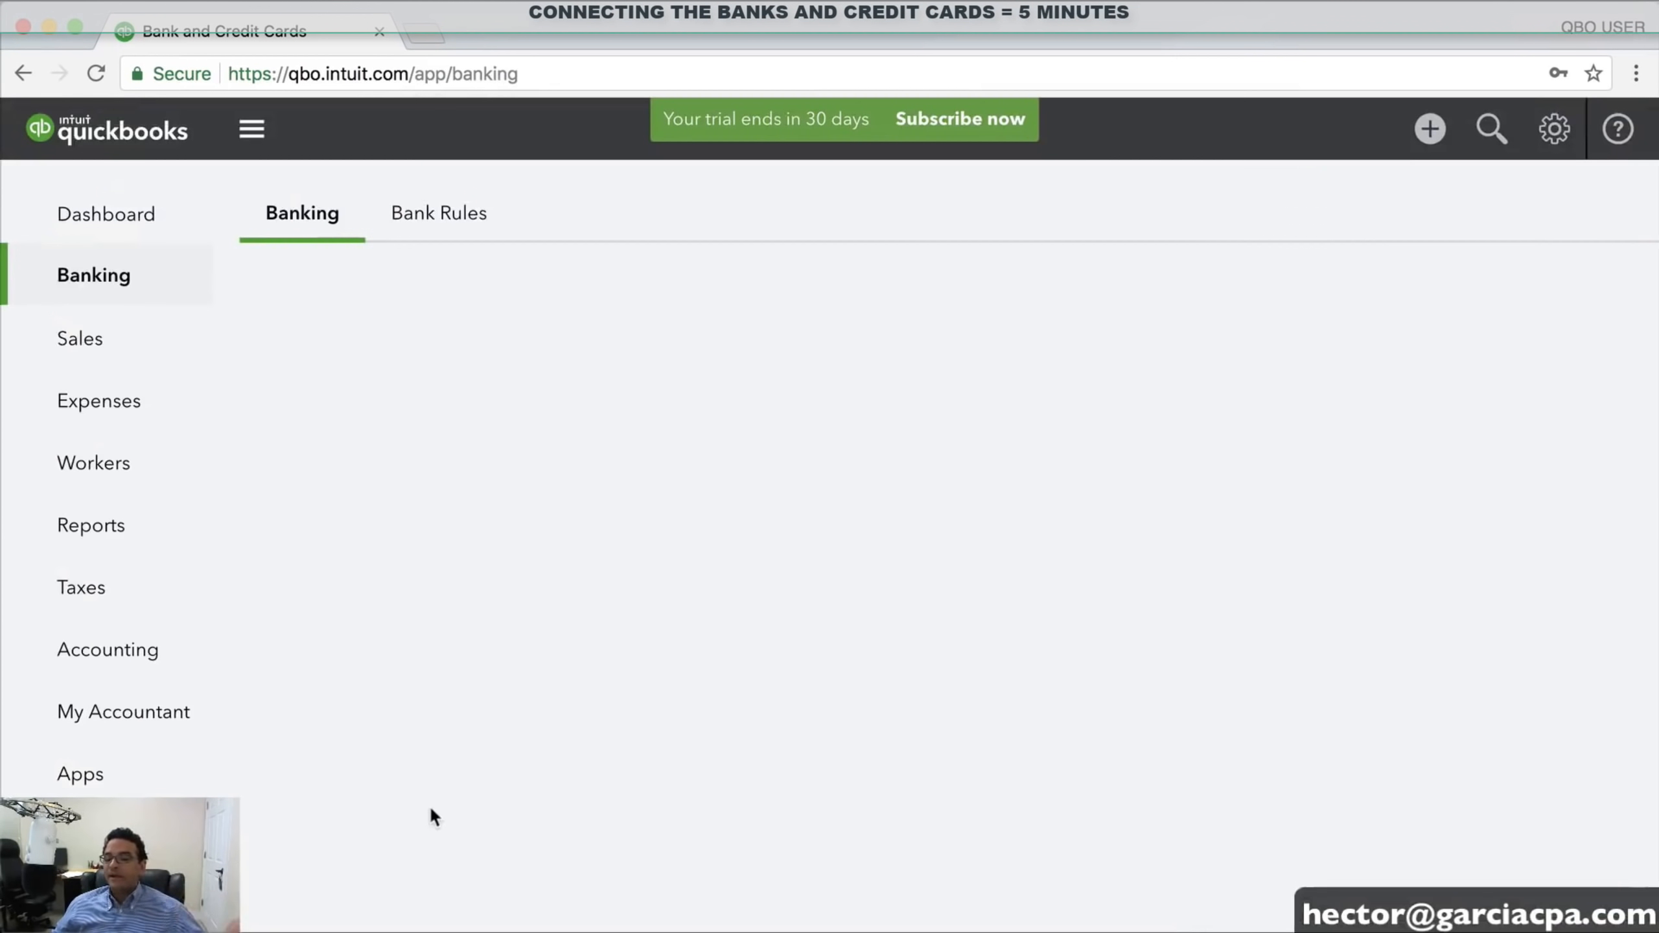
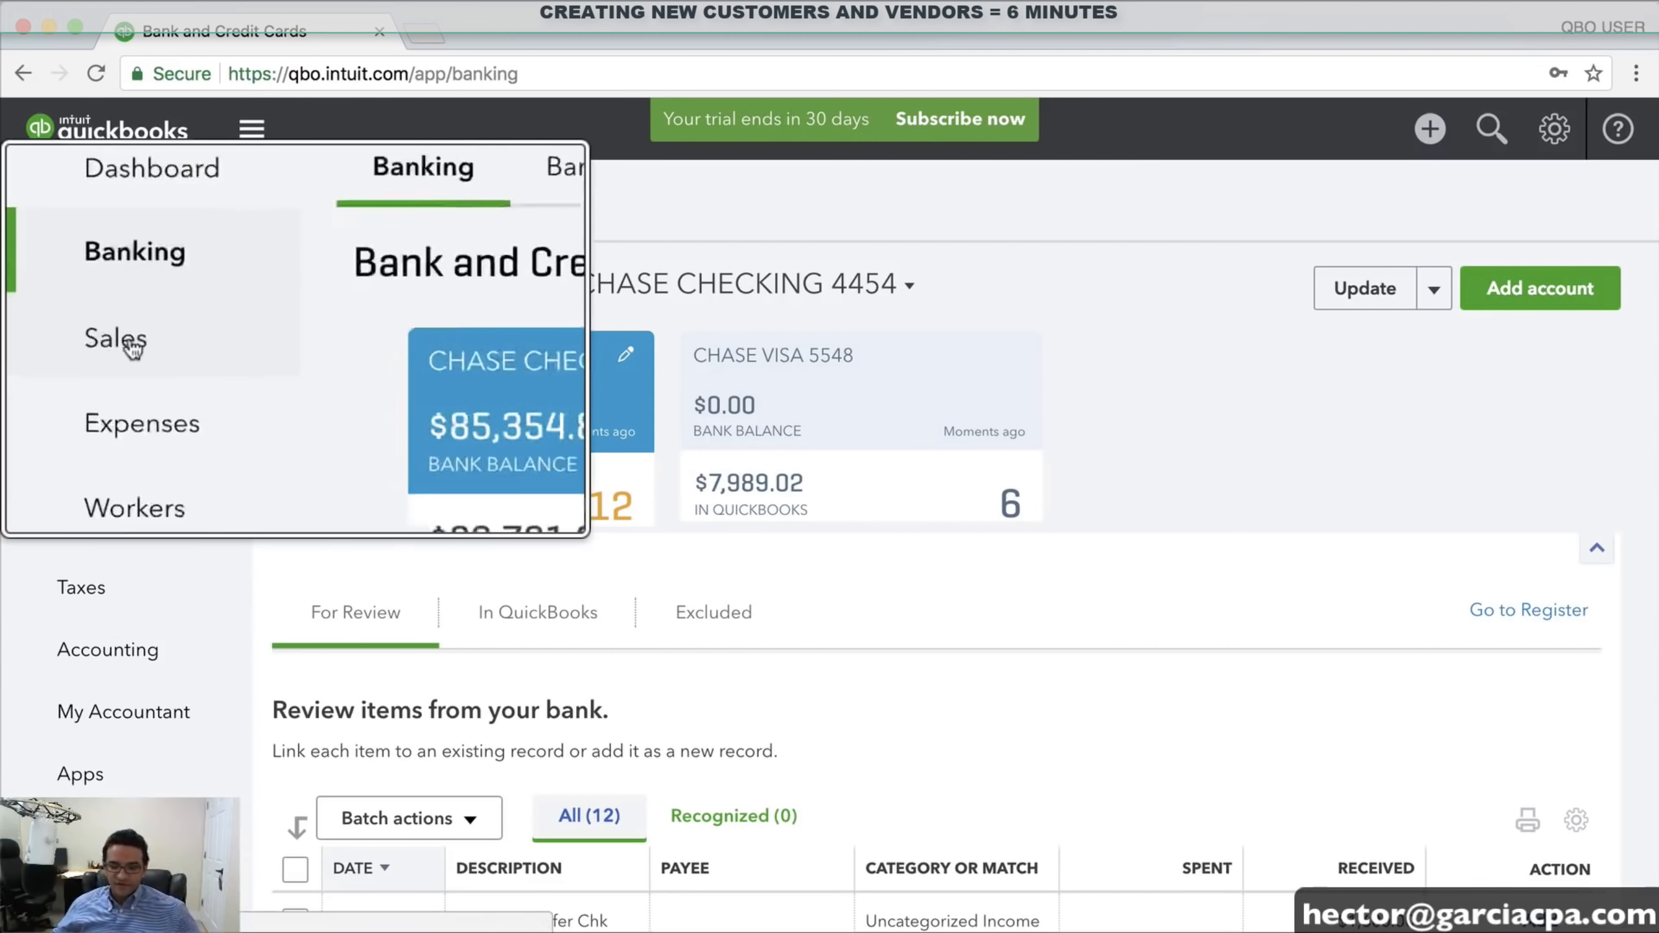
From Sales > Clients, add a client by entering only the client's full name
left_click(85, 343)
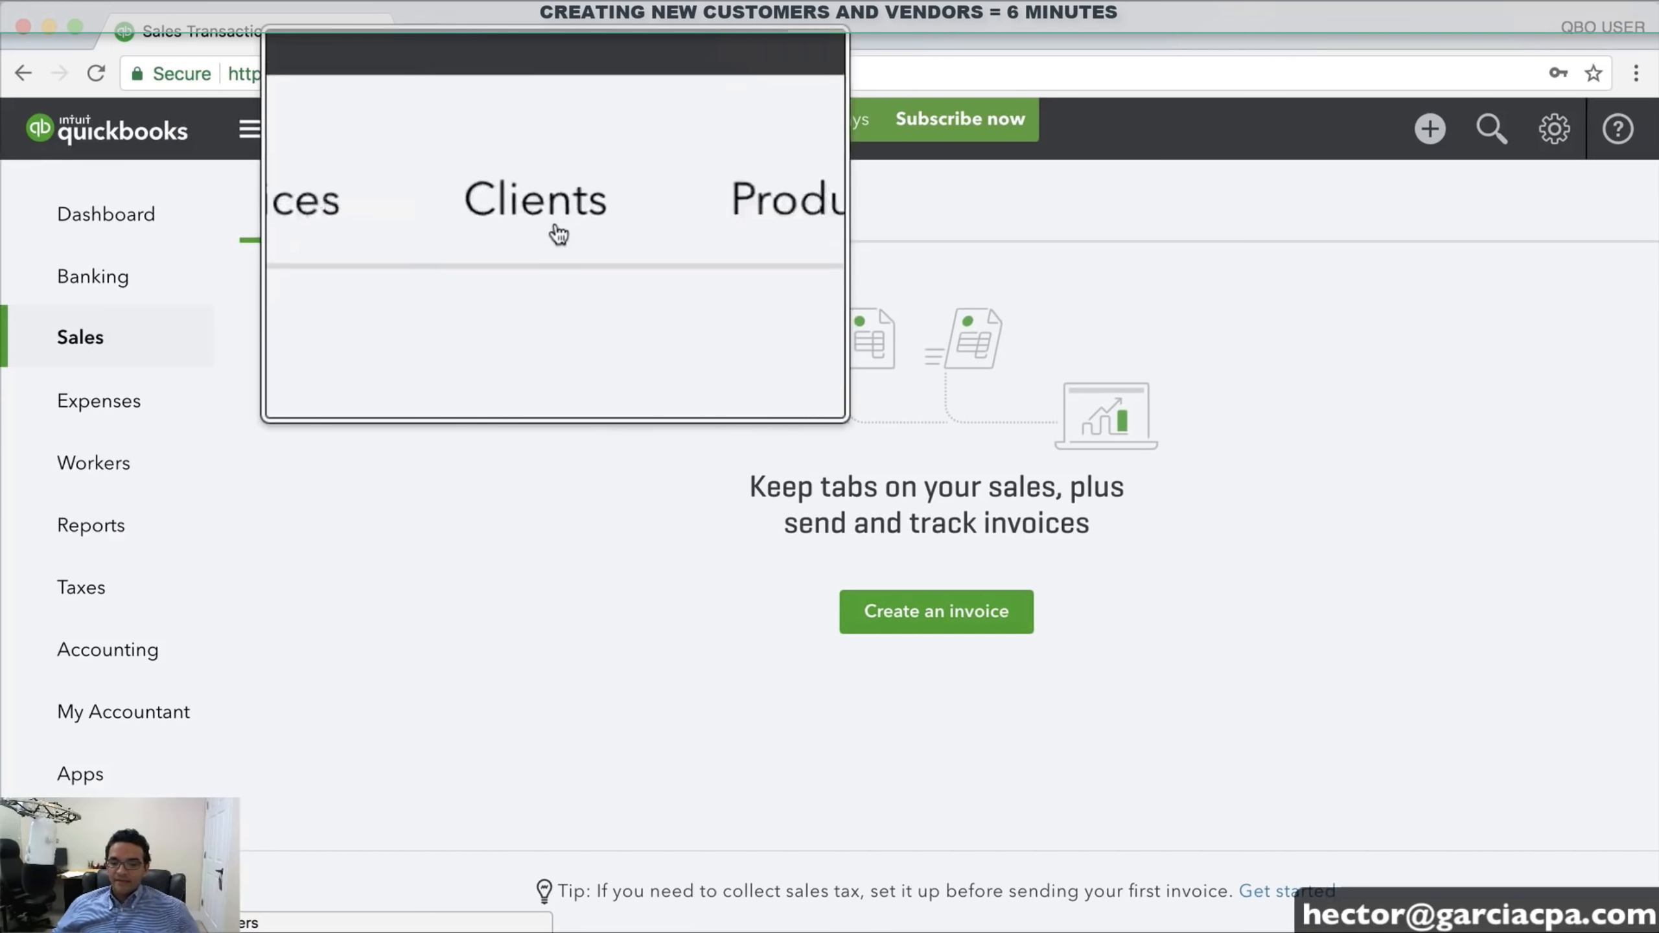
left_click(557, 232)
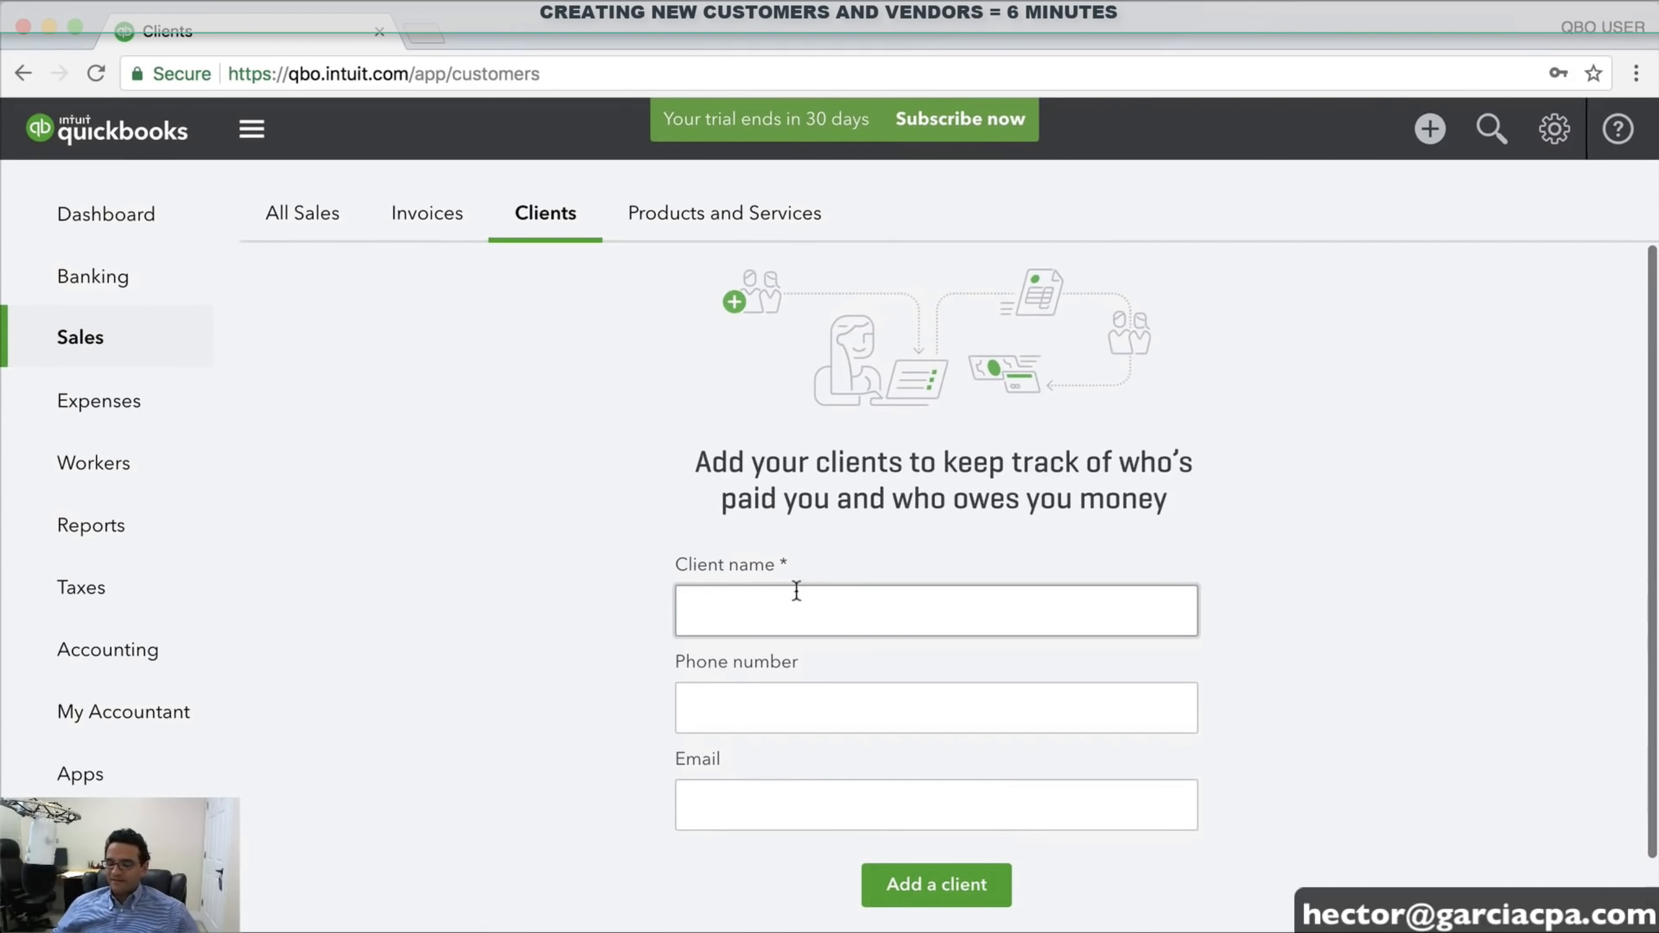
left_click(789, 592)
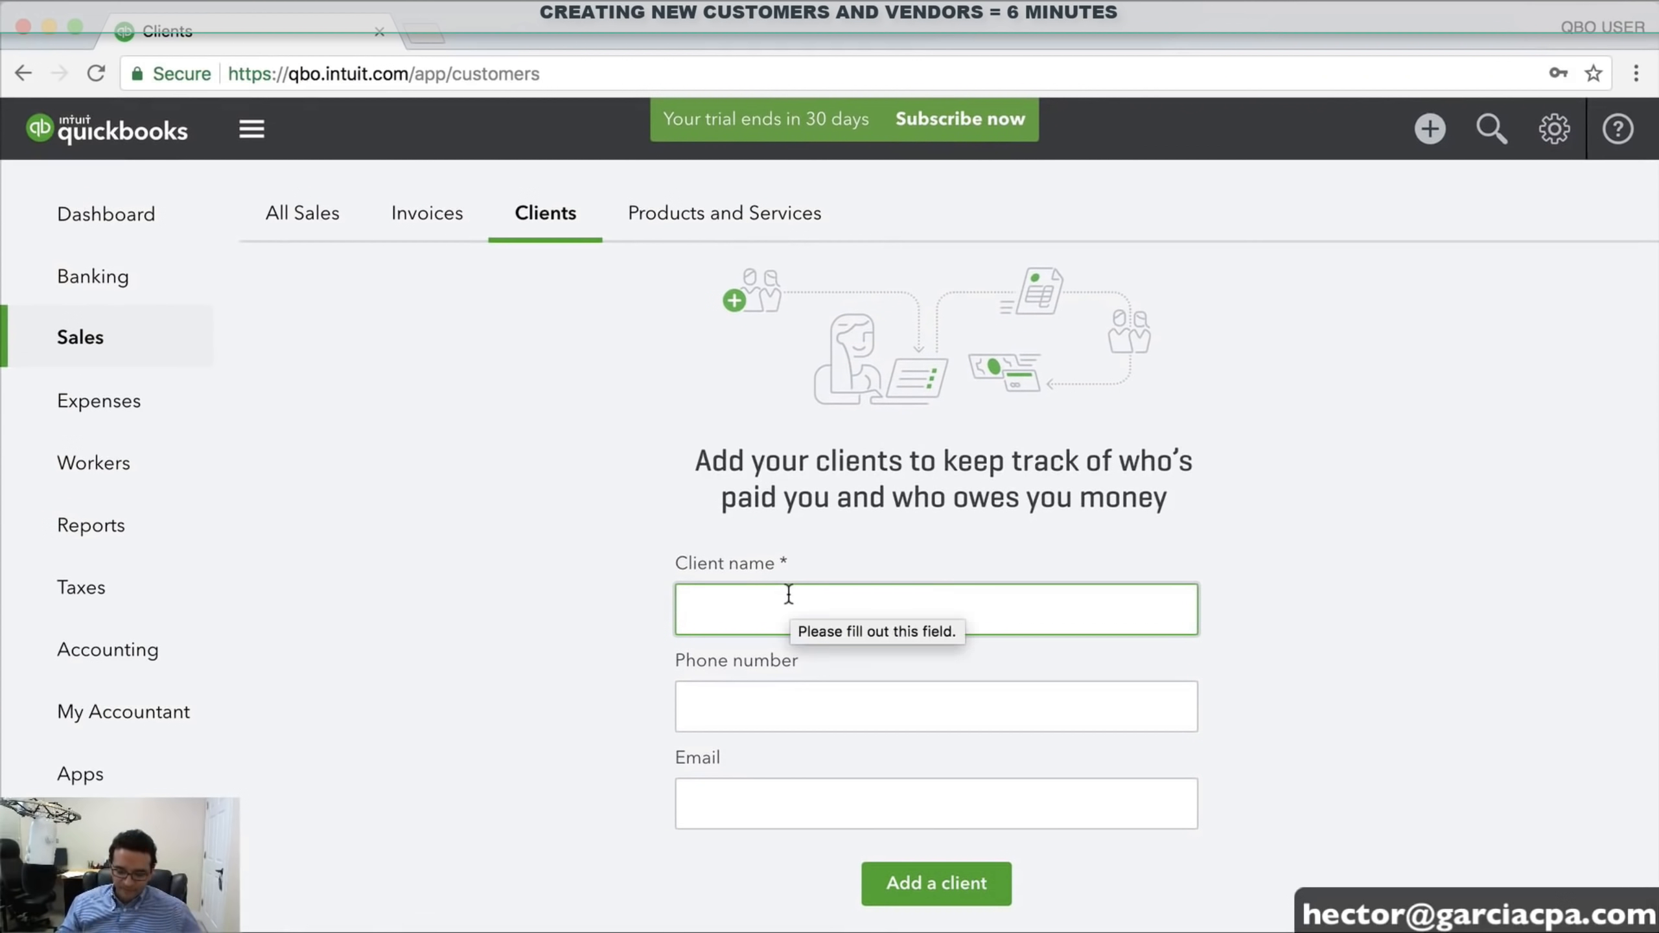
type("mari")
key("BackSpace")
key("BackSpace")
key("BackSpace")
key("BackSpace")
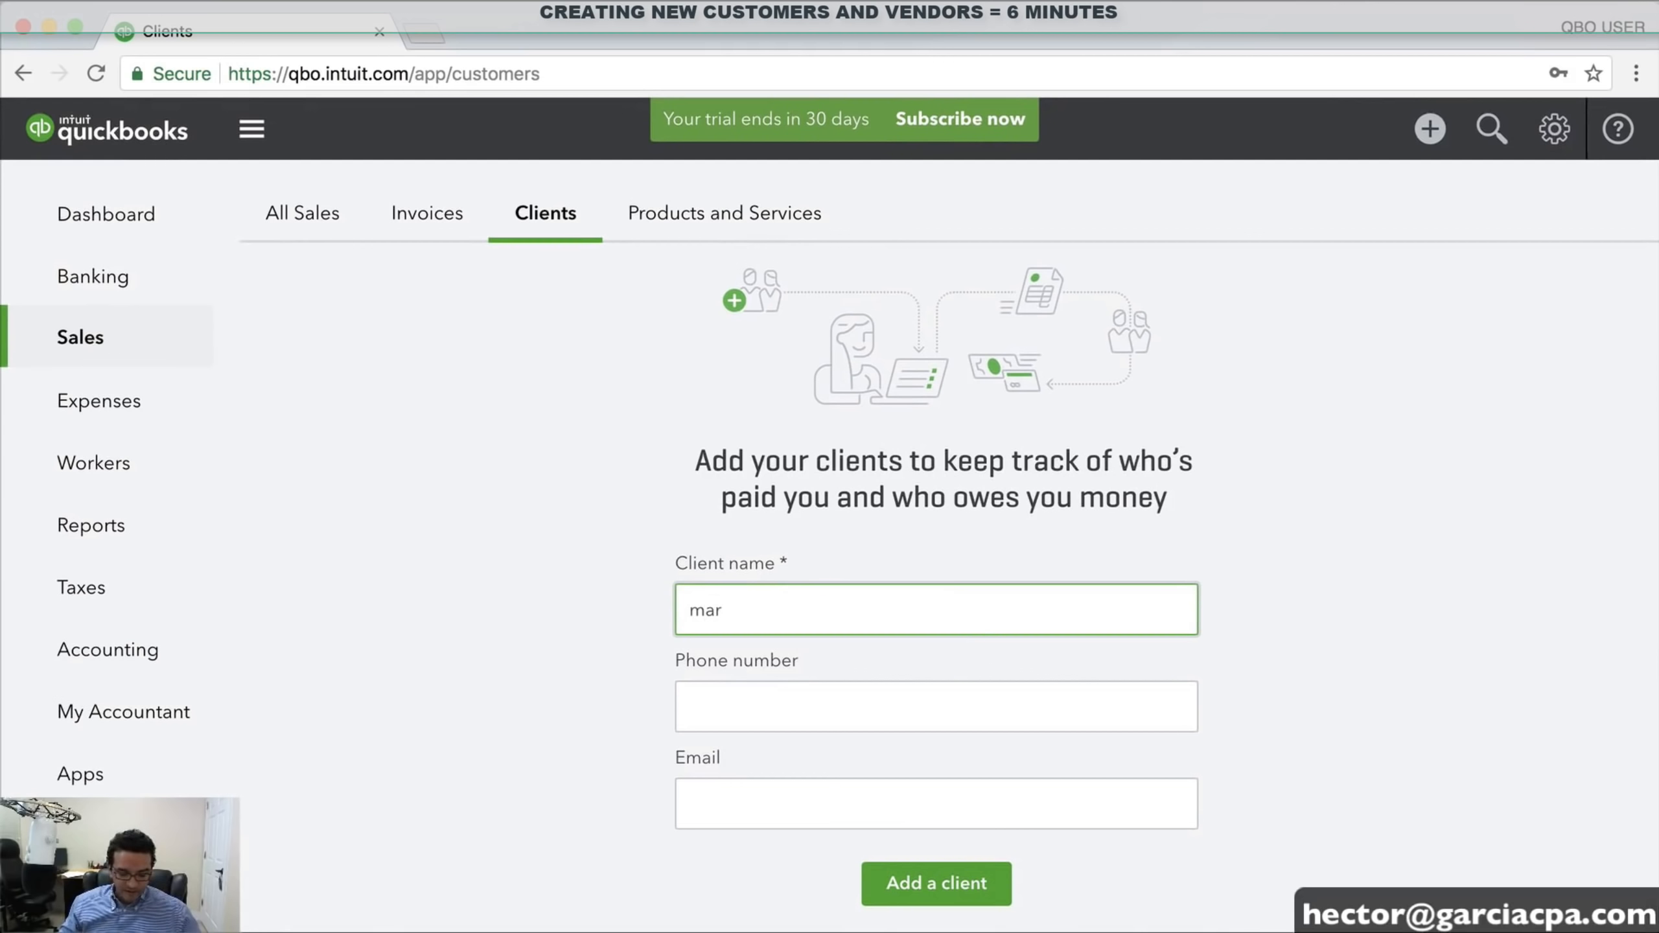
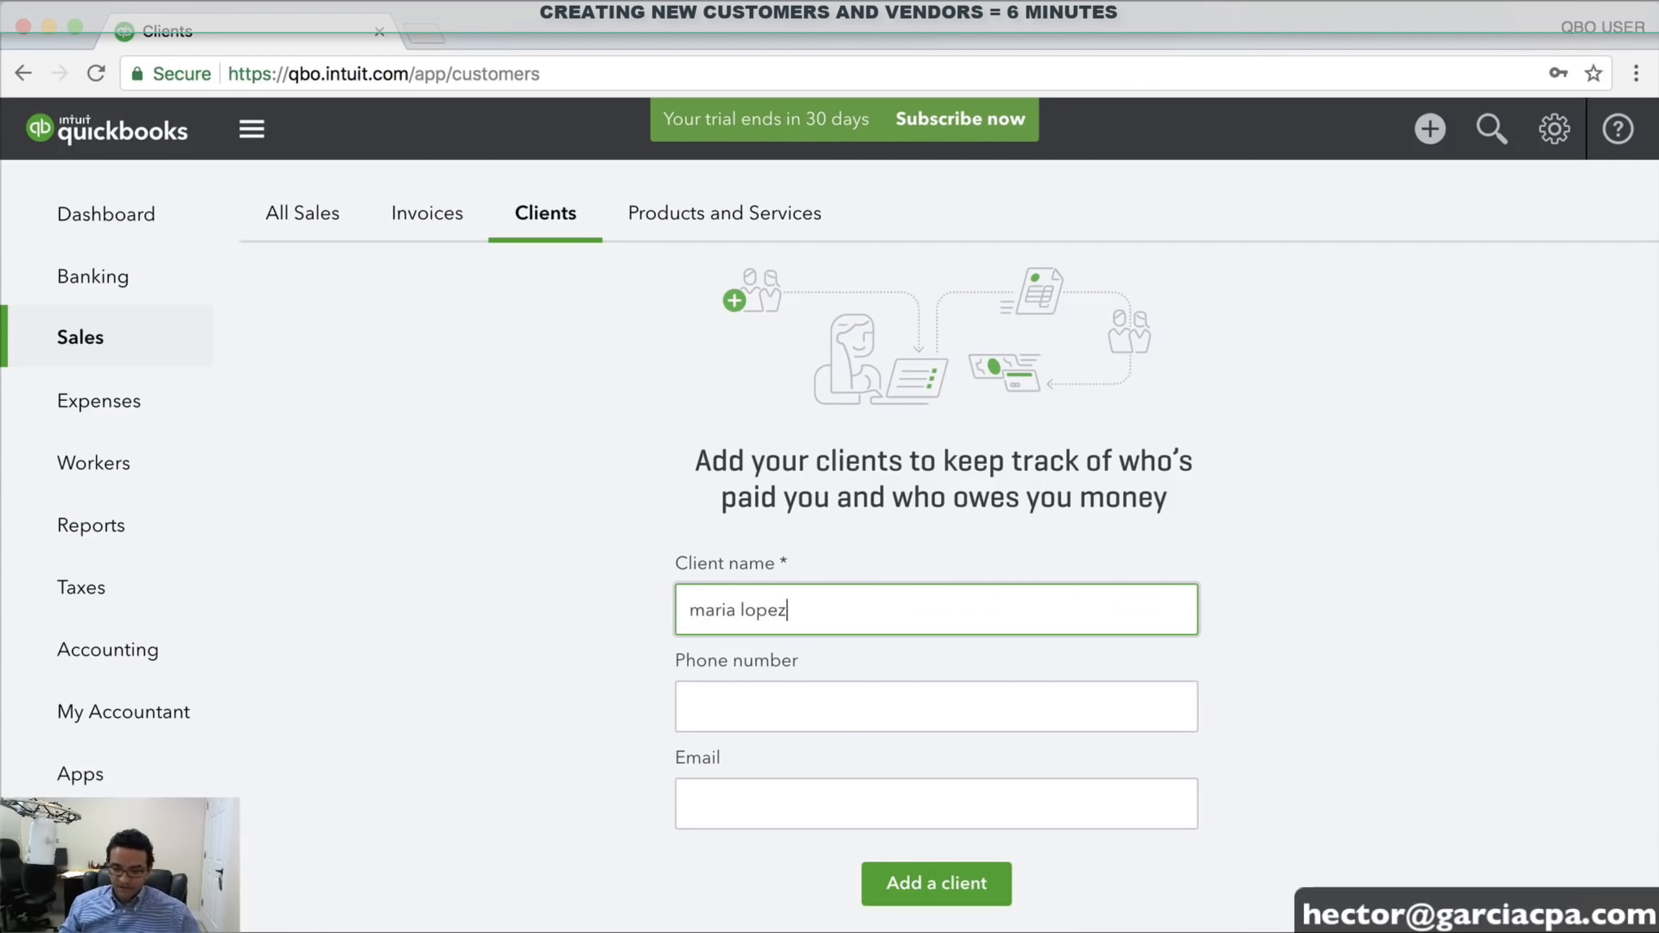
key("Tab")
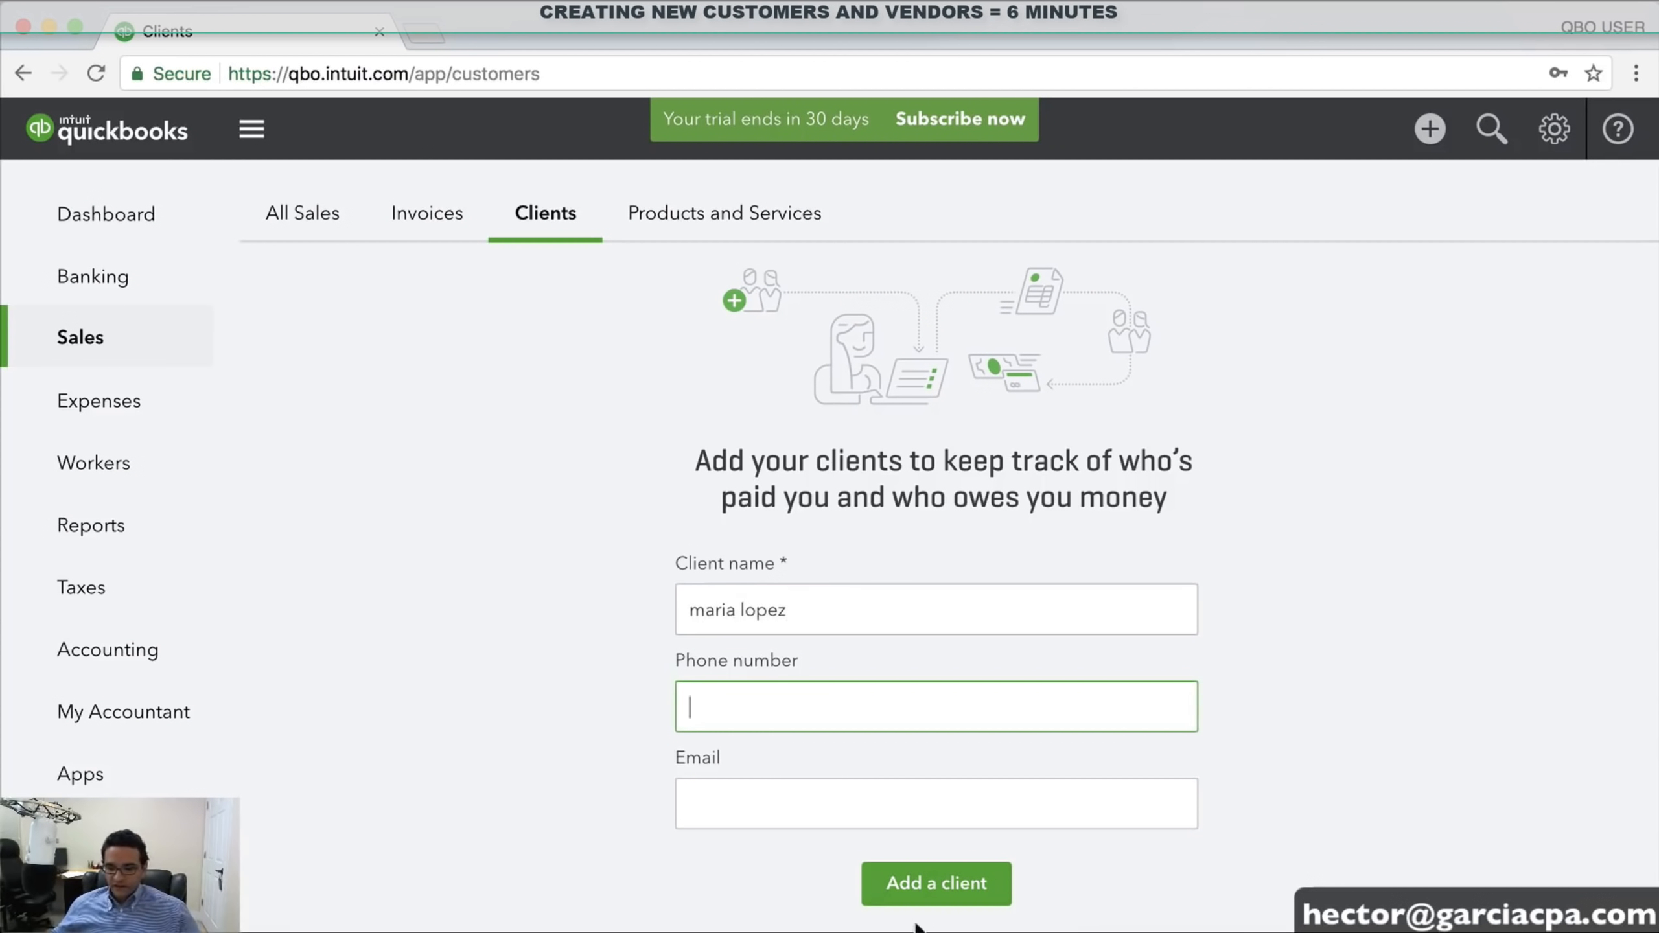
left_click(943, 882)
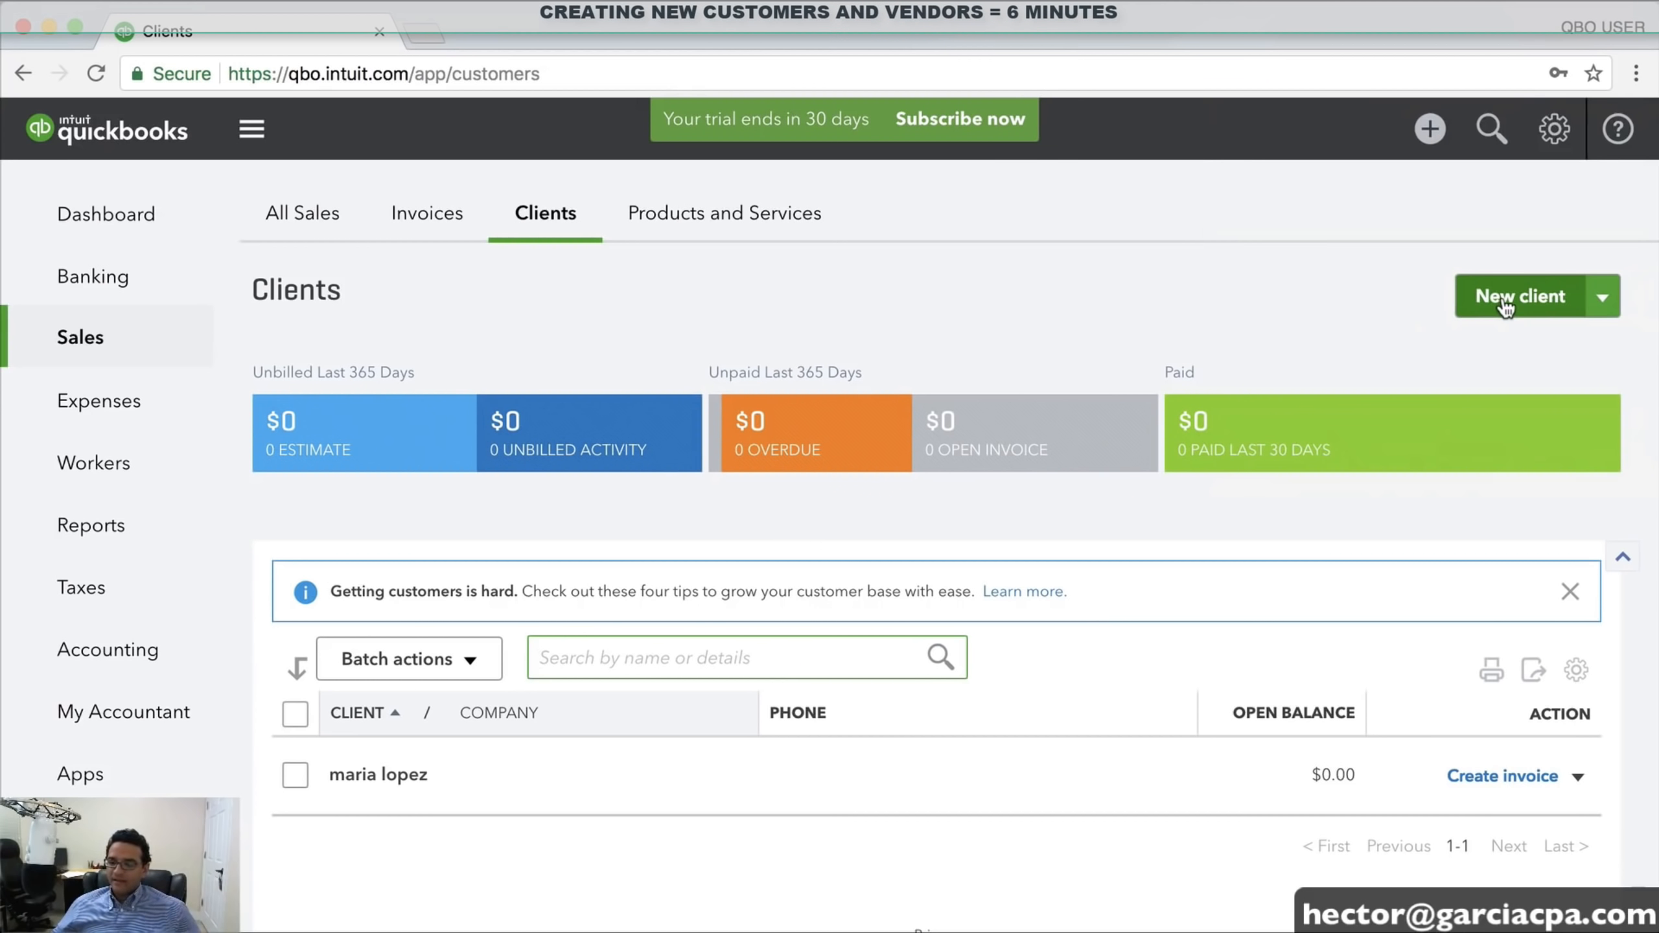
Start a new client with company name XYZ HEALTH CORP and fill in its billing address
left_click(1504, 302)
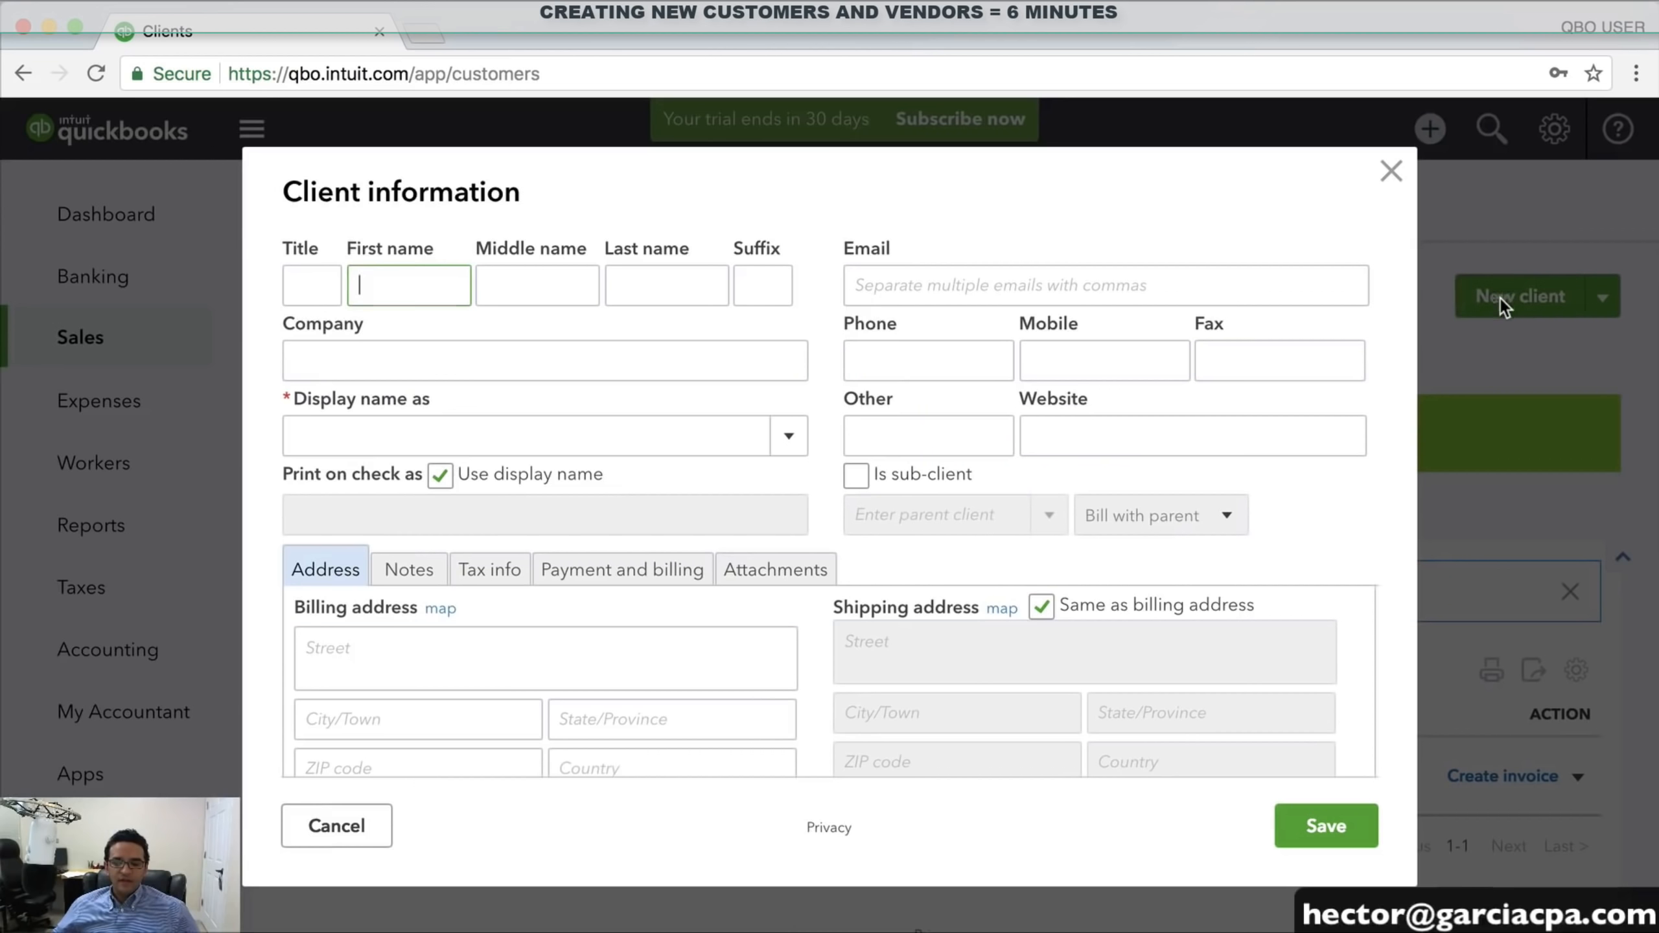
left_click(408, 360)
left_click(415, 283)
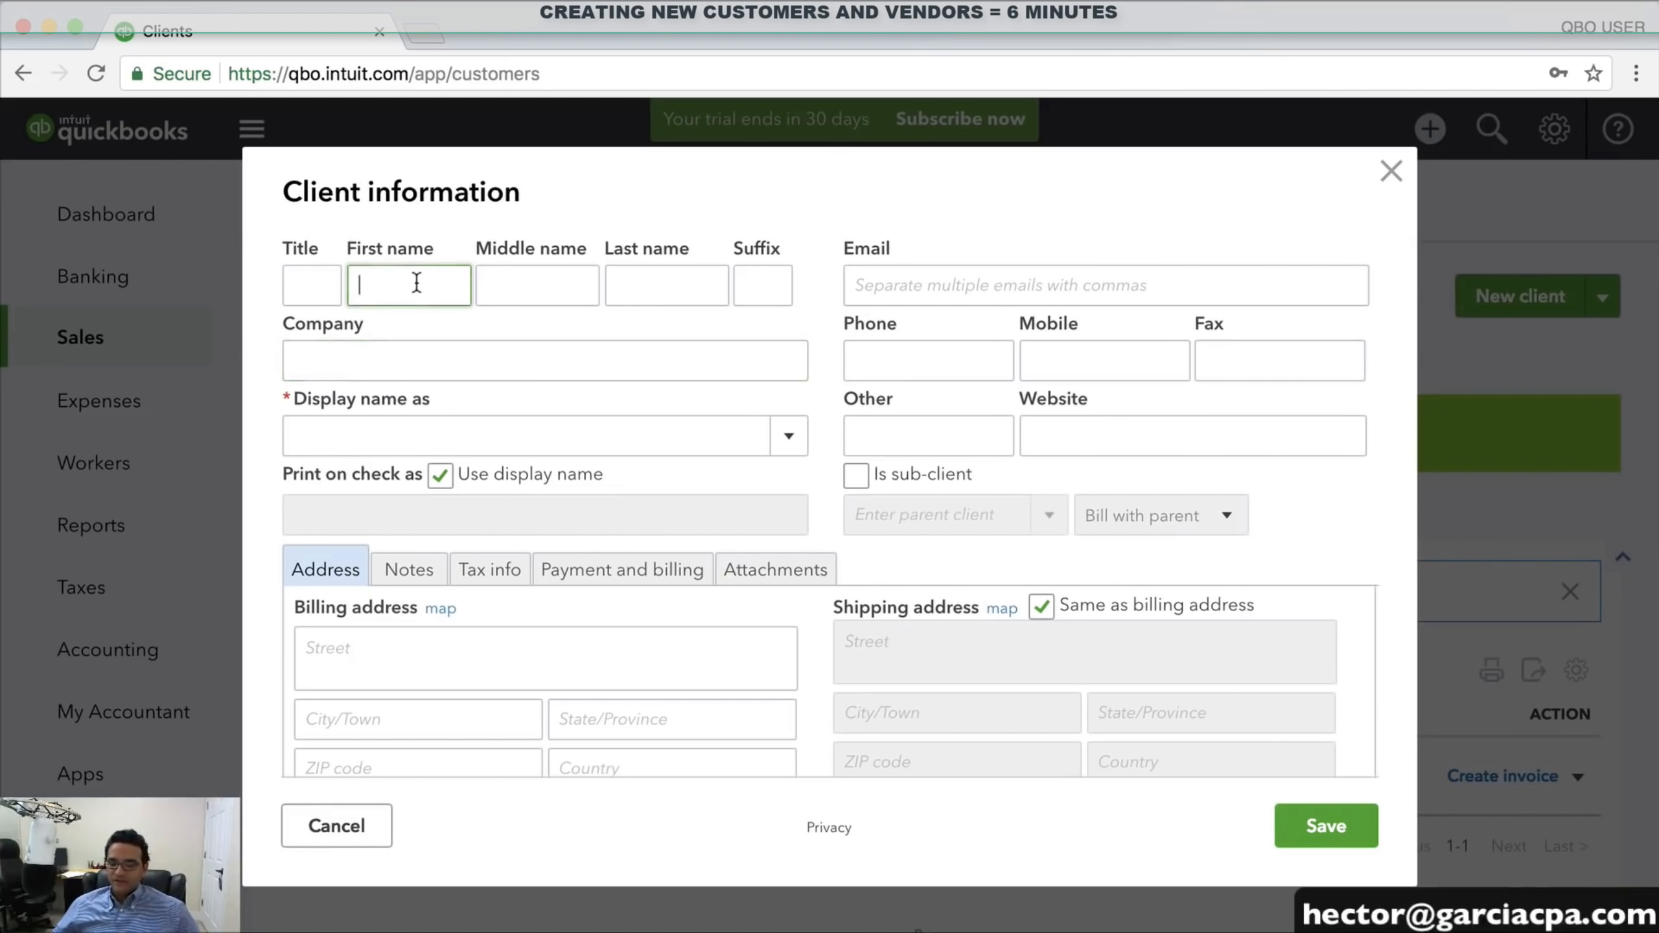
left_click(386, 364)
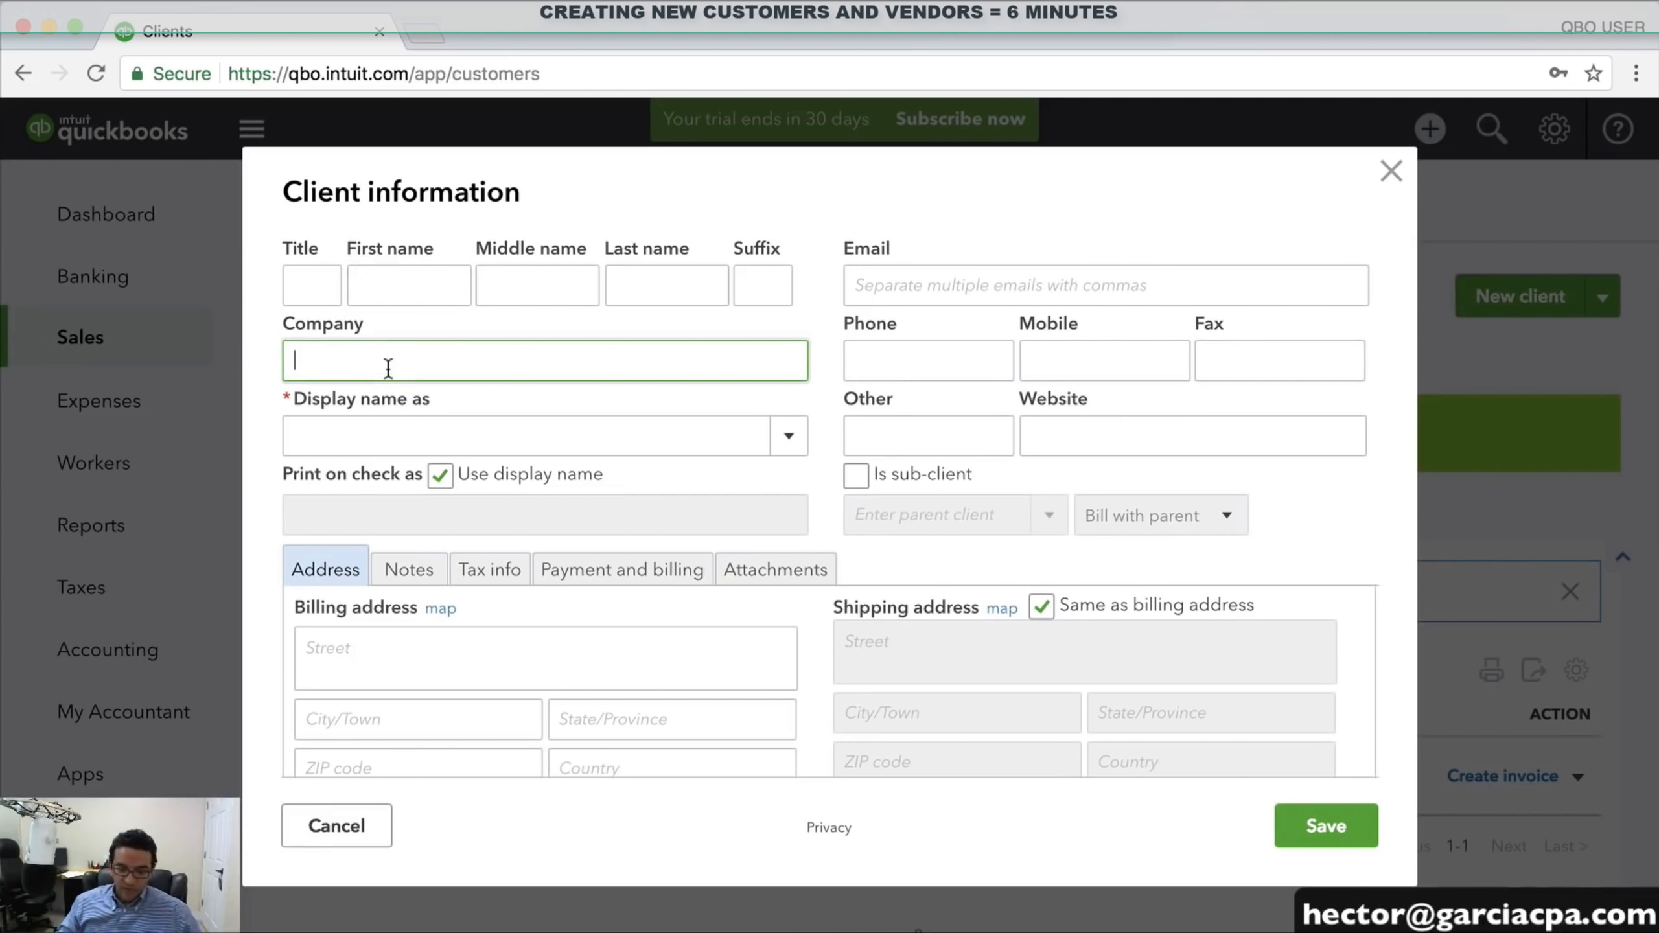
type("X")
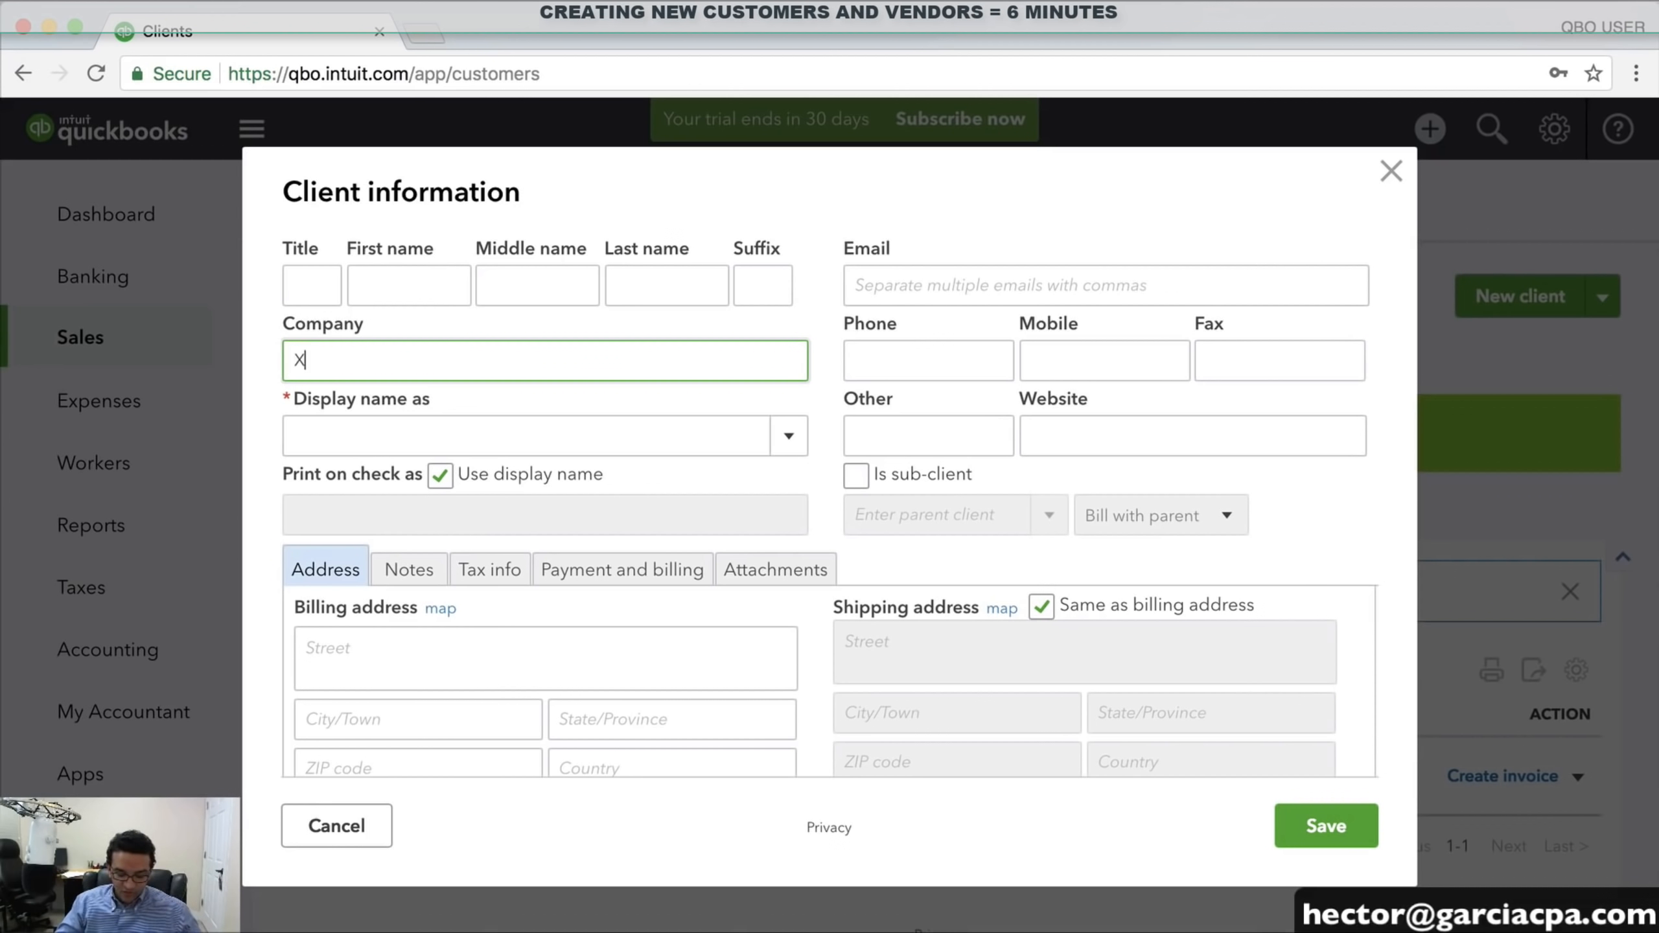
type("YZ HEALTH CORP")
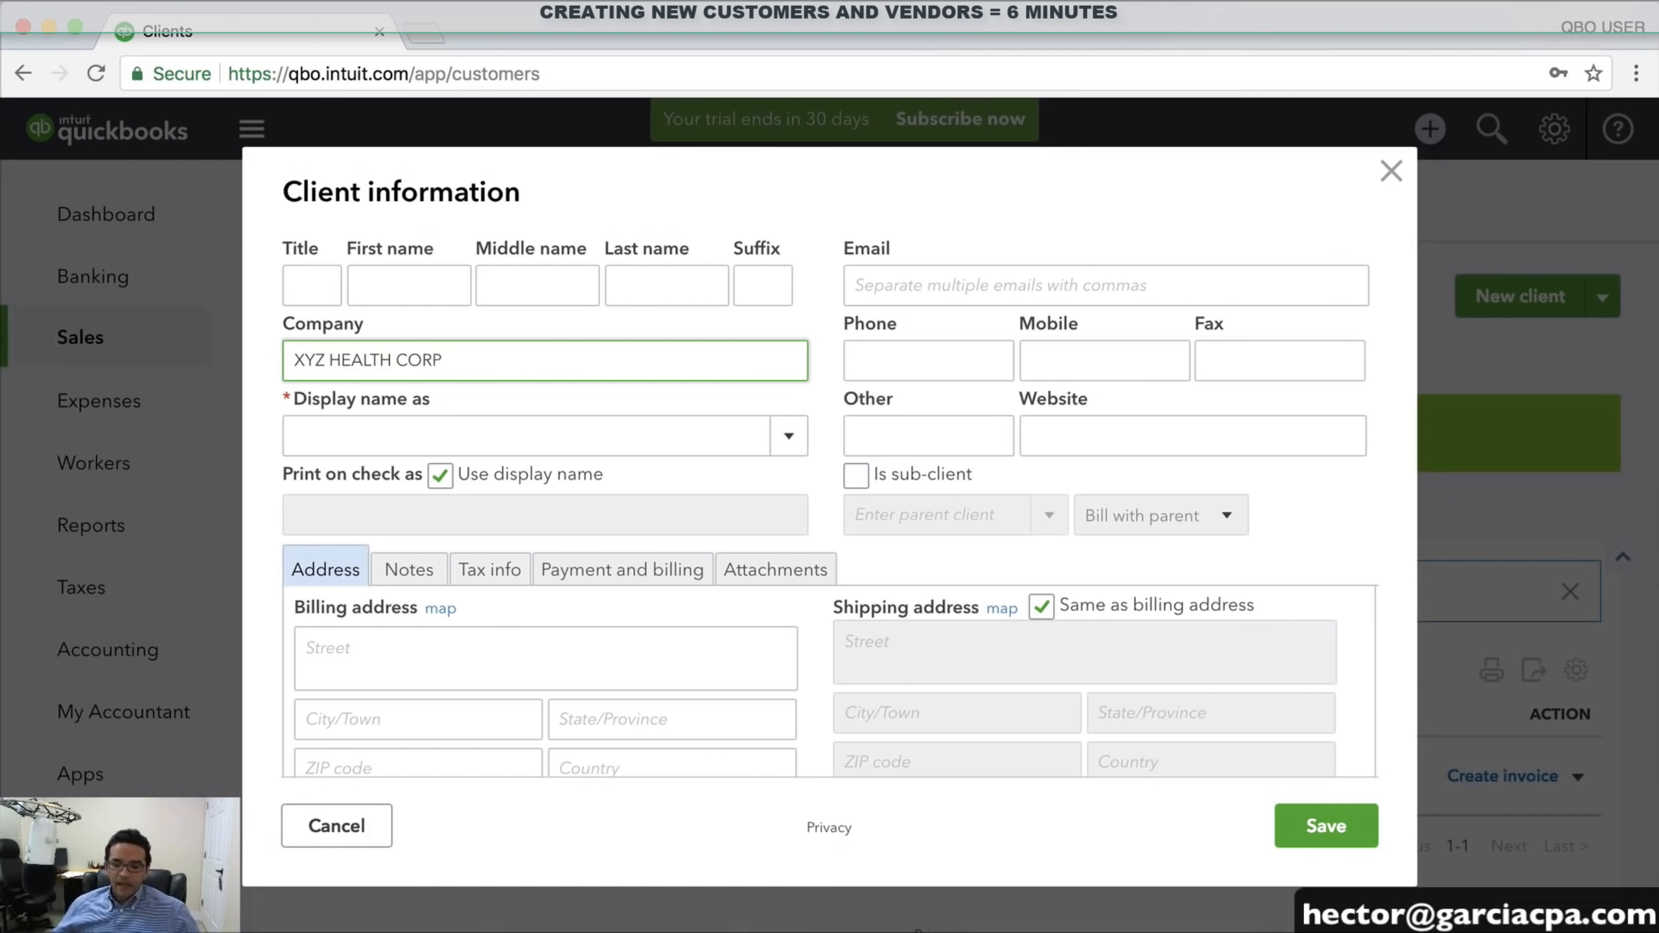
left_click(360, 662)
type("125")
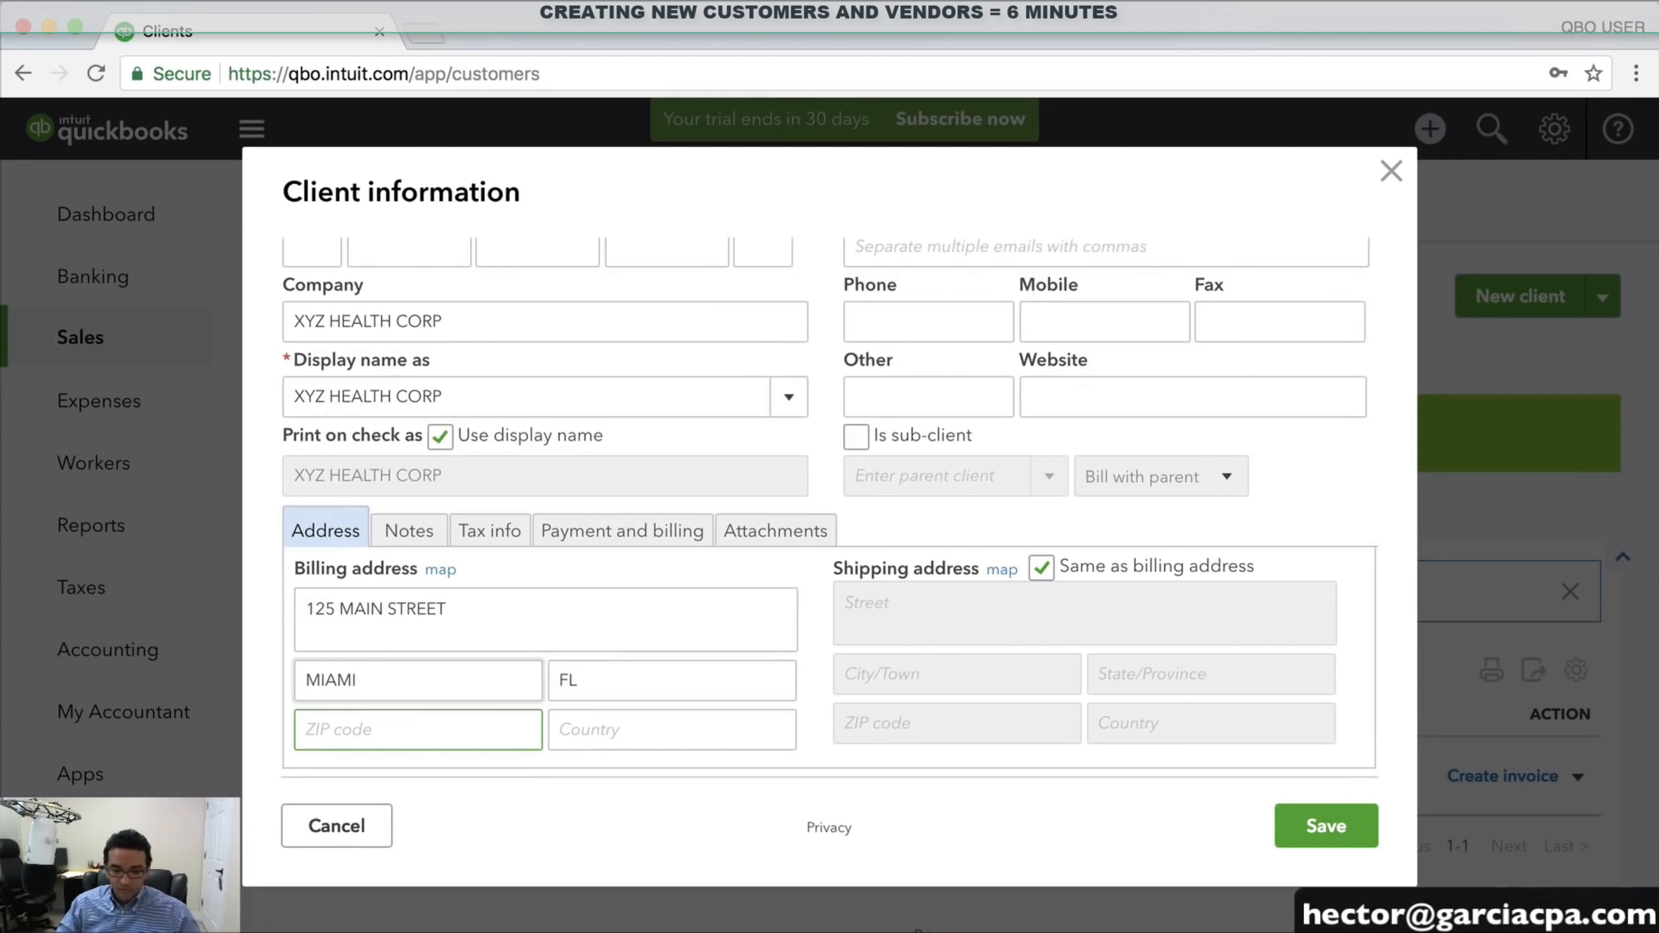
type("33331")
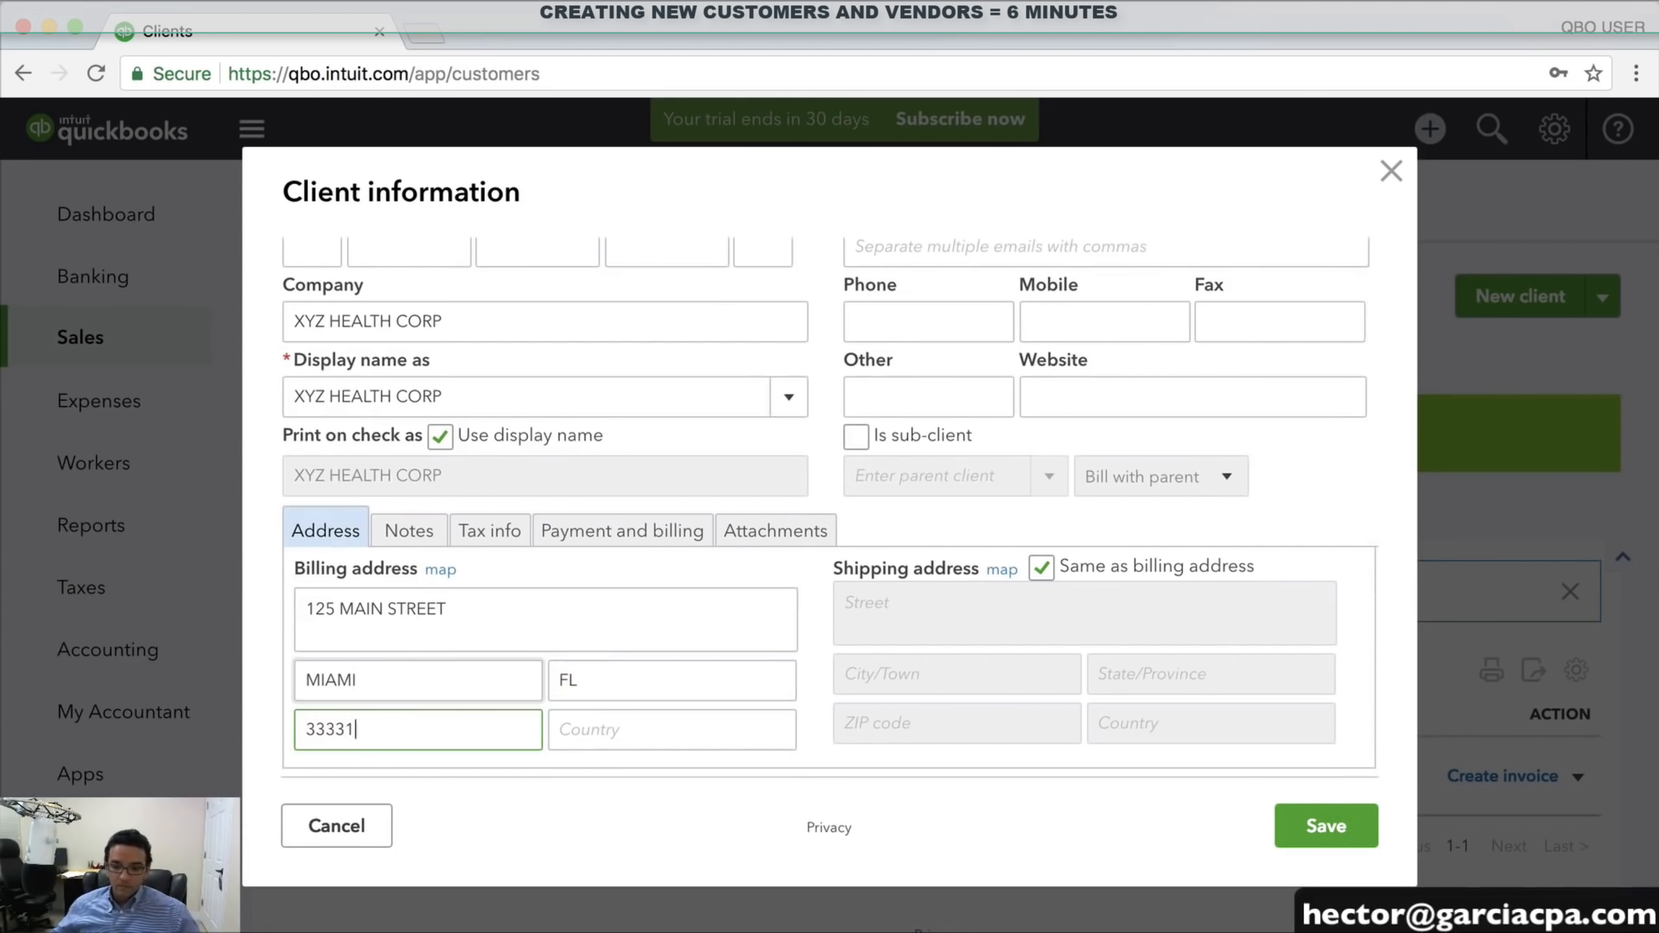
key("Tab")
scroll(693, 506, "up", 2)
Enter the client's payables e-mail address and correct its spelling
left_click(875, 361)
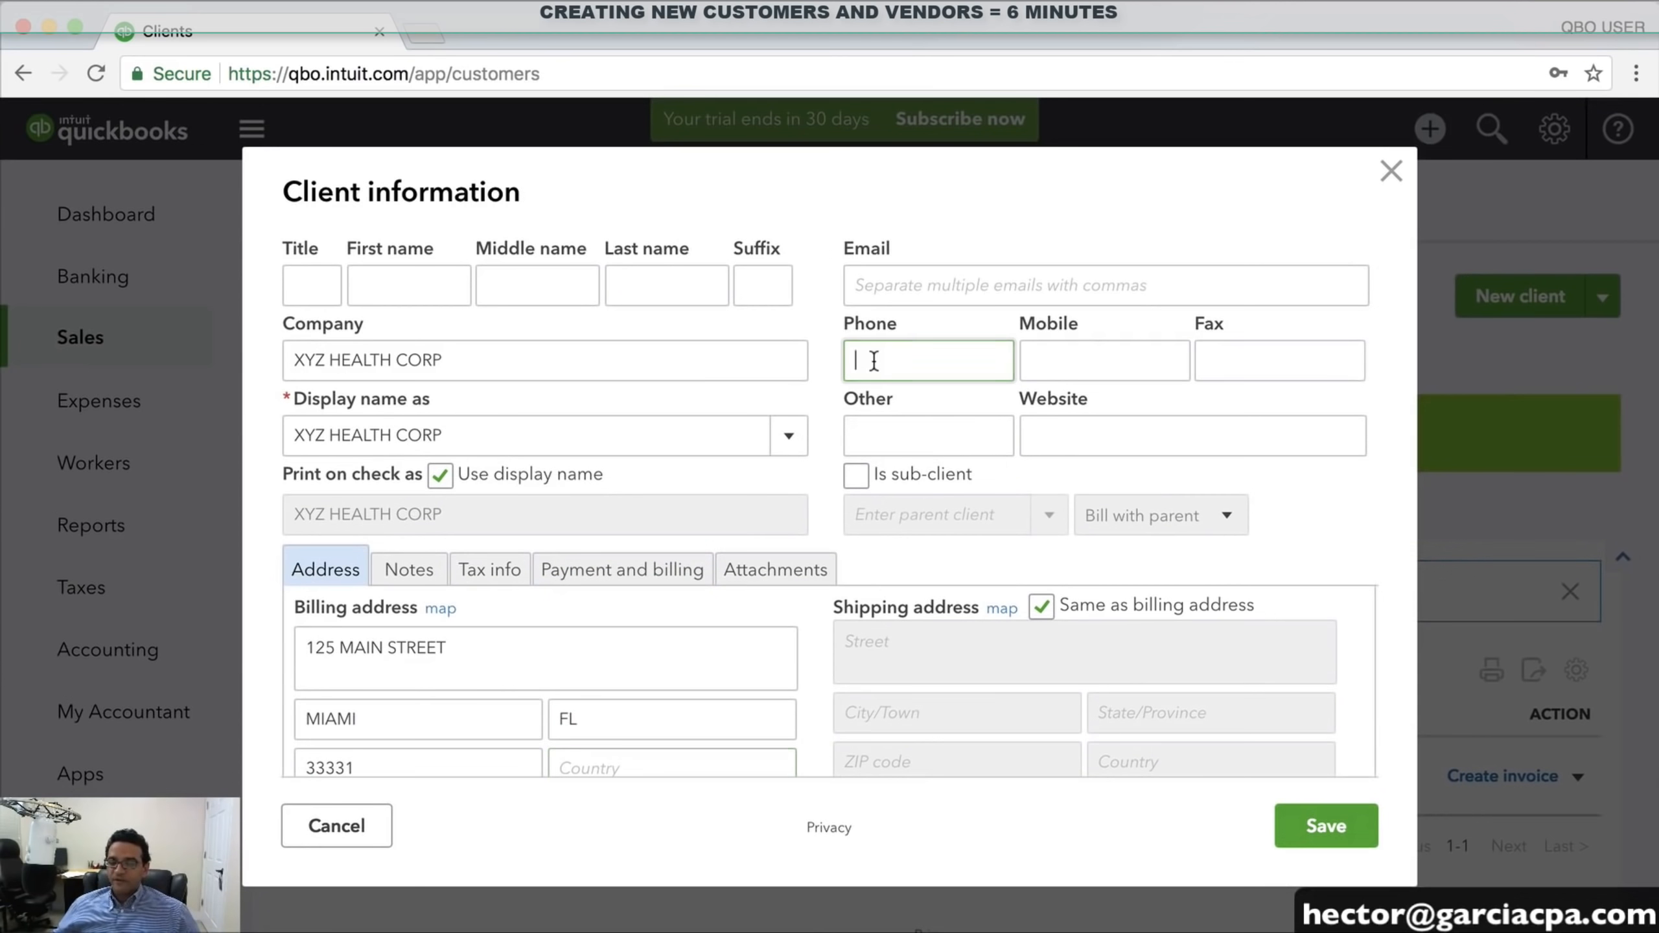
left_click(1101, 436)
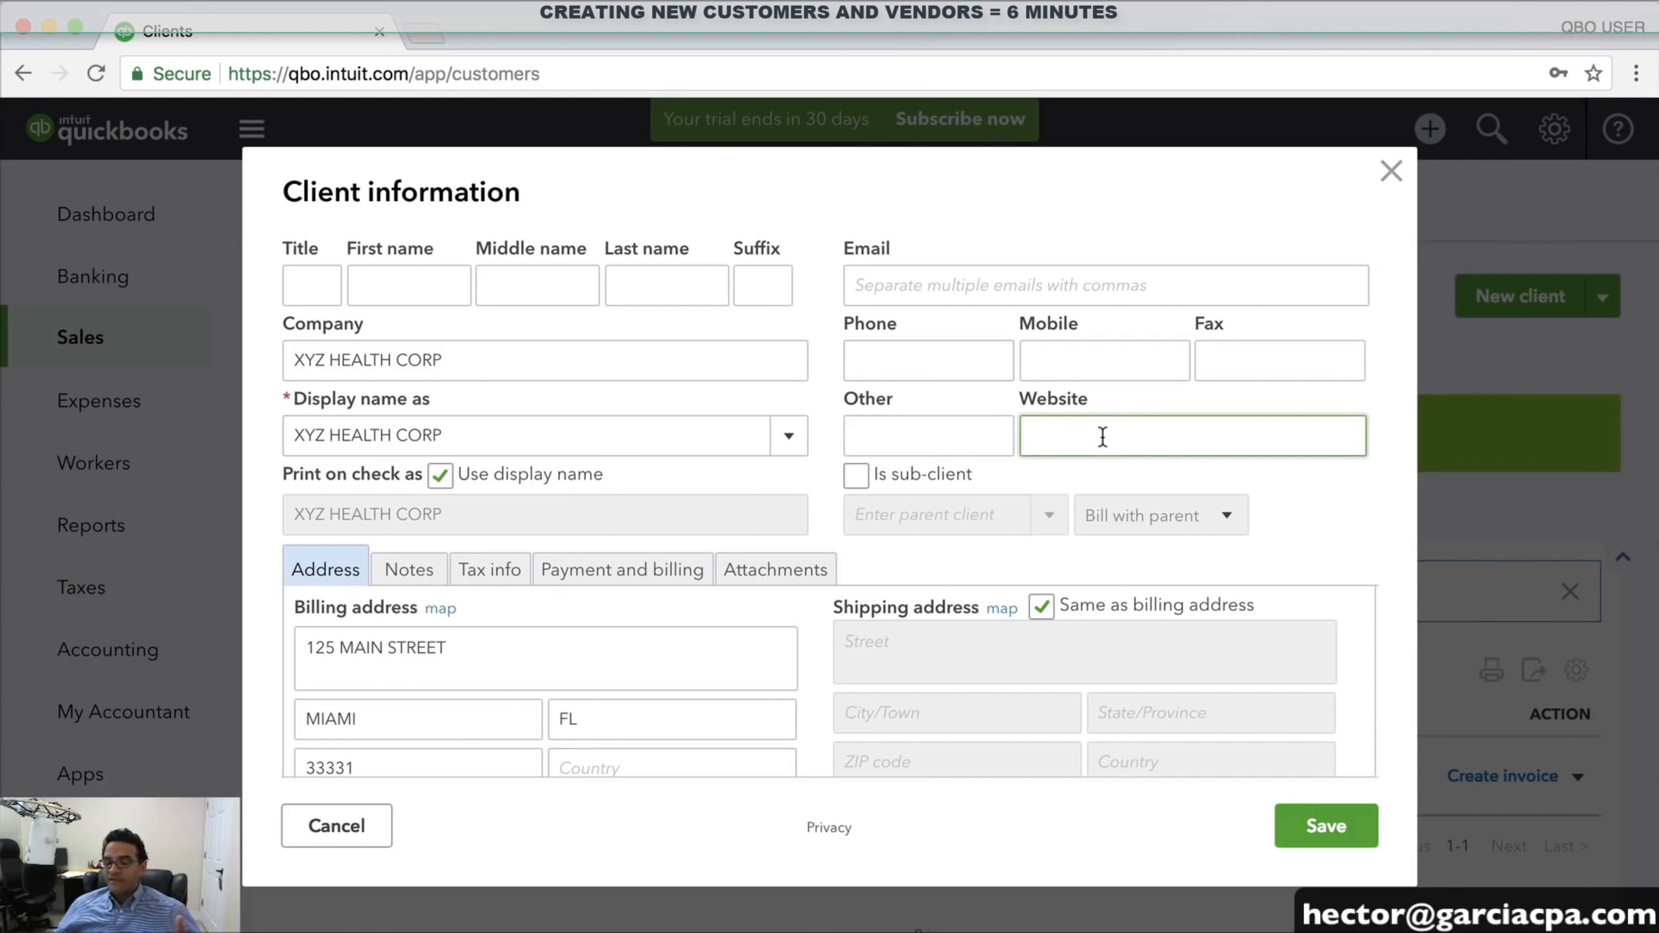
left_click(933, 285)
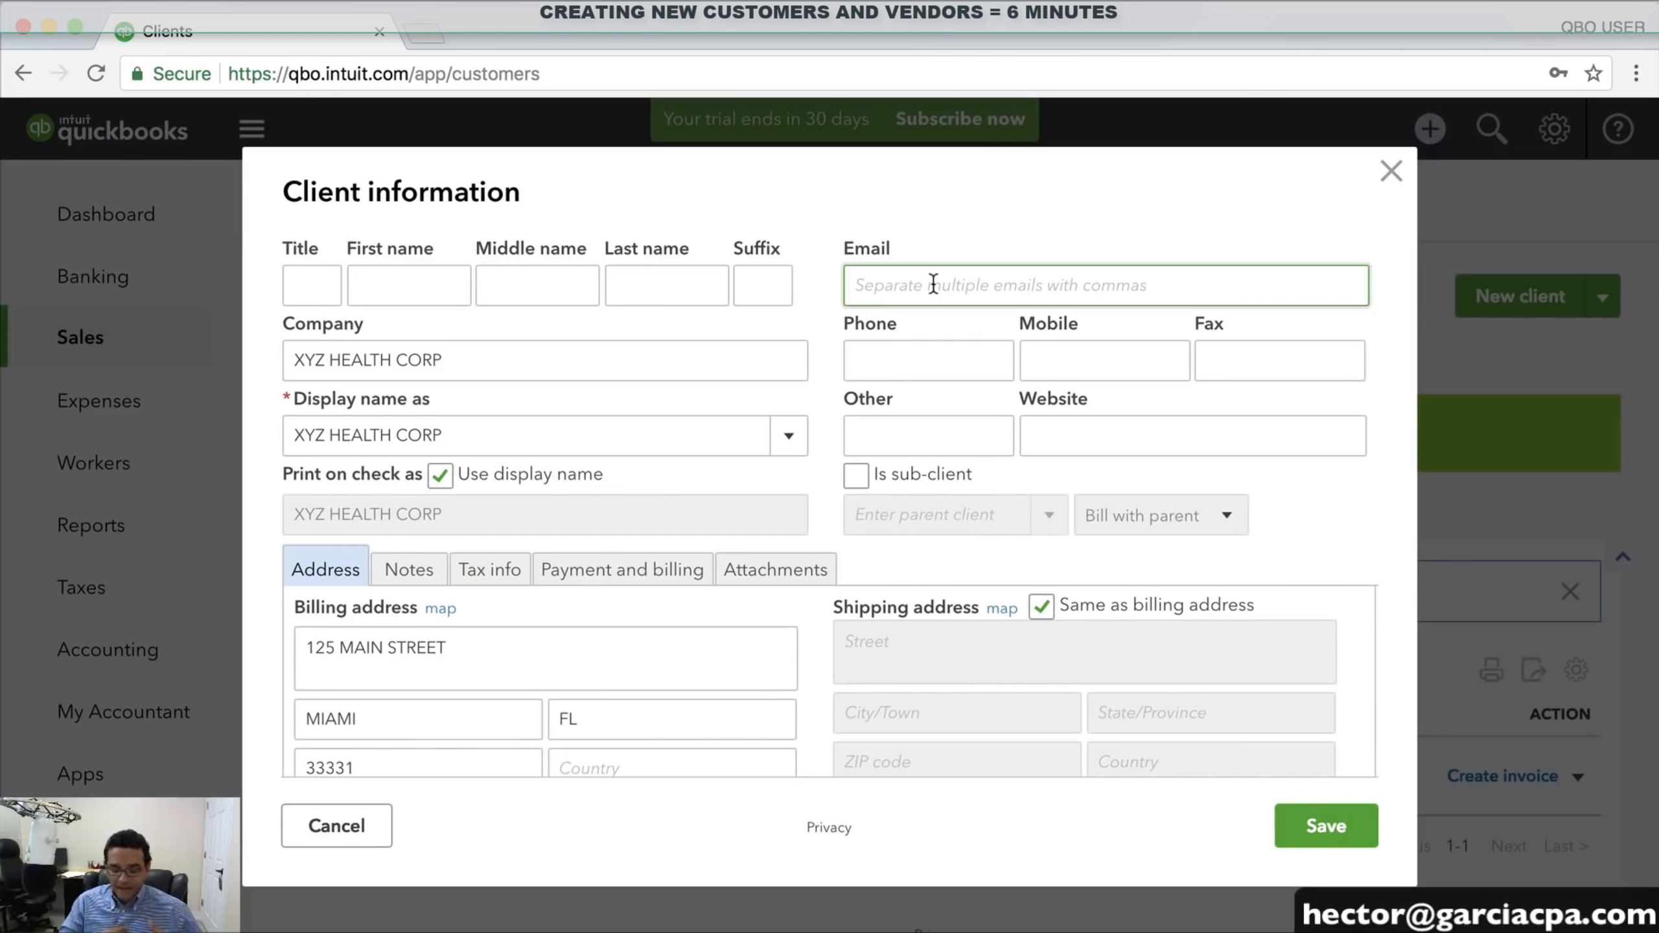
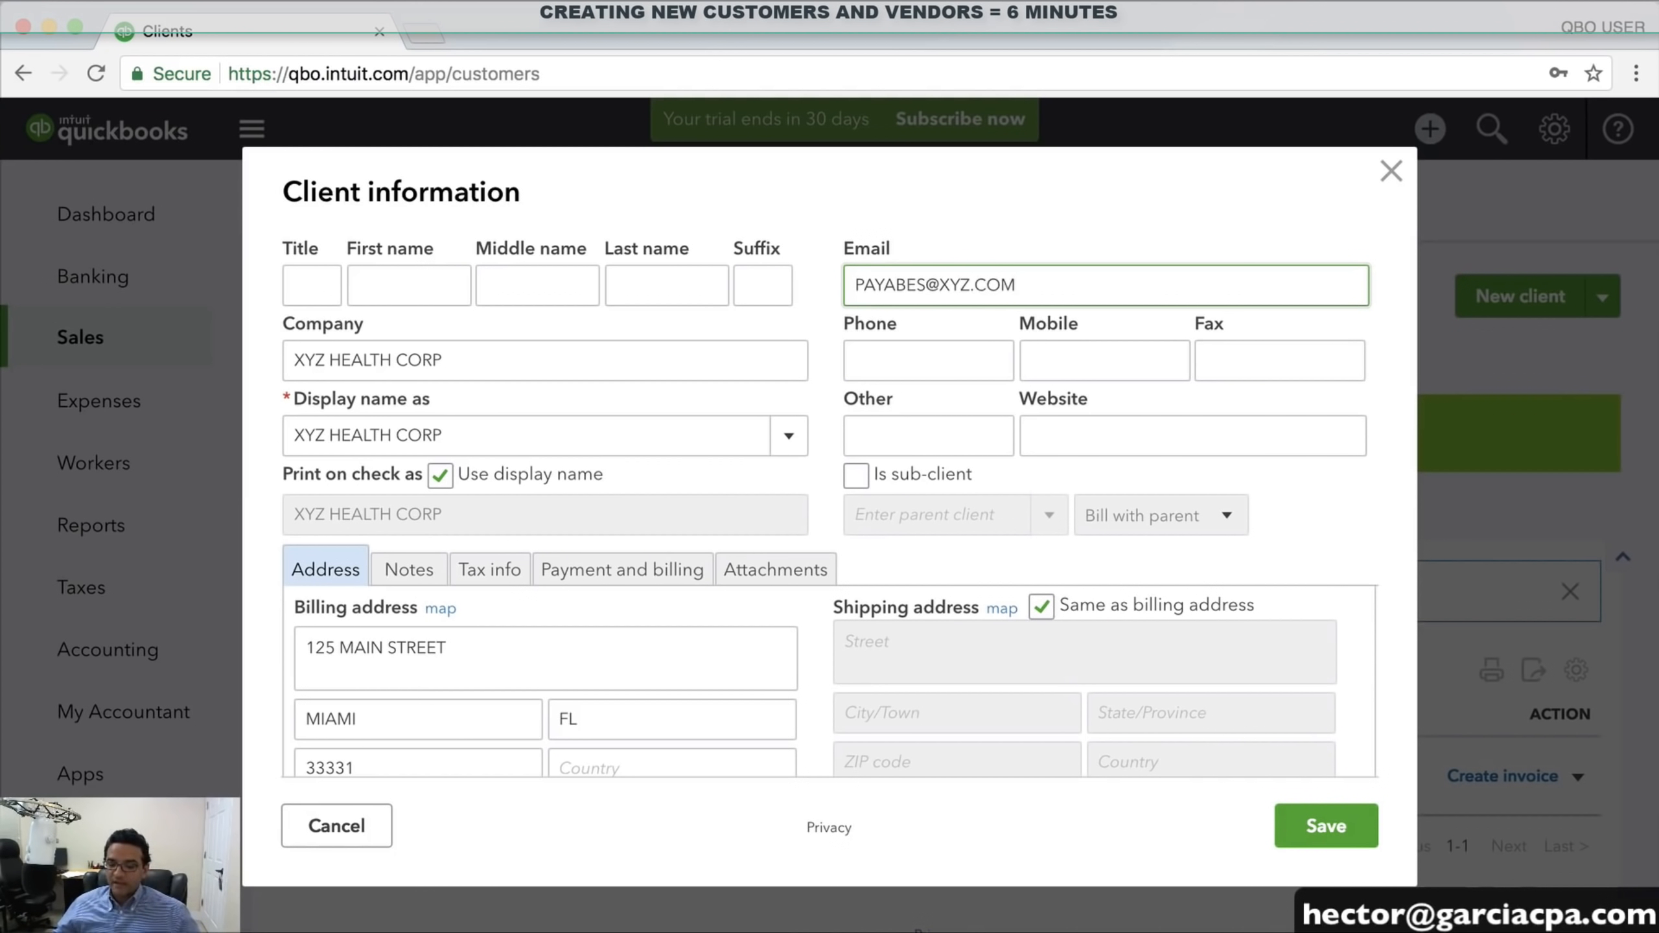
left_click_drag(1068, 283, 721, 257)
left_click(882, 284)
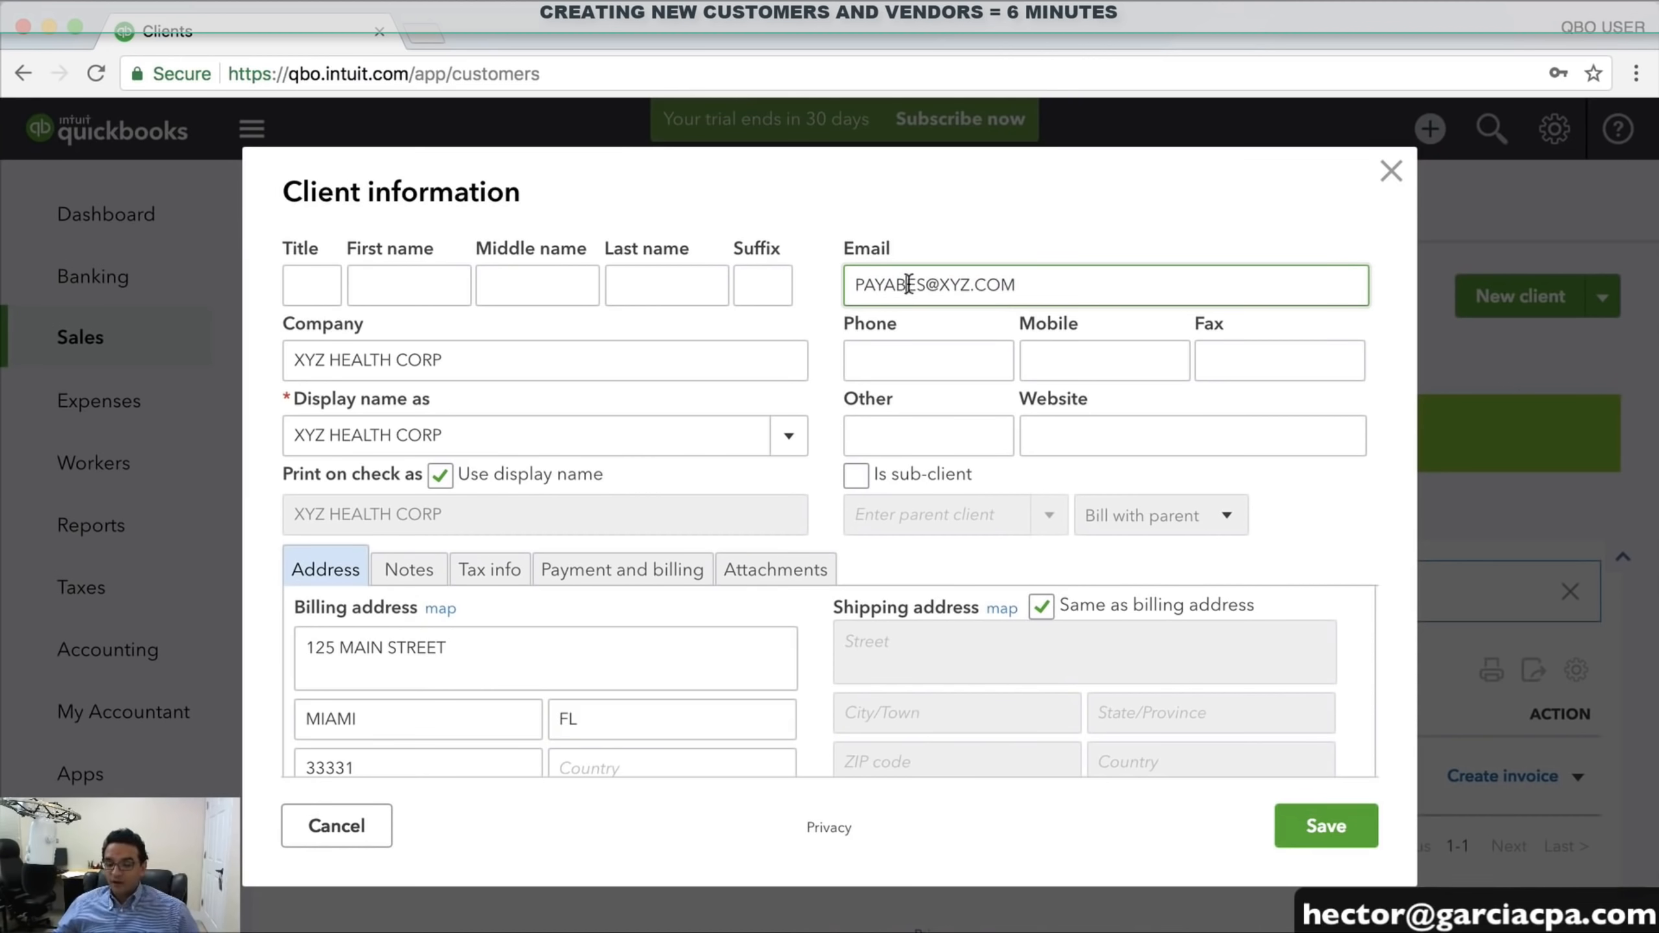
left_click(908, 286)
type("L")
scroll(938, 425, "down", 2)
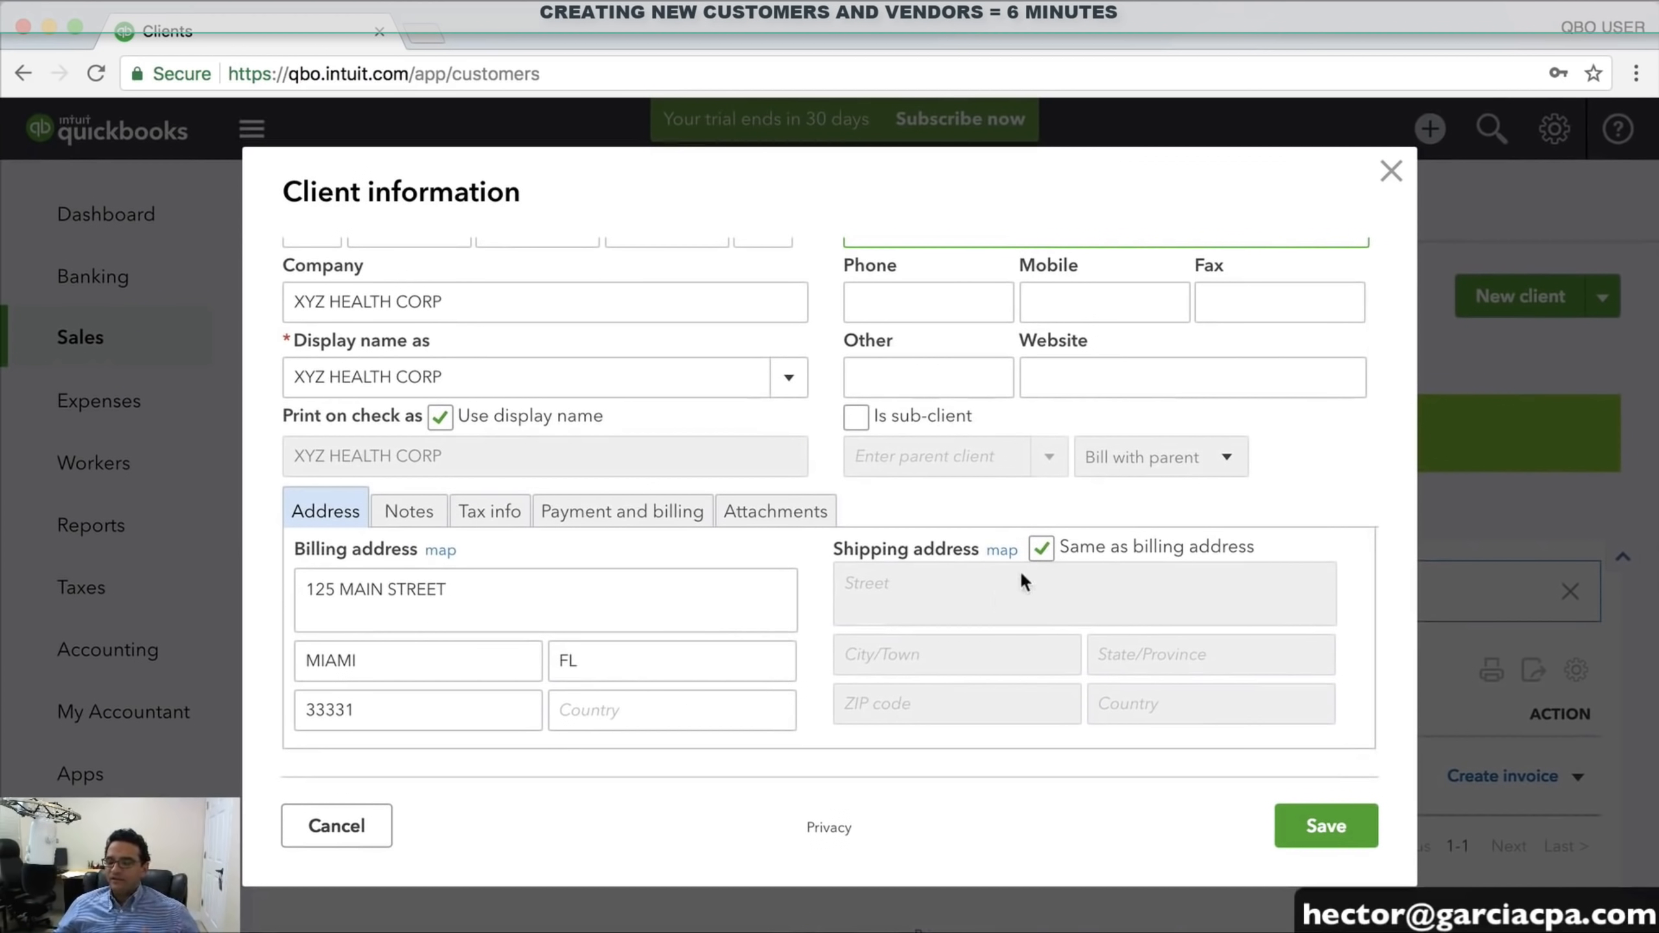
Keep the shipping address the same as billing and review the notes and tax exemption sections
left_click(1042, 547)
left_click(1042, 546)
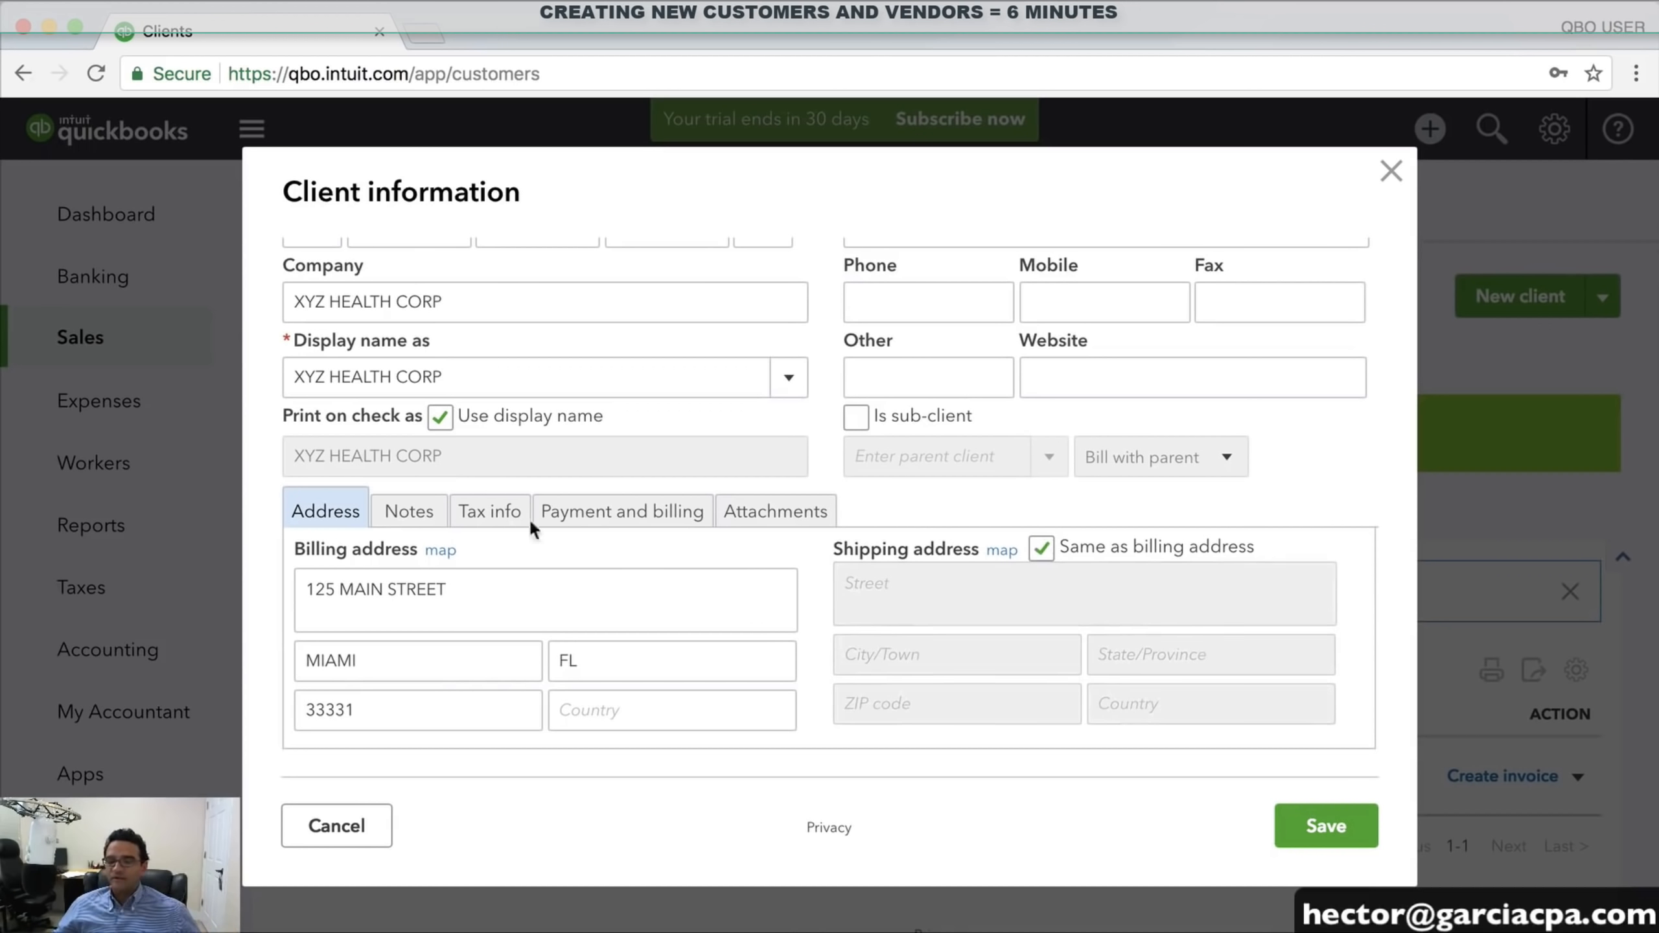
left_click(392, 512)
left_click(440, 616)
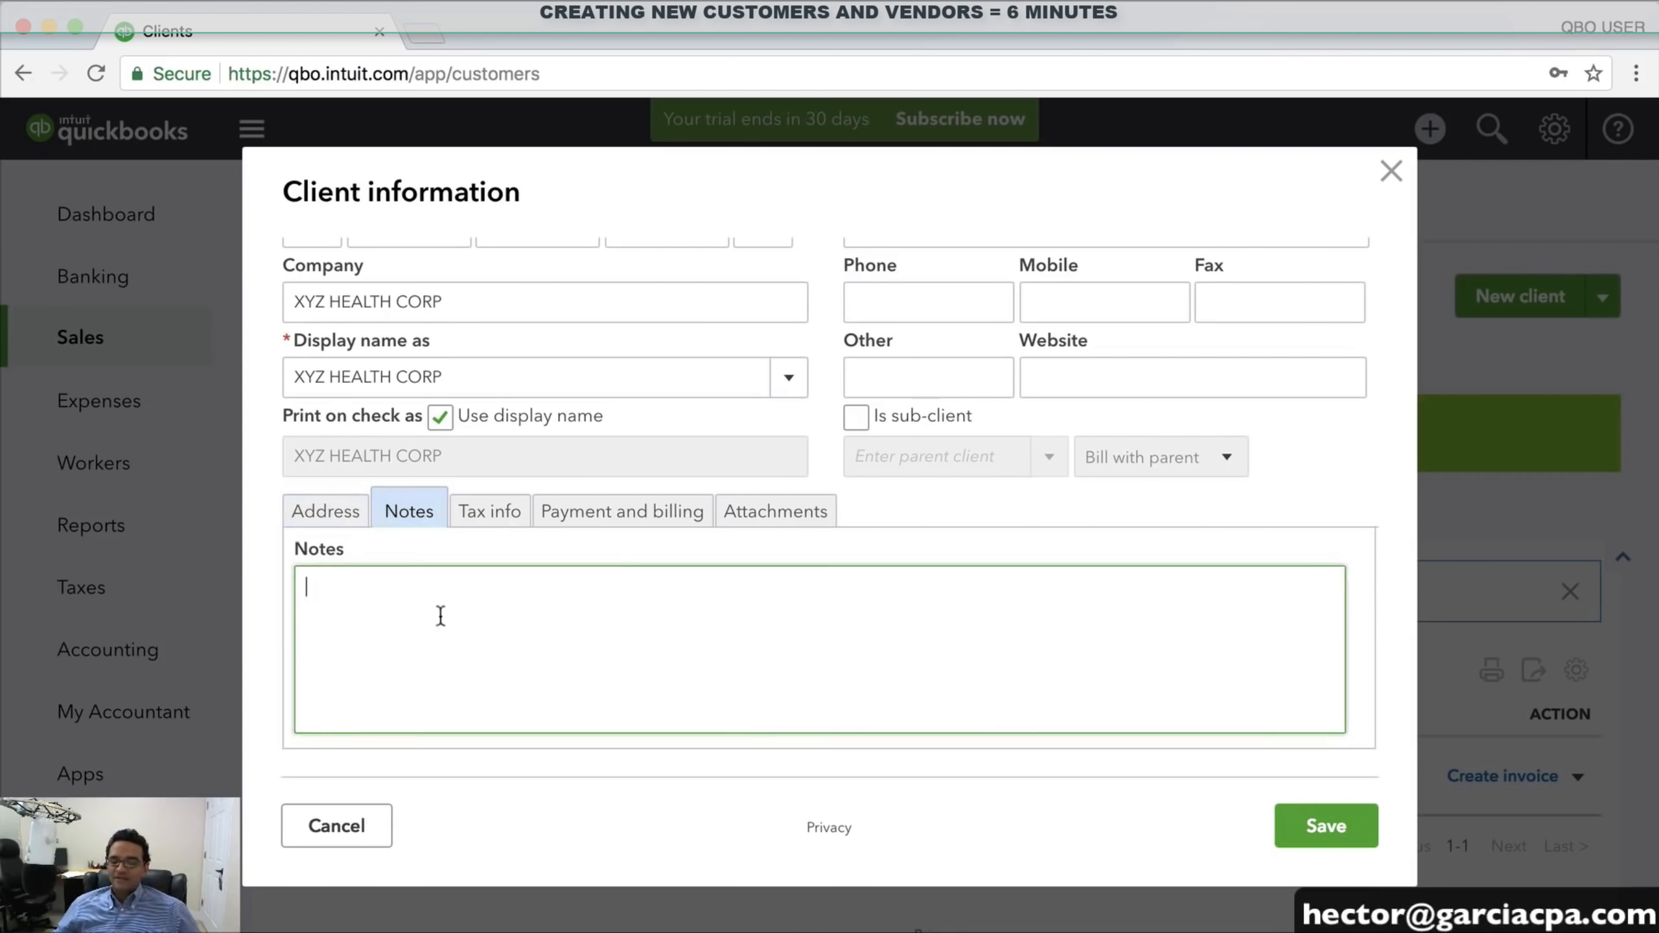
left_click(491, 511)
left_click(360, 593)
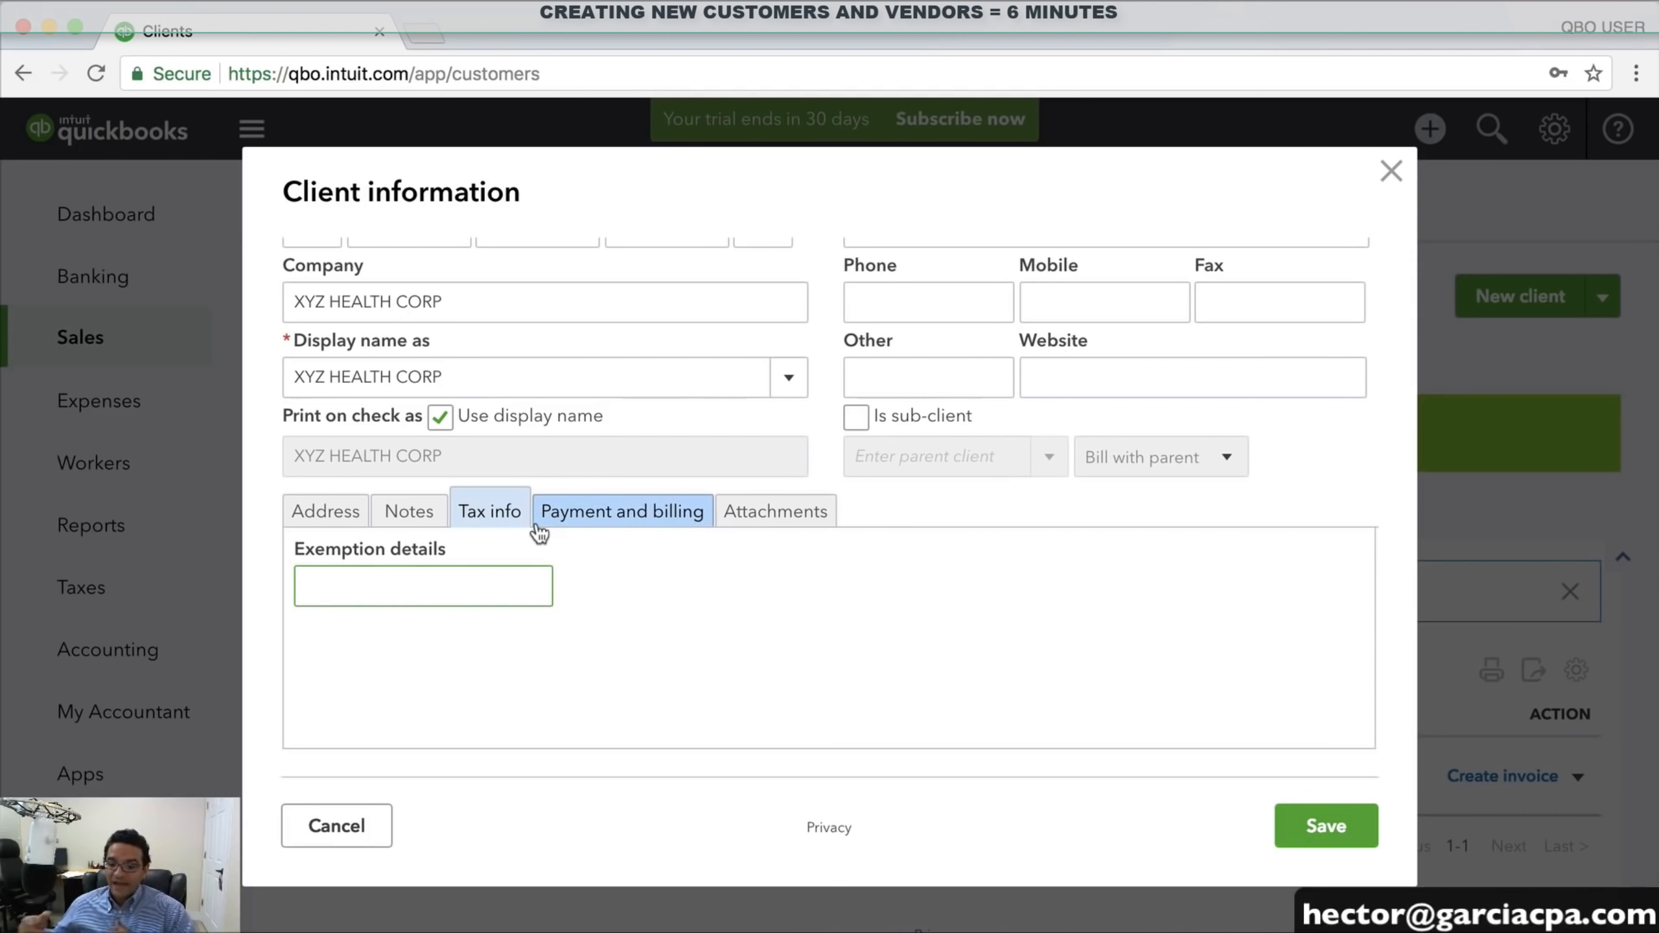
Set terms to Net 15, payment method to Check, delivery to Print later, and save the client
left_click(577, 525)
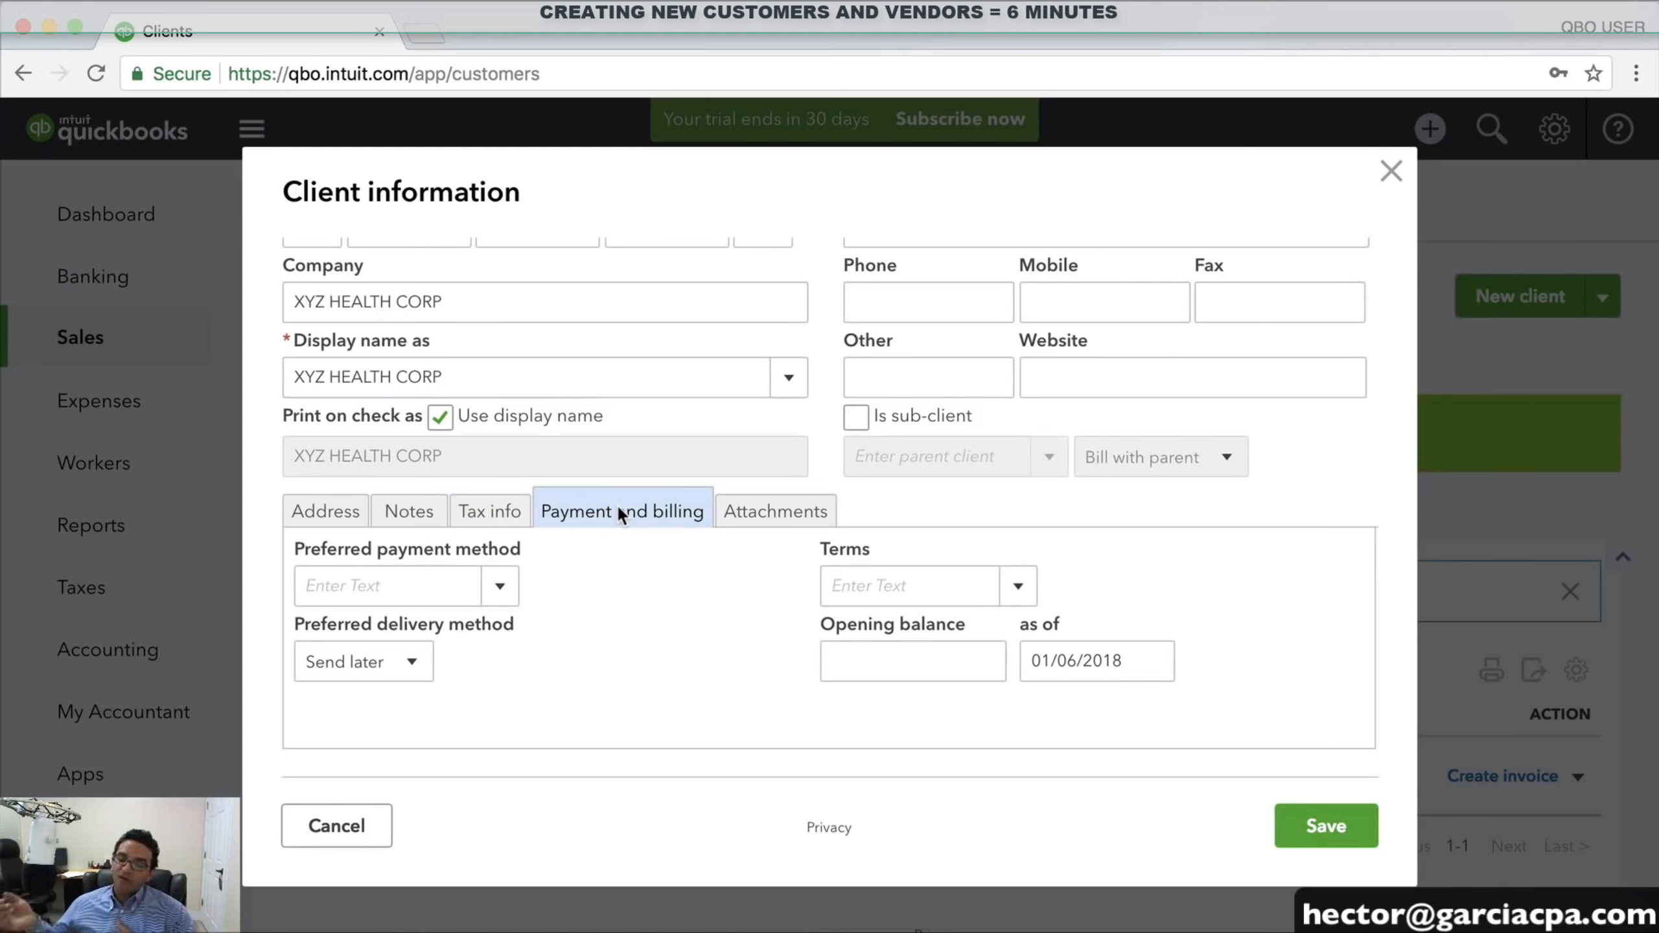
left_click(1022, 587)
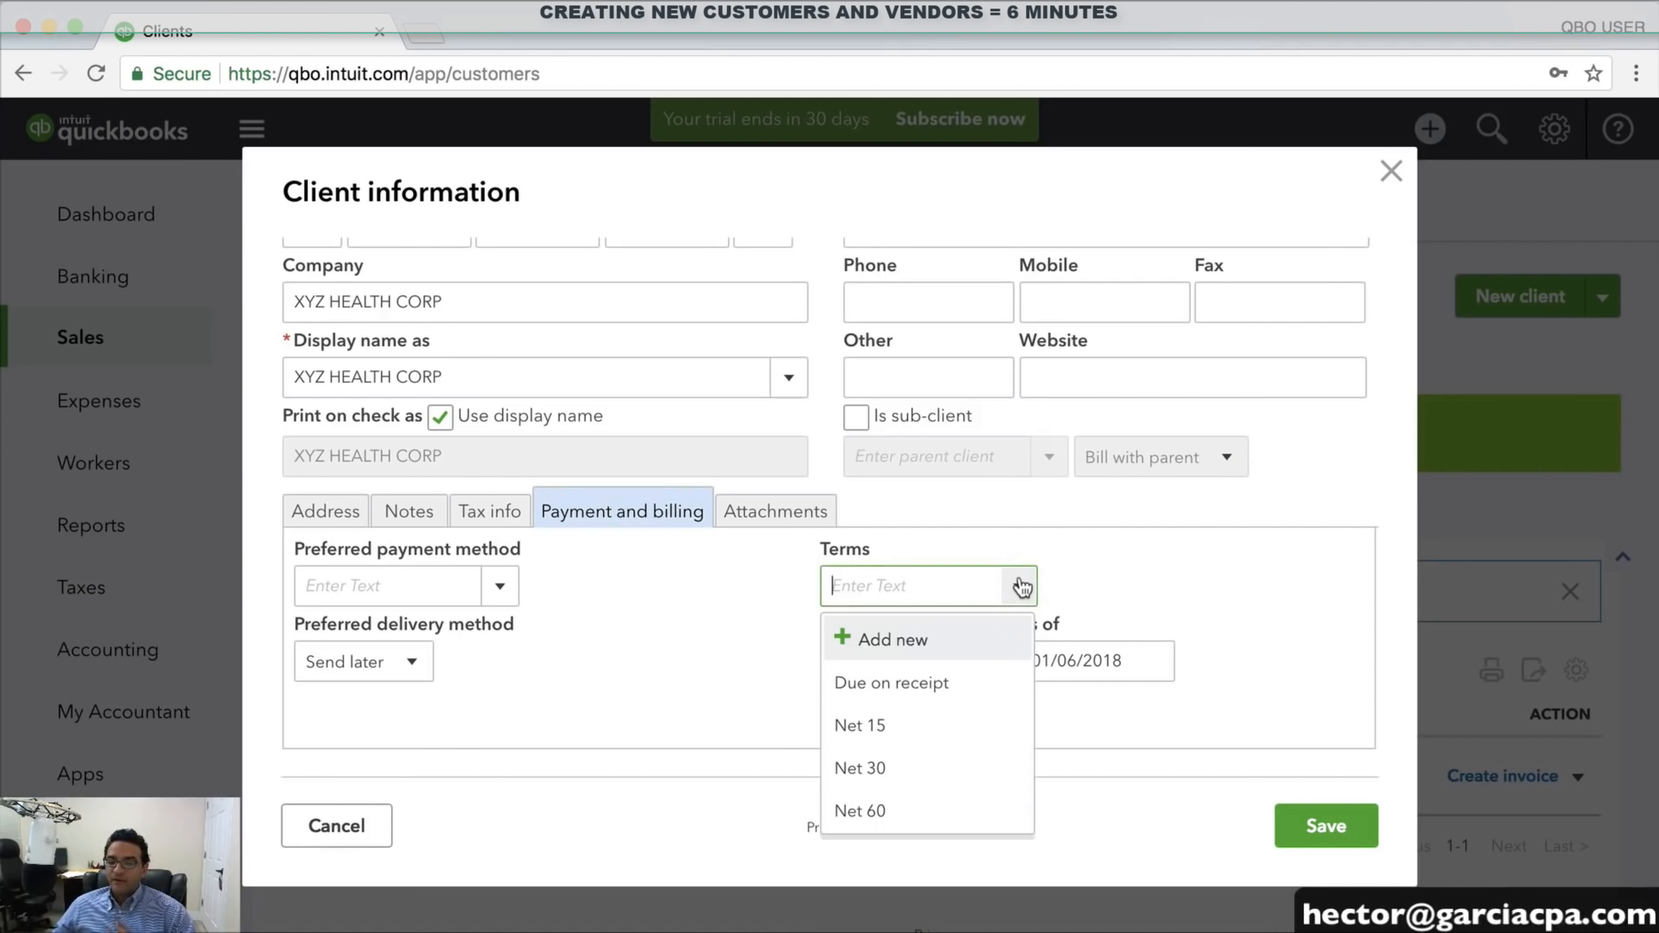
left_click(894, 728)
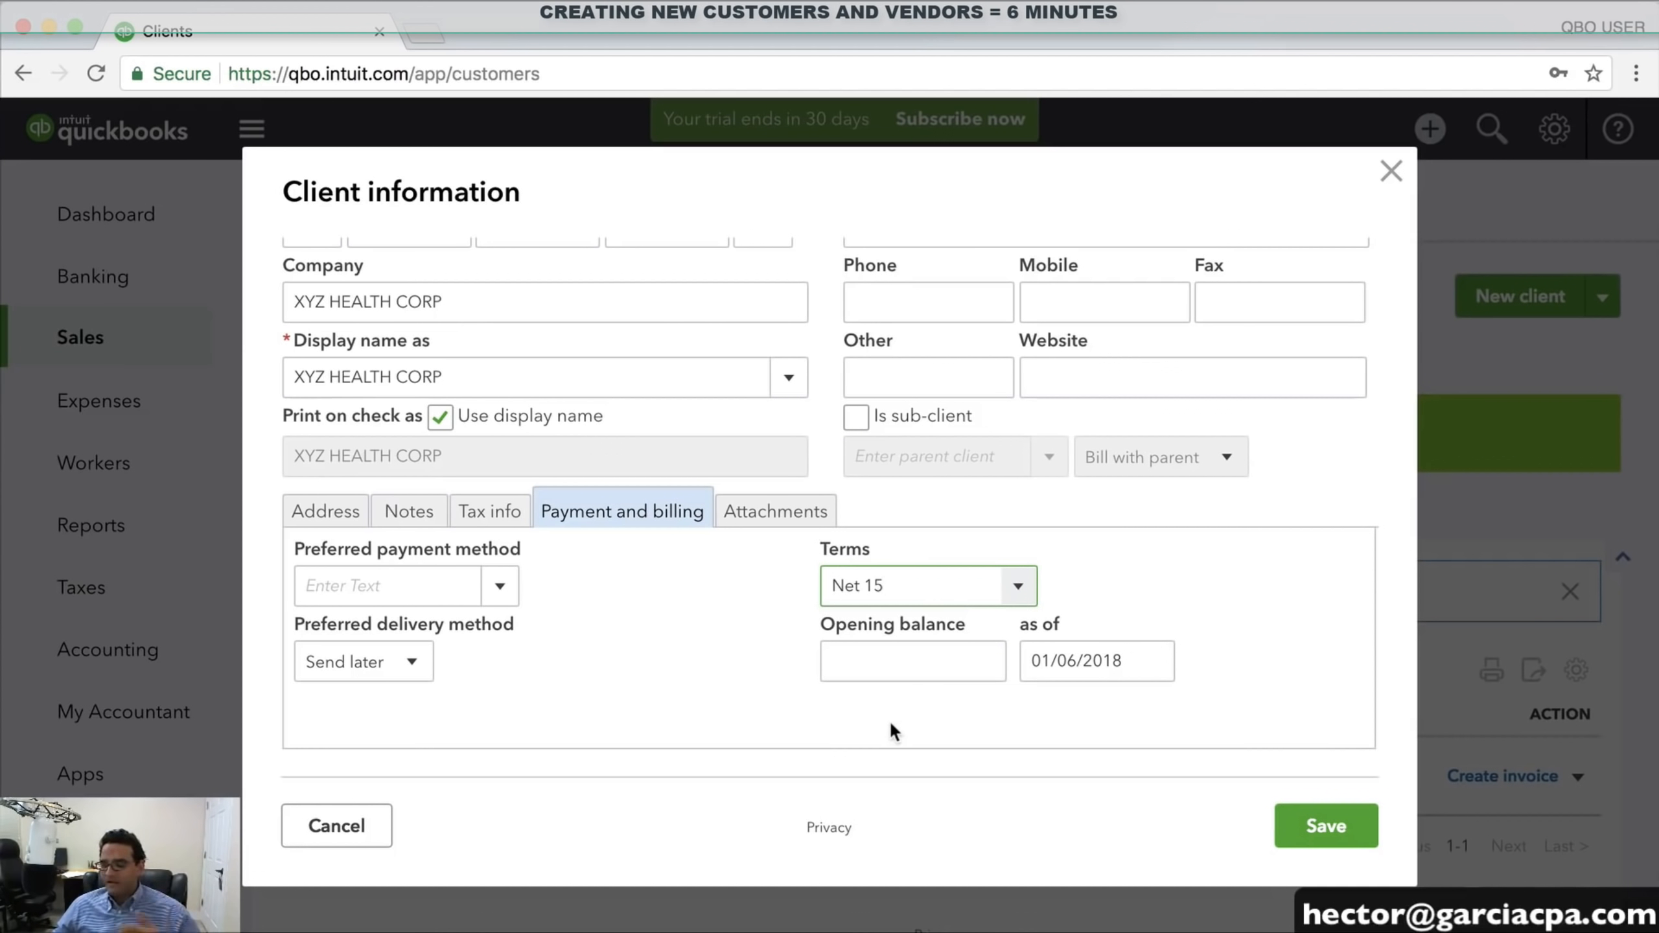
left_click(499, 586)
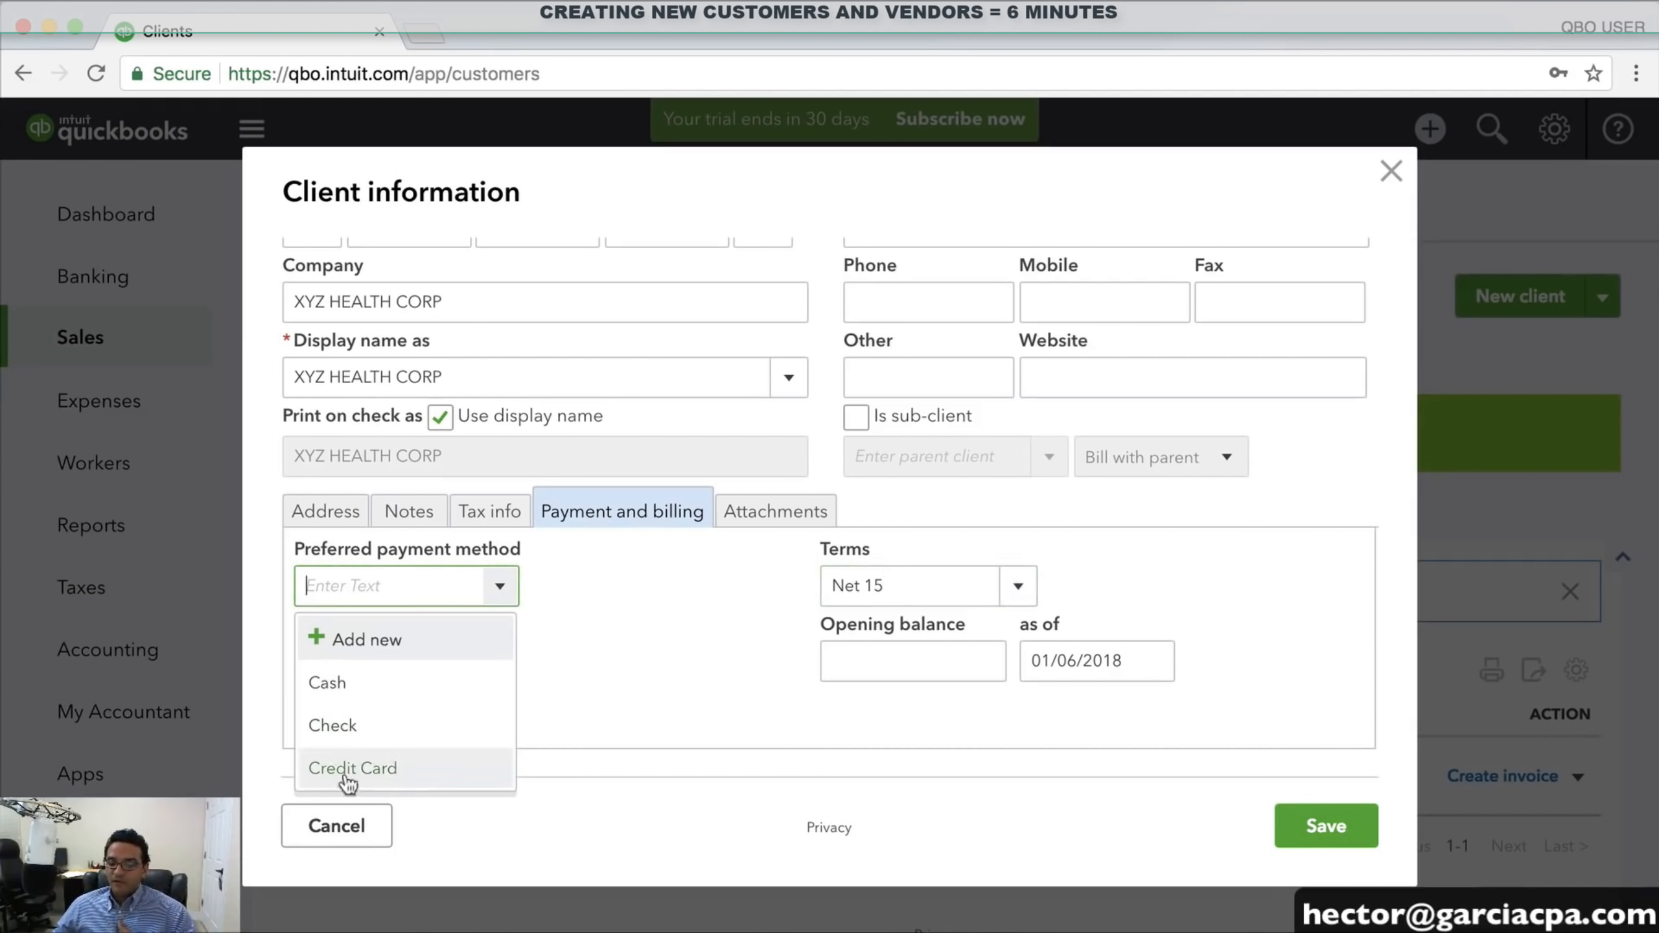
left_click(392, 726)
left_click(426, 659)
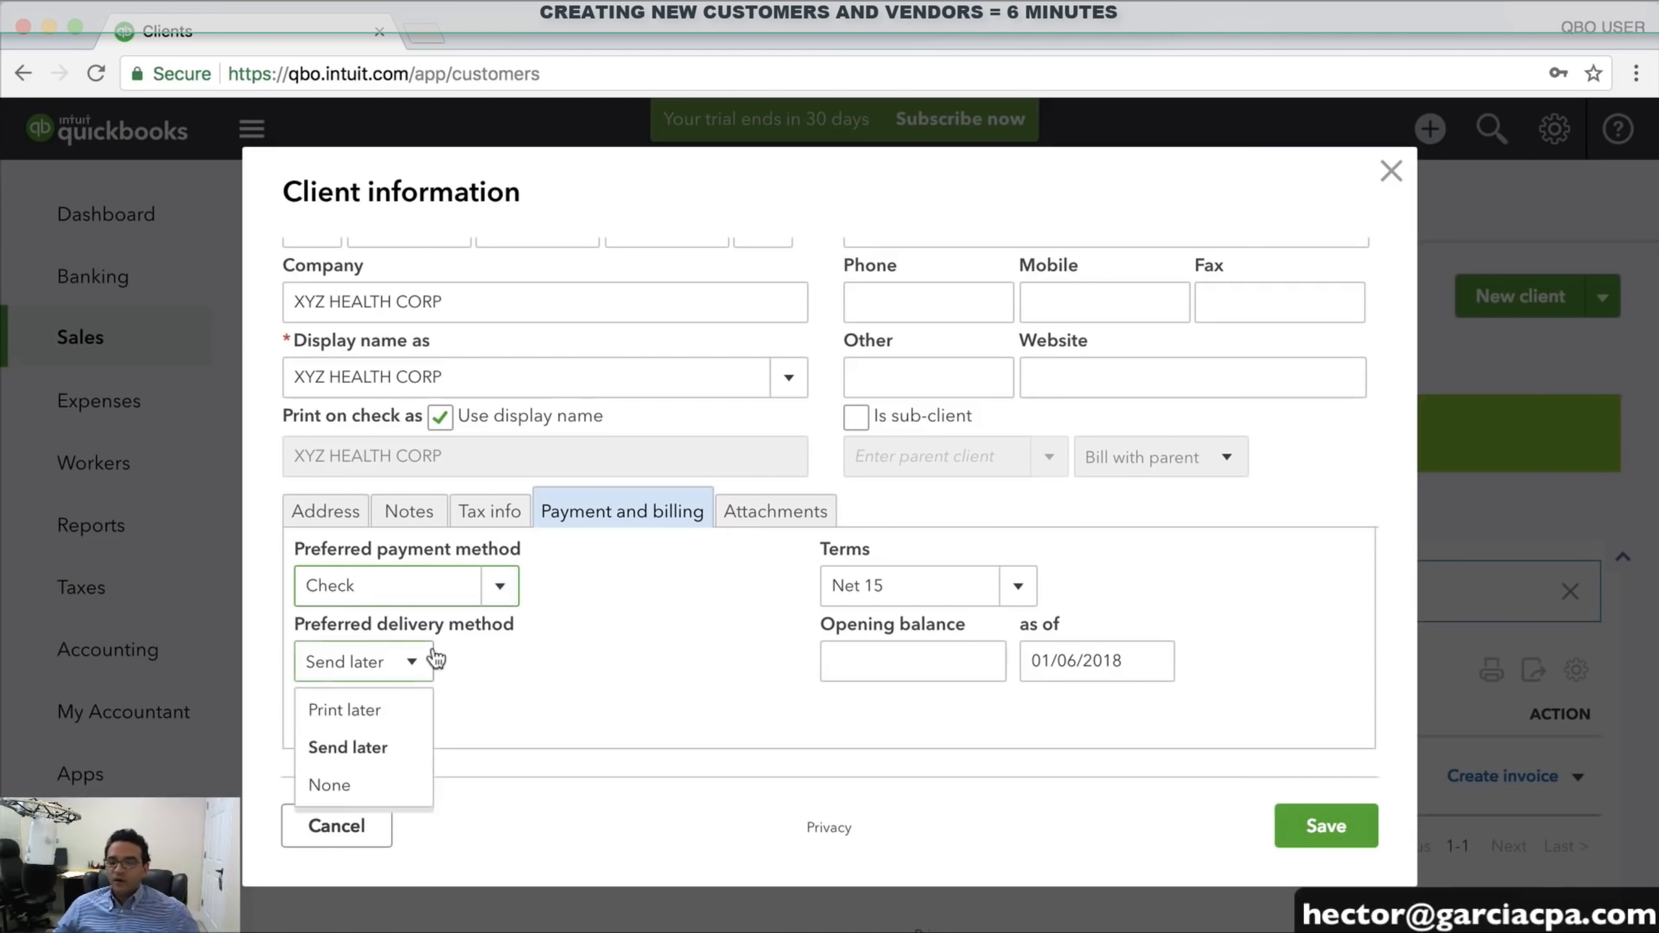
left_click(365, 712)
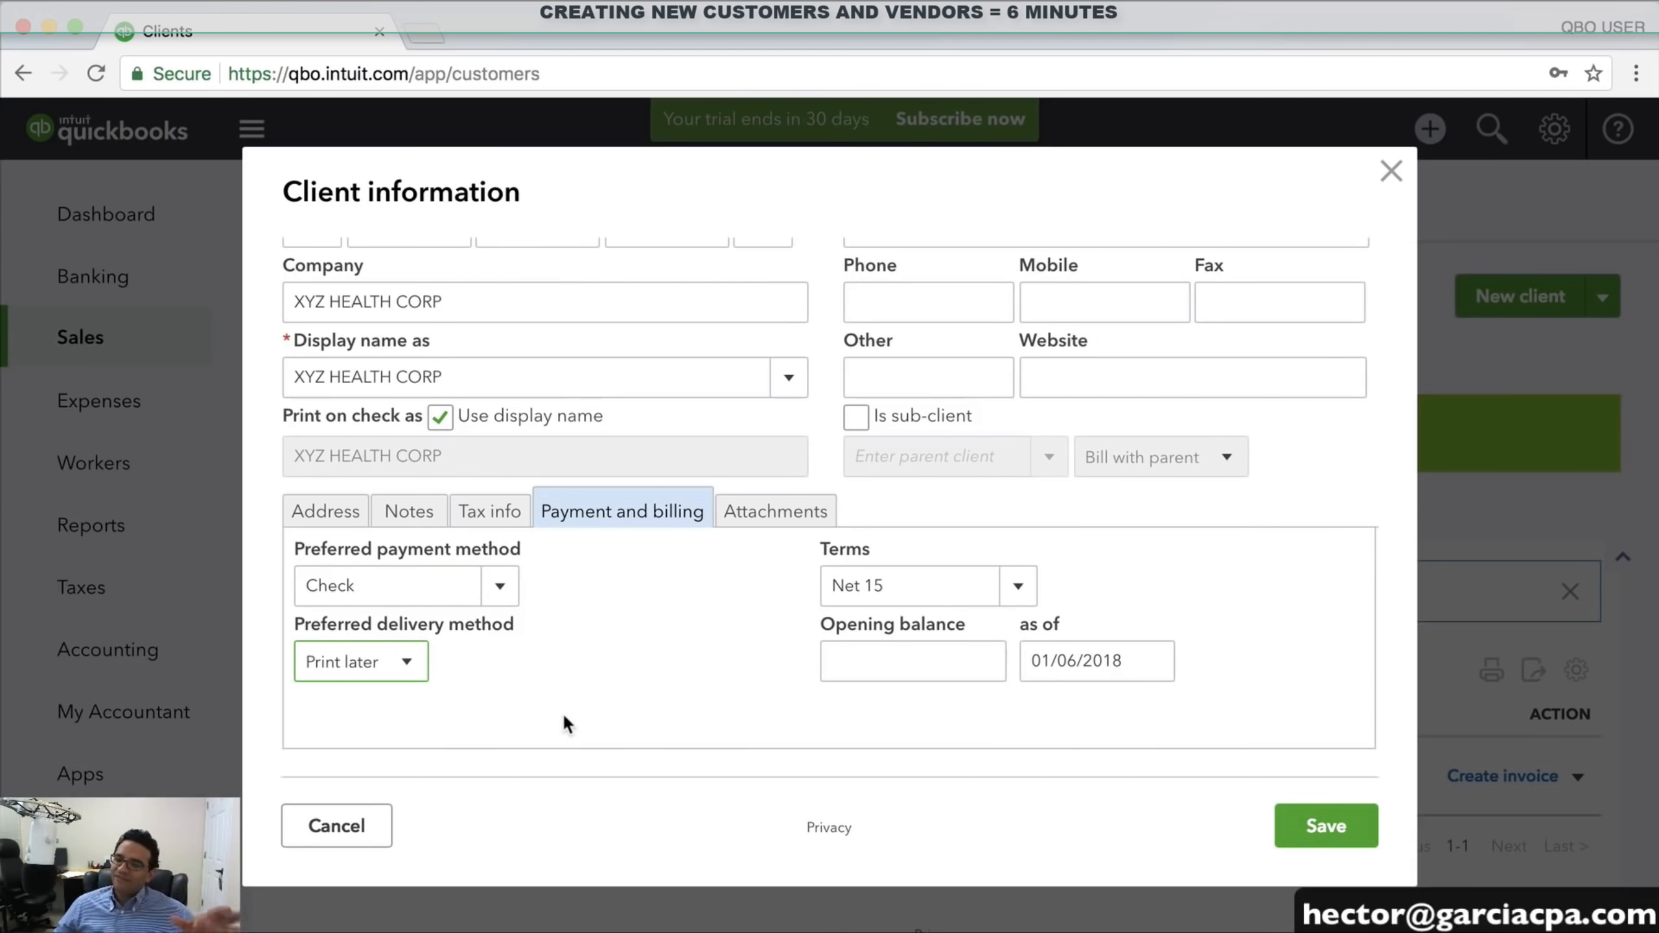
left_click(787, 513)
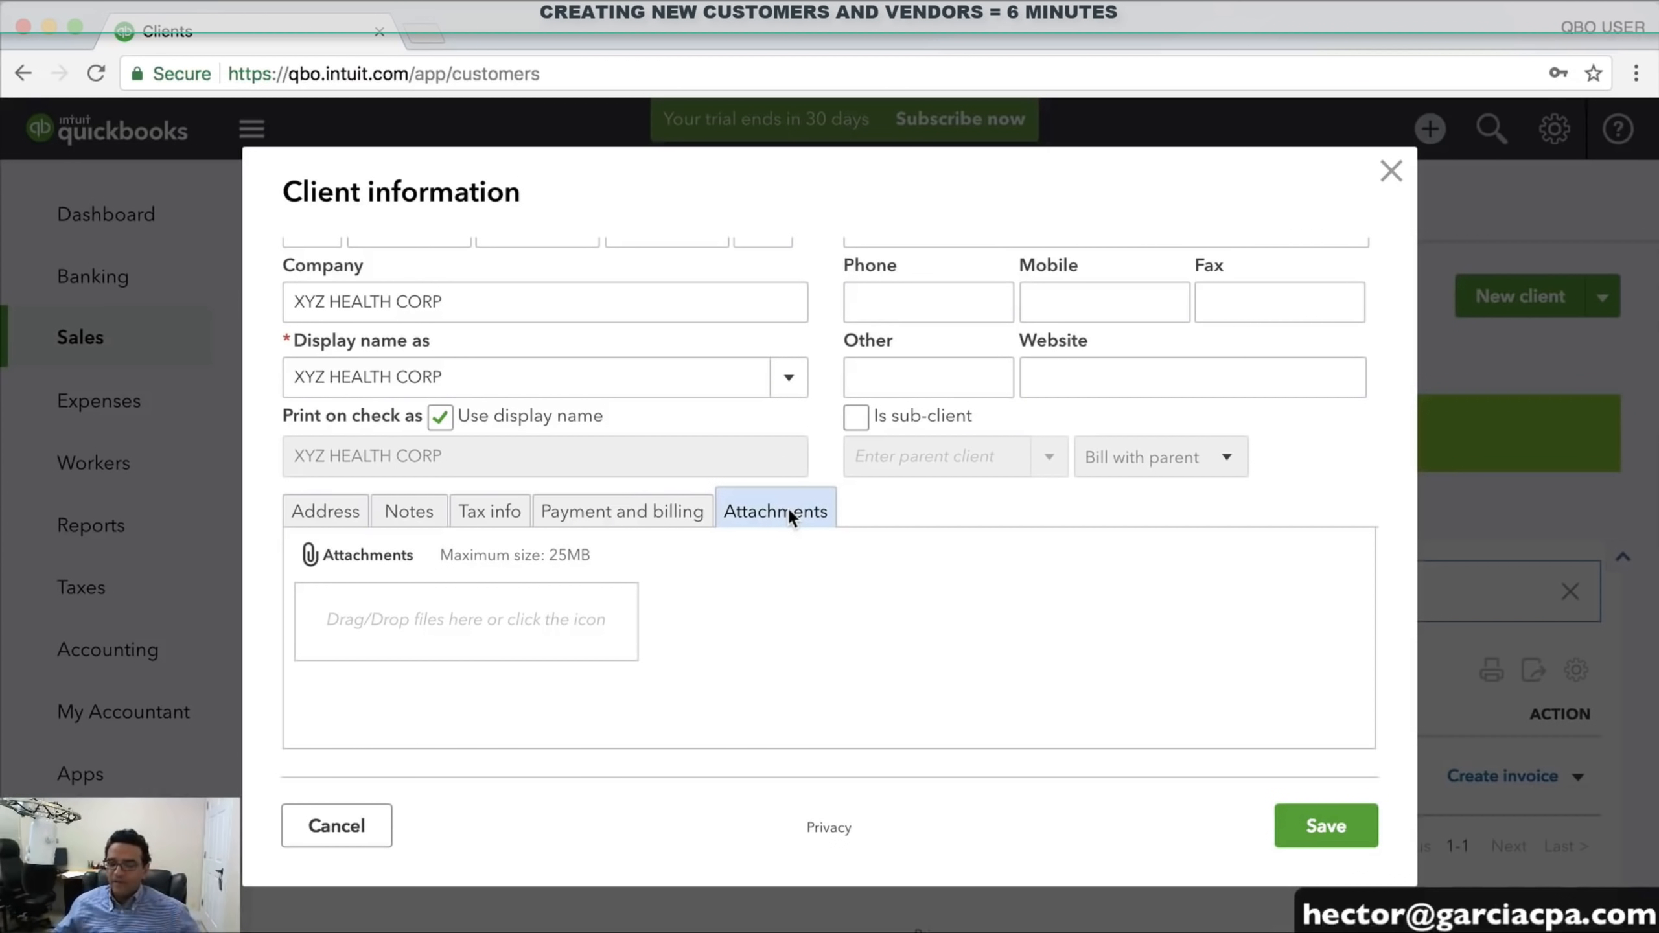
scroll(789, 515, "up", 2)
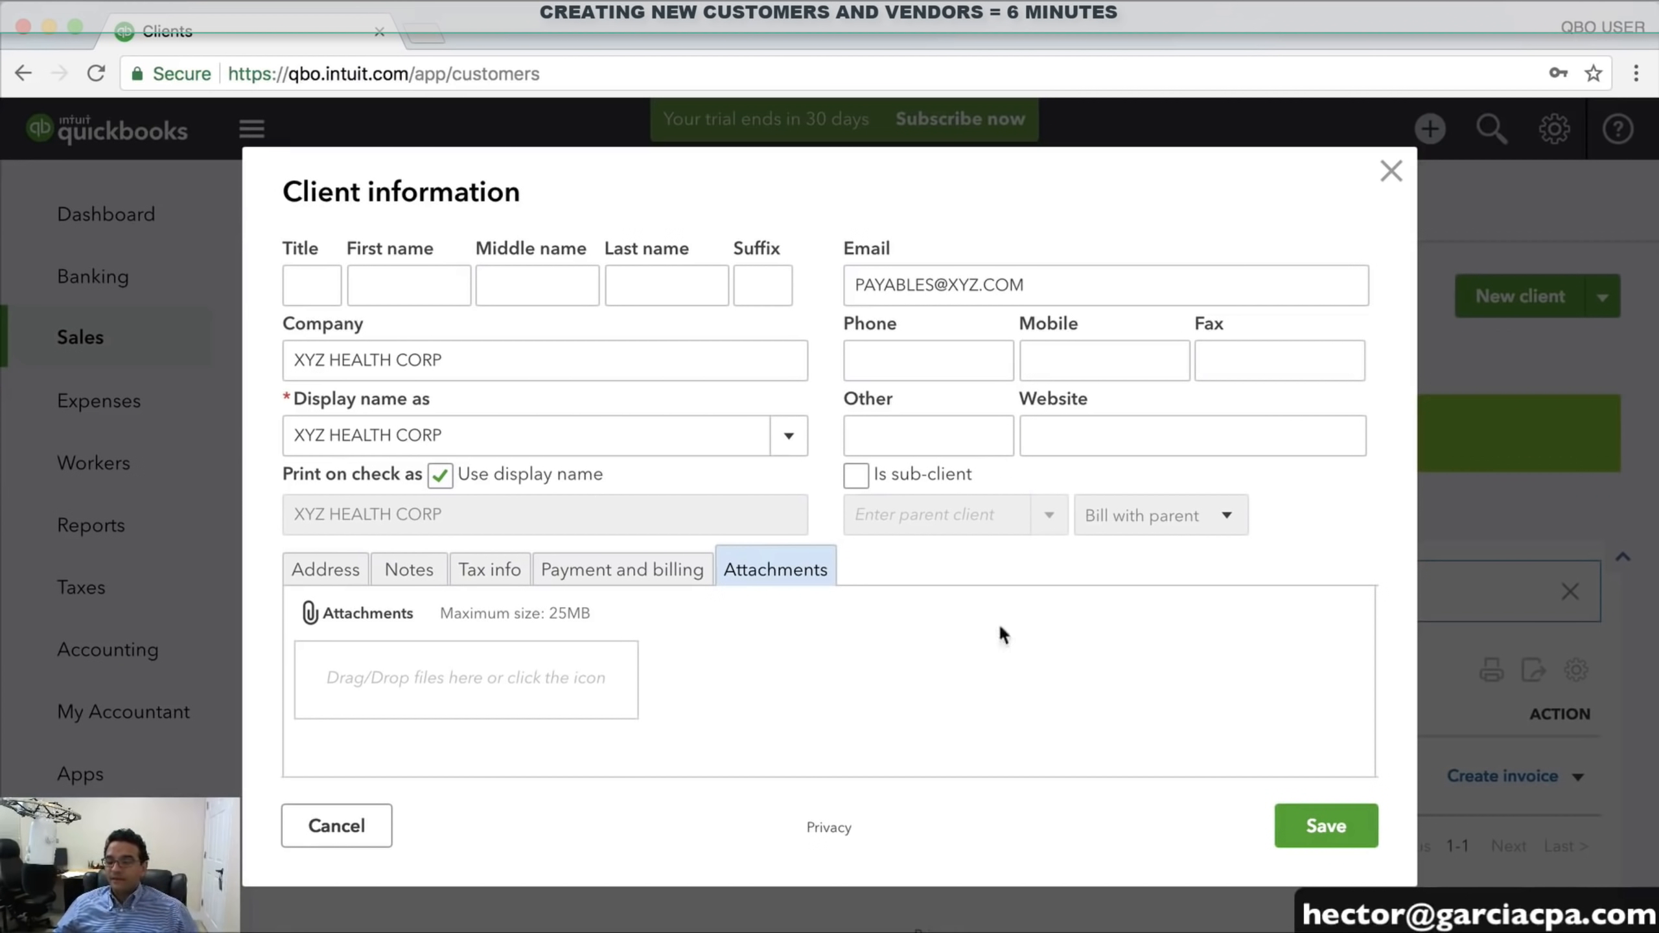
left_click(1328, 819)
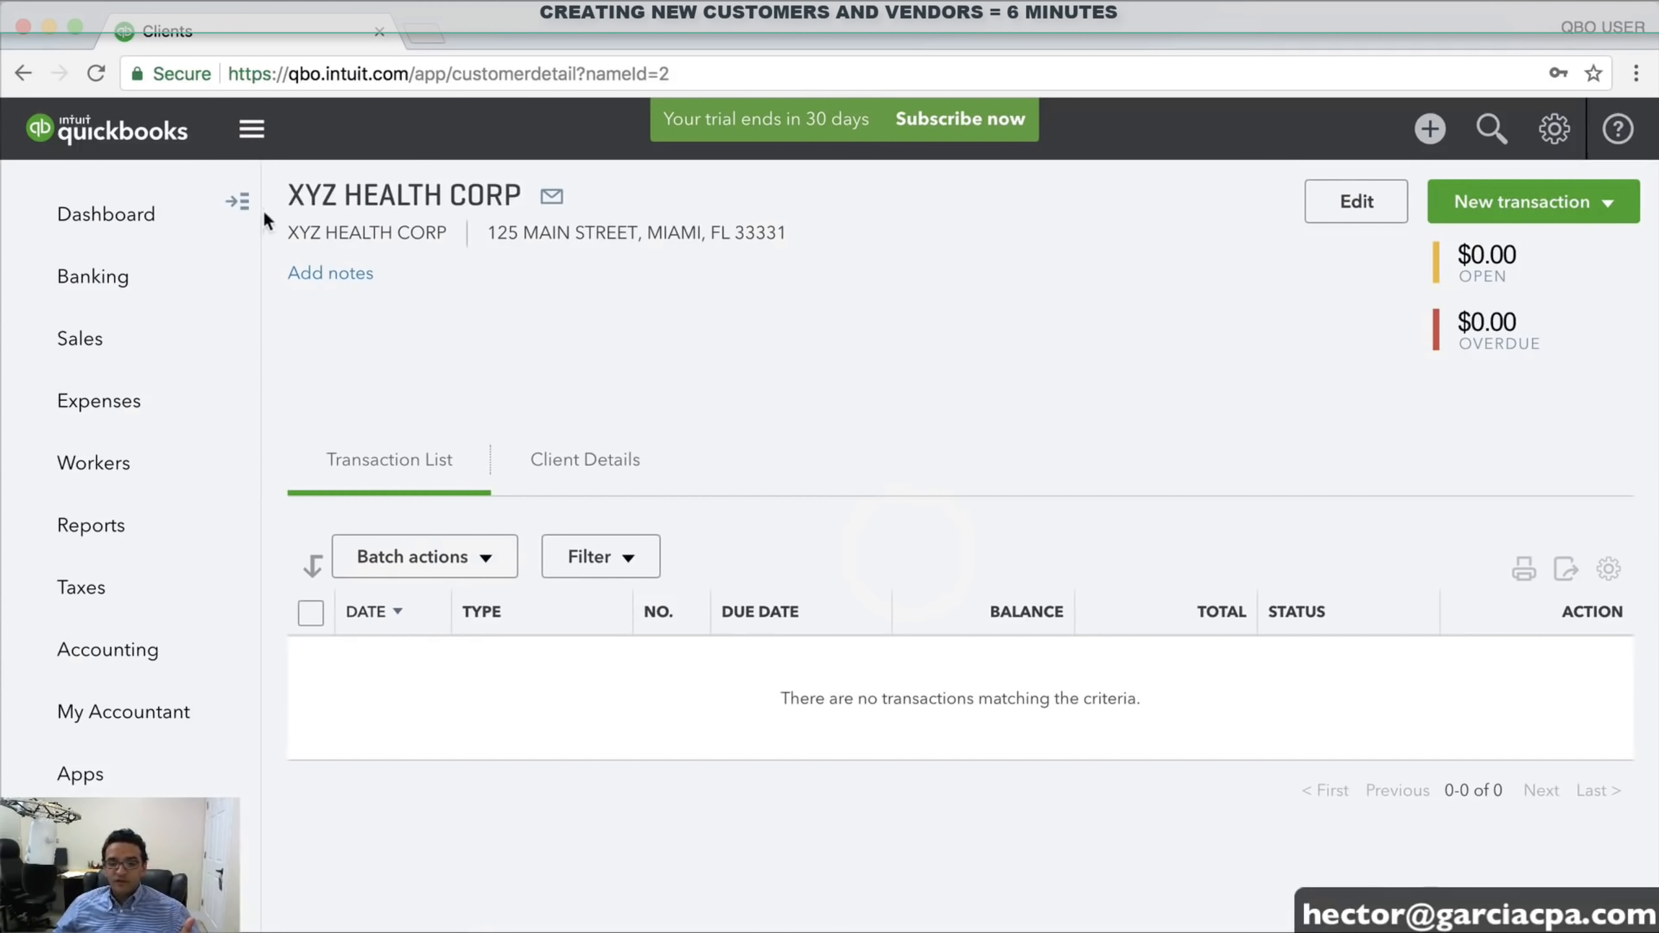
Return to the Clients list and check that XYZ HEALTH CORP is listed
left_click(238, 201)
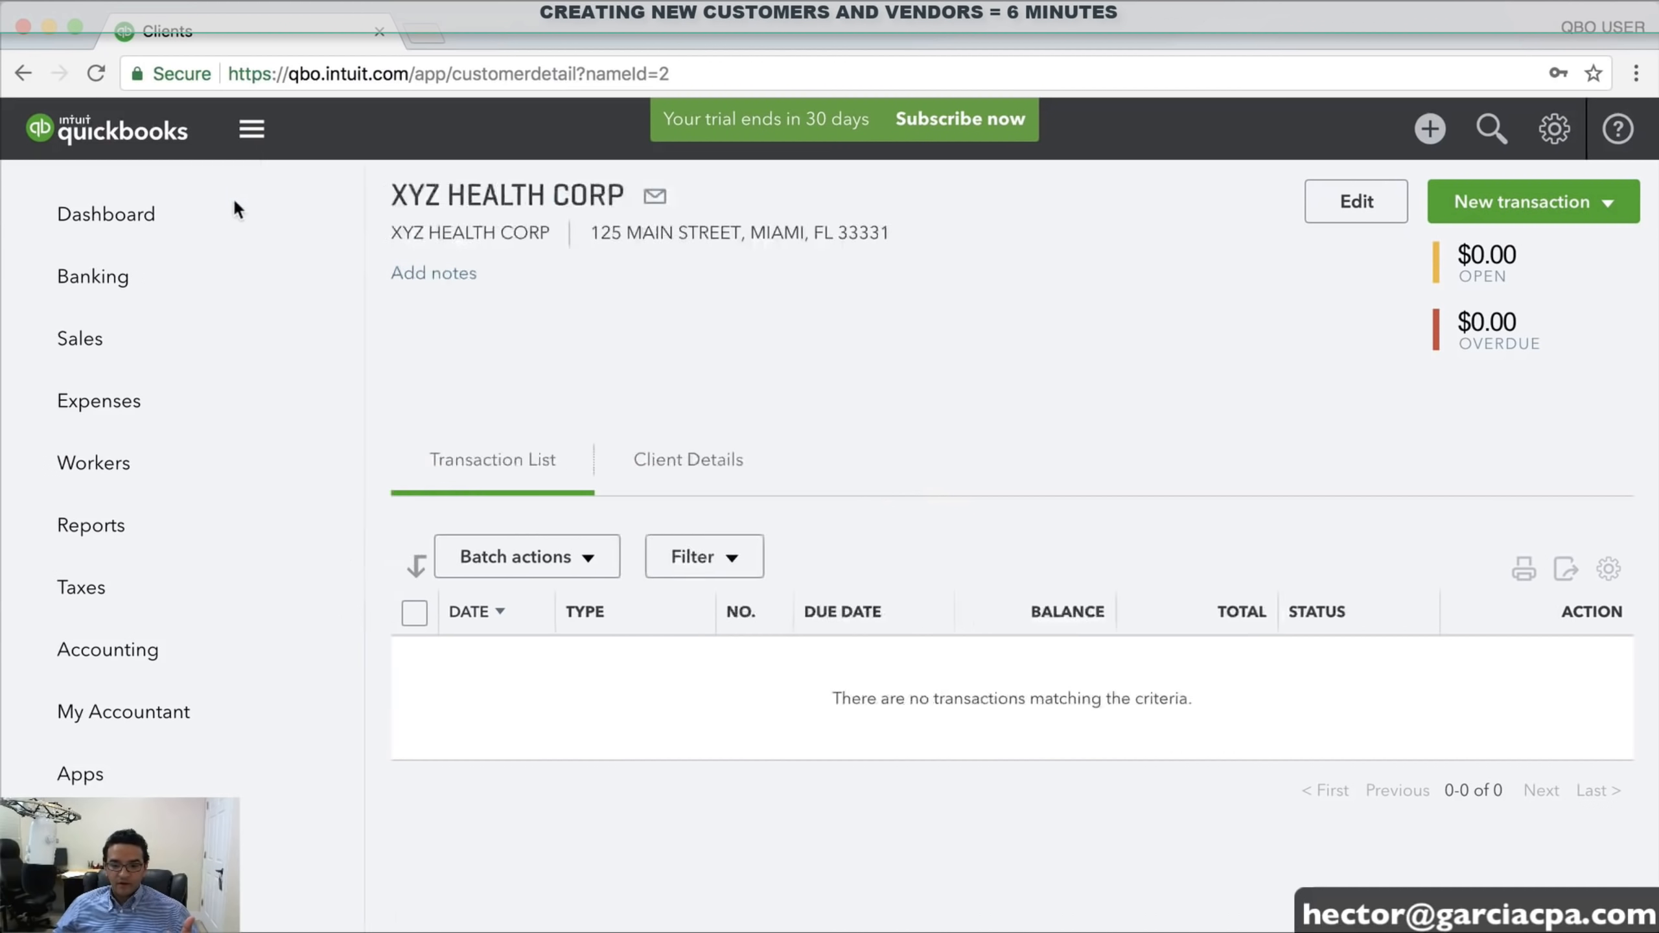
left_click(278, 200)
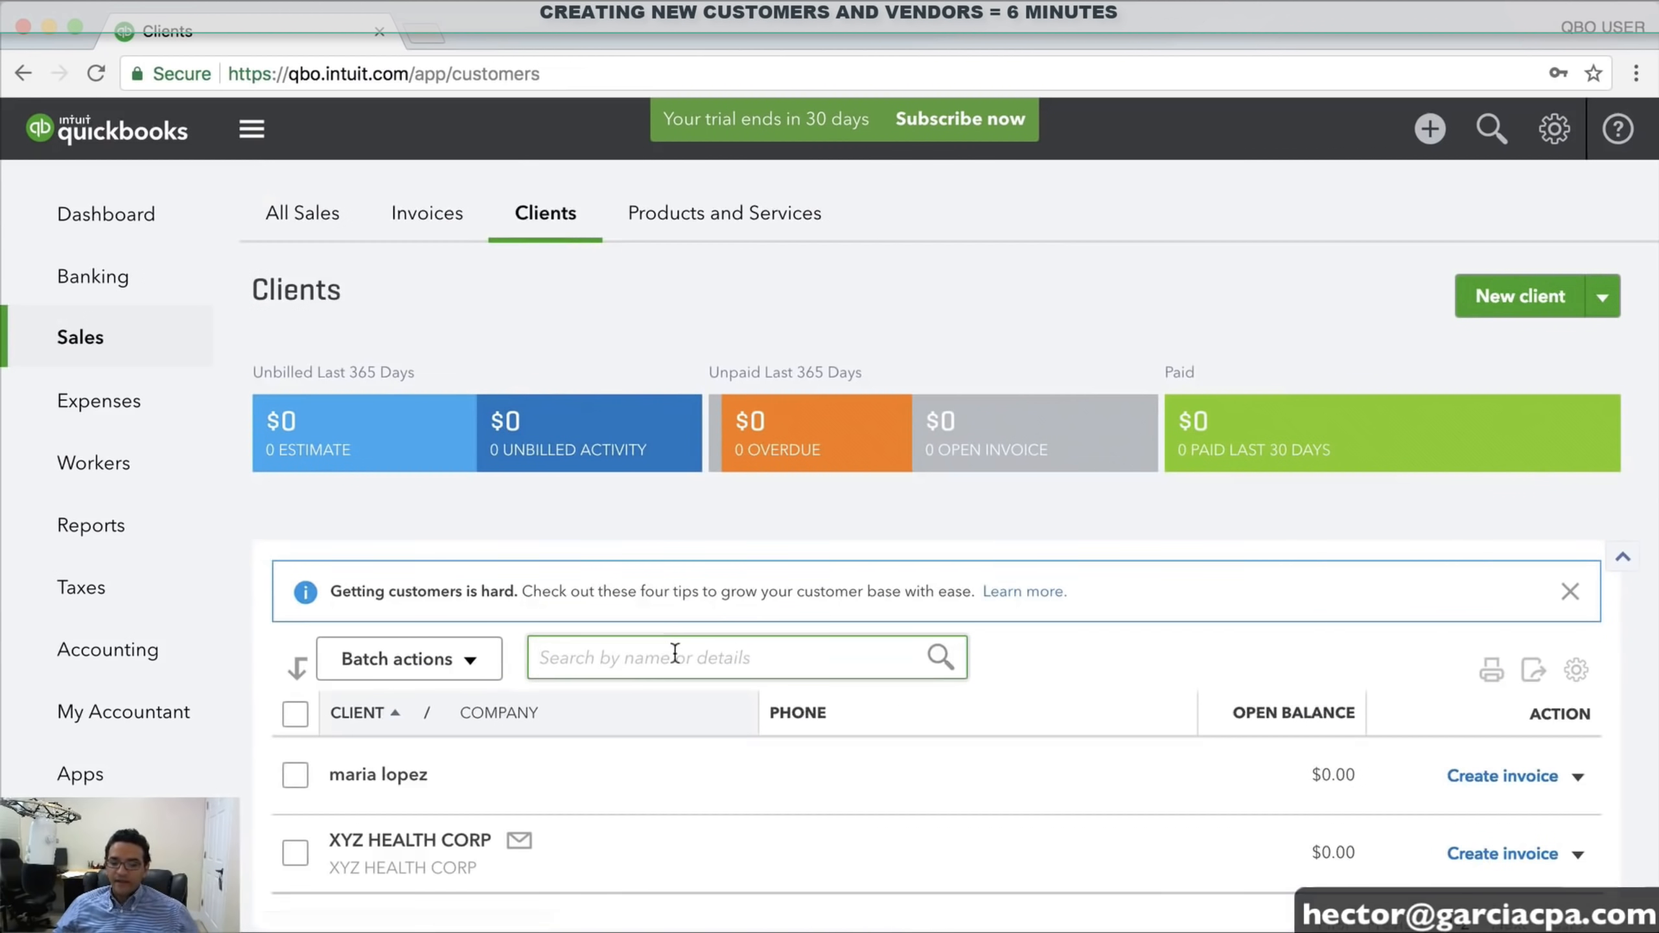
scroll(675, 653, "down", 2)
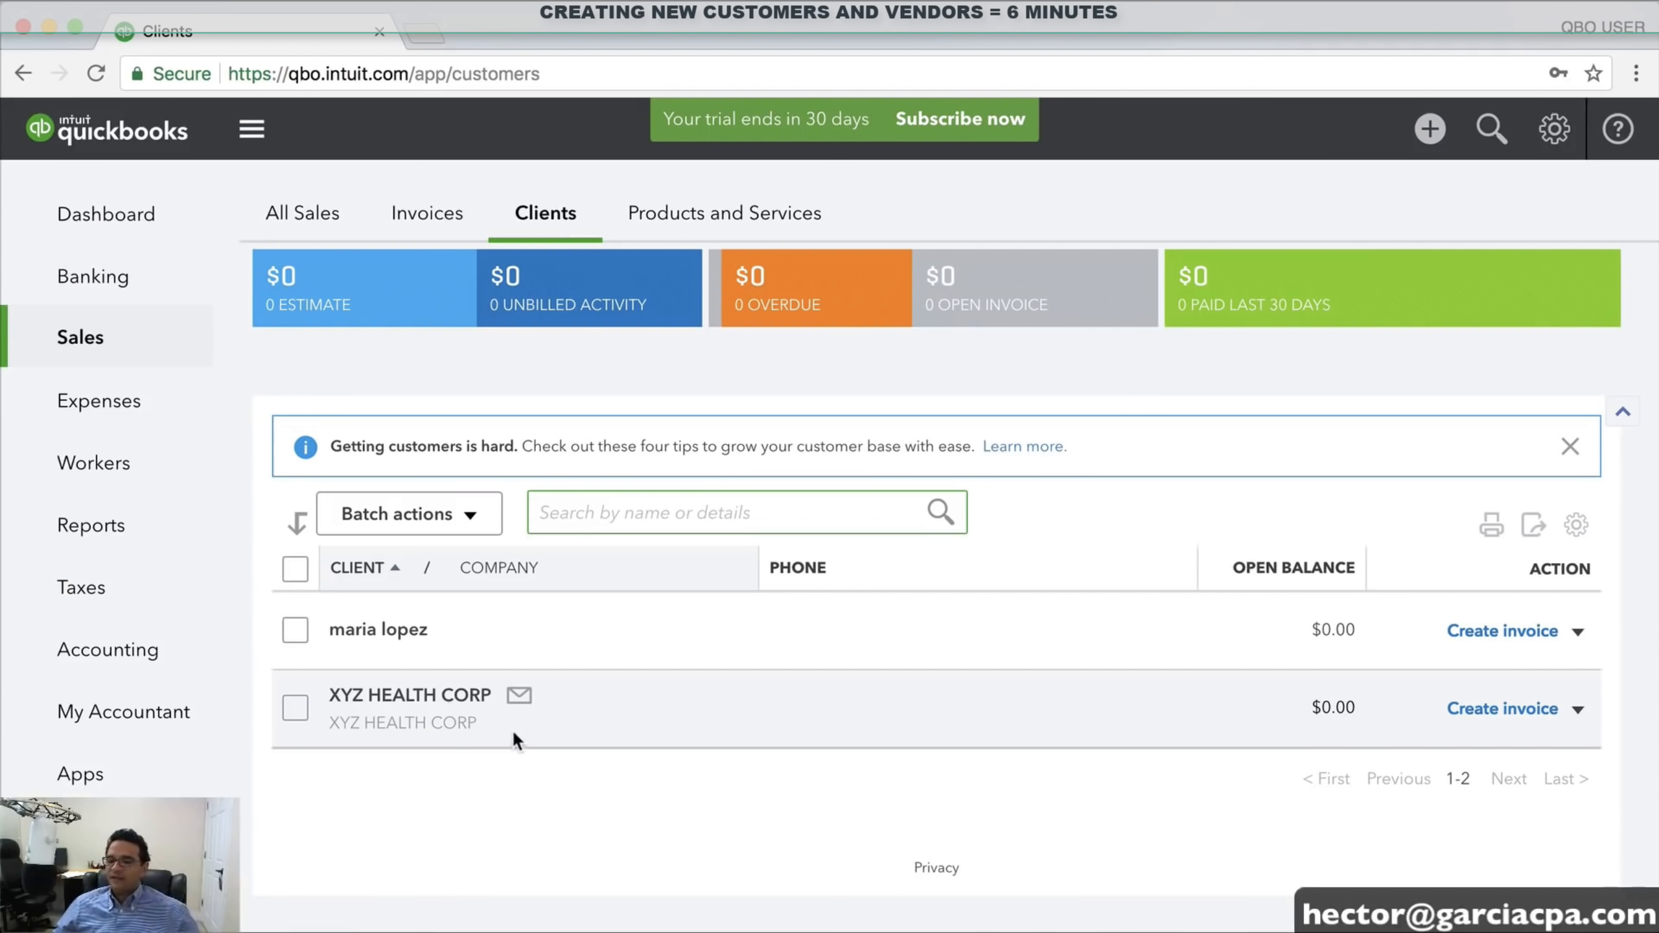
scroll(516, 740, "up", 2)
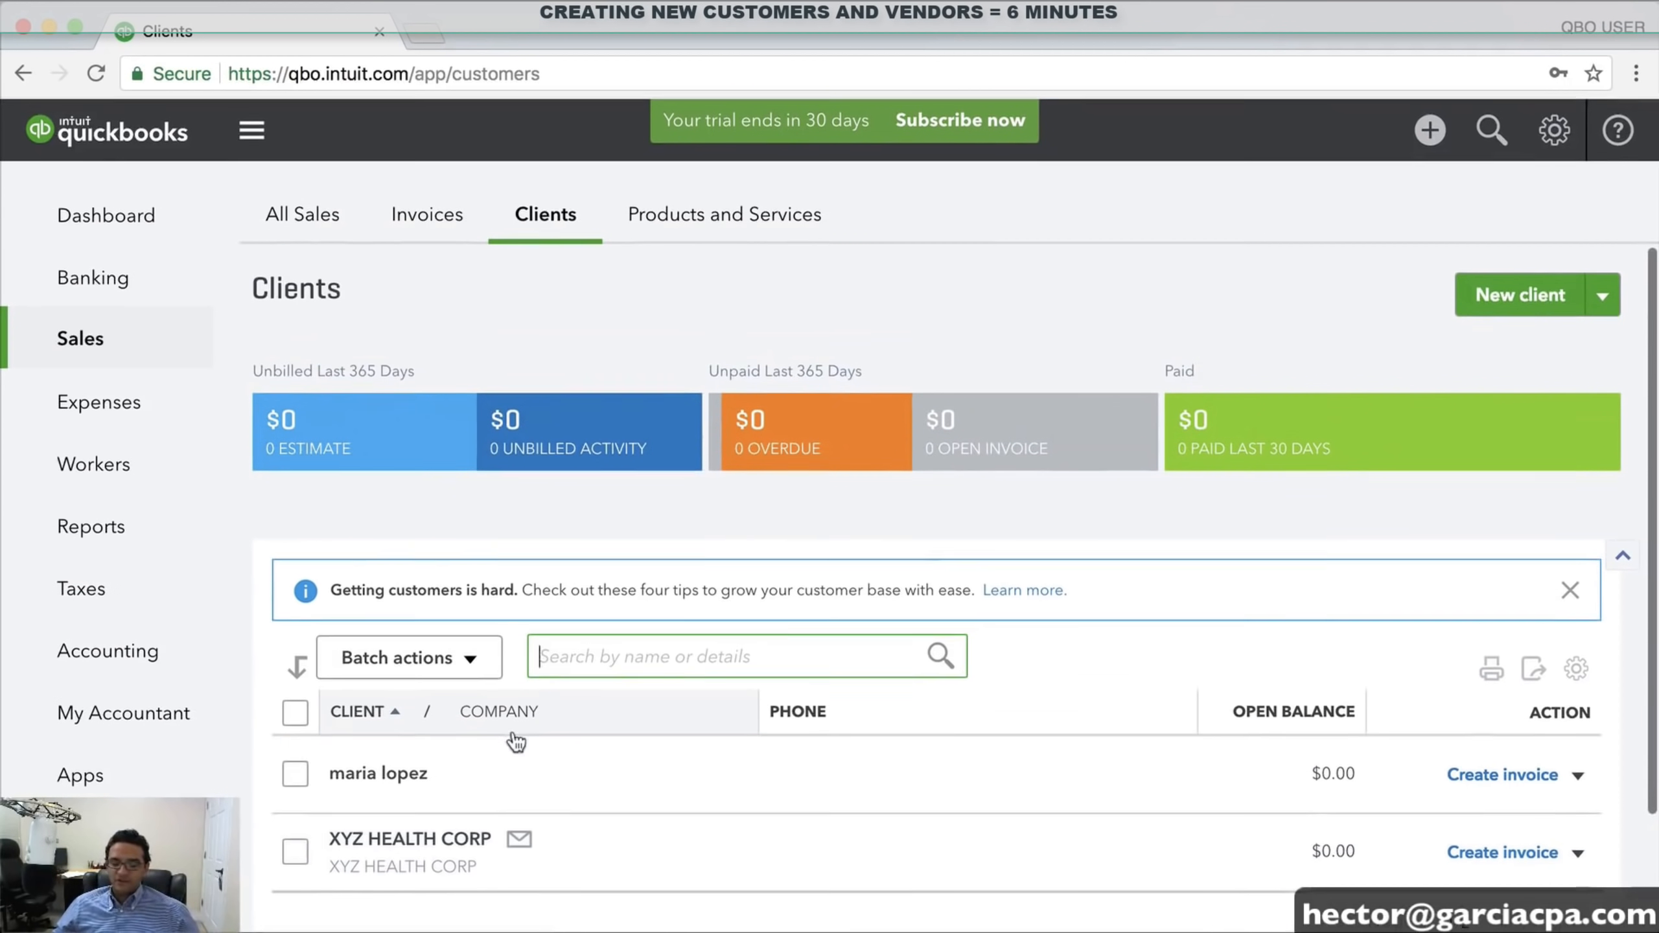
Add COMCAST as a vendor under Expenses > Vendors, then begin another new vendor
left_click(79, 411)
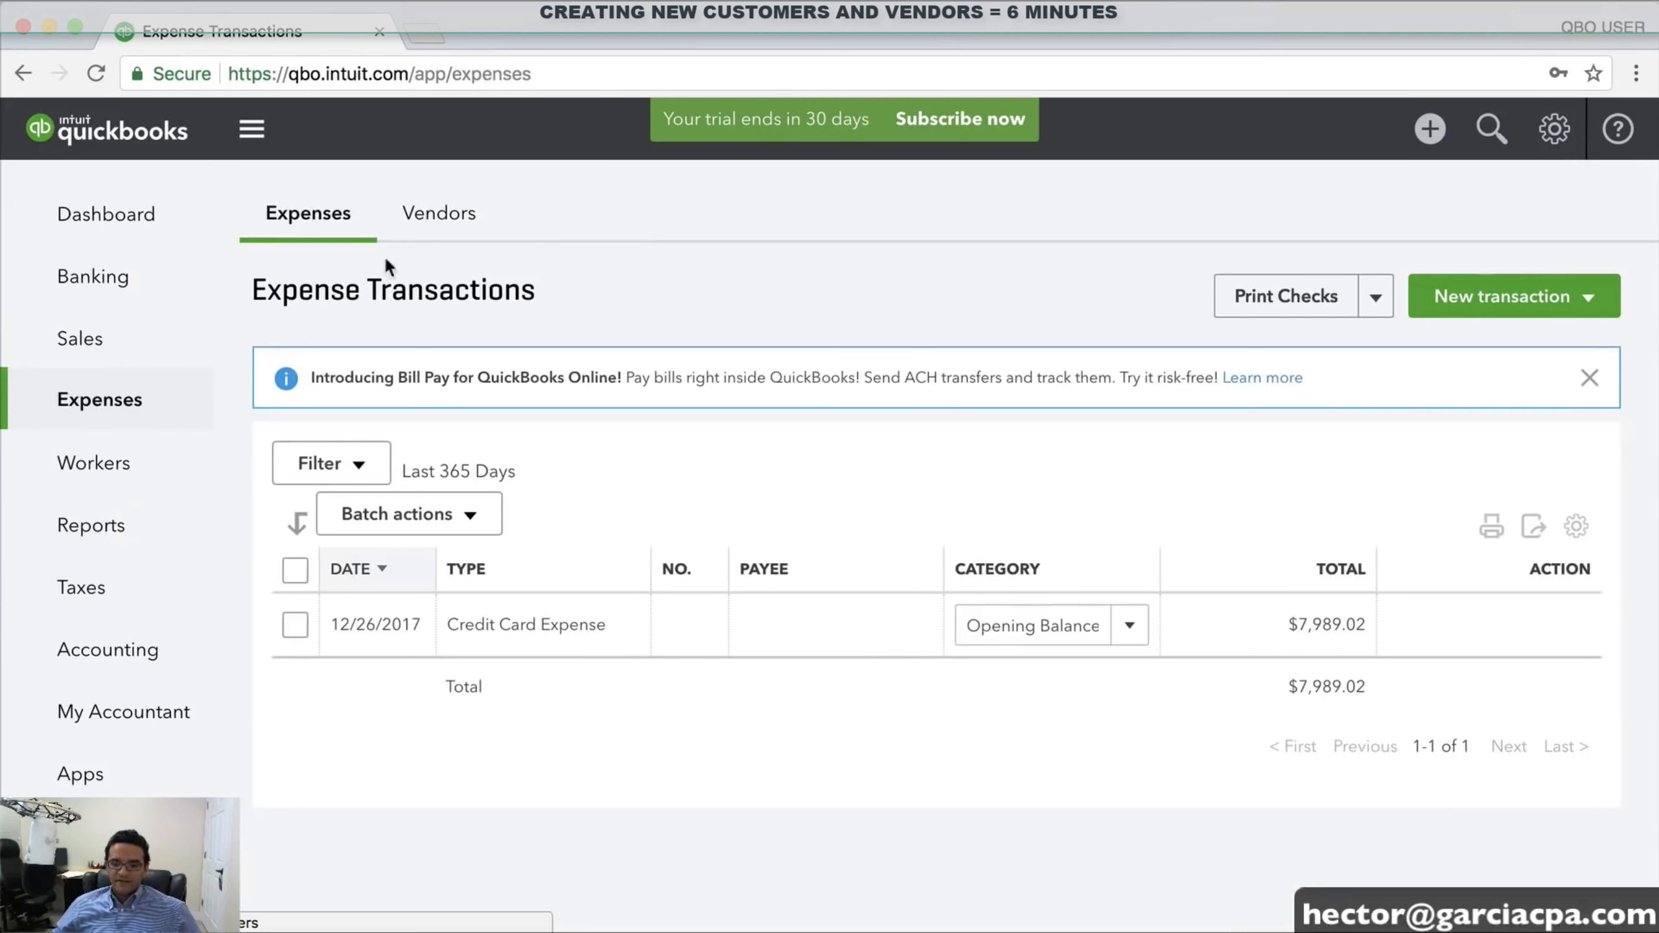
left_click(452, 222)
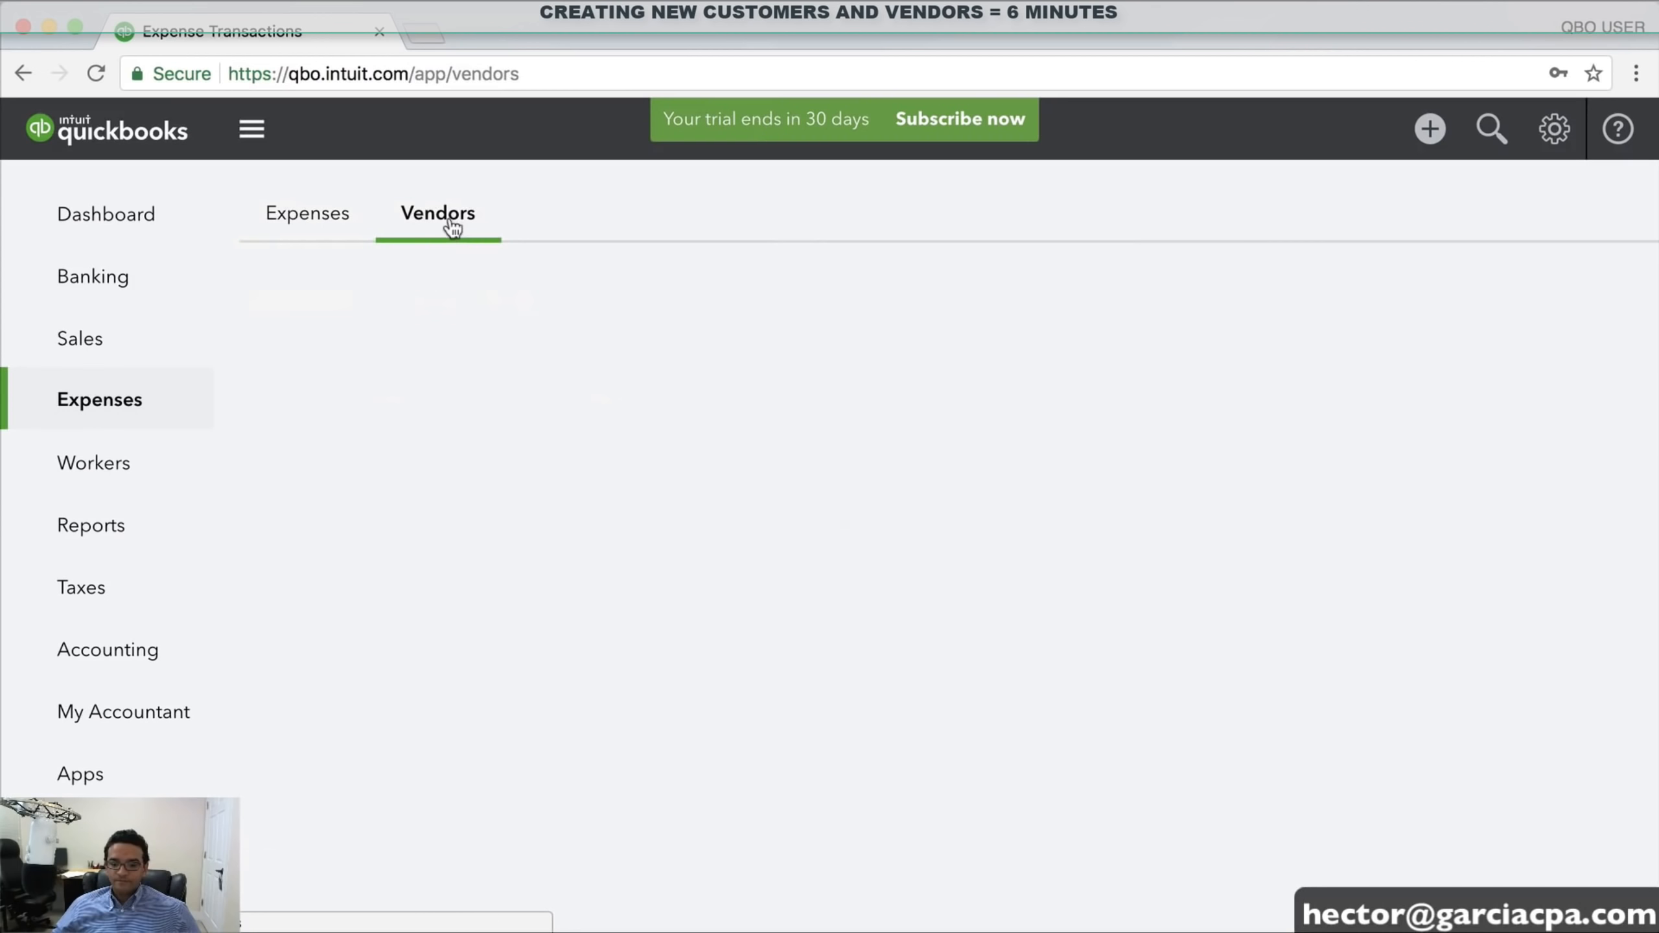
left_click(941, 612)
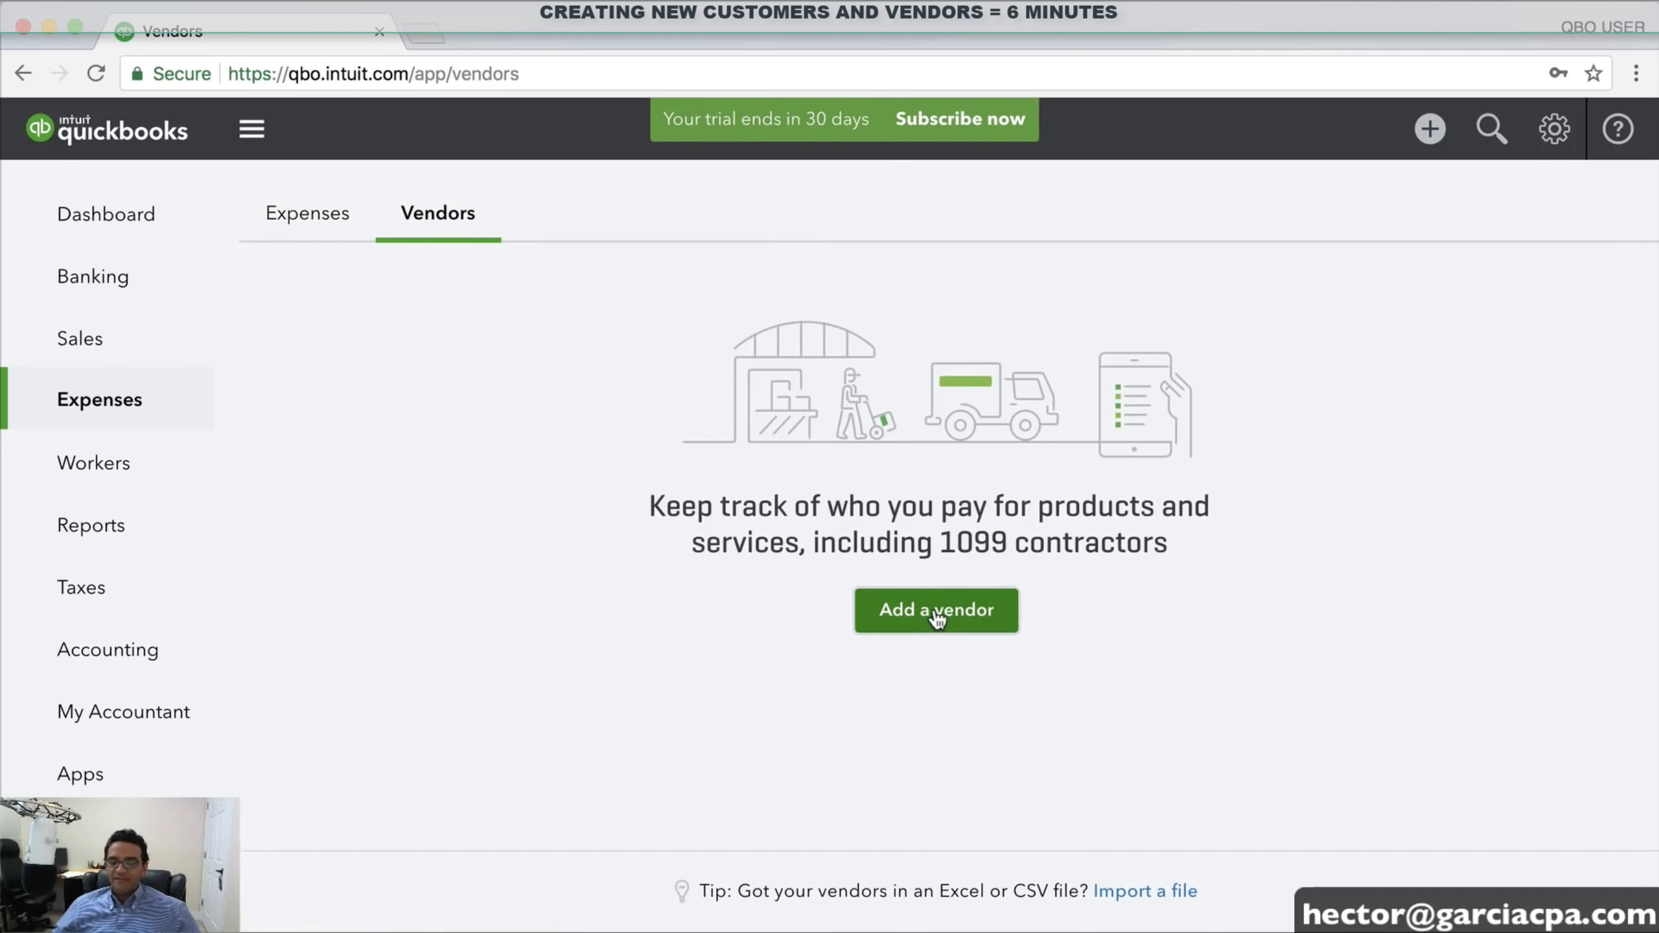
left_click(333, 359)
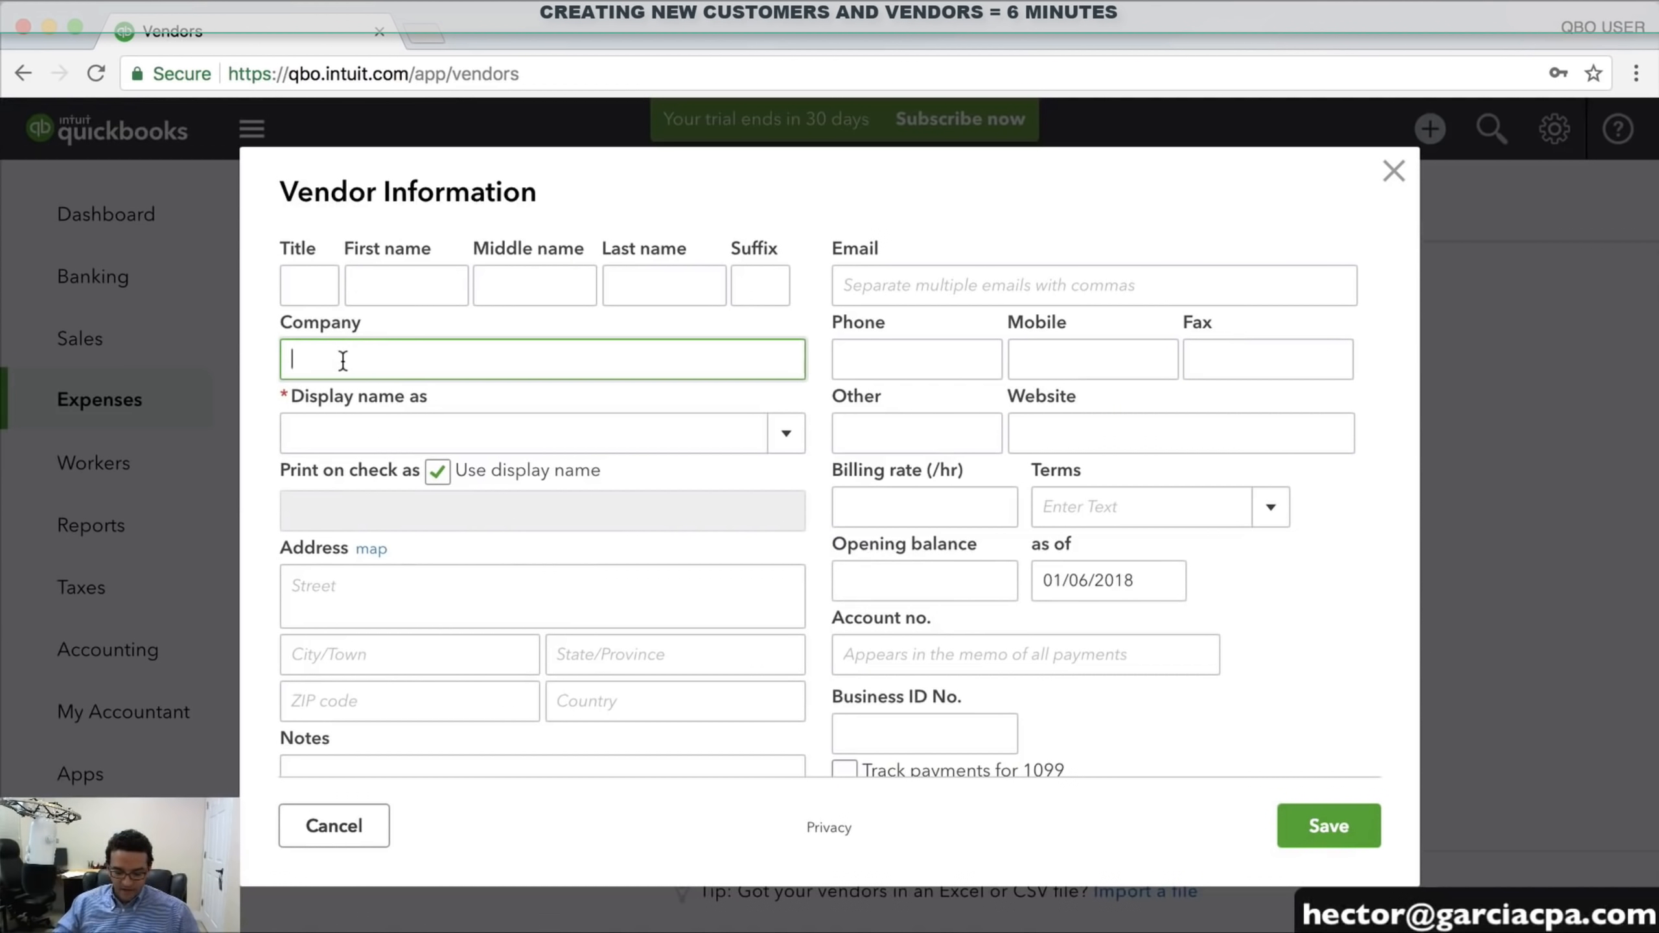
type("COMCAST")
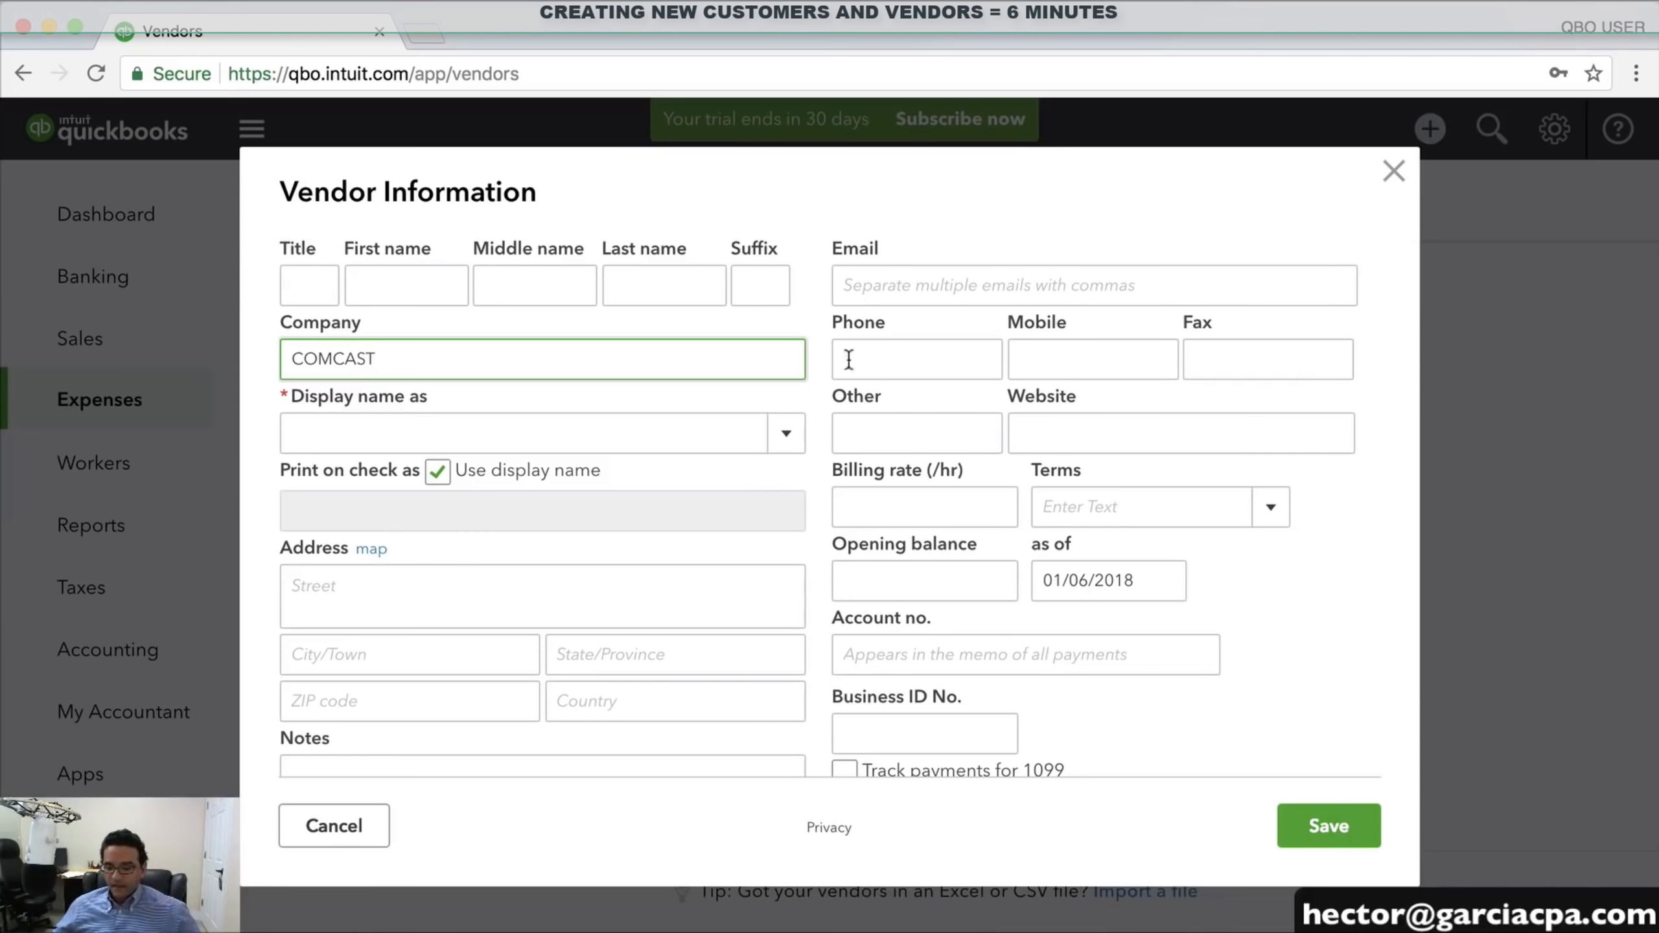
left_click(1327, 825)
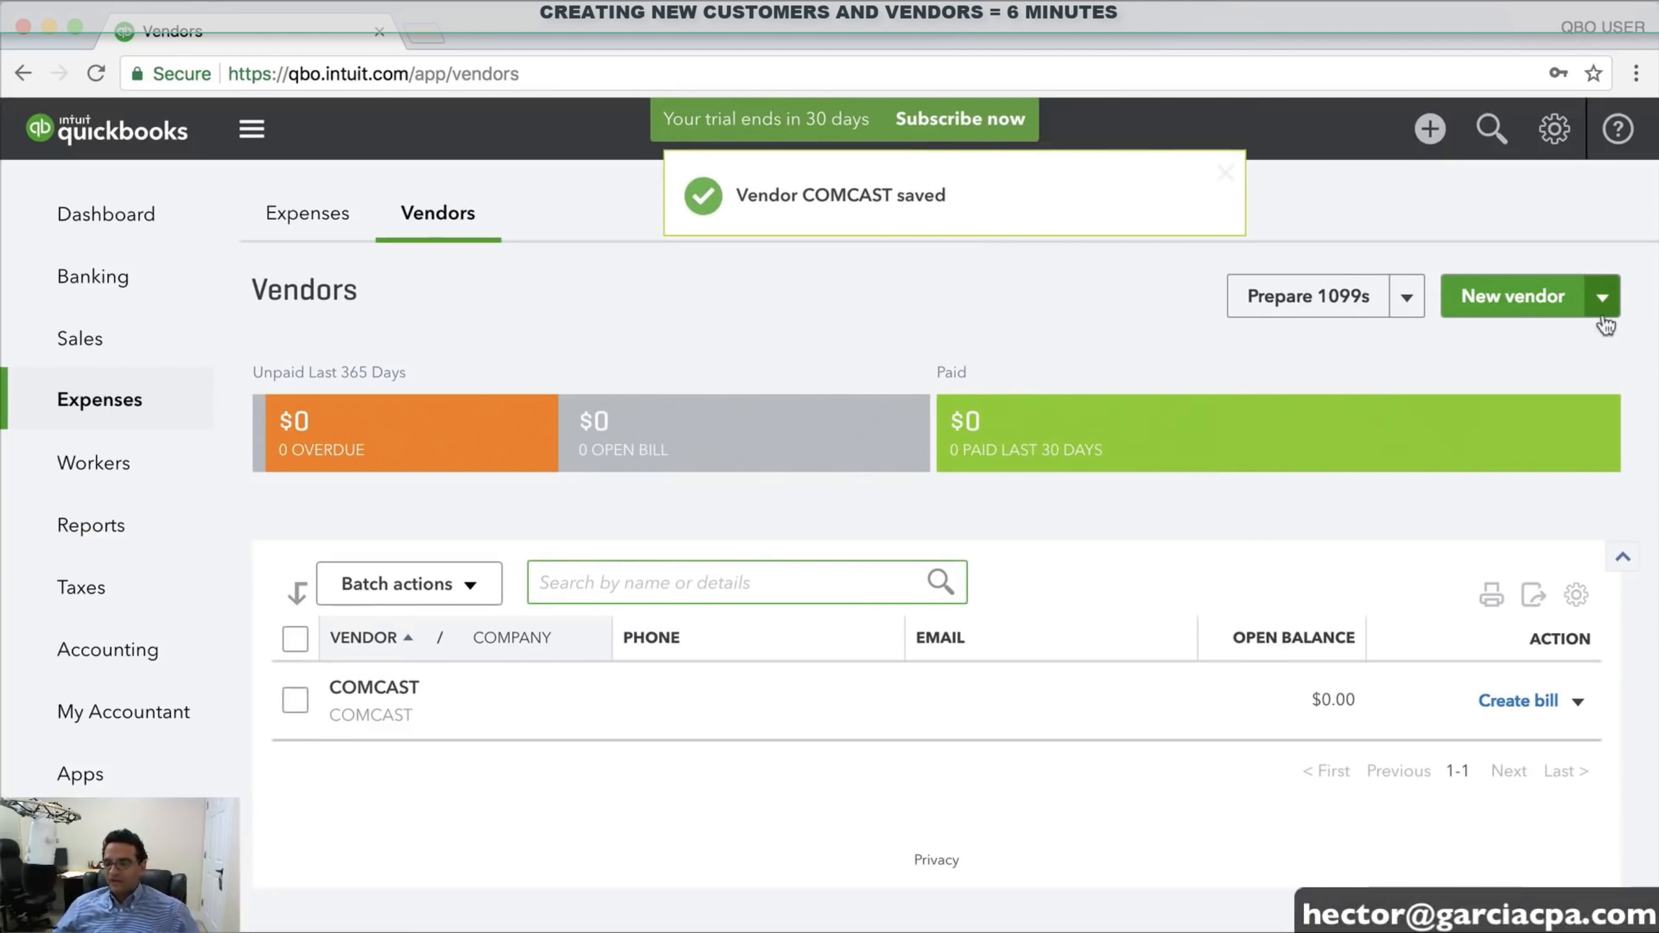
left_click(1520, 300)
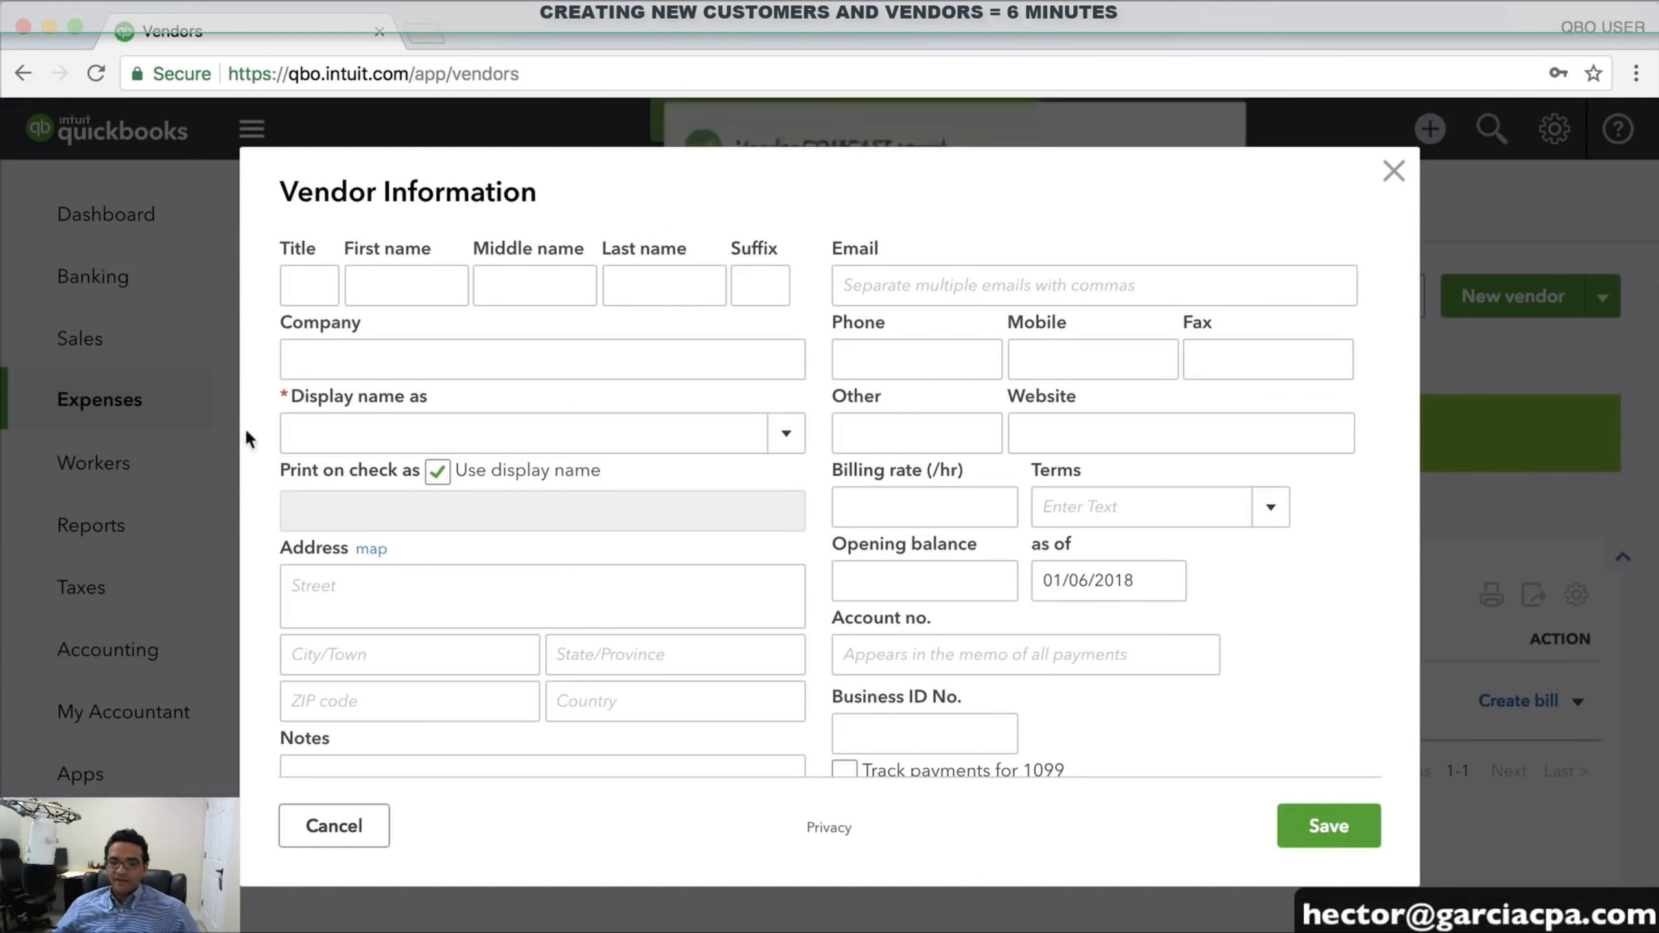
Enter the individual vendor's first and last name and check the auto-filled display name
left_click(392, 288)
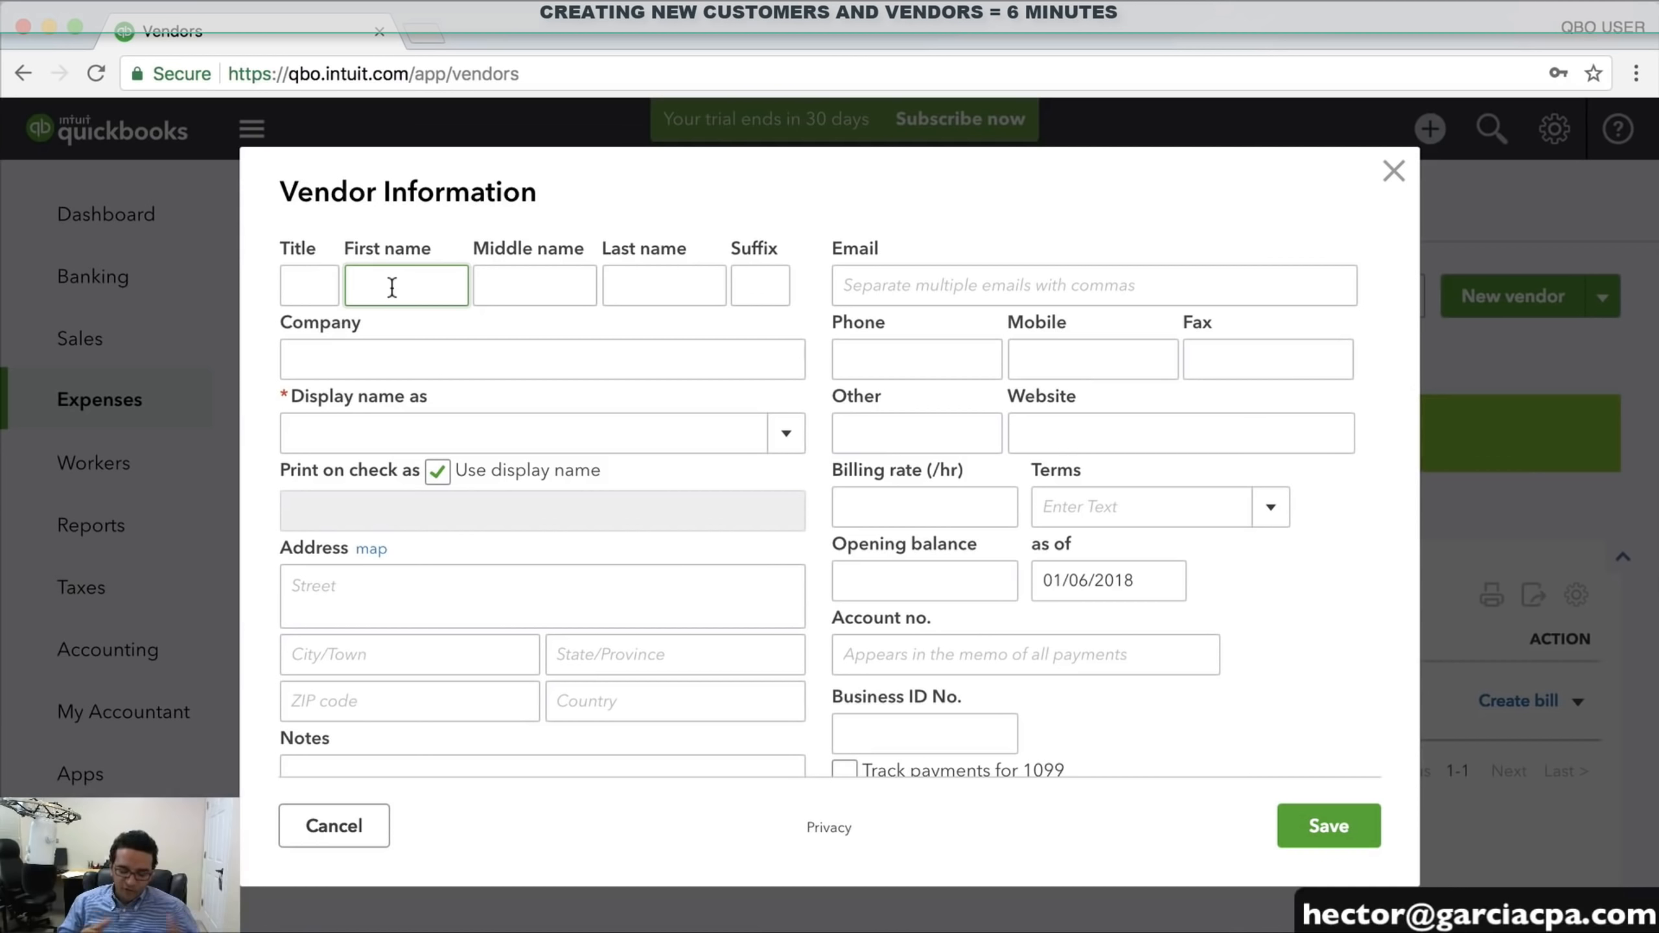
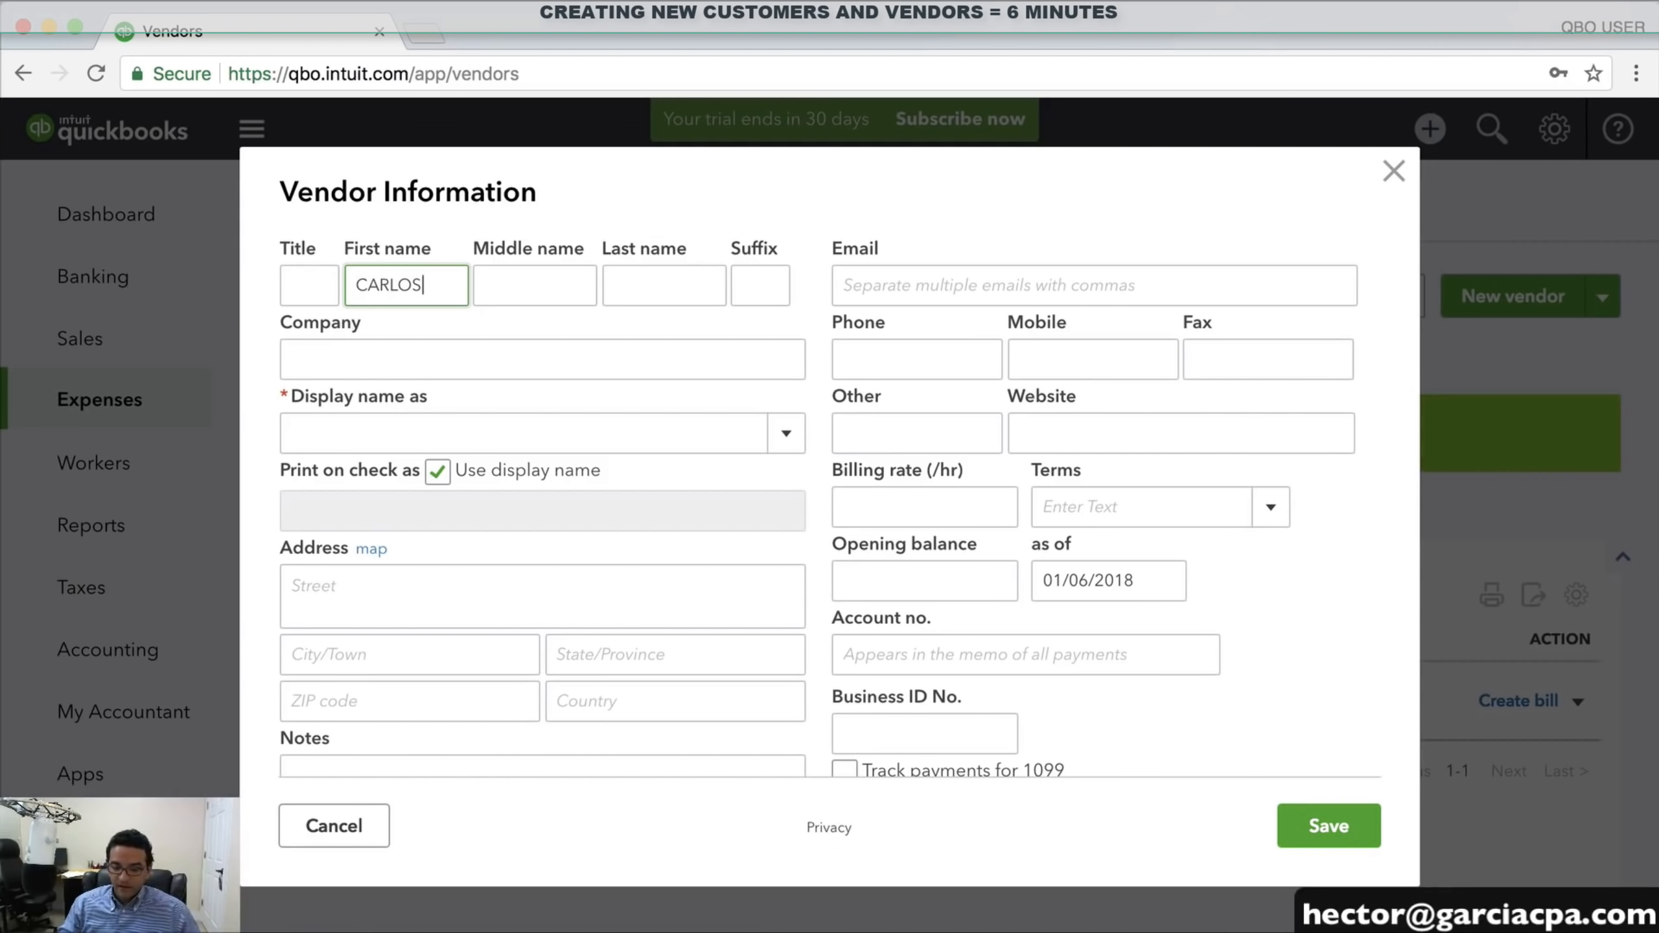
key("Tab")
key("Tab")
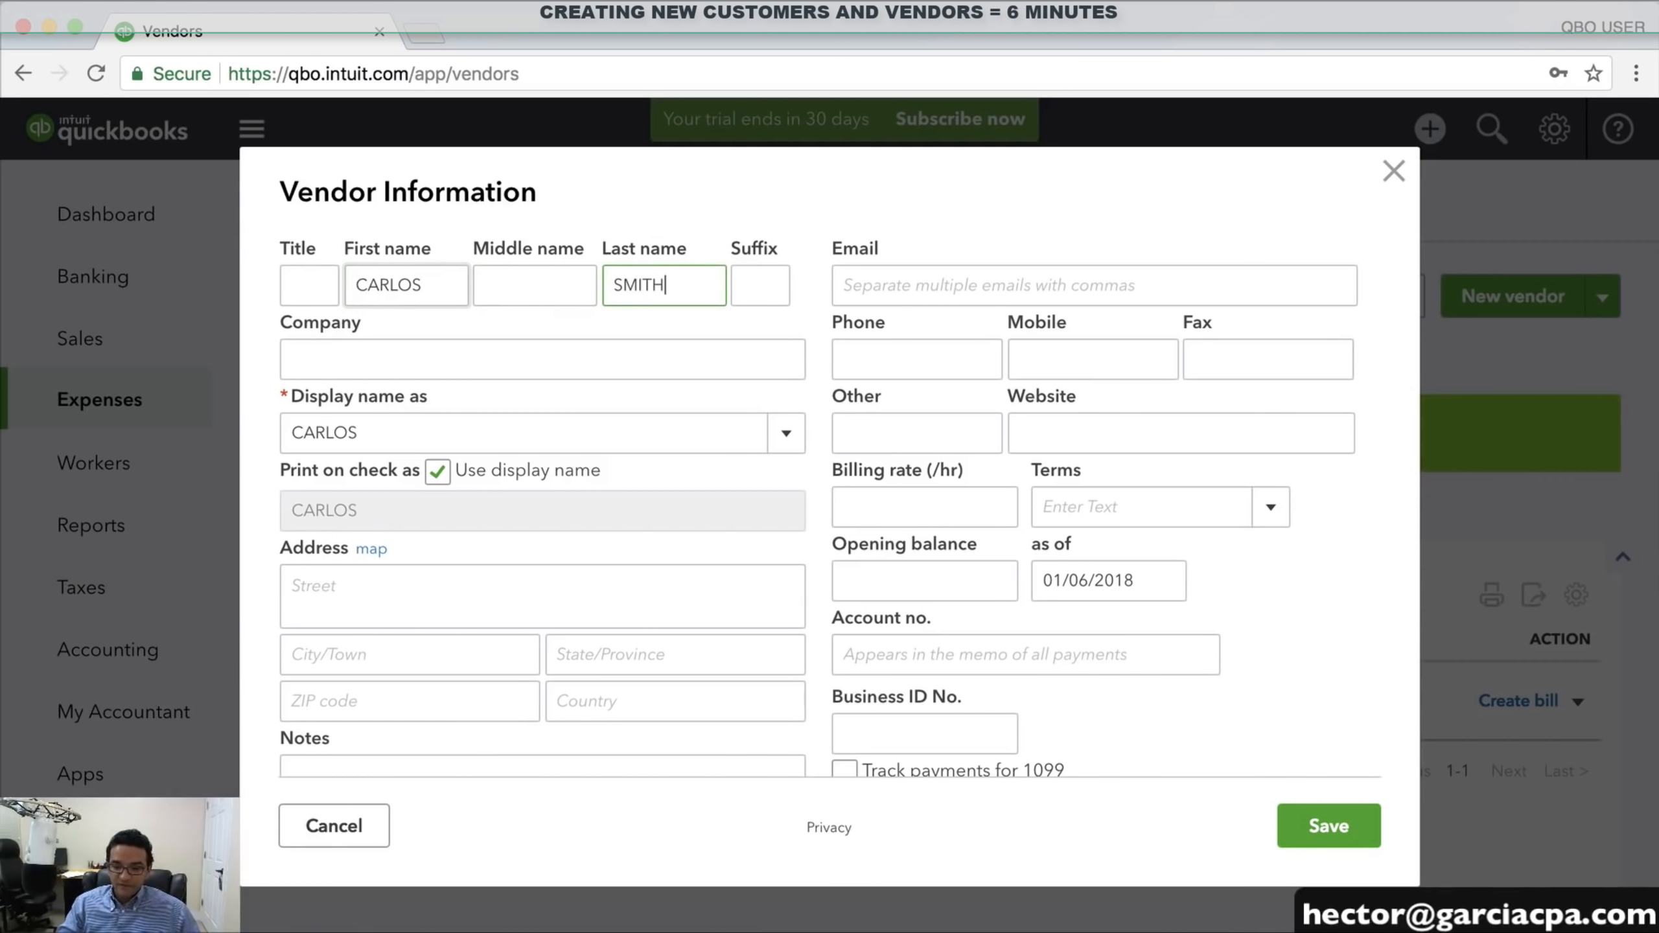
key("Tab")
left_click(425, 437)
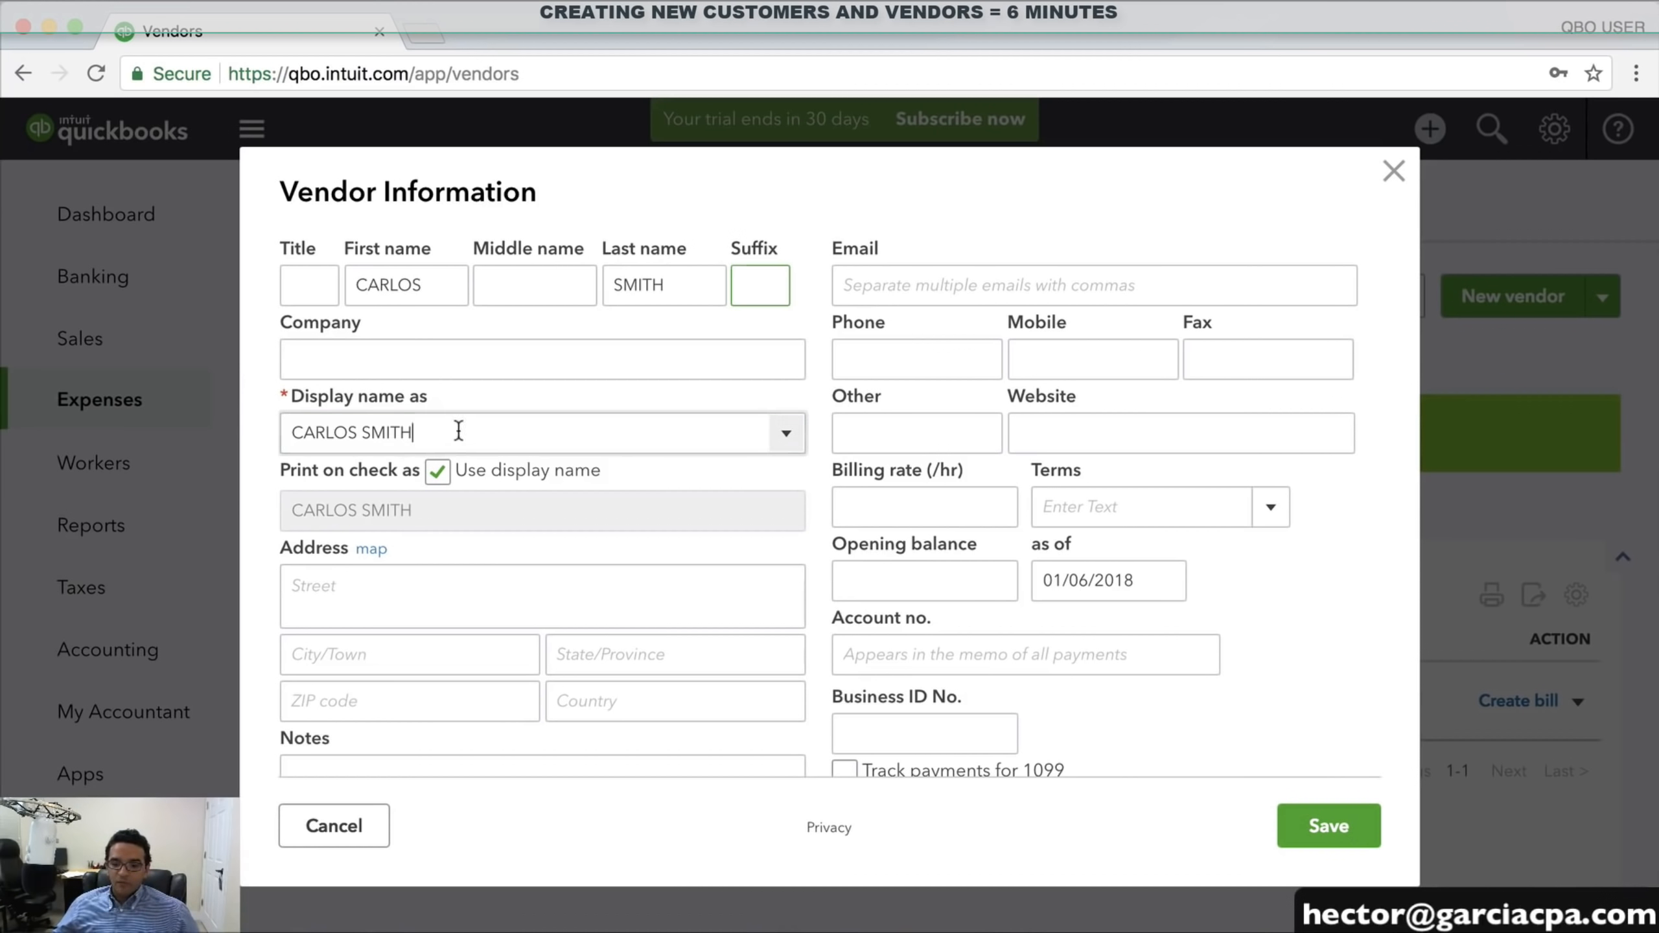
left_click_drag(426, 437, 238, 433)
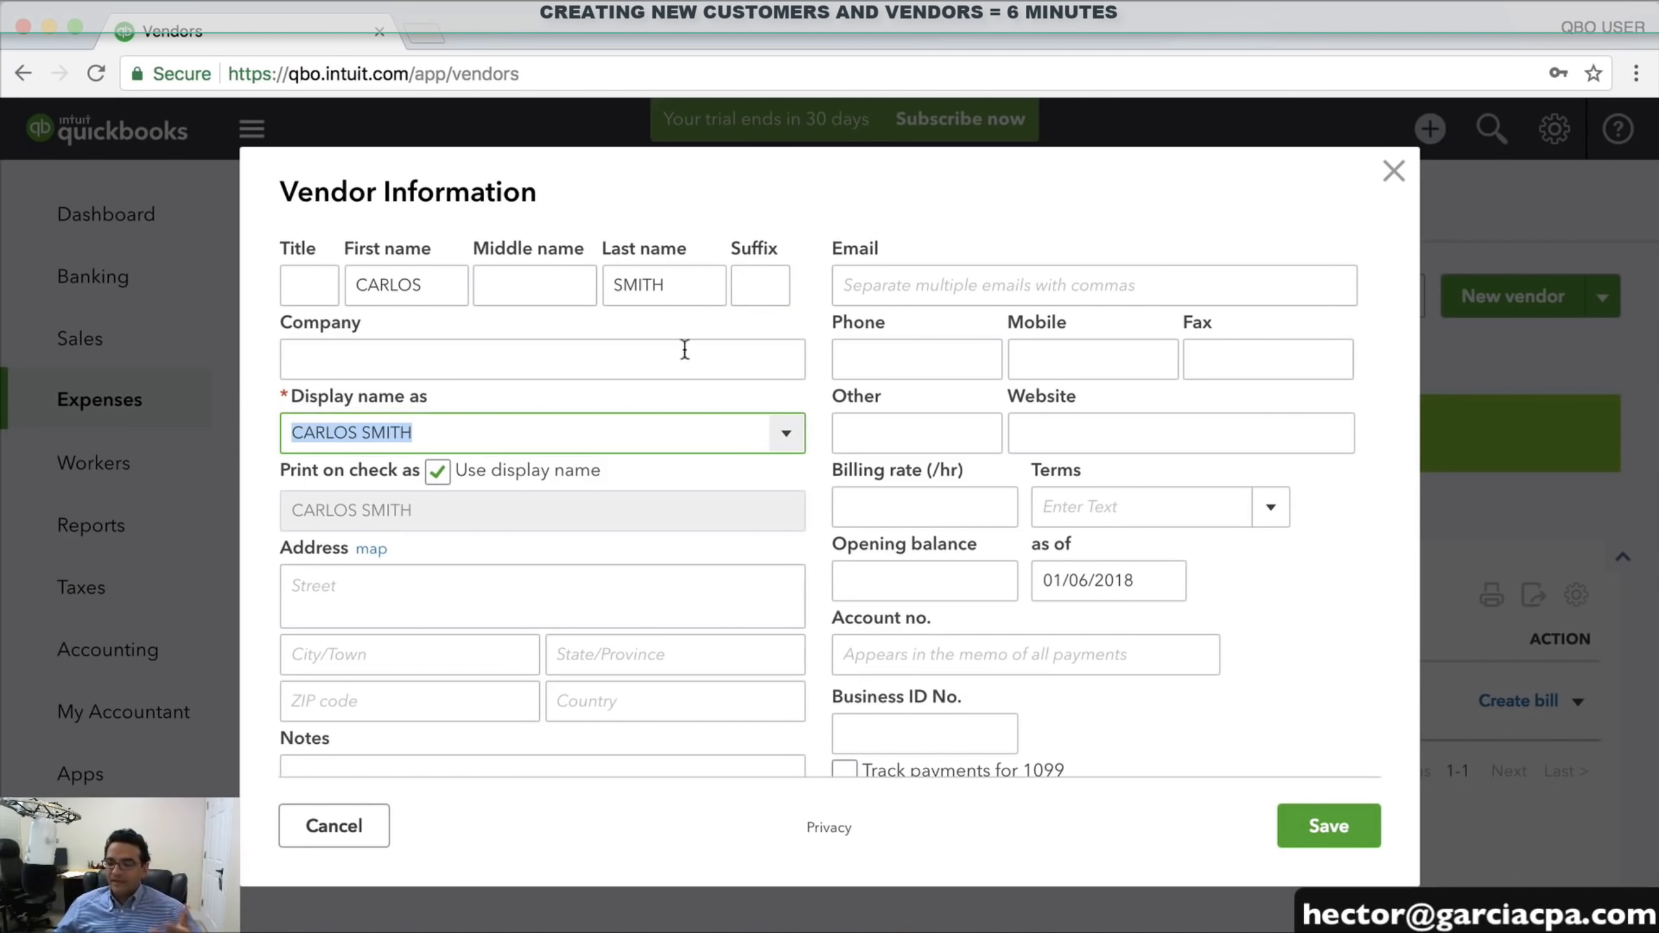
Enter the vendor's e-mail address and phone number, correcting the typos
left_click(958, 287)
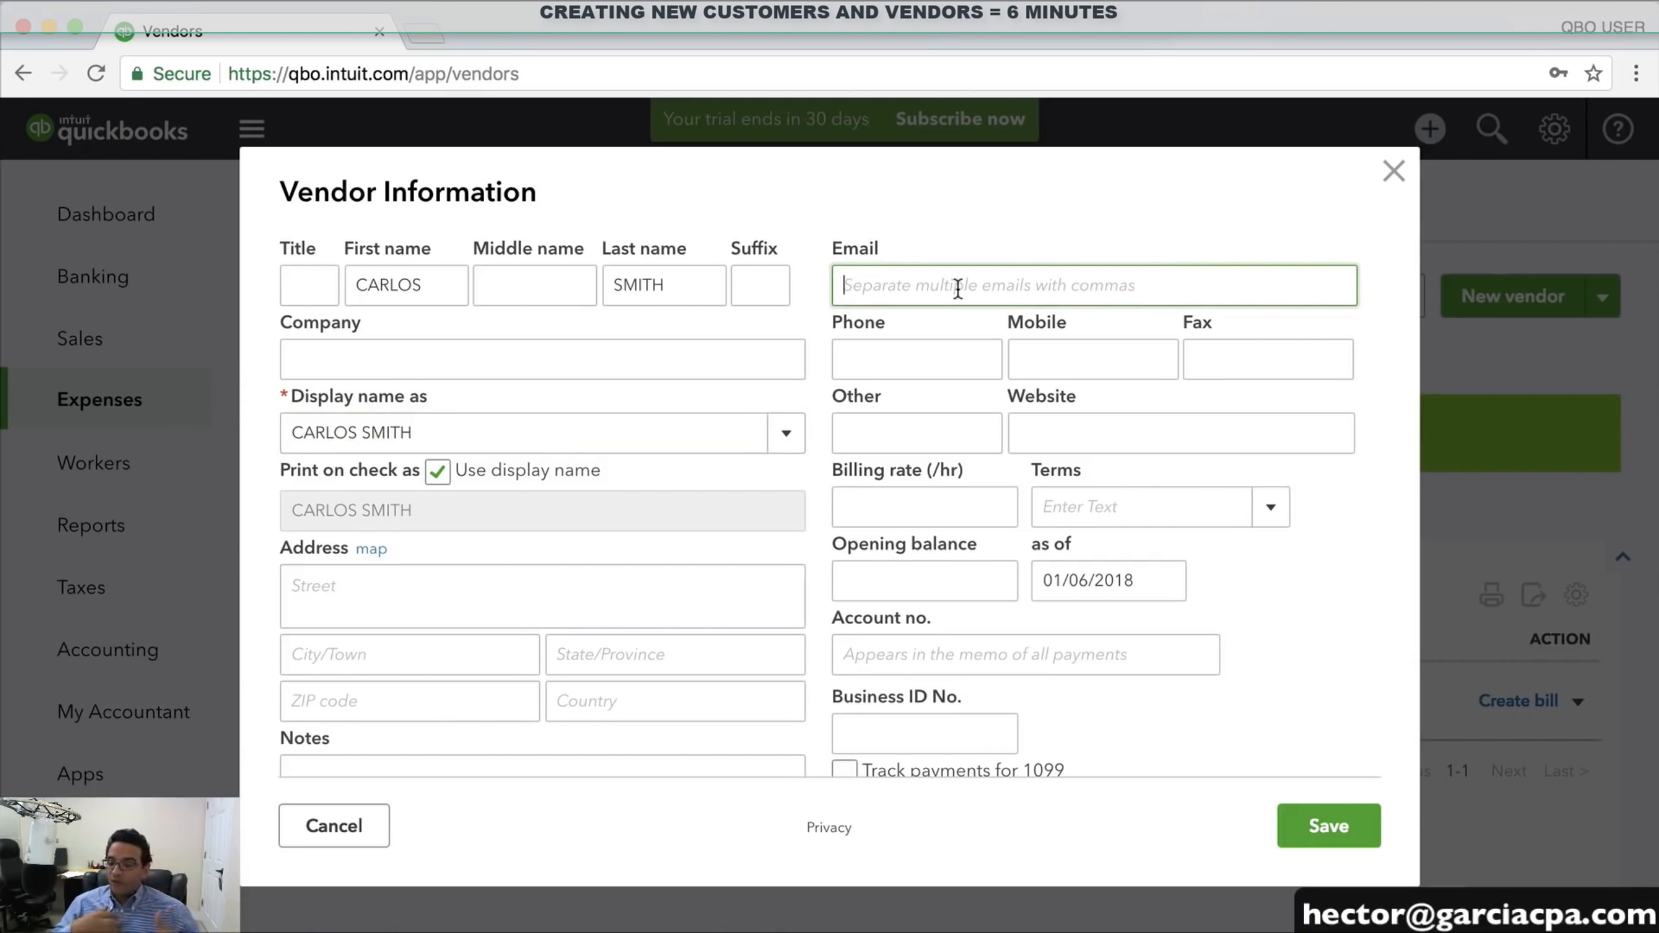
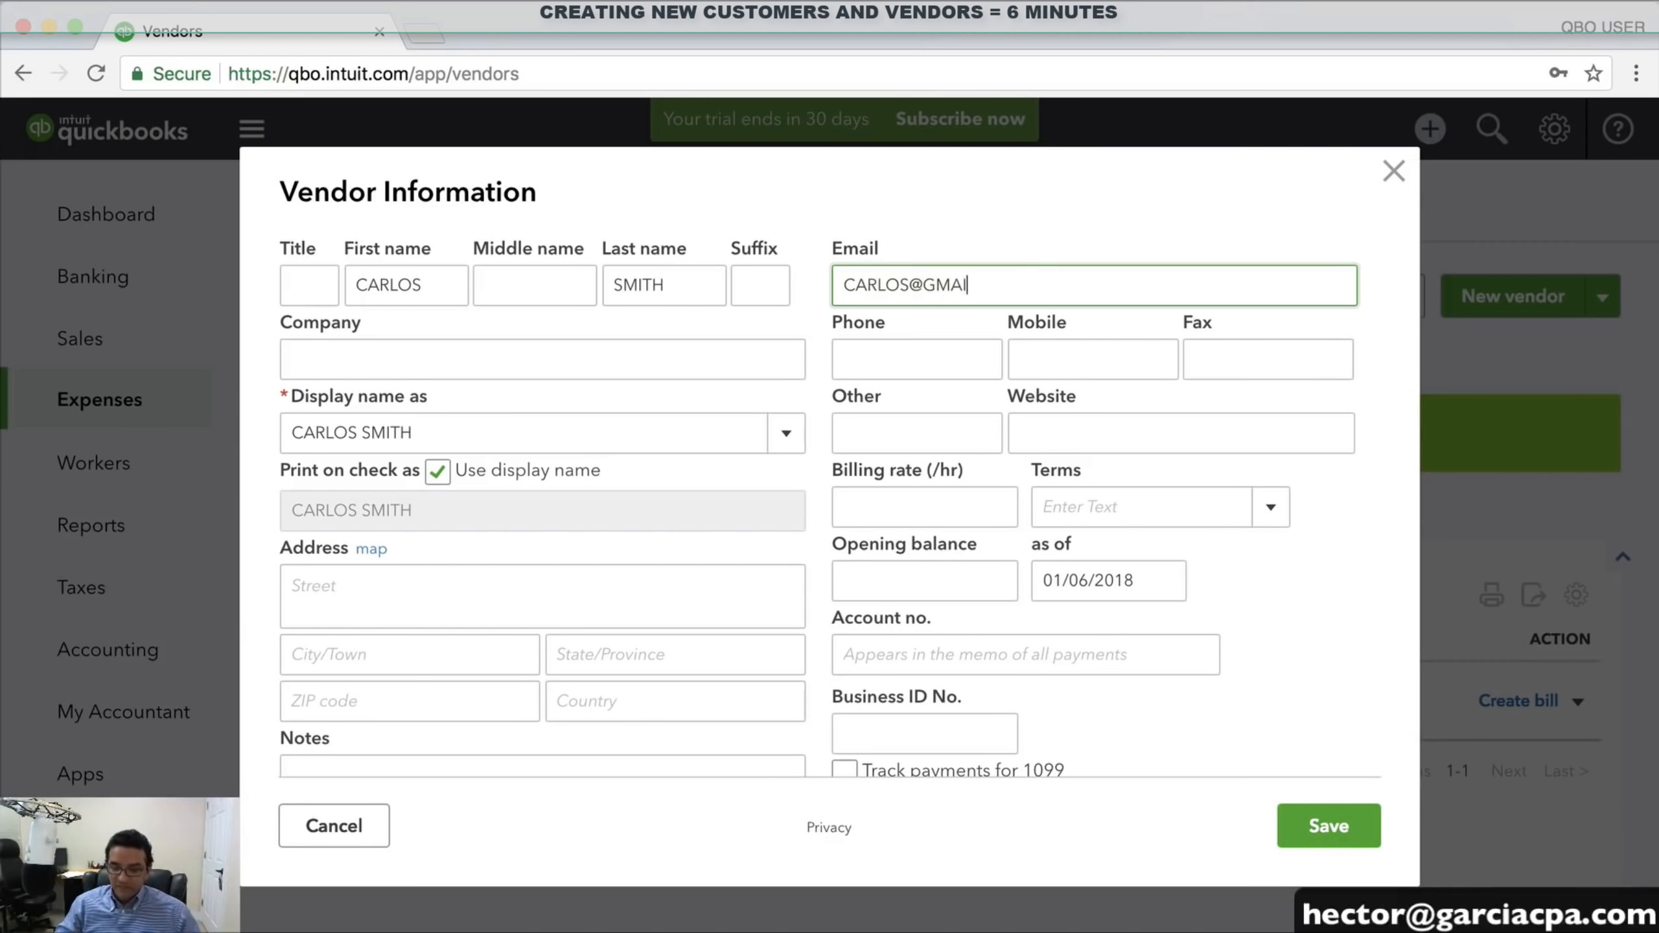
key("Tab")
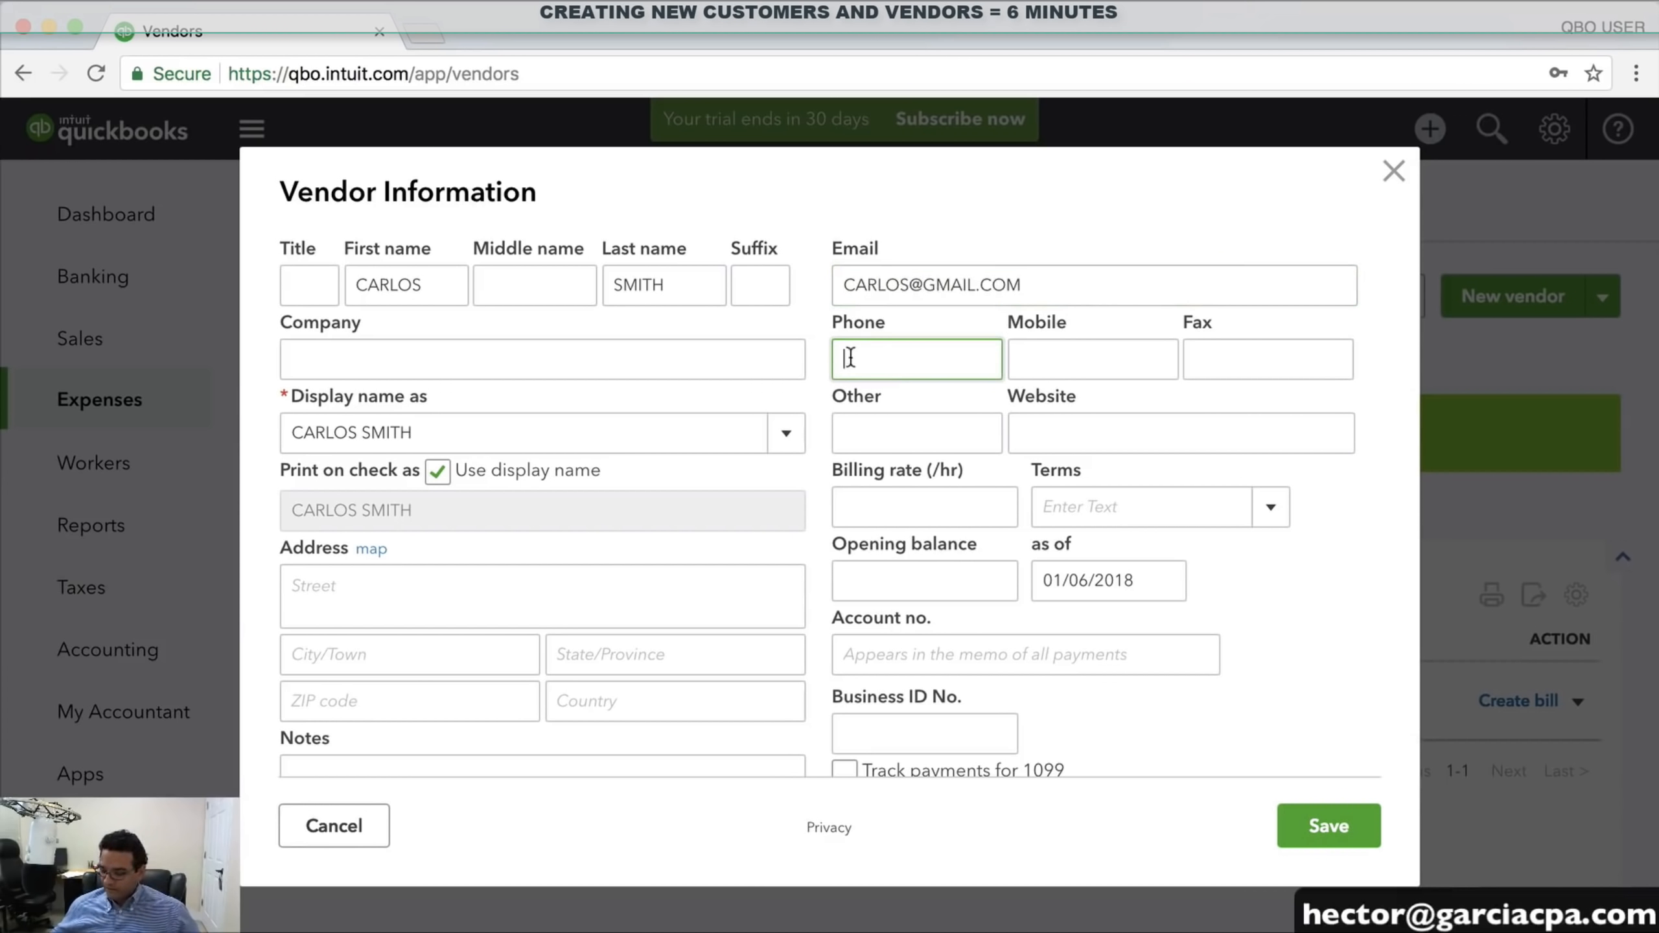
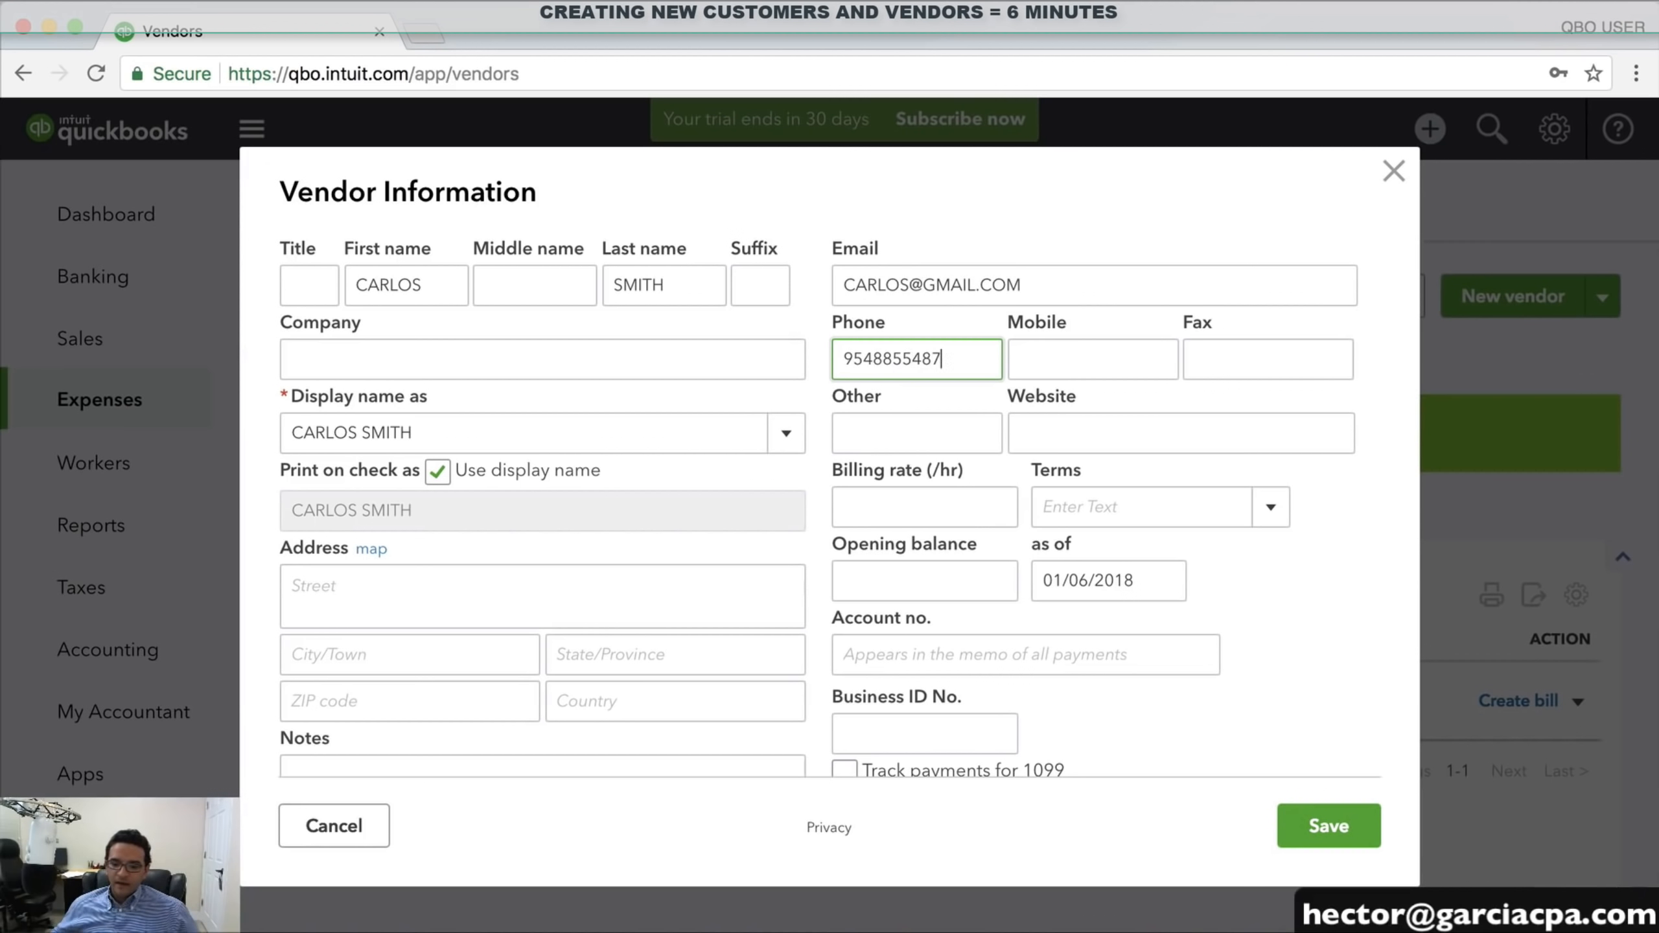
left_click(463, 583)
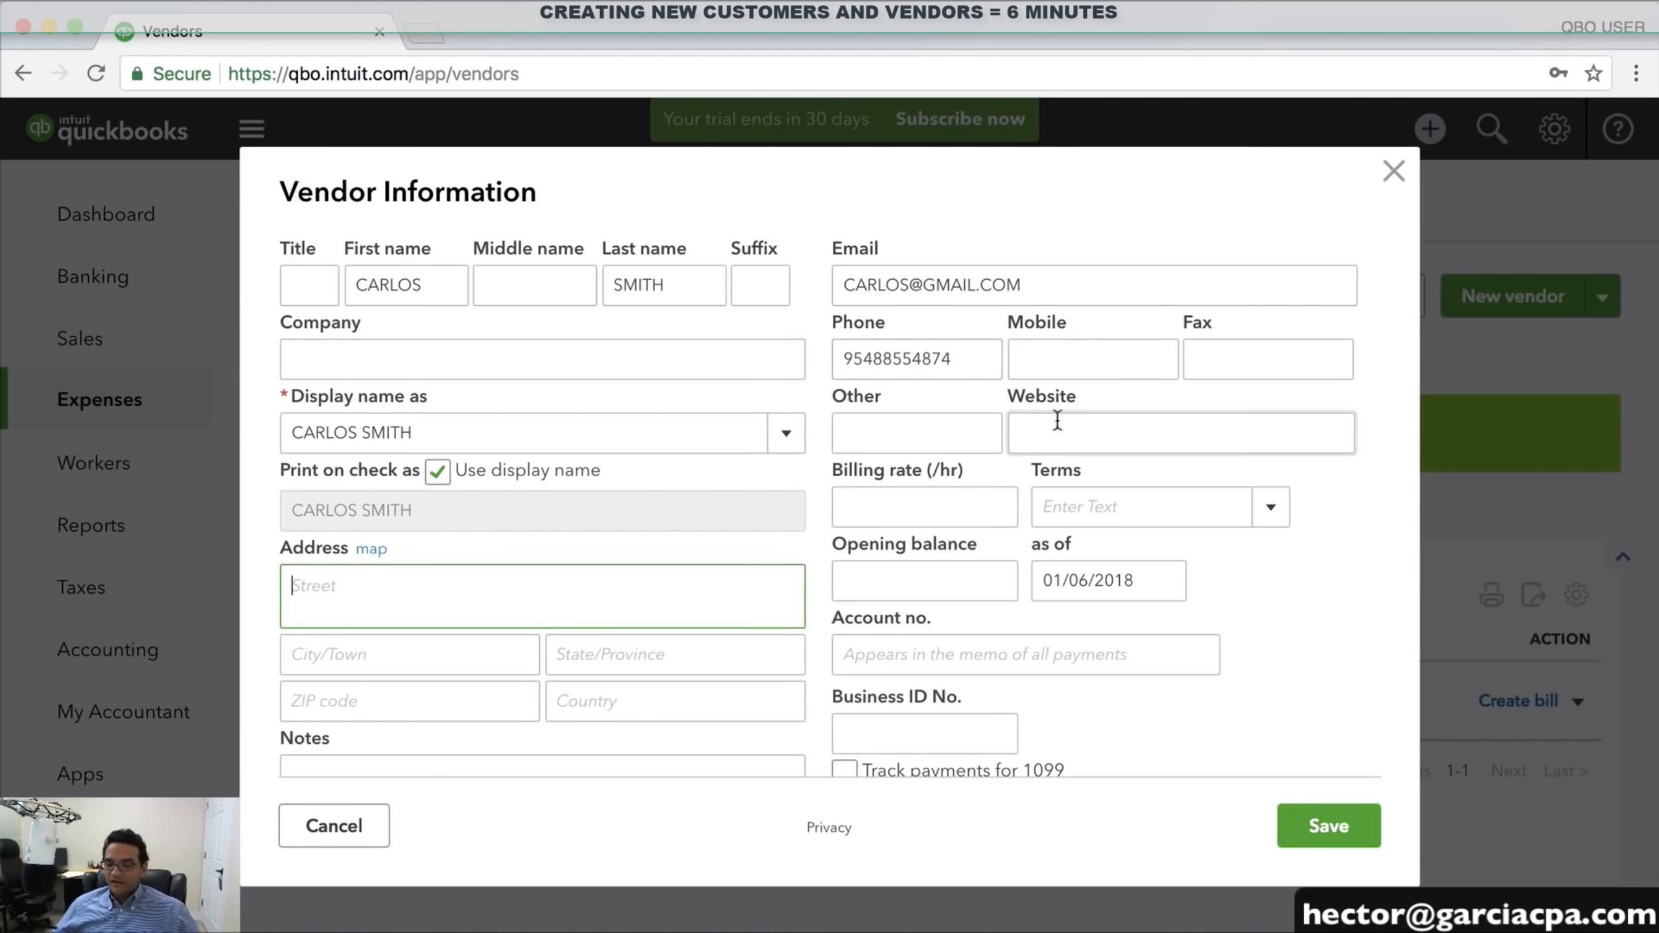
double_click(914, 359)
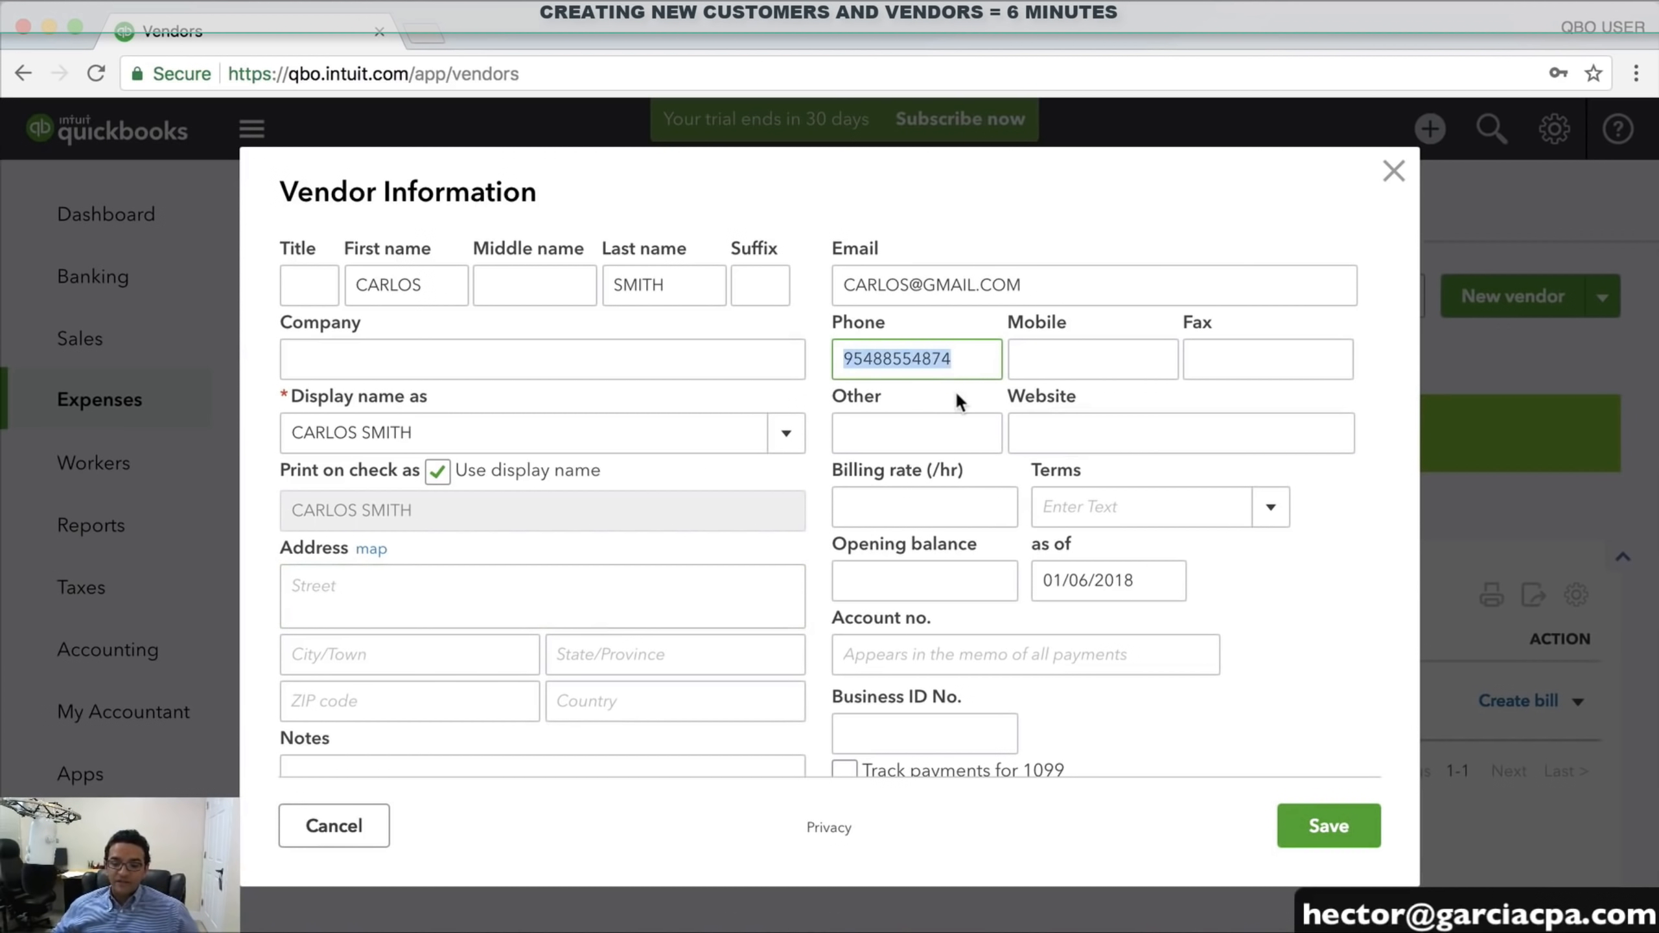
key("Right")
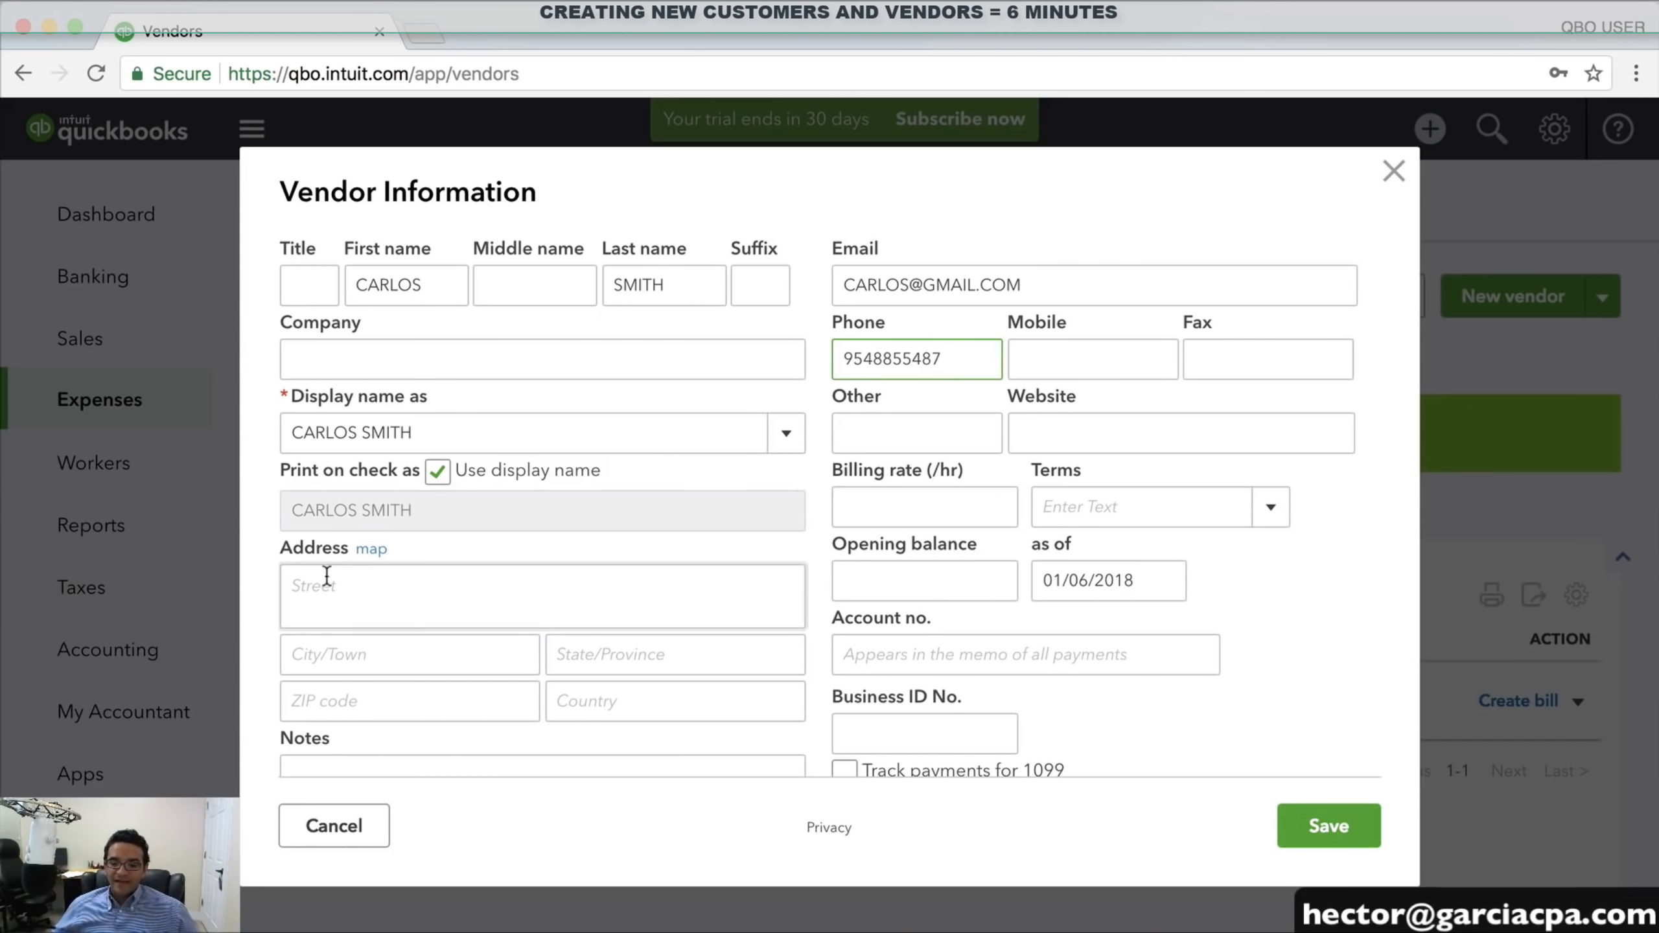
Fill in the vendor's street address, city, state and ZIP code
left_click(366, 589)
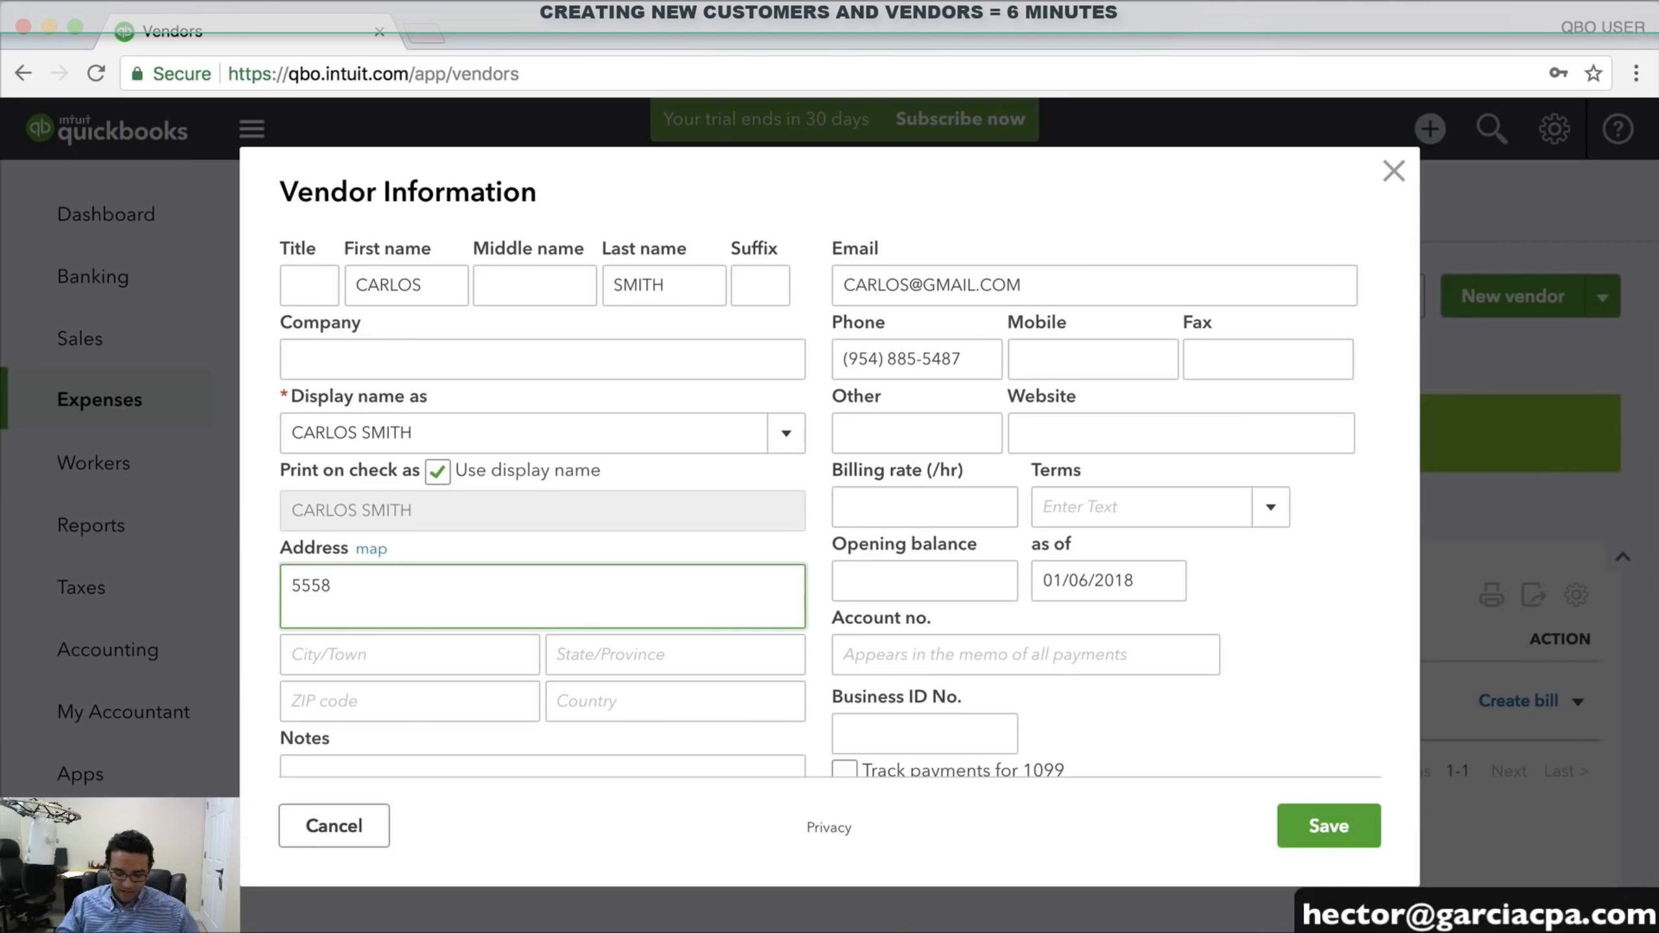
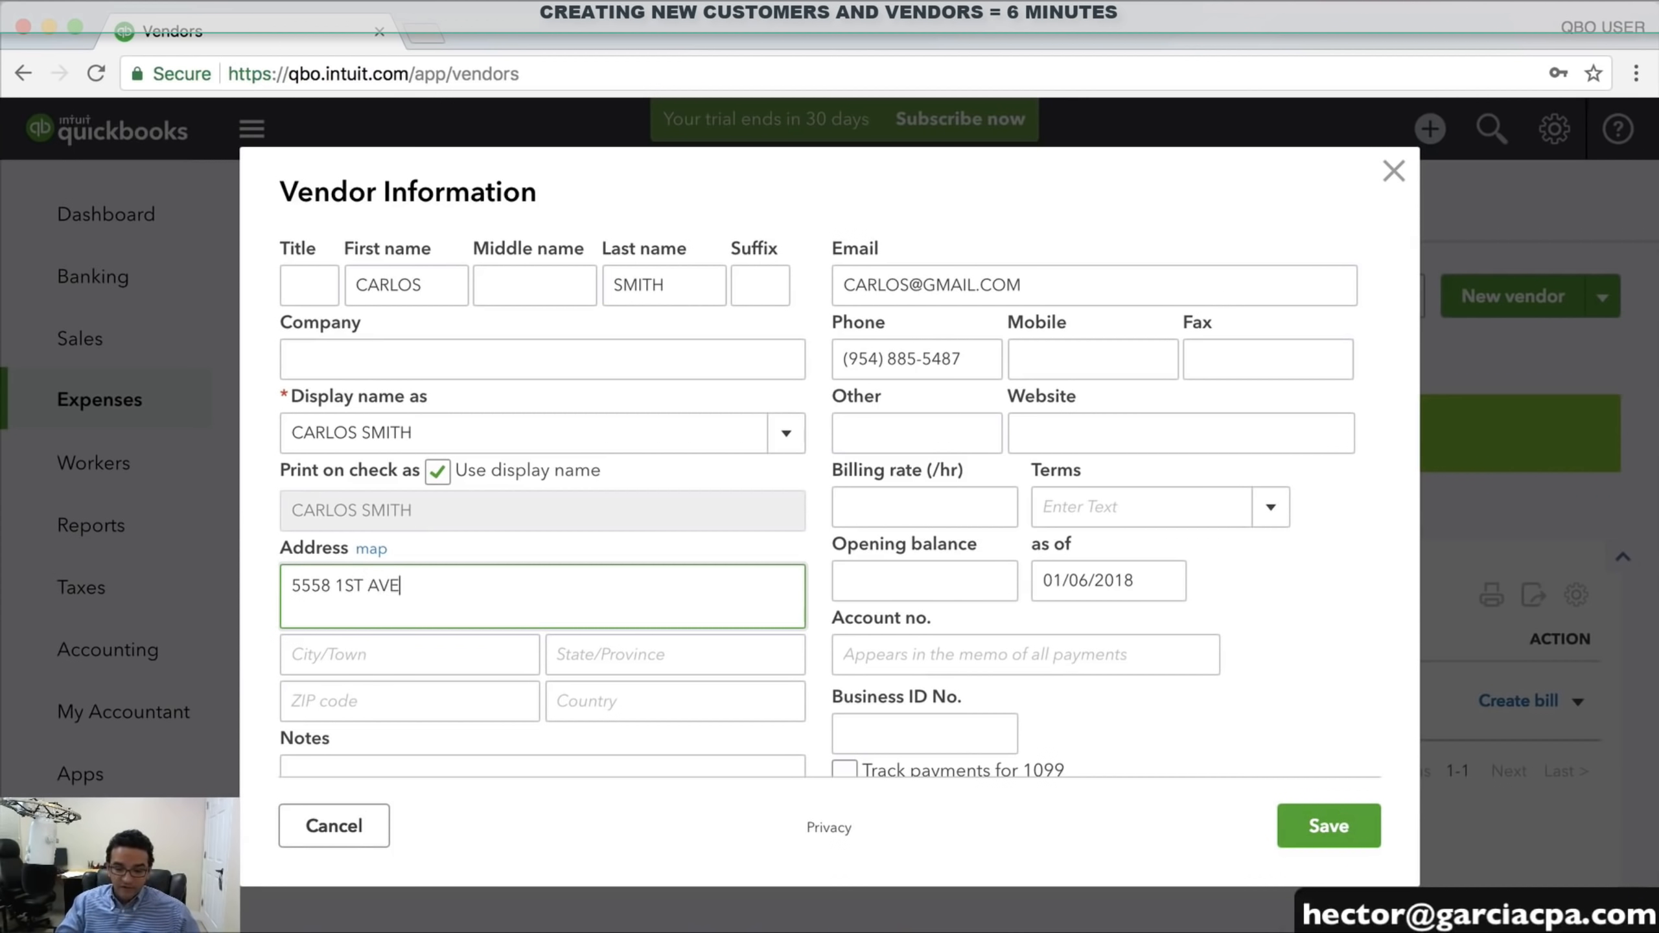
key("Tab")
key("Tab")
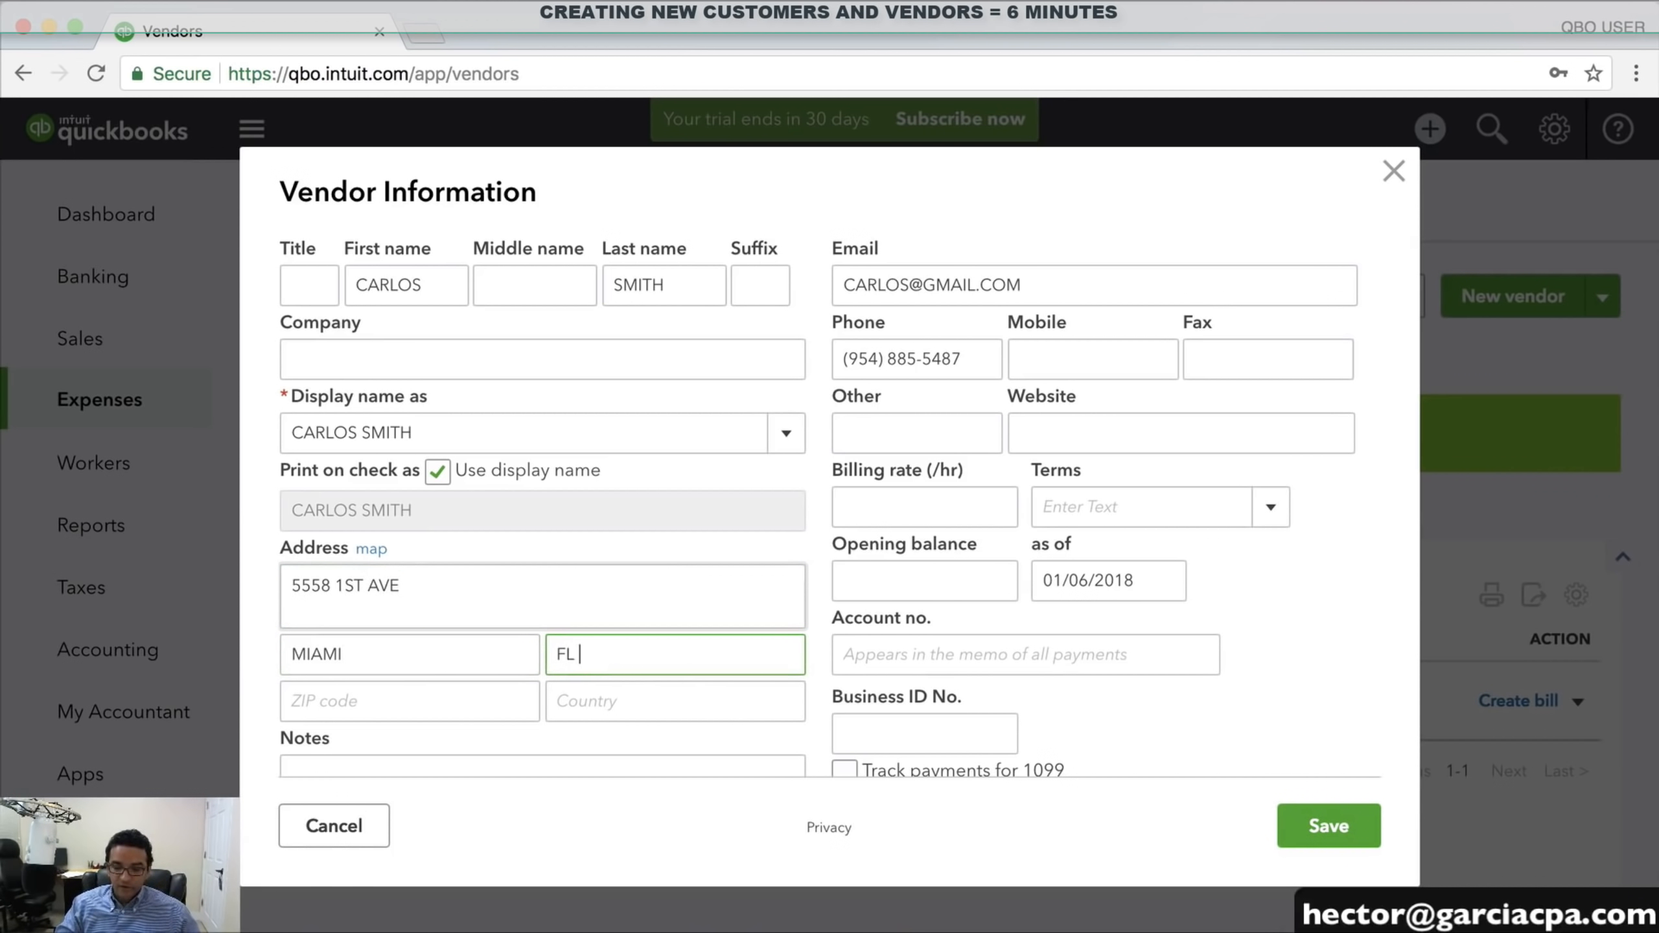
key("Tab")
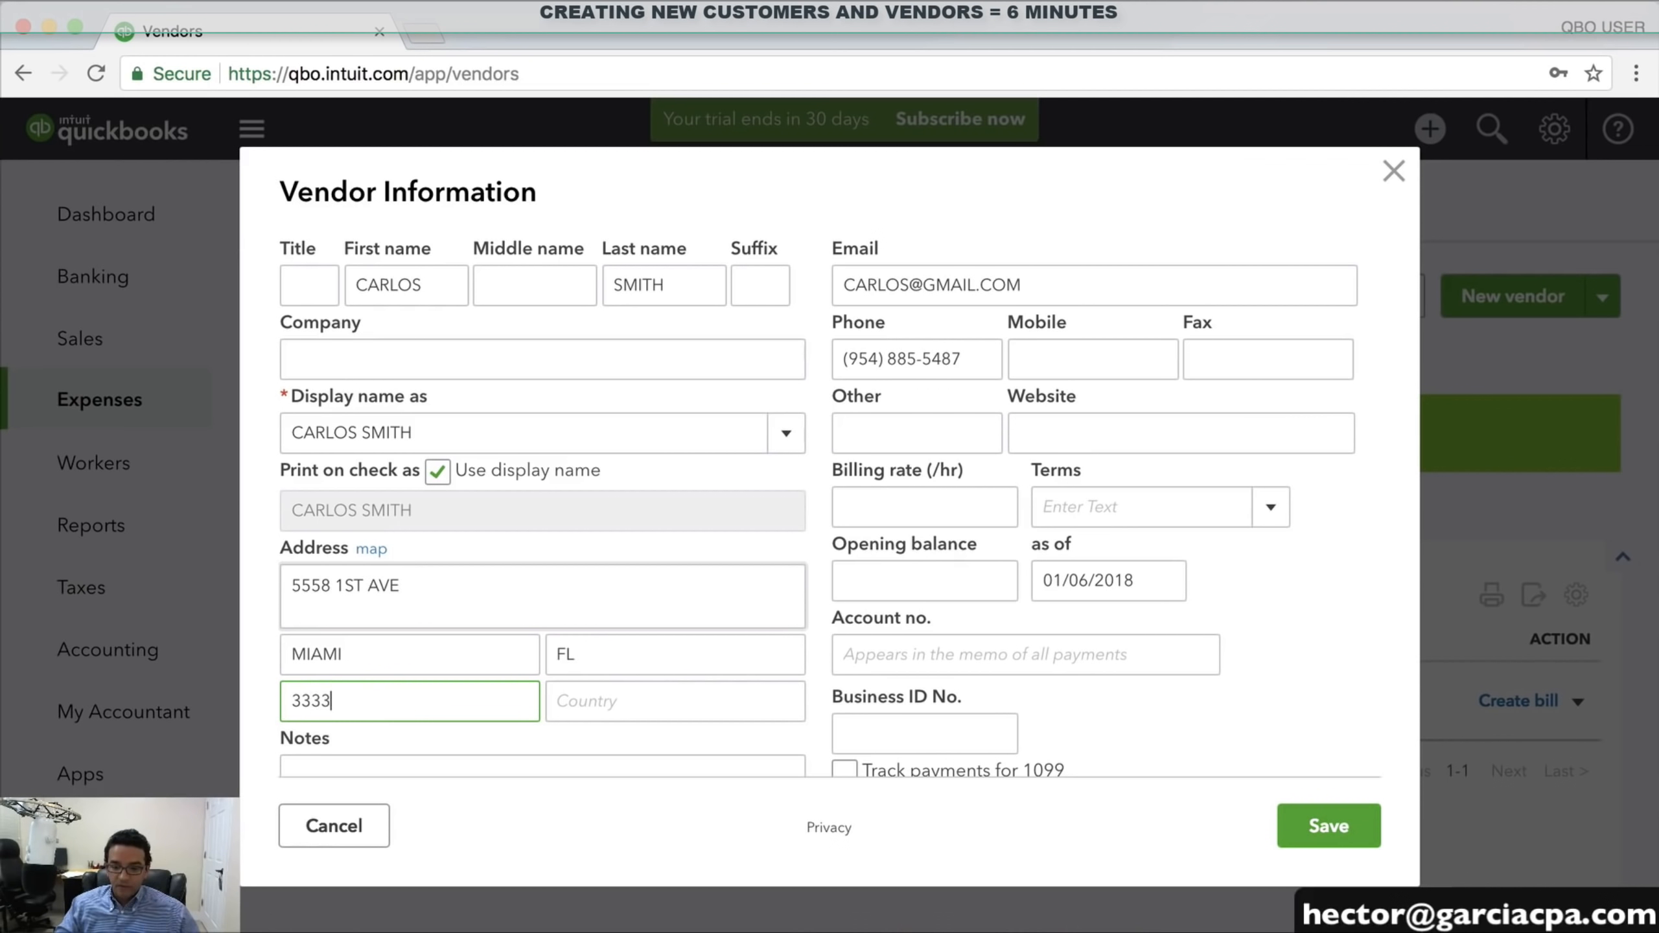
scroll(375, 678, "down", 3)
left_click(341, 562)
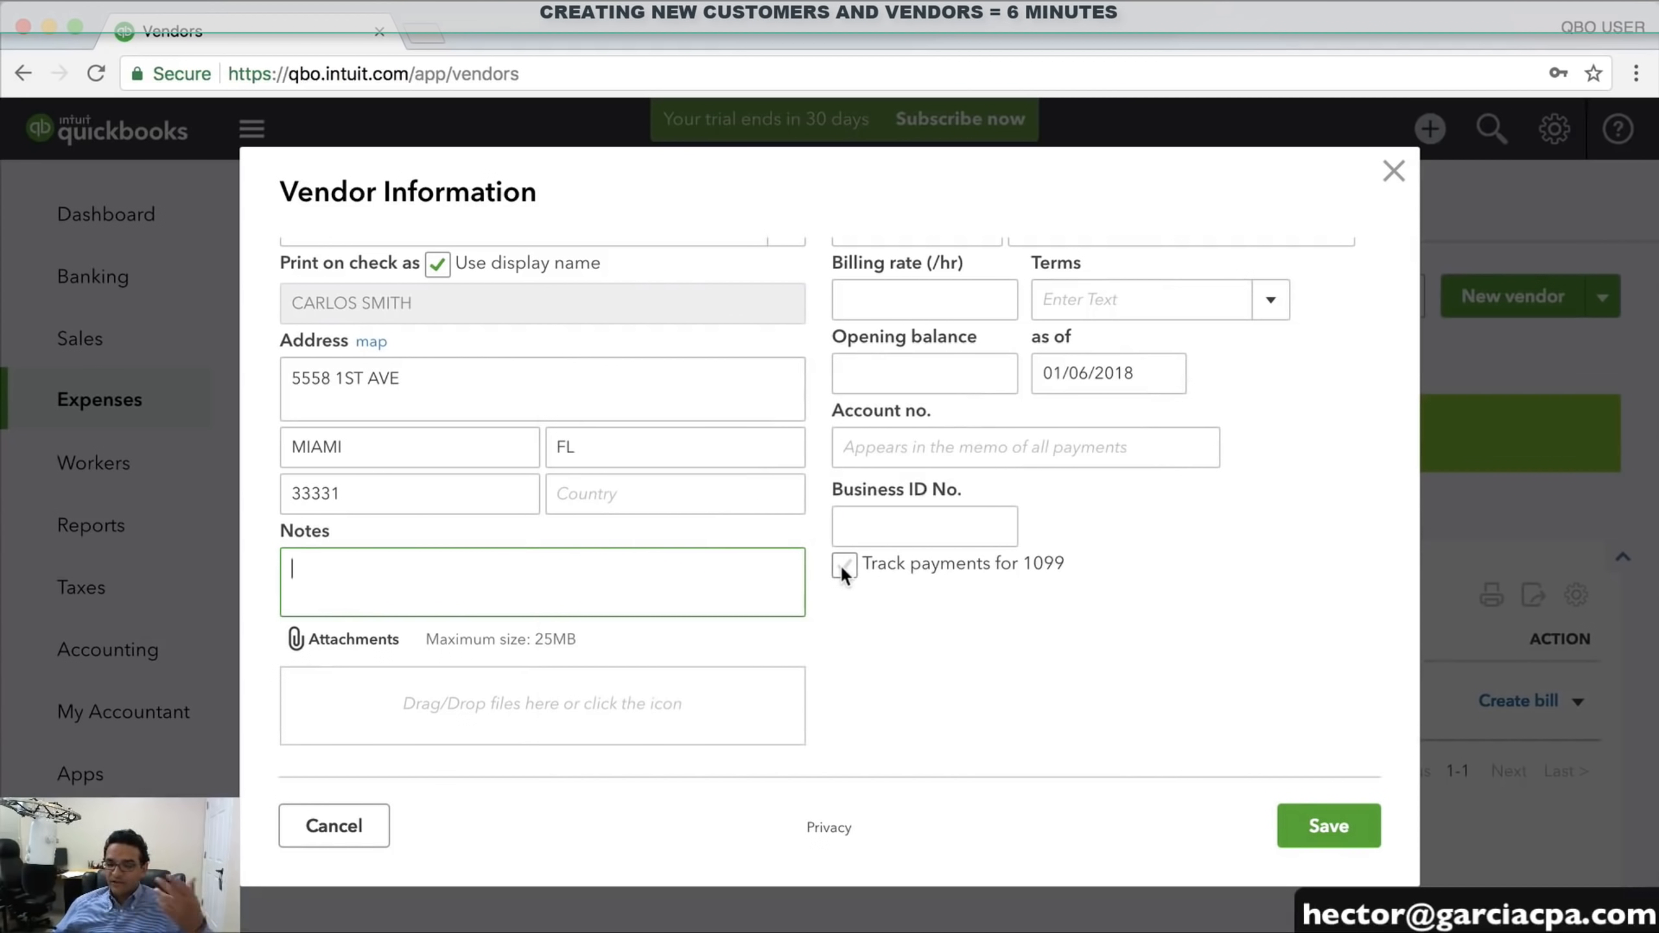
scroll(840, 564, "up", 3)
scroll(849, 581, "down", 3)
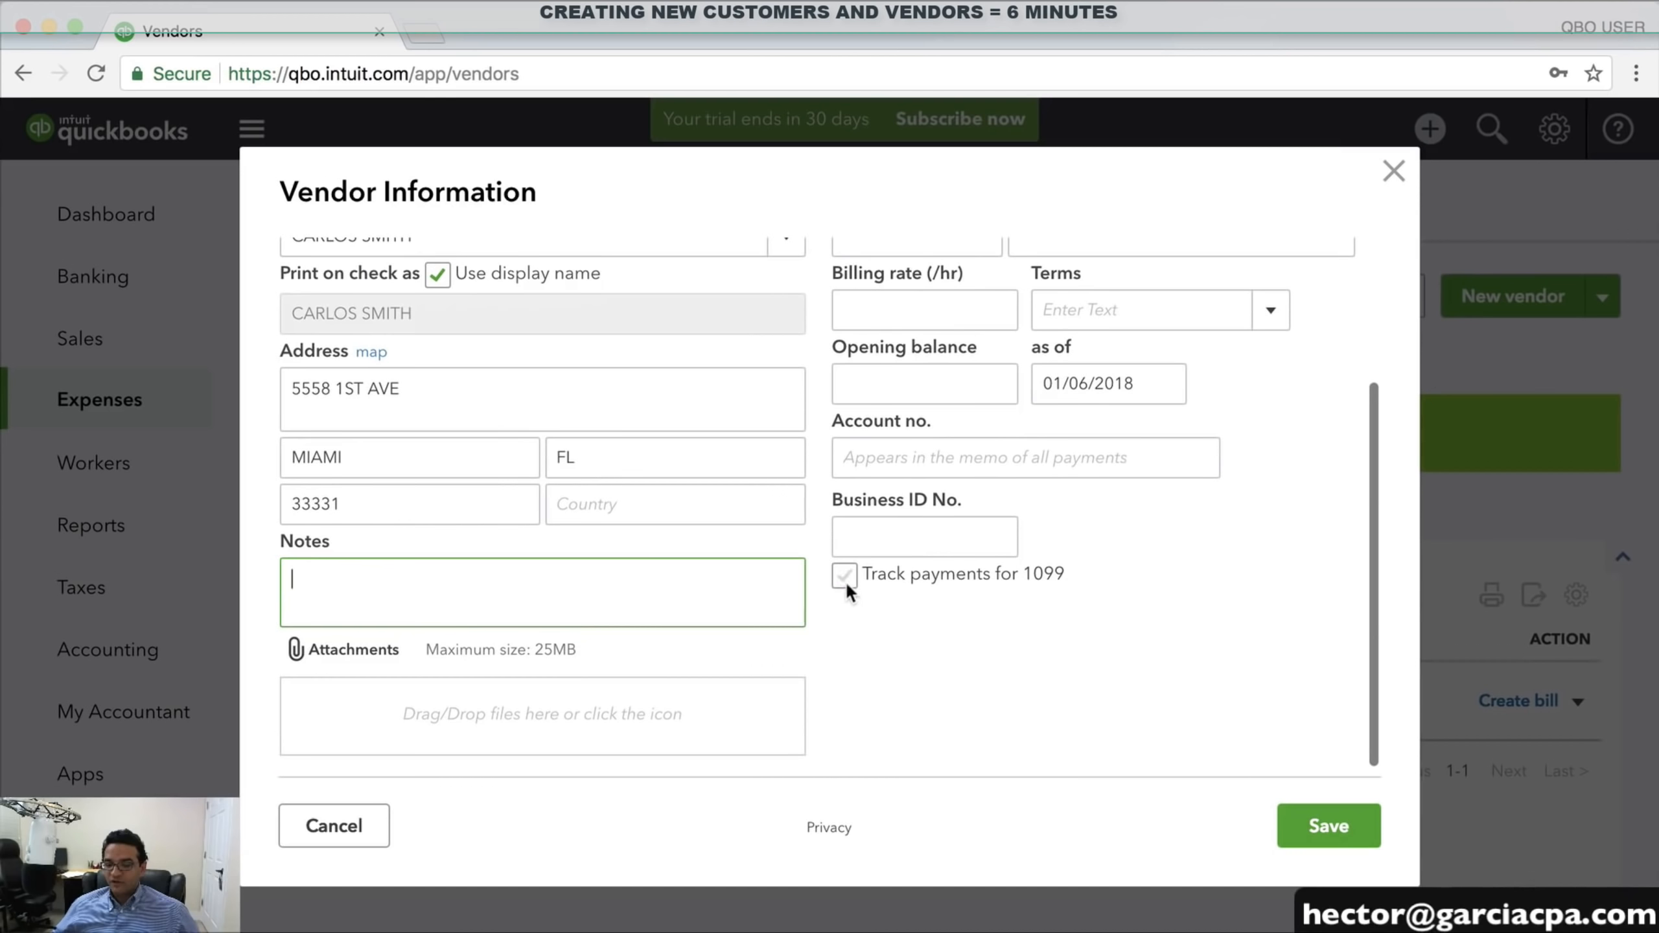
Turn on 1099 payment tracking, enter the business ID number, and save the vendor
left_click(846, 581)
left_click(876, 538)
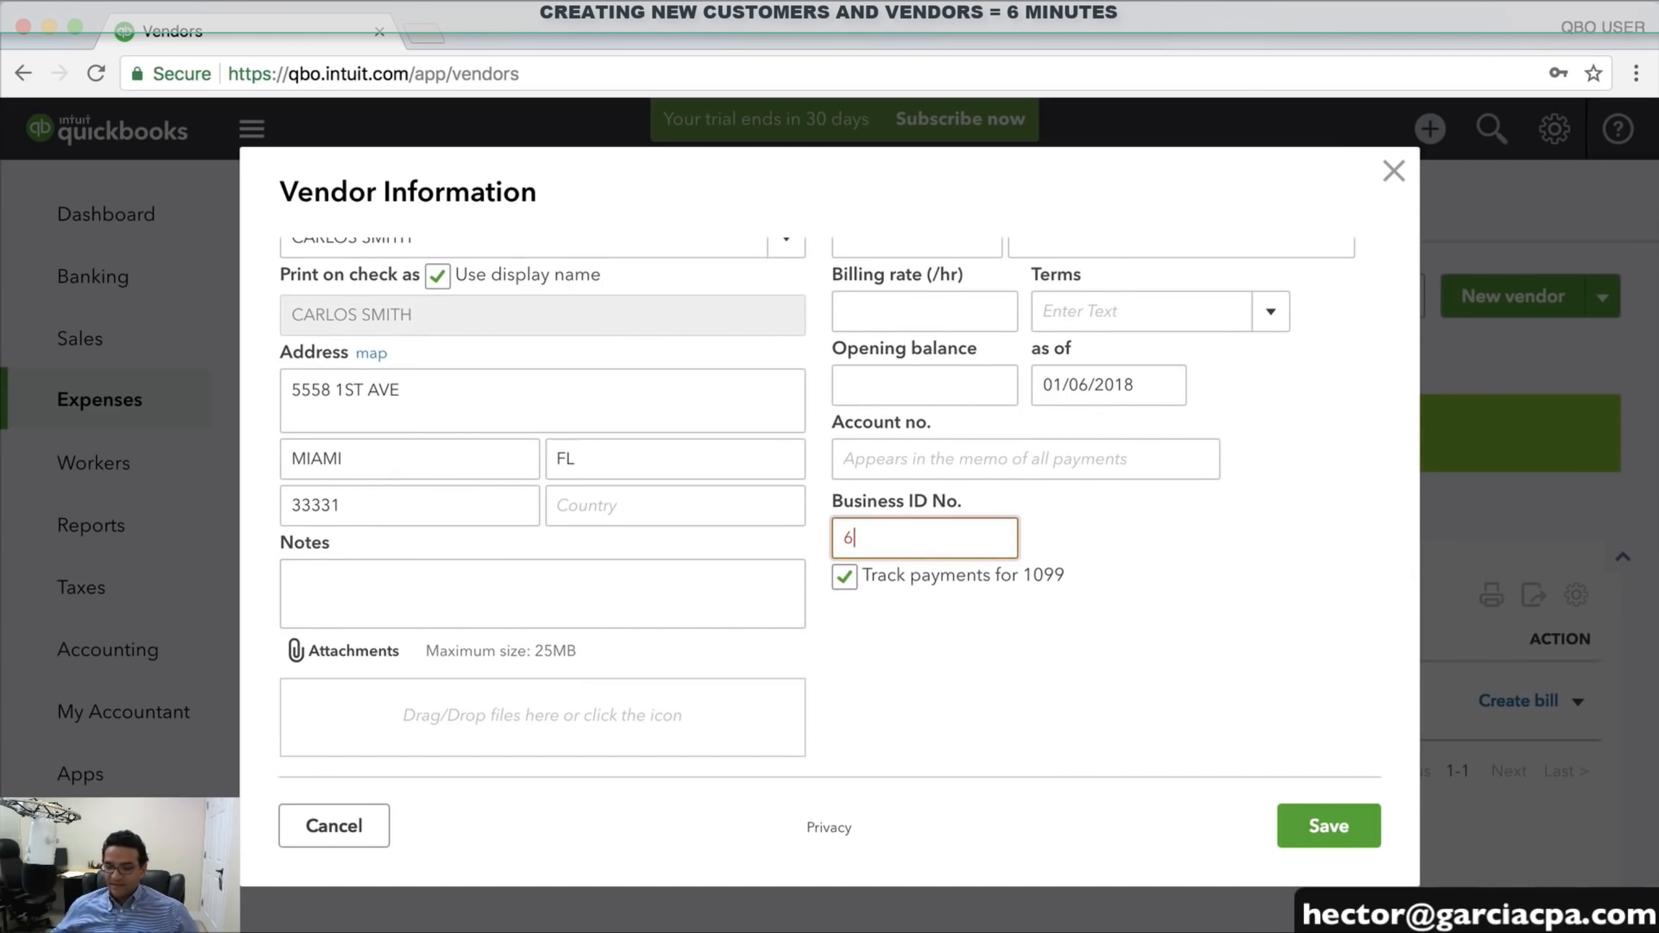
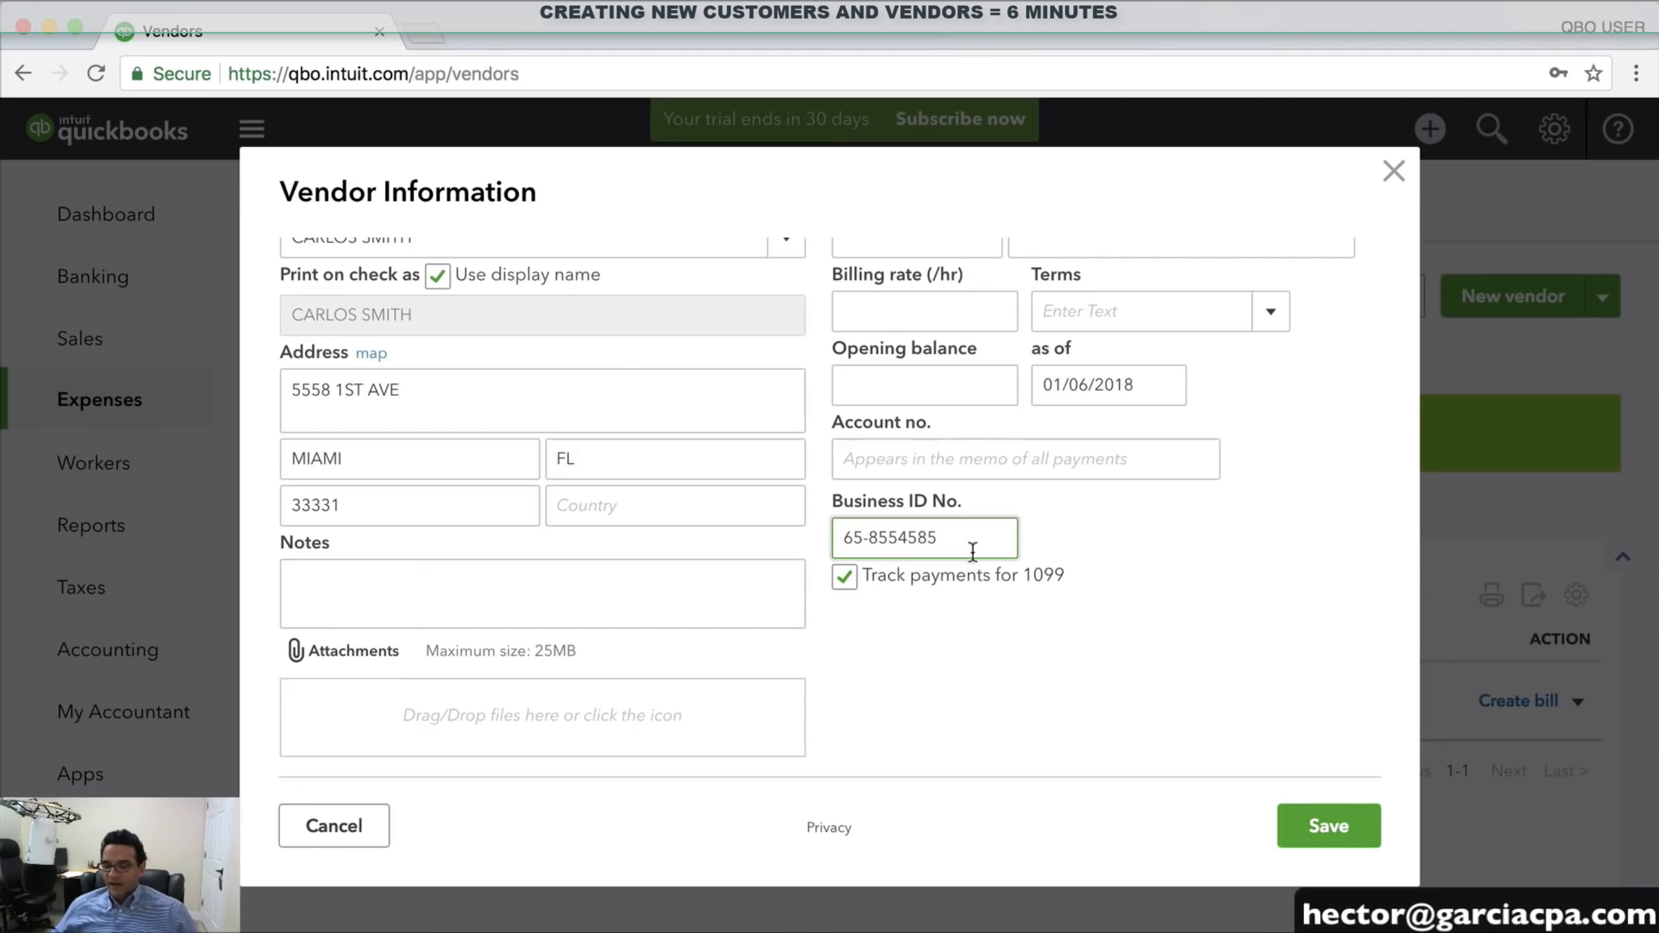
scroll(973, 552, "up", 3)
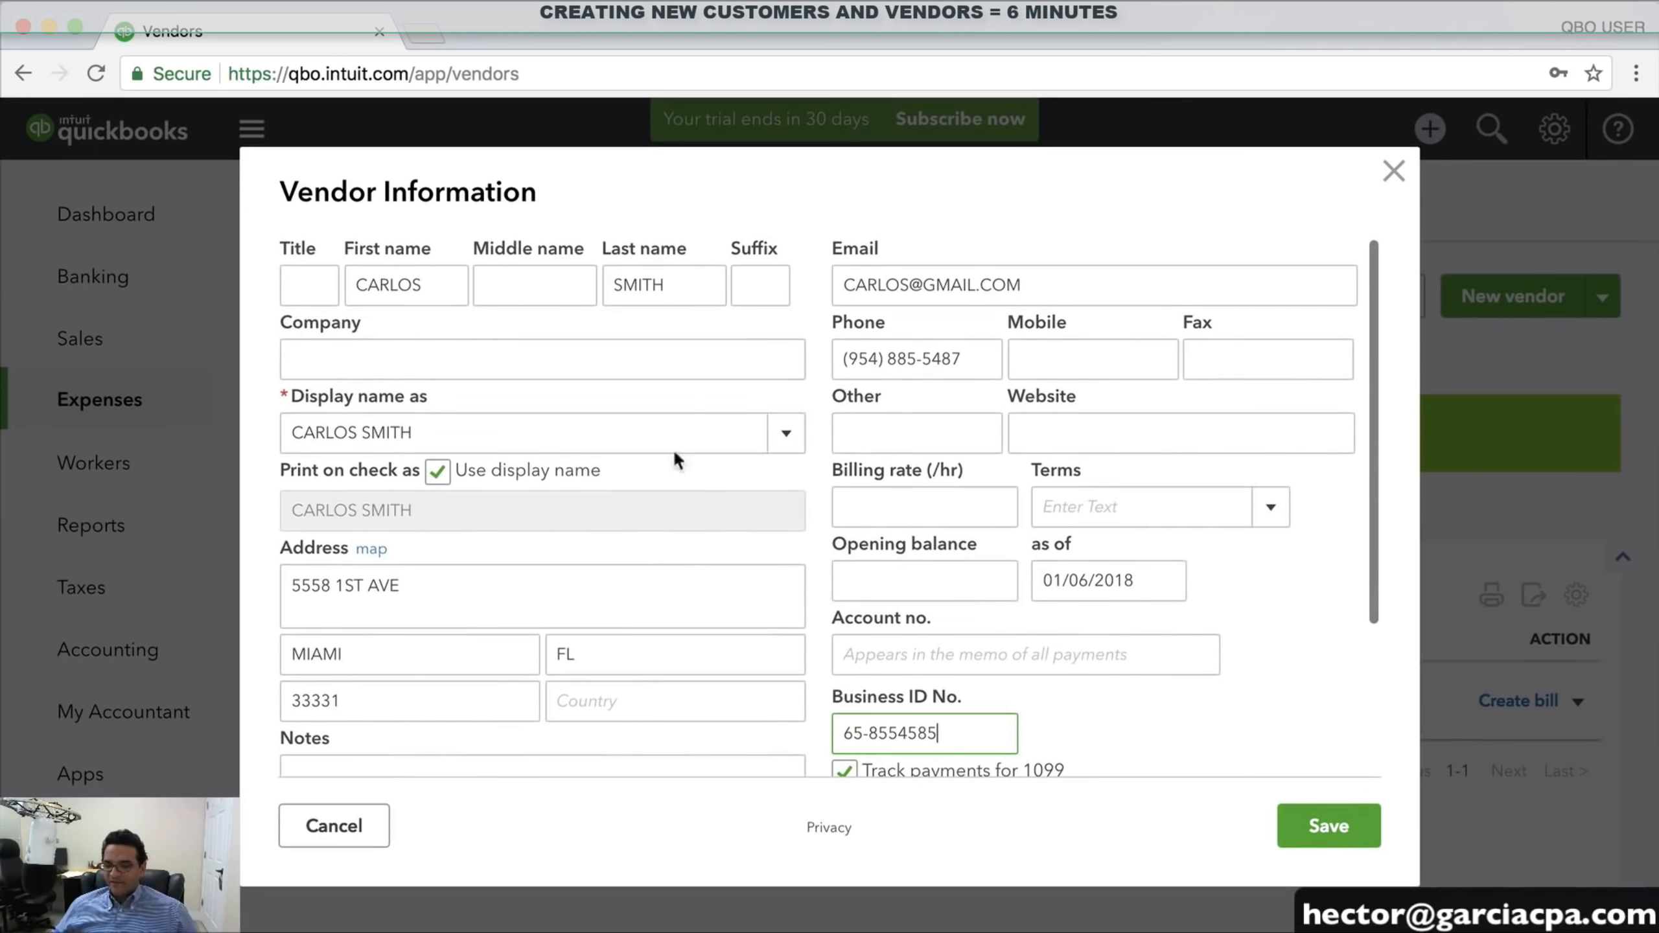
left_click(1309, 828)
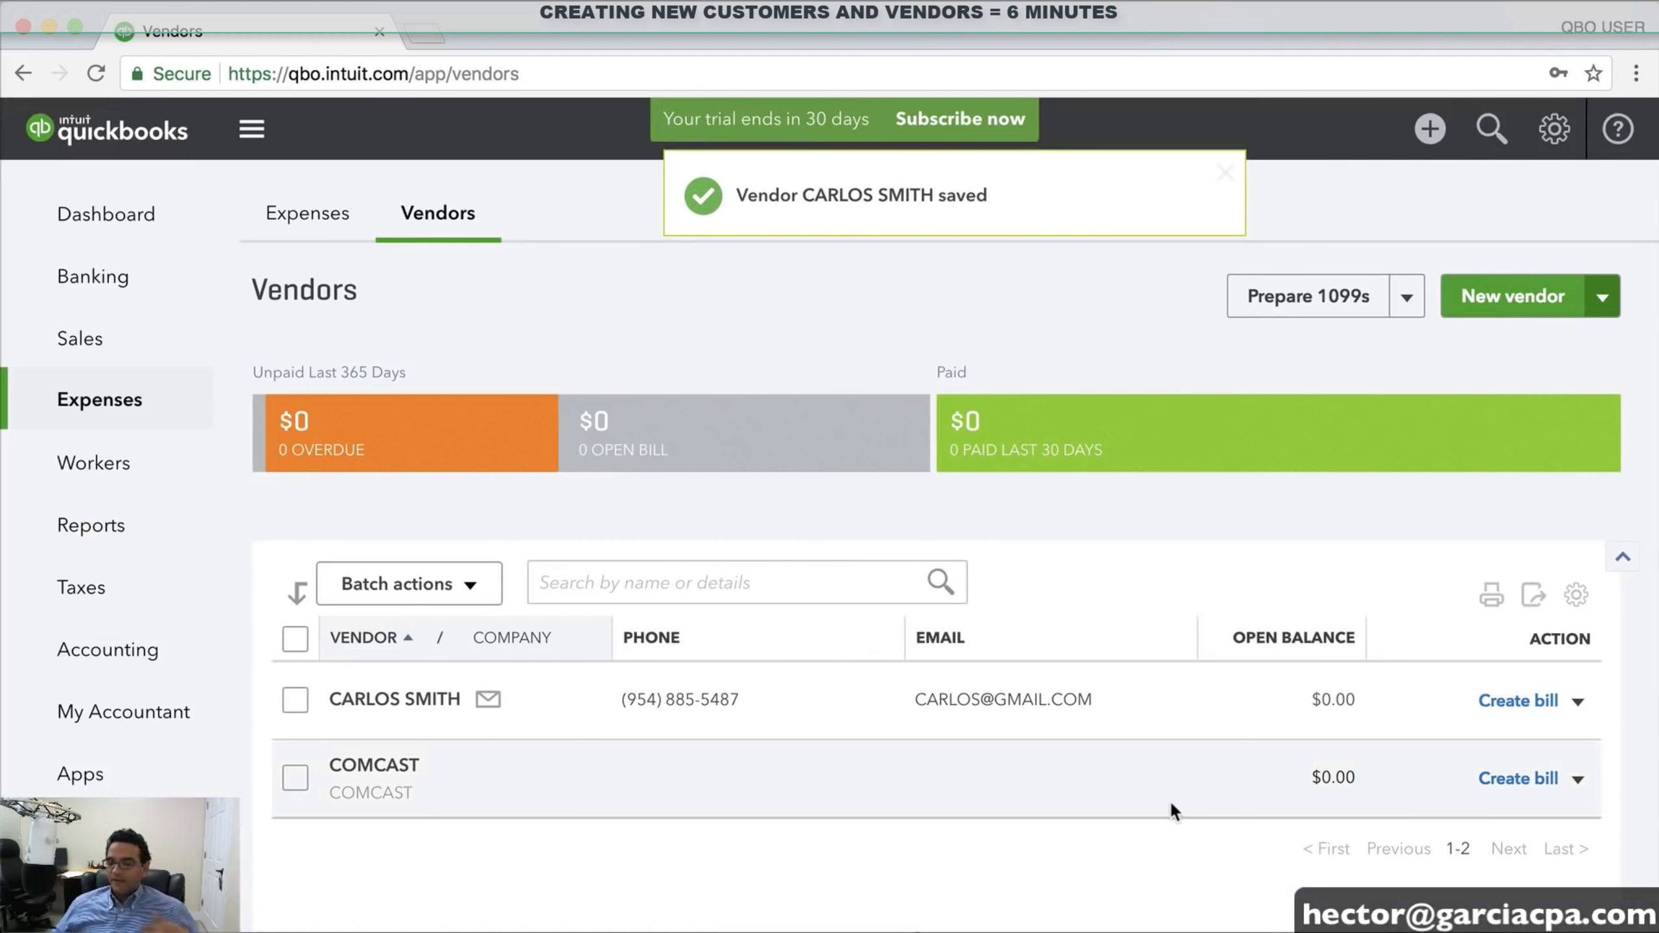
Create vendor DELL CORP with its street, city, state and ZIP address and save it
left_click(1502, 302)
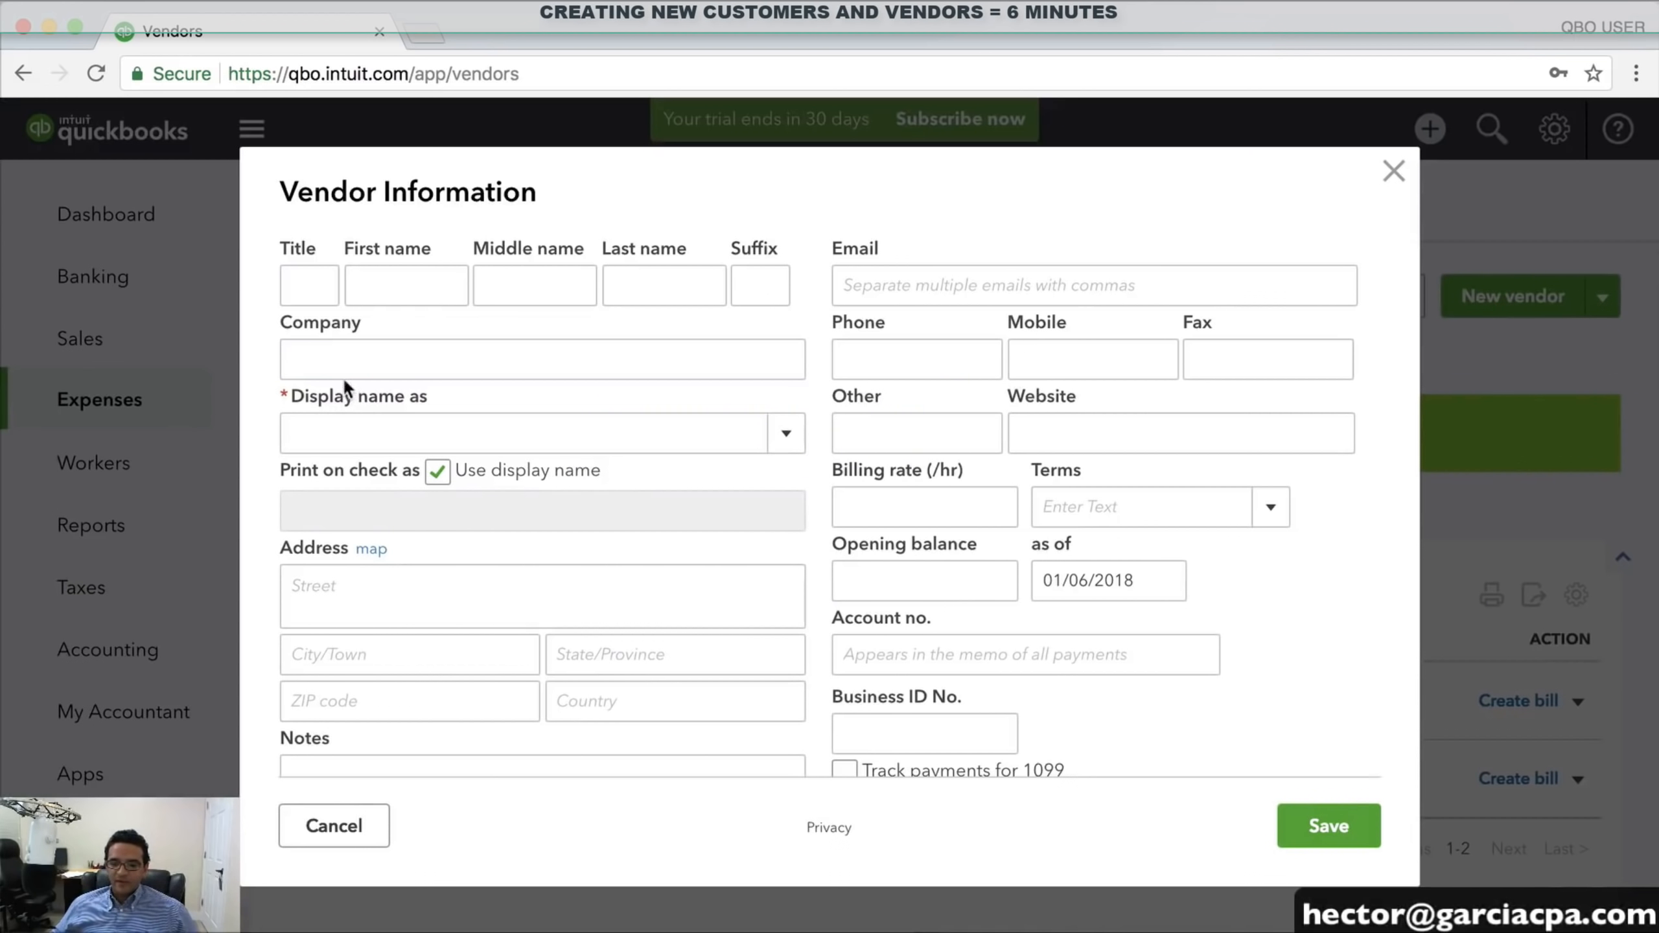
left_click(343, 356)
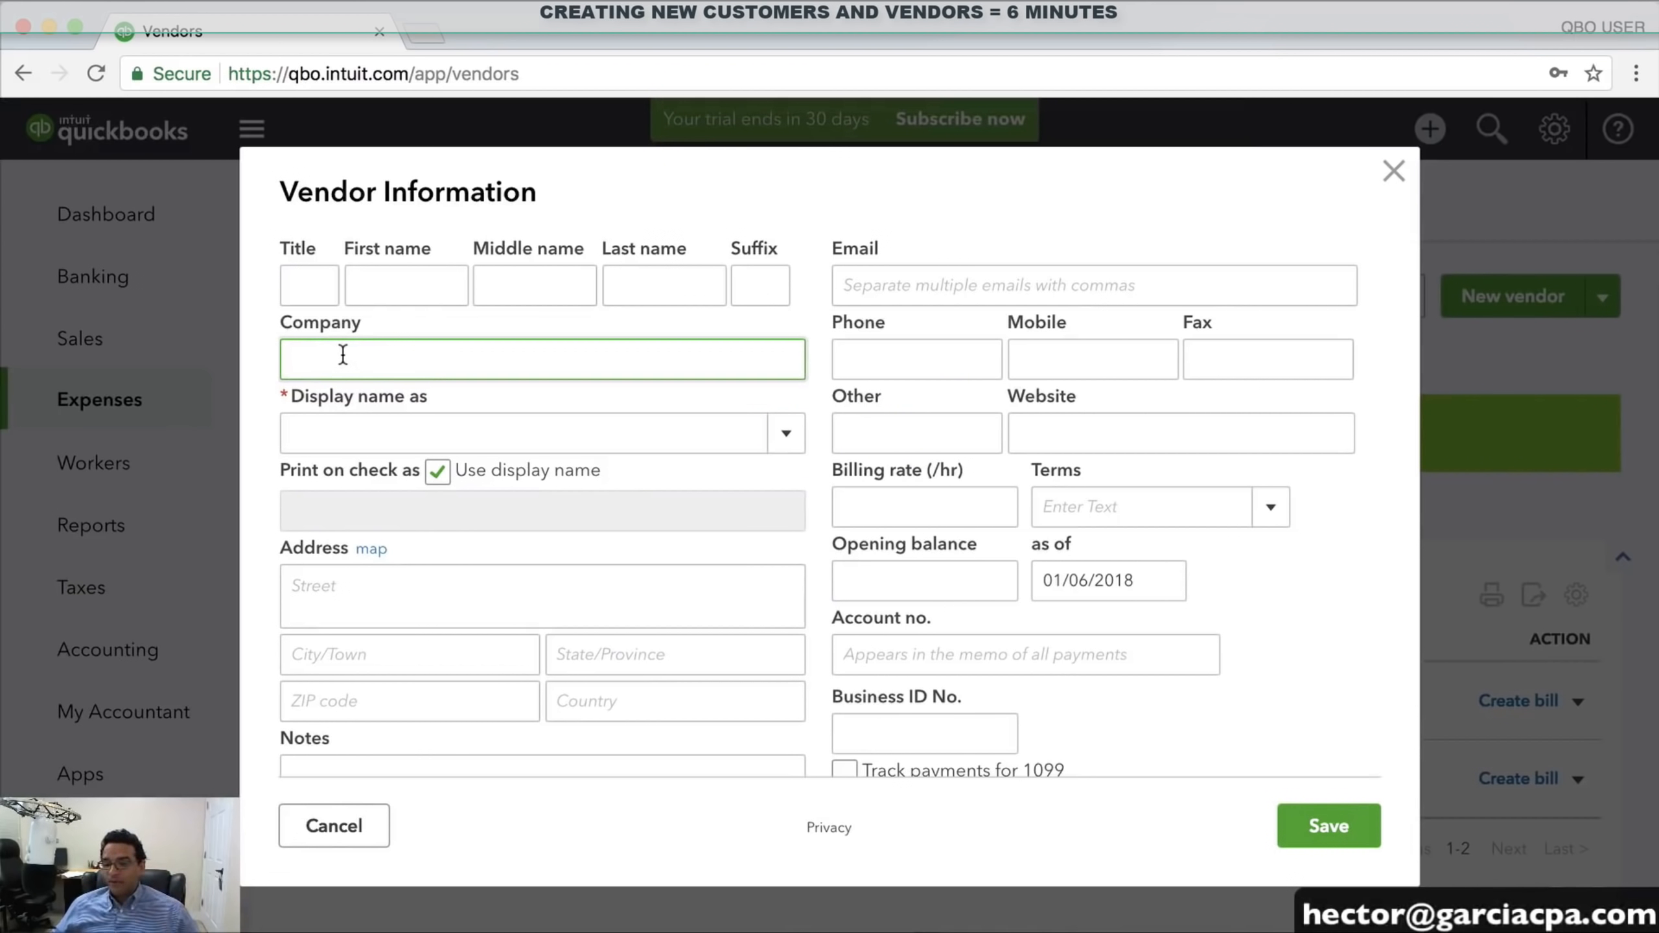
type("DELL ")
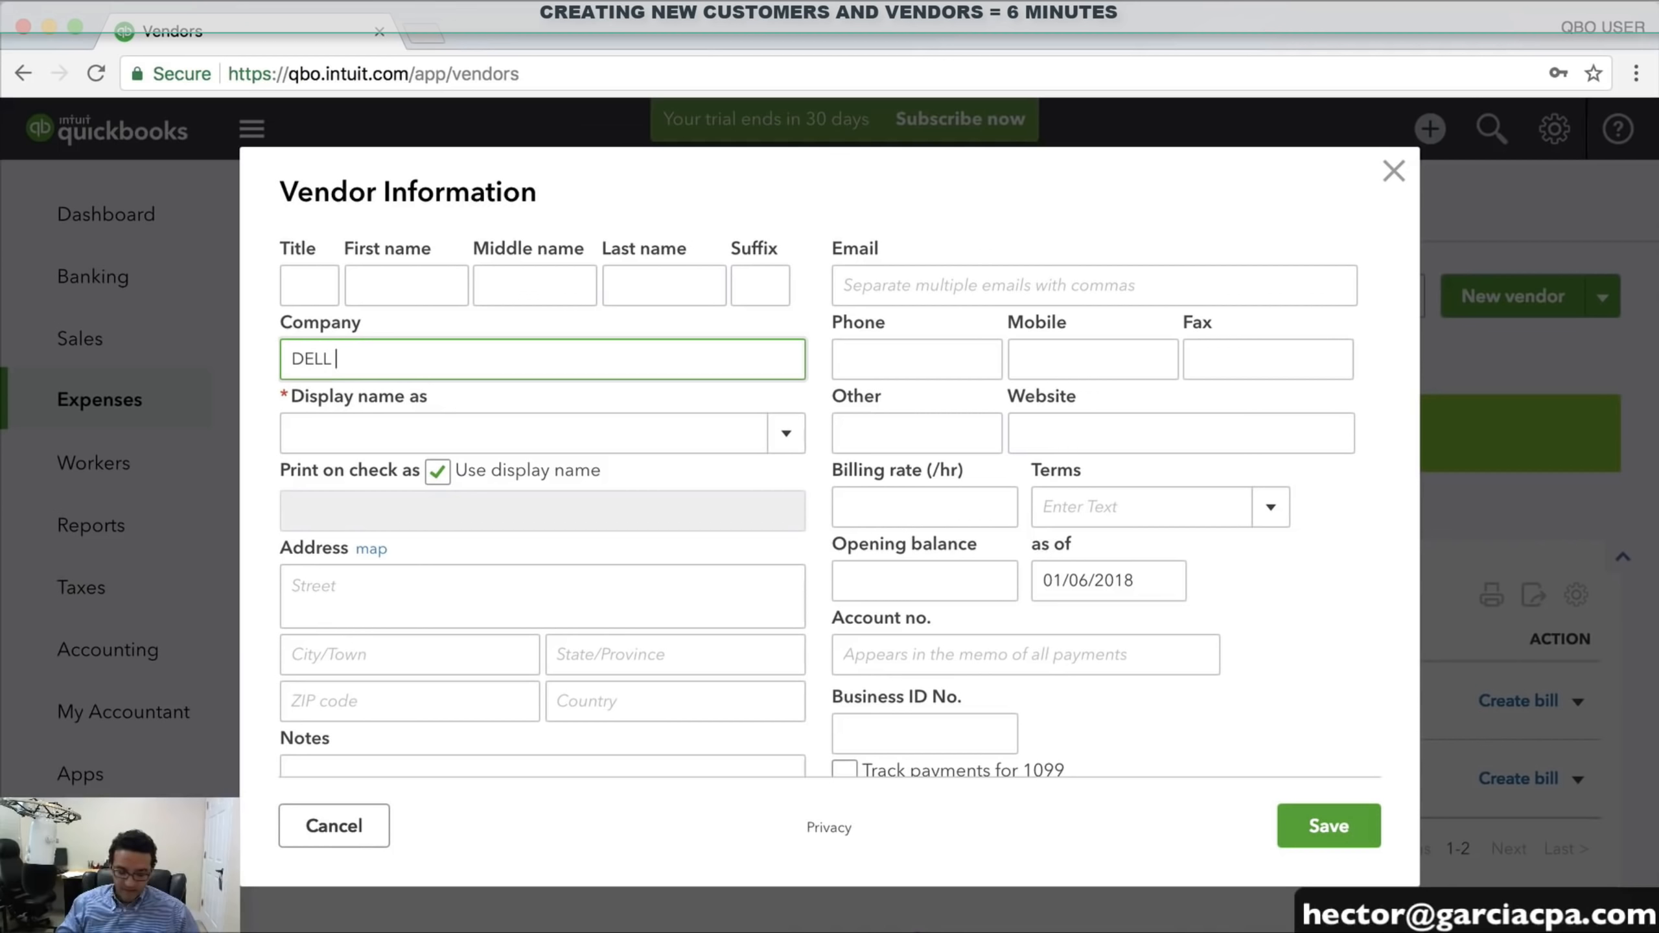
type("CORP")
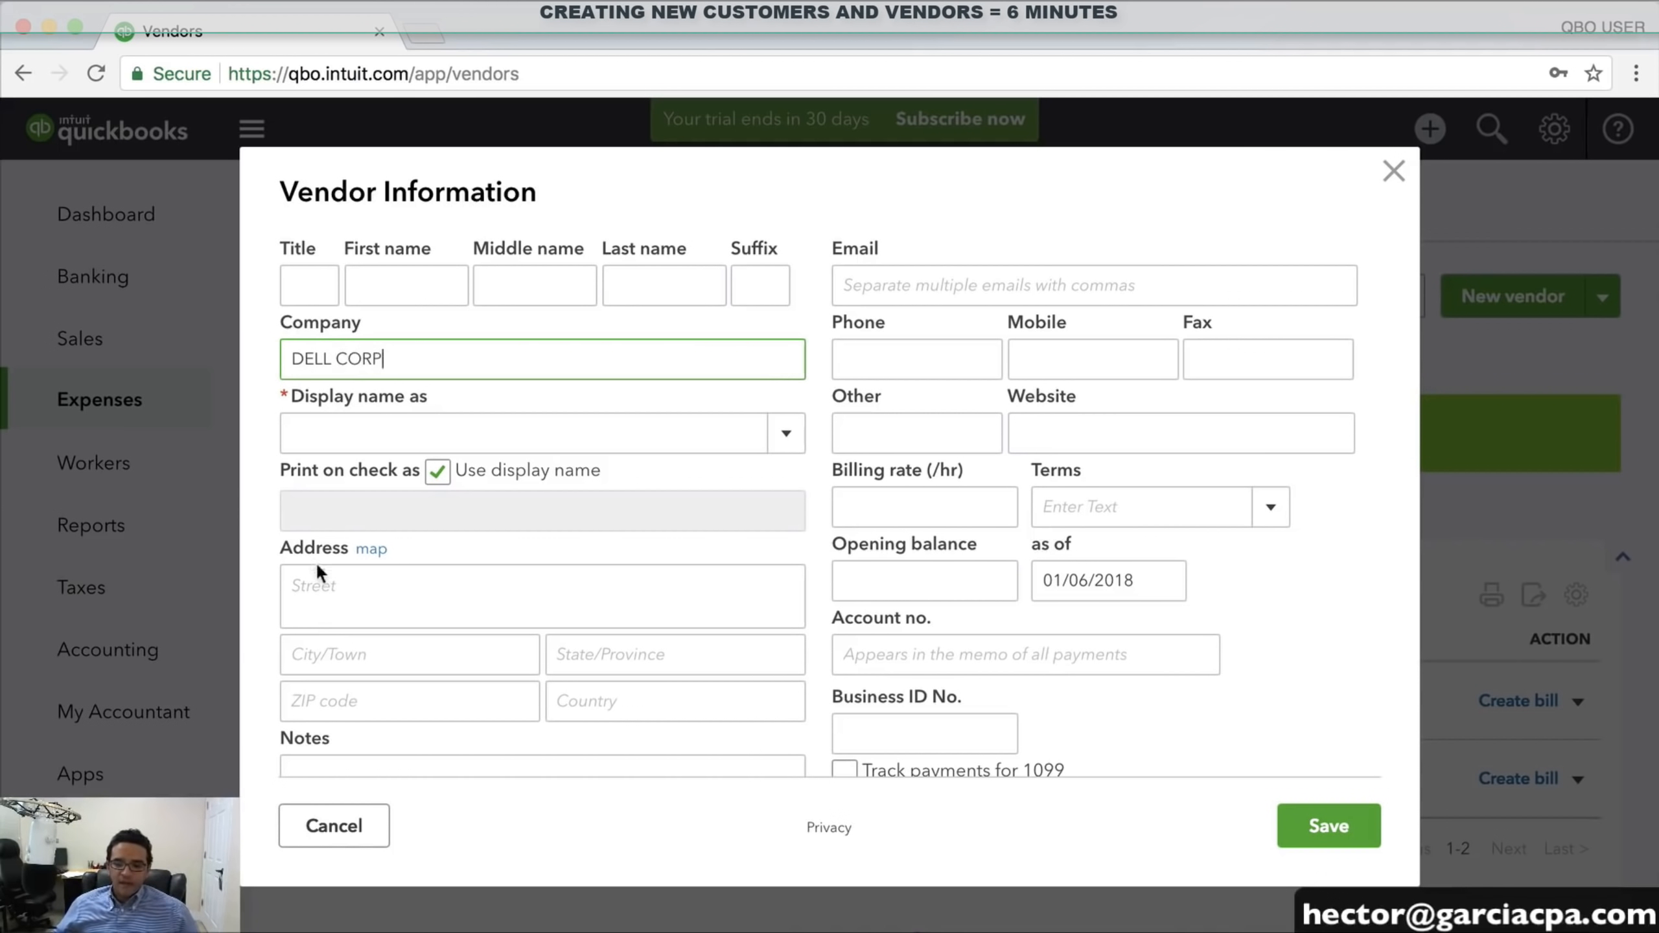
left_click(317, 588)
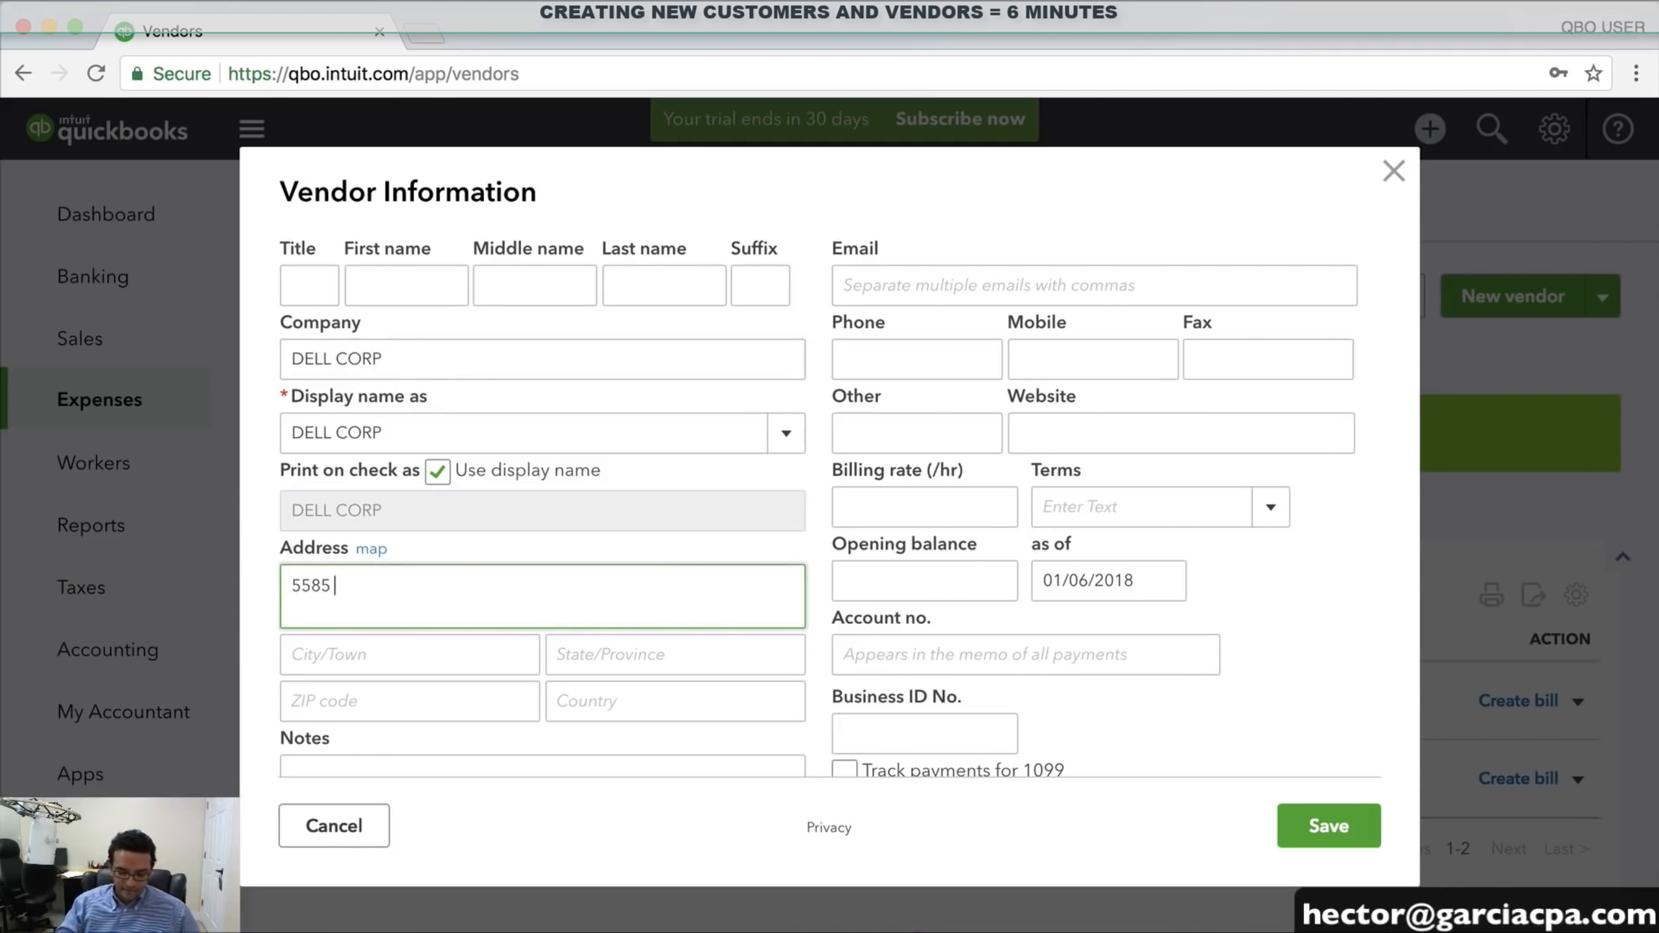
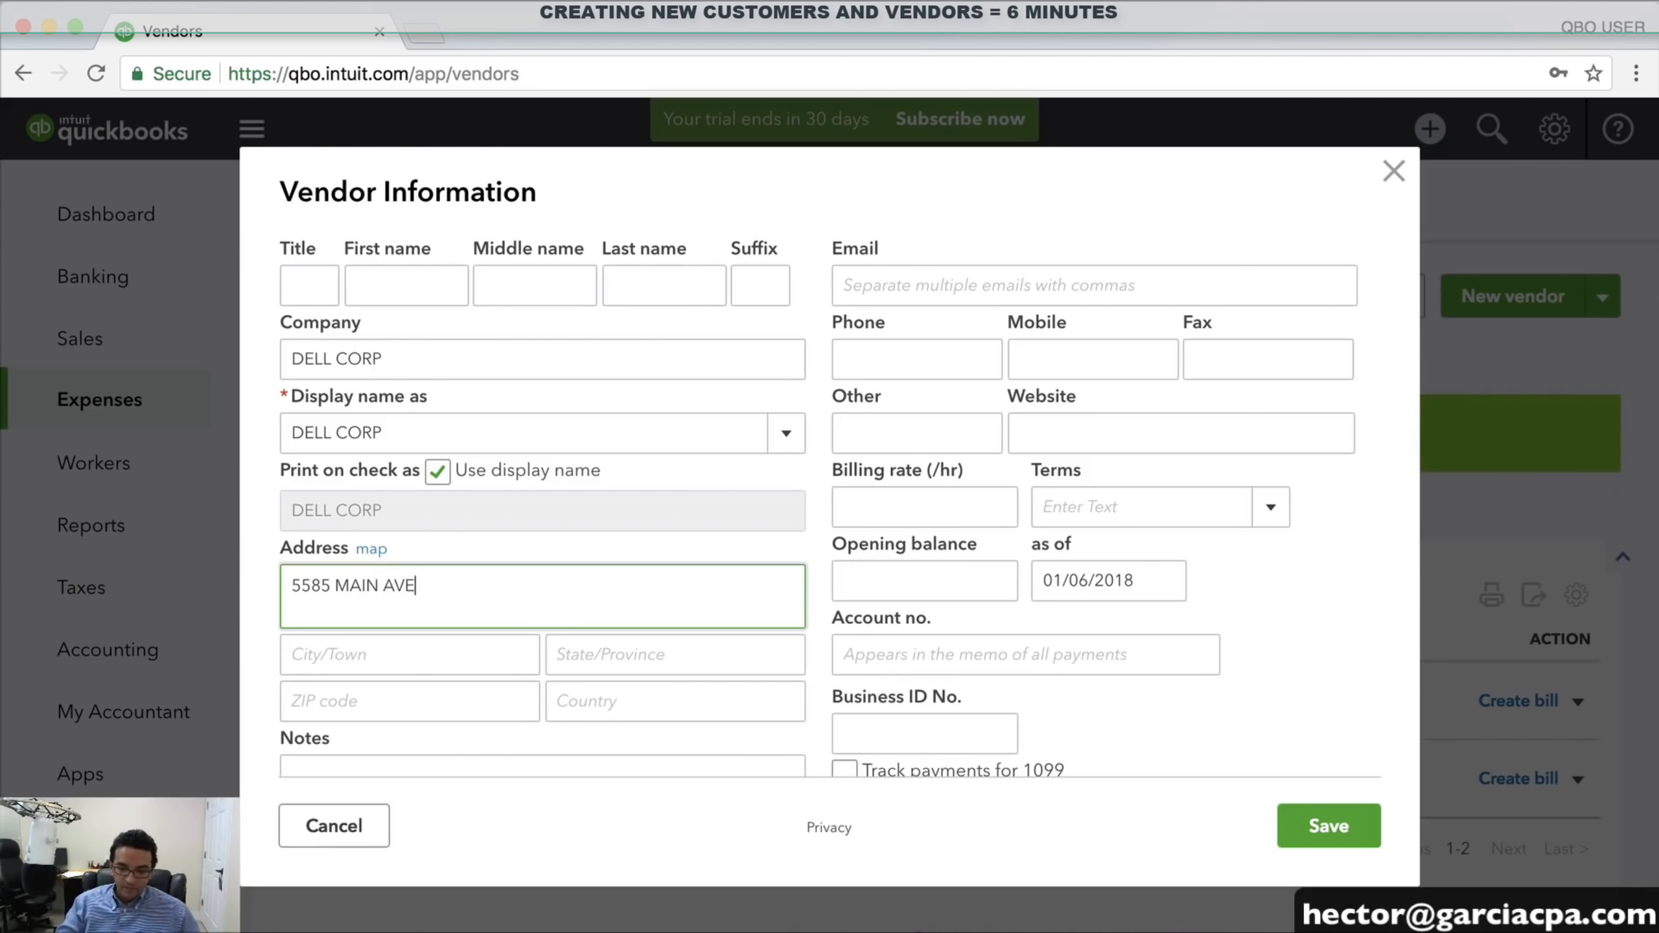
key("Tab")
key("Tab")
key("Tab")
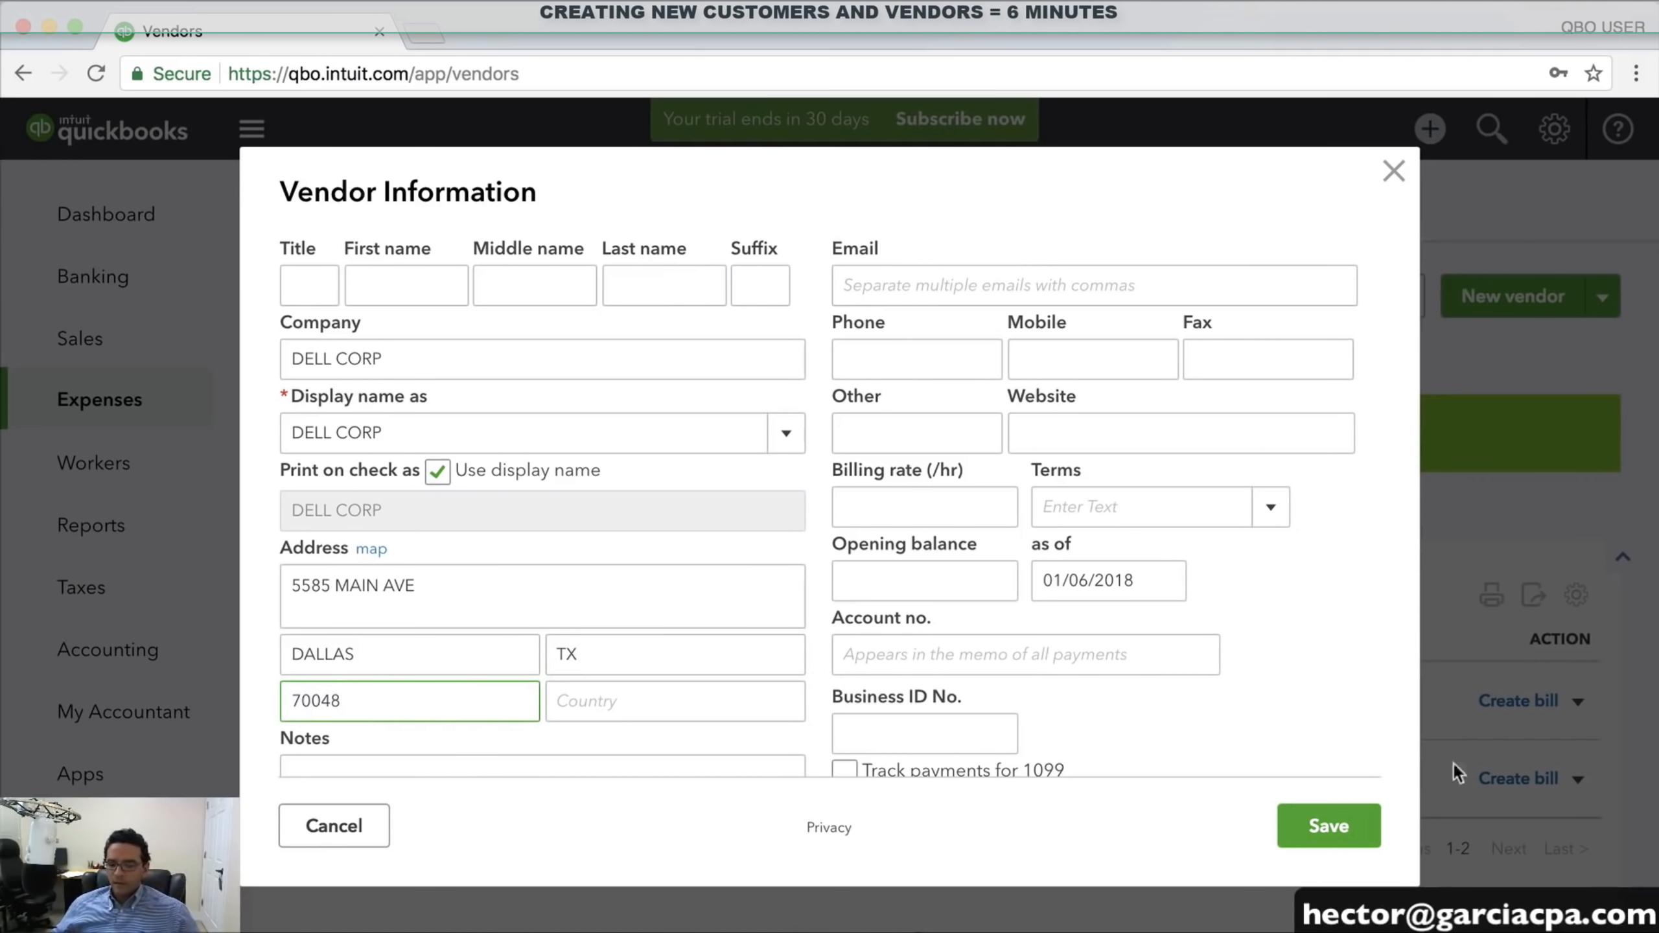
left_click(1329, 829)
scroll(859, 710, "down", 3)
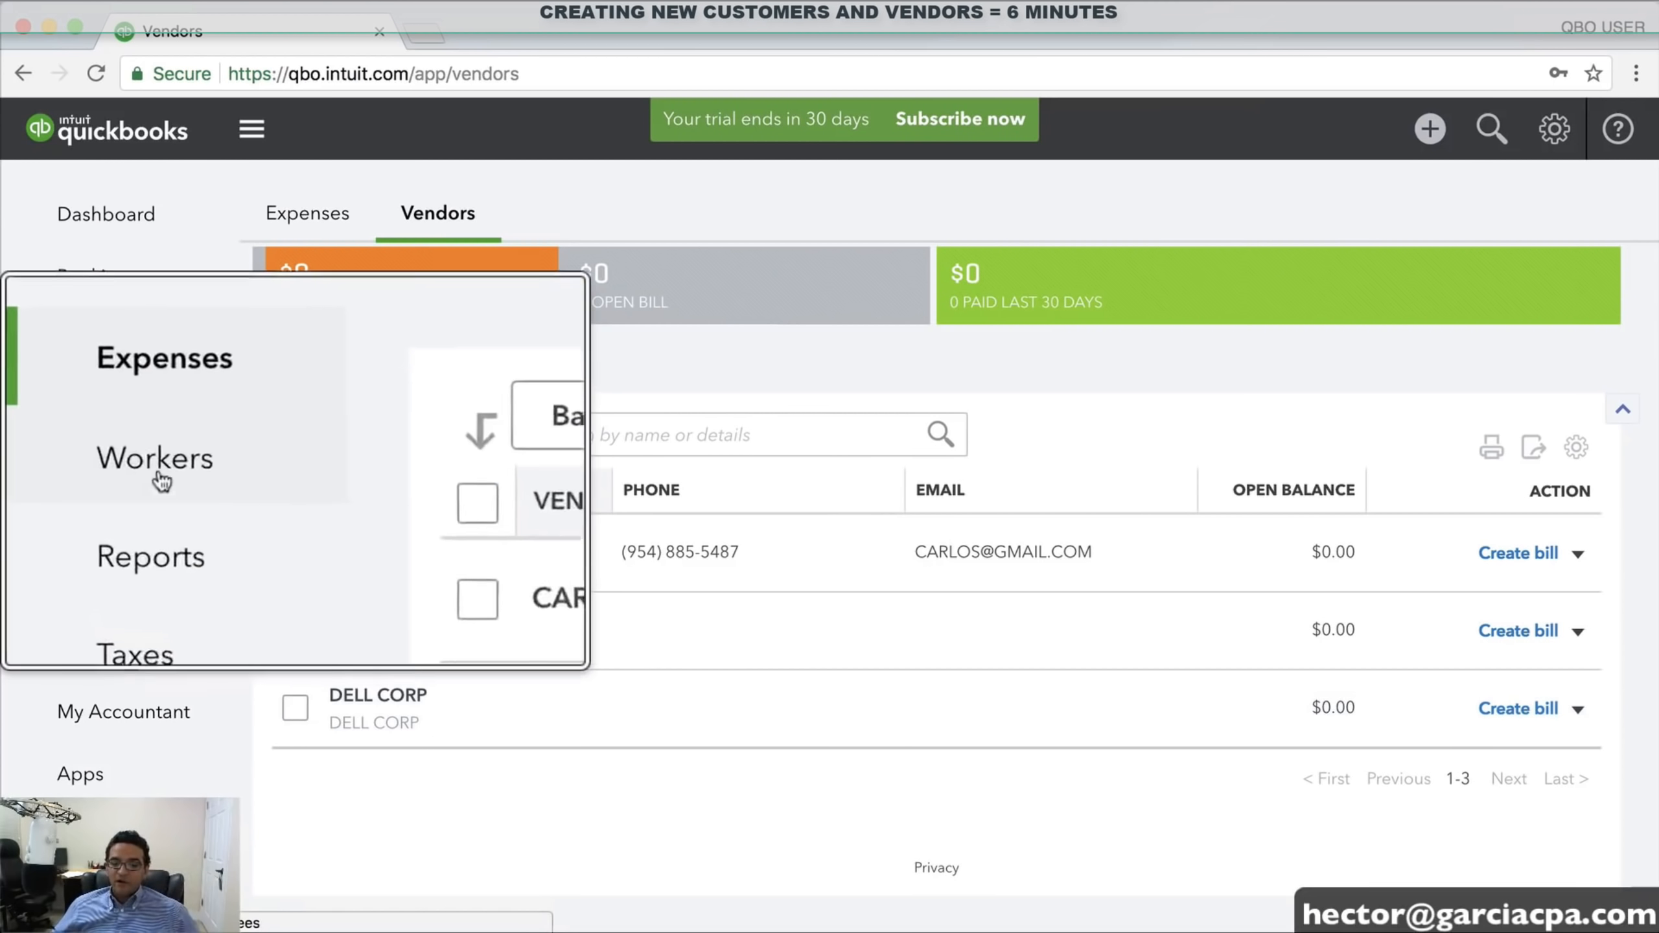
Go to Workers and start payroll setup from the Employees page
left_click(80, 462)
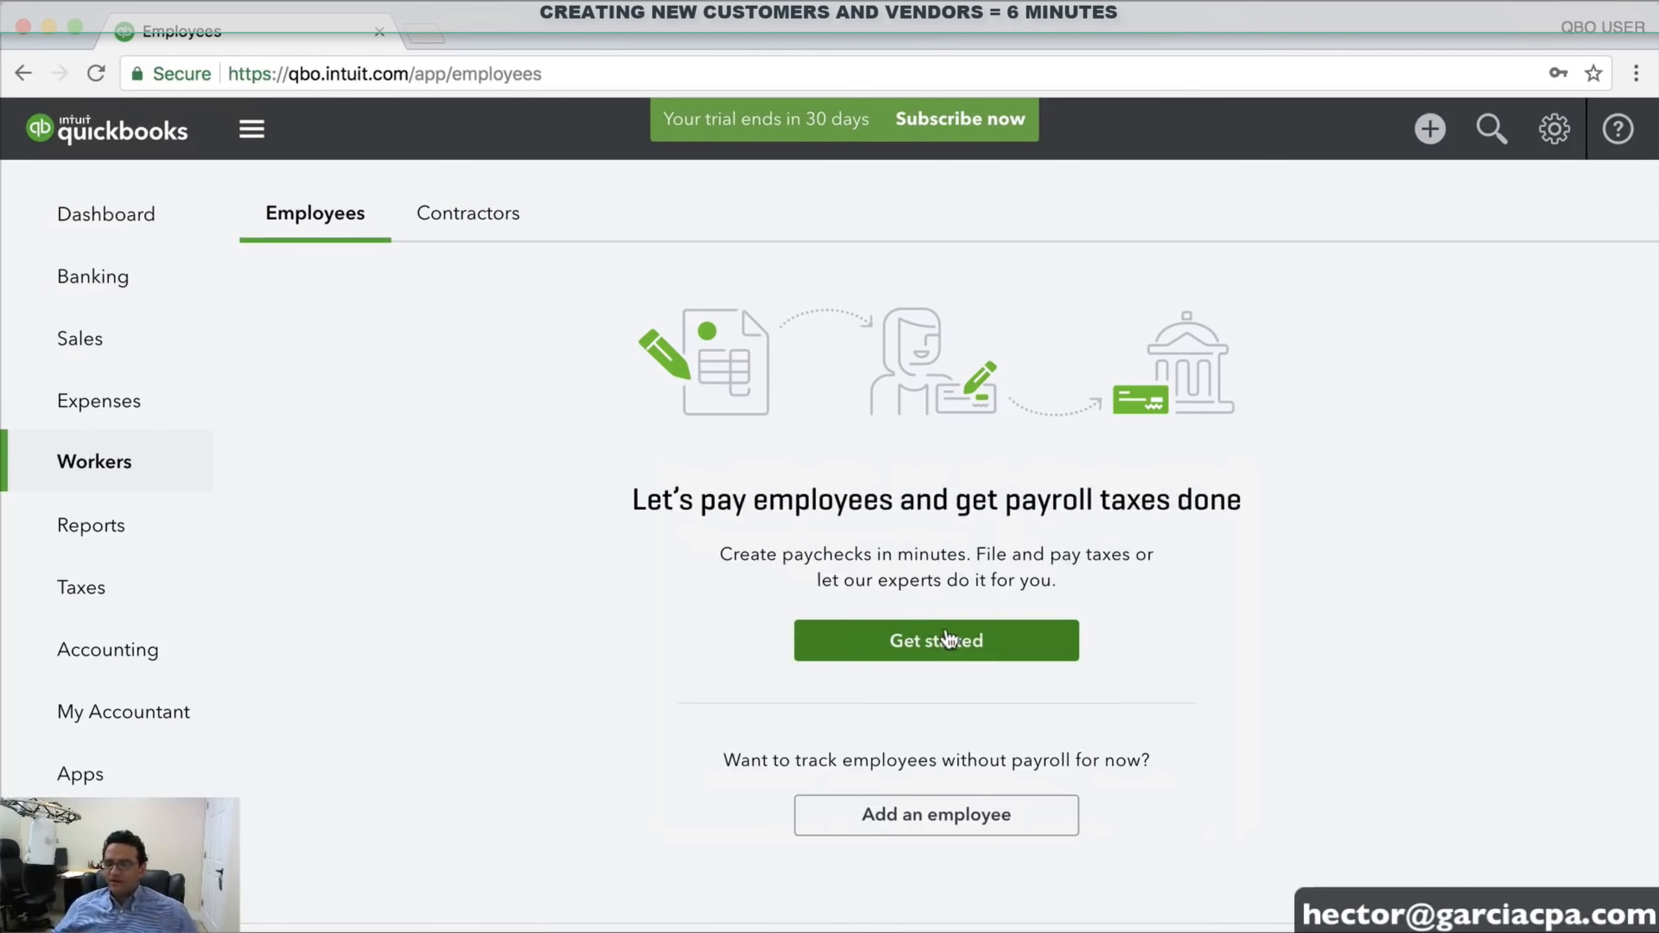
left_click(947, 640)
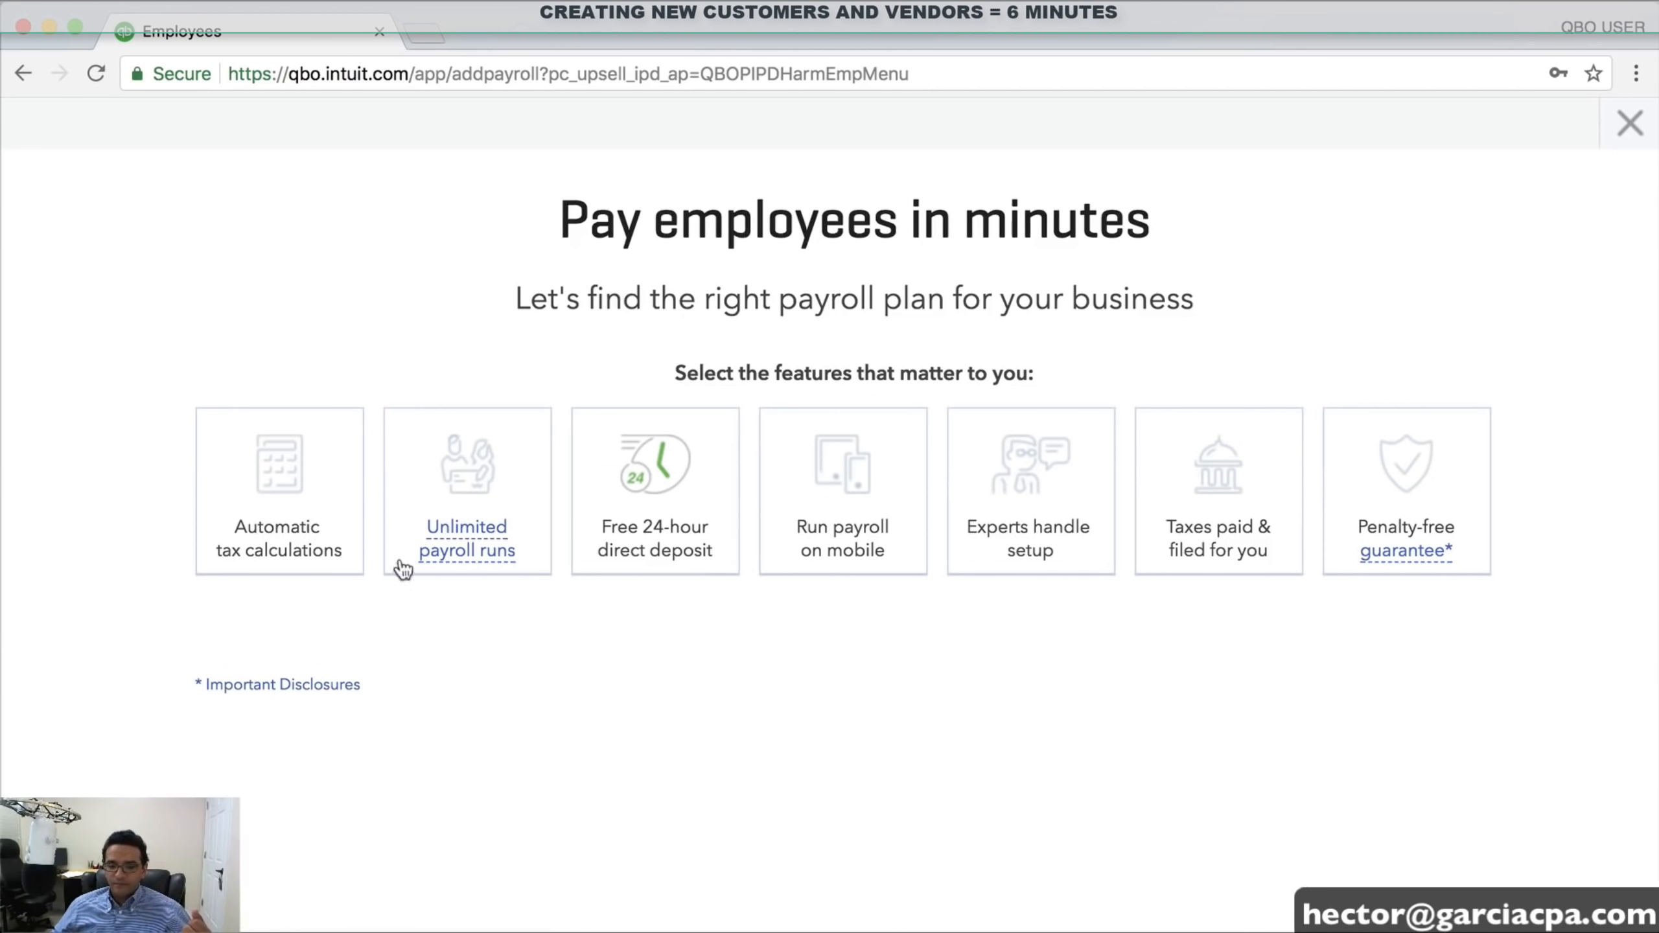
Choose Automatic tax calculations and examine the do-it-yourself Enhanced Payroll plan and its price
left_click(281, 481)
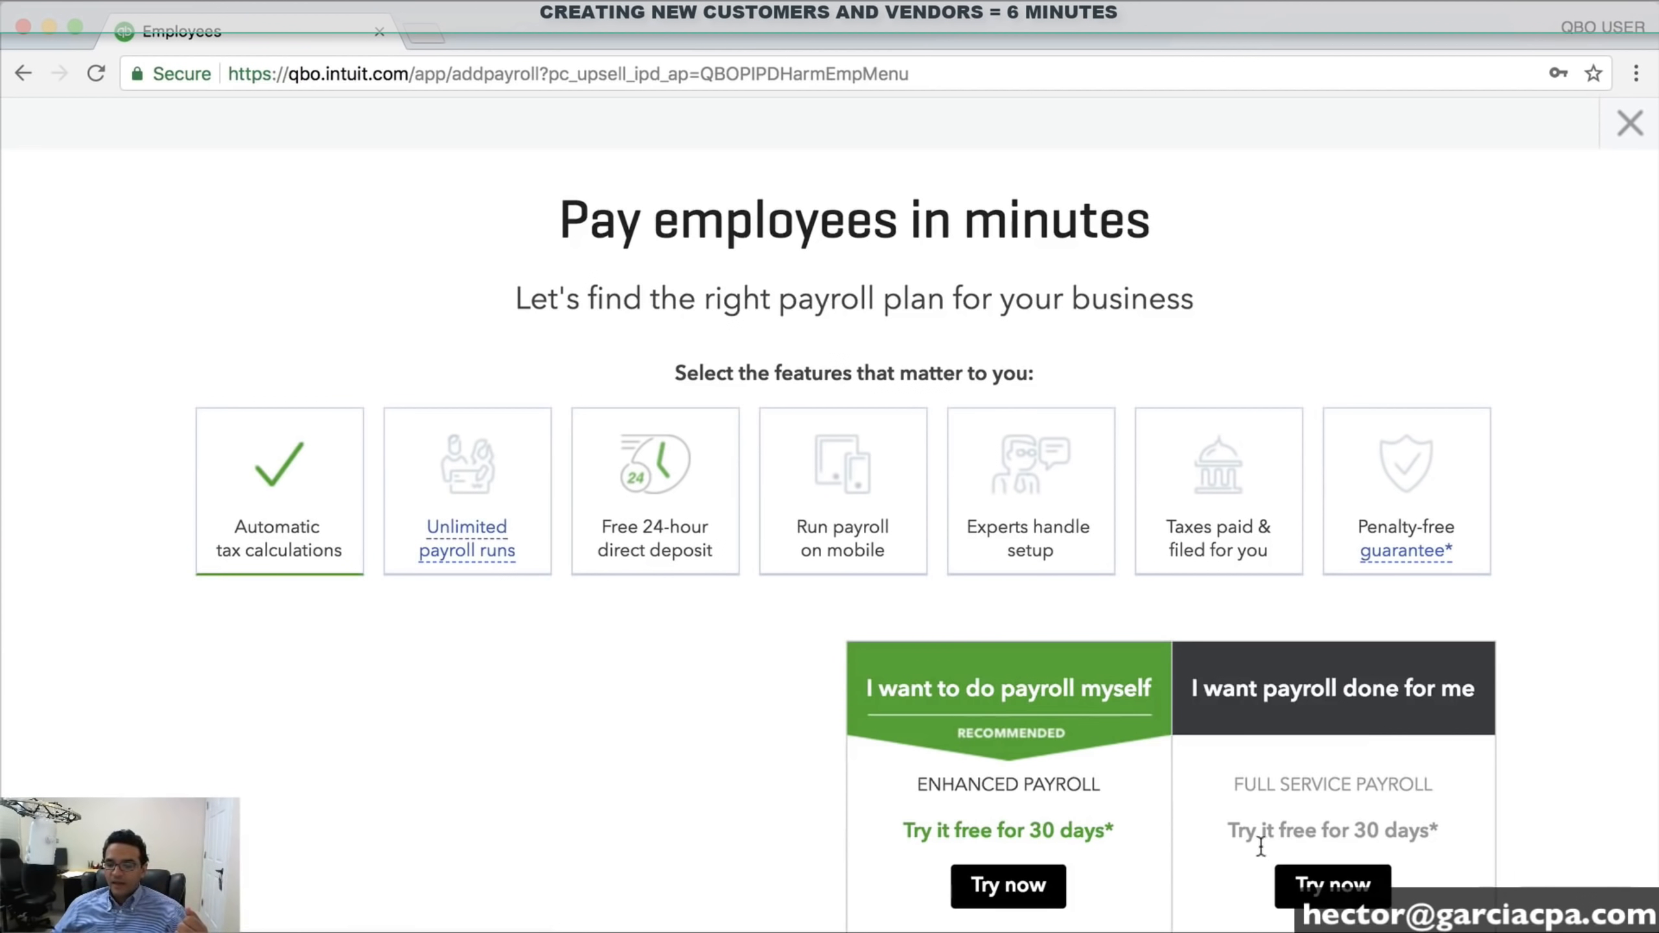
scroll(1167, 807, "down", 5)
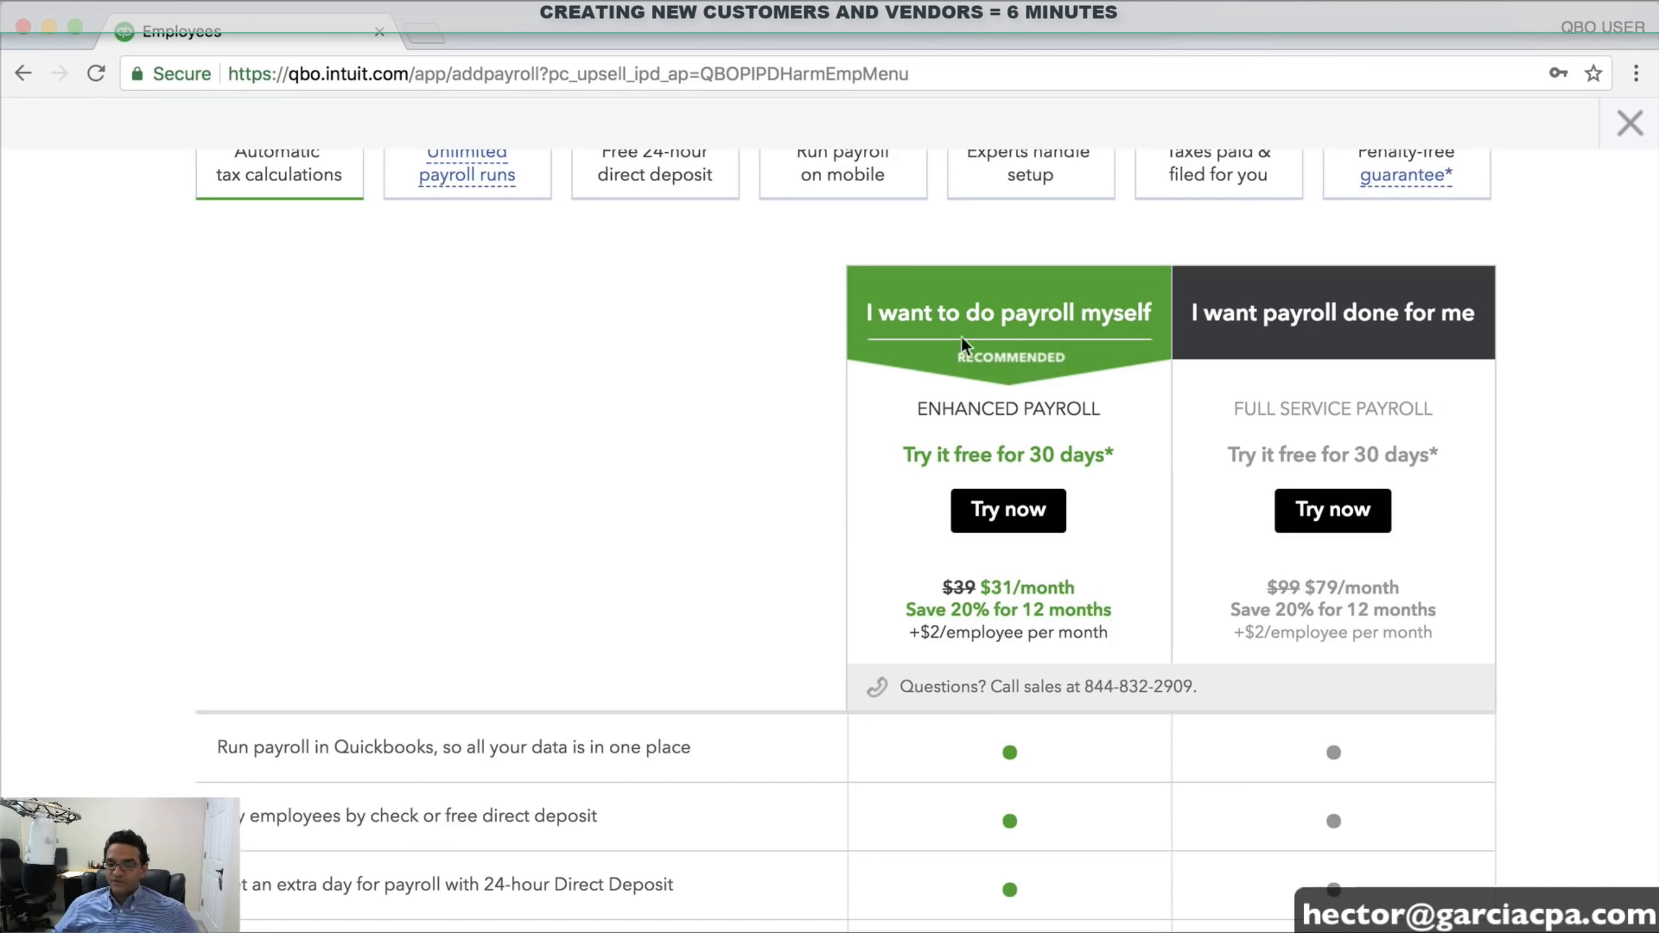
left_click_drag(877, 306, 1152, 315)
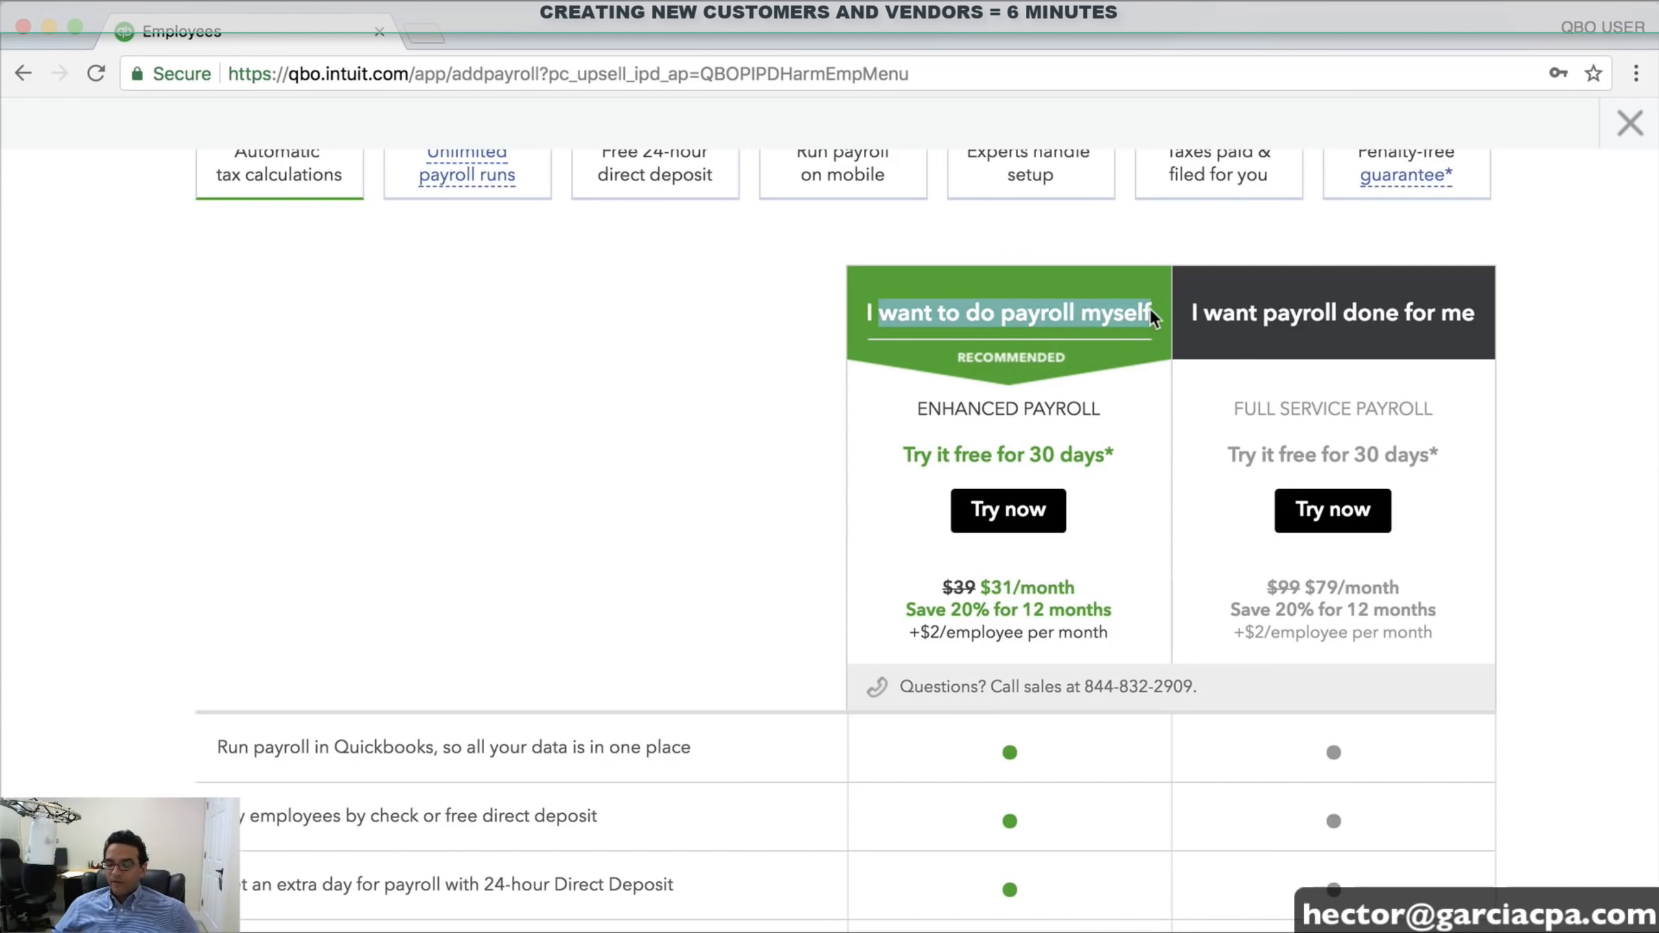
left_click(1131, 566)
right_click(969, 580)
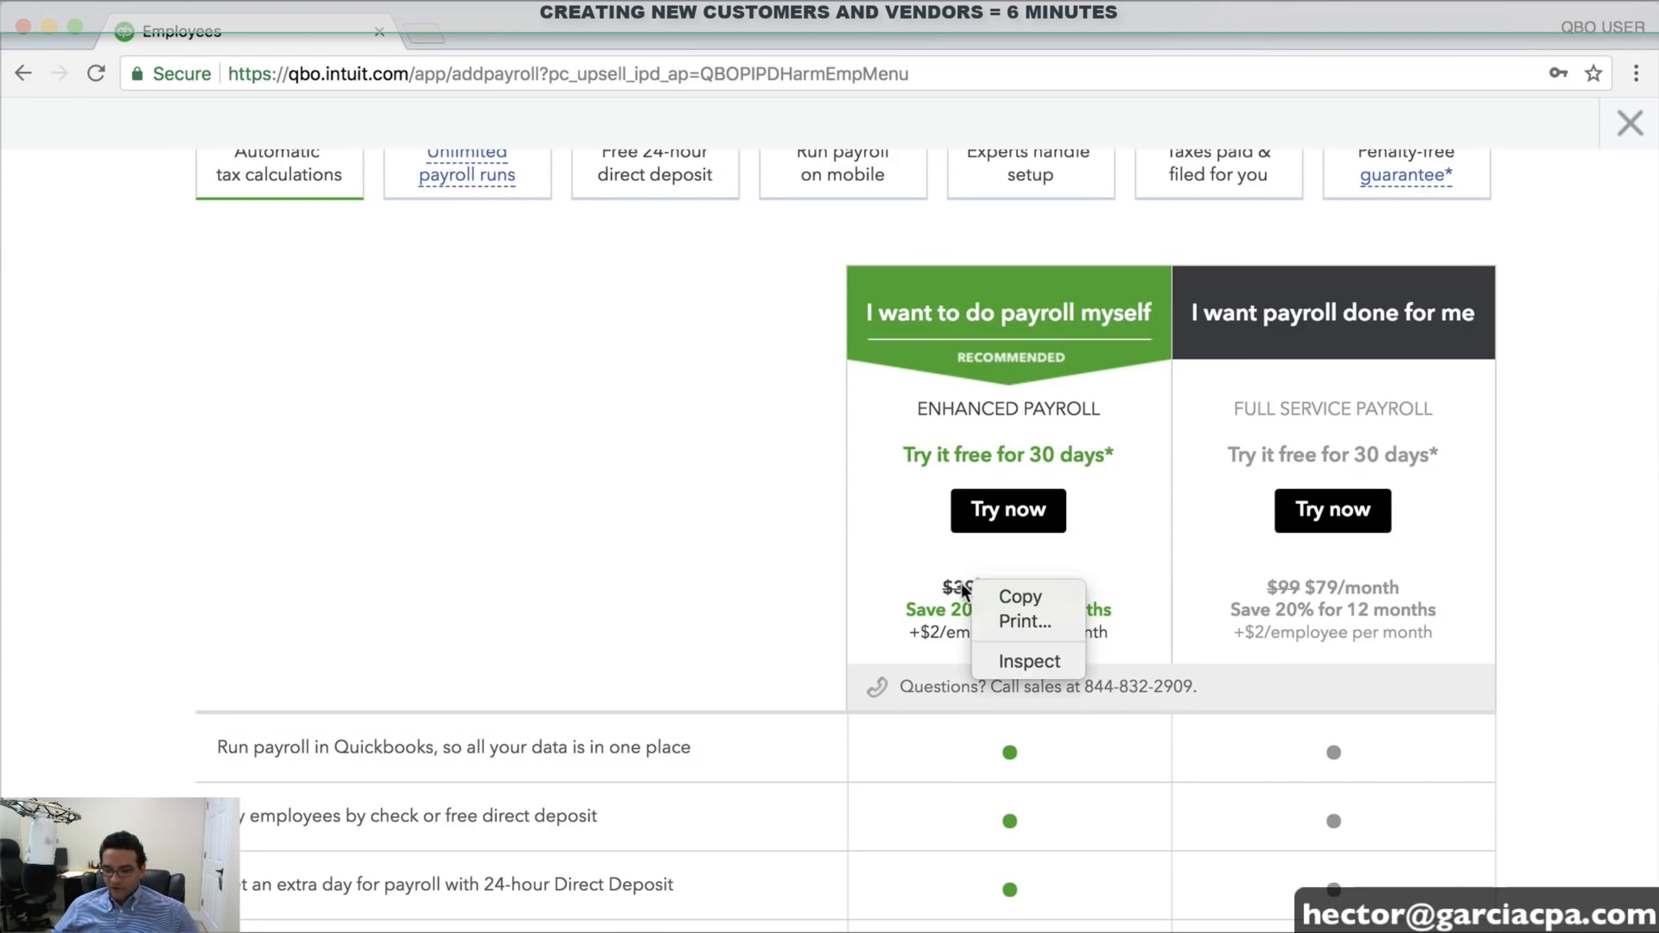
scroll(945, 582, "down", 1)
left_click_drag(943, 583, 979, 594)
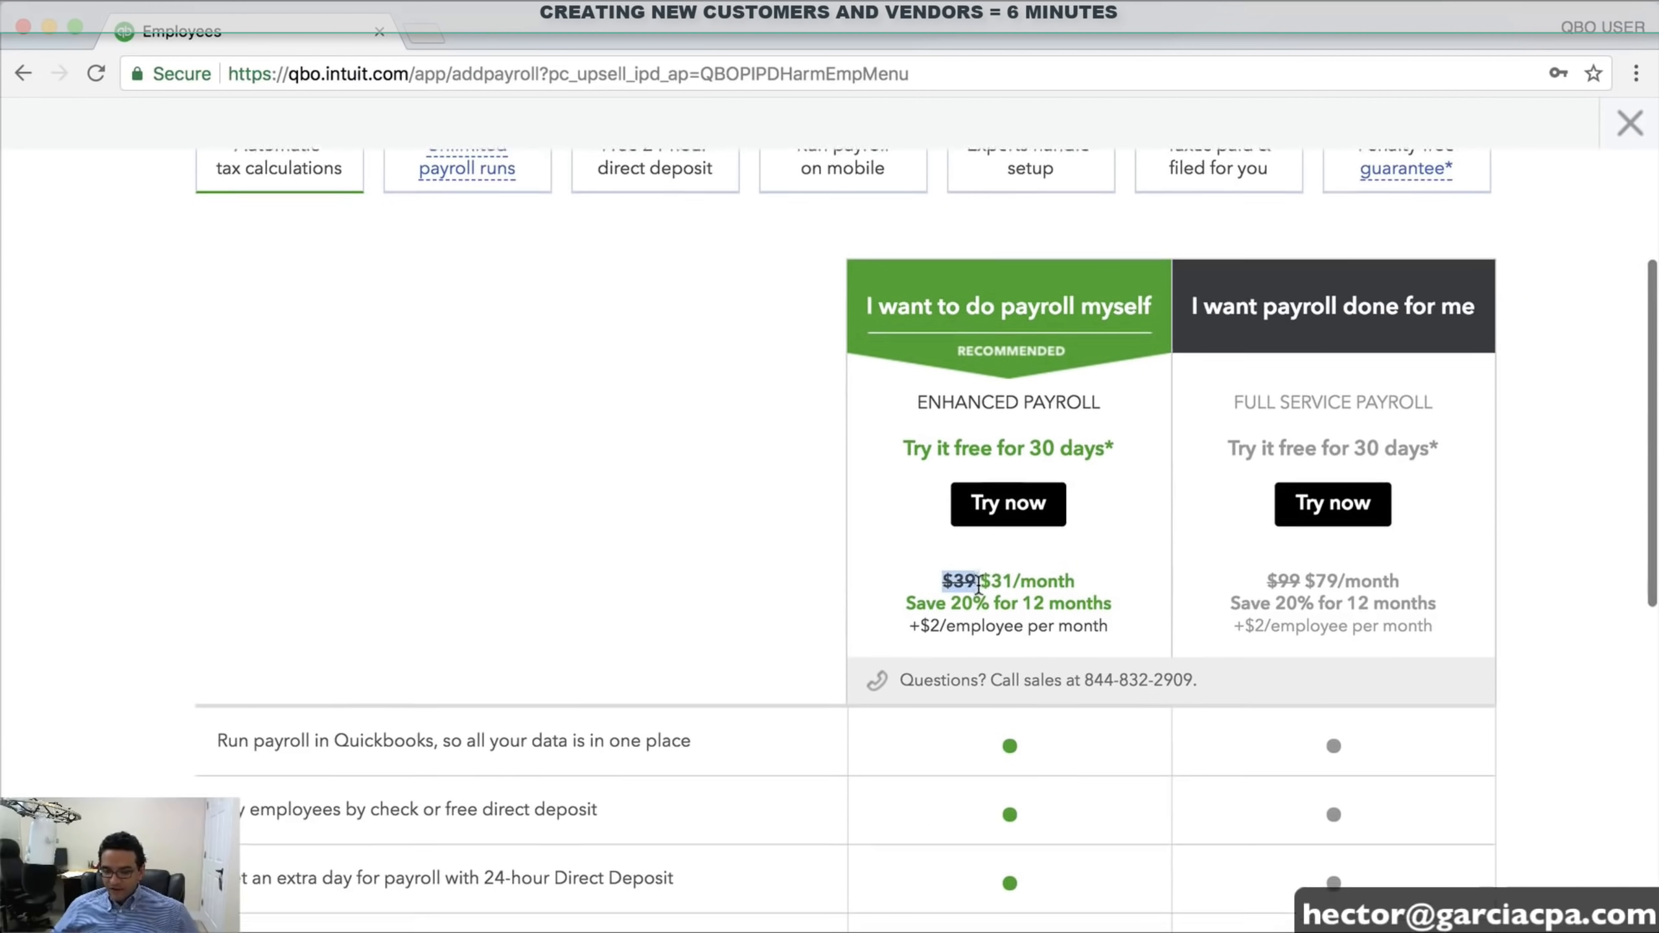
scroll(981, 588, "down", 3)
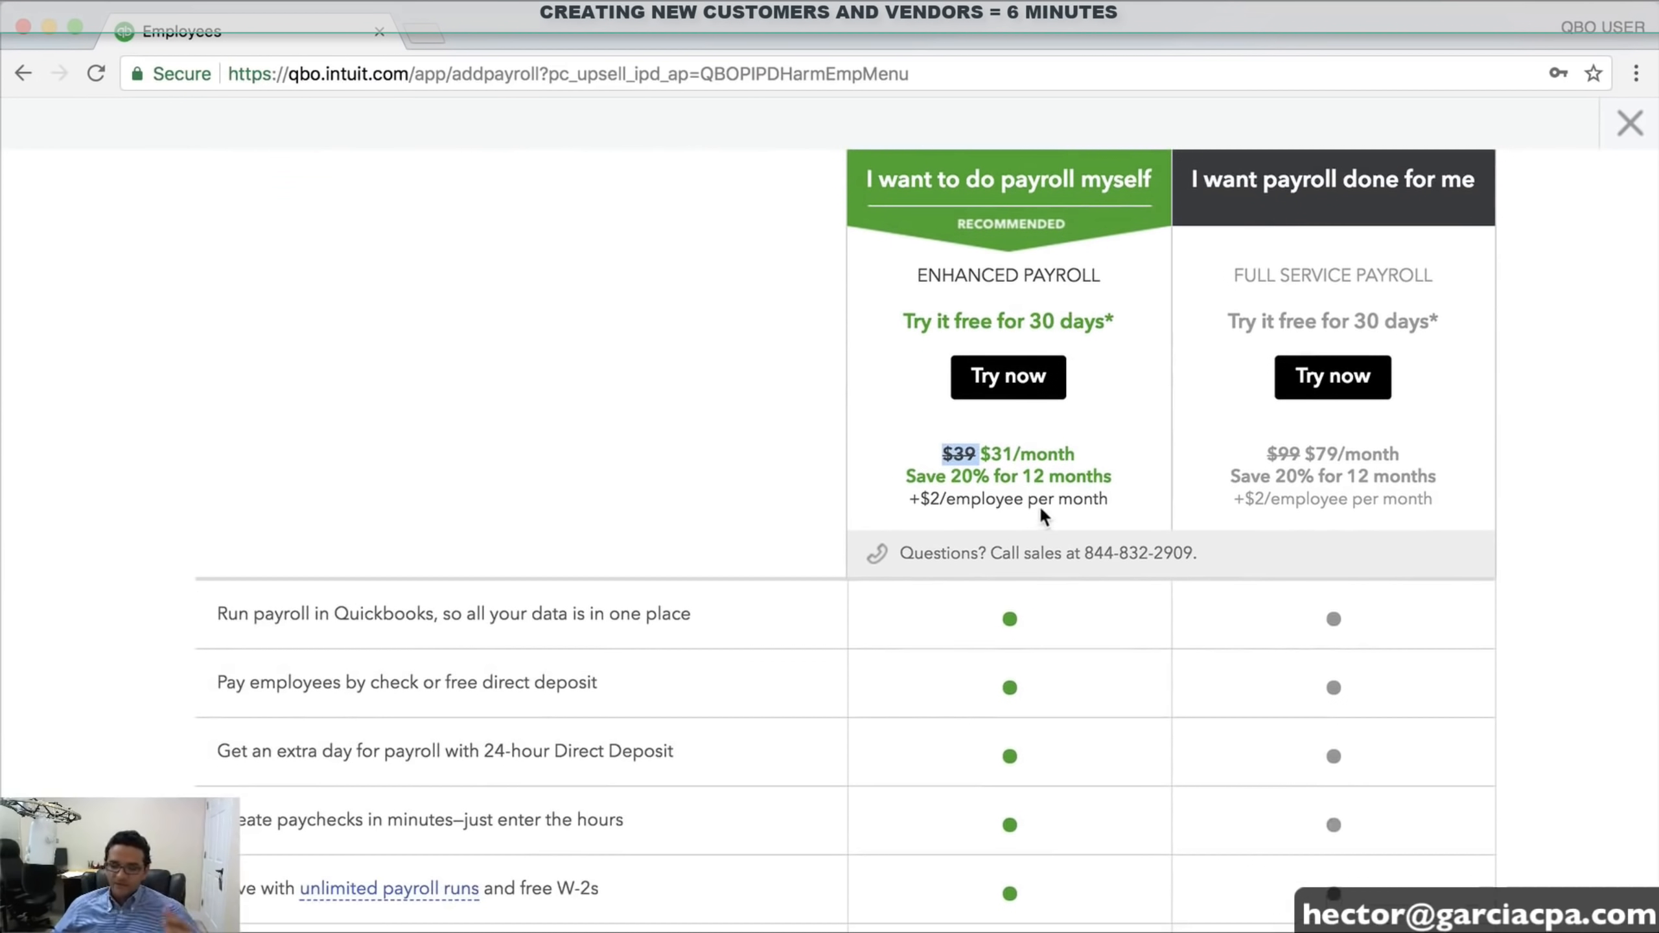
scroll(1286, 531, "up", 3)
Compare the Full Service Payroll plan name and monthly price
left_click_drag(1257, 404, 1398, 405)
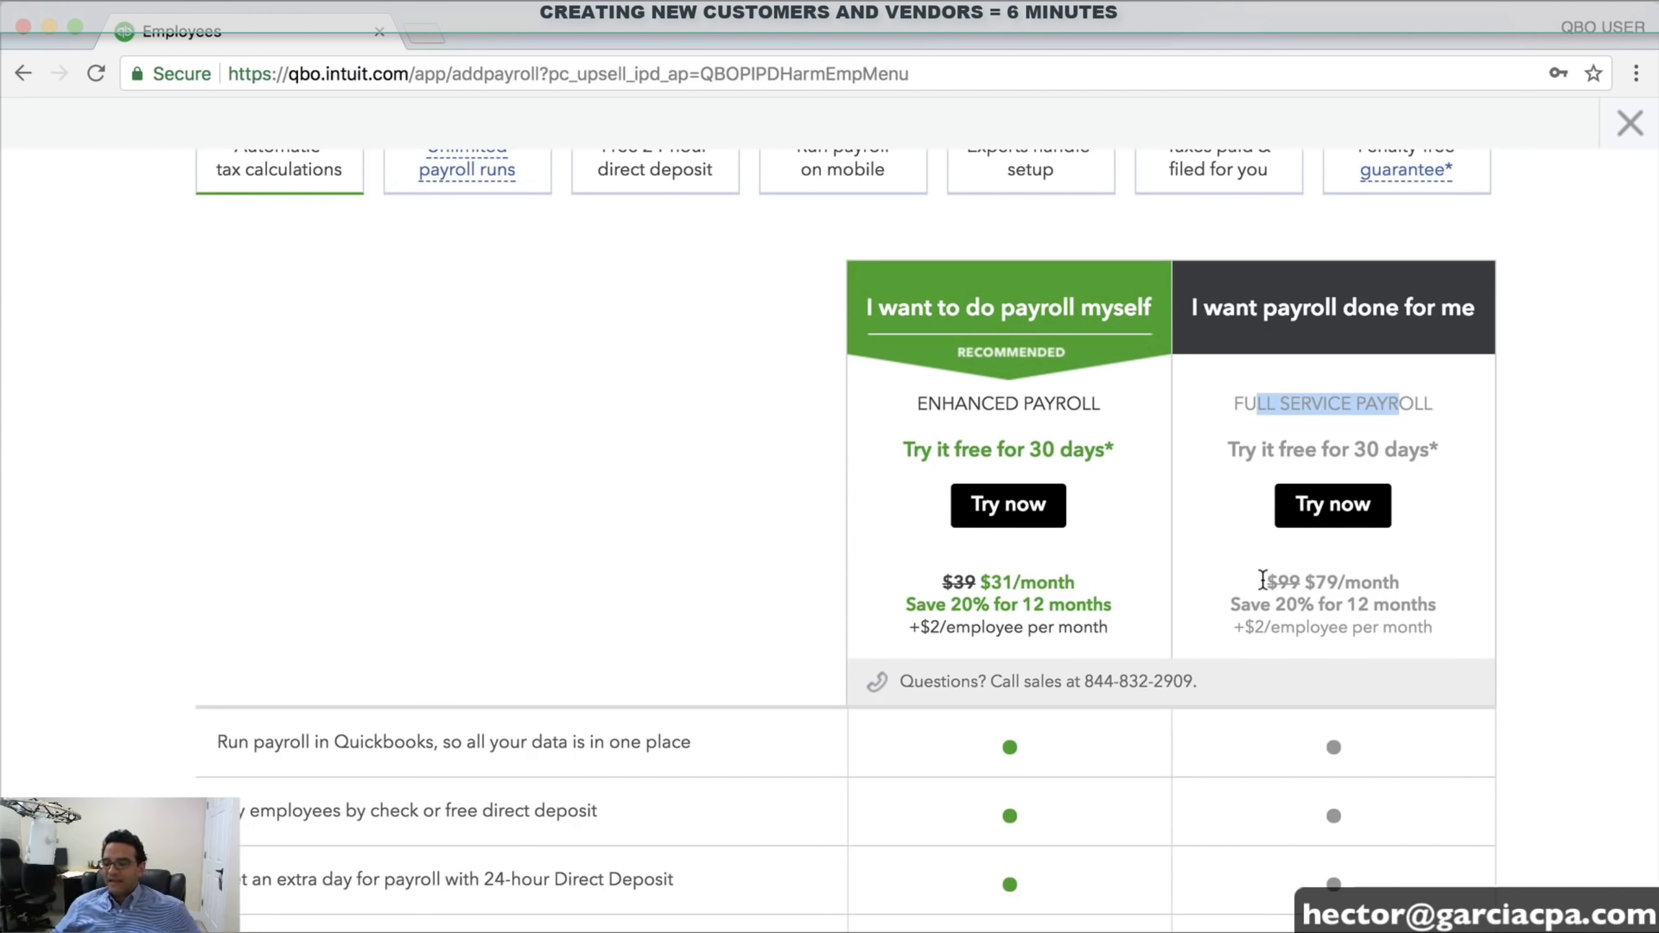
left_click_drag(1266, 581, 1303, 582)
scroll(1292, 595, "down", 2)
scroll(1291, 593, "up", 4)
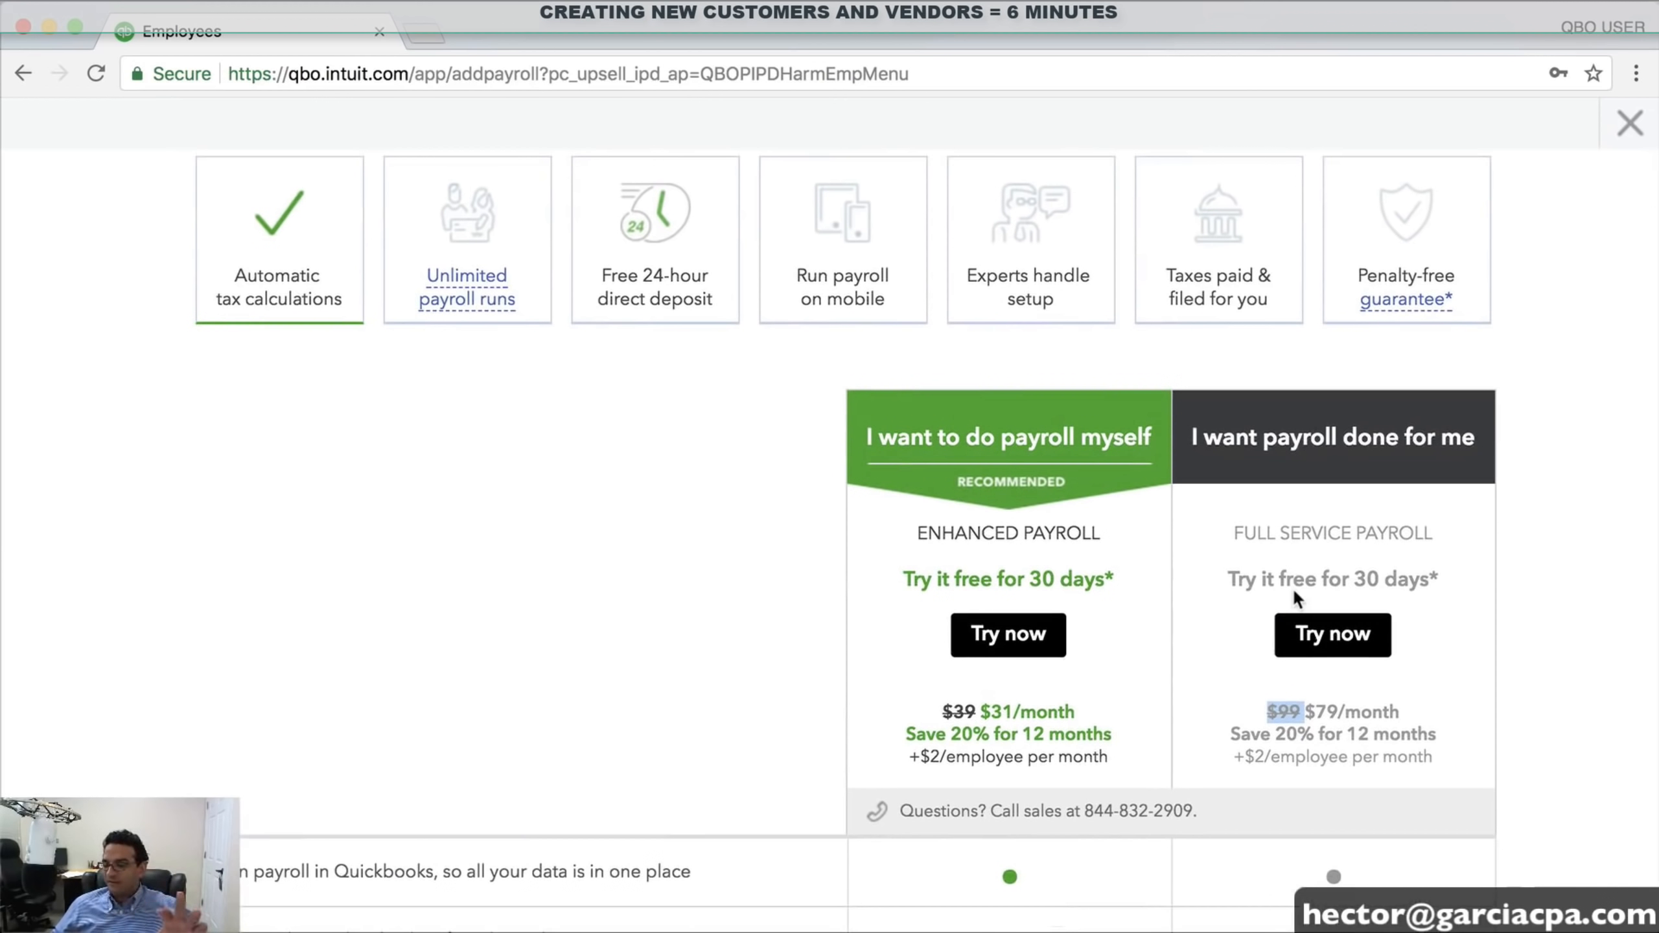
scroll(1292, 589, "down", 1)
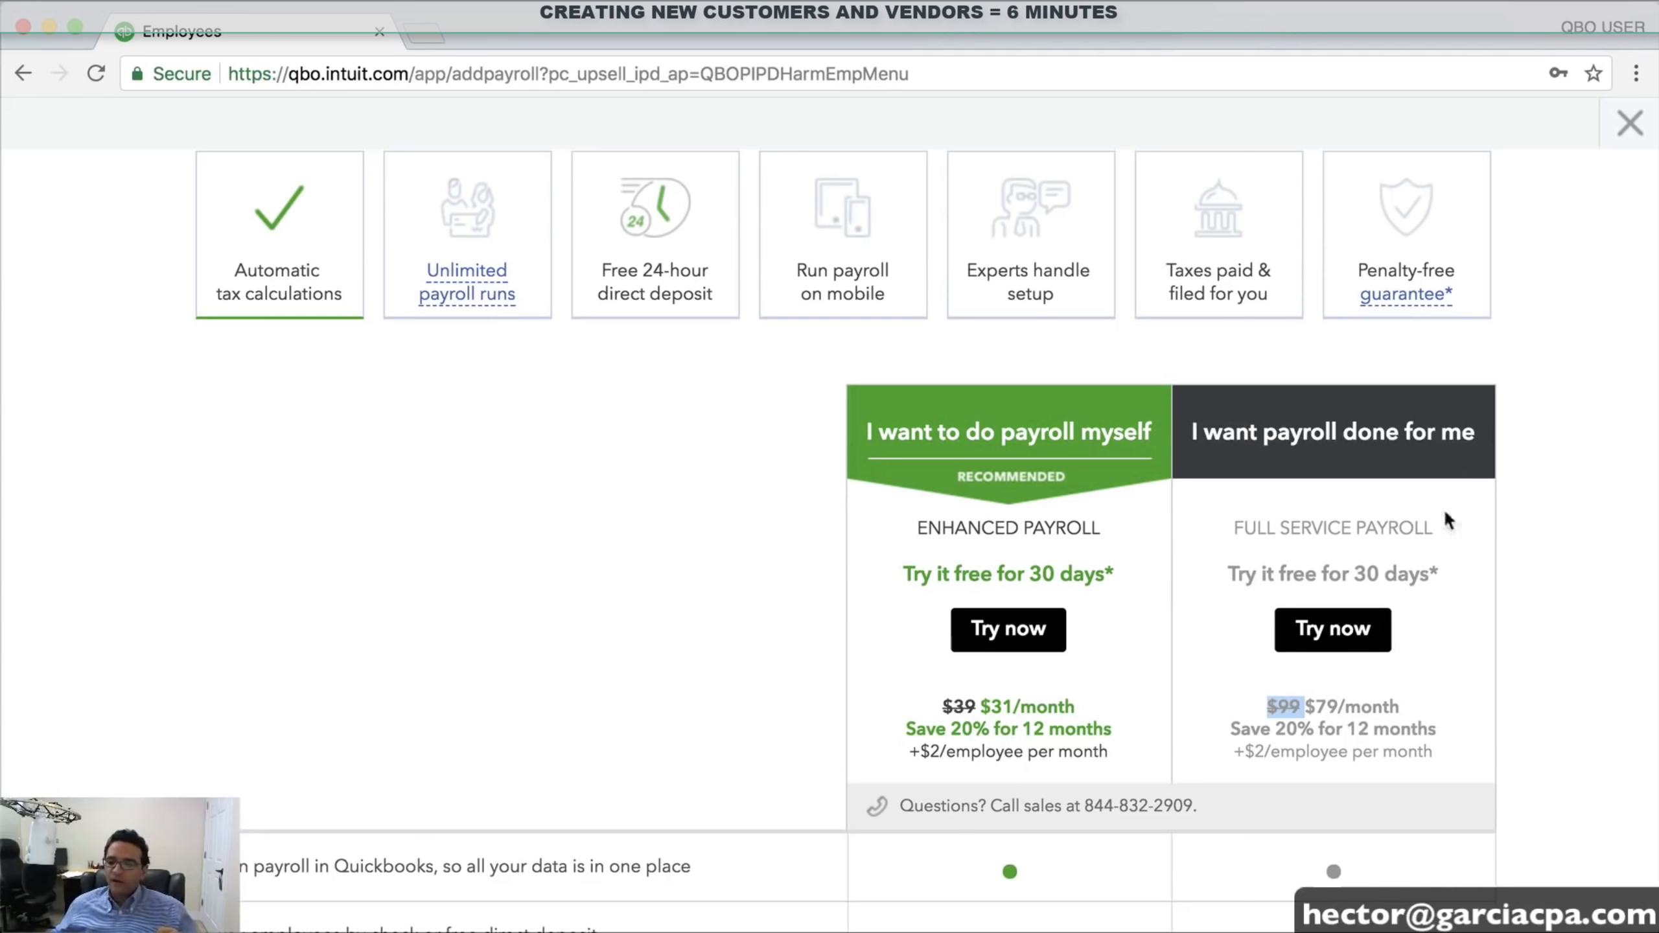
left_click(1283, 703)
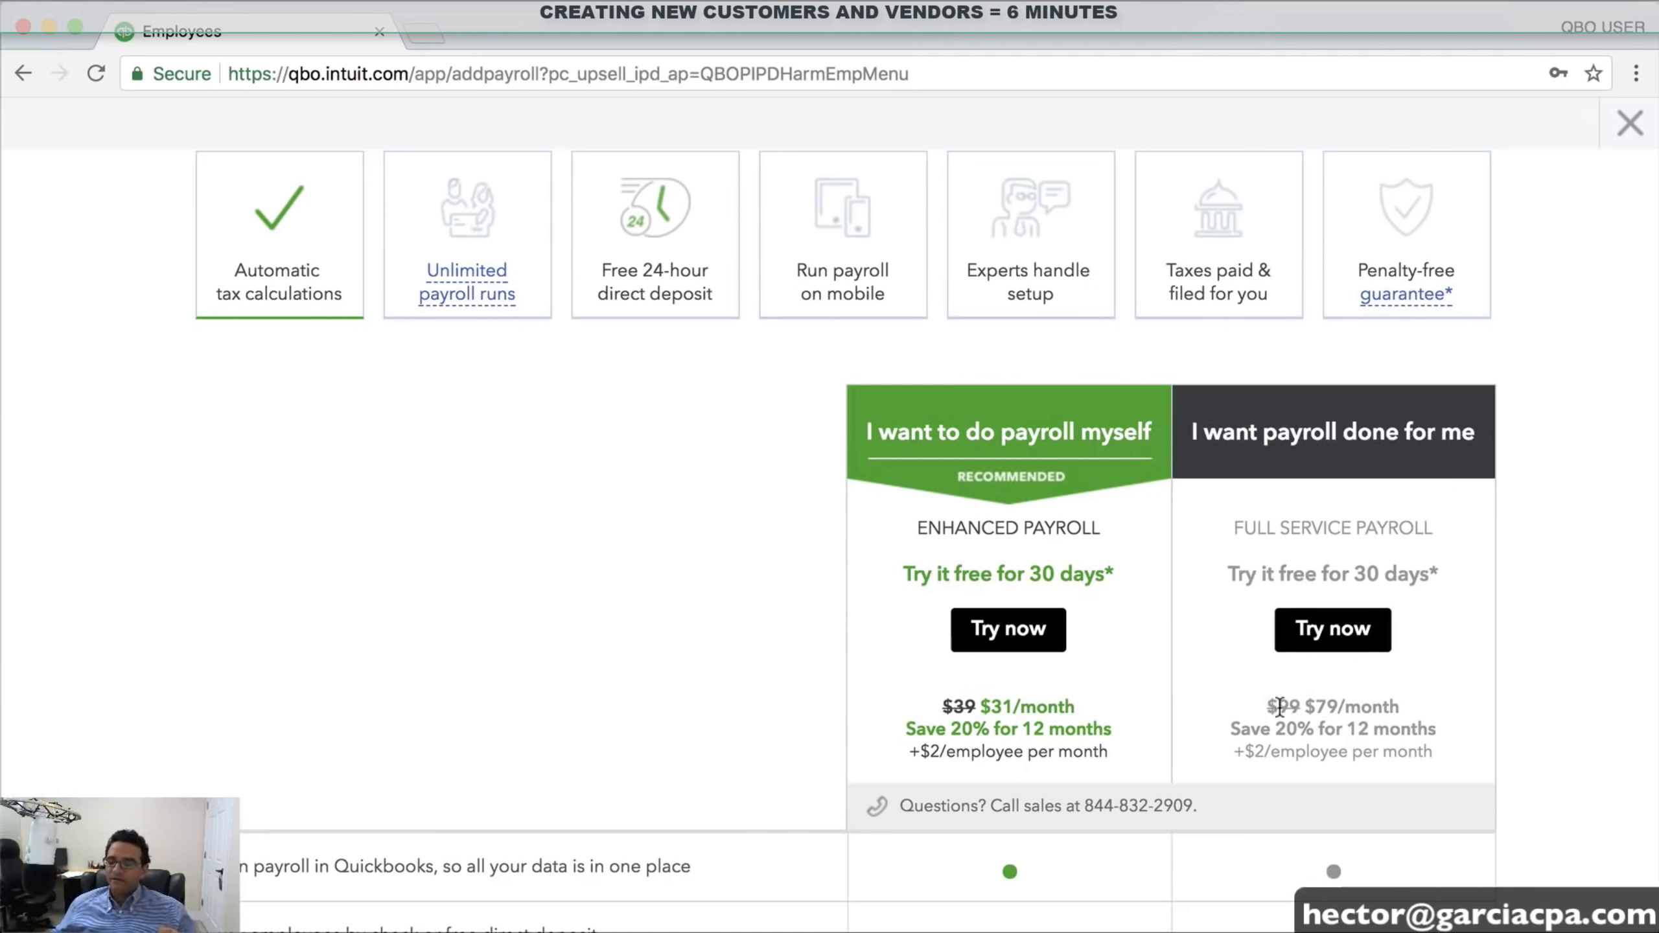
Close the payroll offer, view the Contractors list, then return to Sales clients
left_click(1630, 124)
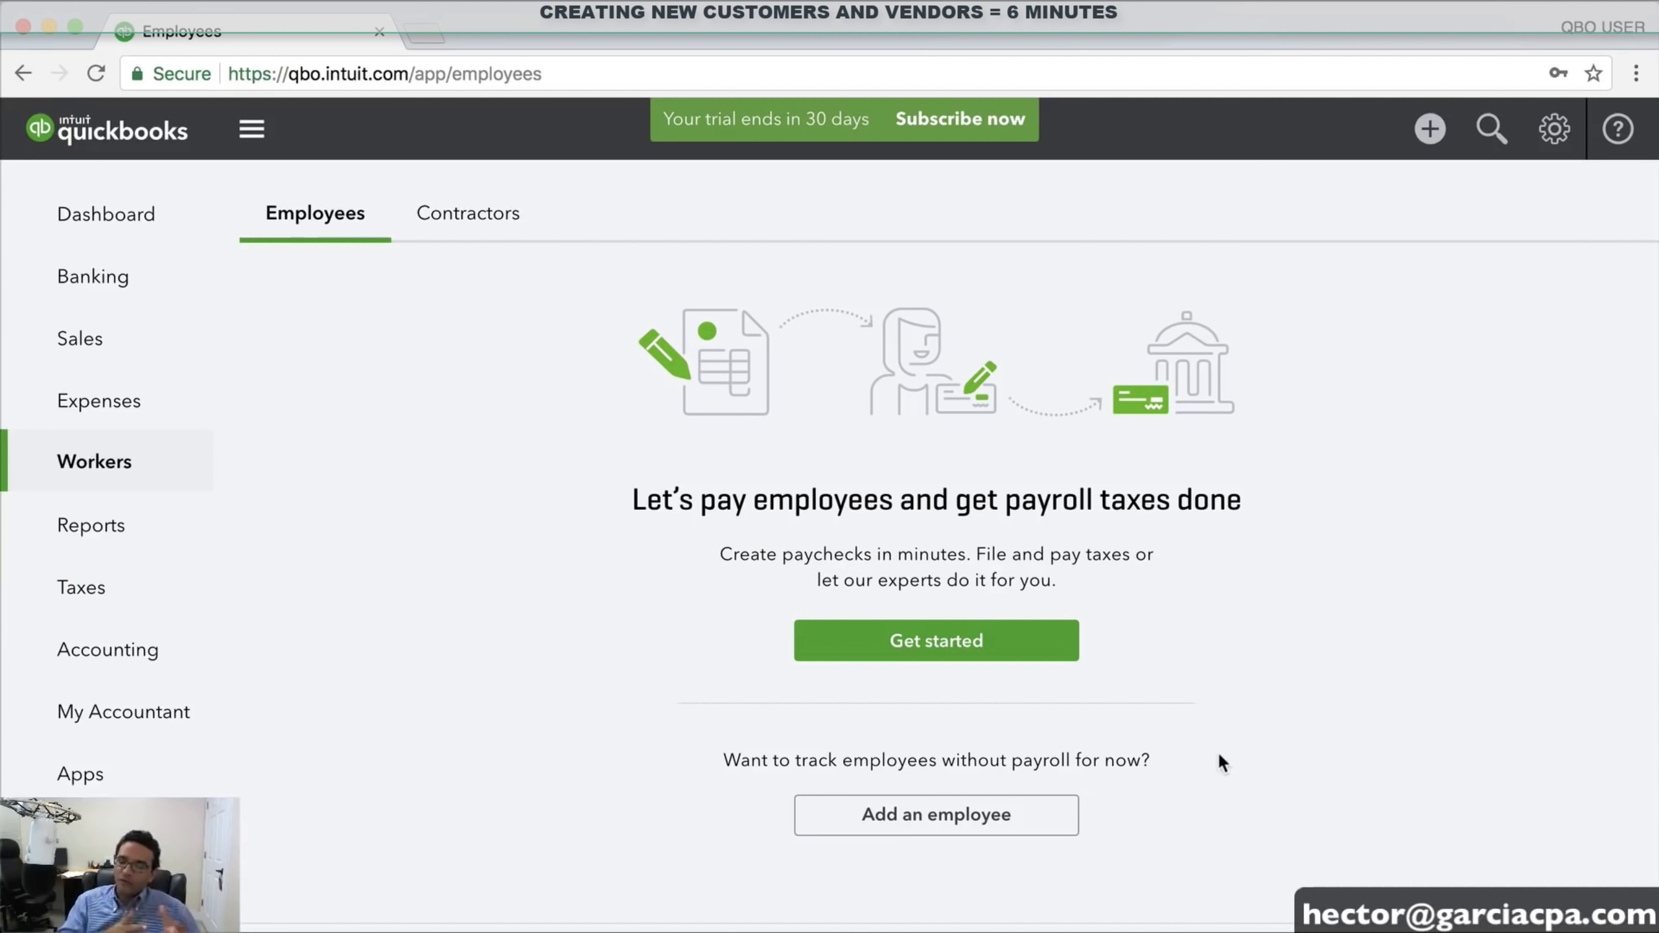
left_click(466, 222)
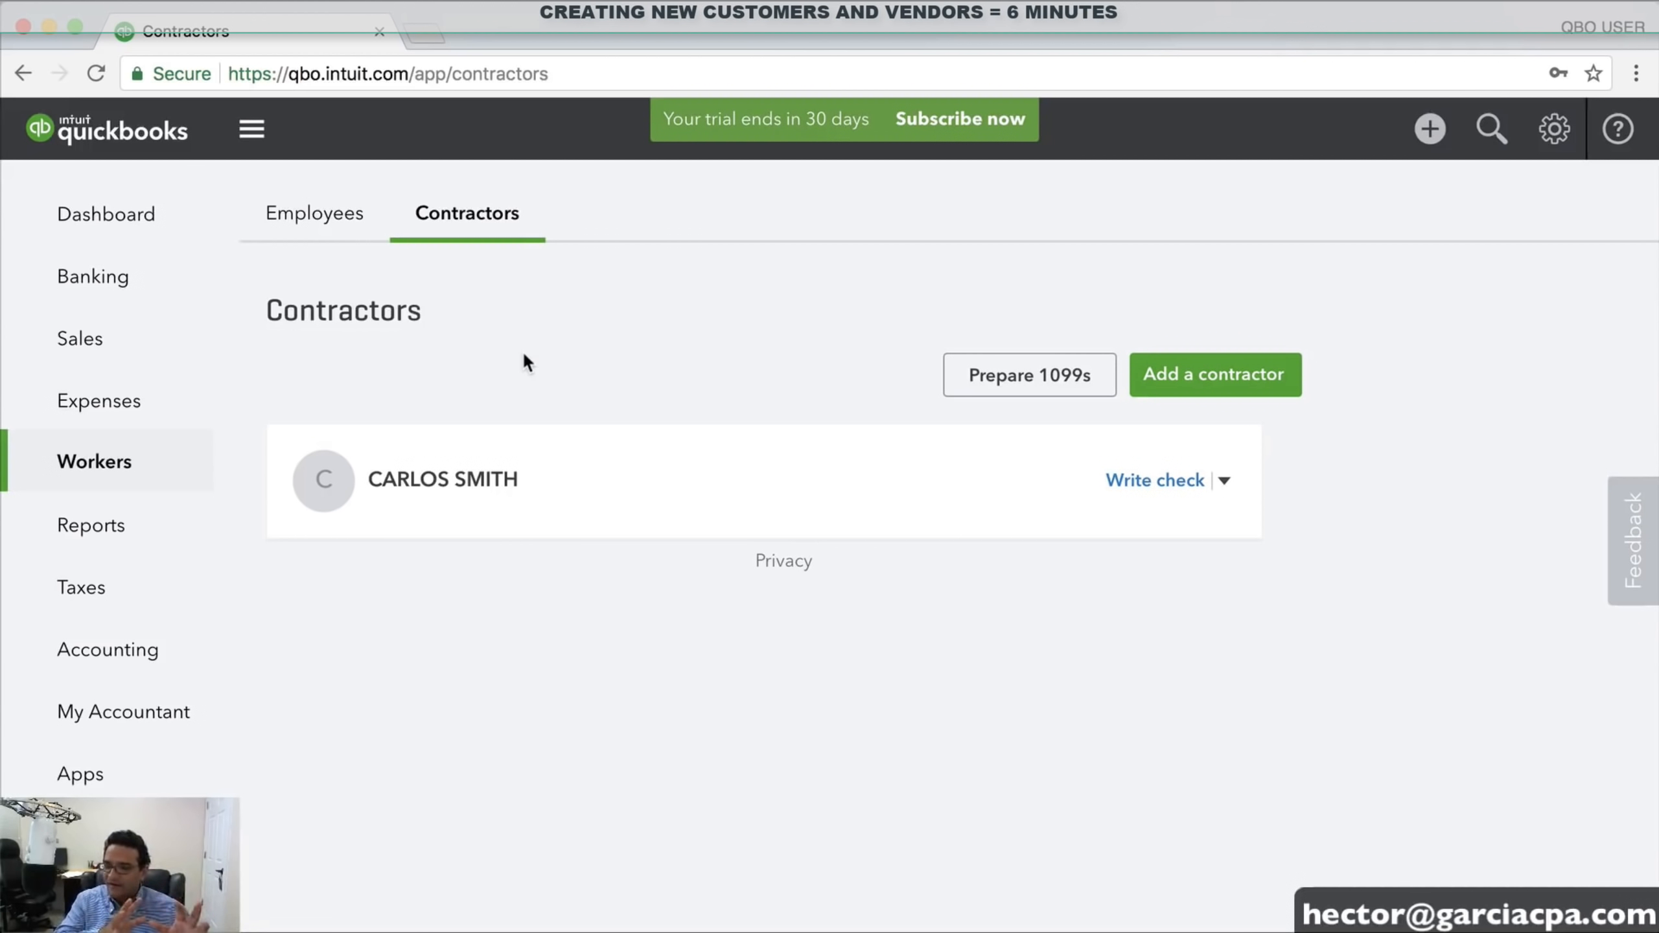
left_click(96, 341)
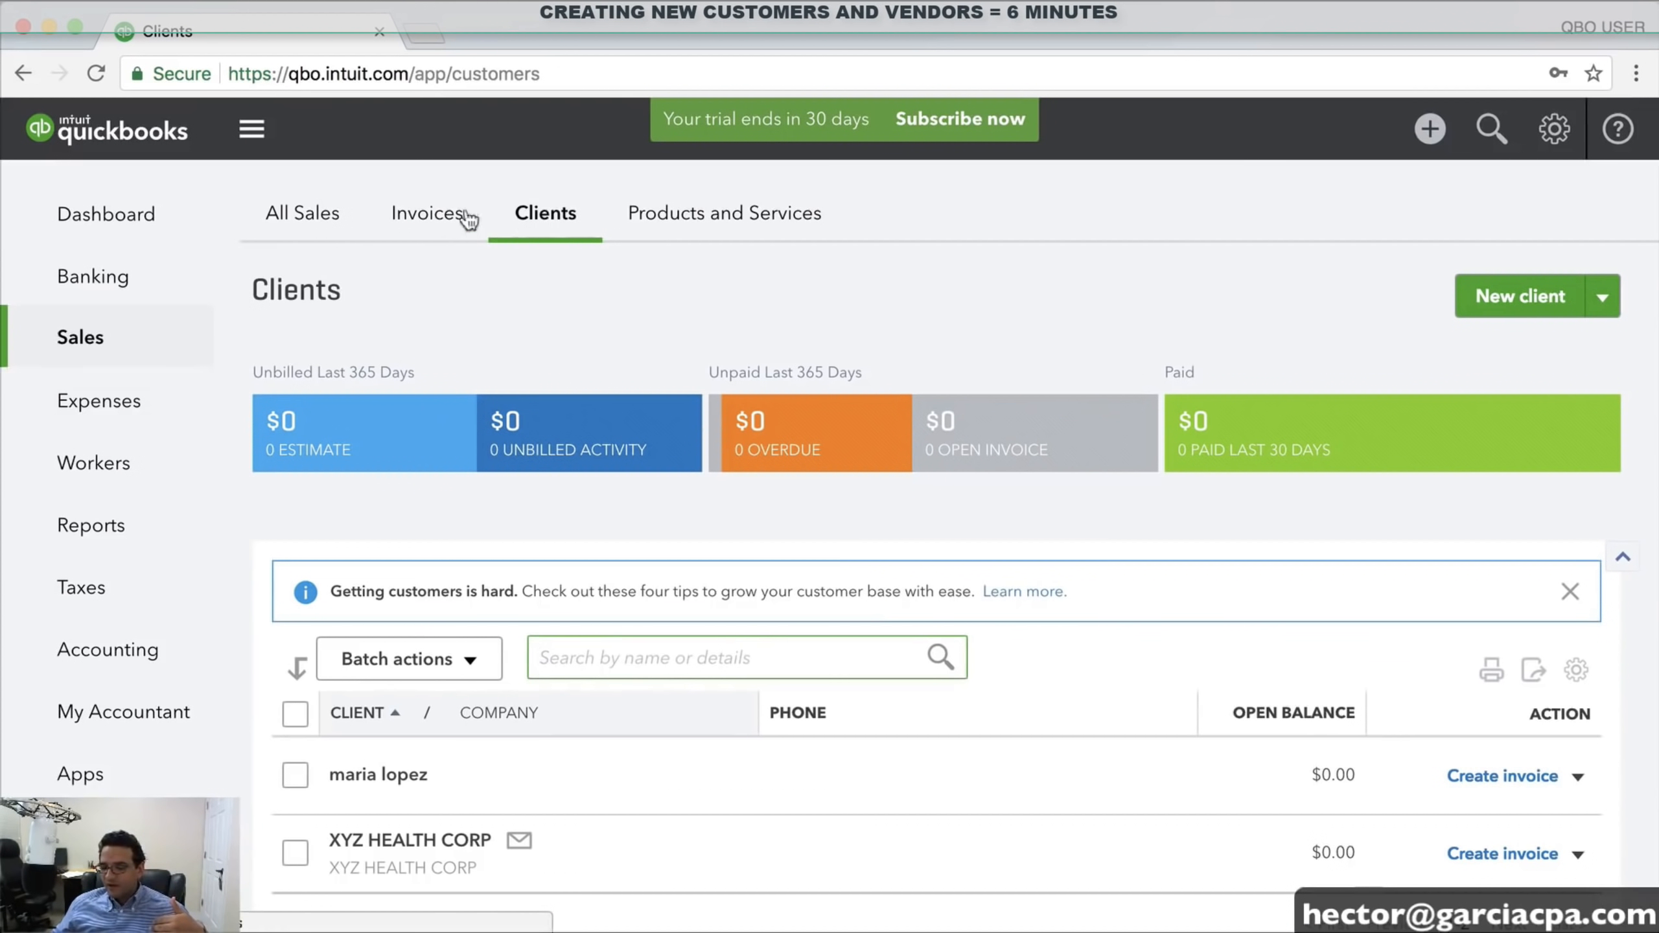
Go back to the Vendors list showing COMCAST, DELL CORP and the third vendor
left_click(85, 401)
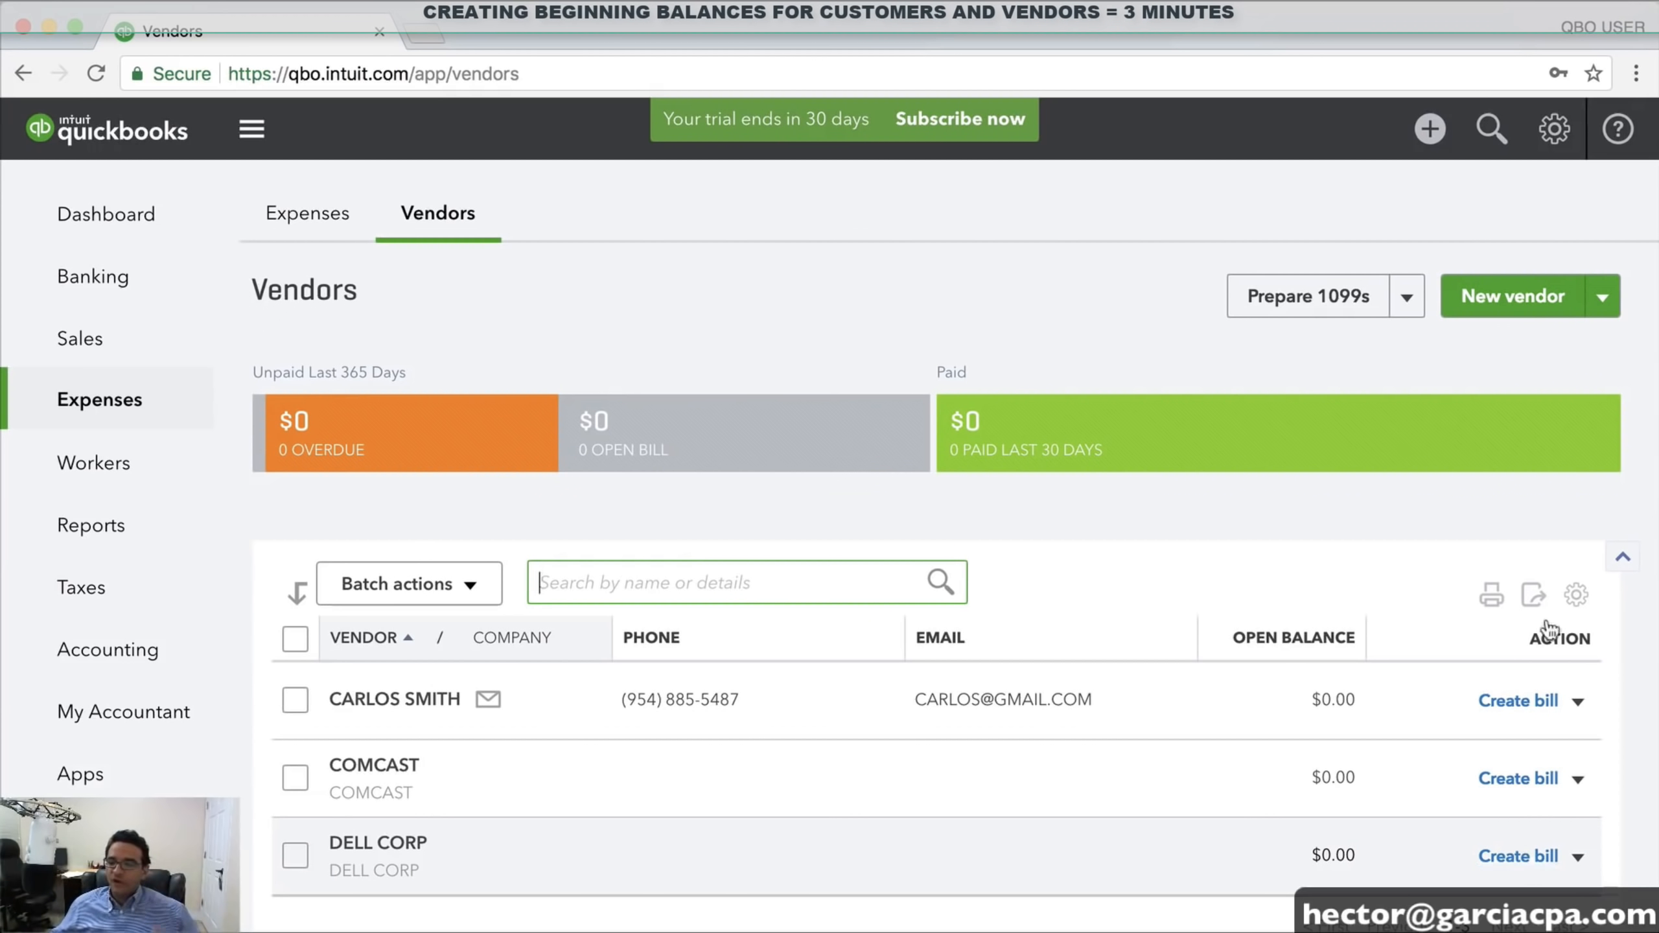
Add new vendor MICROSOFT with opening balance 12000 as of 12/31/2017 and save it
left_click(1524, 295)
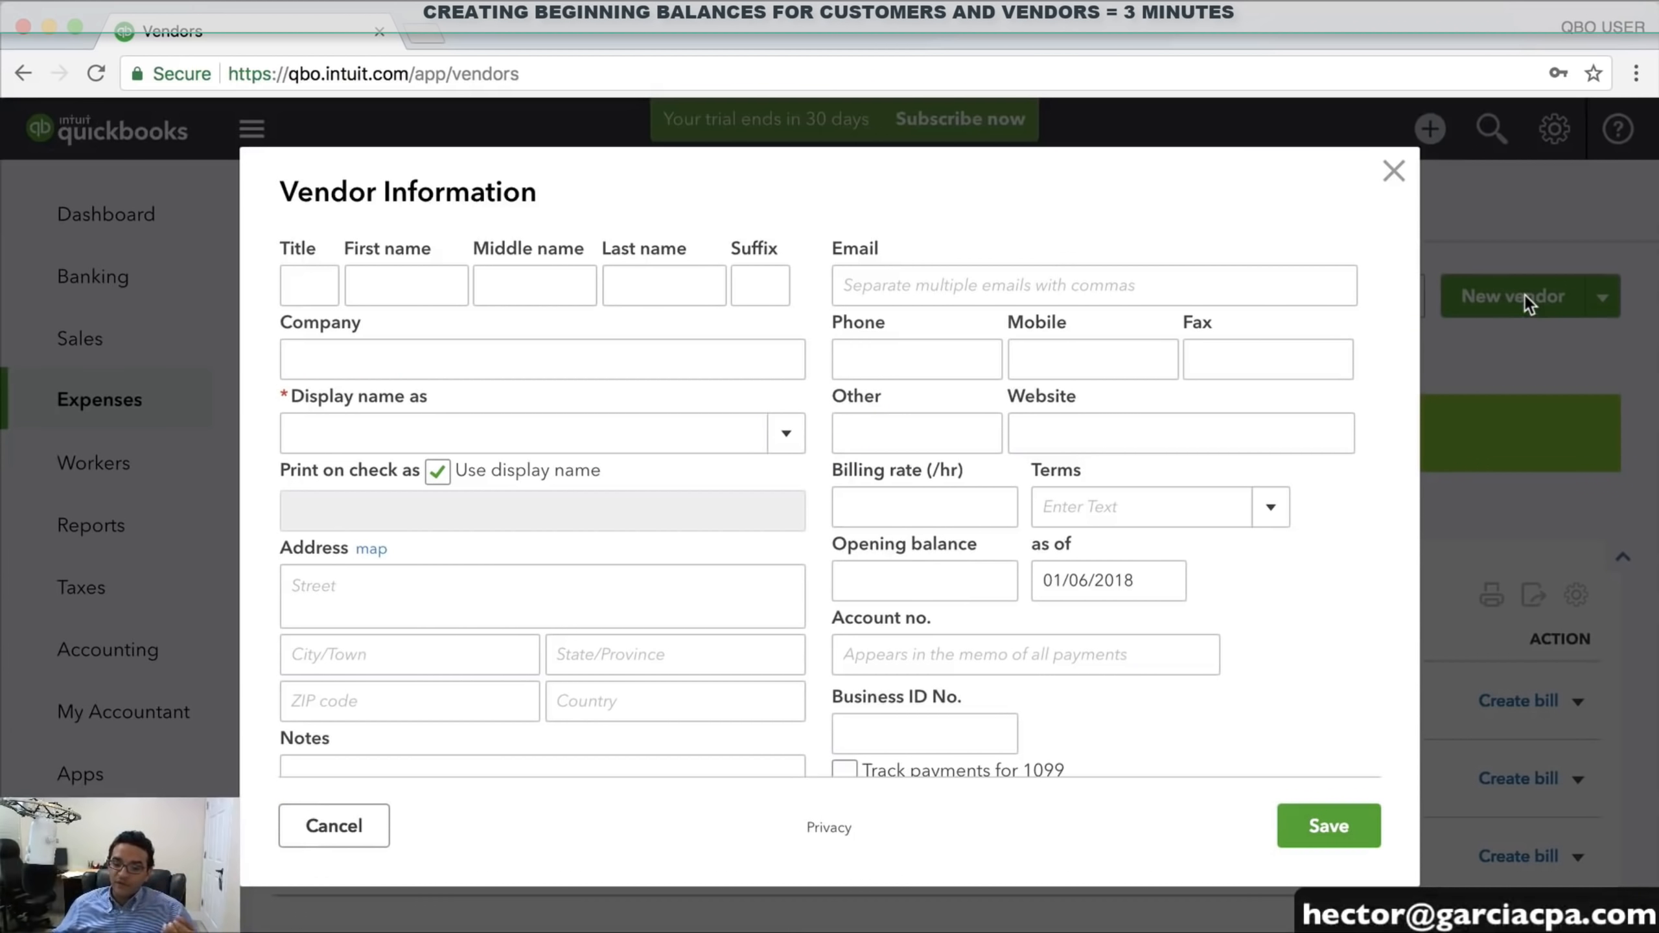
left_click(408, 426)
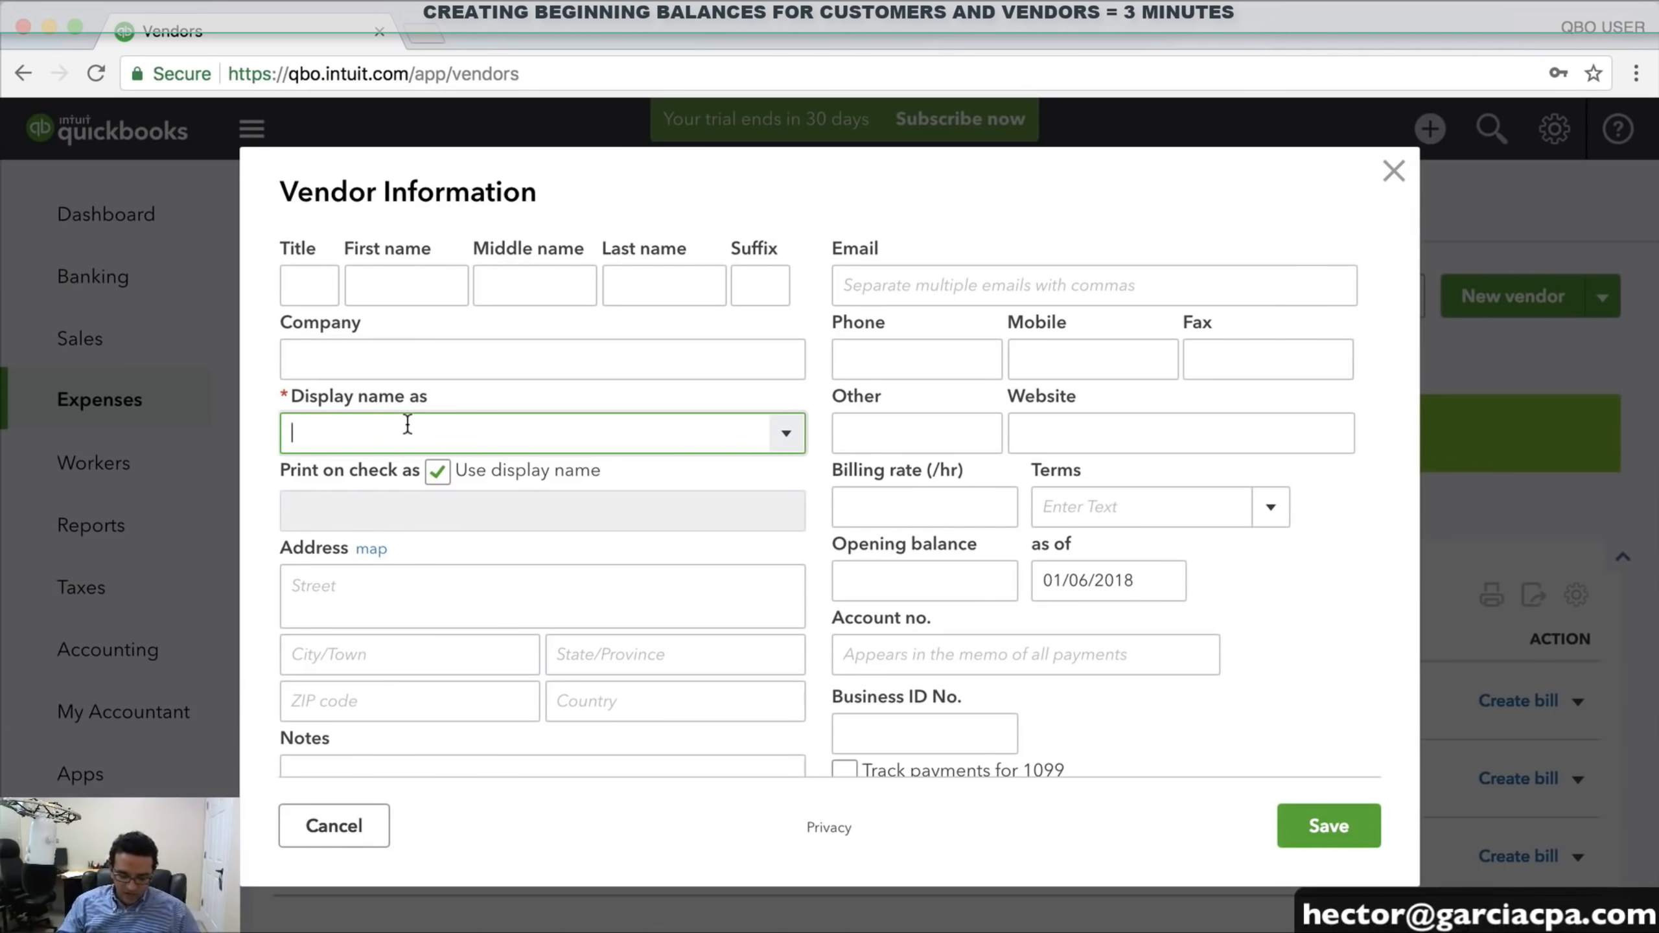
type("MICROSOFT")
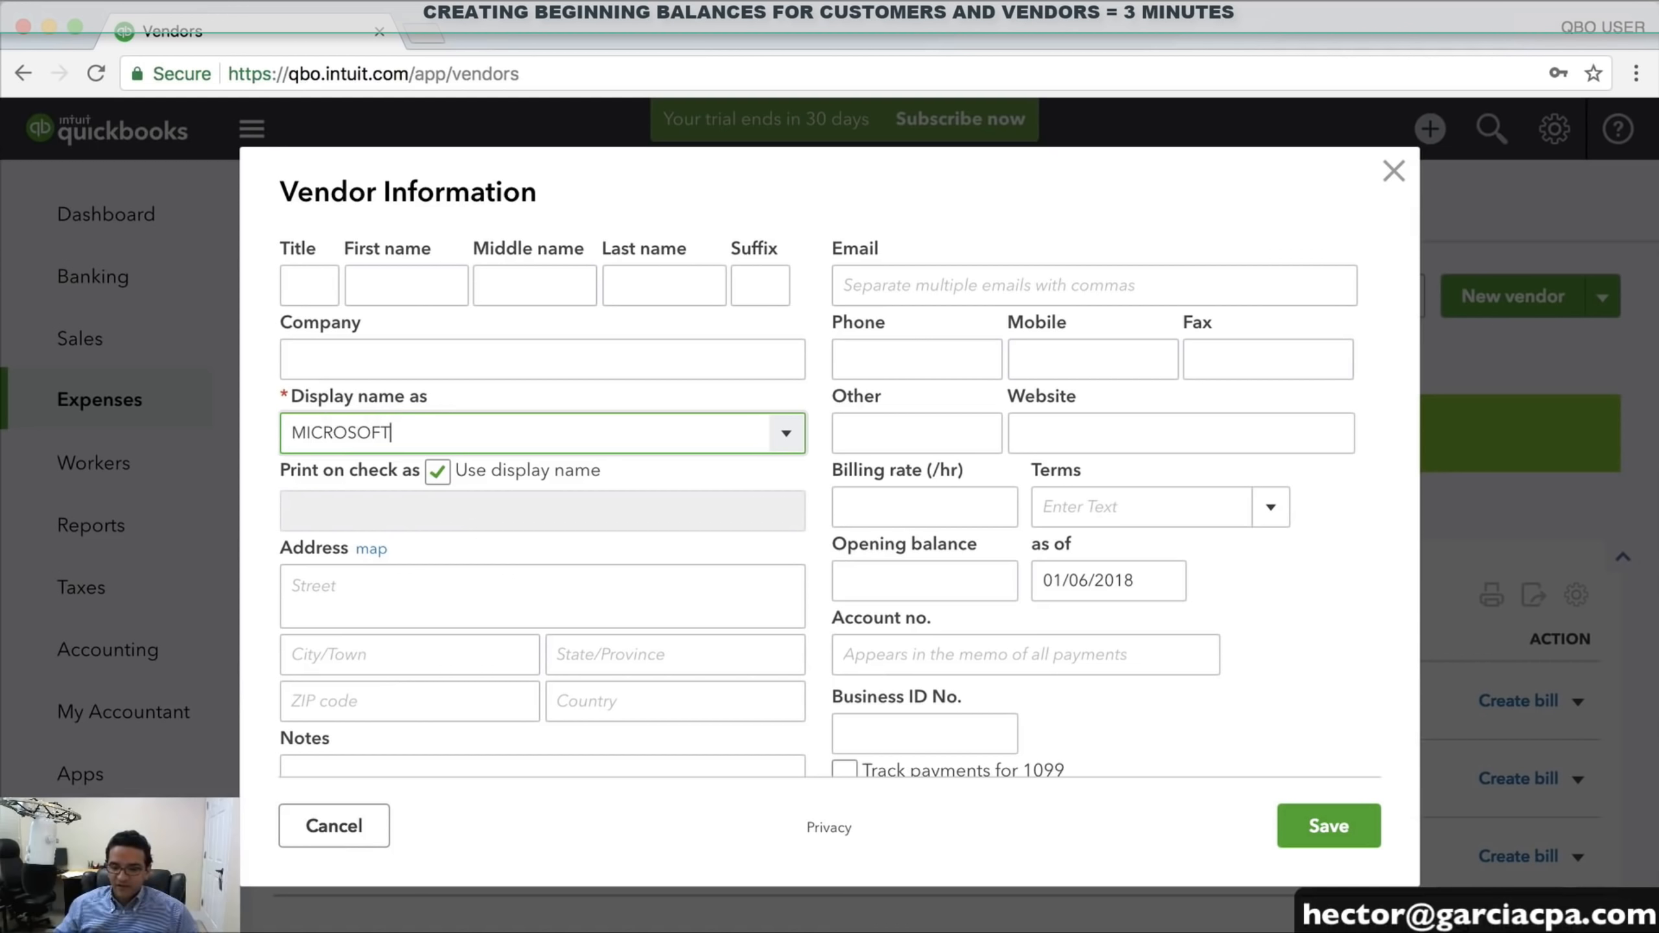
key("Tab")
left_click(934, 572)
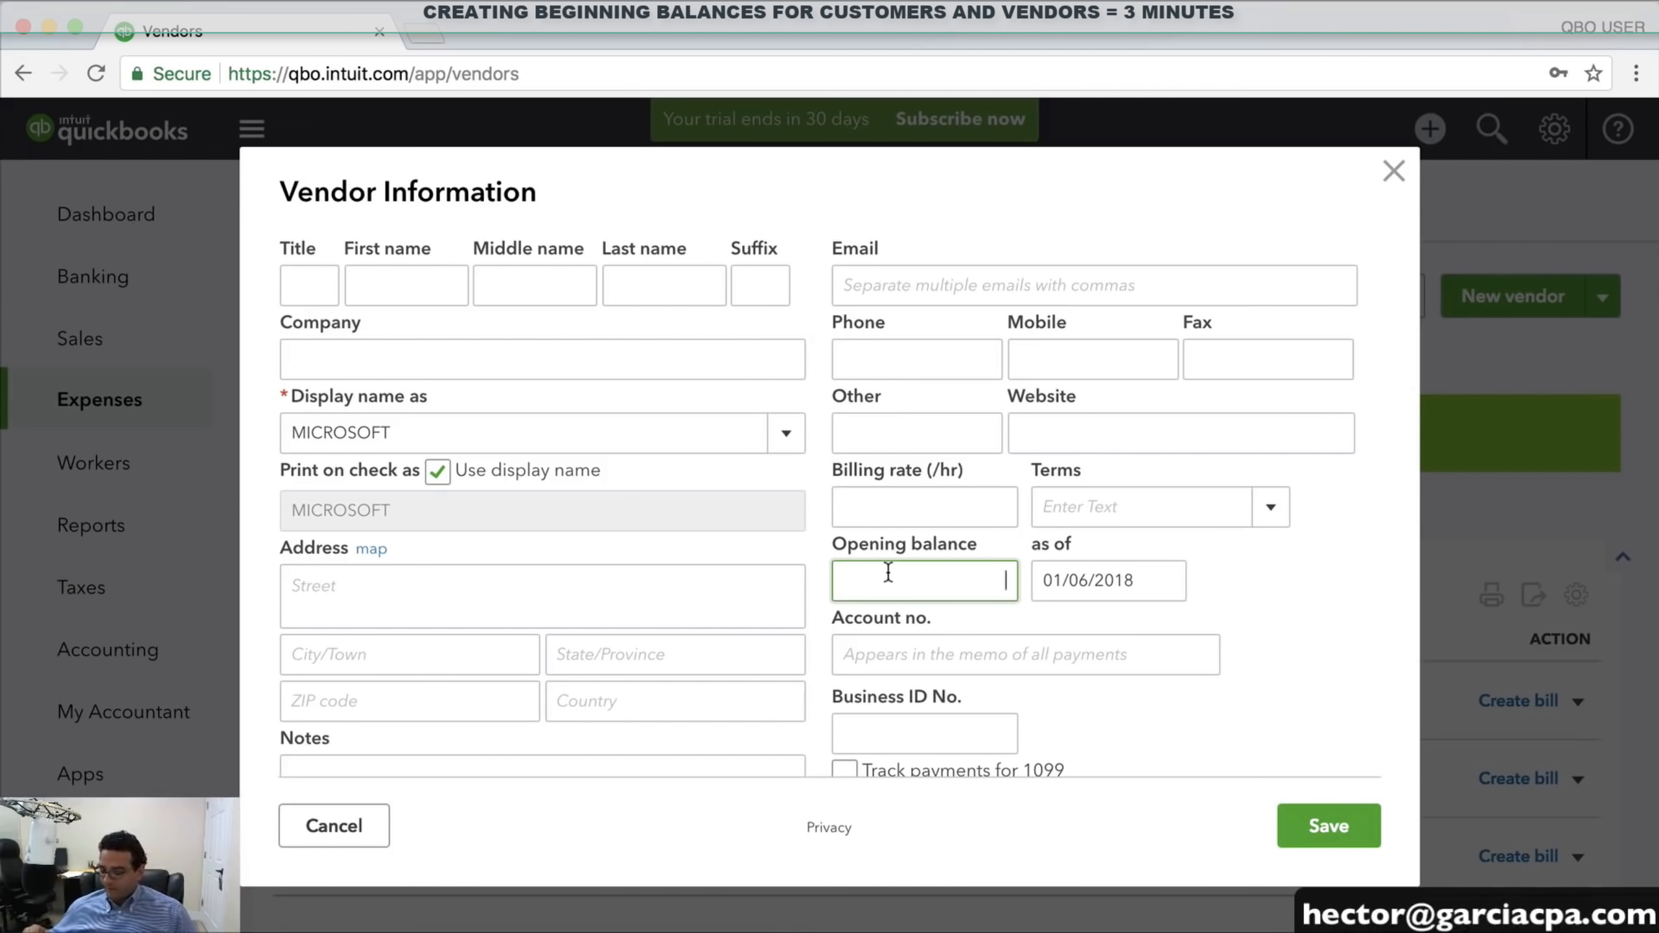
type("12000")
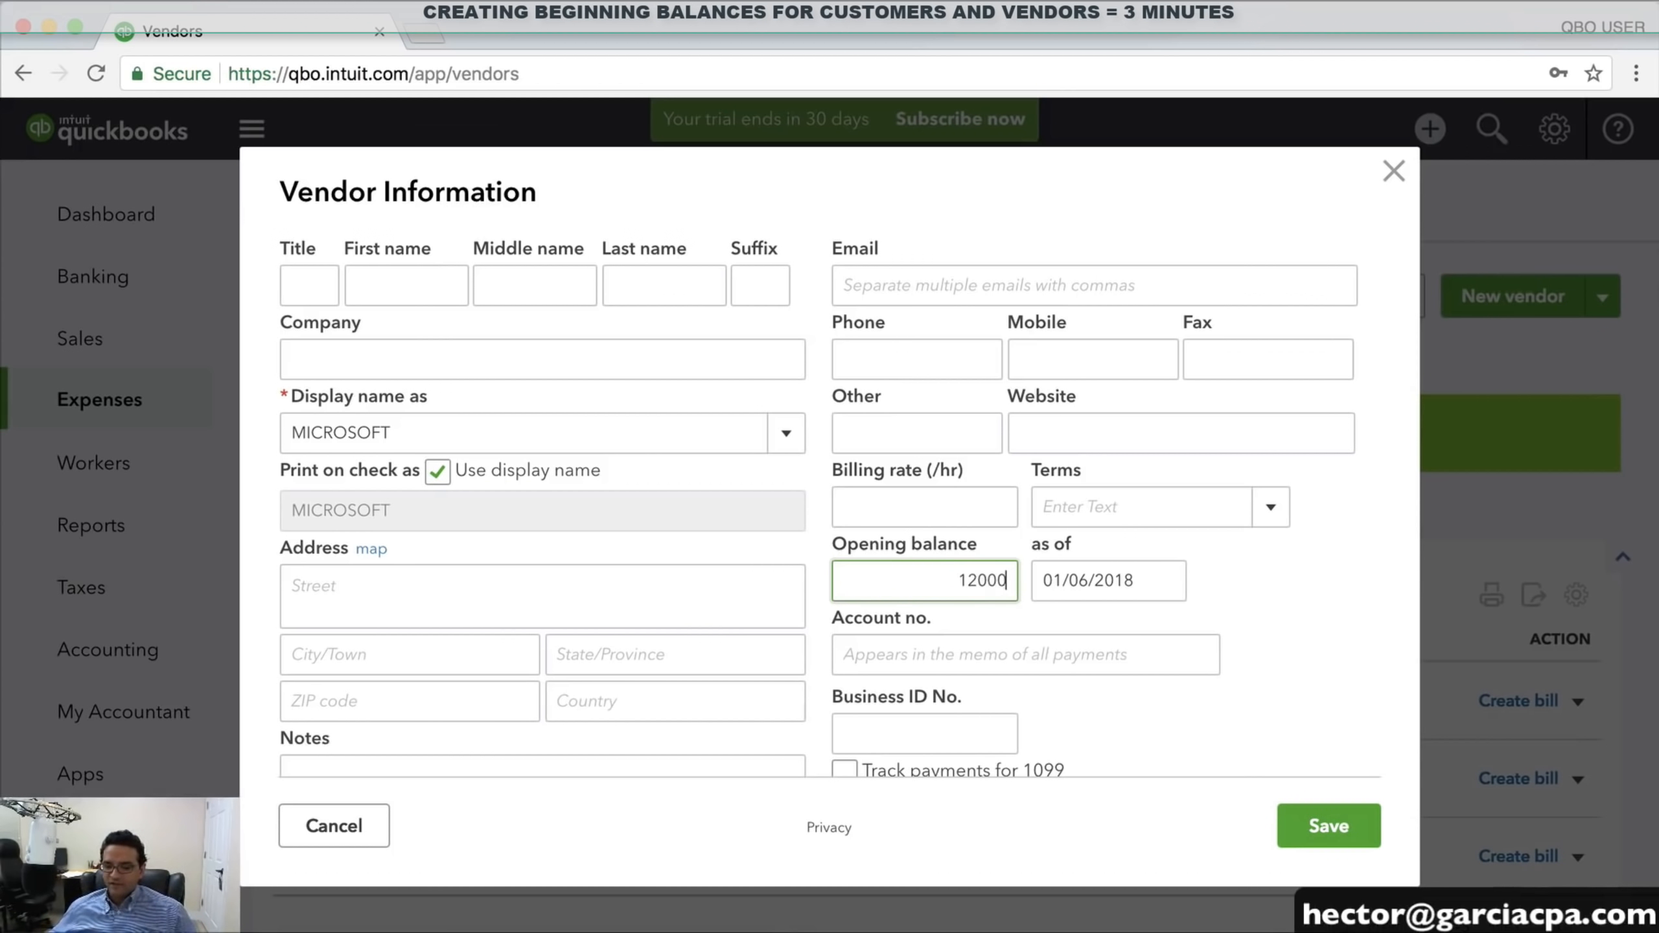
key("Tab")
type("12/31/")
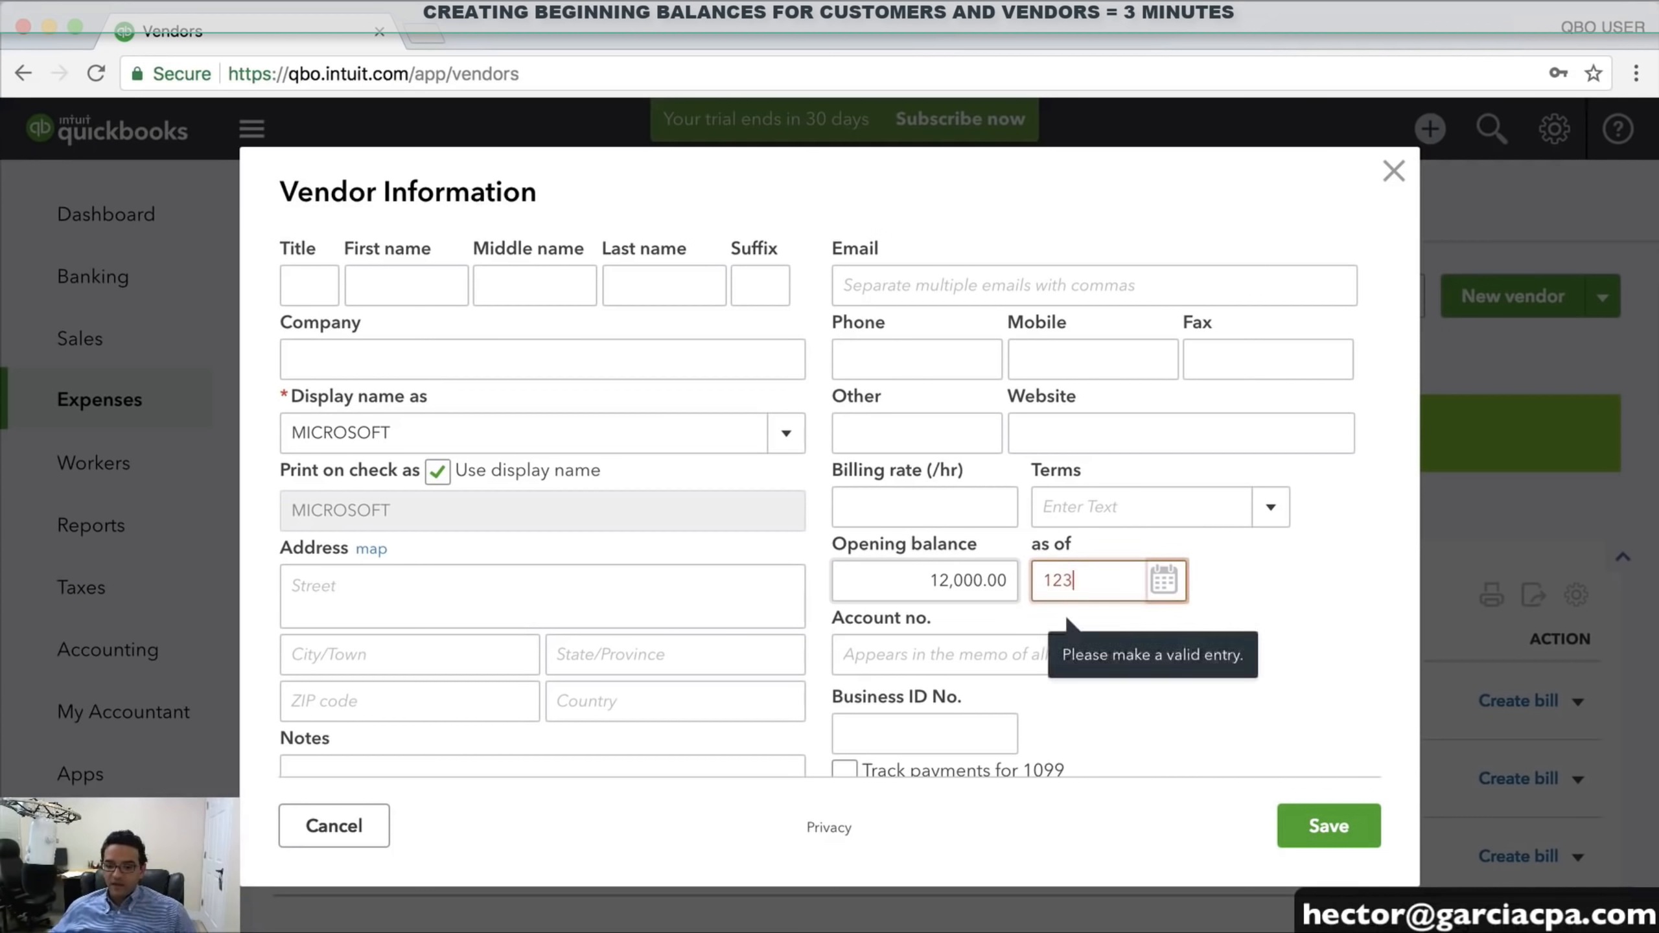
type("2")
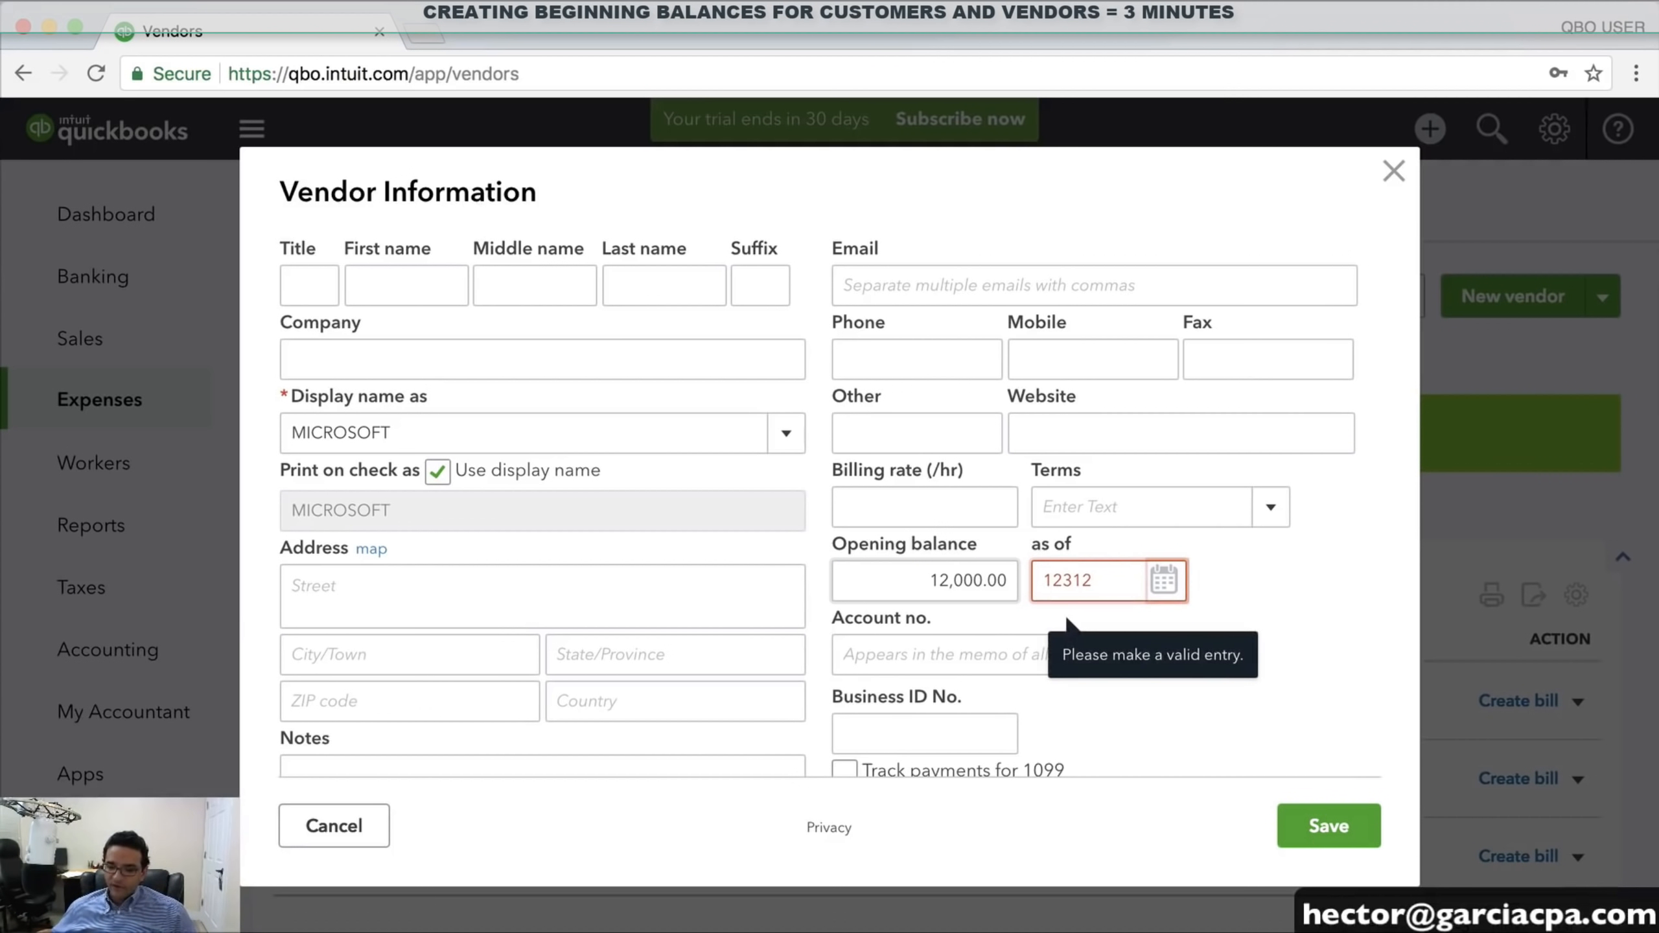
type("017")
key("Tab")
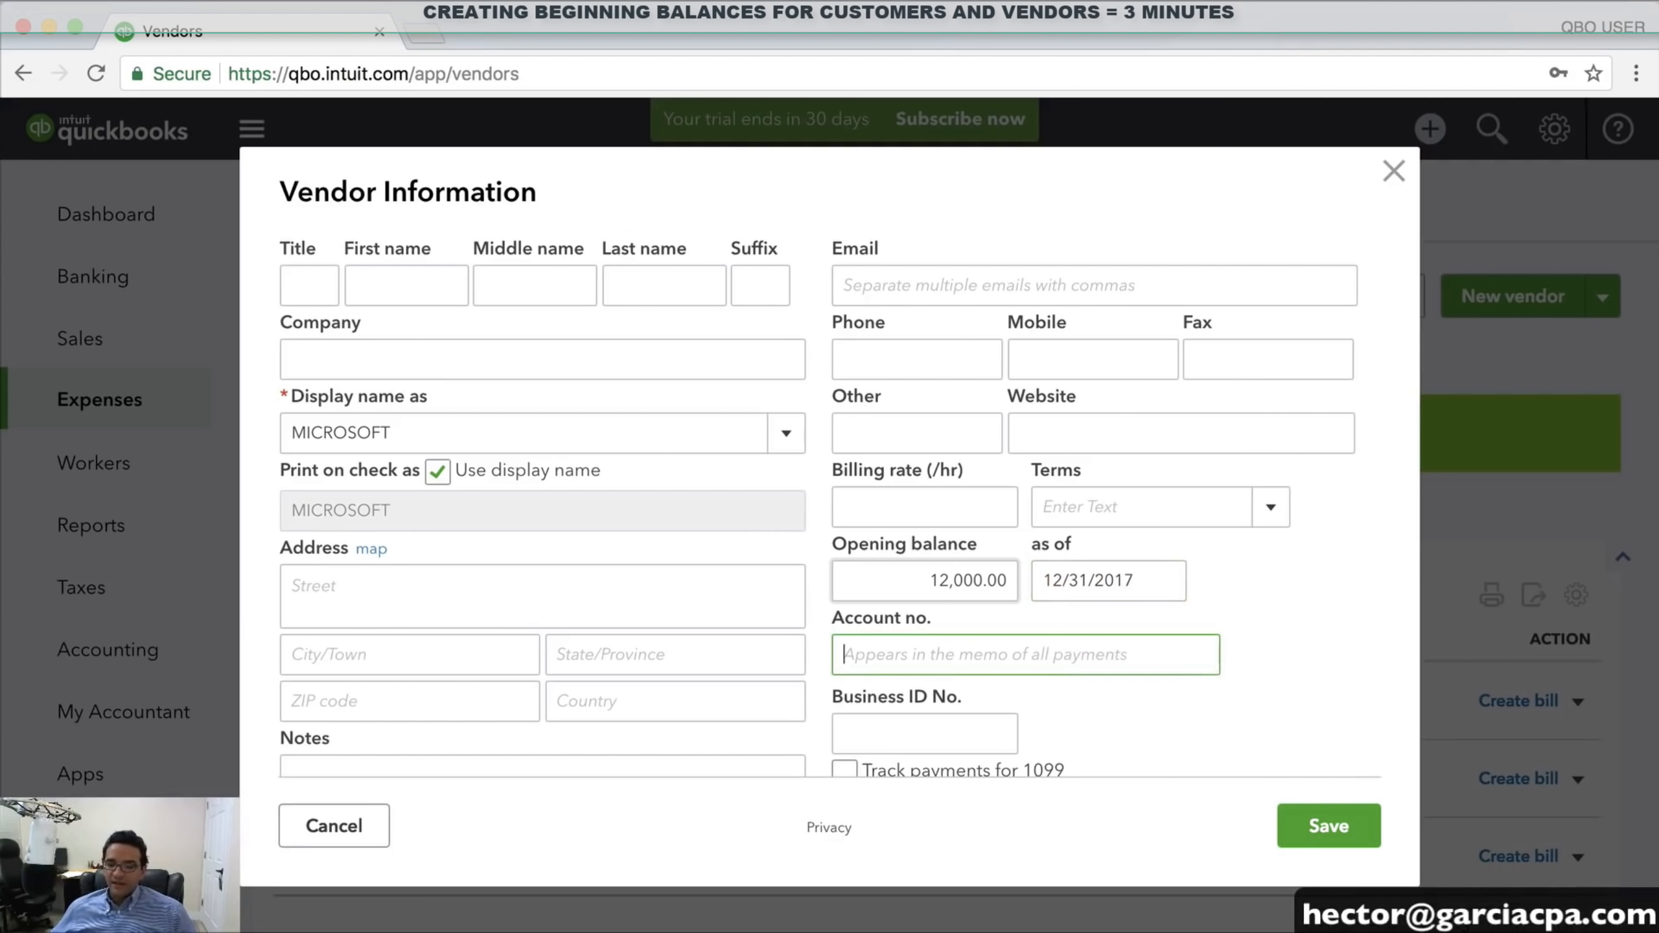
scroll(749, 660, "down", 3)
scroll(599, 433, "up", 3)
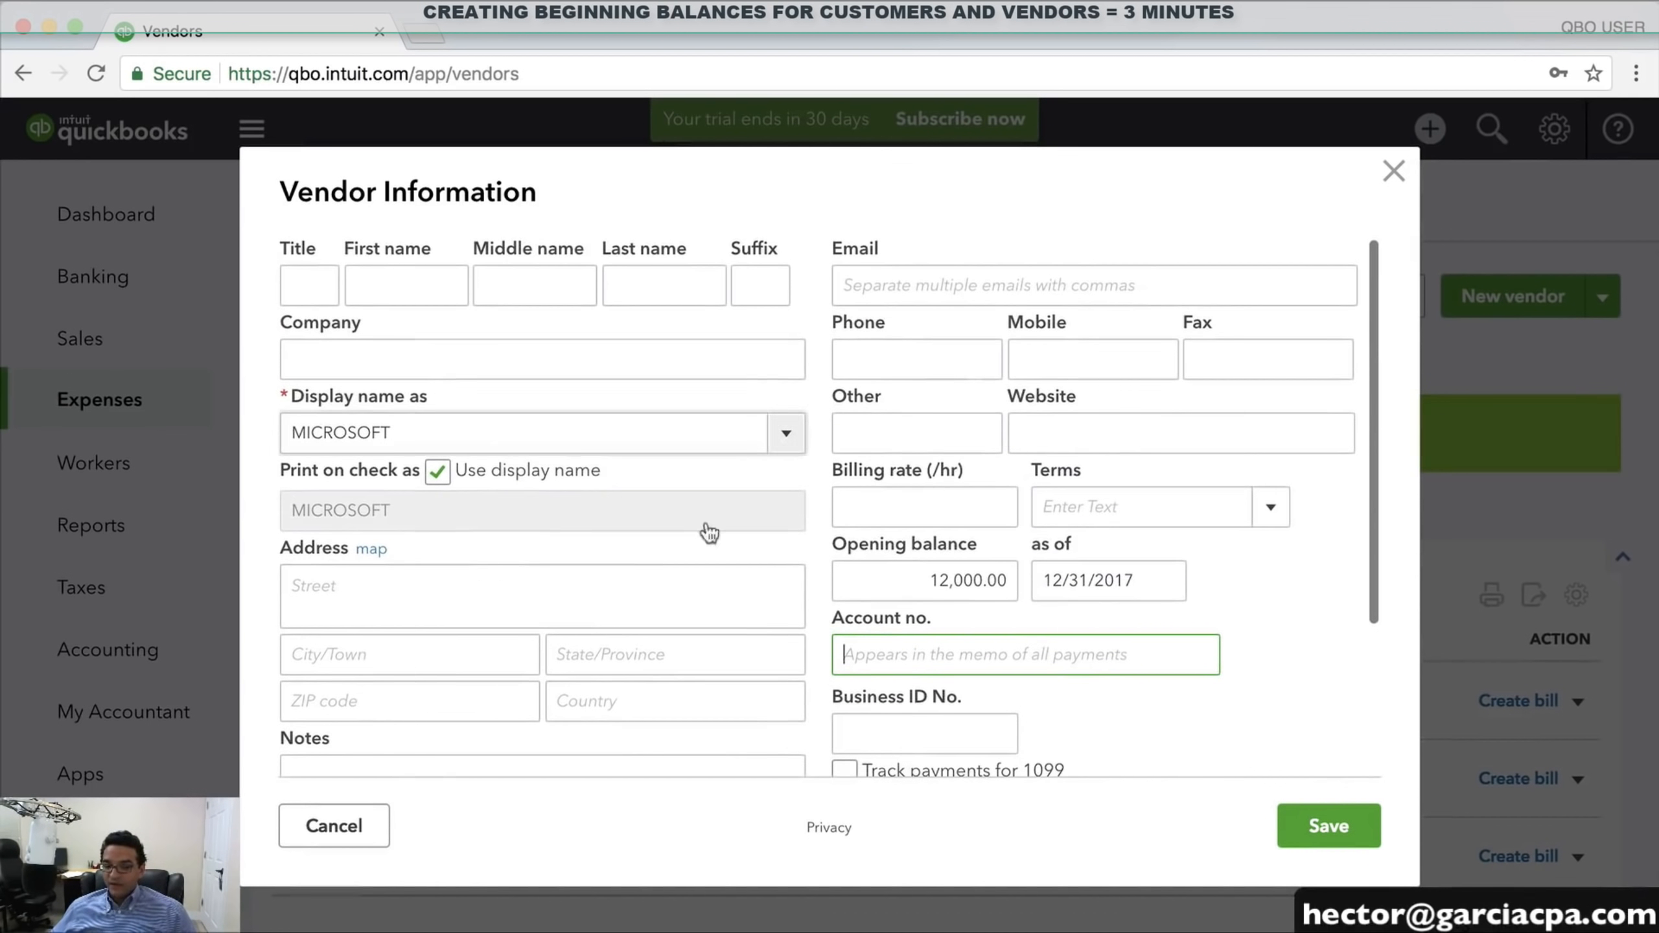
left_click(1311, 833)
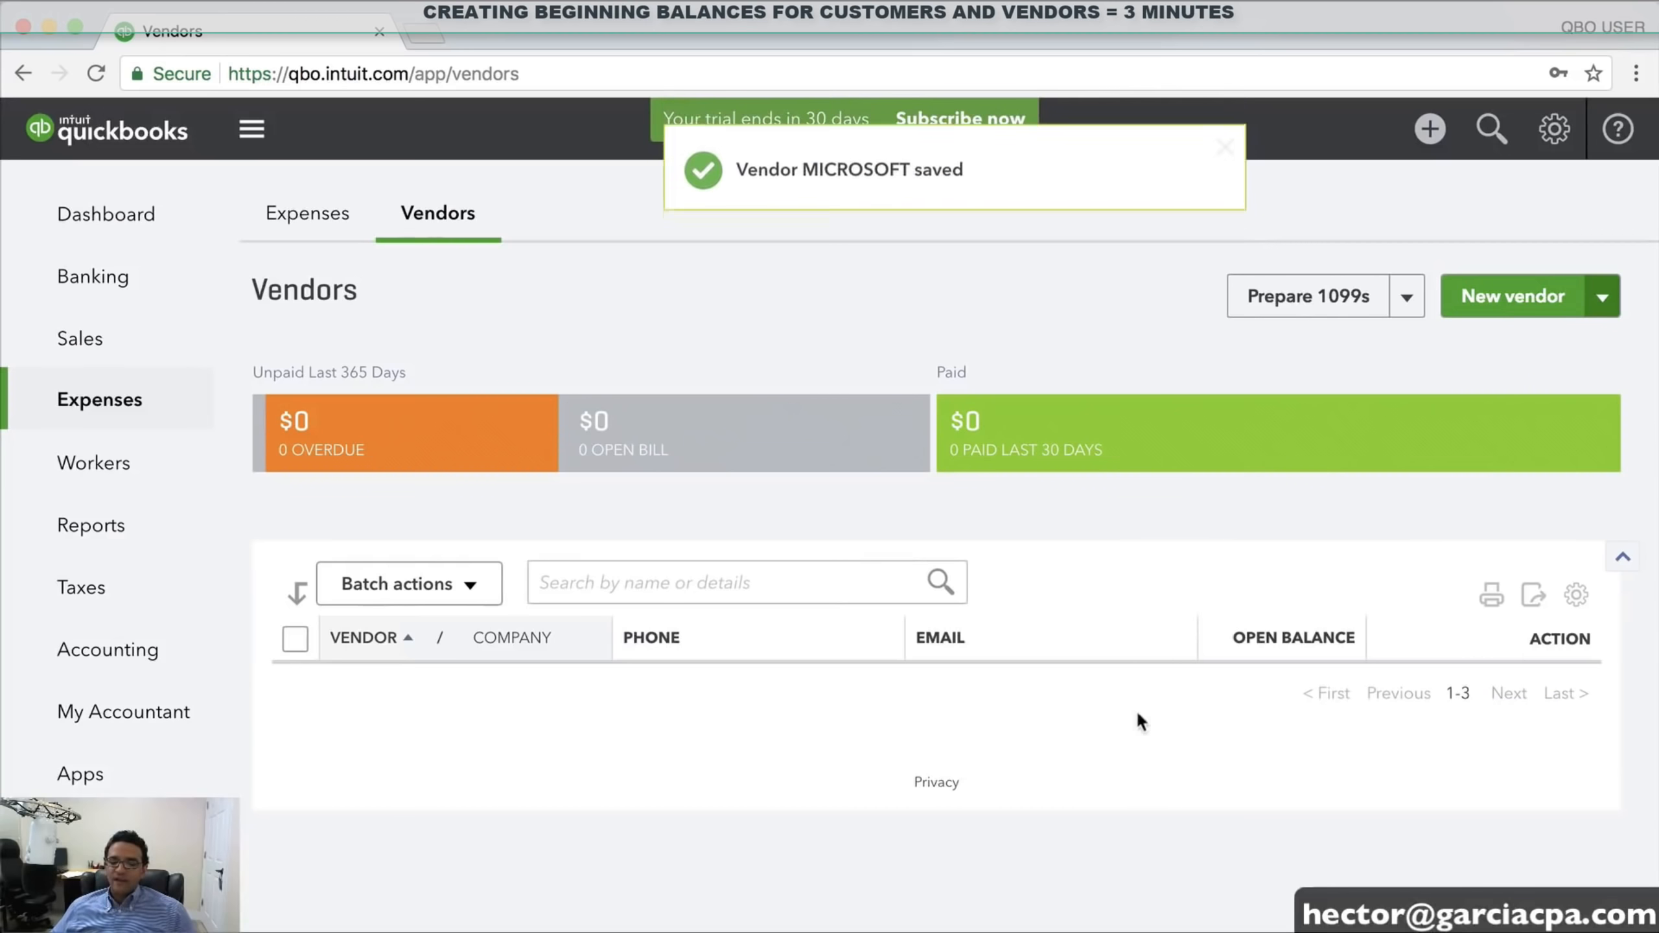
Confirm MICROSOFT shows $12,000.00, then open the Clients list under Sales
scroll(1019, 779, "down", 3)
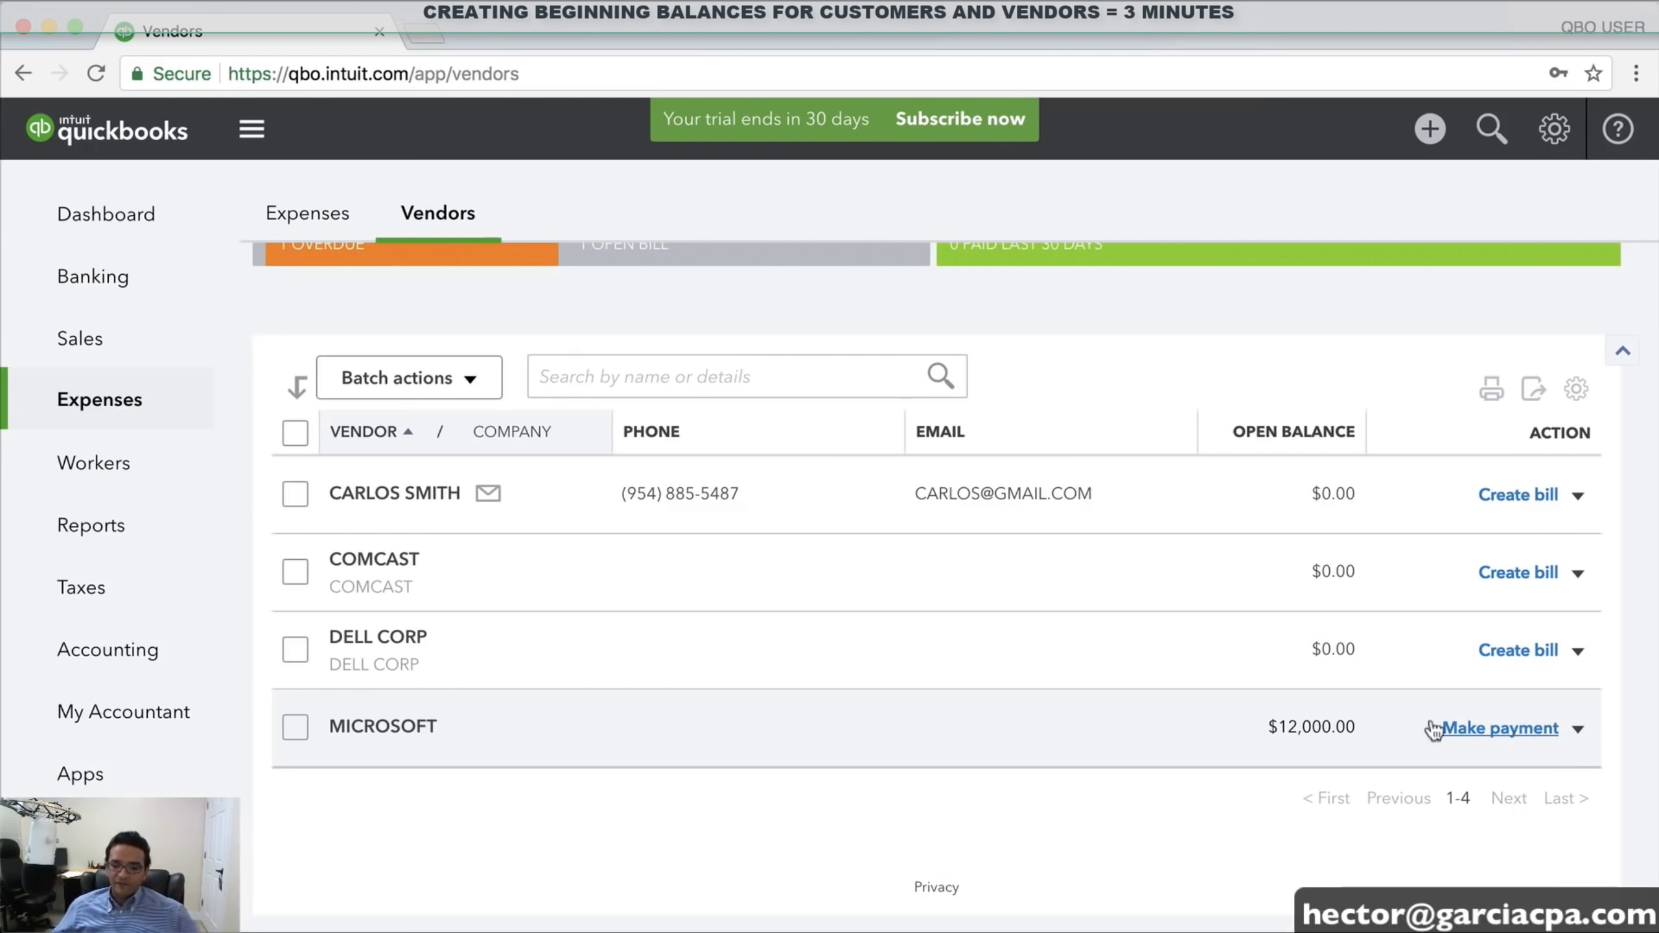
left_click(77, 341)
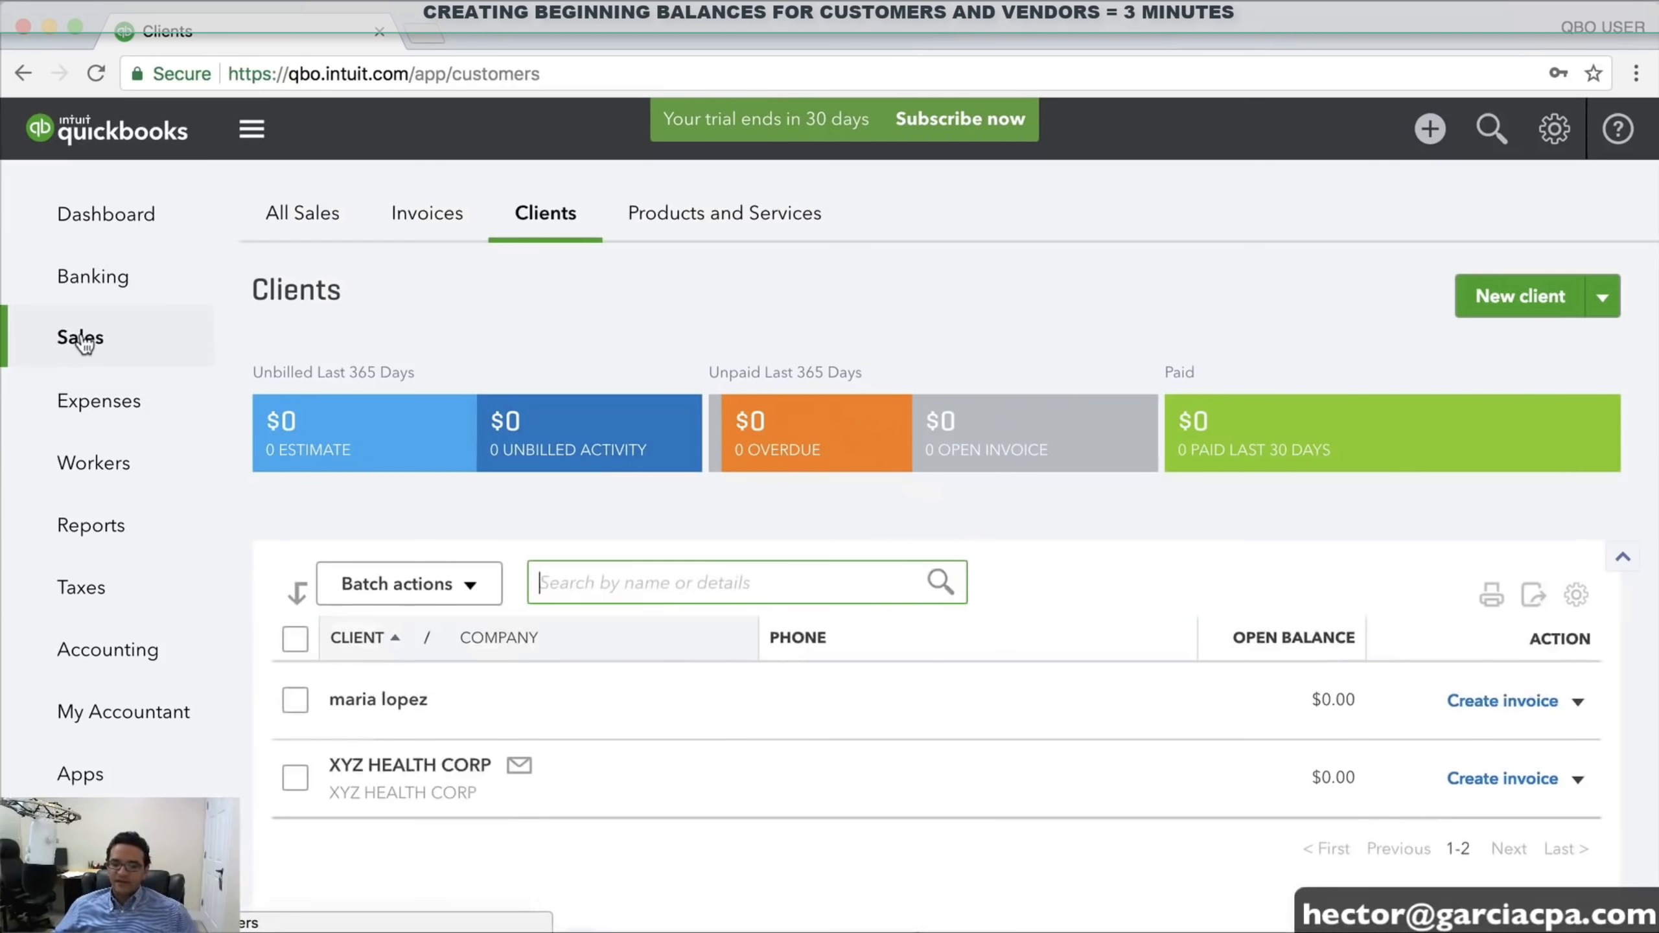
left_click(535, 219)
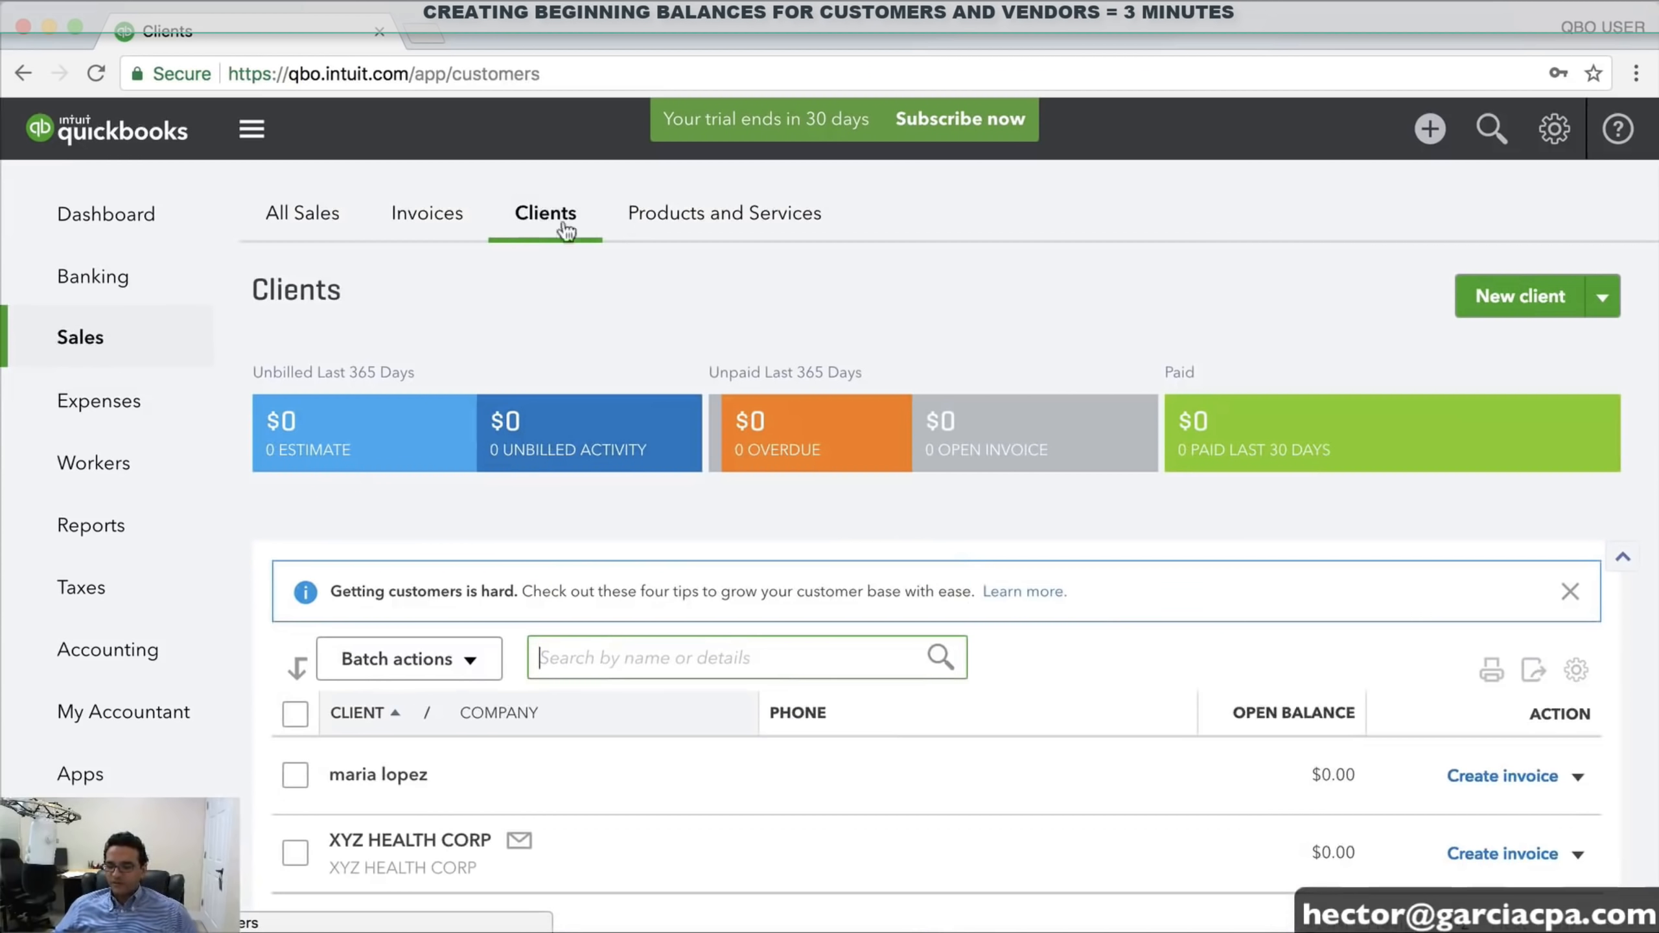
scroll(941, 405, "down", 3)
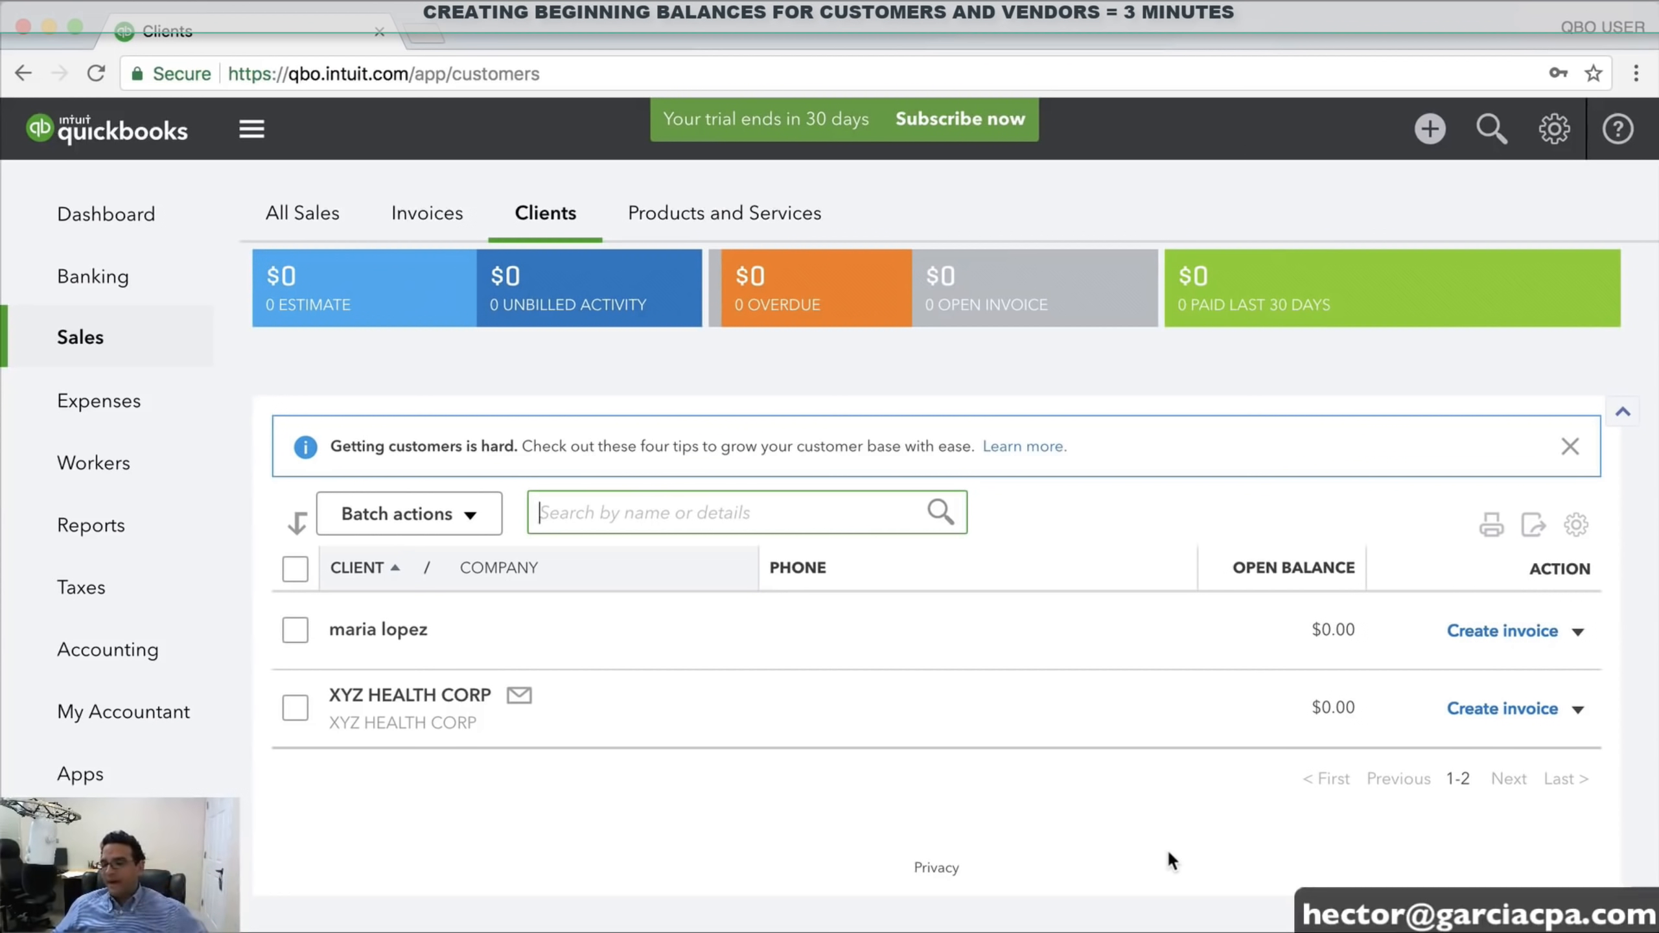
scroll(1522, 465, "up", 3)
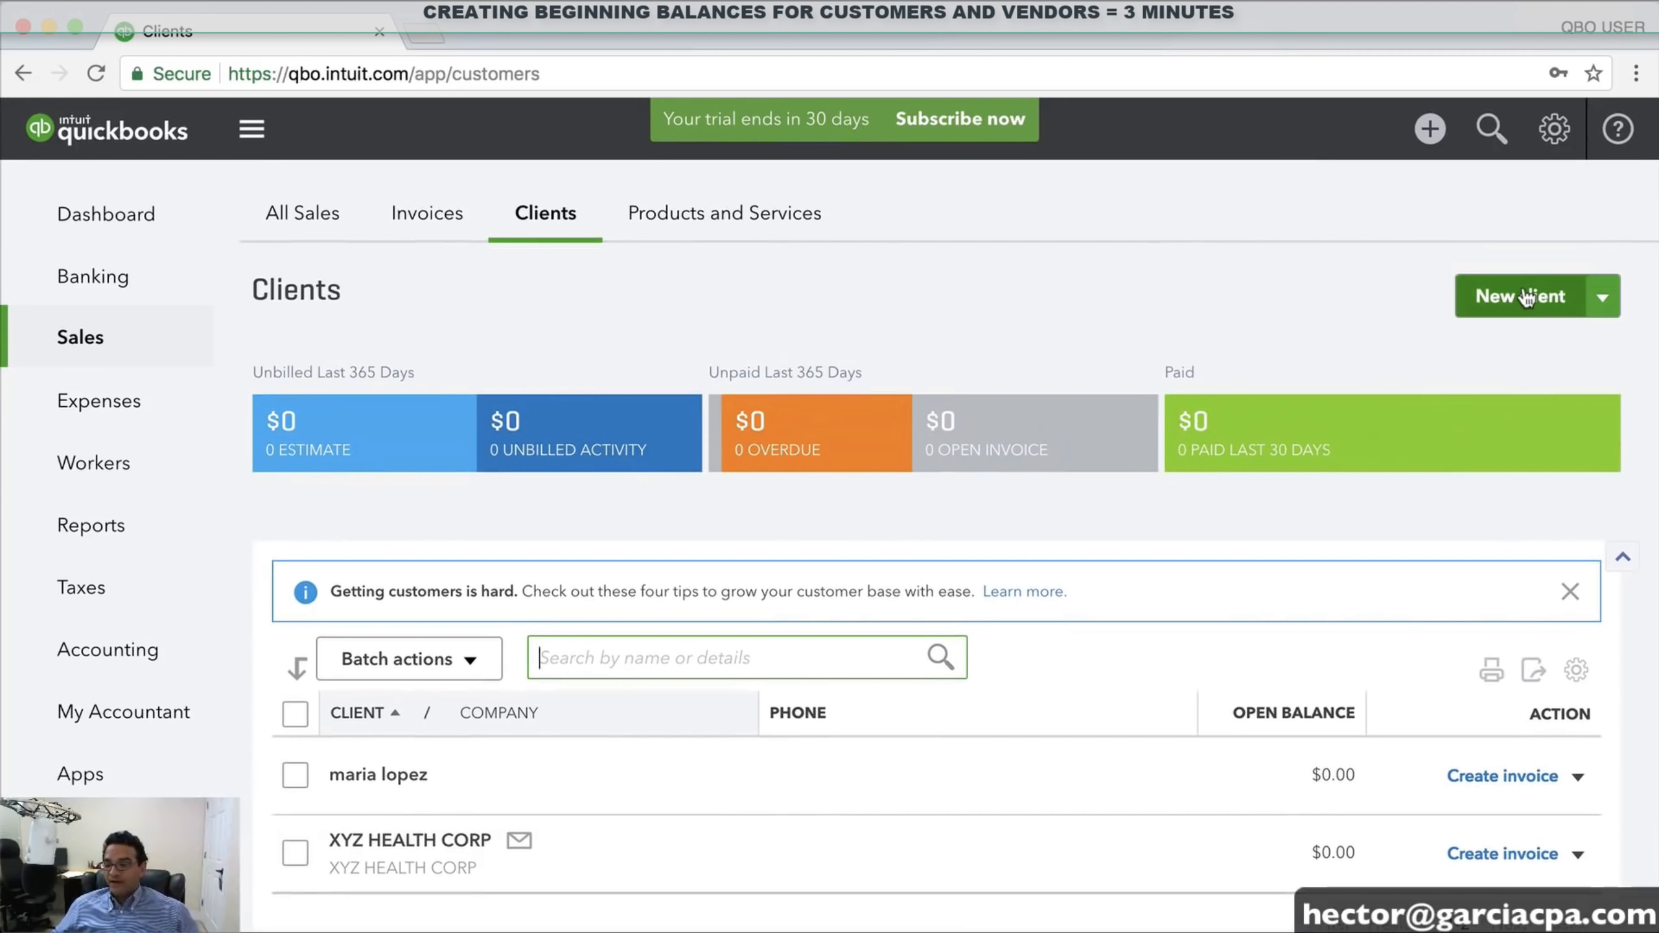
Start a new client with company and display name 'ABC CONTRACTORS LCC'
left_click(1524, 291)
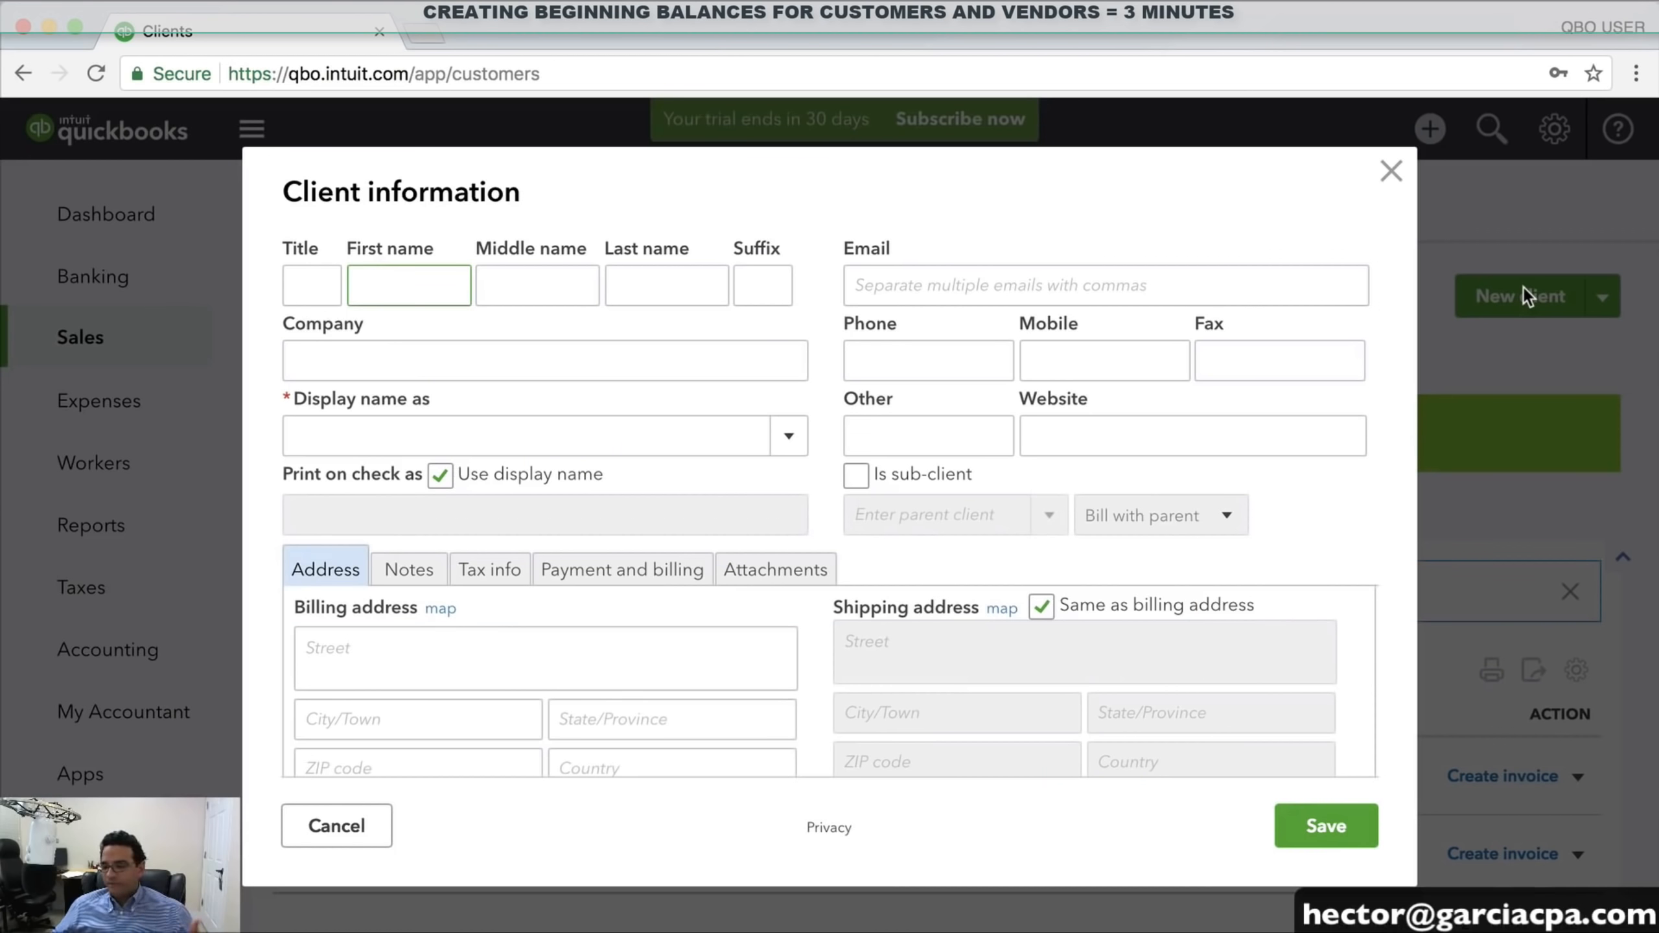
left_click(349, 358)
type("ABC ")
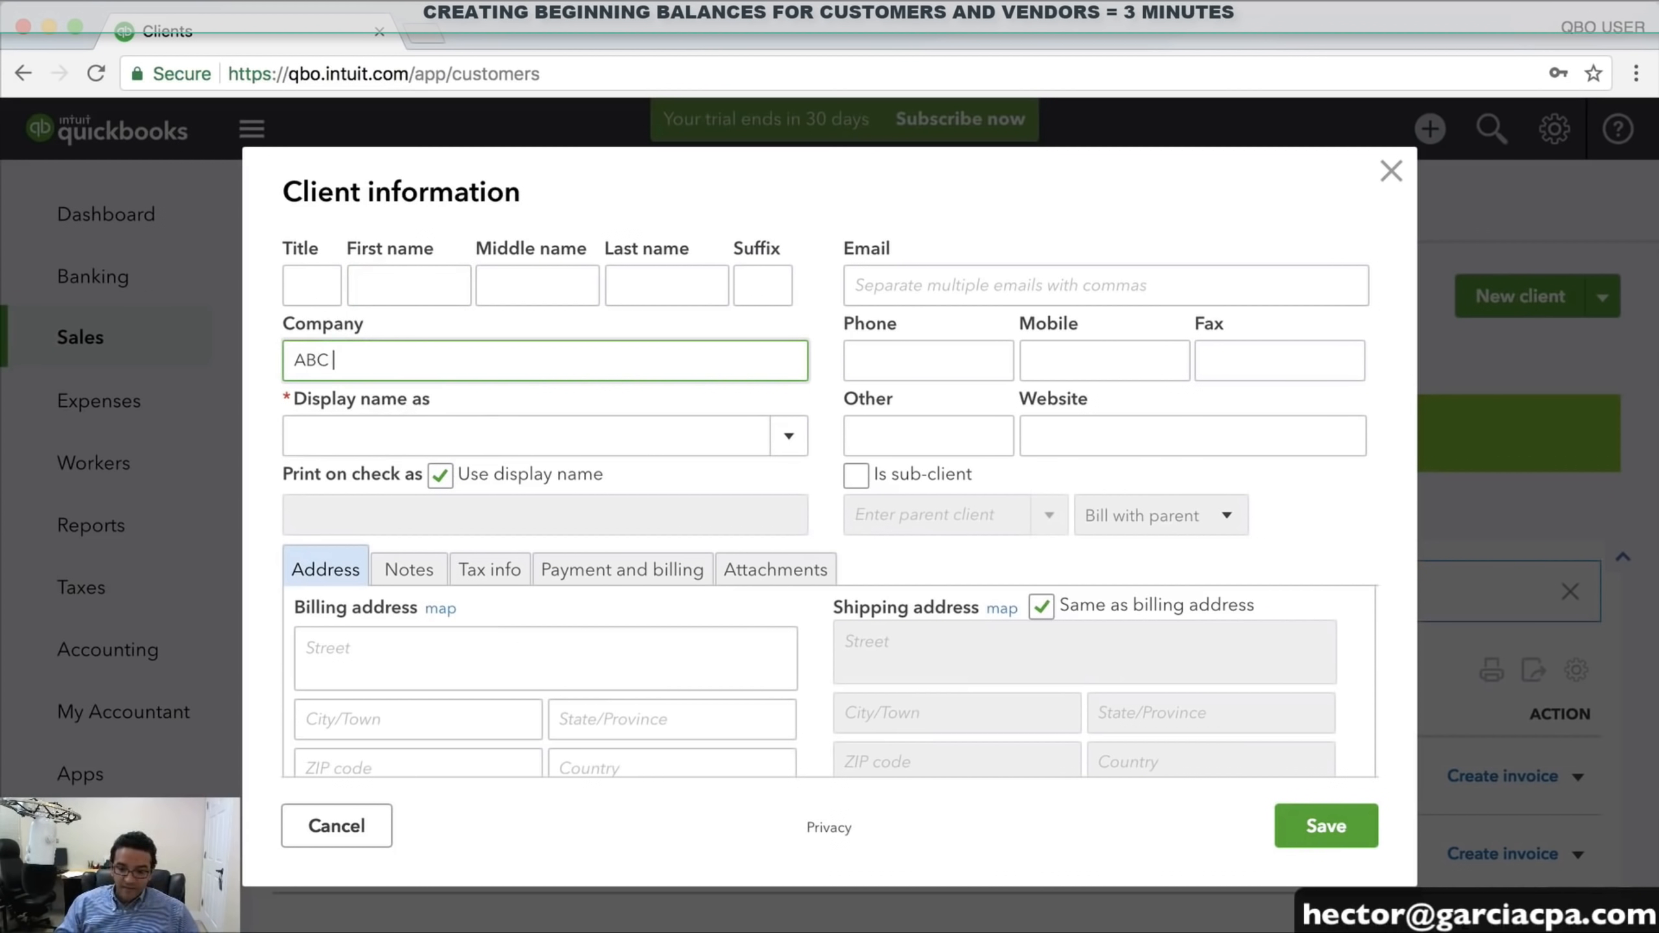
type("CONTRACTOR")
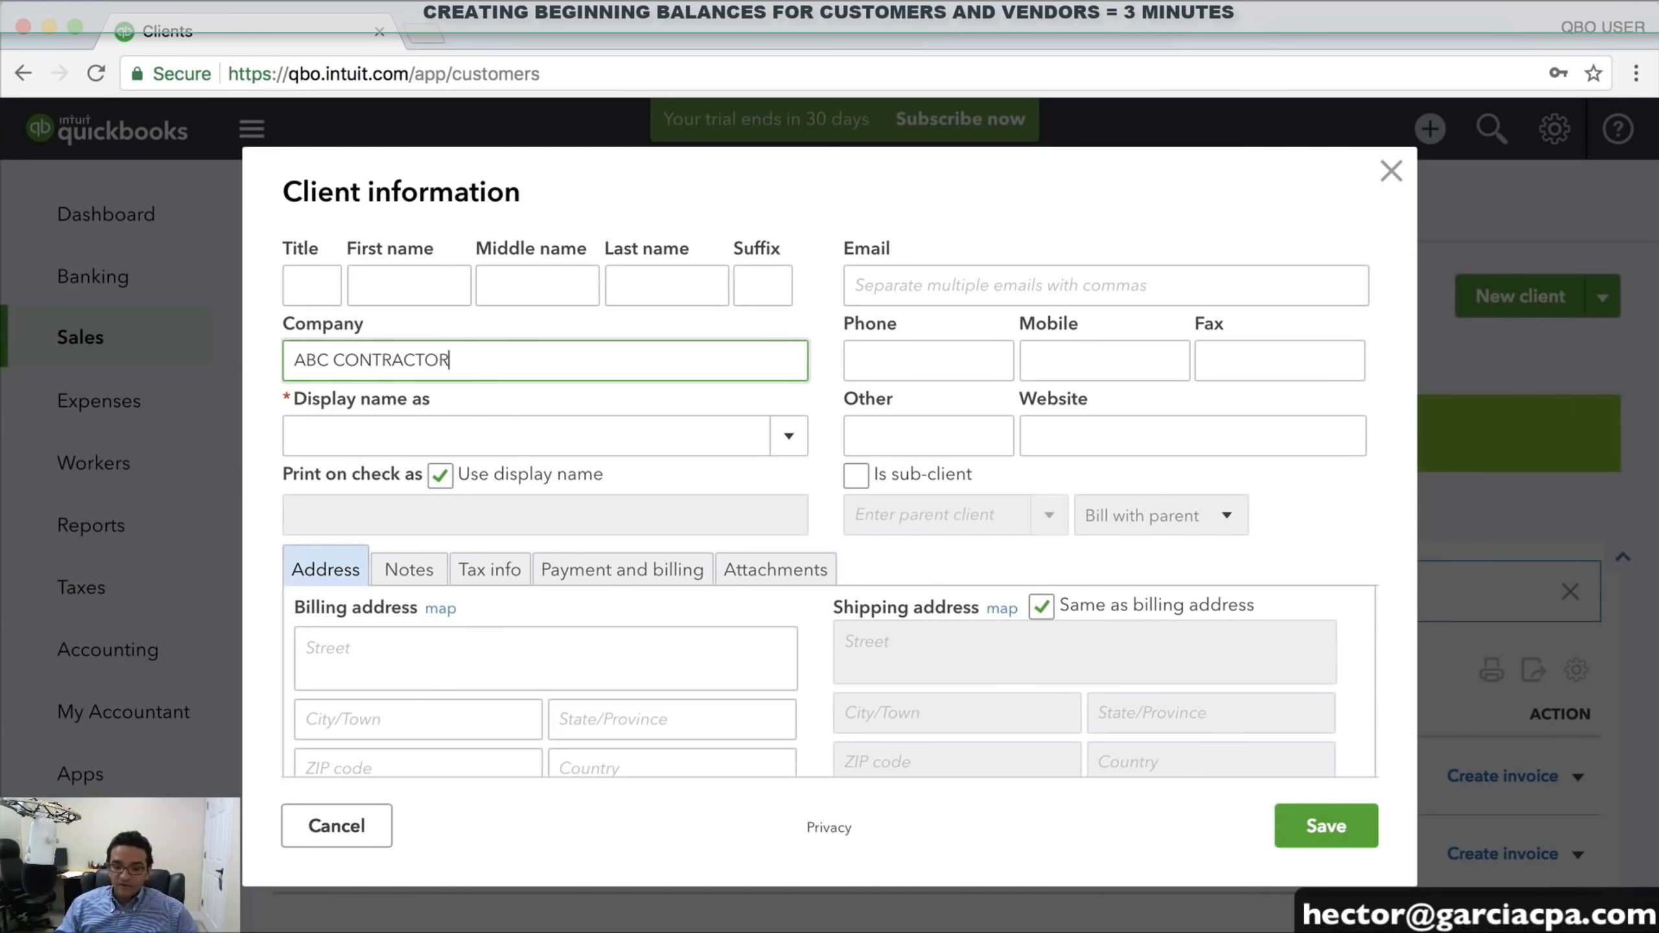
type("S LCC")
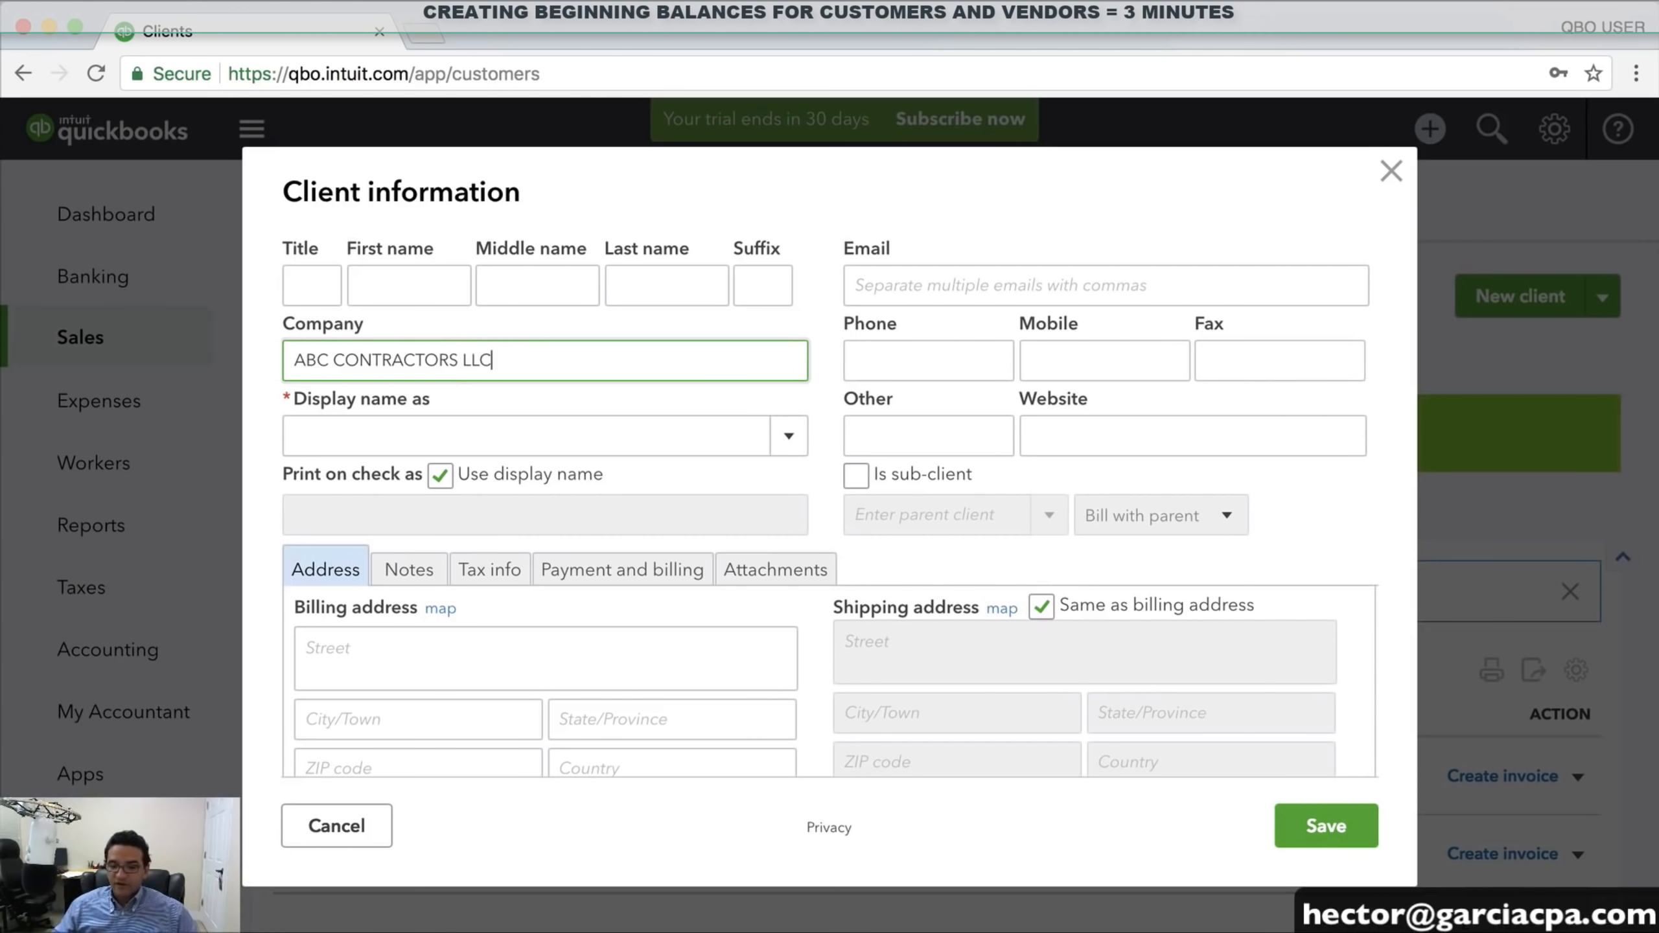
key("Tab")
scroll(849, 516, "down", 2)
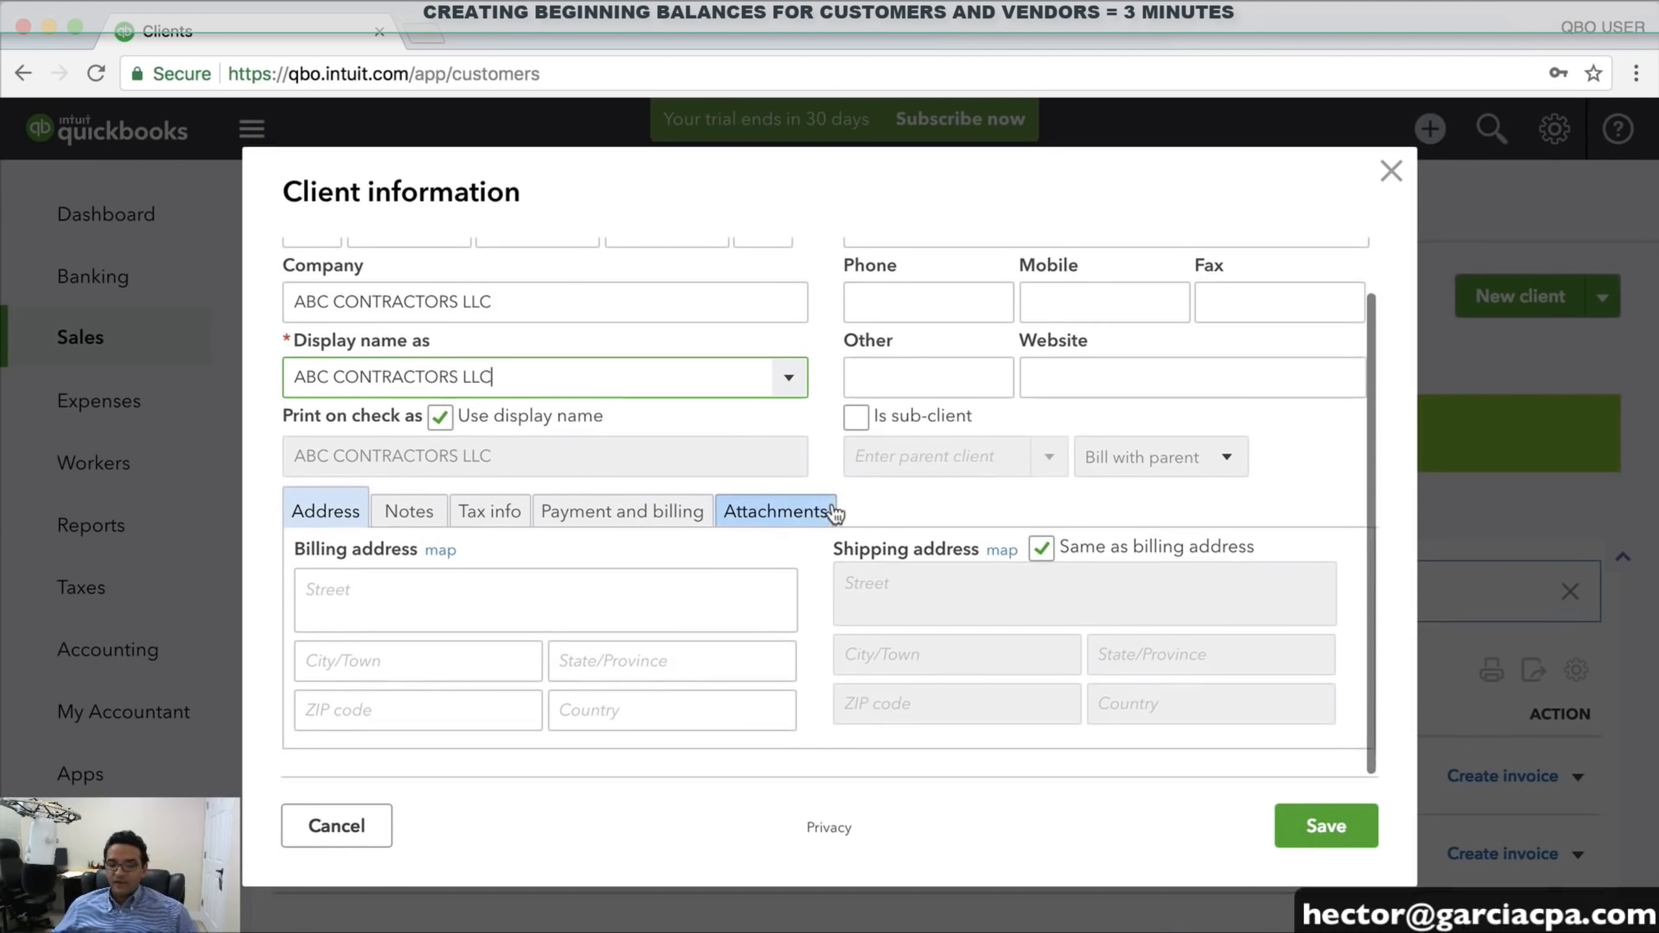
scroll(642, 517, "up", 2)
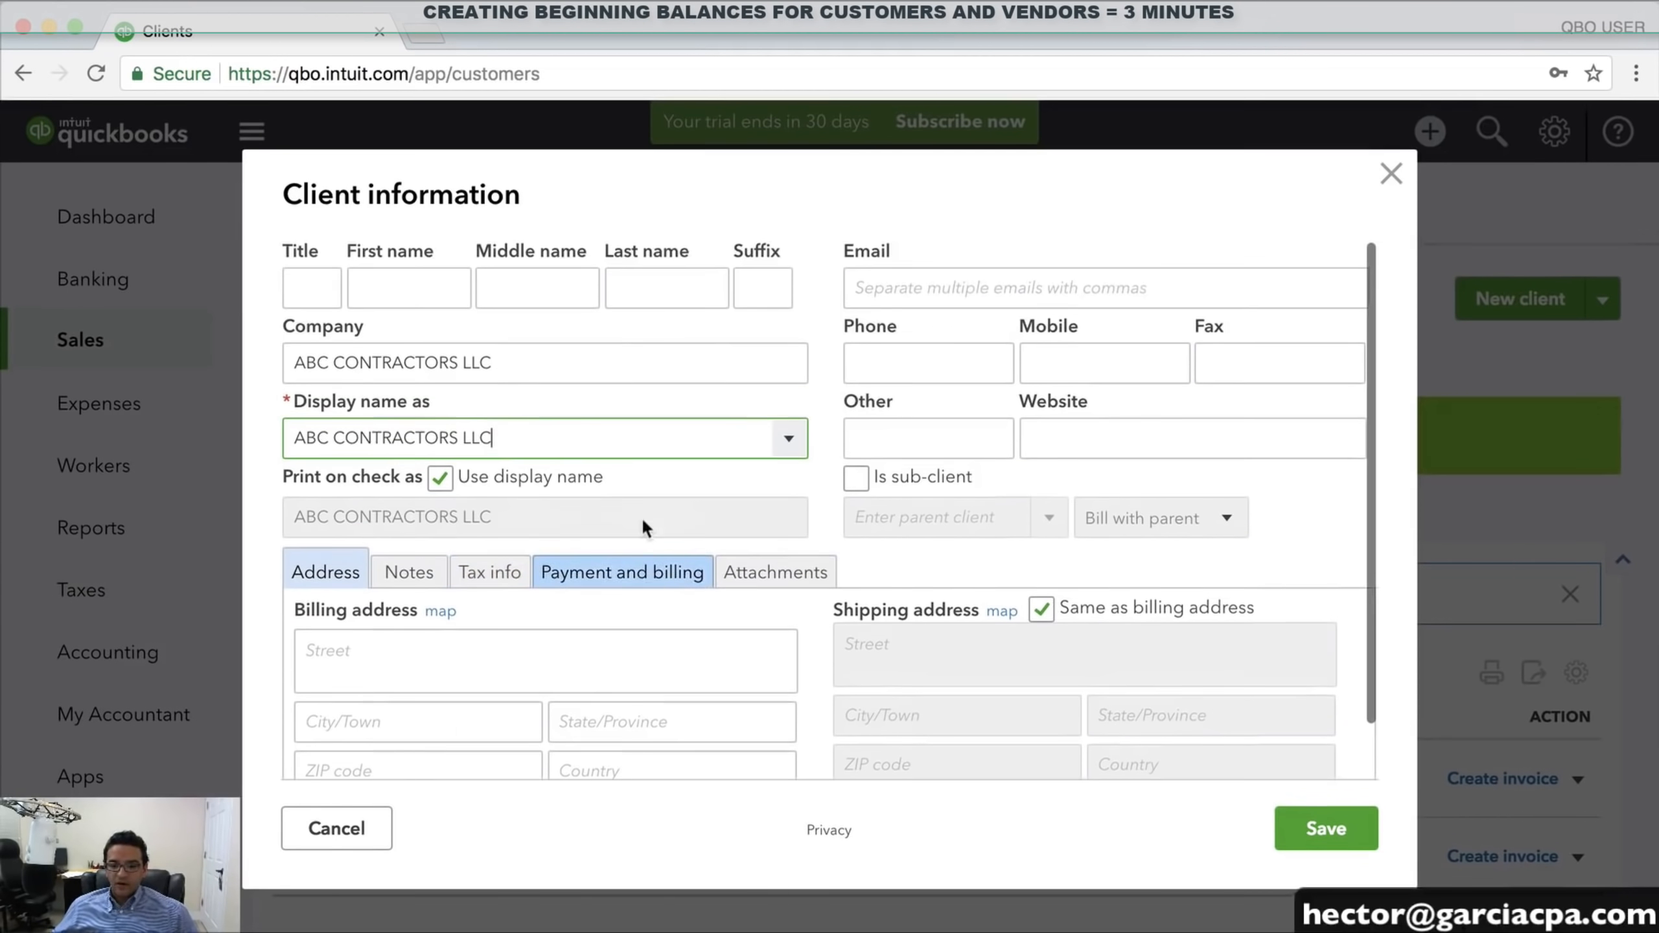
scroll(667, 564, "down", 2)
scroll(638, 578, "up", 2)
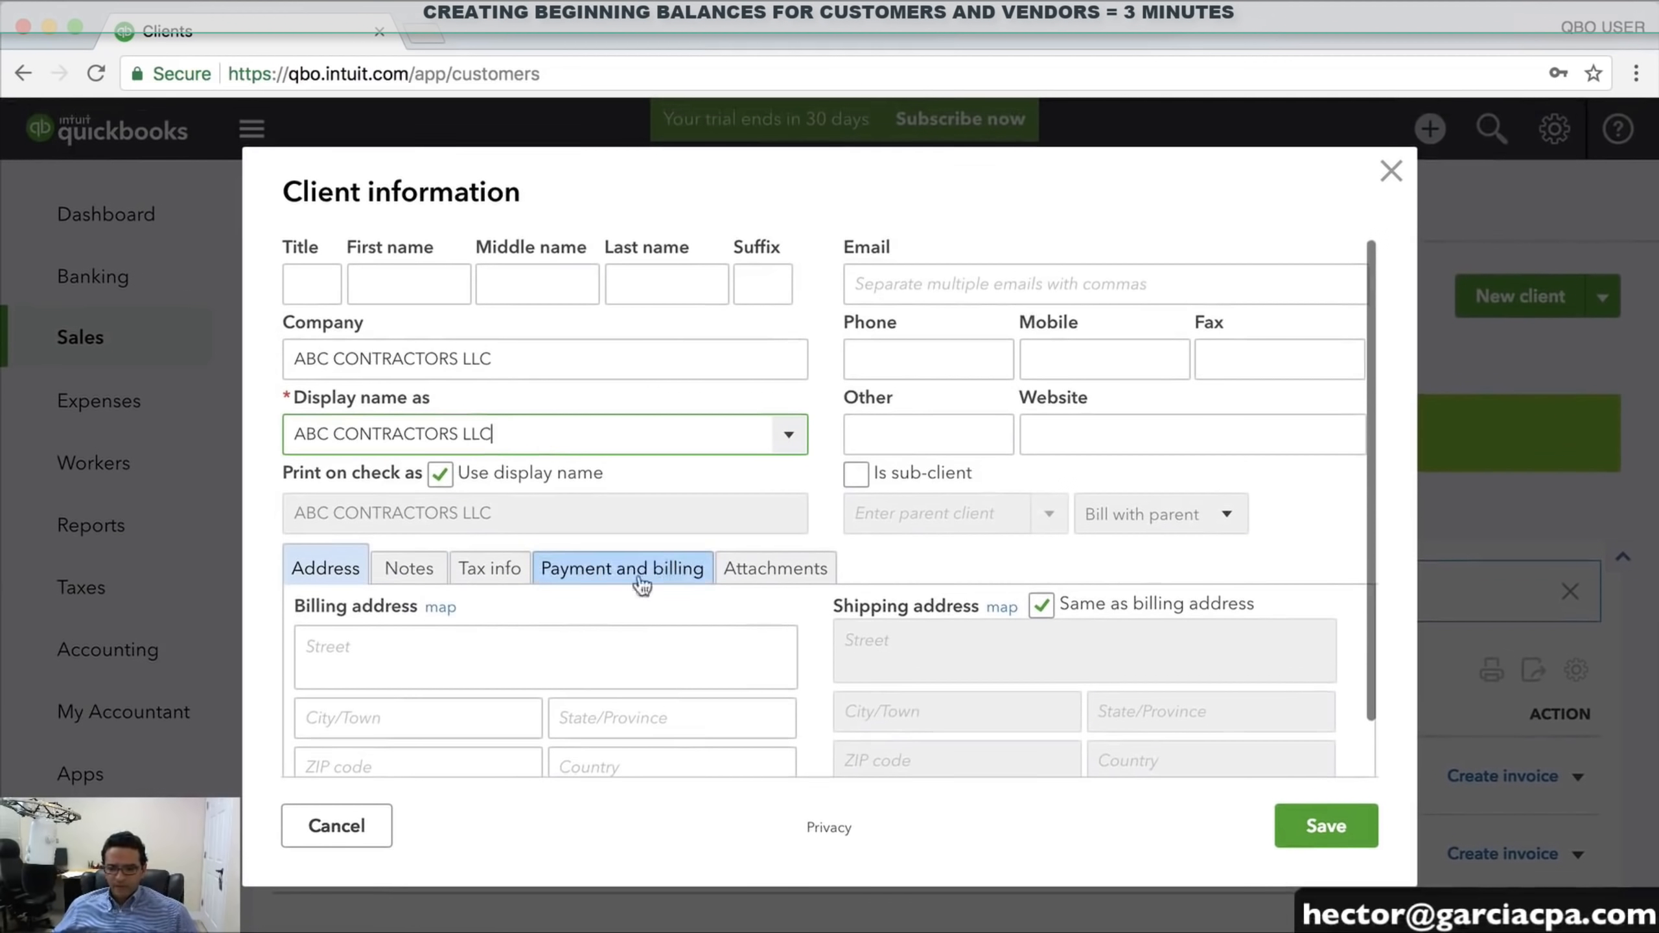
Under Payment and billing, enter a 5600 opening balance as of 12/31/2017 and save
left_click(578, 569)
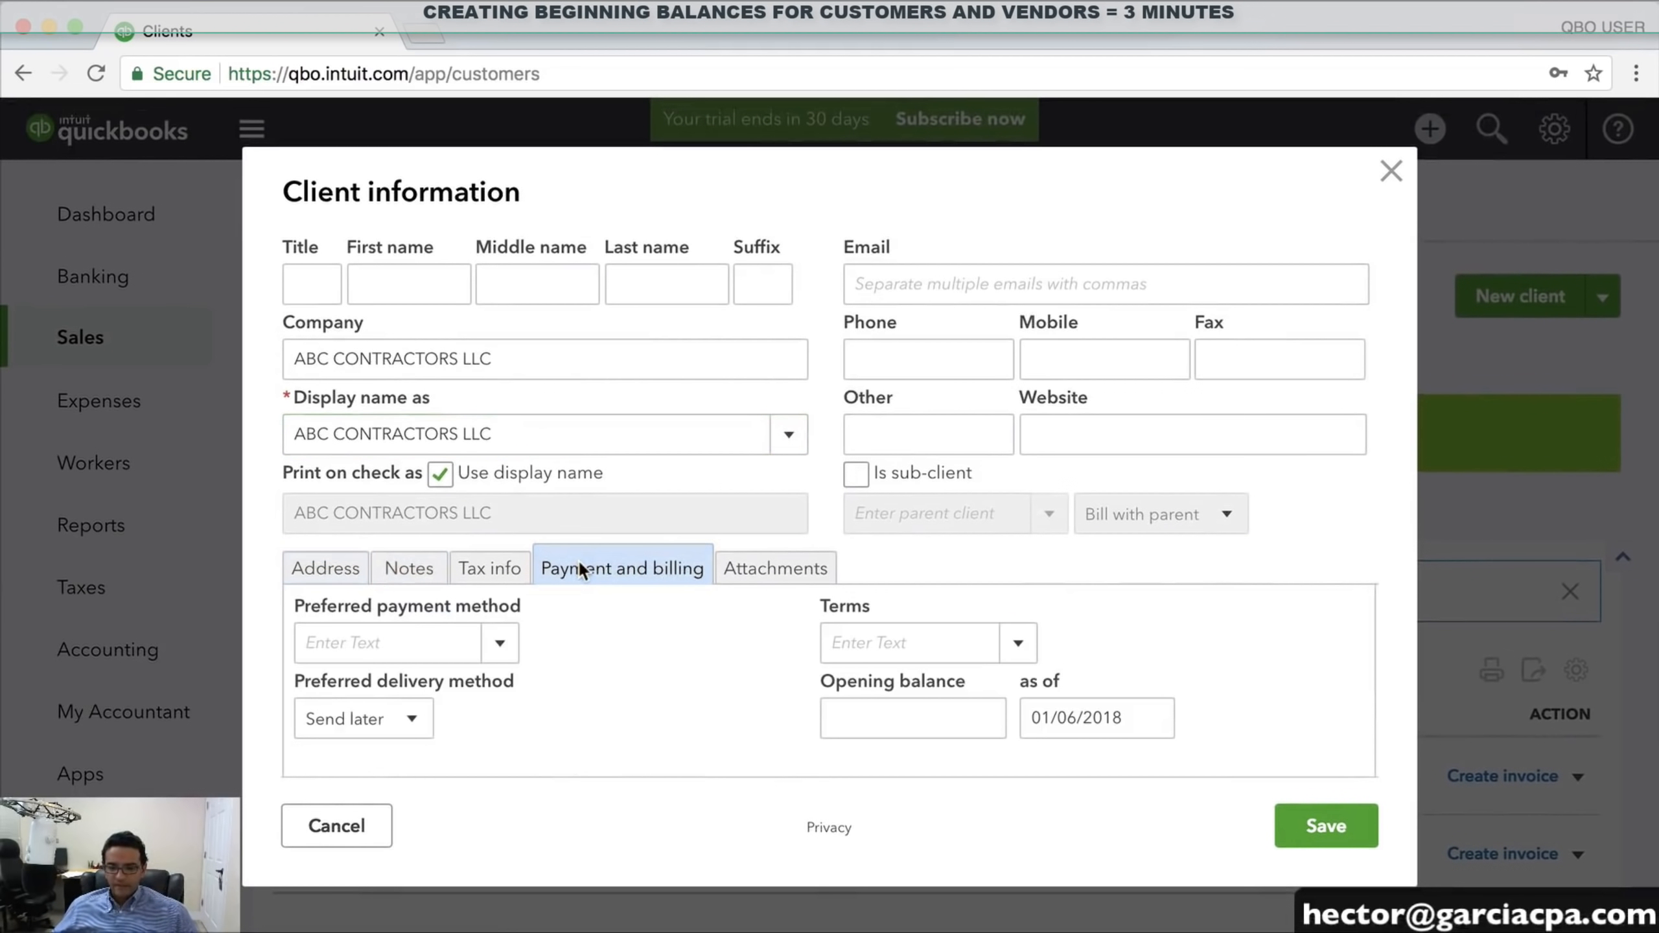
left_click(838, 704)
scroll(838, 705, "down", 1)
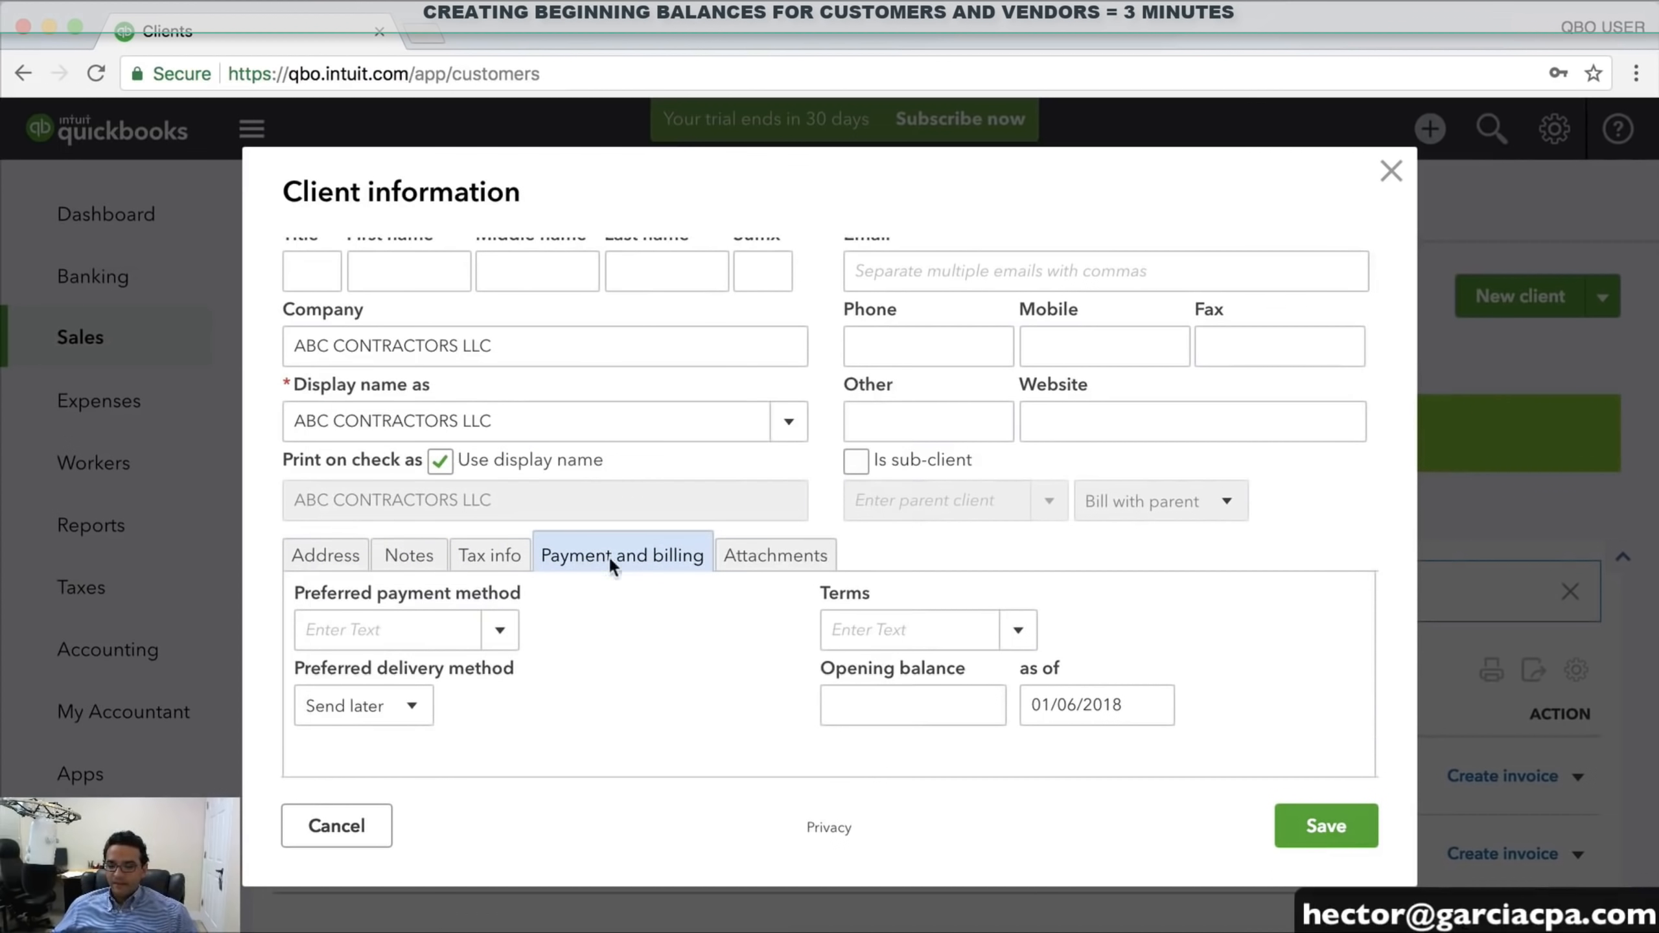
left_click(958, 702)
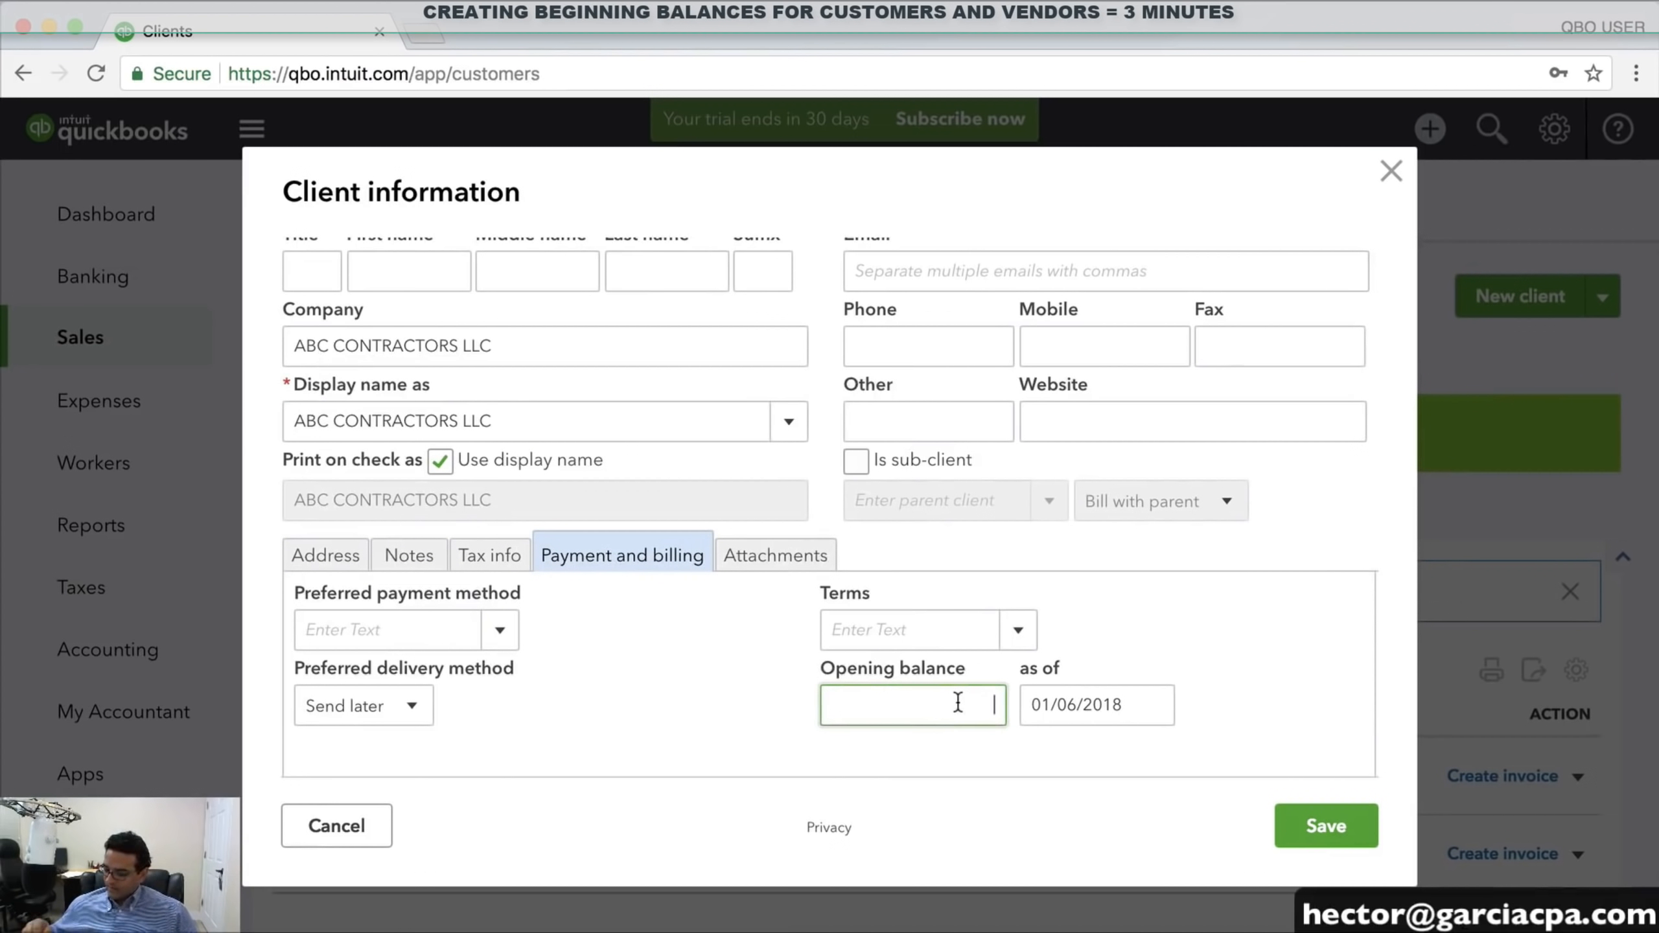
type("5600")
key("Tab")
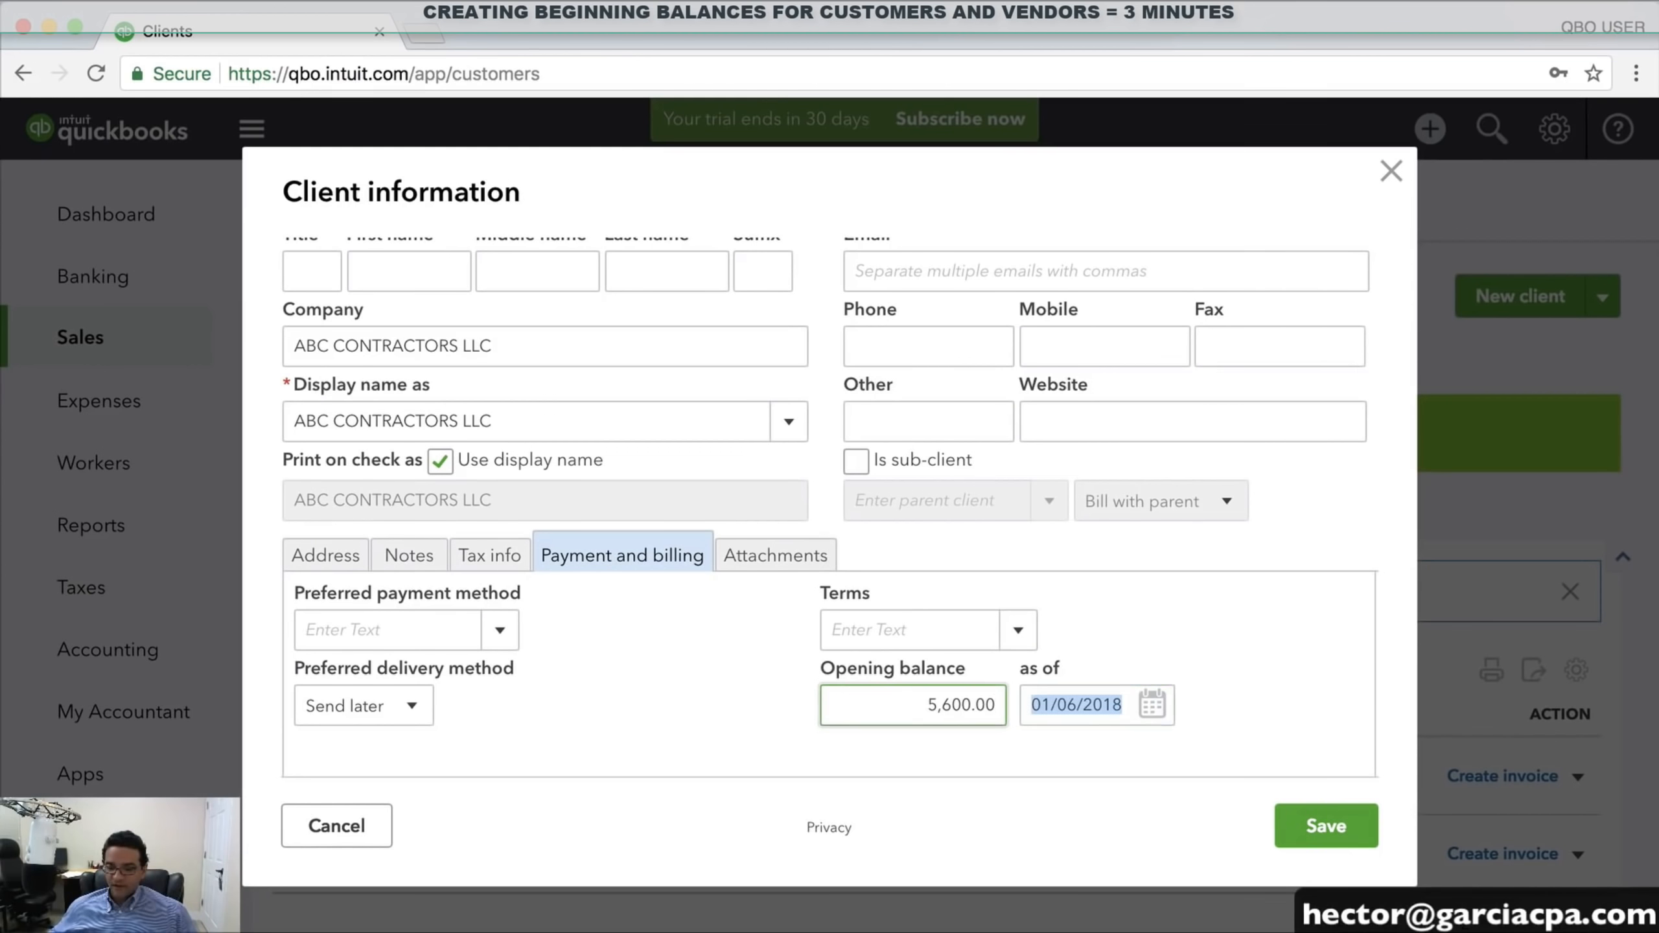
type("12")
type("/31/2017")
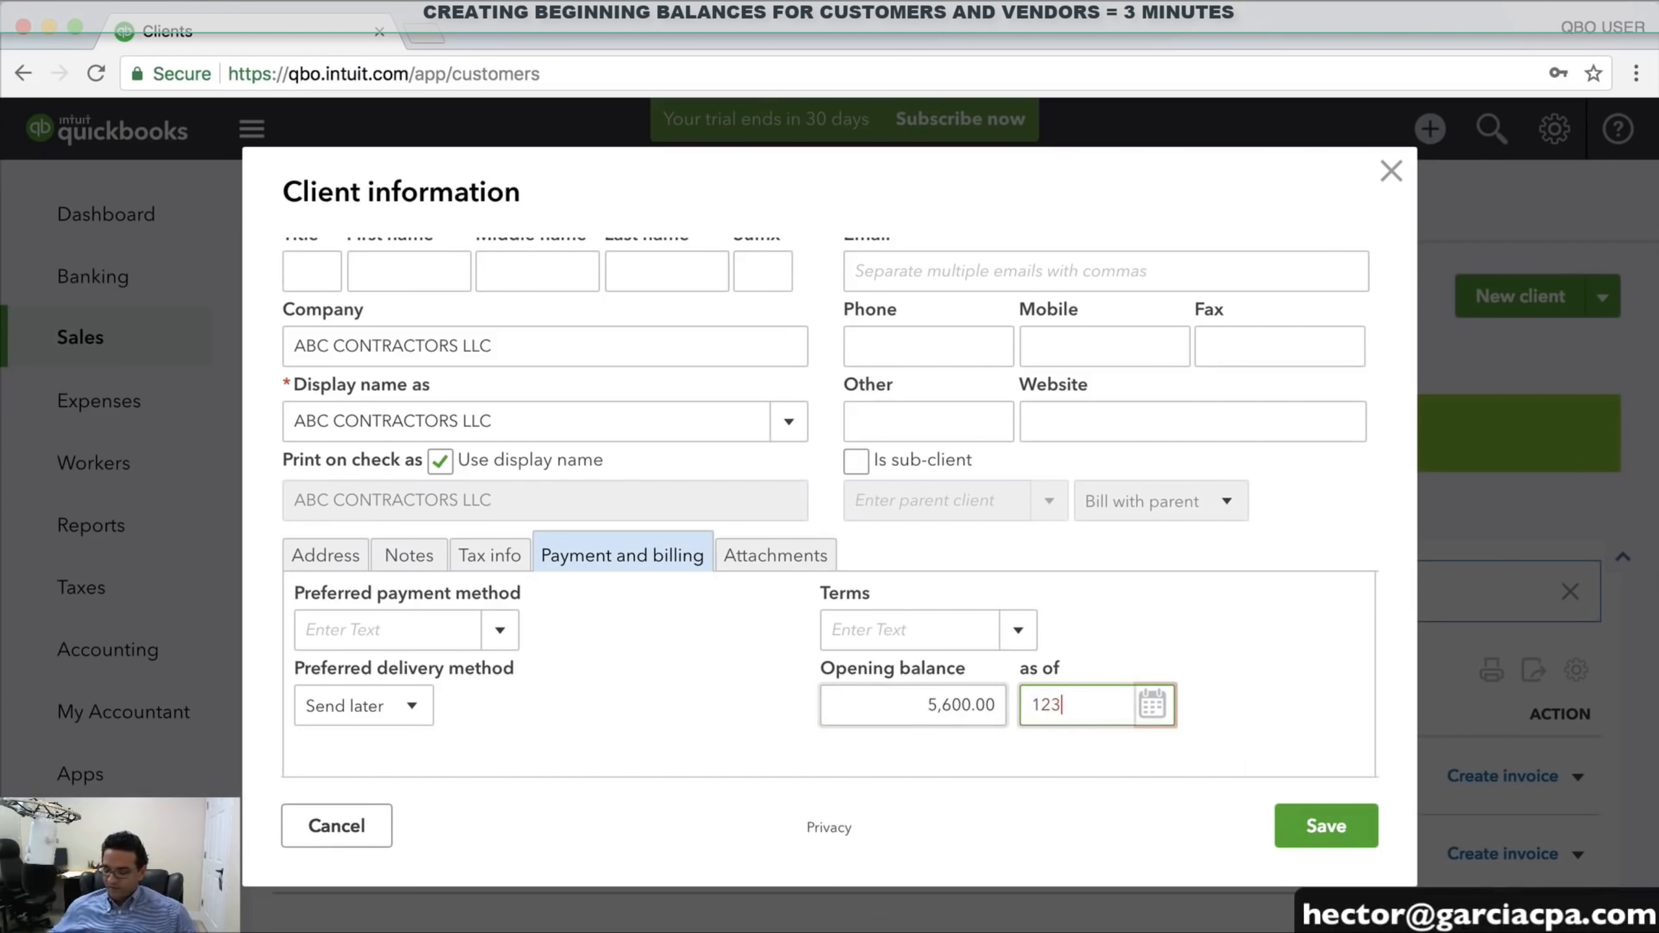
key("Tab")
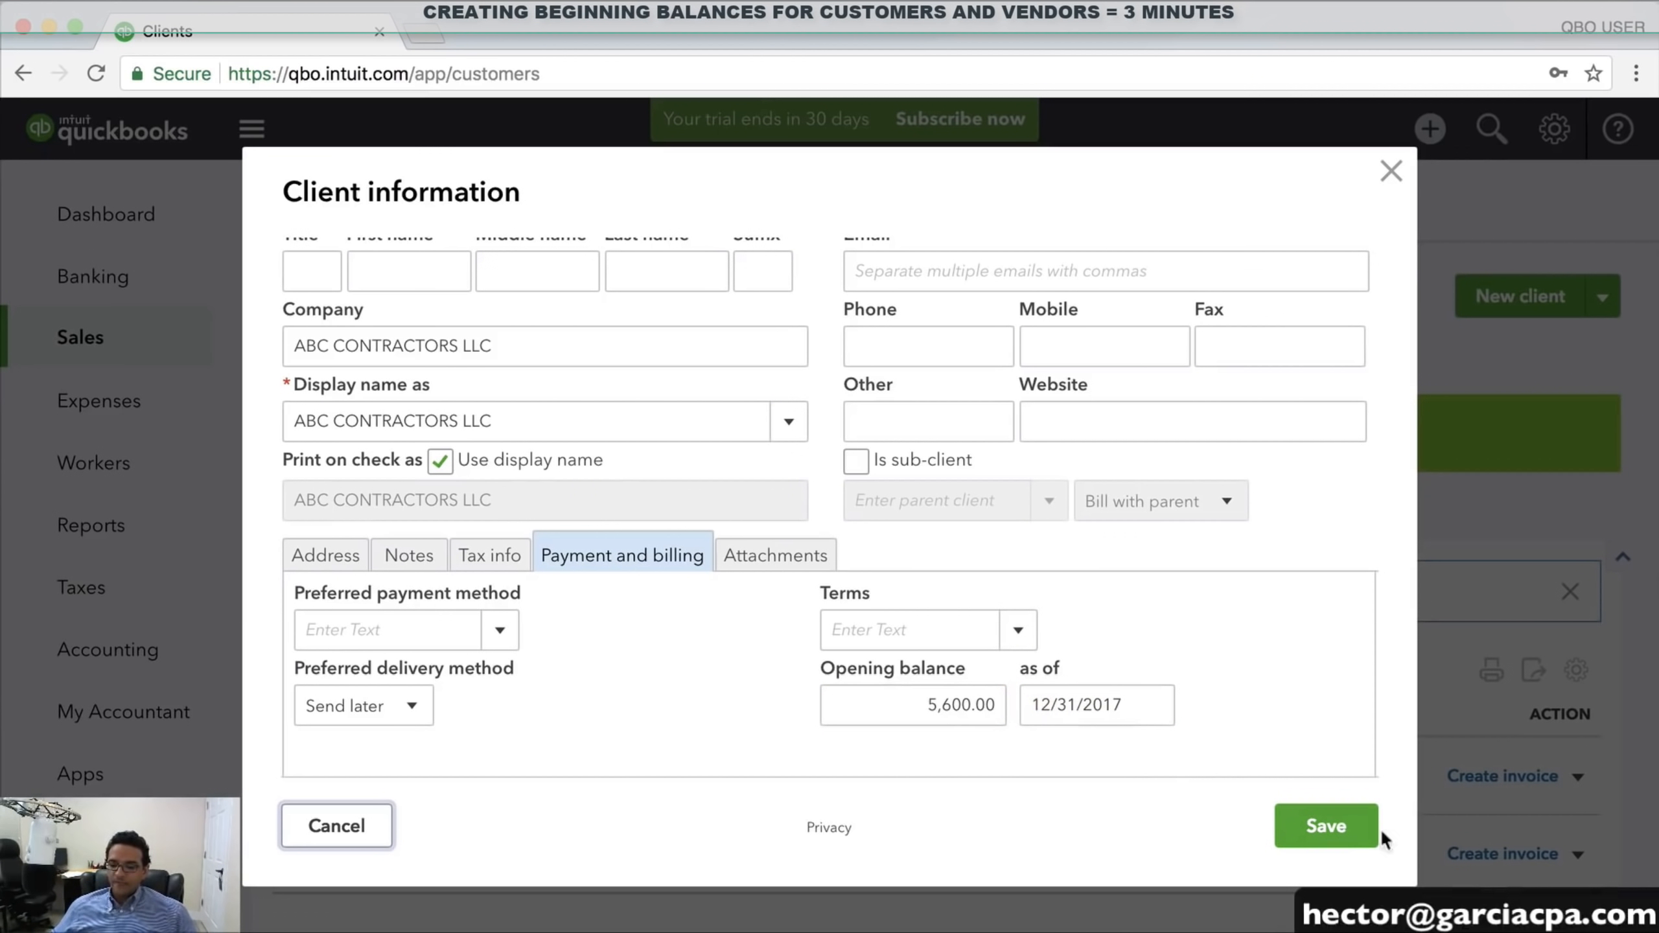
left_click(1344, 830)
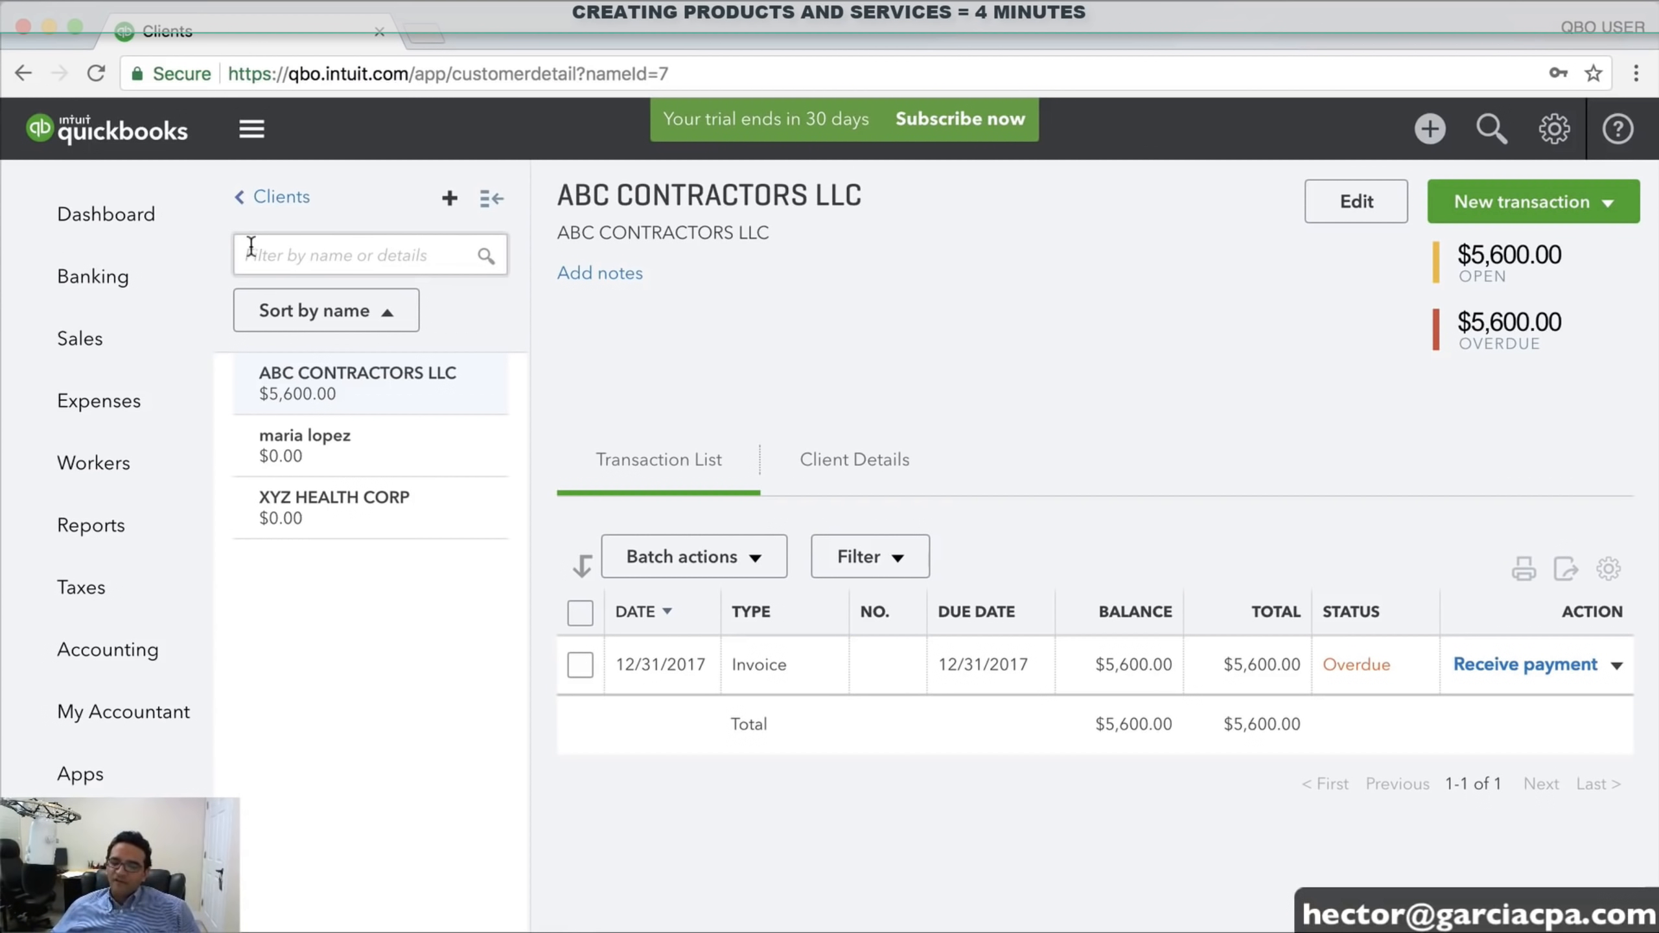
With the client page showing the $5,600.00 invoice, open the gear settings menu
left_click(1554, 139)
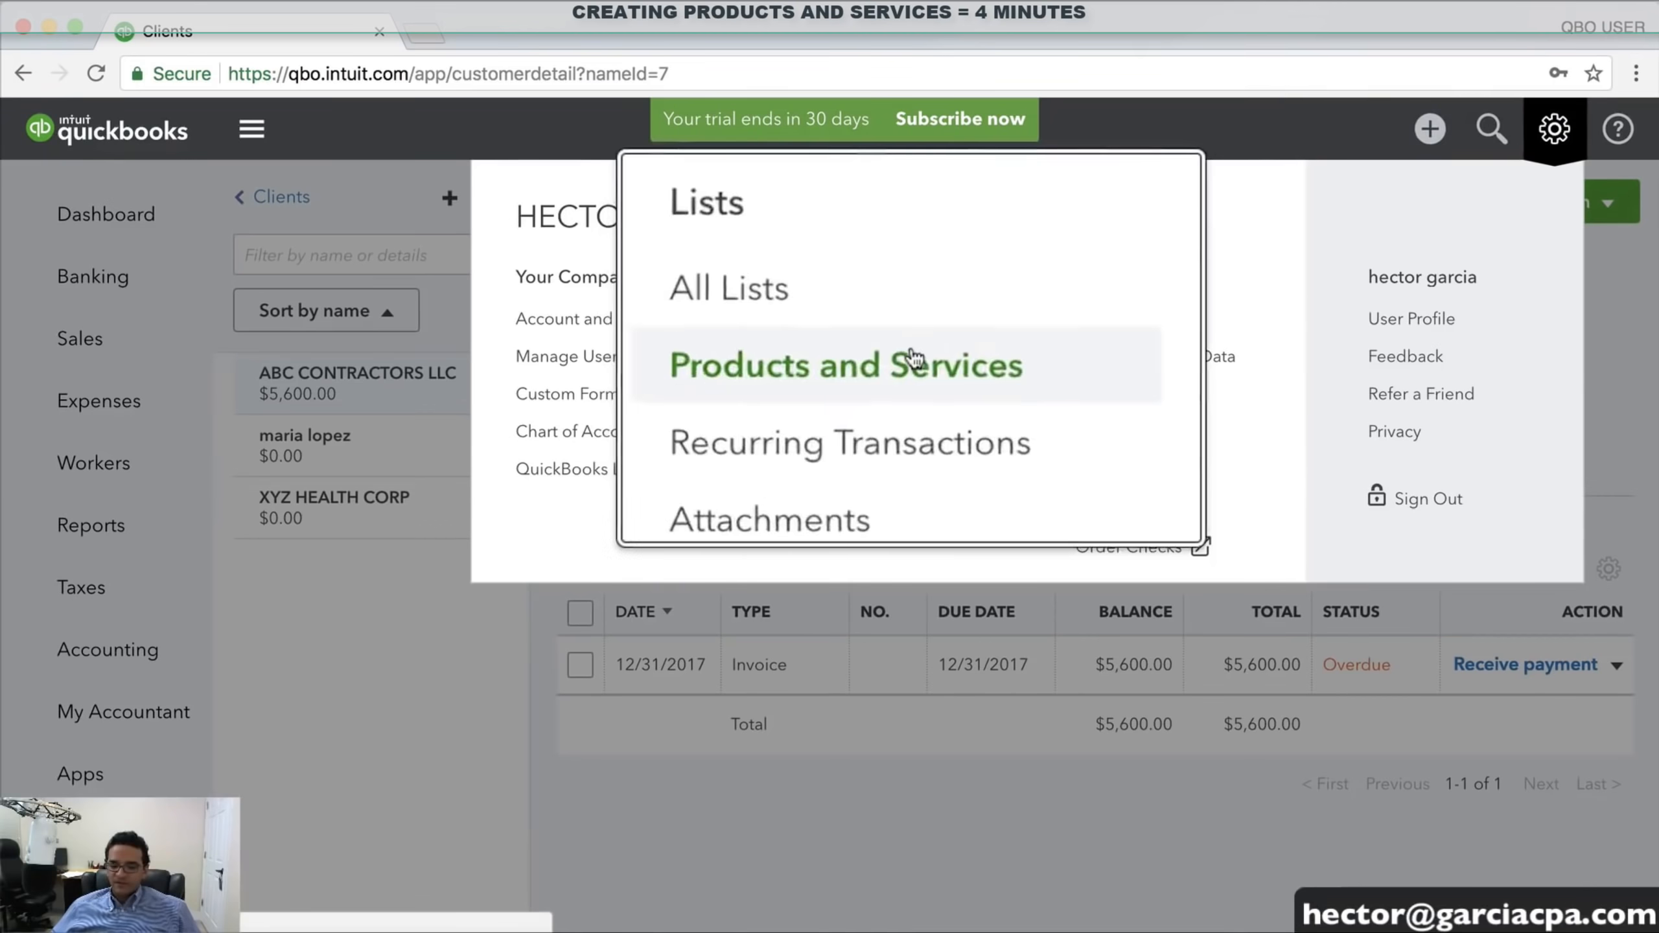
Go to Lists > Products and Services and begin adding a new item
left_click(890, 360)
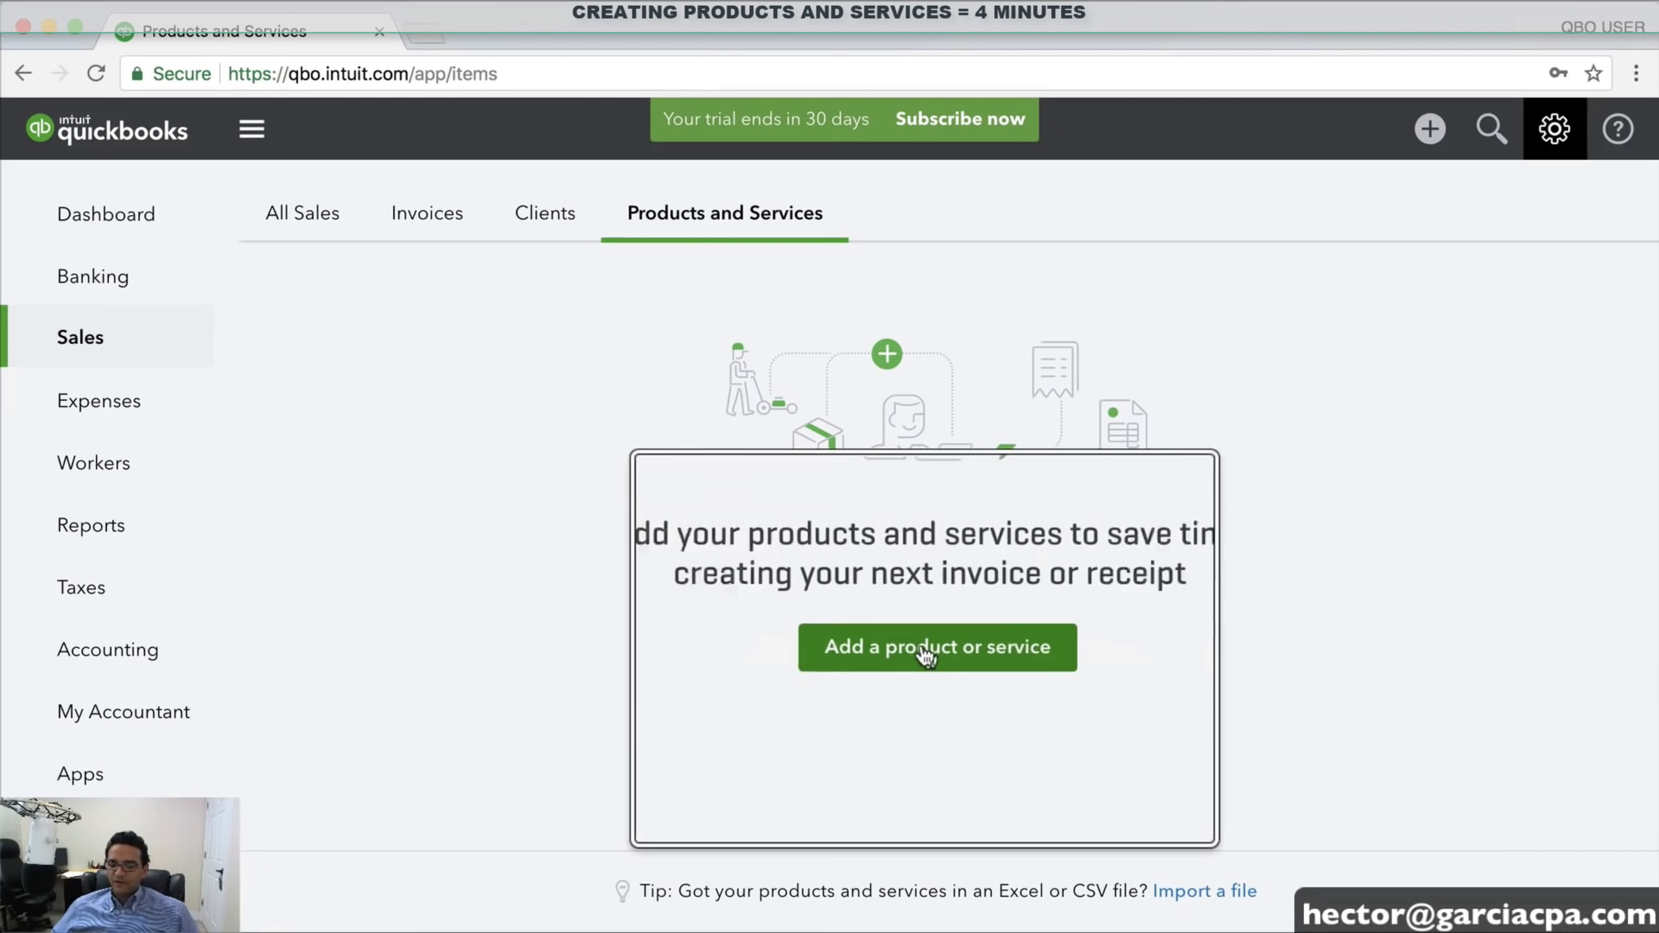
left_click(906, 660)
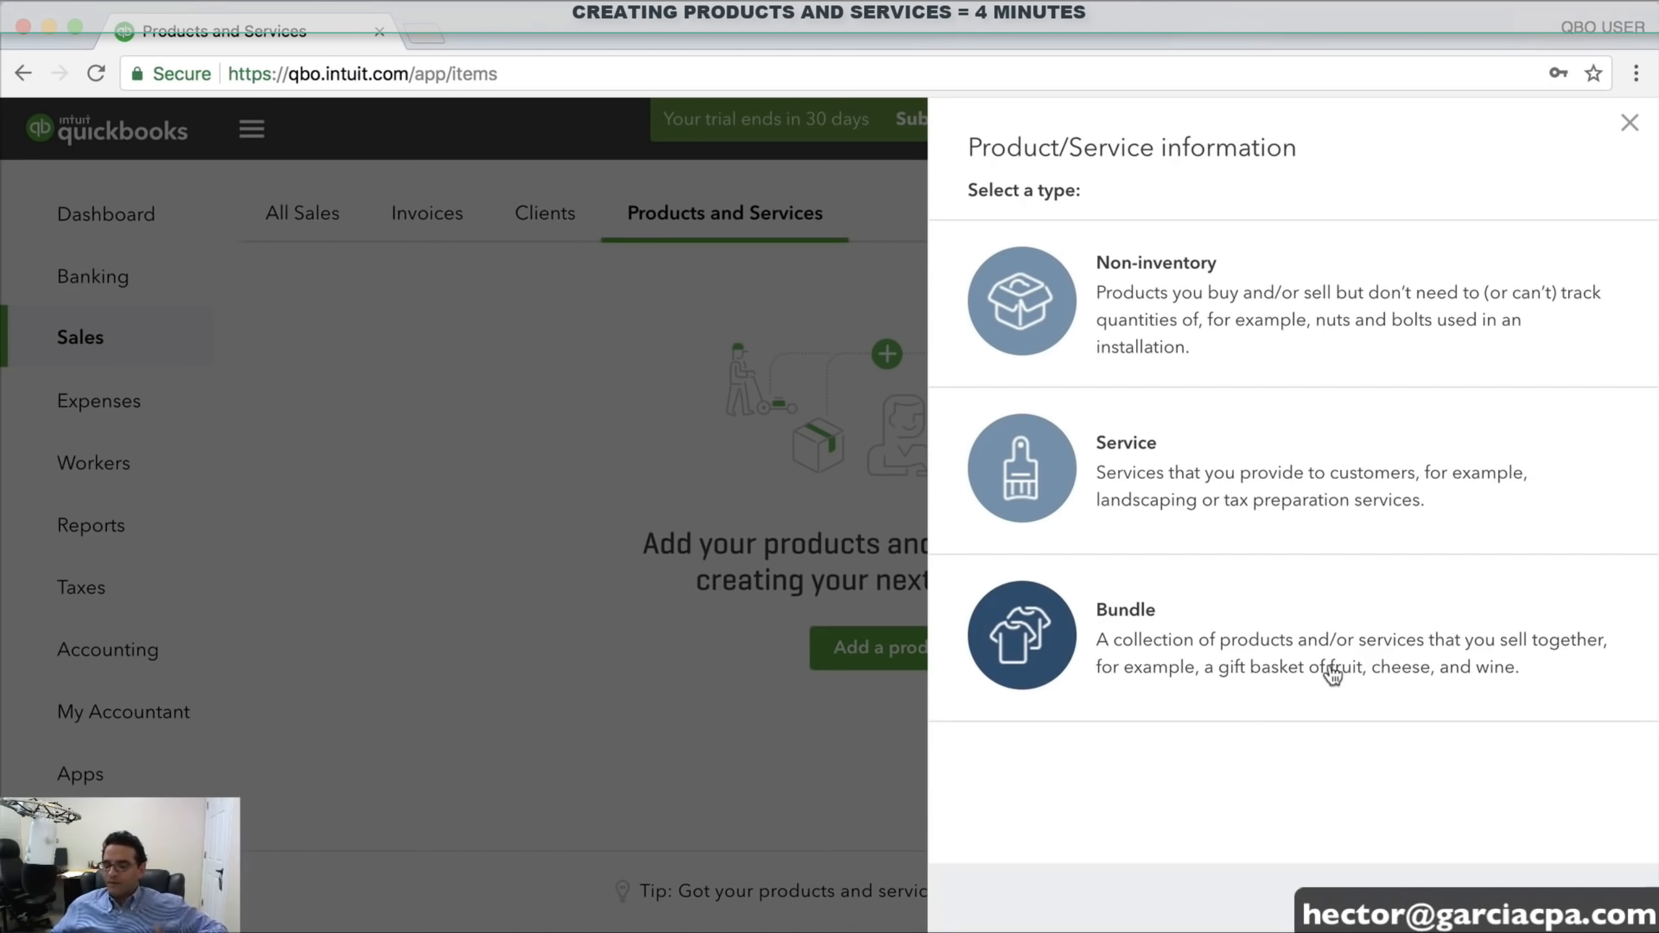
Create a Service item named HOURLY TRAINING SERVICE with a sales price of 75
left_click(1196, 479)
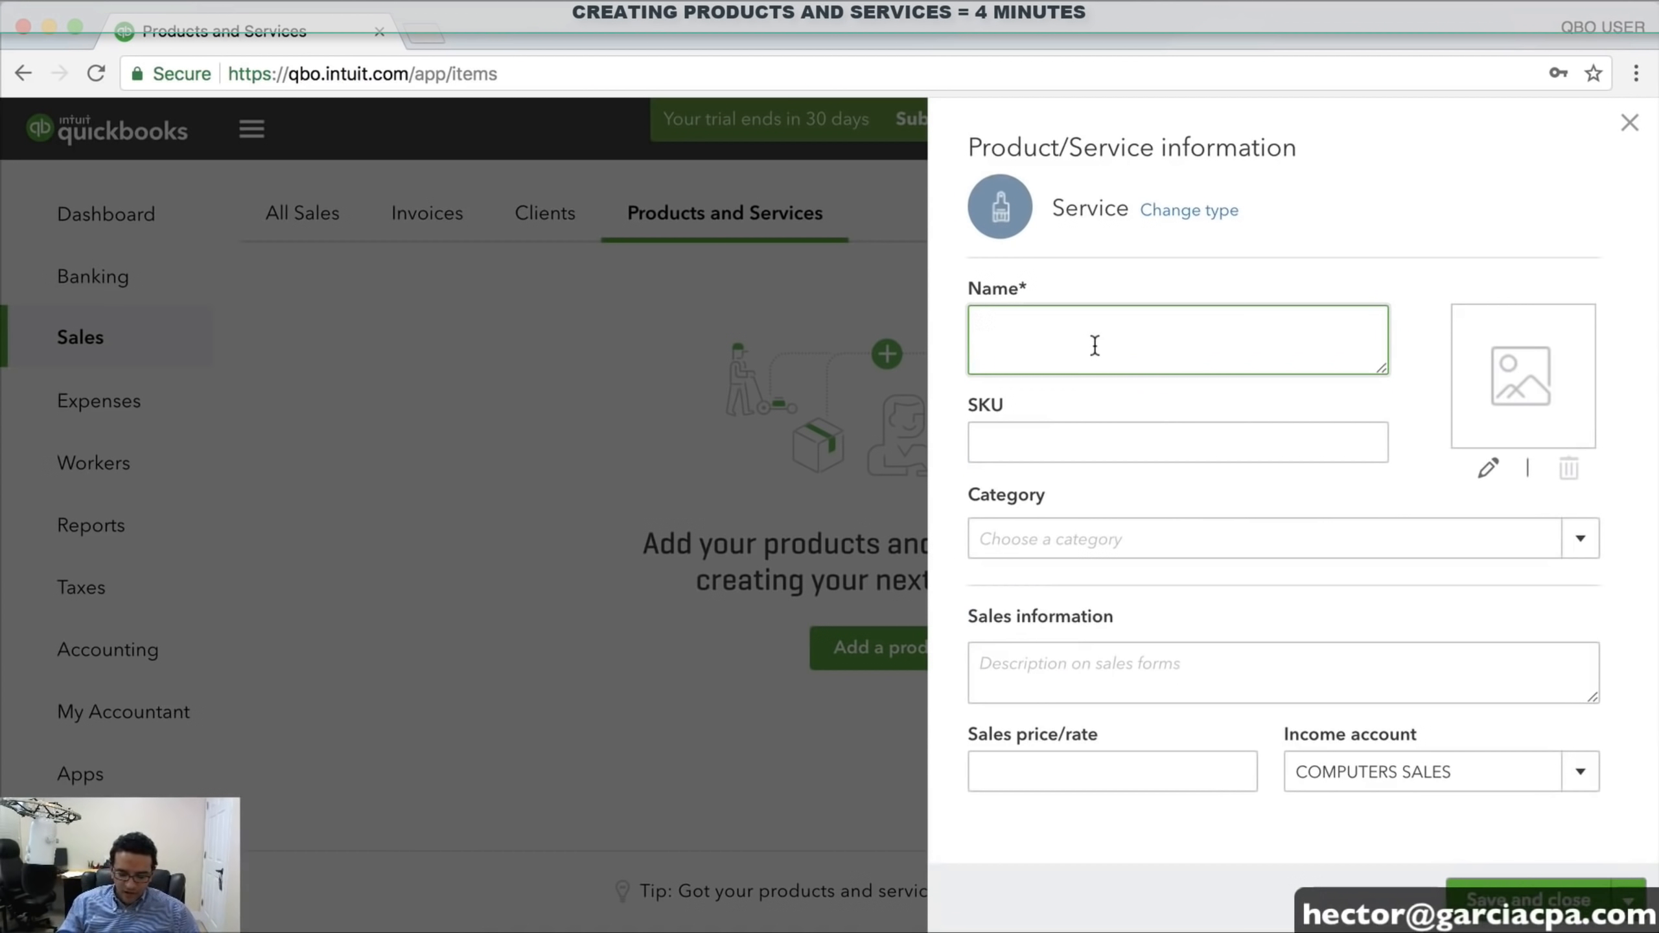
type("HOURLY TRAININ")
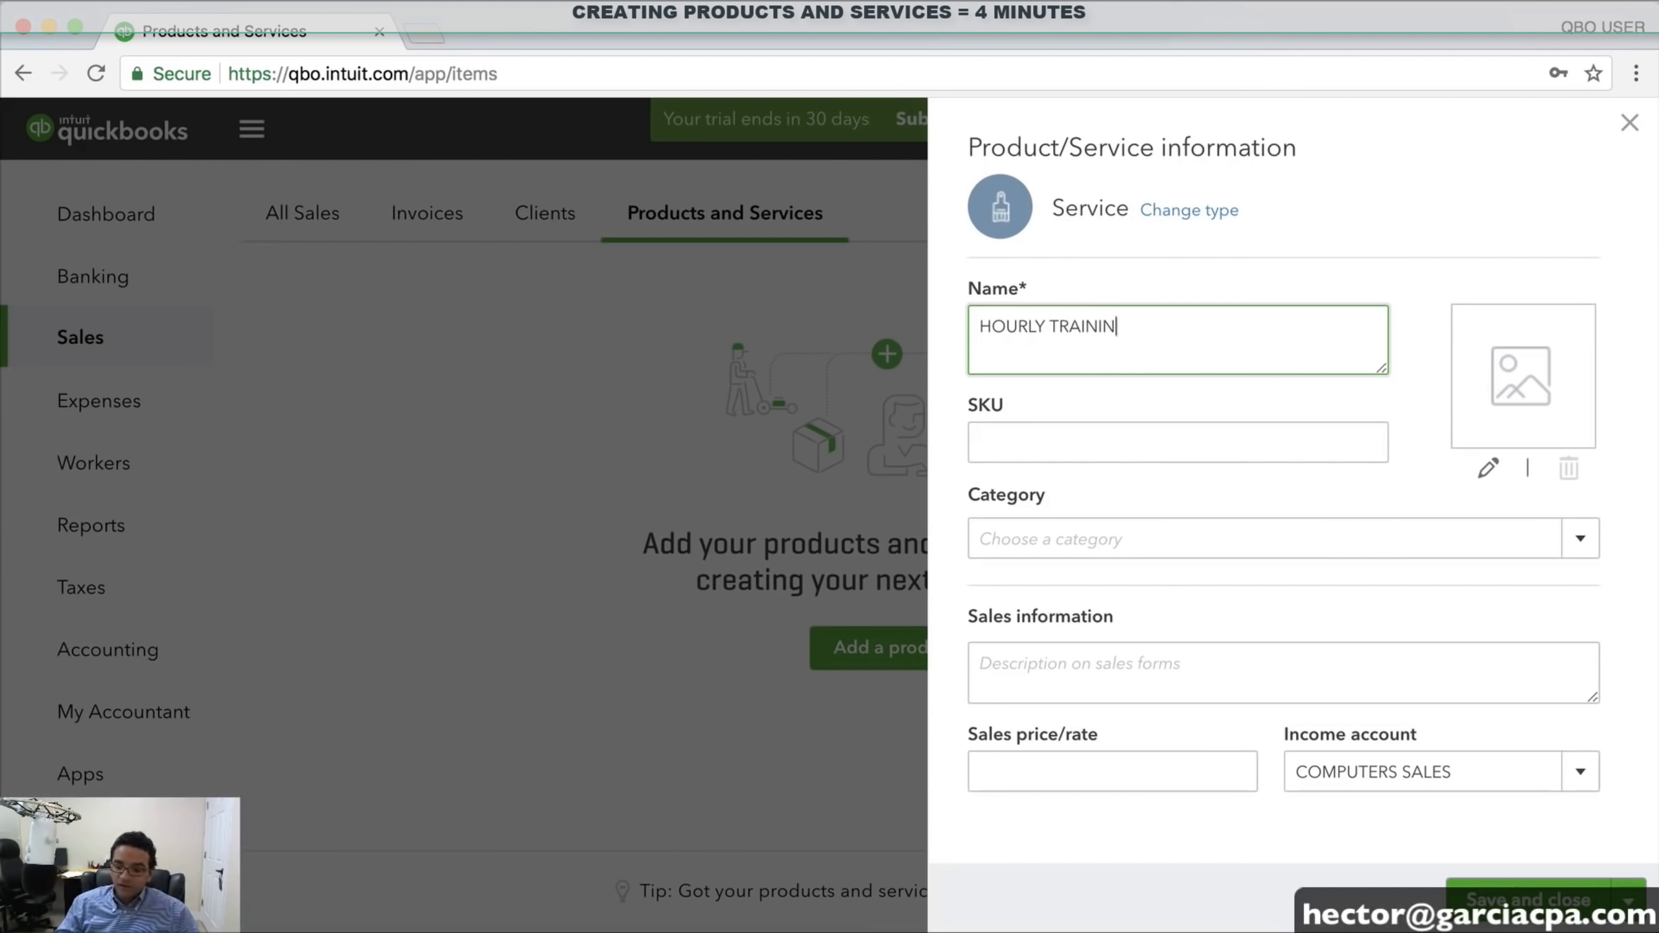
type("G SERVIC")
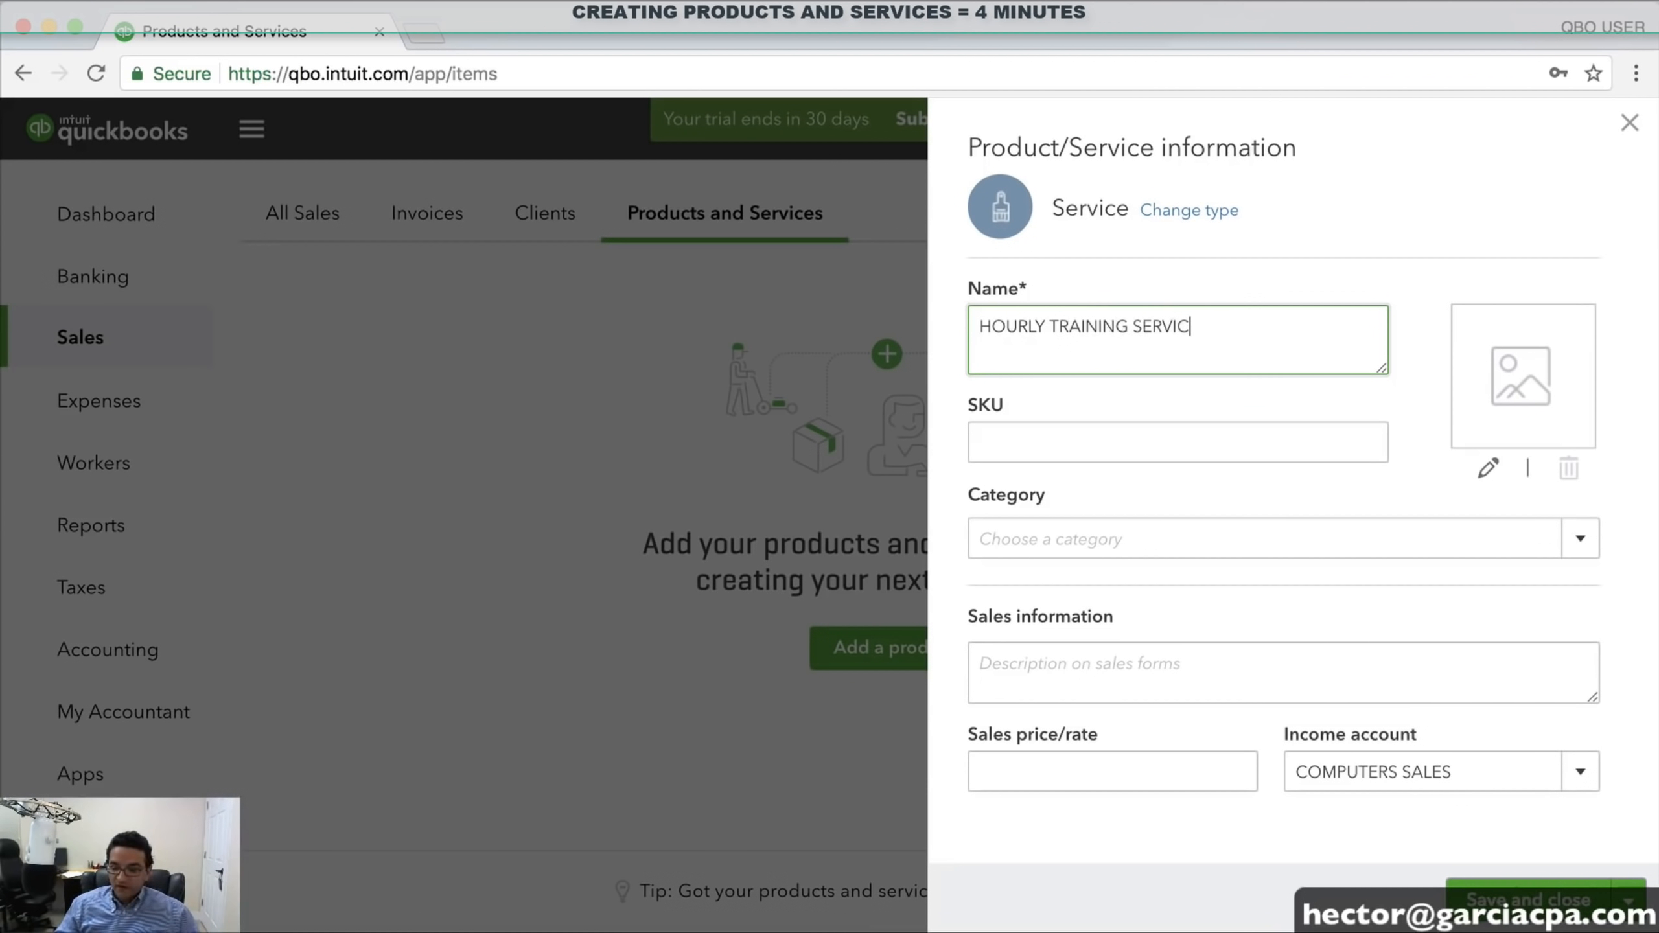
type("E - L1")
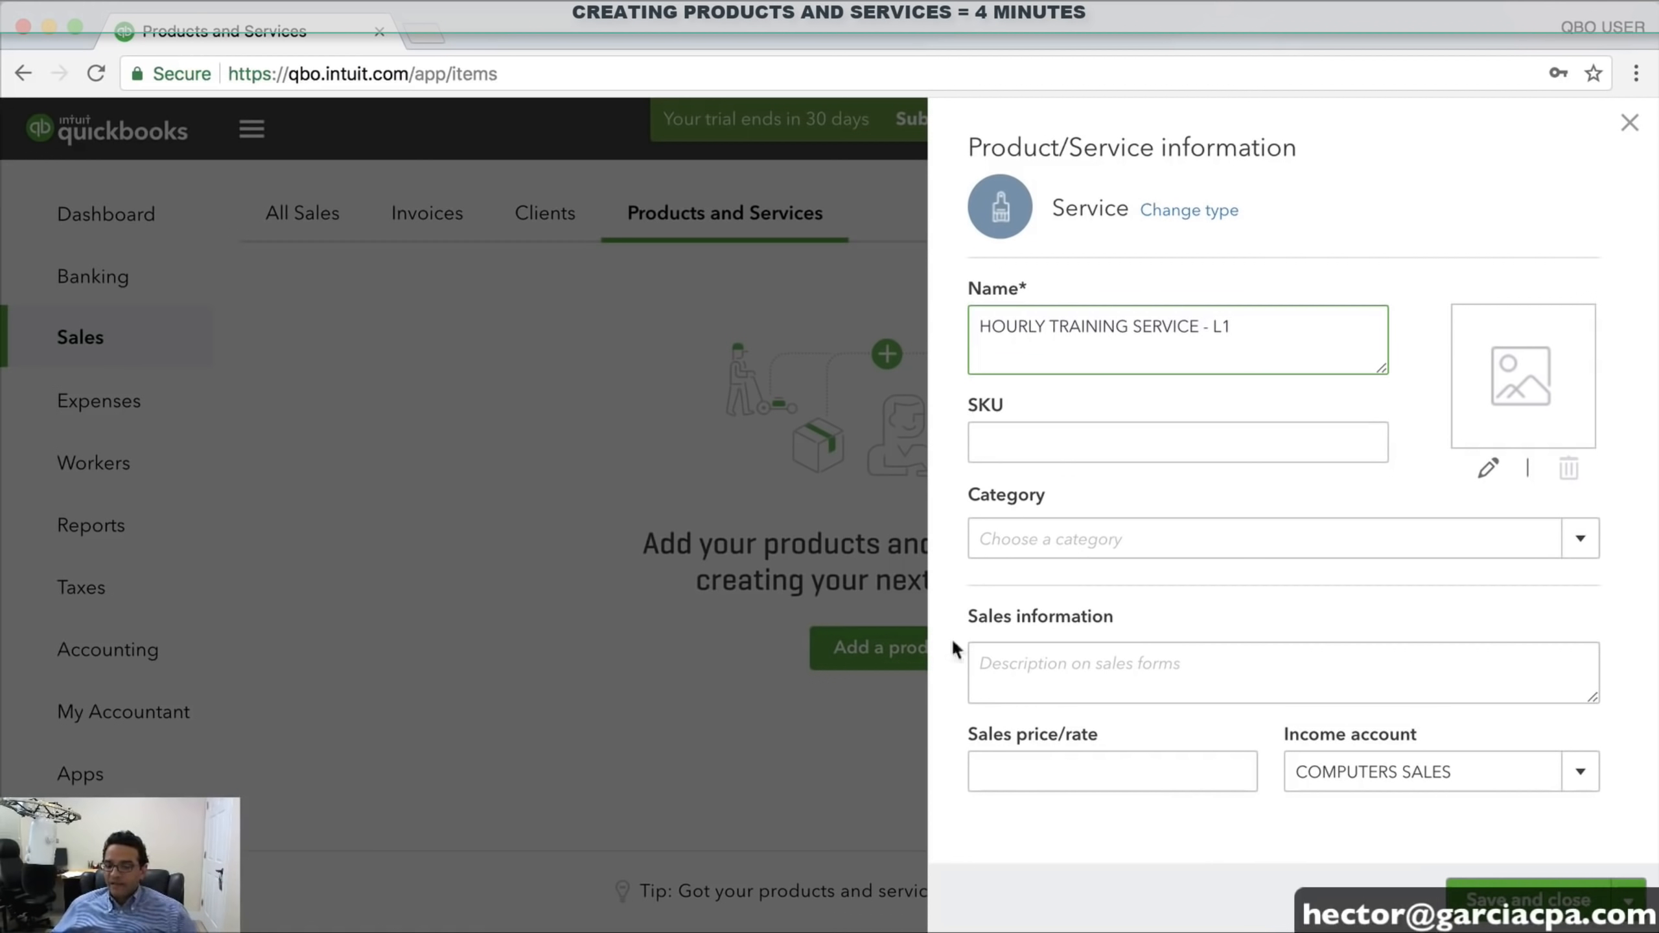
left_click(1158, 768)
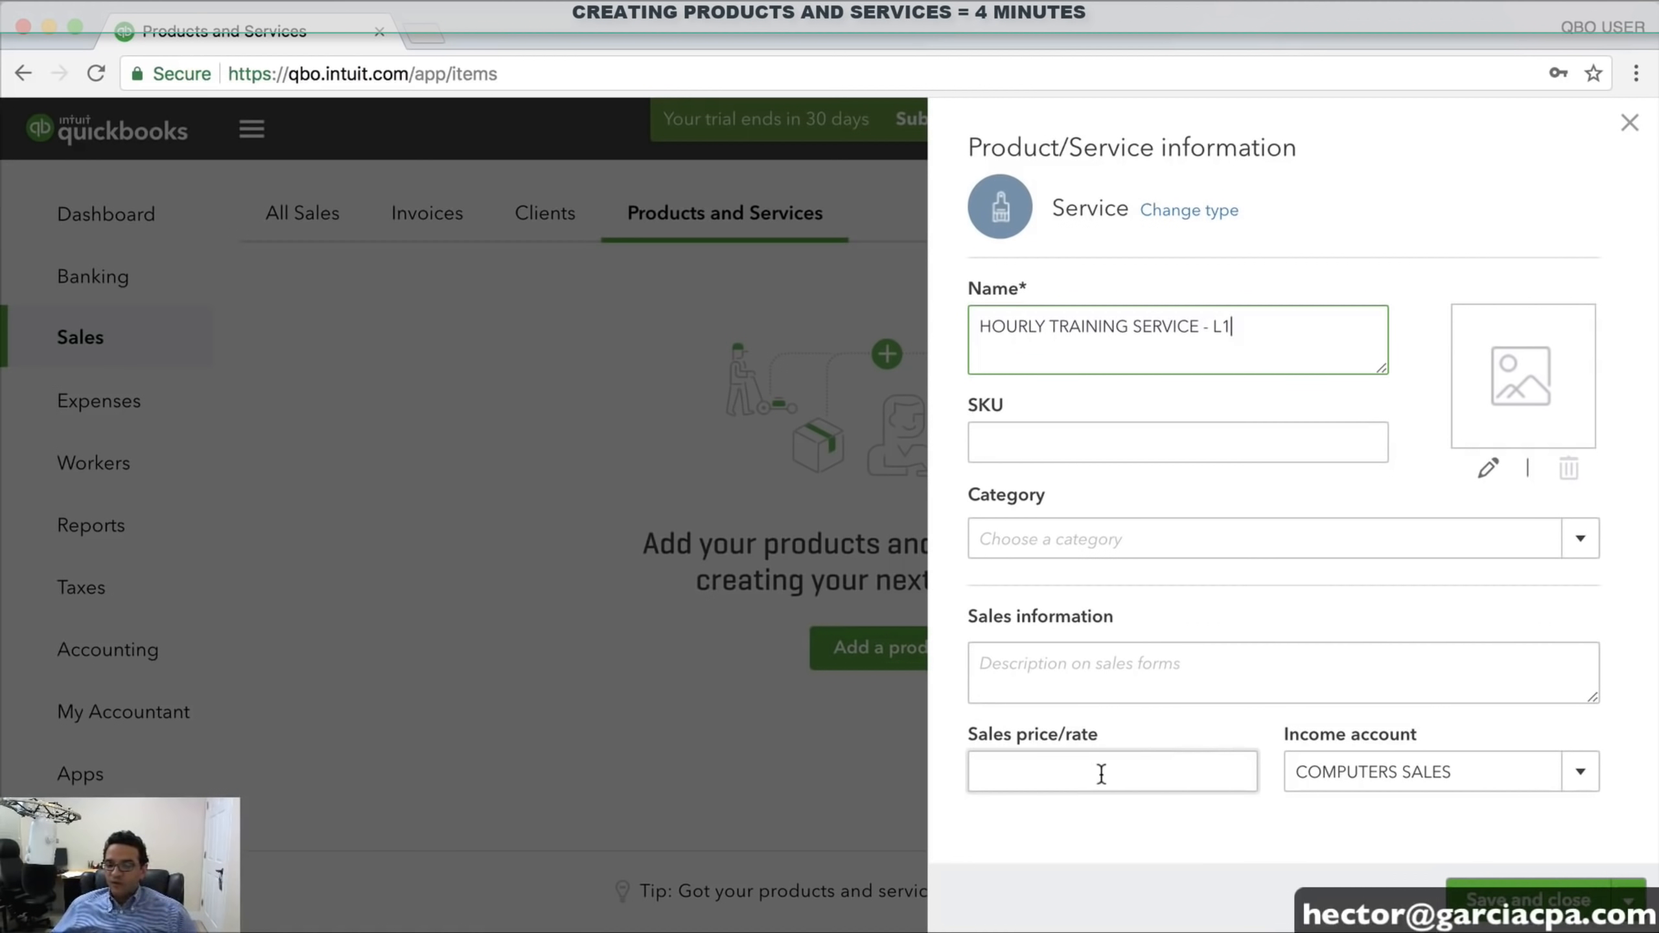
type("75")
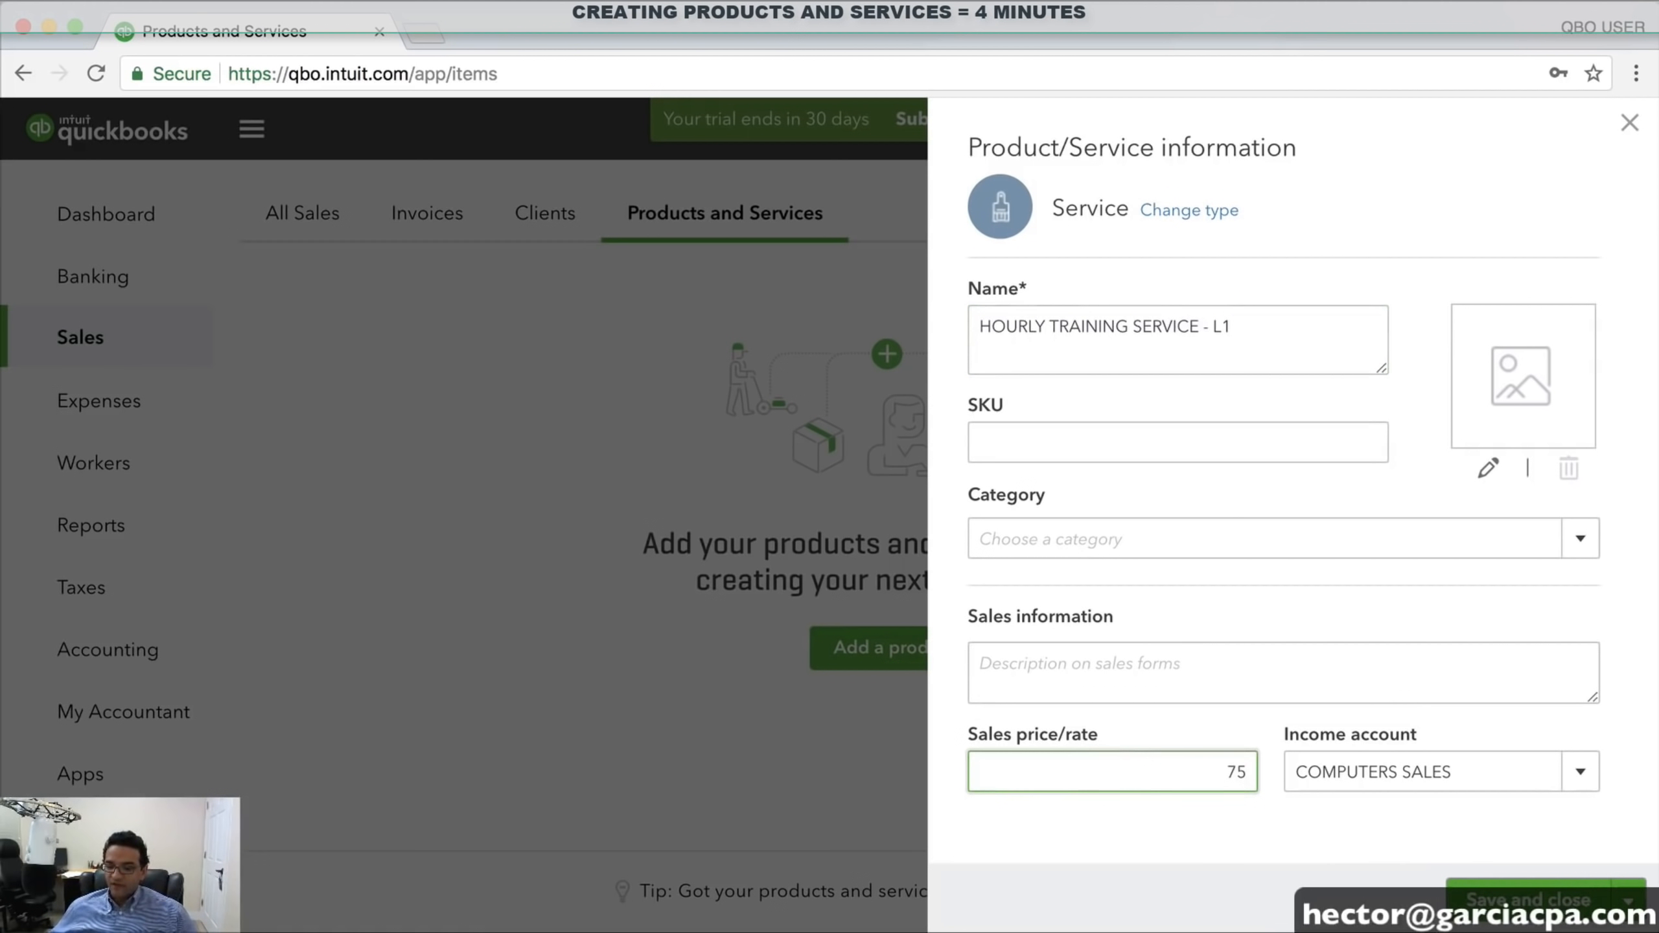
key("Tab")
Give it the description 'HOURLY TRAINING WITH LEVEL ONE TECH' and save the service
left_click(1046, 664)
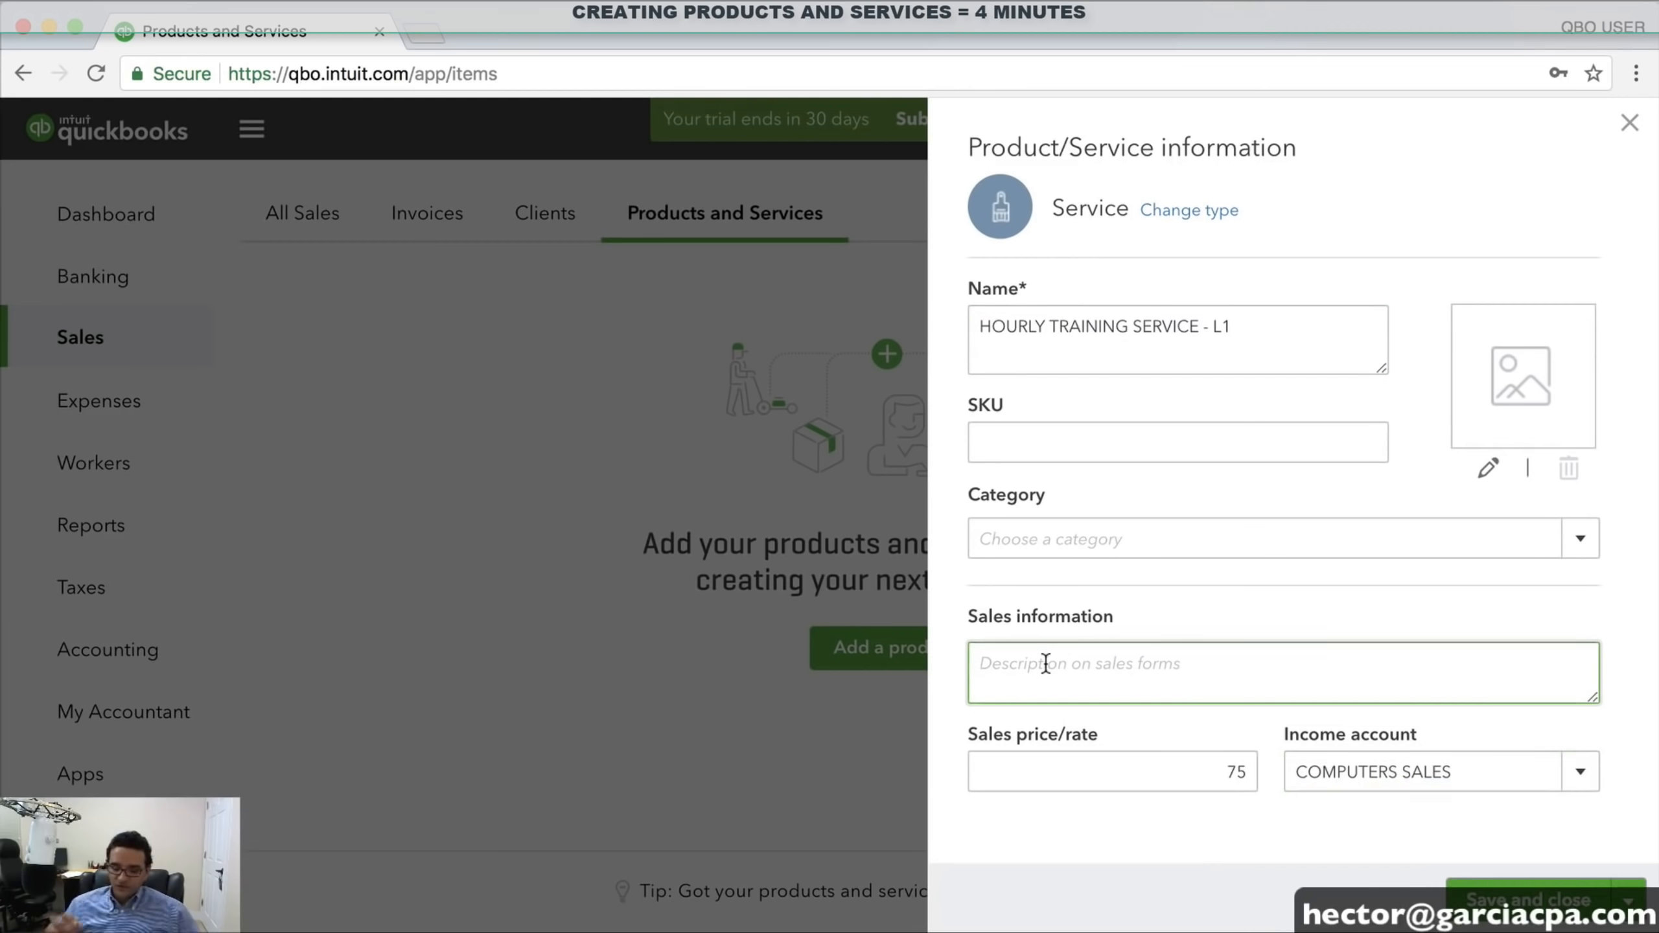
type("HOURLY TR")
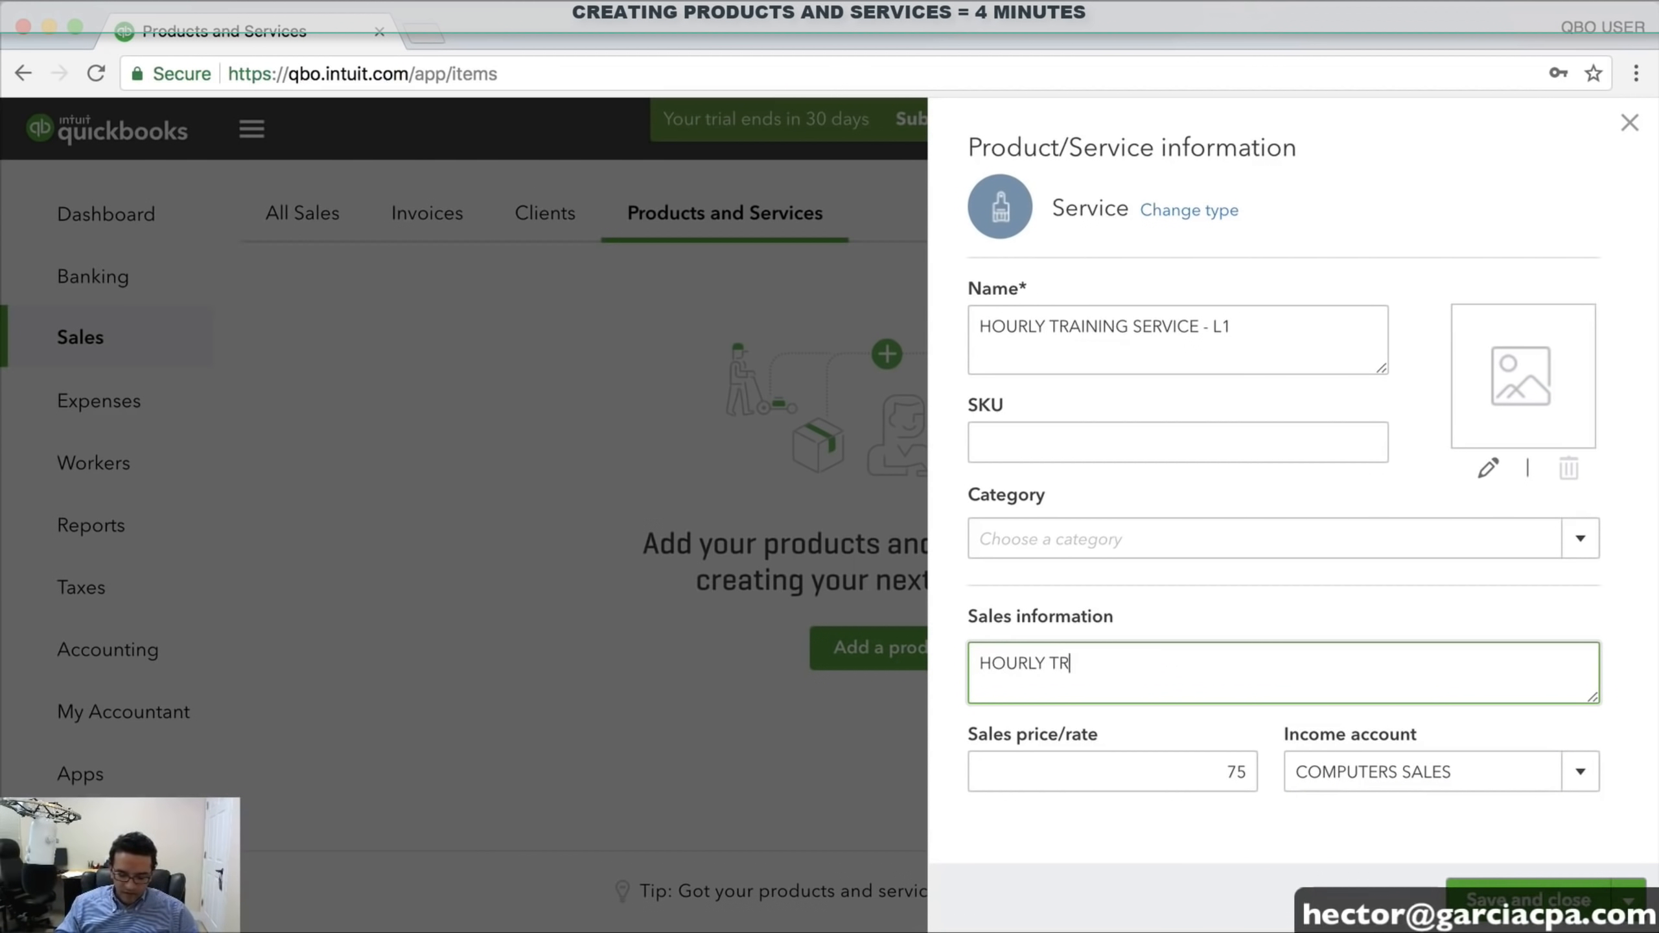
type("AINING WITH E")
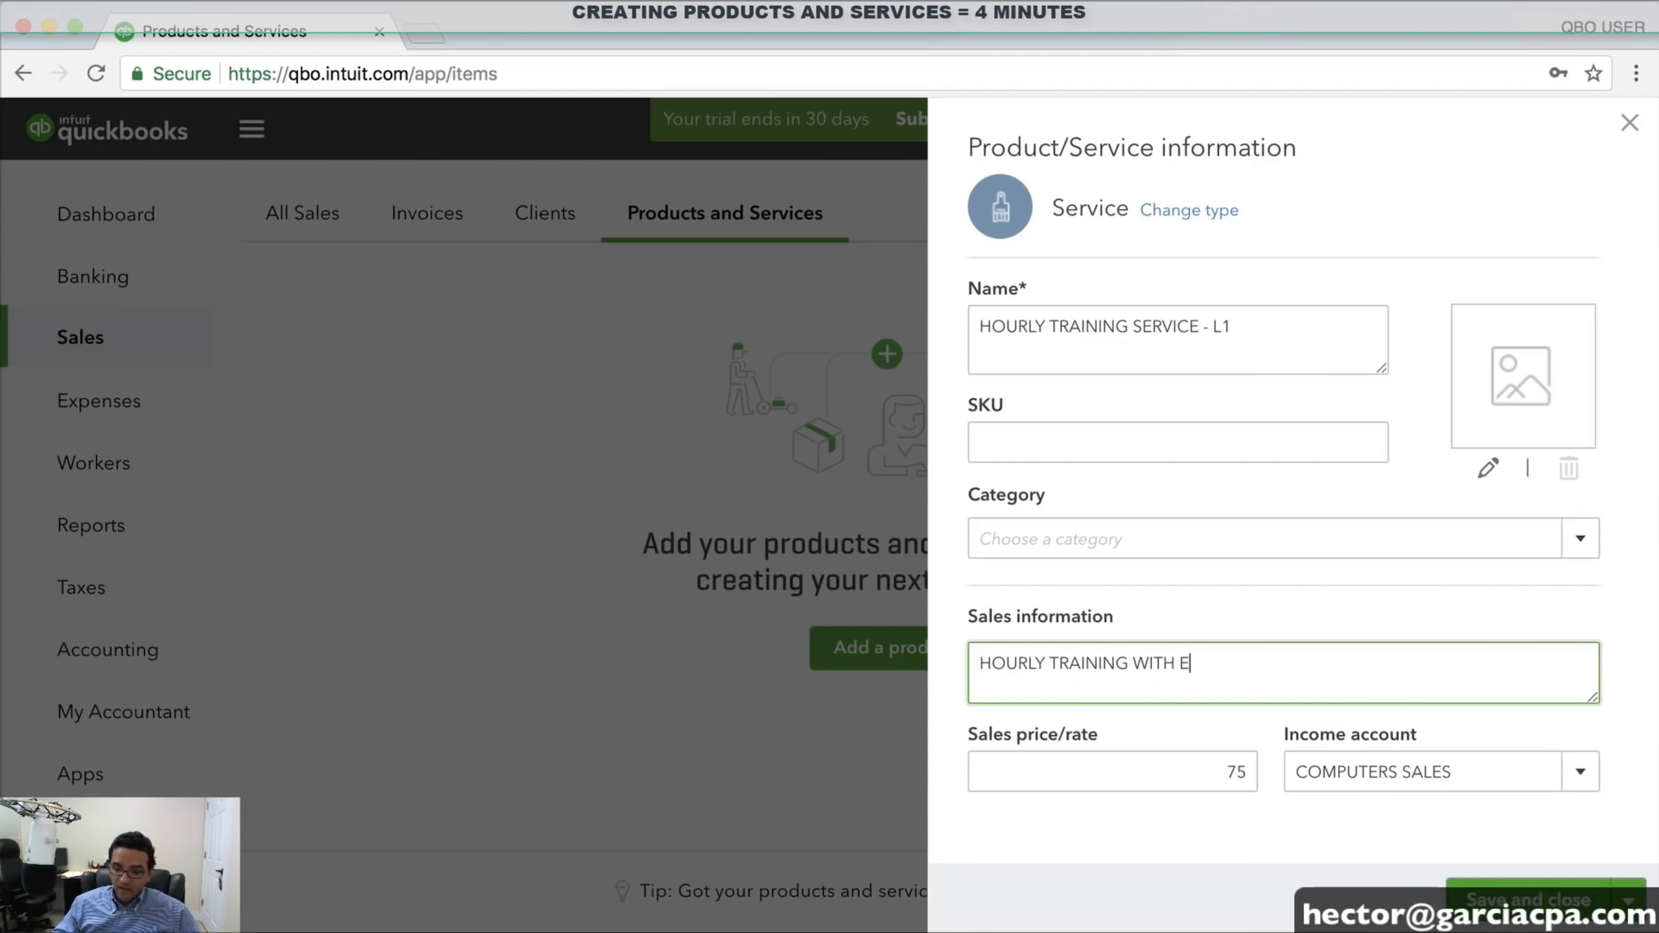
key("BackSpace")
type("LEVL ON")
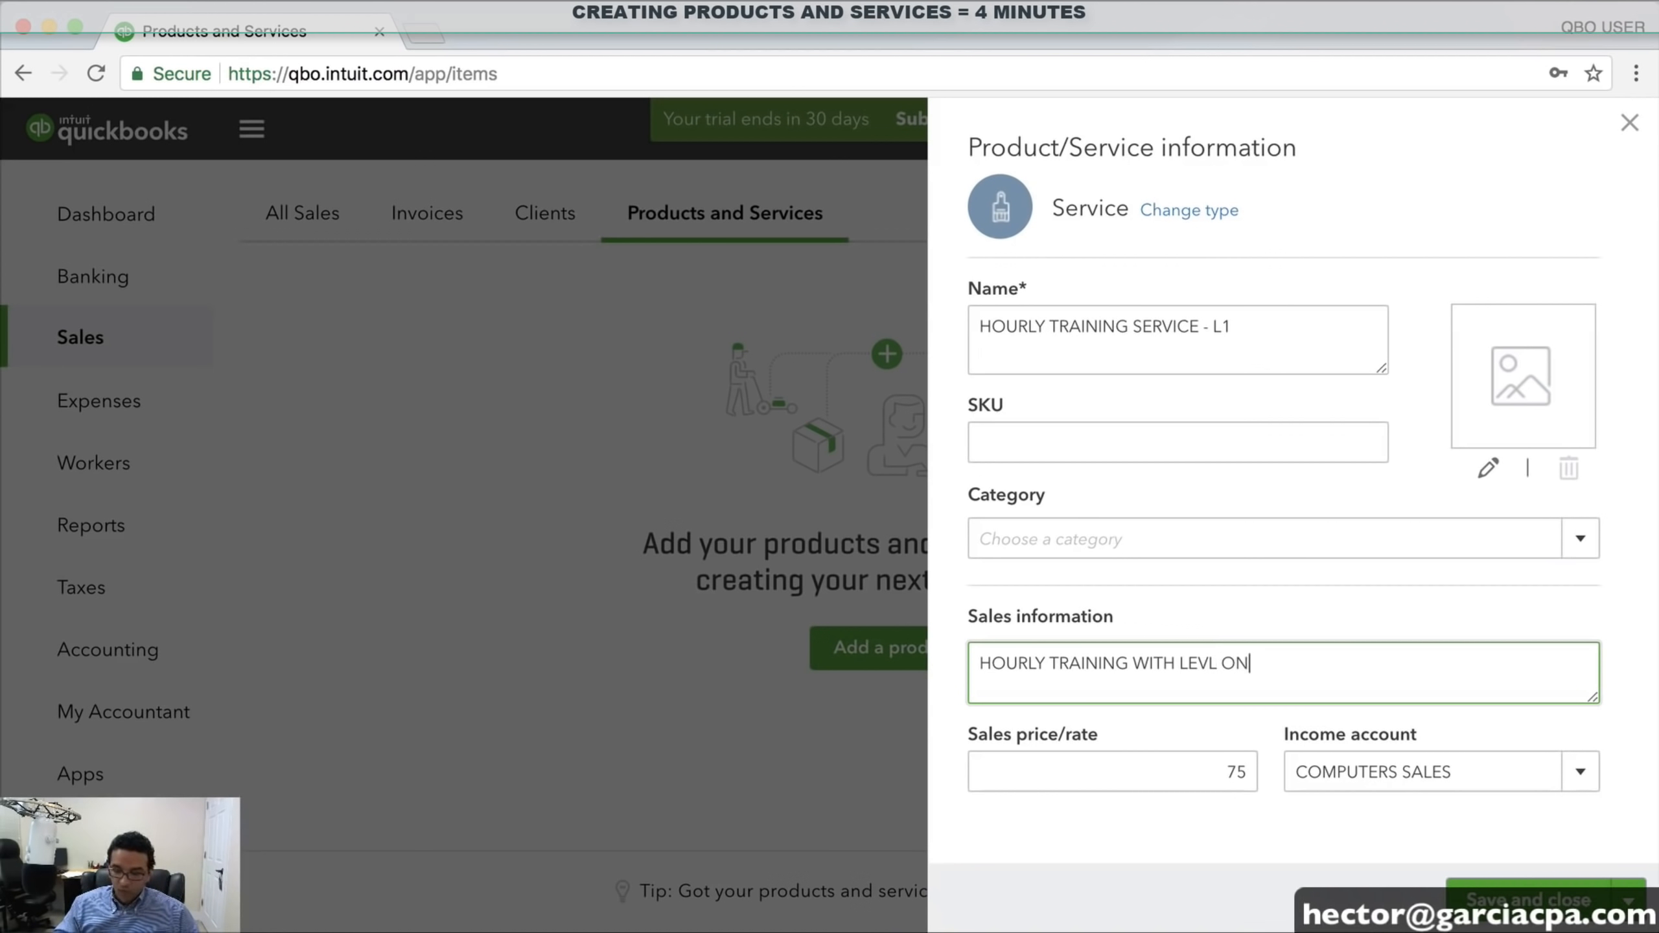
type("E TECH")
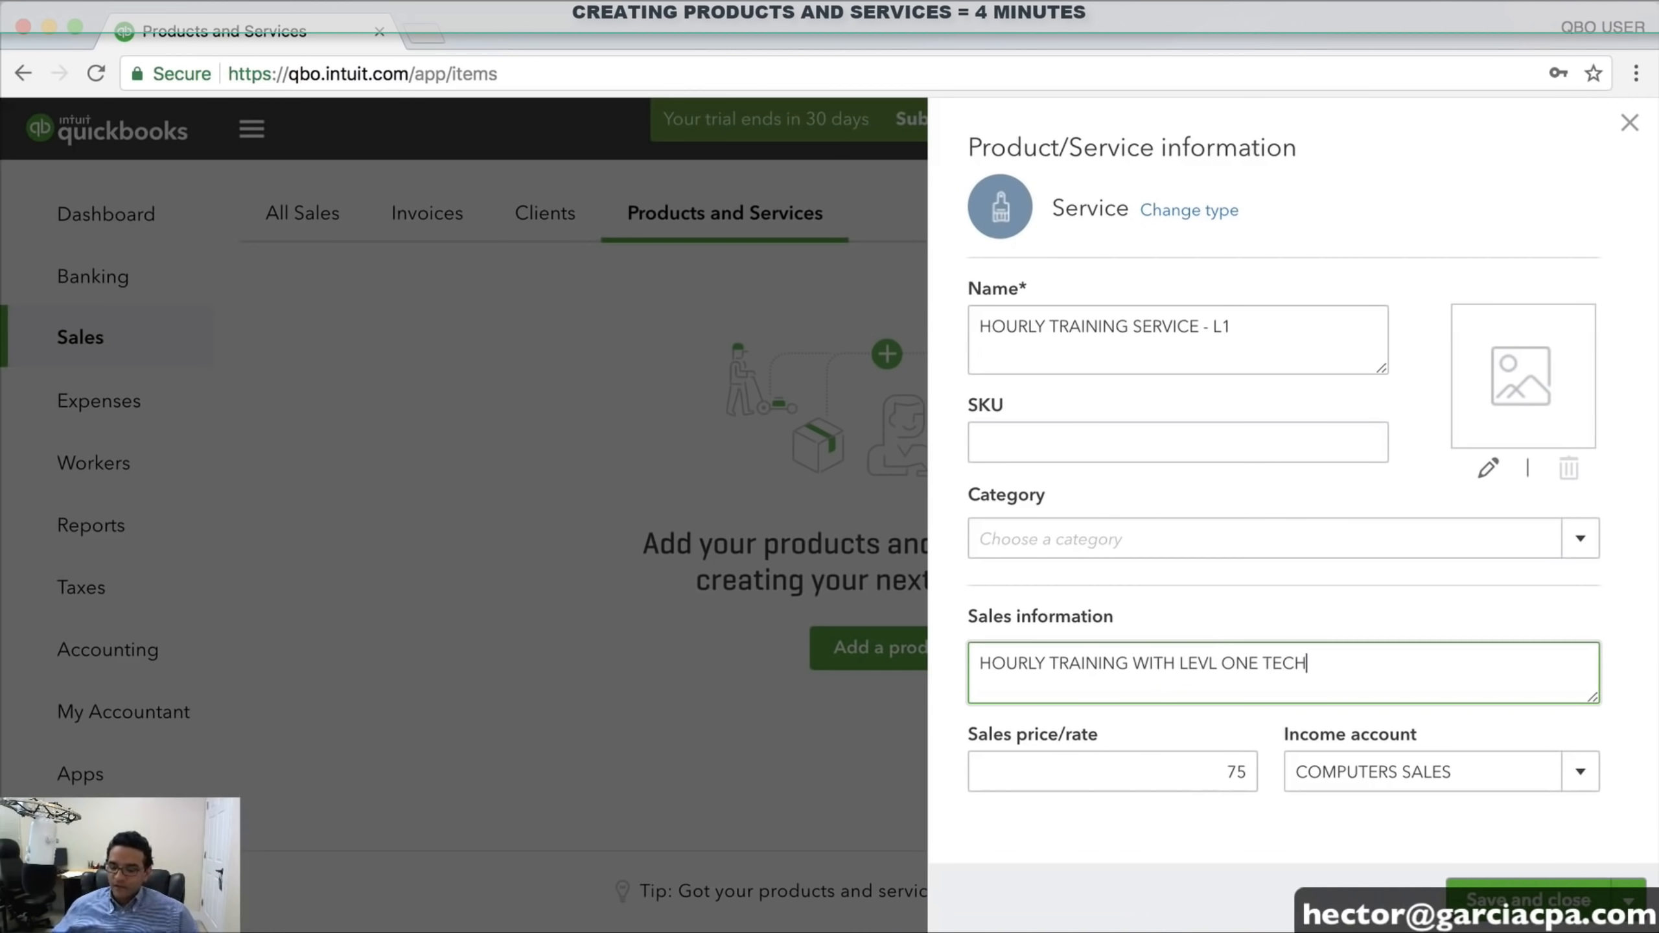
left_click(1202, 662)
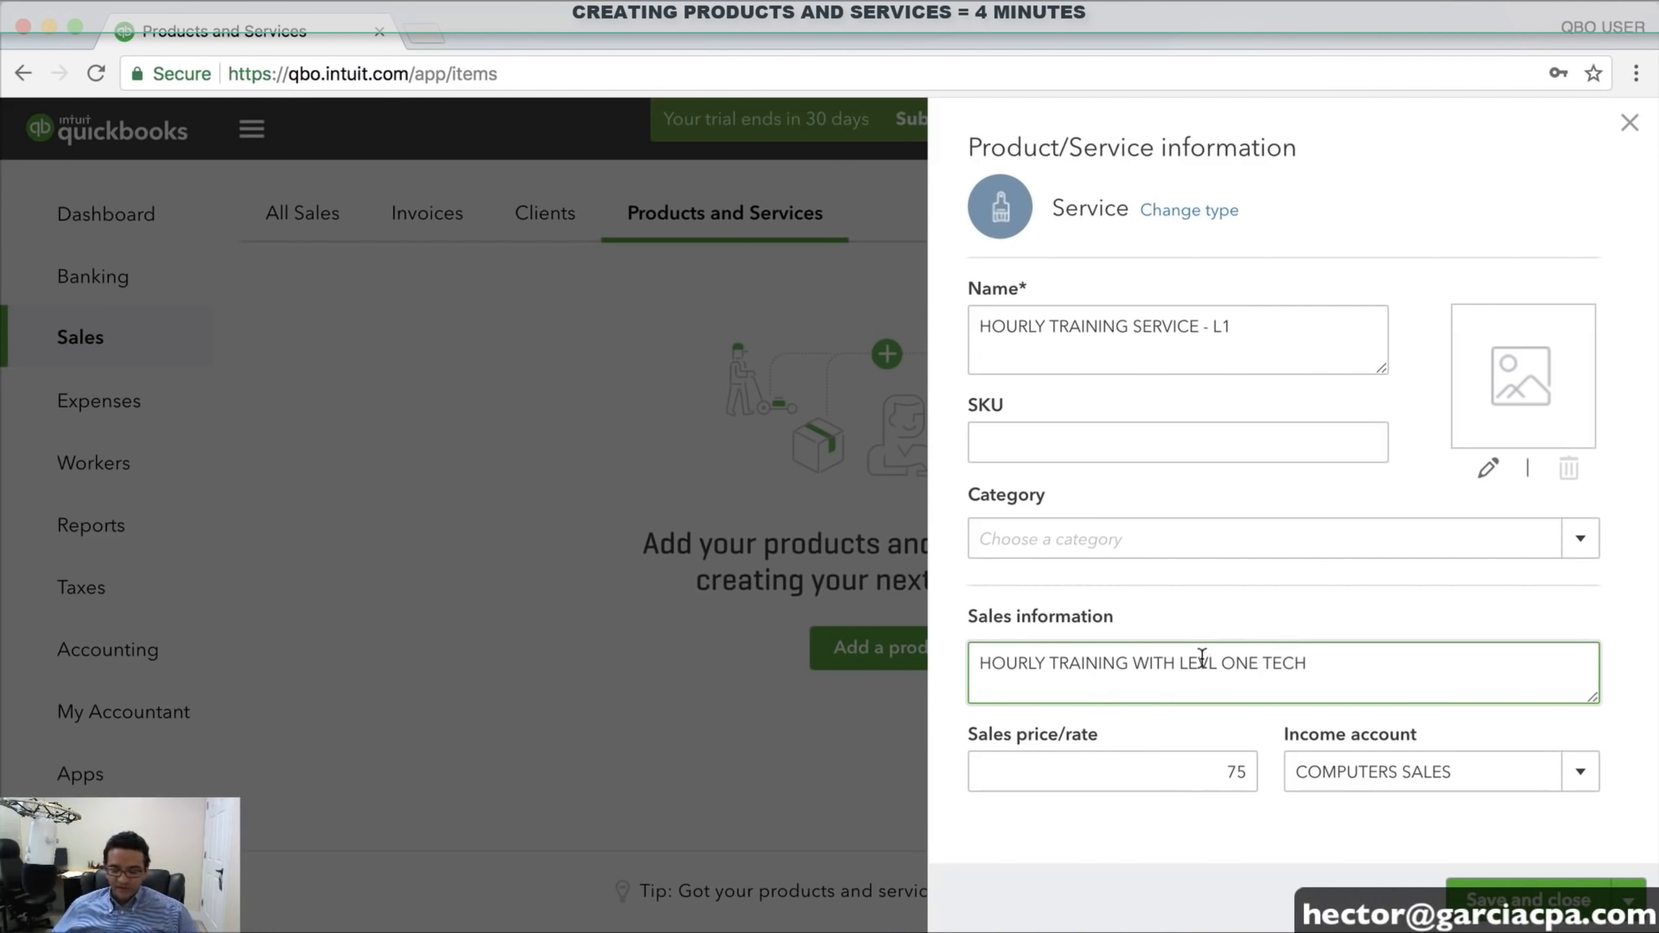
type("E")
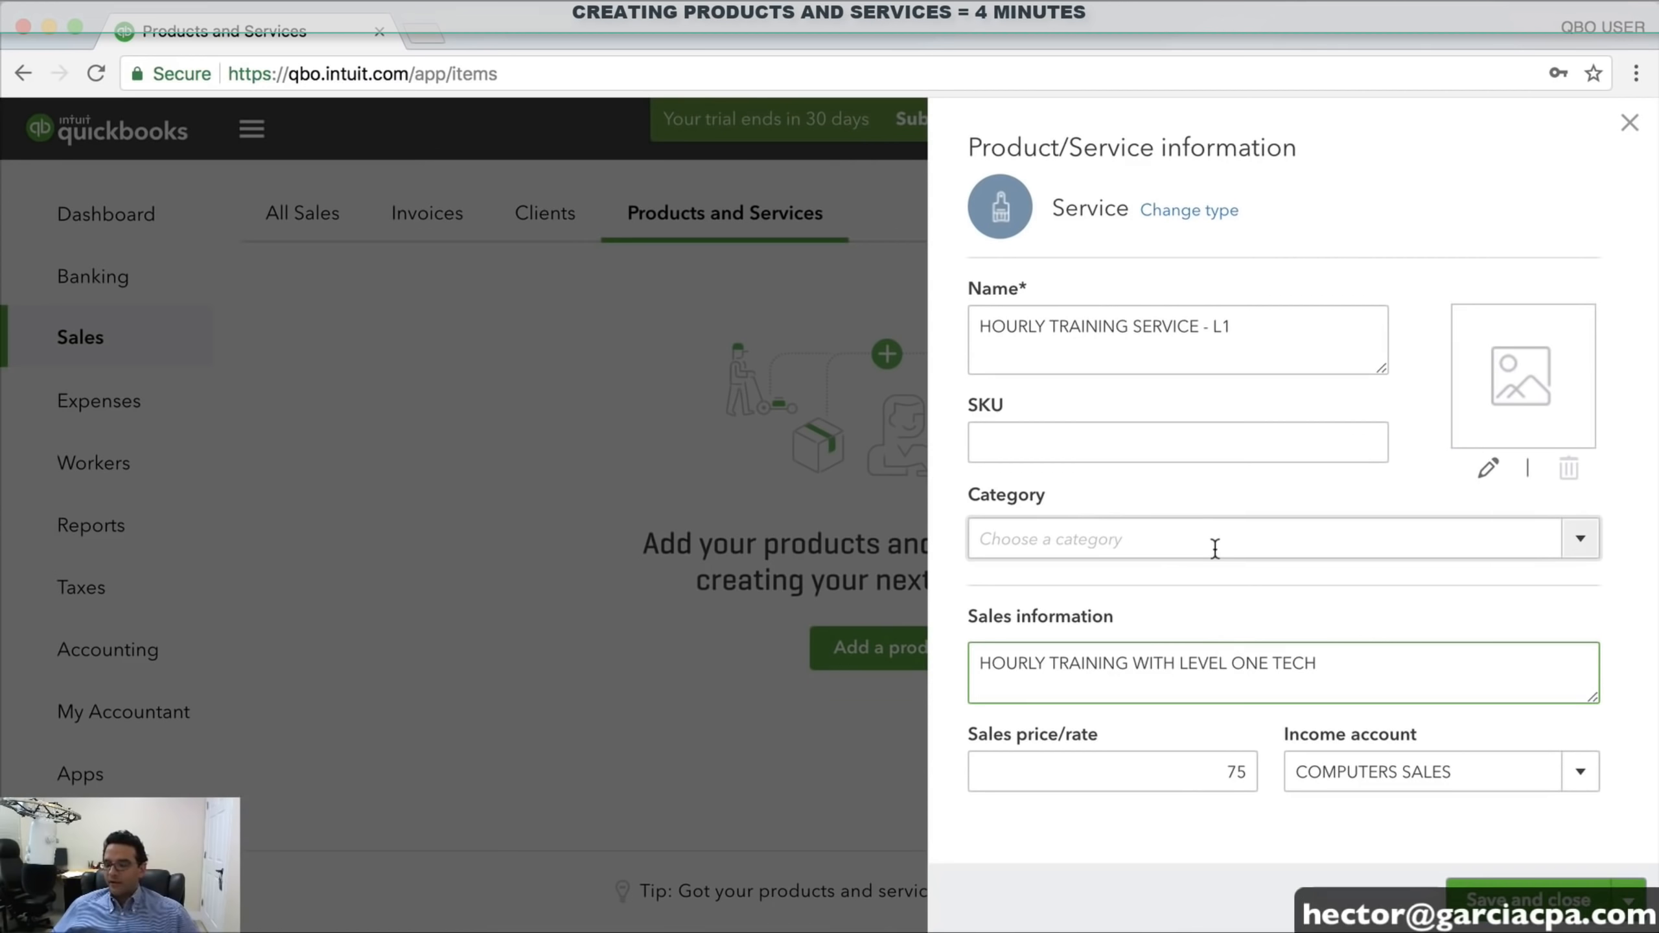
left_click(1502, 901)
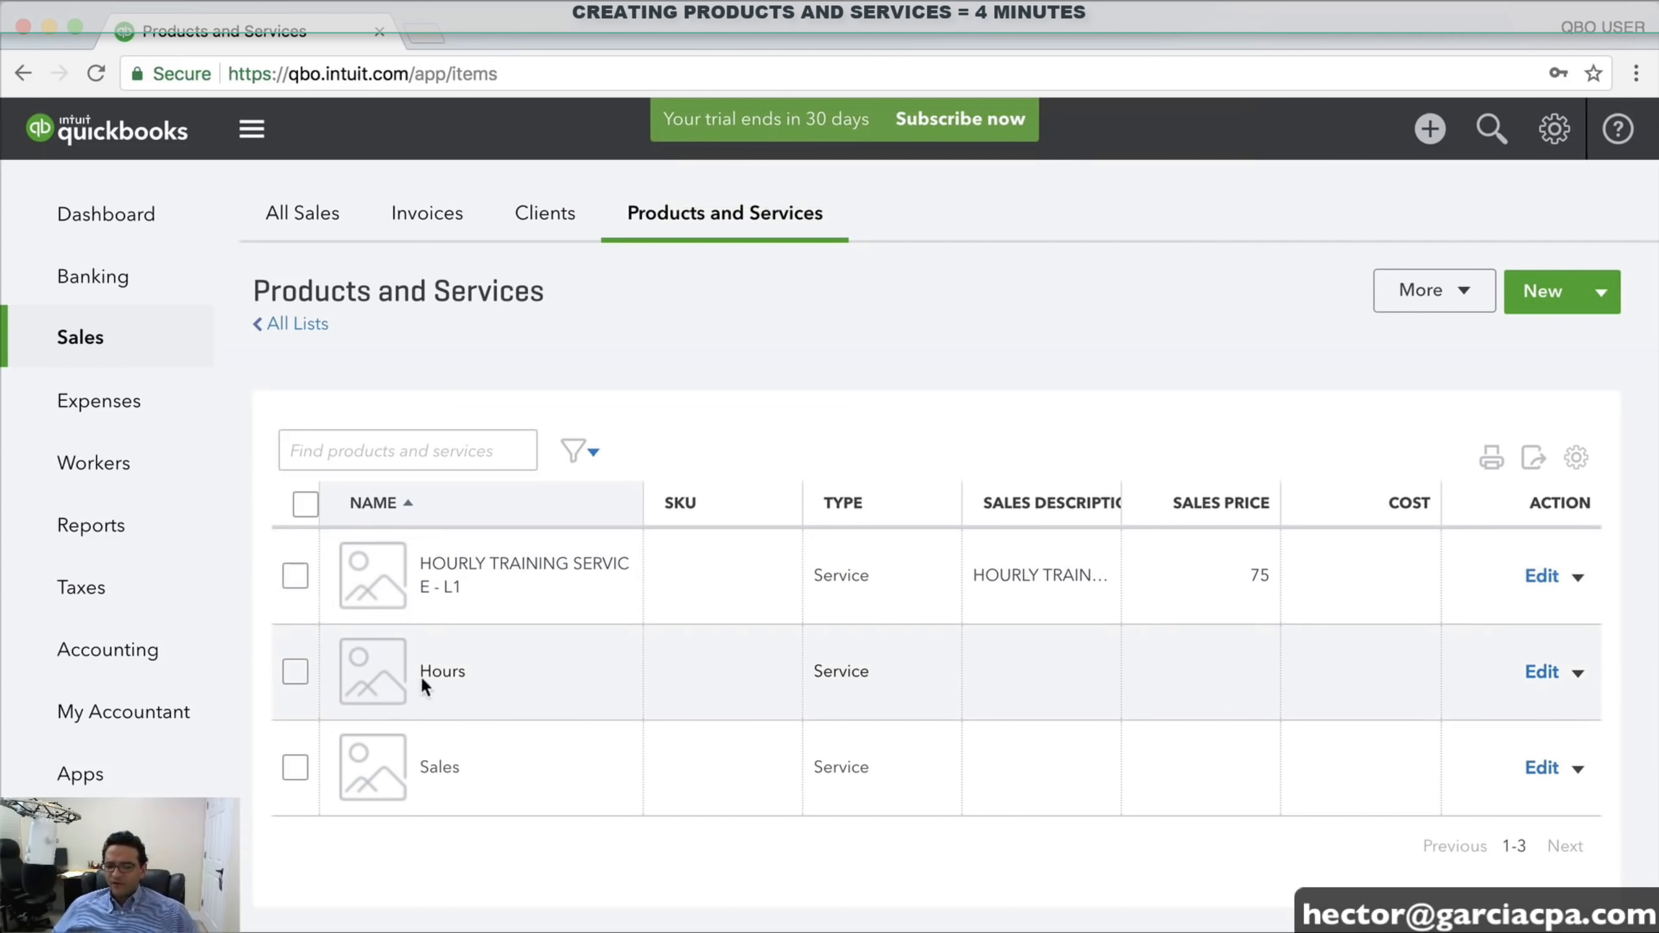
Select the Hours and Sales services and confirm Batch actions > Make inactive
left_click_drag(431, 674, 474, 673)
left_click_drag(431, 768, 463, 763)
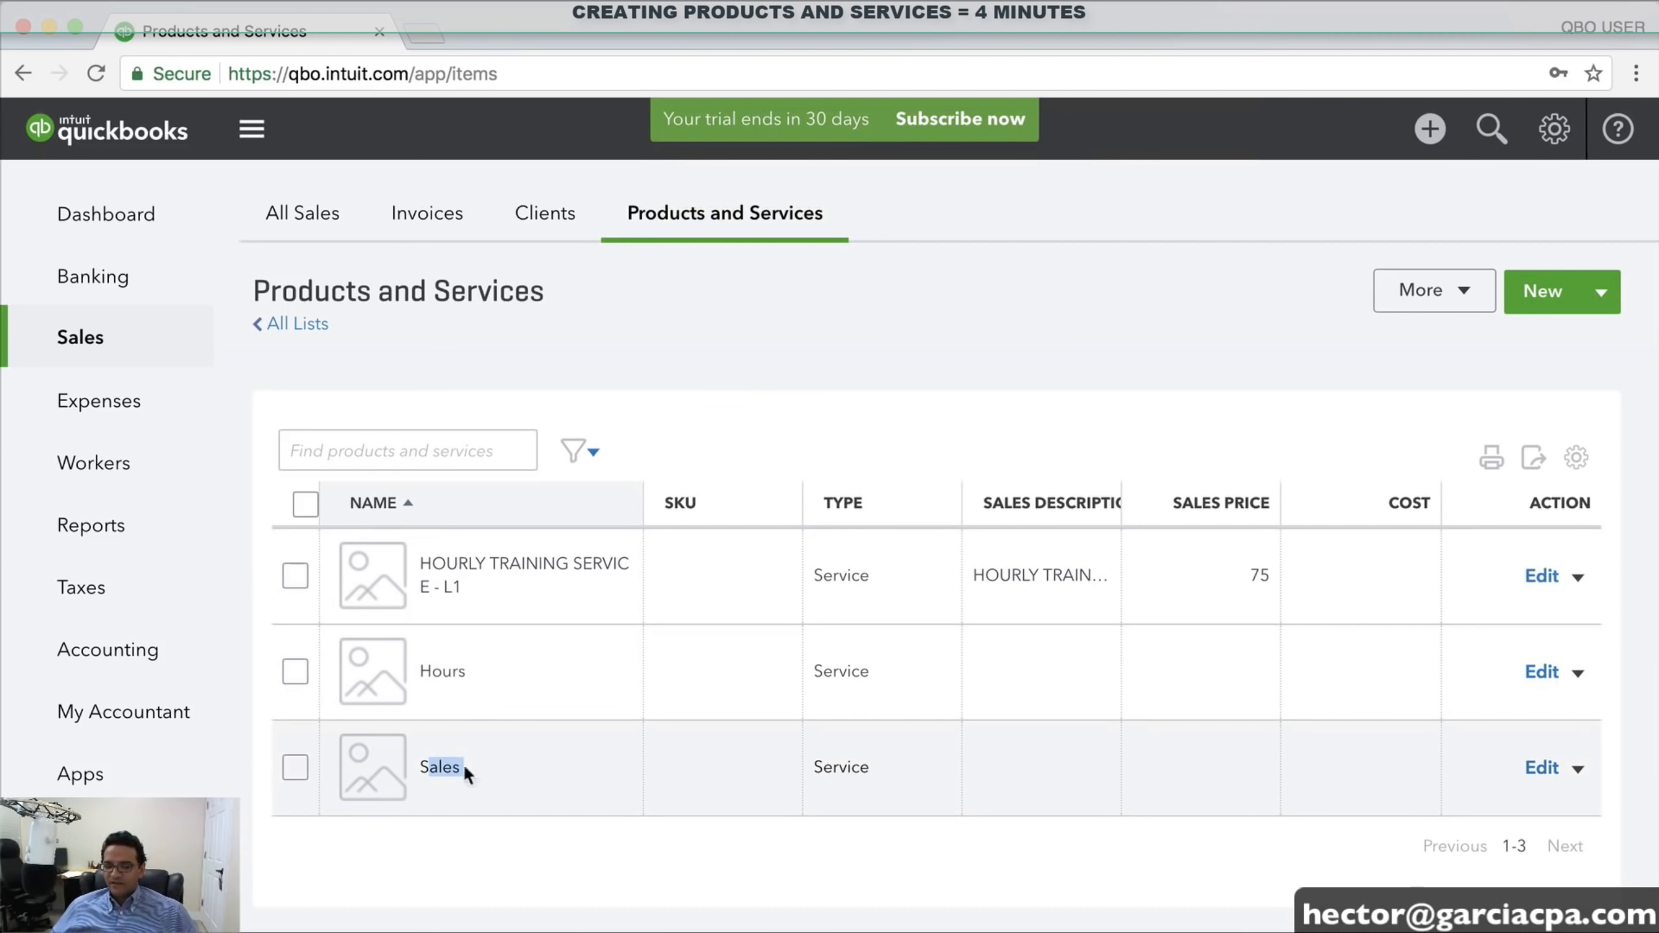
left_click(289, 671)
left_click(294, 766)
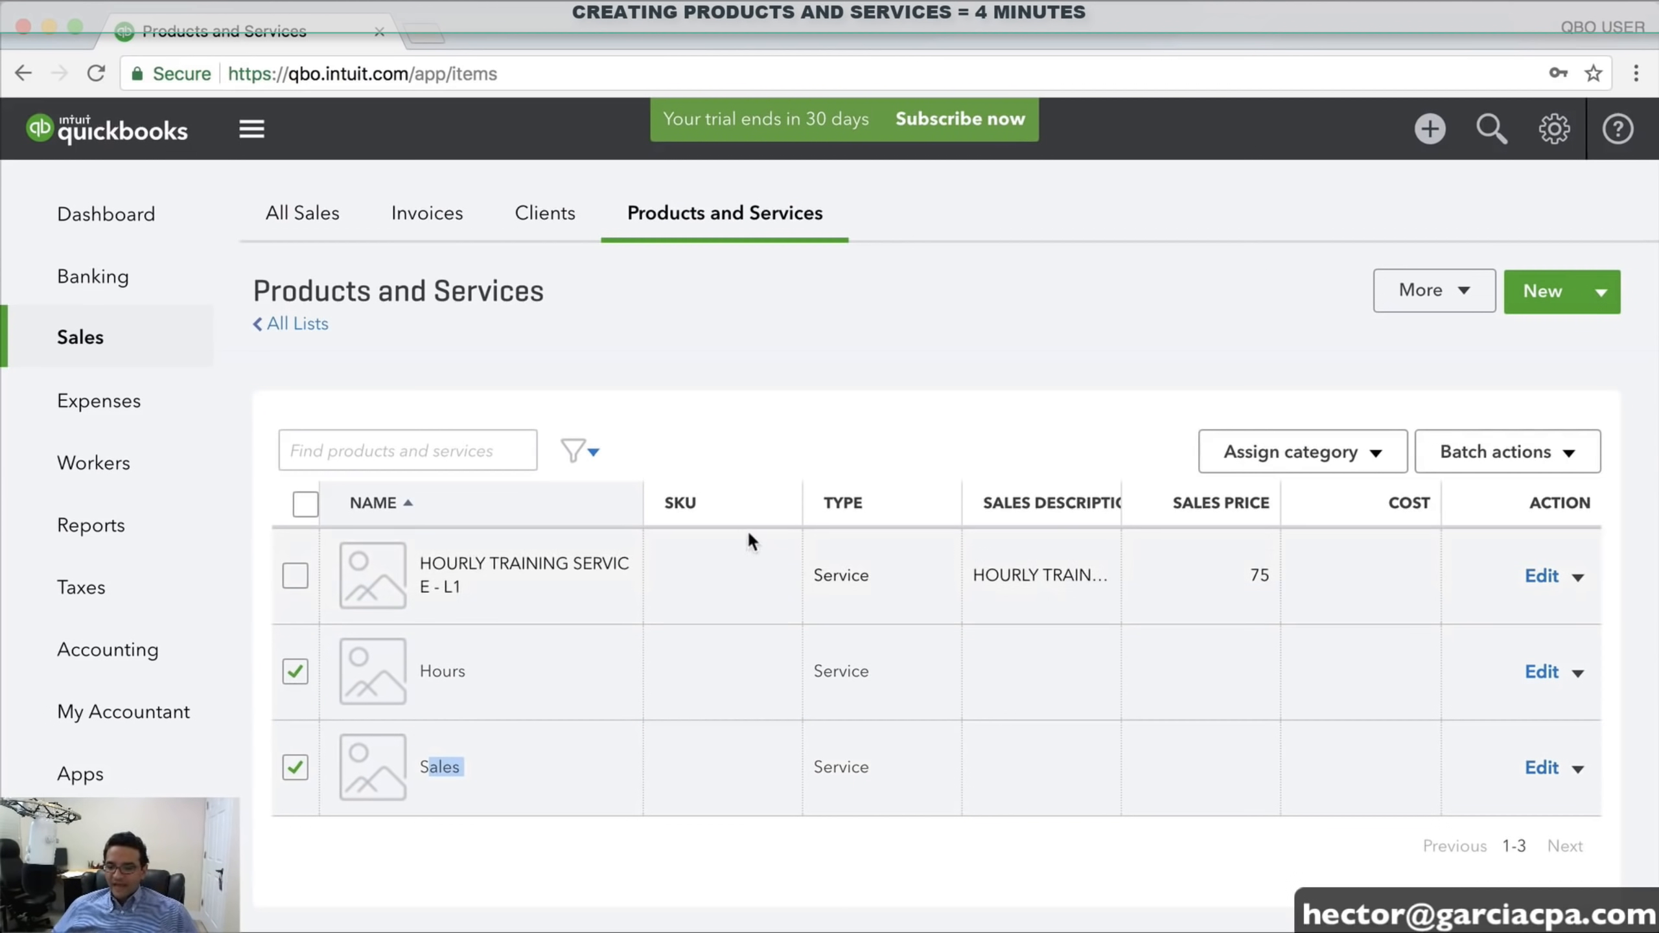
left_click(1581, 456)
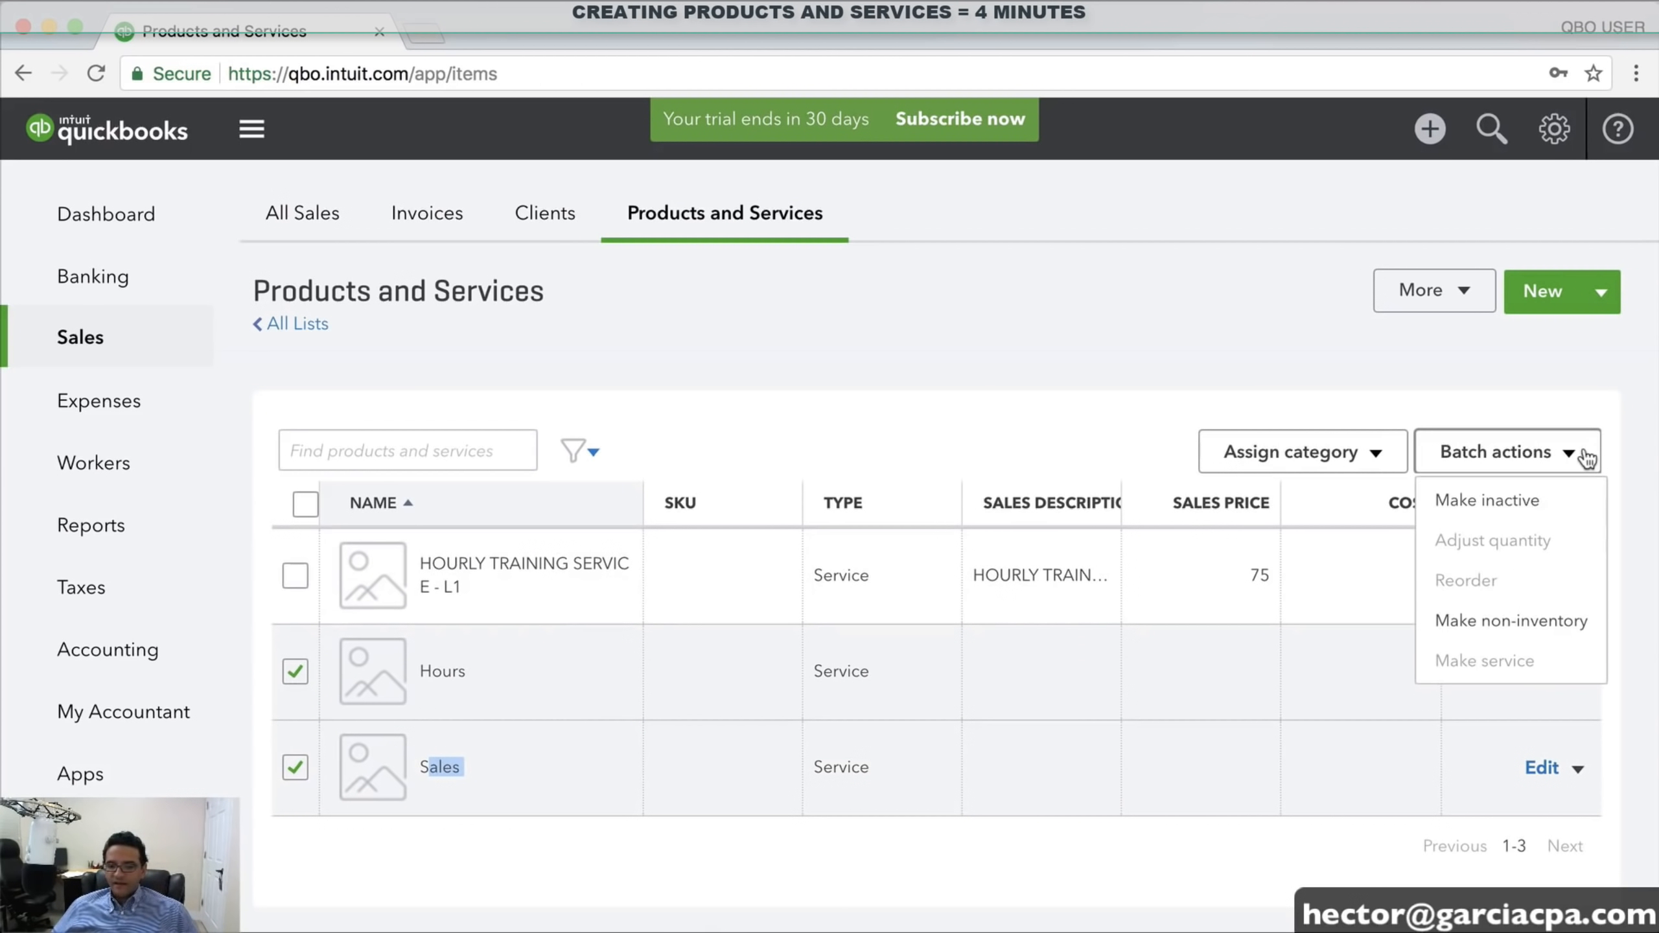
left_click(1516, 503)
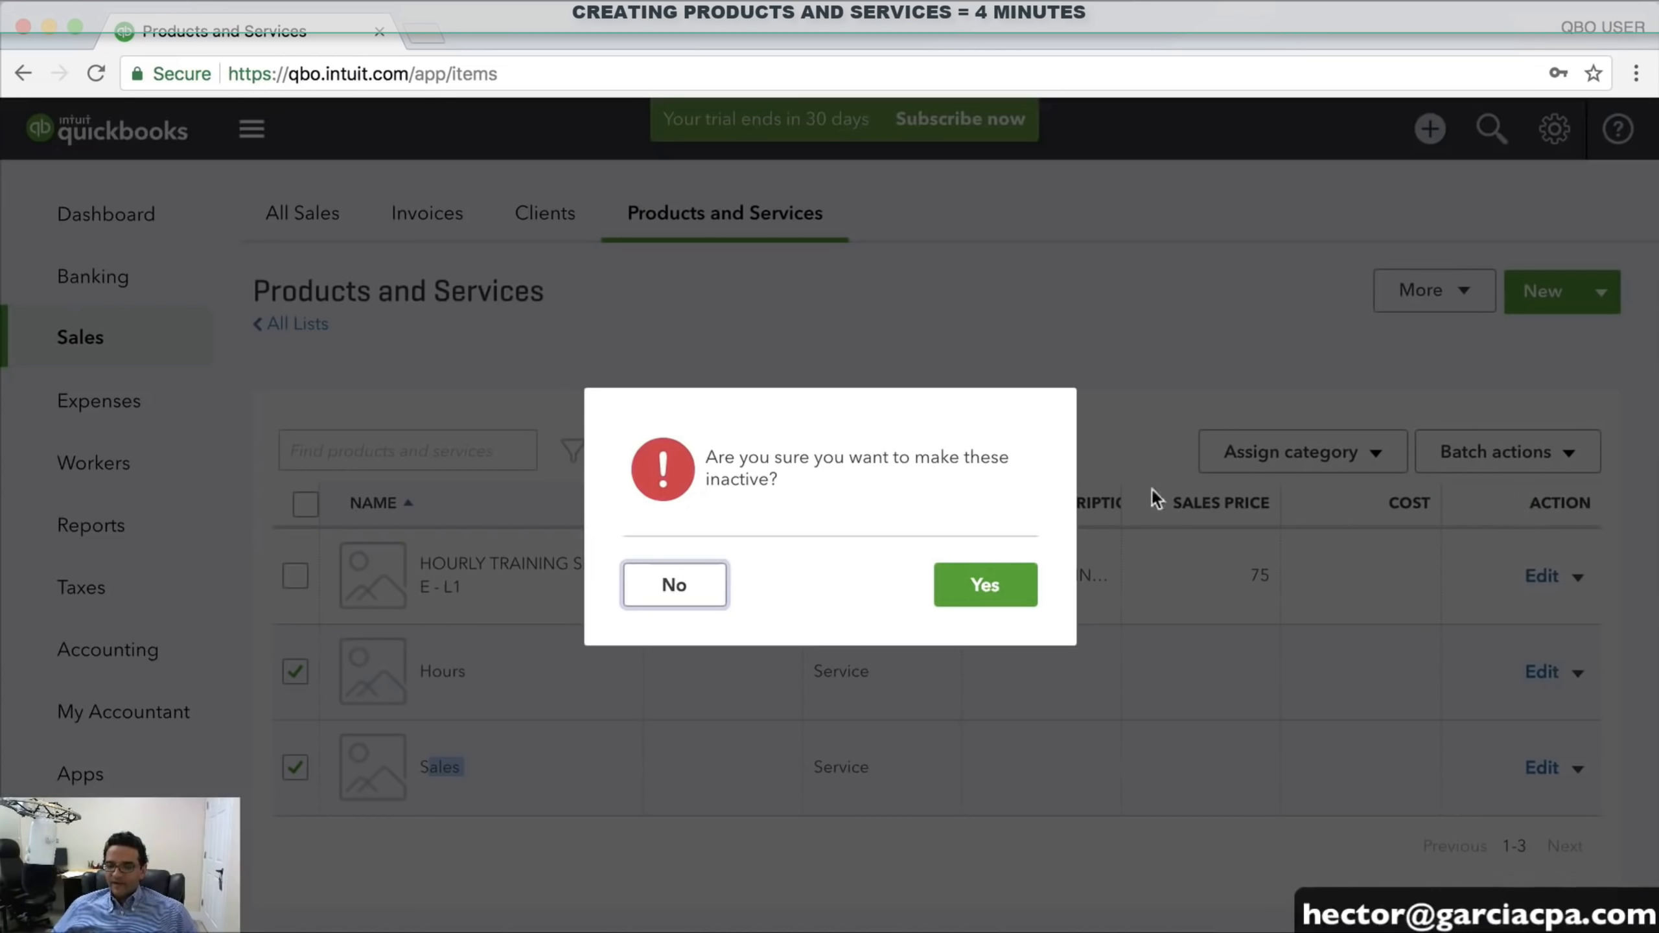
left_click(992, 588)
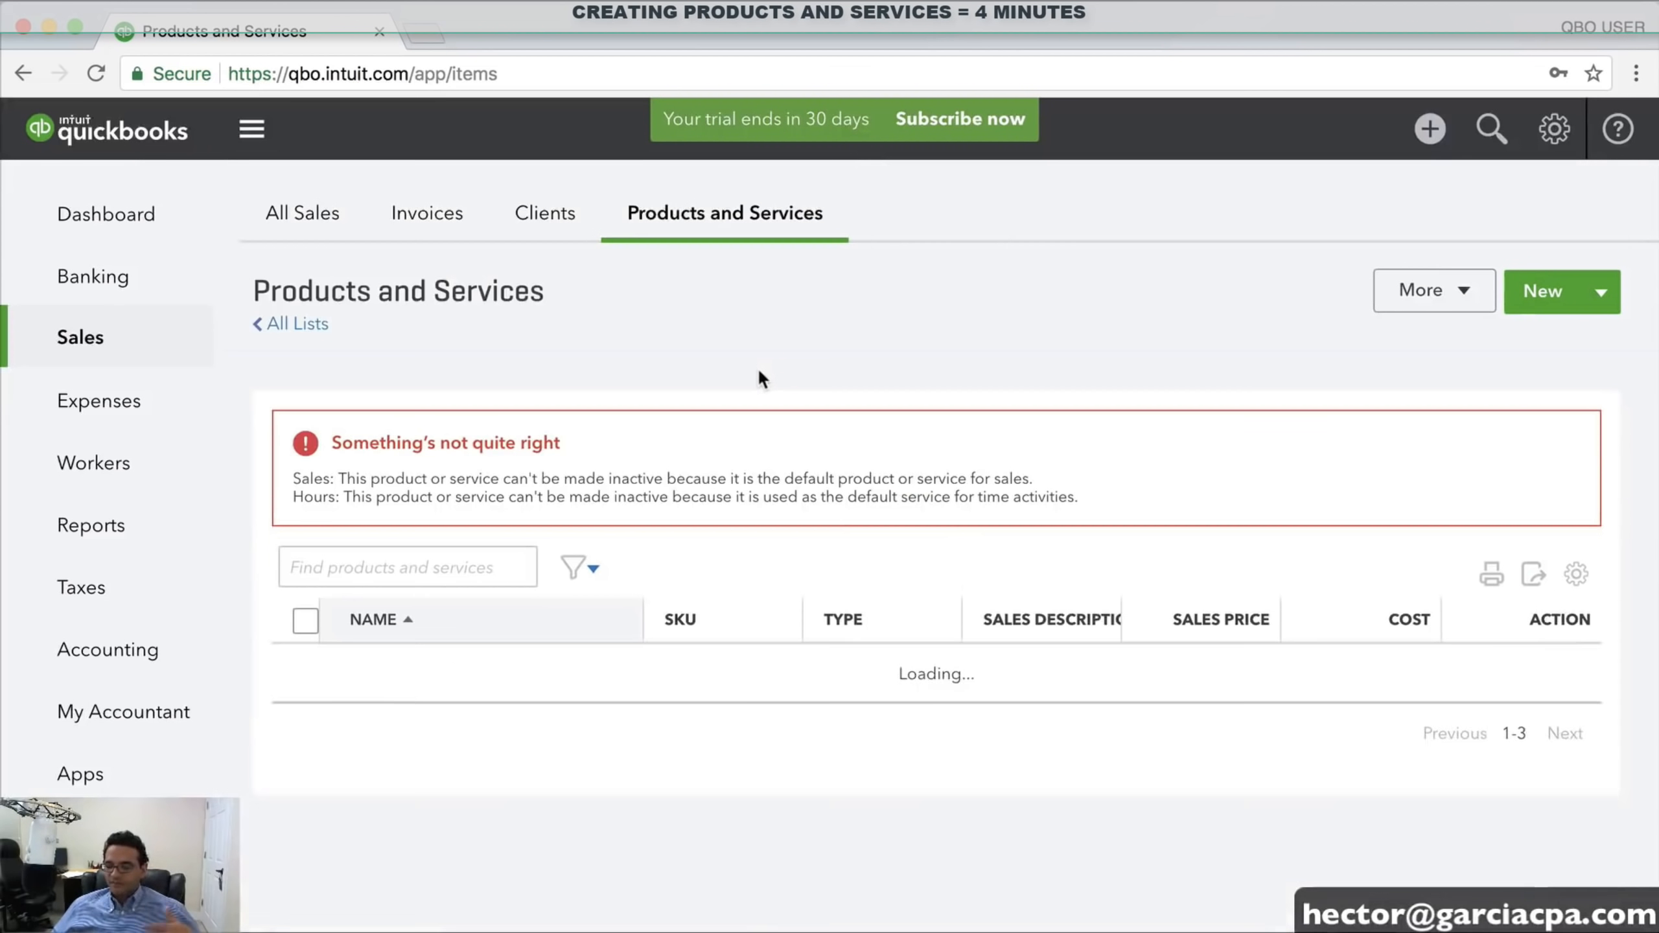
Review the error saying default services Hours and Sales cannot be made inactive
scroll(990, 374, "down", 2)
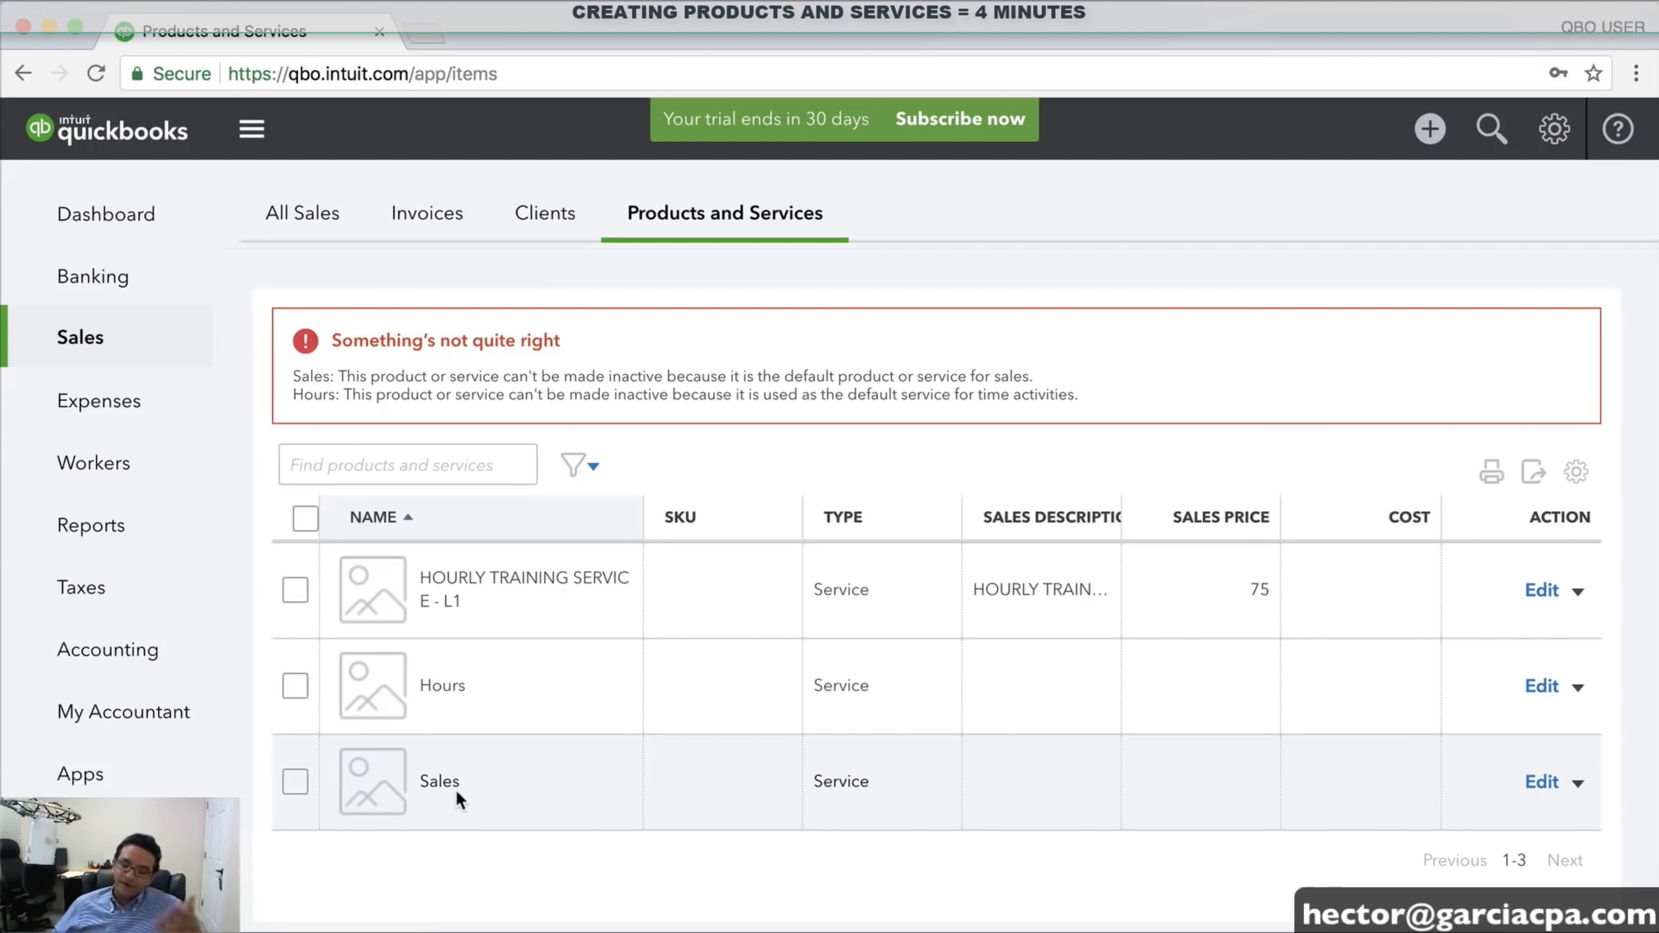
scroll(458, 792, "up", 1)
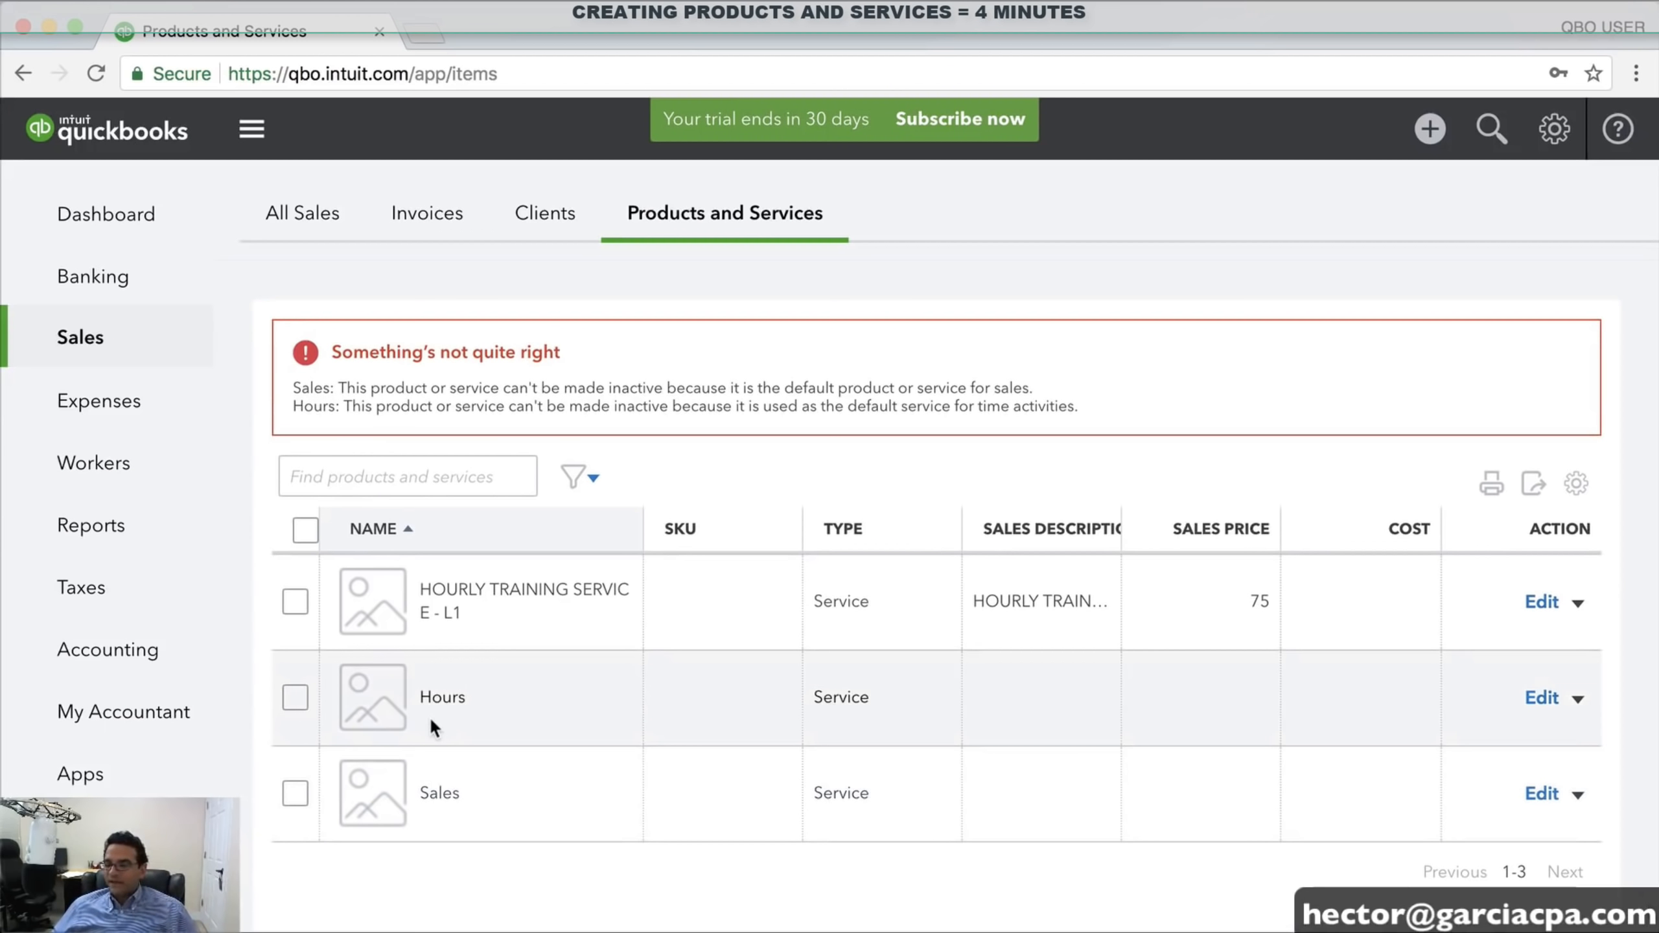
left_click_drag(480, 616, 412, 577)
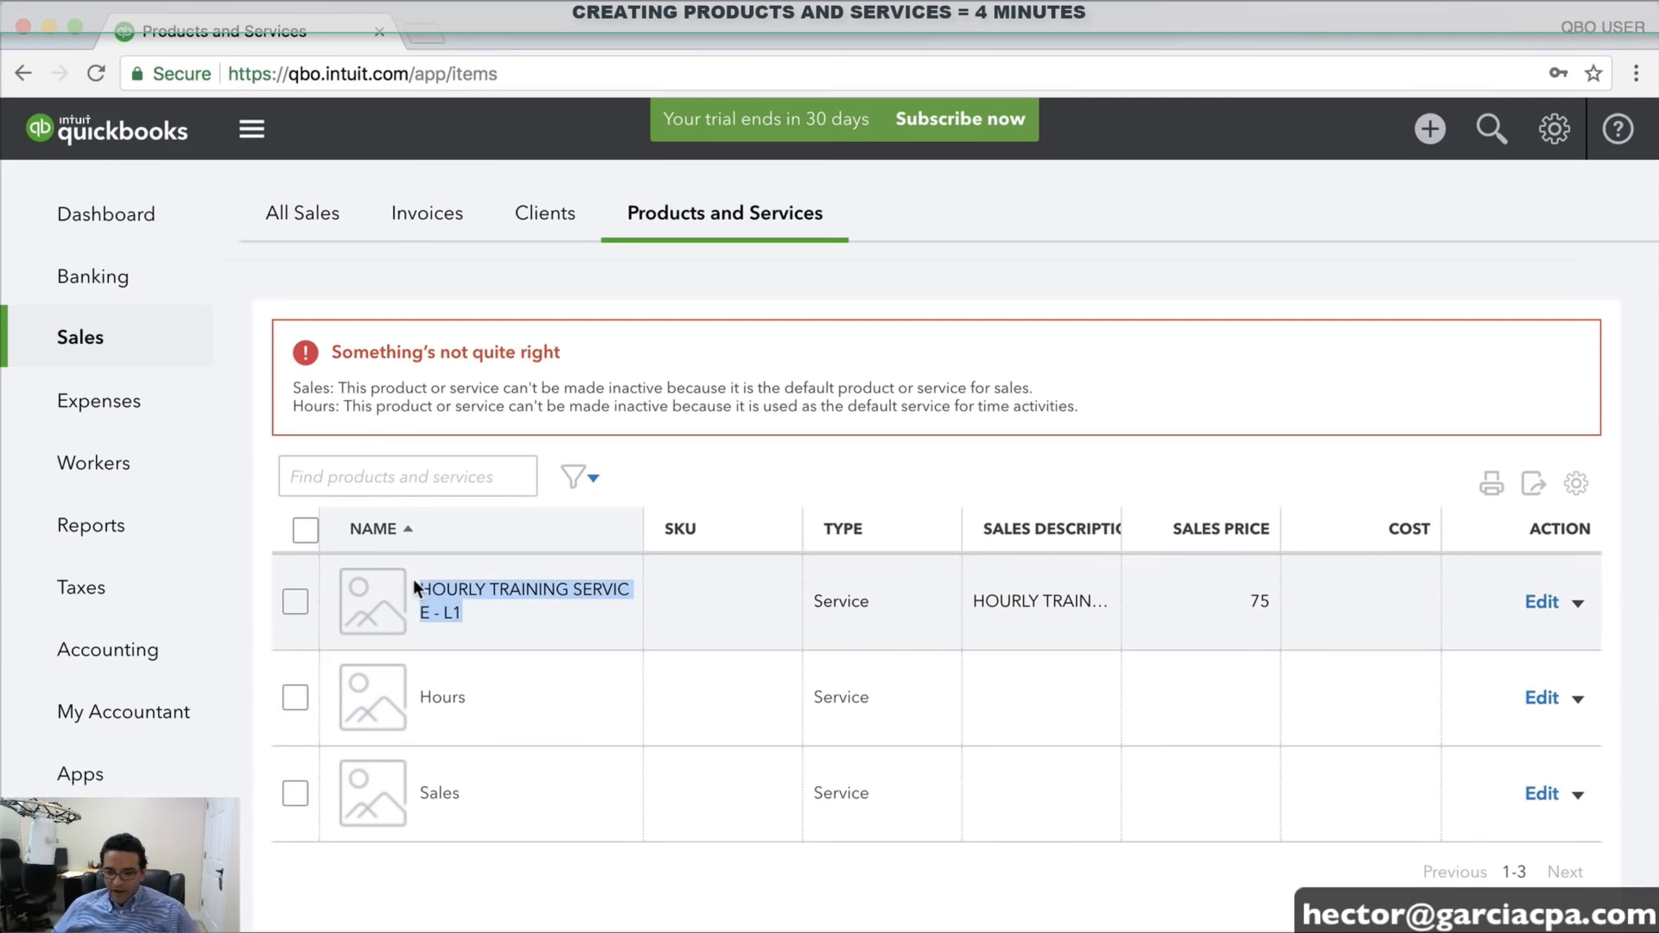
left_click(488, 606)
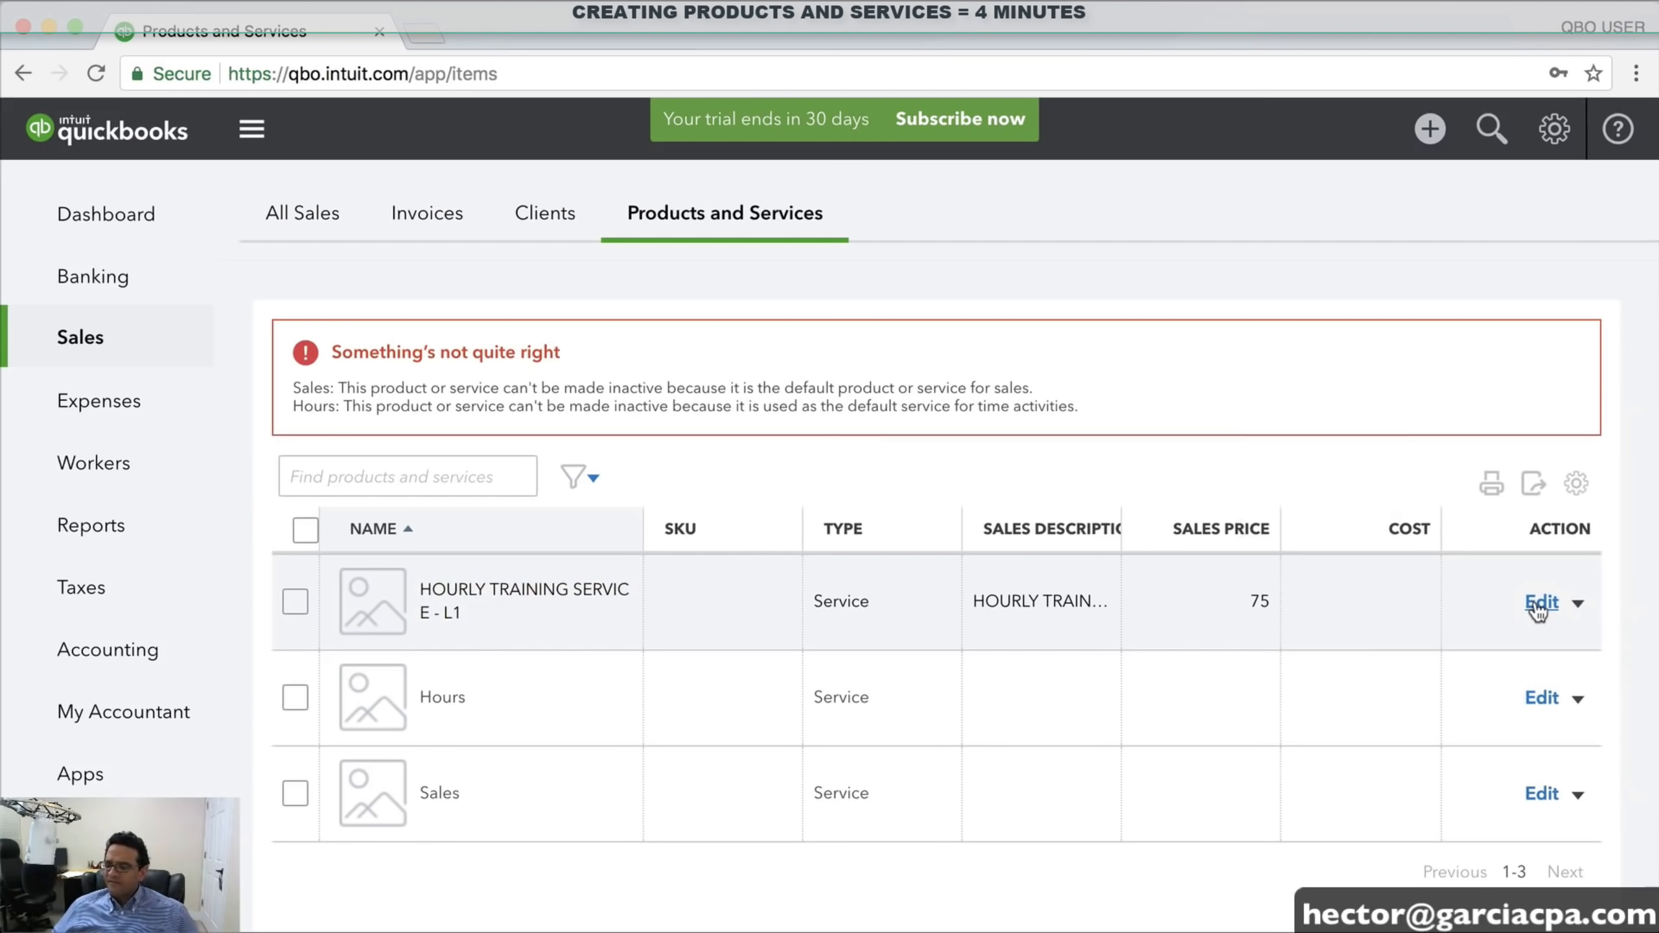
Duplicate the L1 training service and rename the copy HOURLY TRAINING SERVICE - L2
left_click(1579, 605)
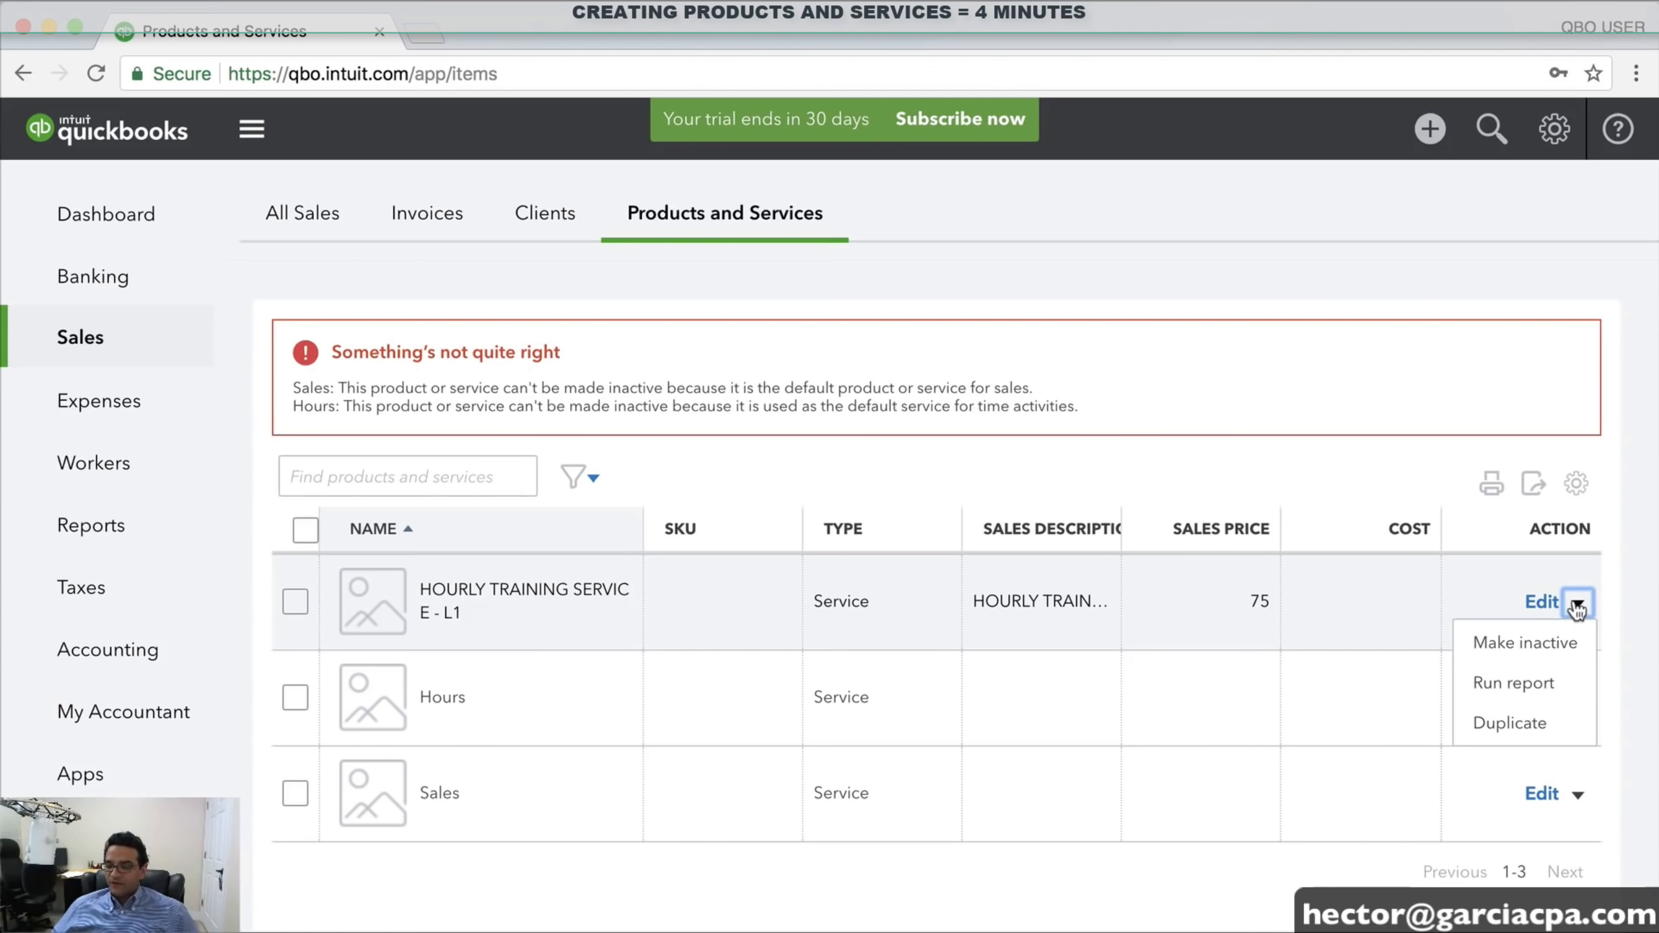
left_click(1524, 729)
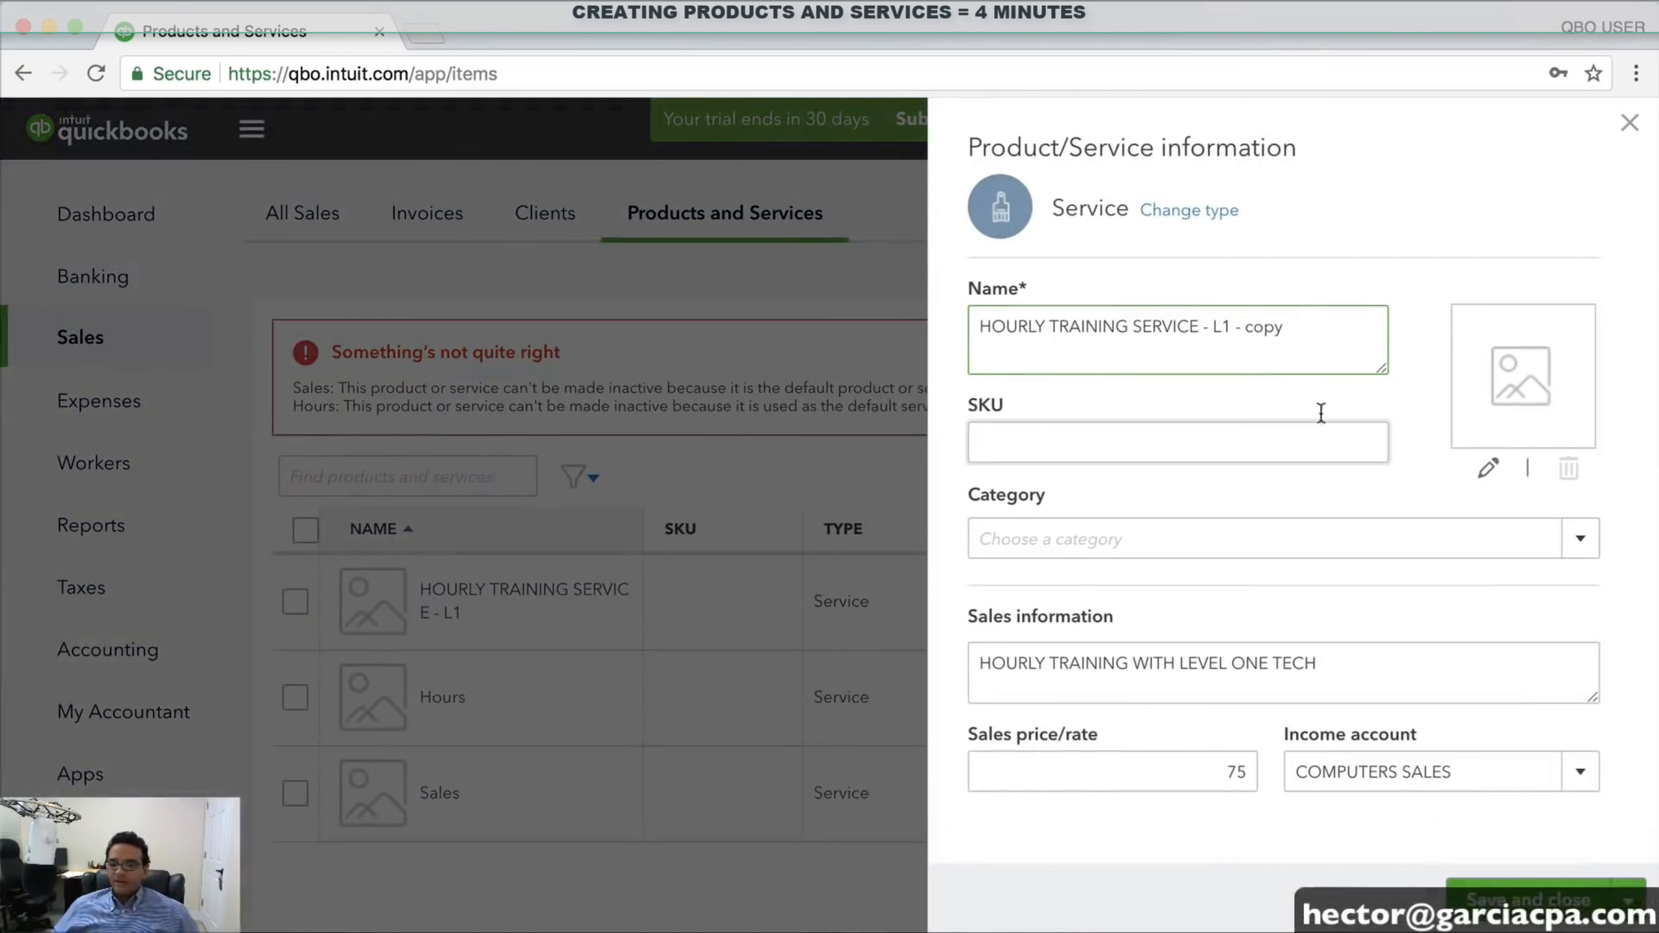
left_click(1228, 326)
key("BackSpace")
type("2")
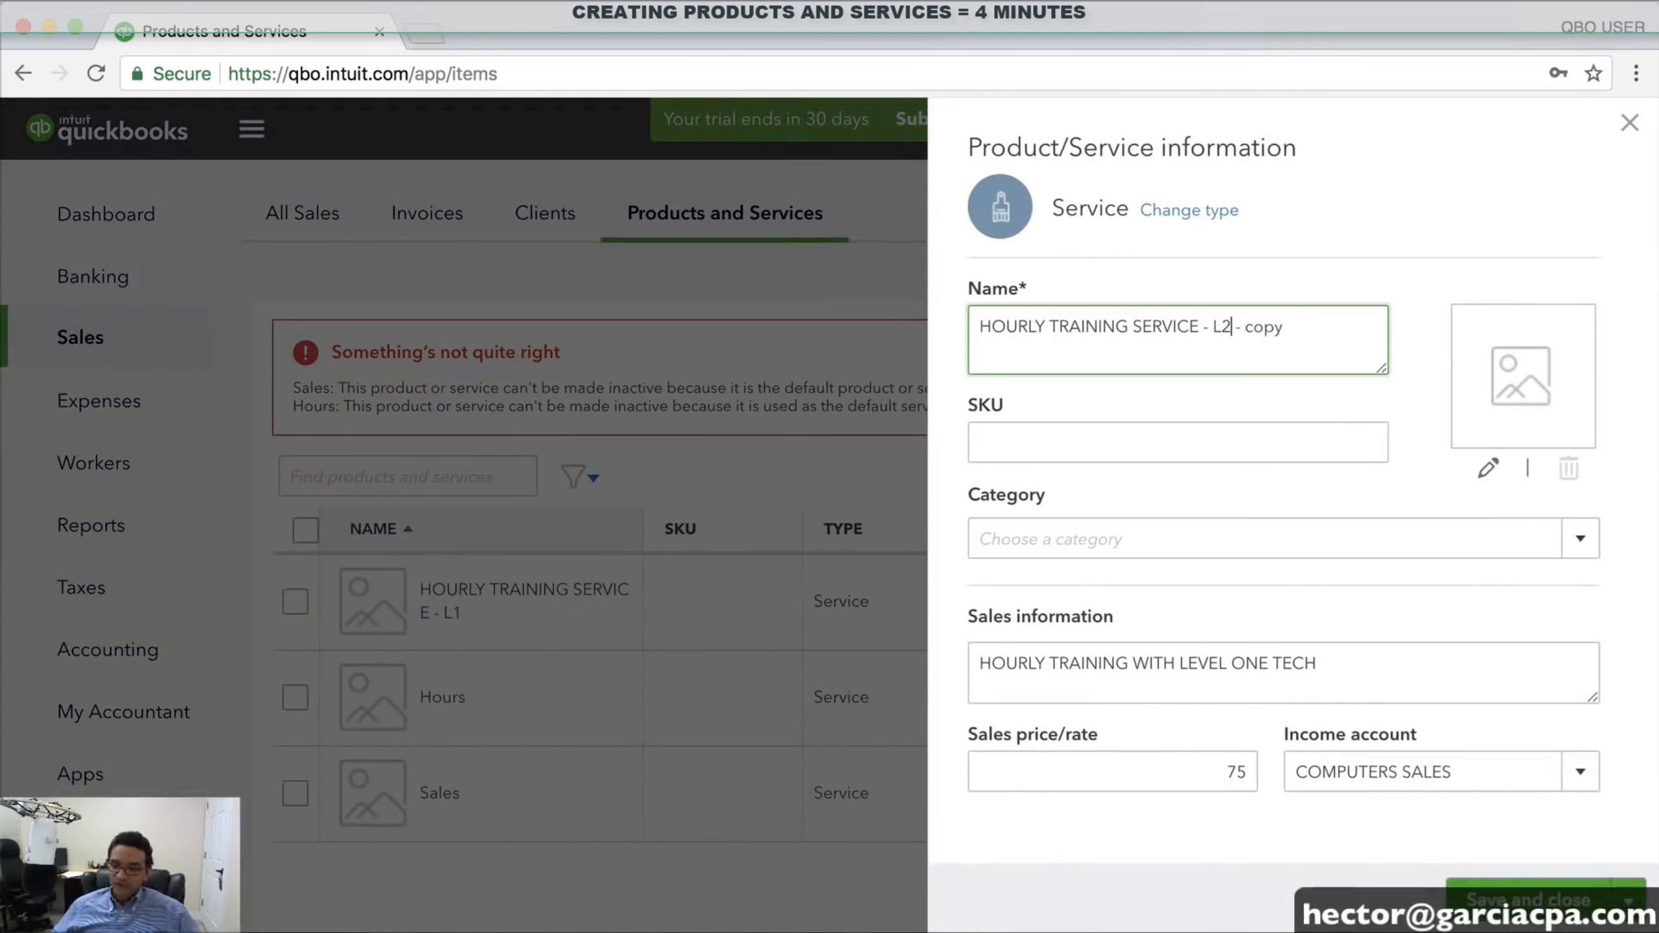
double_click(1284, 337)
key("BackSpace")
key("BackSpace")
key("BackSpace")
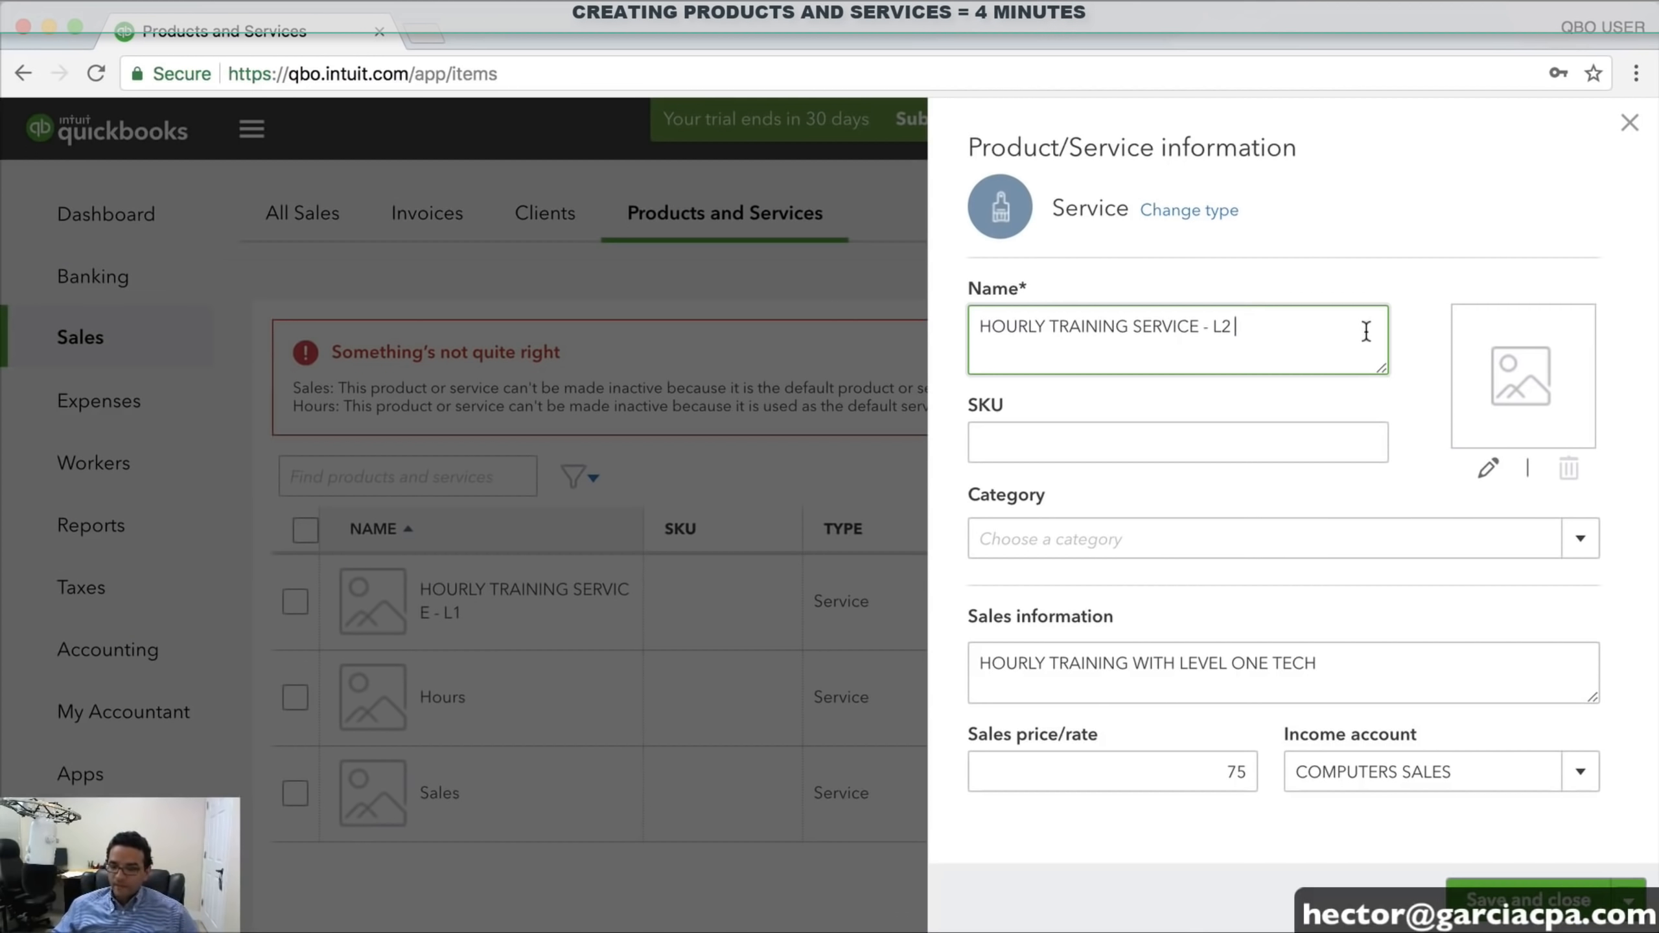
Set the L2 price to 150 and change the description to LEVEL TWO TECH
left_click(1161, 766)
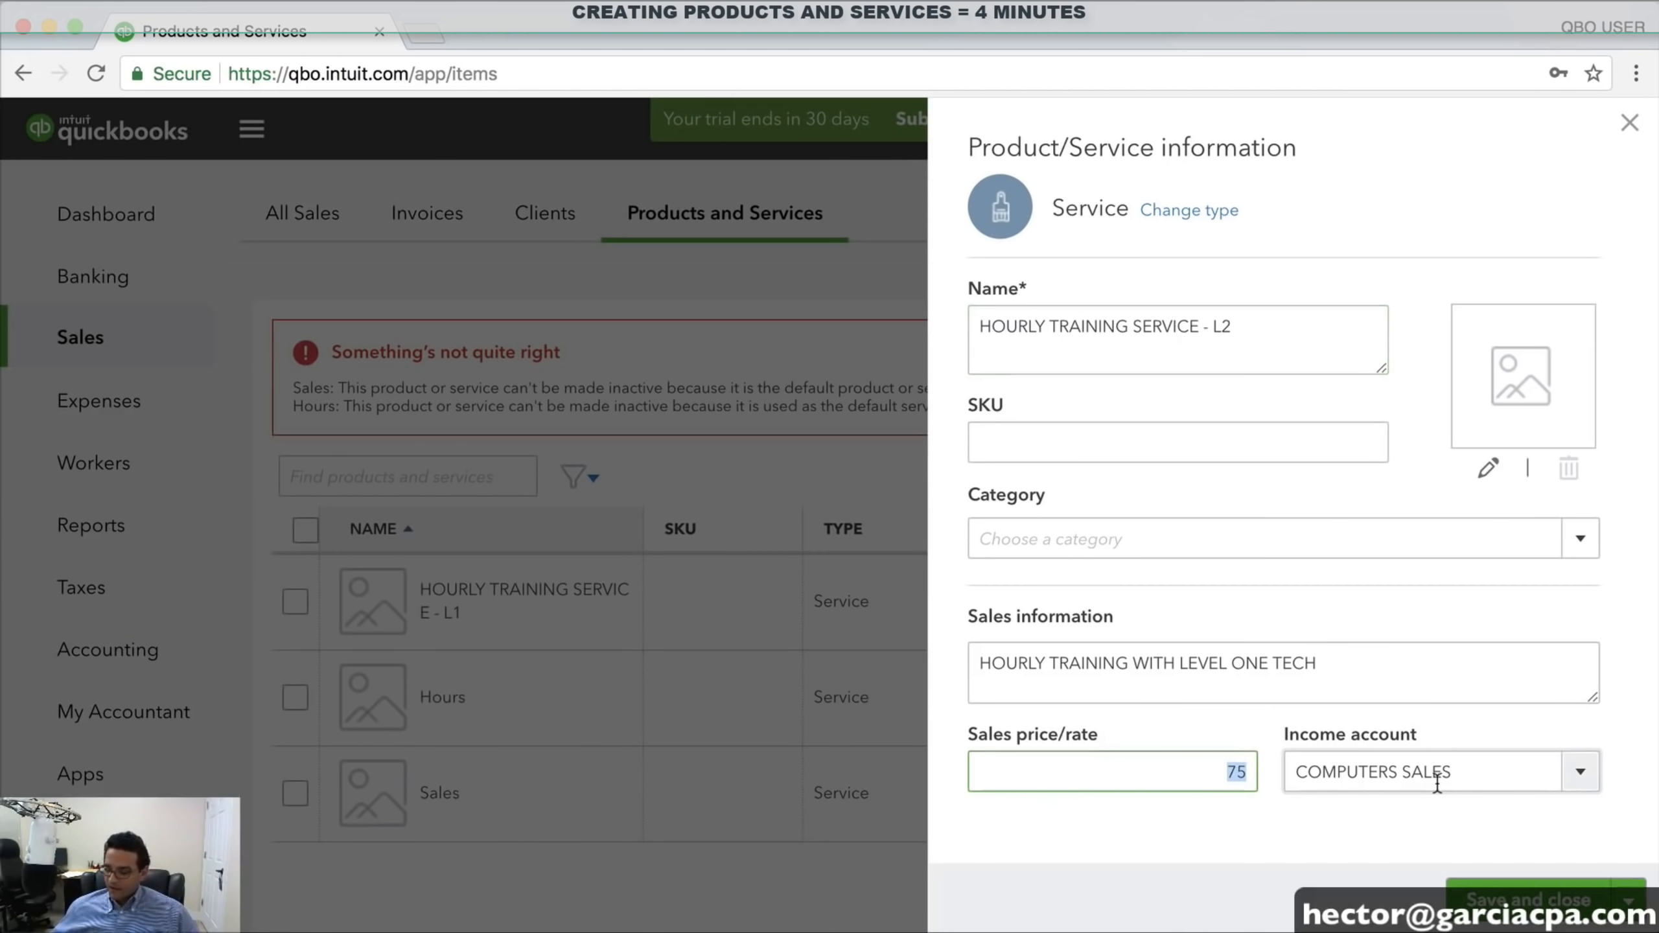
type("150")
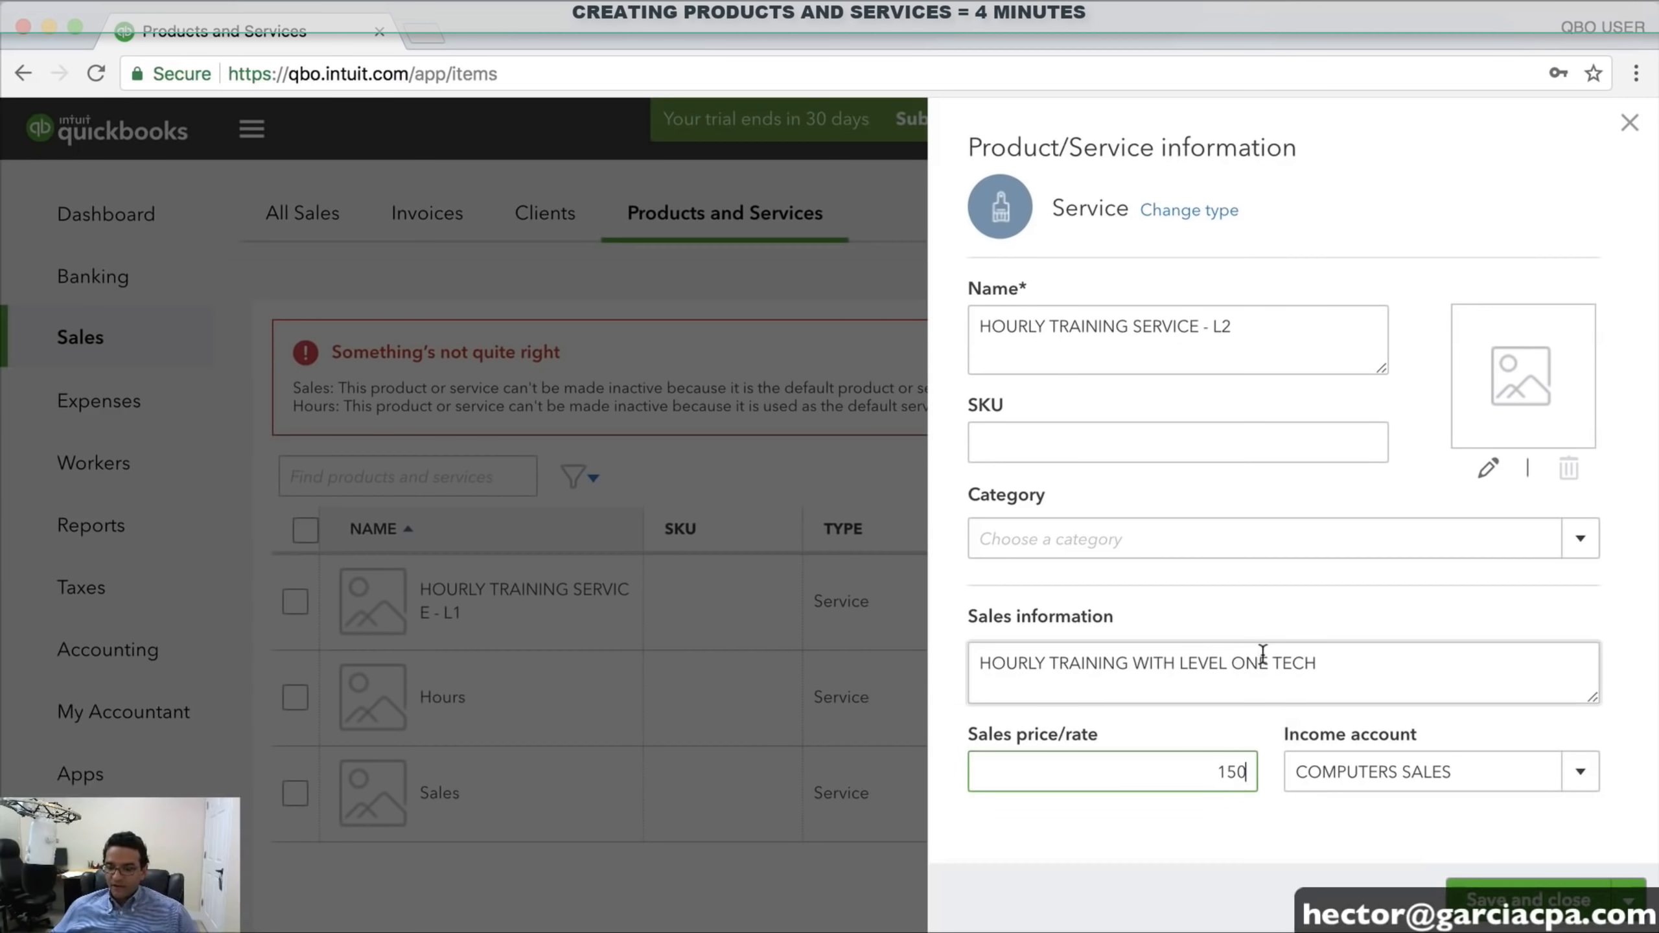
triple_click(1282, 684)
key("Right")
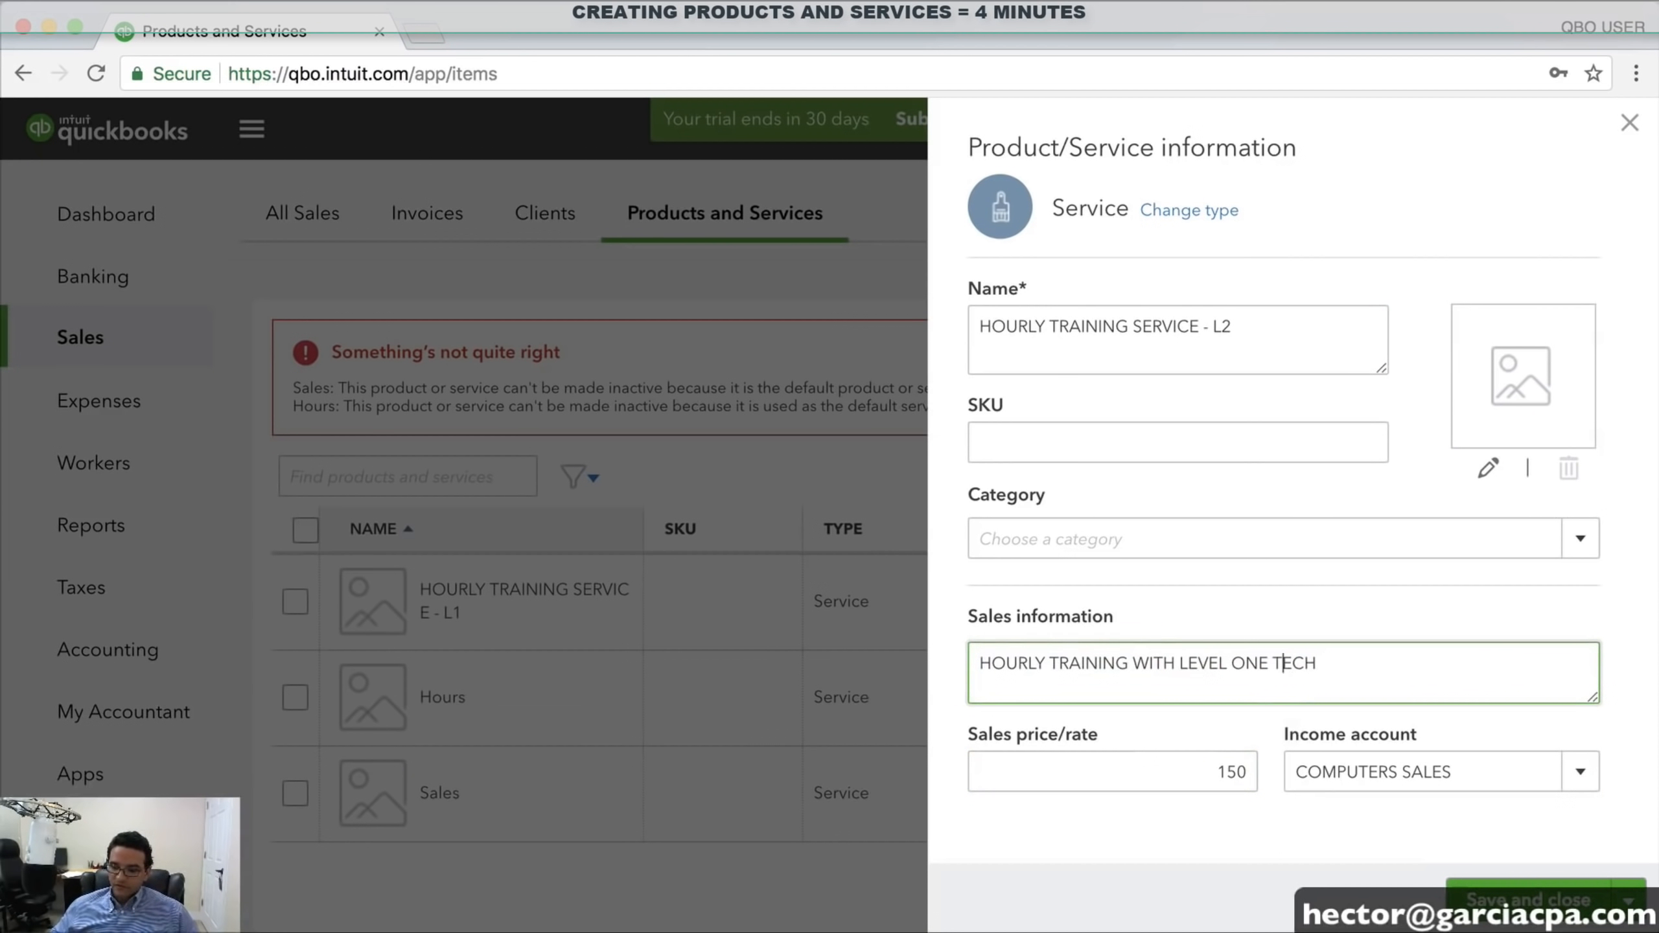
key("BackSpace")
key("BackSpace")
key("BackSpace")
type("TWO")
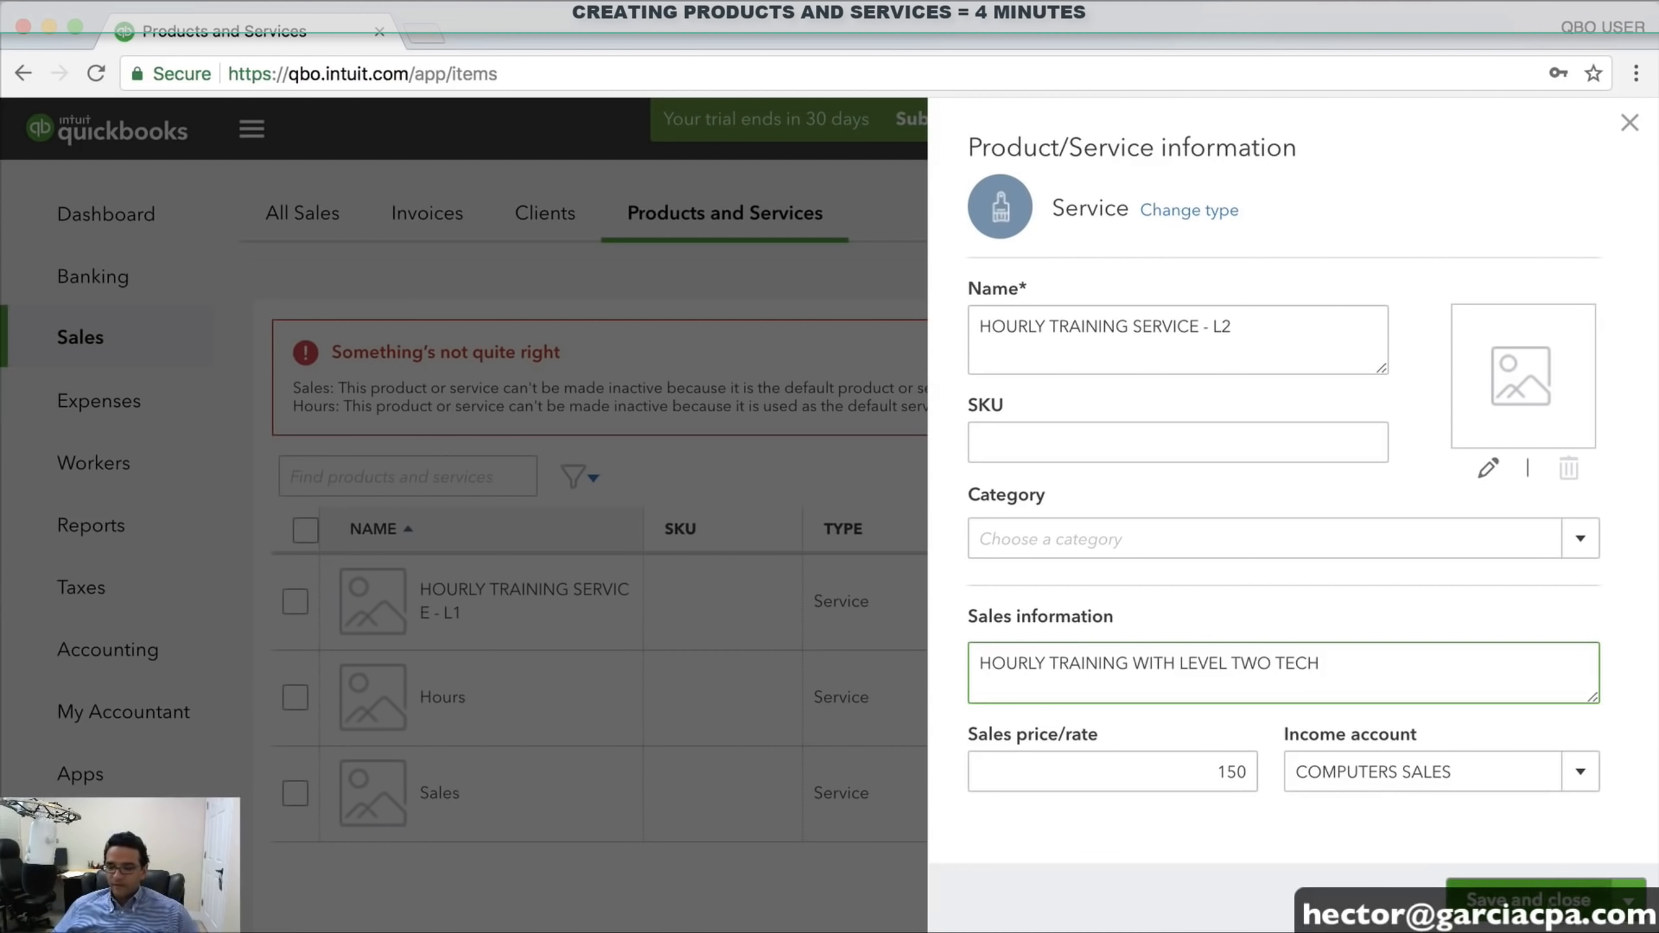
Assign the L2 service to the TRAINING INCOME account and save it
left_click(1577, 774)
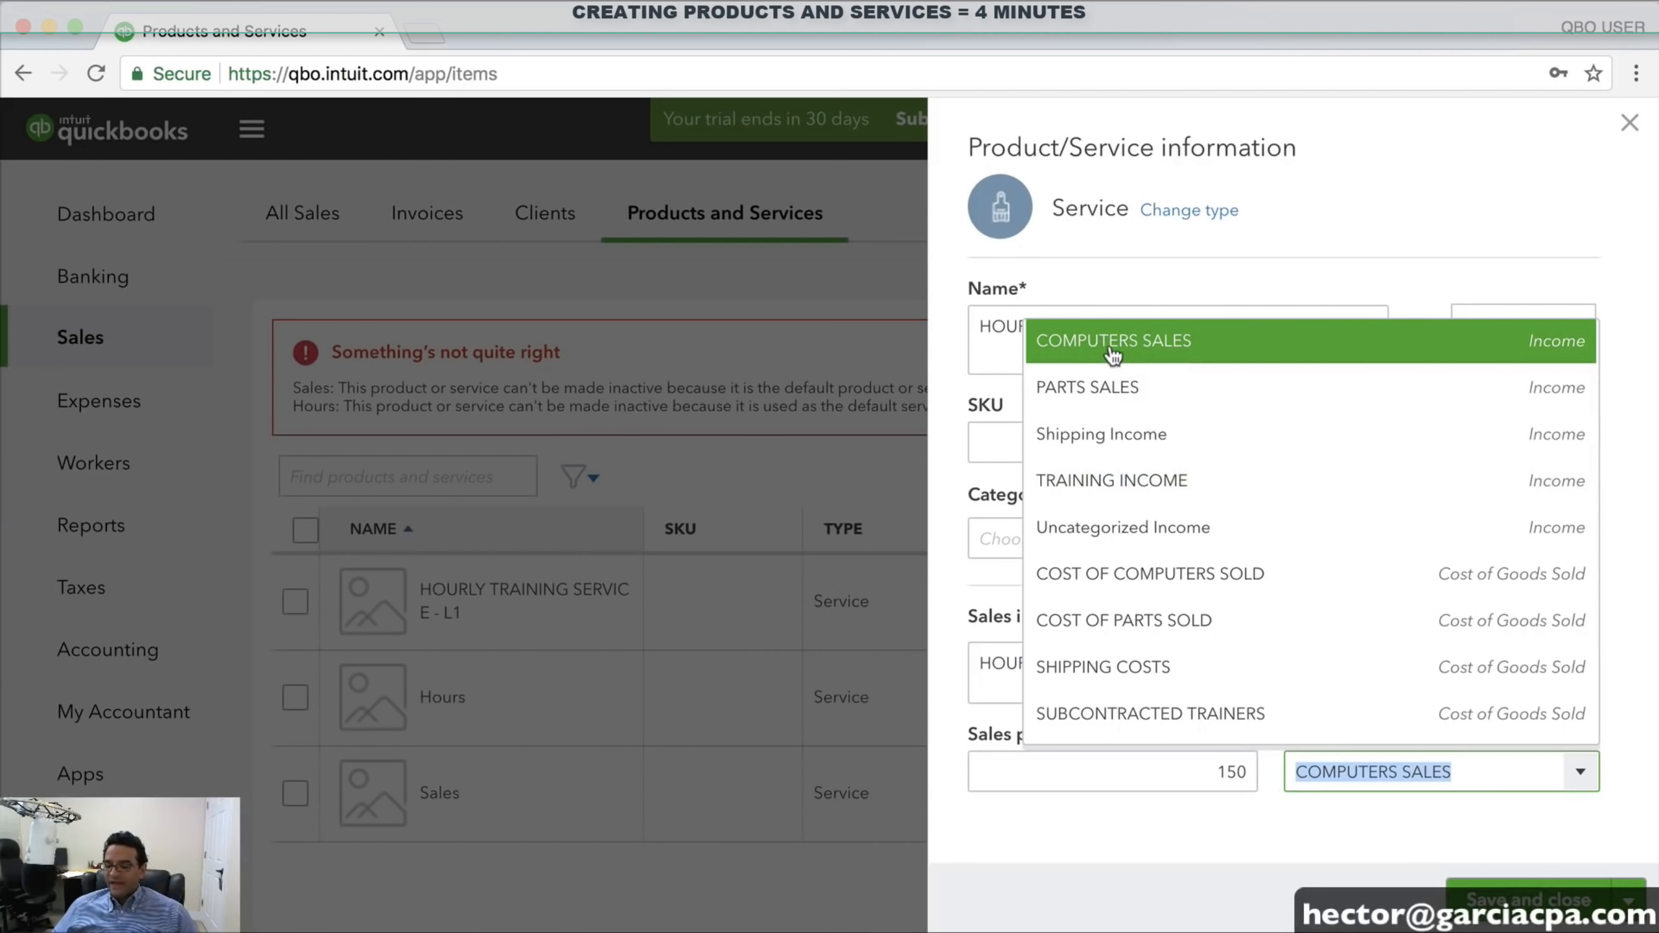
left_click(1111, 483)
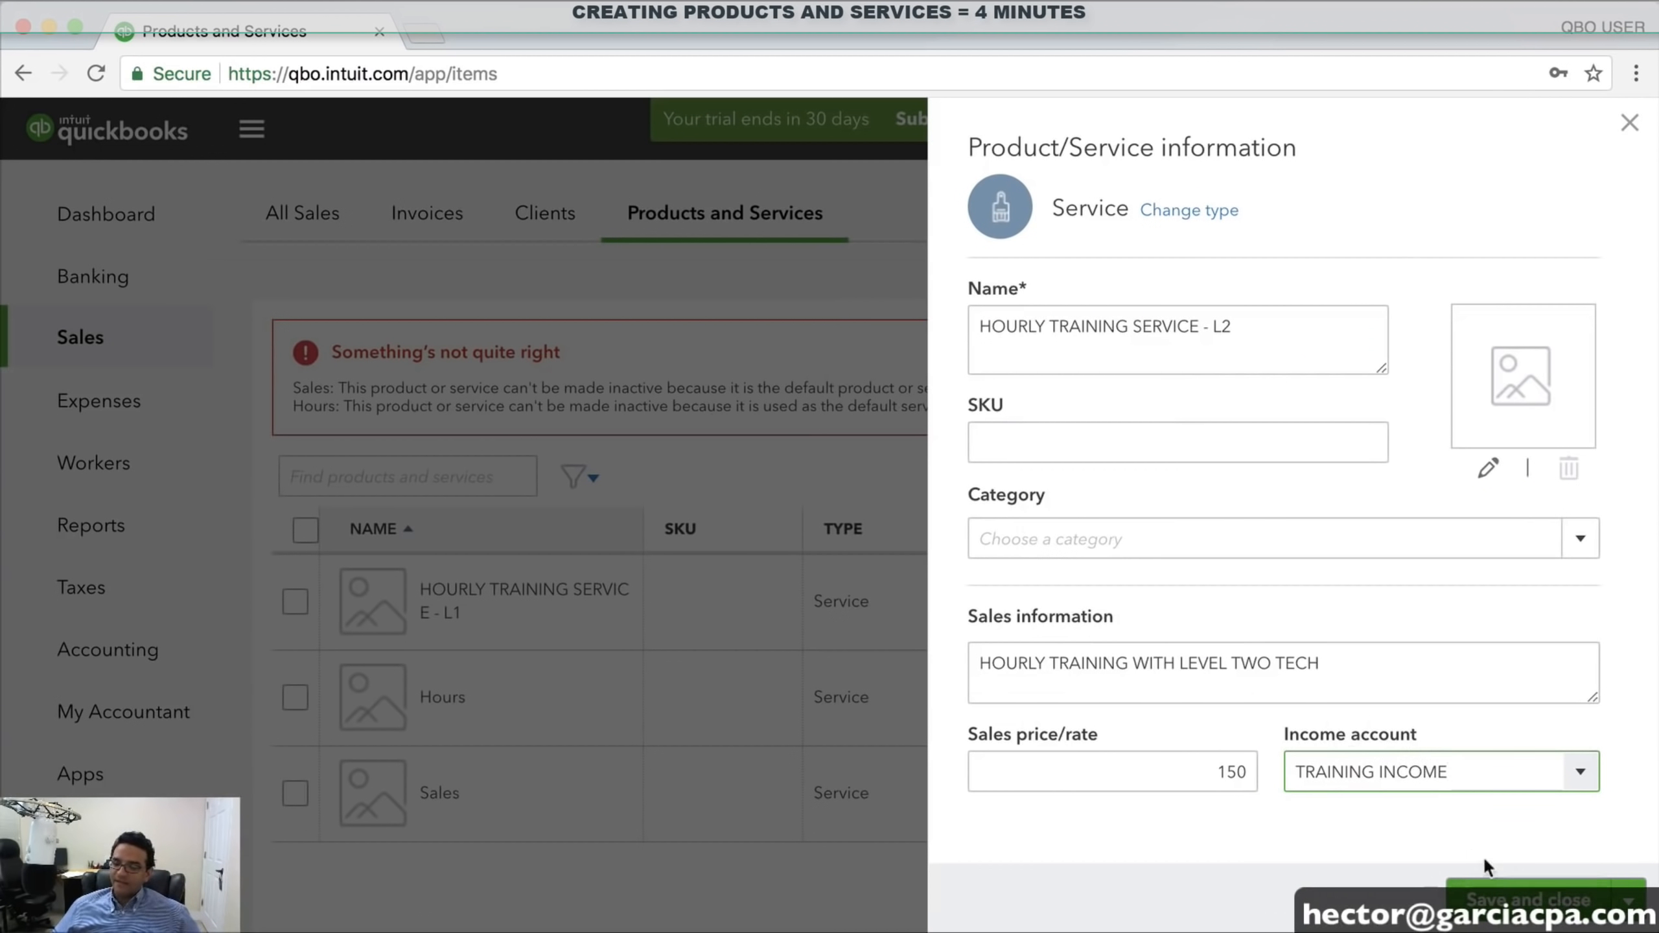
left_click_drag(1445, 771, 1234, 768)
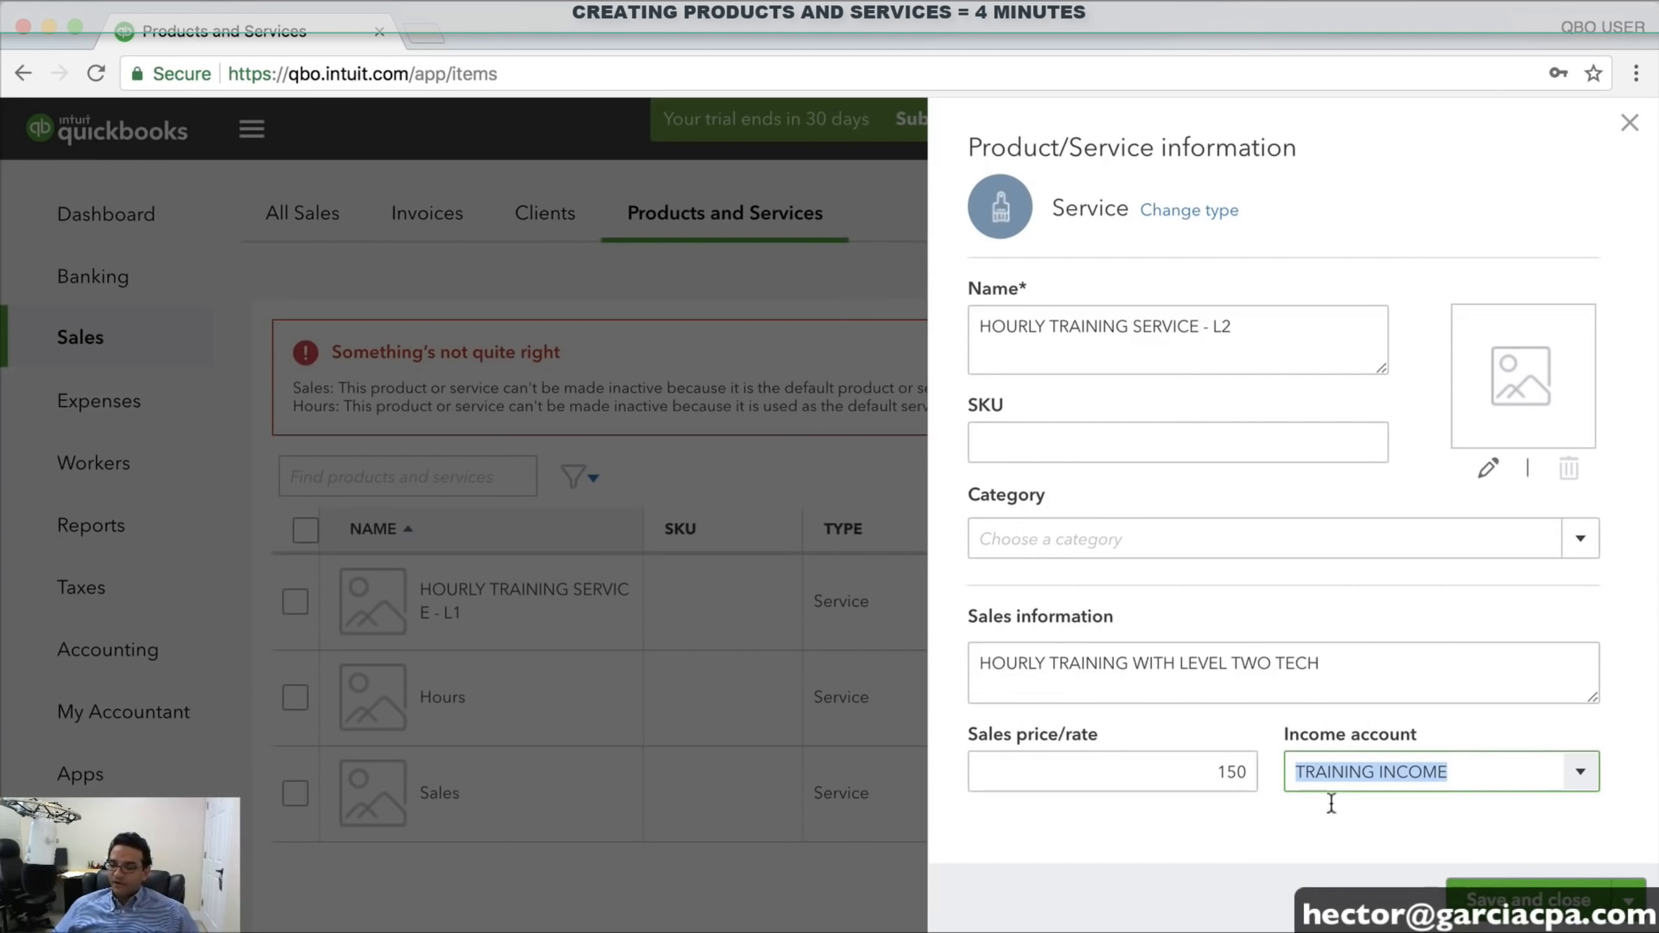
left_click(1531, 902)
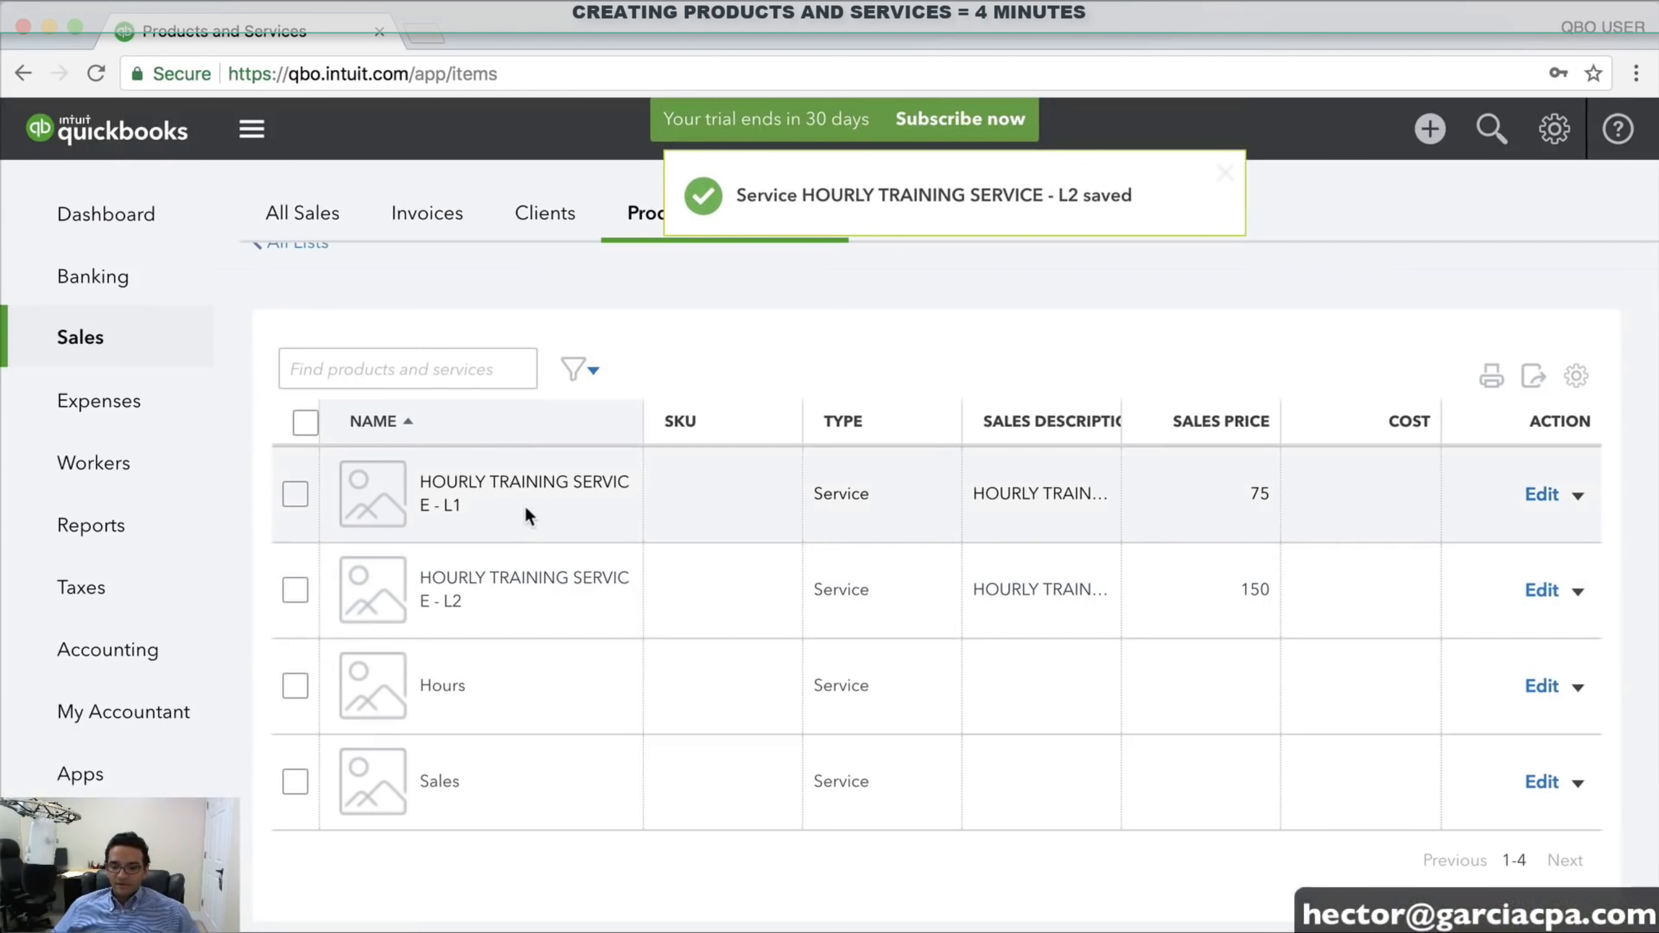
Switch HOURLY TRAINING SERVICE - L1's income account from COMPUTERS SALES to TRAINING INCOME and save
left_click(1542, 495)
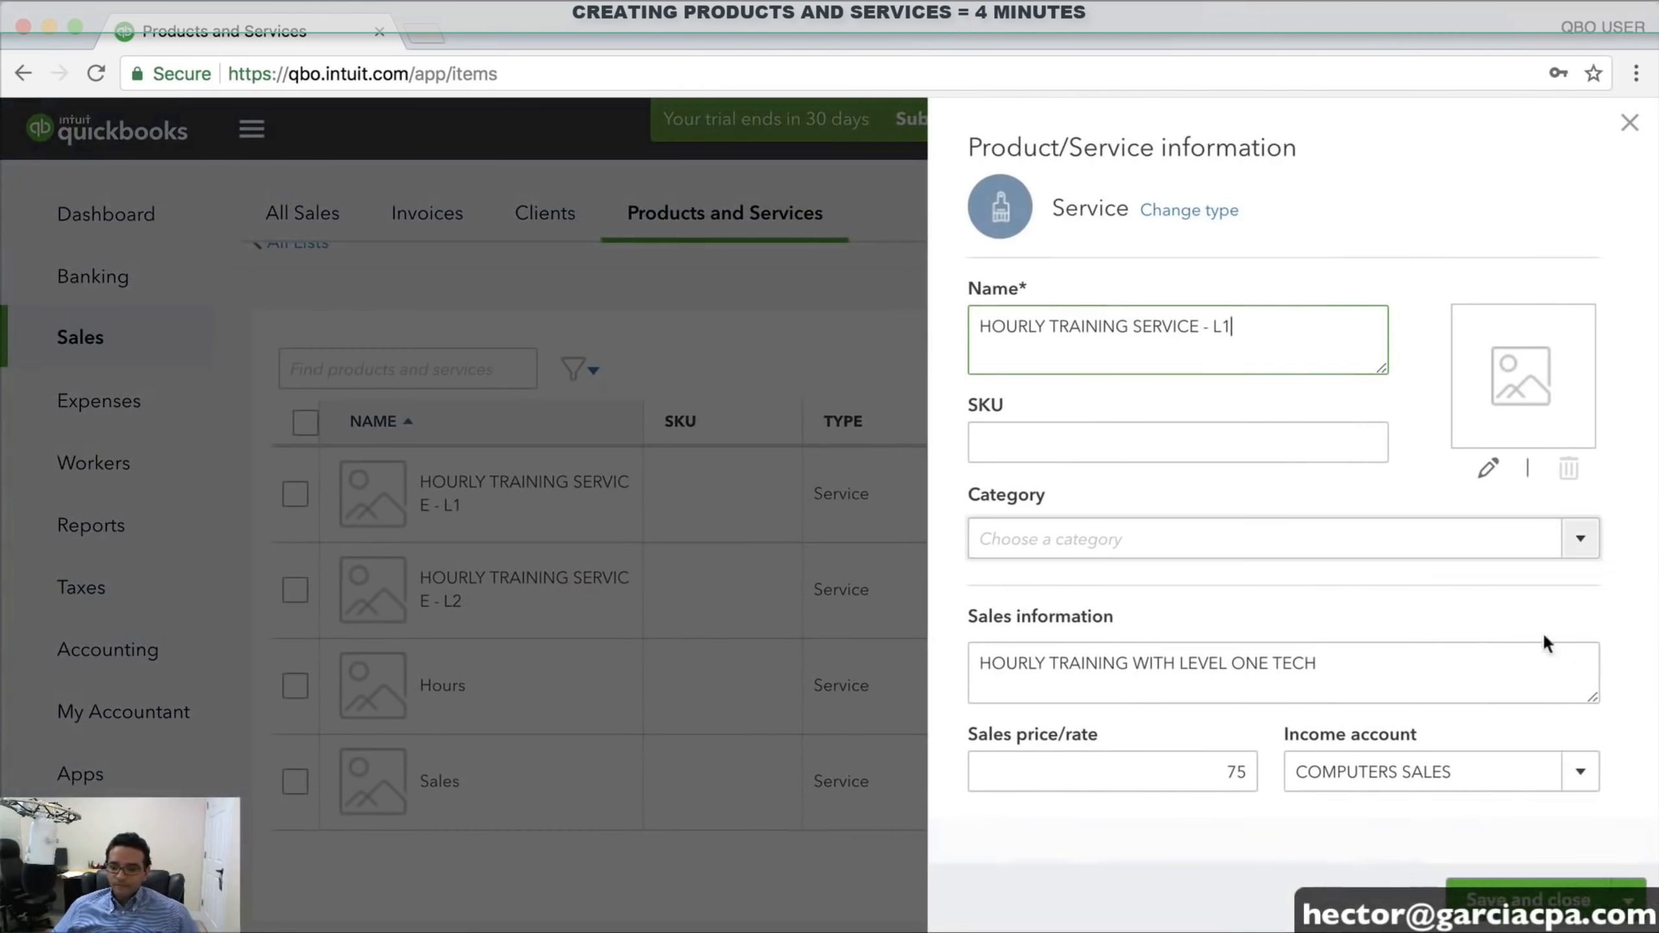
left_click(1574, 775)
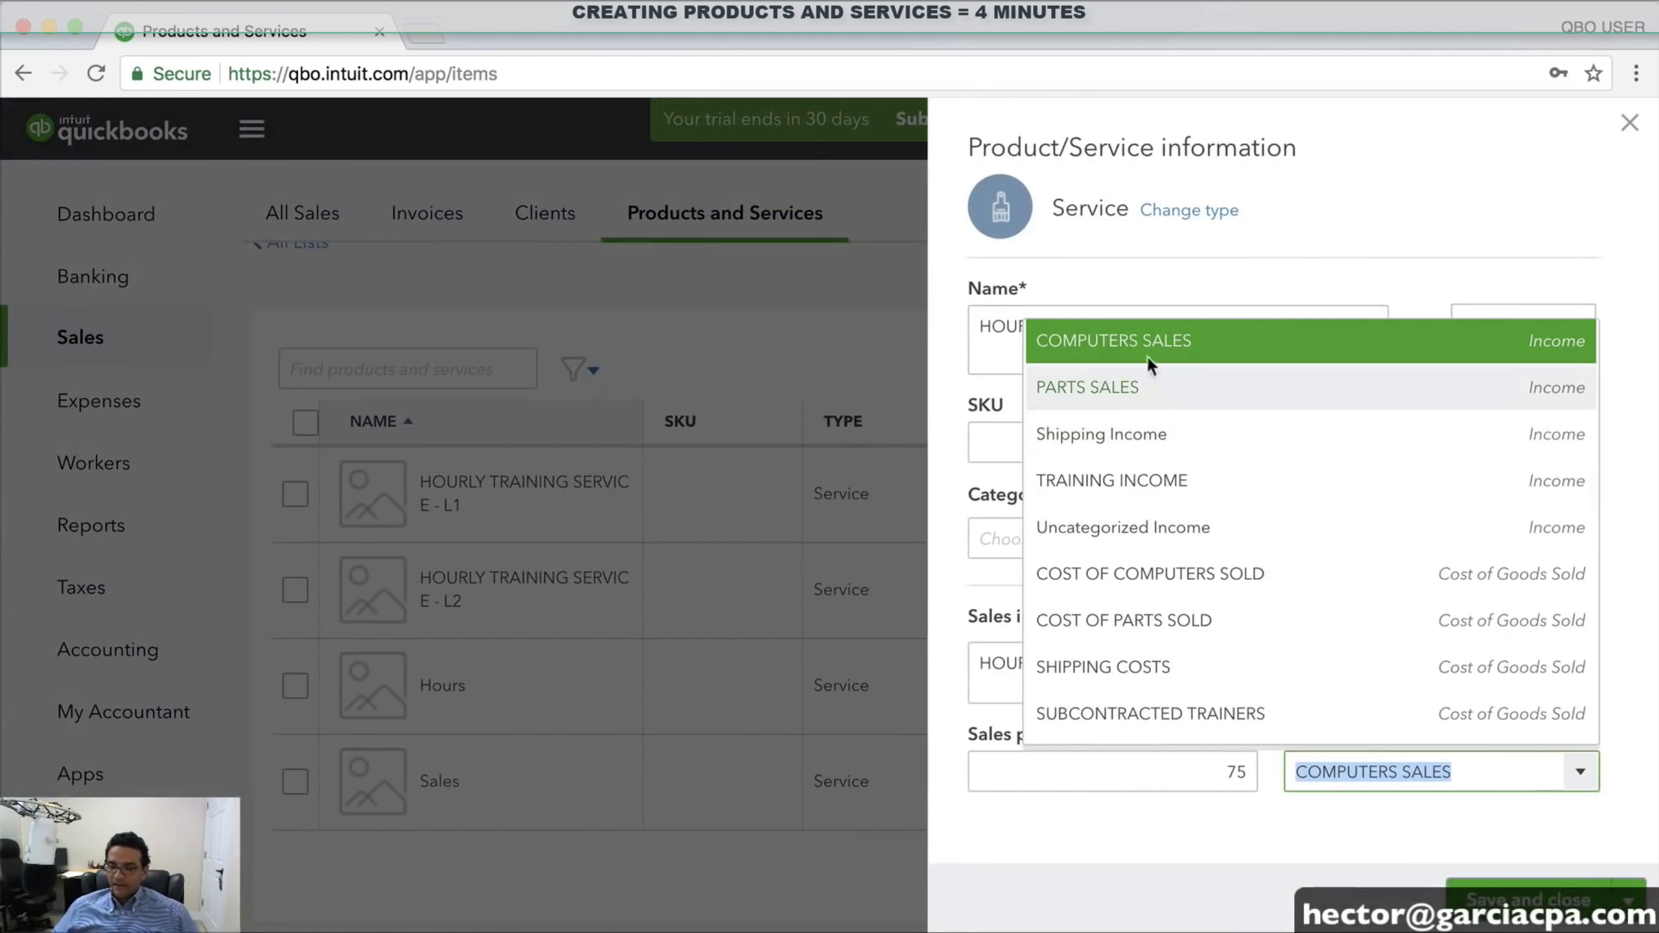
left_click(1138, 492)
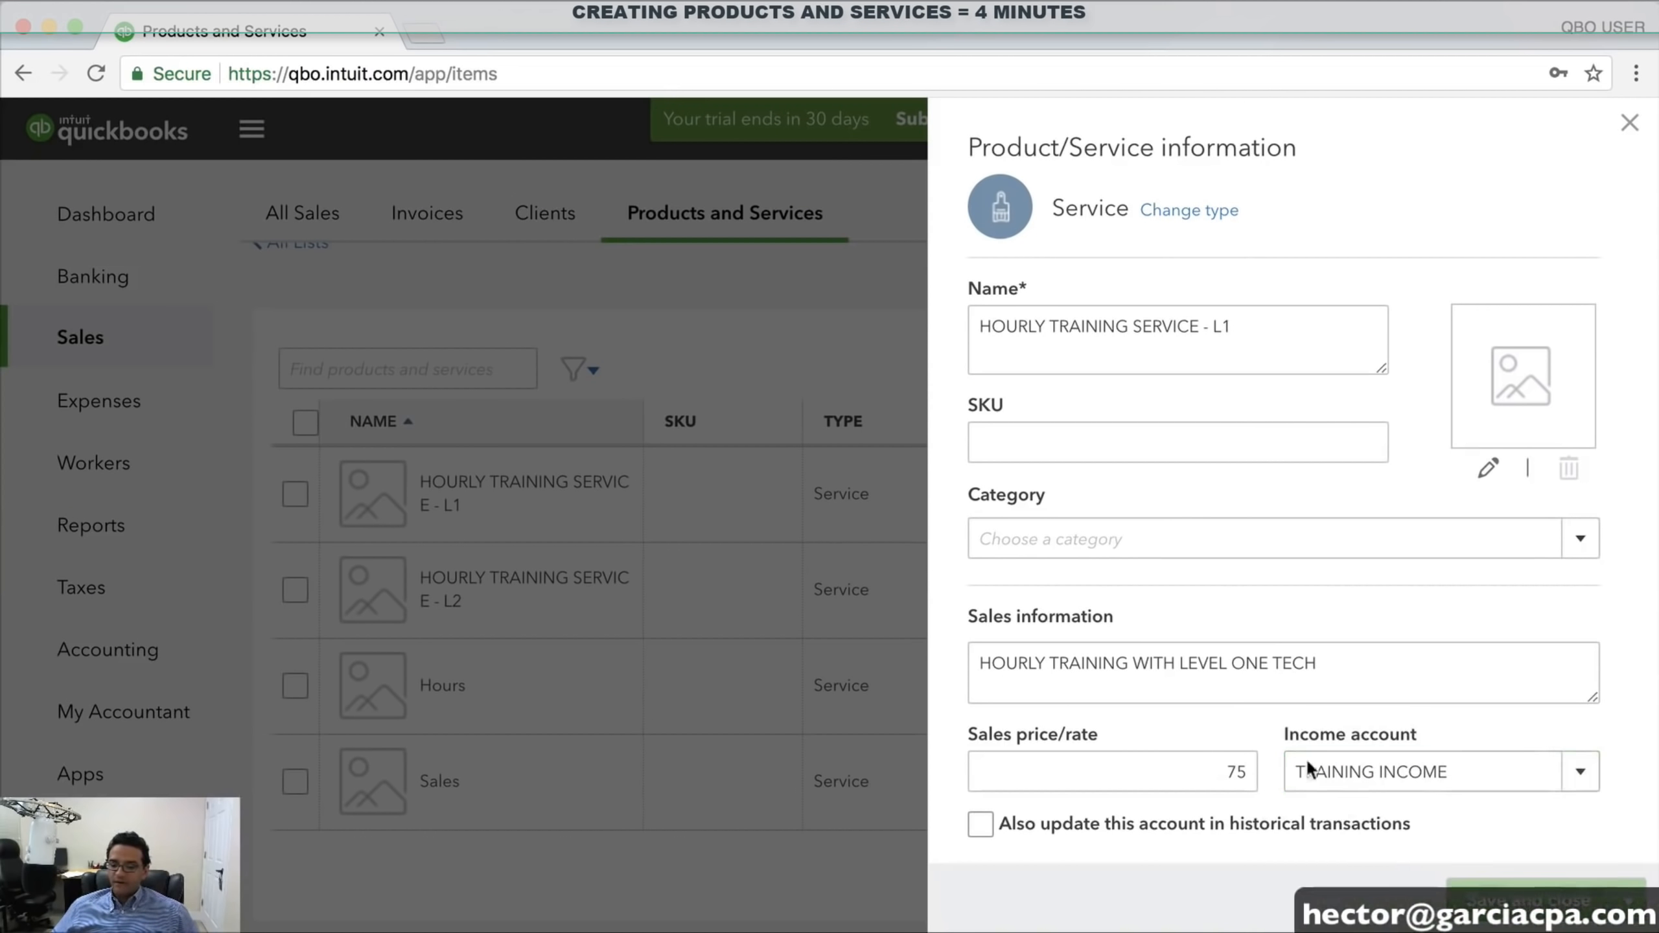
left_click(1529, 906)
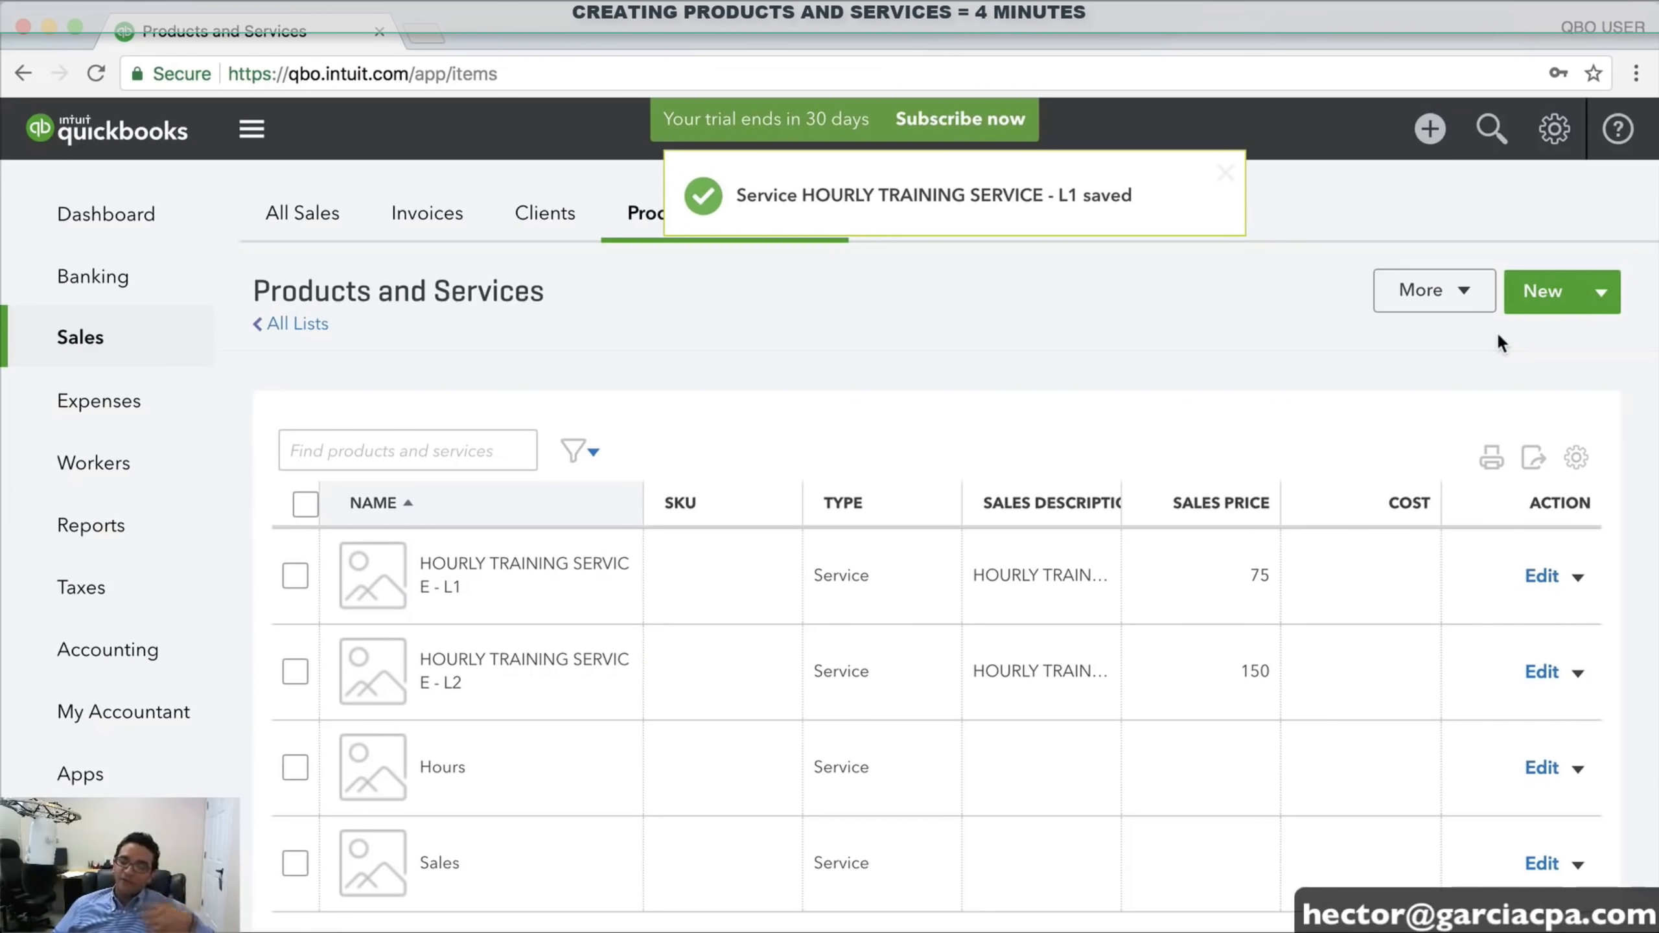
Start a new non-inventory product named DELL LAPTOP B52 with SKU DIP5200-98B
left_click(1542, 307)
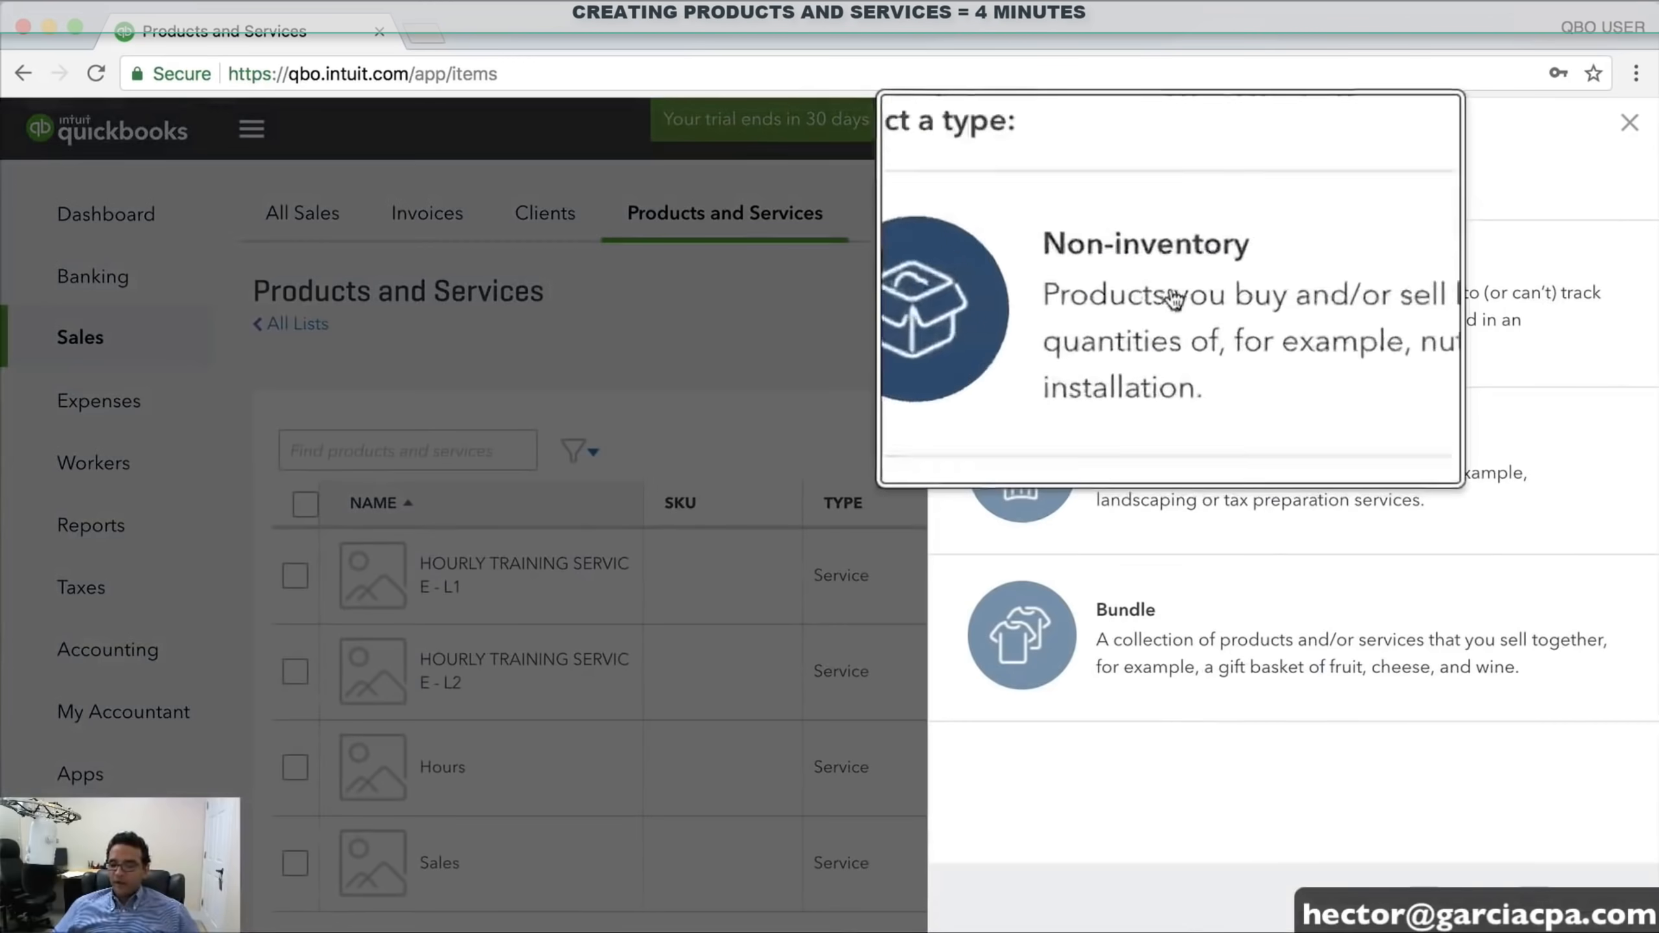
left_click(1136, 267)
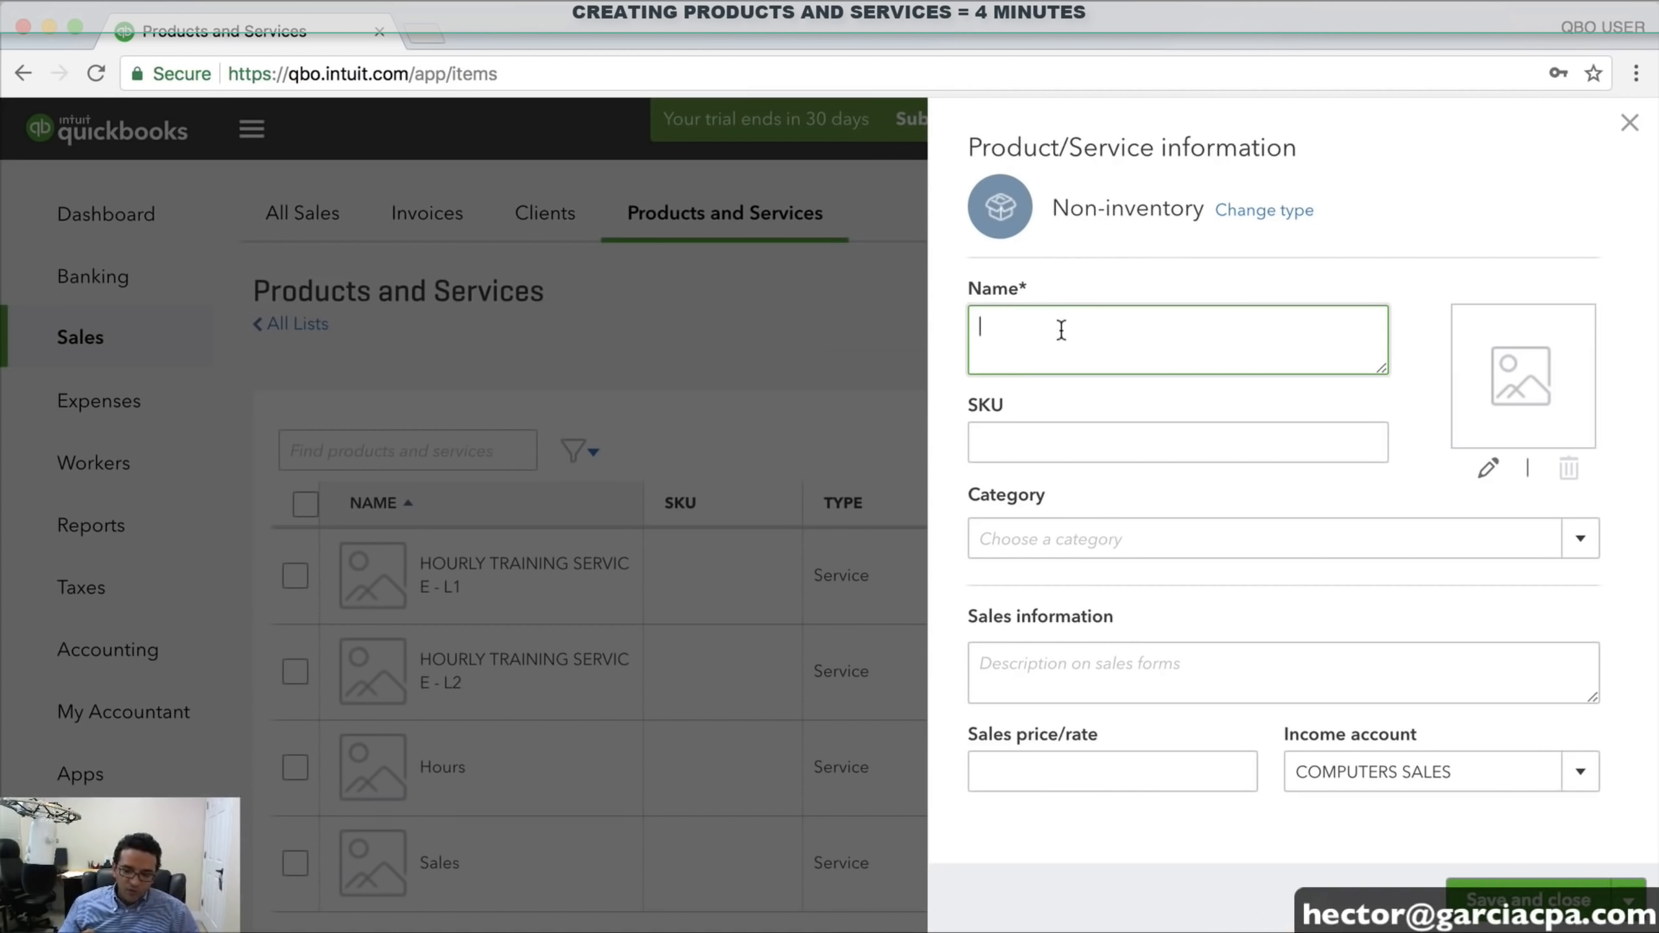
type("DELL LAPTOP")
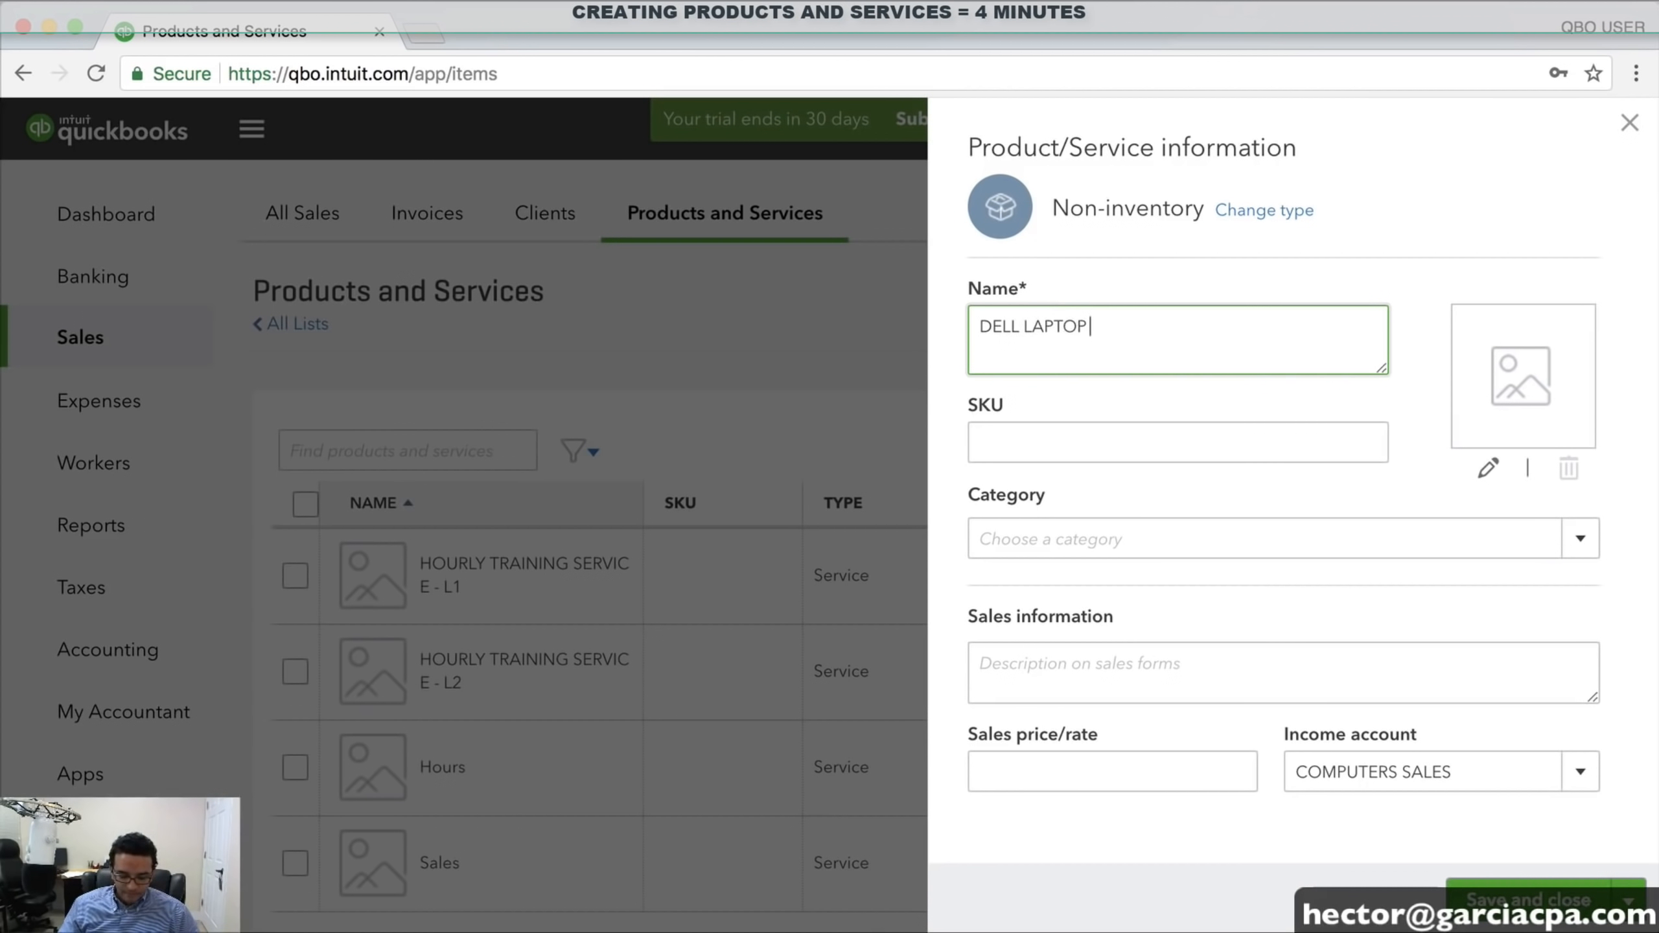
type(" B52")
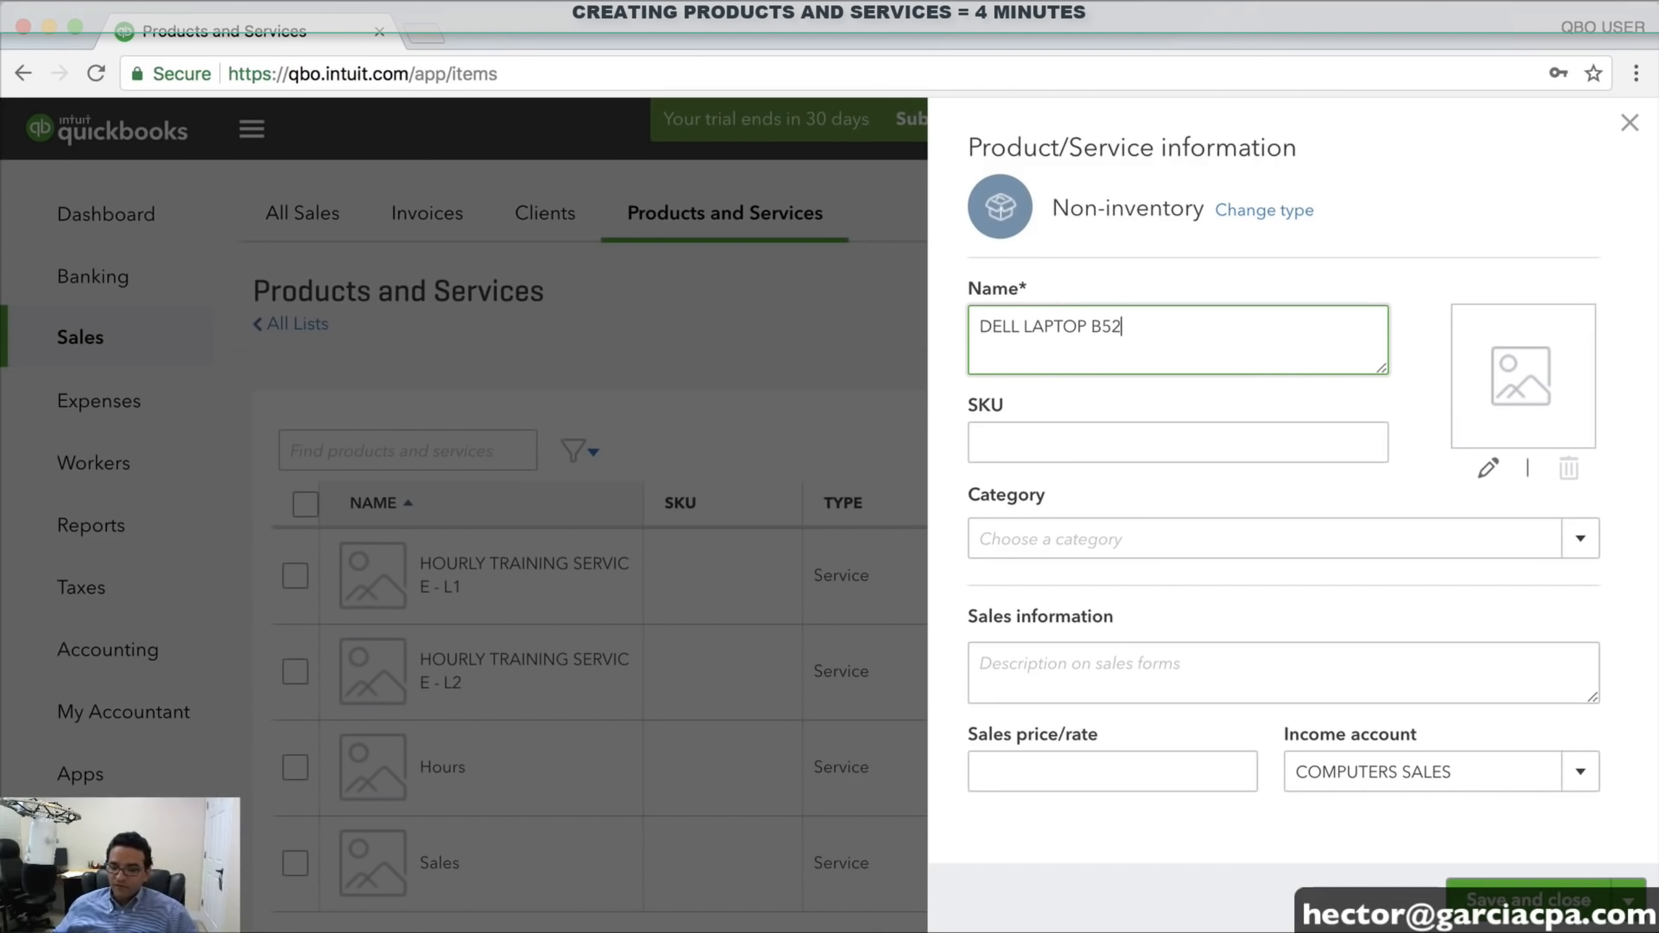
left_click(1081, 443)
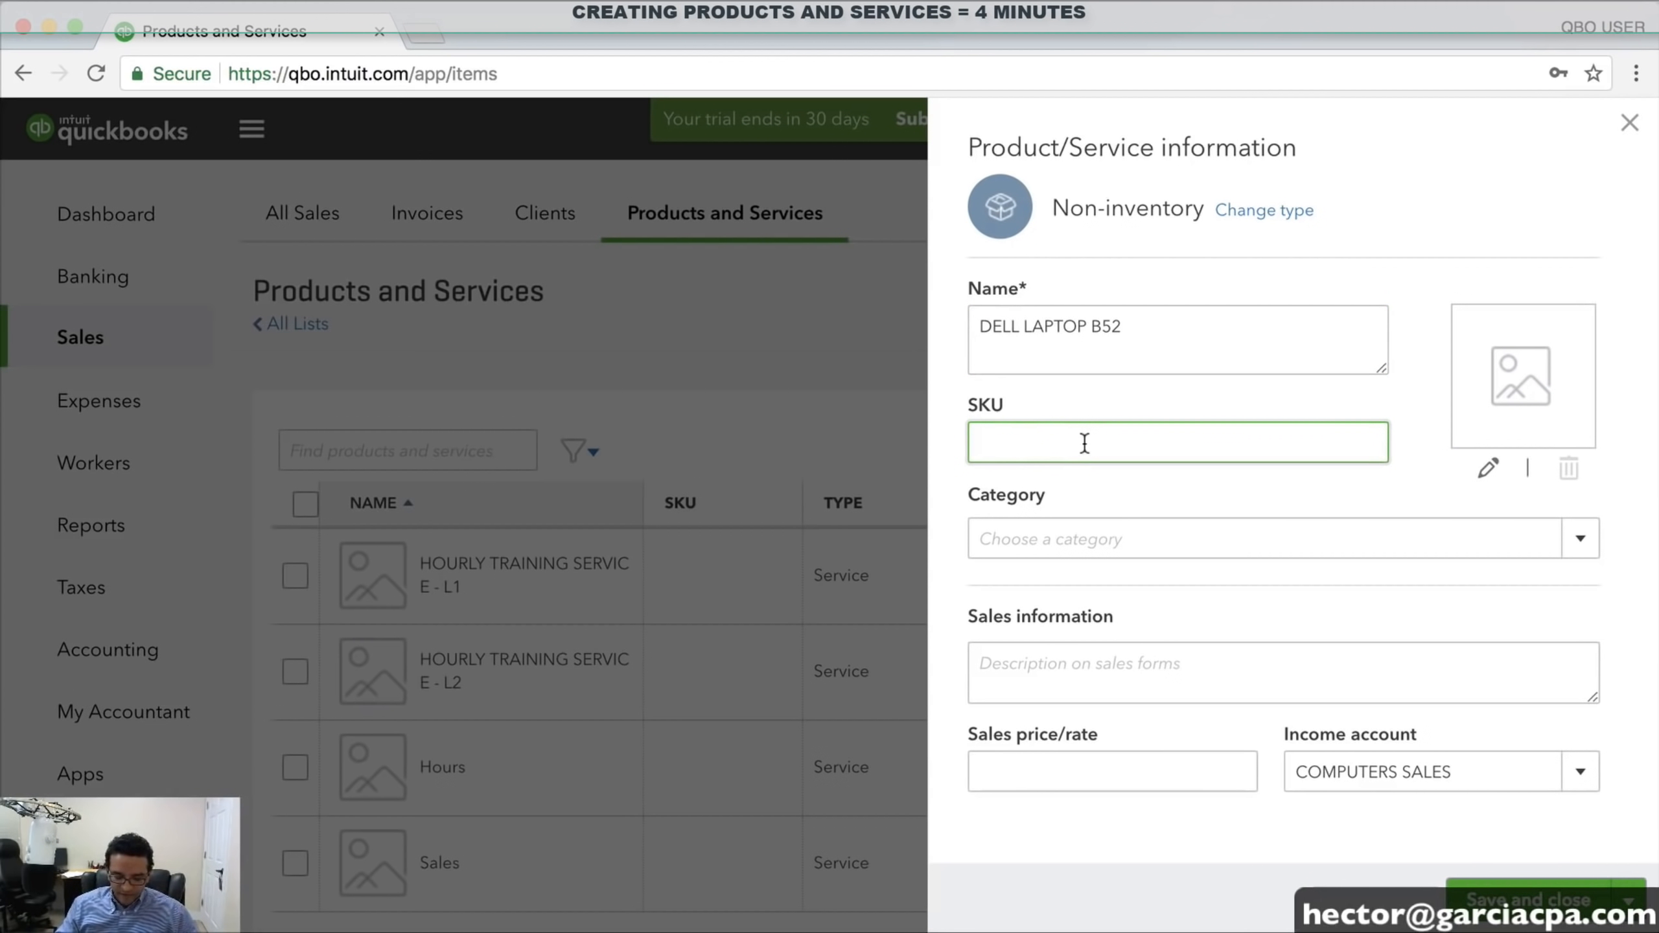
type("D")
type("IP56")
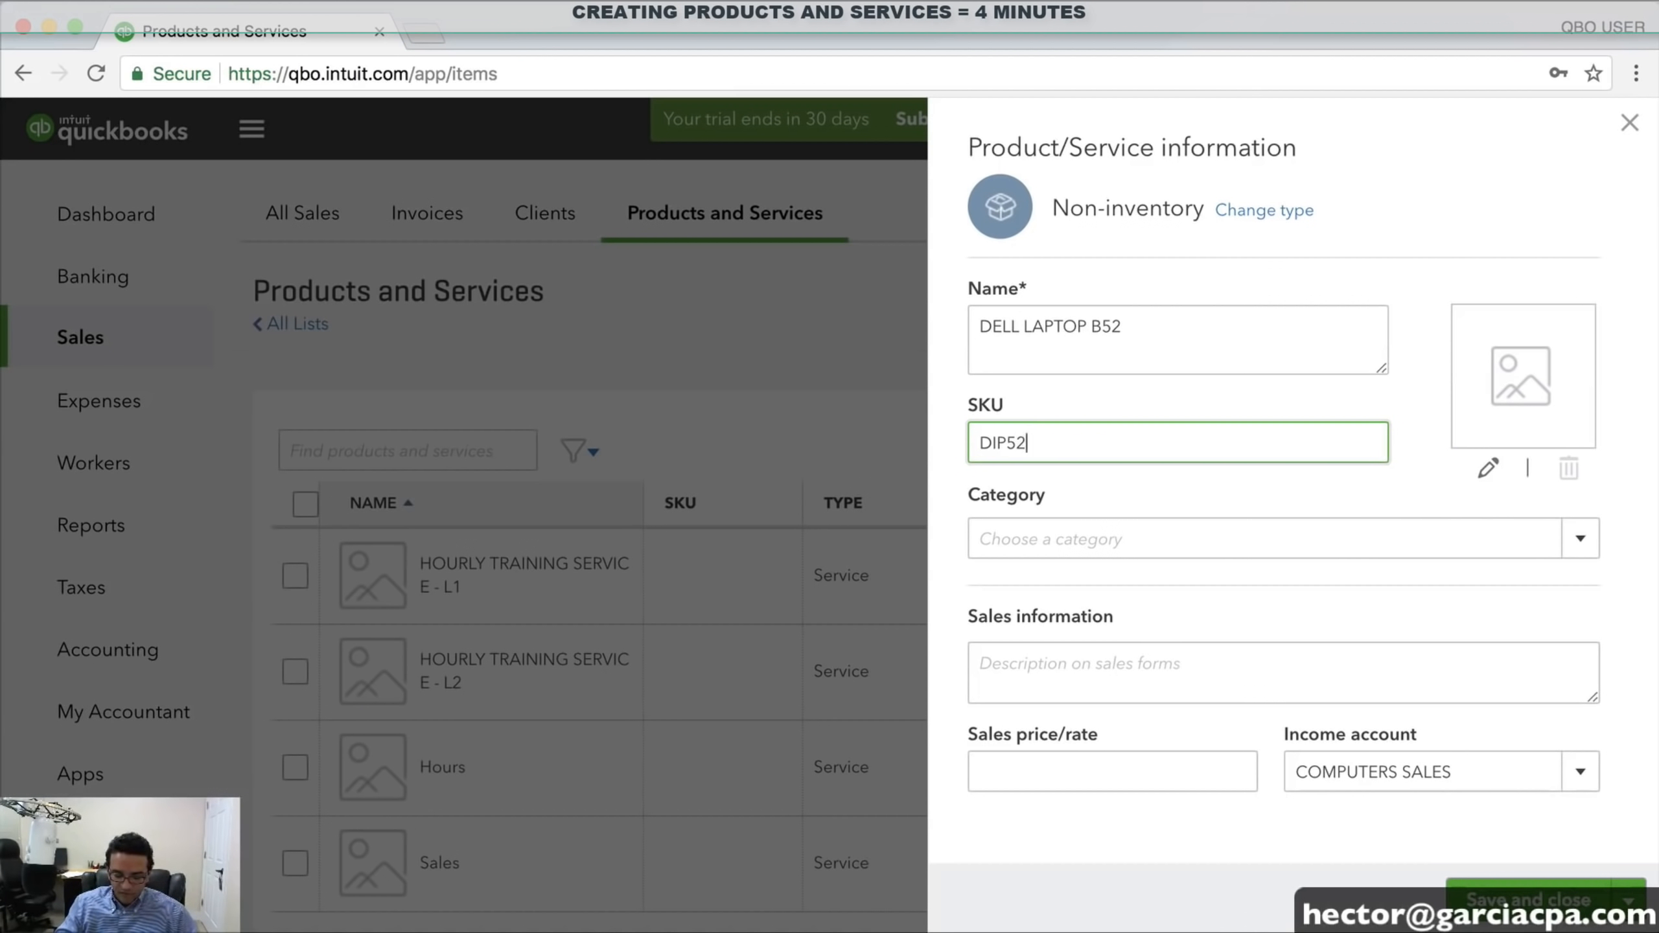
type("00-98")
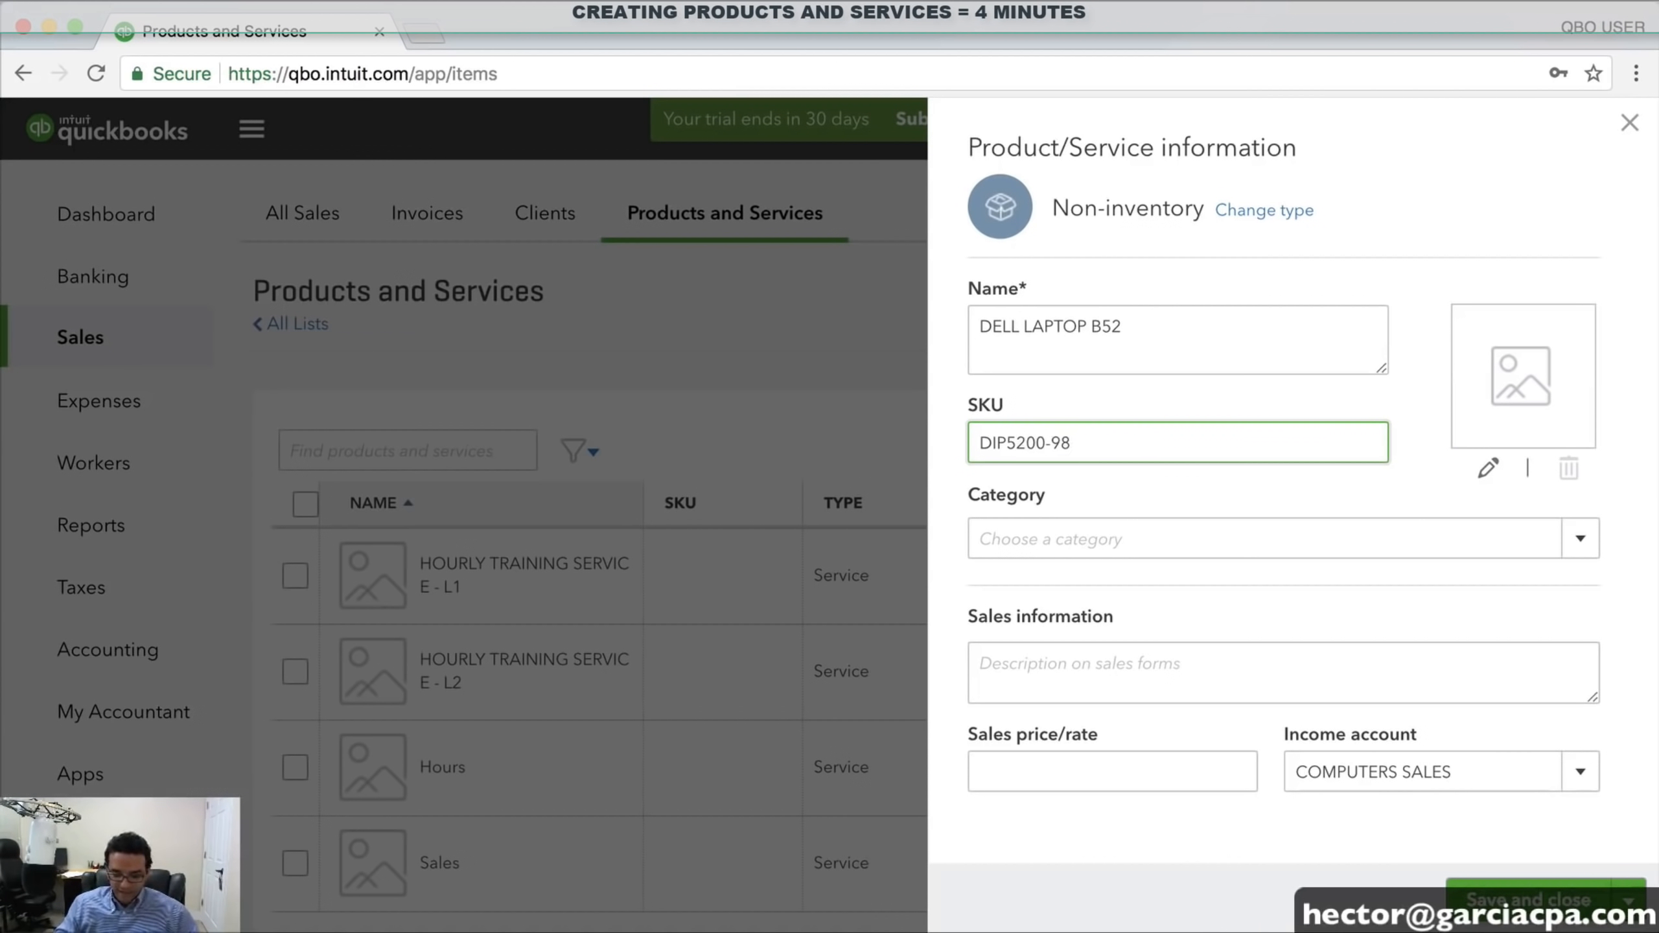
type("B")
left_click_drag(1100, 458, 816, 428)
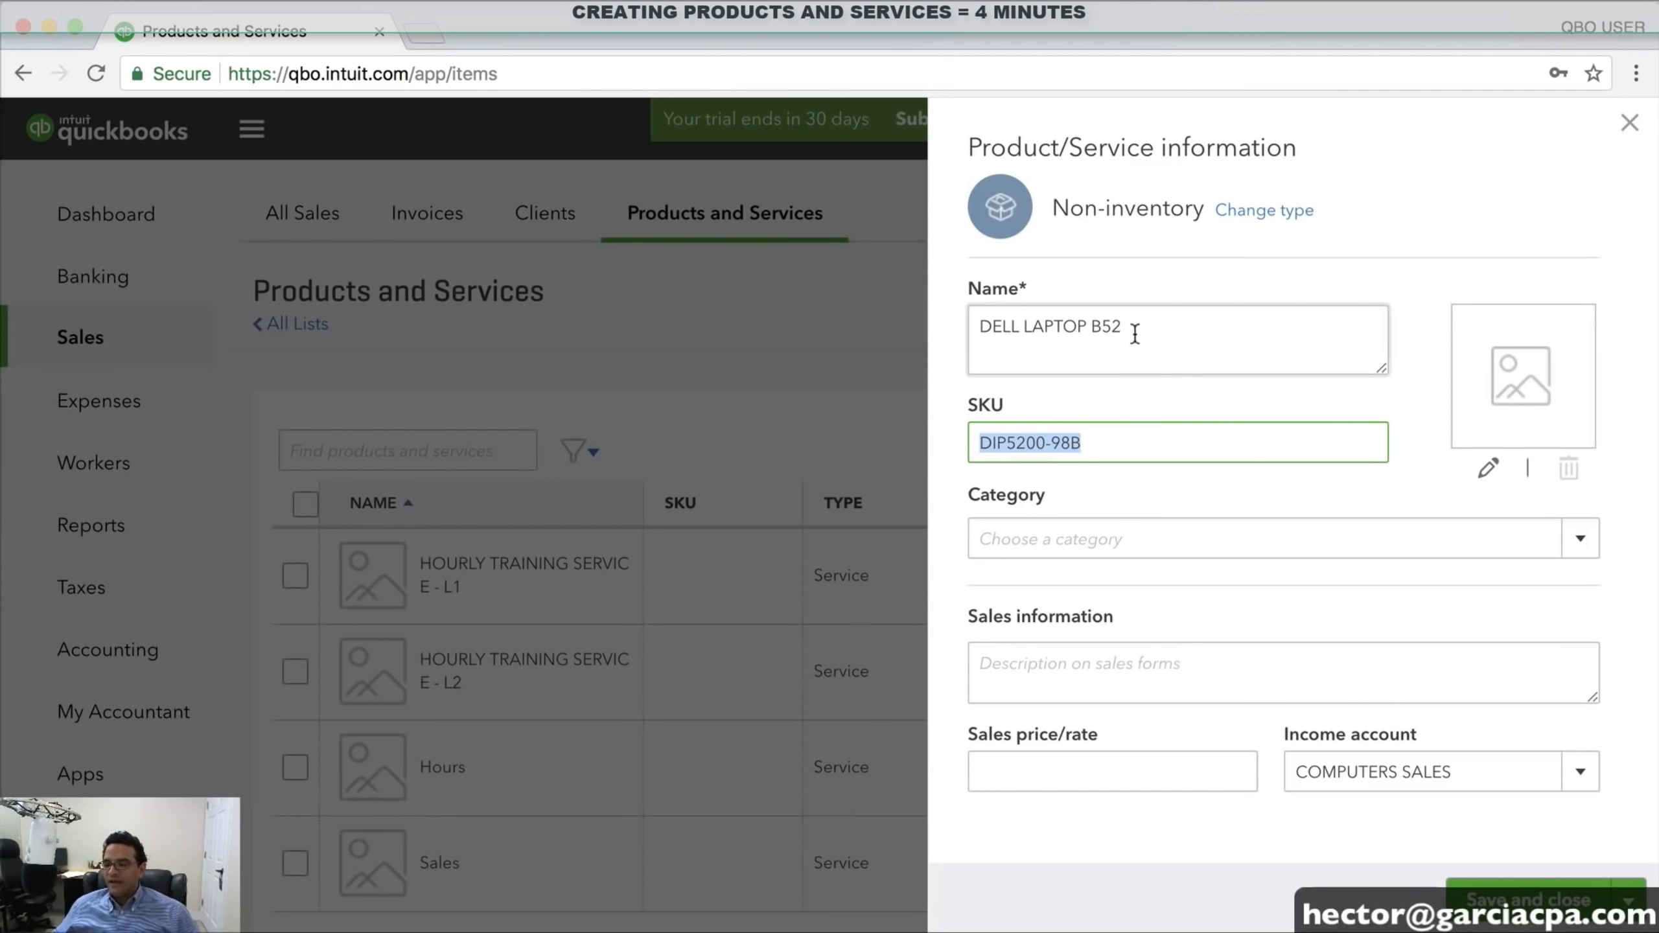
left_click_drag(1135, 333, 882, 326)
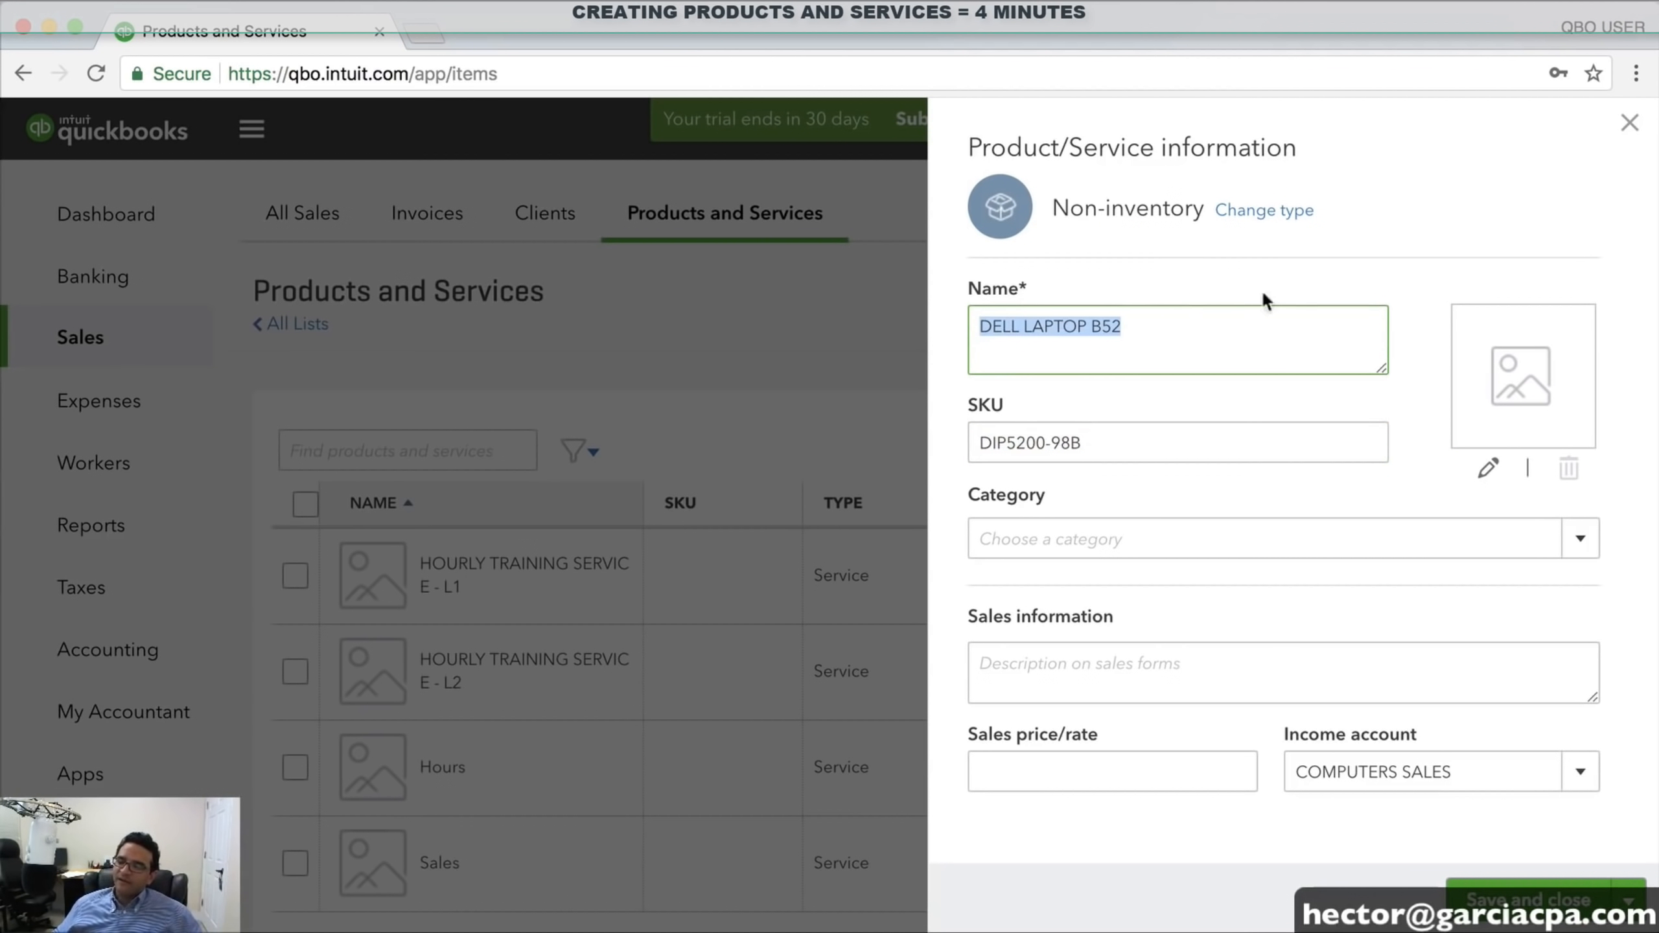
left_click(1145, 333)
Describe it as 'DELL LAPTOP MODEL 52, TYPE B - I7 PROCESSOR 16GB RAM', price 699, COMPUTERS SALES, and save
left_click(1050, 680)
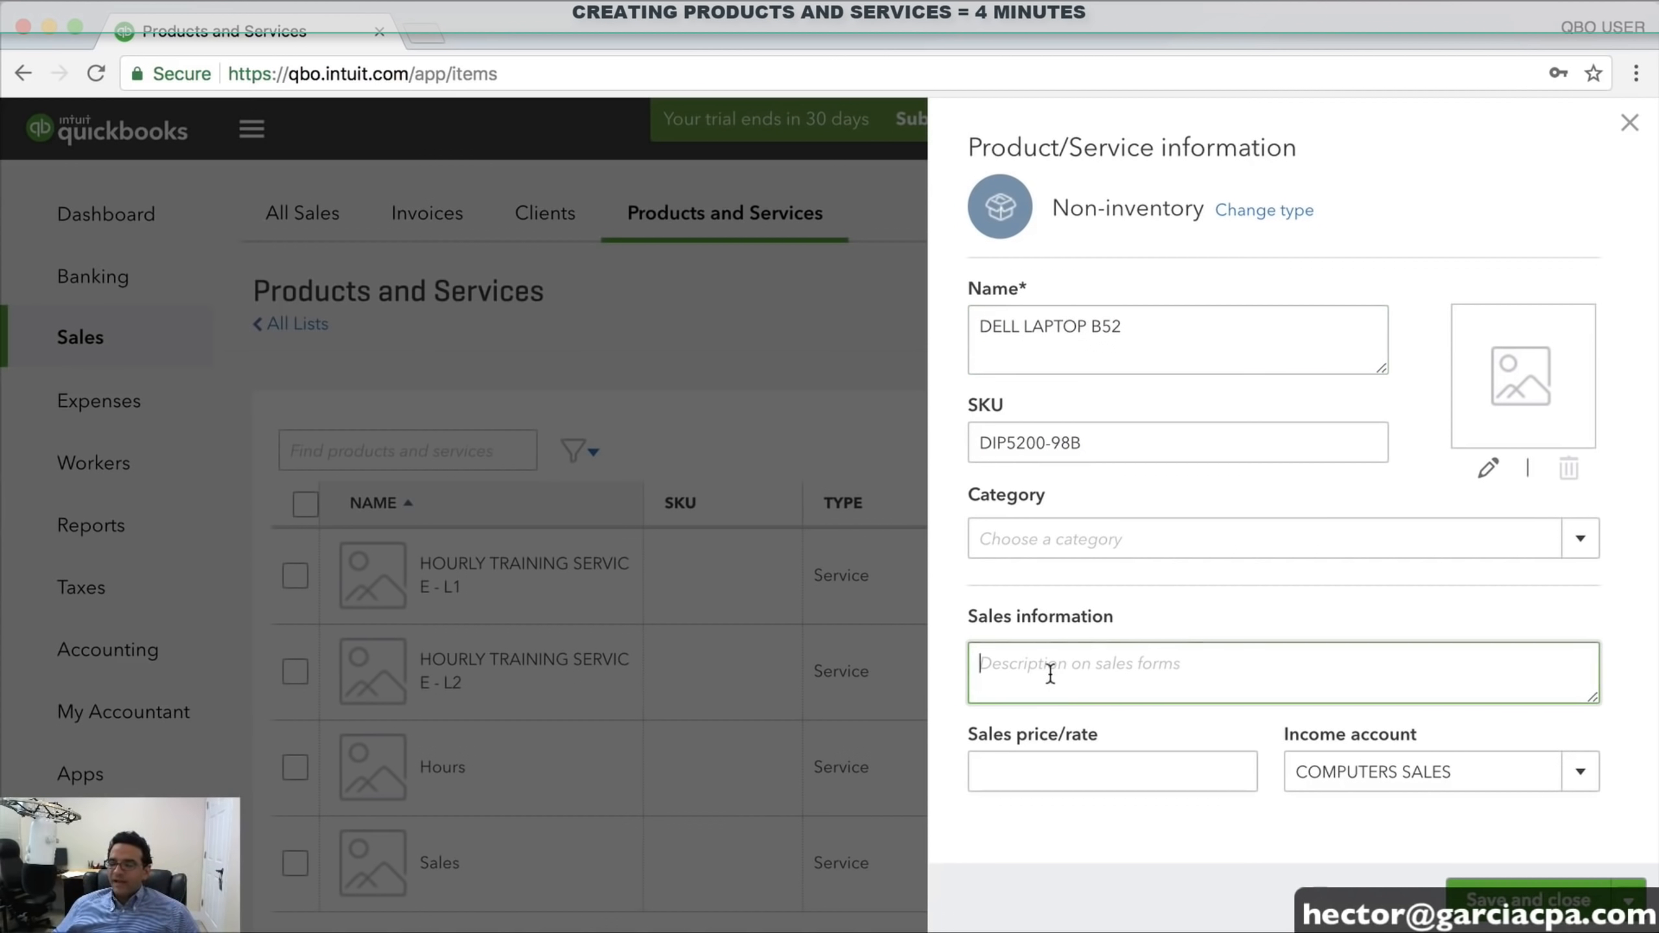
type("DELL")
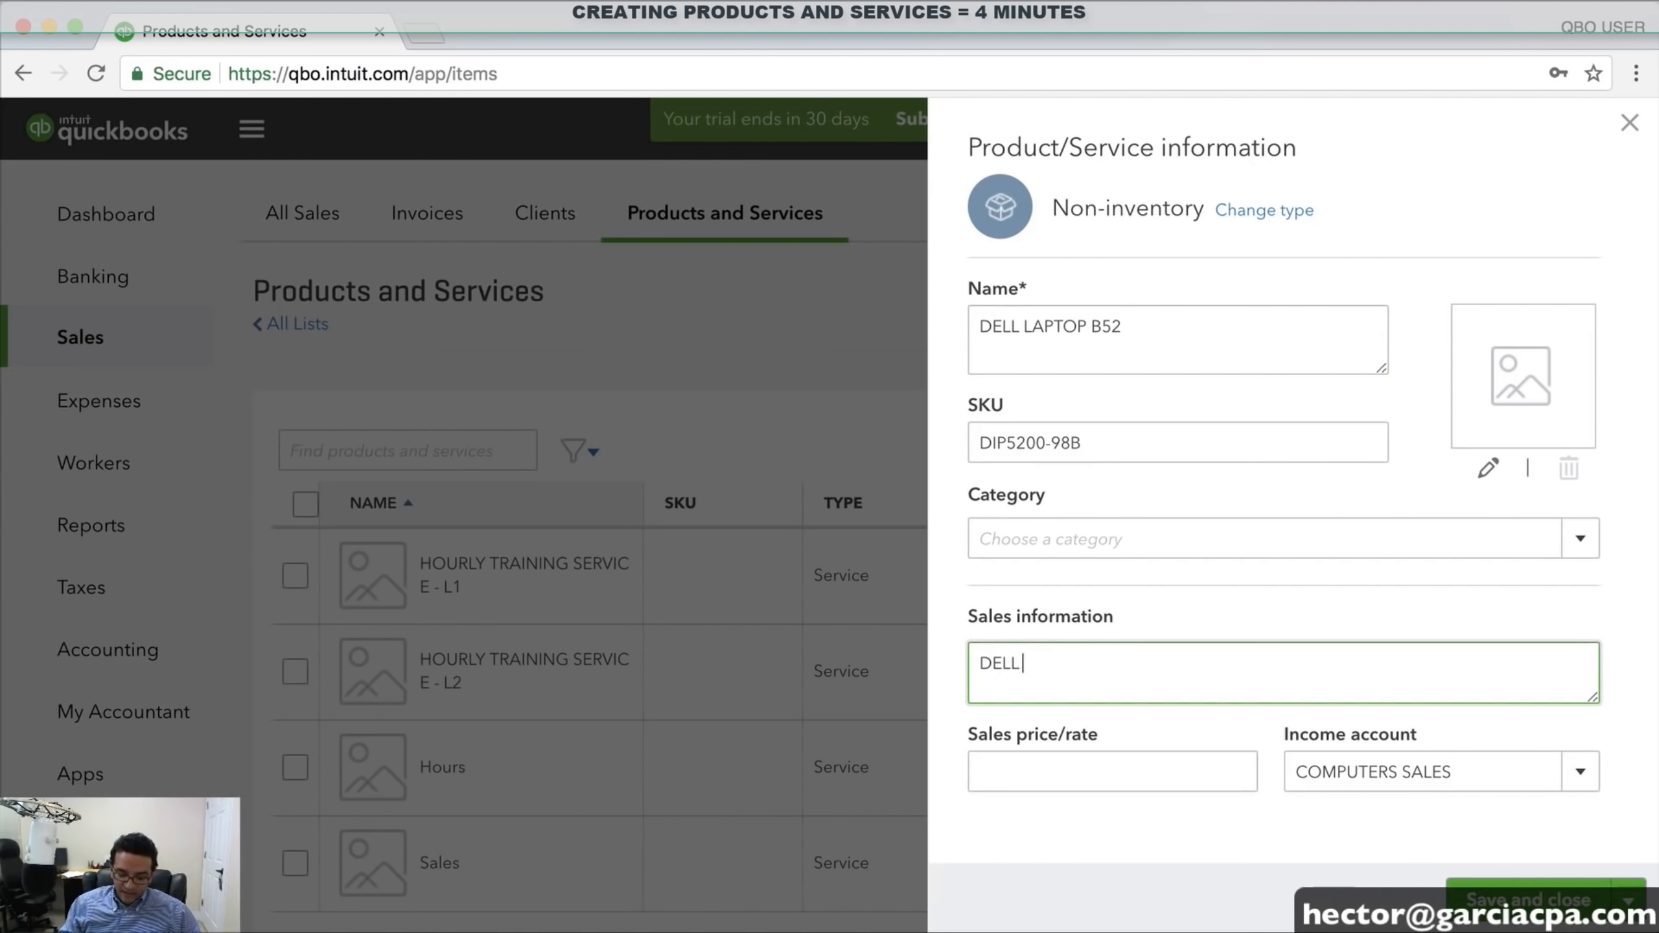
type(" LAPTOP MOD")
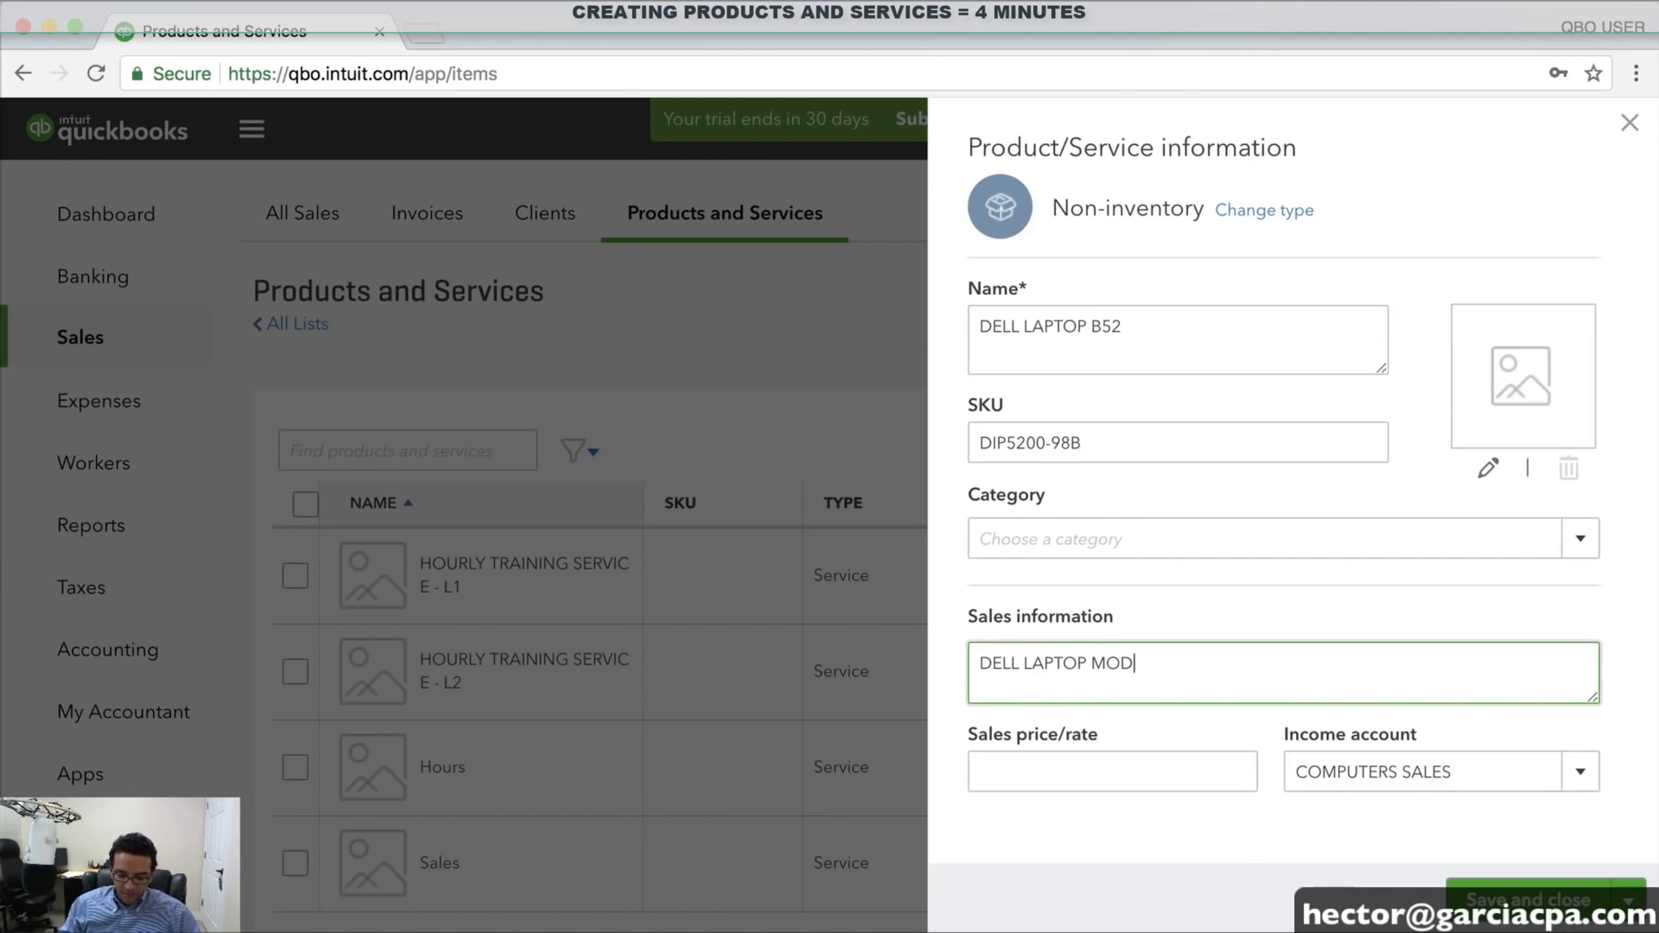
type("EL 52")
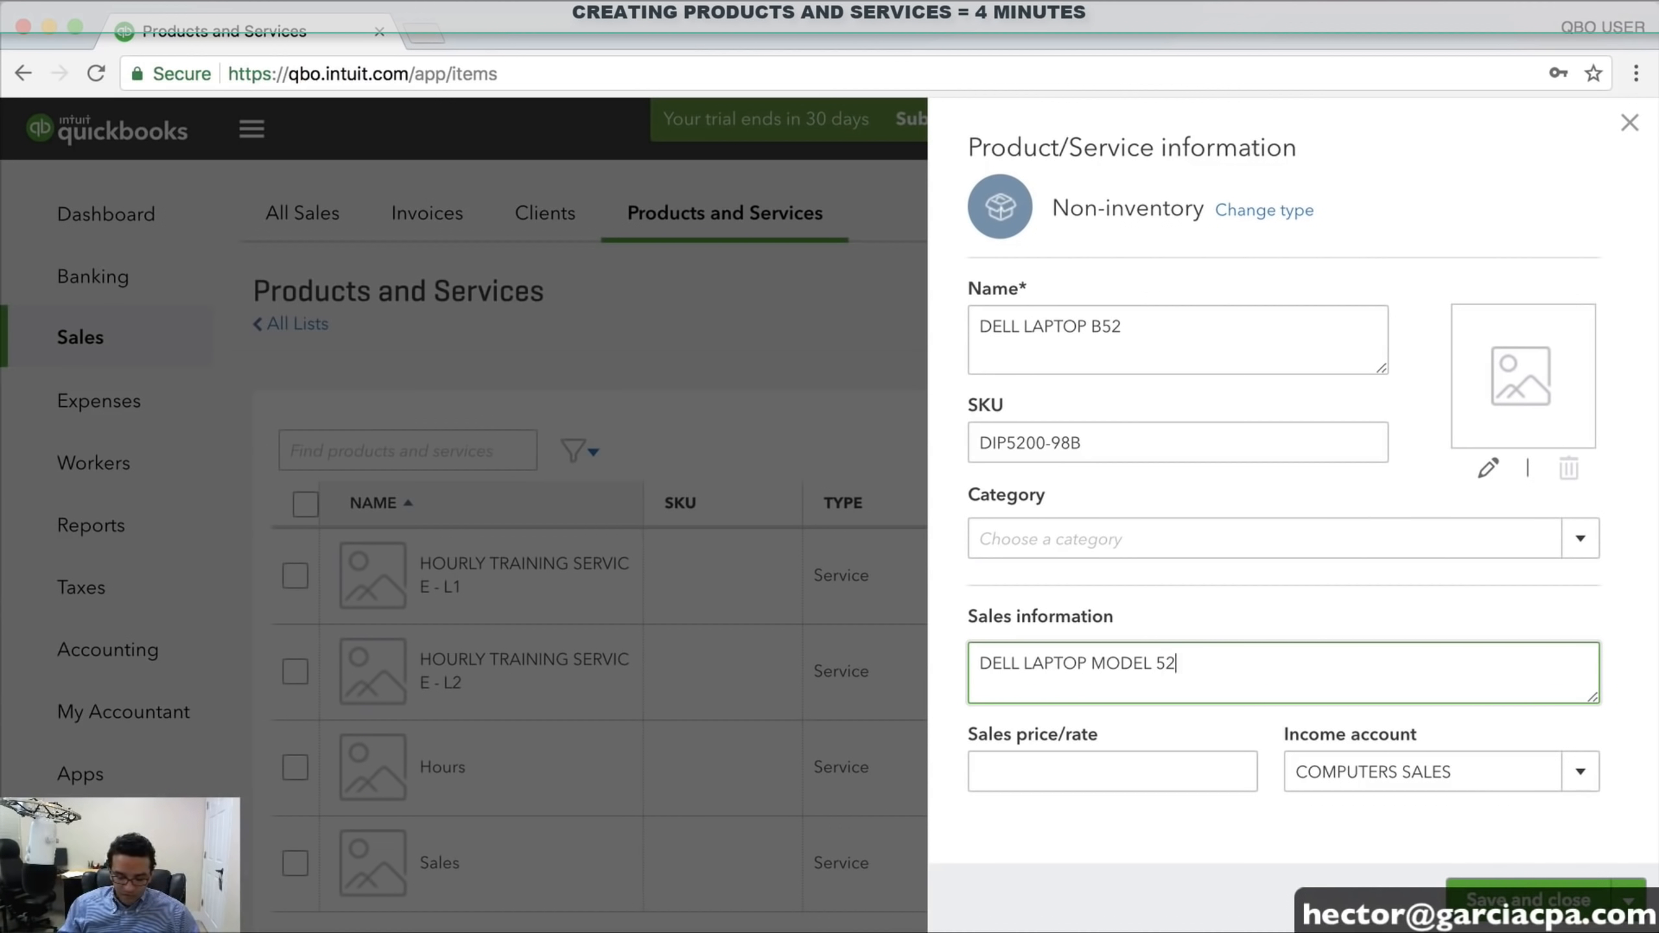
type(", TYPE B - I")
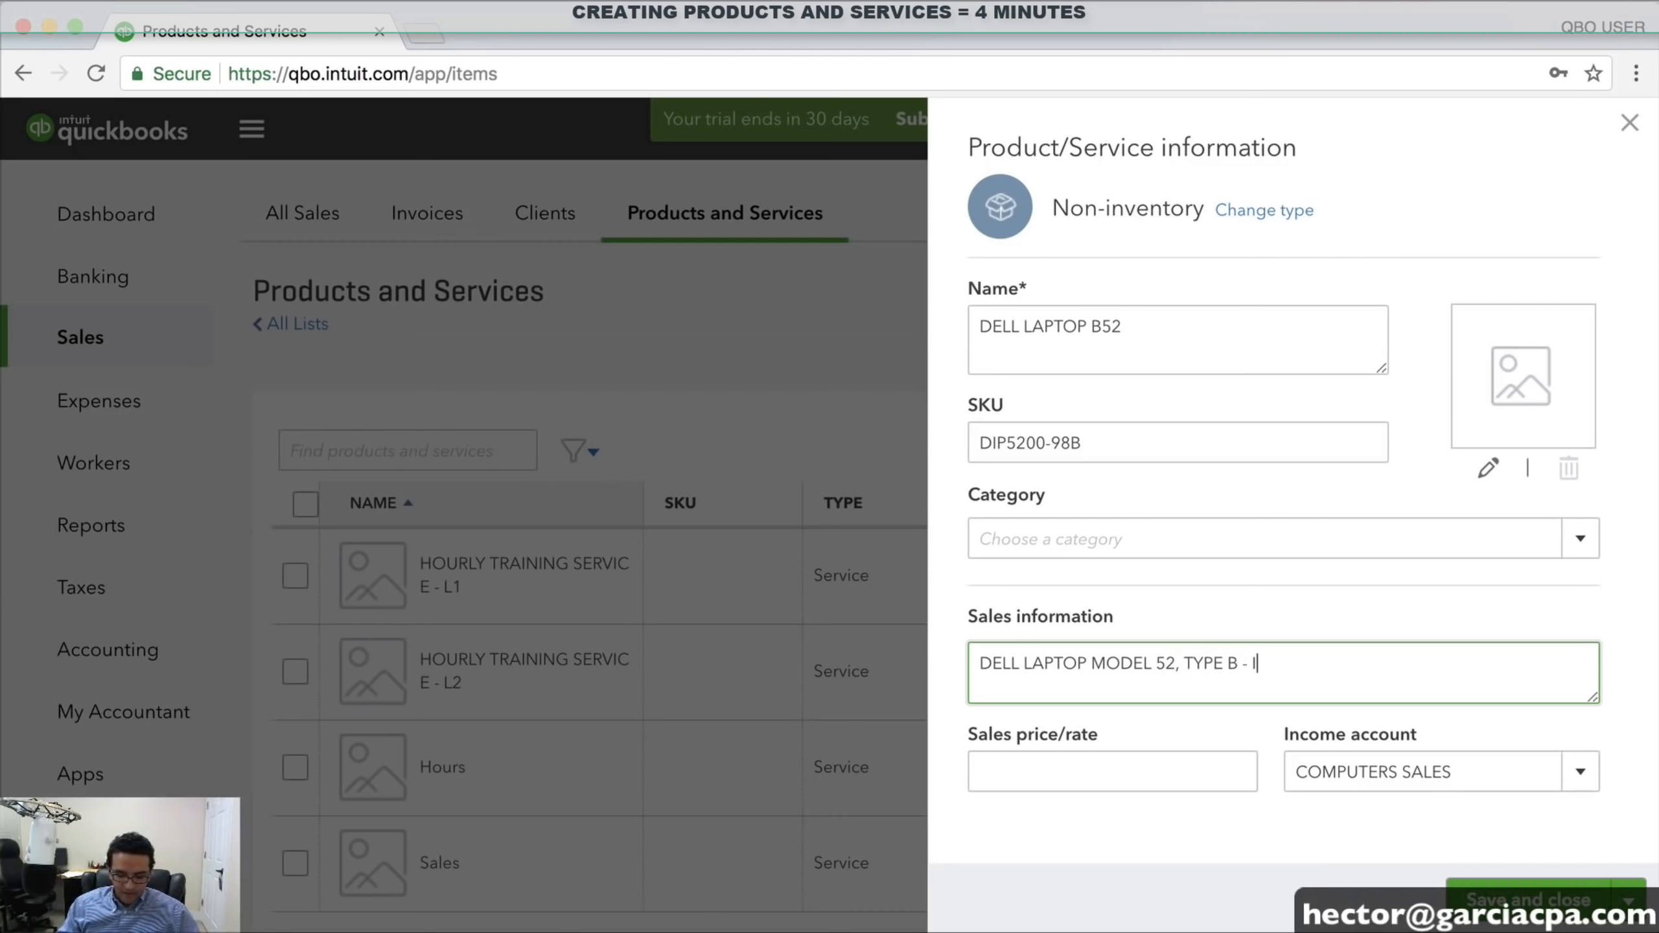
type("7 PO")
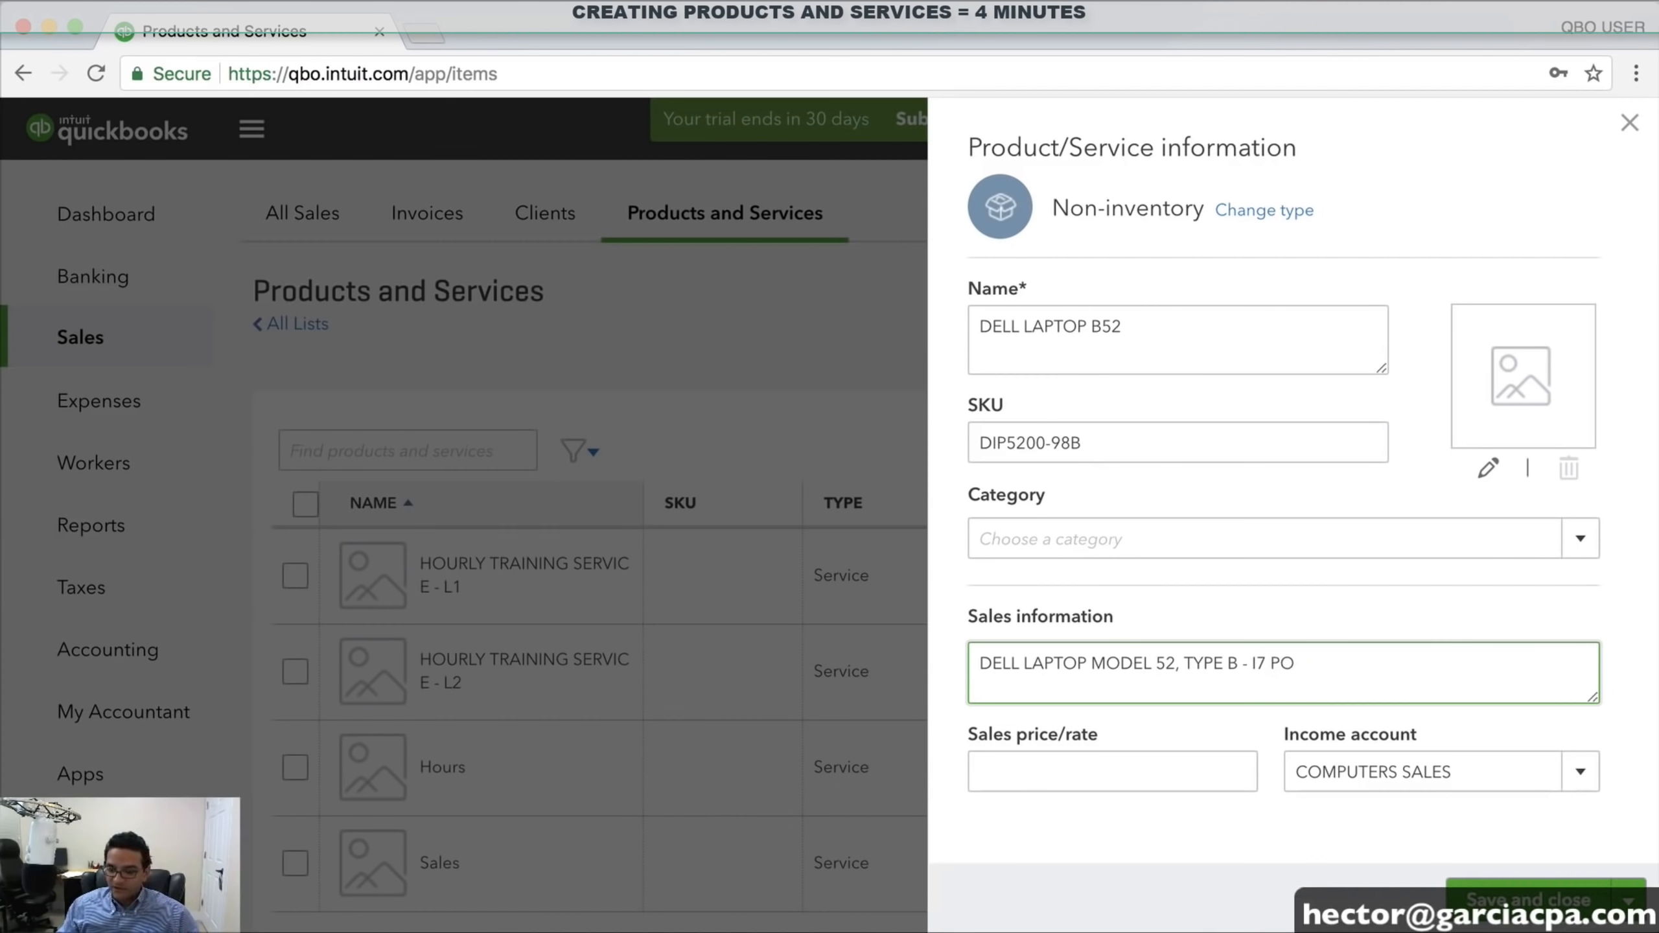
key("BackSpace")
type("ROCESSO")
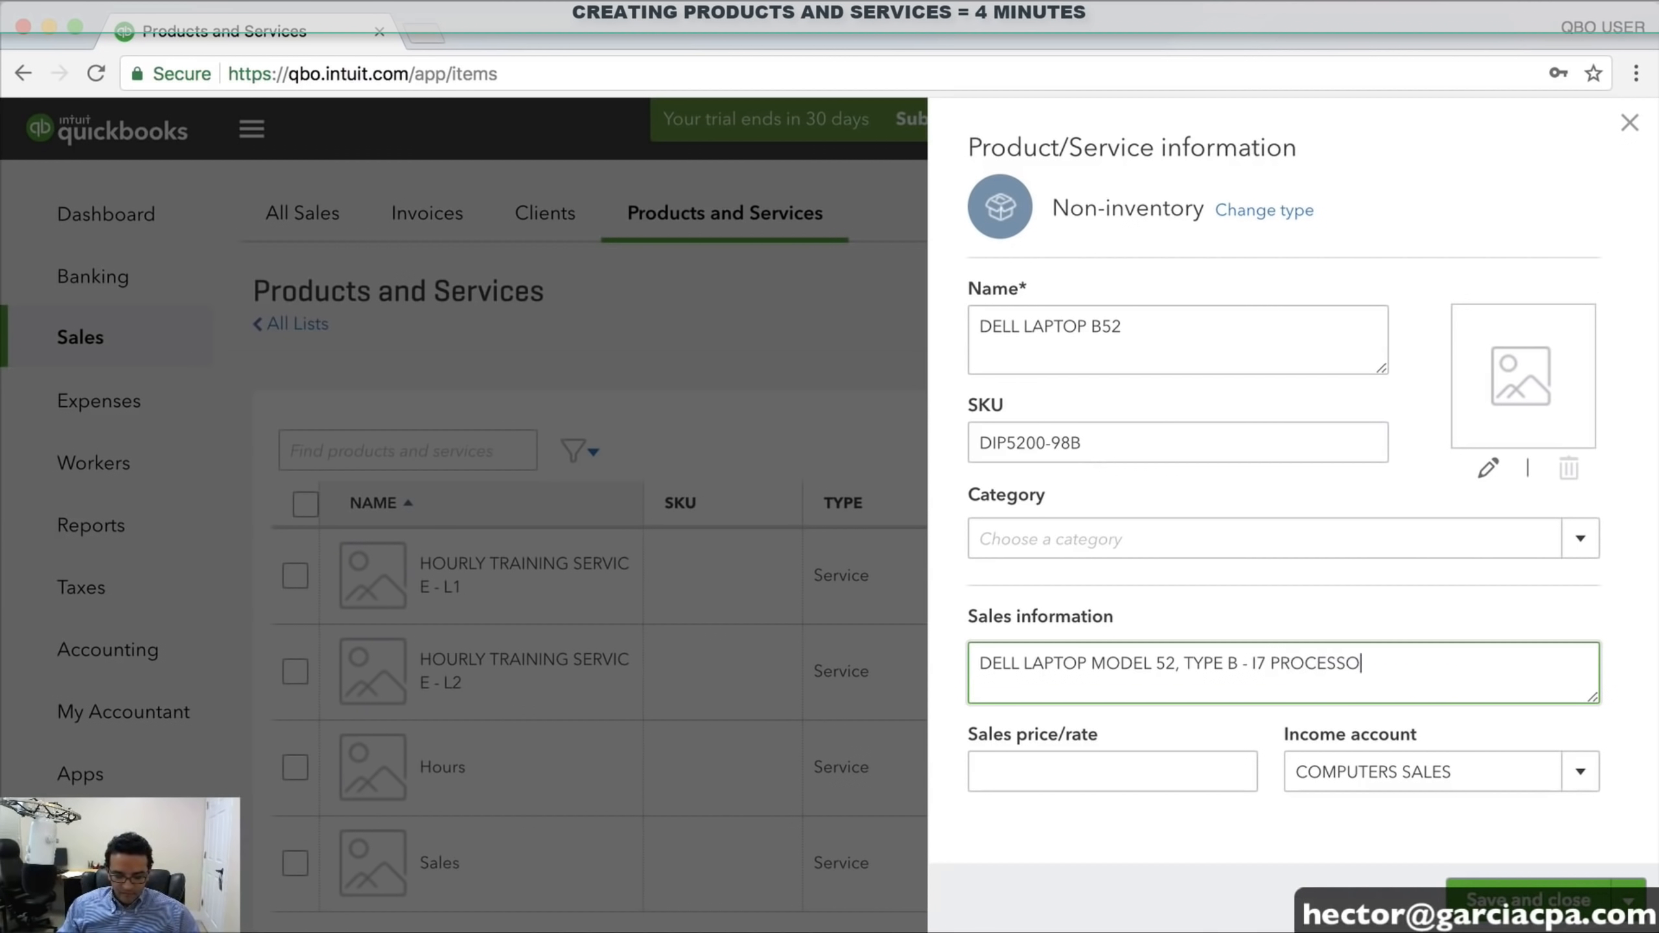
type("R 16GB RAM")
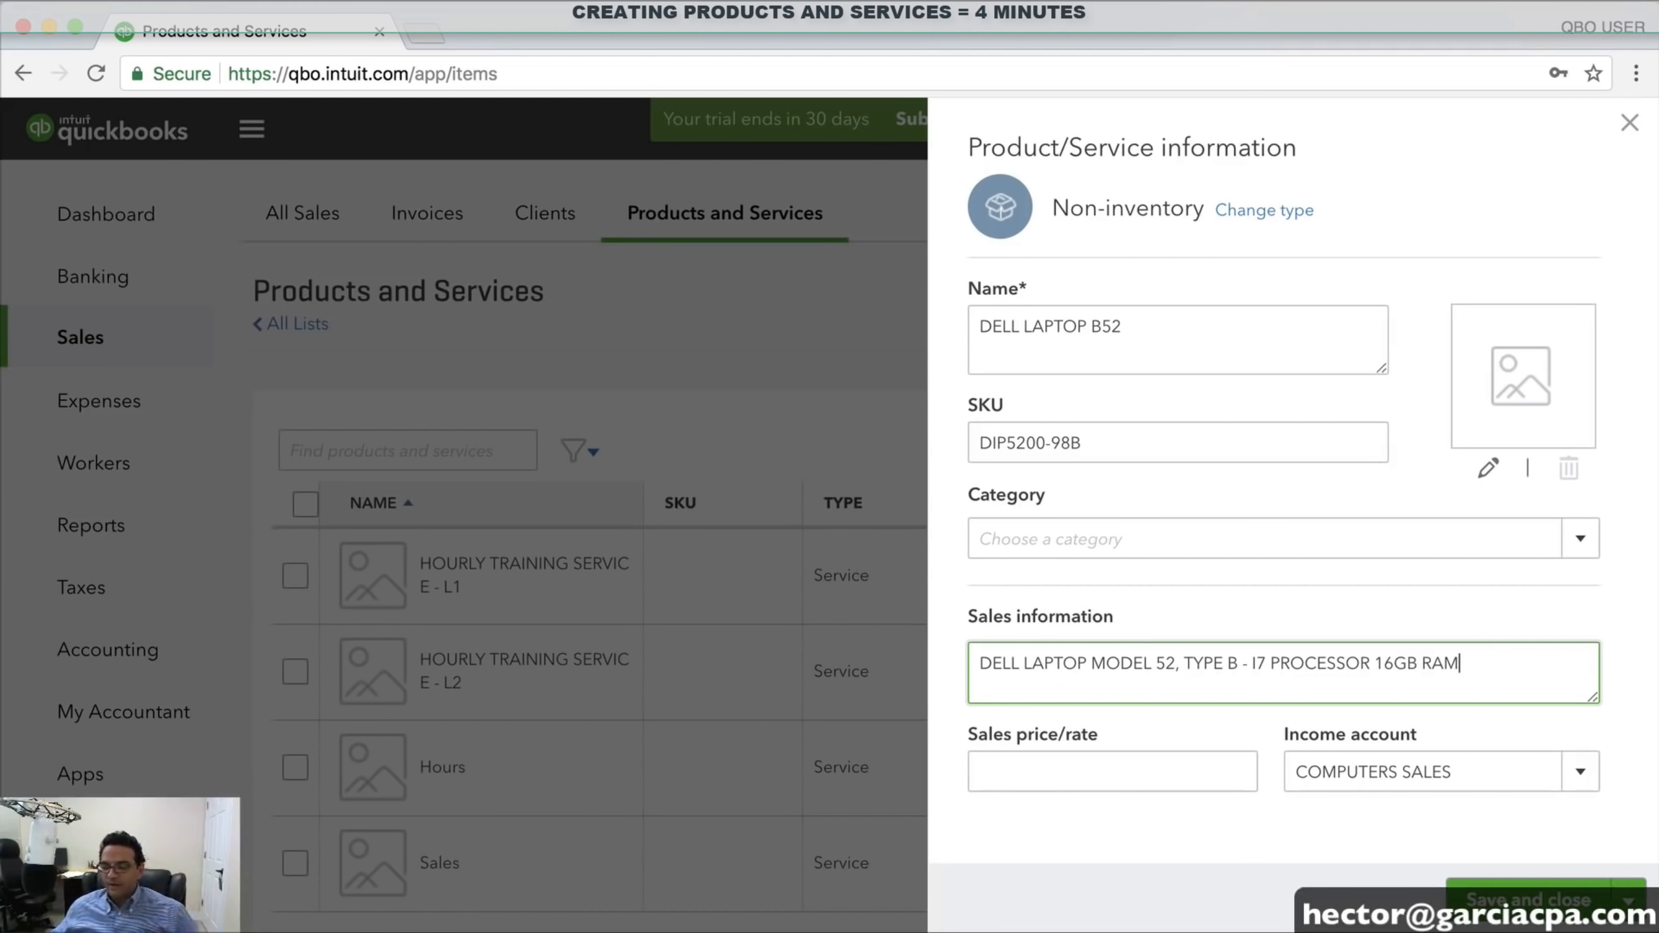
left_click(1062, 757)
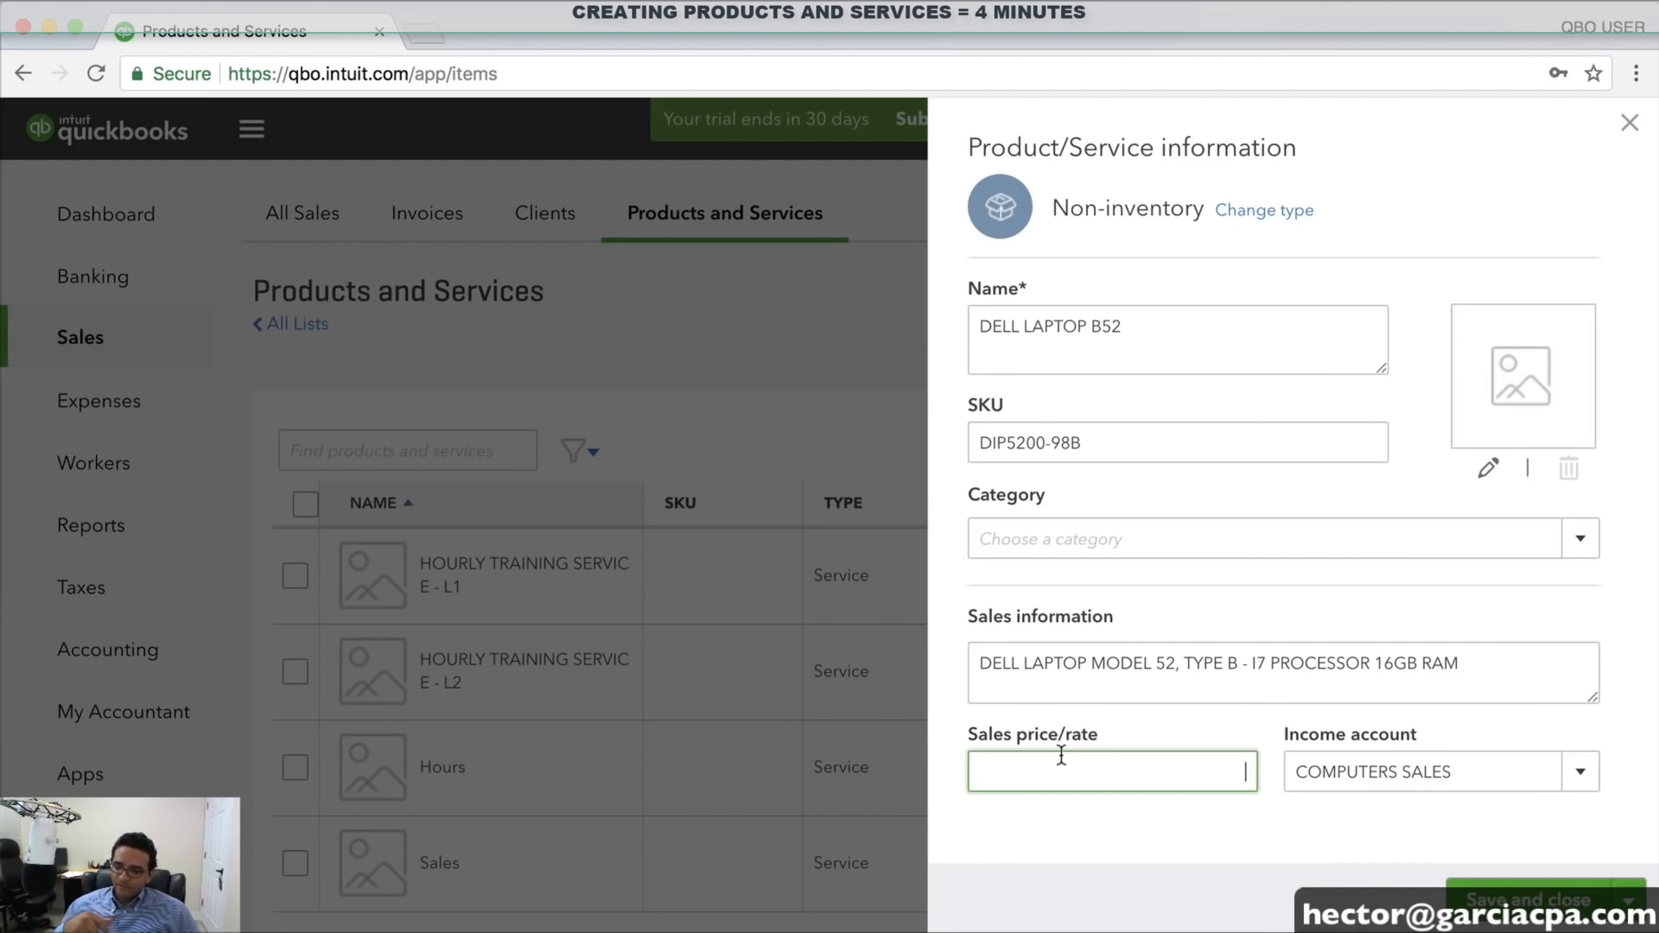
type("699")
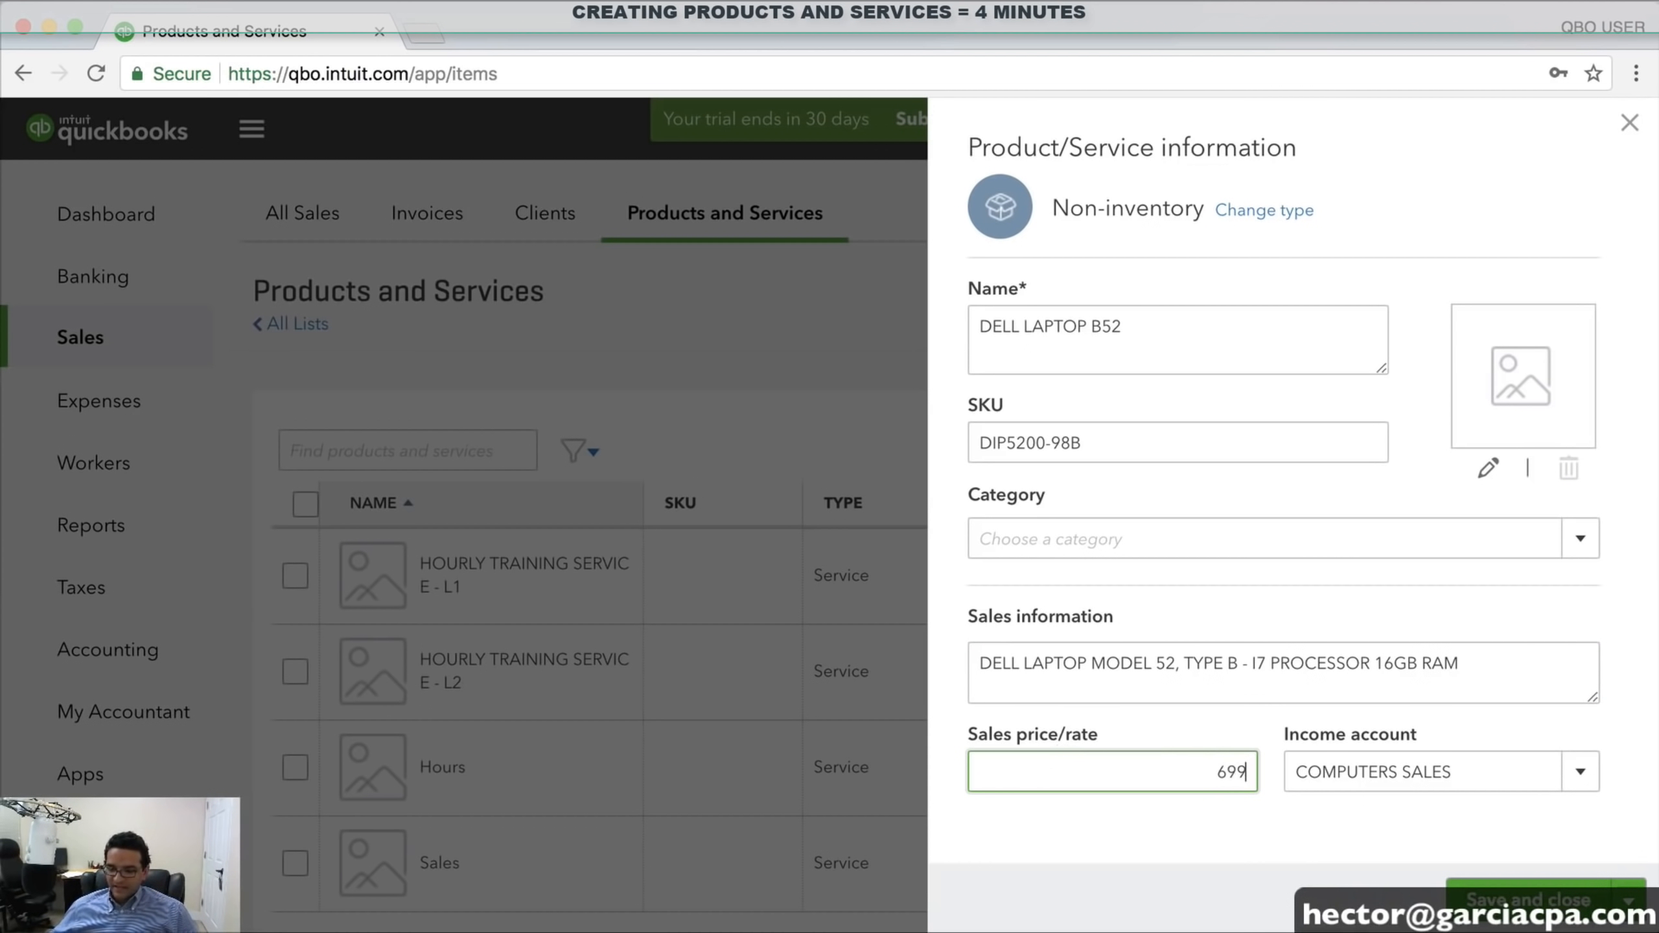
key("Tab")
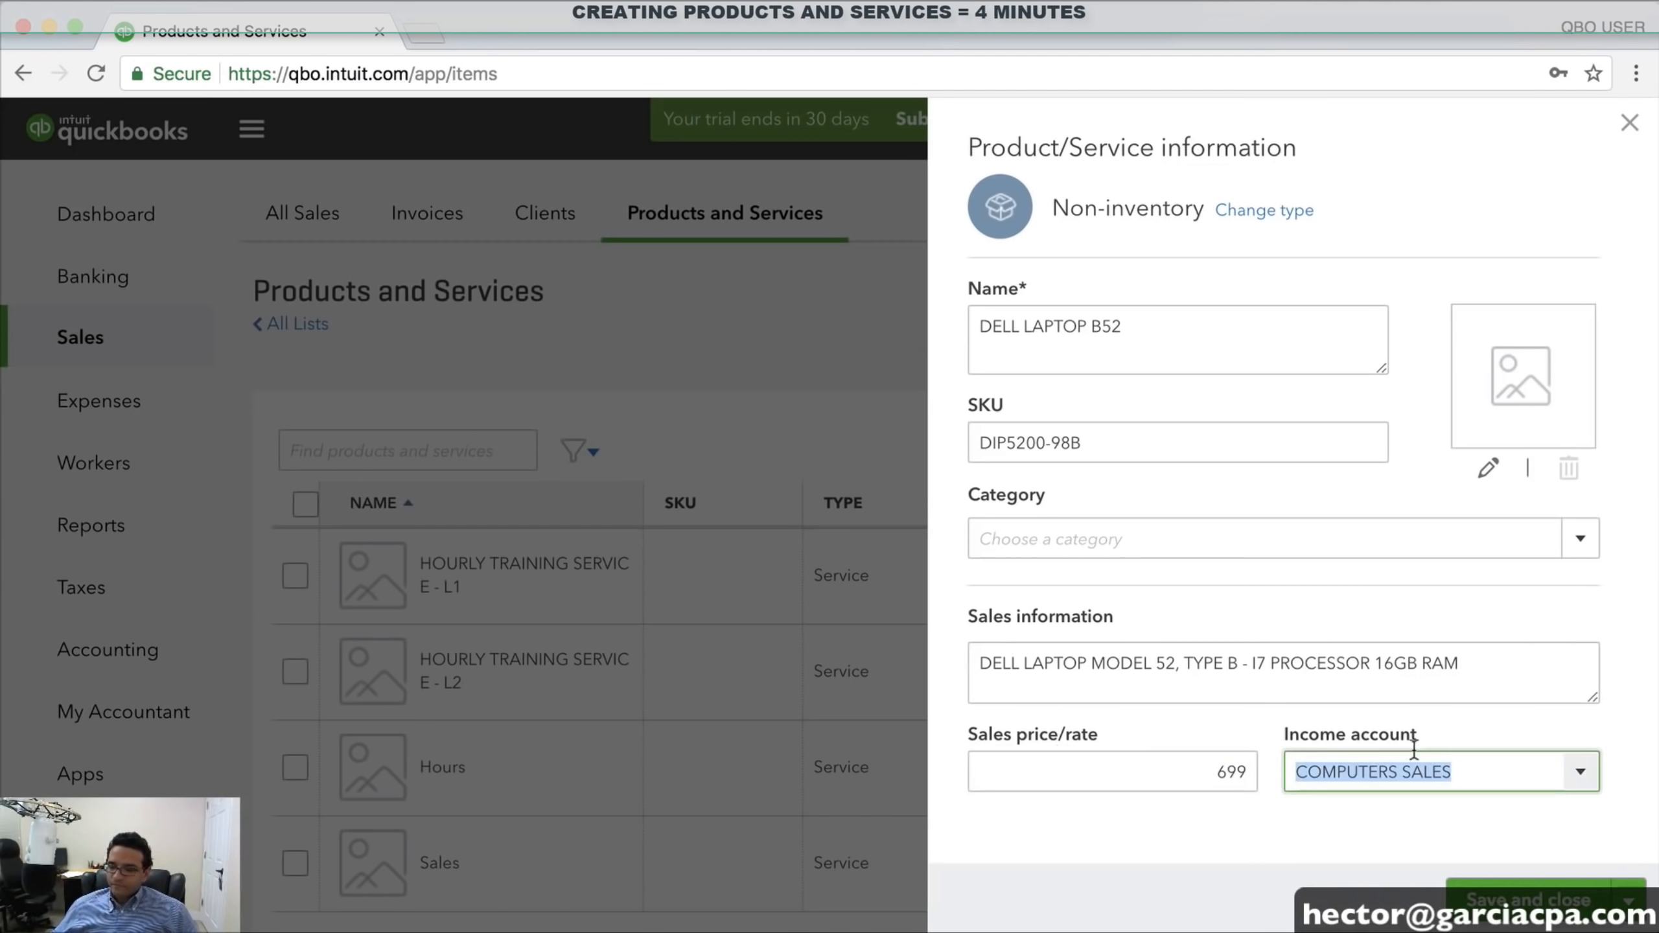
left_click(1581, 772)
left_click(1130, 342)
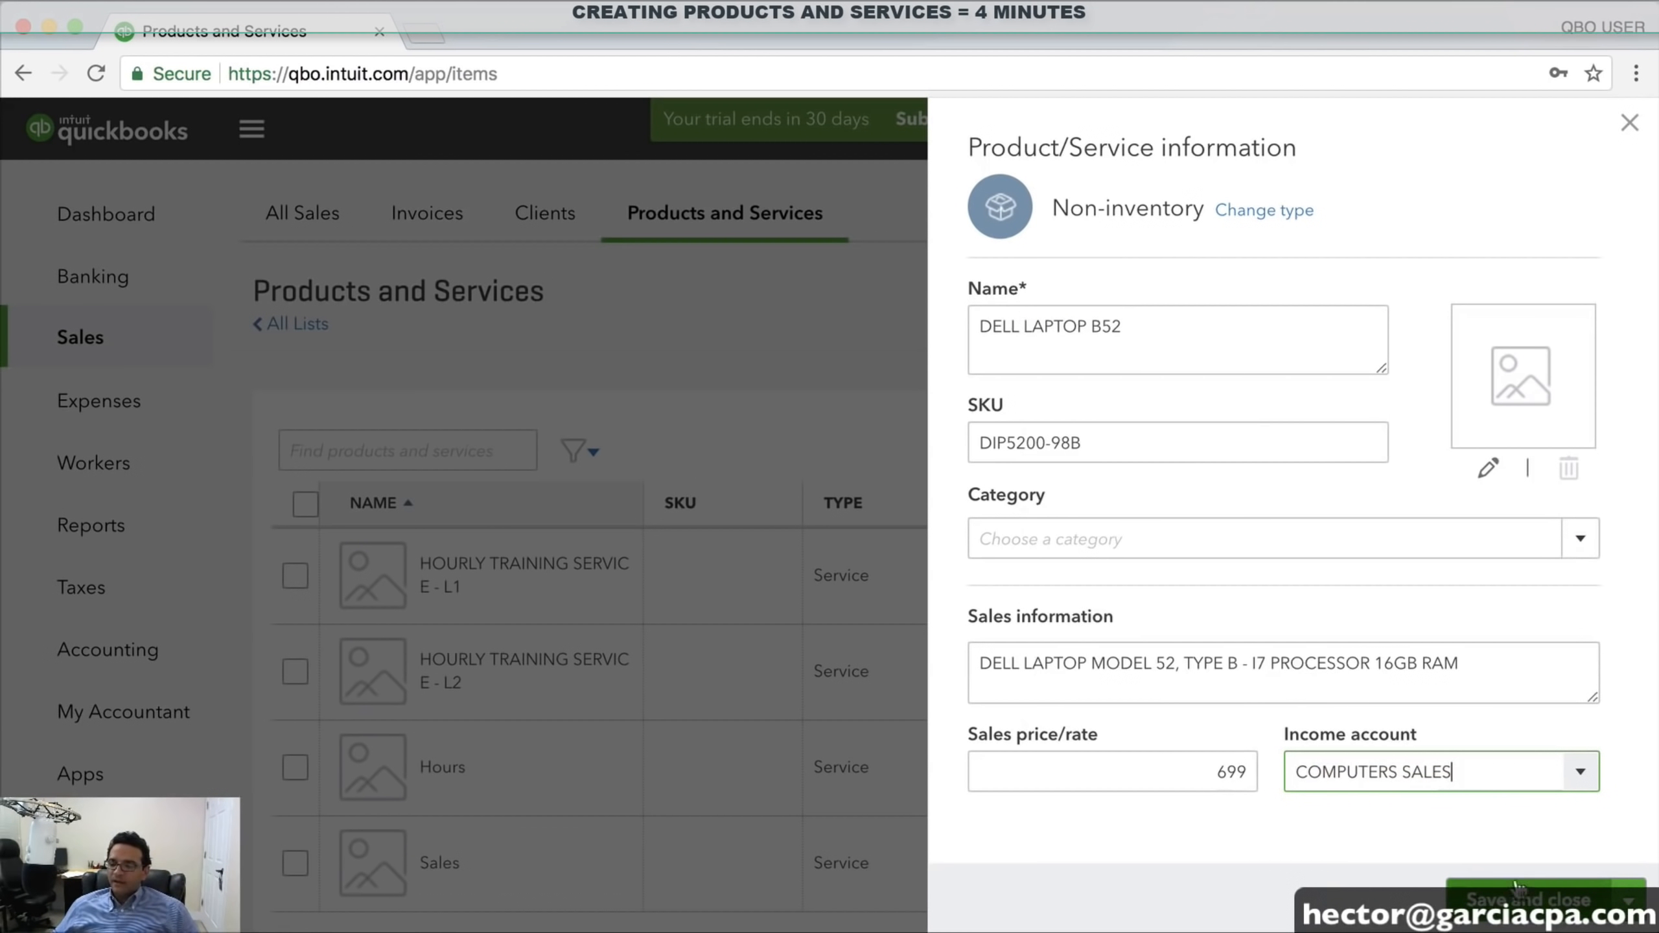
left_click(1525, 901)
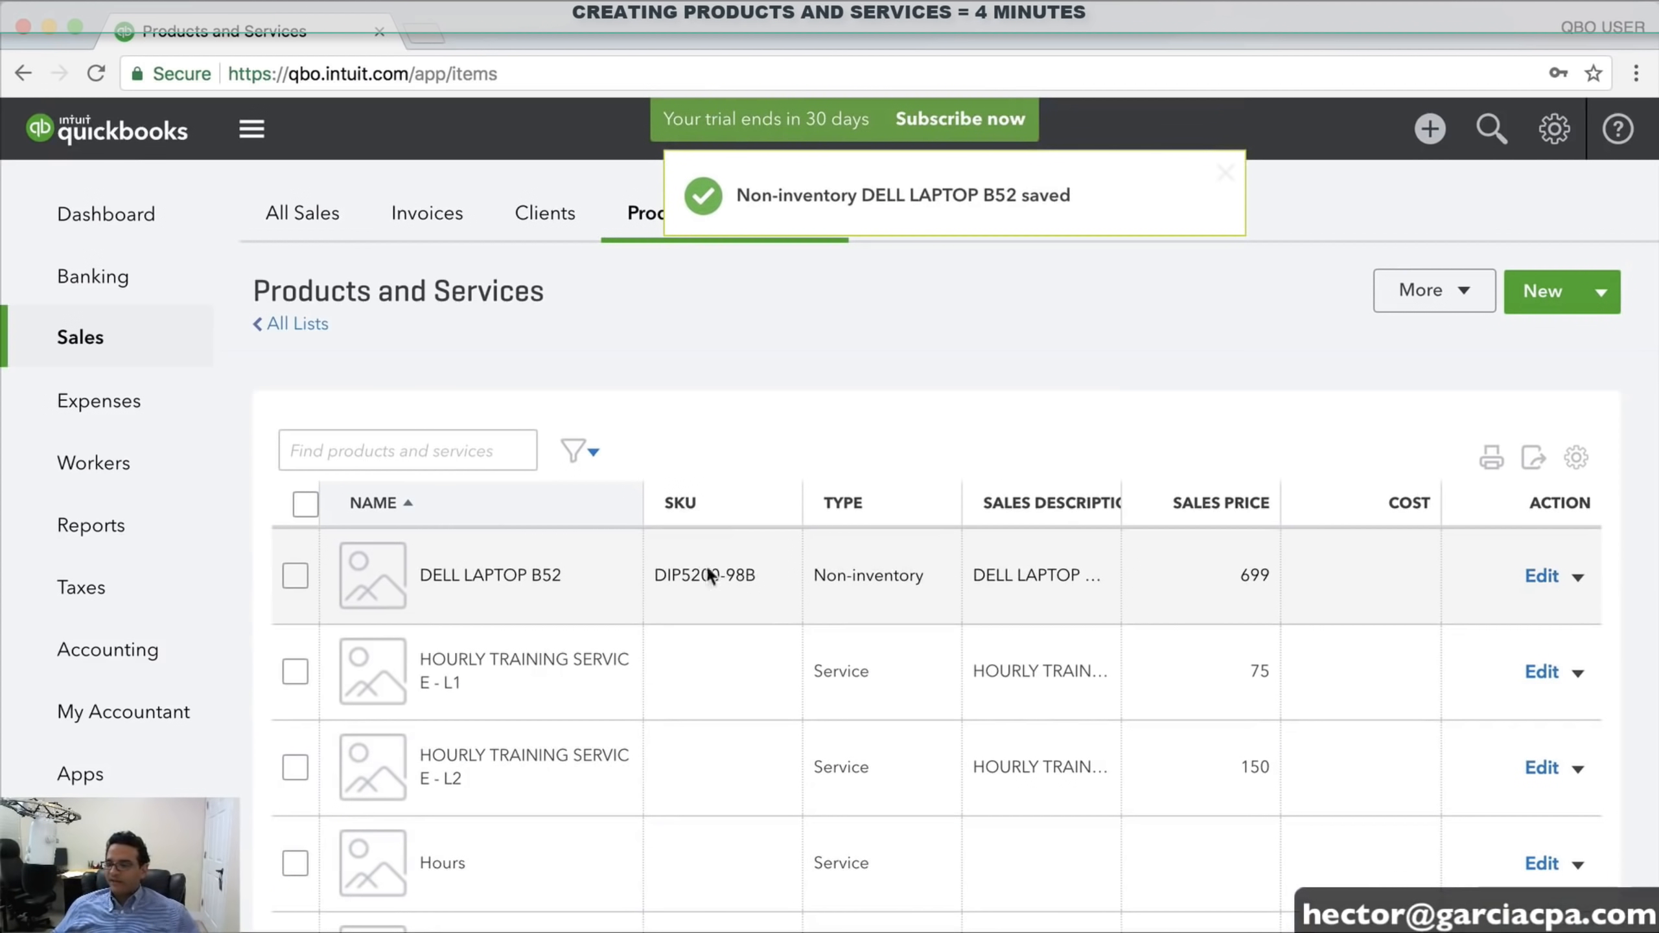
Create non-inventory item MISC CABLES priced 10 under the PARTS SALES income account and save it
left_click(1552, 292)
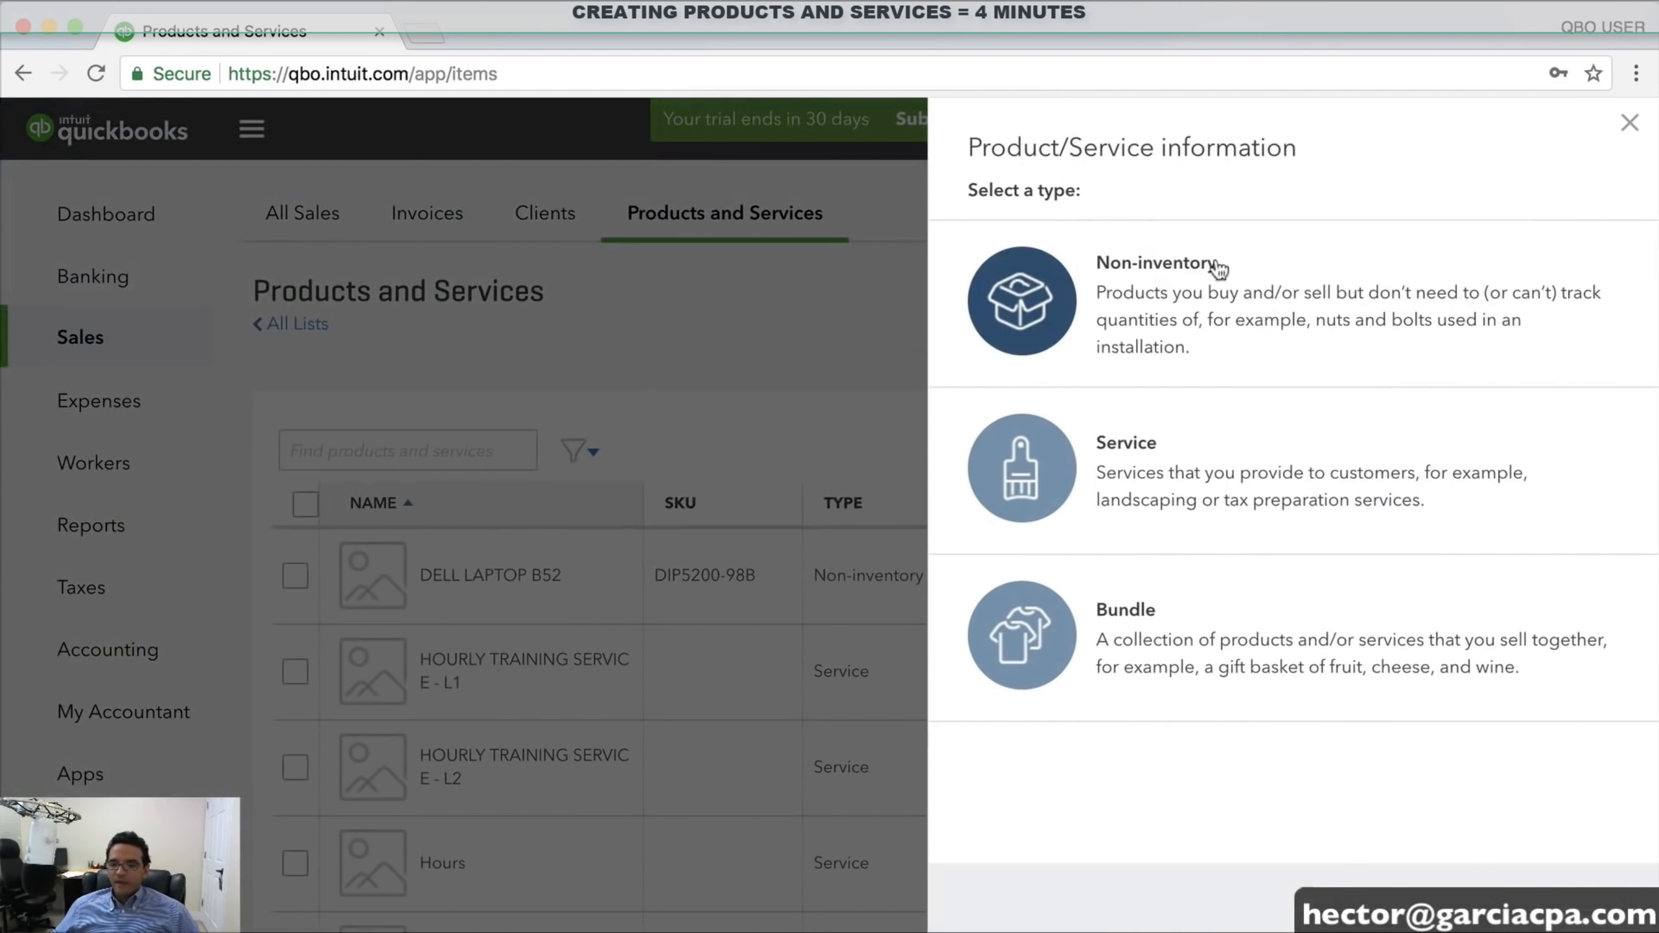
left_click(1151, 263)
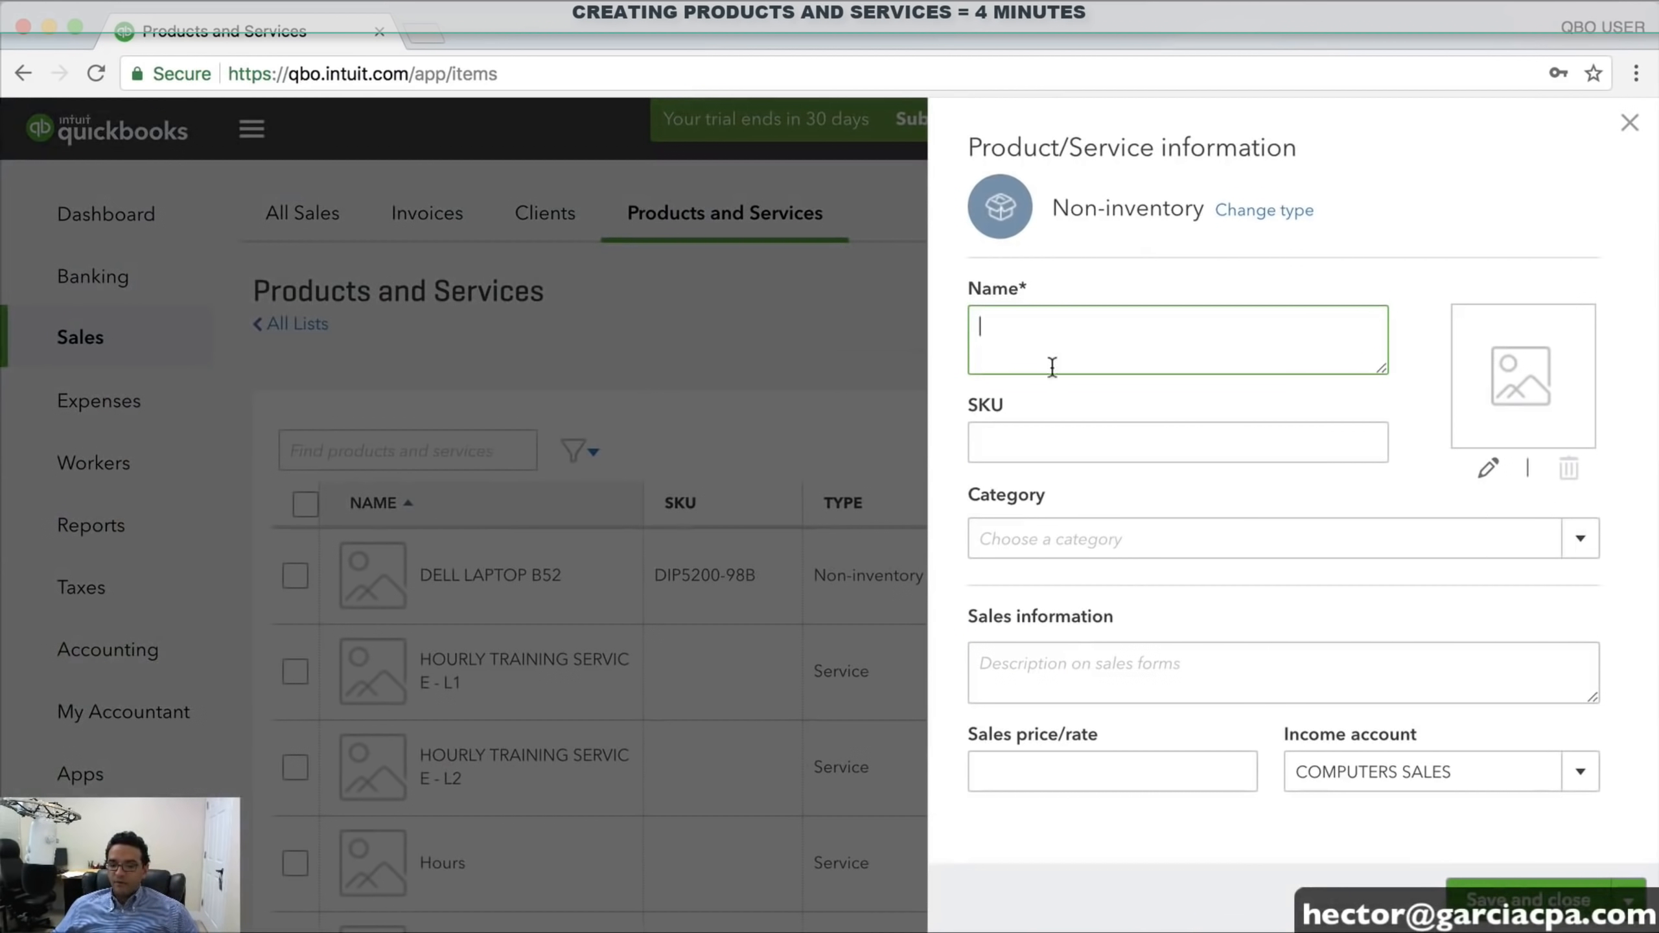
type("MIS")
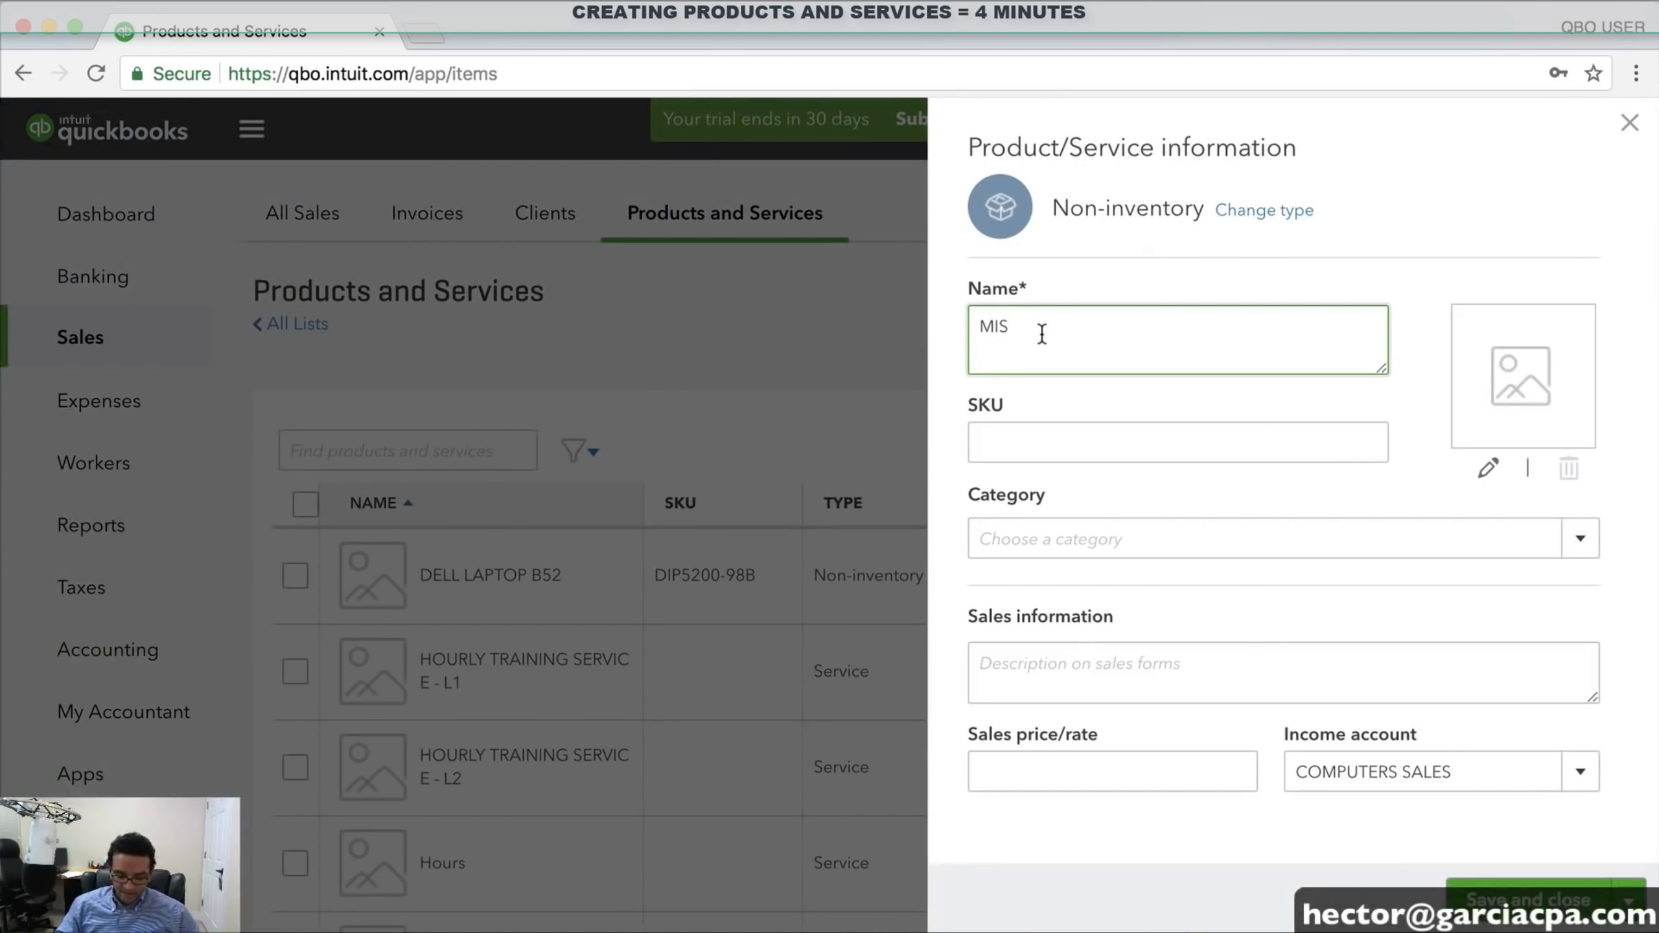
type("C CABLES")
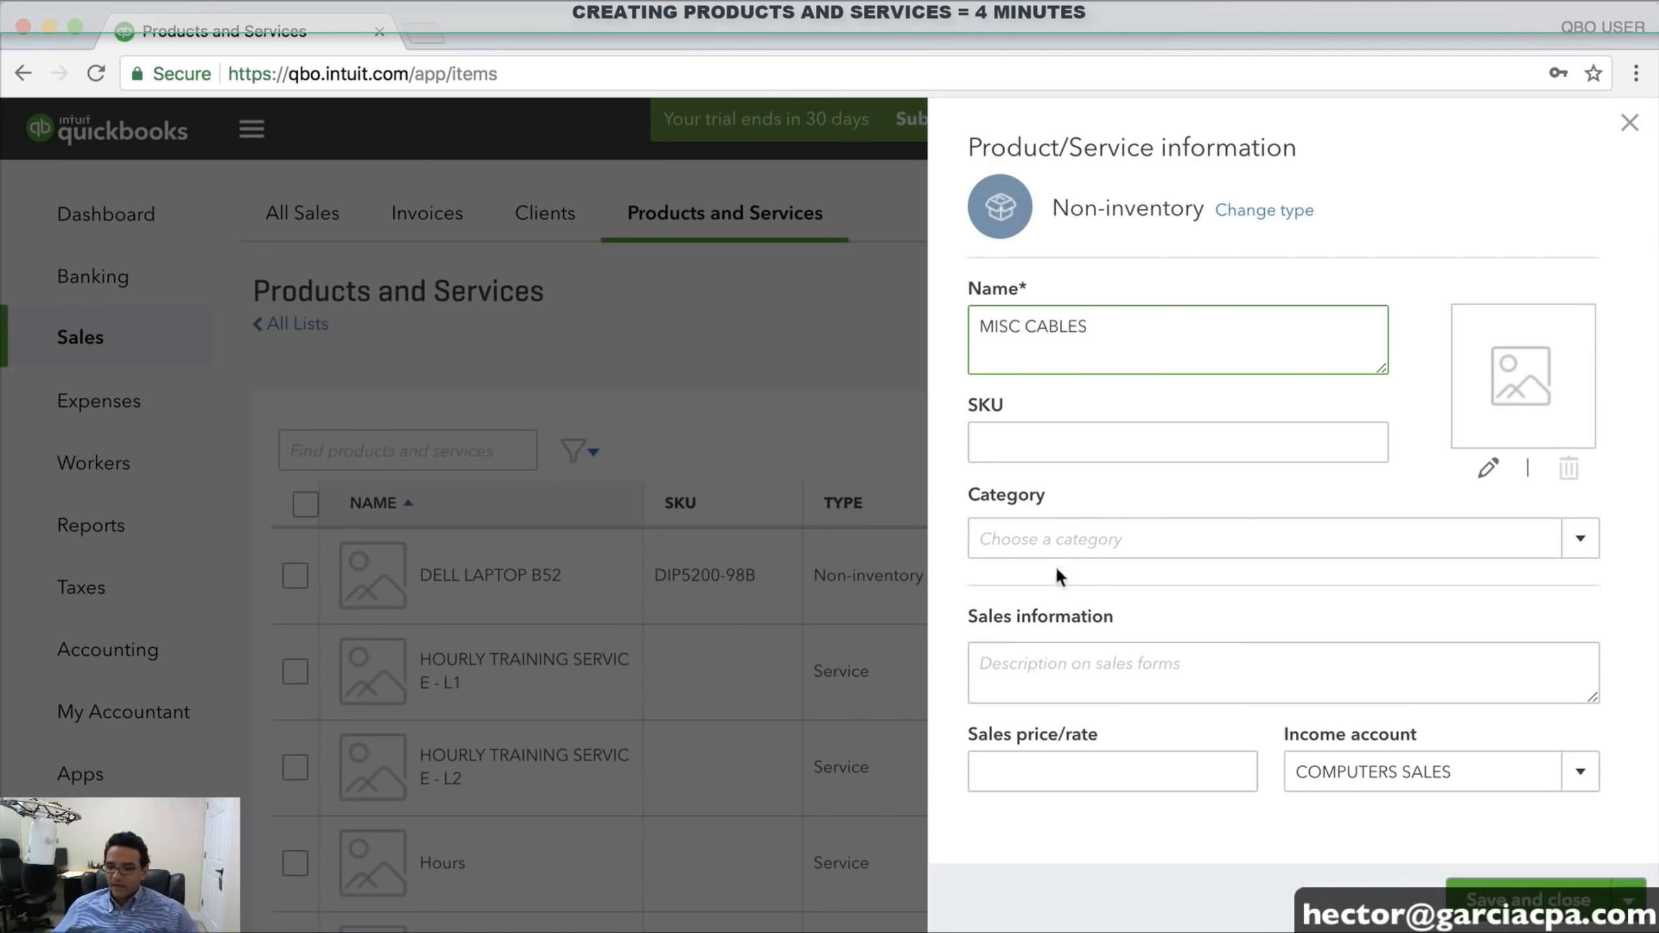
left_click(1048, 432)
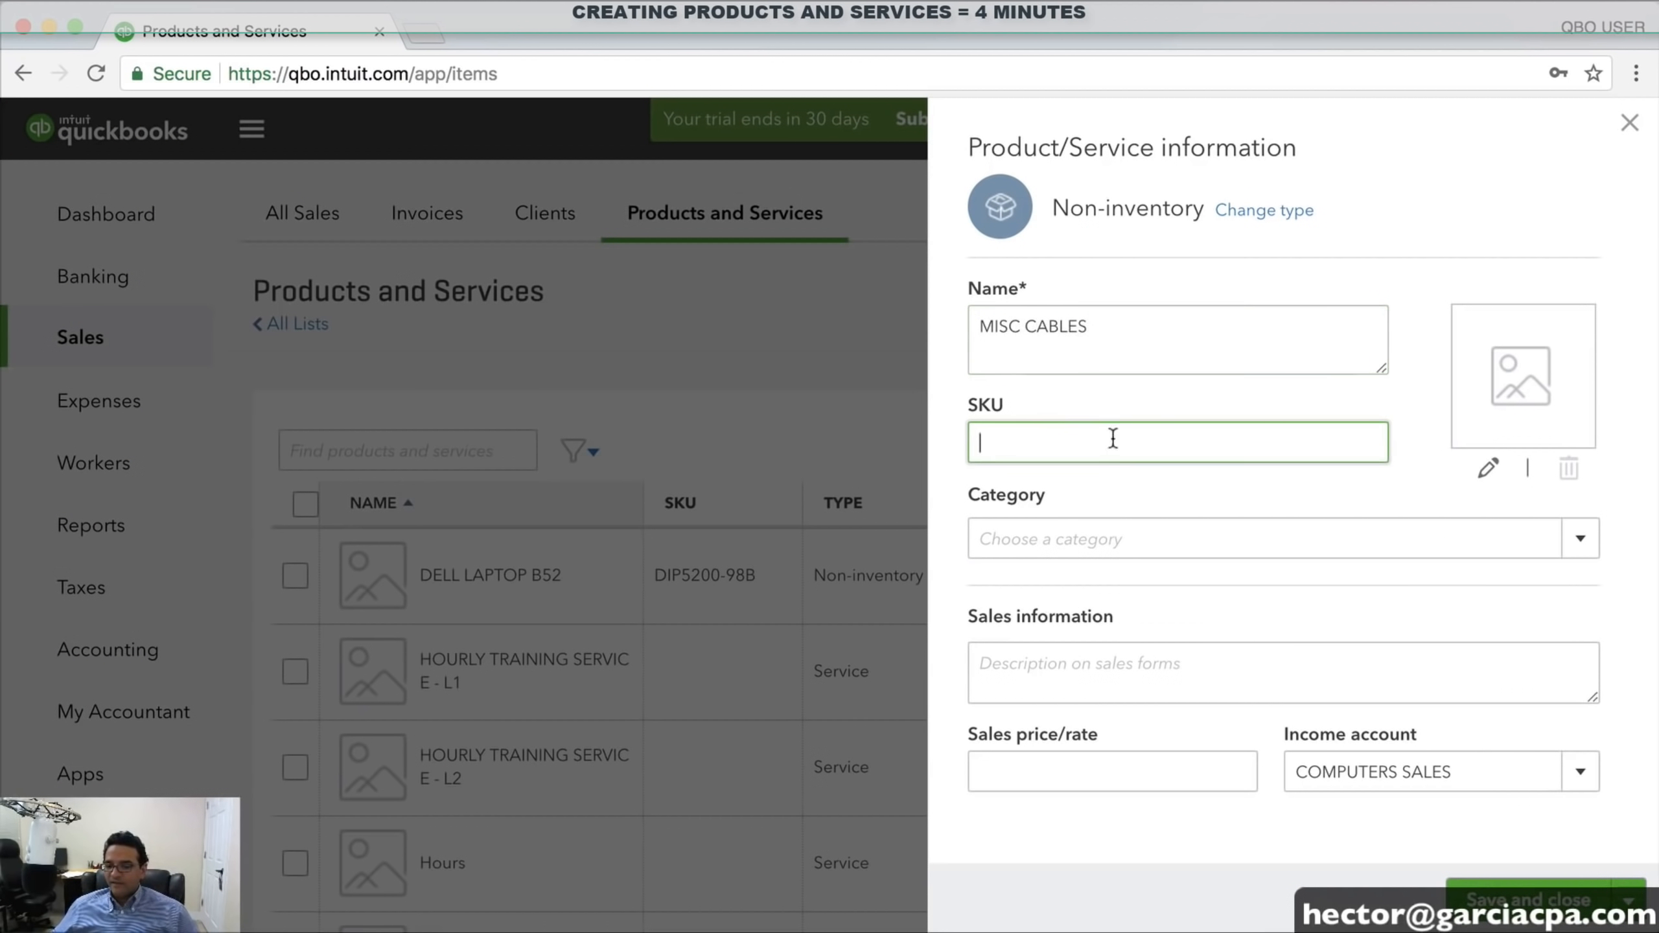
left_click(1121, 760)
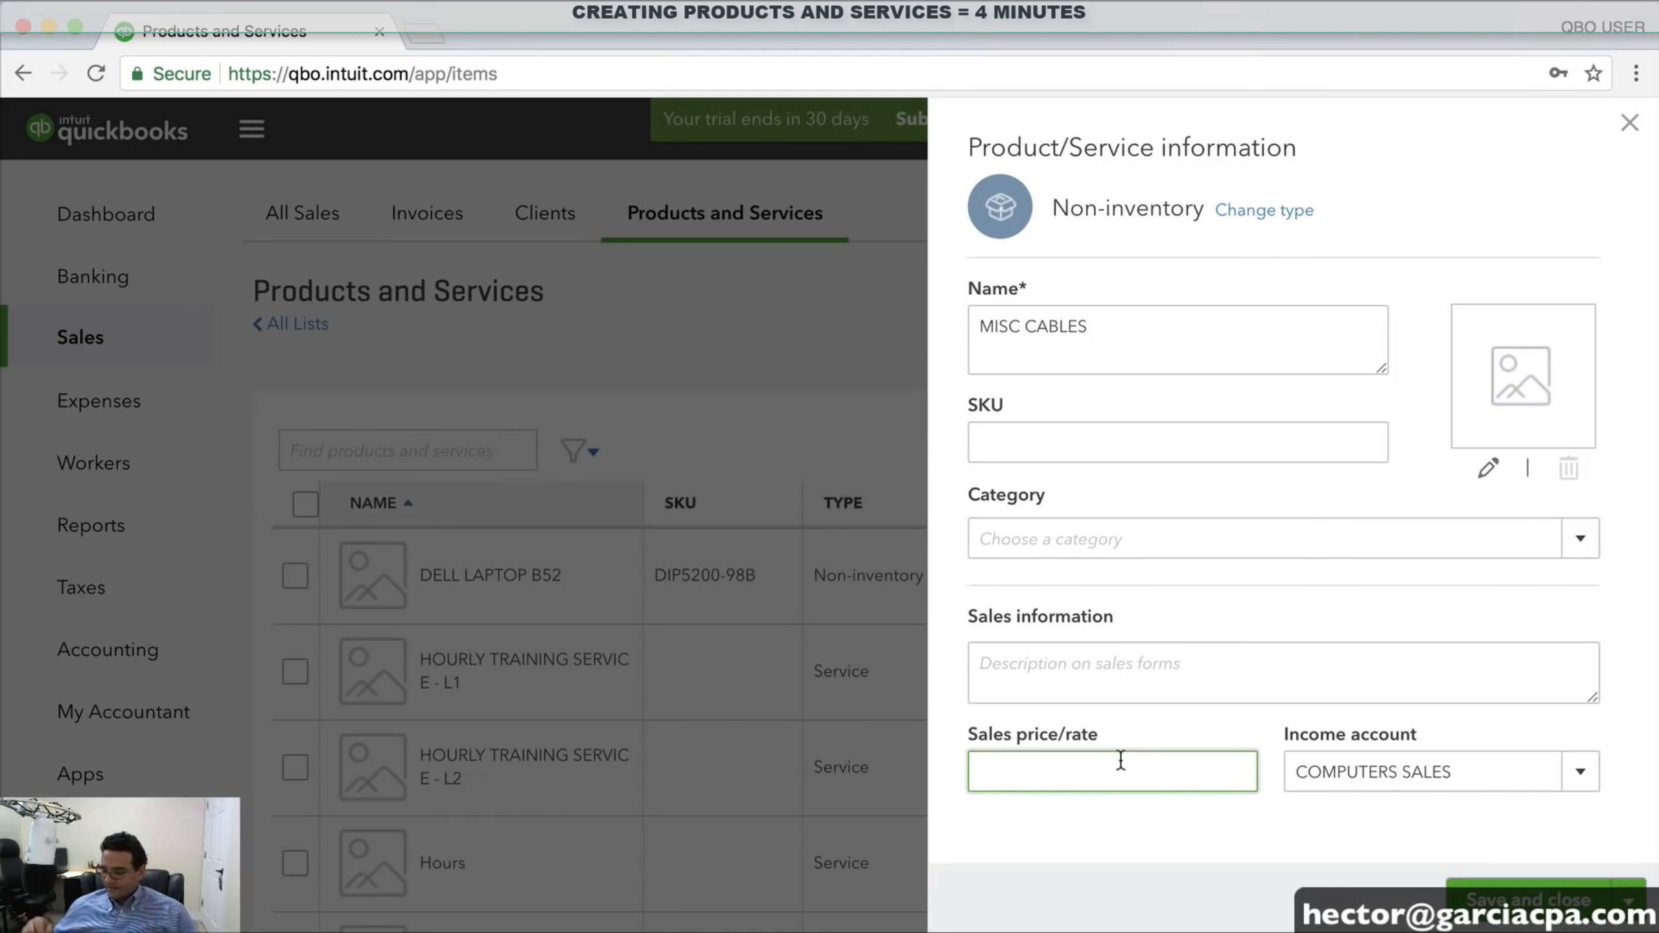
type("10")
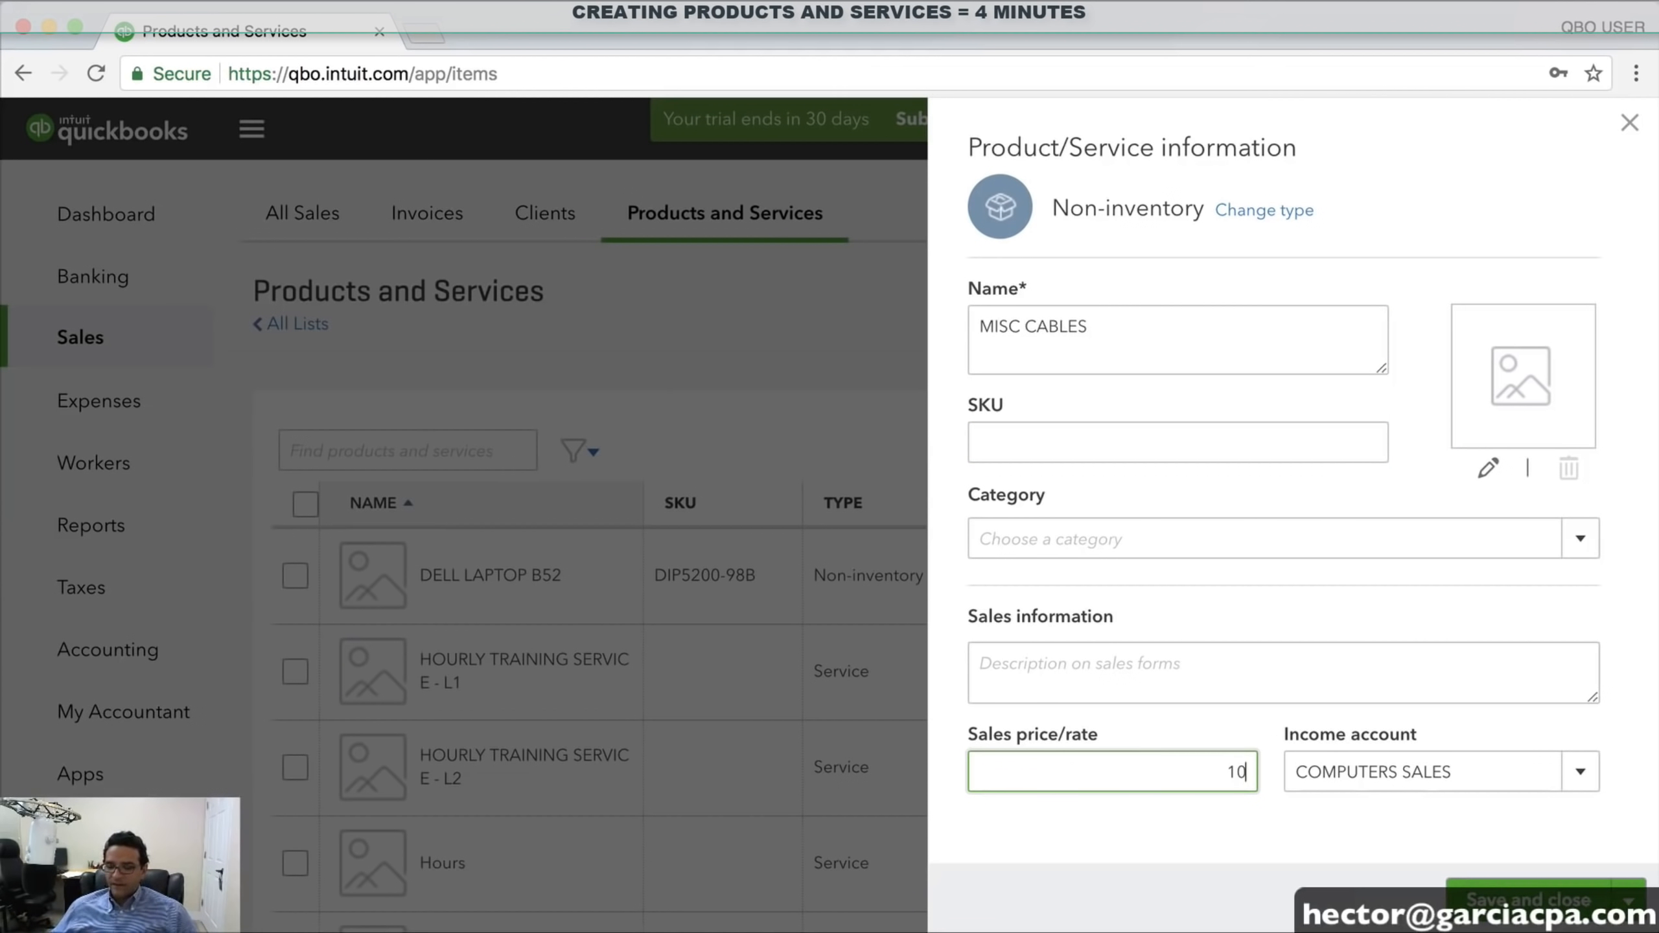
left_click(1581, 773)
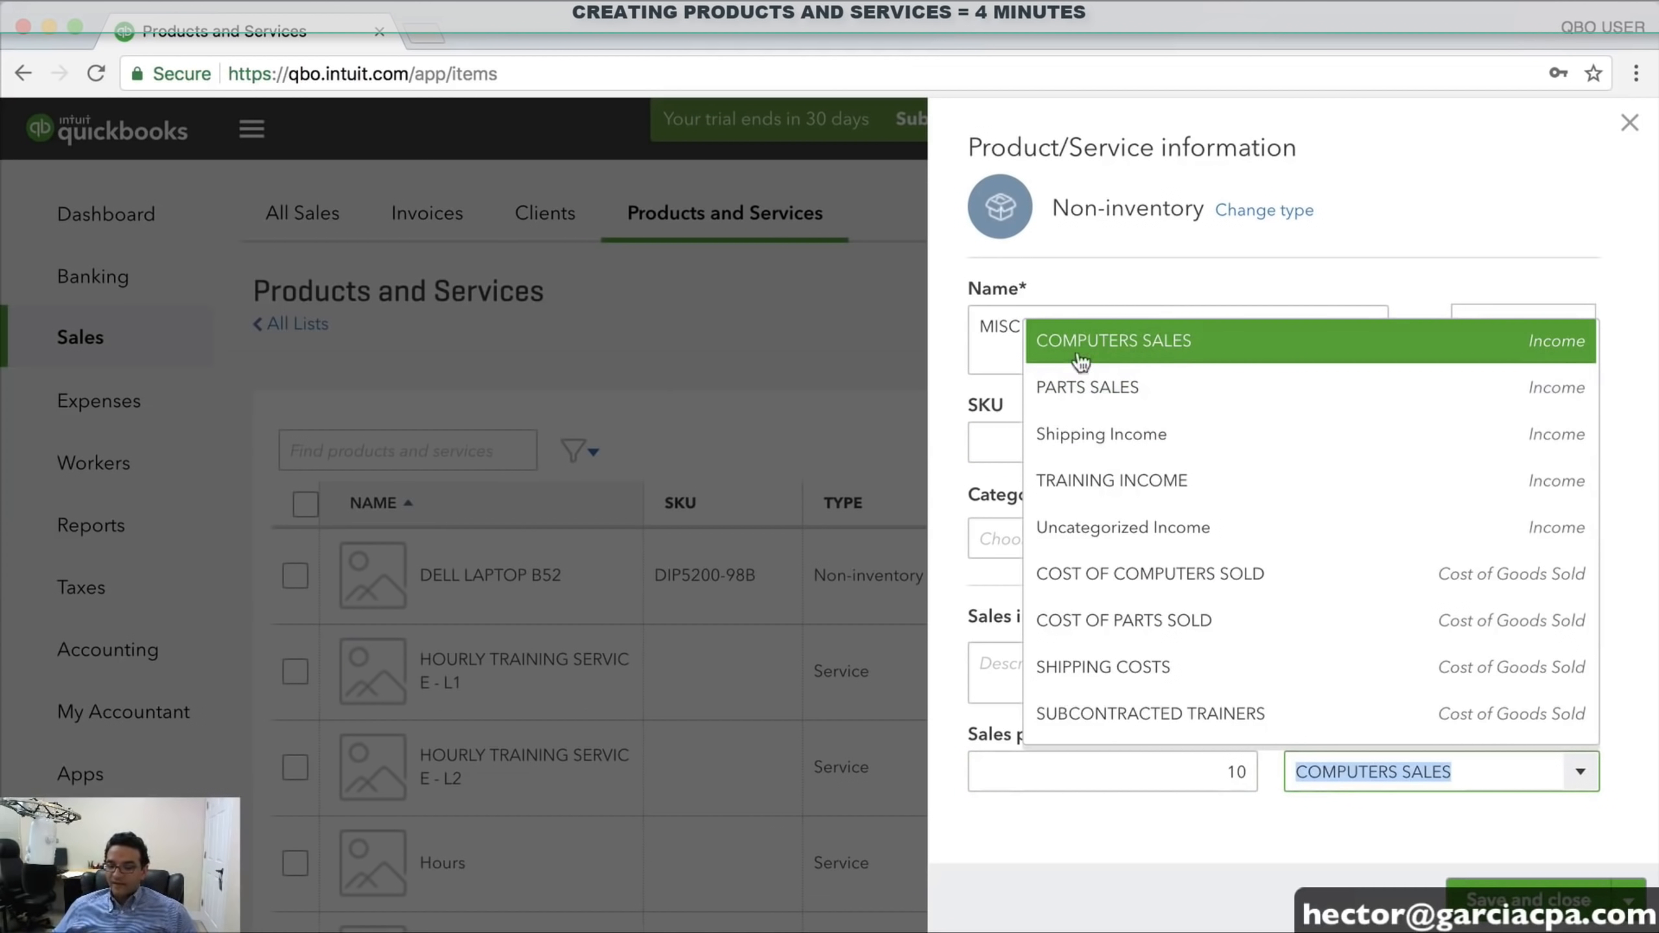
left_click(1110, 387)
left_click_drag(1410, 773, 1251, 764)
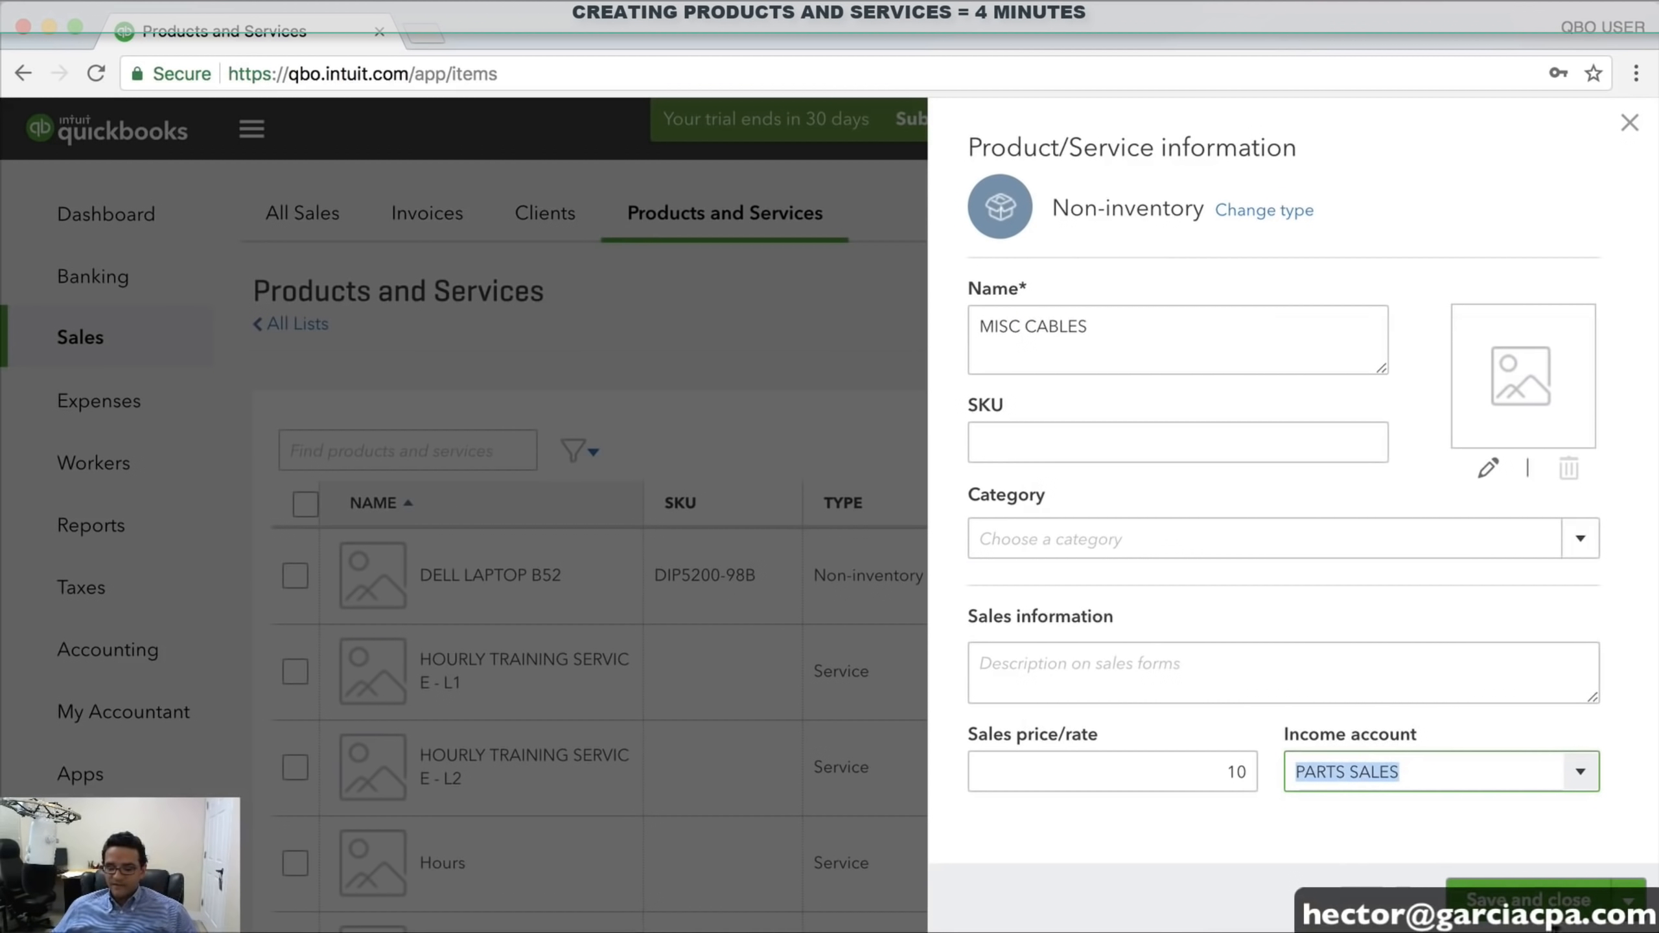
left_click(1529, 901)
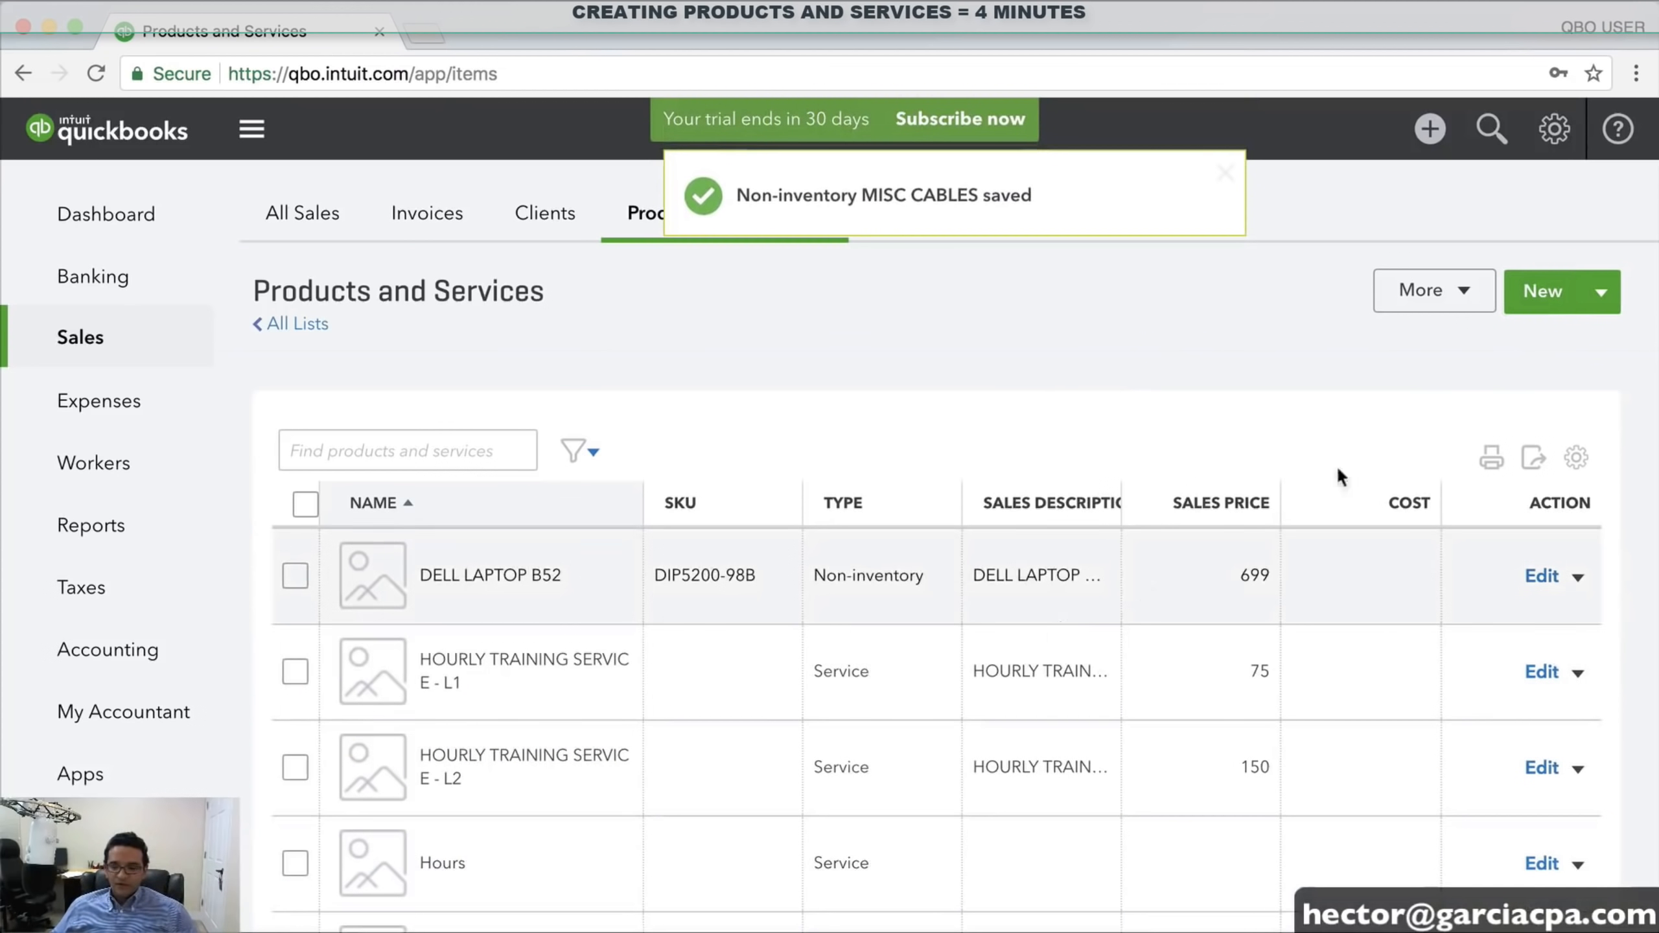
Create service item SHIPPING priced 0, posting to Shipping Income, and save it
left_click(1548, 295)
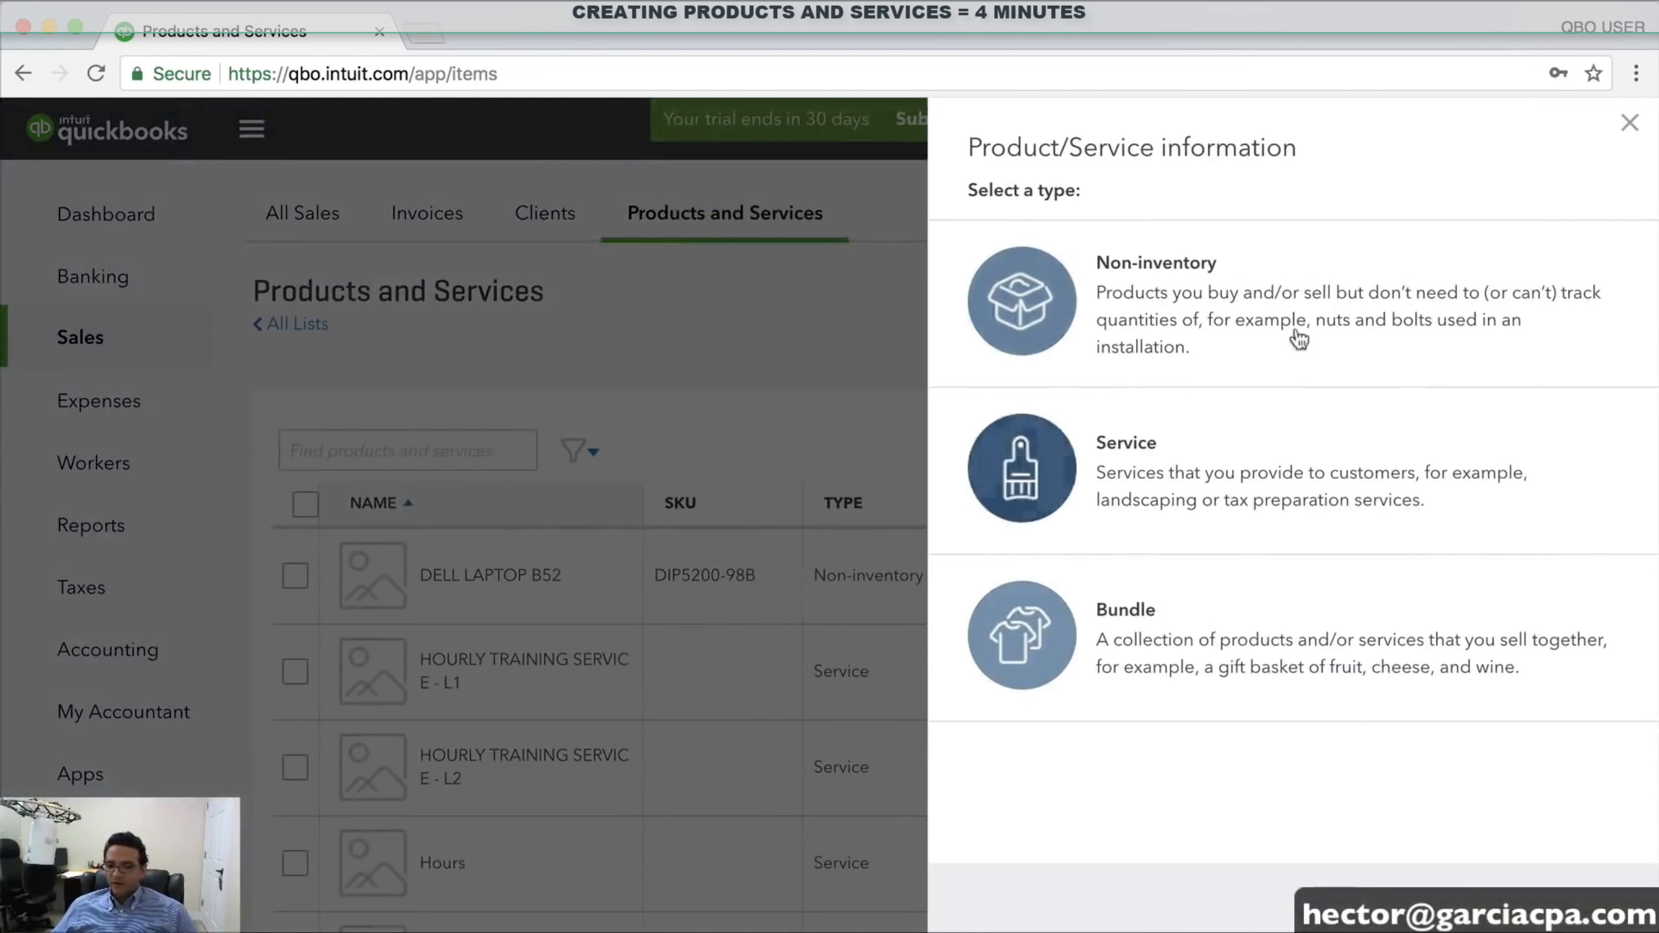
left_click(1125, 443)
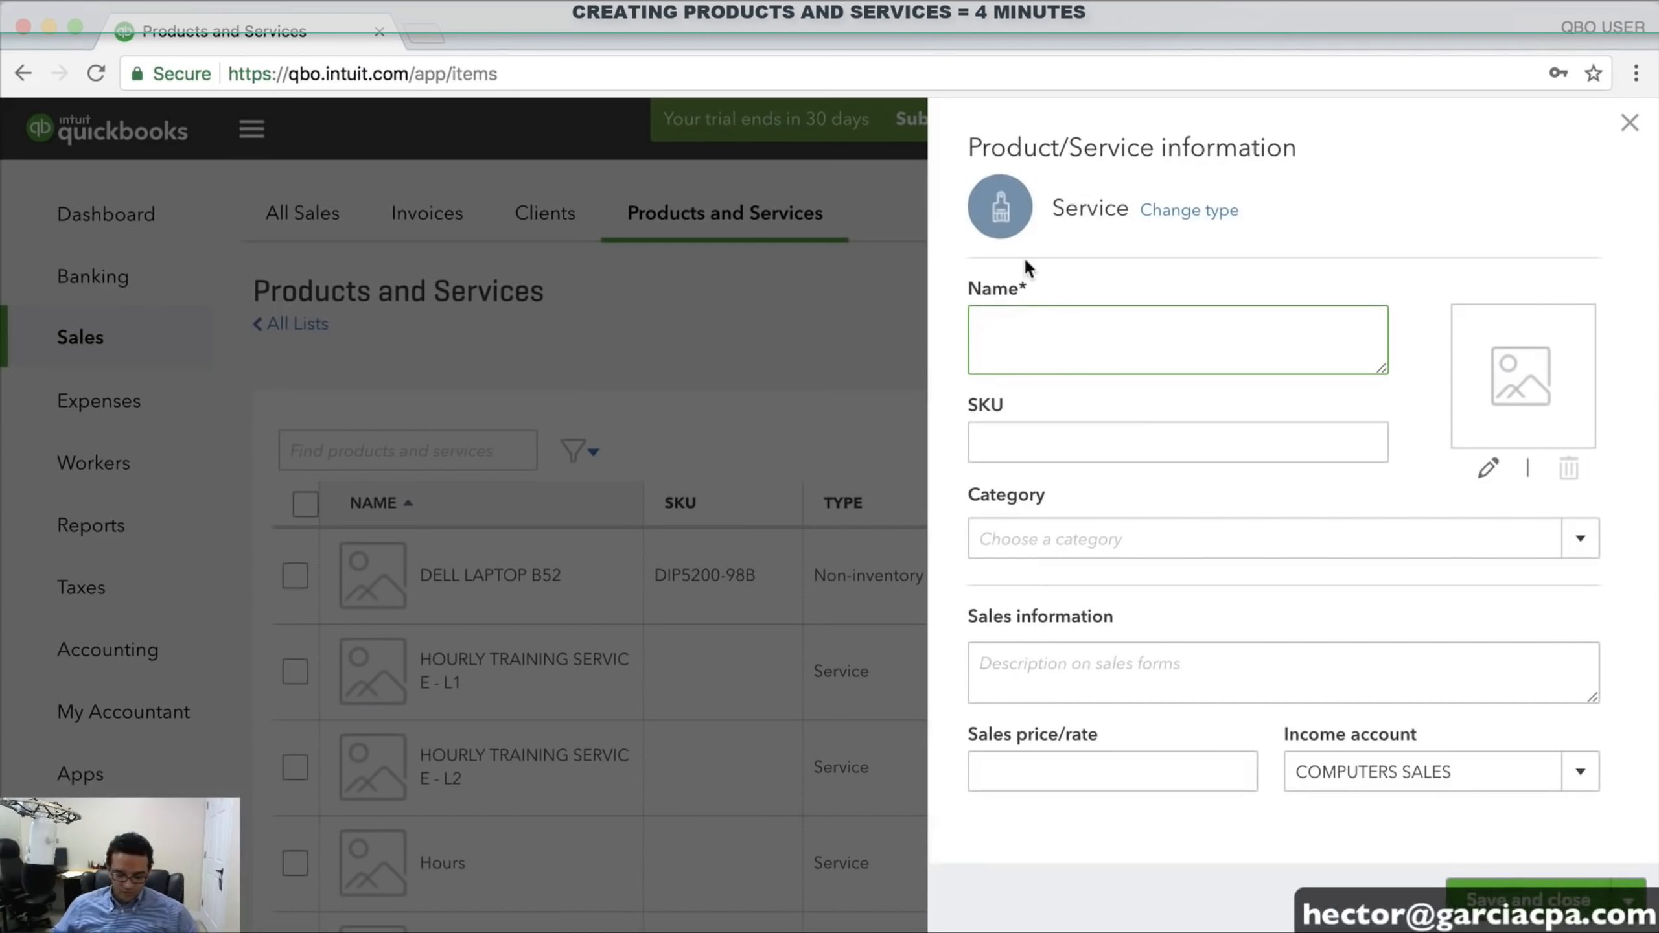
type("SHIPPING")
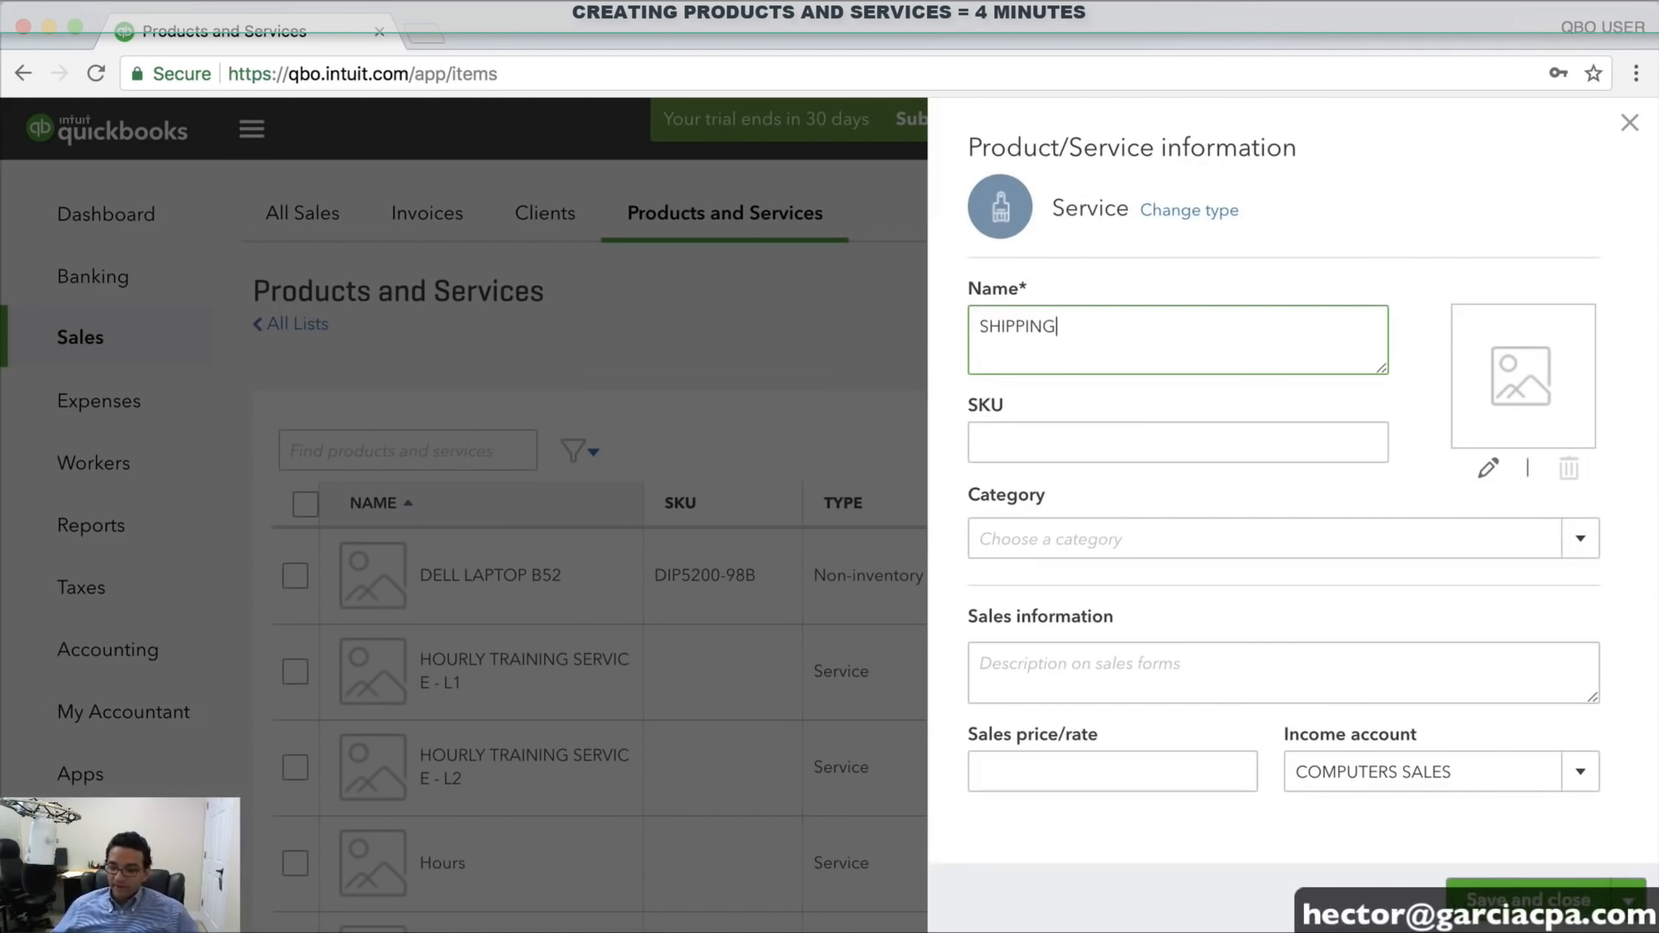
left_click(1581, 771)
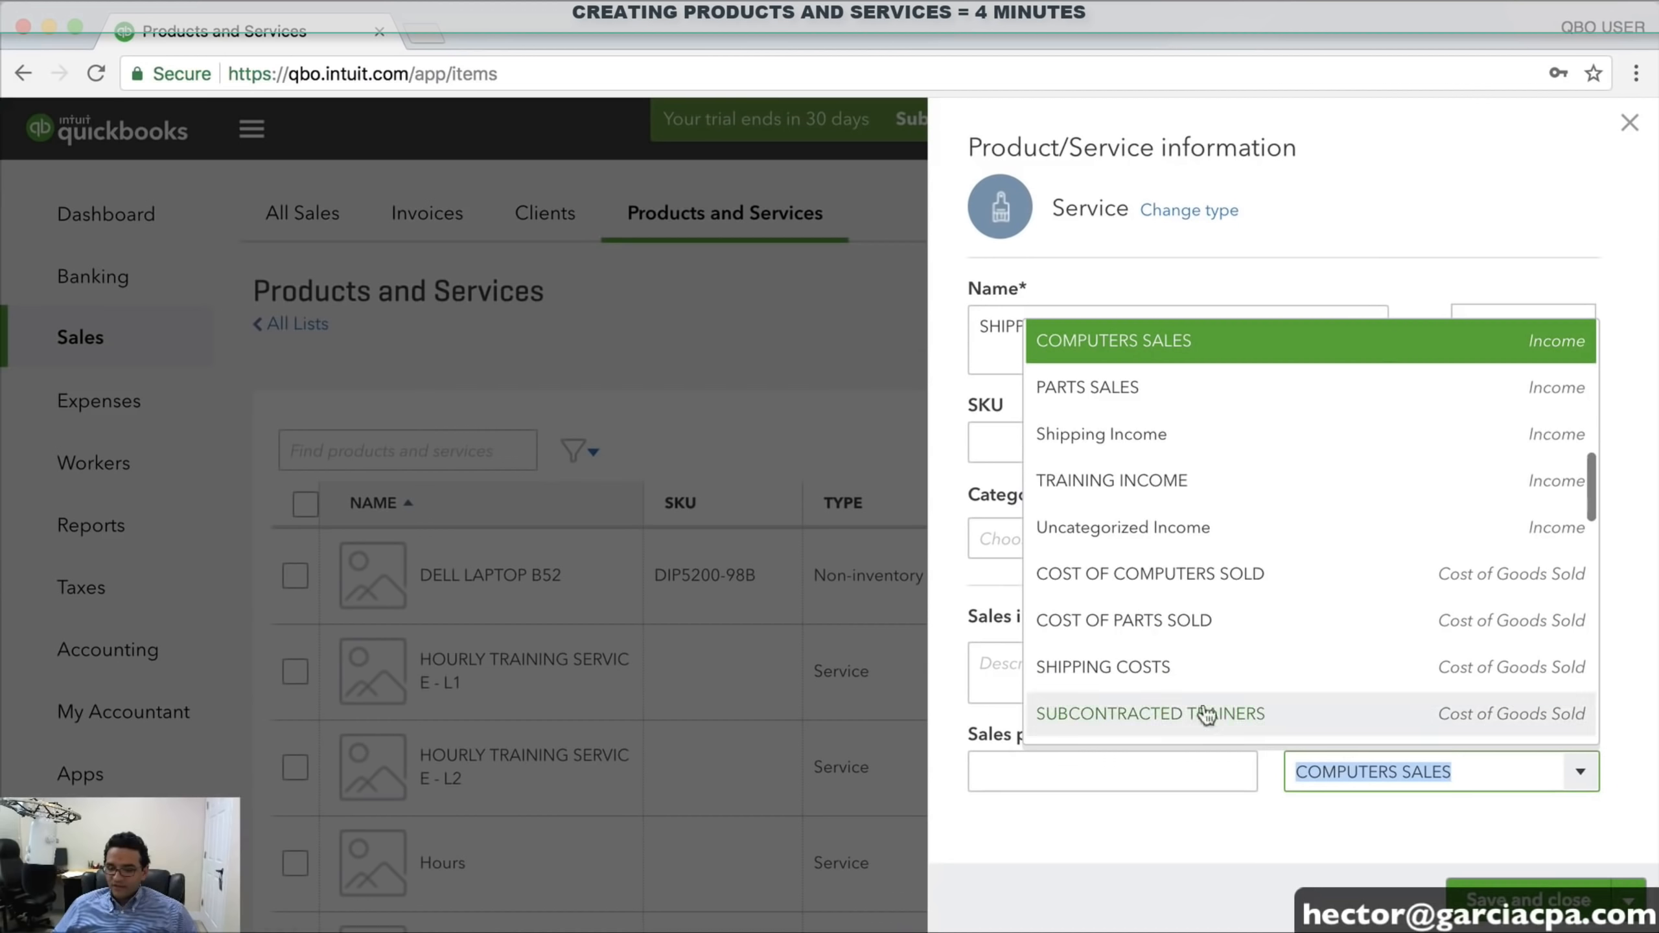
left_click(1167, 436)
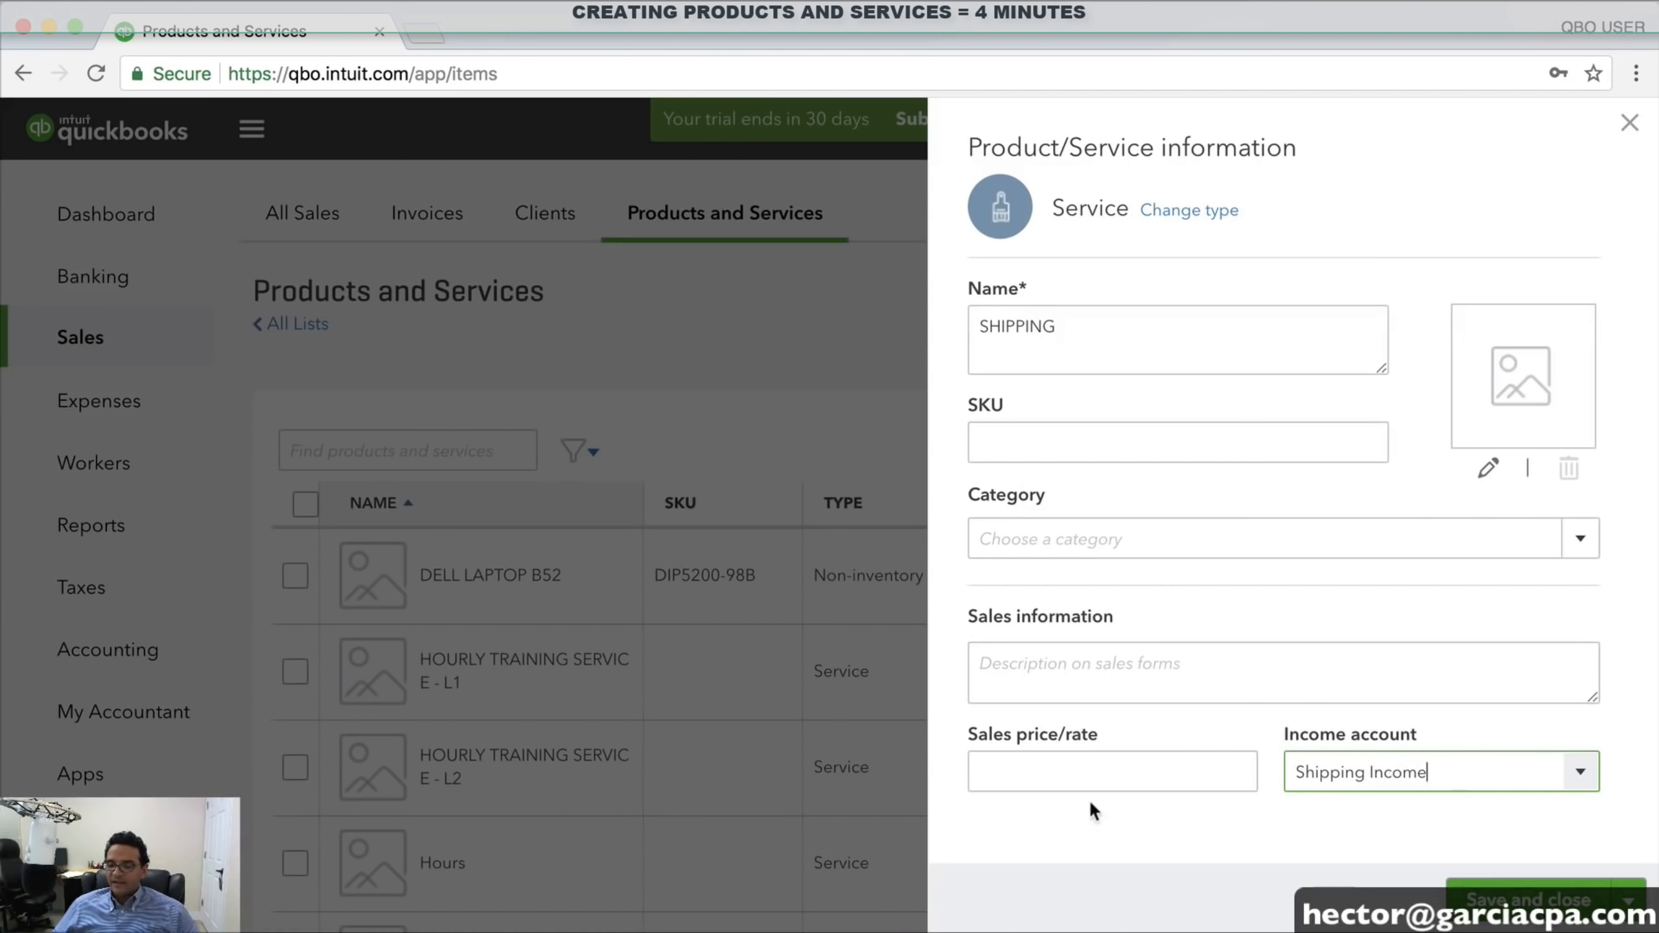
left_click(1067, 769)
type("0")
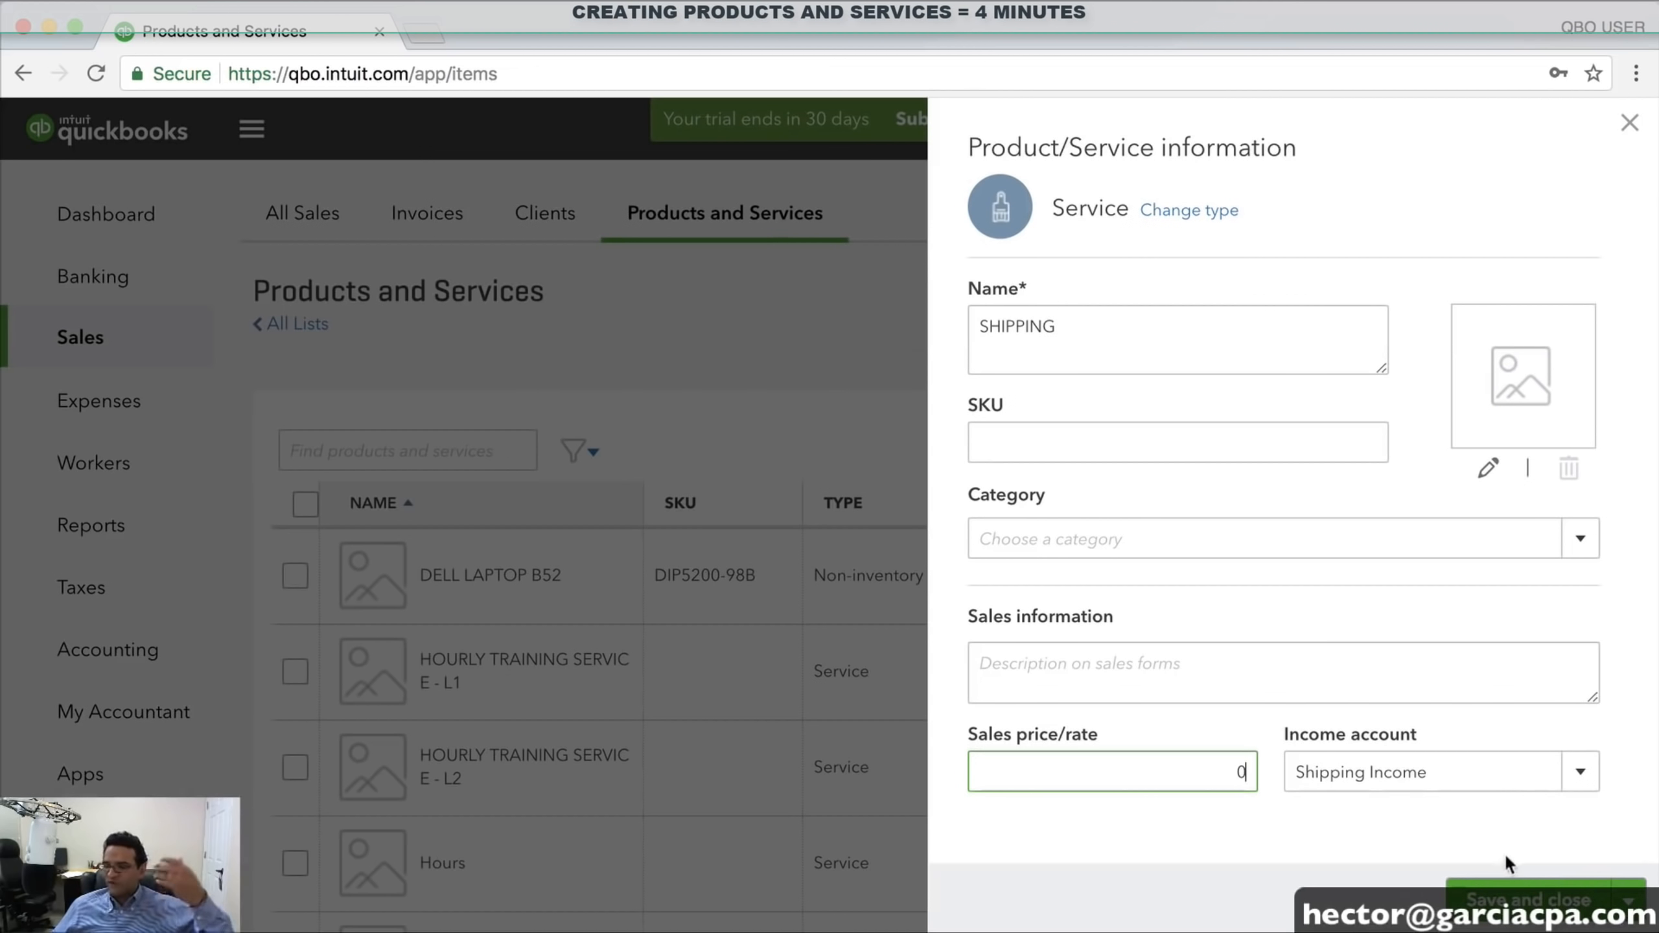
left_click(1526, 897)
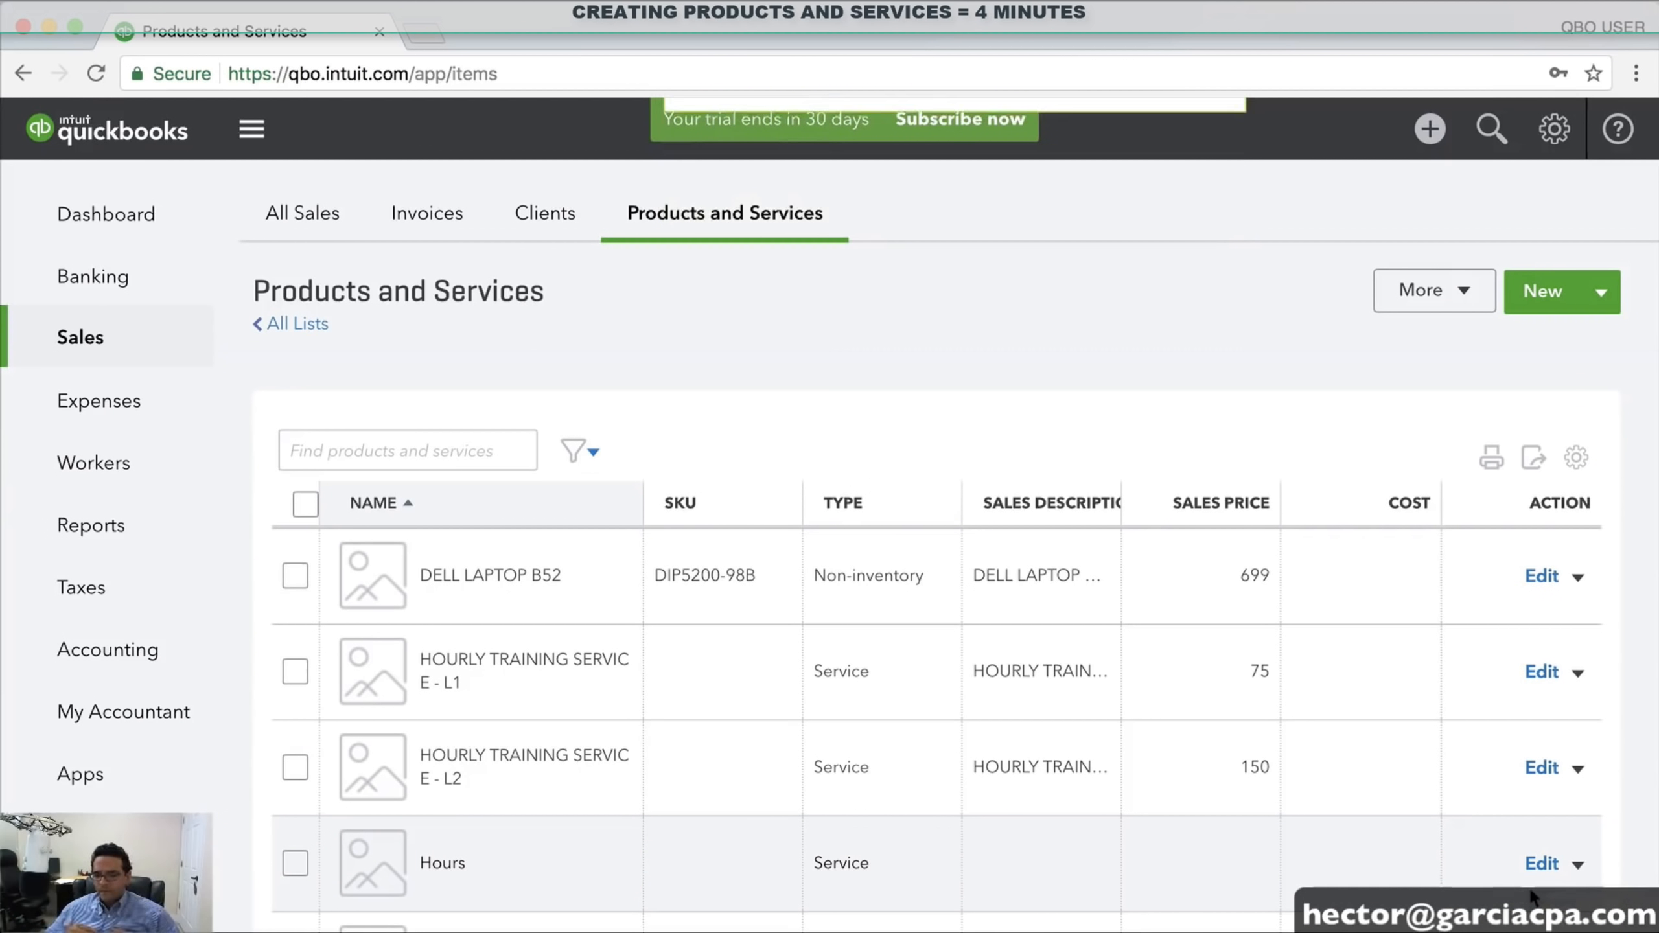
Review the new items in the Products and Services list, then go back to the Dashboard
scroll(1285, 651, "down", 5)
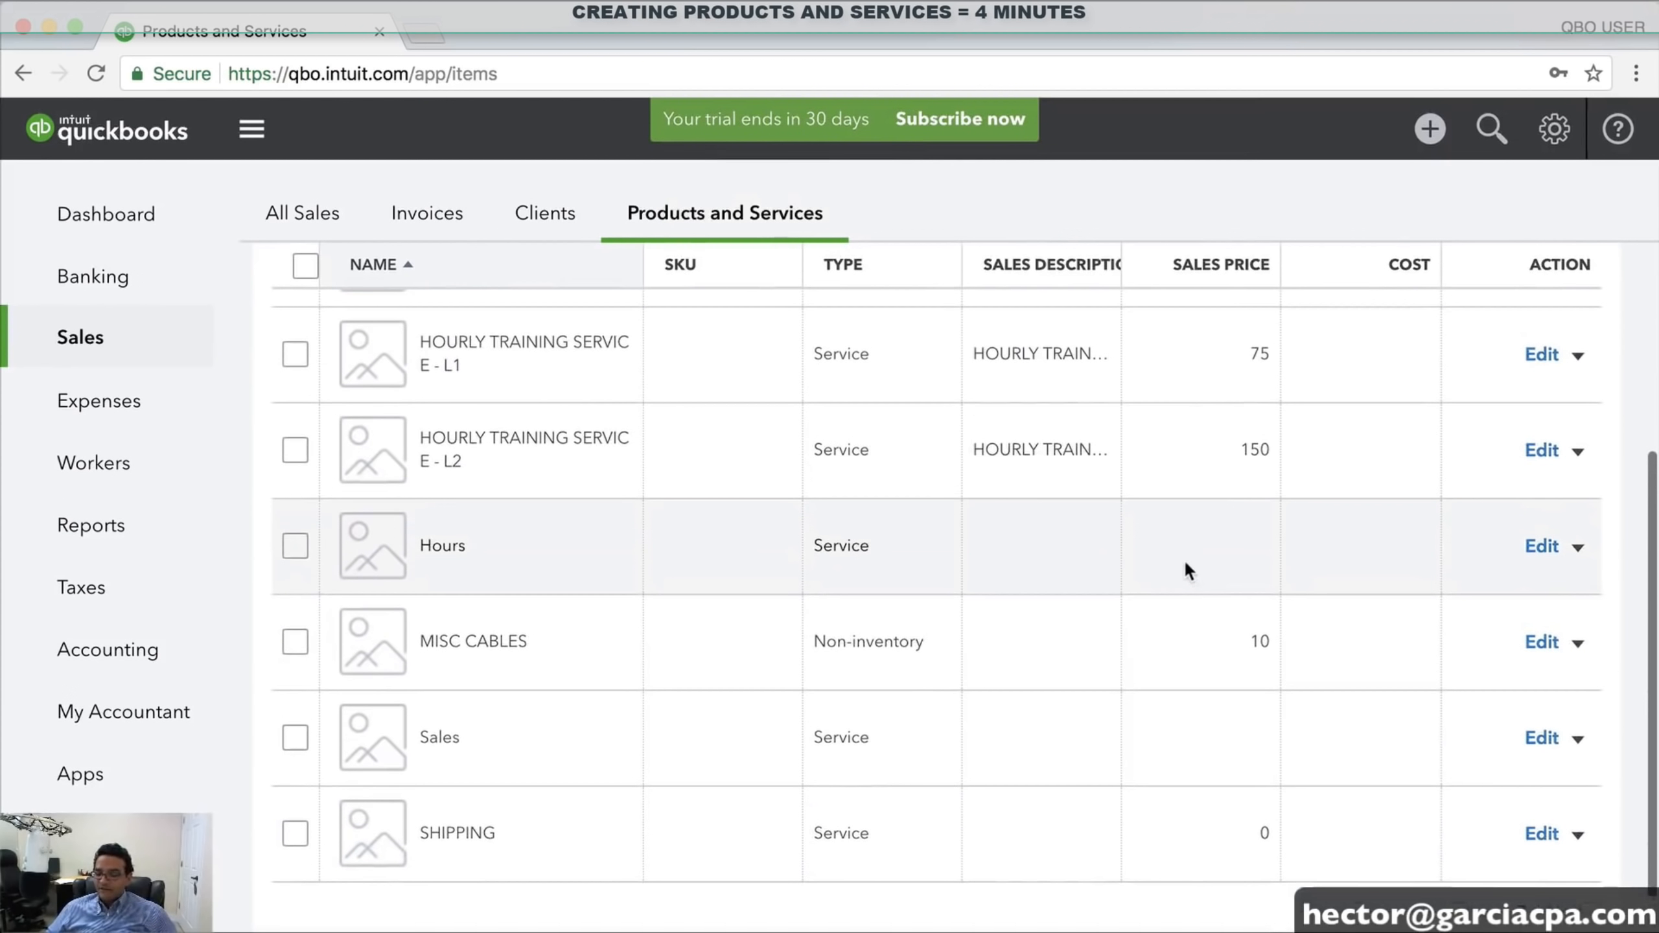
scroll(1194, 563, "up", 5)
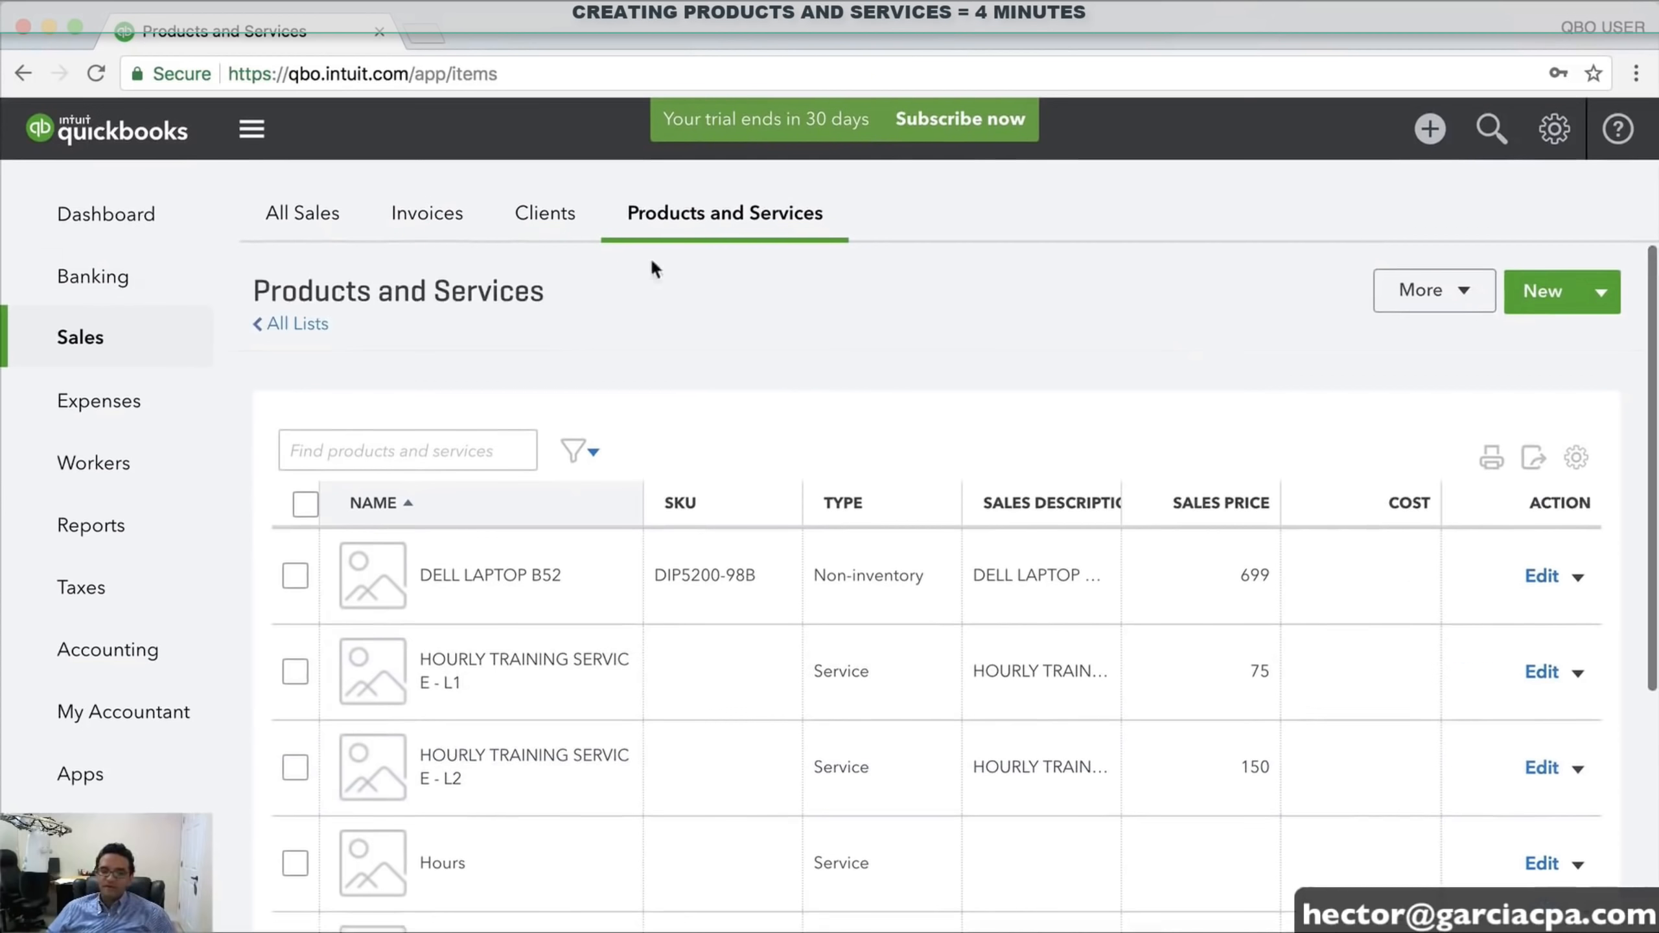
left_click(109, 216)
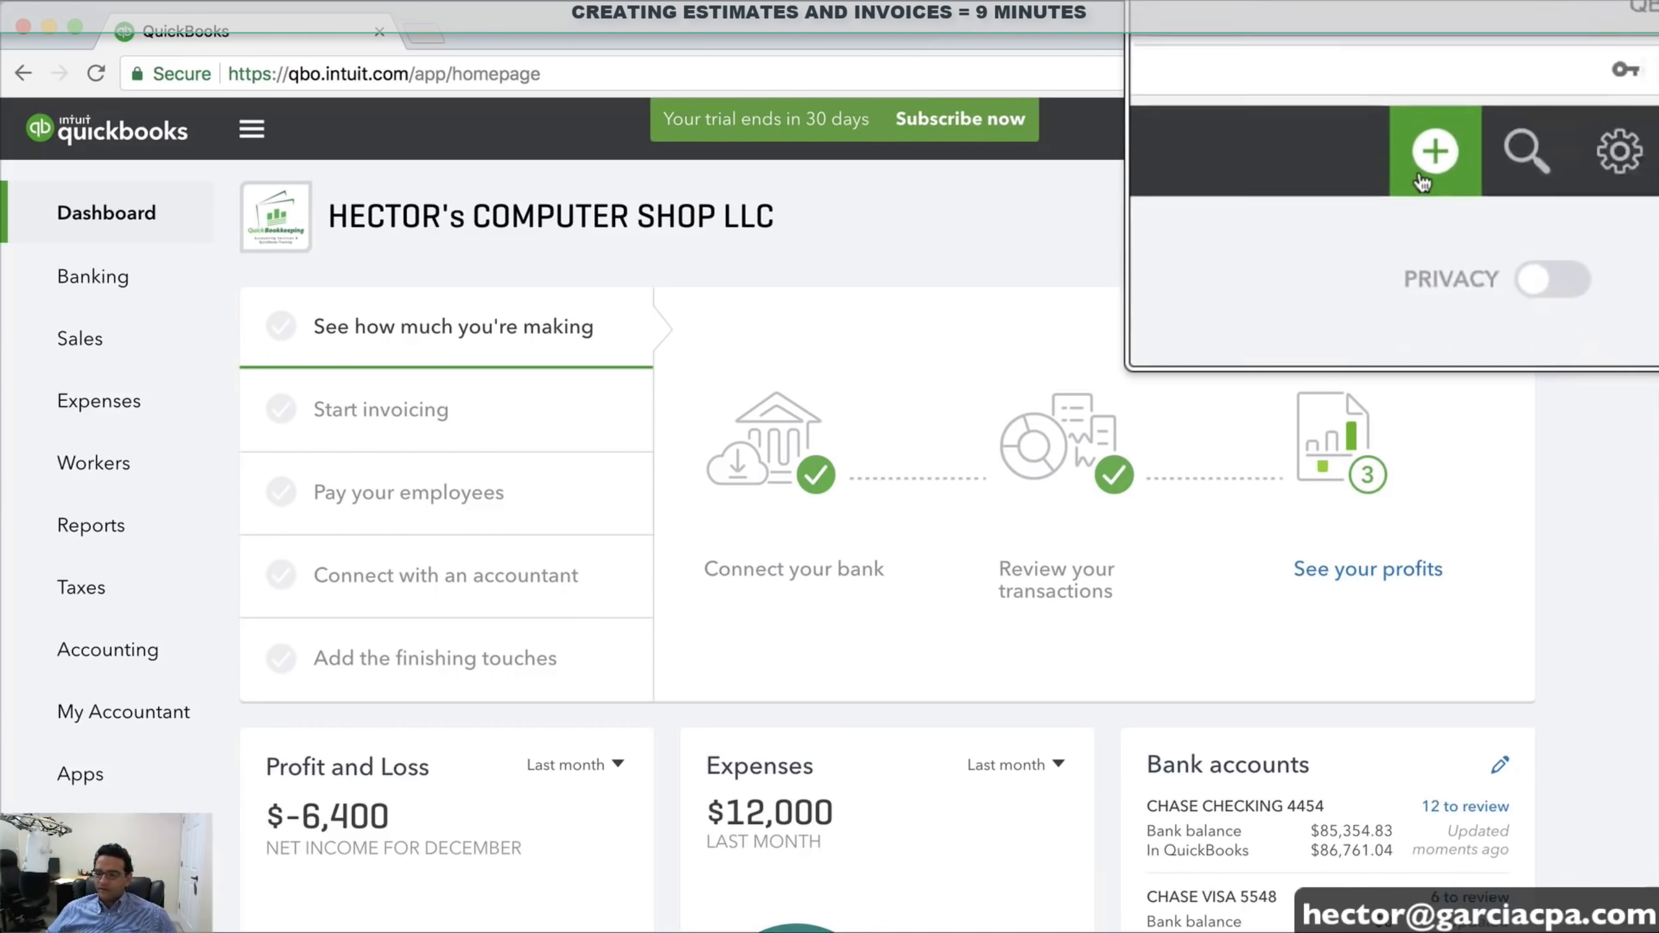
Choose Estimate from the + Create menu to open a blank Estimate #1001
left_click(1427, 134)
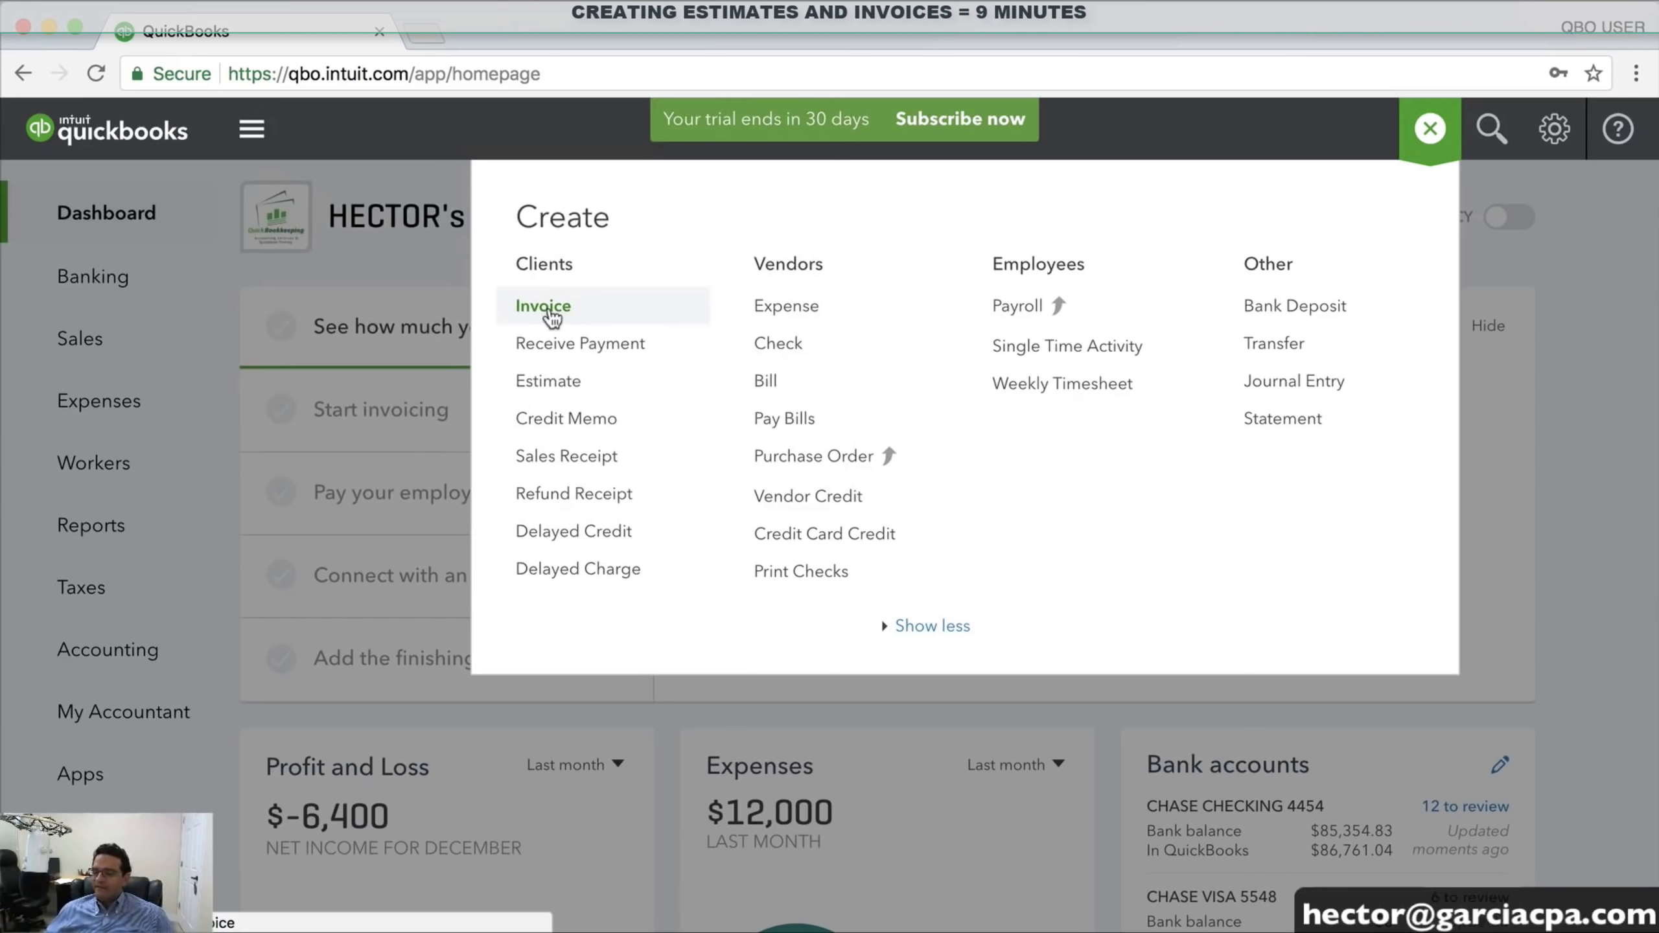
left_click(541, 387)
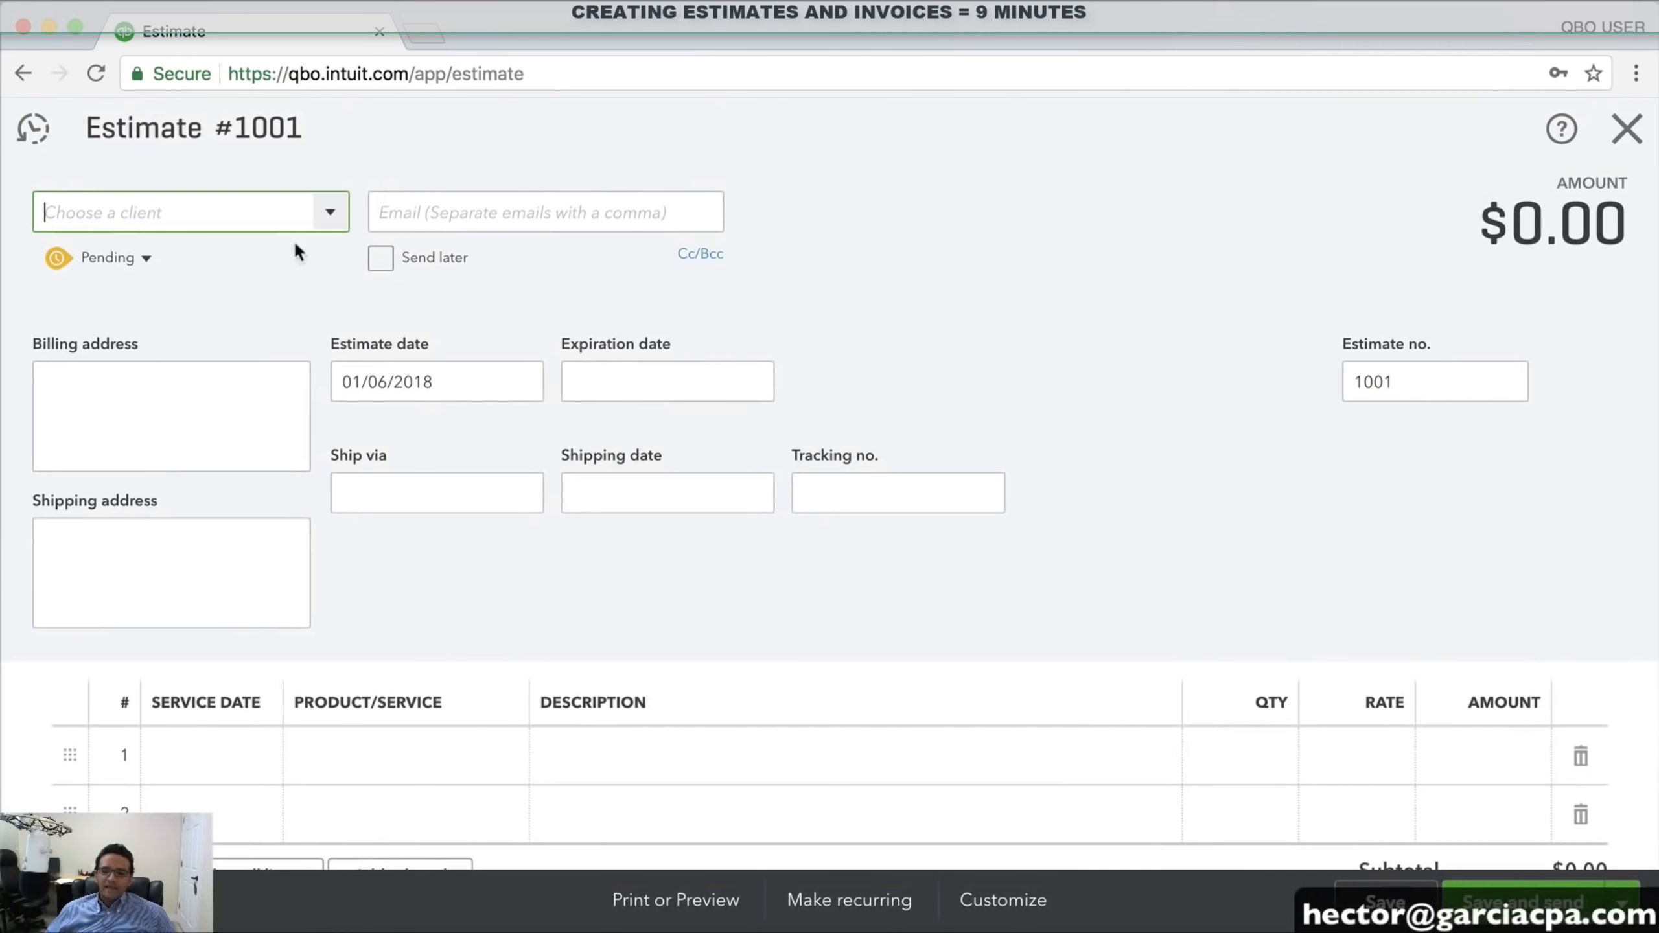
Assign the estimate to ABC CONTRACTORS LLC and number it 300101
left_click(332, 219)
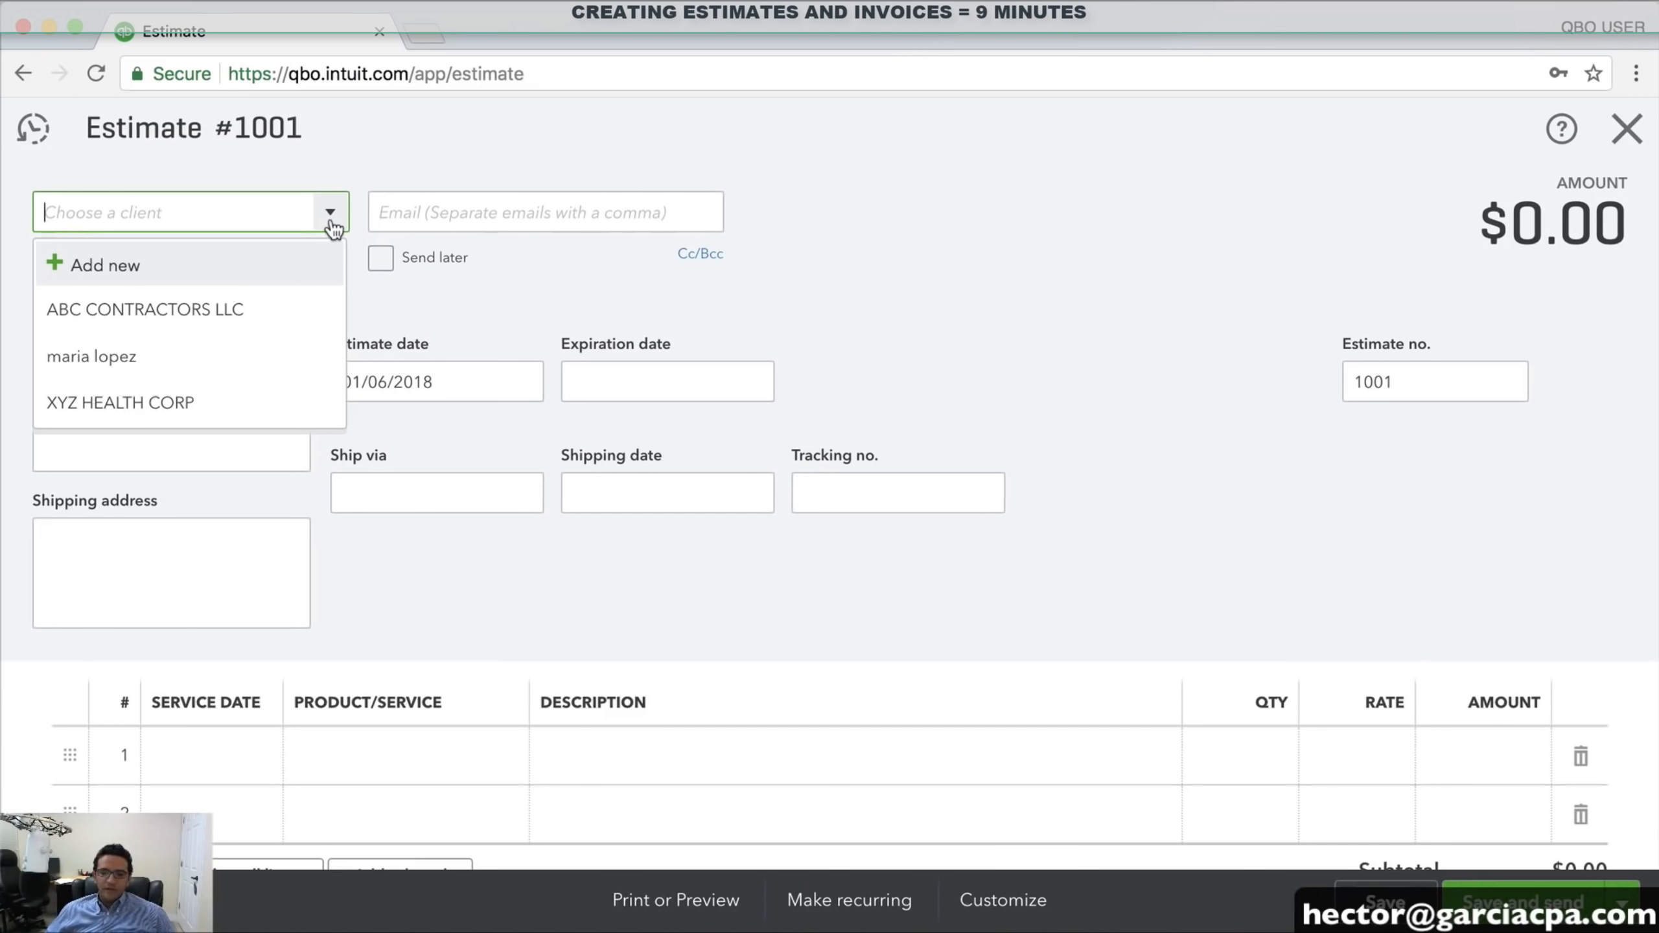
left_click(137, 315)
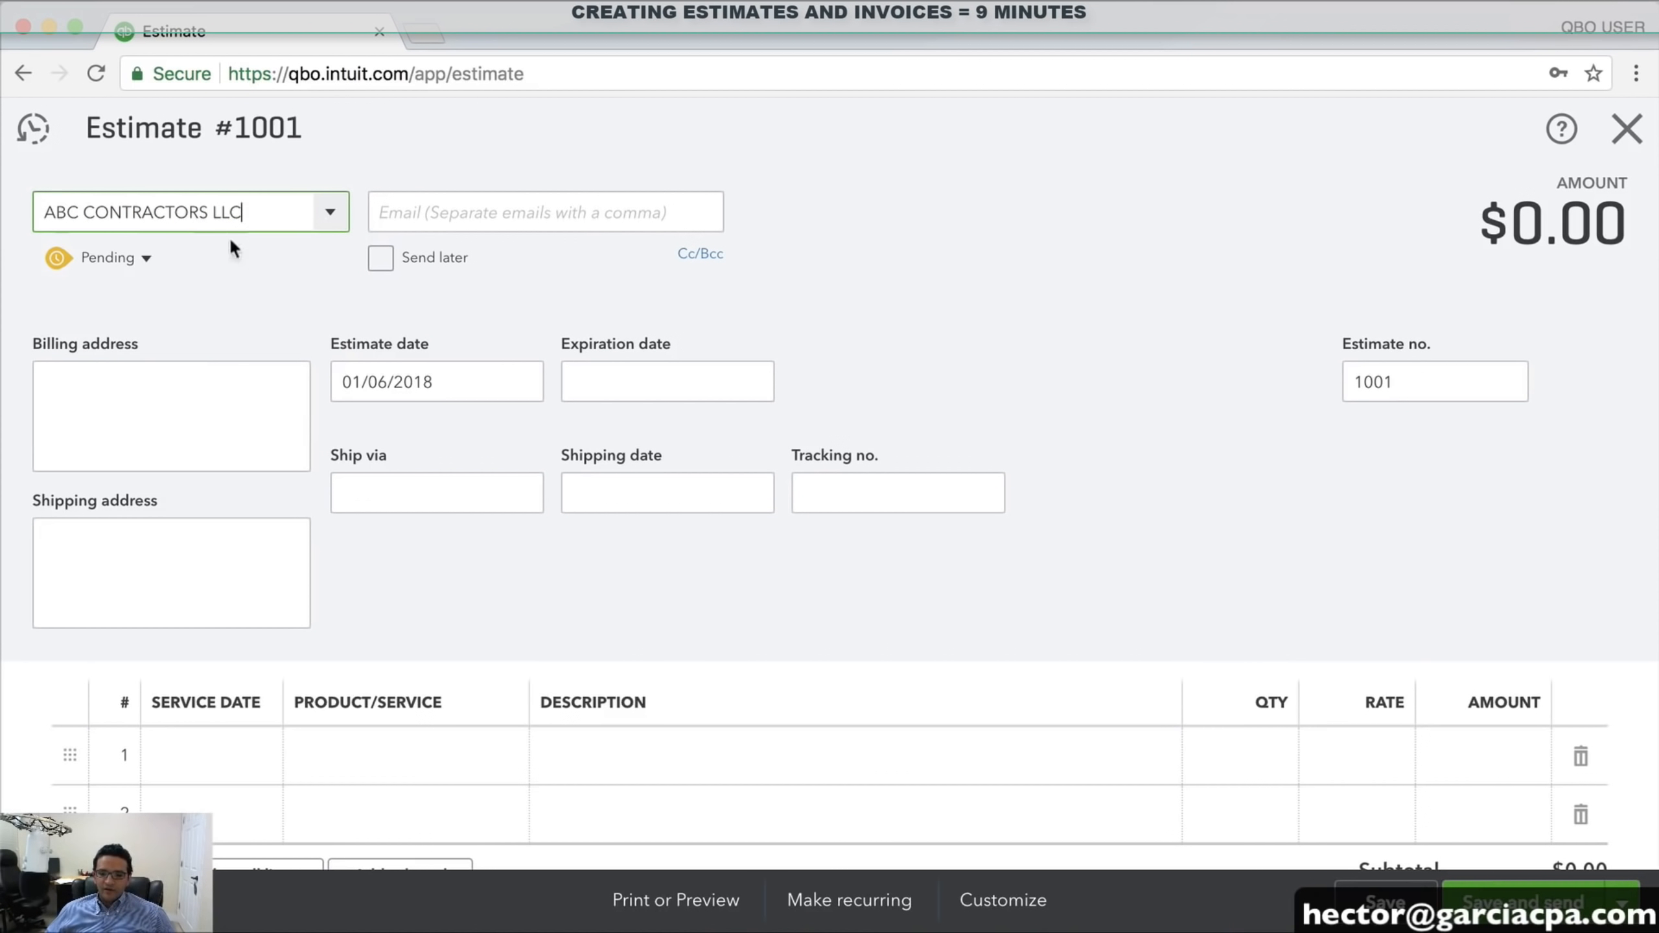
left_click(1425, 380)
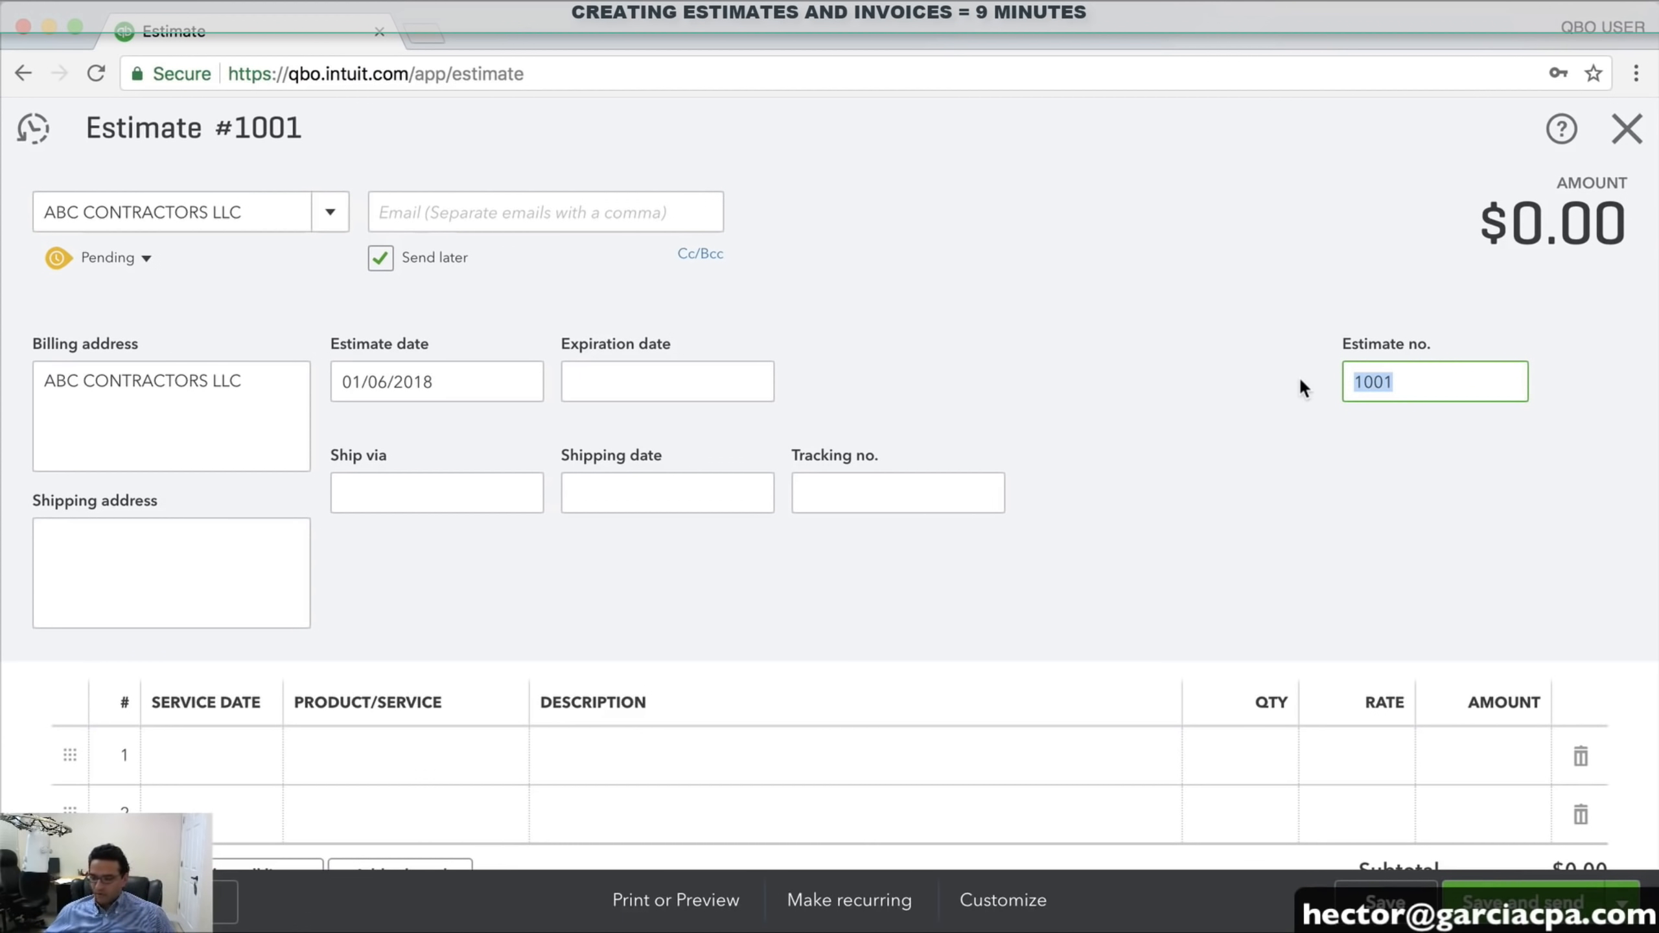
type("300")
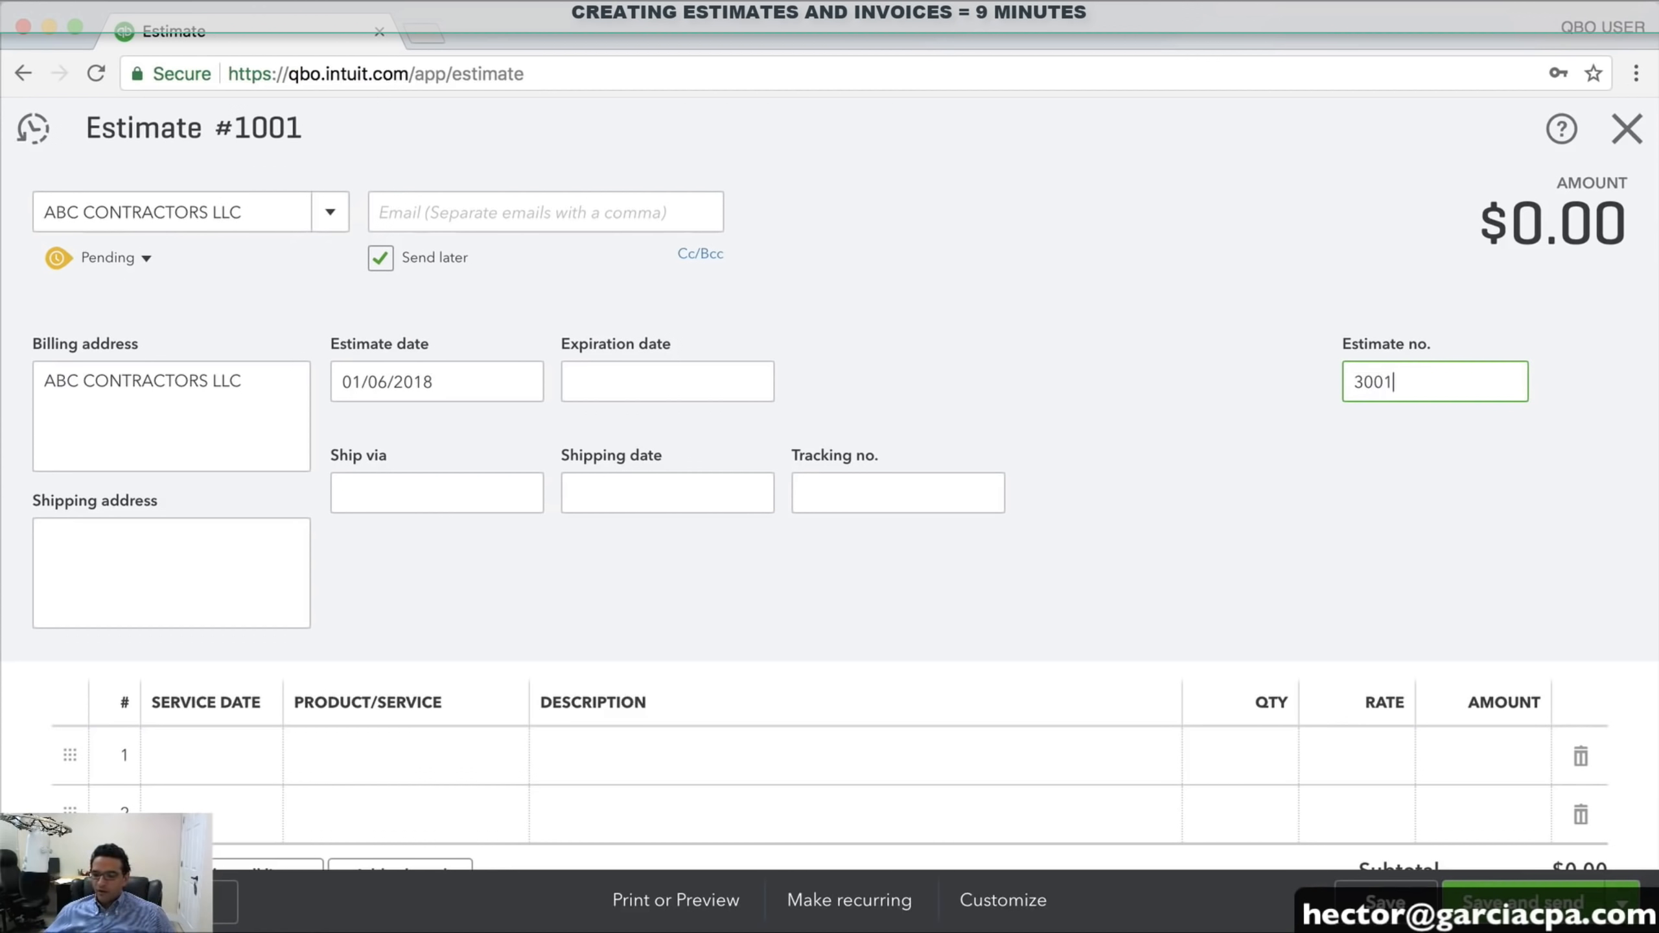
type("101")
left_click_drag(1460, 386, 1304, 385)
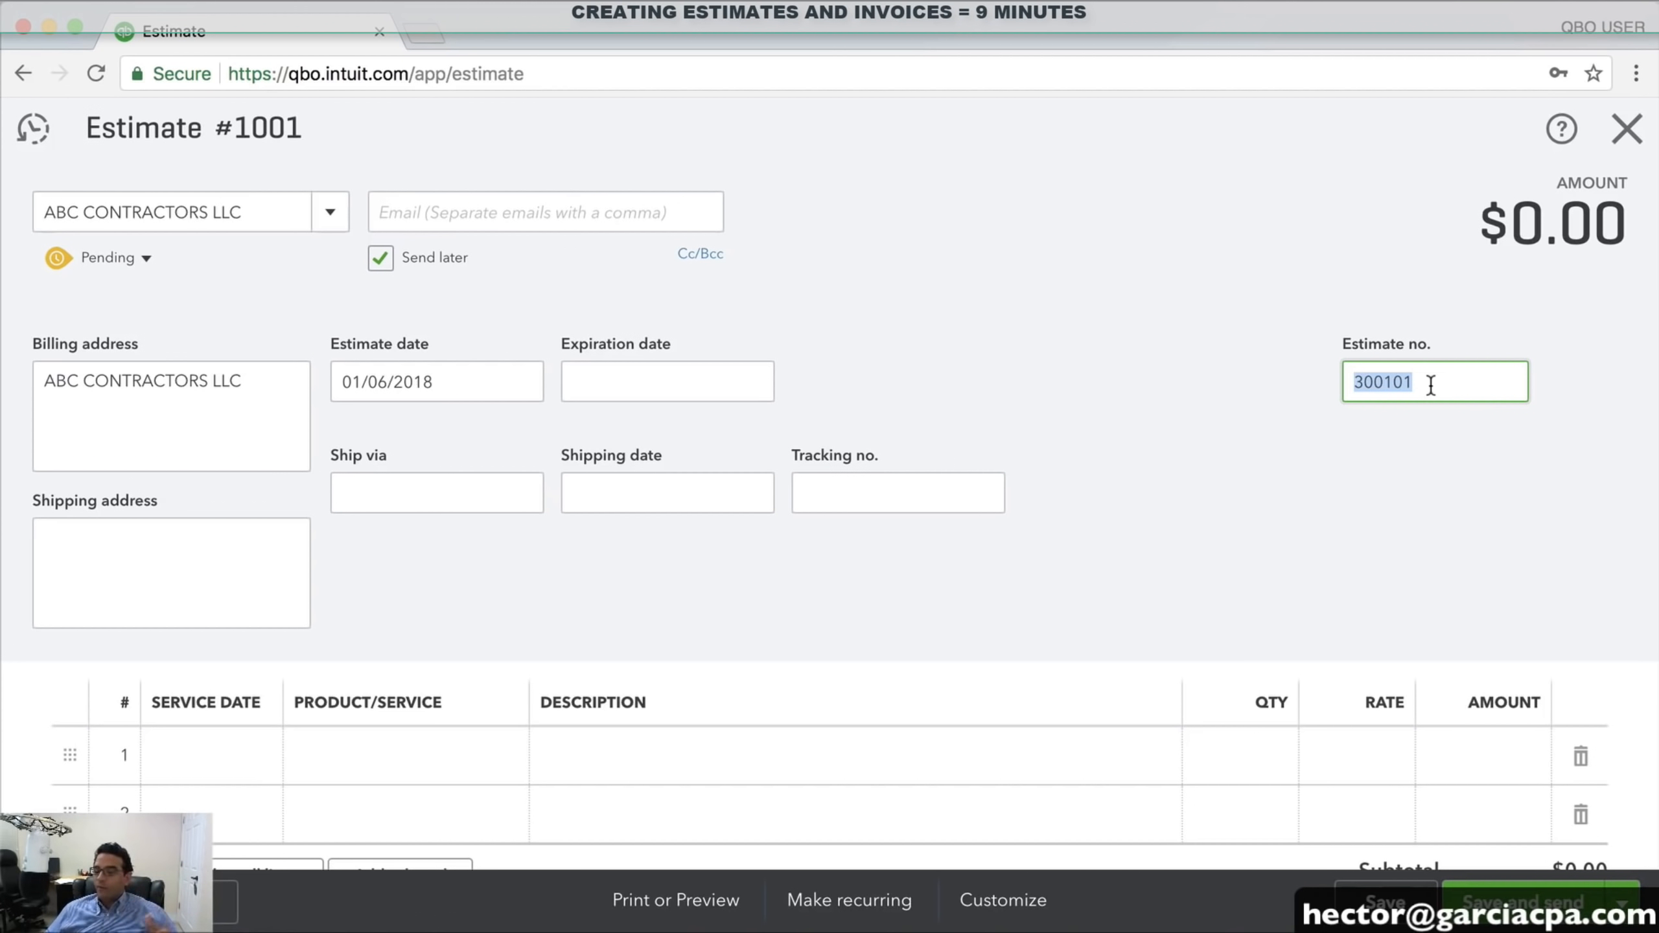
left_click(1452, 382)
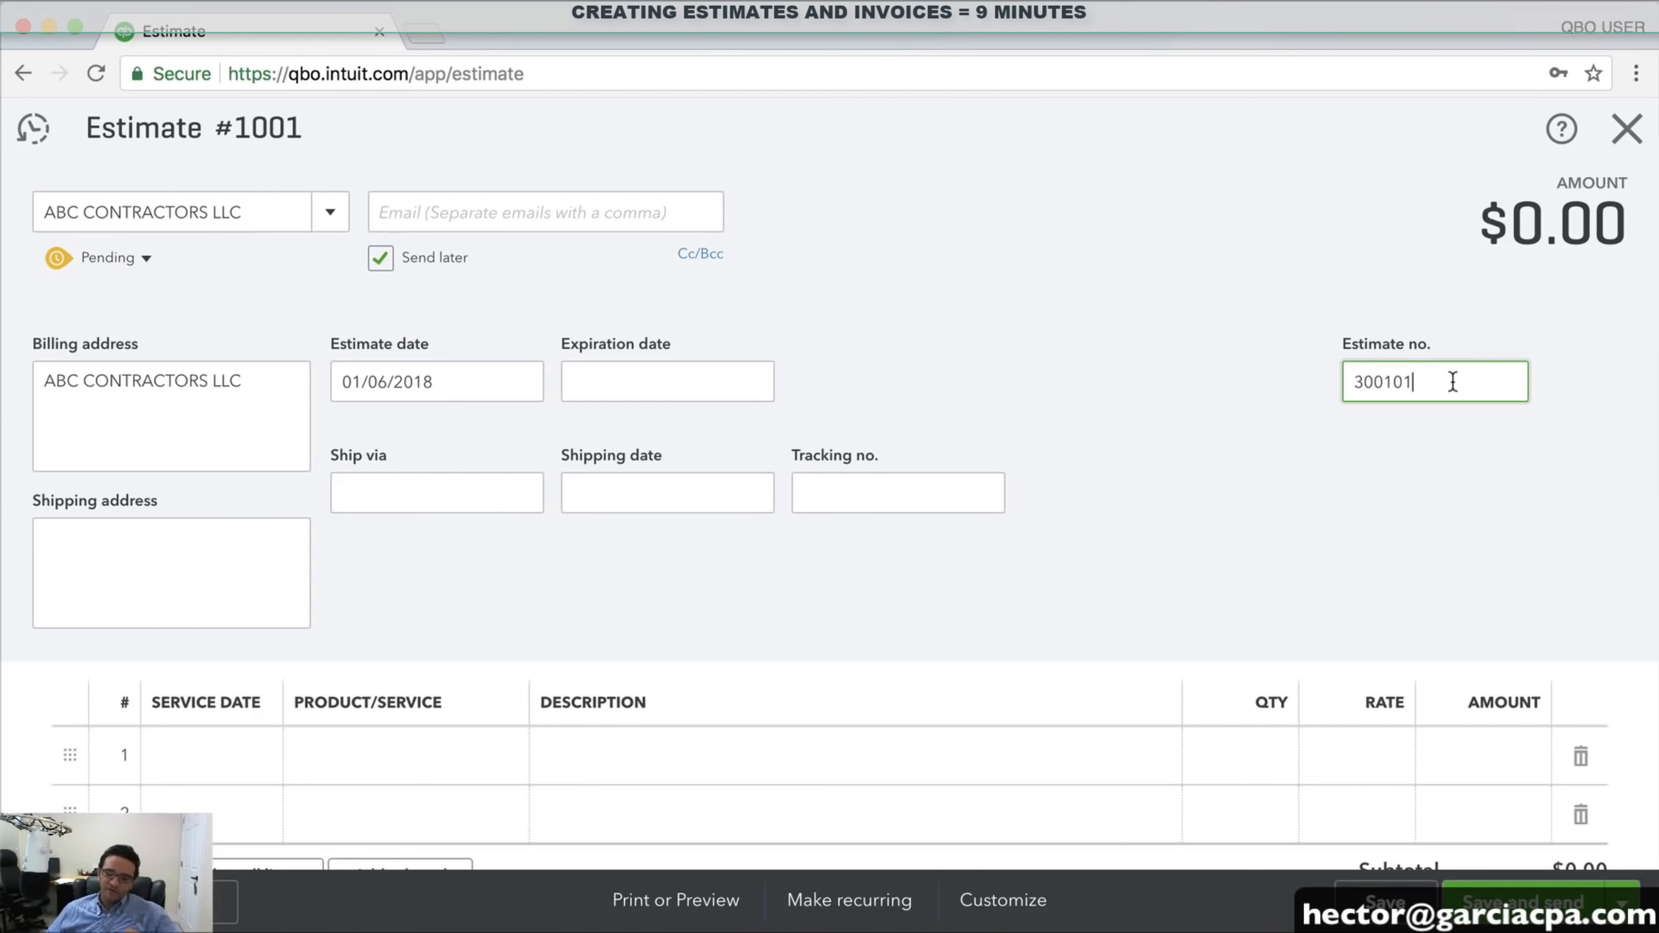
left_click_drag(1454, 381, 1274, 389)
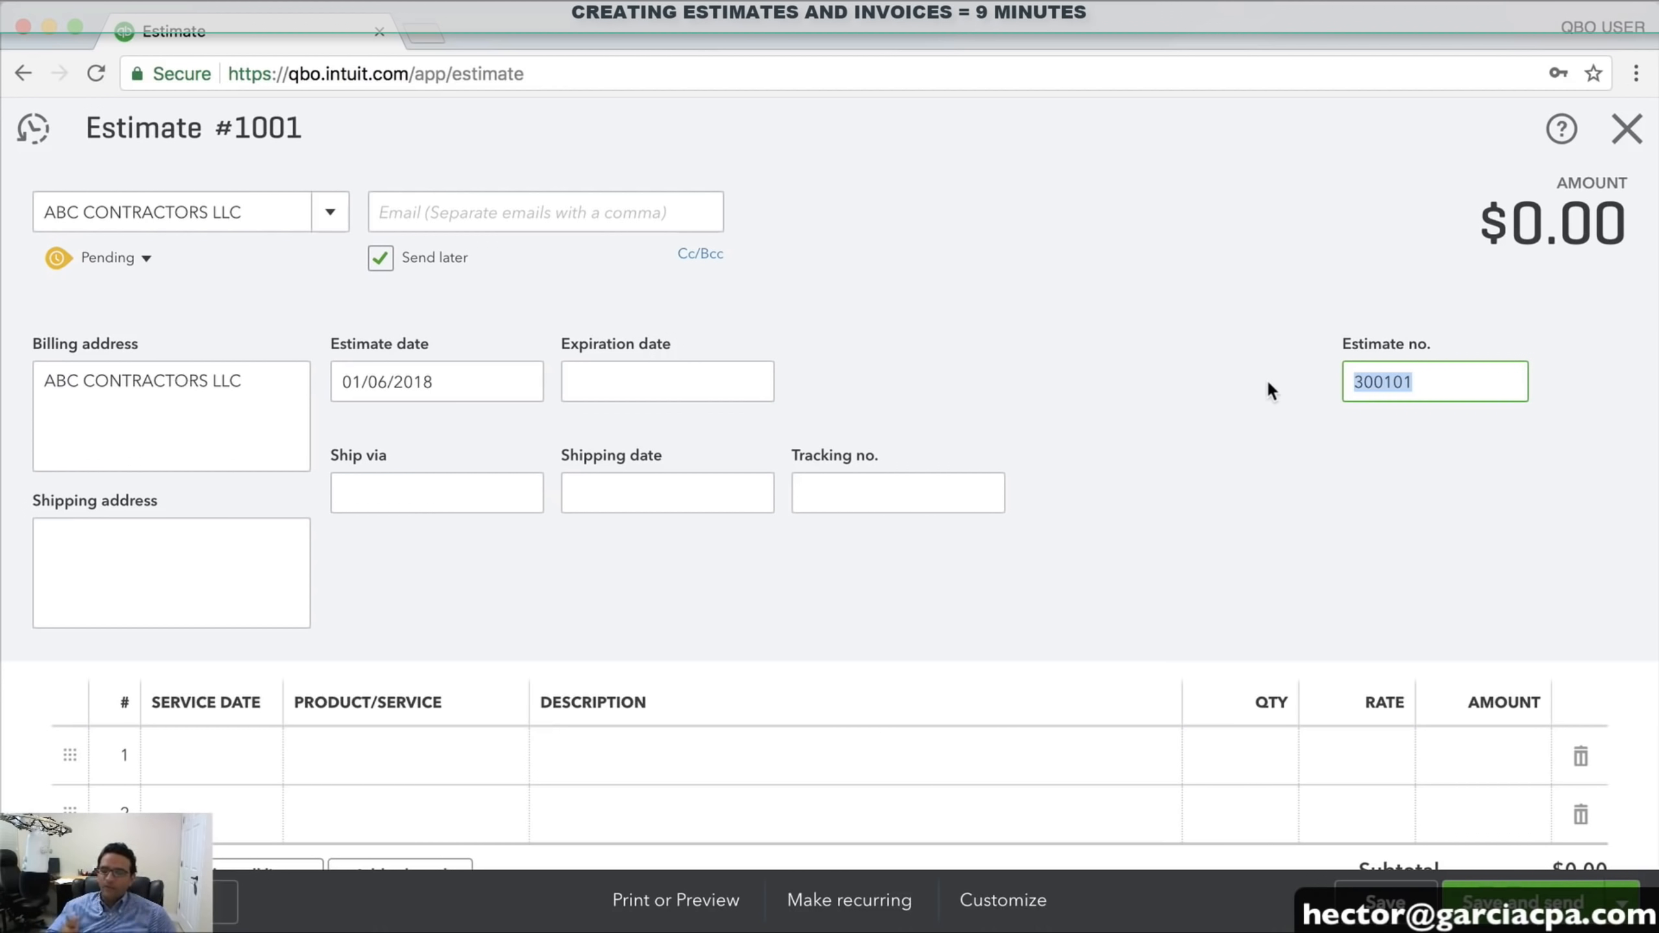
Set estimate date 01/02/2018, expiration date 01/31/2018, and shipping date 02/14/2018
left_click(443, 382)
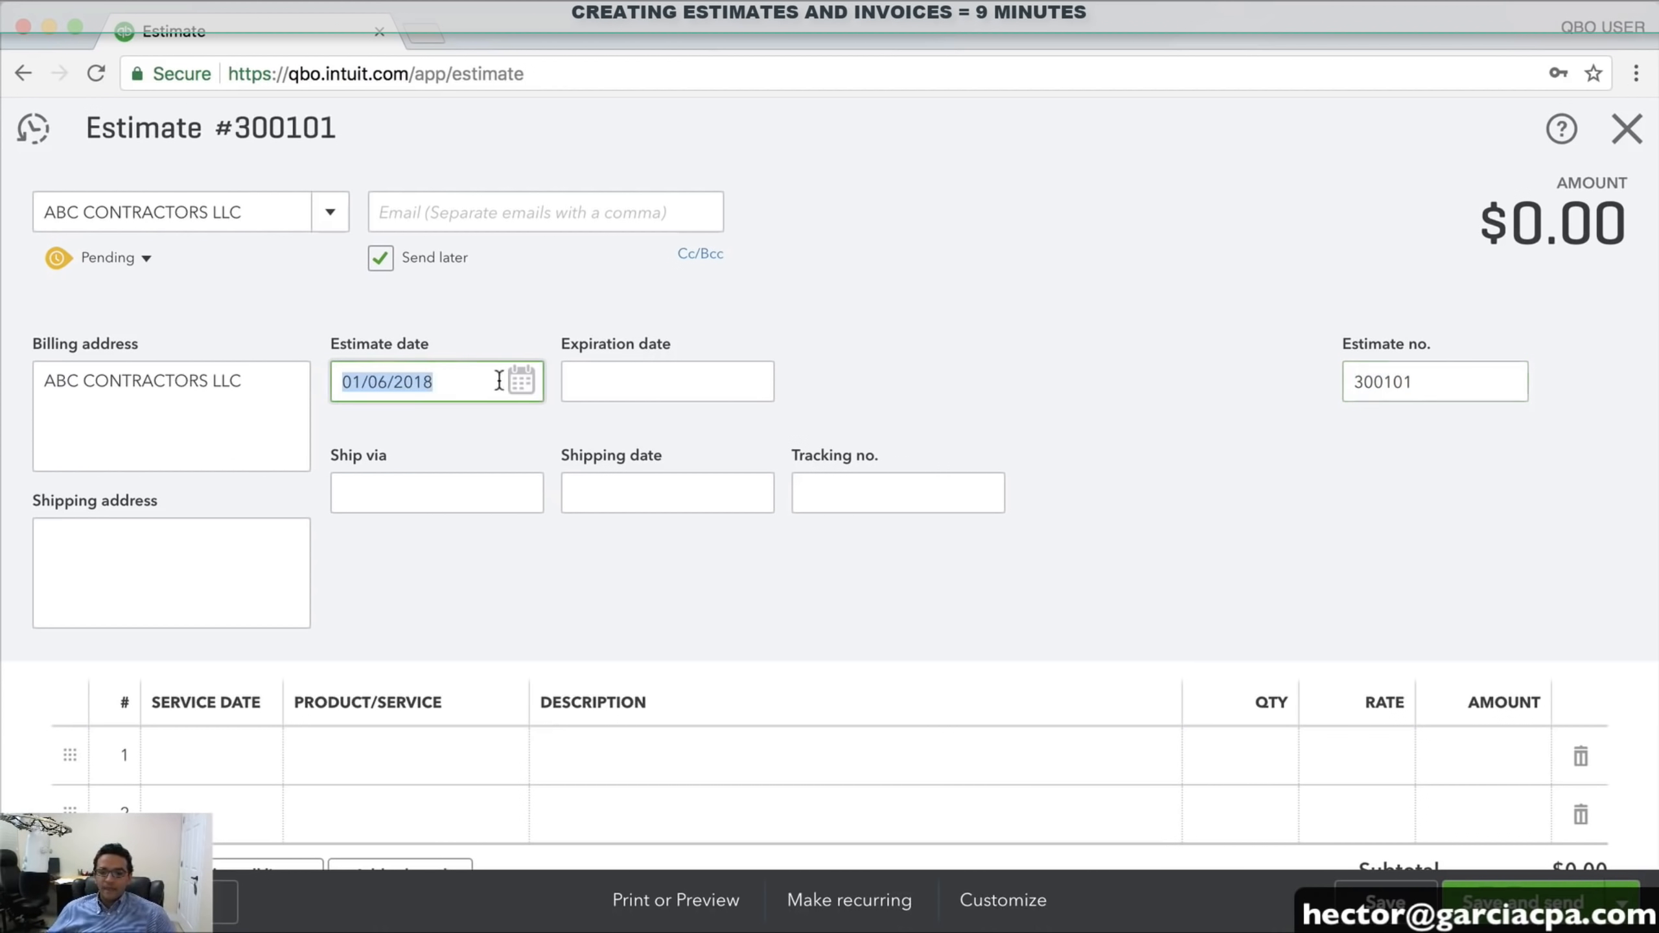
left_click(520, 380)
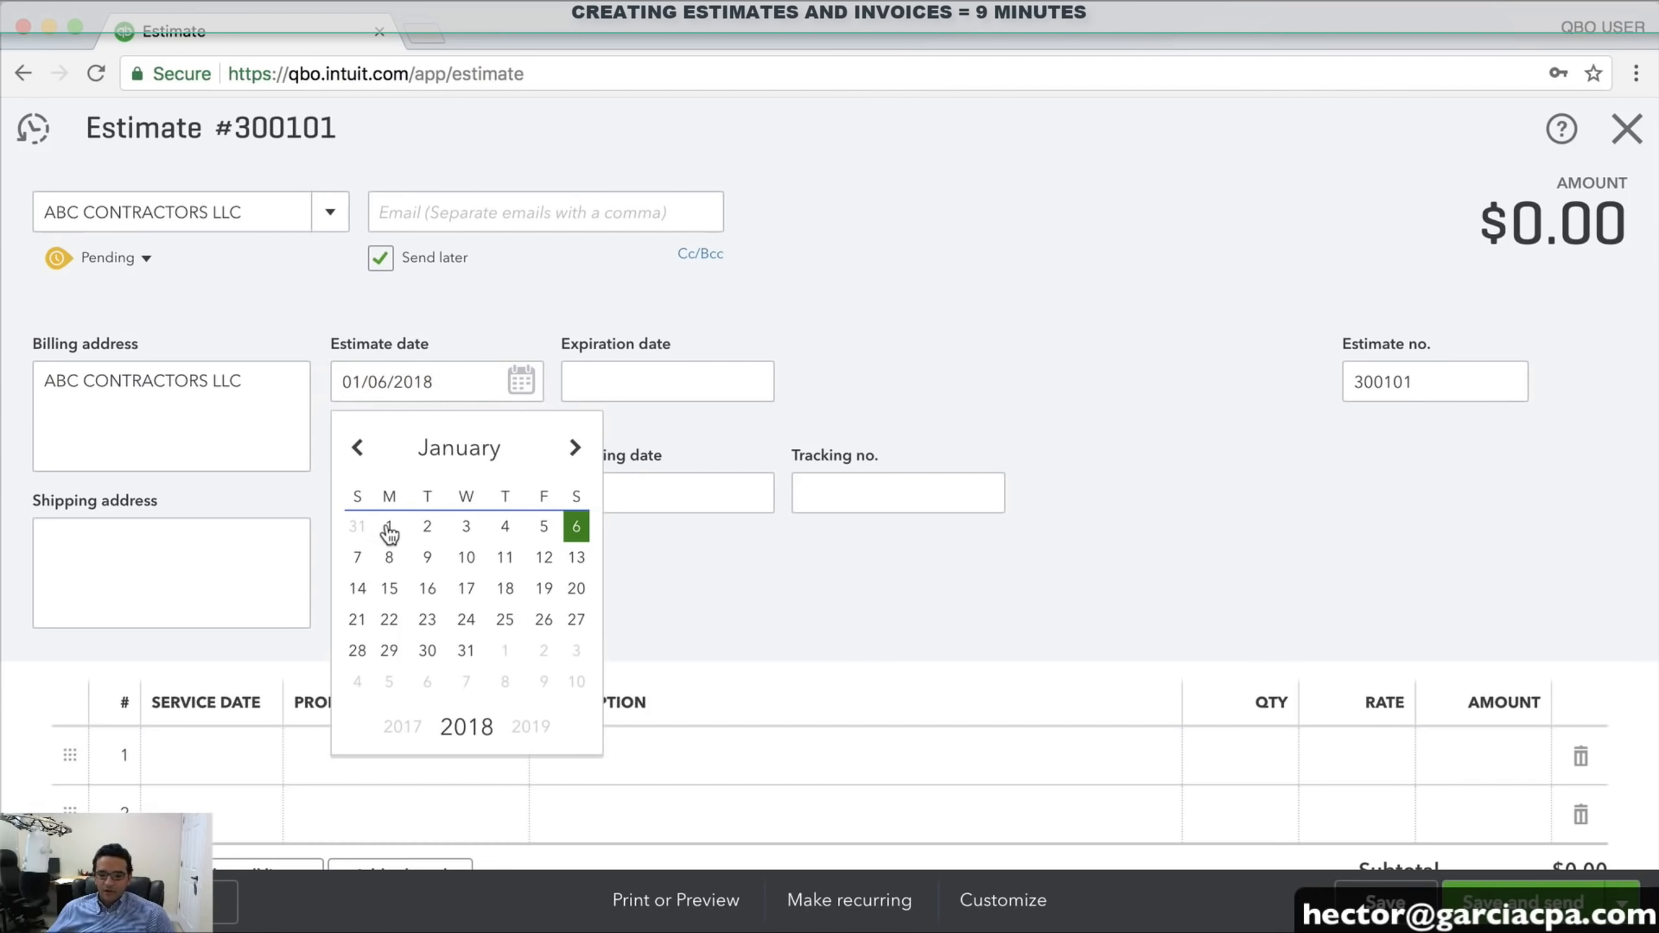
left_click(425, 529)
left_click_drag(454, 382, 281, 379)
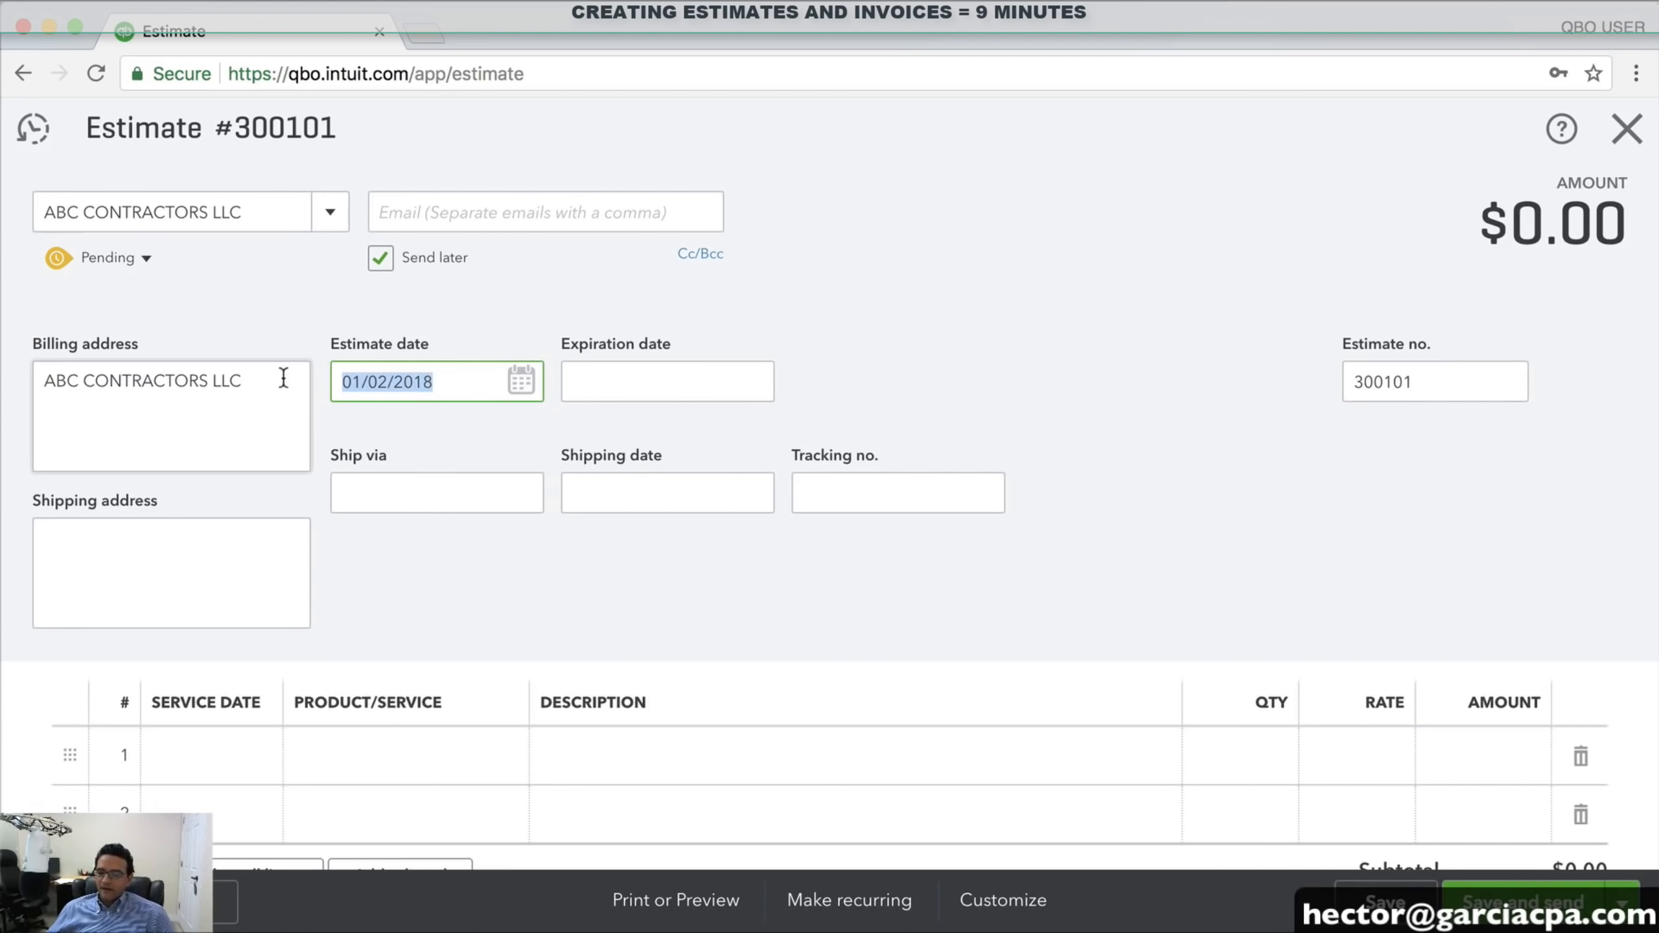
left_click(751, 385)
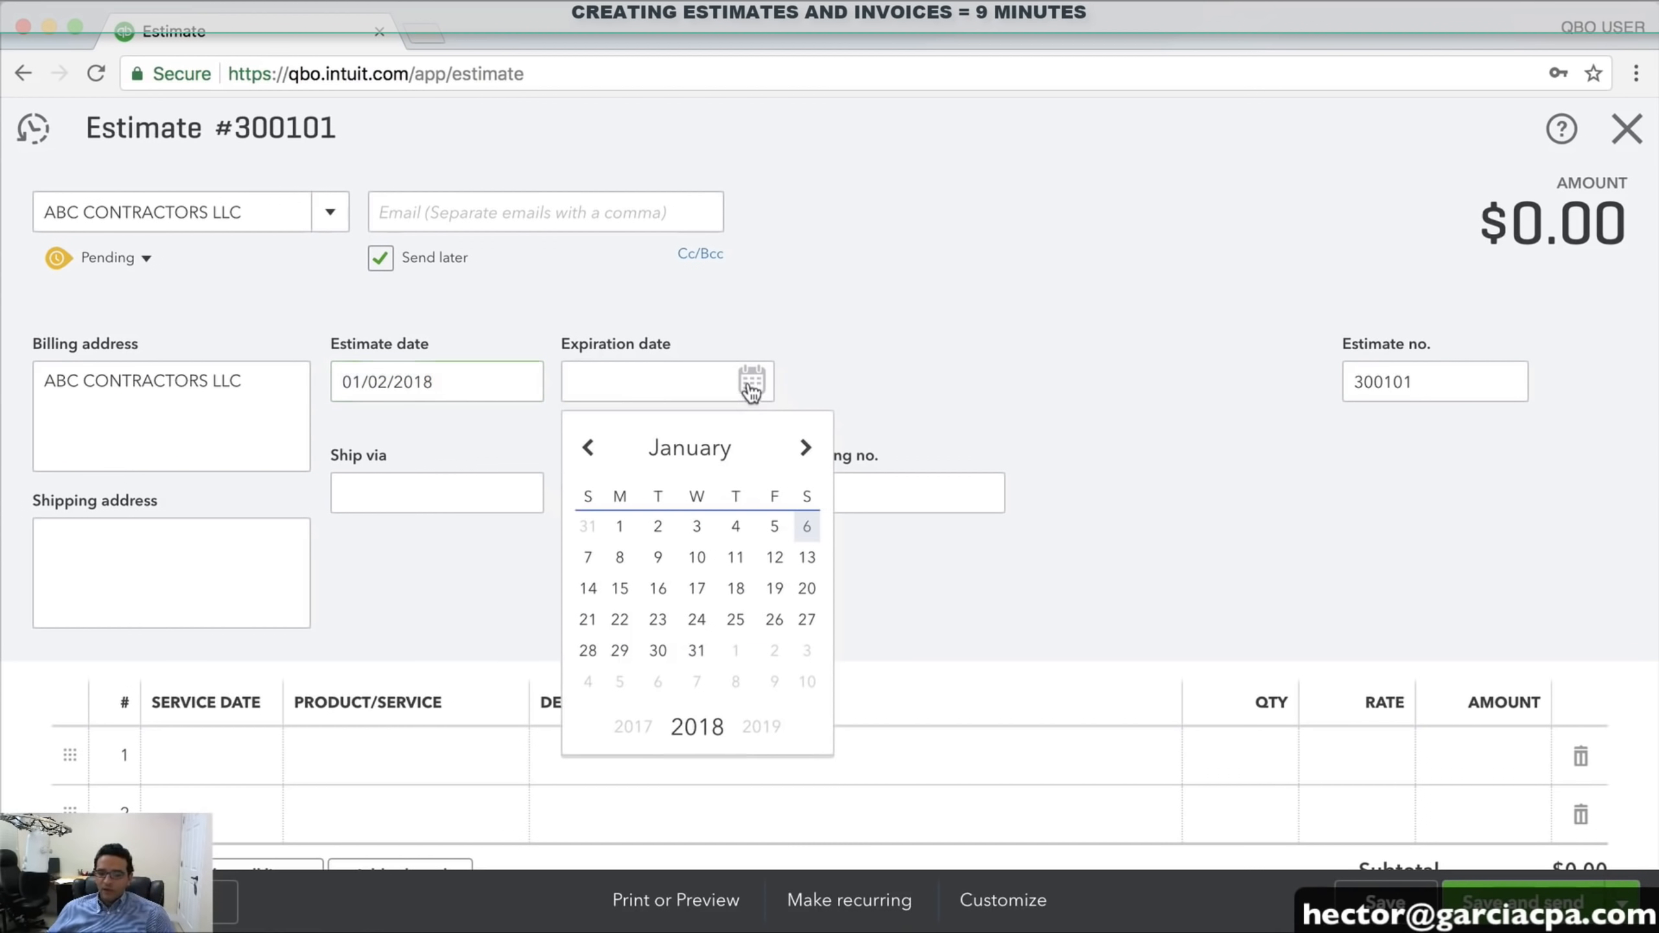
left_click(694, 652)
left_click_drag(682, 383, 523, 381)
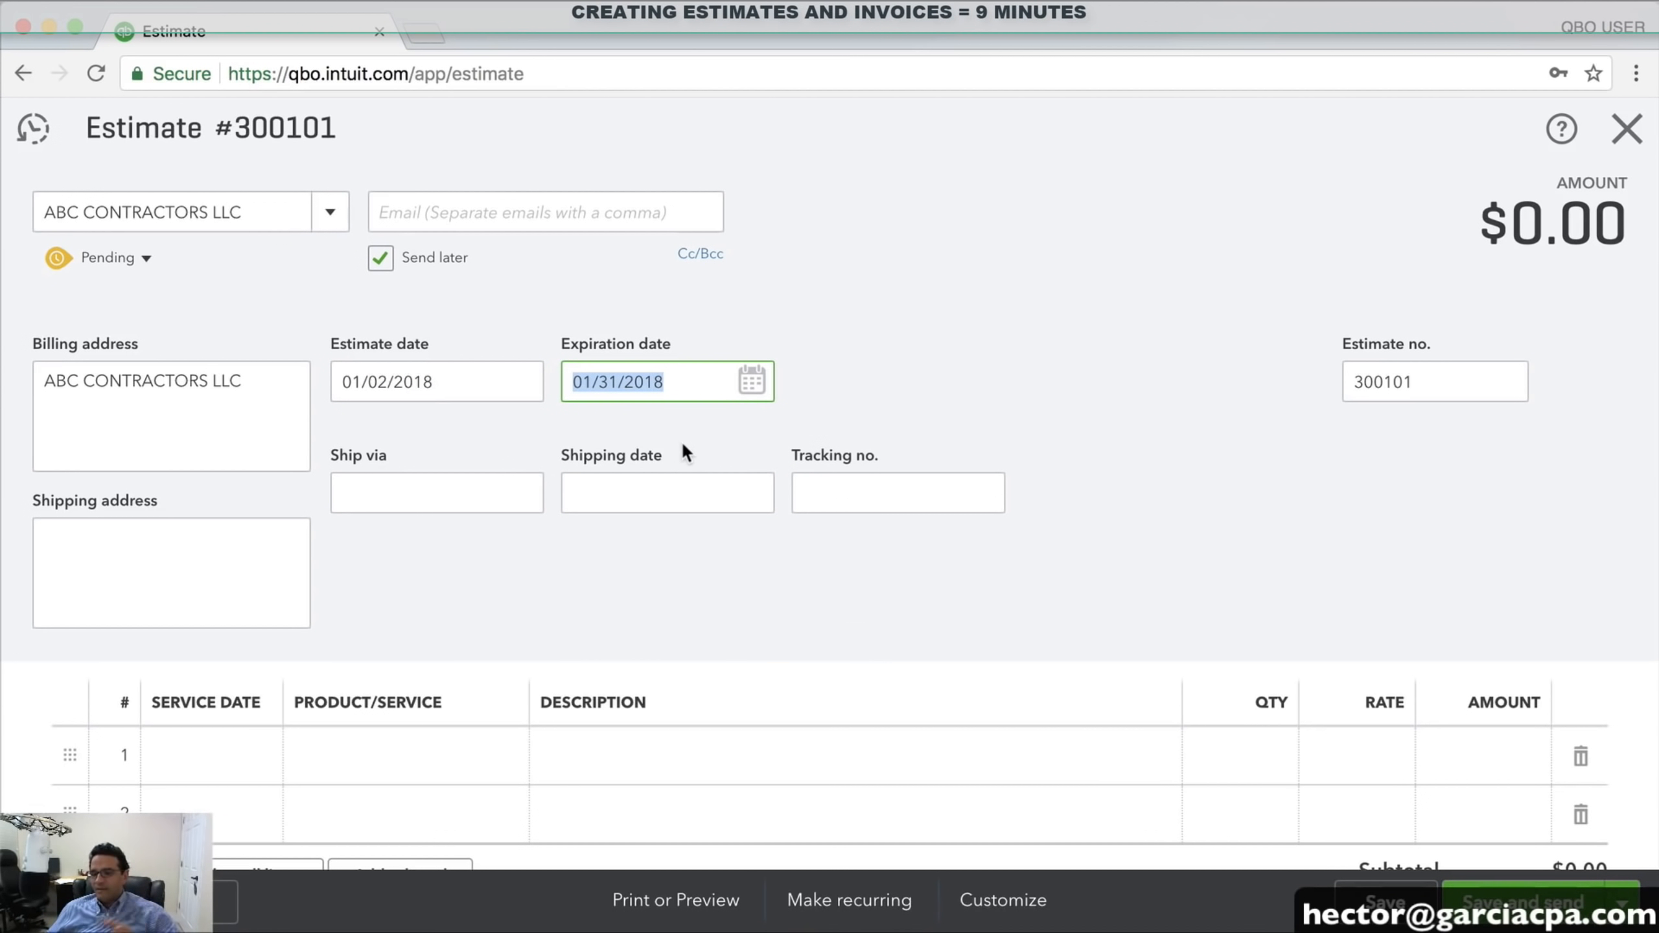
scroll(818, 438, "down", 2)
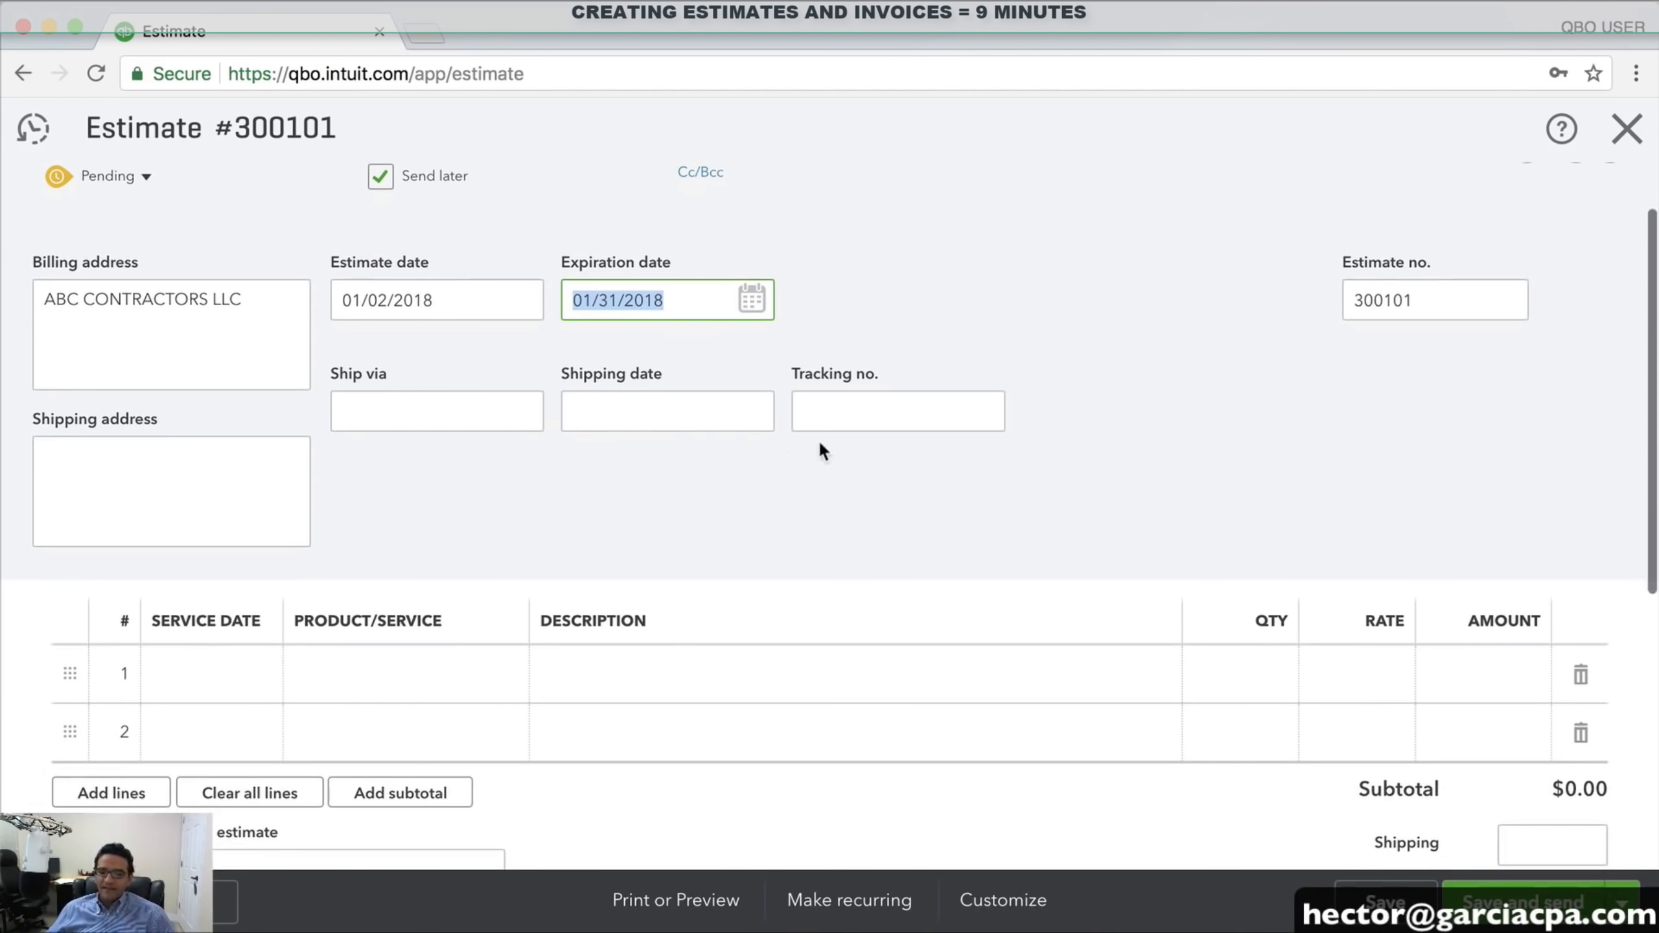
left_click(652, 419)
left_click(752, 412)
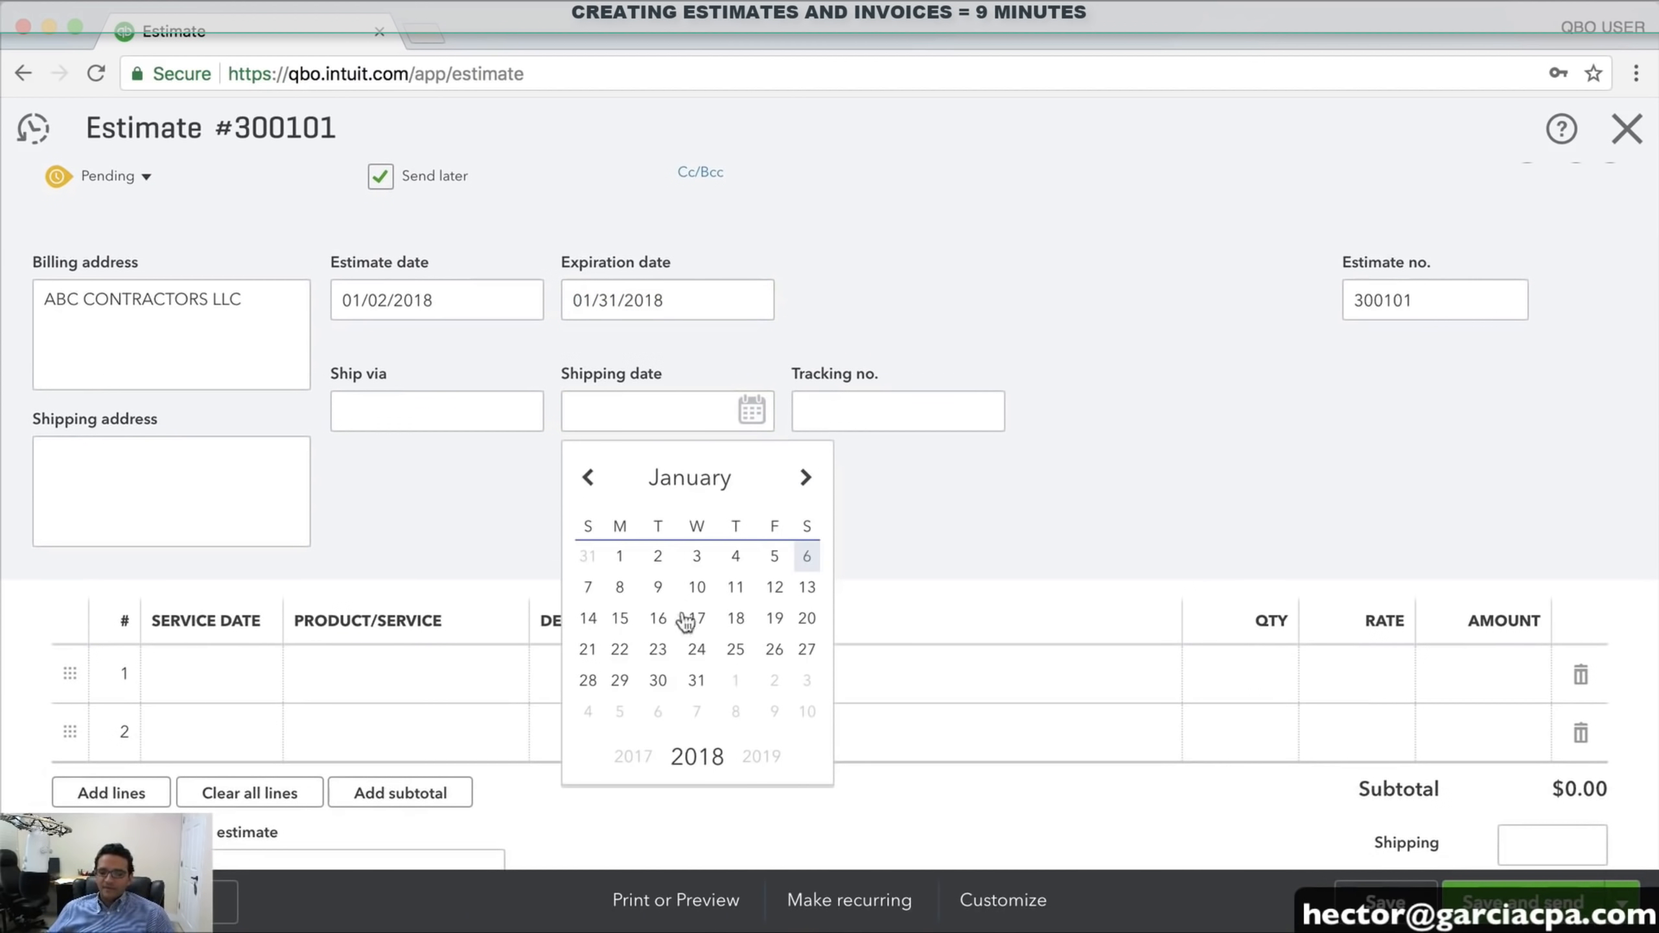
left_click(805, 478)
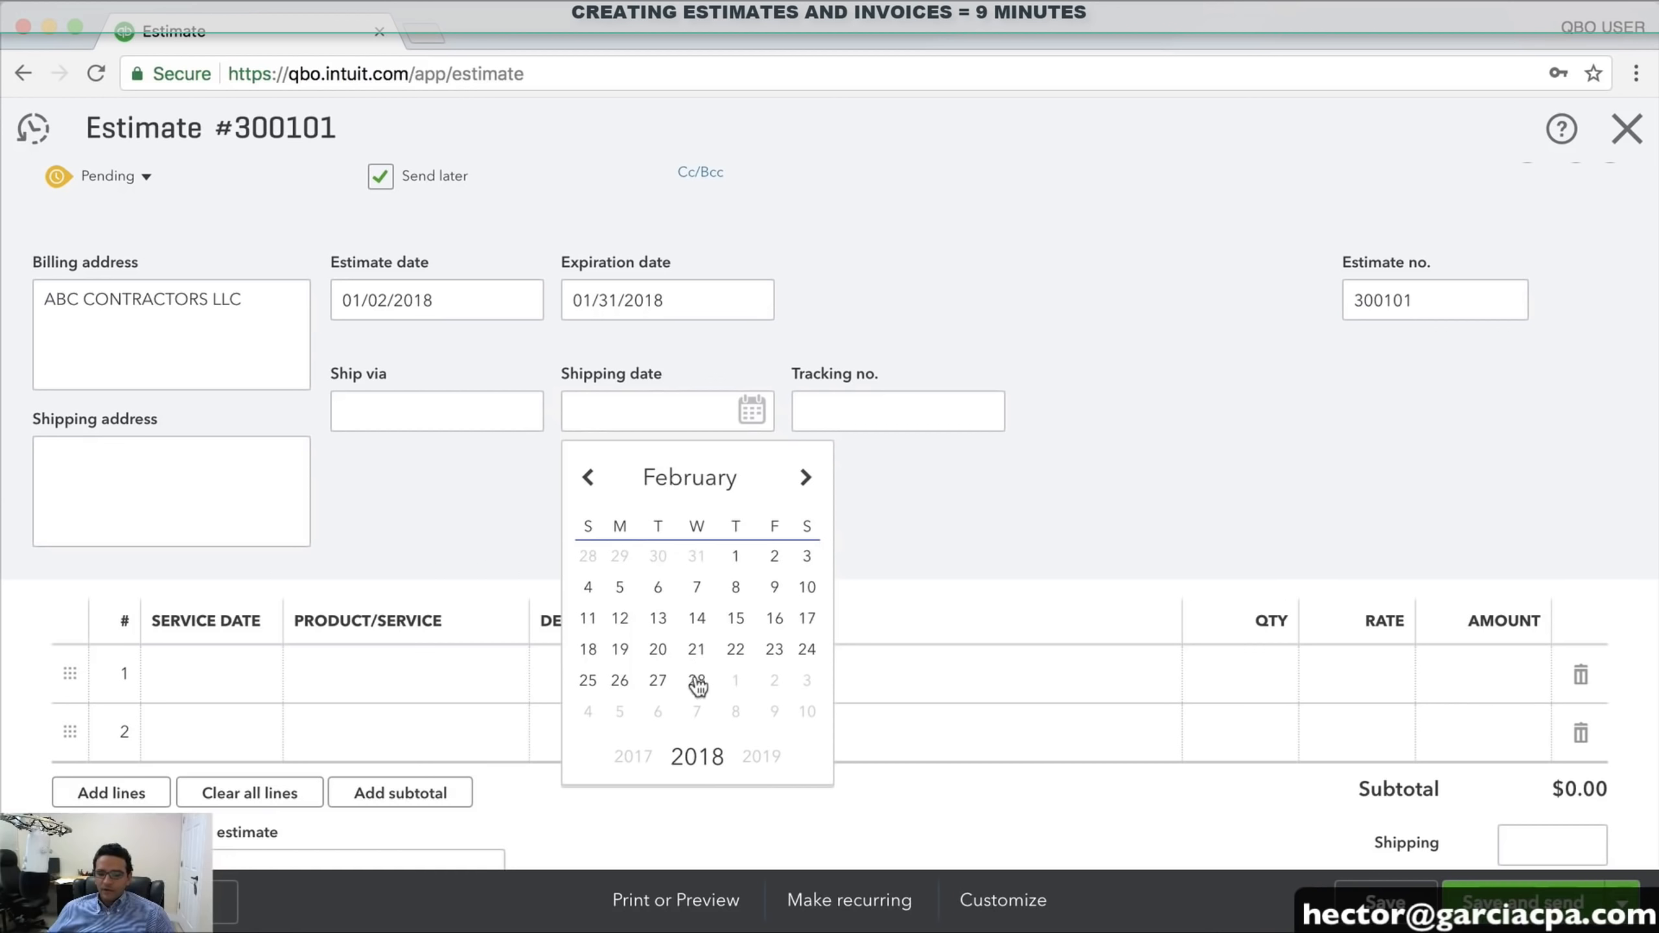
left_click(697, 621)
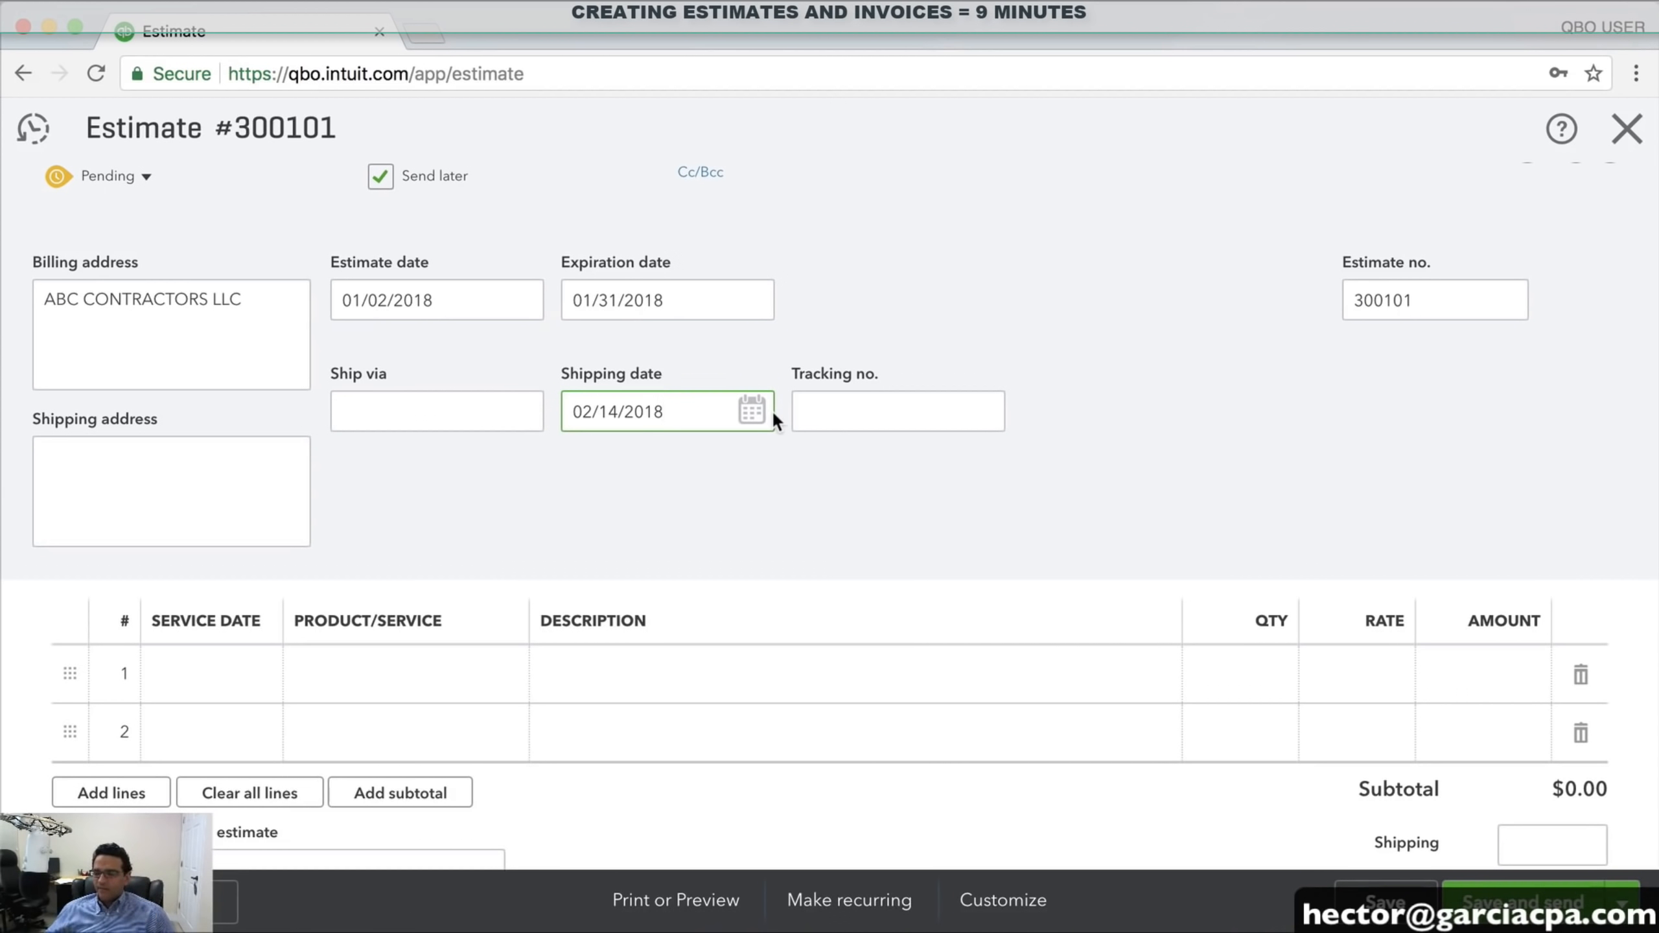
Enter FEDEX as the Ship via carrier
left_click(447, 420)
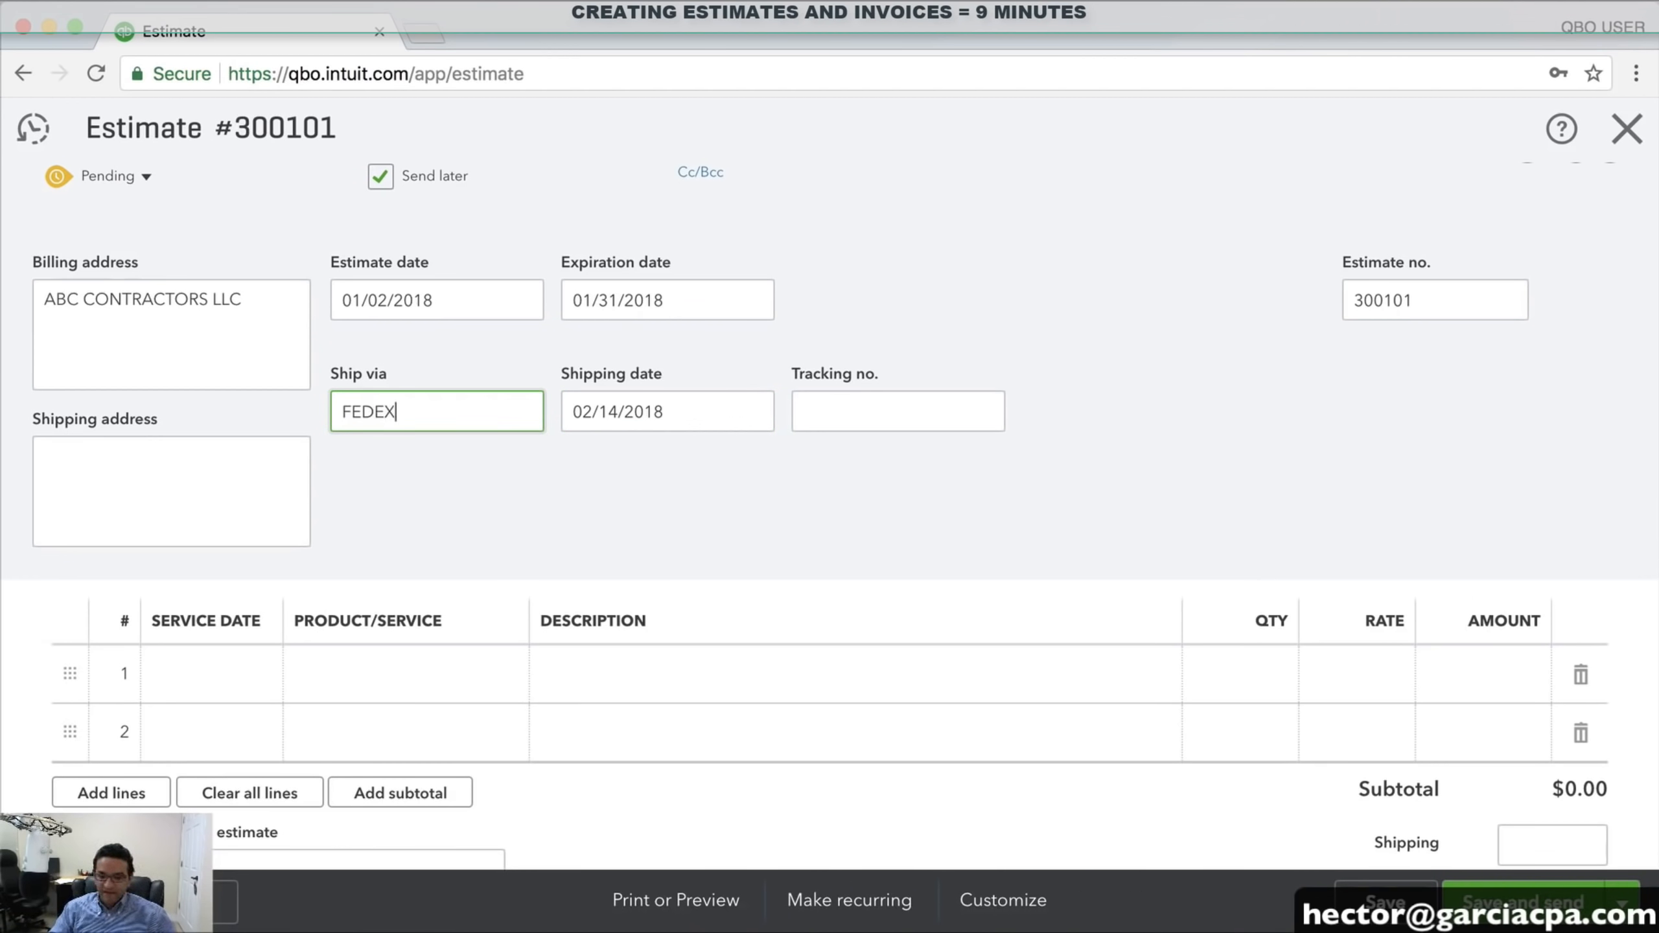
left_click_drag(458, 411, 322, 413)
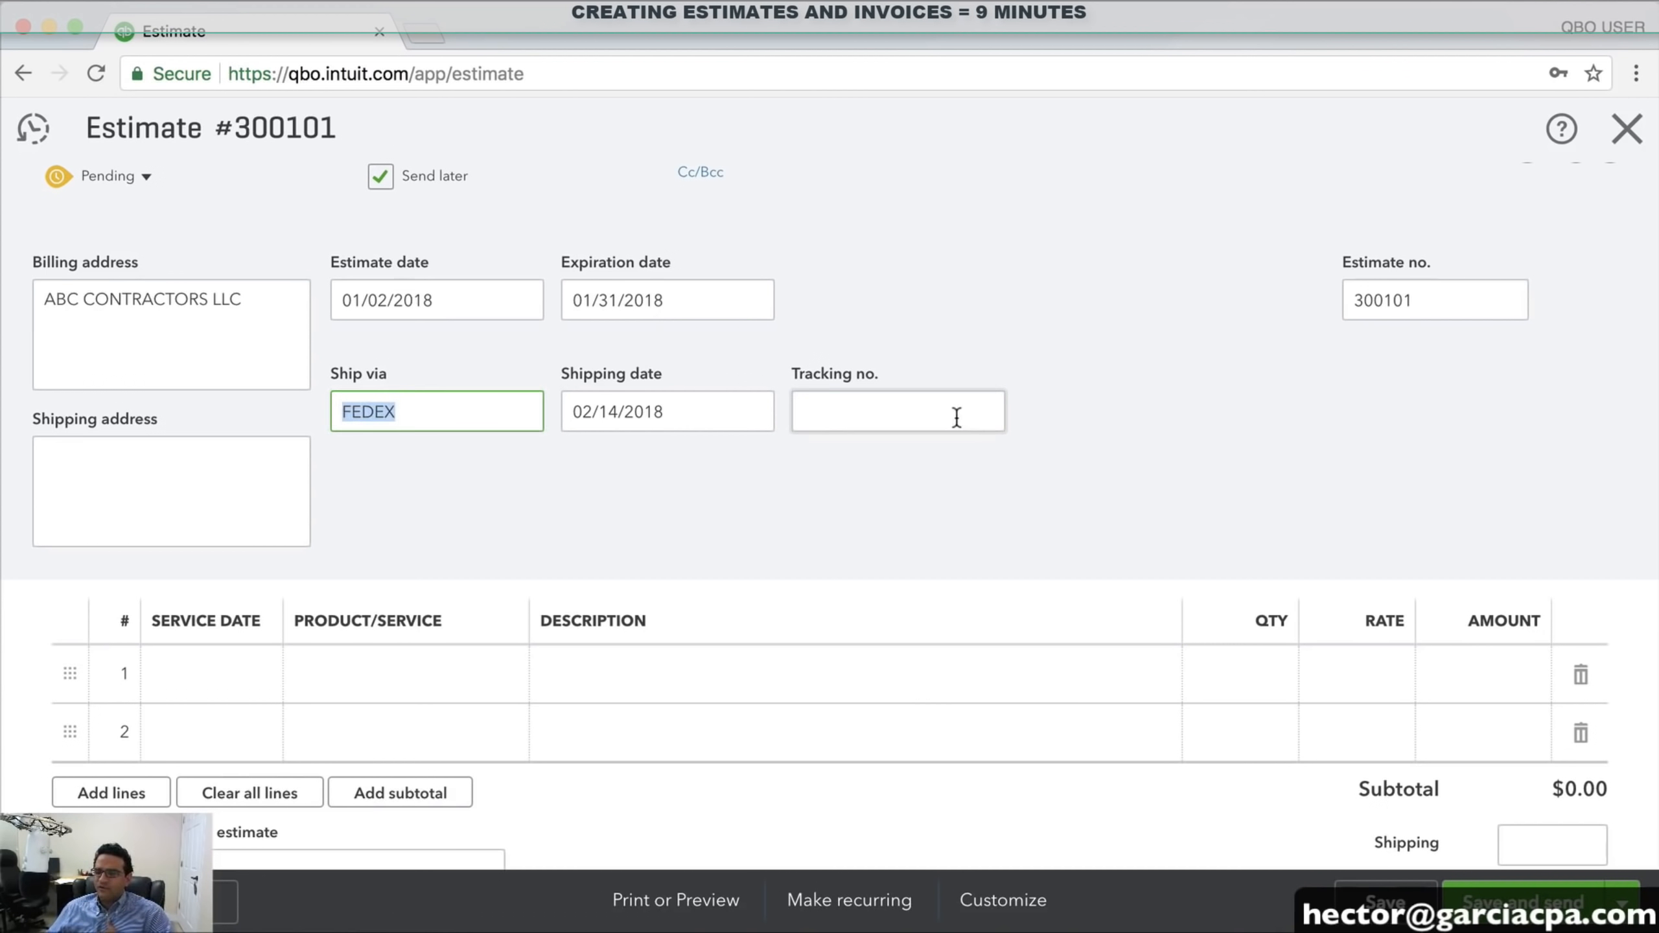
left_click(931, 429)
scroll(843, 458, "down", 2)
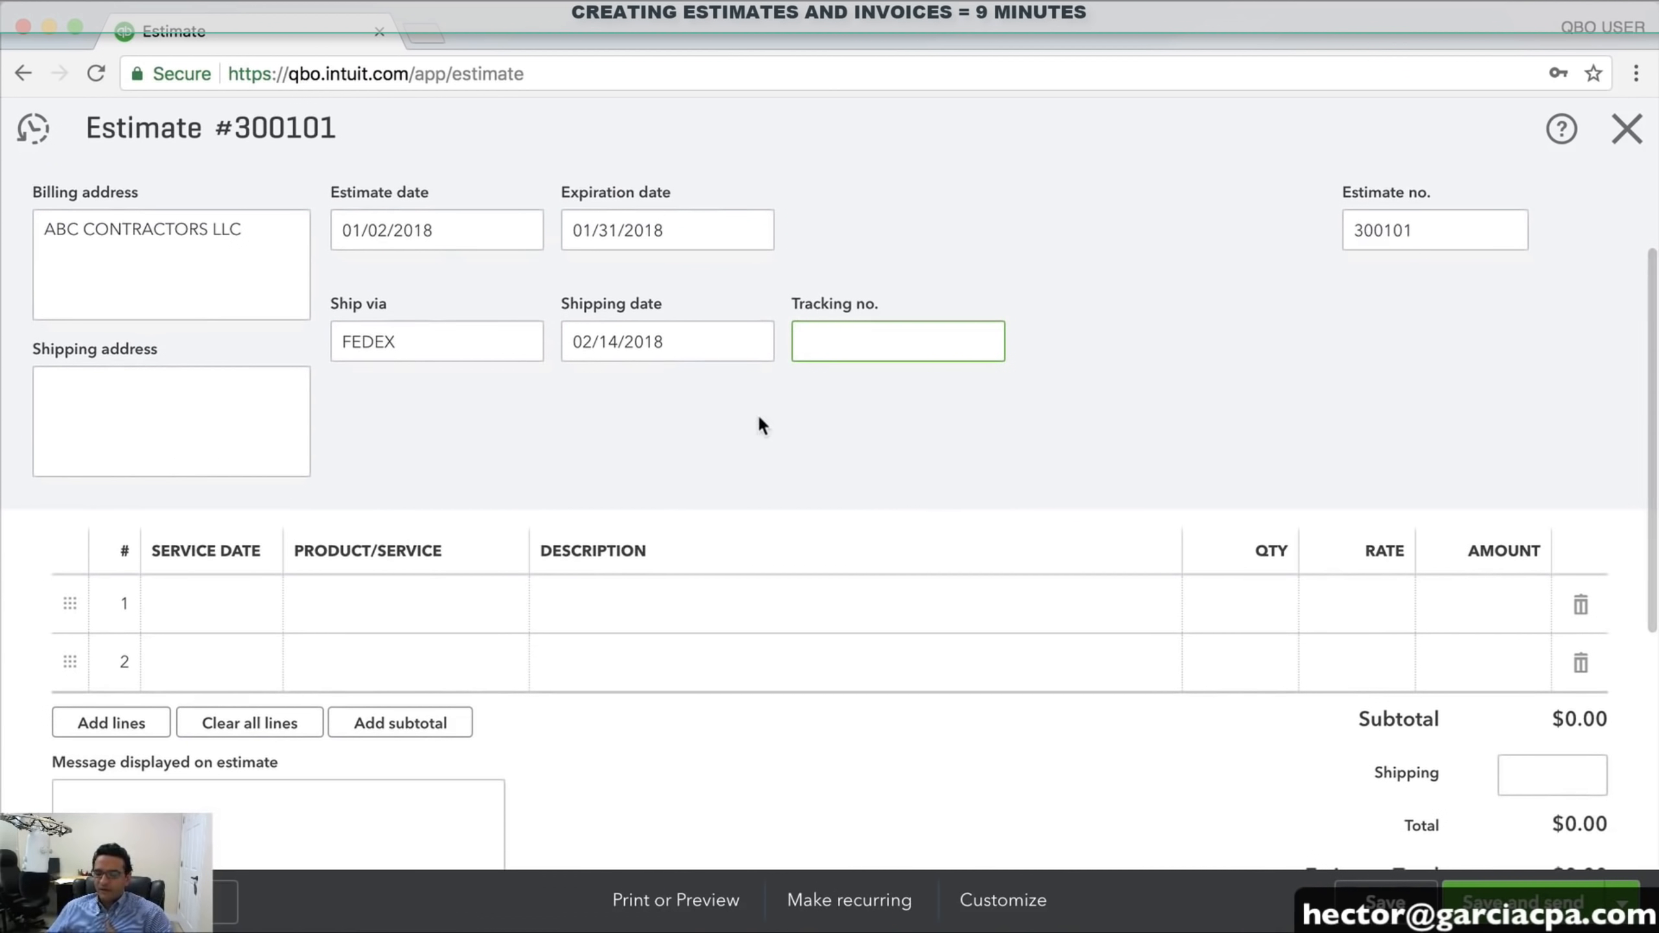
Add DELL LAPTOP B52 as line 1 with quantity 2
left_click(408, 605)
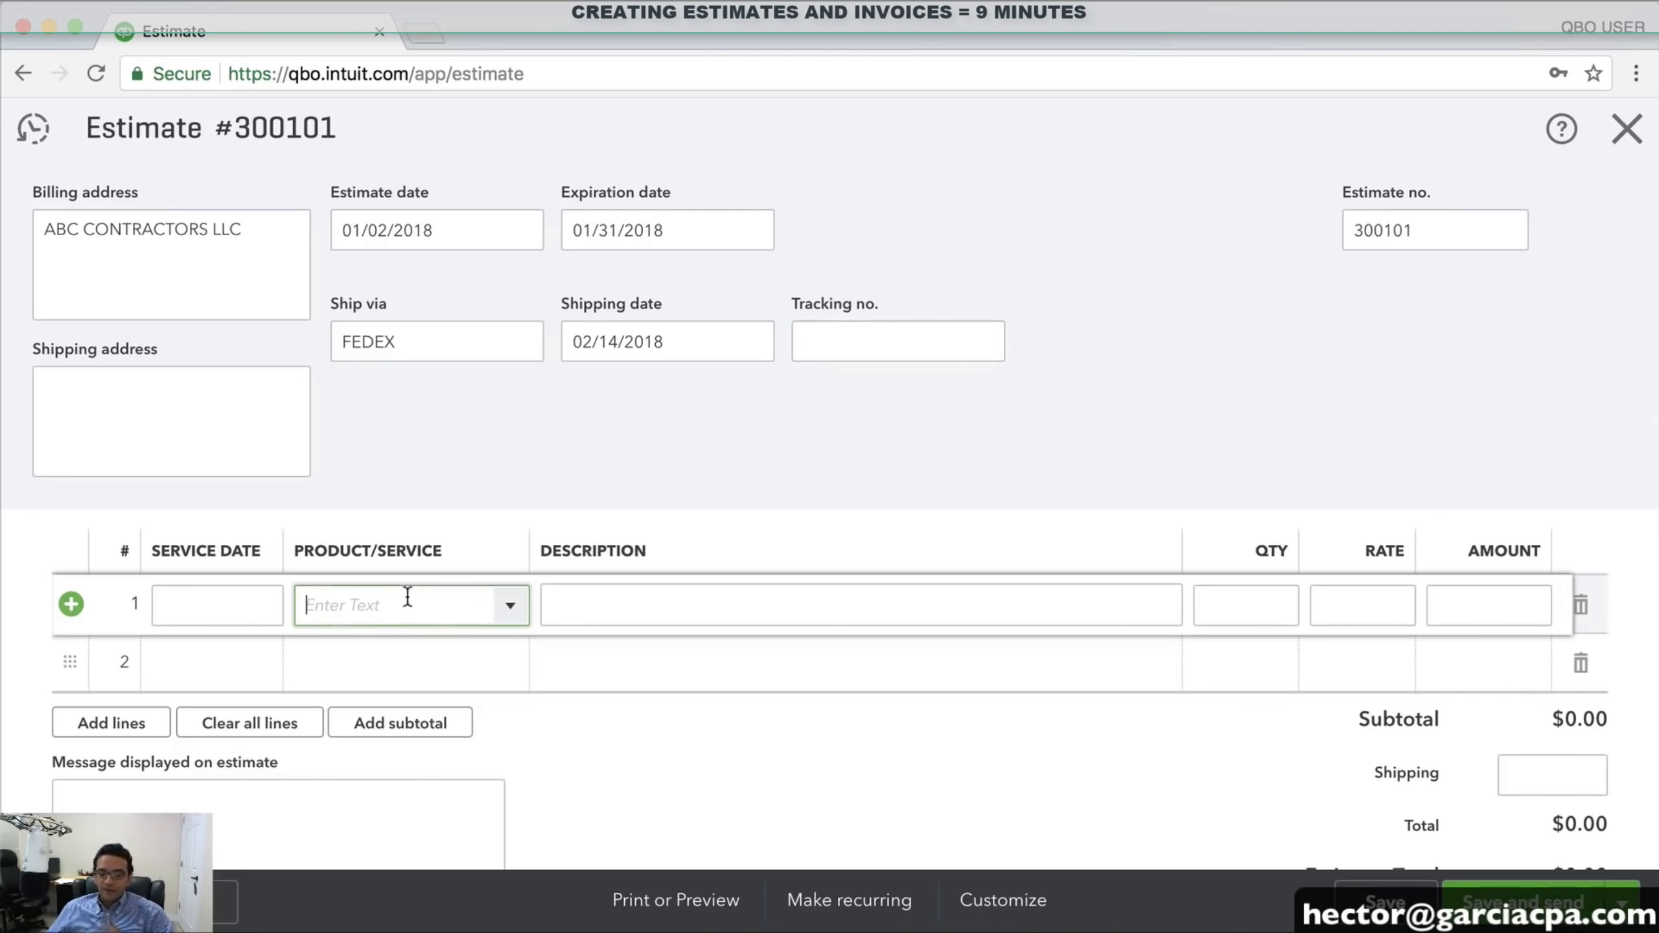
left_click(511, 609)
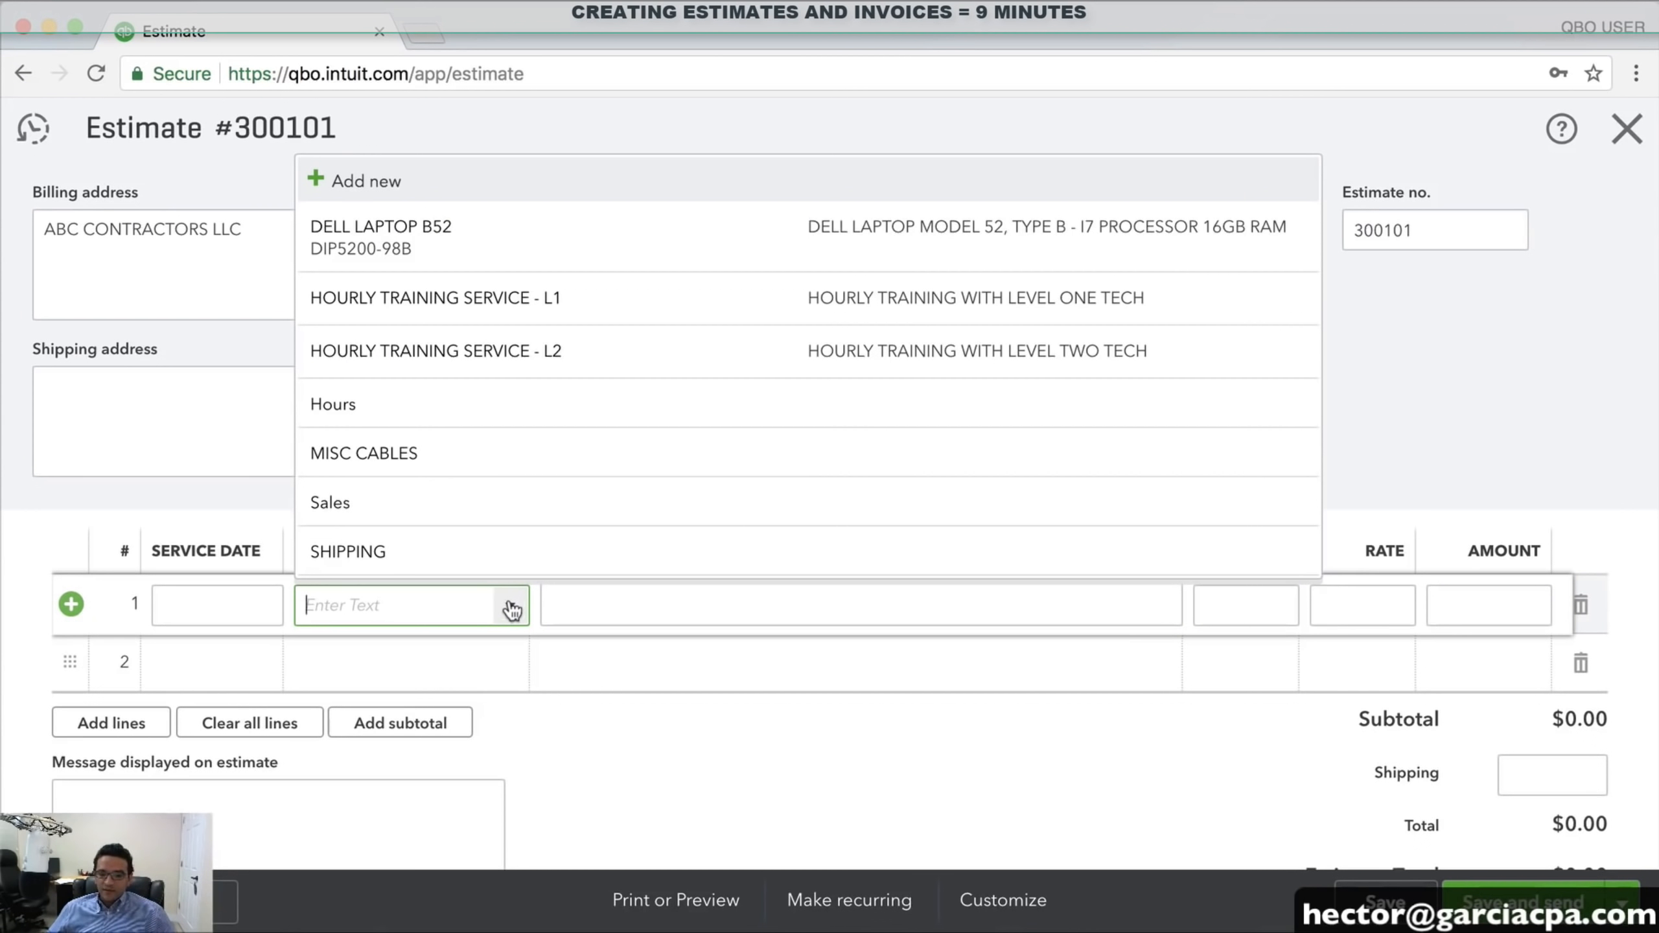
left_click(380, 234)
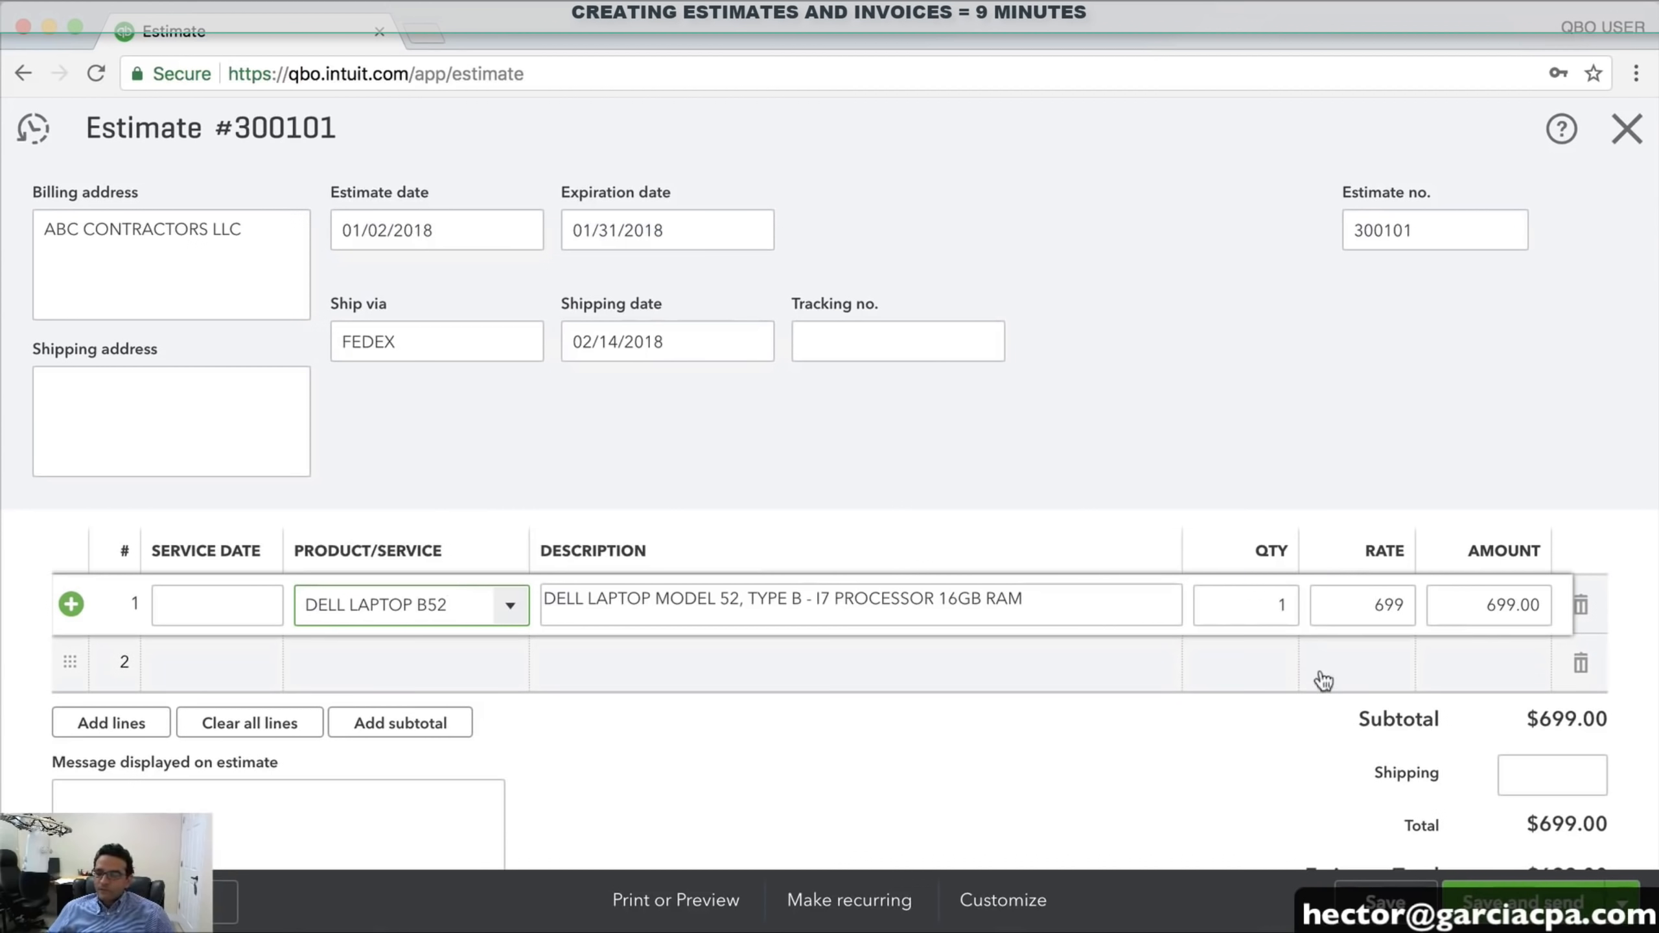
left_click(393, 607)
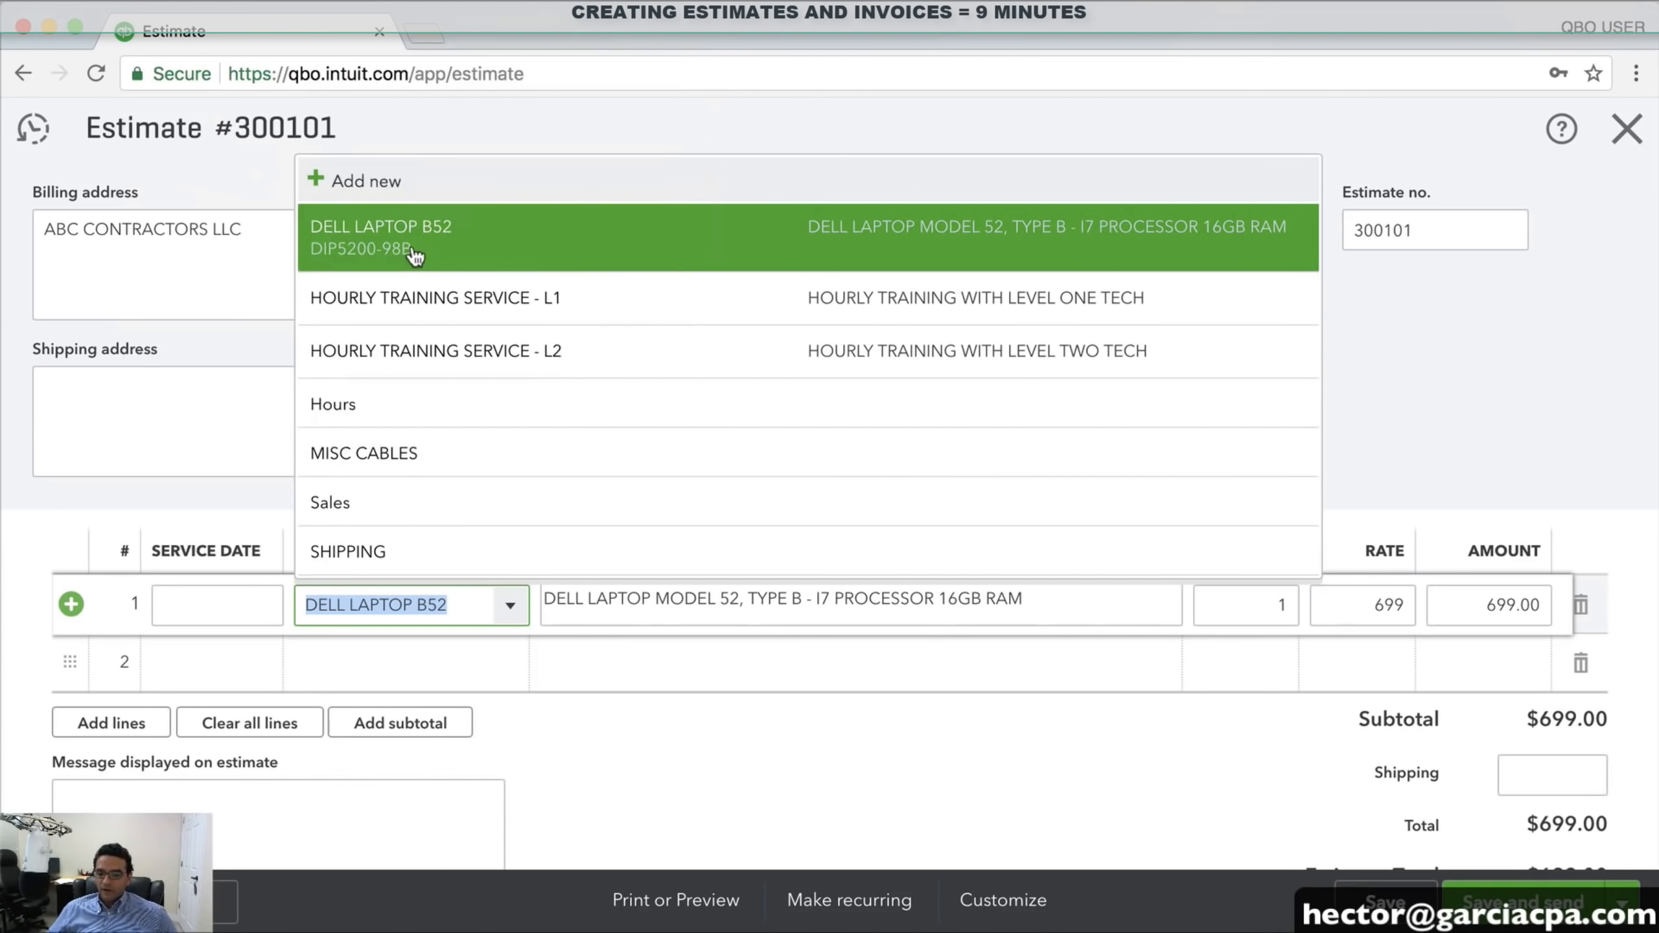
left_click(412, 251)
left_click_drag(457, 603, 248, 595)
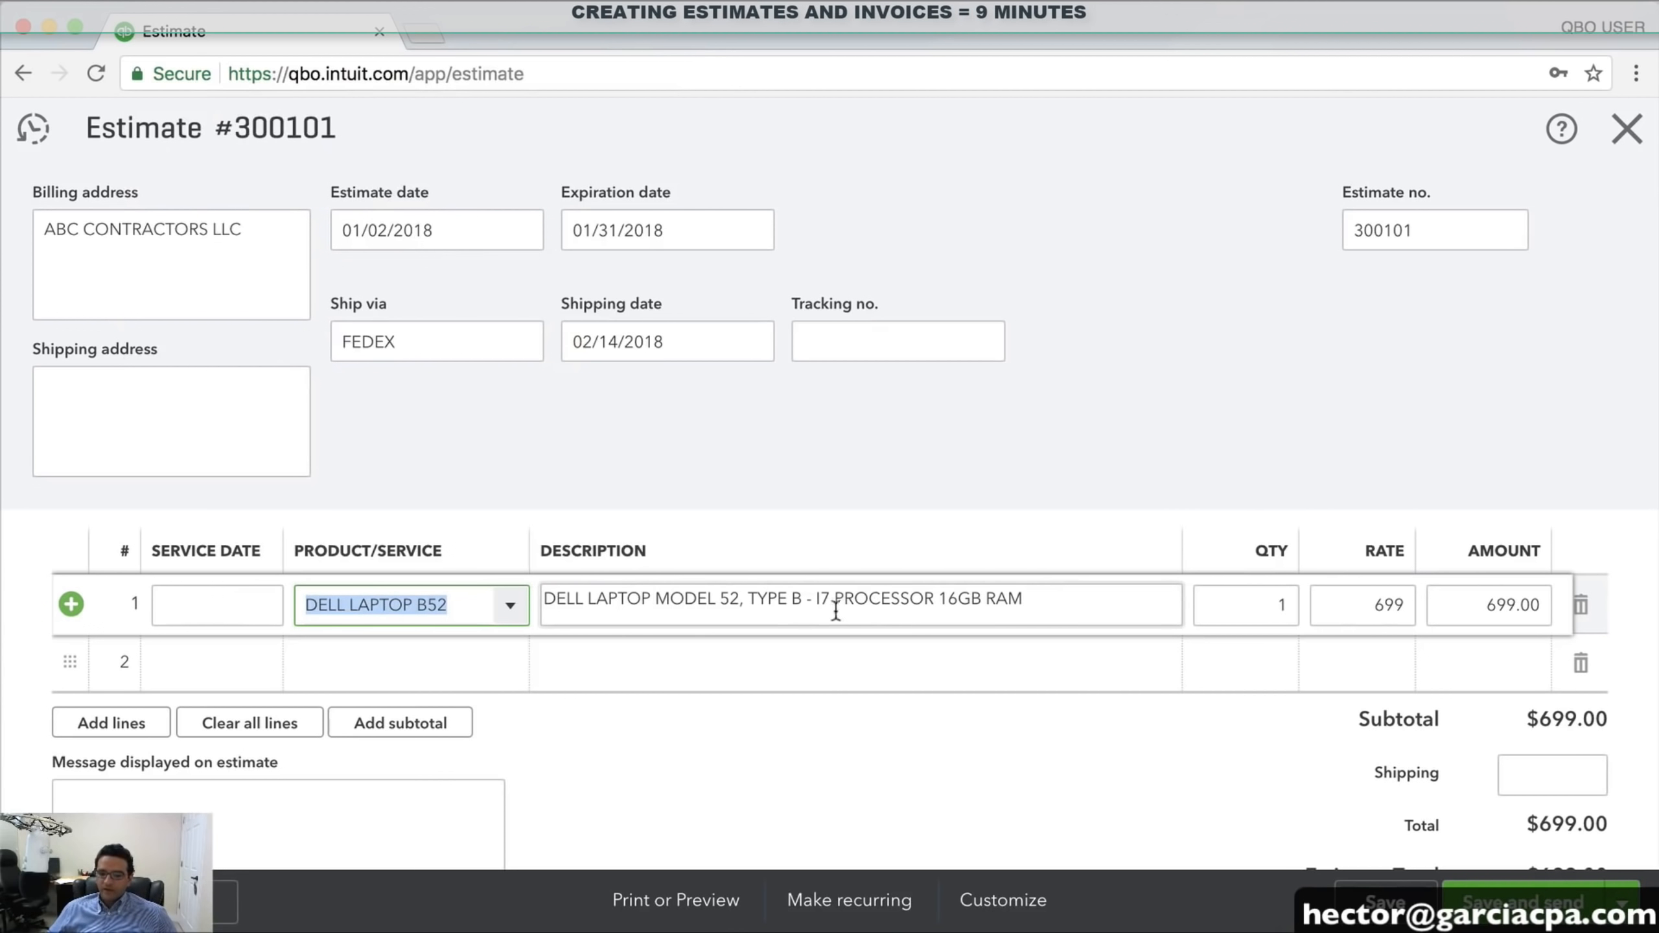
left_click_drag(1065, 602, 549, 603)
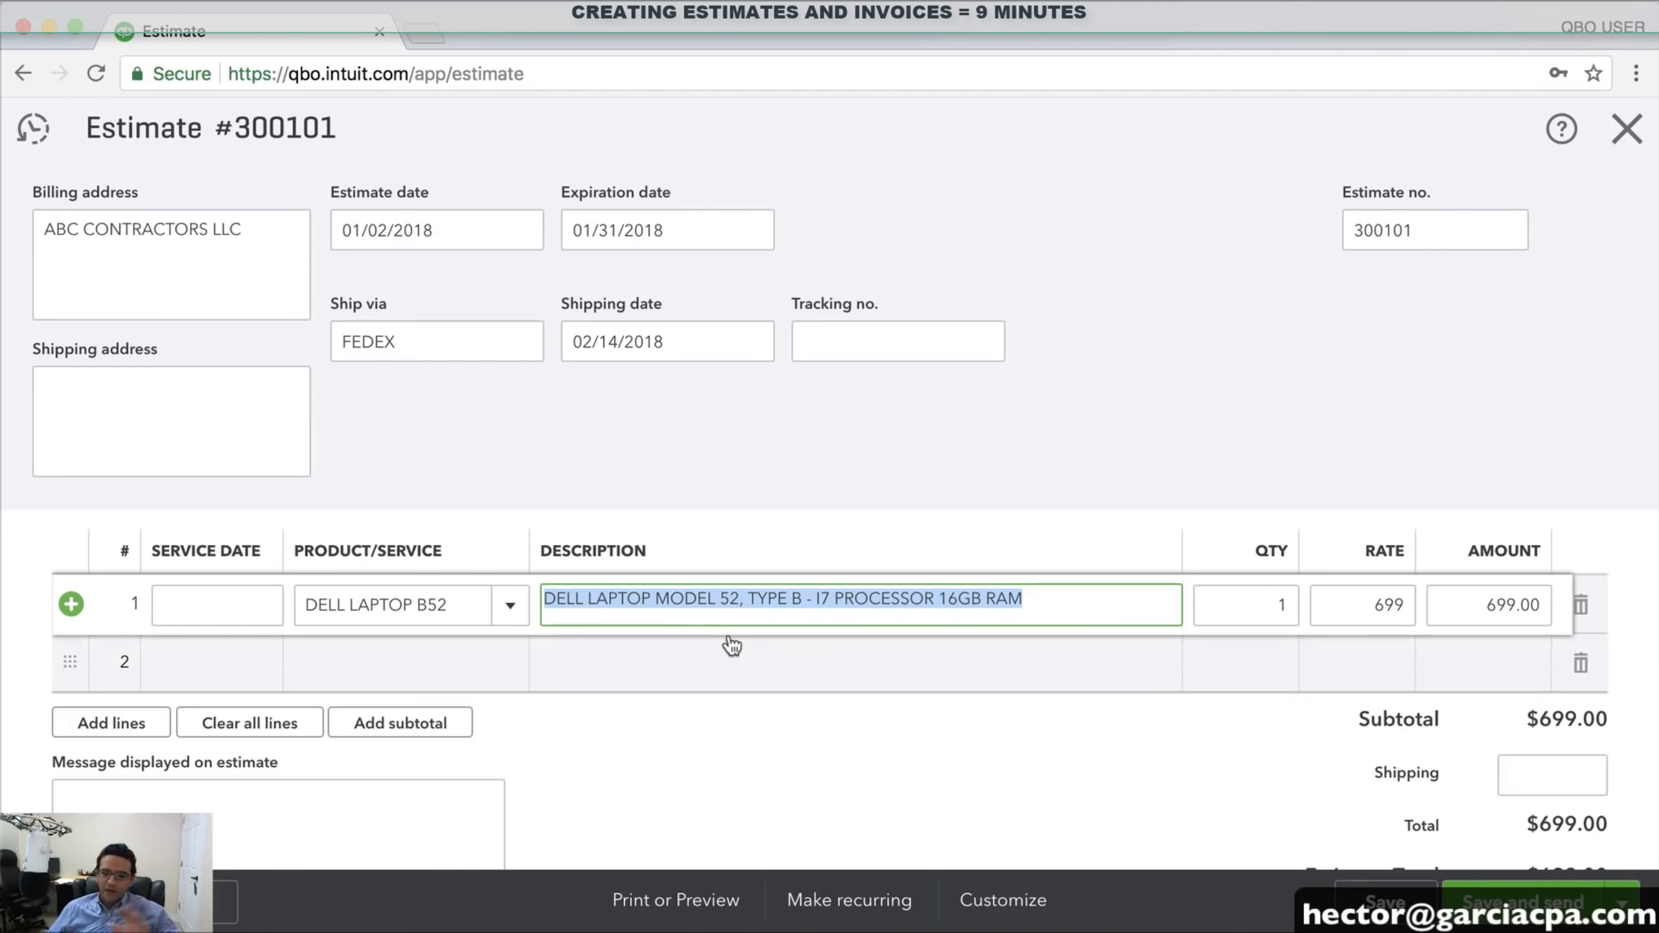
key("Tab")
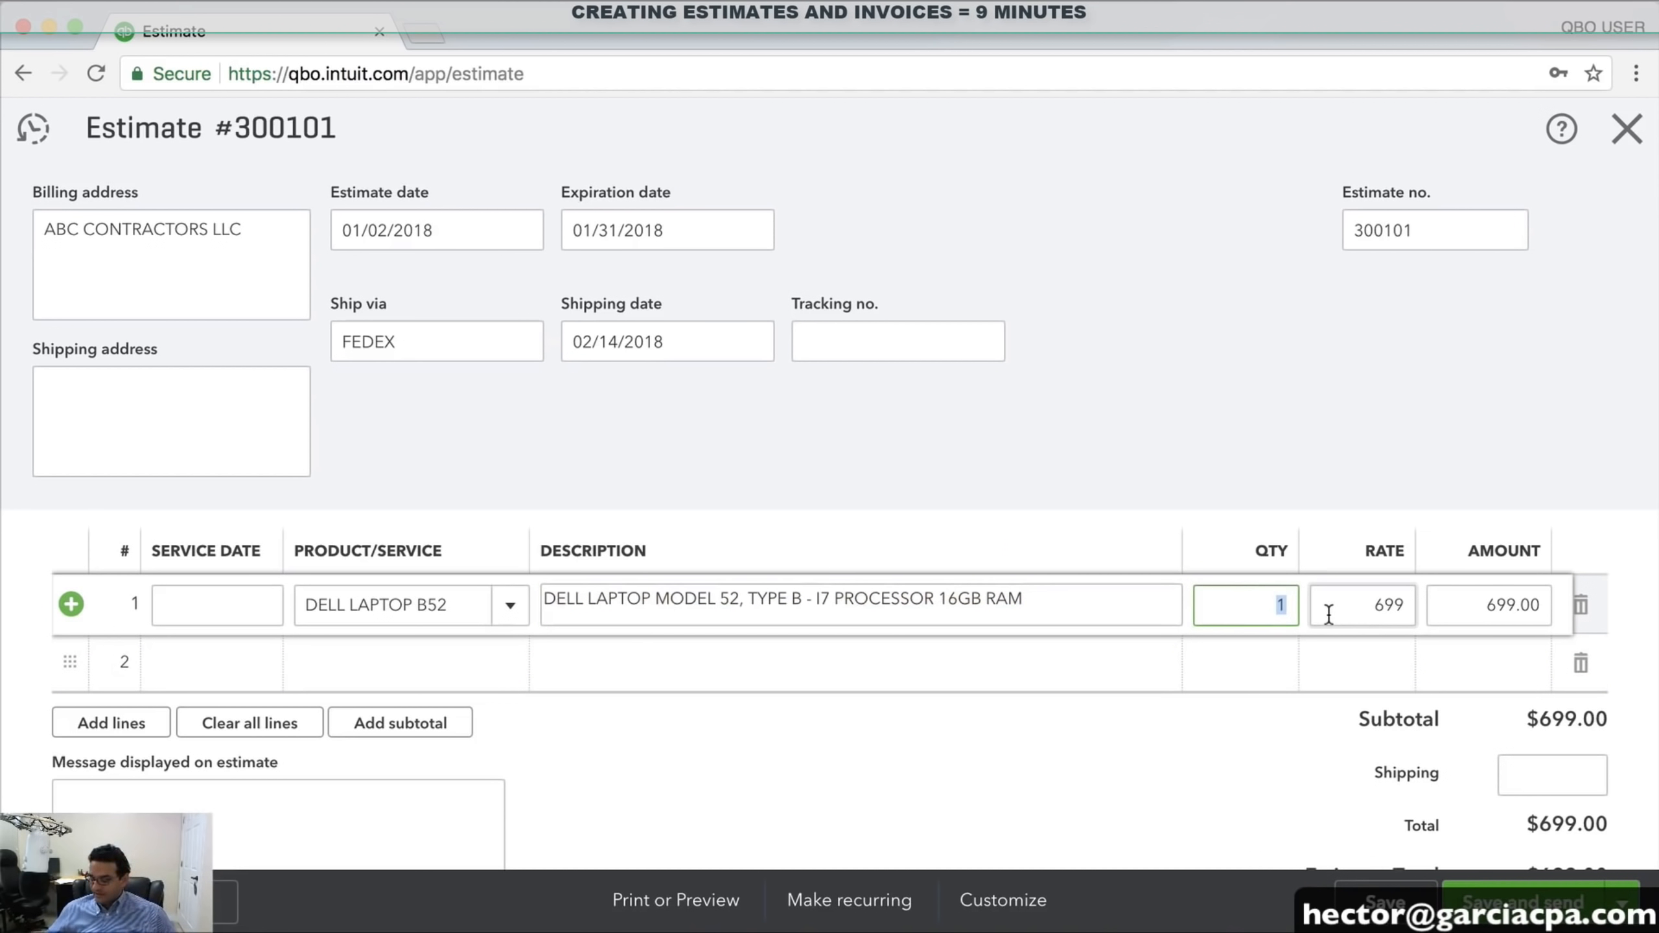
type("2")
Add MISC CABLES as line 2, described EXTRA CHARGER, at rate 85
left_click(408, 675)
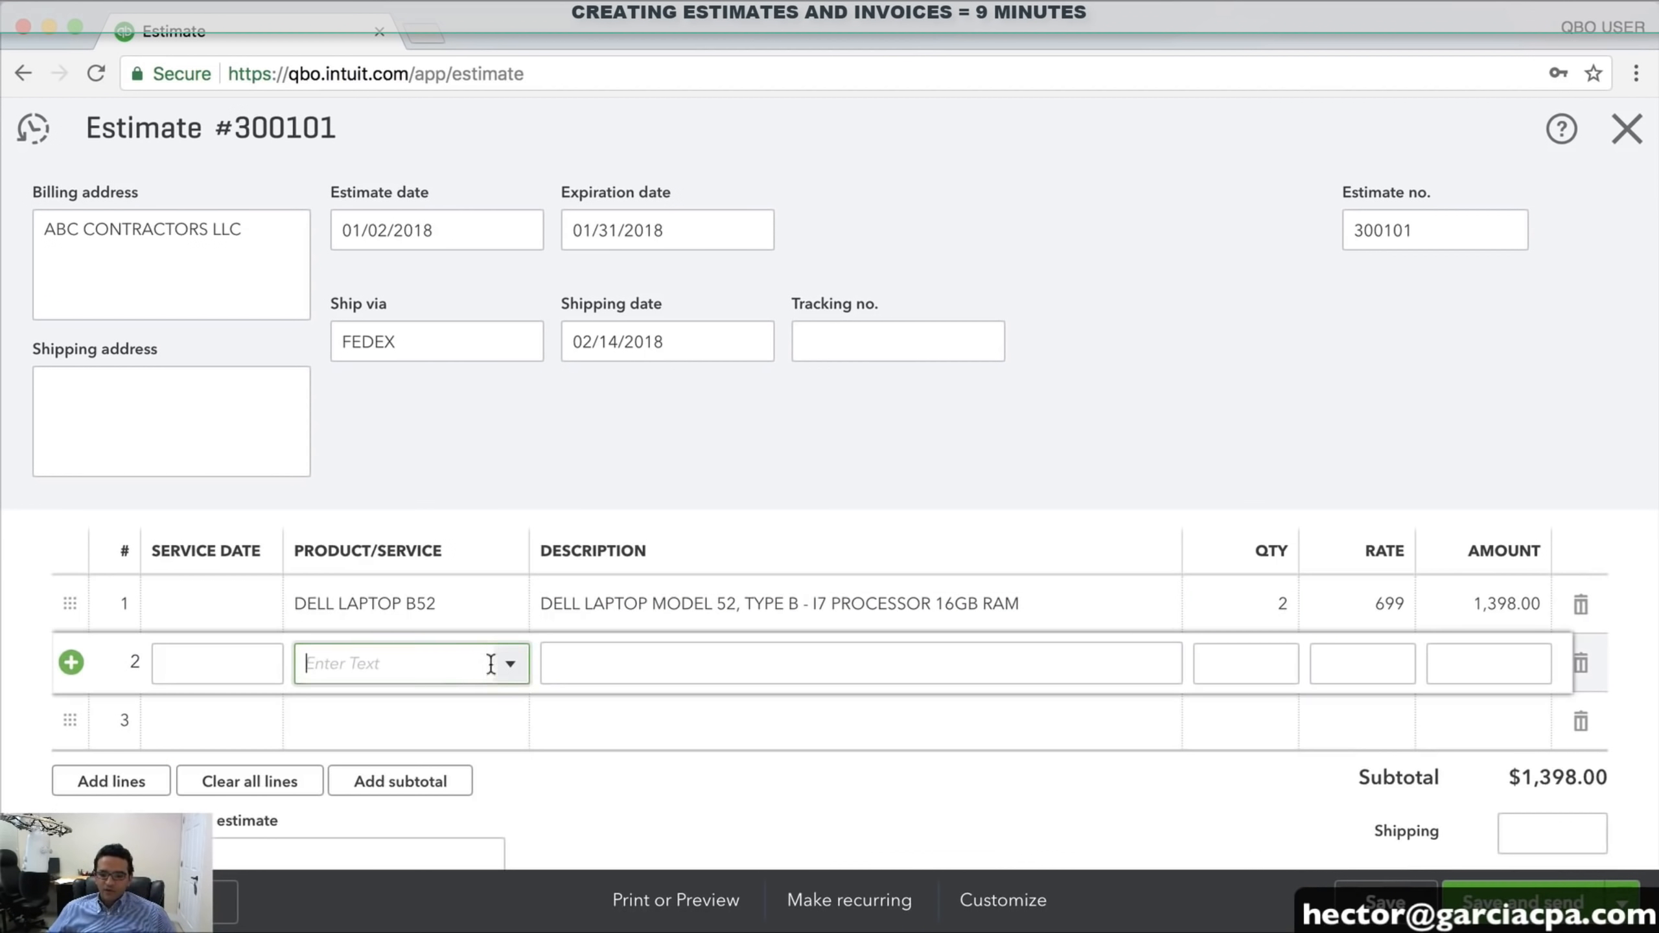
left_click(509, 665)
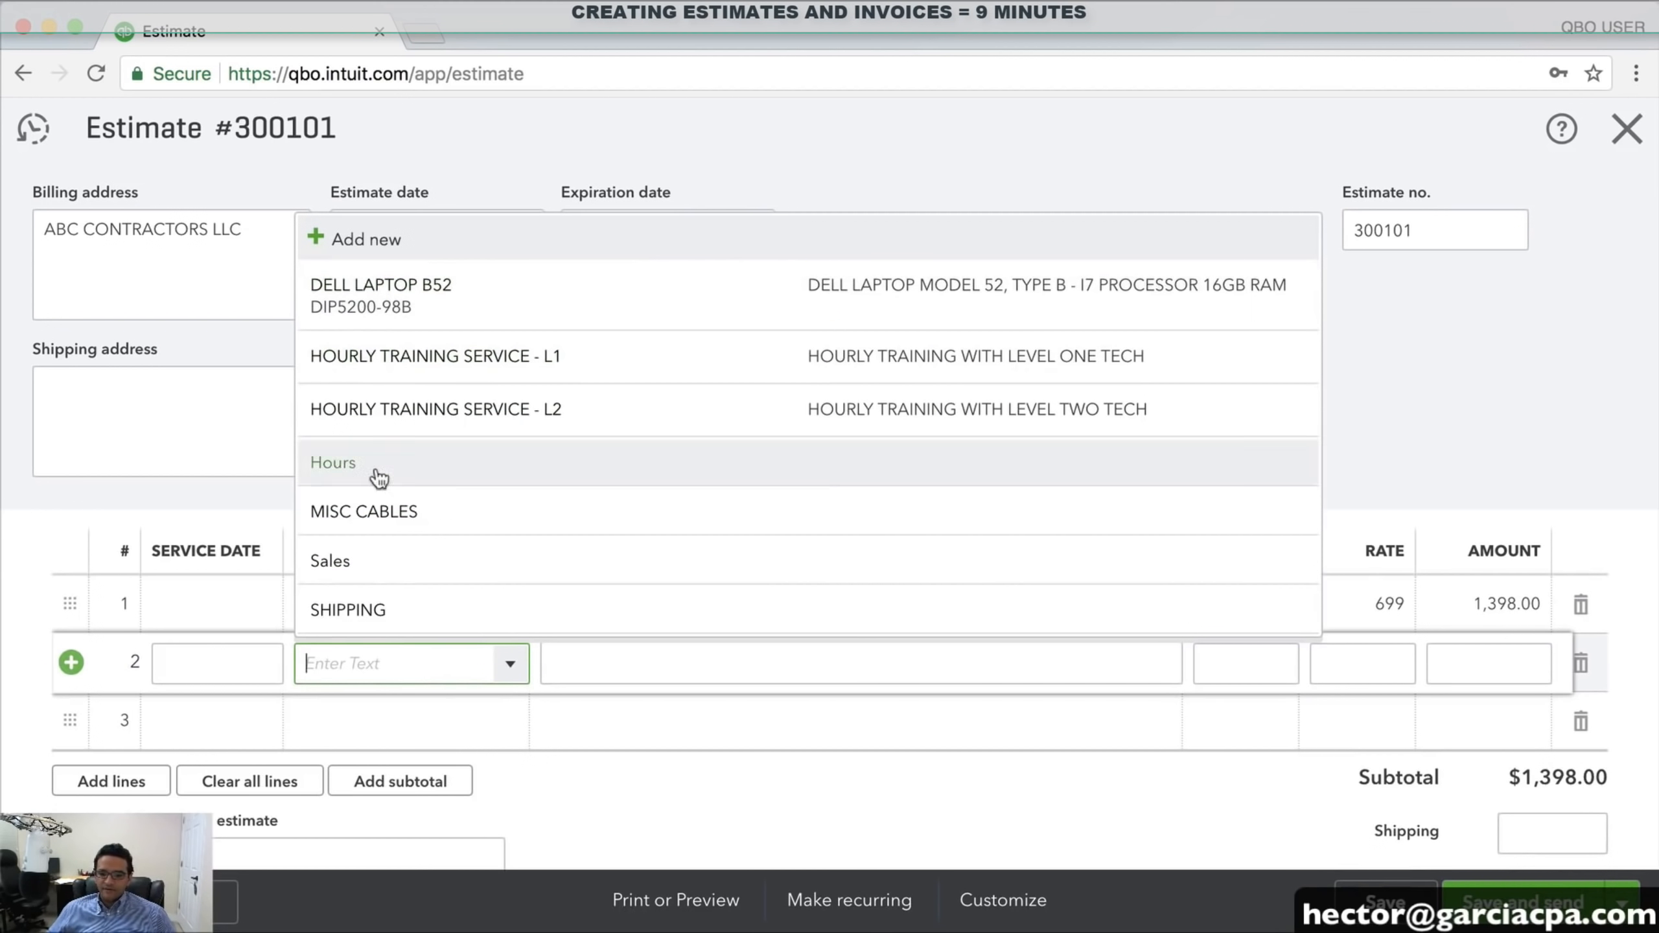
left_click(363, 524)
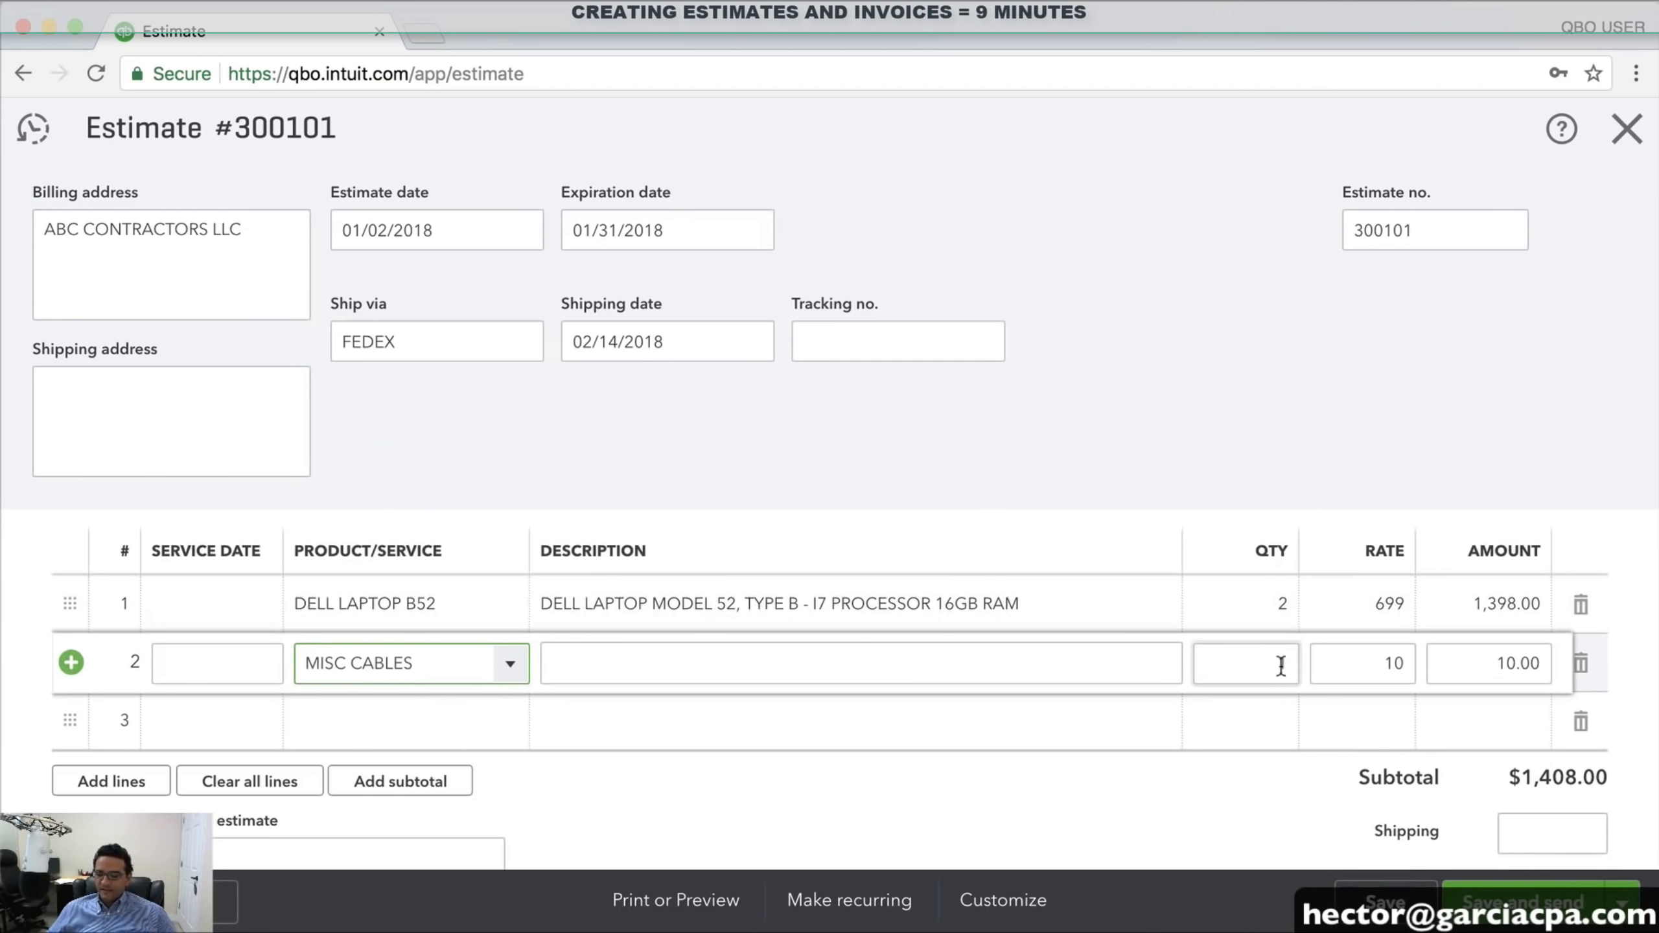
left_click(729, 672)
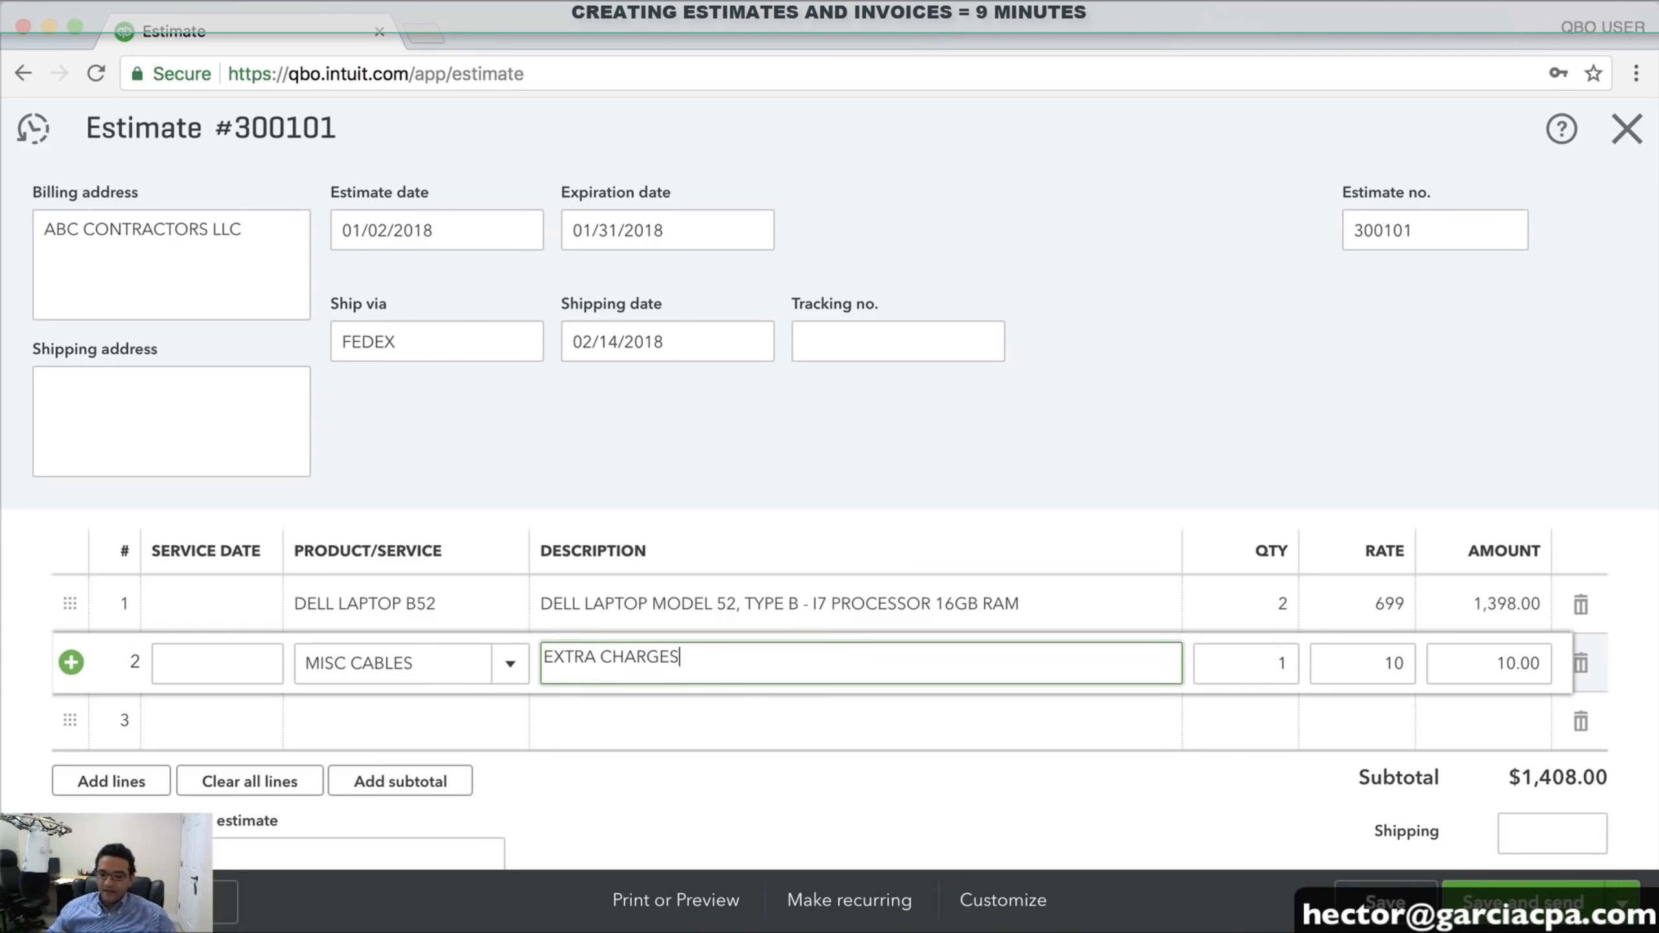
key("Tab")
key("shift+Tab")
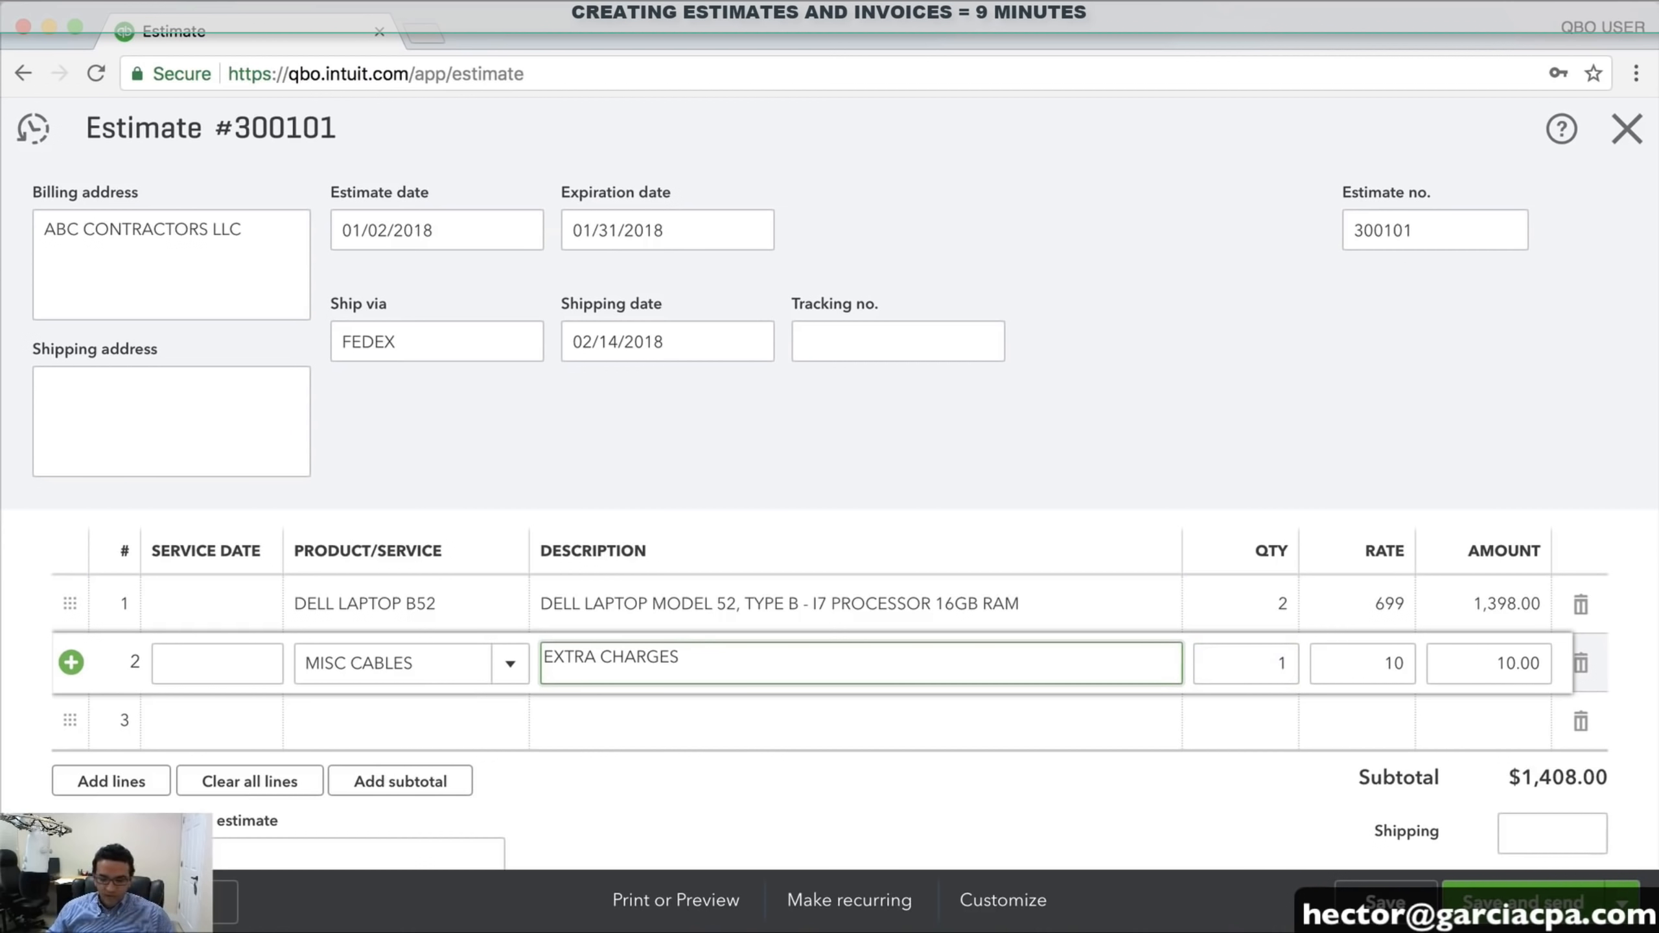
key("Tab")
key("Tab")
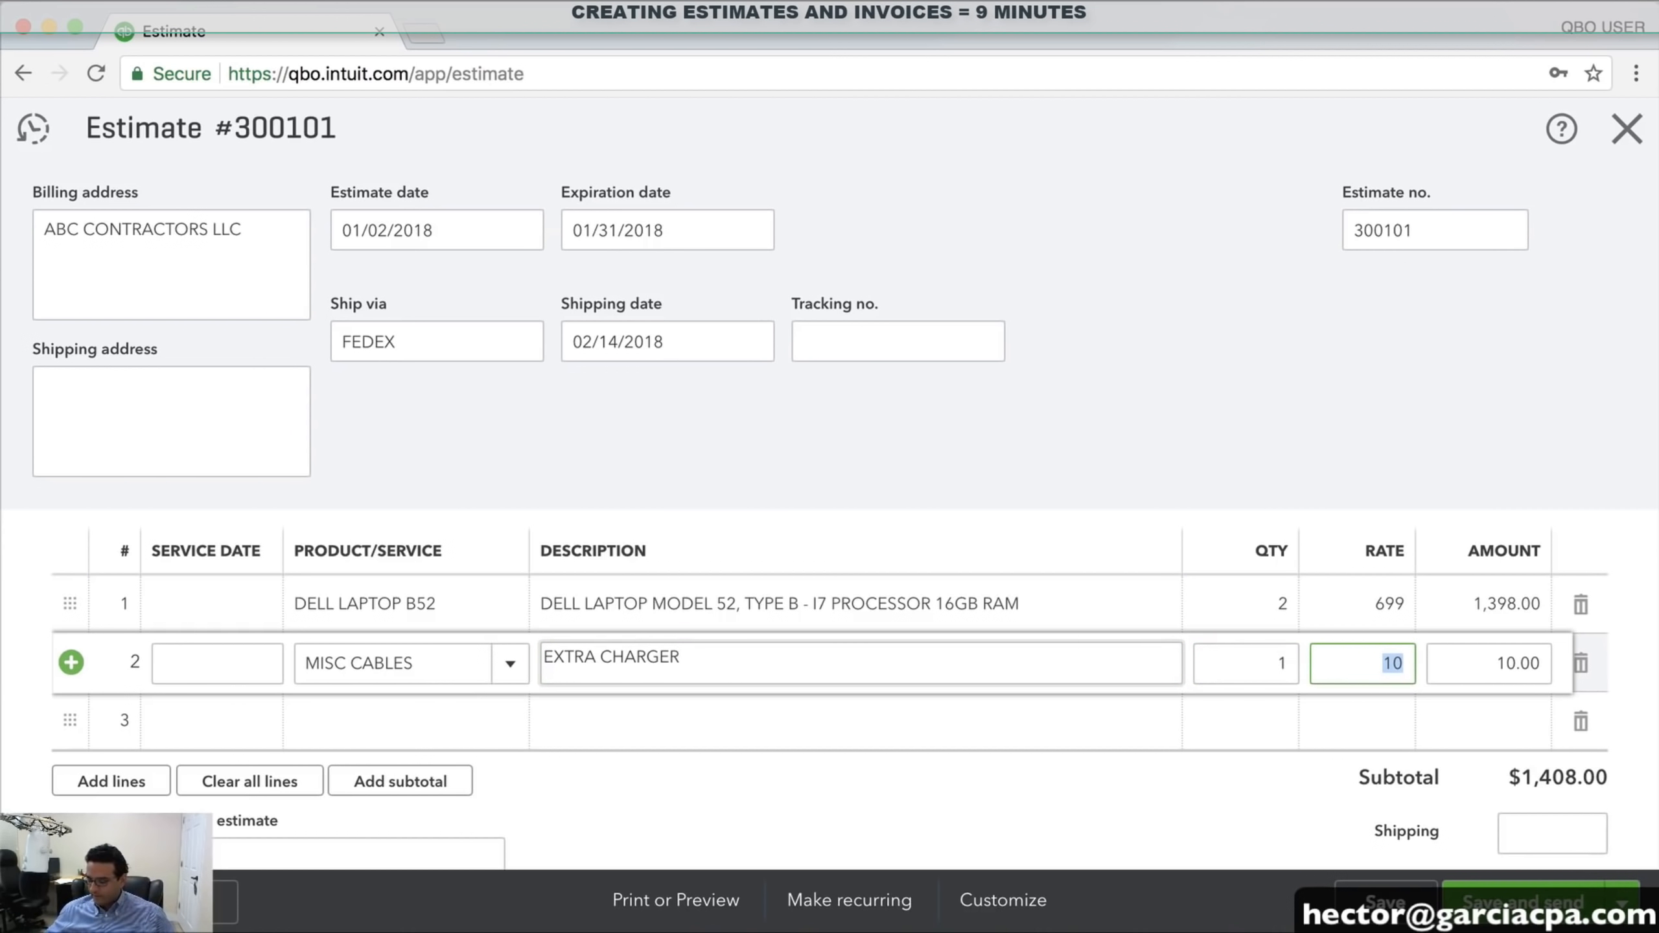
type("85")
key("Tab")
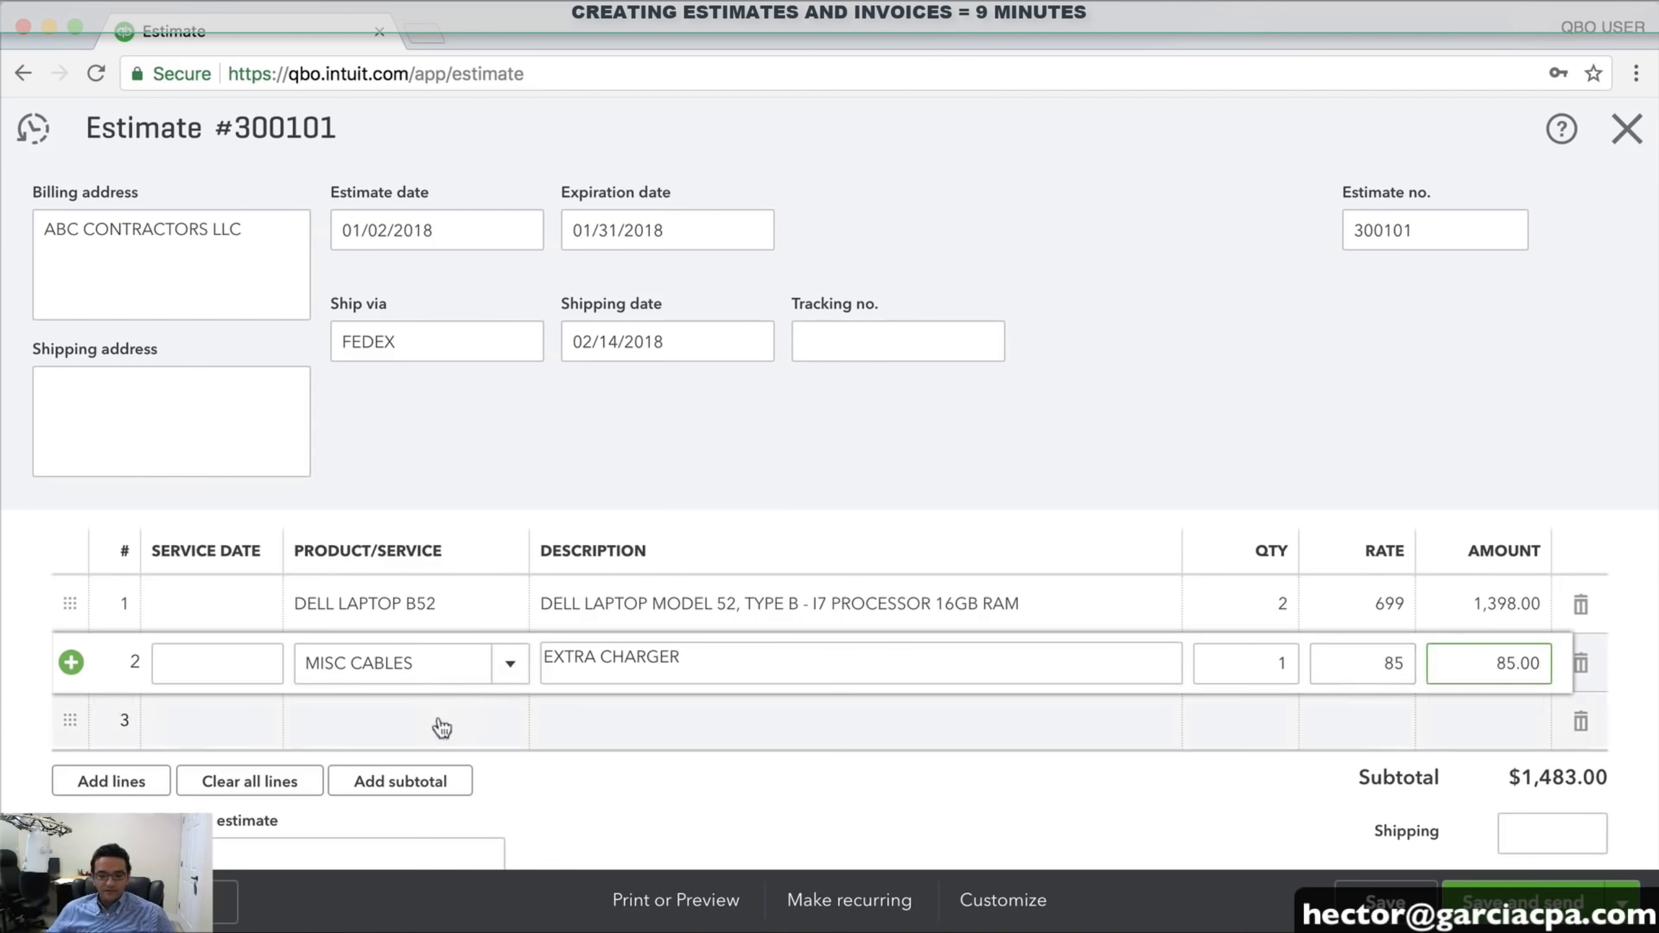
scroll(450, 732, "down", 3)
Add a SHIPPING line item for 25, then delete that line again
left_click(409, 539)
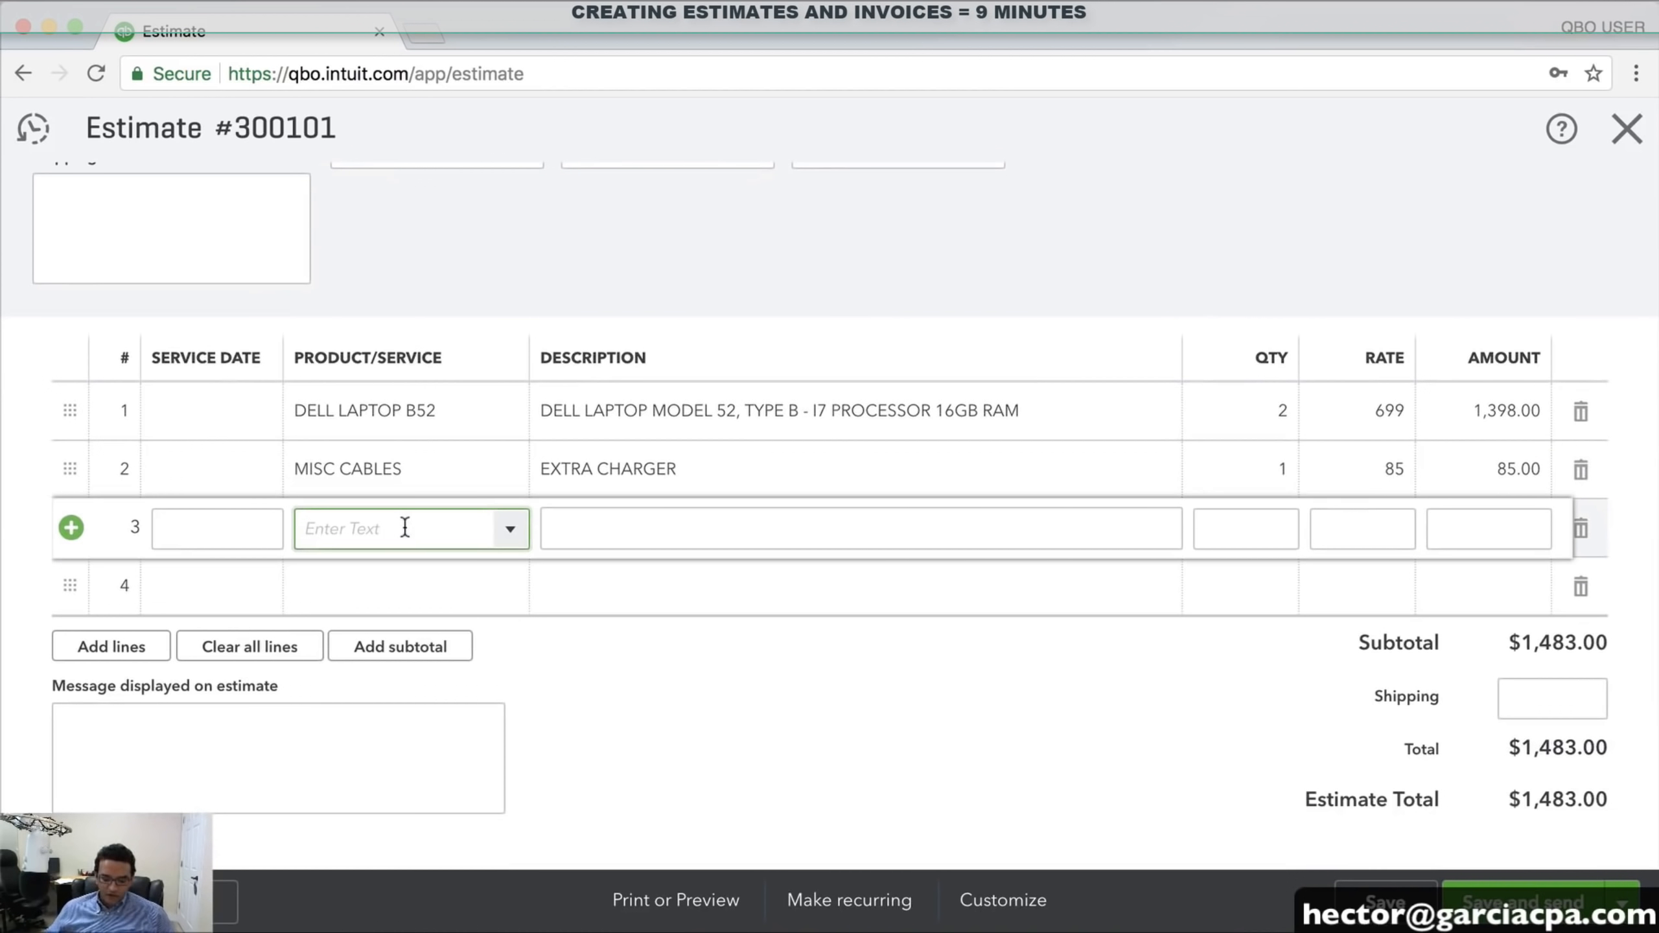
type("SHIPPING")
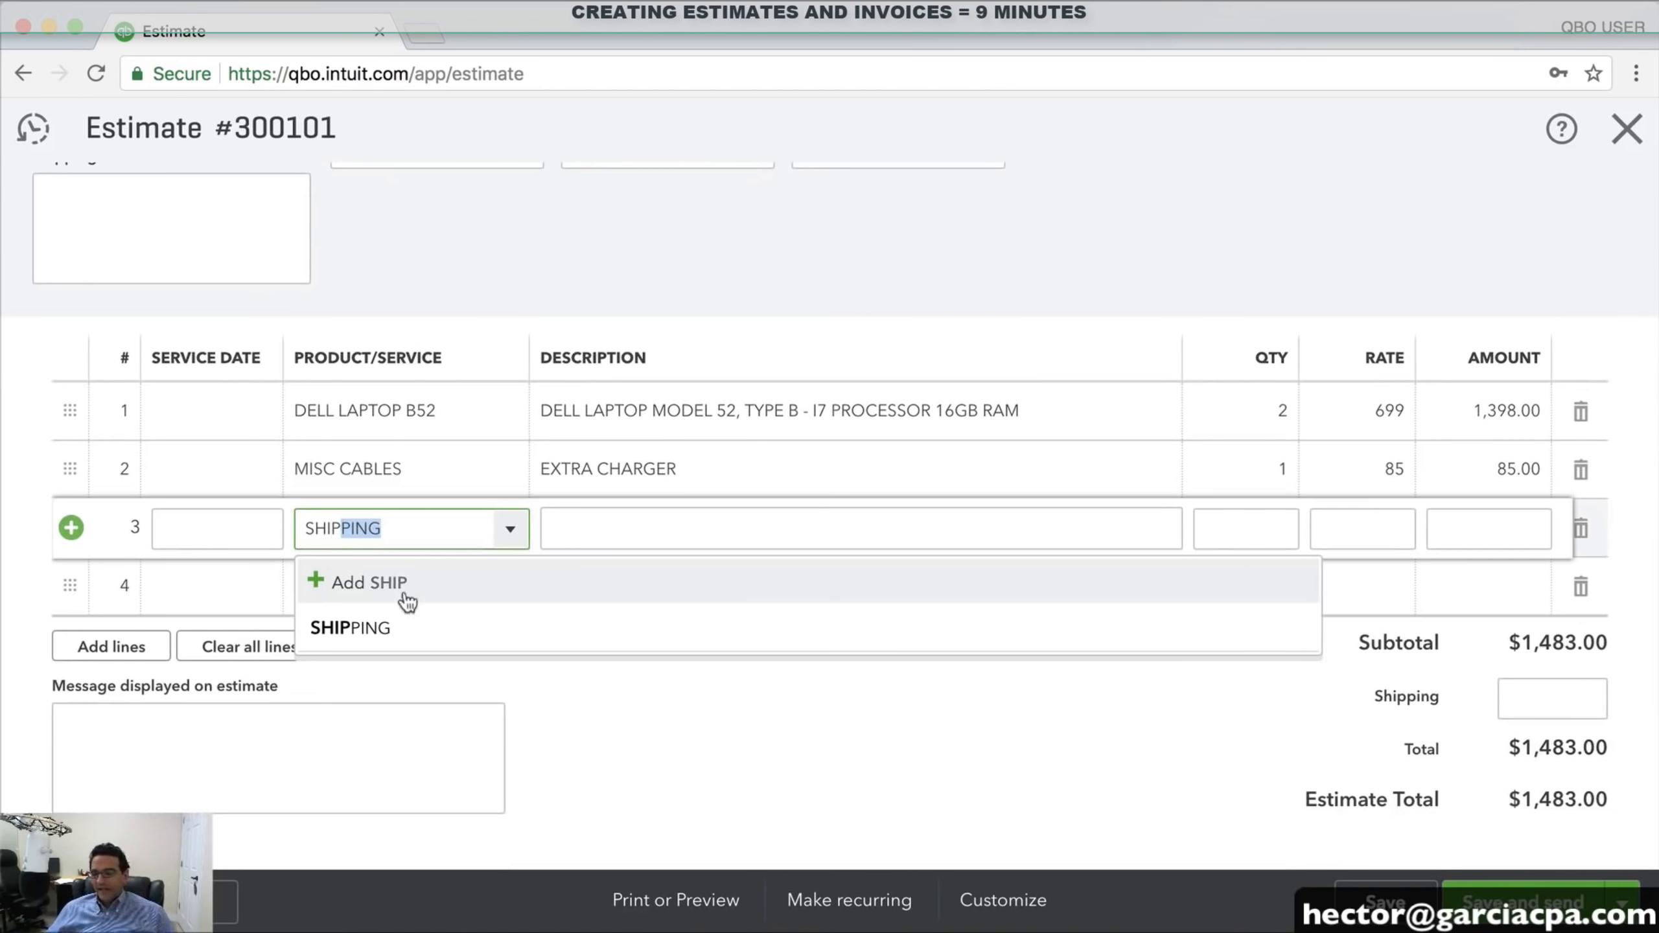
left_click(368, 629)
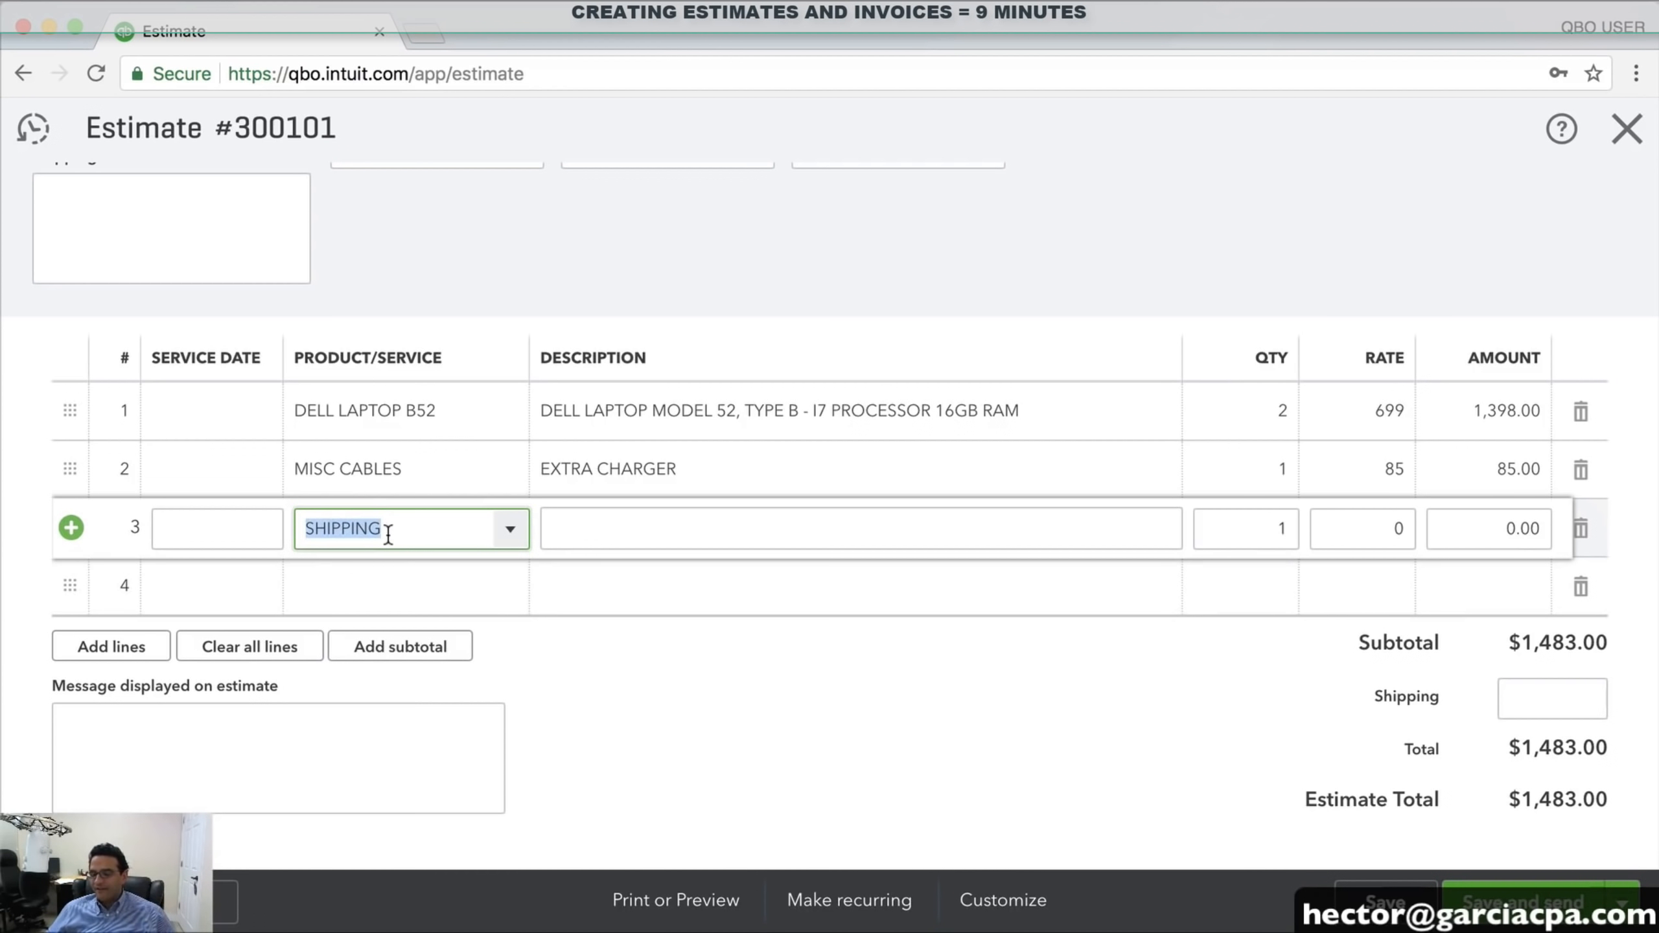
left_click(1492, 528)
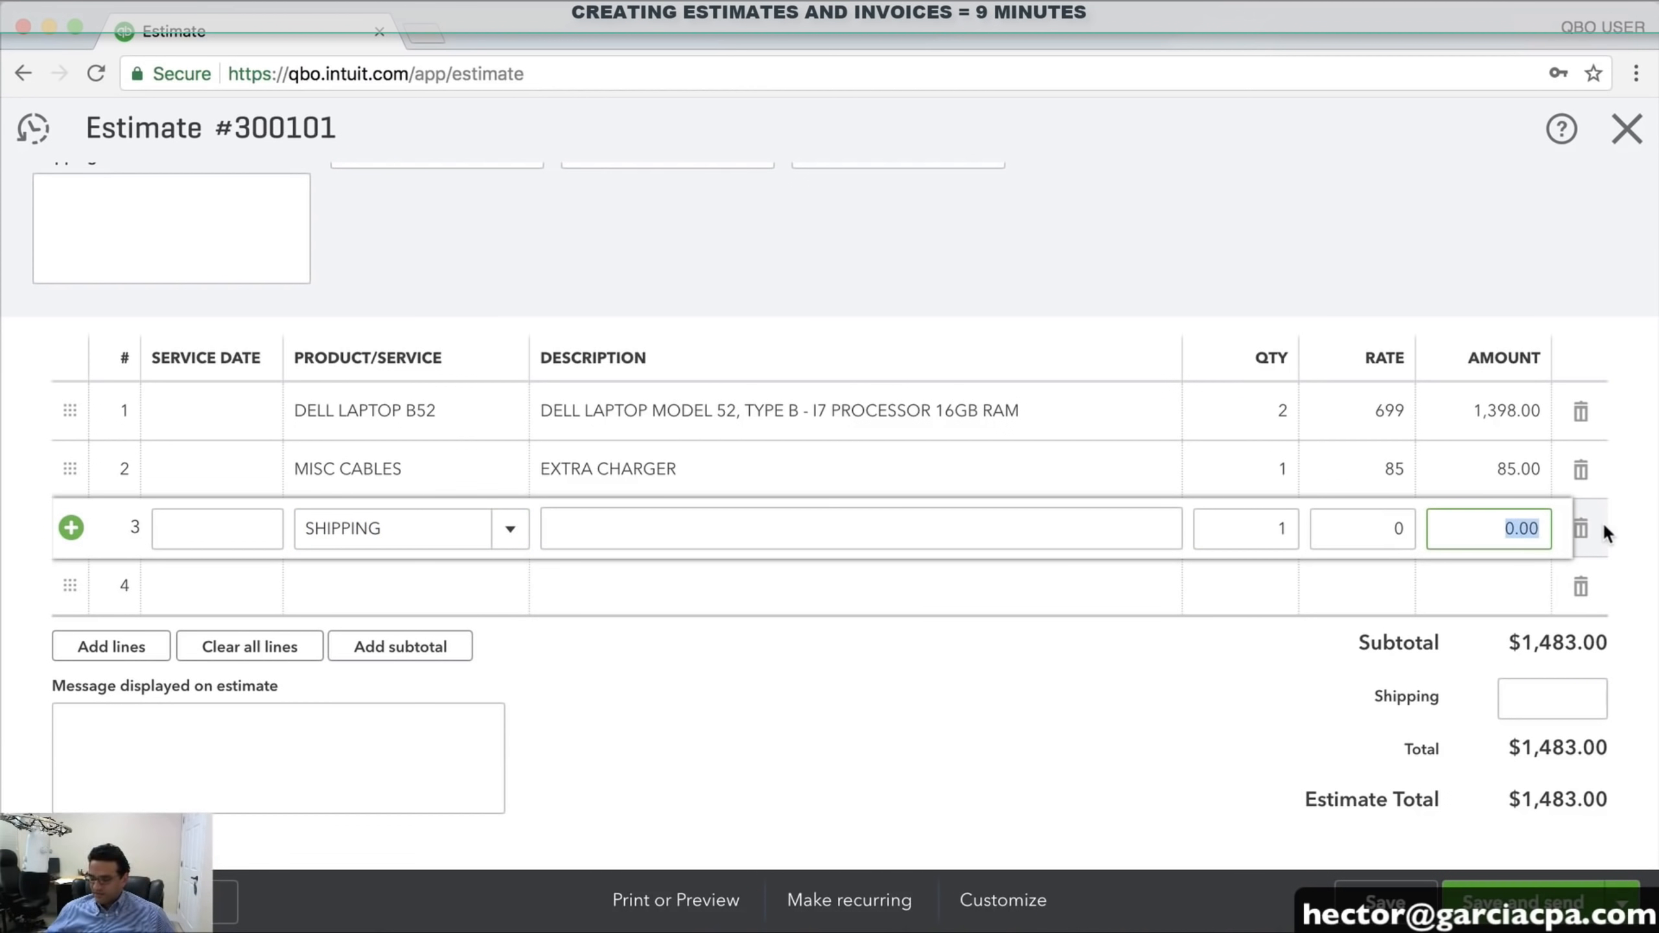
type("25")
key("Tab")
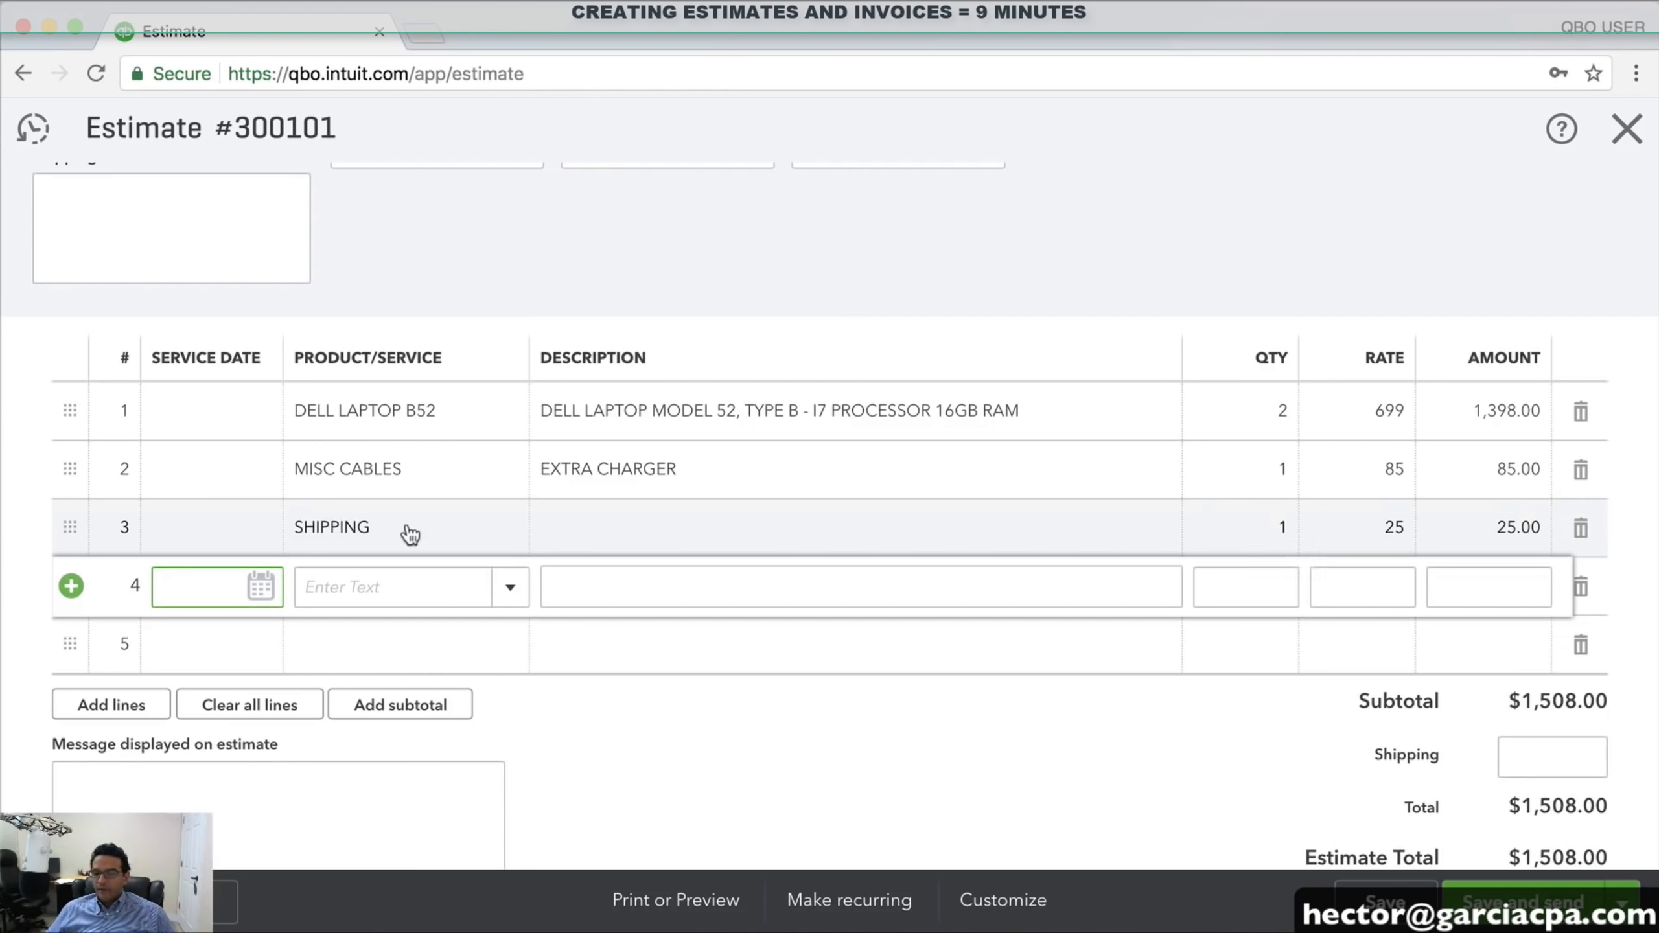
left_click(411, 535)
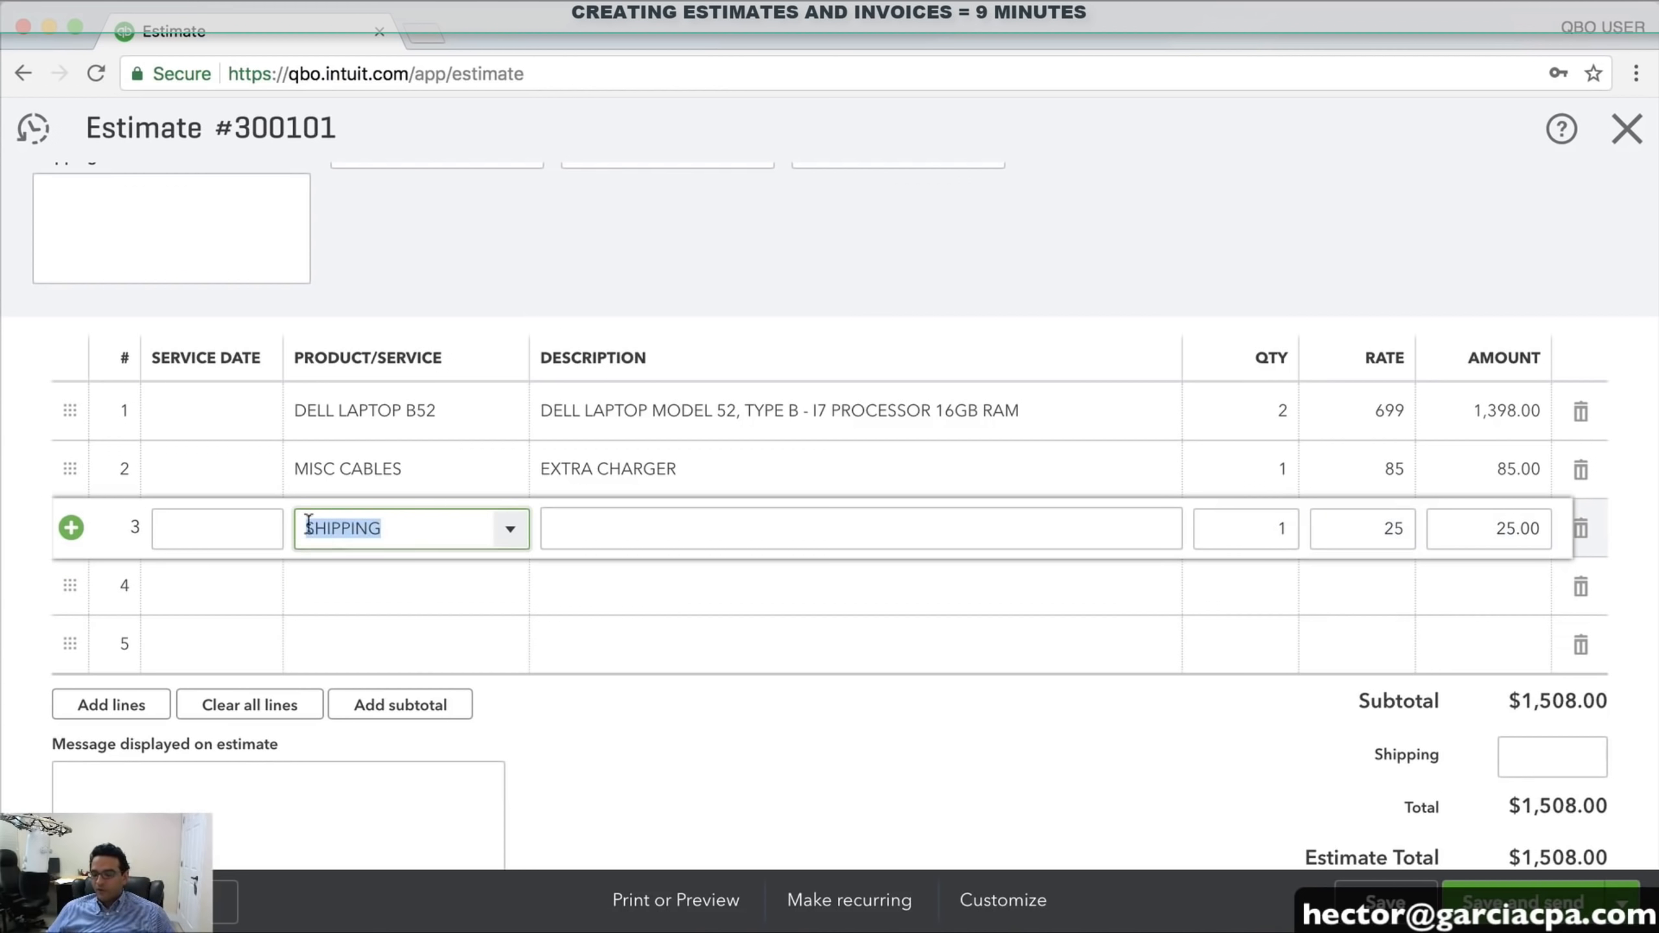
left_click(1585, 532)
left_click(1584, 533)
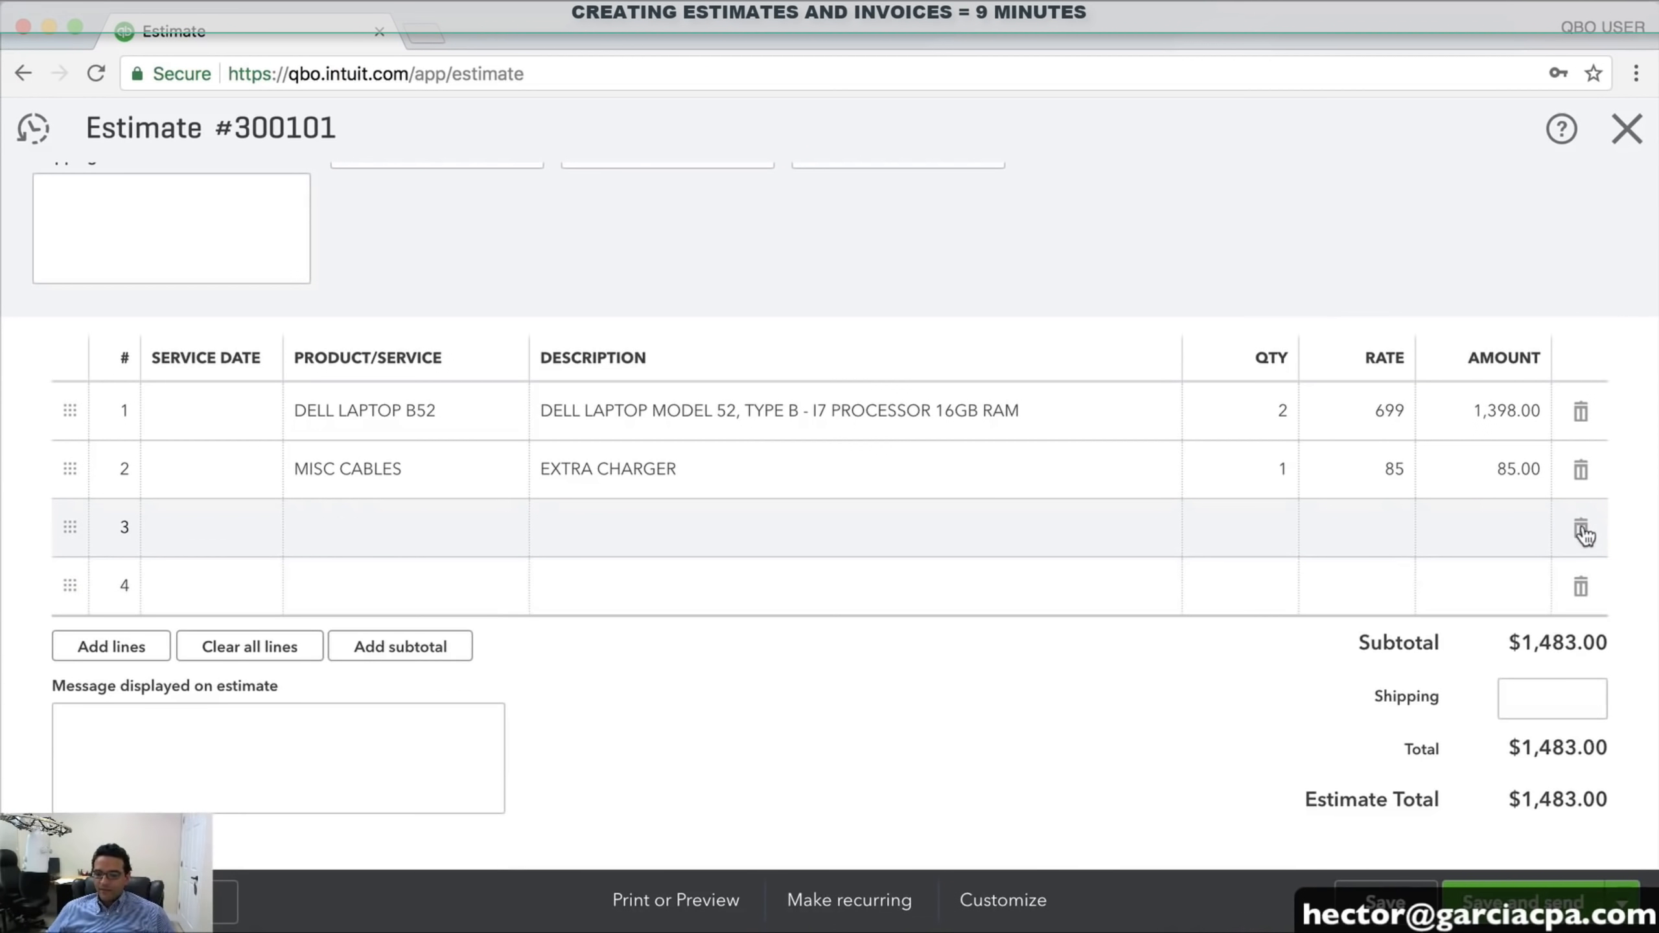
Enter a 25.00 shipping fee for a $1,508.00 total and choose Save and close
left_click(1542, 697)
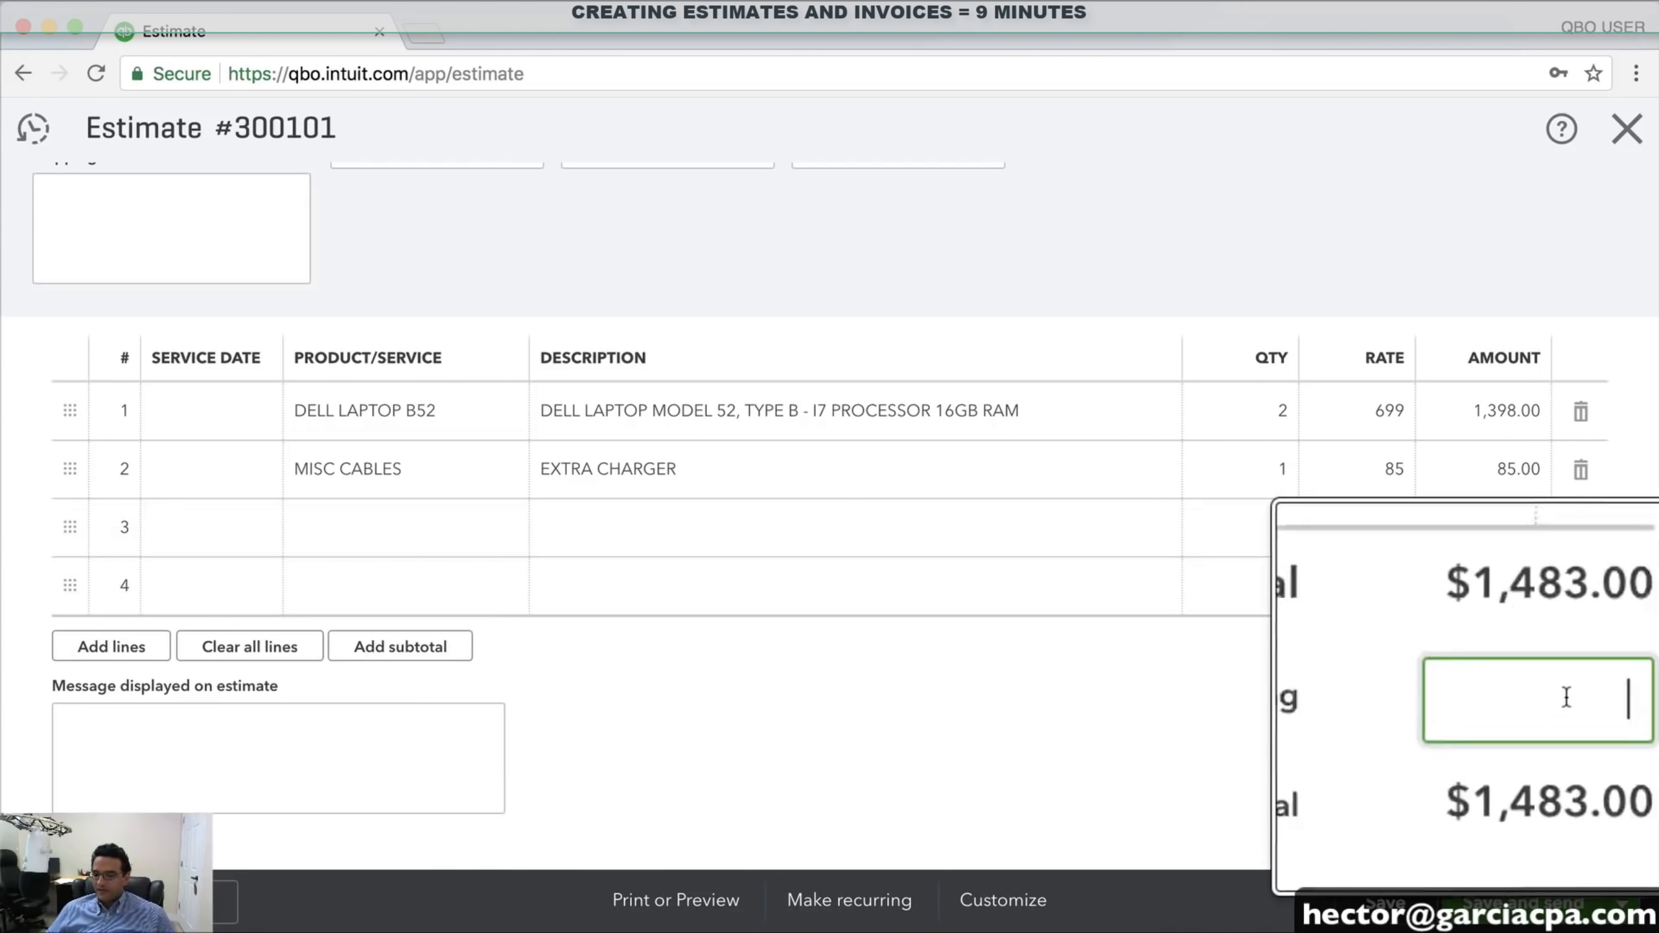
type("25")
key("Tab")
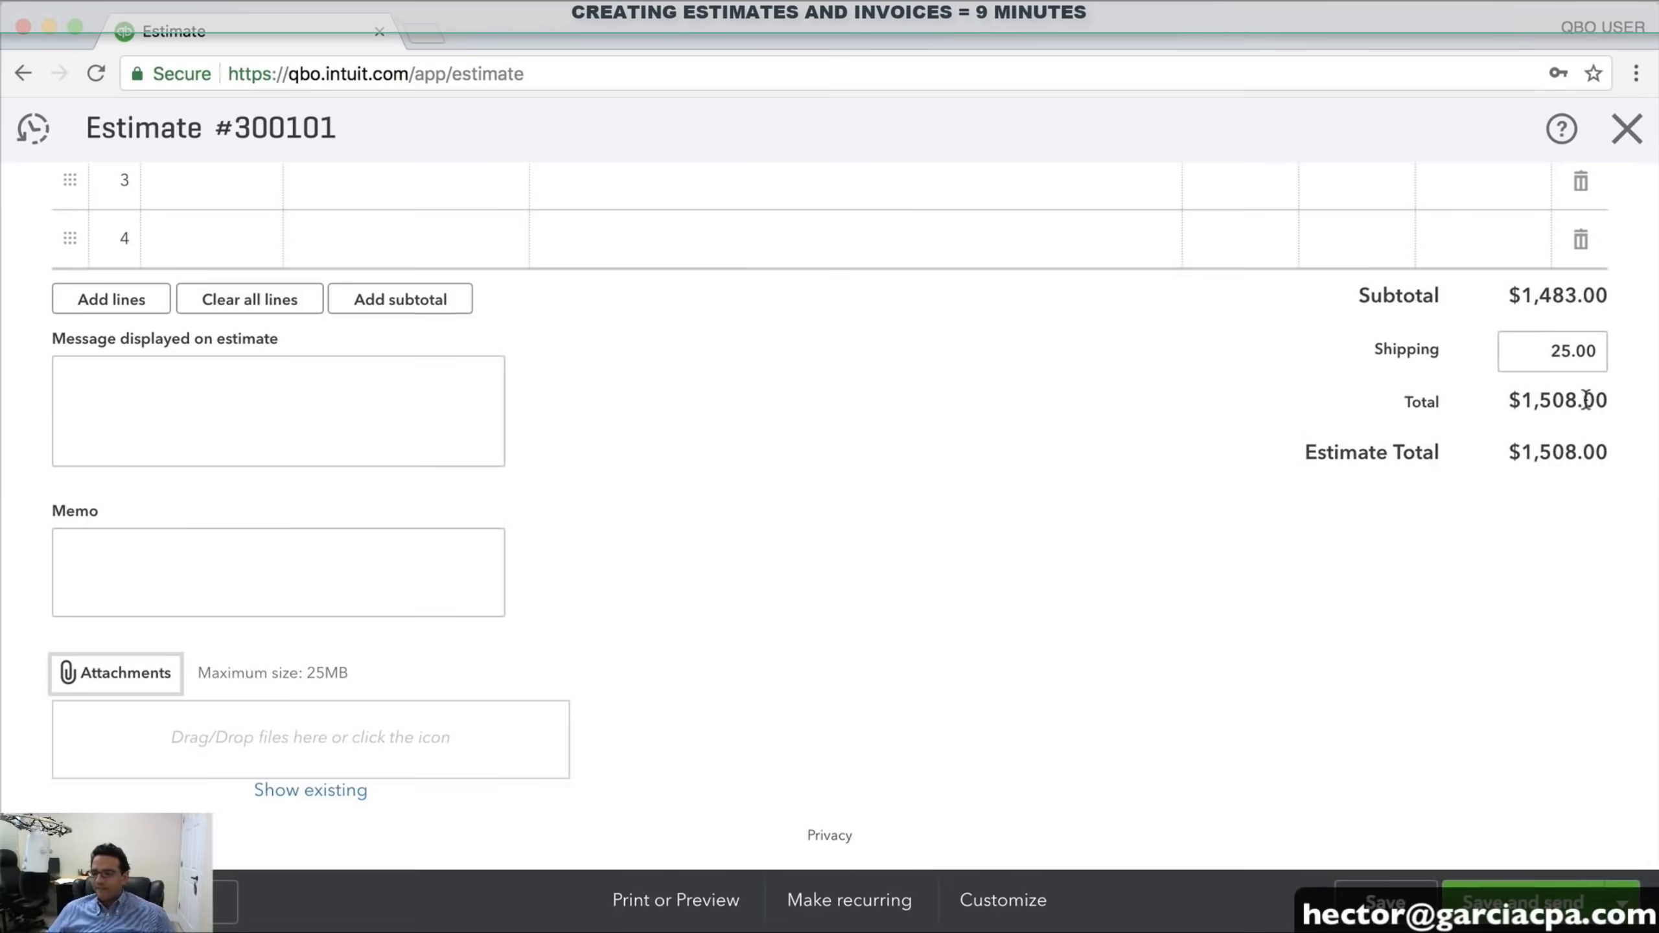
scroll(1502, 405, "up", 8)
scroll(679, 706, "down", 2)
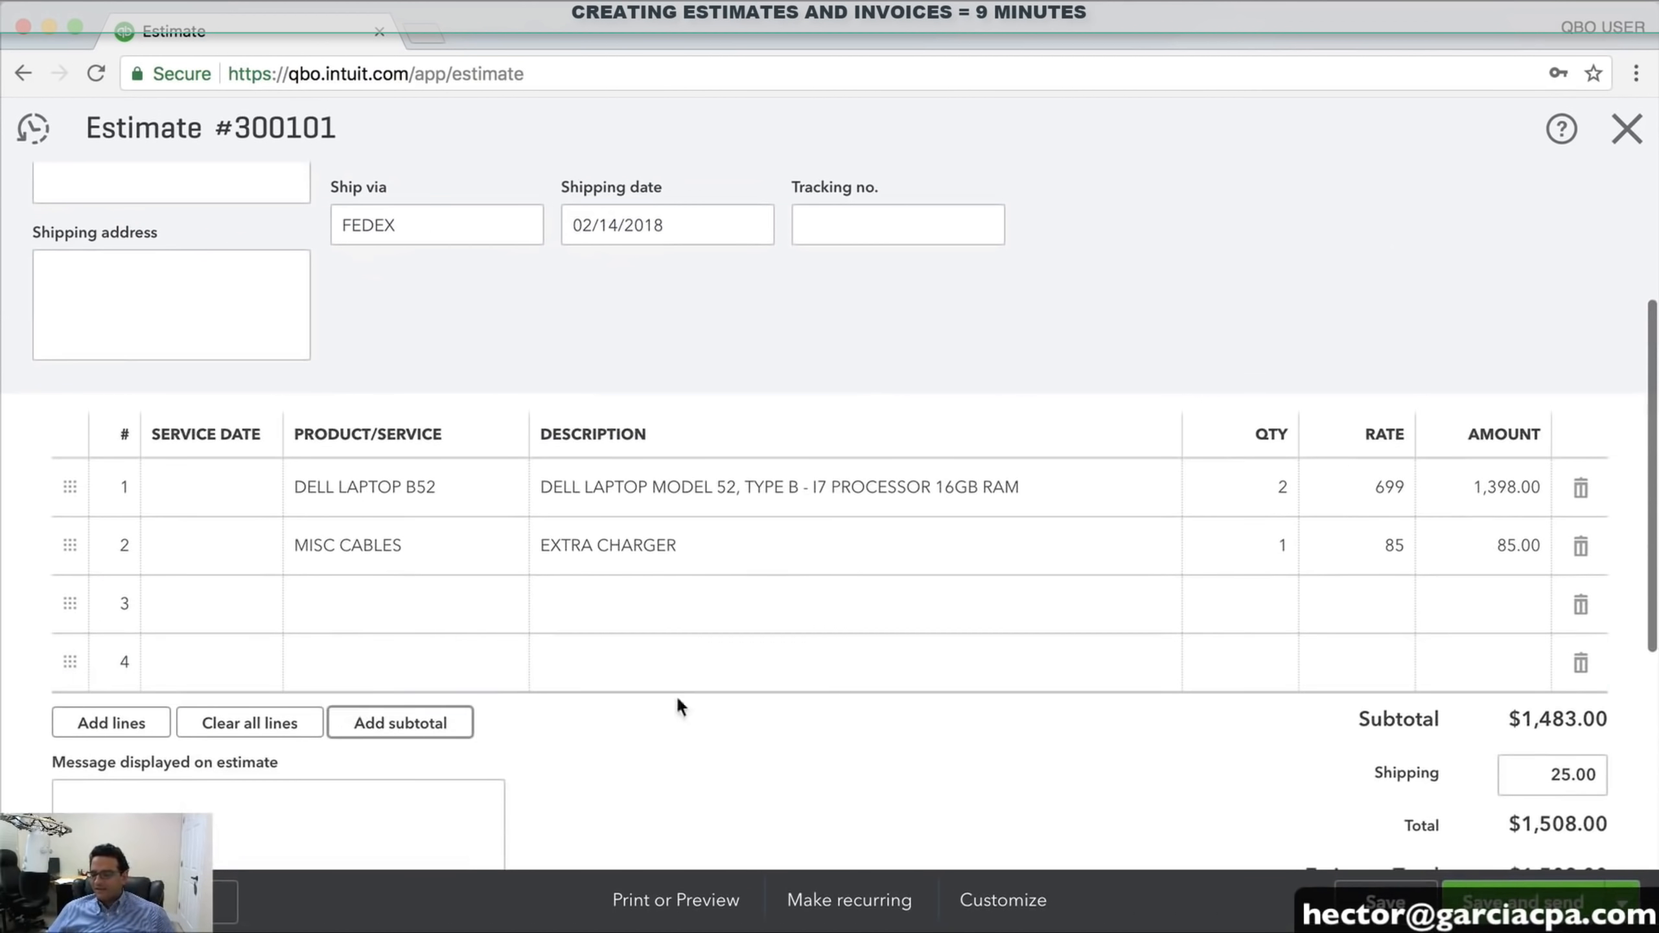
scroll(1205, 717, "down", 2)
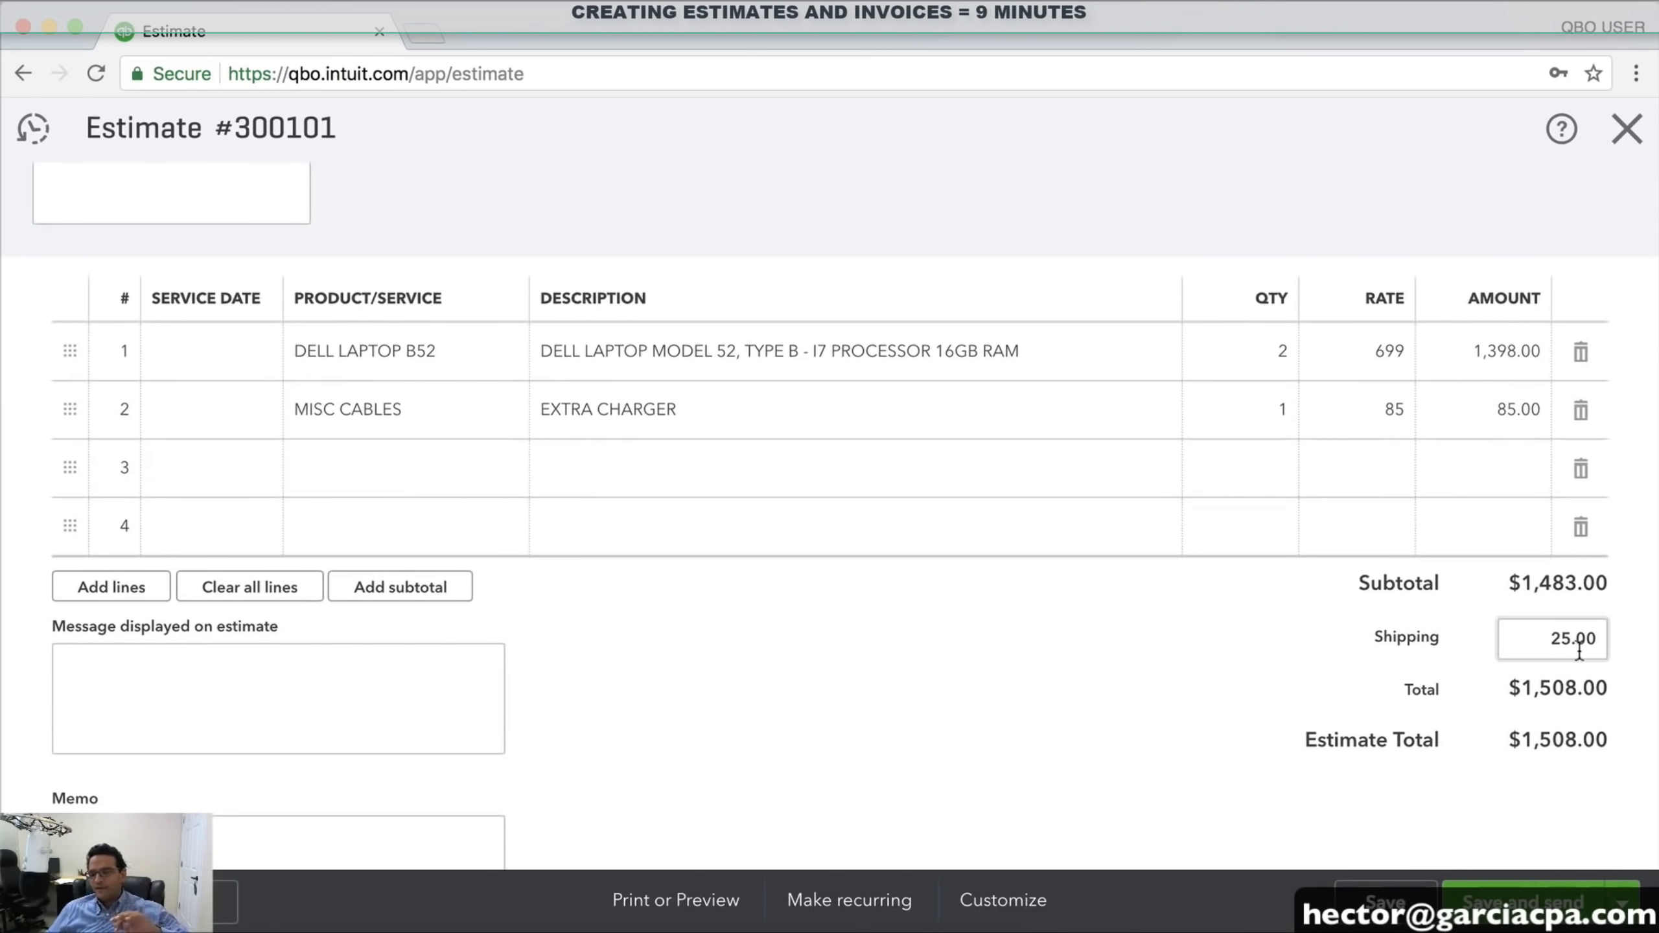
mouse_move(1590, 648)
left_mouse_down()
mouse_move(1527, 647)
mouse_move(1584, 643)
left_mouse_up()
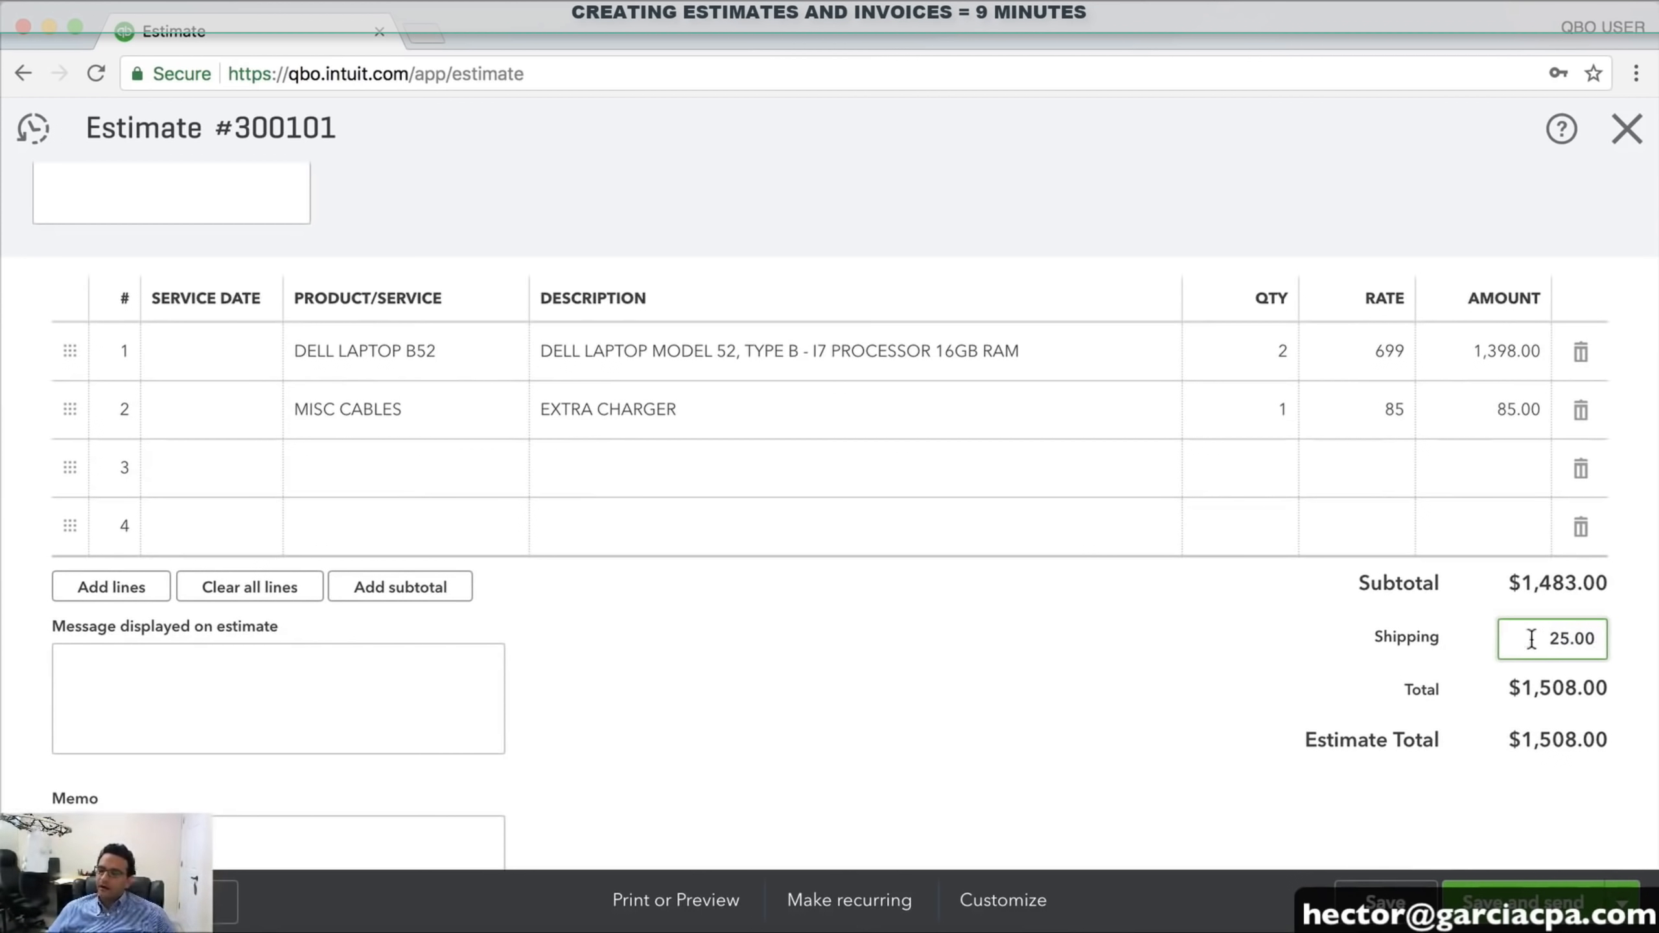
left_click_drag(1532, 641, 1641, 649)
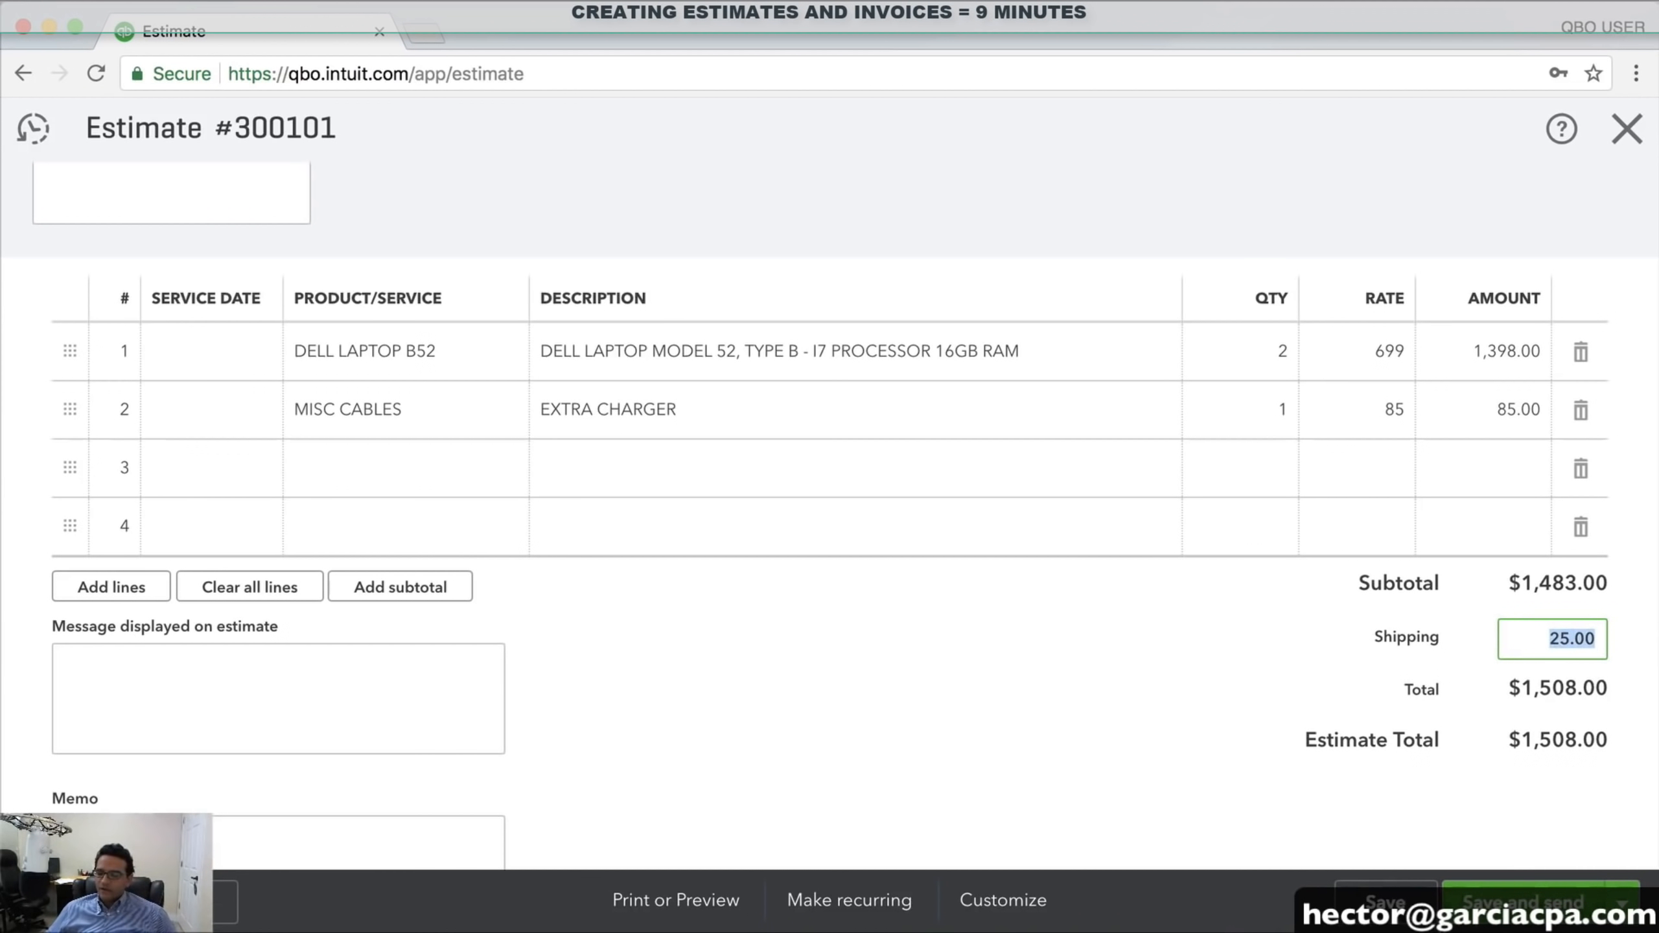
left_click(1623, 903)
left_click(1488, 857)
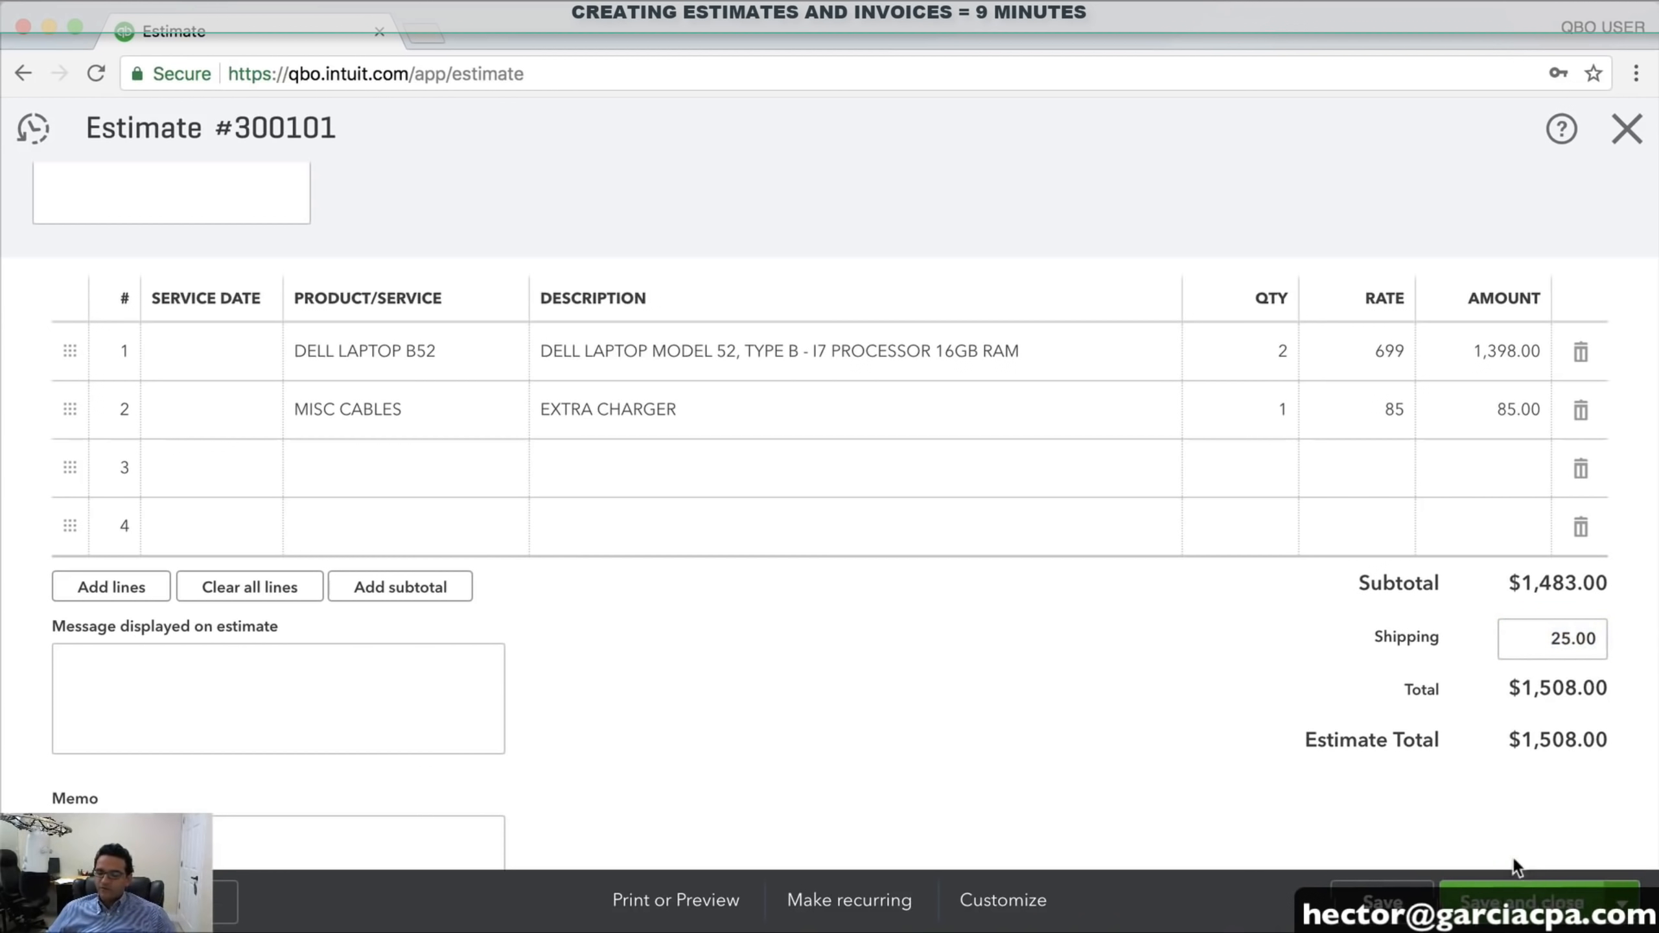
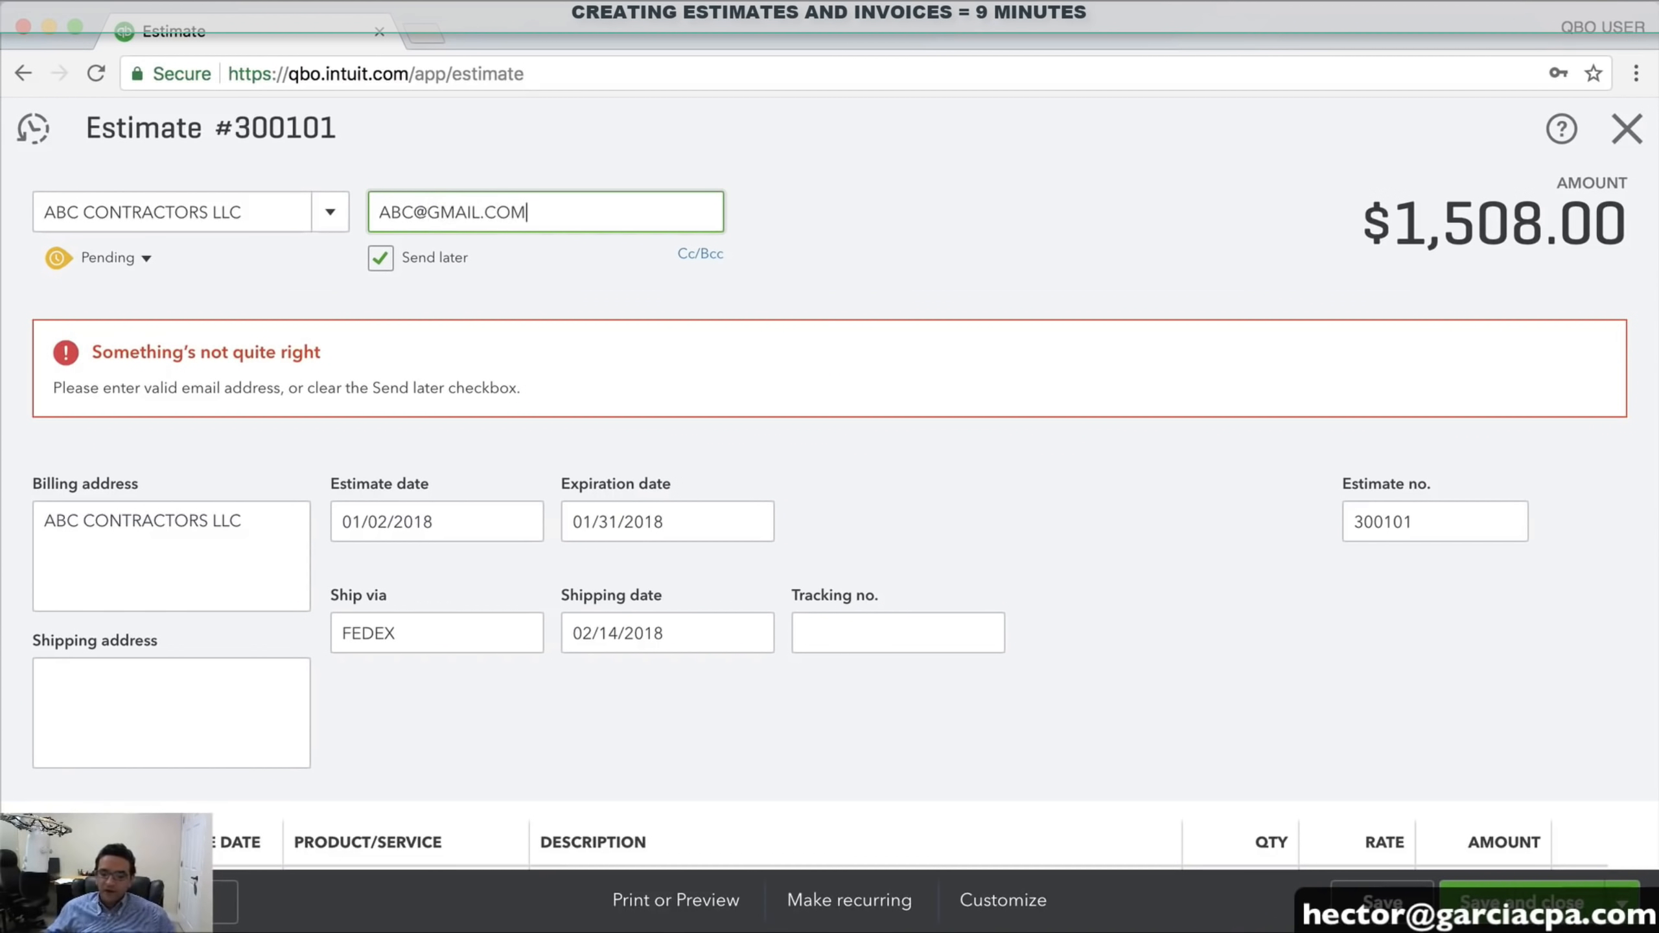
Enter the client's e-mail on estimate 300101, then save and close it
left_click(1522, 902)
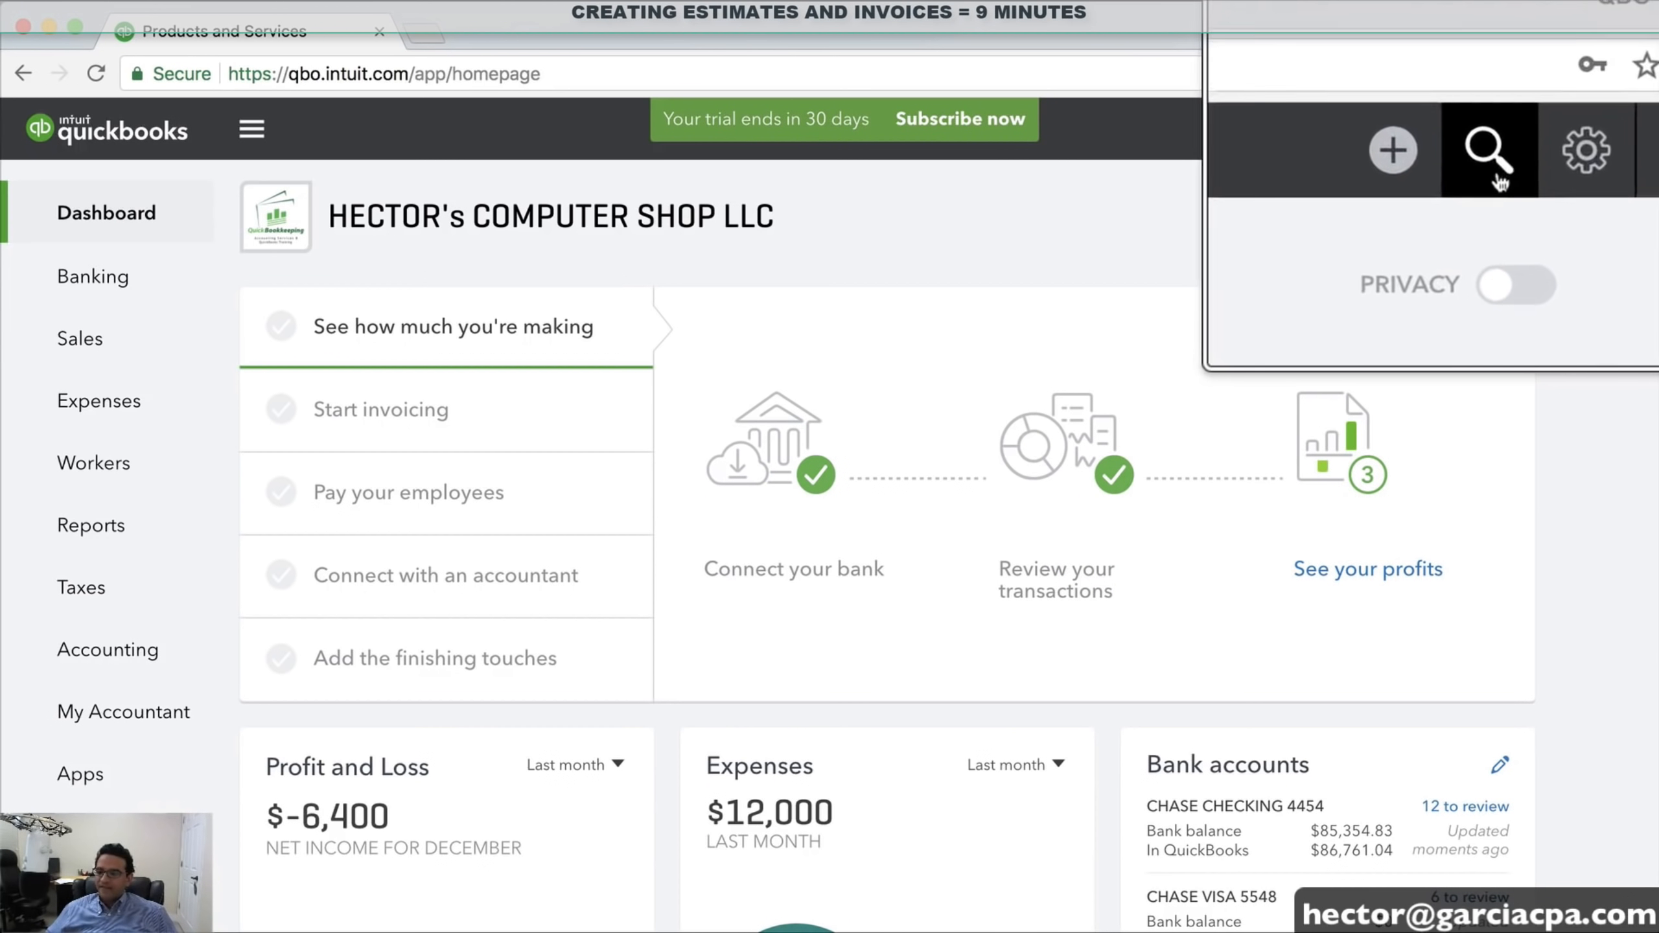
left_click(1492, 131)
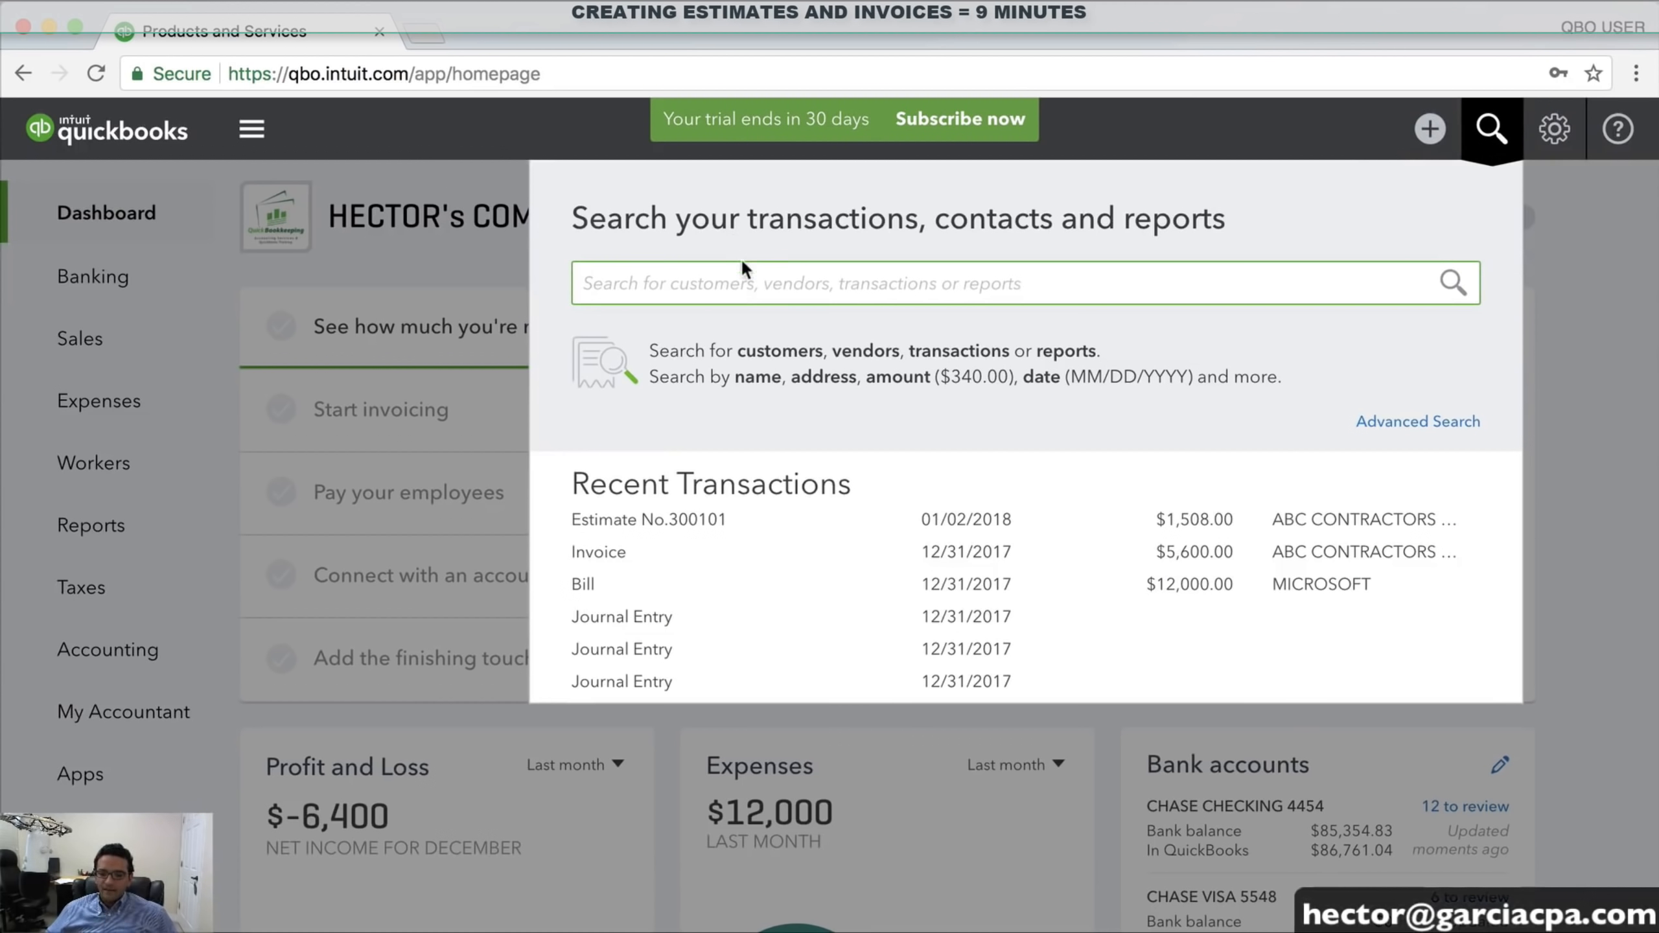
type("ESTI")
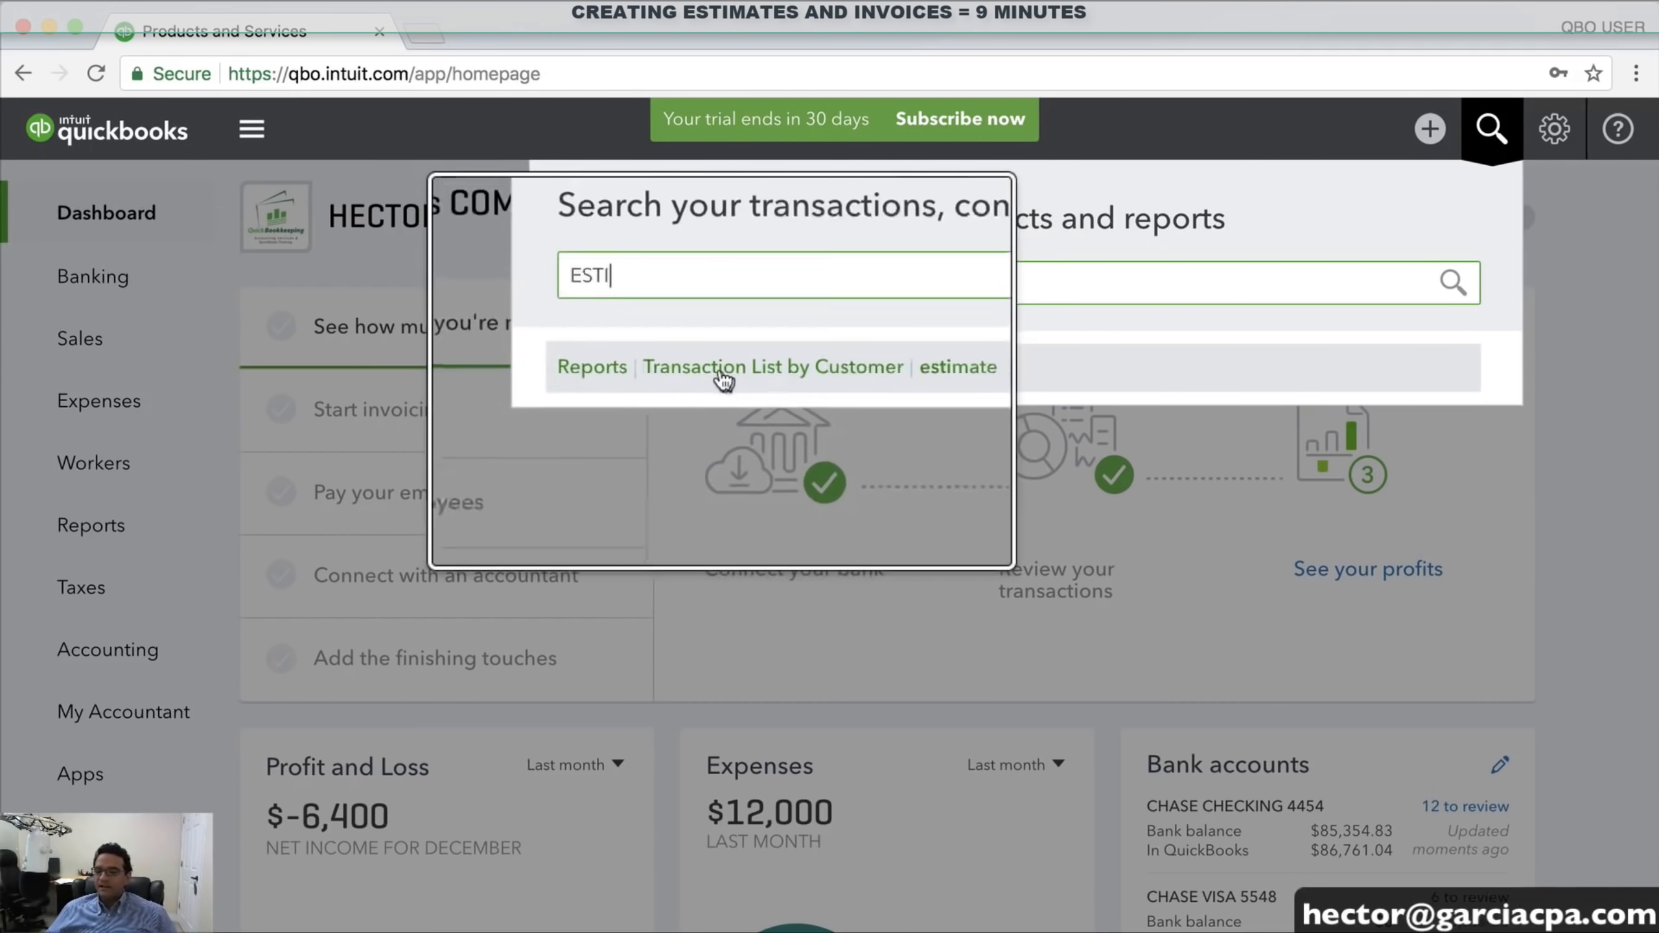
left_click(761, 370)
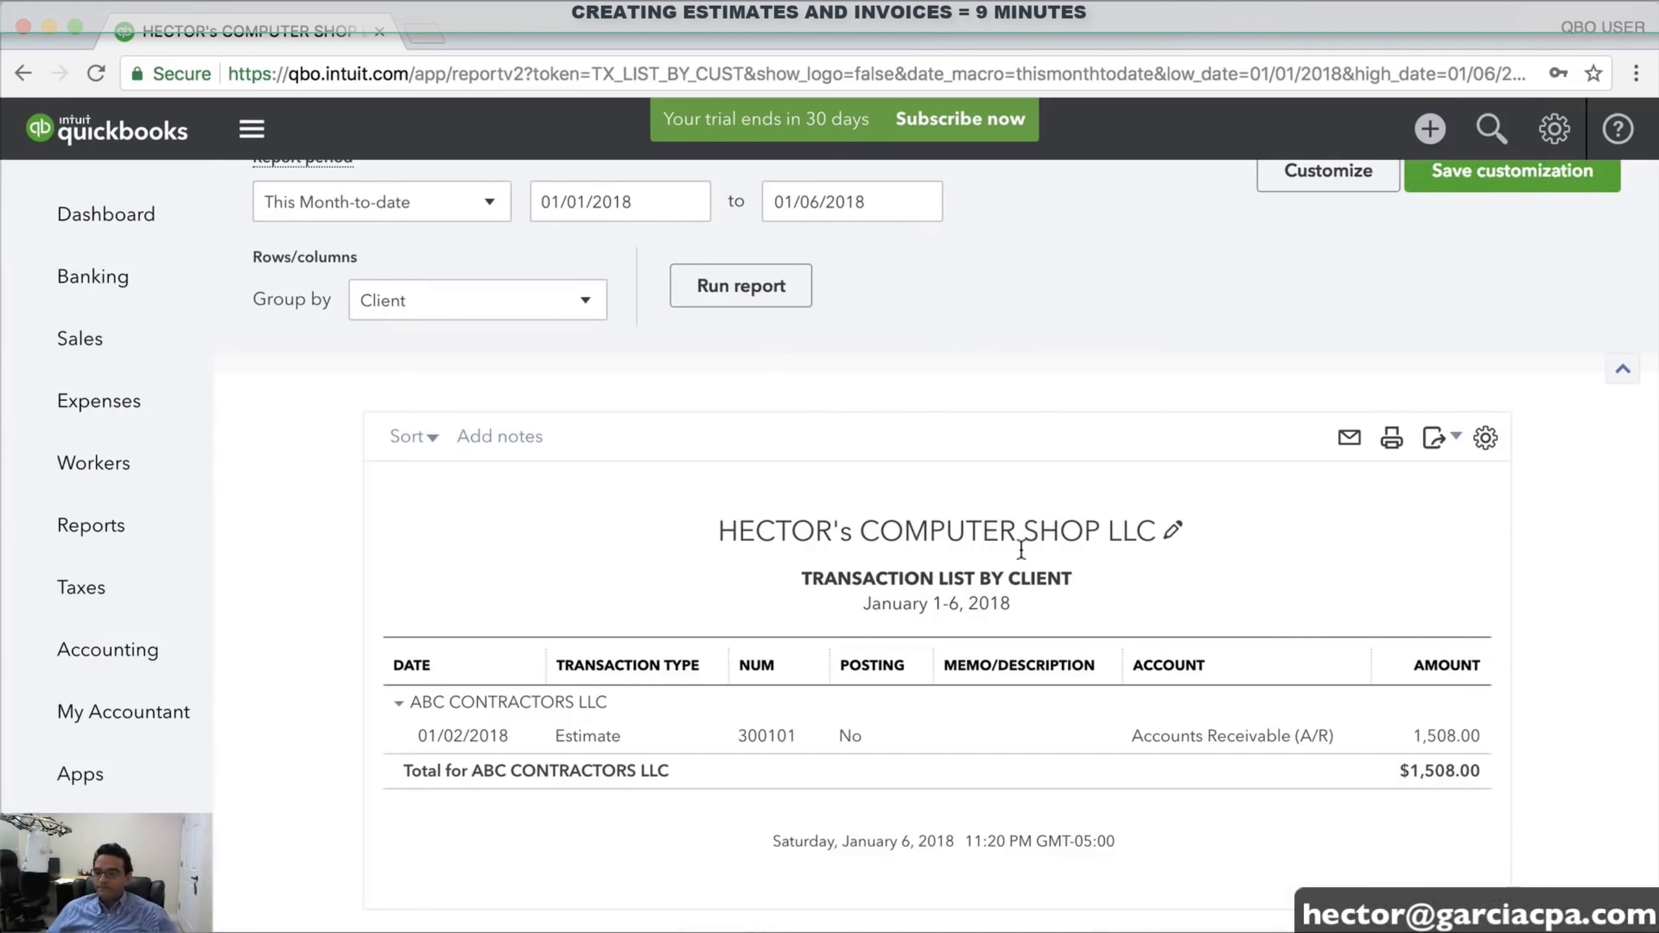
scroll(601, 693, "down", 1)
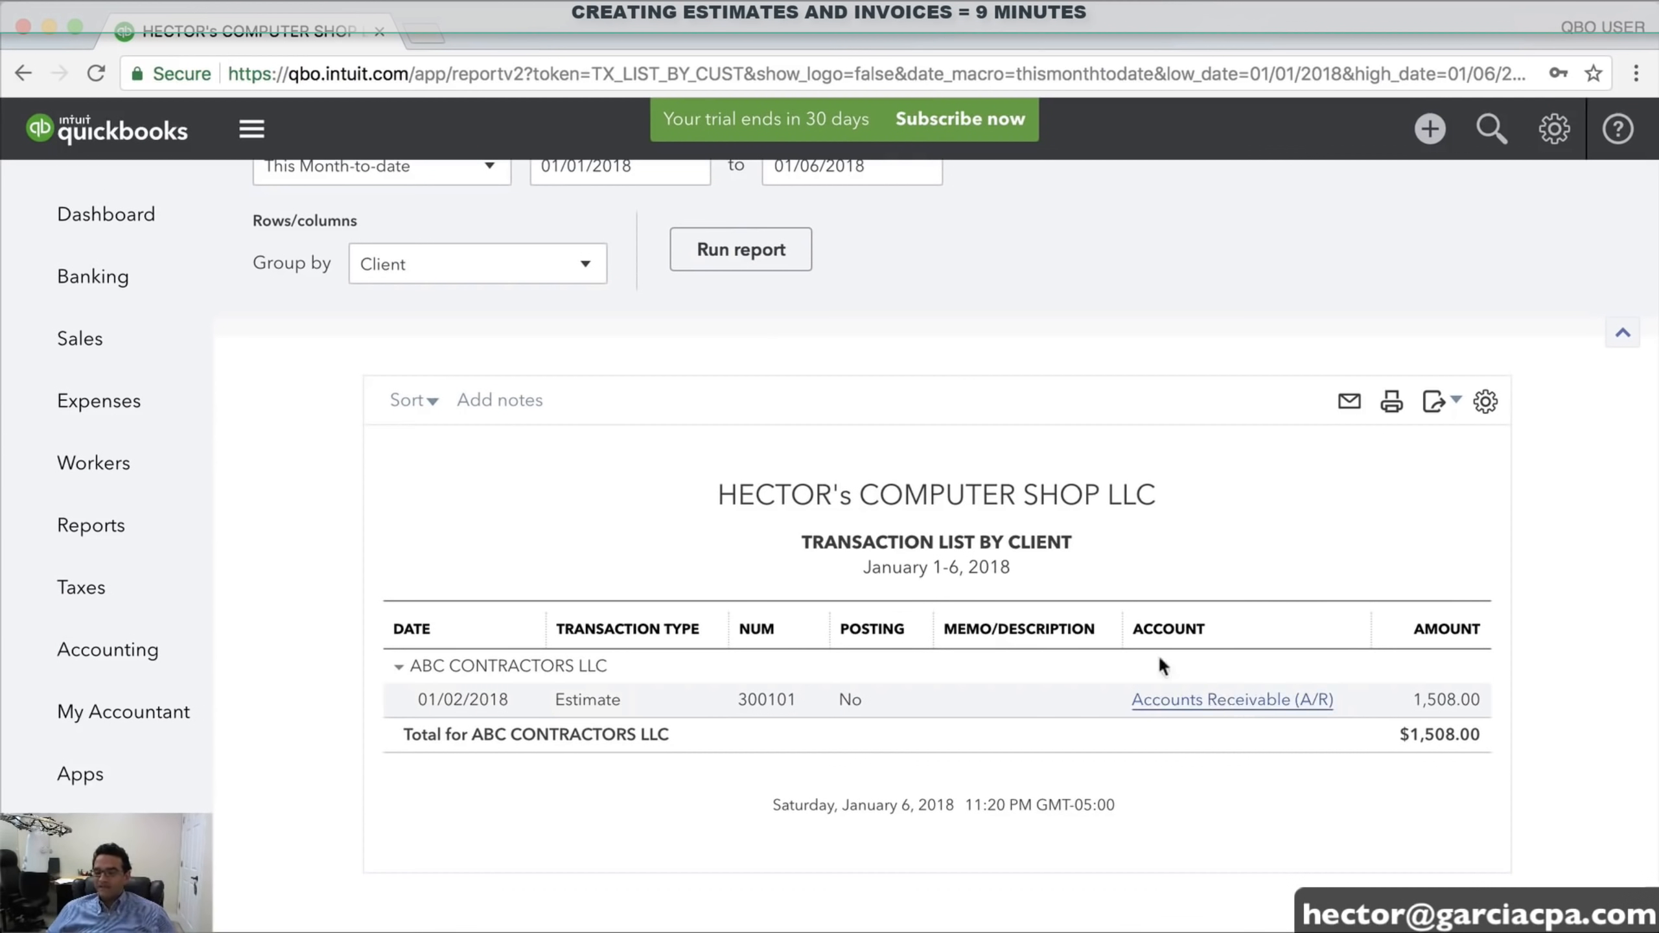
scroll(993, 524, "up", 2)
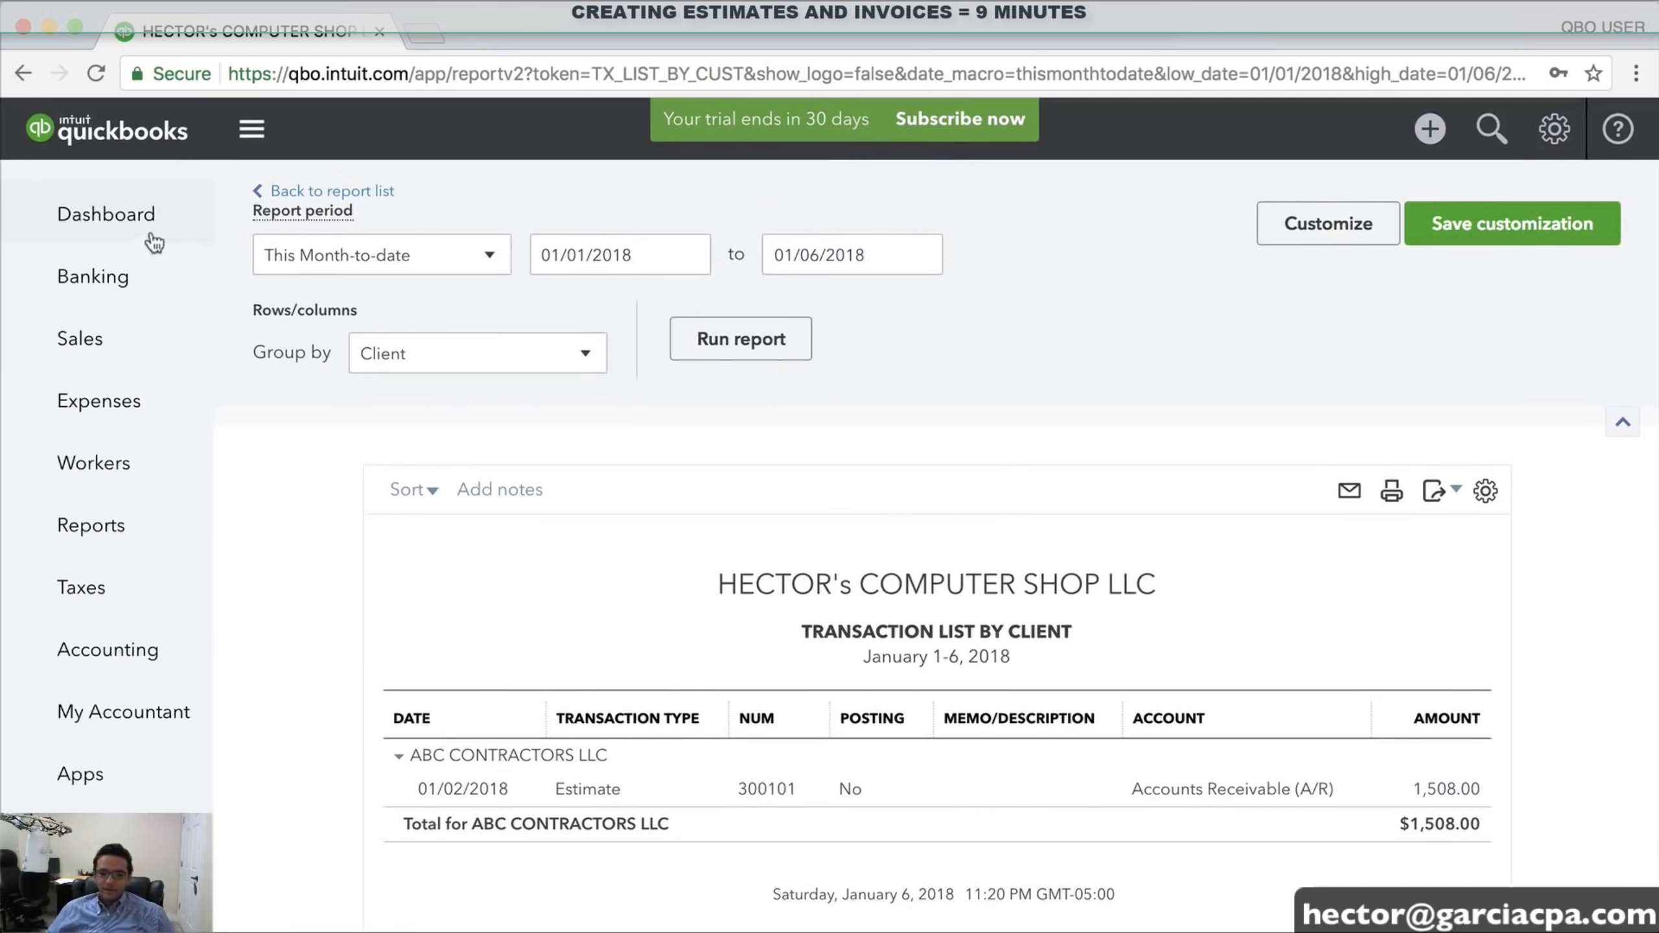
left_click(95, 215)
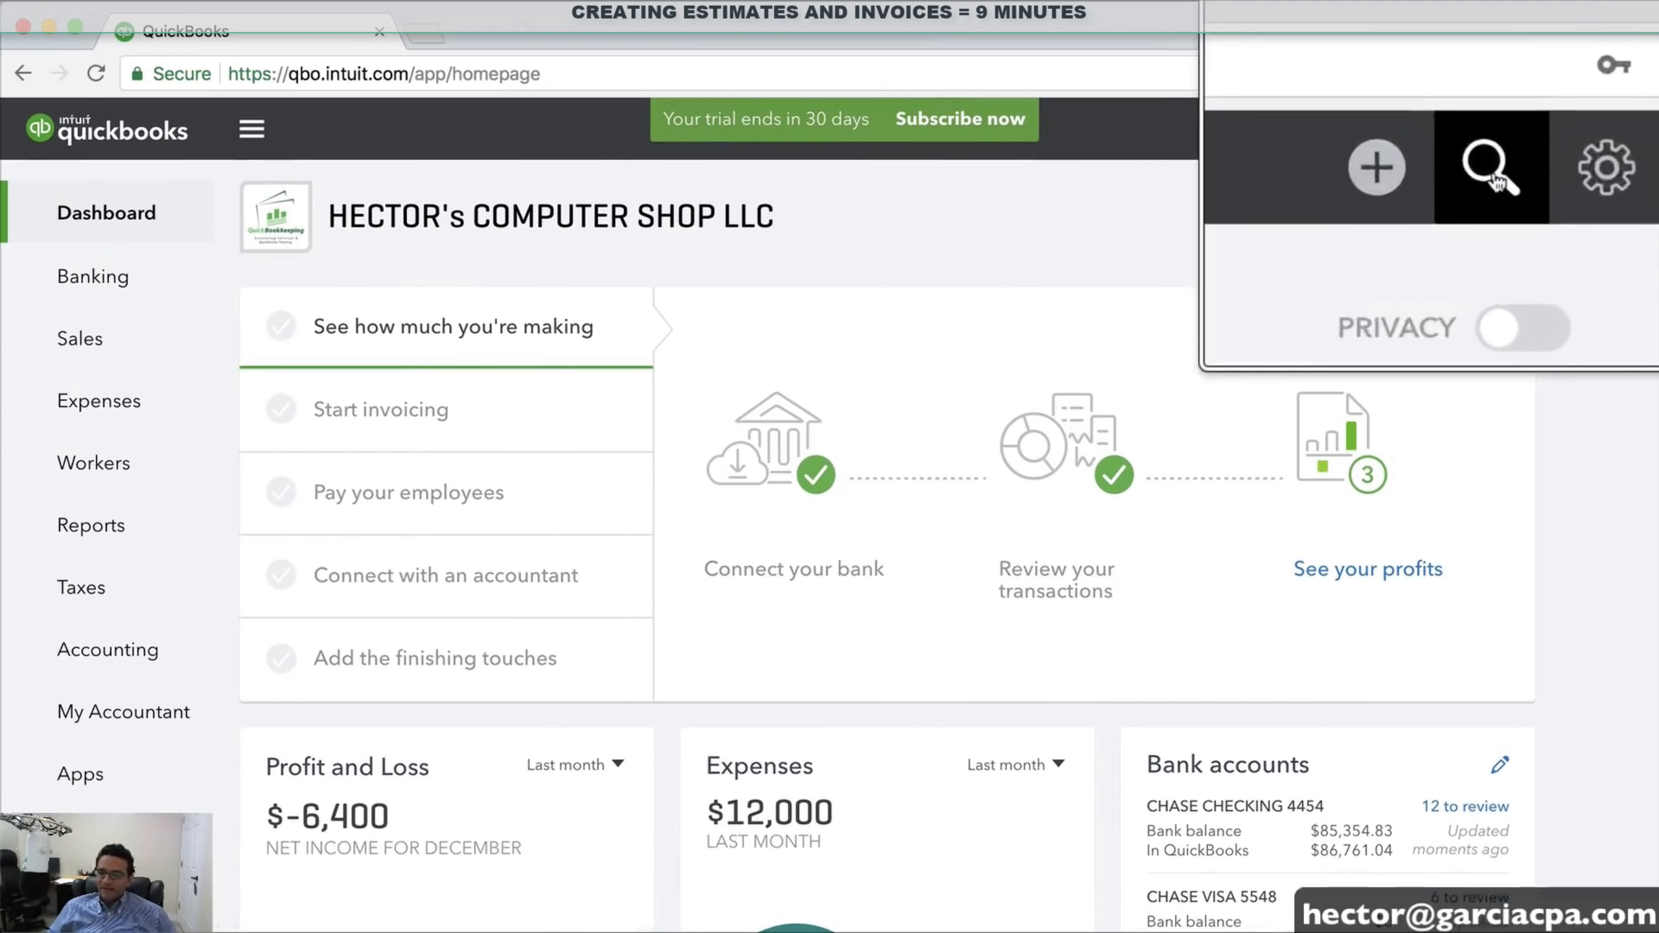
Reopen estimate 300101 from recent transactions, close it, and bring up the Create menu
left_click(1492, 129)
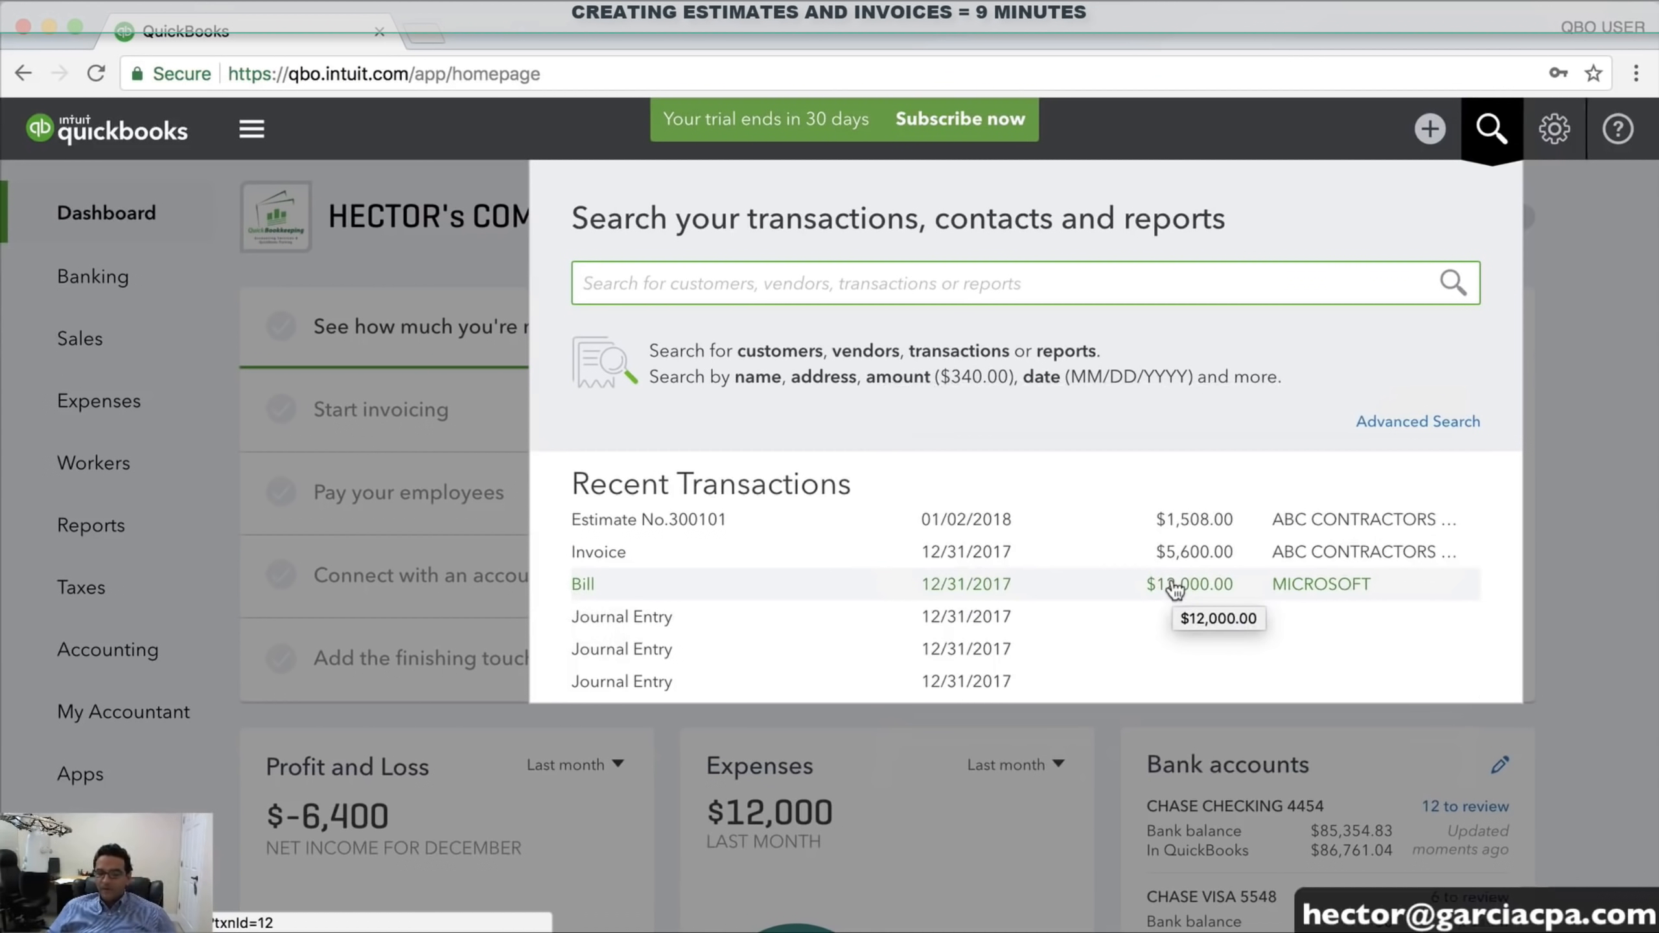
left_click(646, 523)
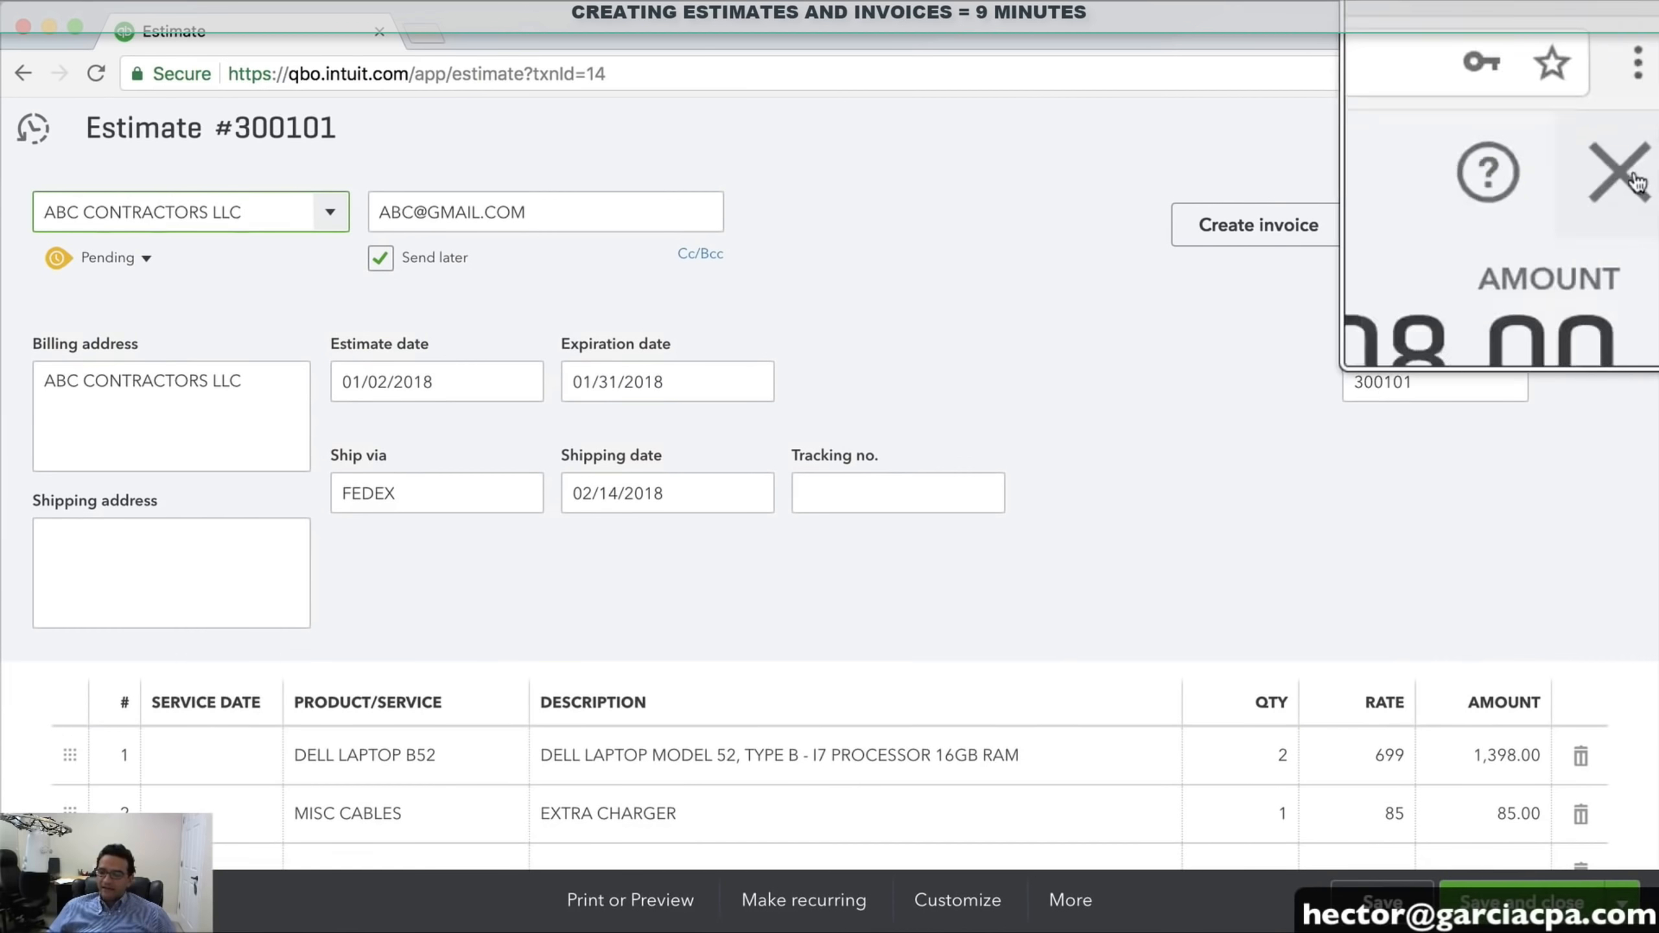
left_click(1627, 131)
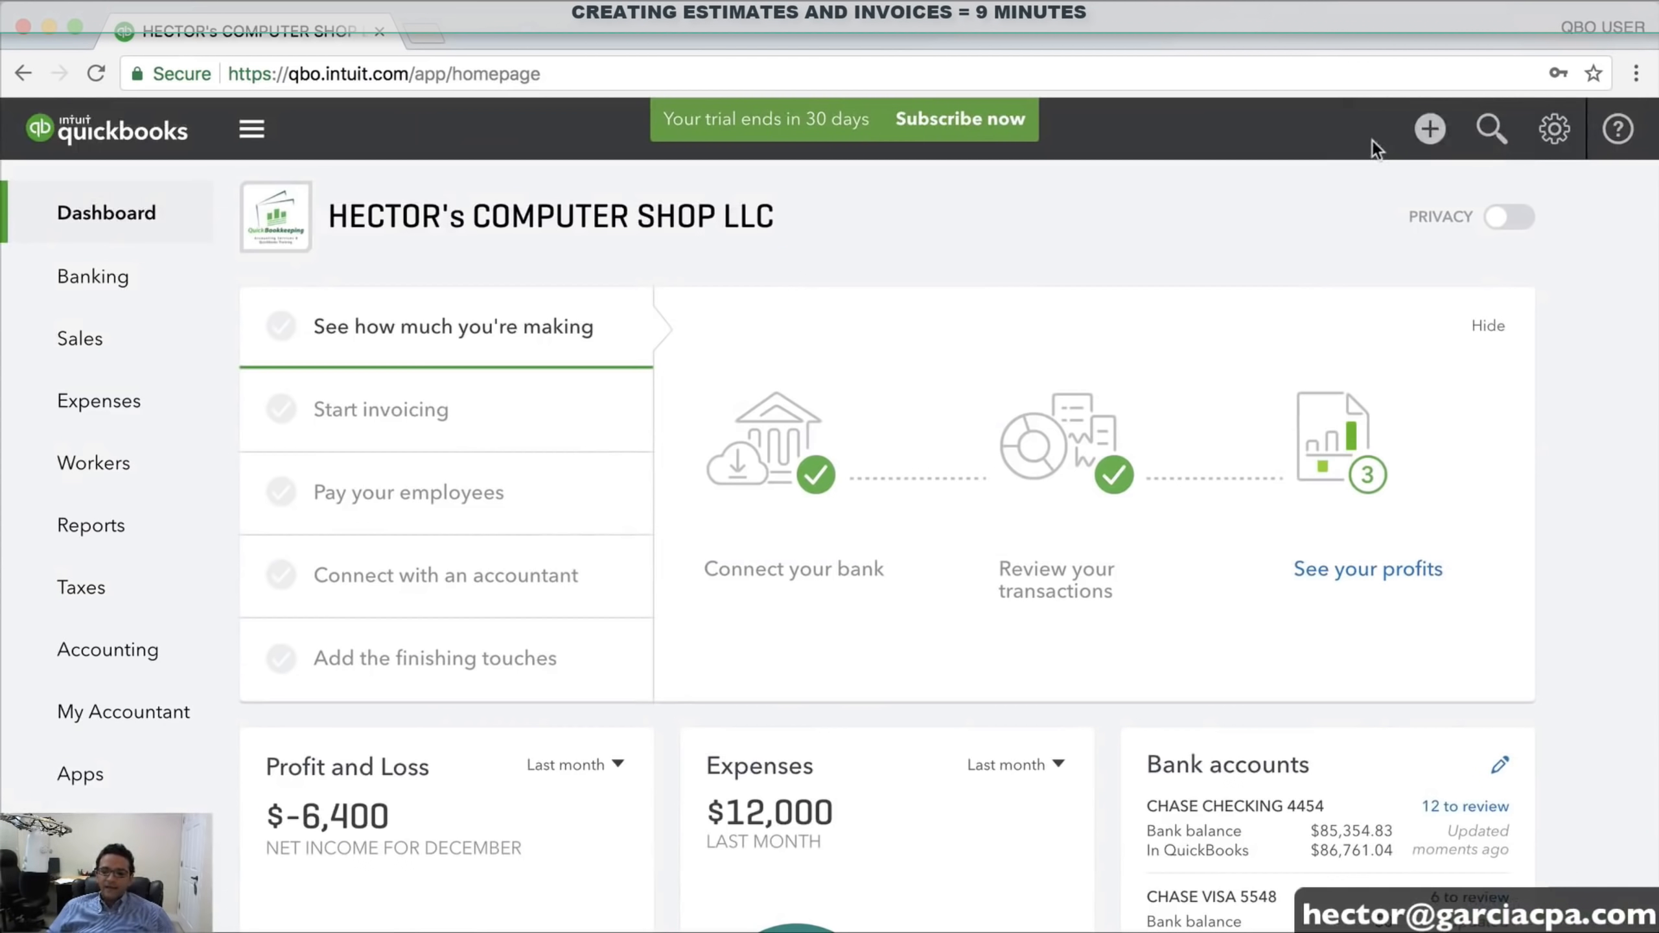
left_click(1431, 131)
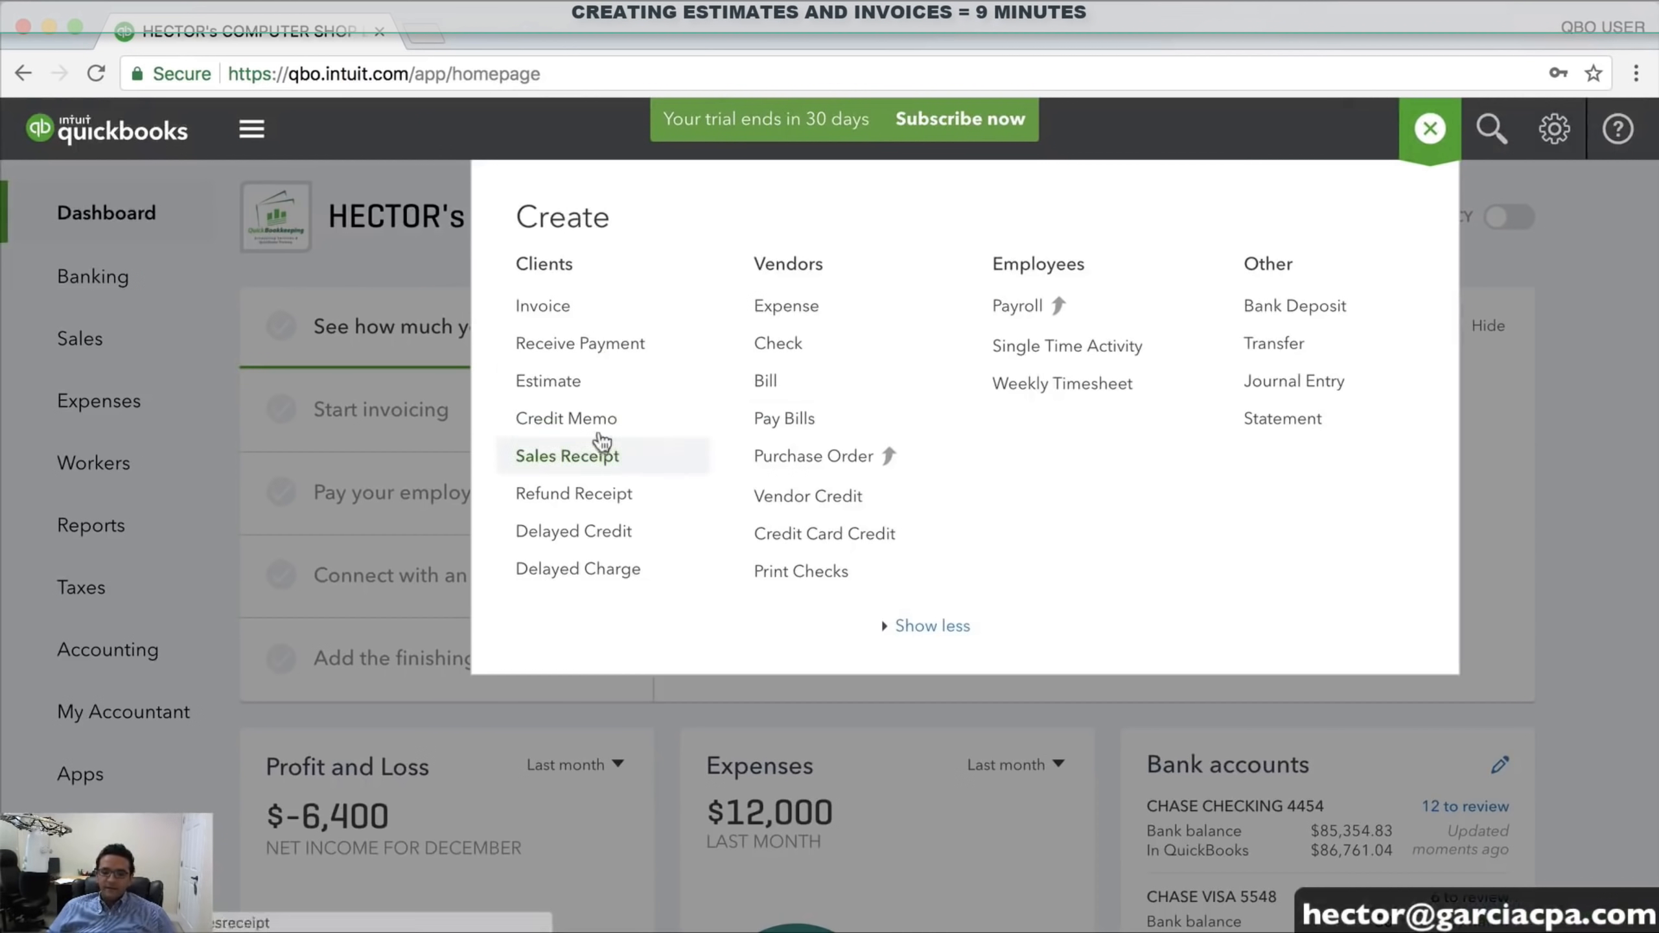
Start a new estimate, then load estimate 300101 from the Recent Estimates list
left_click(544, 385)
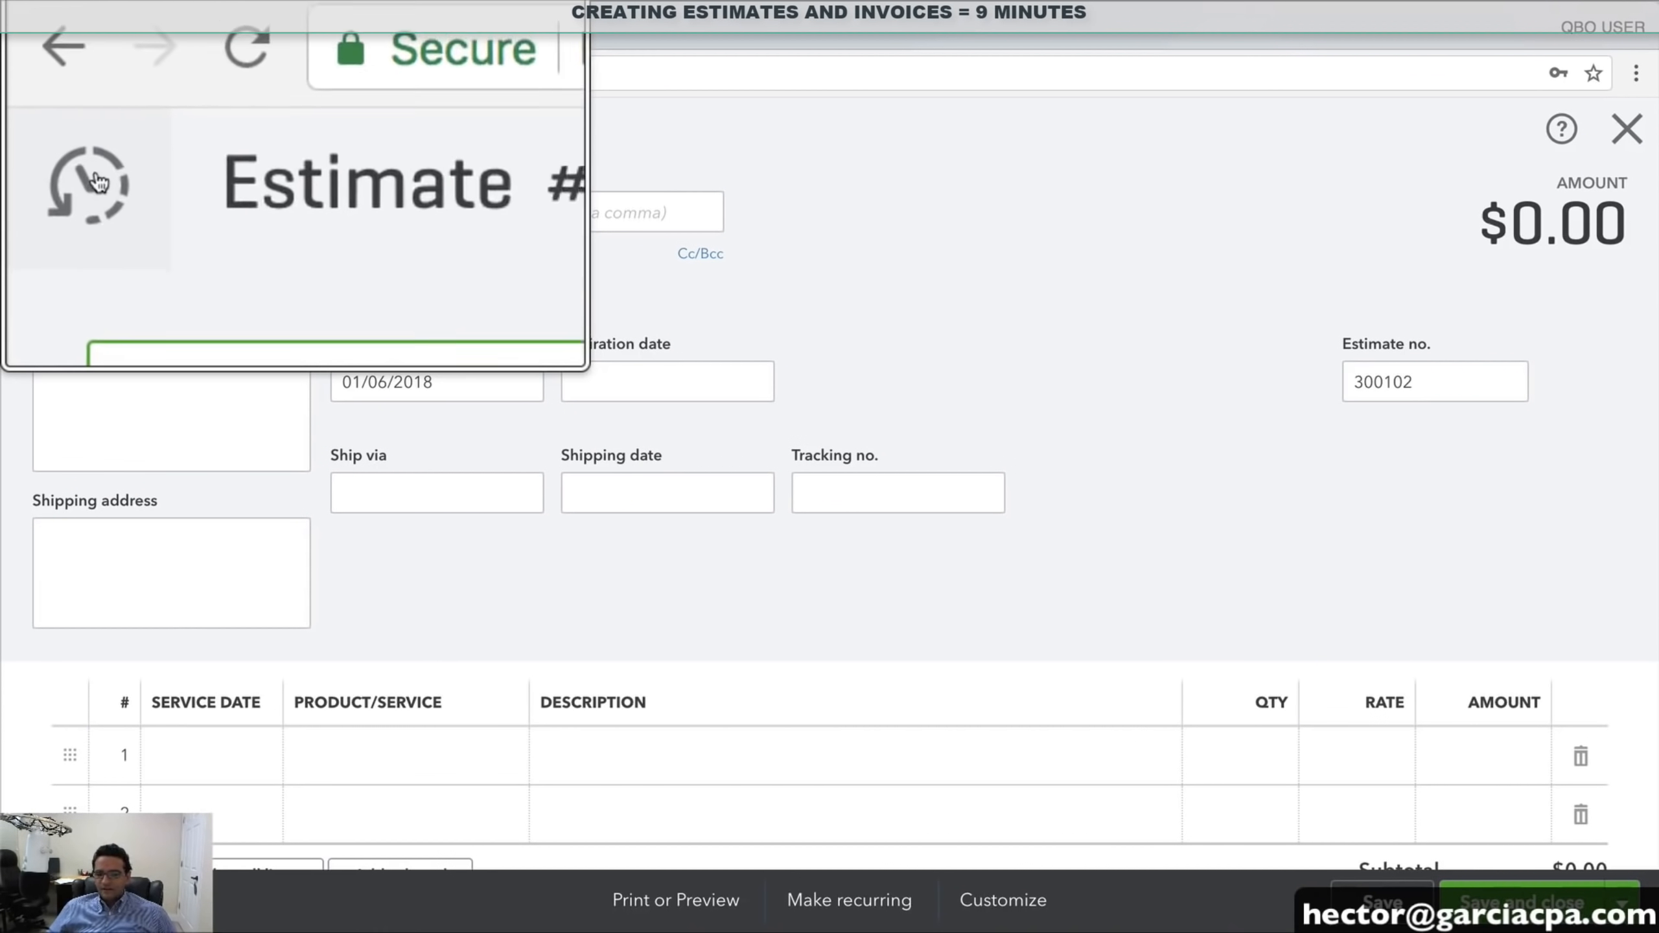
left_click(32, 131)
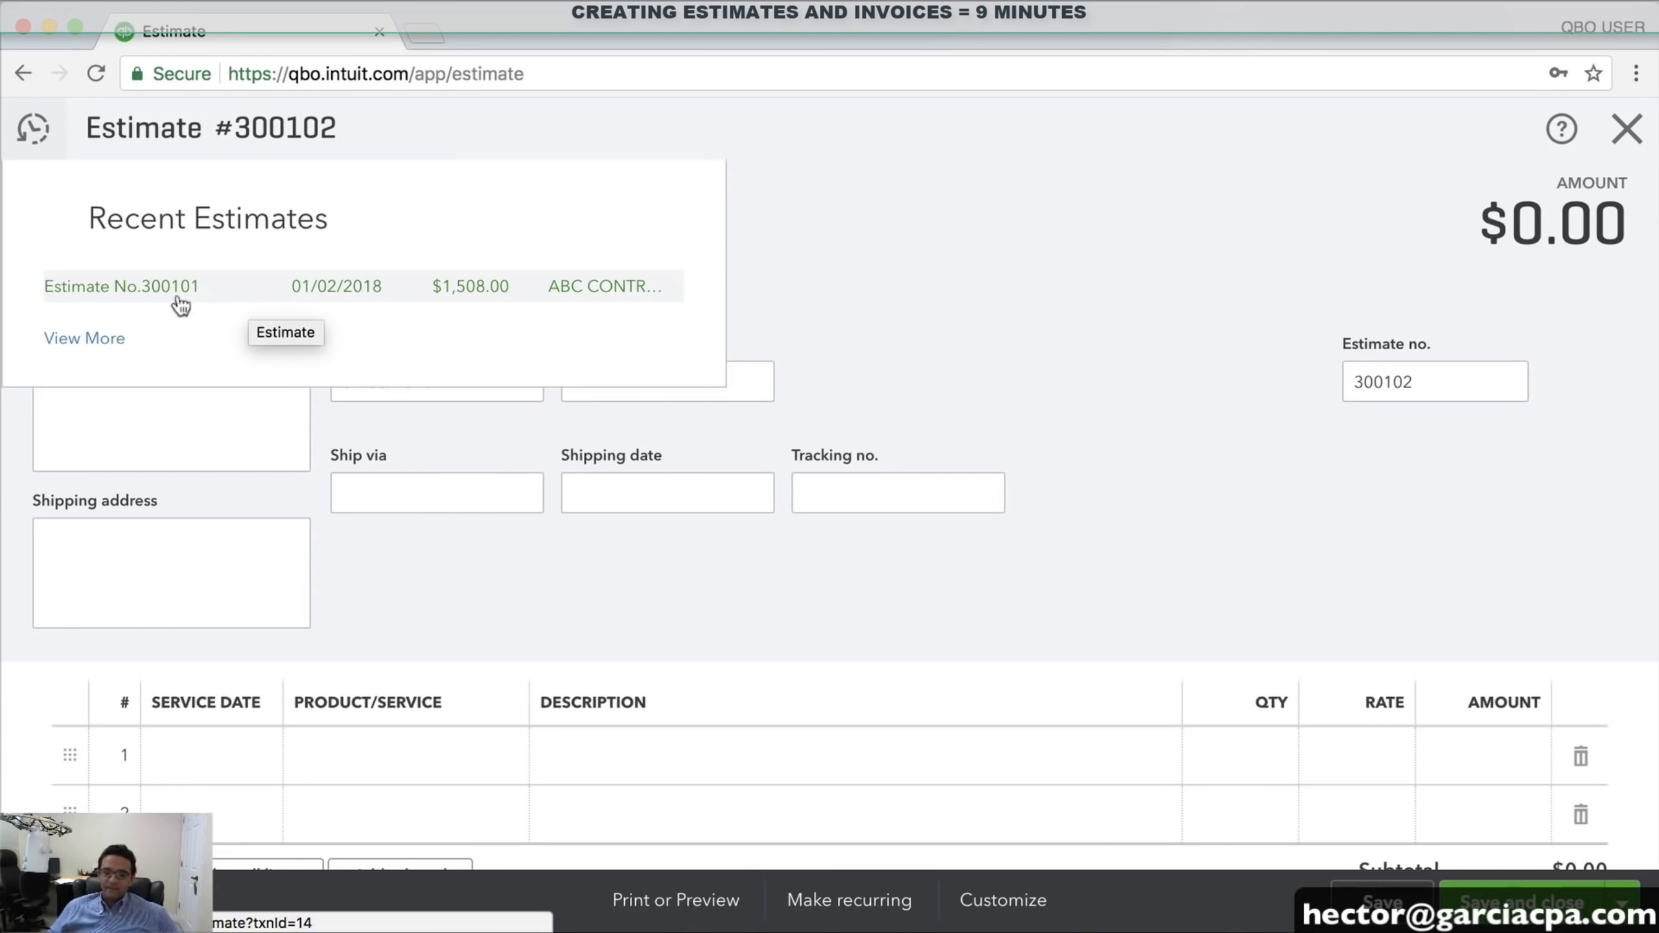
left_click(147, 288)
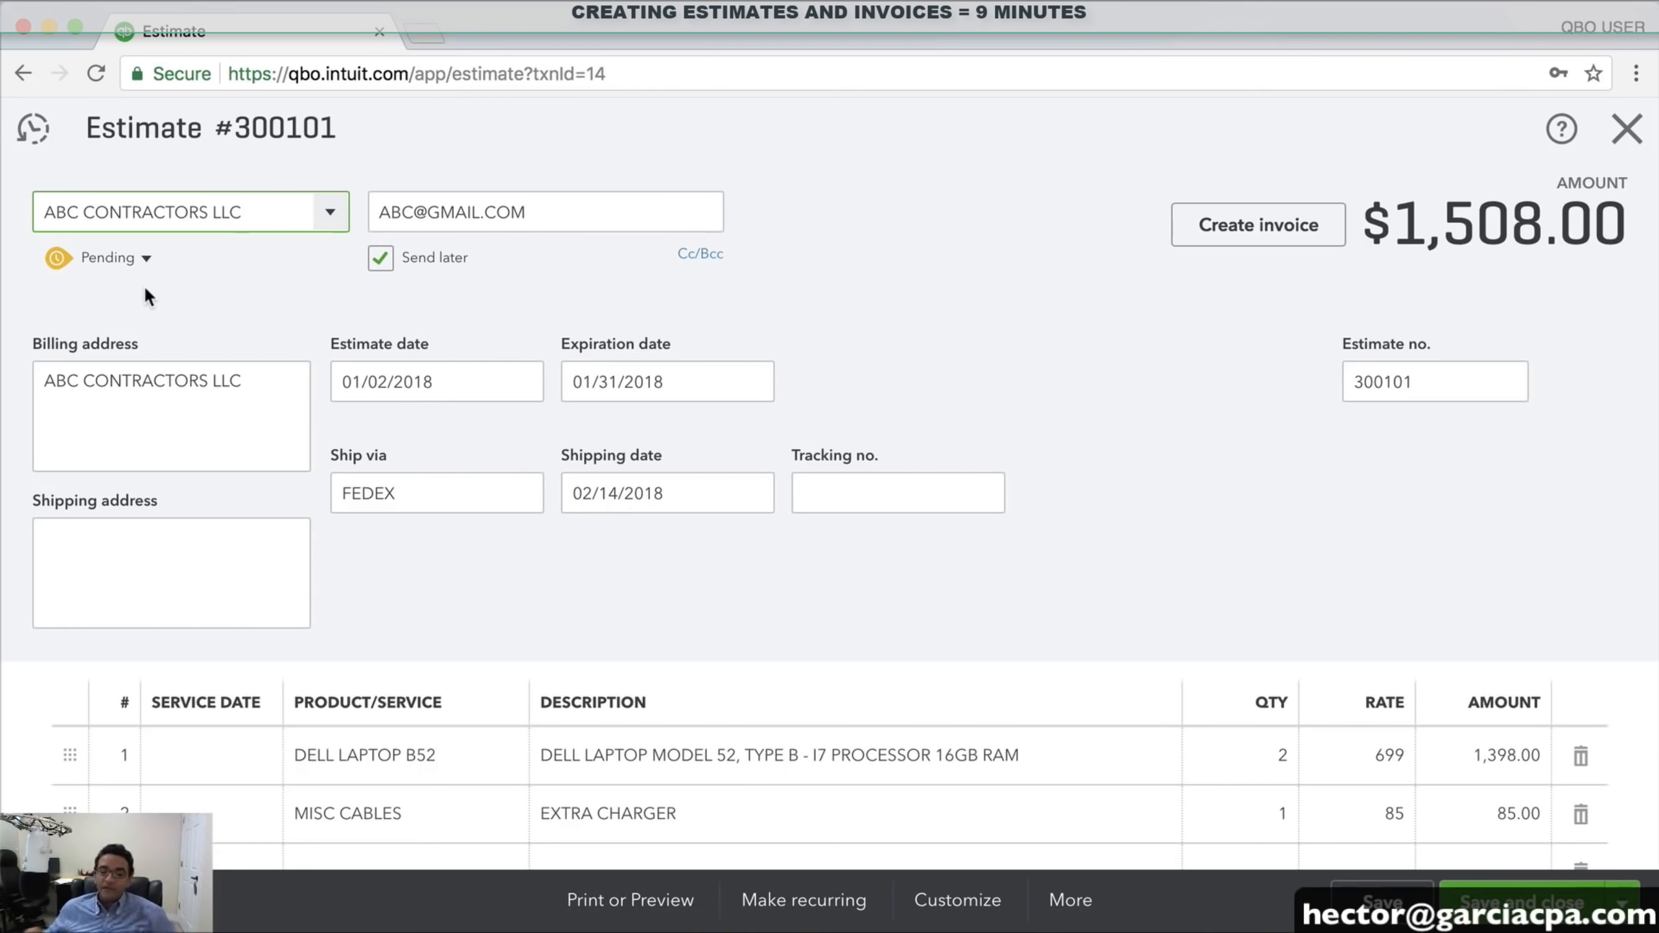
Set estimate 300101 to Accepted with the accepting contact's name and date 01/04/2018, then save
left_click(147, 260)
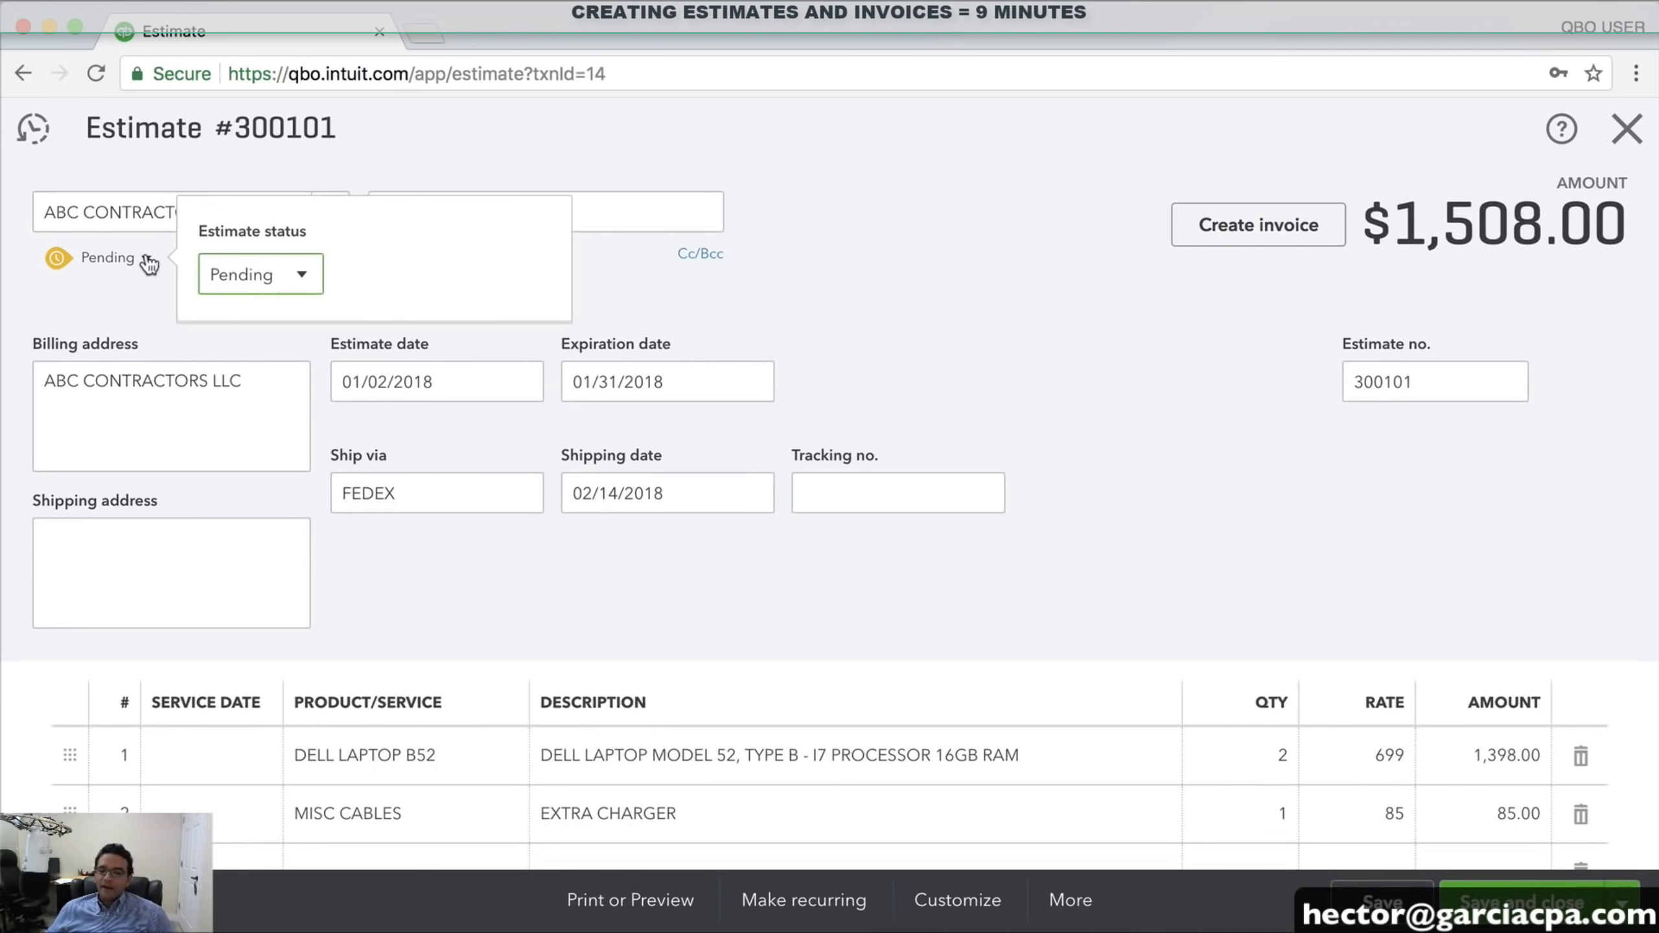
left_click(302, 286)
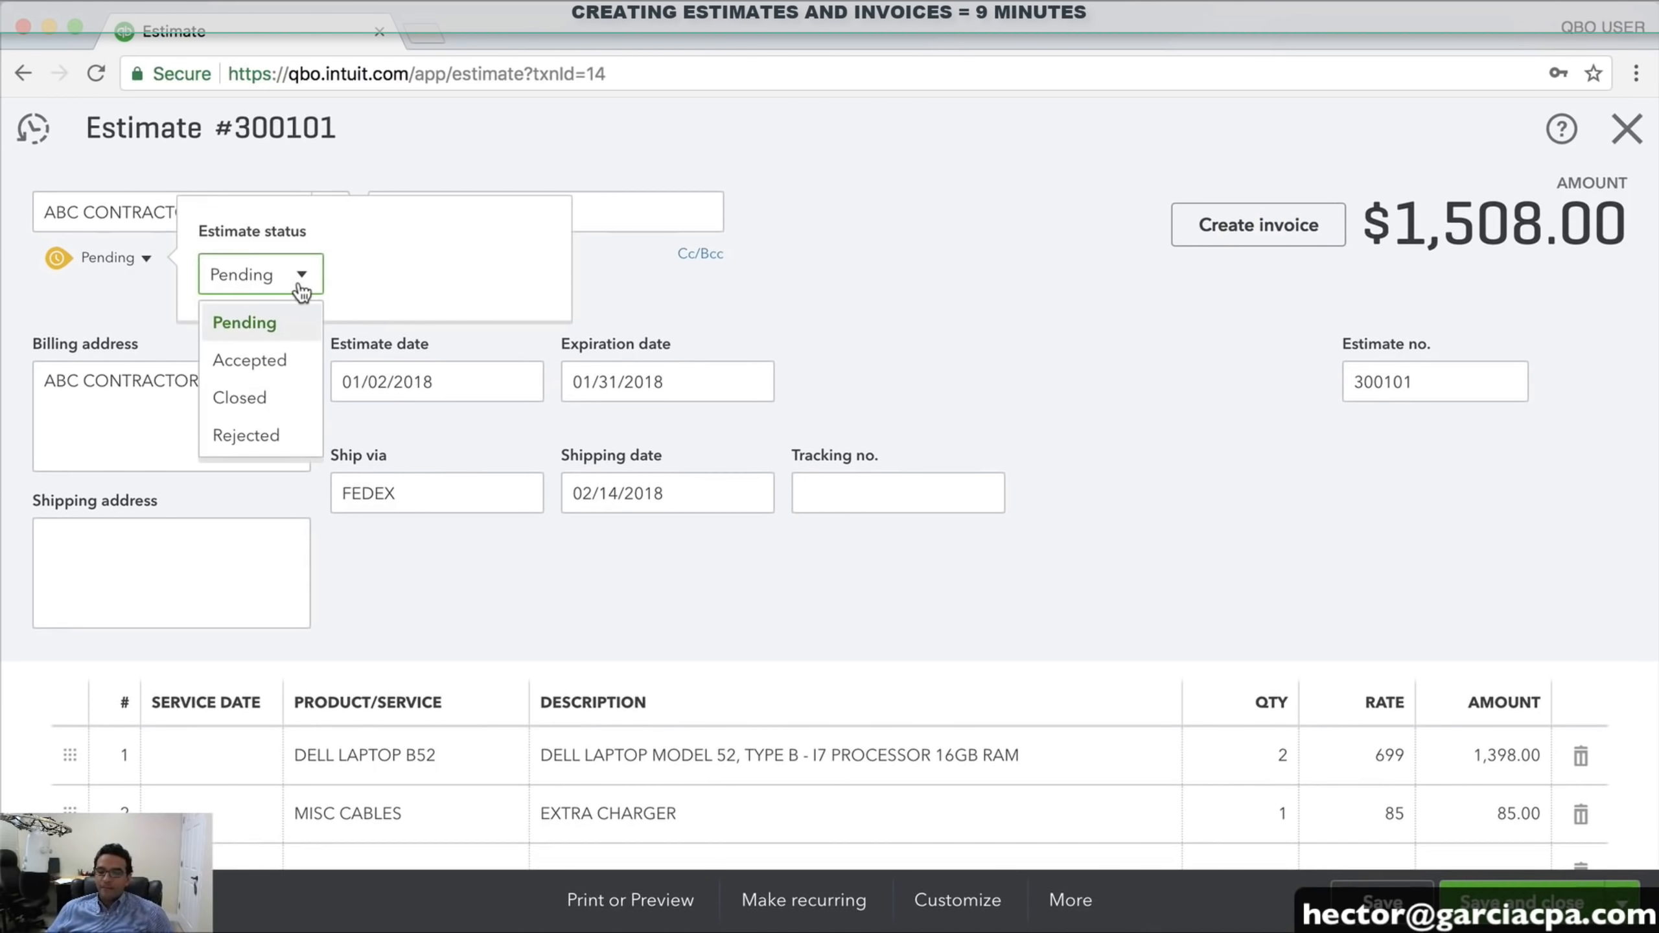
left_click(274, 360)
left_click(447, 274)
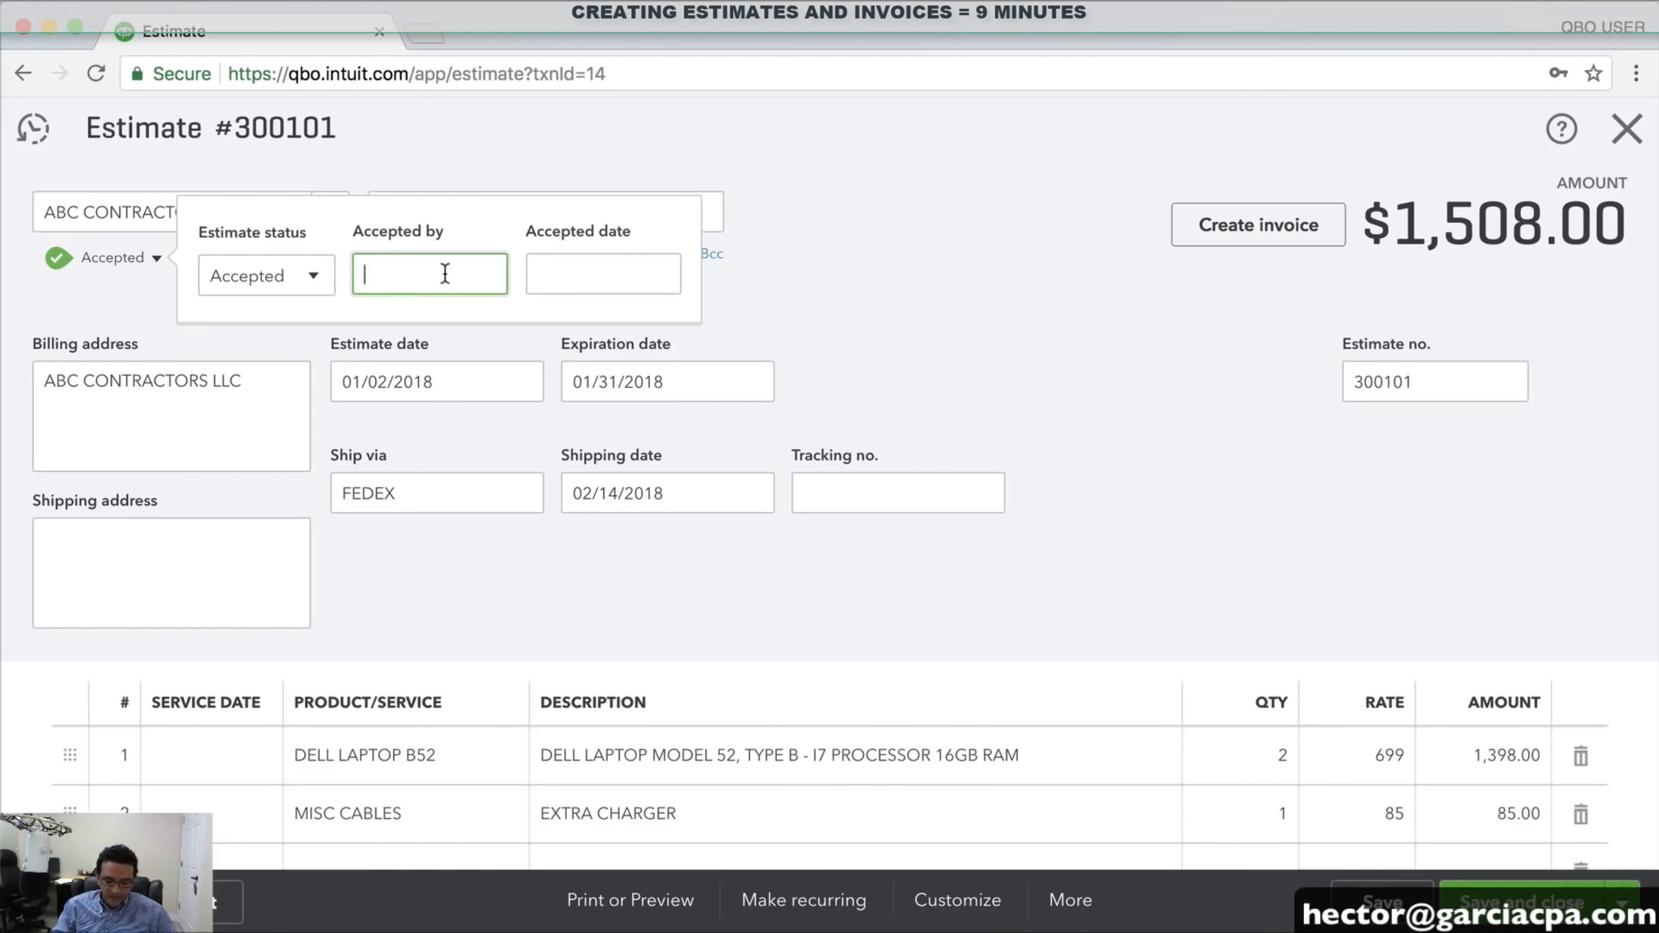
type("JANE")
key("Tab")
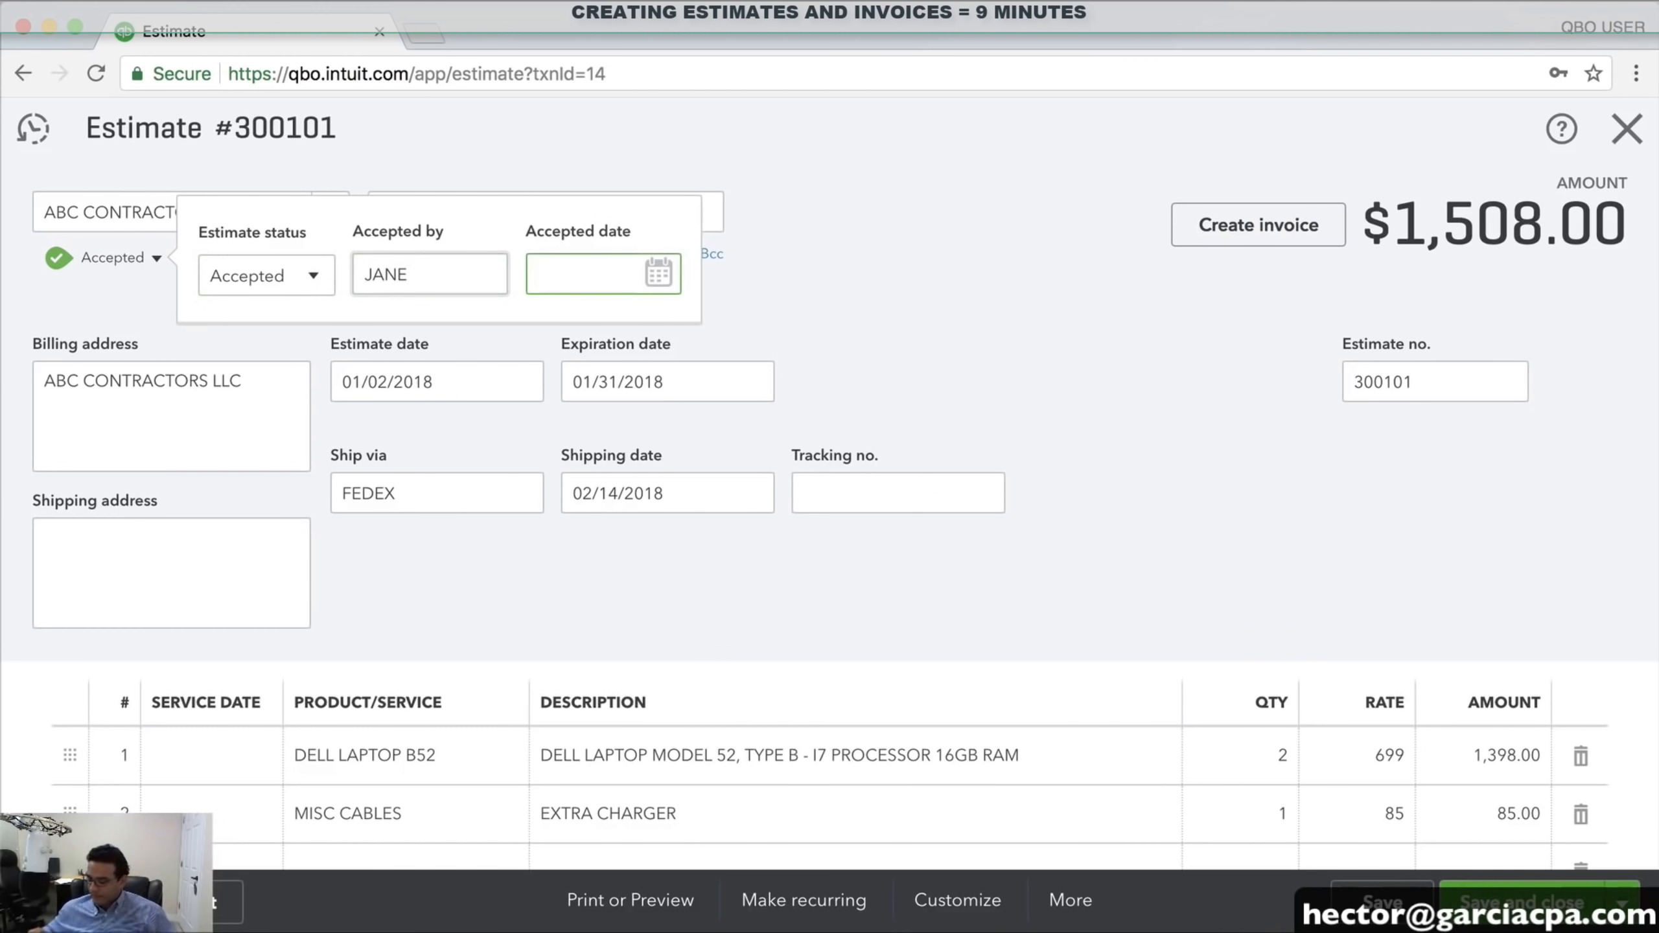
type("0104")
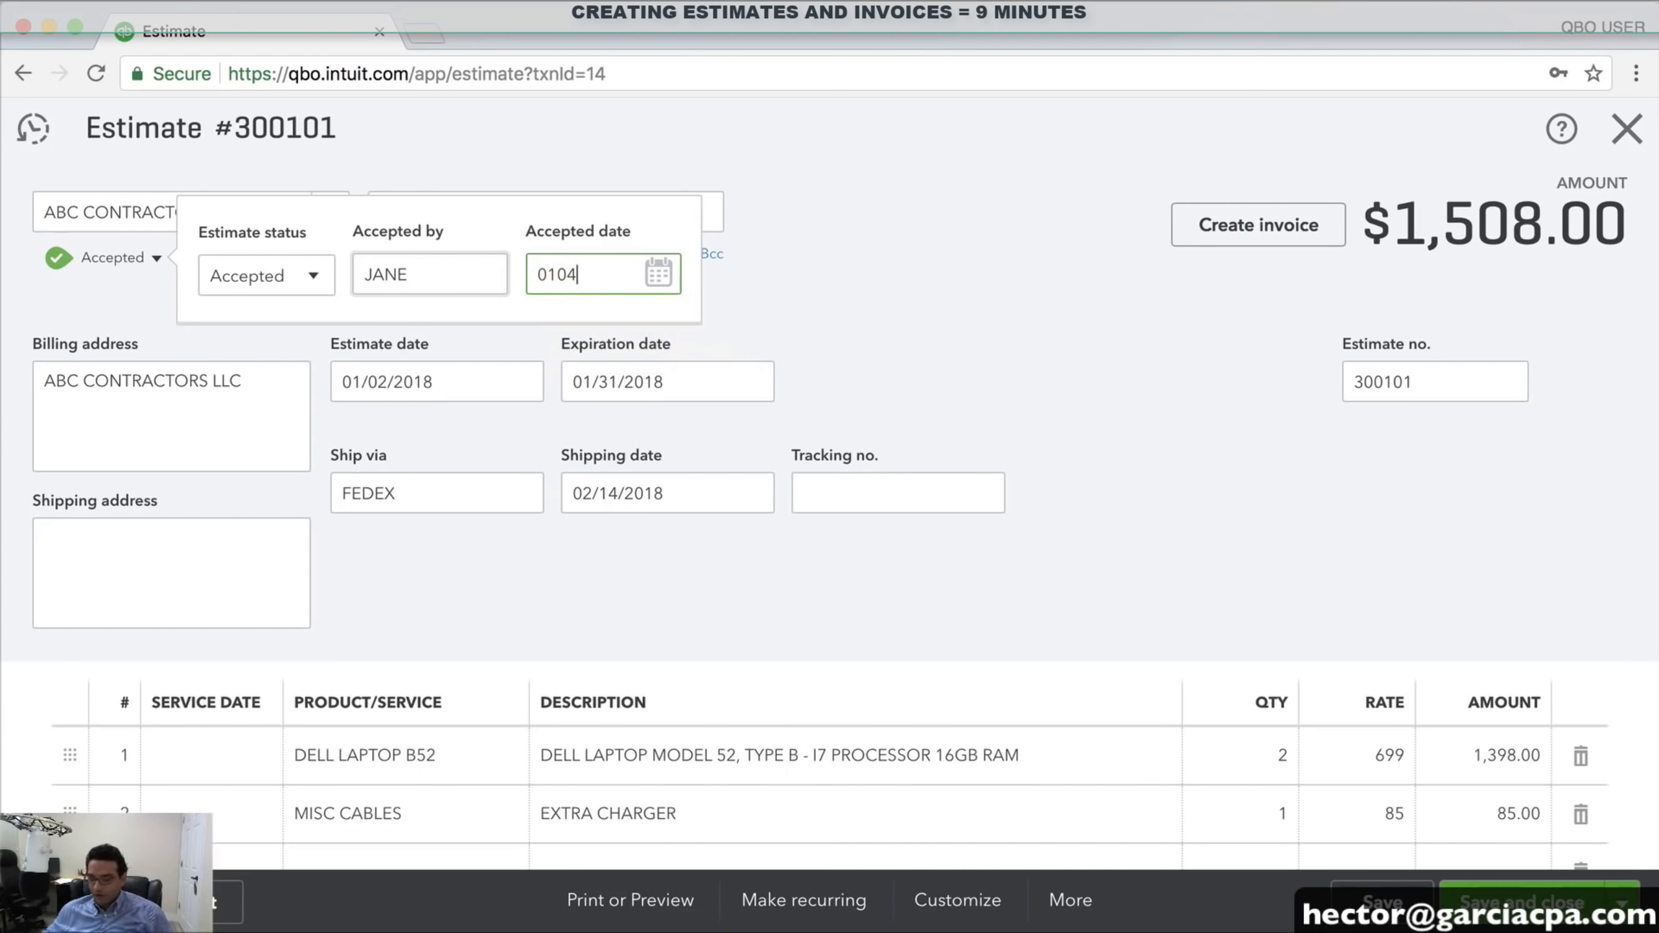
type("2018")
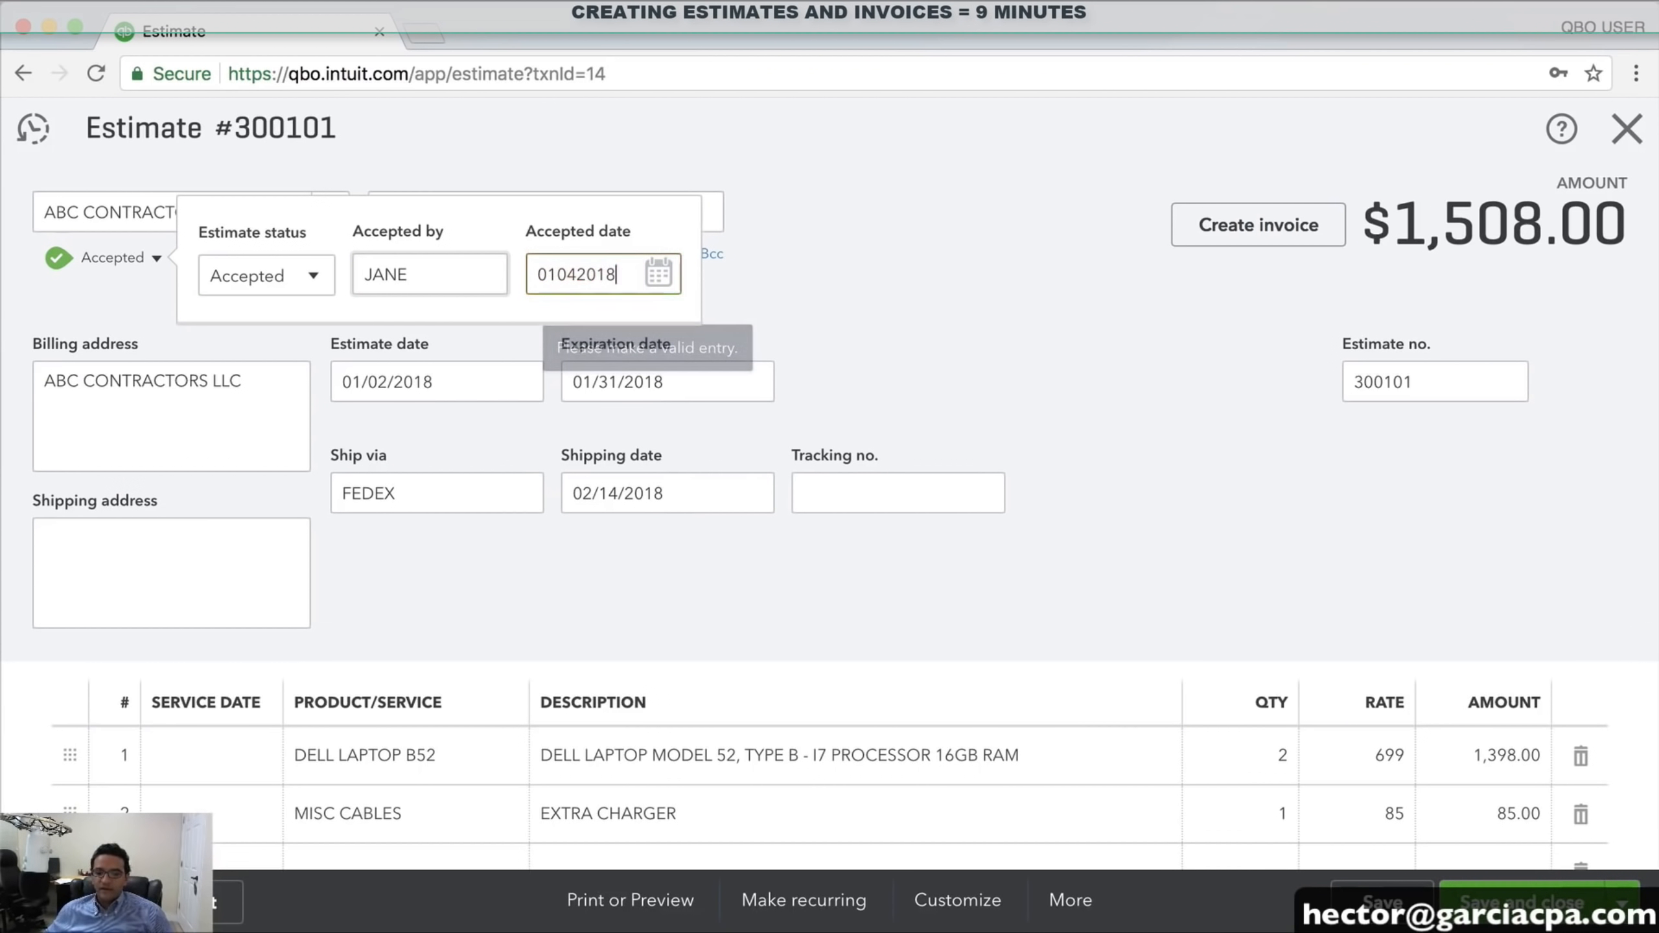
key("Tab")
left_click(1061, 331)
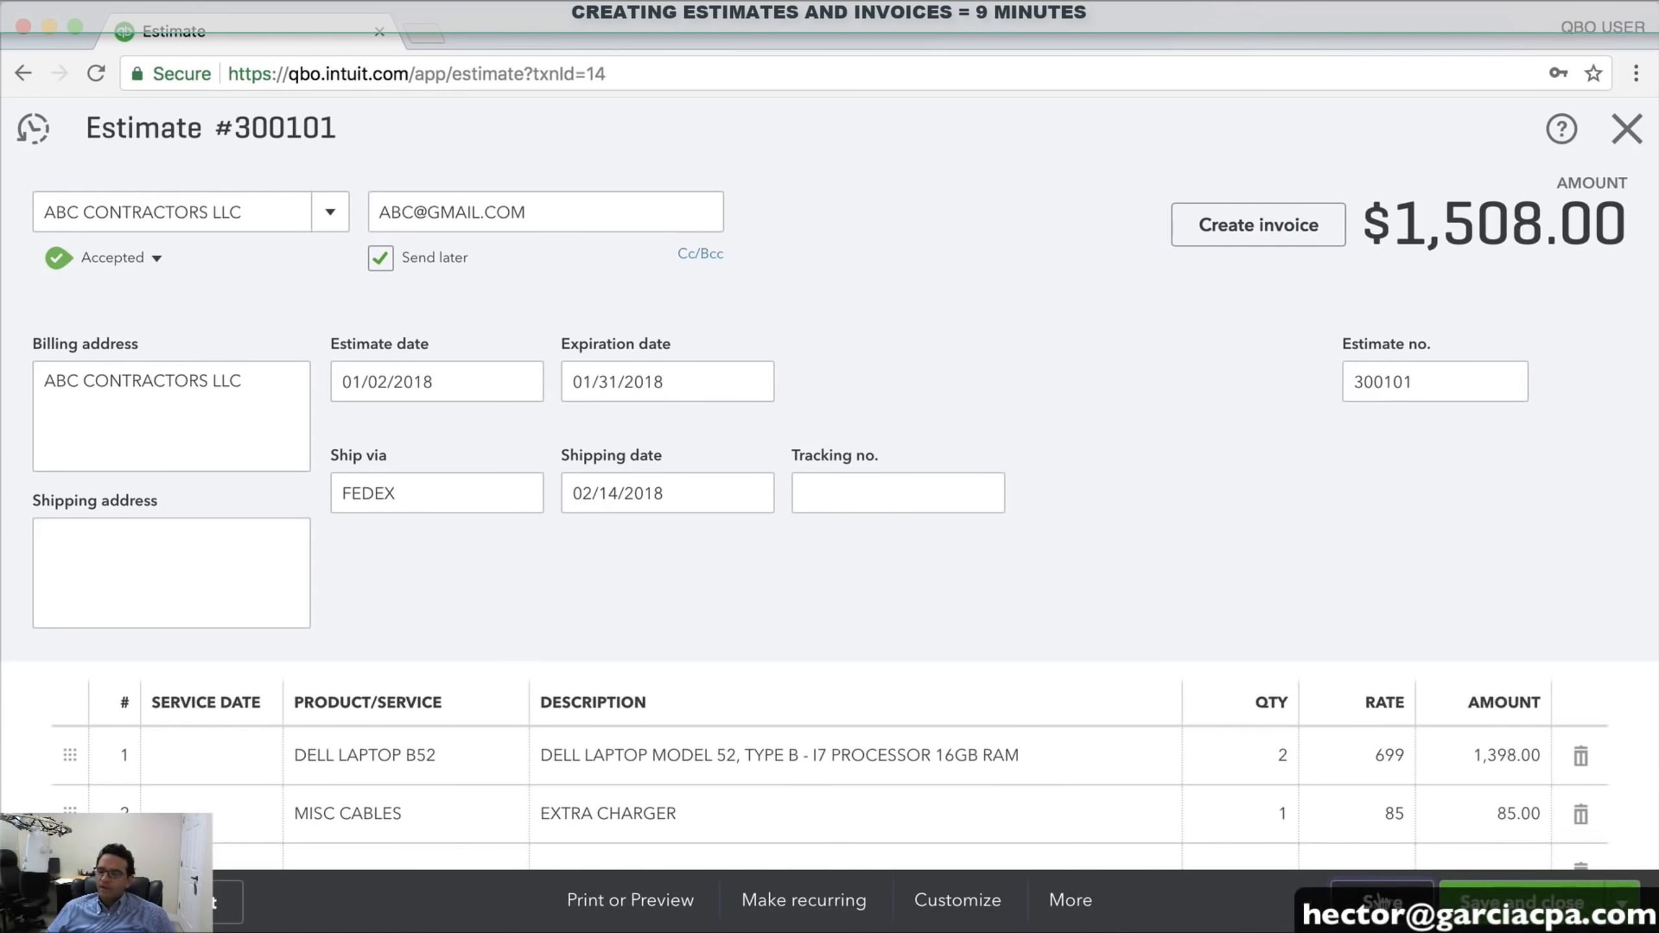
left_click(1382, 902)
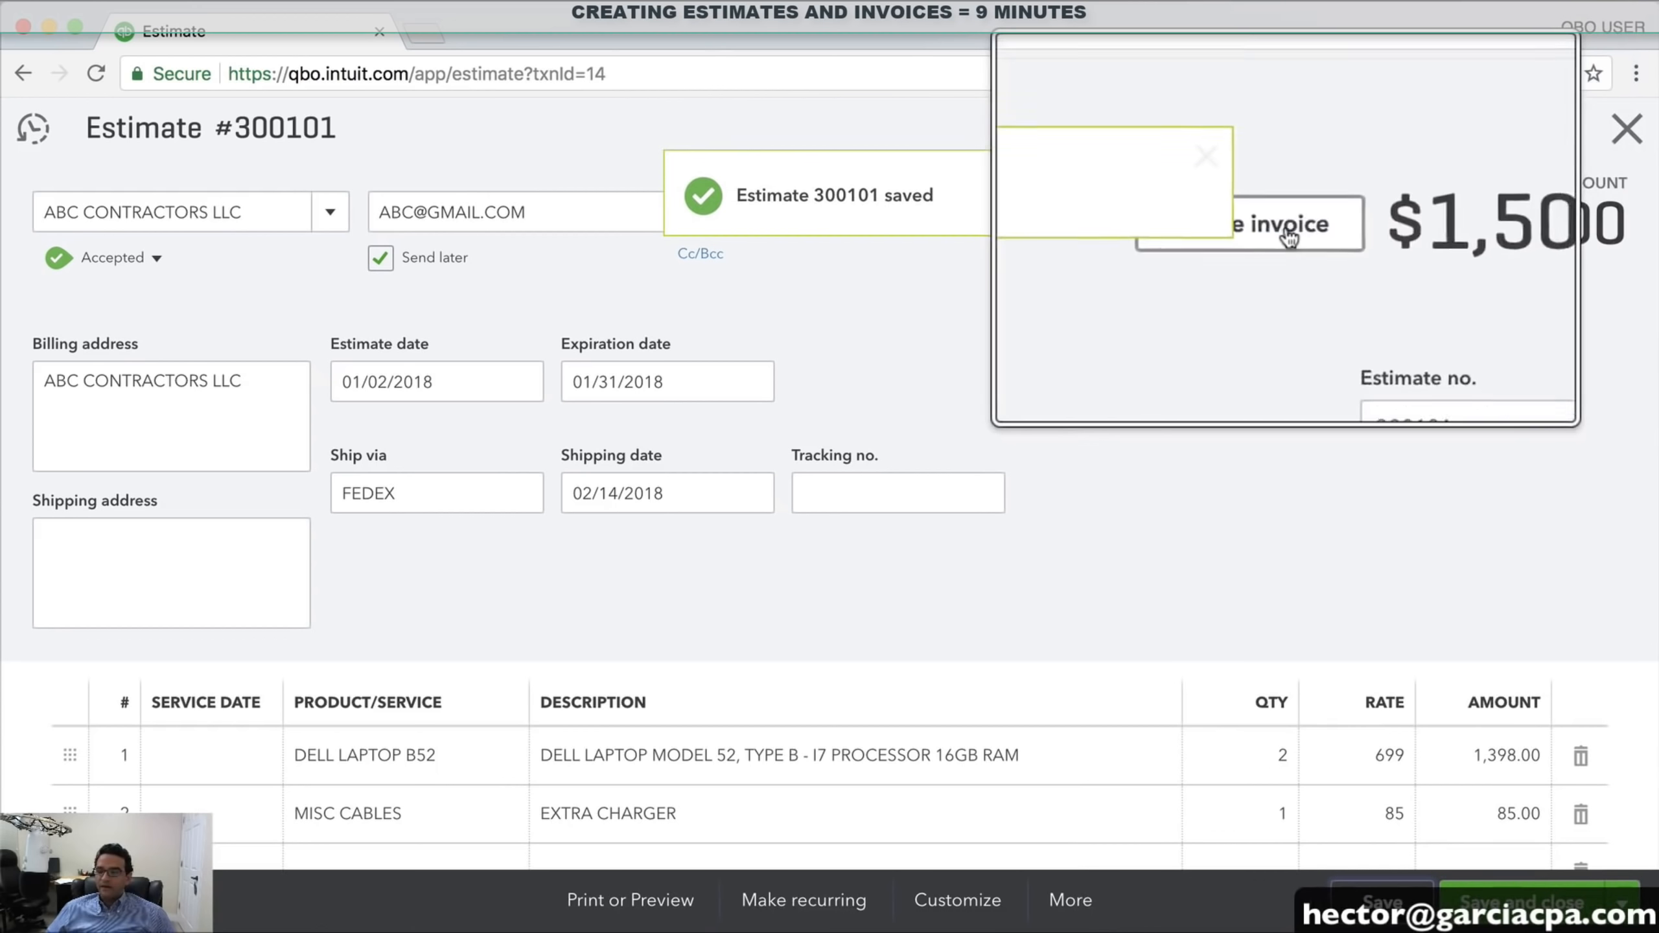
Convert estimate 300101 into an invoice dated January 8
left_click(1226, 173)
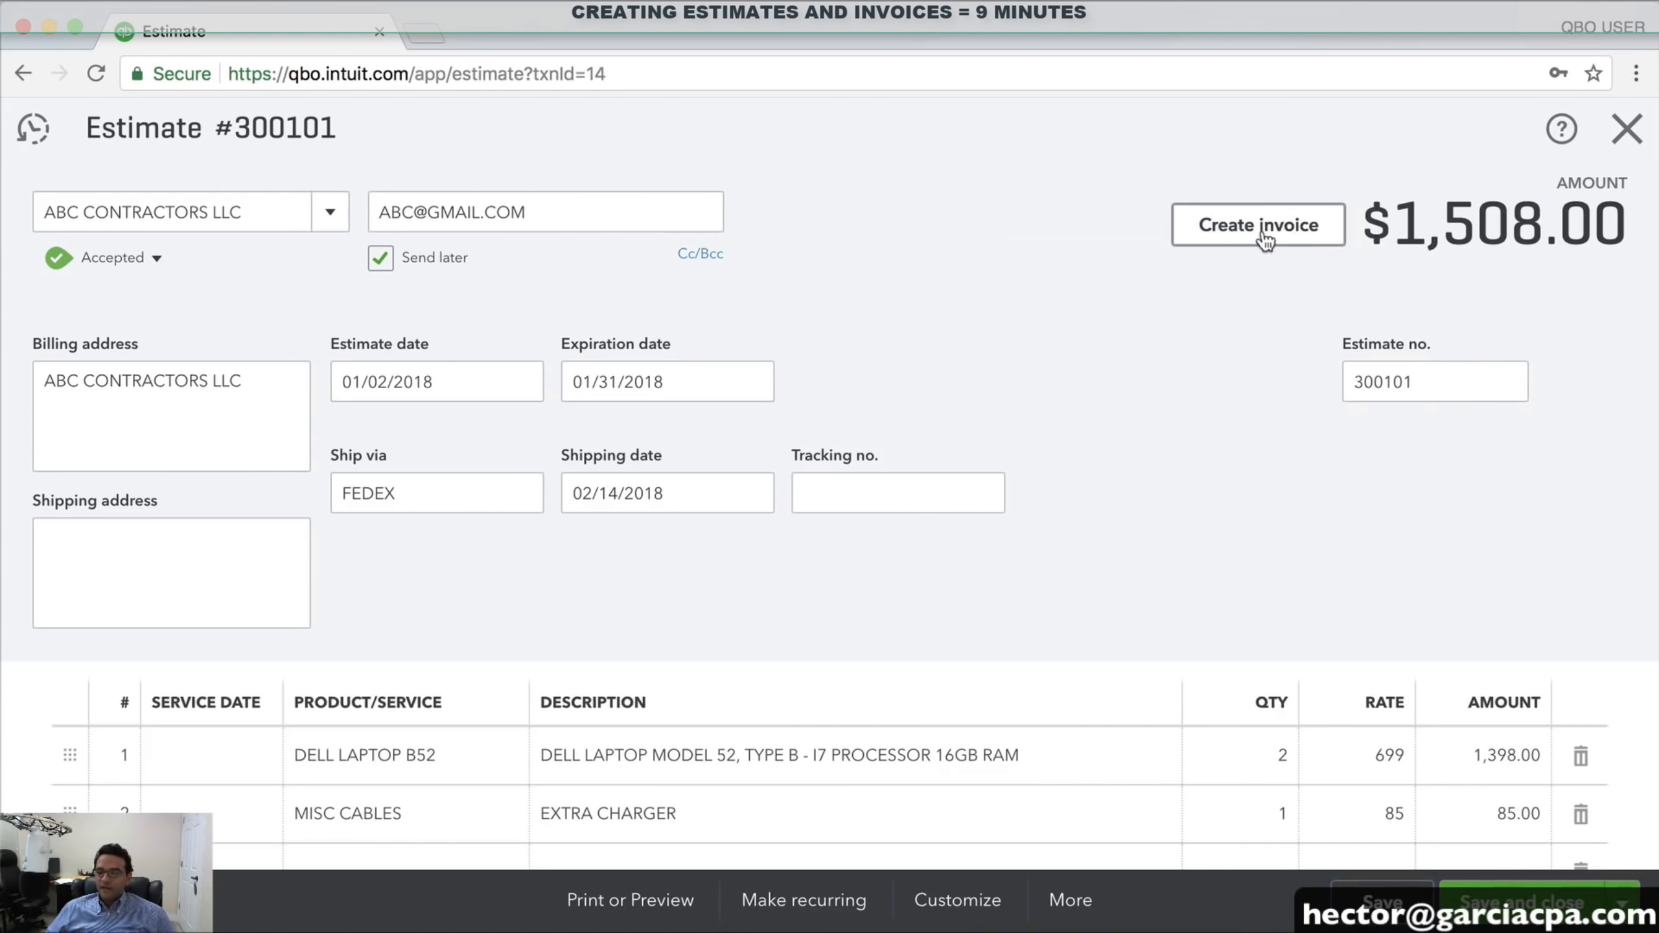
left_click(1260, 225)
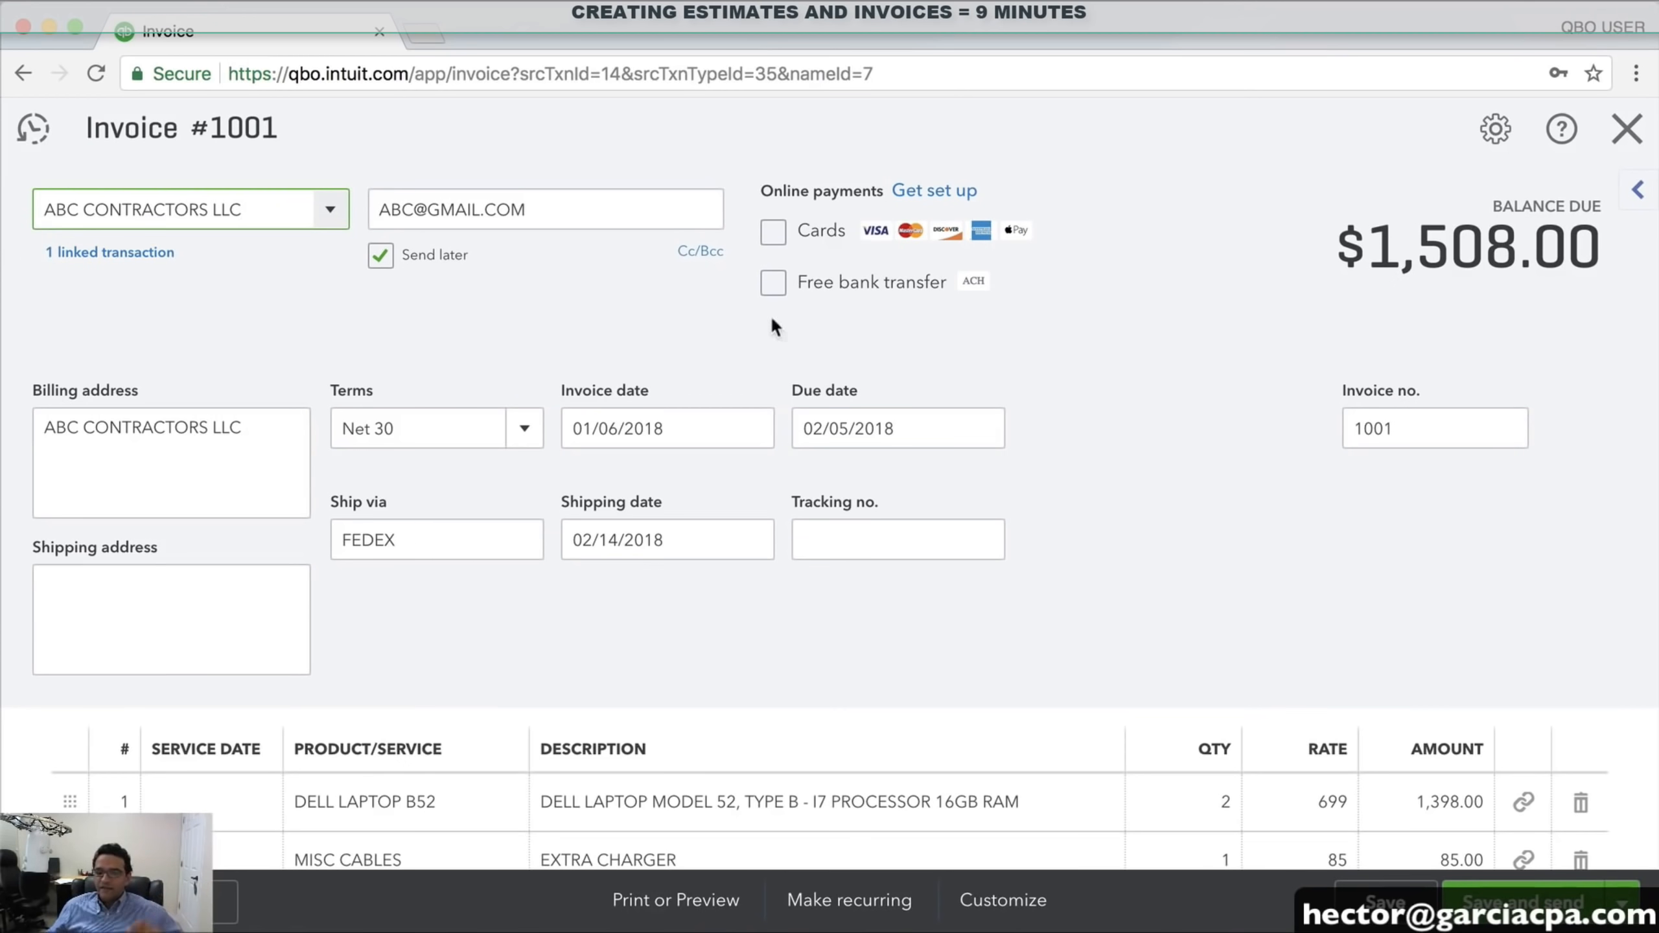
left_click(750, 428)
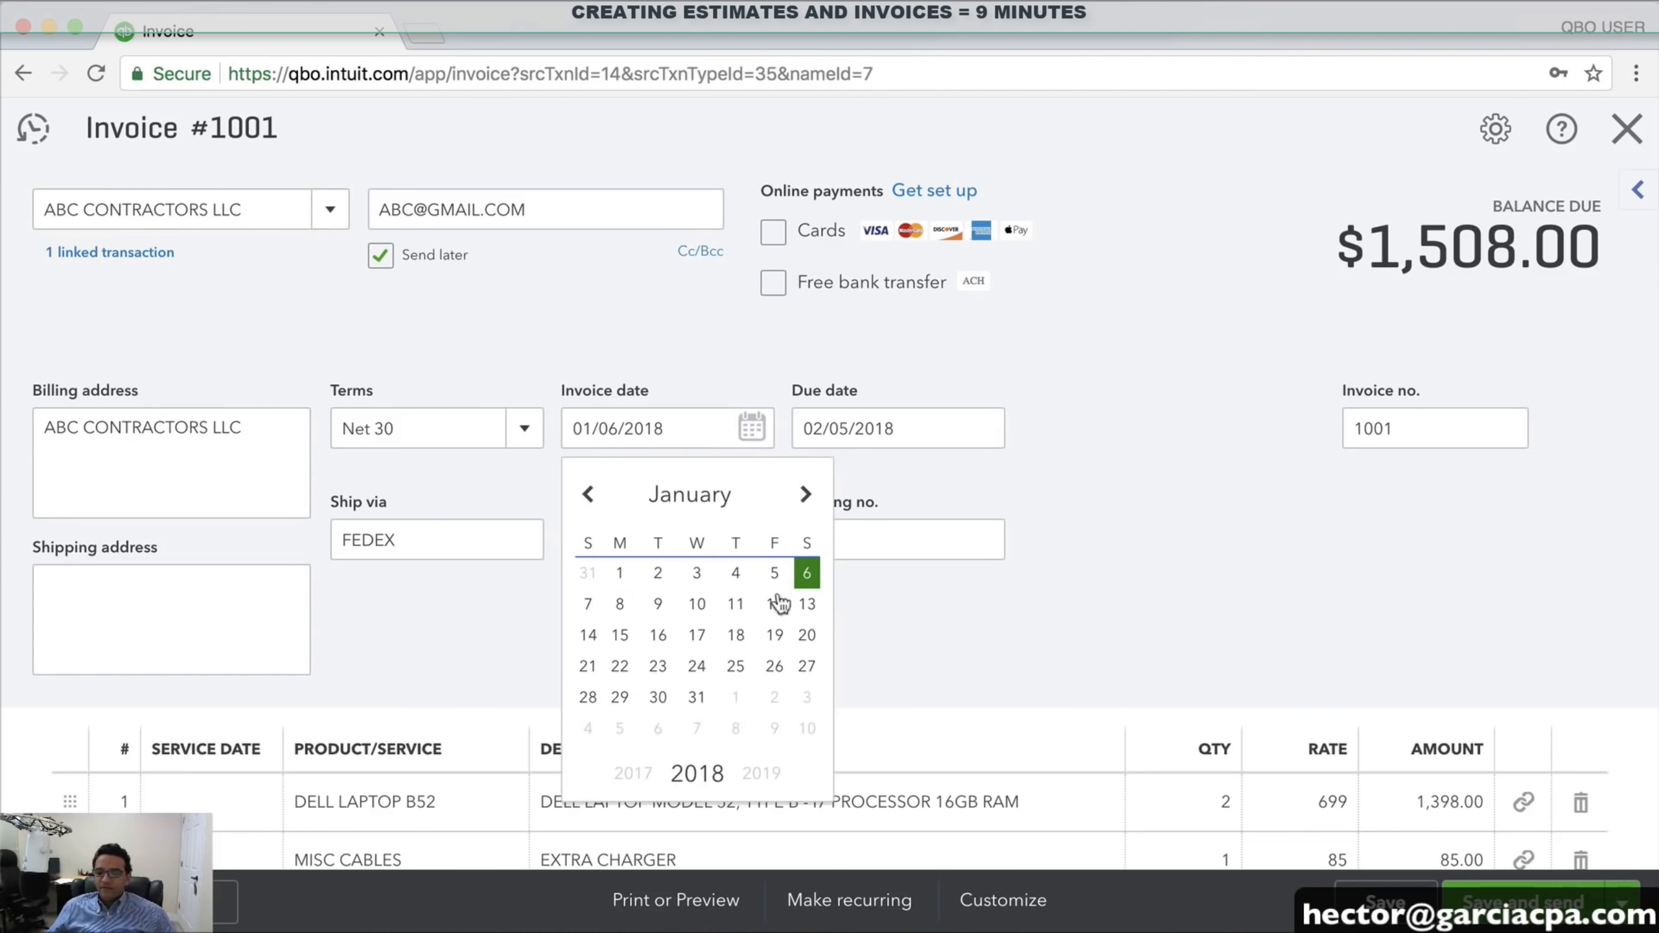
left_click(620, 608)
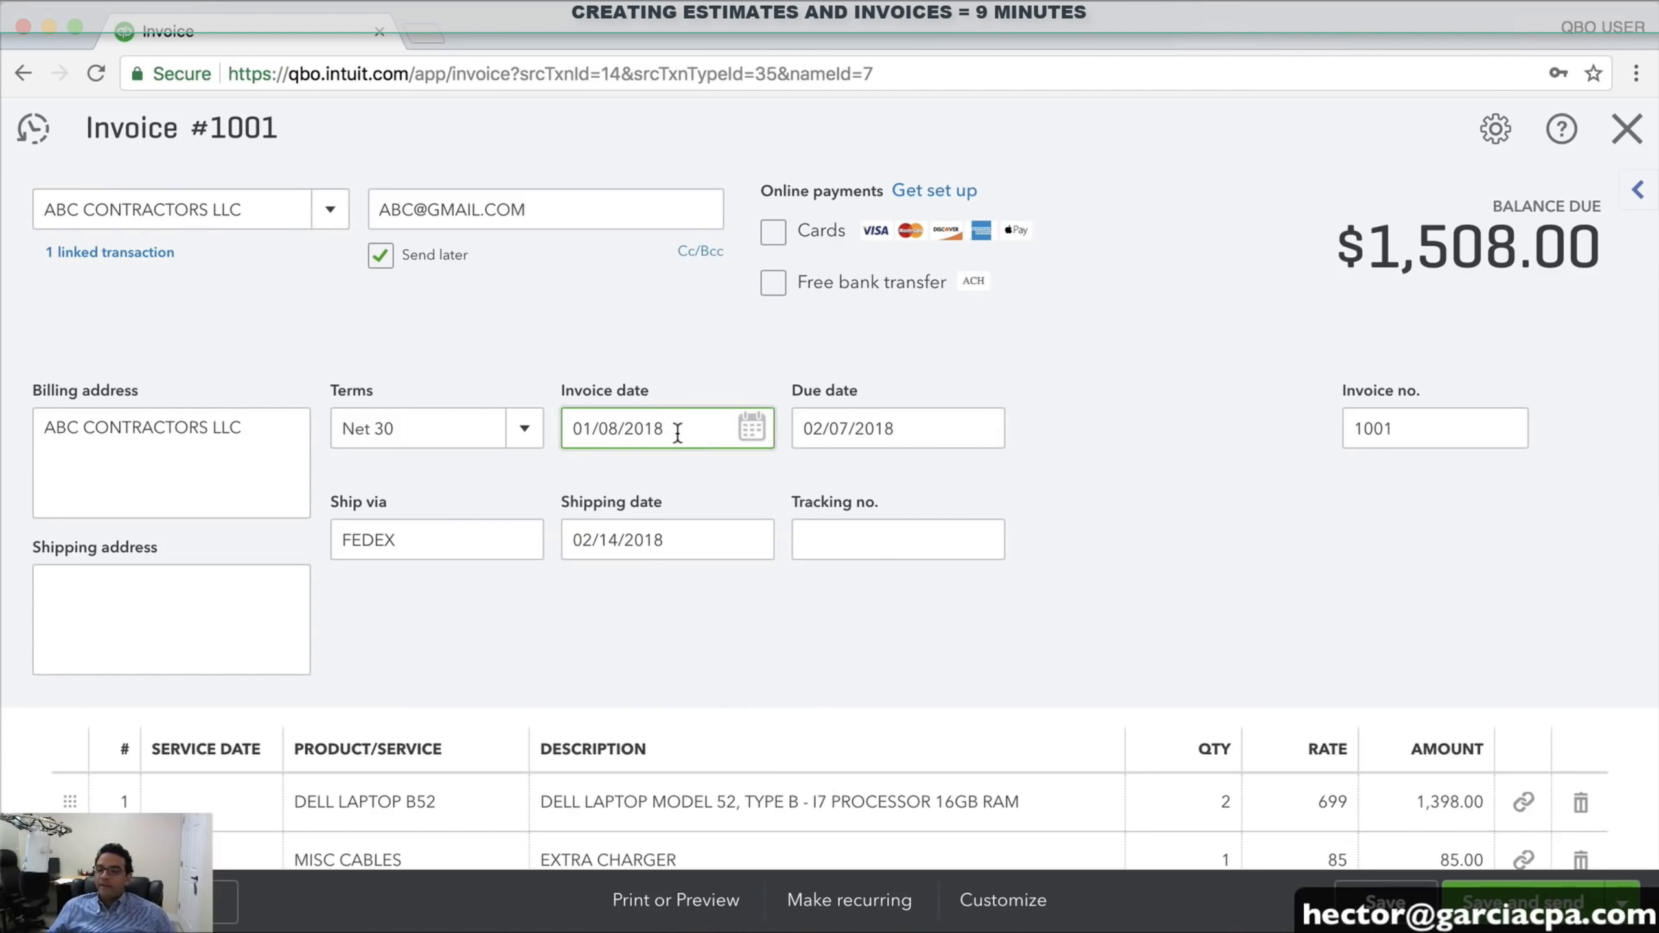
triple_click(613, 431)
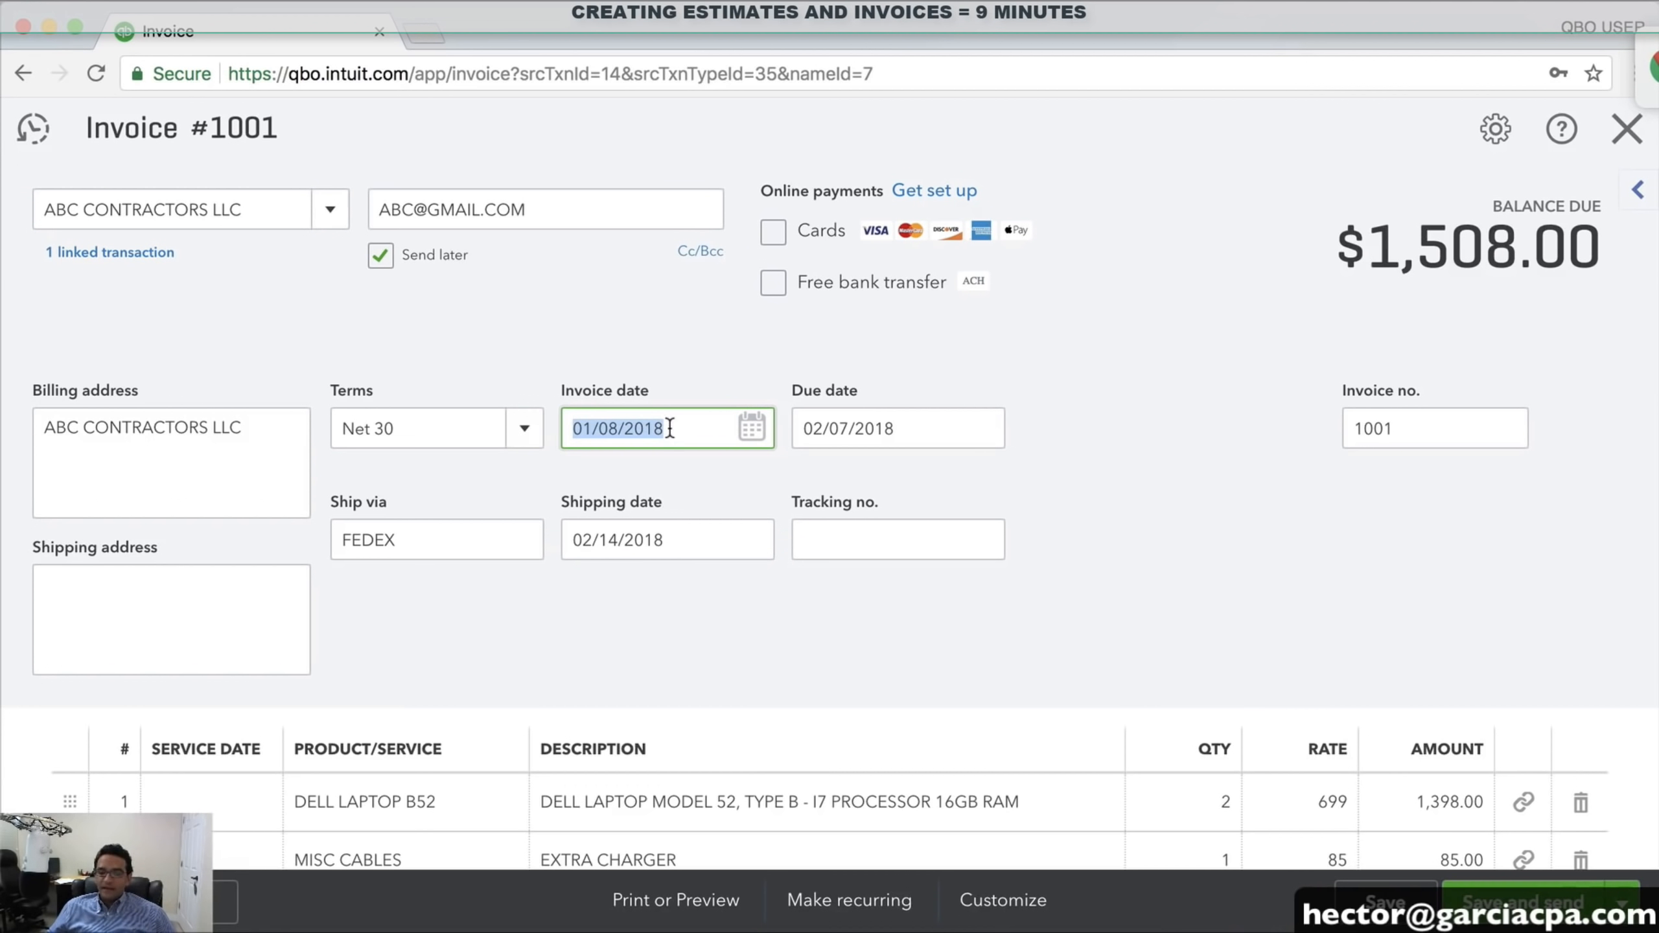
Set the invoice terms to Net 15 and enter tracking number 5448854
left_click(525, 430)
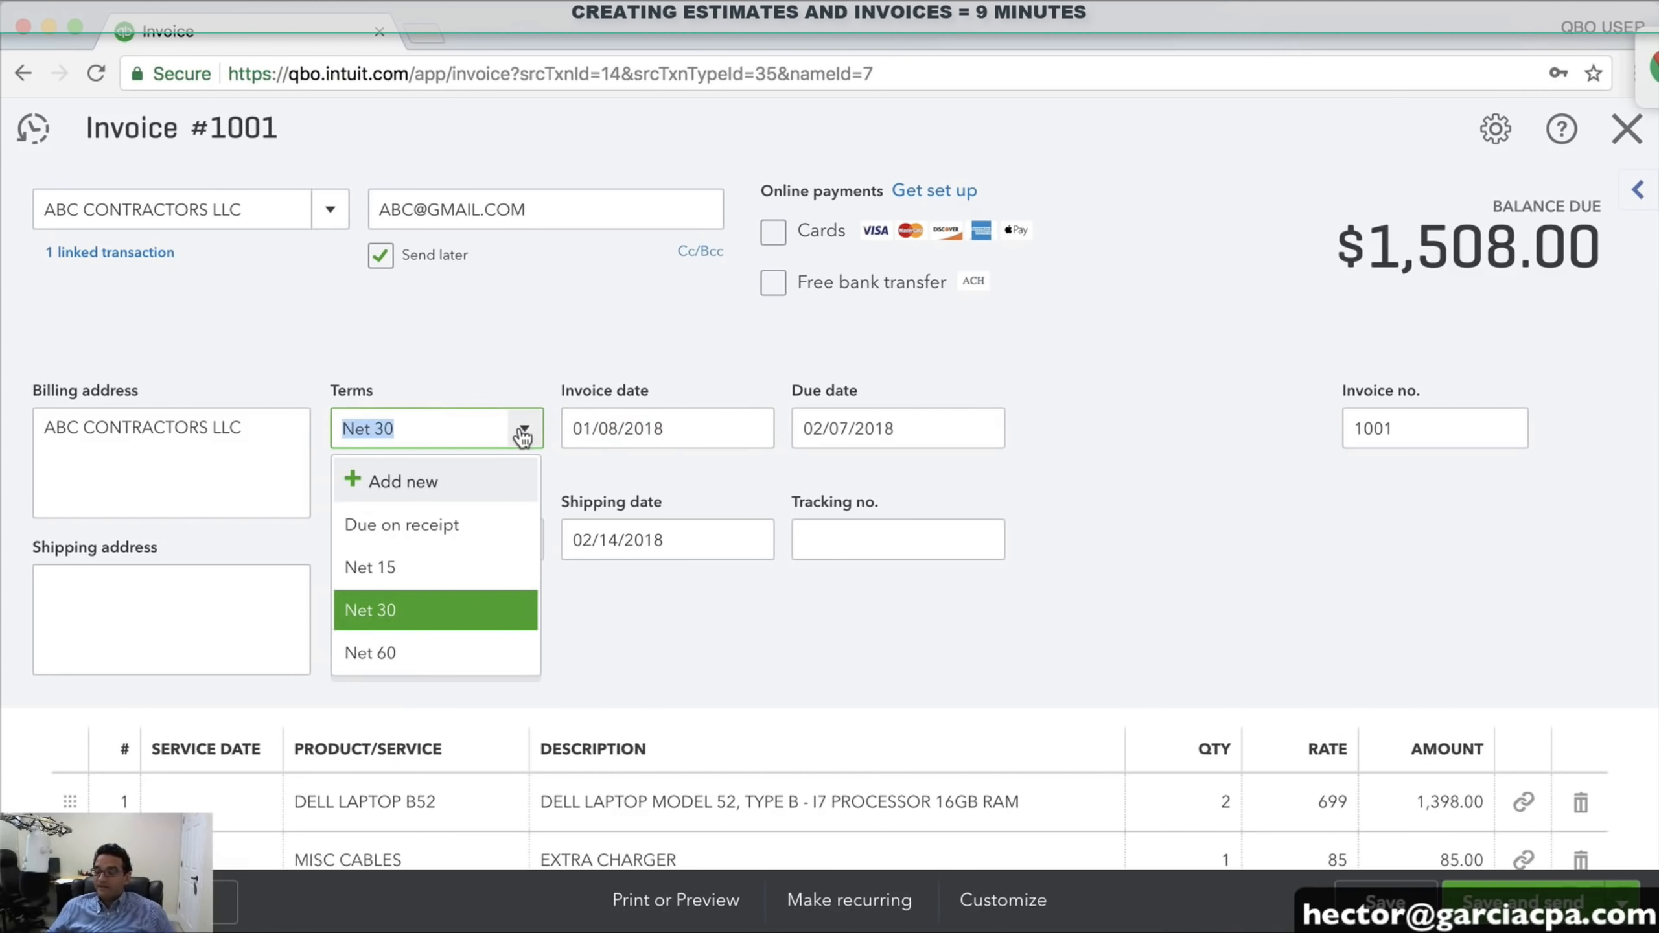
left_click(364, 568)
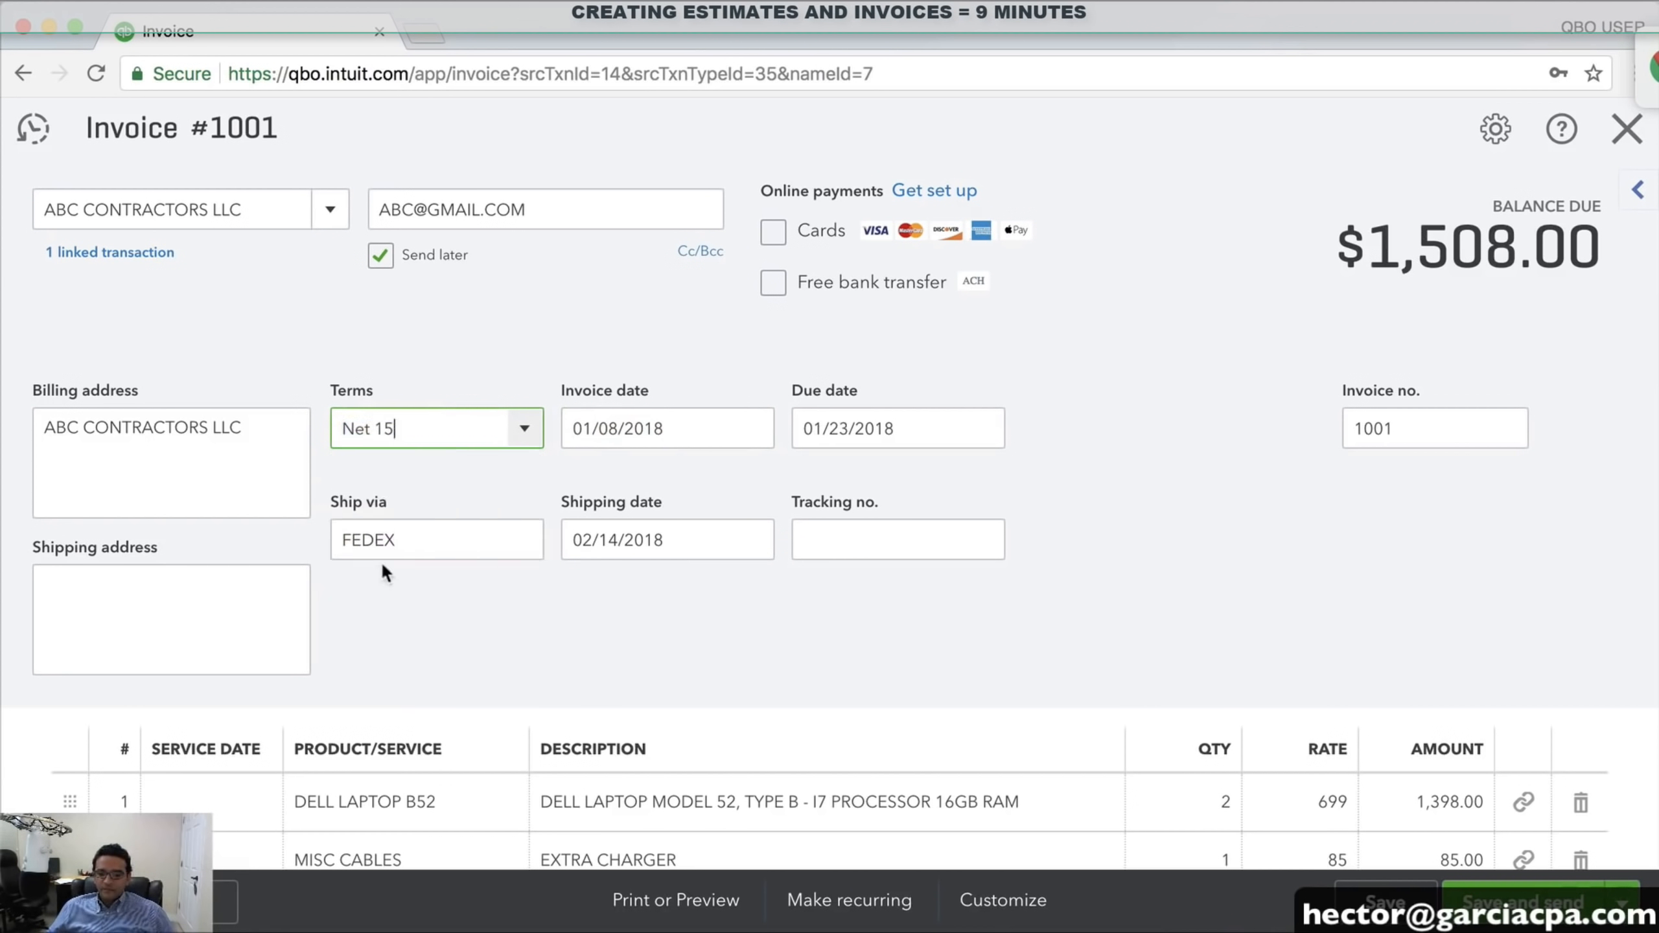
left_click(805, 552)
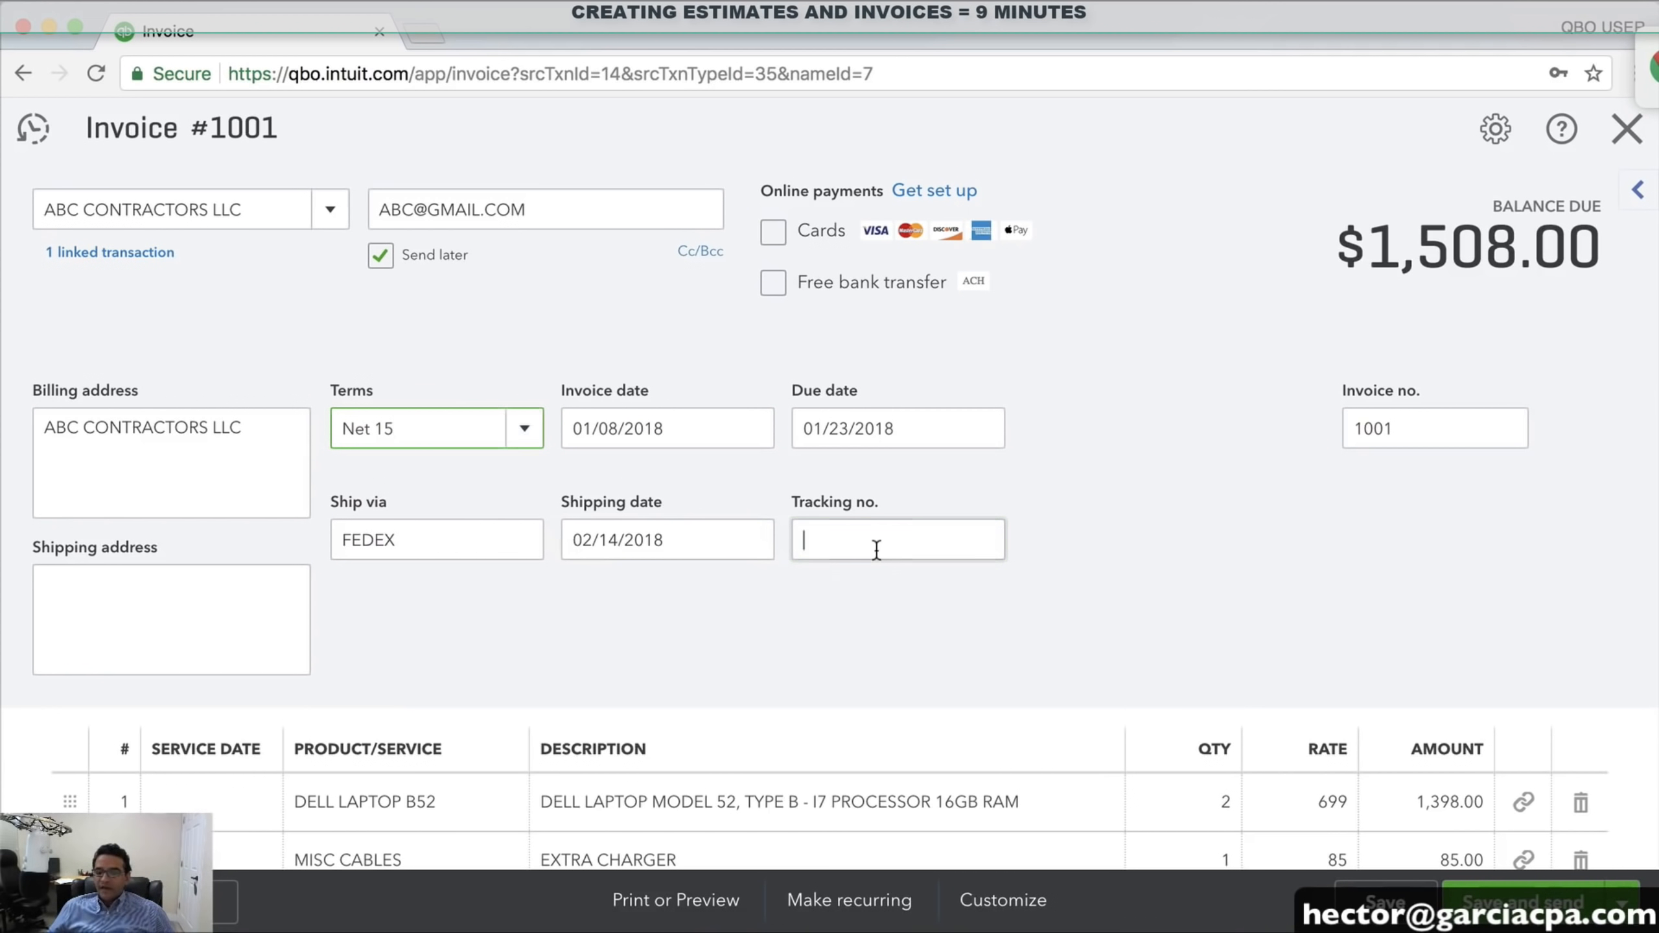
type("5448854")
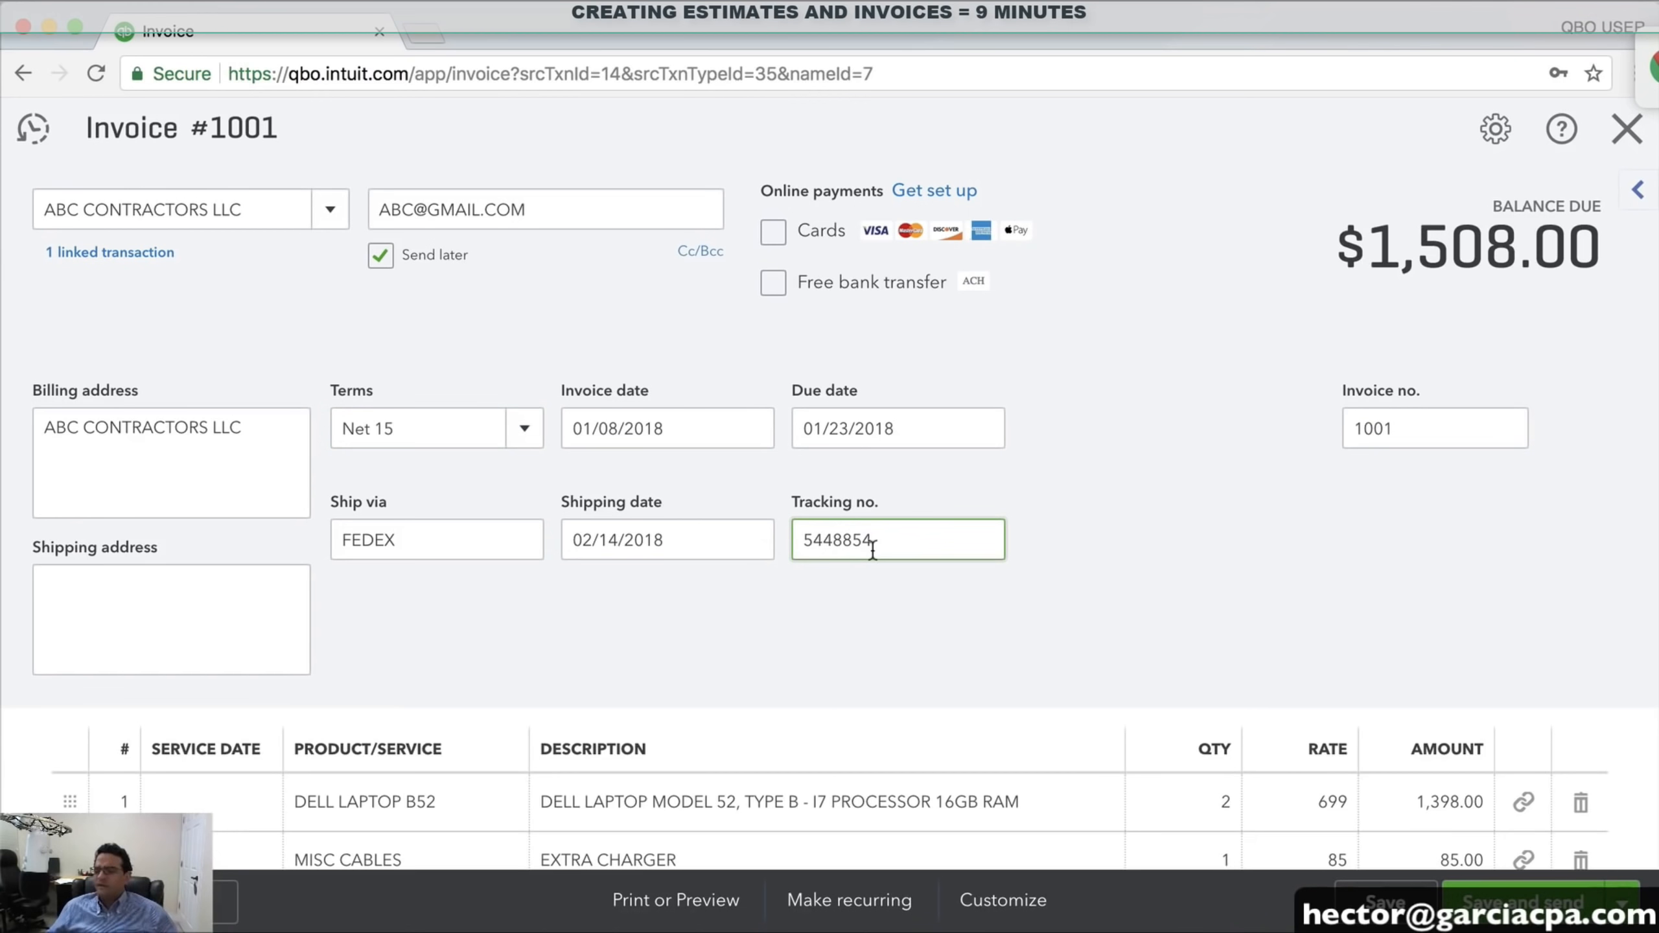
scroll(784, 503, "down", 3)
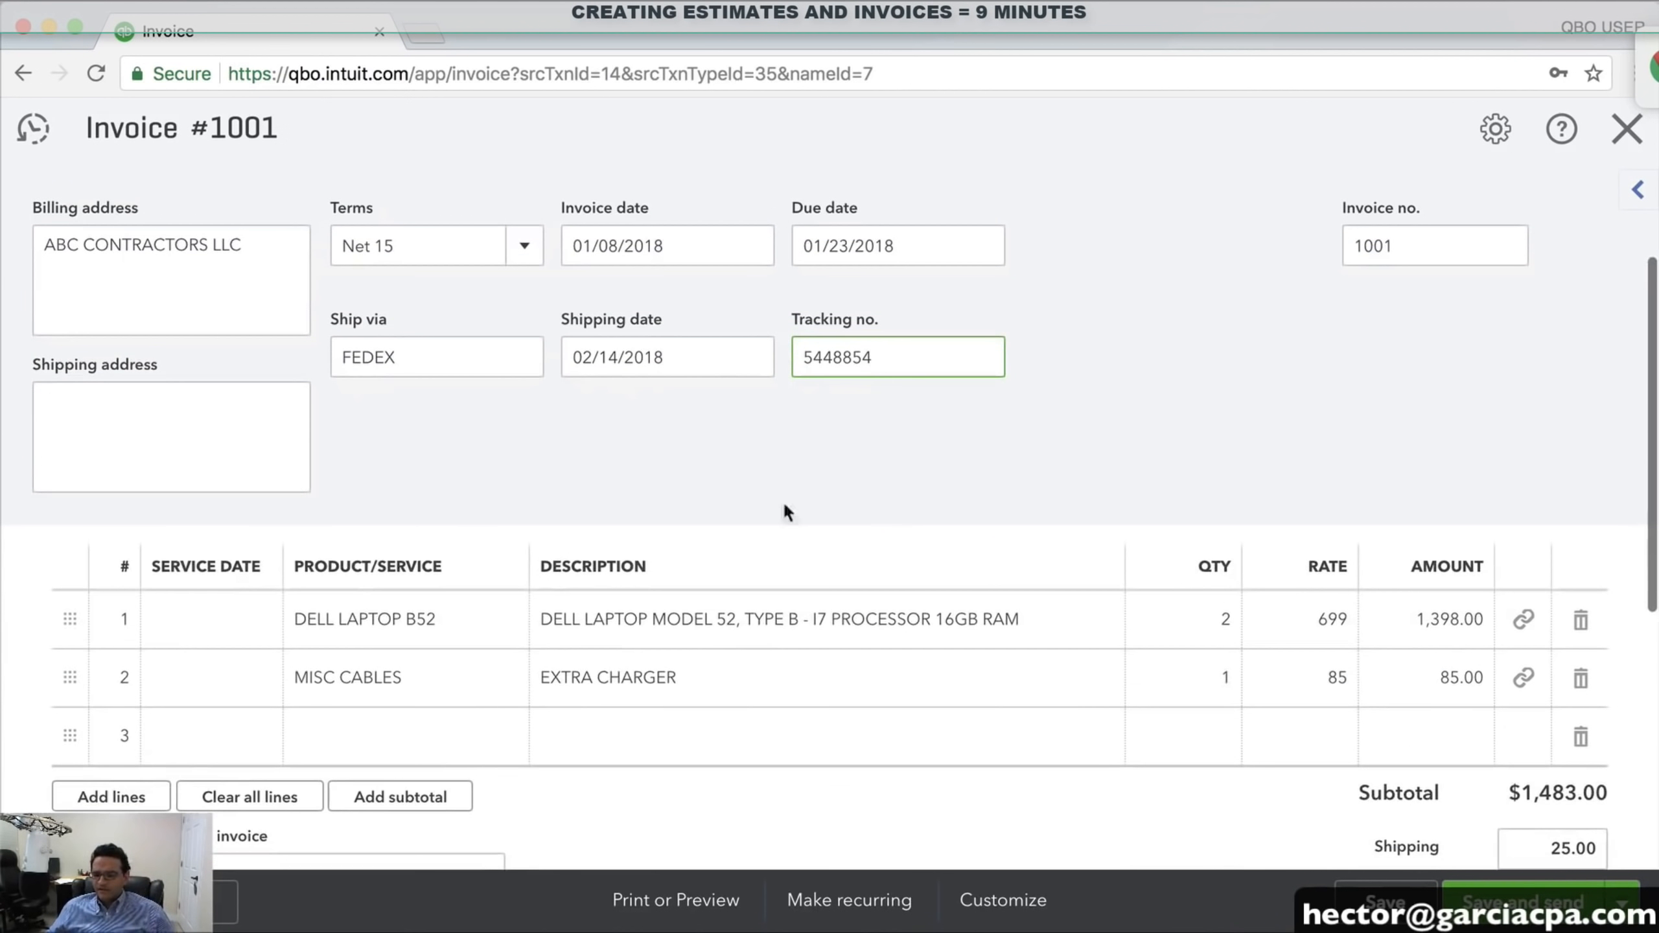
Change the invoice number from 1001 to 100101
scroll(849, 510, "up", 3)
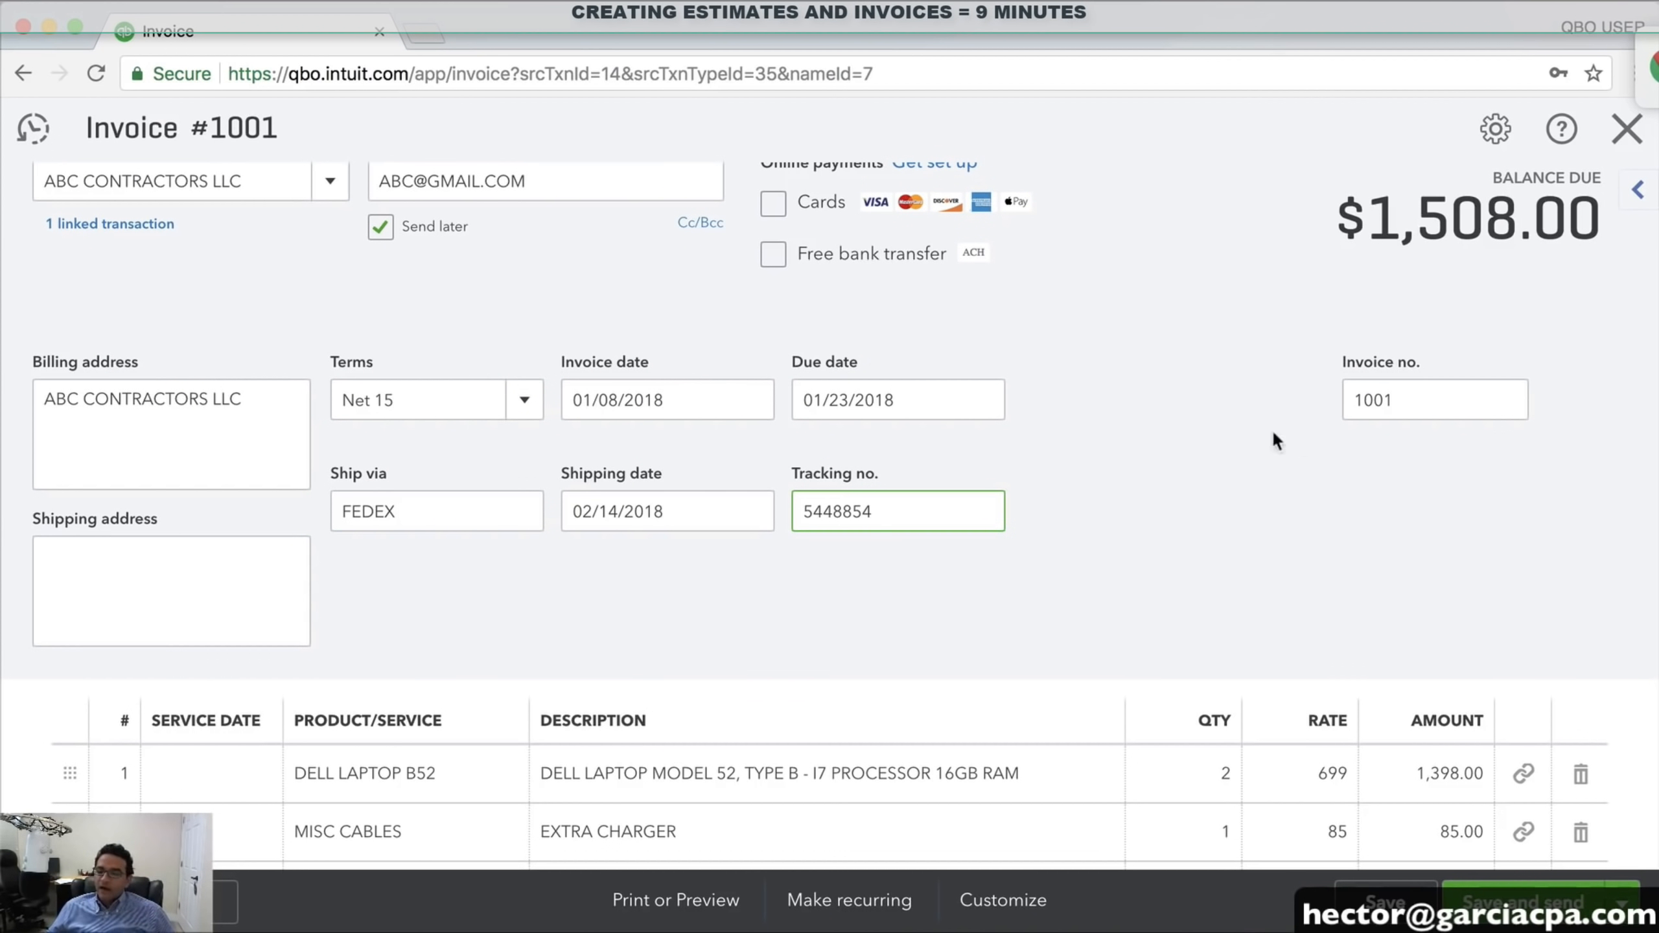
left_click(1430, 398)
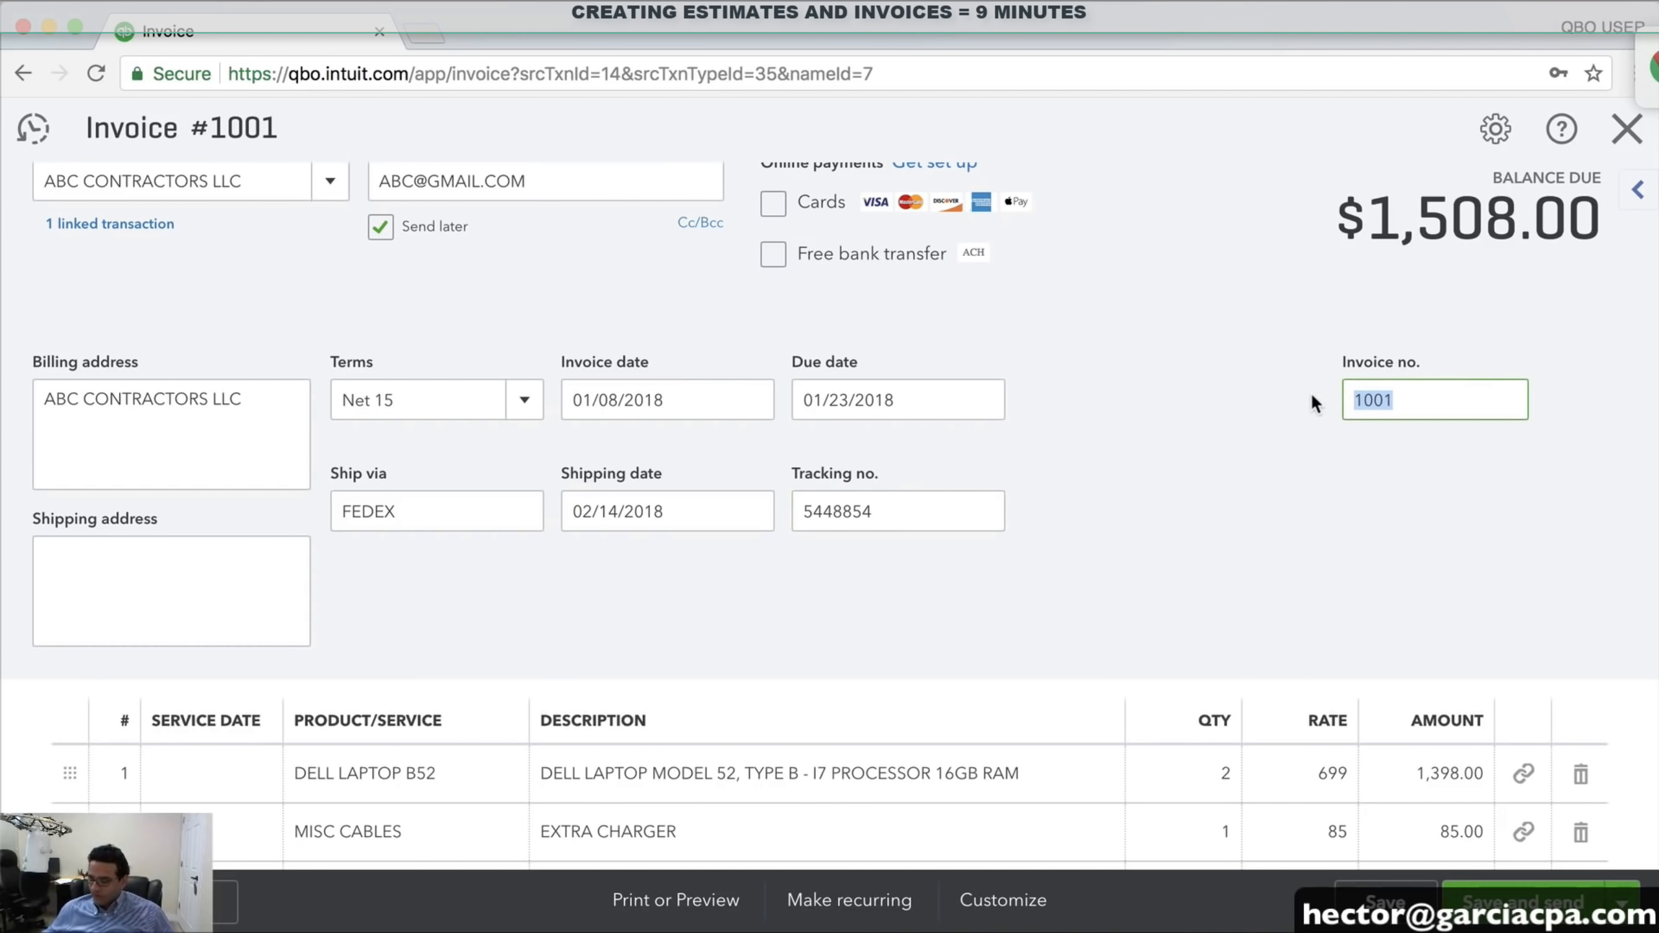
type("1")
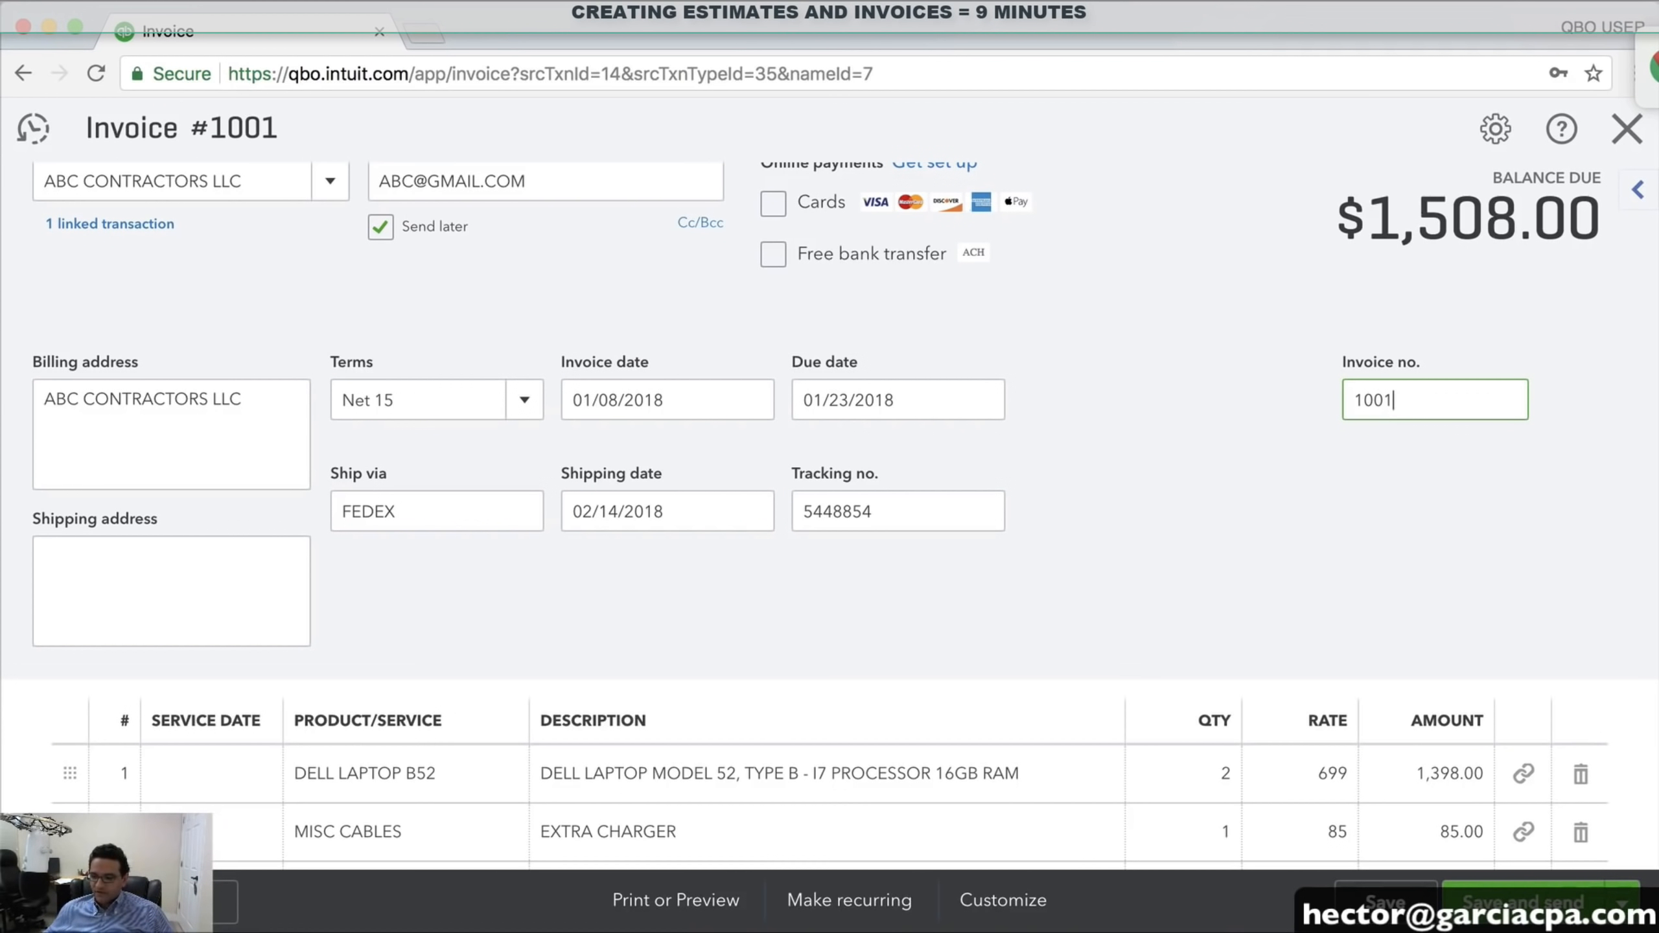
left_click_drag(1457, 395, 1250, 383)
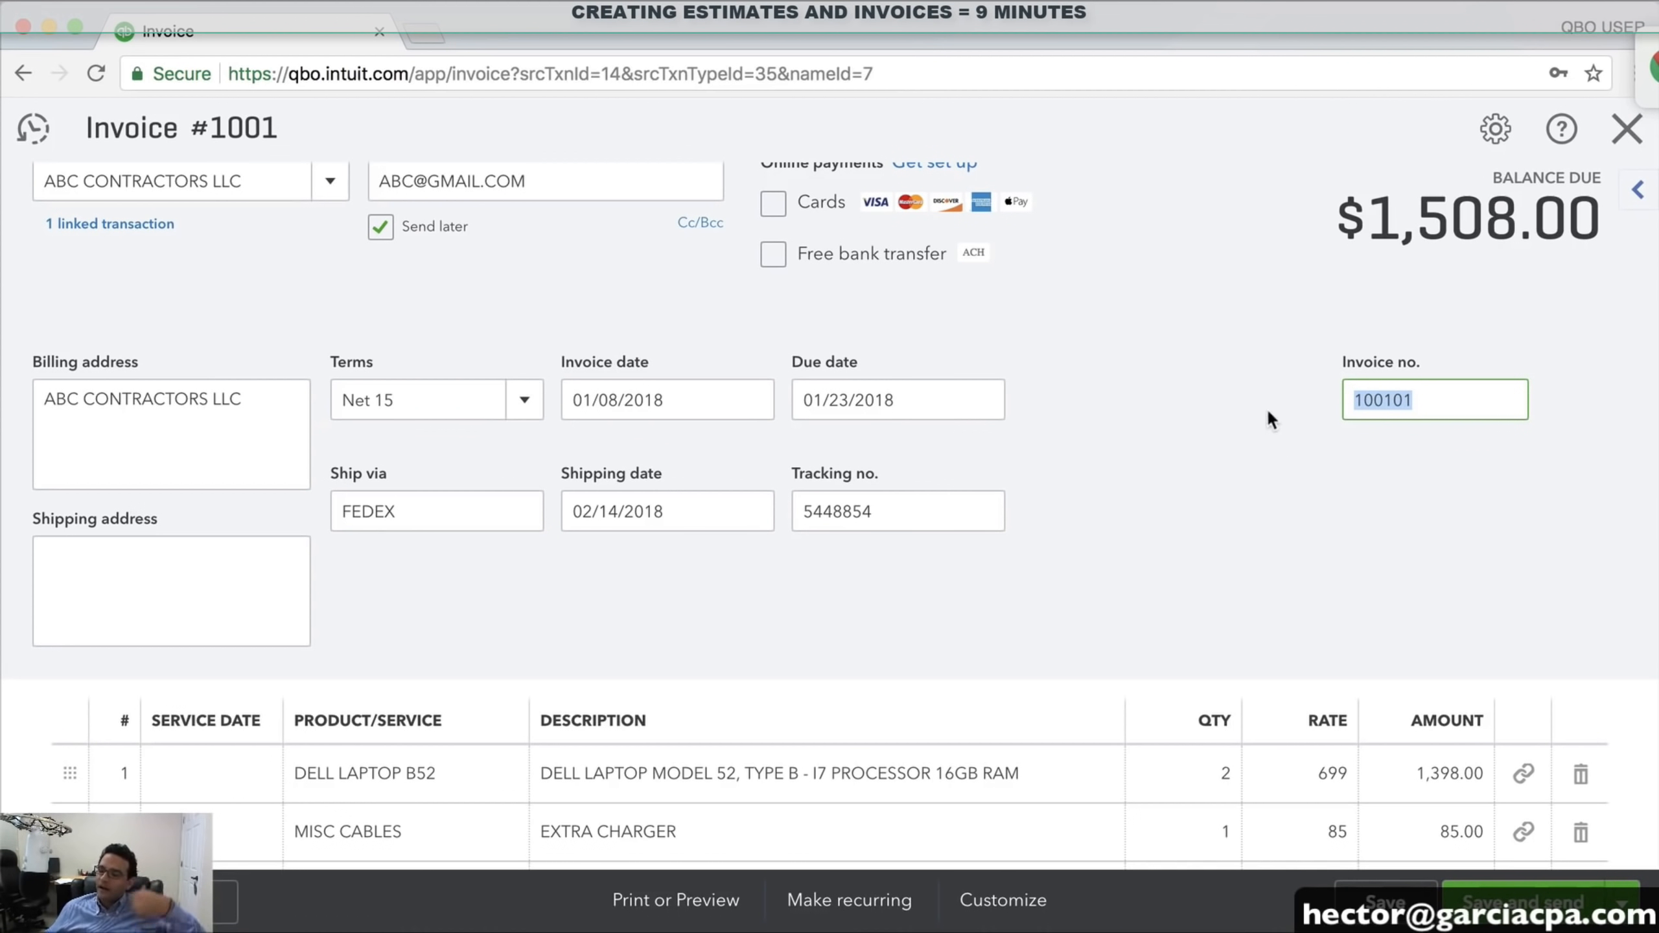
Lower the Dell laptop rate to 675, bringing the balance due to $1,460.00
scroll(1303, 506, "down", 10)
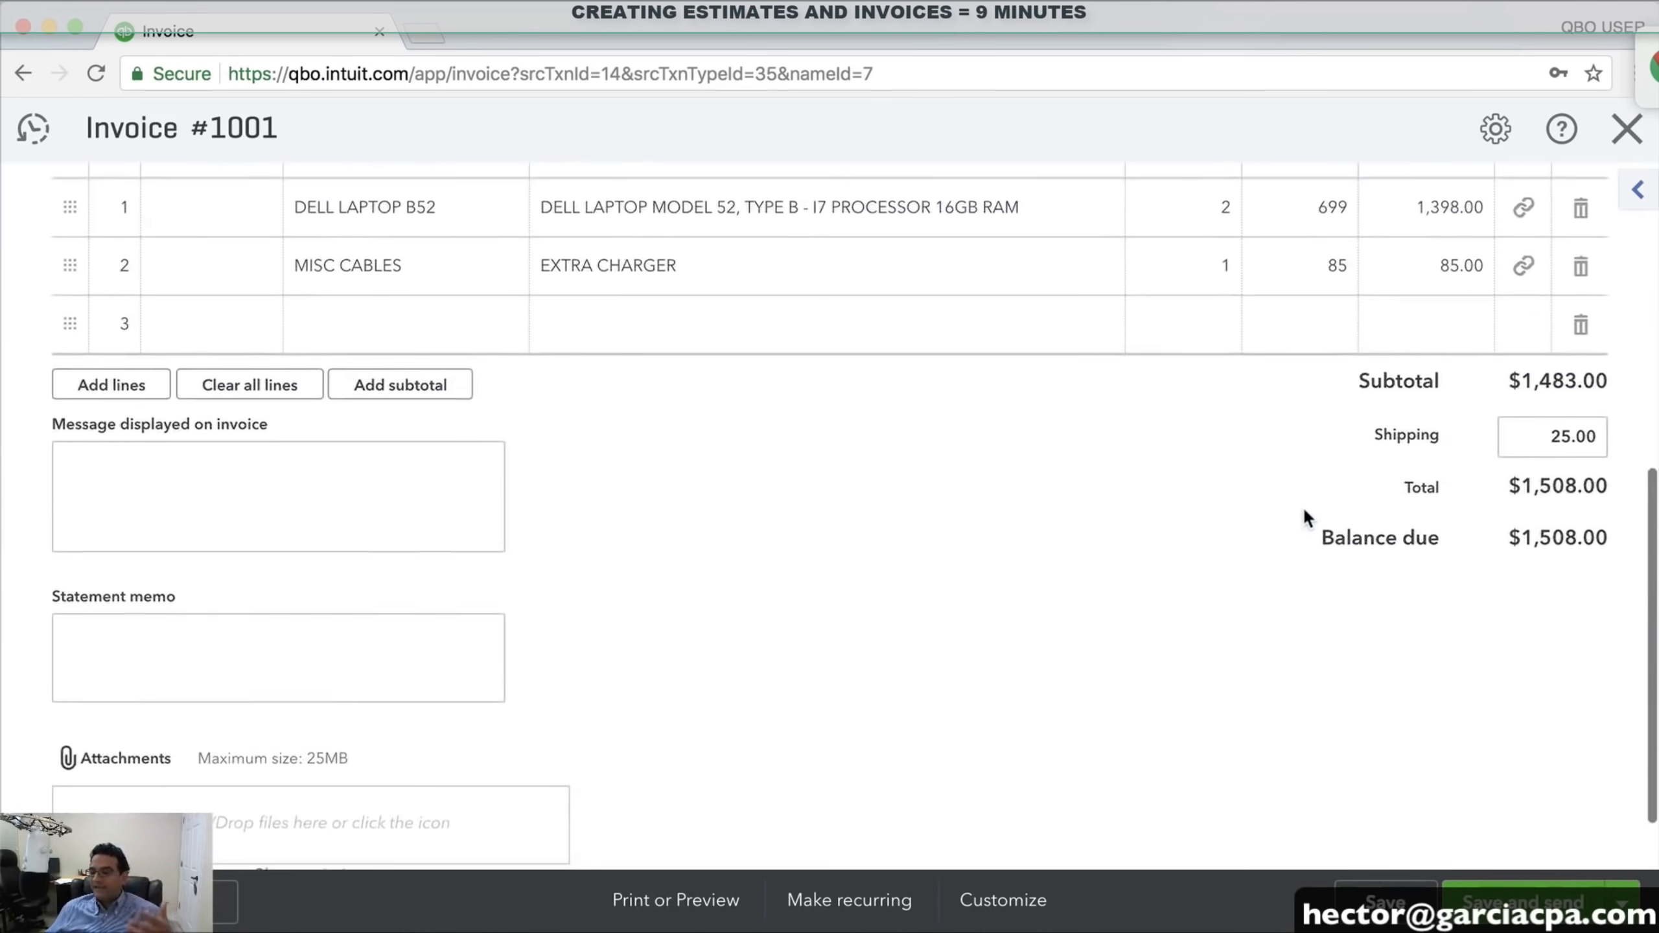
scroll(1303, 507, "up", 10)
scroll(1303, 507, "down", 2)
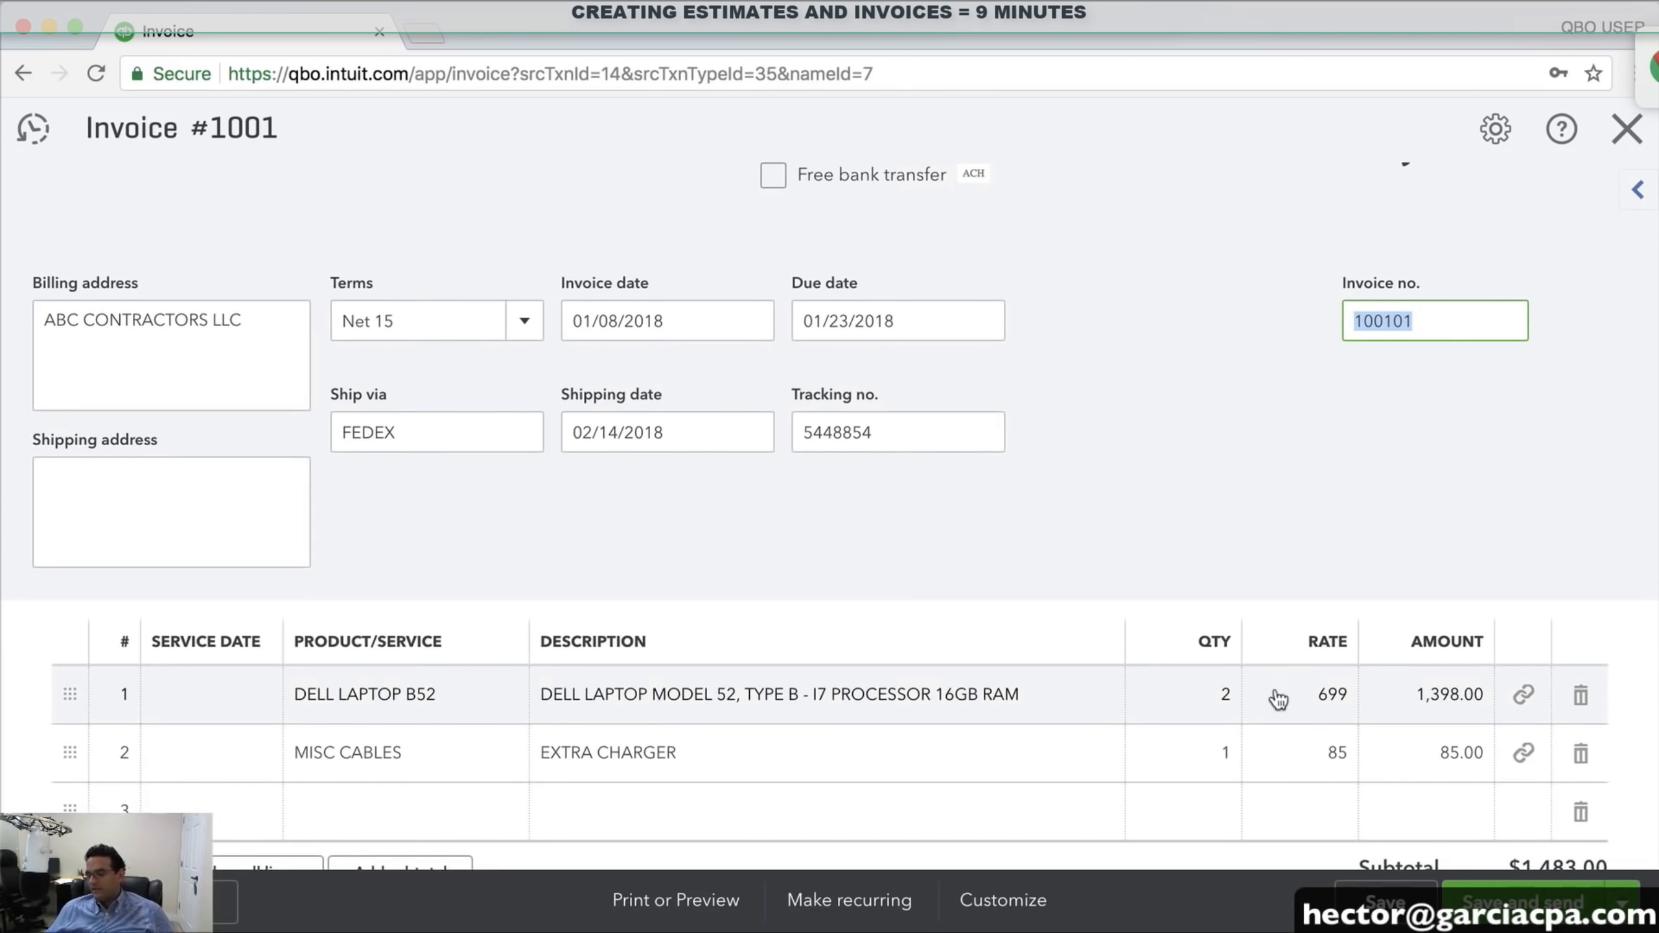
left_click(1313, 700)
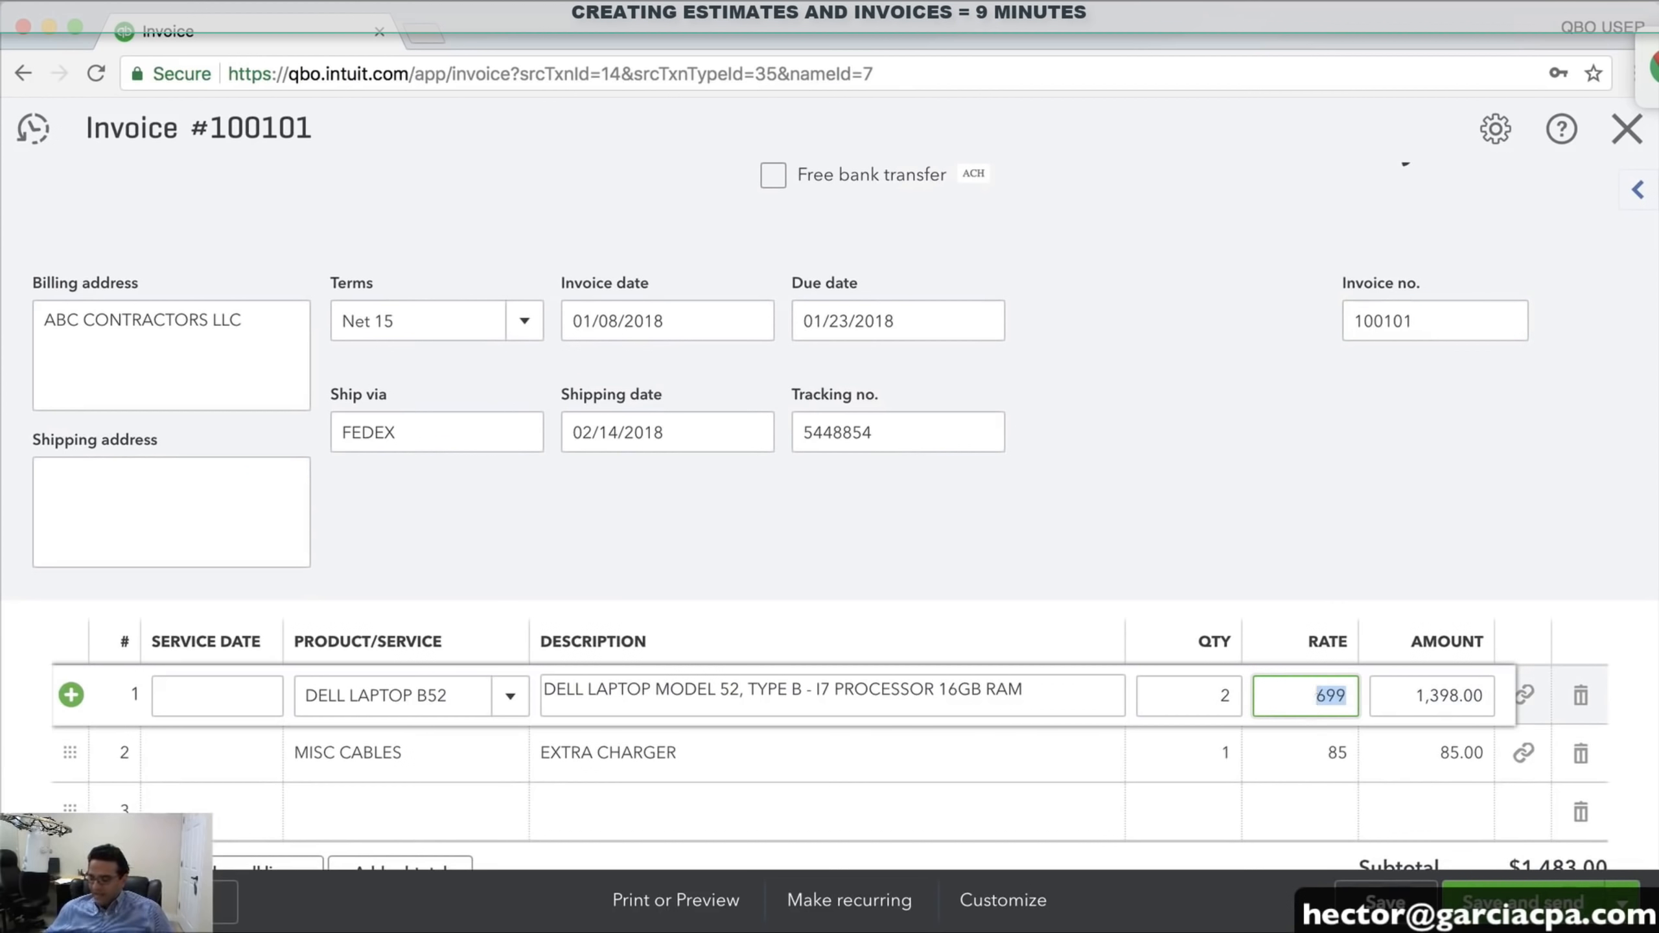
type("675")
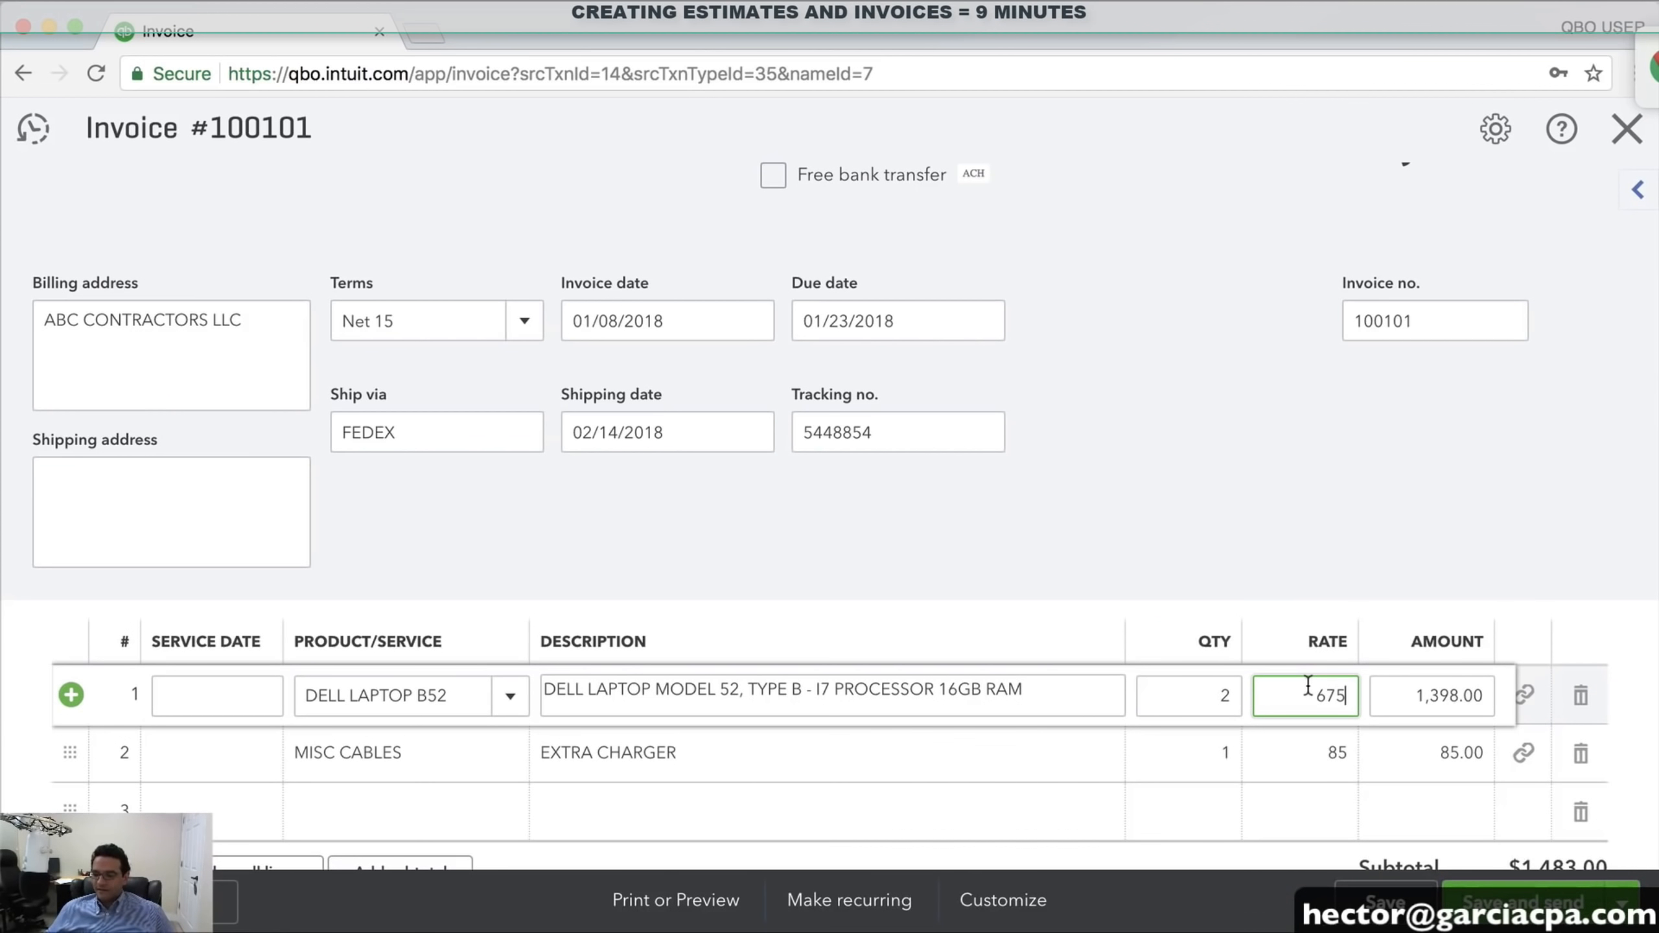
left_click(1307, 541)
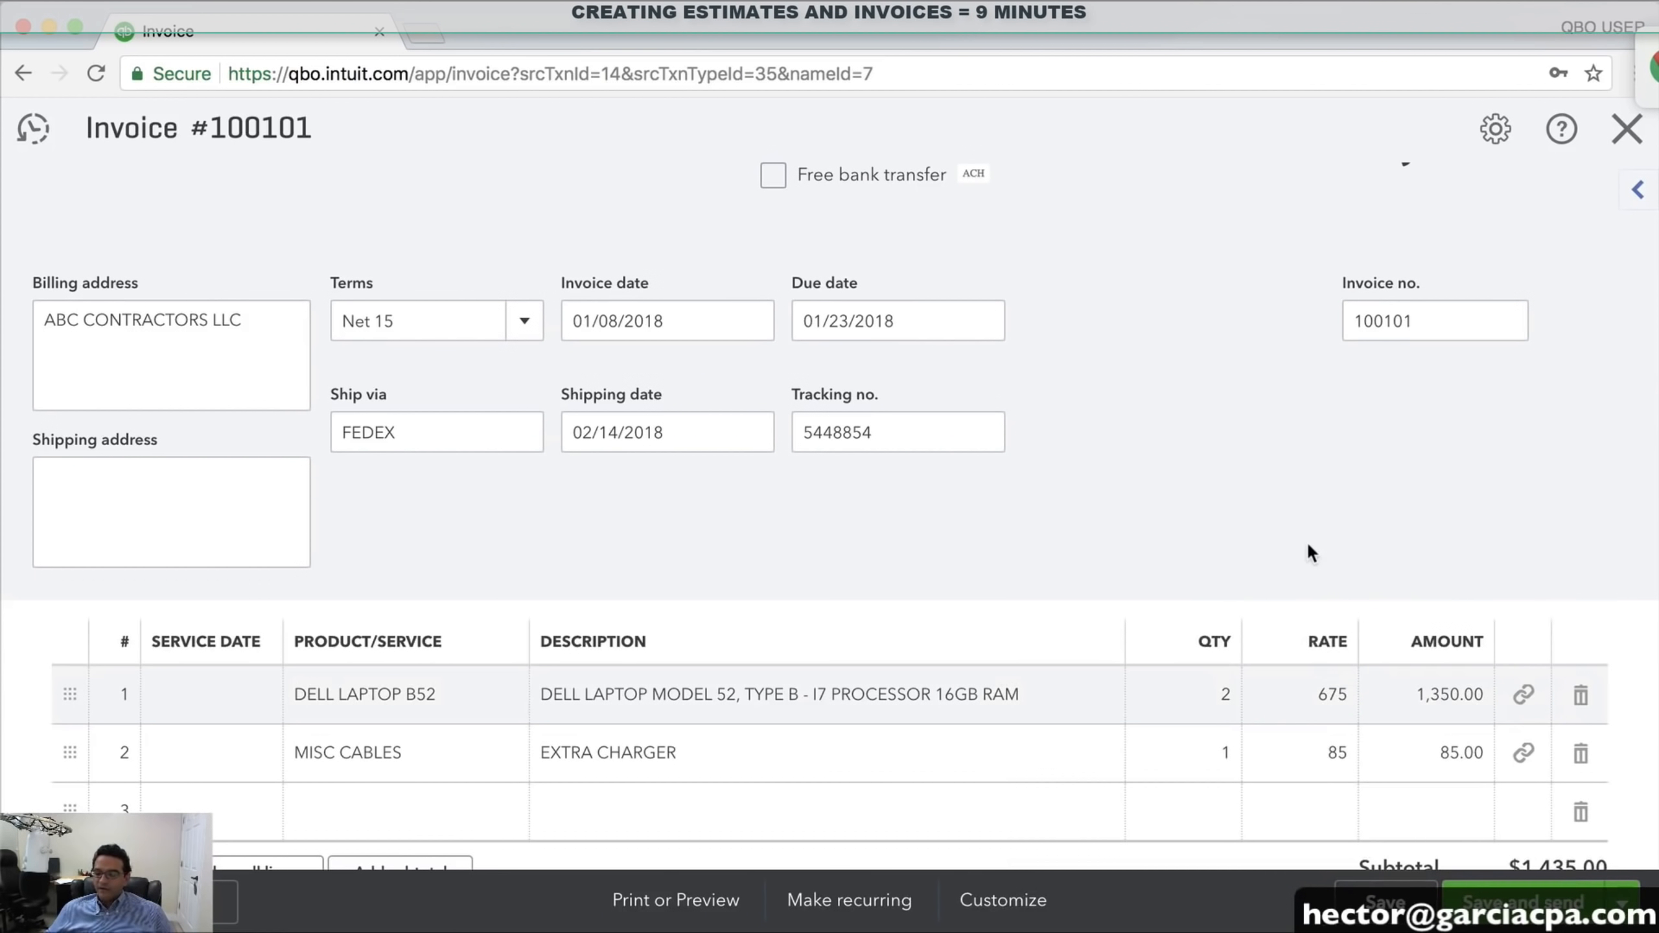
scroll(1285, 537, "up", 3)
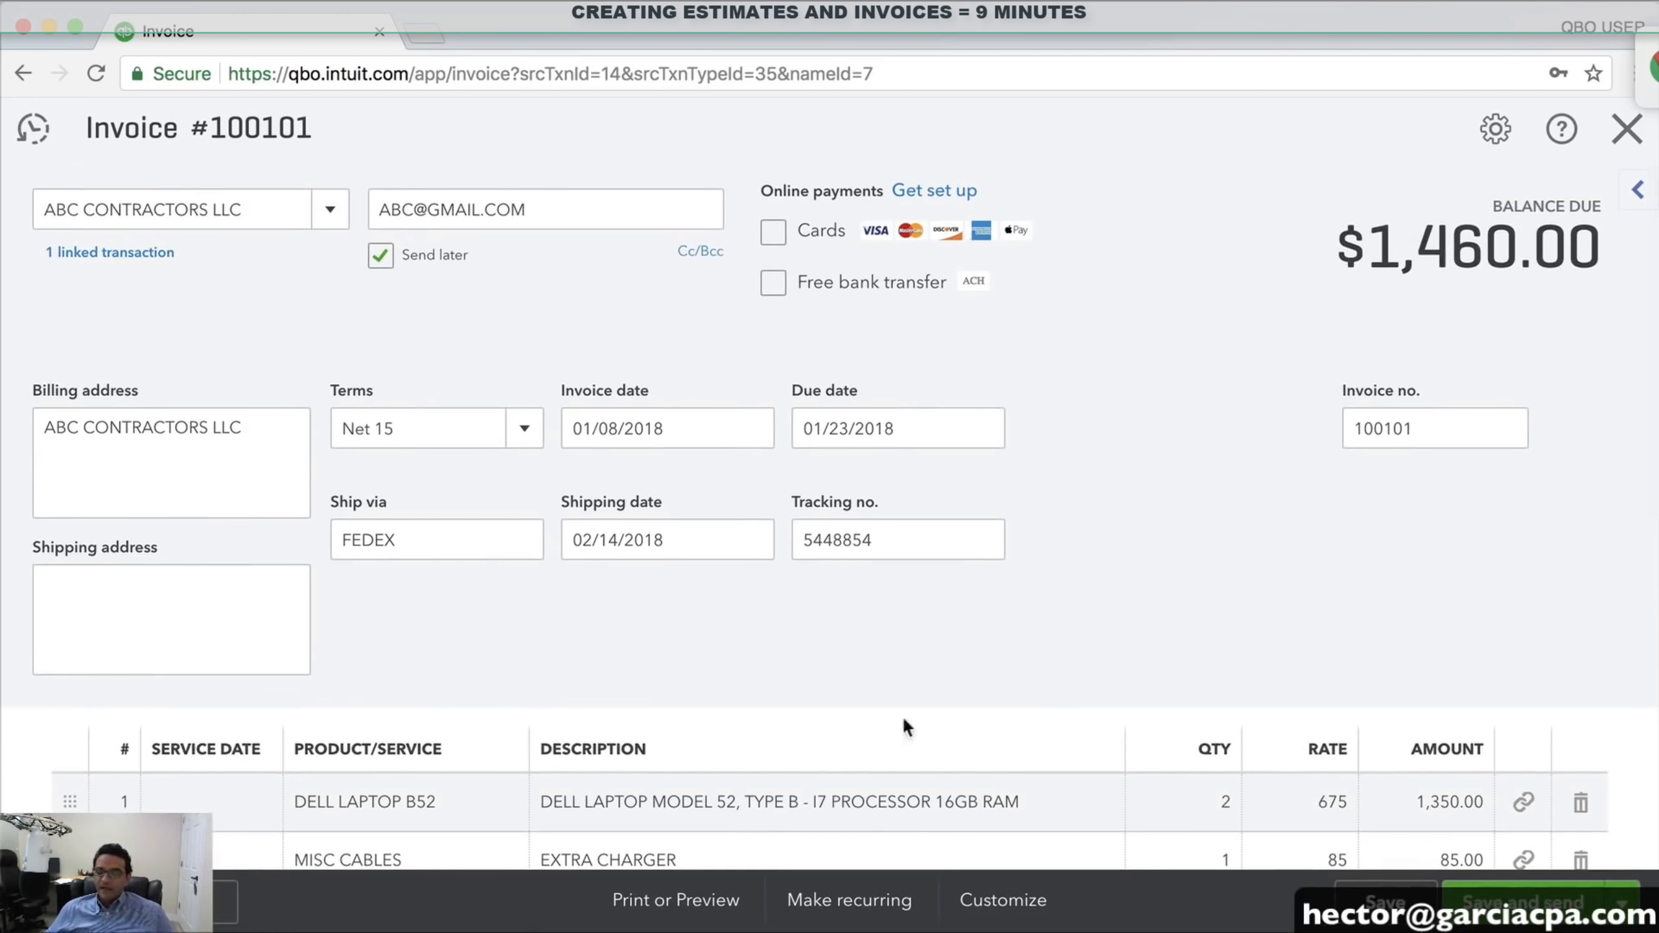
Preview invoice 100101 as a printable PDF, review it, and close the preview
left_click(673, 903)
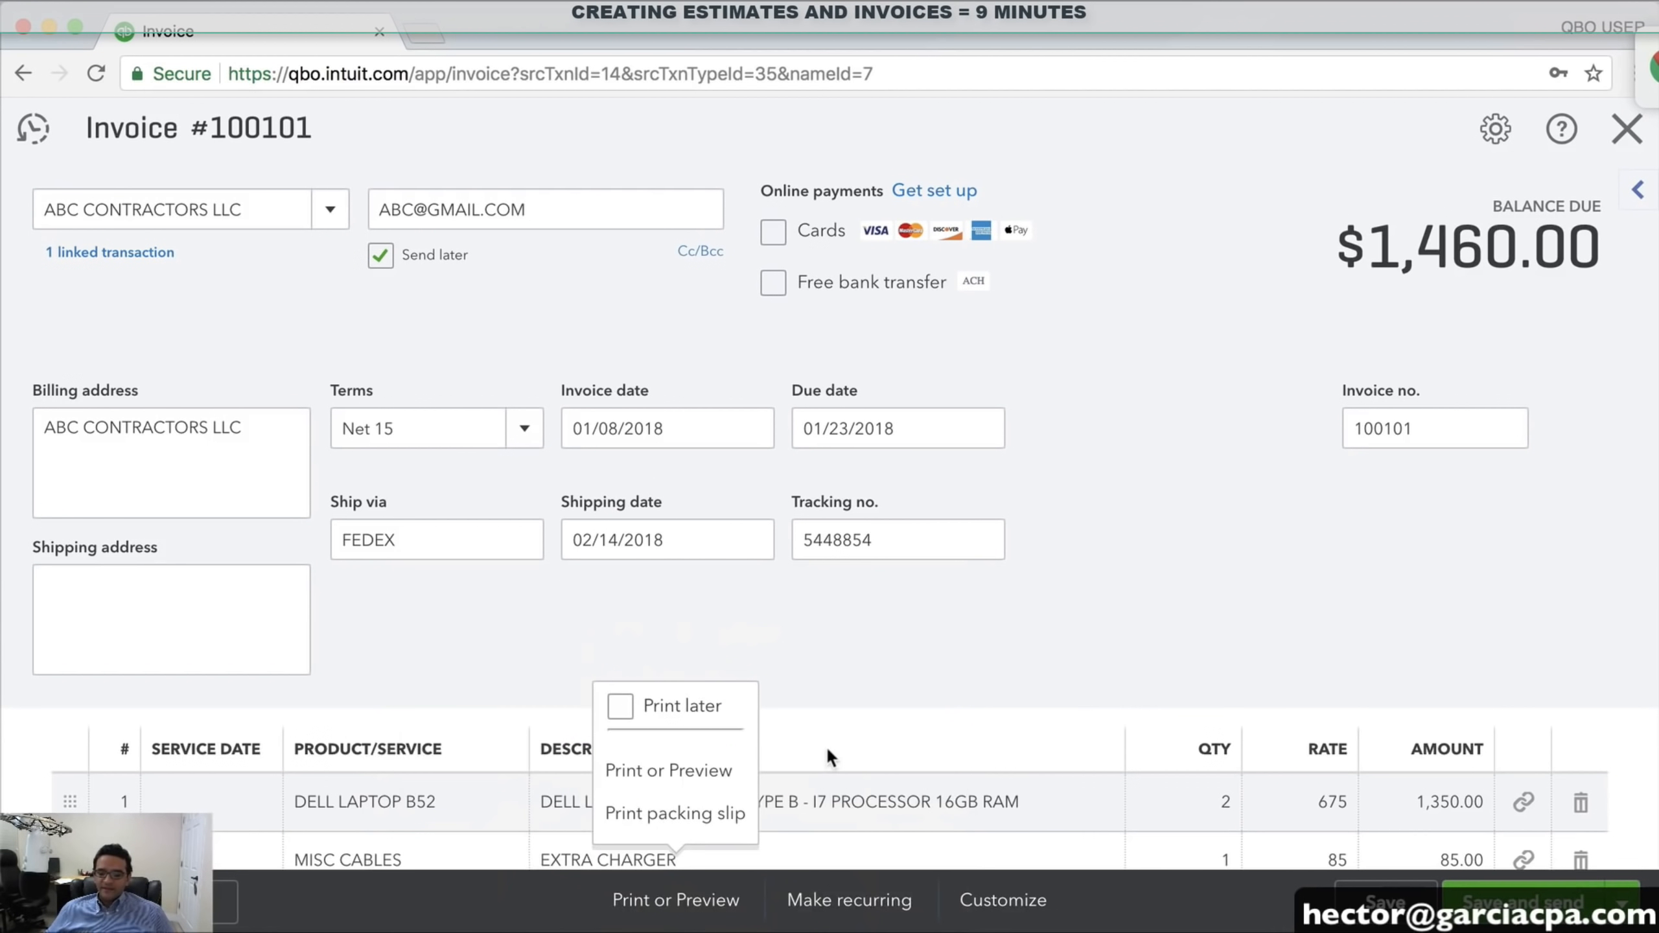
left_click(704, 768)
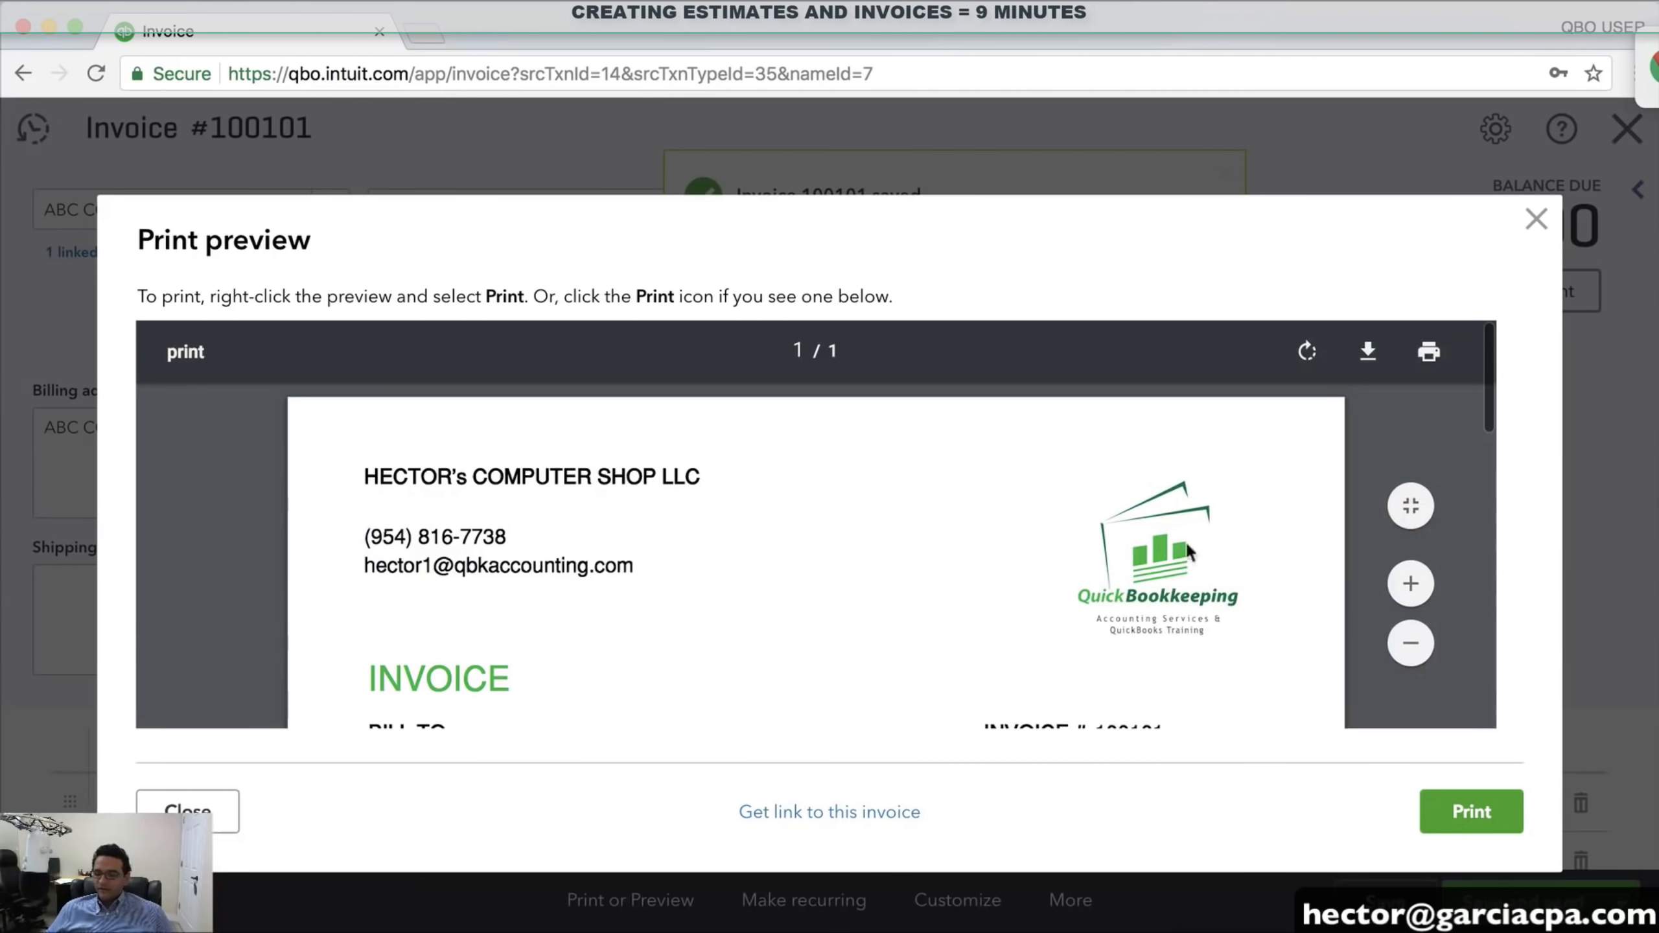
scroll(847, 553, "down", 5)
scroll(823, 551, "down", 2)
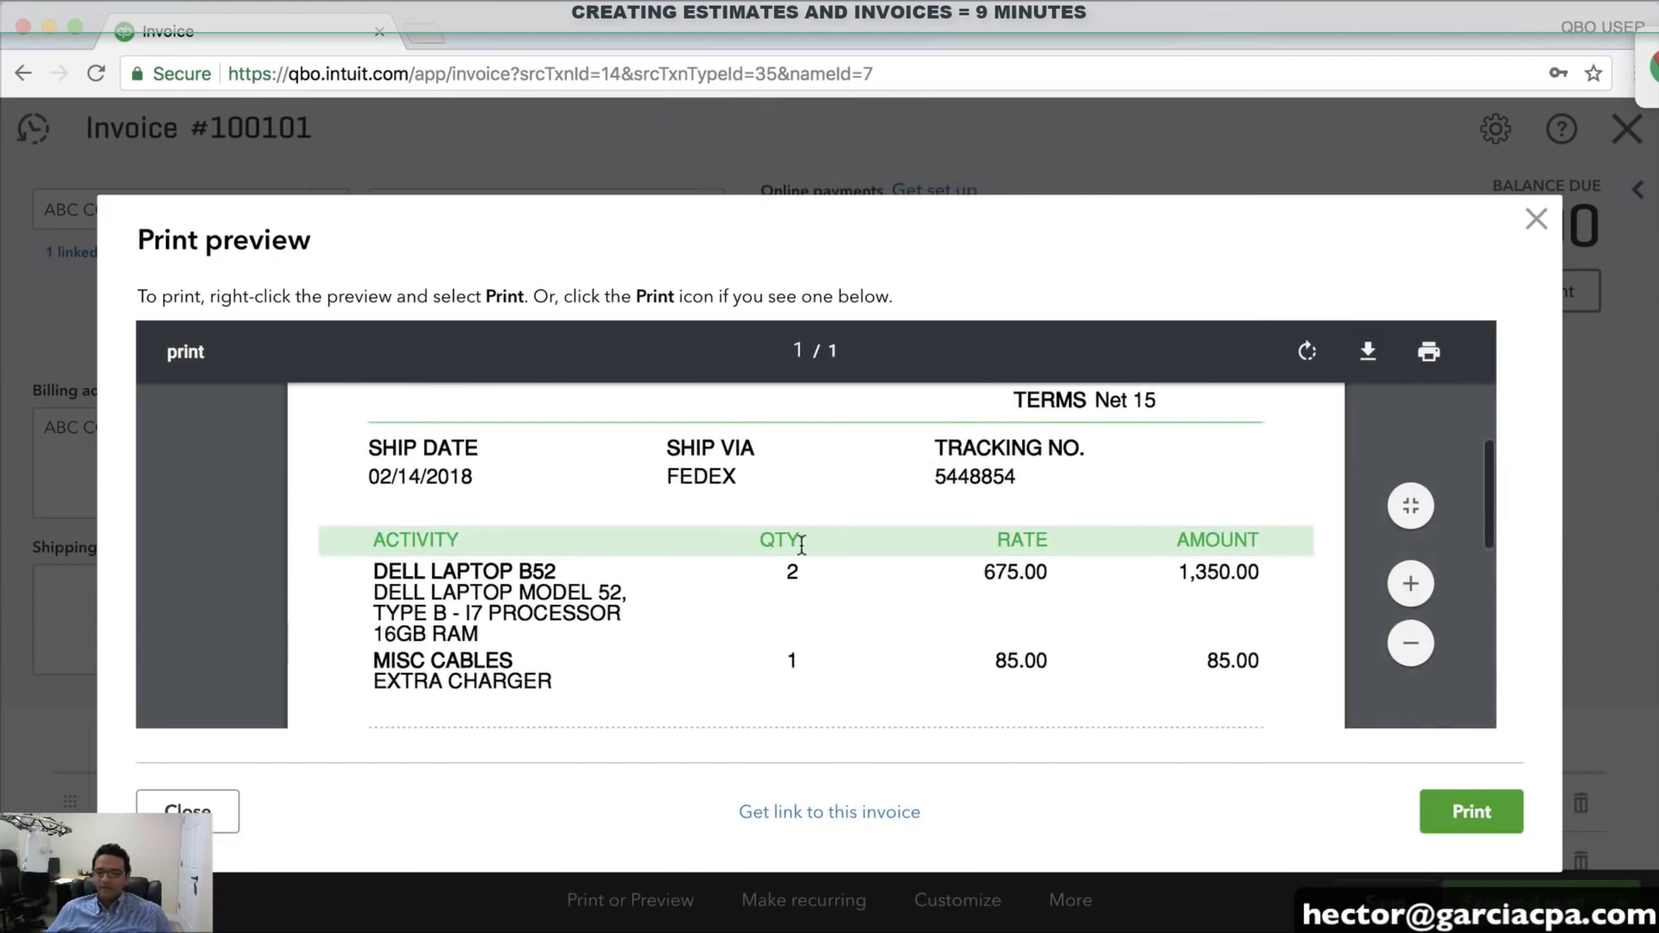
scroll(807, 548, "up", 6)
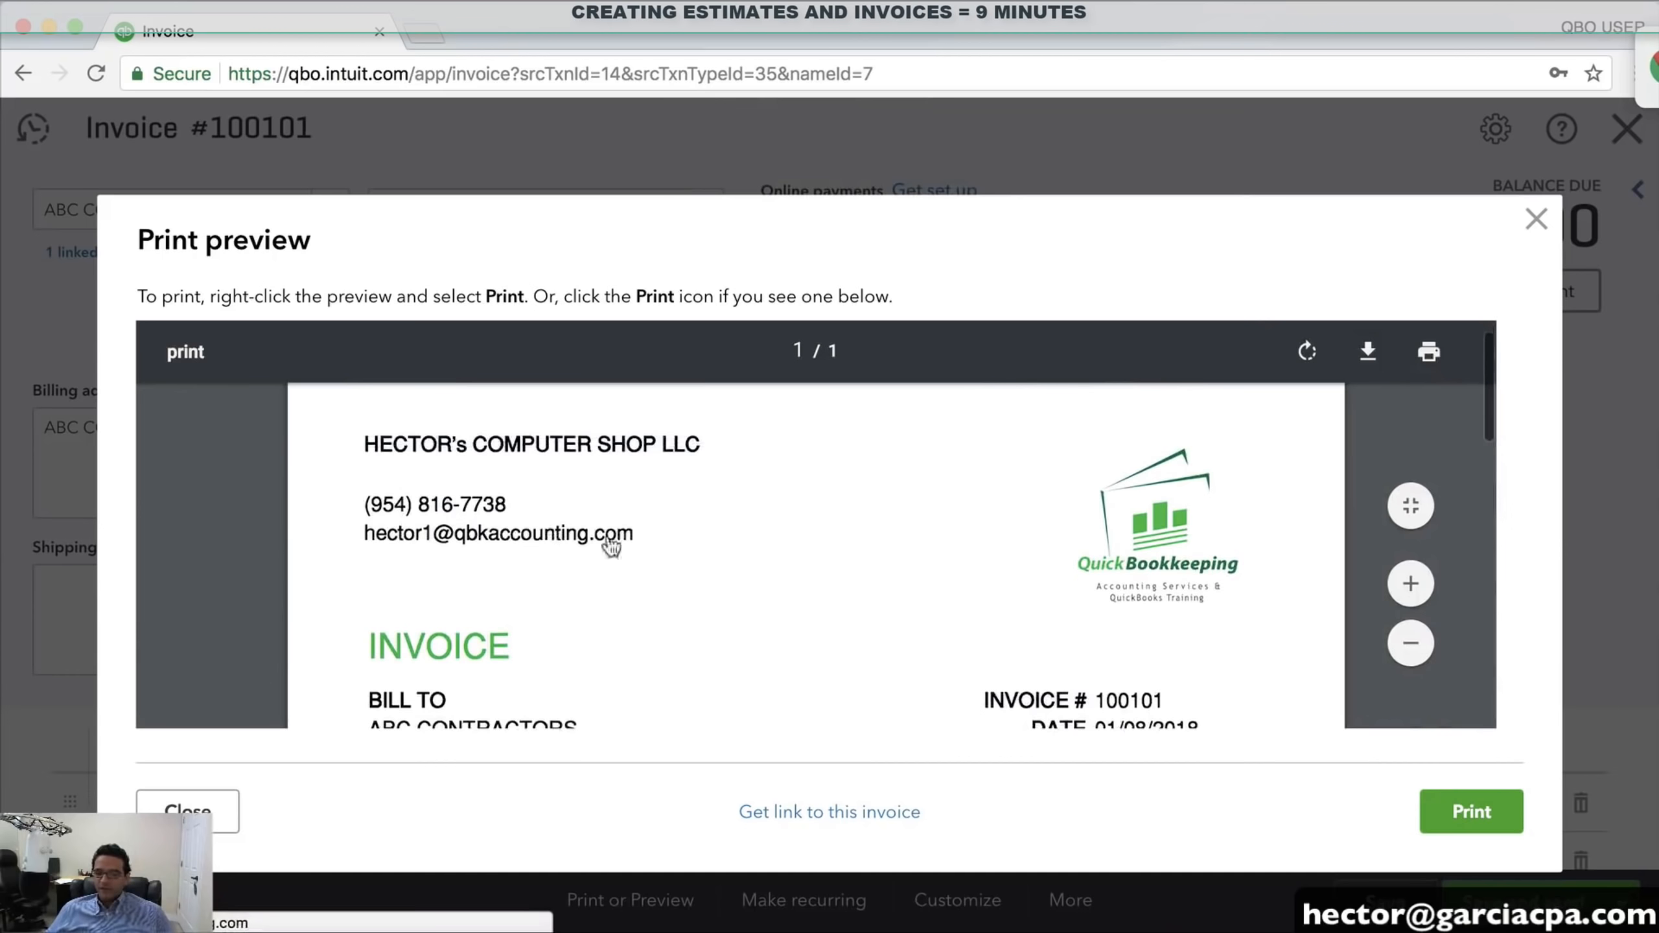
scroll(611, 541, "down", 4)
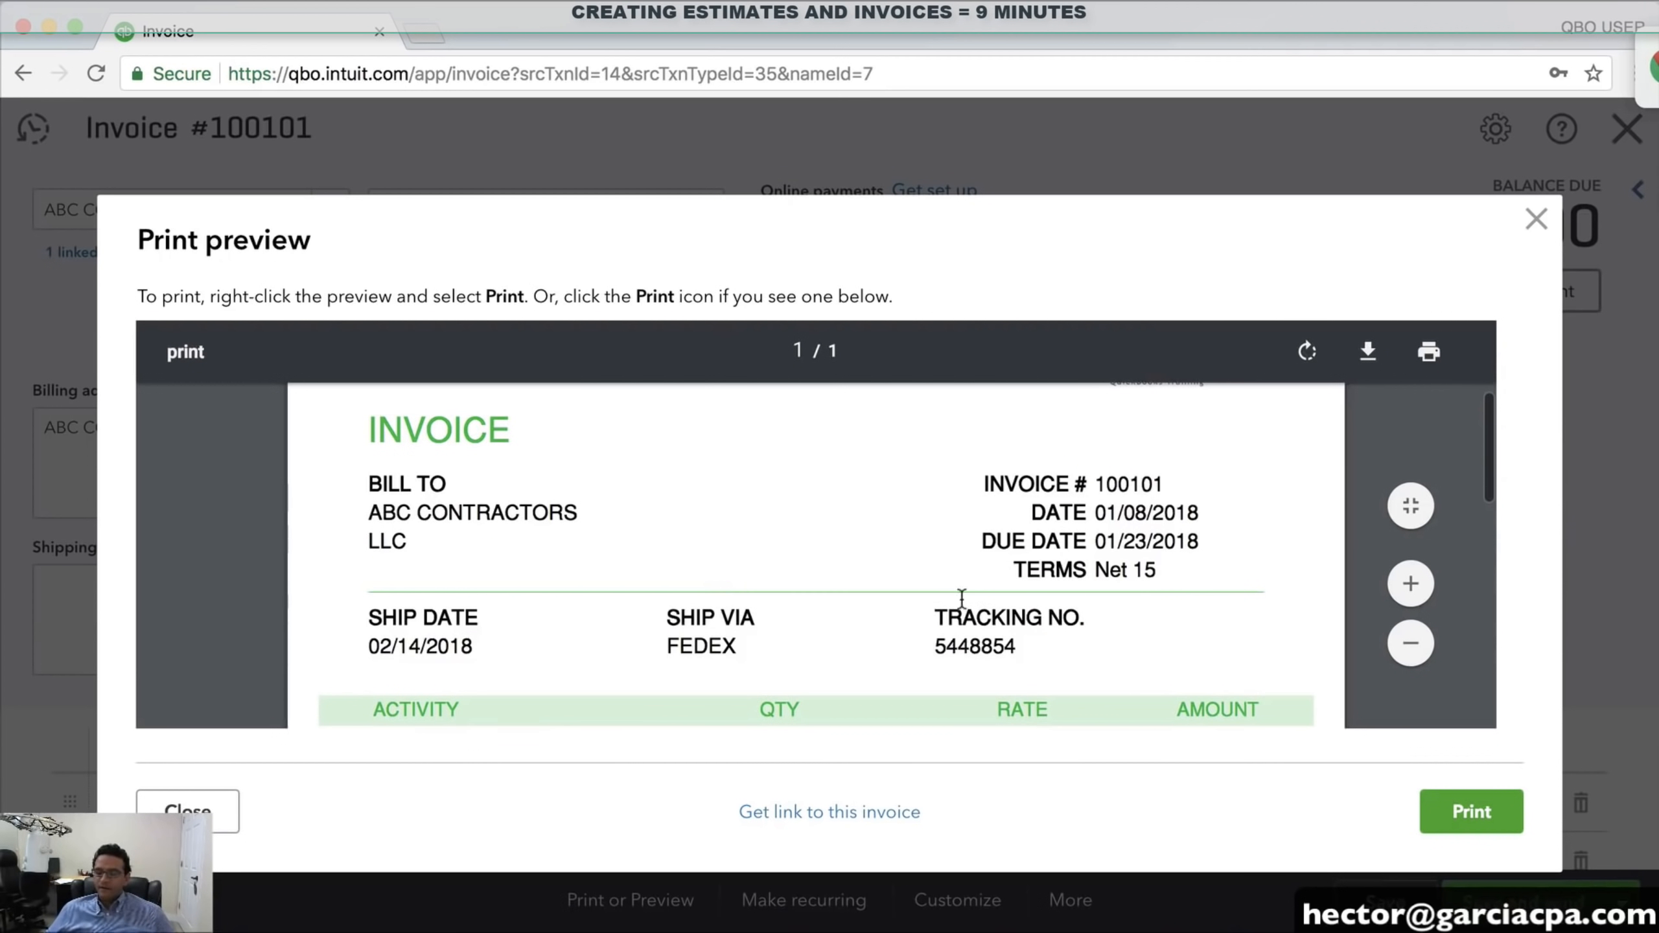
scroll(962, 601, "down", 1)
scroll(822, 556, "down", 6)
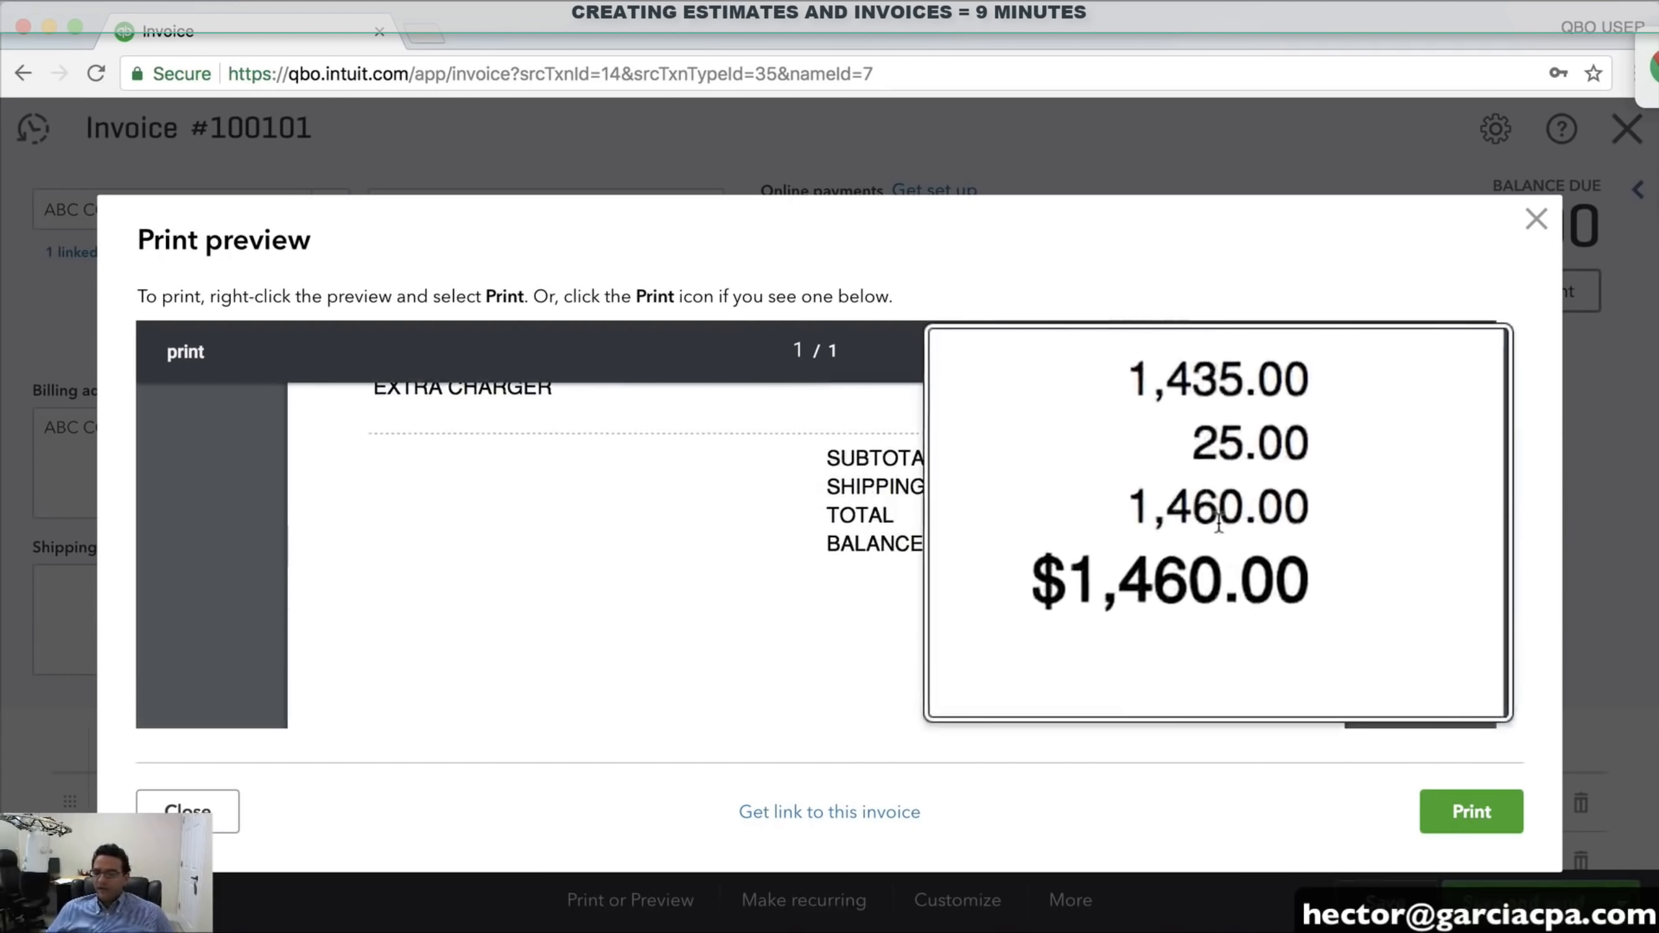
scroll(1065, 570, "down", 1)
scroll(1065, 570, "up", 10)
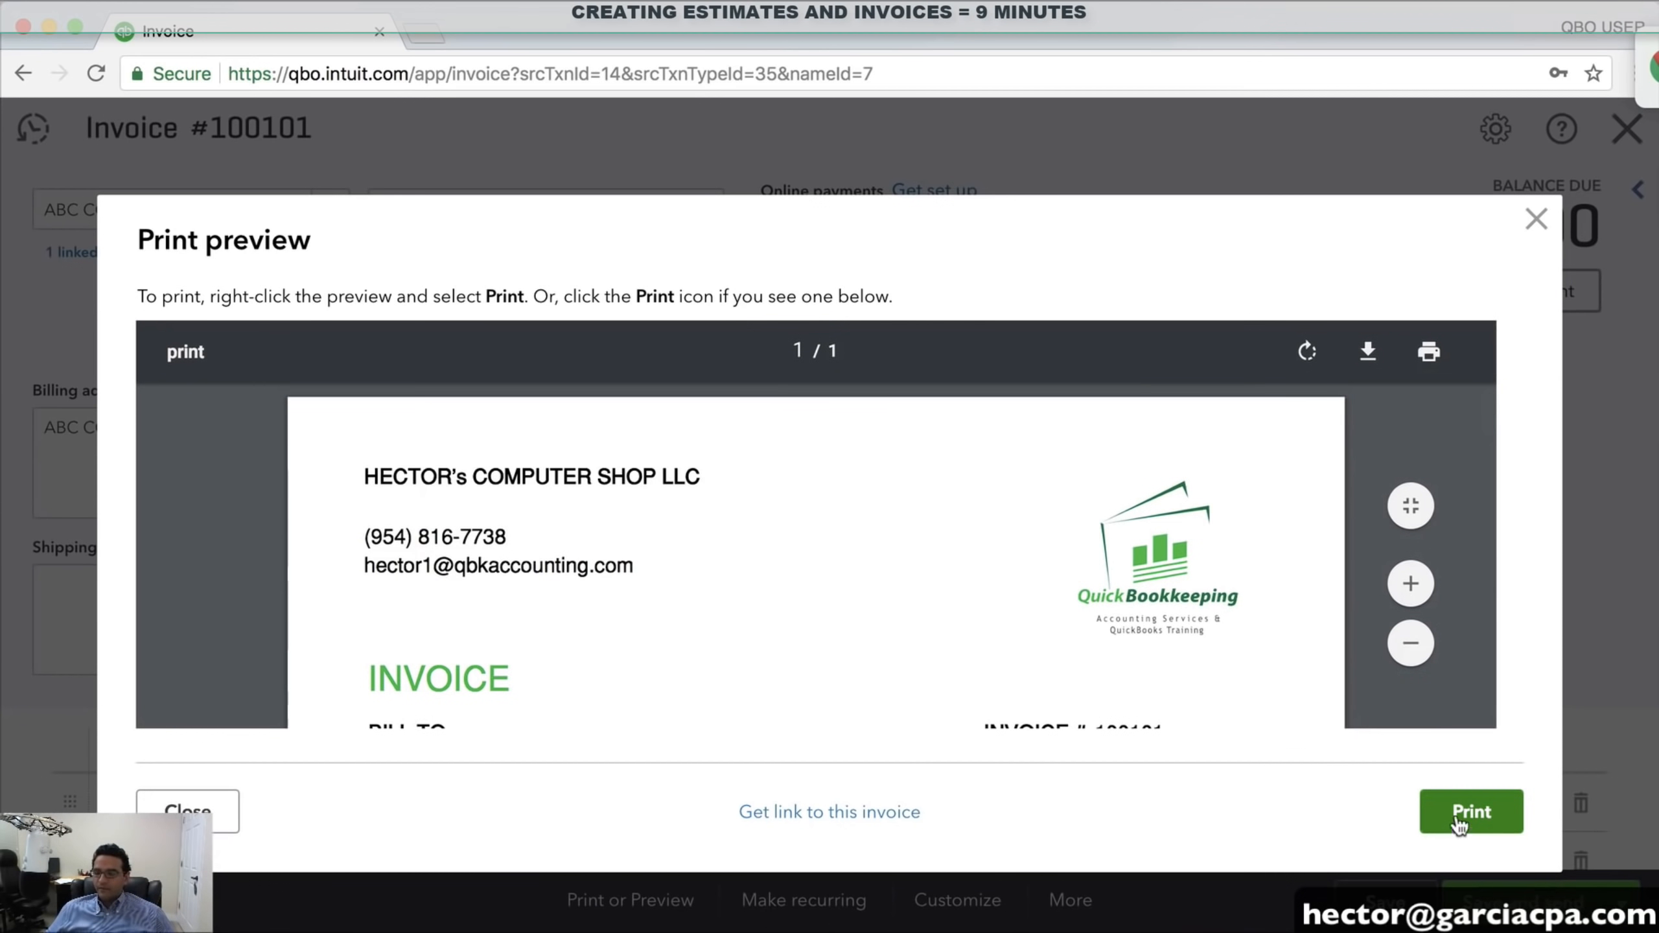
left_click(1533, 229)
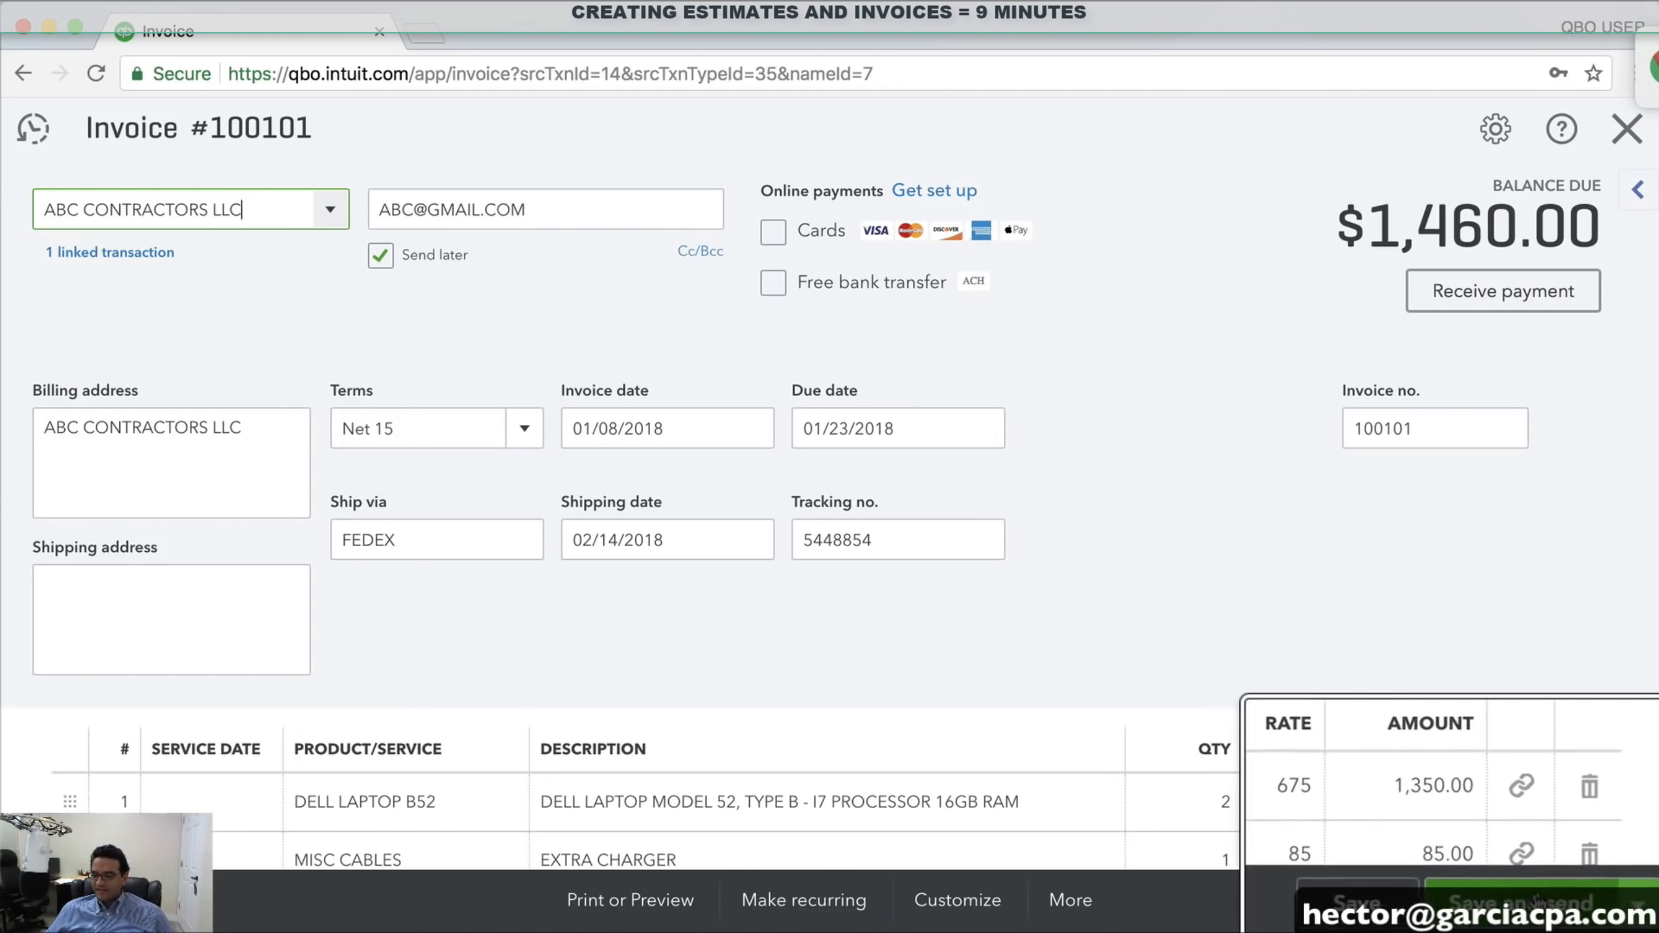
Save the invoice with a share link, cancel that link, then choose Save and send
left_click(1609, 907)
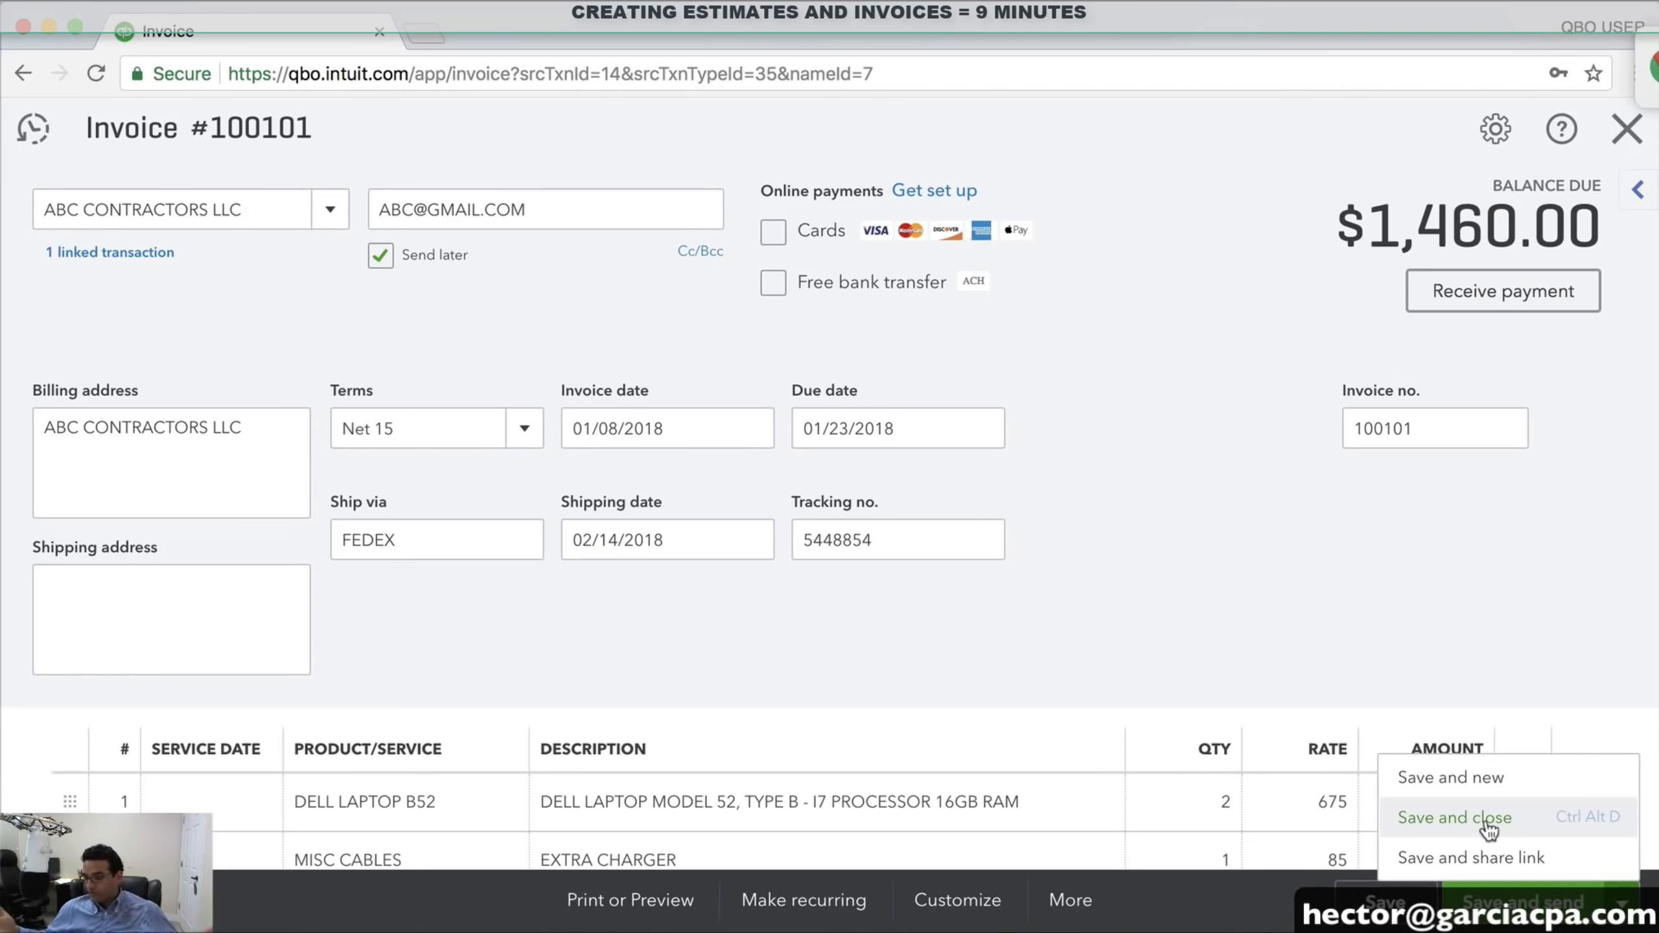
left_click(1509, 860)
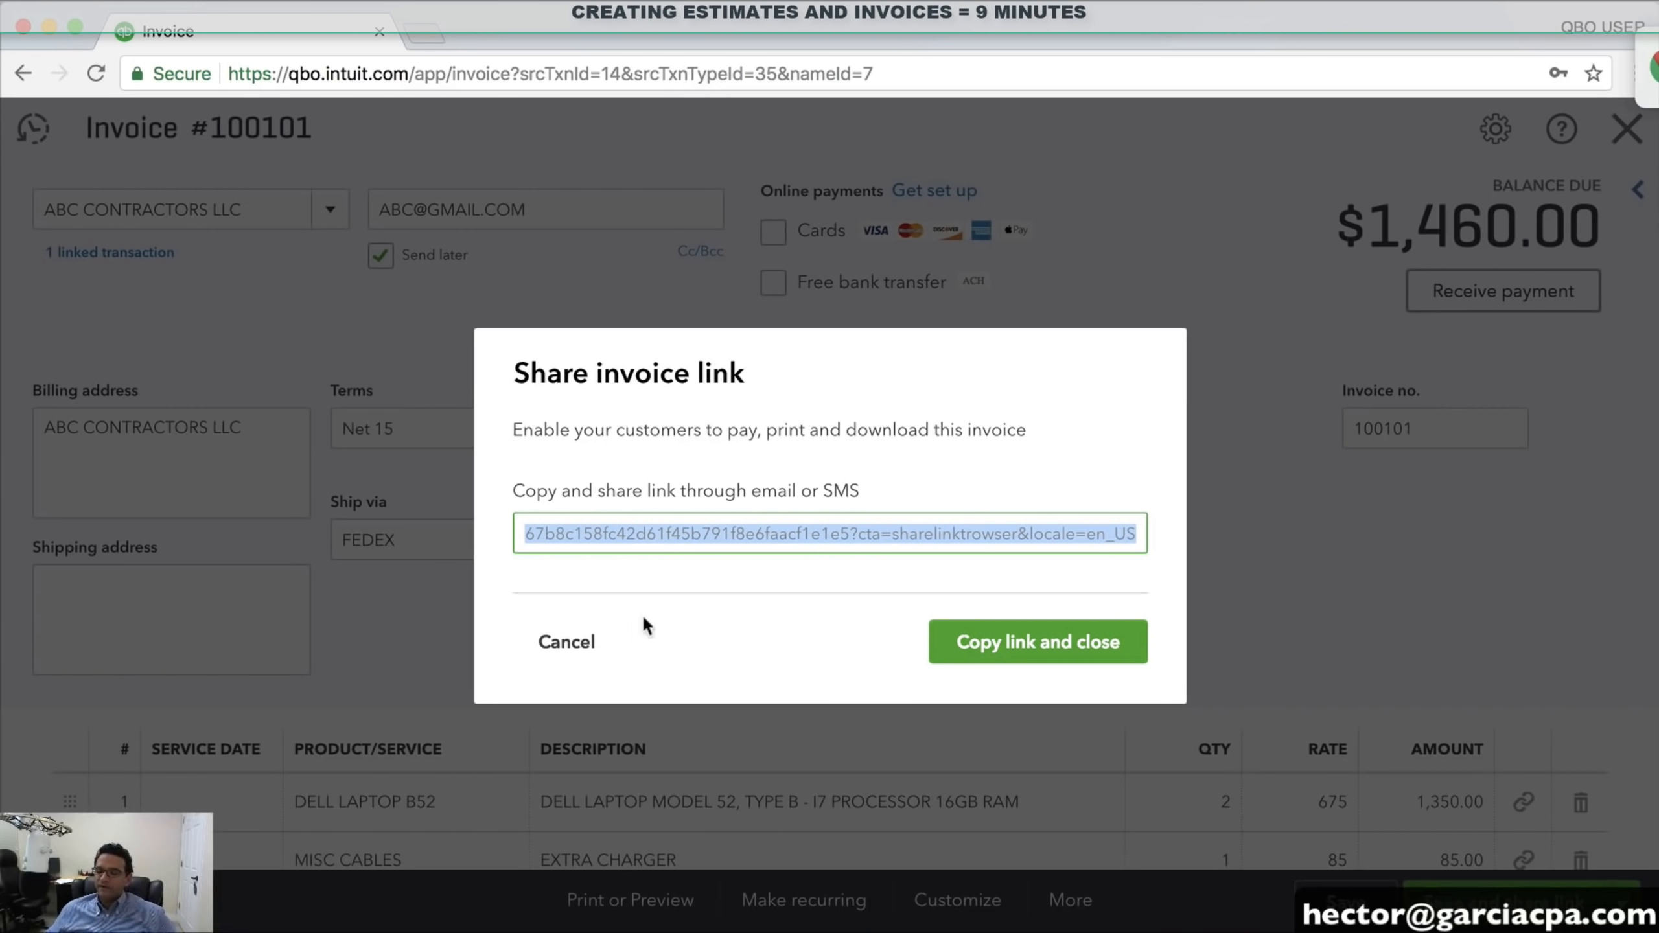
left_click(578, 643)
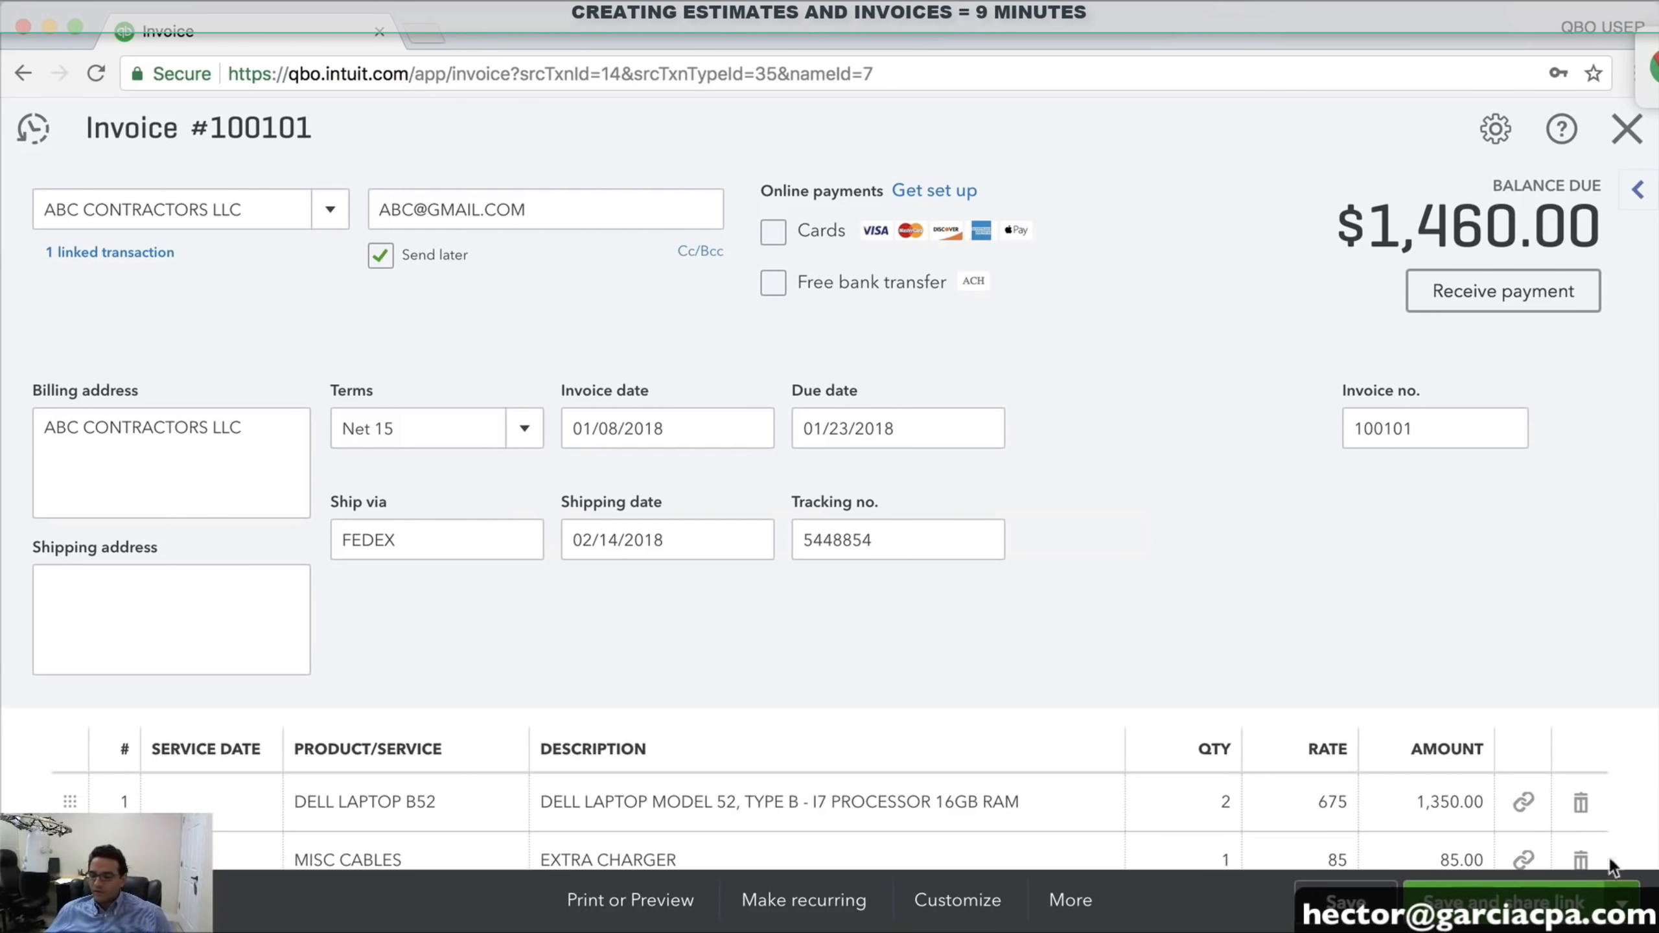
left_click(1618, 902)
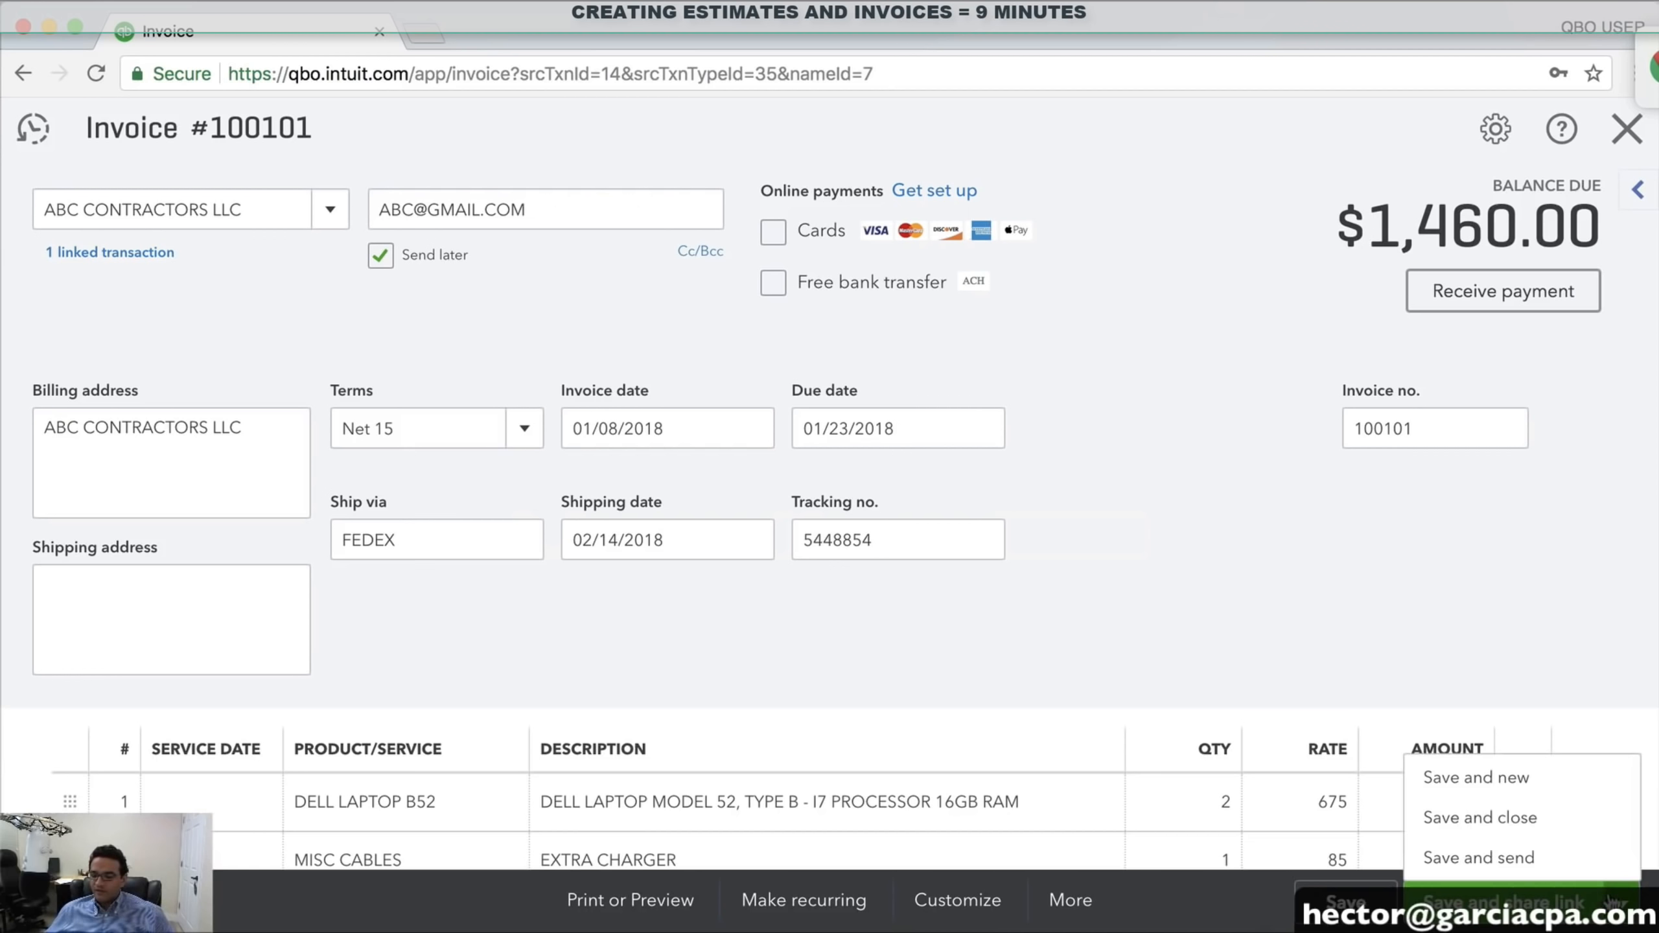
left_click(1513, 858)
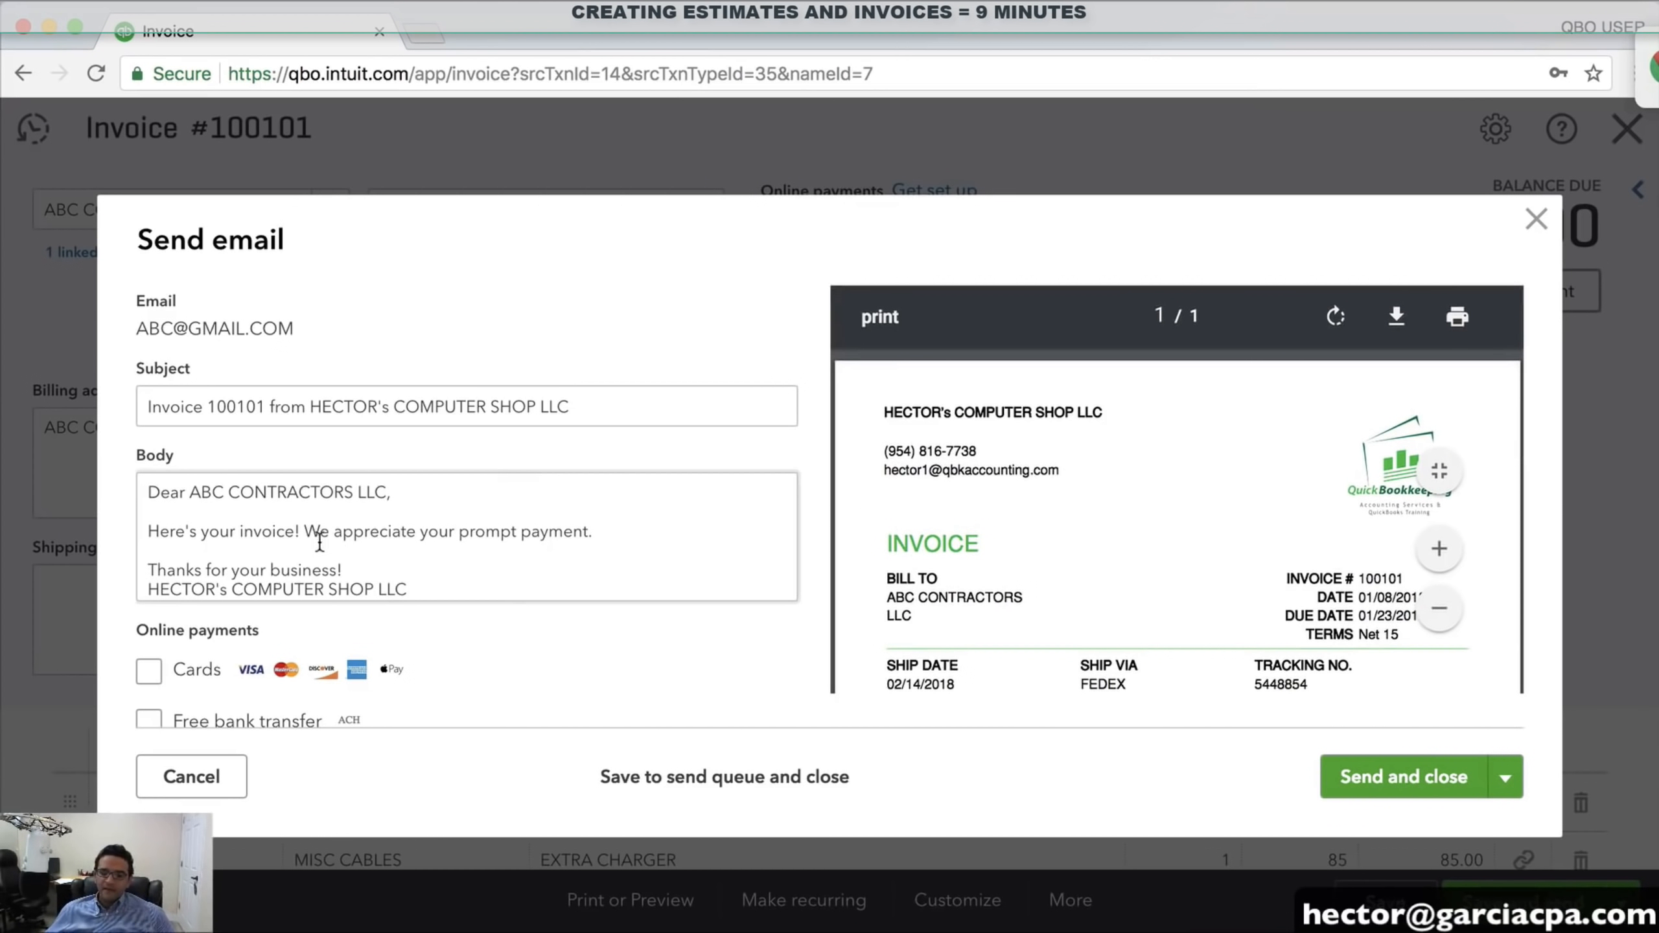
Review the e-mail subject and thank-you message, toggle card payments, and send invoice 100101
left_click_drag(150, 487, 523, 500)
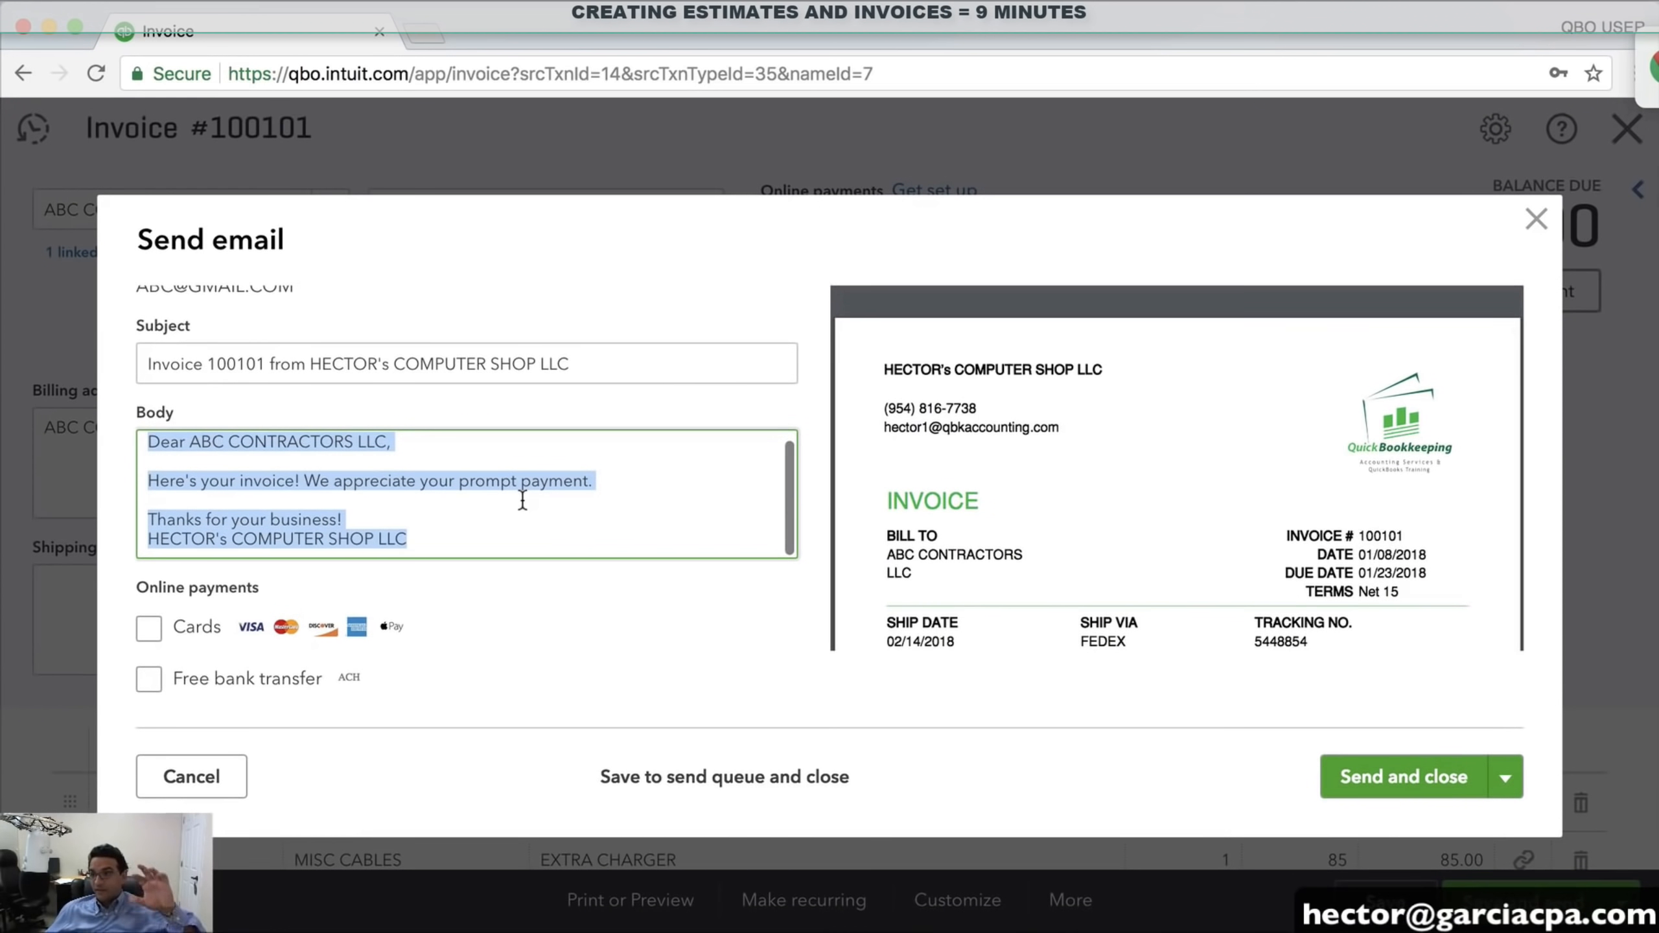
scroll(522, 500, "up", 2)
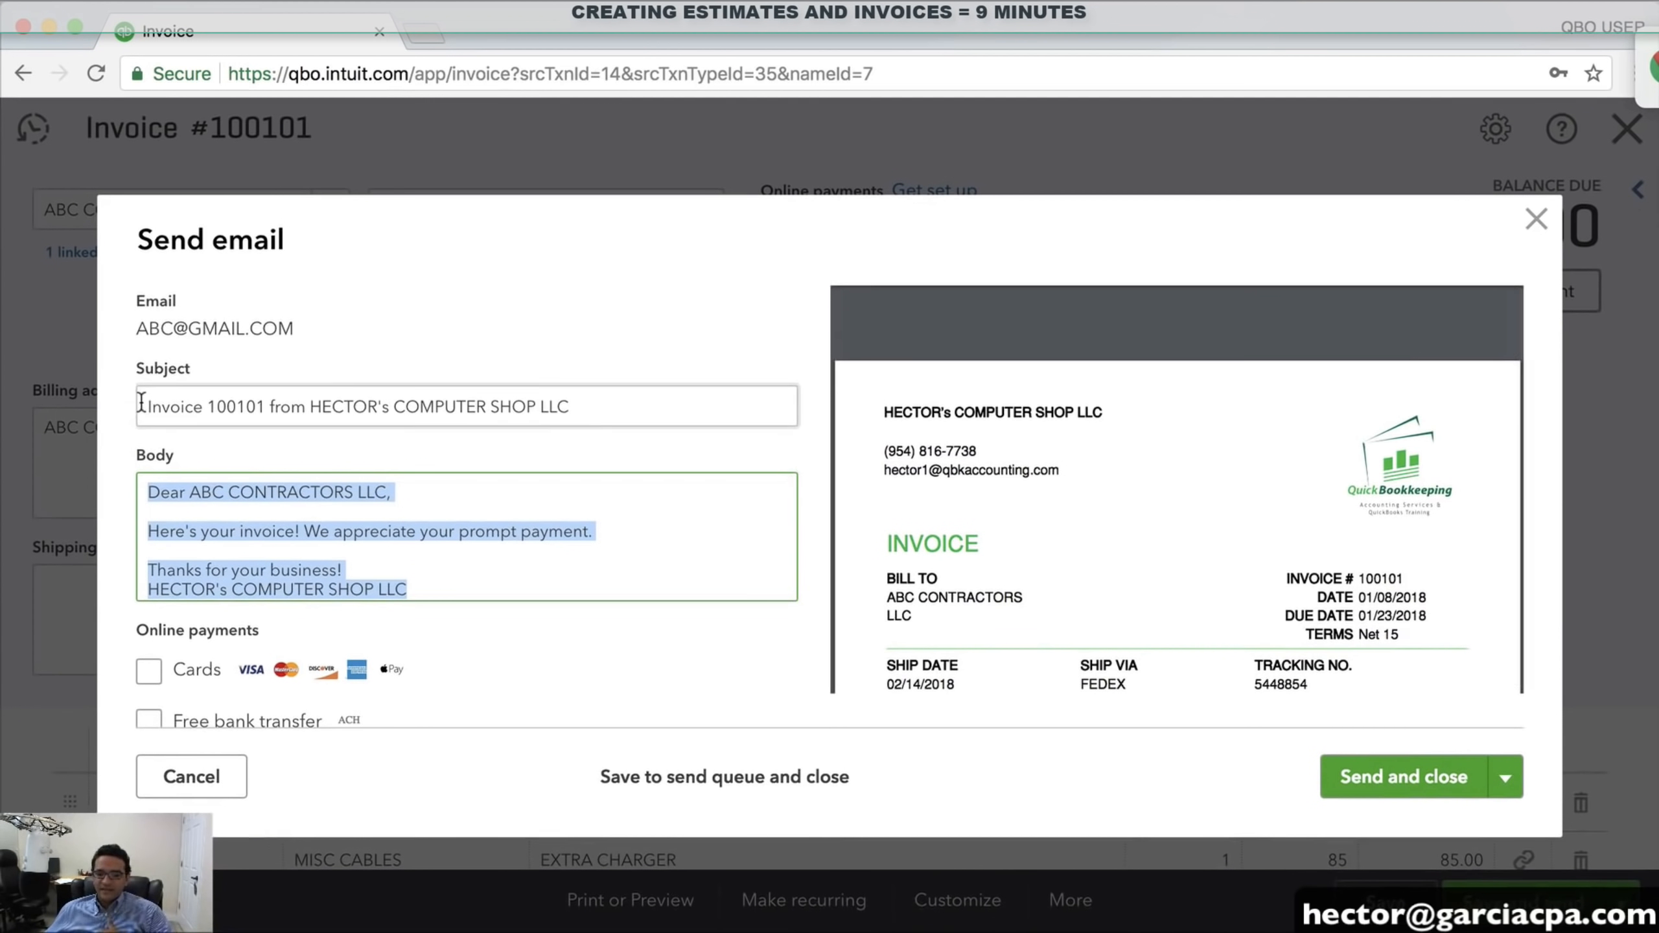
left_click_drag(145, 405, 638, 407)
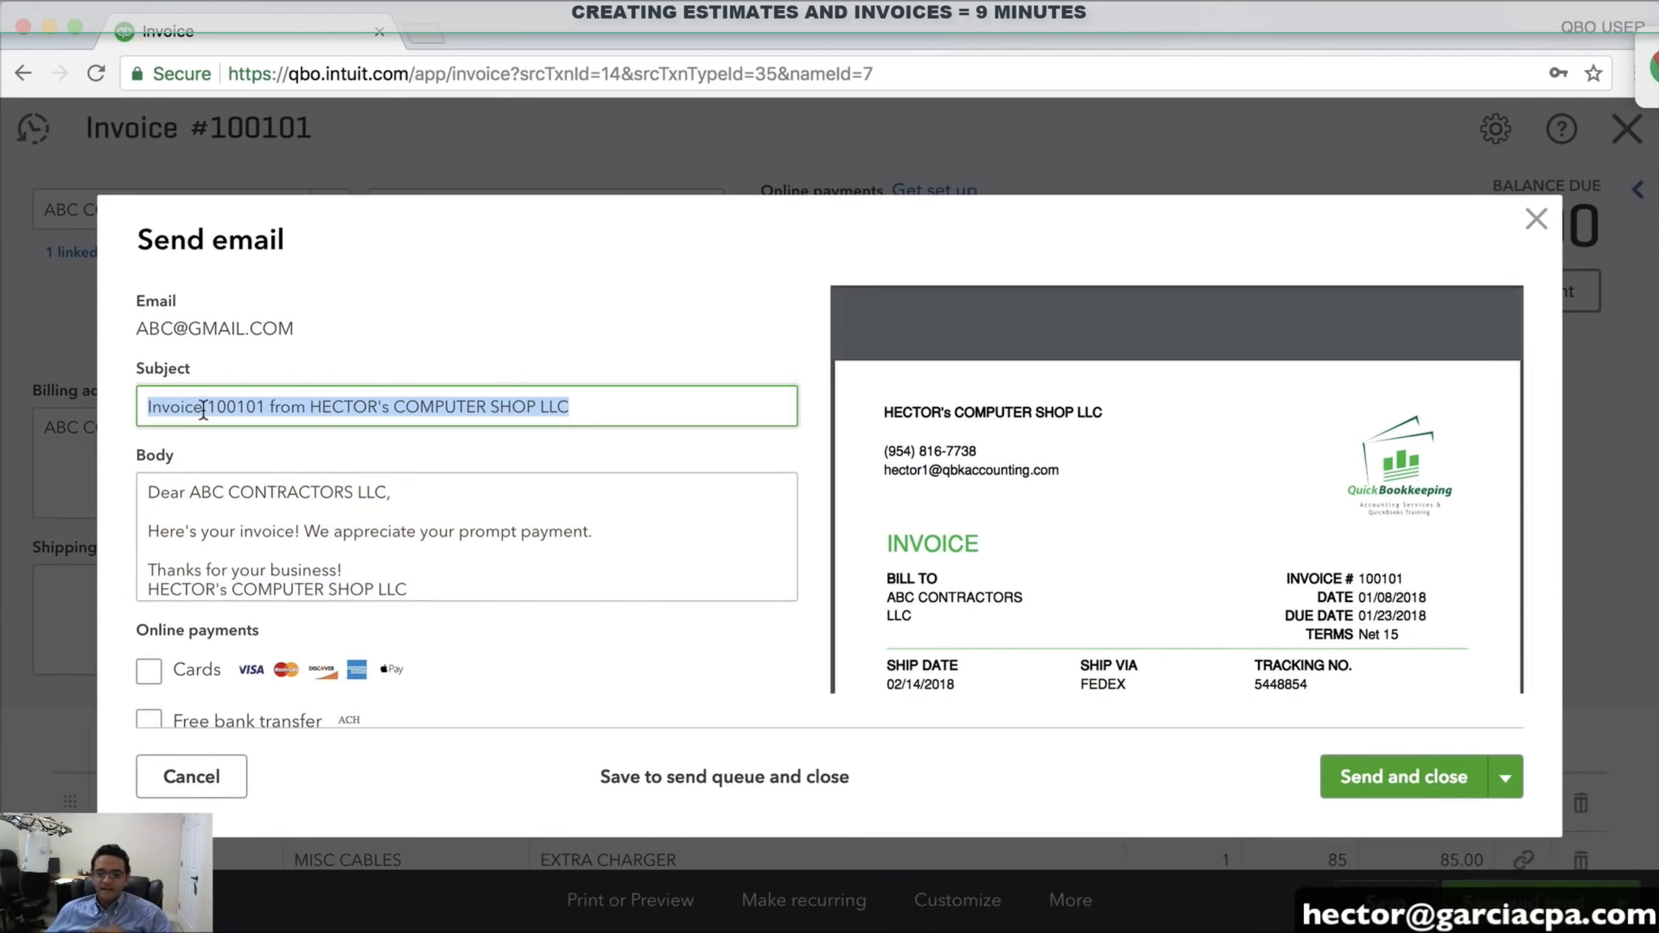
left_click_drag(310, 406, 686, 408)
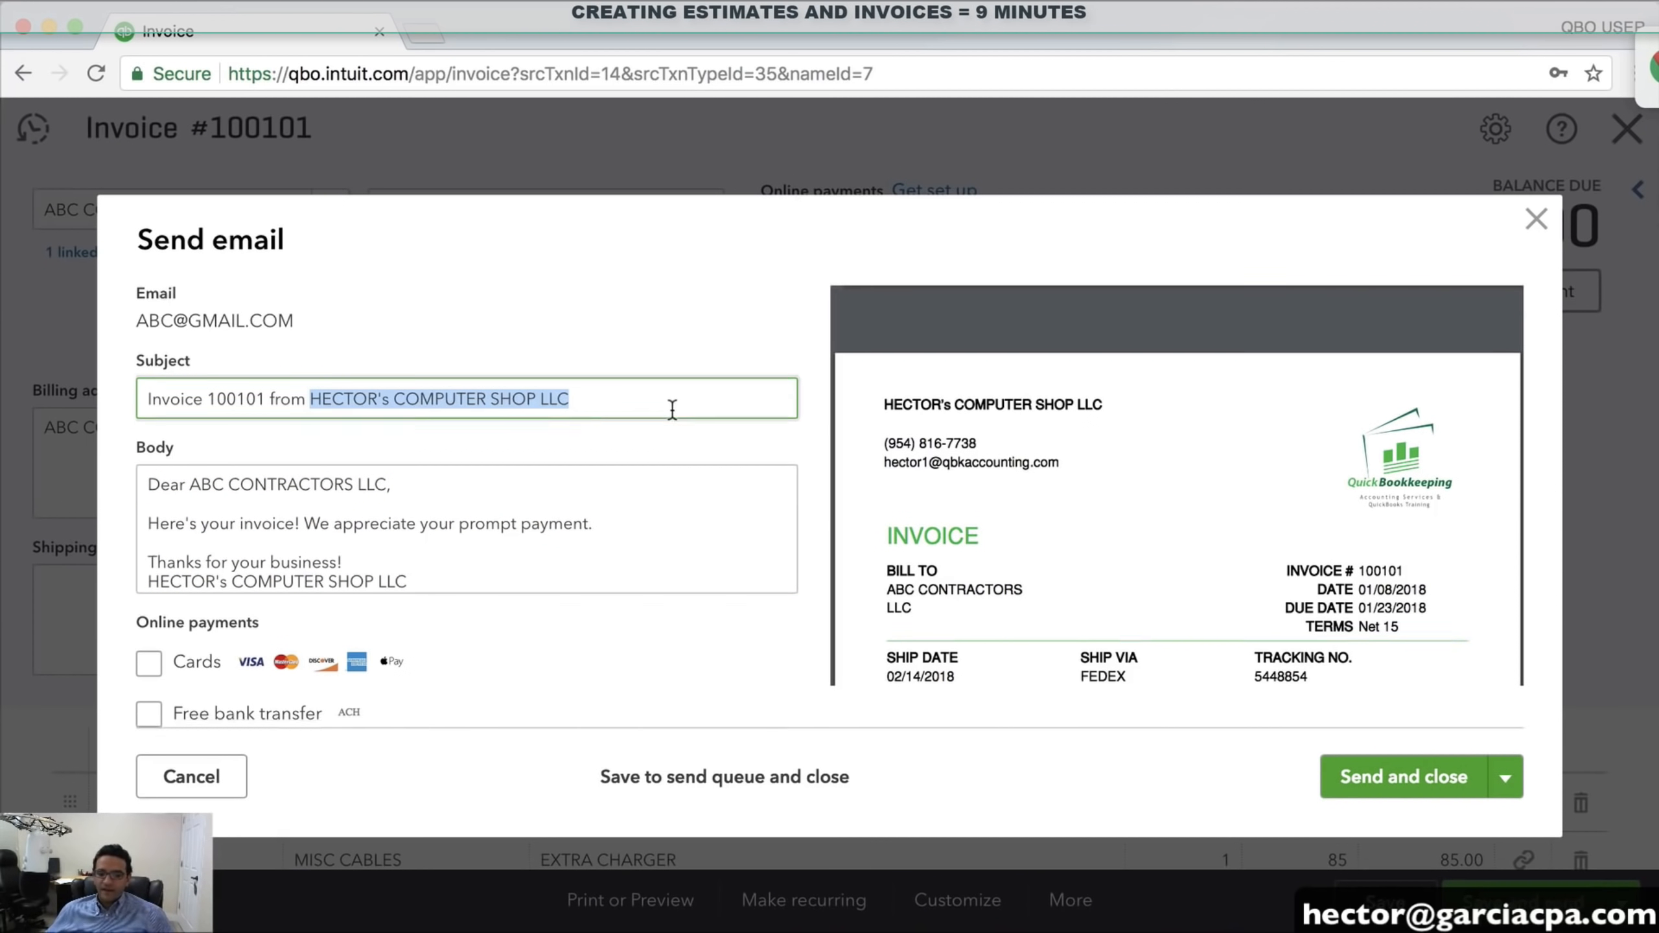
scroll(662, 439, "down", 1)
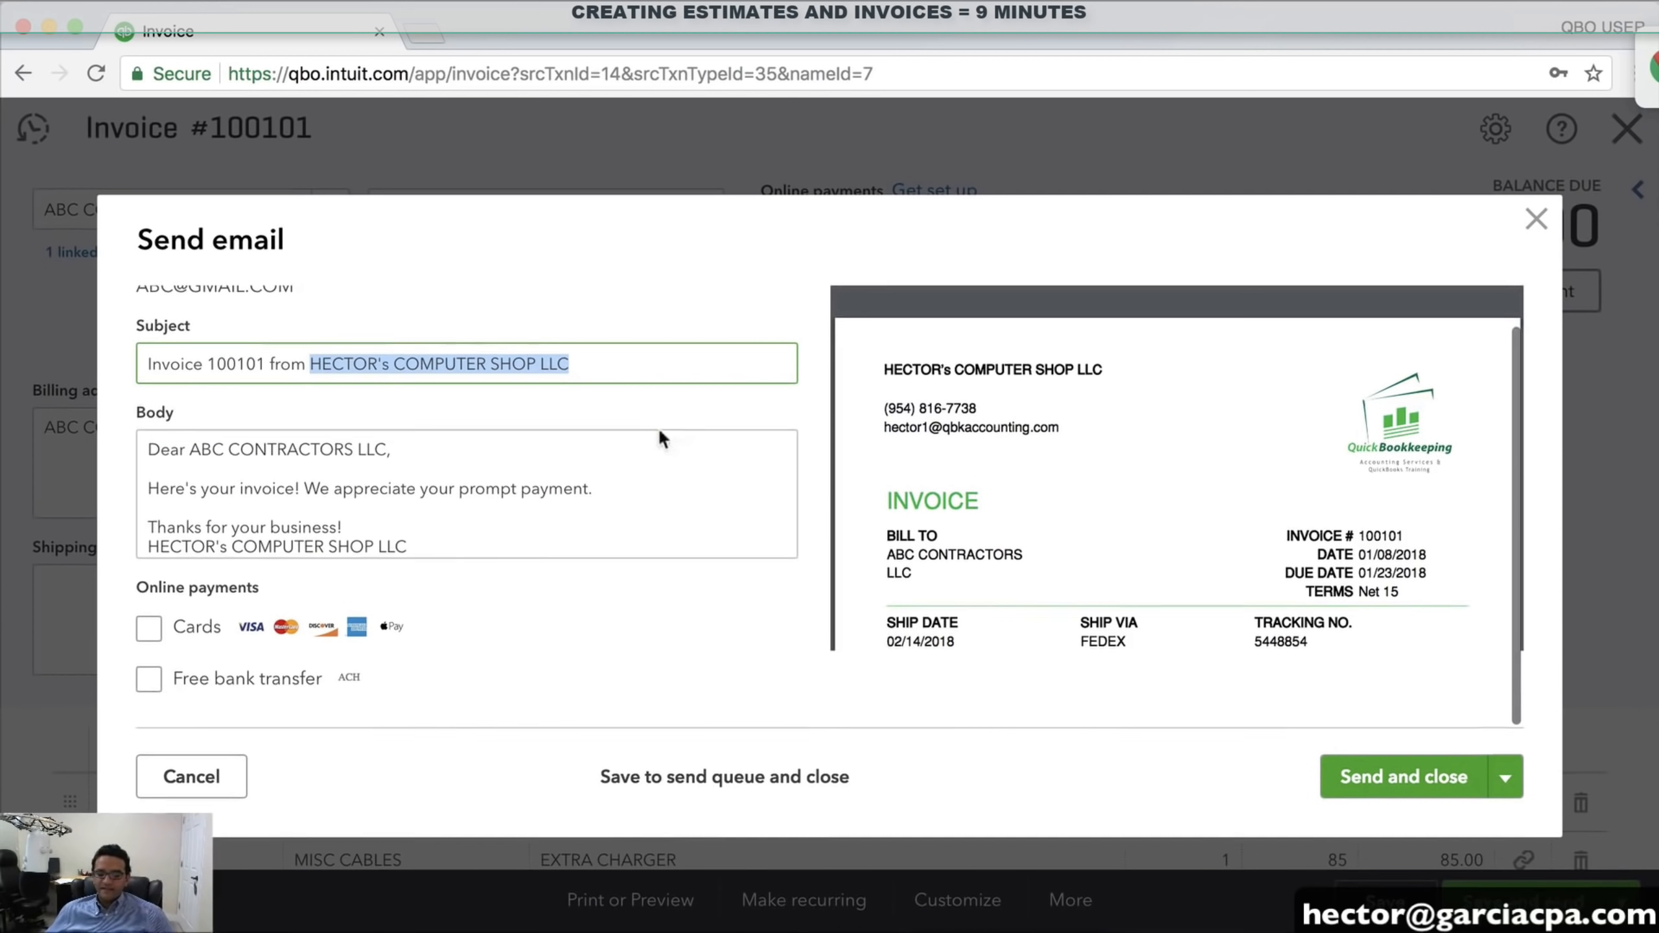
left_click(149, 629)
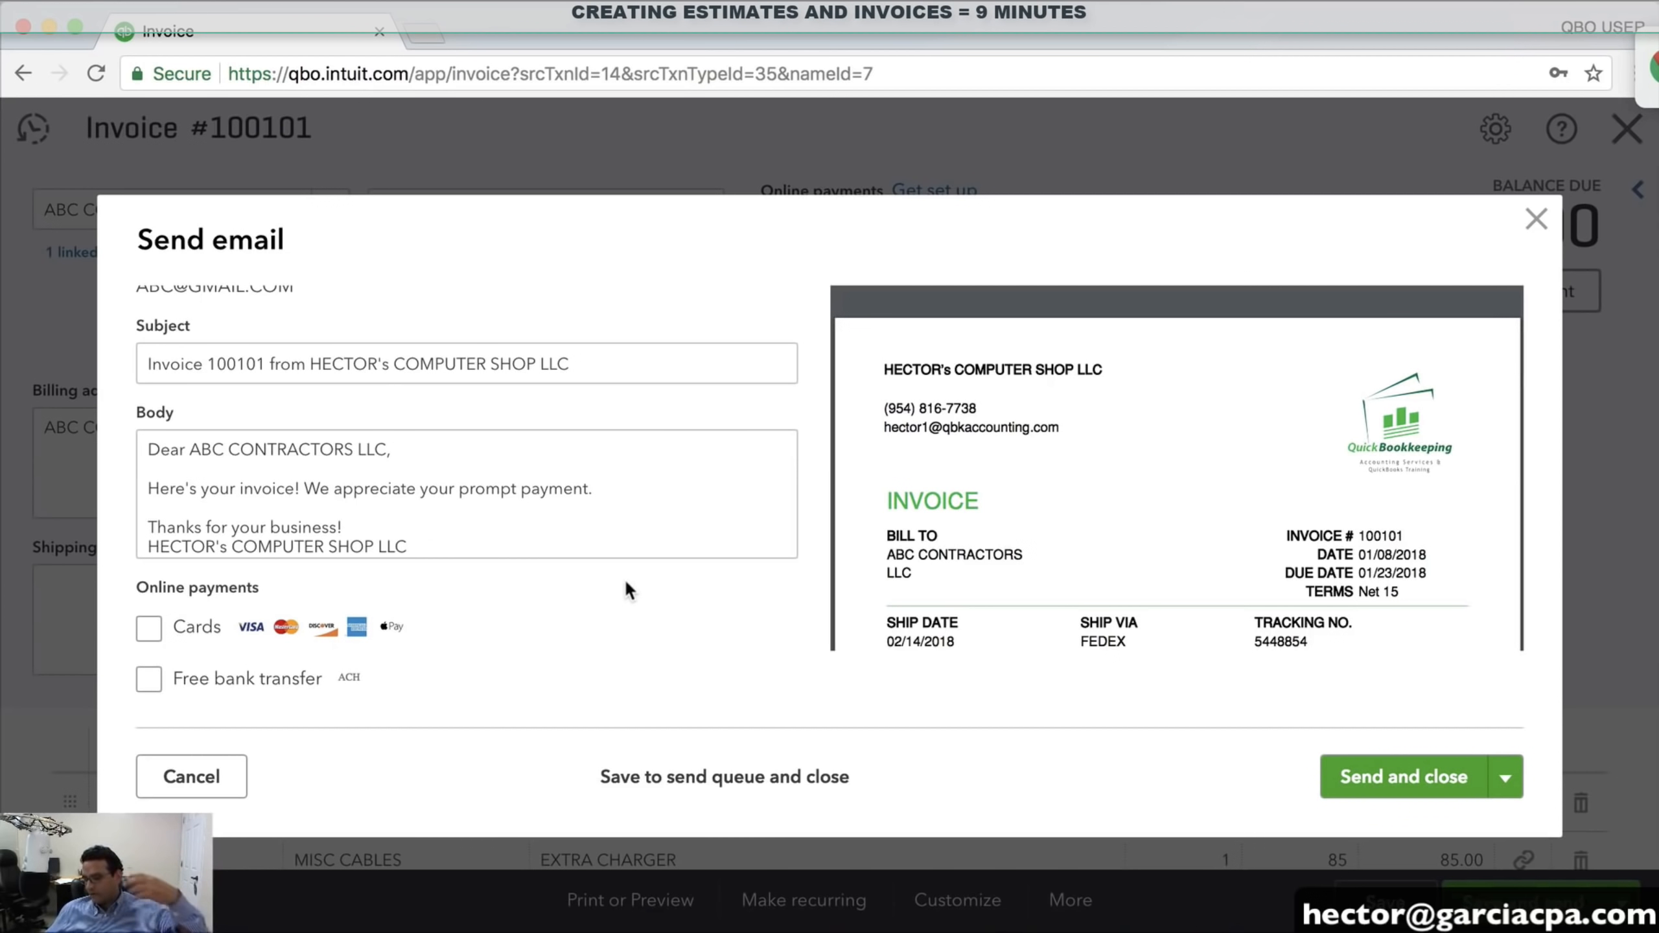
left_click(1364, 778)
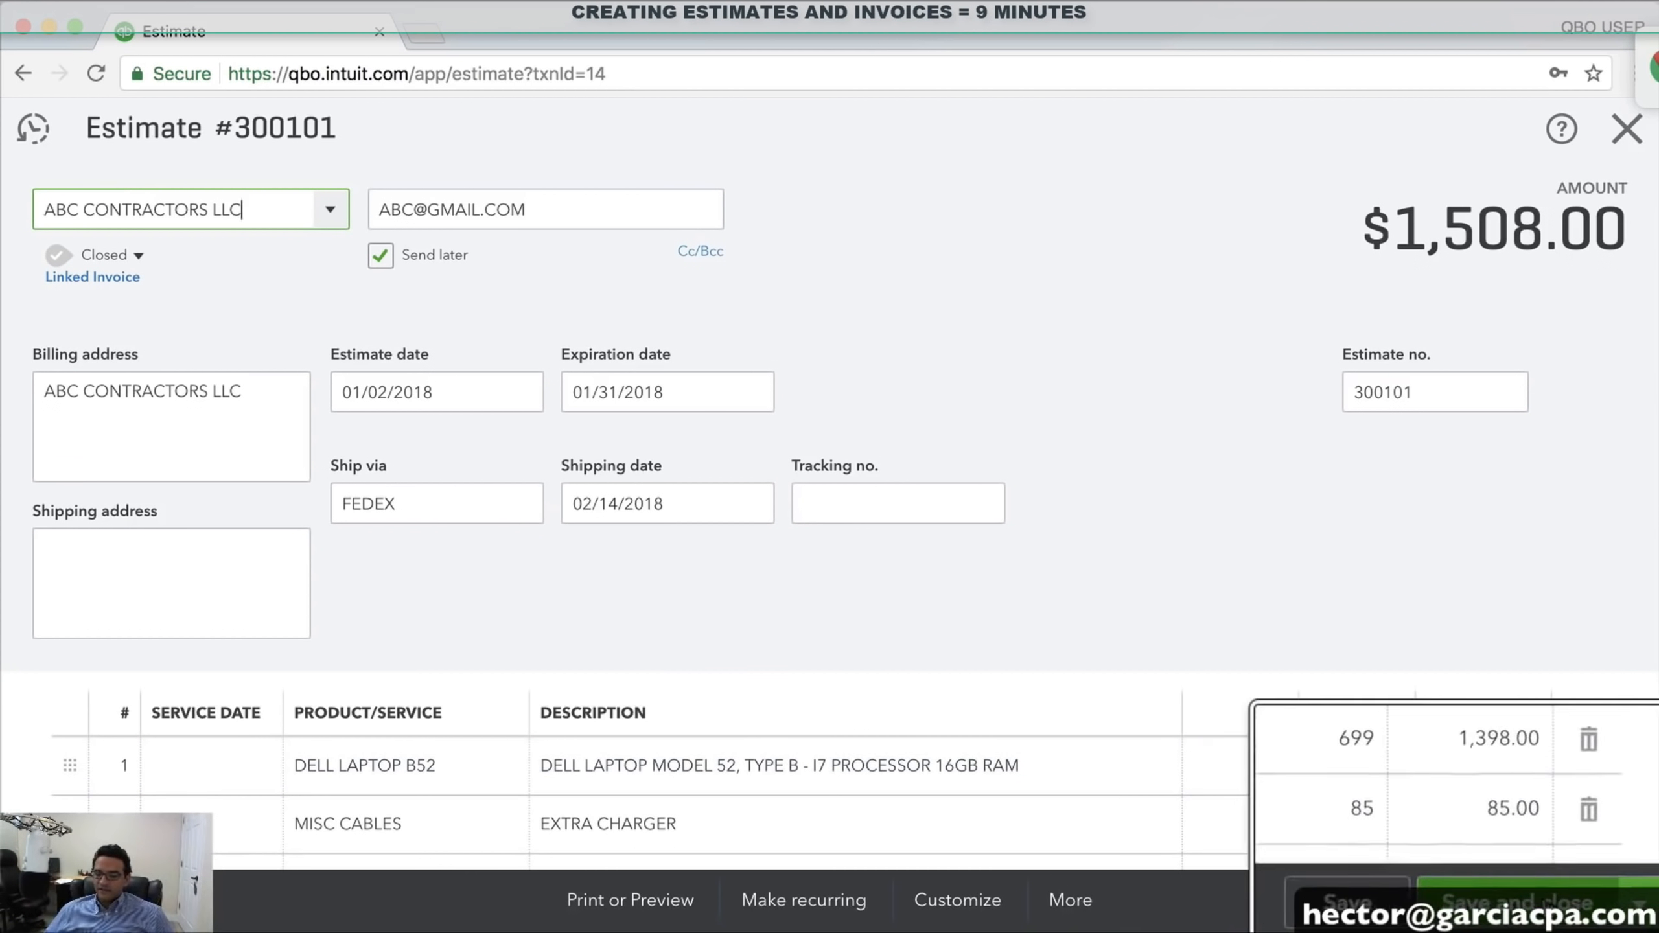
Save and close estimate 300101, then search 'INVOI' and open the Invoice List by Date report
left_click(1528, 892)
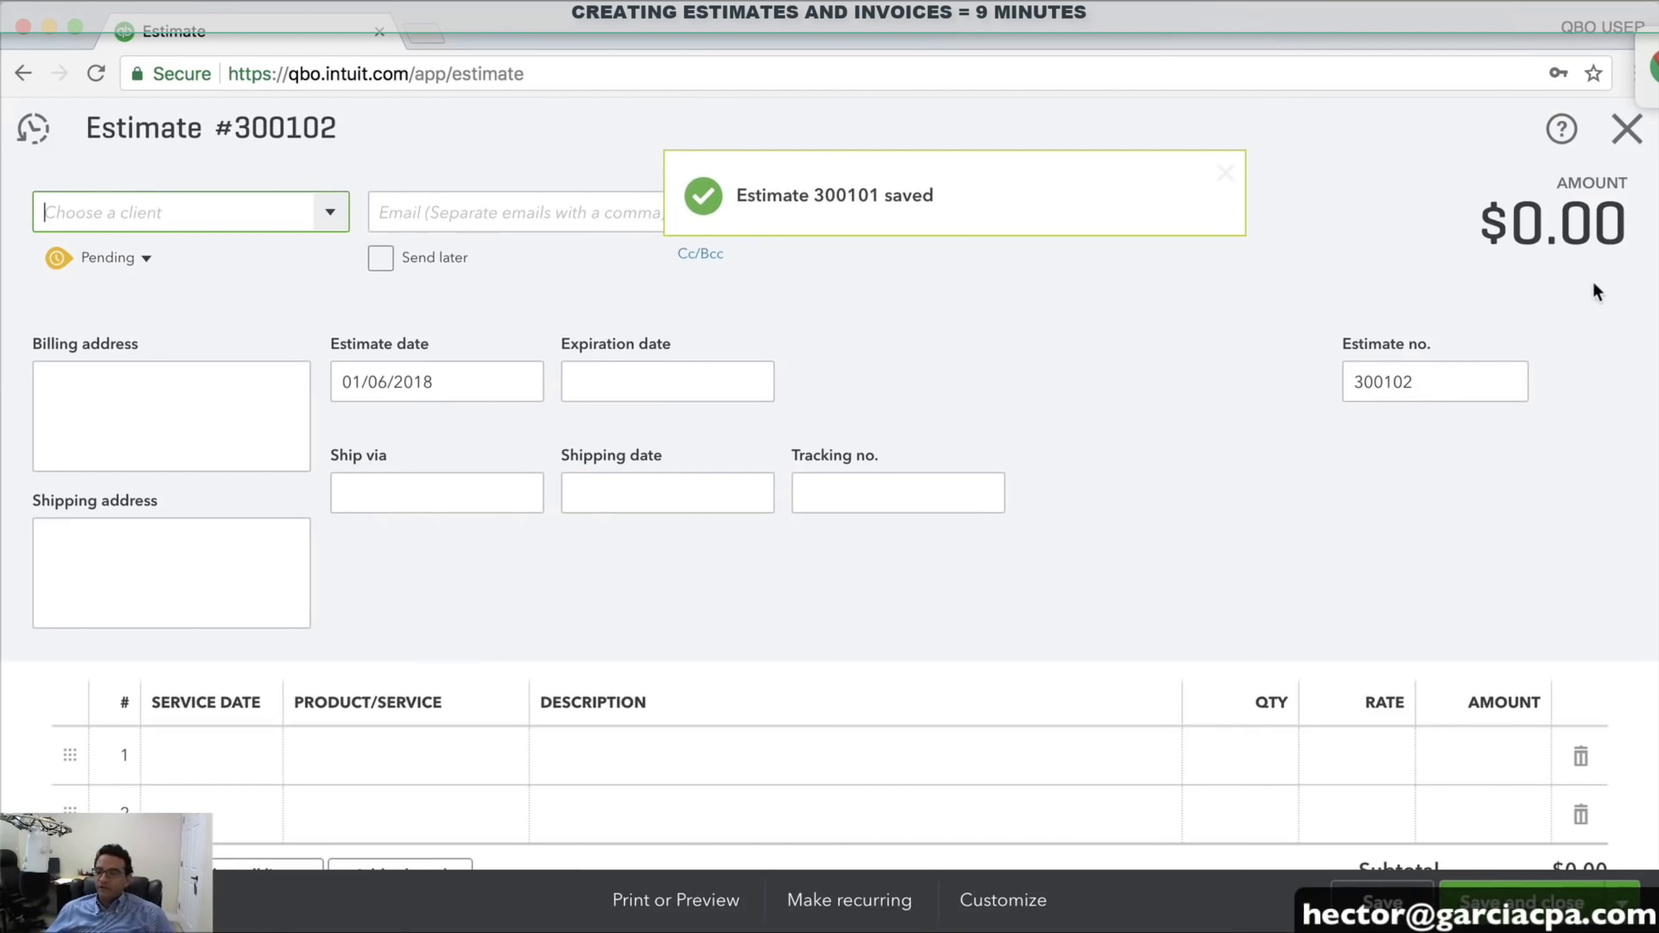
left_click(1626, 141)
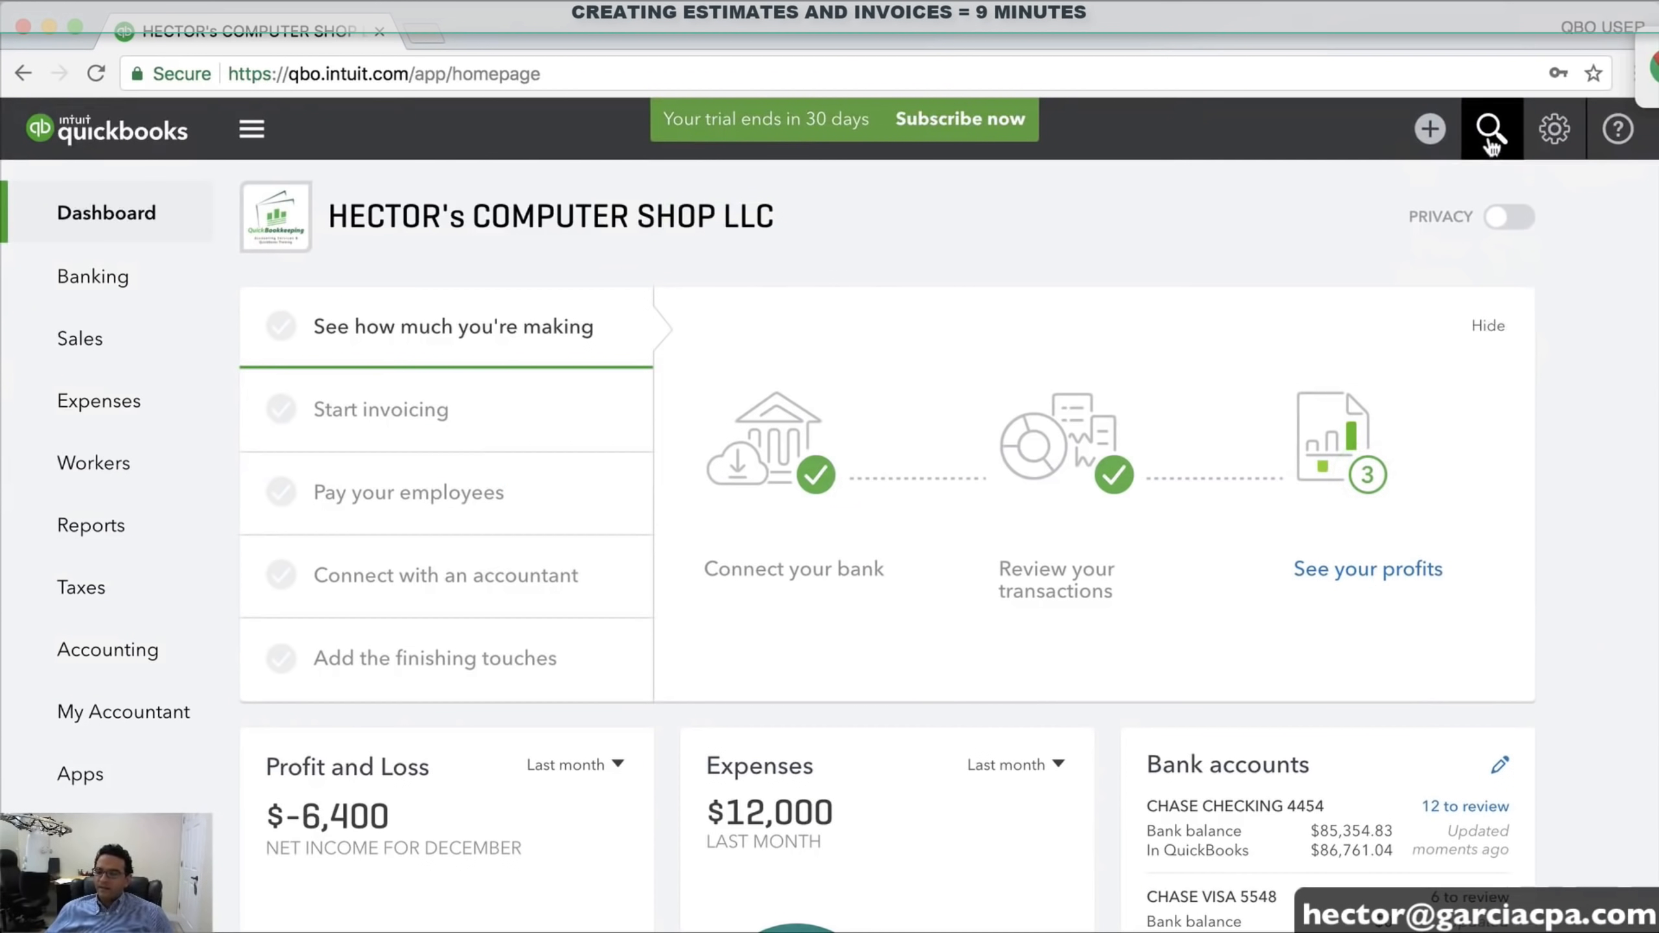
left_click(1491, 129)
left_click(769, 280)
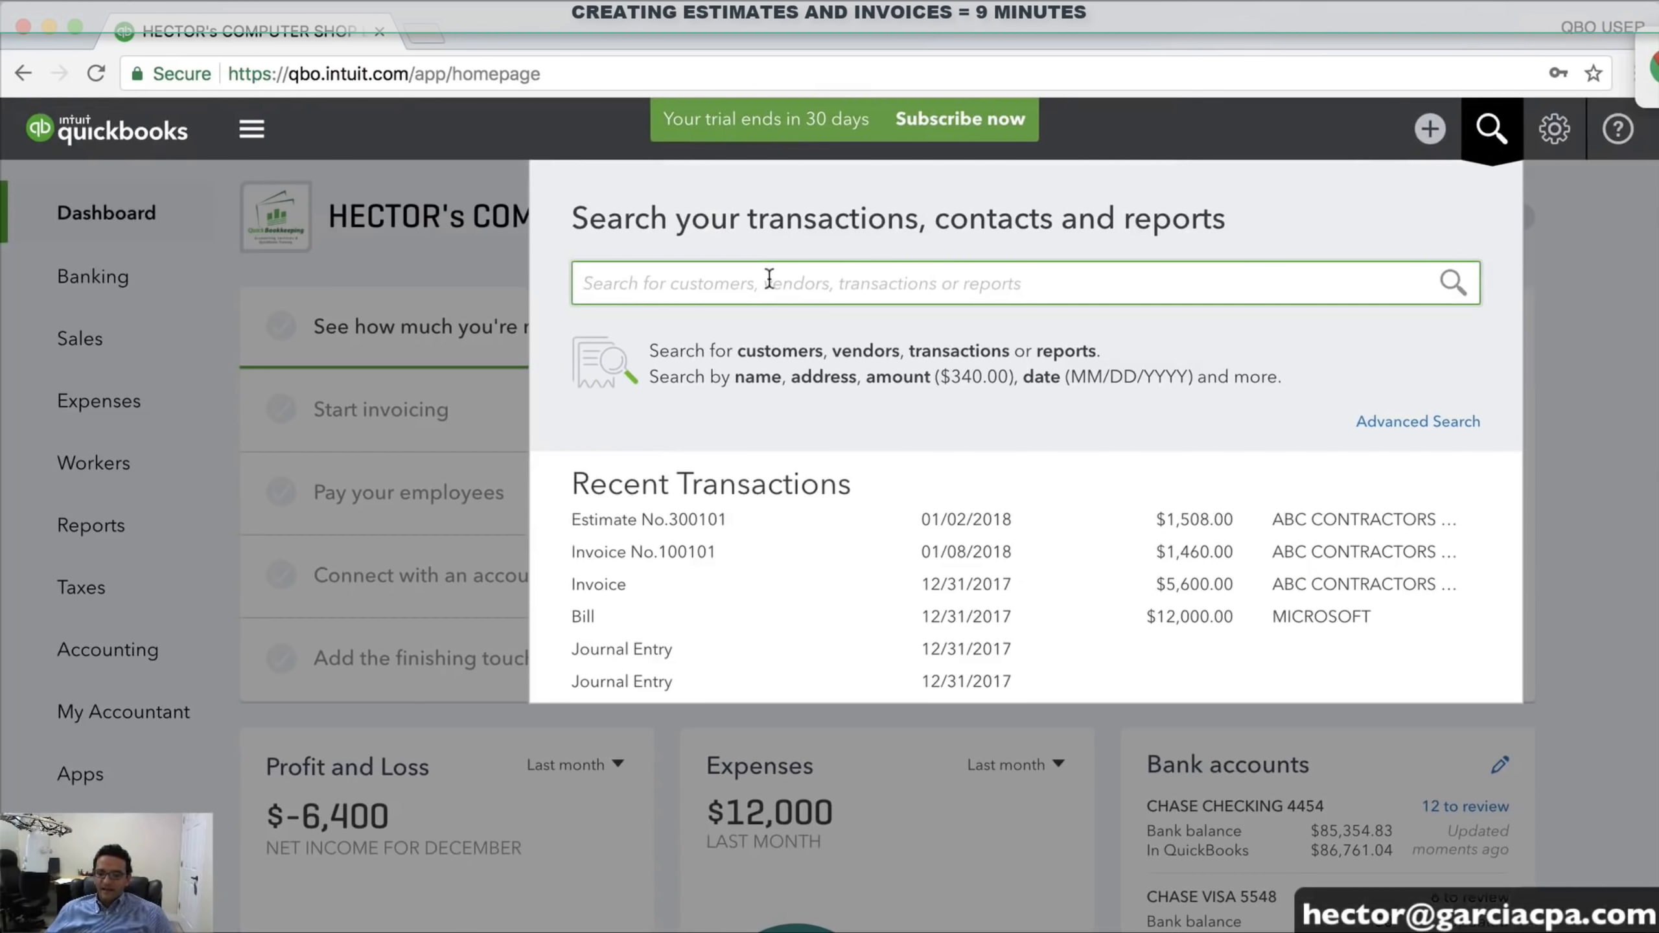
type("INVIC")
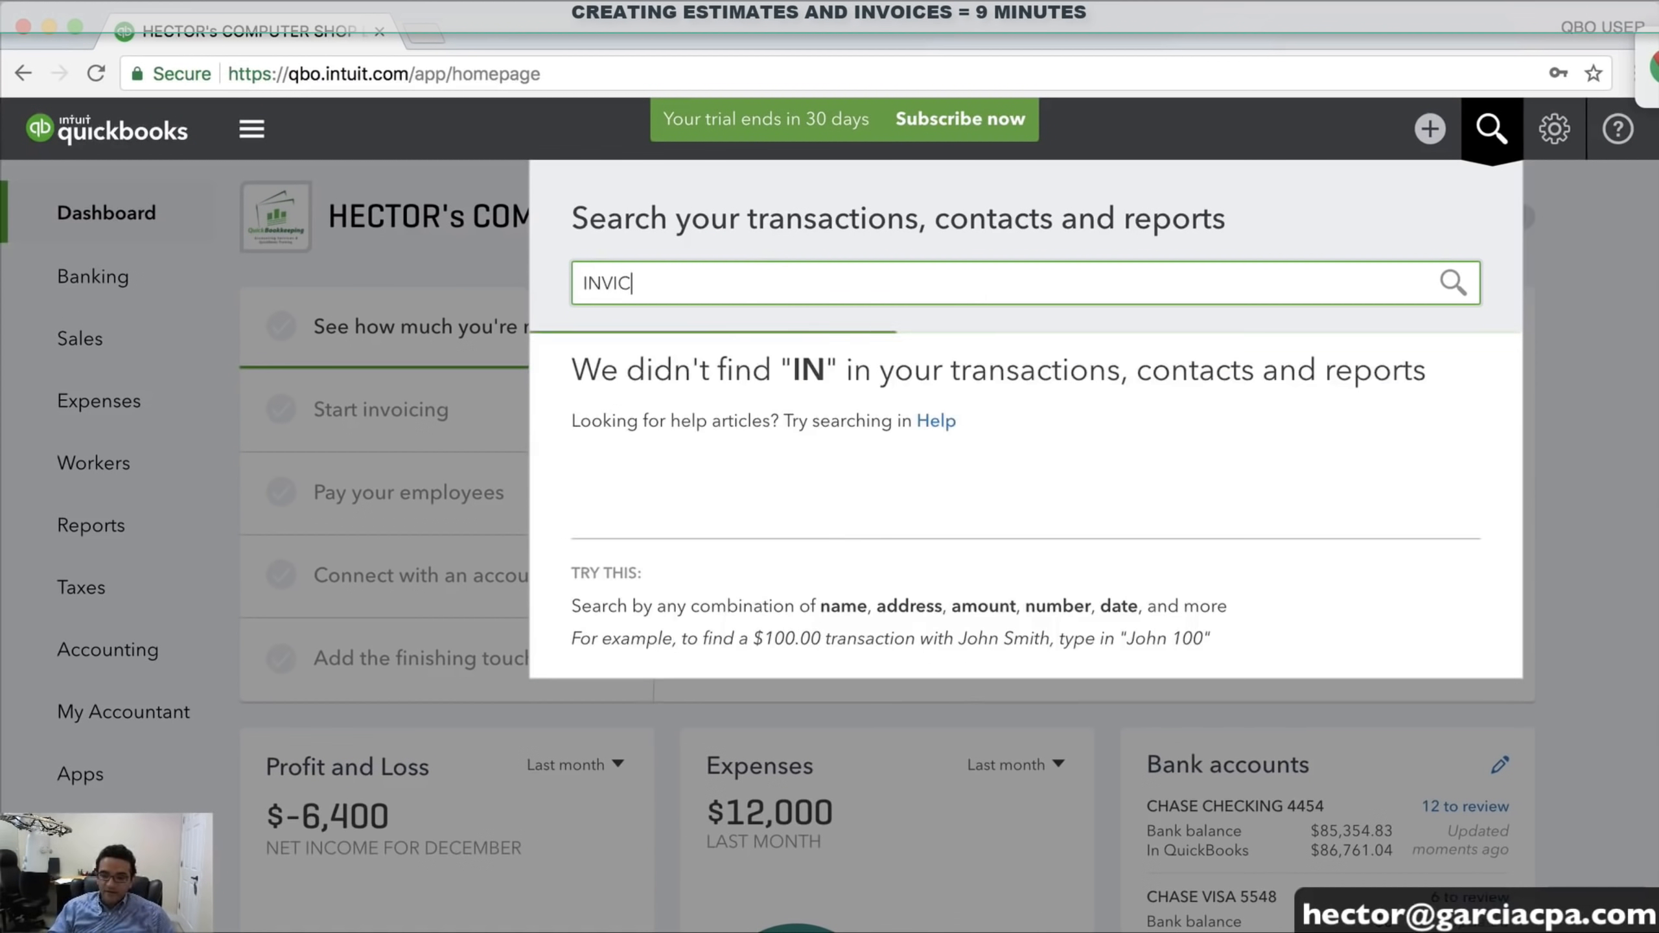
key("BackSpace")
key("BackSpace")
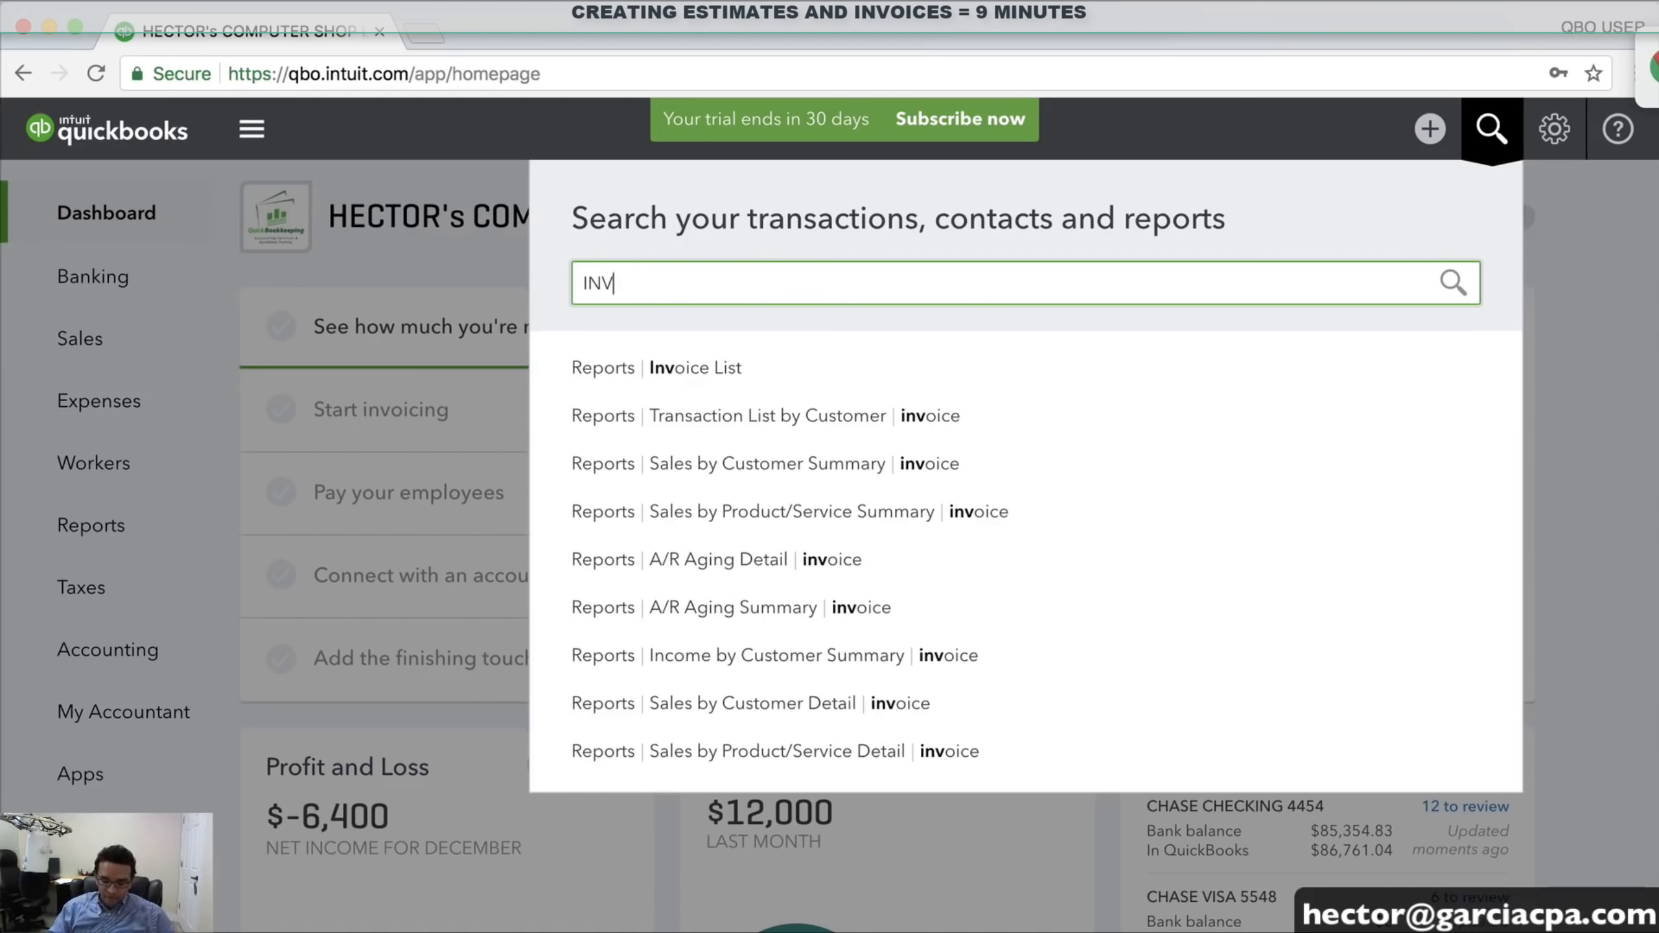
type("OI")
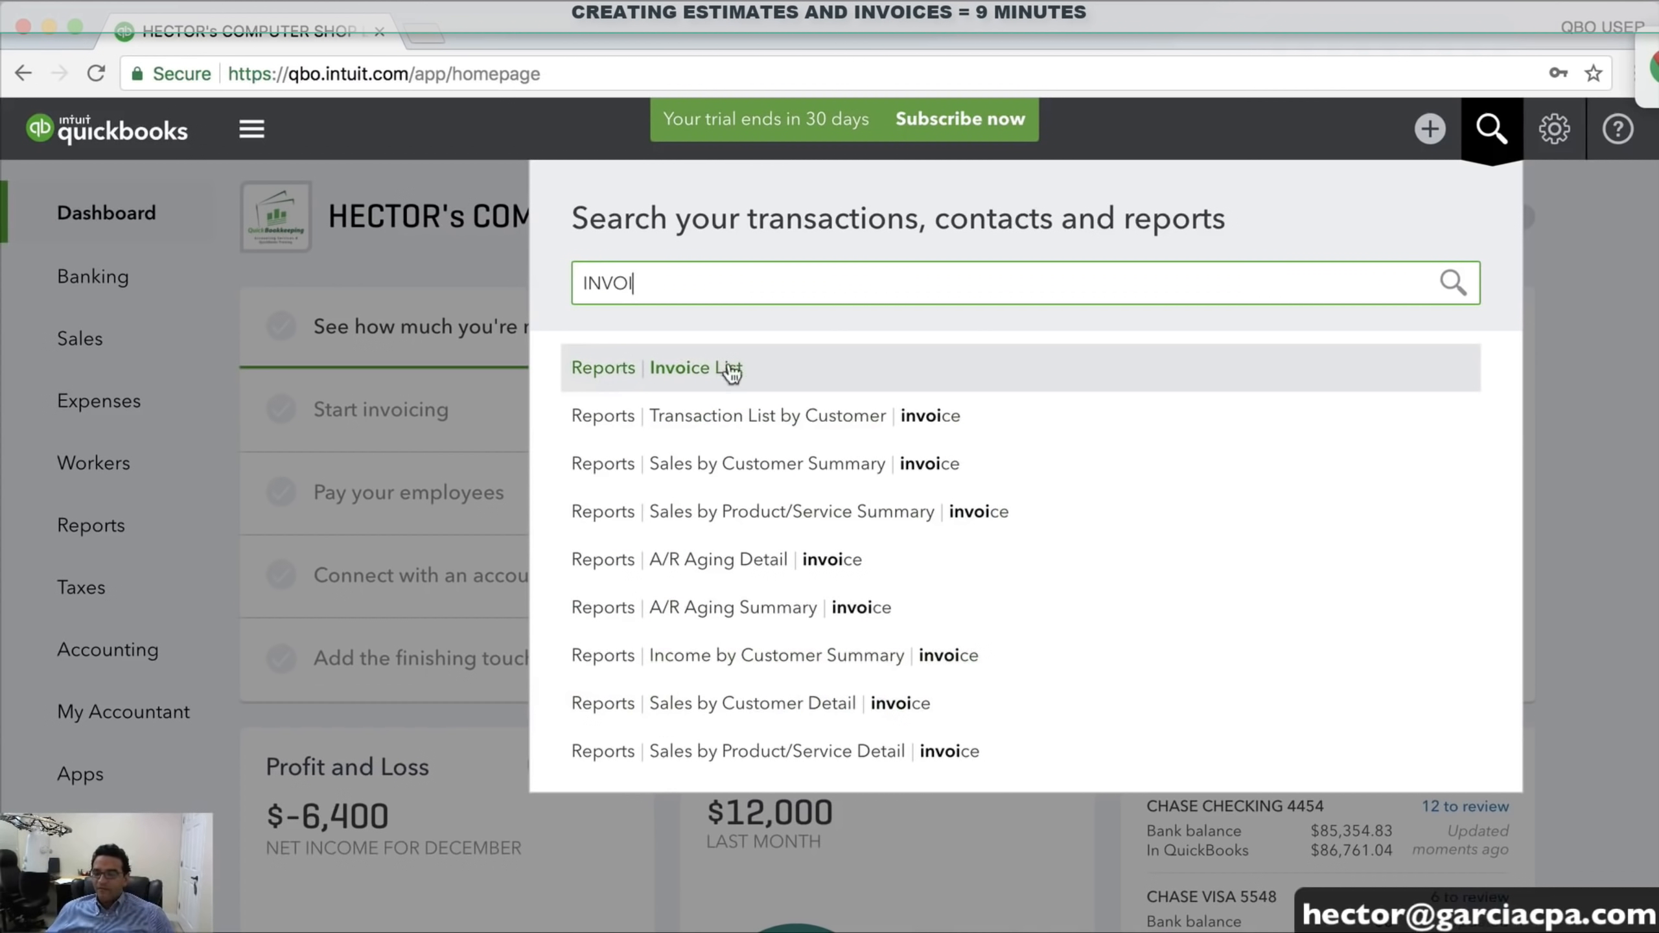
left_click(691, 376)
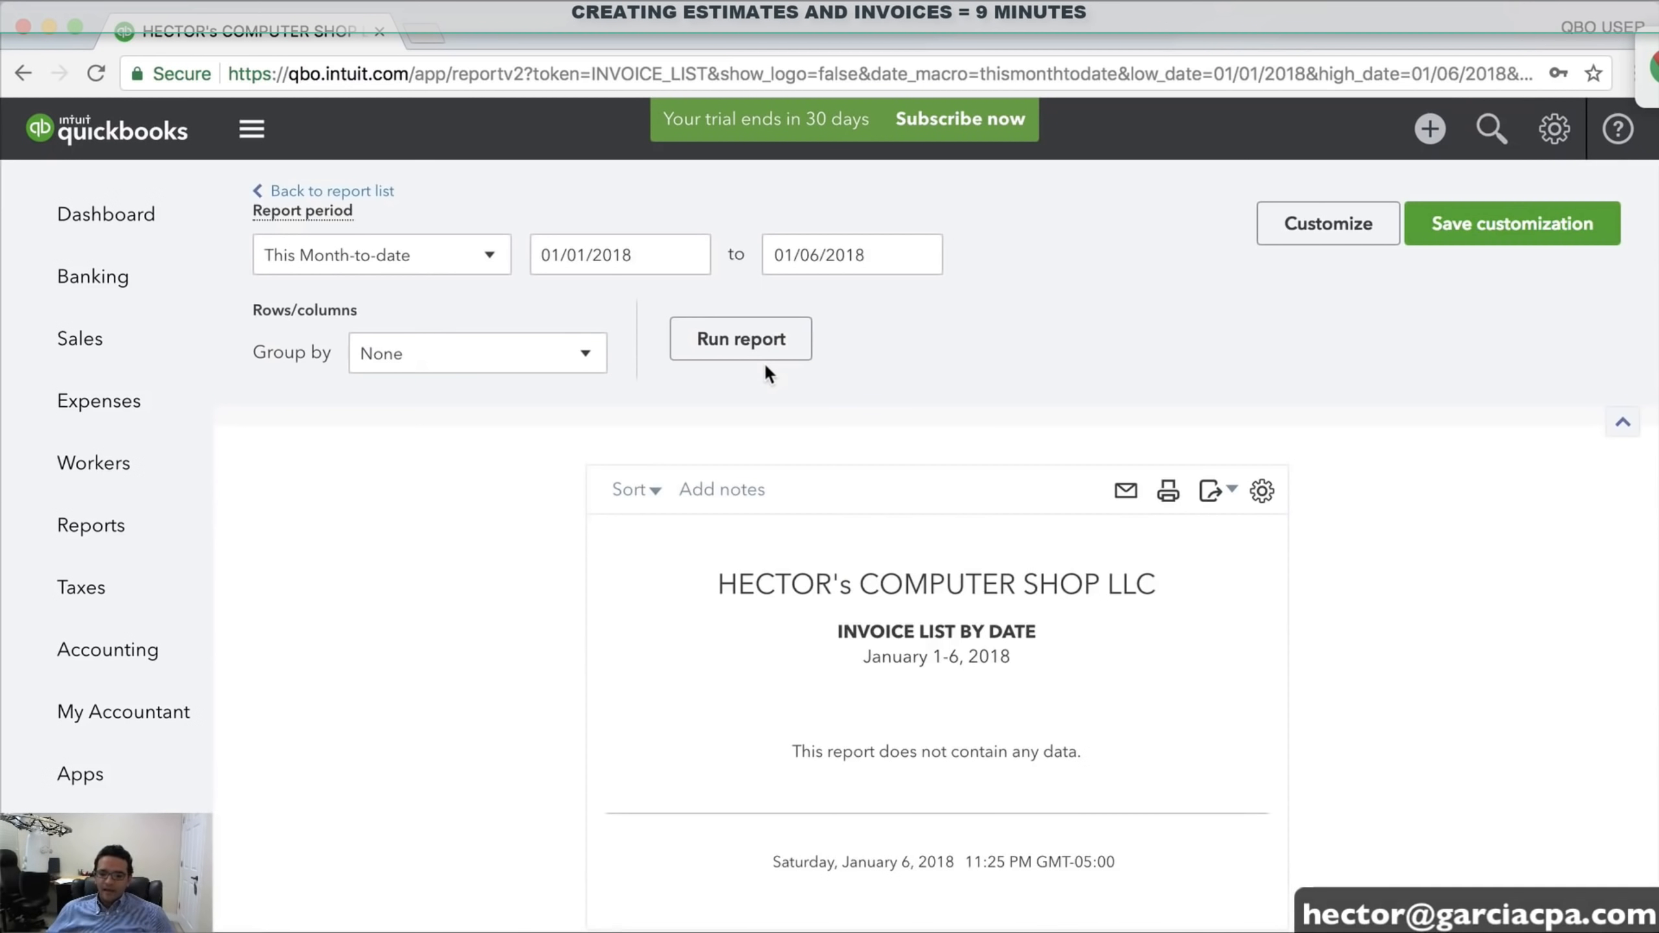
Rerun the Invoice List for All Dates to see both ABC CONTRACTORS LLC invoices, then return to the dashboard
left_click(391, 255)
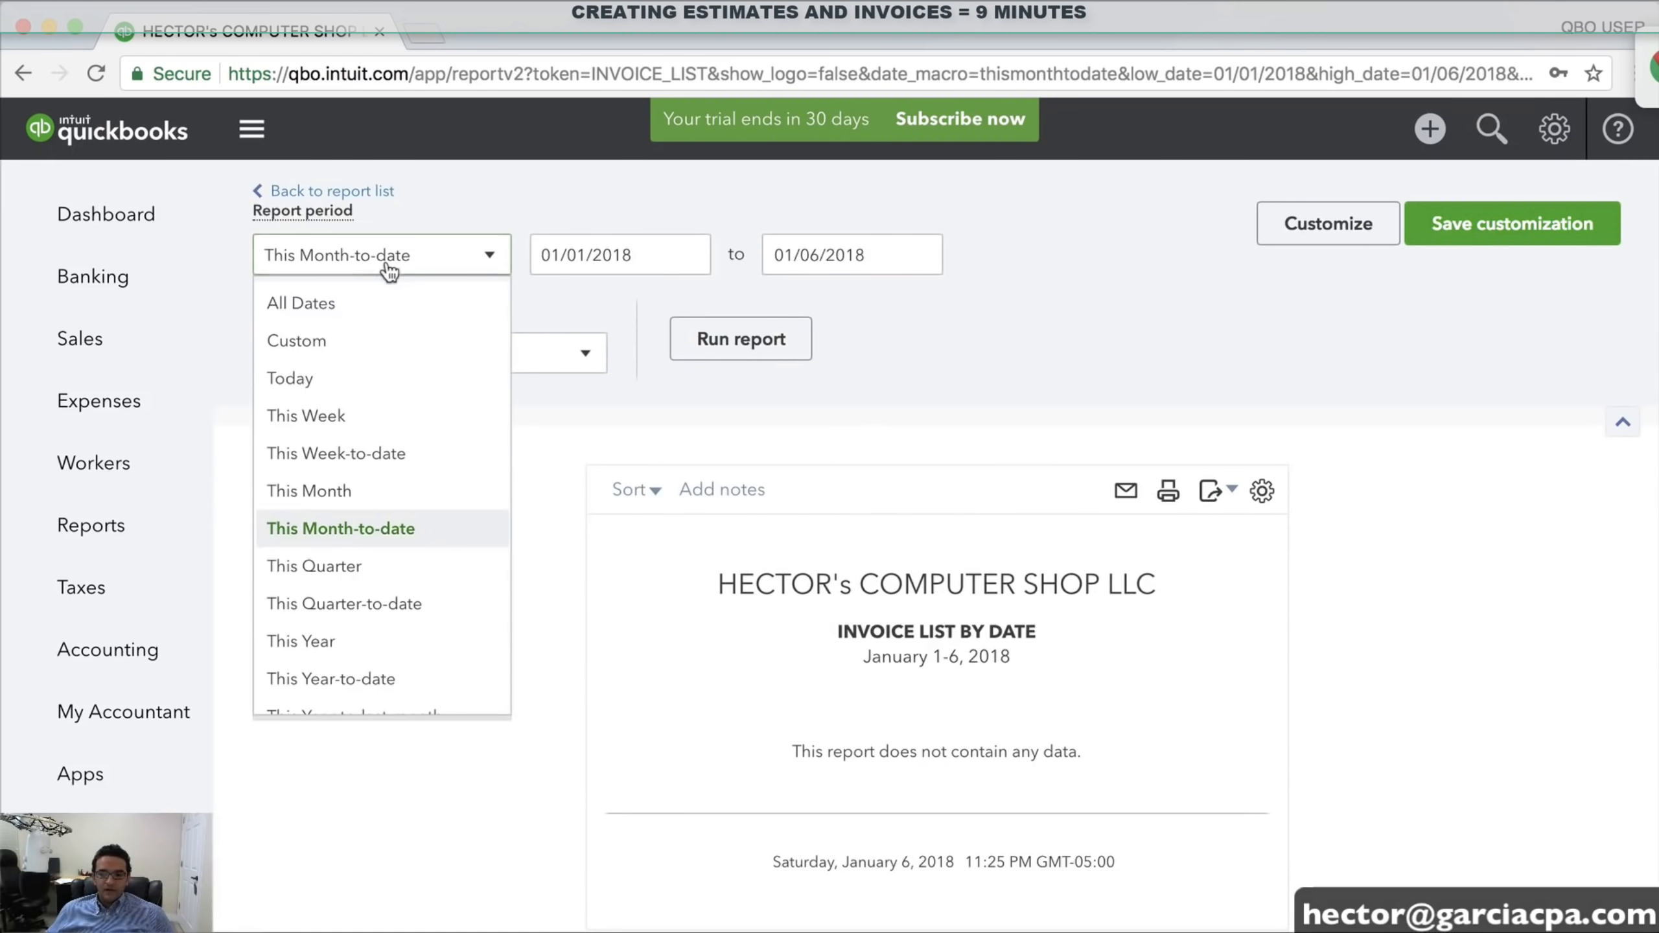
left_click(326, 304)
left_click(756, 339)
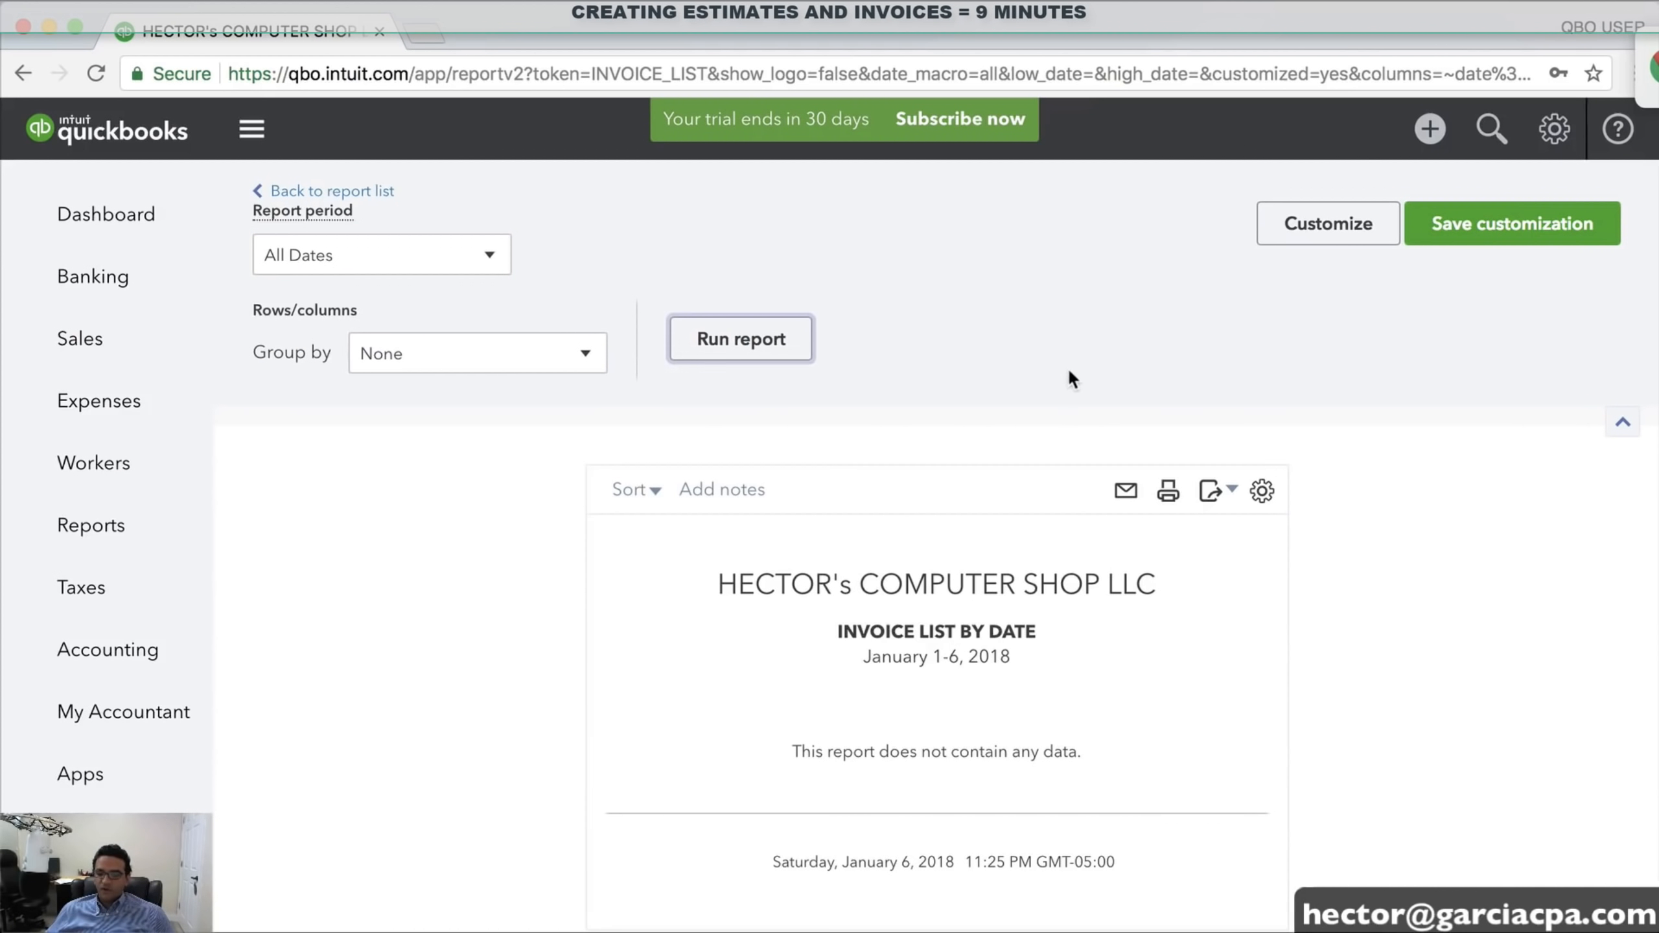
scroll(1158, 619, "down", 2)
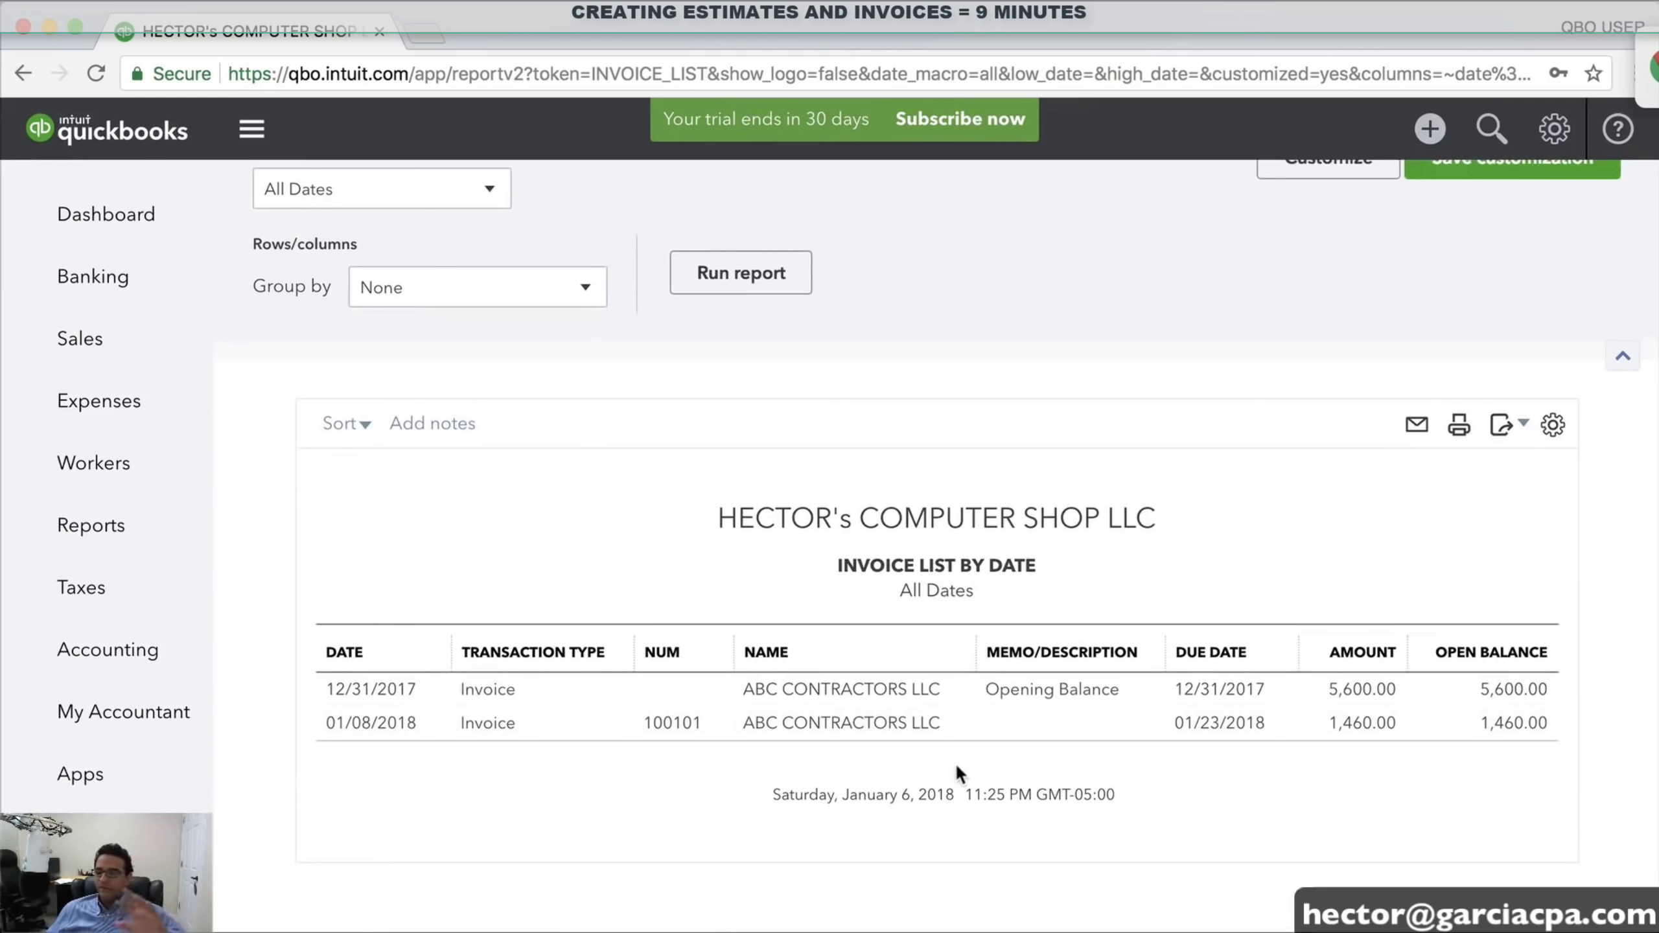
left_click(63, 212)
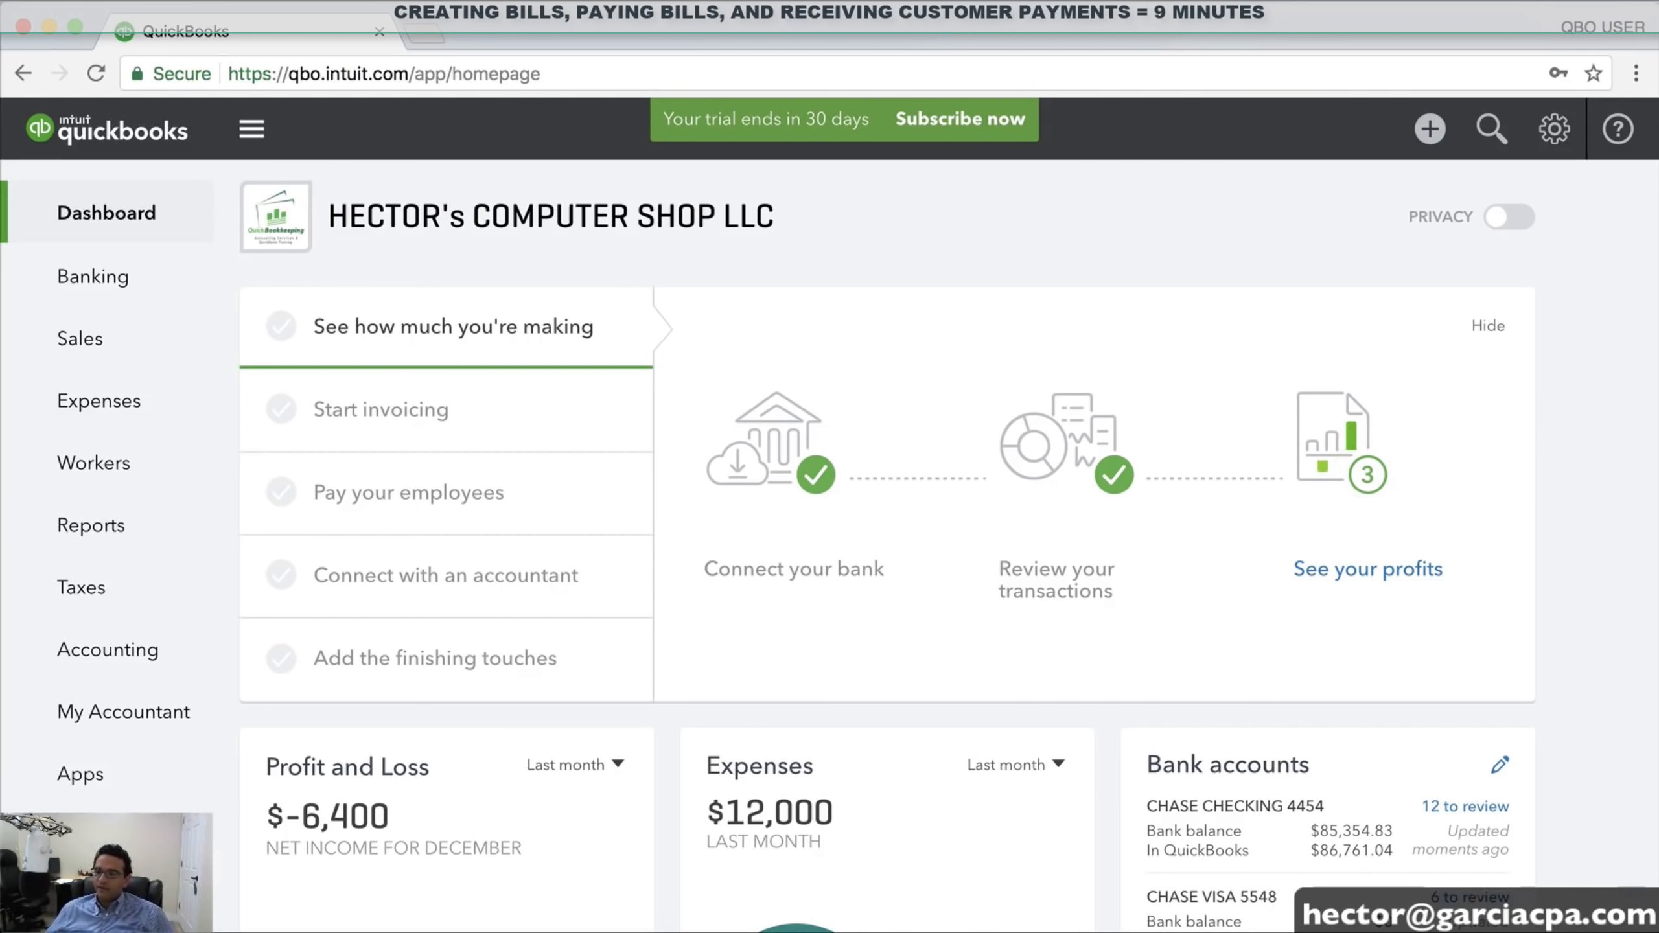
Start a new bill for vendor DELL CORP with Net 60 terms
left_click(1431, 131)
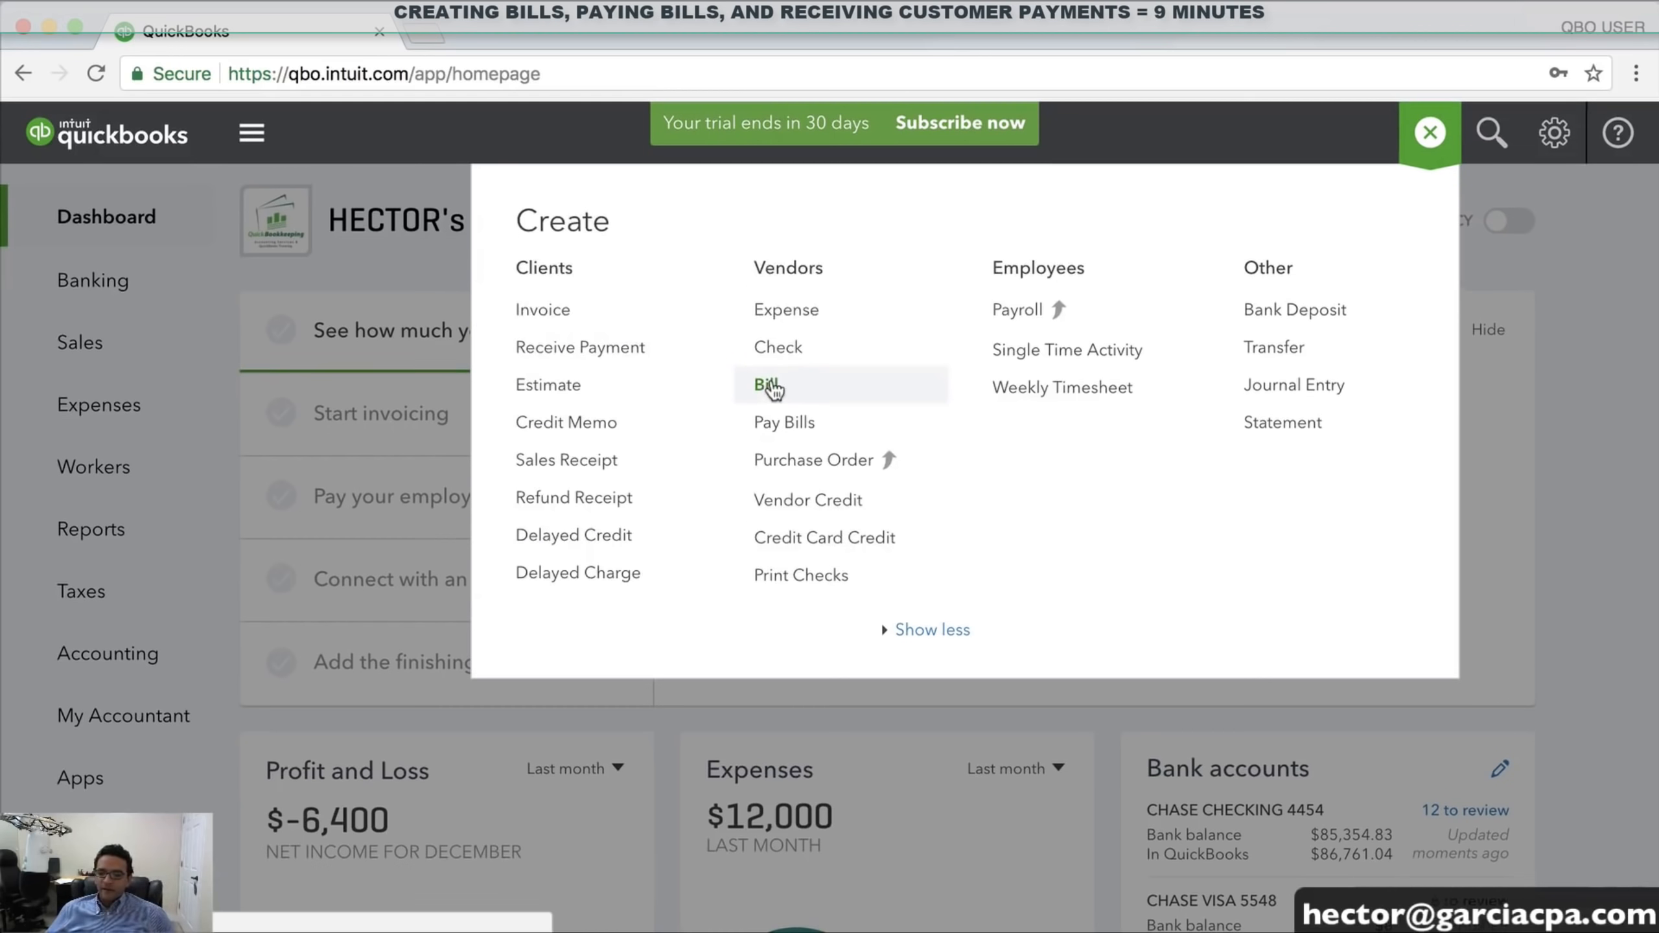
left_click(770, 385)
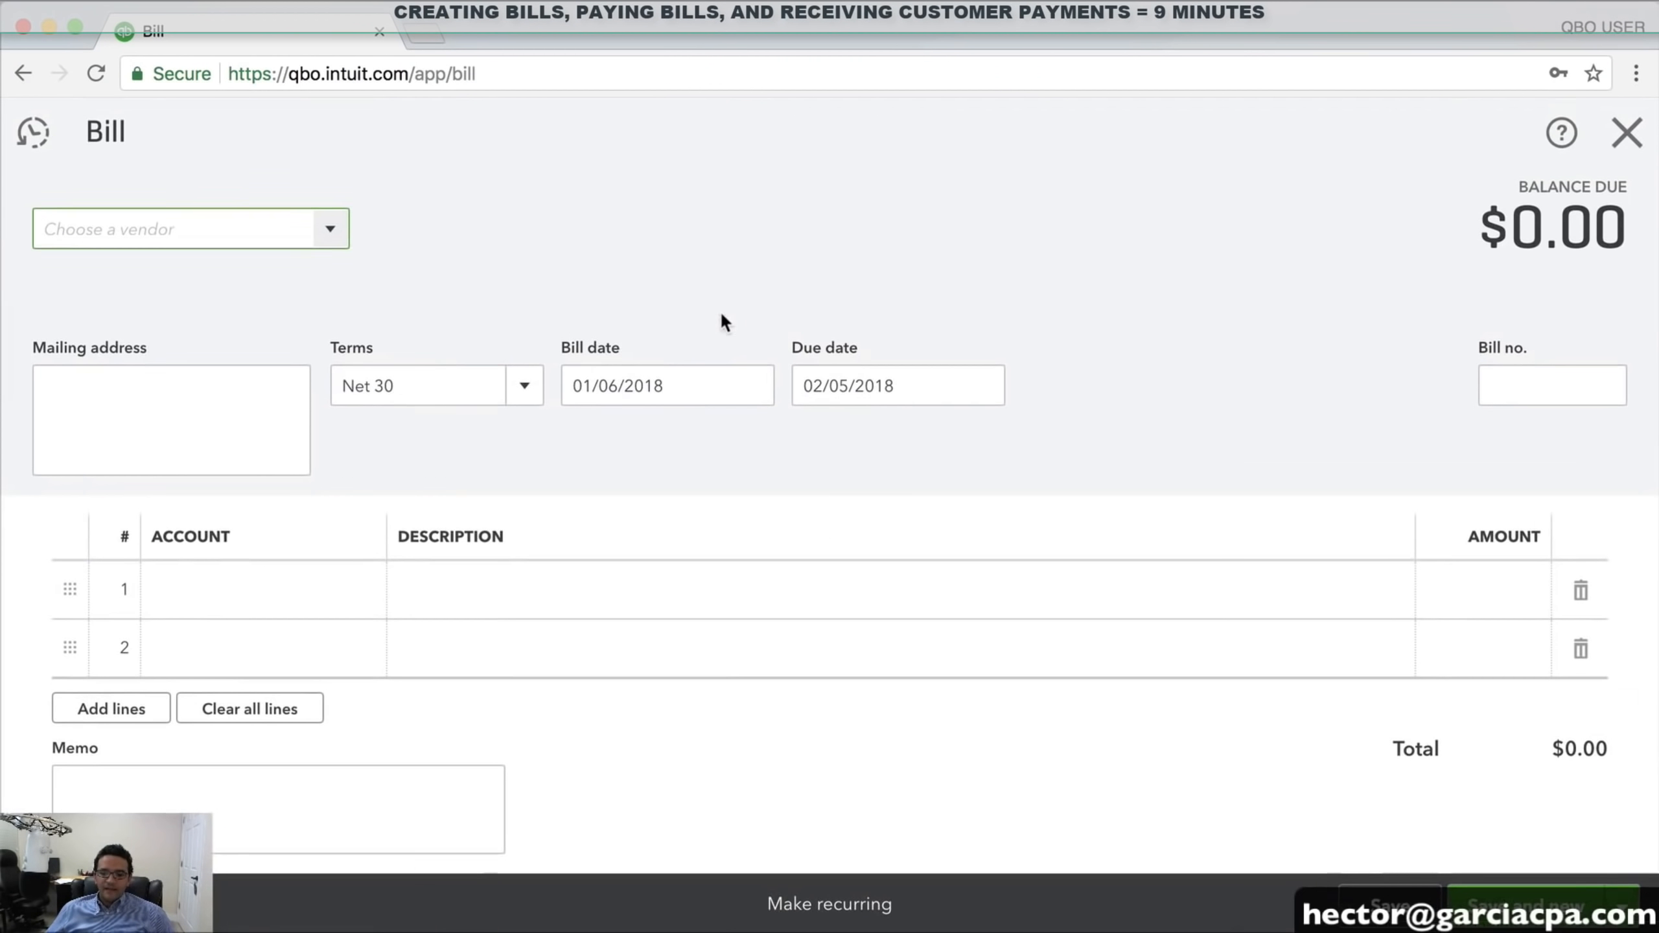
left_click(329, 231)
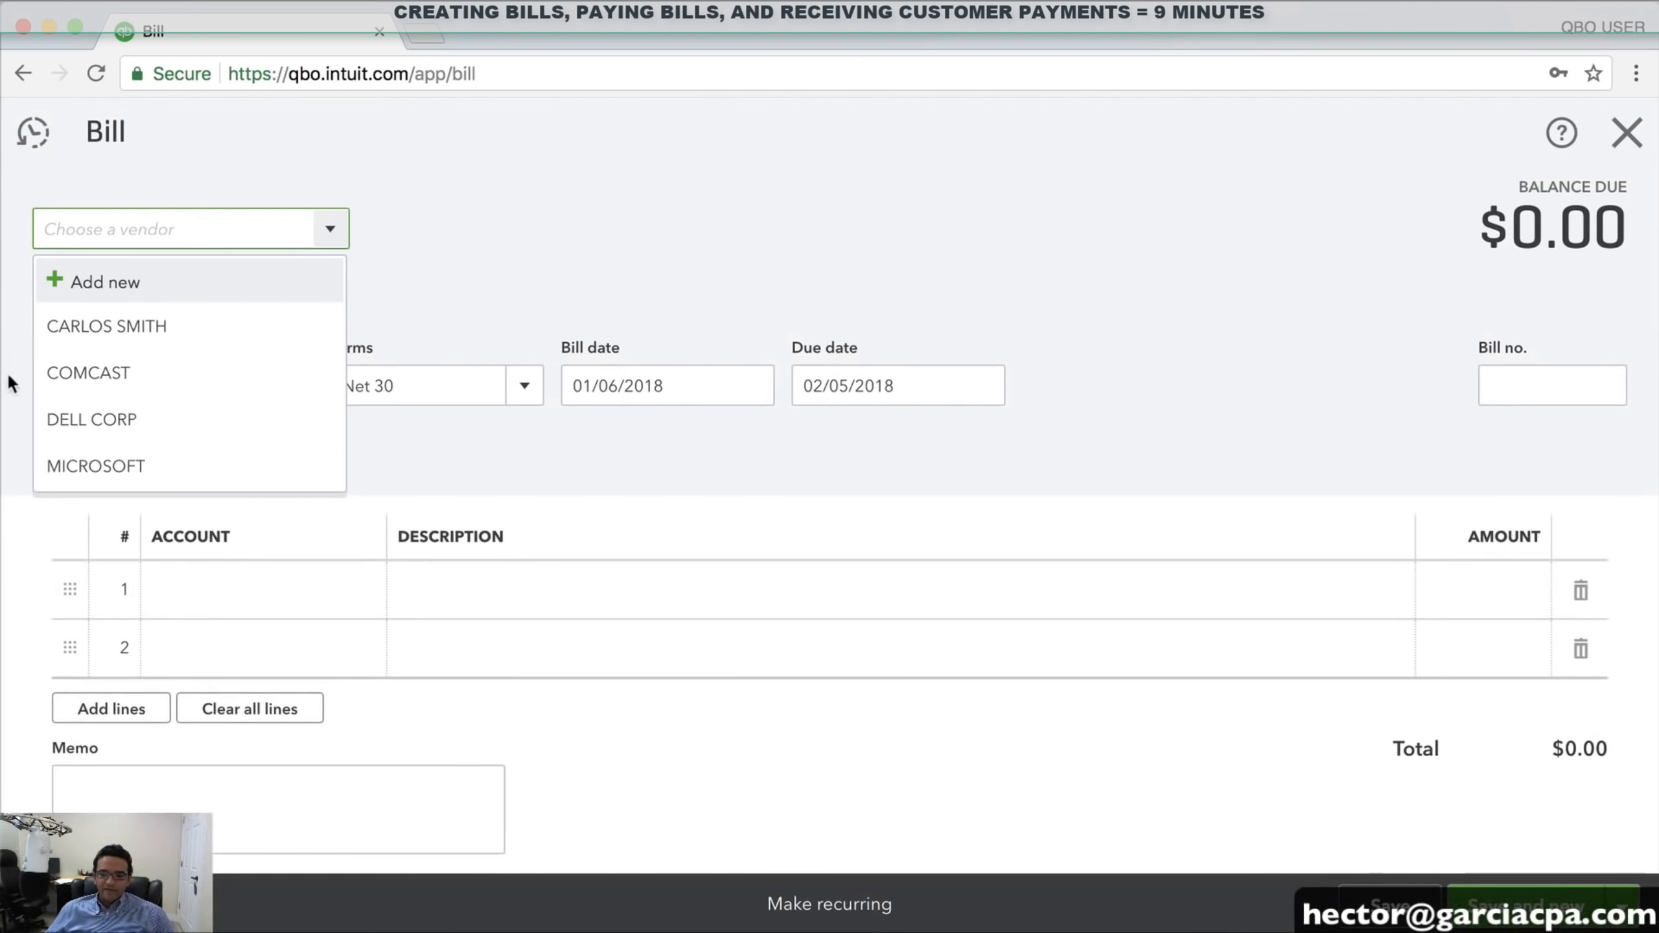
left_click(142, 421)
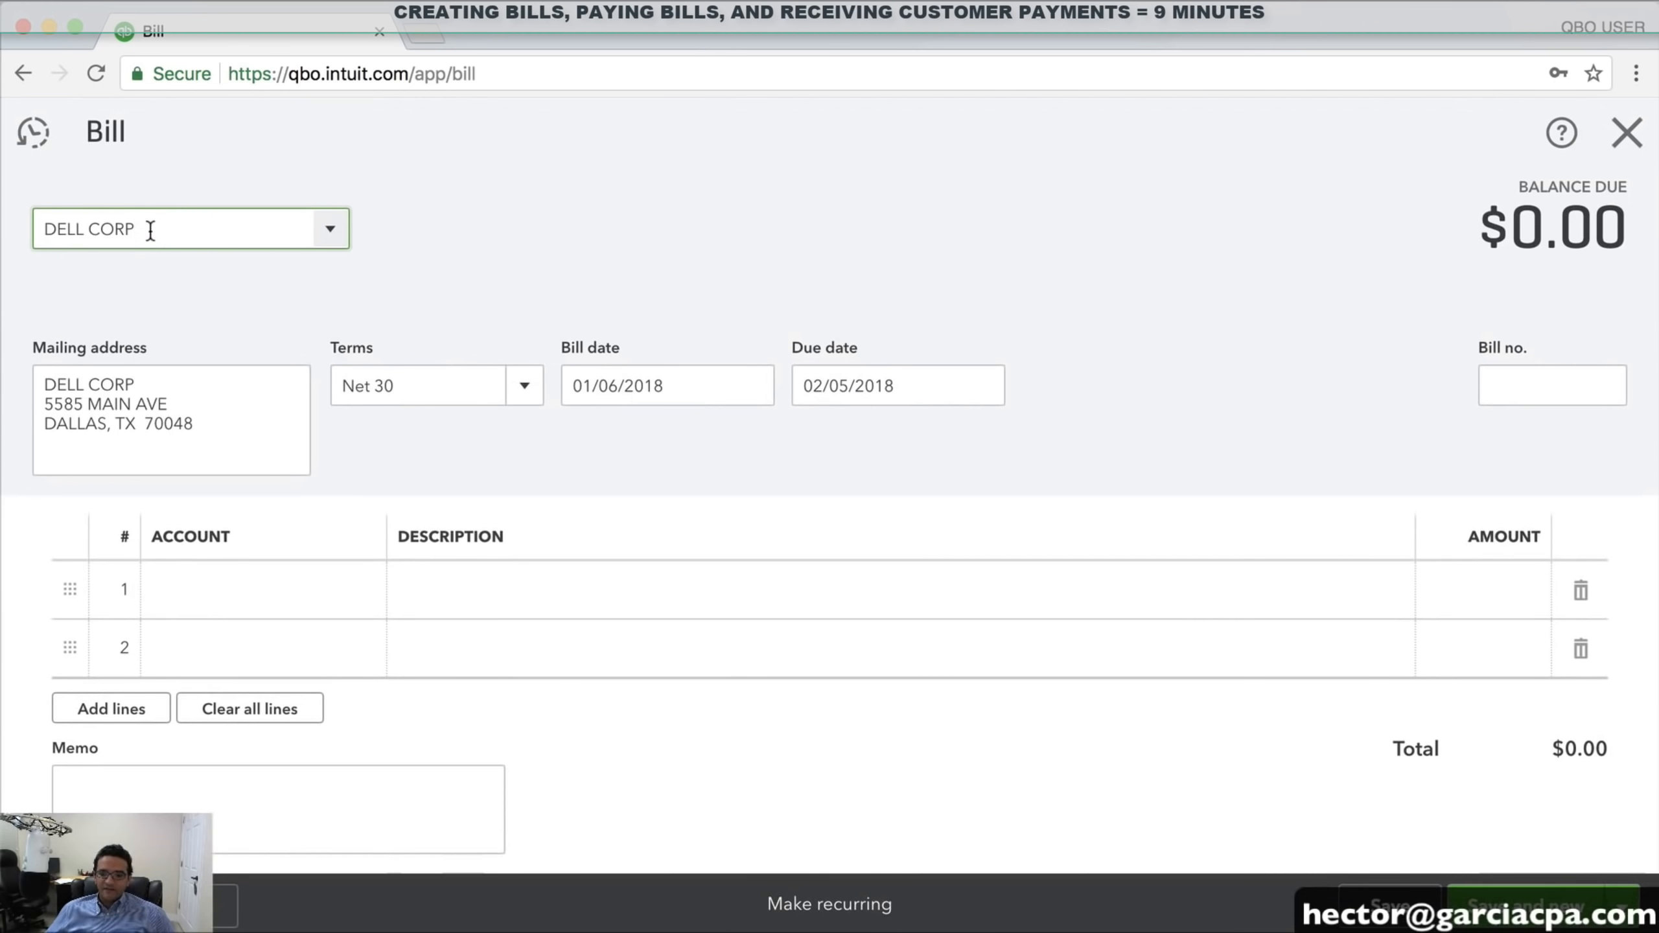
left_click(521, 380)
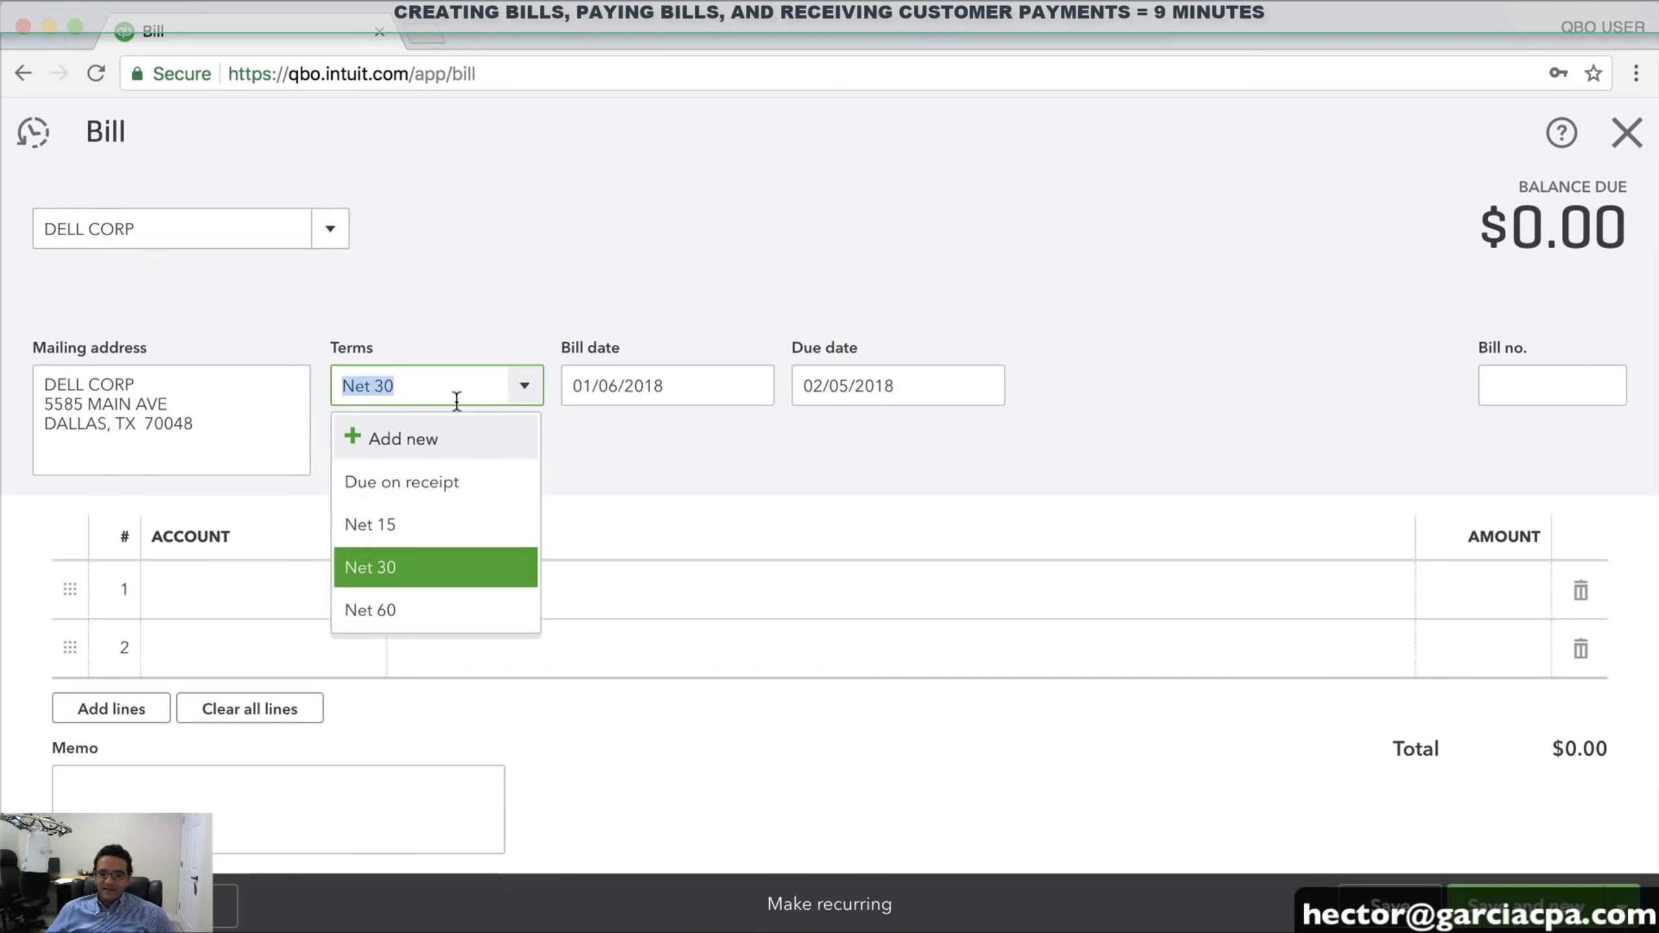
left_click(387, 616)
Set the bill date to 01/05/2018, giving a due date of 03/06/2018
left_click(752, 387)
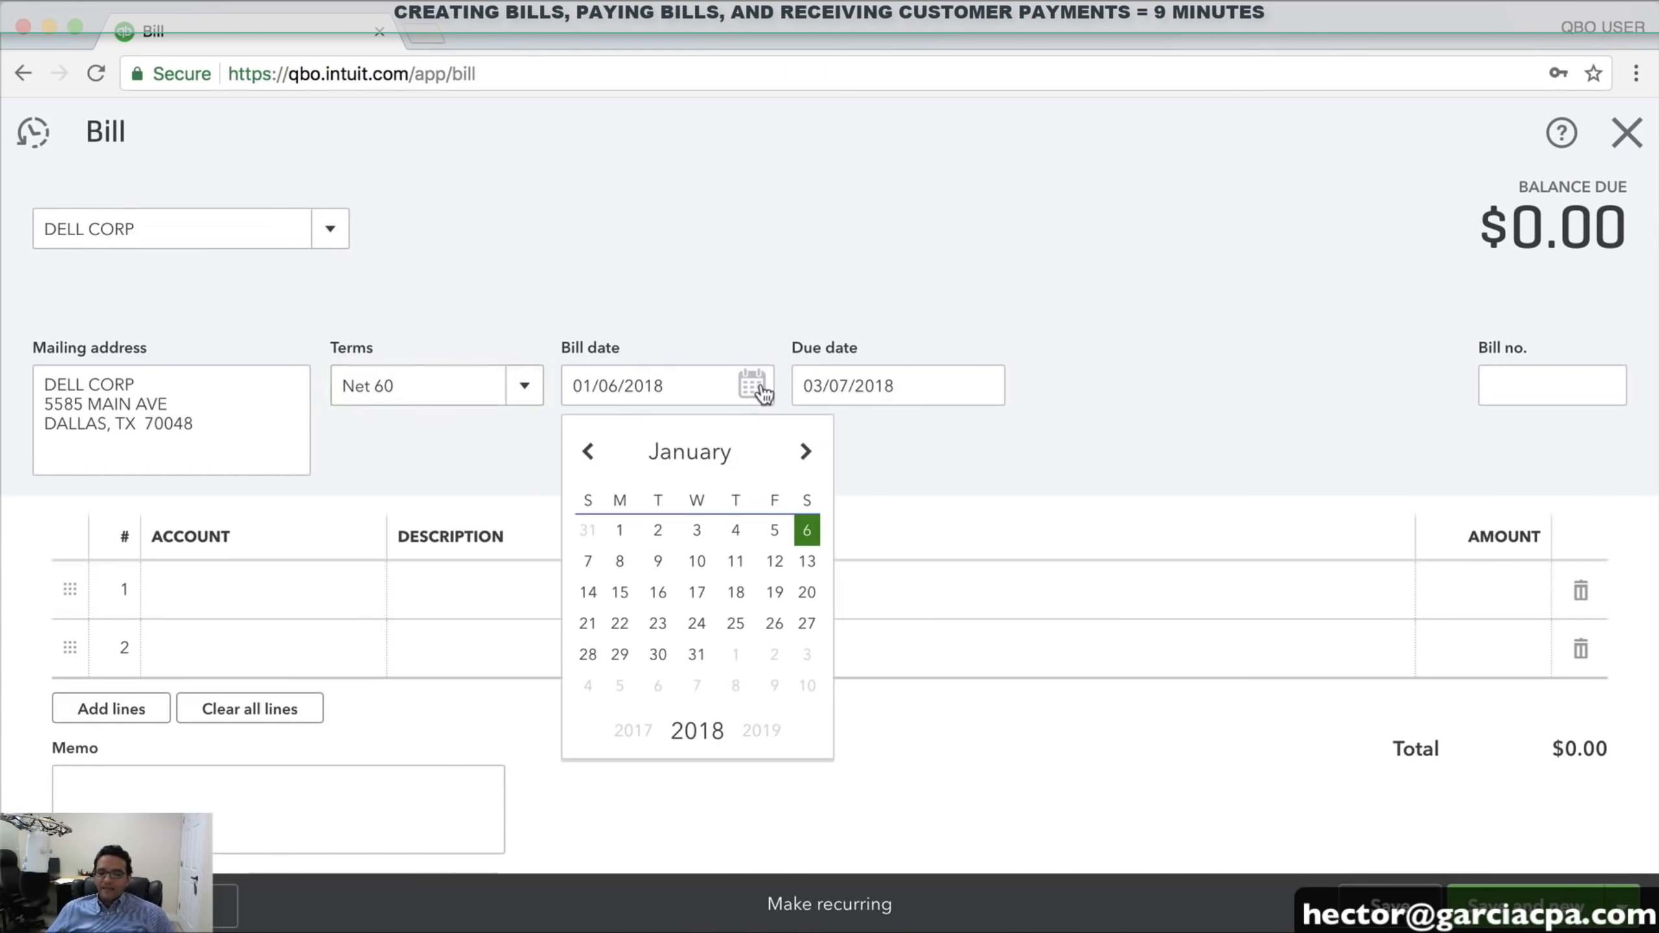
left_click(775, 531)
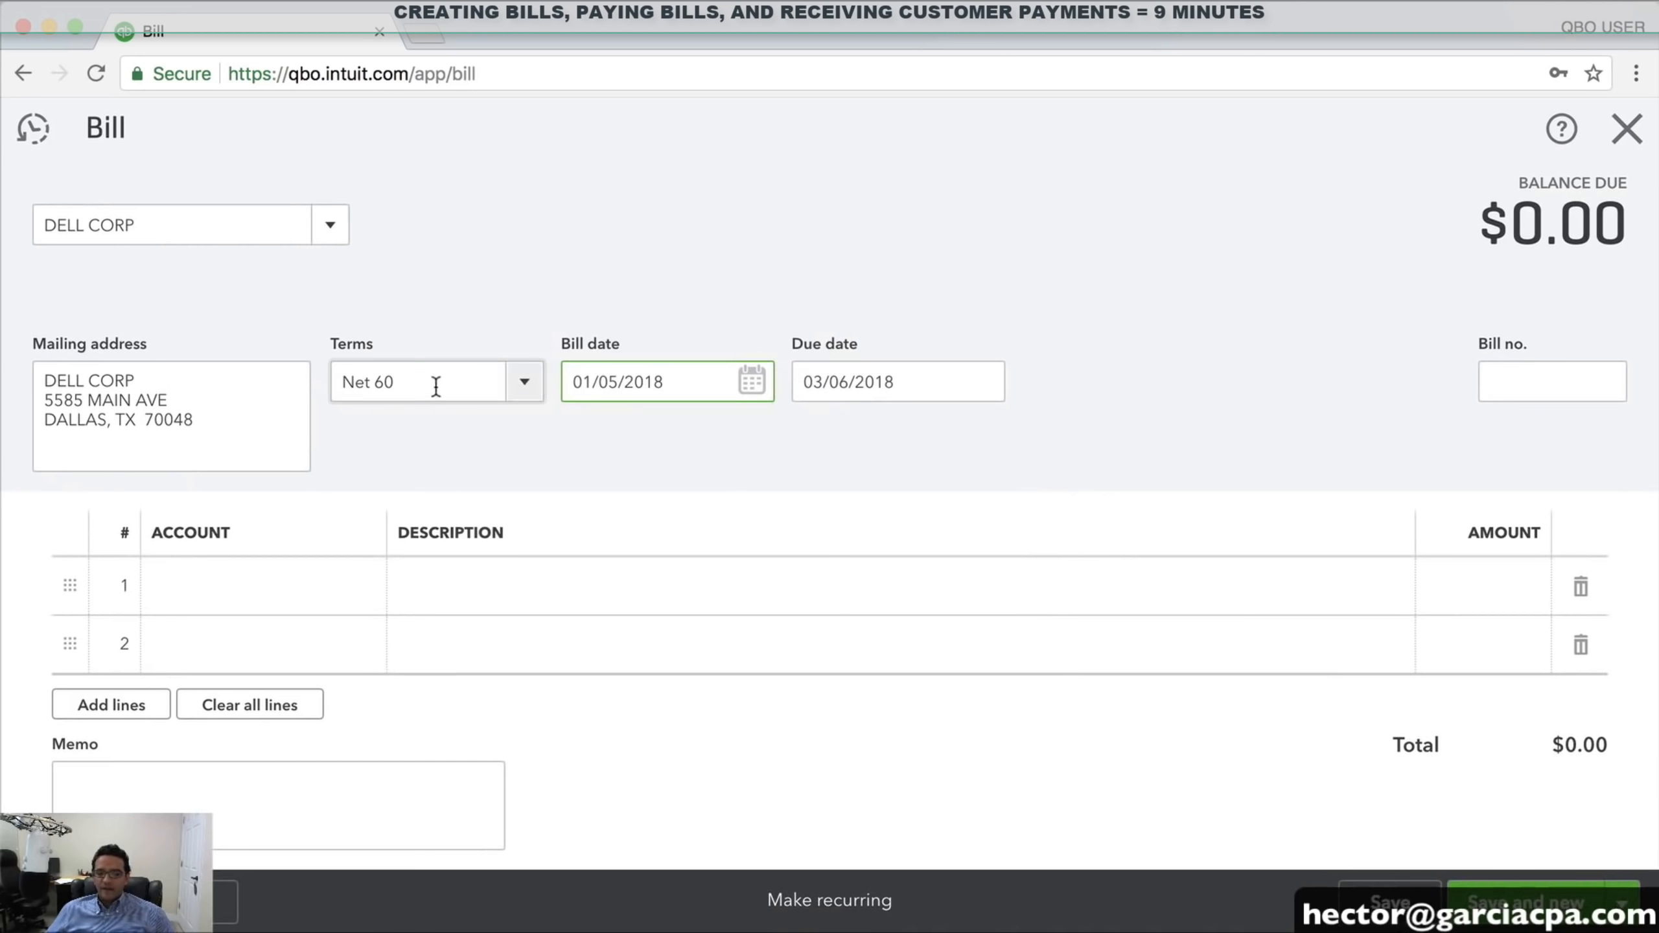
left_click_drag(435, 387, 315, 386)
left_click_drag(926, 390, 742, 385)
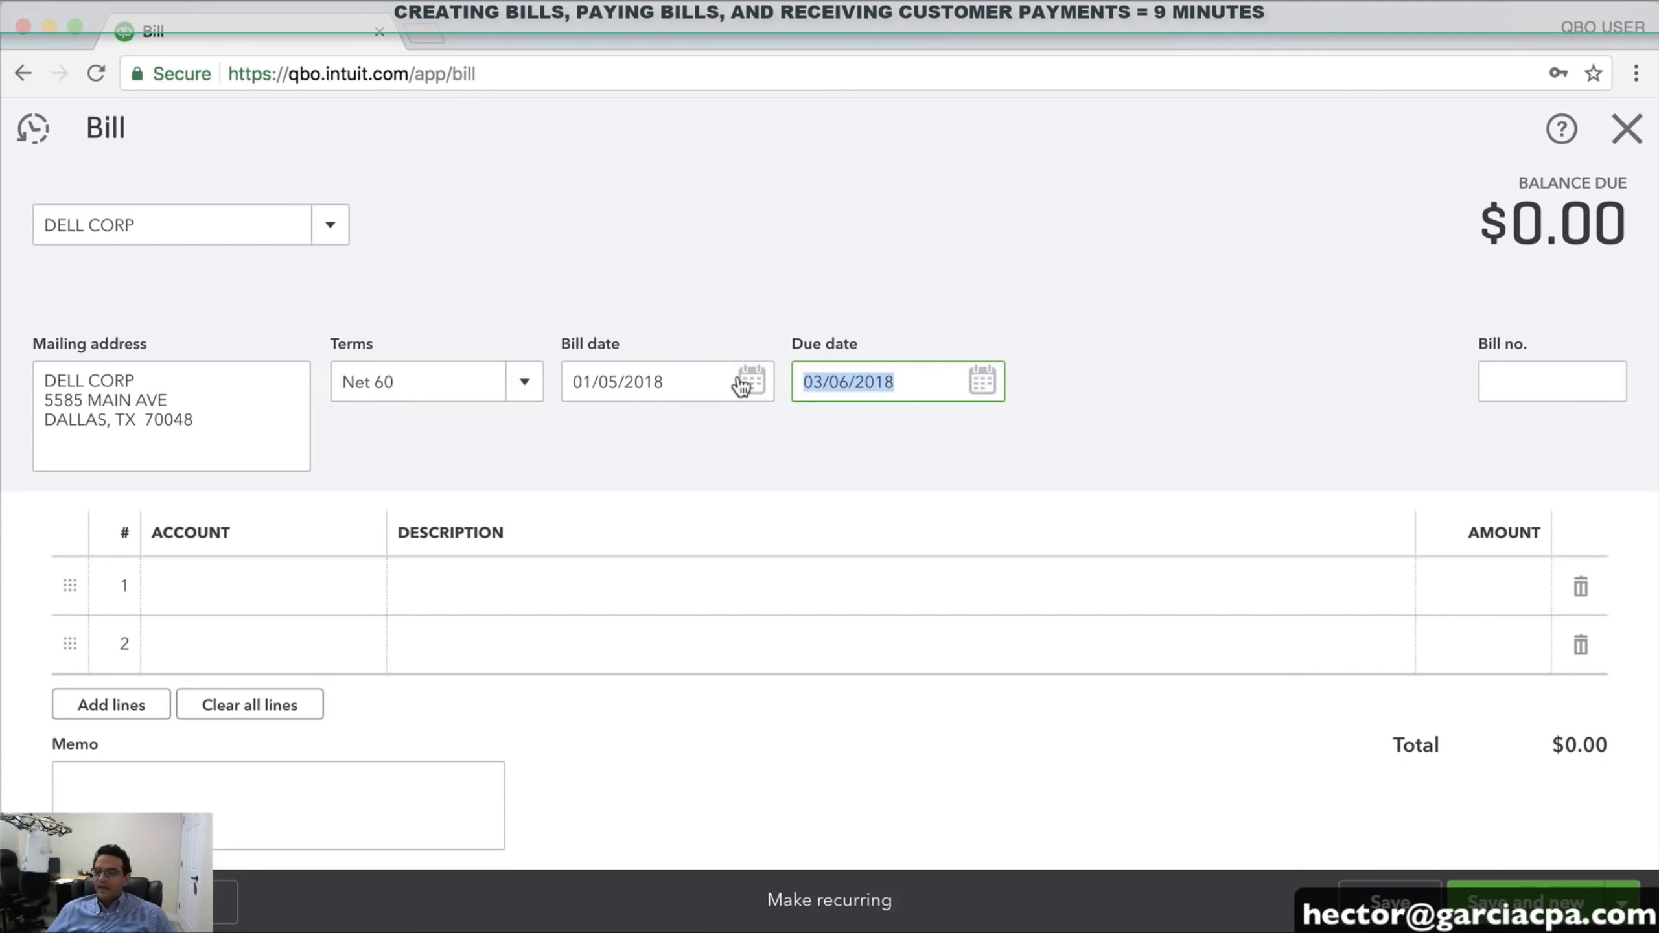
left_click(994, 384)
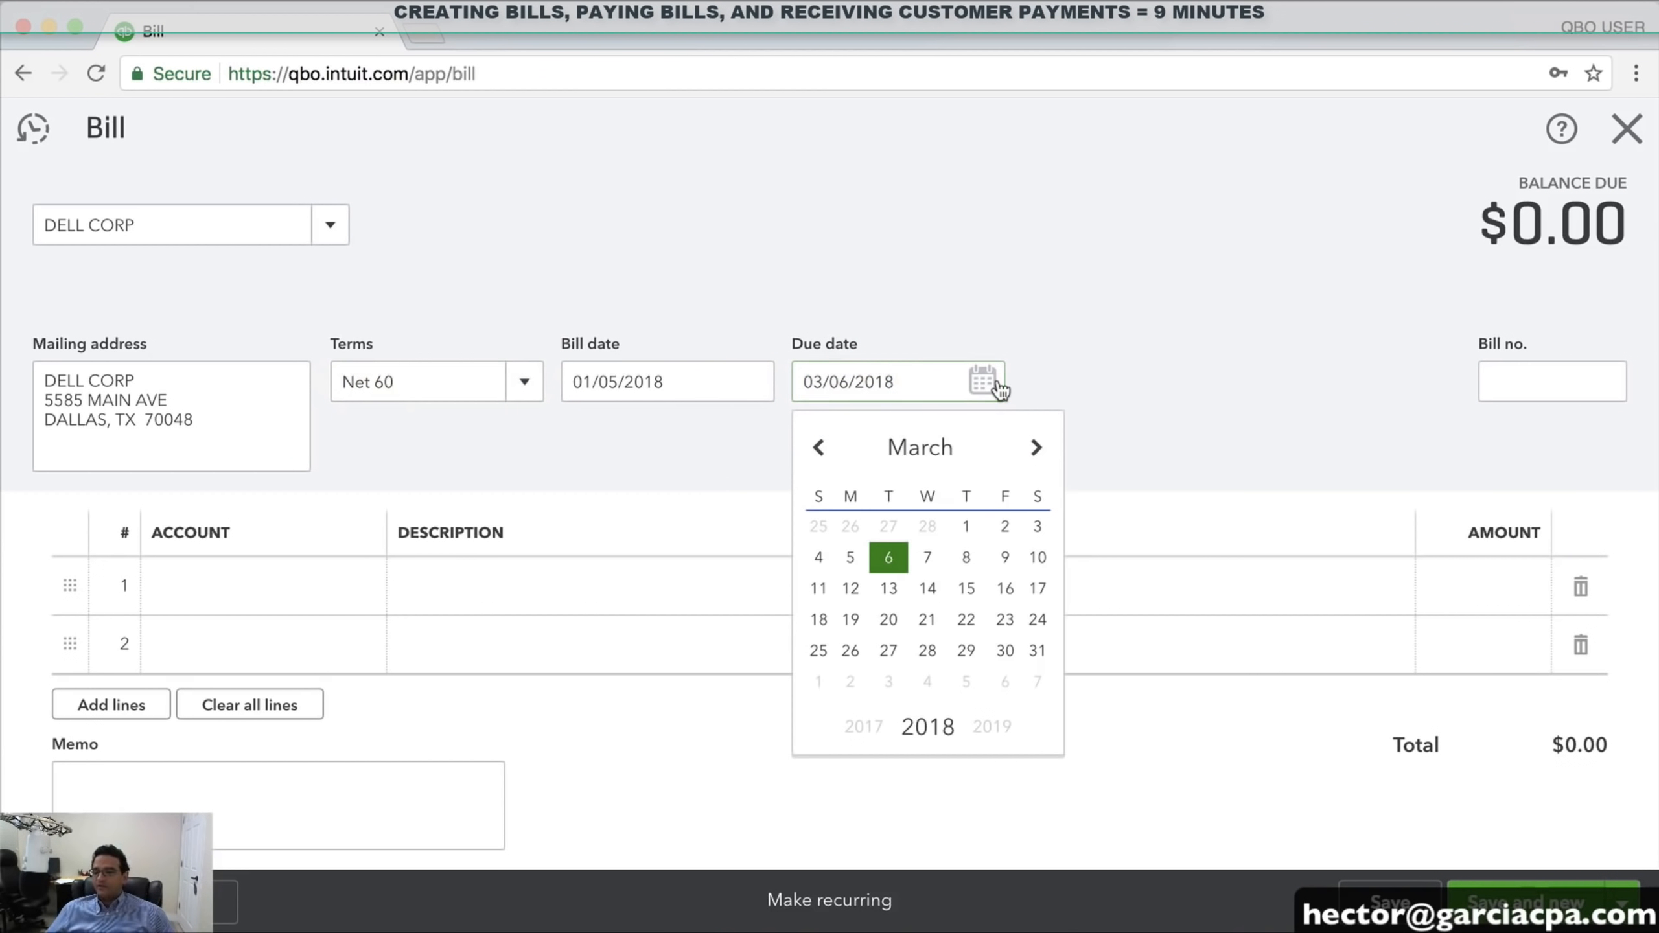
left_click(1052, 389)
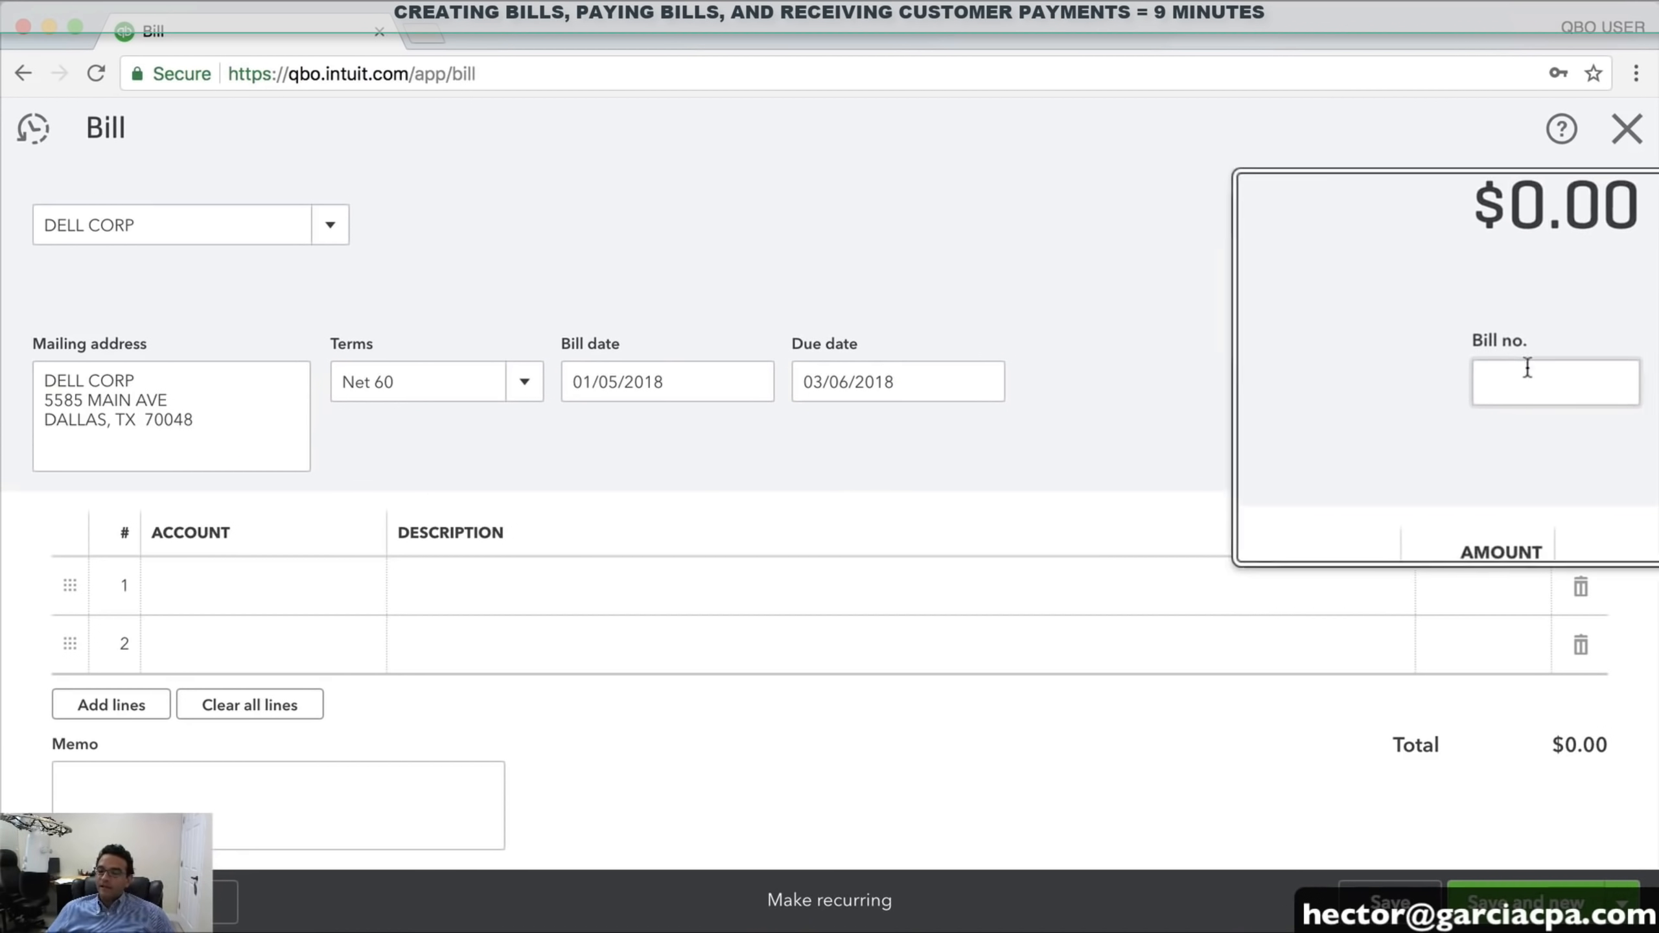
Enter 5548854 as the bill number
left_click(1503, 385)
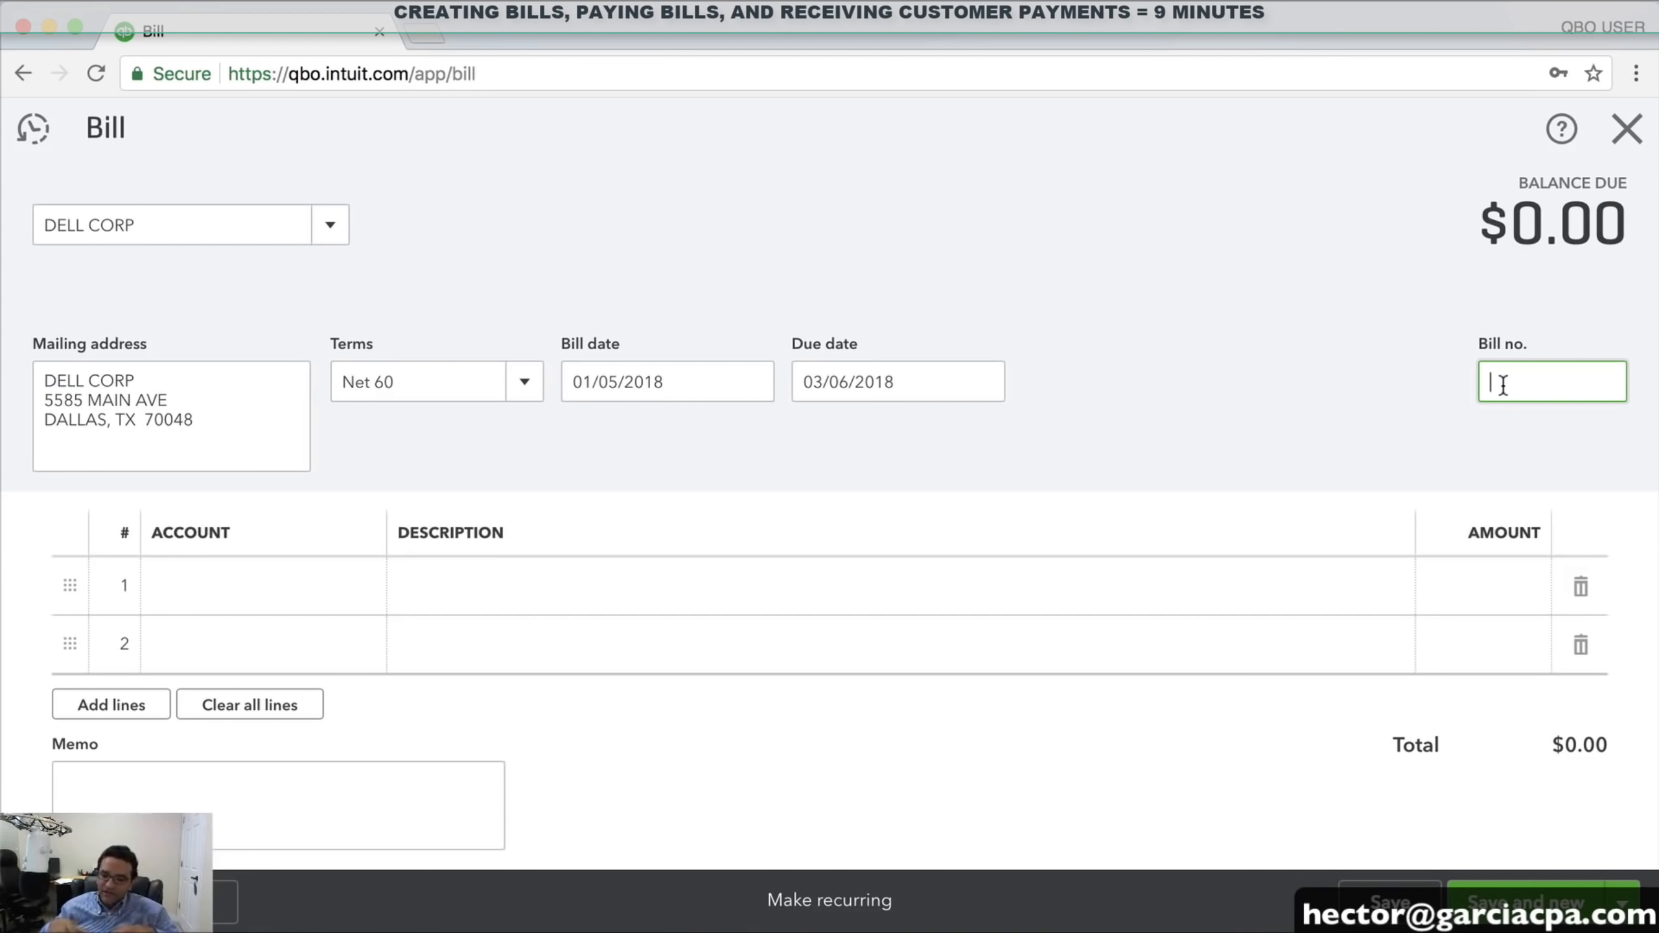
type("5548854")
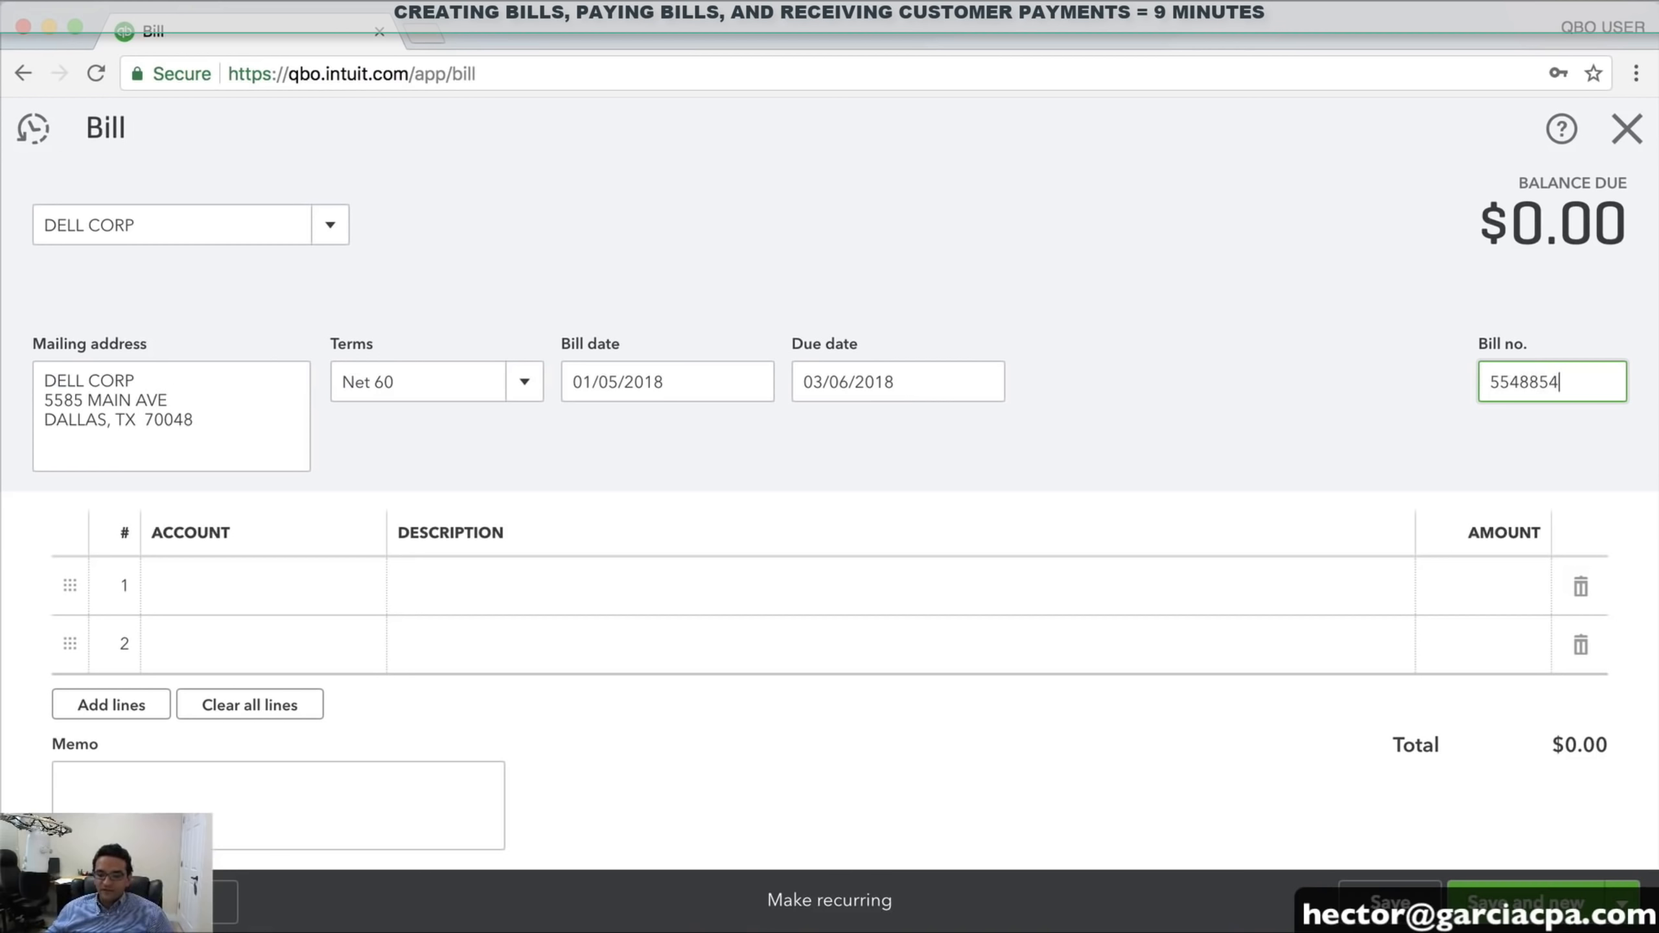
left_click(215, 588)
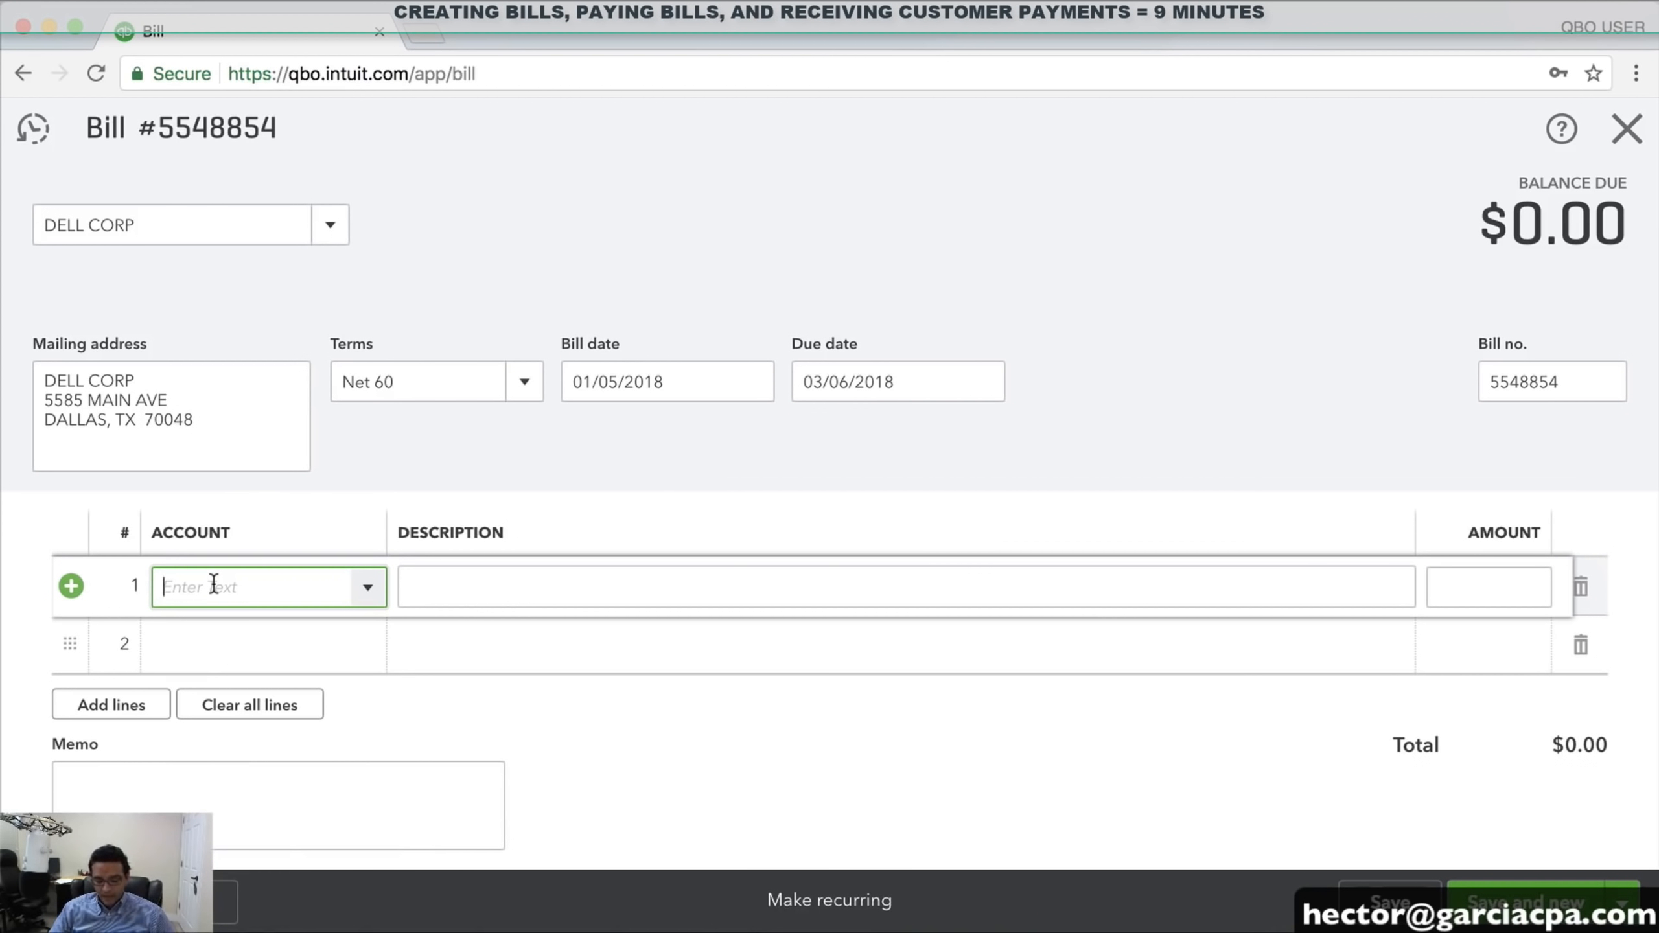
Add a first line of 1,250.00 to COST OF COMPUTERS SOLD
type("COS")
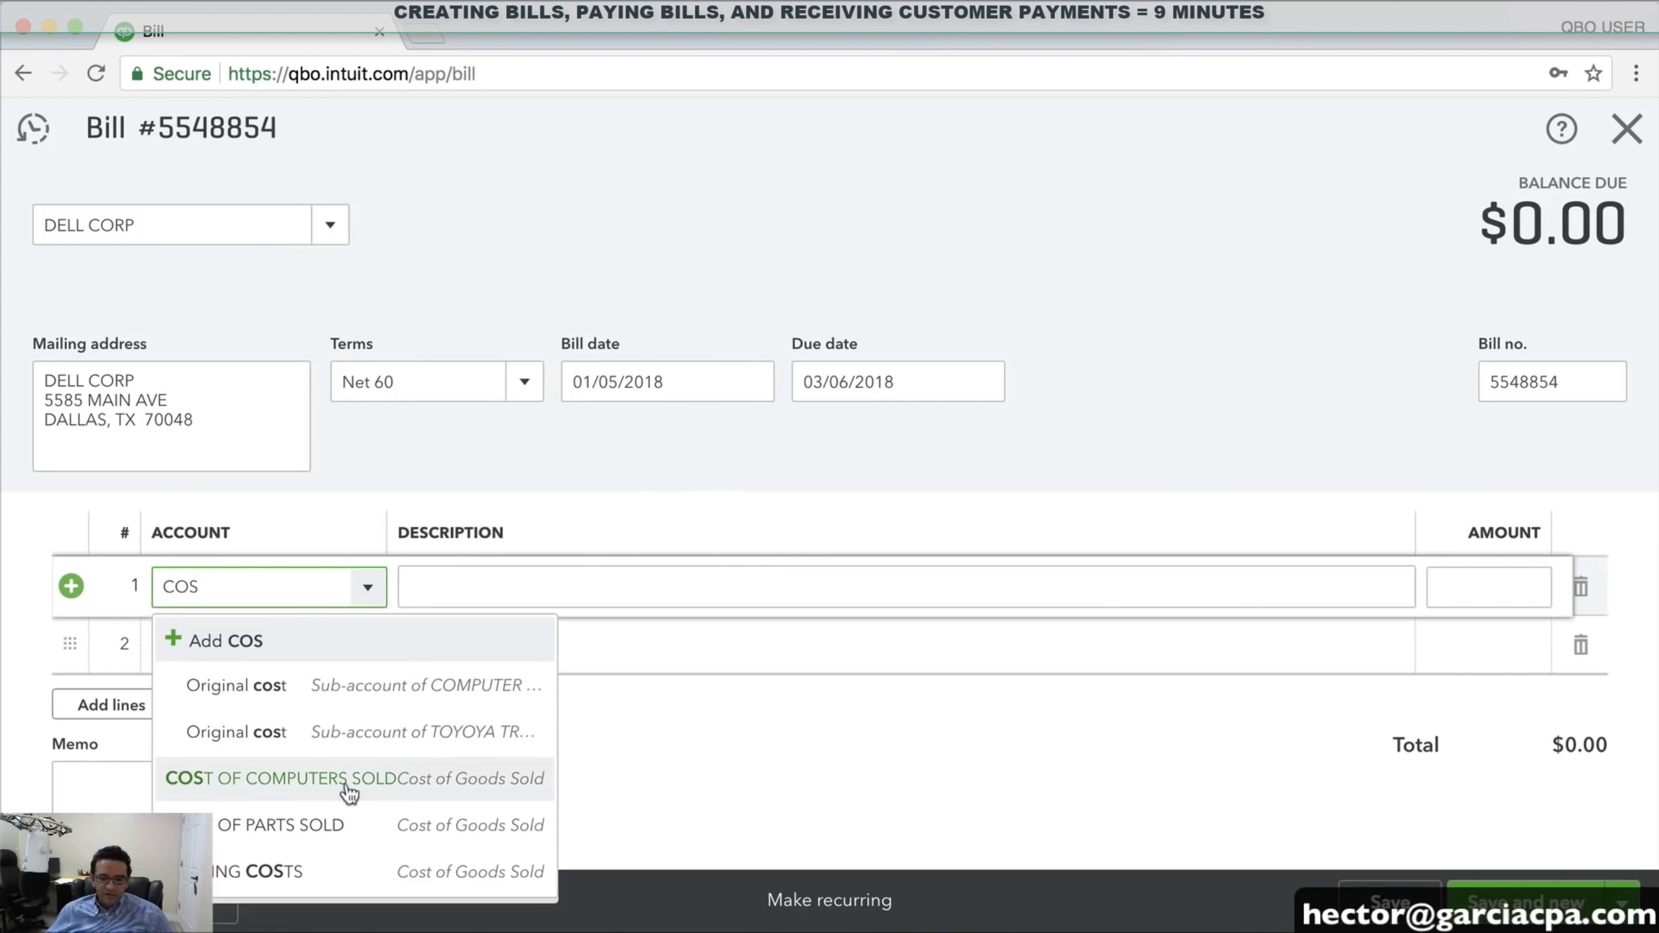
left_click(349, 788)
left_click(1501, 595)
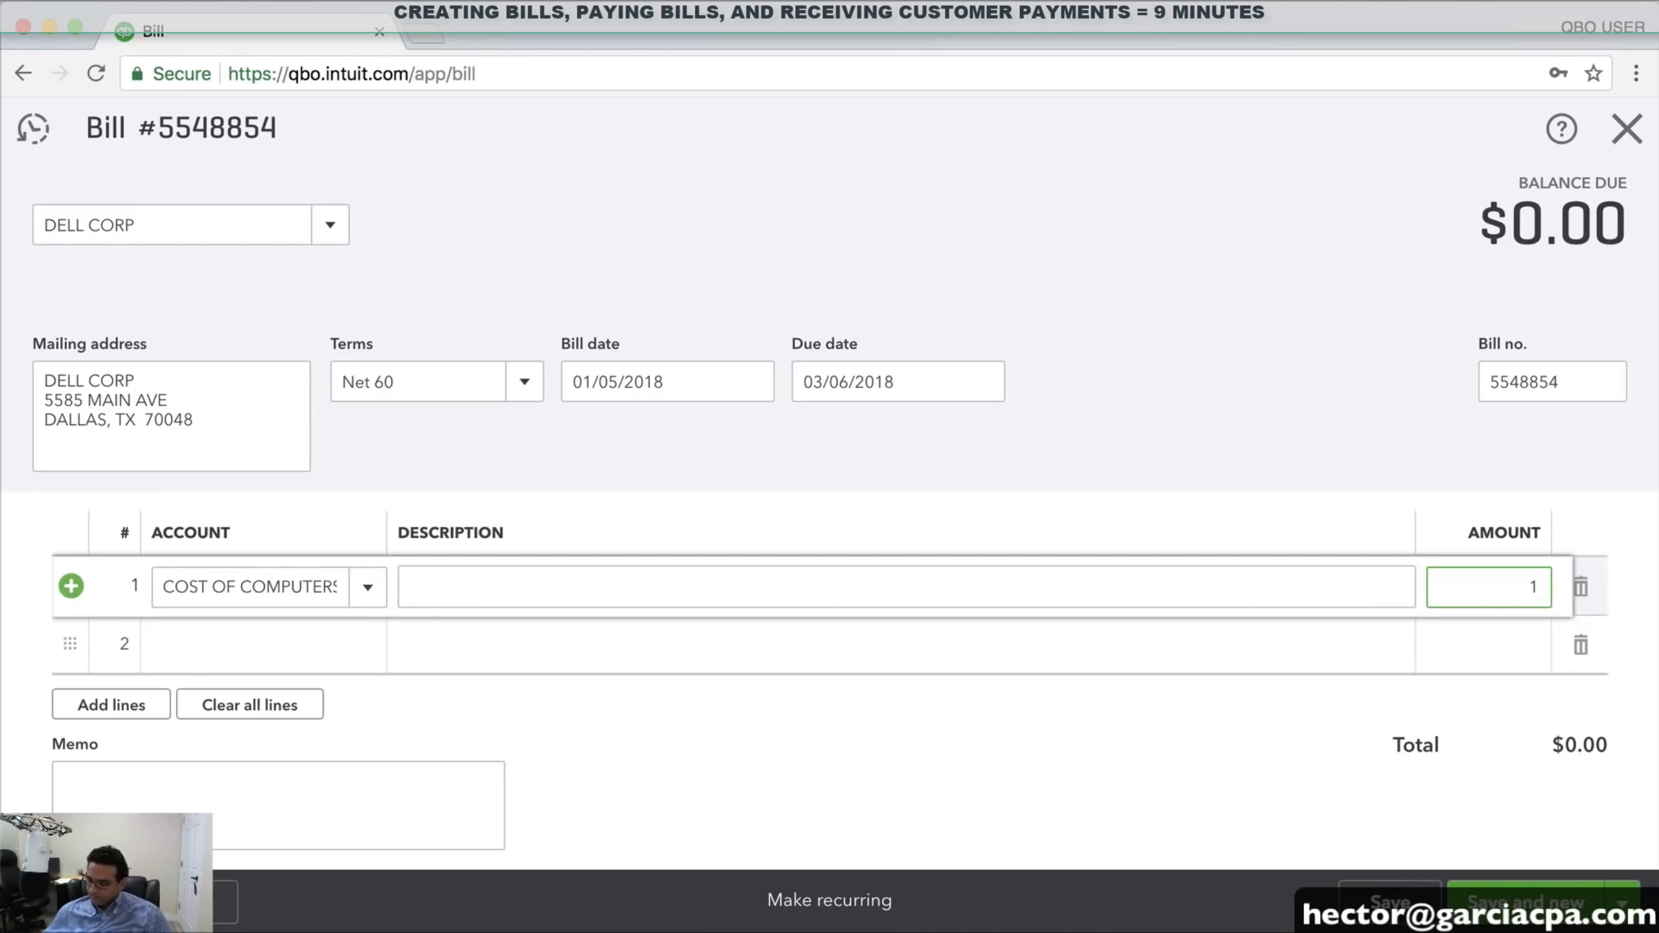
type("1,250")
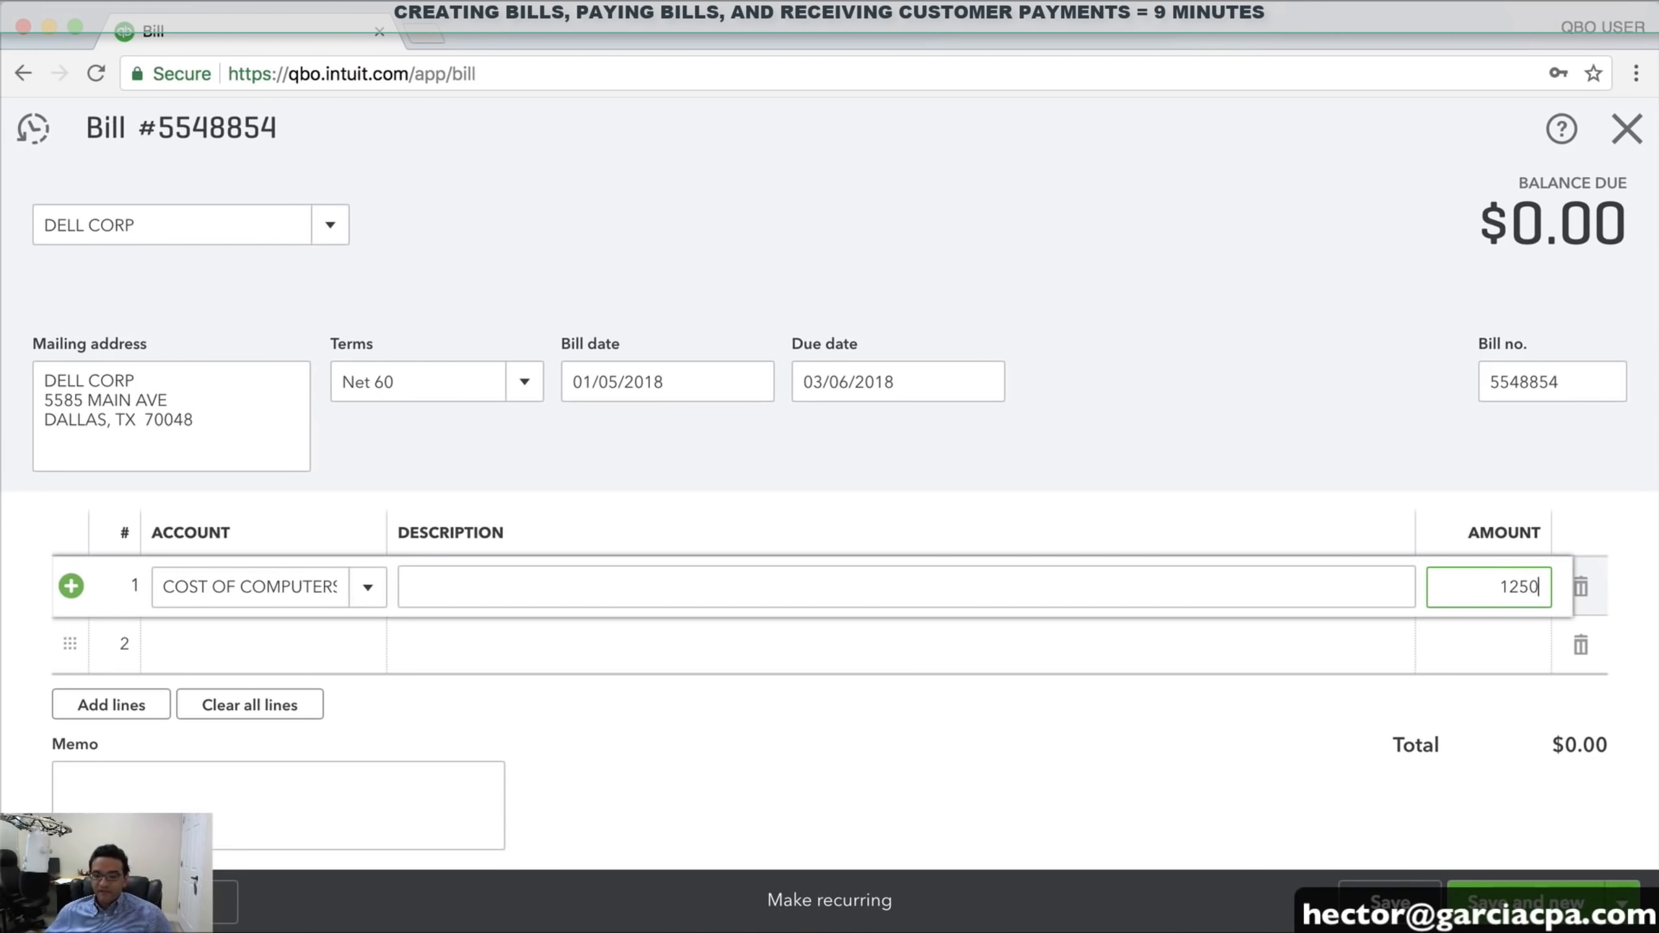
key("Tab")
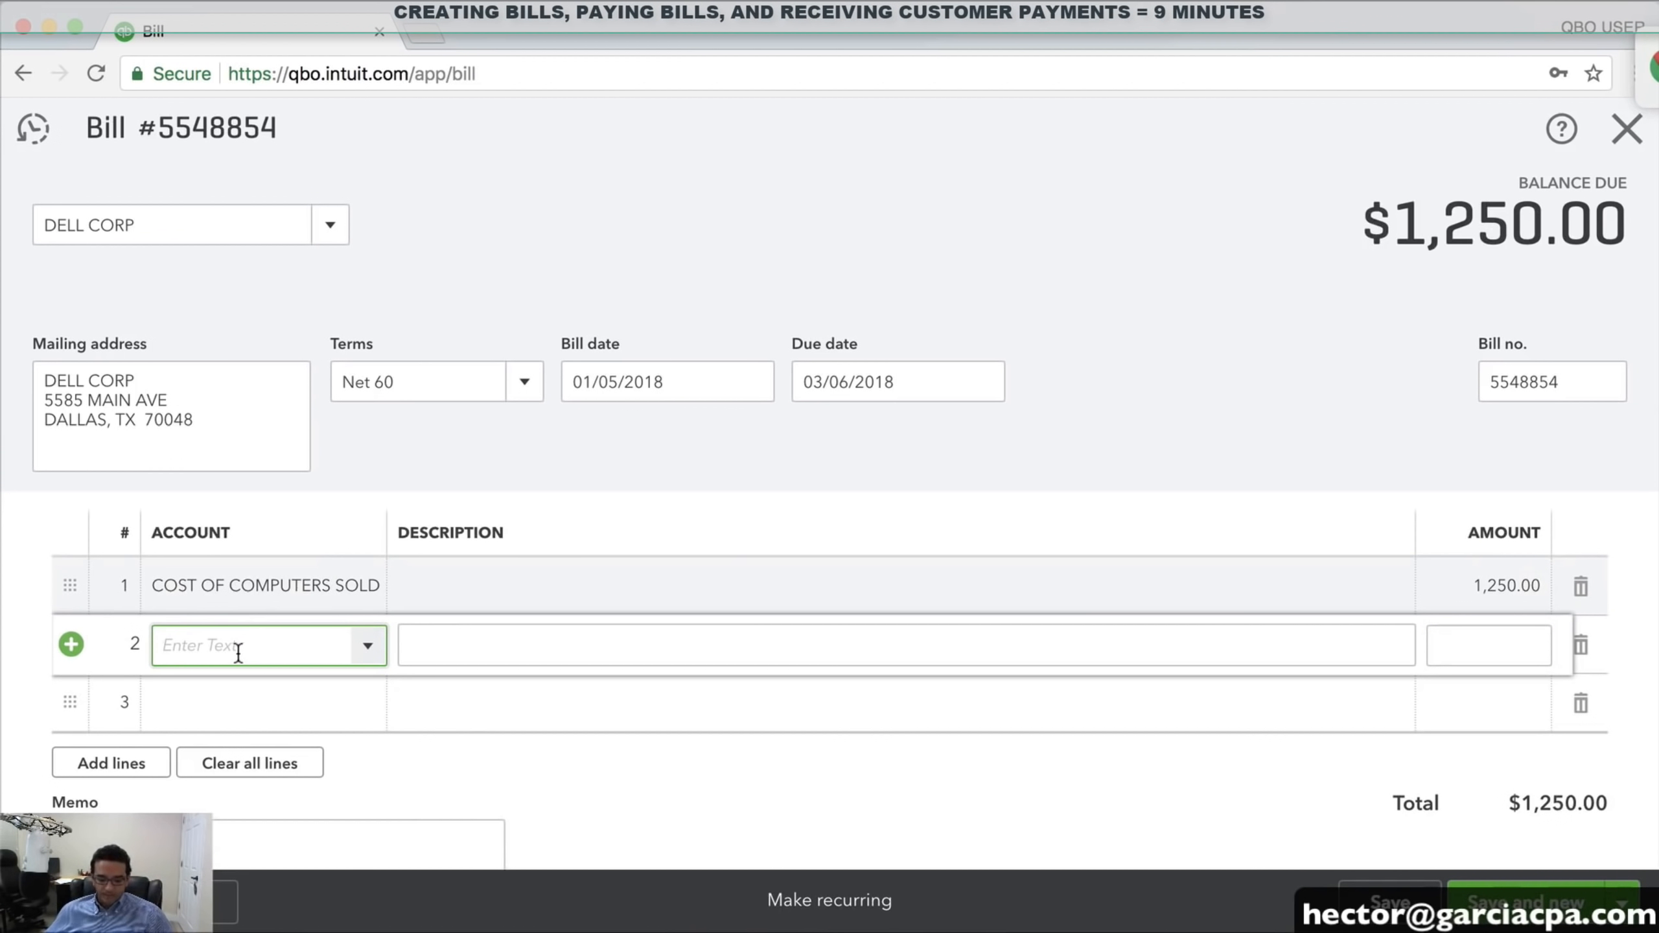
Add a 15.00 SHIPPING COSTS line and save and close the $1,265.00 bill
type("Shipping Income")
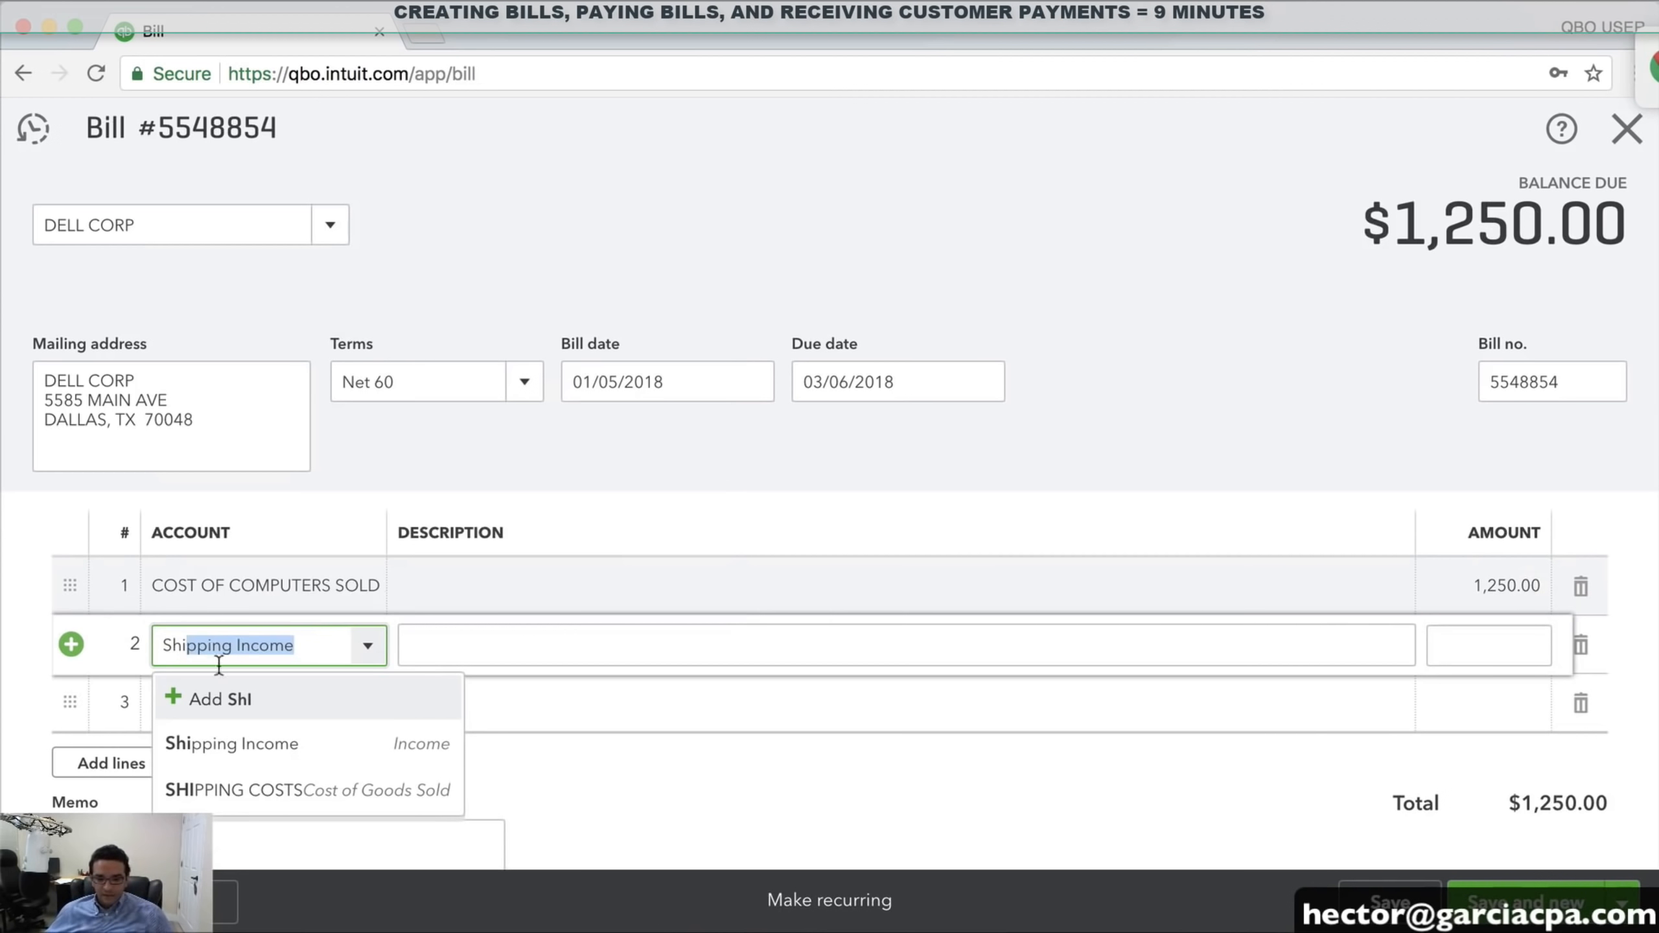
left_click(270, 791)
left_click(1482, 644)
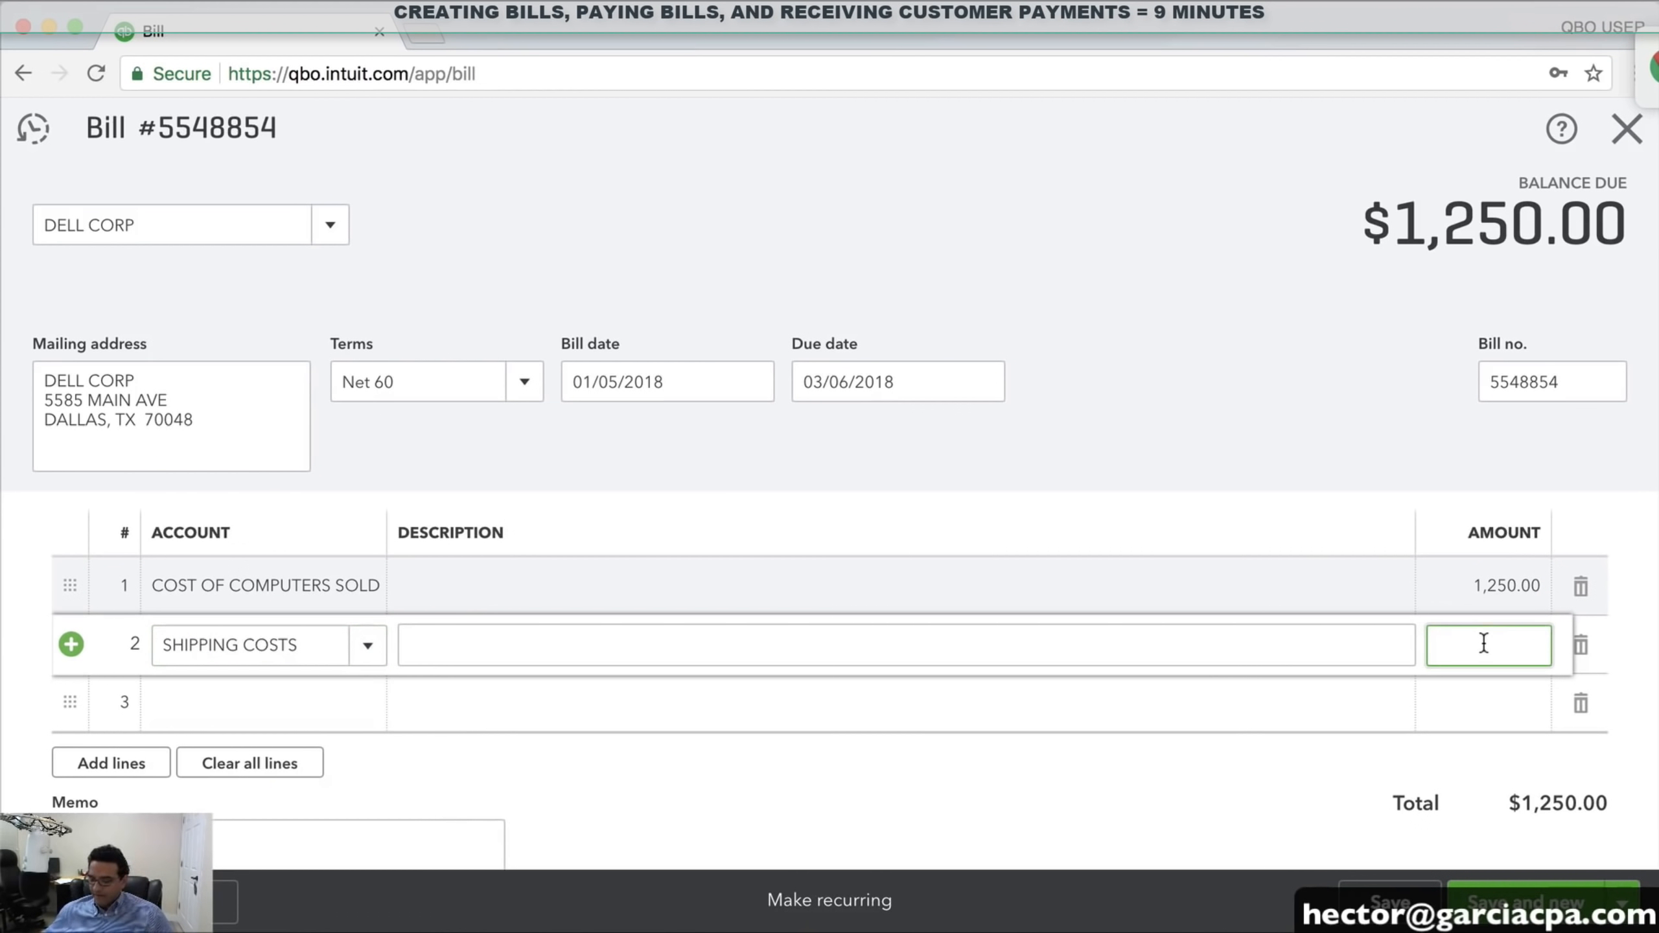
type("15")
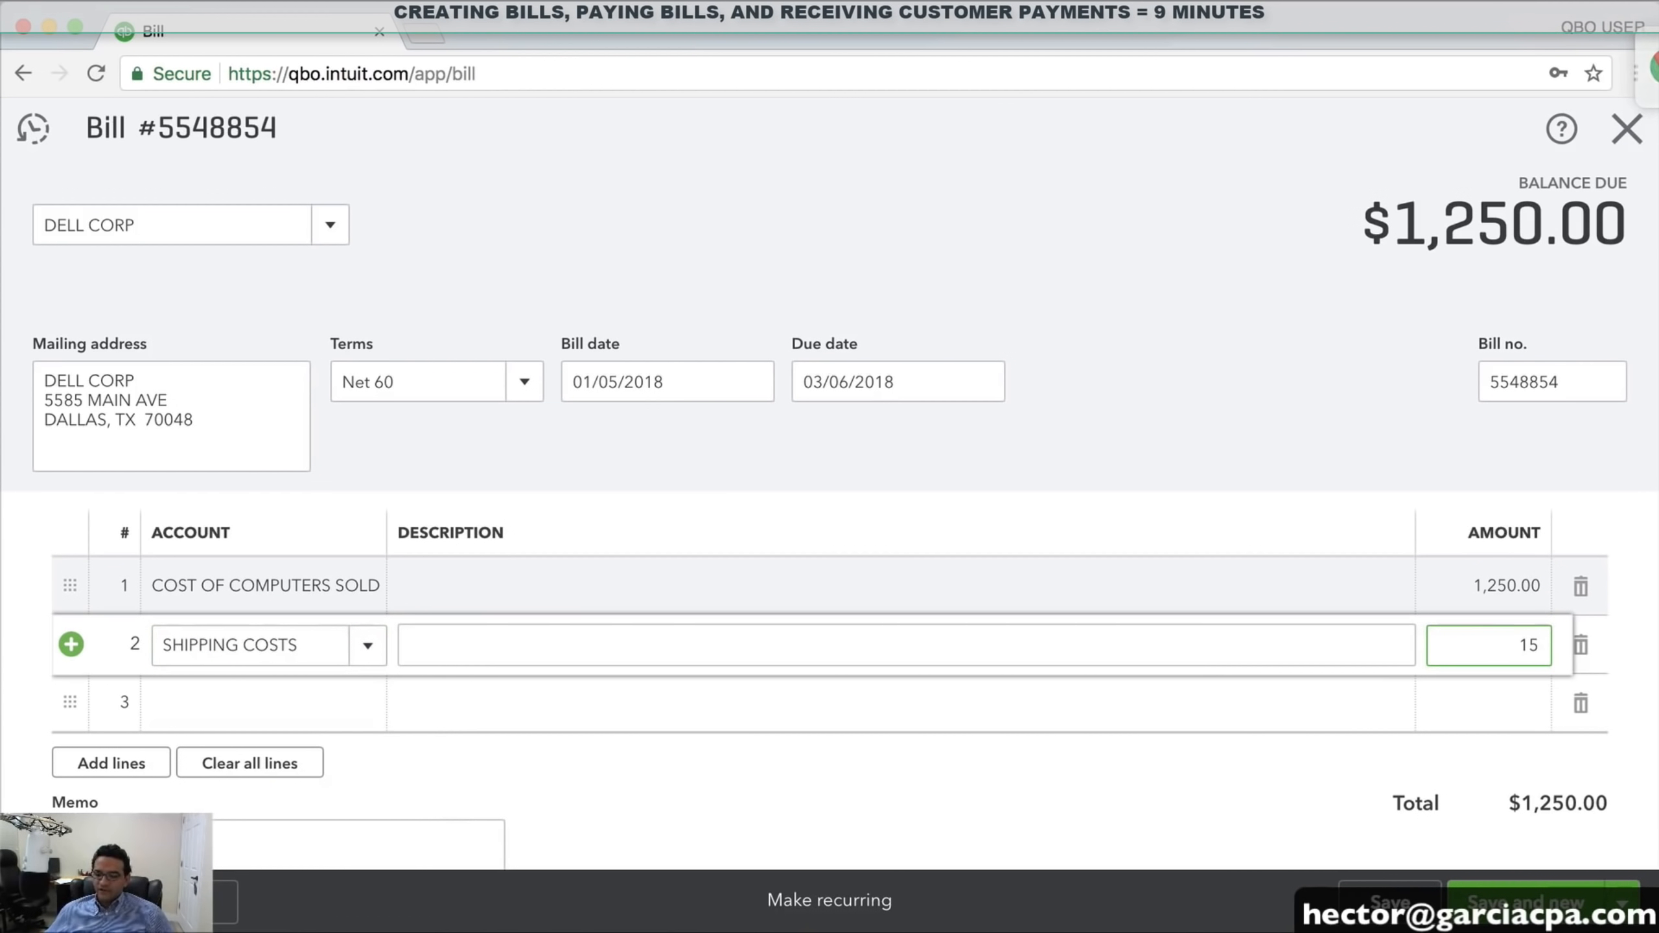
left_click(1007, 701)
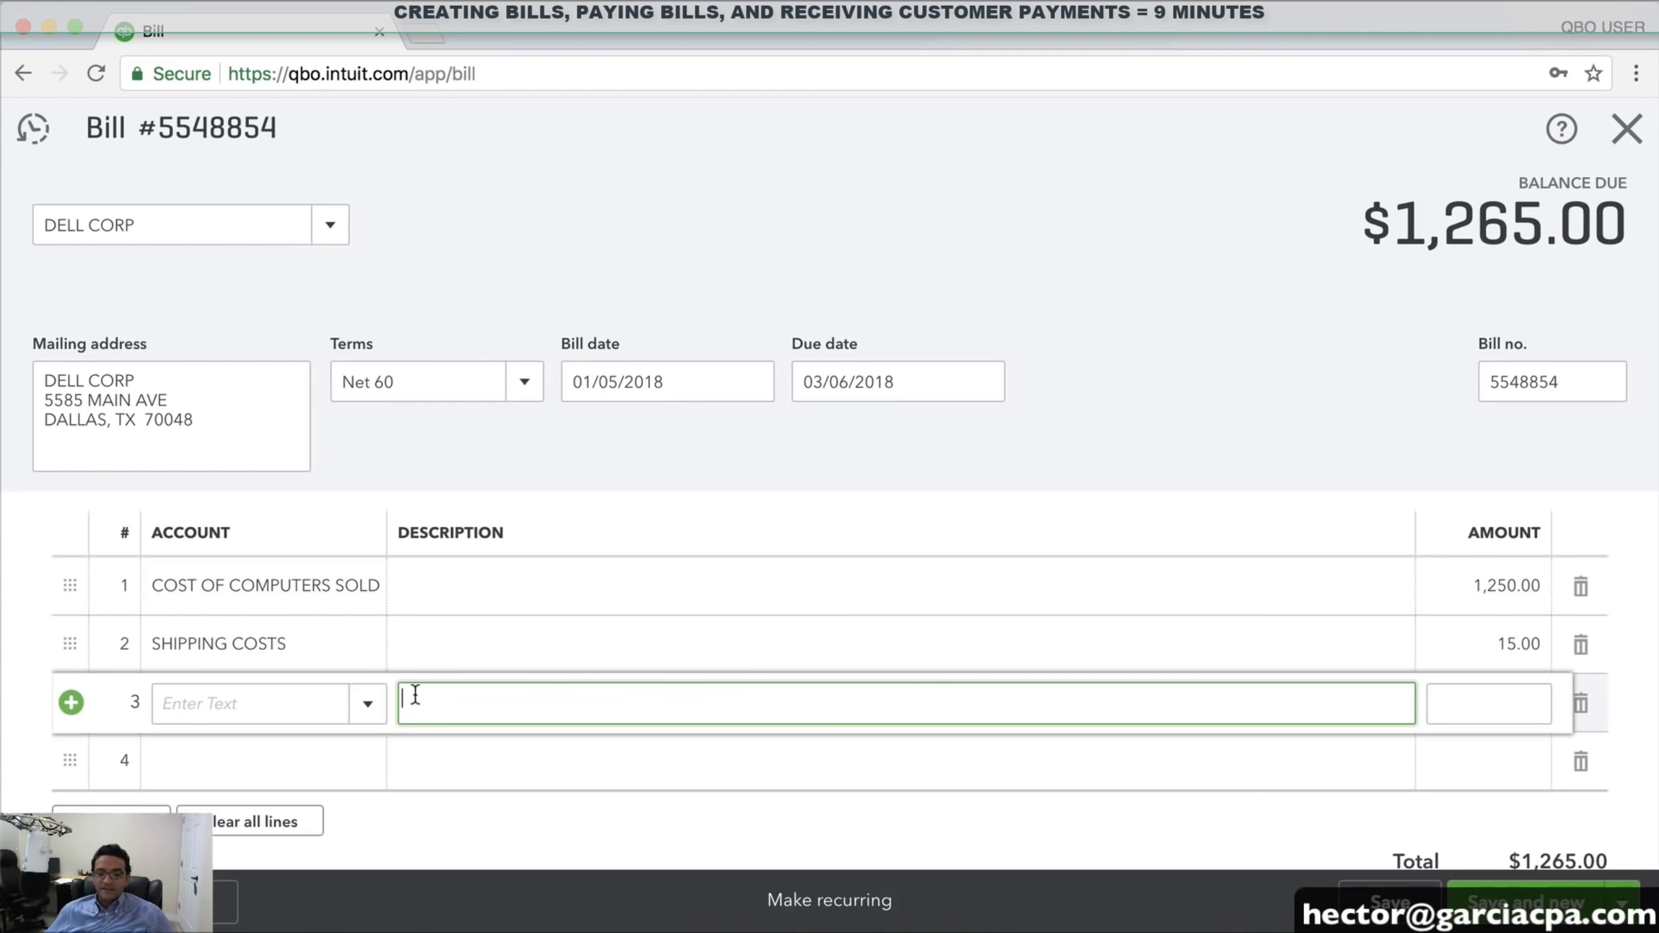
scroll(281, 386, "down", 5)
scroll(344, 386, "up", 5)
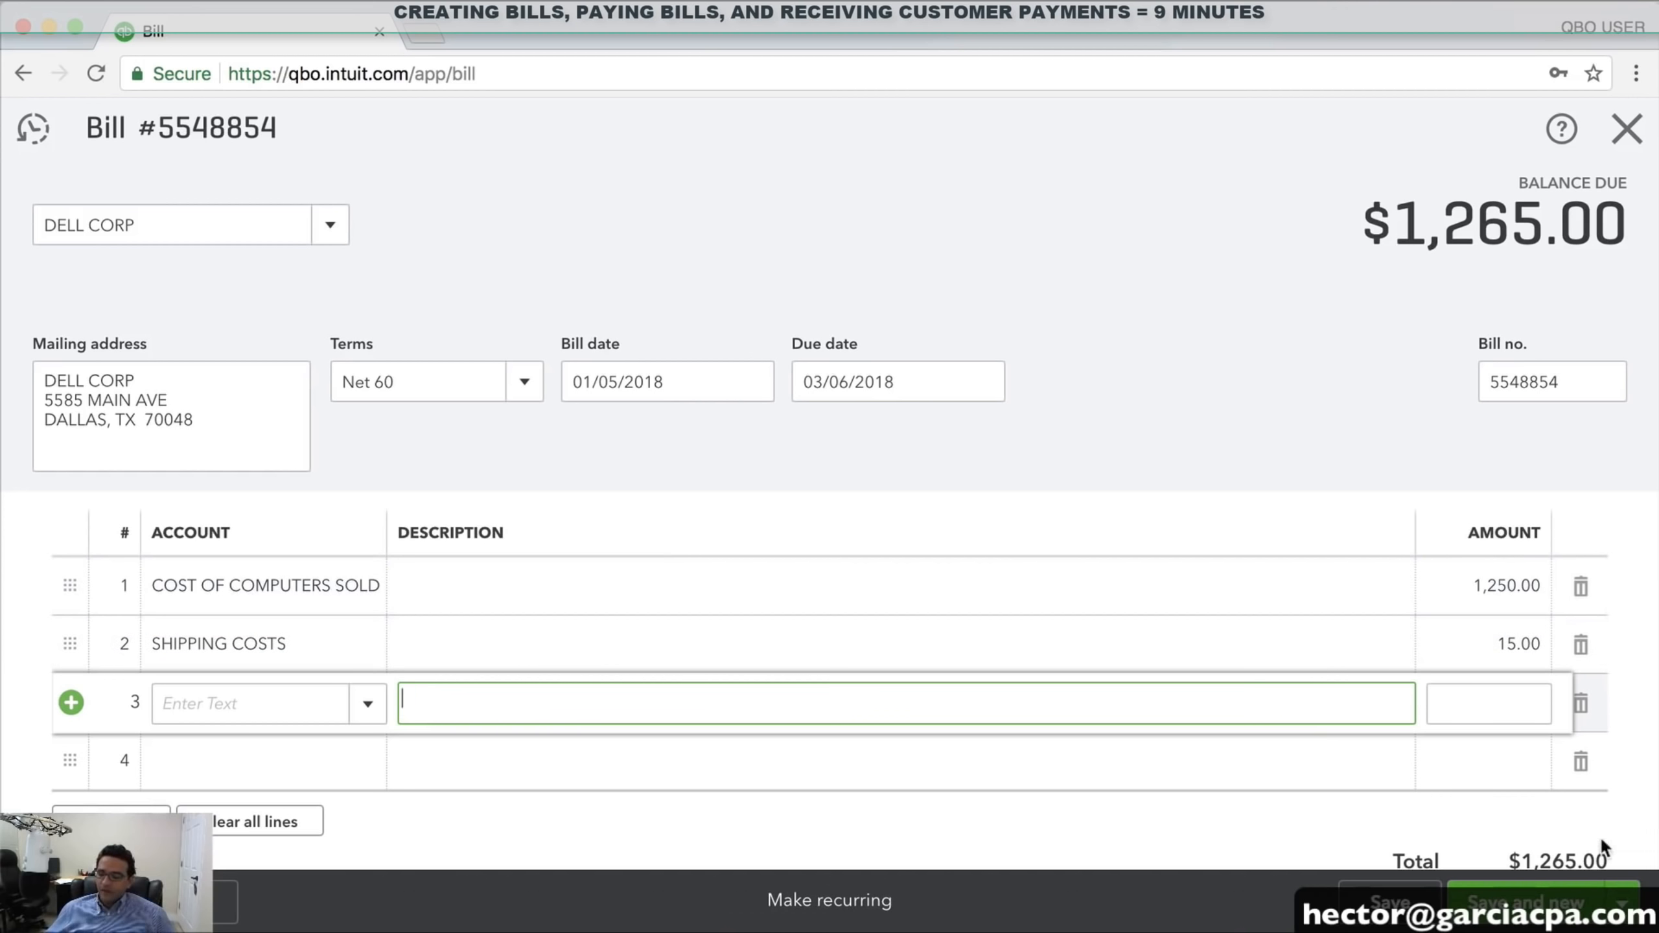
left_click(1622, 904)
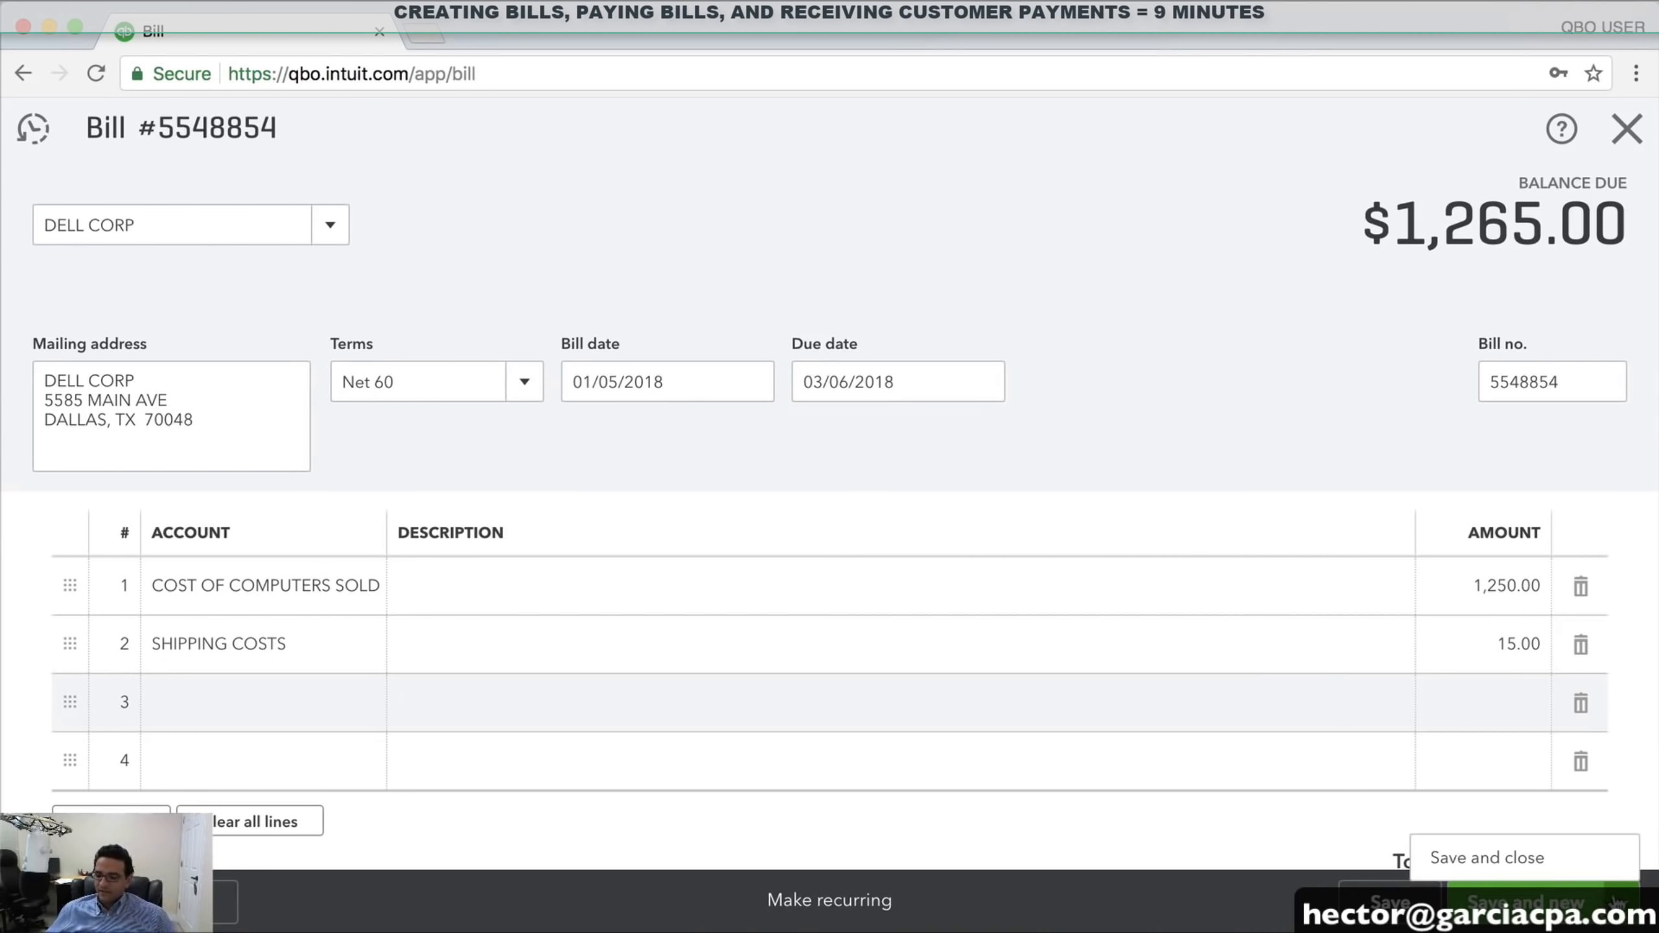
left_click(1509, 863)
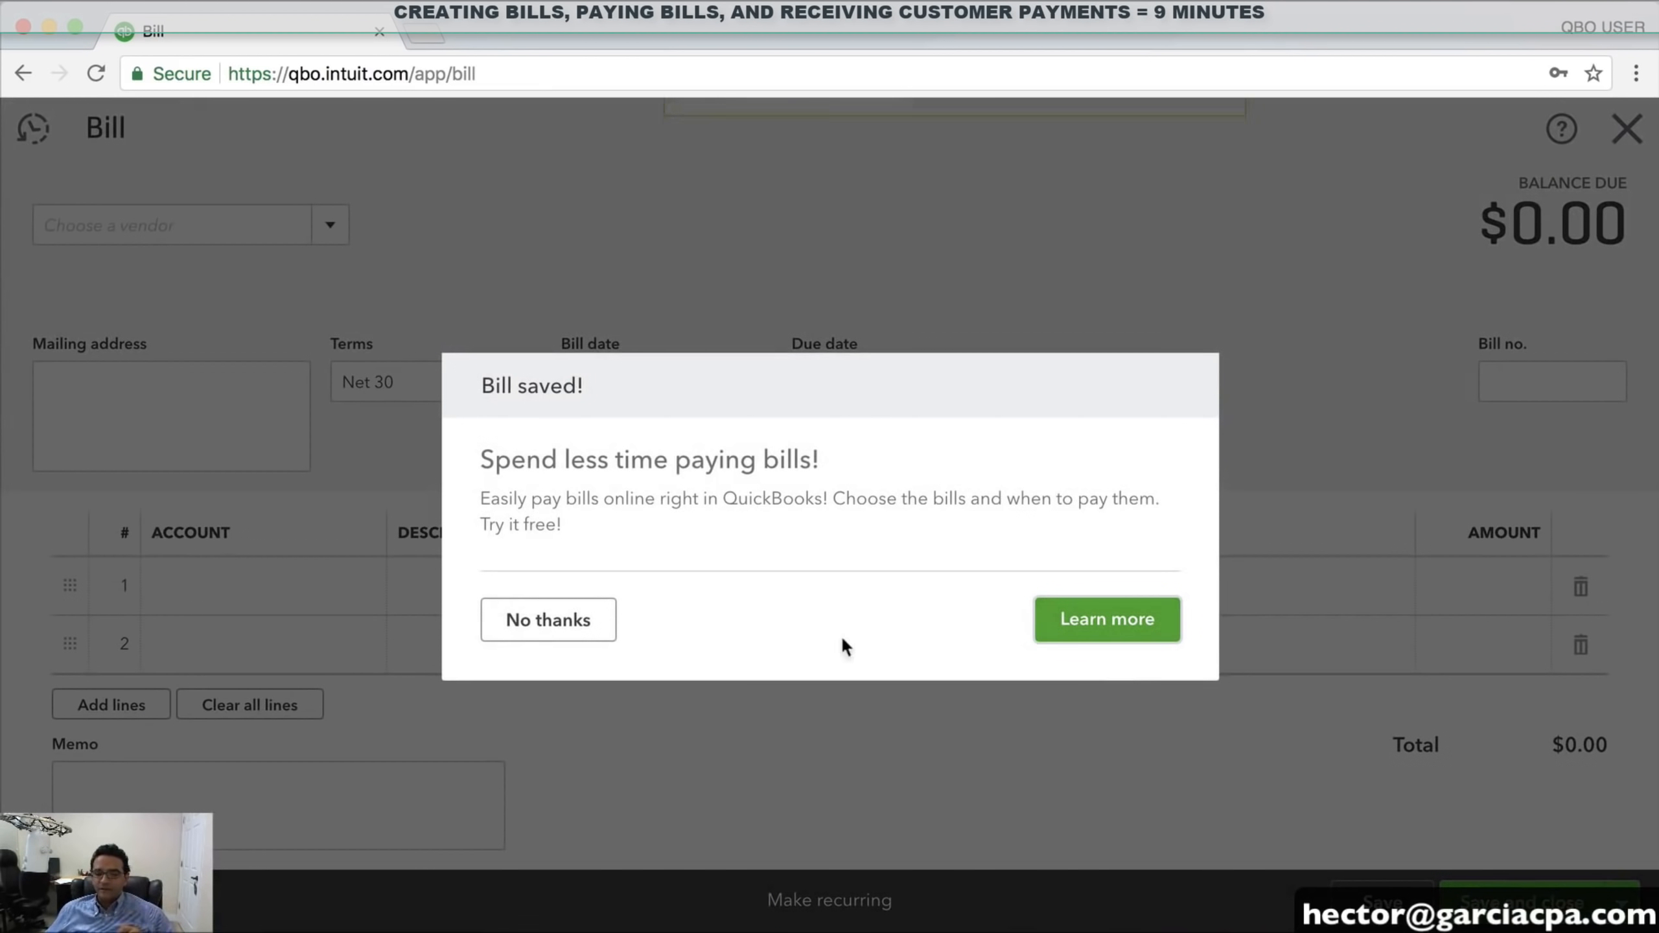
Decline the online bill-pay offer and hide the setup guide from the dashboard
left_click(548, 622)
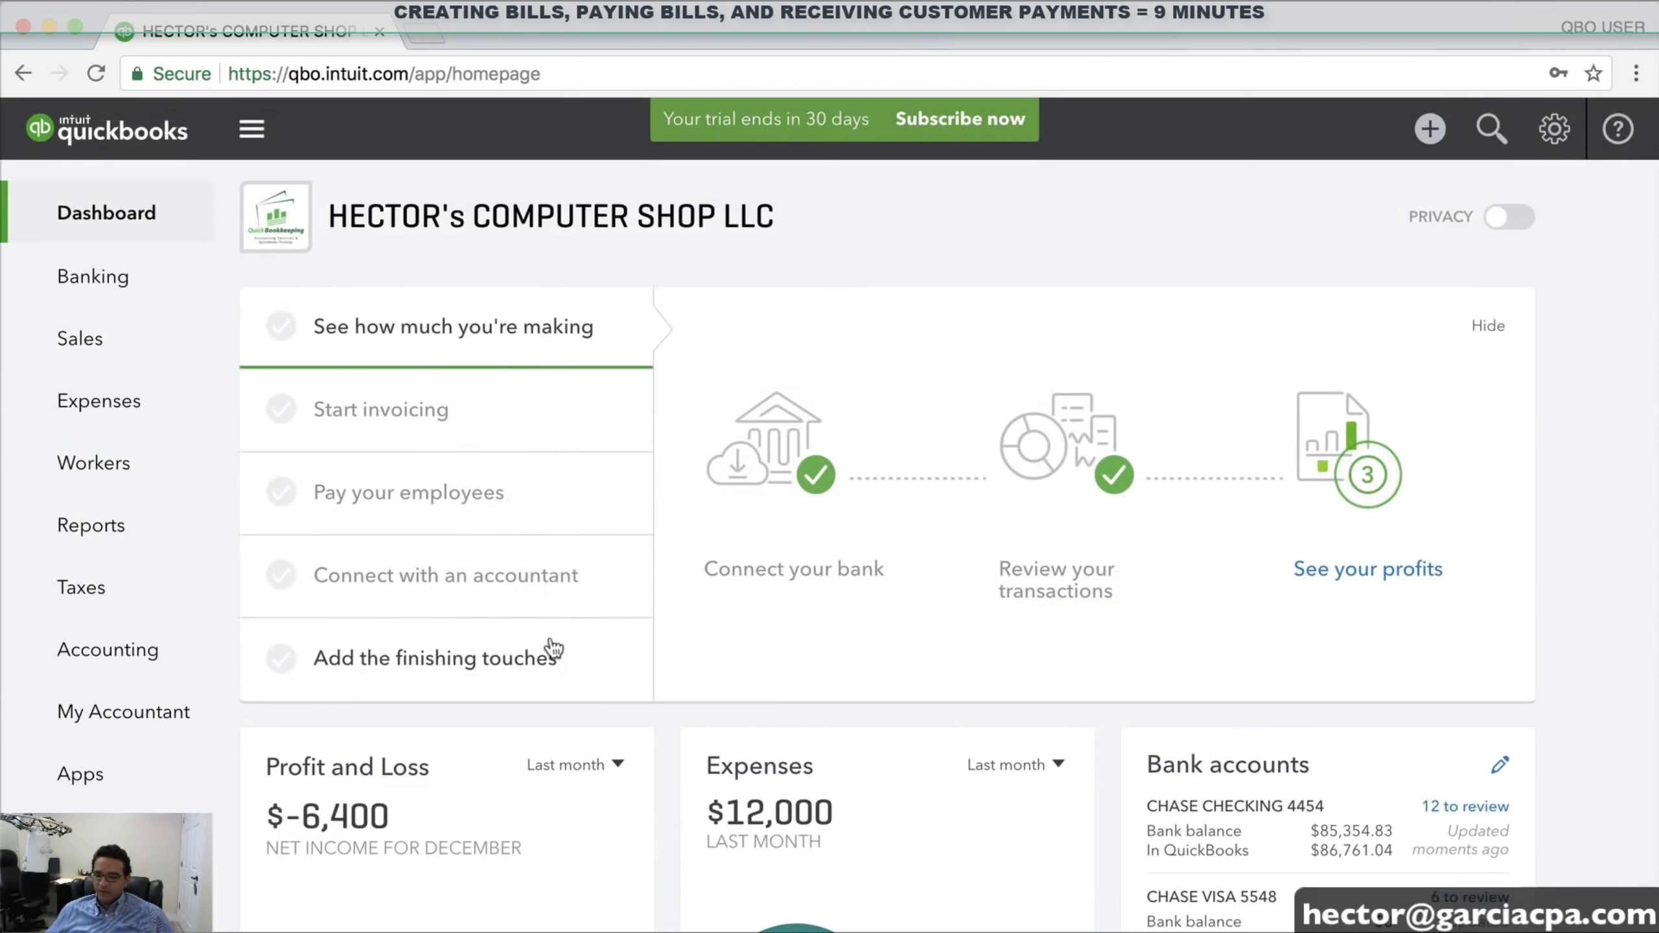
left_click(1487, 326)
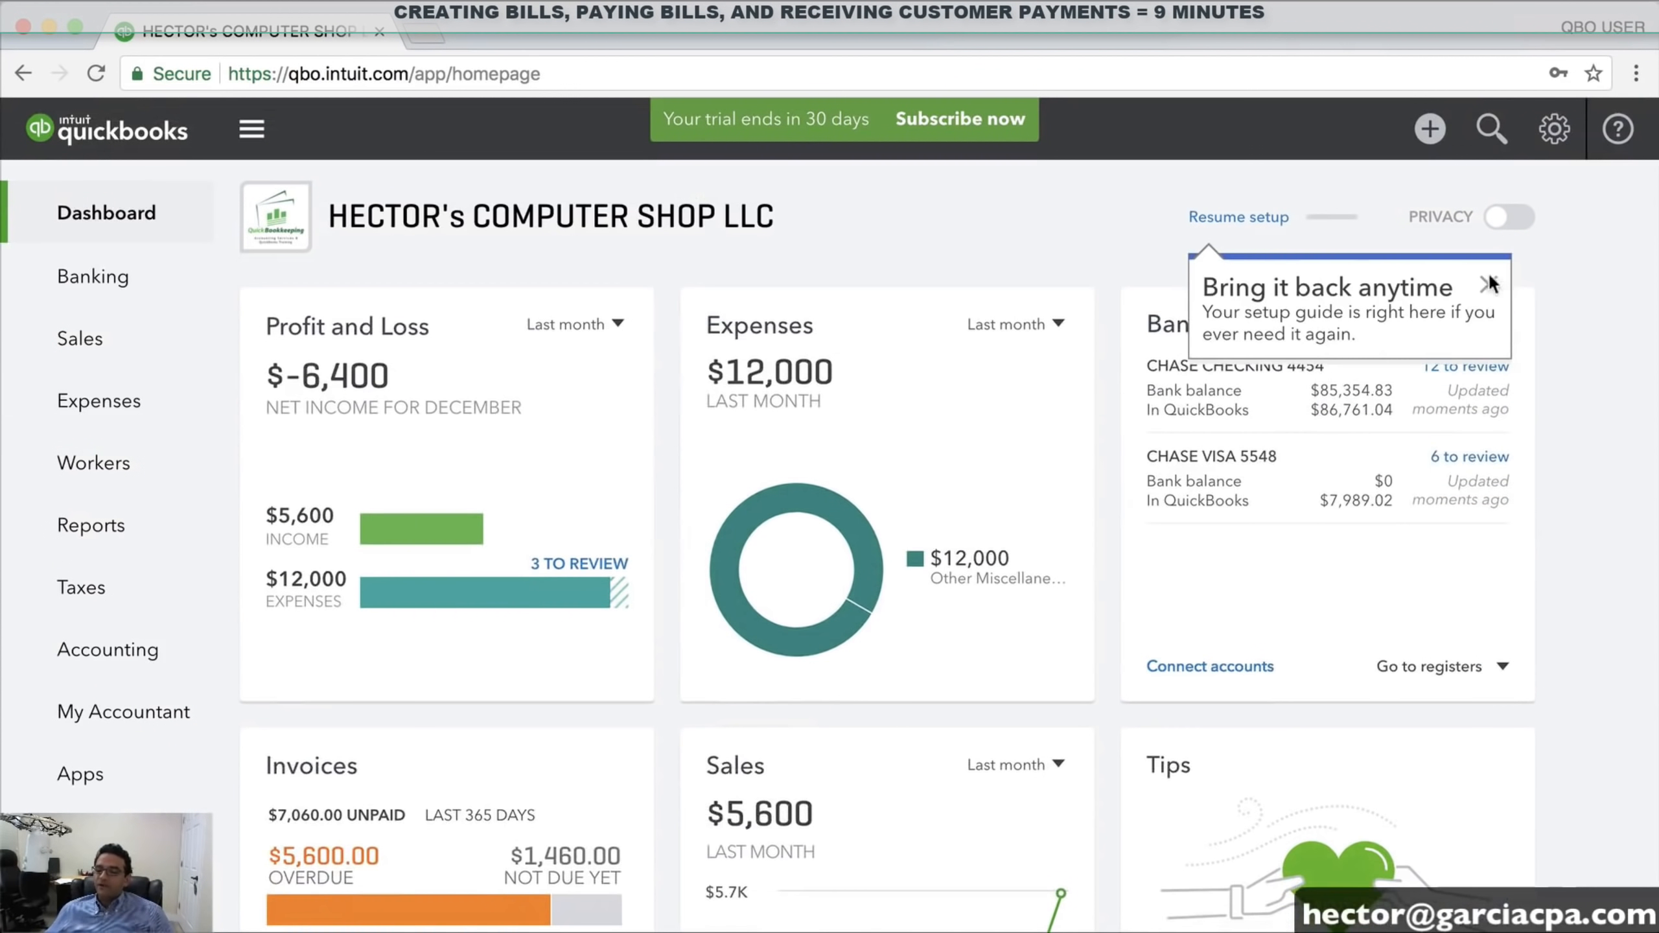
left_click(1488, 284)
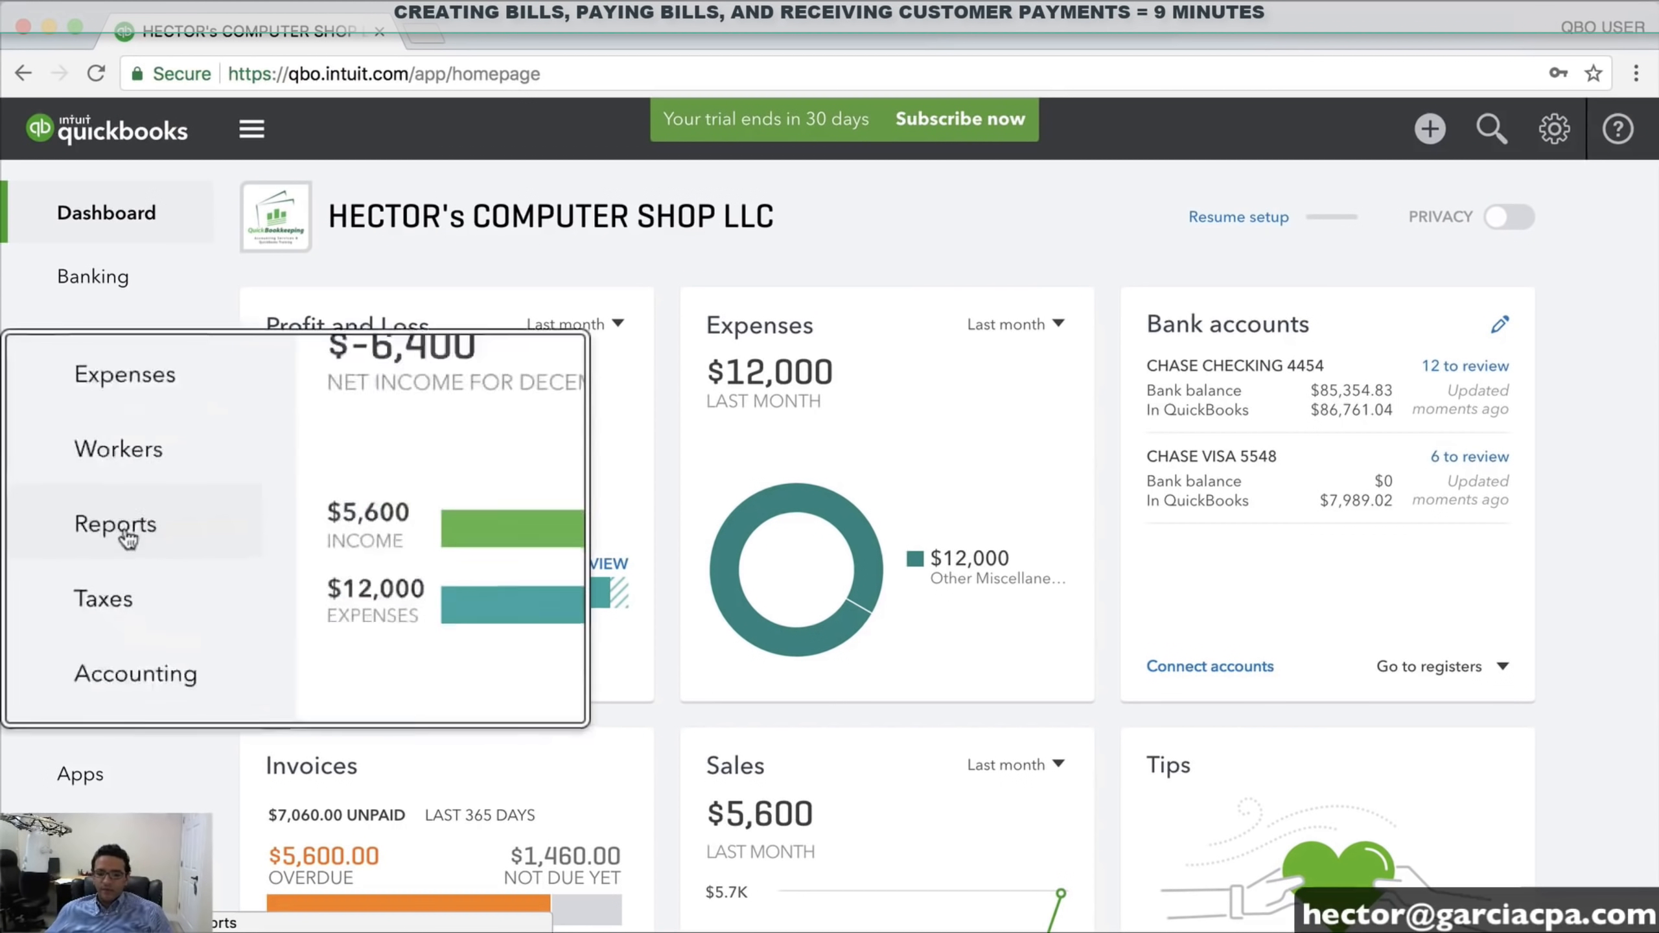
Run the Profit and Loss report for This Year, showing $195.00 net income
left_click(91, 527)
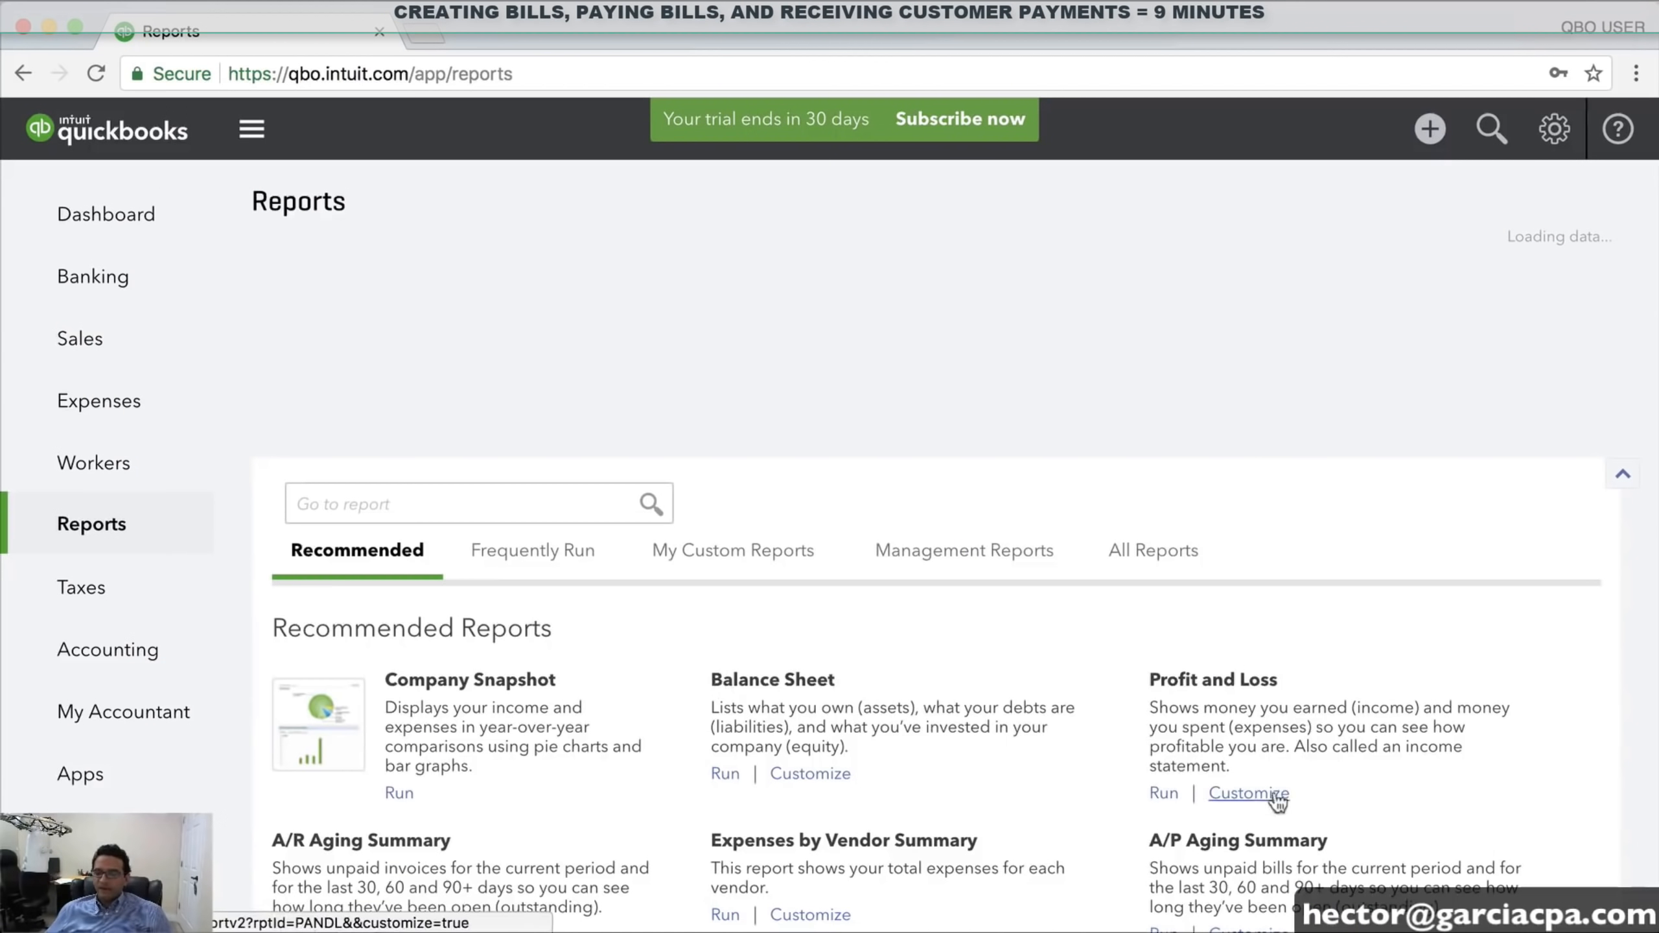
left_click(1154, 792)
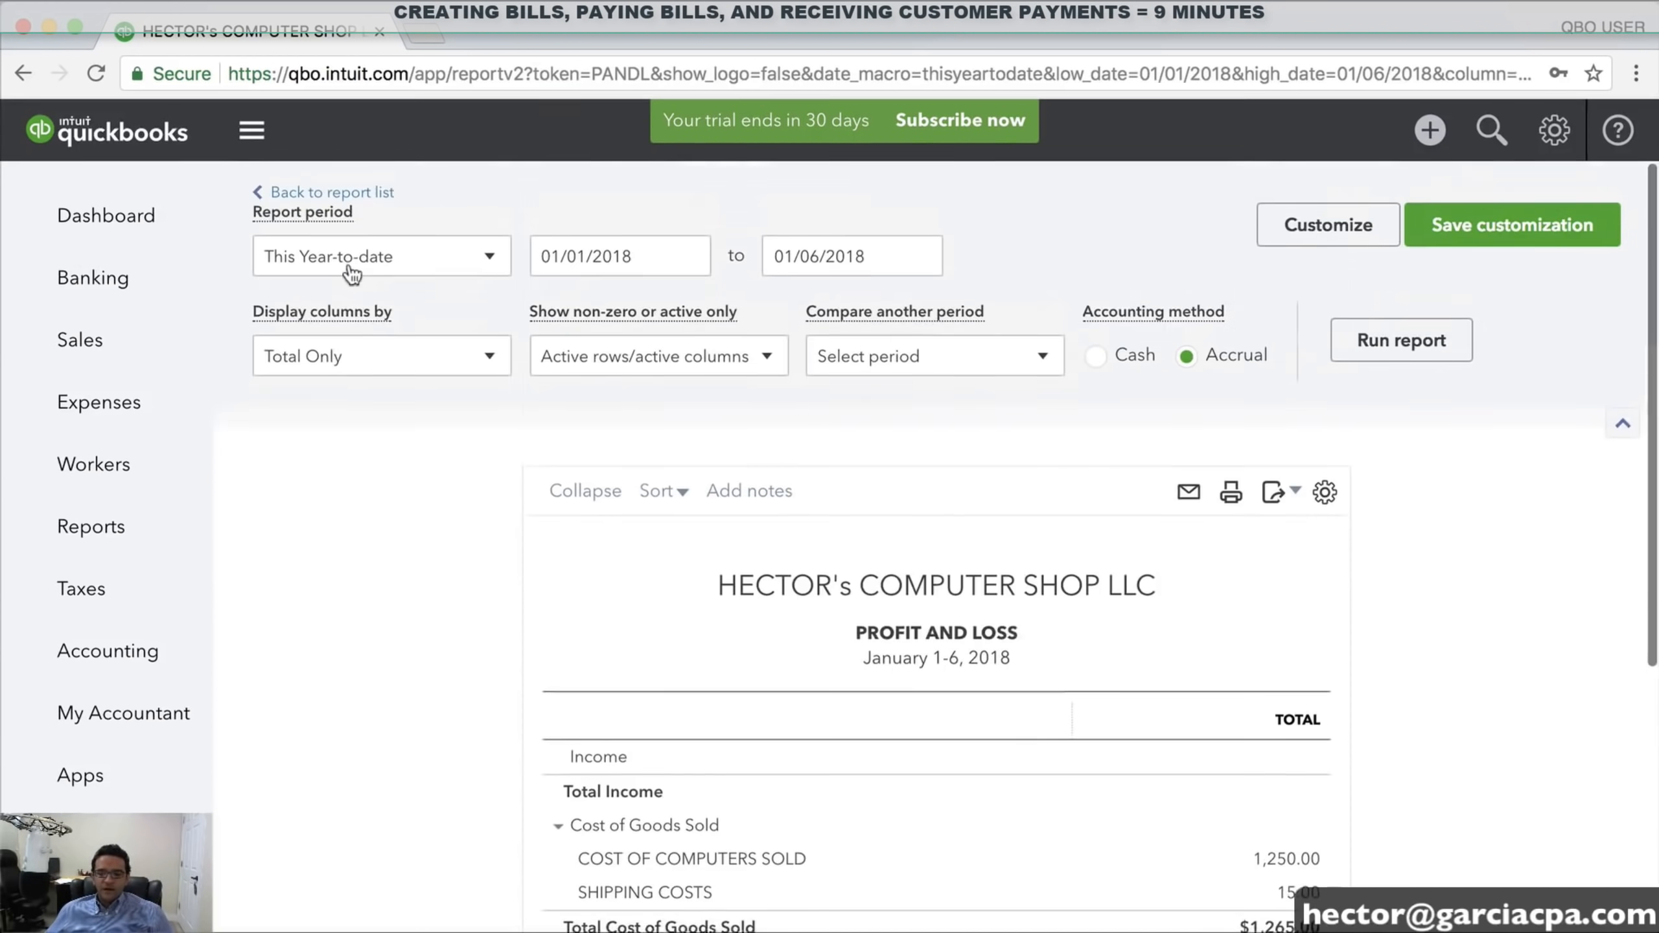
left_click(338, 269)
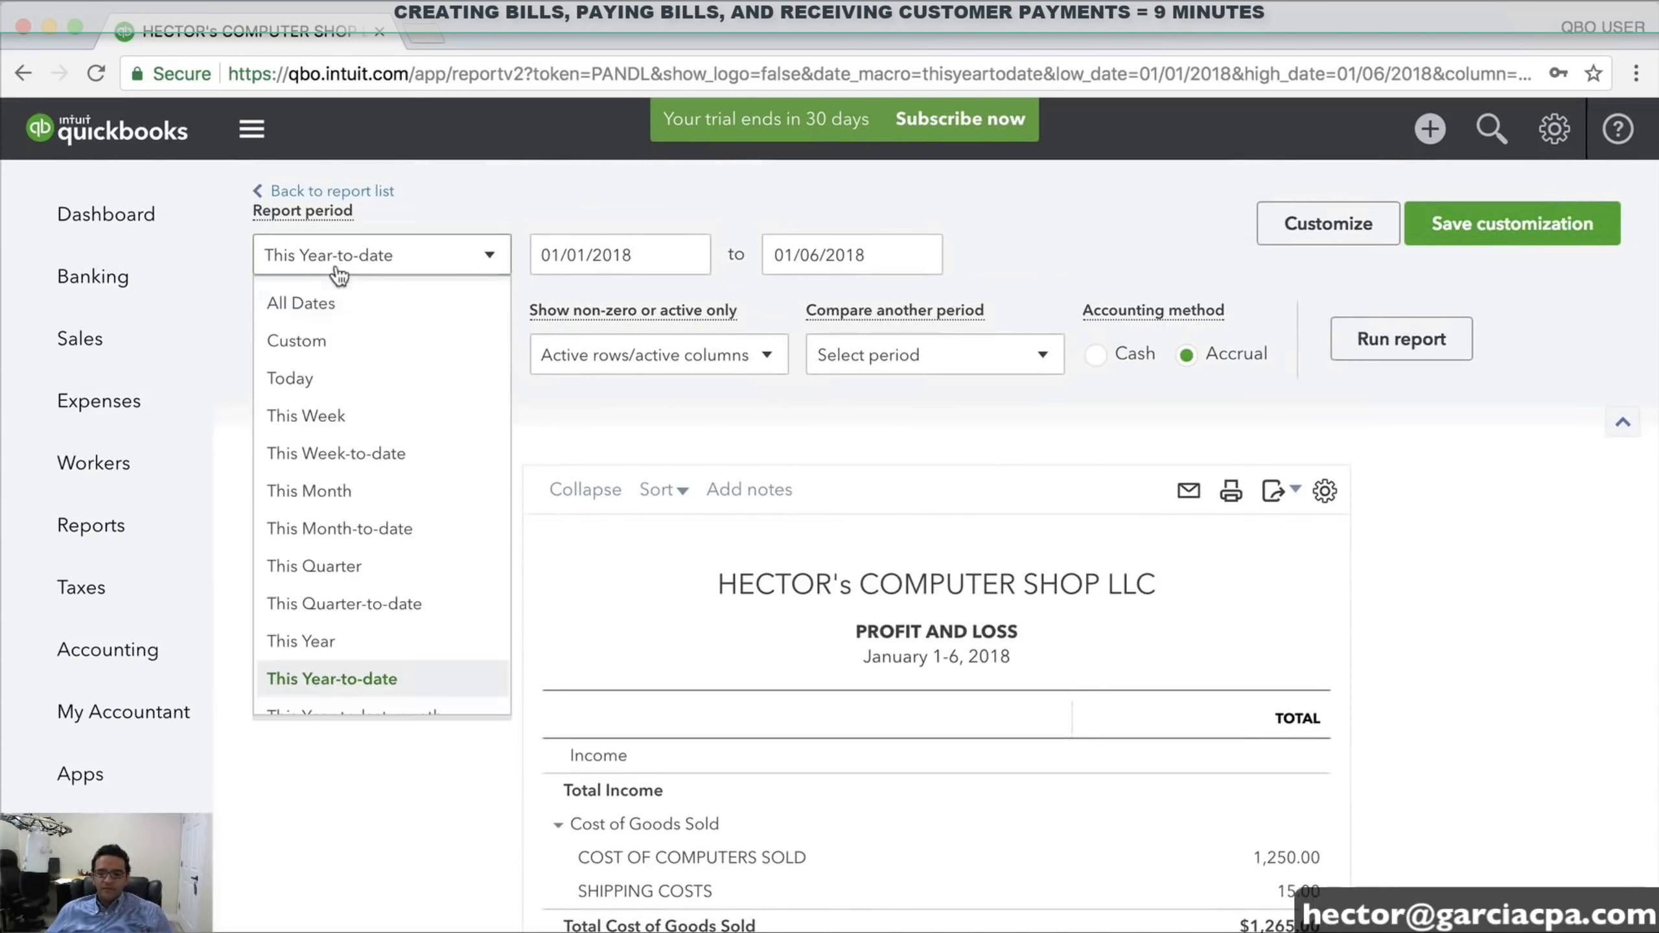
scroll(330, 627, "down", 1)
left_click(331, 637)
left_click(1415, 339)
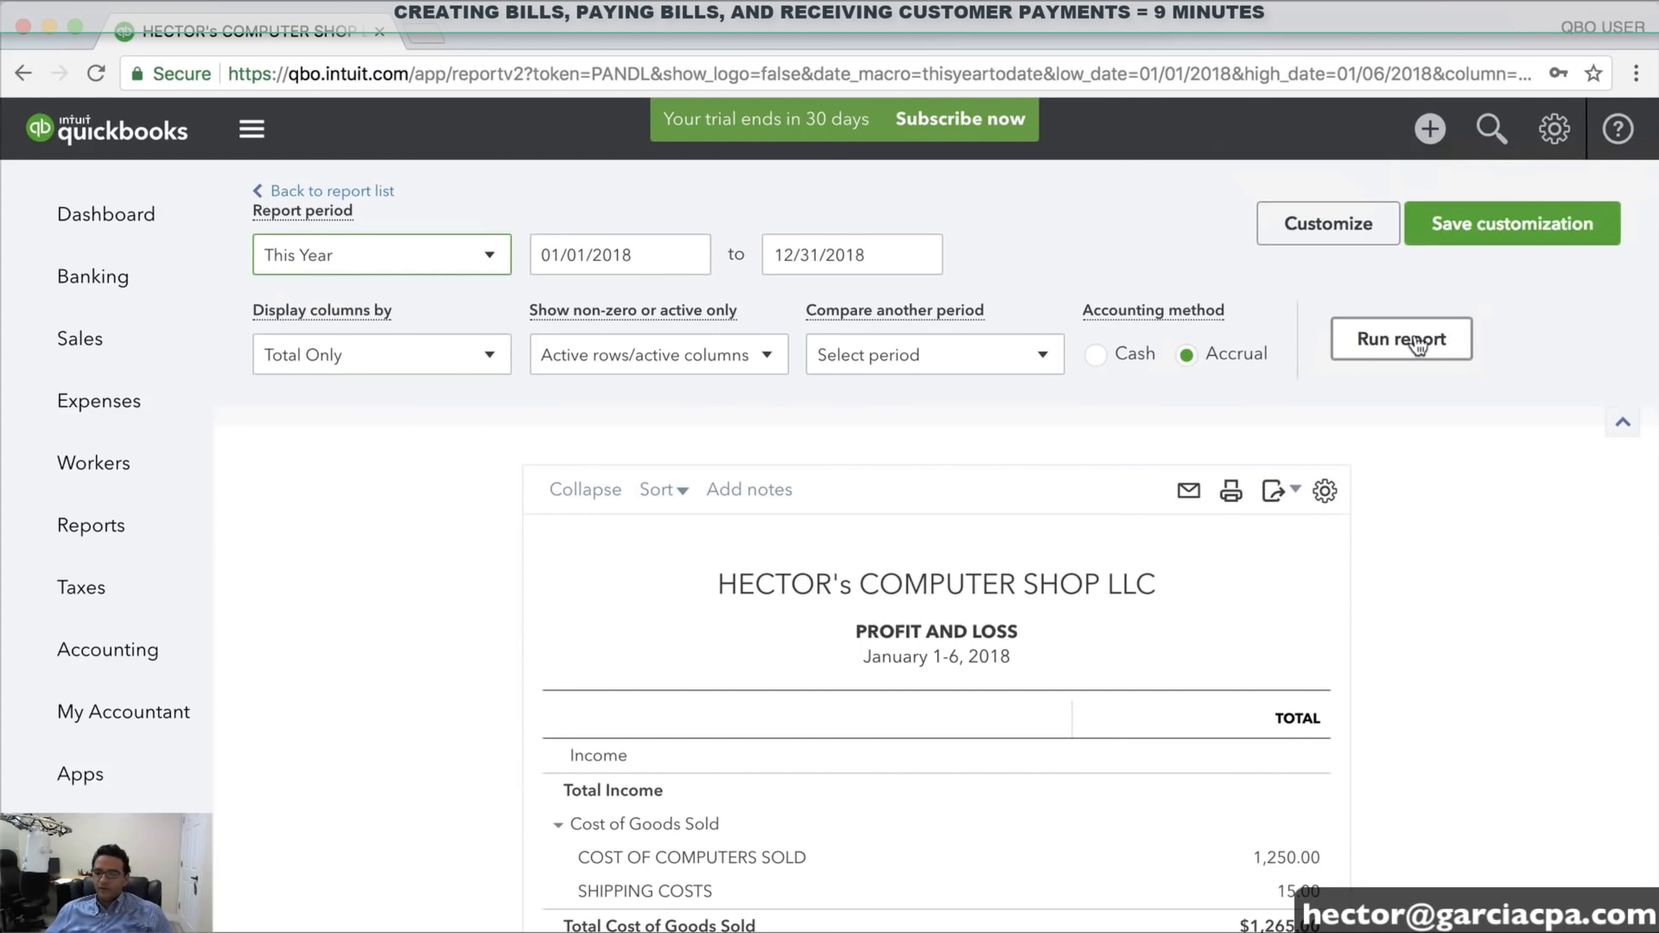
scroll(1462, 633, "down", 5)
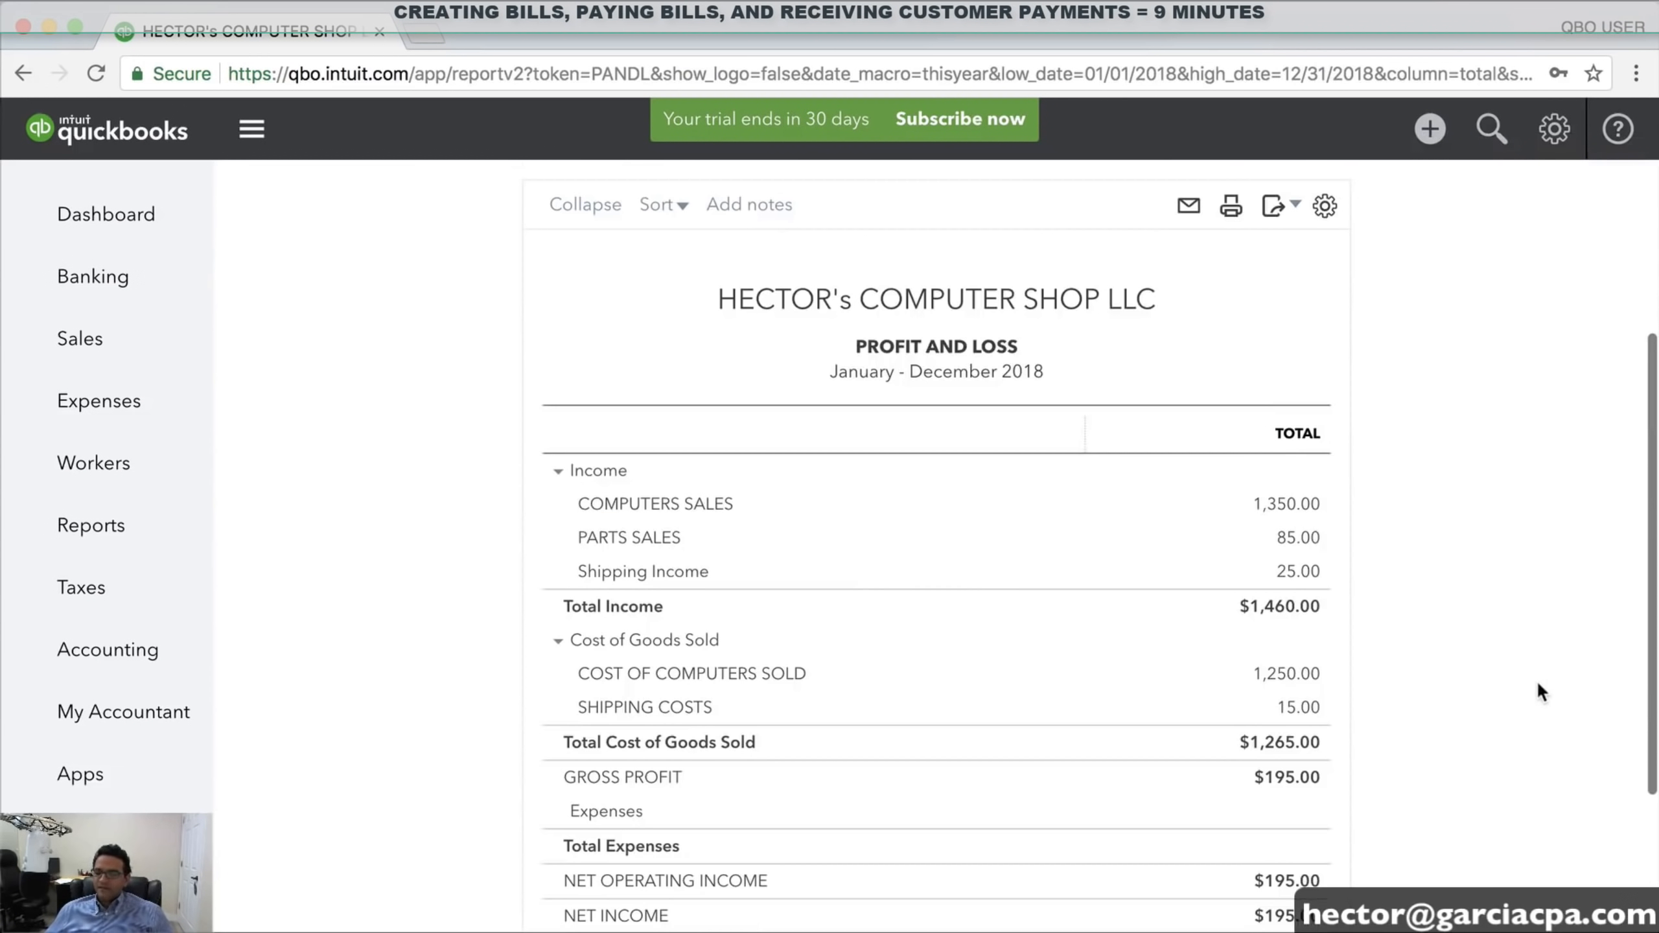
scroll(1537, 680, "down", 2)
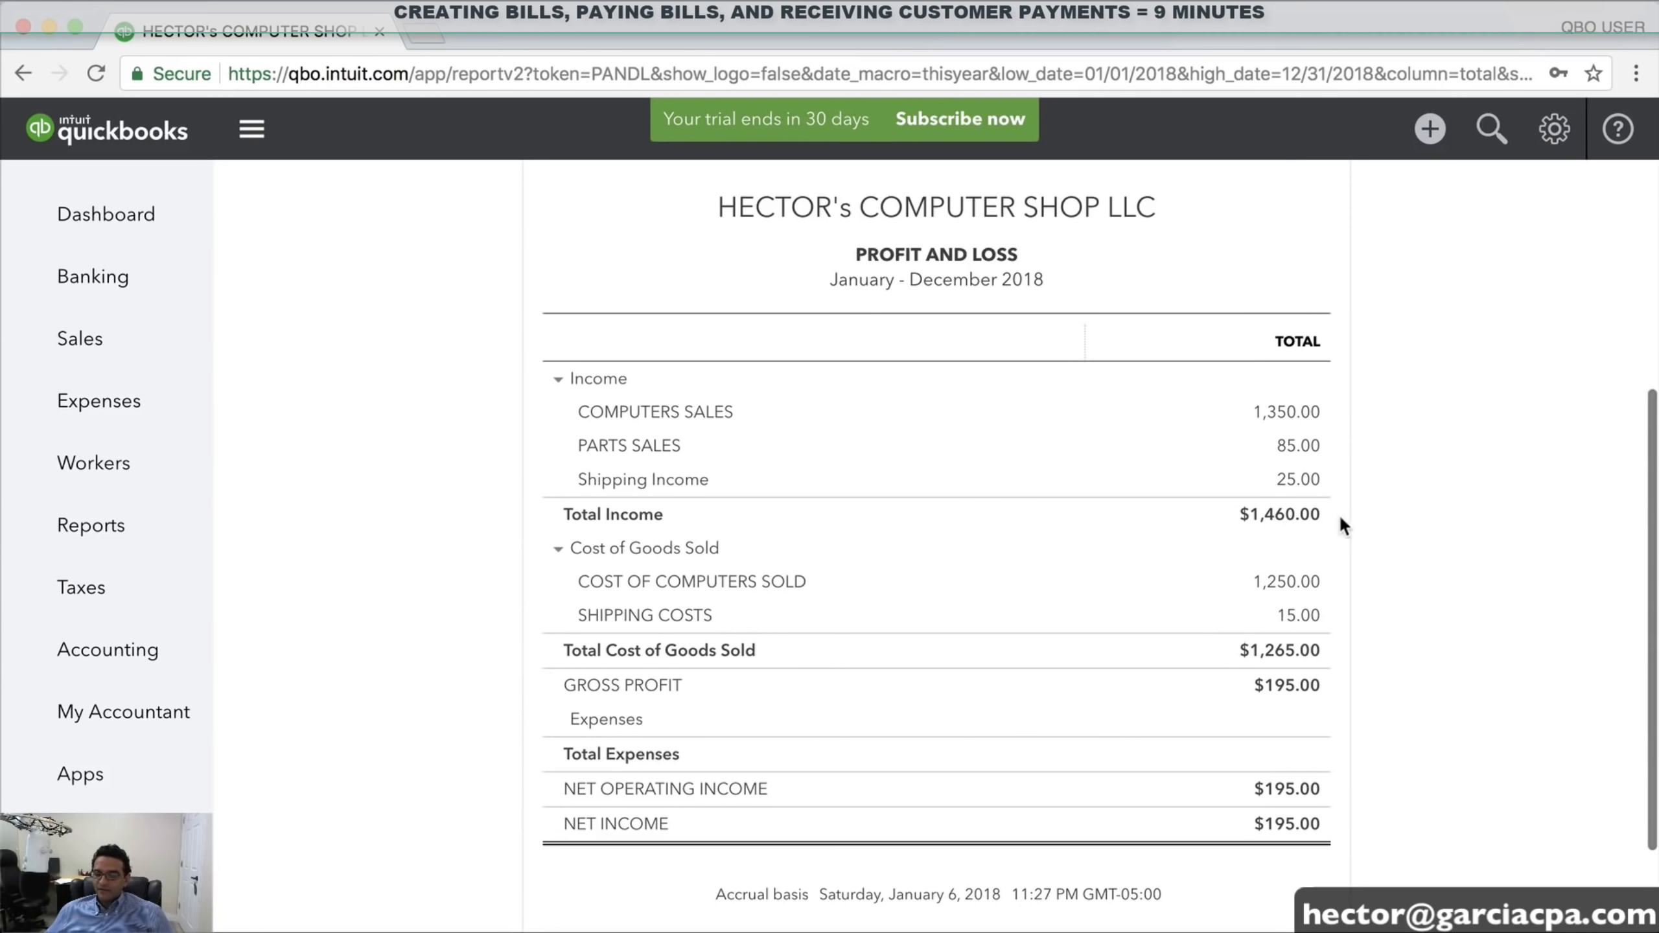
left_click_drag(1339, 514, 1499, 412)
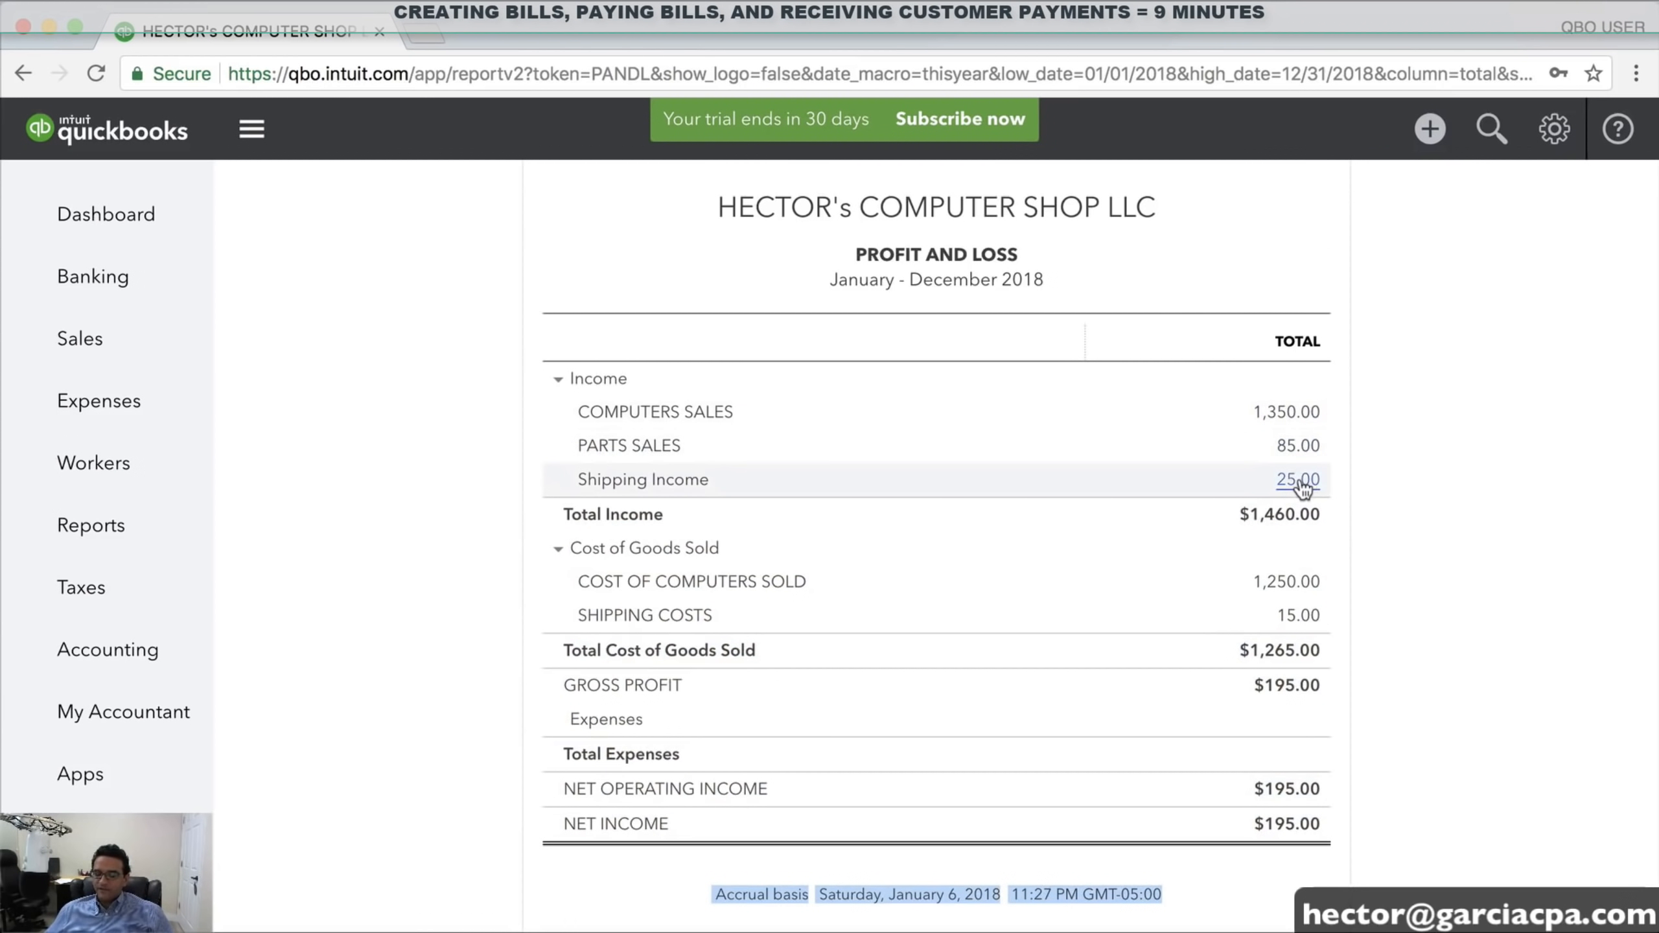
left_click(1425, 496)
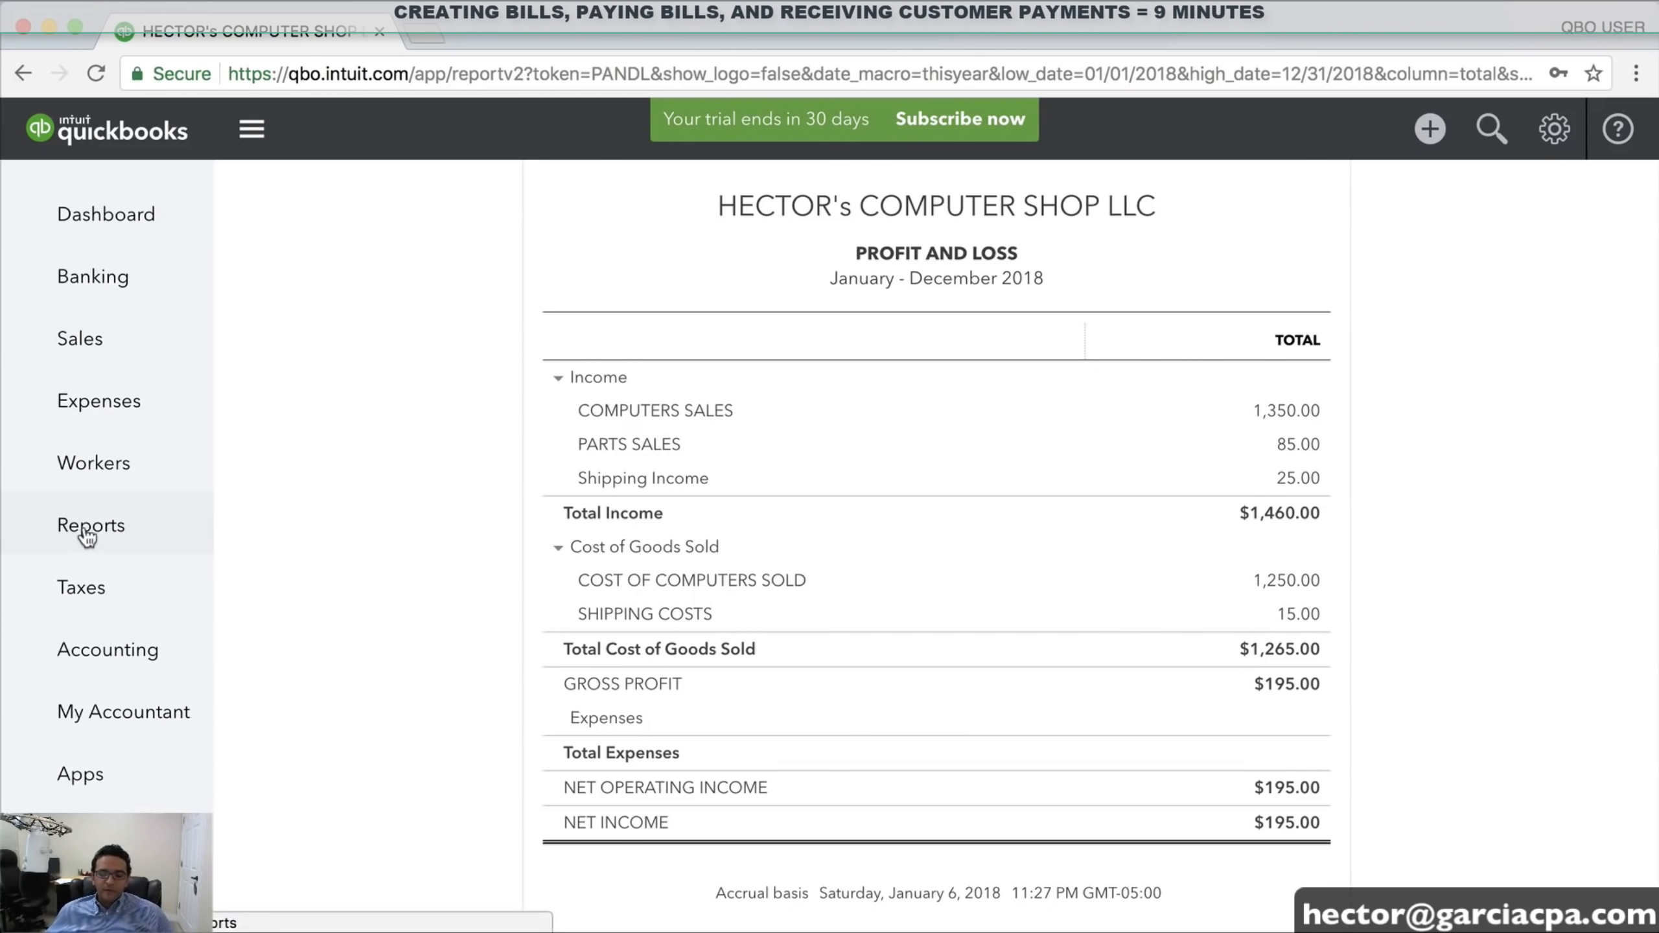
Run the Balance Sheet report for This Year, as of December 31, 2018
left_click(119, 533)
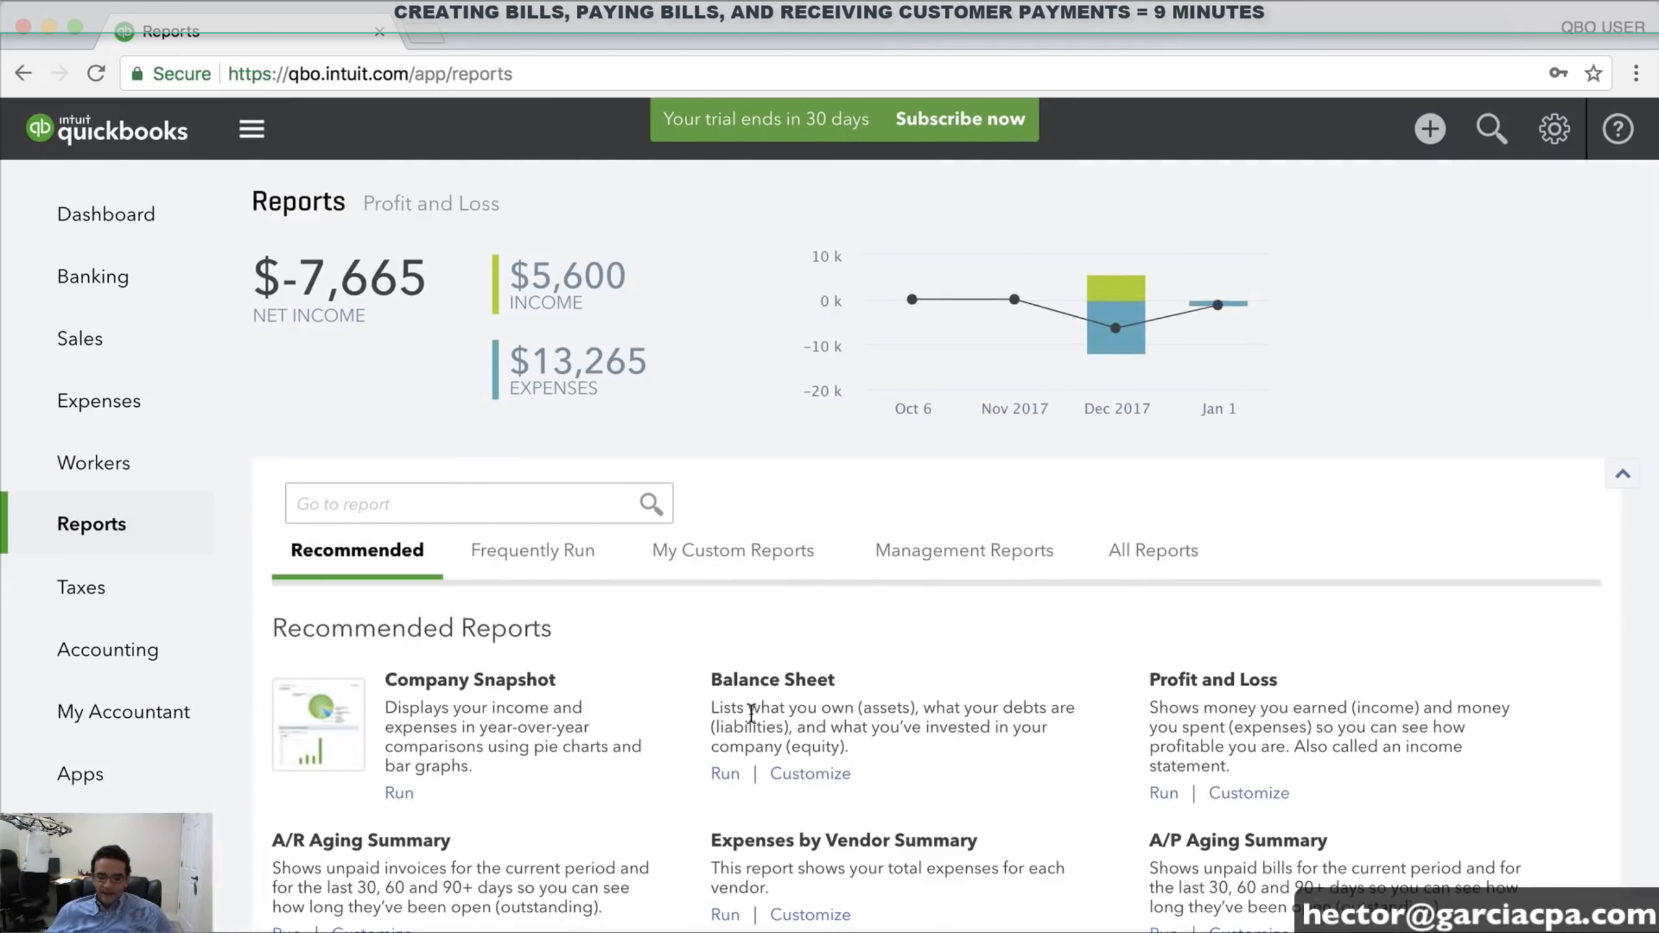
scroll(752, 713, "down", 3)
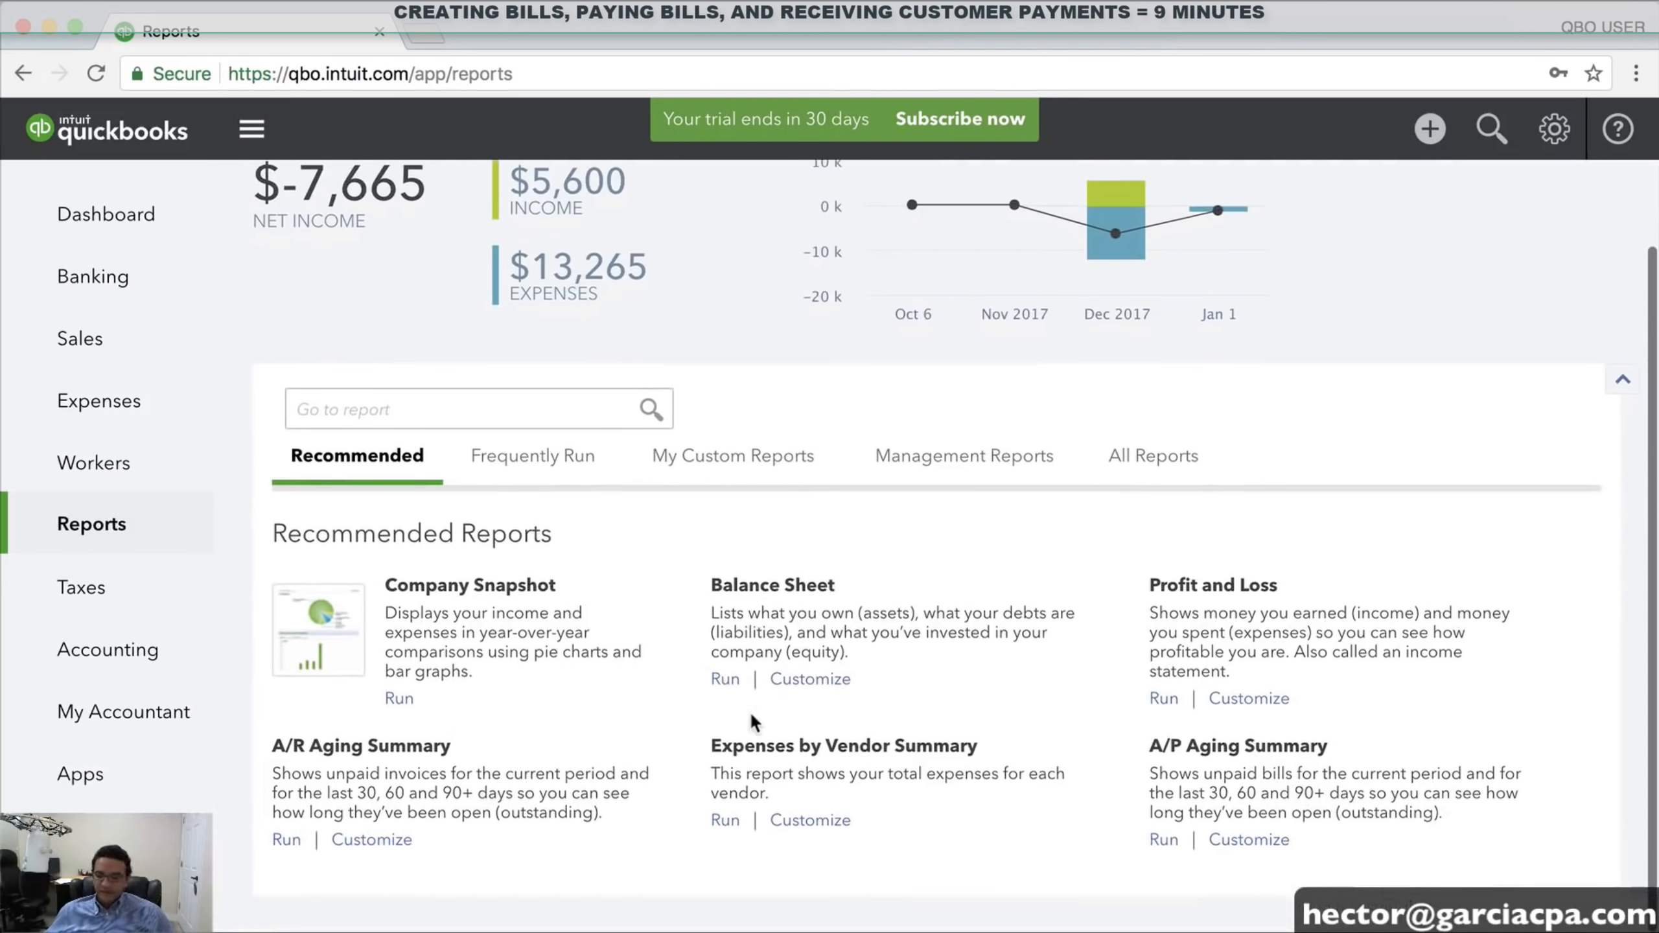
left_click(726, 680)
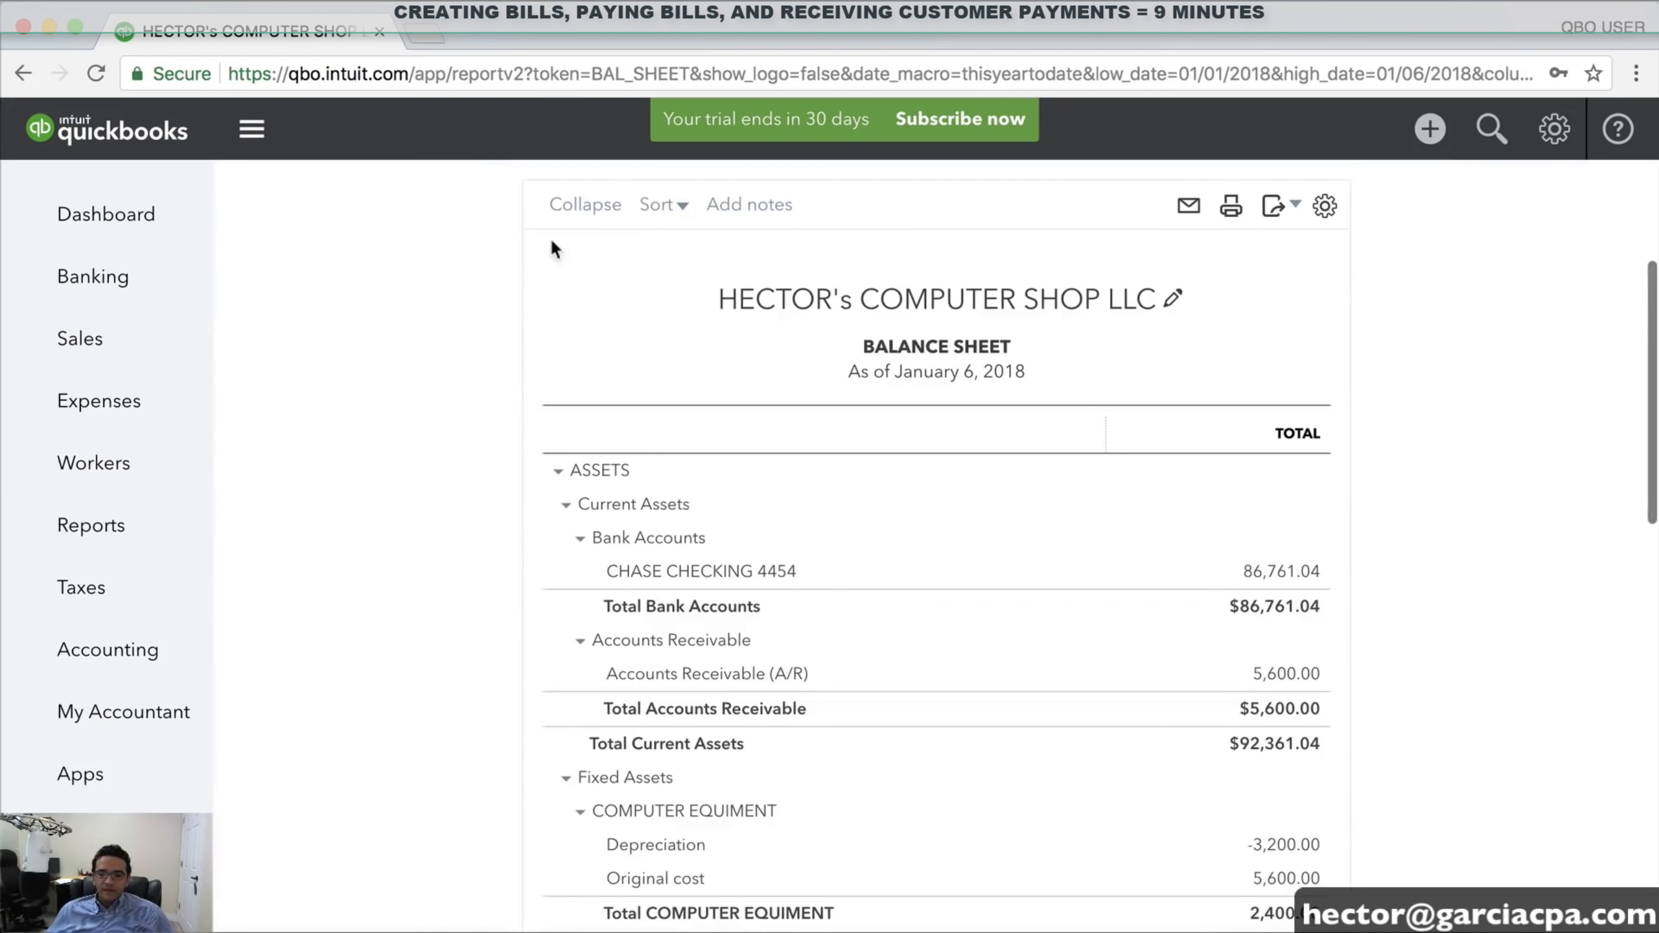
left_click(339, 268)
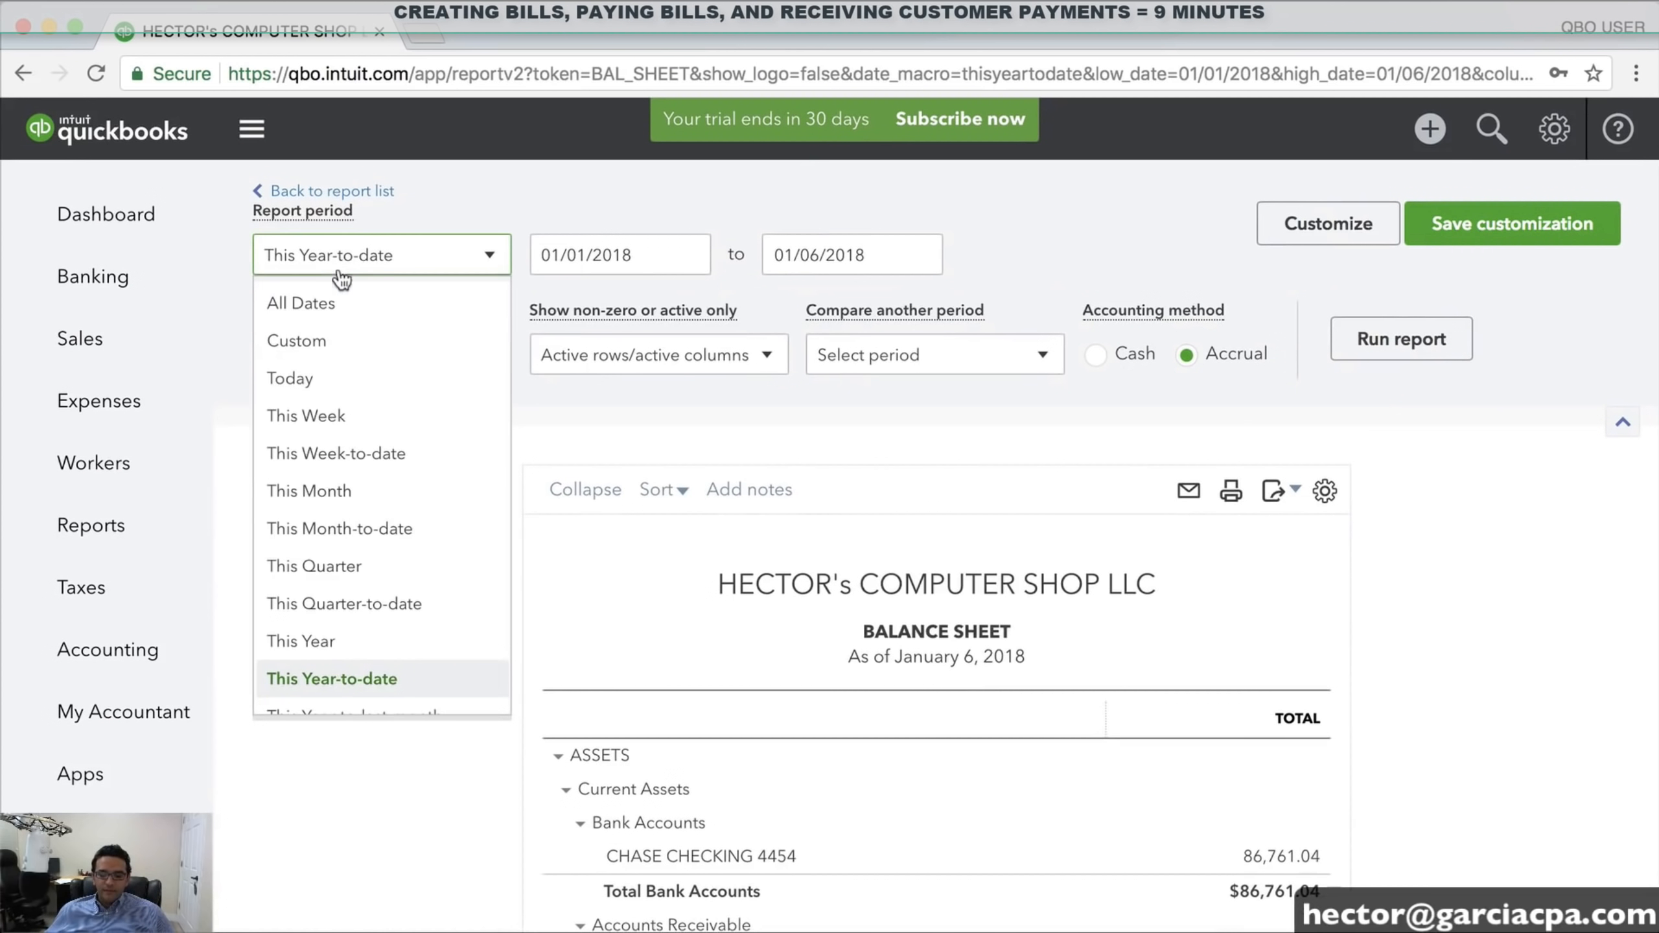
left_click(327, 640)
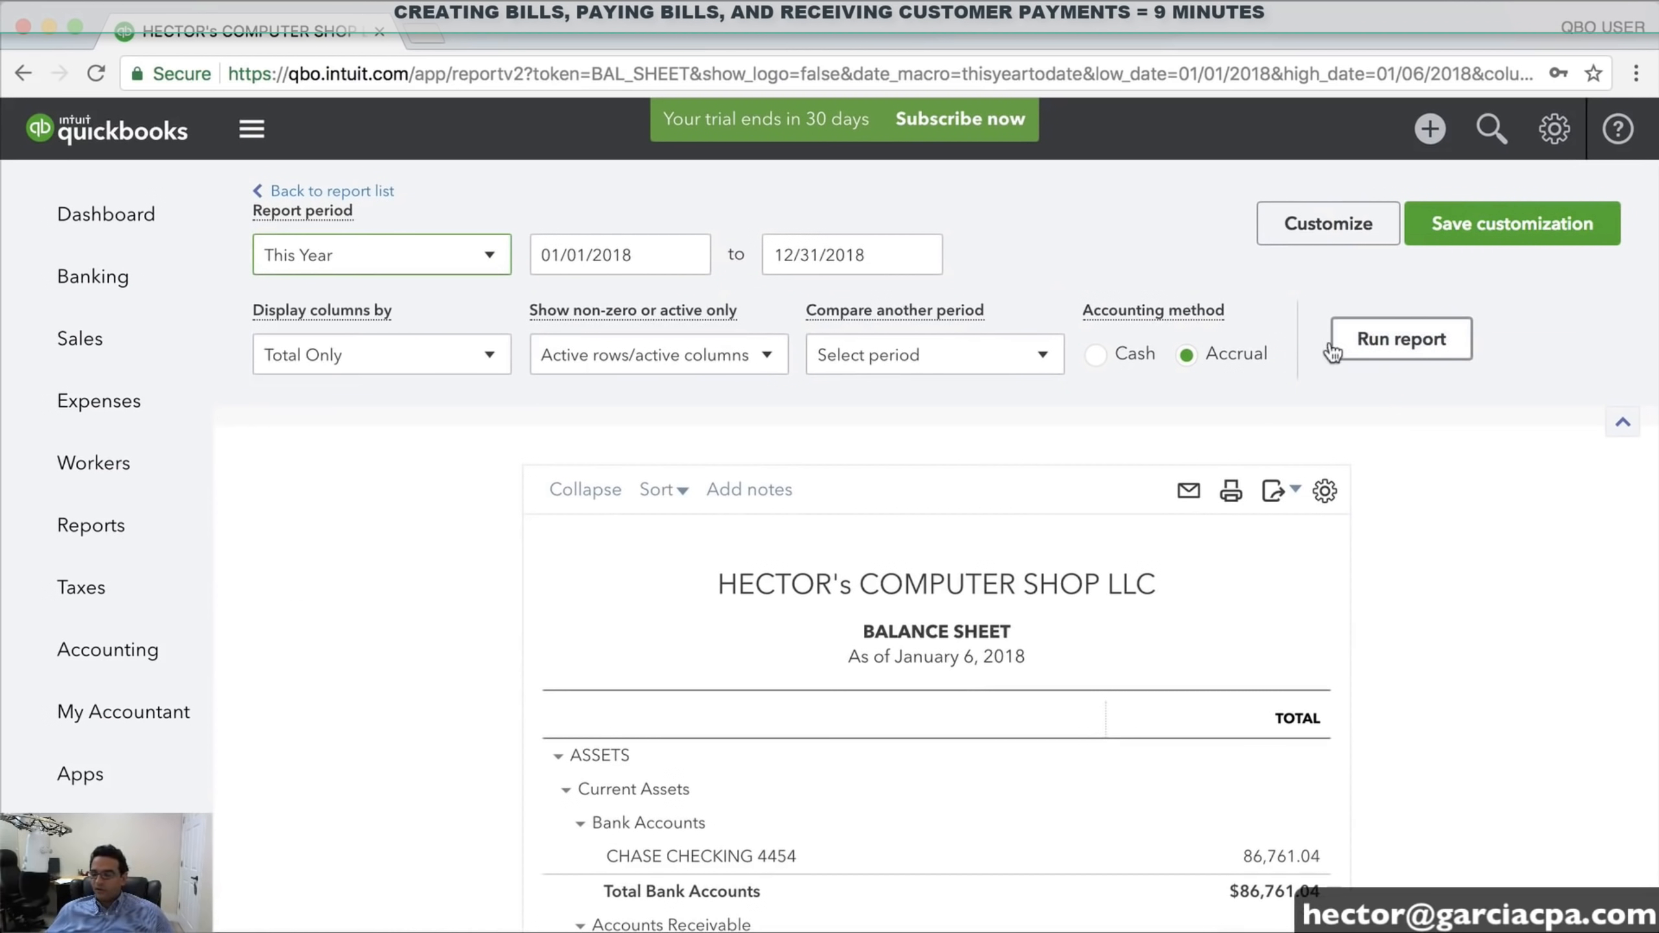
left_click(1411, 353)
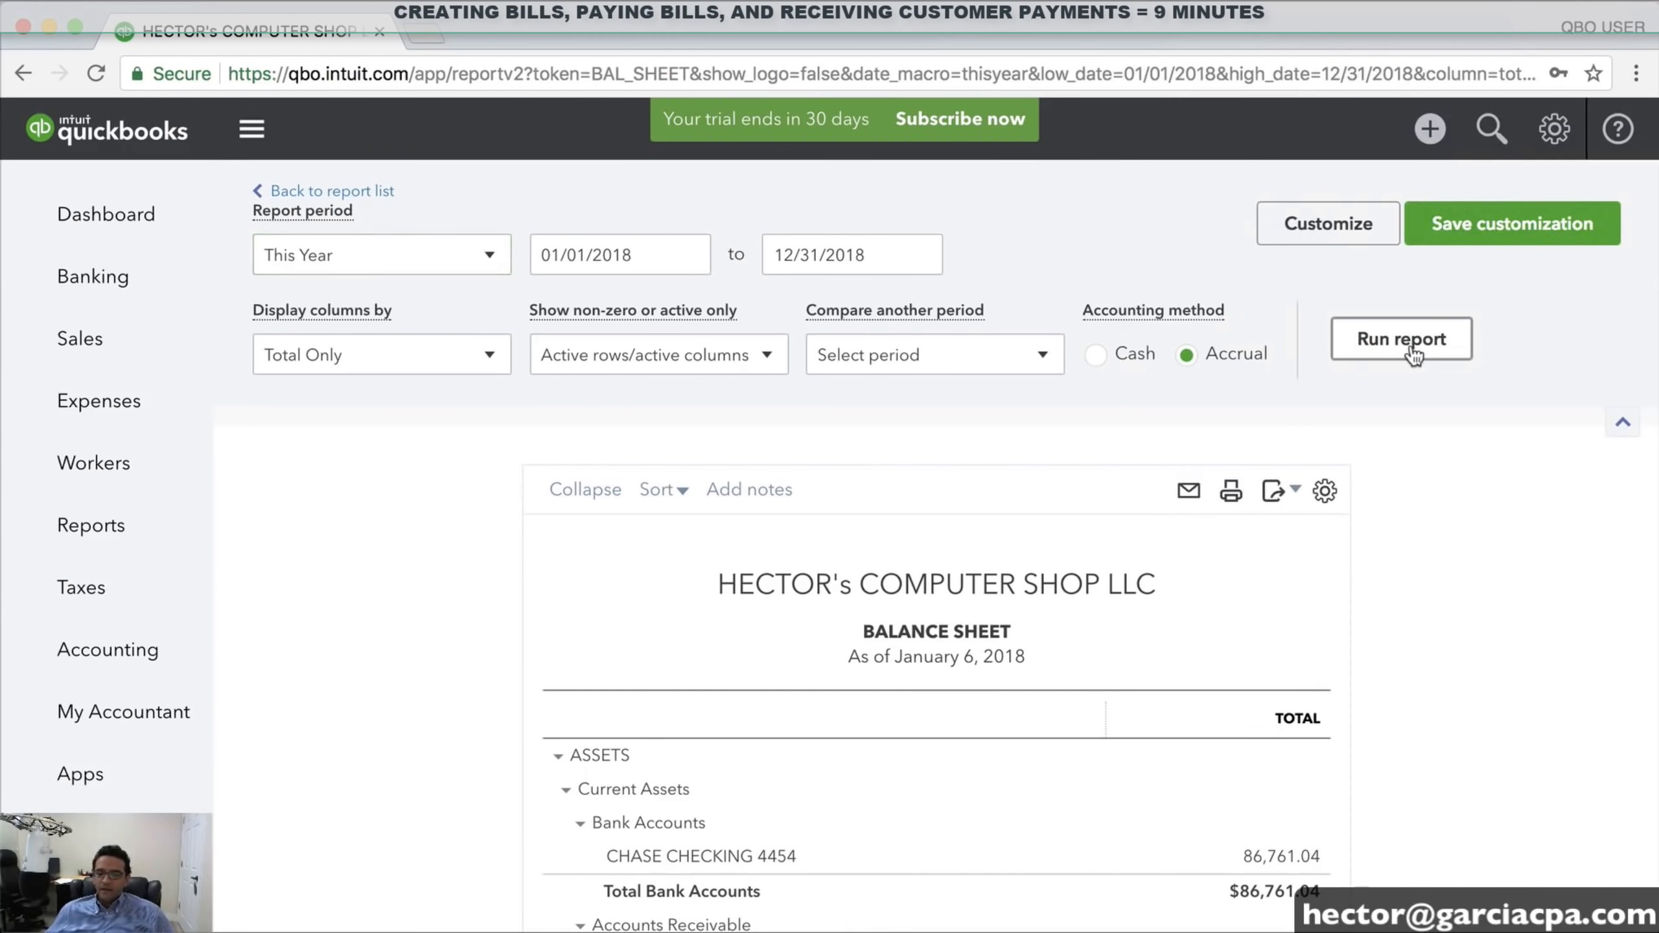
Drill into the 7,060.00 Accounts Receivable amount to see its transactions
scroll(1462, 615, "down", 5)
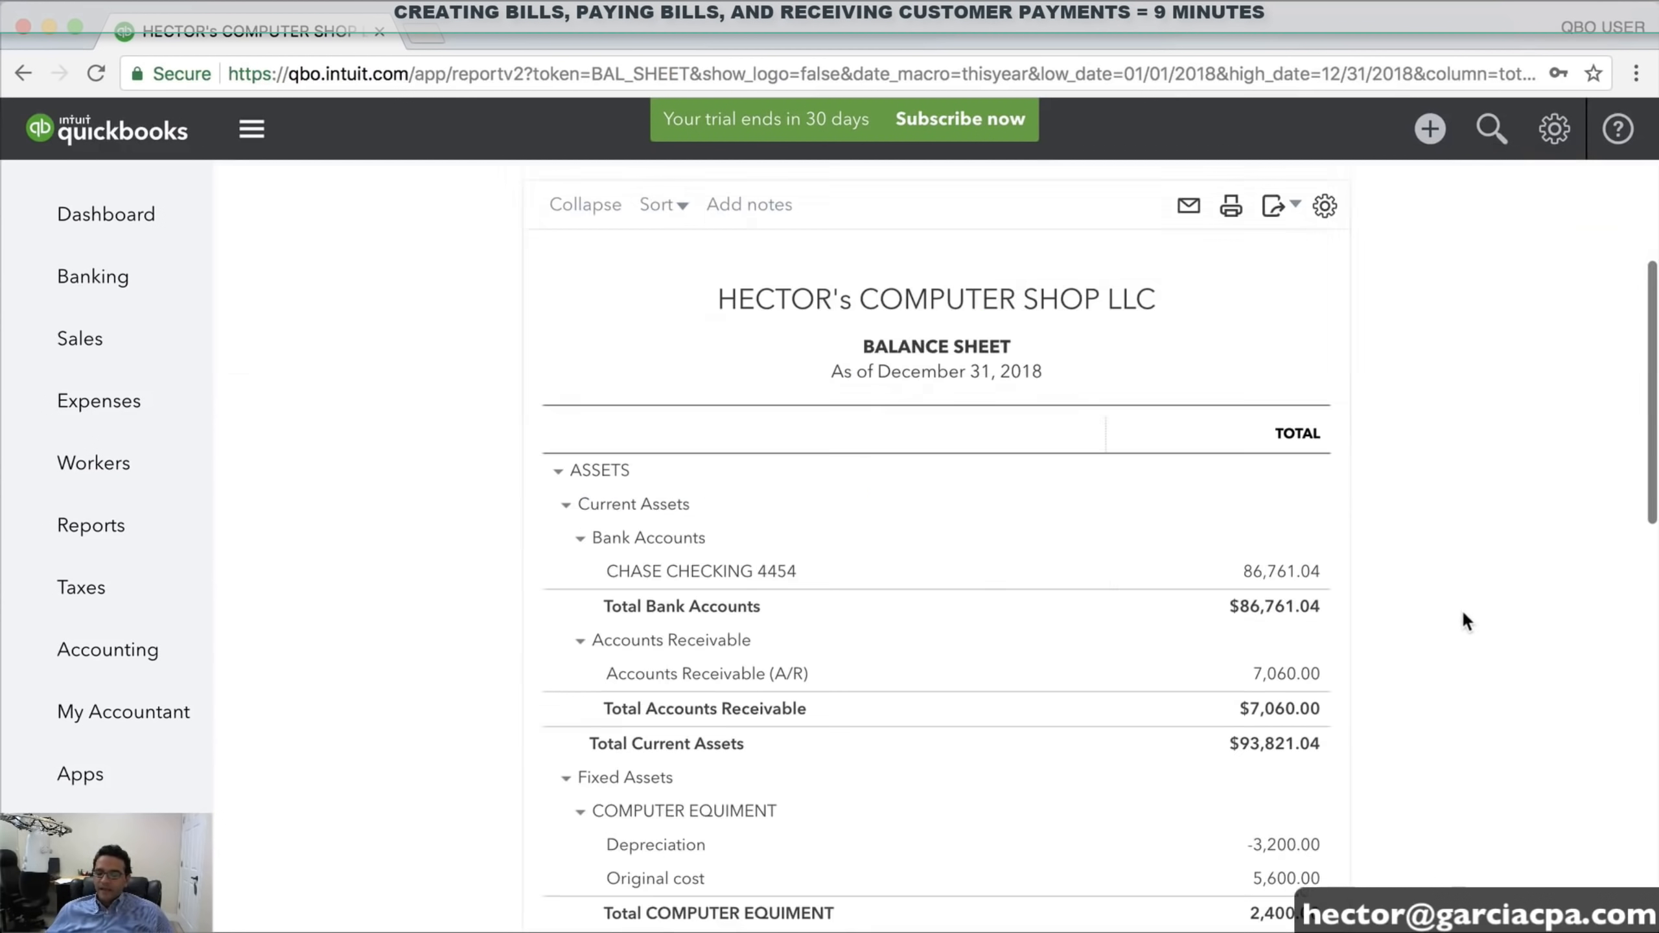
scroll(1434, 608, "down", 2)
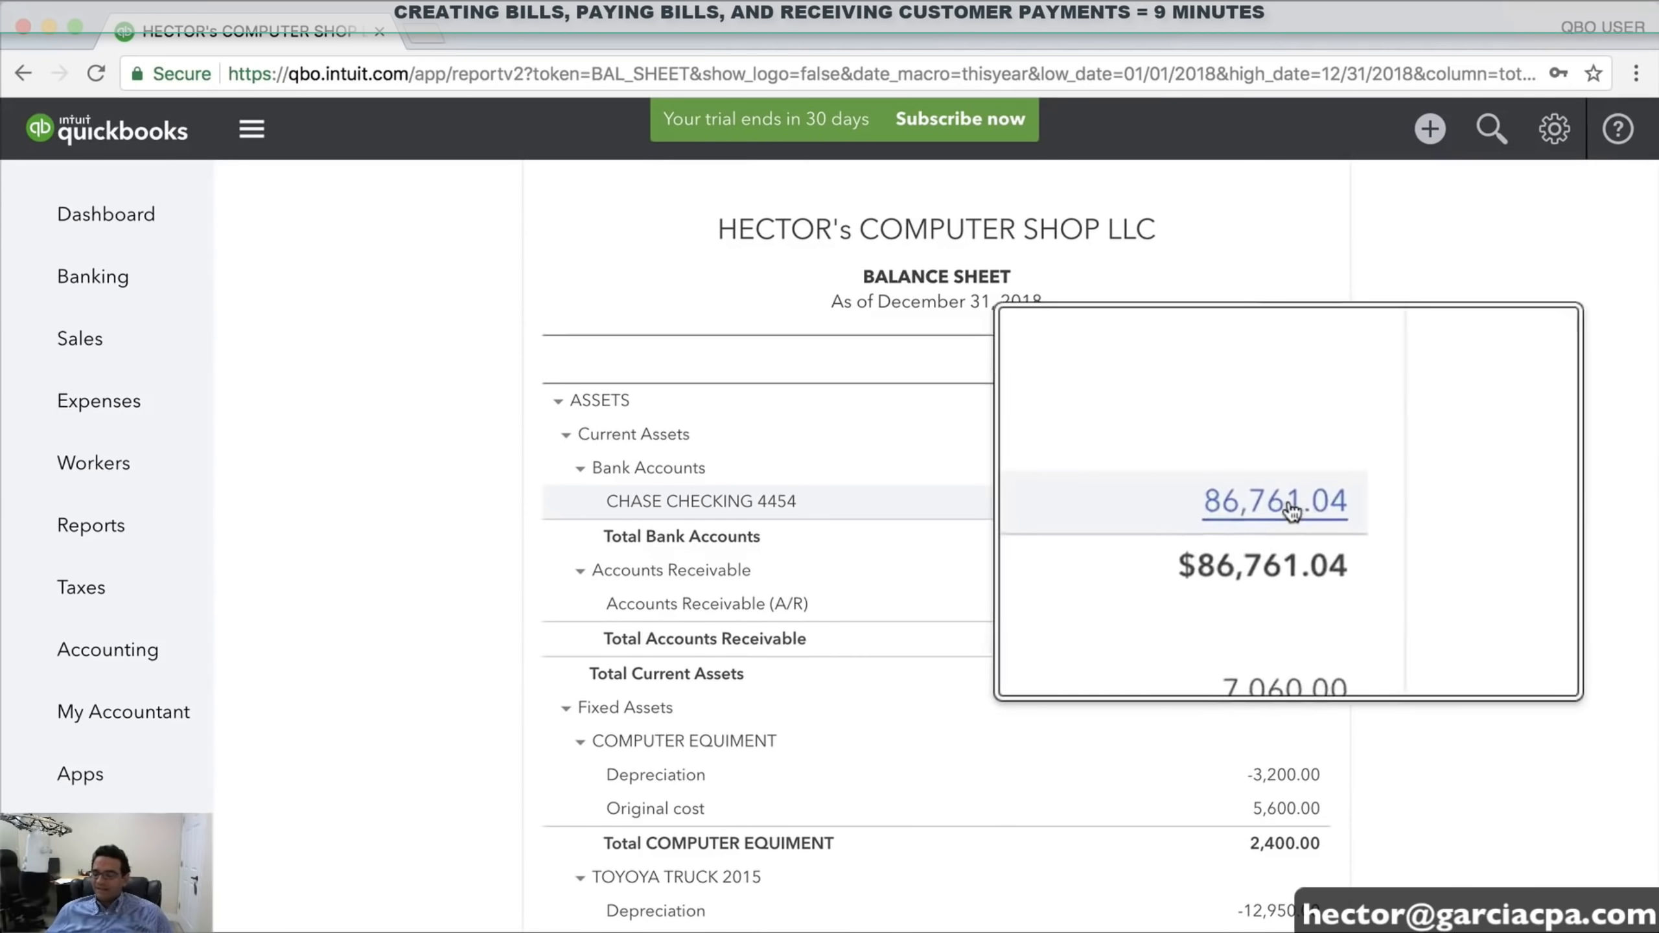
scroll(1481, 503, "down", 2)
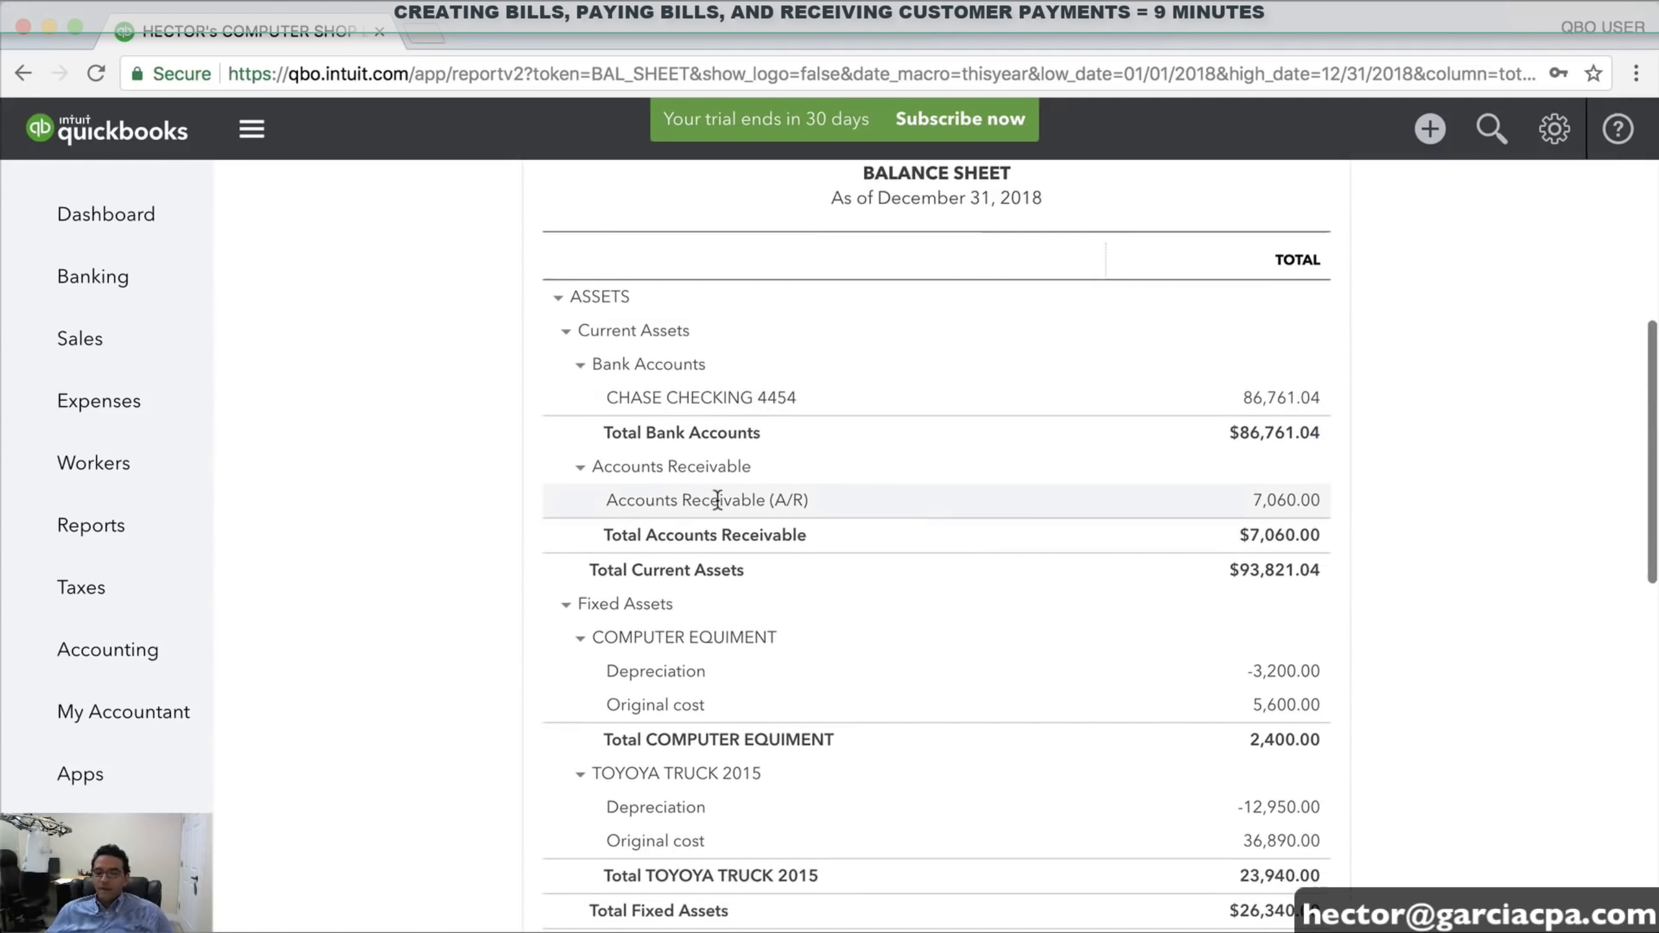
left_click(1294, 502)
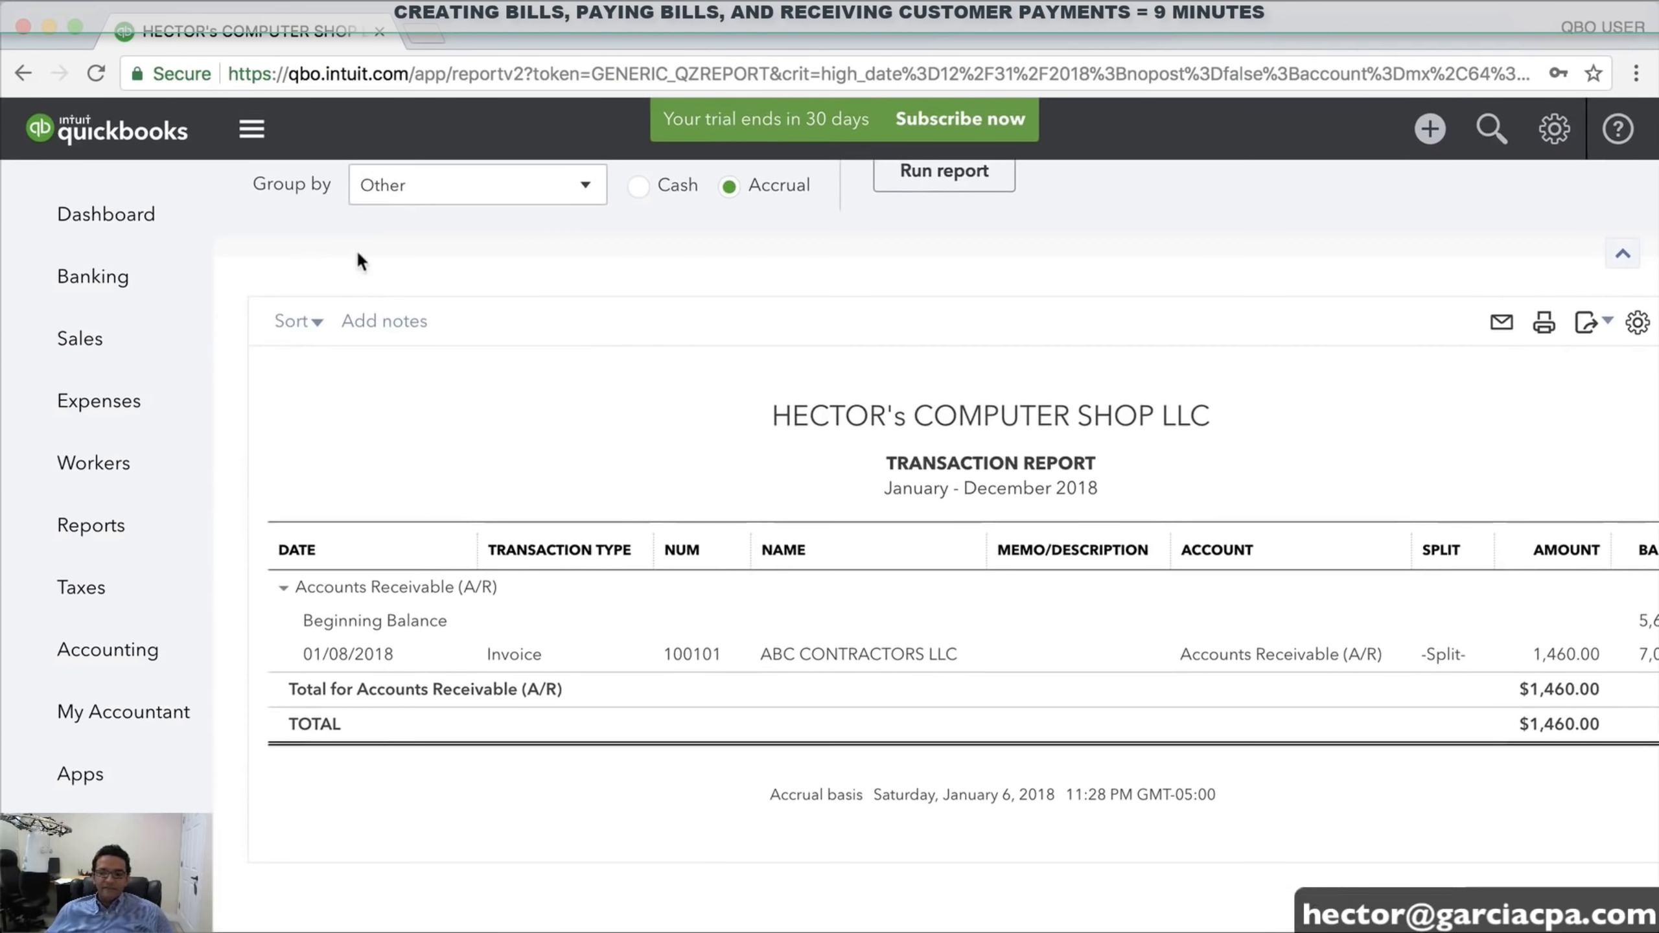
Rerun the receivables transaction report for All Dates at 90% zoom, then return to the dashboard
scroll(363, 234, "up", 3)
left_click(366, 256)
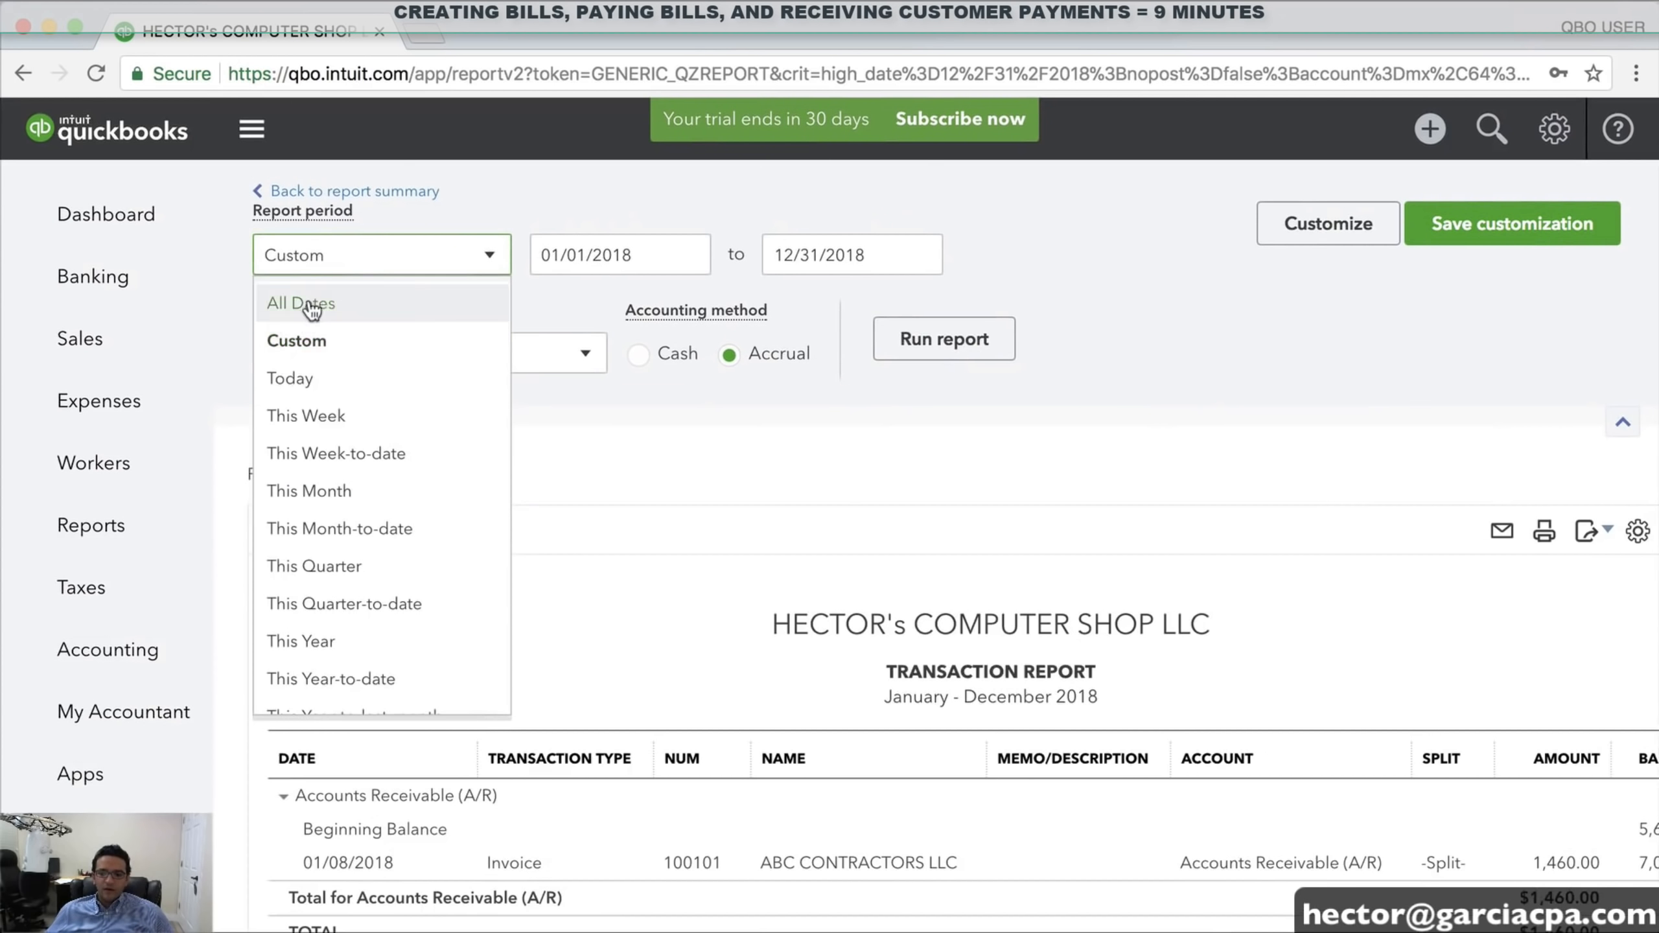
left_click(310, 308)
left_click(959, 347)
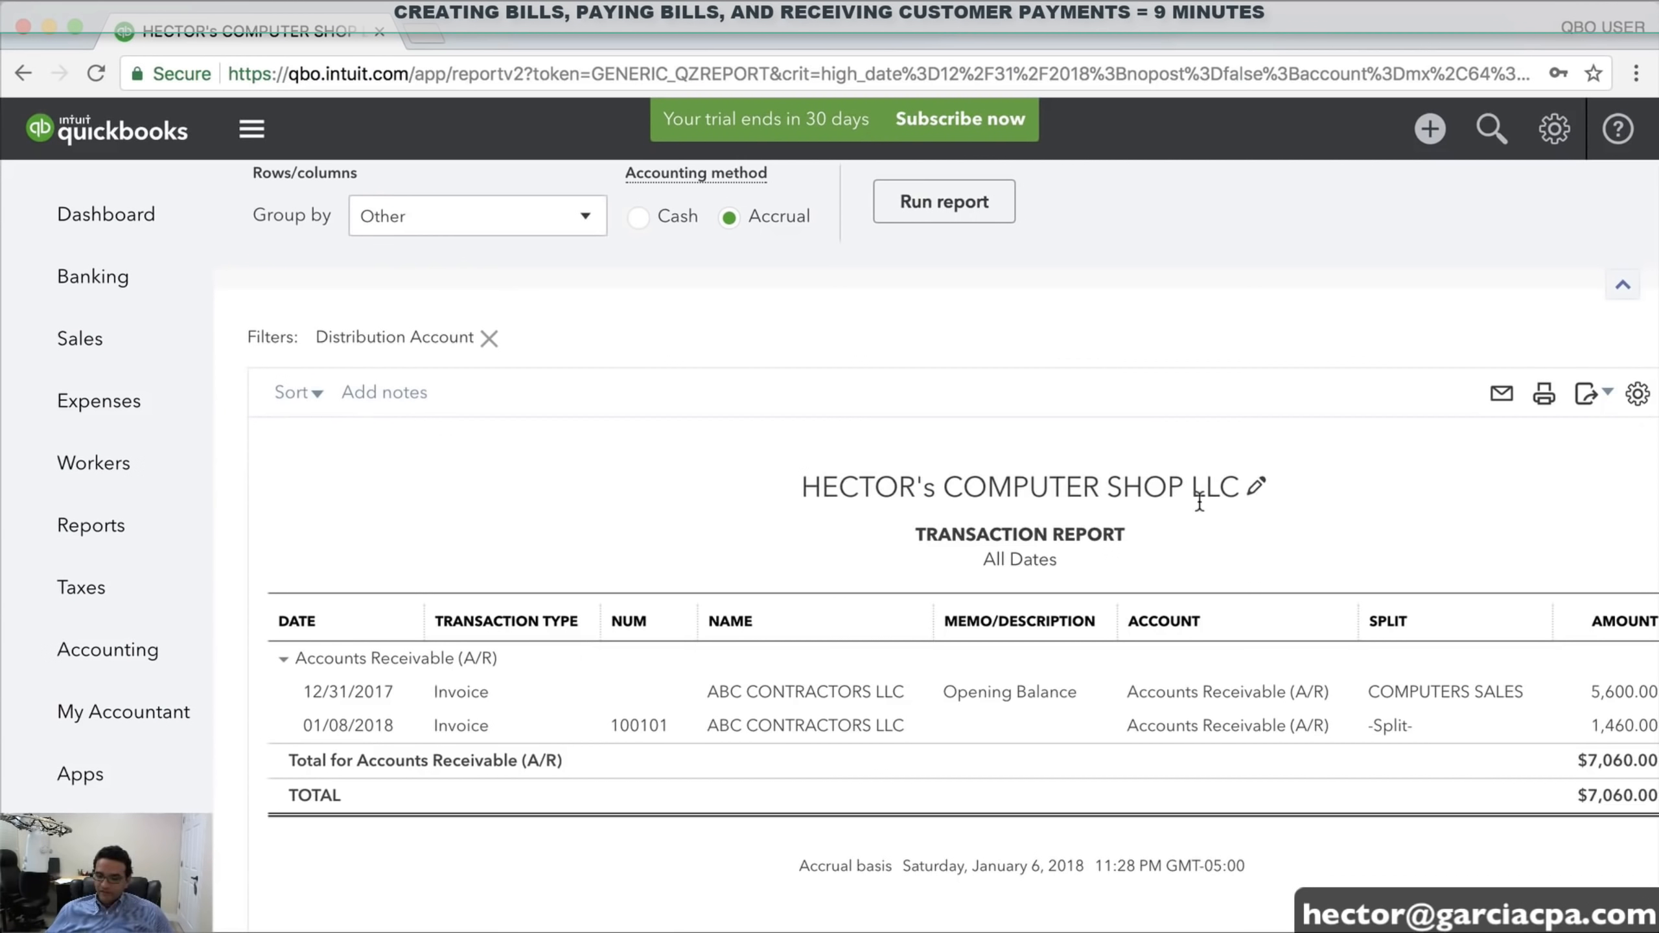
key("super+minus")
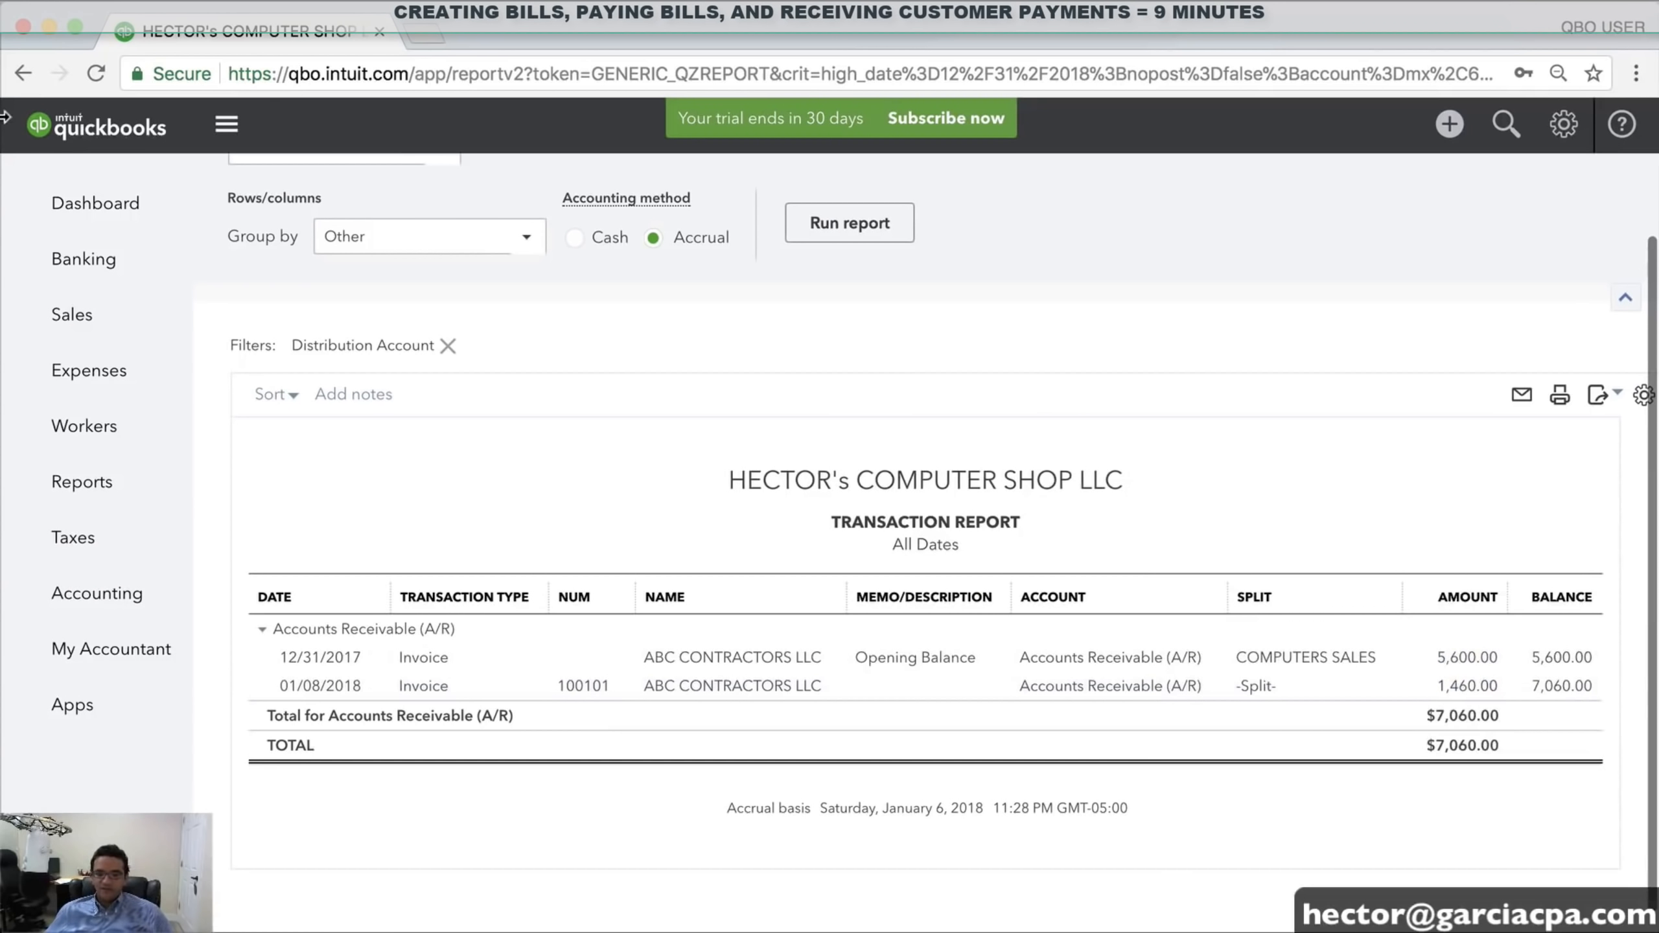
left_click(109, 215)
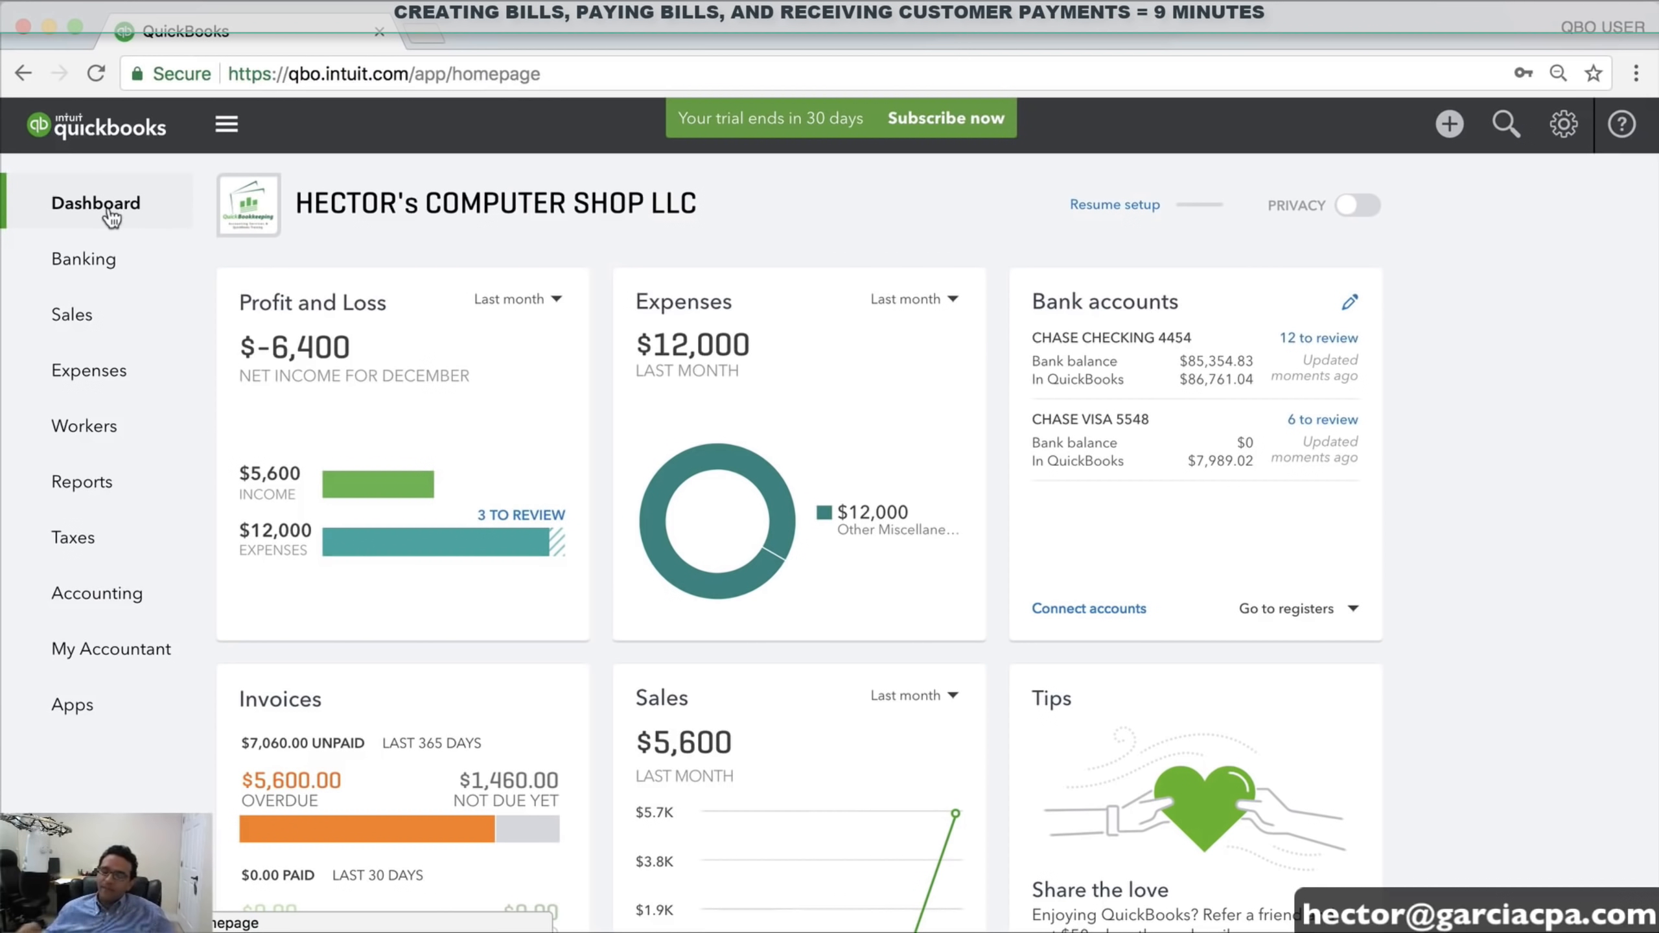
Start a Receive Payment for ABC CONTRACTORS LLC dated 01/08/2018, against its 5,600.00 and 1,460.00 invoices
left_click(1449, 125)
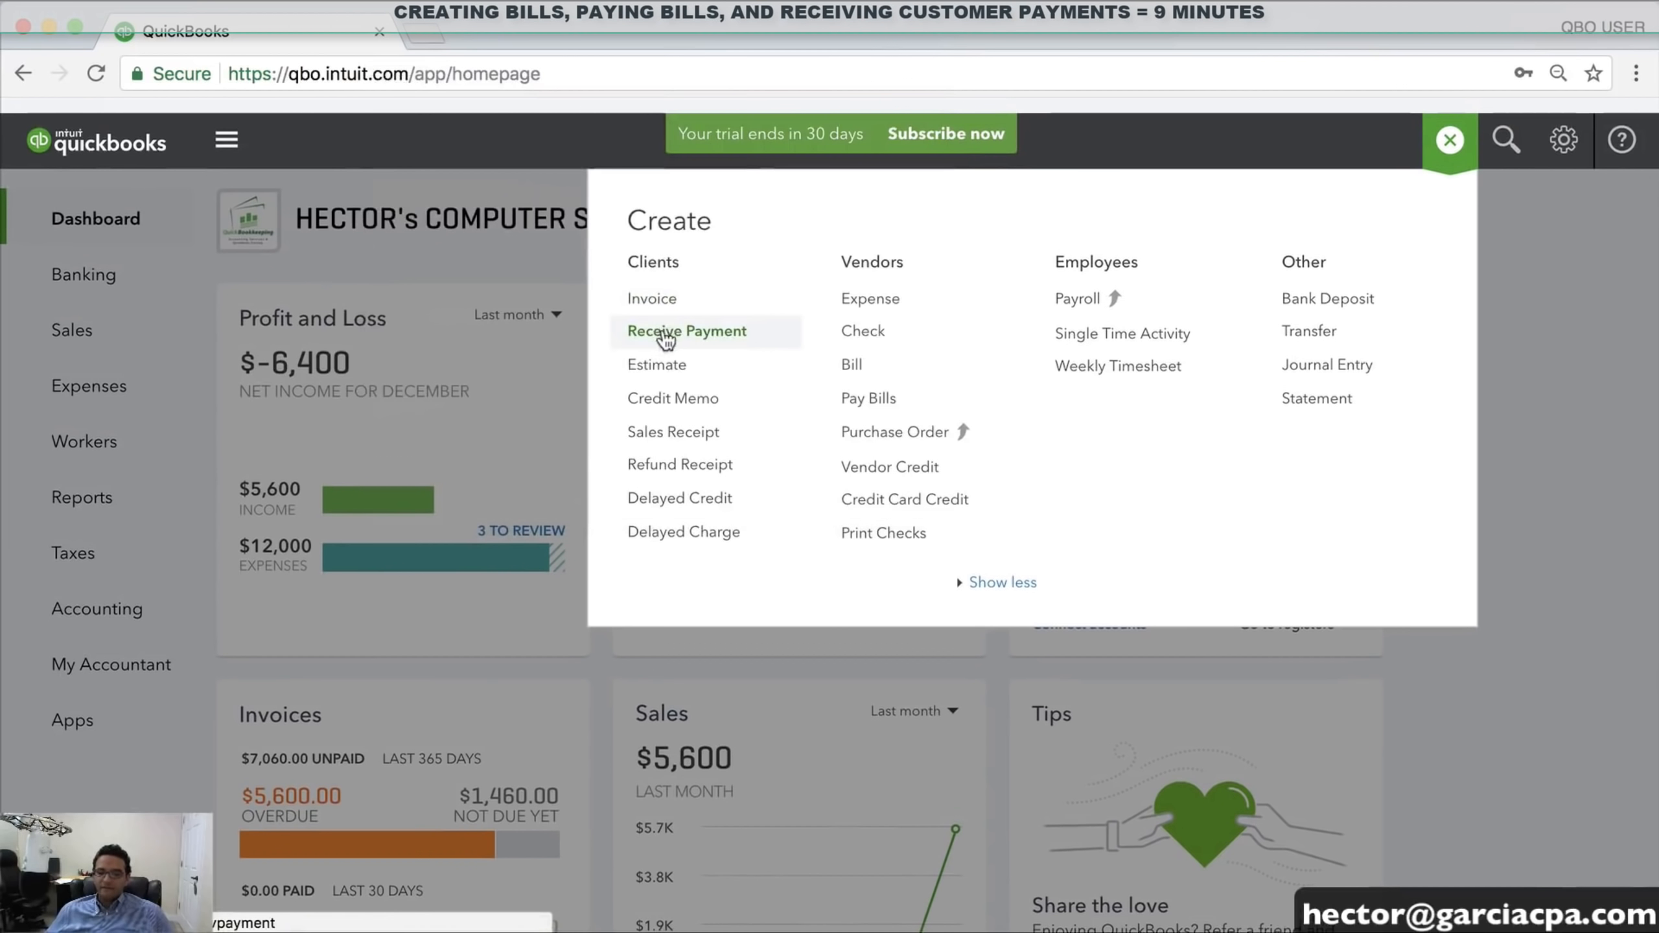
left_click(666, 333)
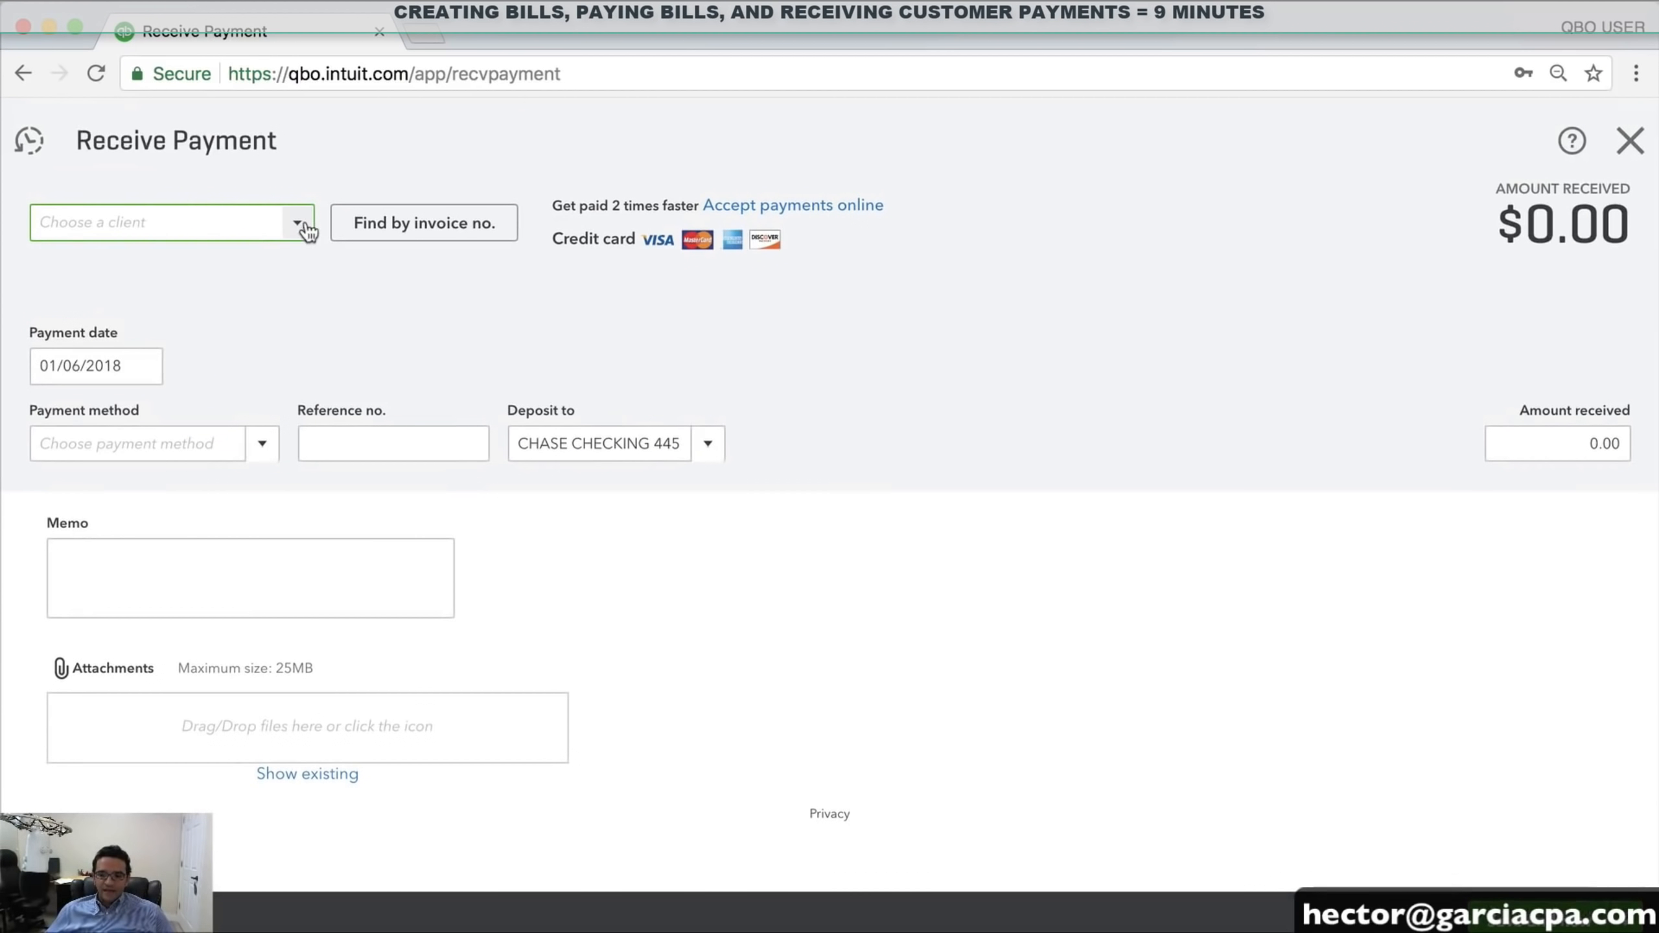
left_click(308, 229)
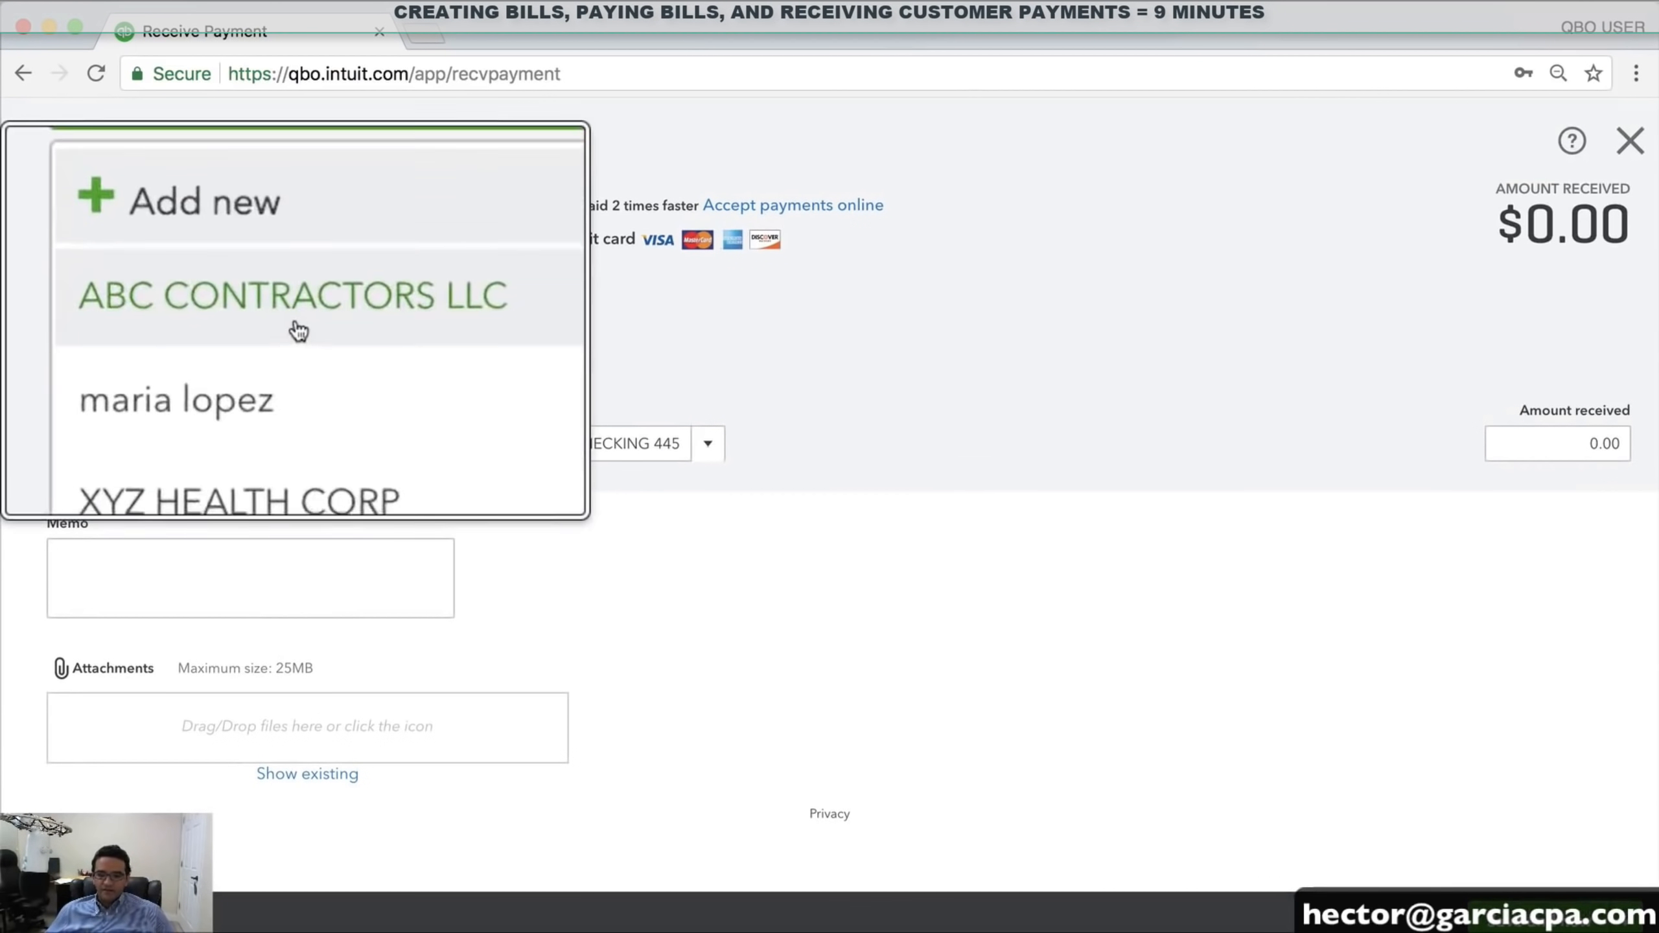
left_click(131, 306)
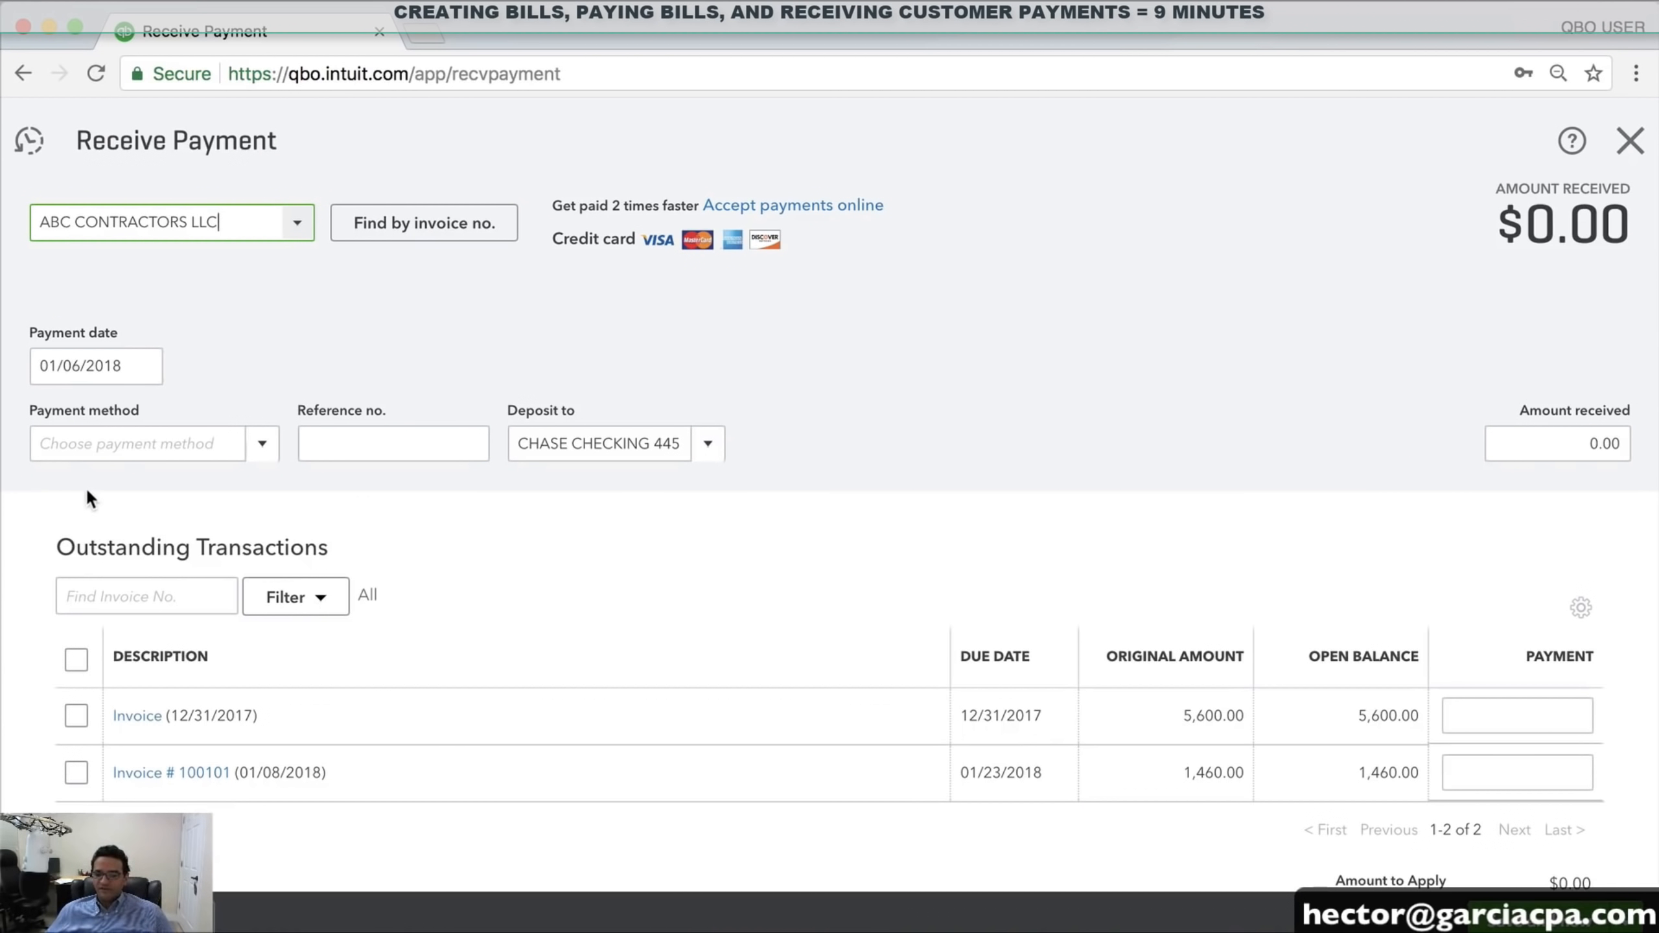
left_click_drag(1177, 716, 1236, 711)
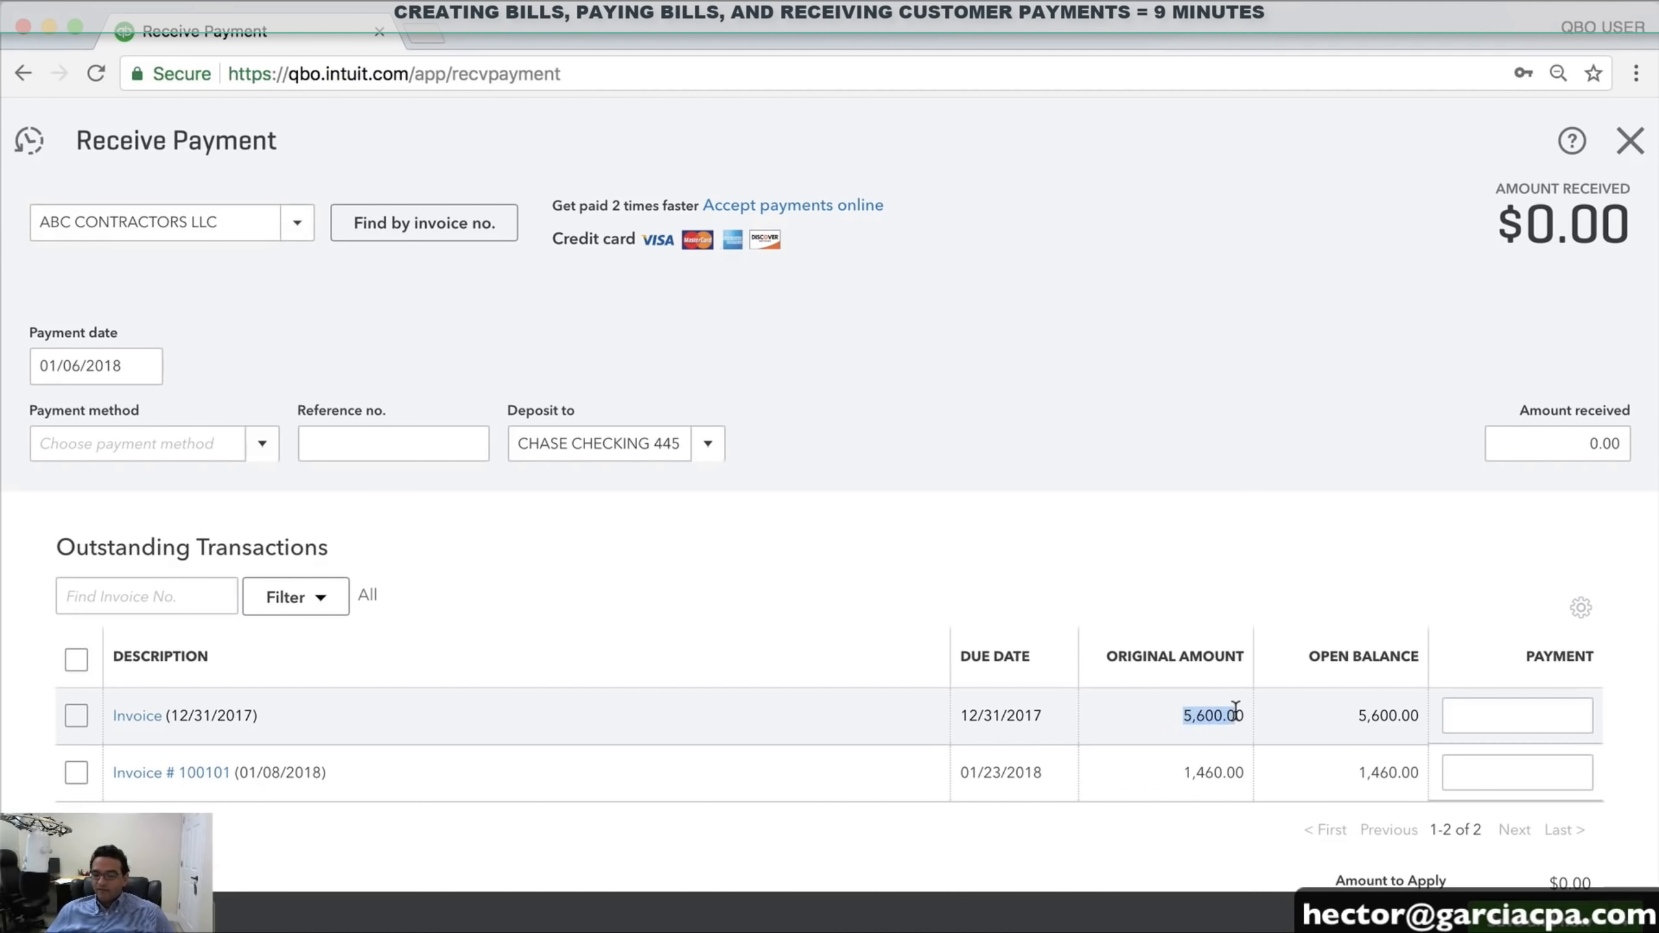
left_click_drag(1192, 773, 1241, 771)
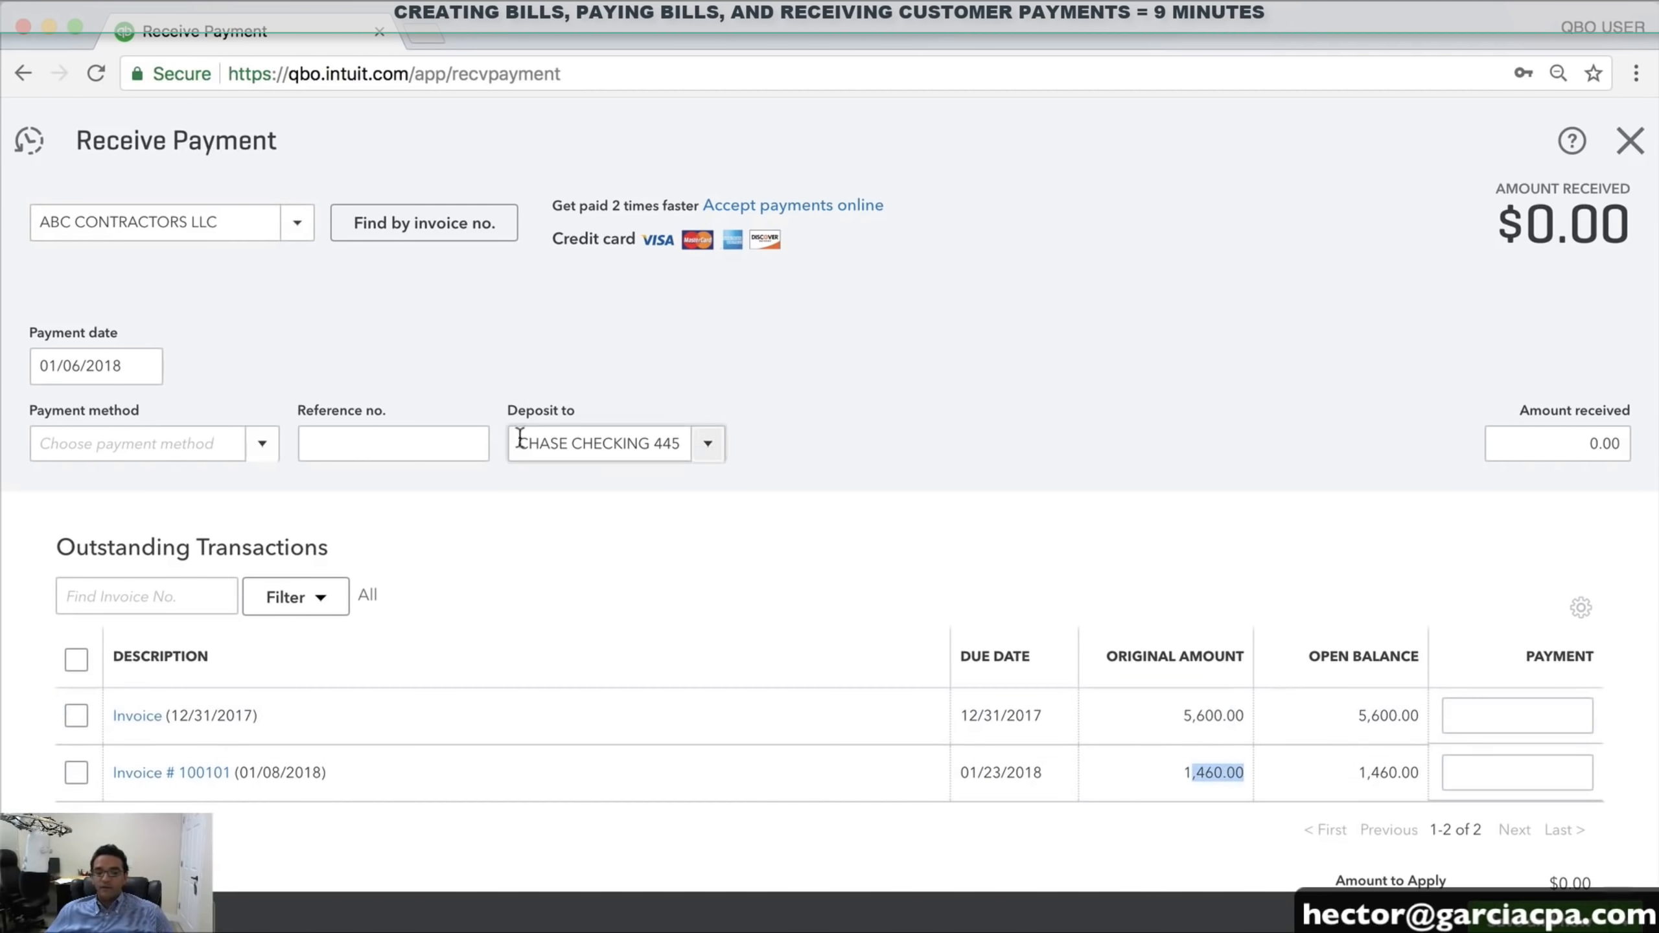
left_click(151, 369)
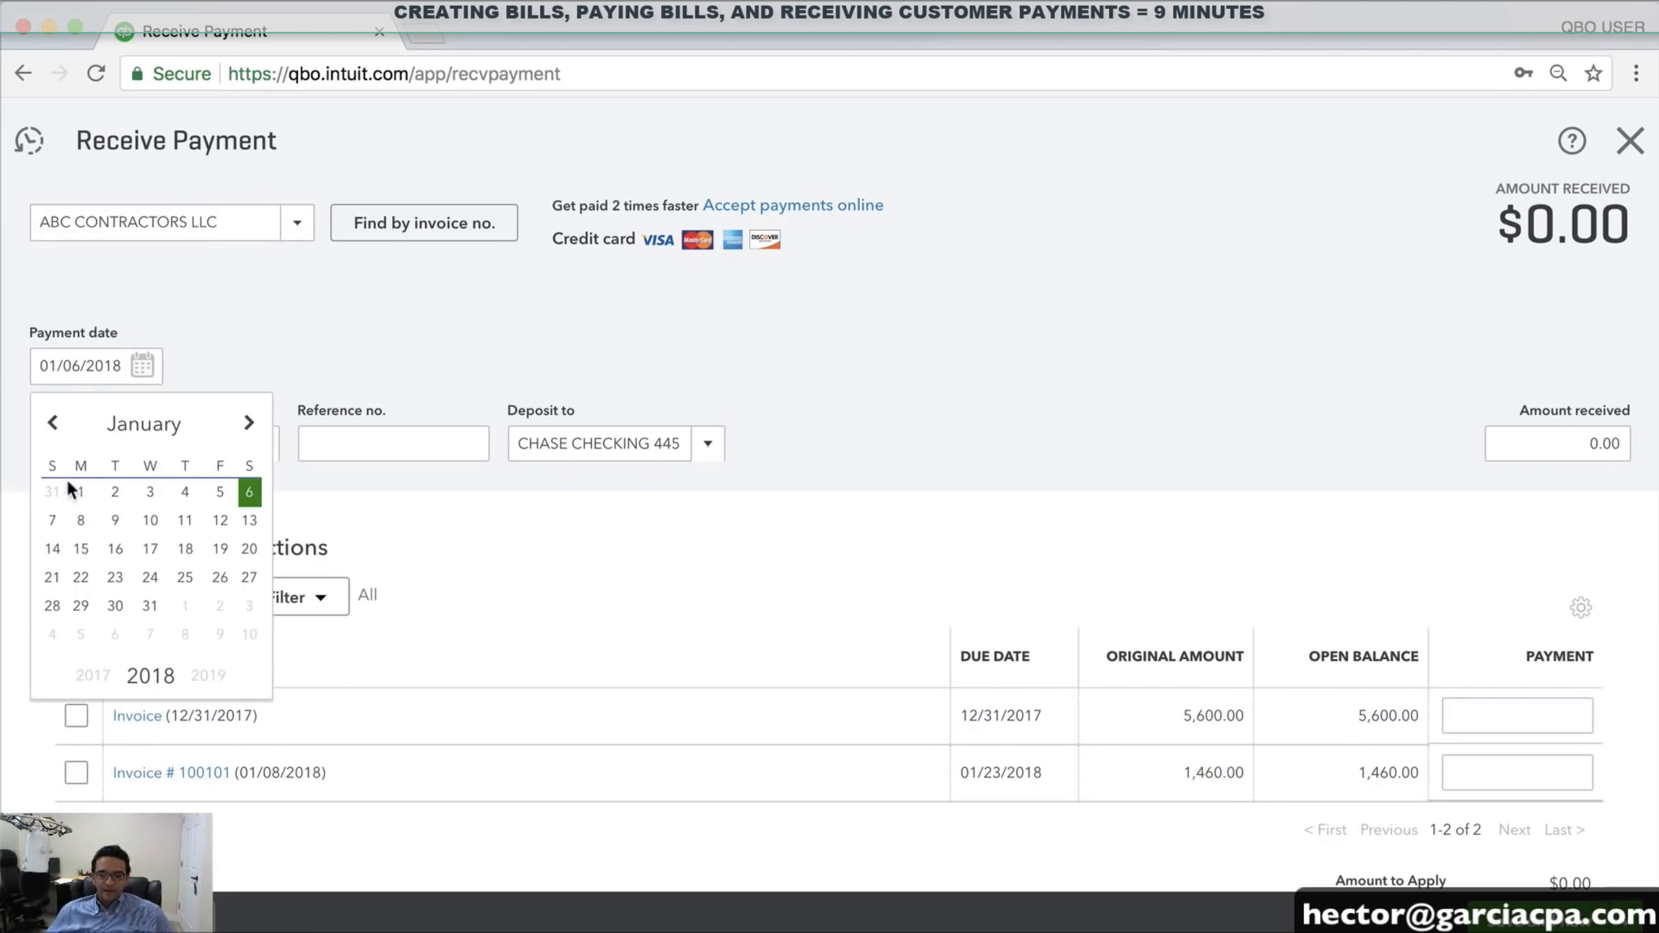
left_click(81, 520)
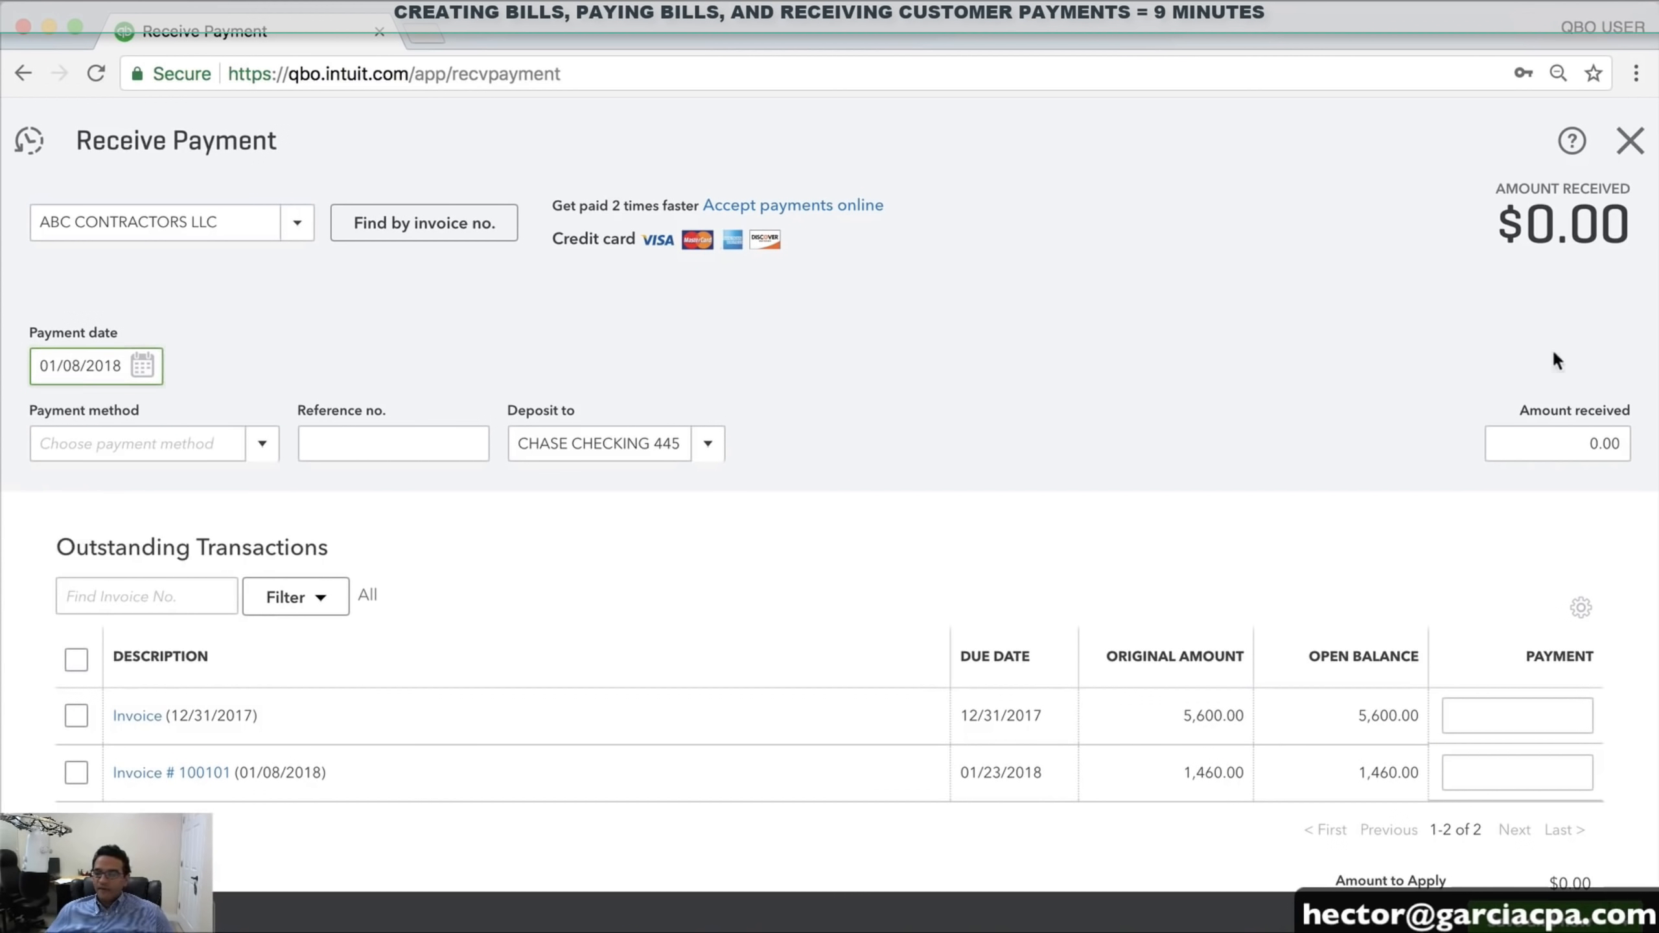
left_click(1562, 444)
Enter 6,000 as the amount received and review how it applies to both invoices
type("6,")
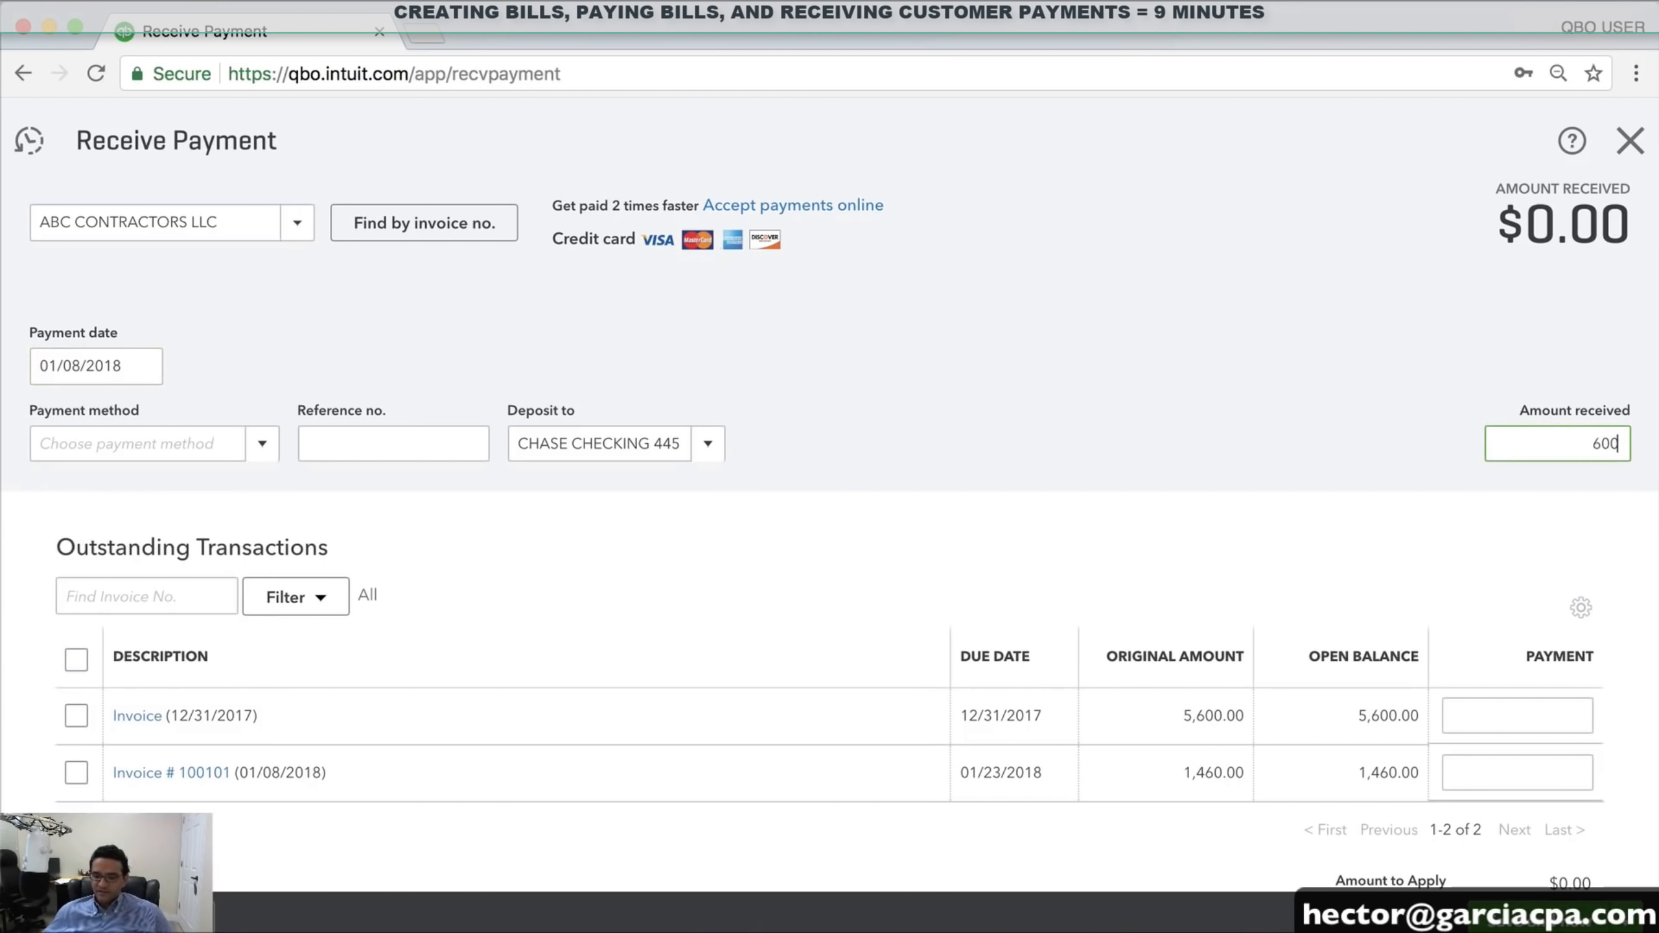
type("000")
left_click(589, 487)
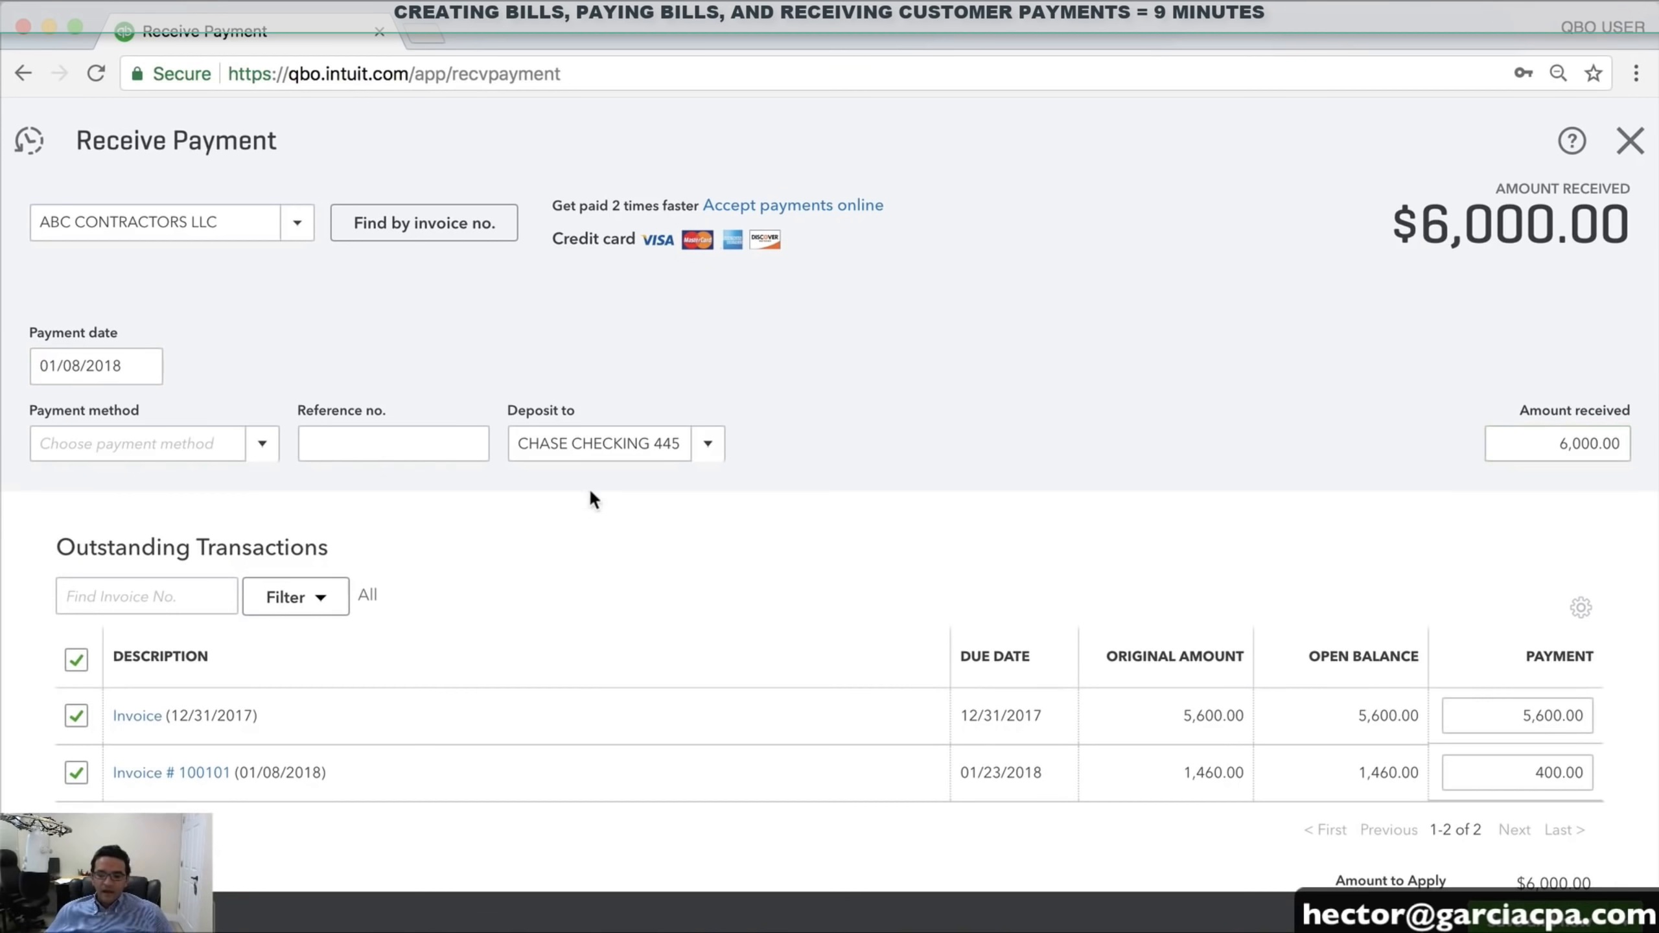
scroll(634, 581, "down", 2)
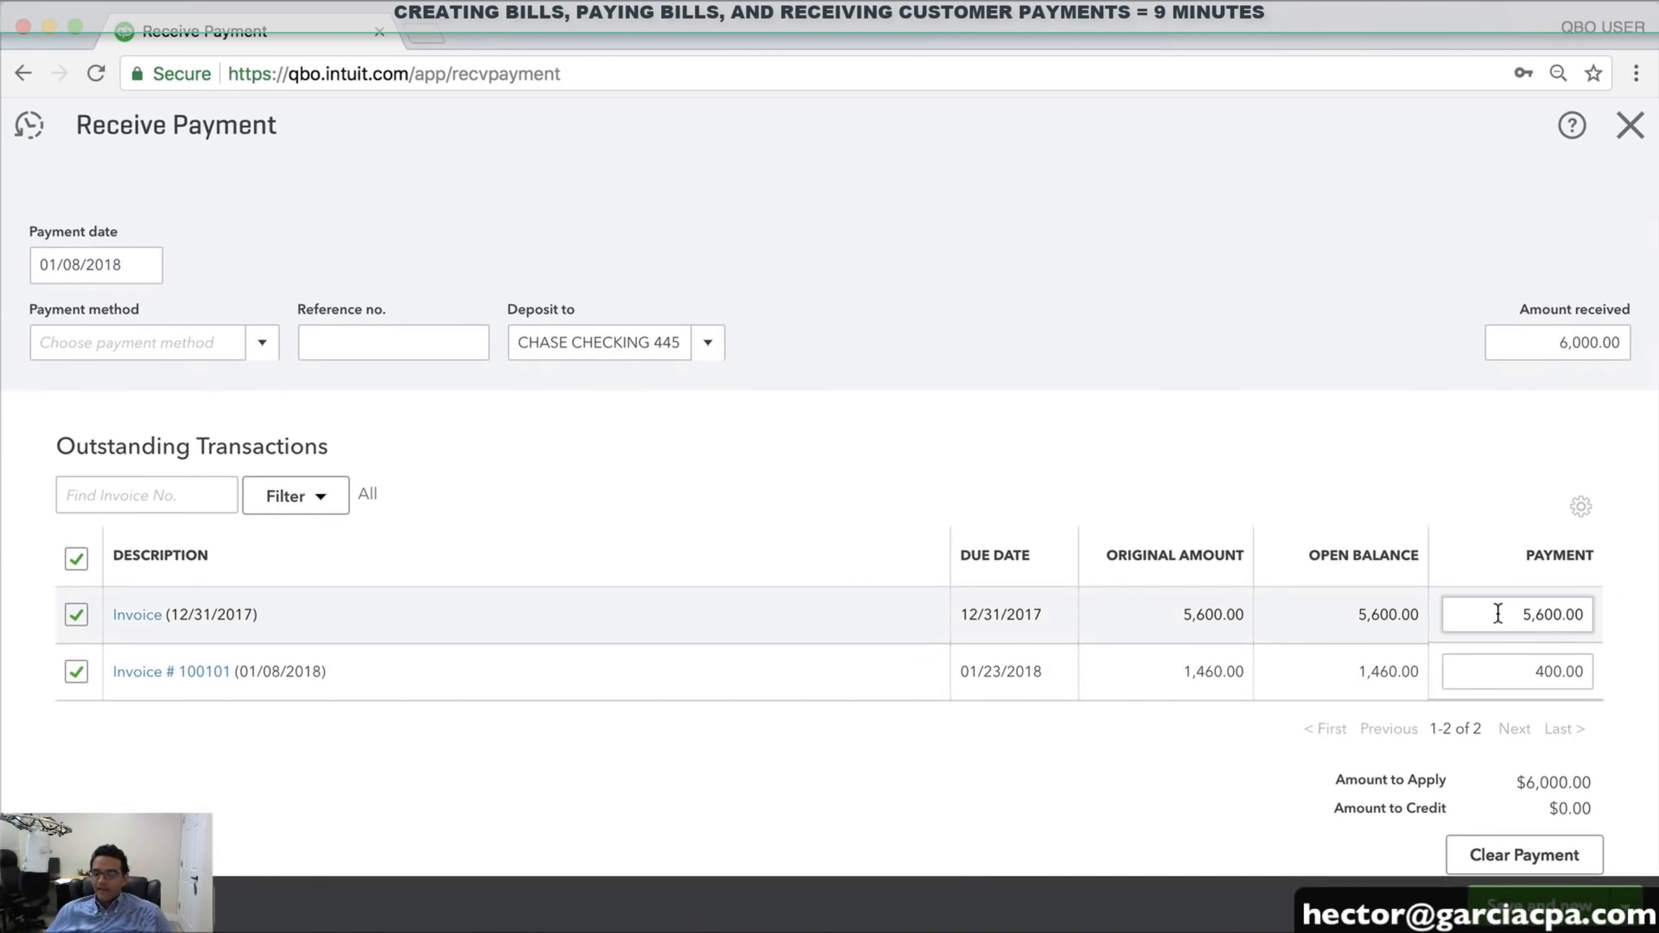
left_click_drag(1497, 613, 1578, 608)
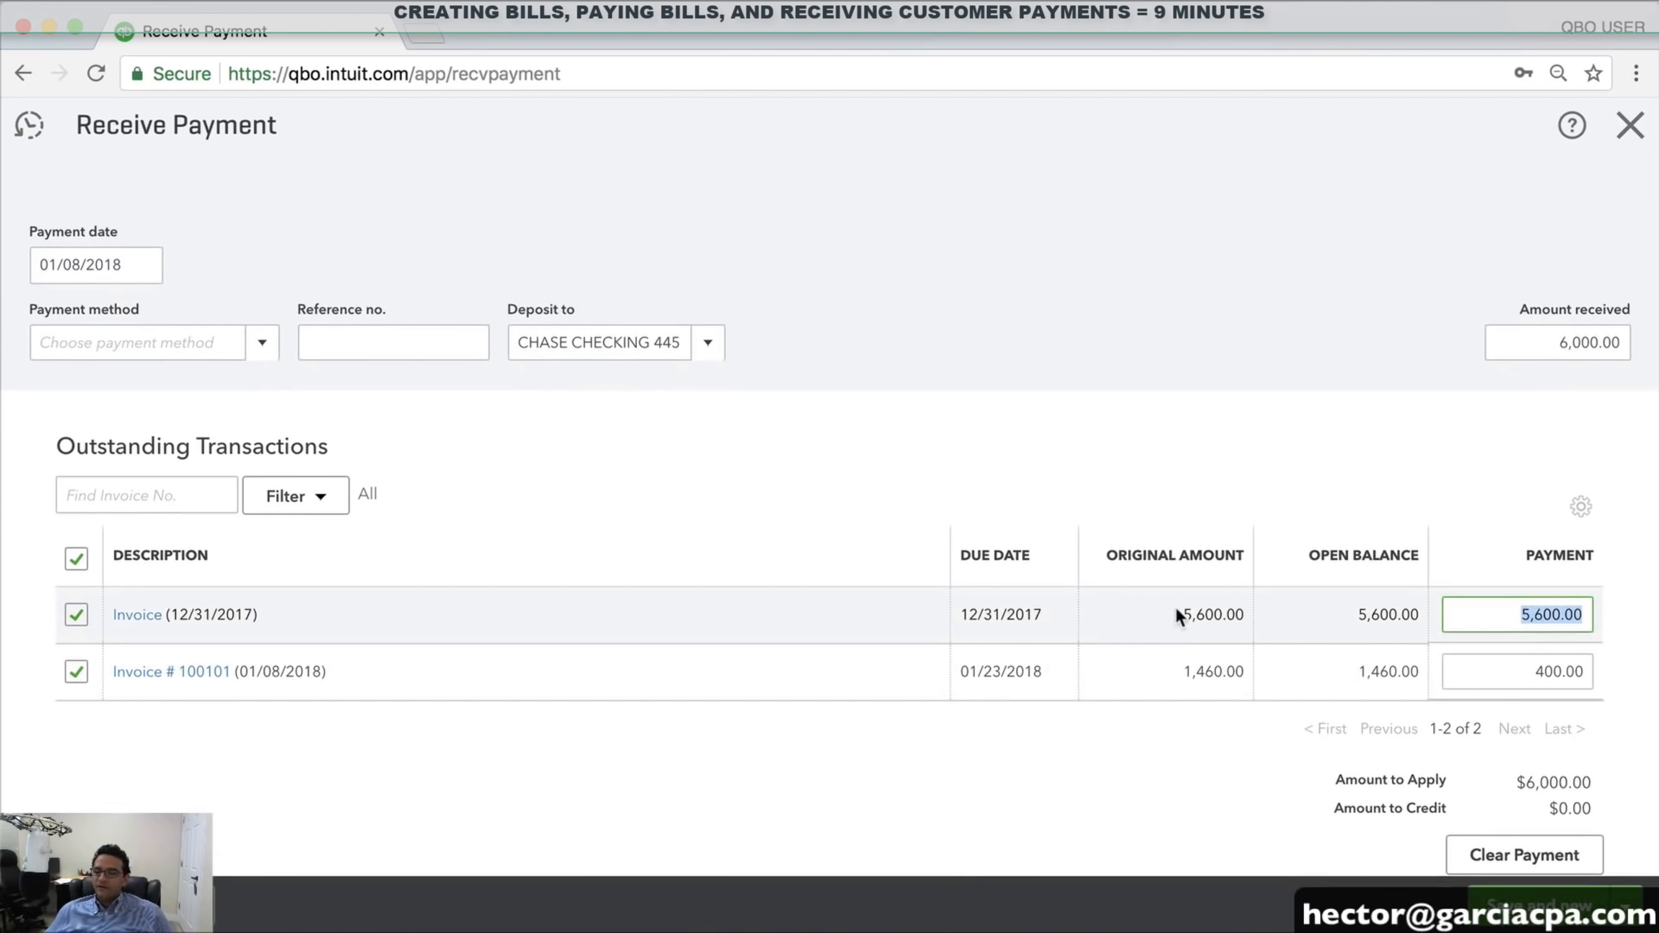
left_click_drag(1179, 617, 1246, 614)
left_click_drag(1515, 675, 1594, 680)
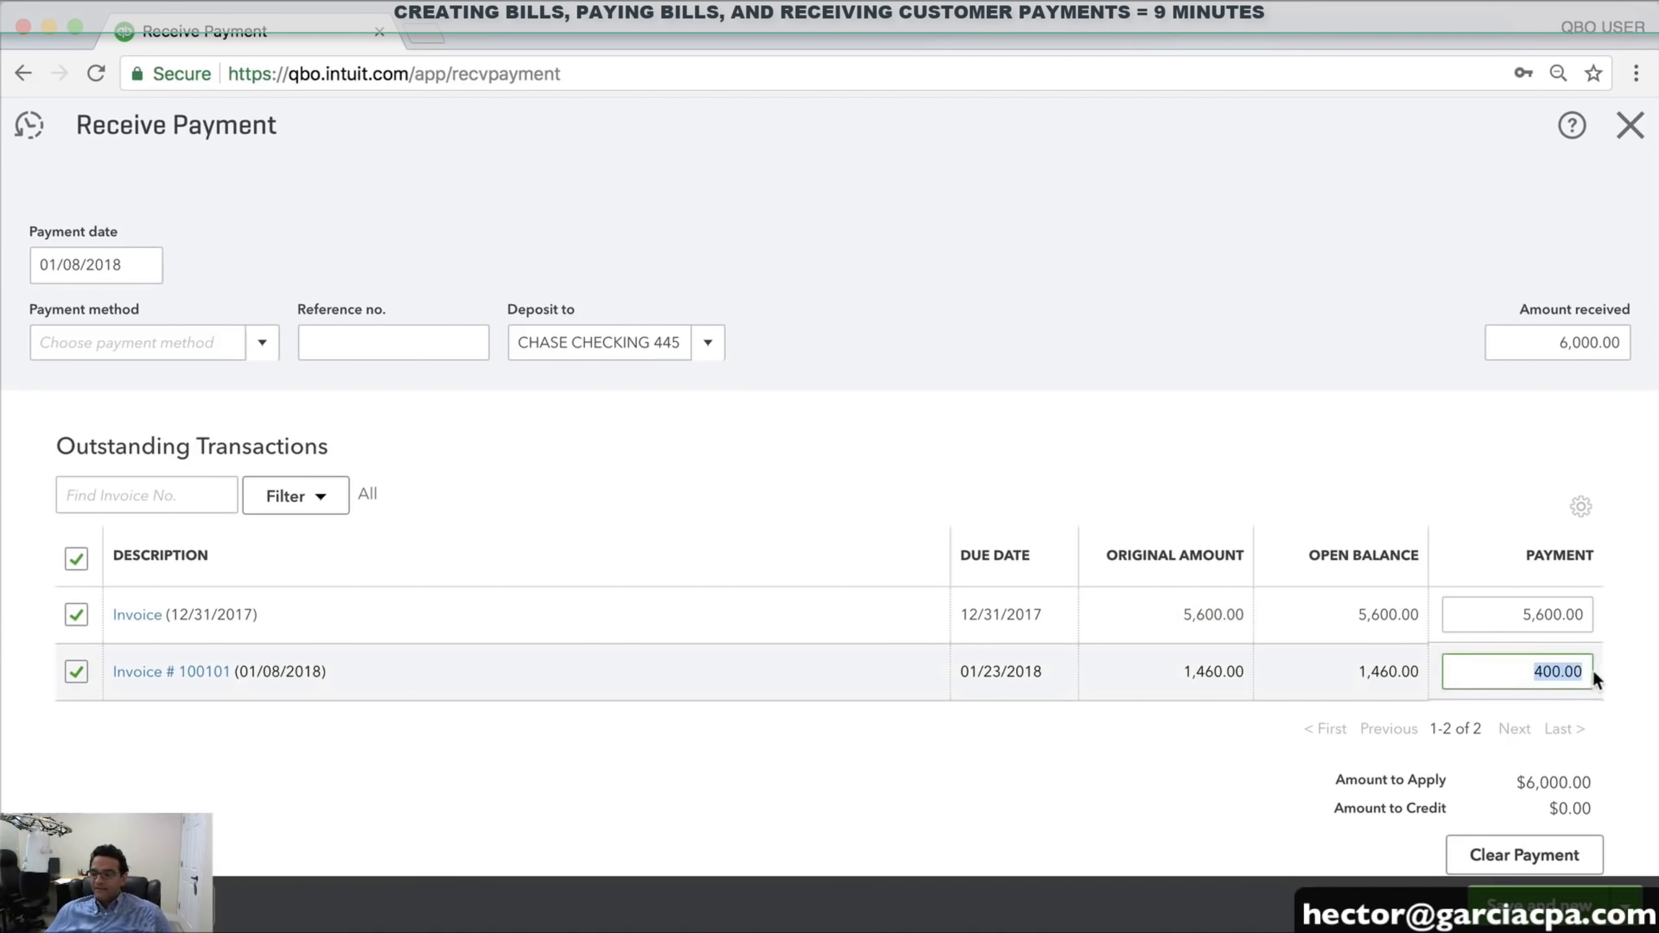
left_click_drag(1345, 672, 1423, 673)
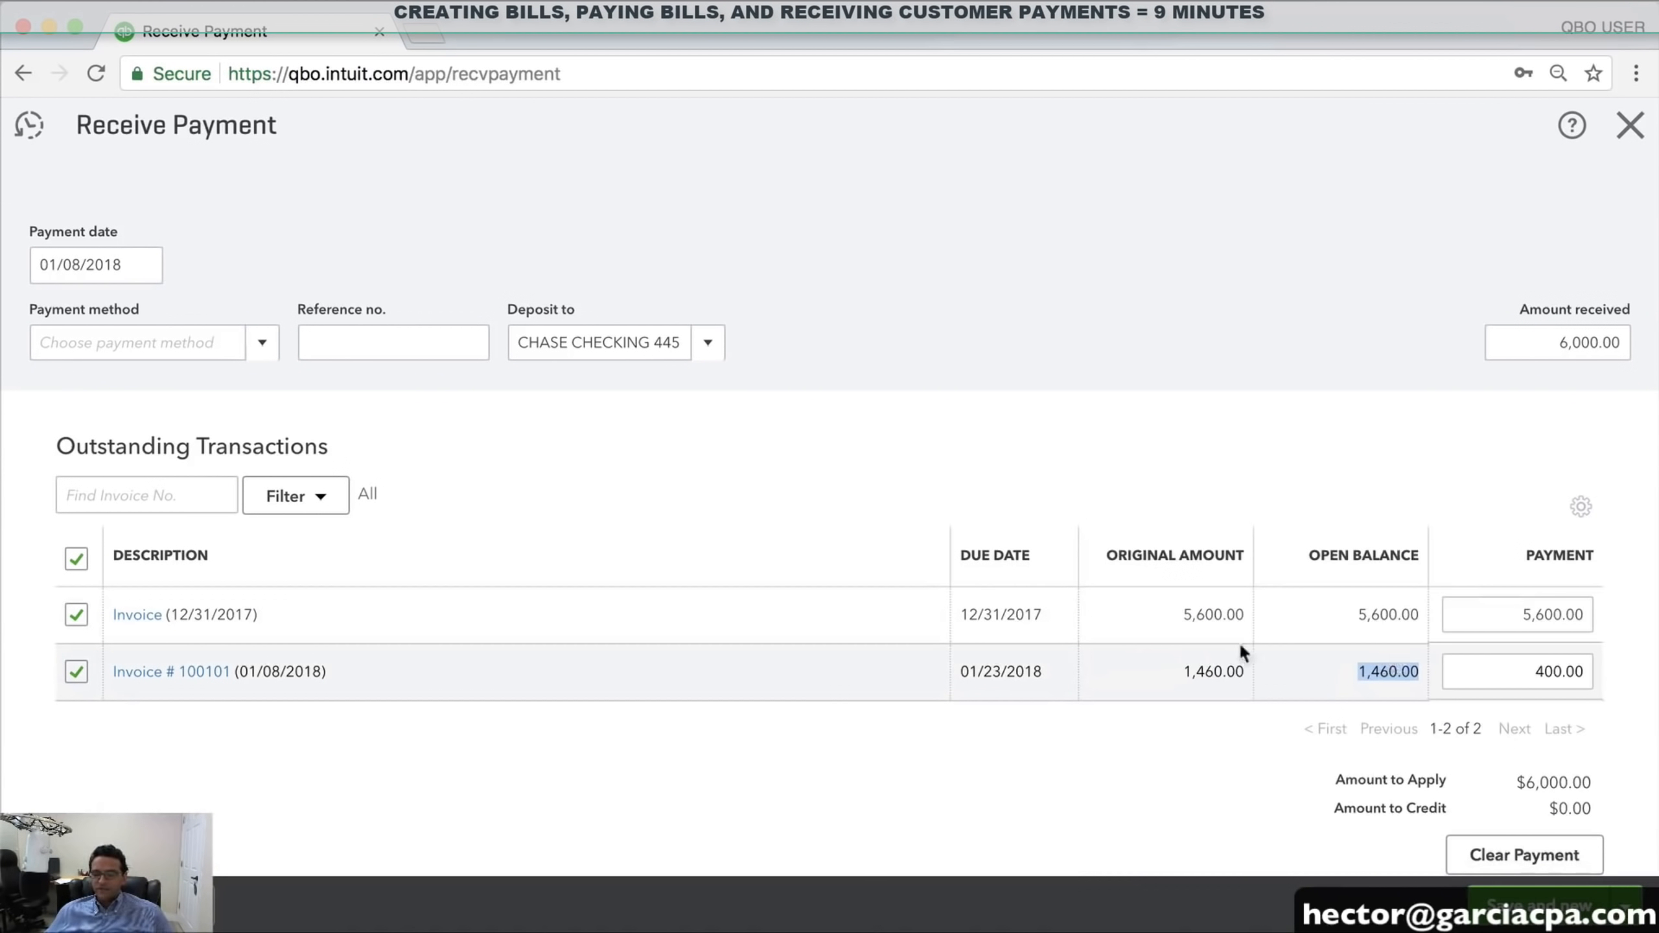
Reapply the payment: 1,460.00 to invoice 100101 and the remaining 4,540.00 to the first invoice
left_click(77, 616)
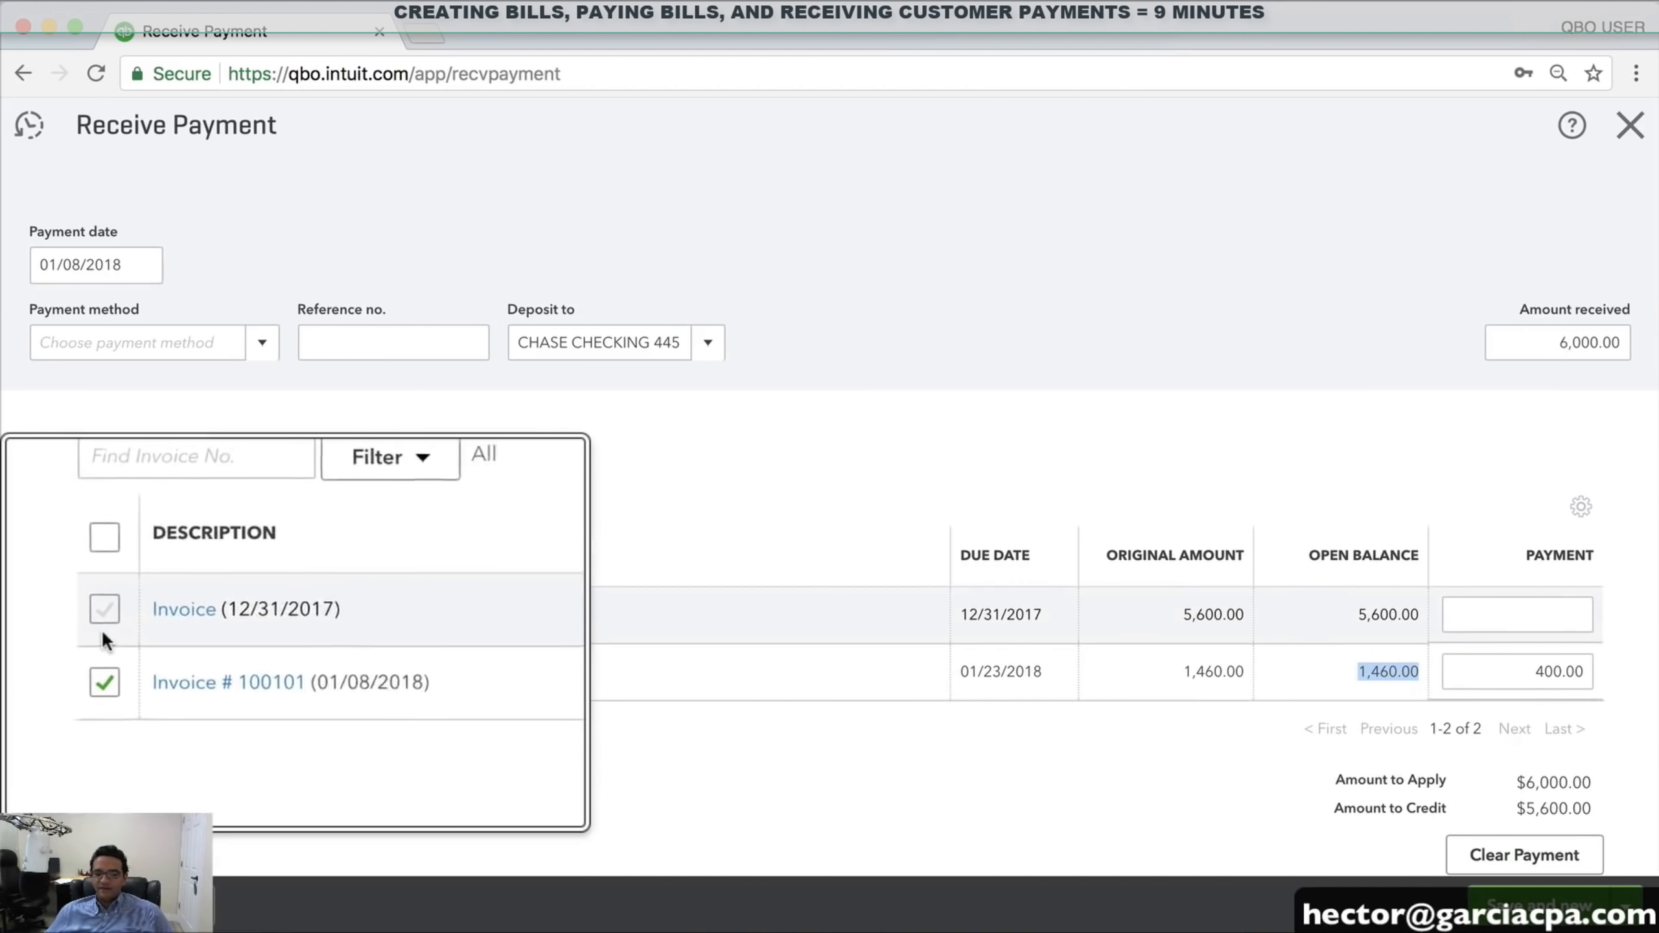
left_click(112, 673)
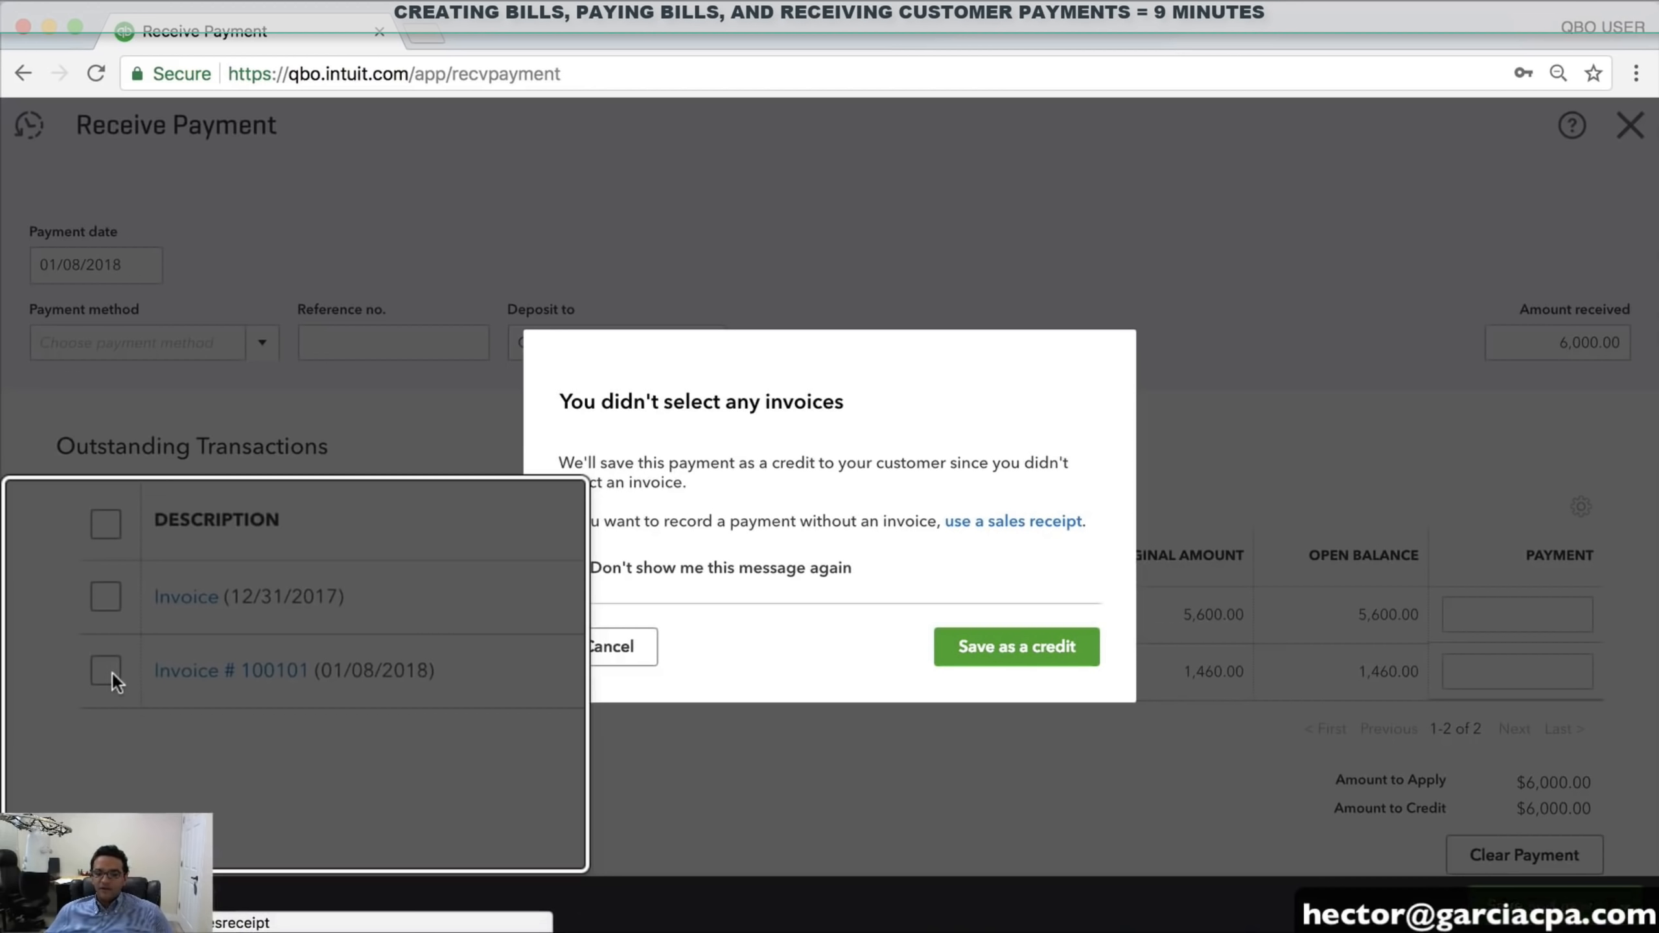
left_click(611, 647)
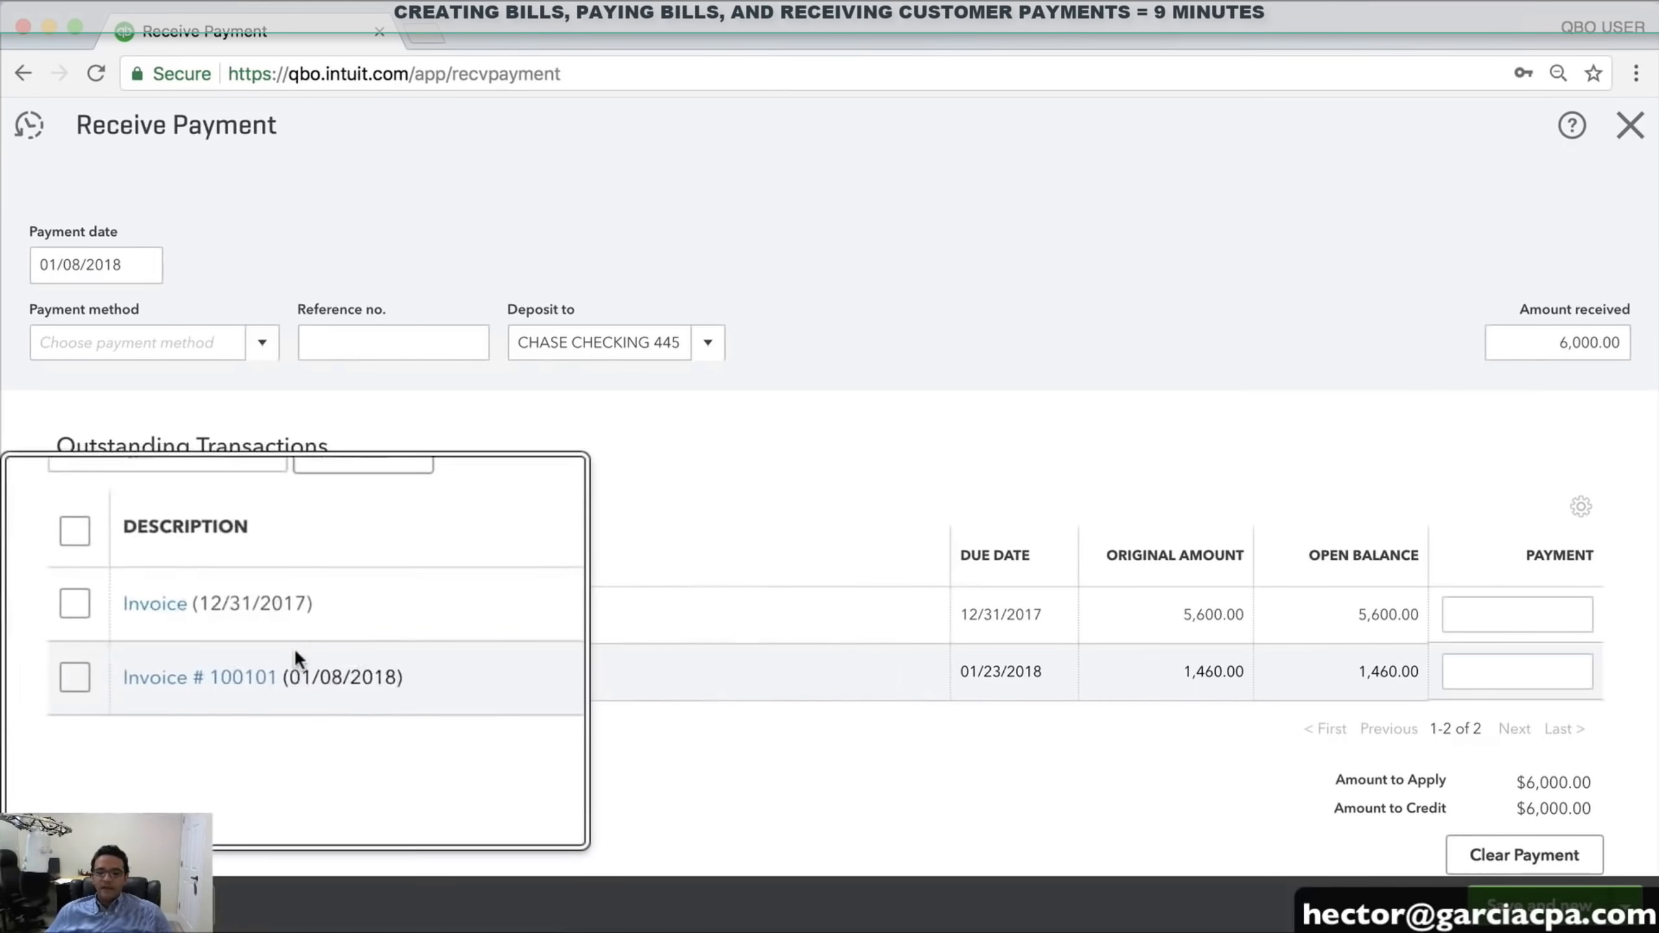
left_click(1509, 616)
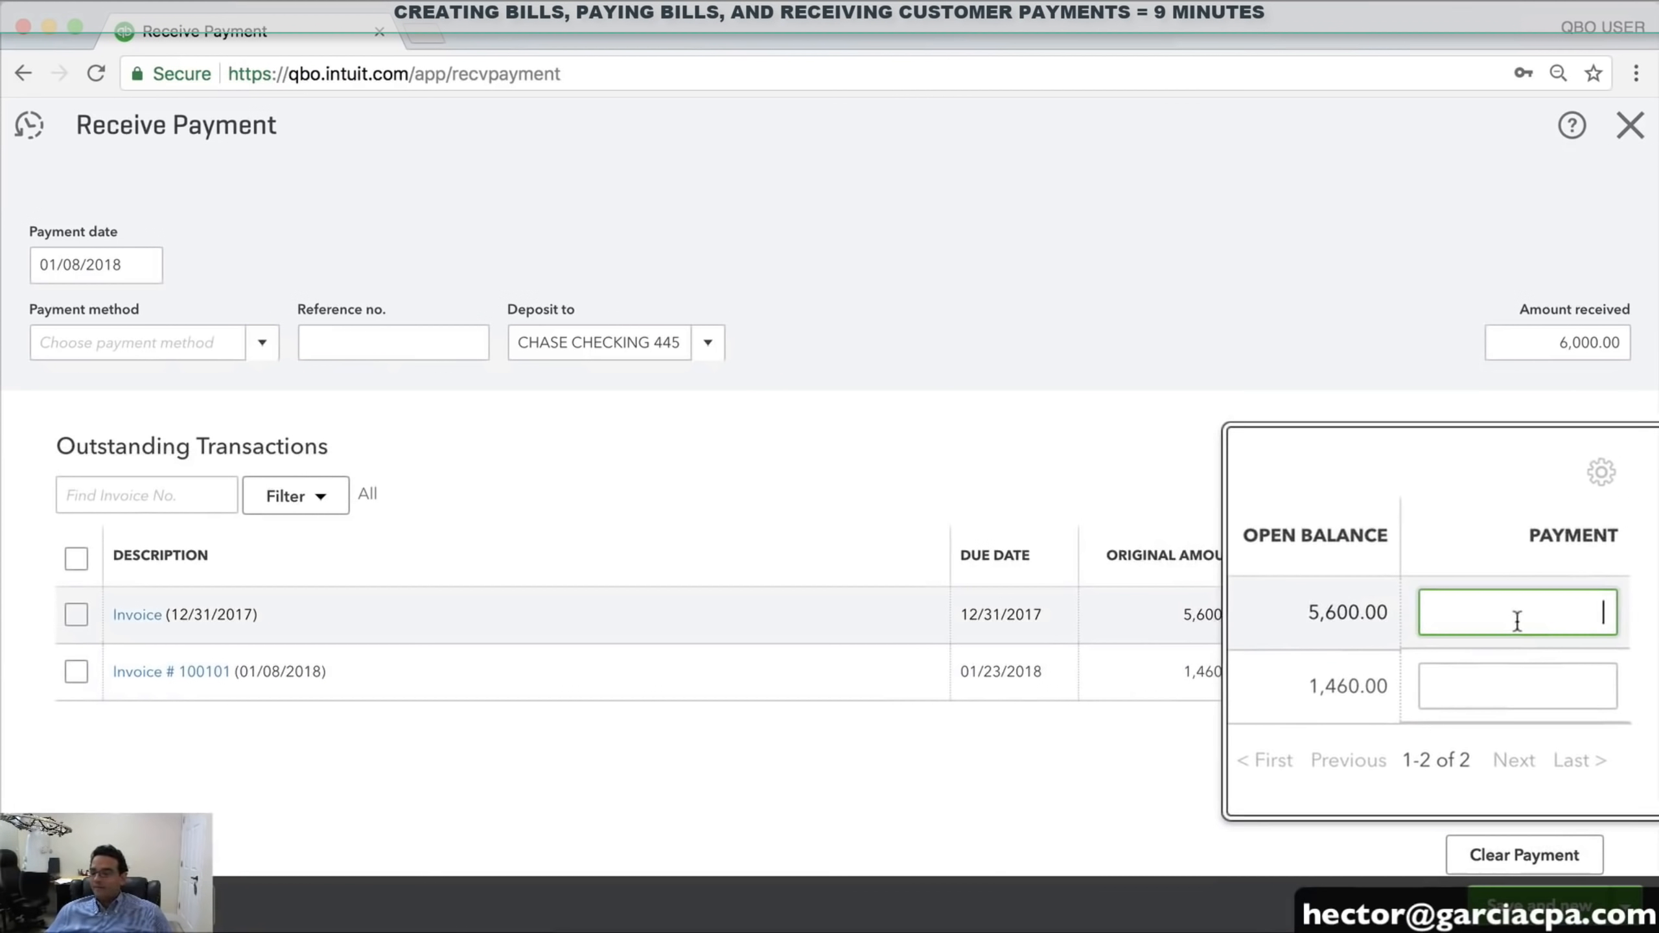
left_click(1509, 680)
type("1460")
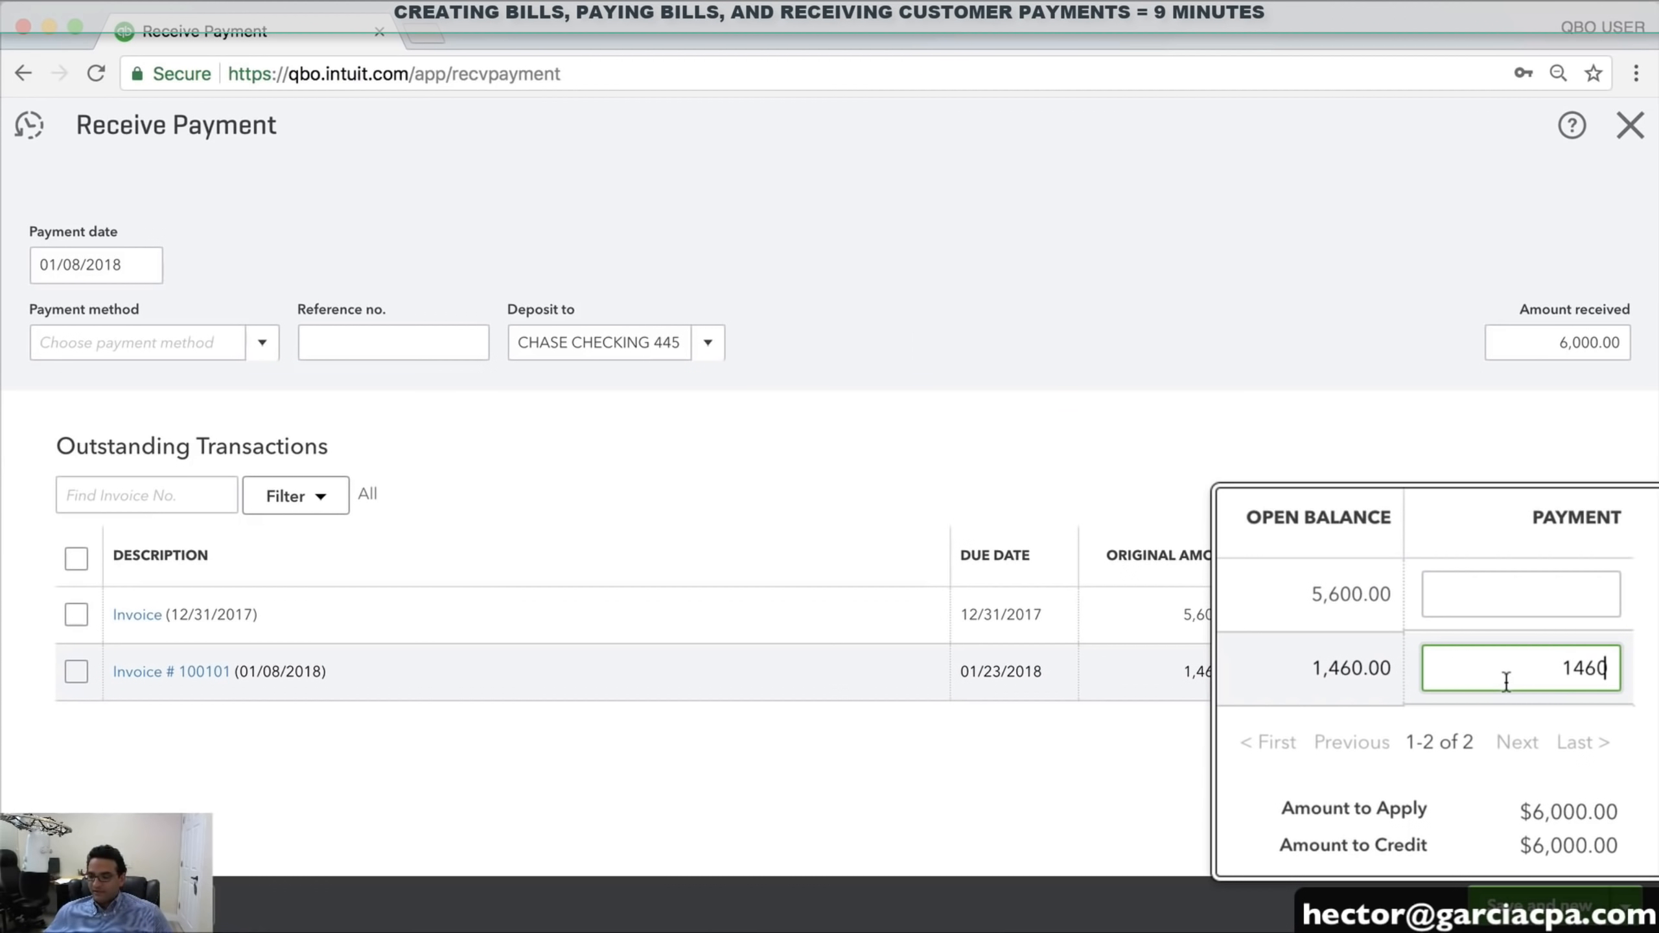
left_click(1529, 621)
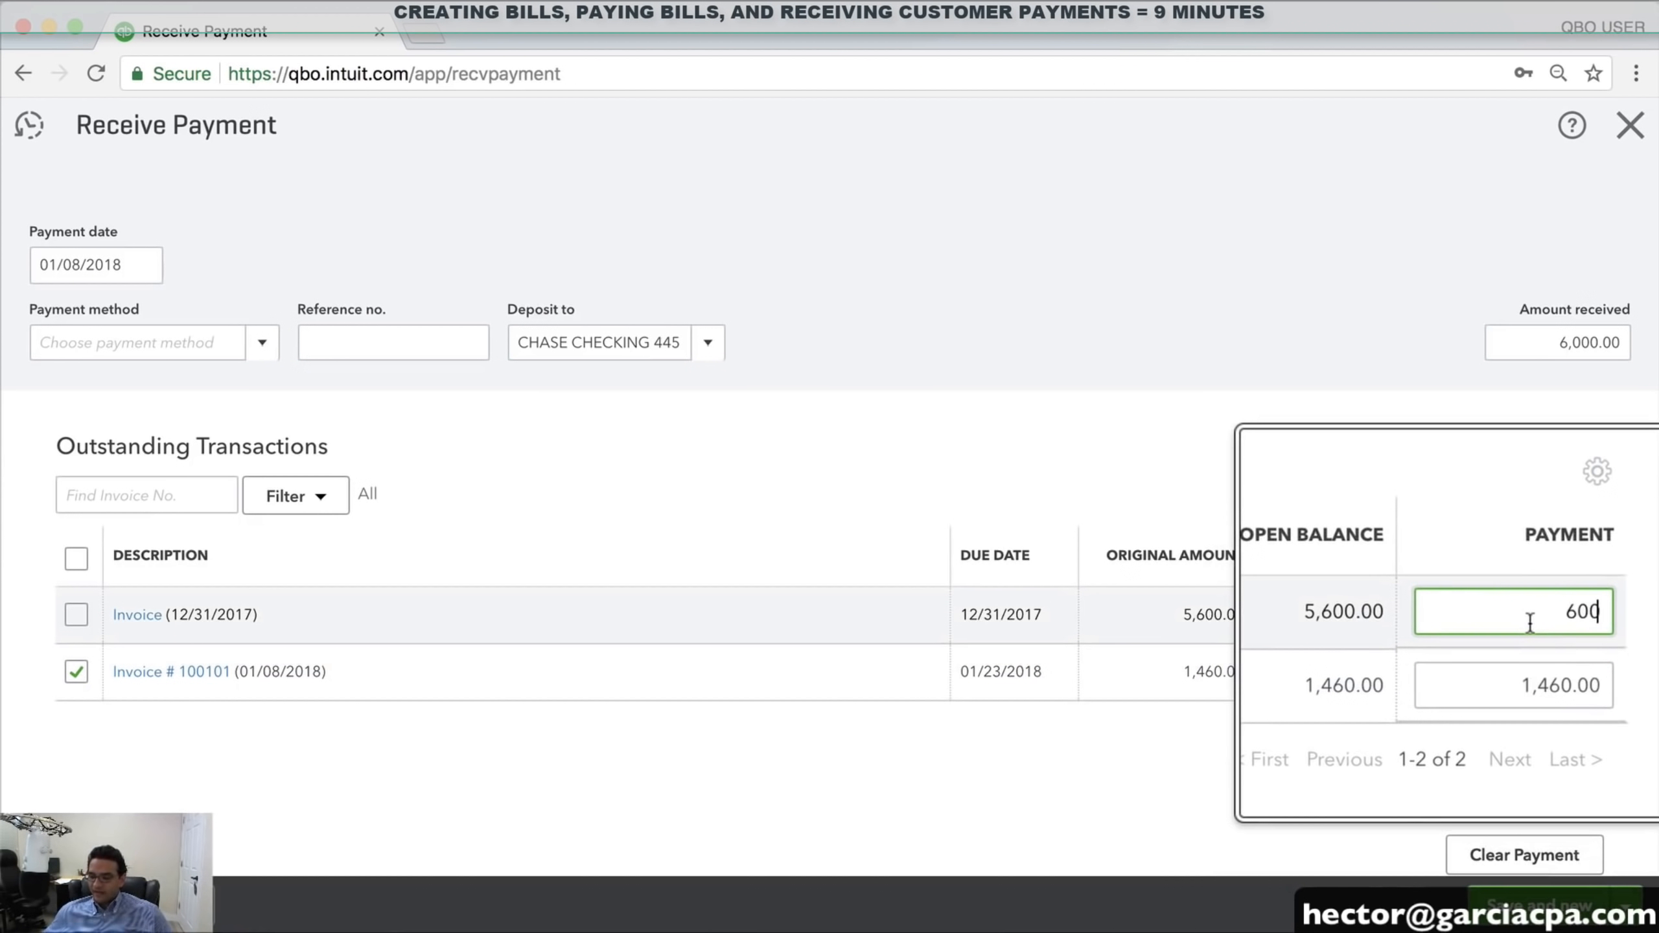
type("6000-1460")
key("Tab")
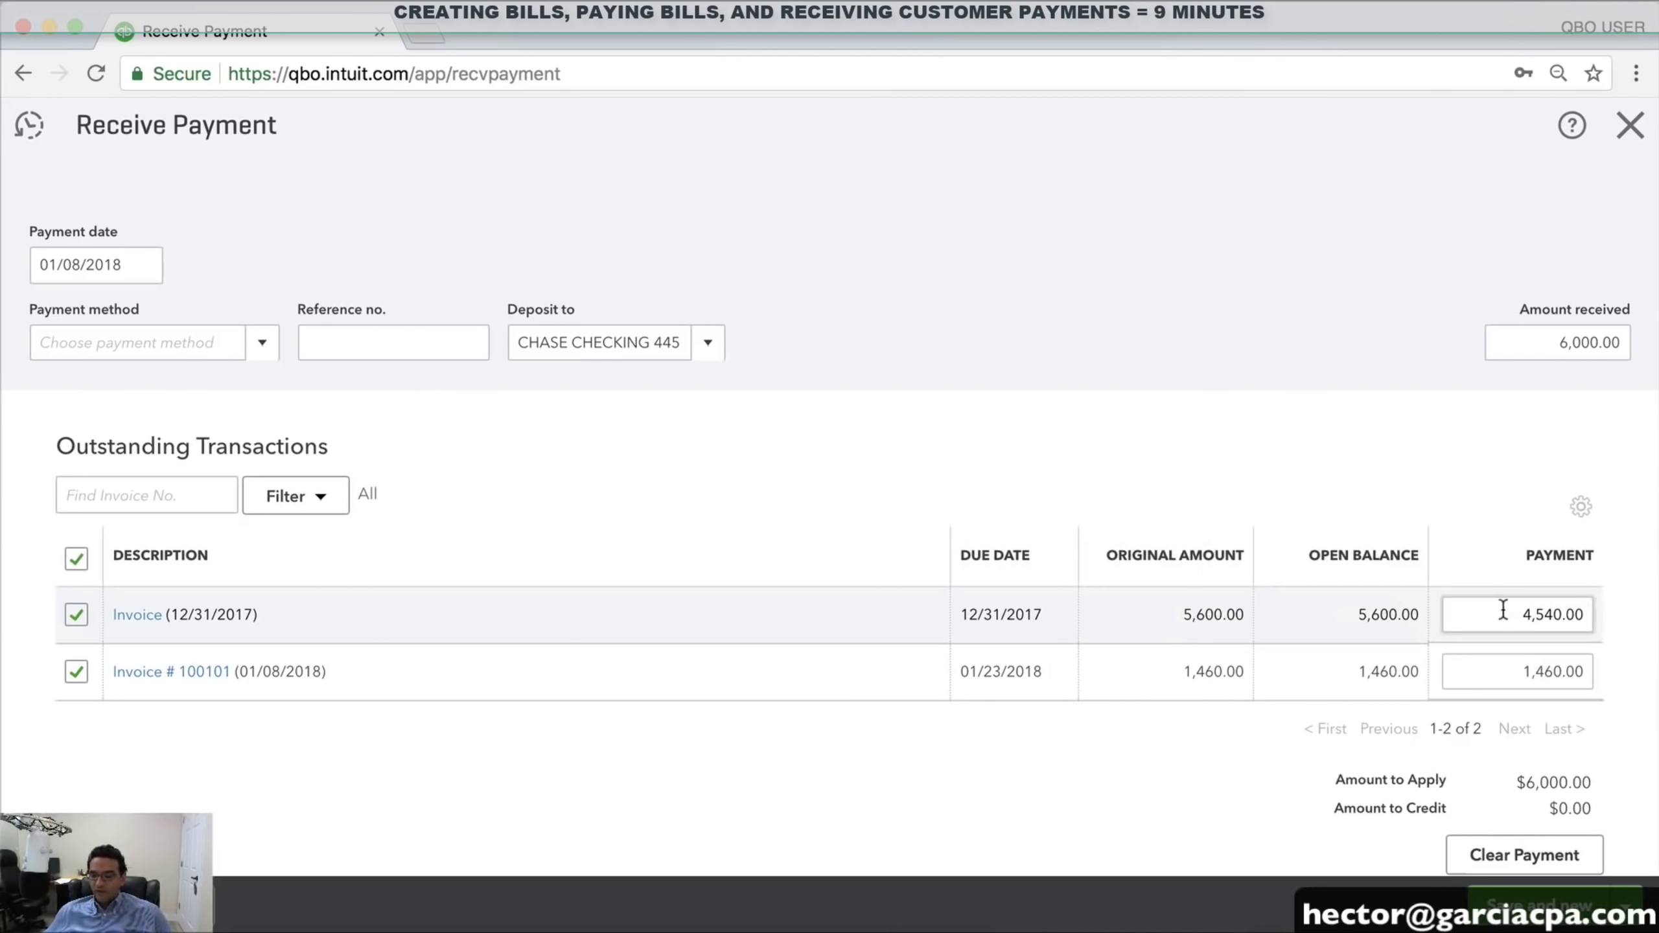
Clear both invoices, re-enter 6,000.00 received, and apply it to both invoices again
left_click(72, 561)
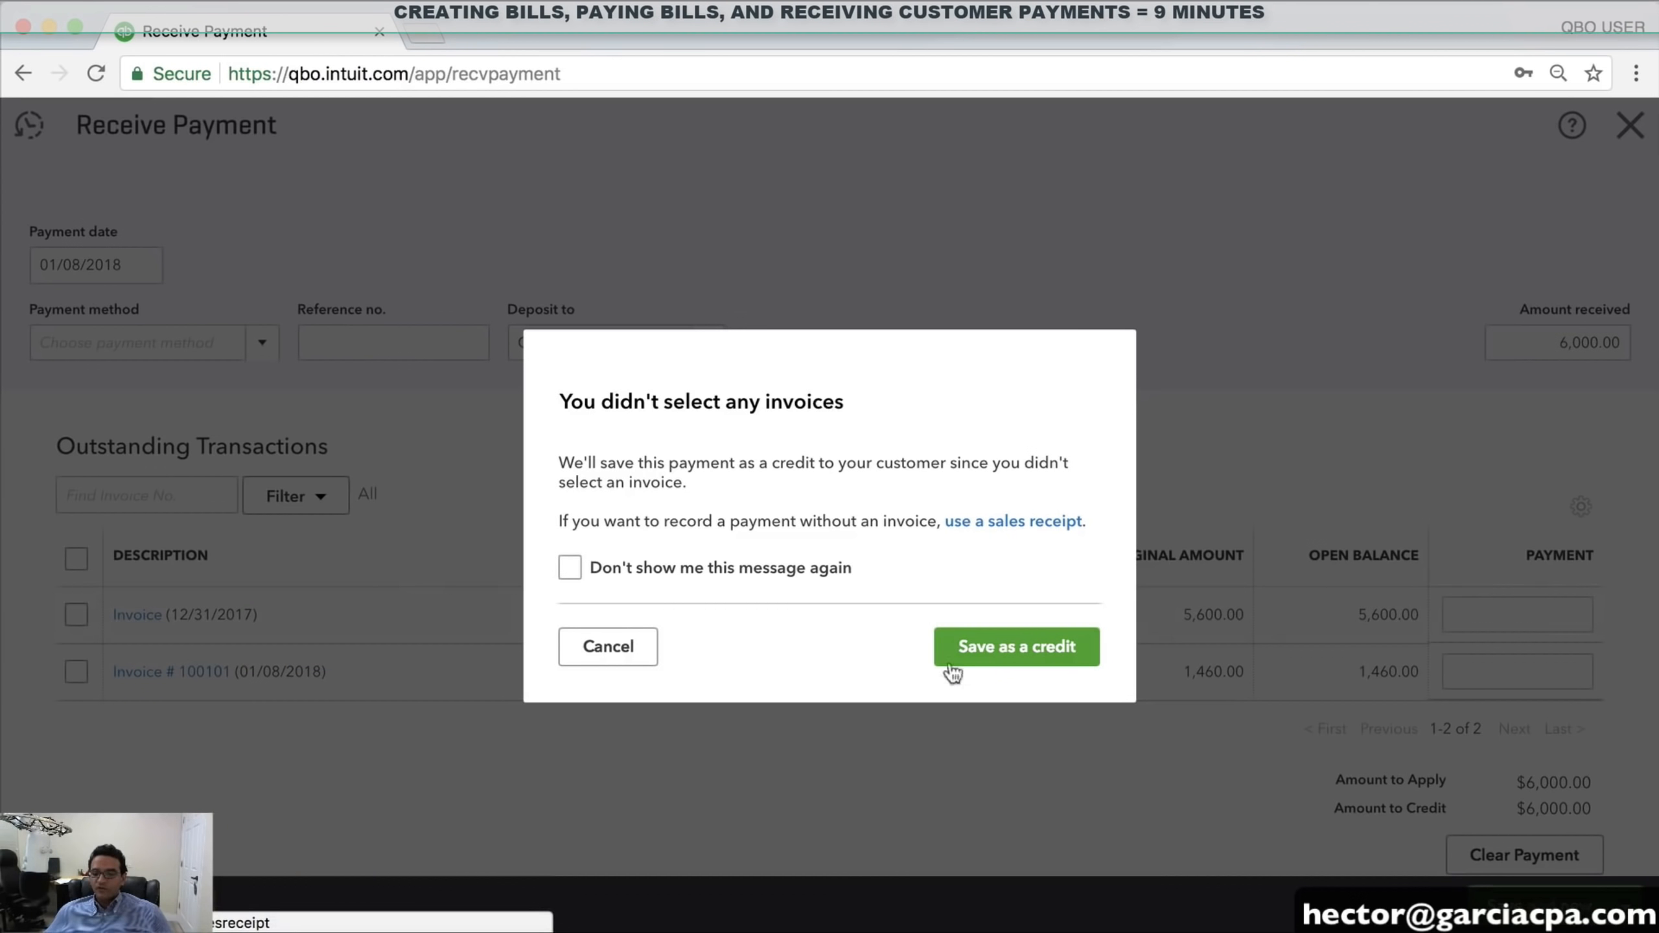
left_click(626, 649)
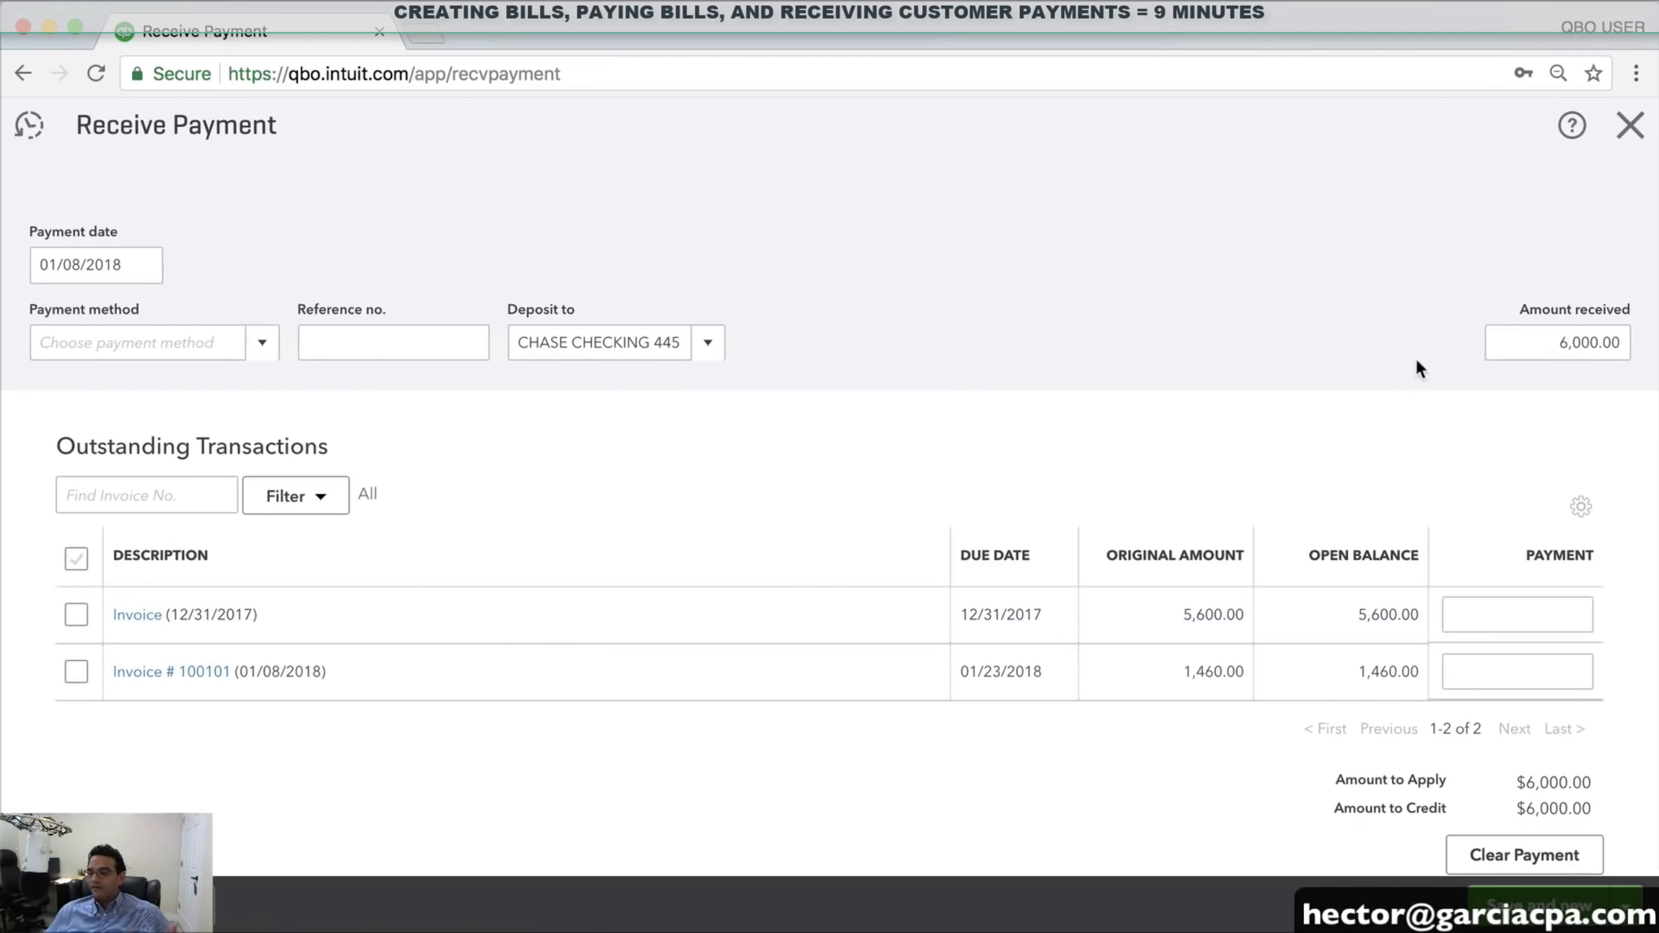
left_click(1547, 342)
key("BackSpace")
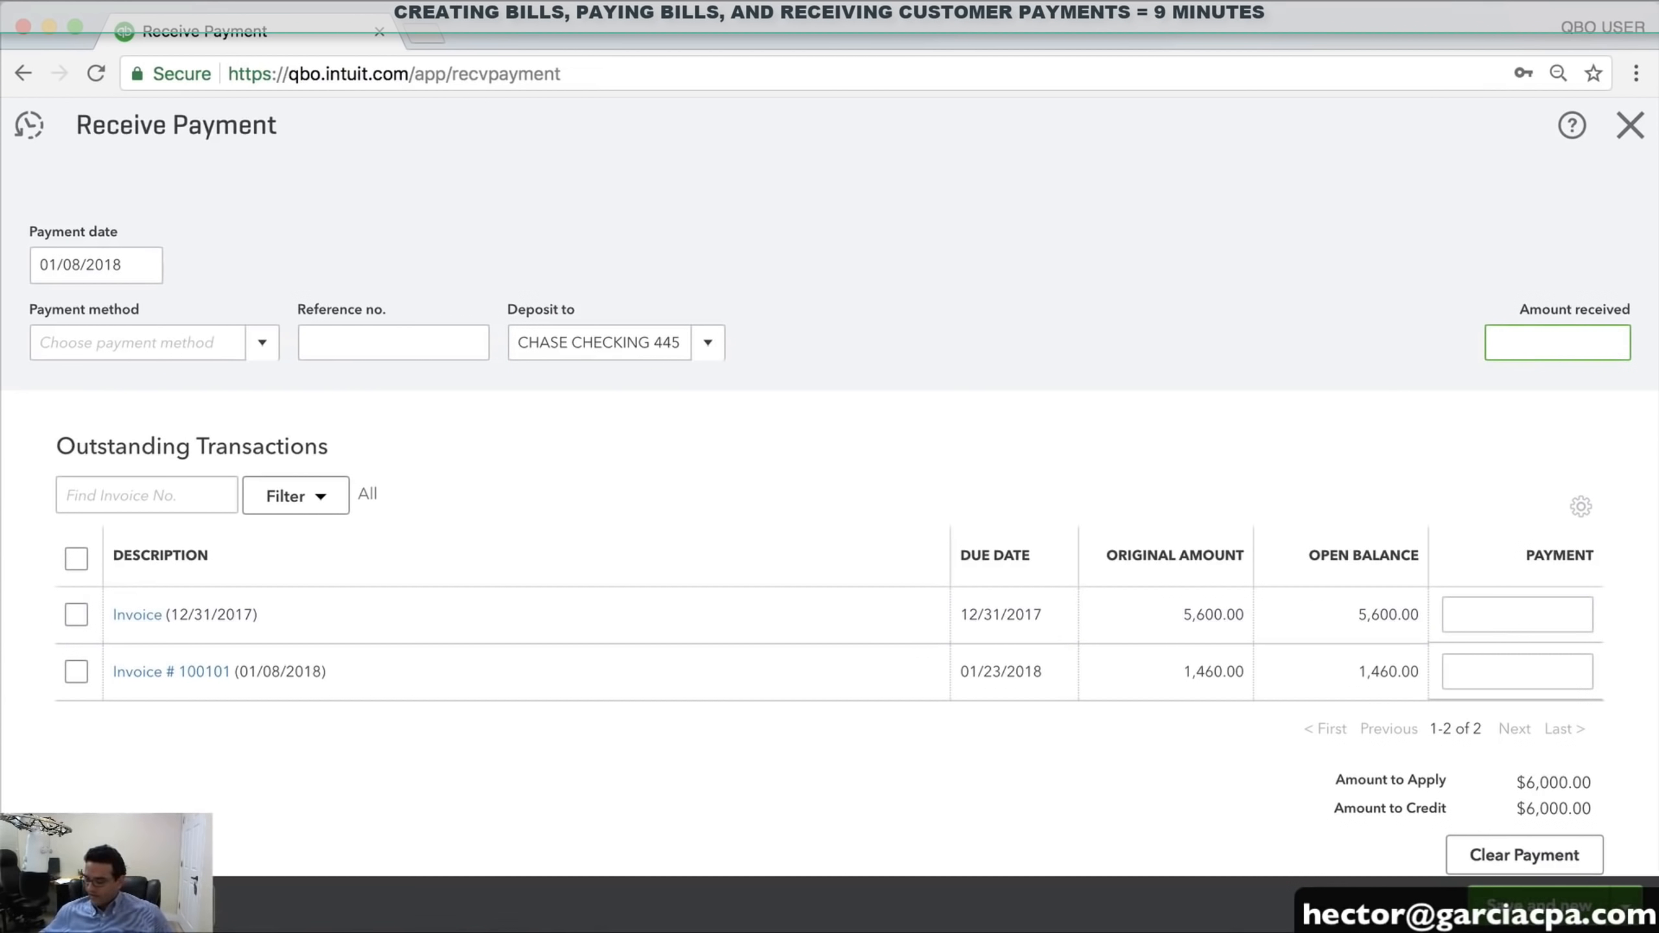
type("6,000")
left_click(1540, 414)
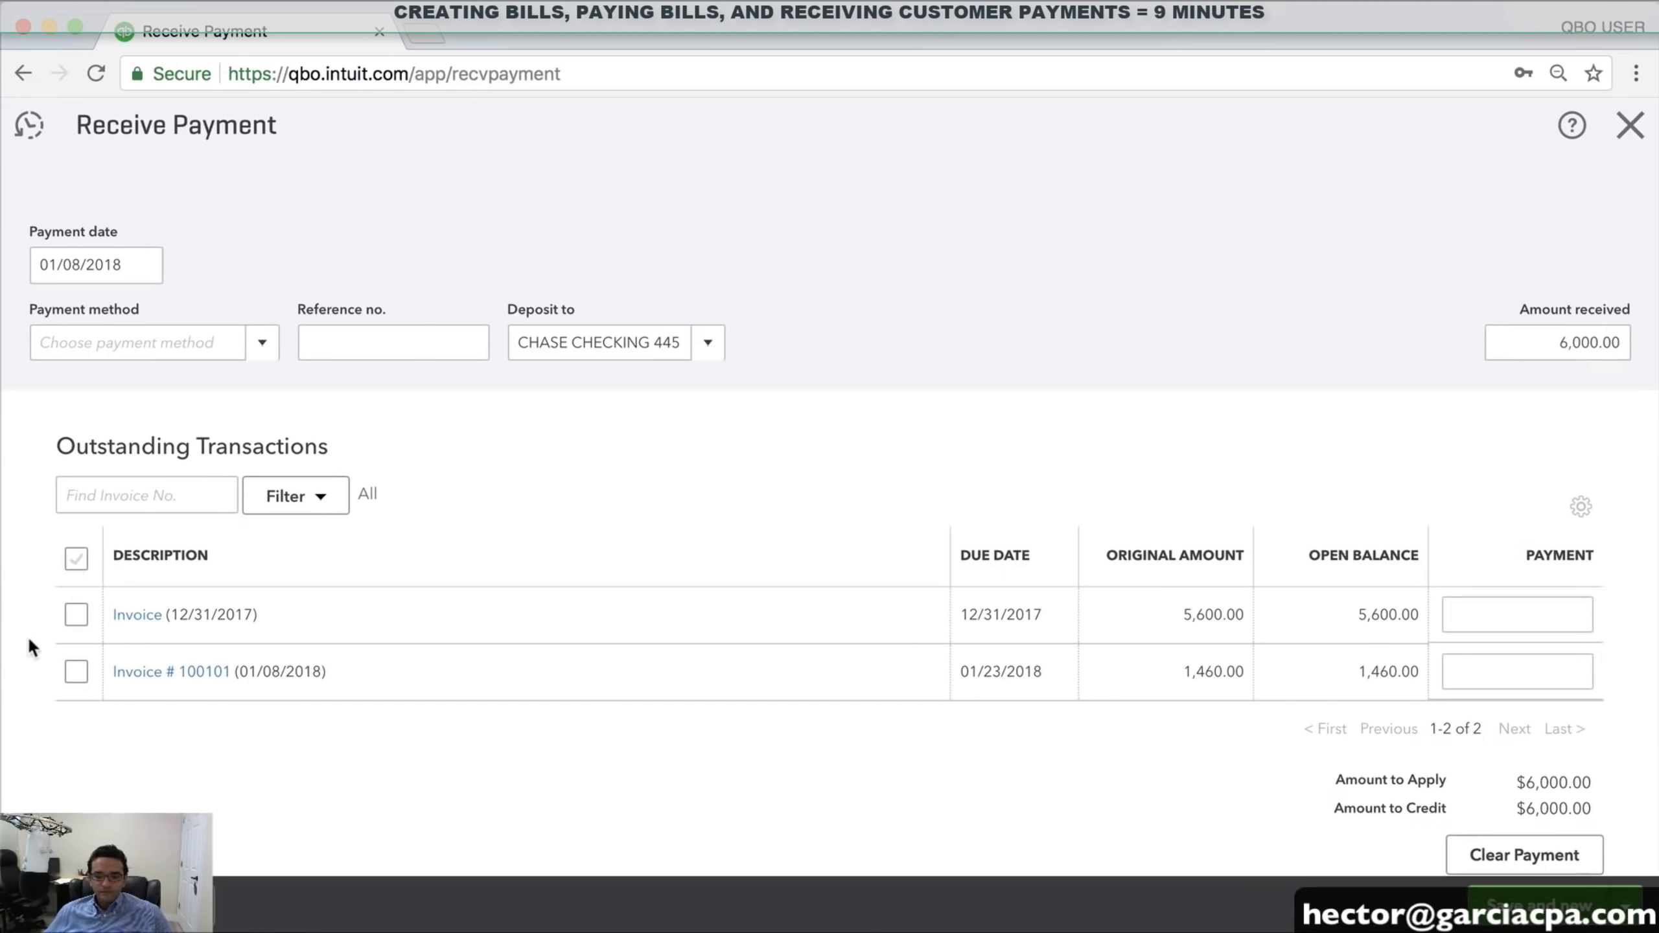
left_click(75, 559)
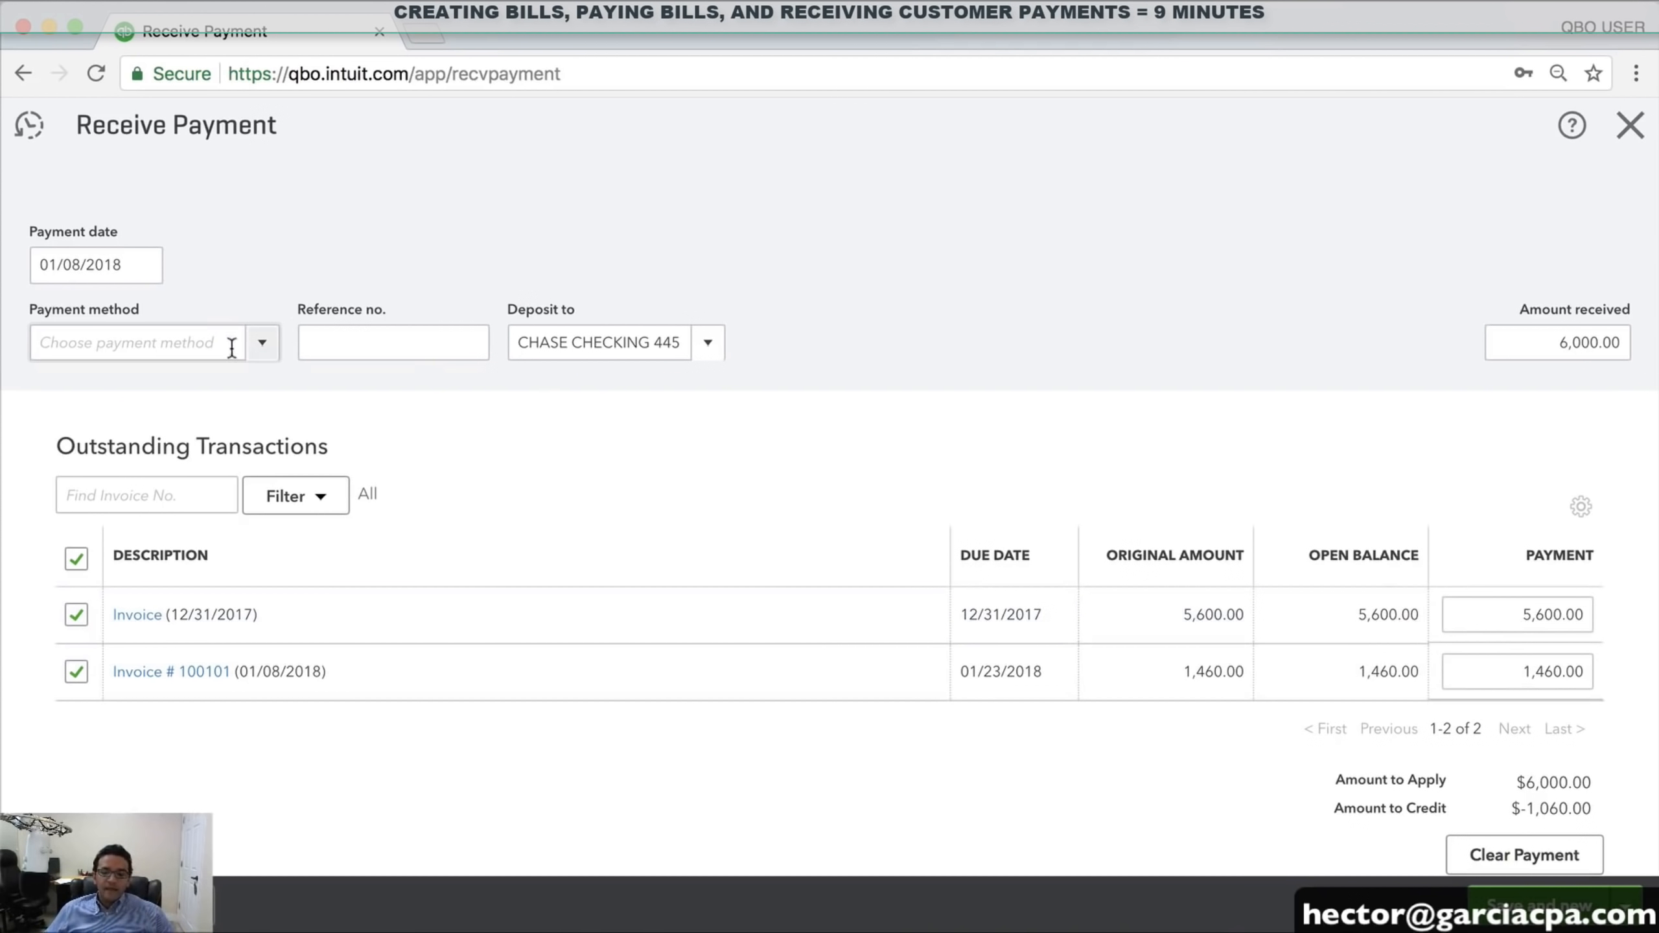
Set the payment method to Check with reference number 5596
left_click(257, 354)
left_click(74, 470)
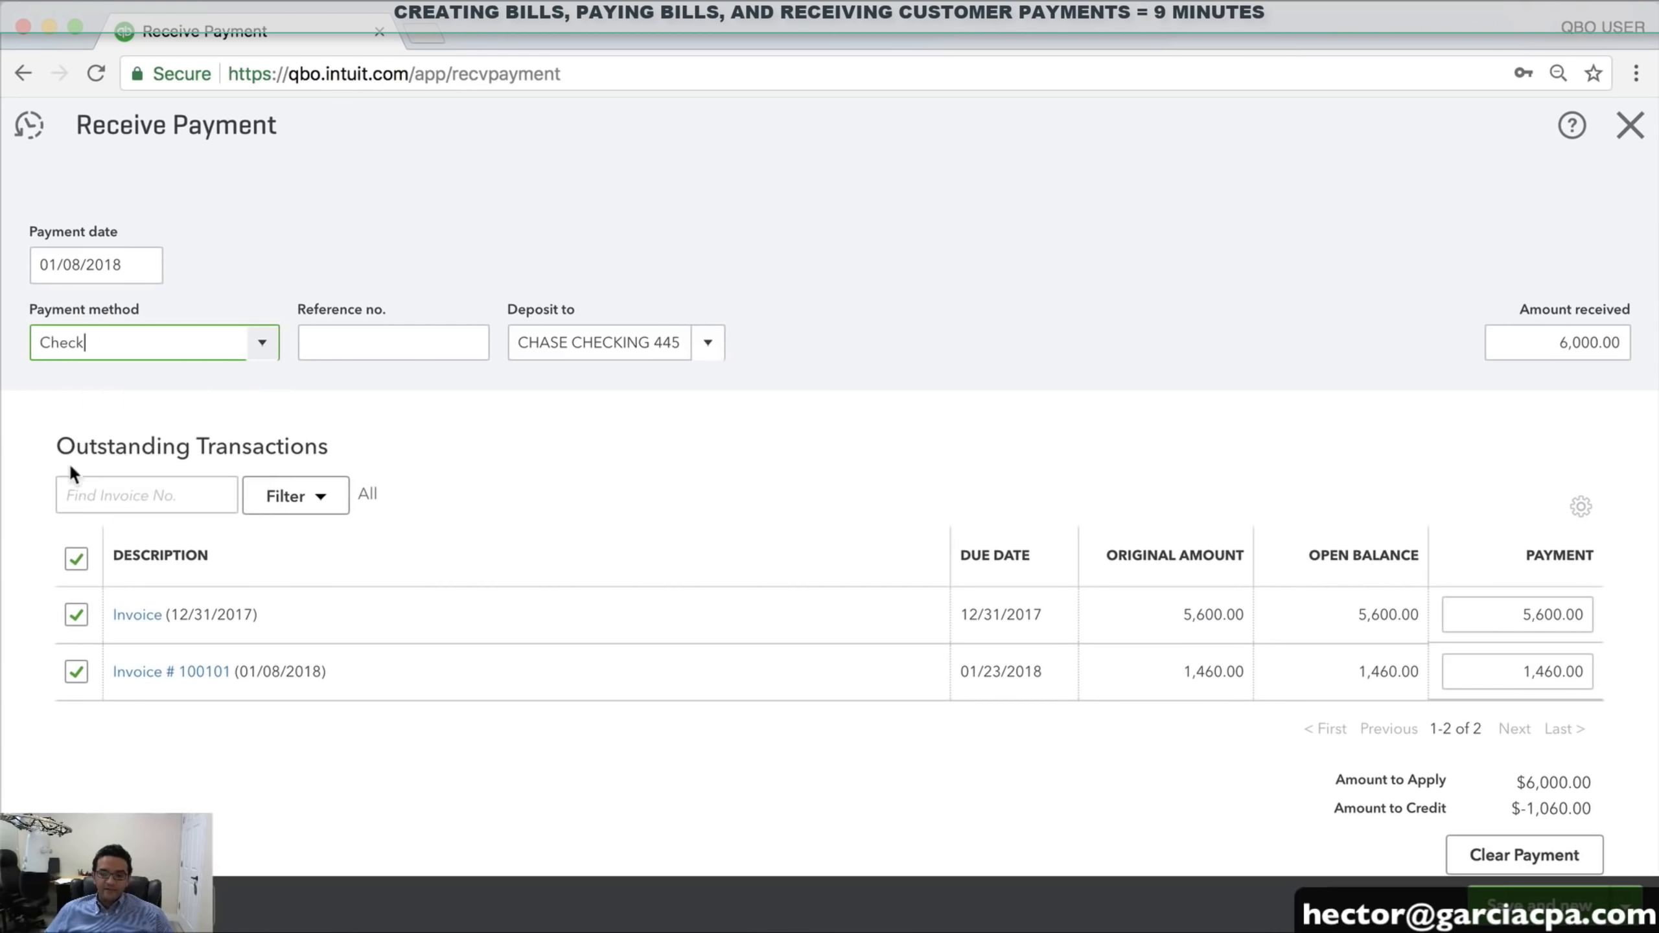
left_click(367, 331)
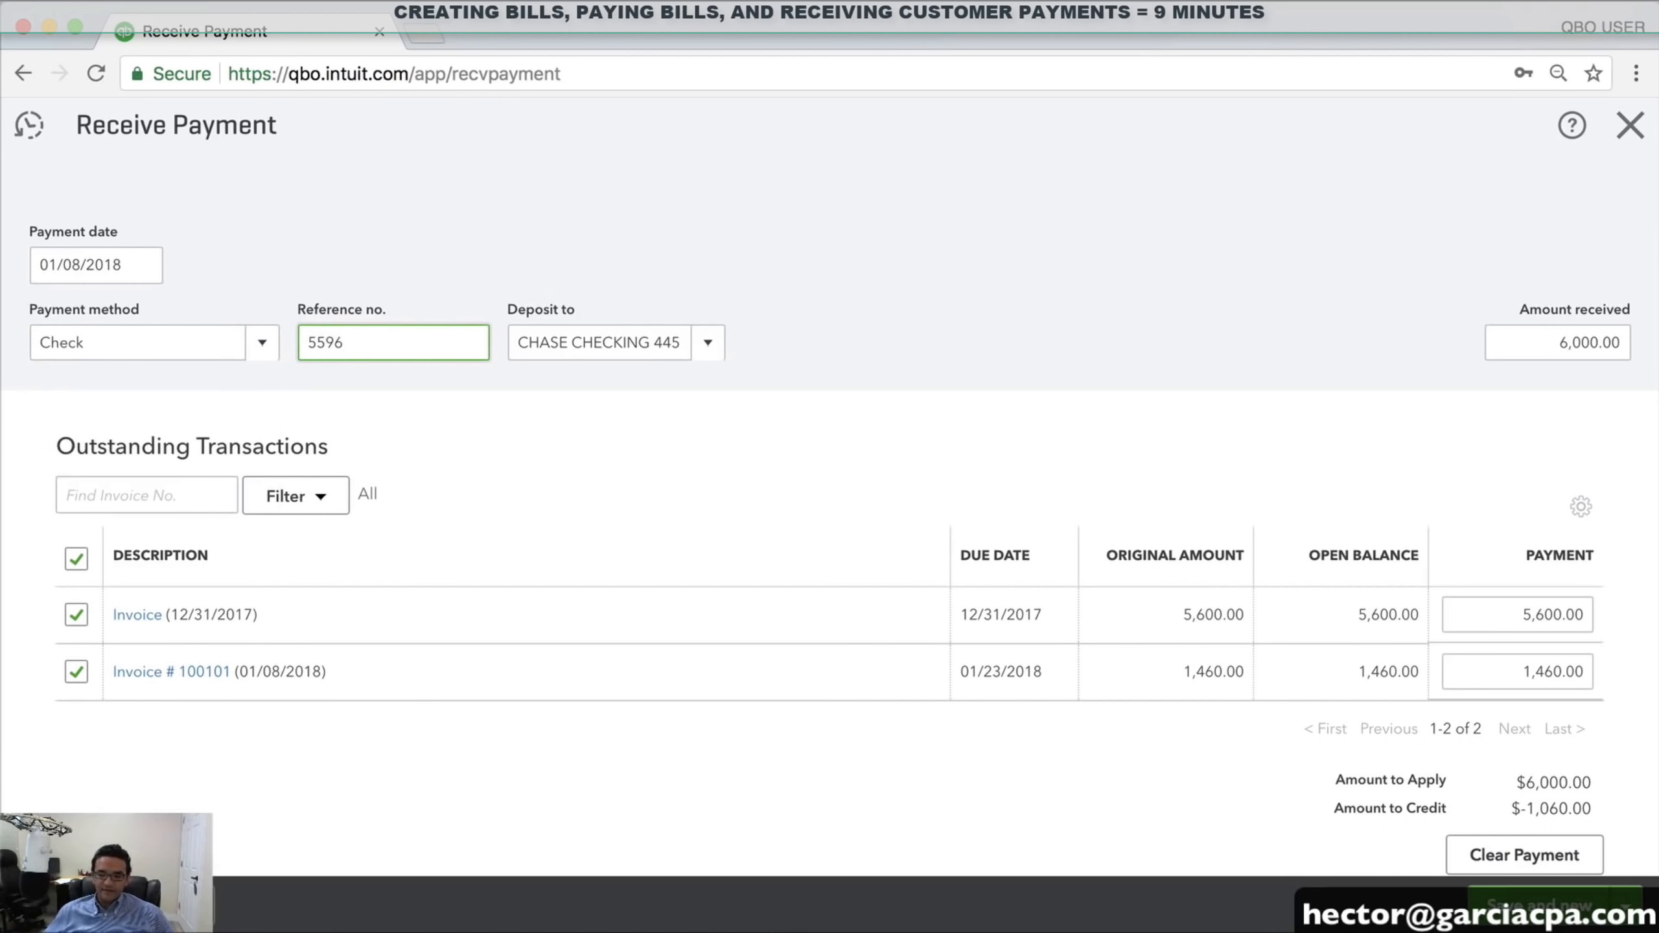
left_click(712, 344)
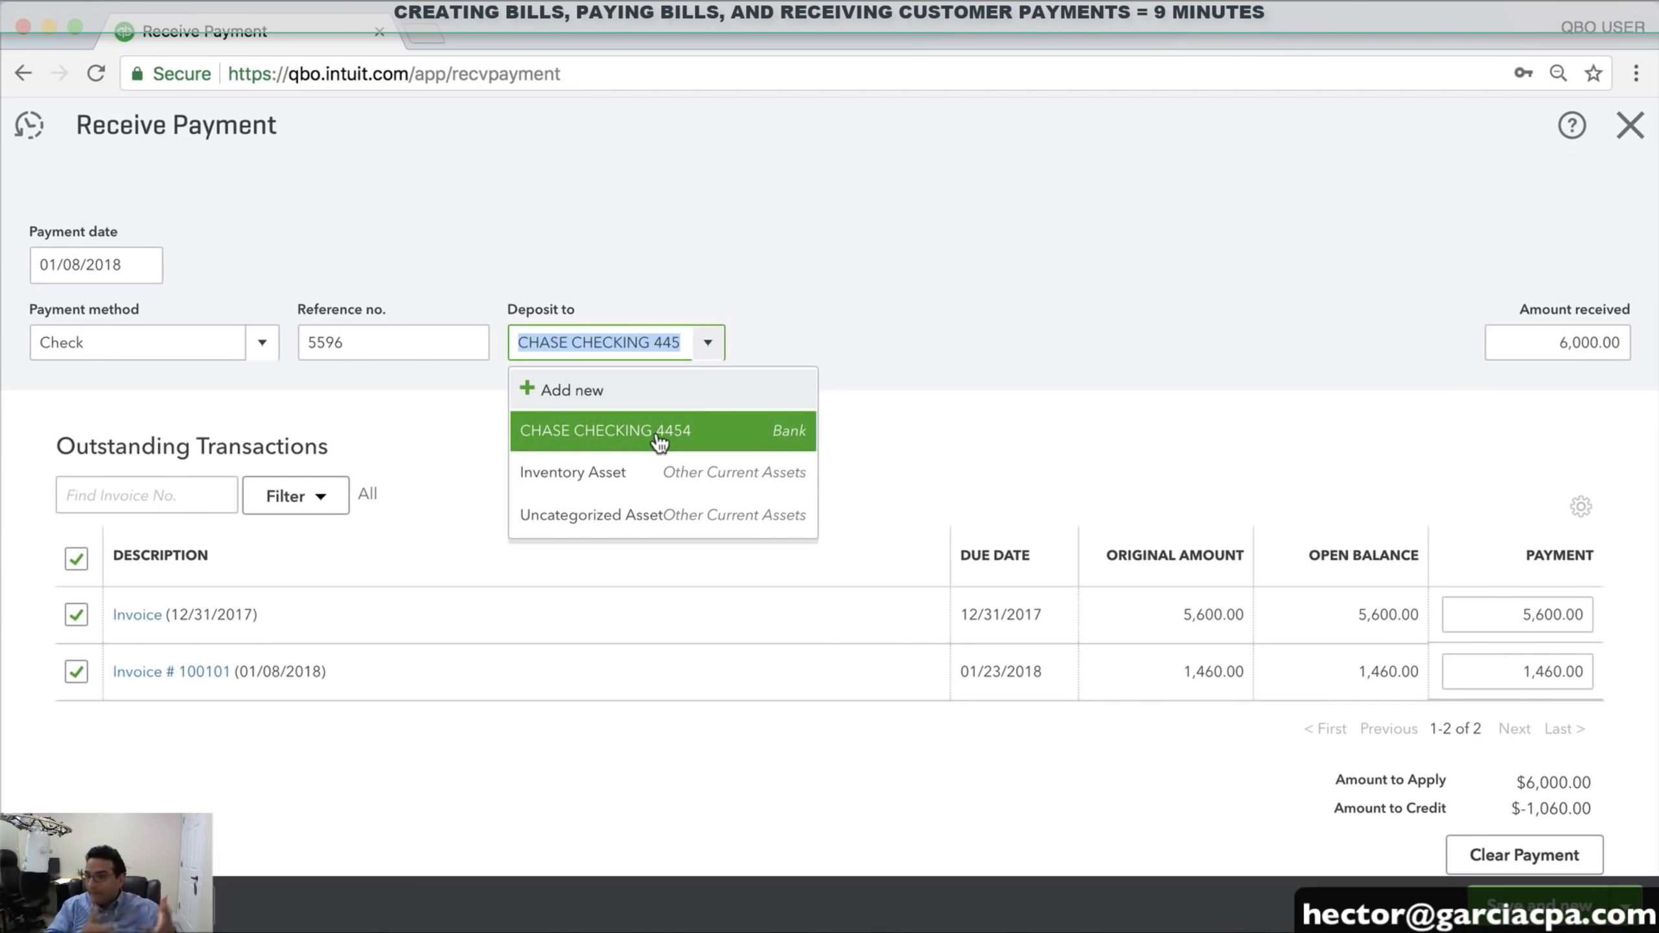
Create a new Other Current Assets account of detail type Undeposited Funds and use it as the deposit account
left_click(580, 391)
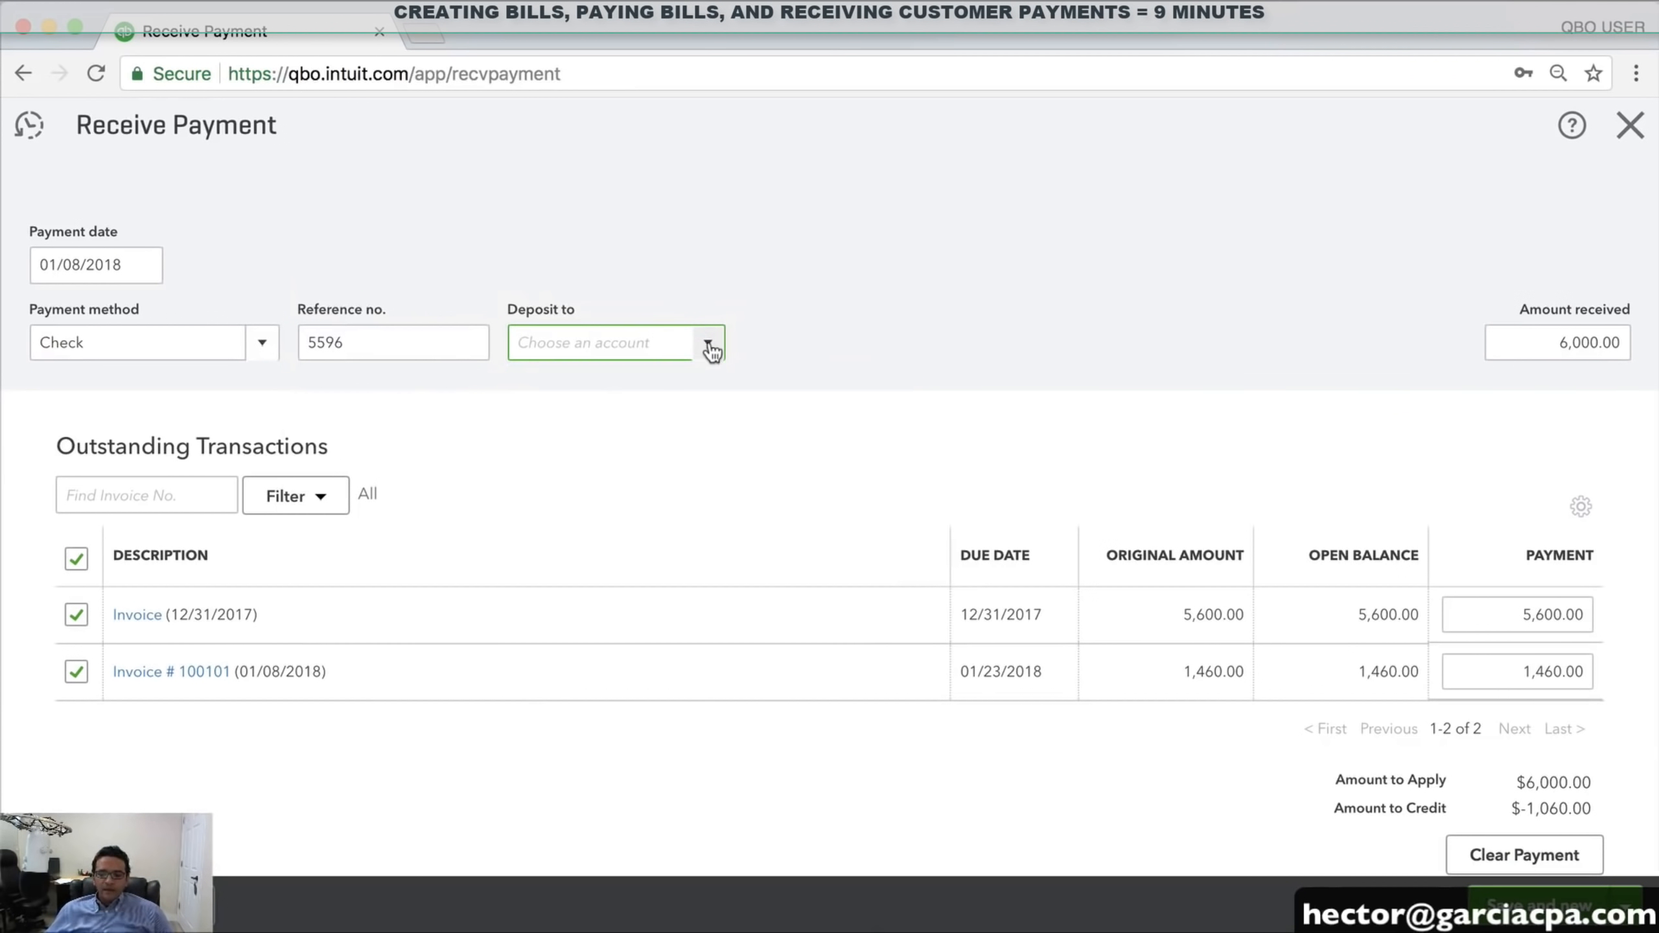
left_click(711, 356)
left_click(566, 384)
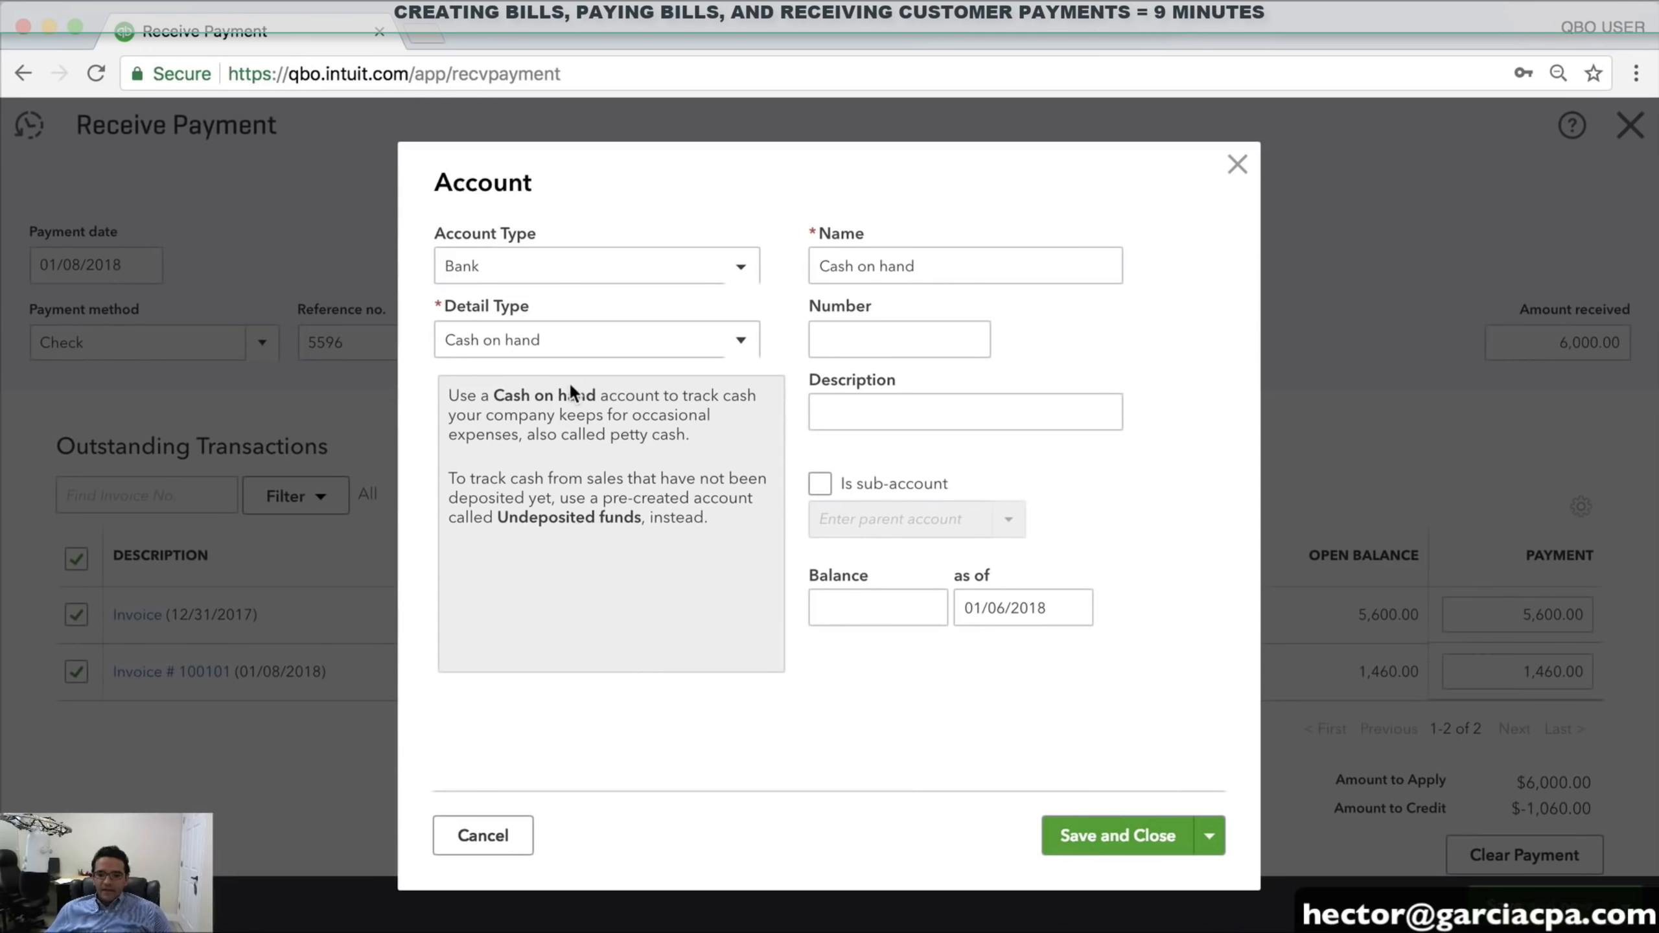
left_click(526, 266)
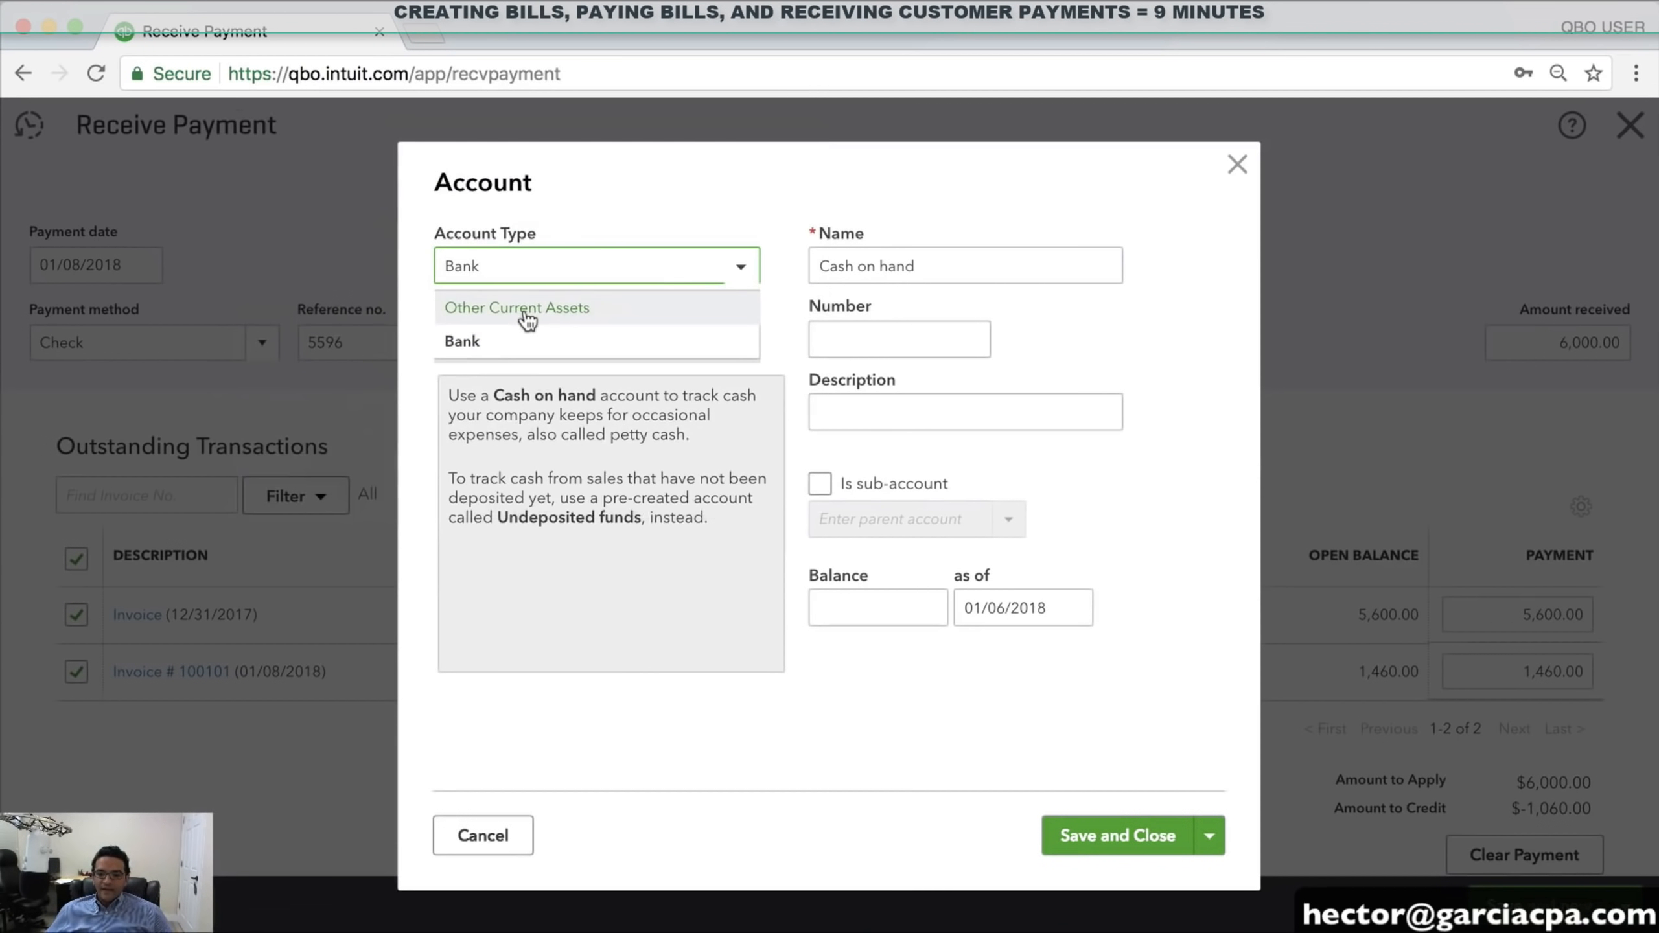
left_click(527, 313)
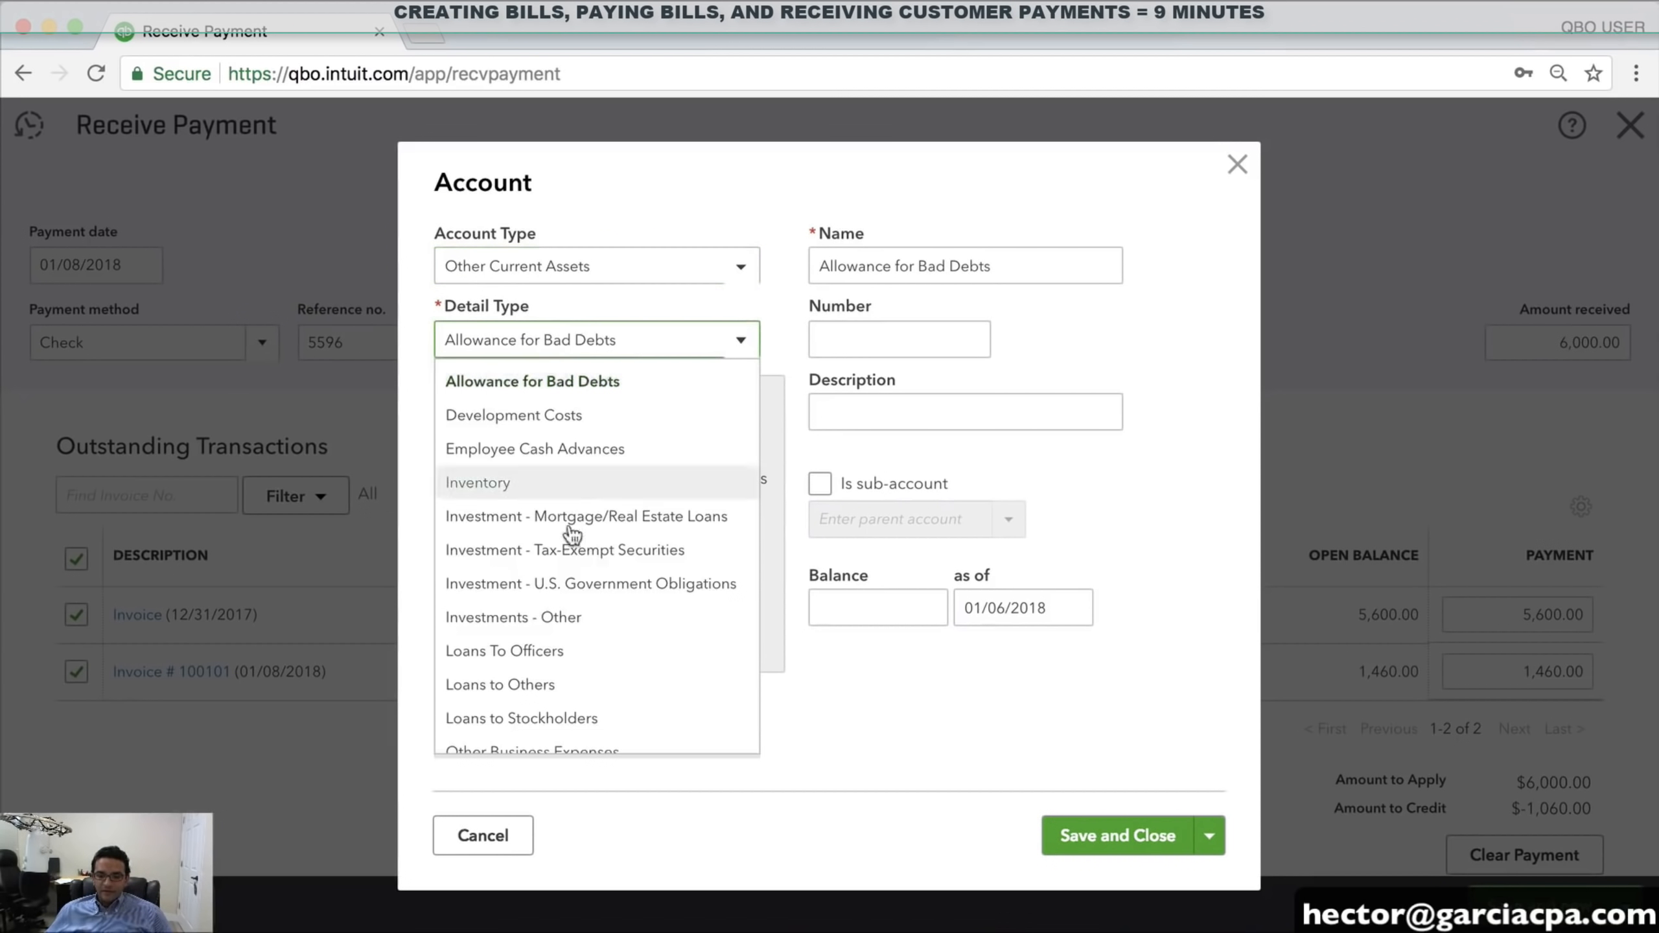
scroll(567, 534, "down", 3)
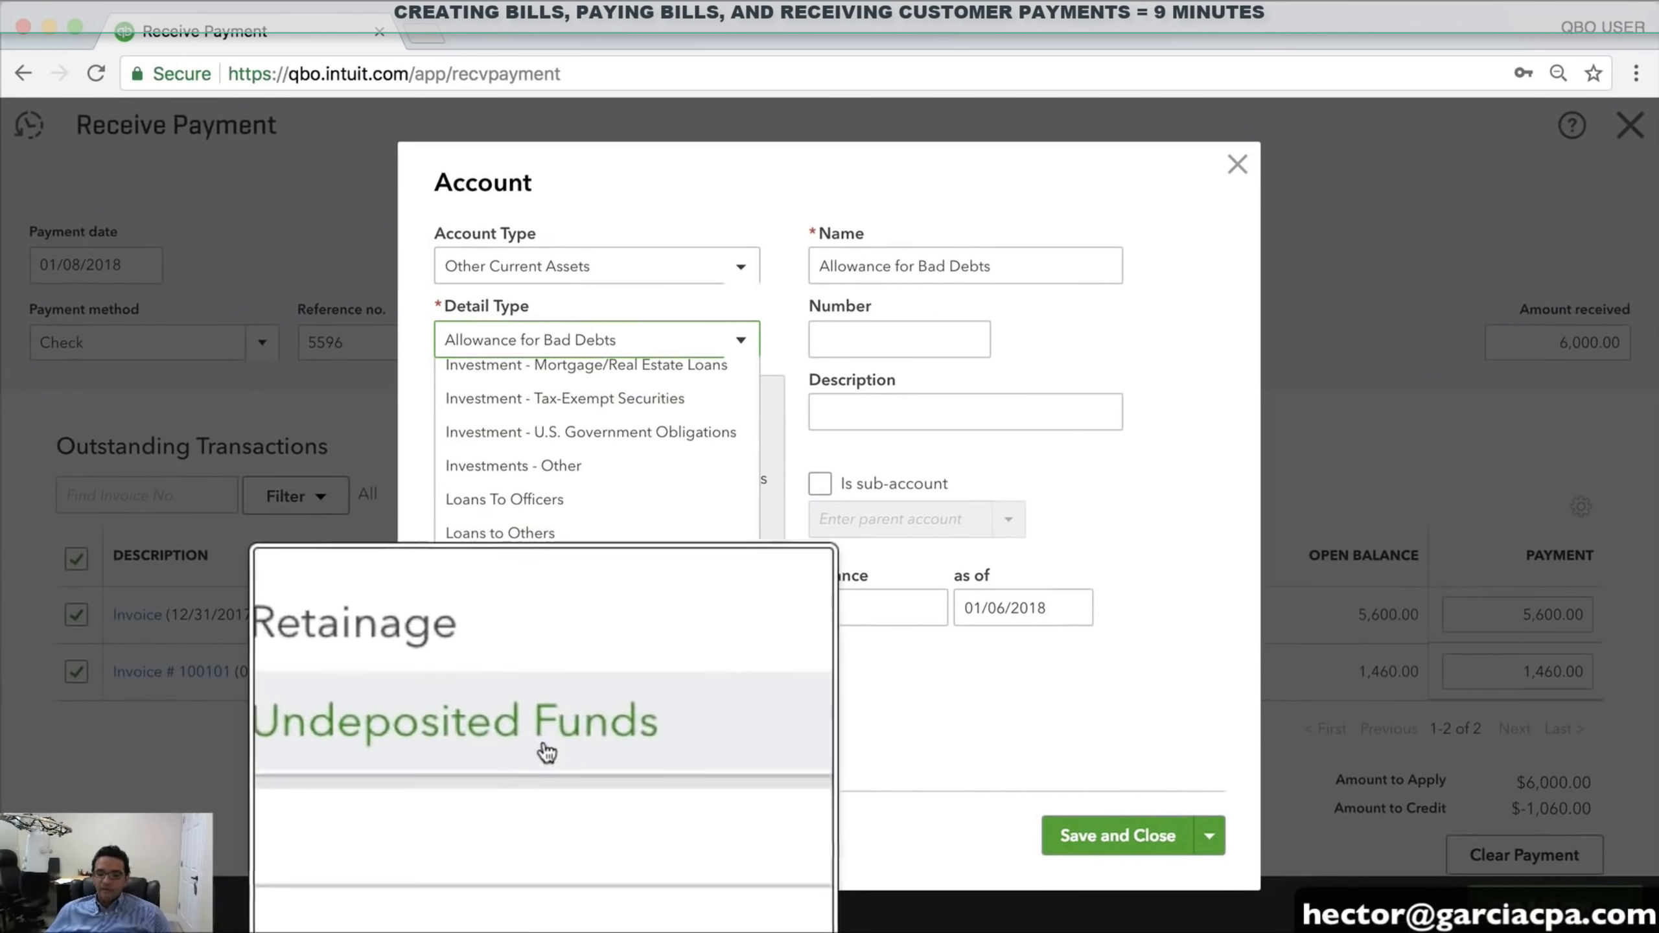
left_click(526, 737)
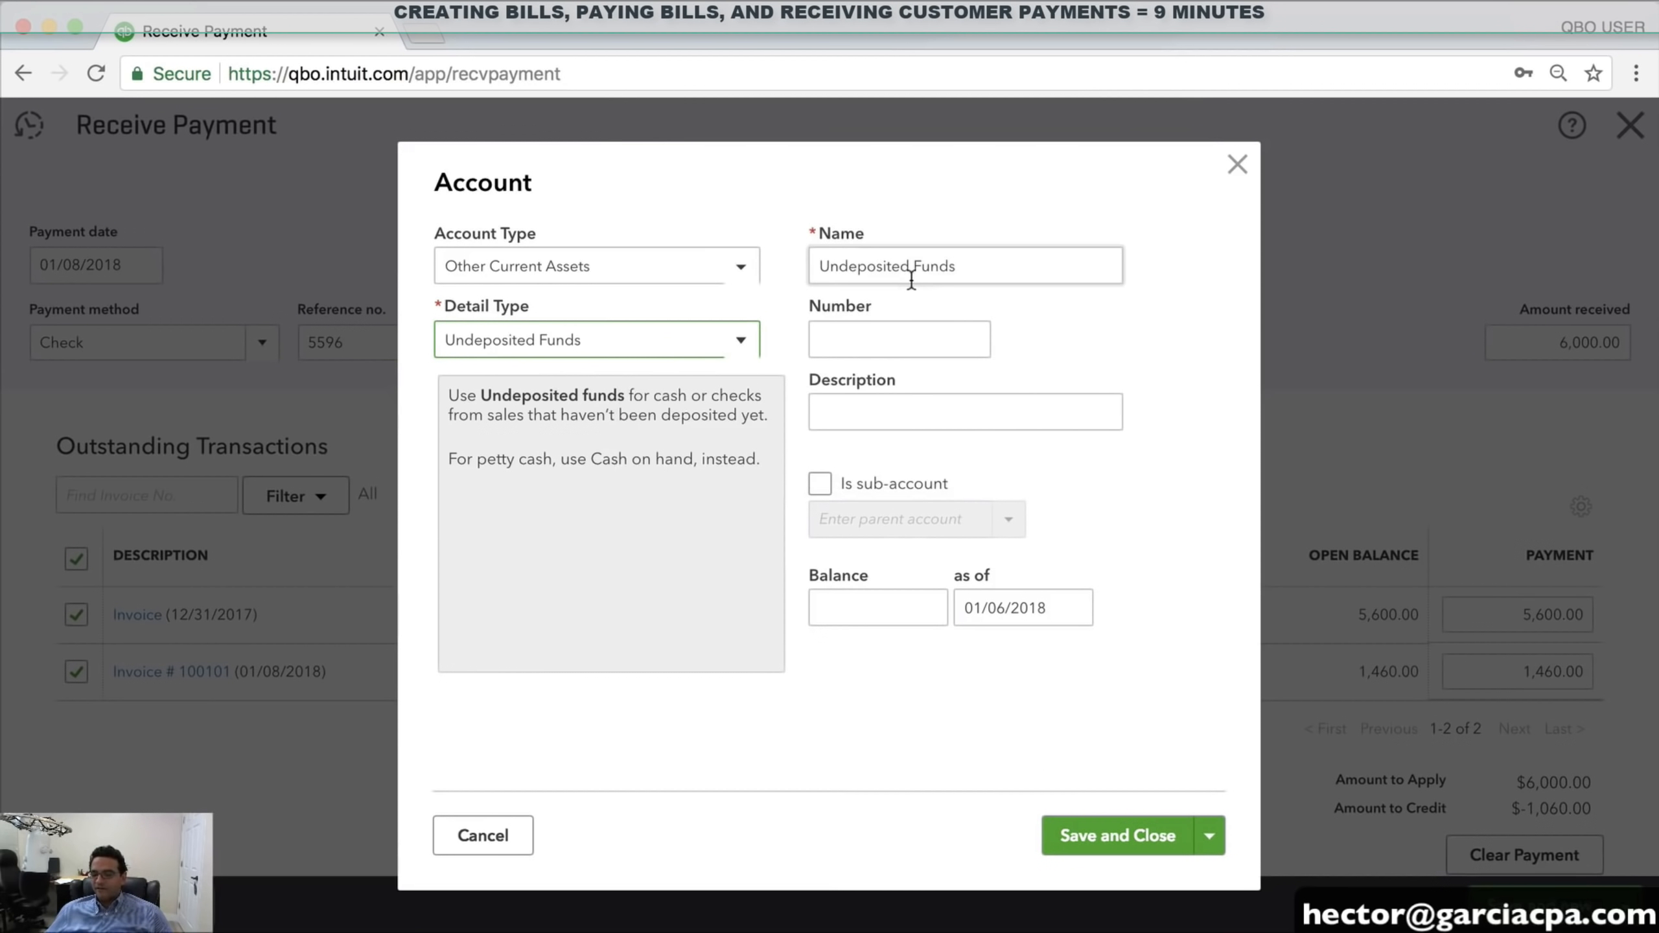
left_click(1081, 827)
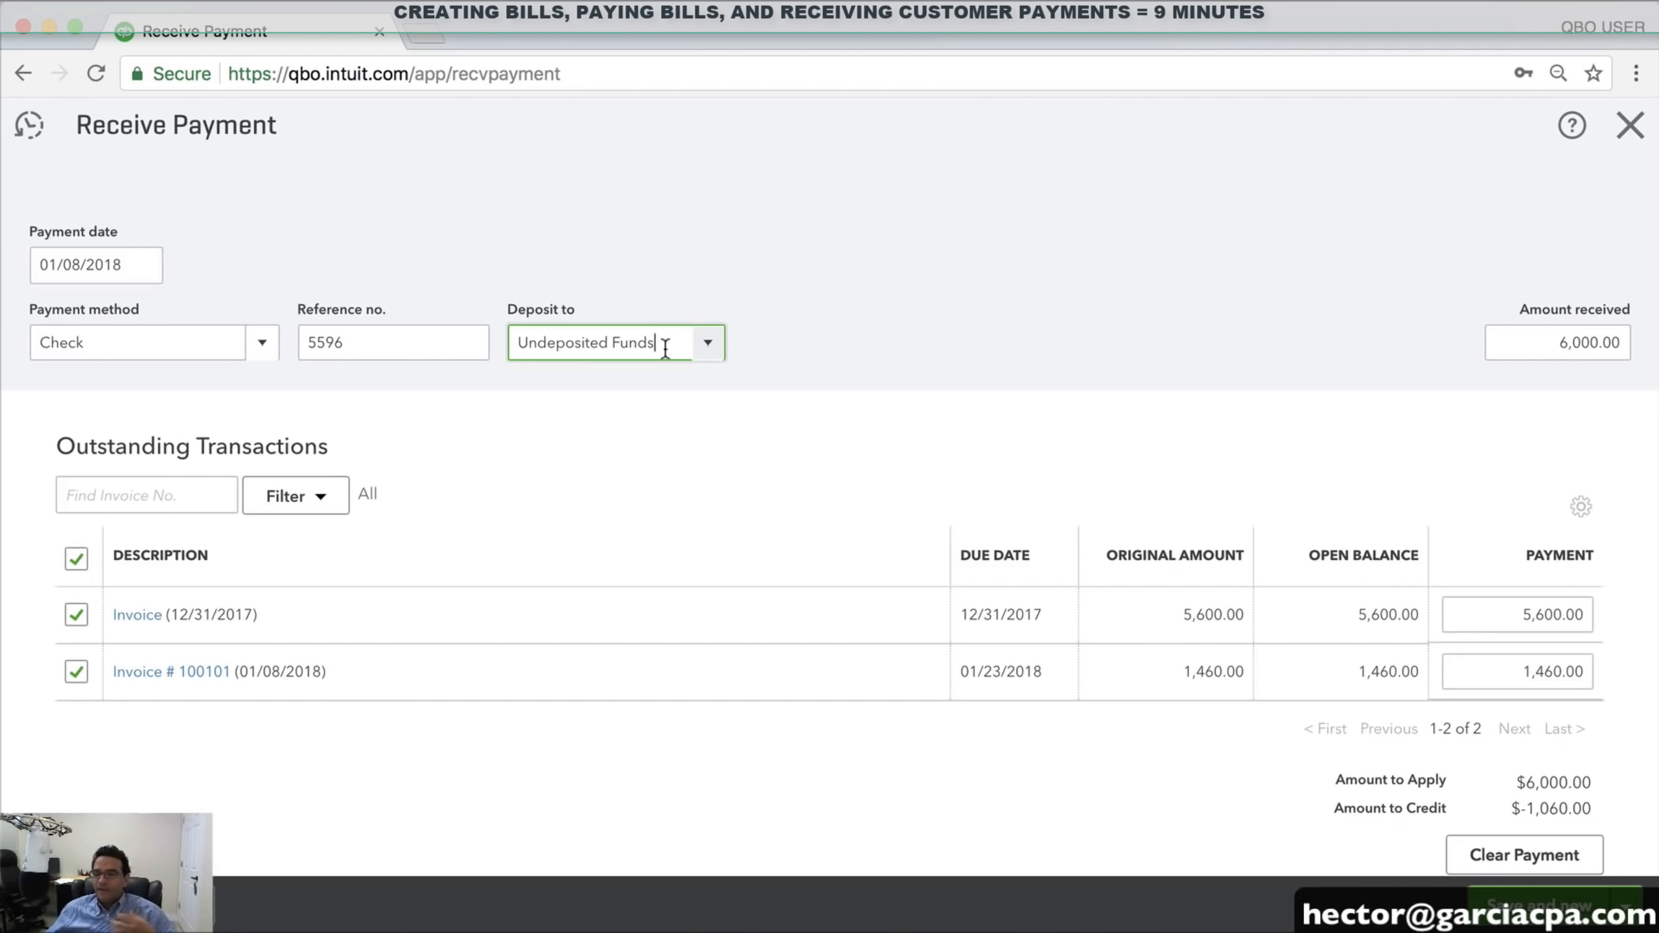
Try saving the payment into Undeposited Funds, which reports an unbalanced amount
left_click_drag(663, 345, 489, 346)
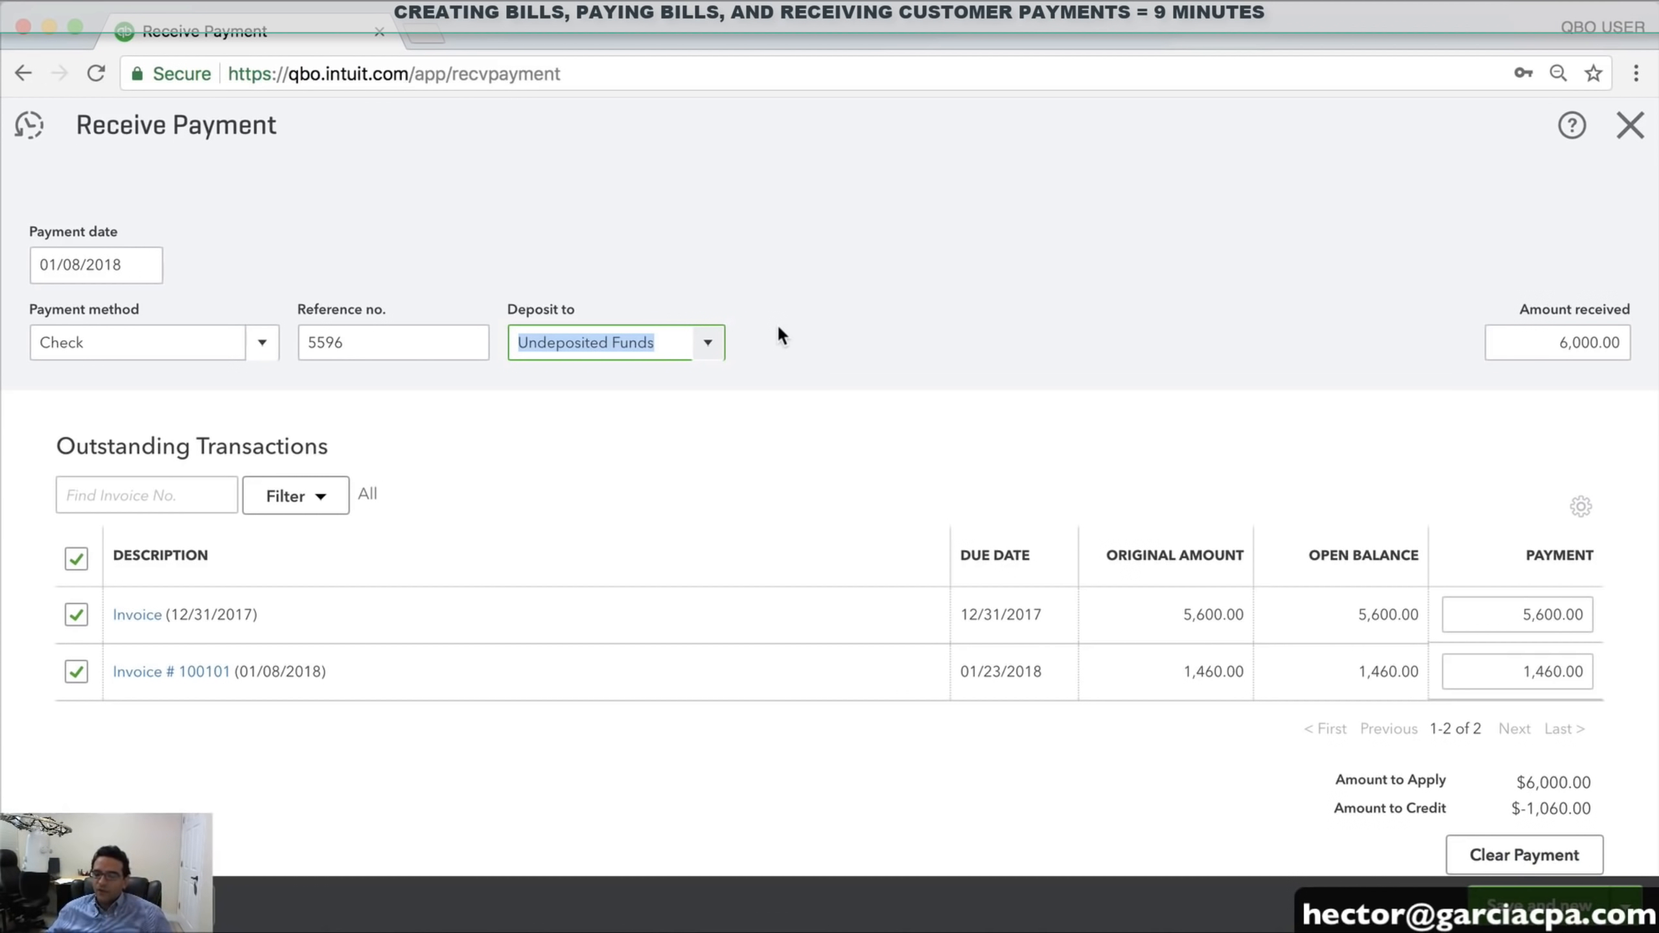
left_click(1617, 905)
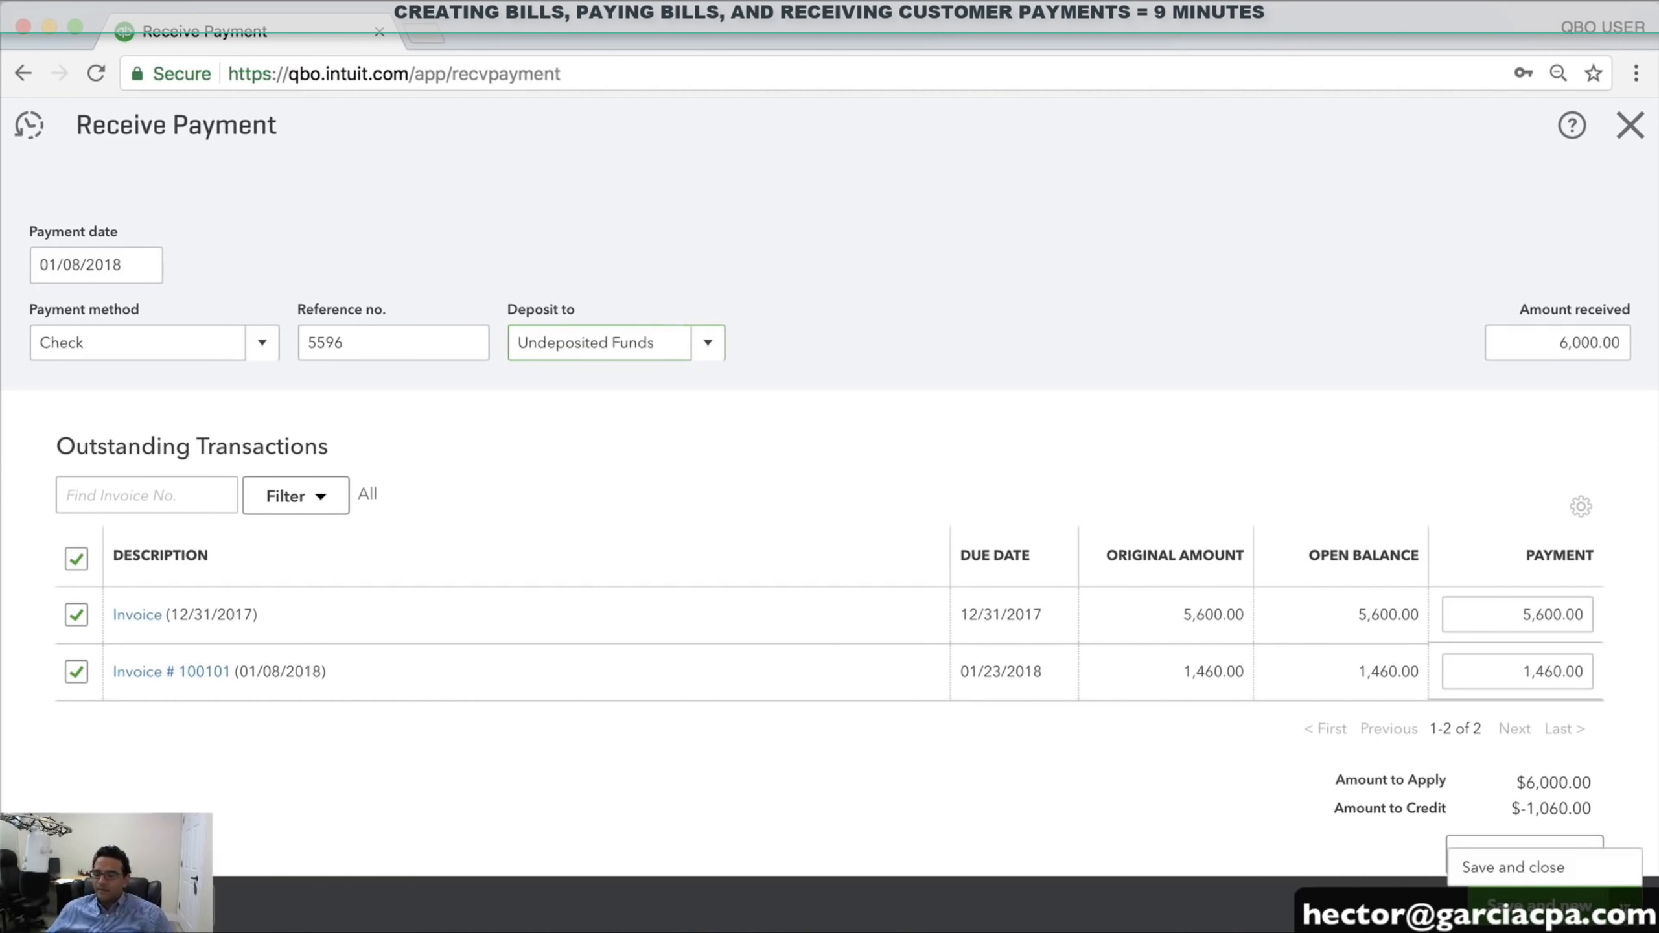
left_click(1546, 876)
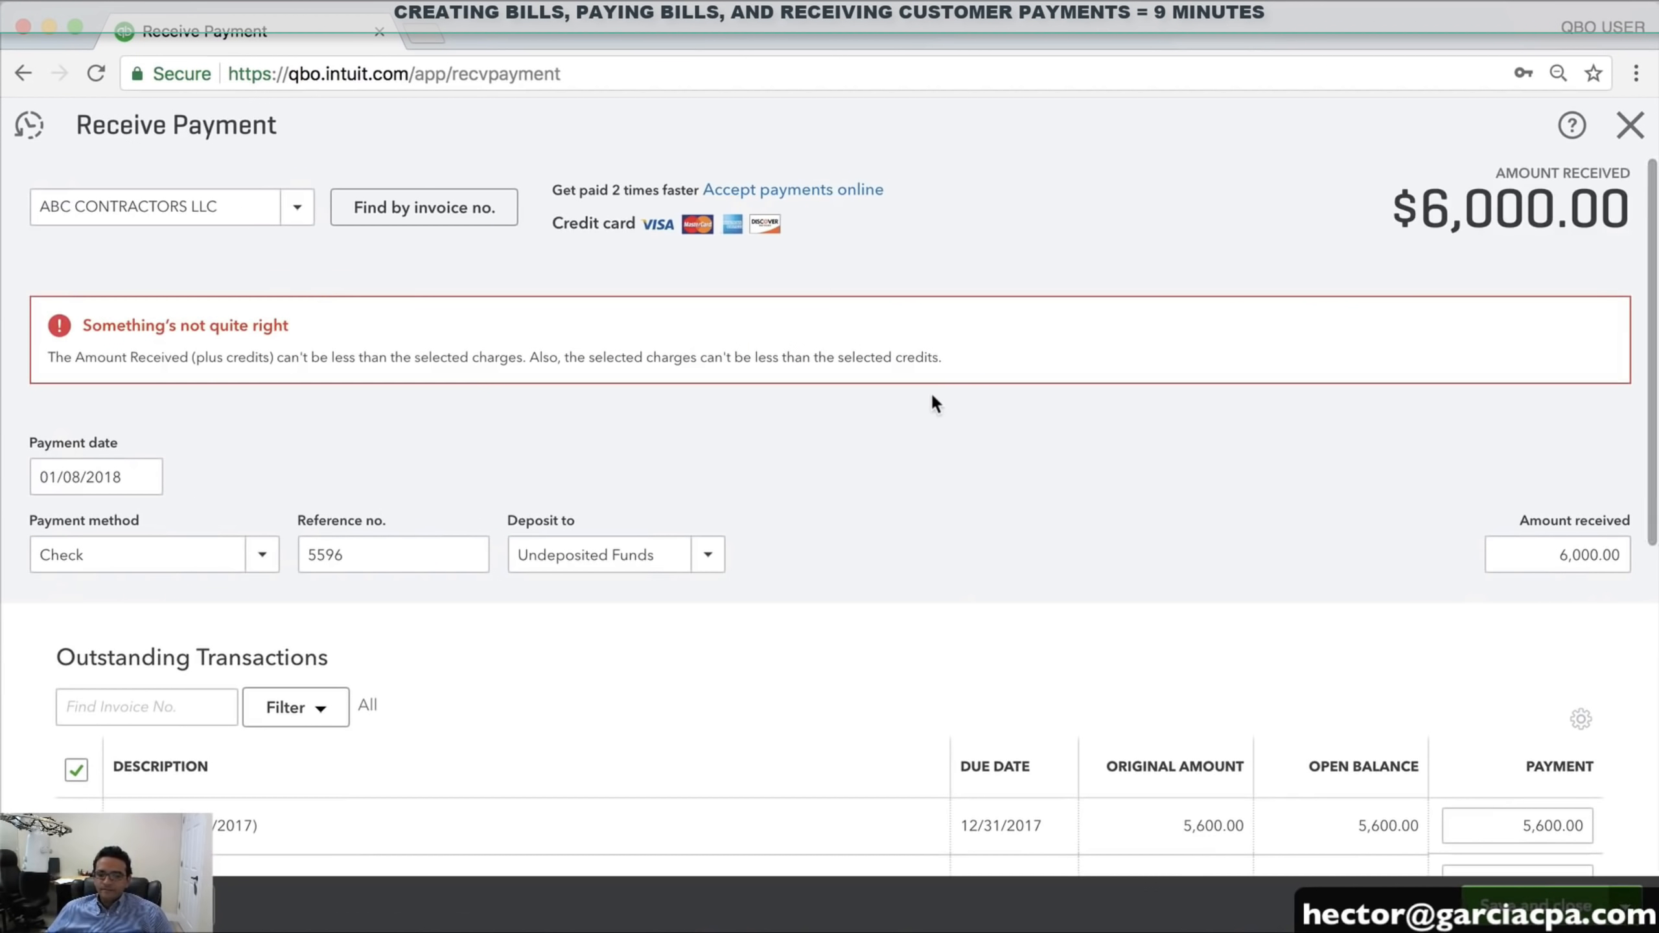
scroll(851, 516, "down", 5)
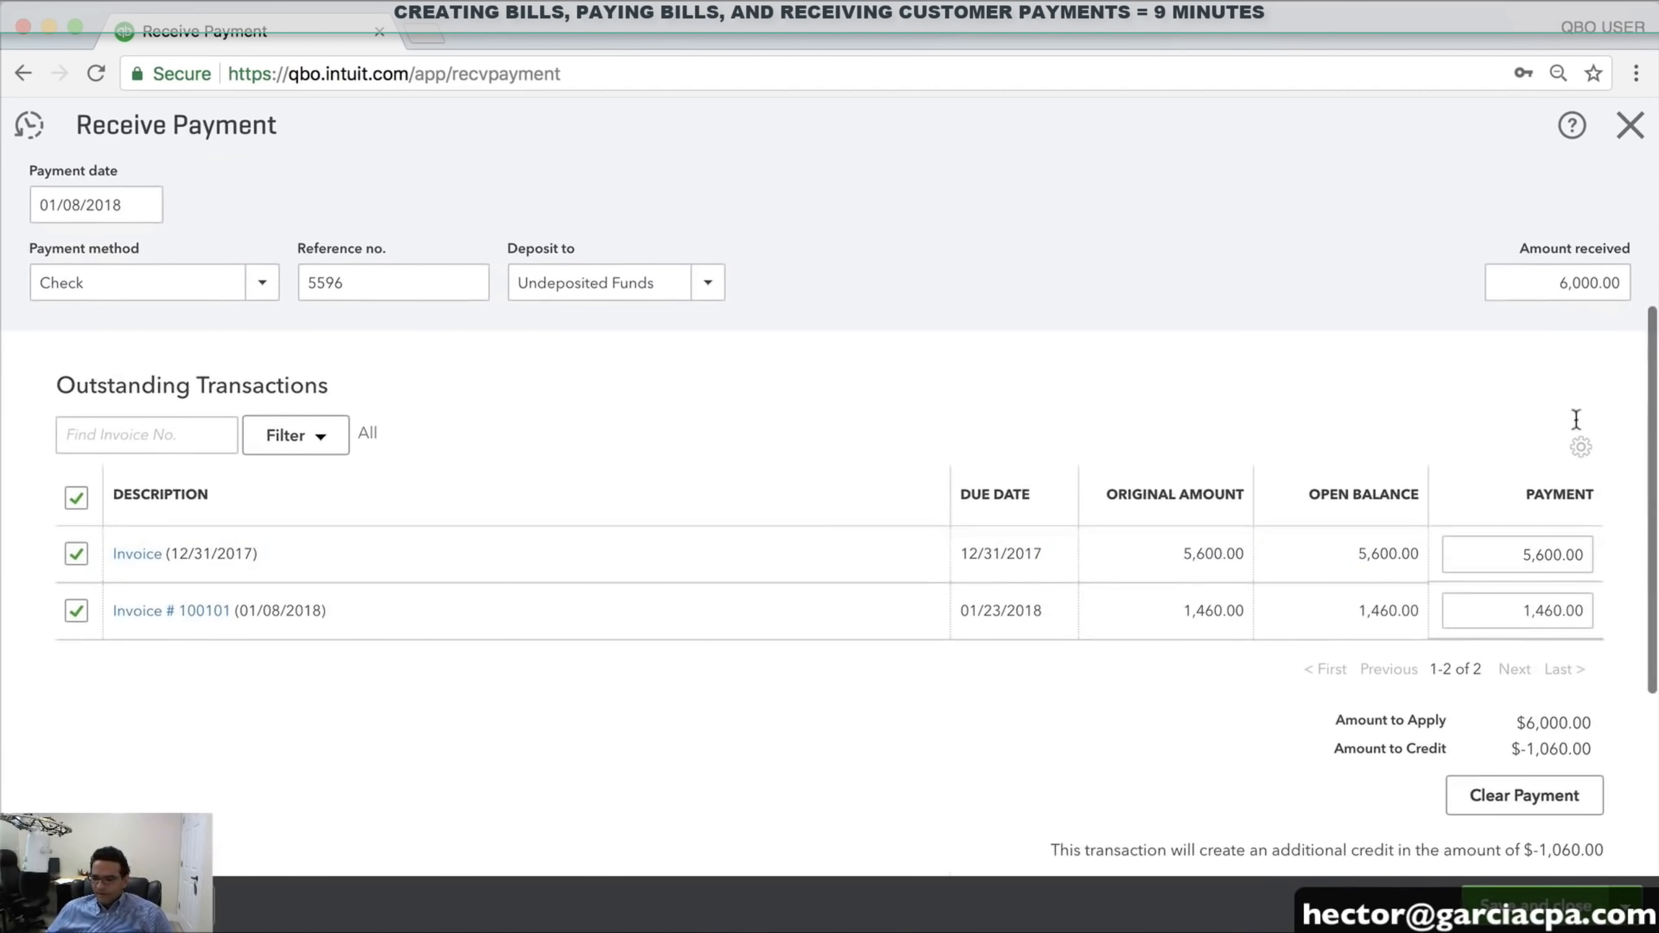
Change invoice #100101's payment to 400.00 and save and close the 6,000.00 payment
left_click(1503, 616)
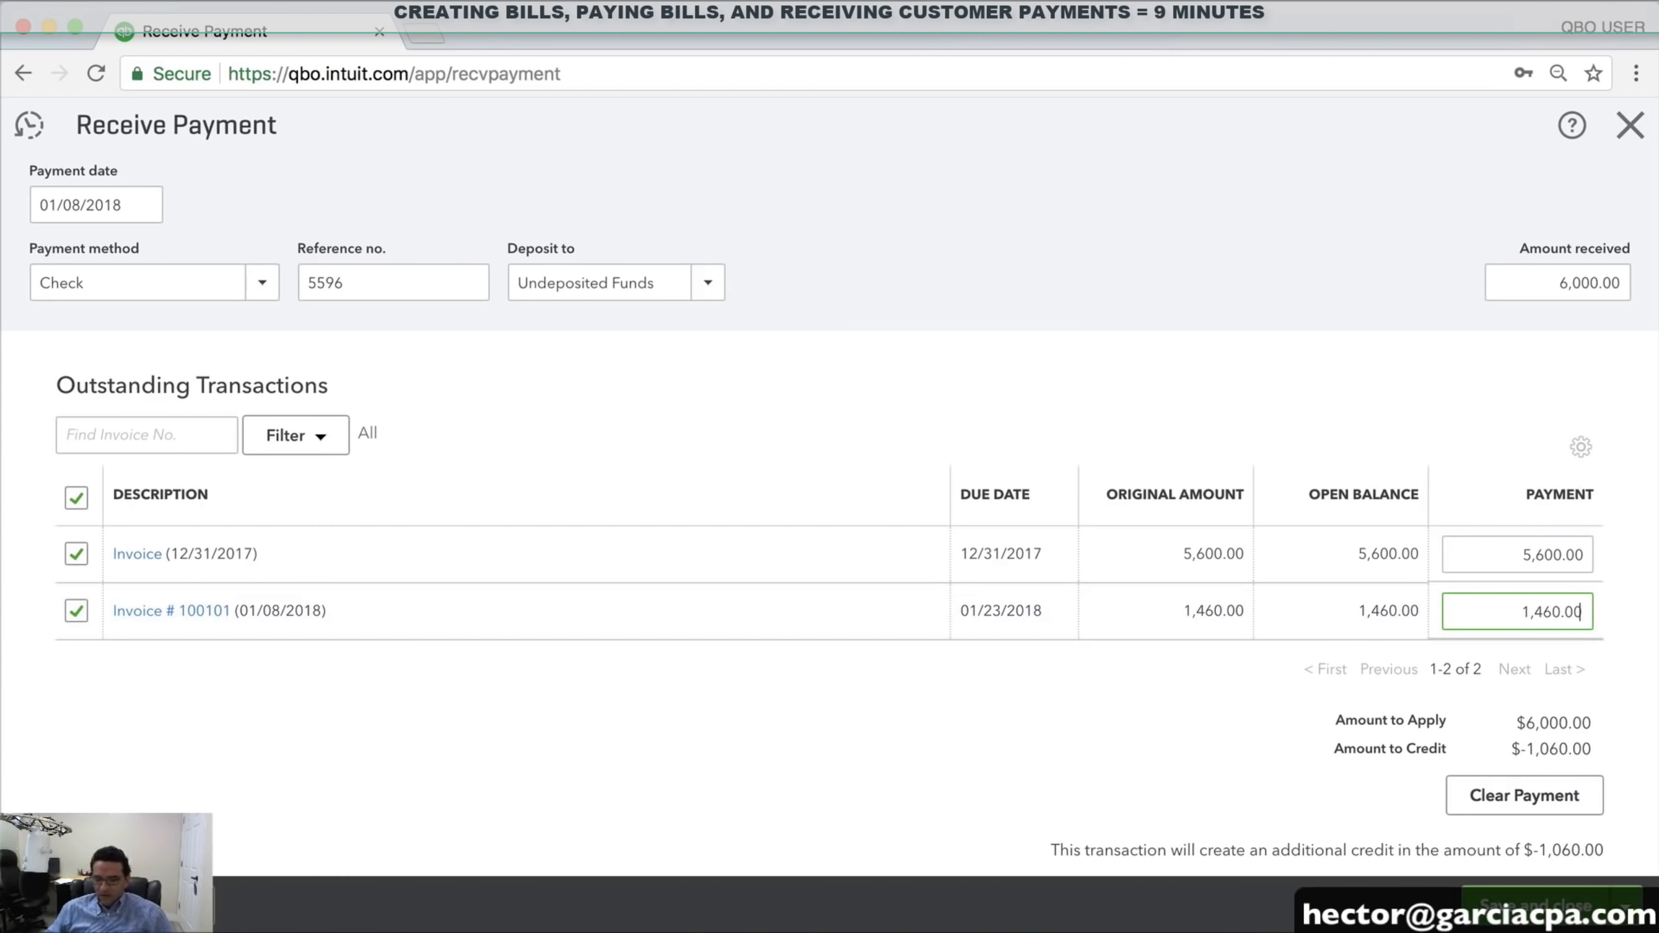
left_click(75, 612)
left_click(75, 612)
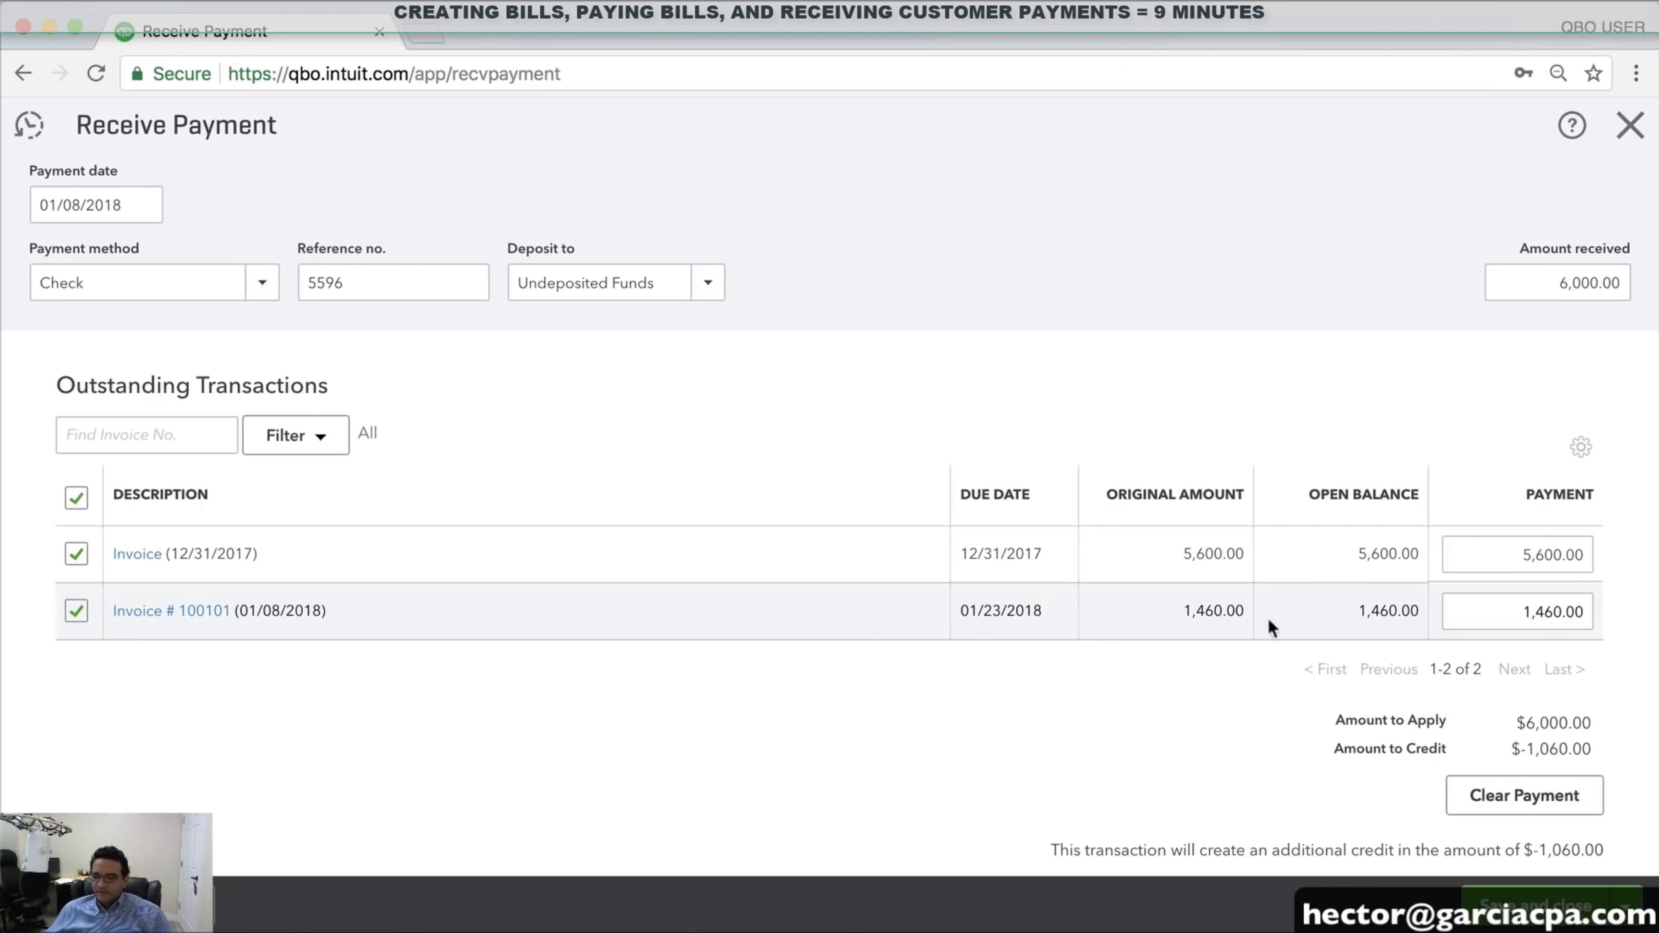
left_click(1542, 618)
type("400")
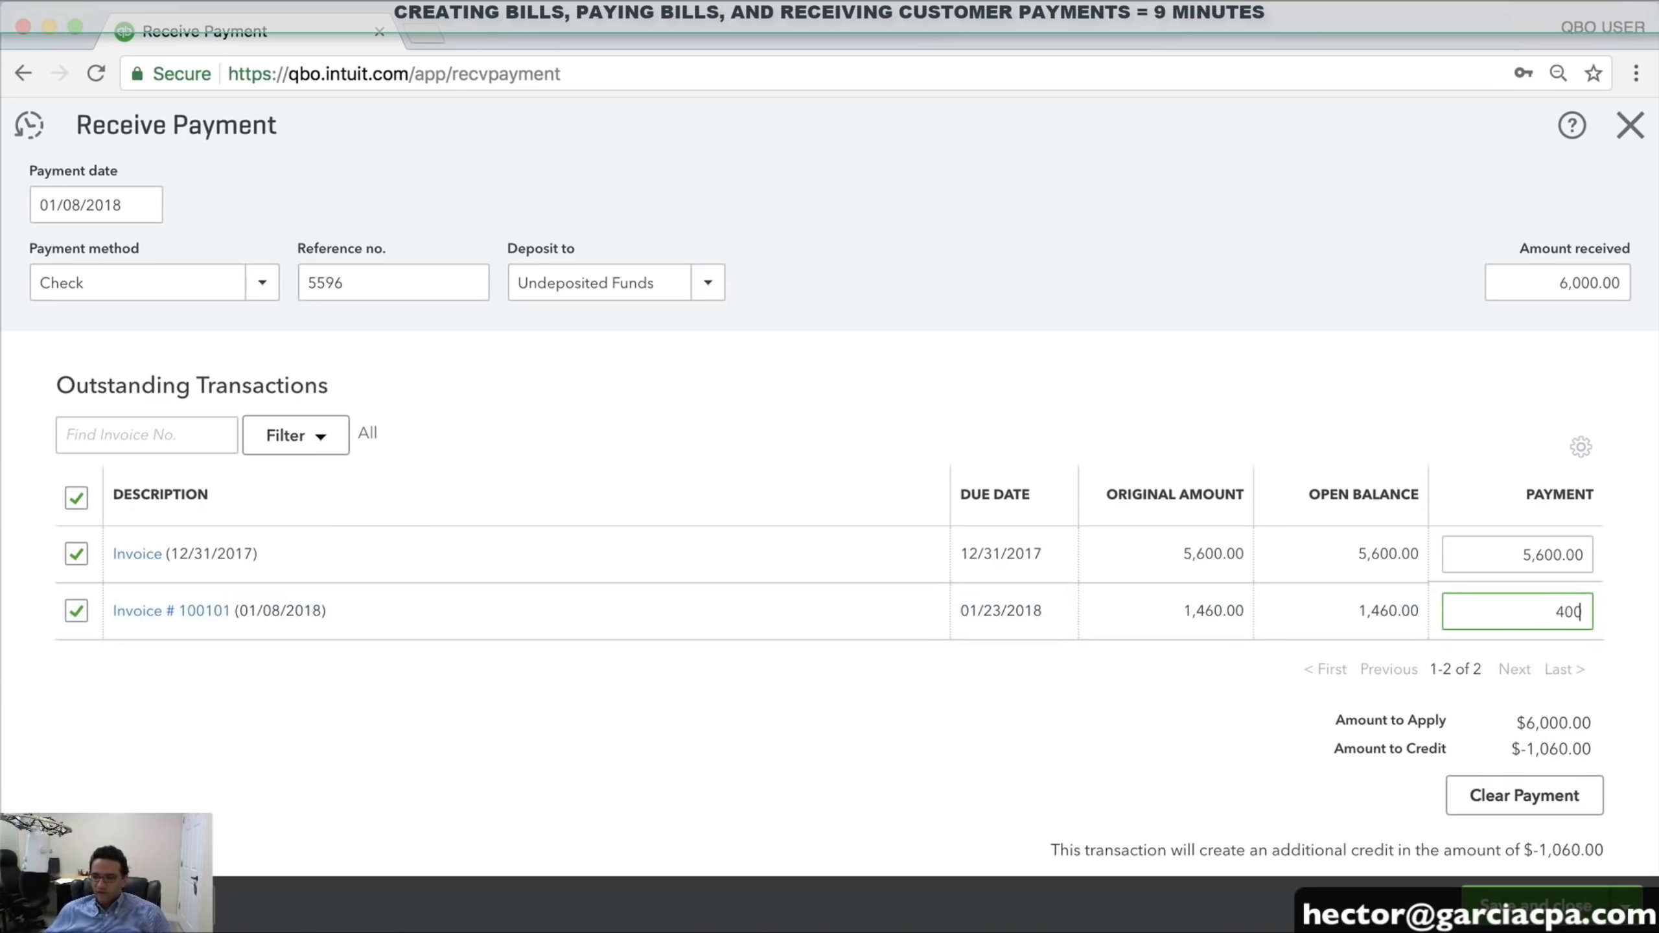
key("Tab")
left_click(1579, 882)
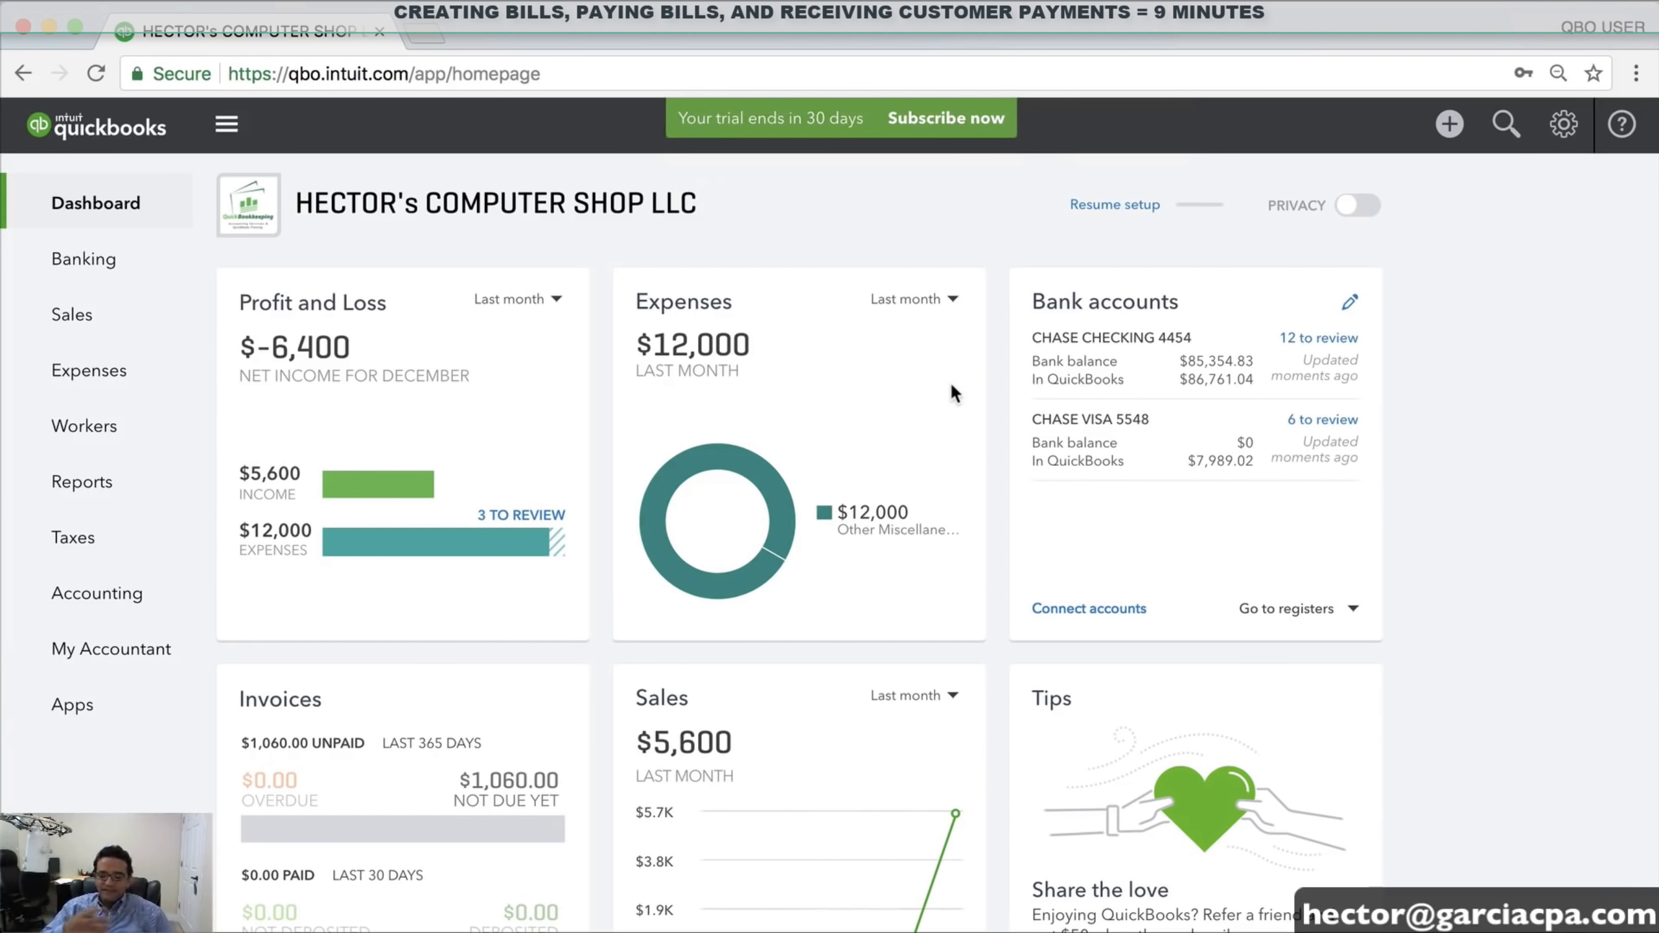
Create a blank Sales Receipt #100102 depositing to CHASE CHECKING 4454
left_click(1449, 124)
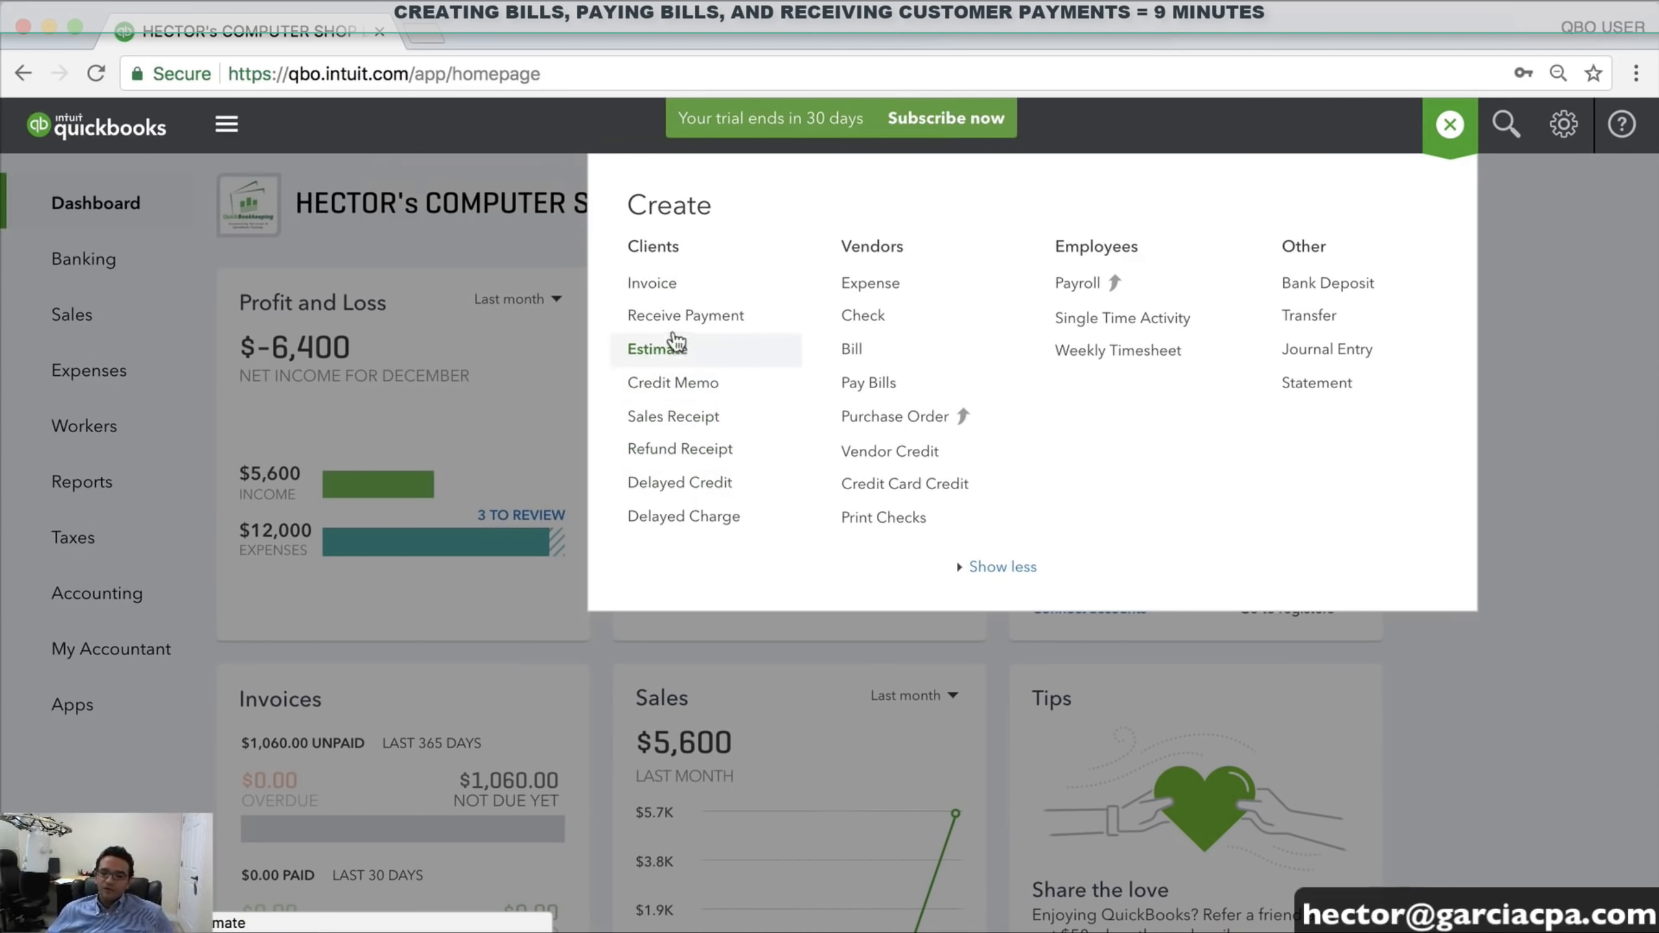
left_click(679, 422)
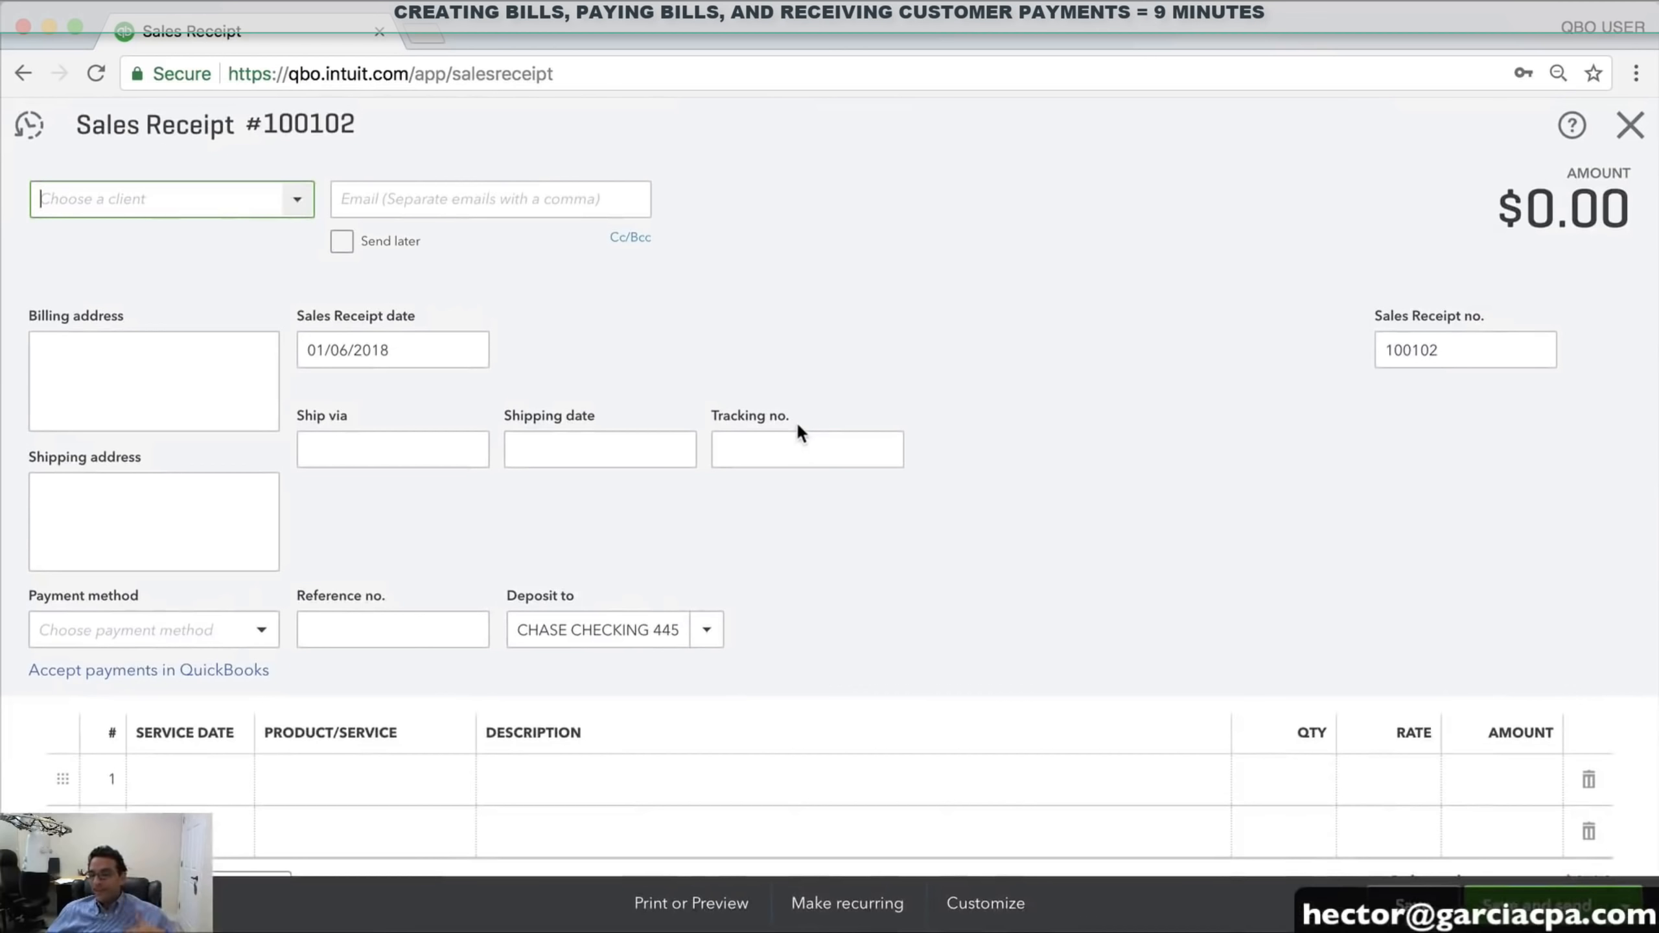
Fill the receipt for the individual customer, dated 01/09/2018, with MISC CABLES at $400
left_click(297, 199)
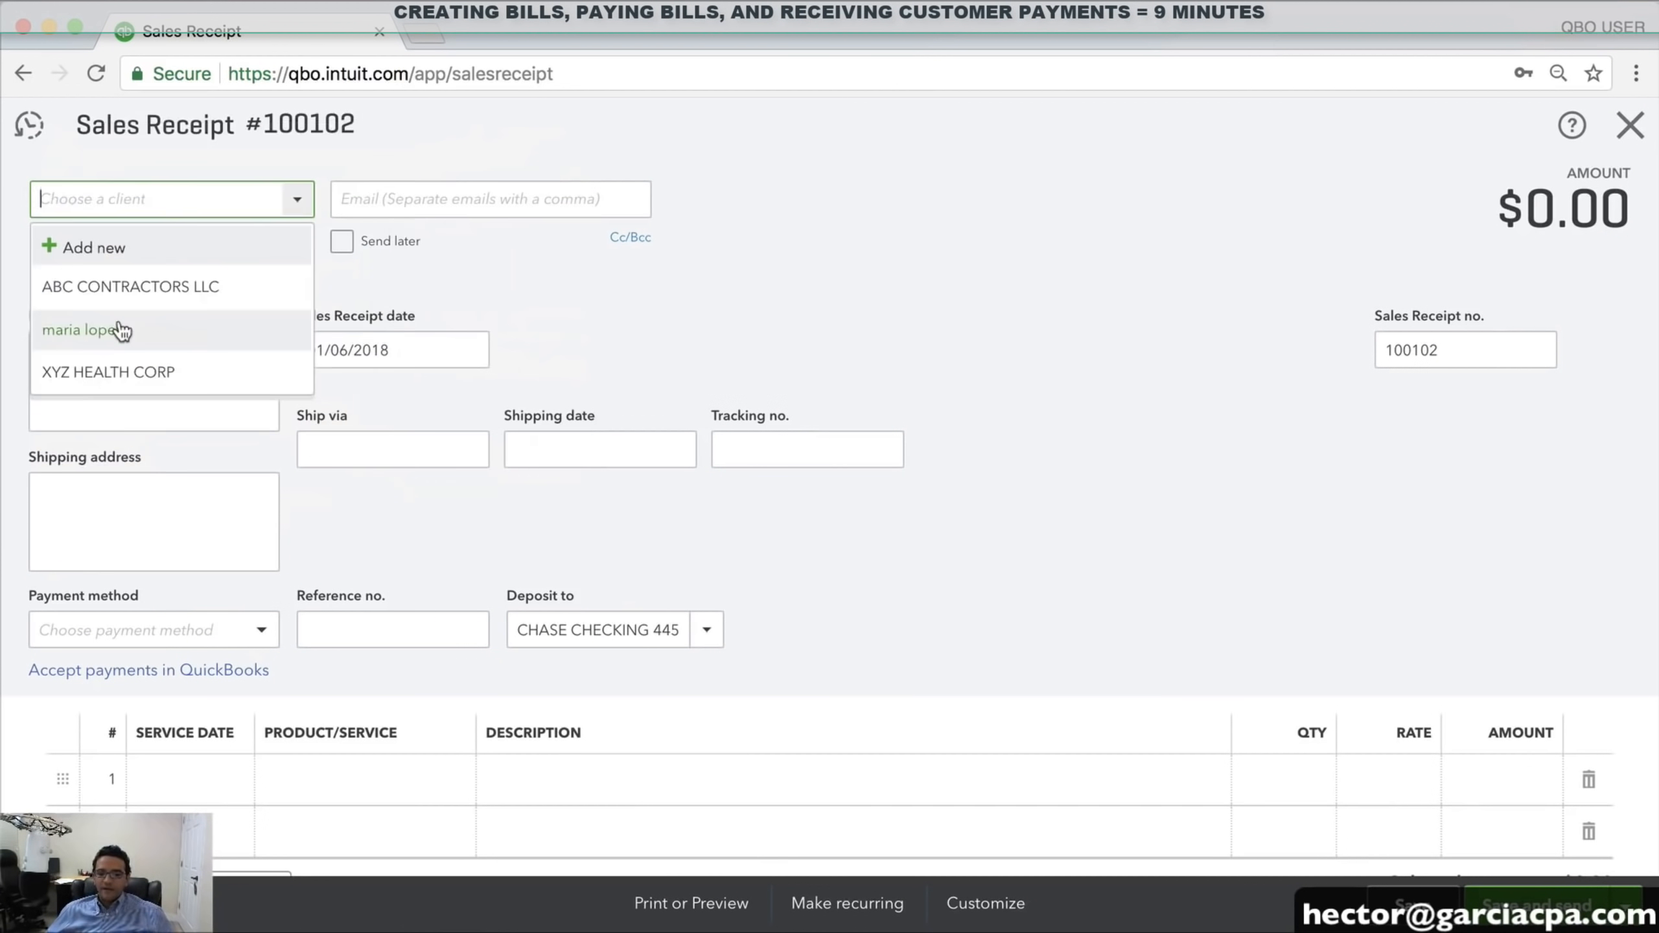
left_click(107, 327)
left_click(468, 350)
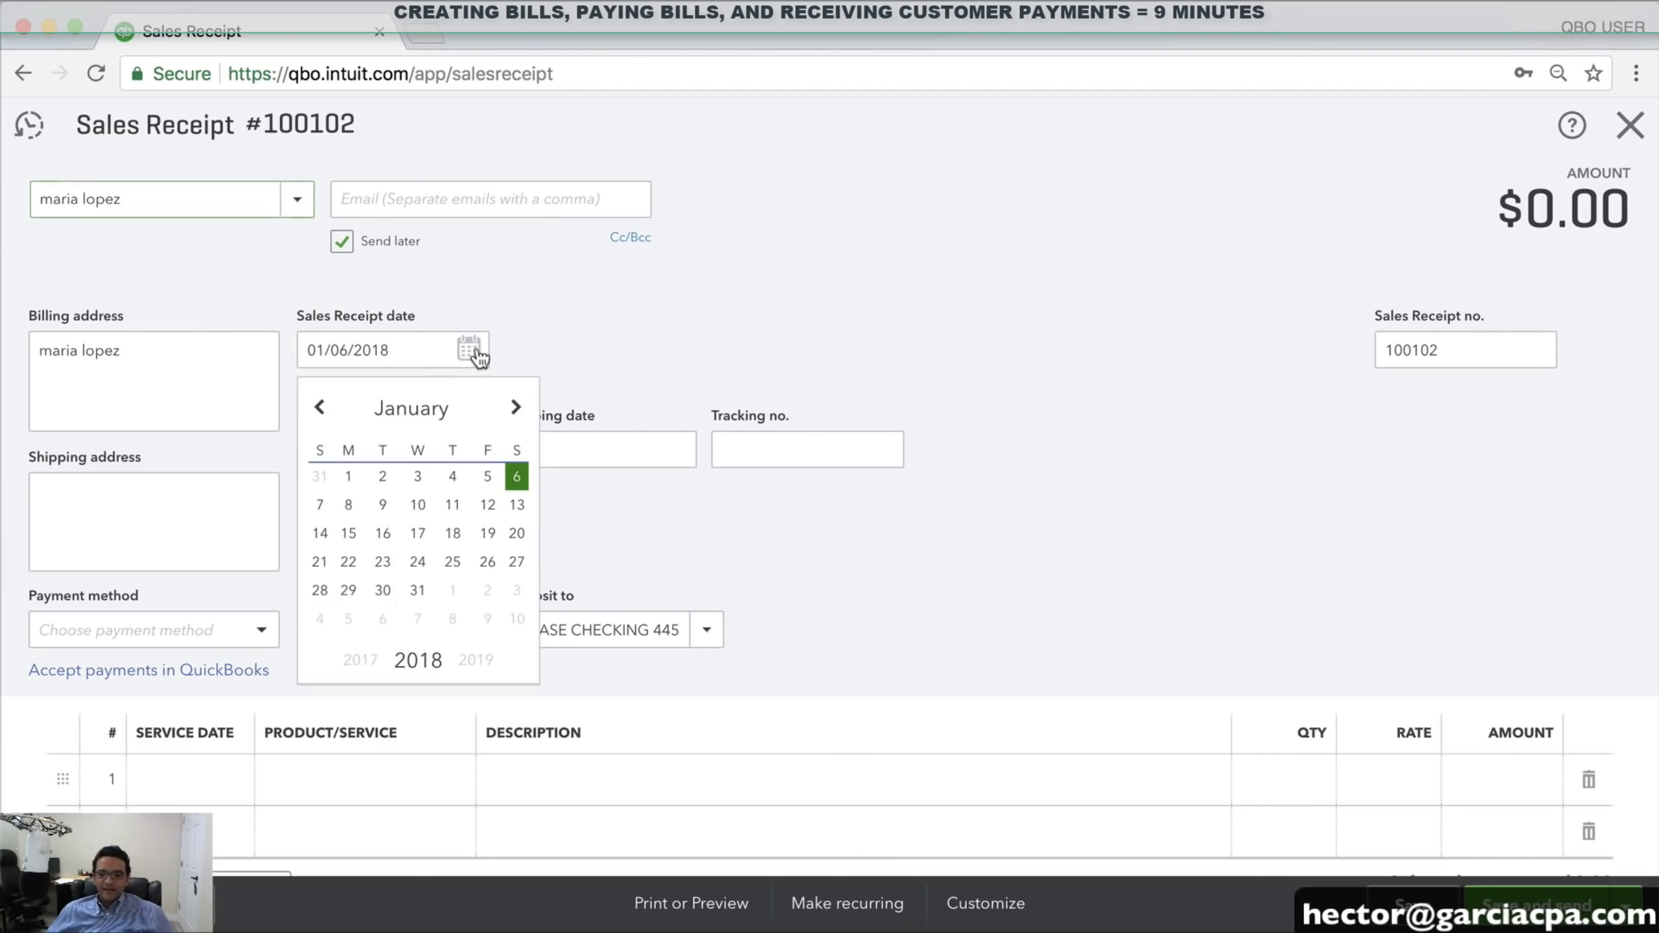
left_click(384, 505)
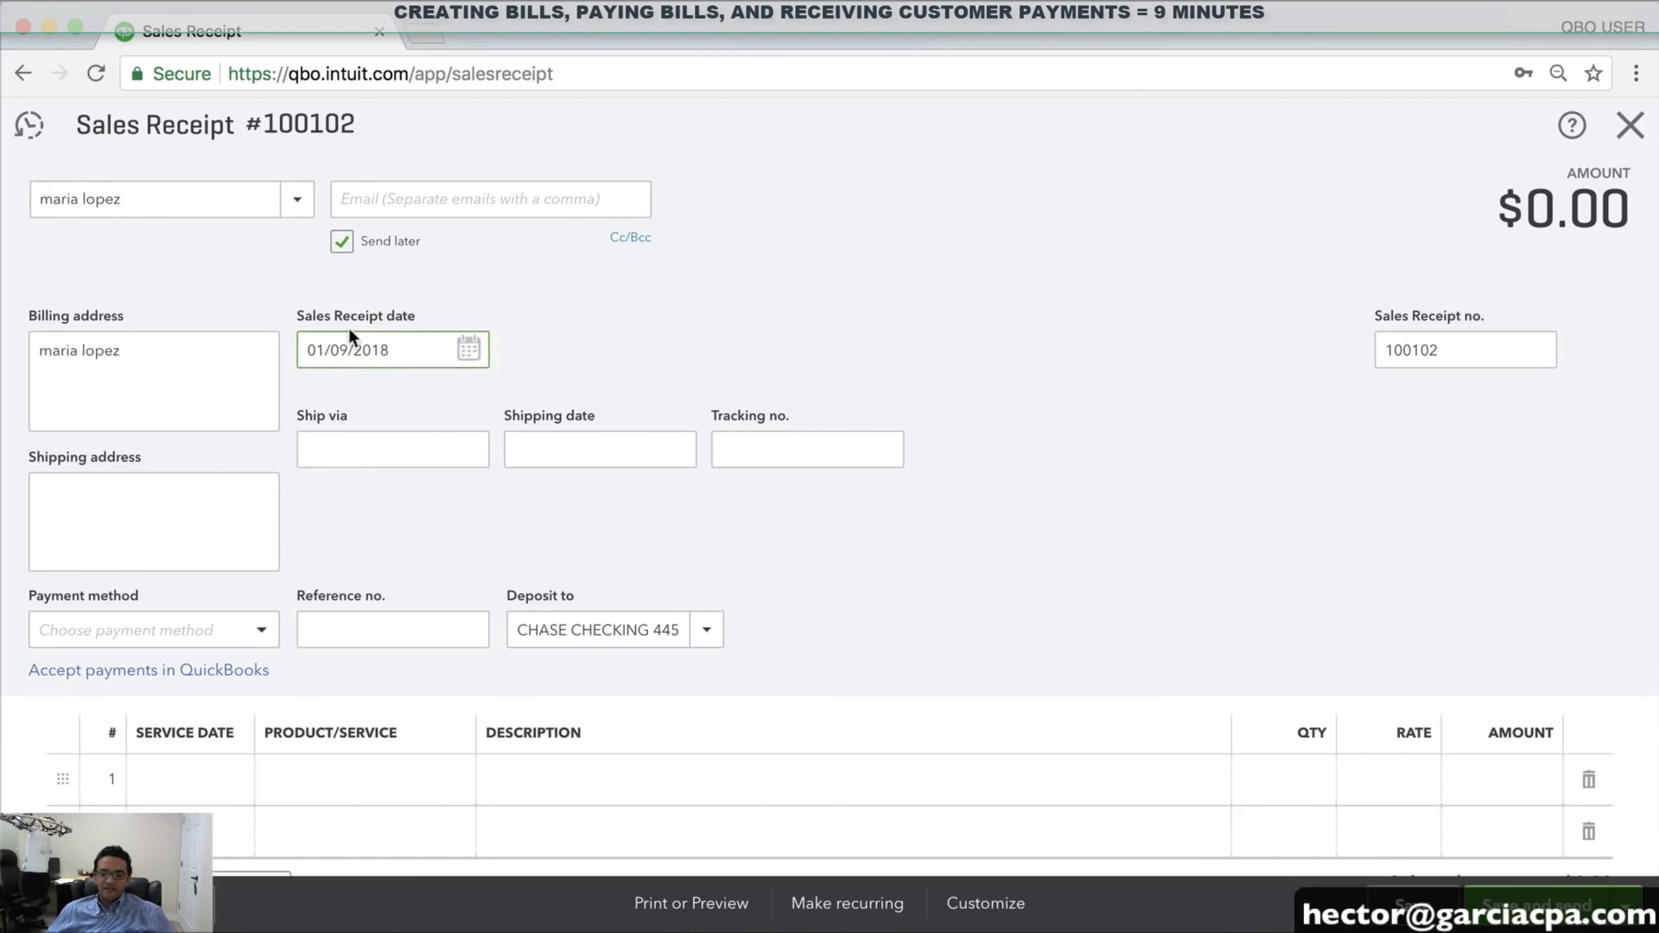
left_click(448, 779)
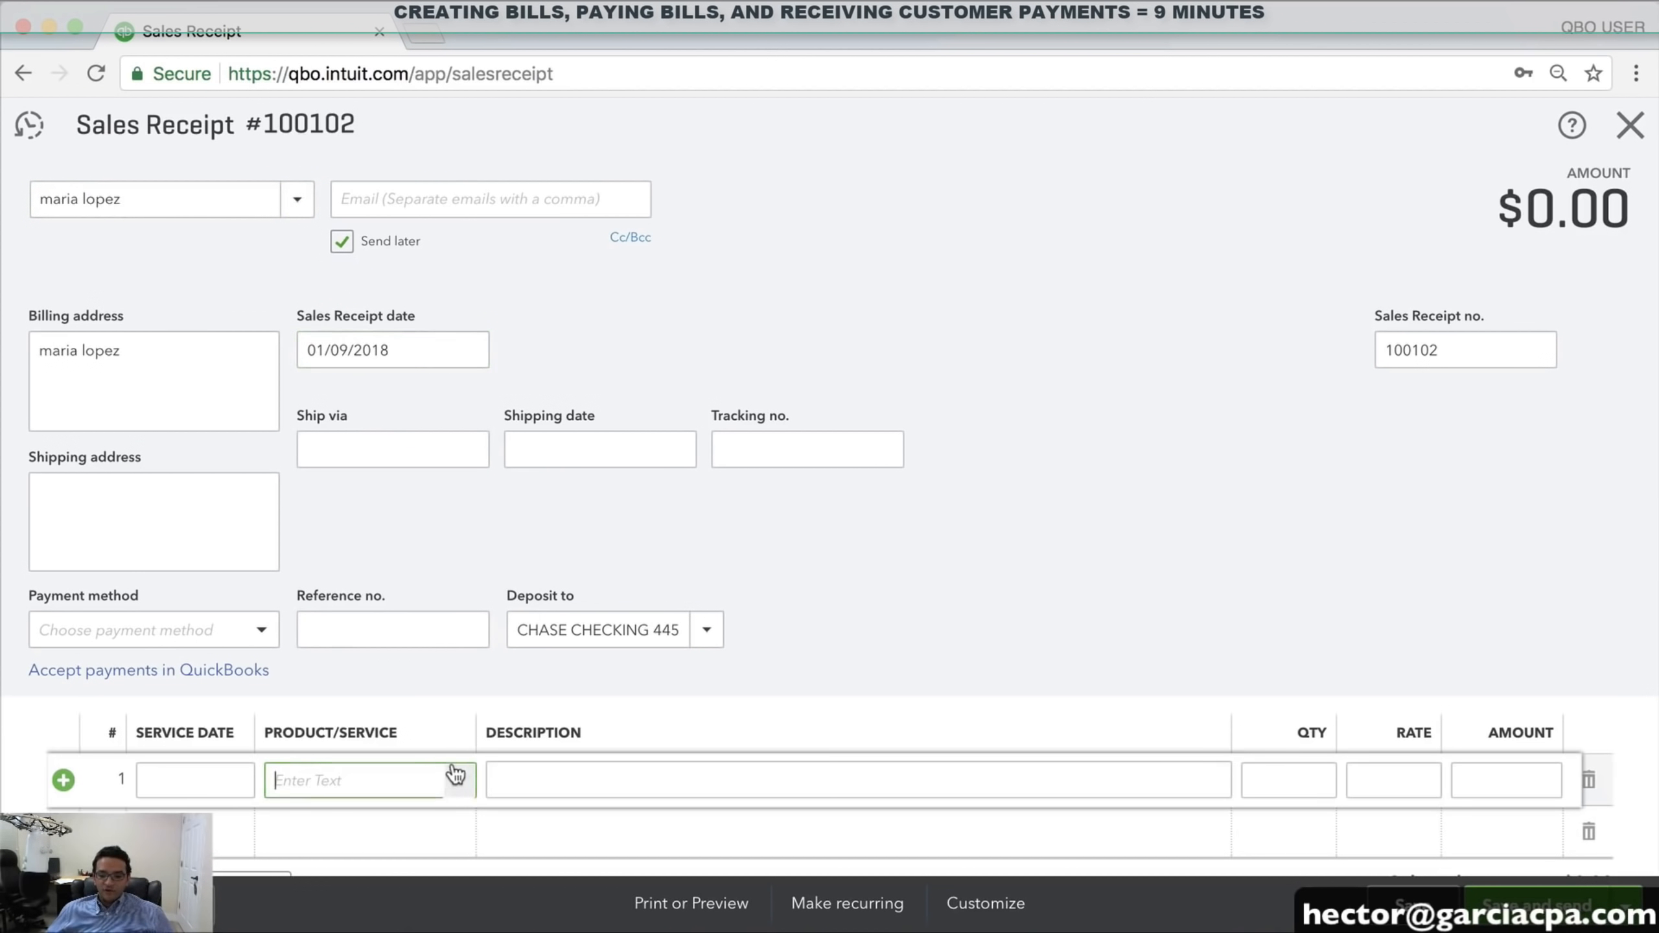
left_click(332, 648)
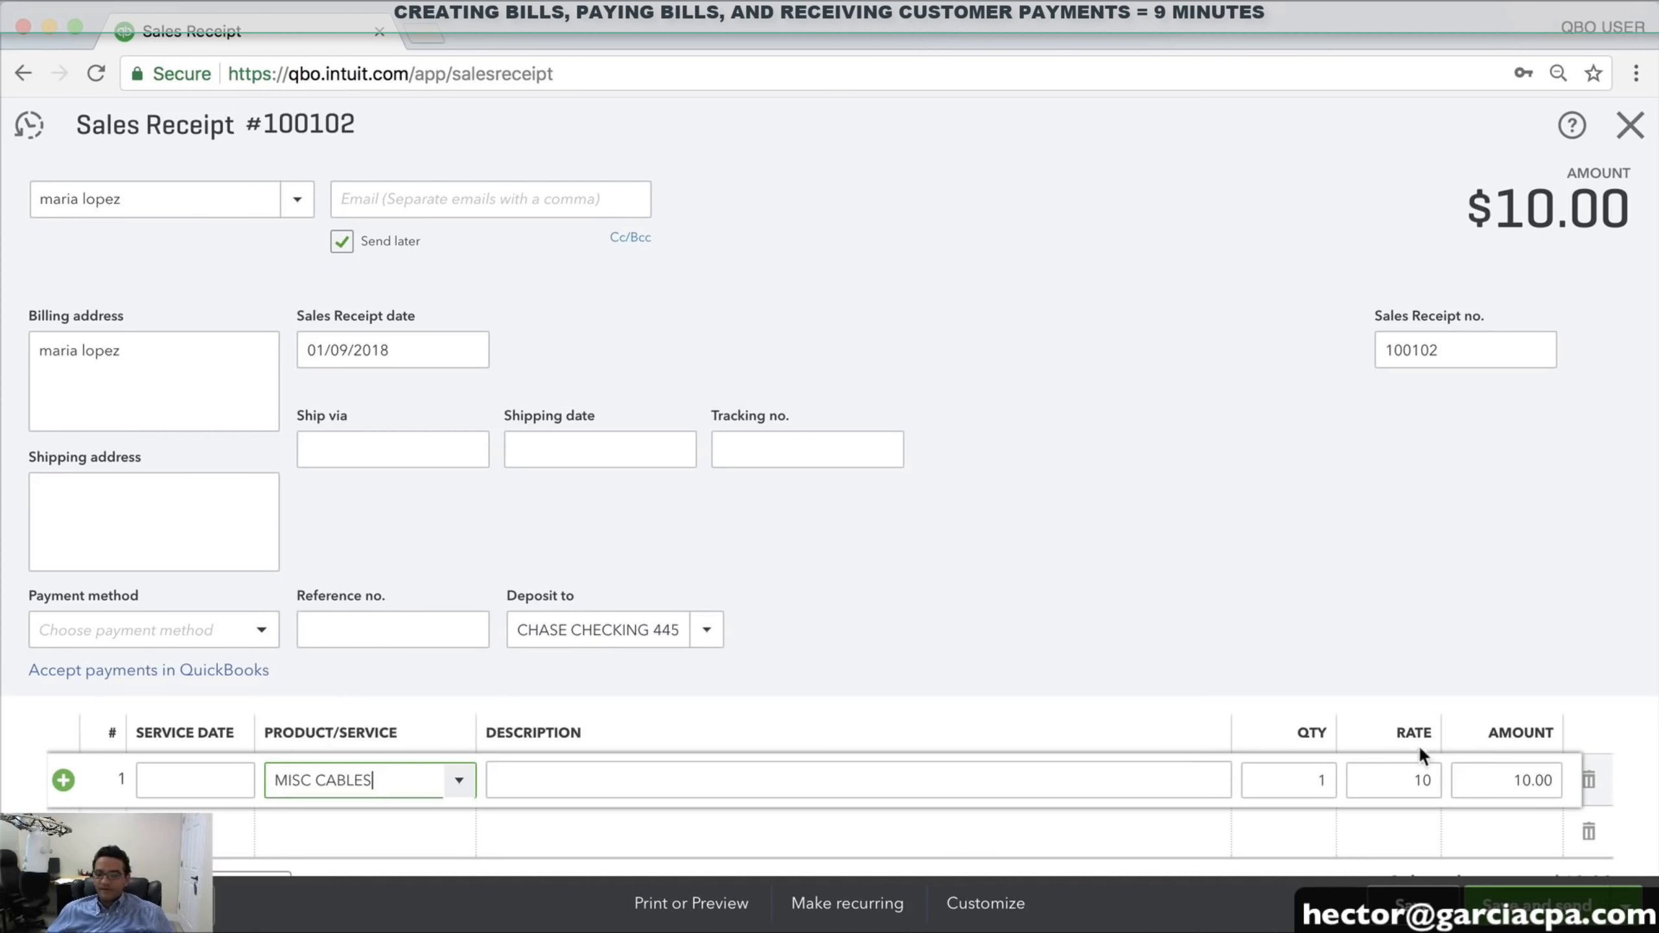
left_click(1474, 780)
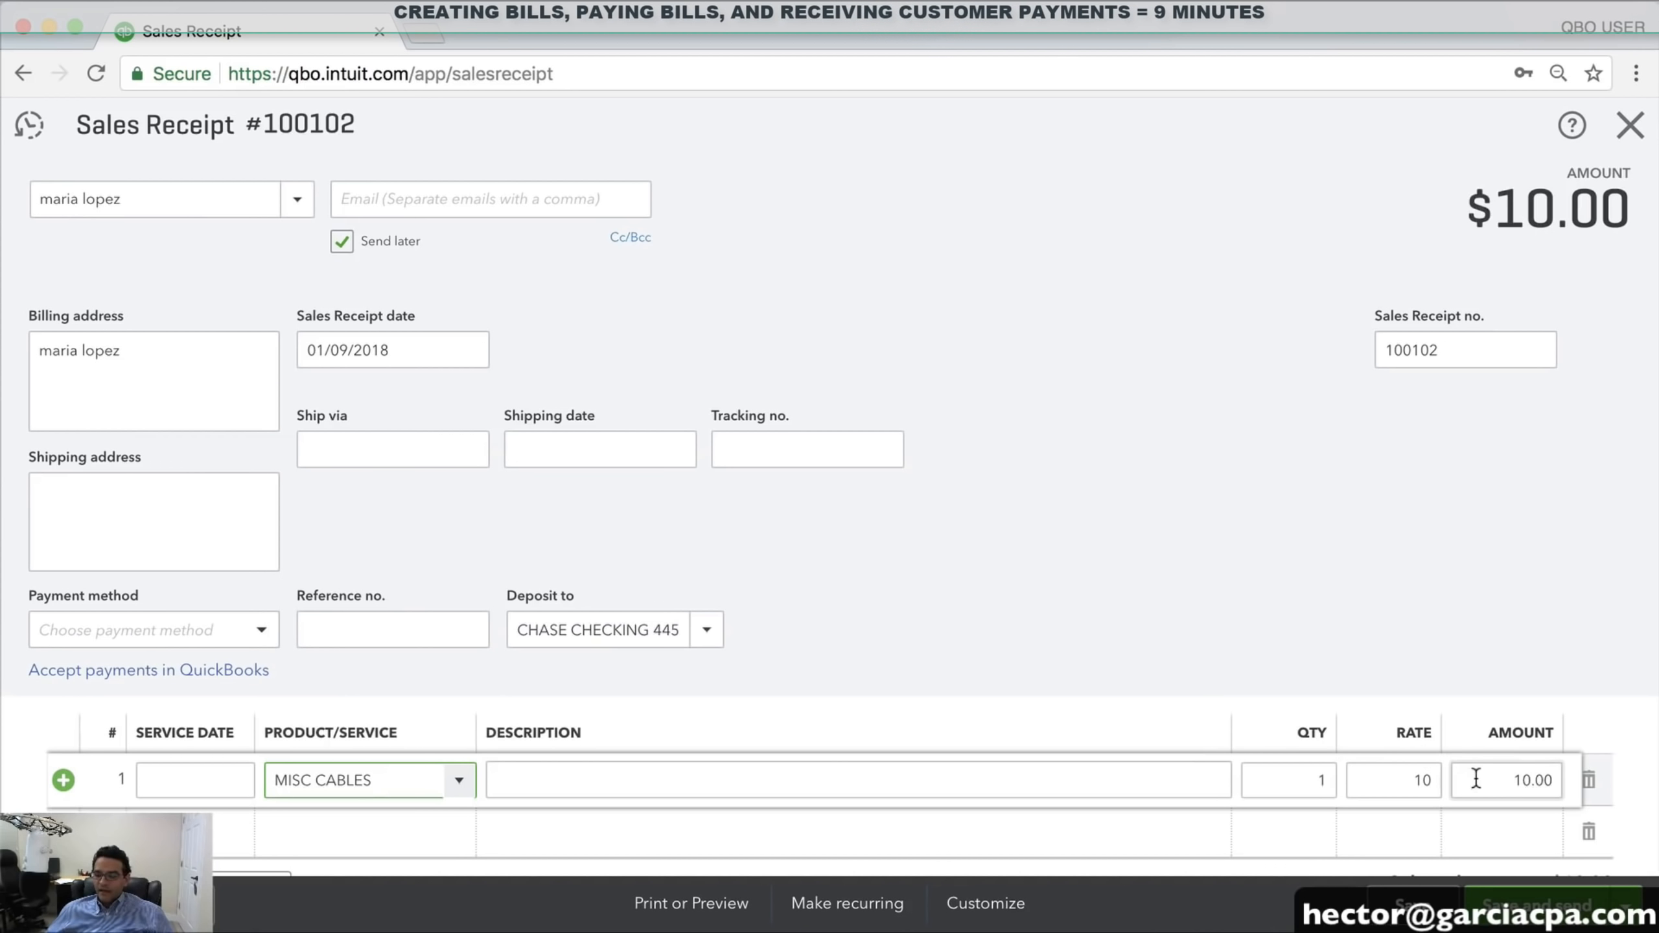
left_click(1388, 780)
type("400")
key("Tab")
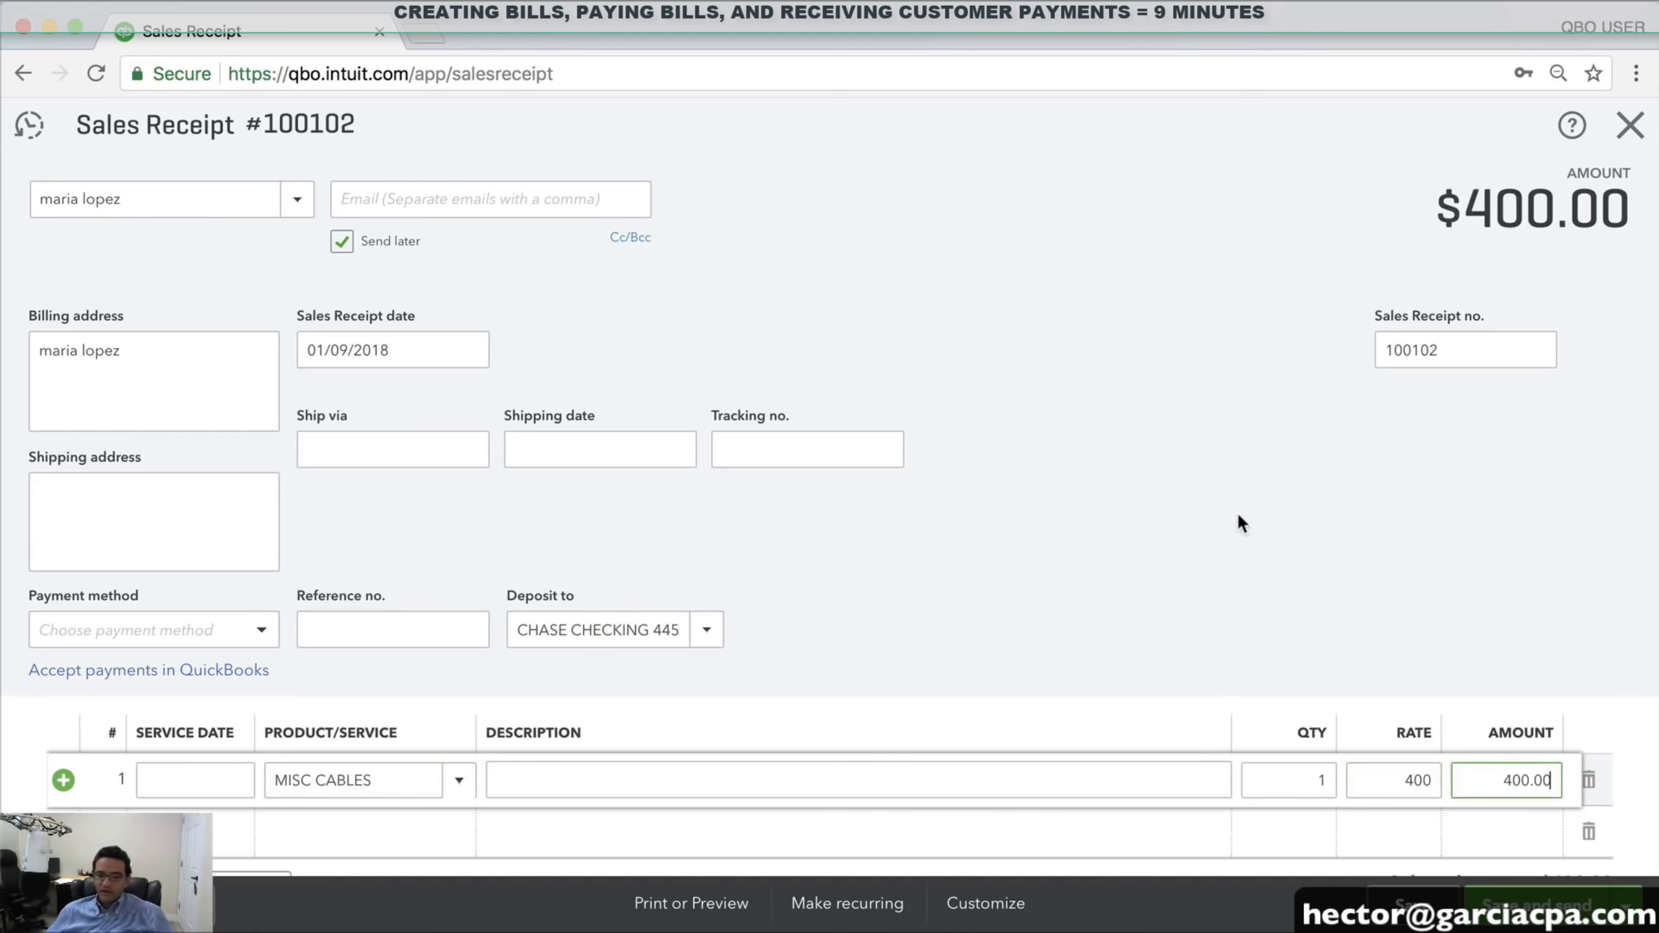
Check the sales receipt number and leave it as 100102
scroll(1237, 512, "down", 3)
double_click(1468, 267)
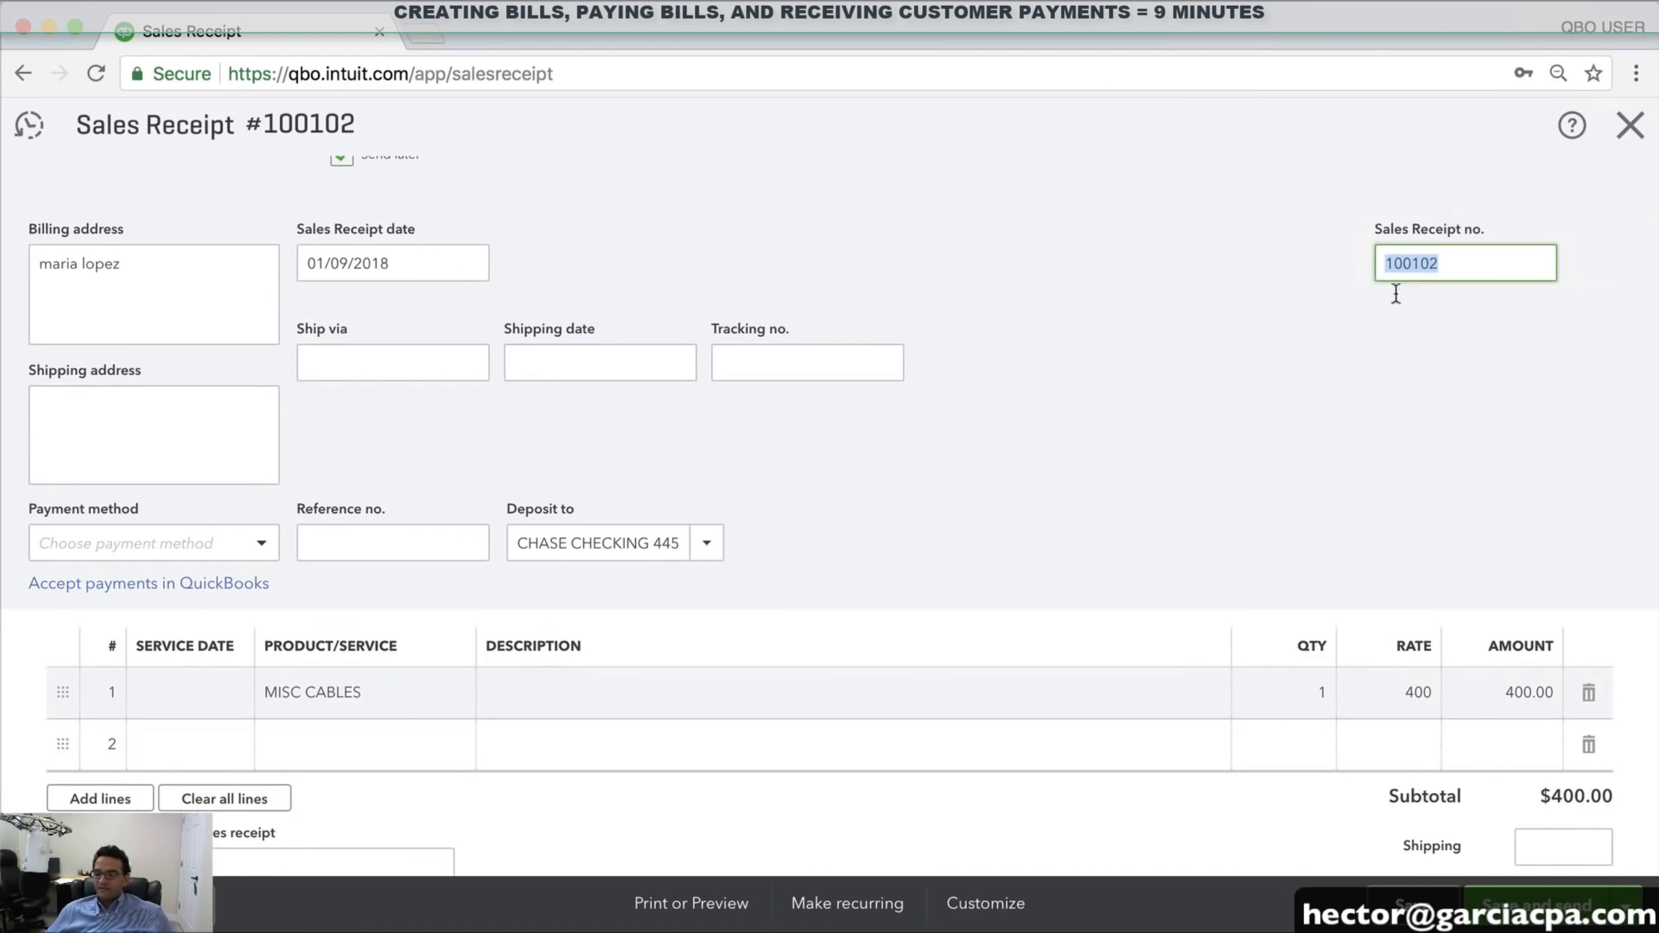
left_click(1400, 354)
scroll(1400, 355, "up", 3)
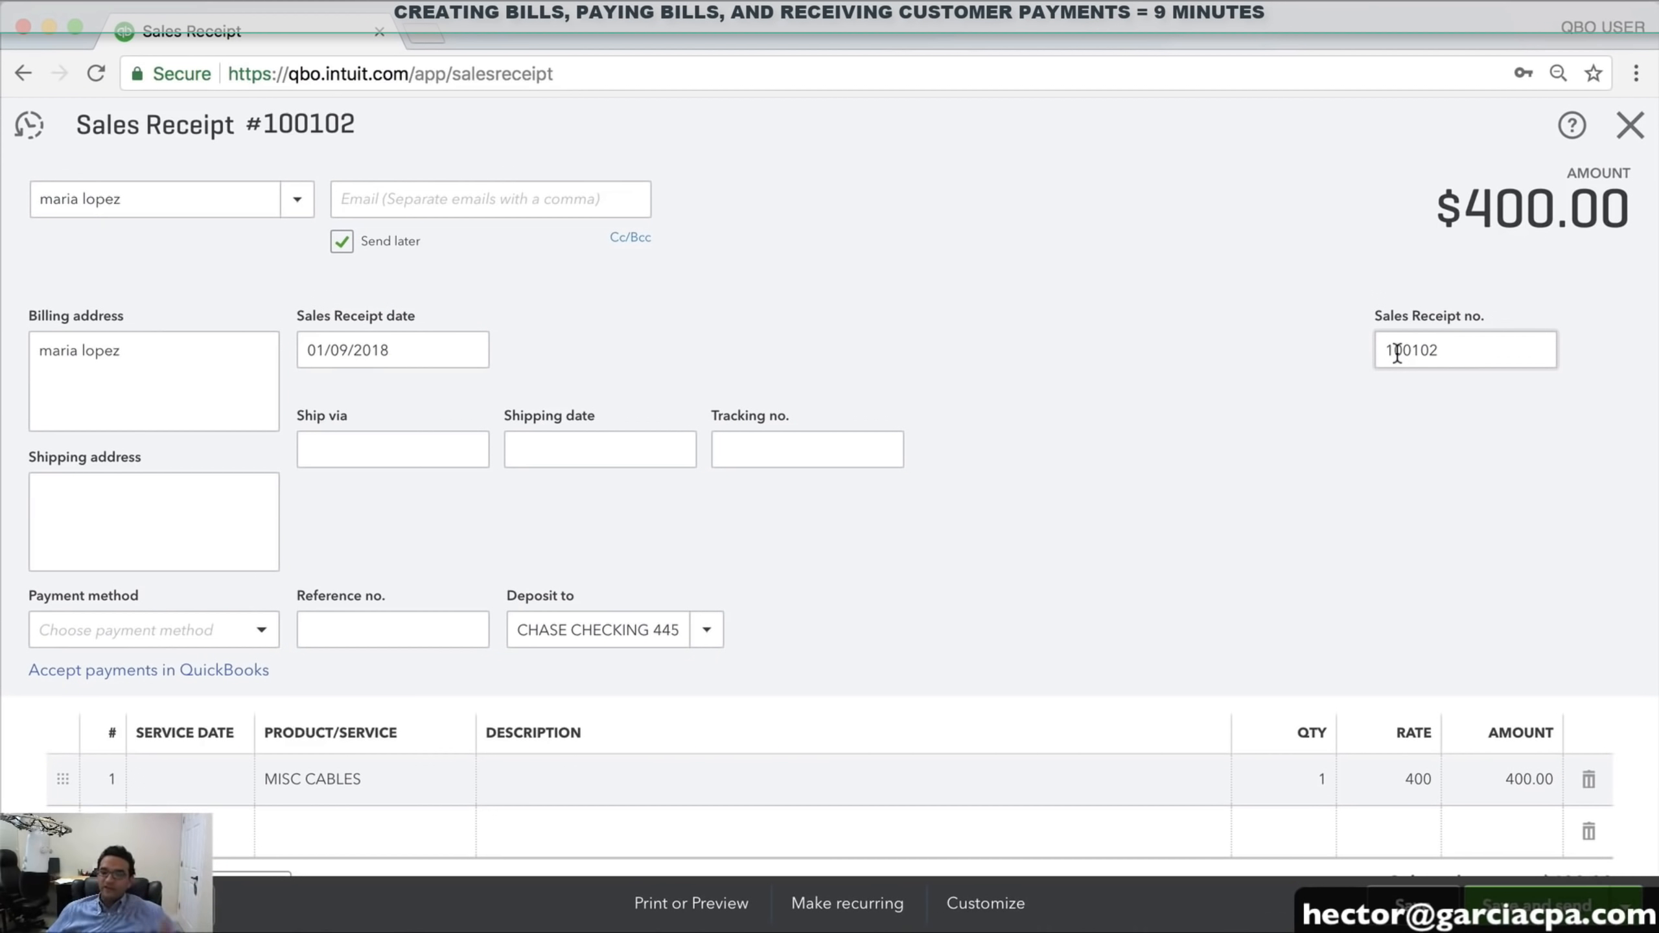
scroll(1081, 396, "down", 2)
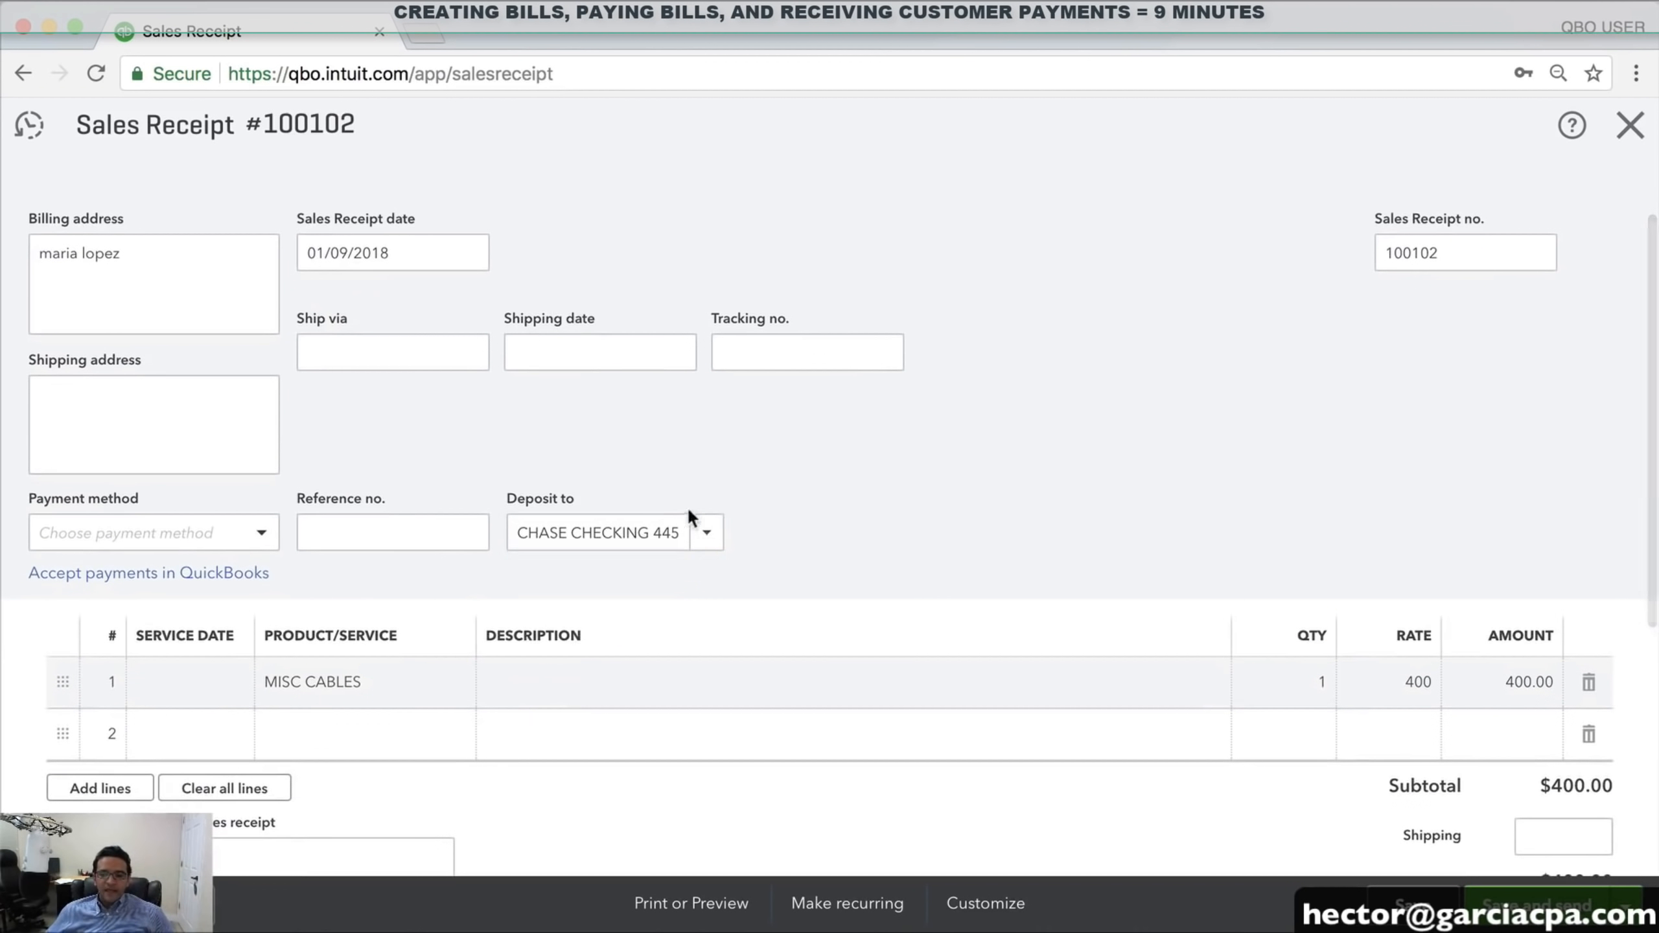
Deposit to Undeposited Funds, paid by Check with reference number 66985
left_click(700, 534)
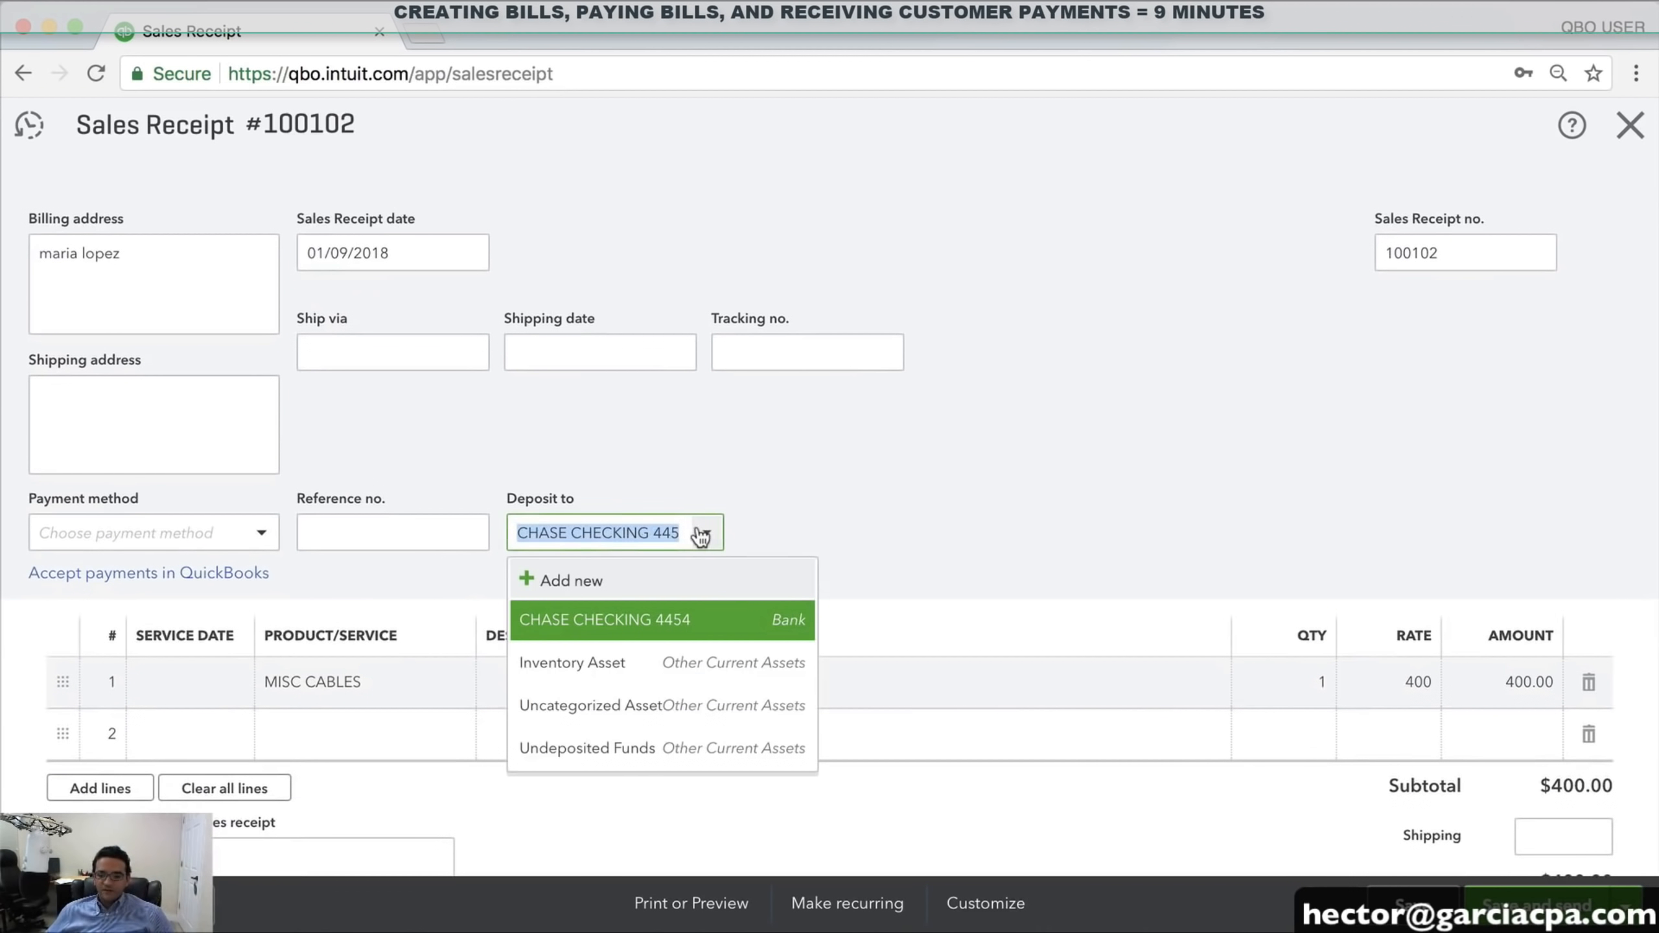
left_click(627, 752)
left_click(173, 535)
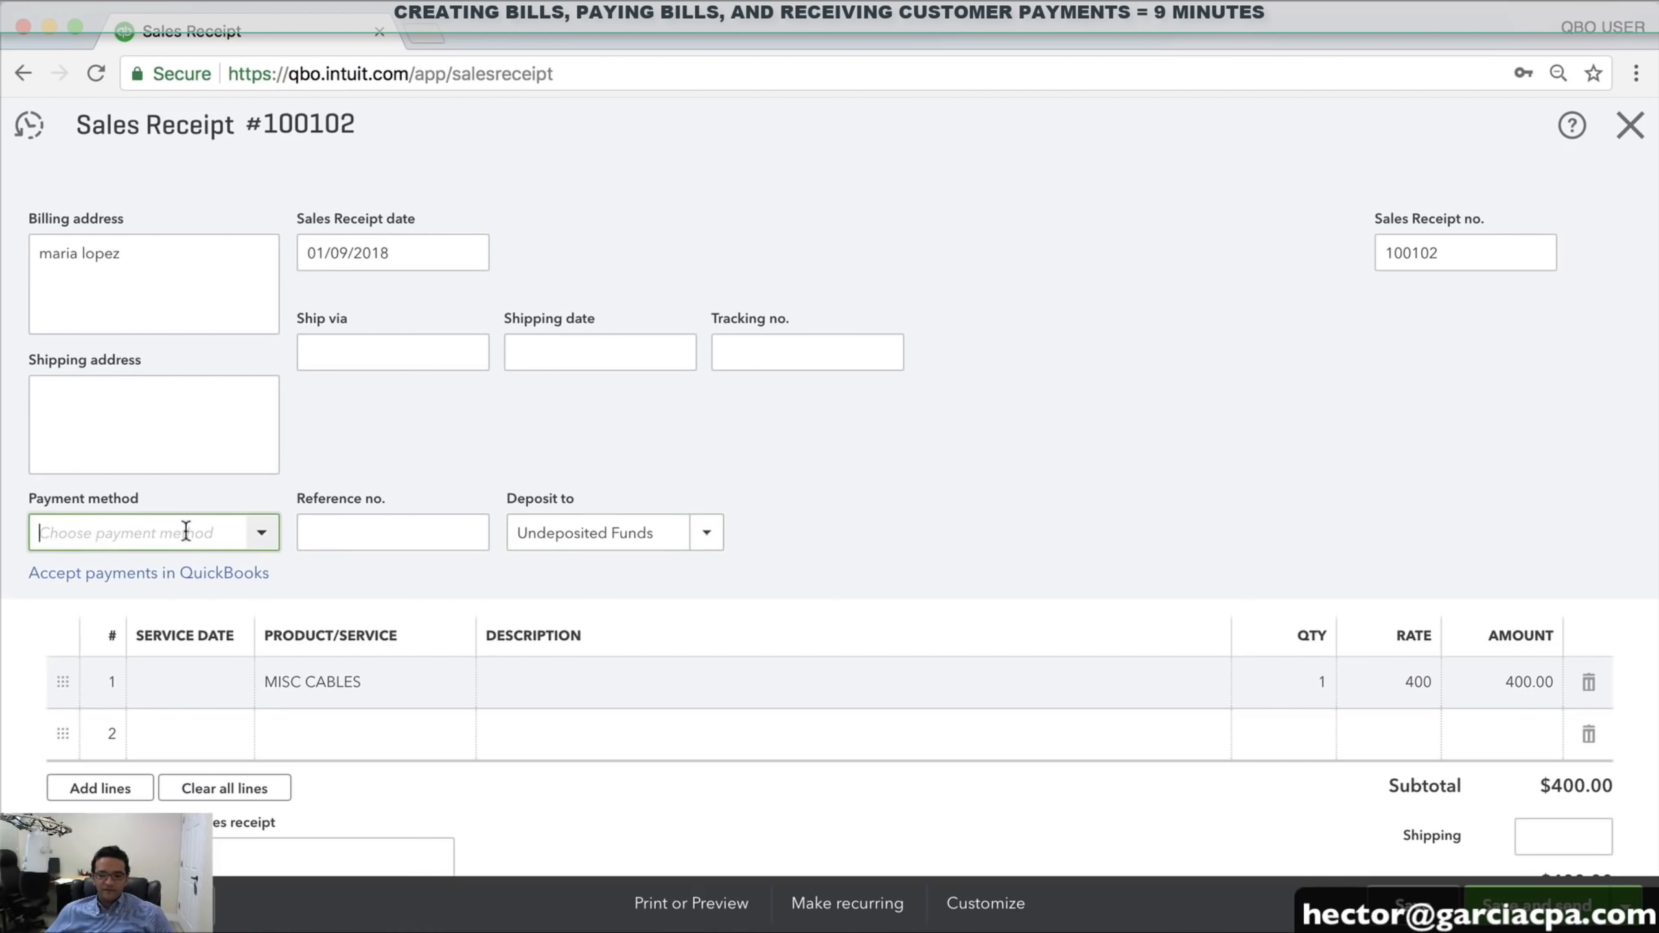
left_click(262, 538)
left_click(81, 659)
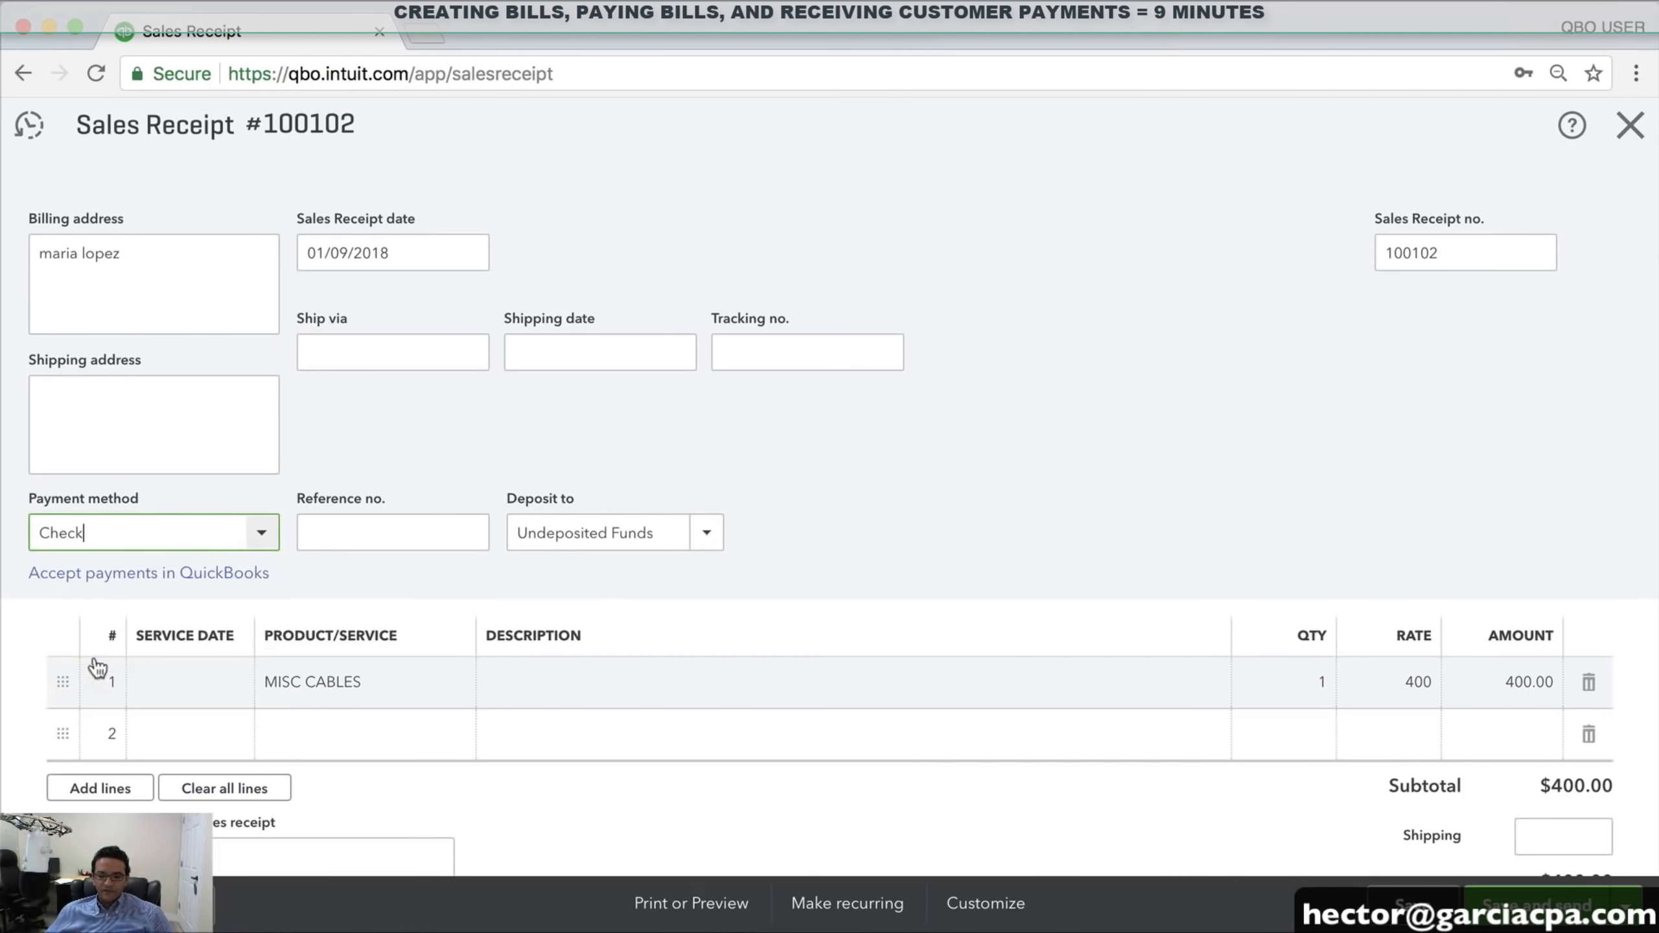
left_click(411, 538)
type("66985")
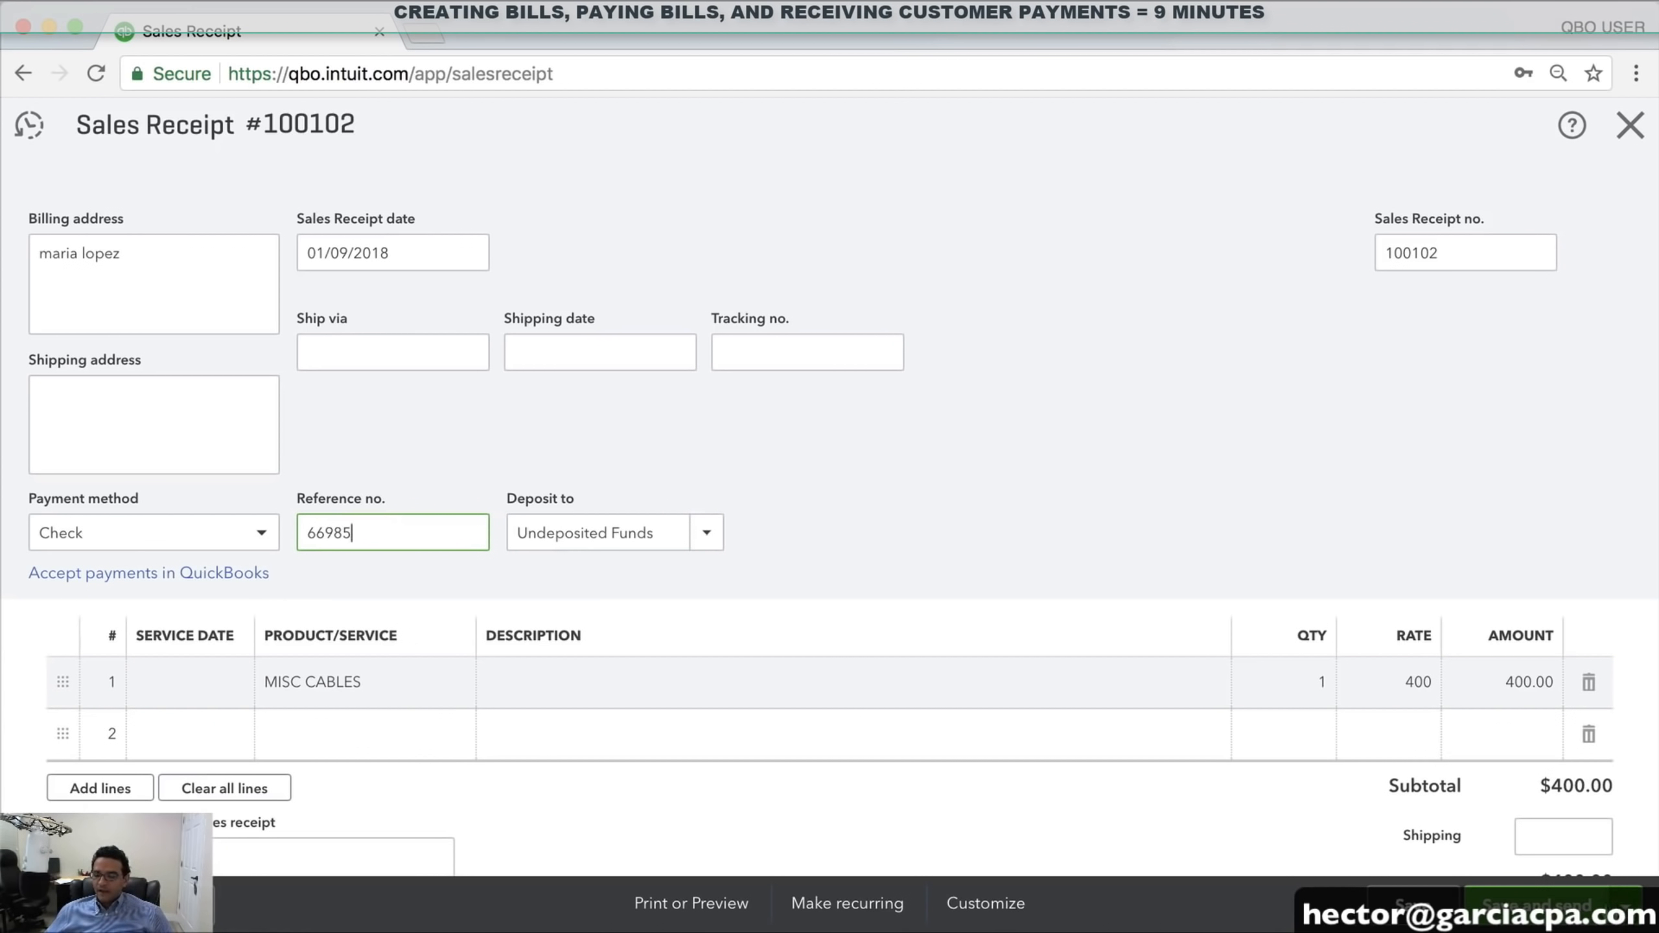
Turn off Send later and save and close the sales receipt
left_click(1627, 905)
left_click(1522, 866)
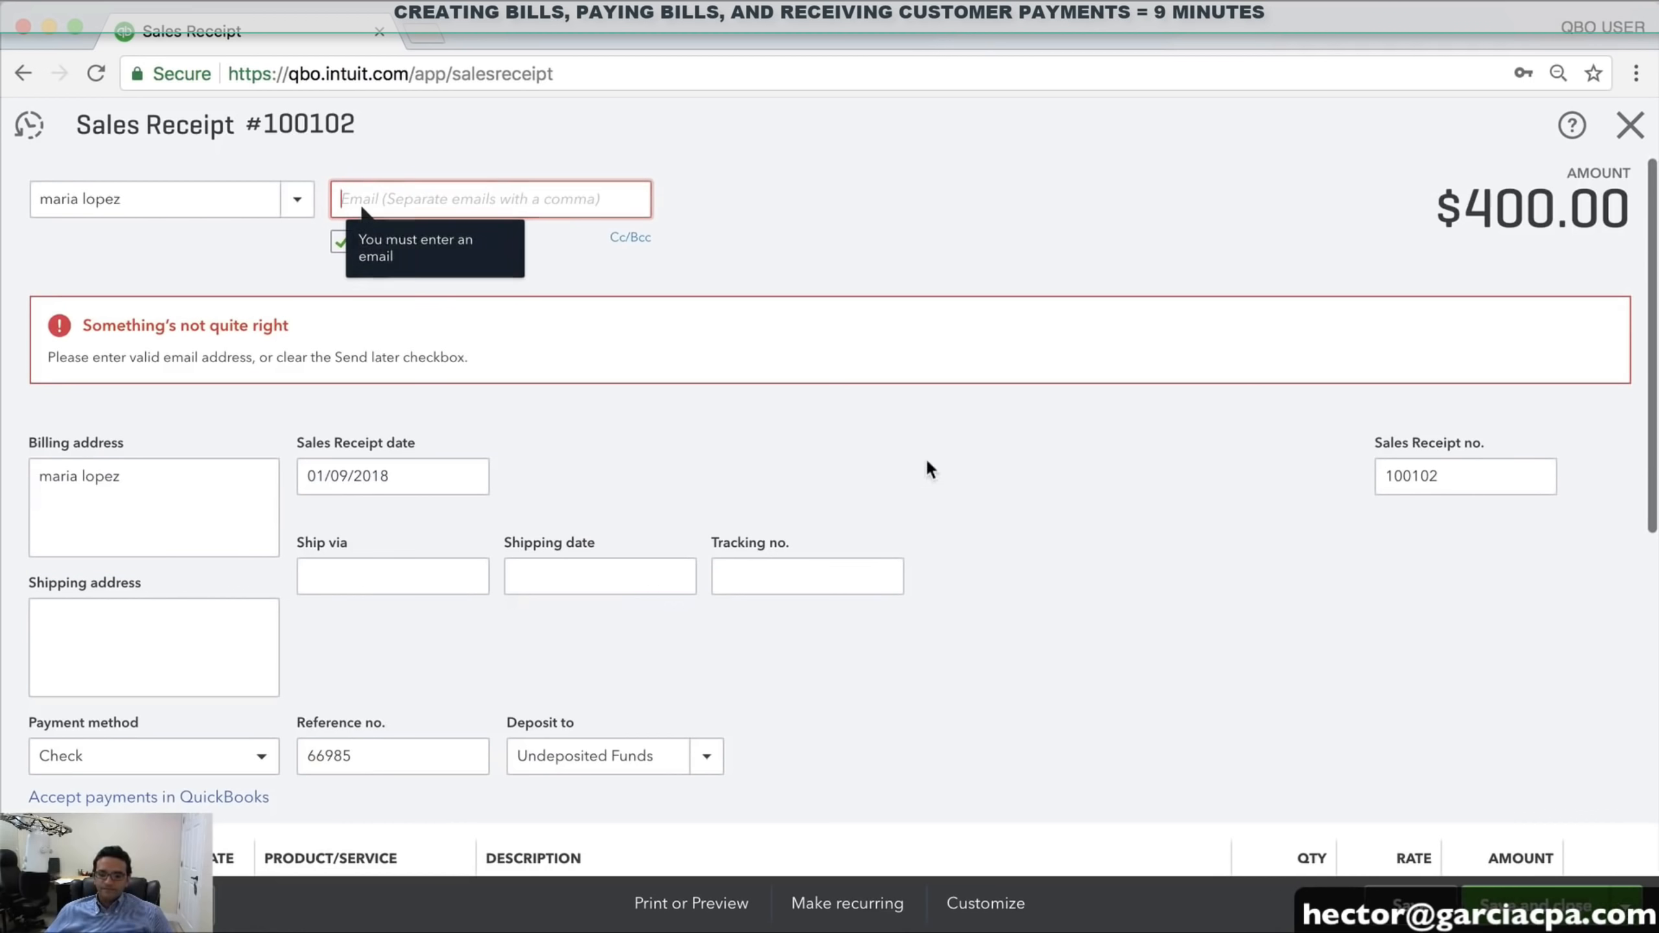
scroll(337, 244, "up", 3)
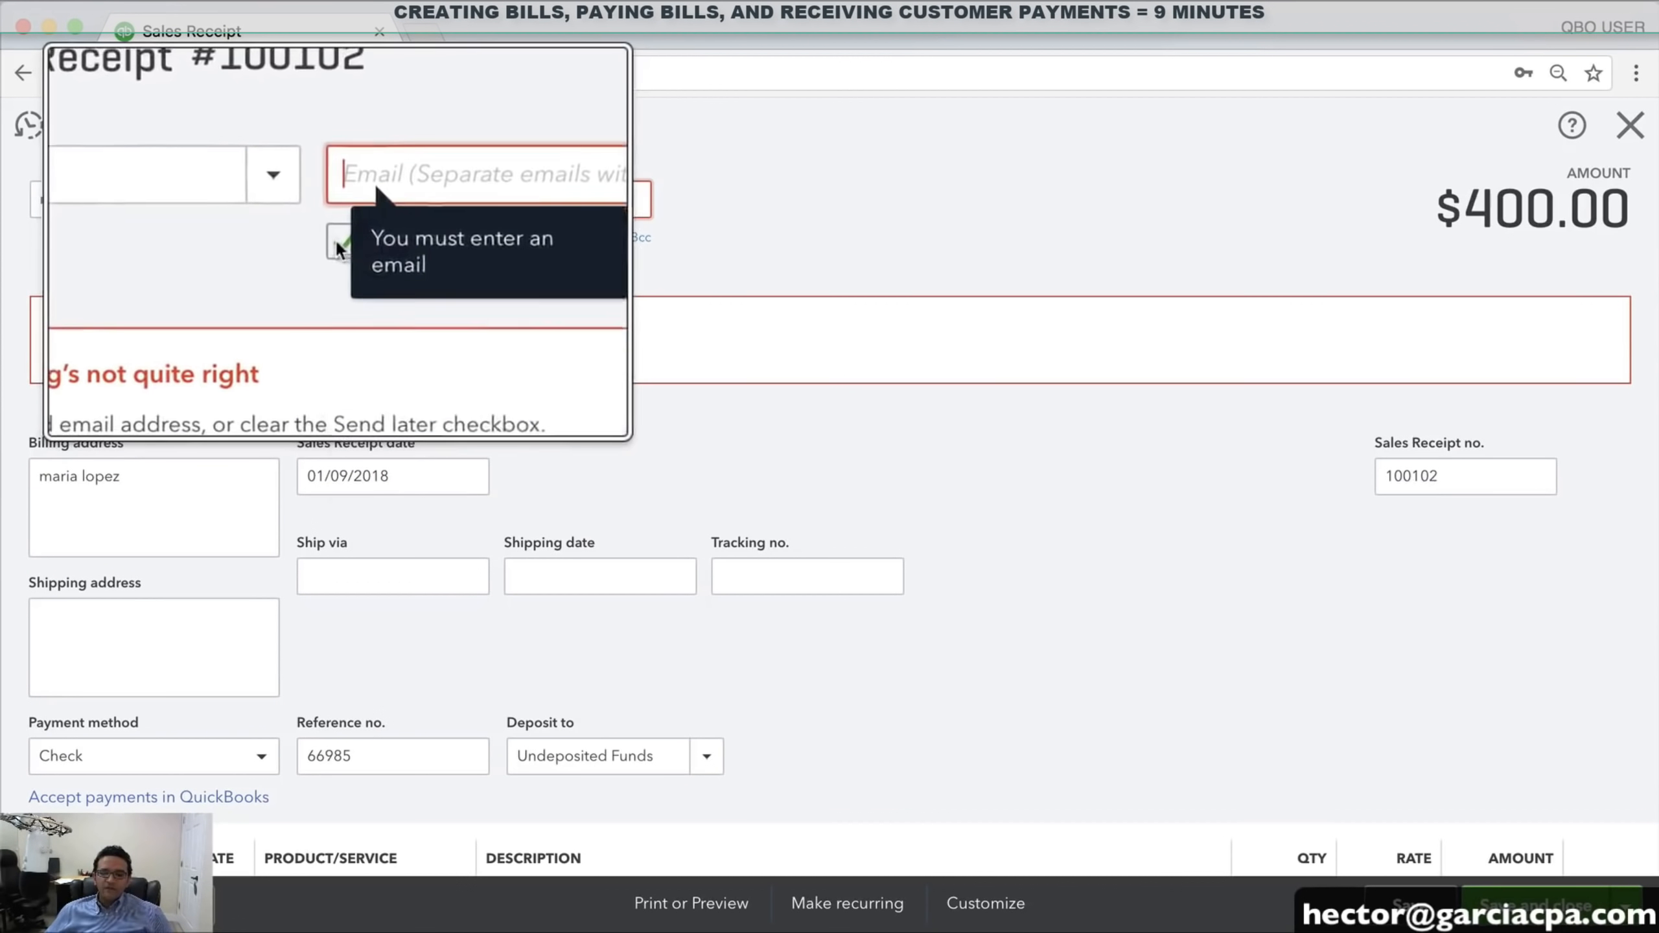
right_click(338, 244)
left_click(319, 247)
left_click(340, 247)
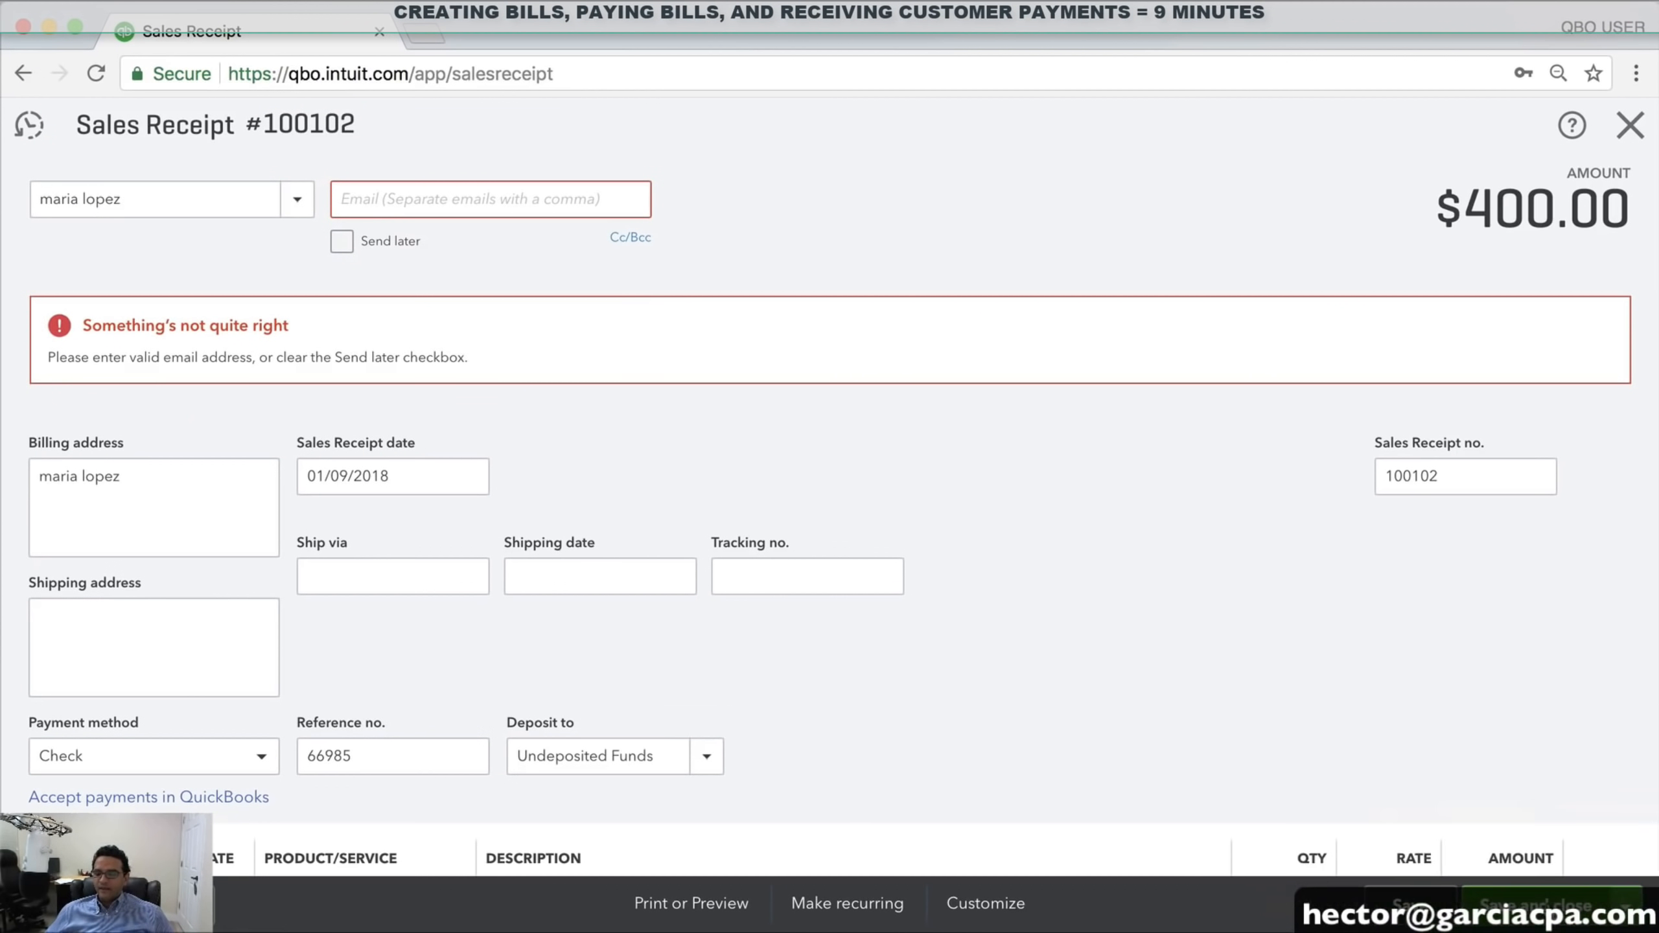
left_click(1552, 909)
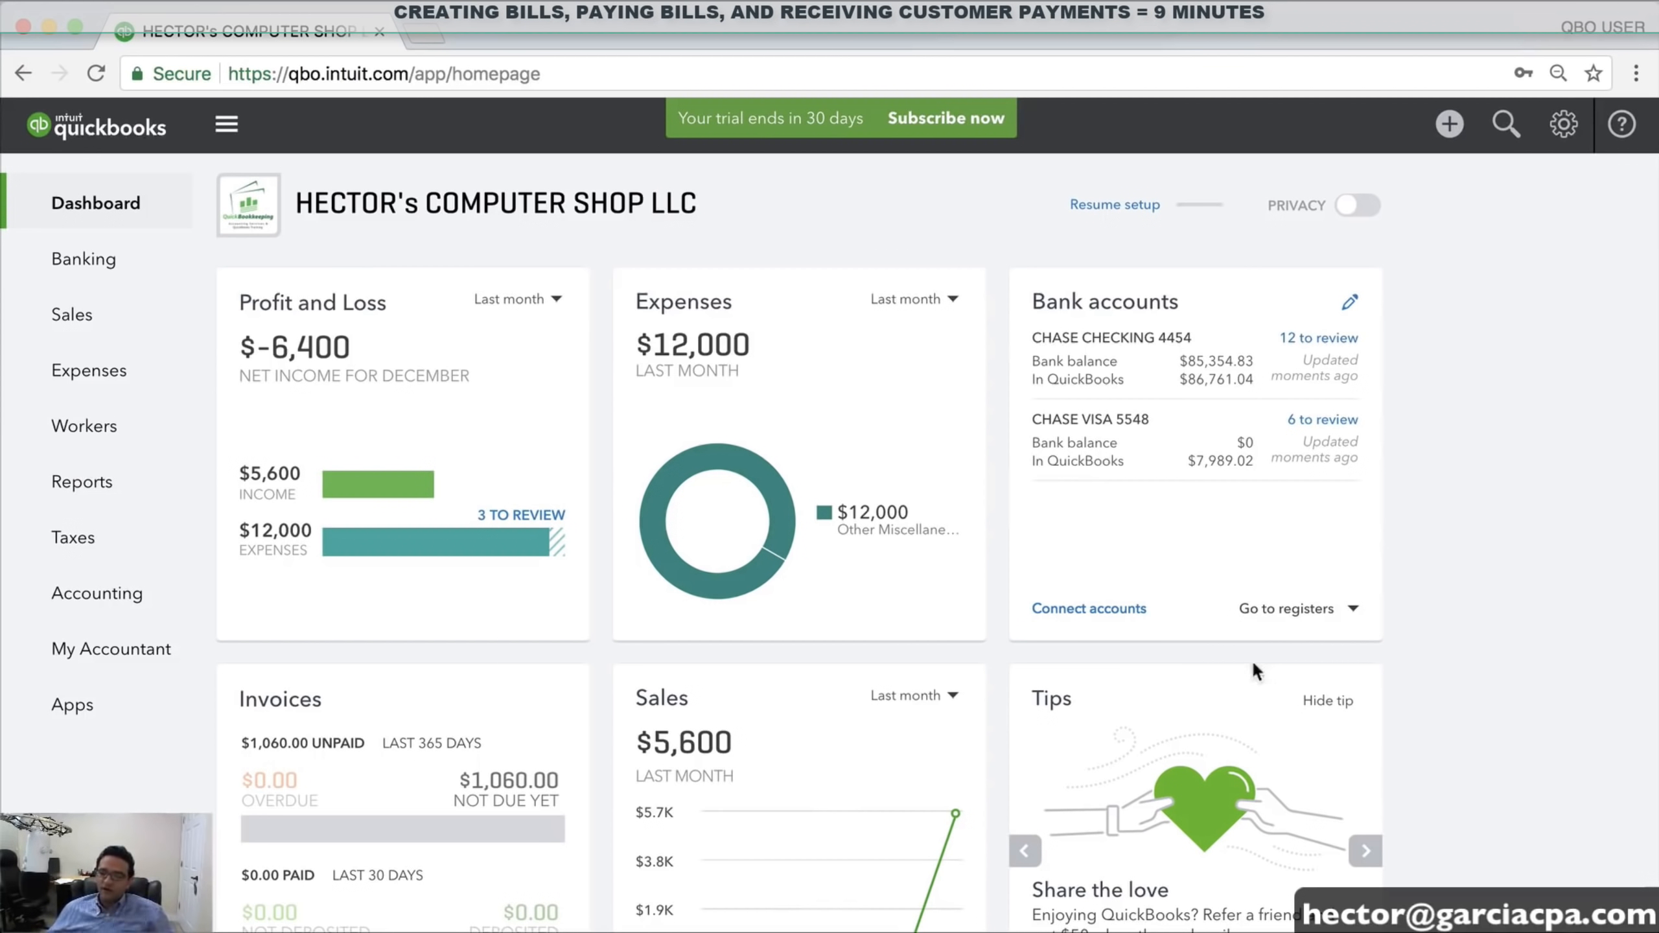
Start a bank deposit including the ABC CONTRACTORS LLC payment and the sales receipt, totalling $6,400.00
left_click(1448, 127)
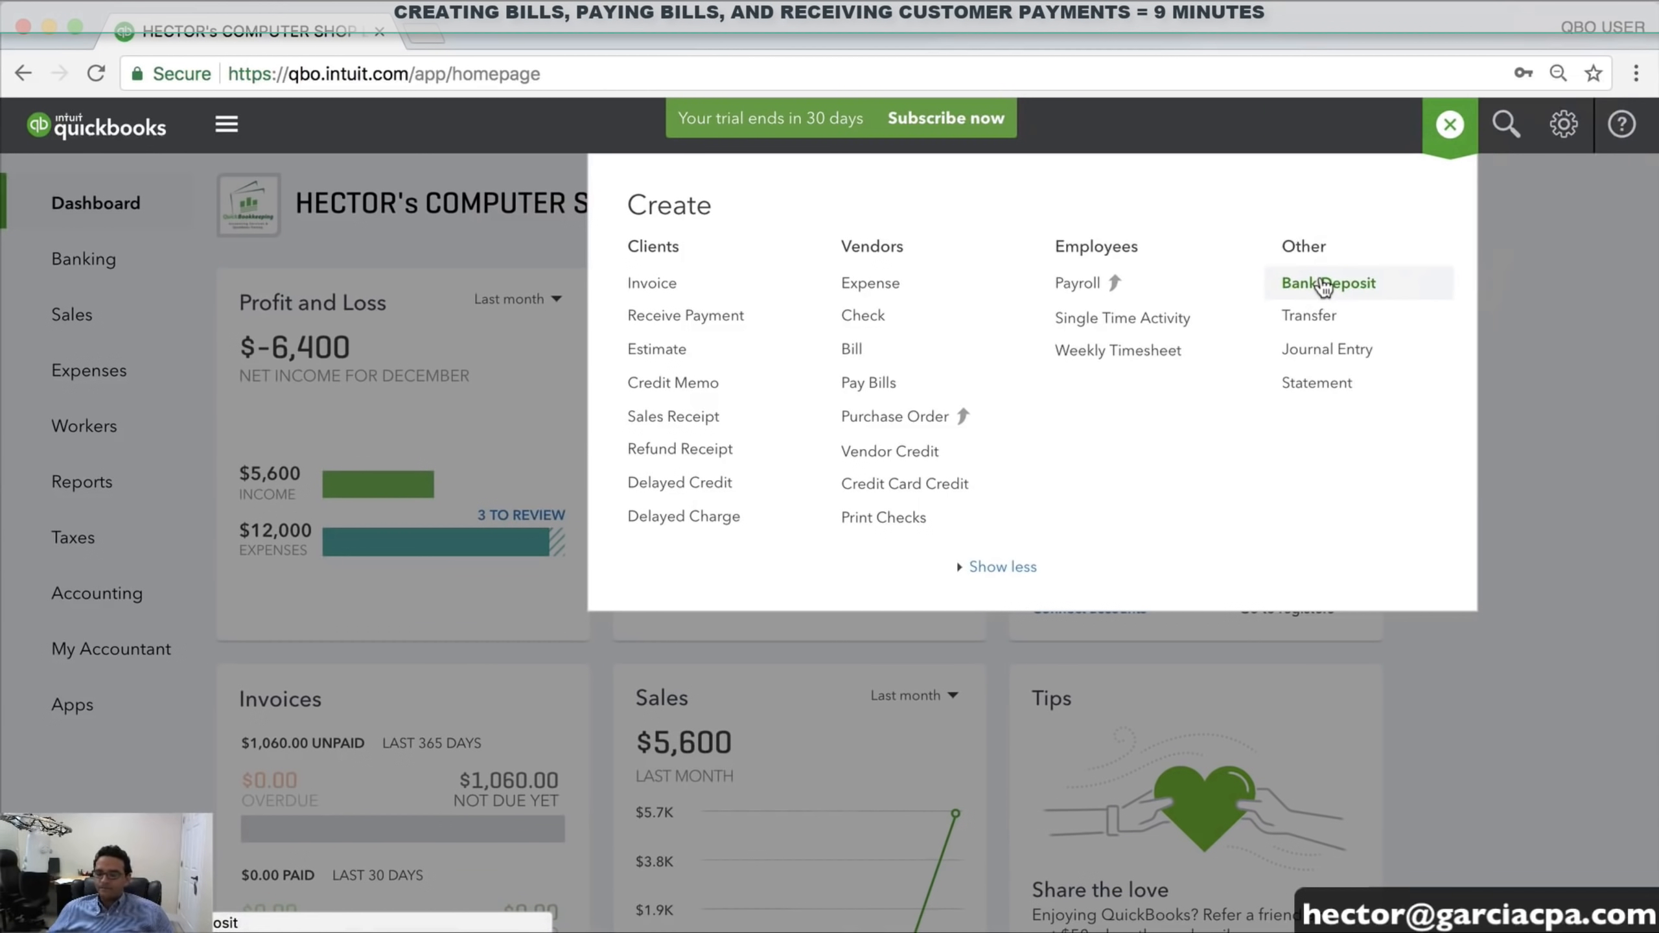
left_click(1324, 286)
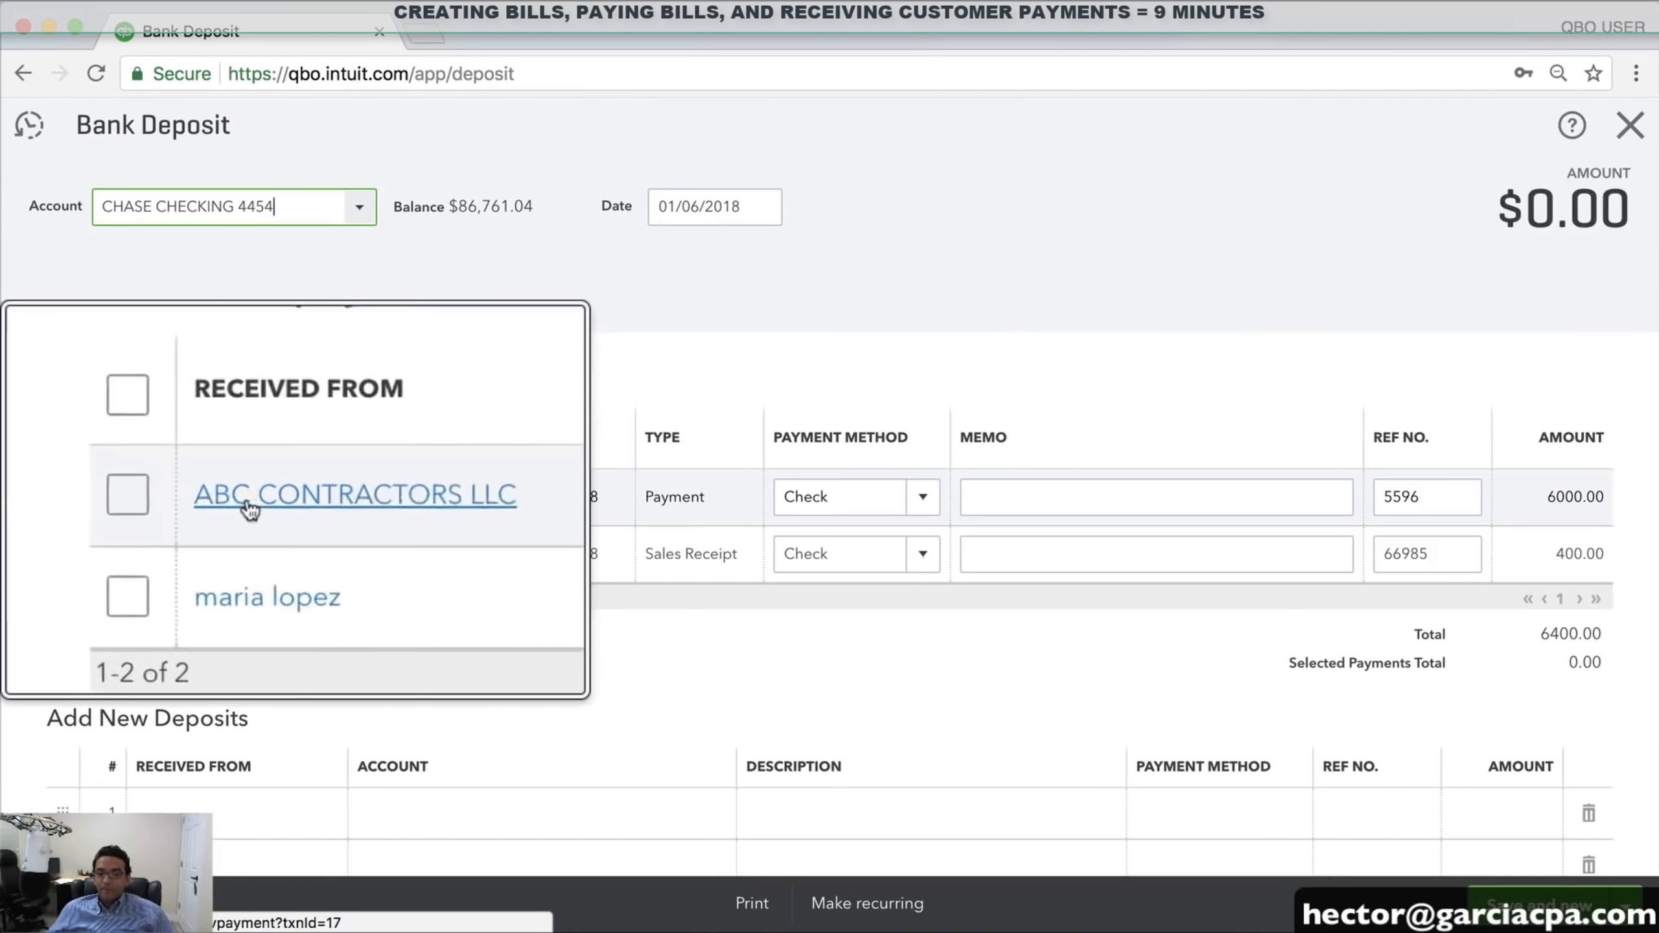
left_click(142, 496)
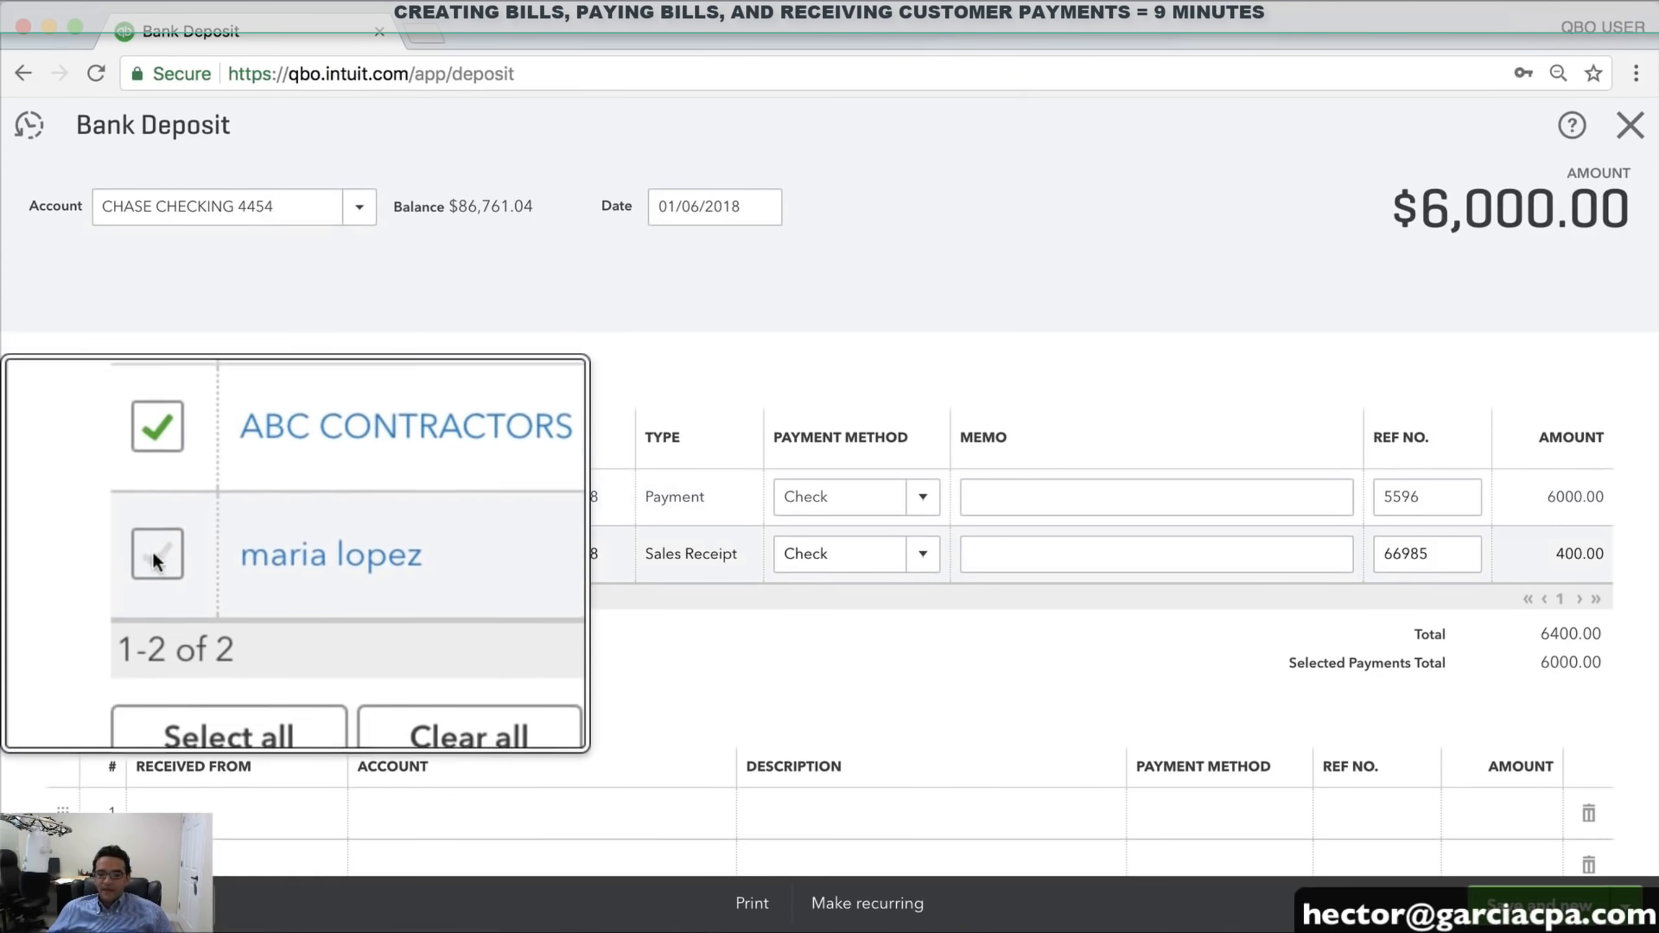
left_click(66, 554)
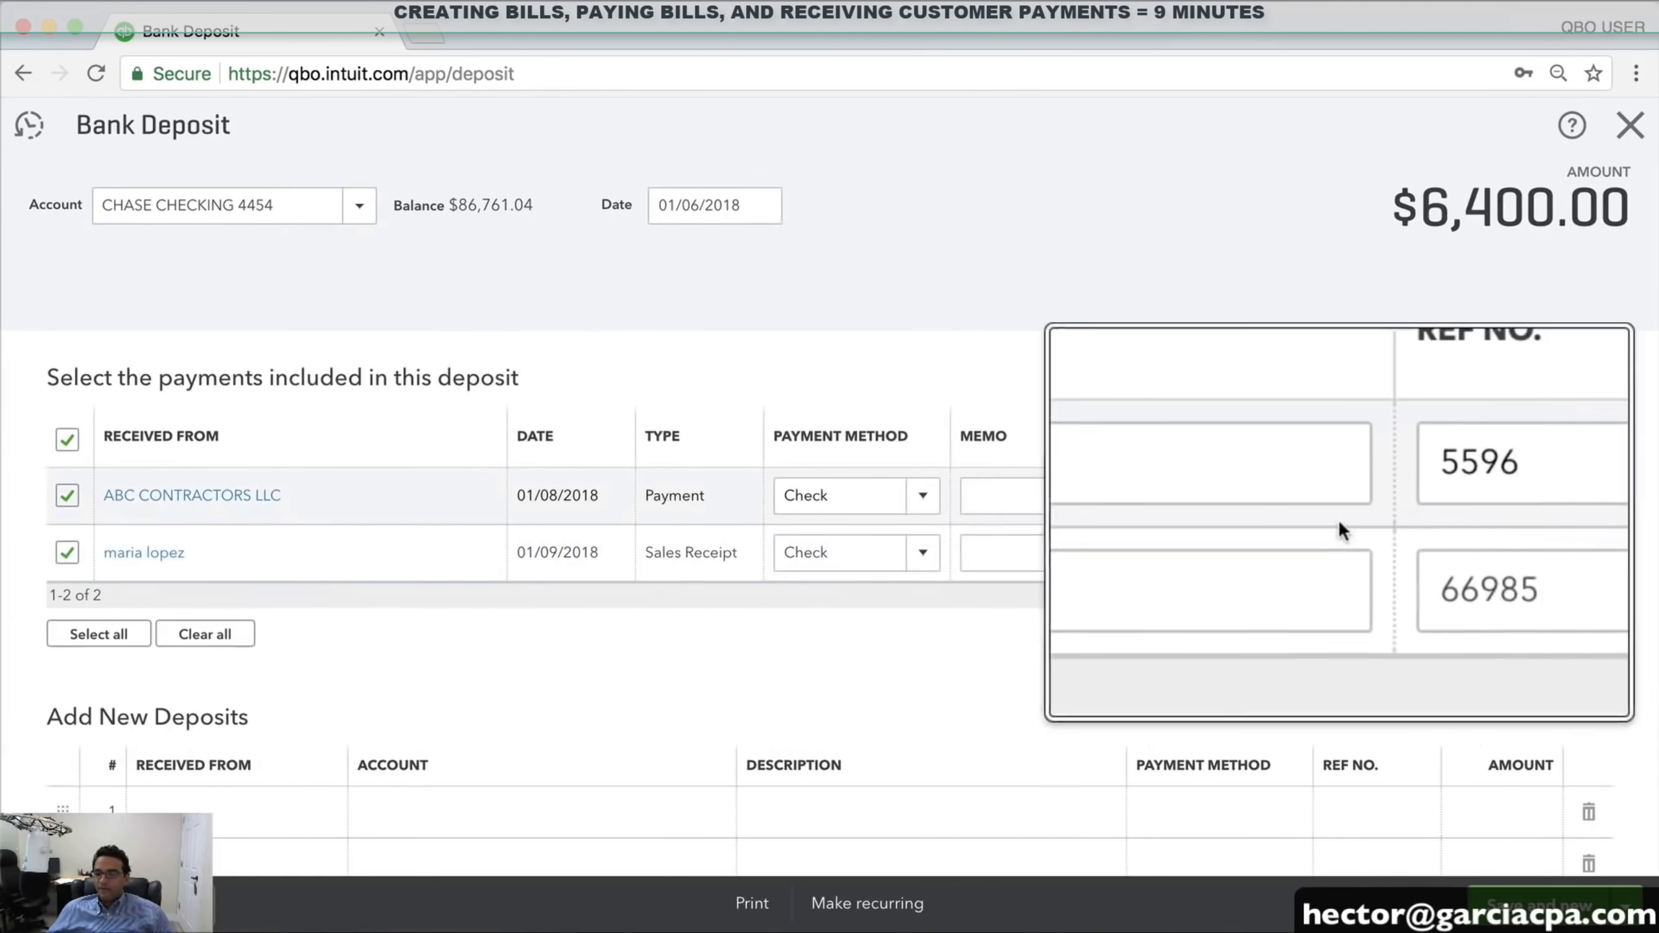
scroll(1503, 509, "up", 1)
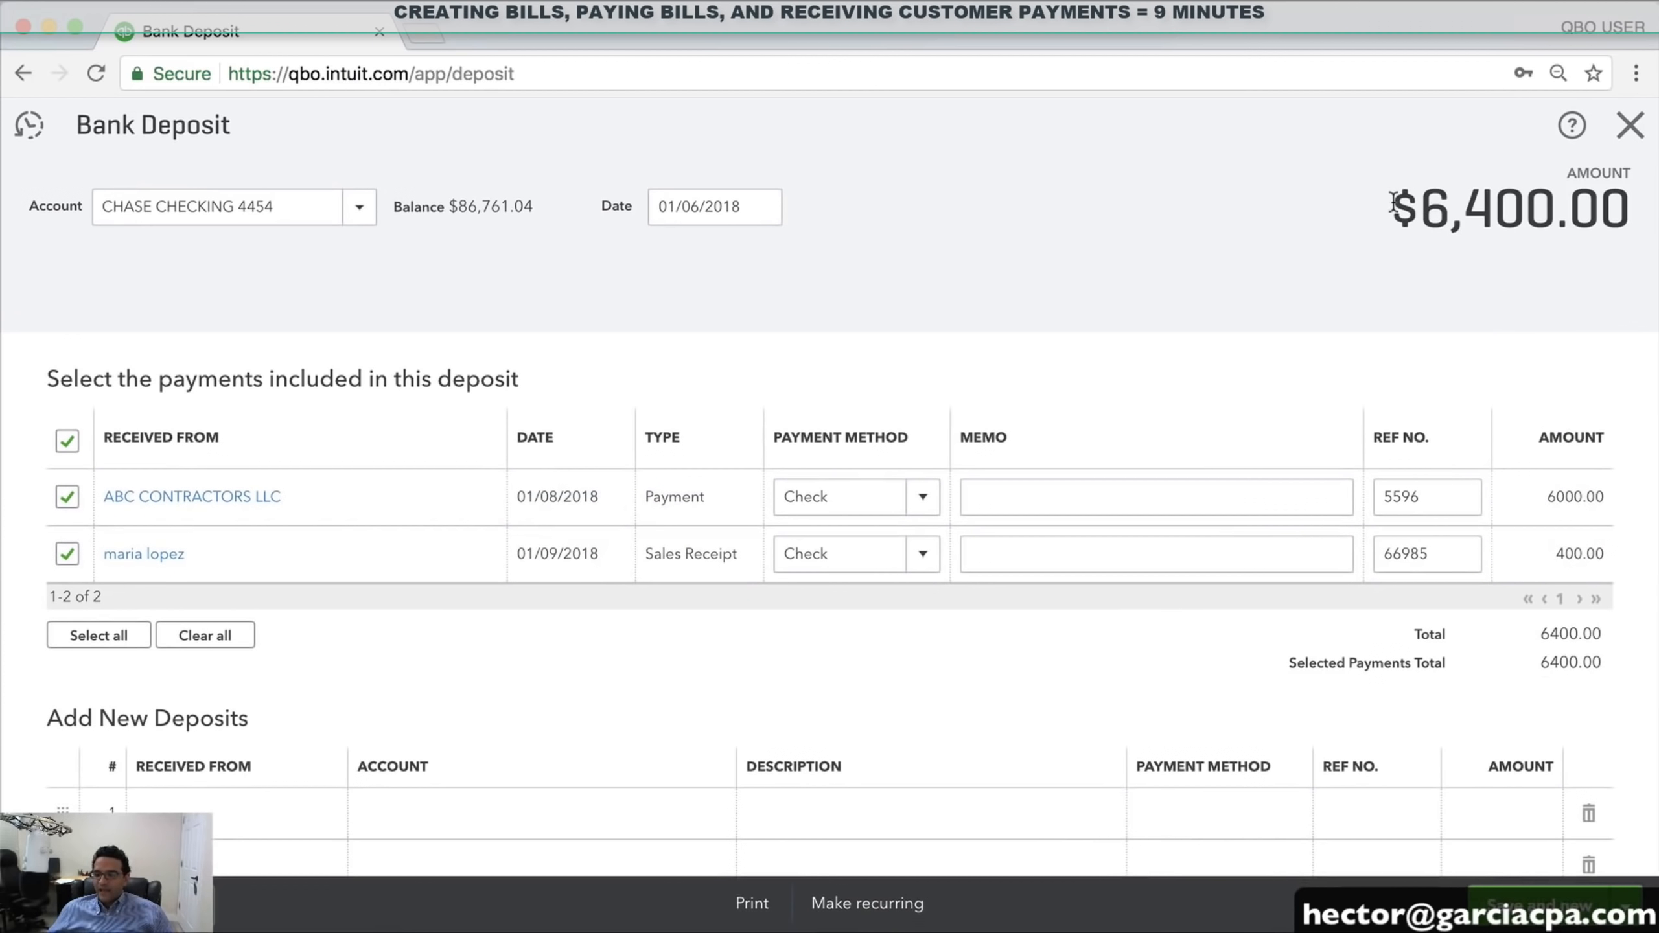
left_click_drag(1392, 206, 1630, 210)
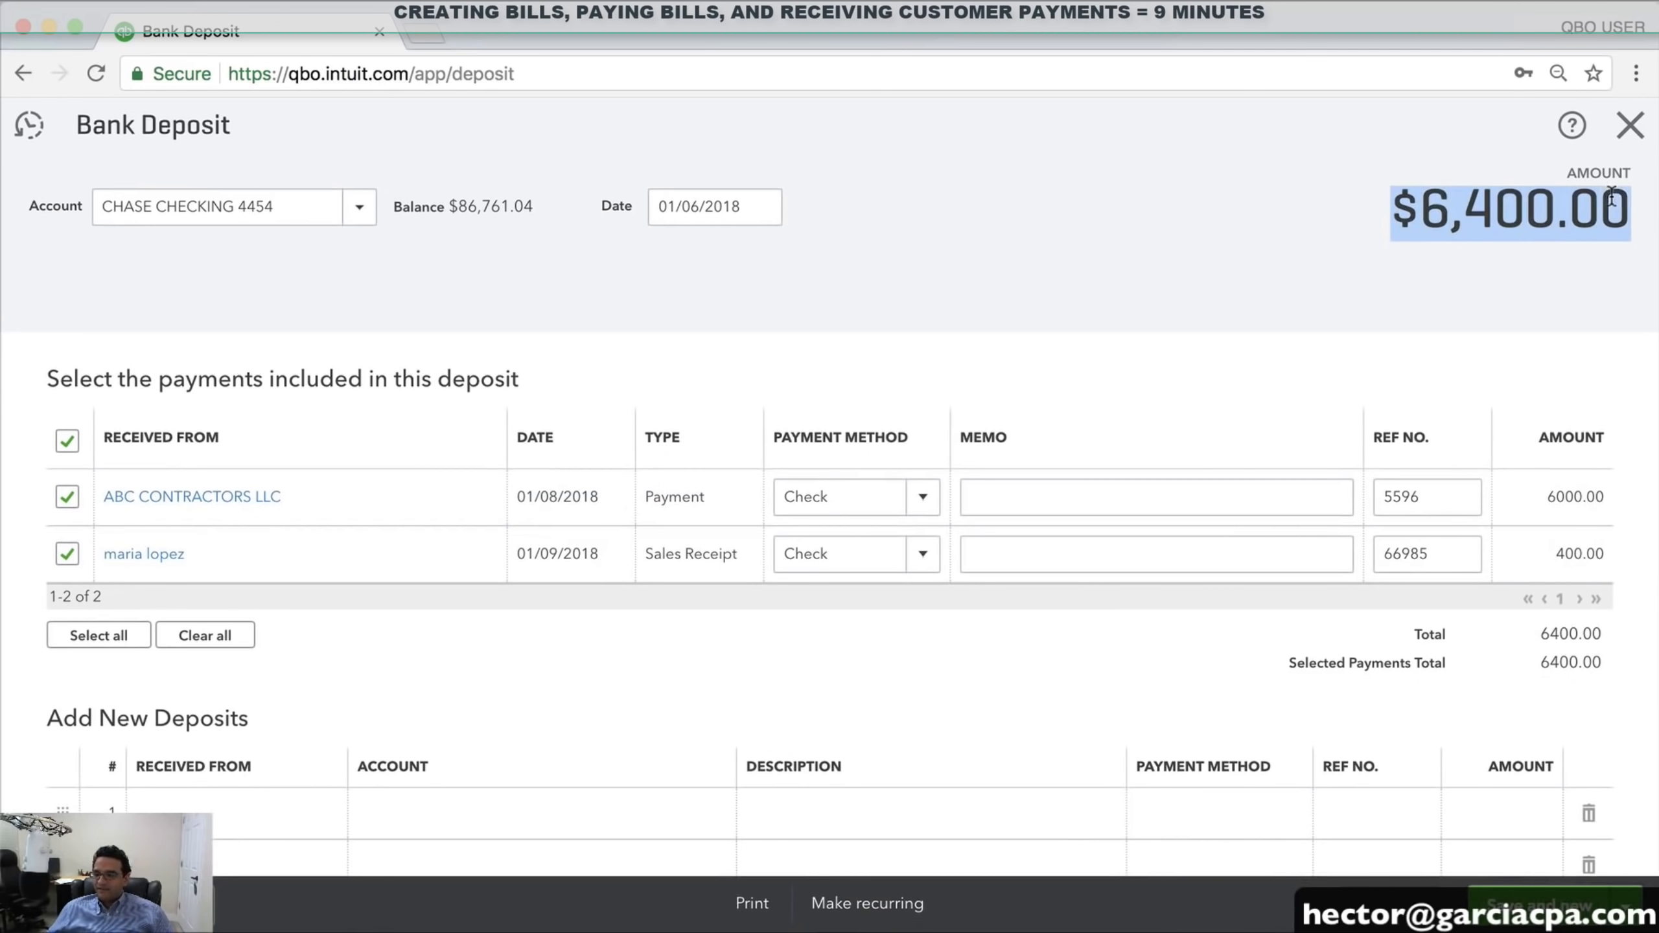
Date the deposit 01/10/2018 and save and close it
left_click(770, 200)
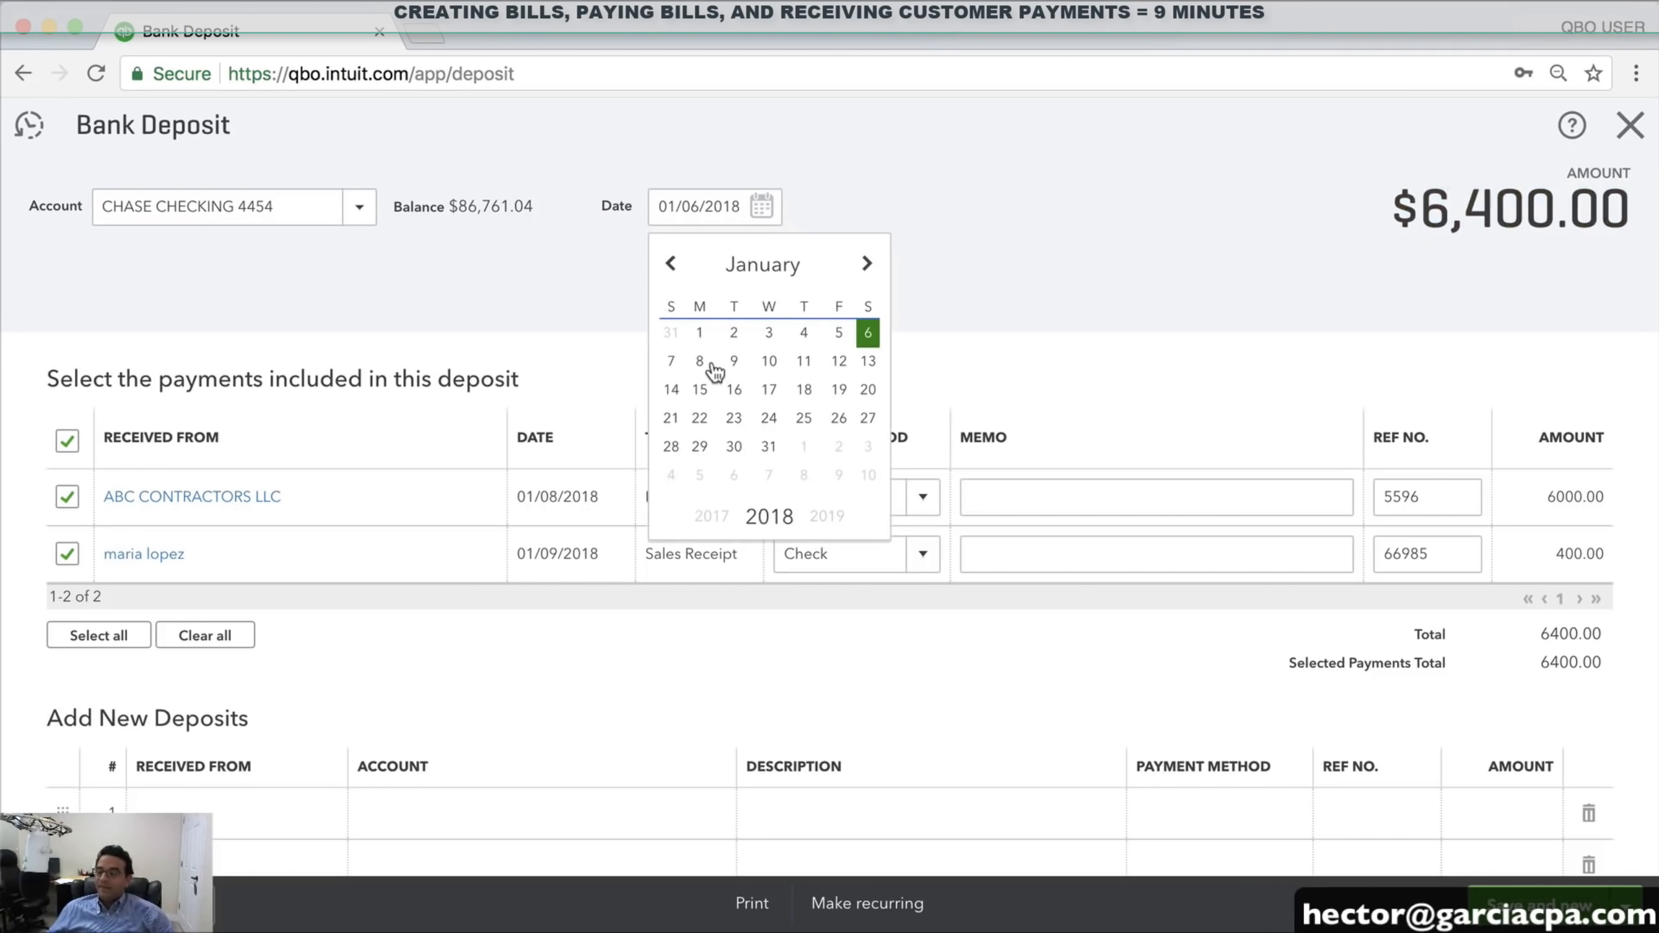
left_click(768, 363)
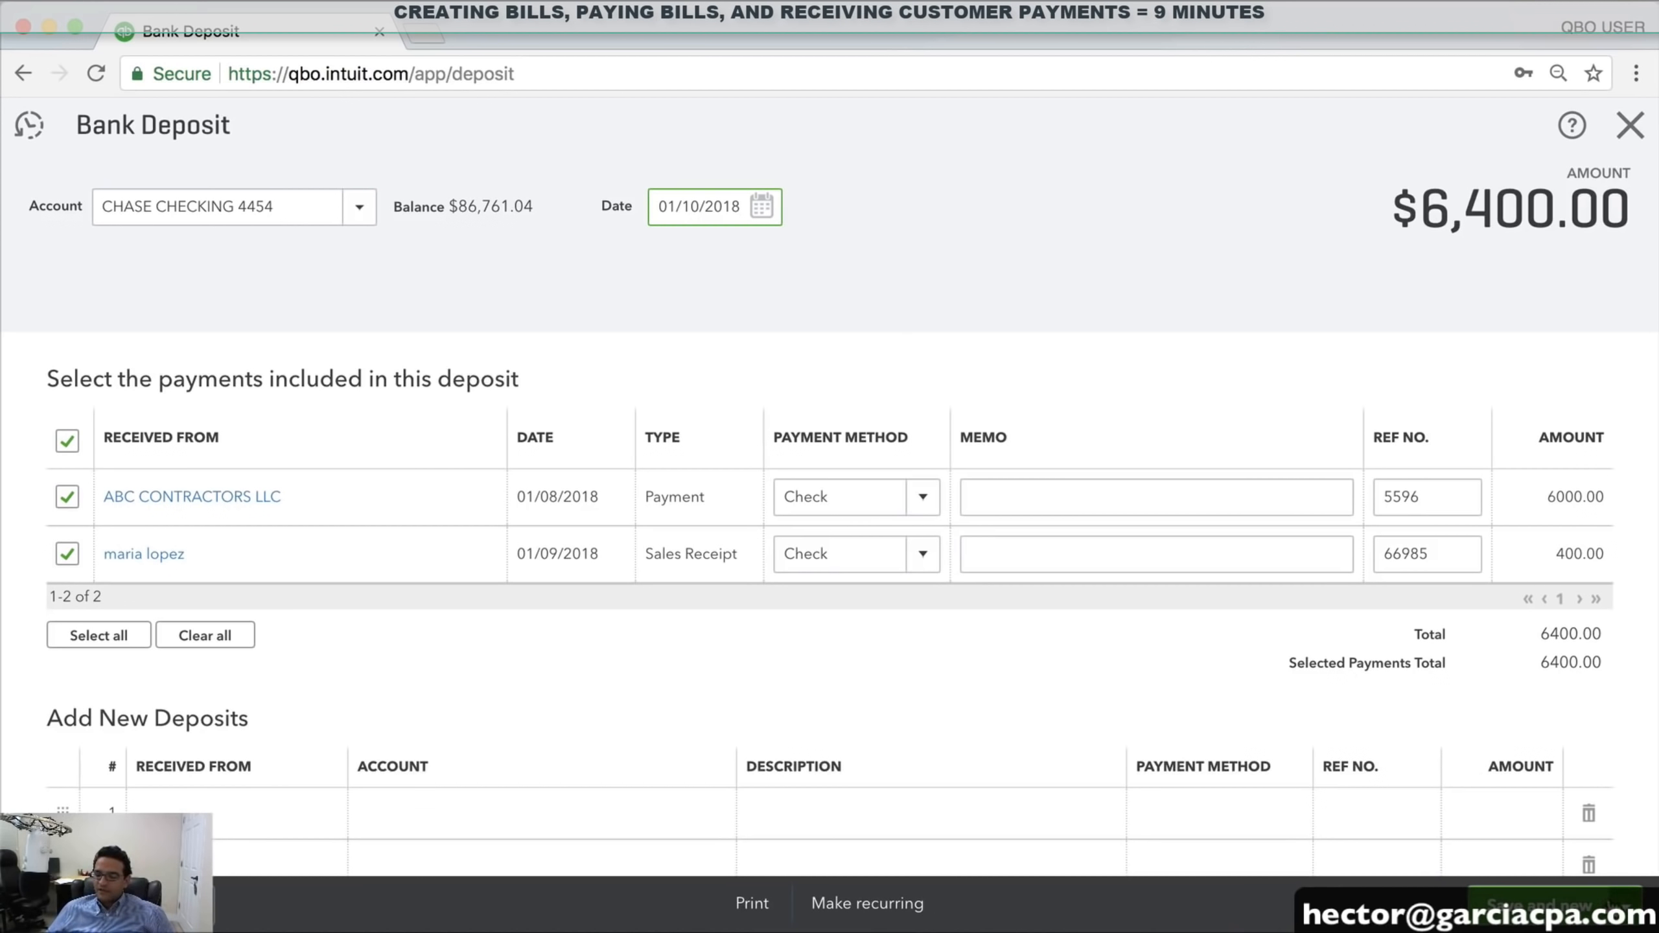
left_click(1627, 905)
left_click(1515, 868)
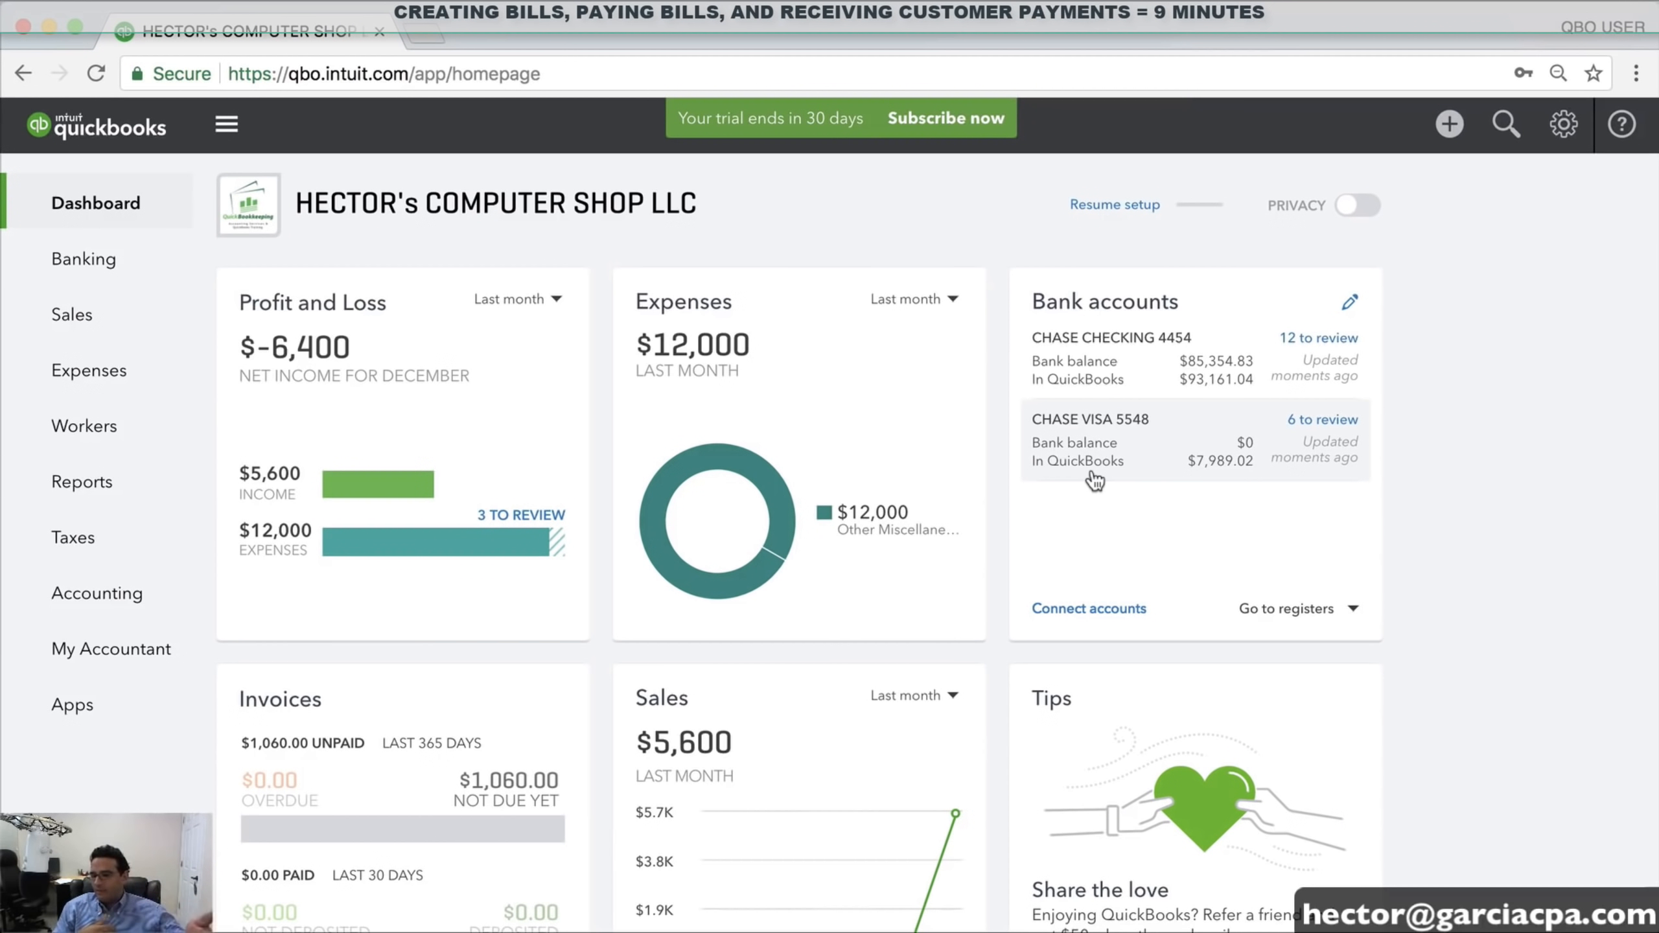
Start a customer payment from ABC CONTRACTORS LLC for $1,060
left_click(1449, 124)
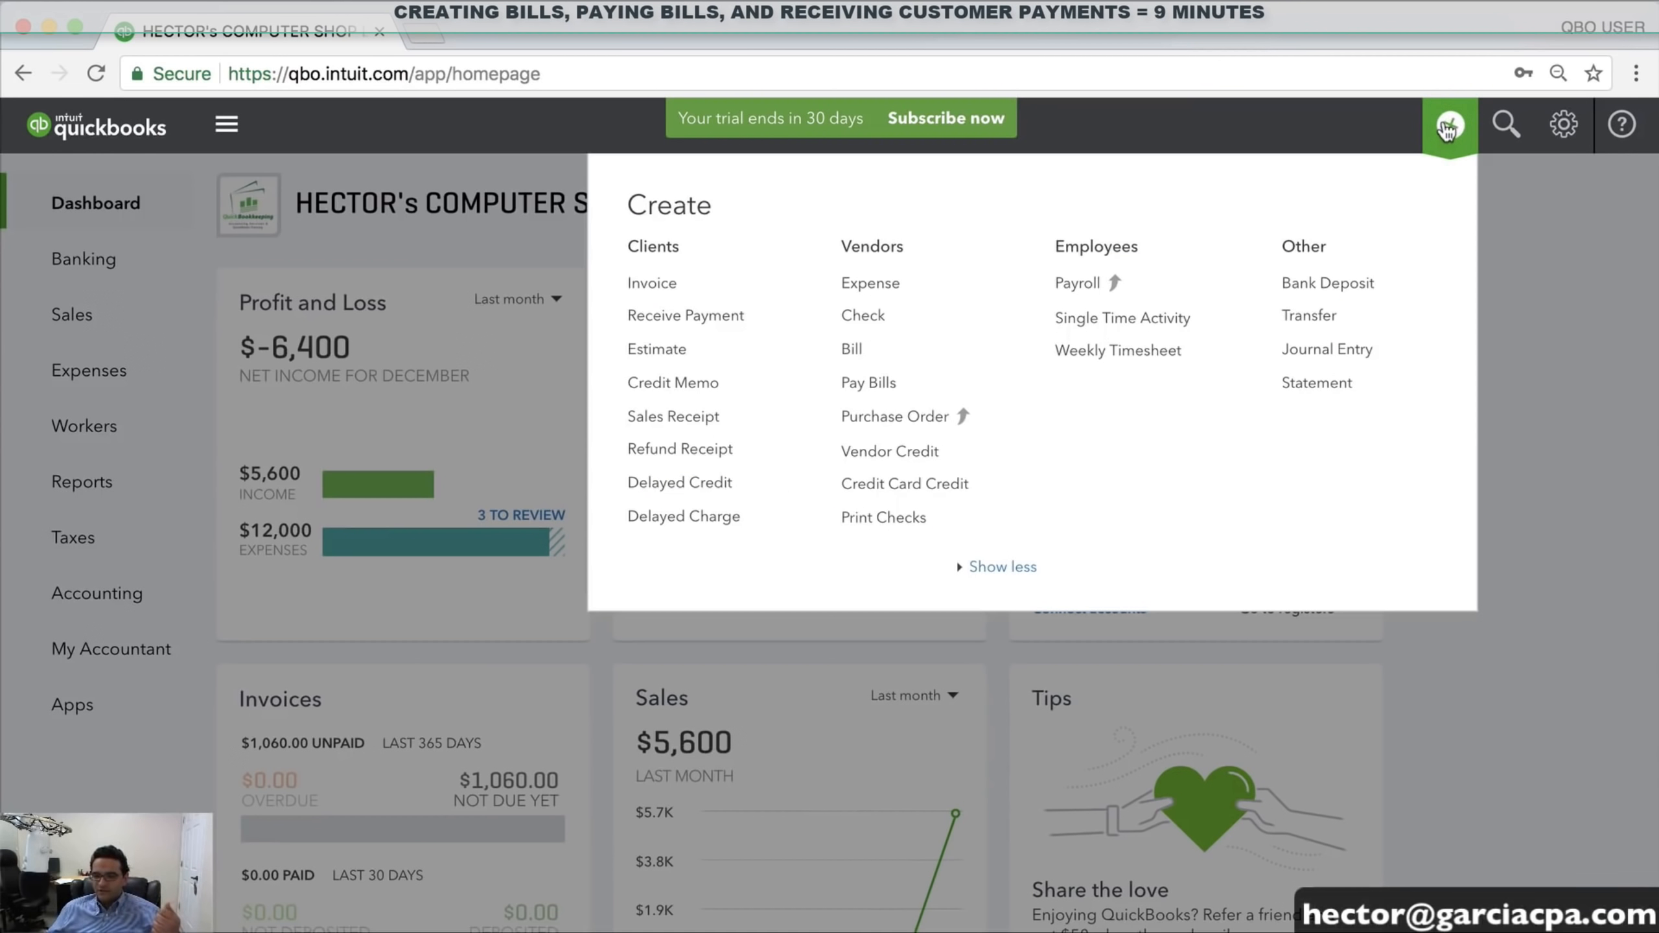
left_click(699, 320)
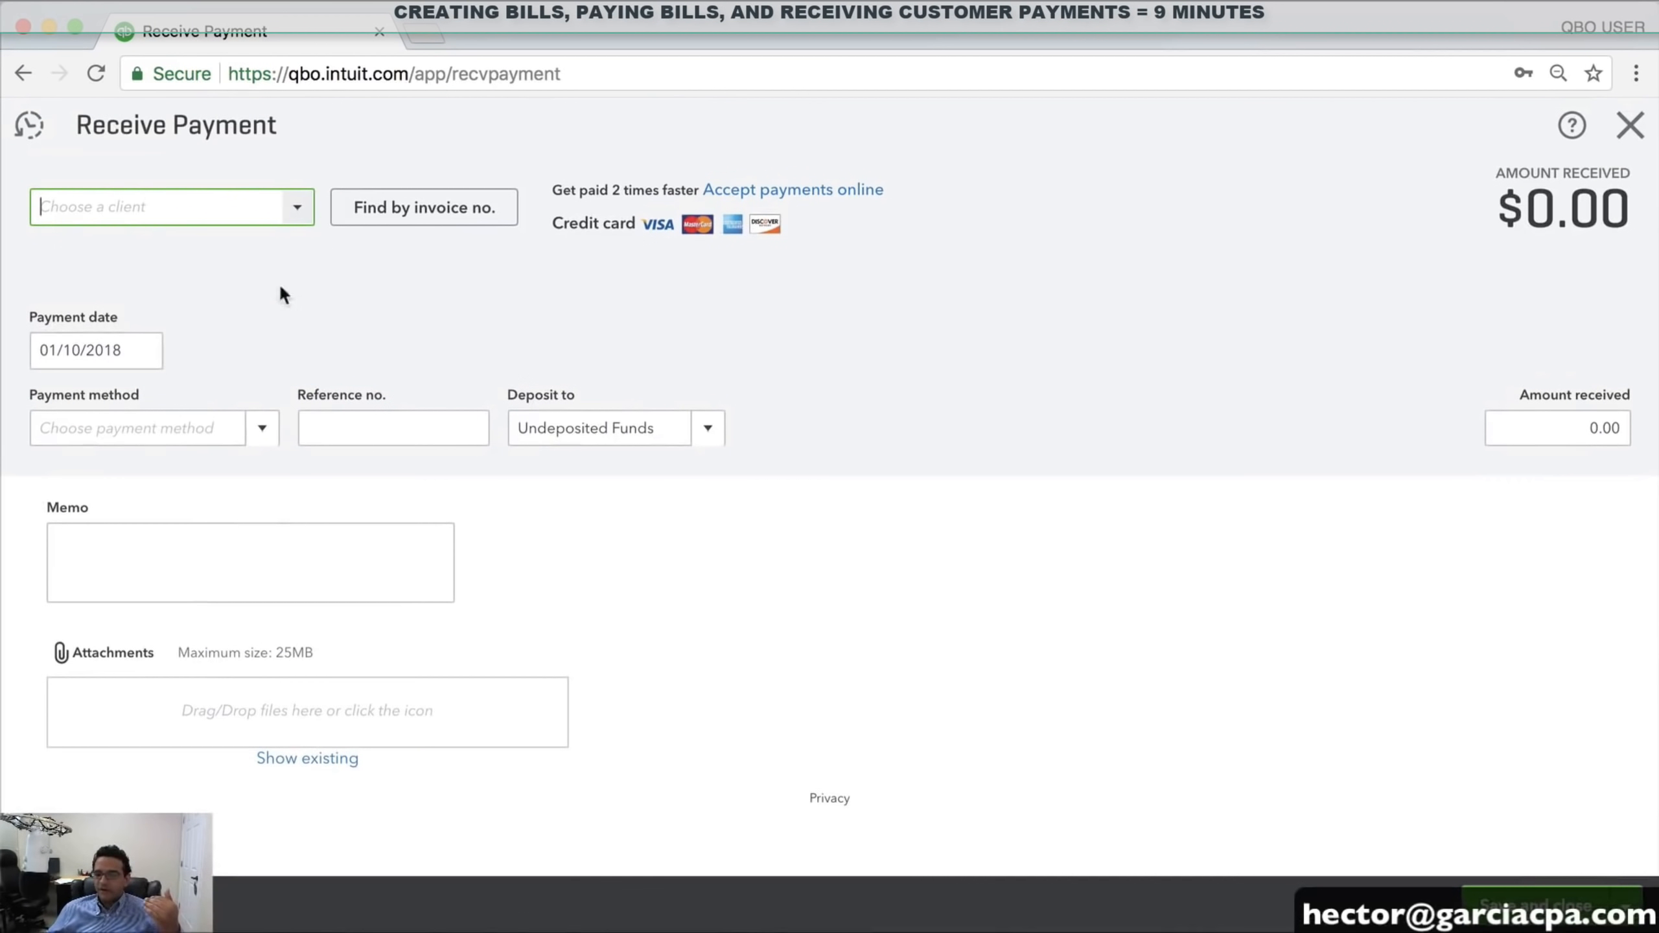
left_click(298, 208)
left_click(135, 296)
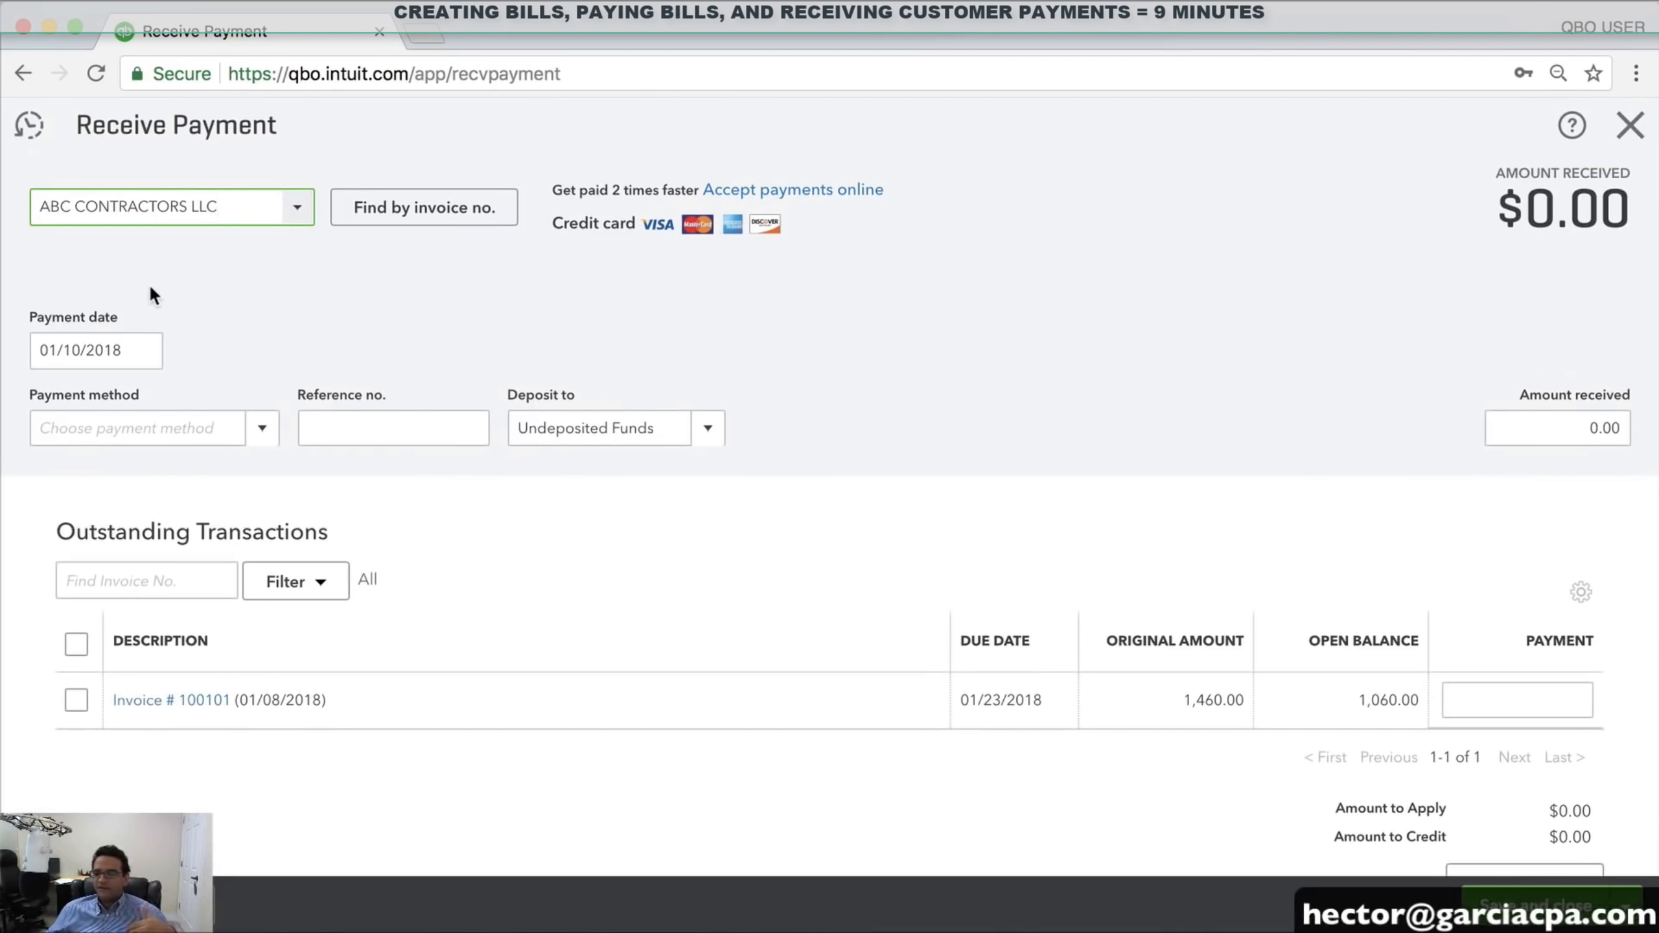
left_click(1598, 430)
type("1060")
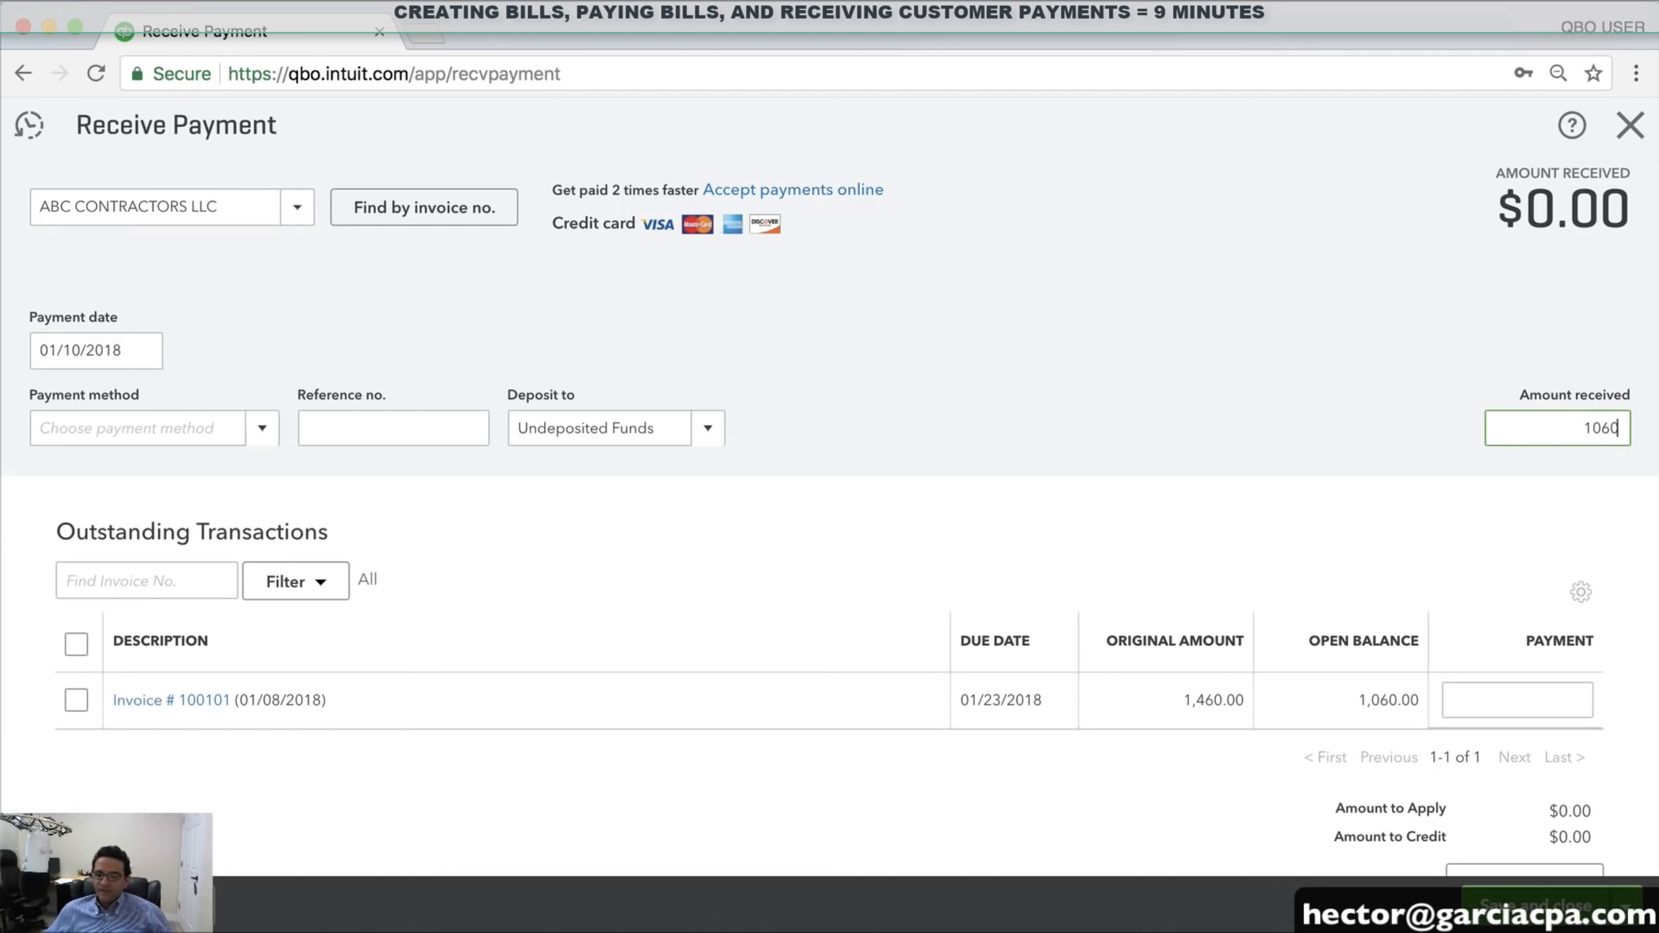
Record the payment as Cash deposited to CHASE CHECKING 4454, then save and close
left_click(260, 430)
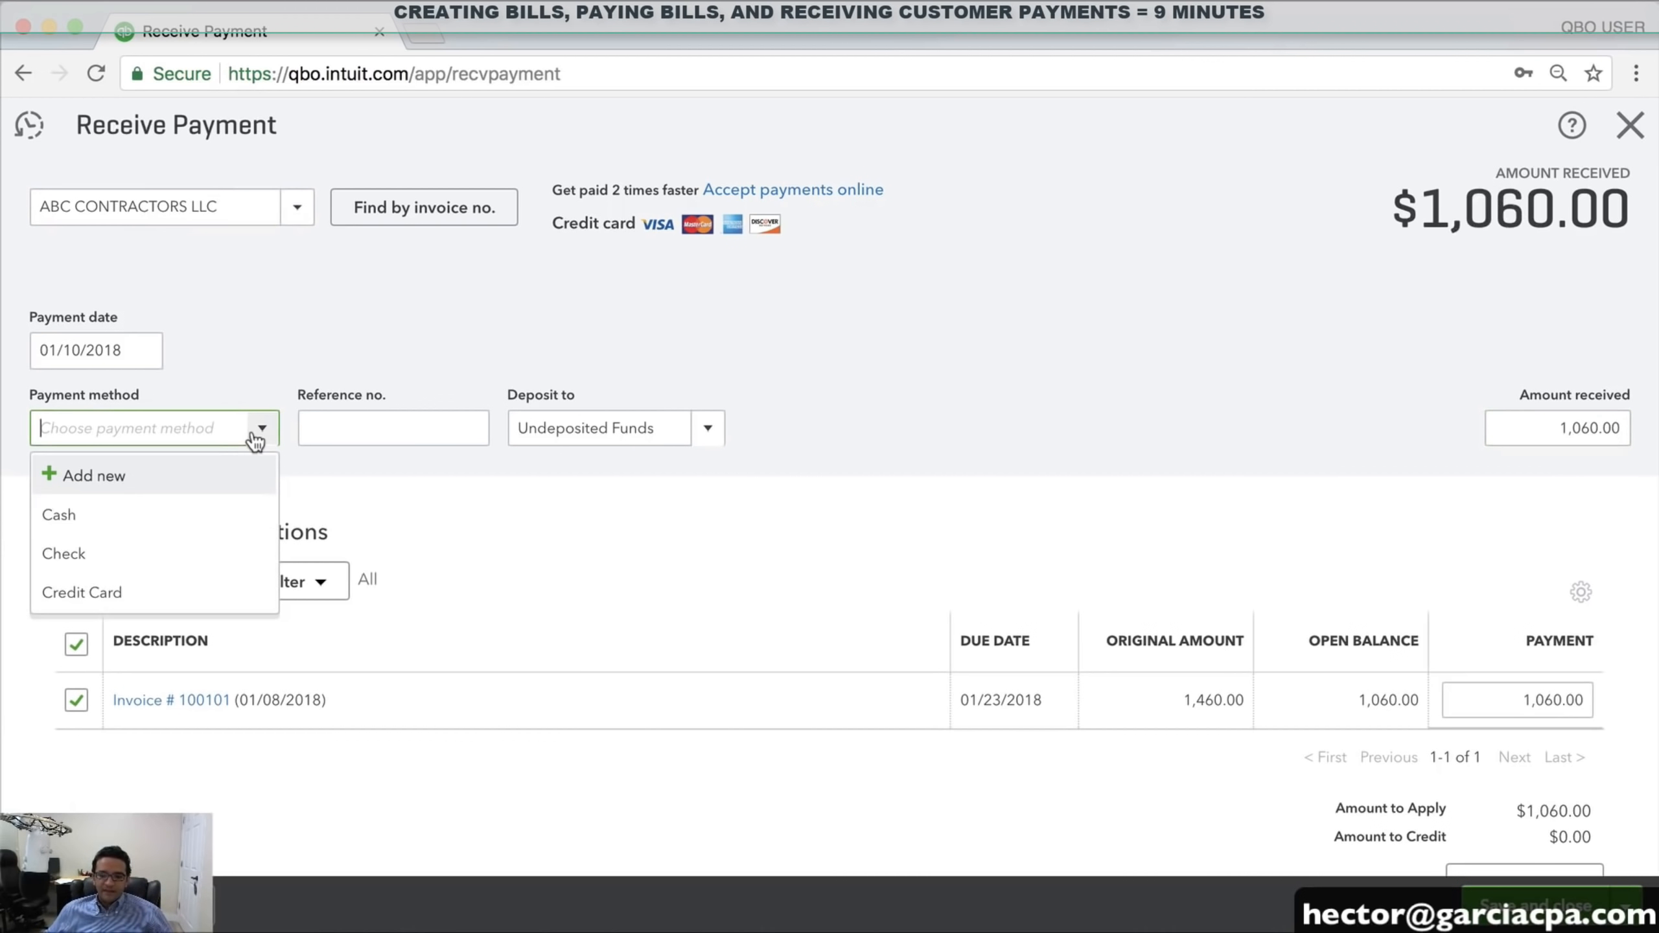
left_click(97, 518)
left_click(708, 429)
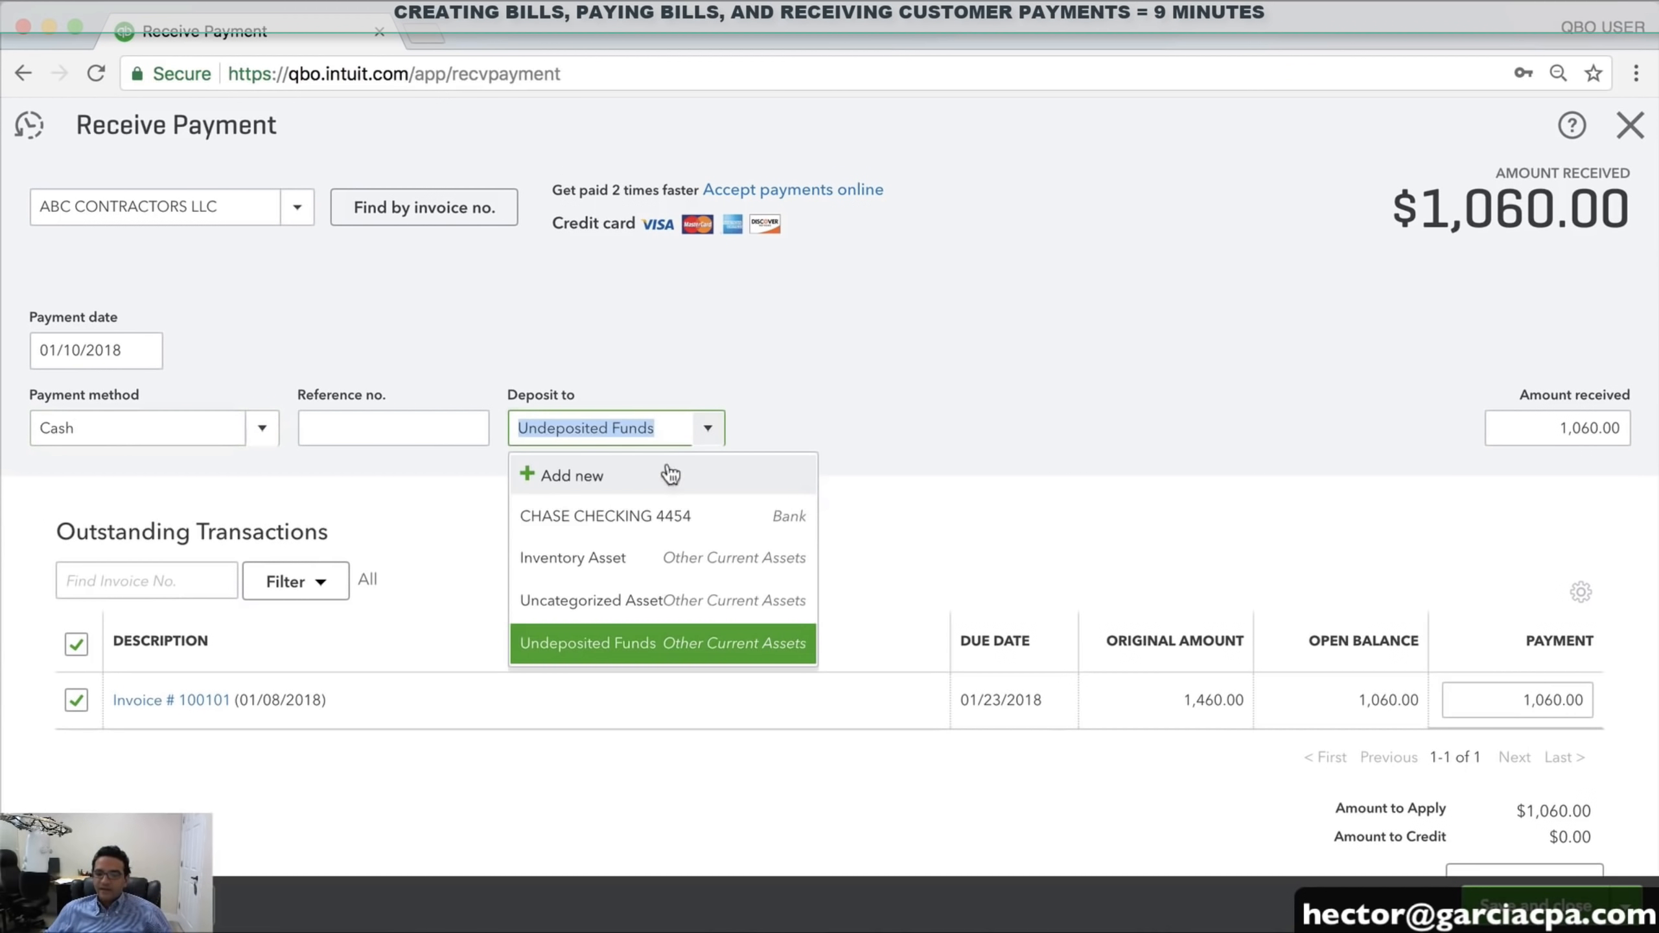
left_click(667, 514)
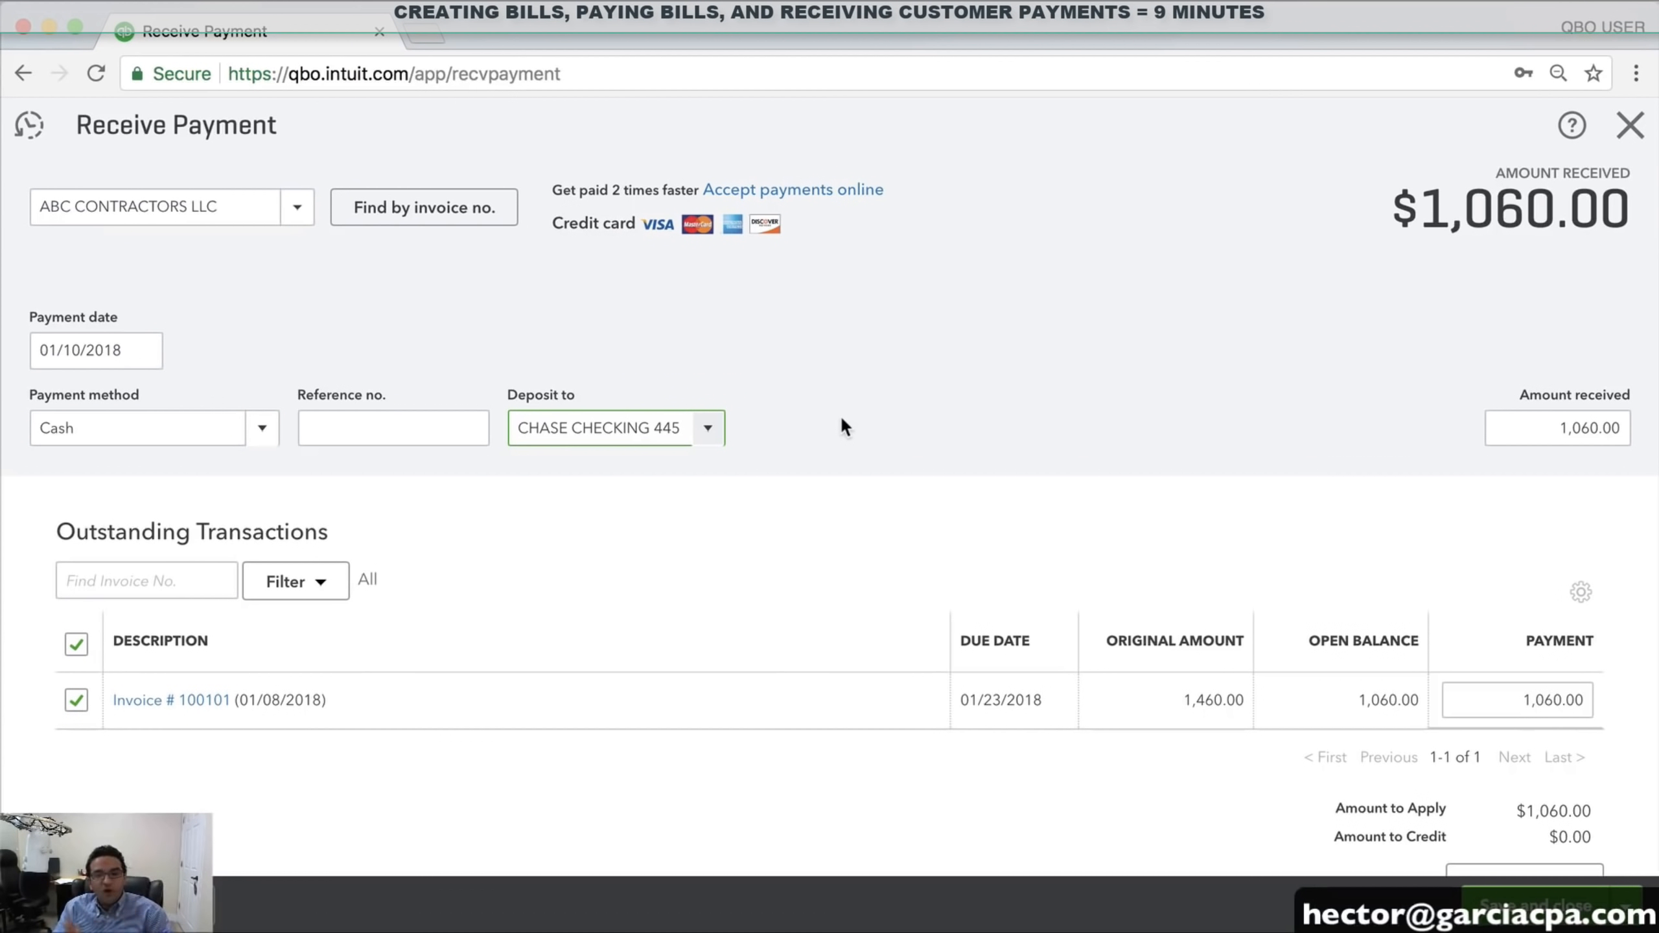
left_click(707, 429)
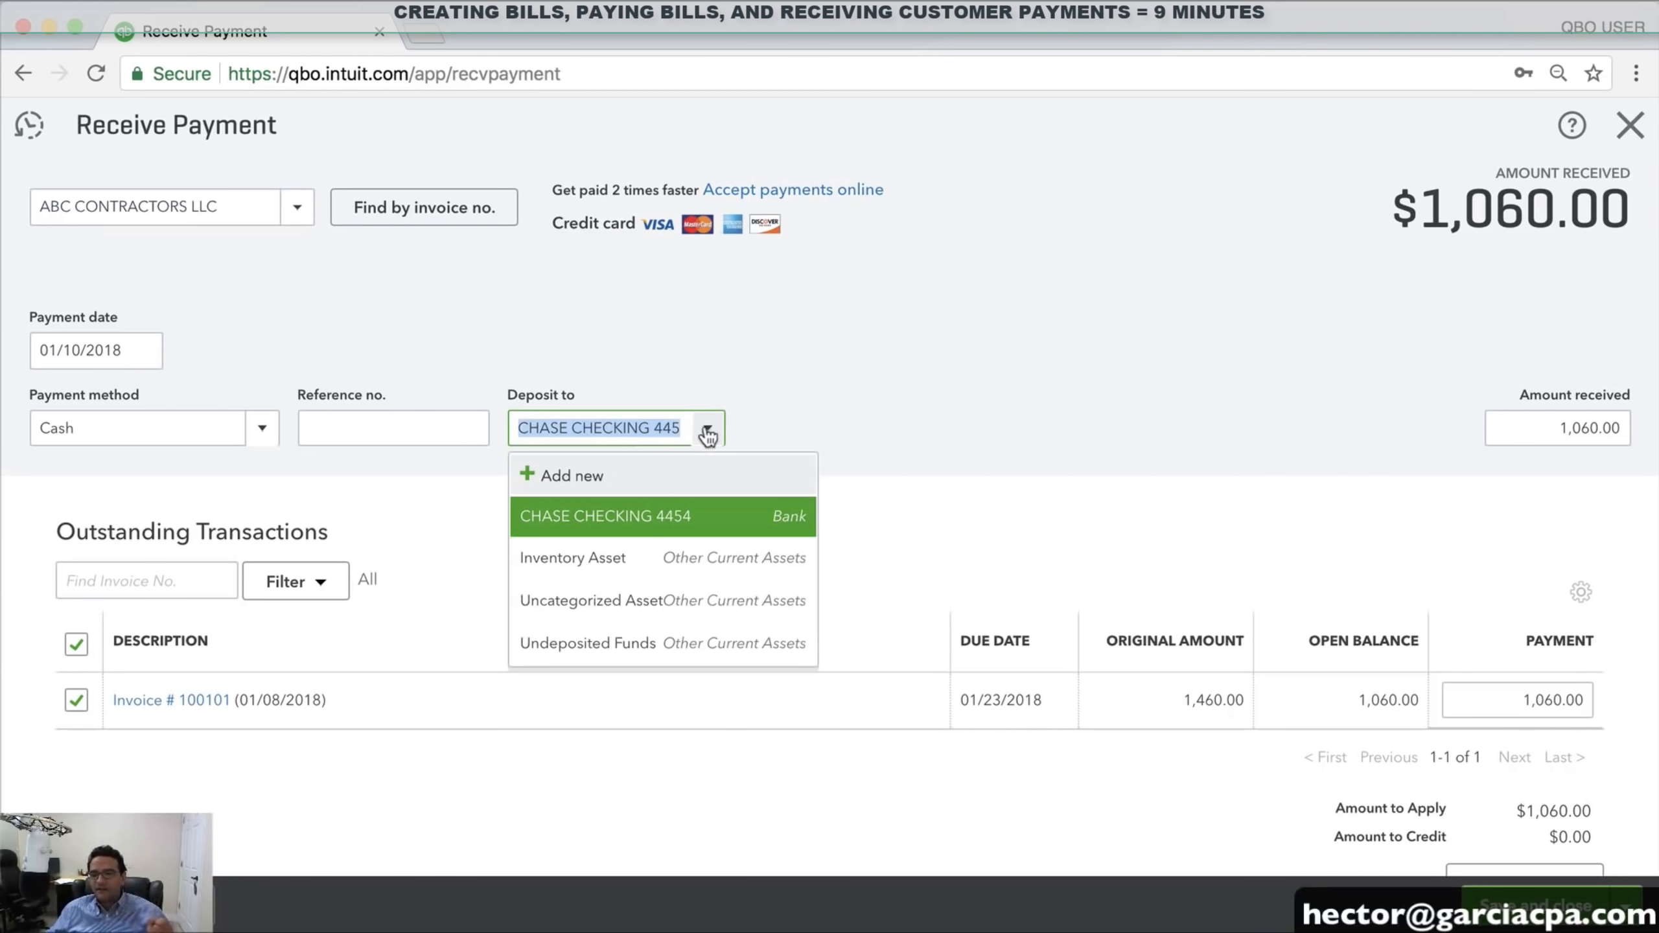
left_click(845, 411)
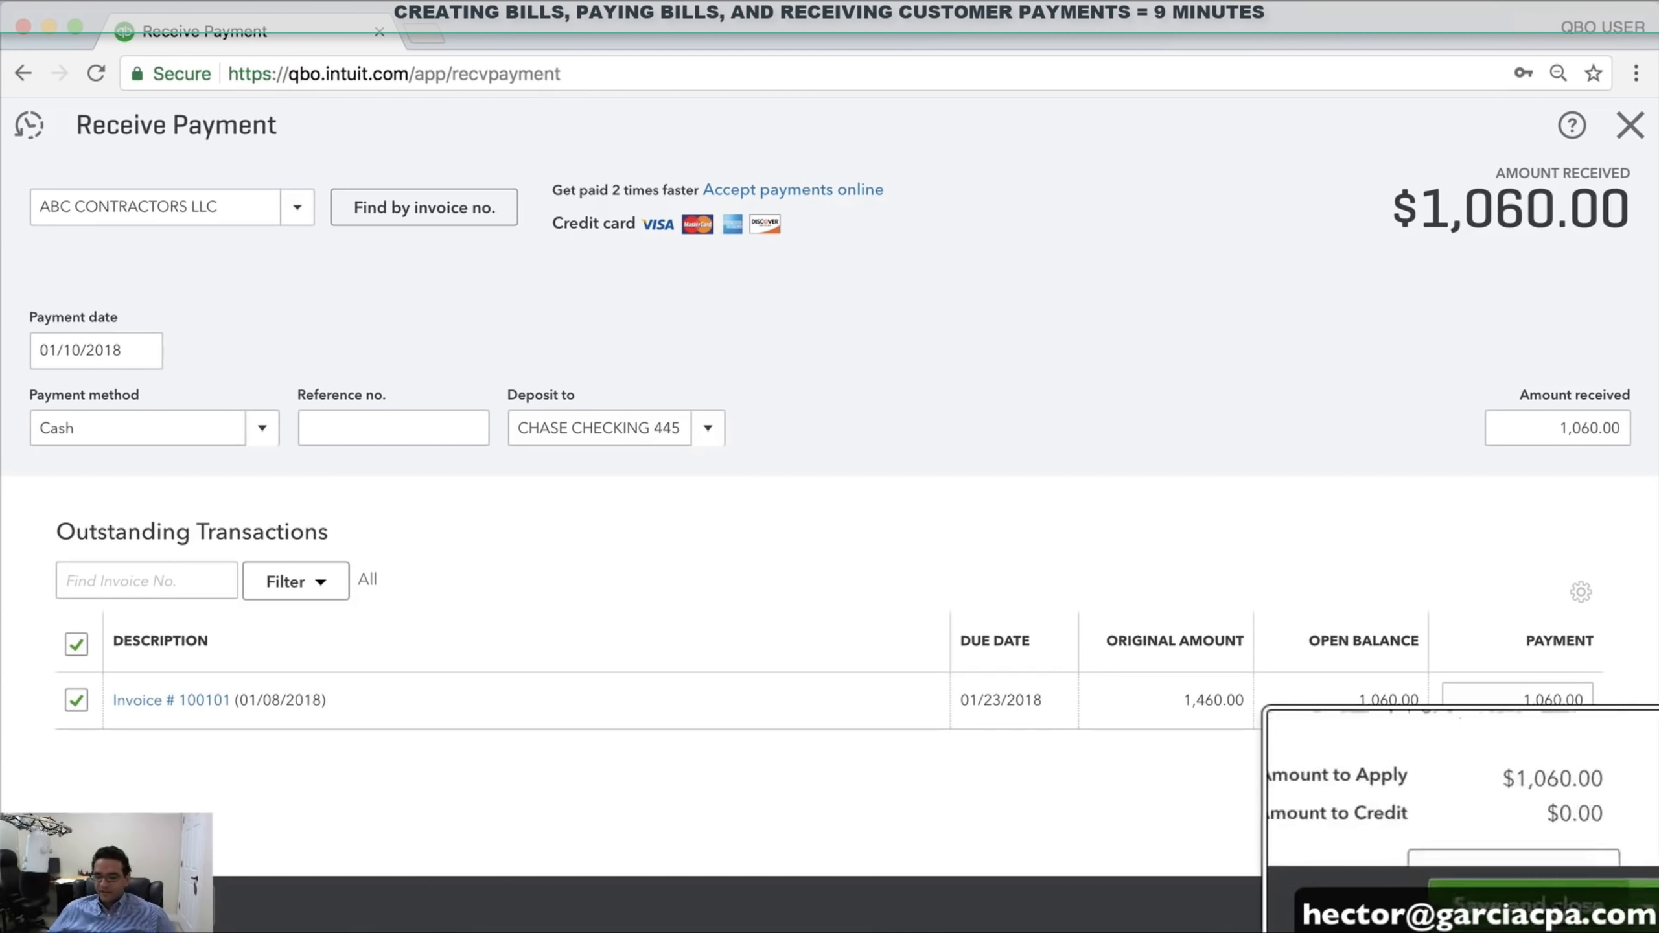
left_click(1555, 907)
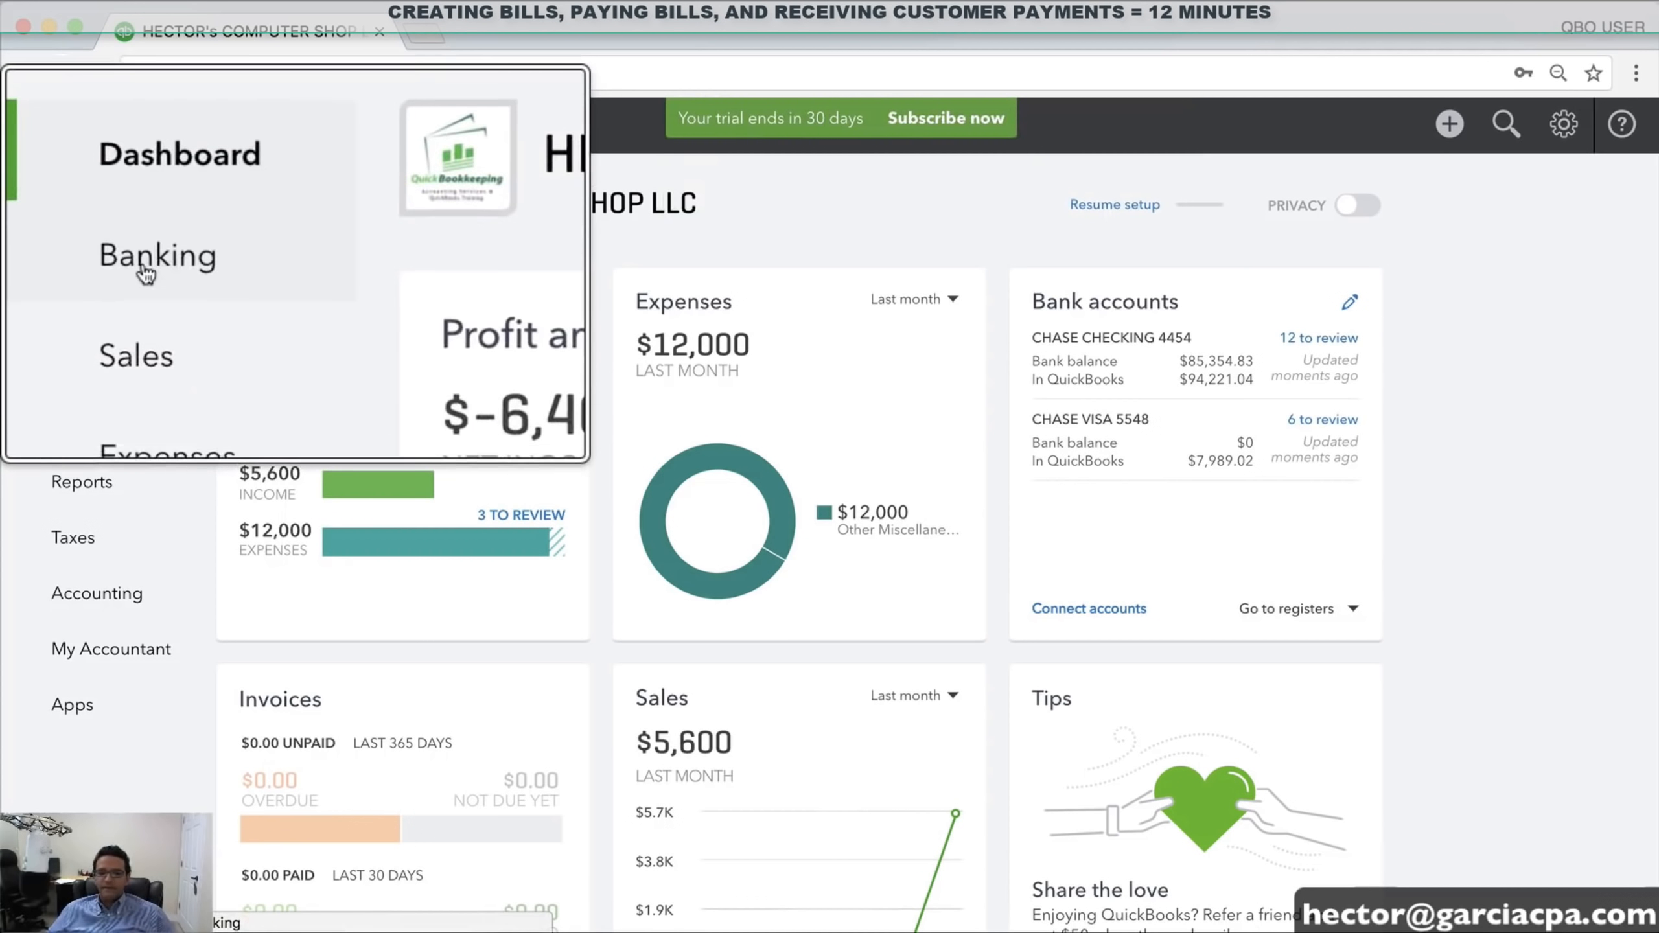
Open the CHASE CHECKING 4454 register from Banking and dismiss the introduction tour
left_click(79, 268)
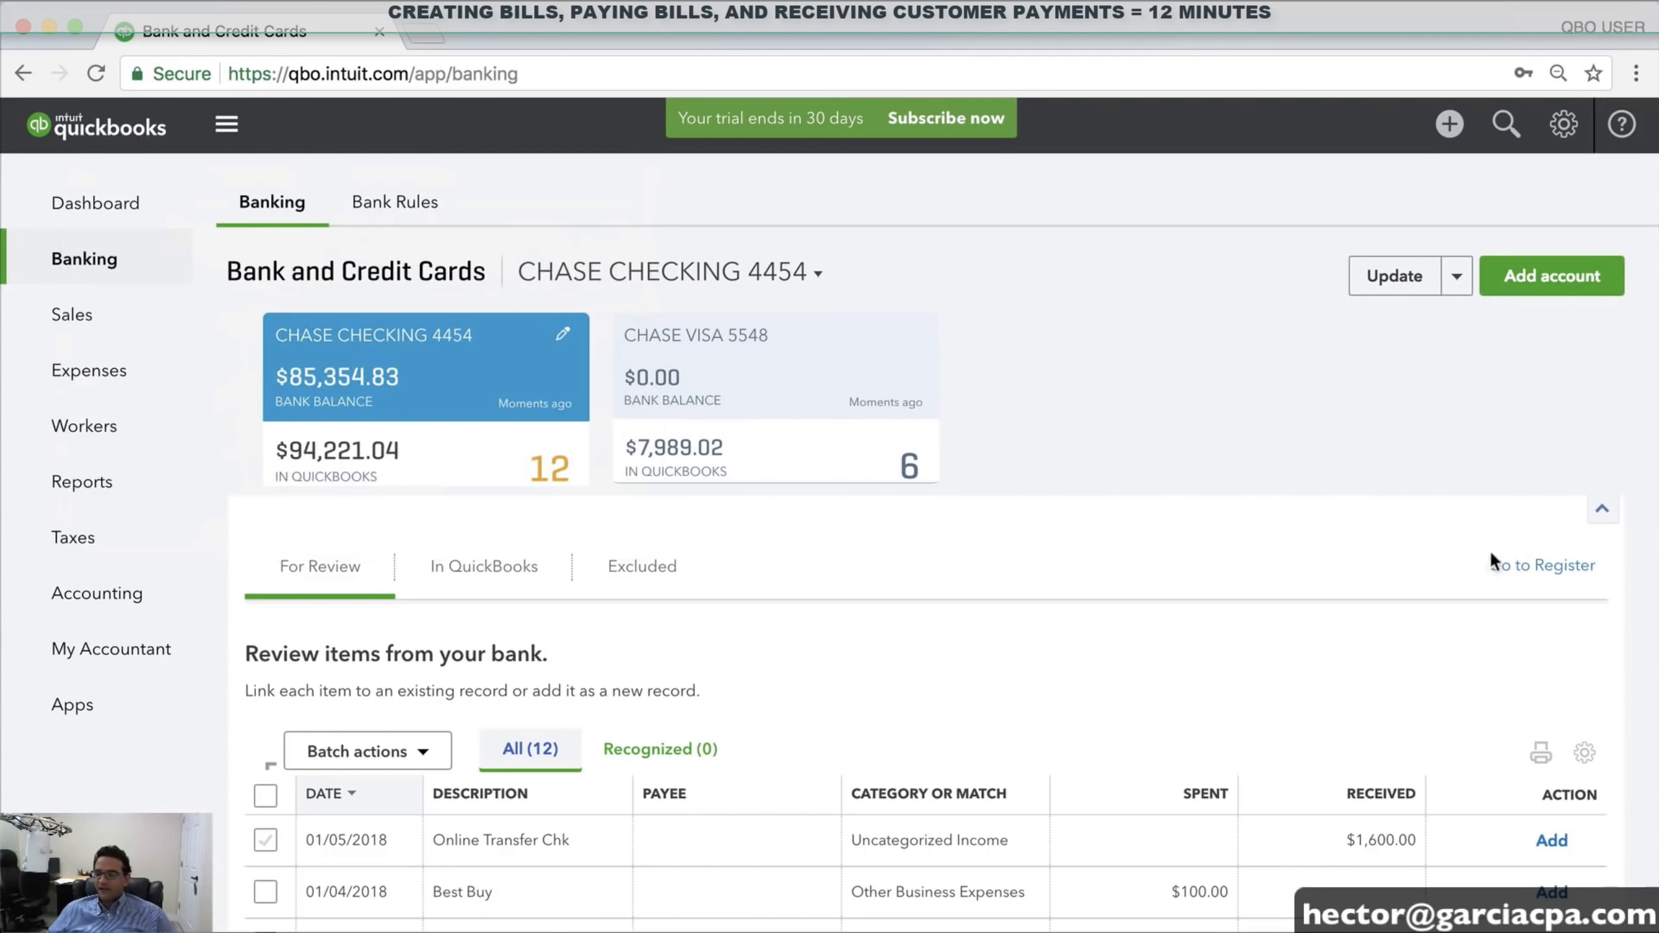
left_click(1516, 566)
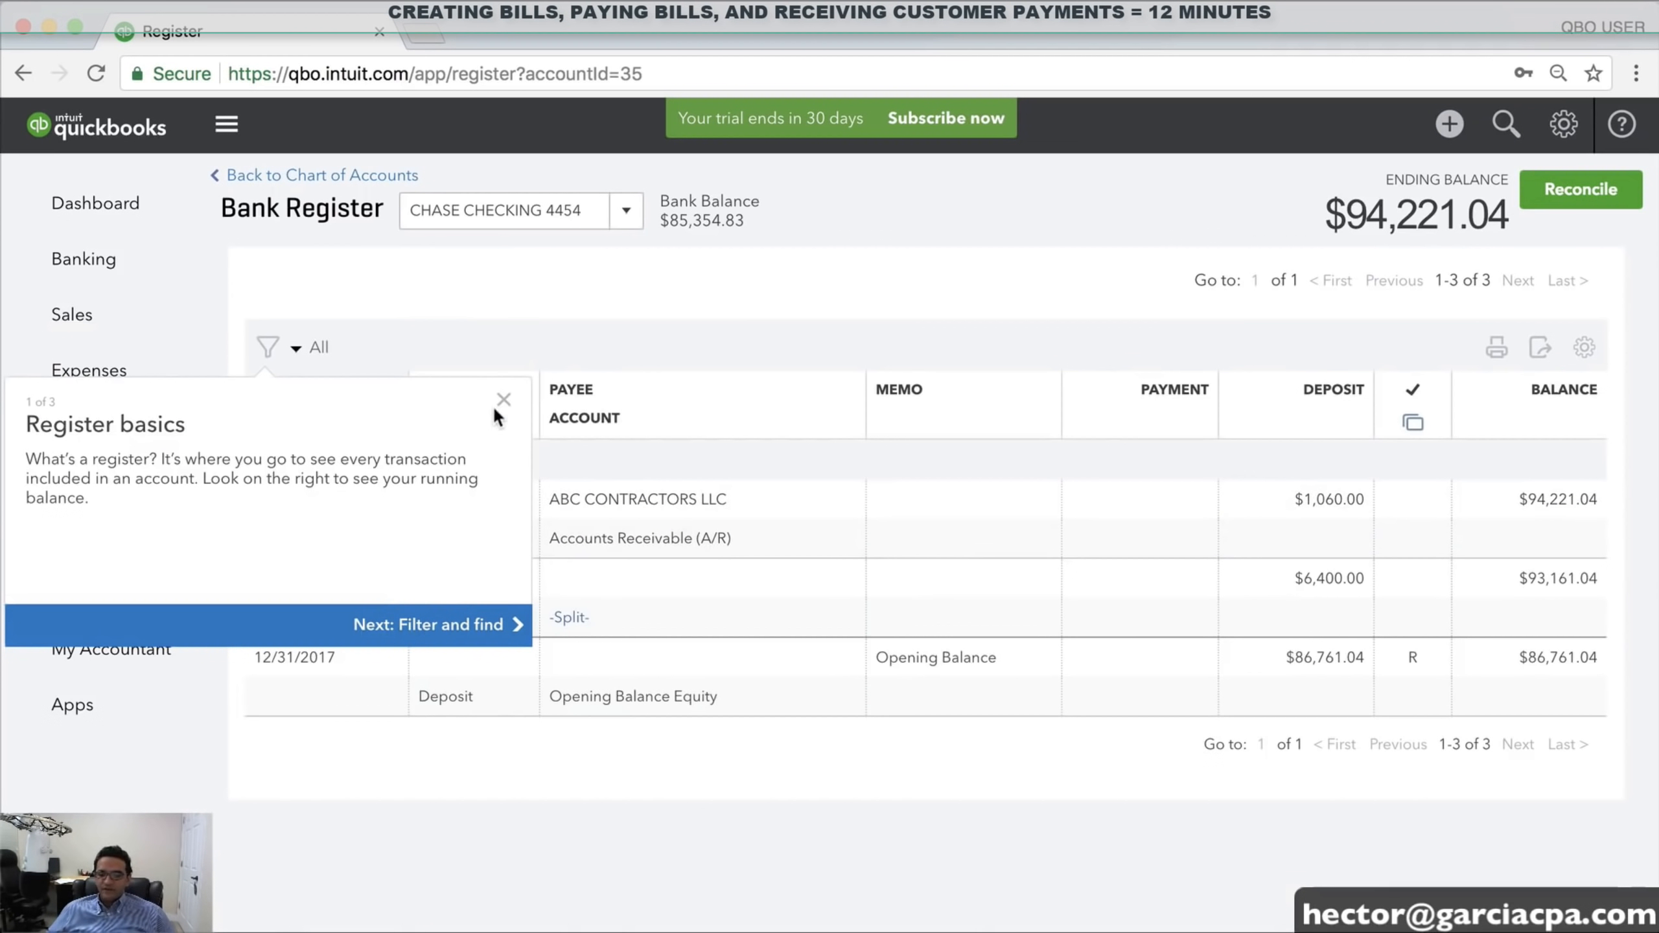
left_click(503, 400)
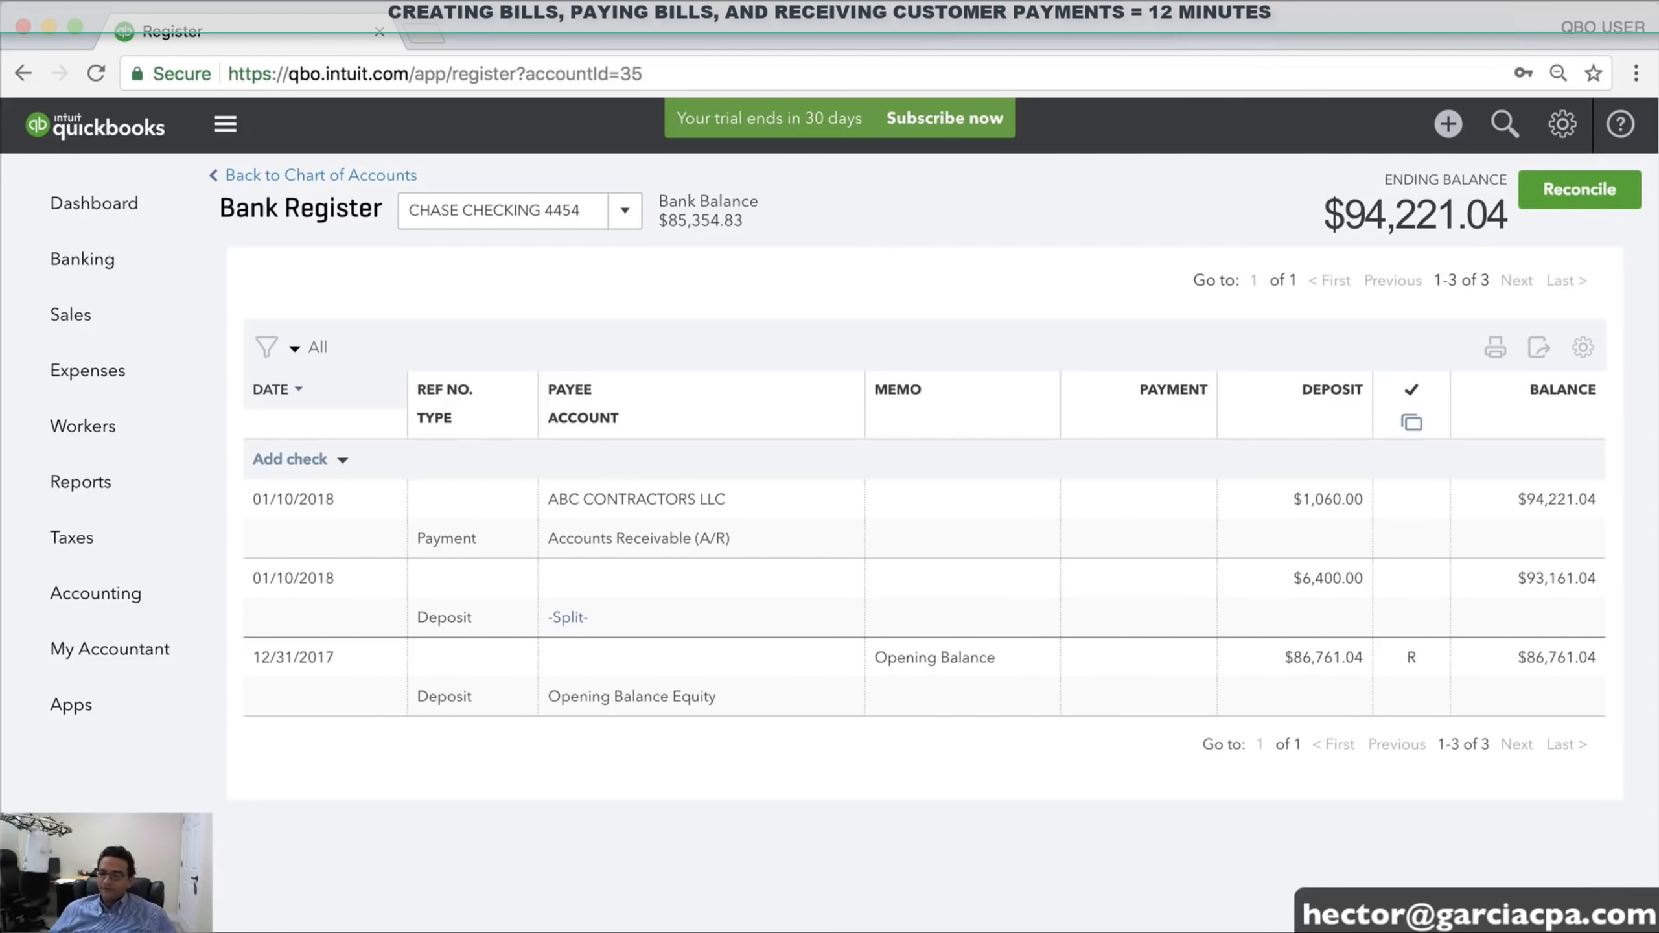
left_click(1447, 126)
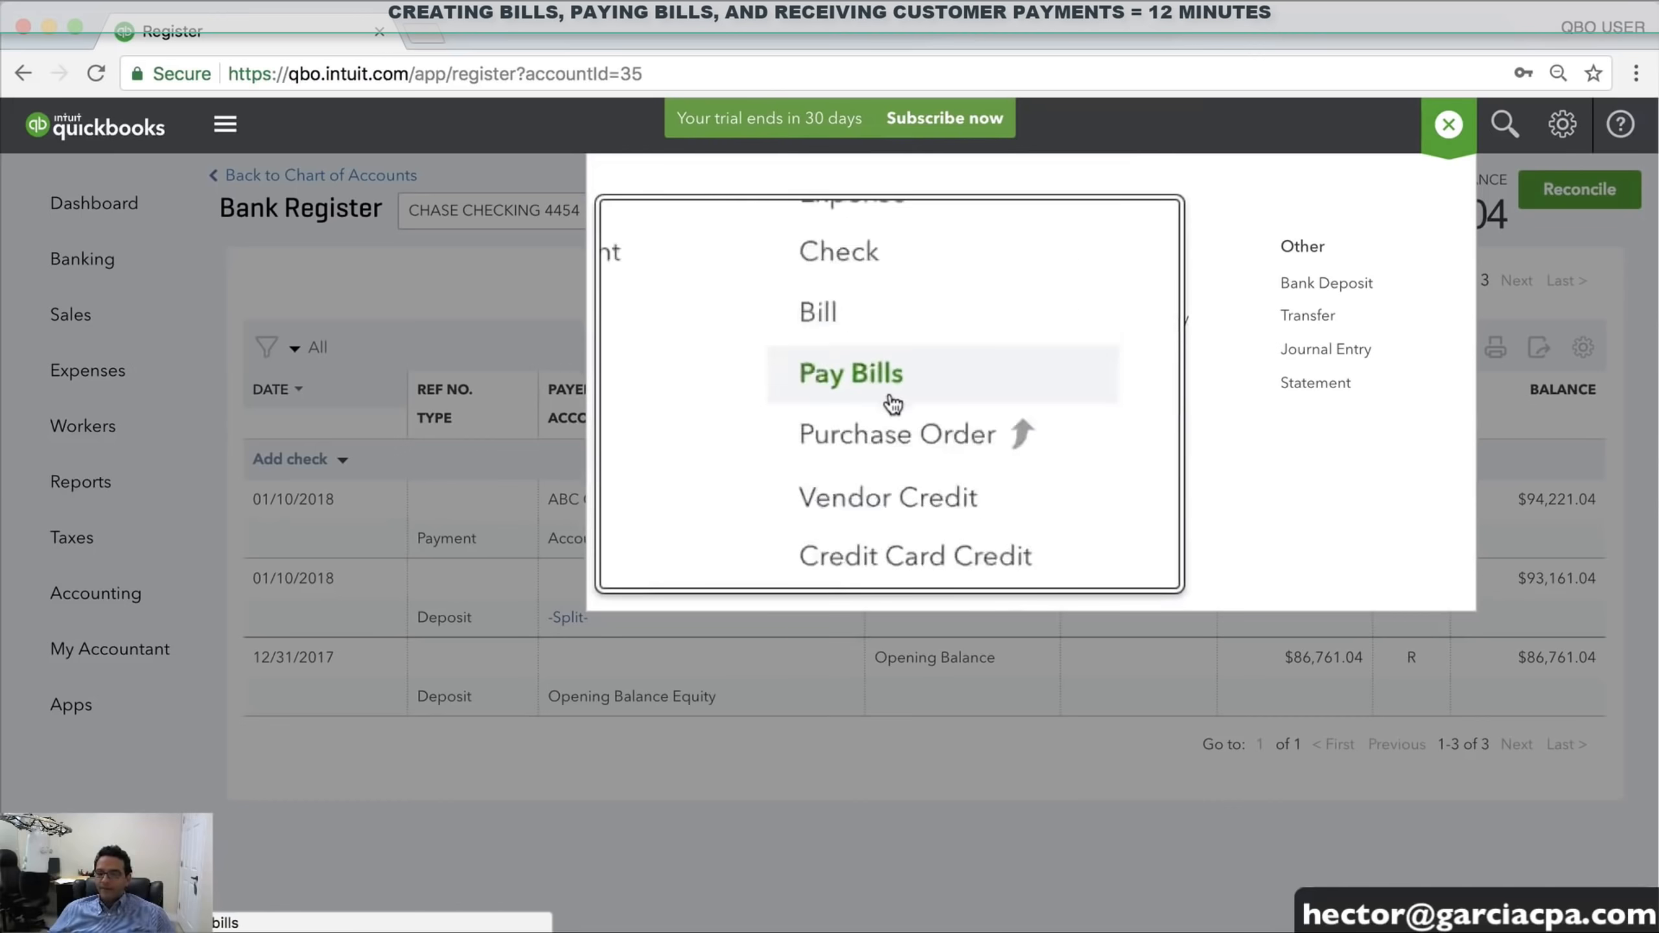
On Pay Bills from CHASE CHECKING 4454, pay $4,000.00 of the MICROSOFT bill
left_click(868, 381)
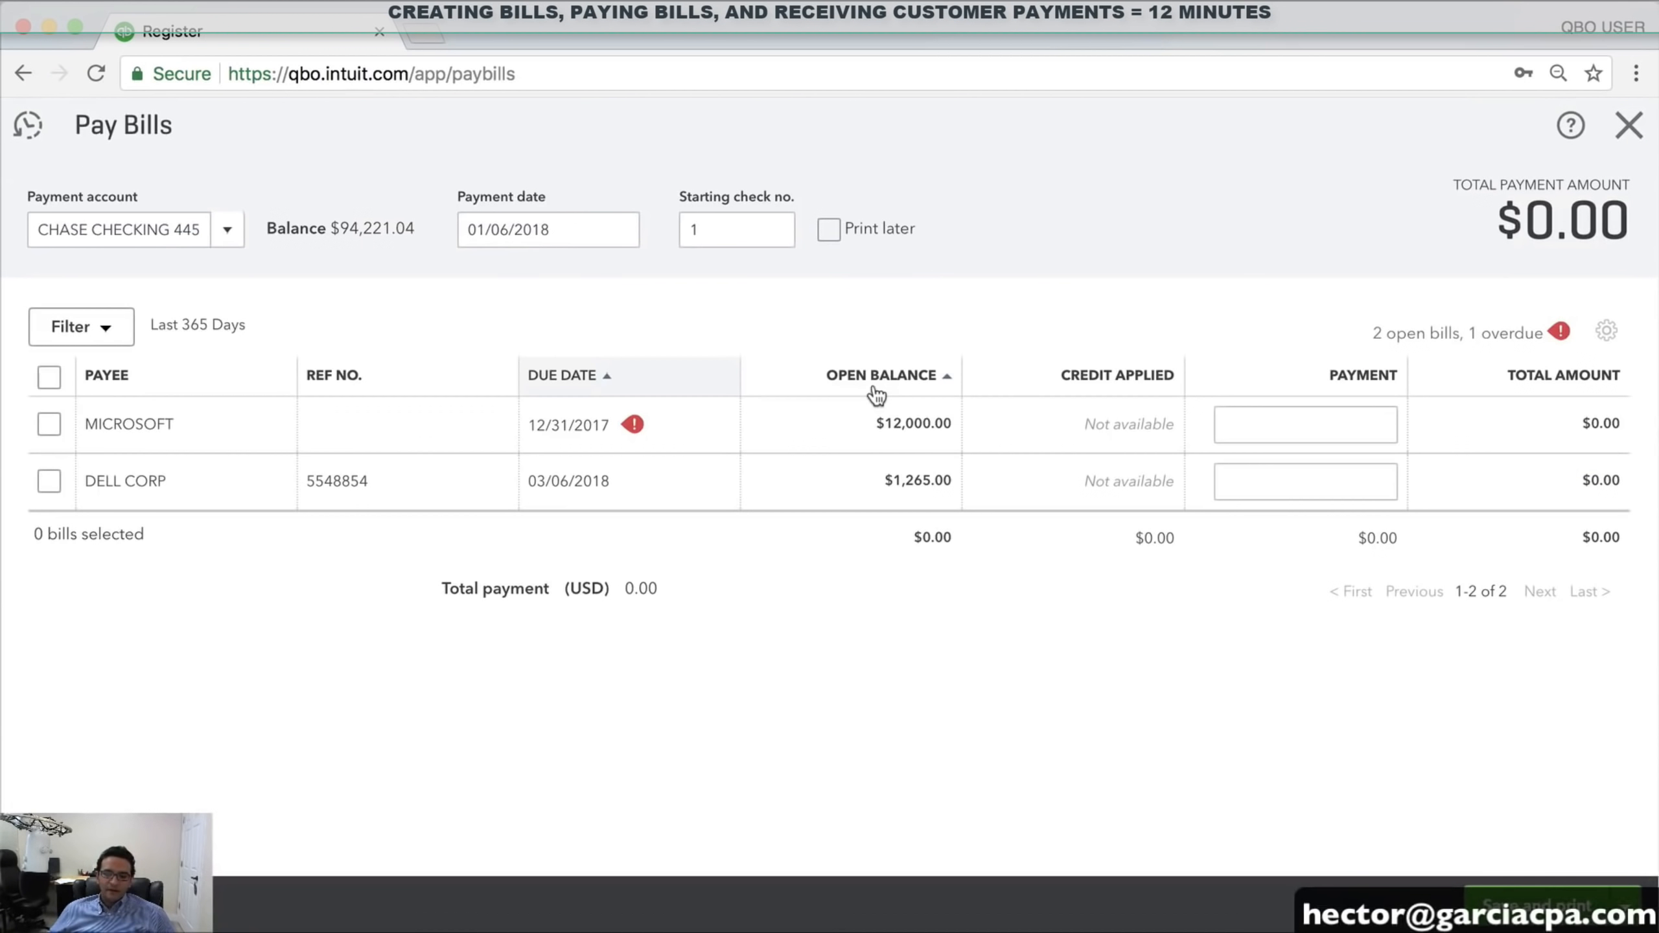
left_click(226, 232)
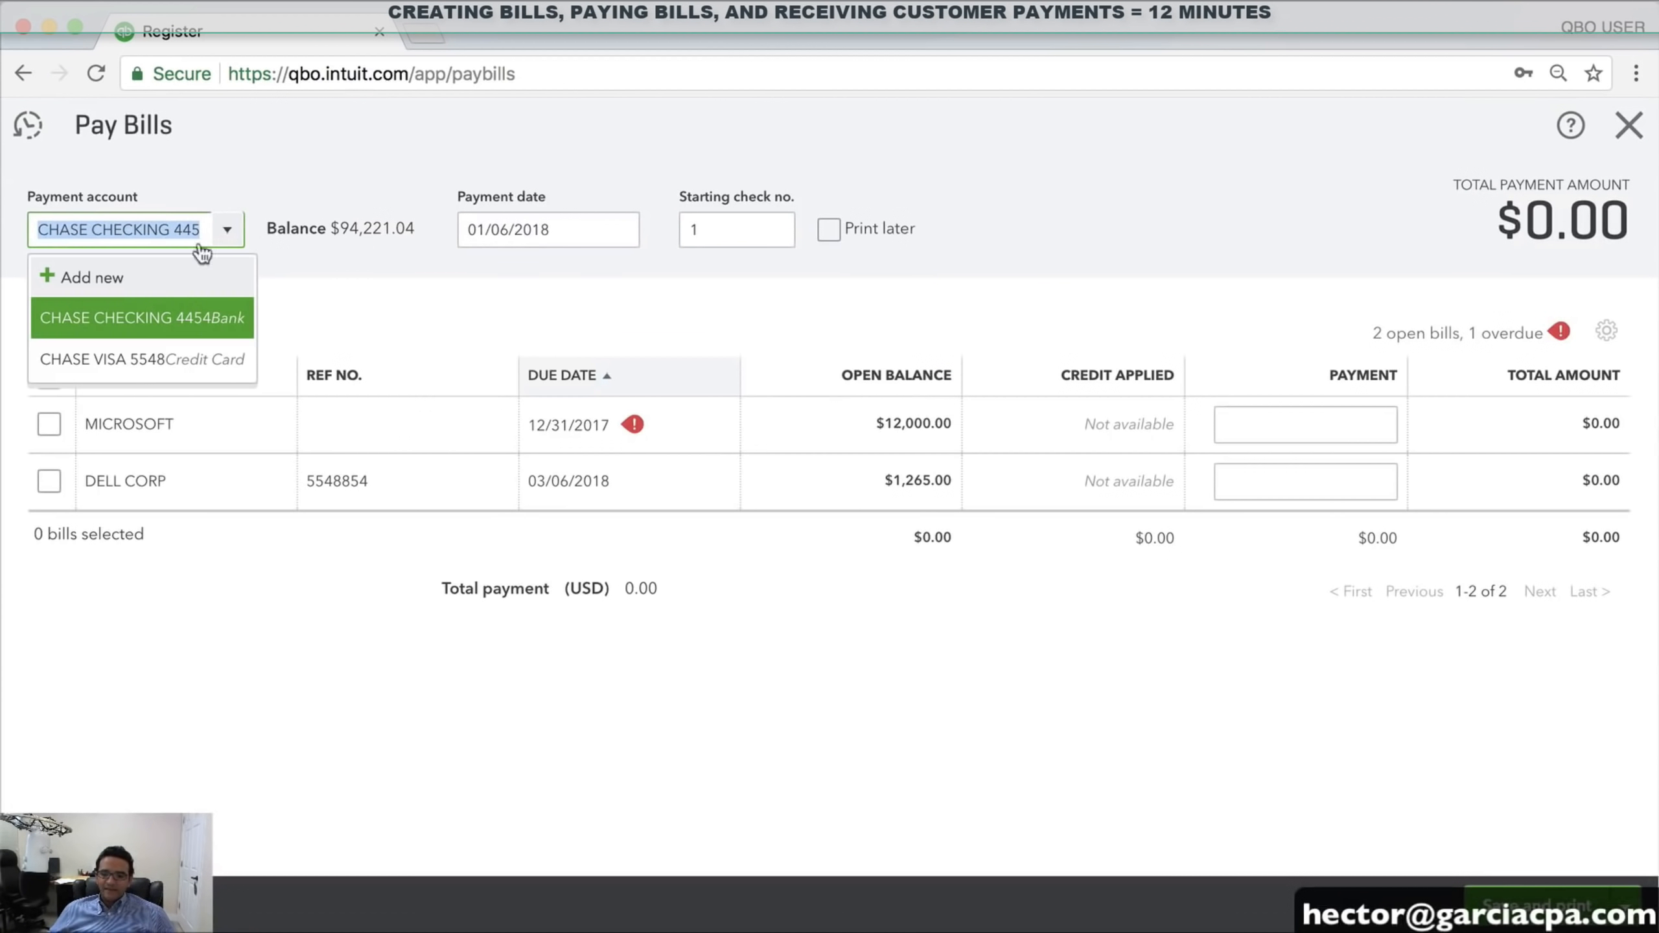
left_click(147, 322)
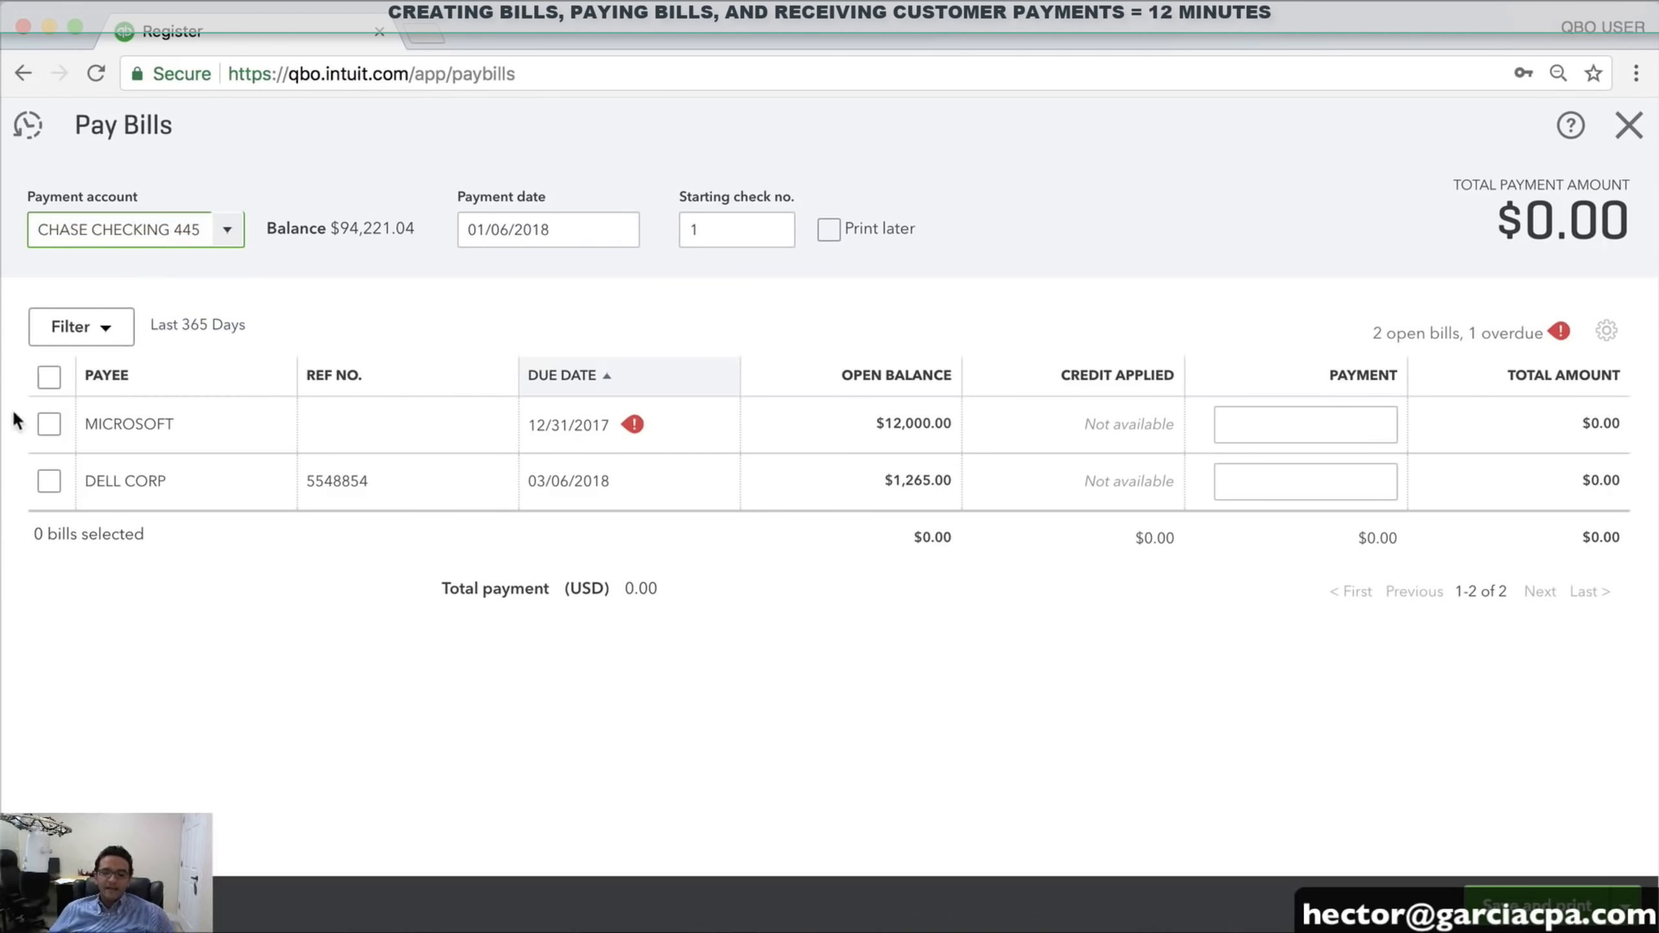
left_click(49, 424)
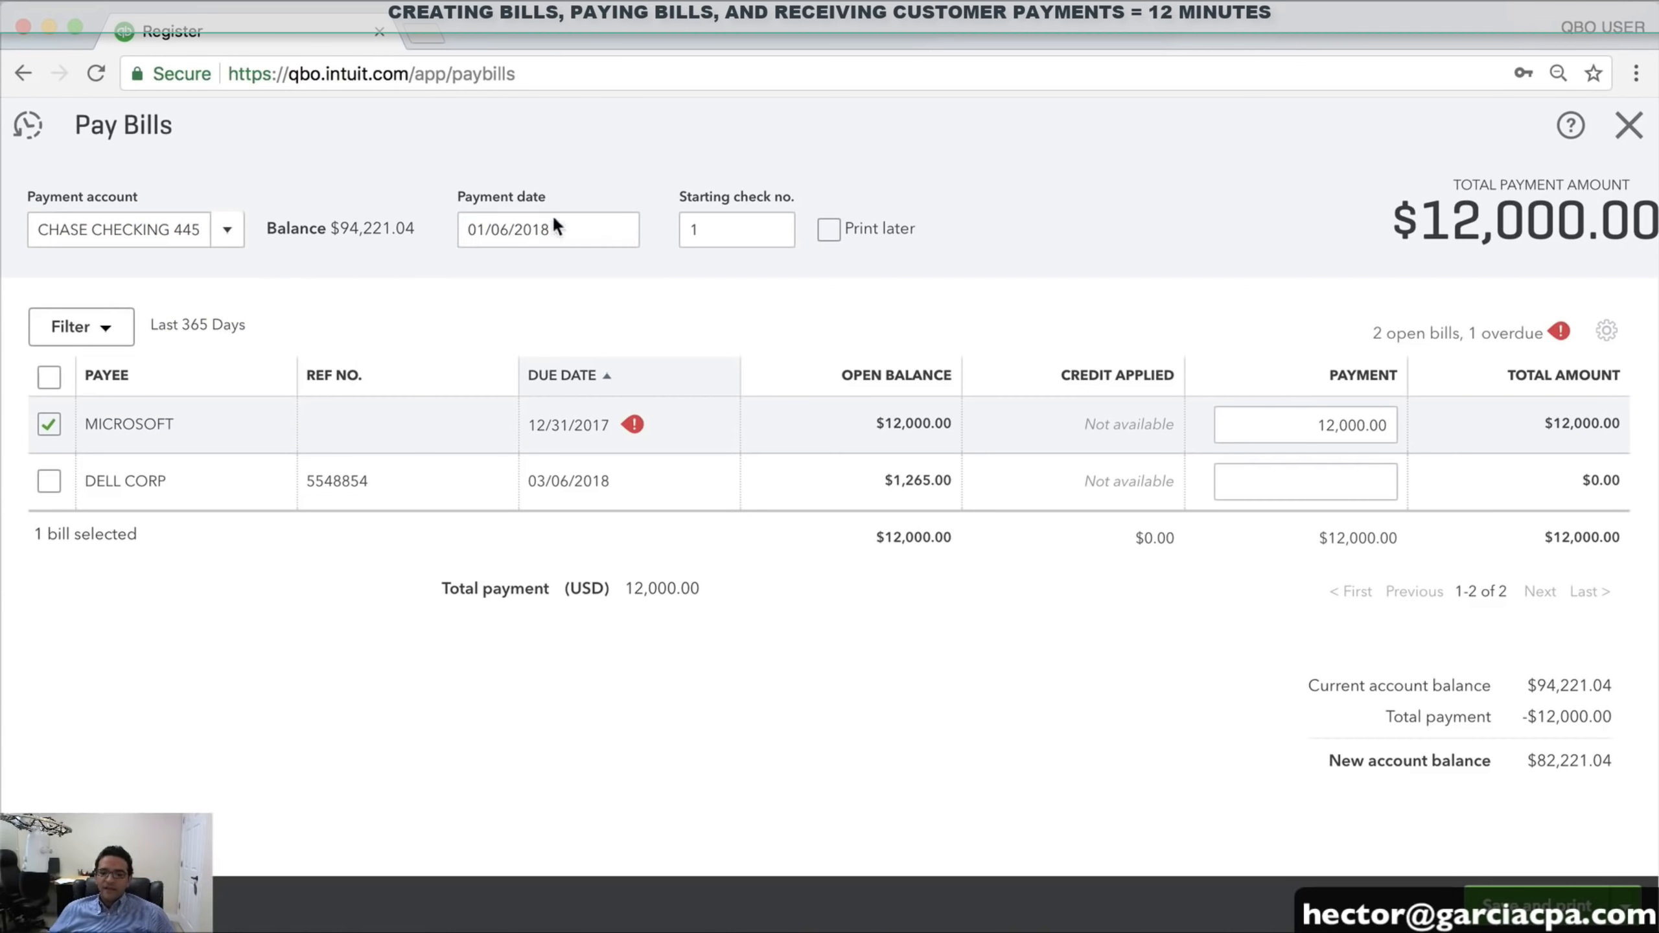
left_click_drag(1313, 425, 1405, 433)
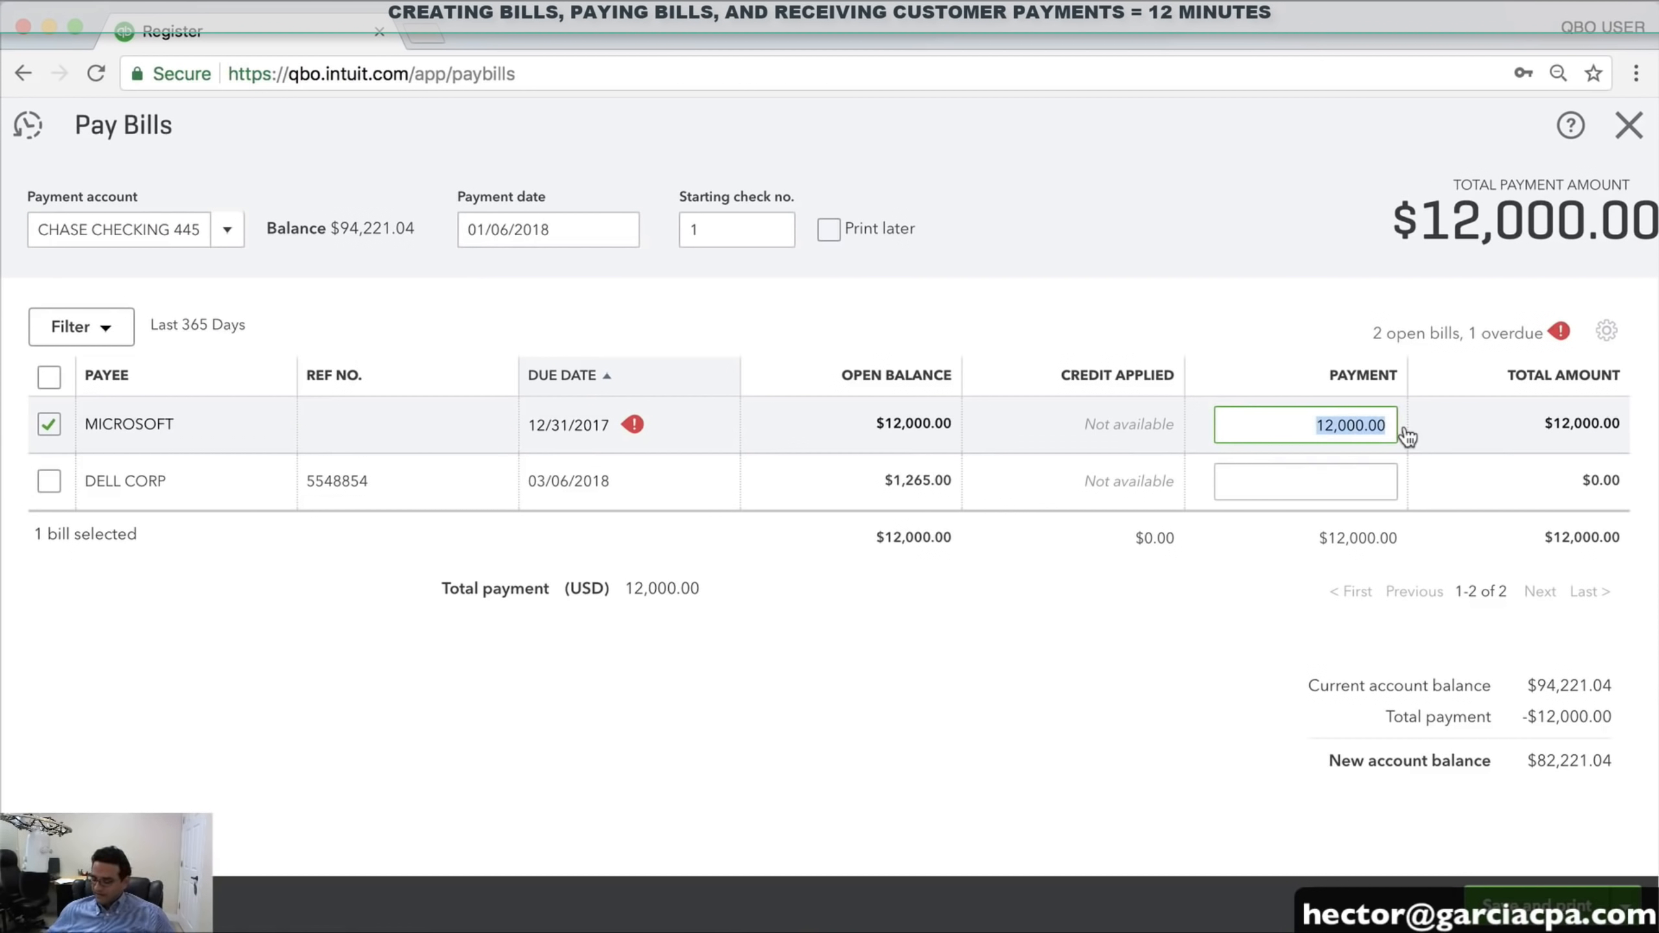
type("40")
key("Tab")
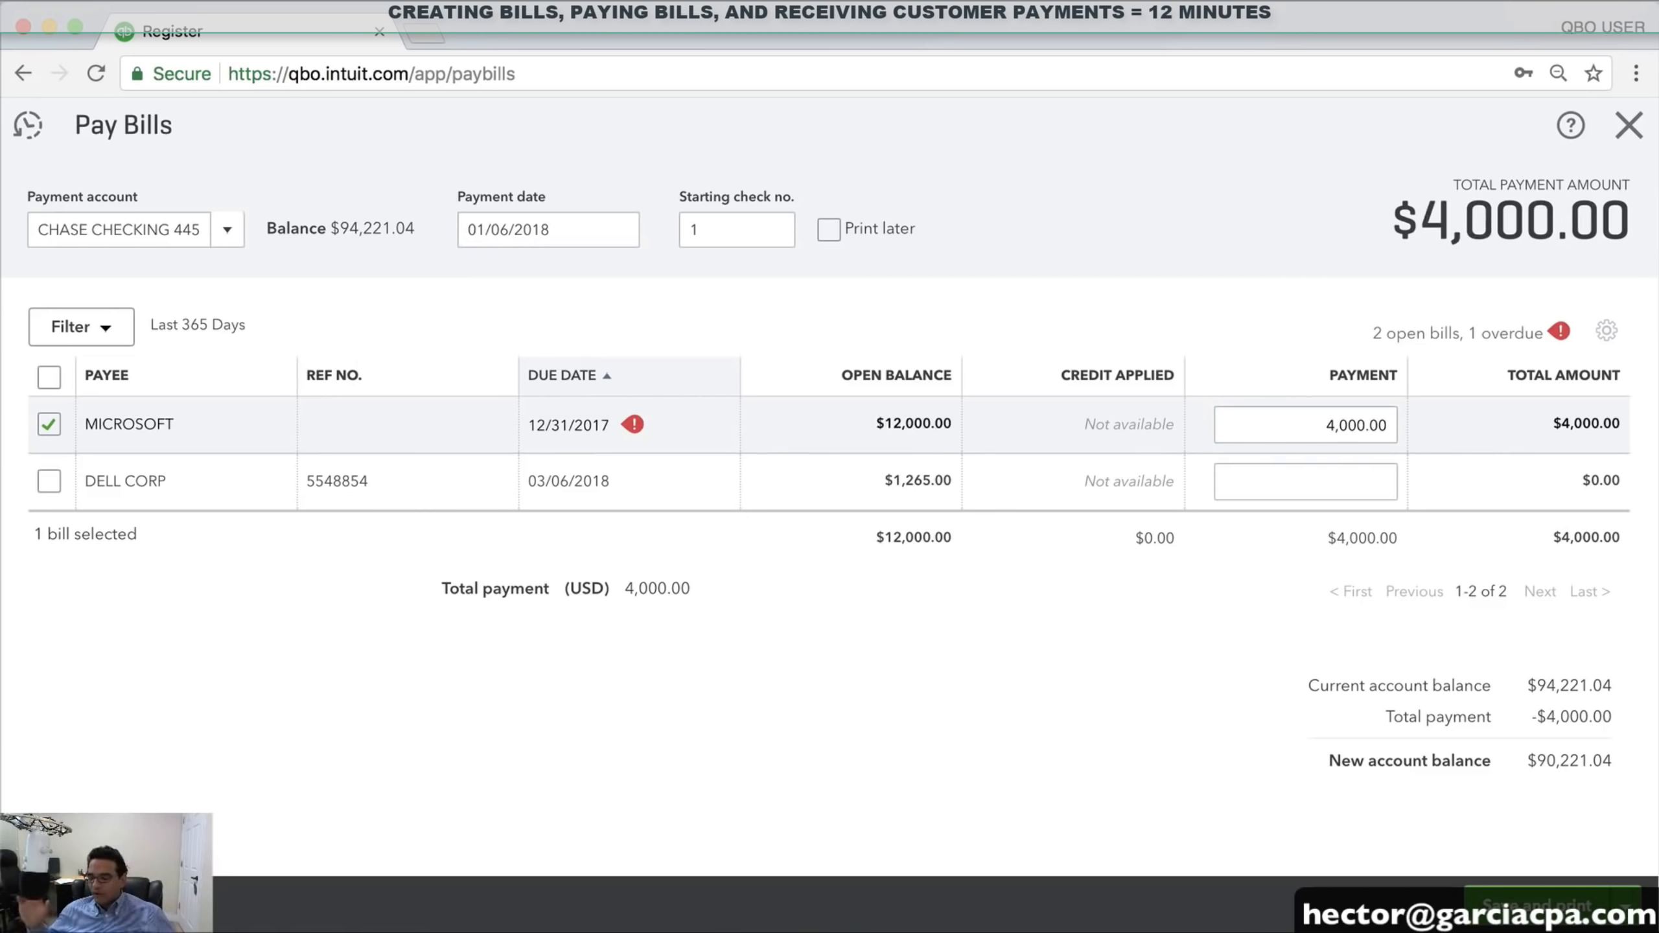
Add the full $1,265 DELL CORP bill and set the starting check number to 555658
left_click(55, 481)
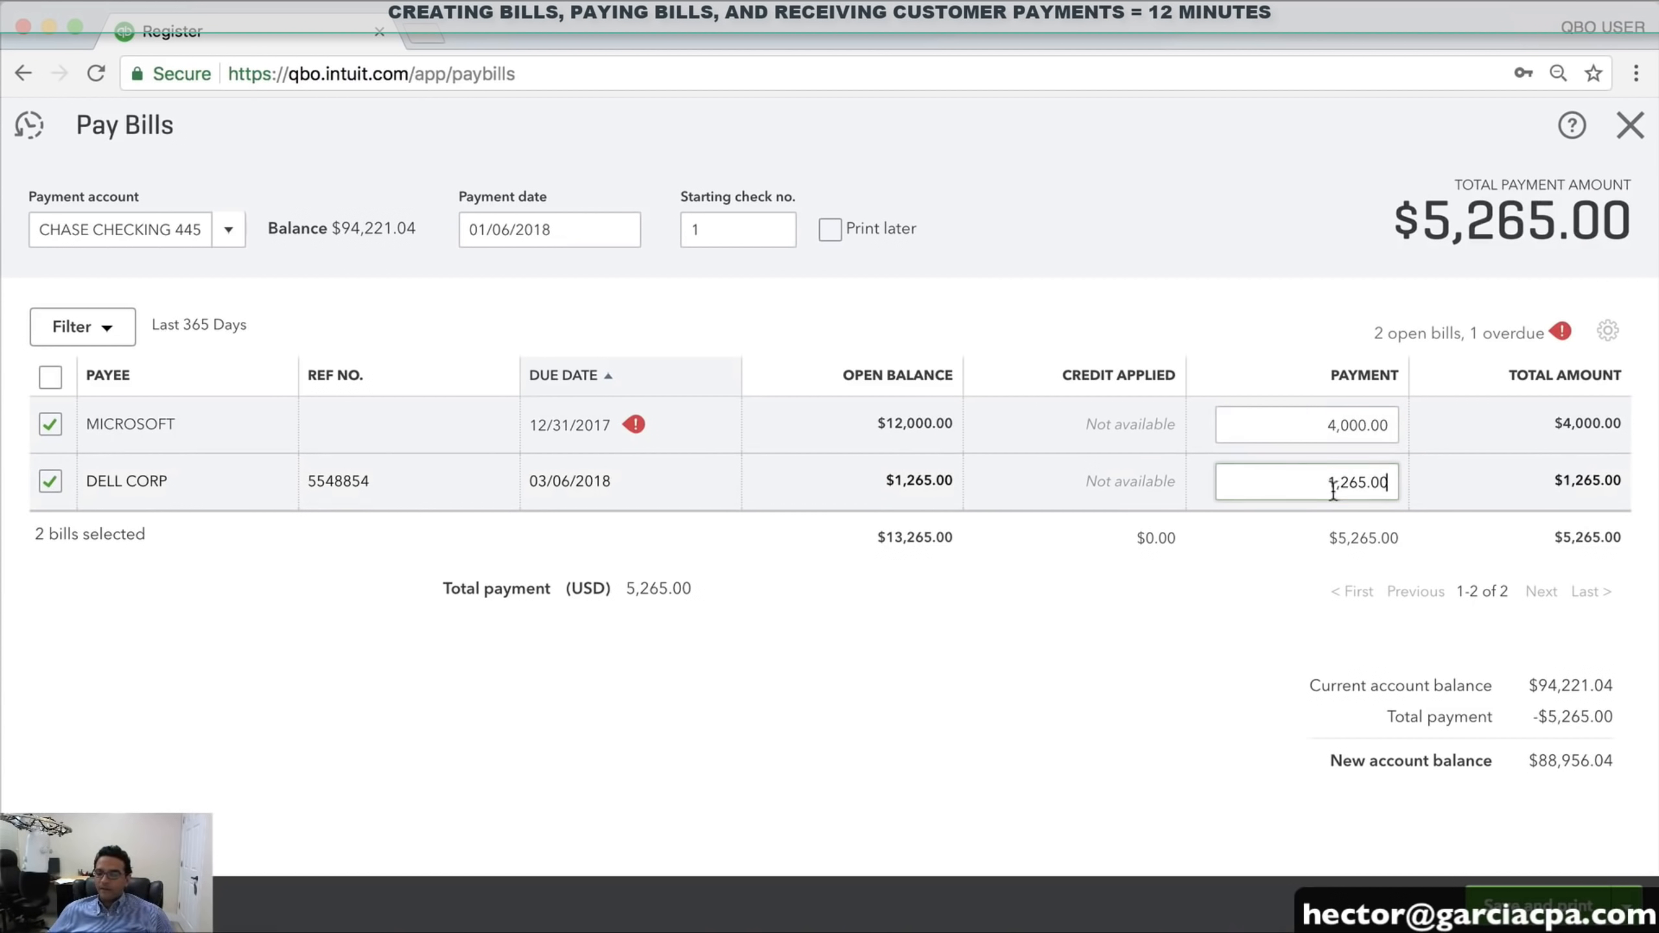
left_click(1365, 483)
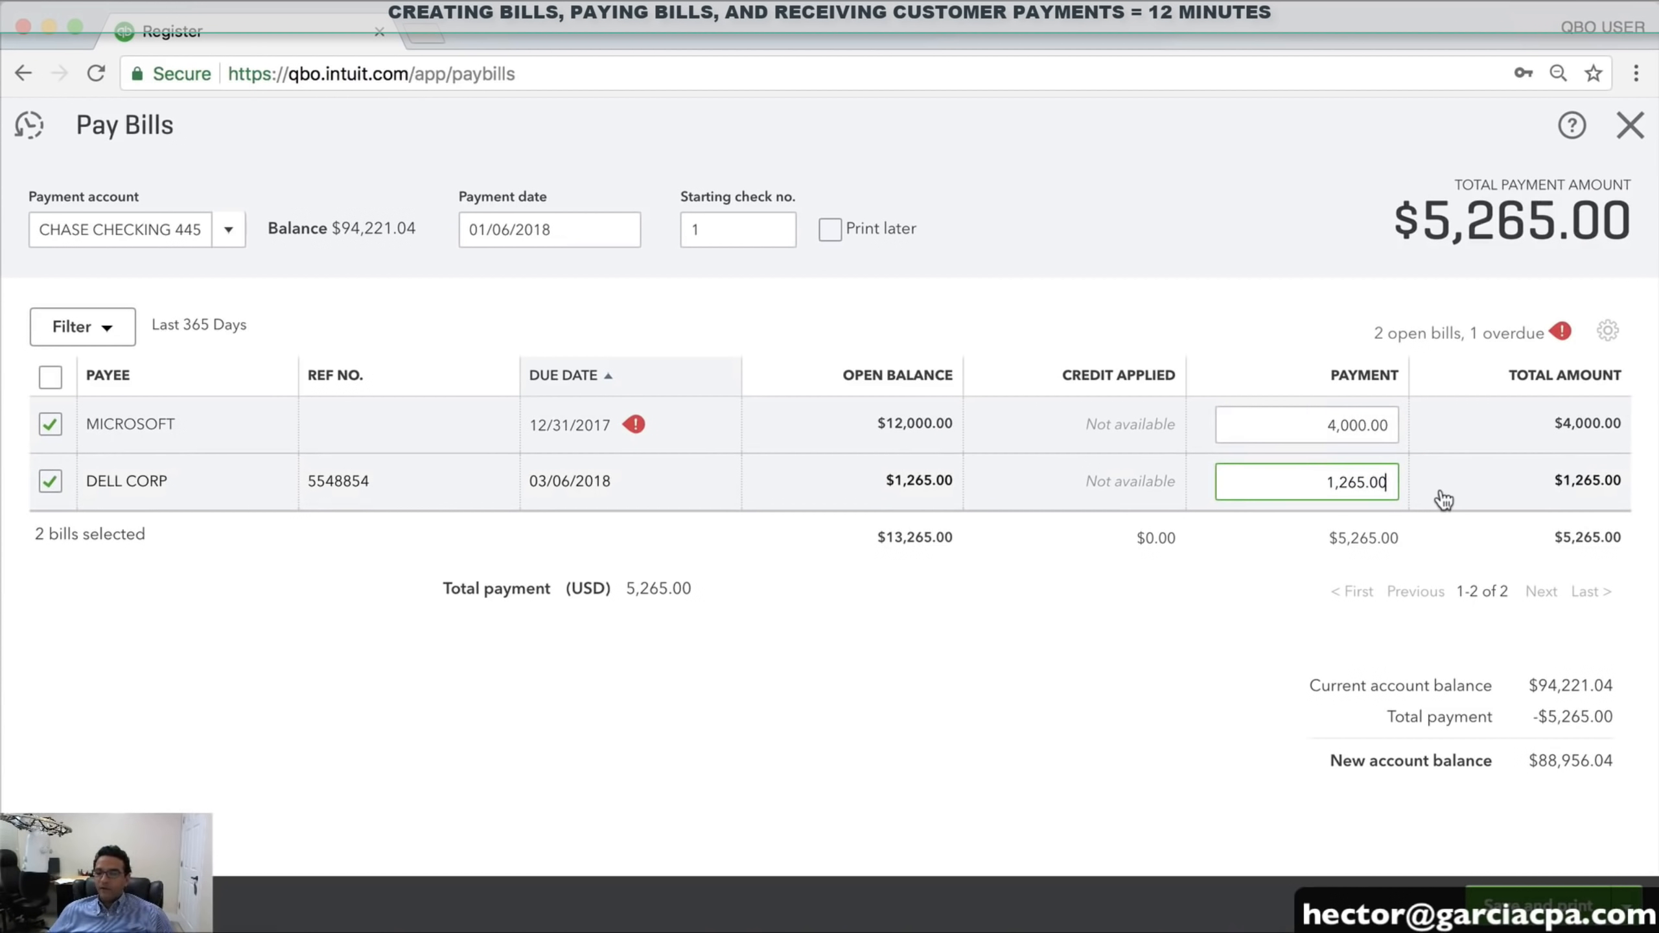
double_click(734, 228)
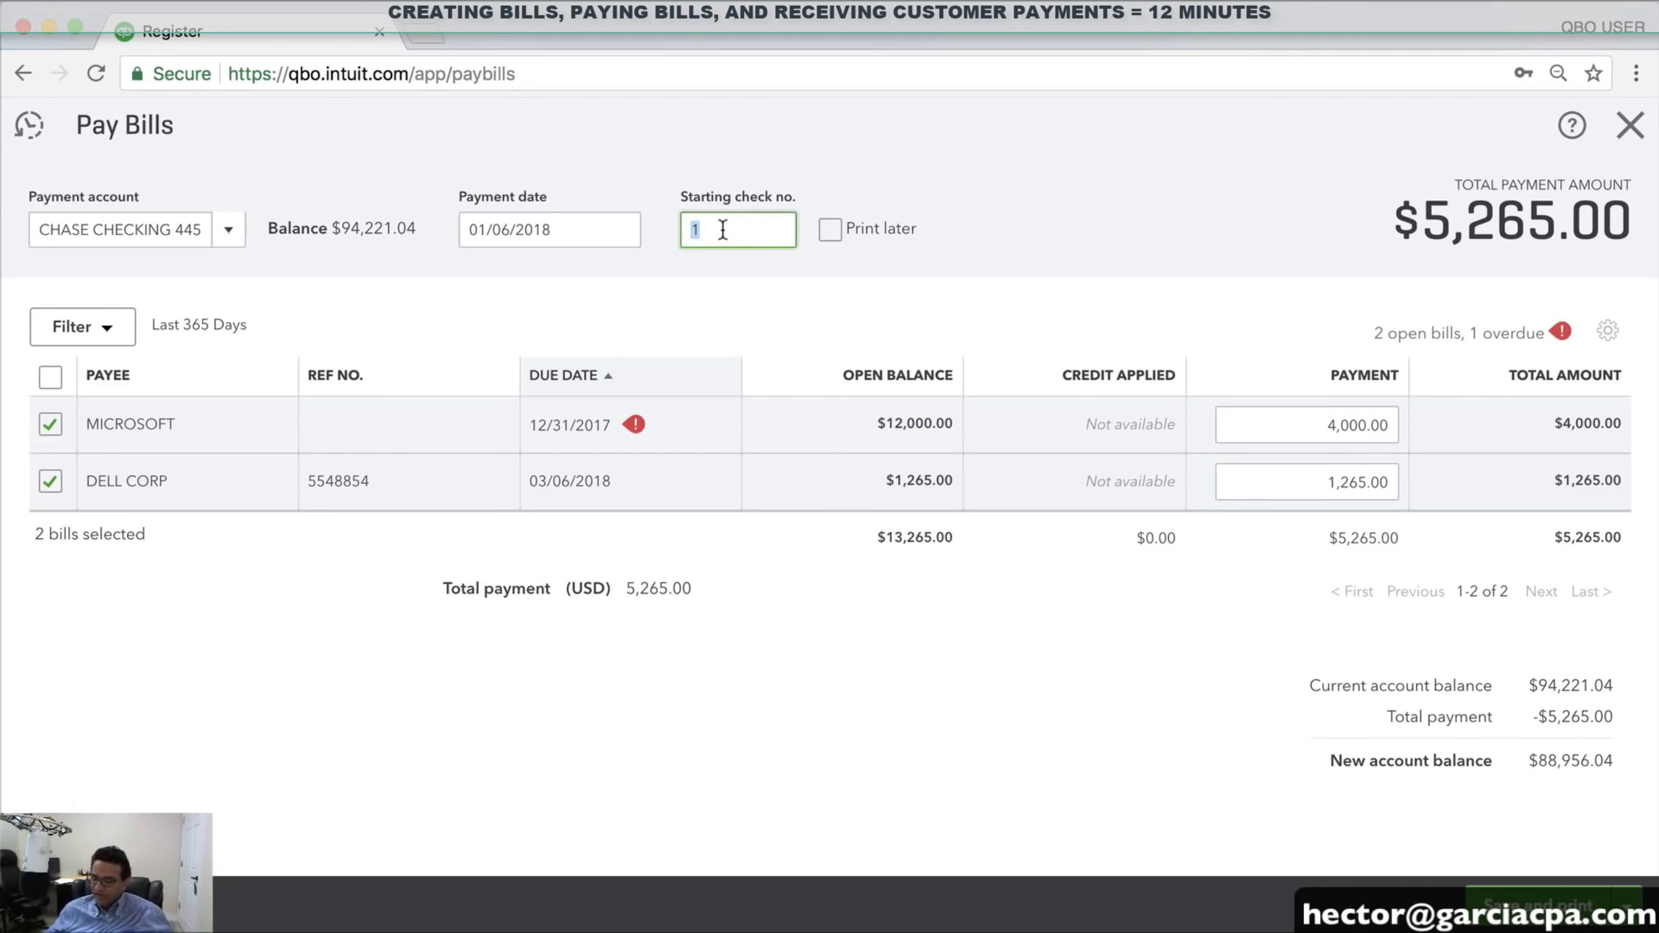
type("555658")
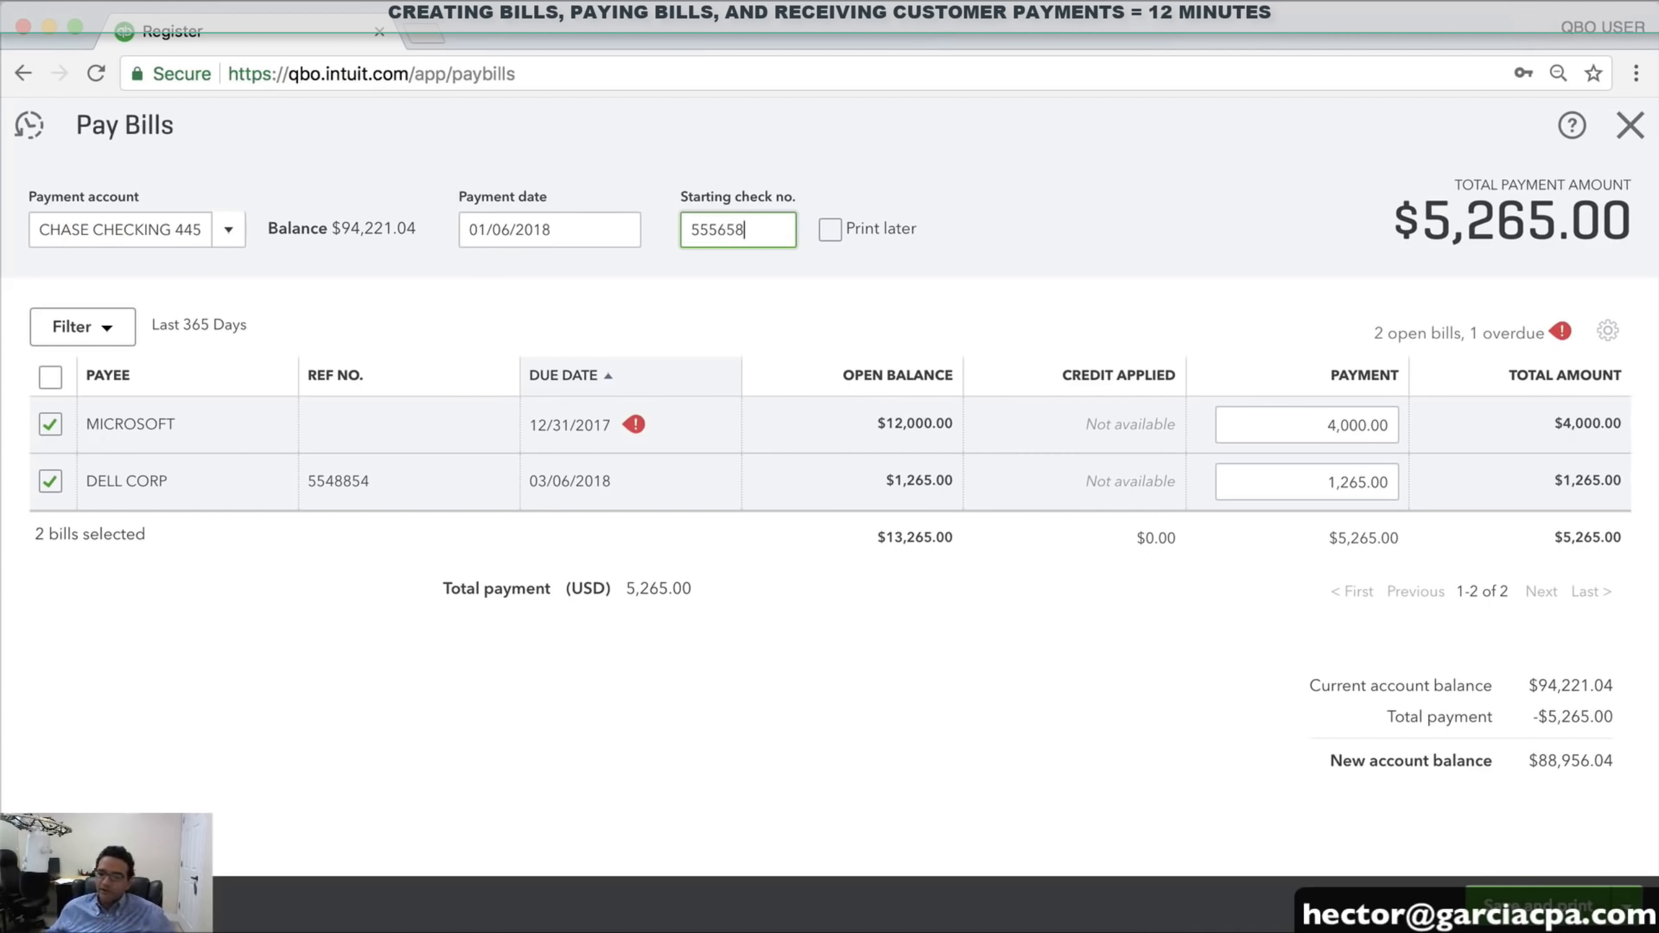
Save the two bill payments and decline the online bill-pay offer
left_click(1626, 906)
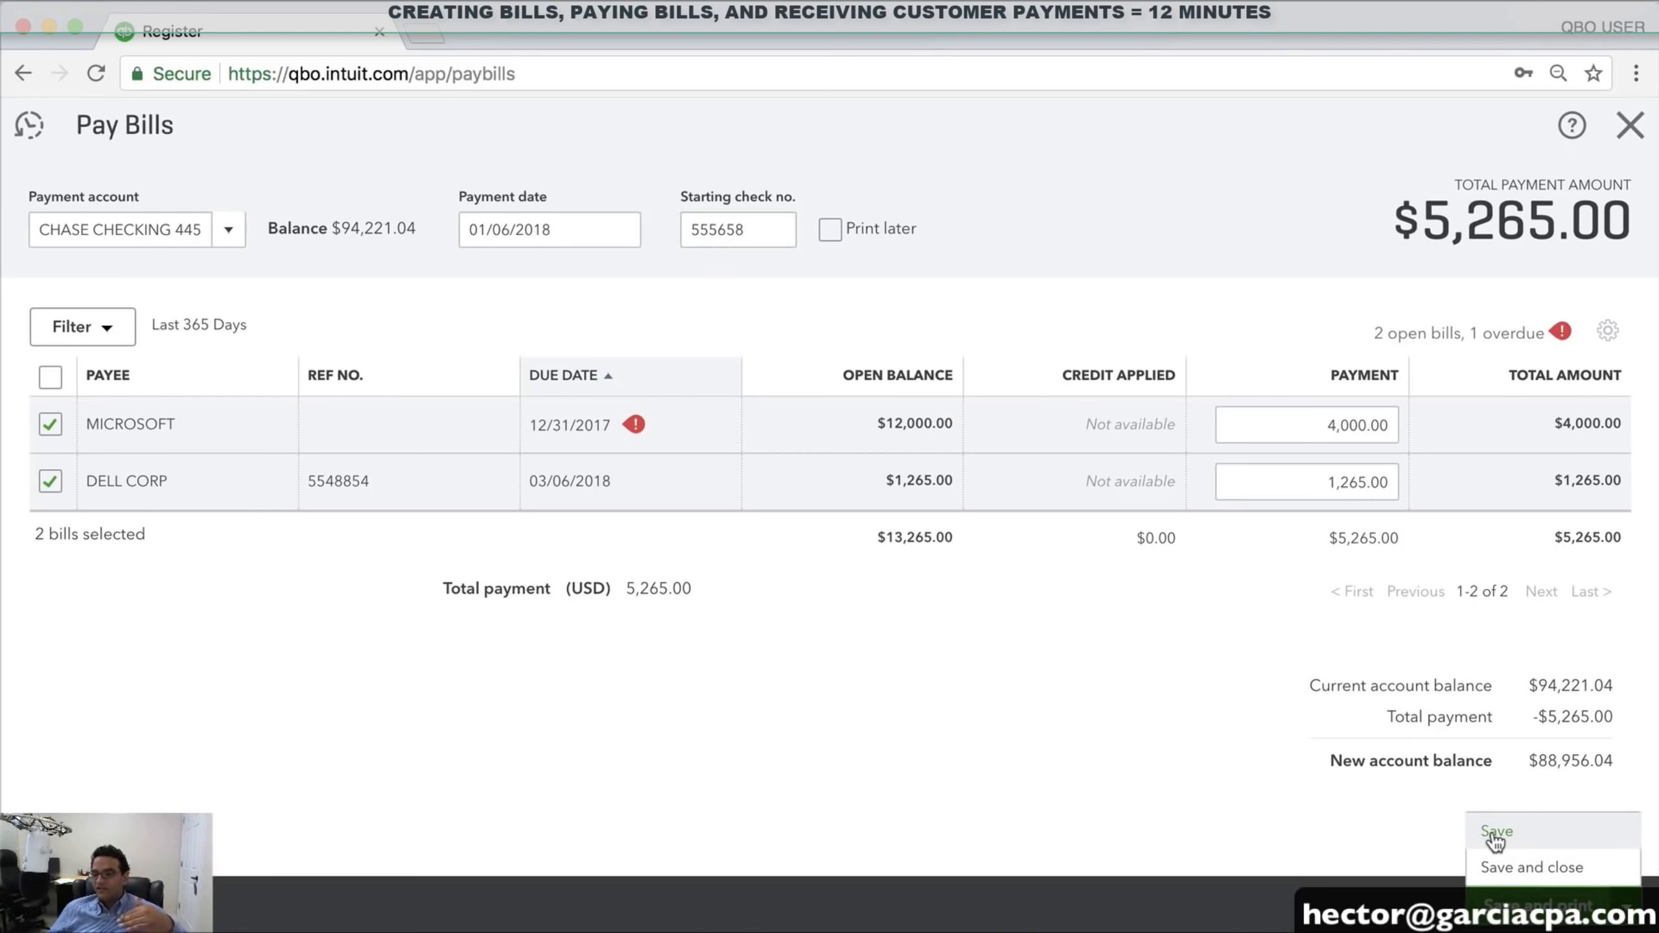
left_click(745, 230)
double_click(729, 233)
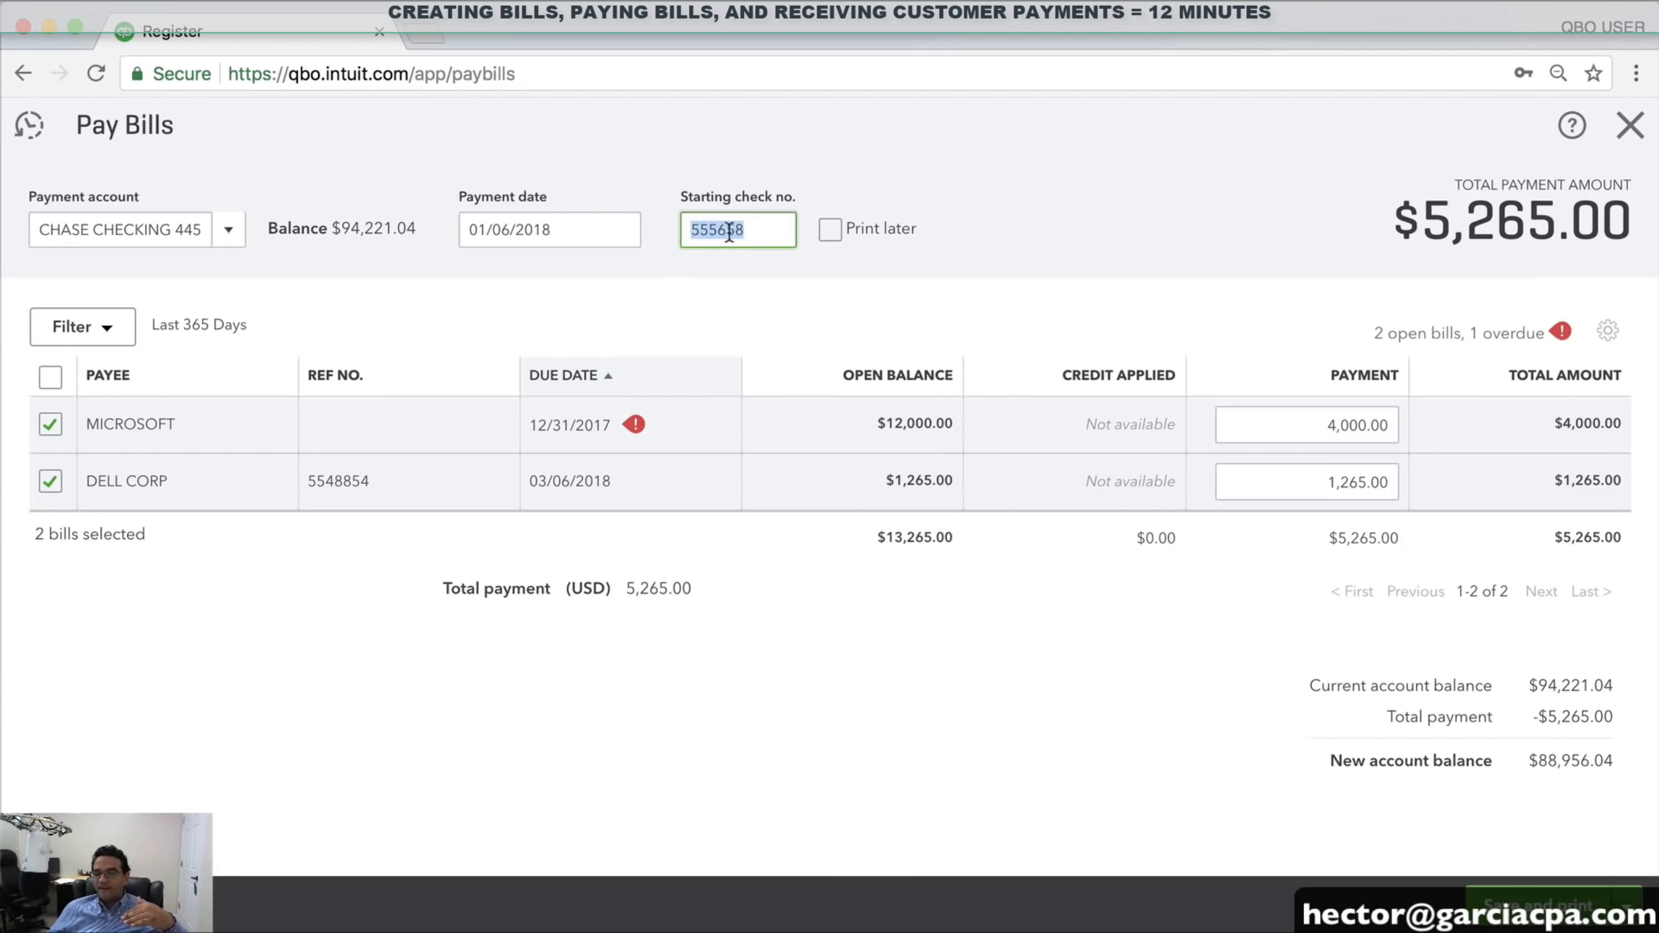
left_click(750, 232)
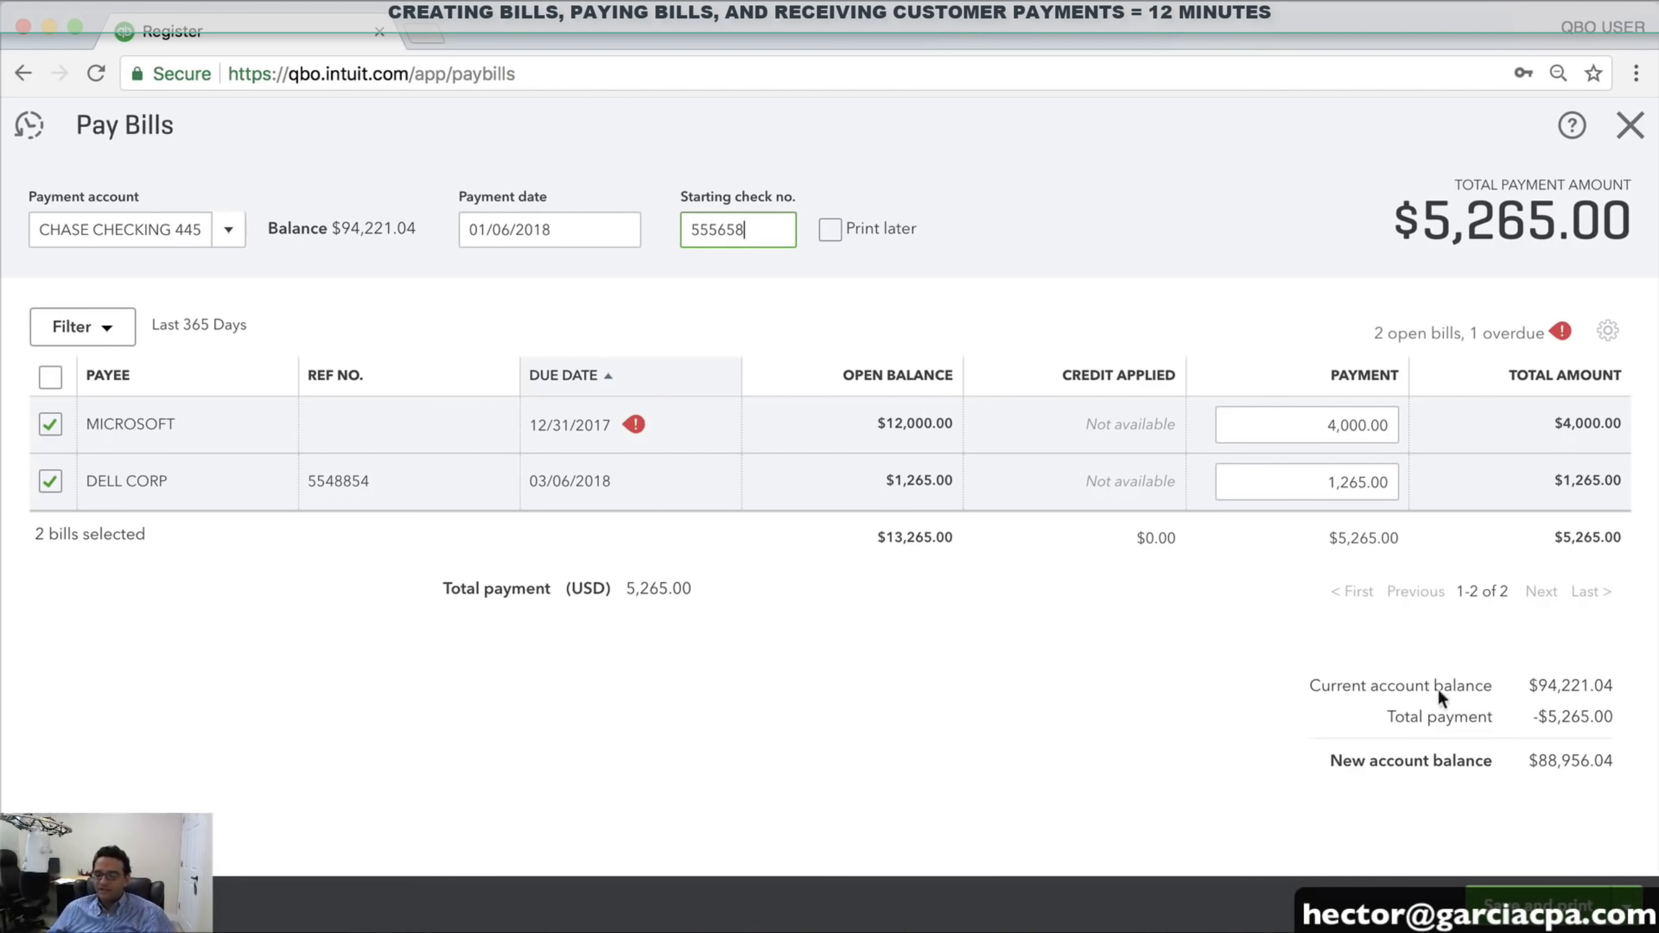
left_click(1629, 905)
left_click(1569, 873)
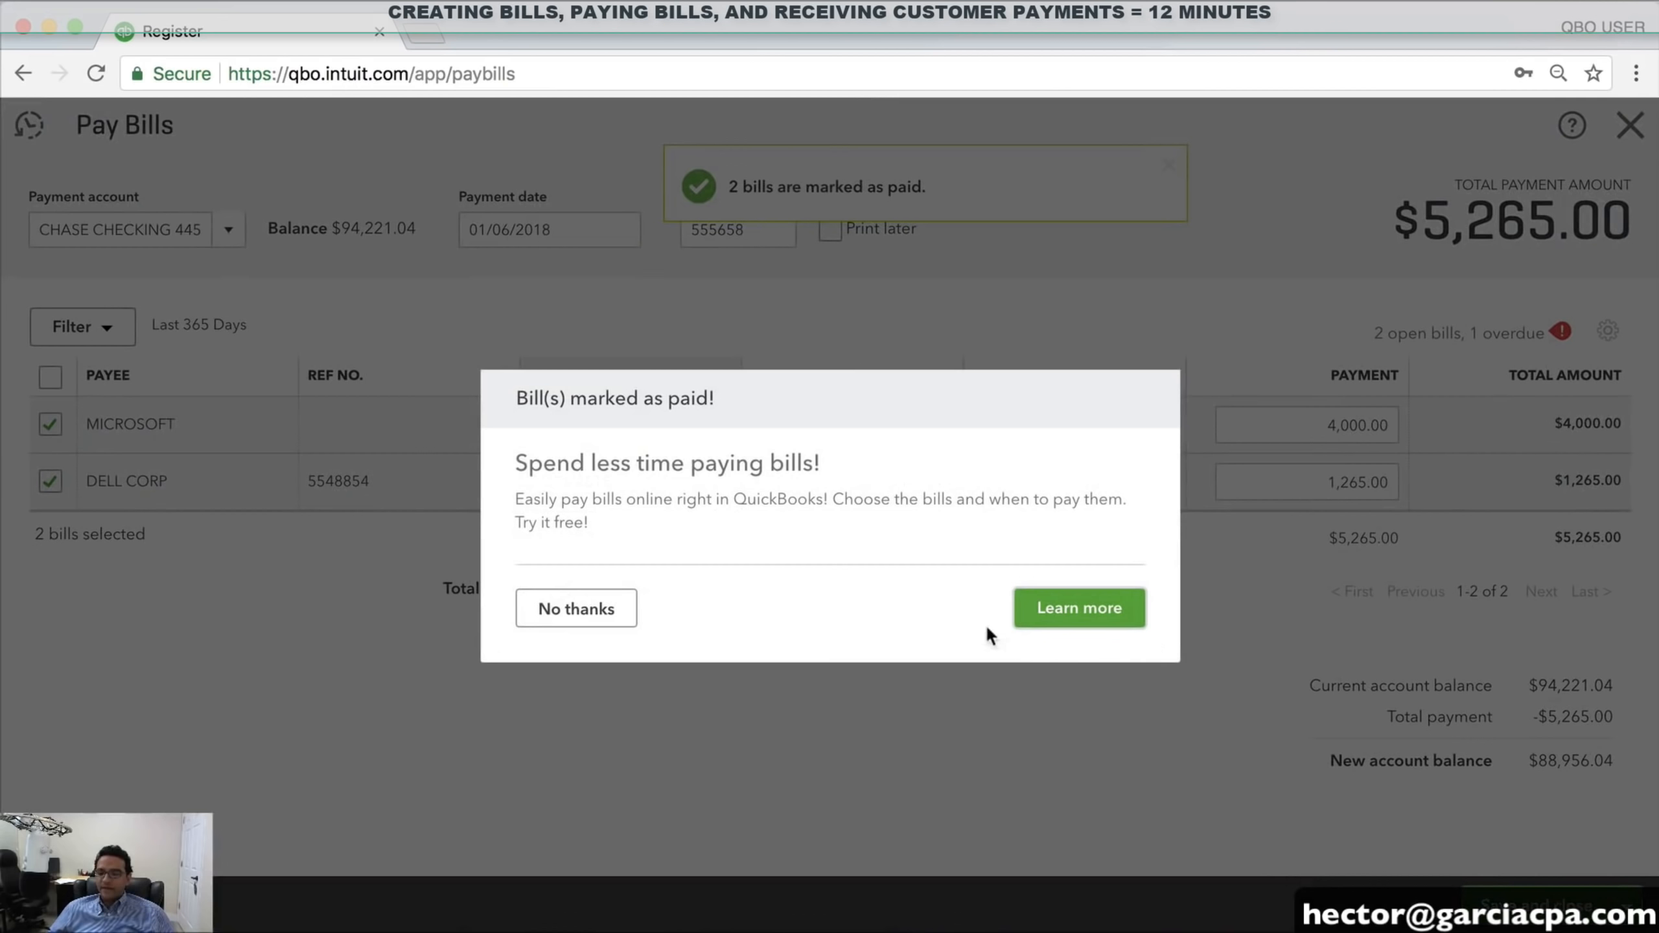
left_click(575, 610)
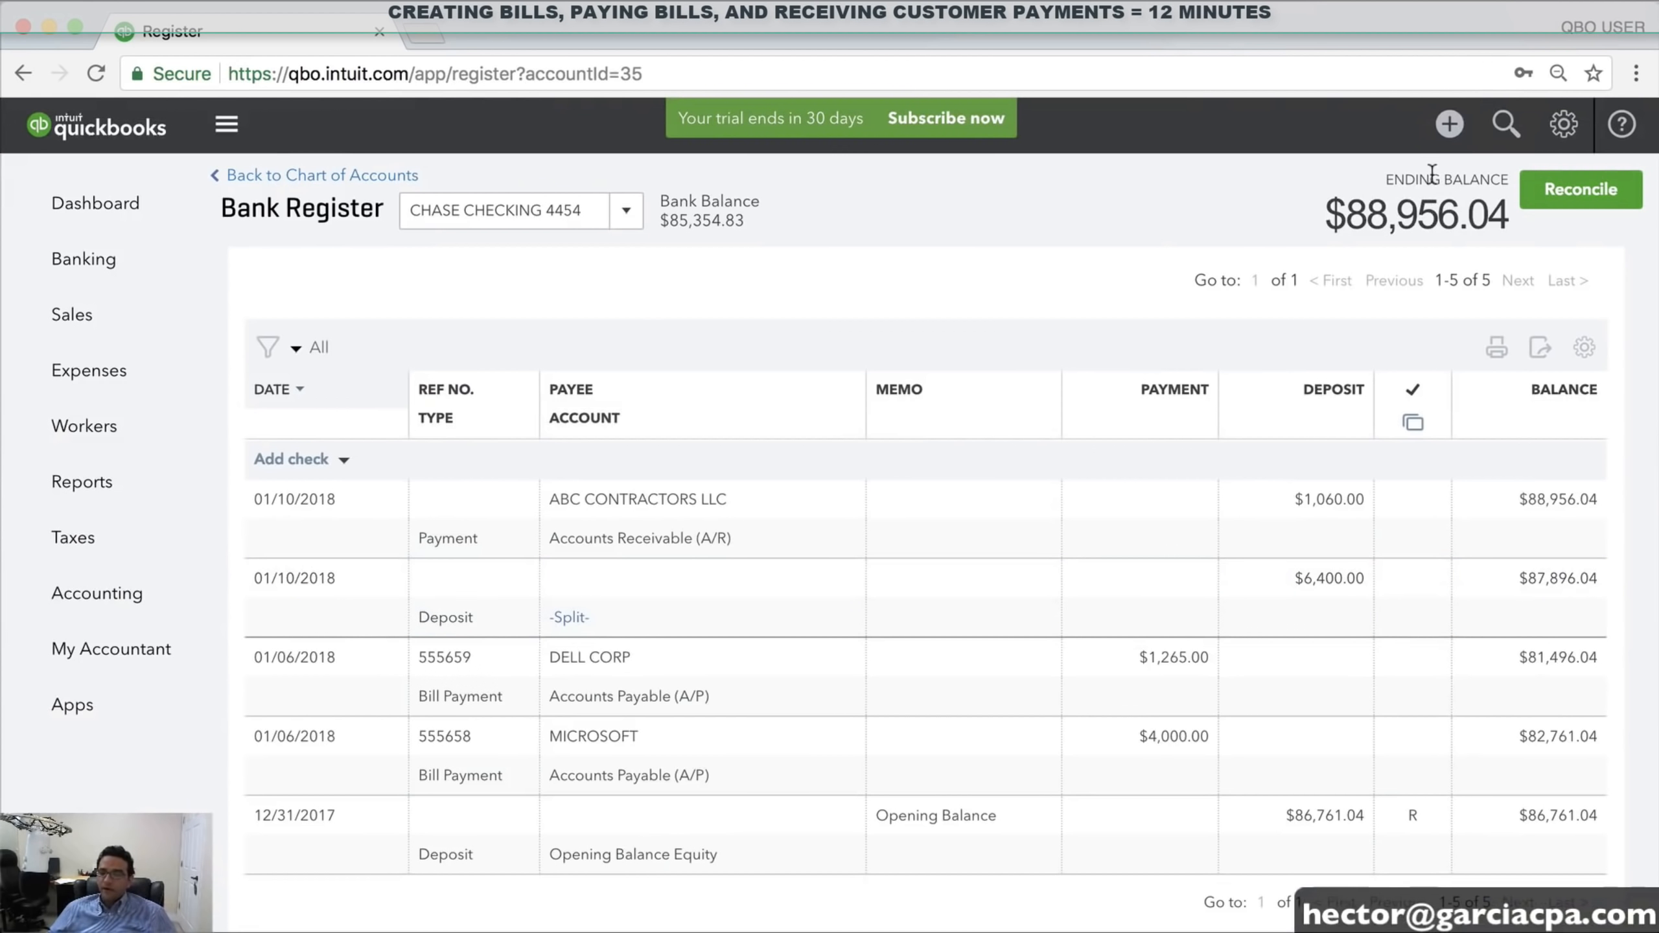
Inspect the MICROSOFT and DELL CORP (check 555659) payments in the register without changes
scroll(1026, 671, "down", 2)
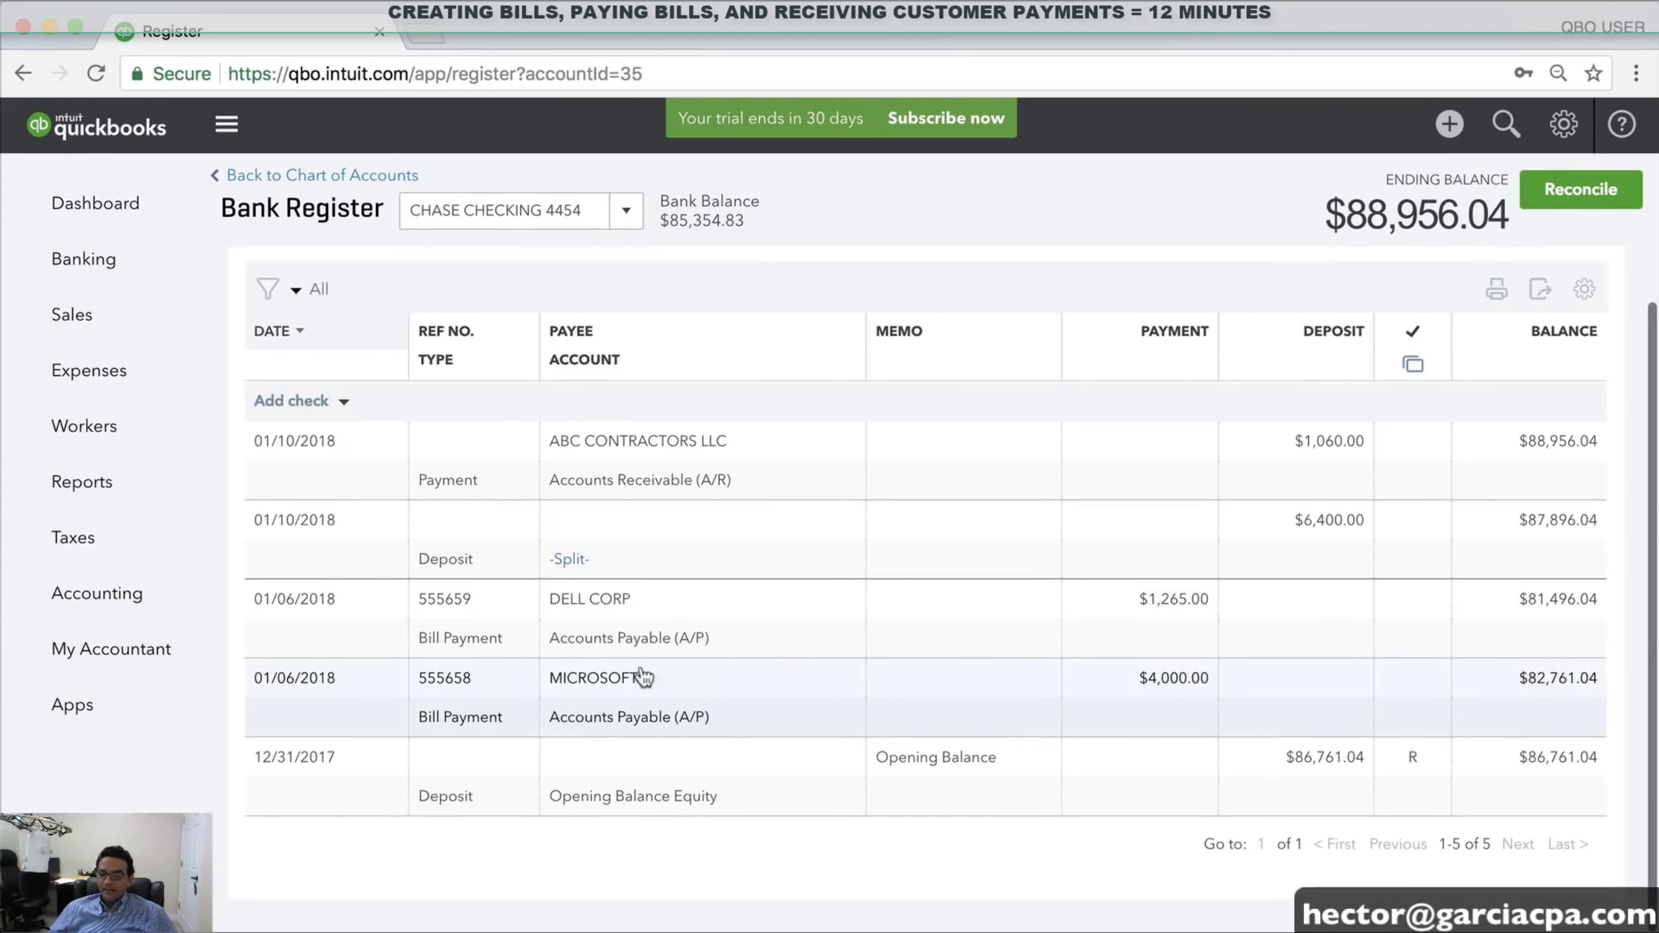
left_click(495, 693)
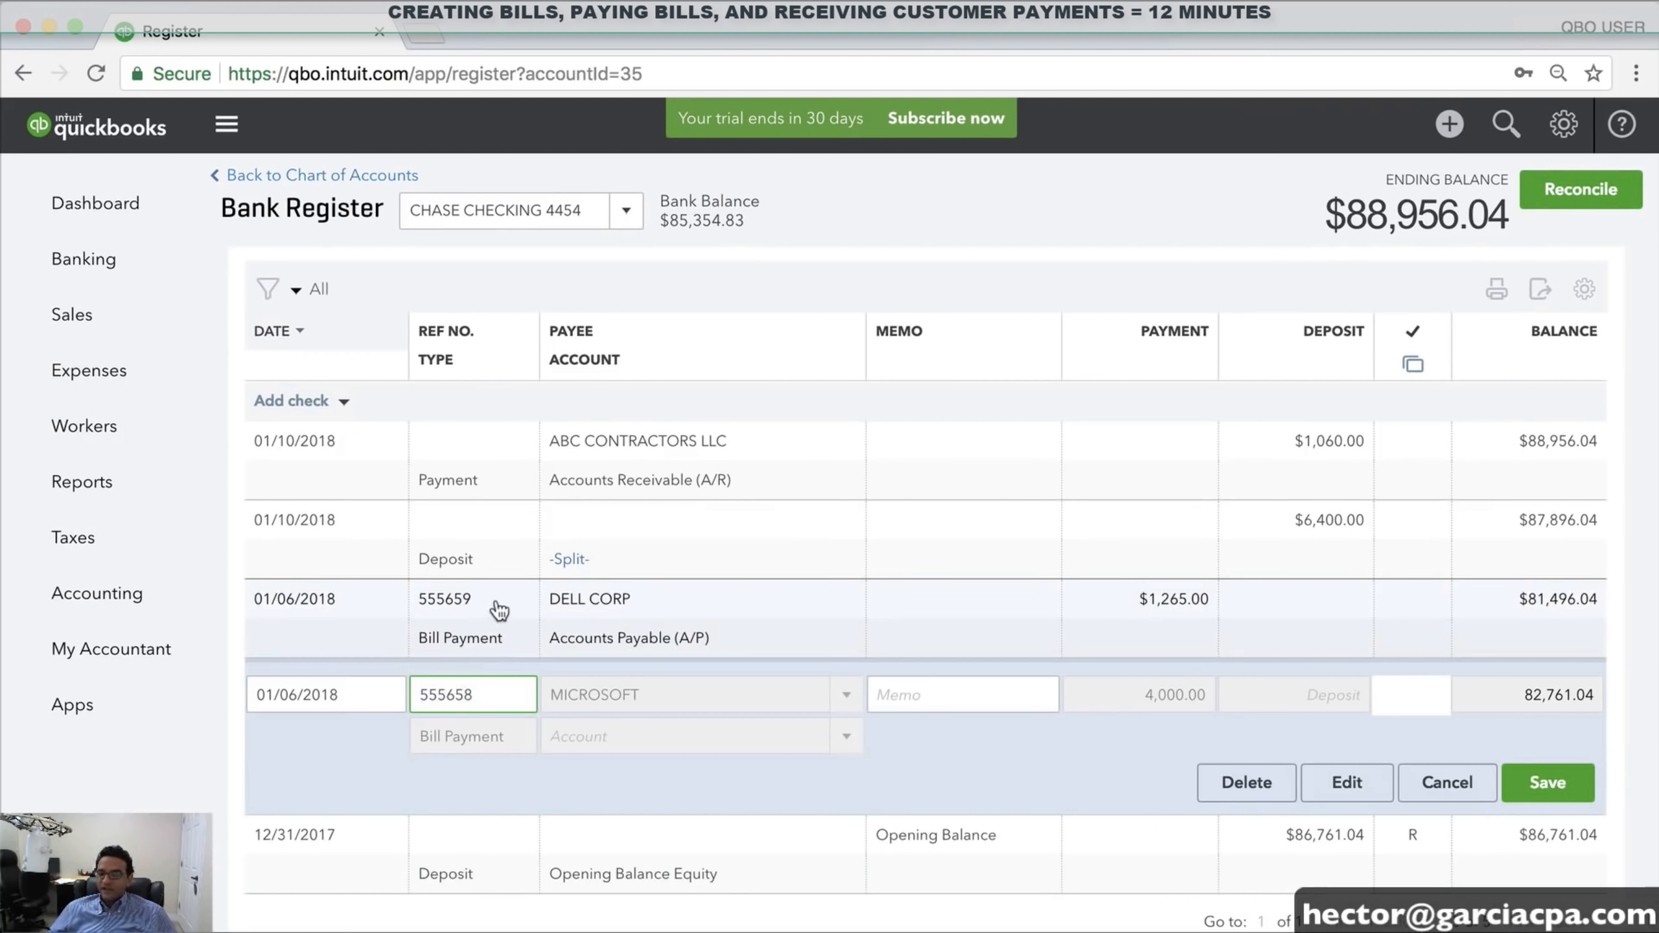
left_click(493, 618)
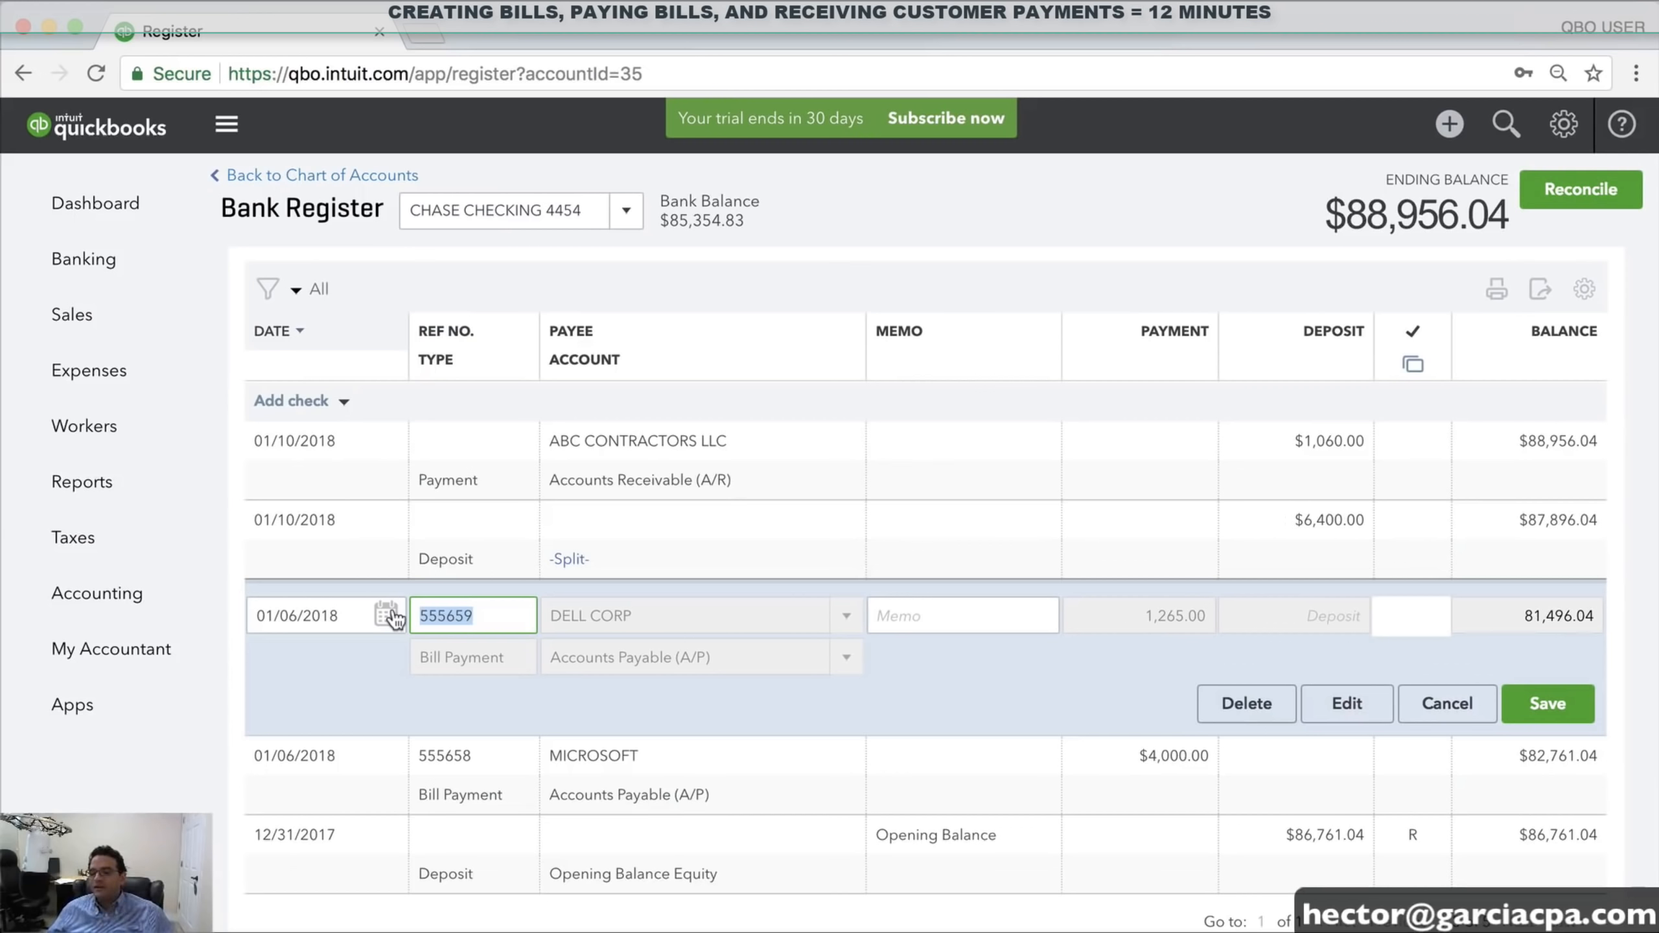
left_click(494, 617)
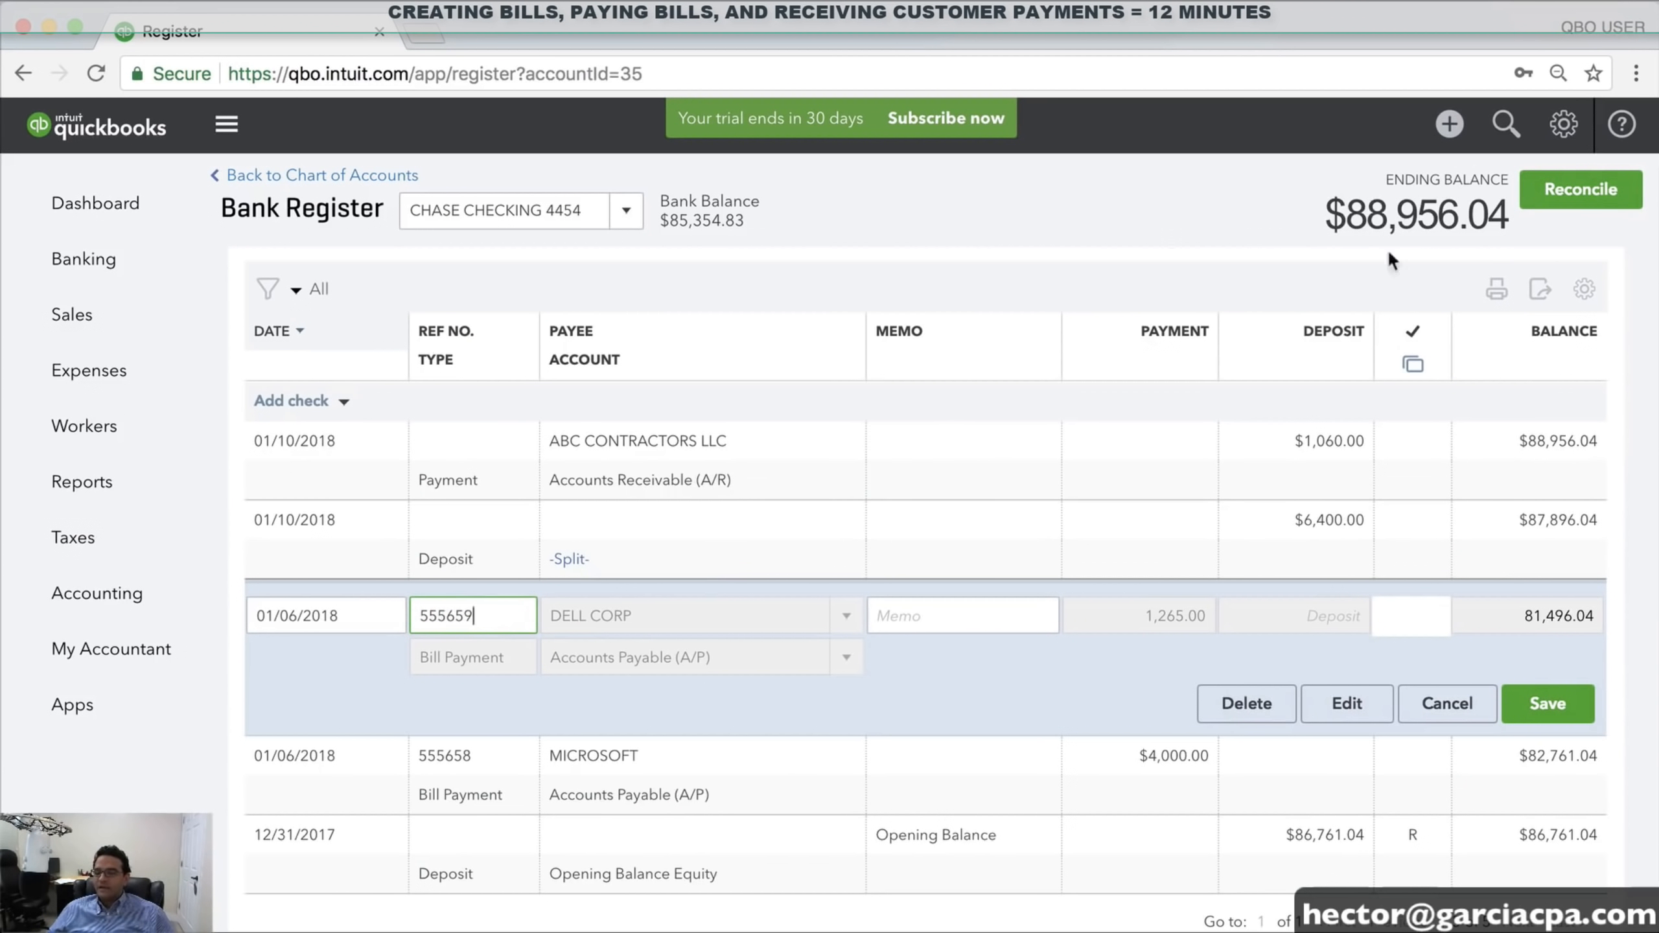
left_click(1446, 704)
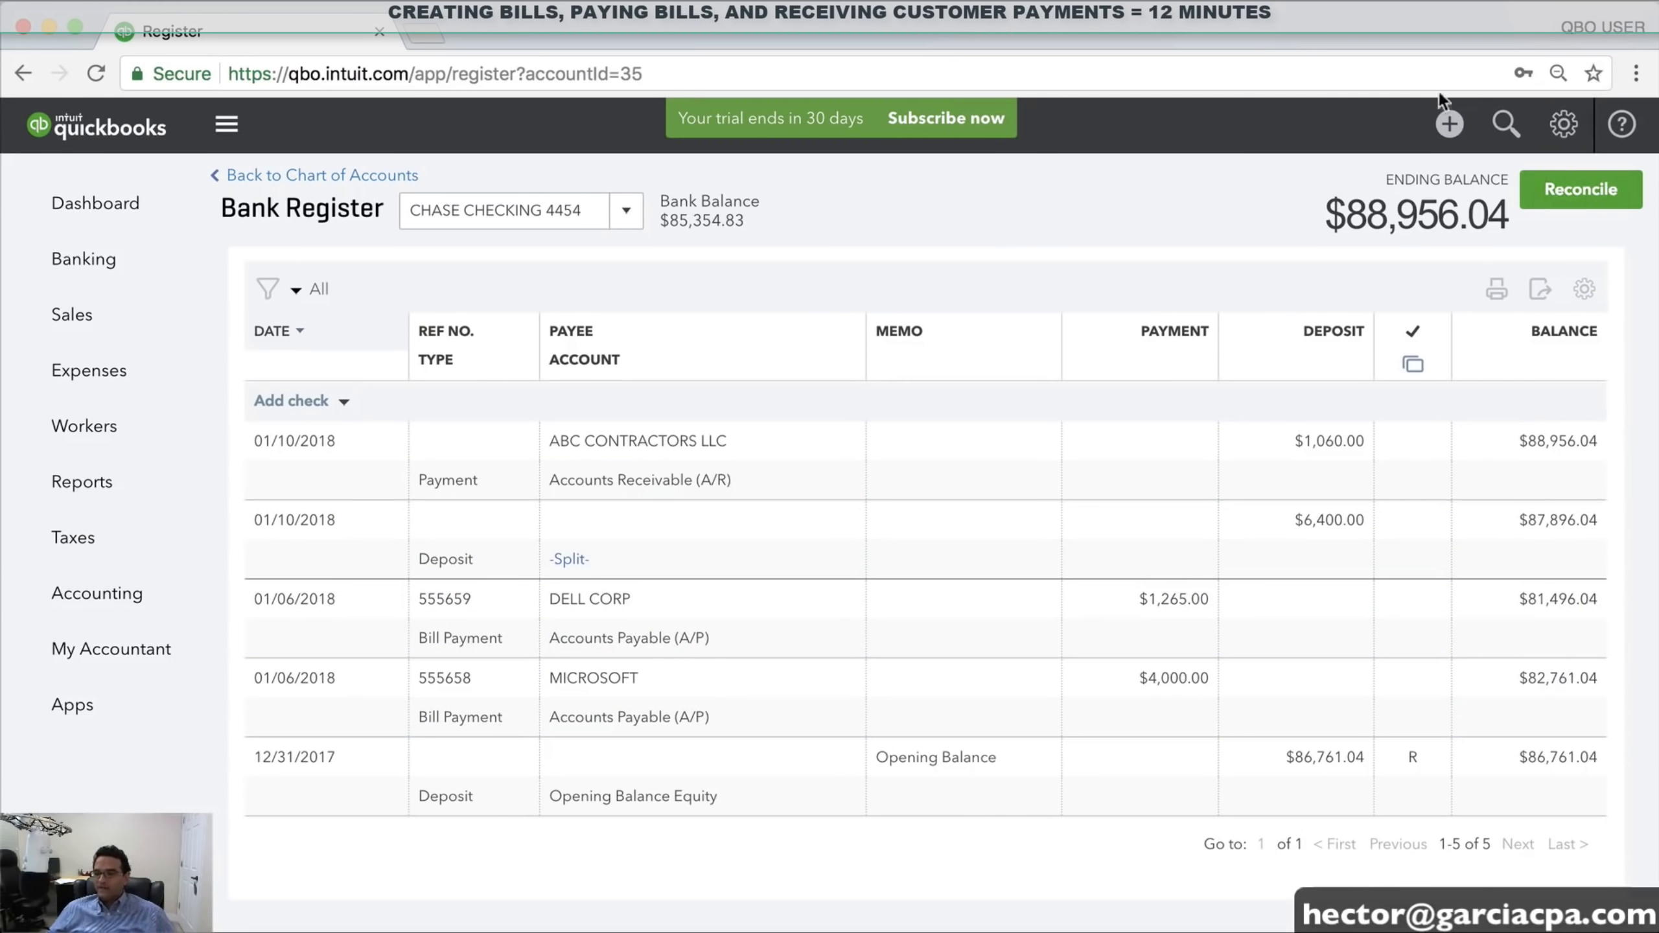
left_click(1437, 145)
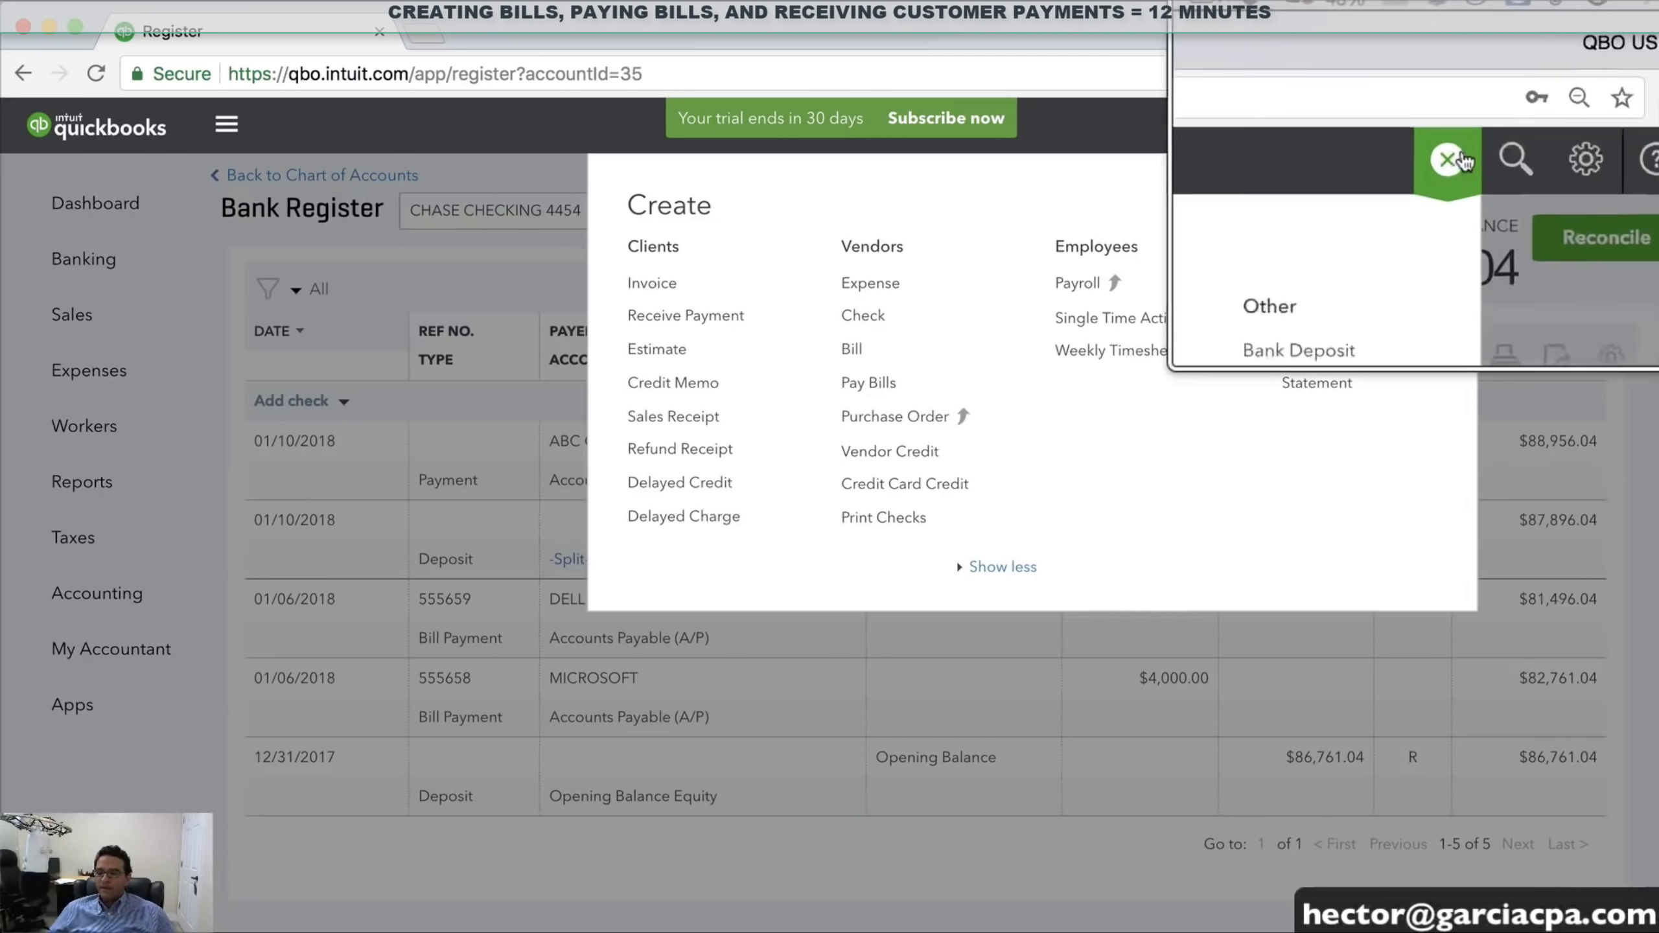
Pay the remaining $8,000.00 MICROSOFT bill with check 555660 and save
left_click(860, 386)
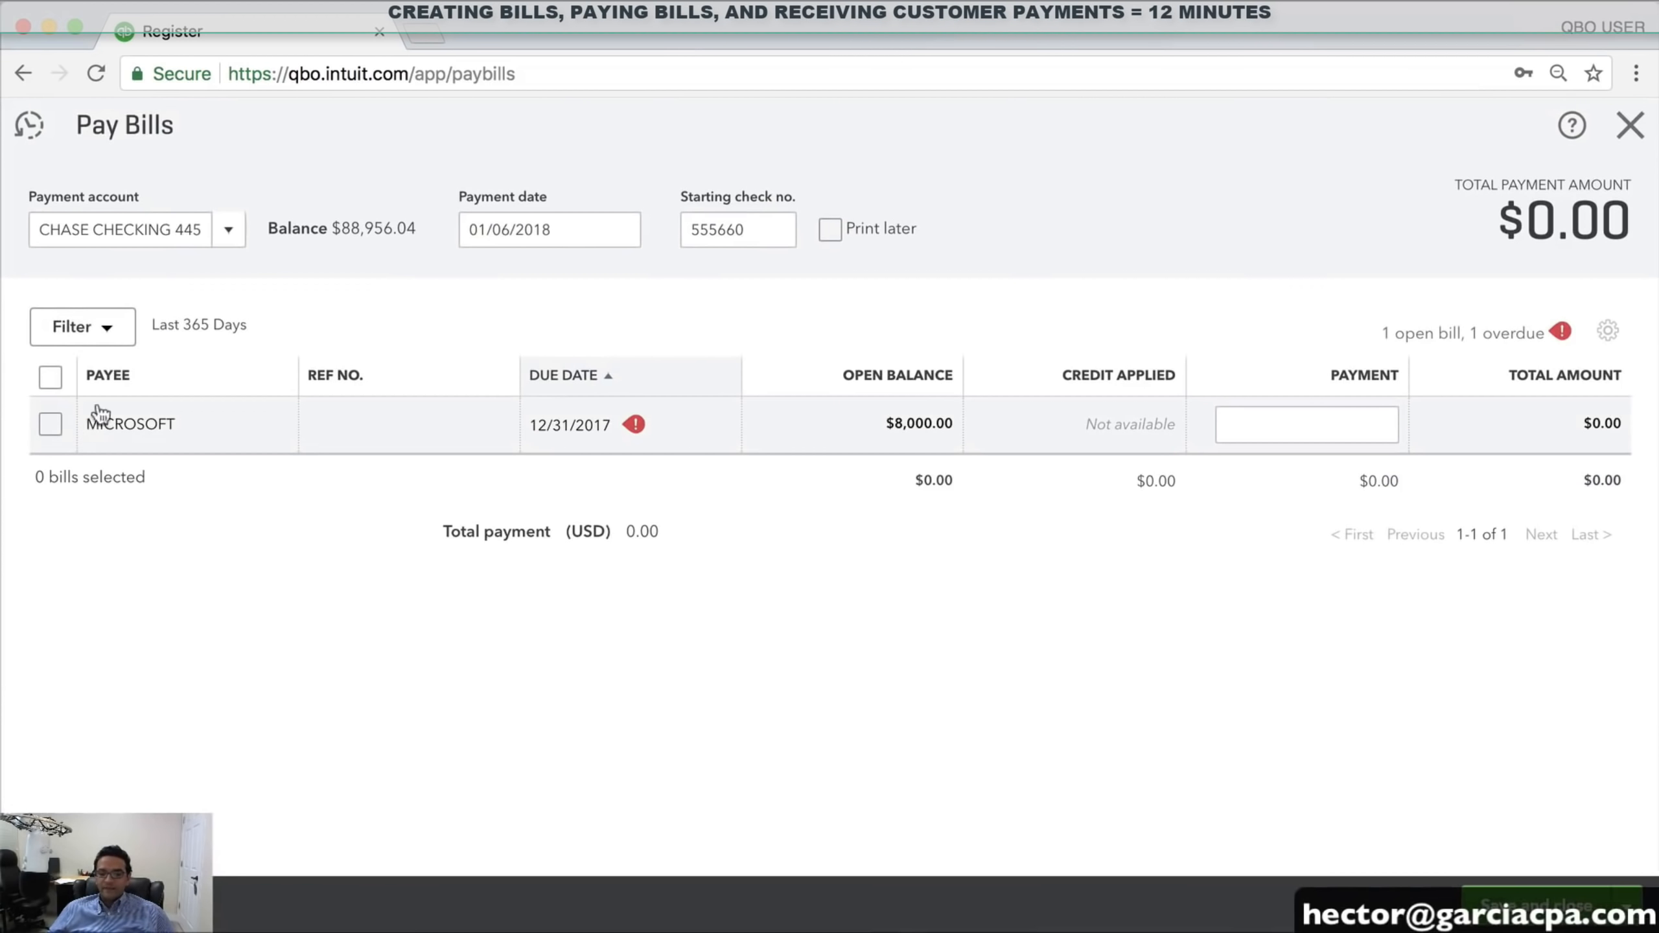
left_click(49, 425)
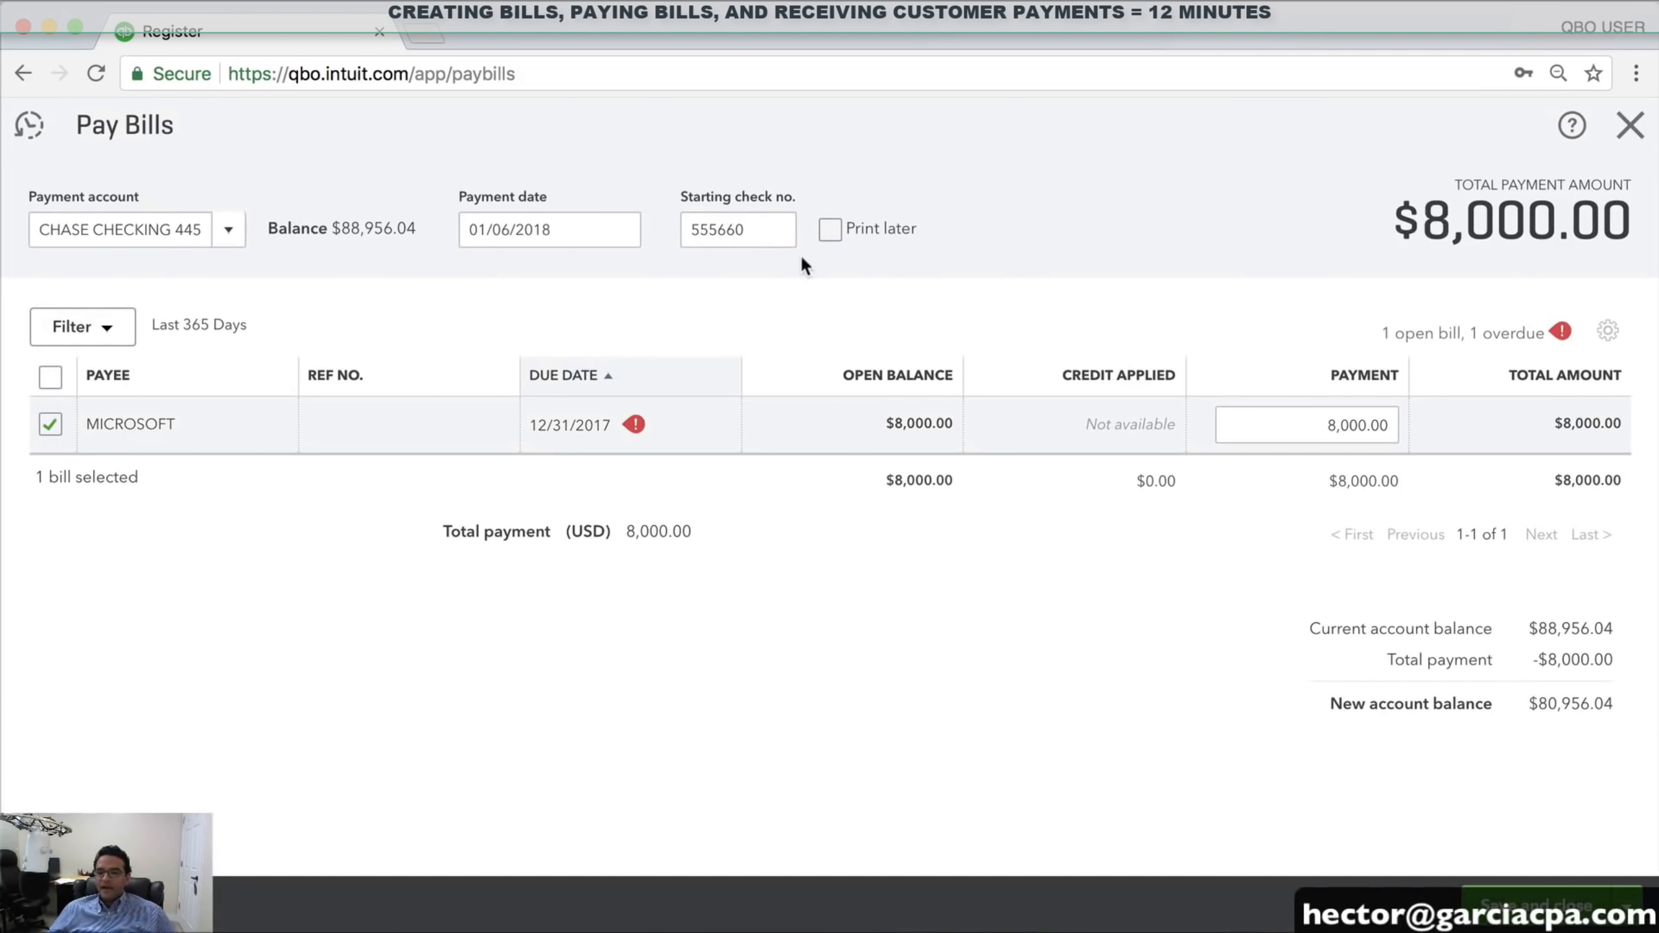
left_click(770, 232)
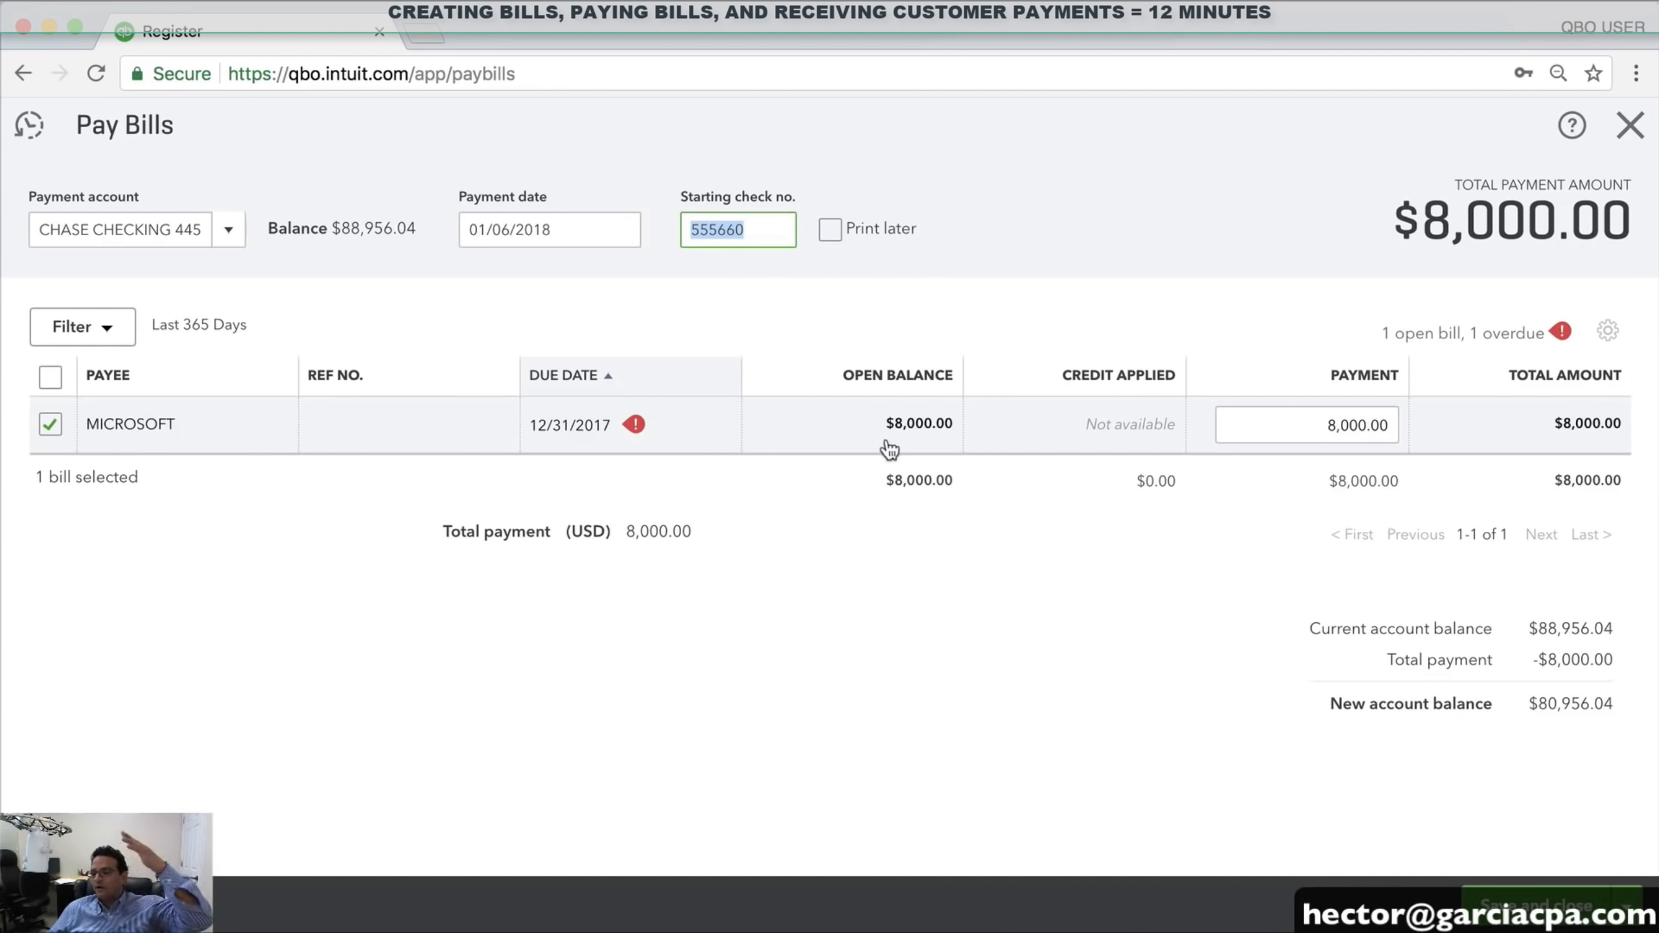
left_click(1581, 905)
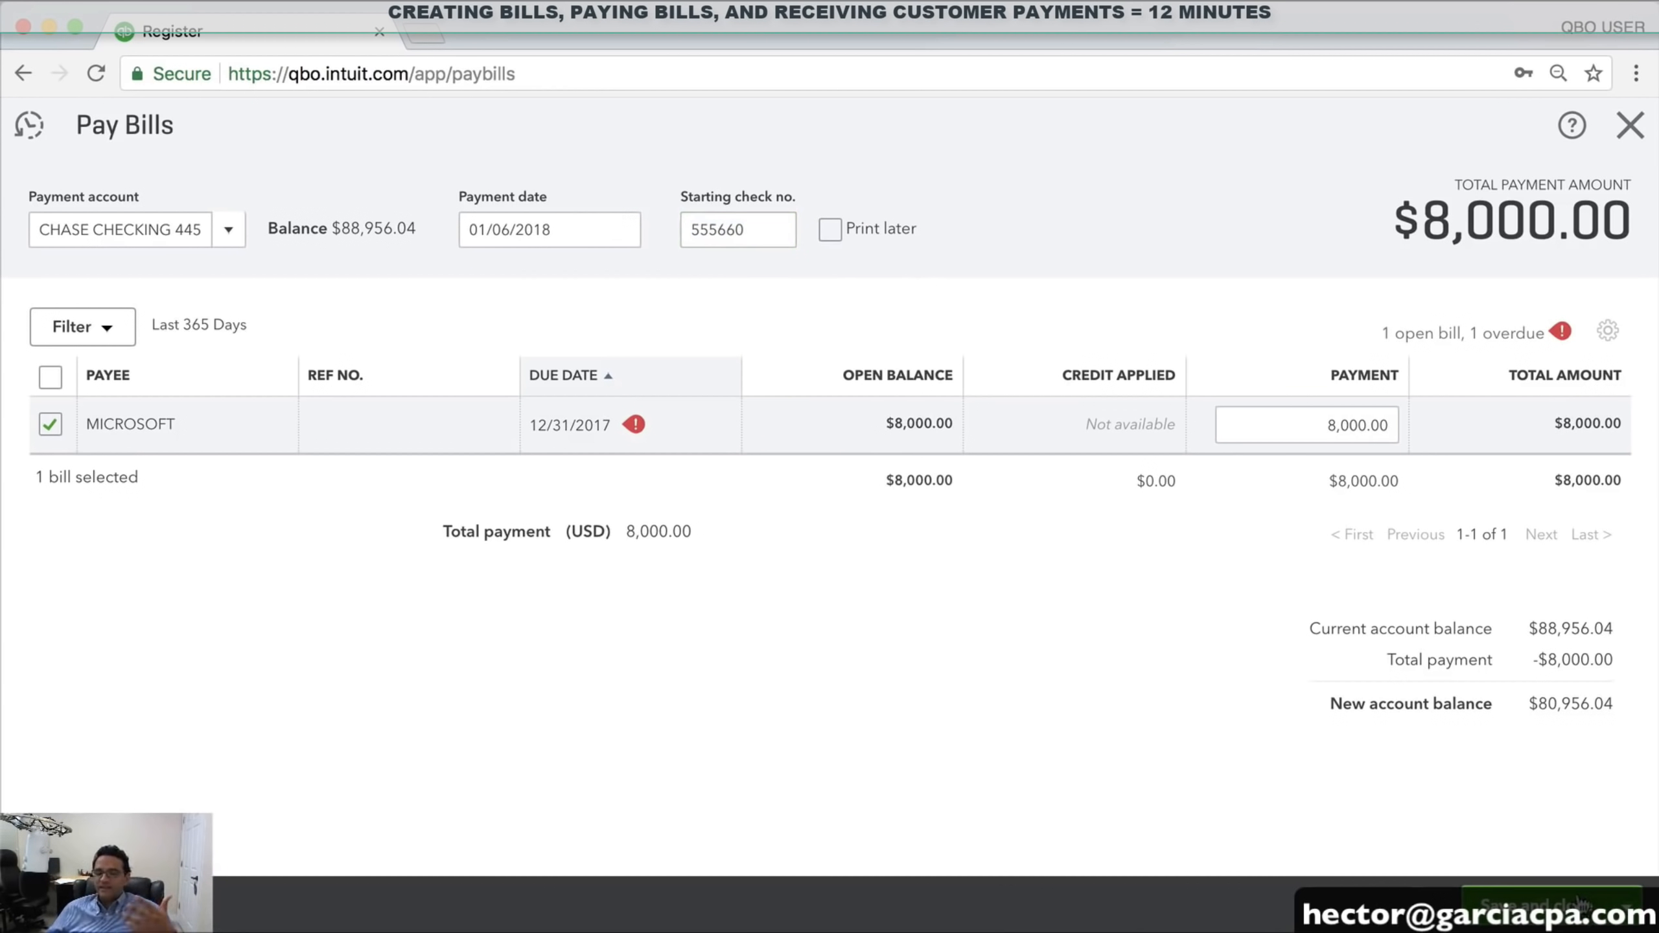
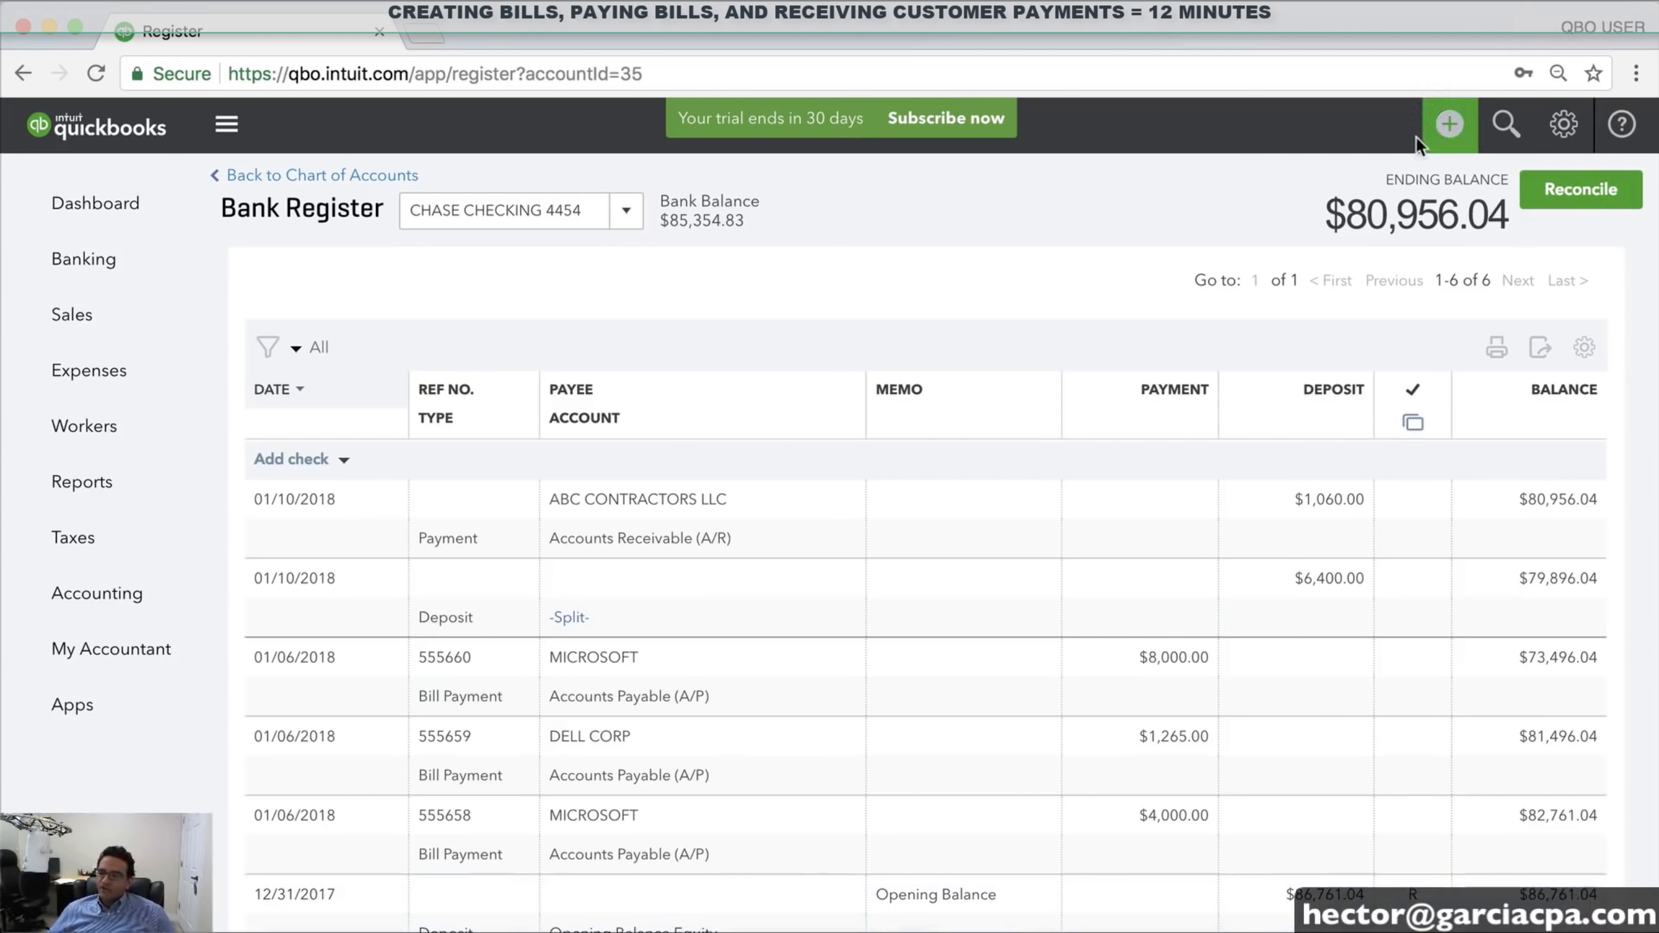
Start a new expense paid from CHASE VISA 5548, balance $7,989.02
left_click(1432, 129)
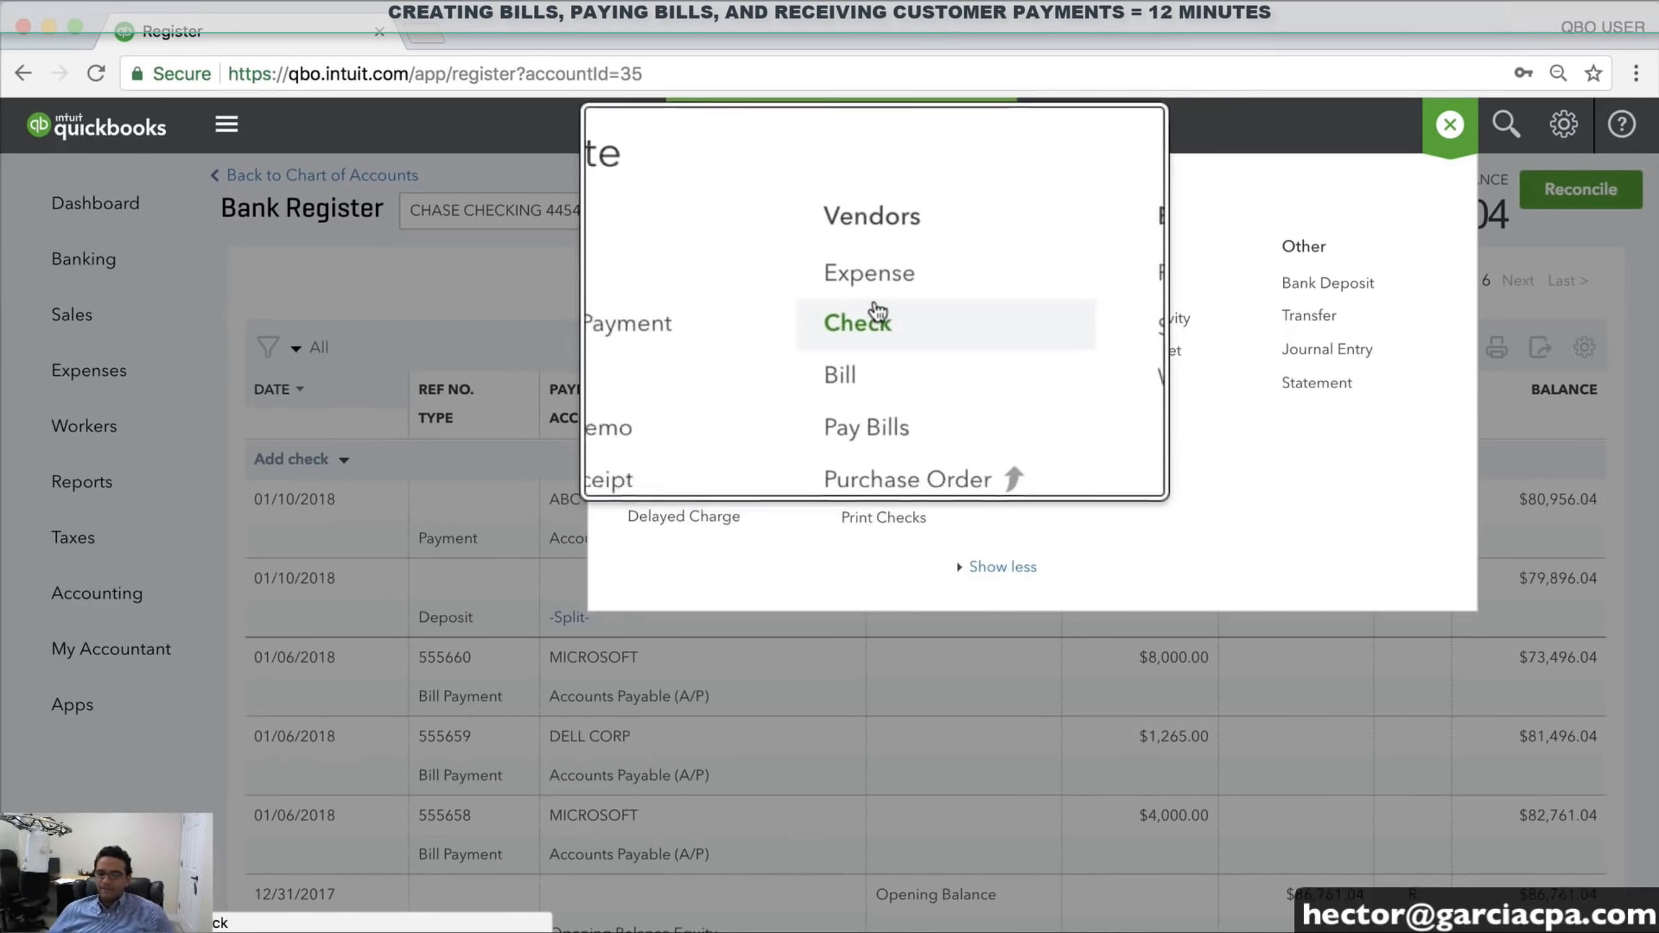
left_click(863, 282)
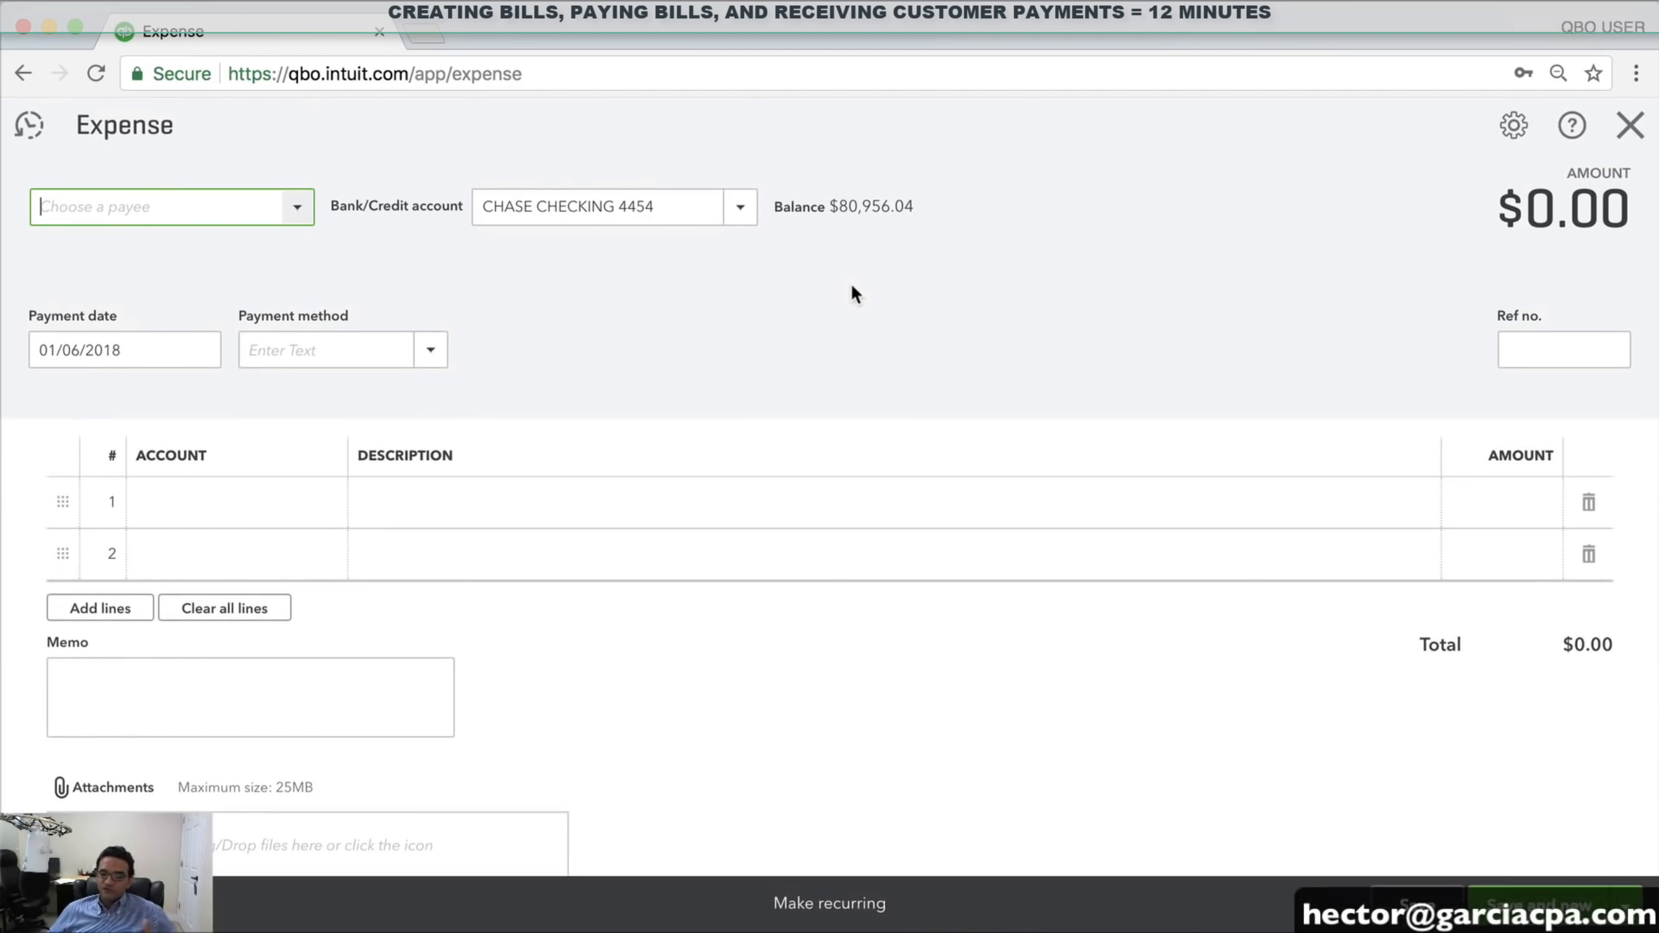
left_click(740, 208)
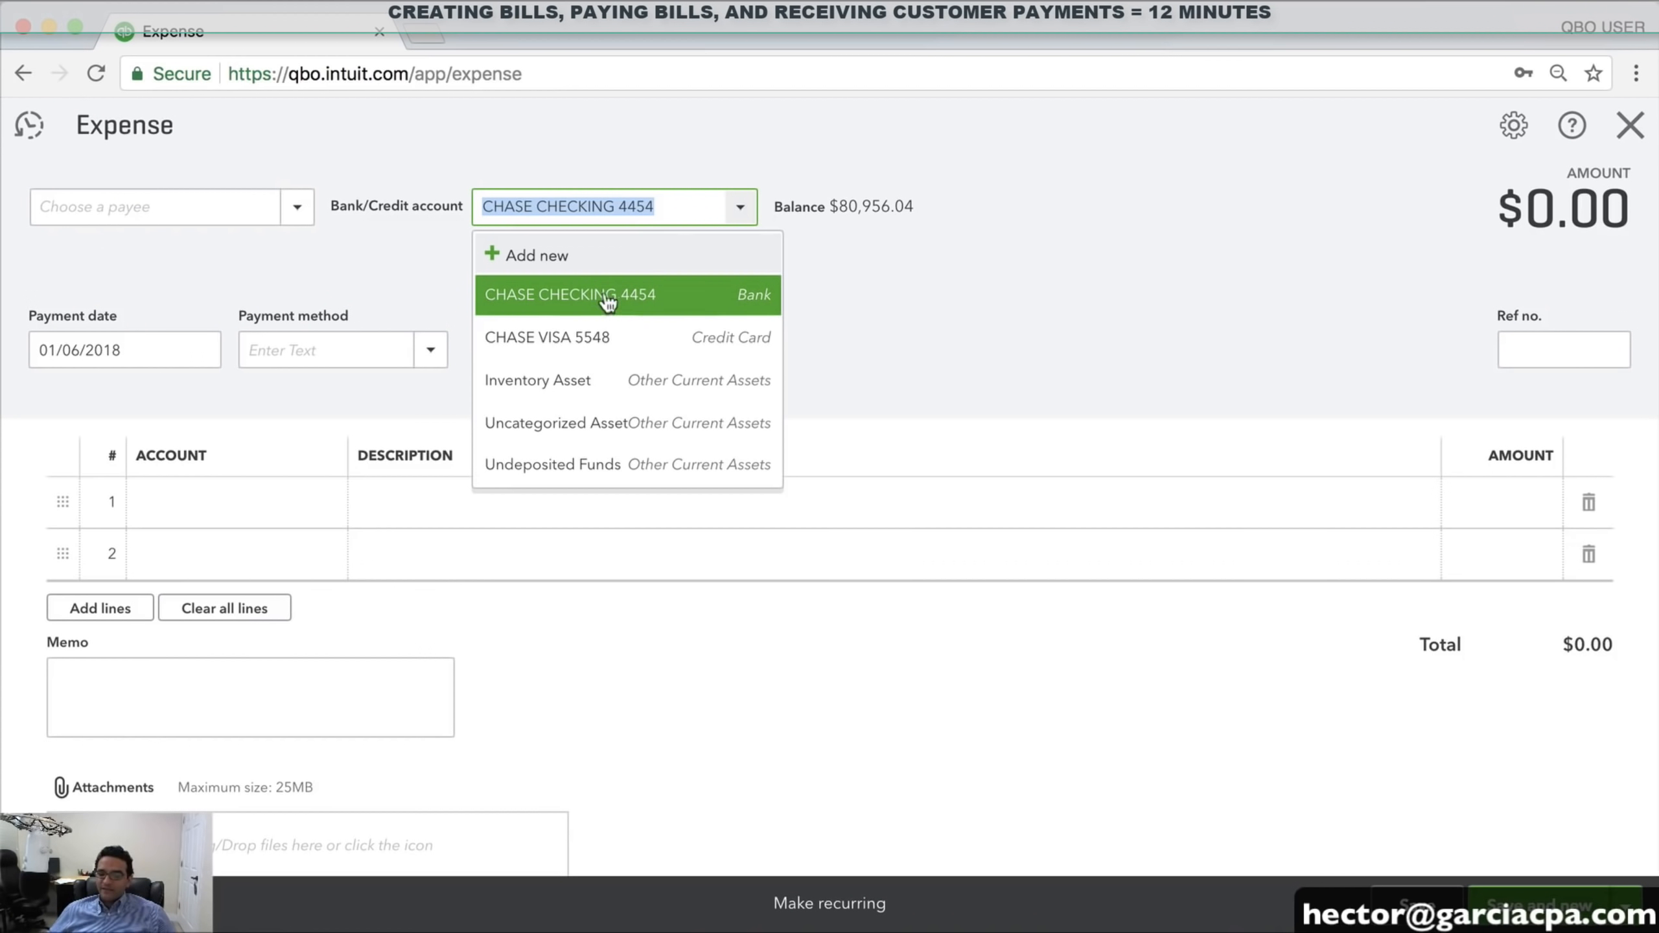
left_click(566, 347)
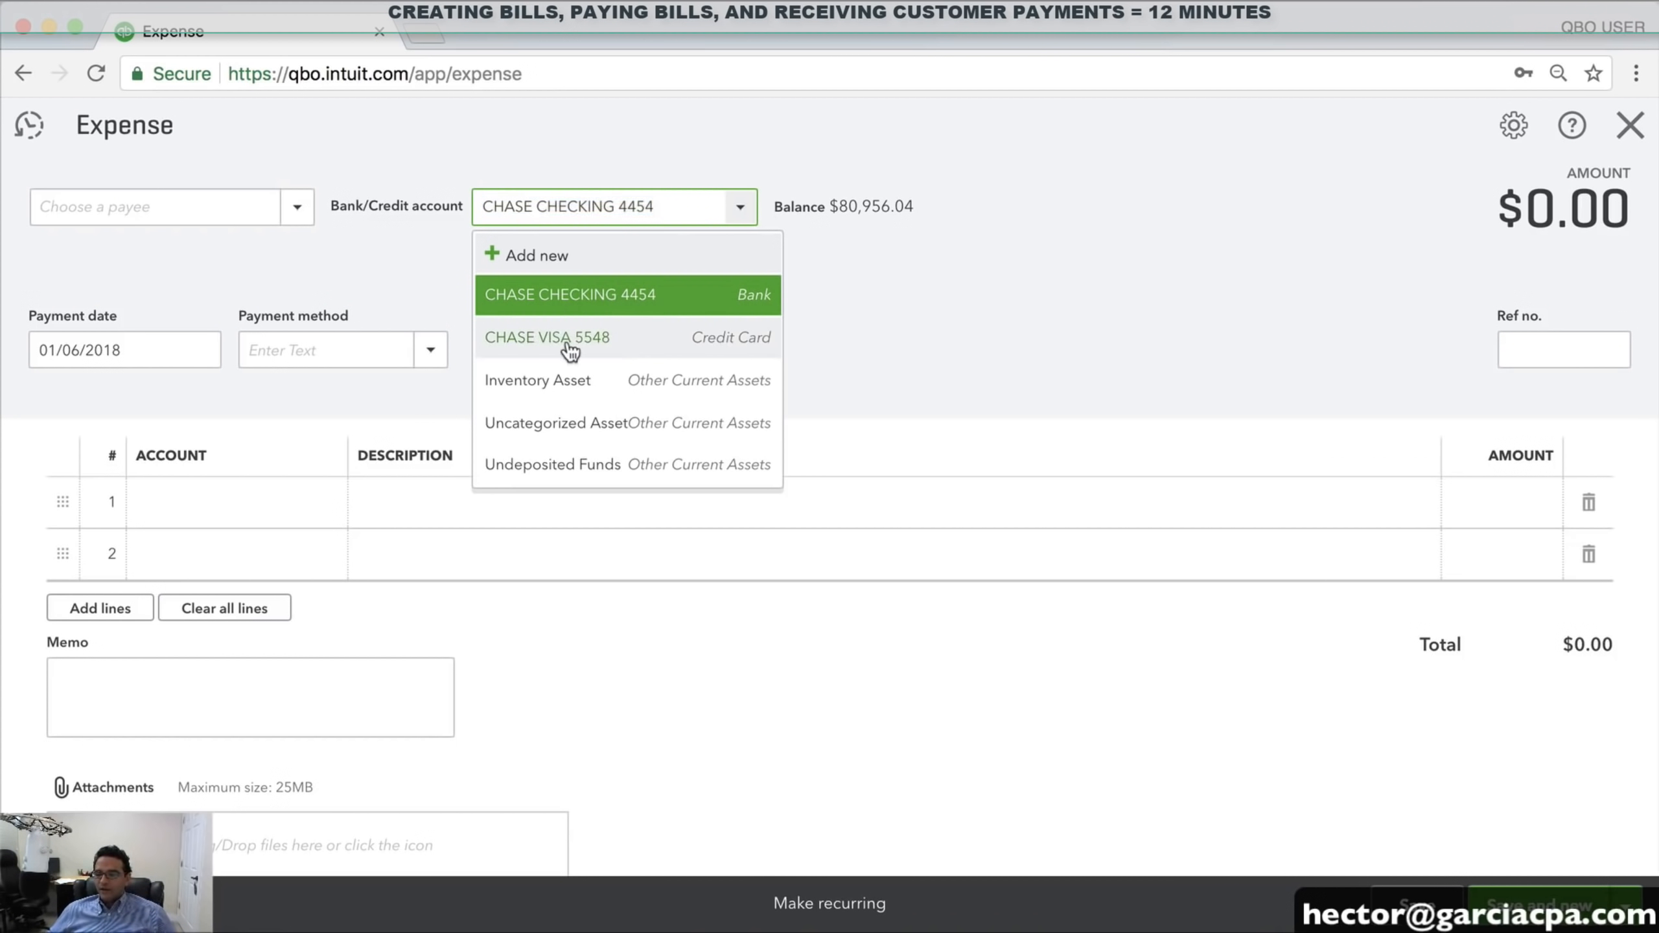
left_click_drag(674, 210, 442, 207)
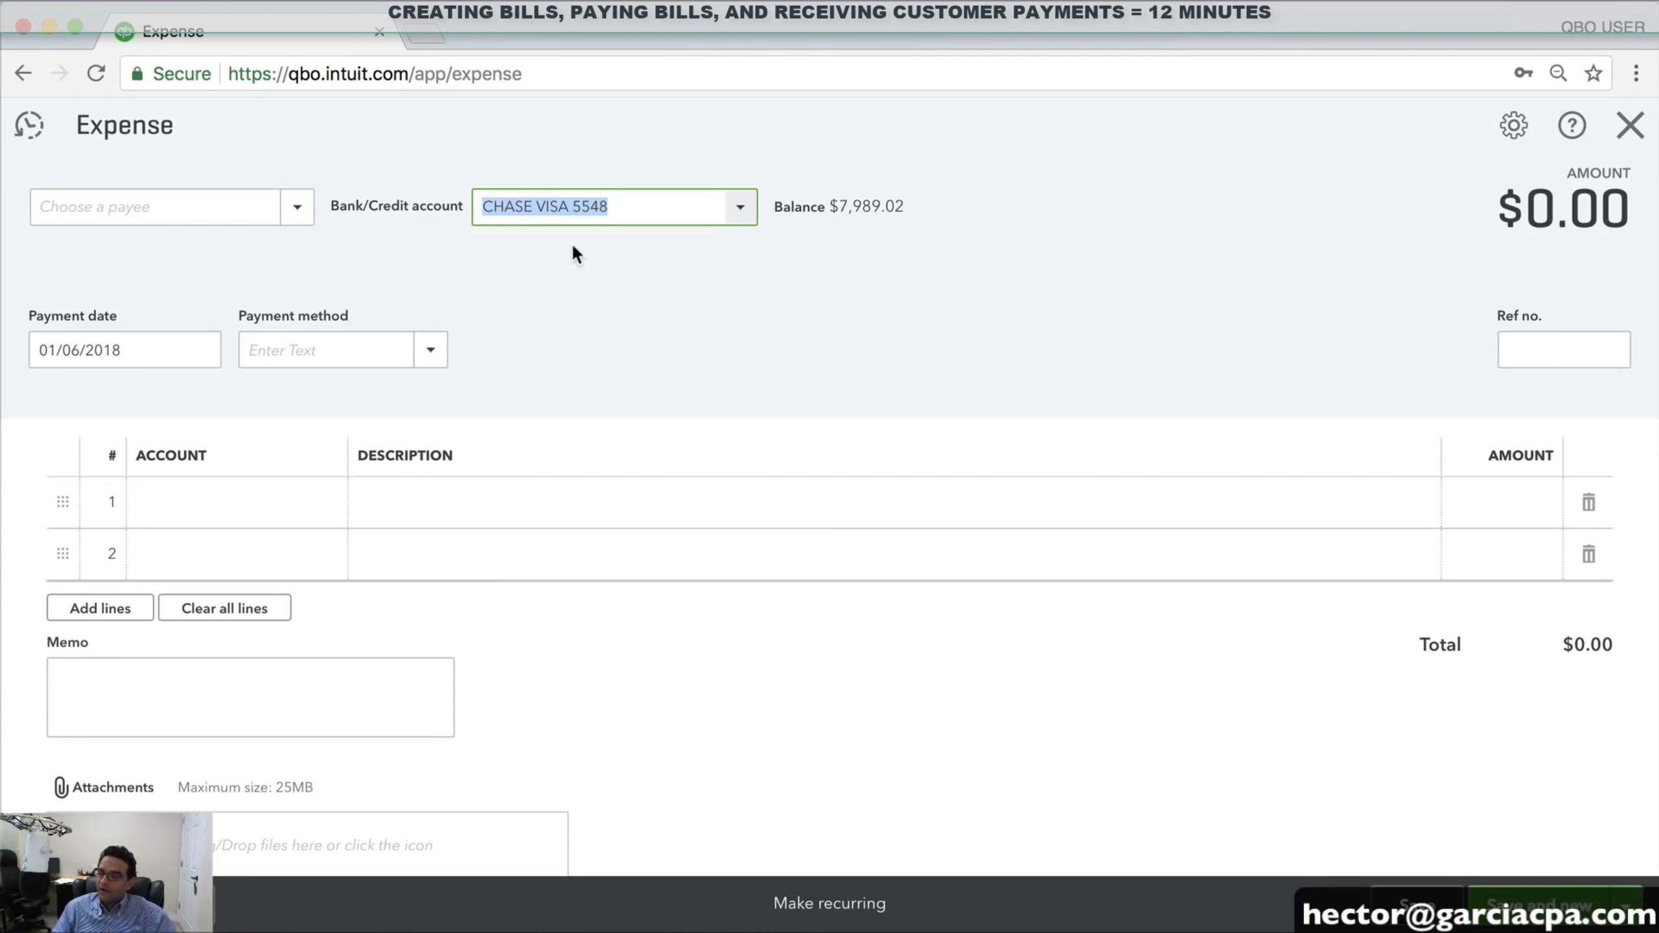
left_click(740, 221)
left_click(640, 296)
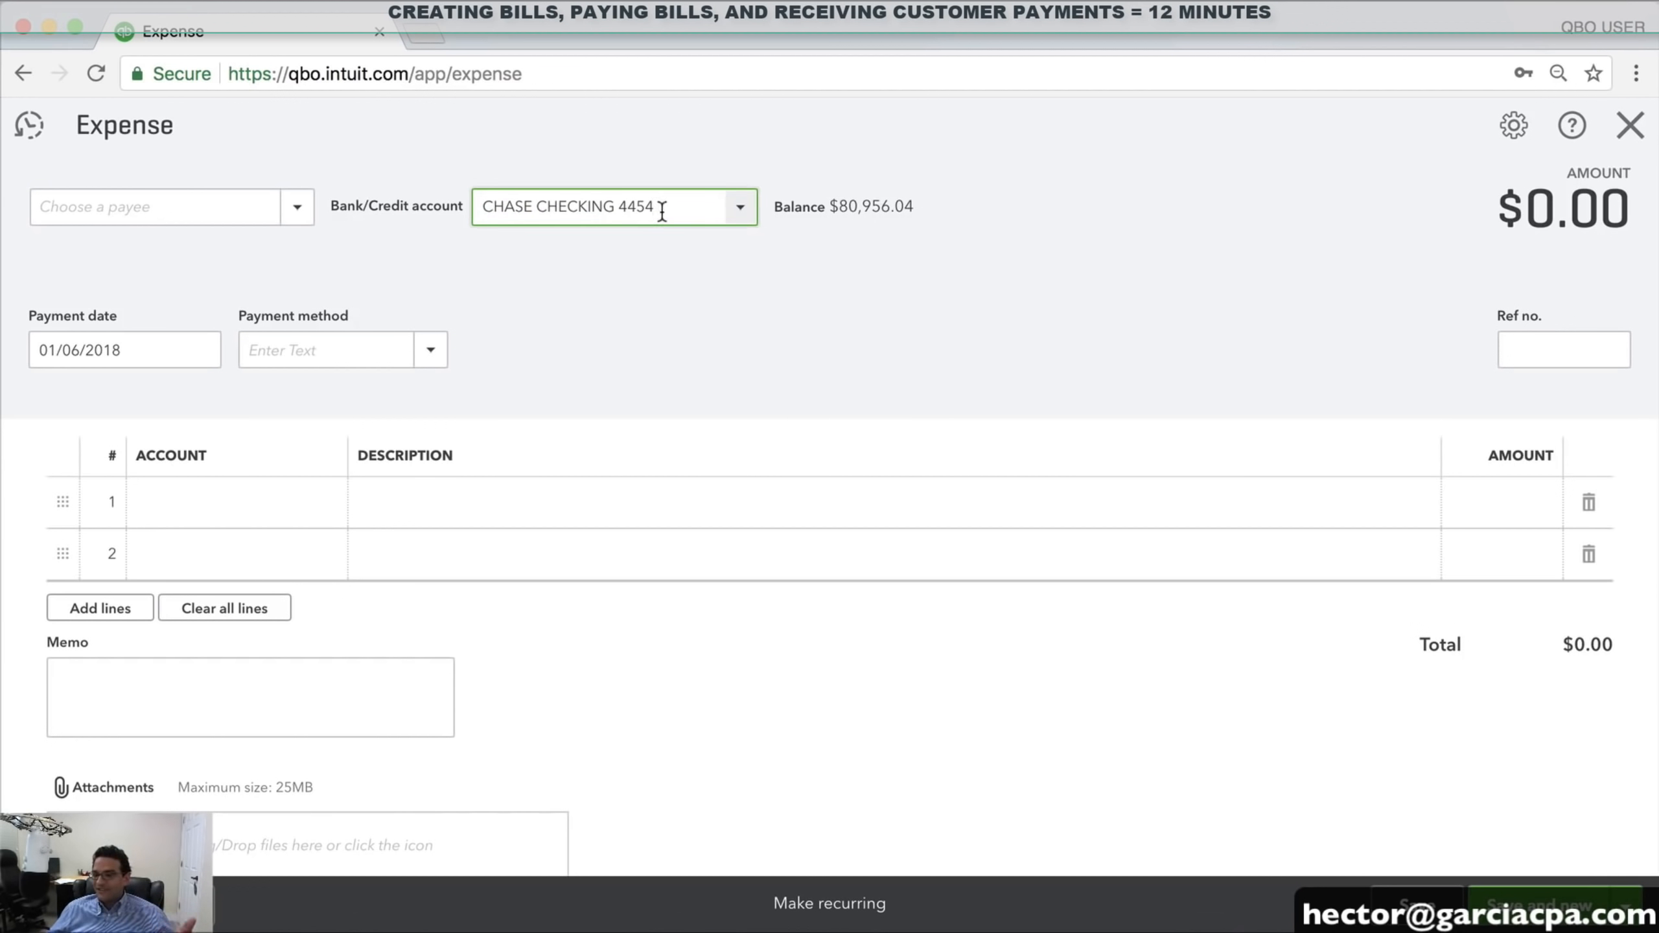
left_click(740, 218)
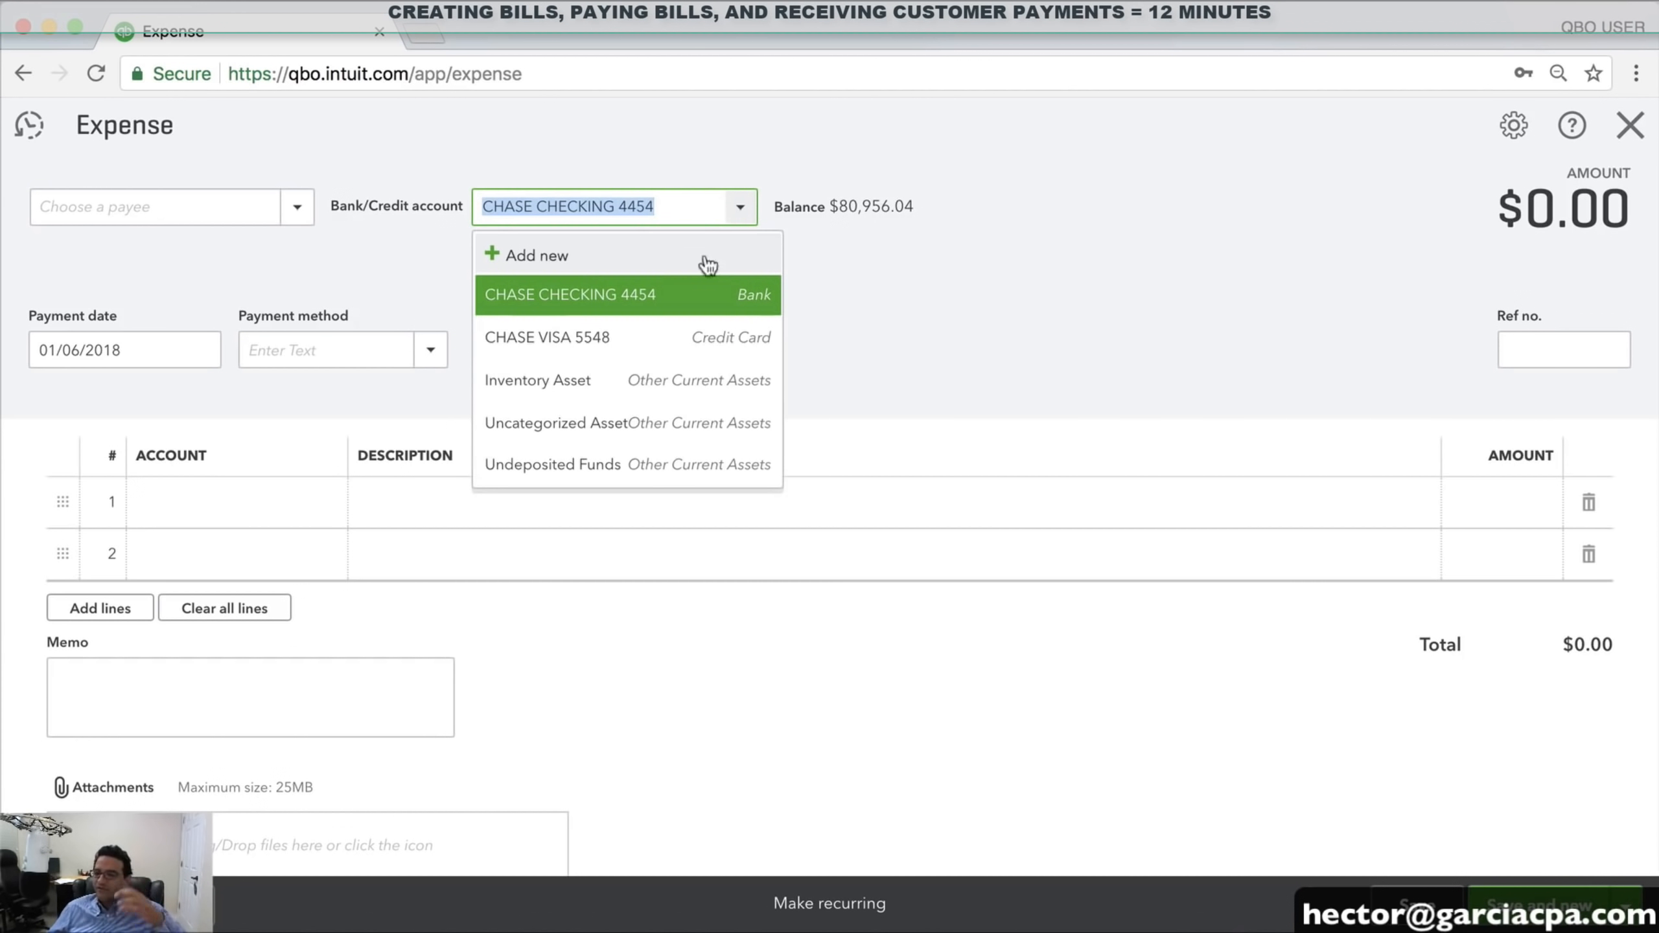
left_click(650, 344)
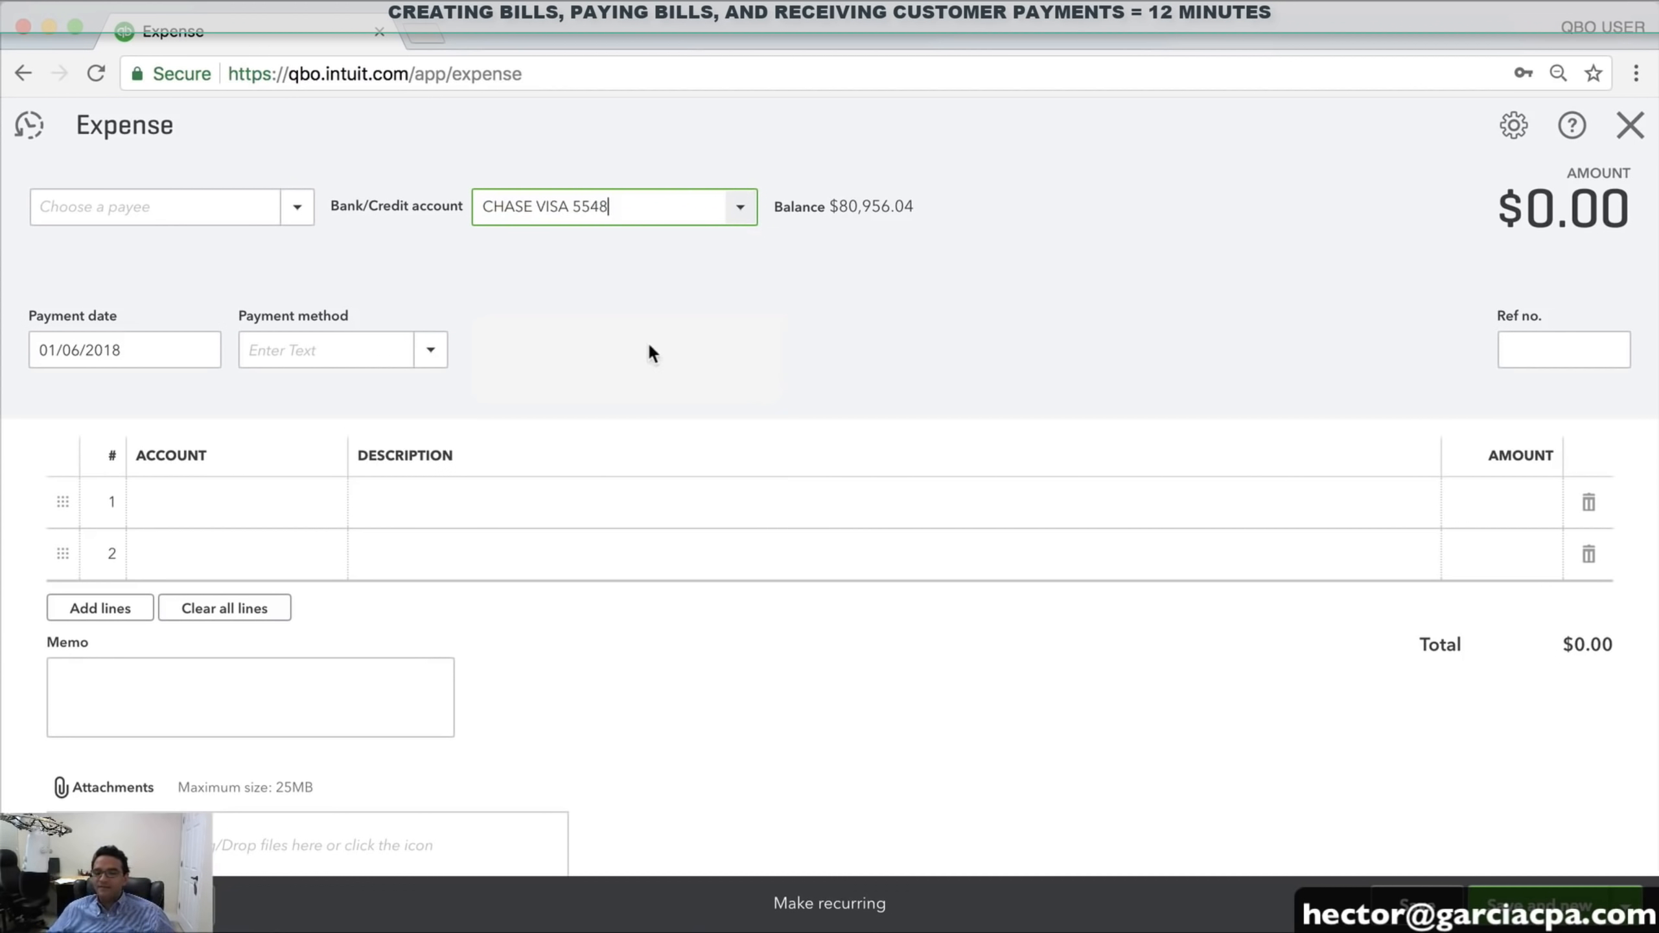
left_click_drag(648, 211, 439, 197)
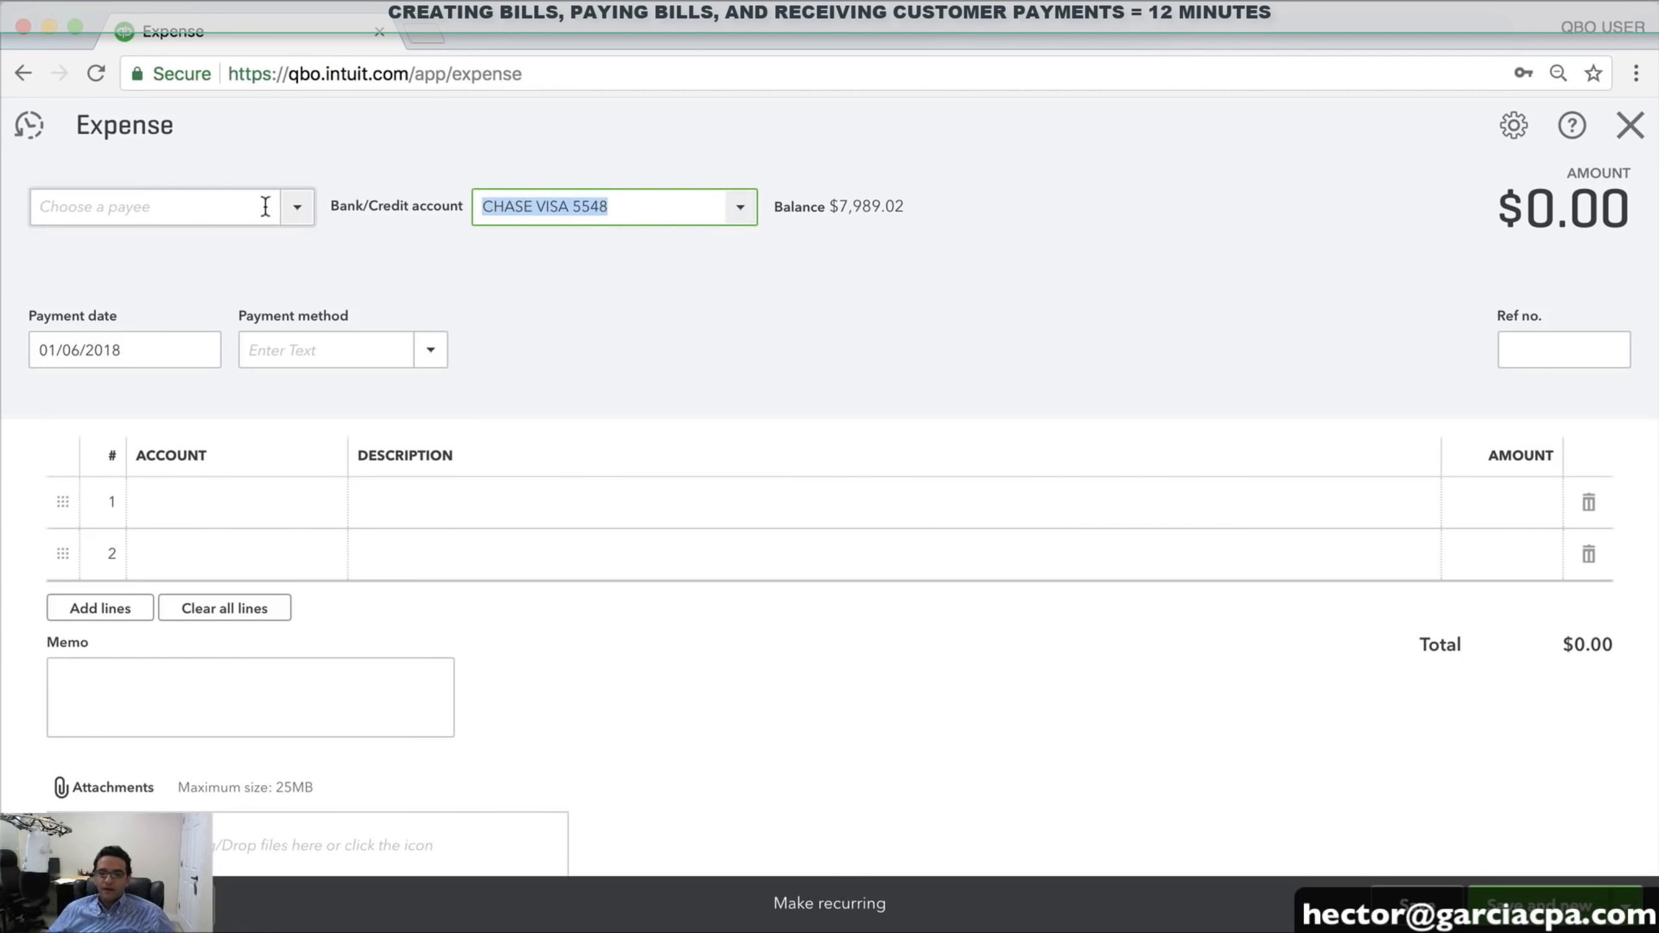
left_click(289, 208)
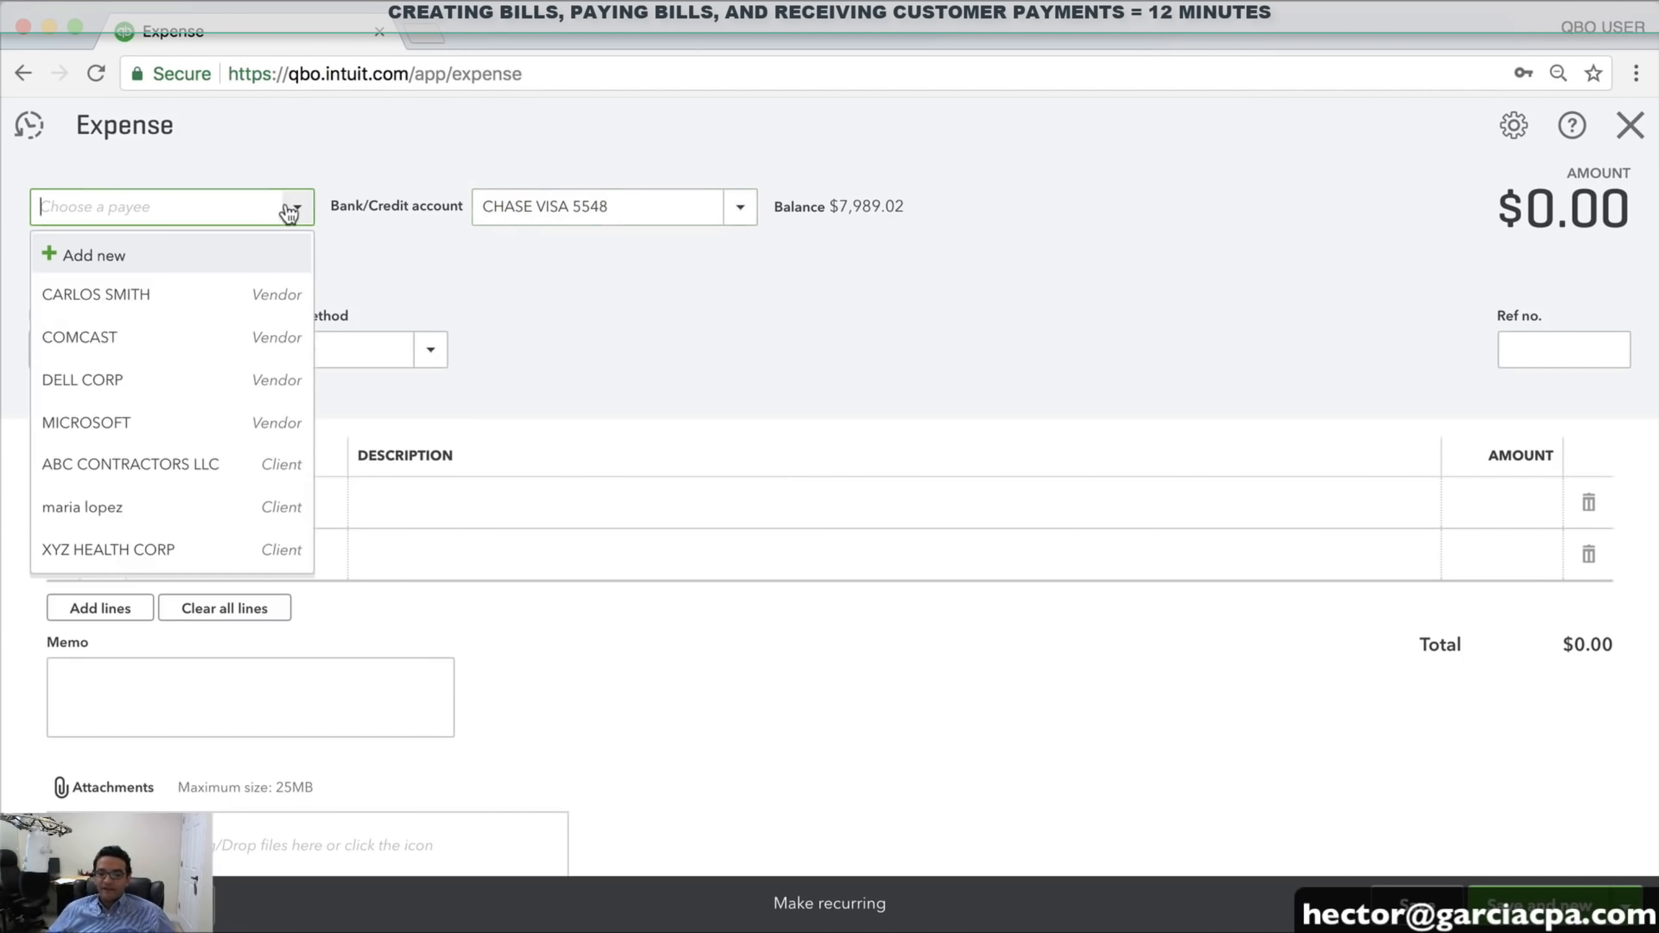
Set payee COMCAST, account Utilities, date 01/01/2018 and payment method Credit Card
left_click(107, 339)
left_click(231, 484)
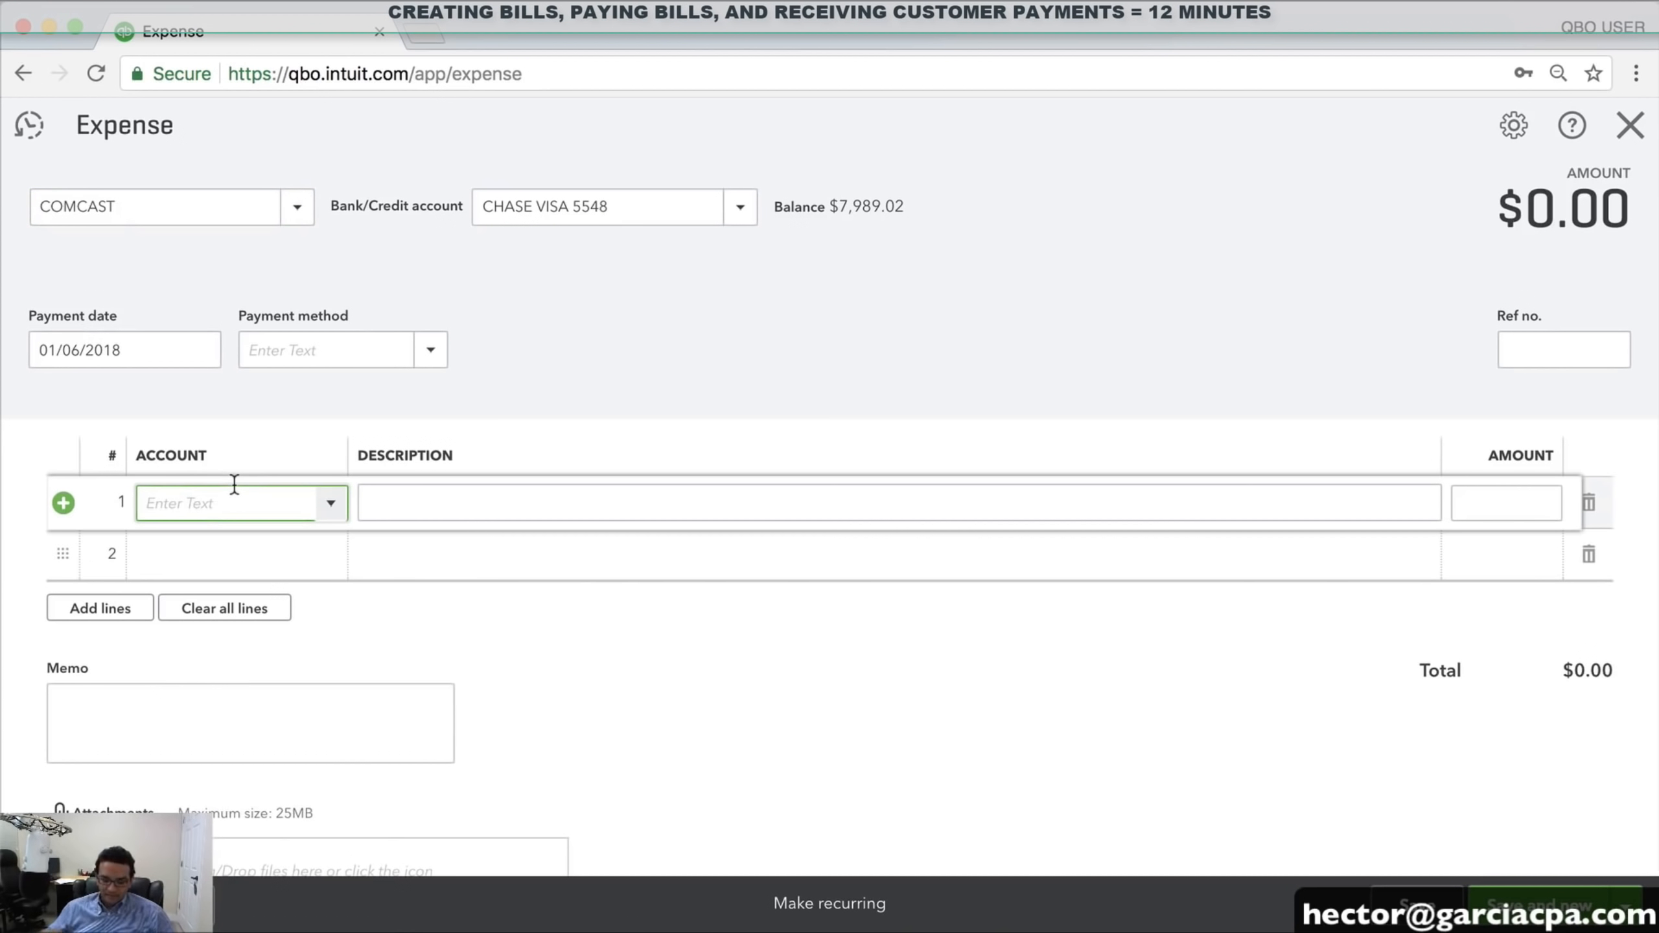
type("UTI")
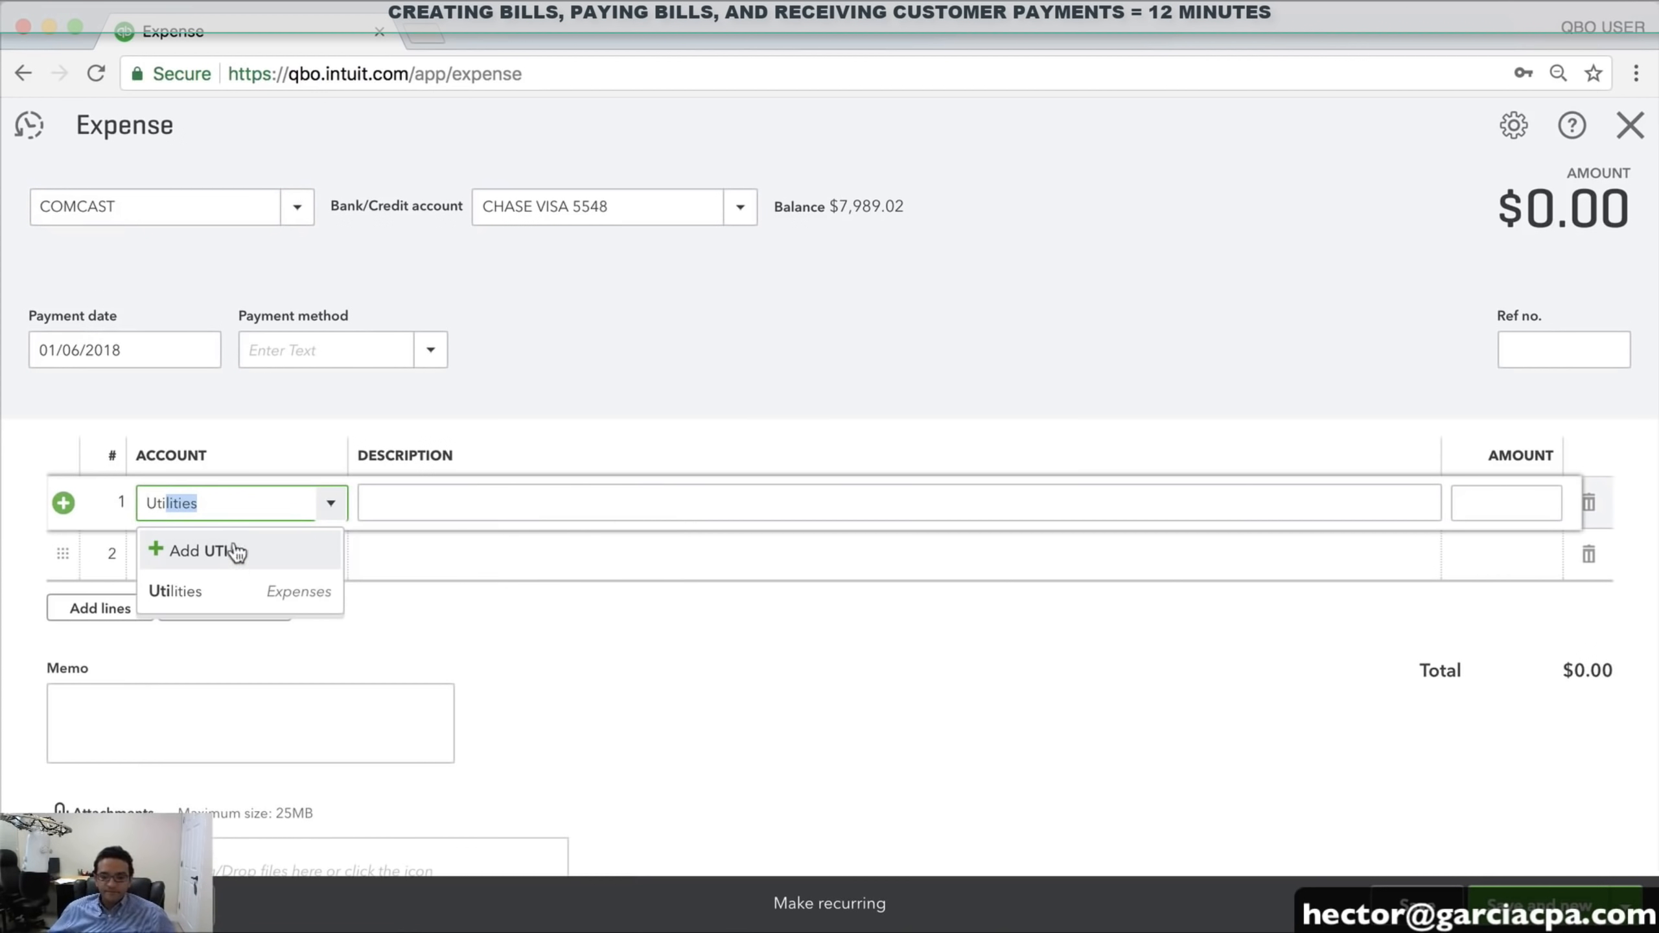
left_click(222, 596)
left_click(200, 349)
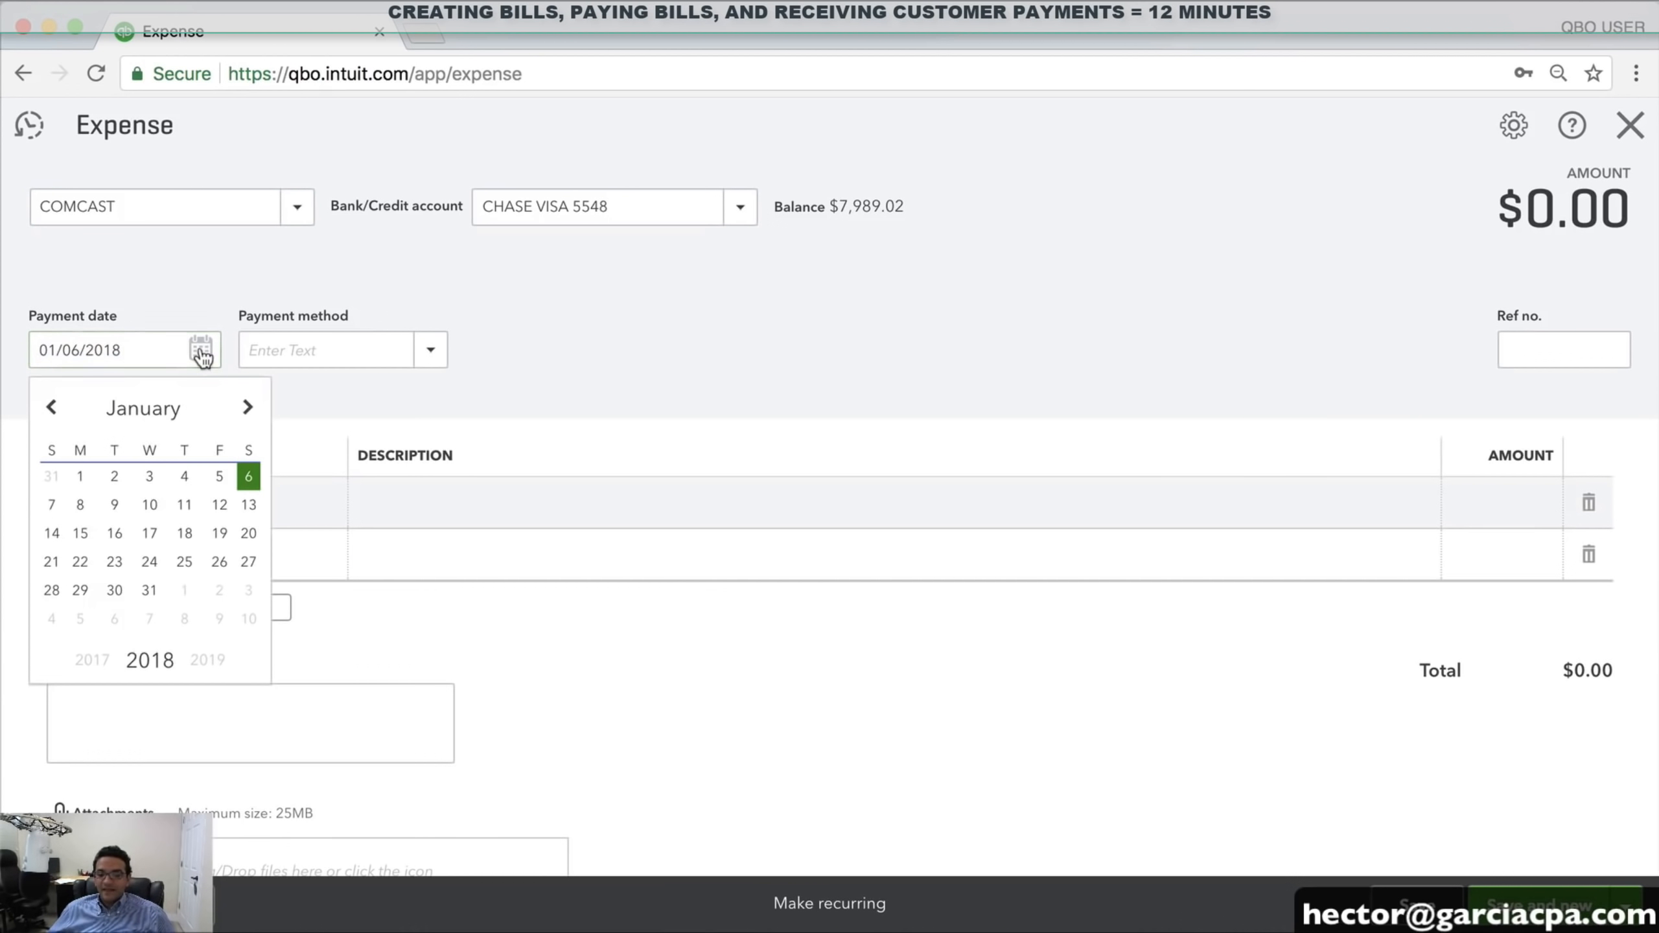
left_click(80, 476)
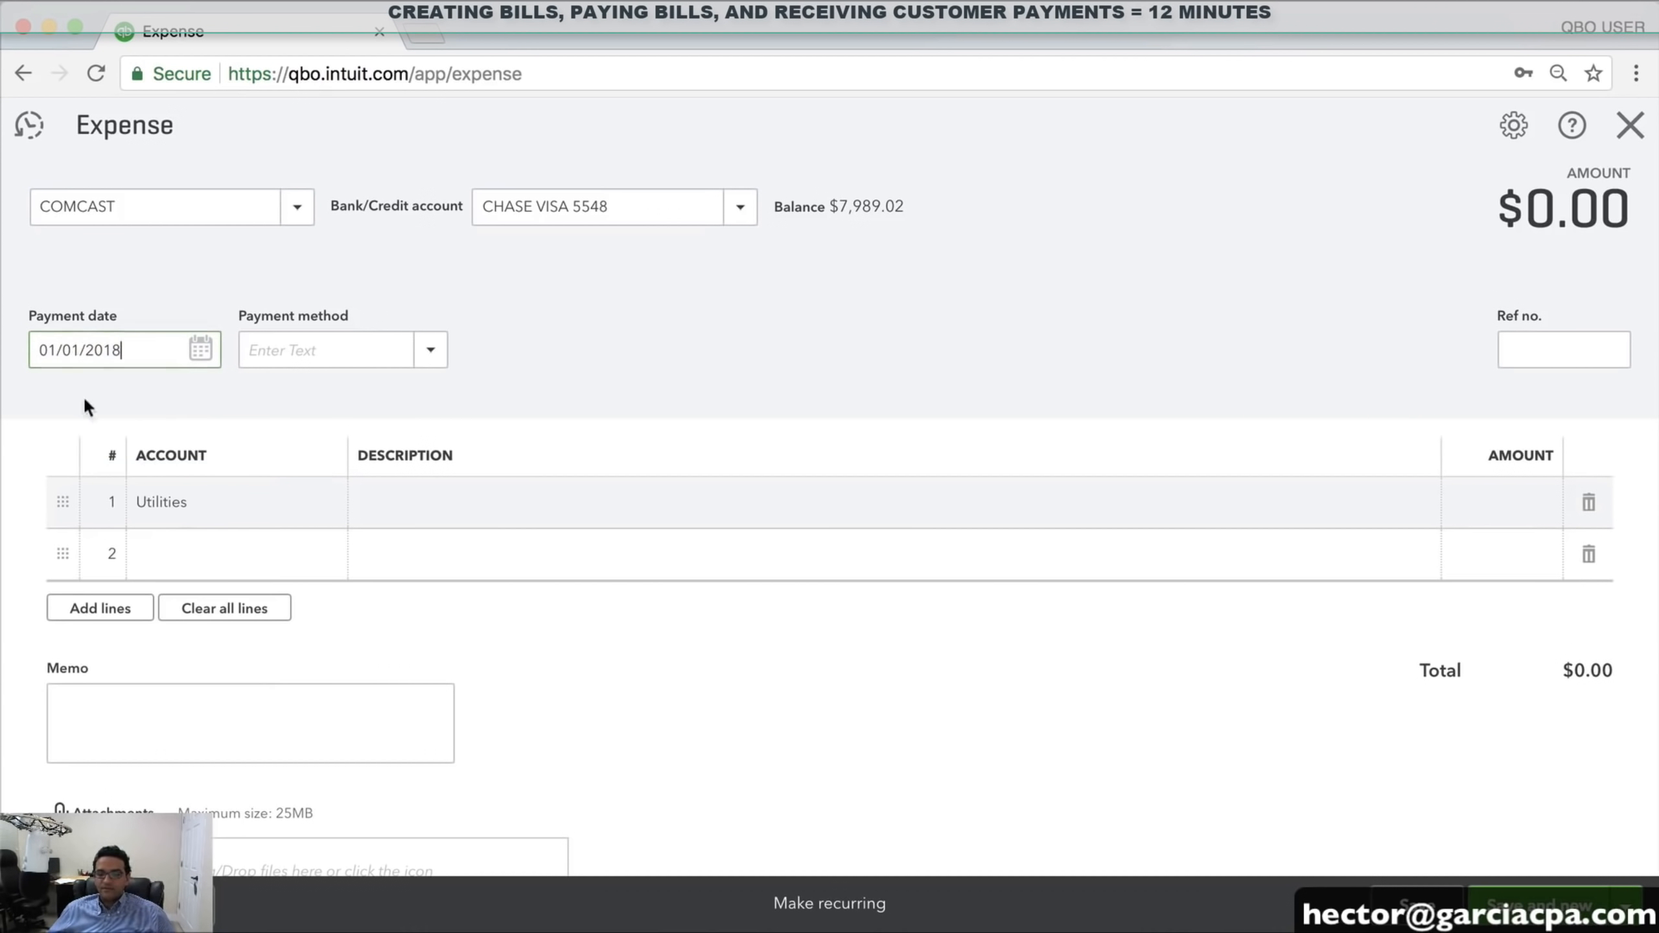
left_click(431, 353)
left_click(322, 518)
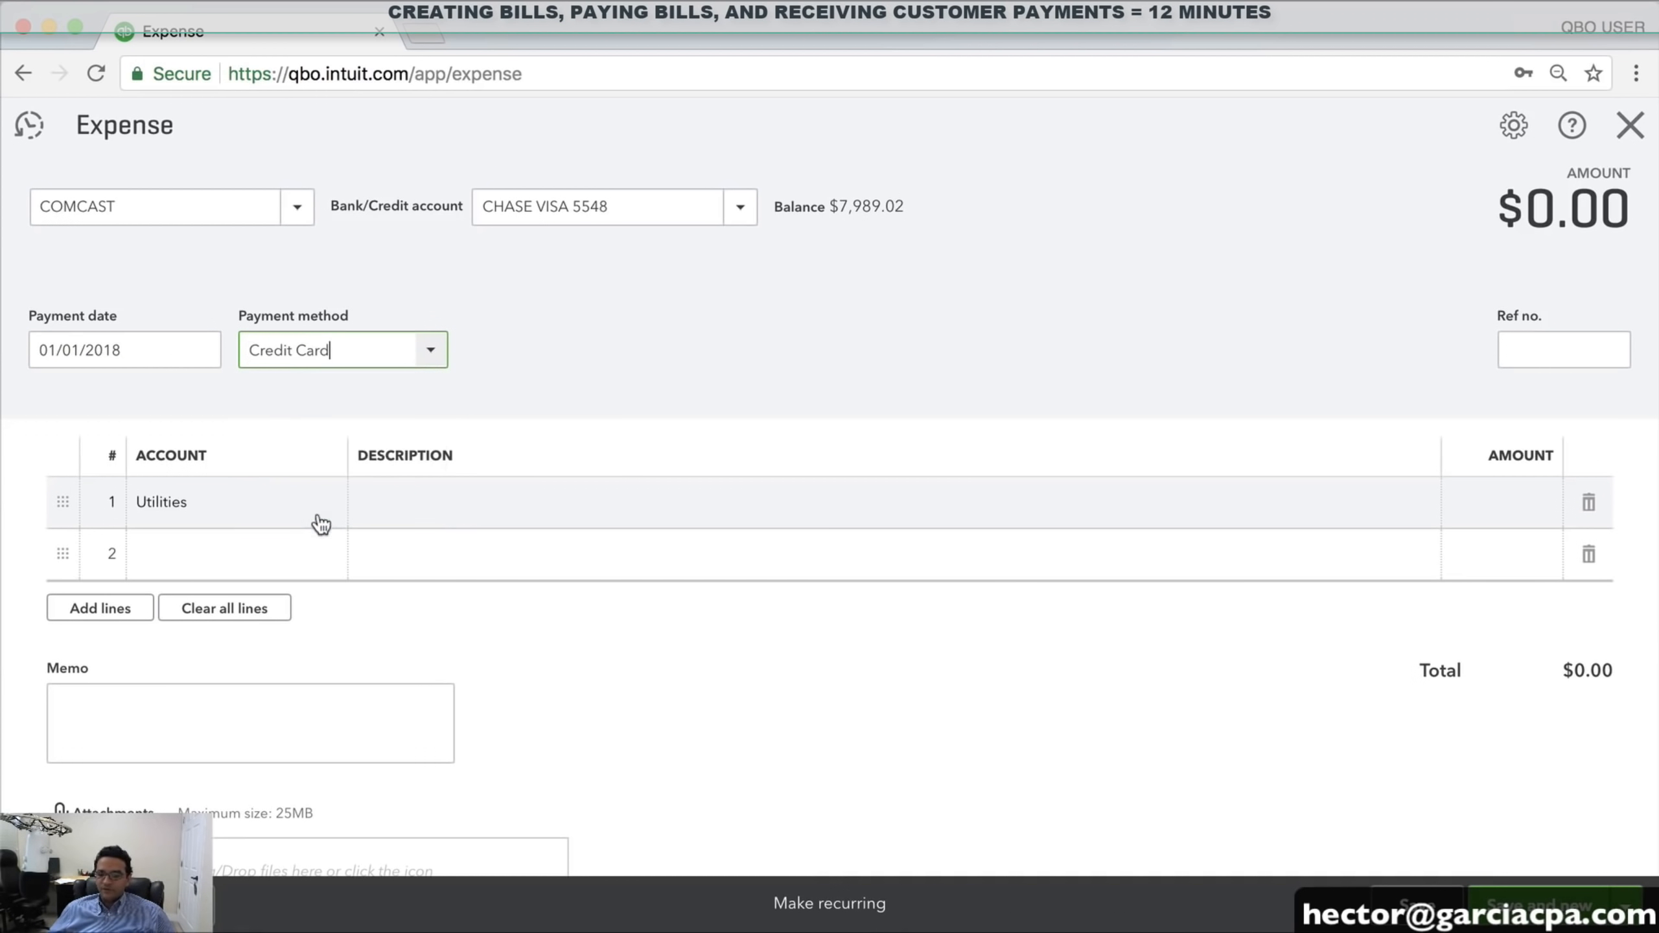
Enter 396.52 as the line amount and save and close the expense
left_click(1494, 516)
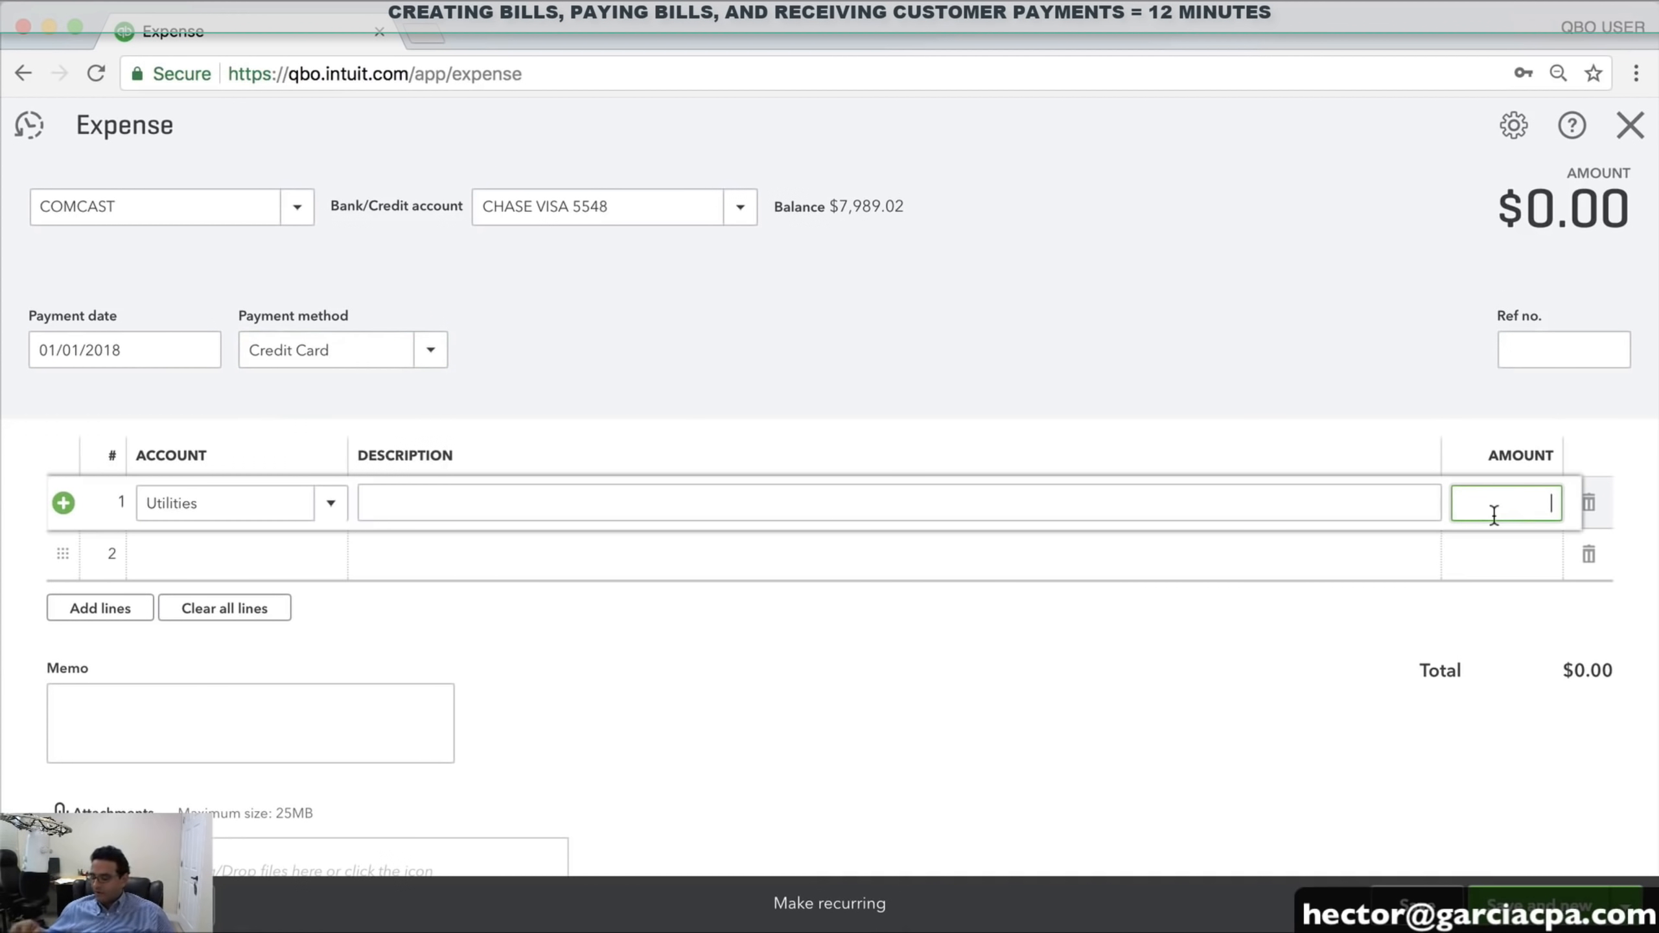
type("396.52")
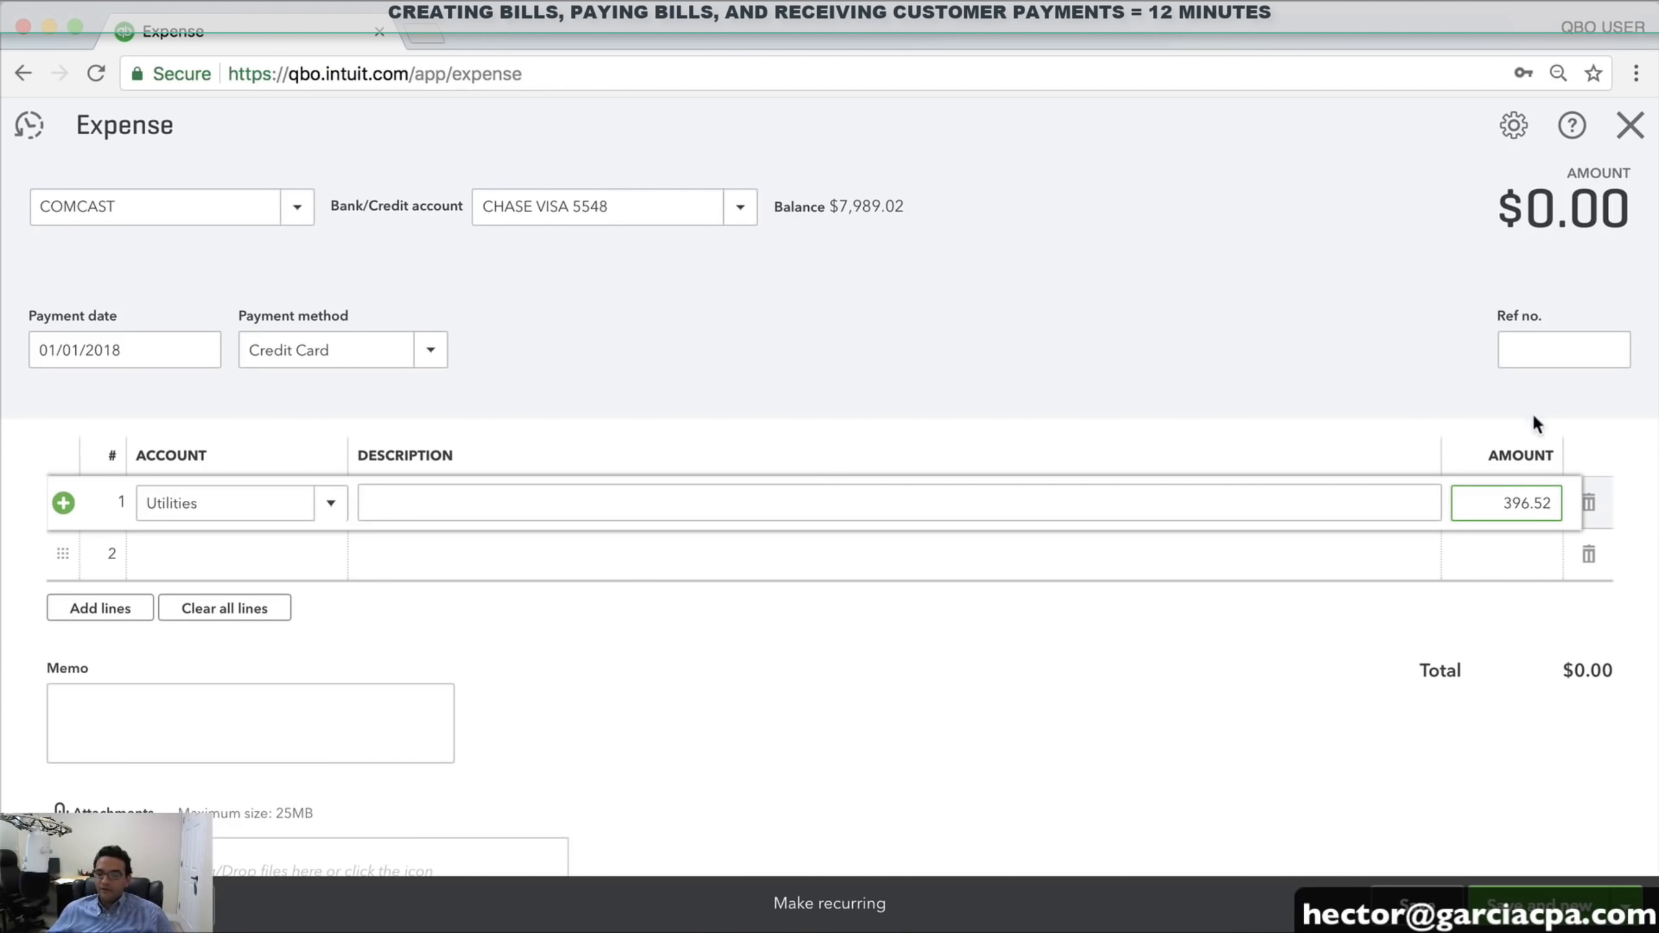
left_click(1548, 356)
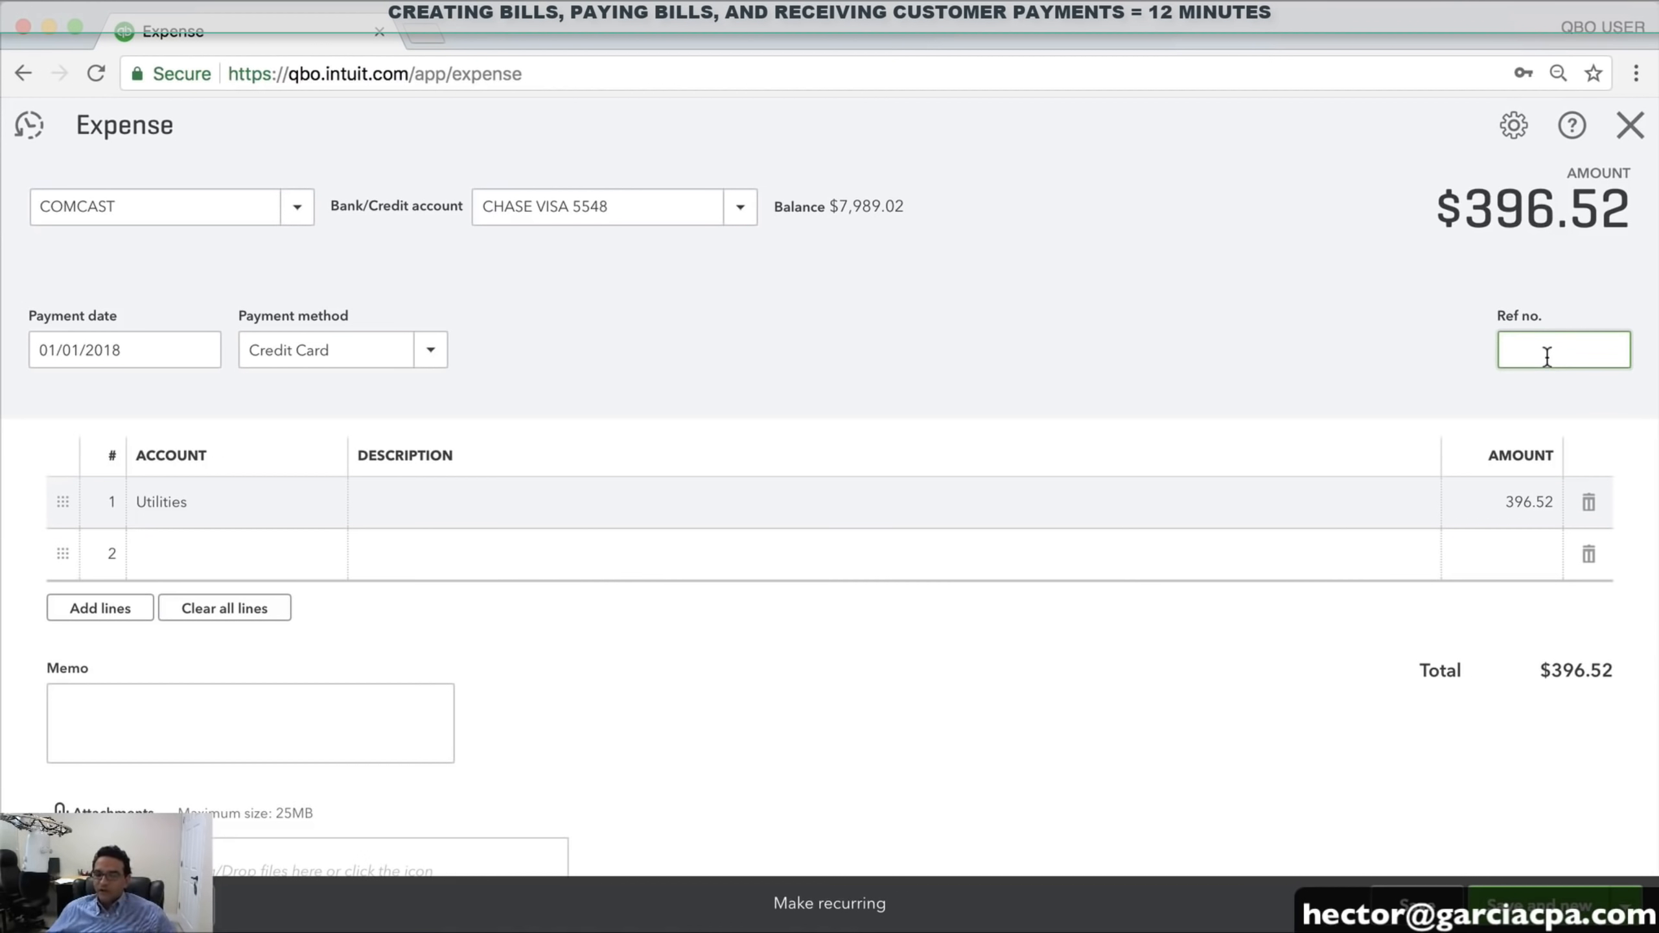
left_click(1627, 906)
left_click(1496, 866)
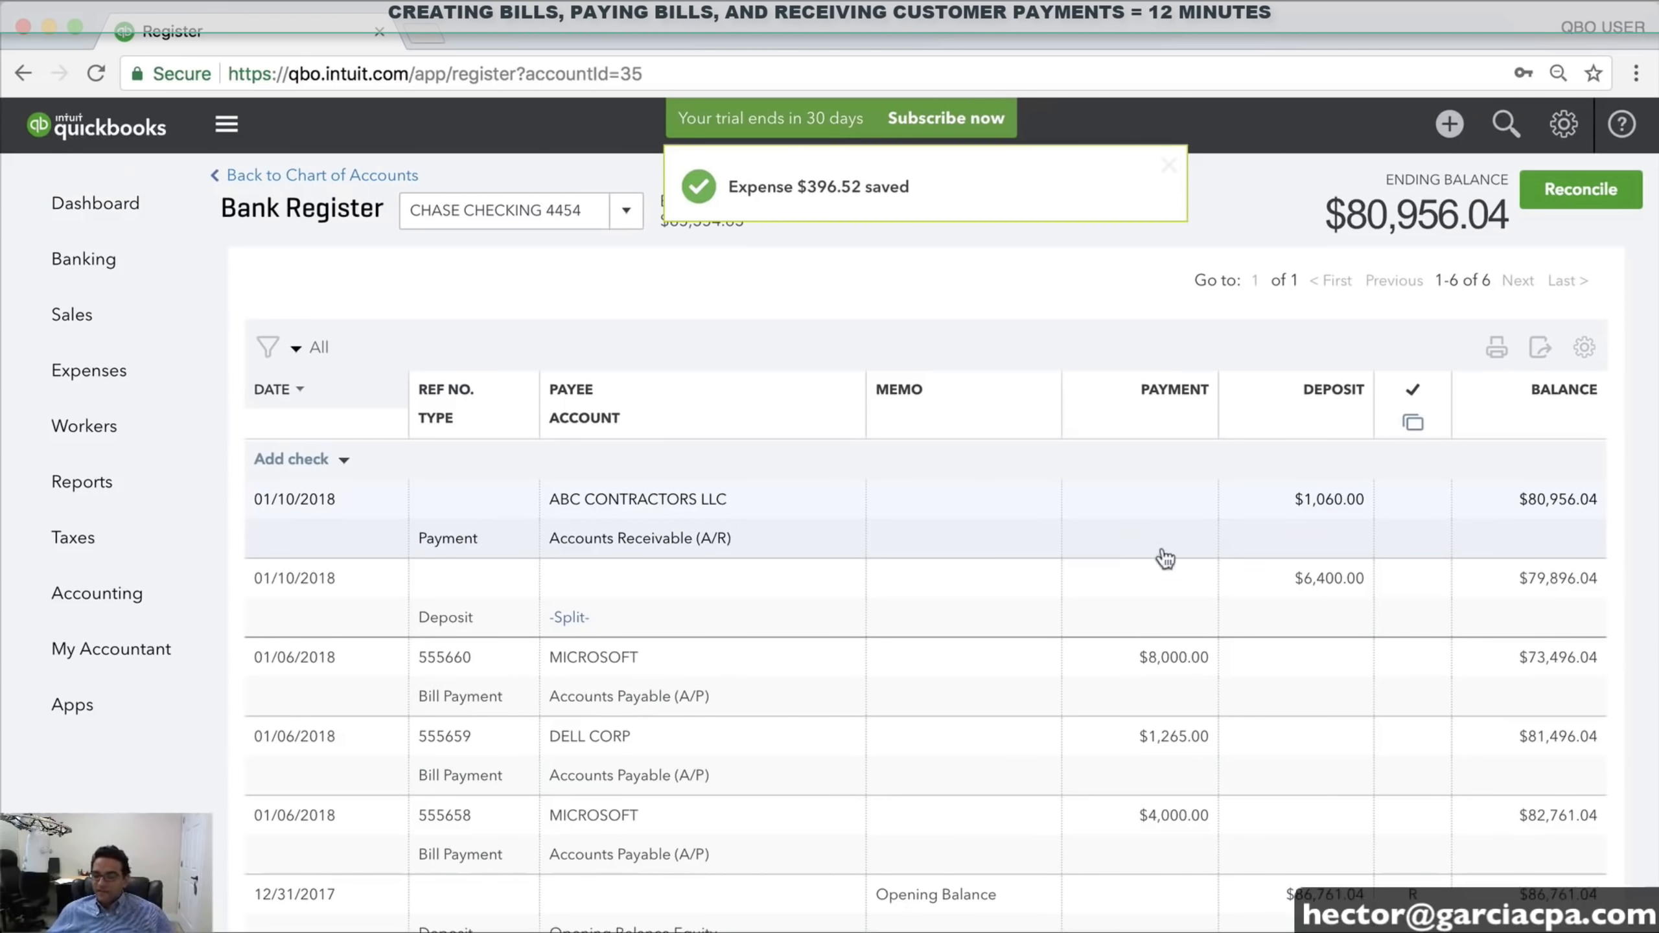
scroll(1176, 552, "down", 2)
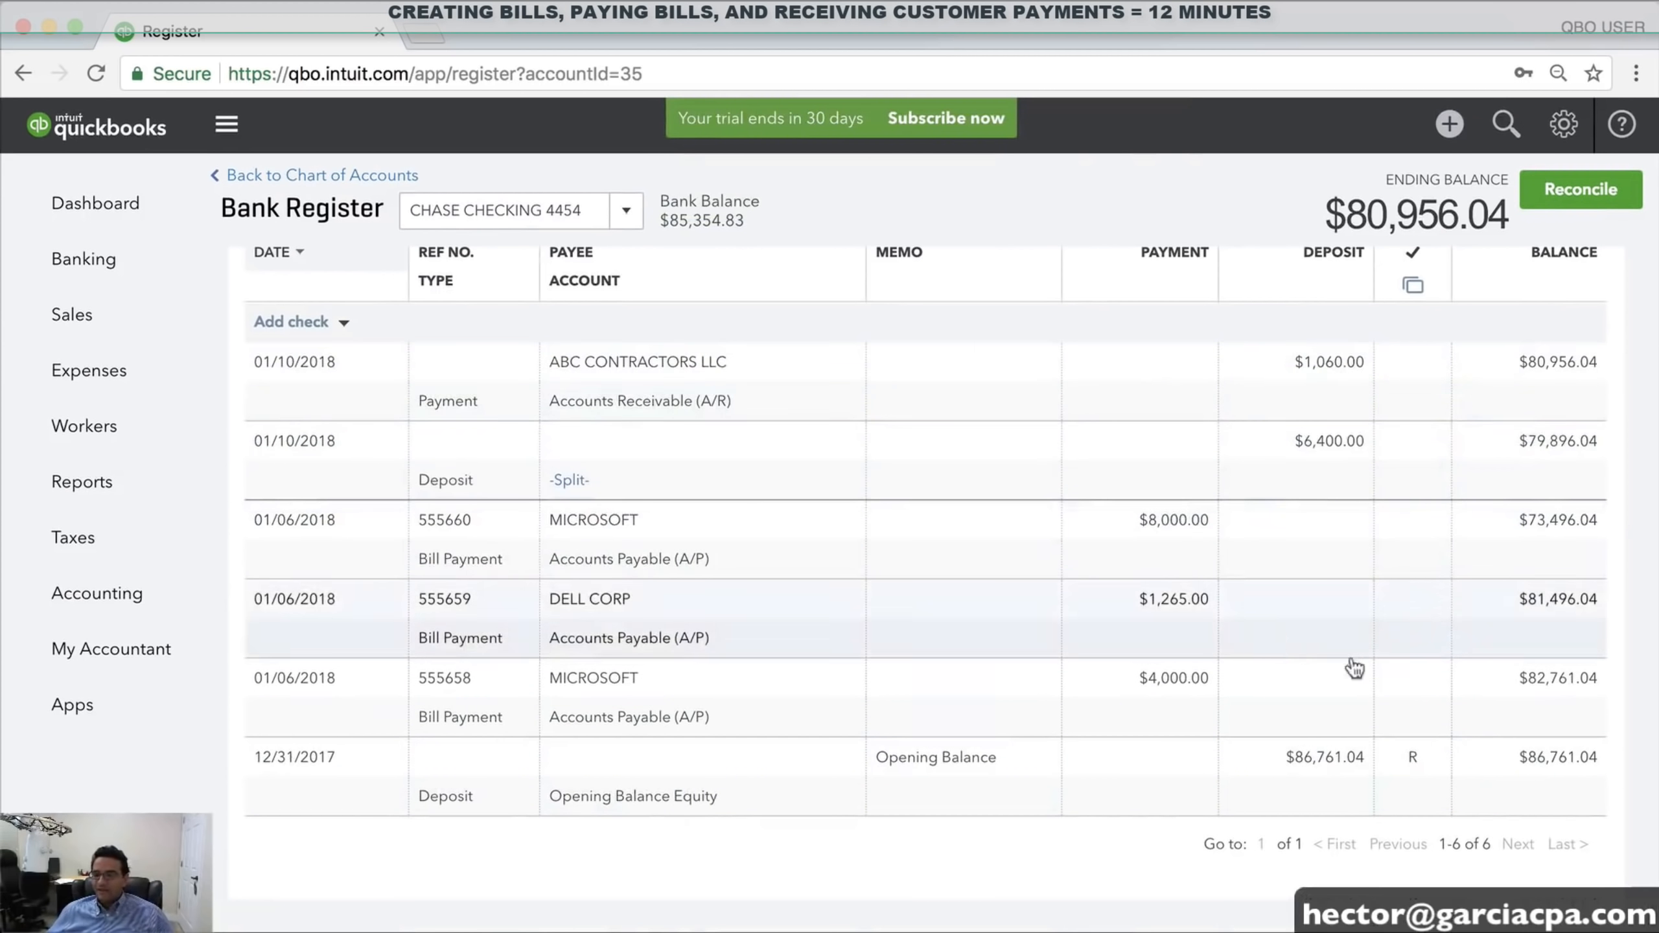
scroll(1418, 572, "up", 2)
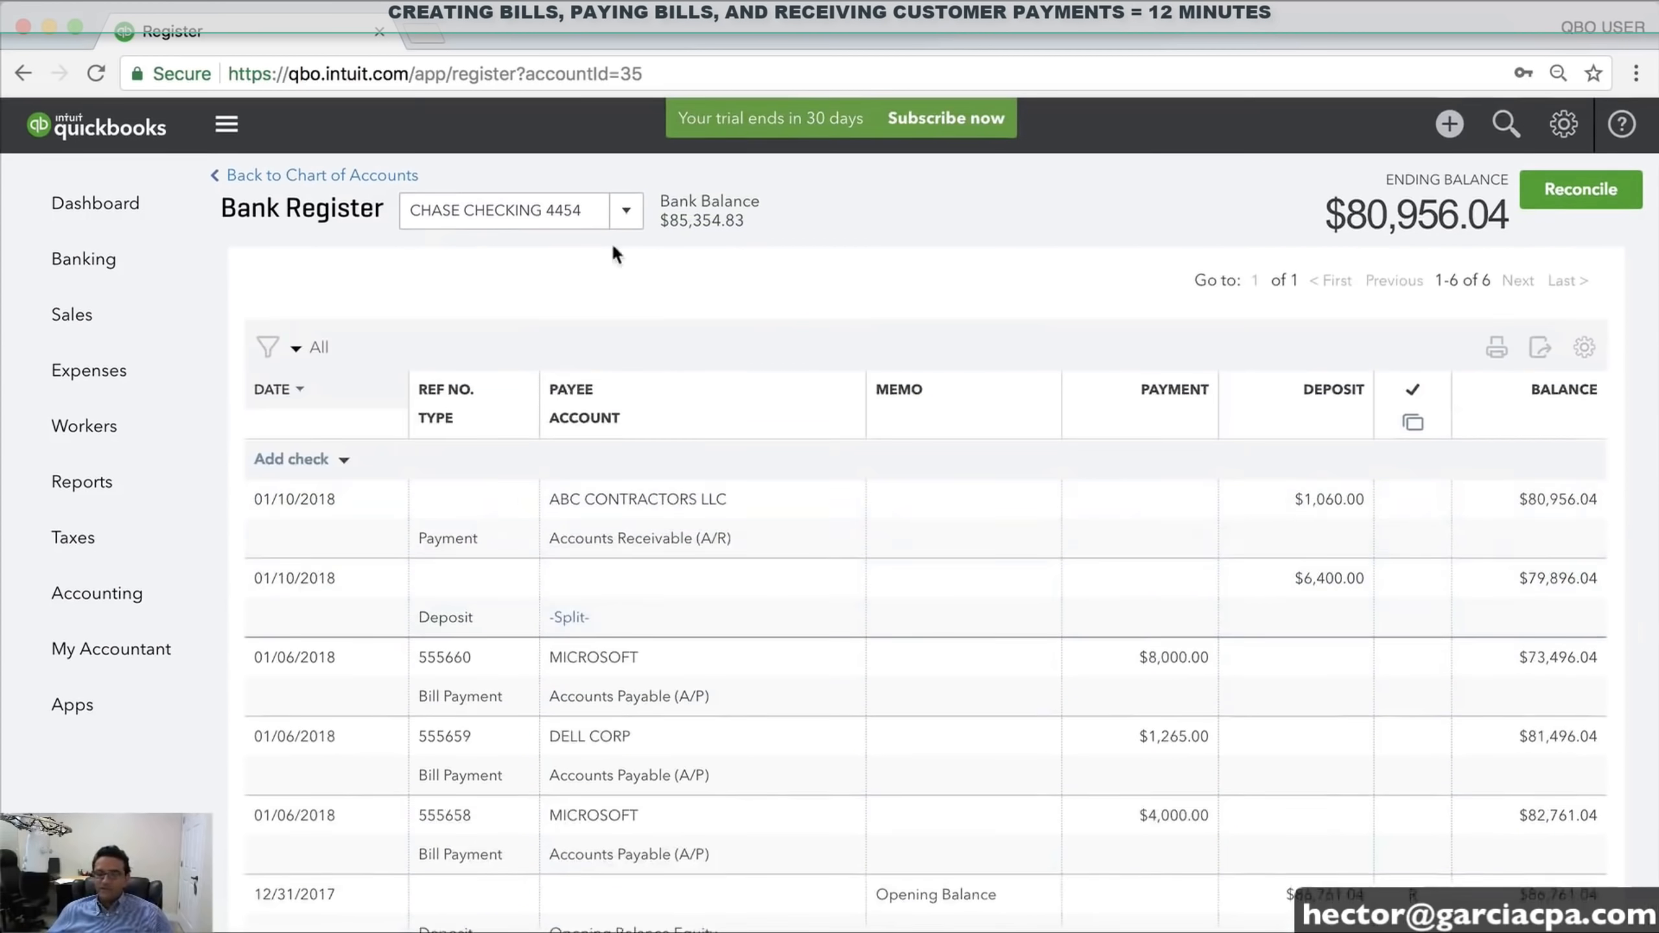
left_click(626, 210)
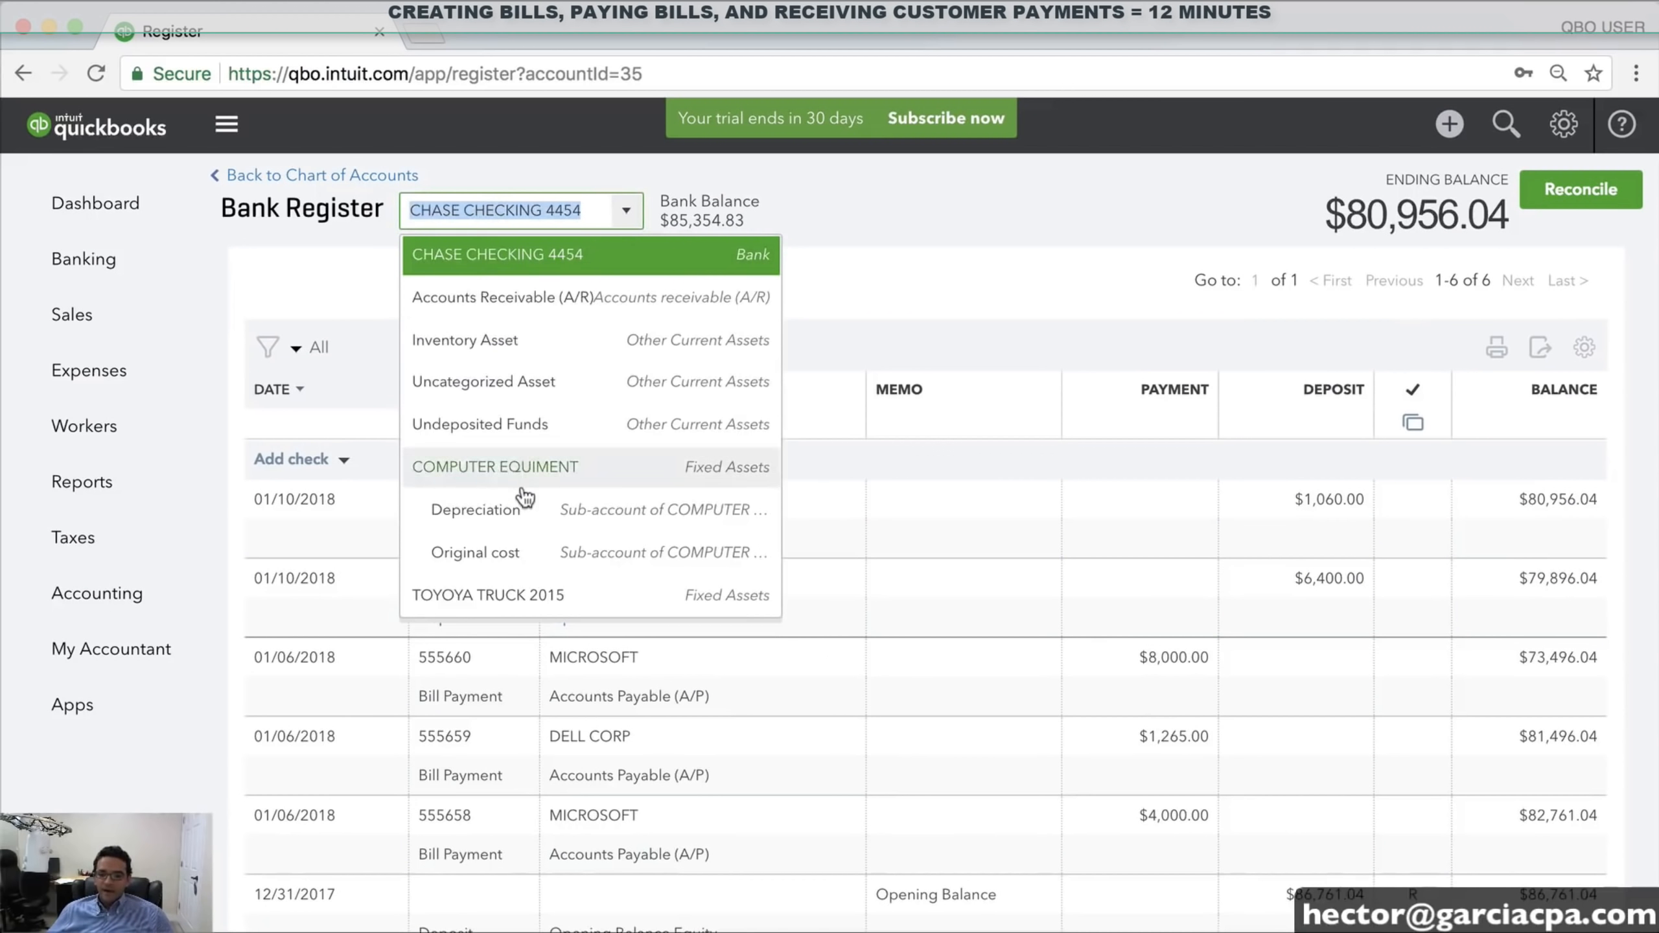
scroll(521, 484, "down", 5)
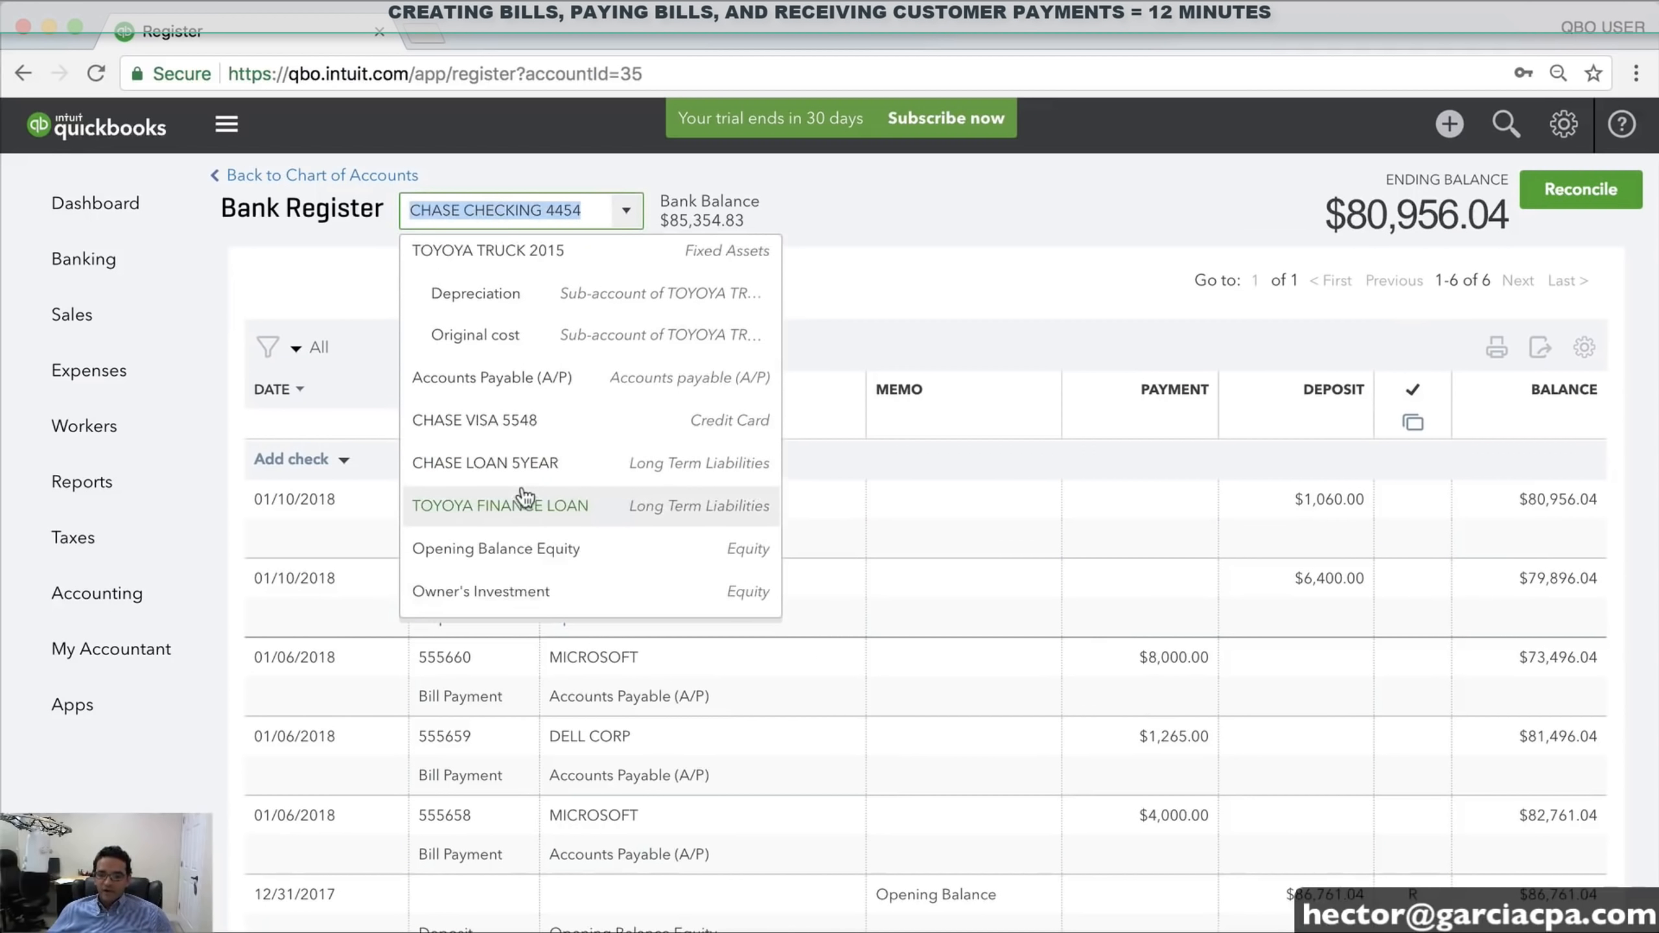
left_click(511, 385)
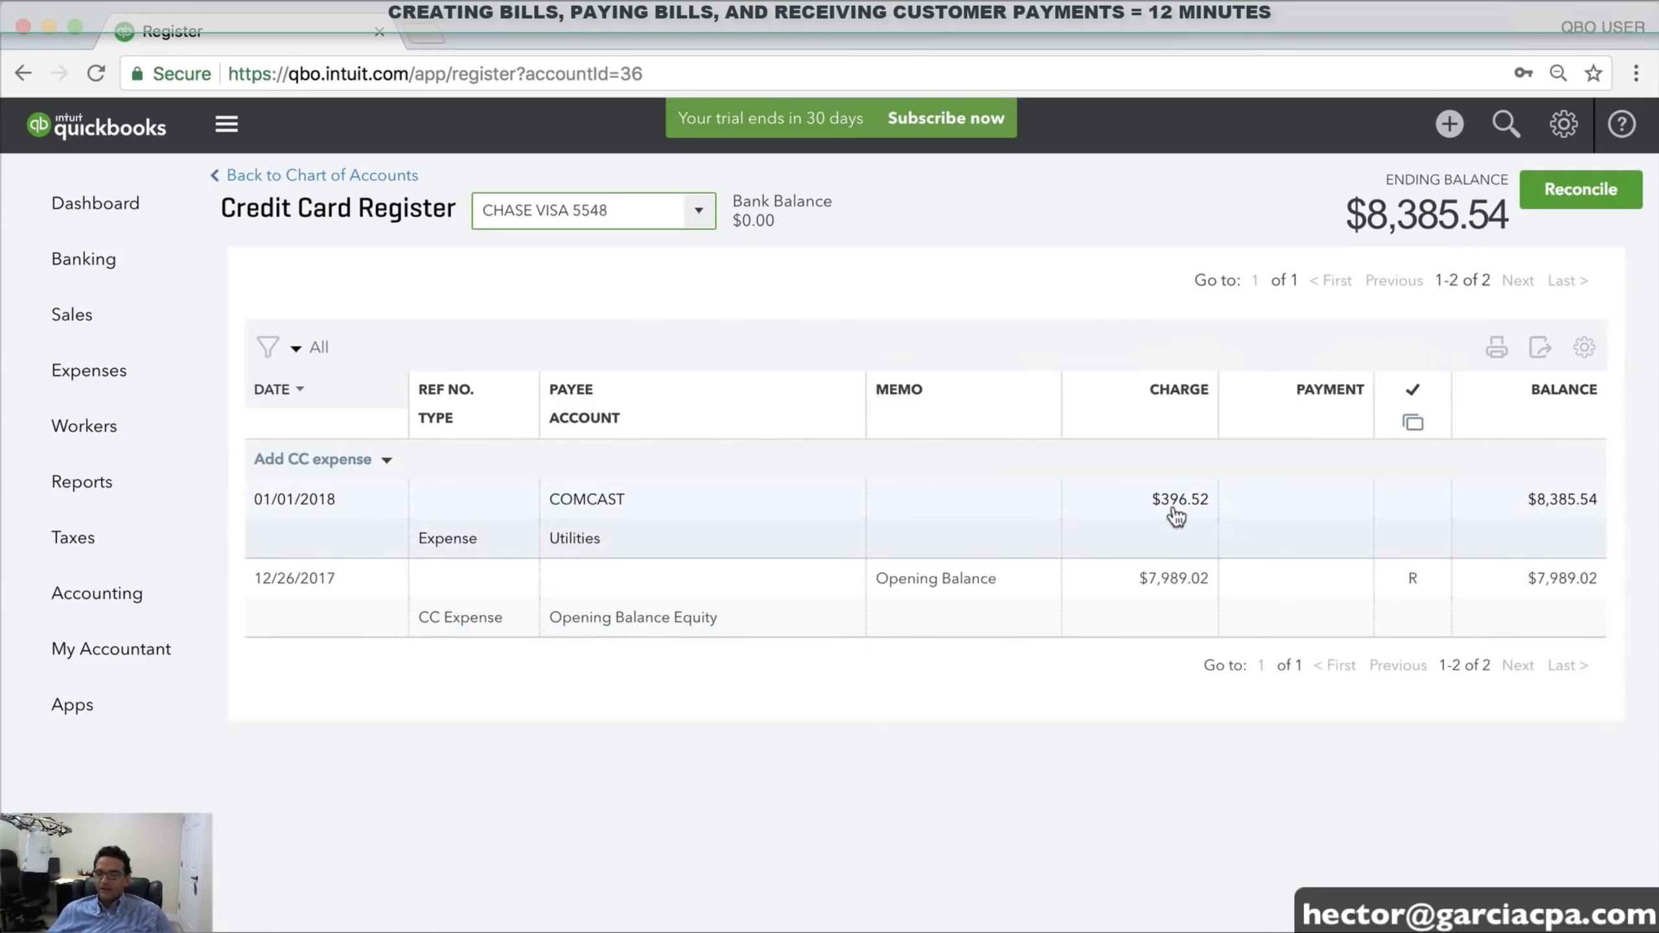
left_click(1449, 125)
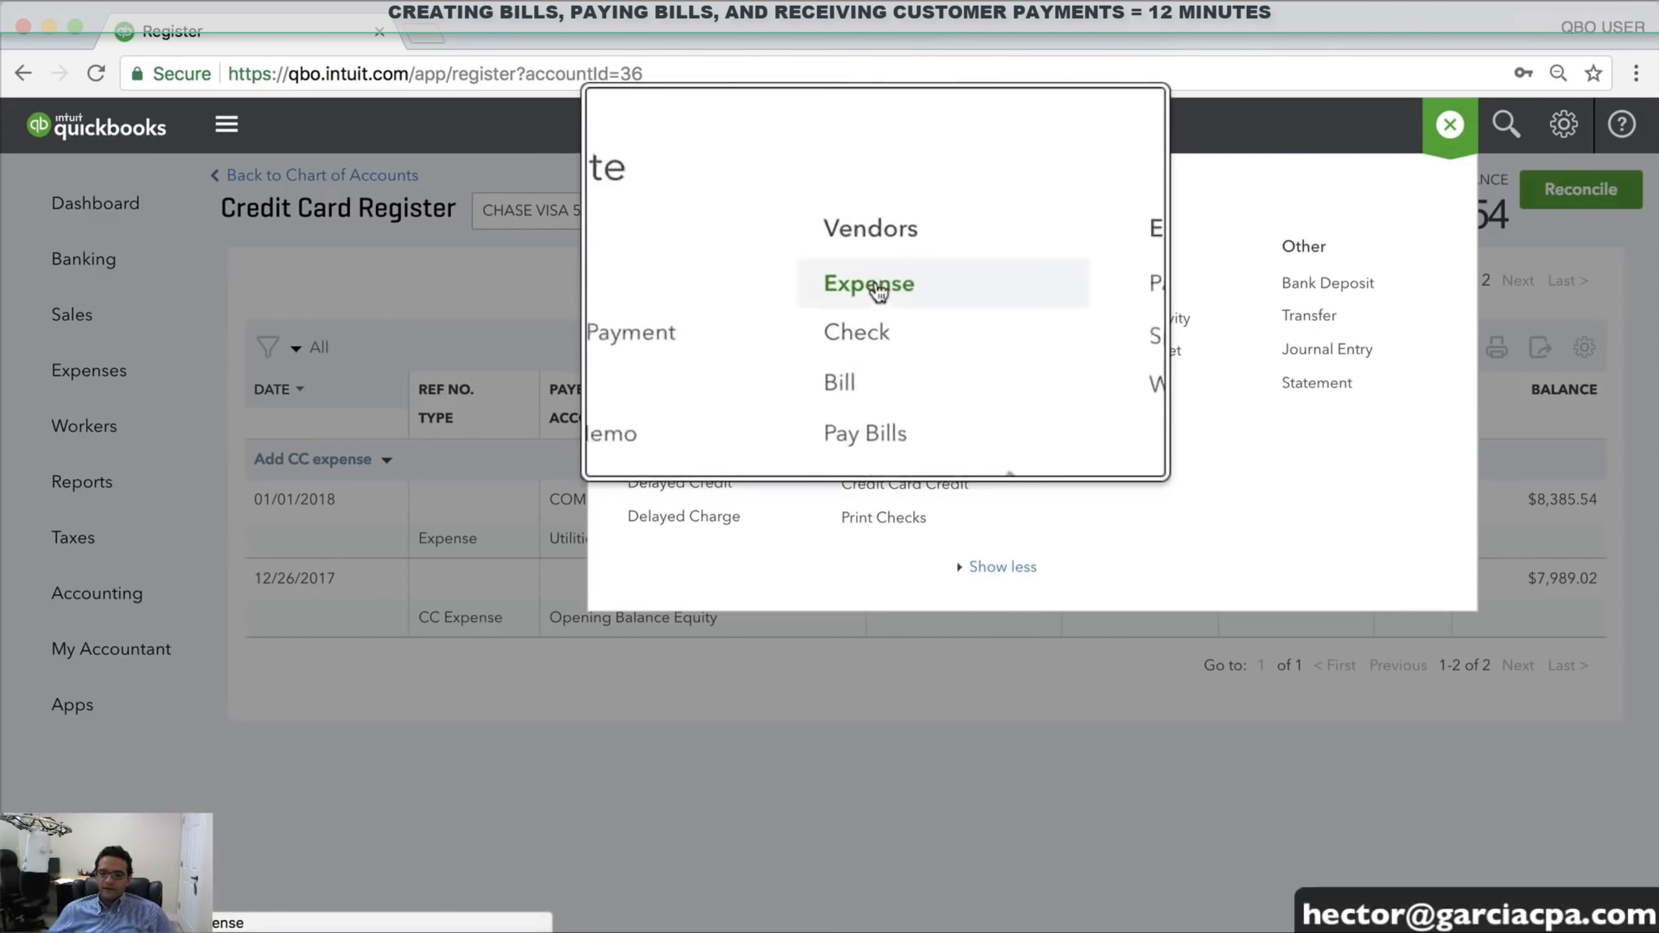
Start another expense and create MCDONALDS as a new vendor for its payee
left_click(868, 283)
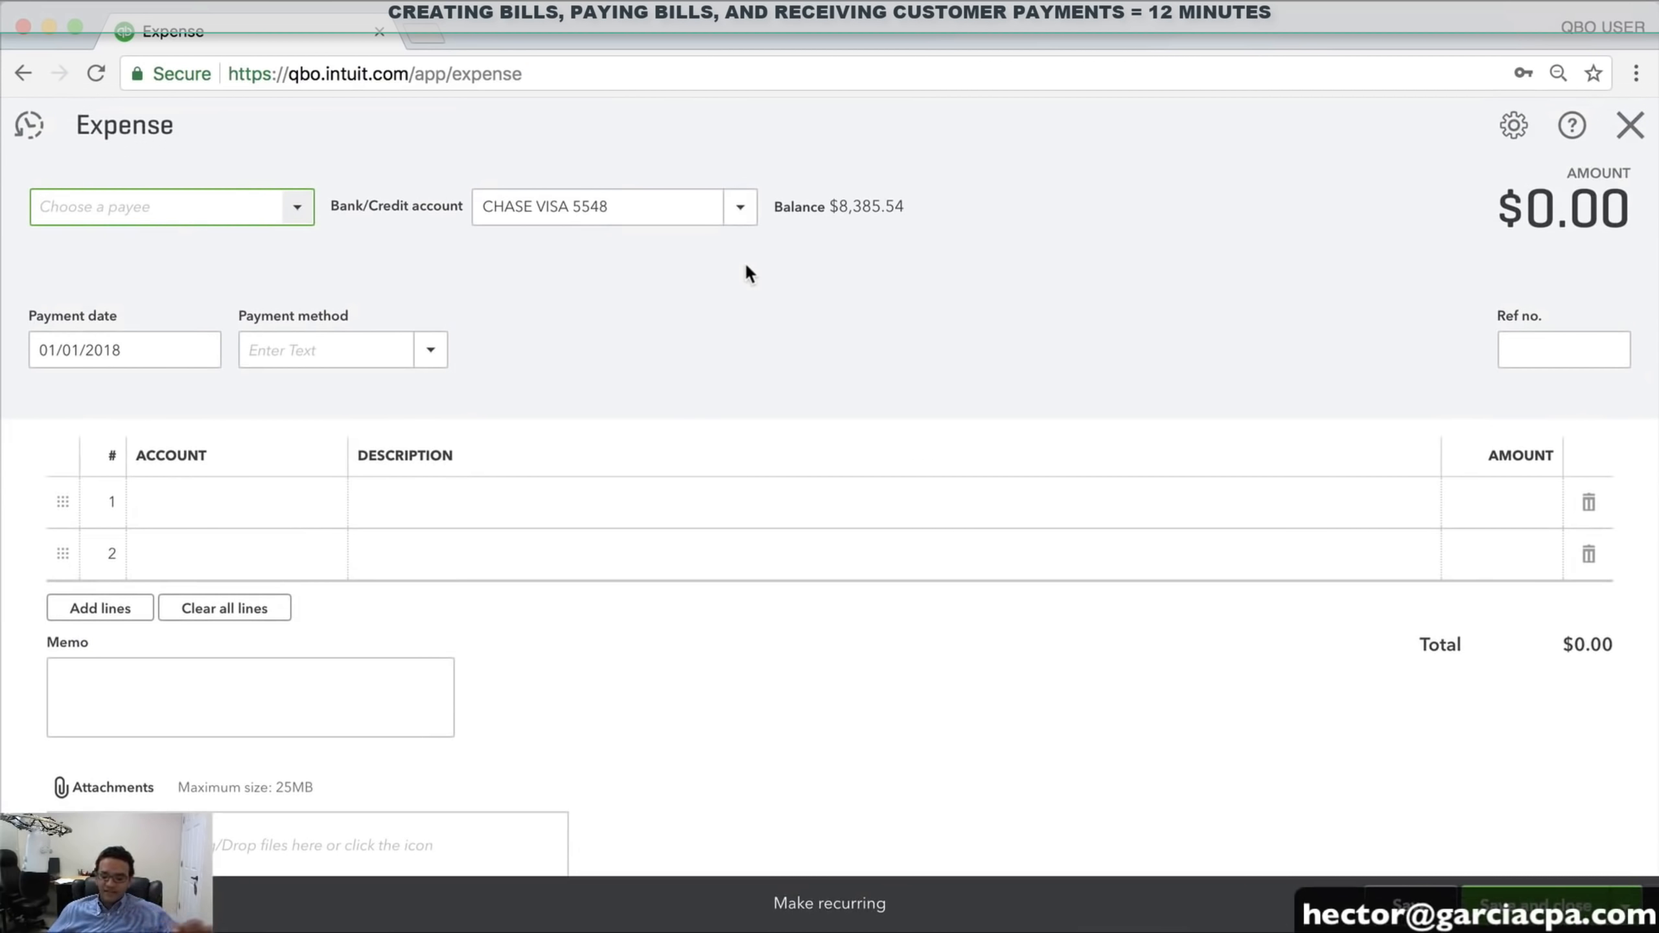
left_click(298, 208)
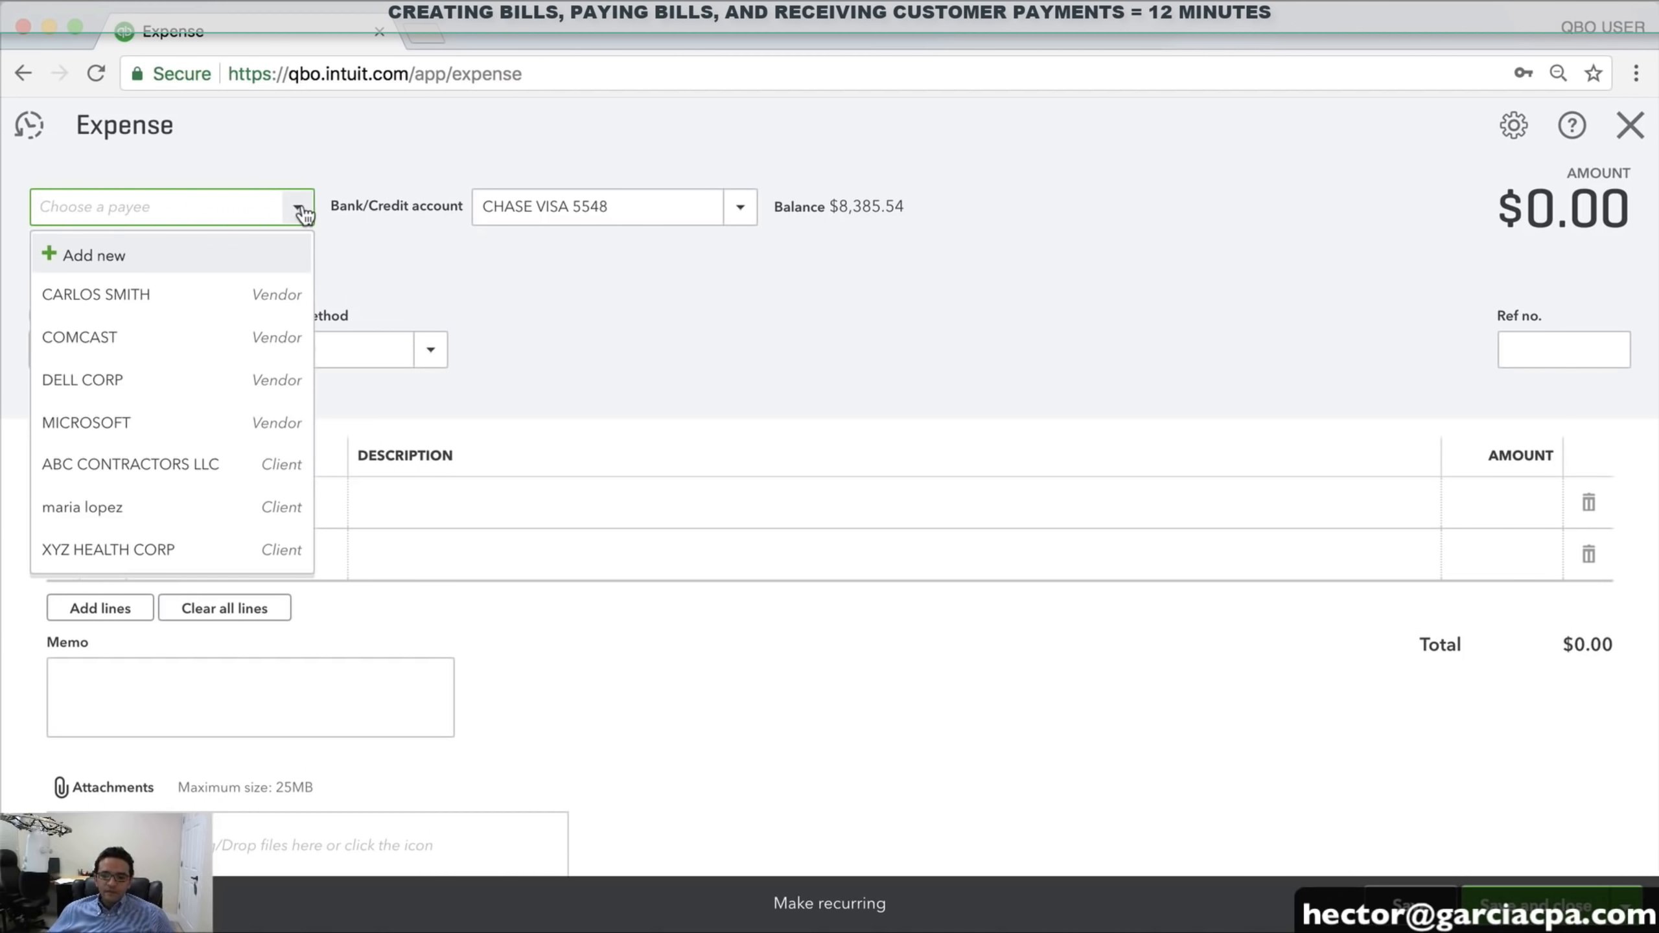
left_click(93, 255)
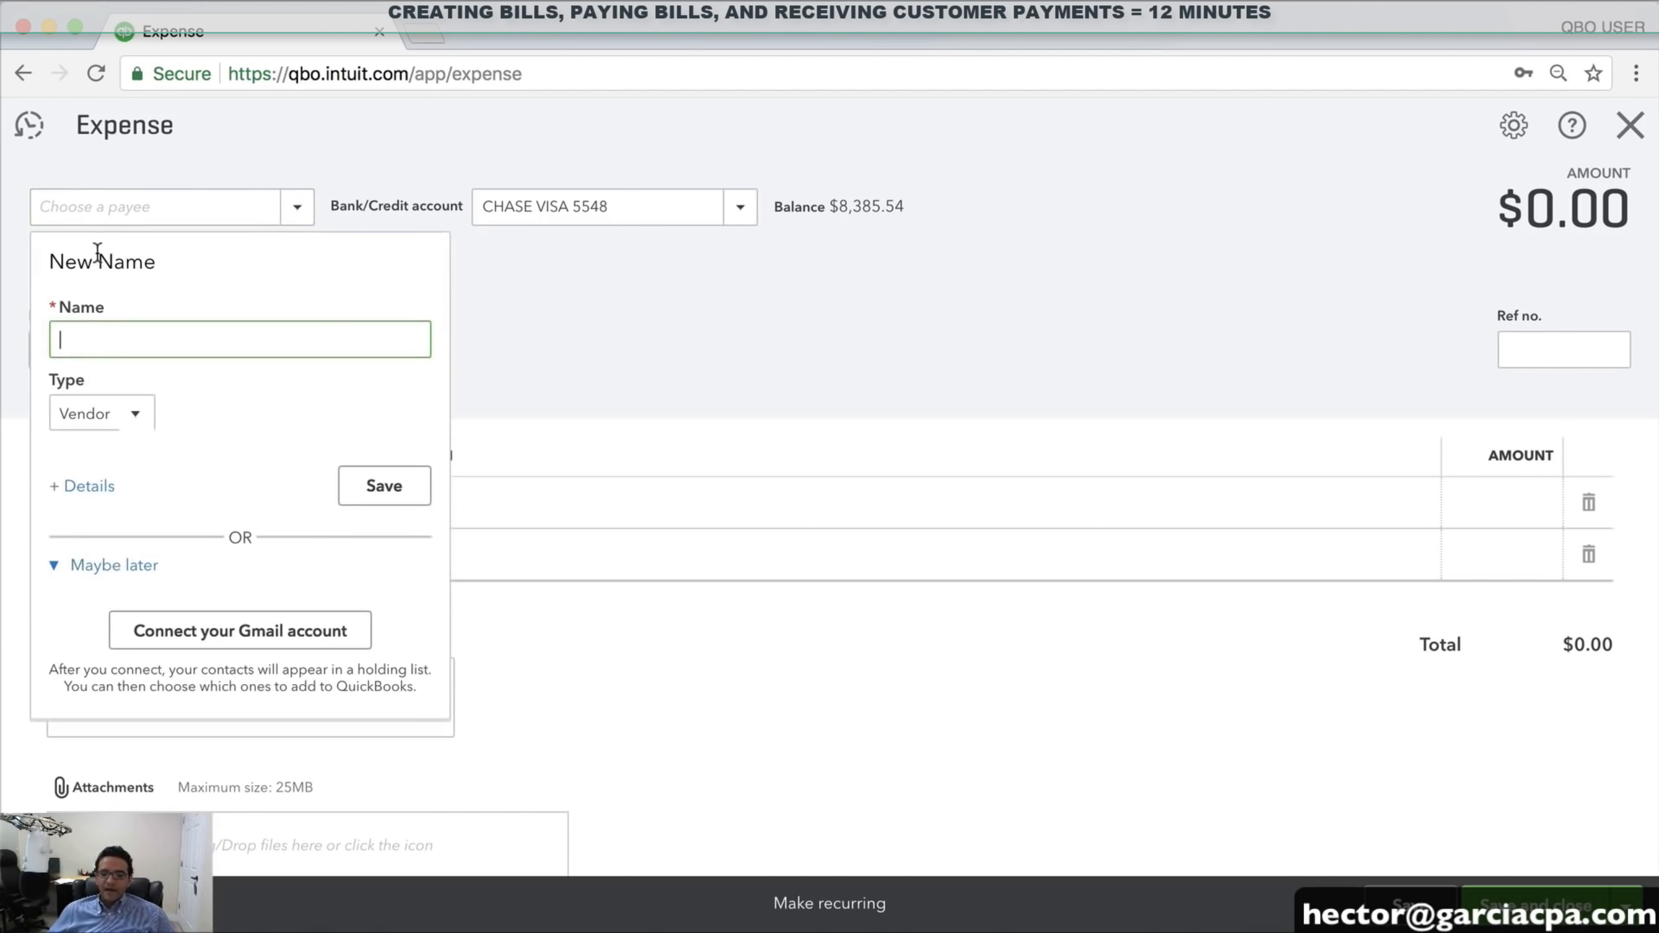
left_click(127, 338)
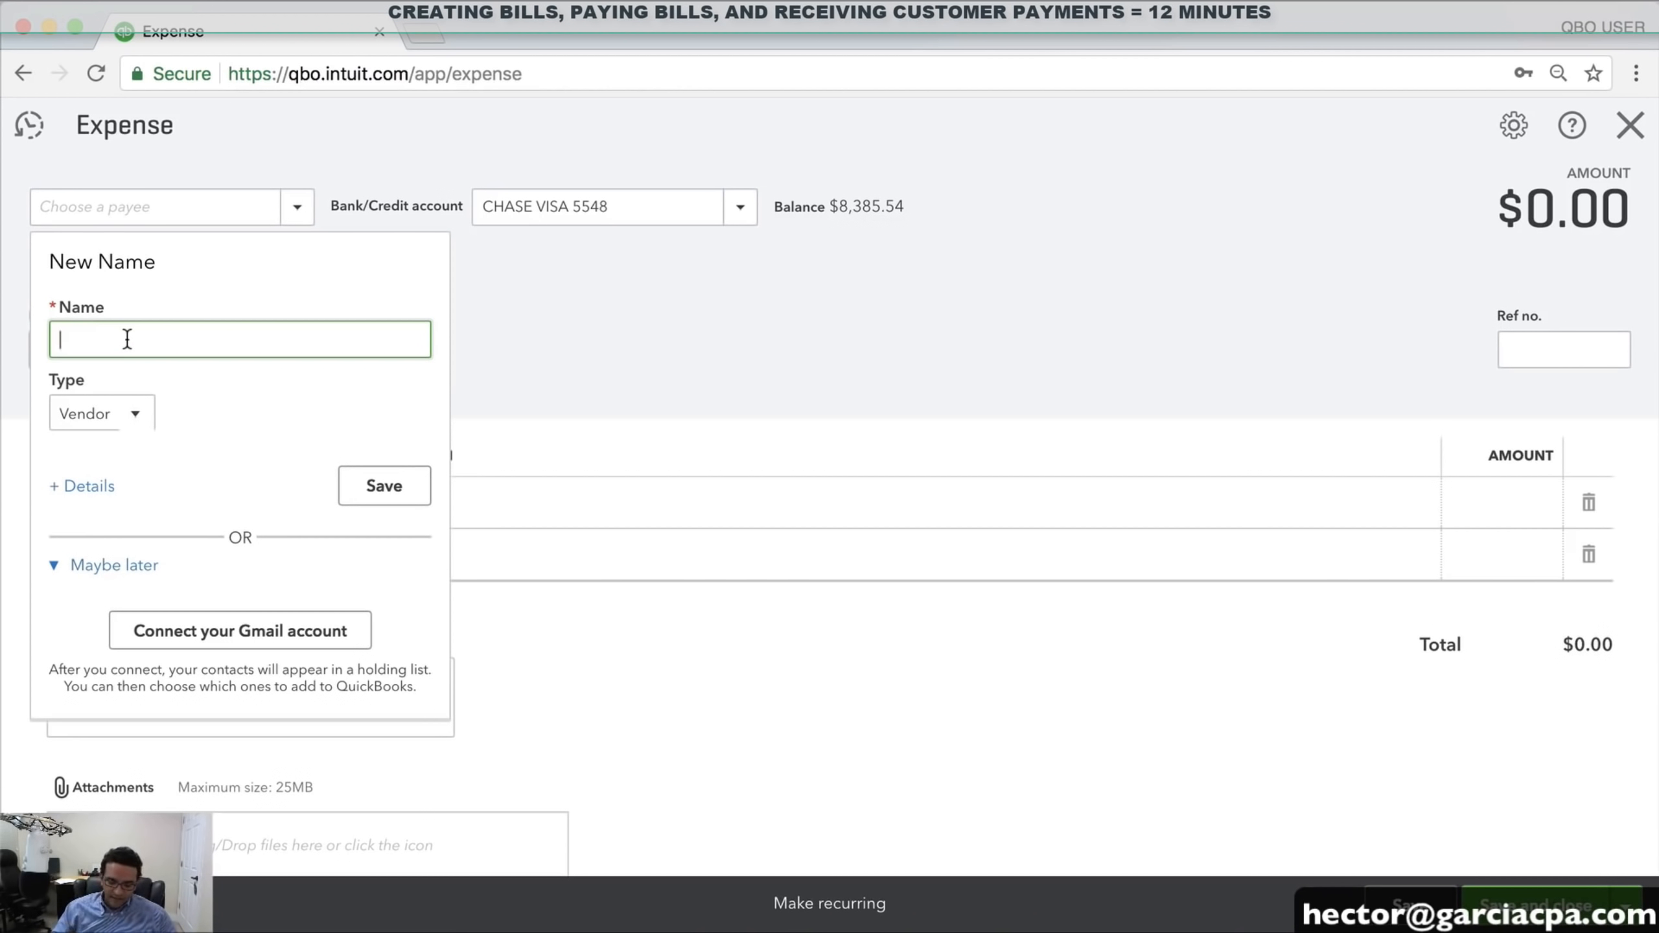
type("M")
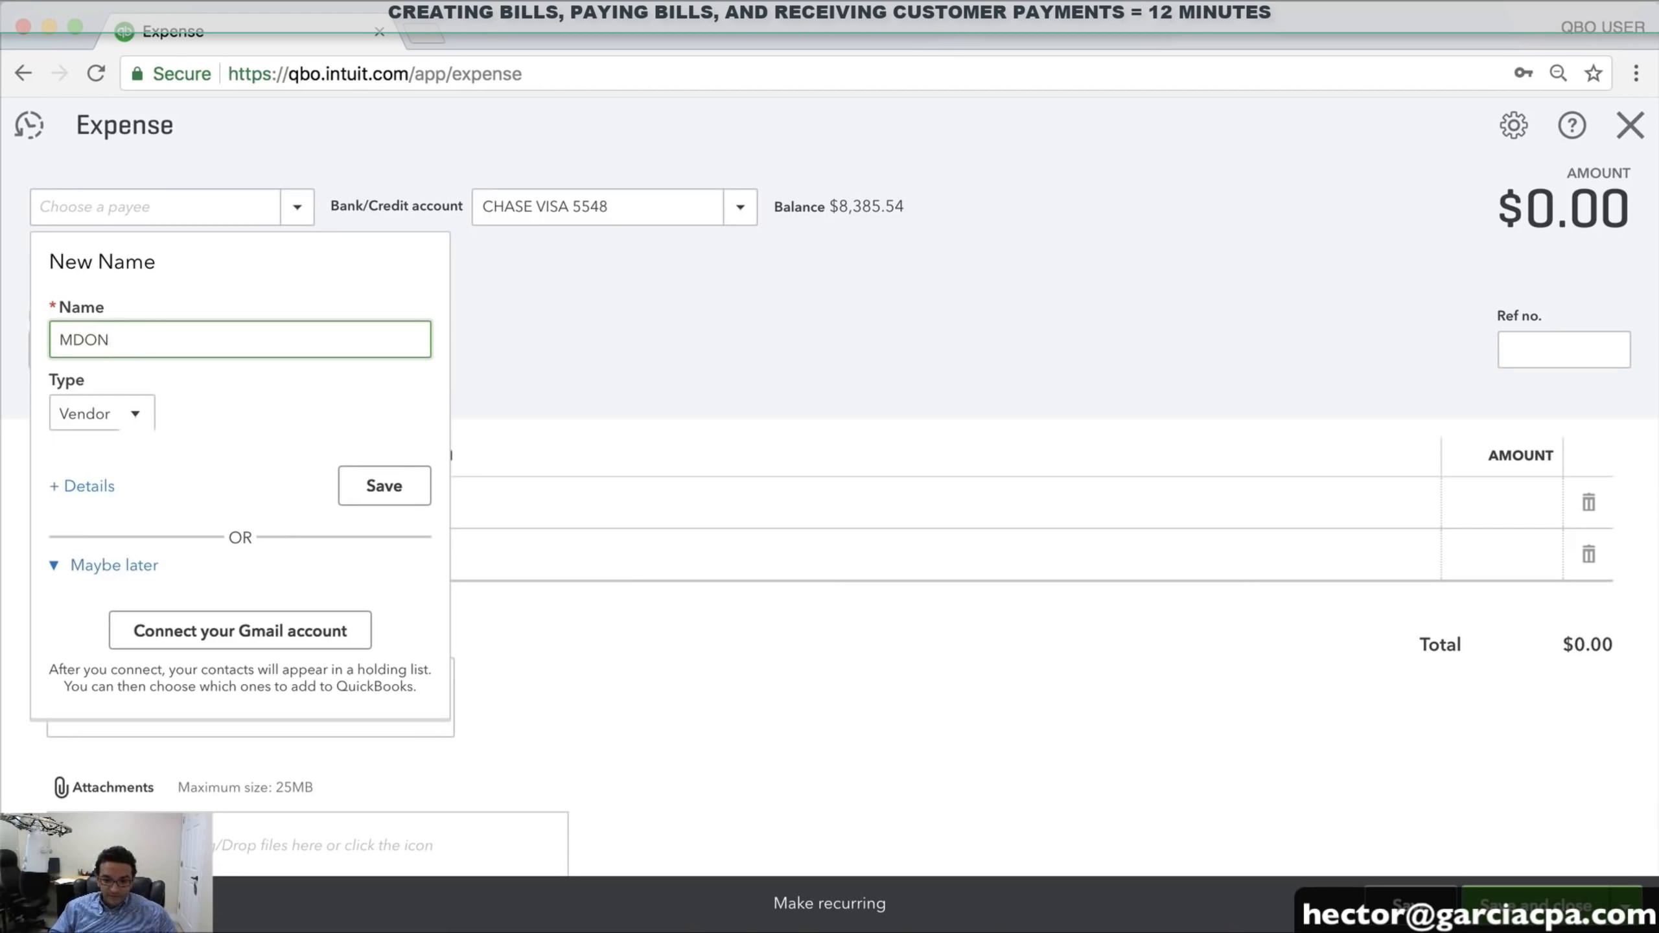
type("CD")
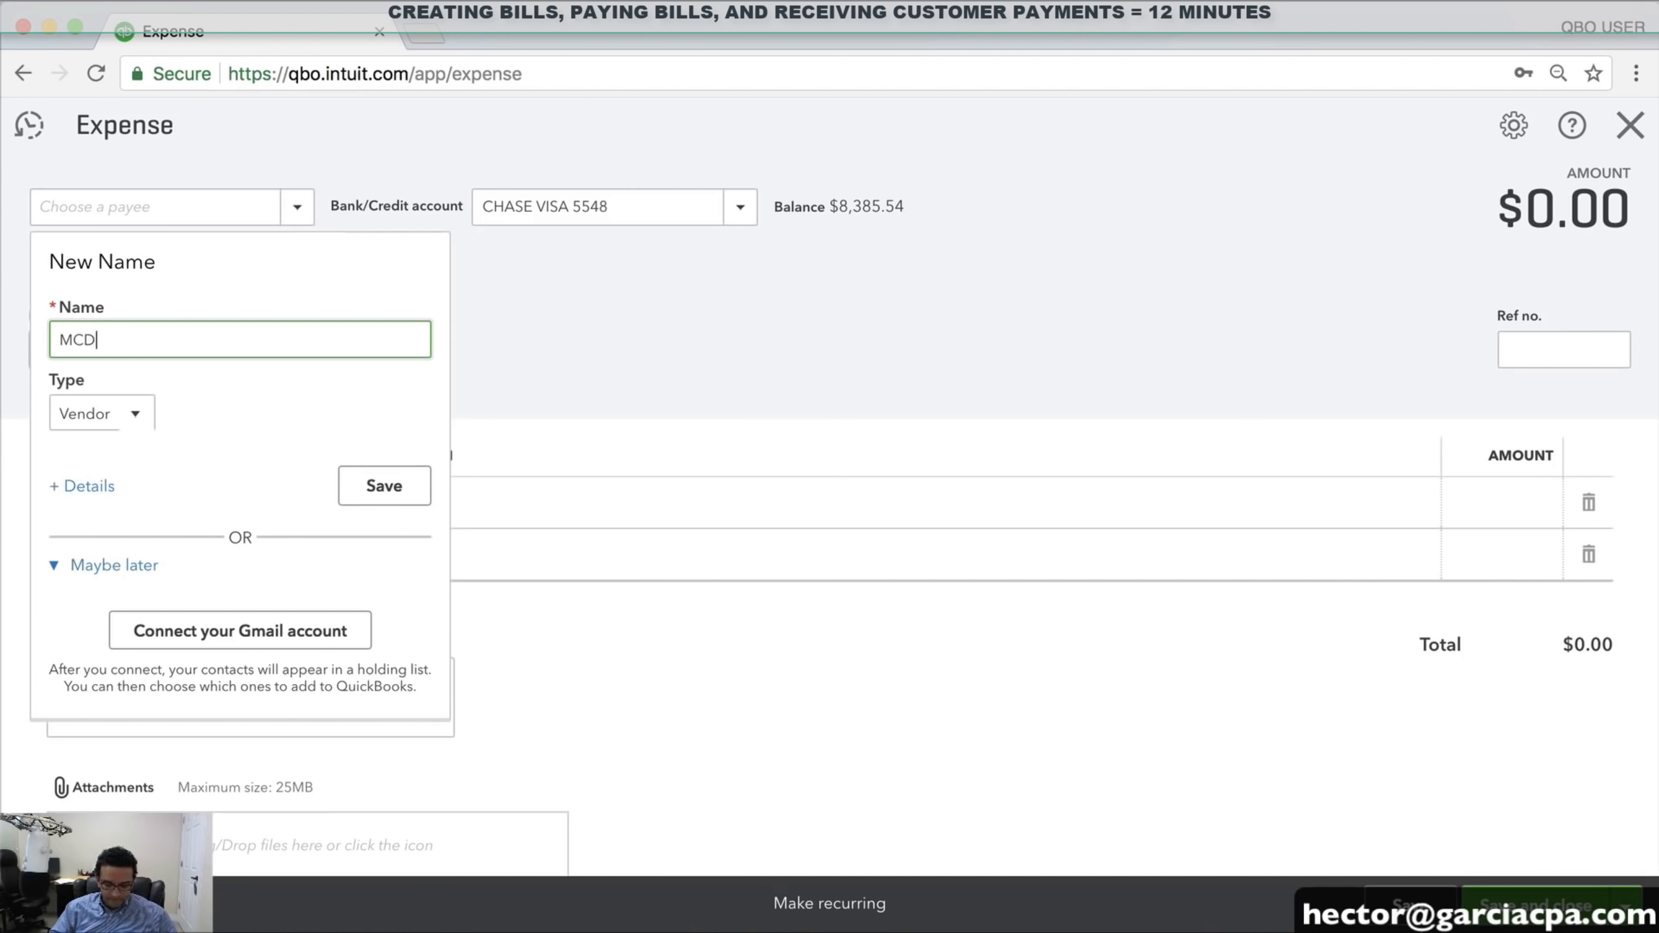
type("ONALD")
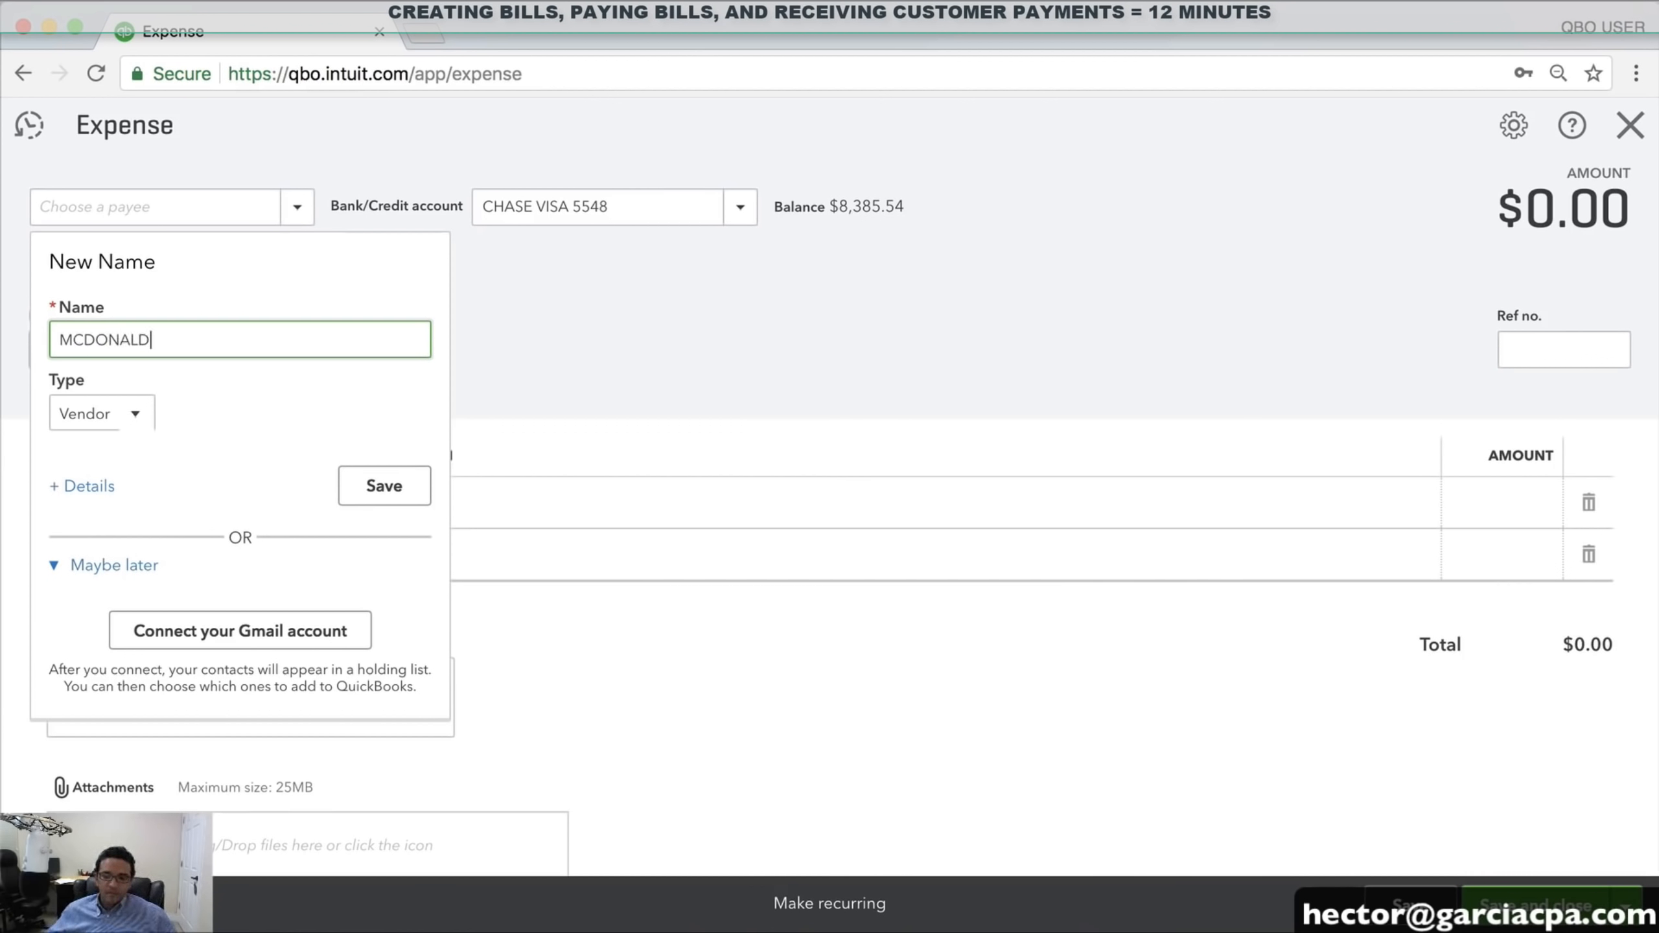
type("S")
left_click(385, 484)
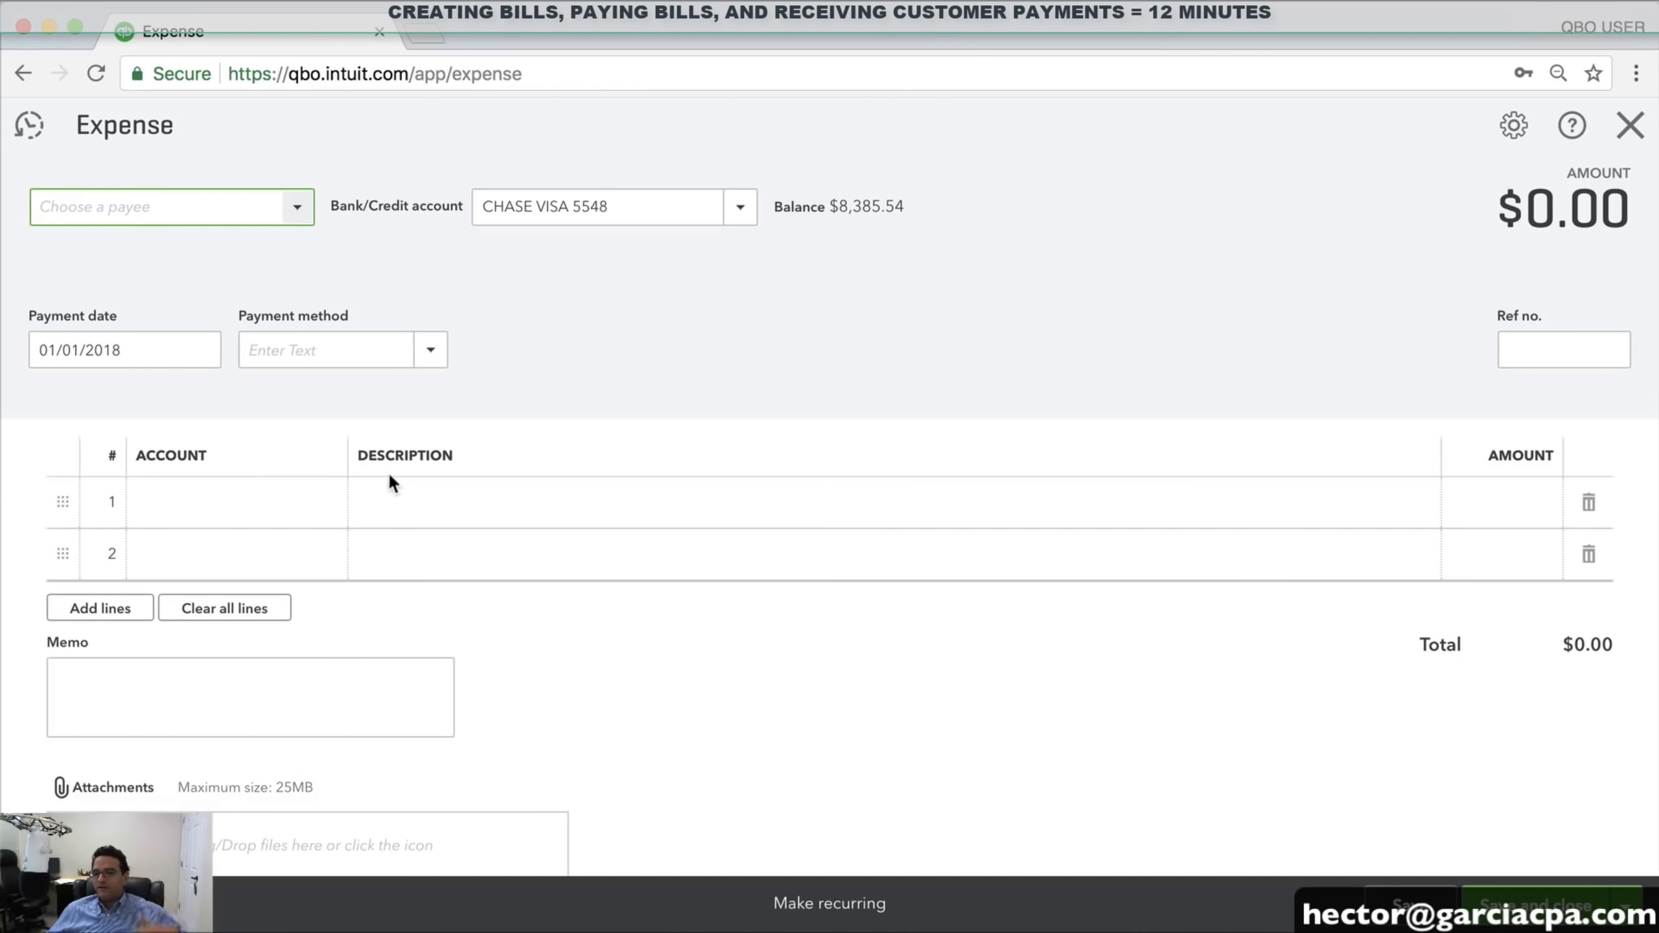
Charge 26.95 to Meals with Customers, dated 01/03/2018, paid from CHASE CHECKING 4454
left_click(215, 504)
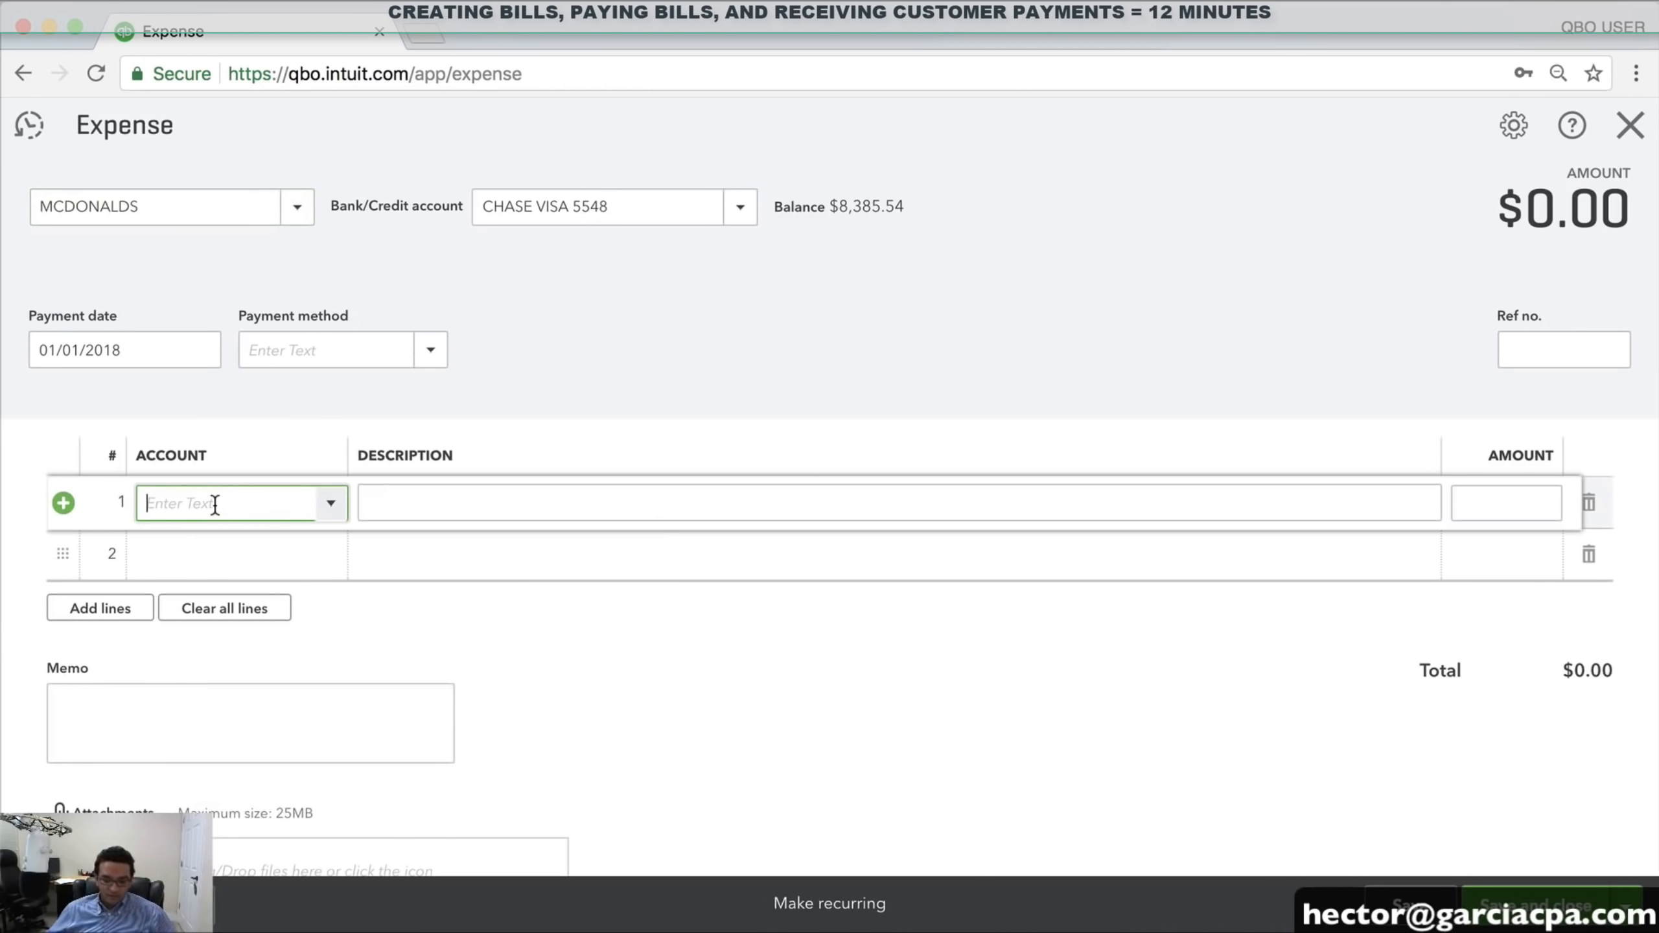
type("E")
key("BackSpace")
type("Meals with Customers")
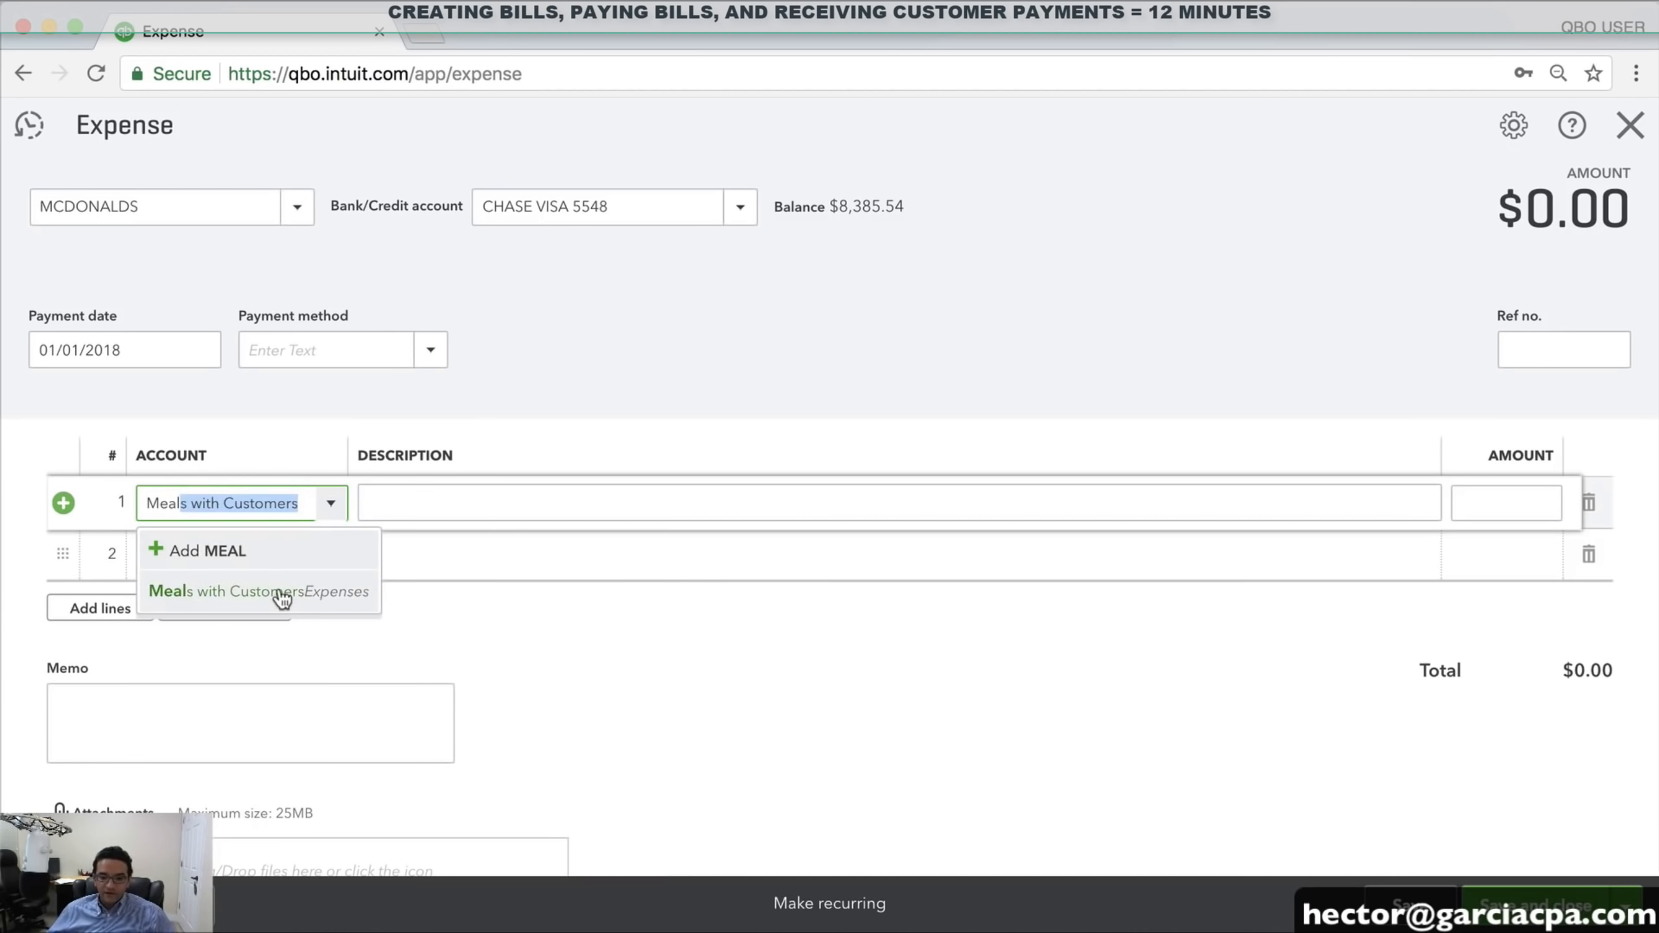
left_click(277, 592)
left_click(208, 349)
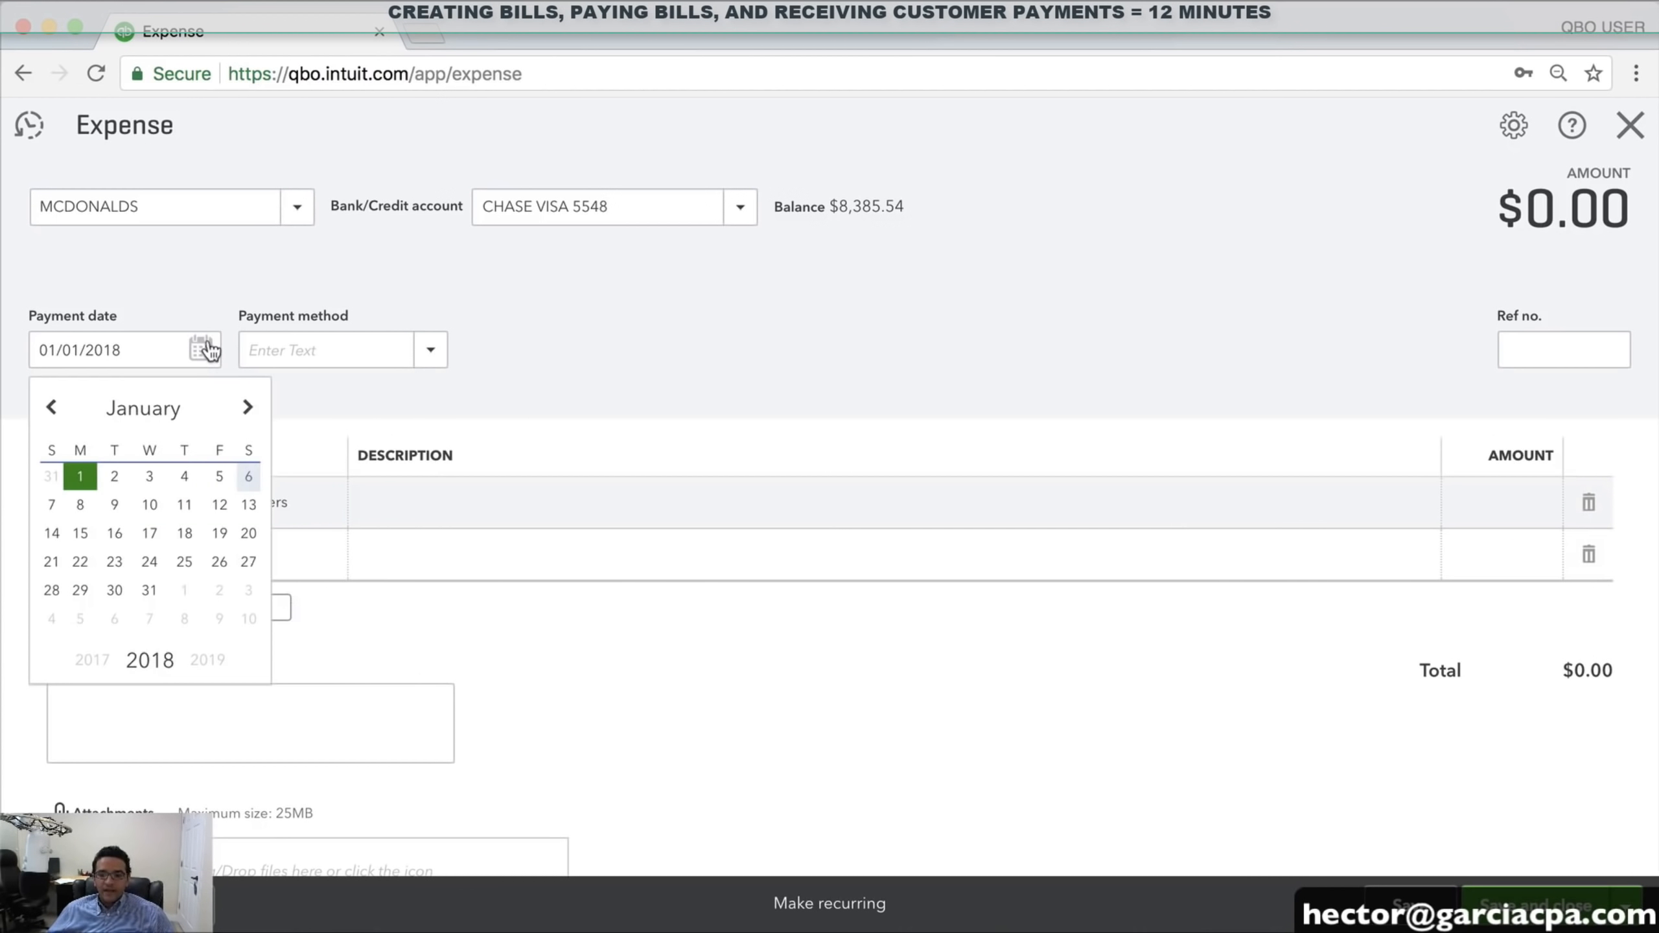
left_click(151, 479)
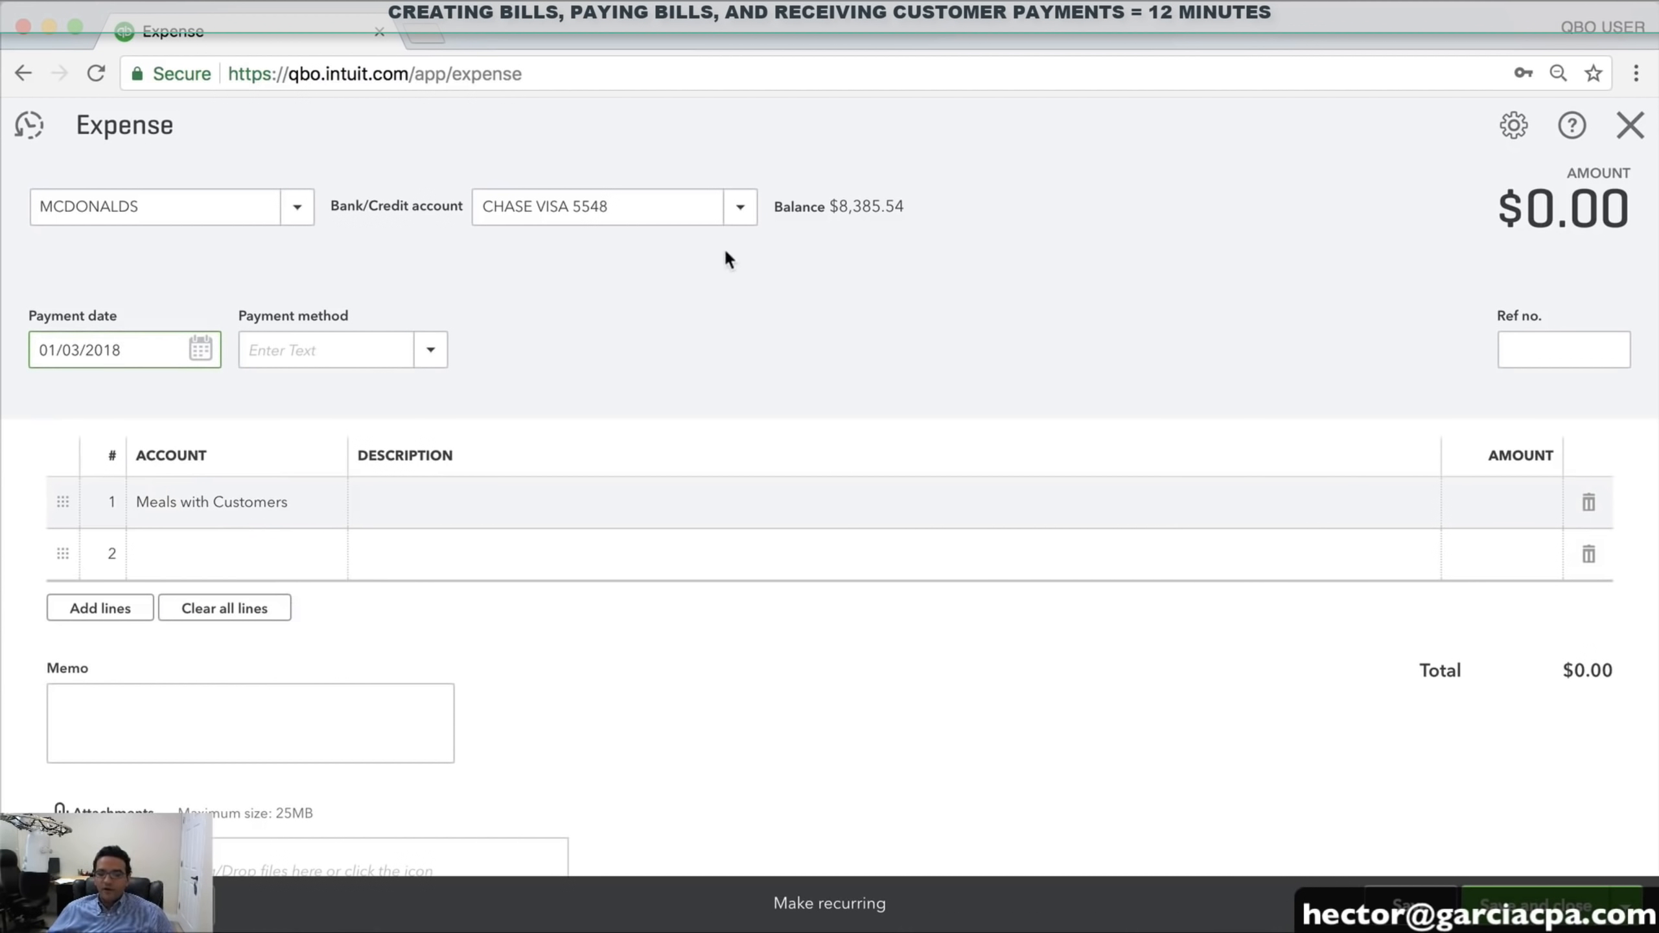
left_click(733, 208)
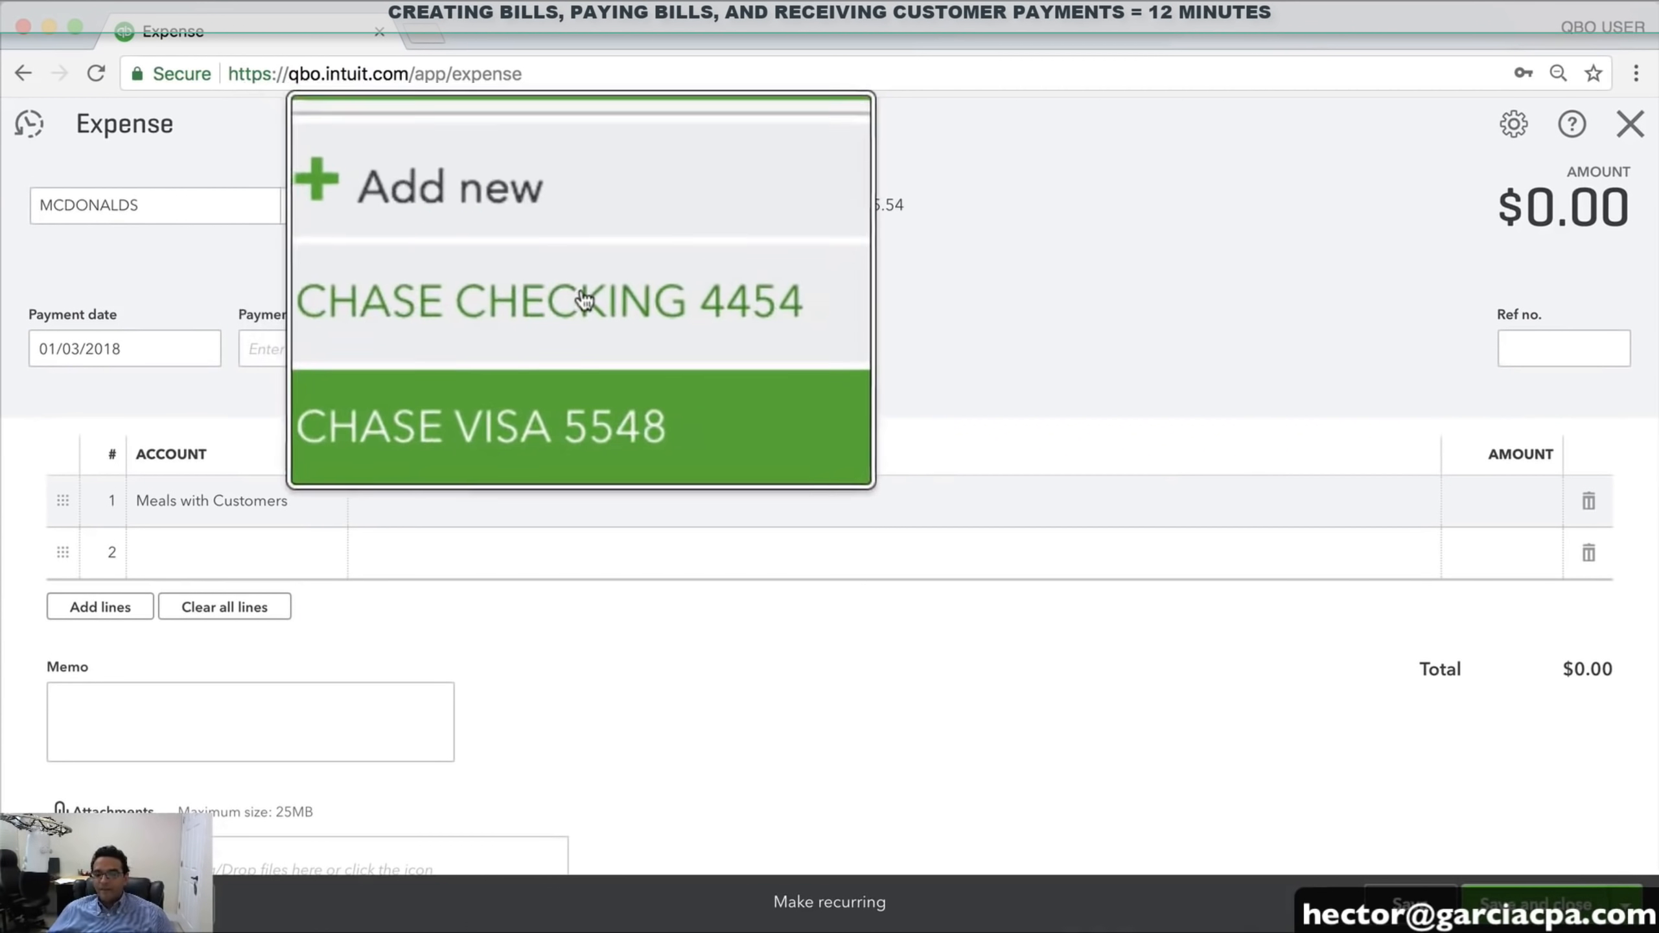
left_click(575, 294)
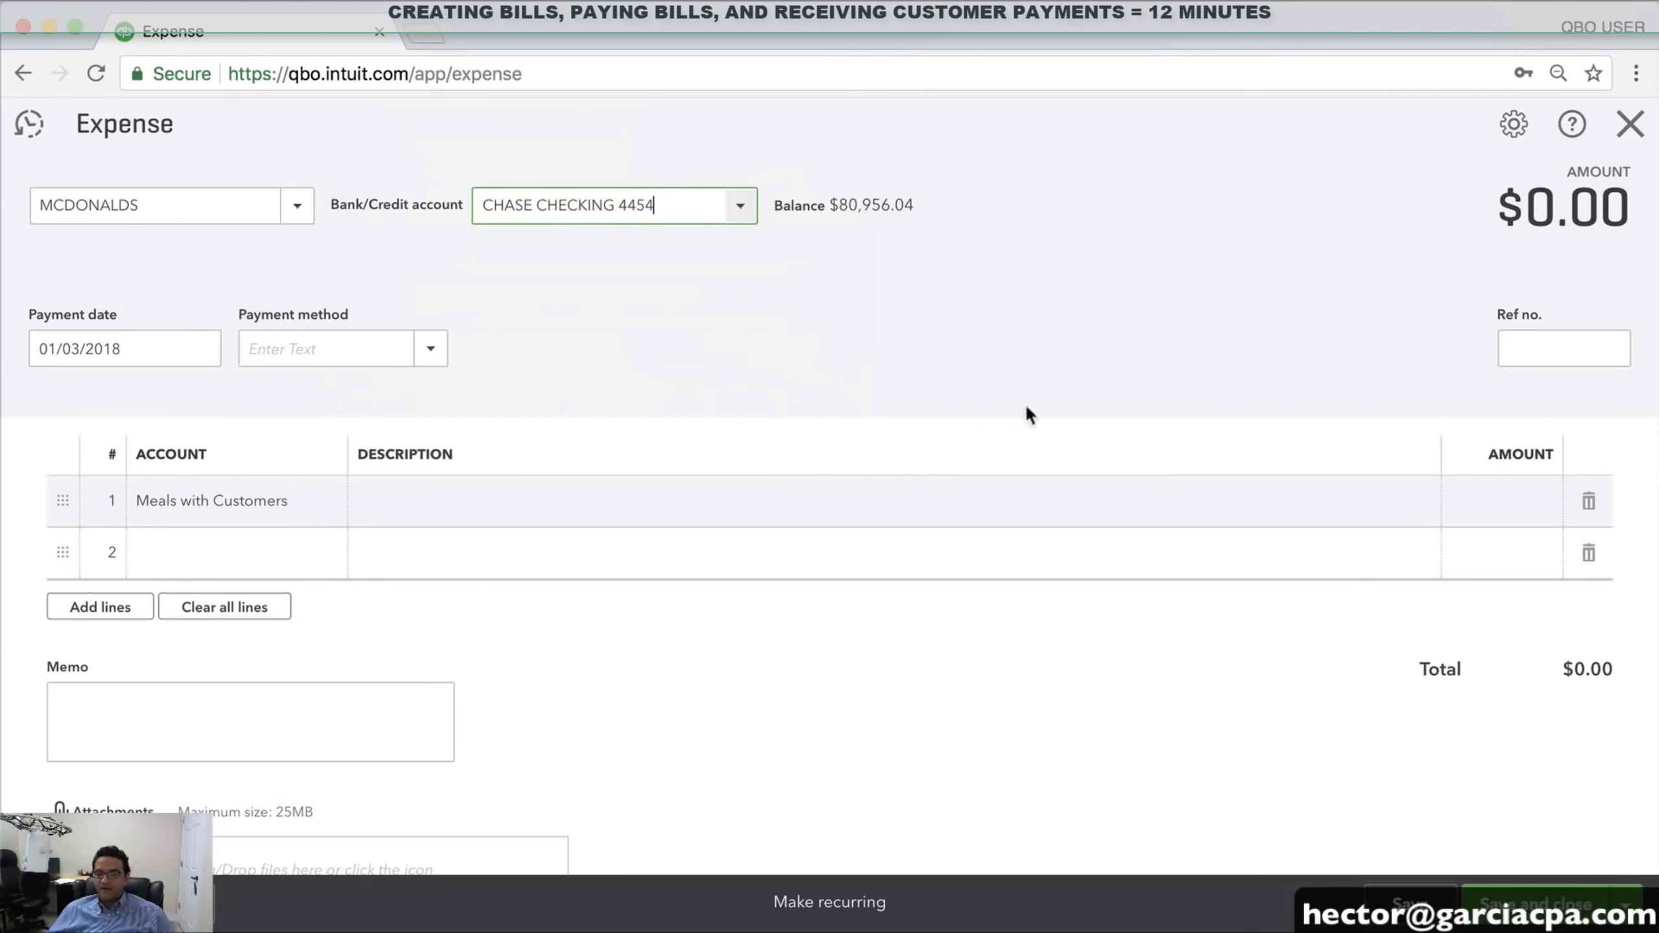
left_click(1523, 502)
type("26.9")
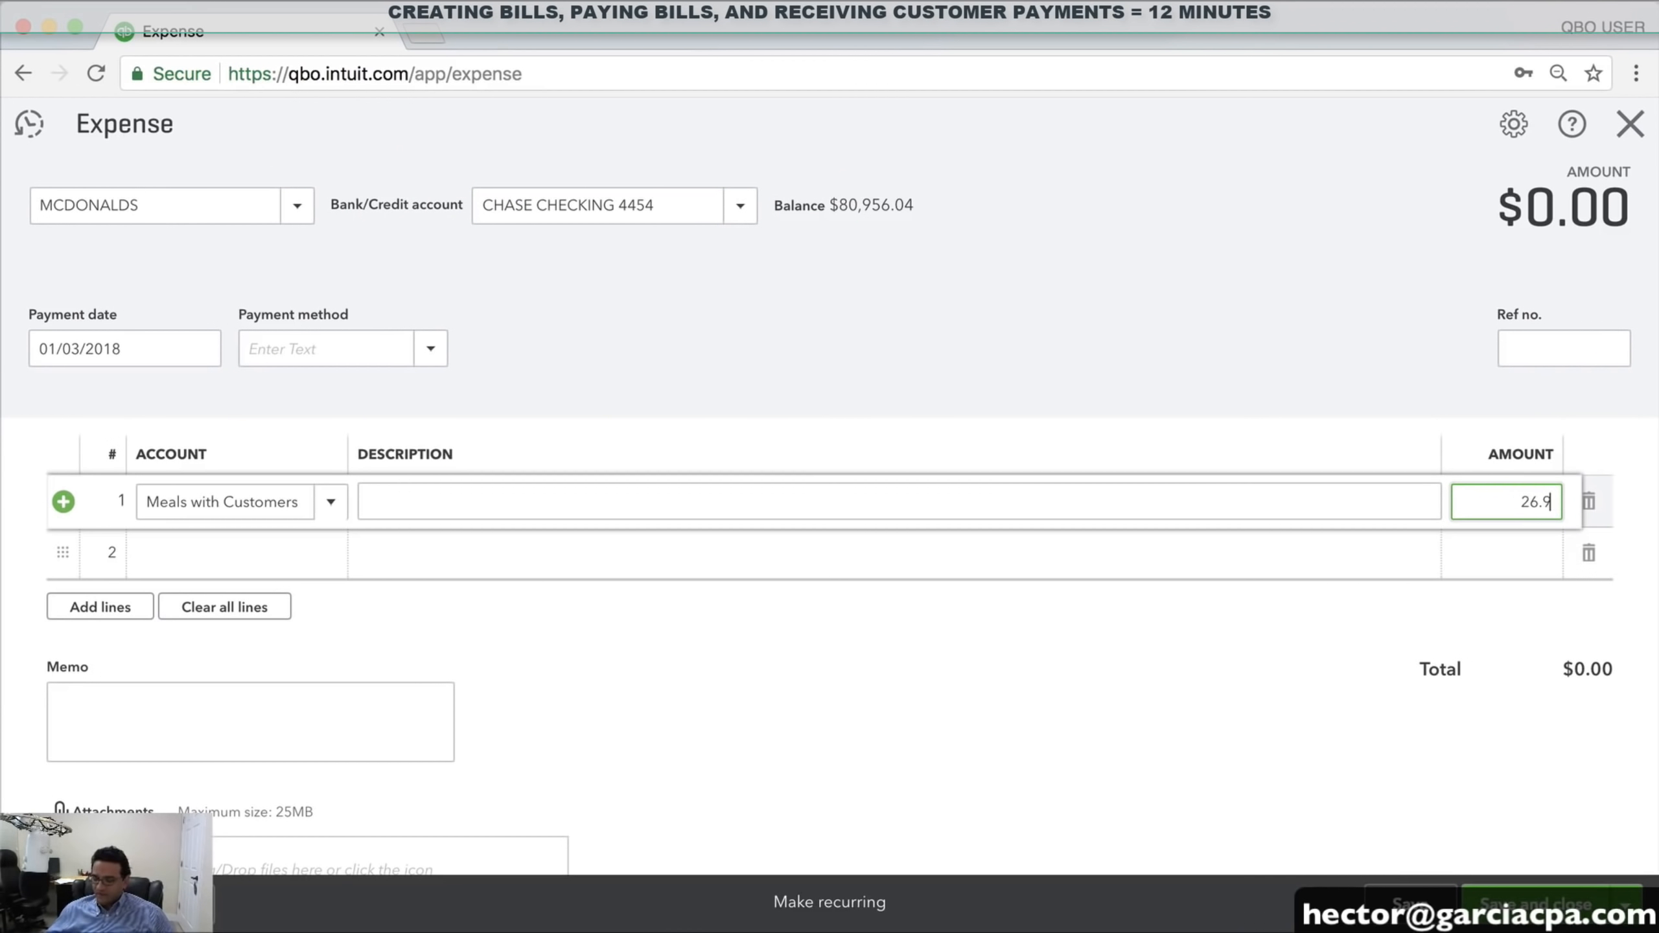
type("5")
left_click(1532, 355)
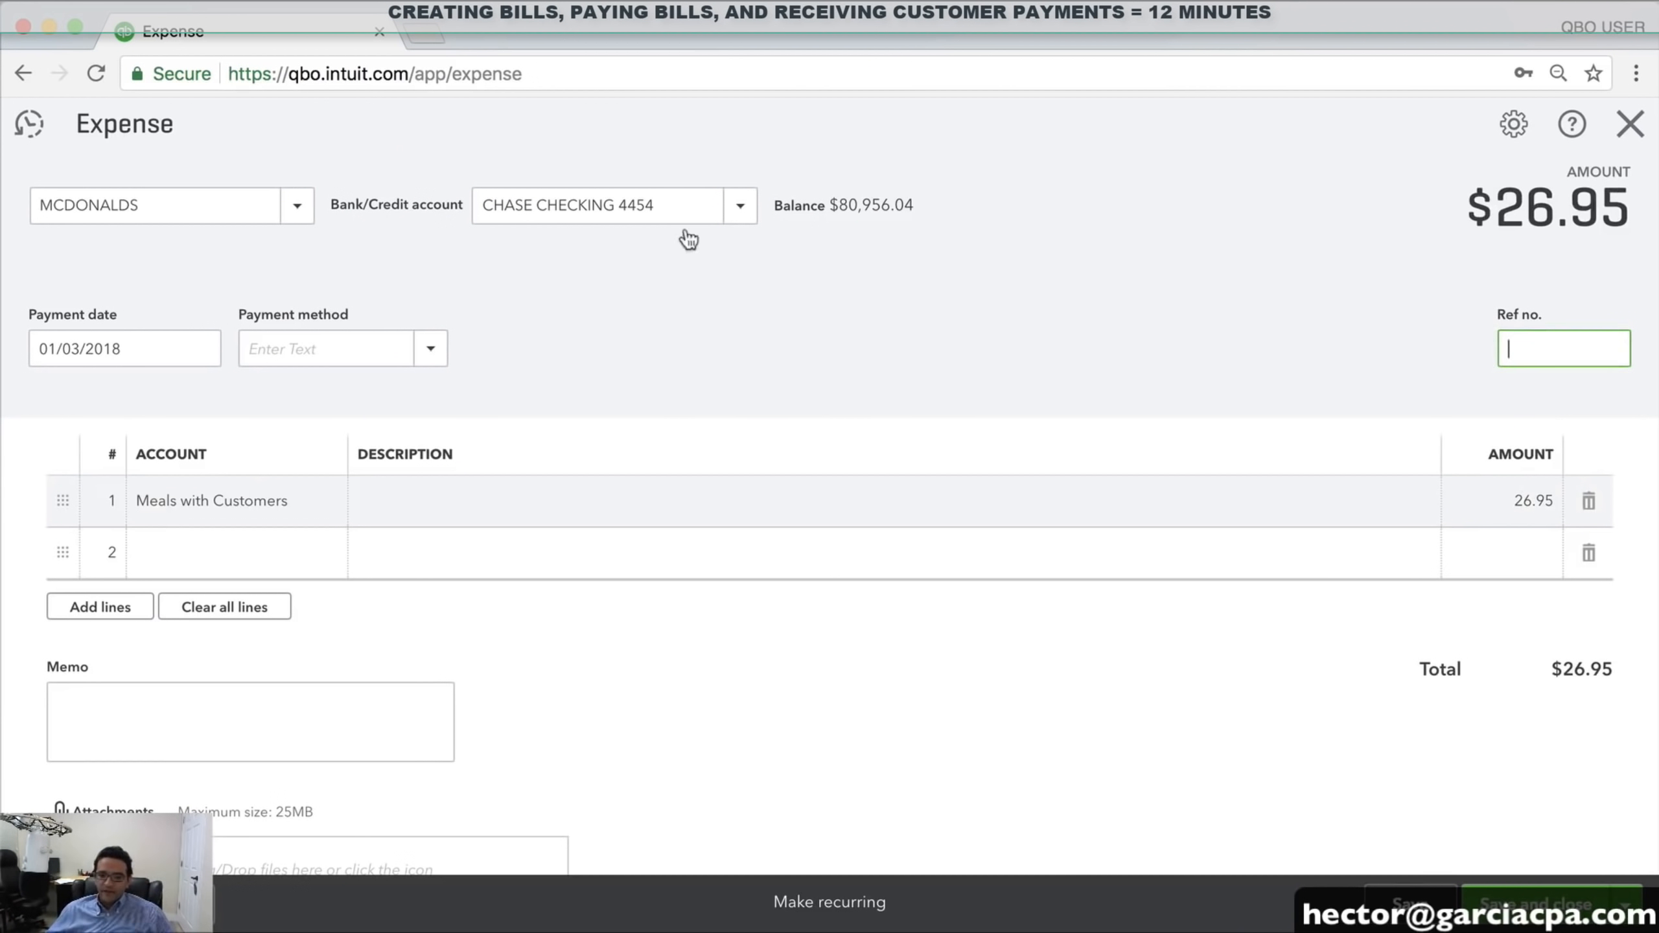
Create a new DEBIT CARD payment method and use it for this expense
left_click(429, 350)
left_click(311, 517)
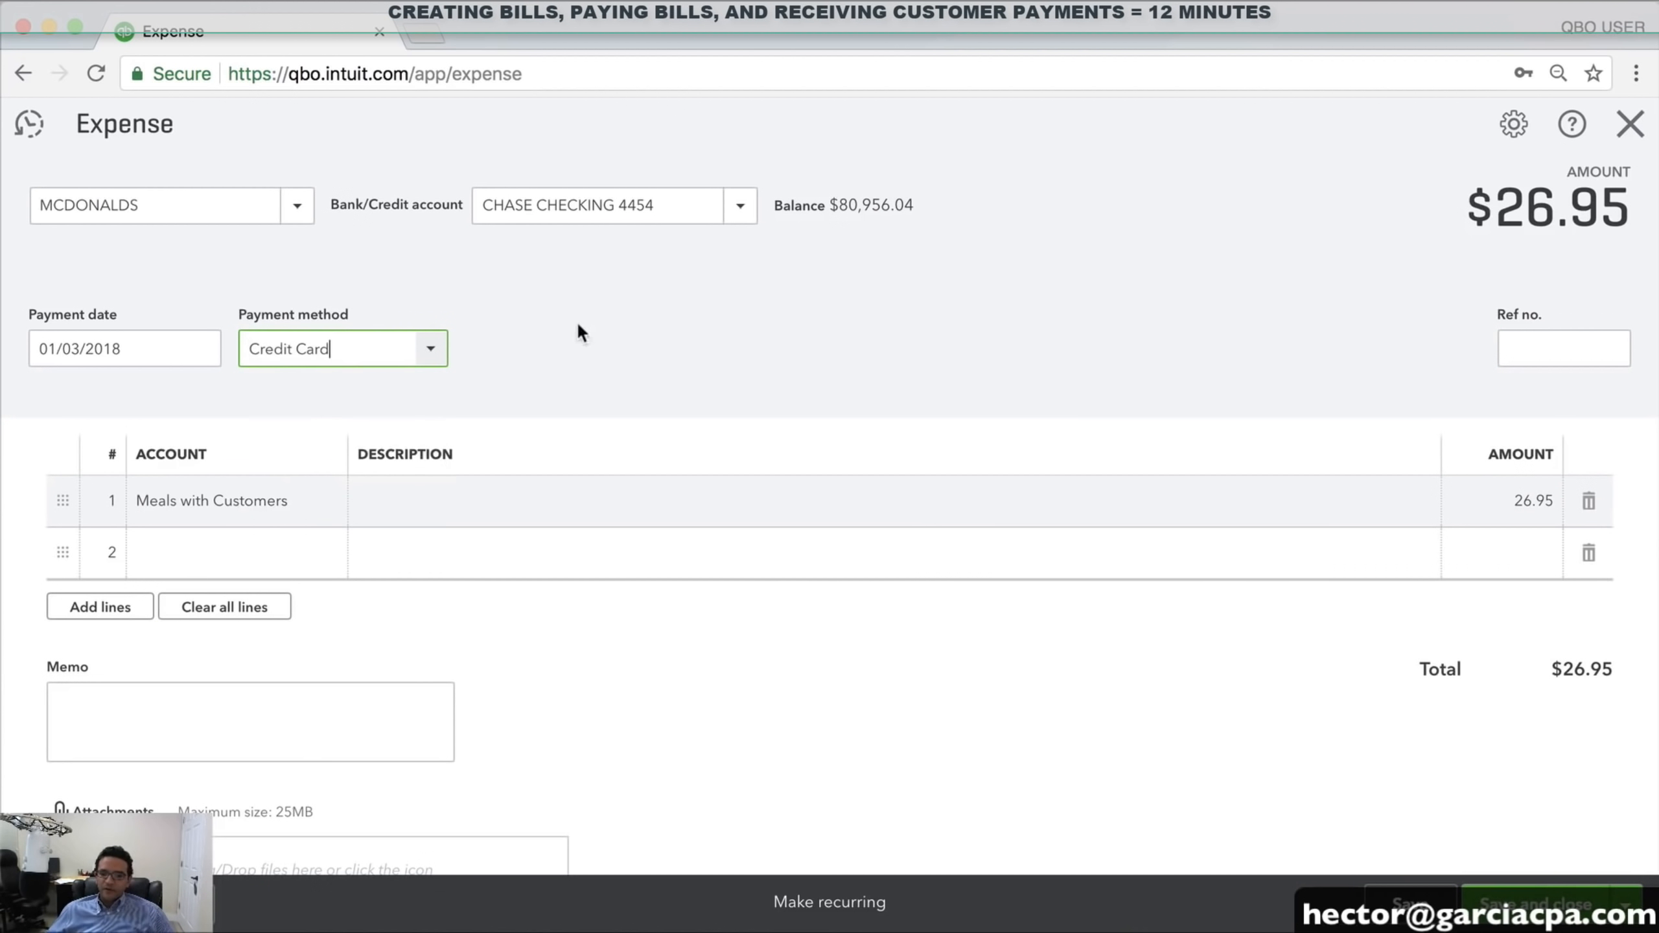
left_click(430, 353)
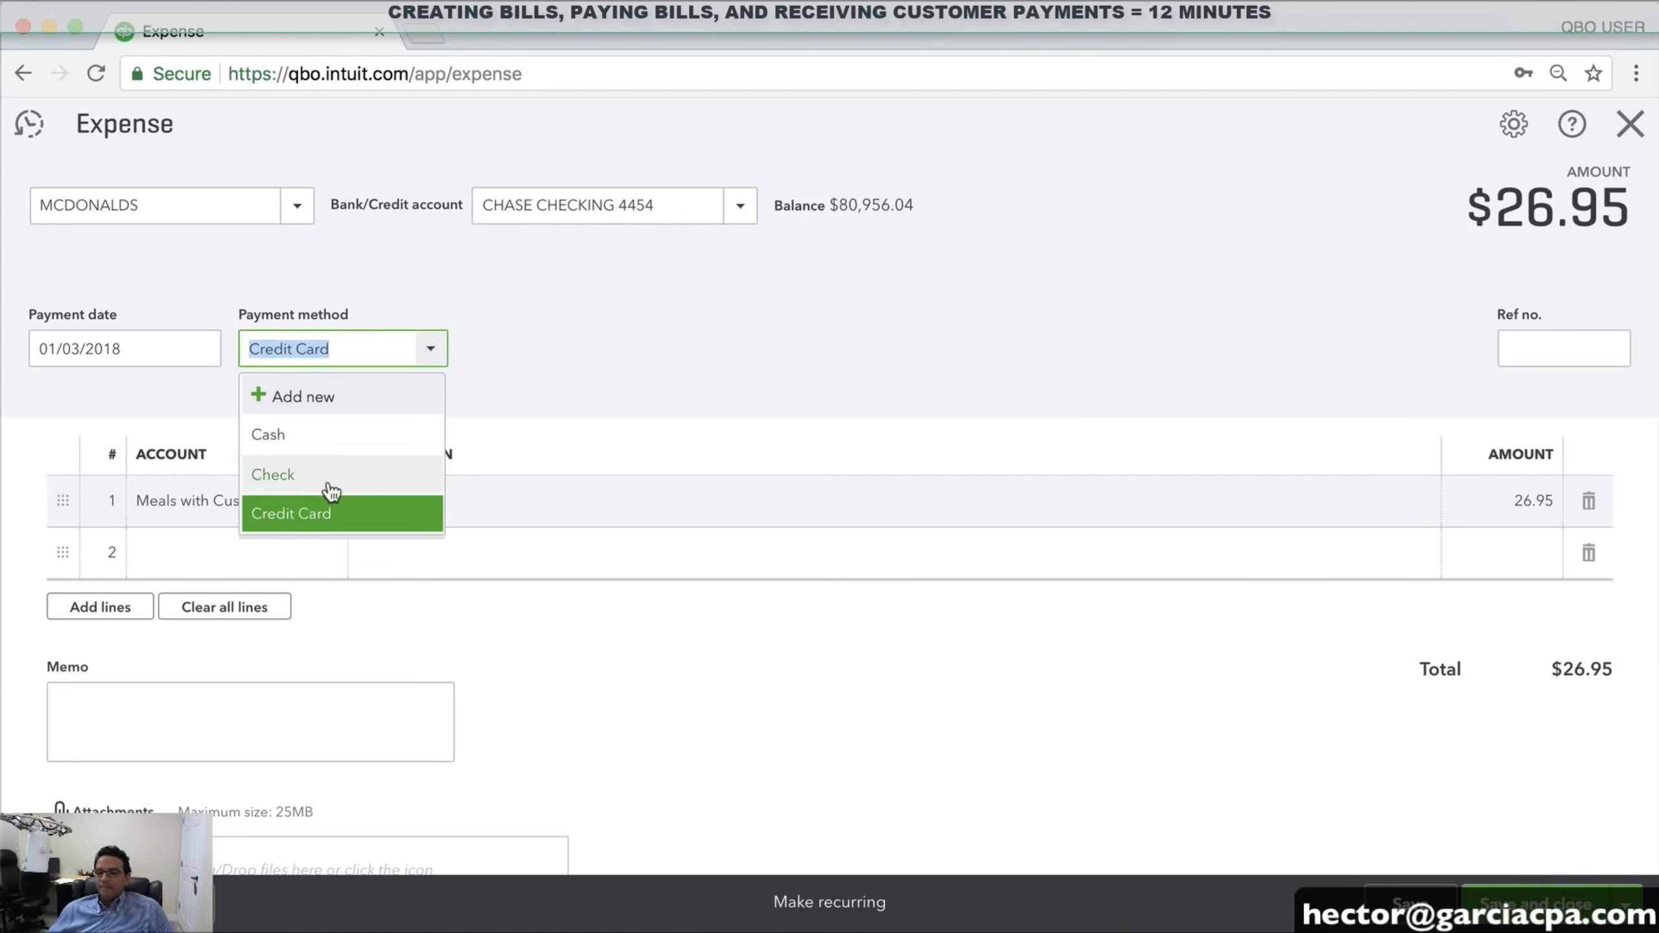
left_click(306, 399)
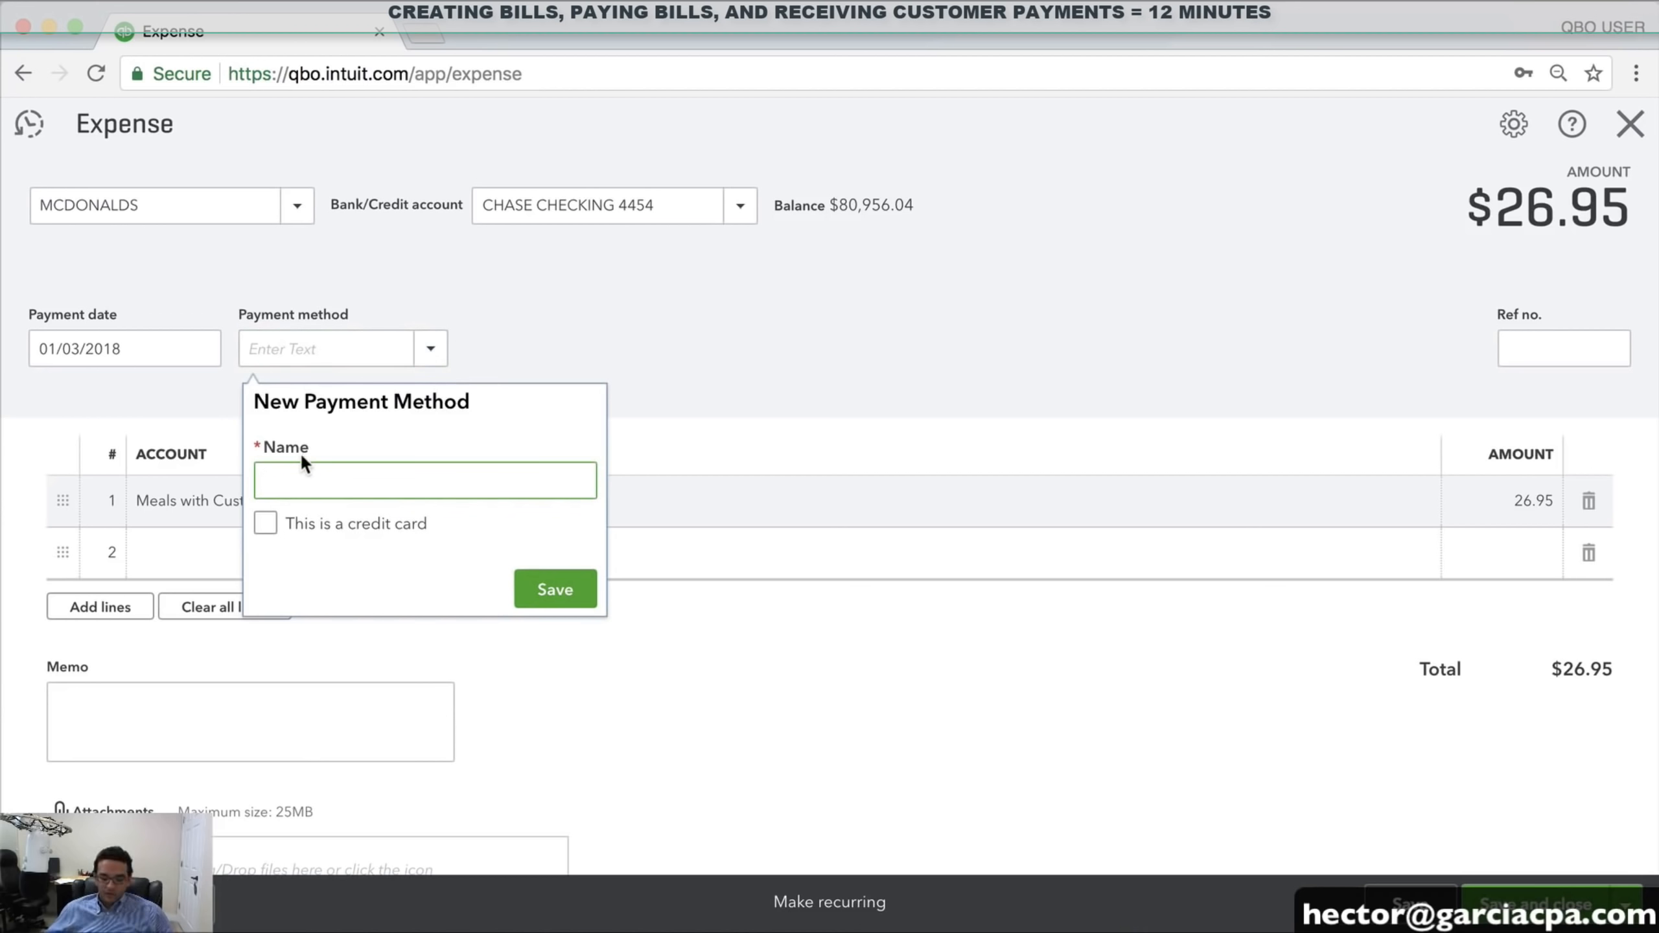
type("DEBIT CARD")
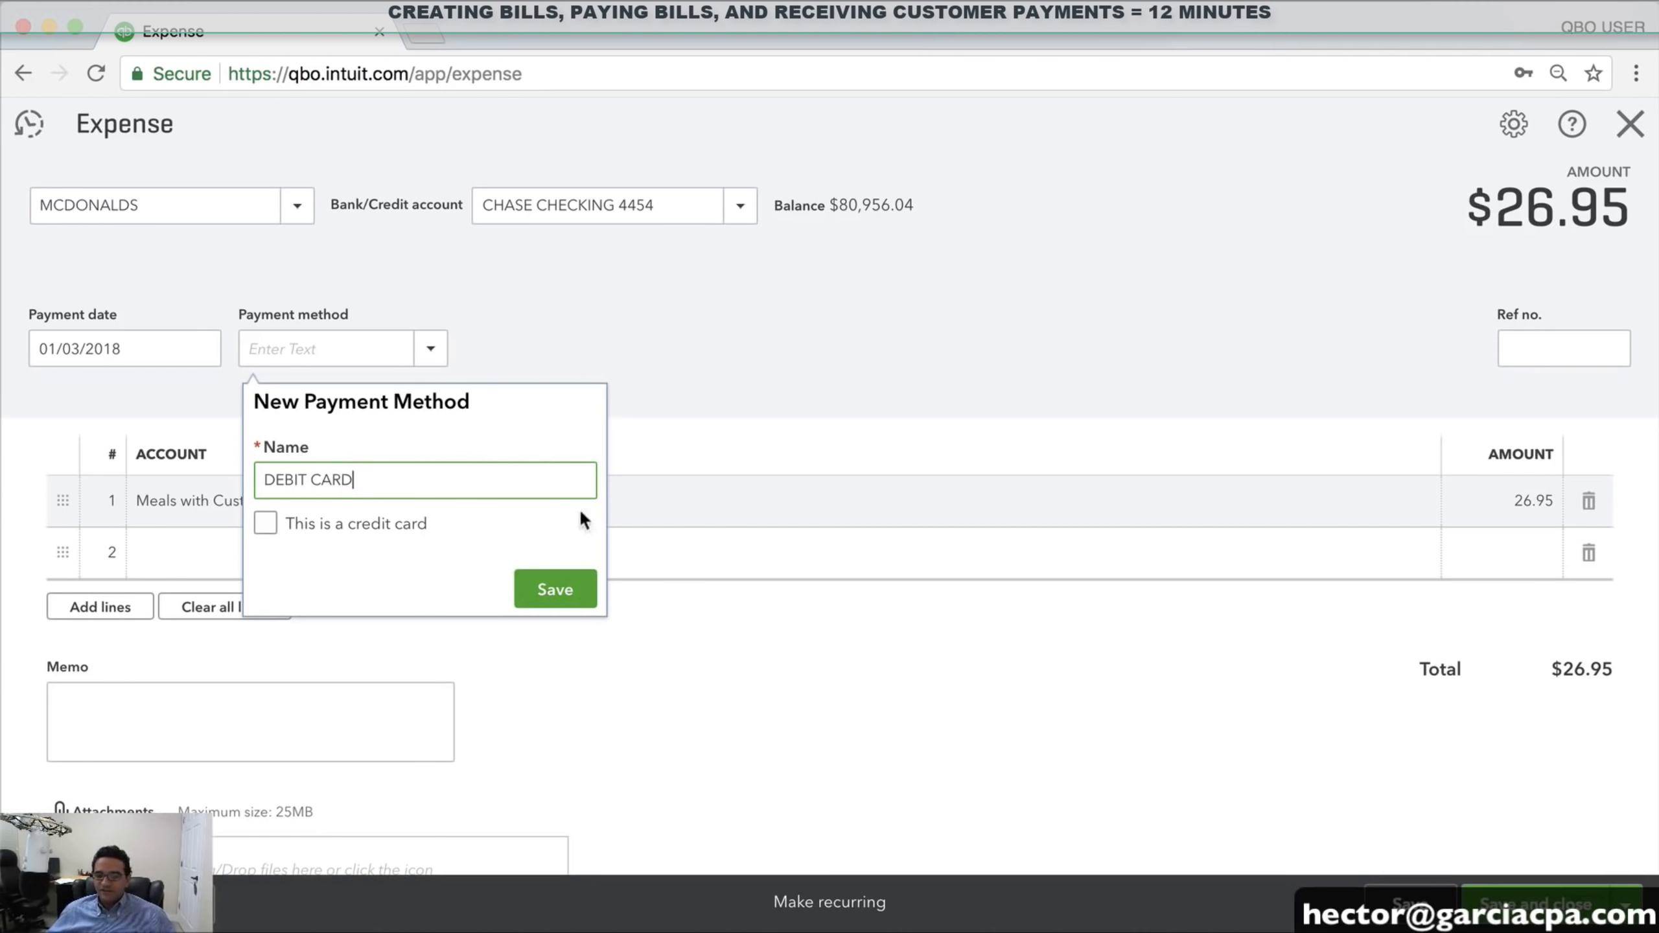
left_click(556, 590)
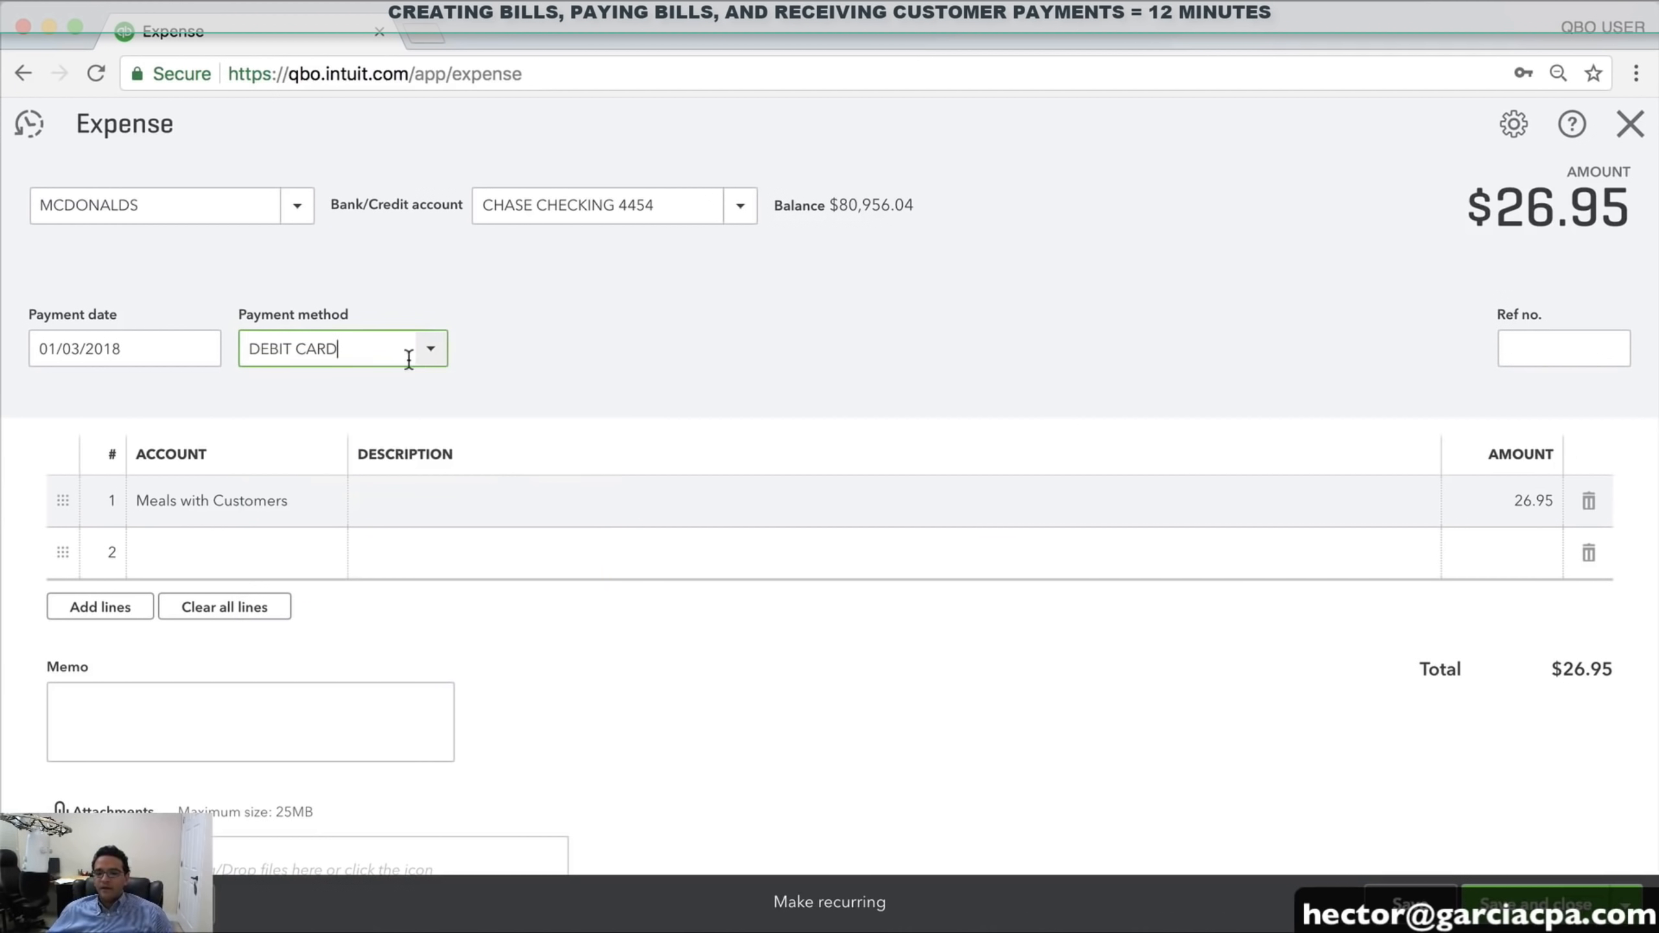
left_click(429, 353)
left_click(330, 552)
left_click_drag(383, 344, 168, 337)
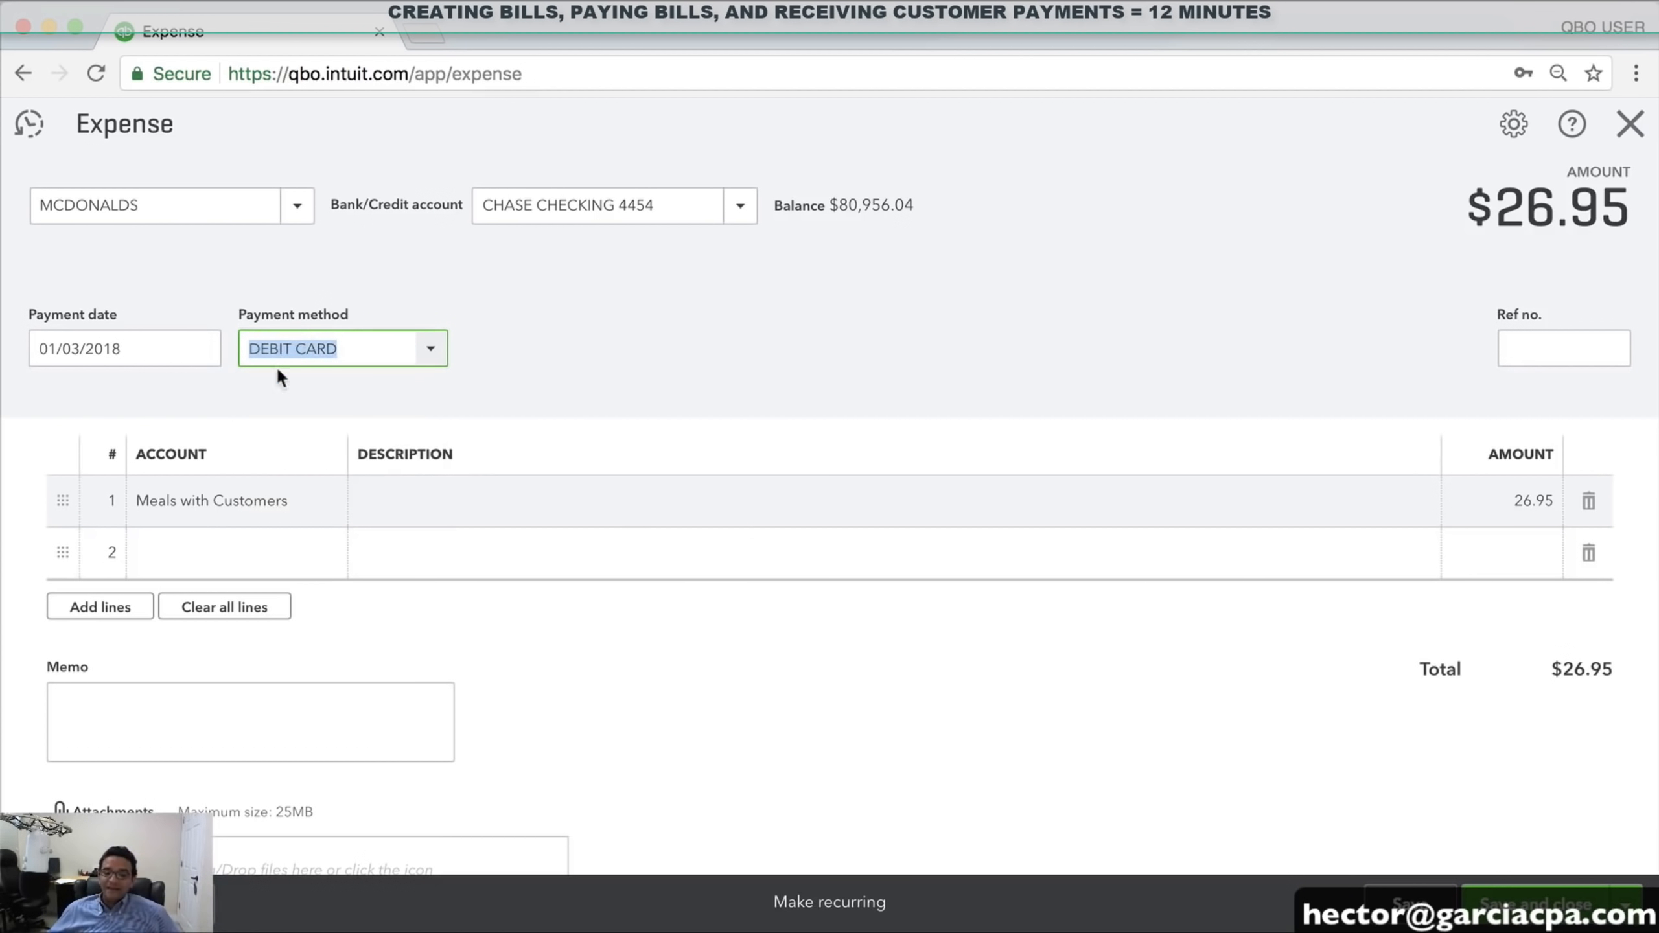
scroll(323, 347, "up", 3)
left_click(676, 379)
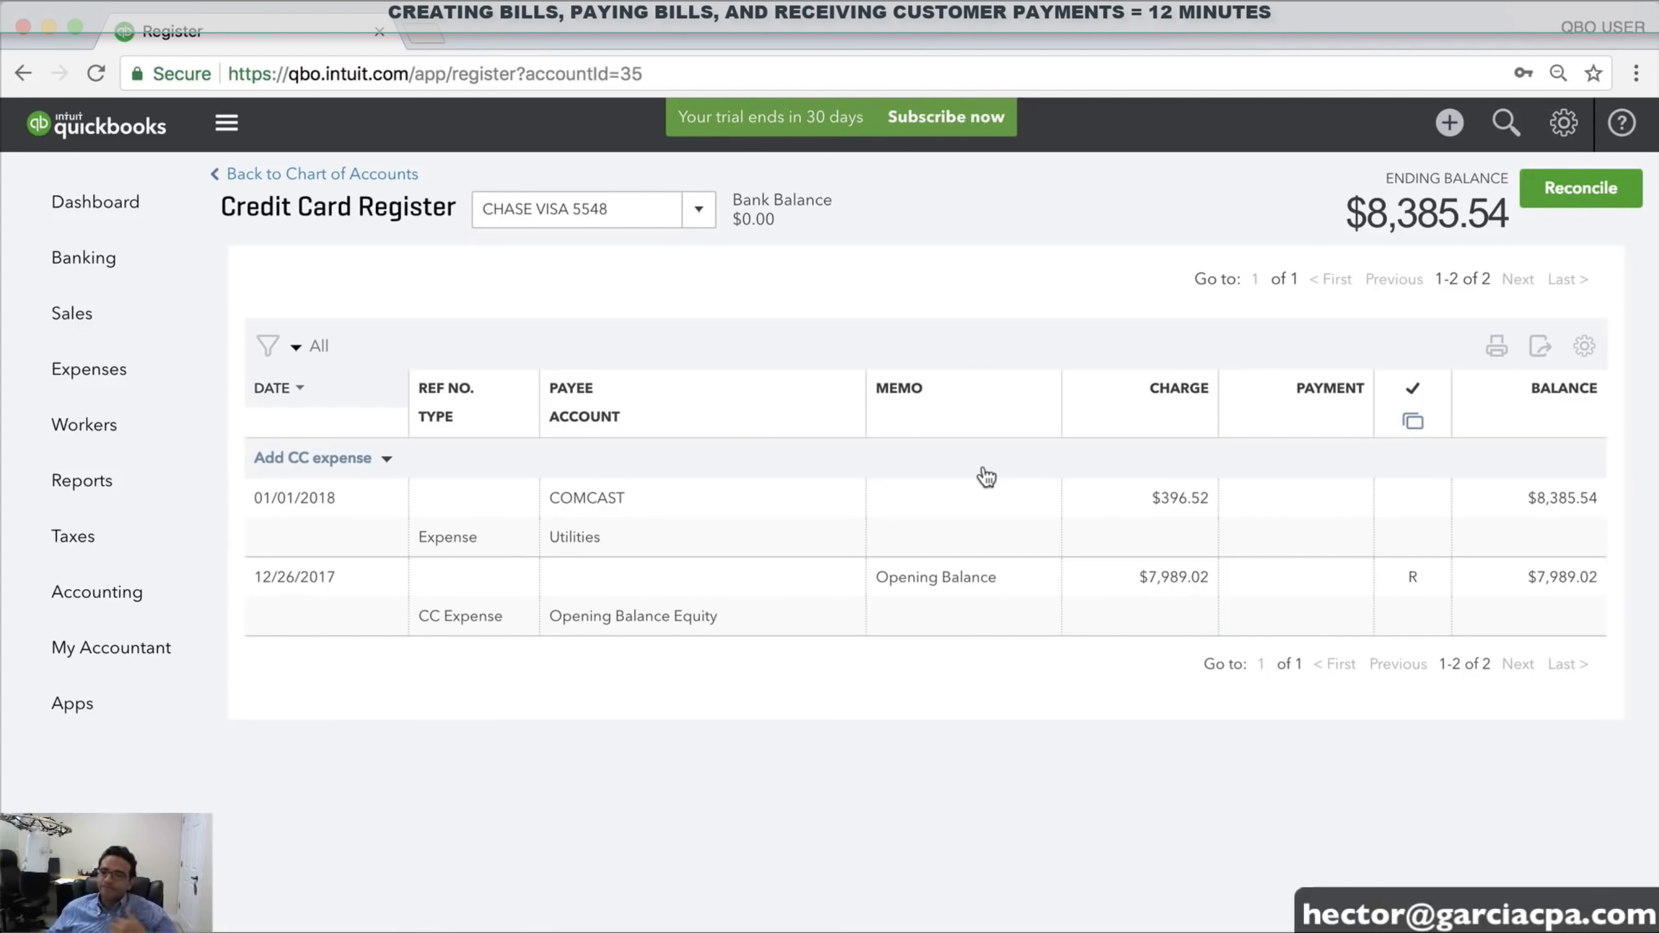
Start a check to the contractor vendor with account SUBCONTRACTED TRAINERS on line 1
left_click(1449, 124)
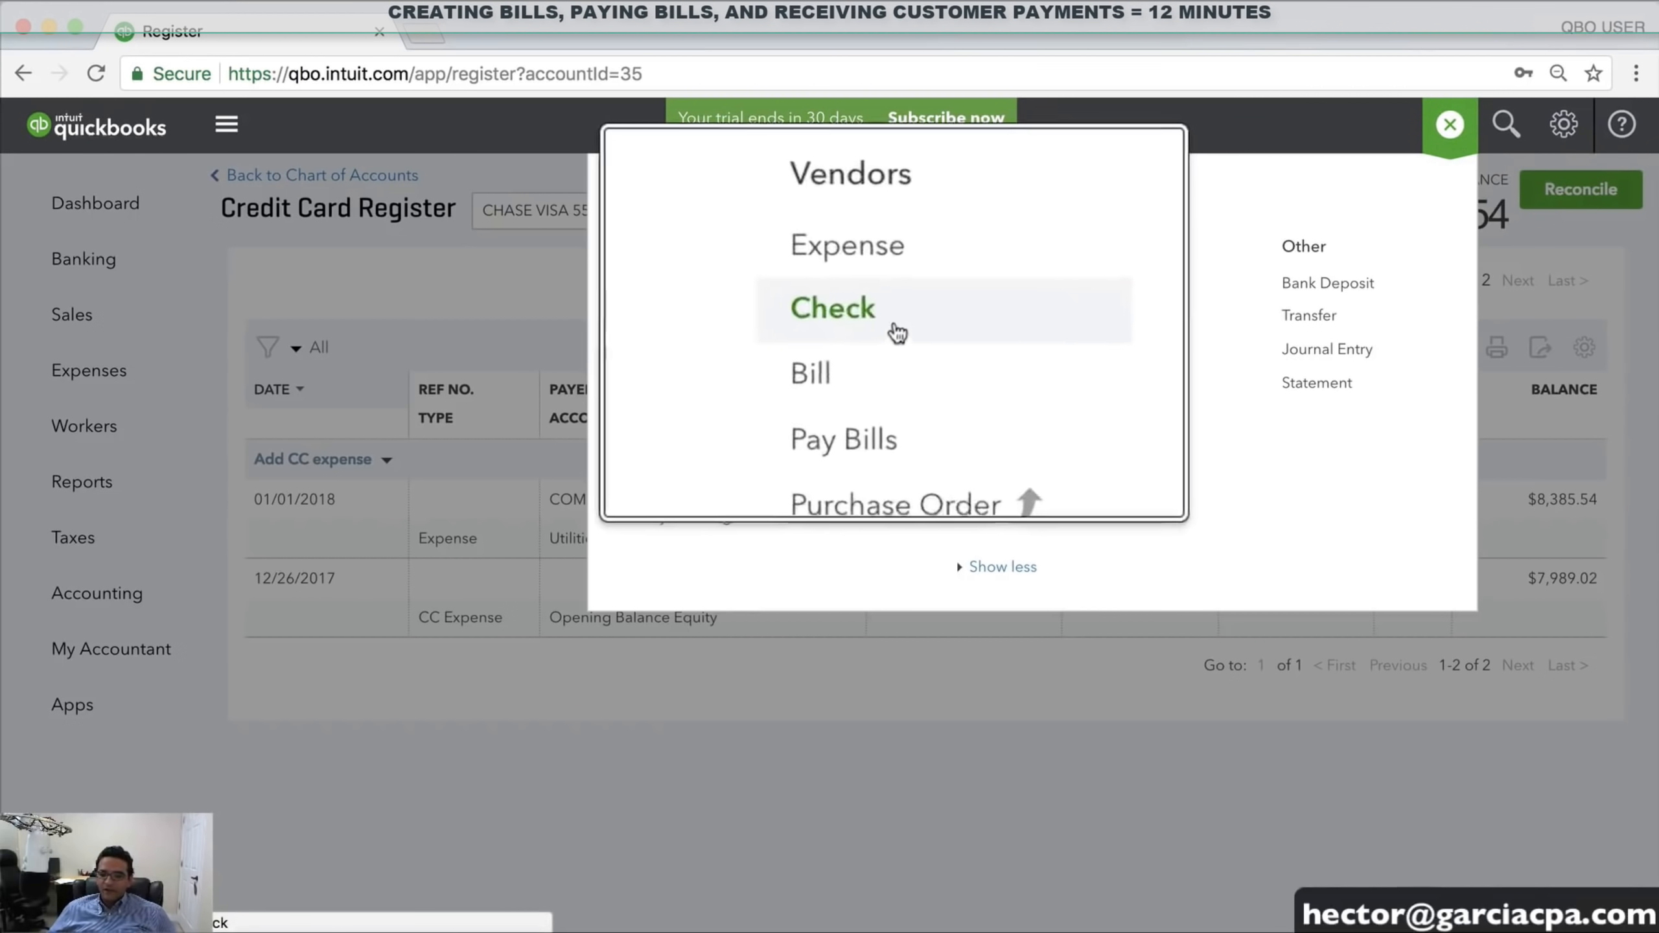
left_click(866, 315)
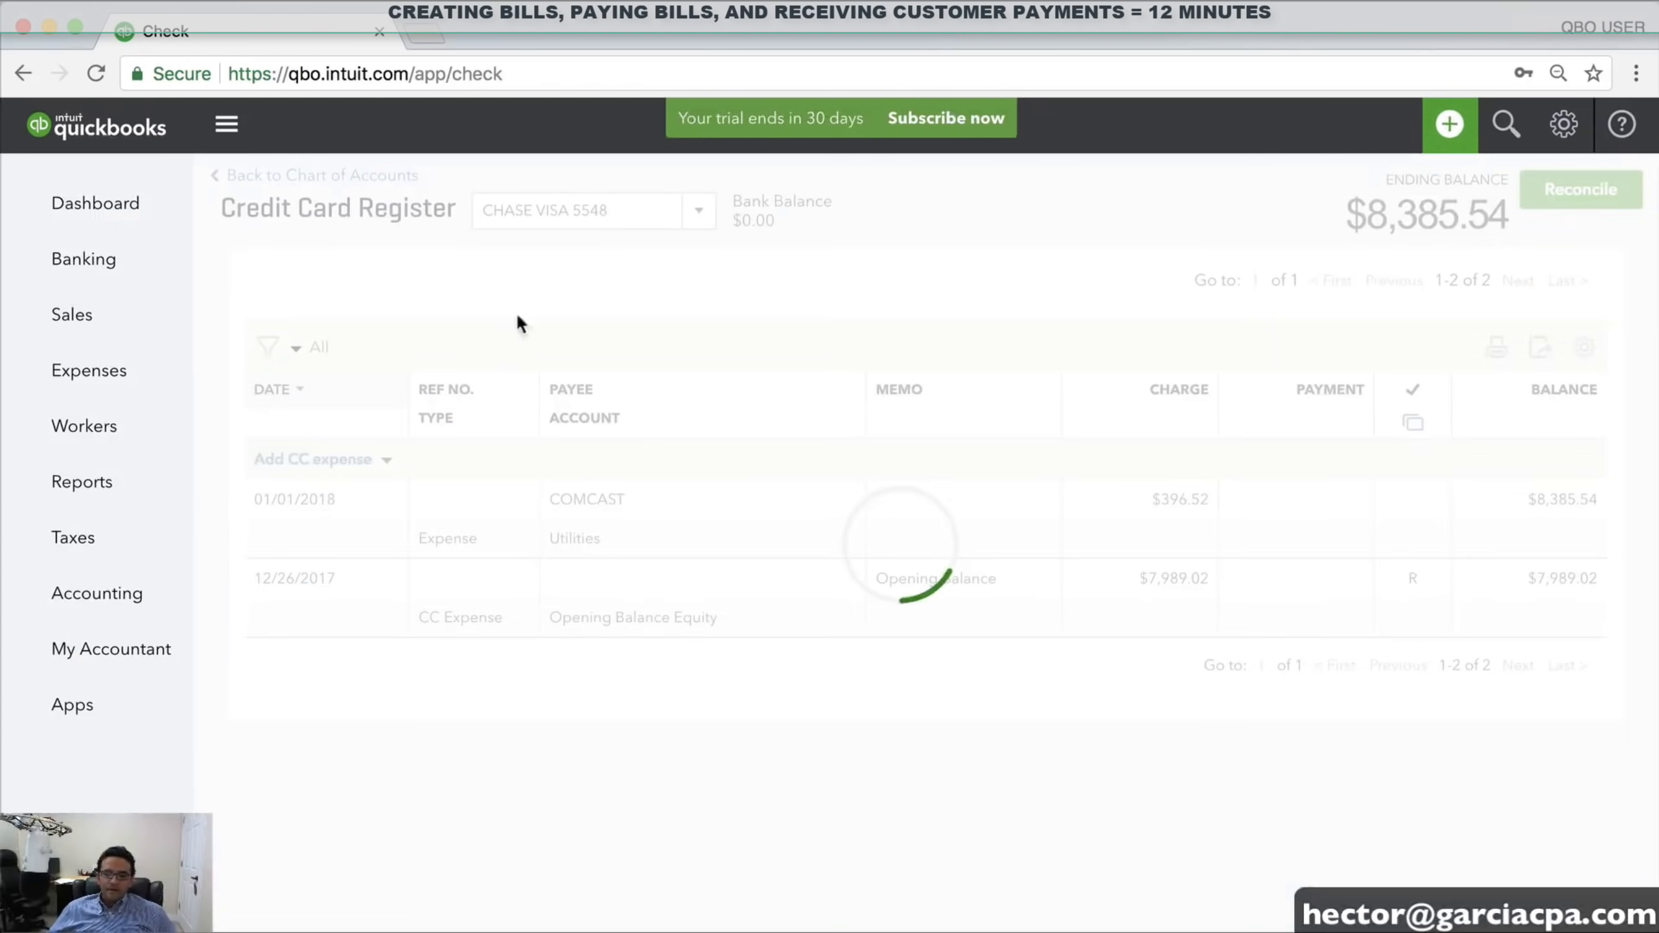
left_click(297, 208)
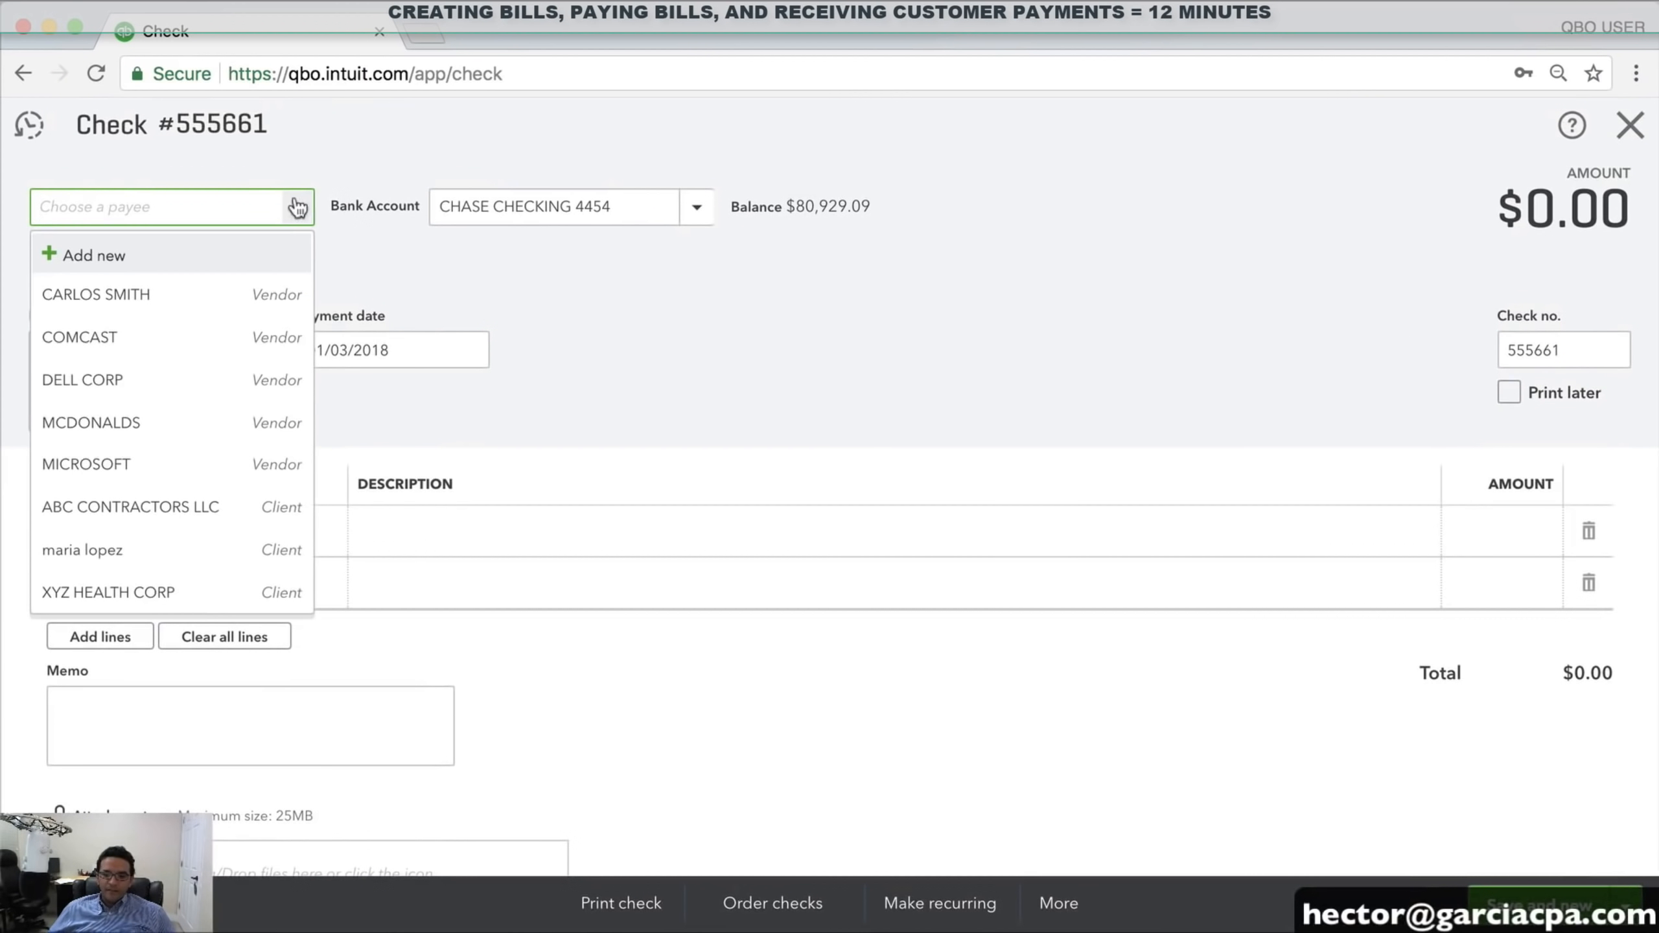
left_click(152, 299)
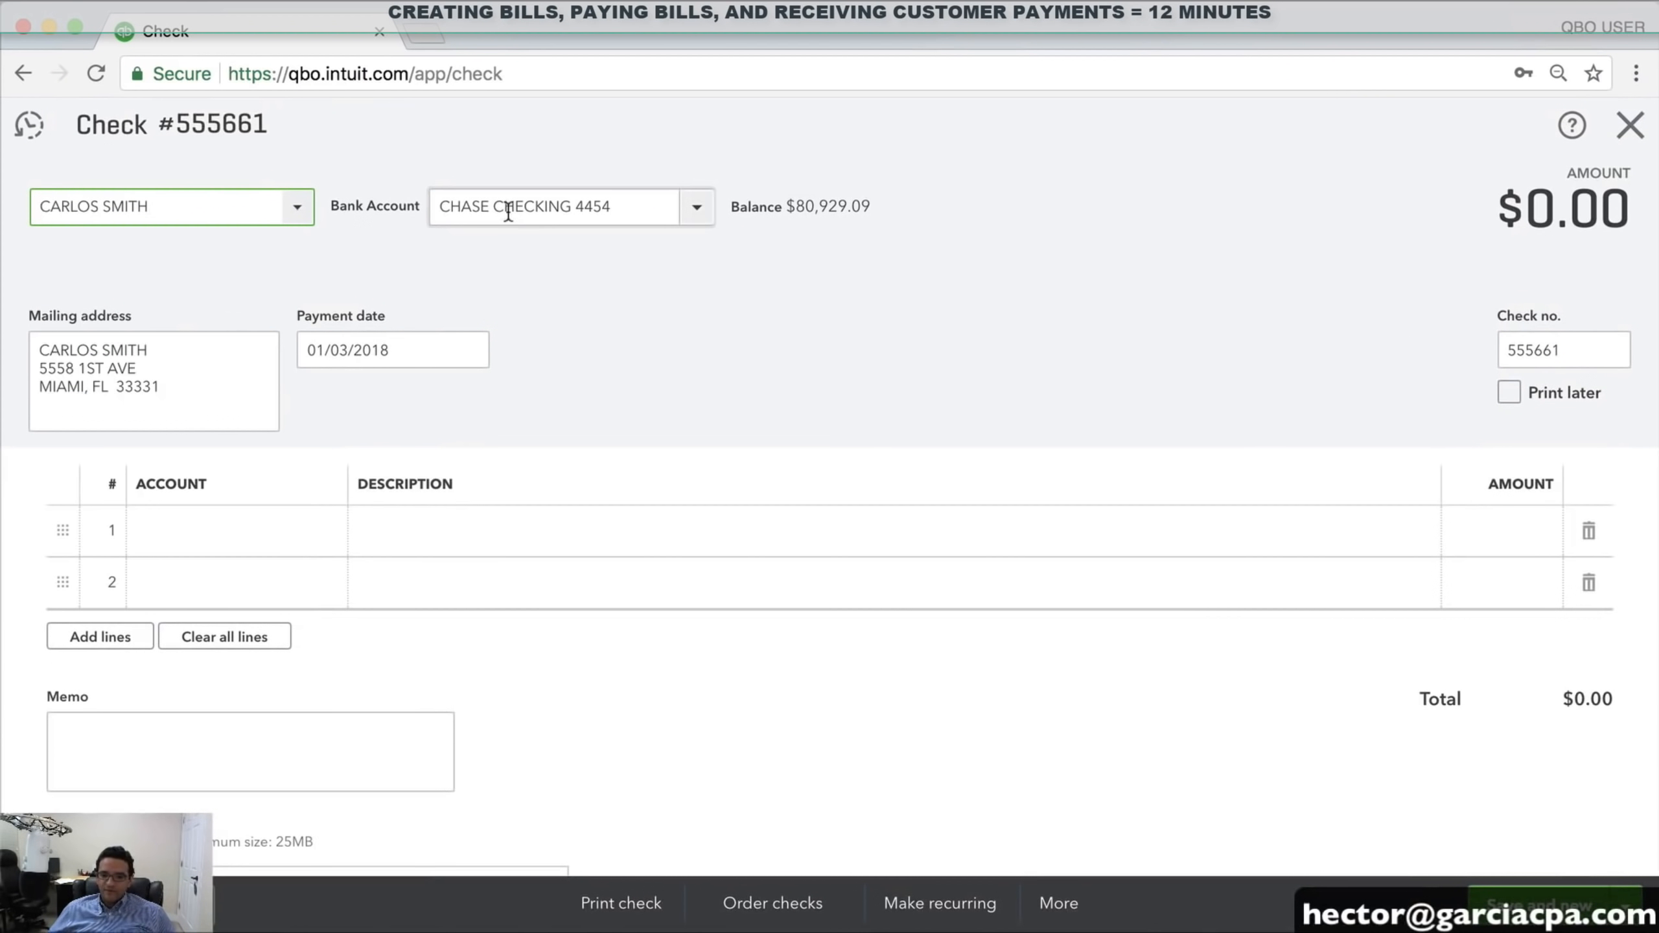
left_click(207, 530)
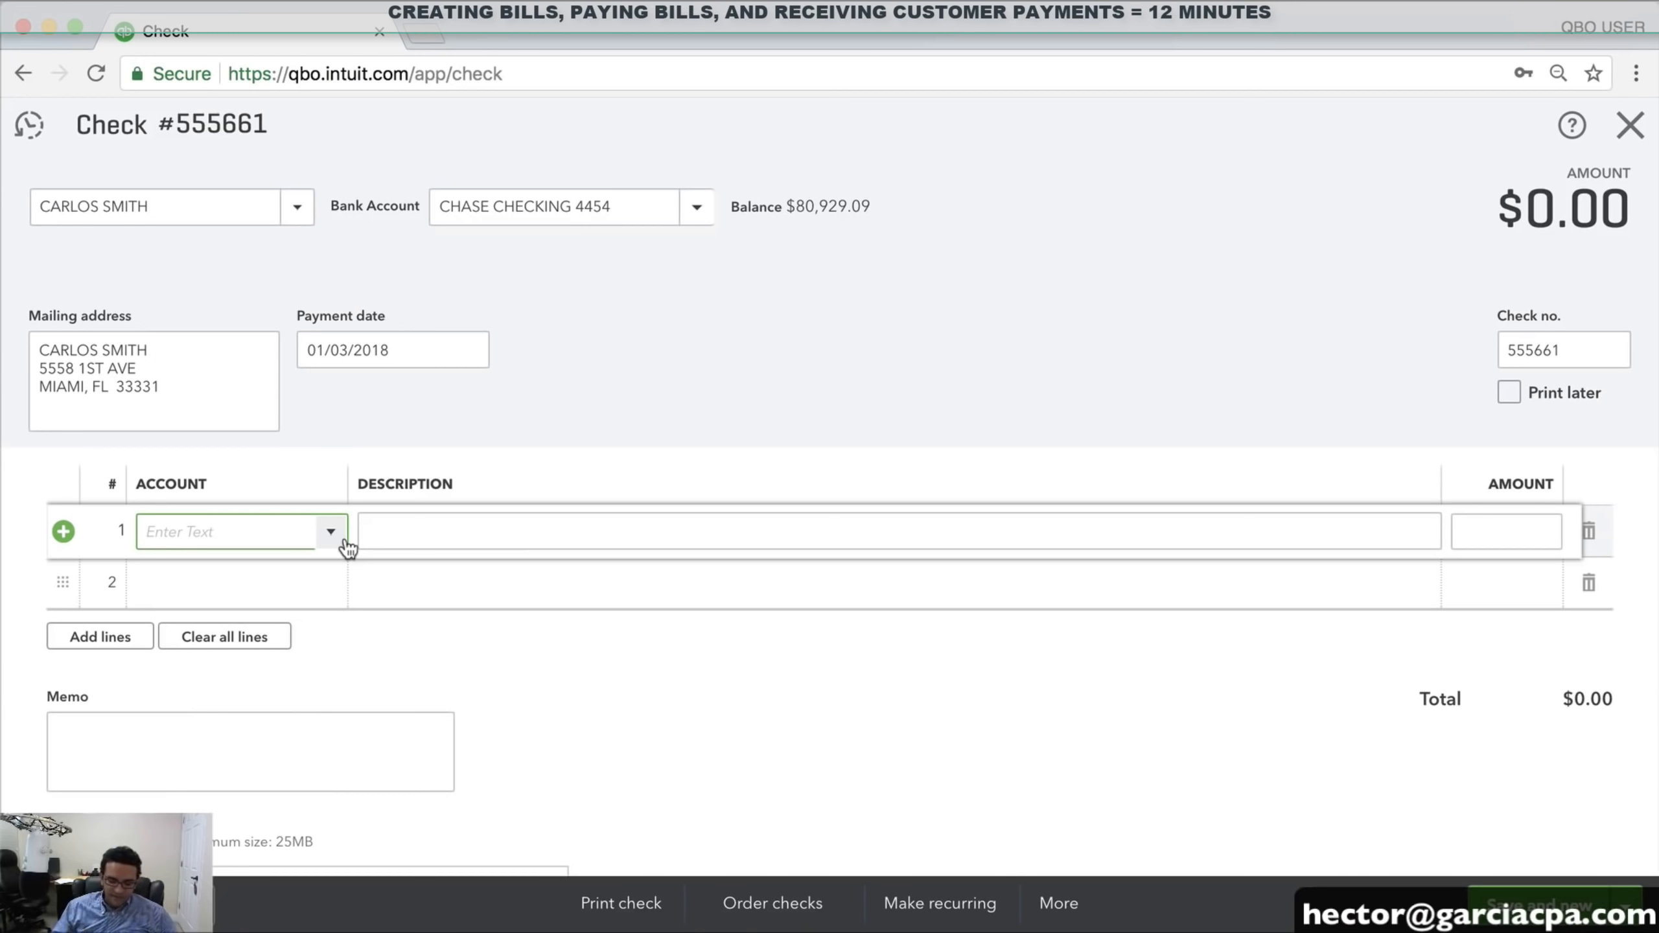
type("SUBCONTRACTED TR")
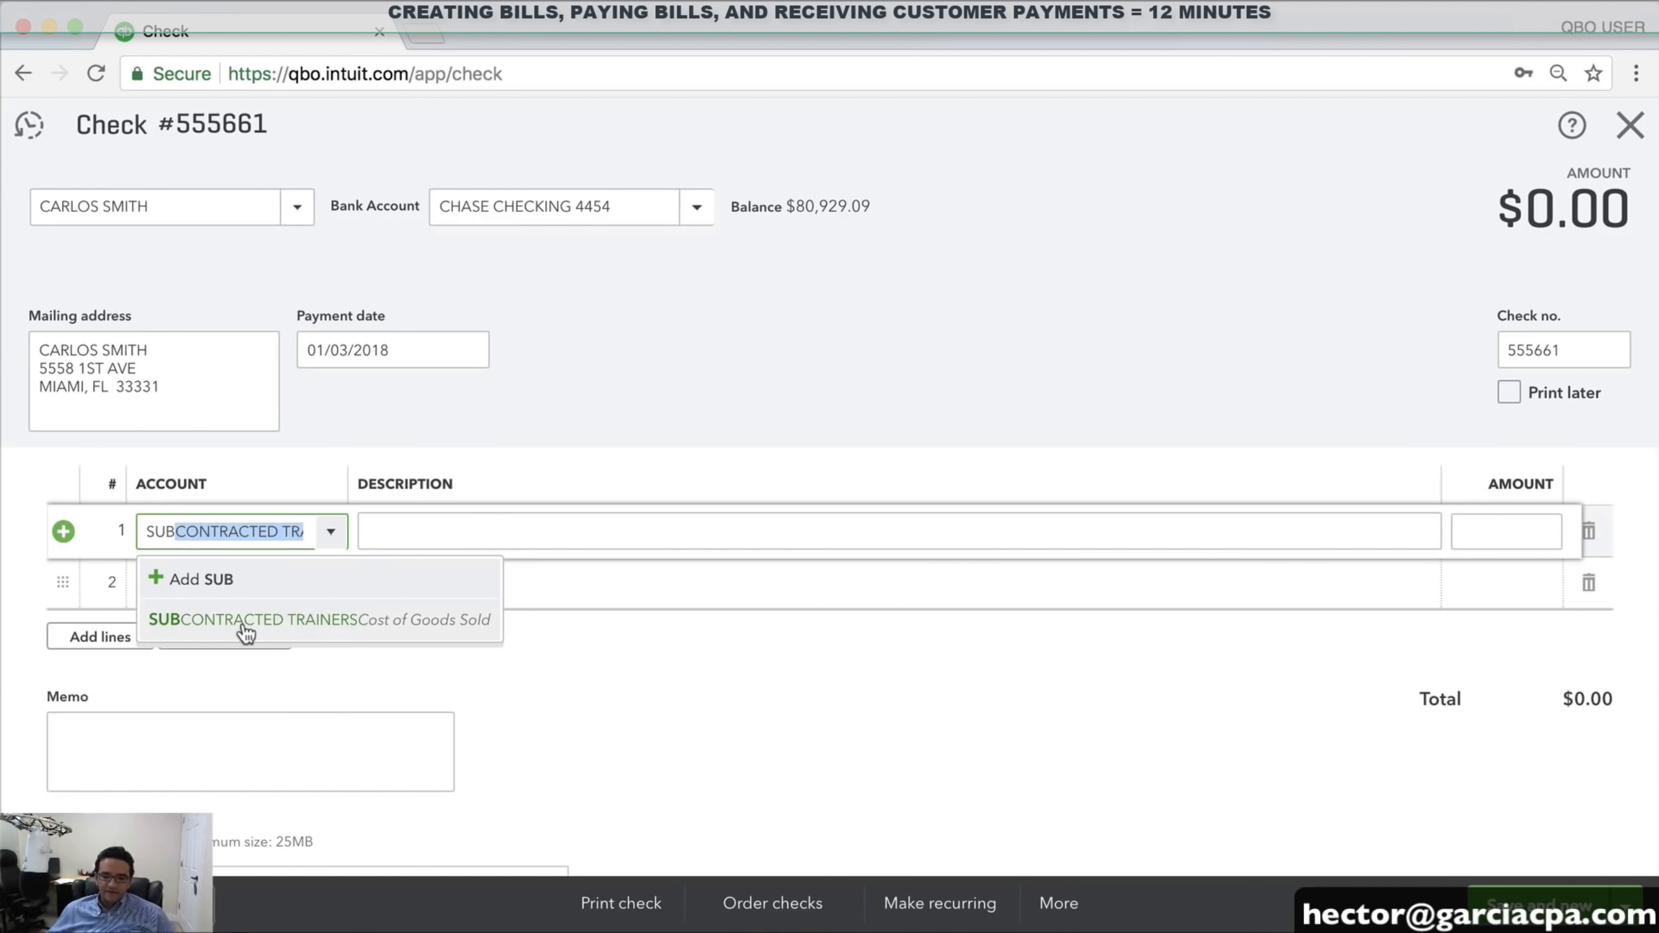
left_click(247, 621)
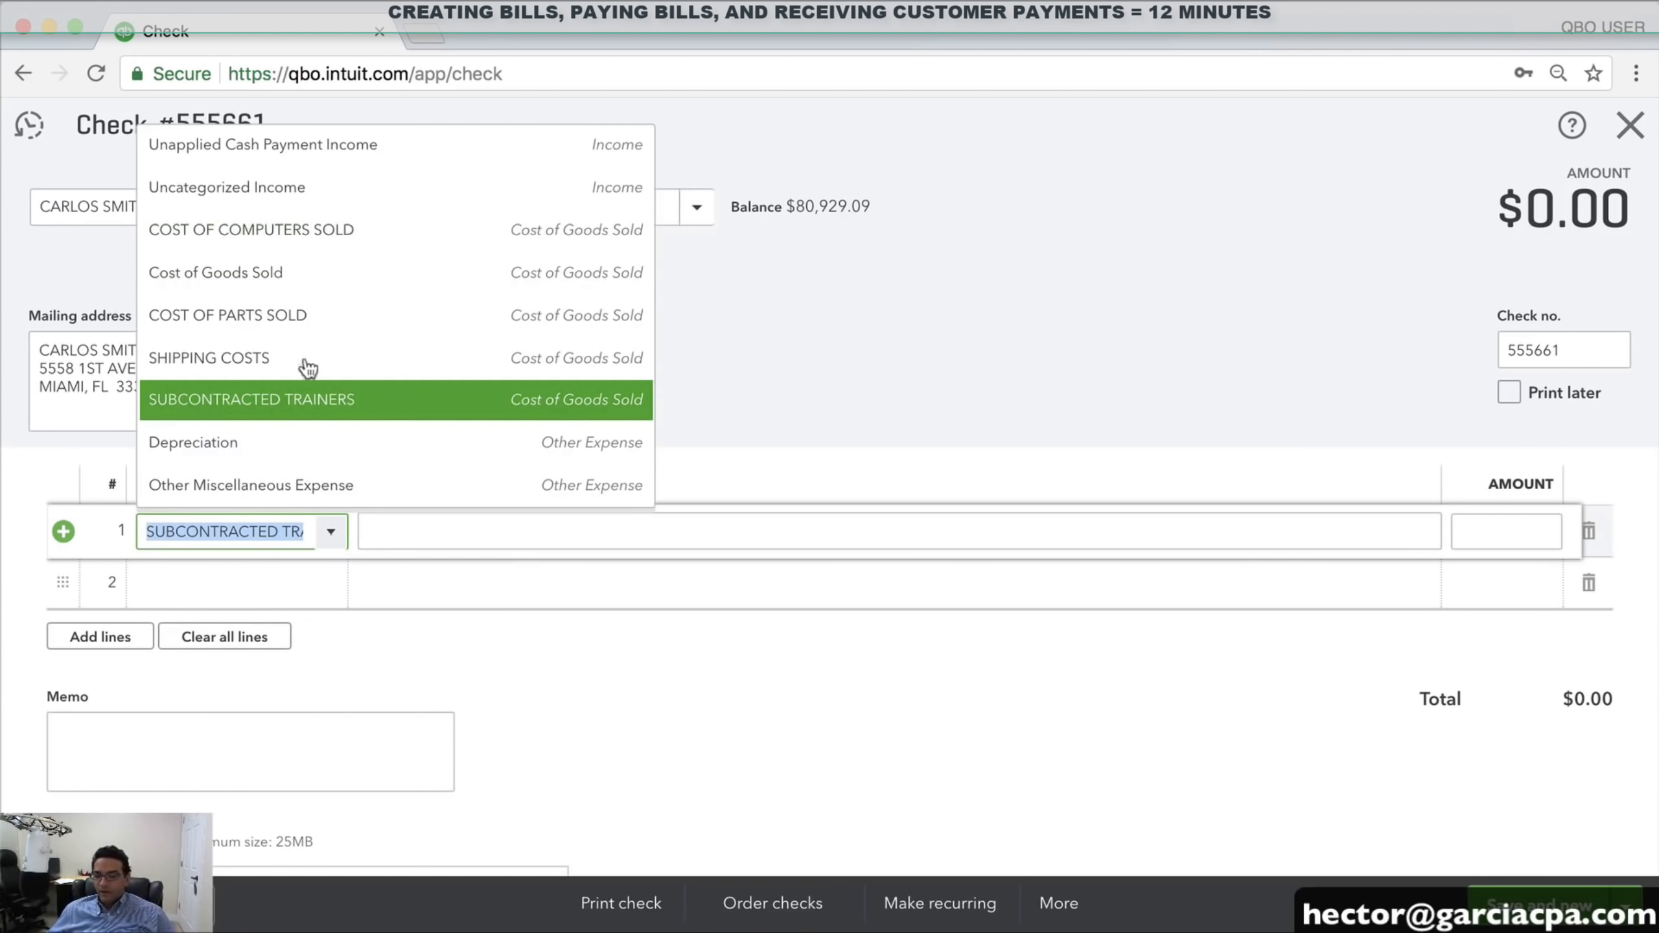
scroll(318, 404, "down", 1)
scroll(314, 386, "up", 1)
scroll(365, 392, "down", 1)
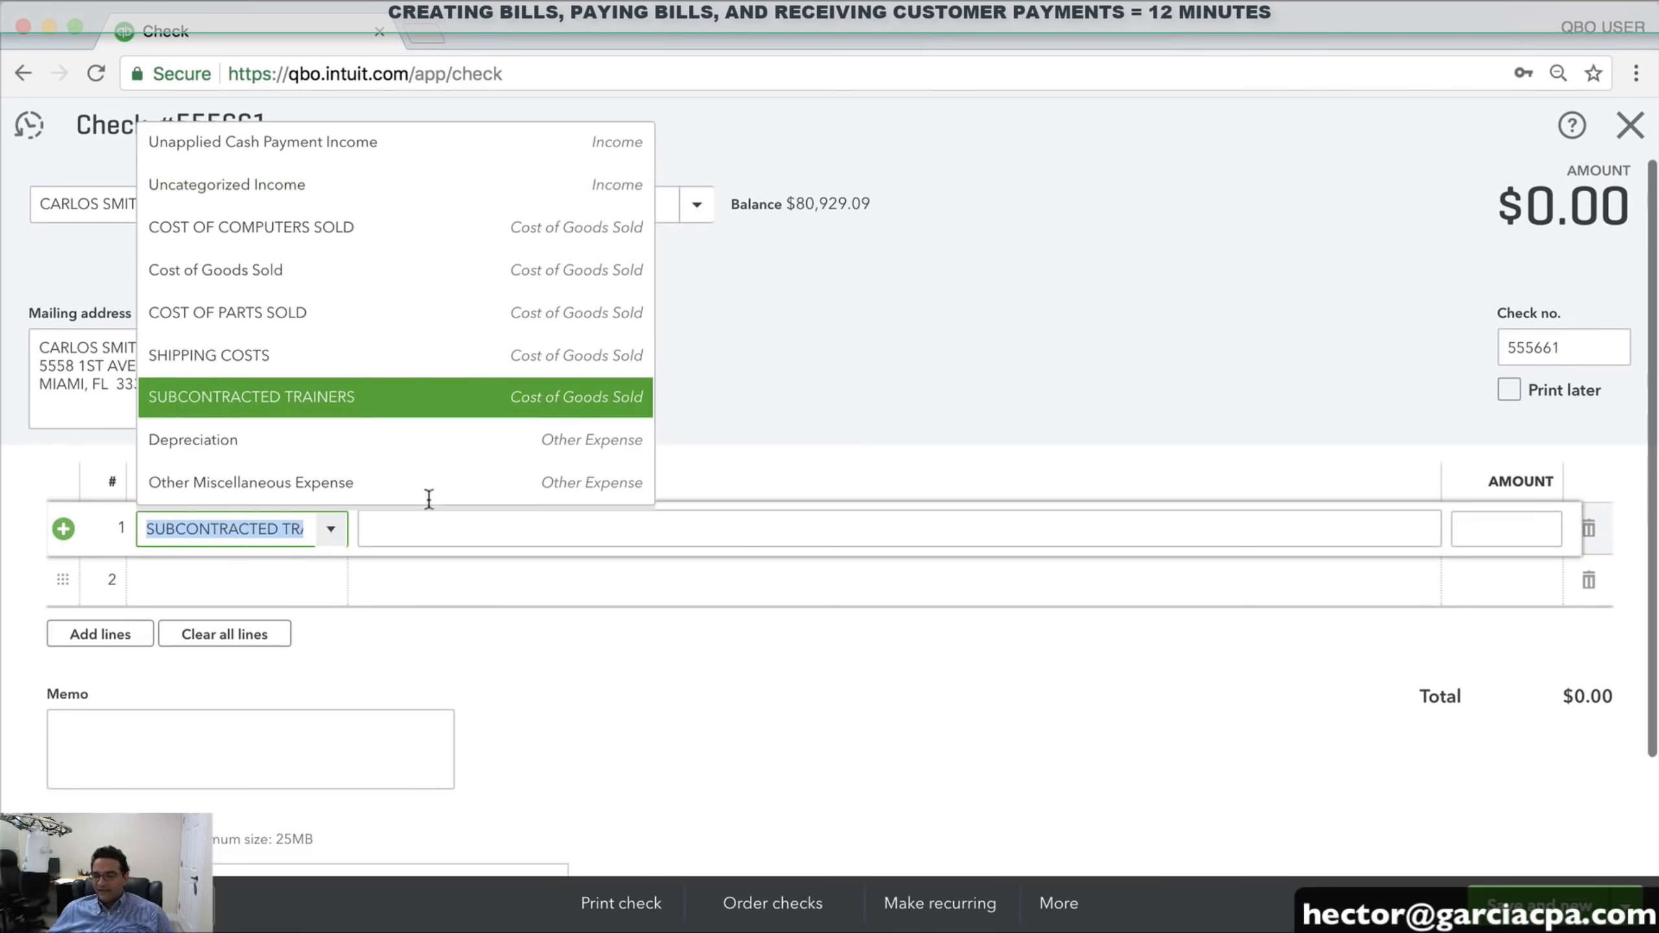
left_click(1006, 353)
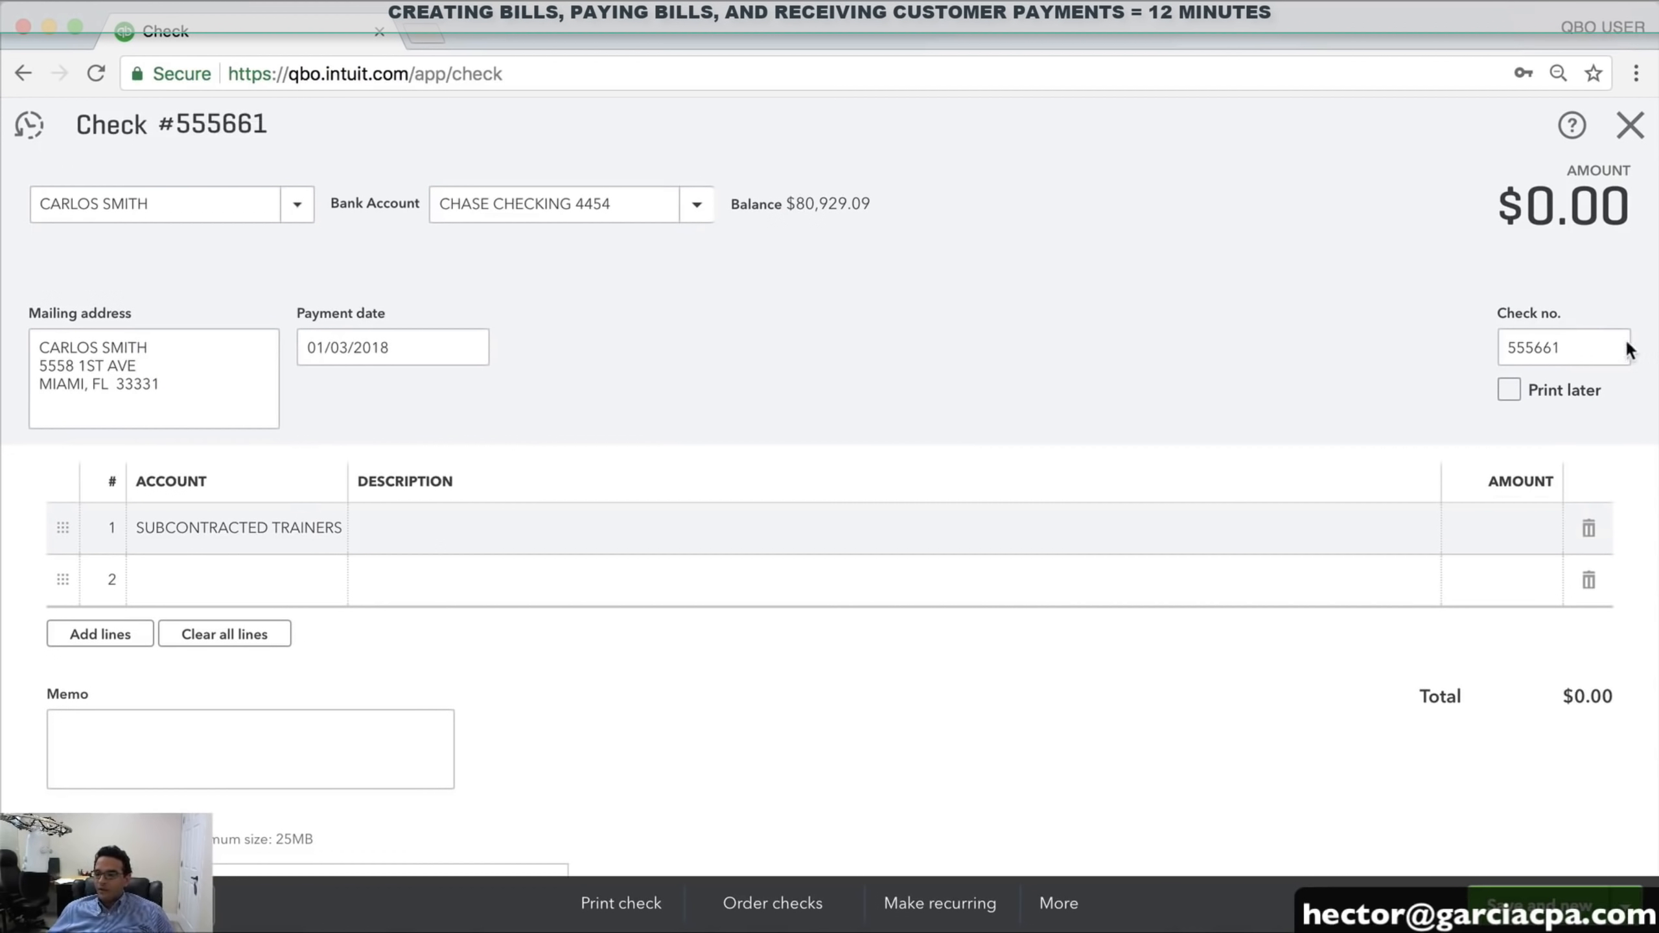
Save check 555661 for 5,000.00, dated 01/08/2018, from CHASE CHECKING 4454
double_click(1574, 348)
left_click(1491, 527)
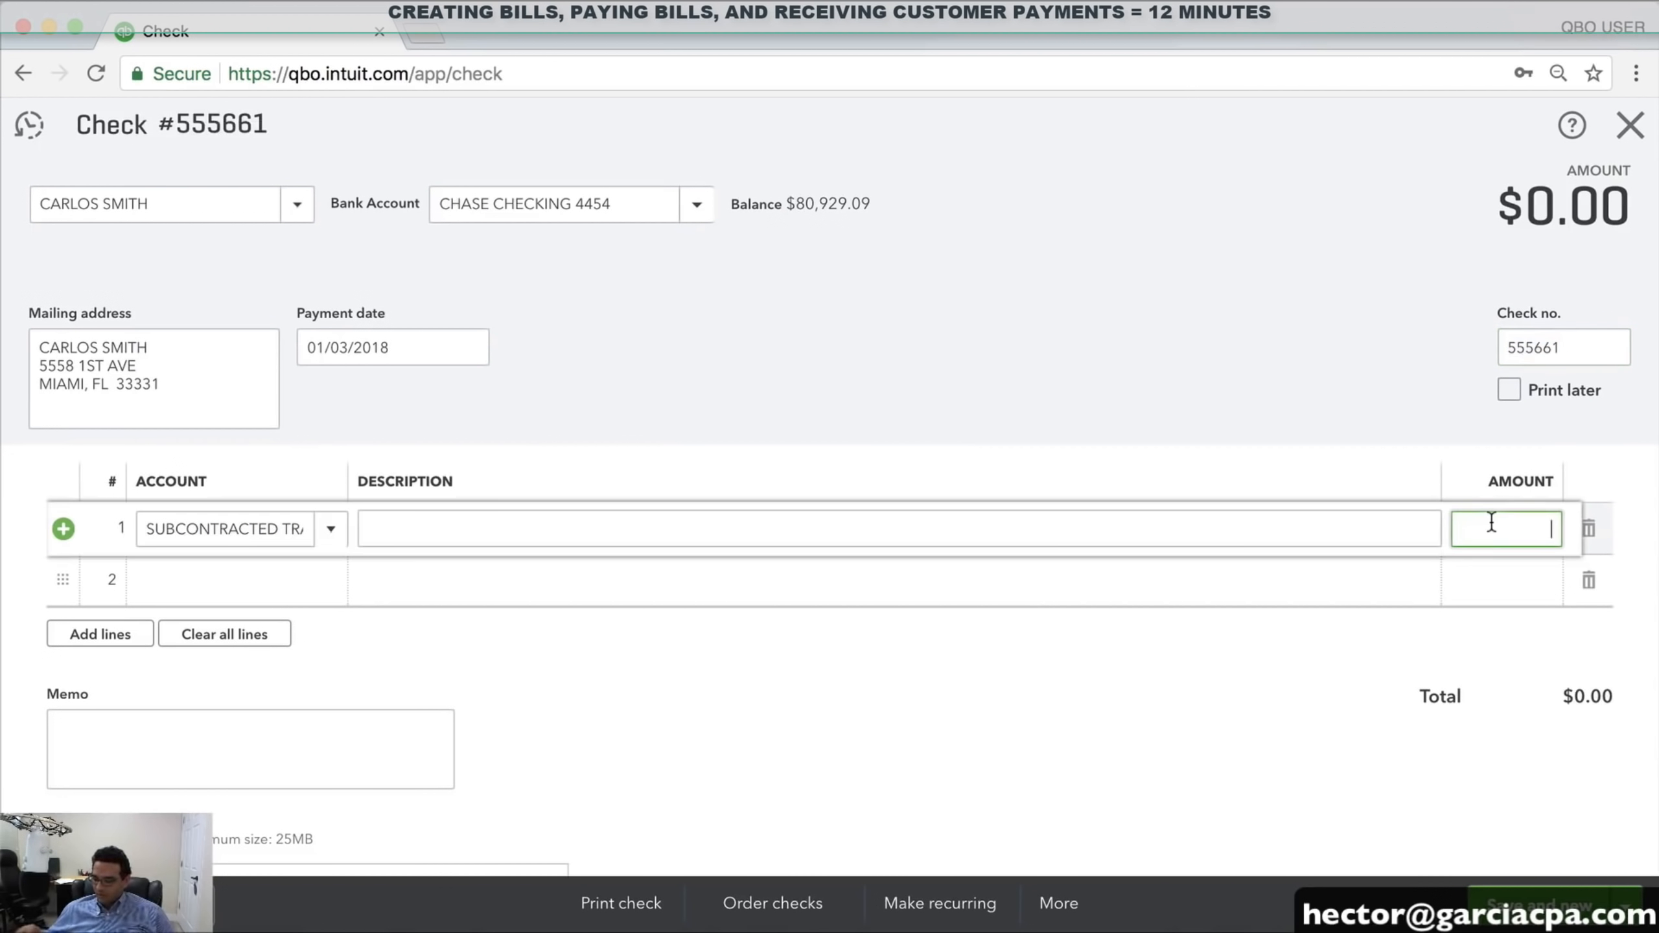
key("Tab")
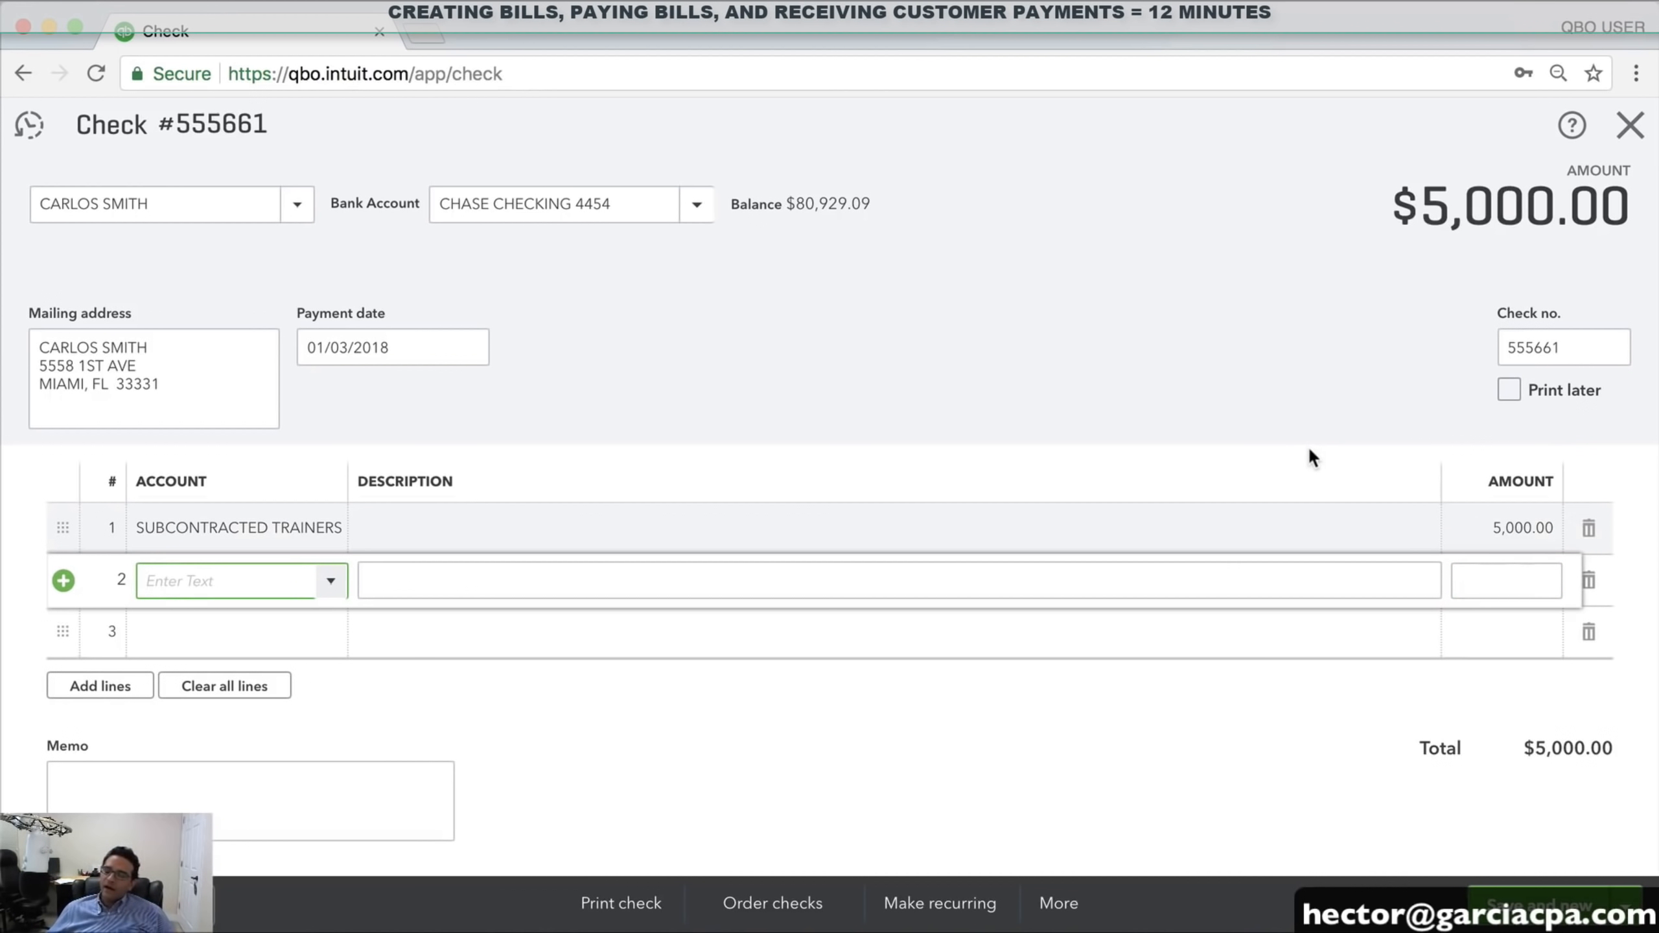
left_click(468, 347)
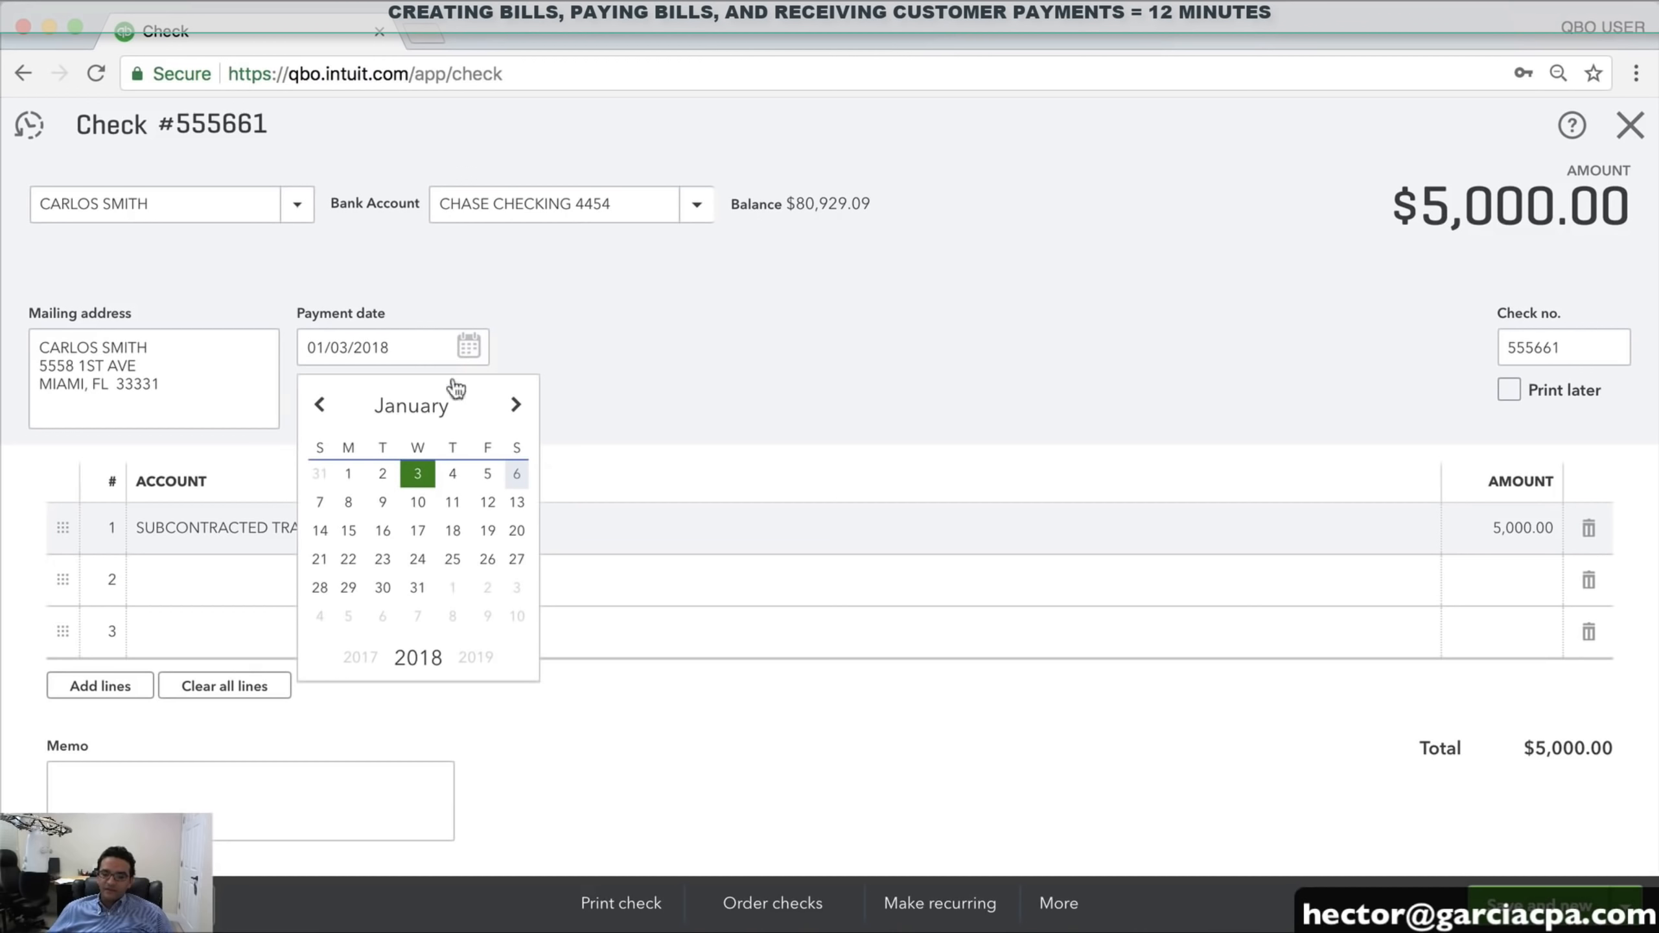
left_click(348, 503)
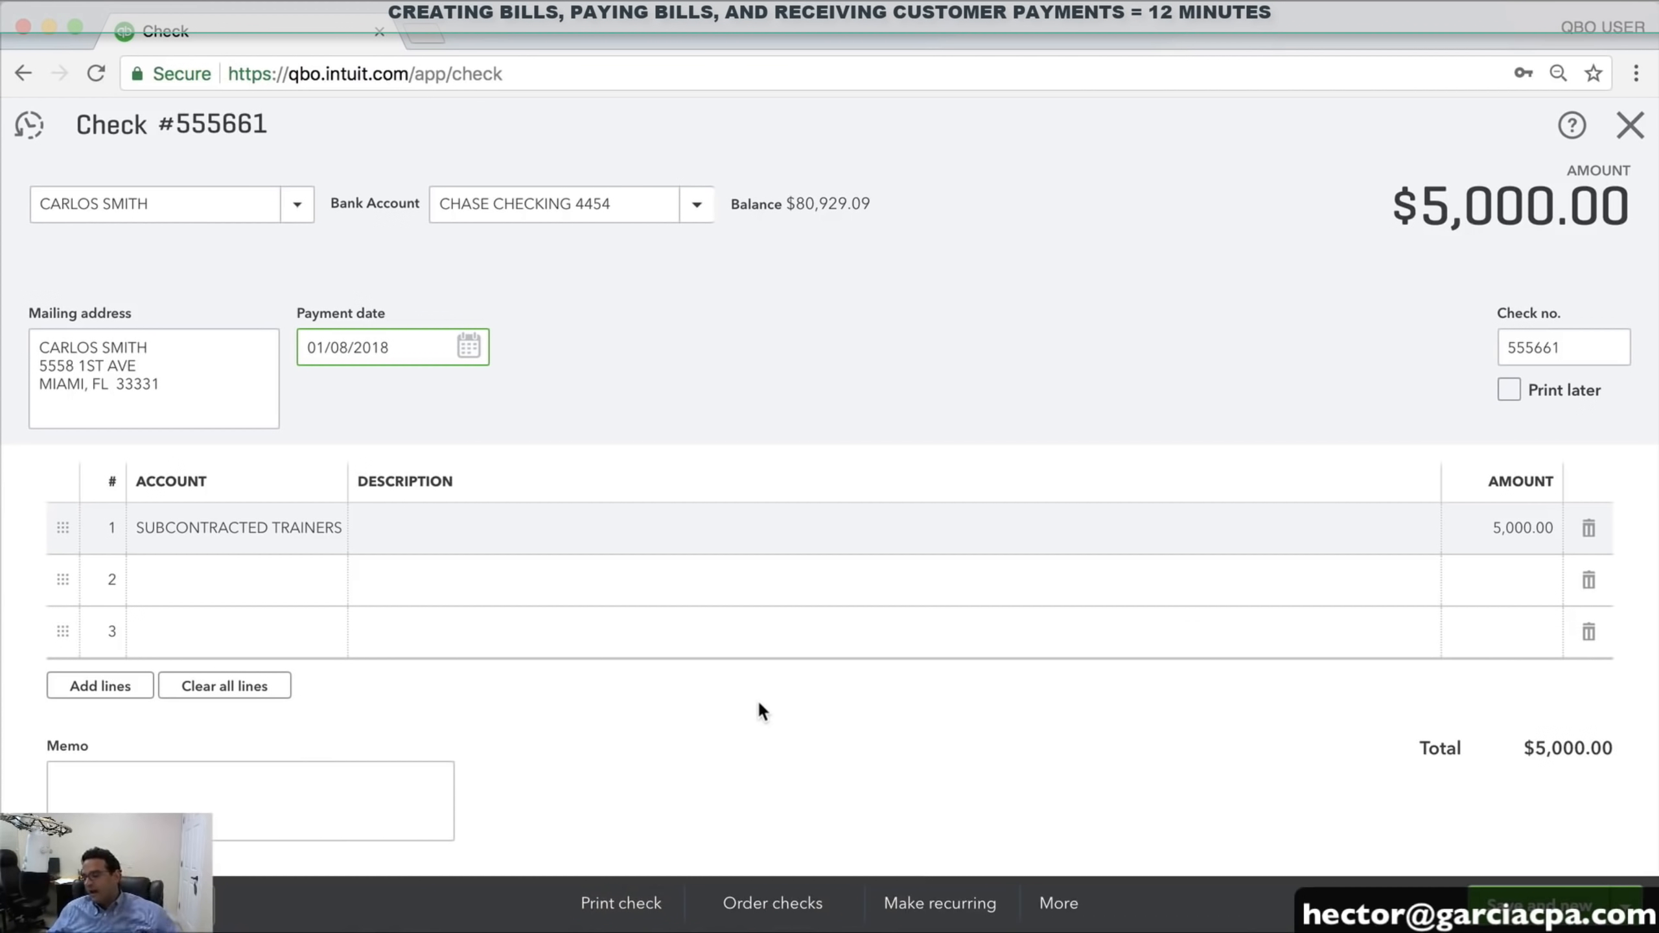
left_click(1627, 907)
left_click(1511, 868)
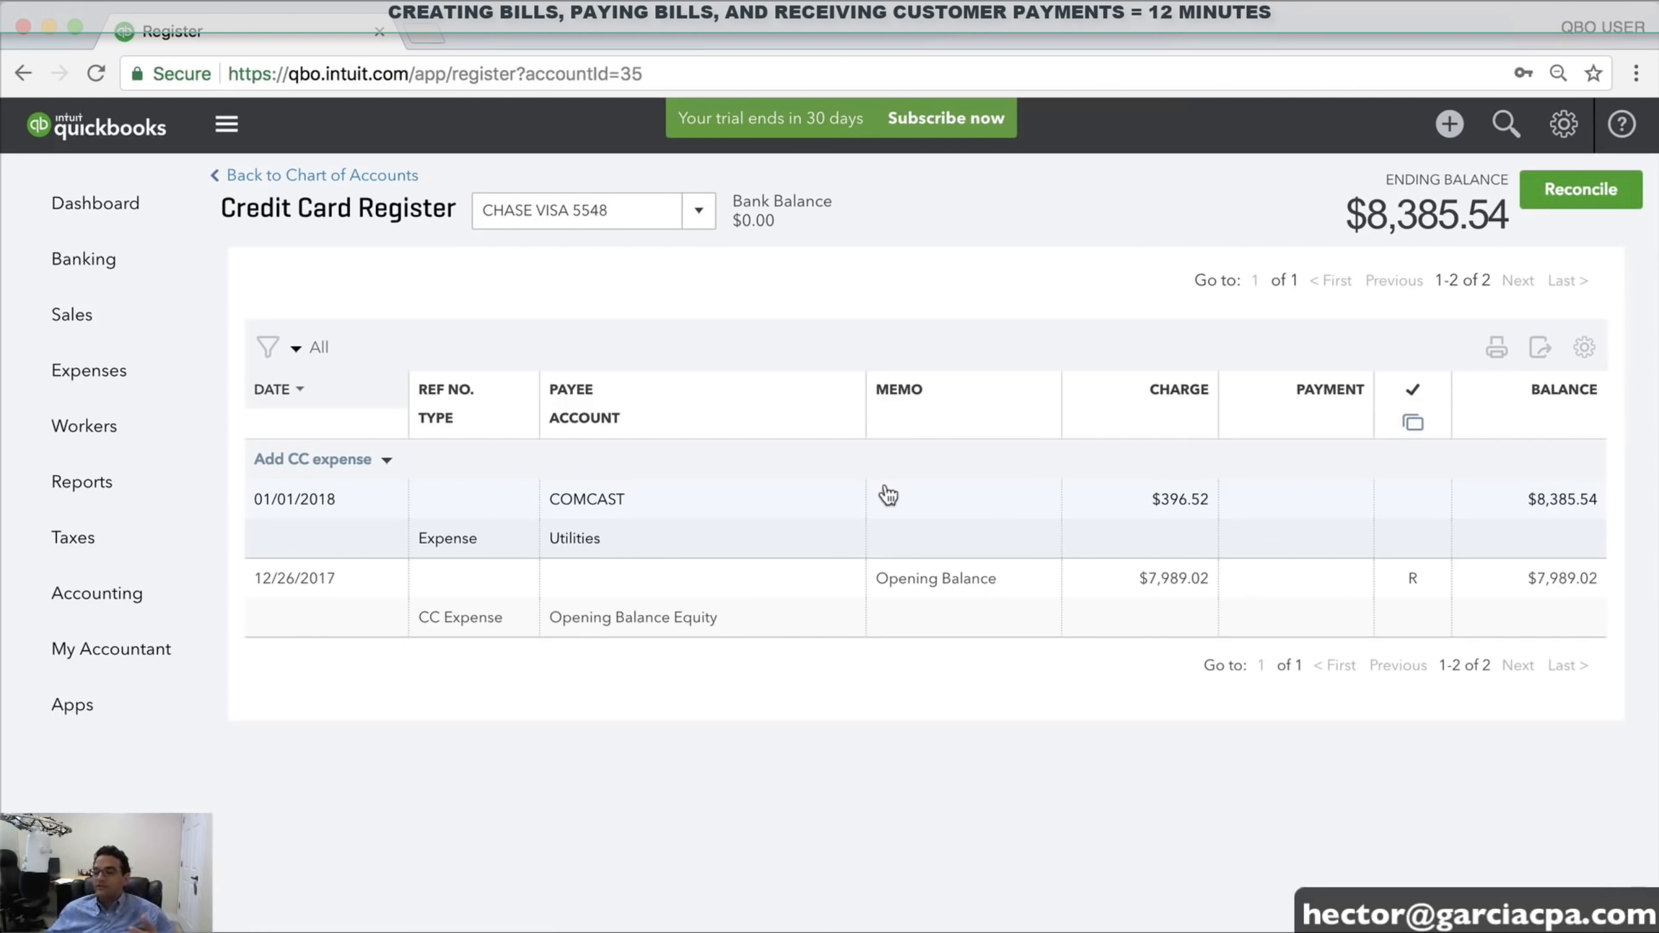
Start a bill for the contractor vendor with account SUBCONTRACTED TRAINERS
left_click(1449, 125)
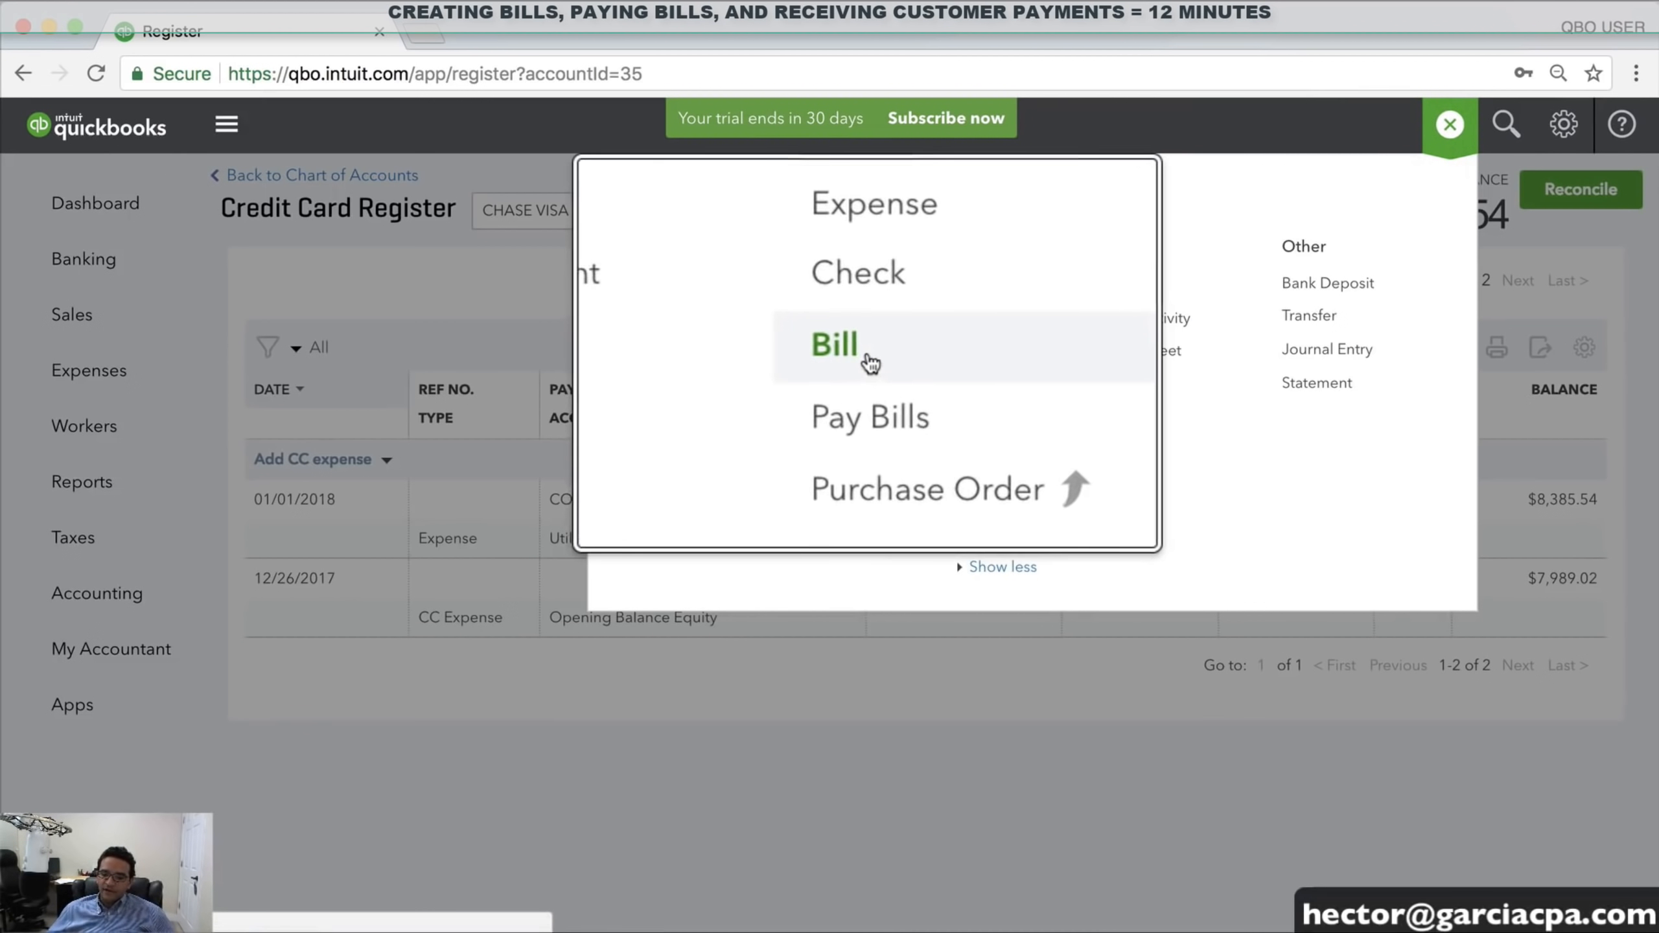
left_click(870, 363)
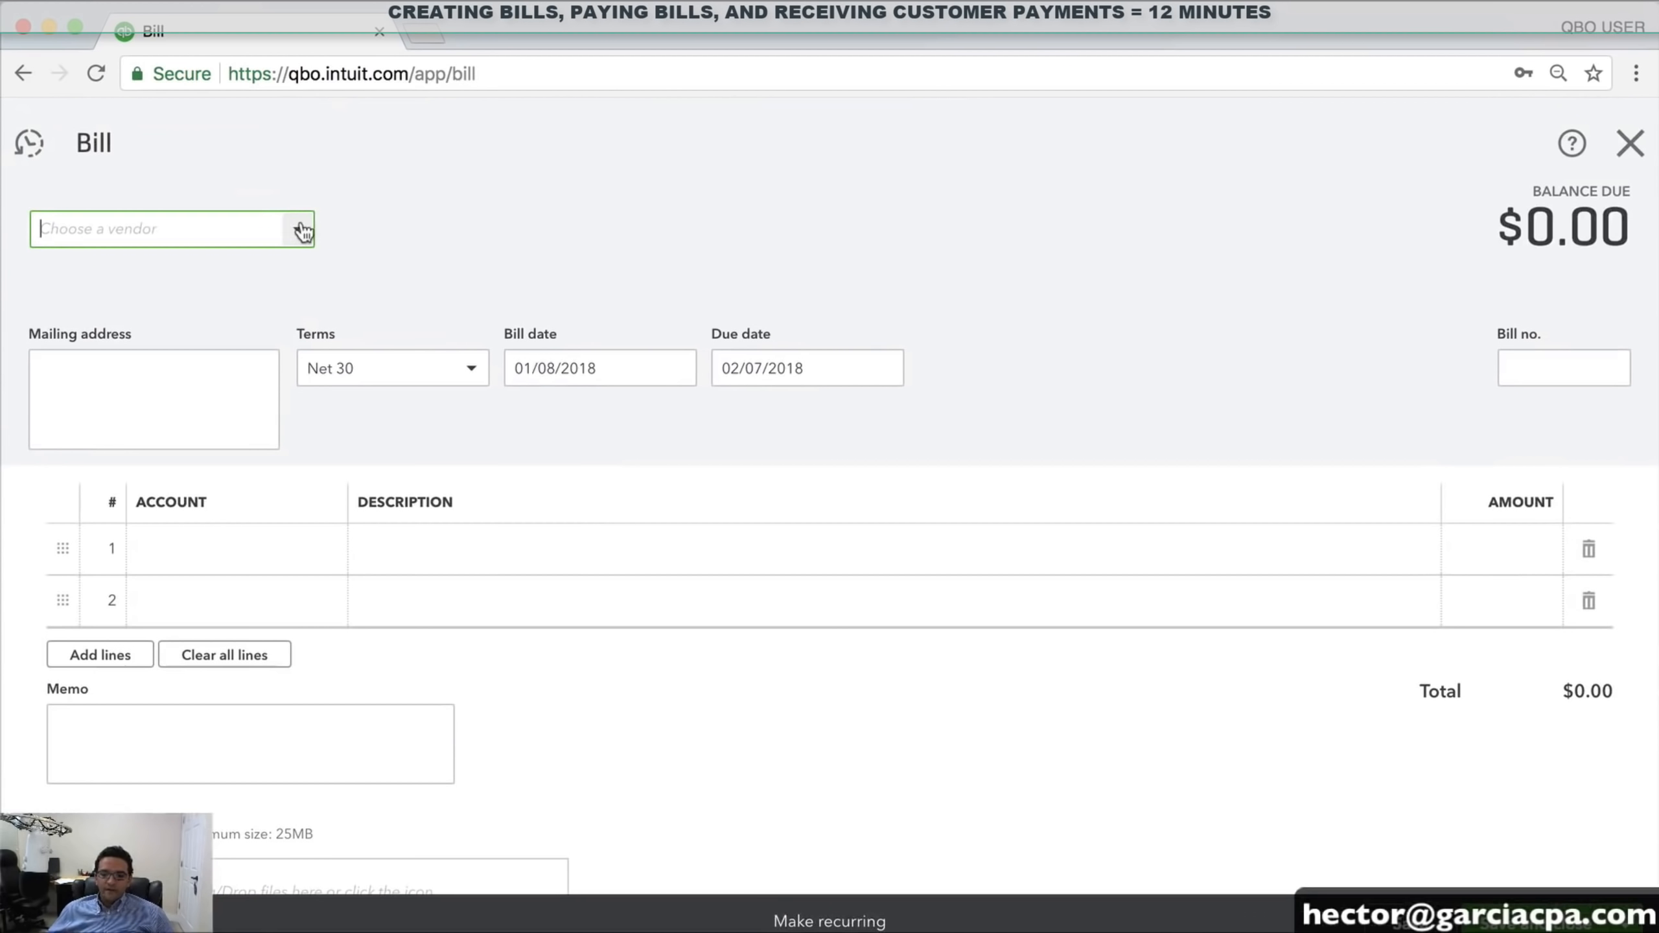
left_click(302, 230)
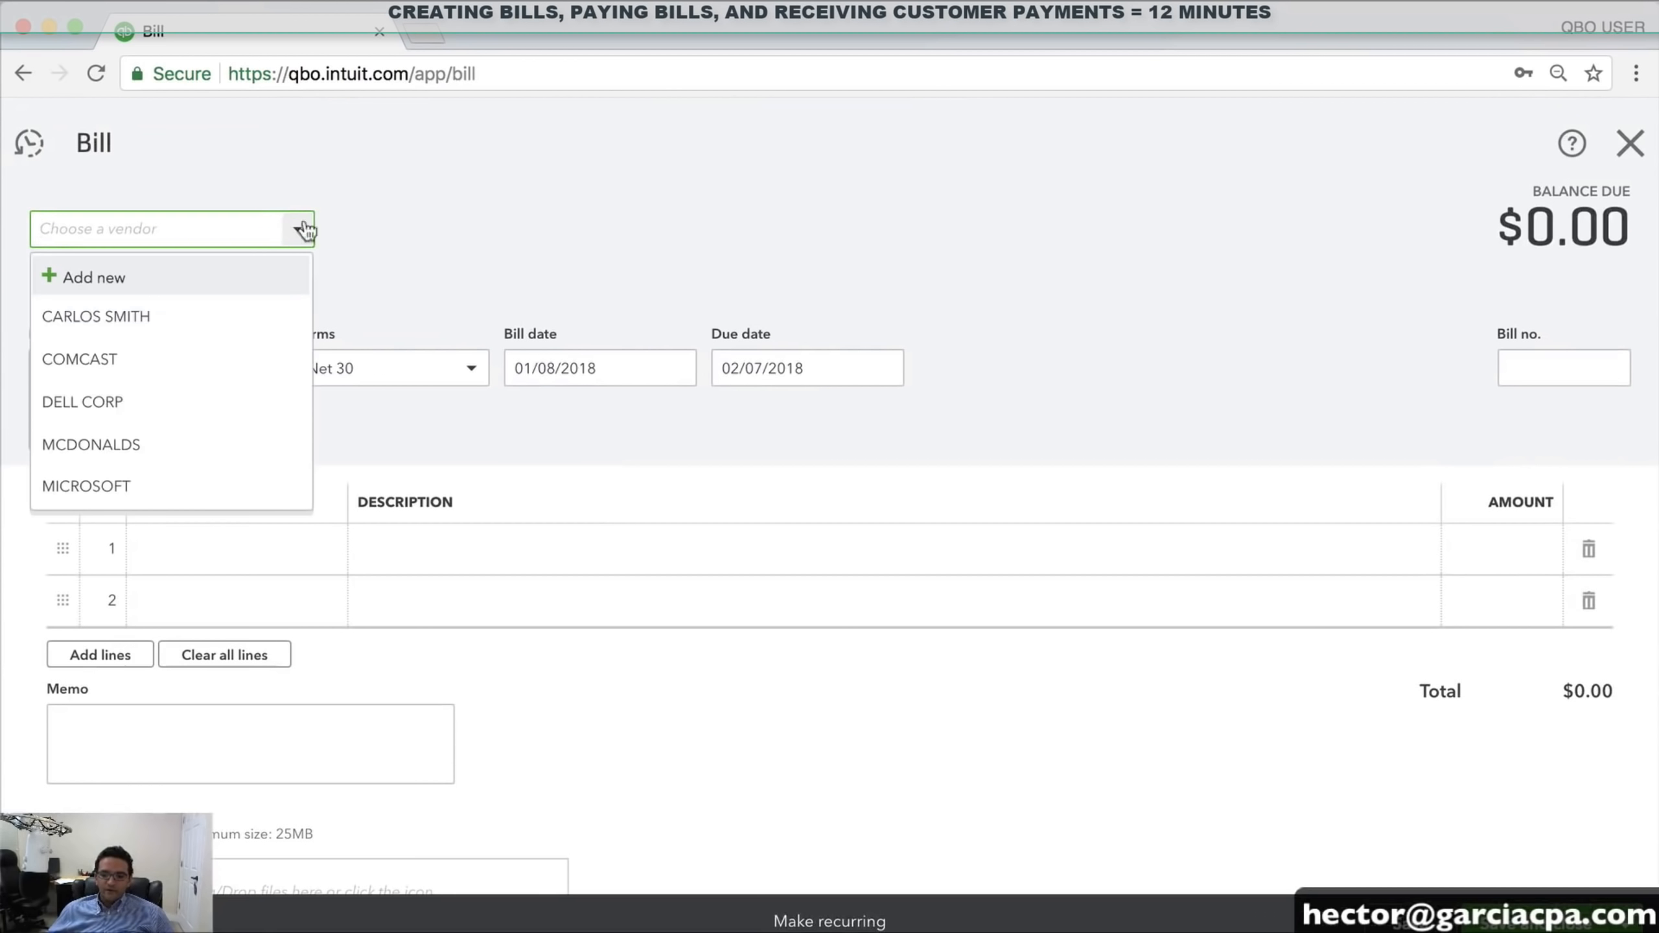
left_click(102, 317)
left_click(230, 536)
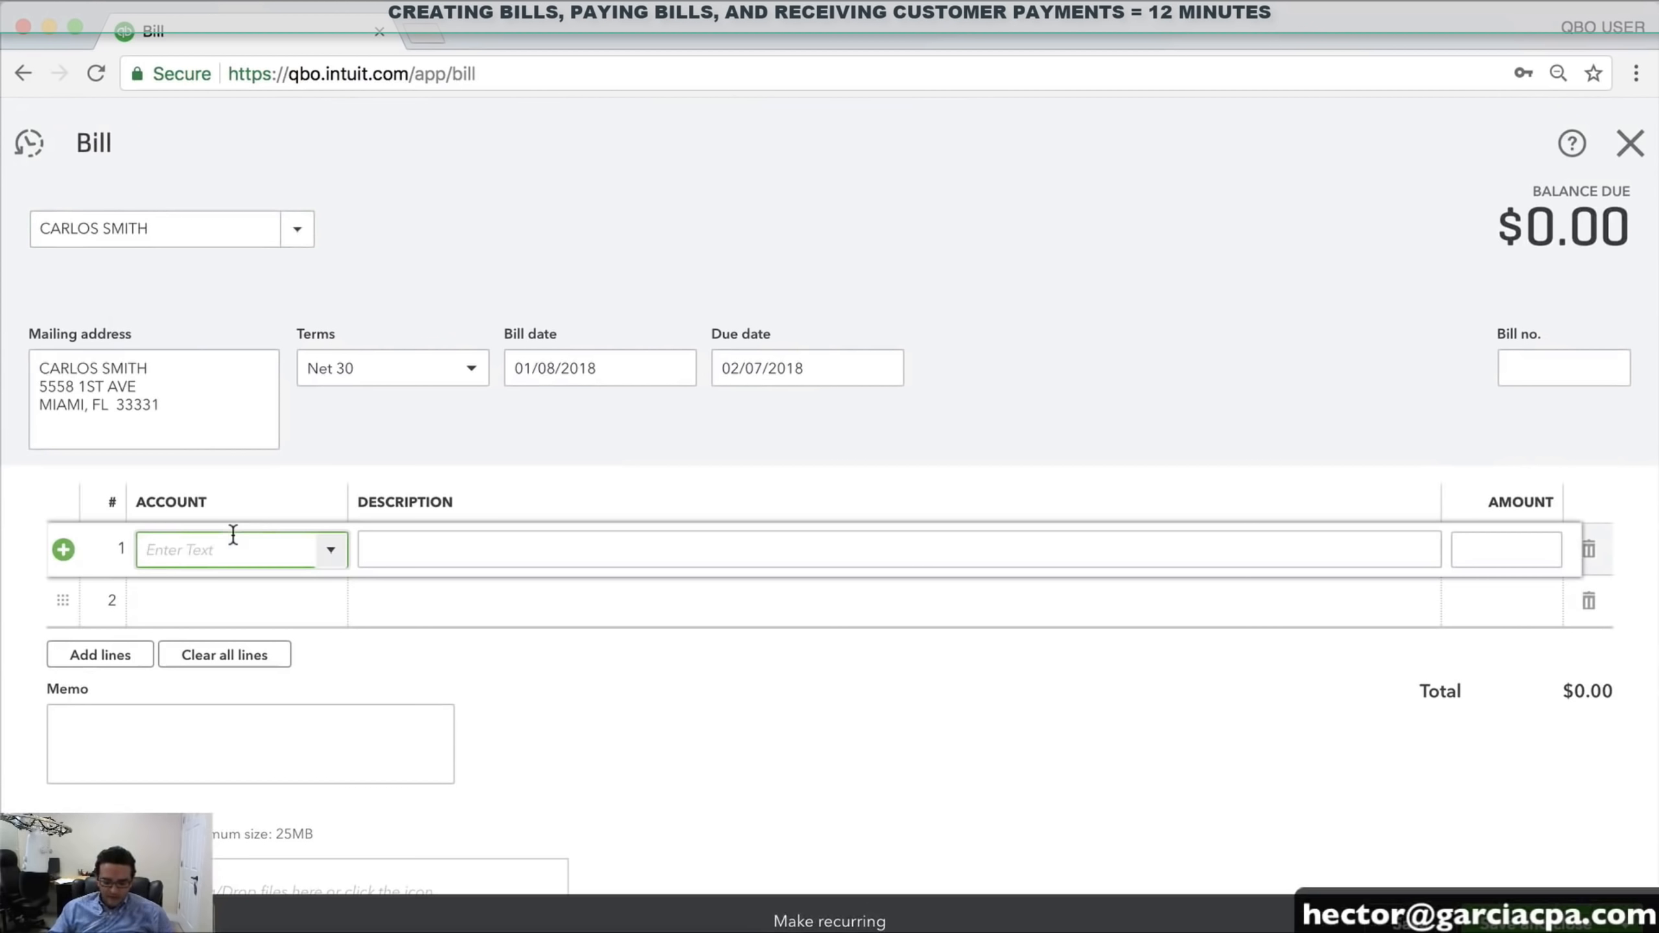
type("SUBCONTRACTED TRA")
left_click(265, 638)
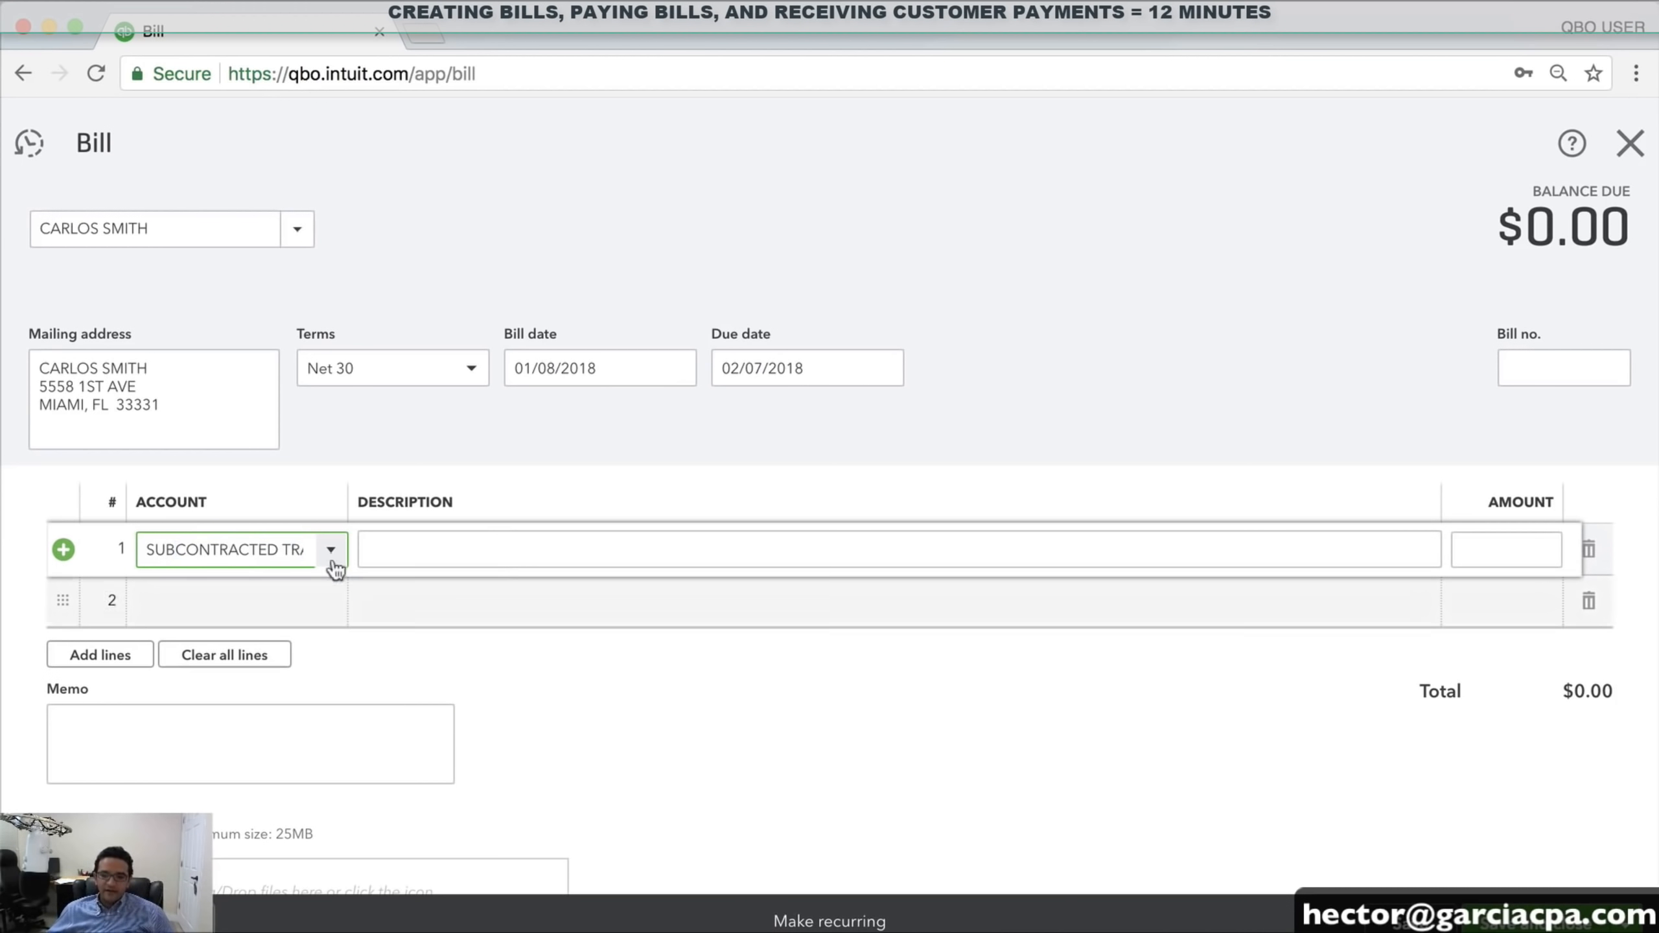
Date the bill 01/03/2018, number it 87646, enter 2,600.00 and save
left_click(472, 365)
left_click(630, 360)
left_click(677, 367)
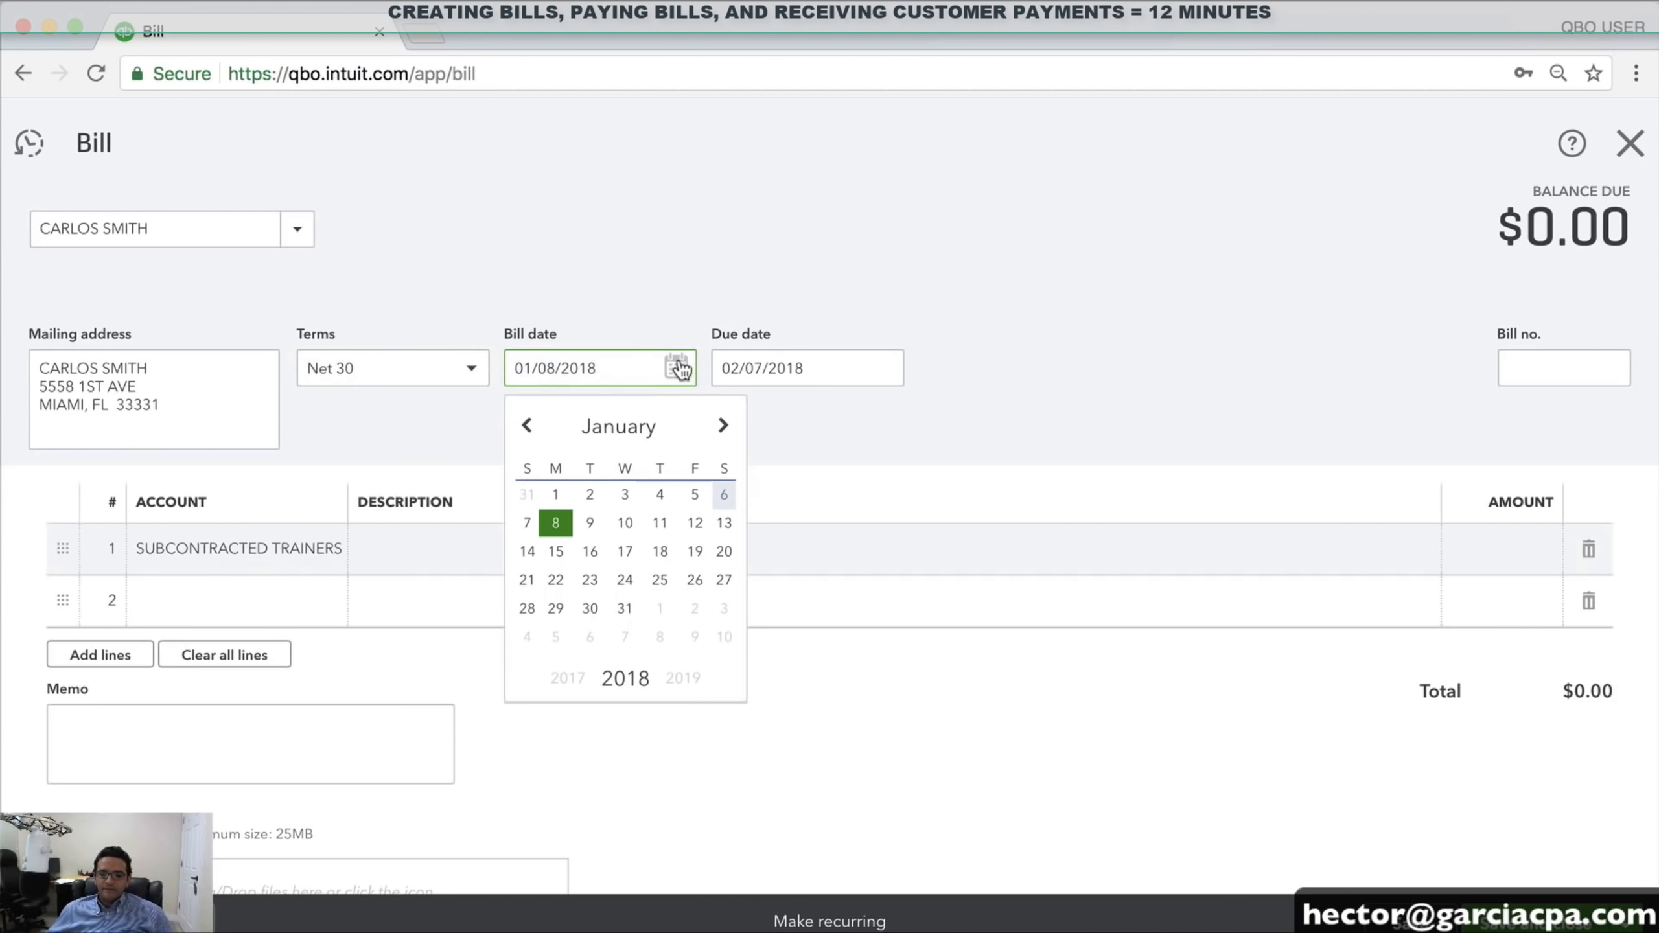
left_click(625, 497)
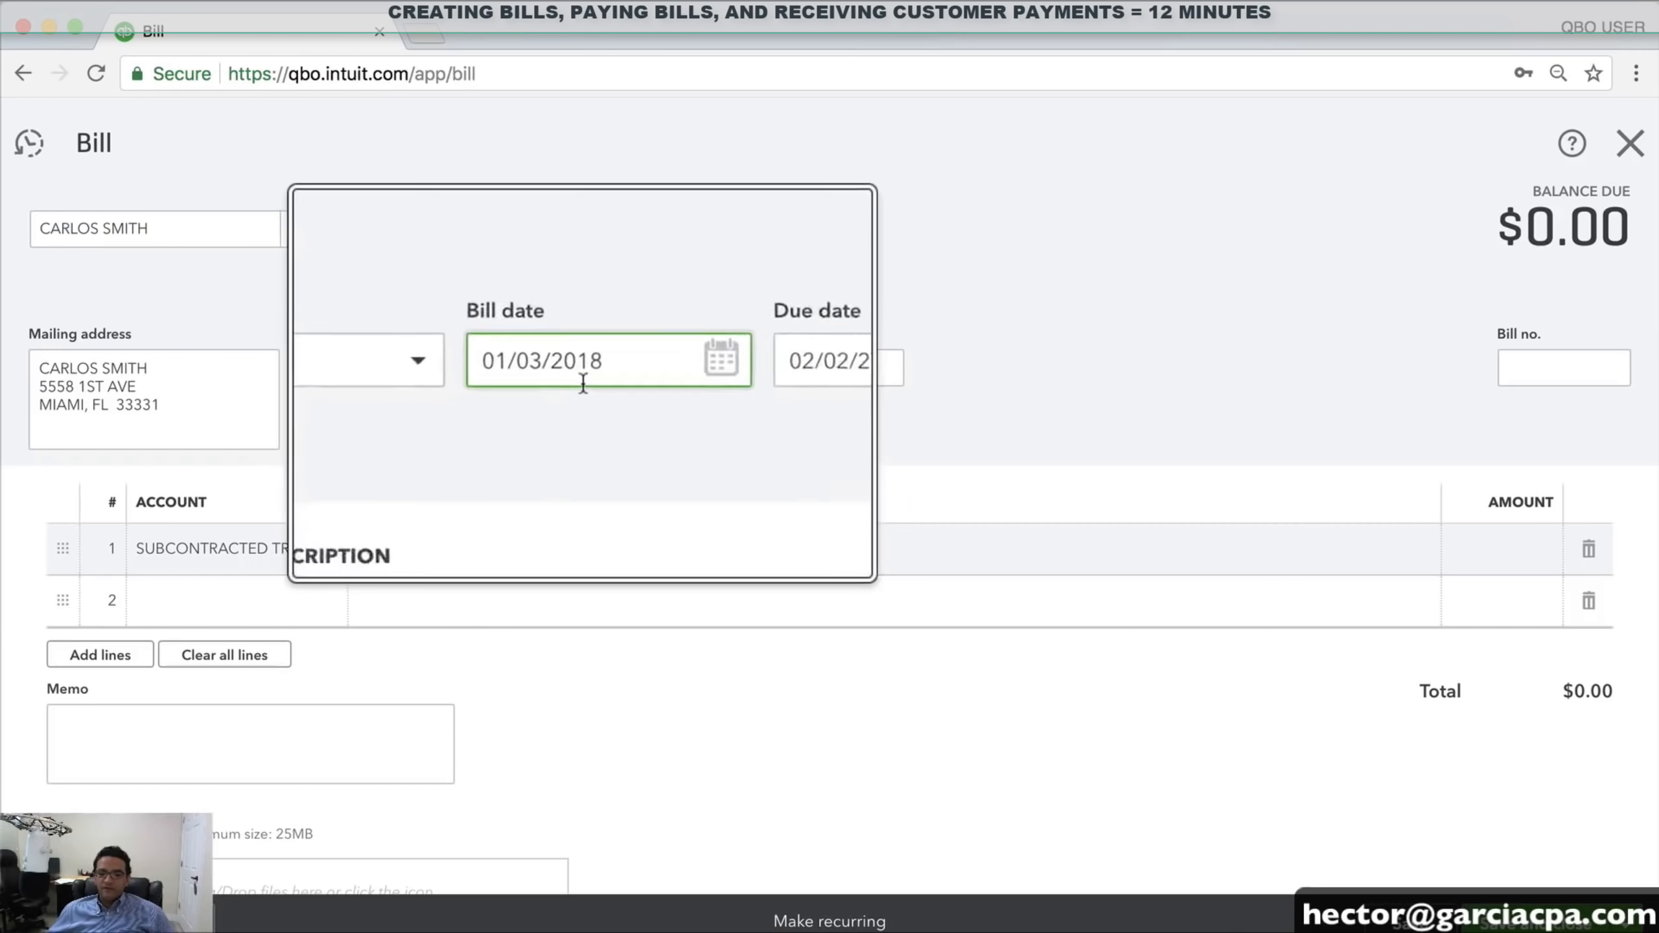
left_click(1561, 368)
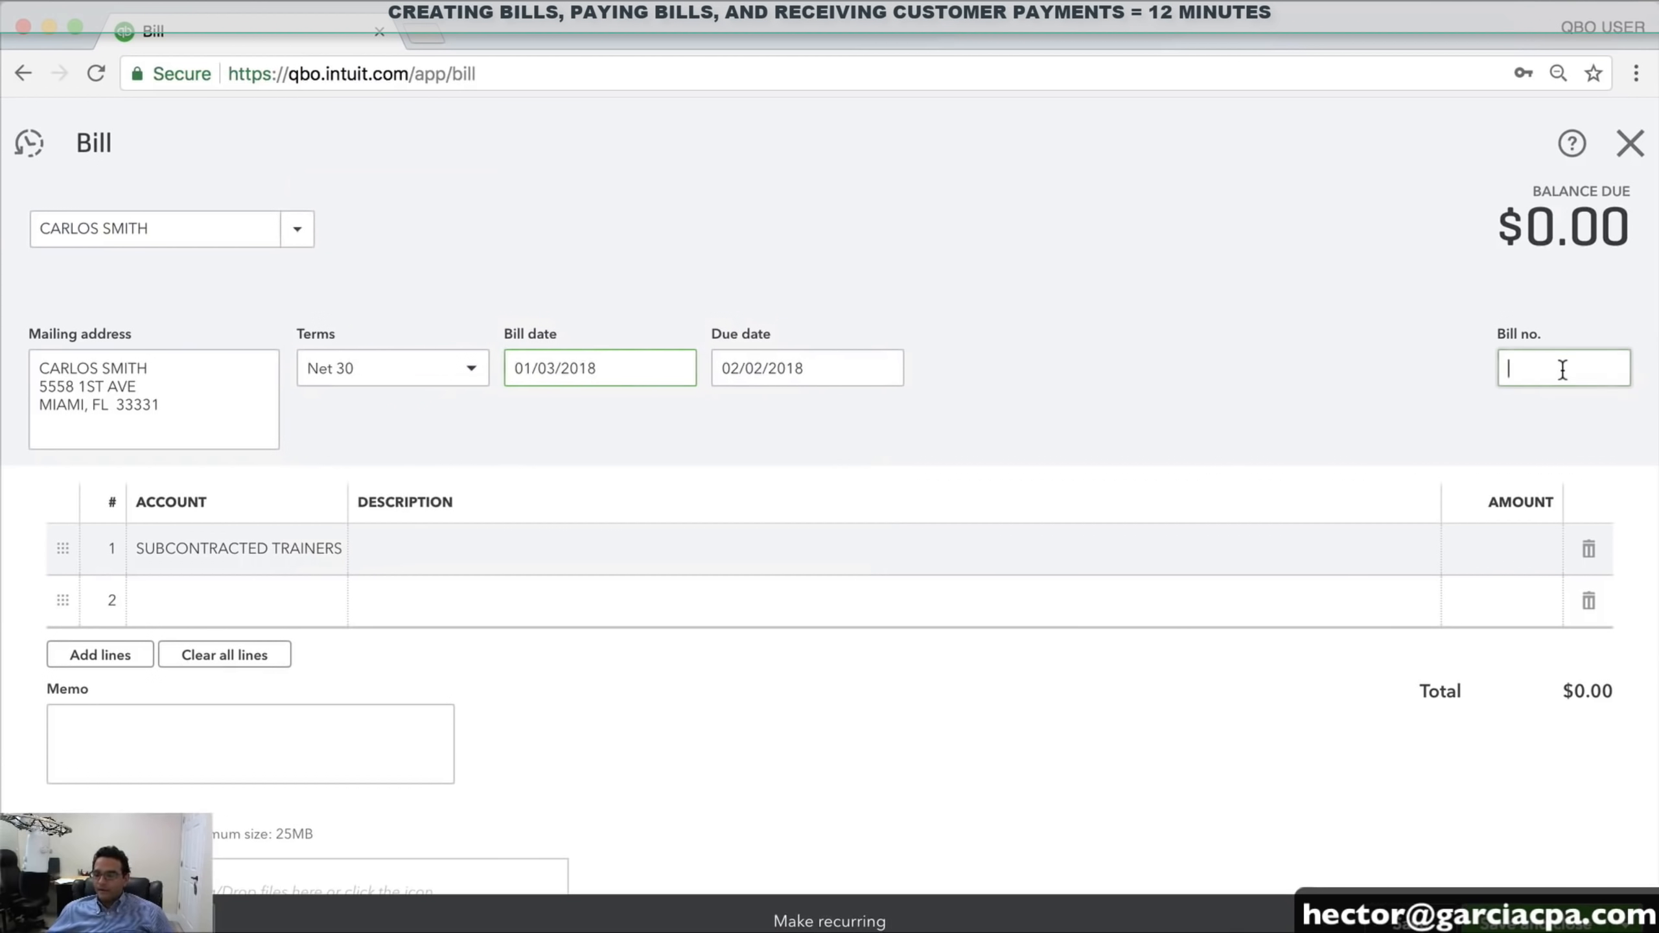
type("87646")
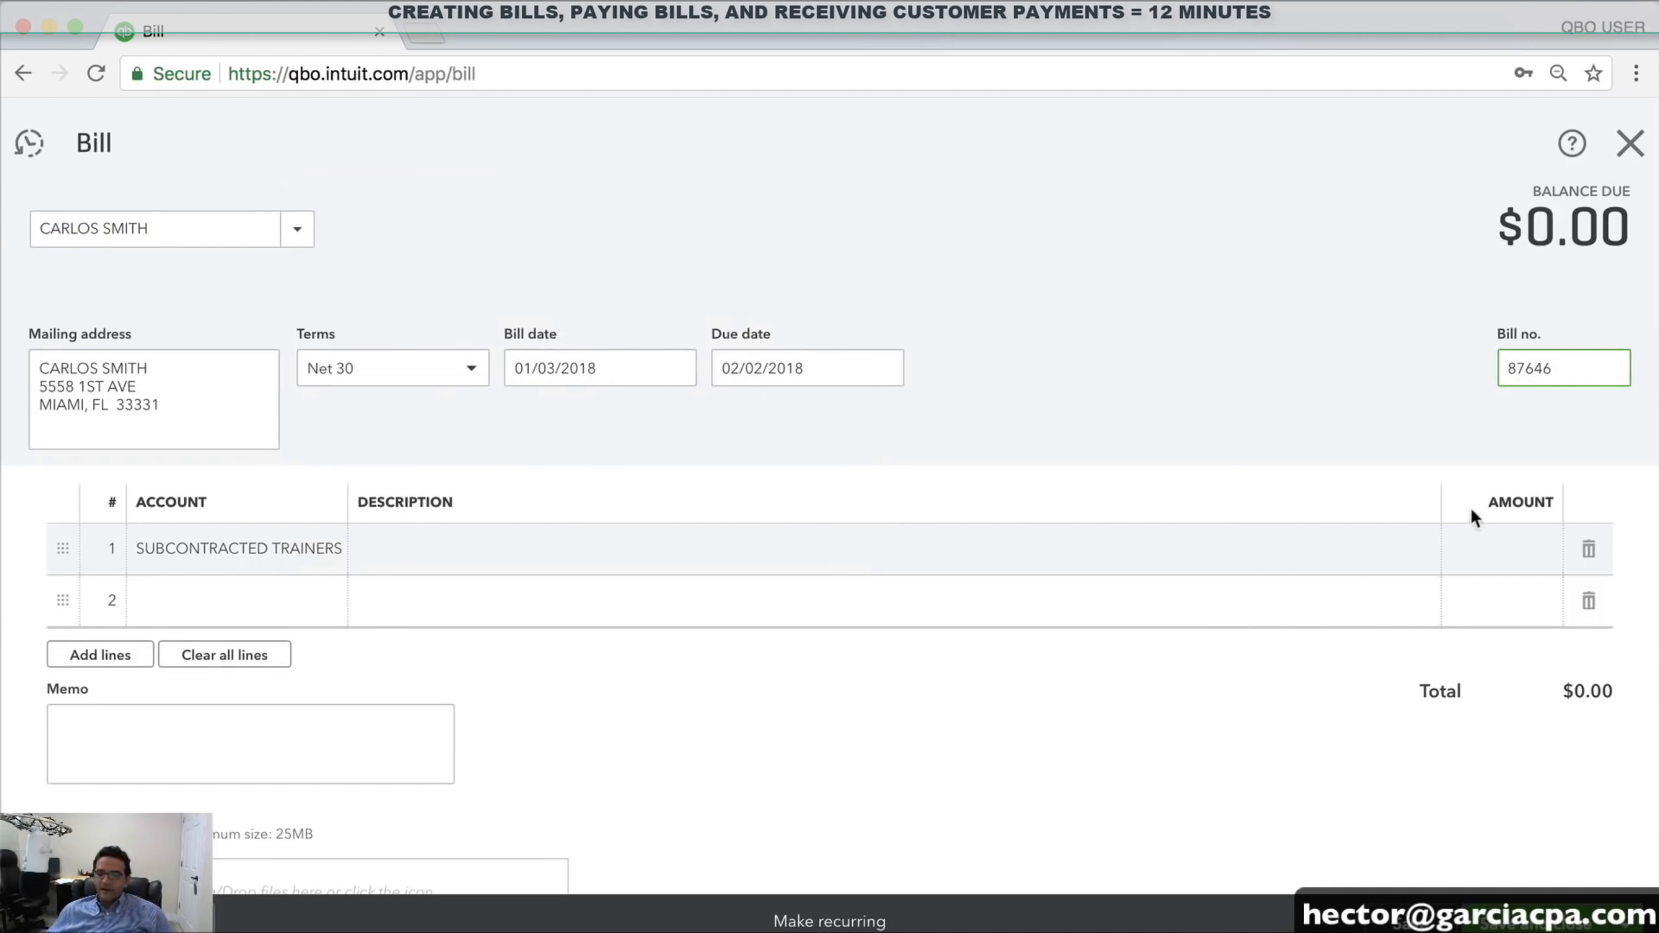
left_click(1490, 548)
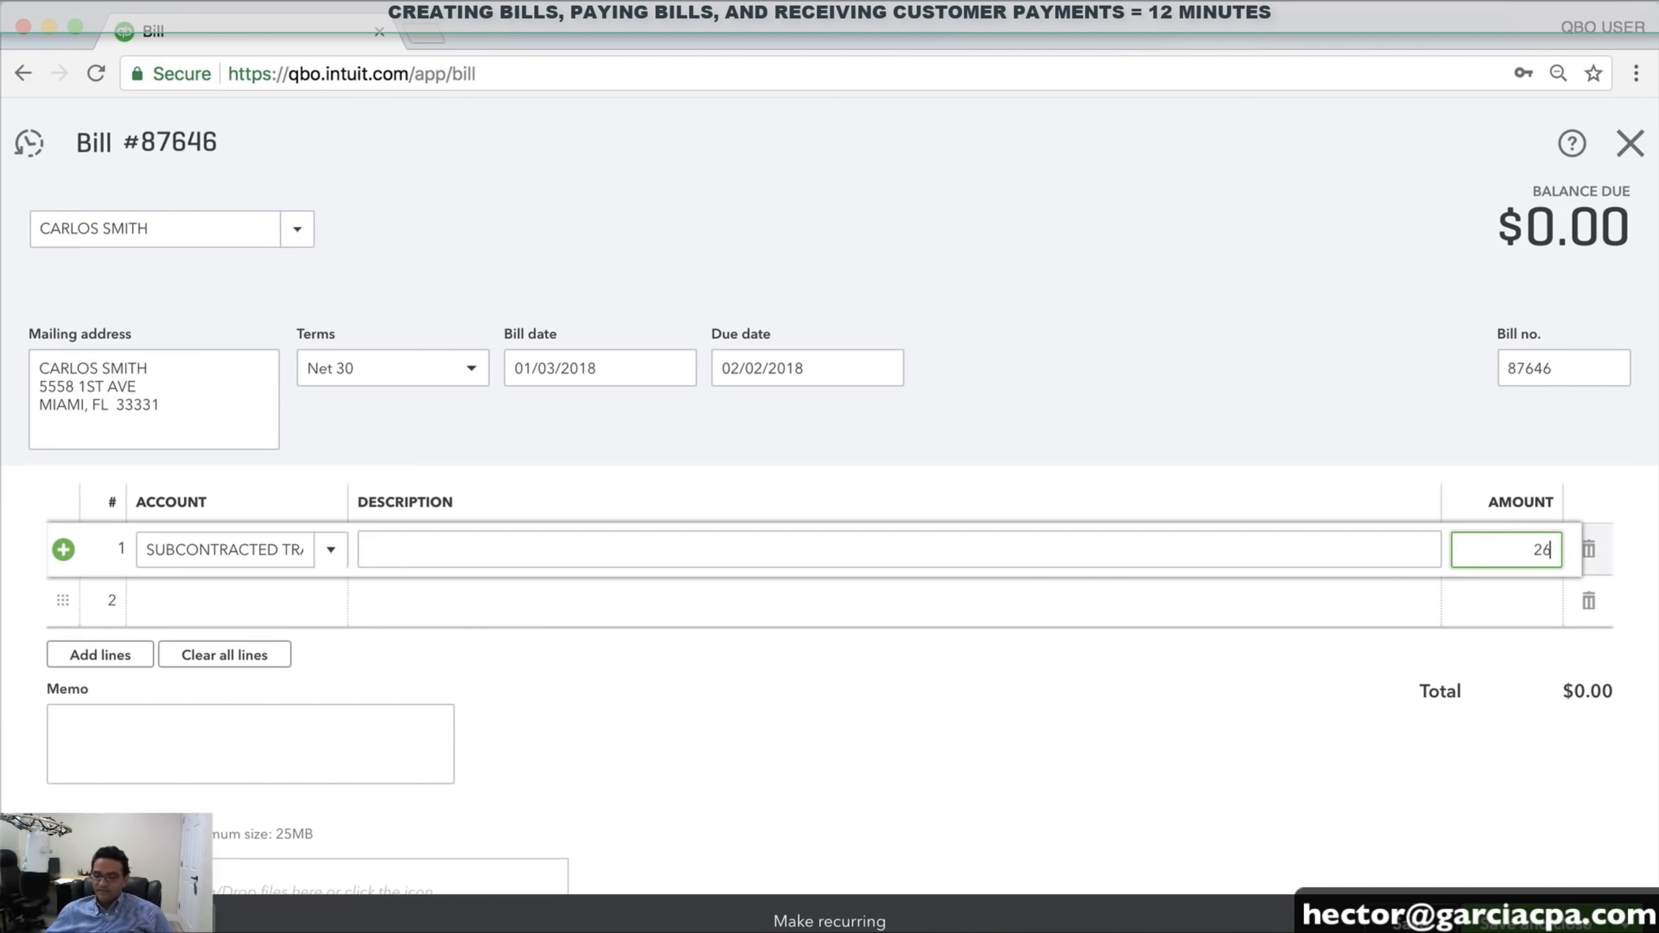
key("Tab")
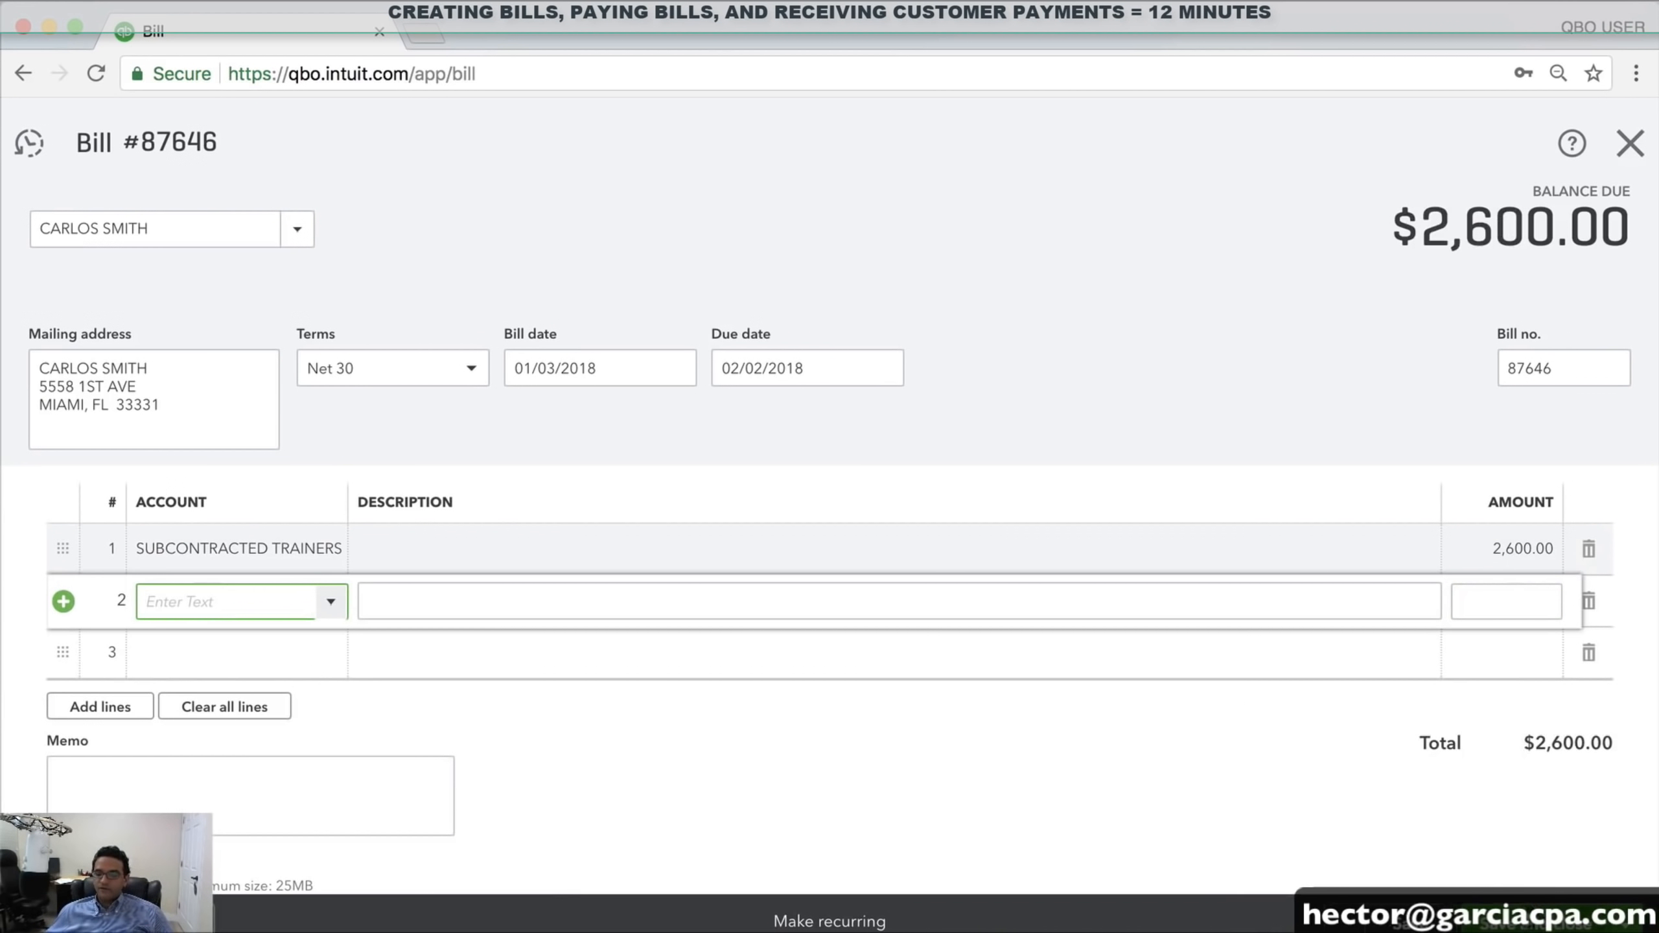
left_click(1528, 924)
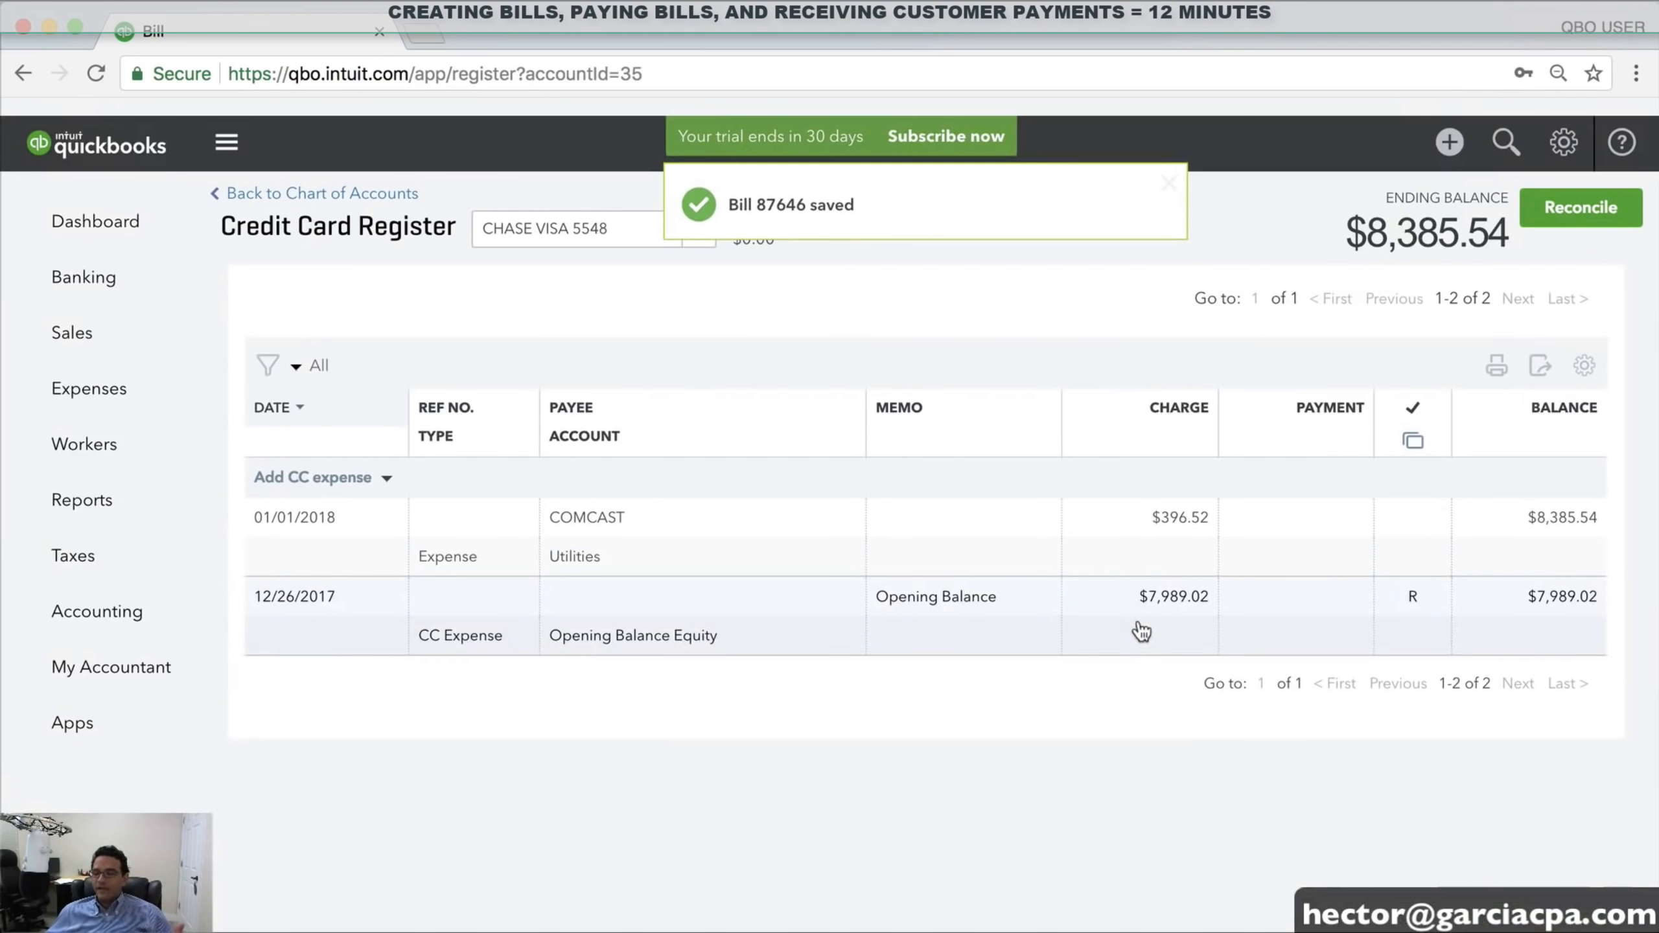
Write check 555662 to the contractor vendor applying bill 87646 for $2,600.00, and save
left_click(1450, 145)
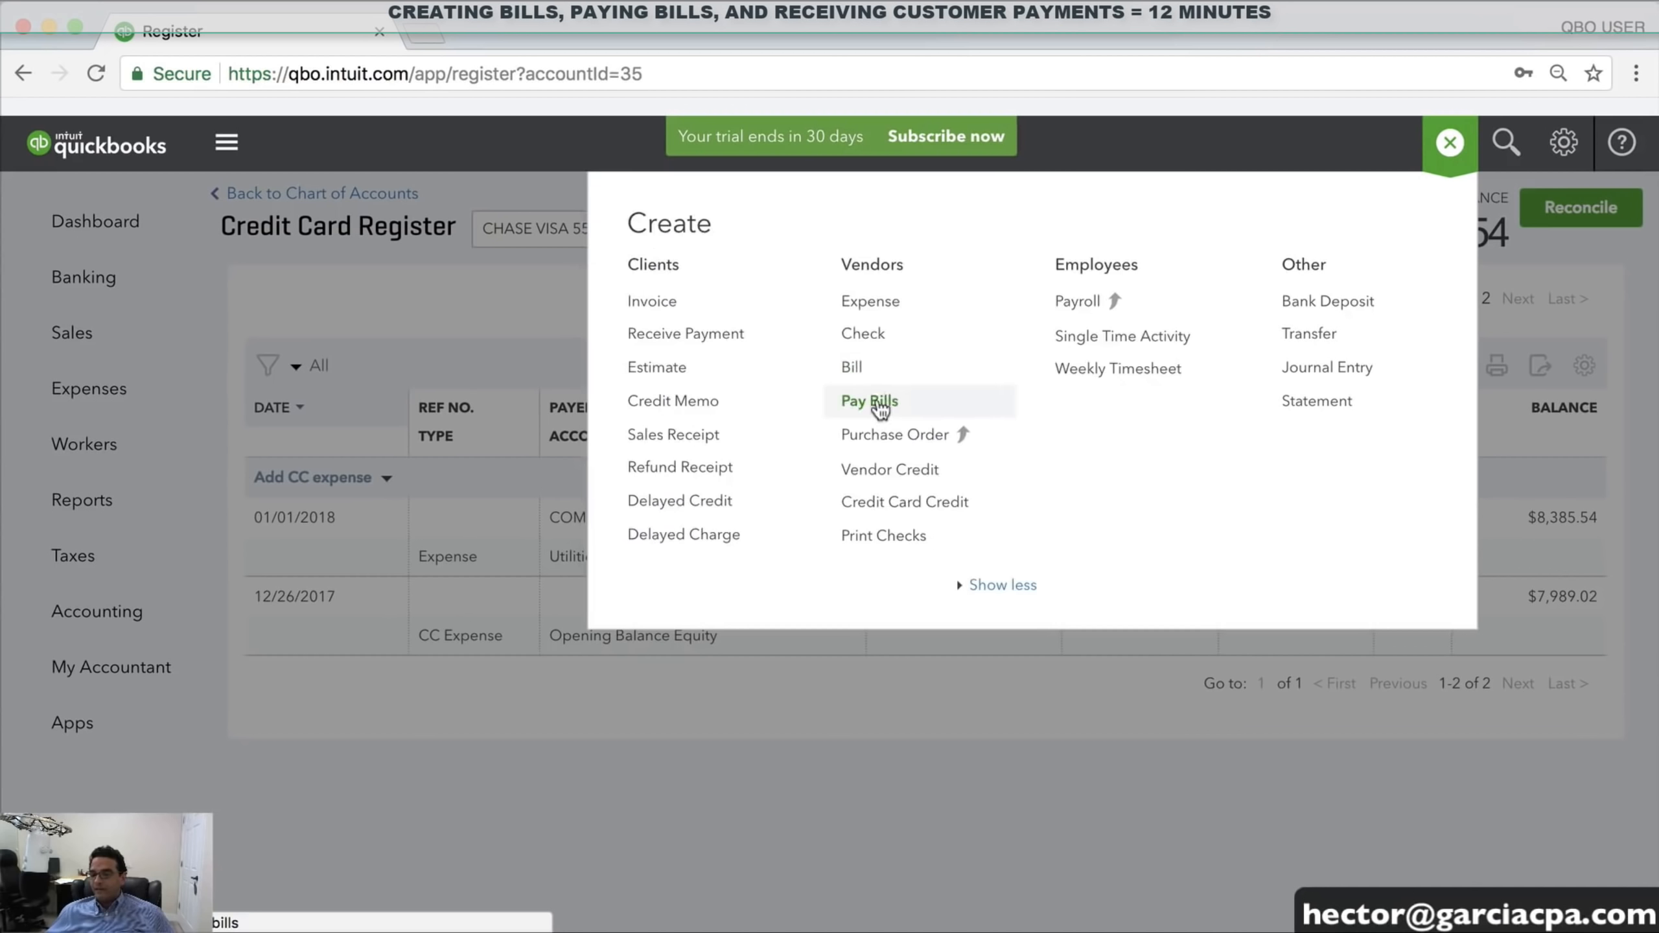
left_click(872, 341)
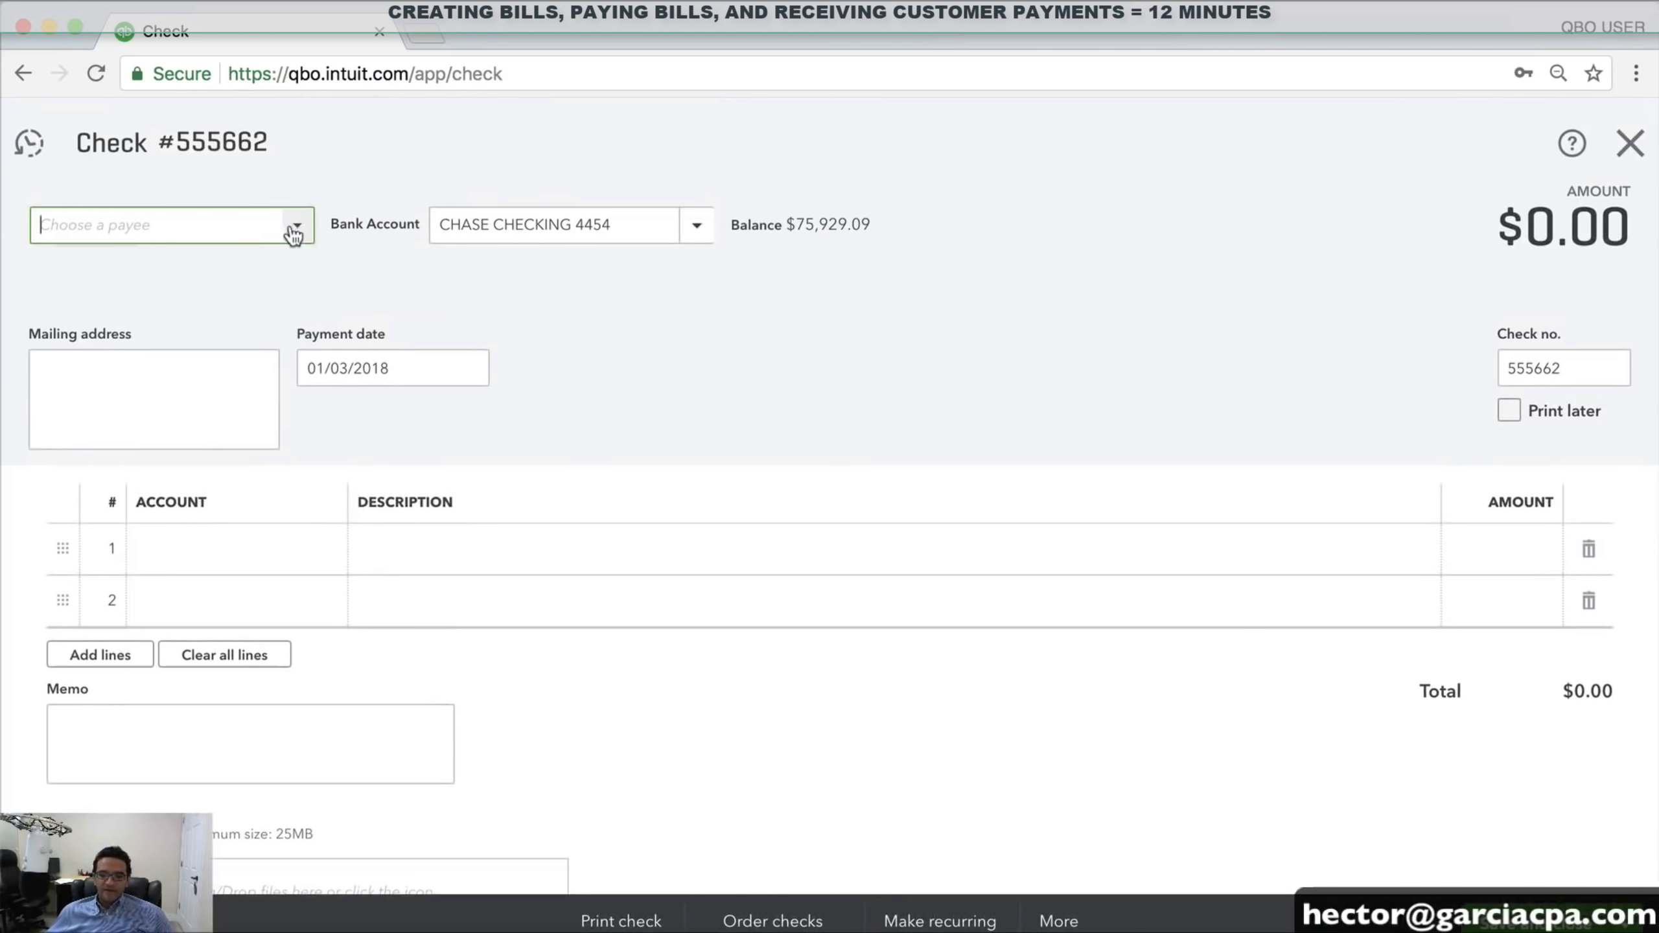
left_click(296, 228)
left_click(122, 313)
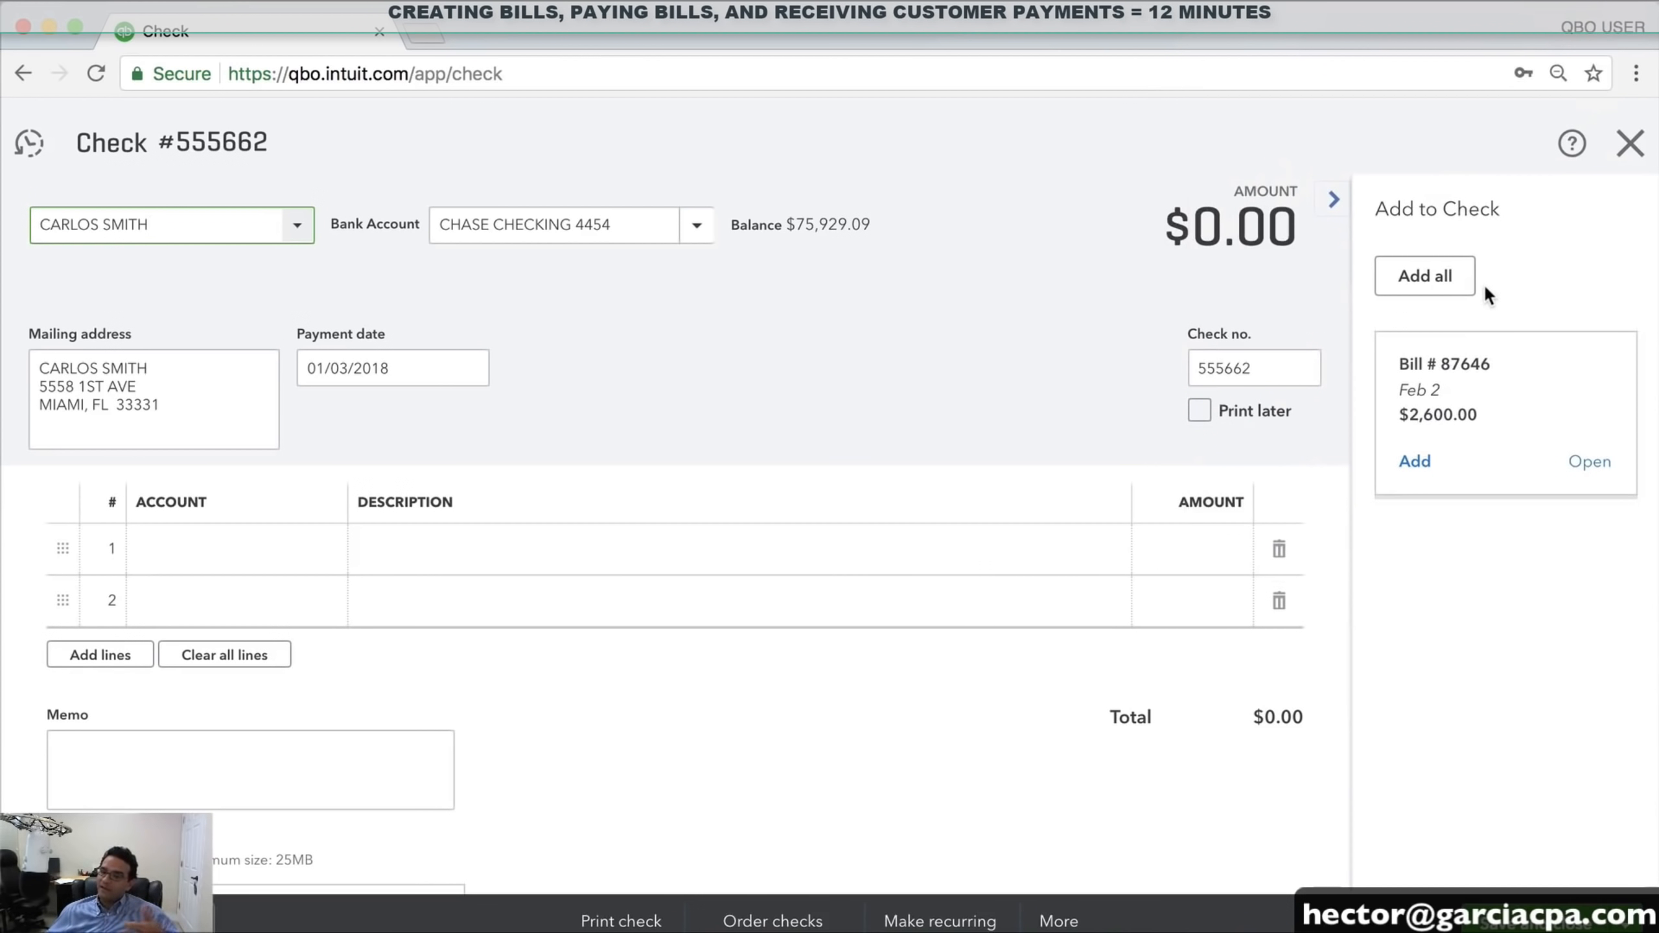
left_click(1413, 466)
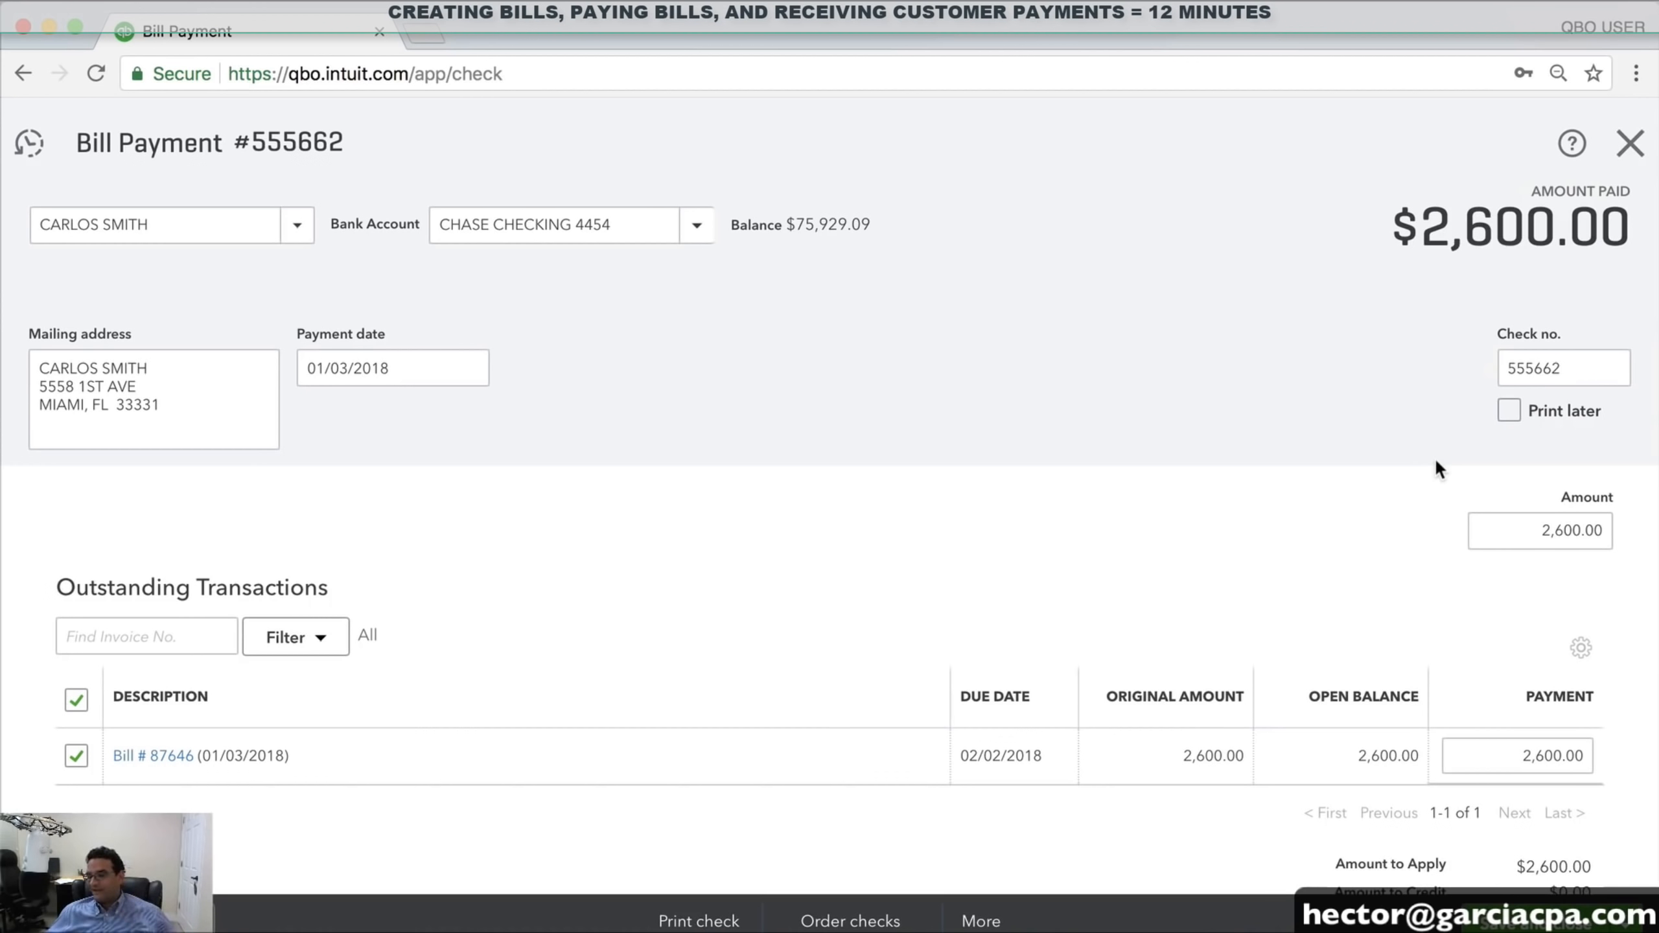
scroll(1436, 466, "down", 1)
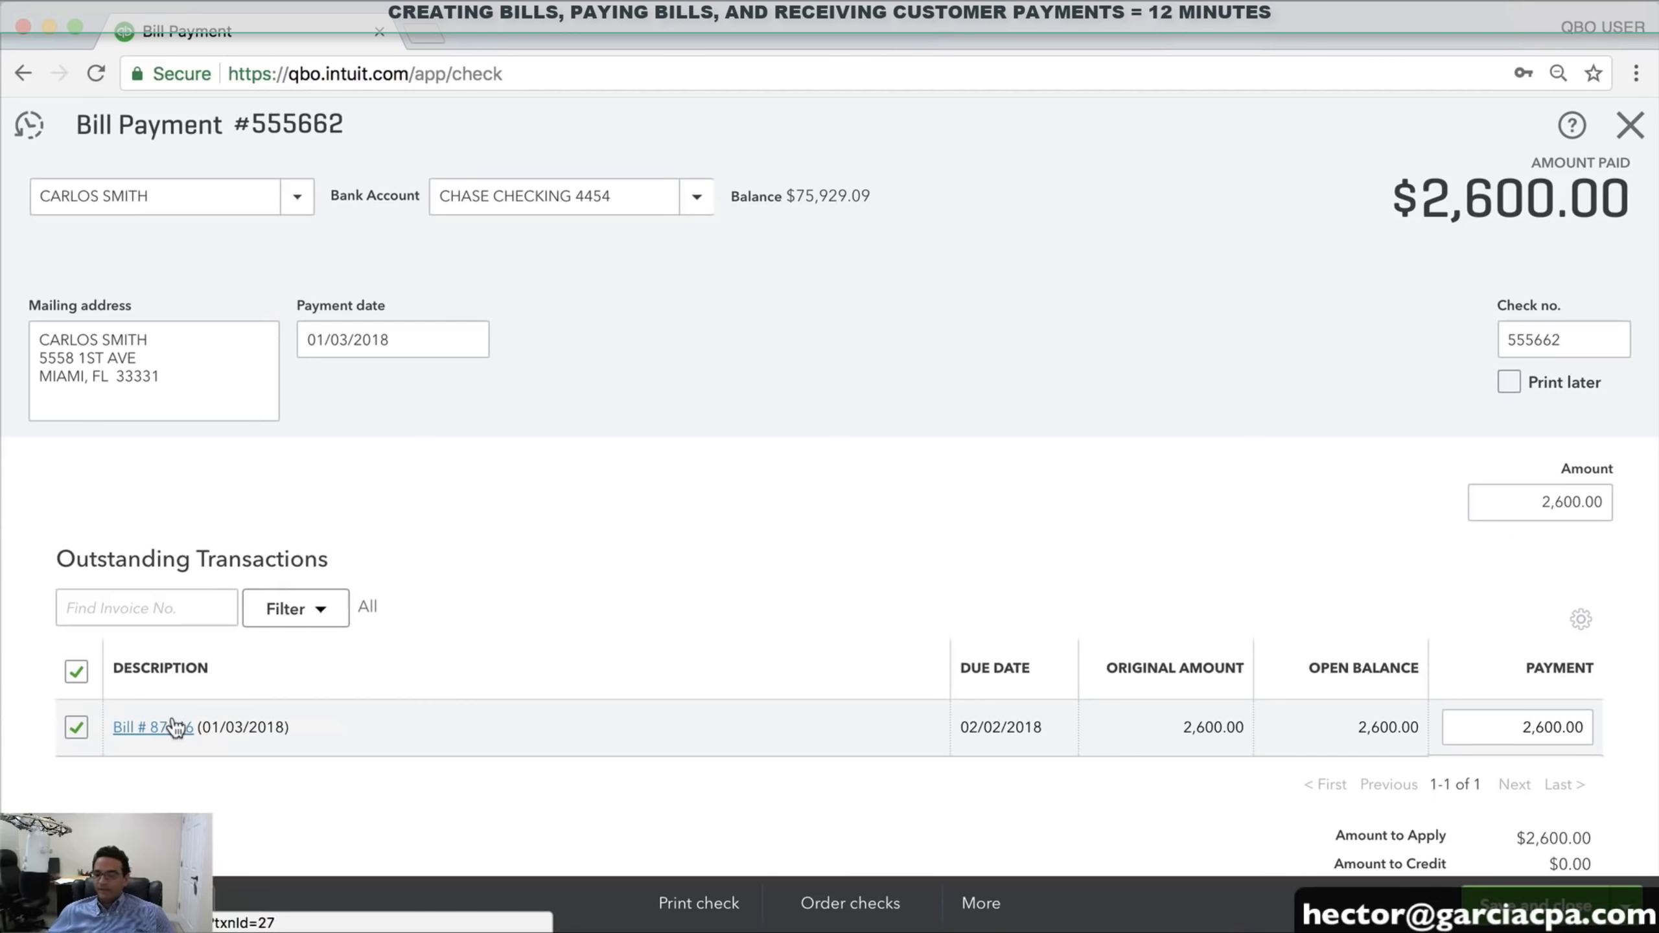
left_click(1574, 909)
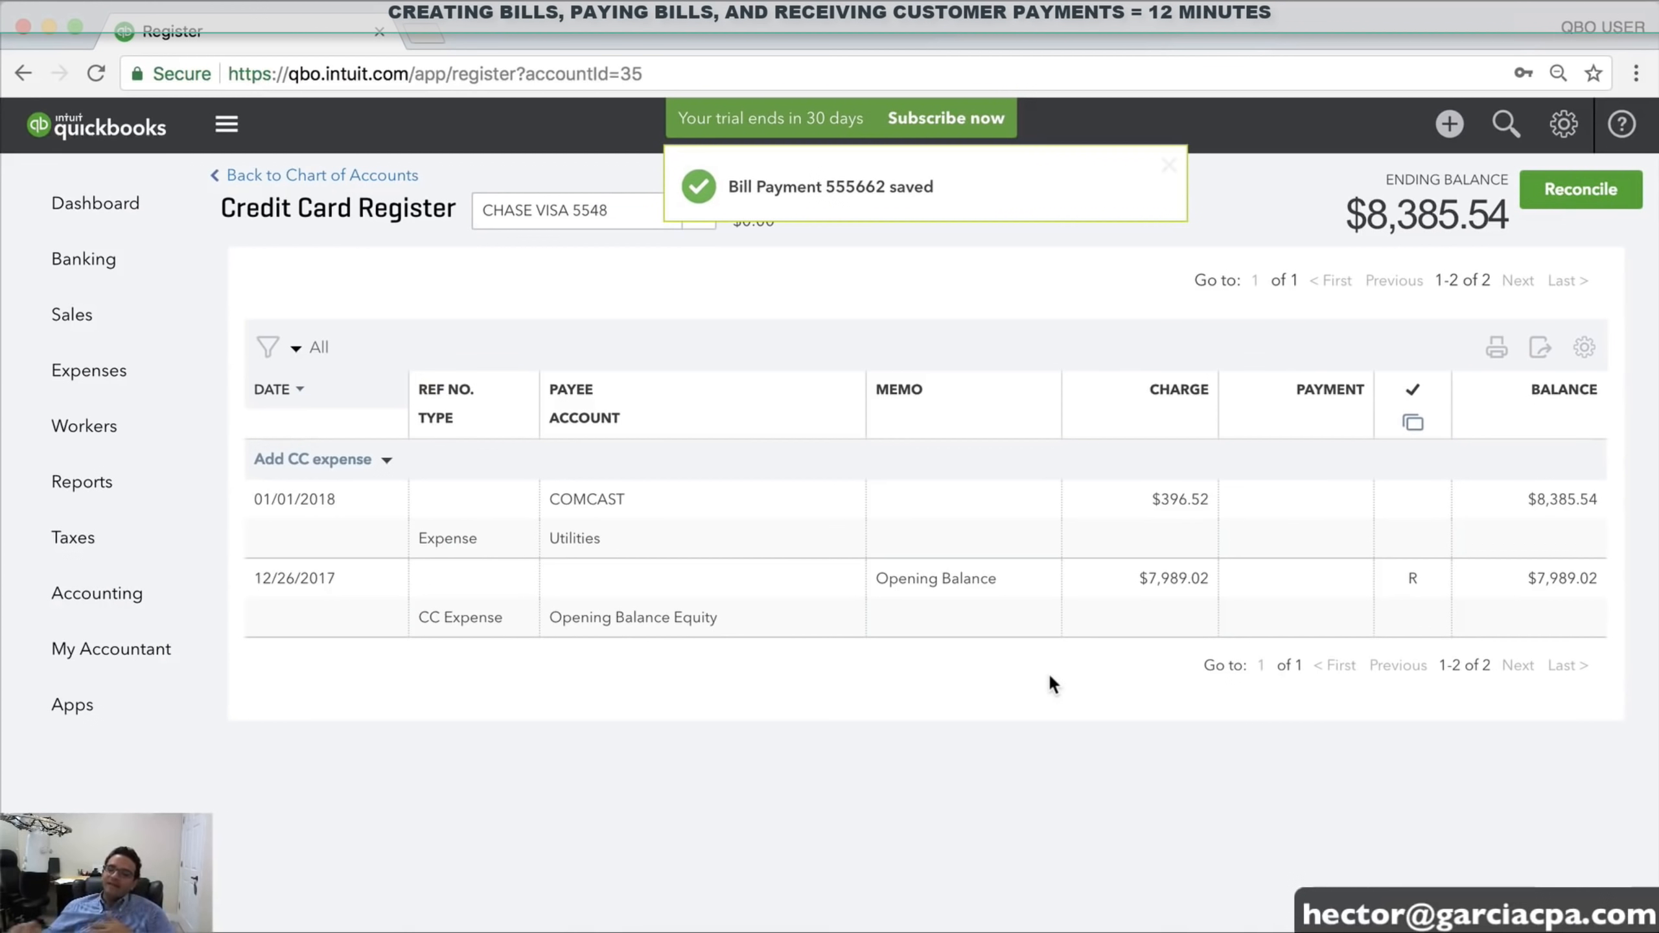
Switch to the CHASE CHECKING 4454 register and scroll through its transactions
left_click(696, 224)
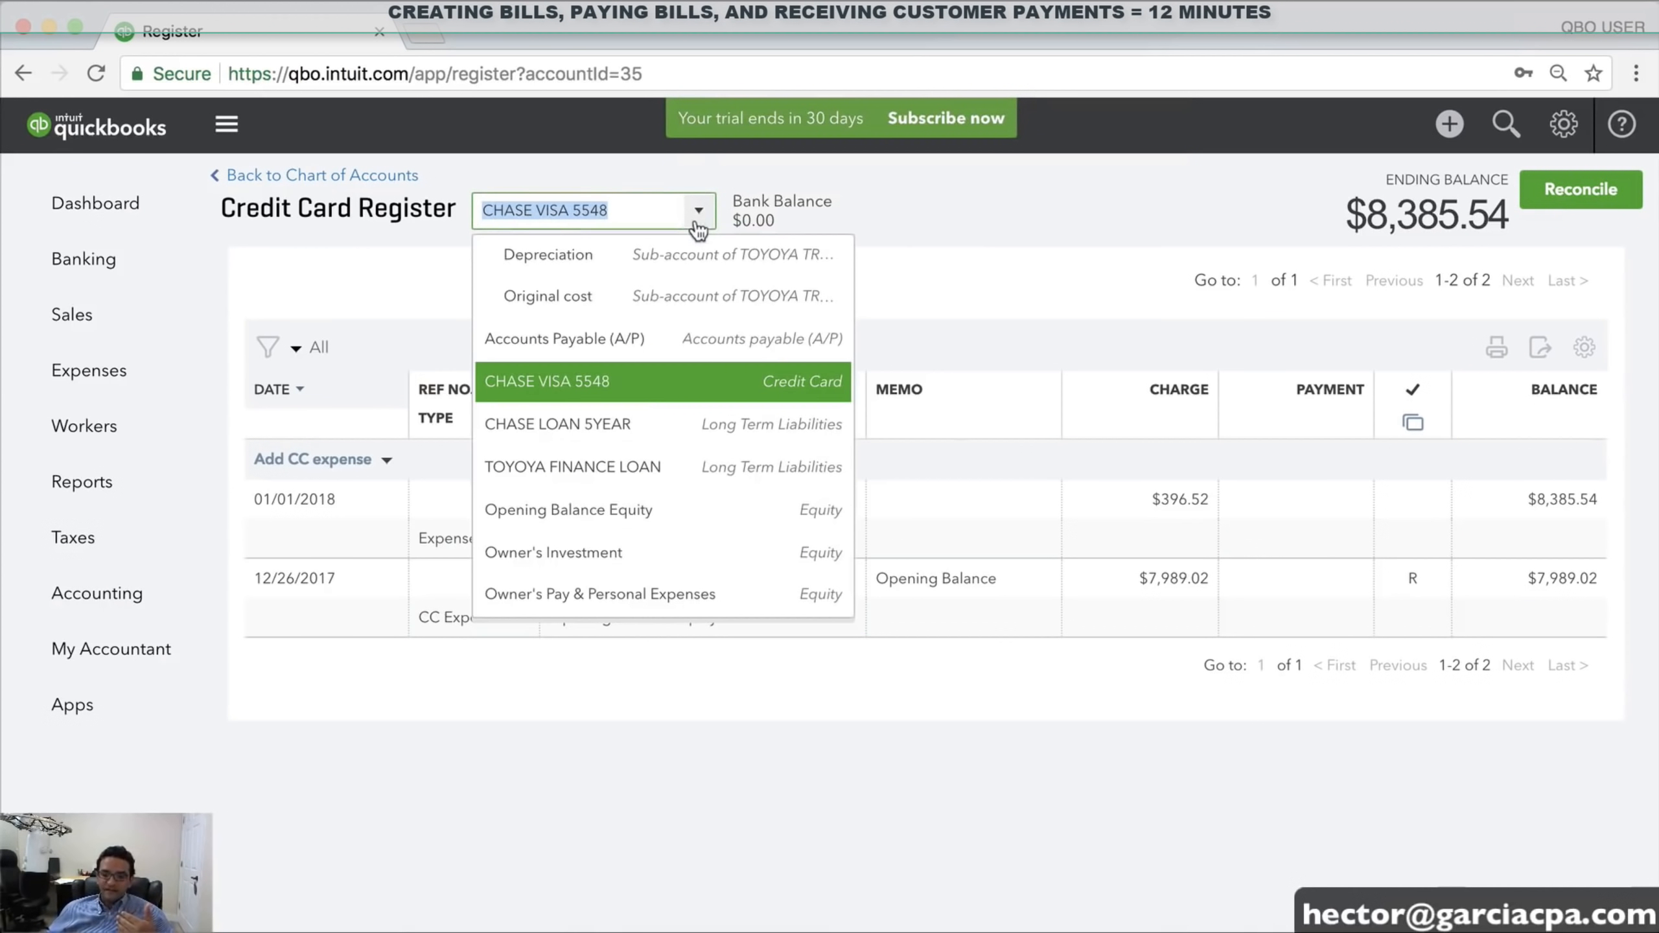
scroll(640, 461, "up", 5)
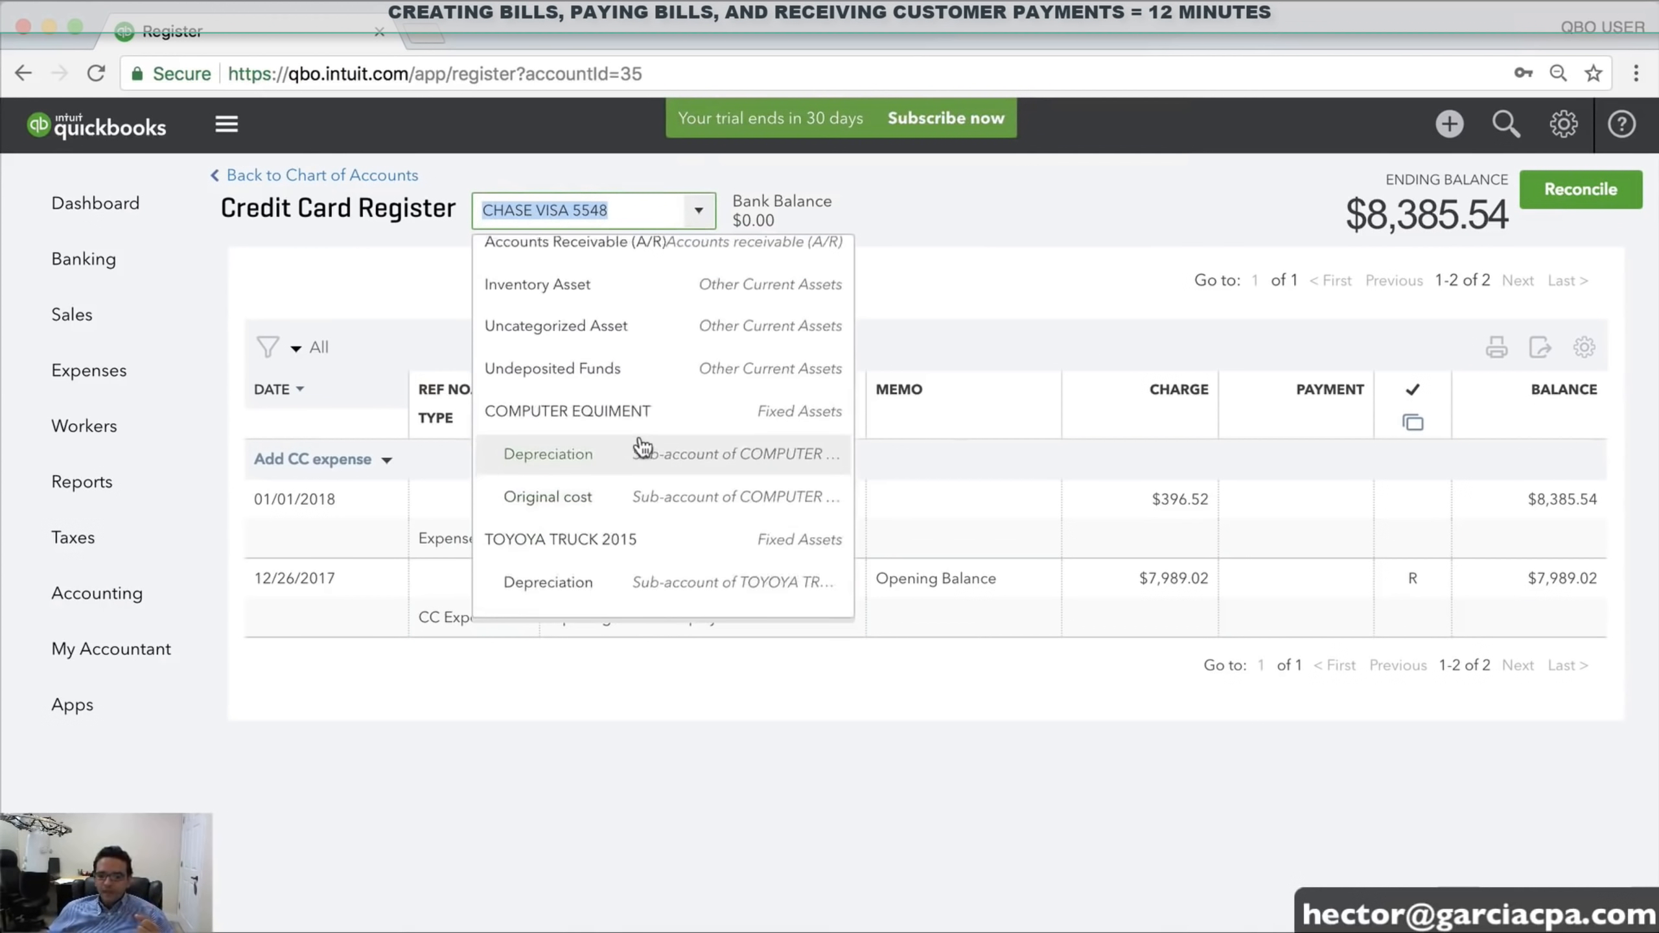
left_click(608, 265)
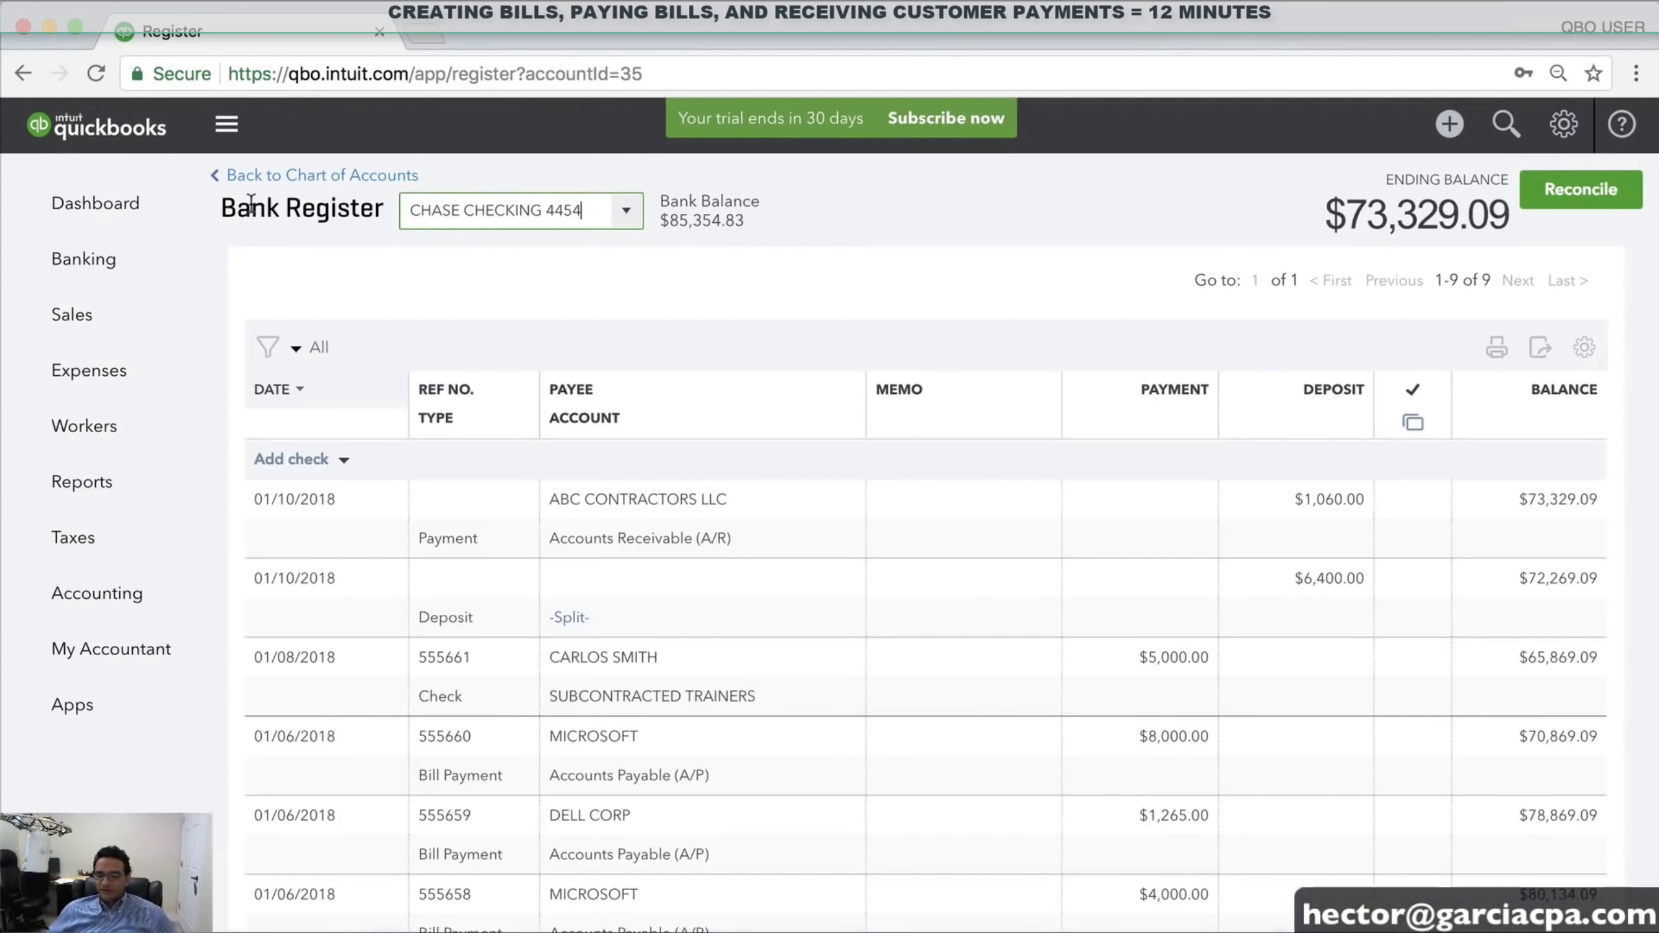
scroll(1075, 519, "down", 3)
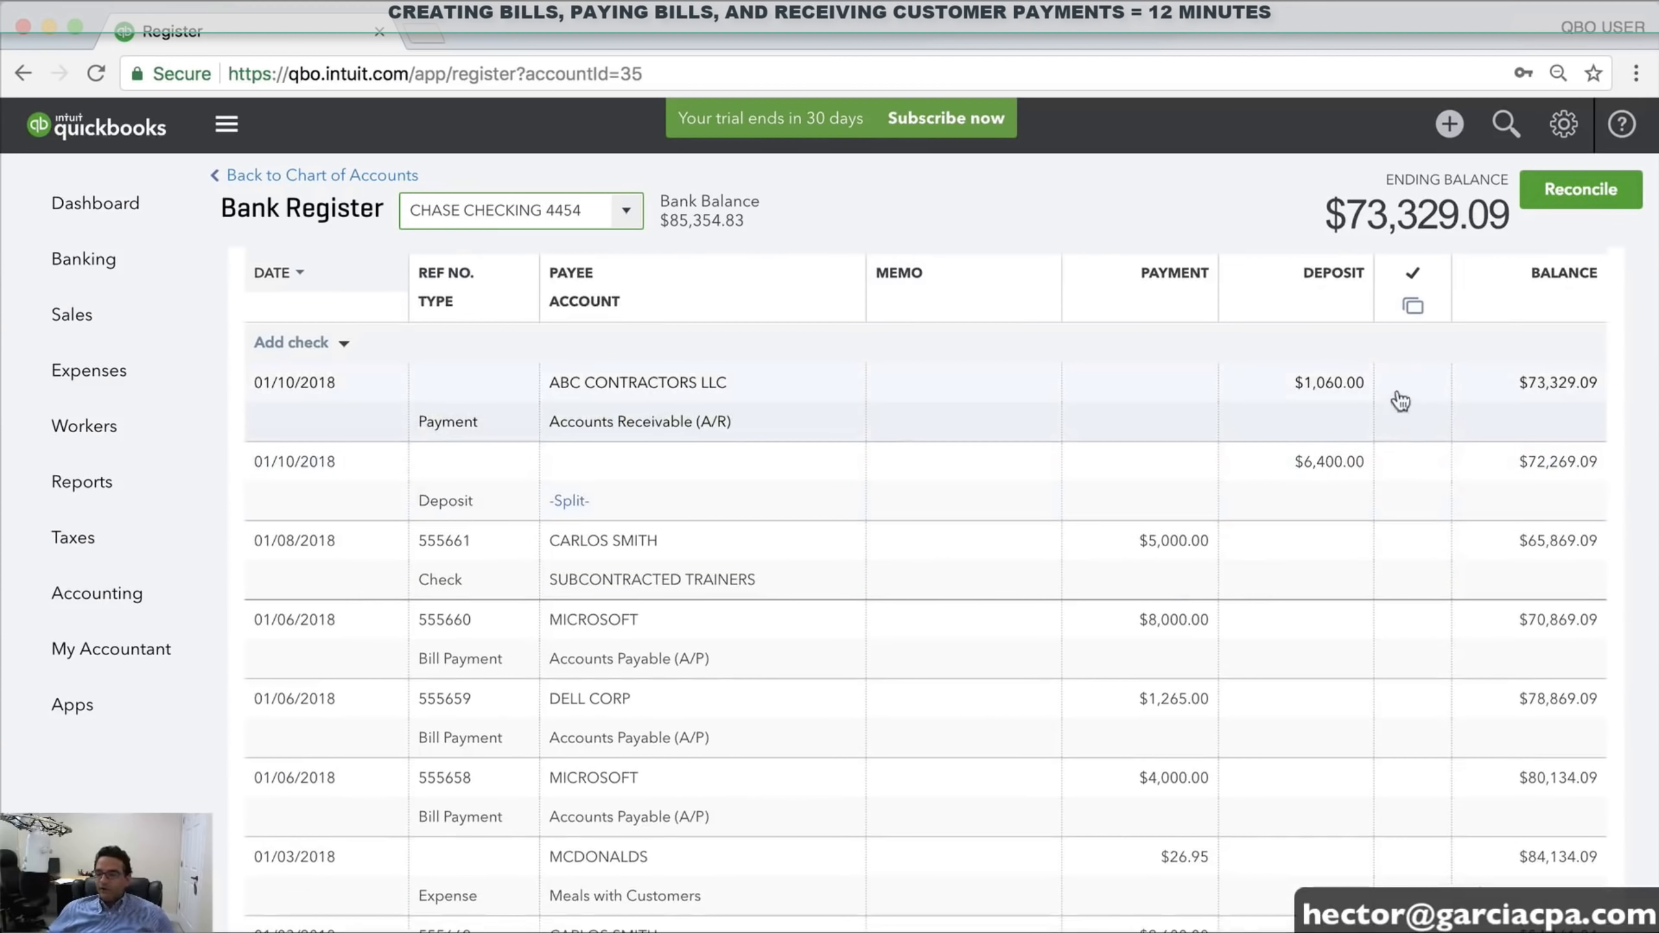
scroll(1215, 671, "up", 2)
scroll(1215, 671, "down", 5)
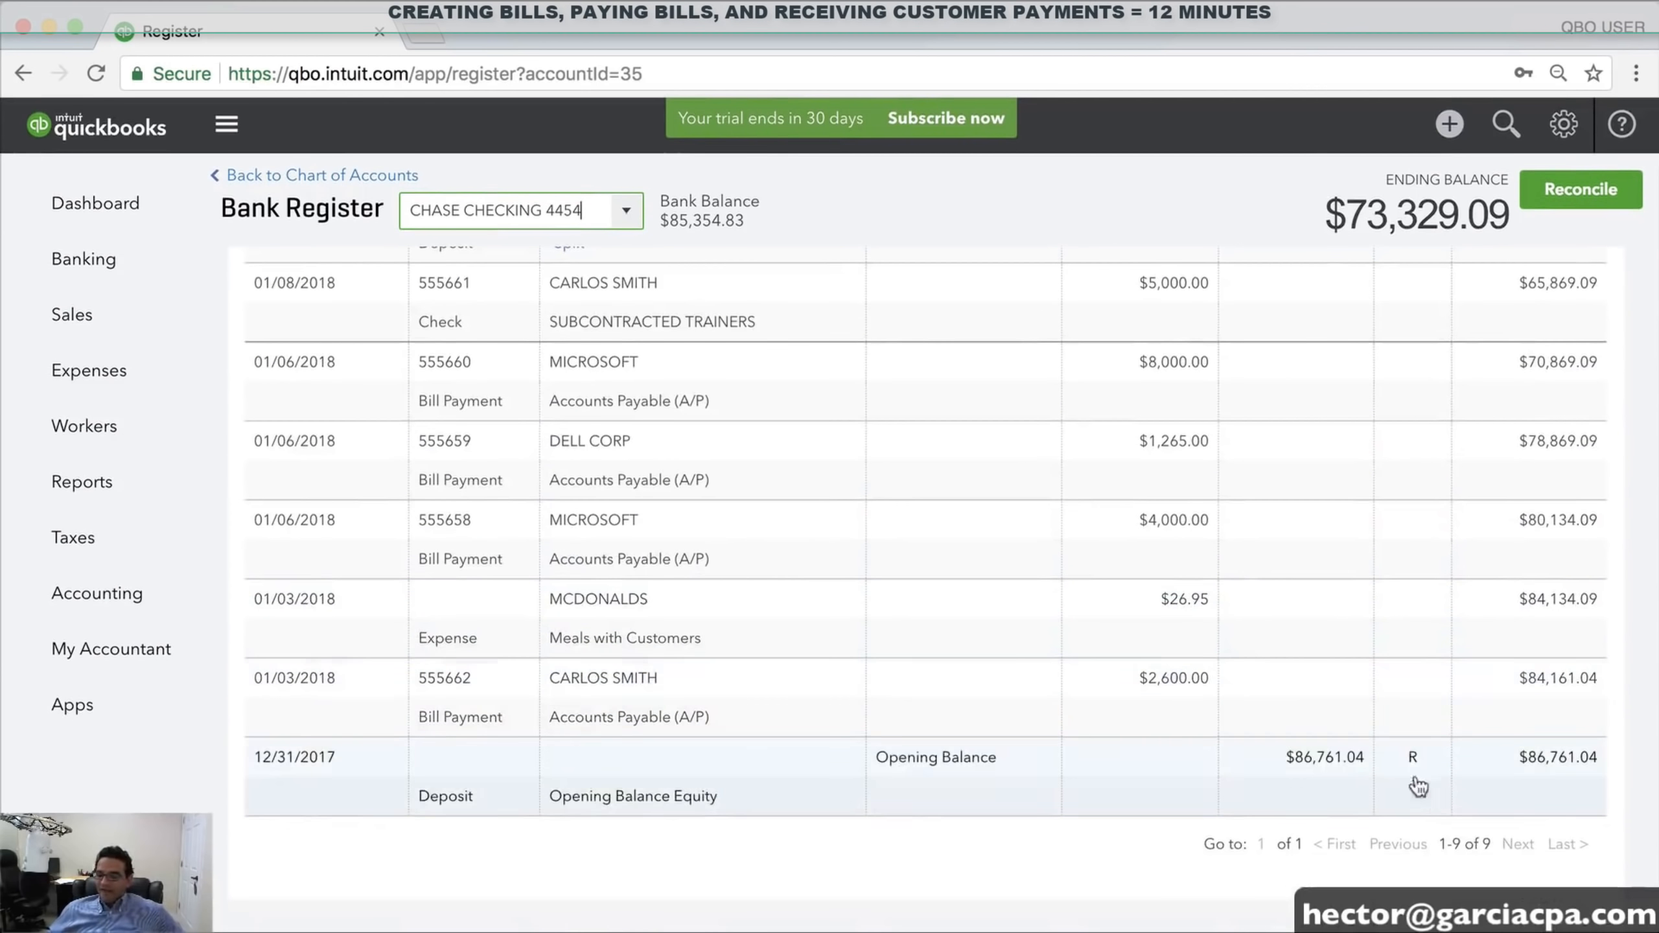
scroll(1418, 785, "up", 5)
scroll(1274, 730, "down", 4)
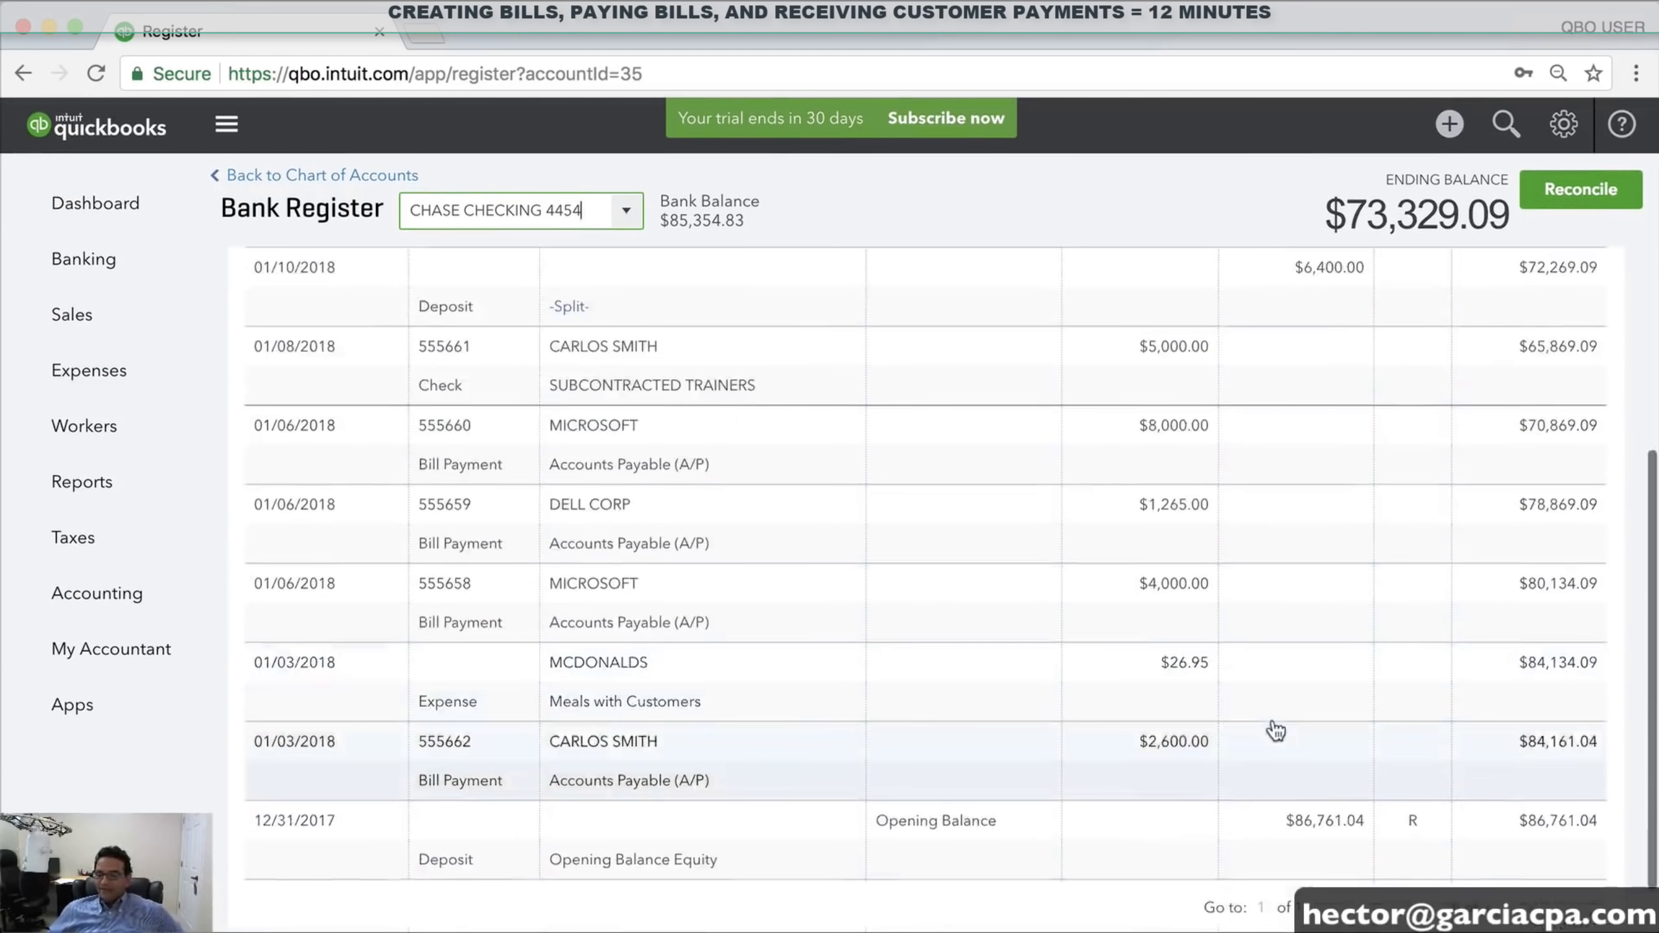
scroll(1276, 726, "up", 4)
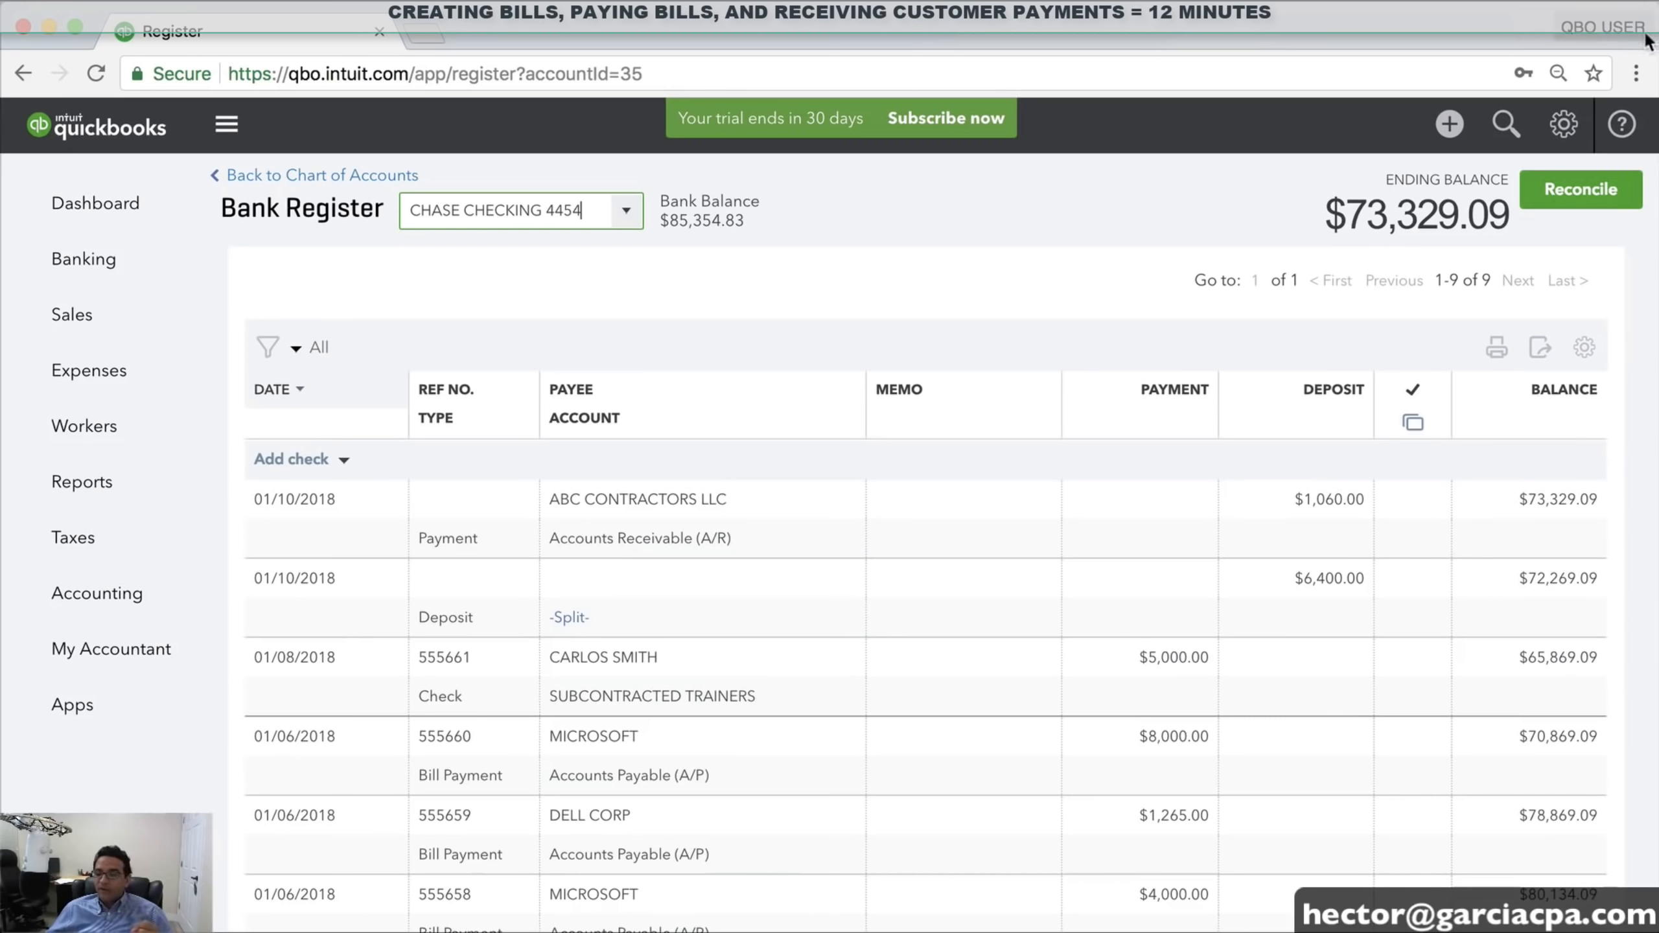
left_click(1448, 124)
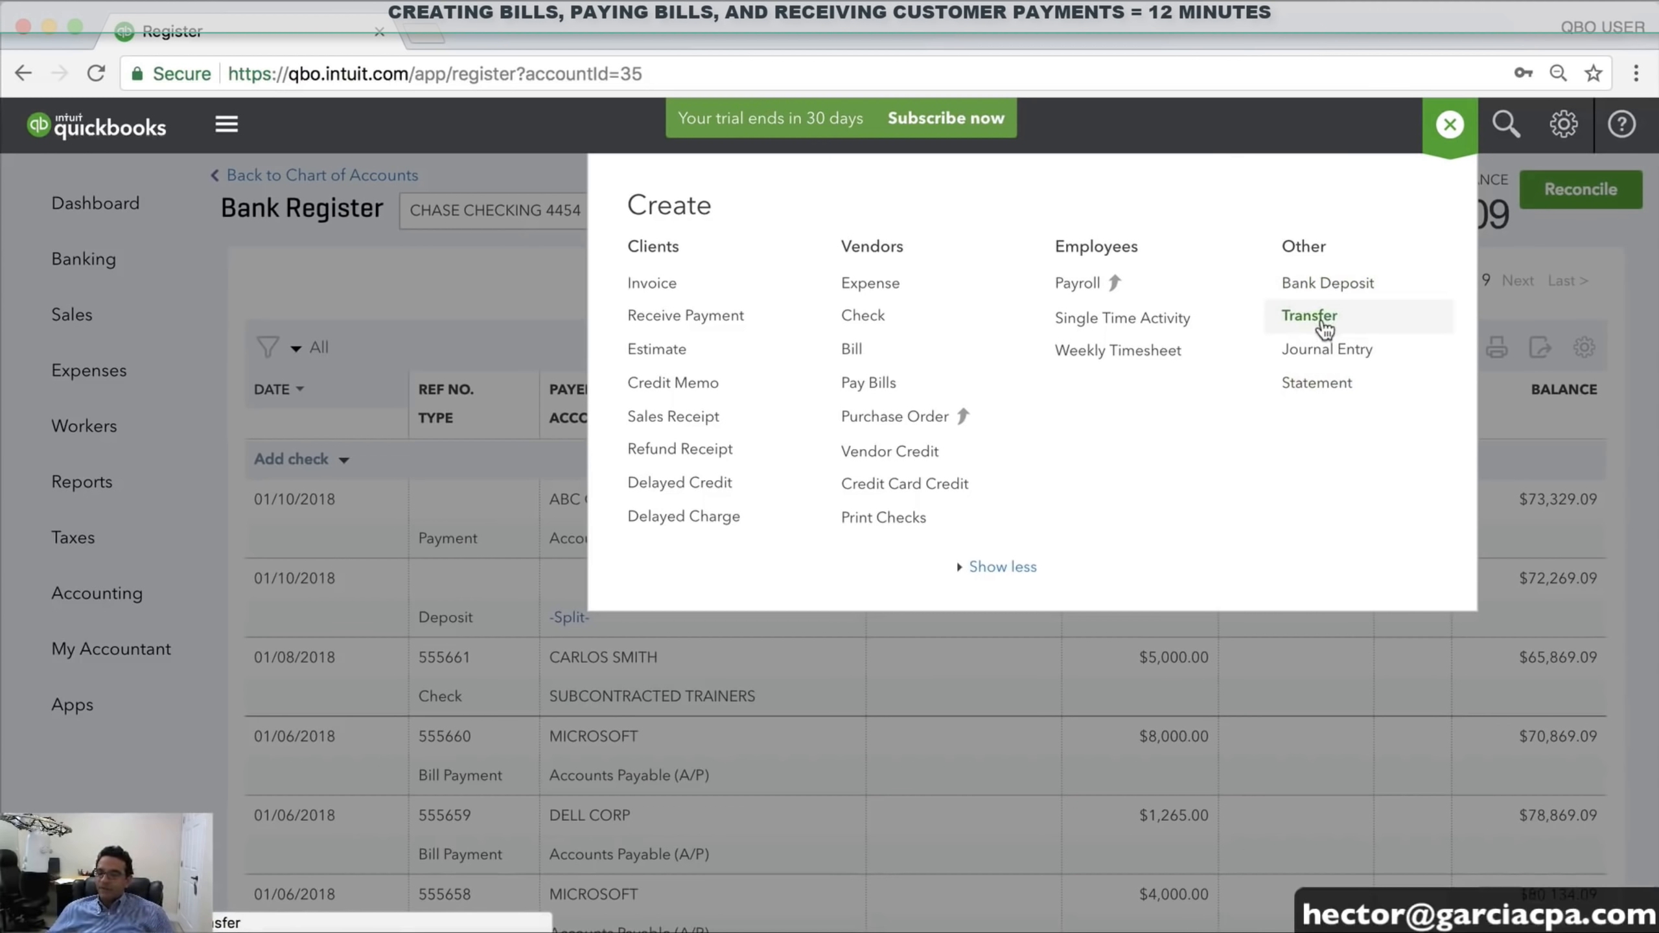
left_click(1310, 315)
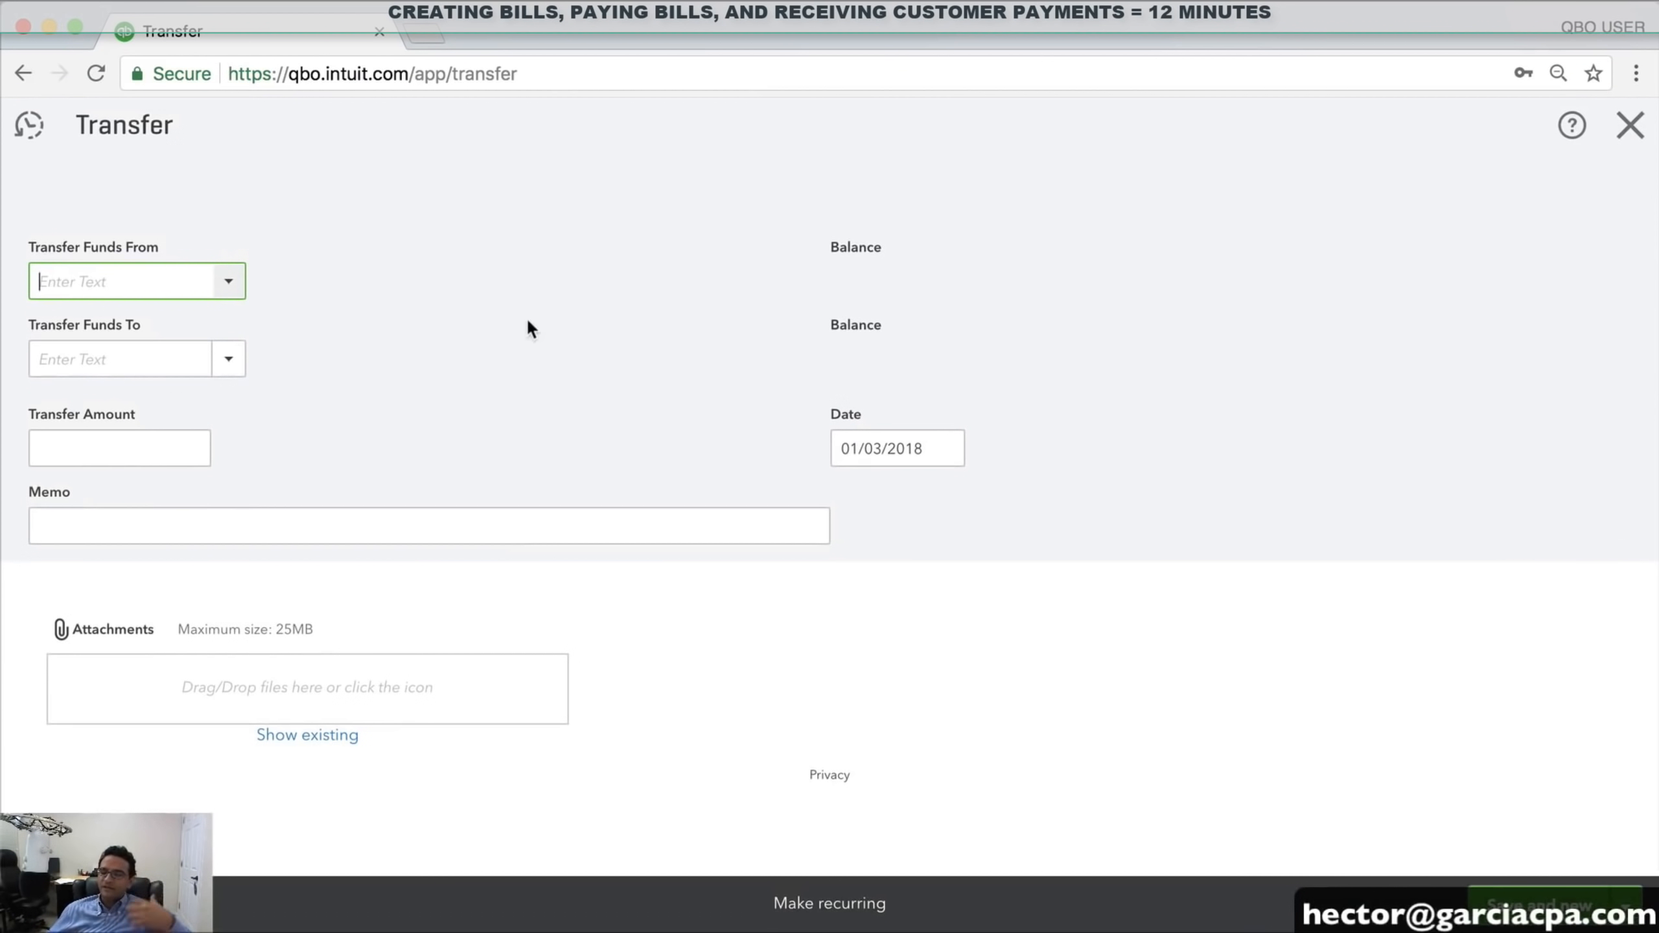
left_click(230, 284)
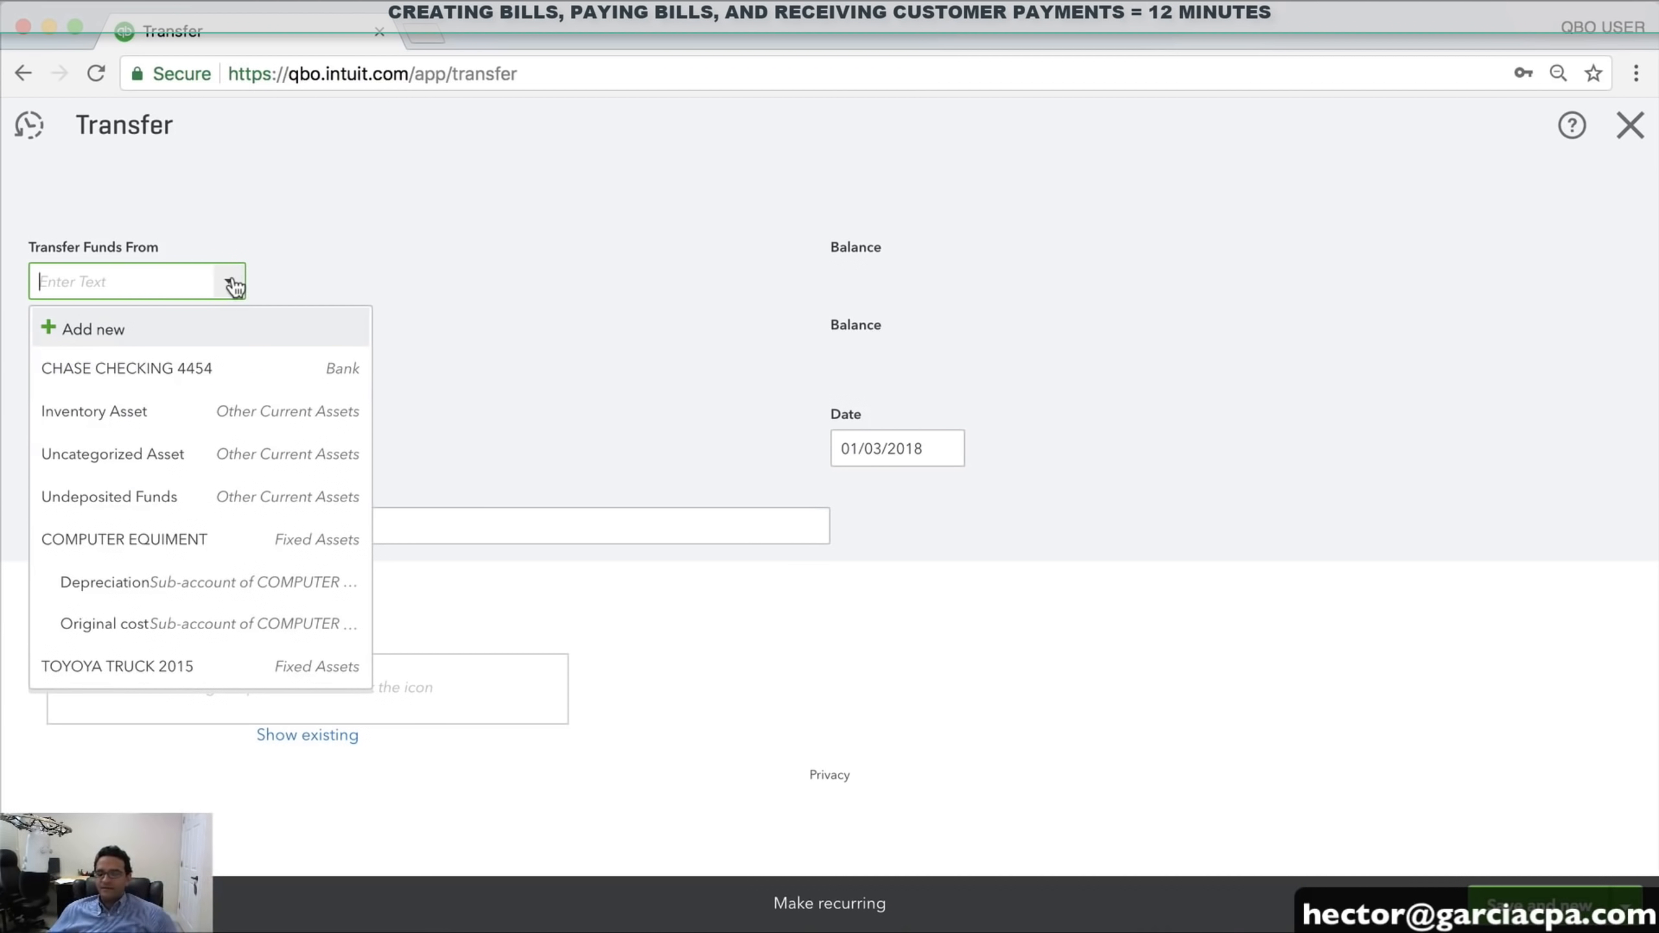
left_click(171, 372)
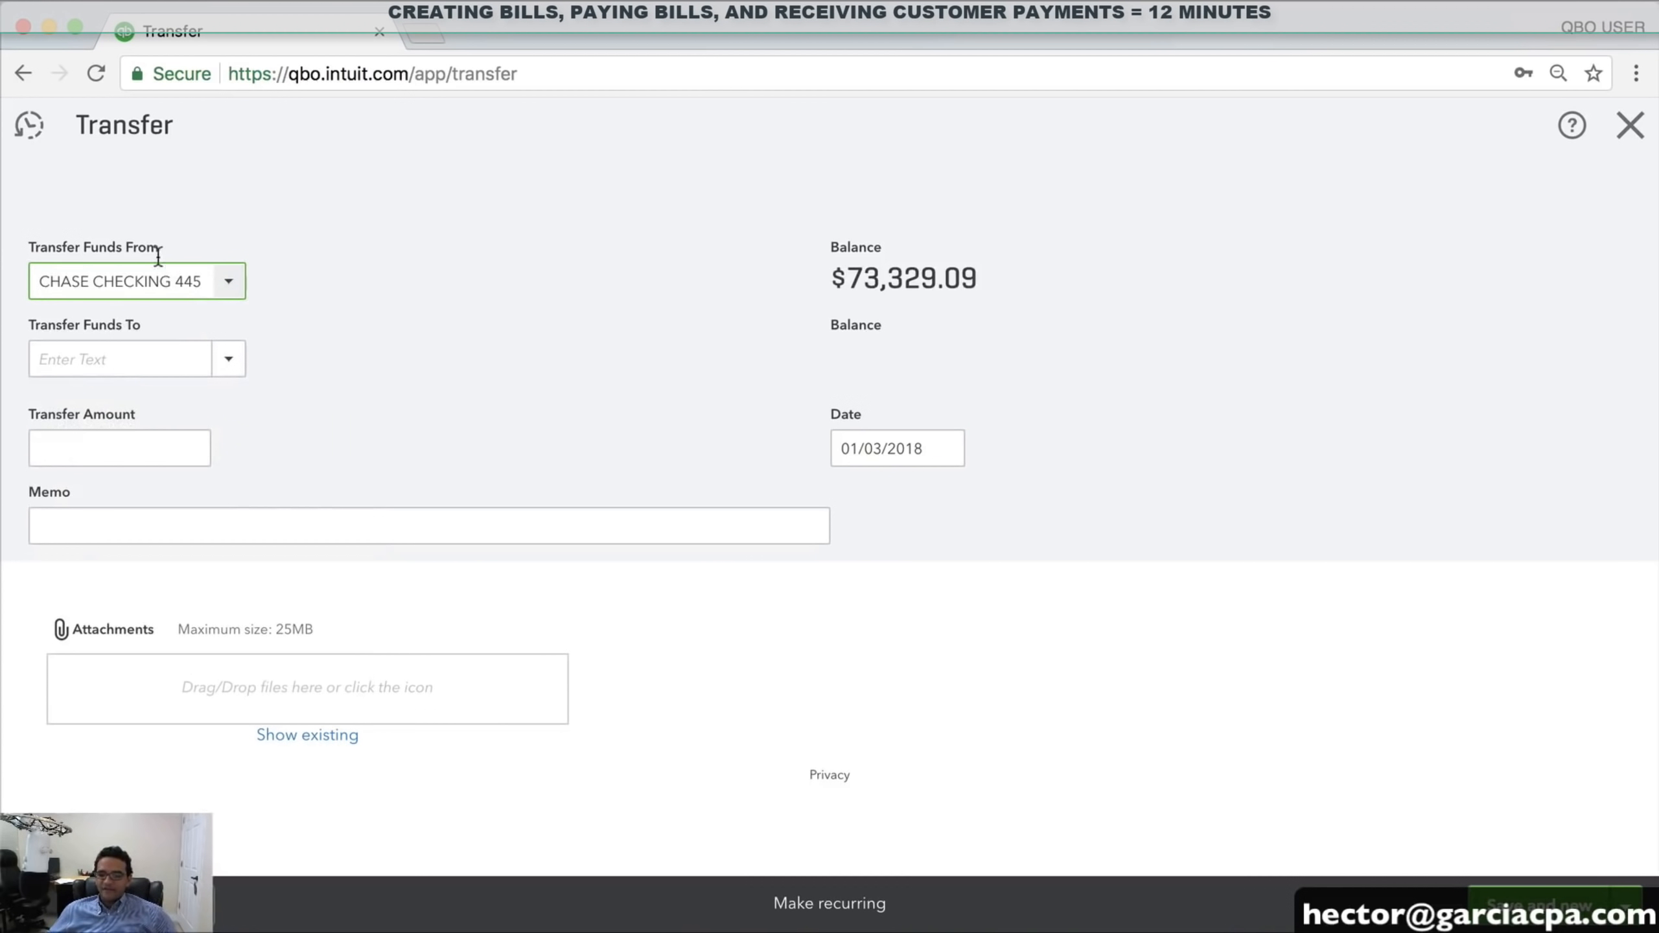
left_click(228, 358)
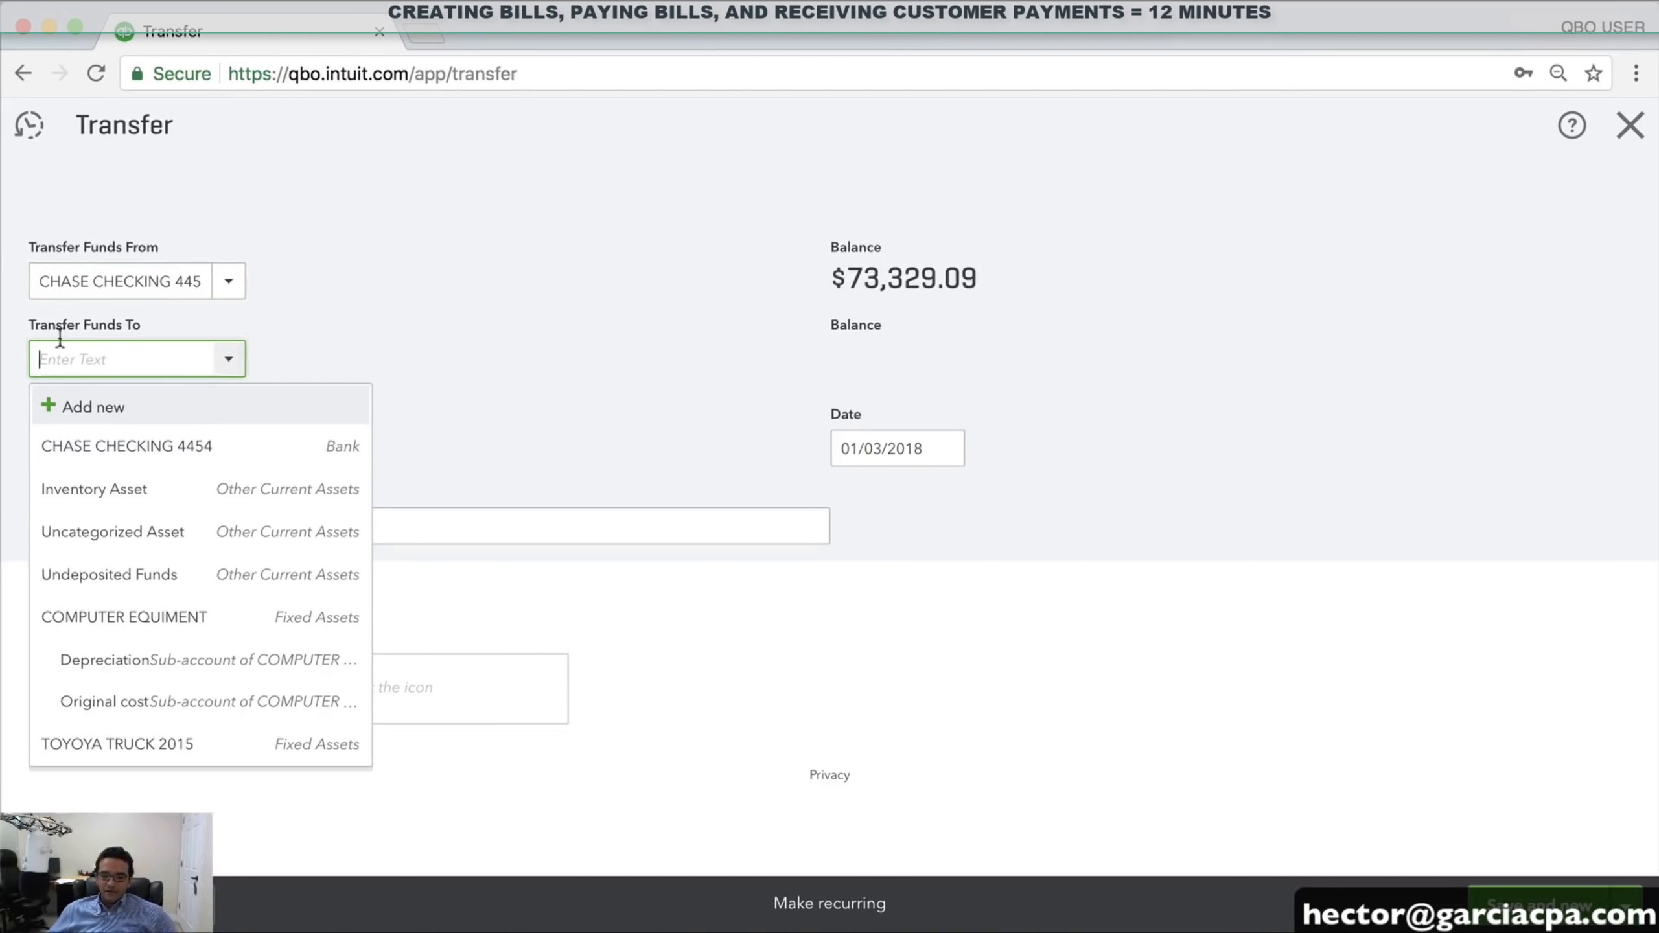
scroll(215, 638, "down", 5)
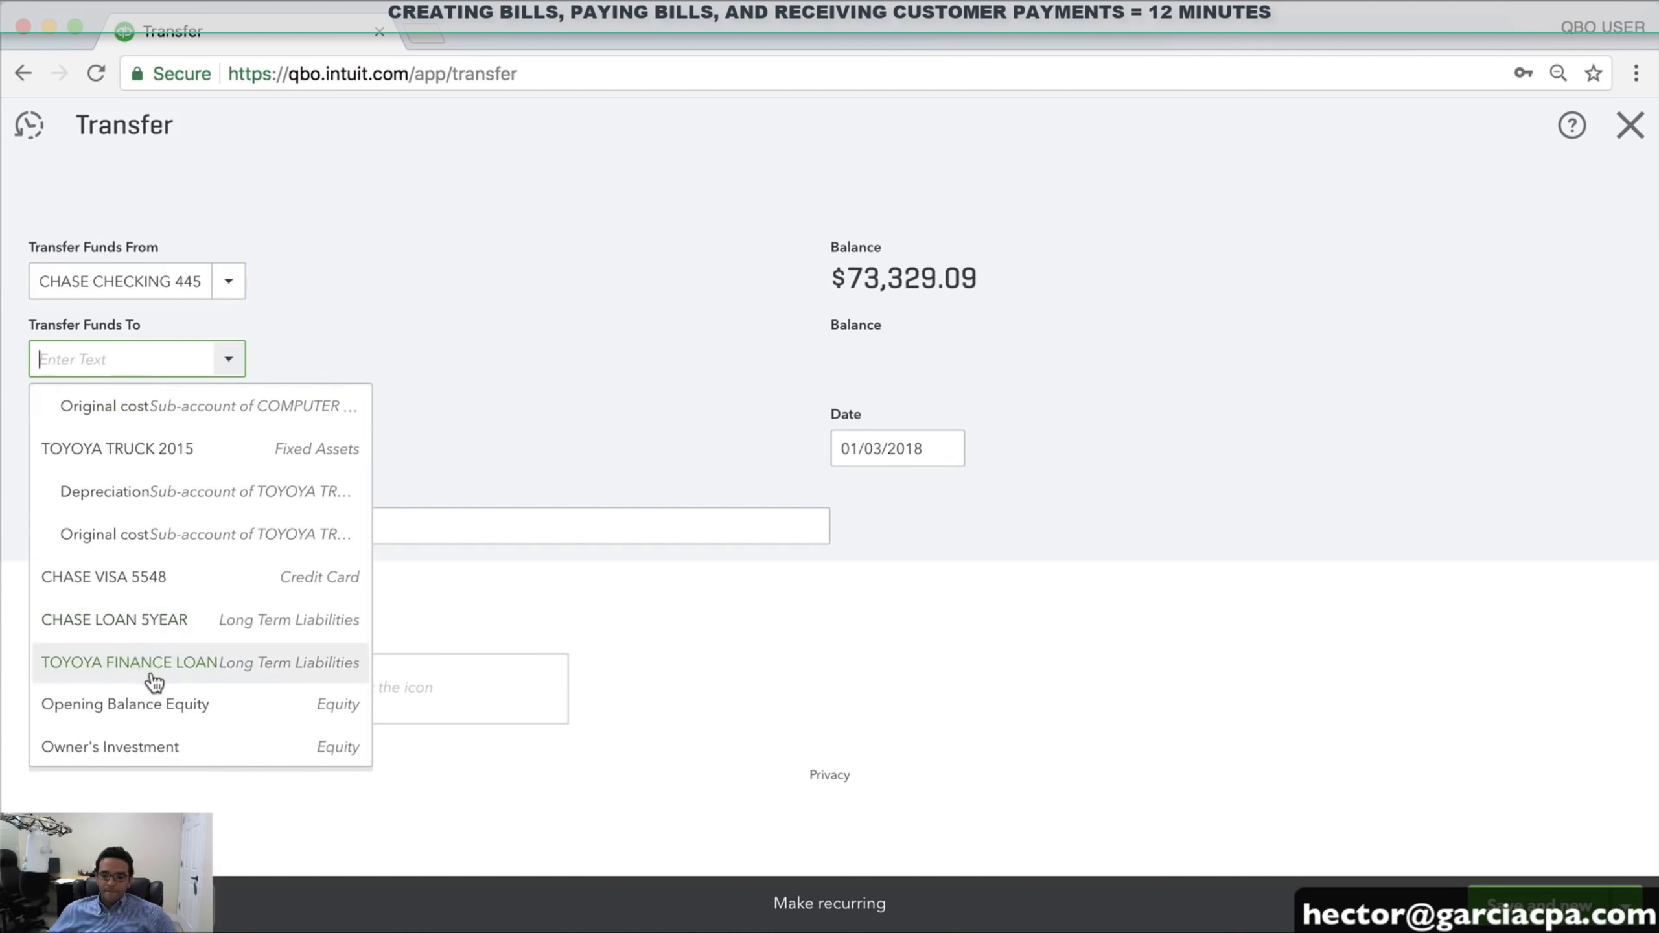
scroll(155, 680, "down", 2)
scroll(155, 681, "up", 3)
left_click(150, 640)
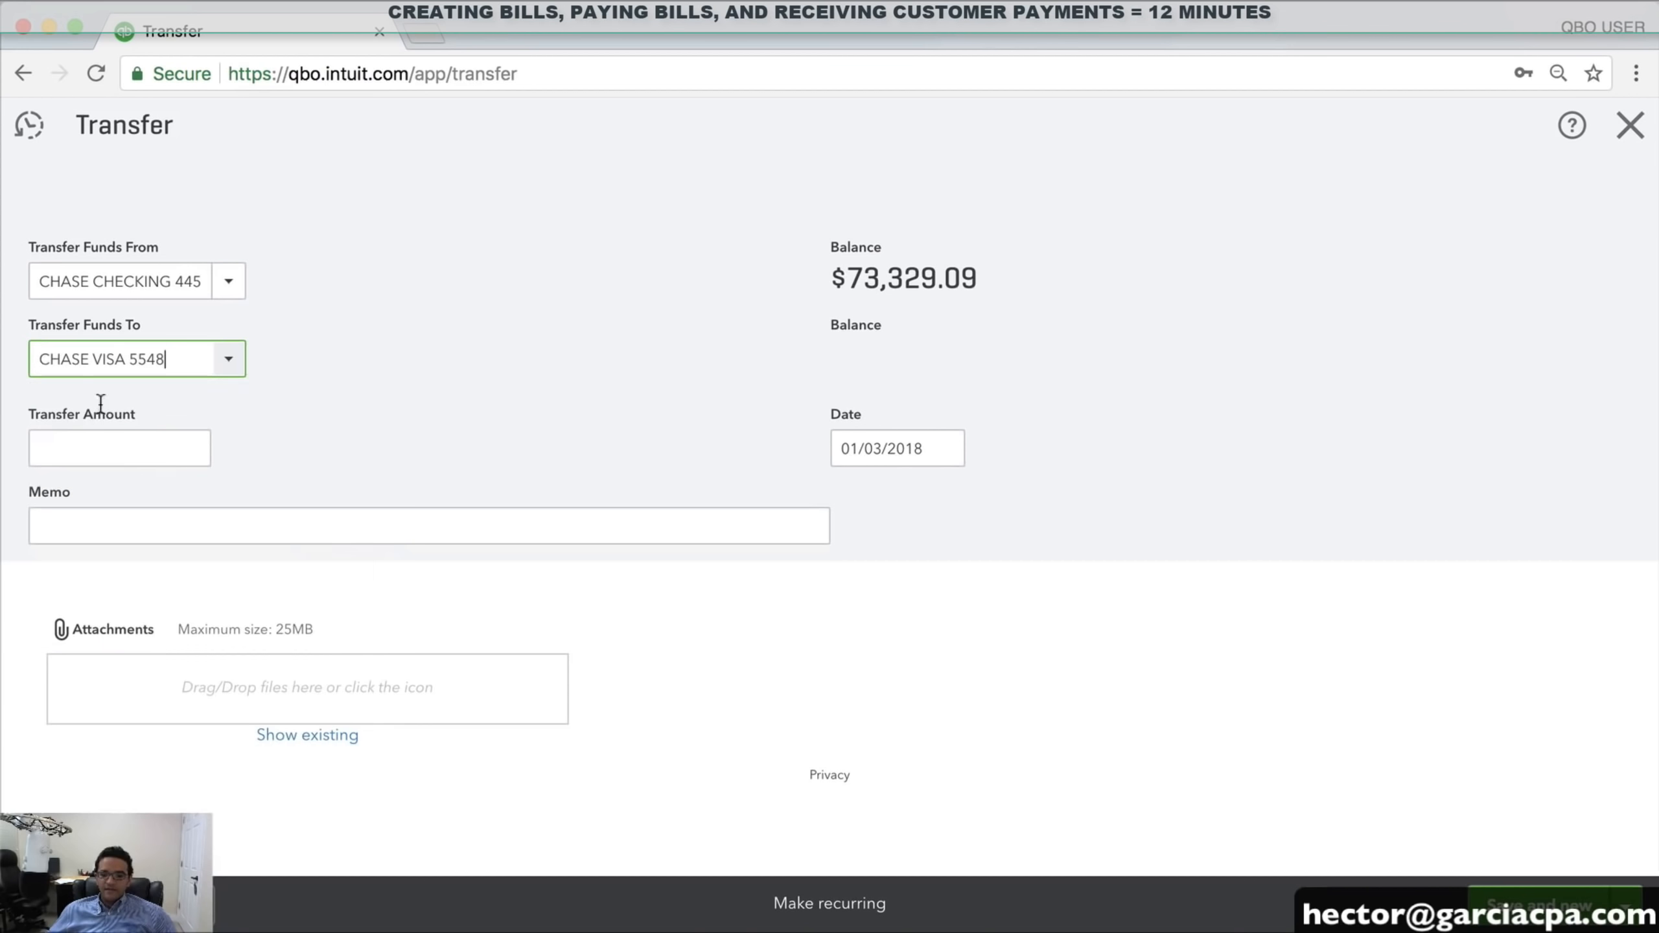
left_click(107, 445)
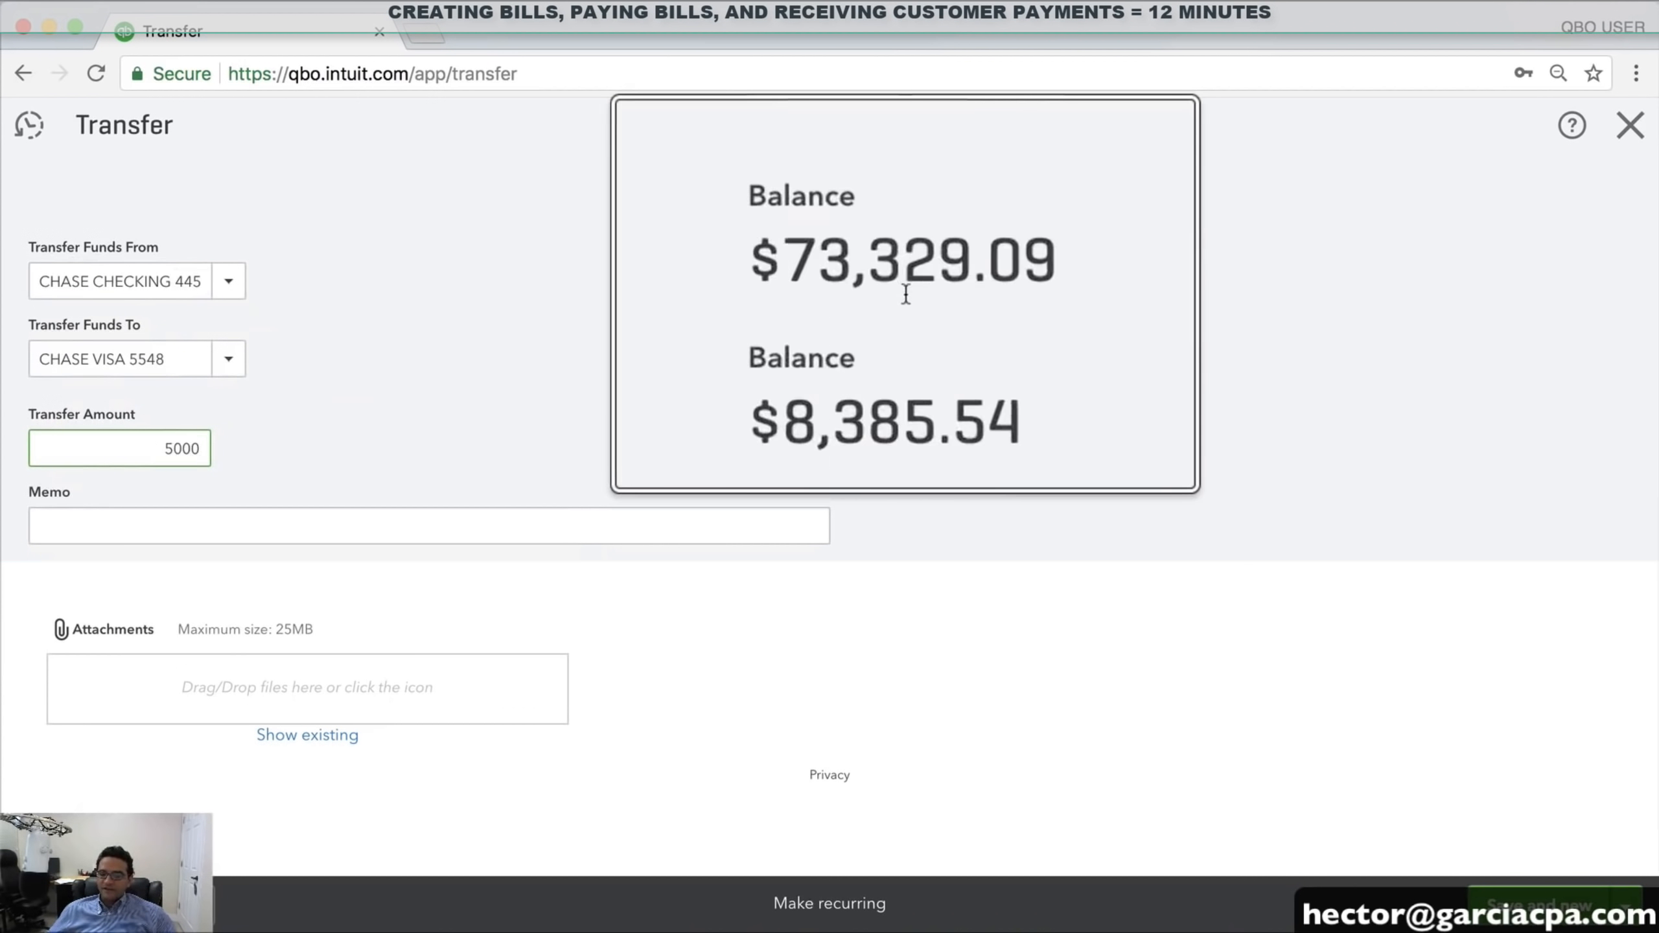
key("Tab")
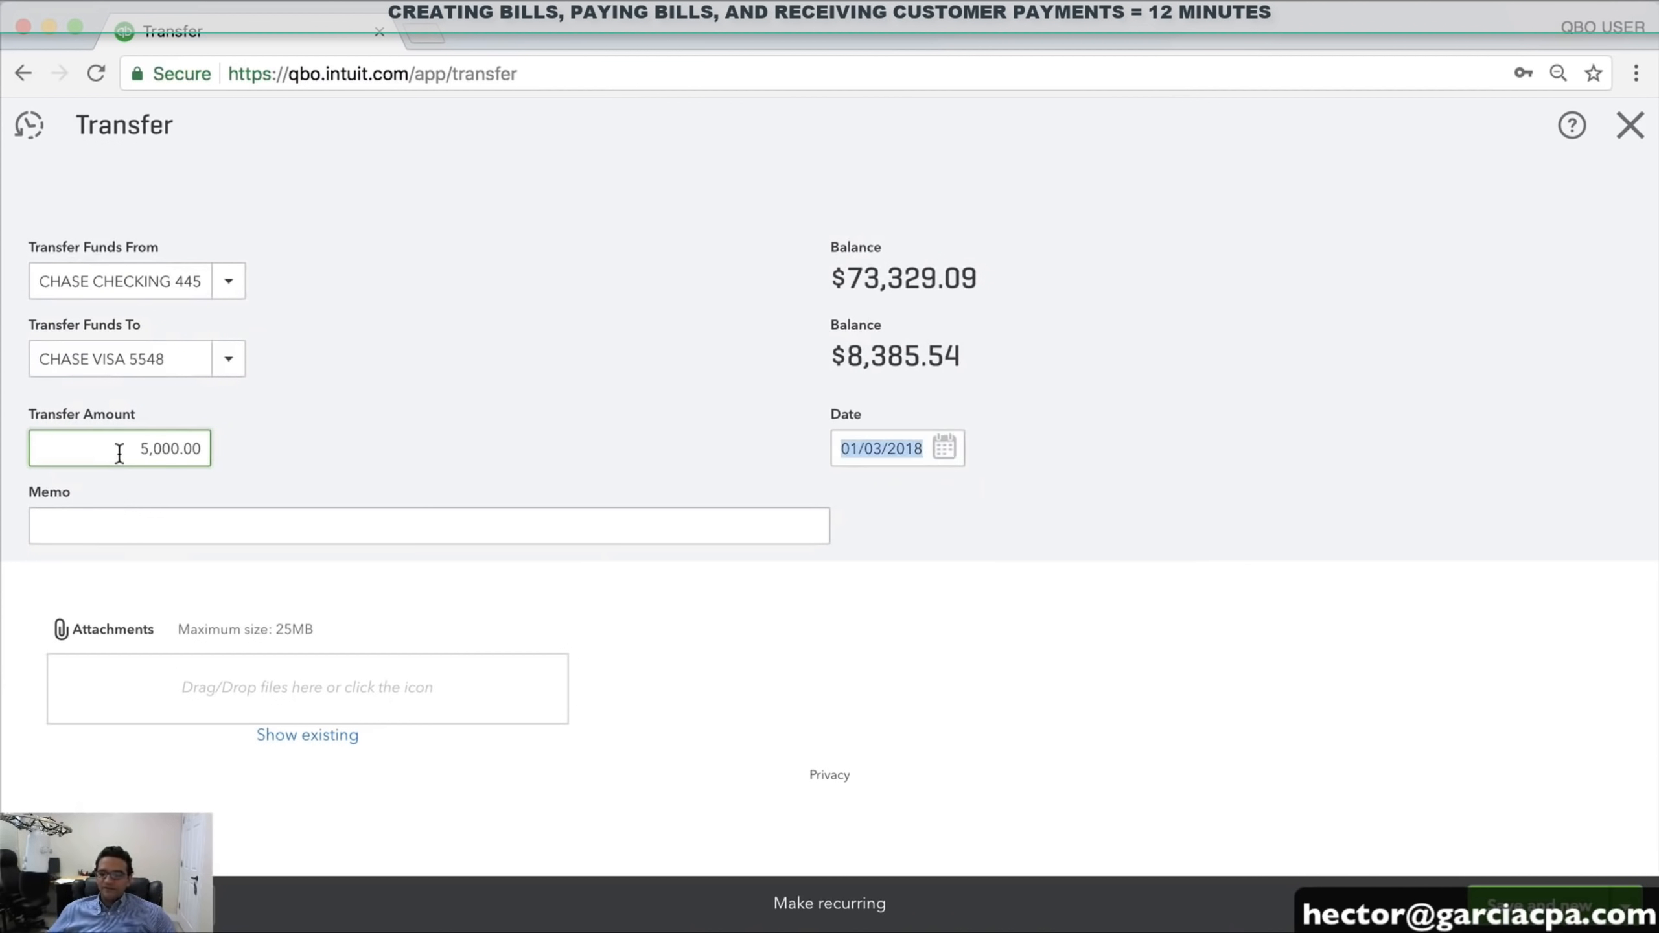
Note the $73,329.09 and $8,385.54 balances and date the transfer 01/08/2018
left_click_drag(829, 280, 981, 275)
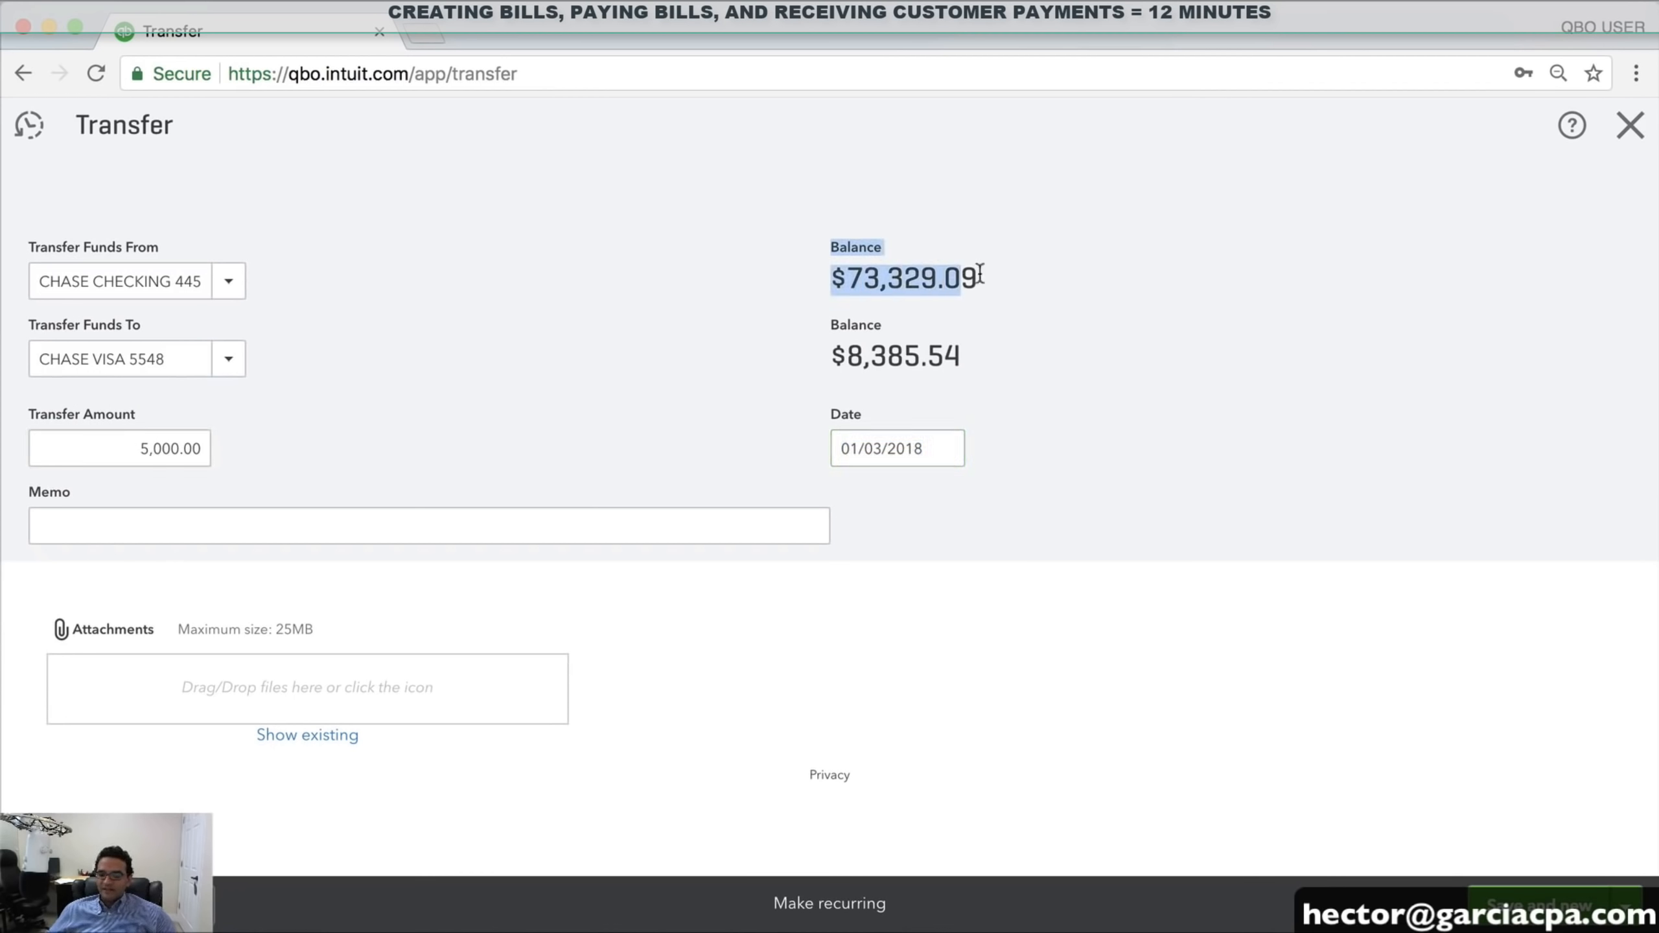
left_click(976, 277)
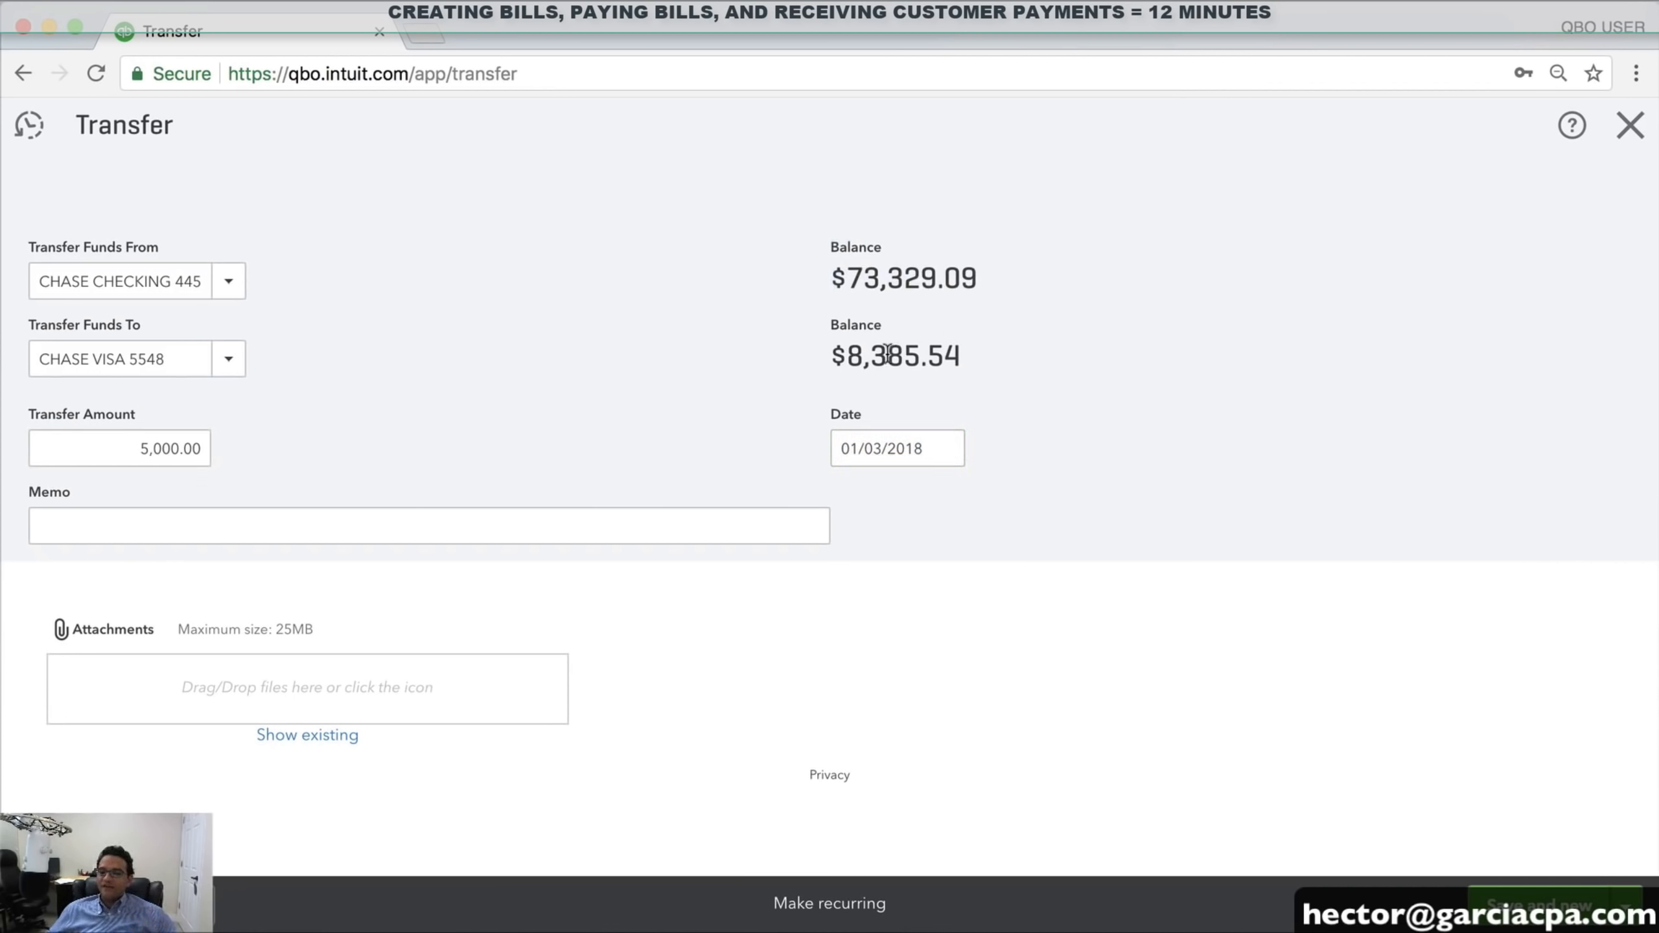
left_click_drag(827, 356, 998, 352)
left_click(982, 352)
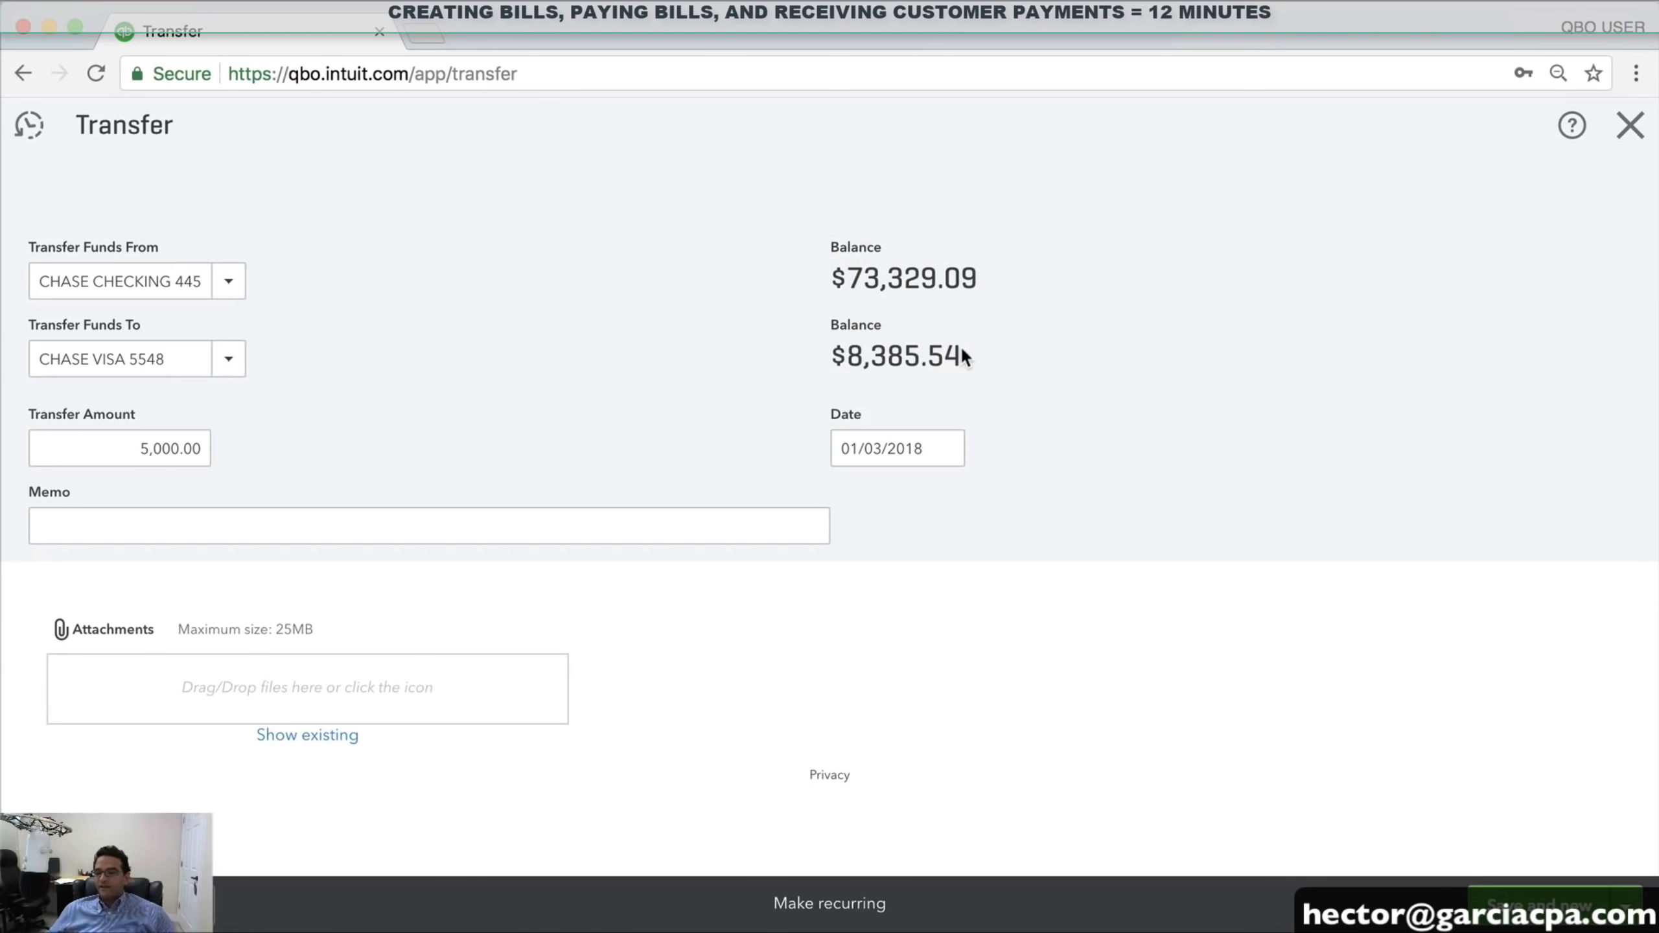
left_click(948, 455)
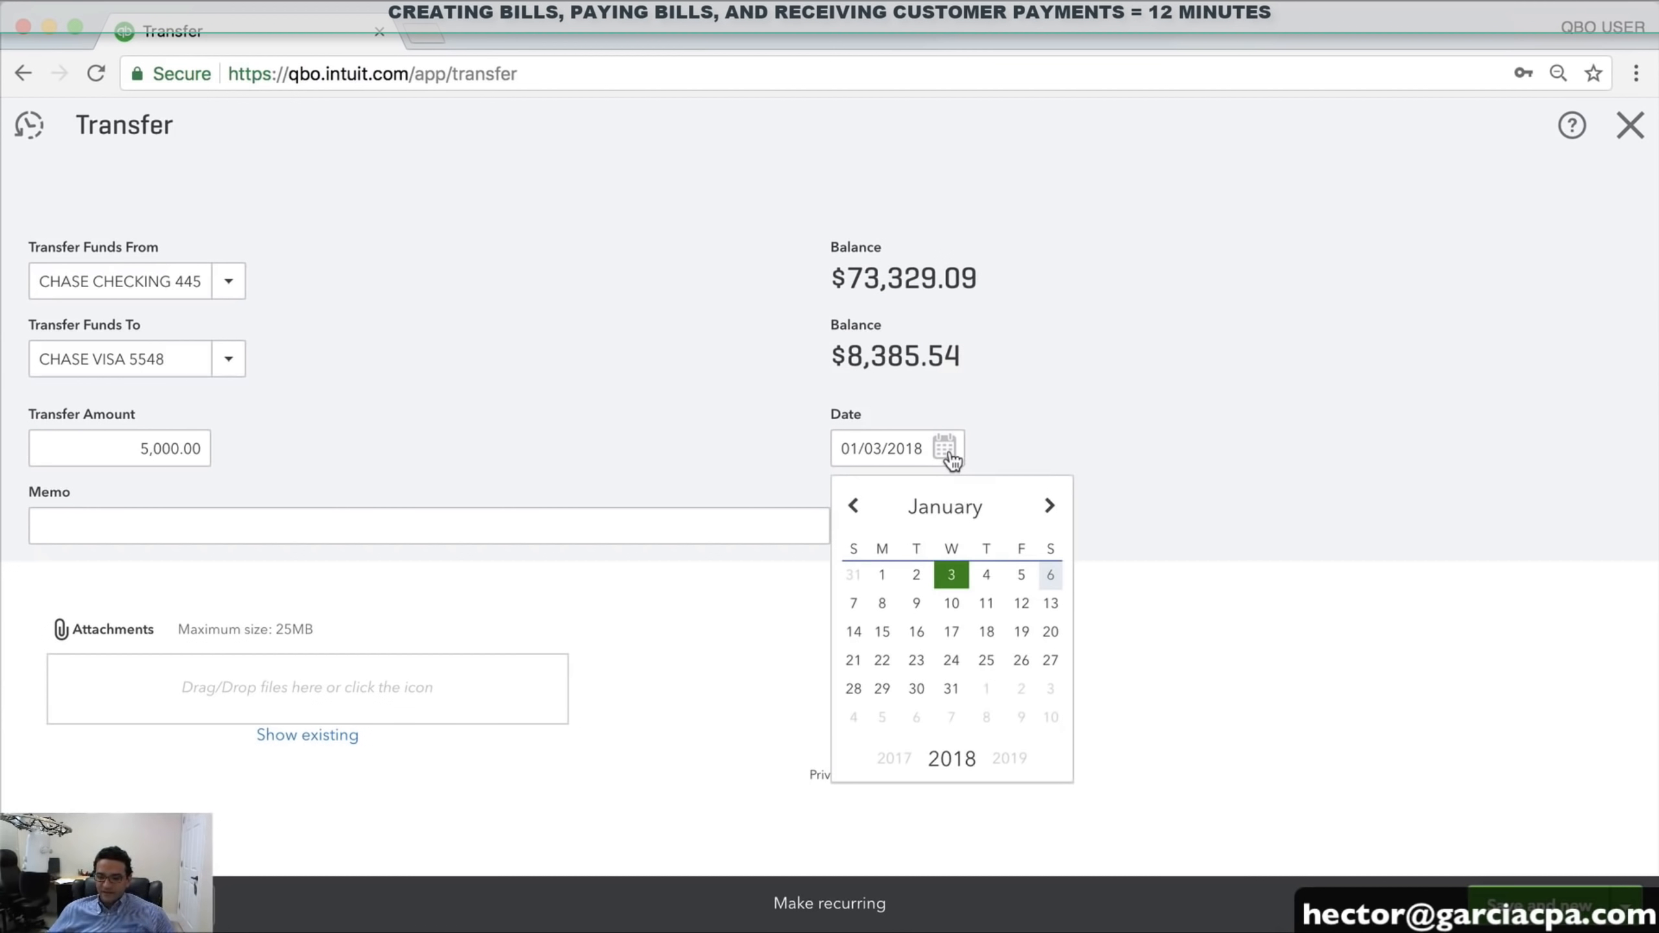
left_click(883, 604)
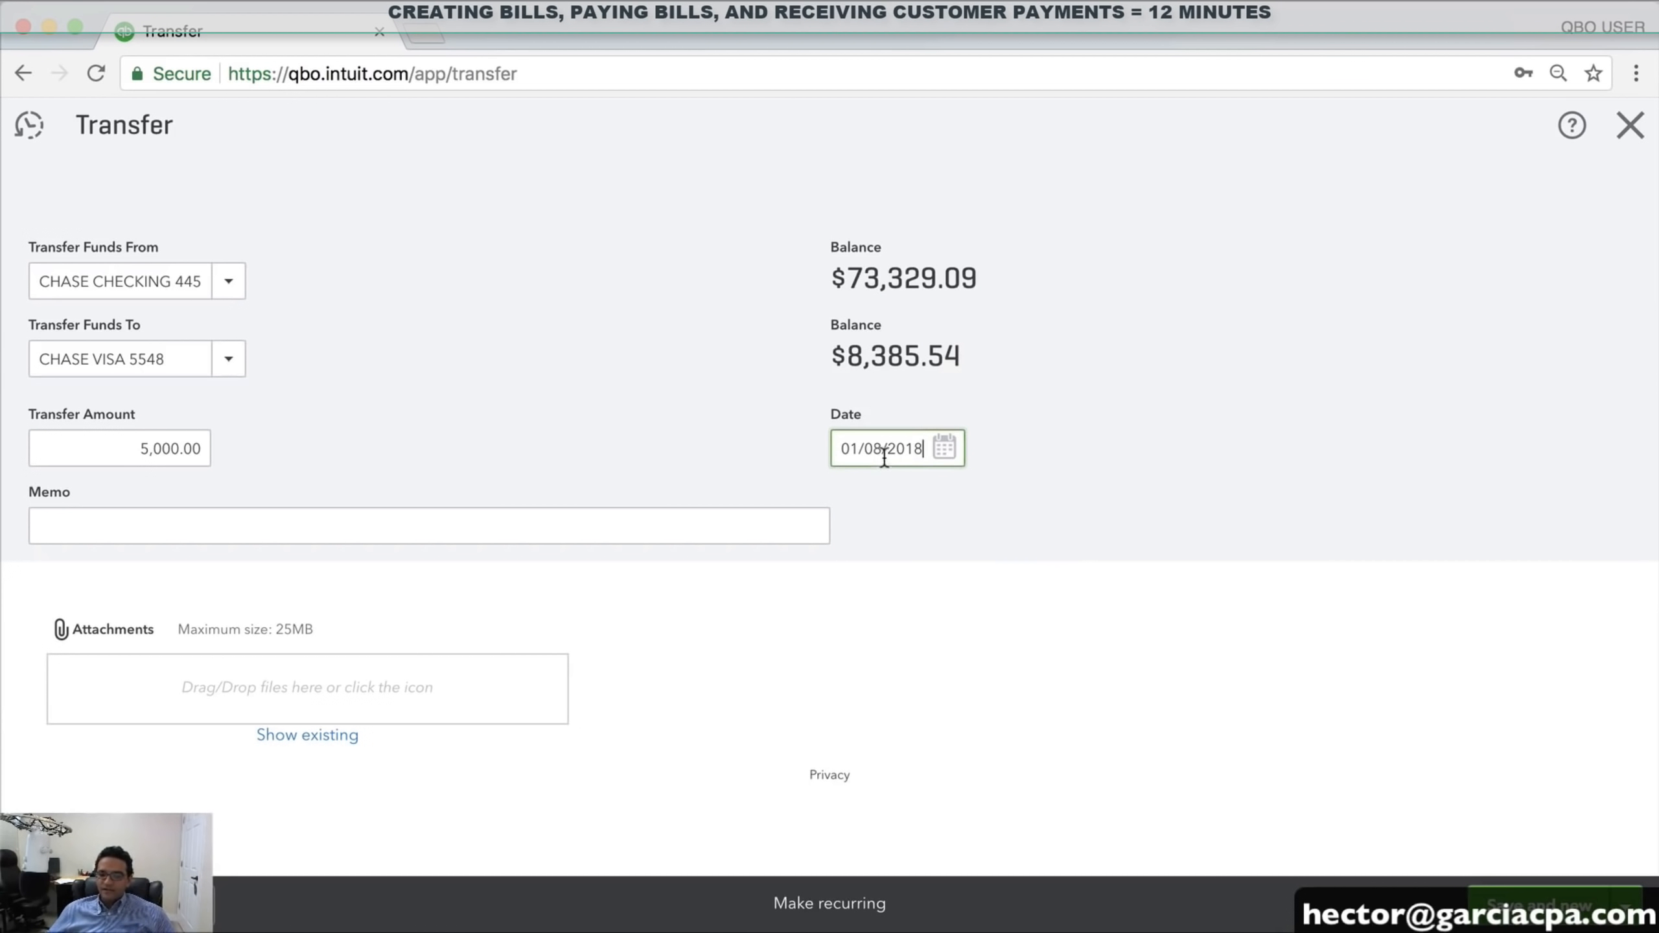
left_click(1627, 902)
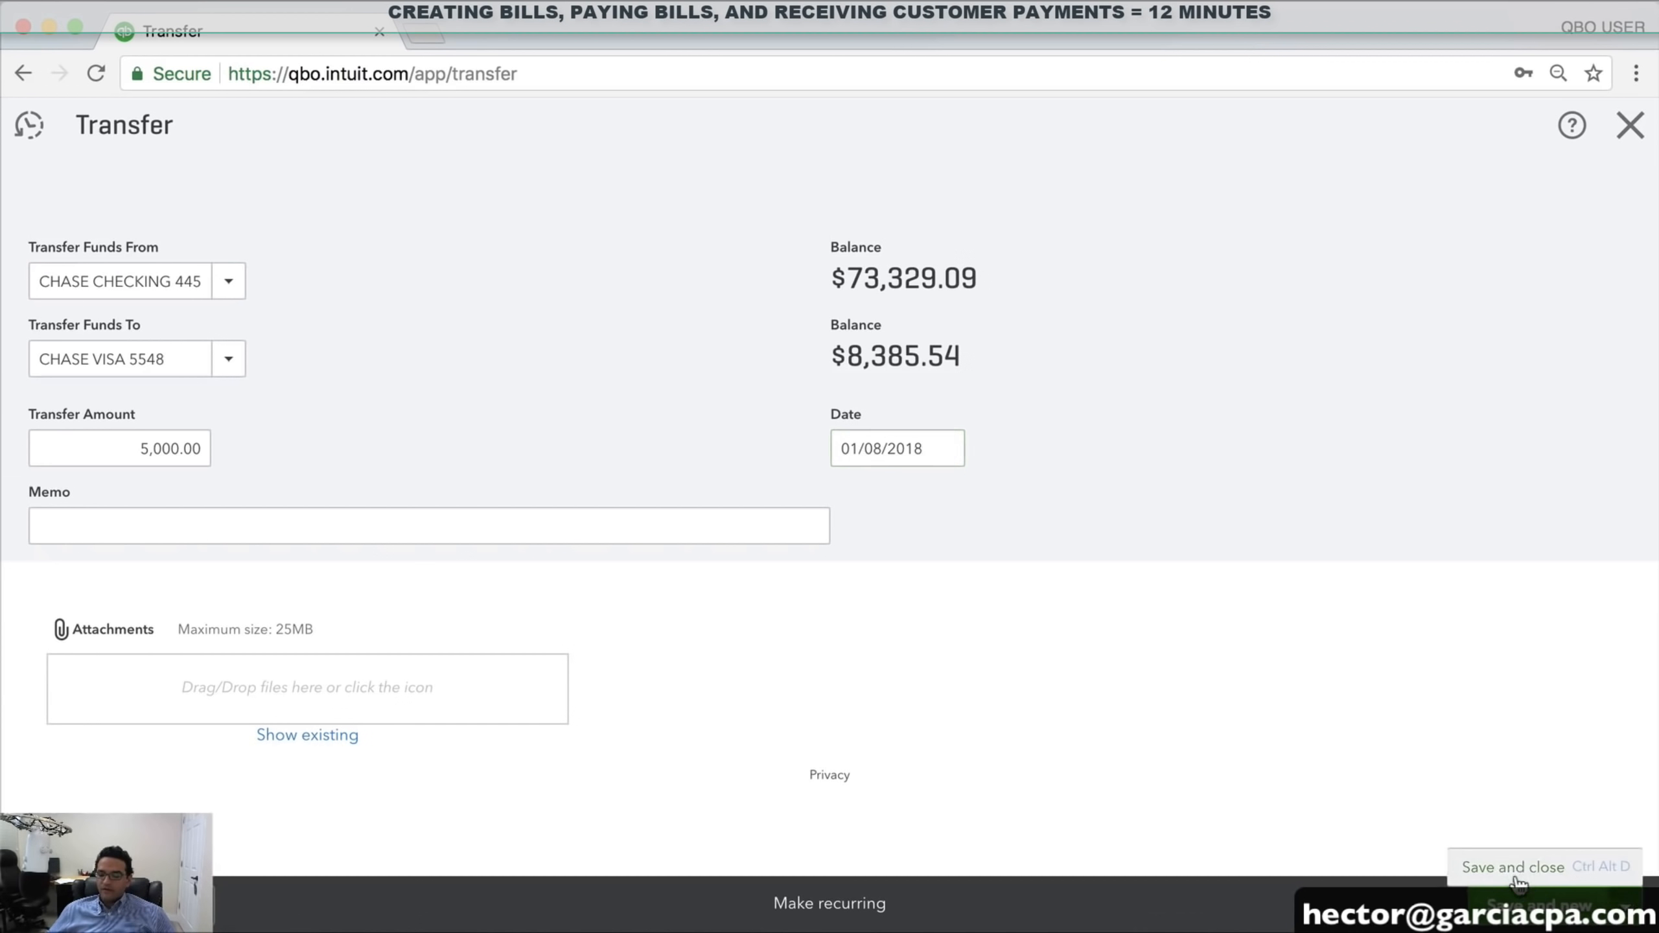
Save the $5,000.00 transfer and open the checking register from the banking overview
left_click(1514, 875)
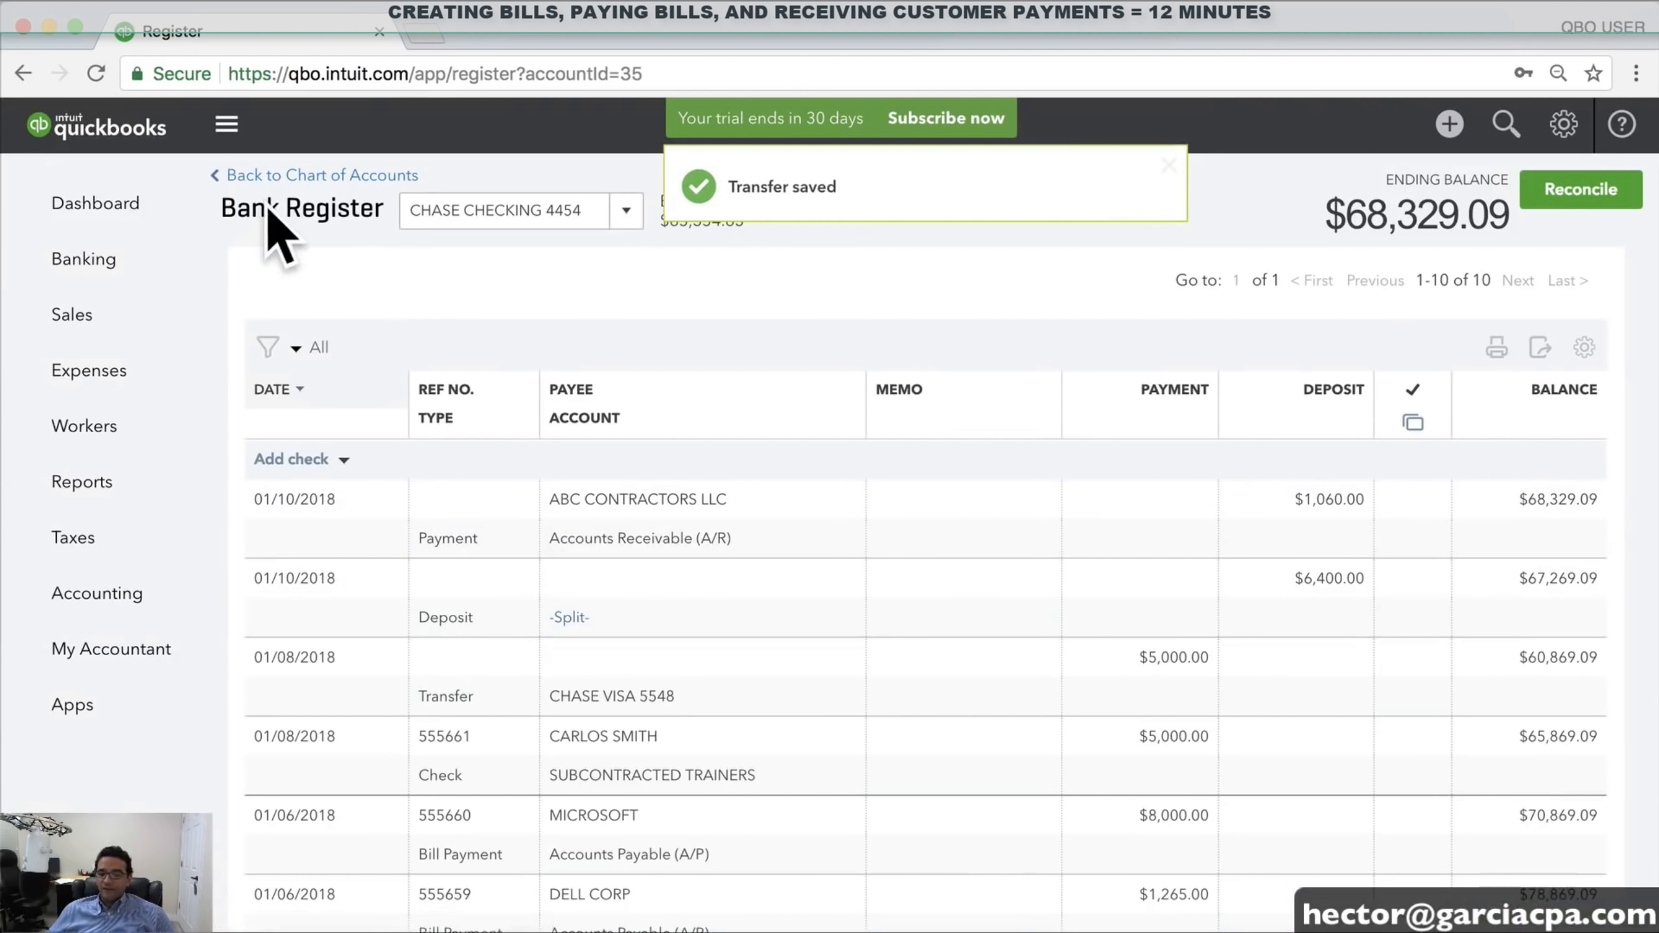
left_click(85, 262)
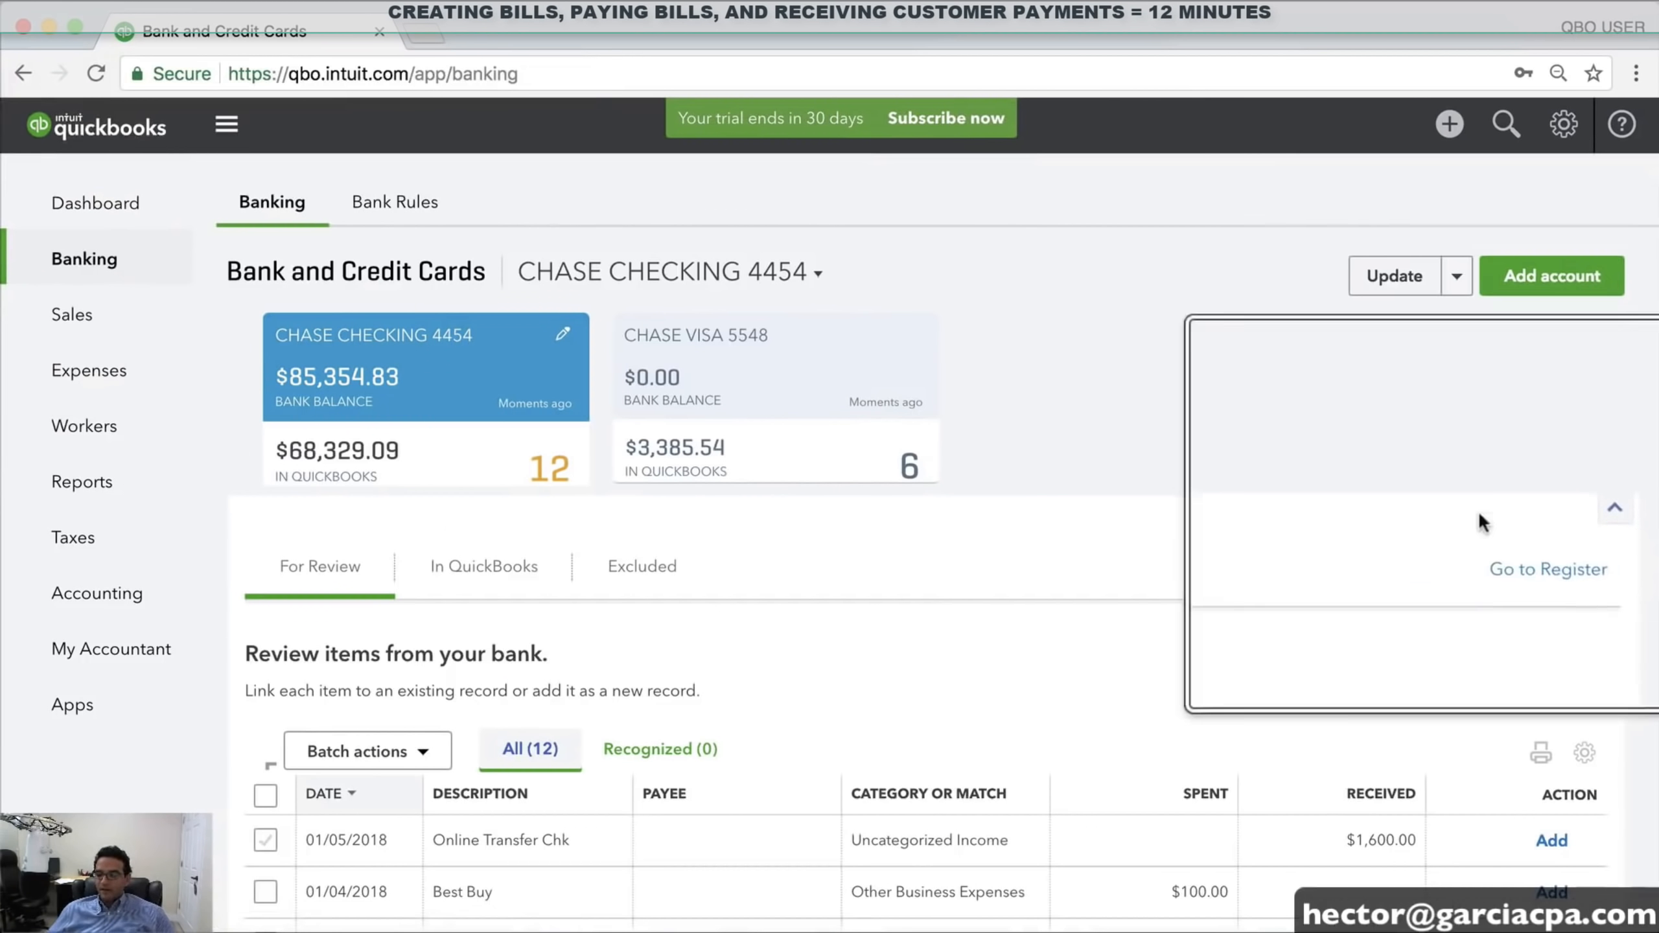
left_click(1532, 569)
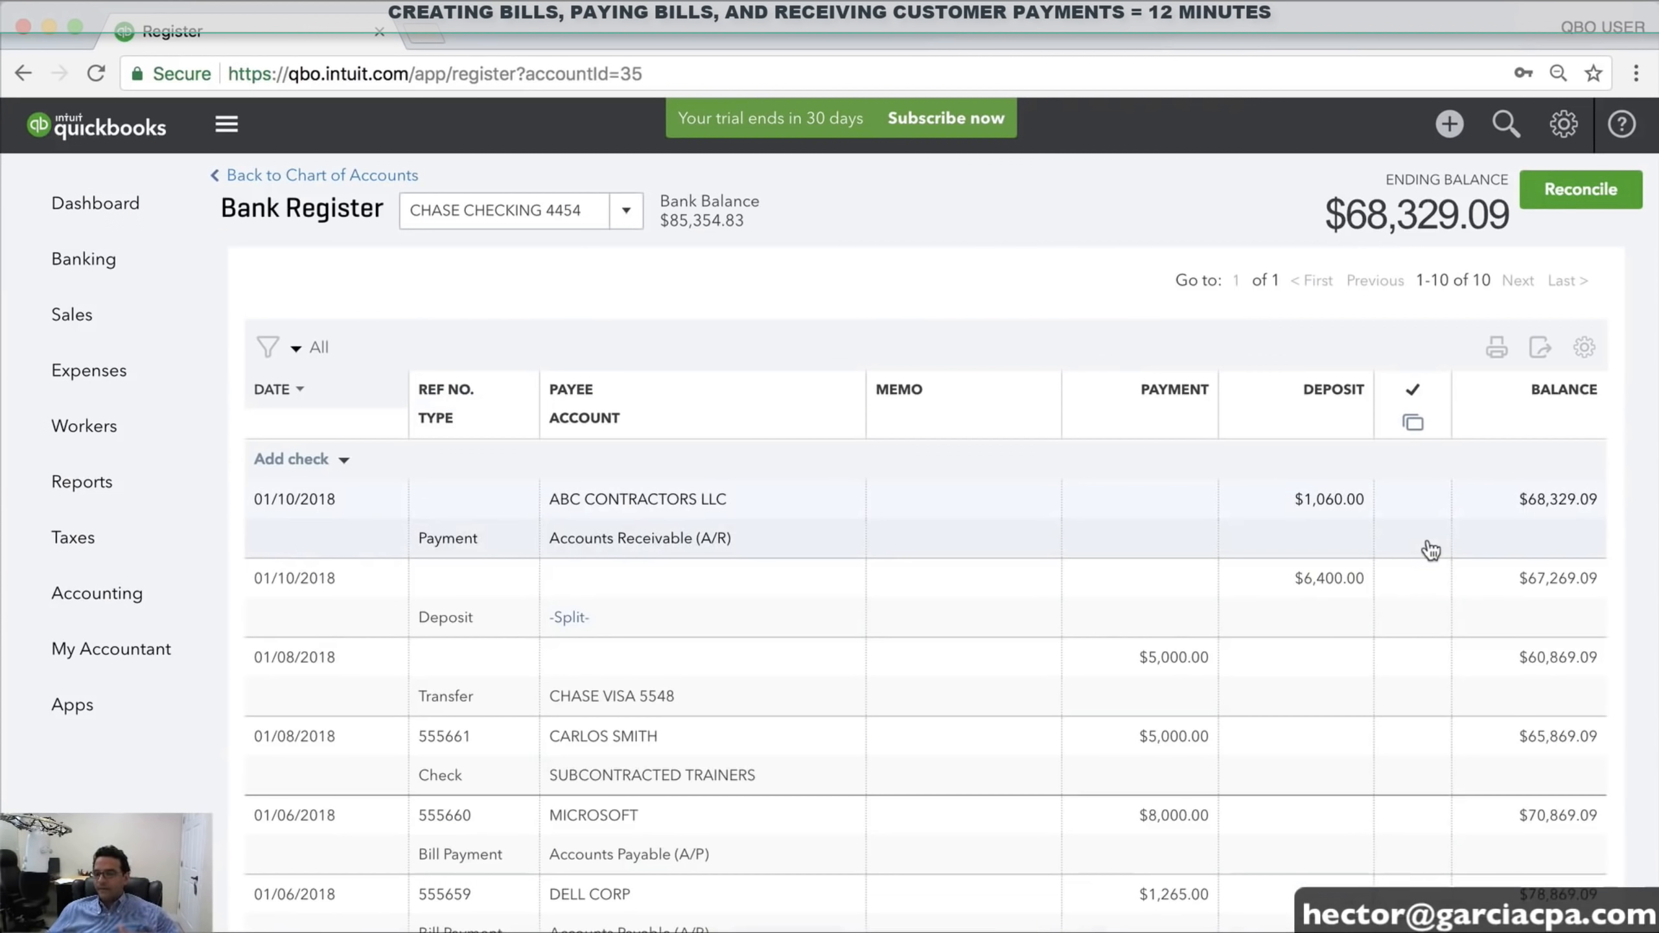
Open the CHASE CHECKING 4454 register from the Chart of Accounts and bring up its account list
left_click(1564, 126)
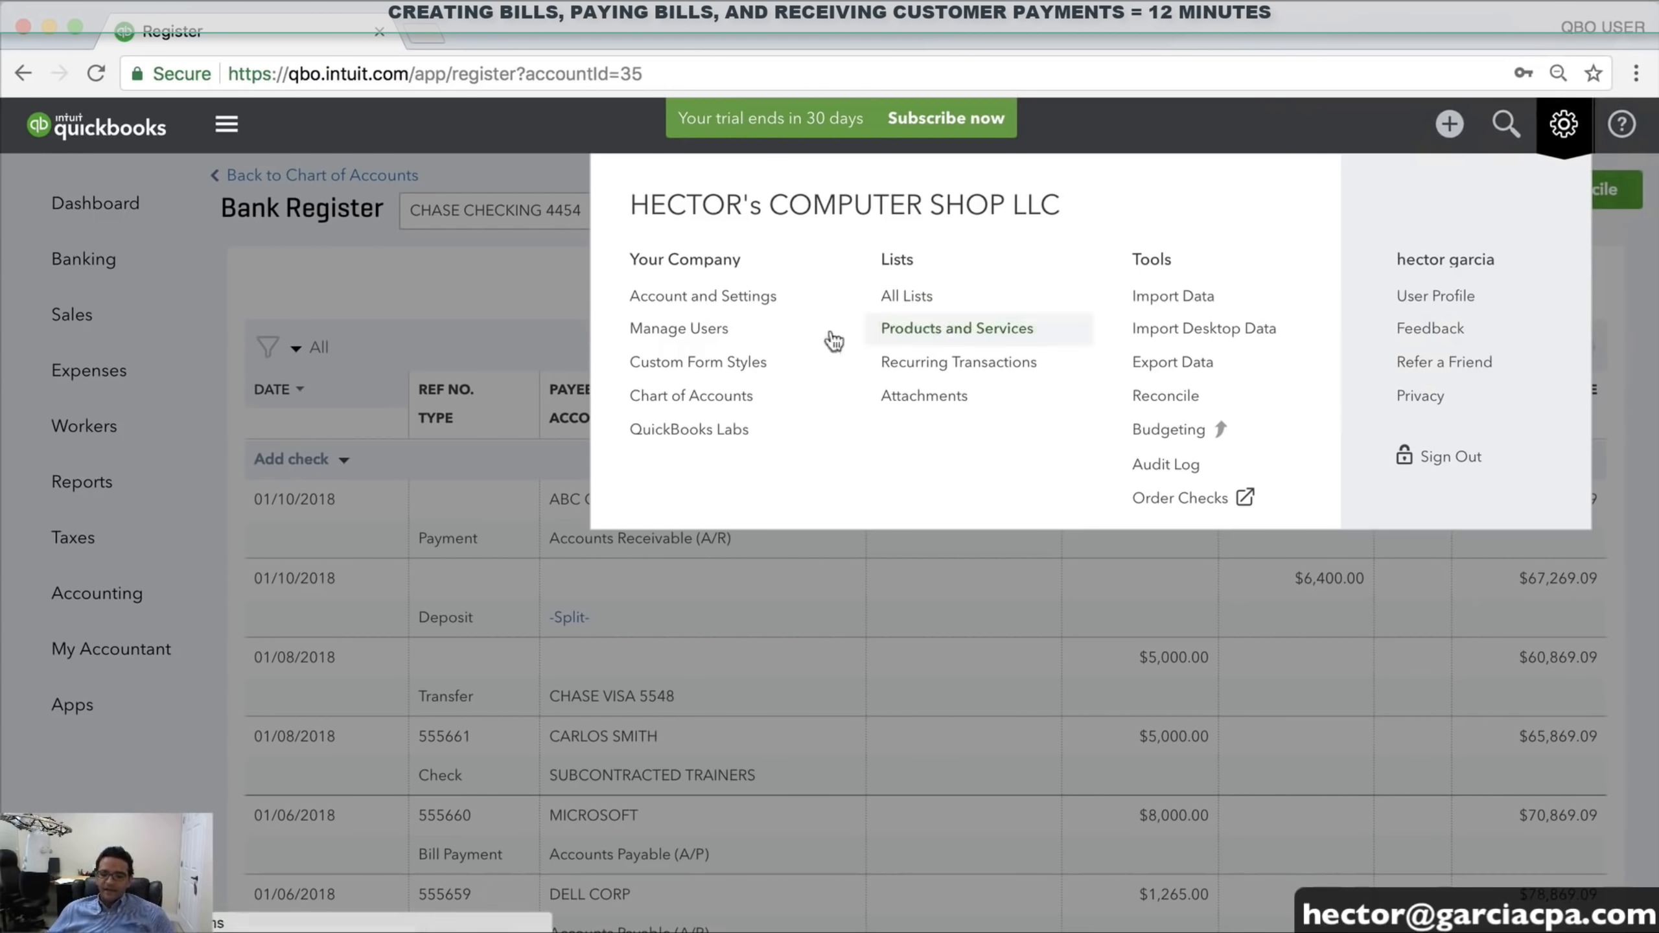
left_click(706, 402)
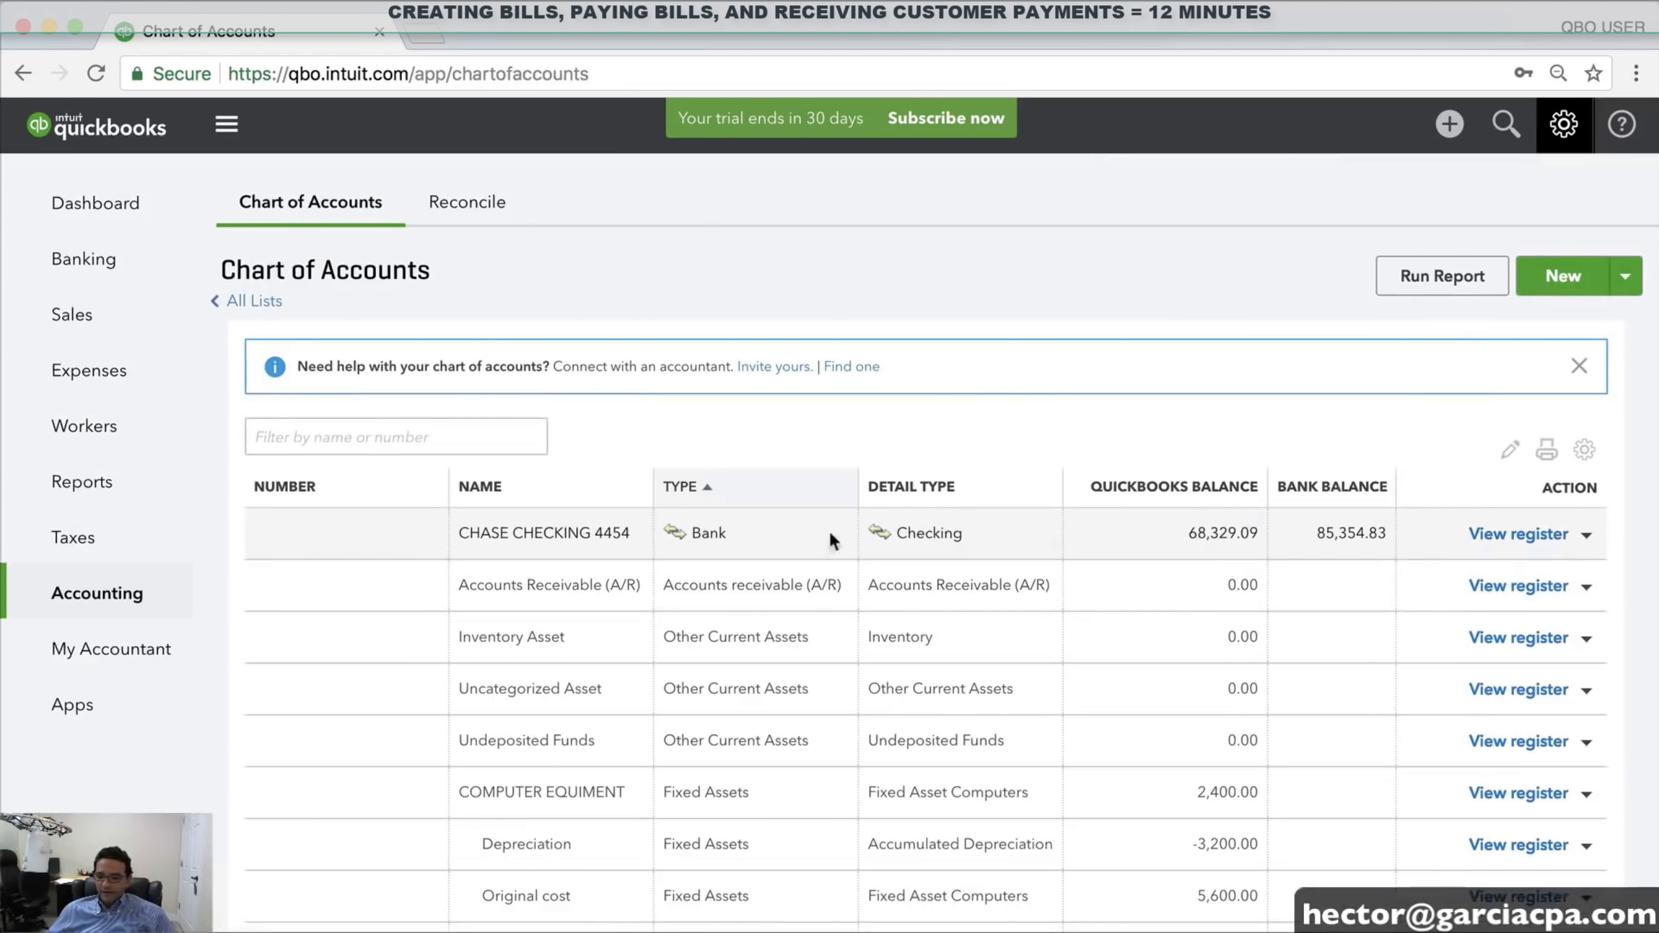
left_click(1517, 534)
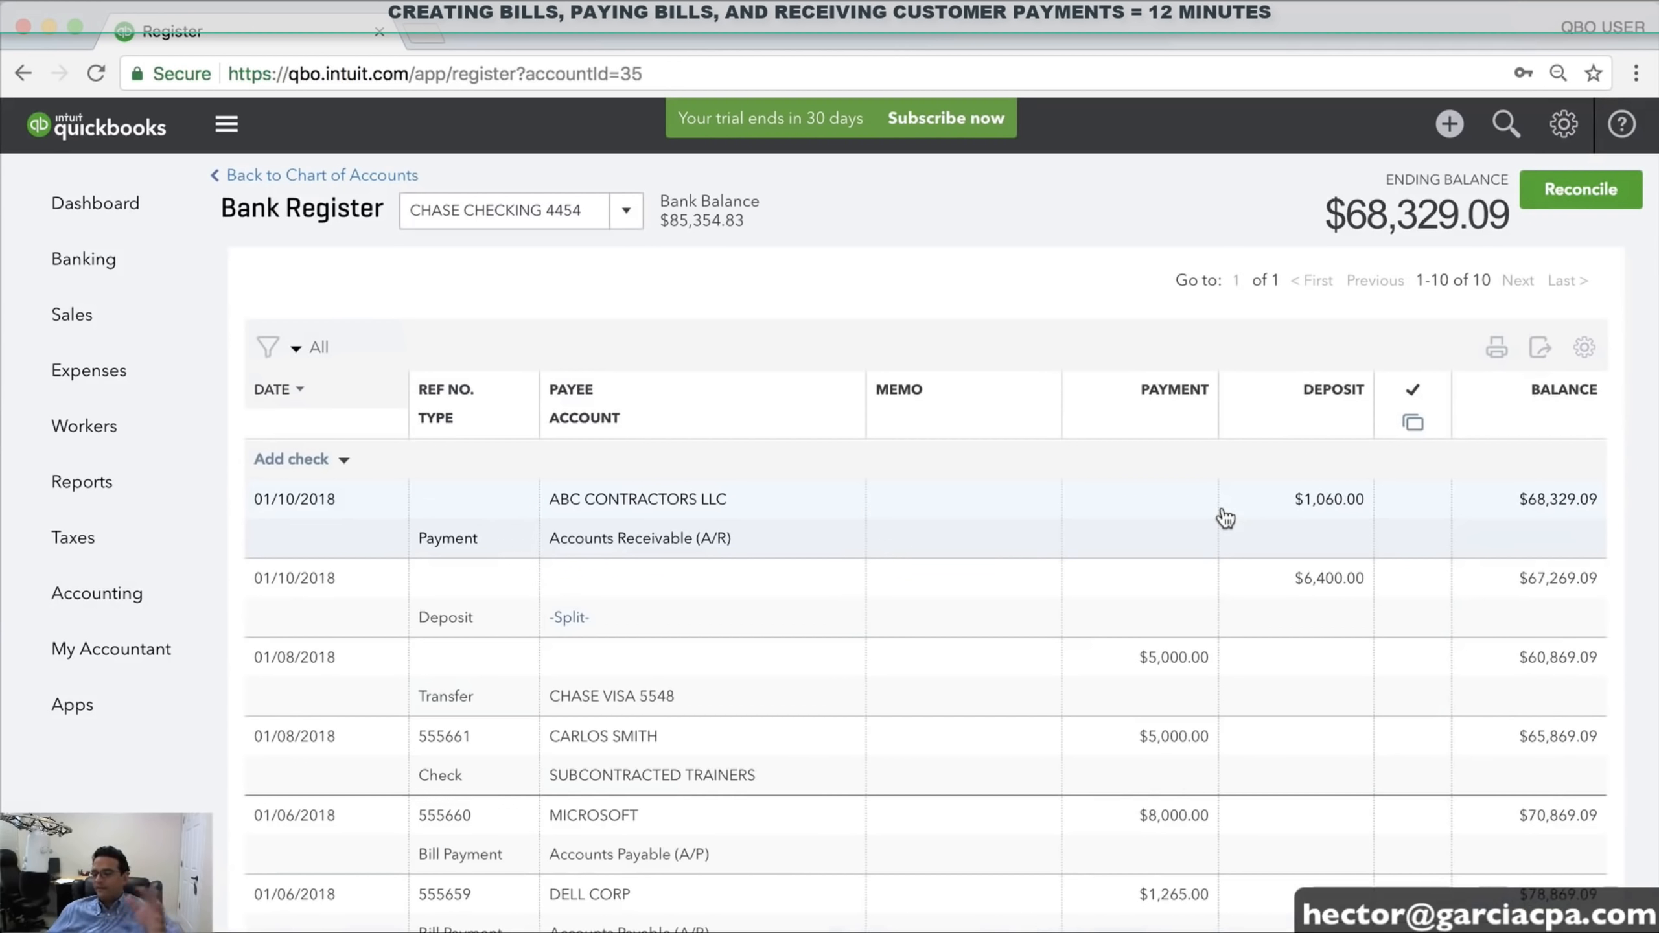
scroll(739, 517, "down", 3)
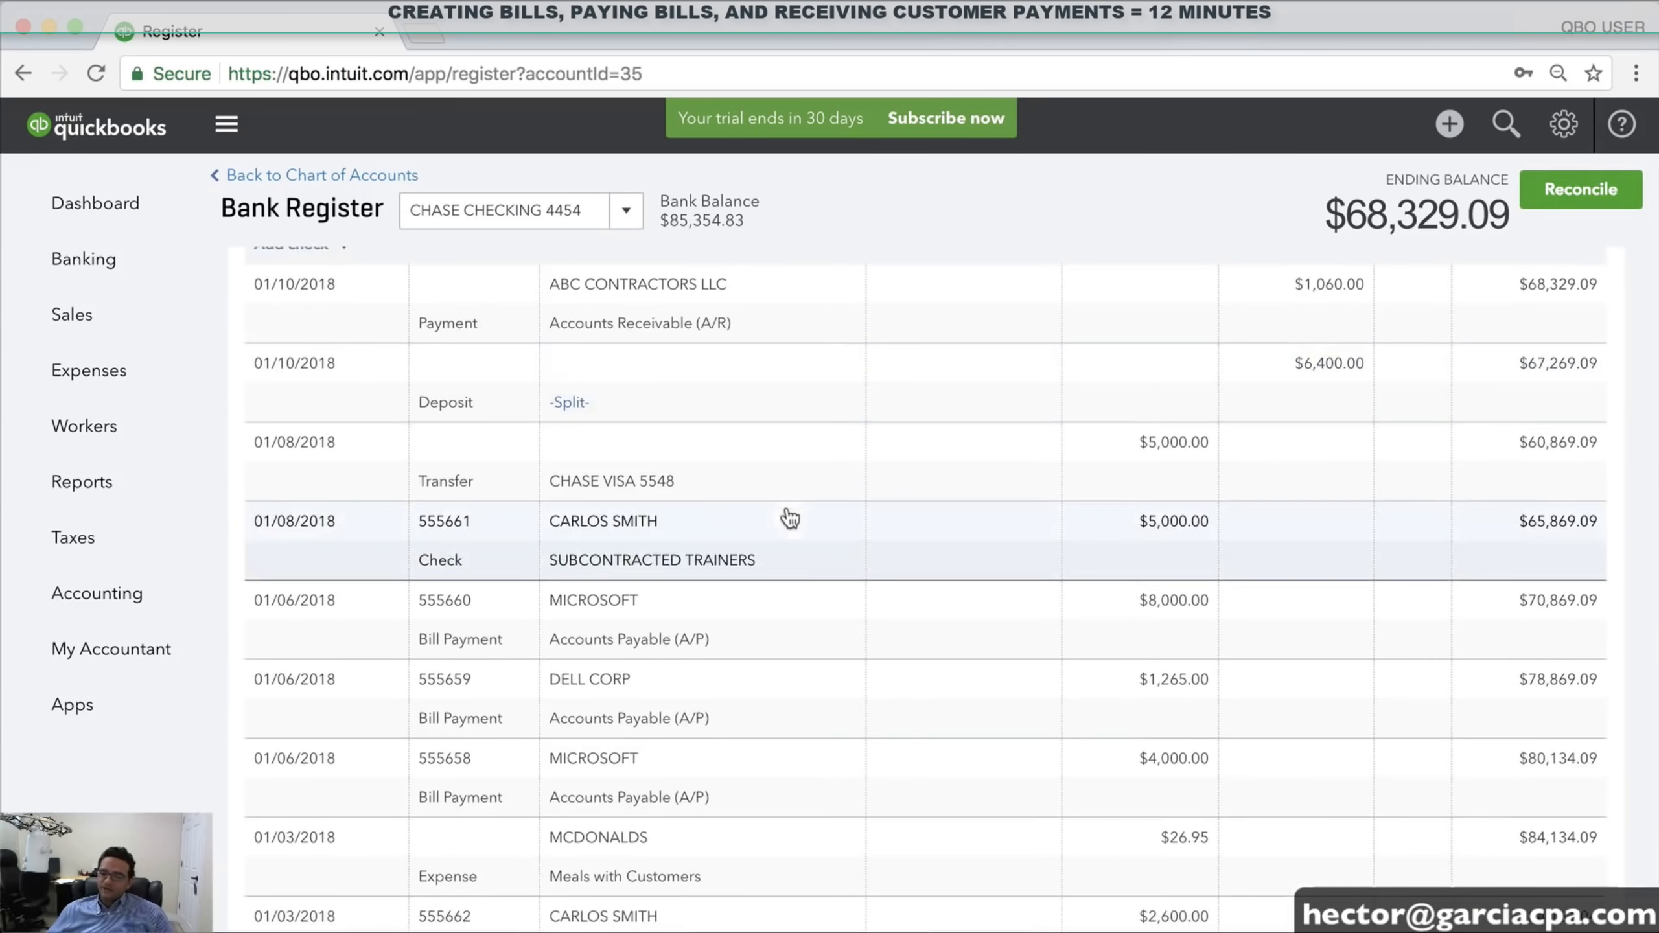
scroll(754, 526, "up", 2)
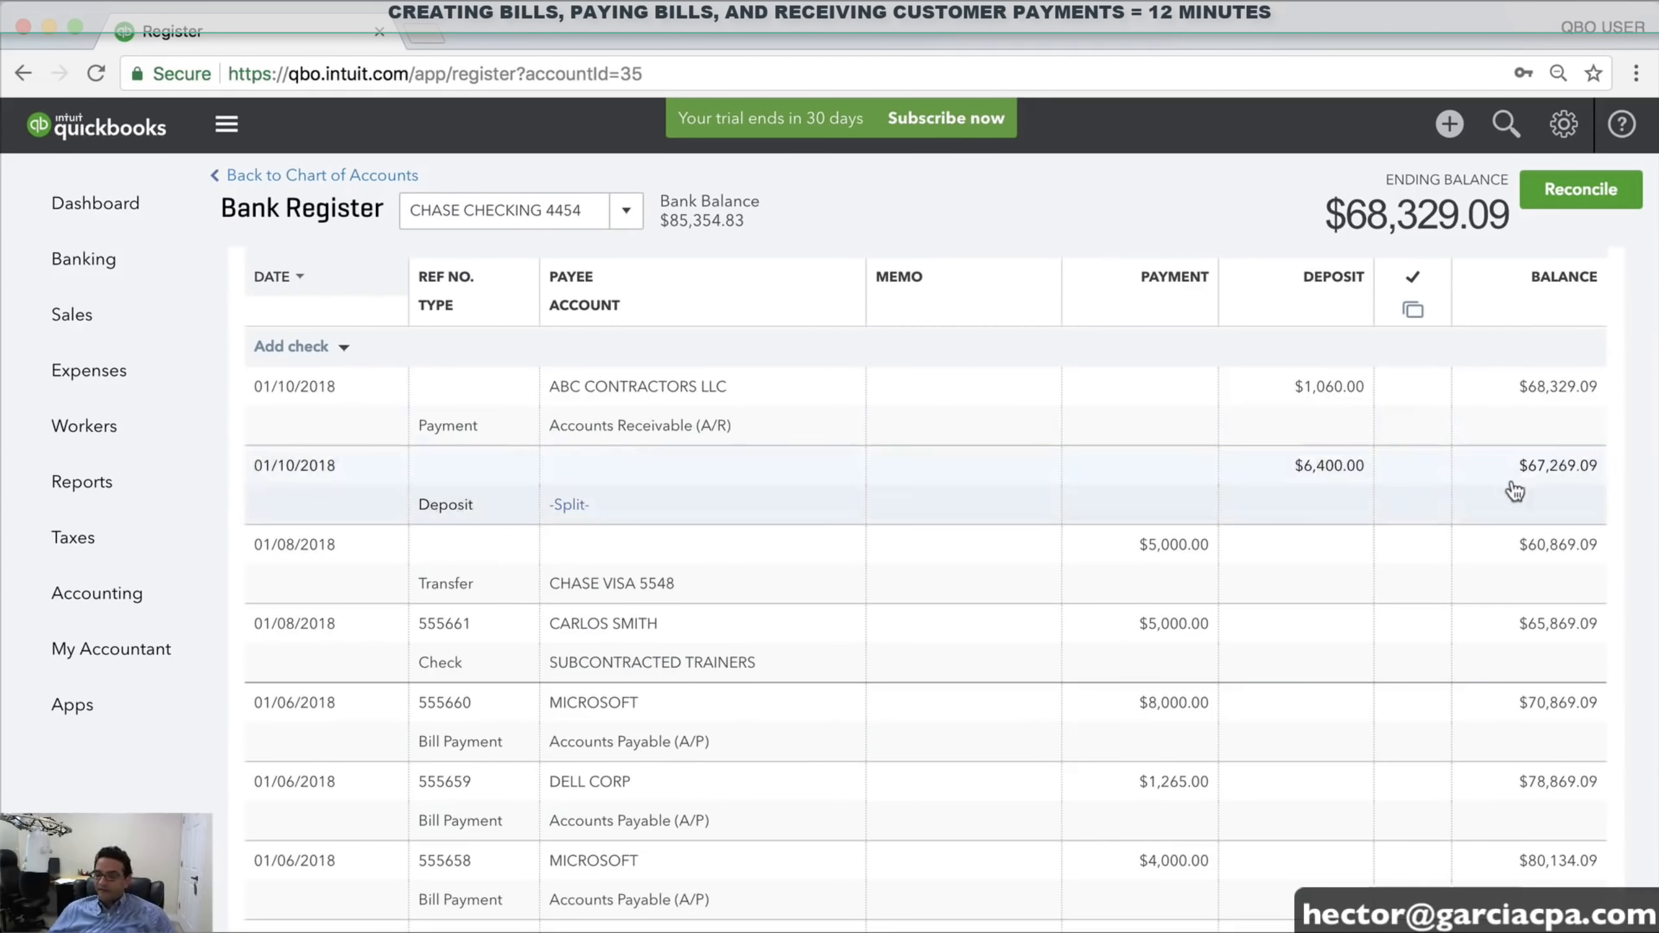
scroll(1515, 490, "down", 5)
scroll(1176, 575, "up", 2)
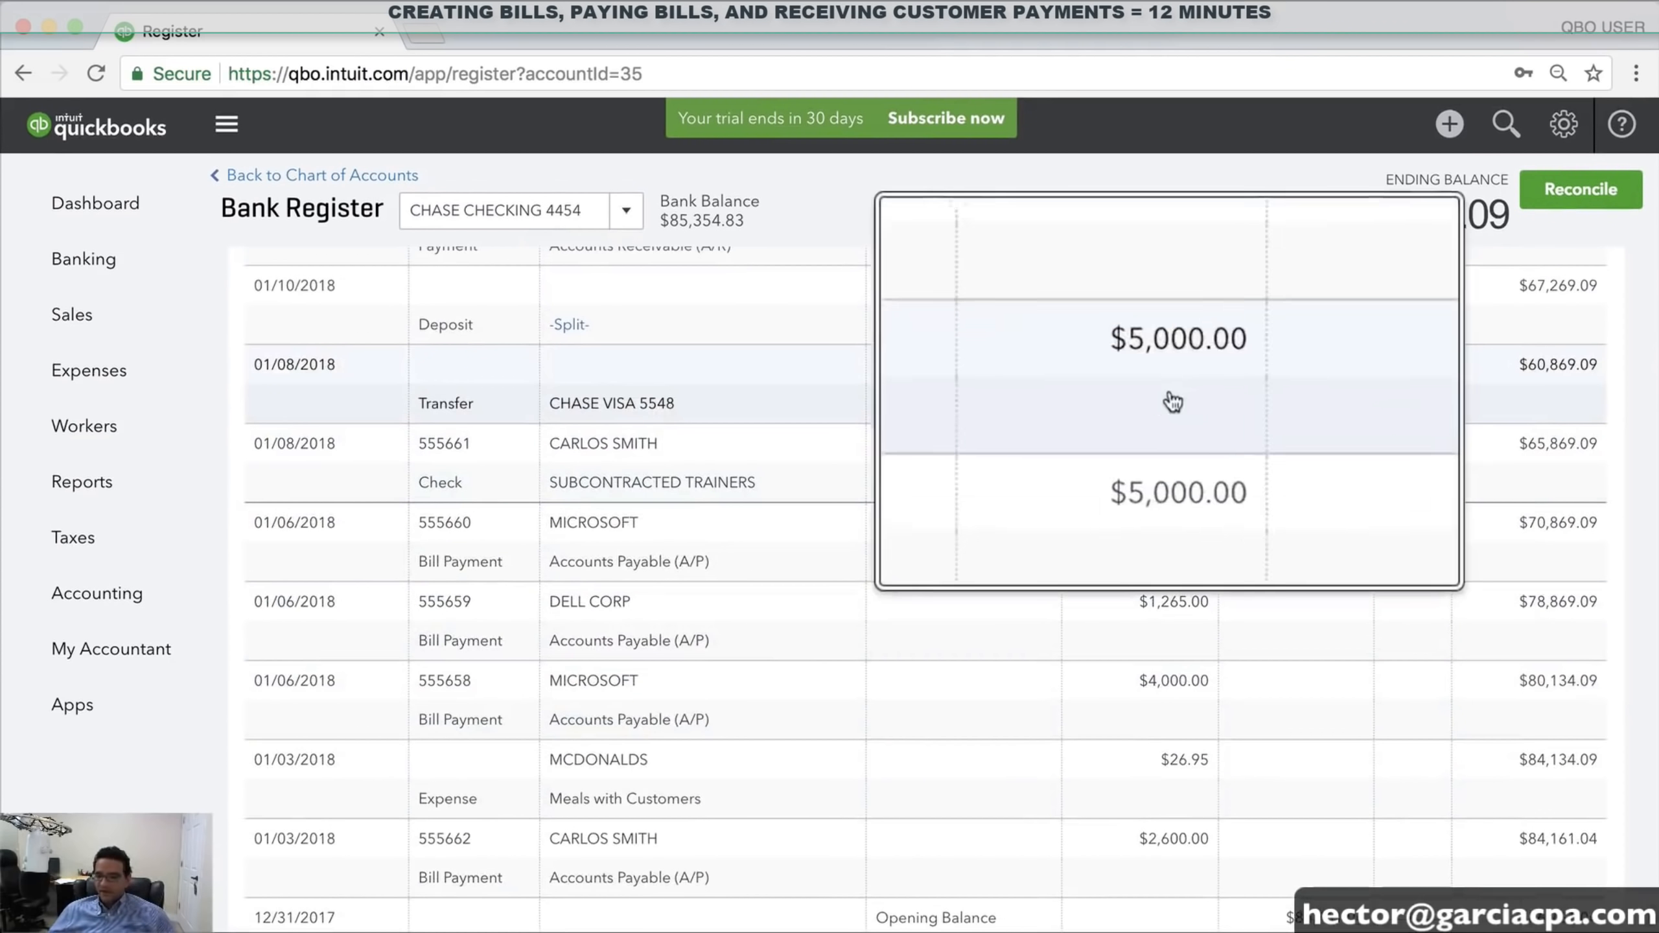
left_click(626, 210)
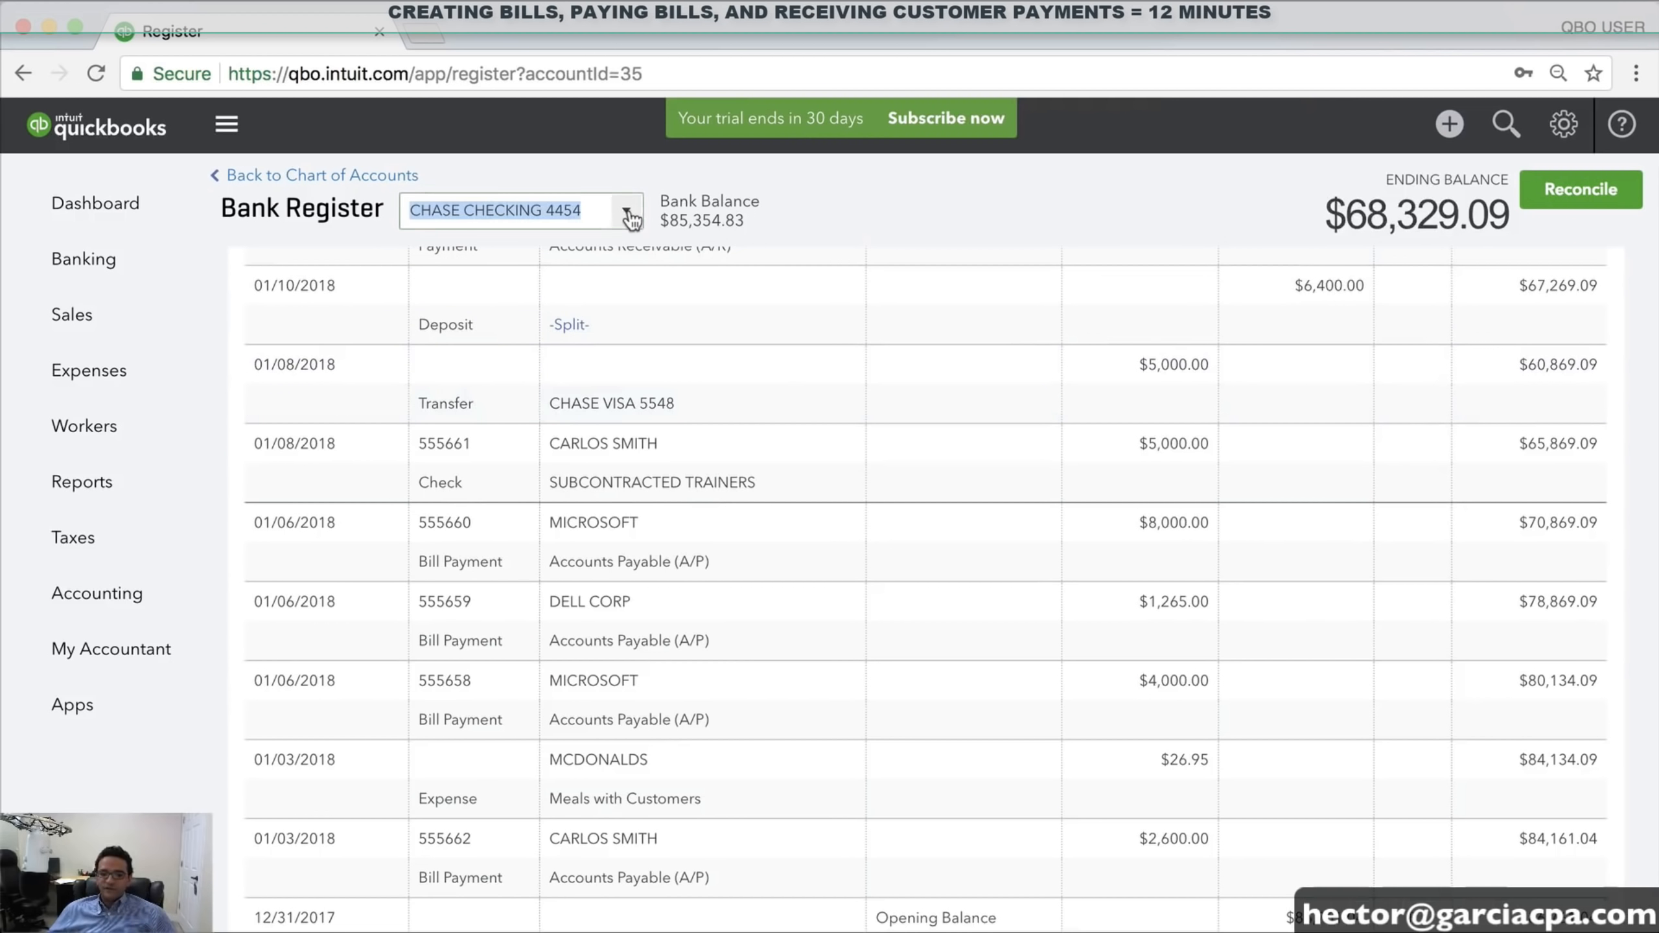
scroll(448, 469, "down", 5)
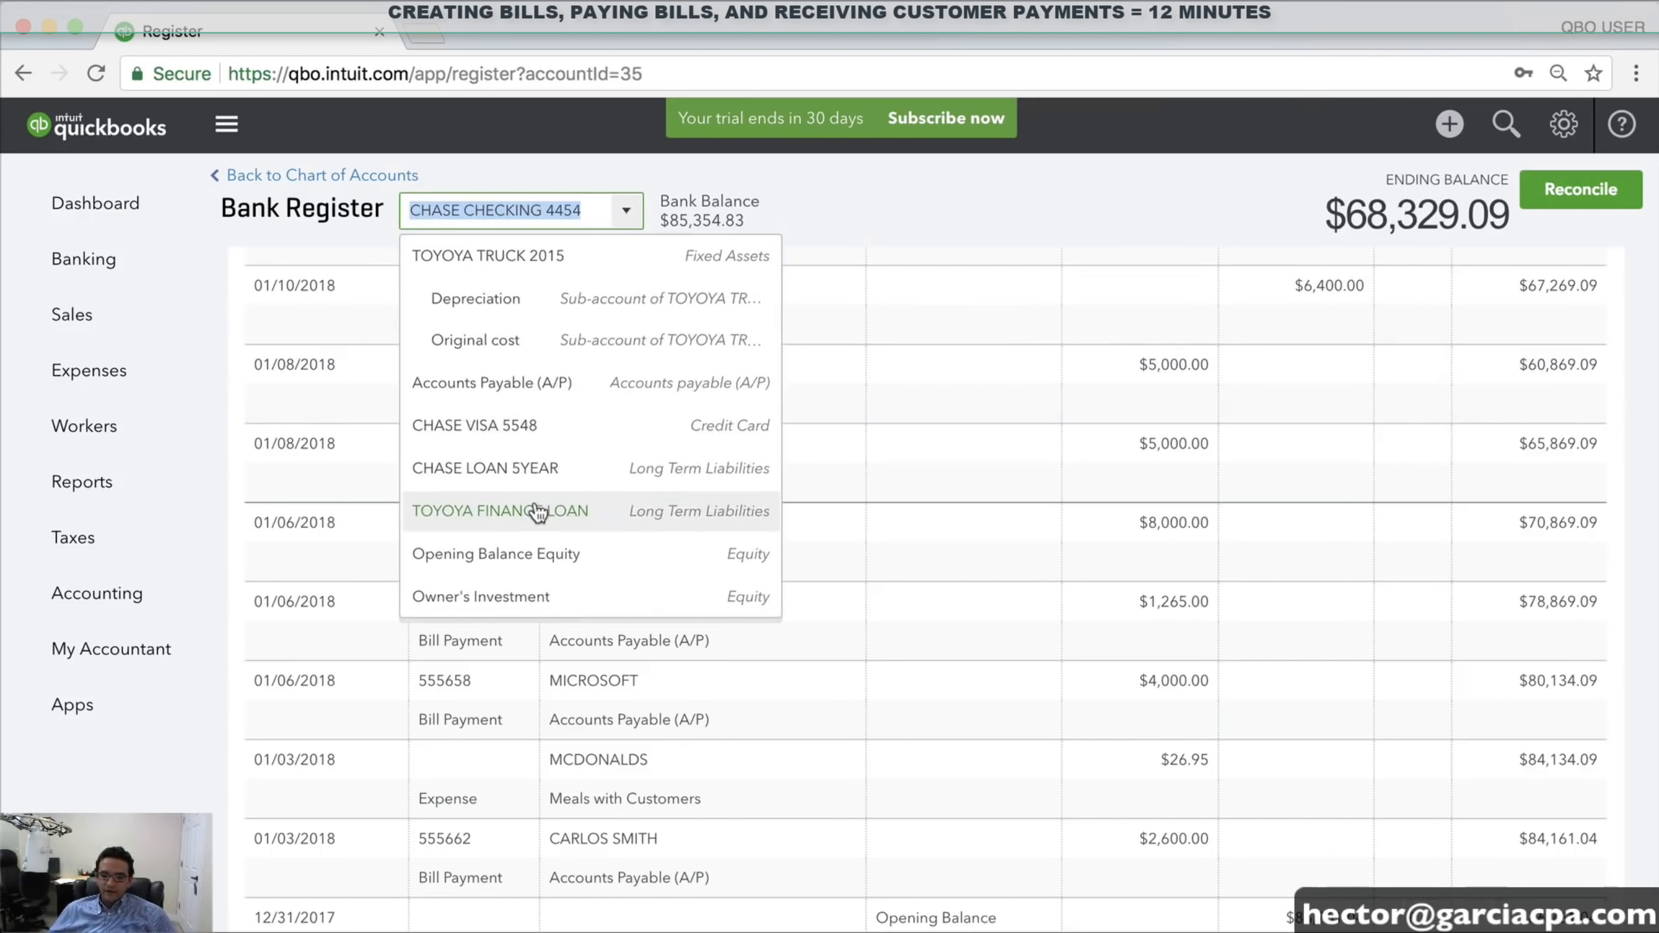
scroll(530, 523, "up", 10)
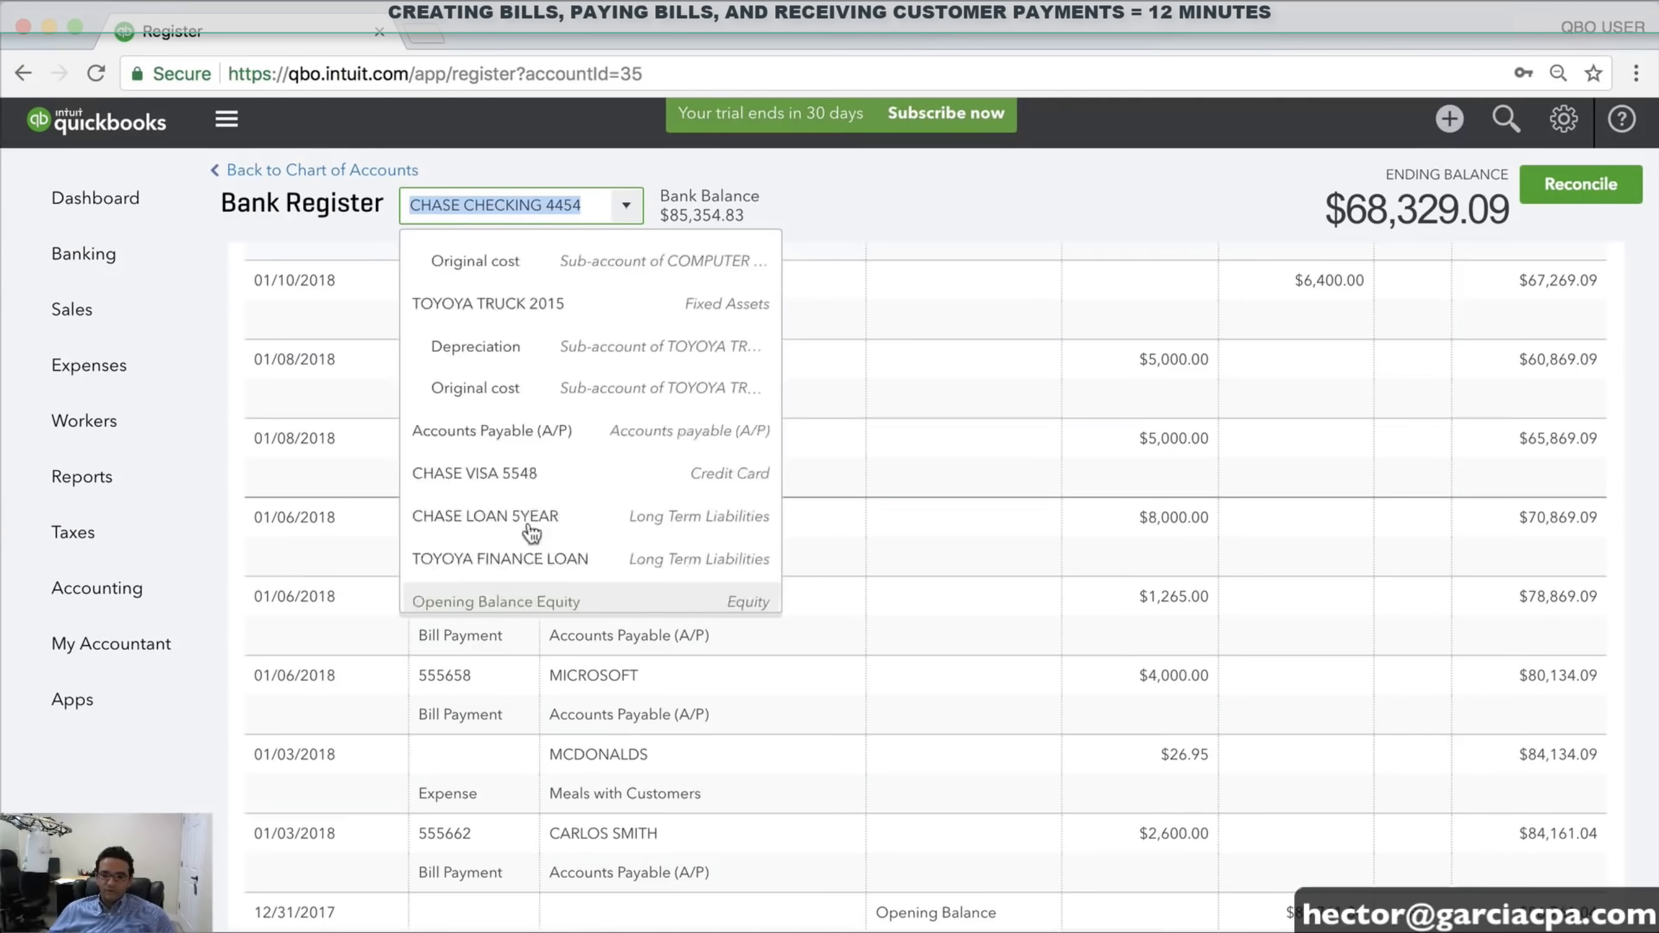
scroll(516, 410, "down", 4)
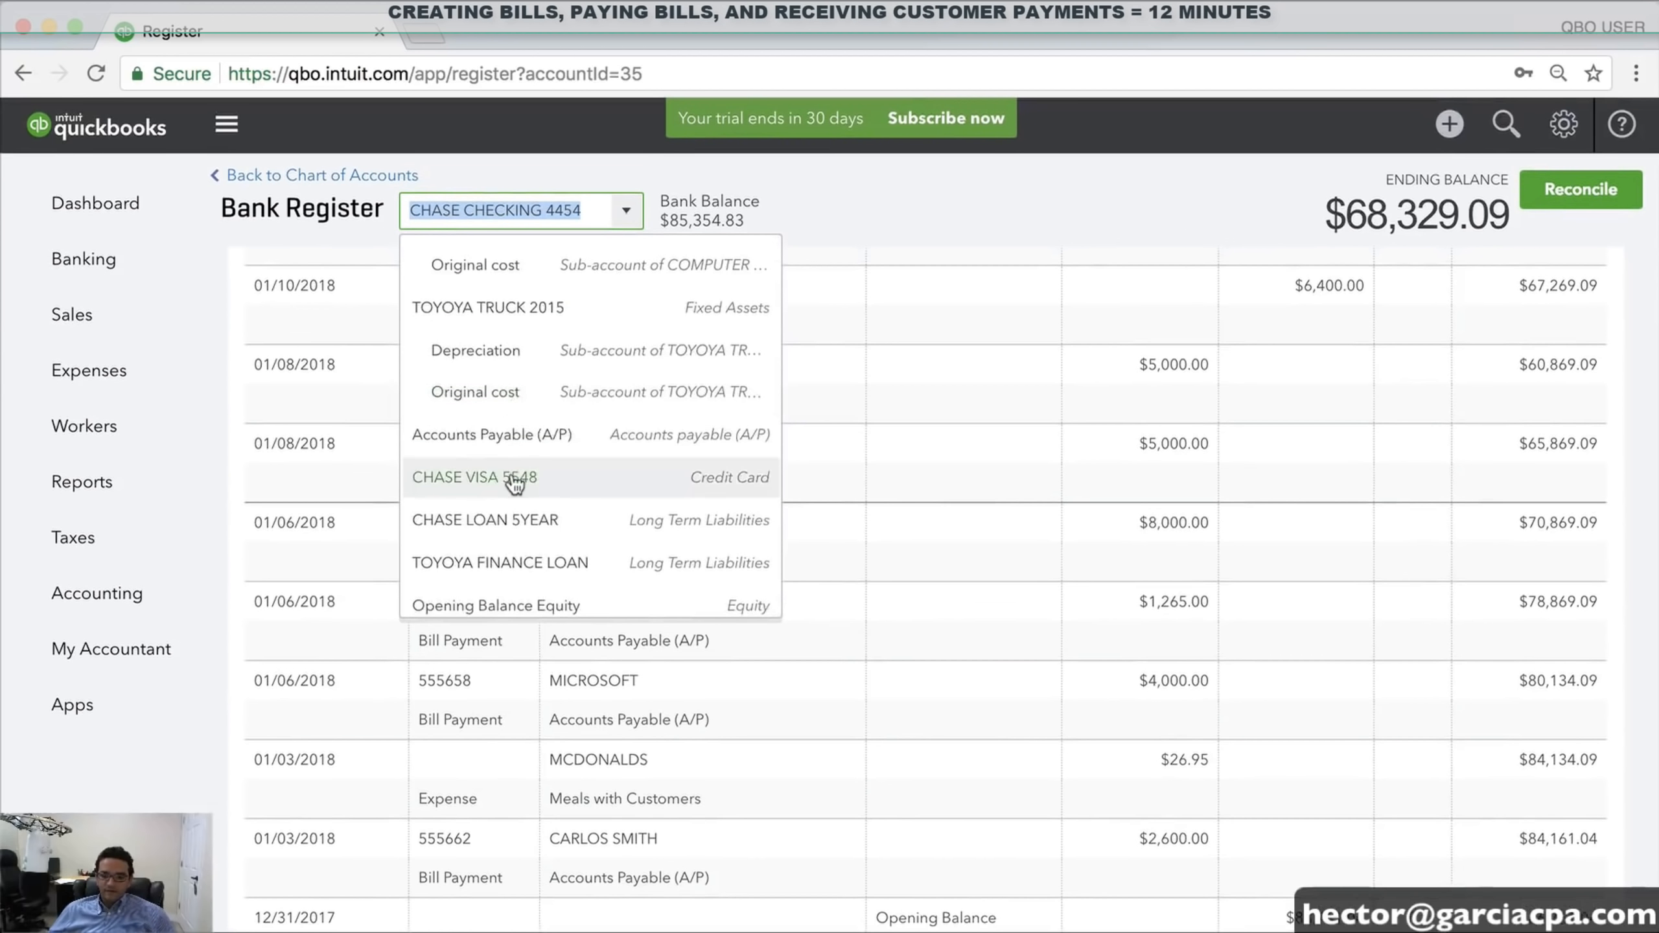
Switch to the CHASE VISA 5548 register and highlight its $3,385.54 ending balance
left_click(515, 479)
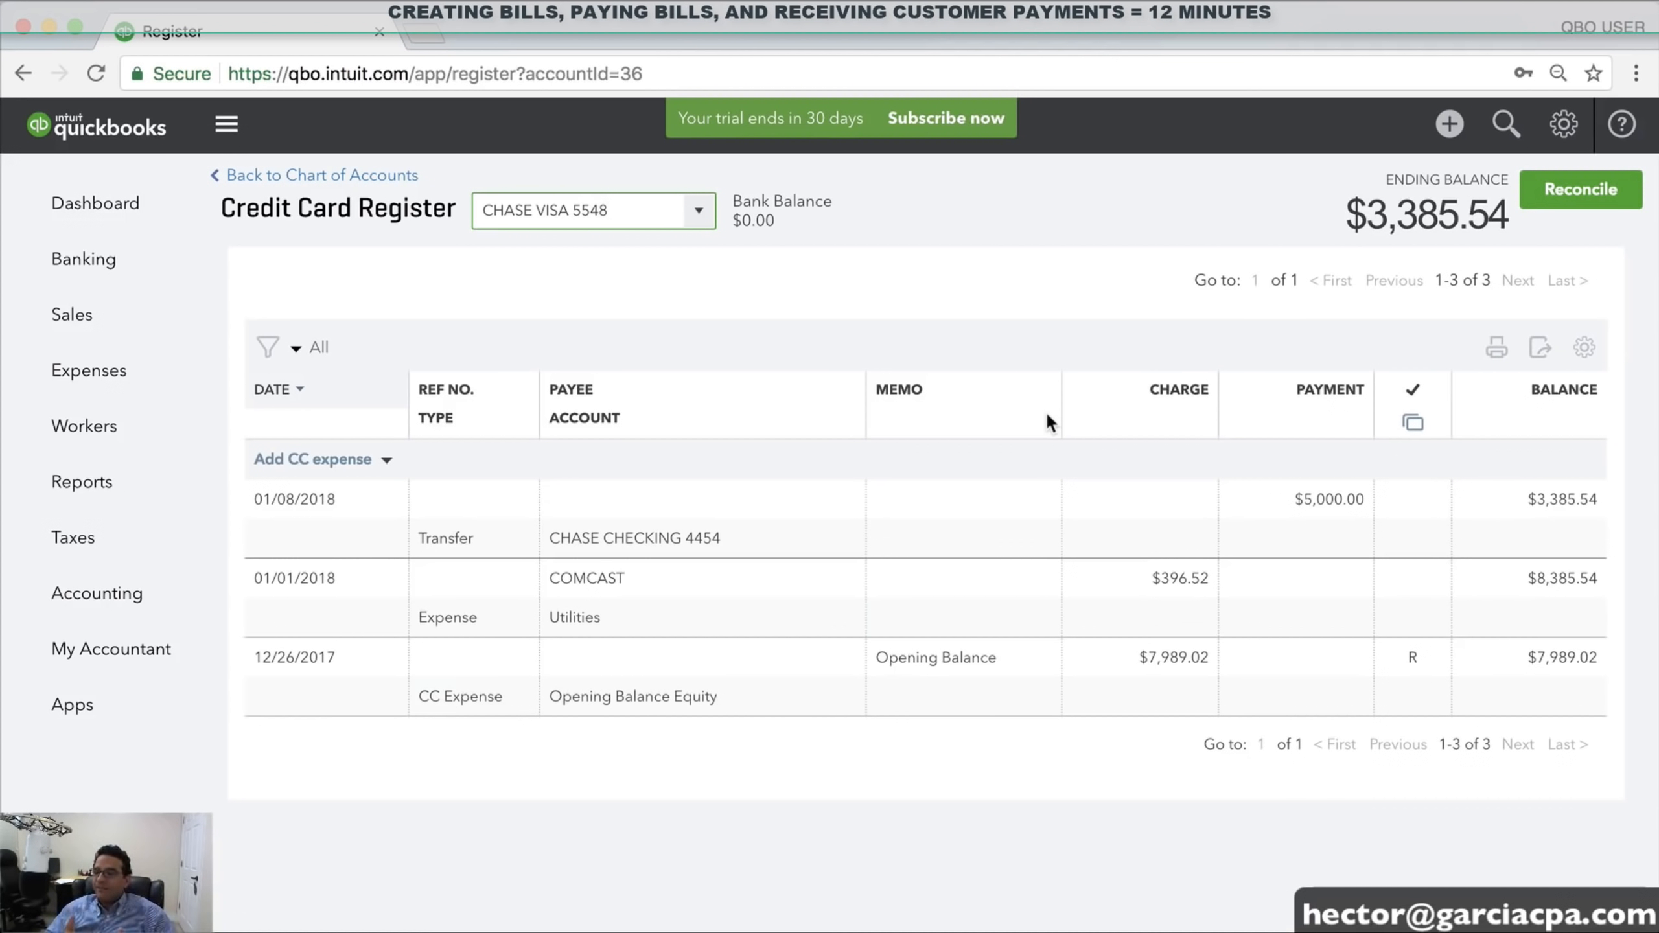
left_click_drag(1358, 217, 1506, 216)
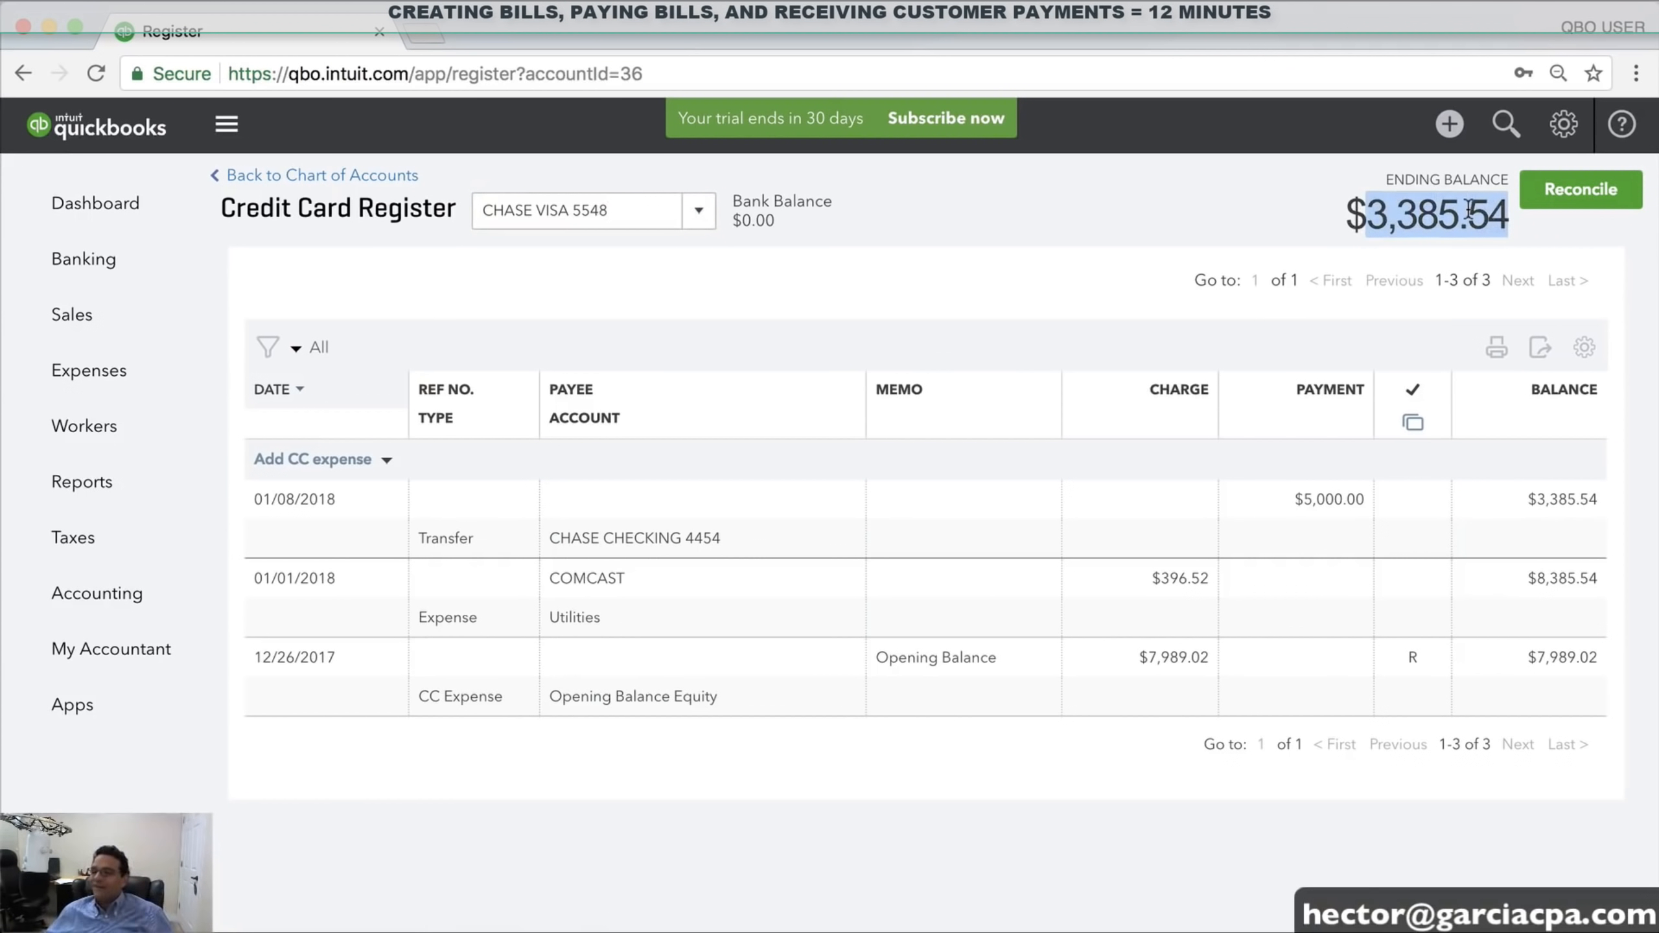
left_click(1563, 126)
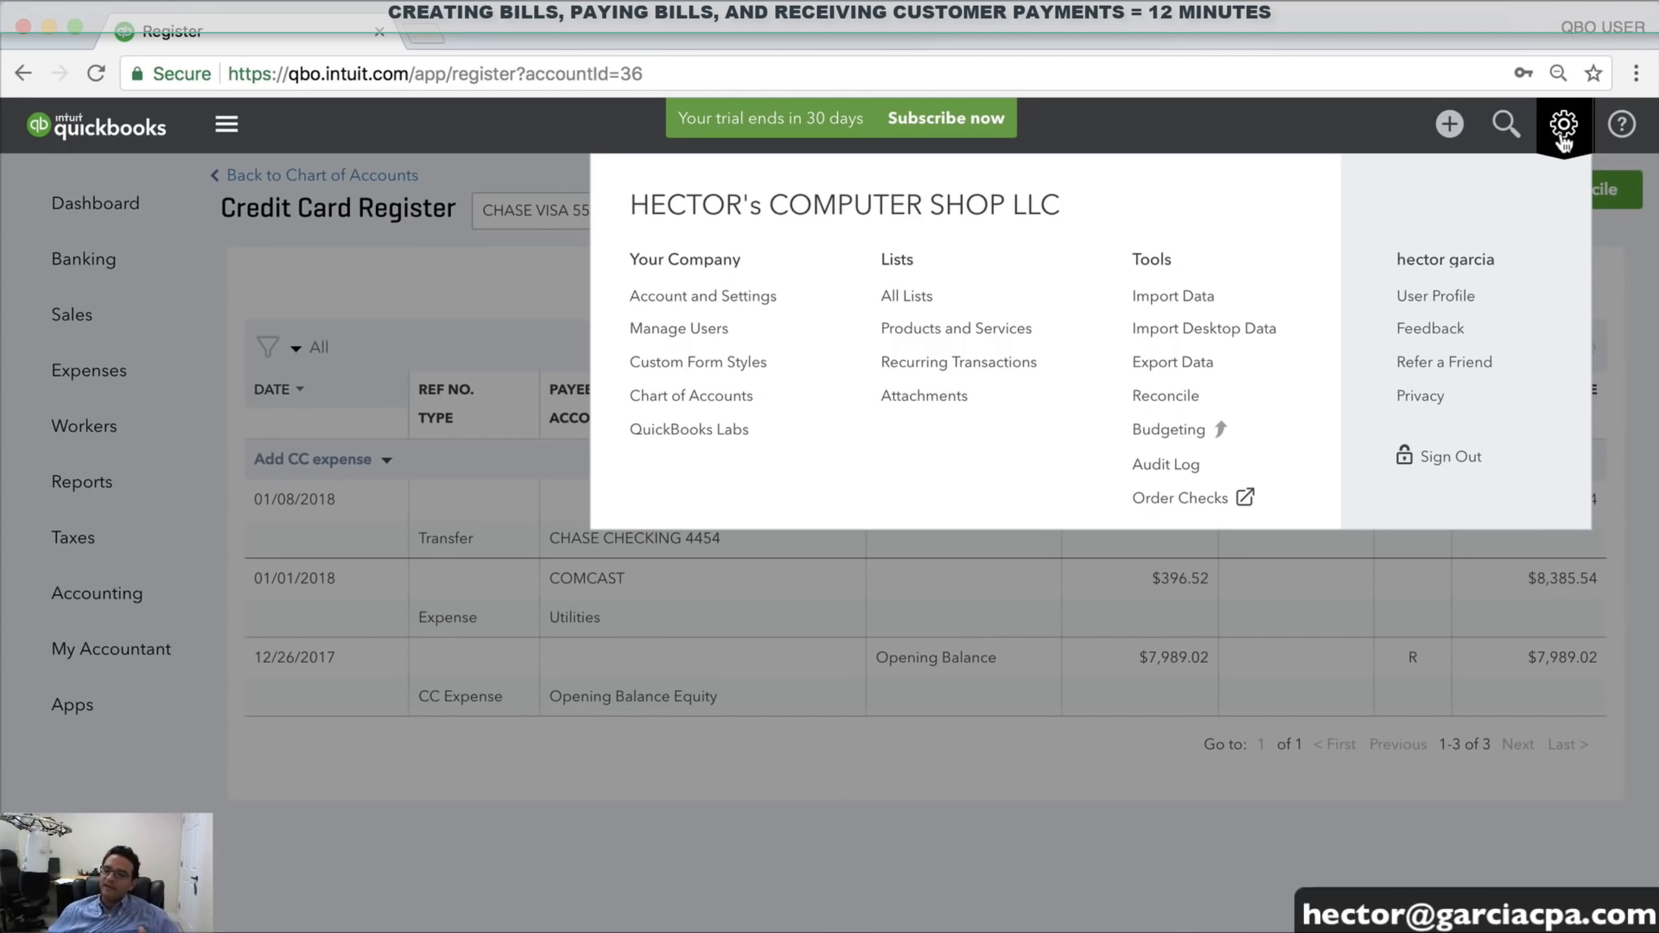
Go to Reconcile from the gear menu and select CHASE CHECKING 4454 as the account
left_click(1564, 139)
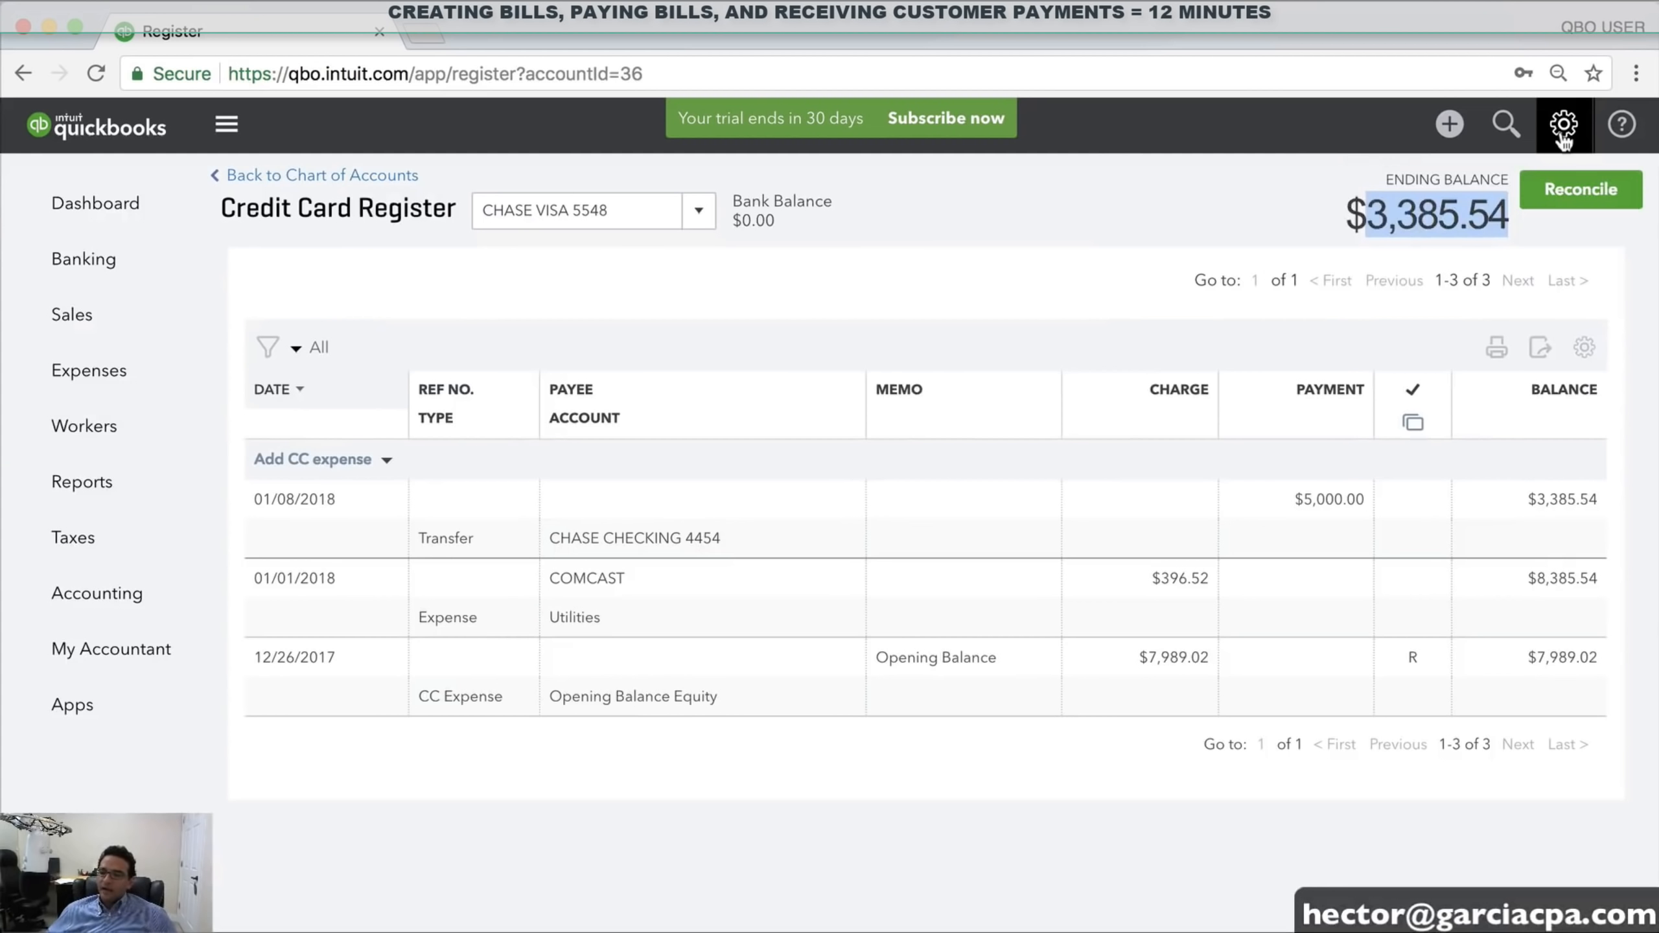
left_click(1564, 139)
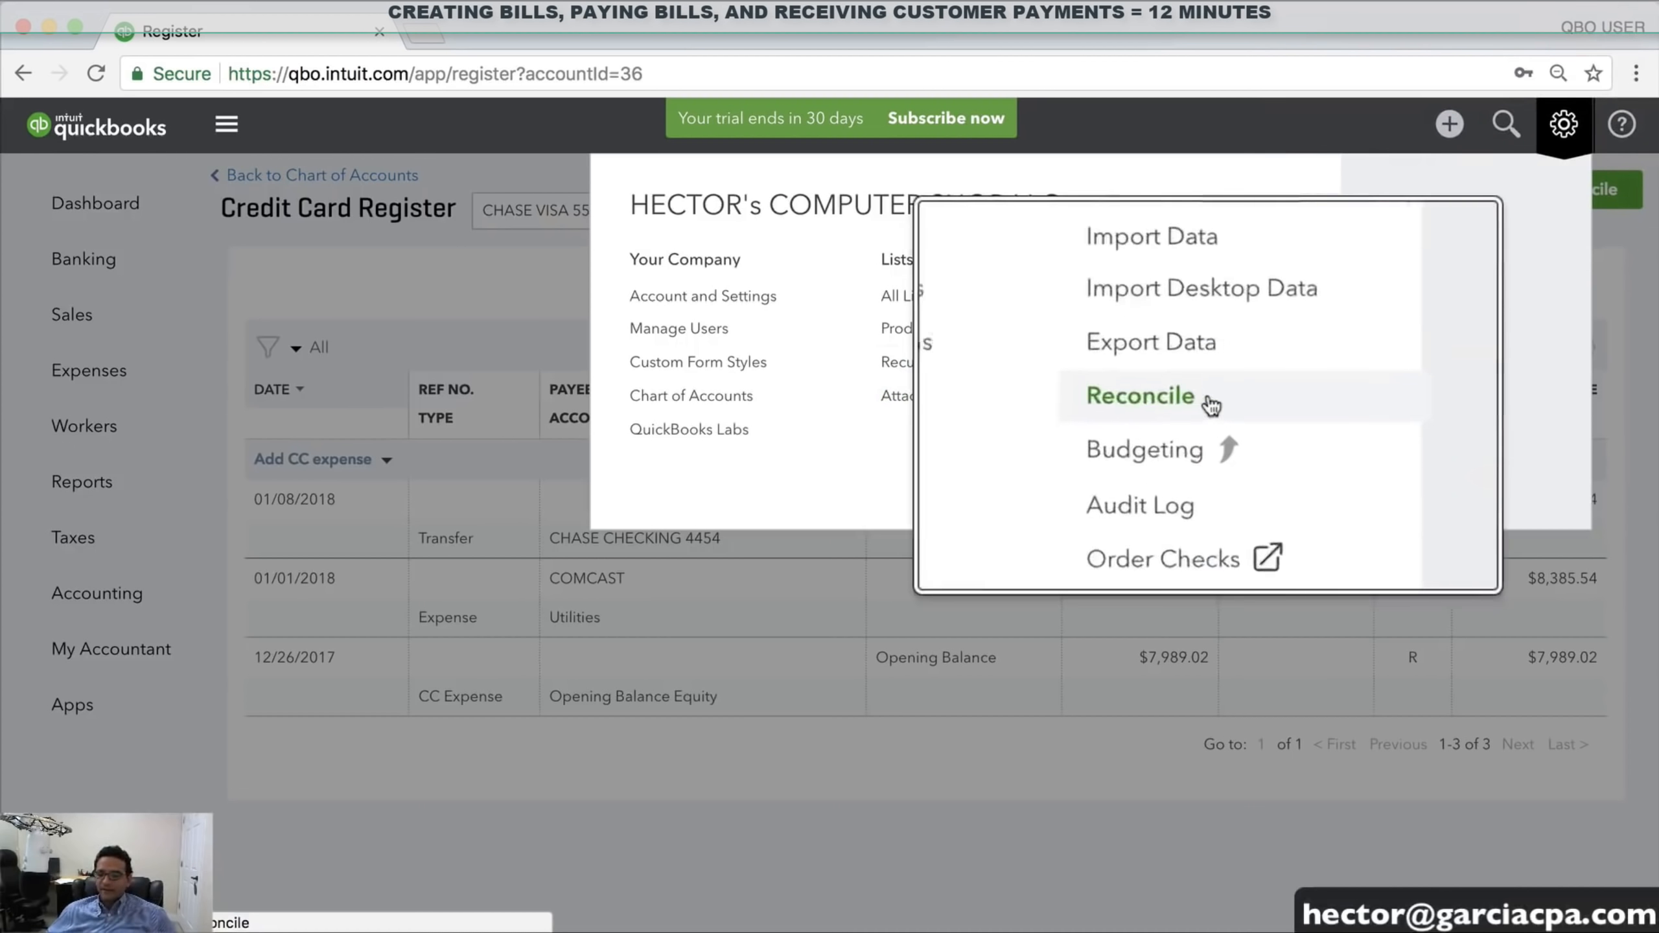
left_click(1176, 403)
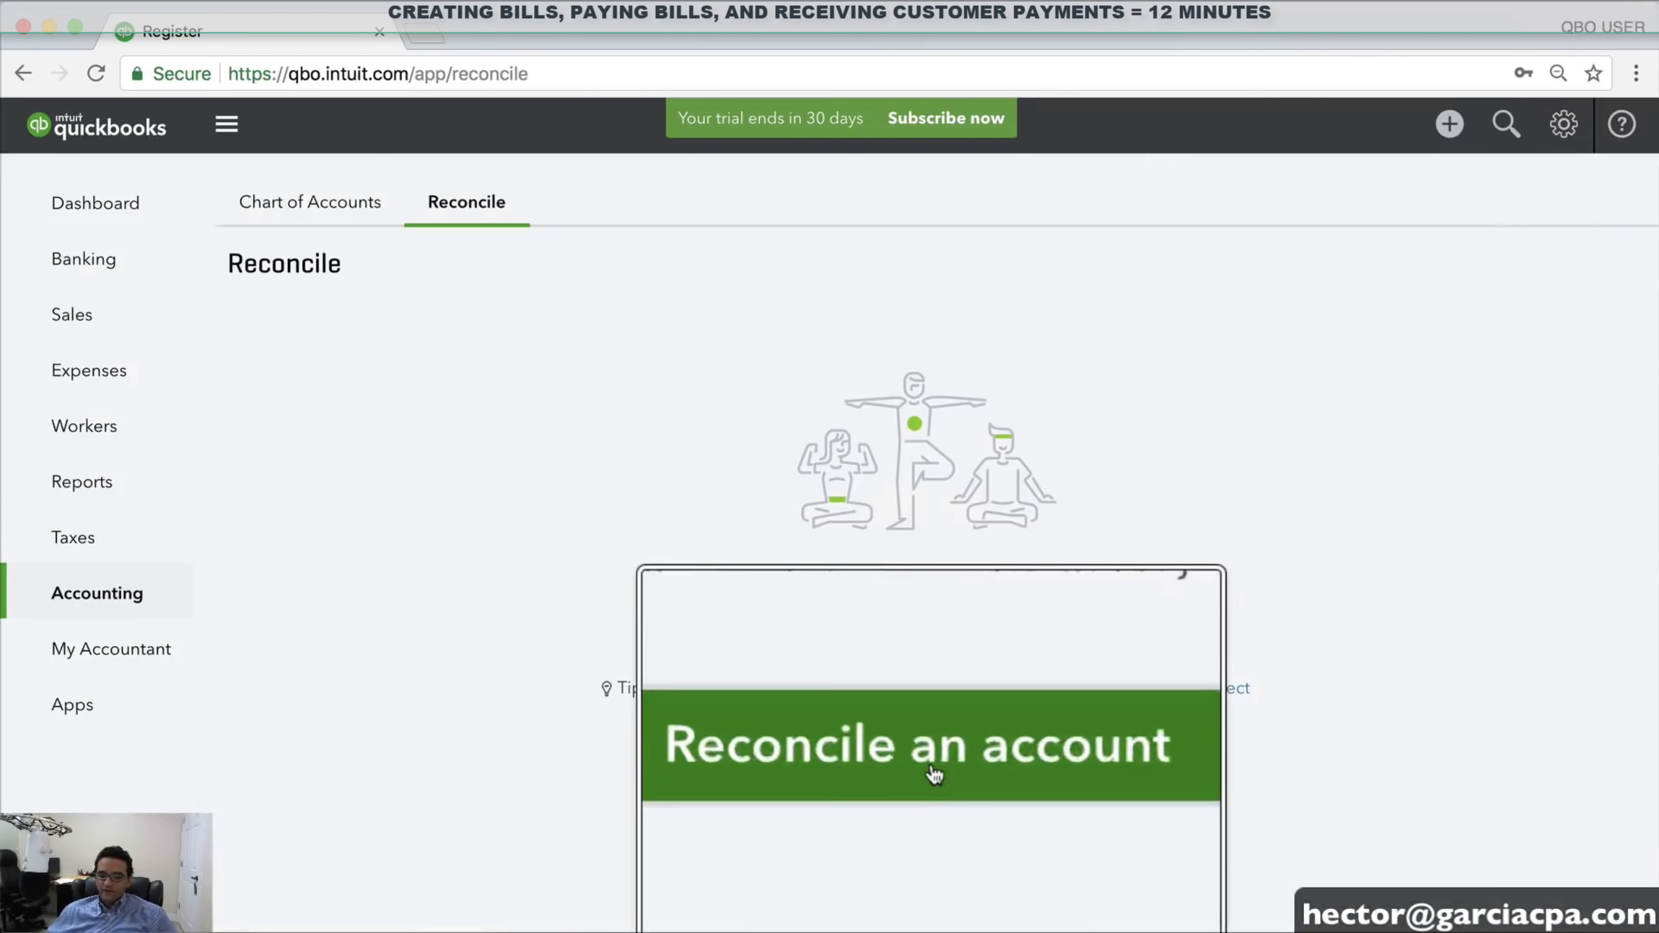
left_click(929, 760)
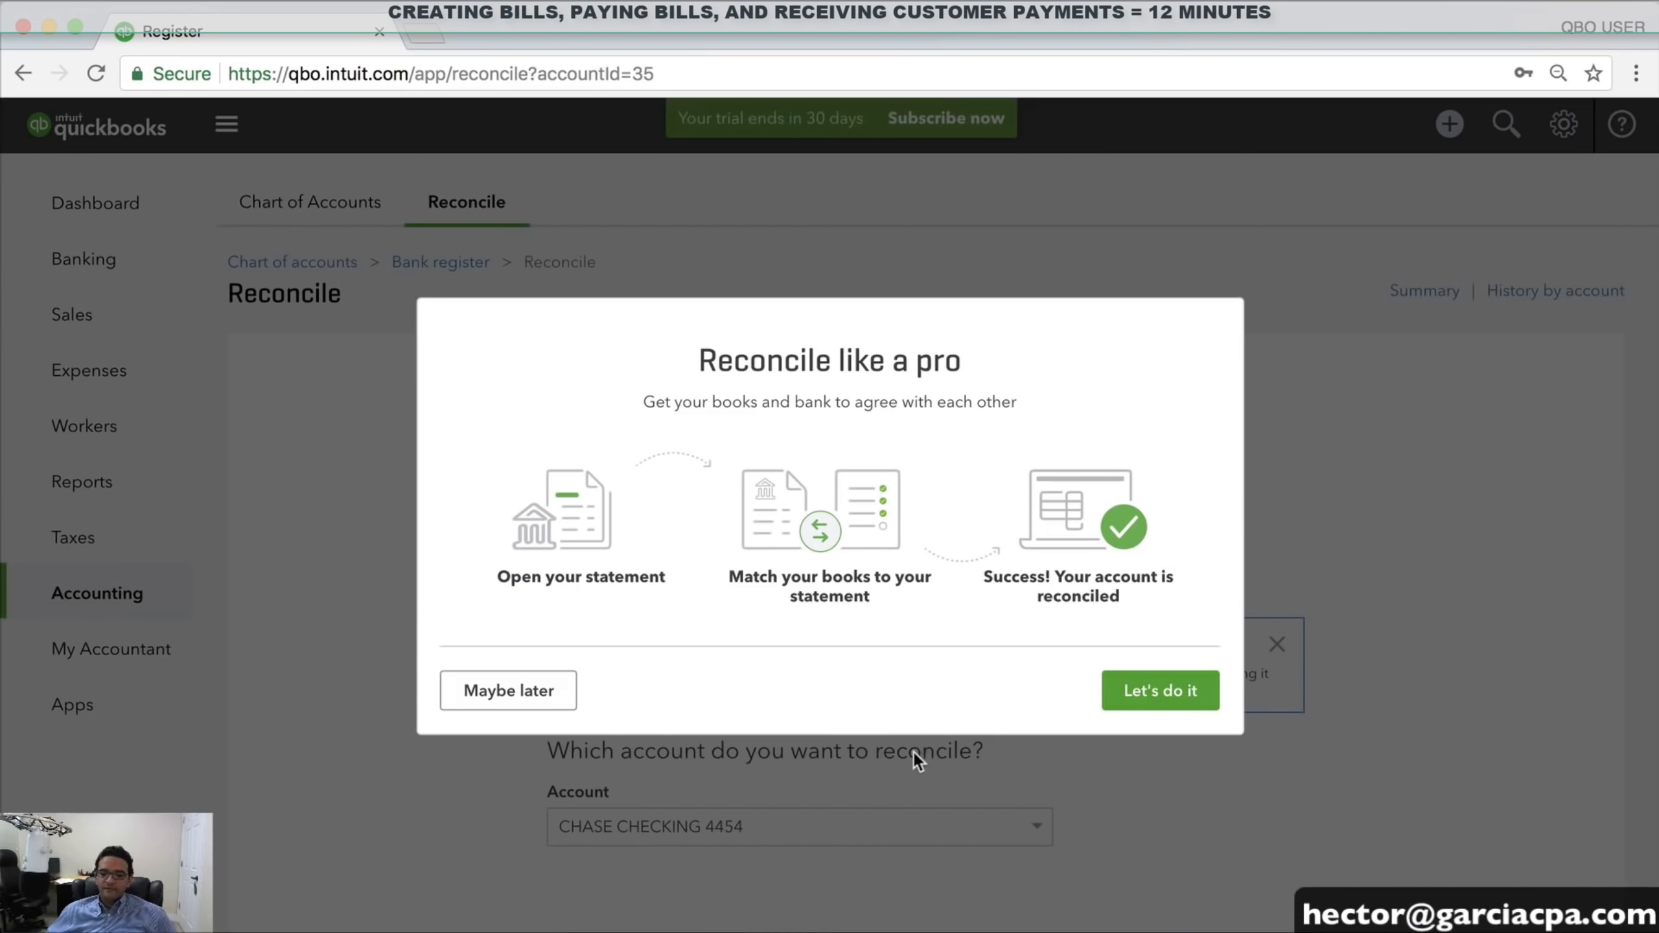
left_click(1160, 689)
scroll(897, 693, "down", 4)
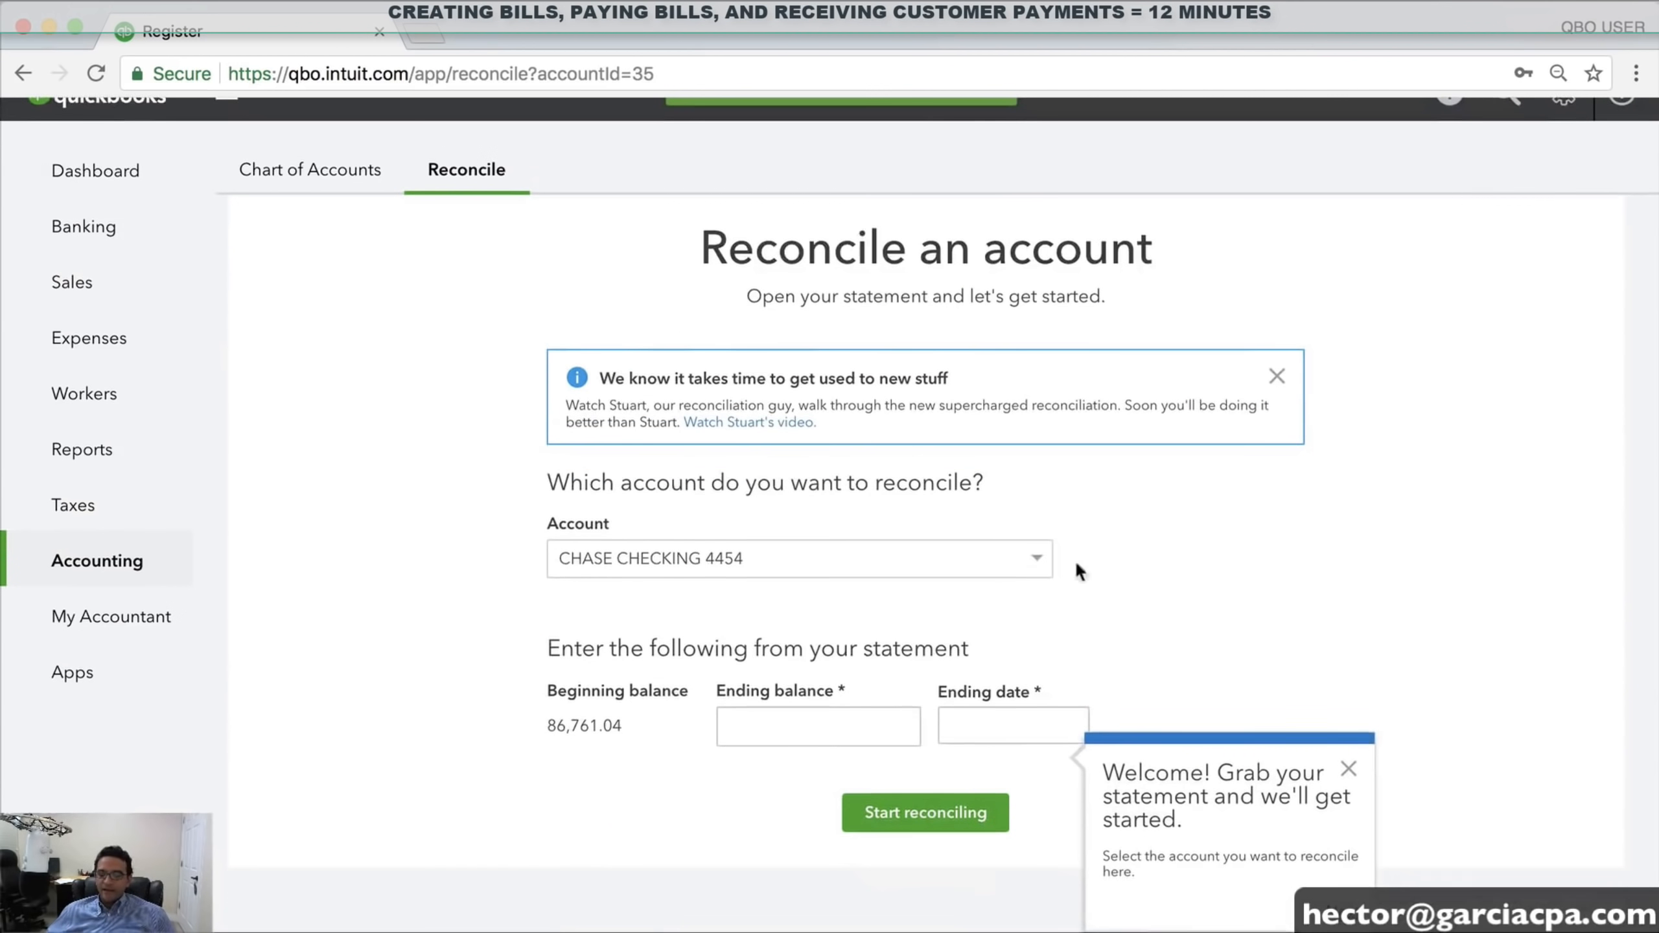
left_click(1033, 567)
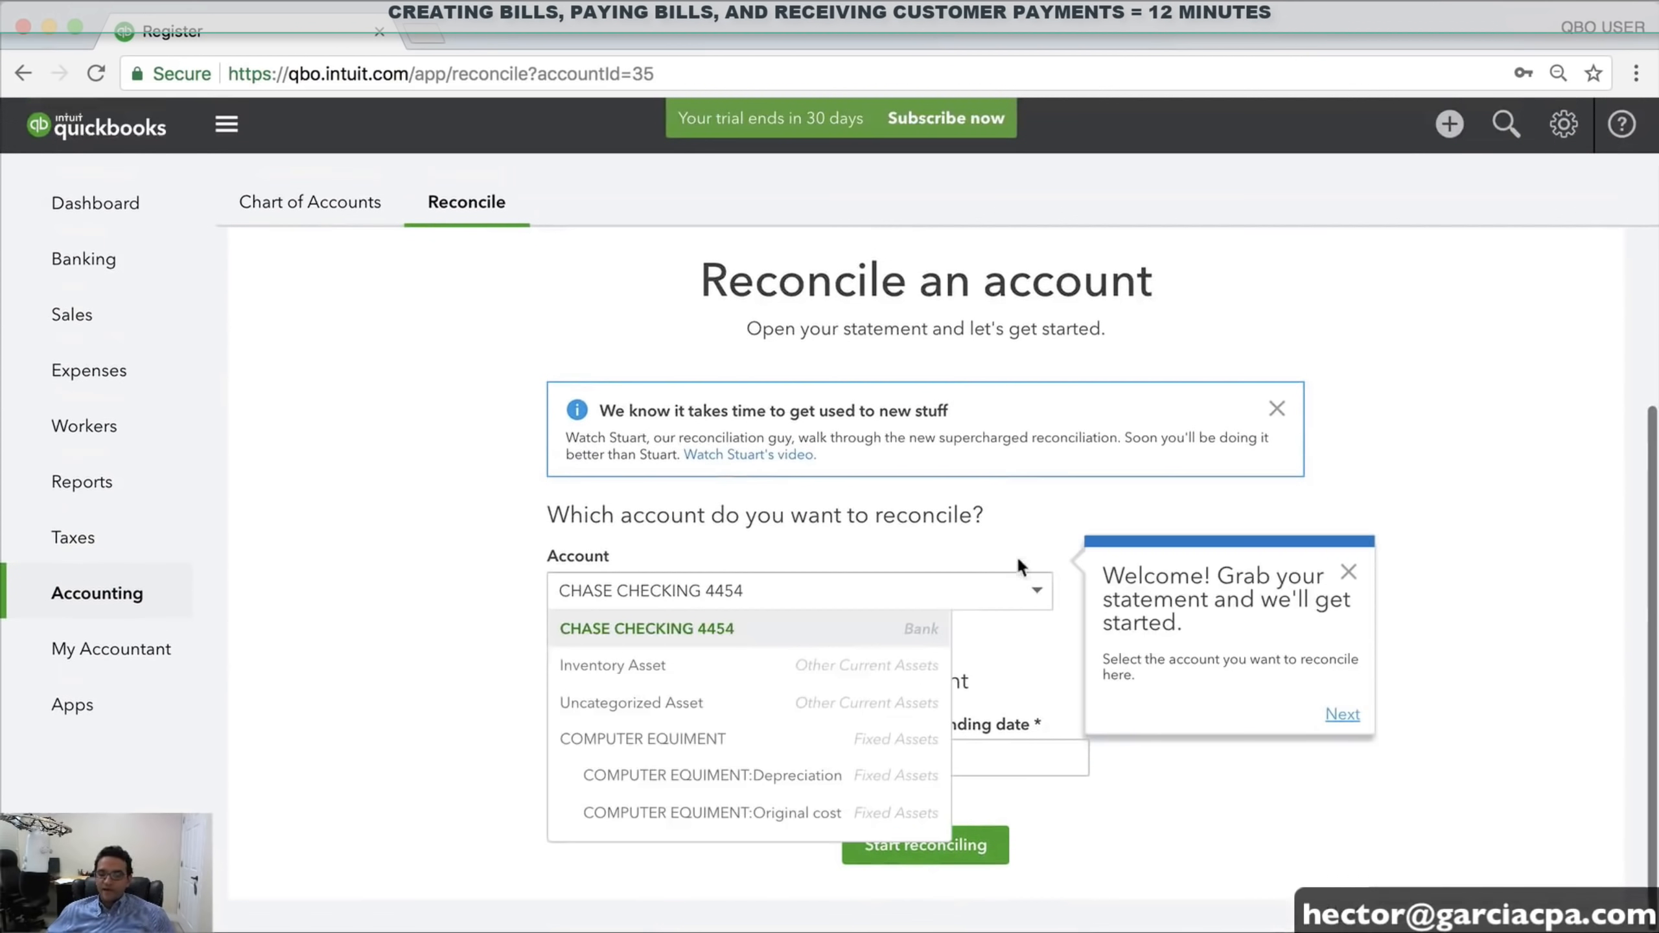
left_click(667, 624)
Set the statement ending date to 01/31/2018 and the ending balance to 65,000.00
scroll(667, 625, "up", 2)
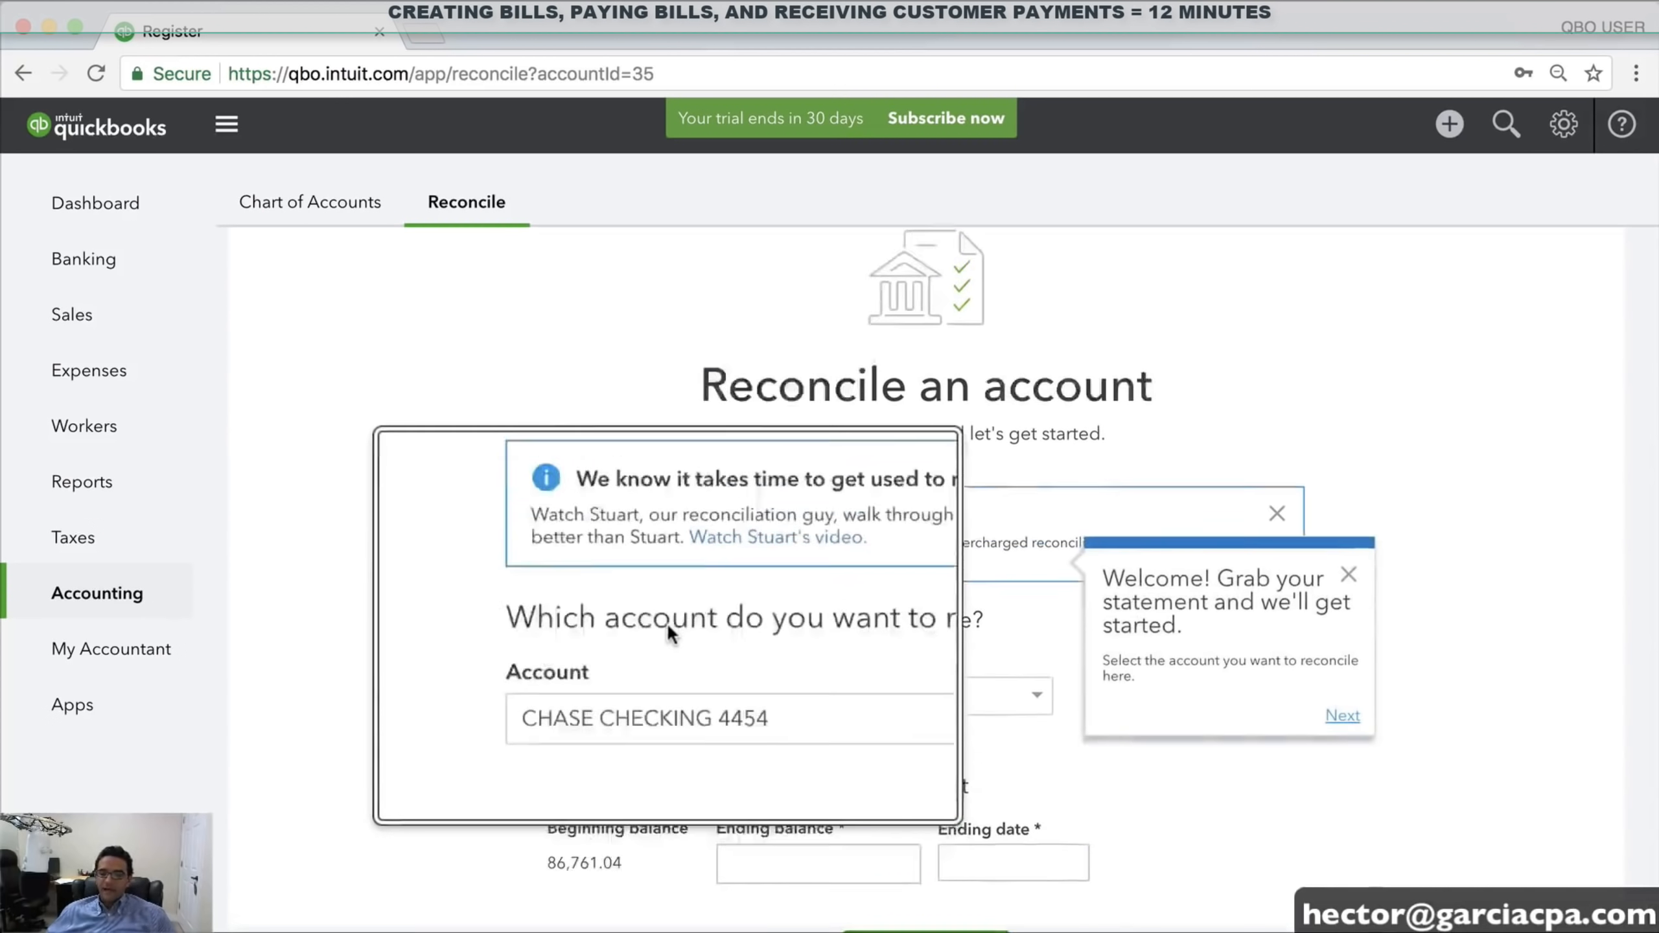
left_click(1348, 719)
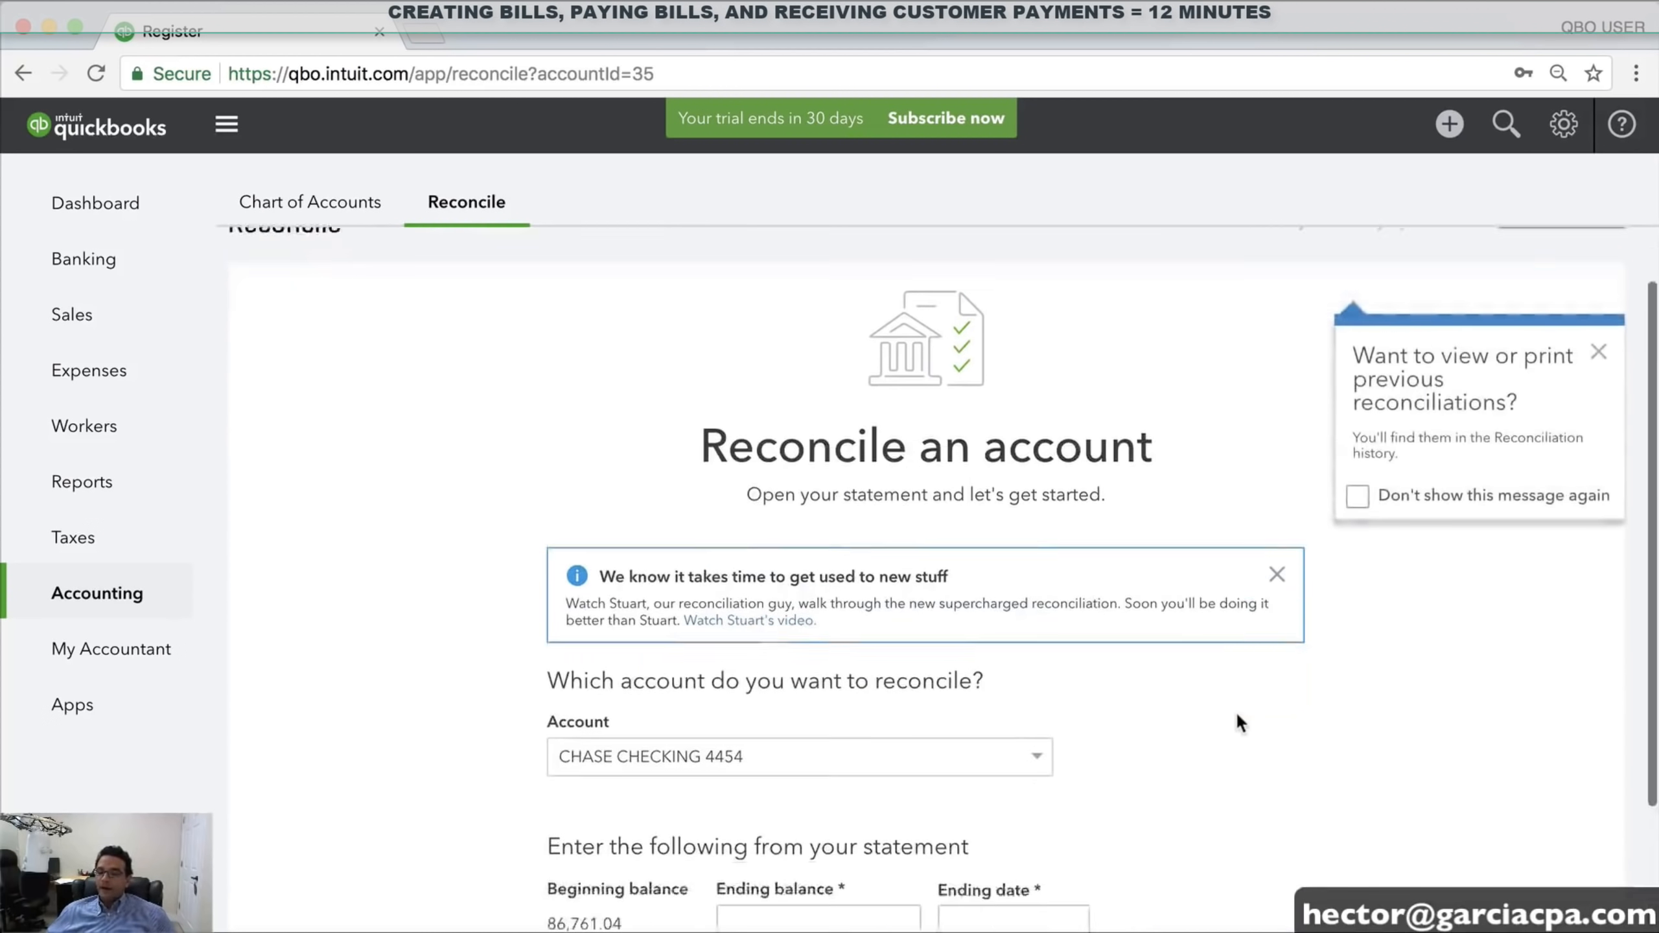
scroll(1237, 711, "down", 3)
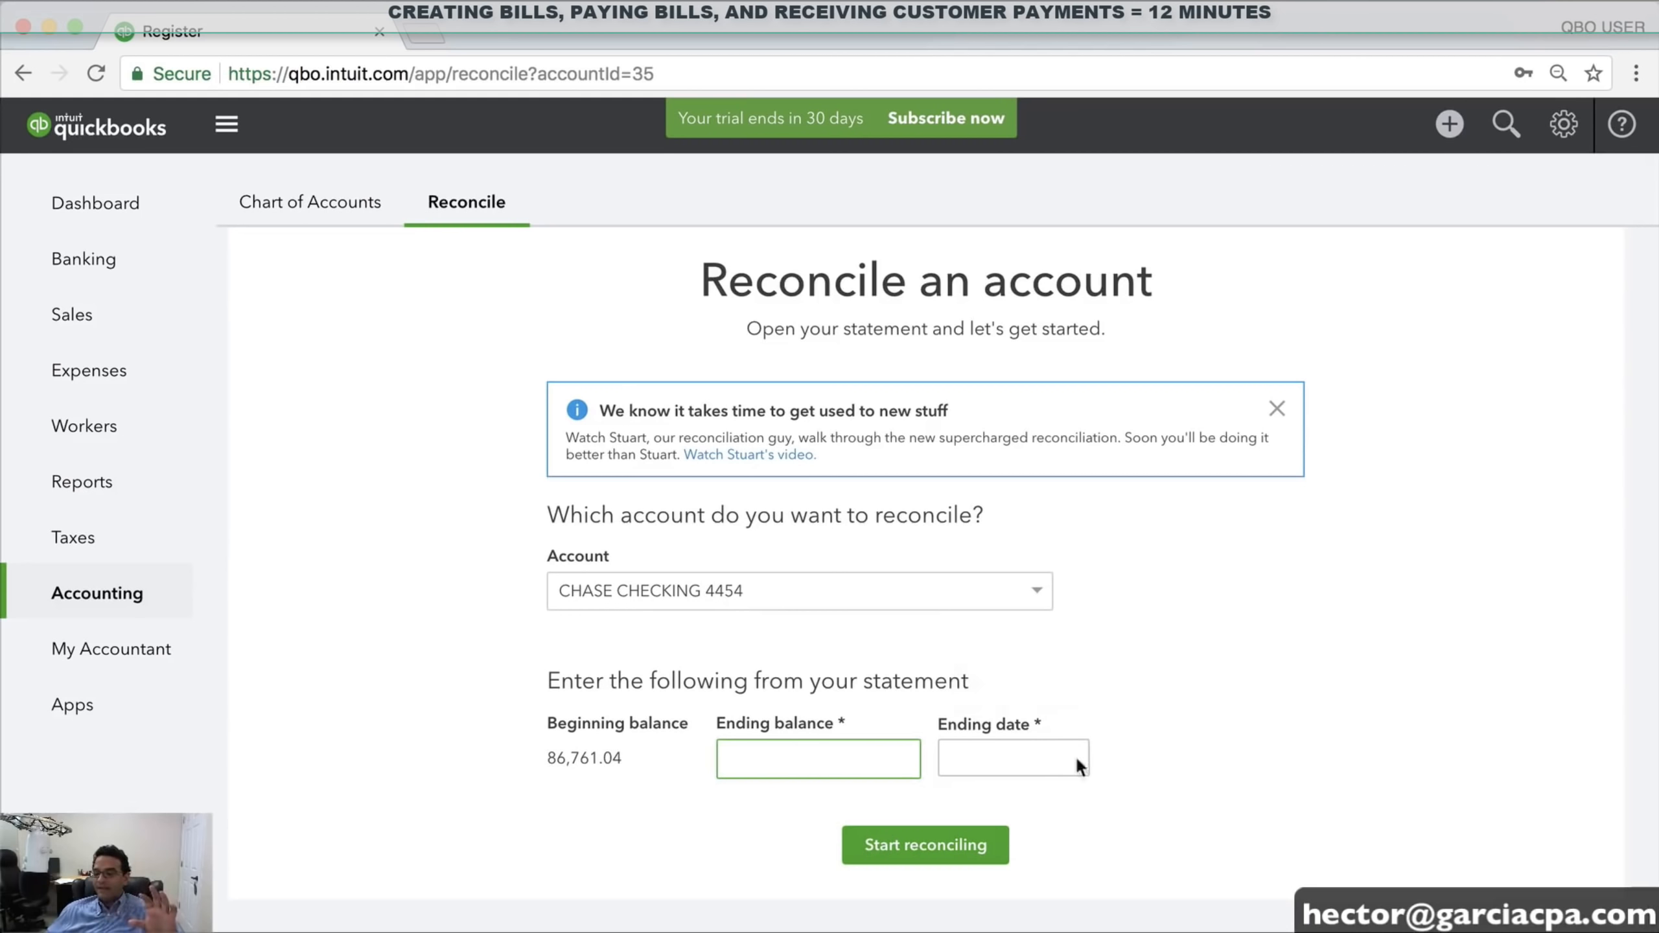
left_click(1070, 757)
left_click(1058, 644)
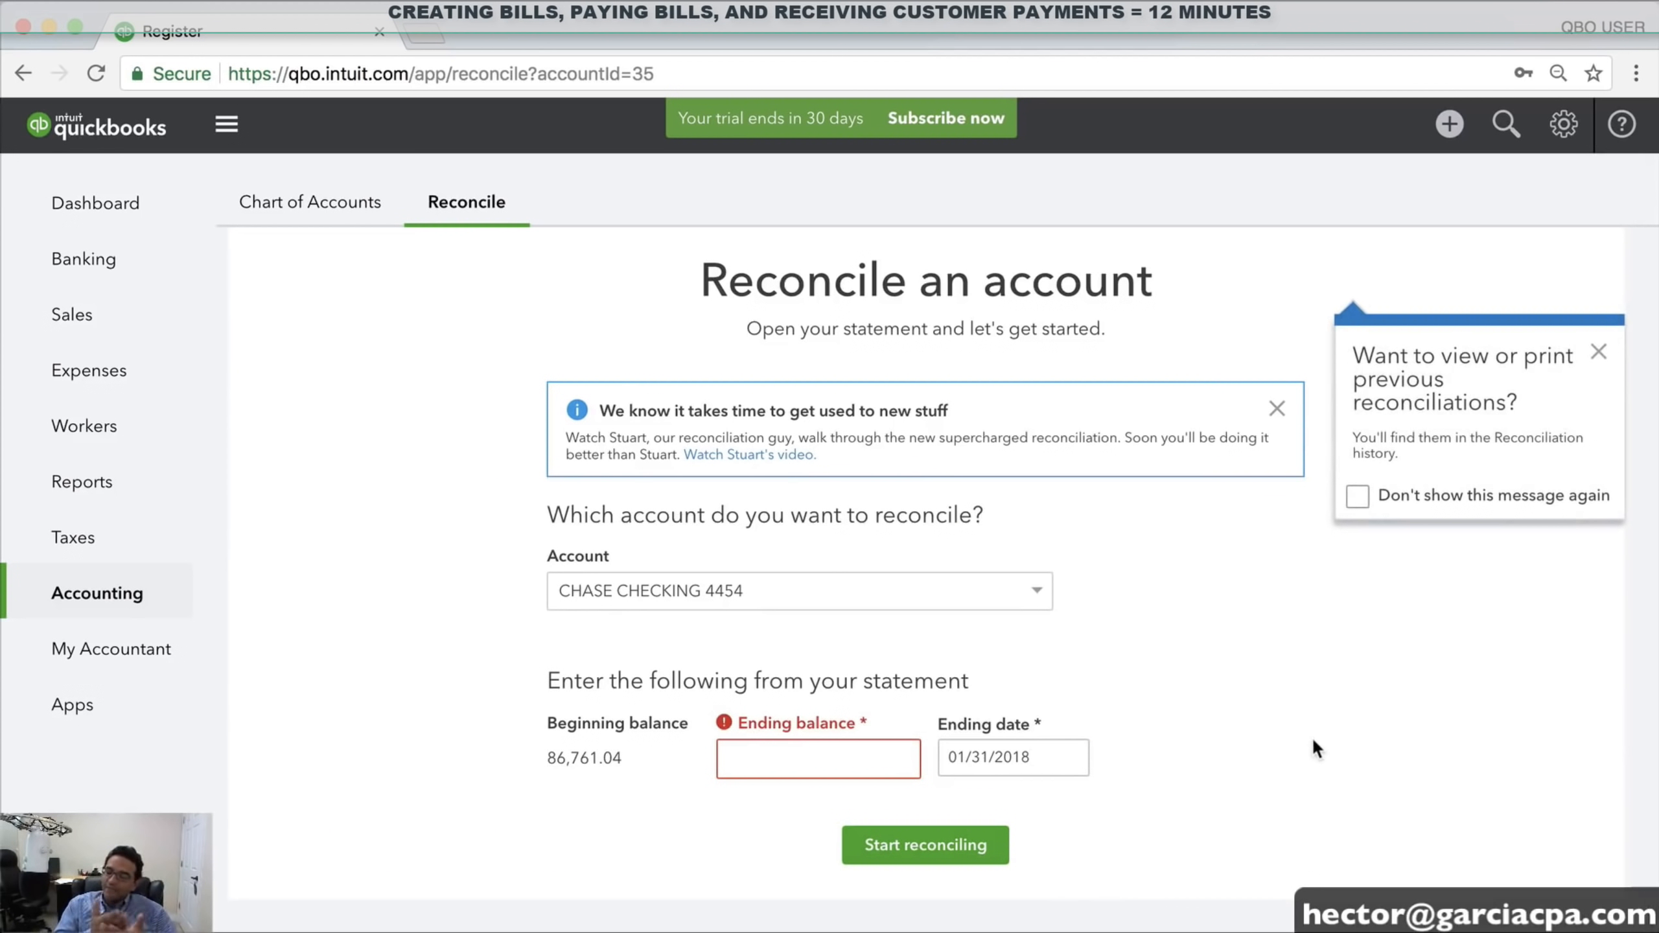
left_click(752, 759)
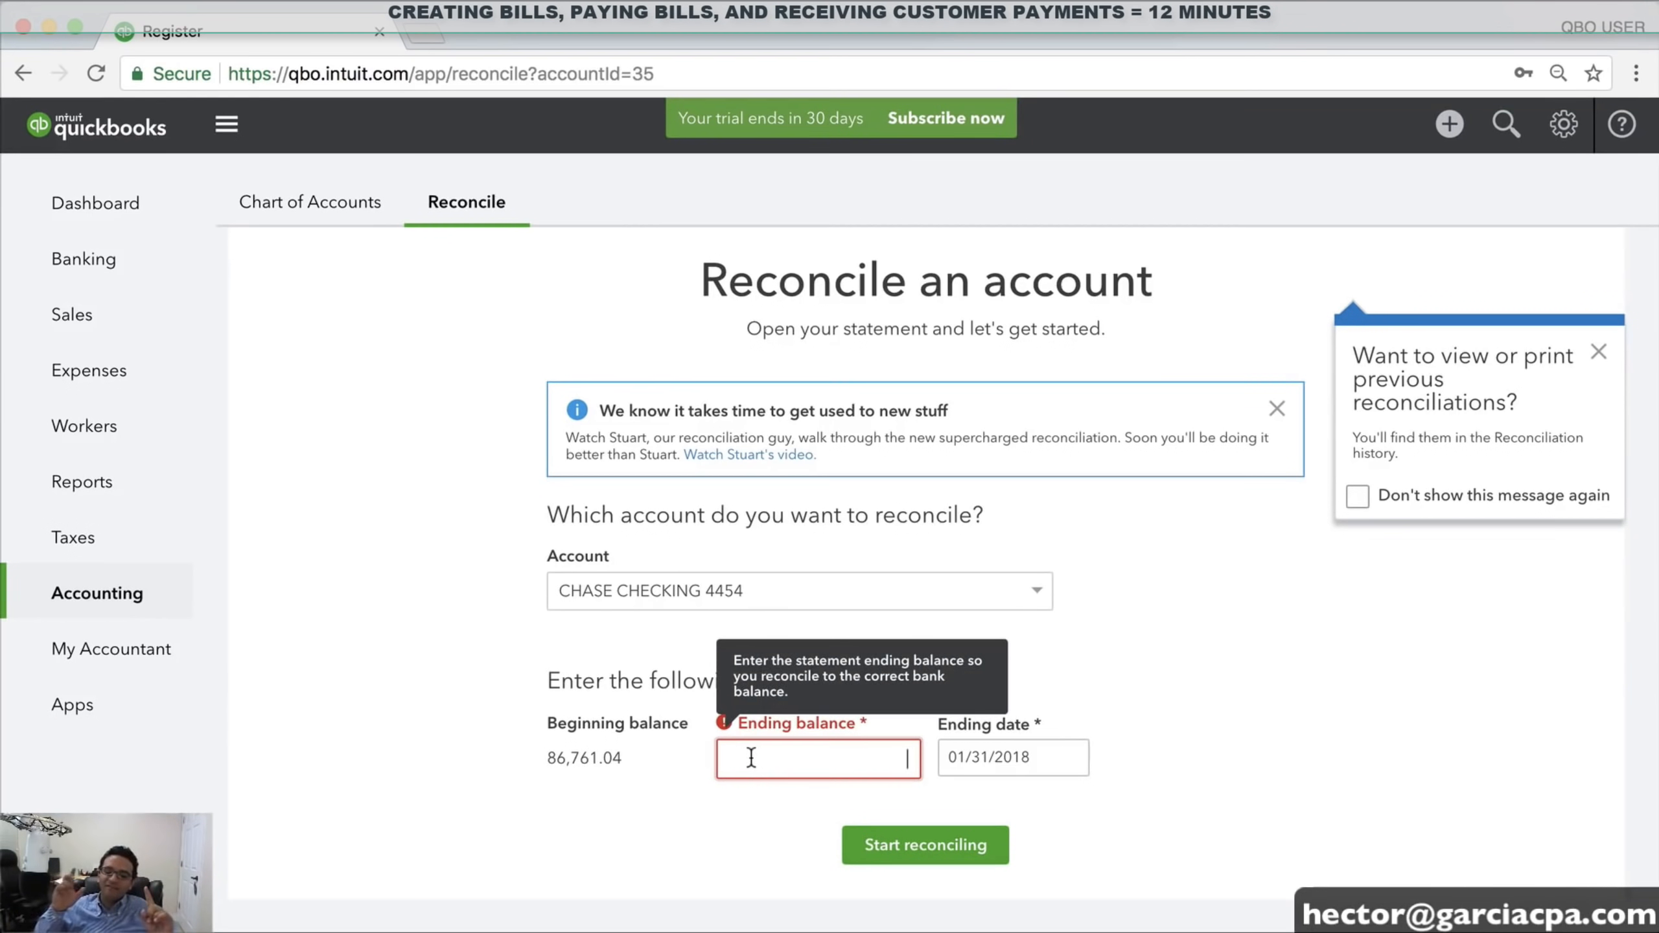
type("65000")
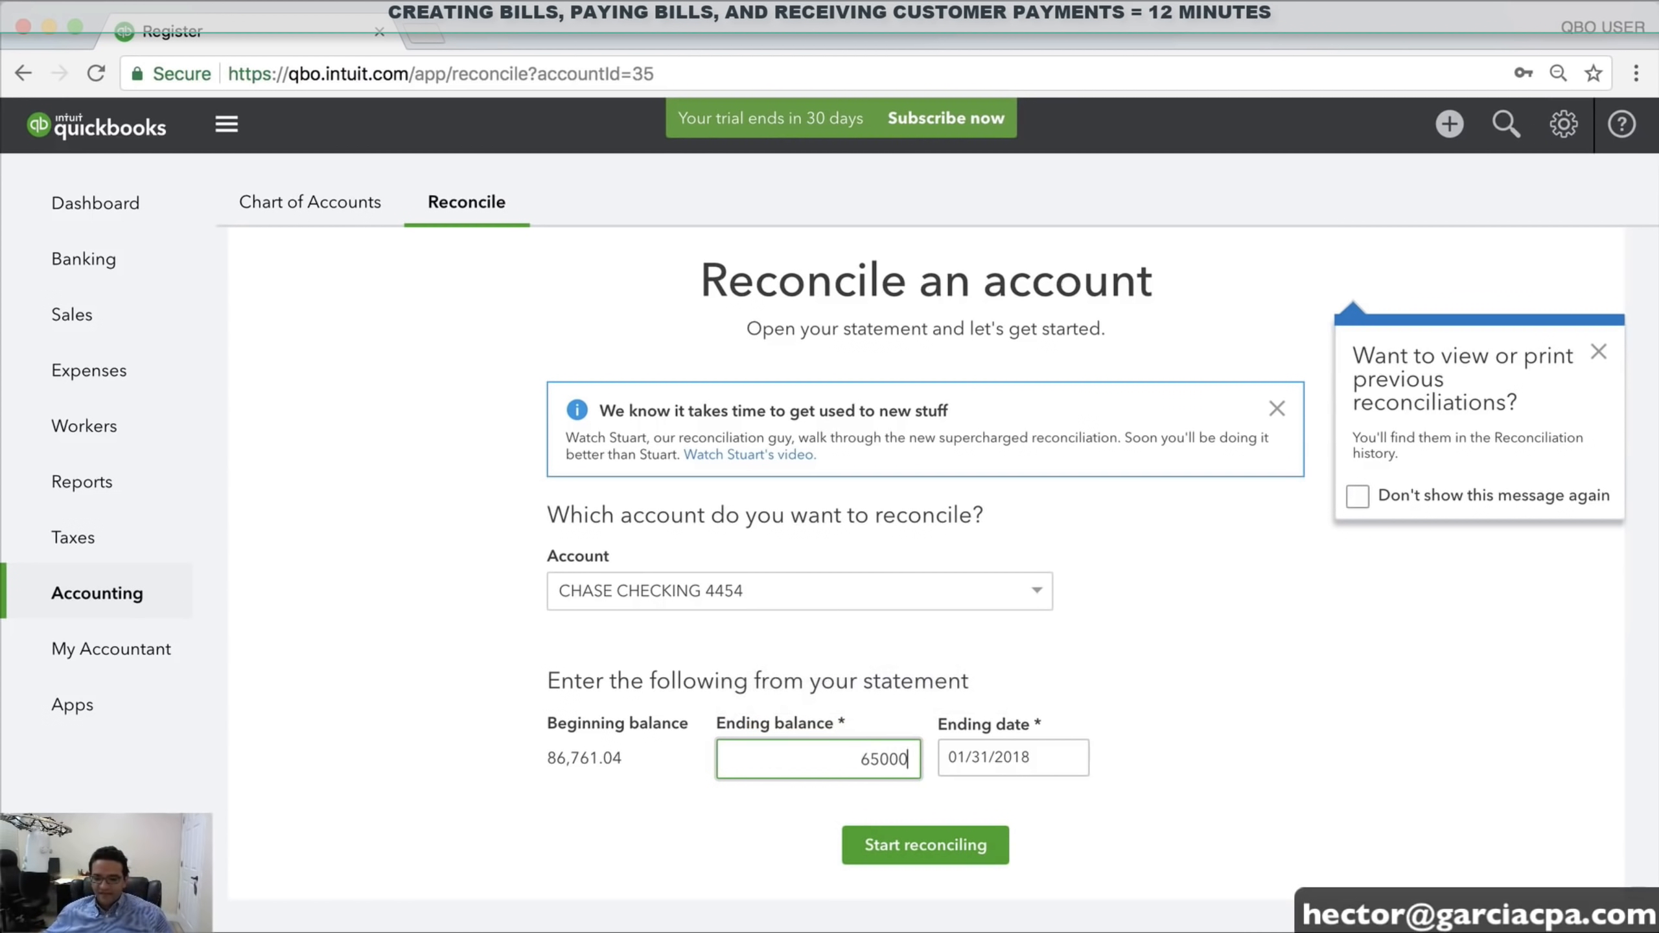
key("Tab")
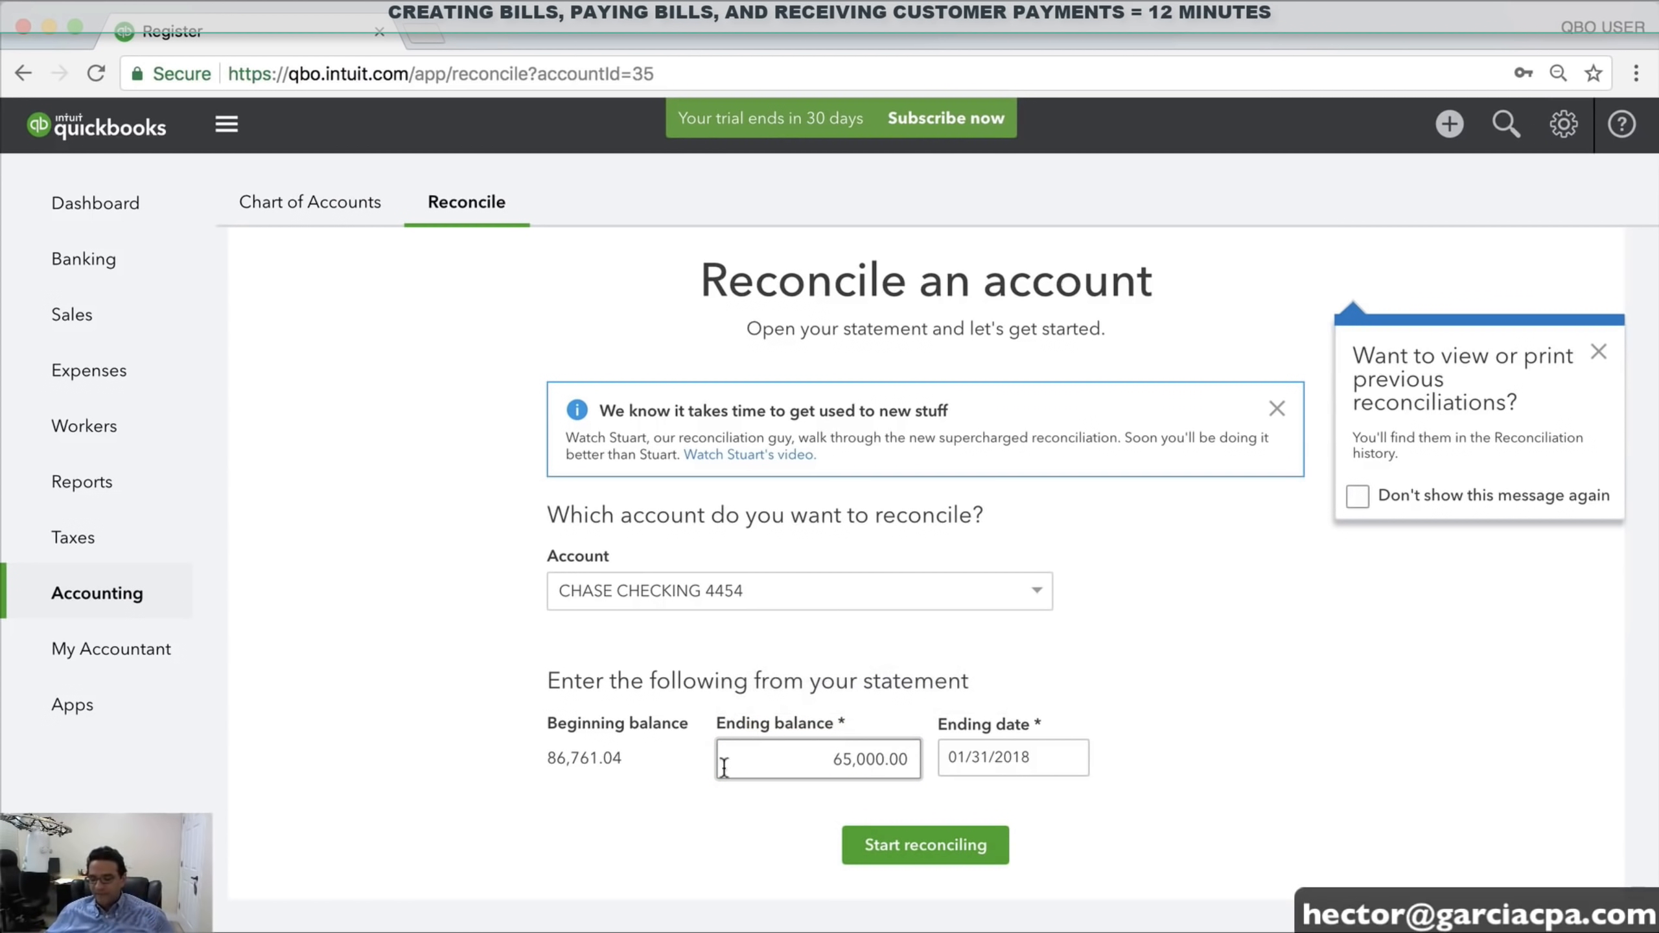
key("alt+super+8")
key("alt+super+8")
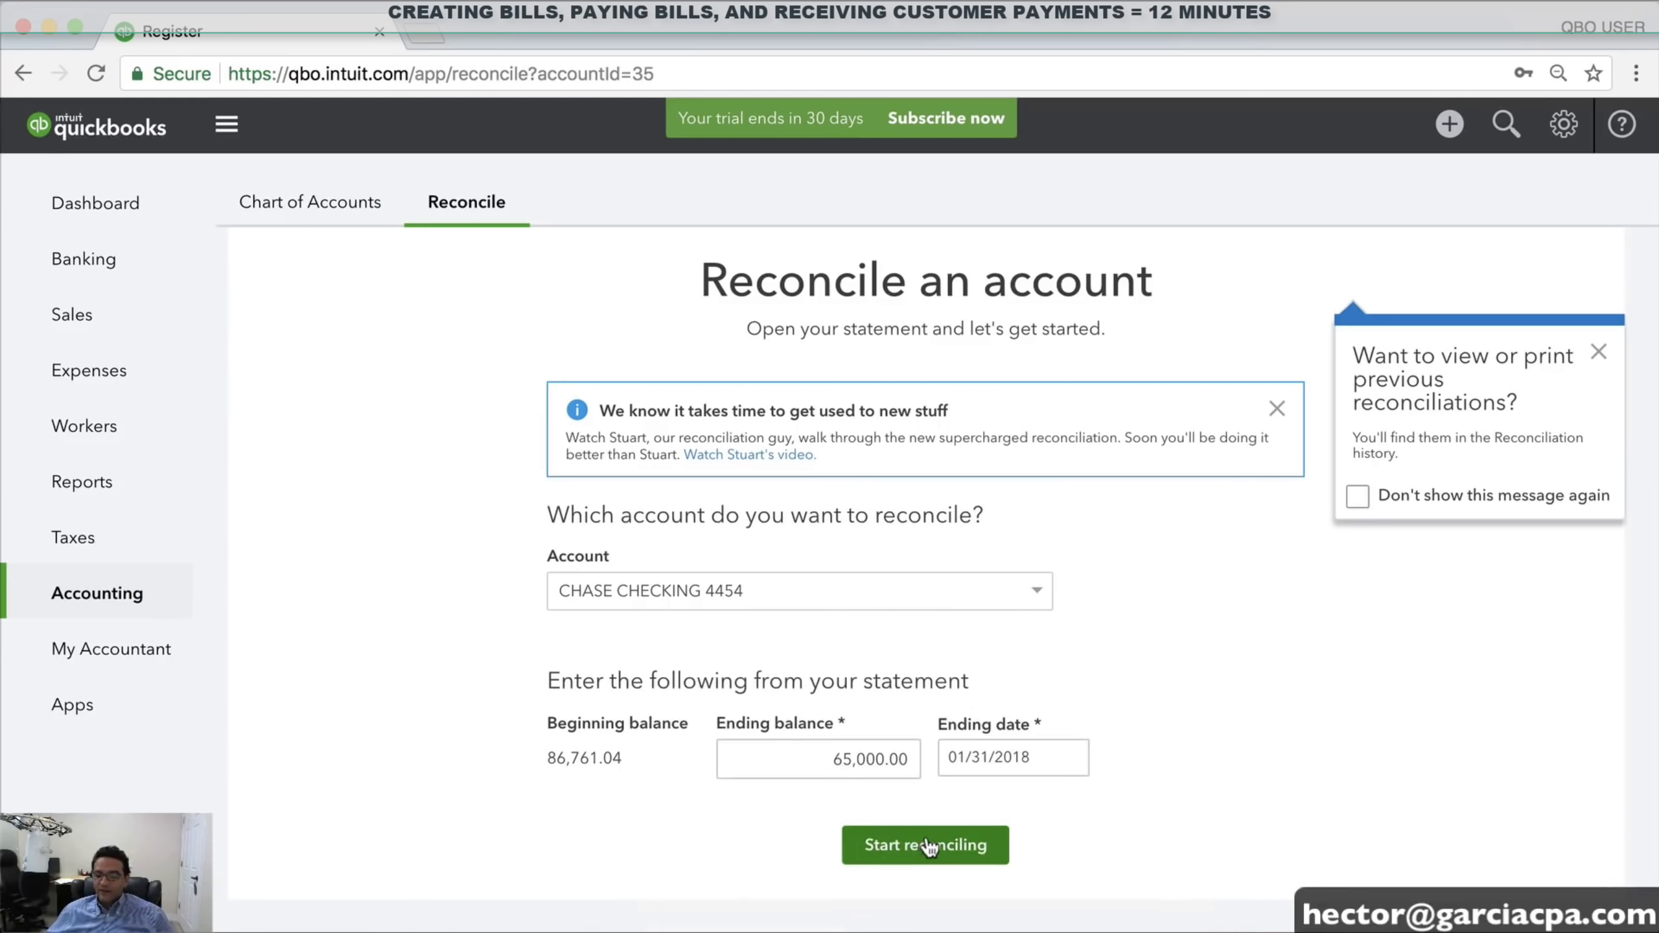
Start reconciling CHASE CHECKING 4454 and dismiss the tour tips
left_click(926, 838)
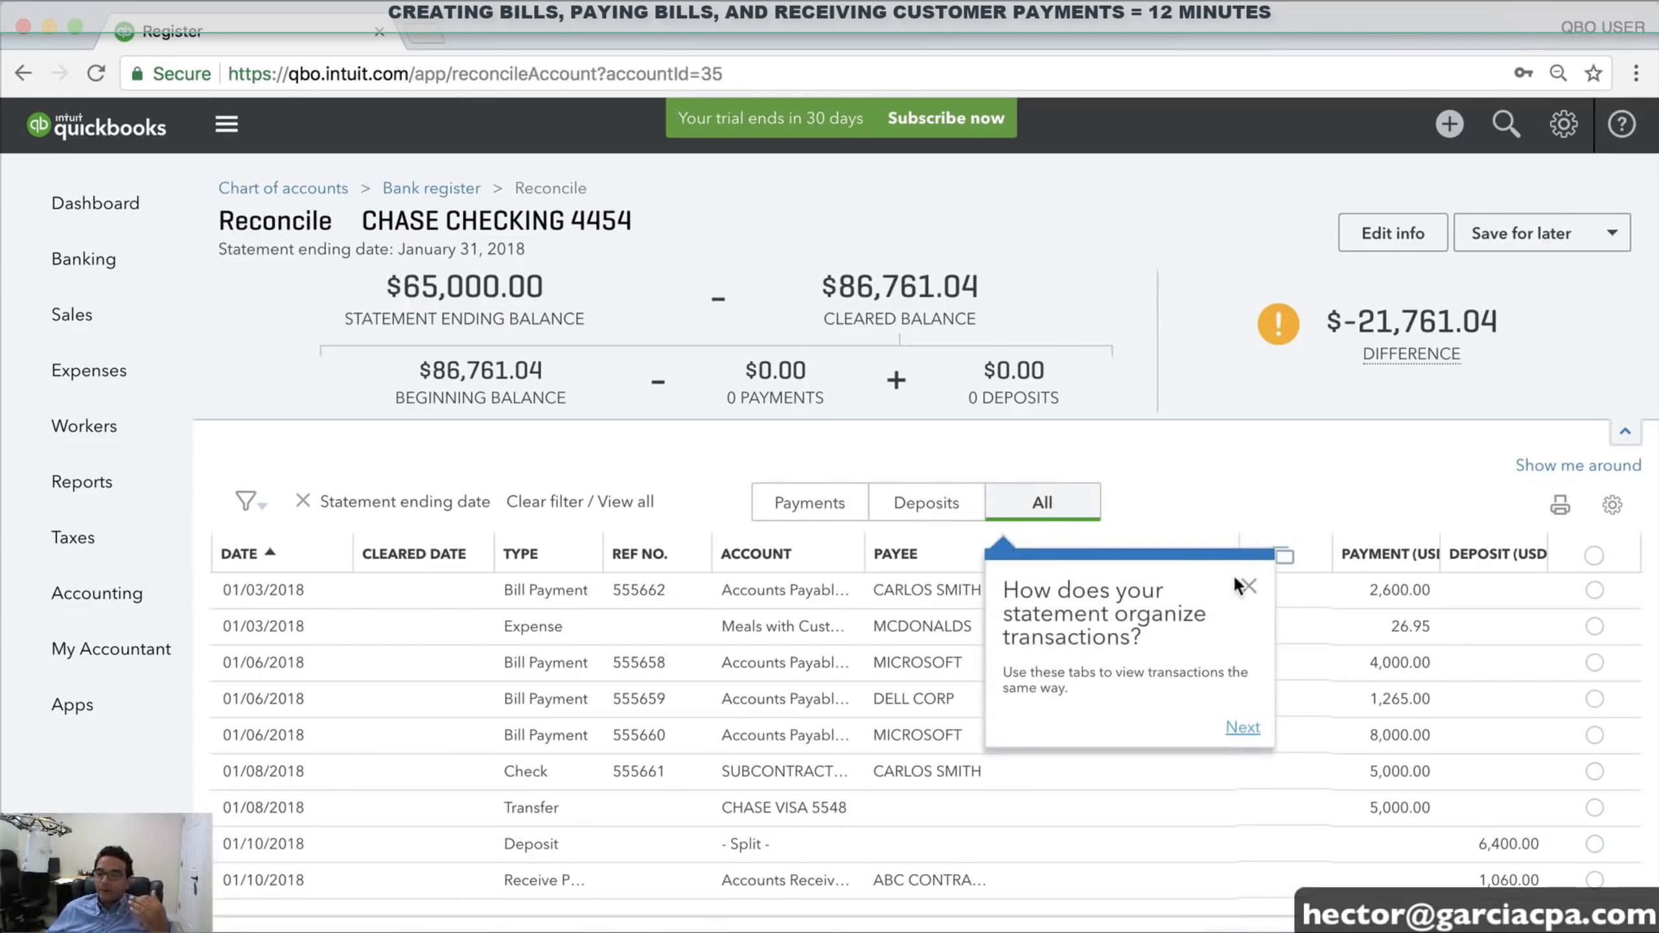
left_click(1249, 587)
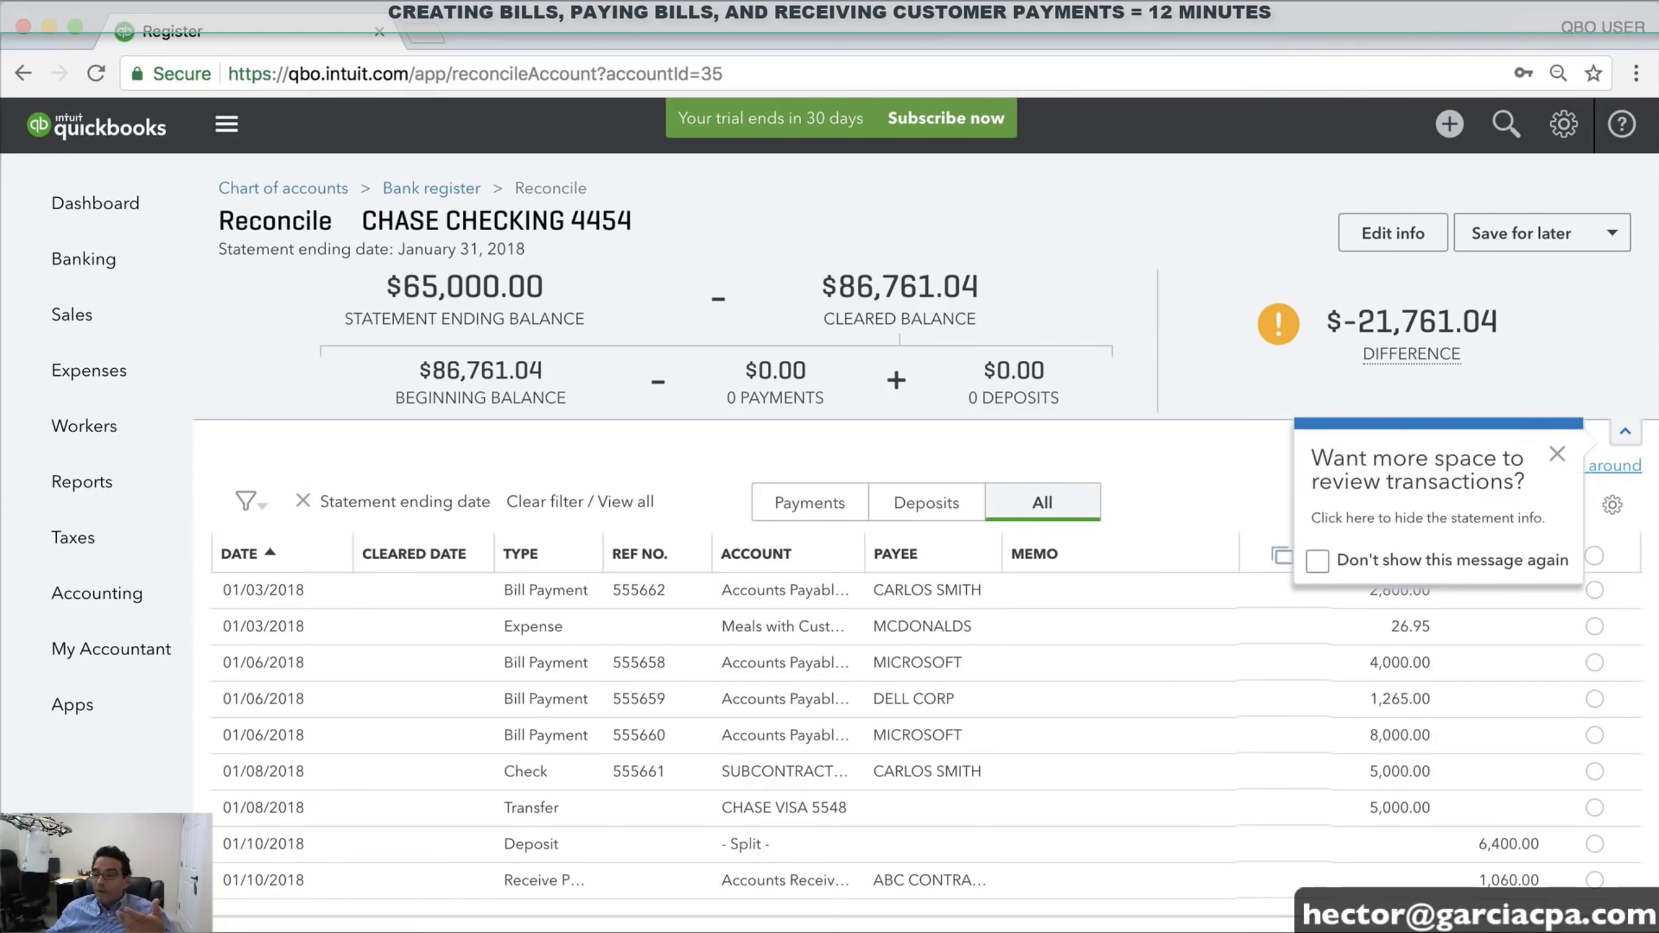
left_click(1555, 457)
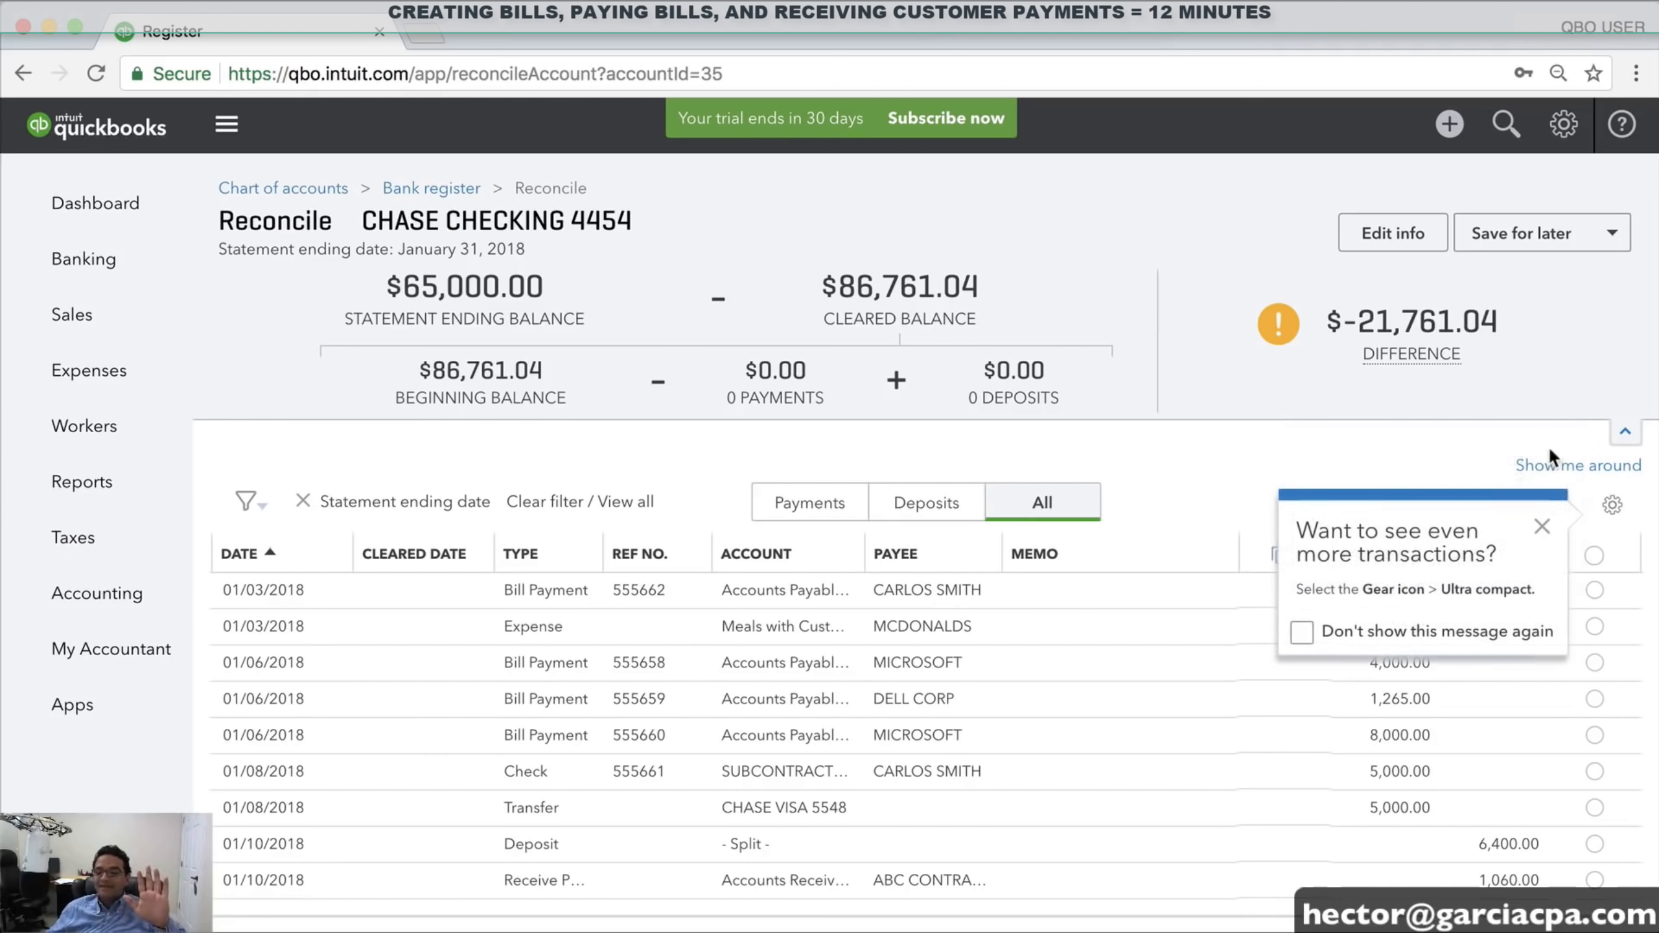
left_click(1542, 526)
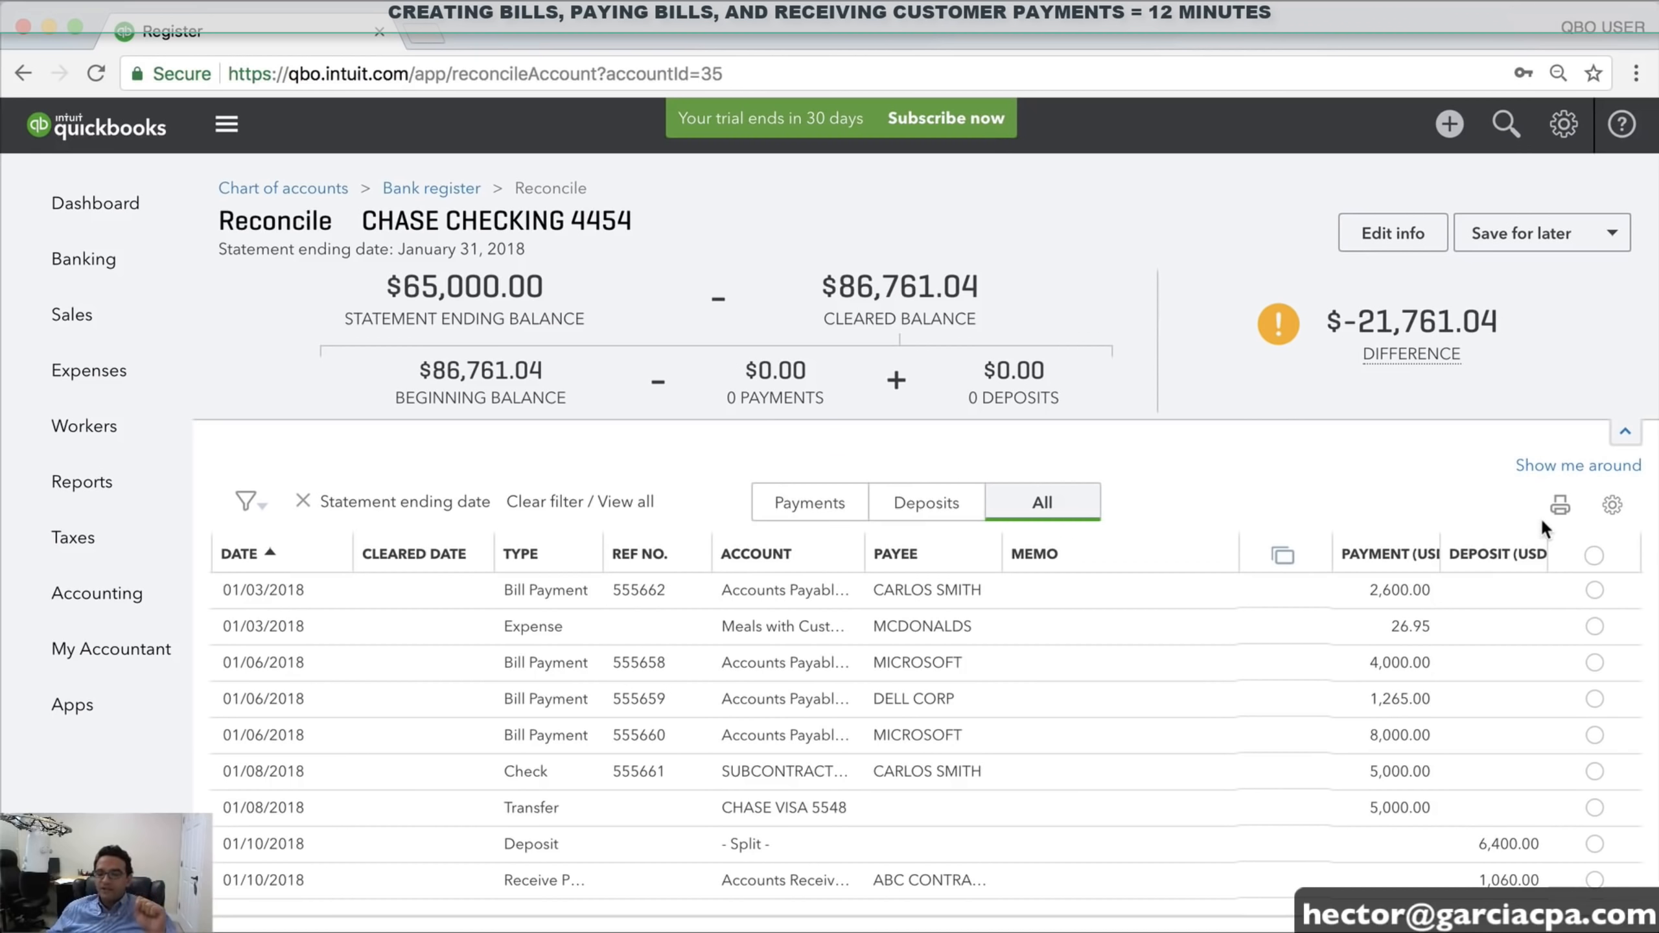
Mark cleared the 2,600.00, 26.95, 4,000.00, 8,000.00, 5,000.00 (x2), 6,400.00 and 1,060.00 transactions
left_click(1594, 591)
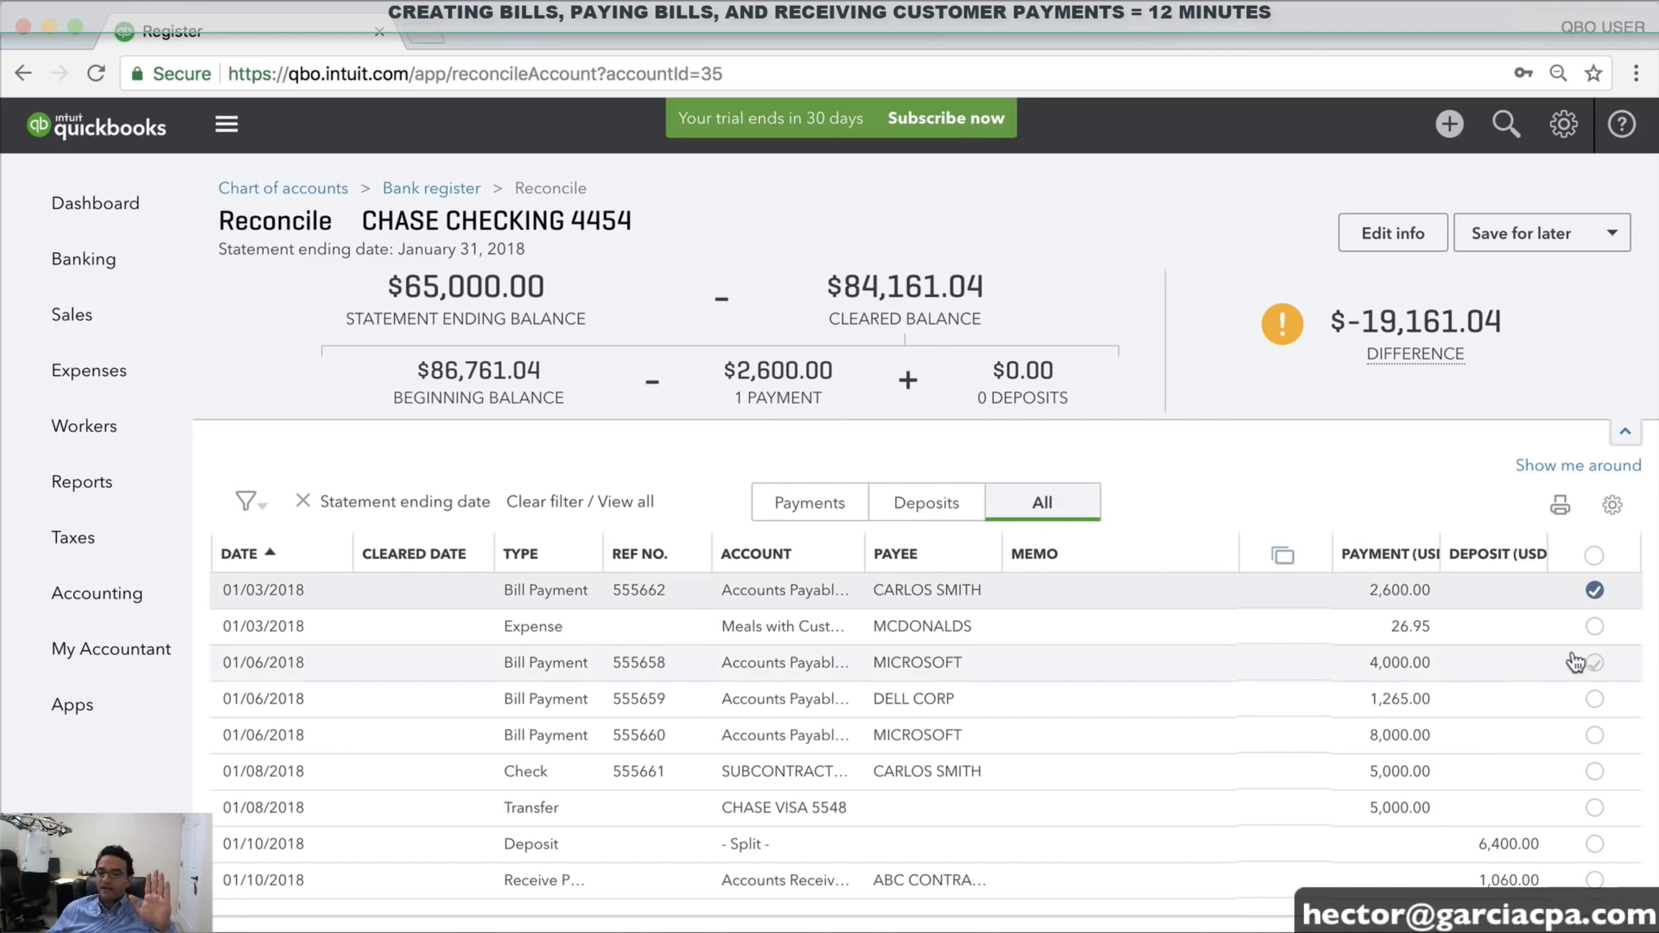
left_click(1595, 628)
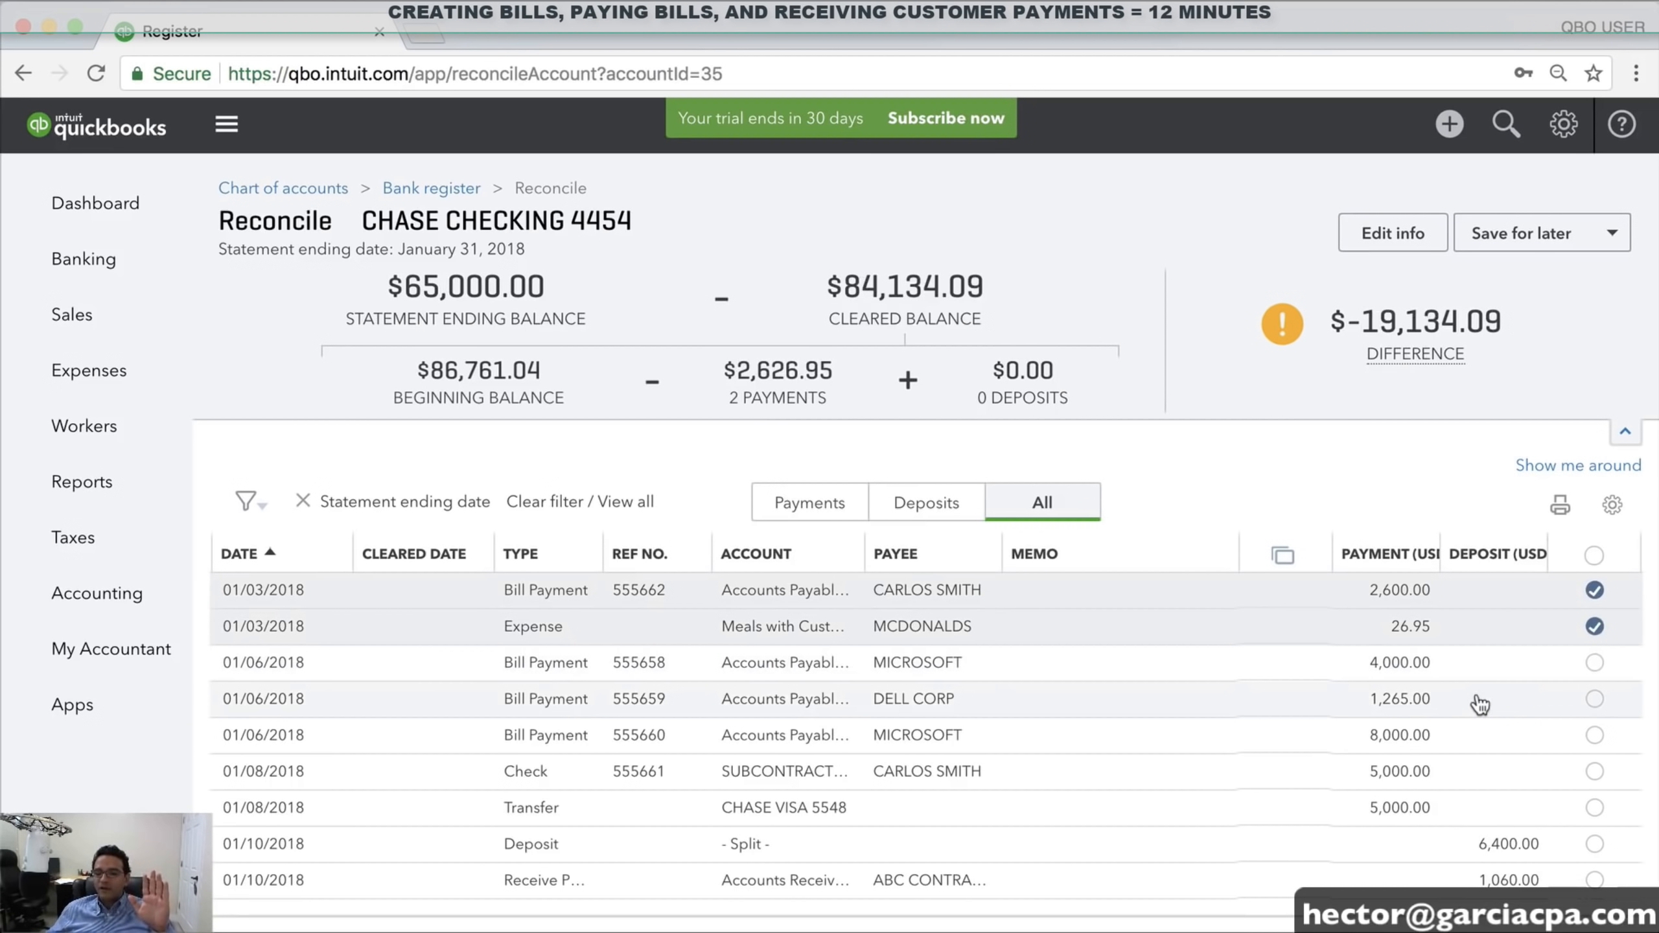
left_click(1595, 664)
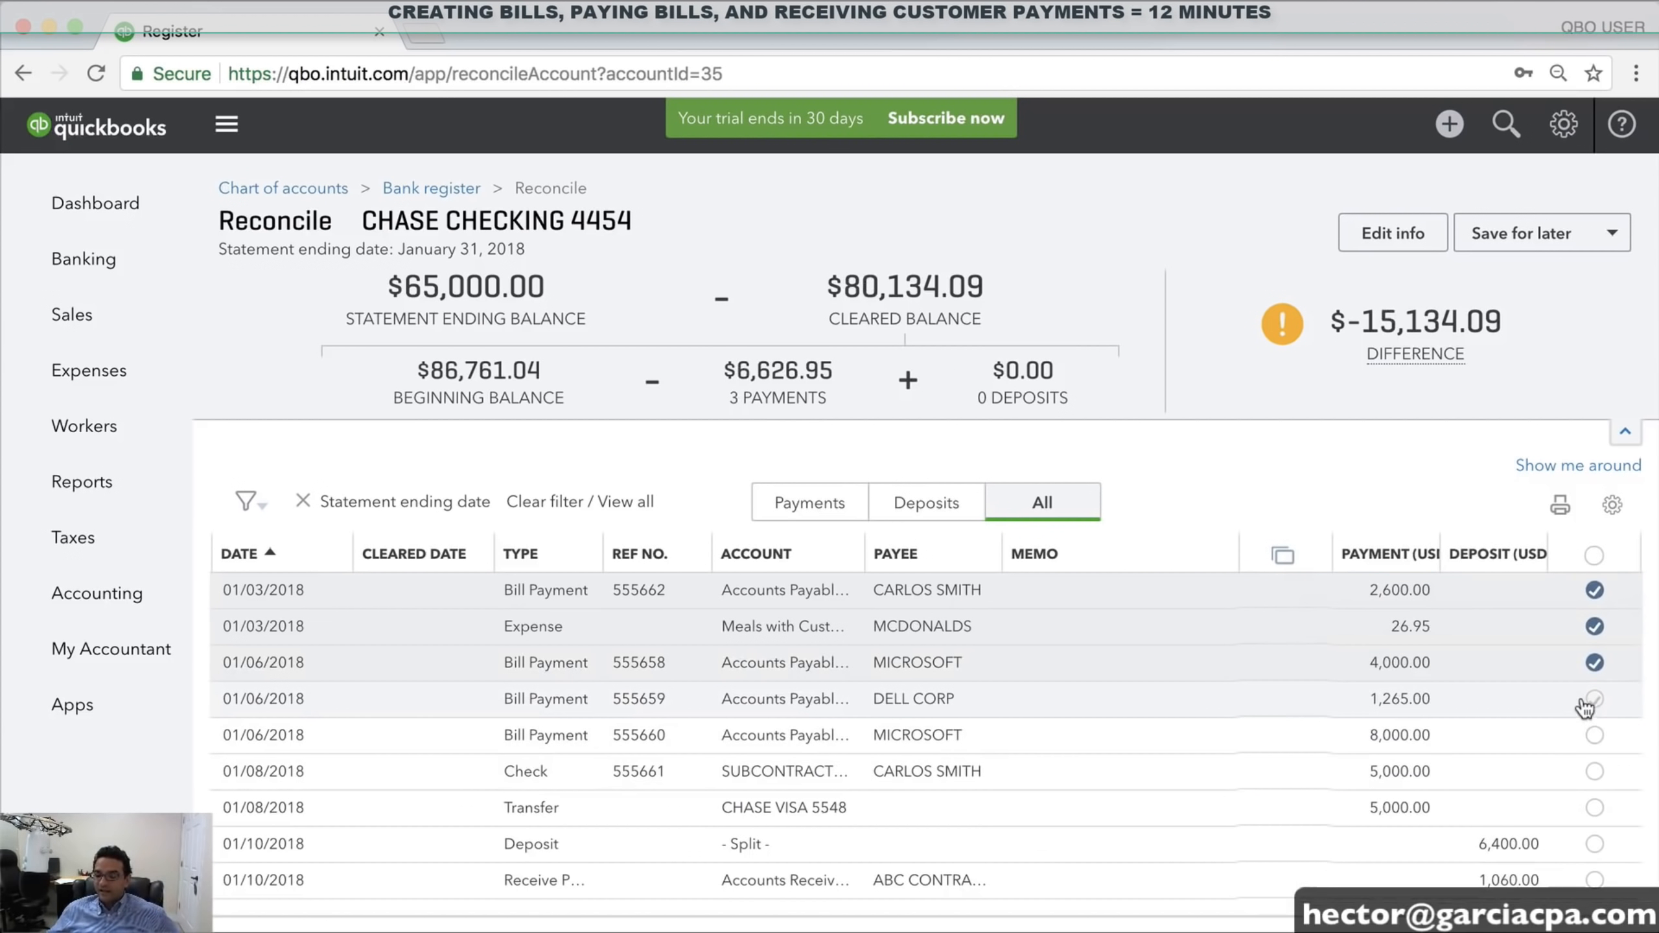
left_click(1595, 736)
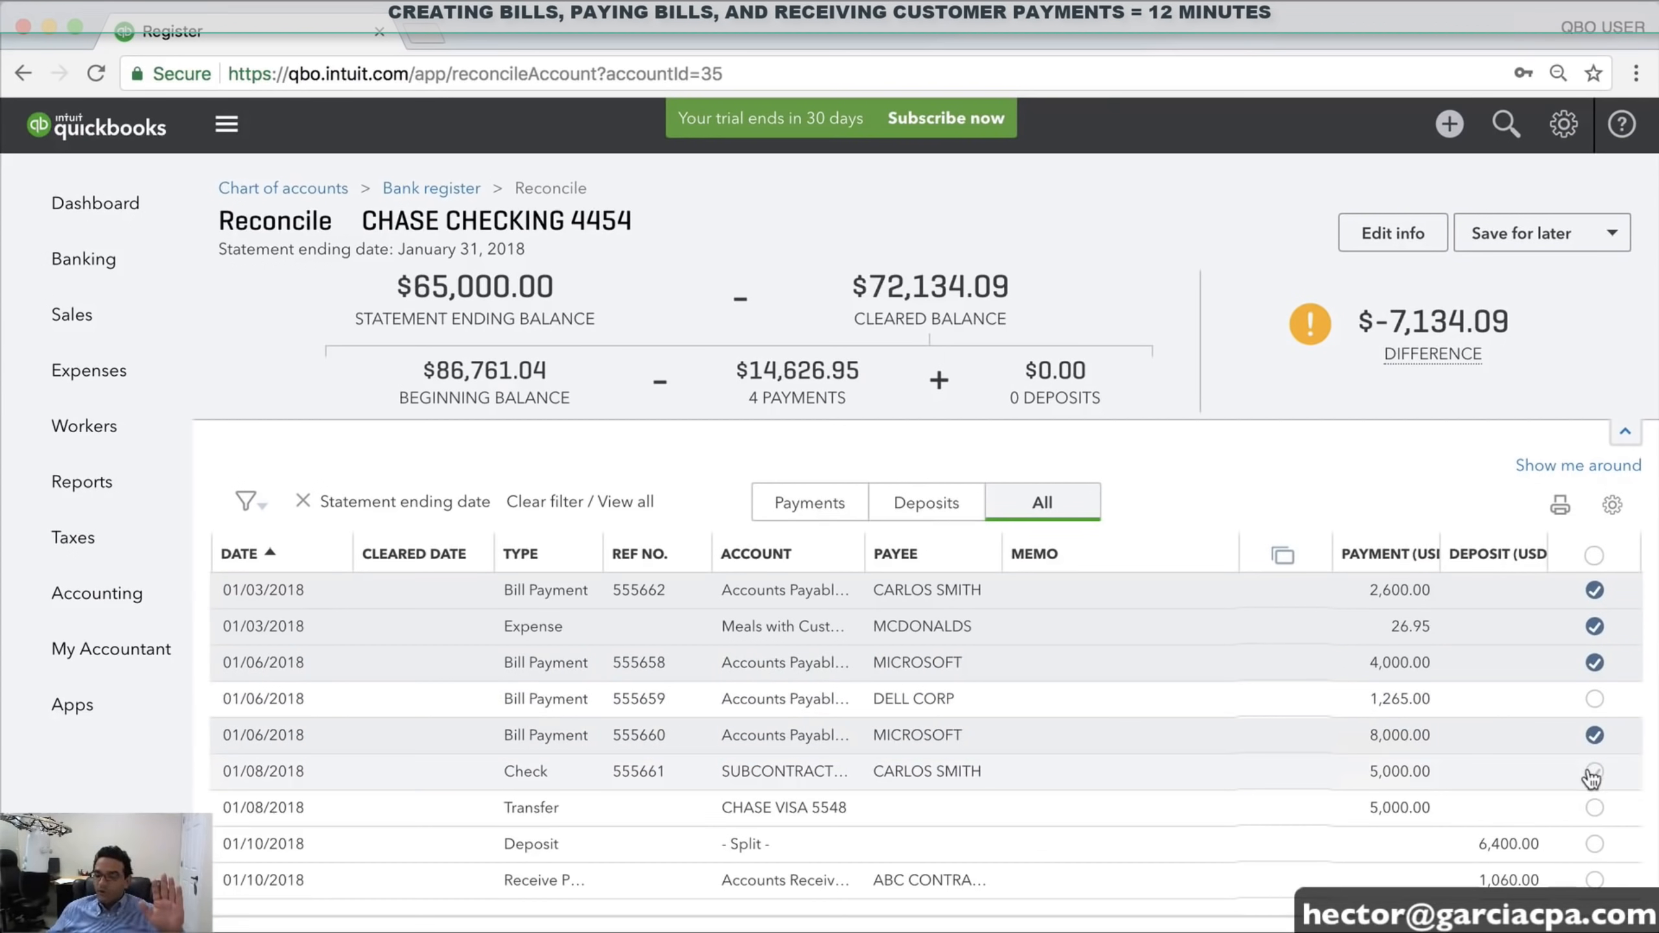
left_click(1594, 771)
left_click(1595, 808)
left_click(1595, 844)
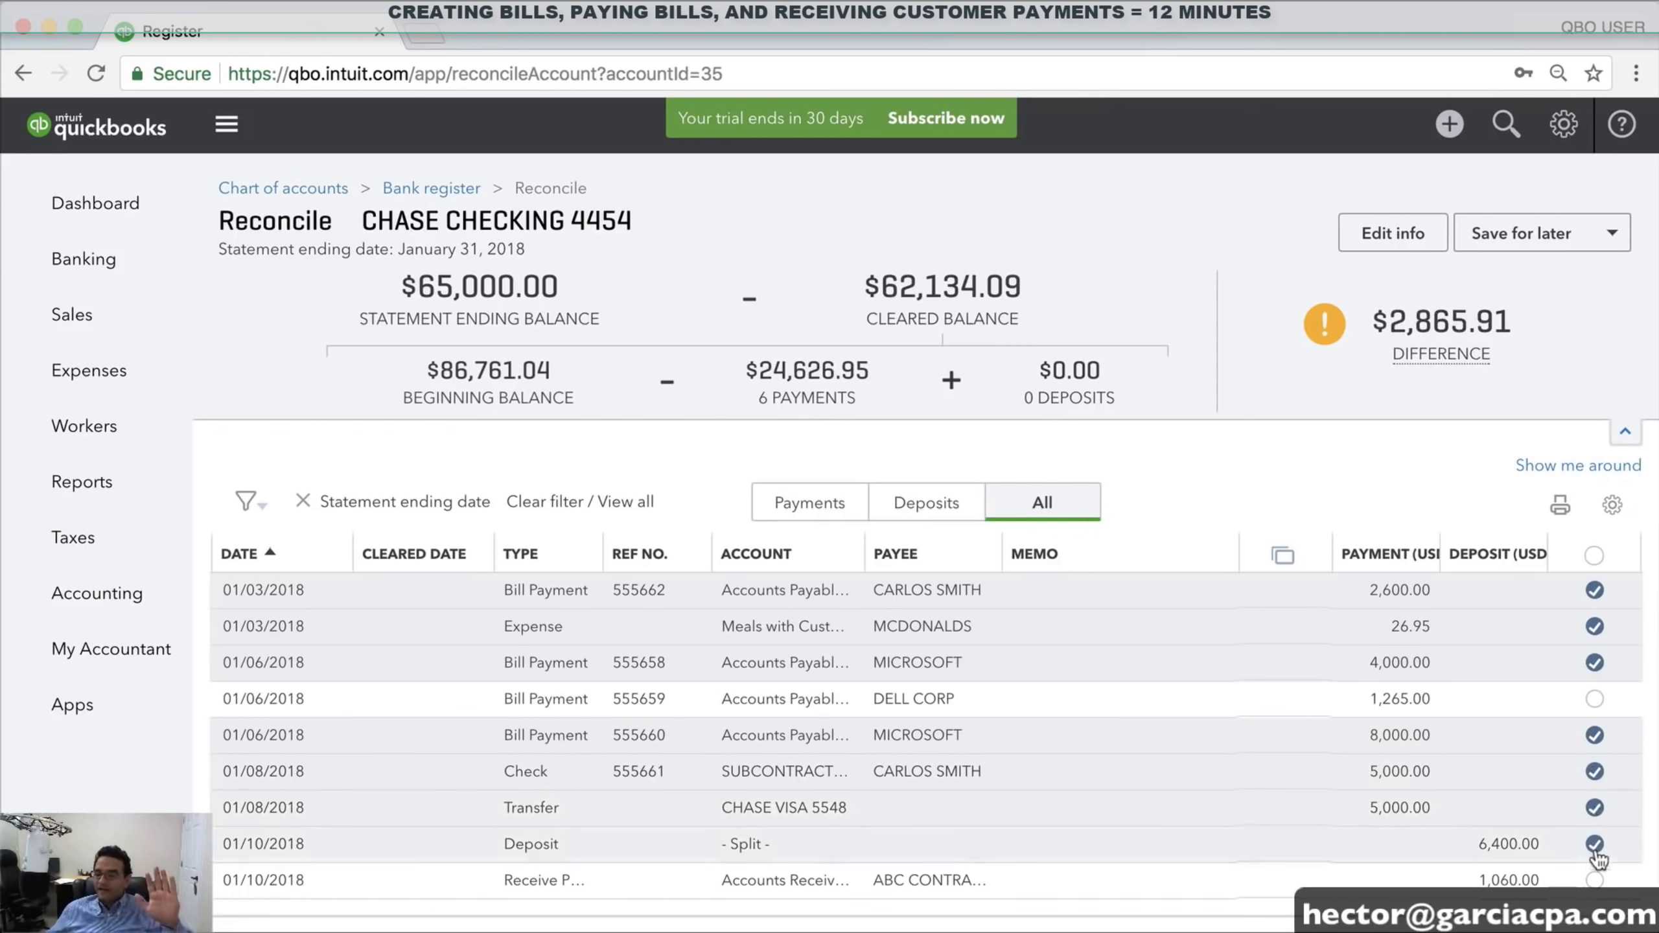
left_click(1595, 880)
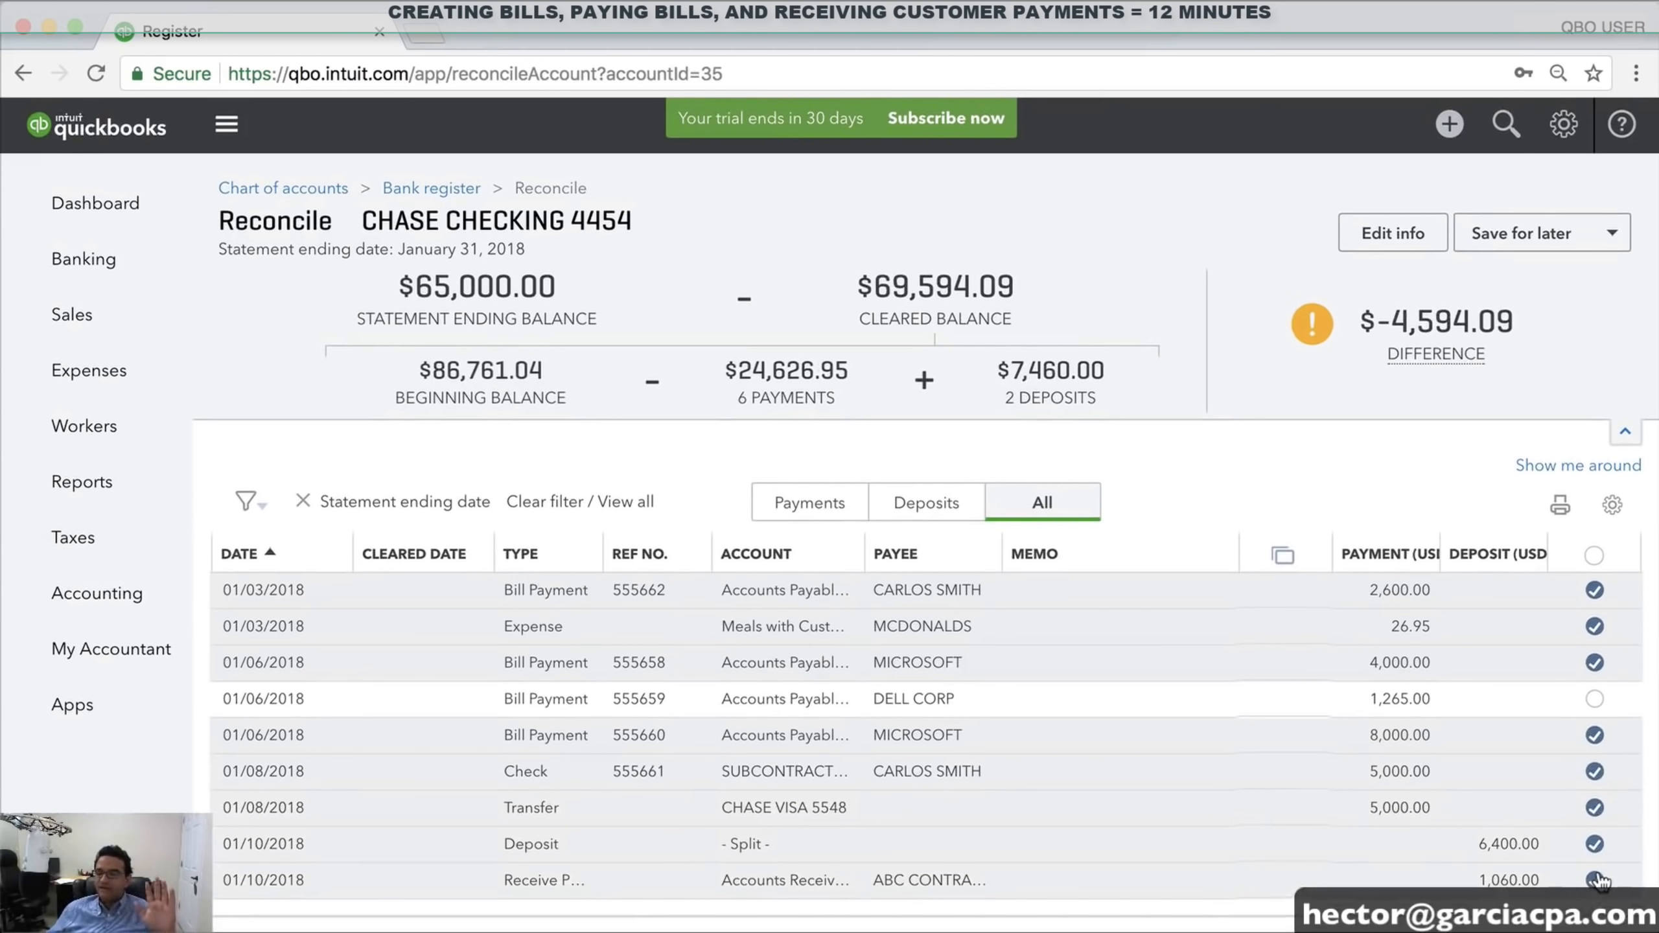
mouse_move(1452, 321)
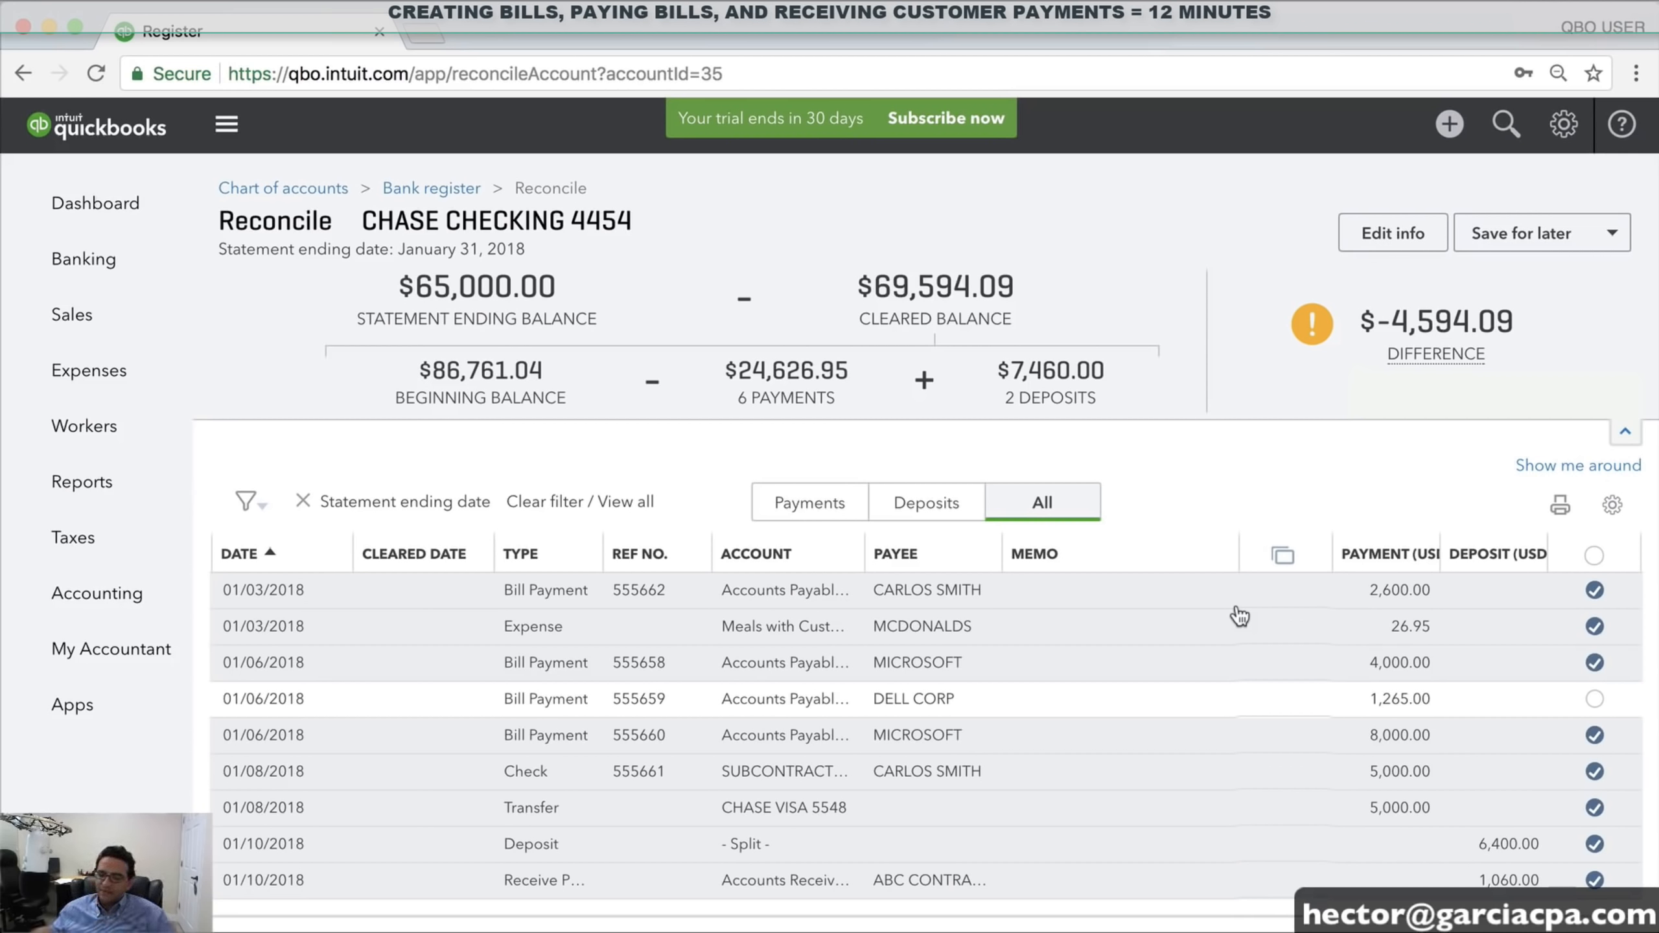
Switch to reconciling CHASE VISA 5548 via Tools > Reconcile, showing its 7,989.02 beginning balance
left_click(1562, 131)
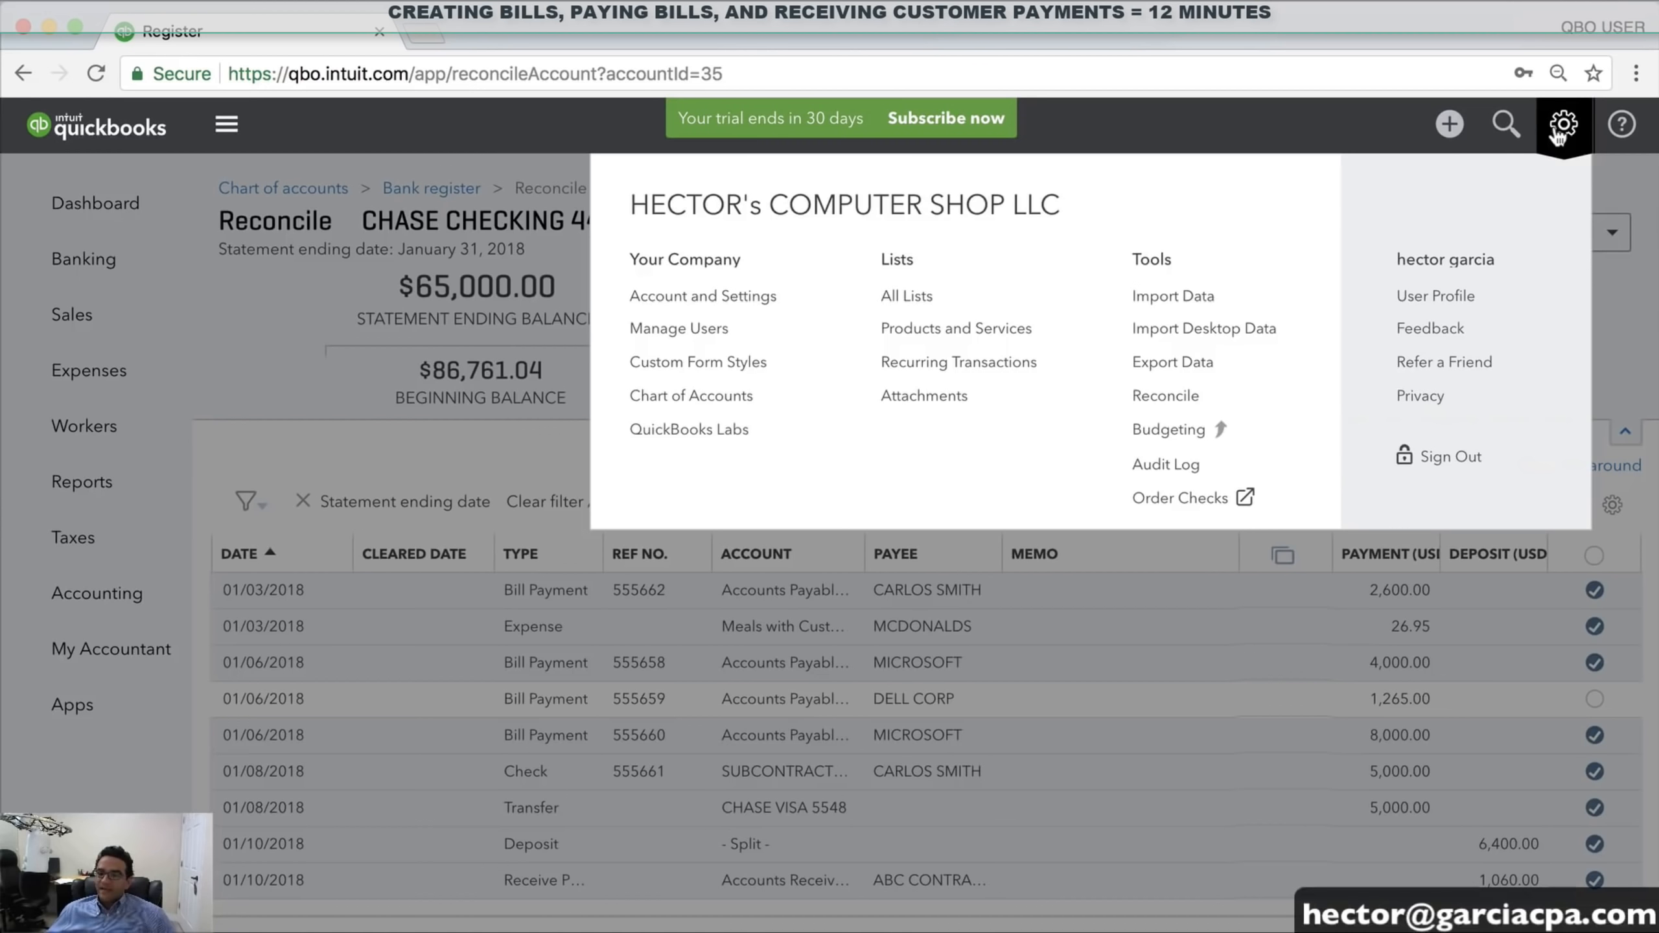
left_click(1193, 393)
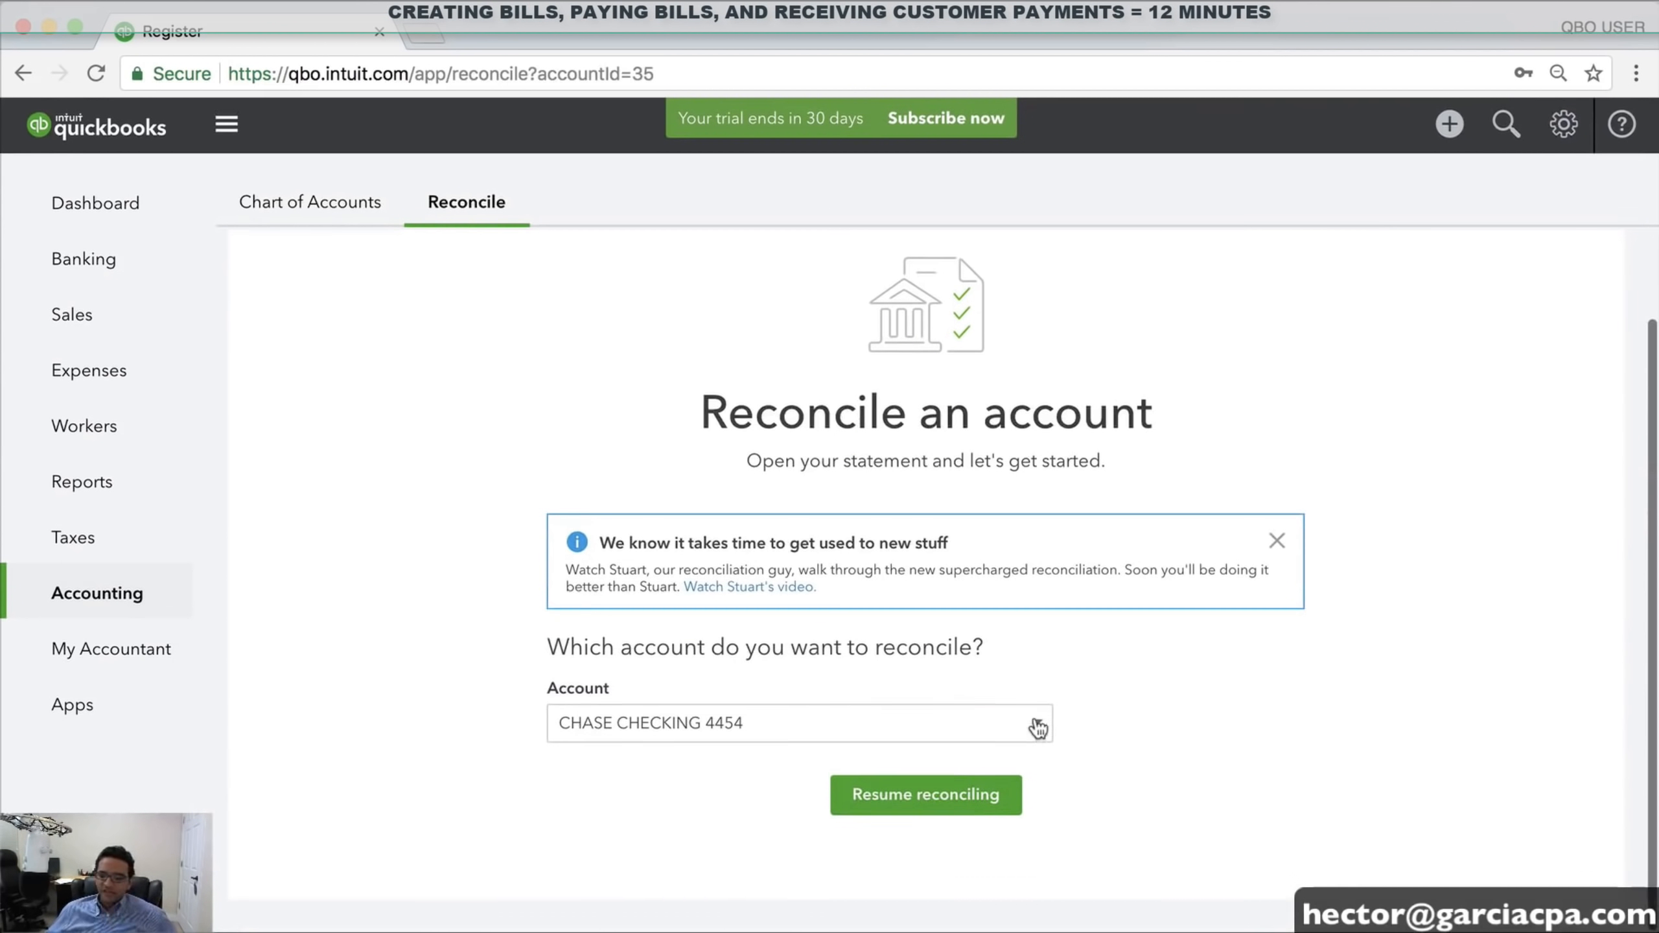
left_click(1037, 718)
scroll(751, 777, "down", 3)
scroll(772, 779, "down", 2)
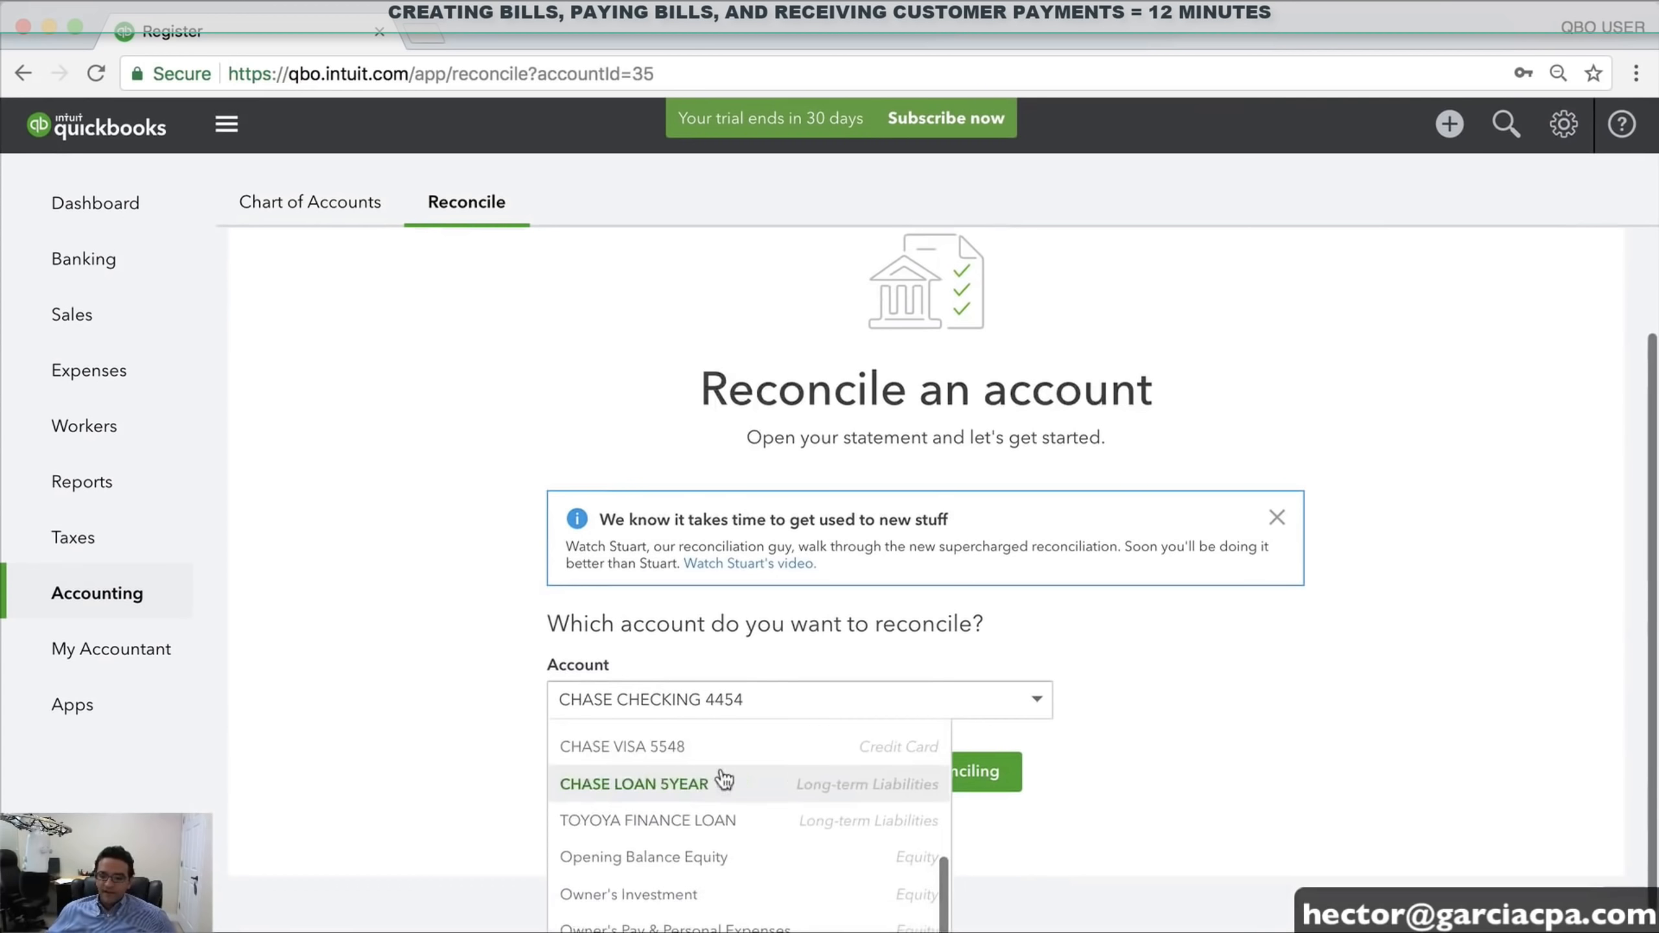
left_click(665, 752)
scroll(1141, 740, "down", 2)
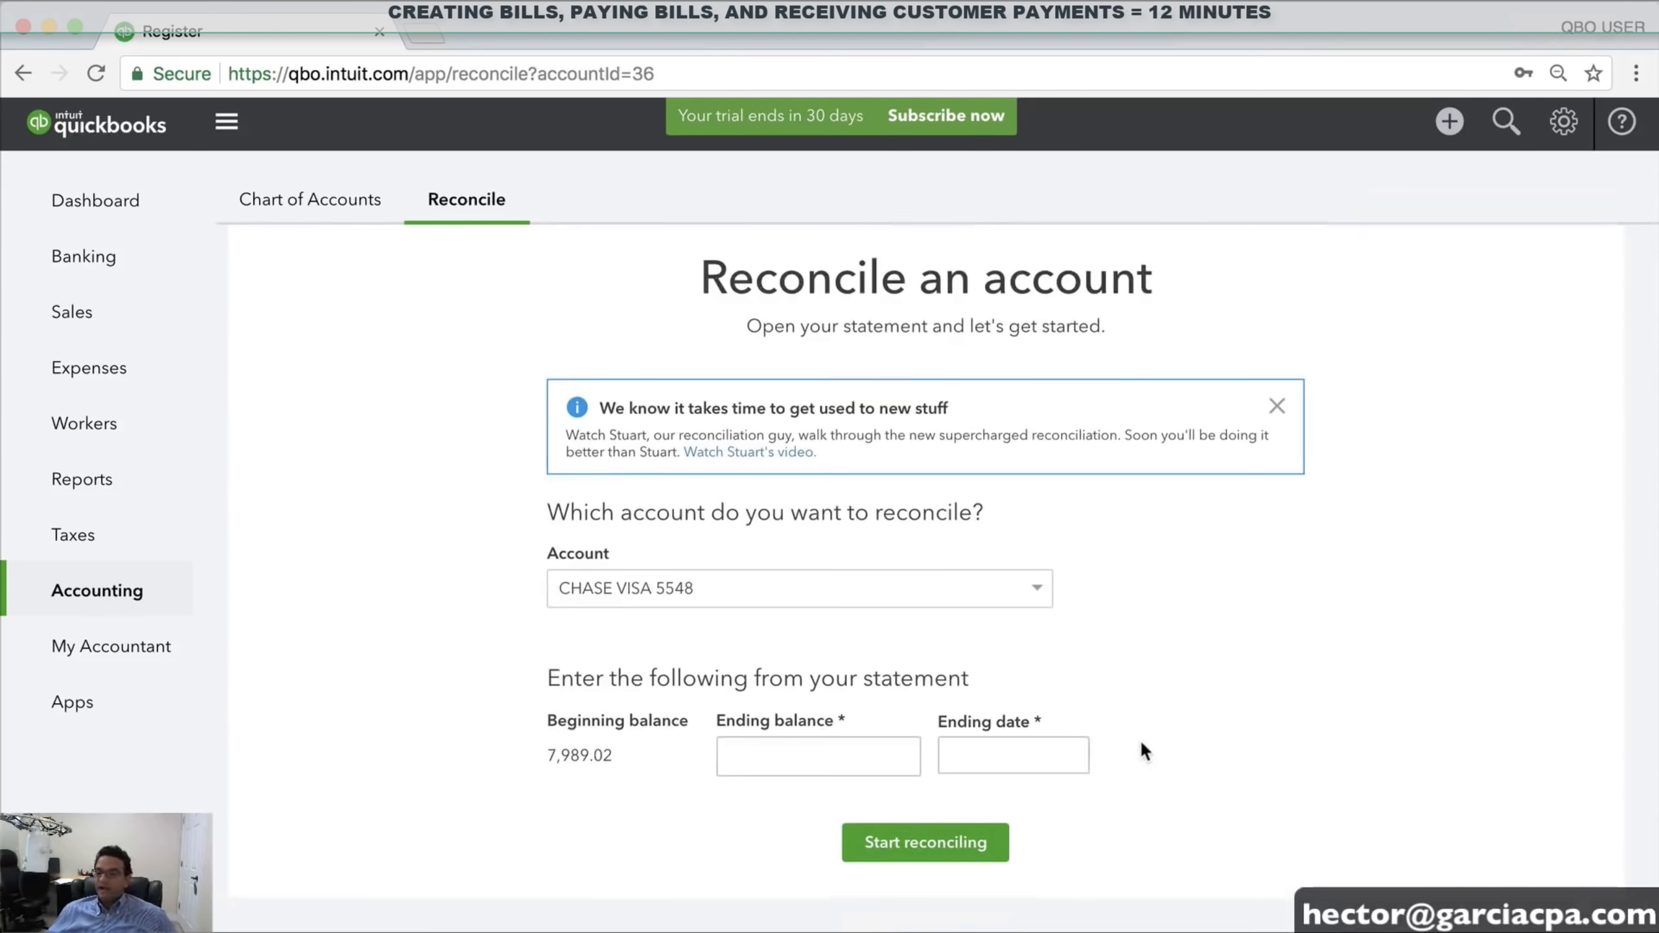
Set the Visa statement ending date to 01/24/2018 and ending balance to 3,500, then start reconciling
left_click(1071, 760)
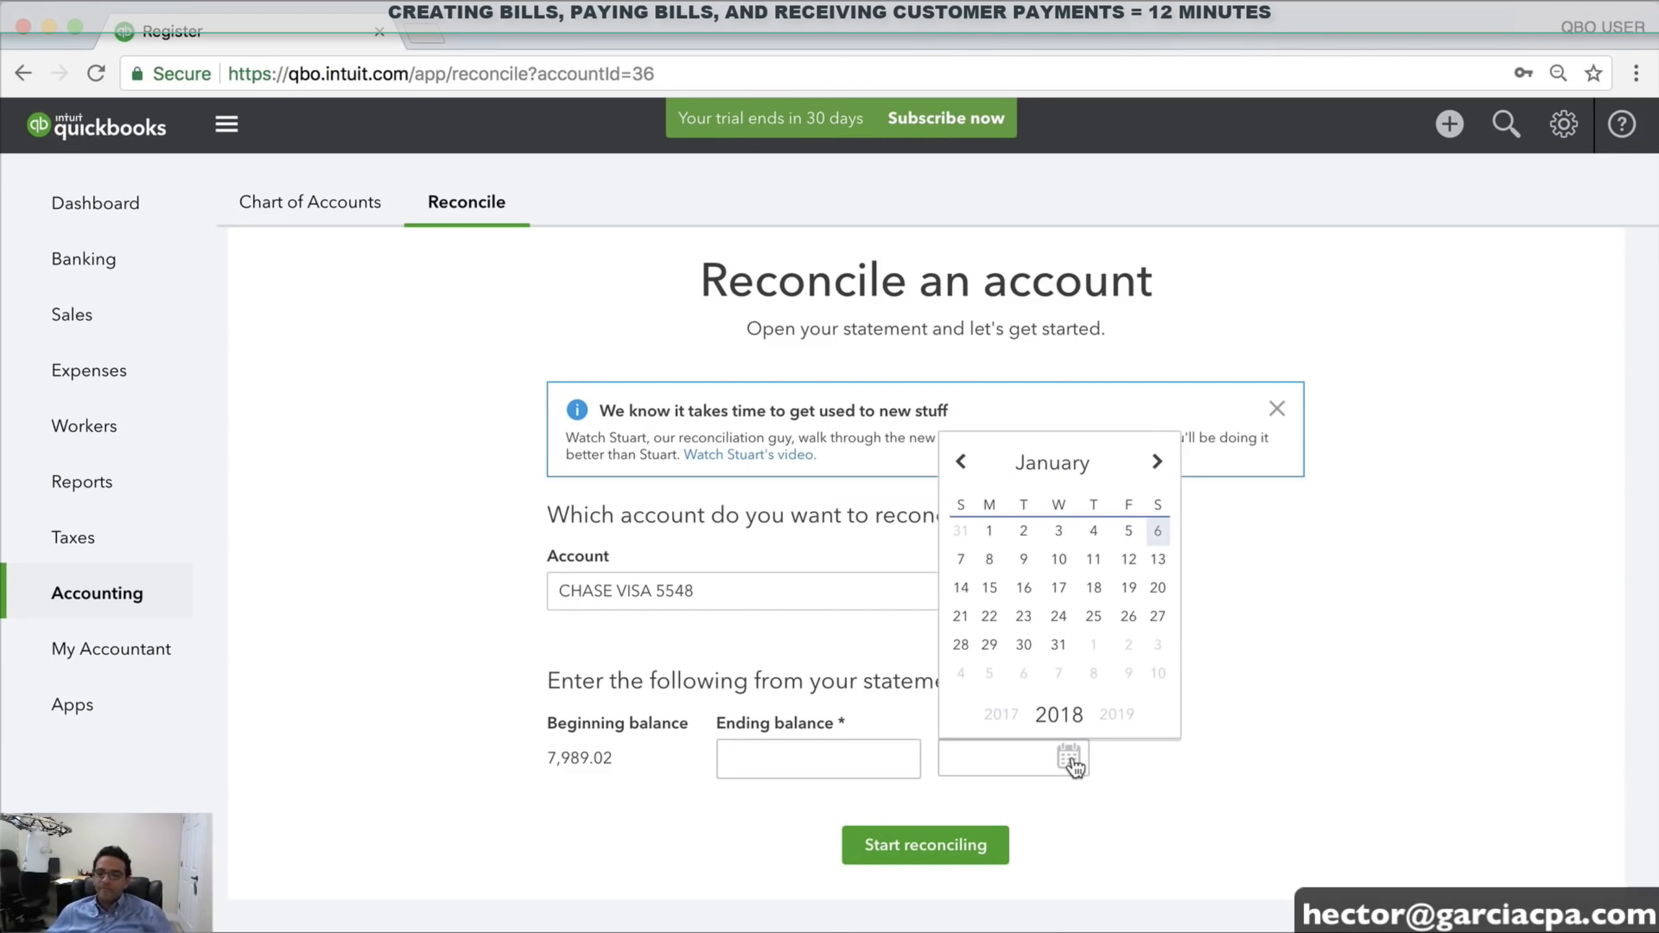
left_click(1058, 616)
left_click(818, 755)
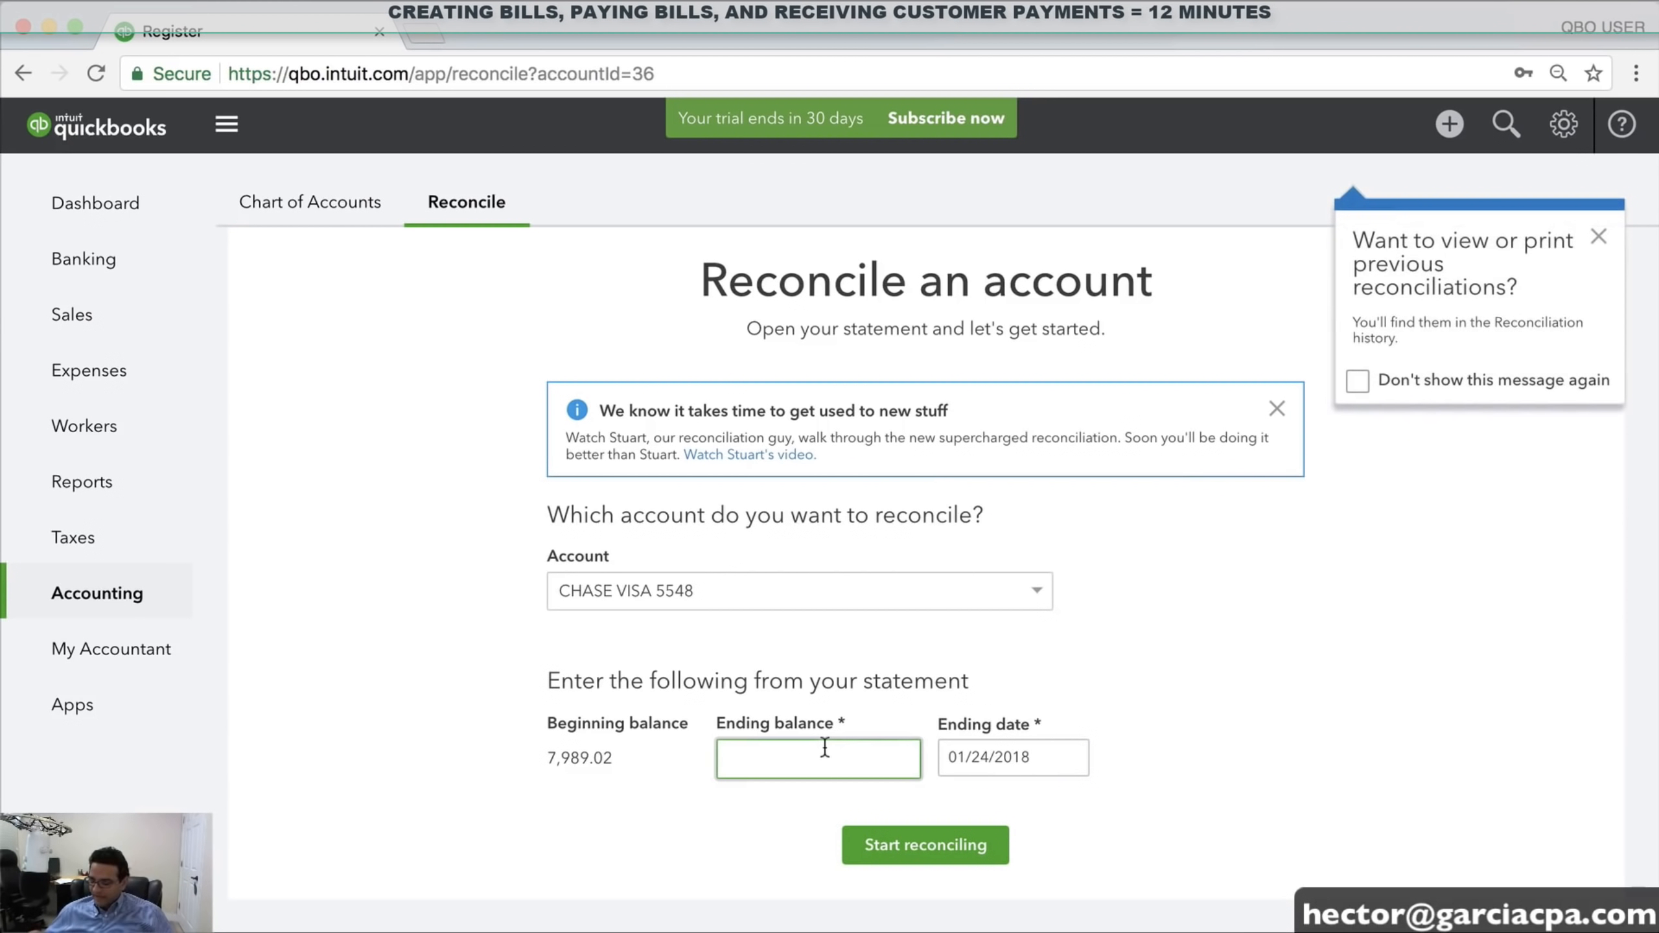
type("3500")
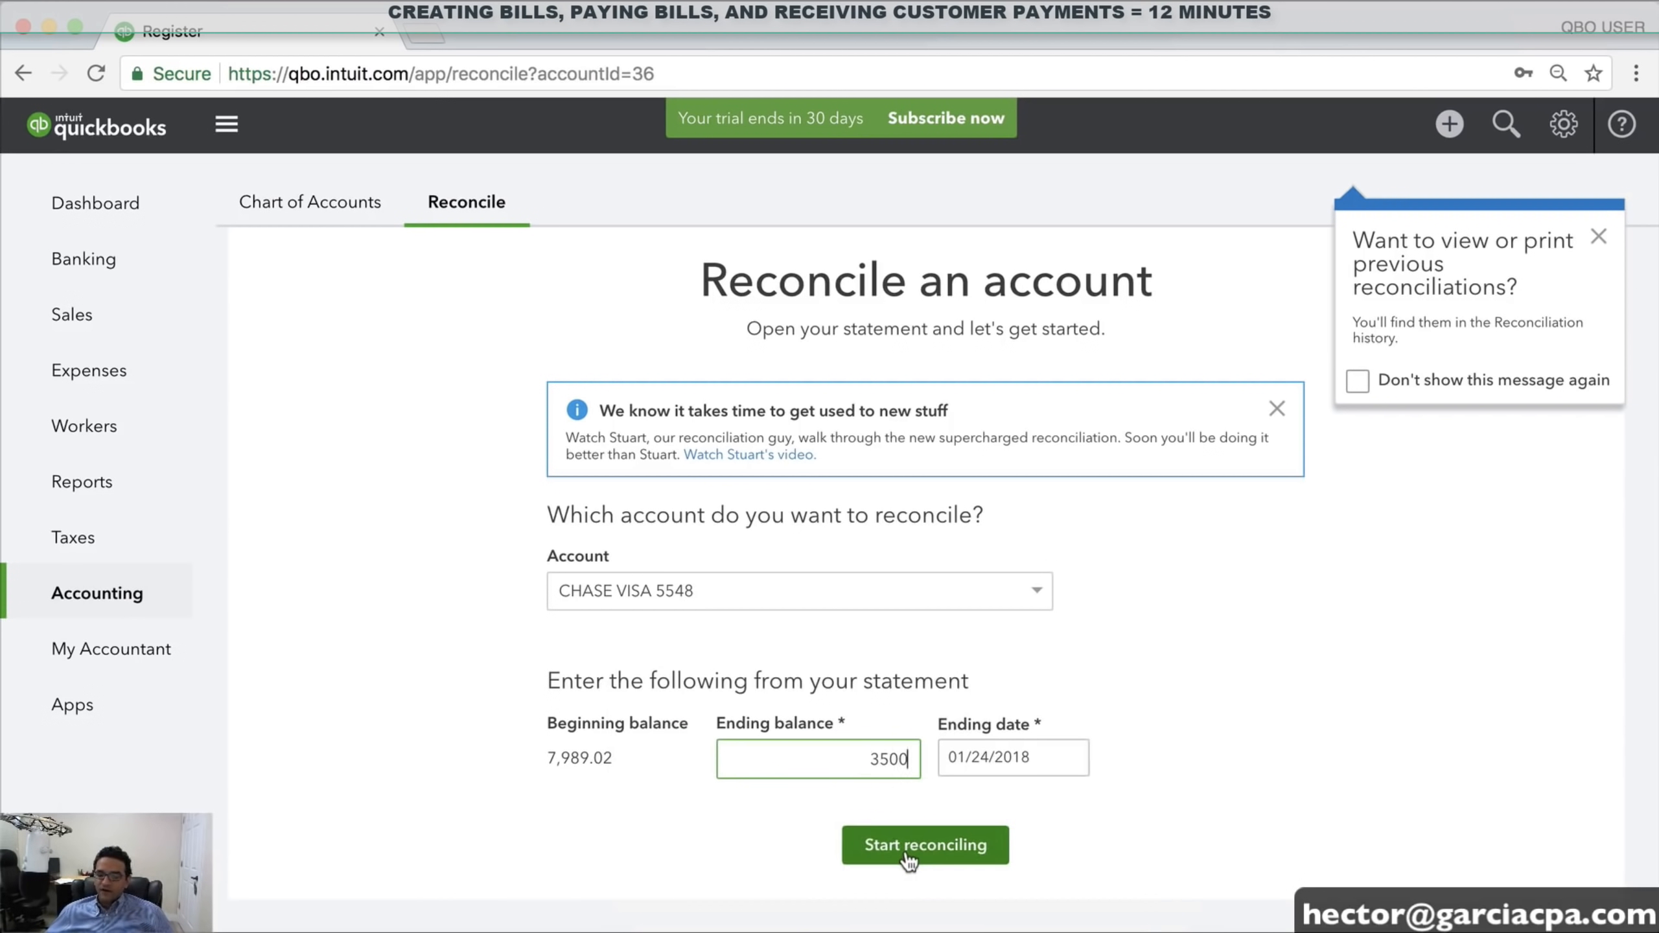
left_click(1004, 842)
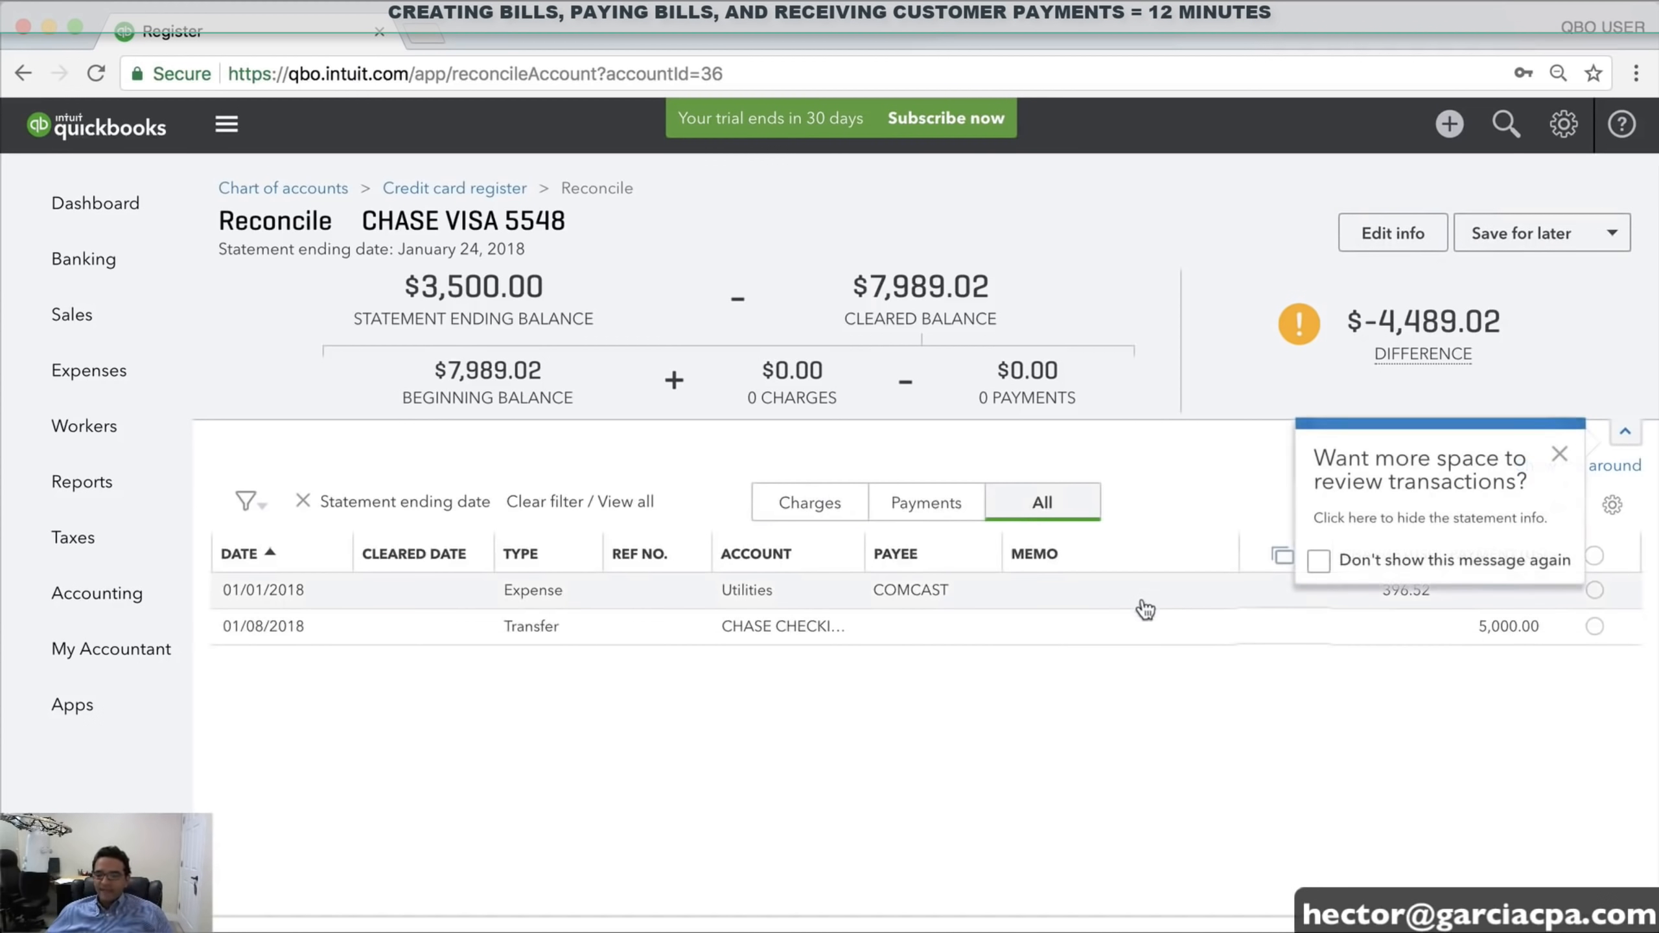
Clear the 5,000.00 transfer and COMCAST 396.52 charge, note the $114.46 difference, and return to Dashboard
left_click(1560, 452)
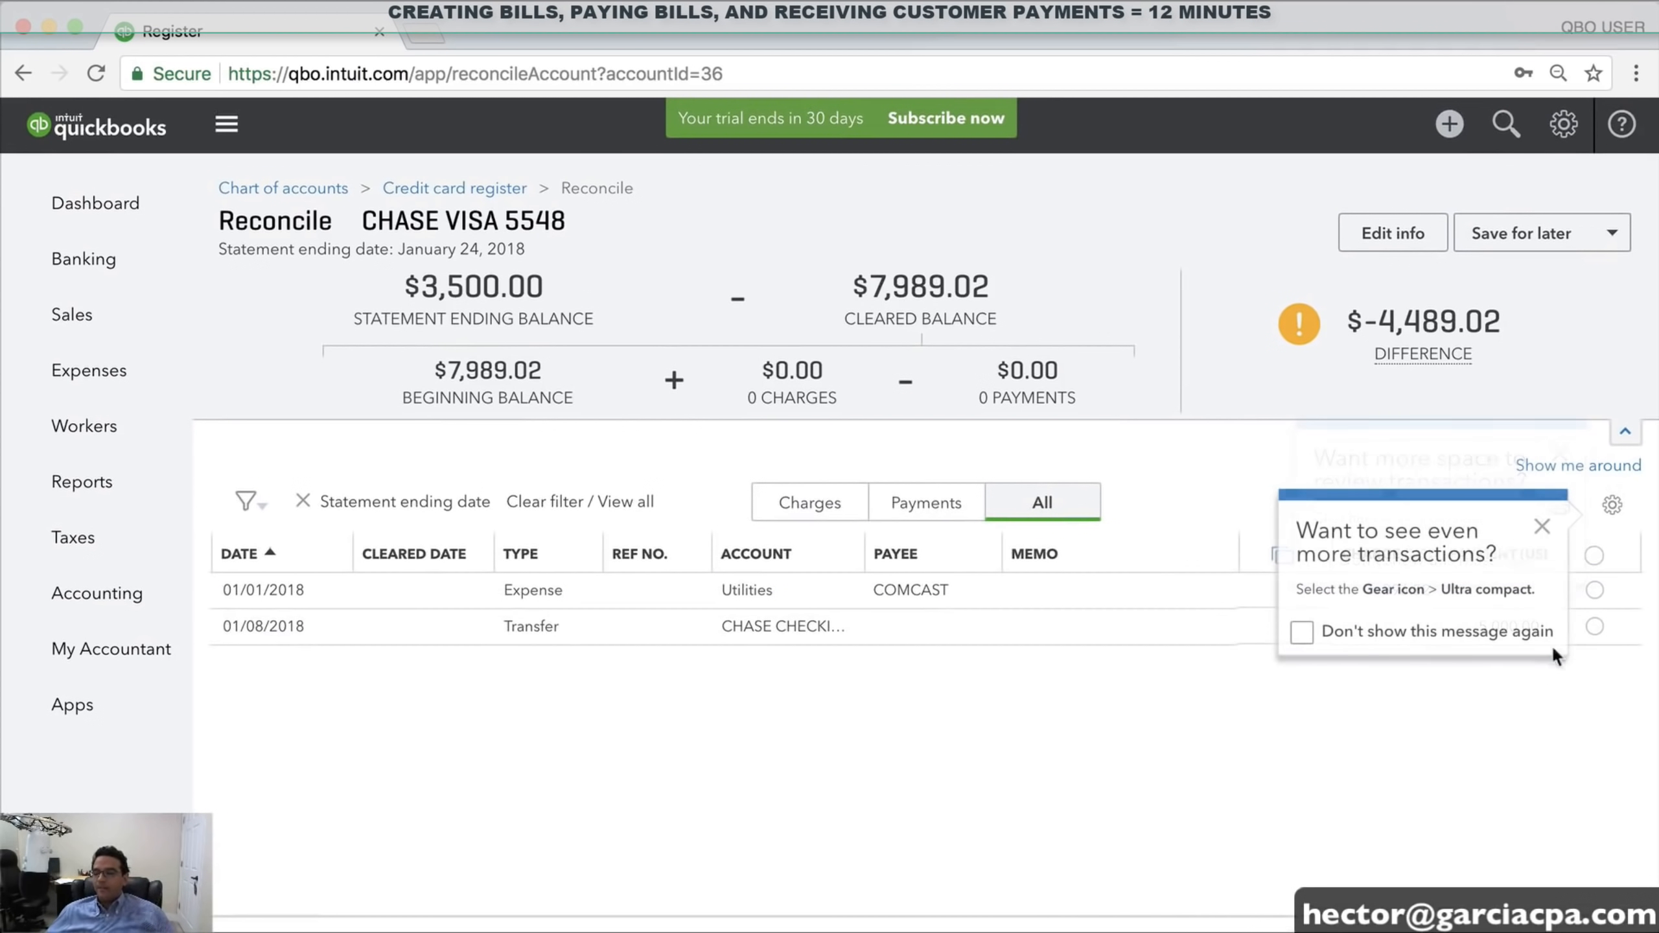
left_click(1546, 531)
left_click(1594, 626)
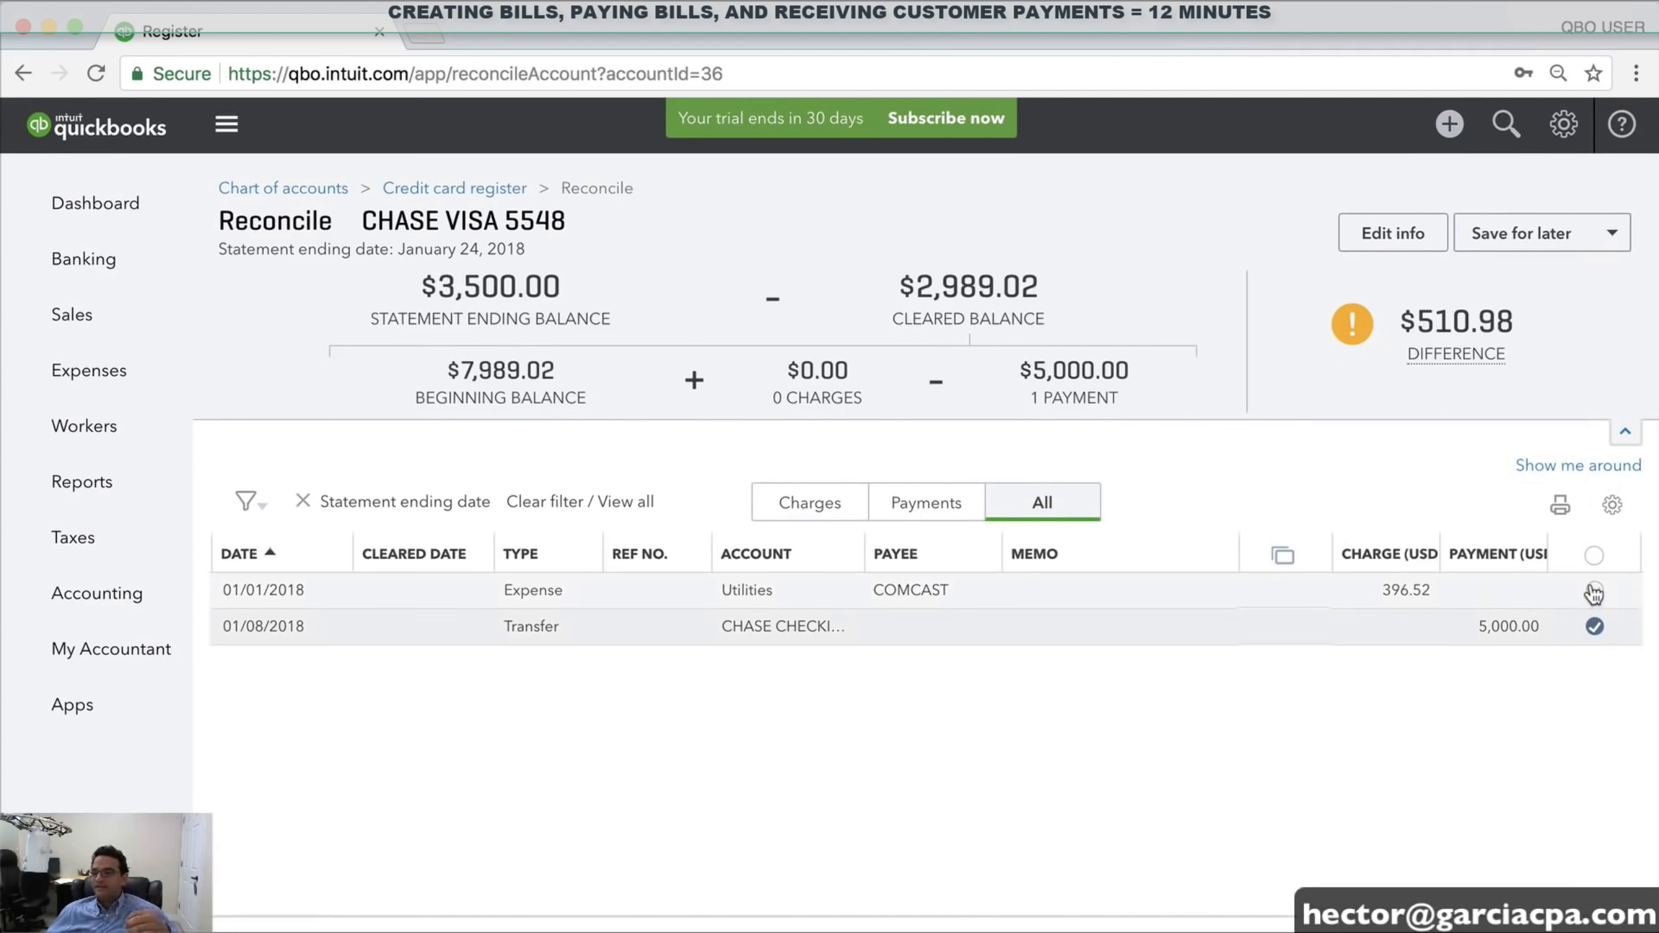
left_click(1594, 590)
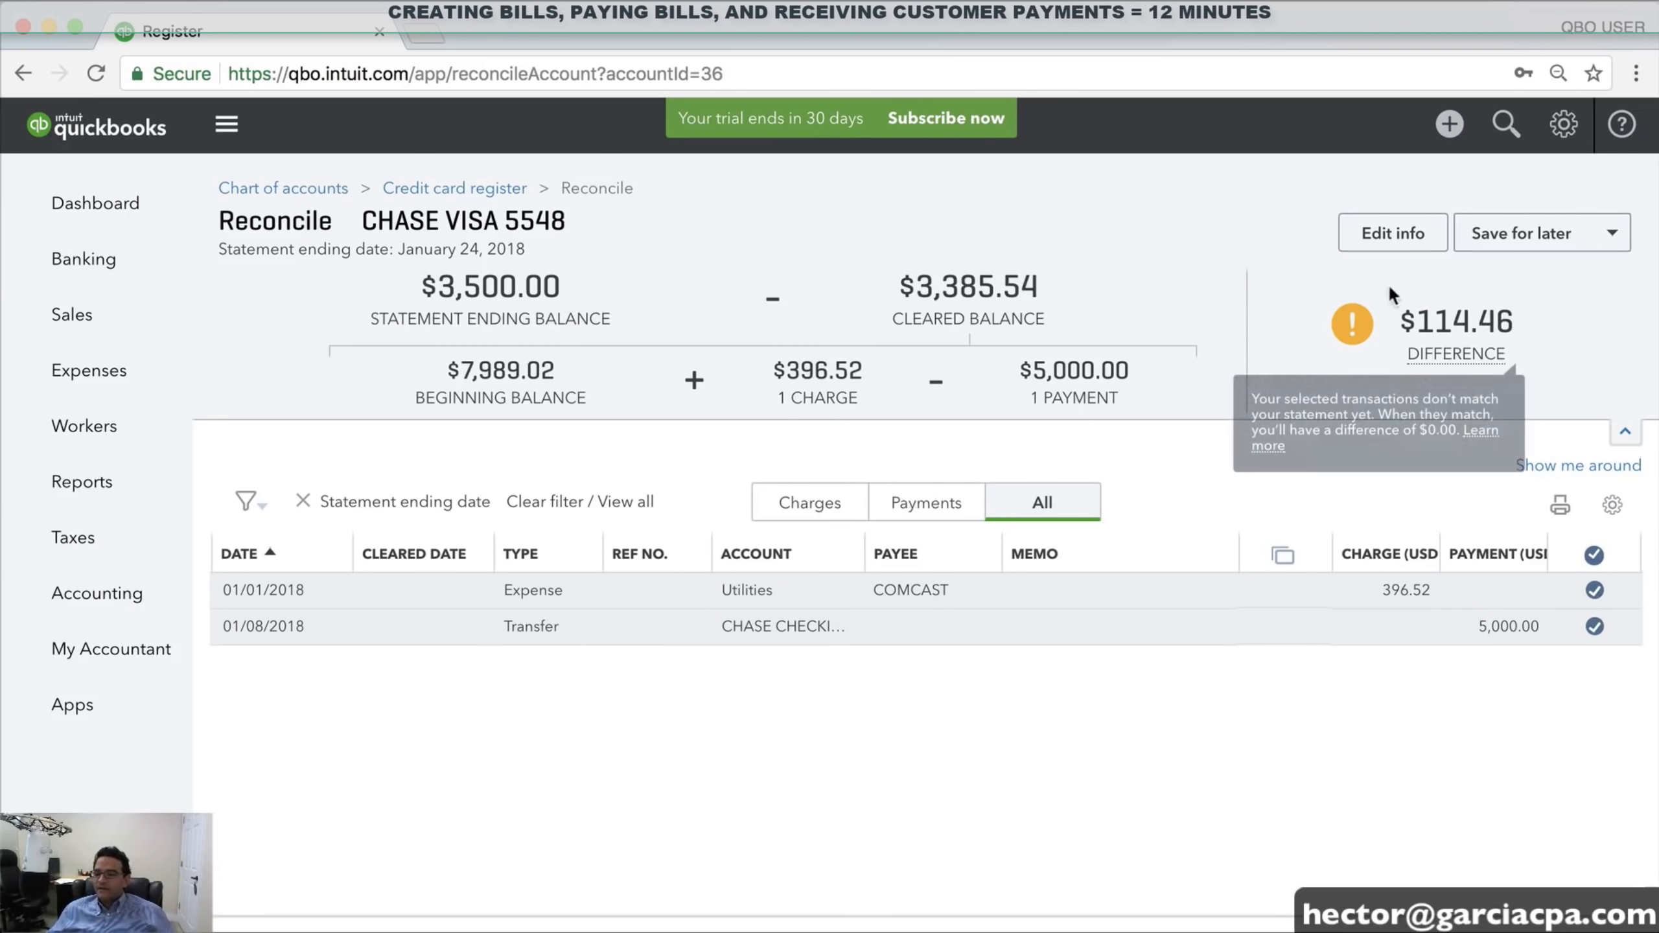
left_click_drag(1416, 320, 1543, 321)
left_click(1544, 322)
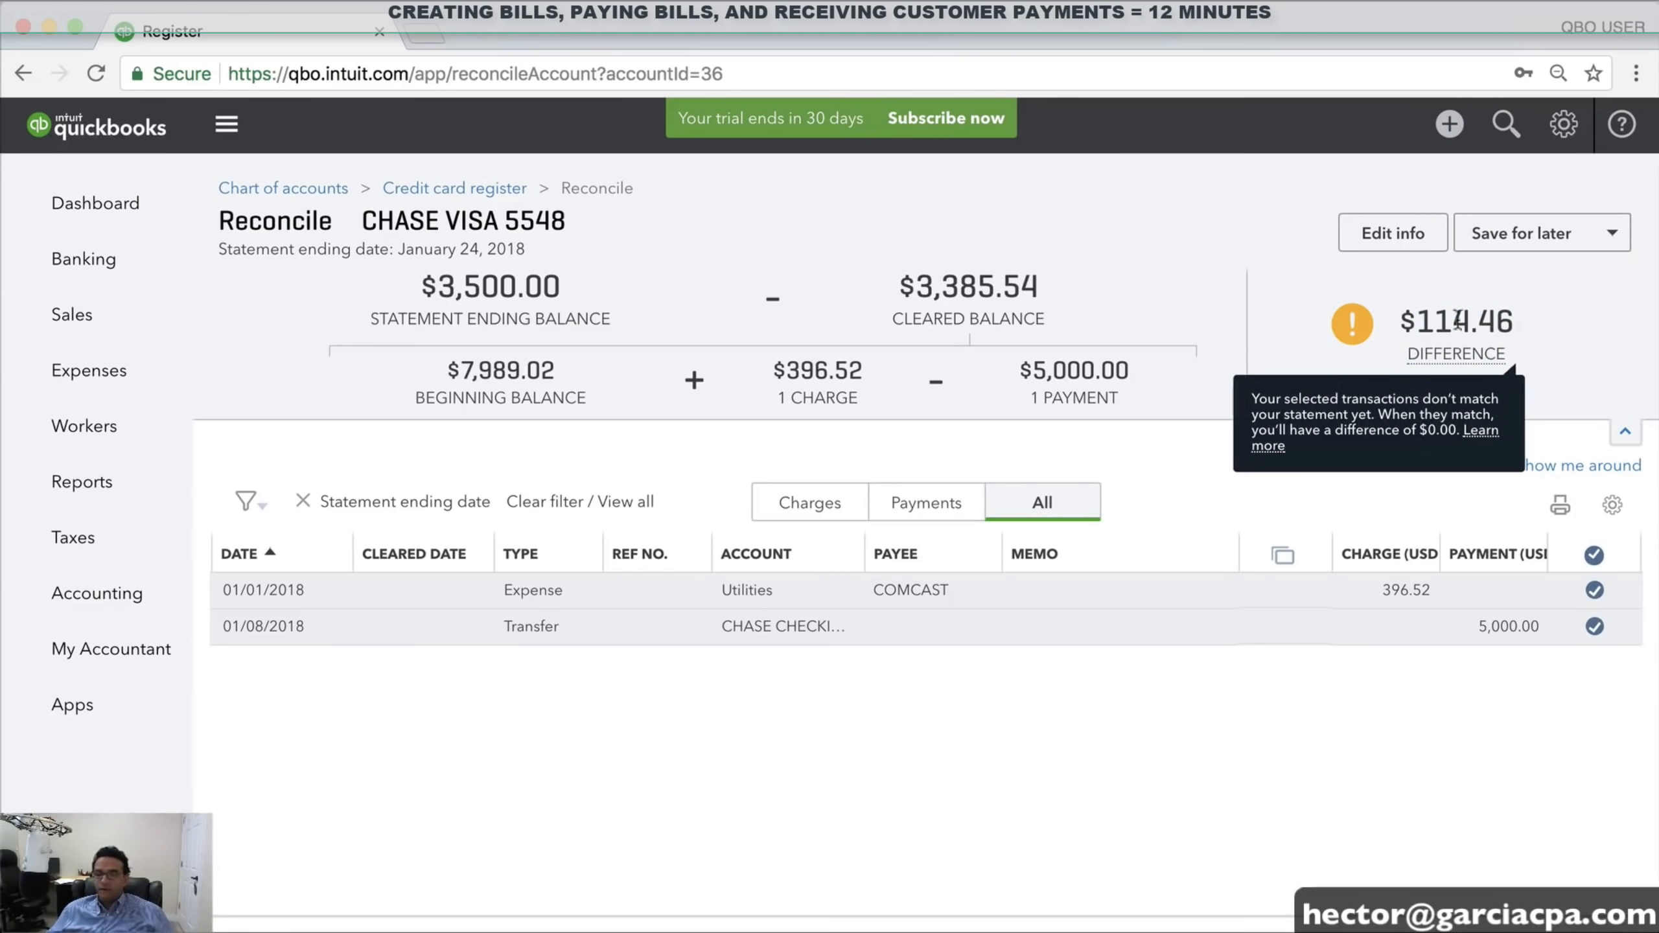
left_click(91, 204)
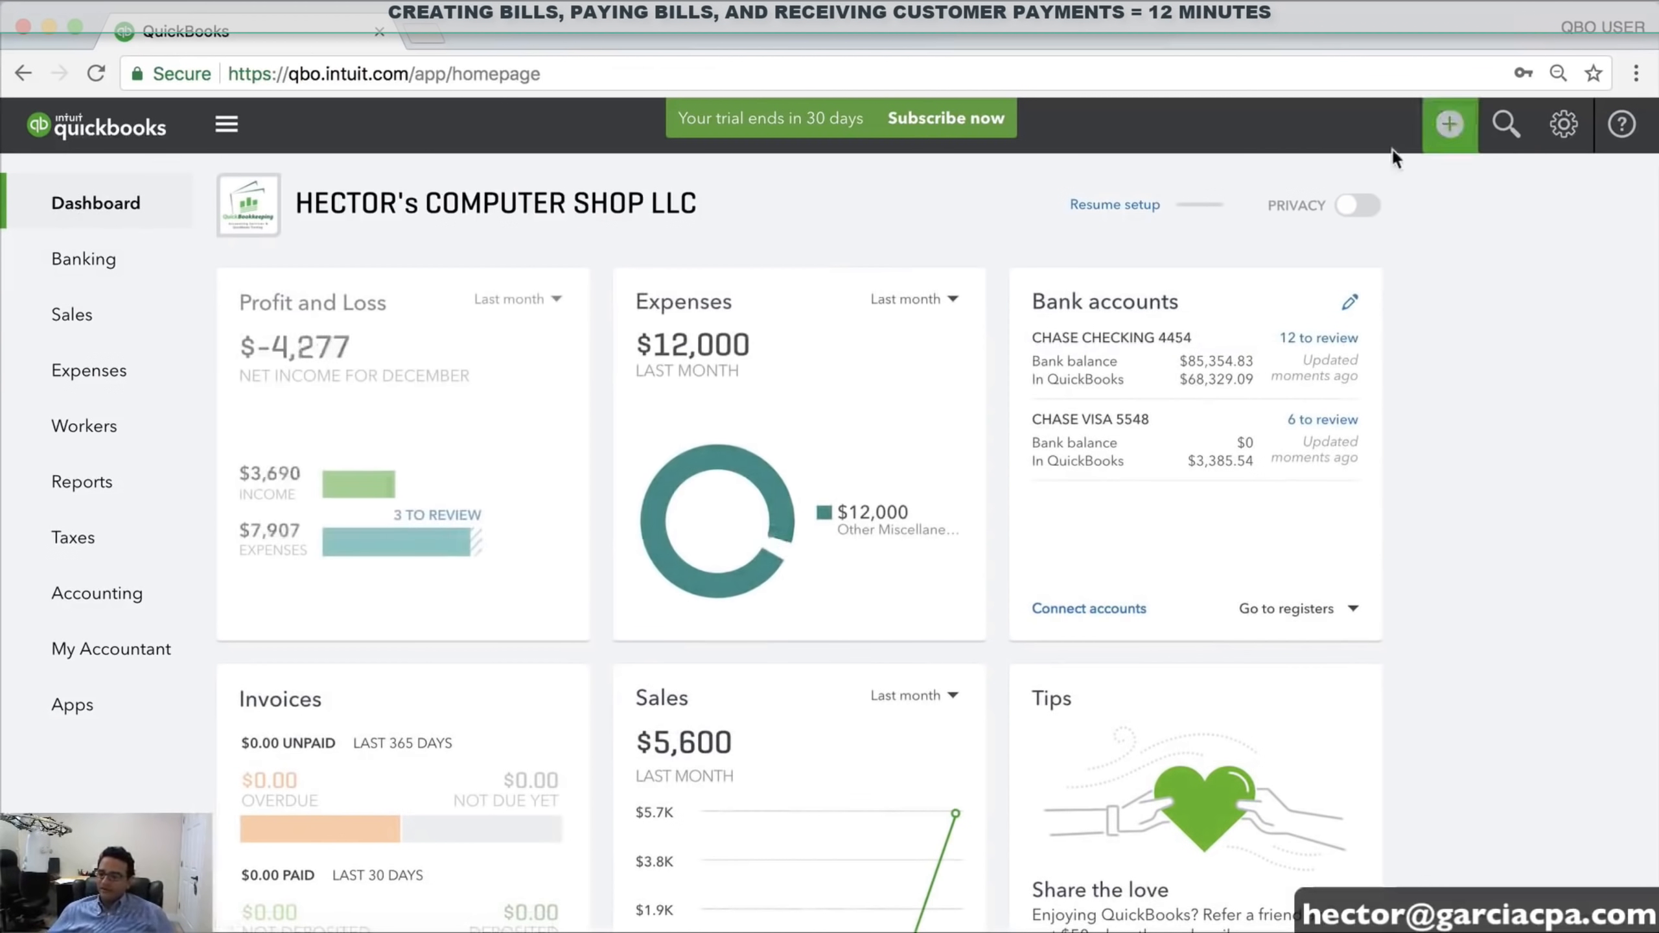
Create journal entry 1 and set its date to 01/31/2018
left_click(1445, 127)
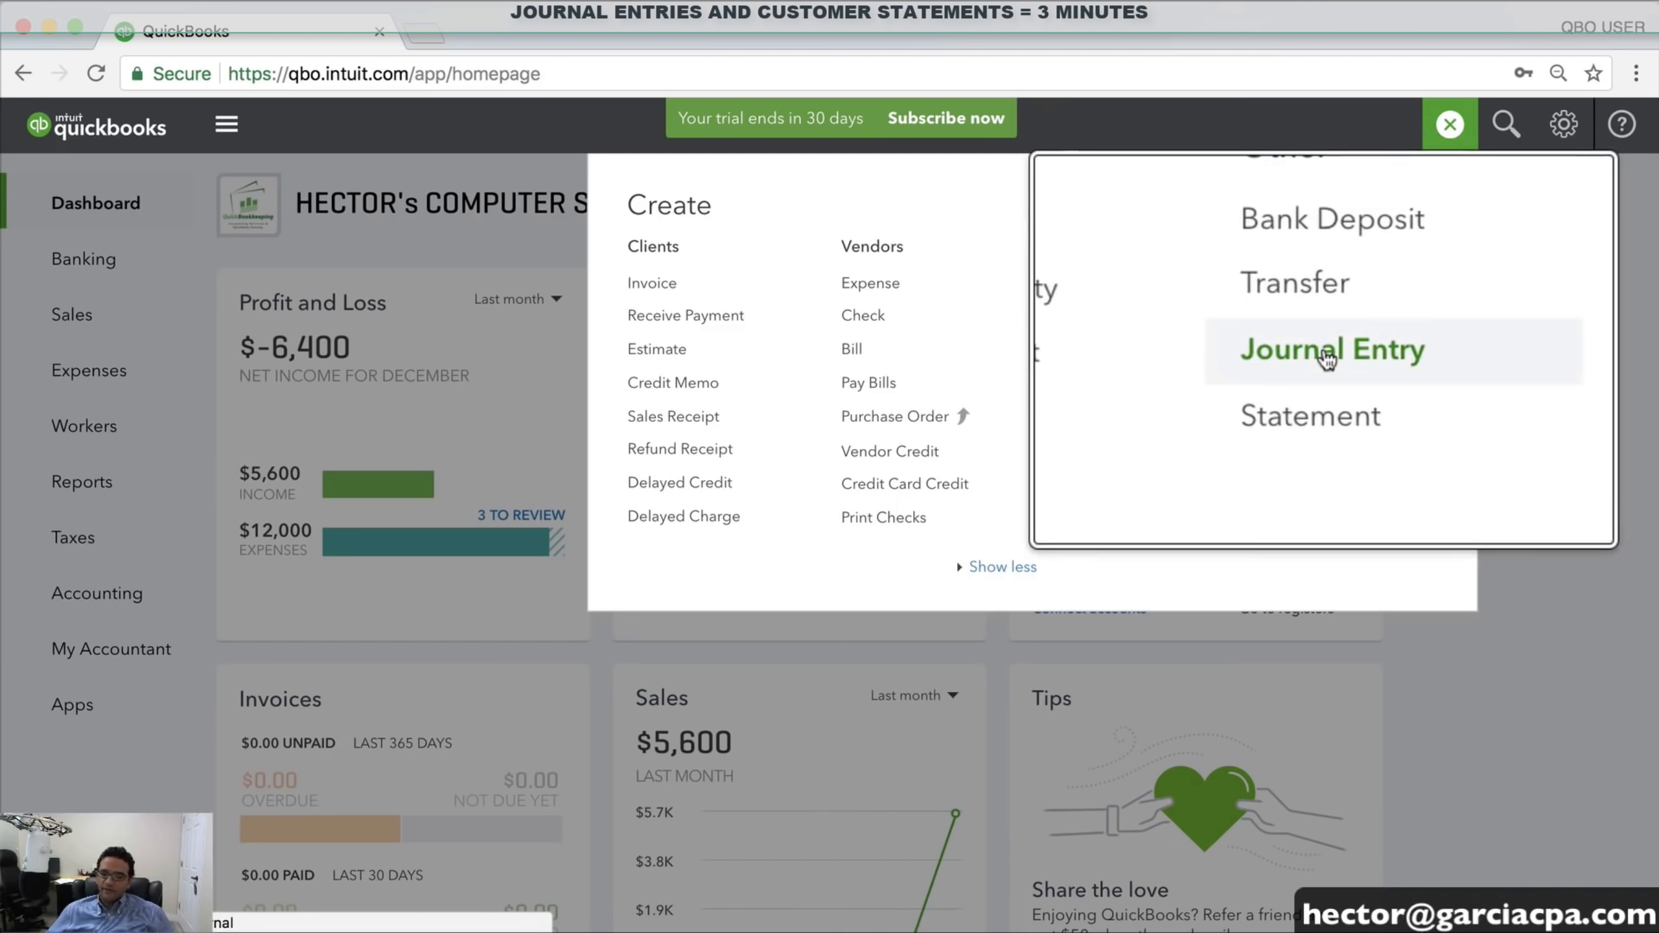
left_click(1326, 356)
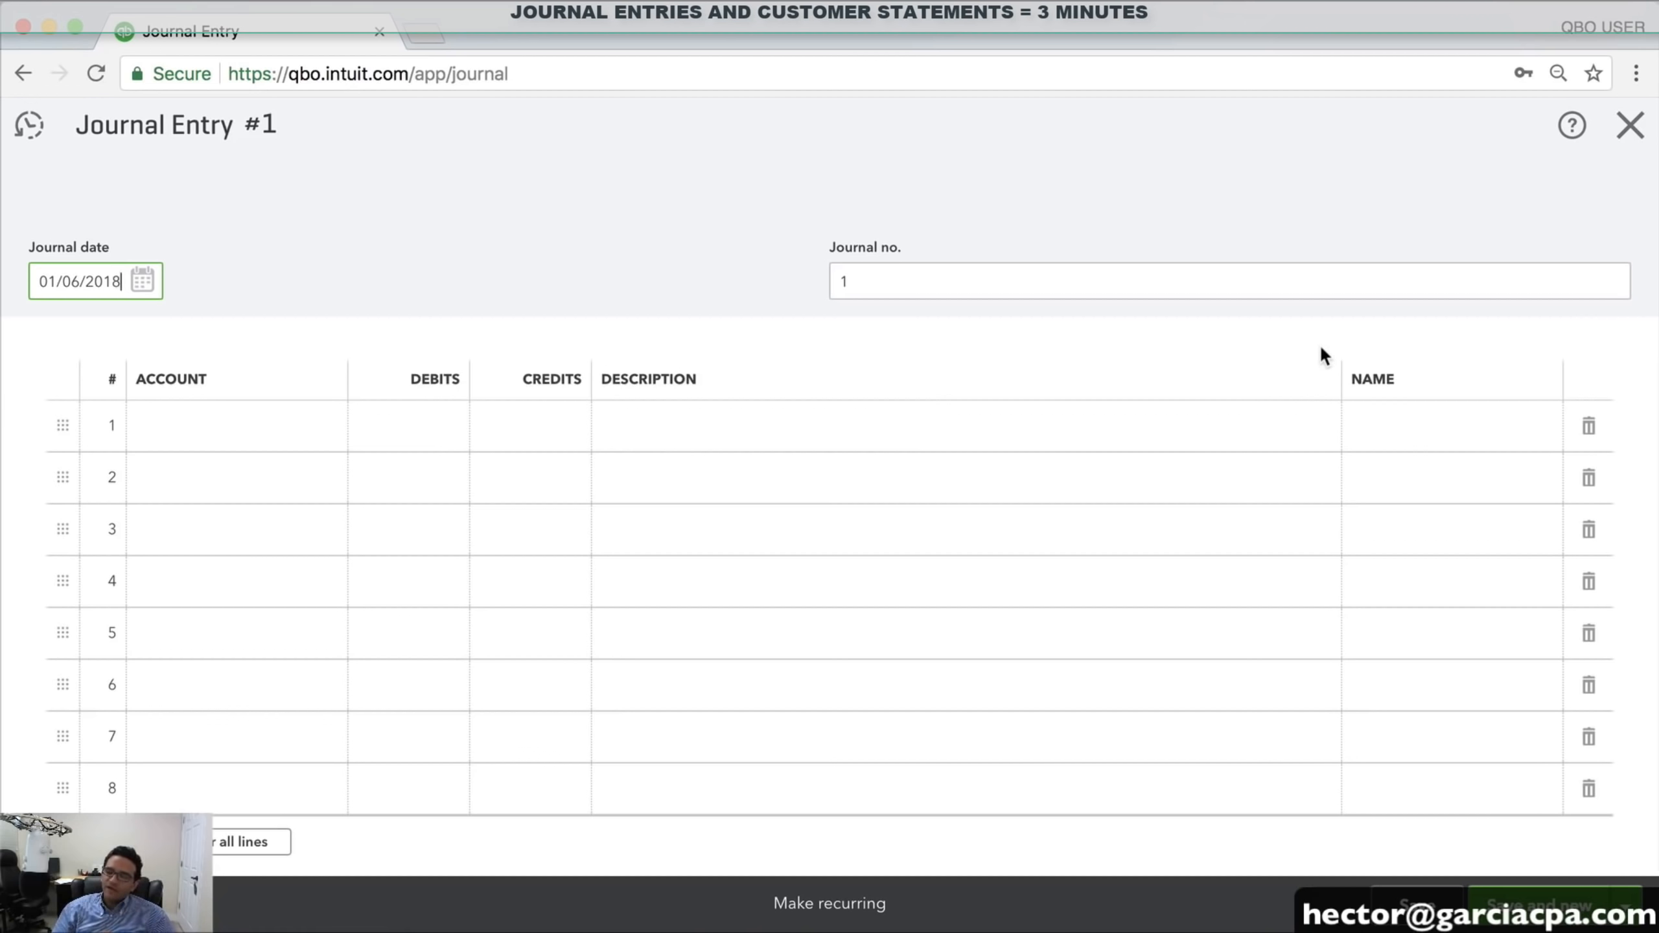
left_click(151, 283)
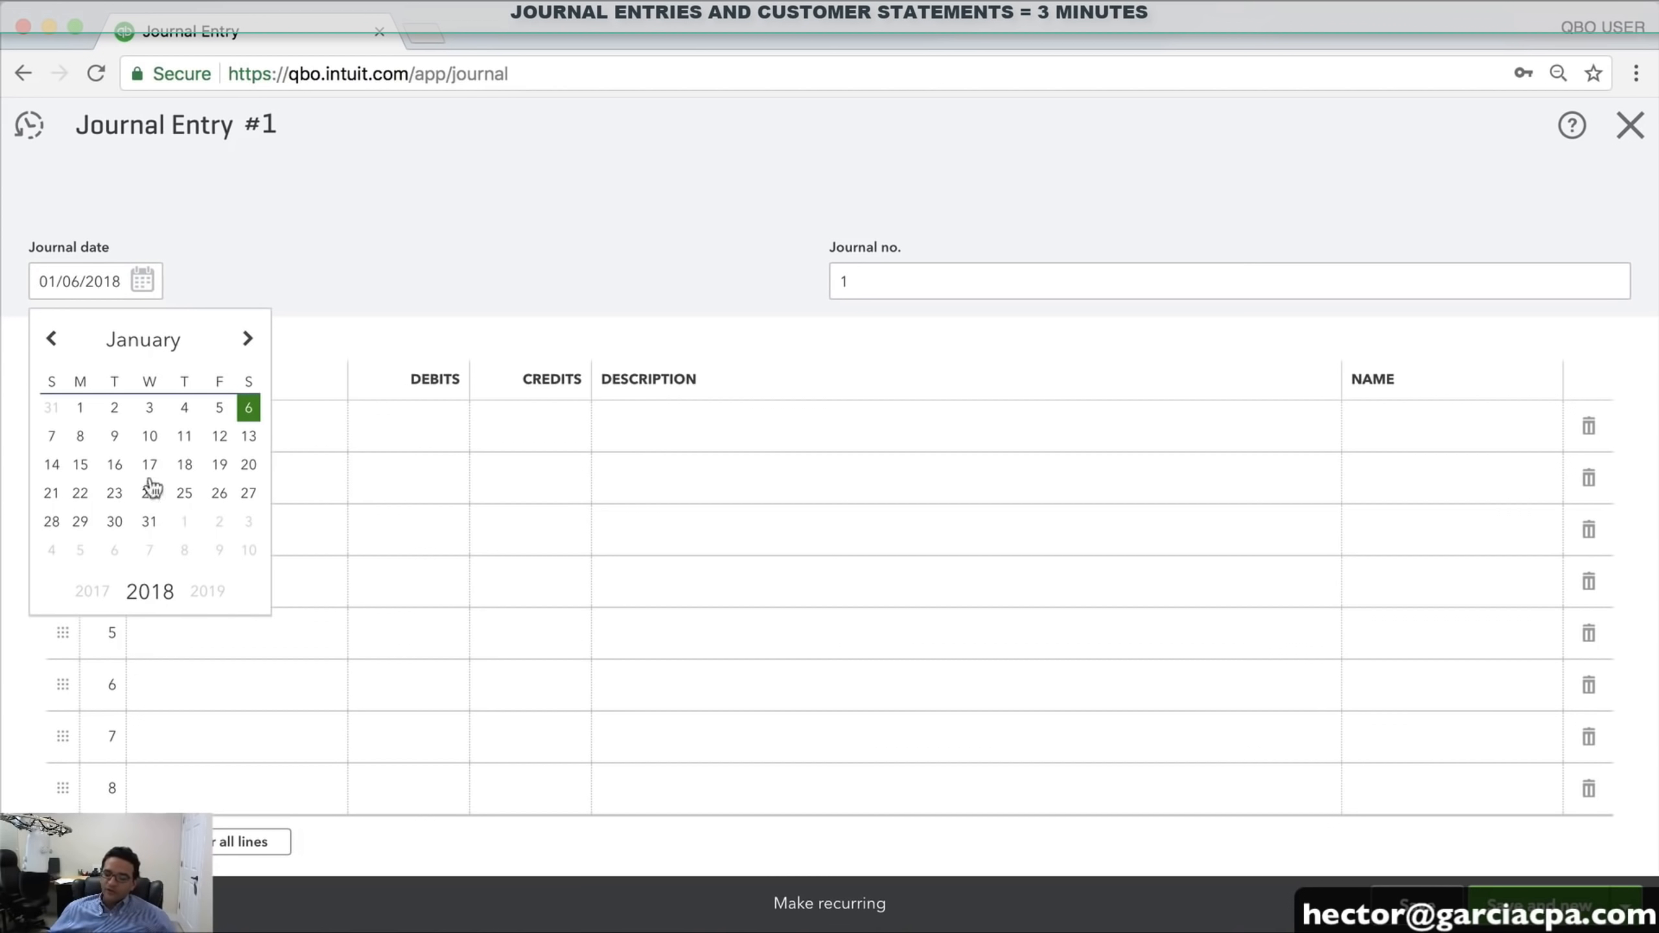
left_click(149, 522)
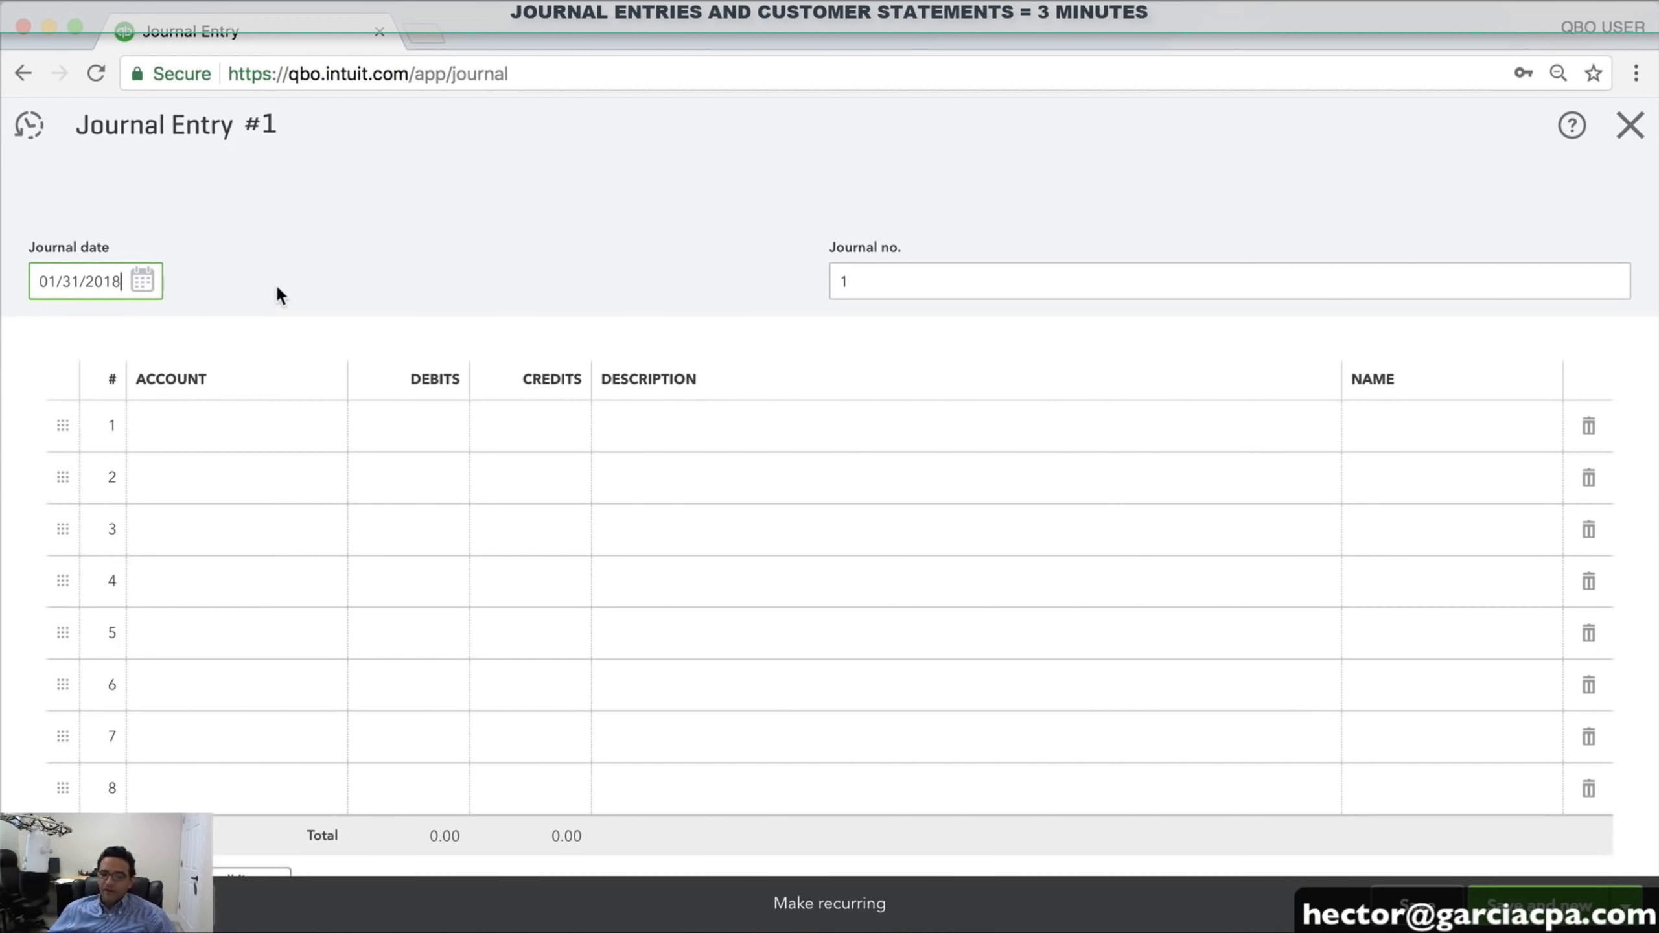
left_click(143, 282)
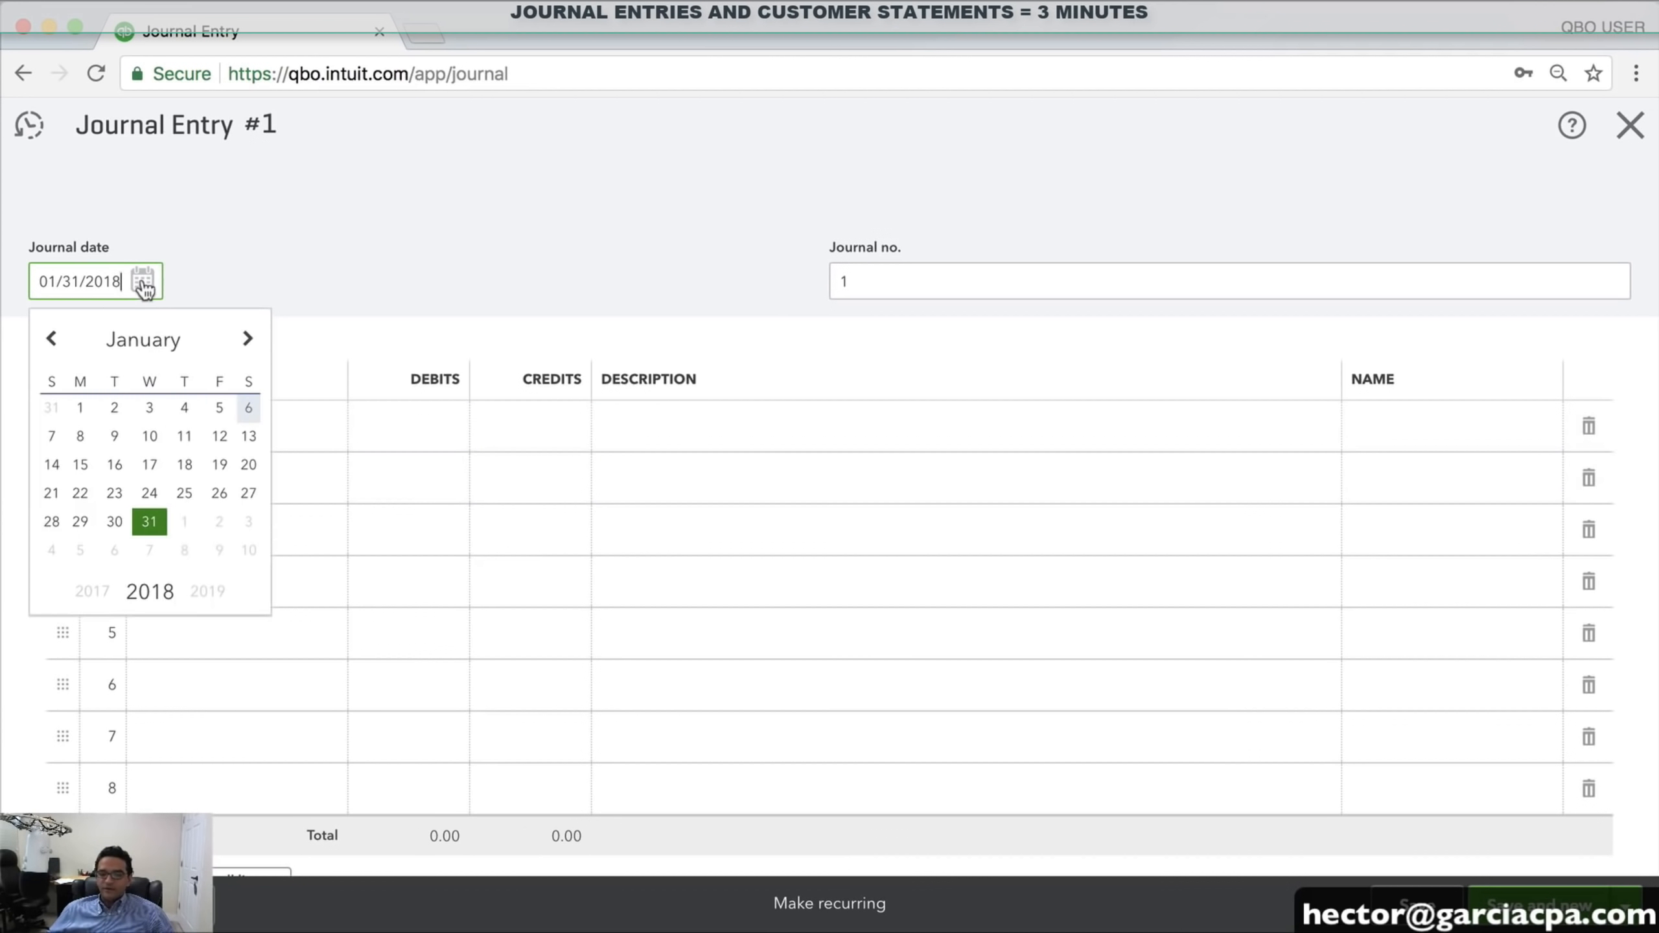
Set line 1's account to TOYOYA TRUCK 2015:Depreciation and line 2's account to Depreciation
left_click(149, 522)
left_click(238, 437)
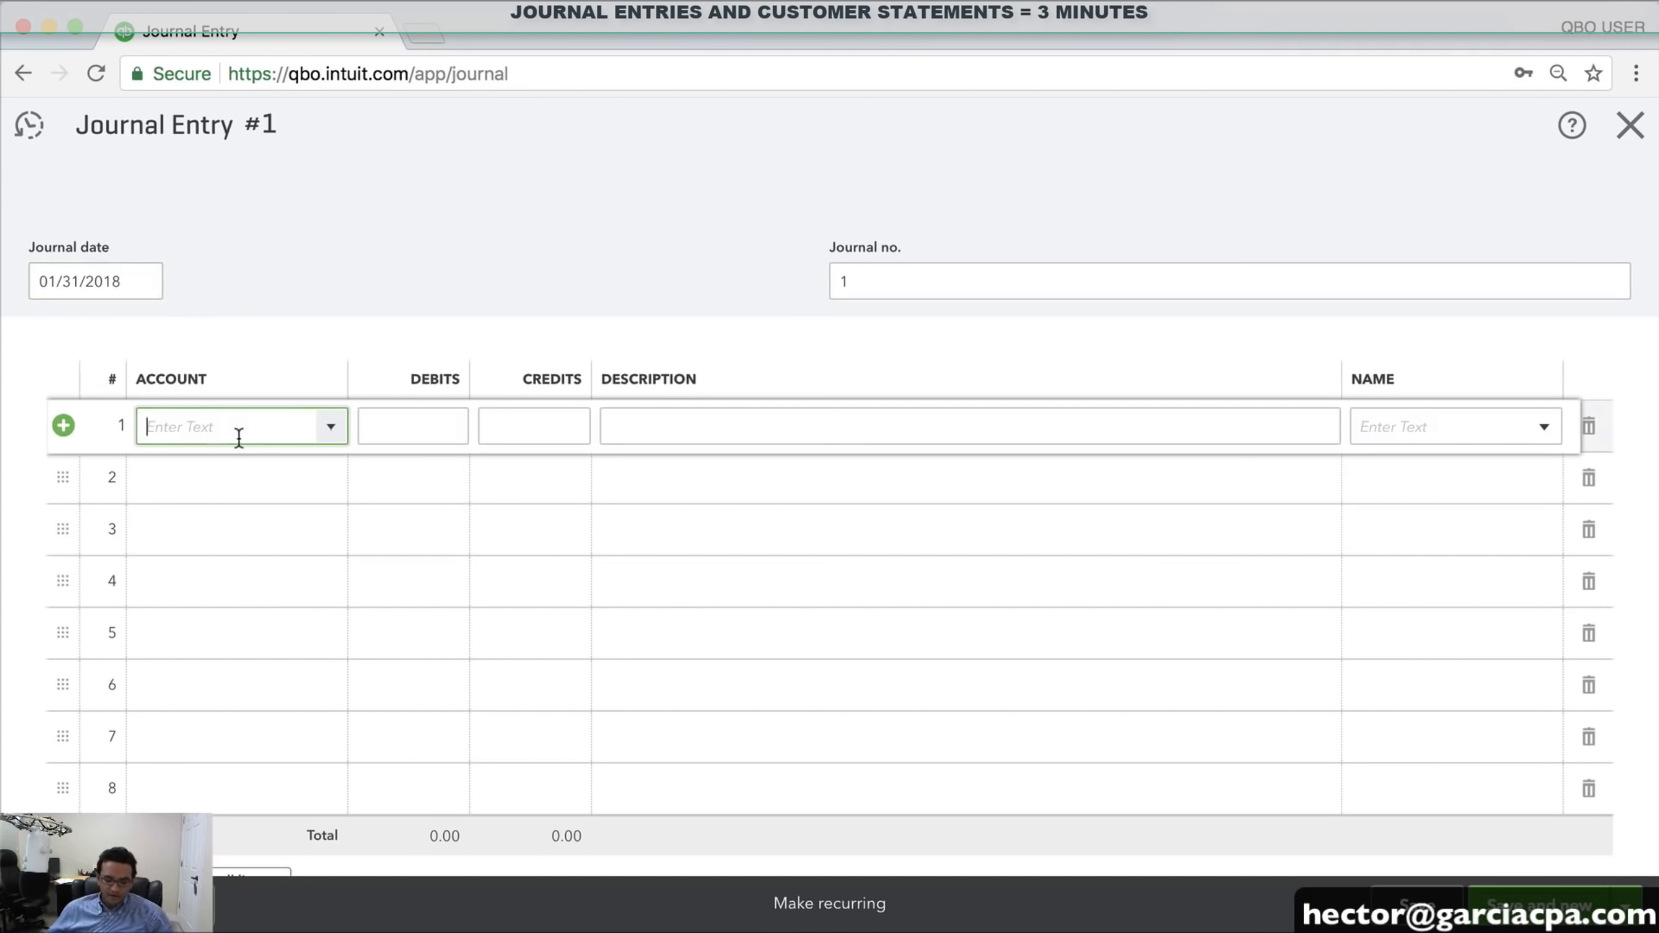
type("DEP")
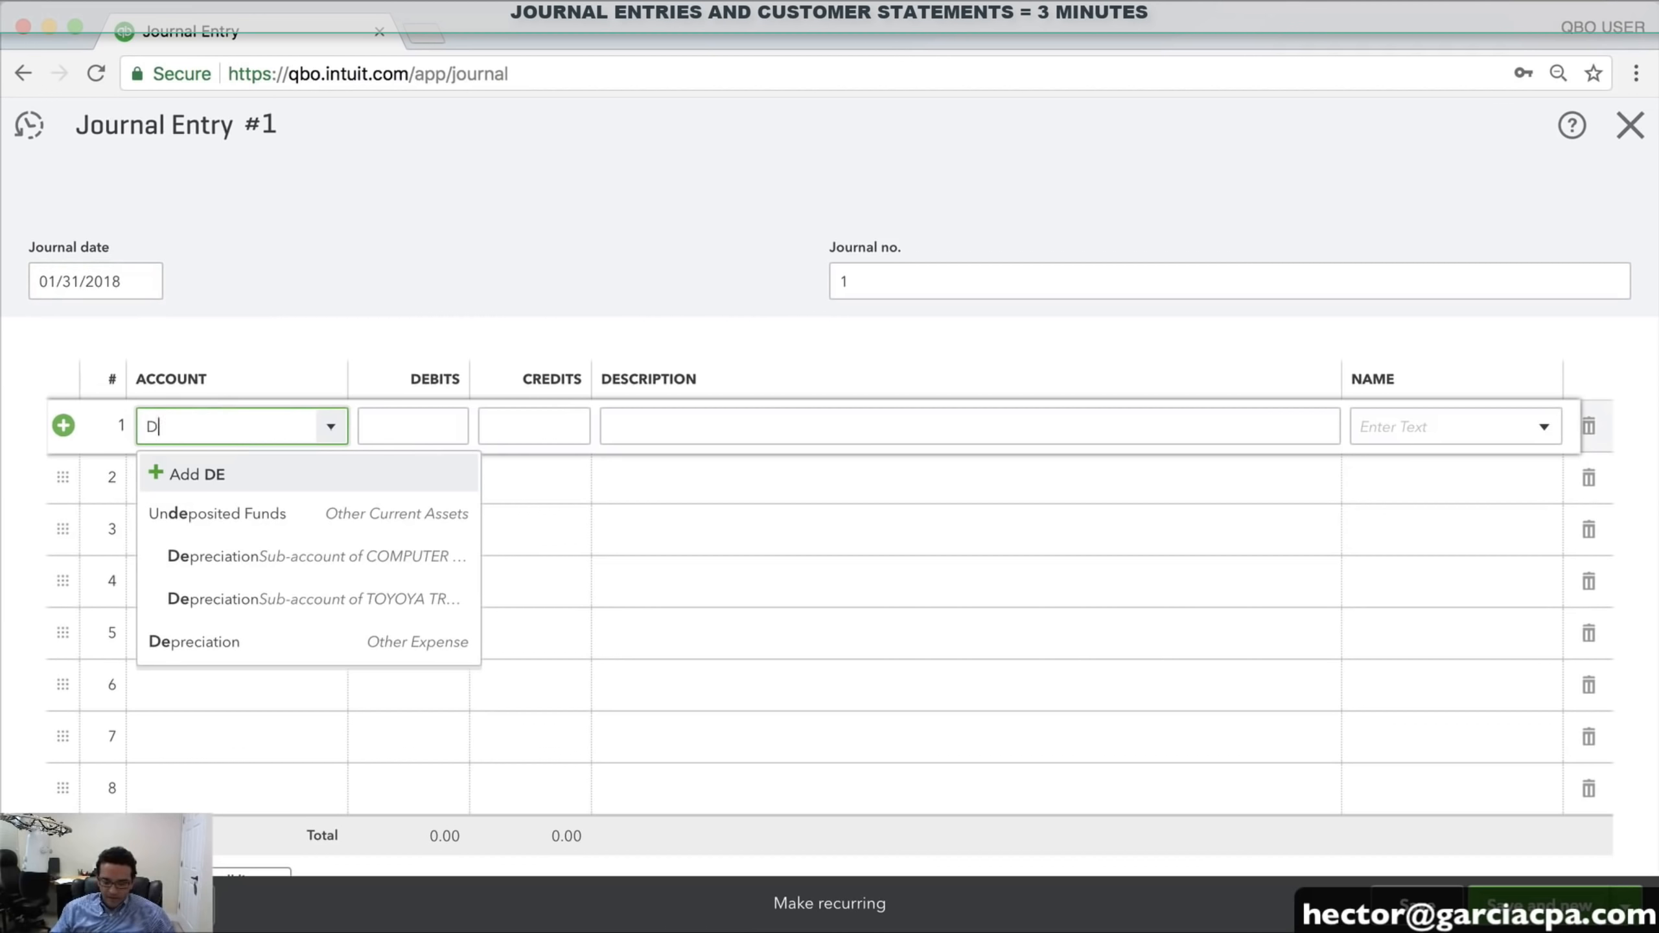
left_click(341, 602)
left_click(230, 484)
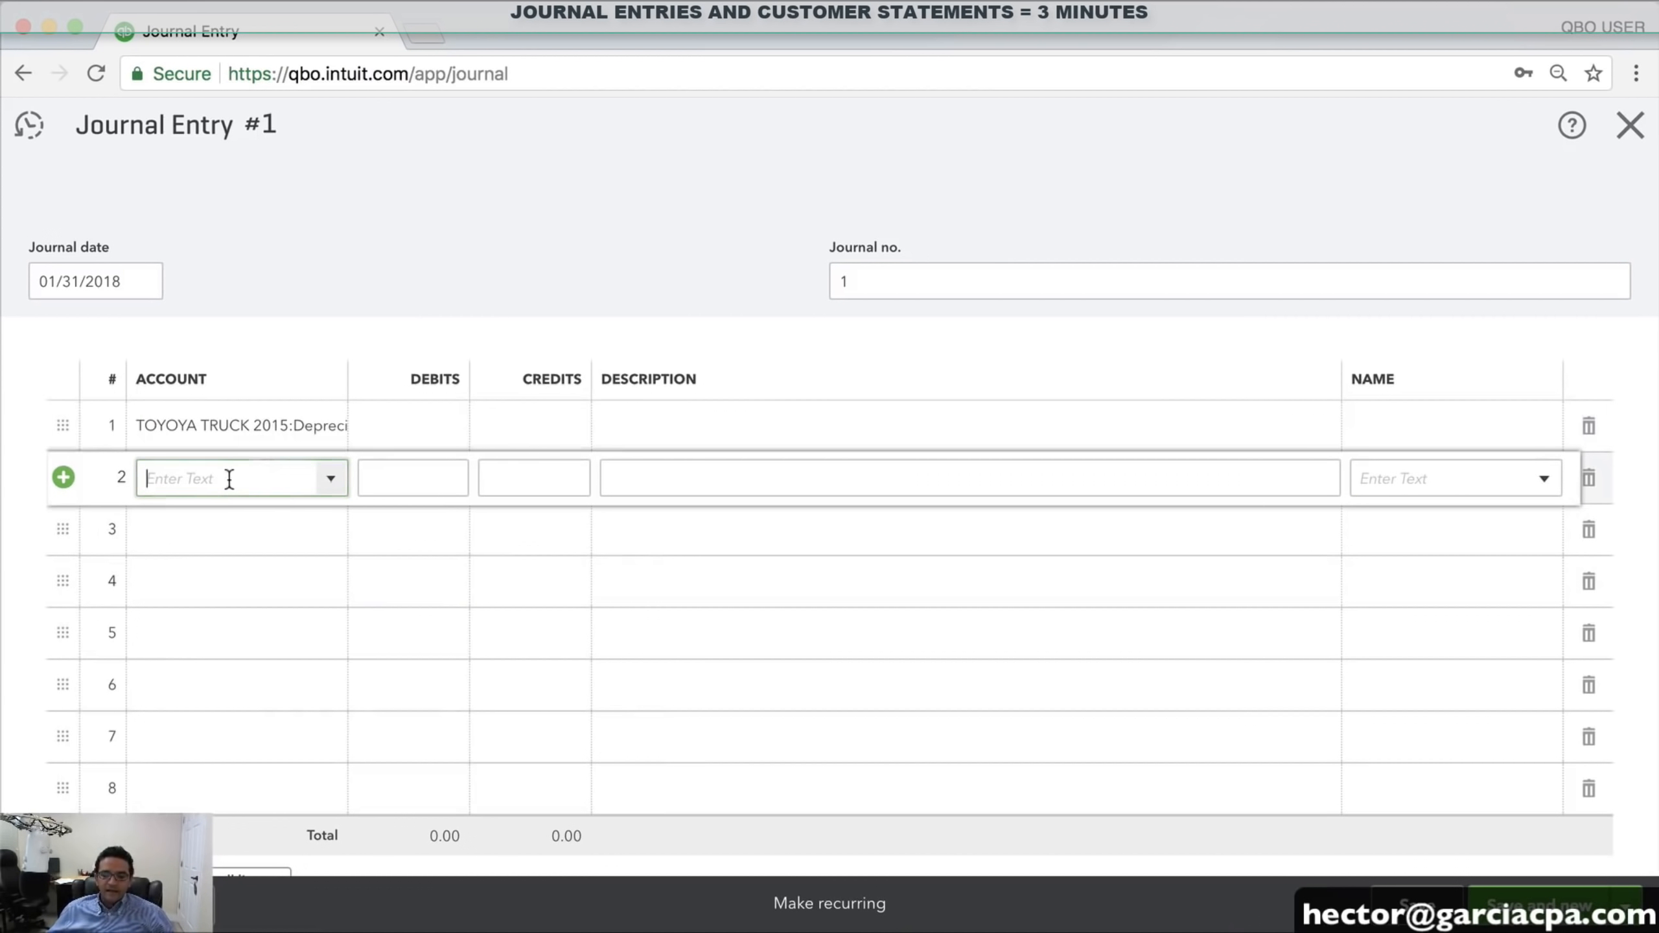
left_click(327, 433)
left_click(332, 427)
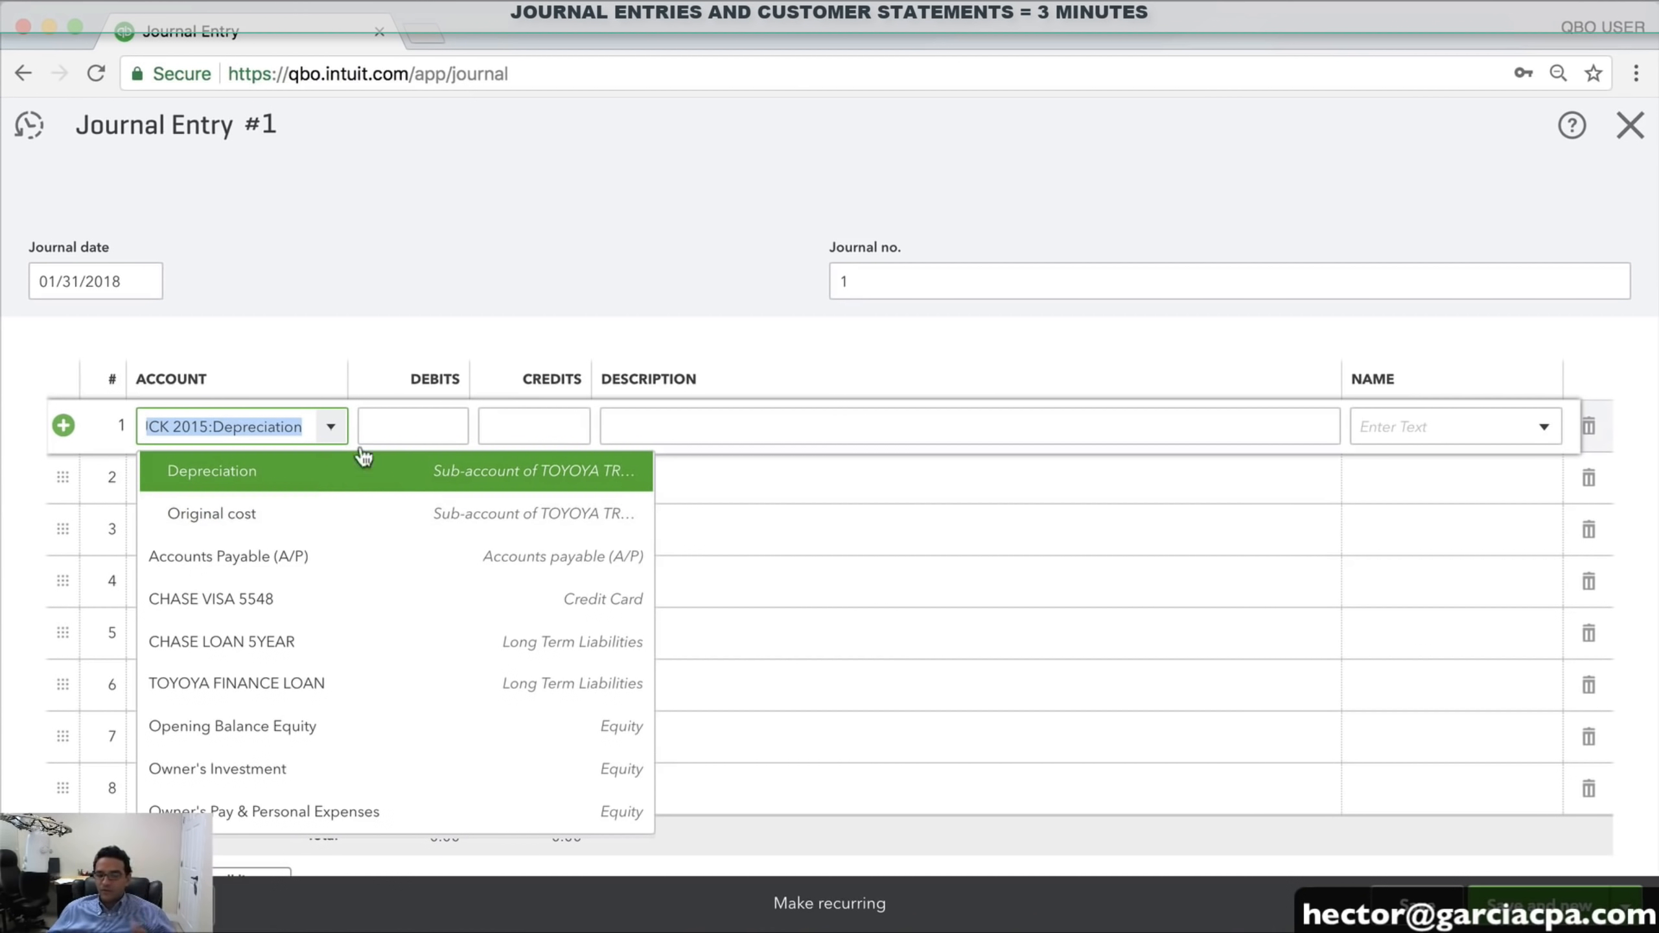
left_click(311, 343)
left_click(230, 484)
type("DEPRE")
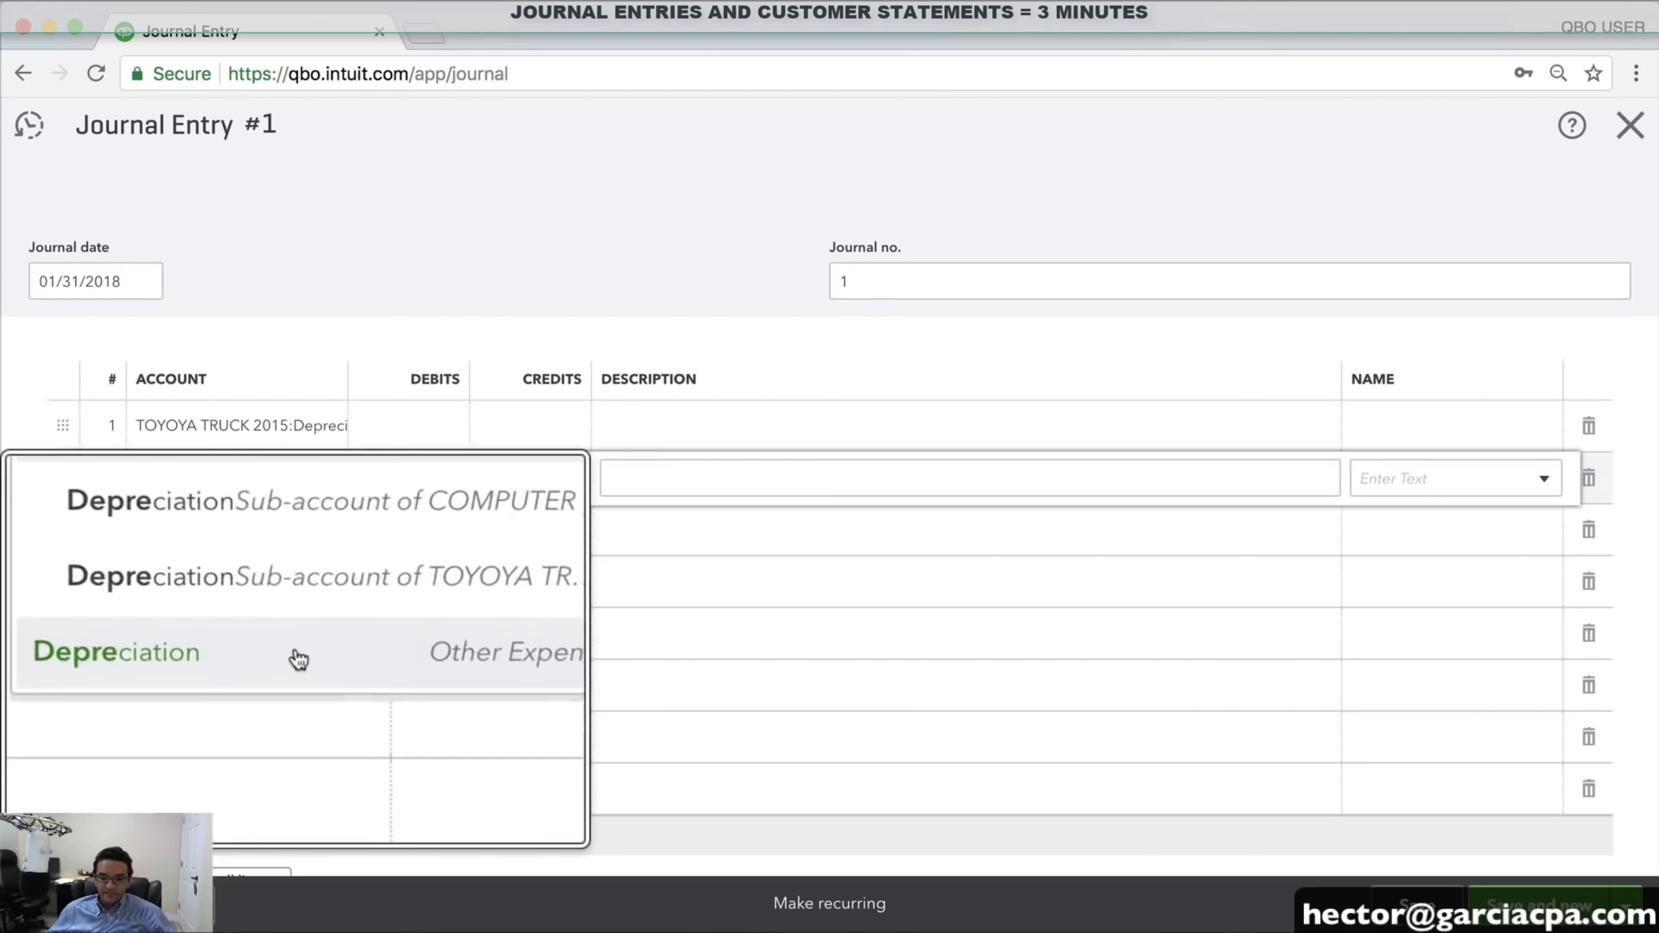
left_click(279, 654)
Enter a 560.00 credit on line 1 and a 560.00 debit on line 2
left_click(546, 431)
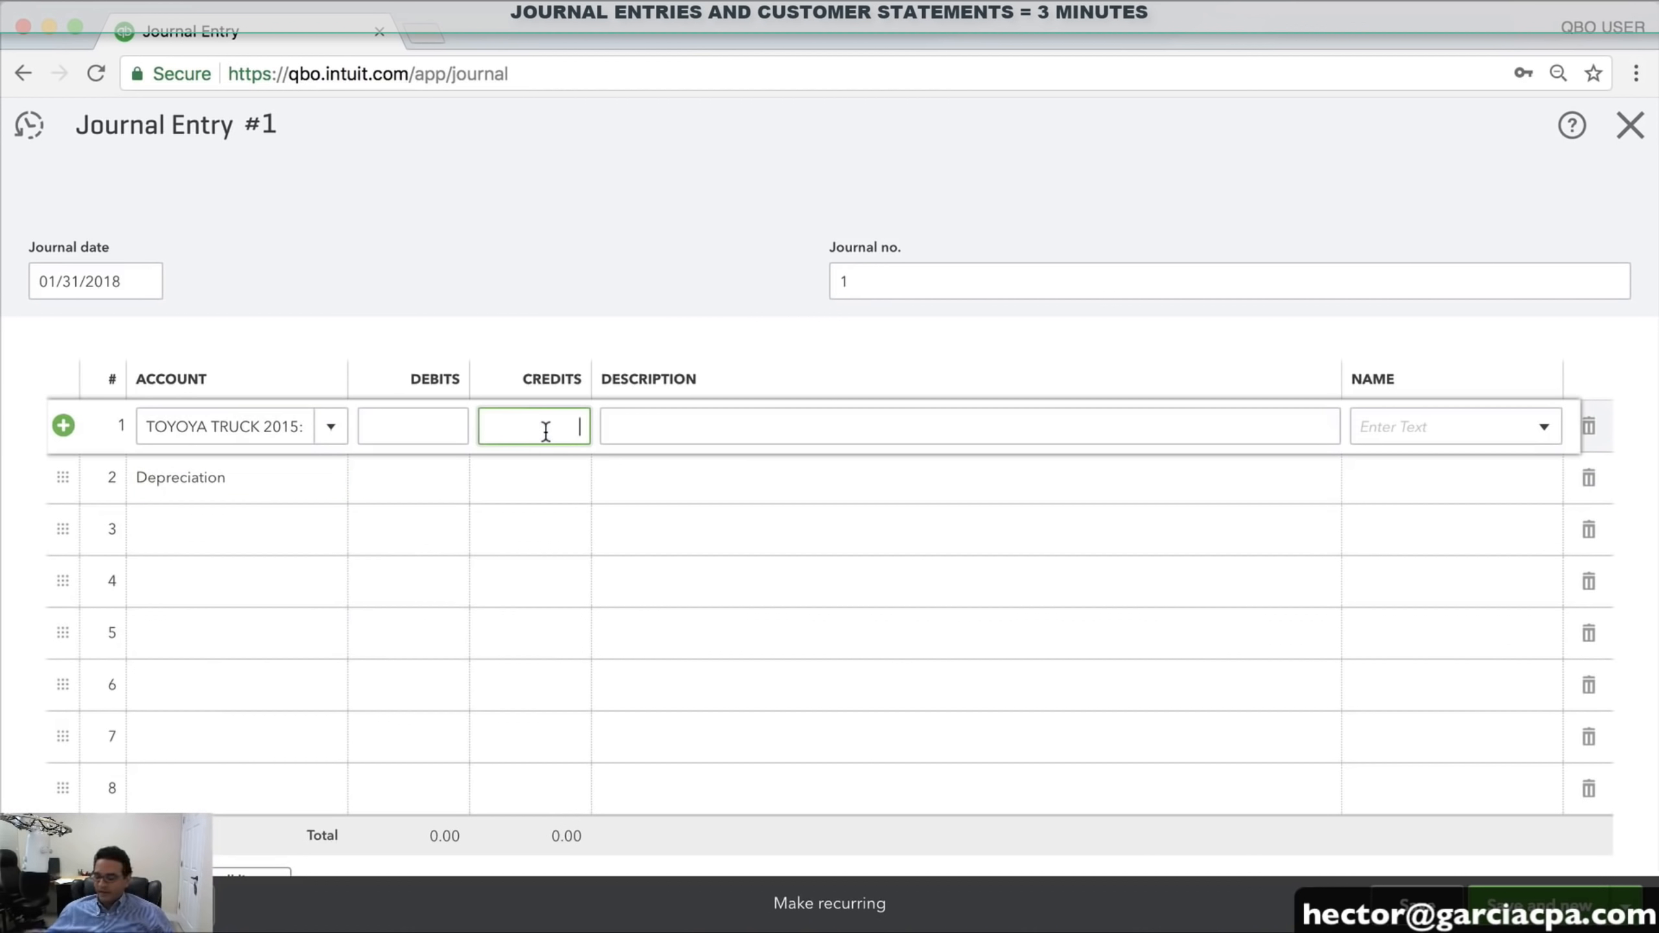
type("560")
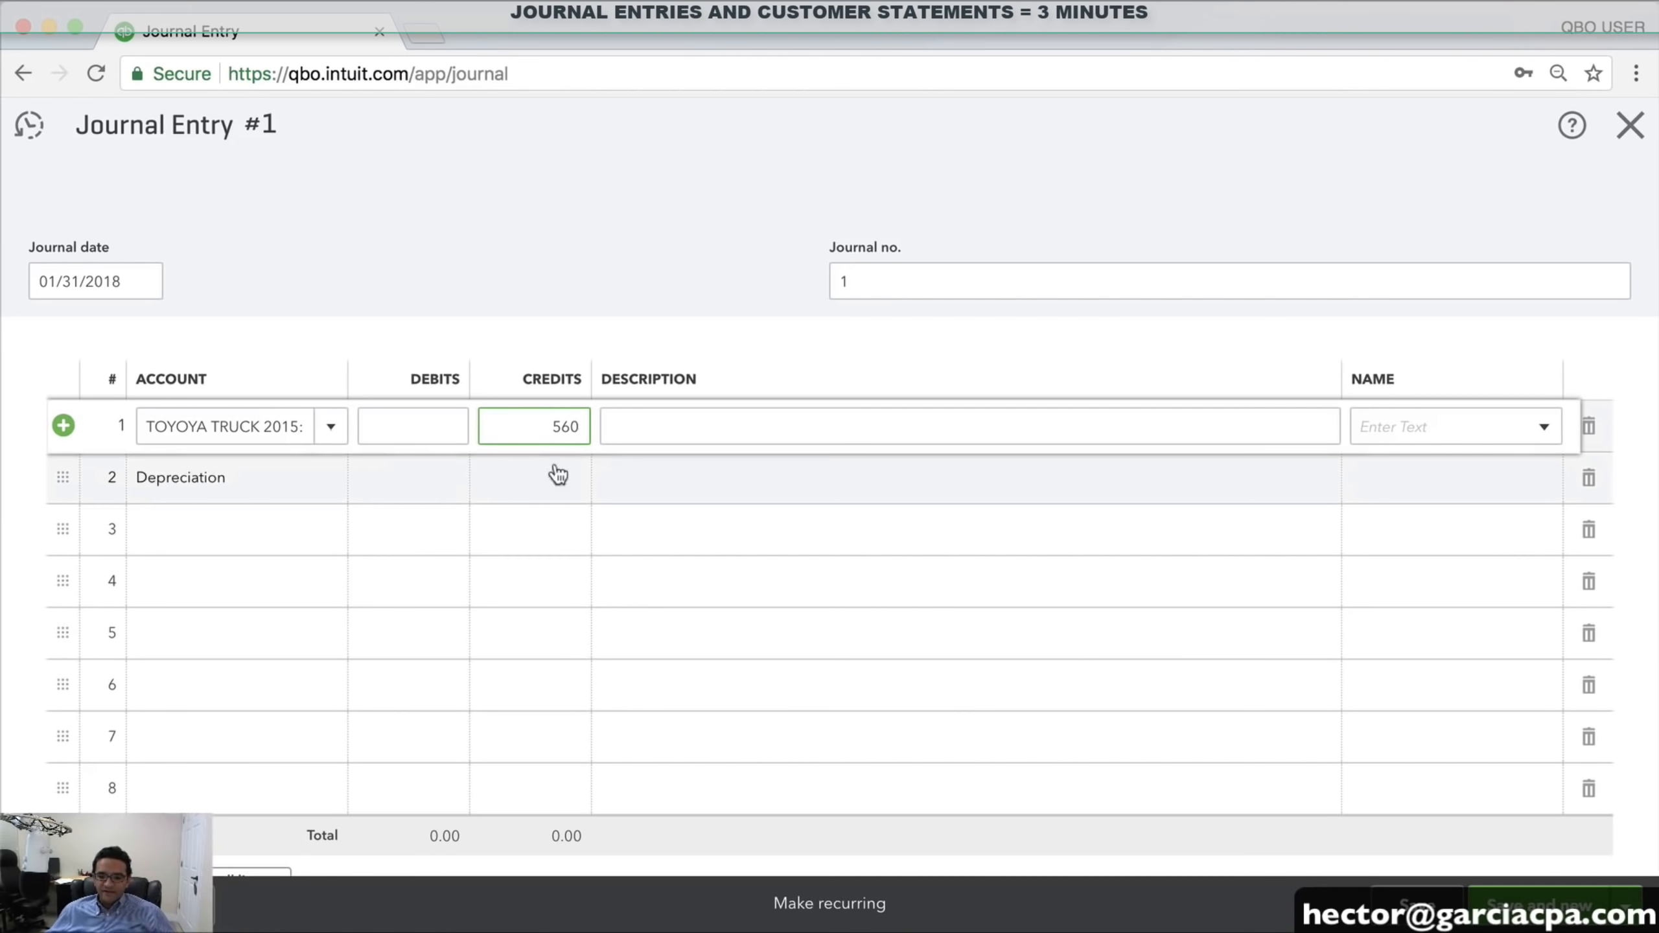
left_click(405, 468)
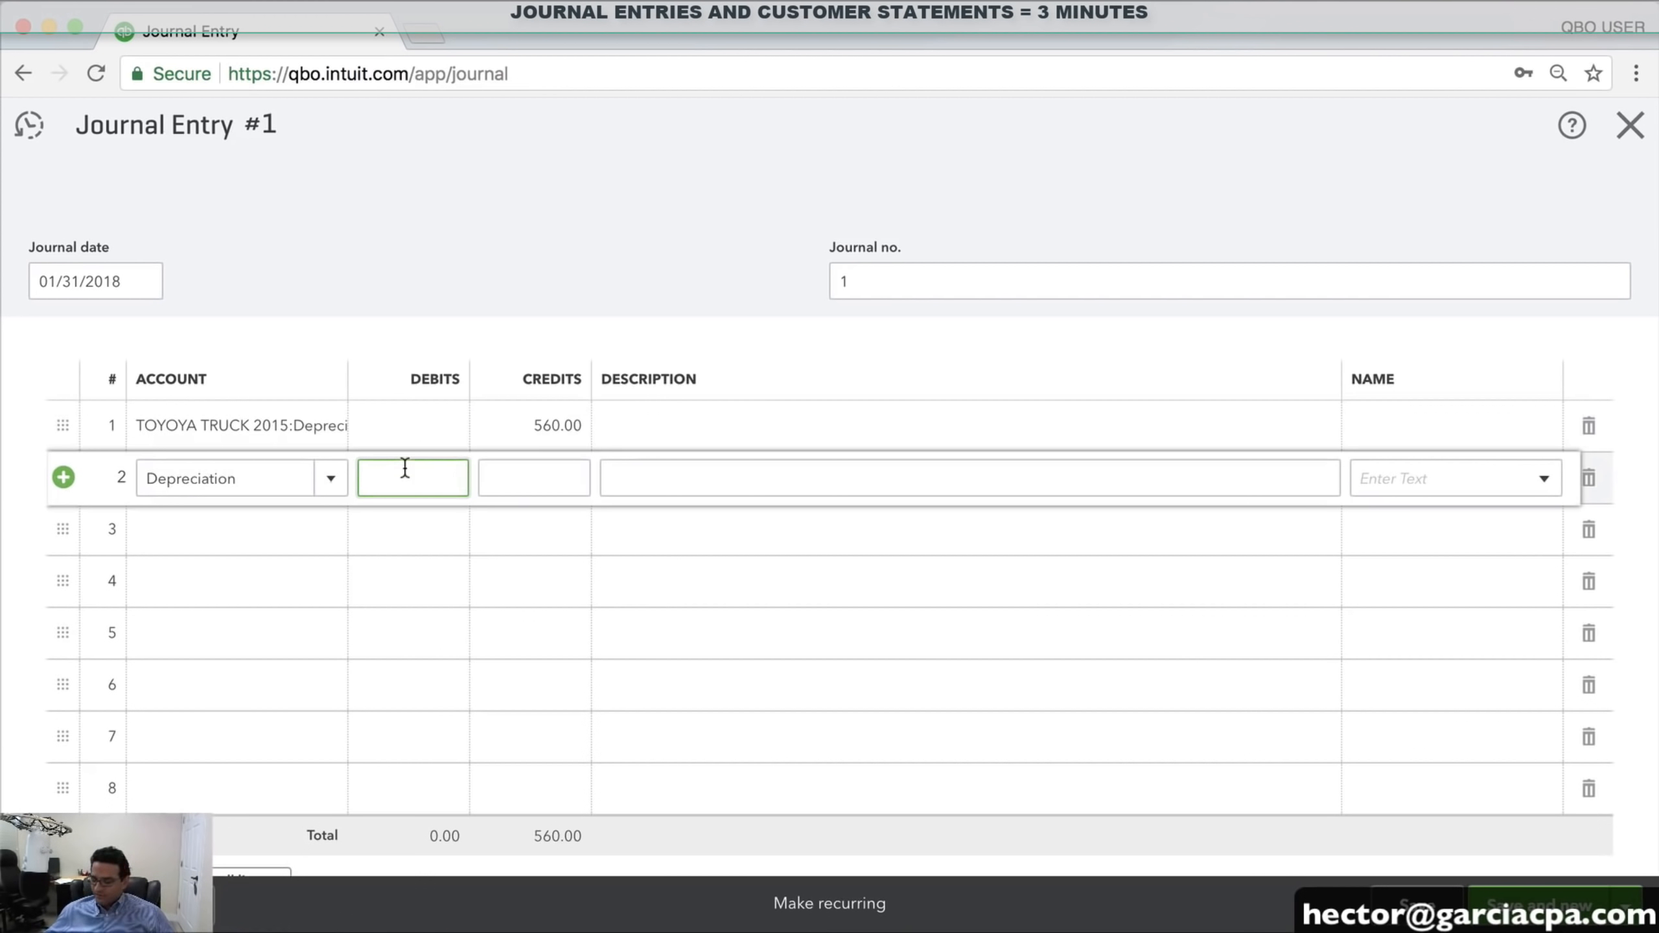
type("560")
left_click(556, 531)
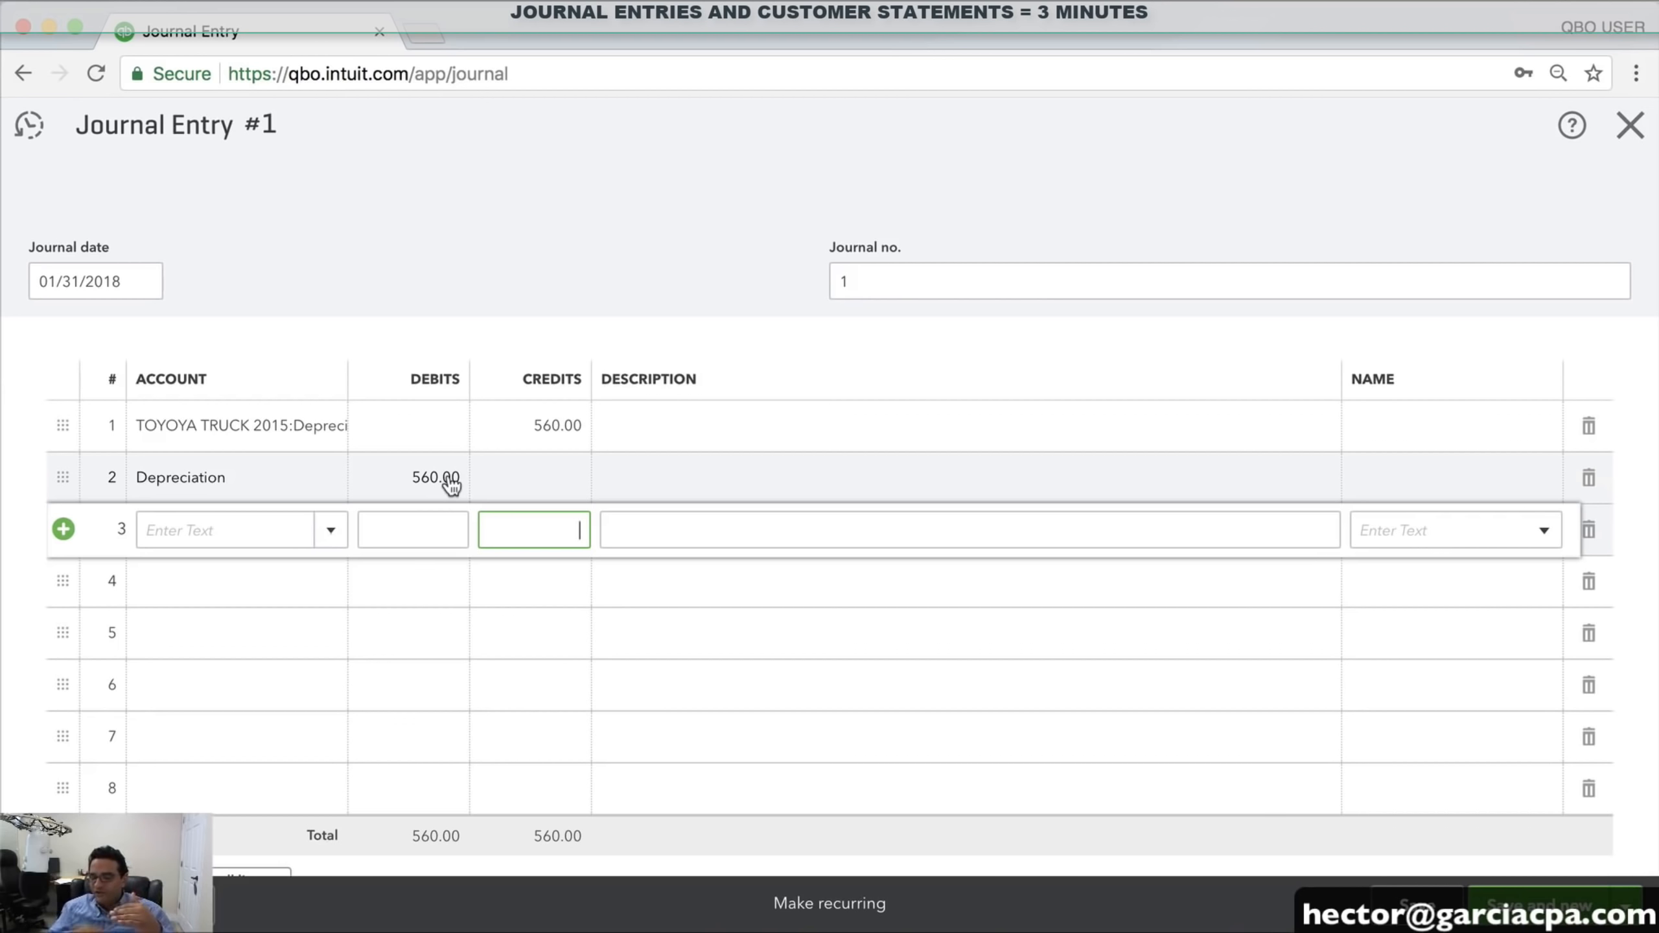
Review both 560.00 journal lines and save and close journal entry 1
left_click(222, 425)
left_click(215, 480)
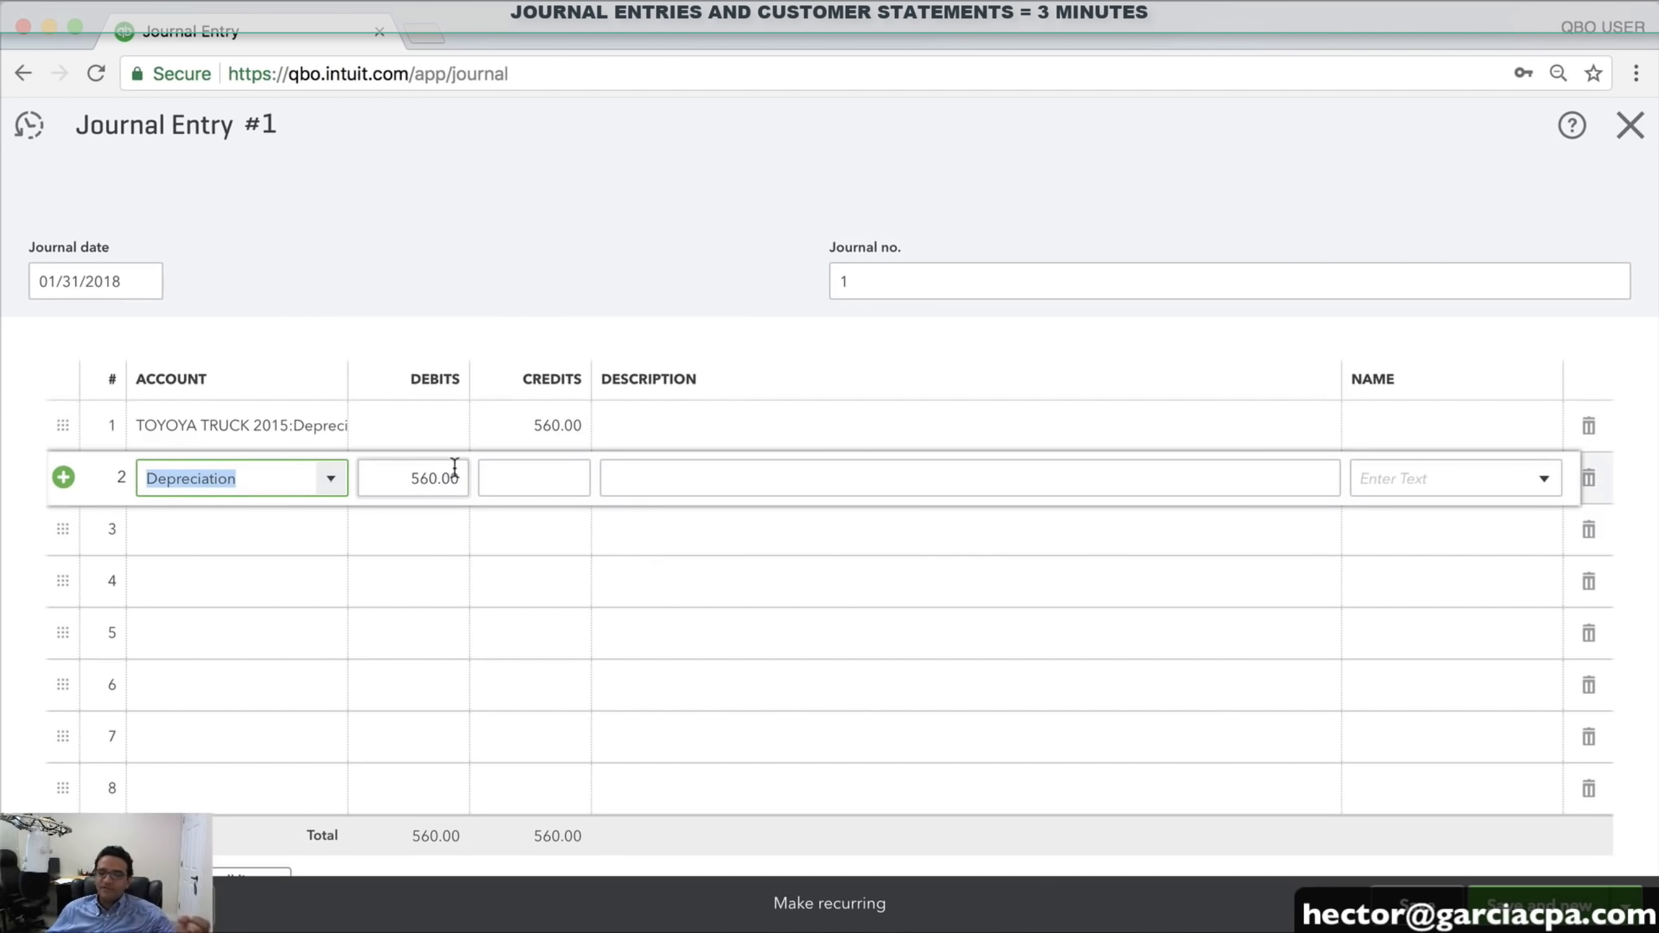
left_click(435, 478)
left_click(556, 423)
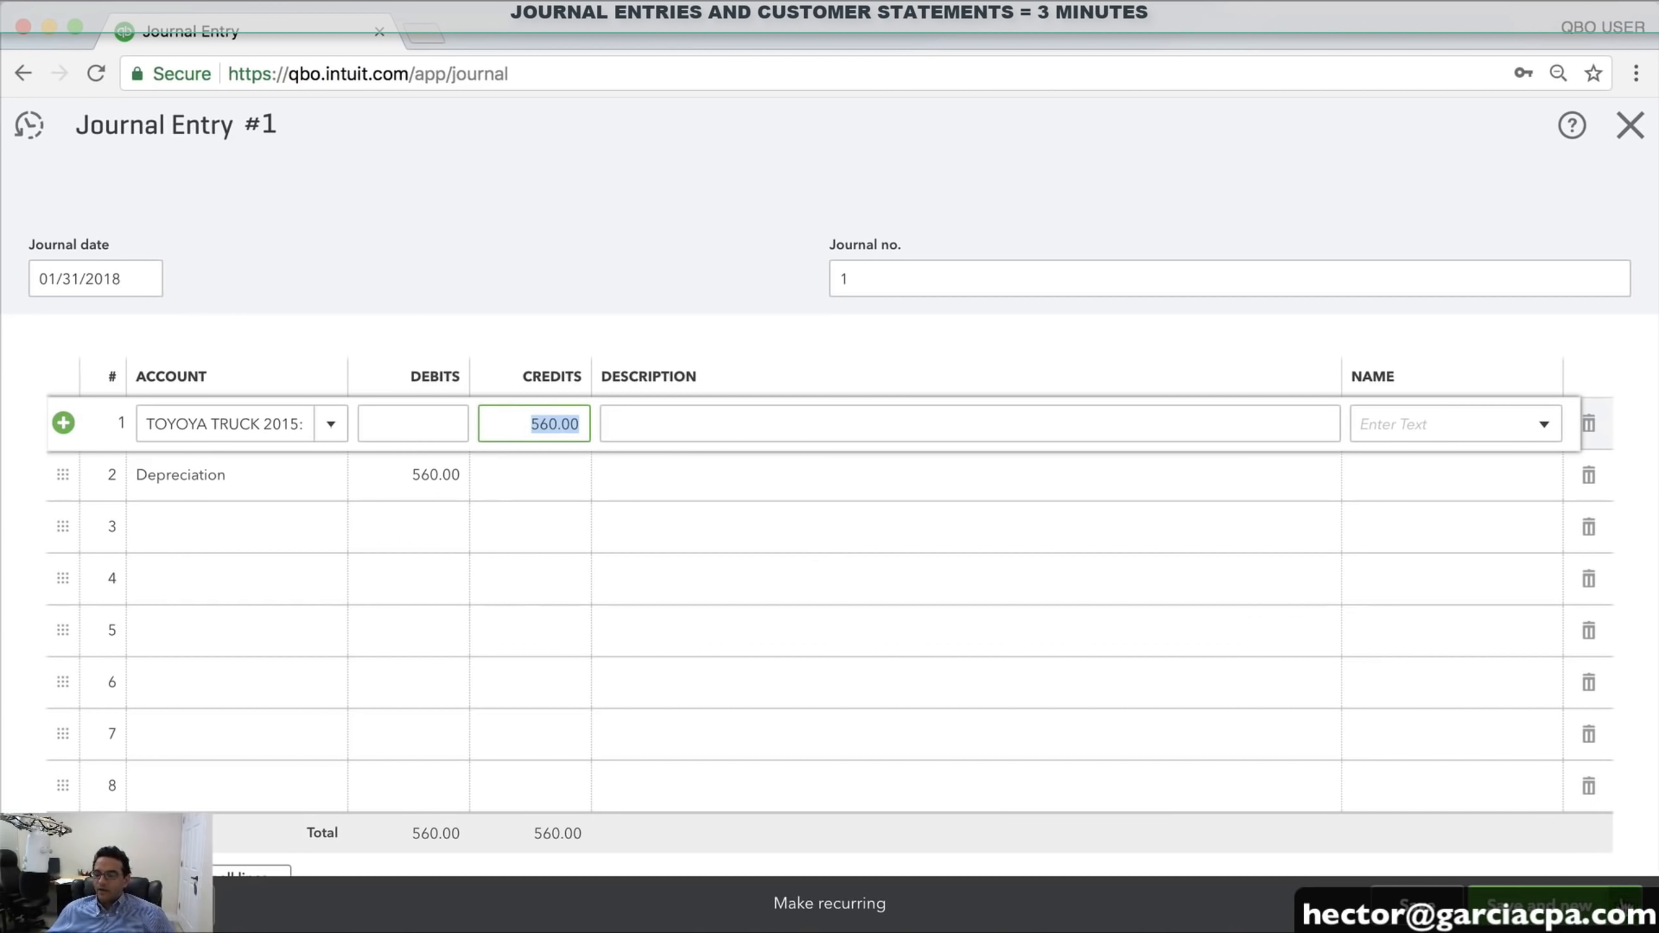
left_click(1627, 905)
left_click(1522, 871)
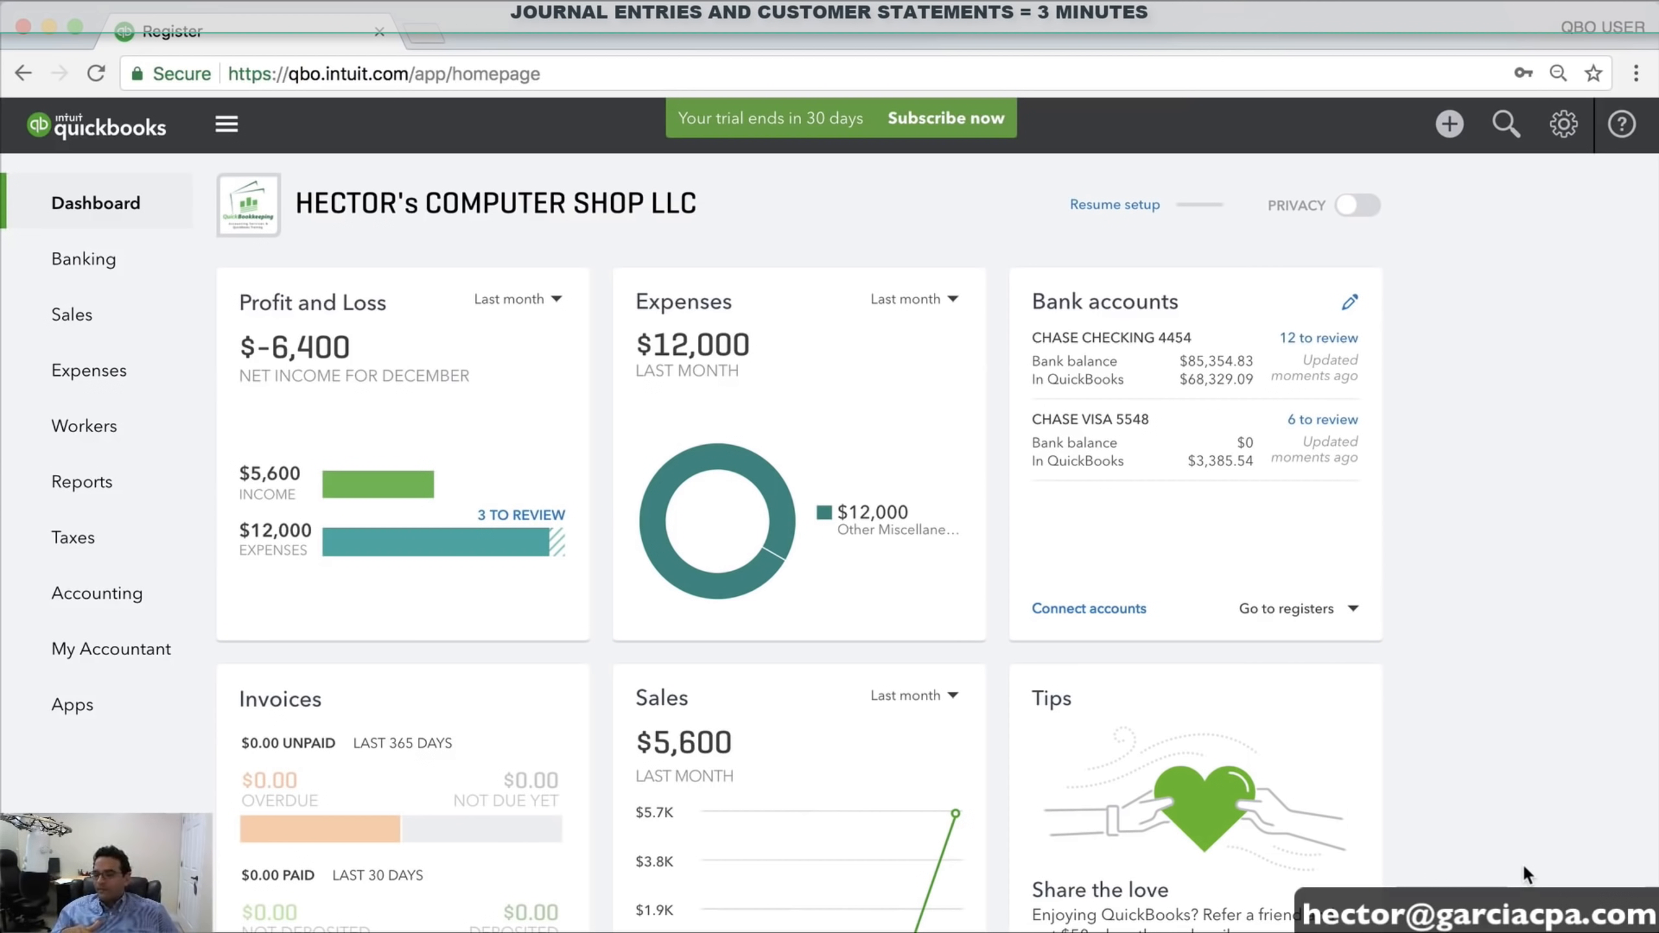
Start a new customer statement with balance status All and end date 01/31/2018
left_click(1450, 125)
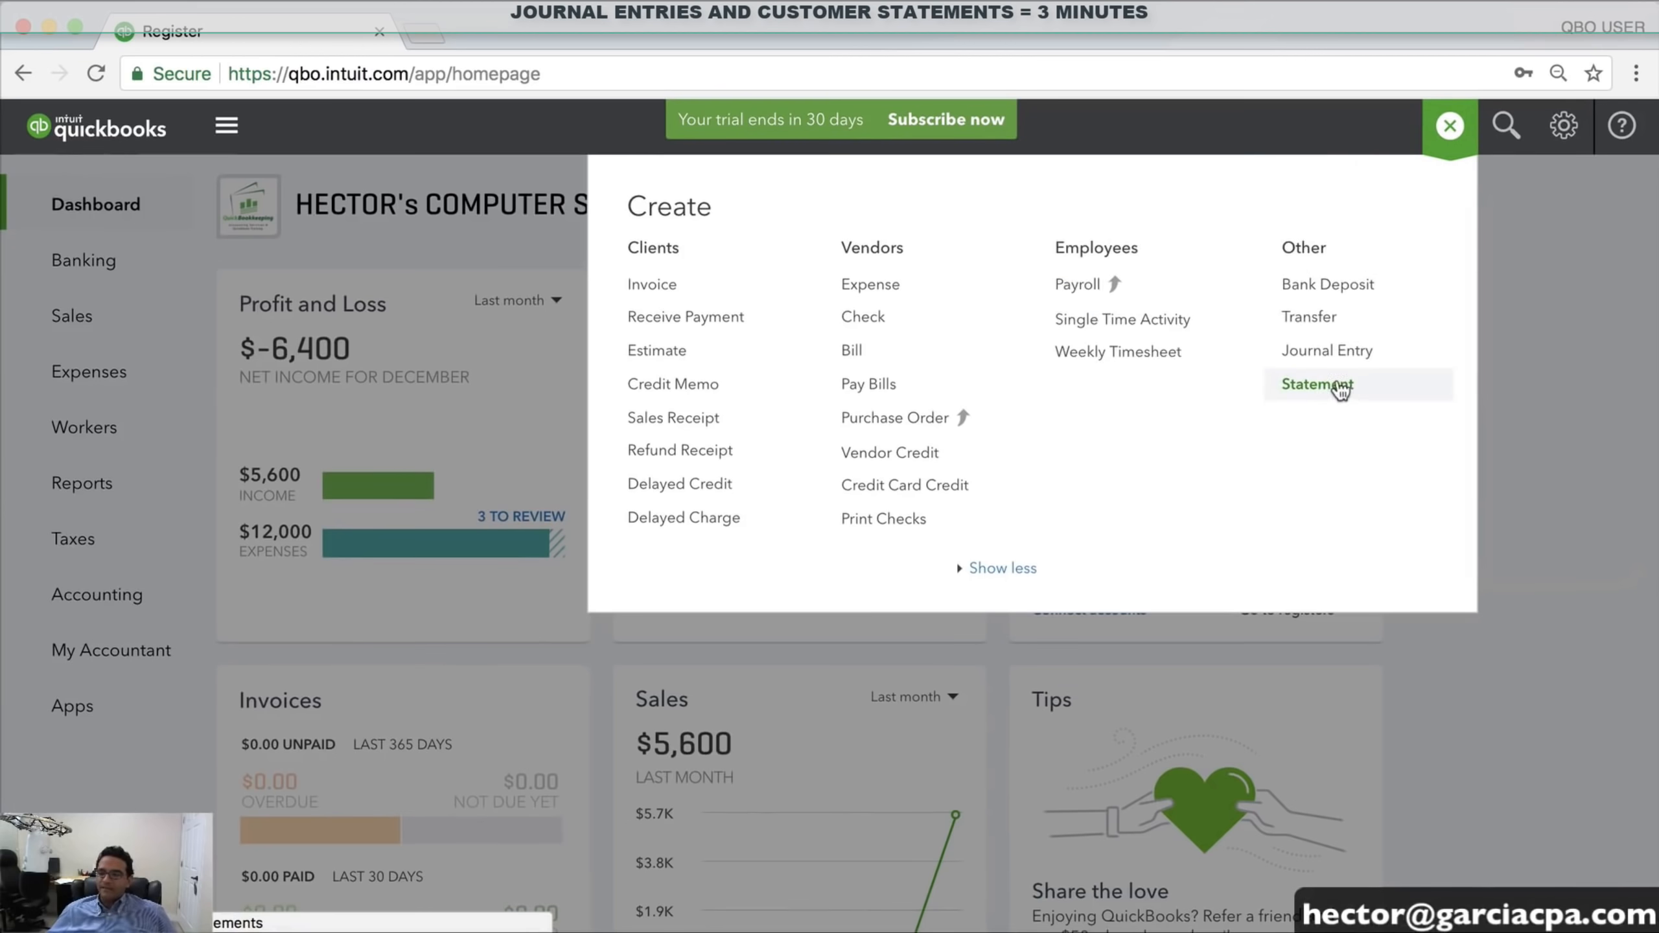
left_click(1328, 389)
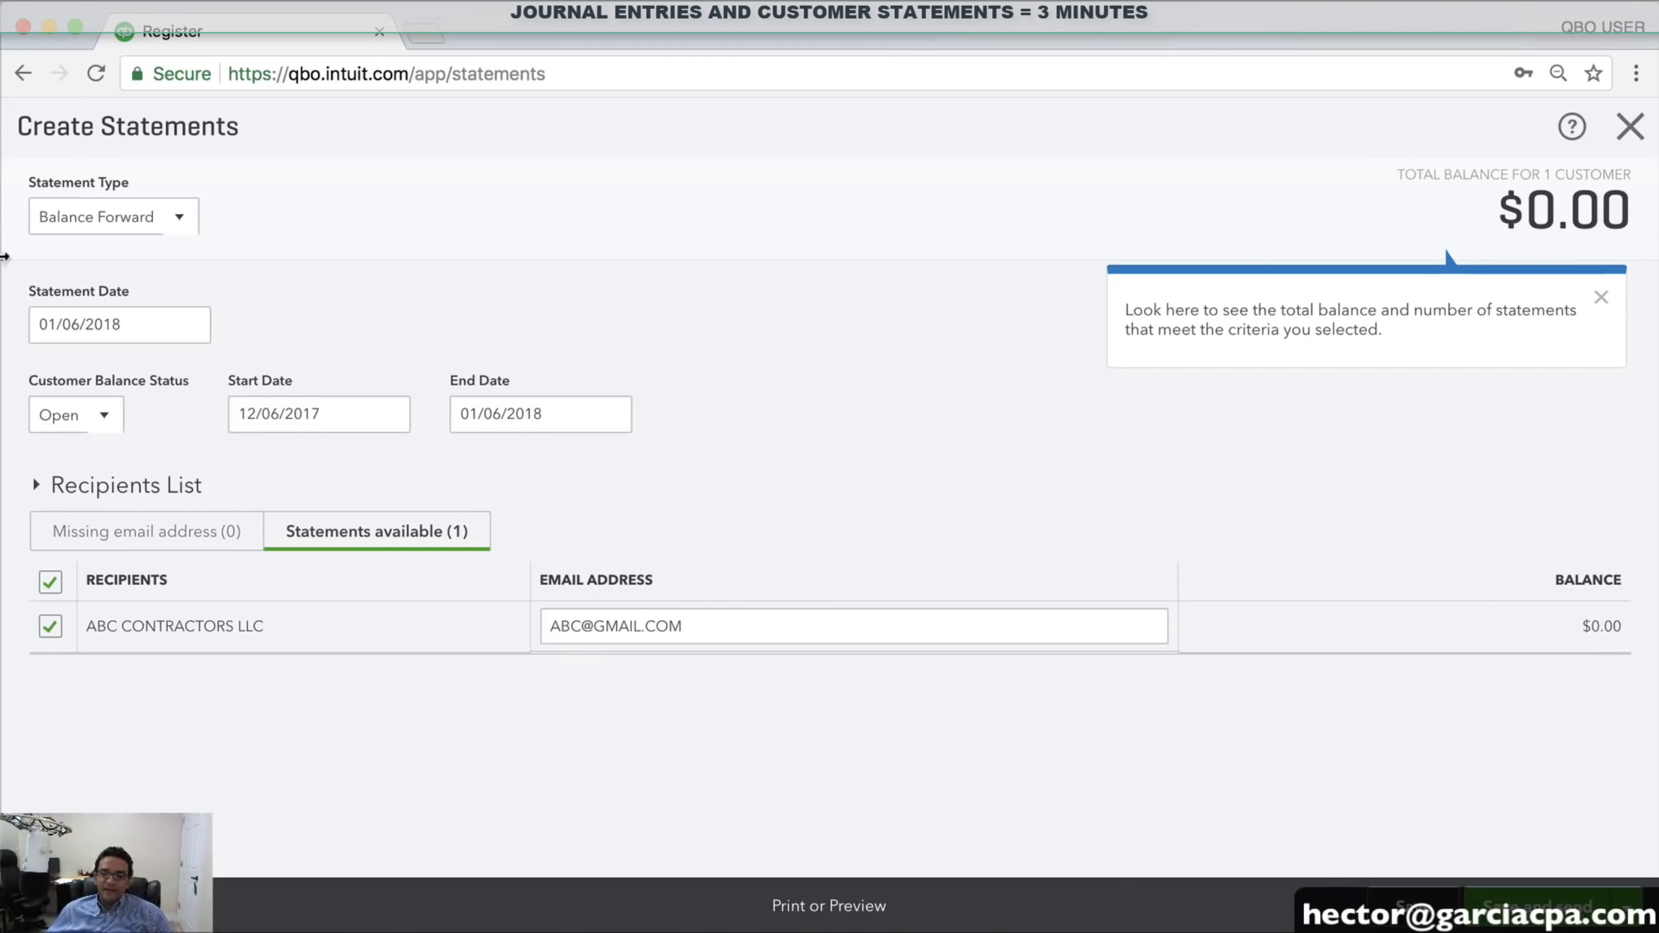
left_click(102, 418)
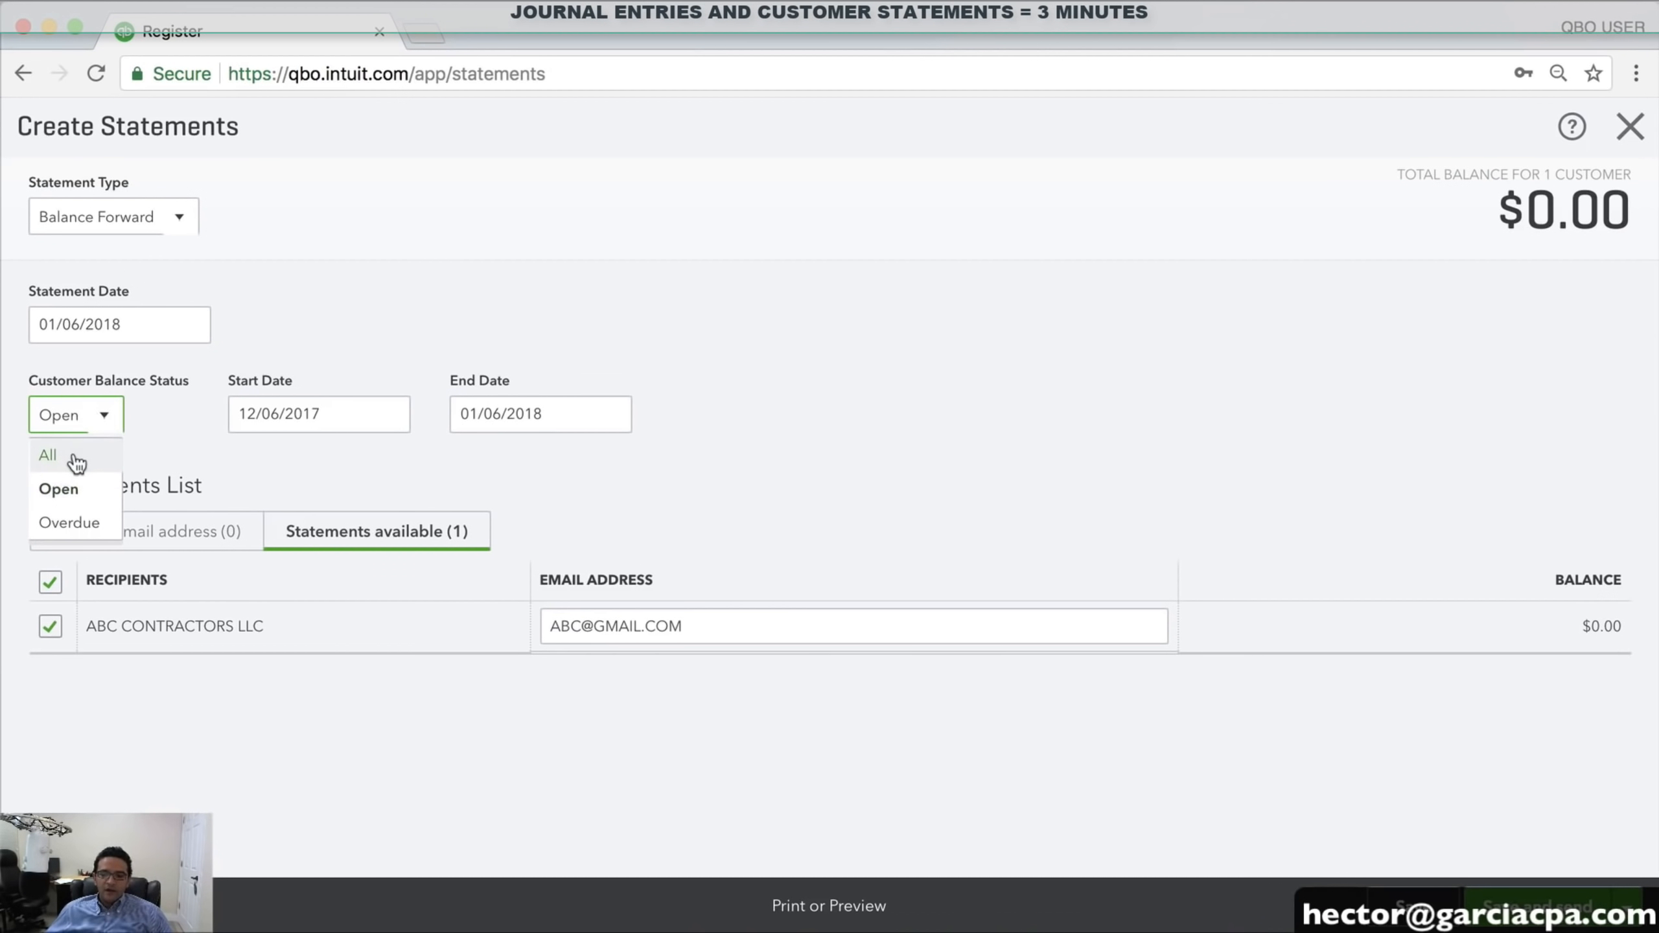
left_click(53, 456)
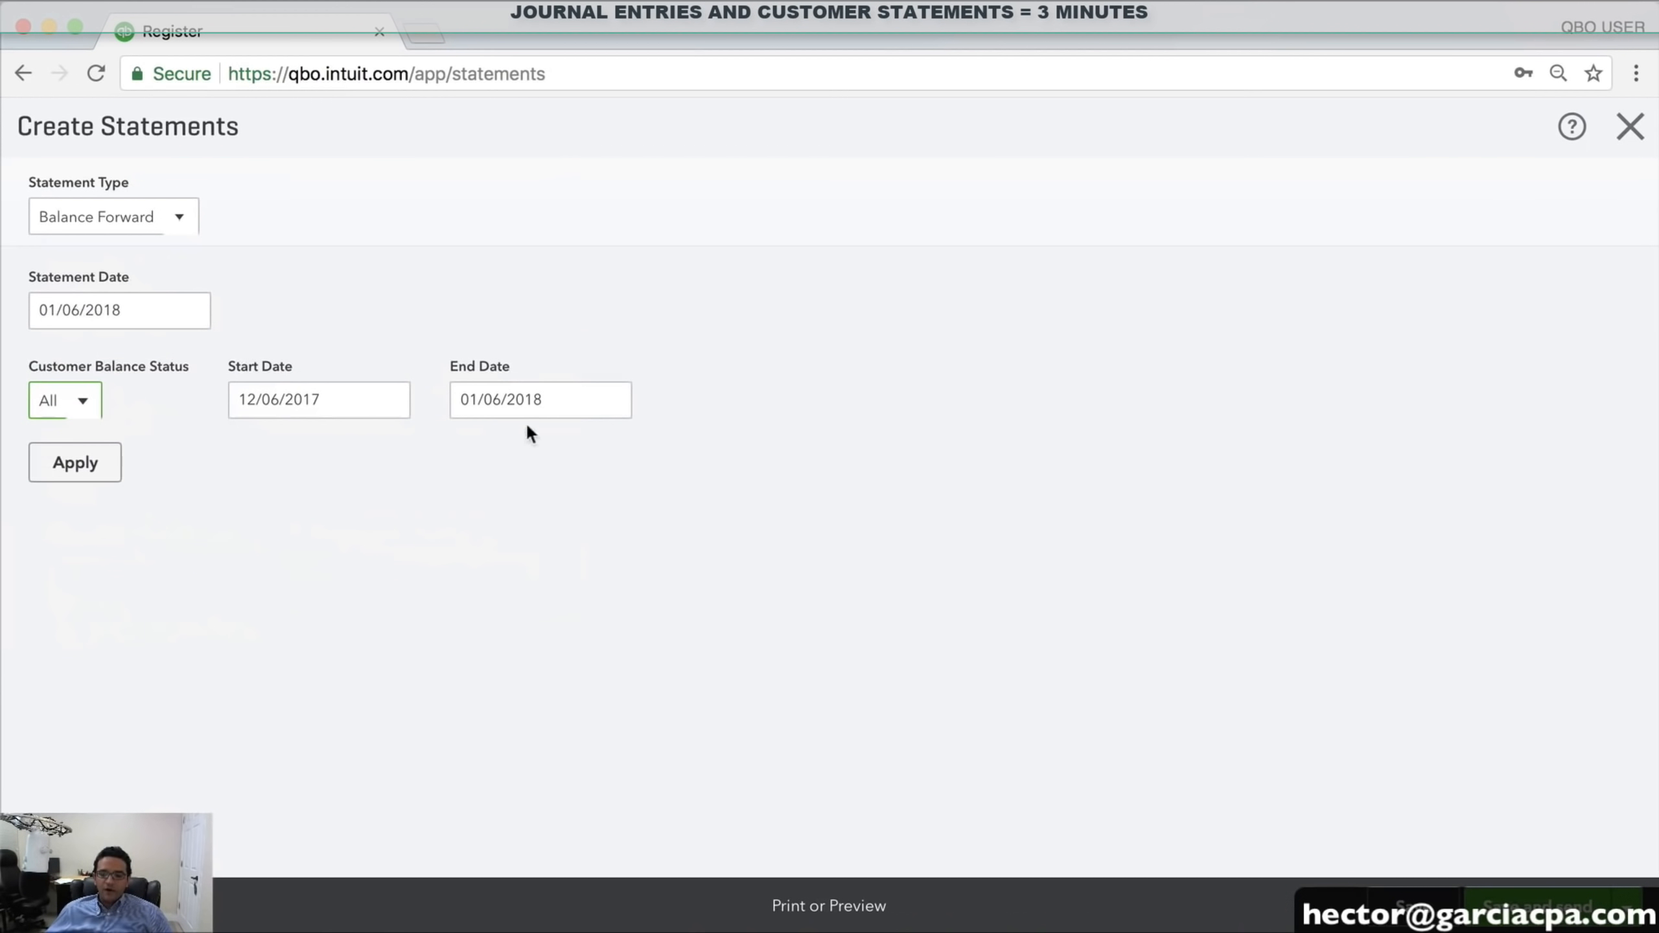
left_click(611, 400)
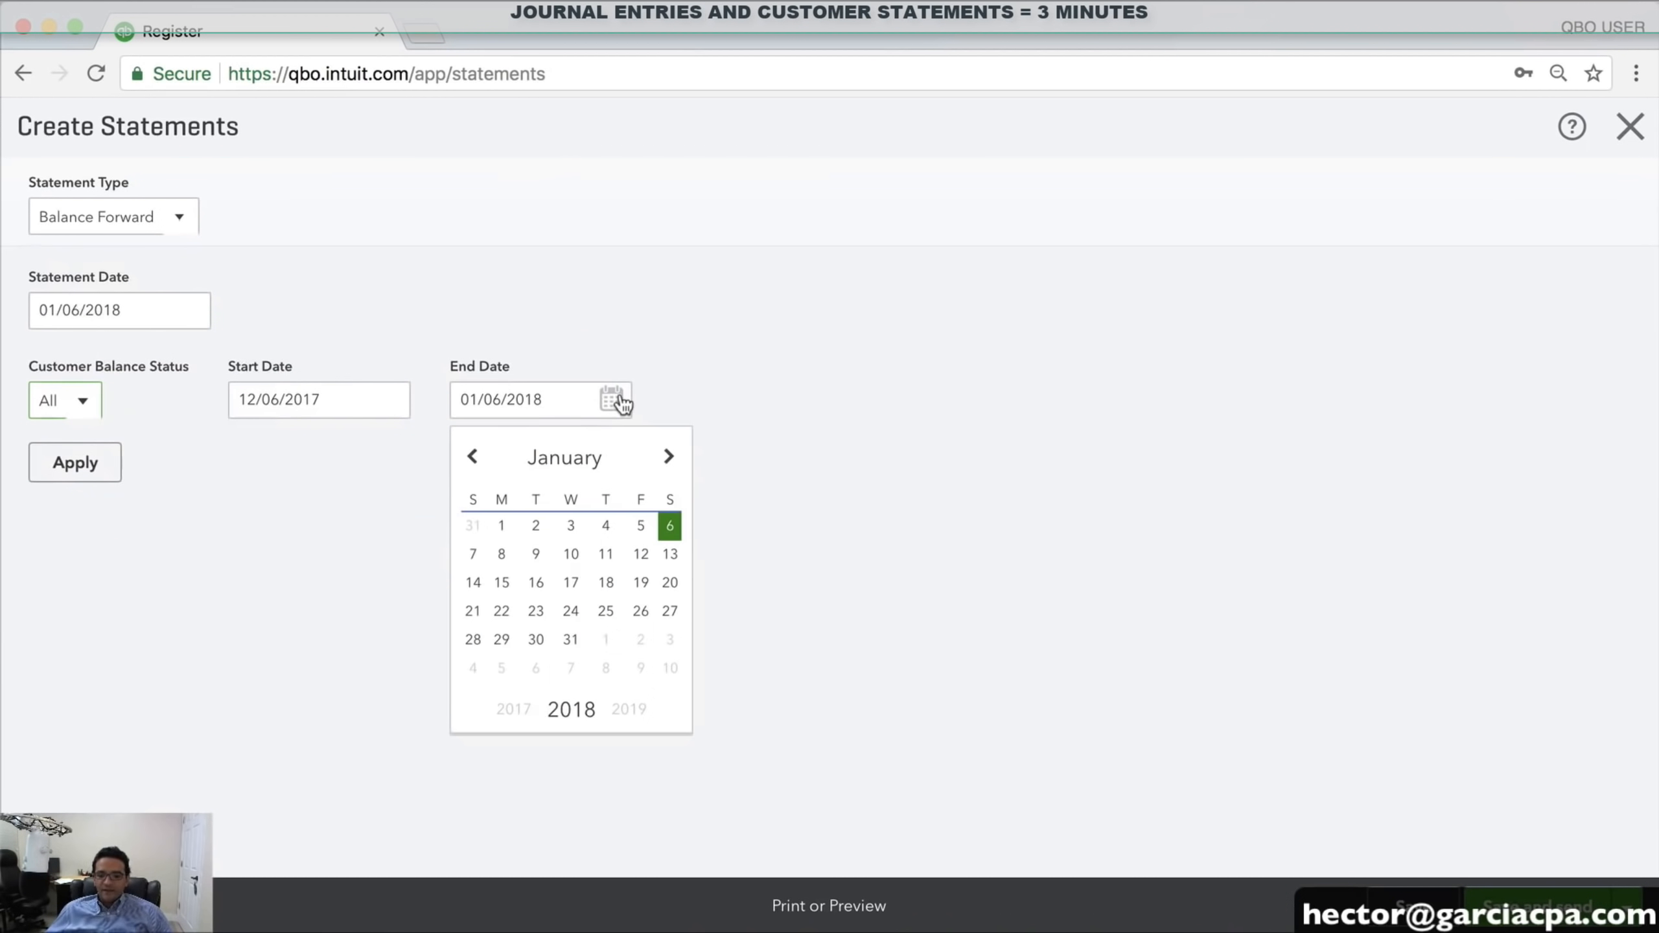
left_click(570, 639)
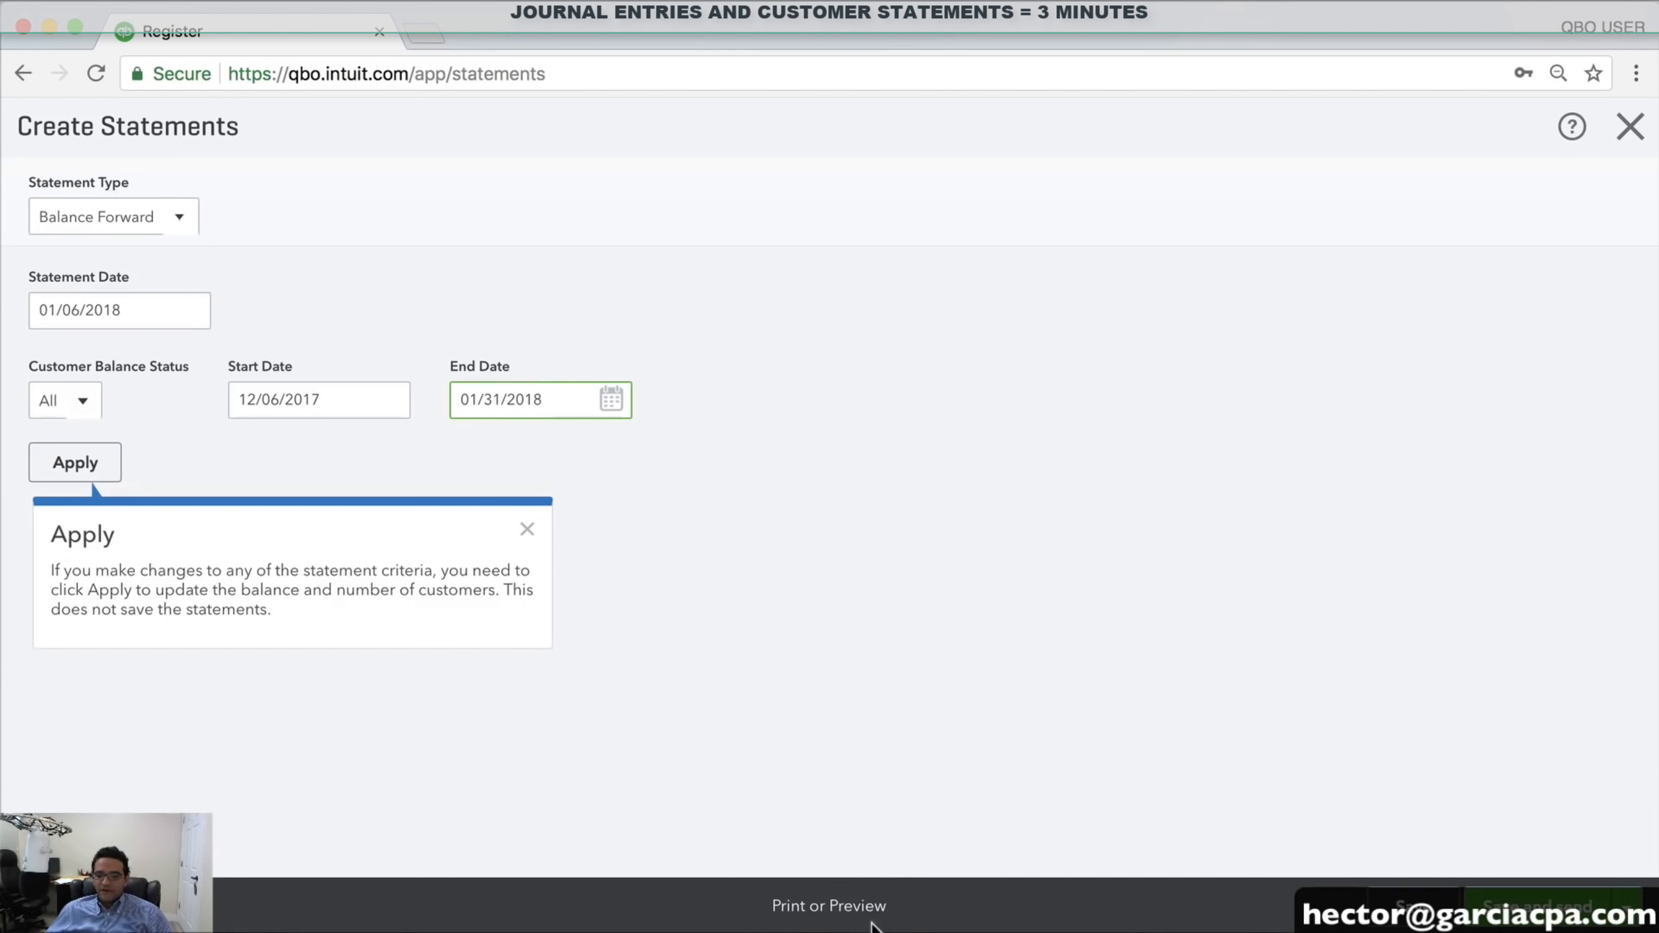
Preview balance-forward statement 1001, then close the preview and the statements page
left_click(811, 906)
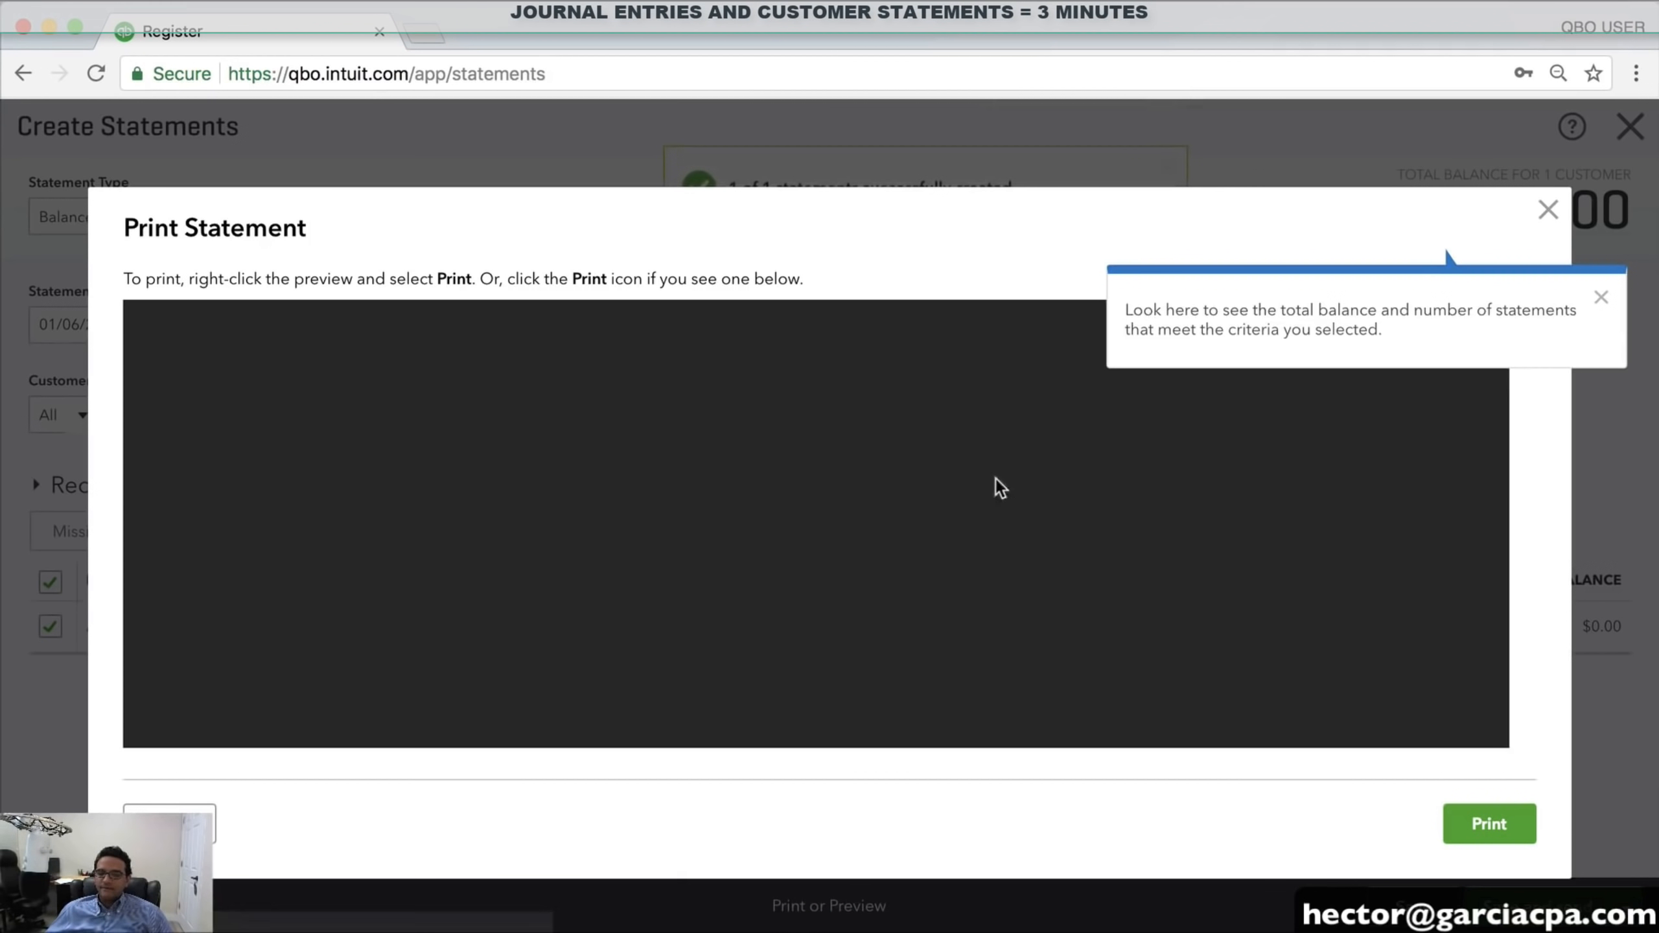
scroll(1041, 574, "down", 3)
scroll(1041, 573, "down", 1)
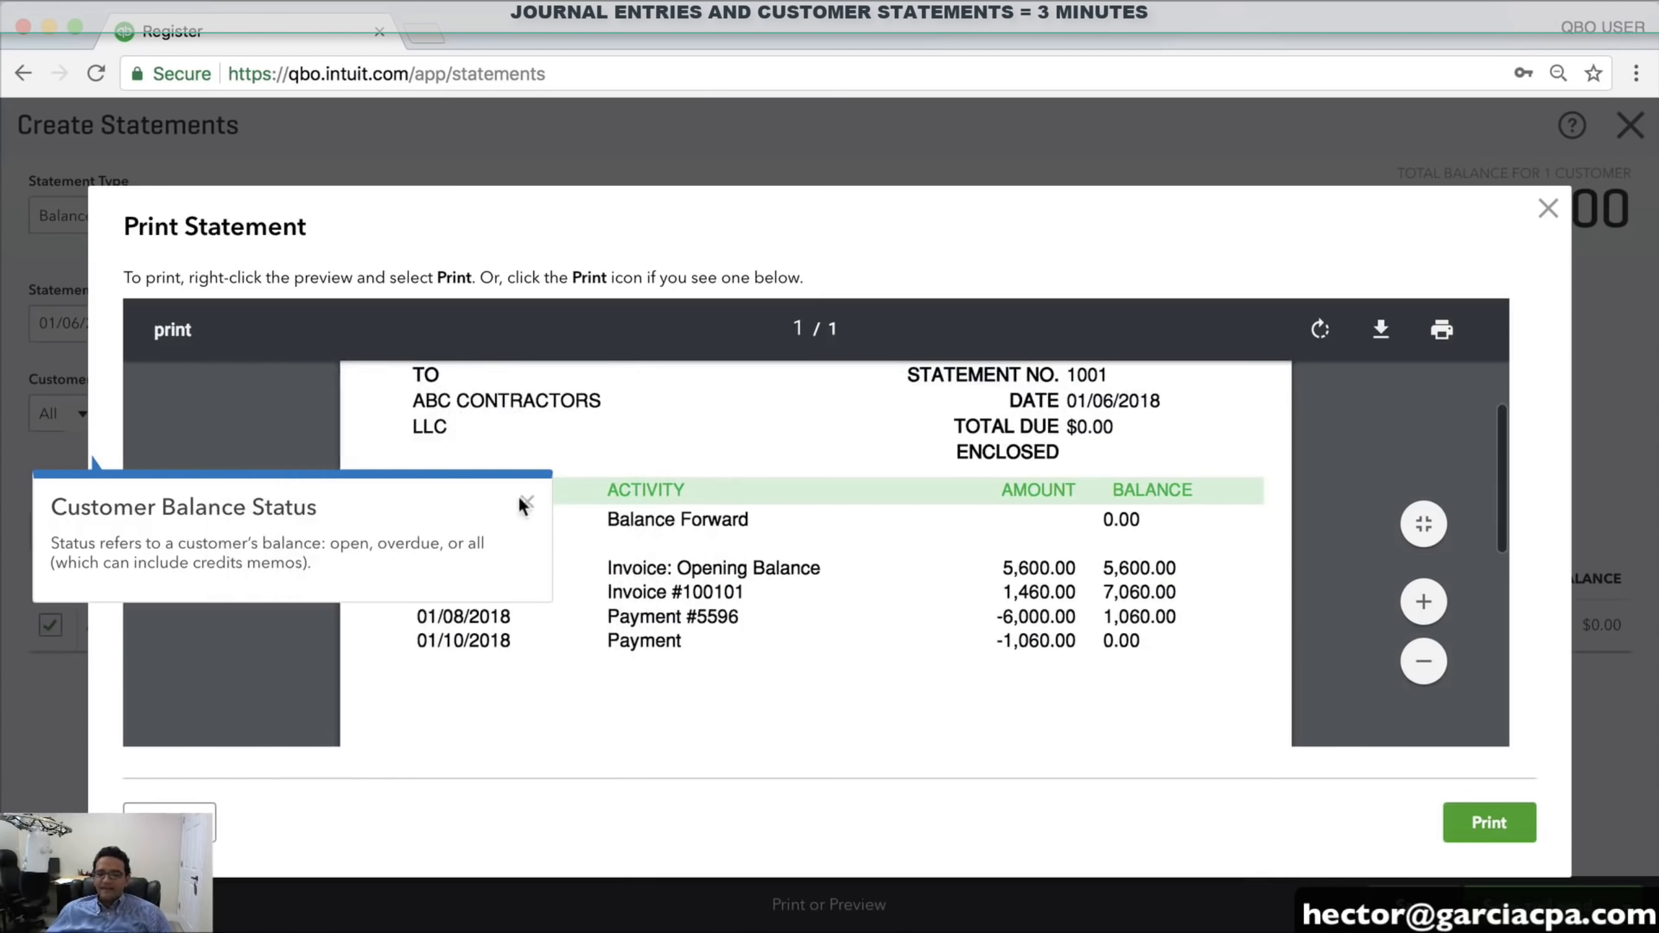
left_click(524, 504)
scroll(1026, 549, "up", 1)
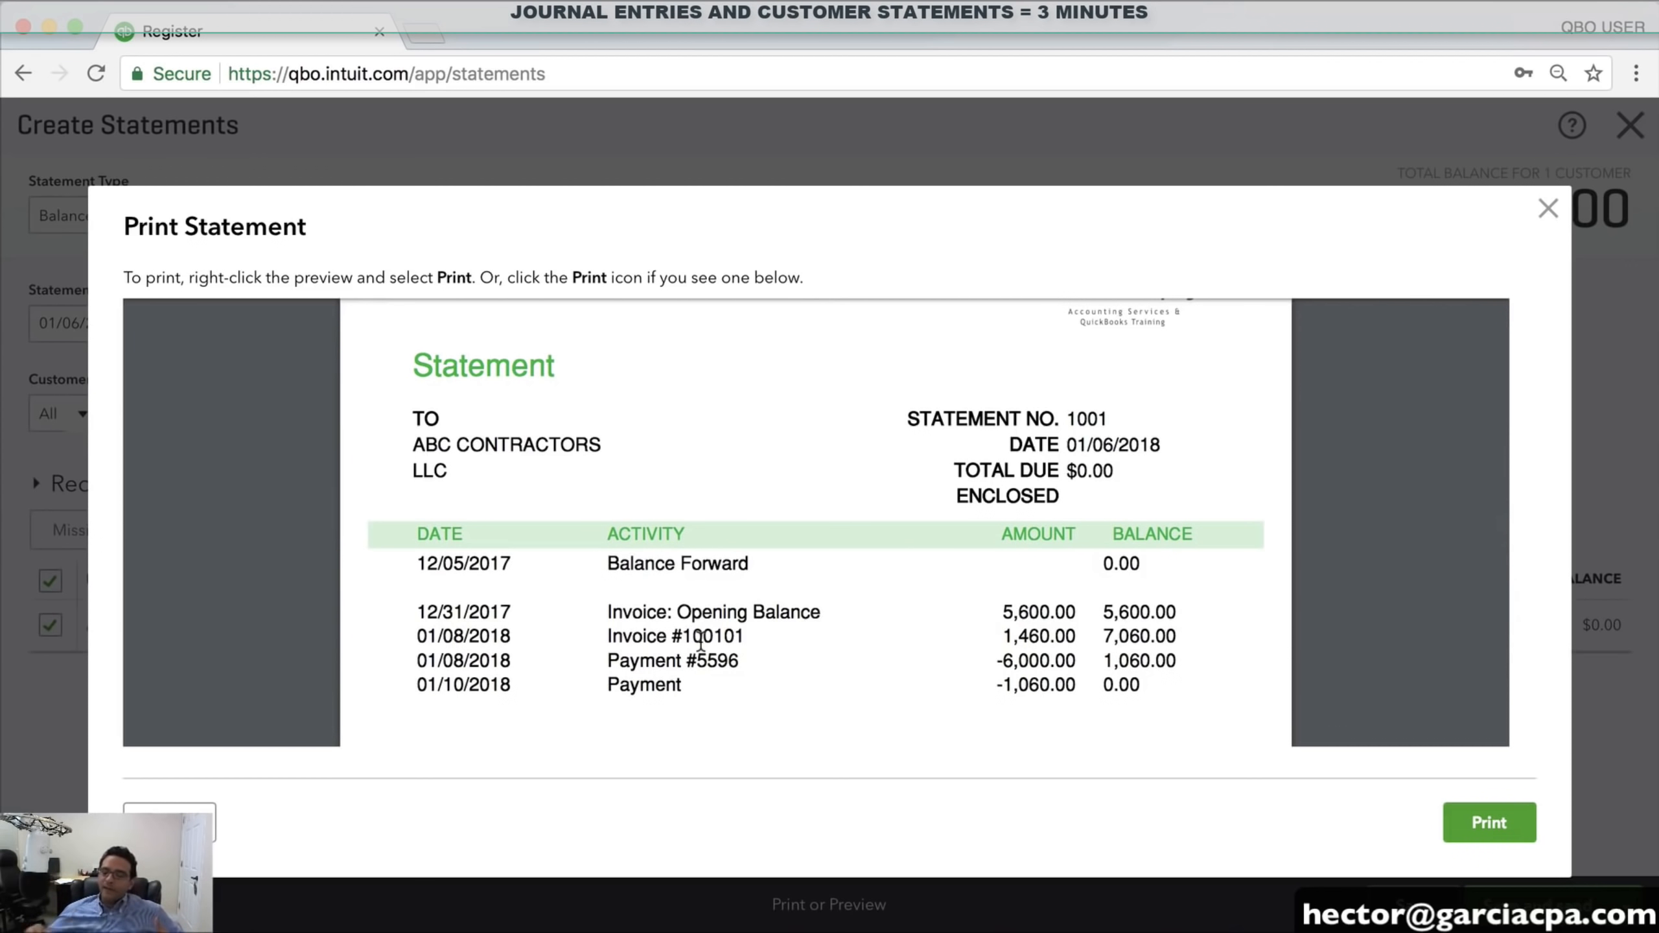
left_click(1545, 208)
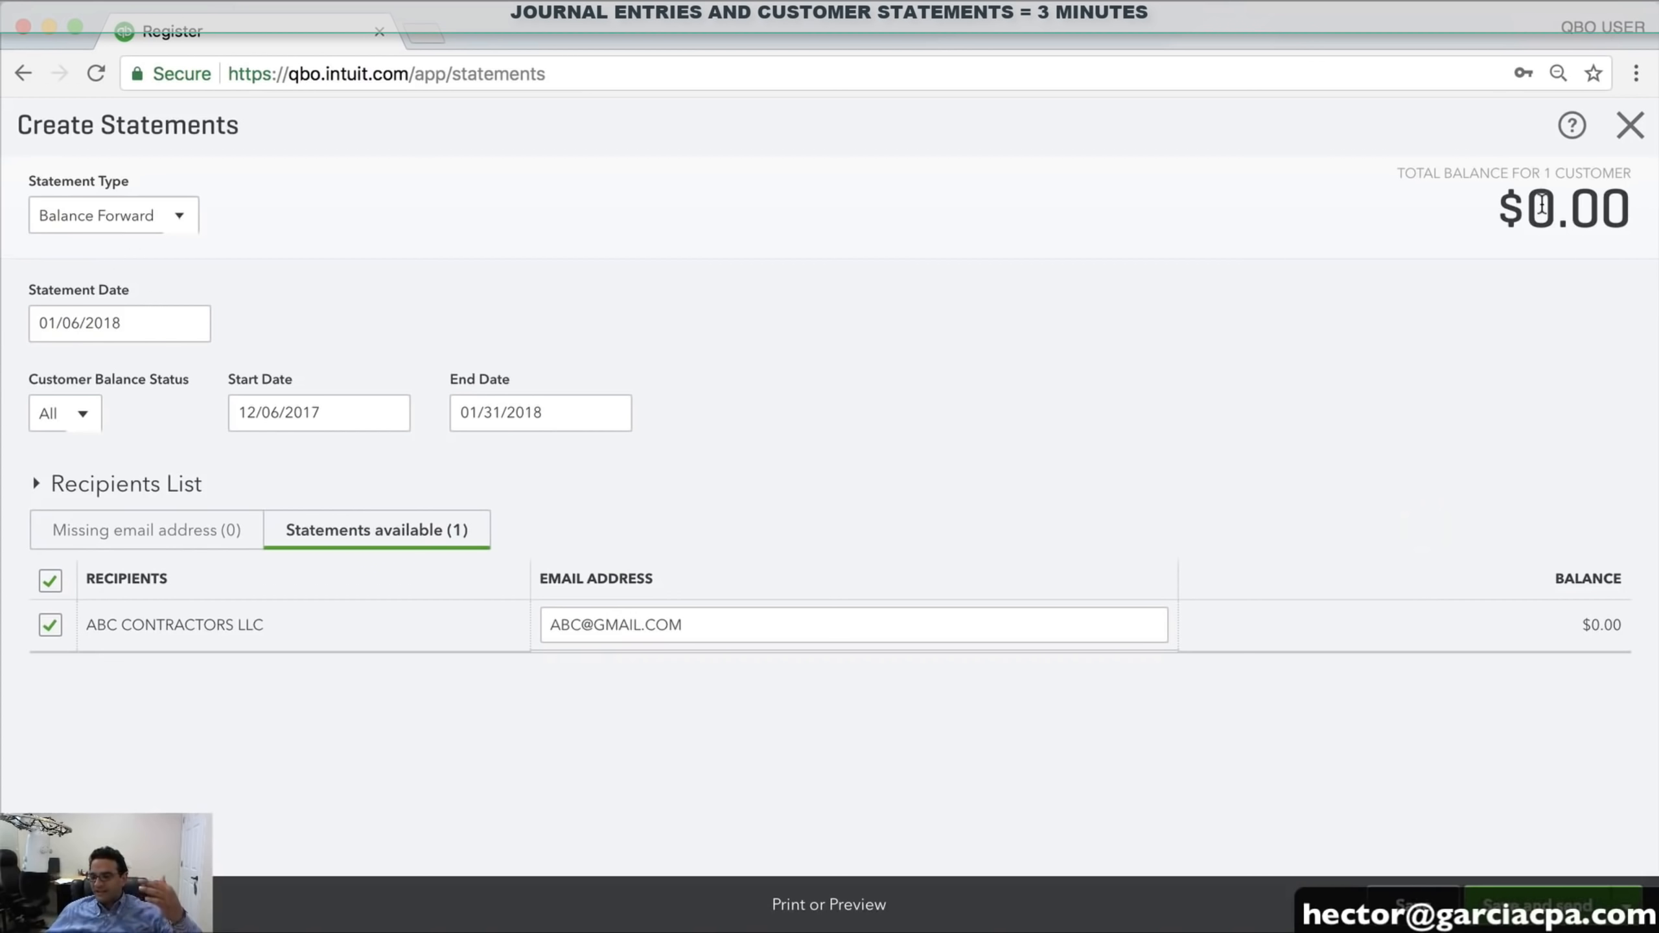
left_click(1630, 127)
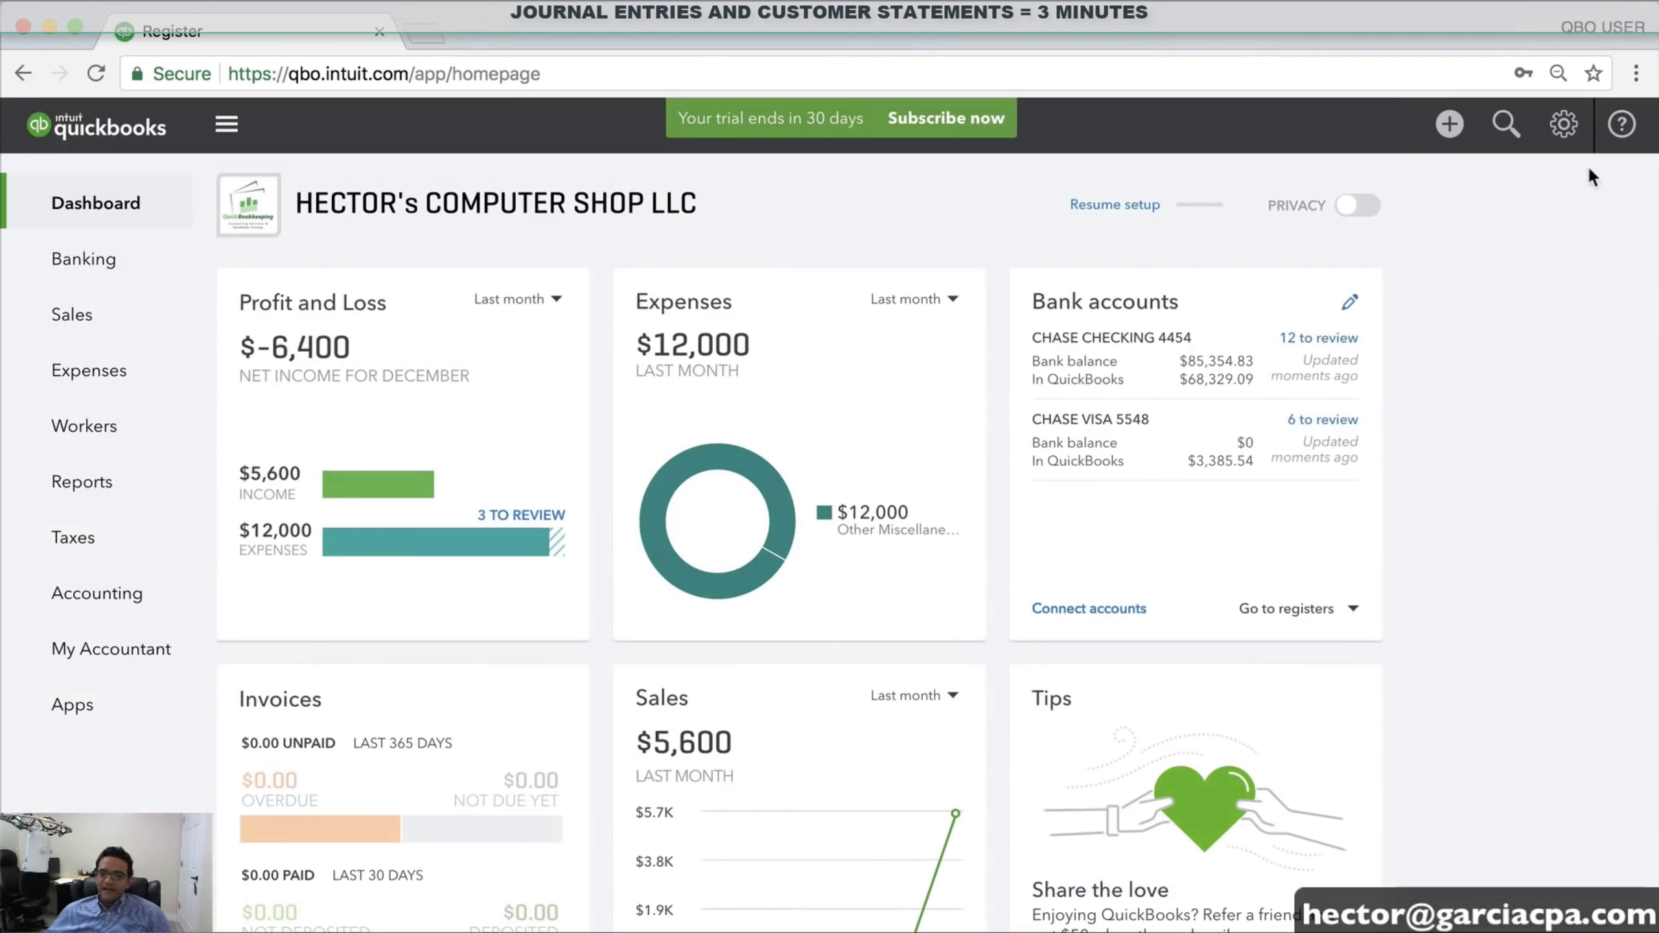
Open the Create menu, then close and reopen the gear settings menu over the dashboard
left_click(1425, 123)
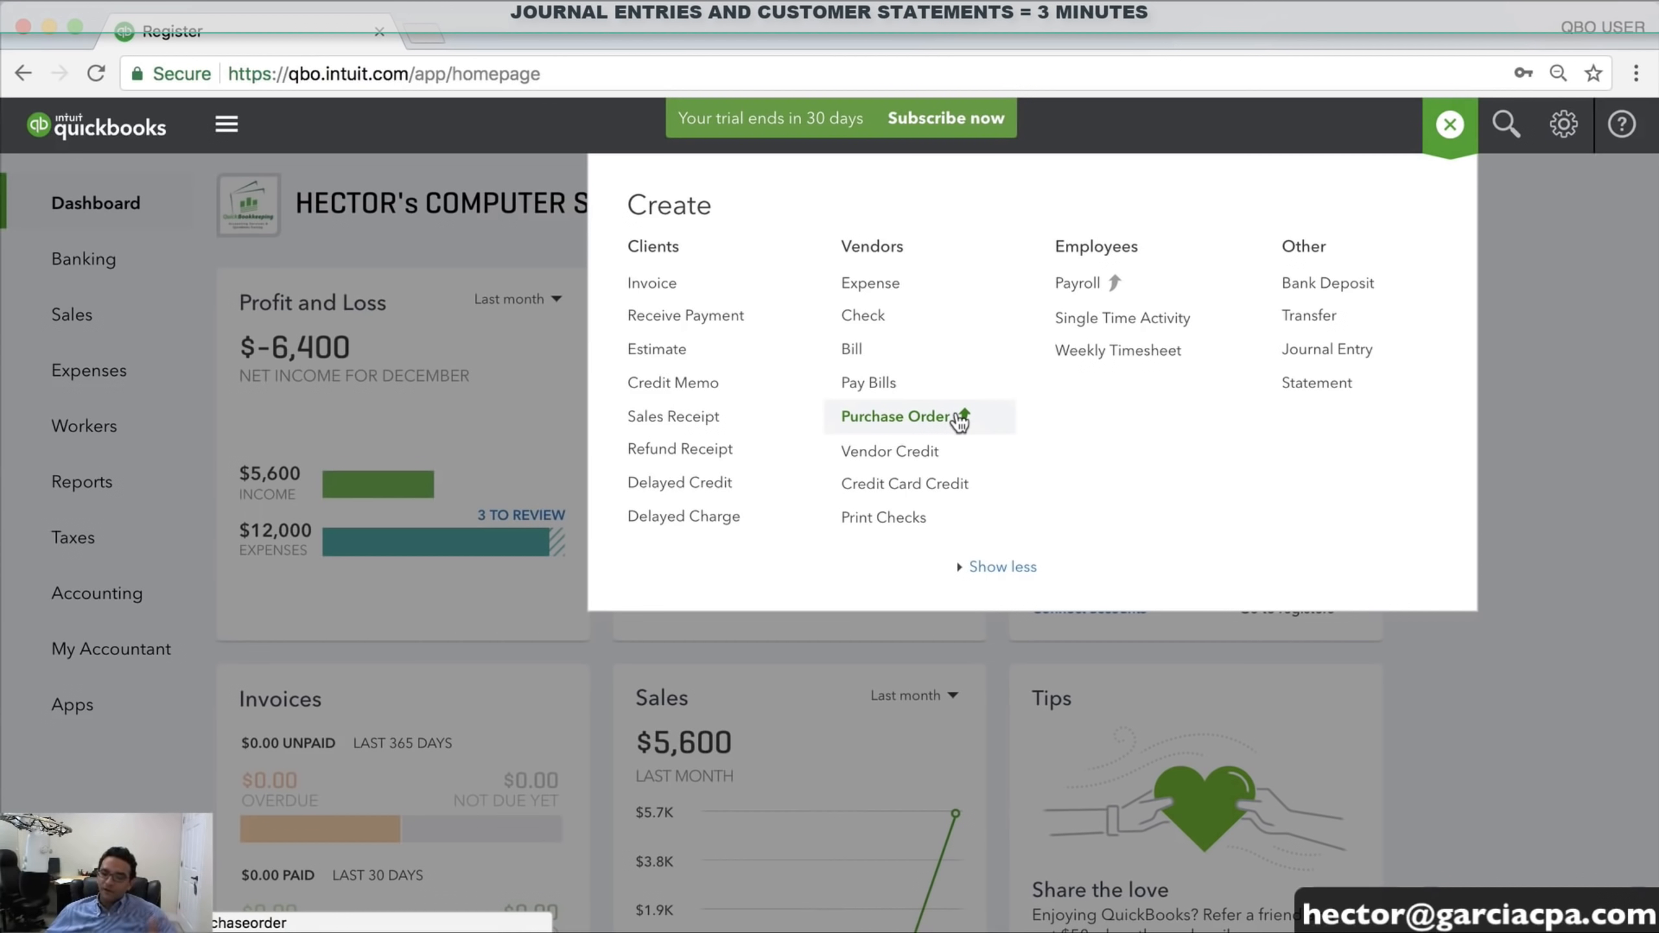
left_click(1568, 127)
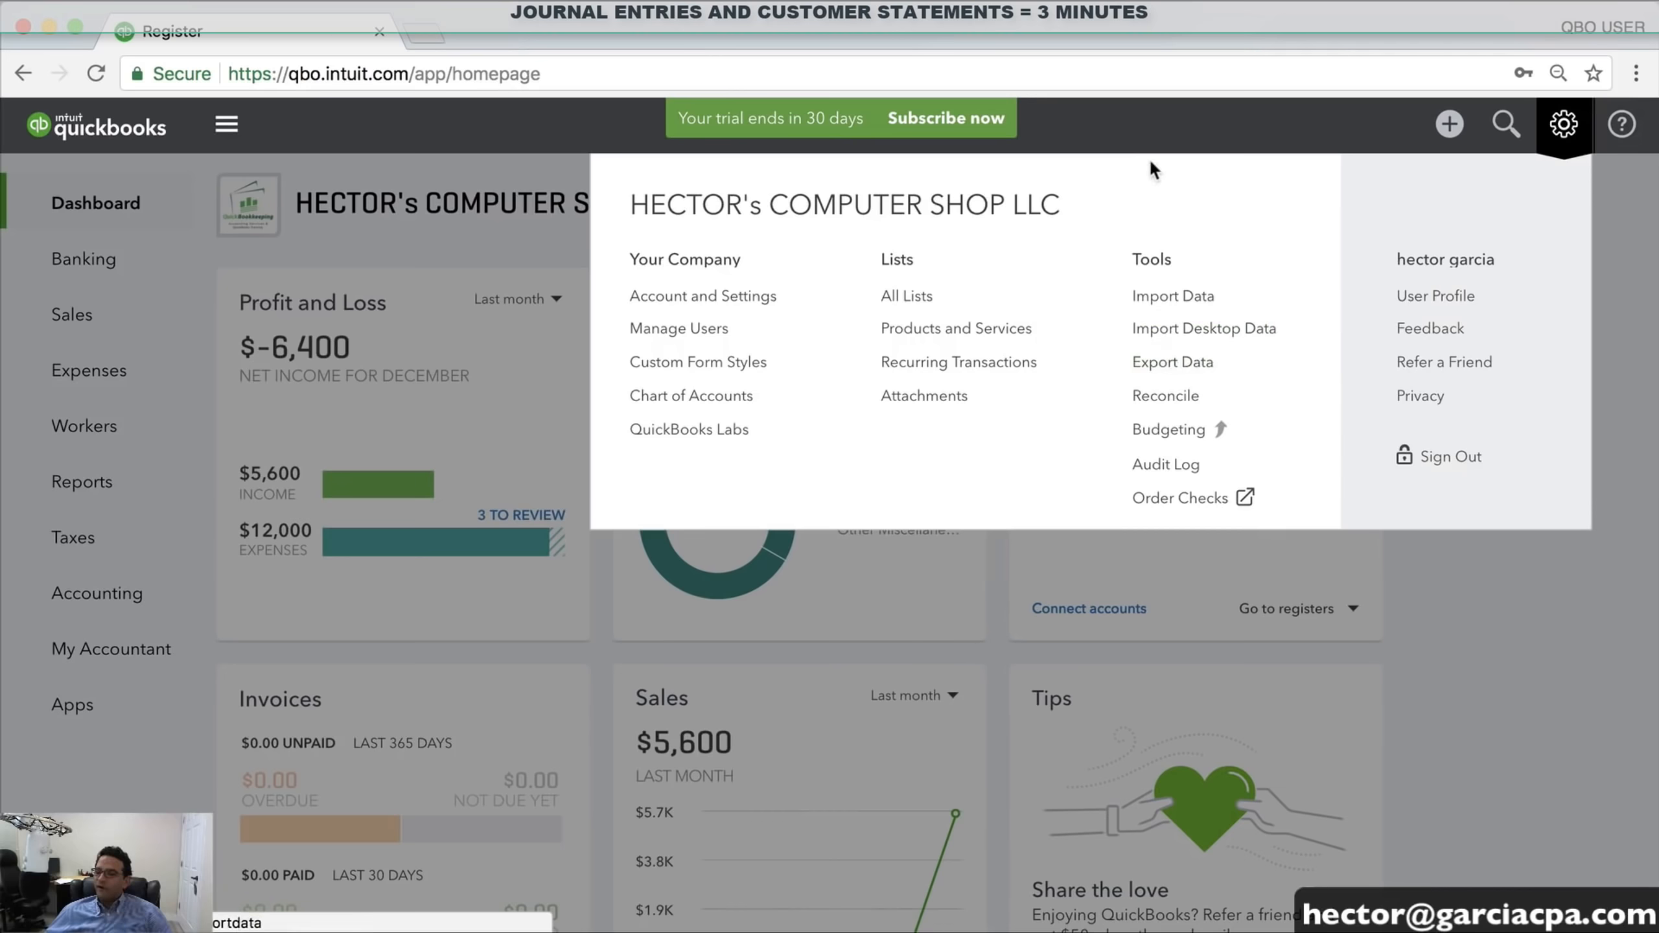
left_click(1153, 137)
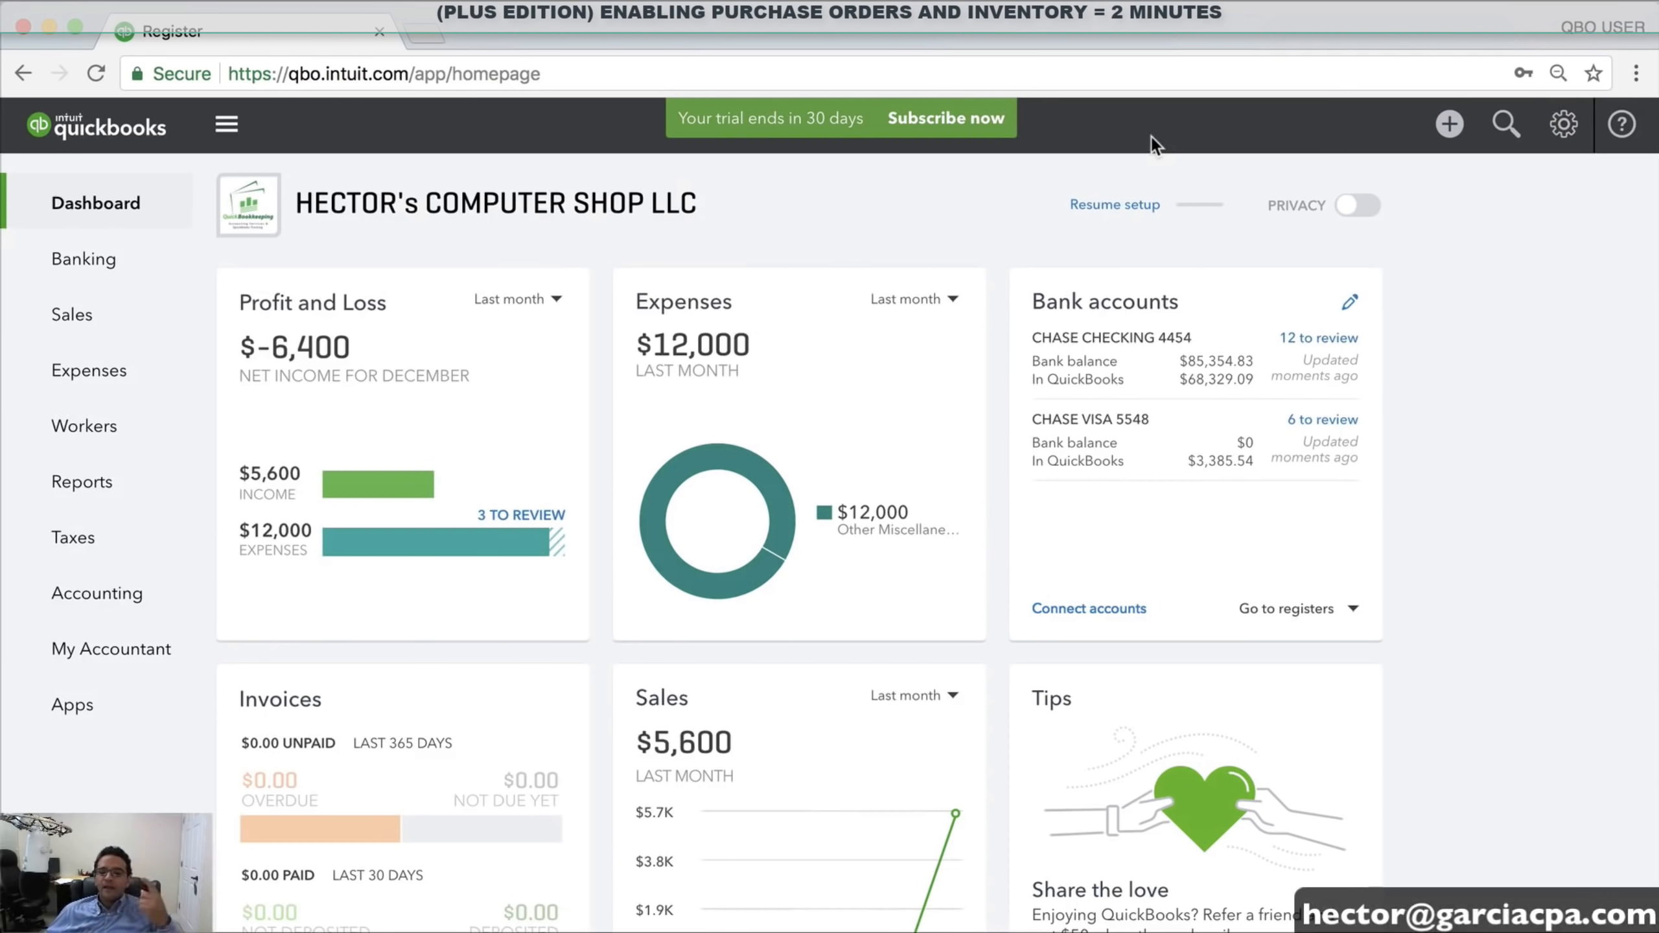
left_click(1567, 137)
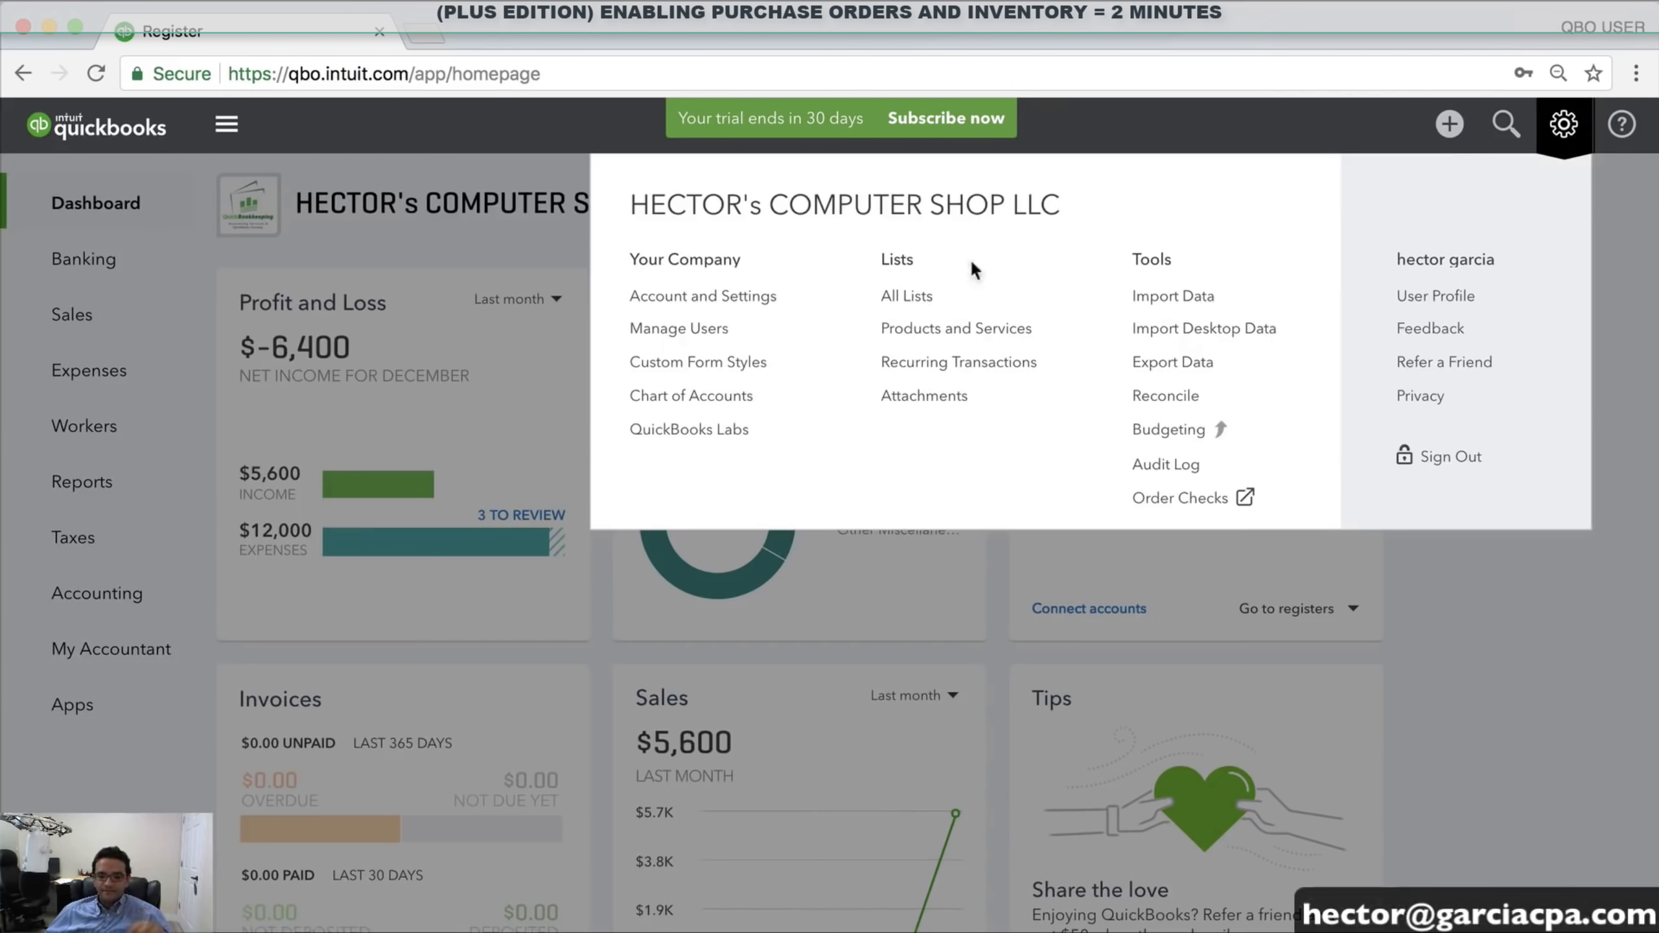
Upgrade the trial subscription from Essentials to the $50/month QuickBooks Plus plan under Billing & Subscription
left_click(712, 296)
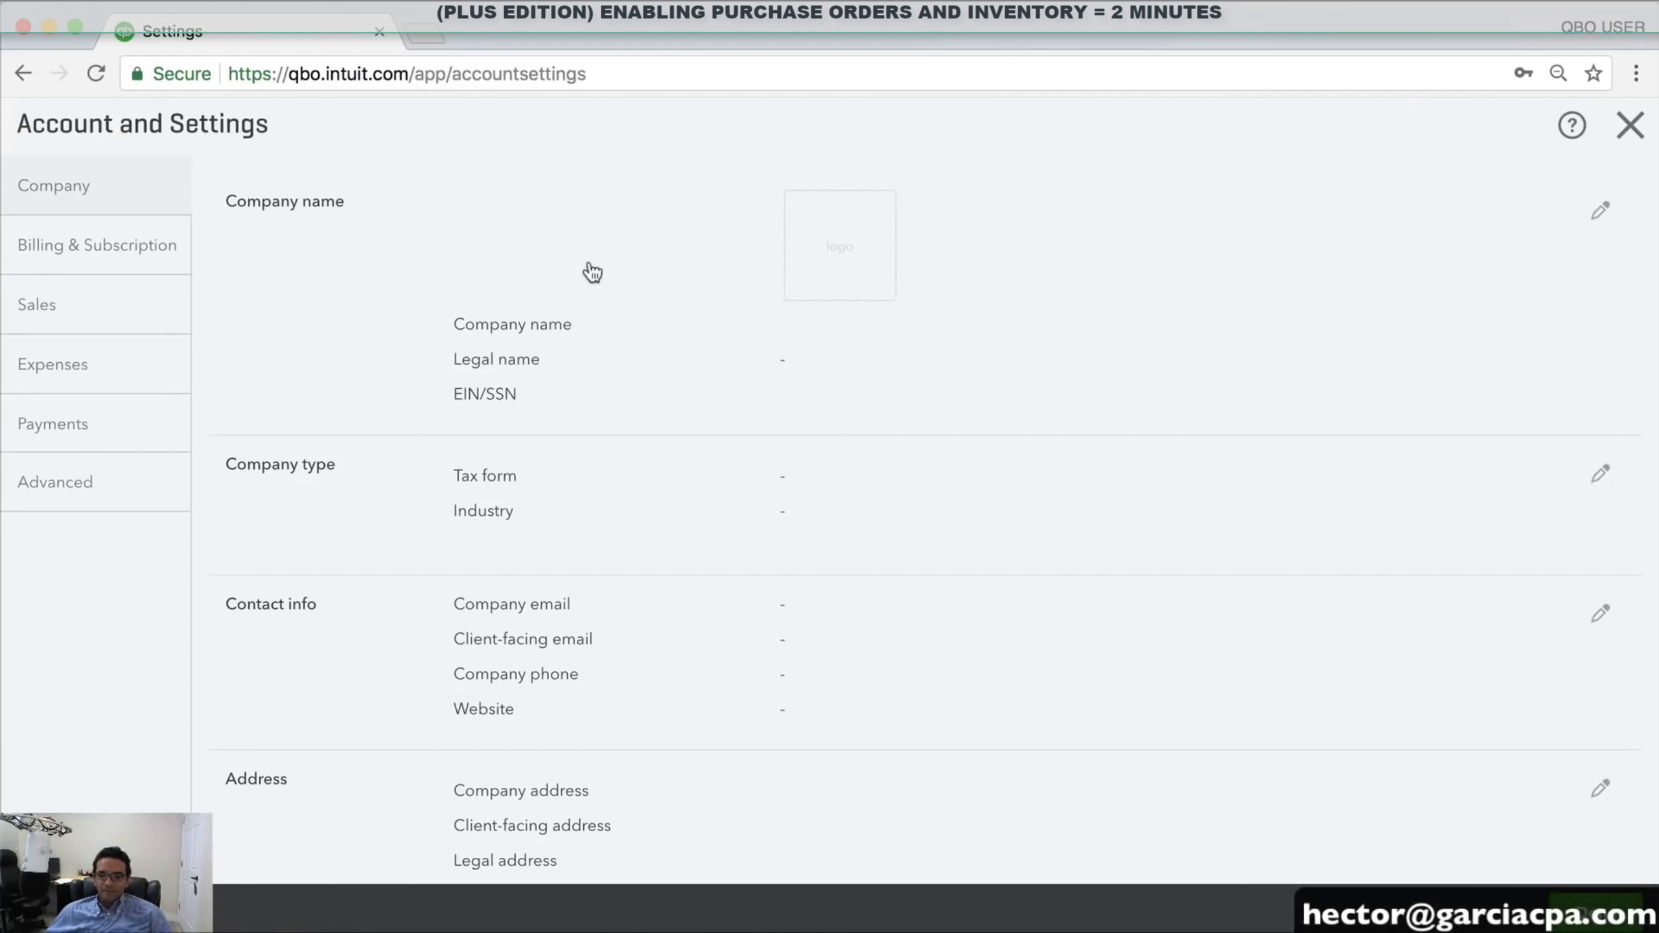
left_click(89, 248)
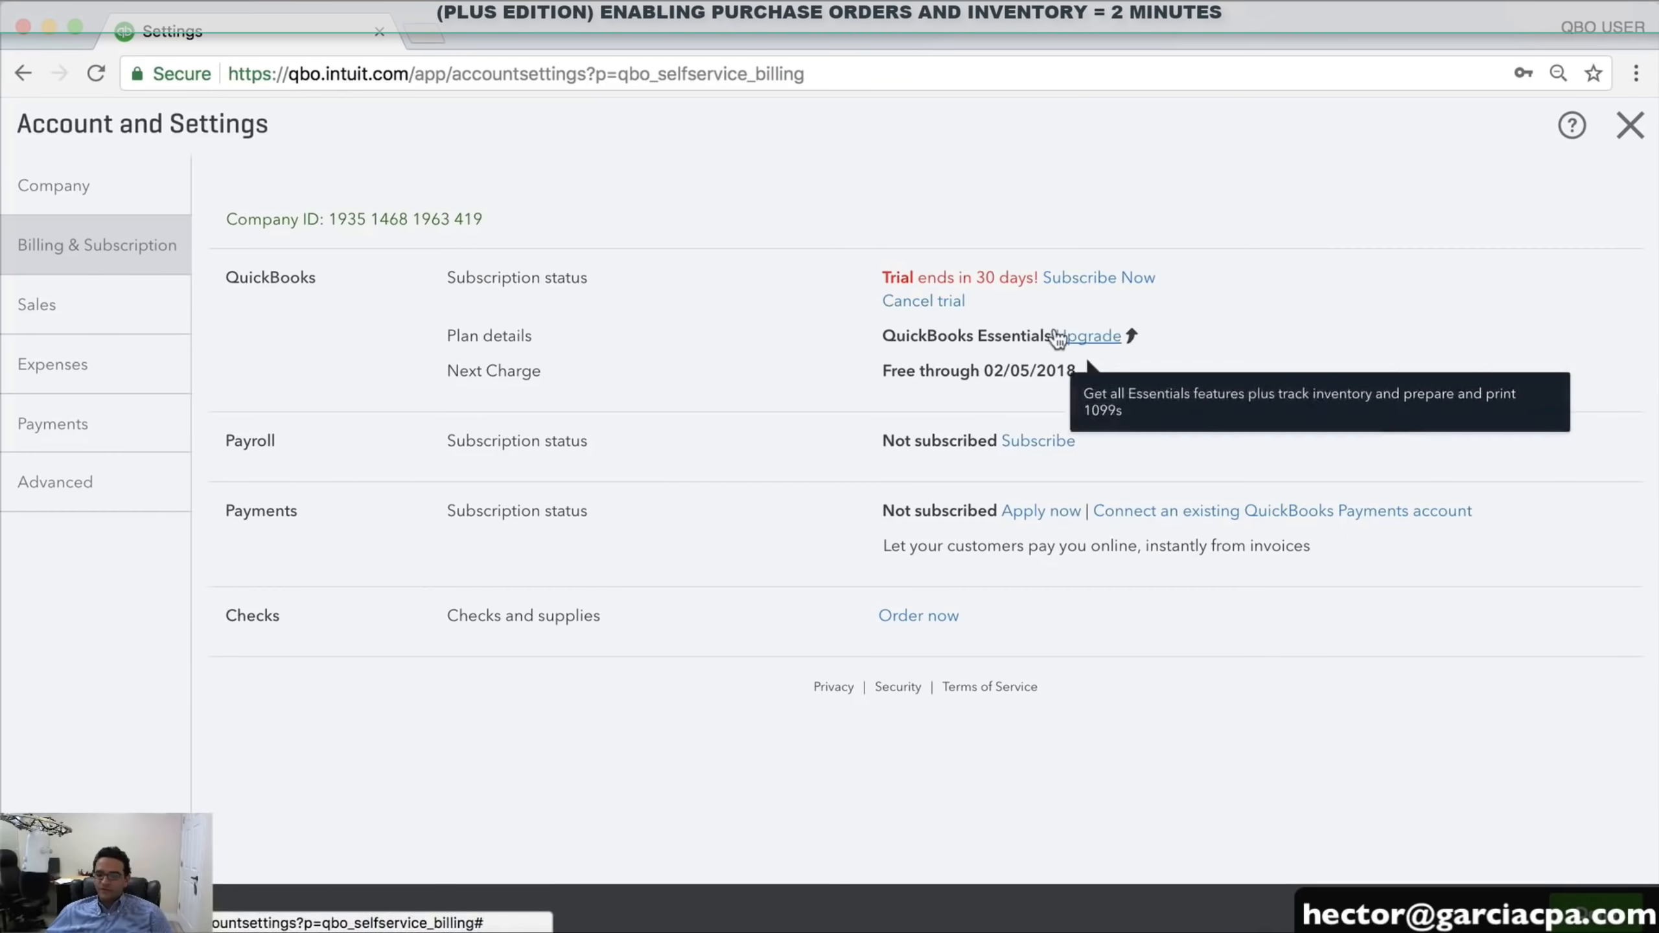
left_click(1089, 333)
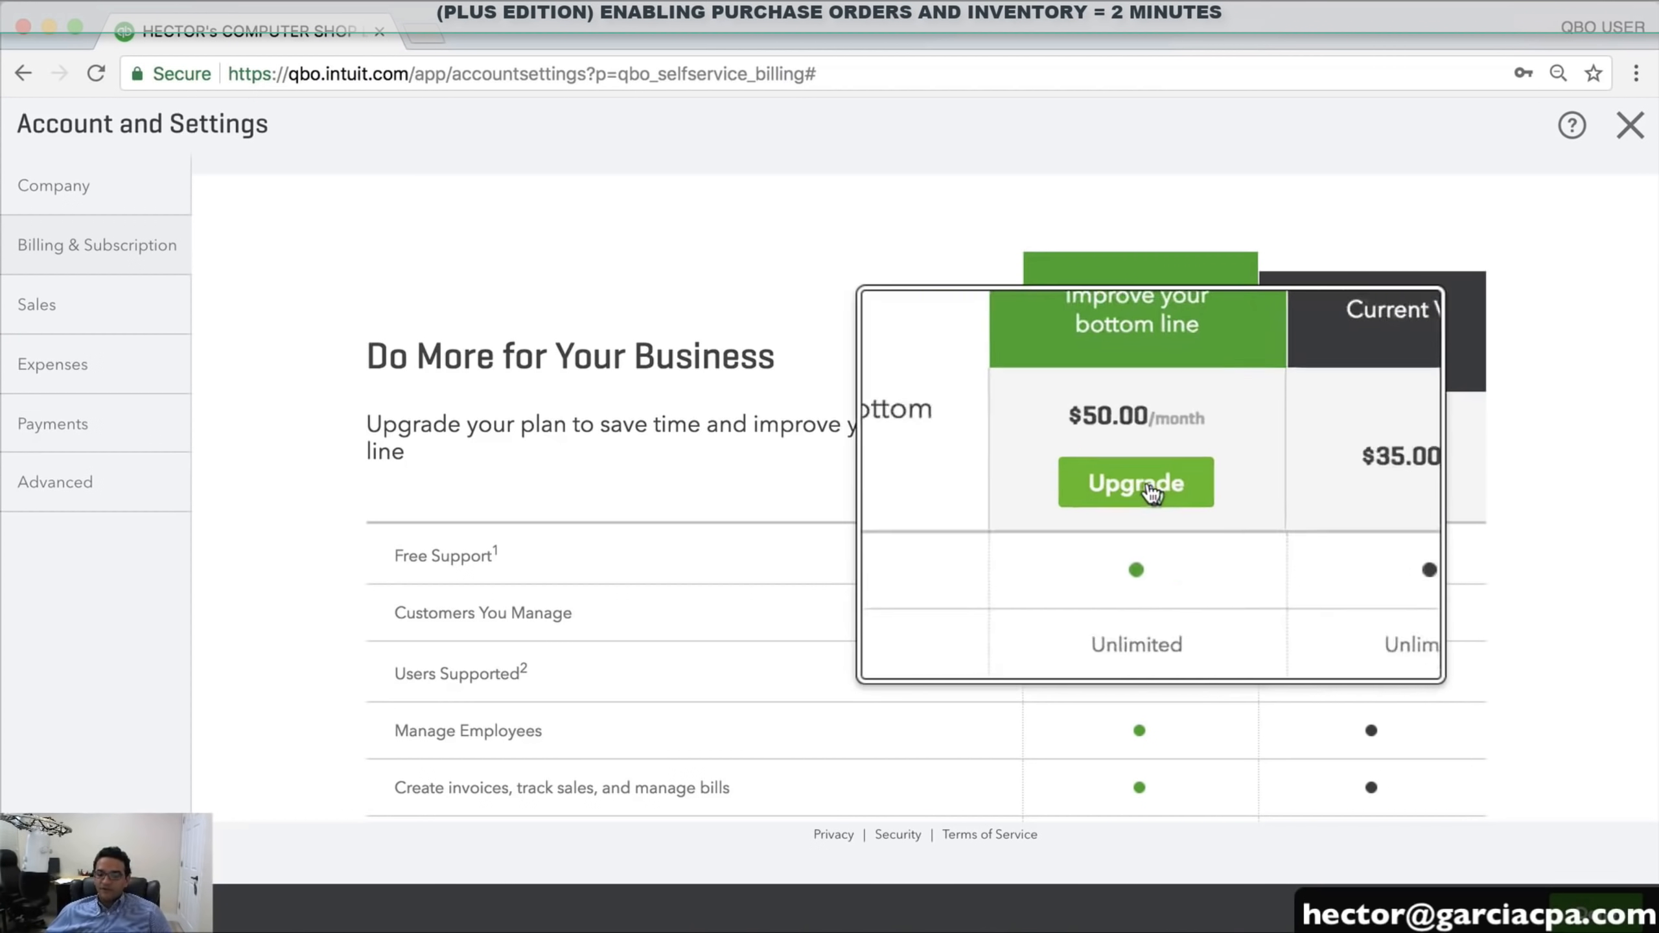
left_click(1194, 492)
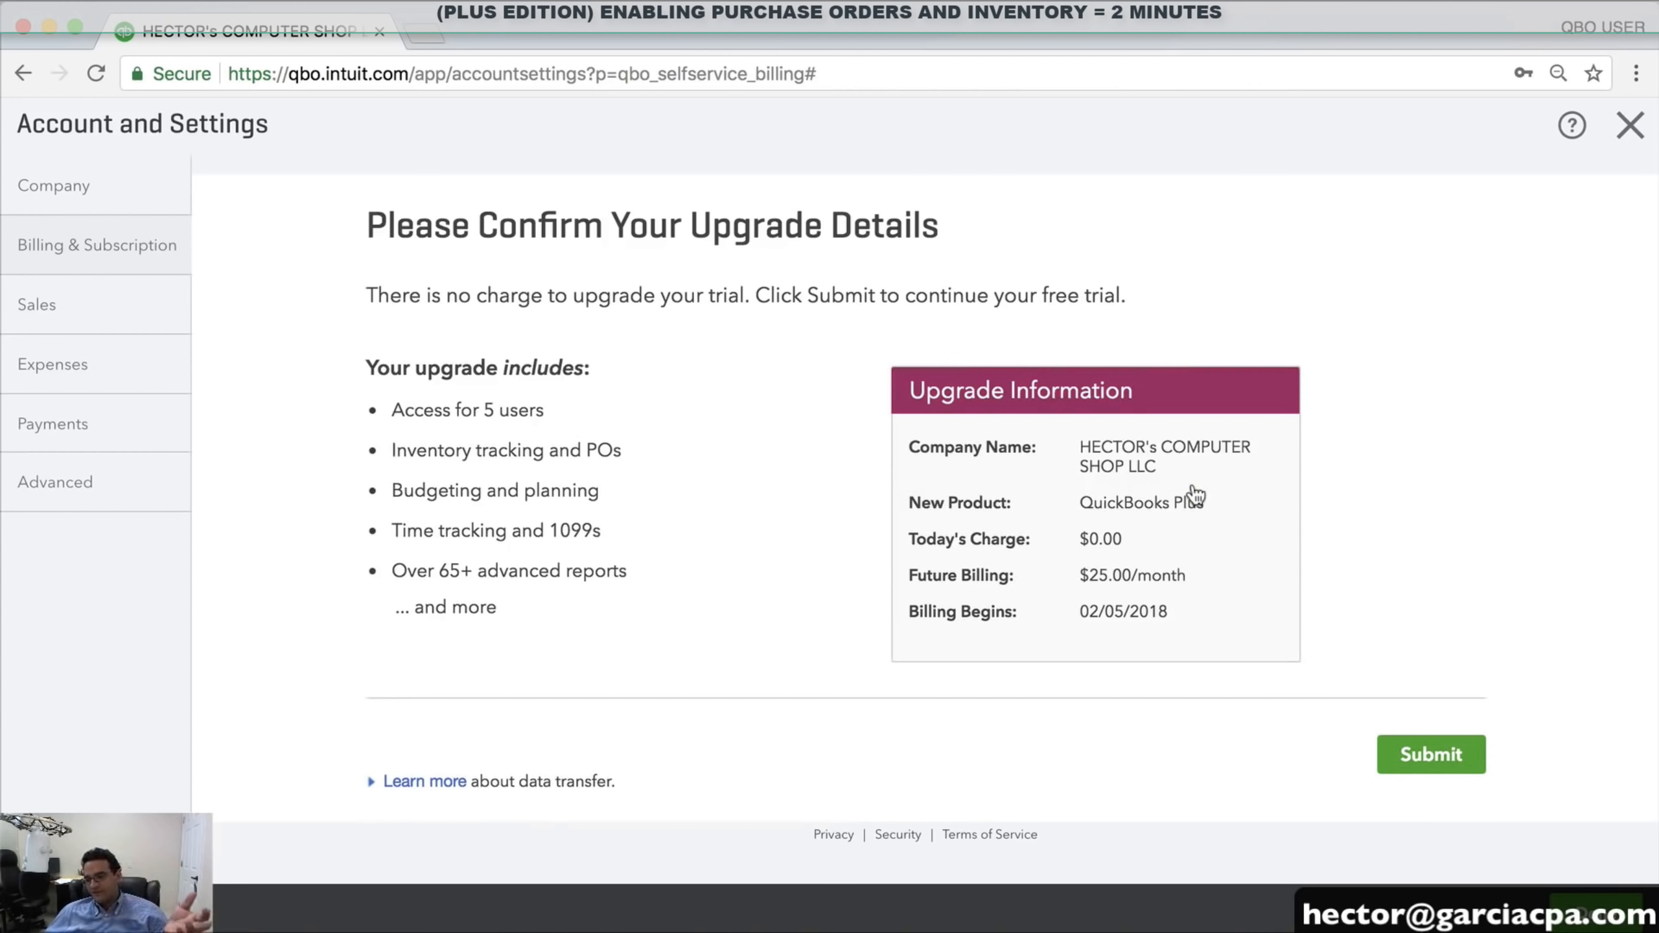
left_click(1426, 757)
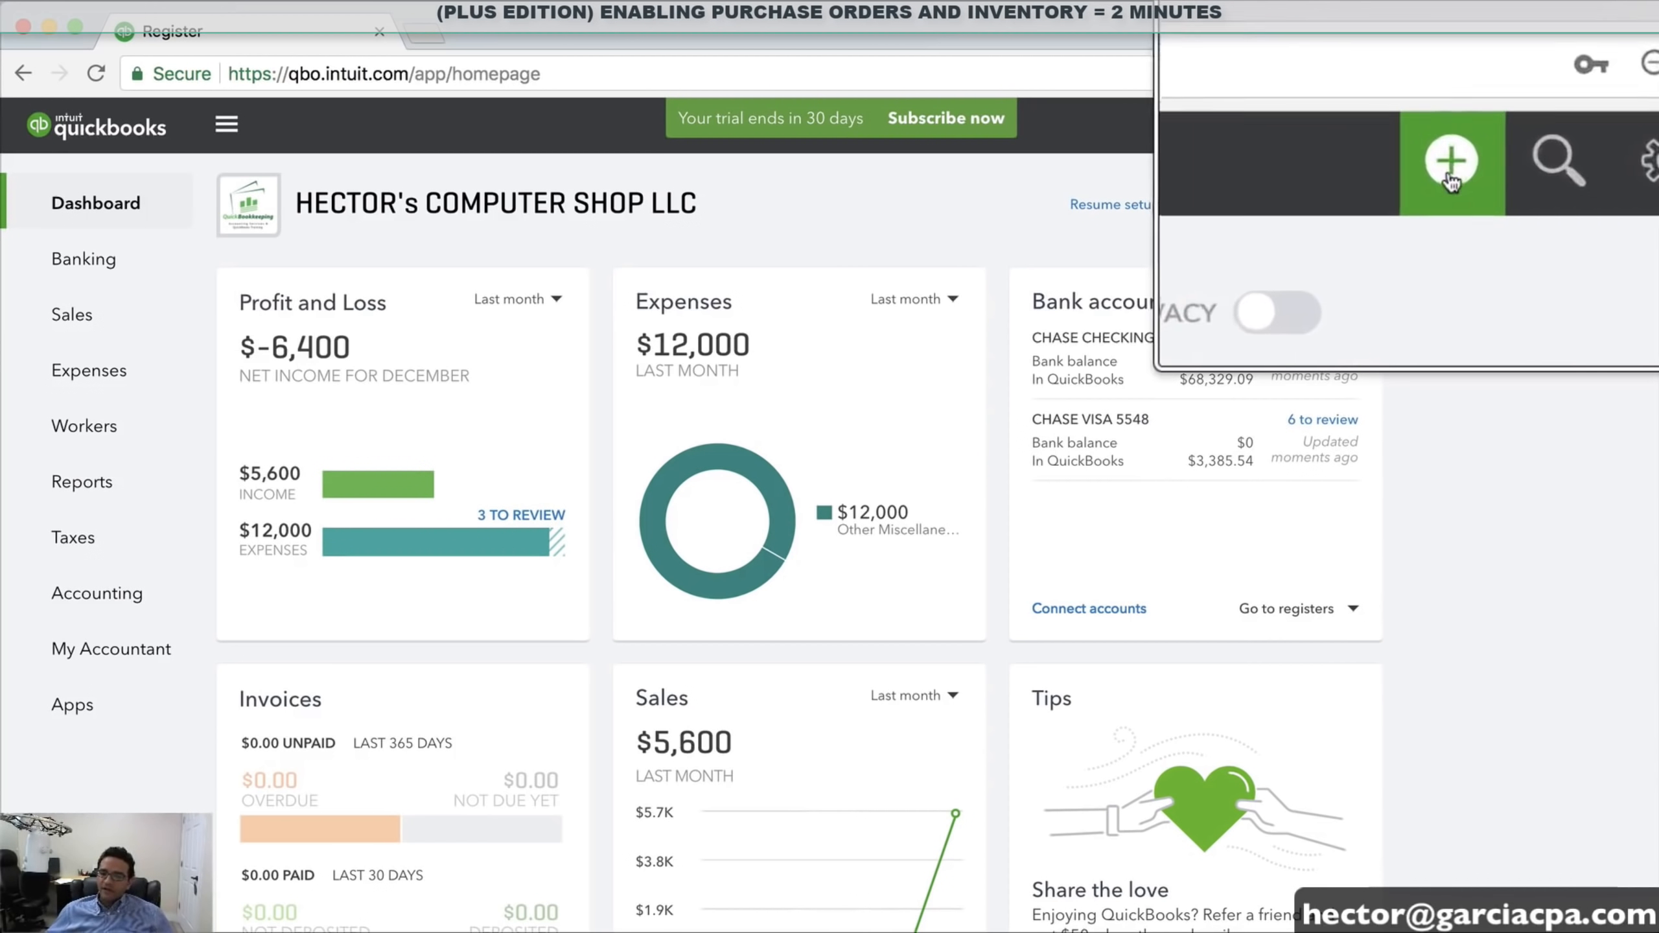
Try a new purchase order, reload, retry, and follow the purchase-orders-off message to Expenses settings
left_click(1448, 130)
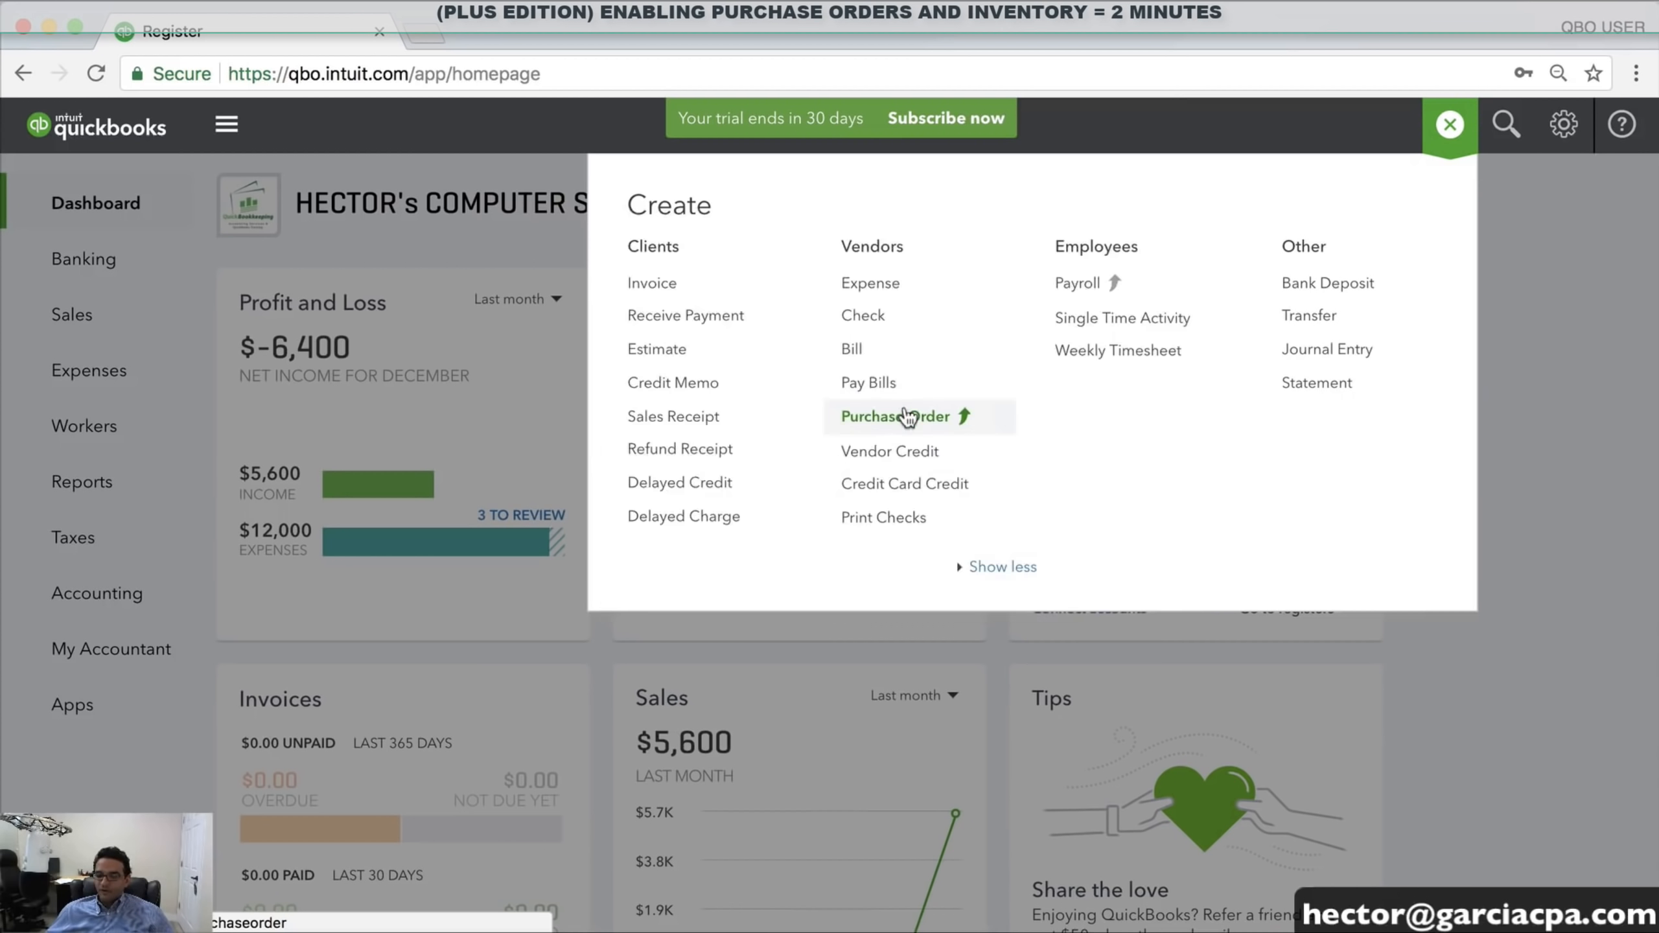
left_click(905, 419)
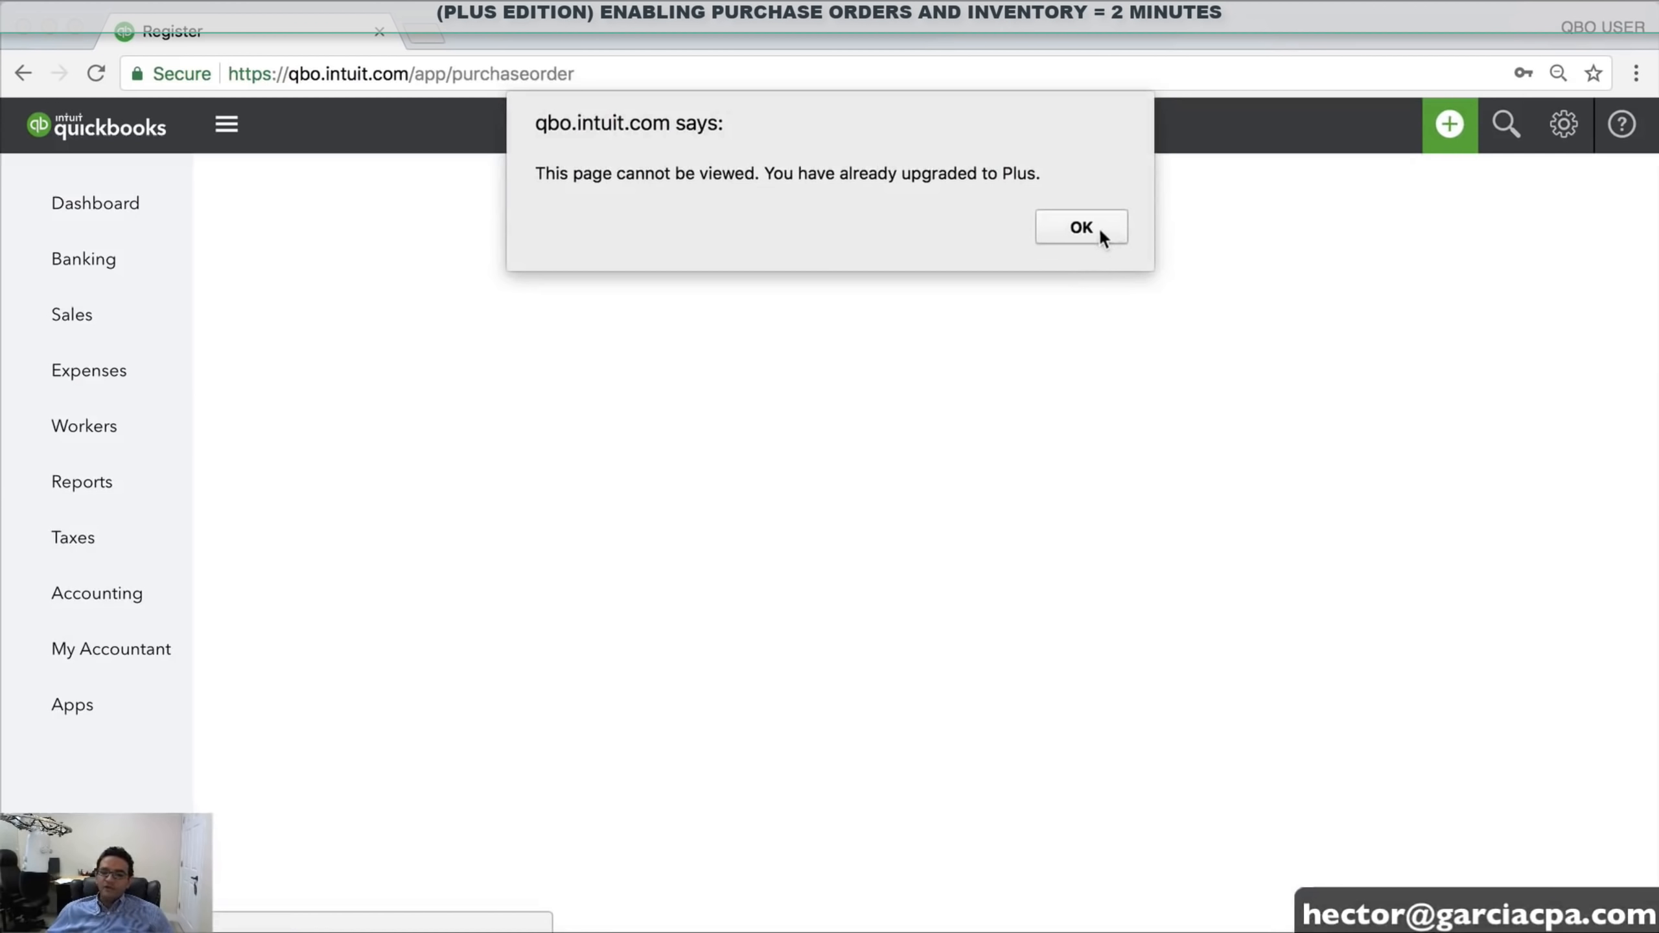
left_click(1081, 227)
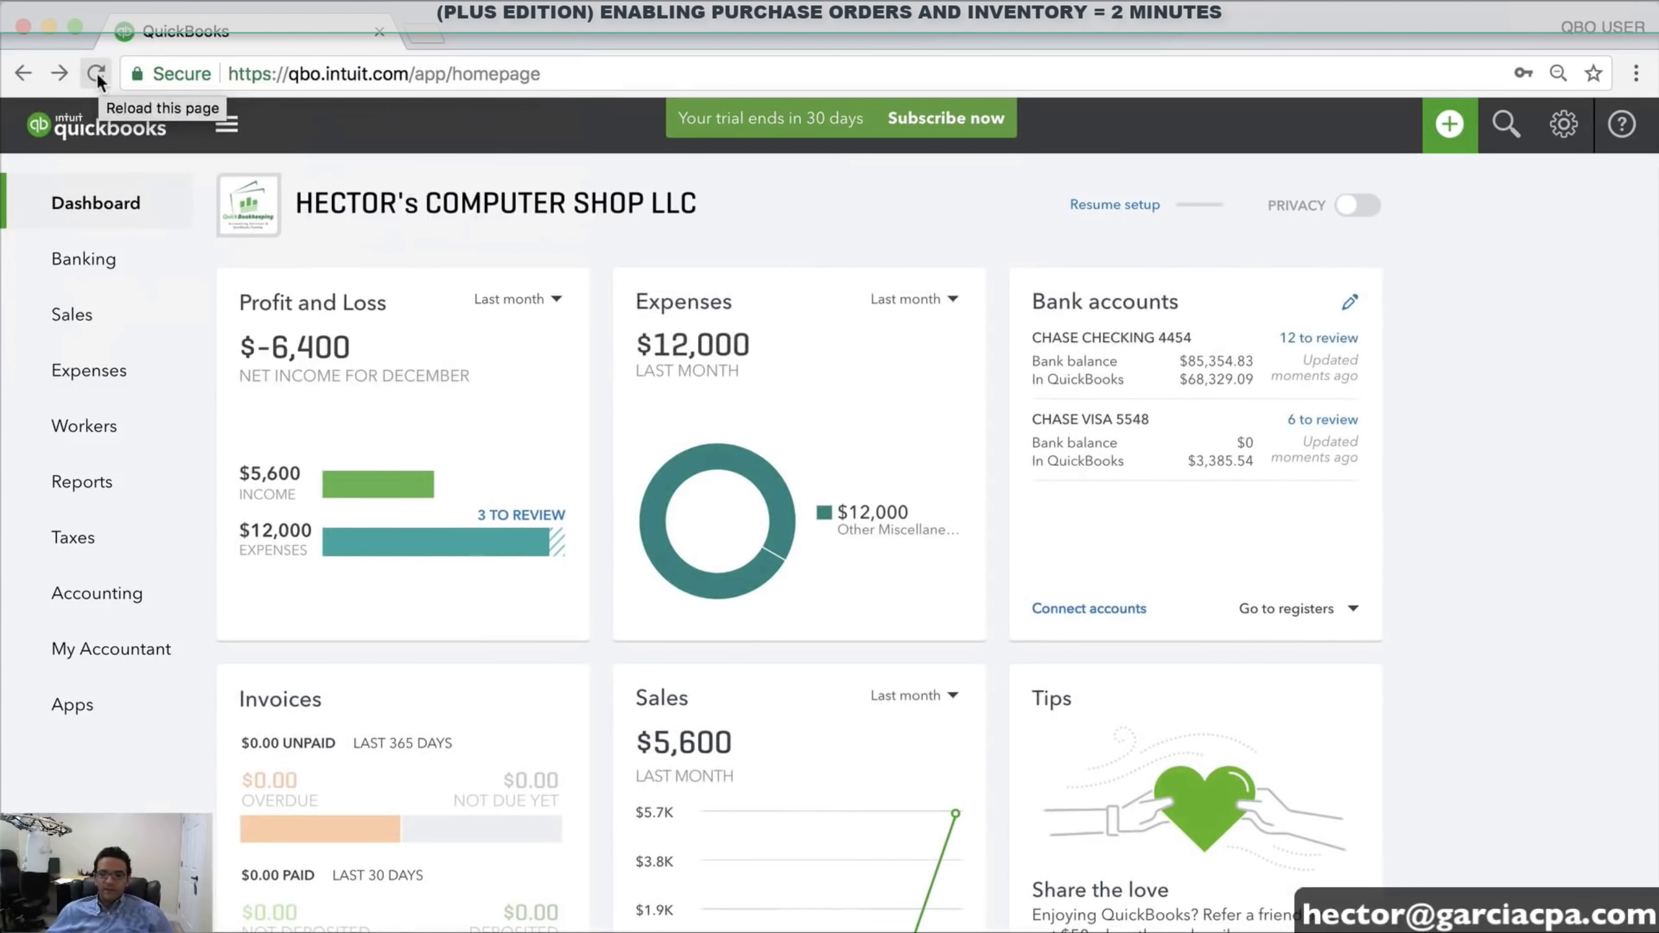
left_click(96, 72)
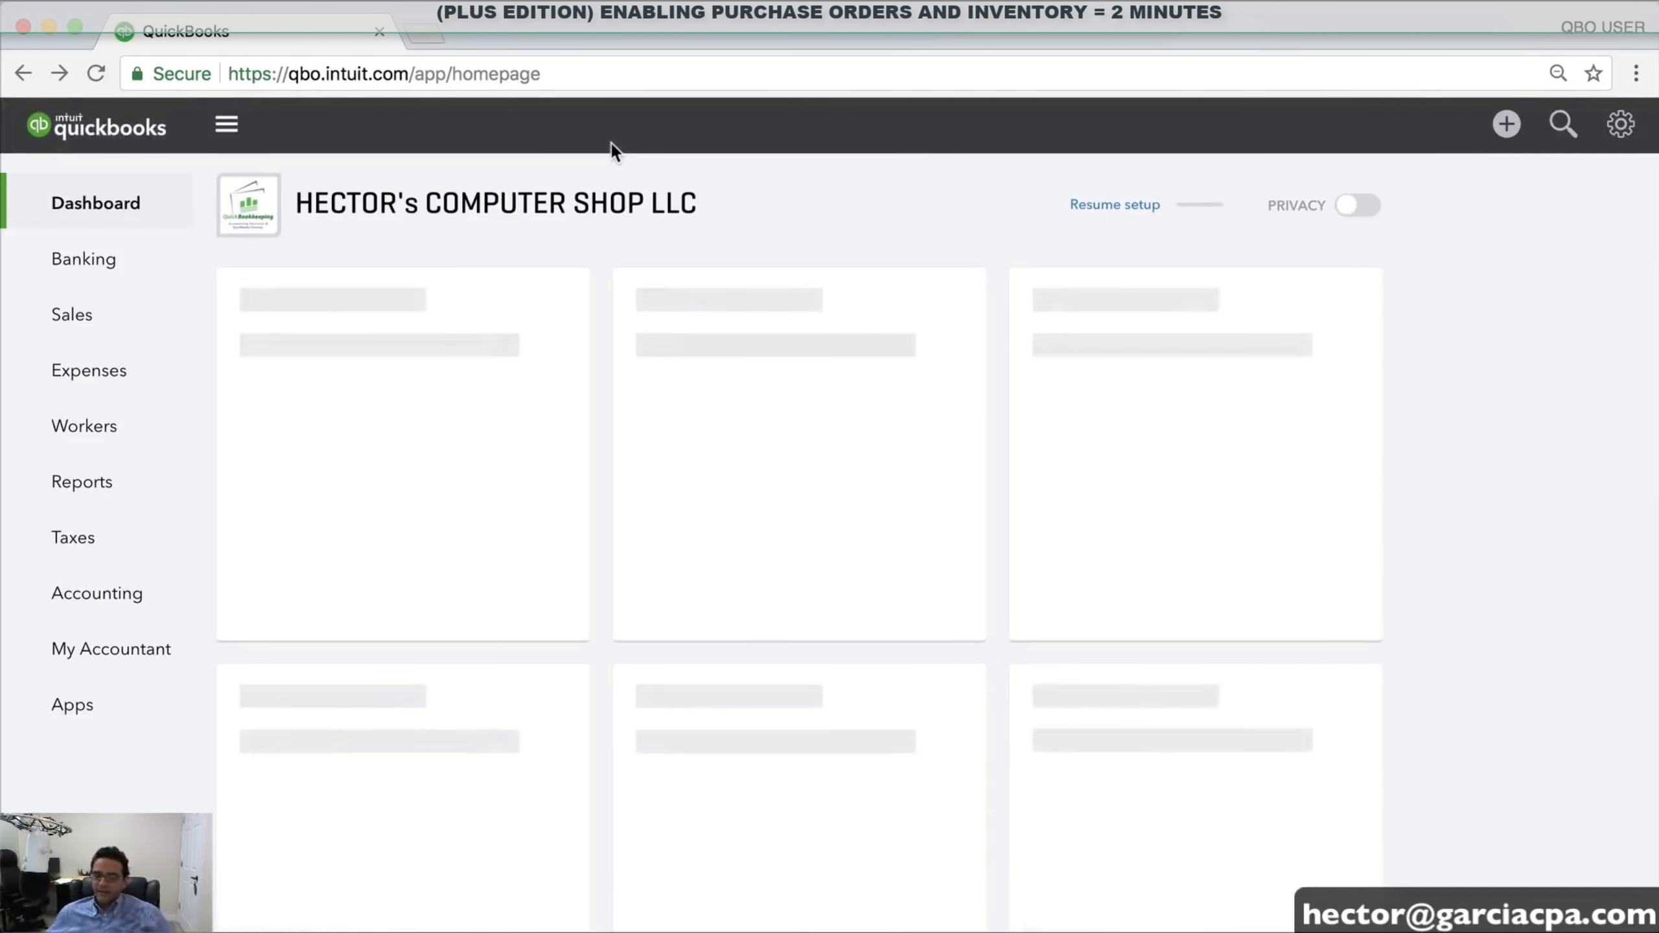
left_click(1505, 126)
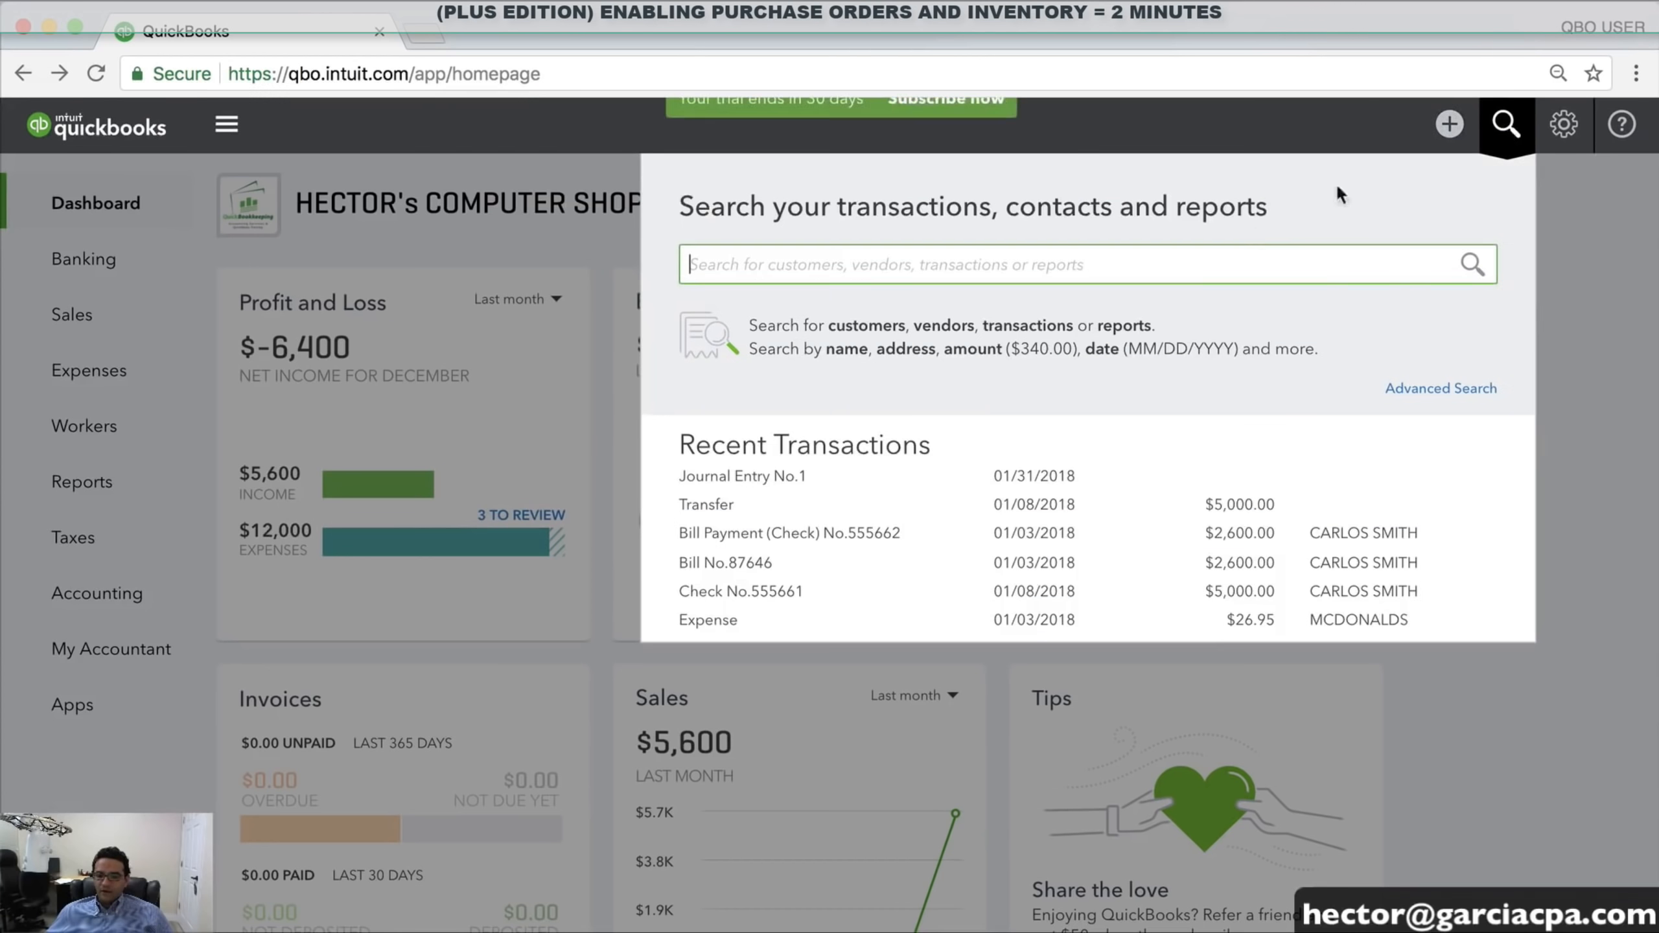
left_click(1452, 126)
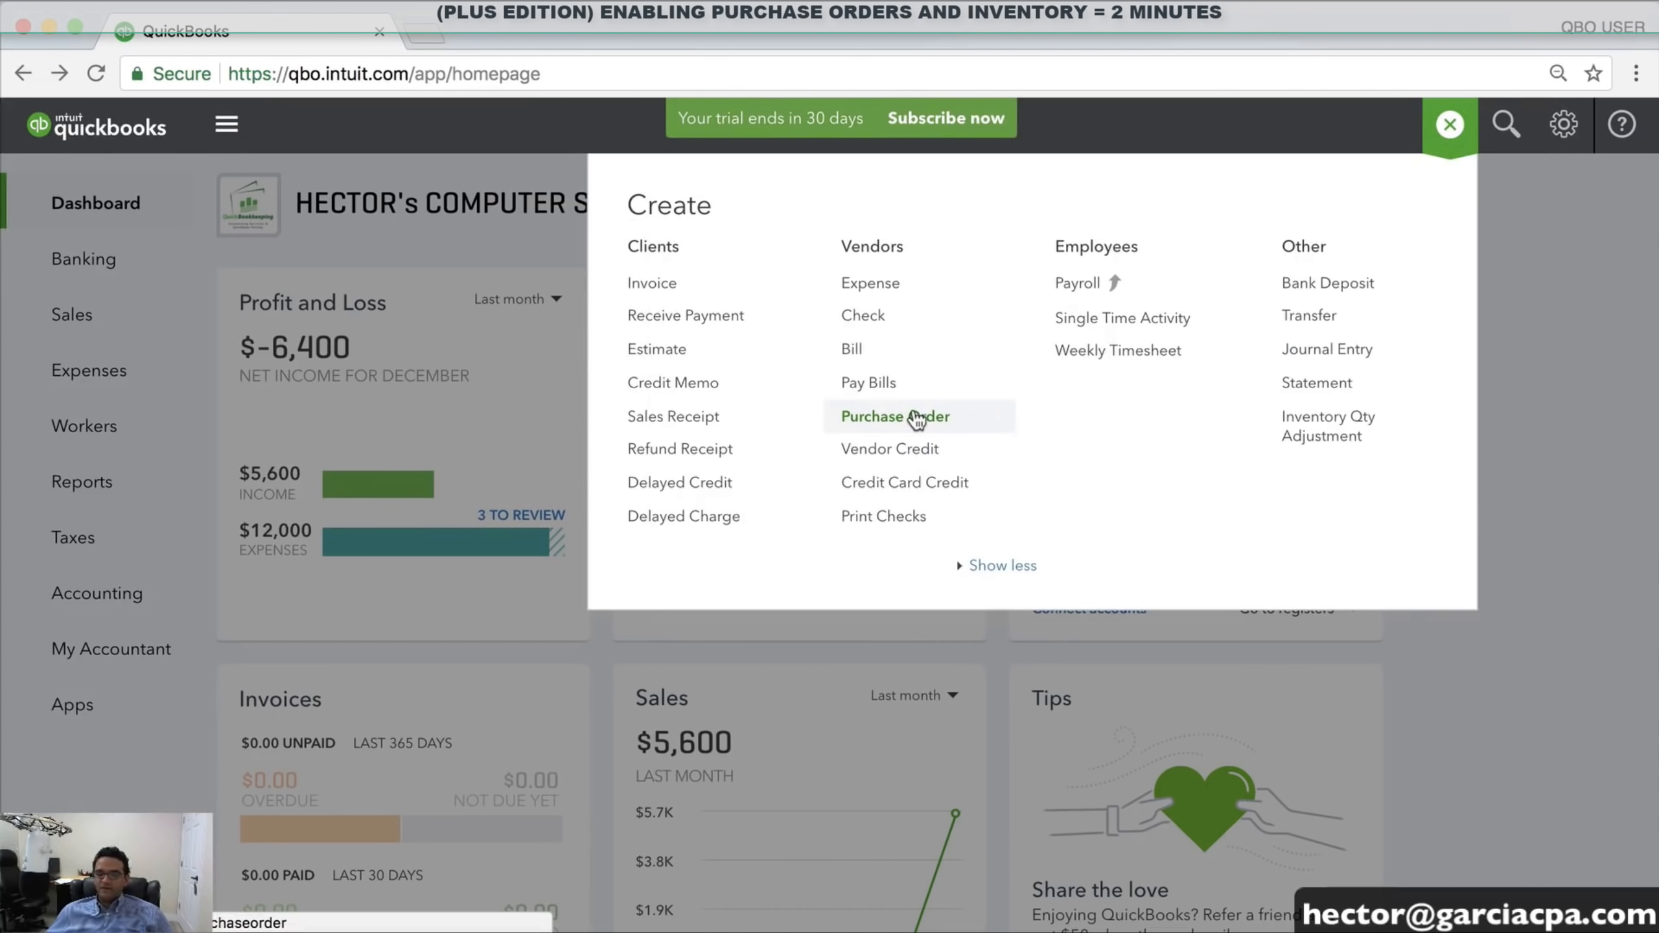
left_click(914, 416)
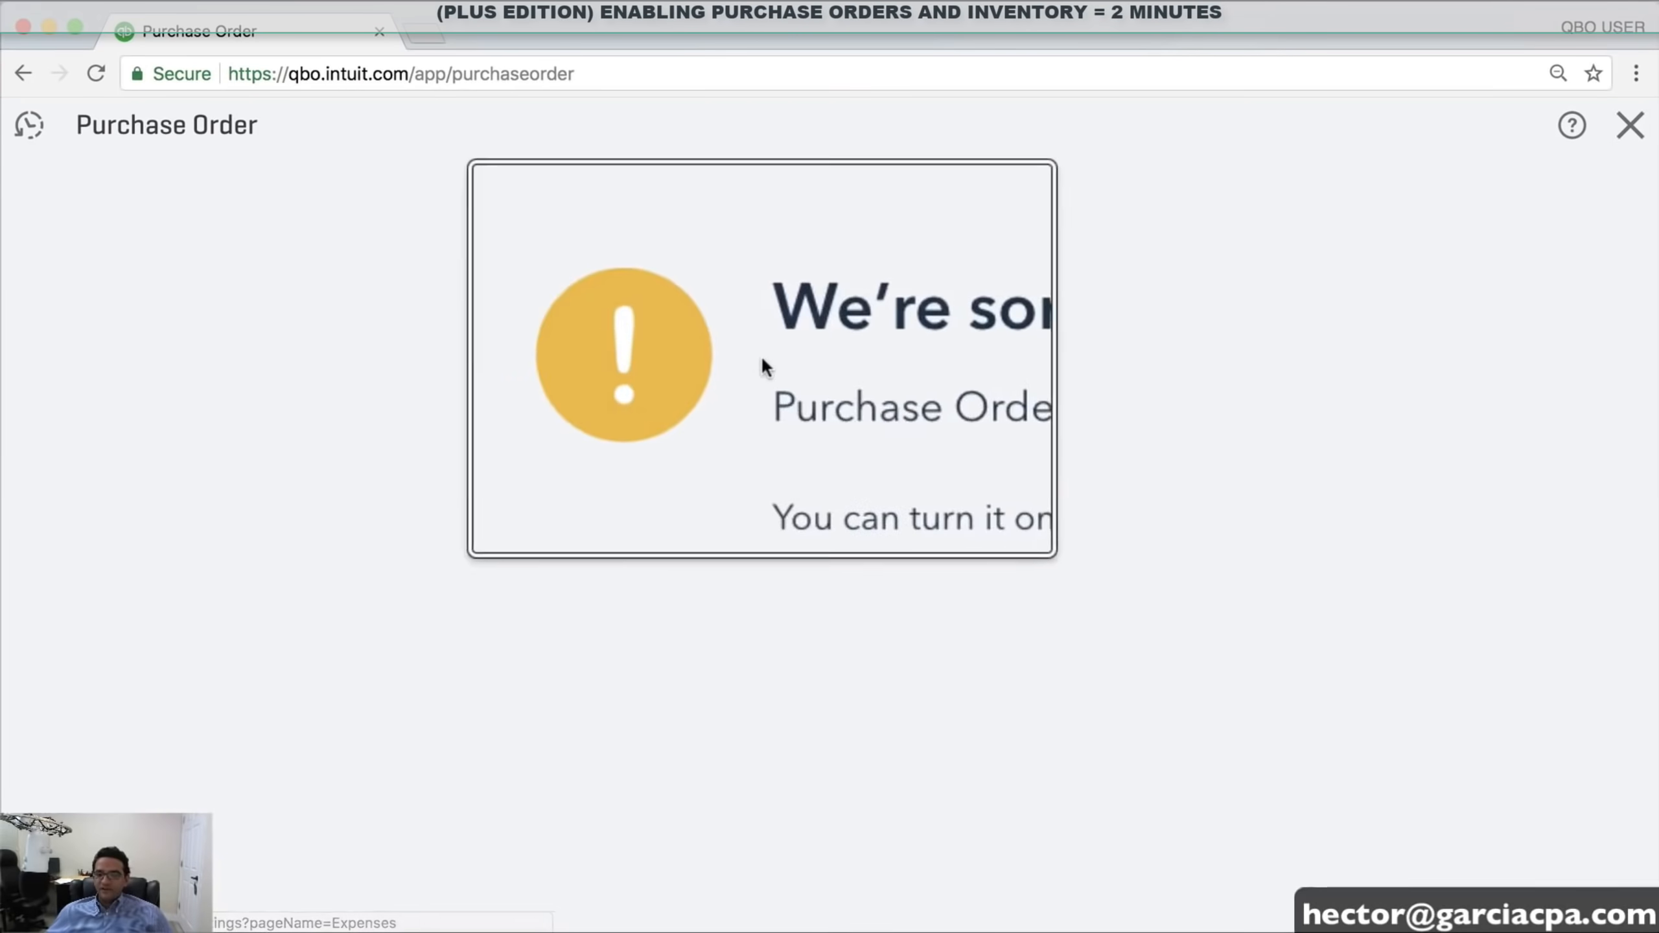
left_click(921, 423)
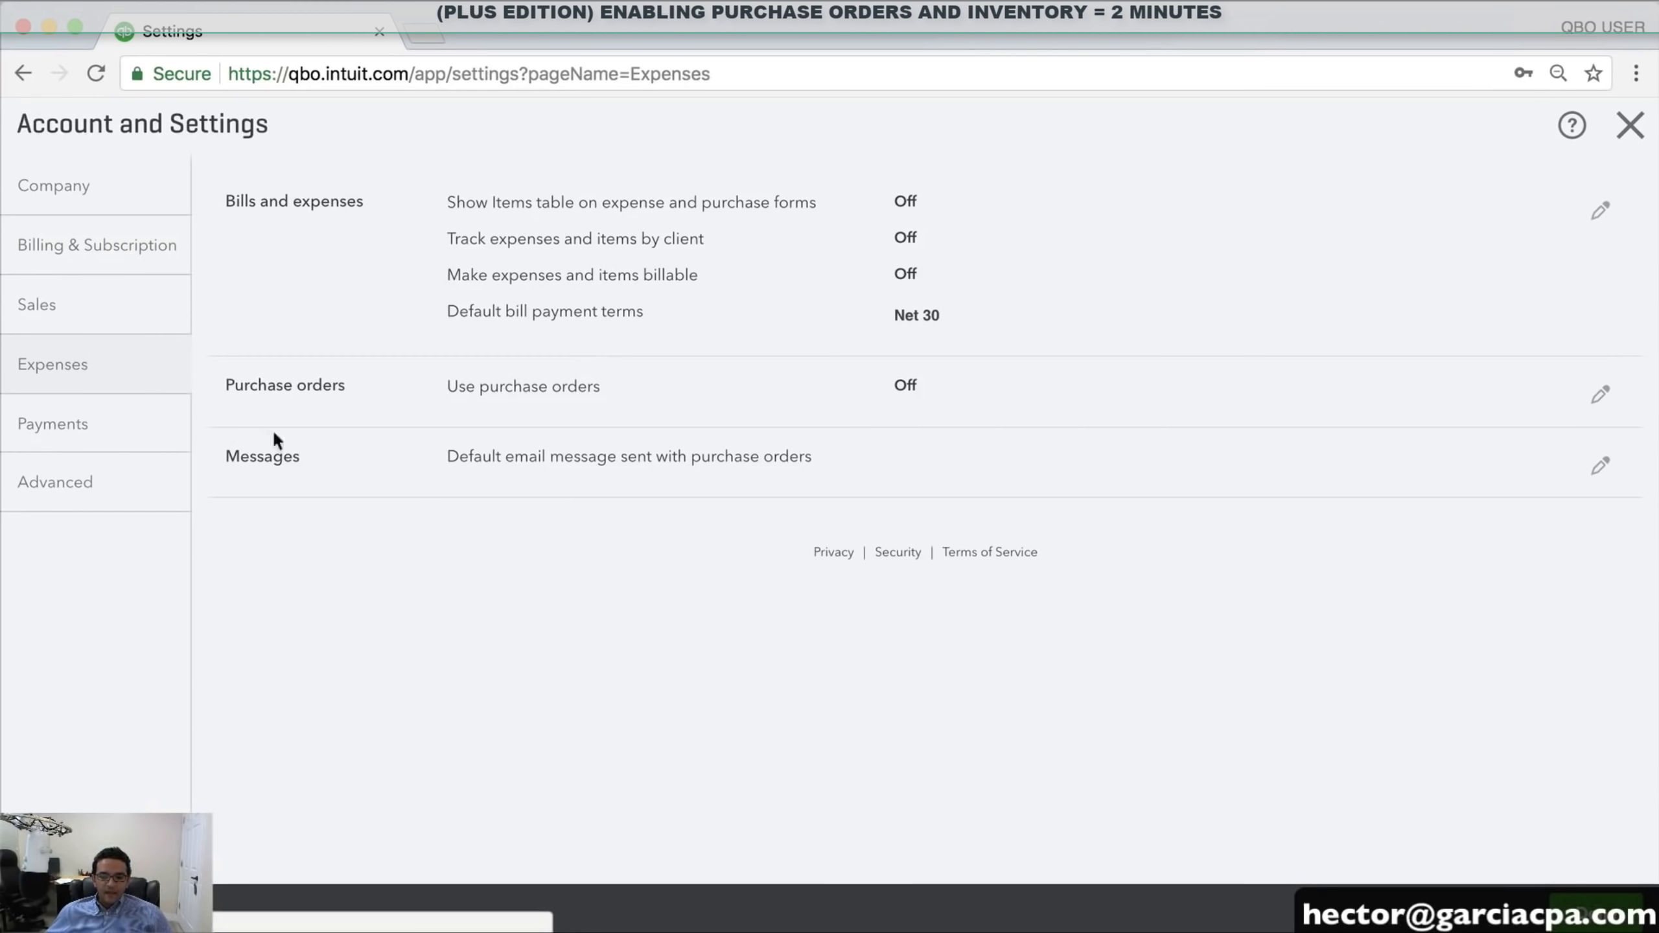
Turn on Use purchase orders, accepting the Items table, and save Track expenses and items by client
left_click(566, 386)
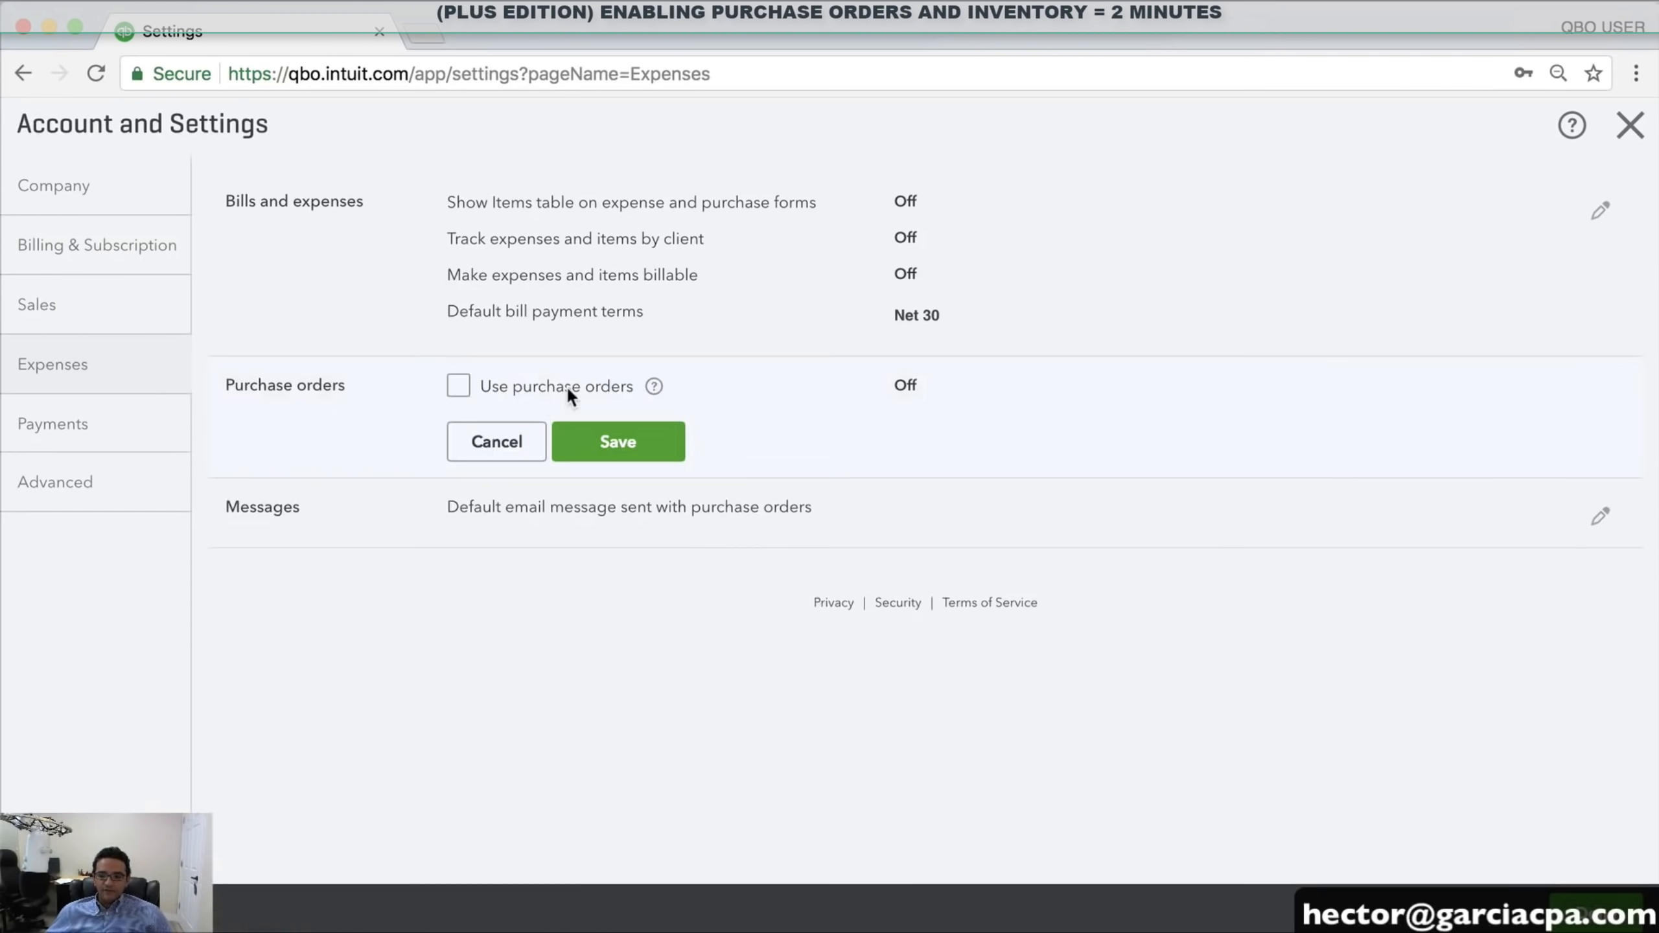
left_click(458, 385)
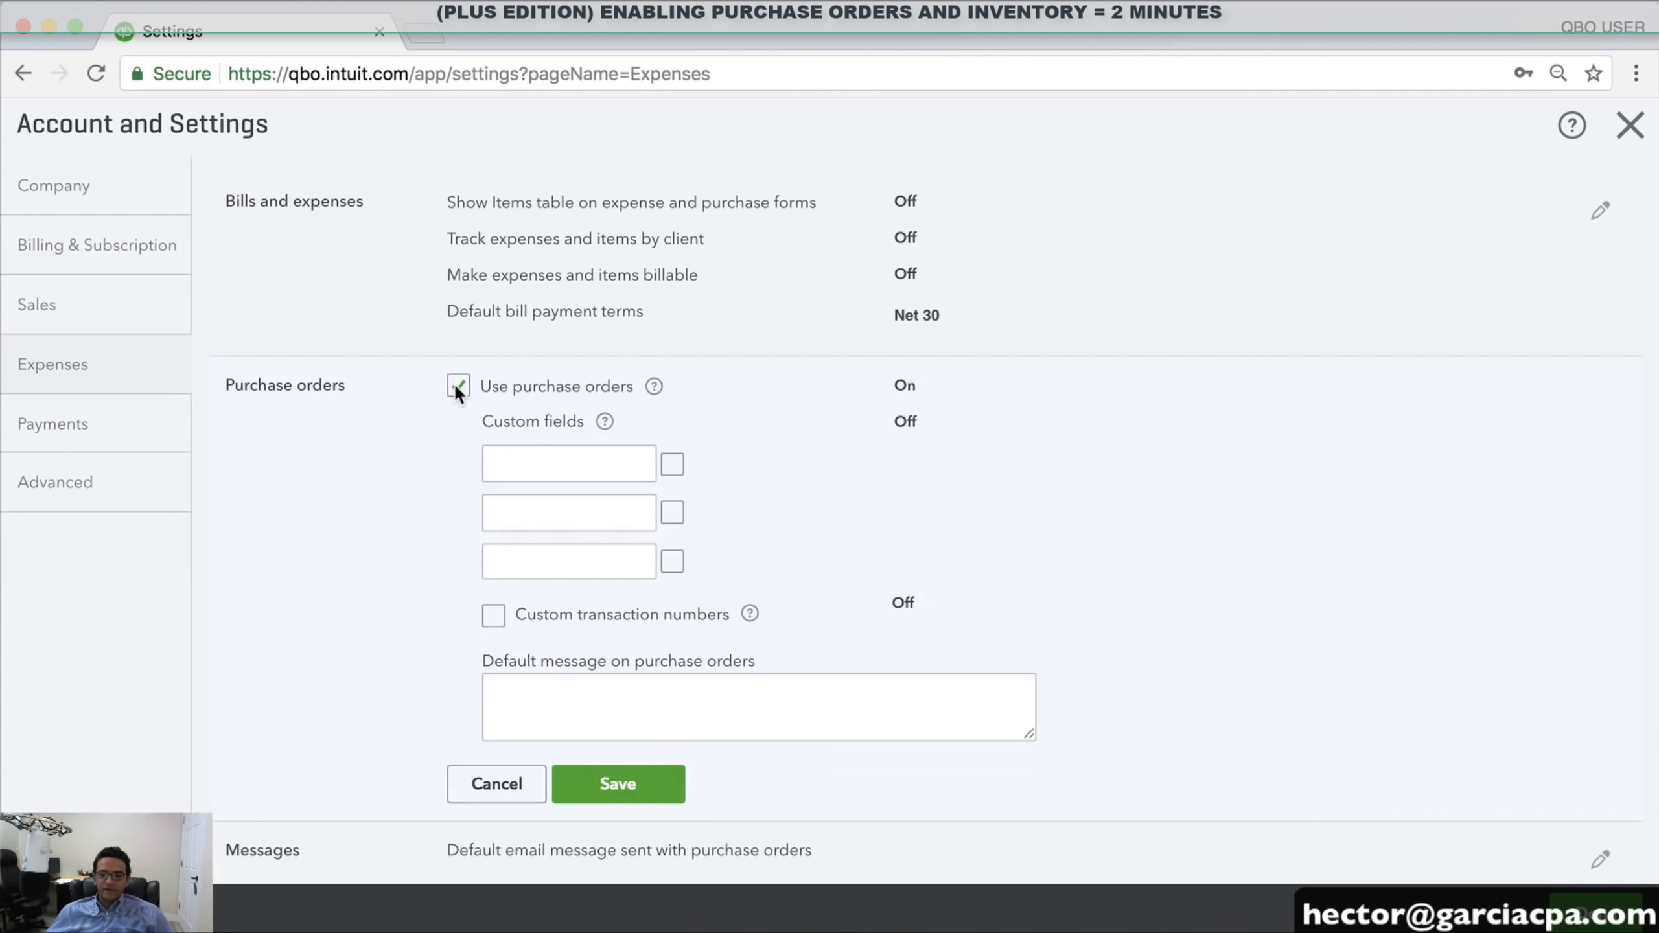
left_click(614, 784)
left_click(1021, 592)
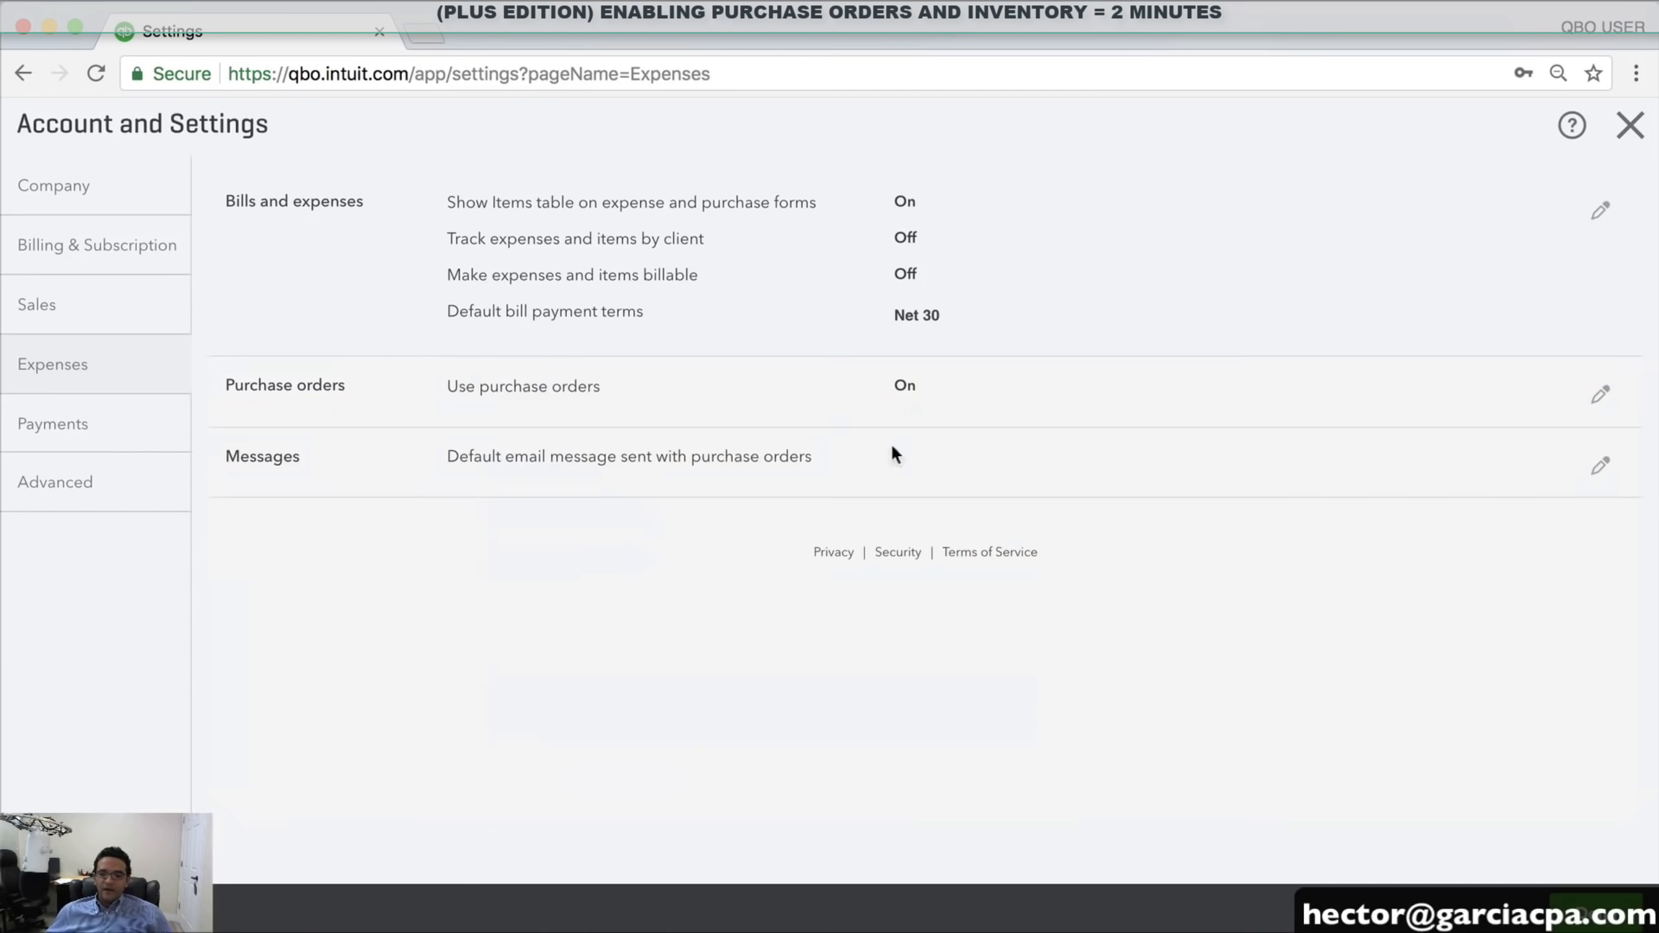
left_click(650, 226)
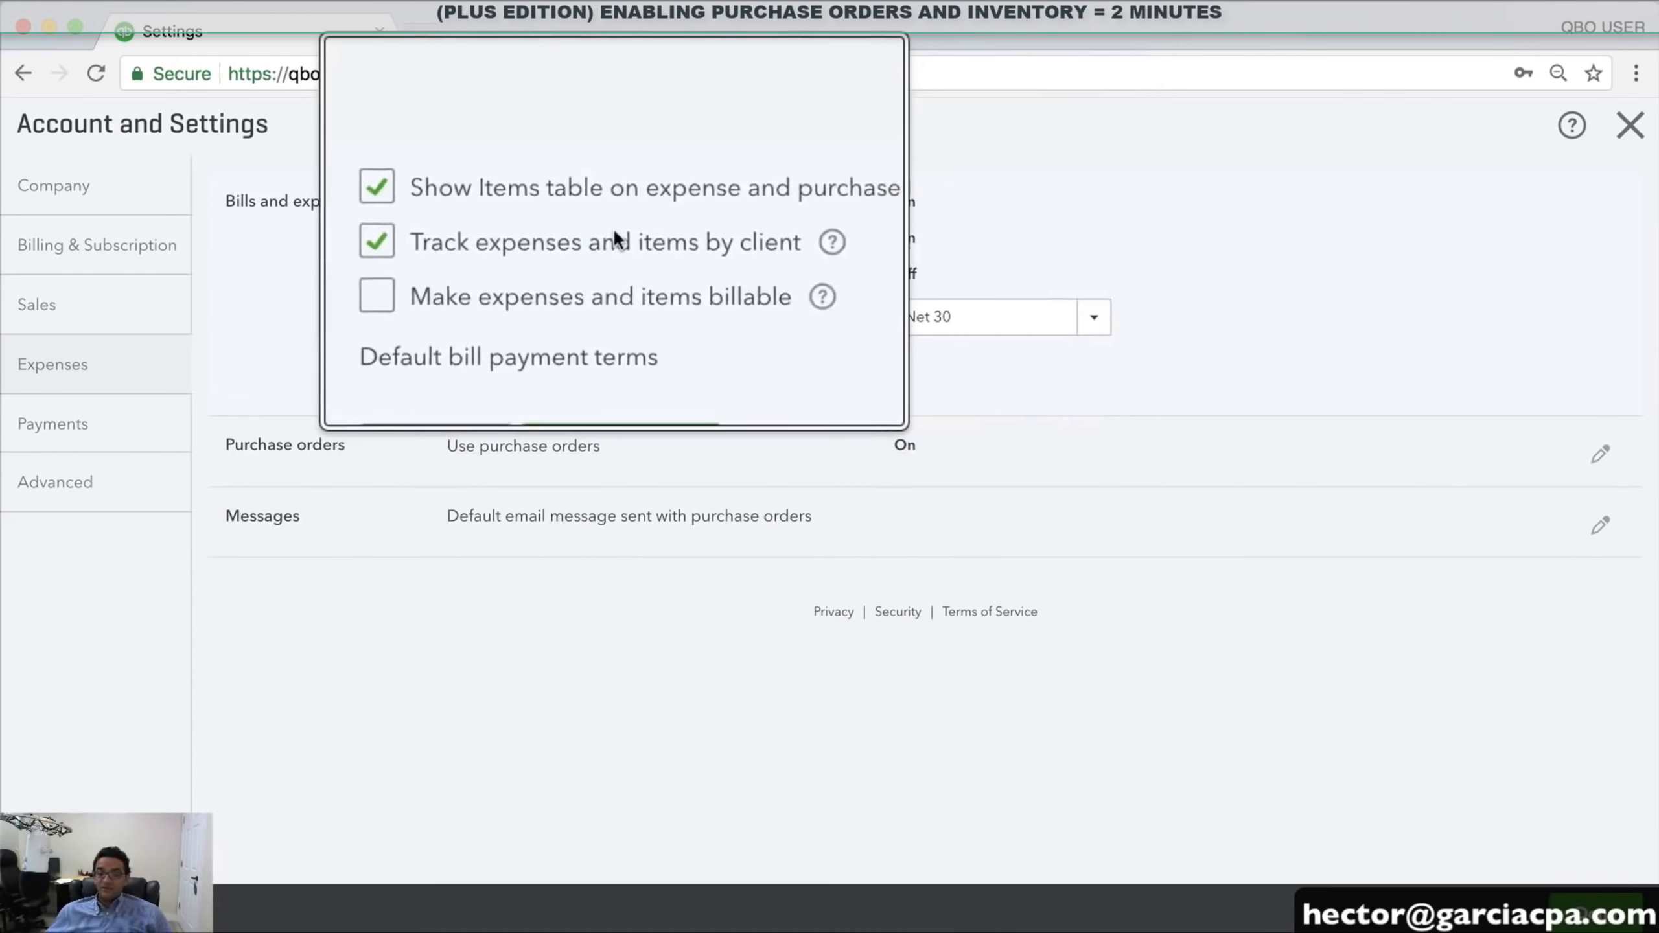
left_click(624, 374)
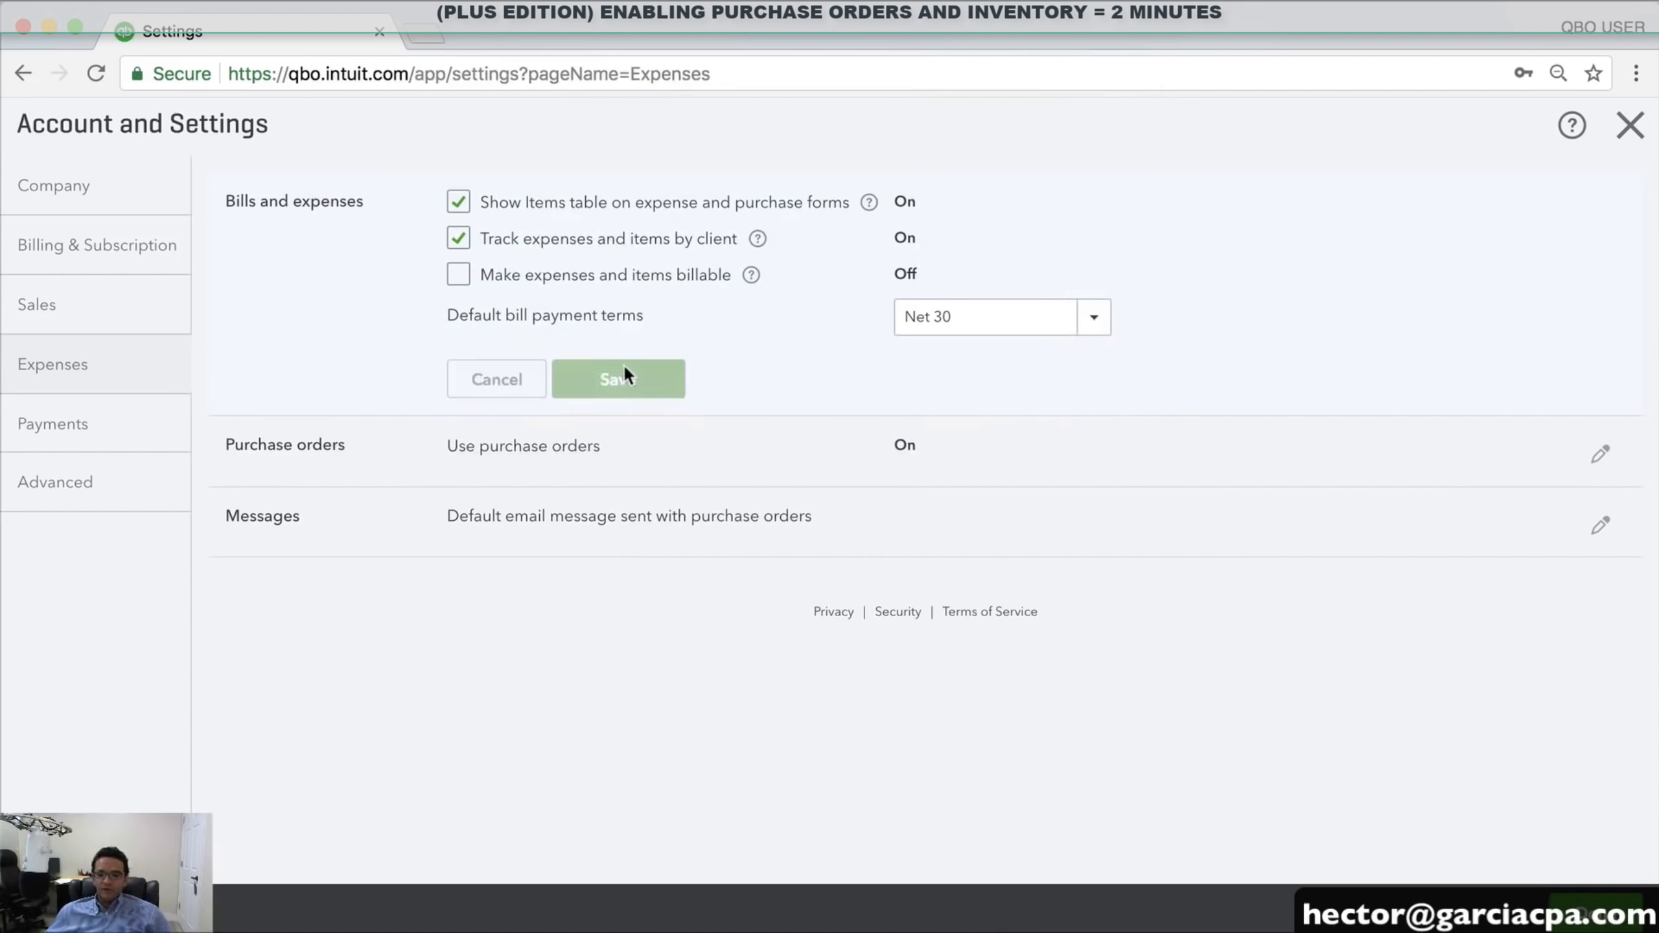
Confirm inventory quantity tracking is on in Sales Products and services settings, then close settings
left_click(131, 490)
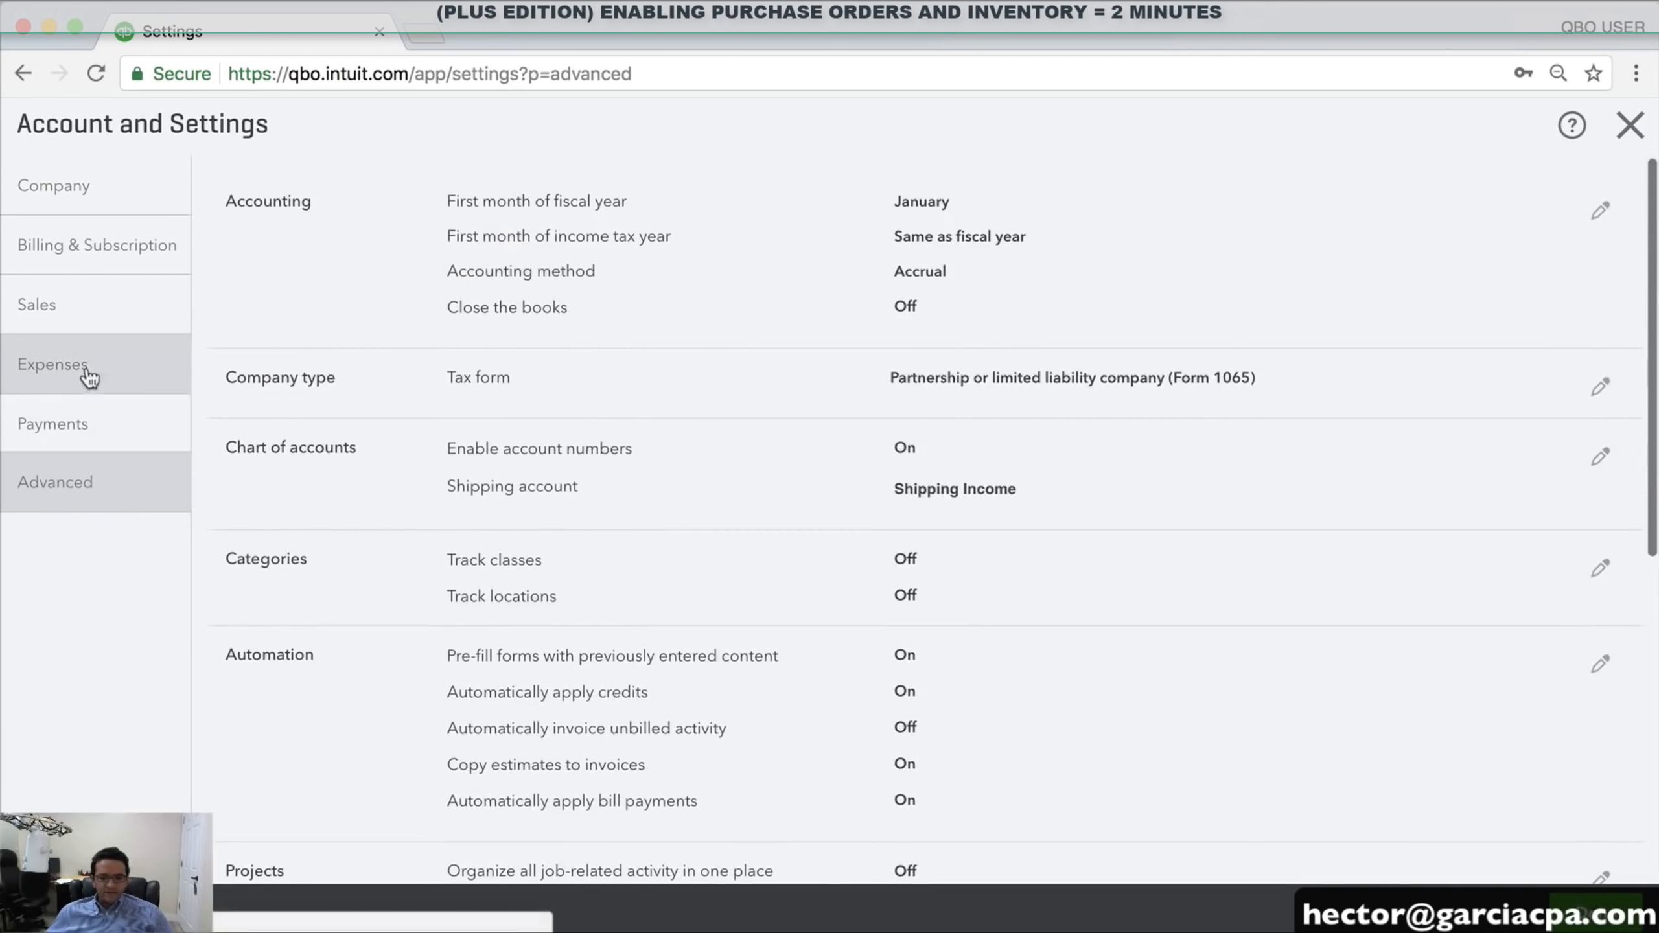
left_click(82, 302)
scroll(768, 482, "down", 5)
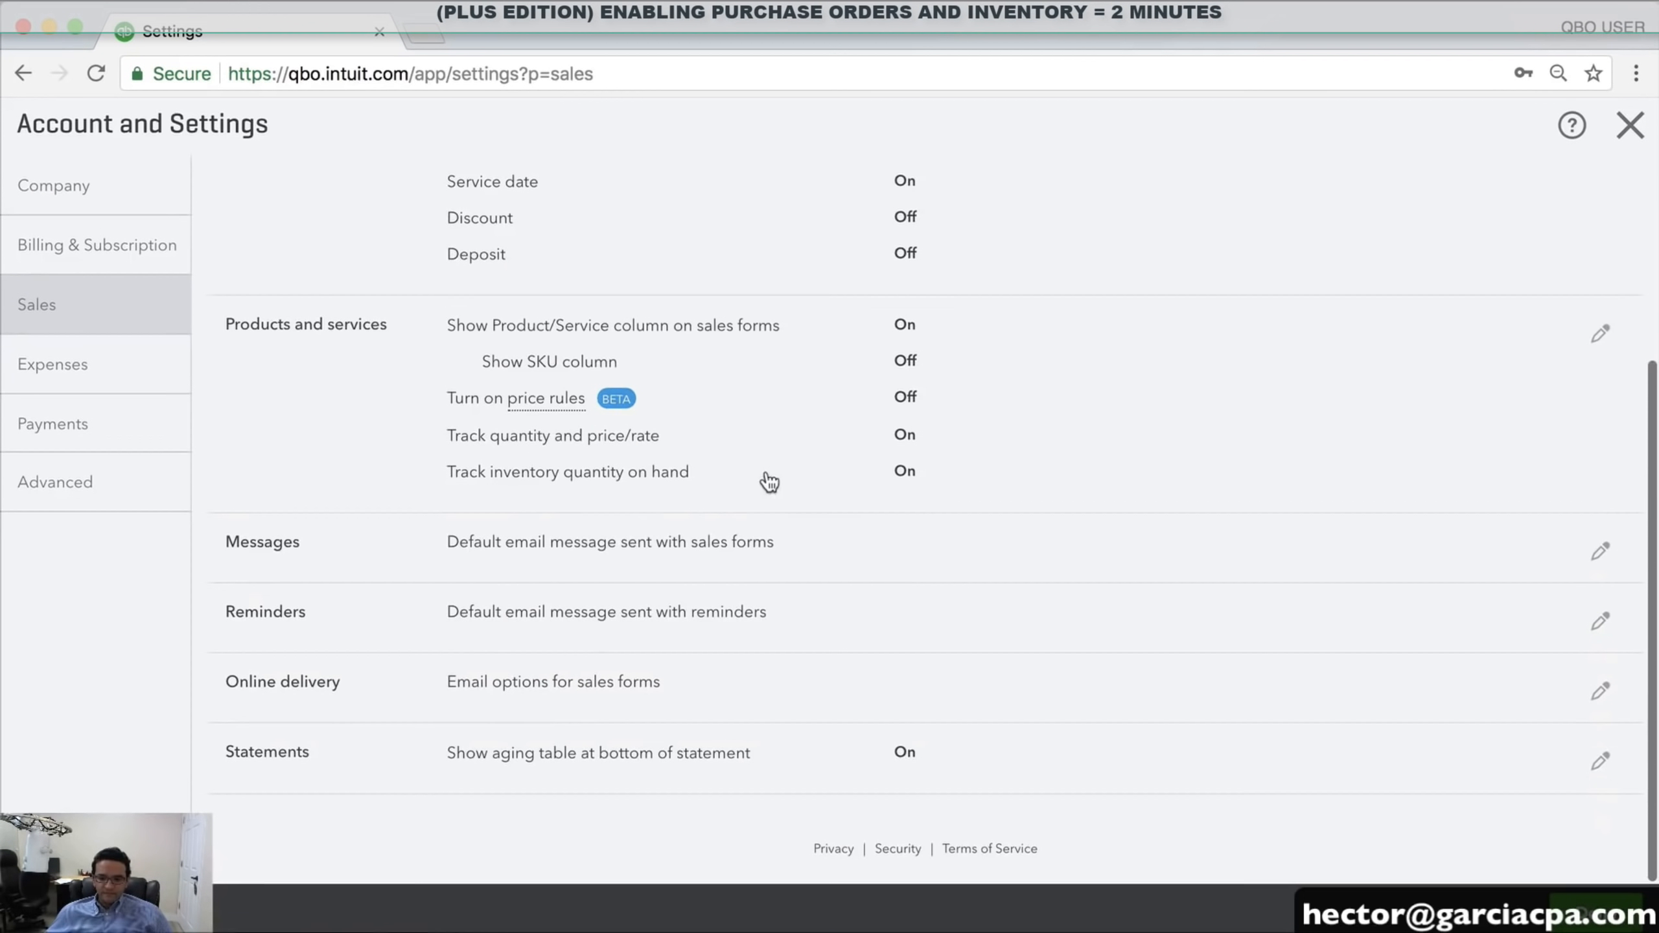
left_click(369, 393)
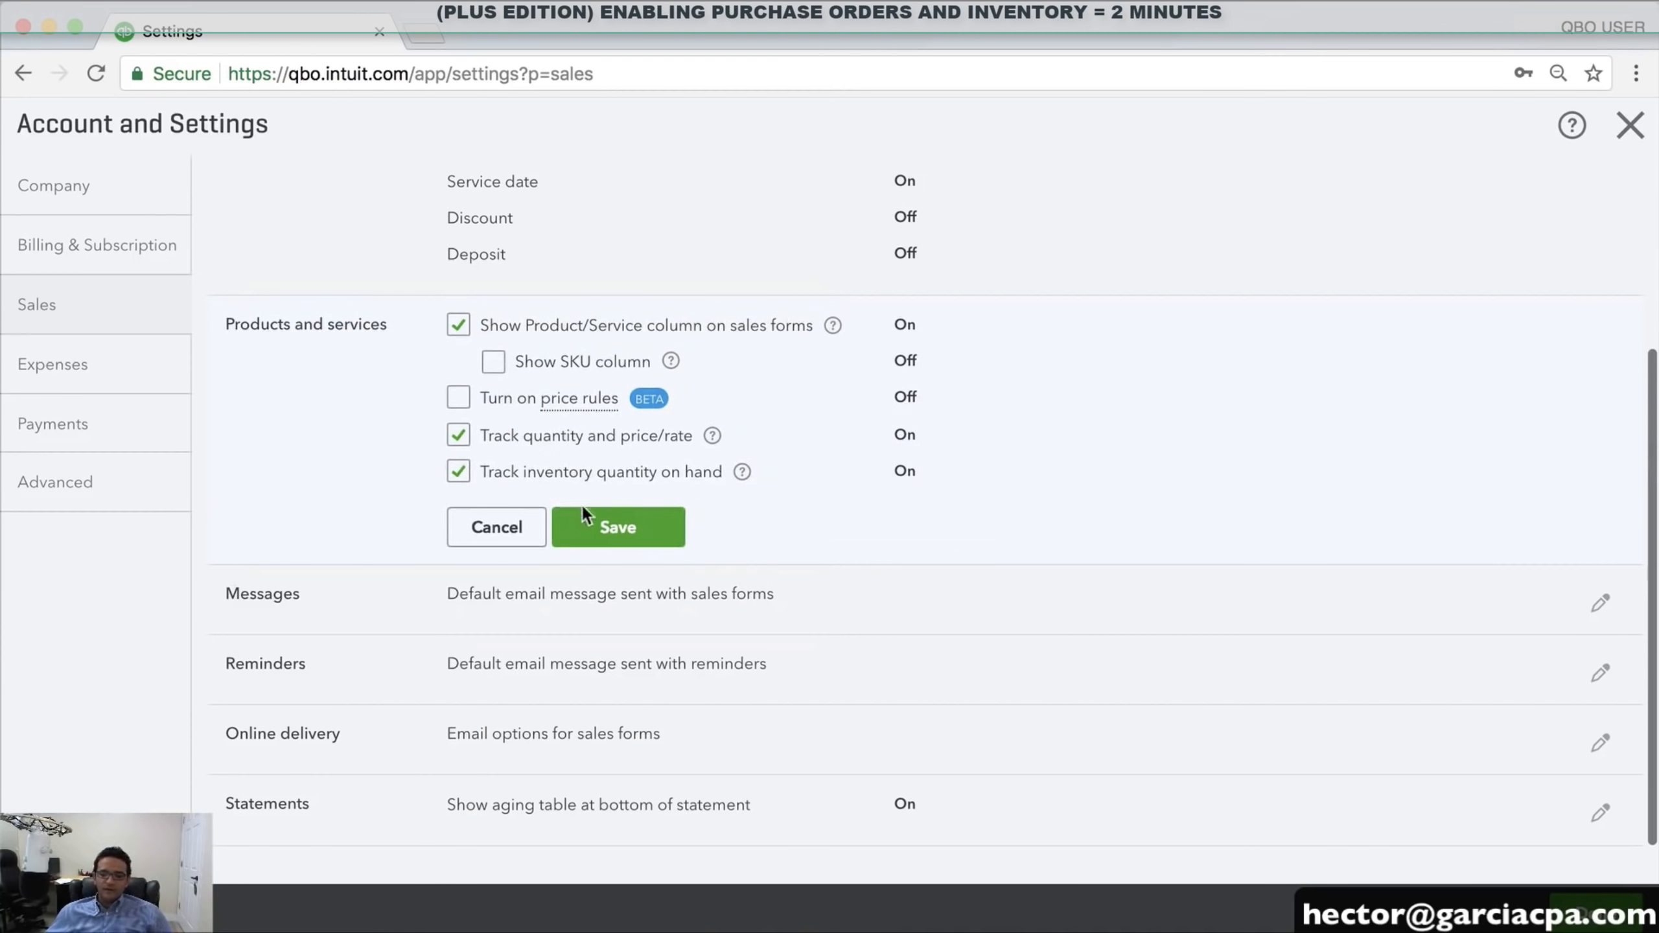
left_click(619, 526)
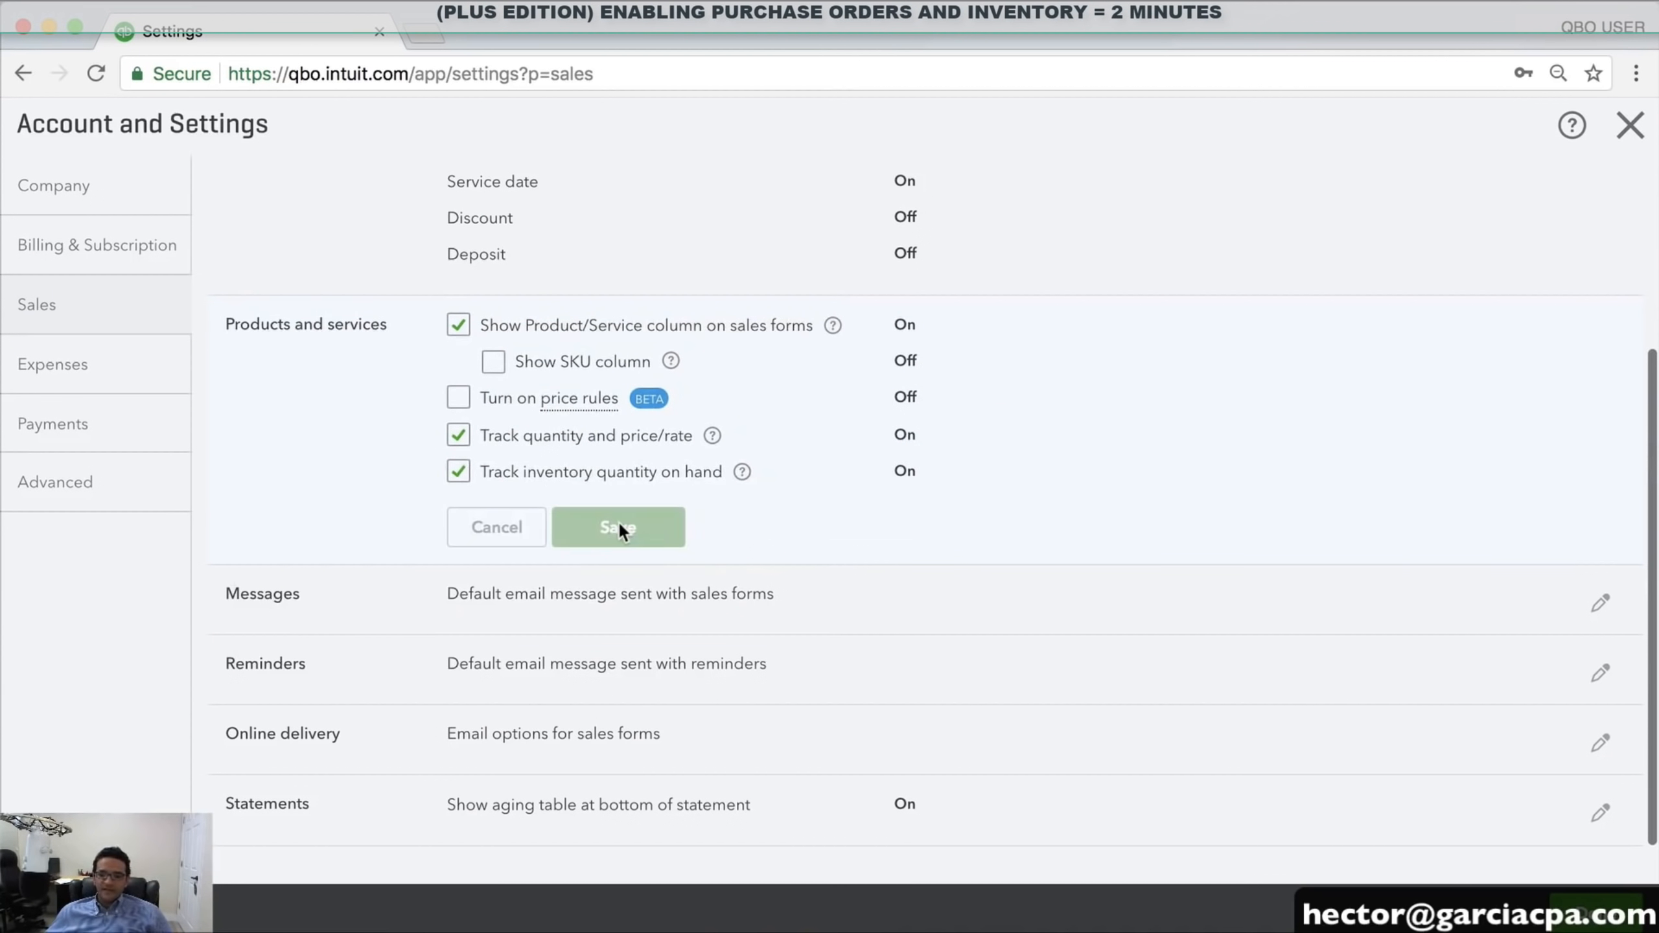
left_click(1631, 125)
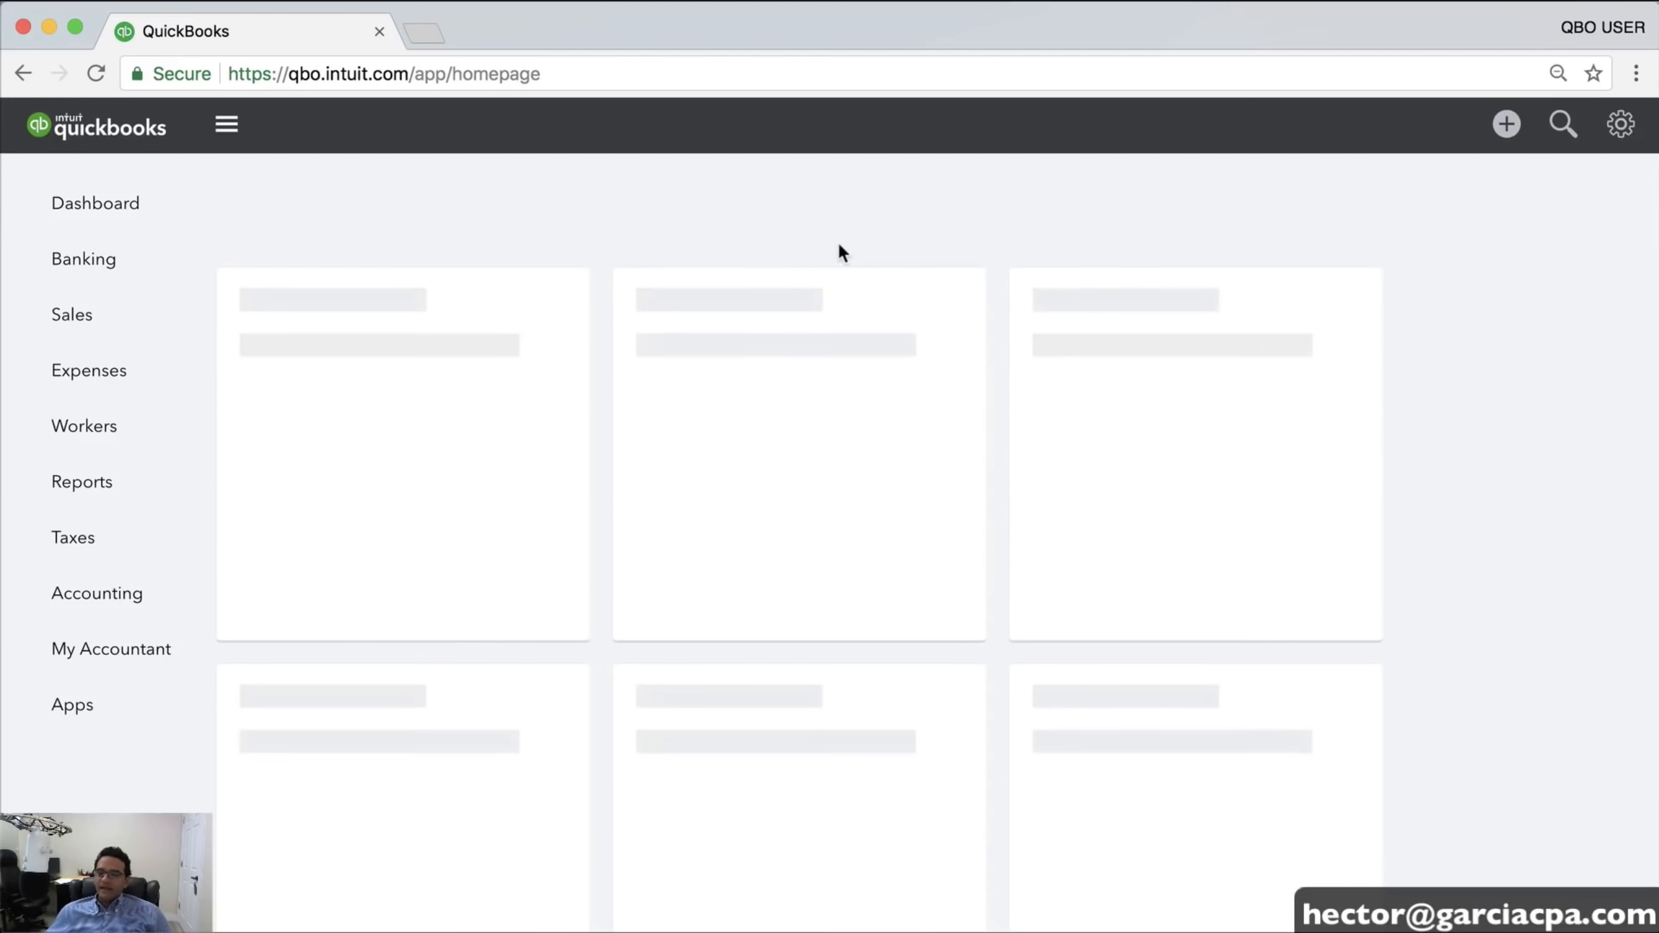
left_click(1507, 126)
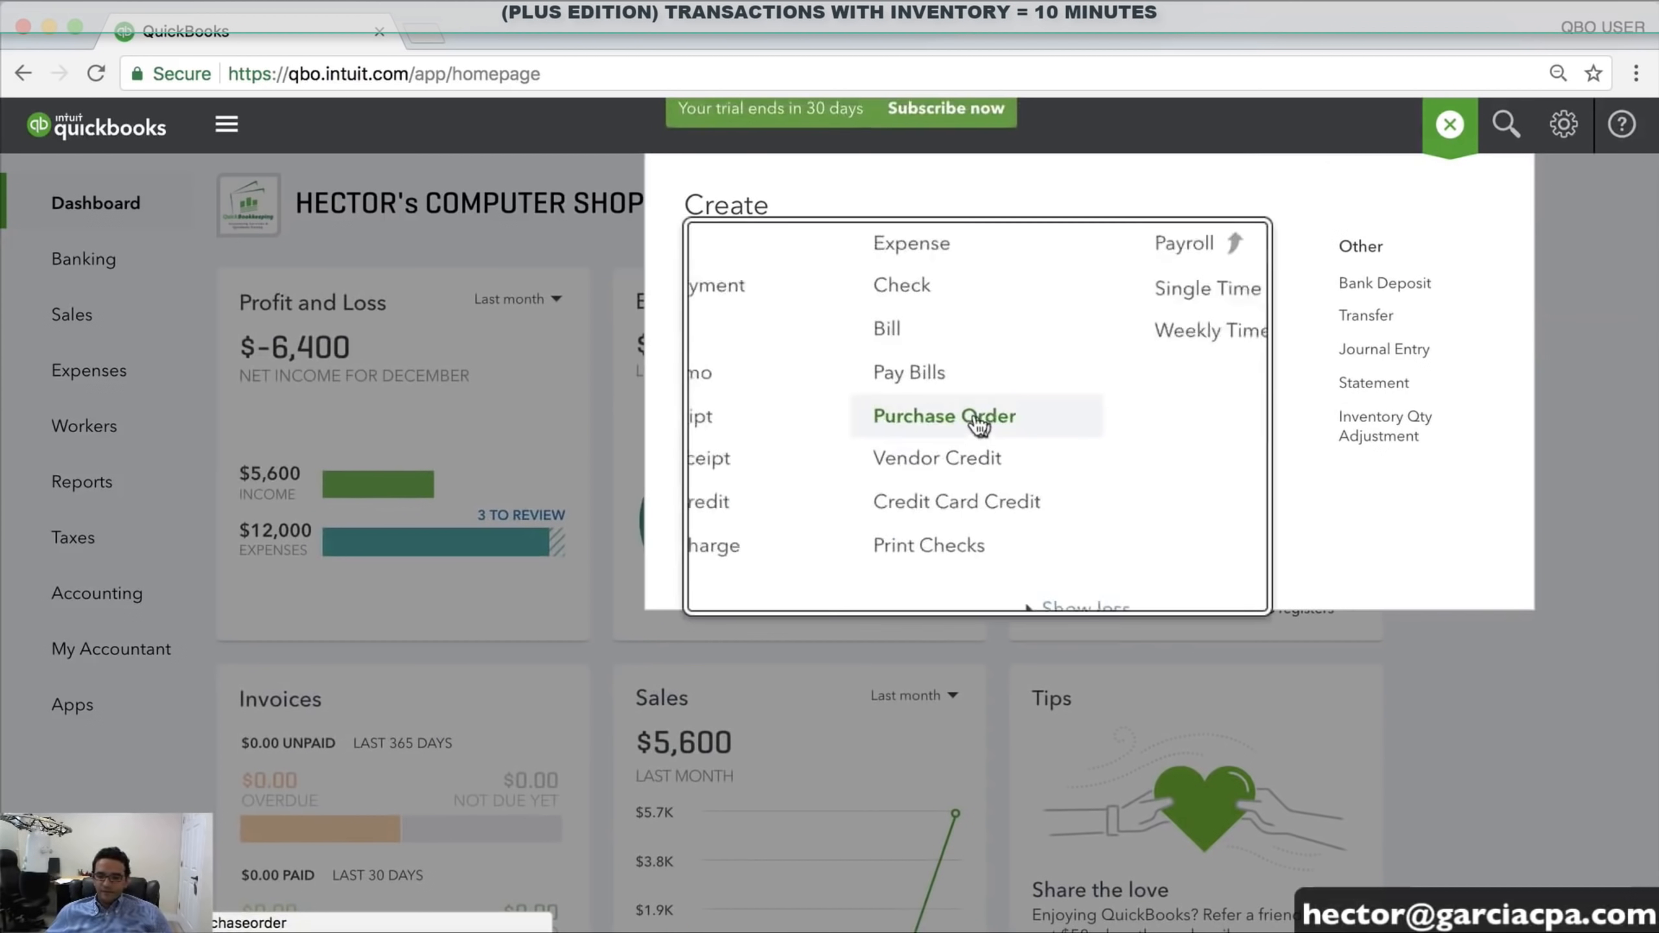
left_click(970, 424)
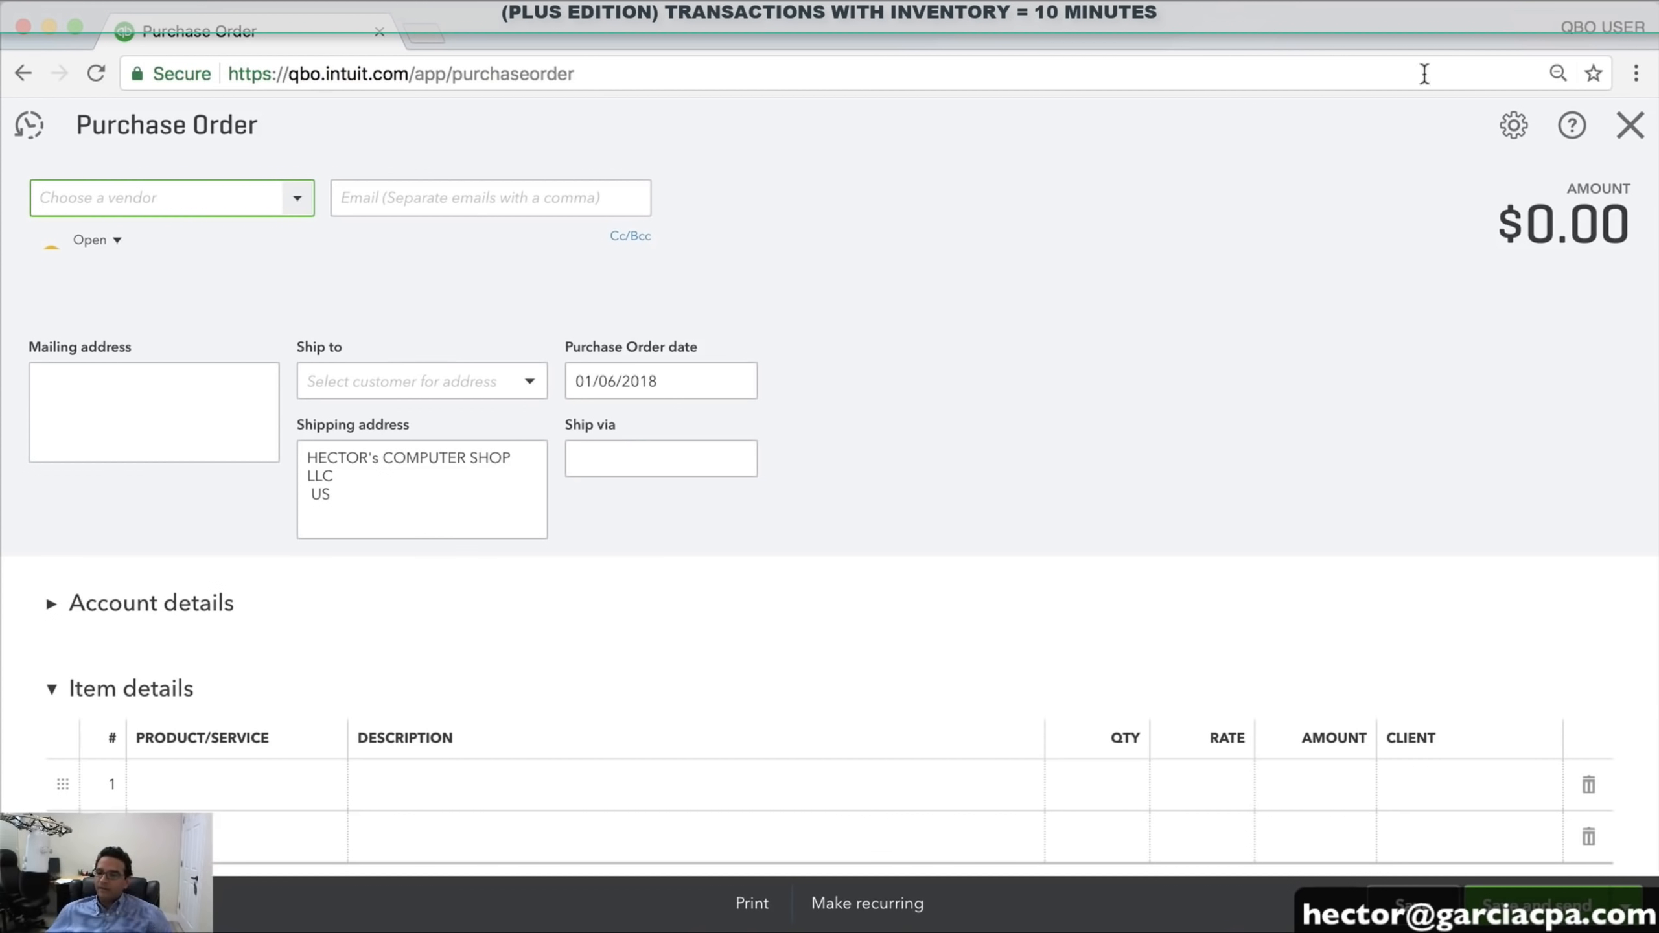
left_click(1630, 127)
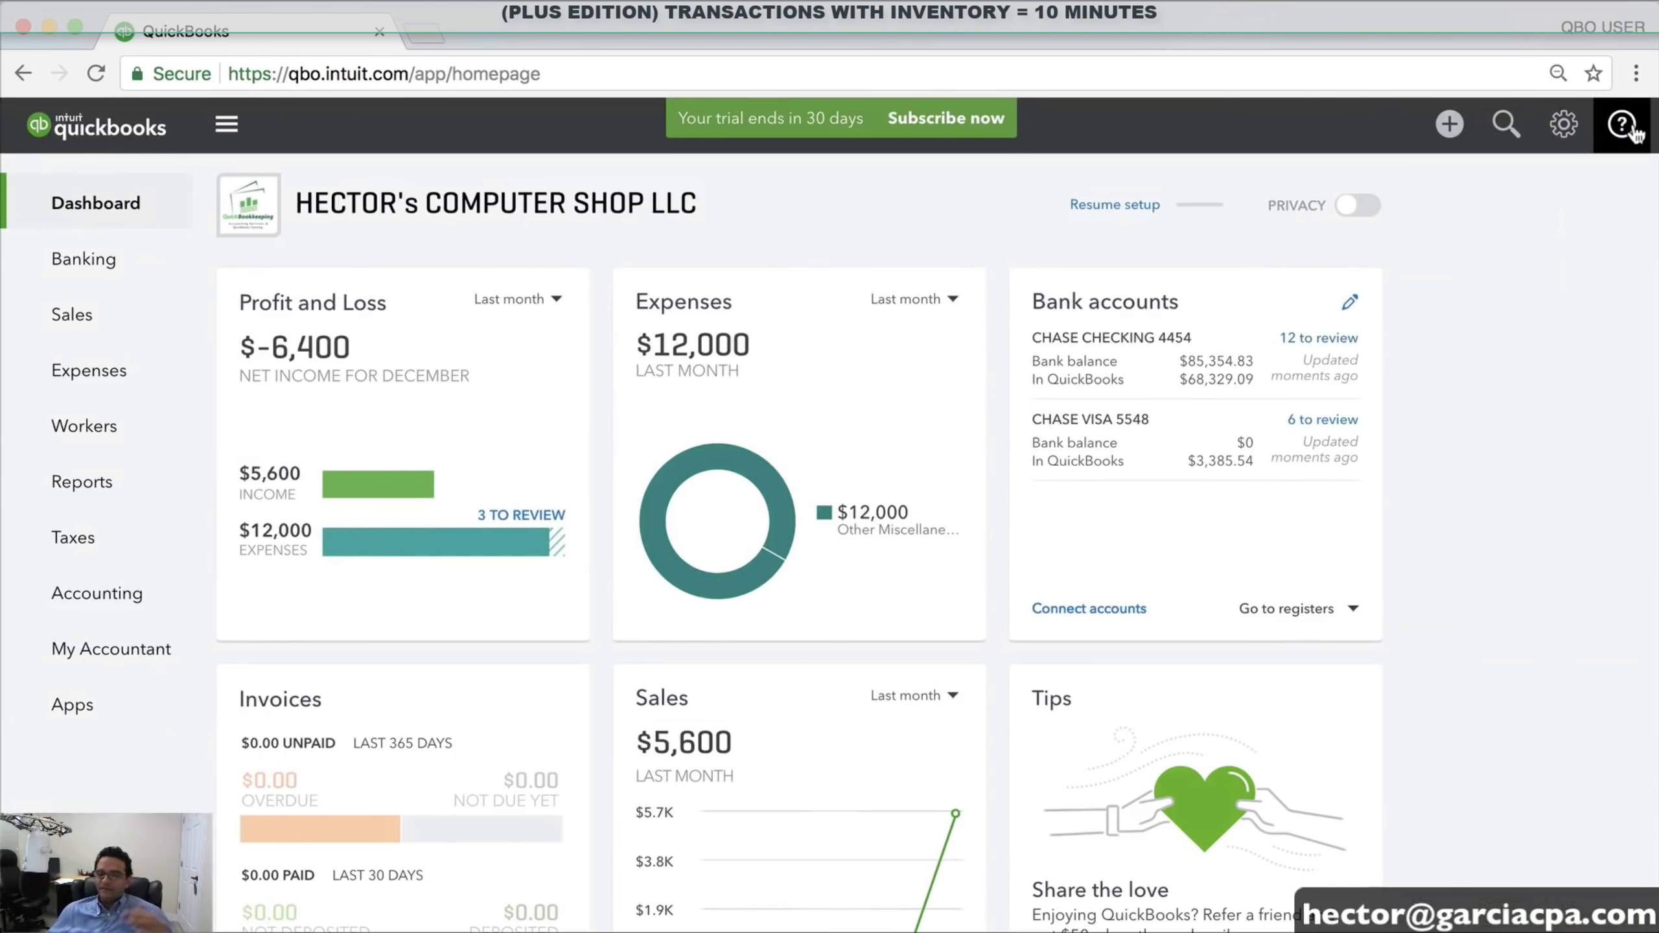
Start a new Inventory-type item from the Products and Services list
left_click(1563, 125)
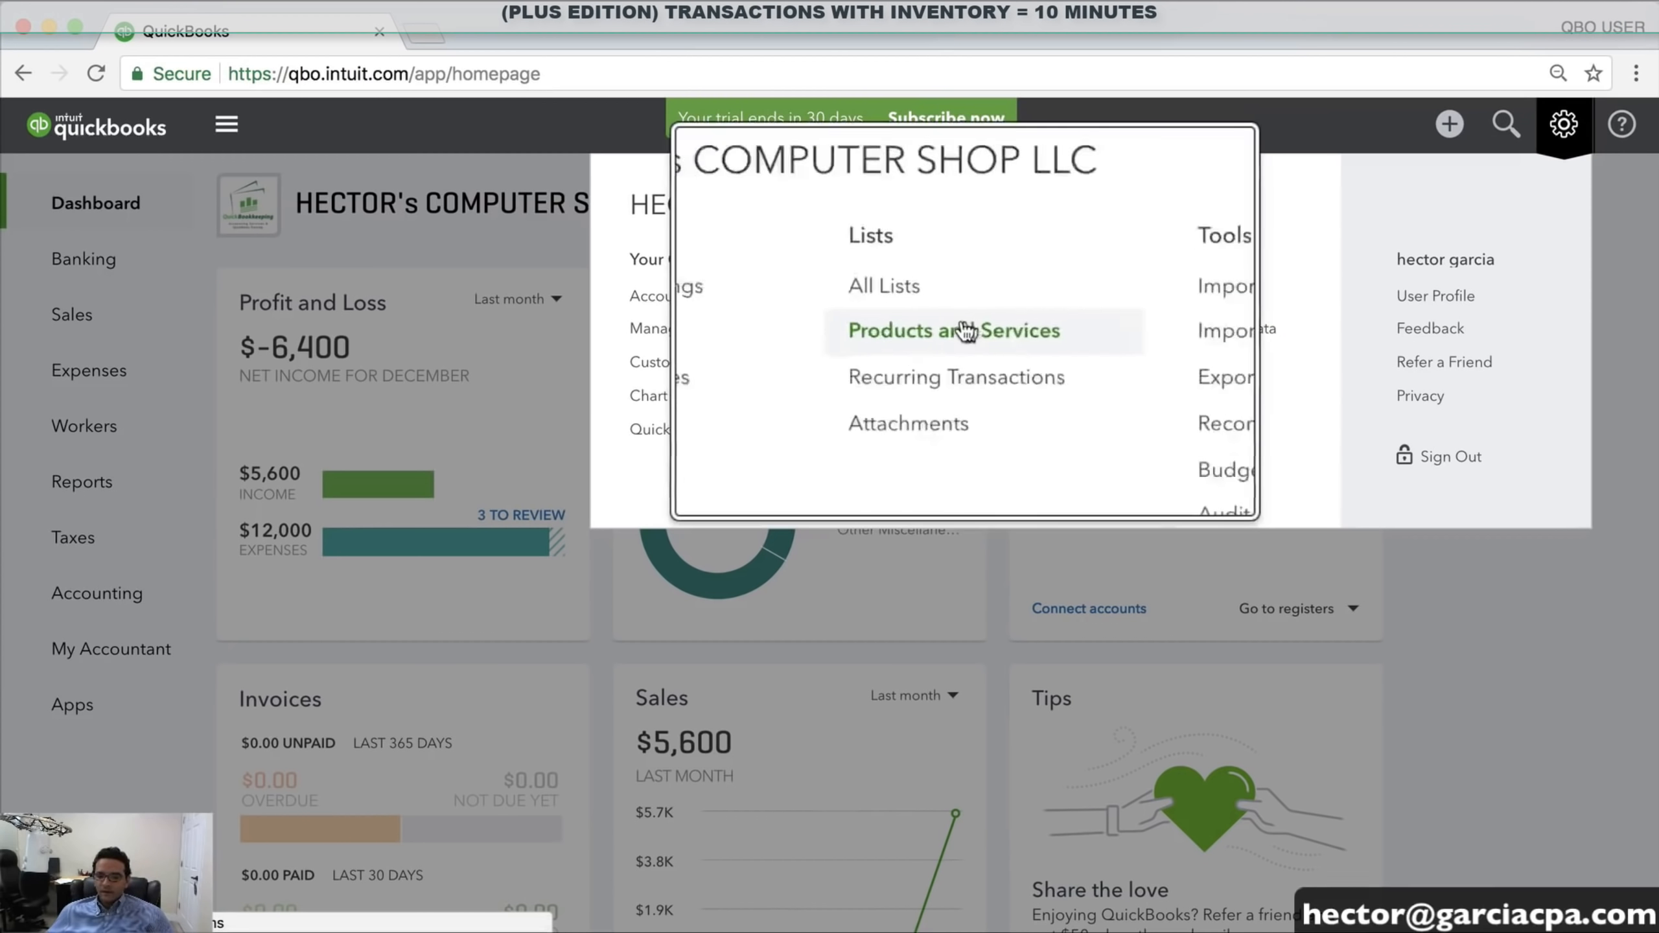
left_click(938, 330)
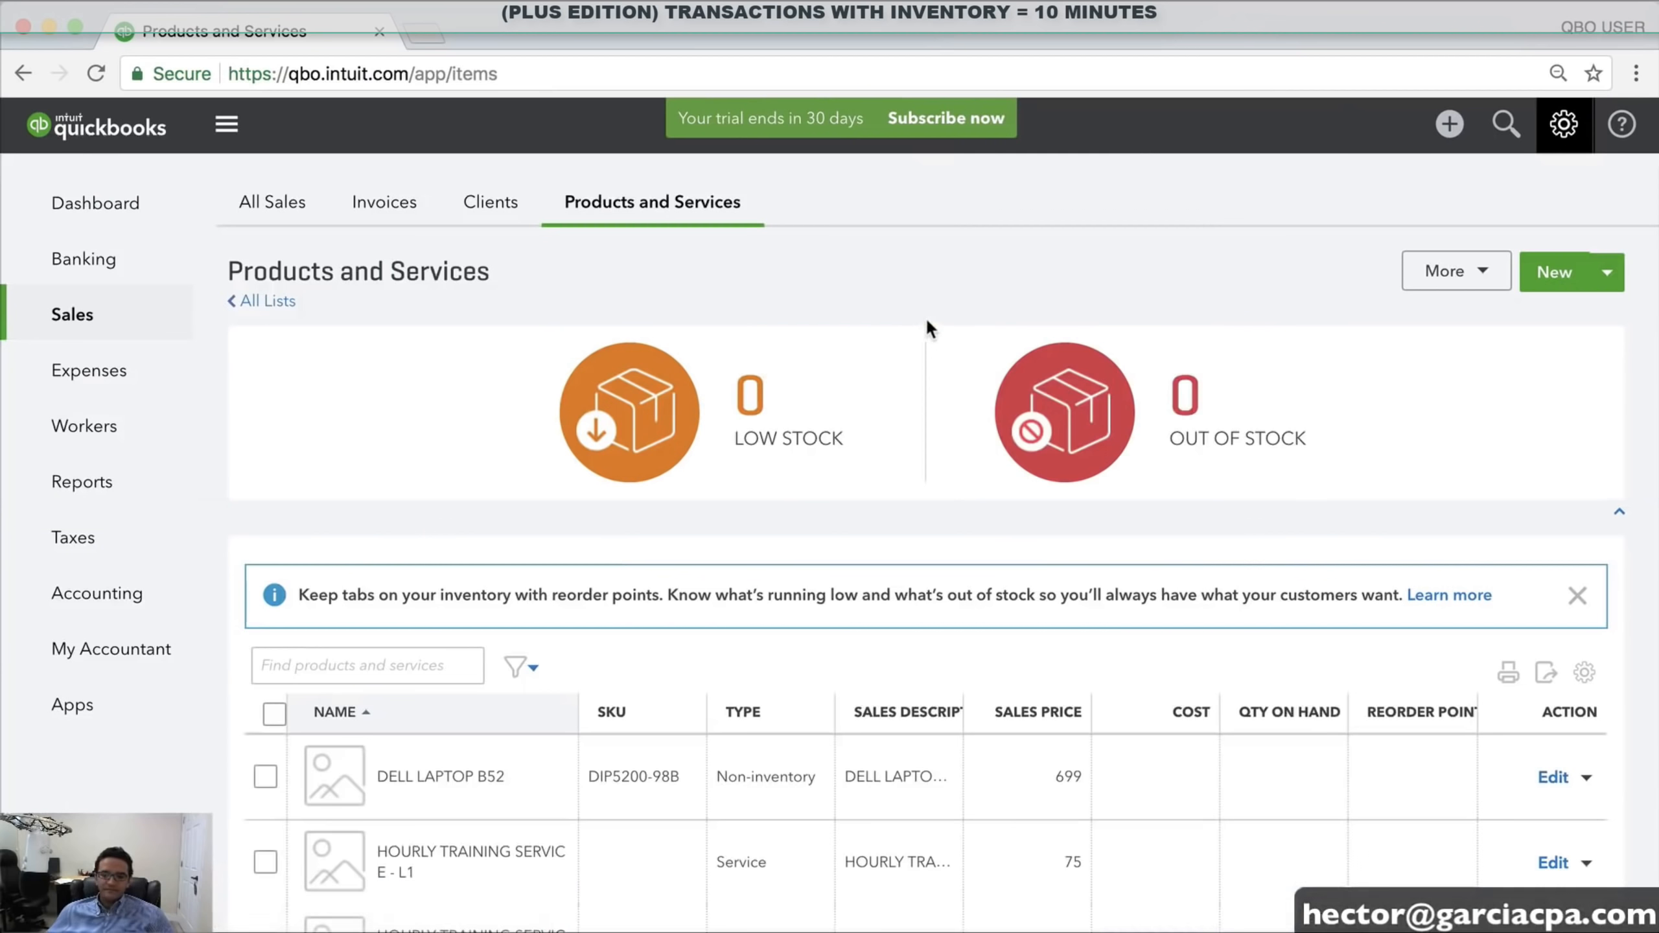
scroll(780, 442, "down", 5)
scroll(783, 441, "up", 5)
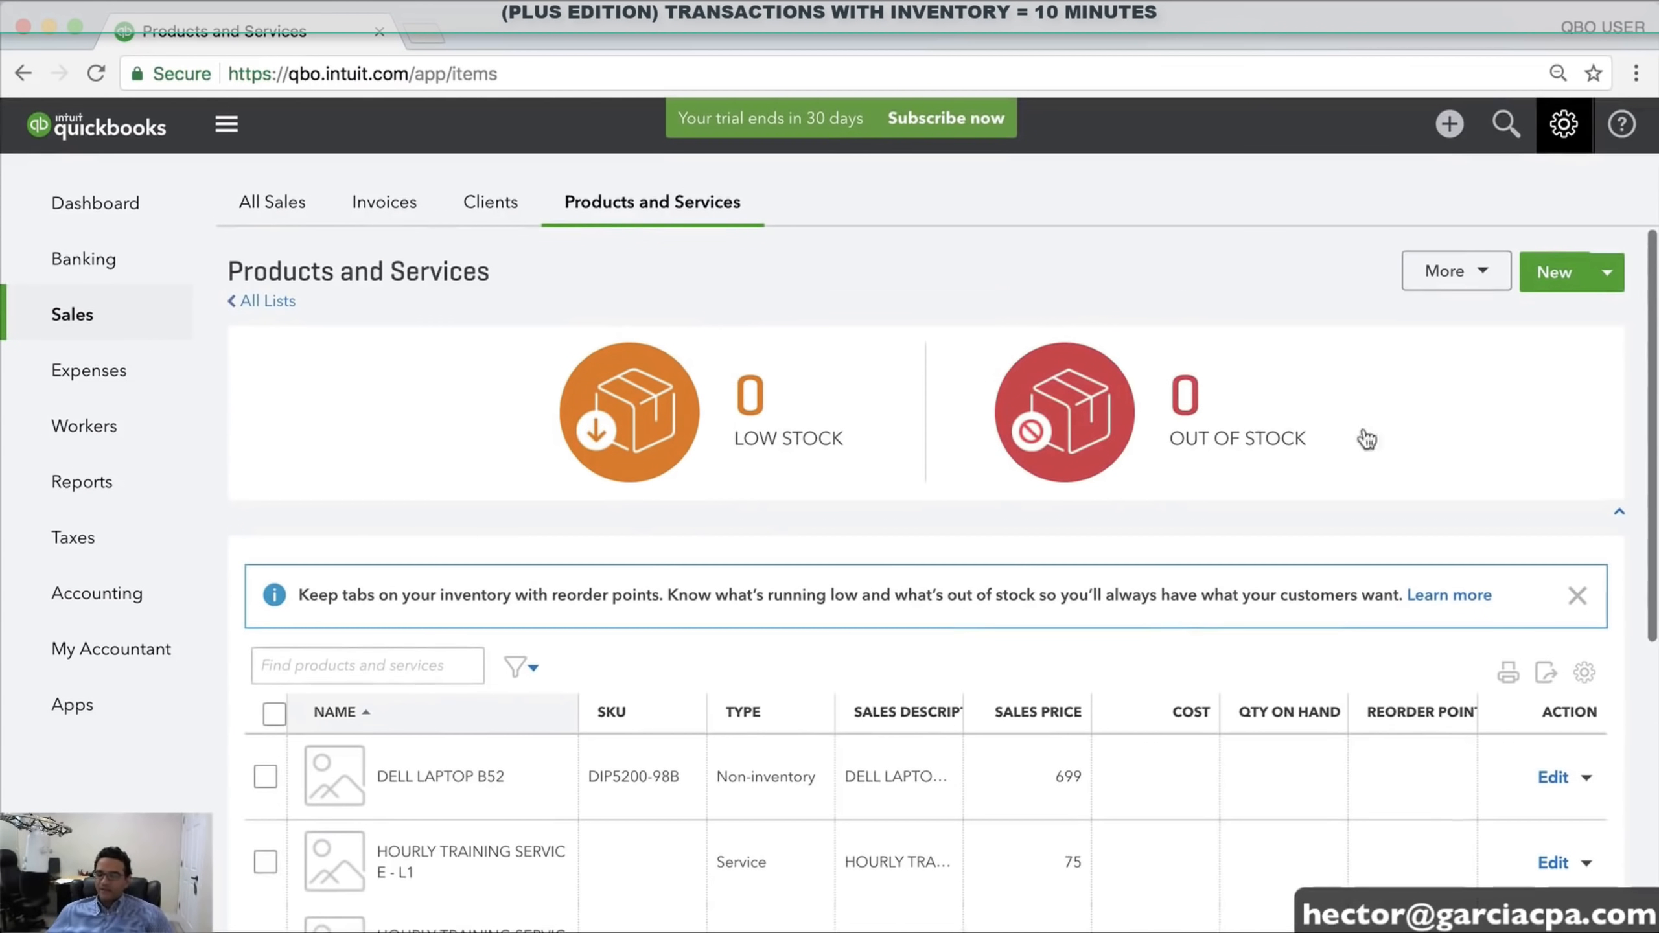
left_click(1552, 273)
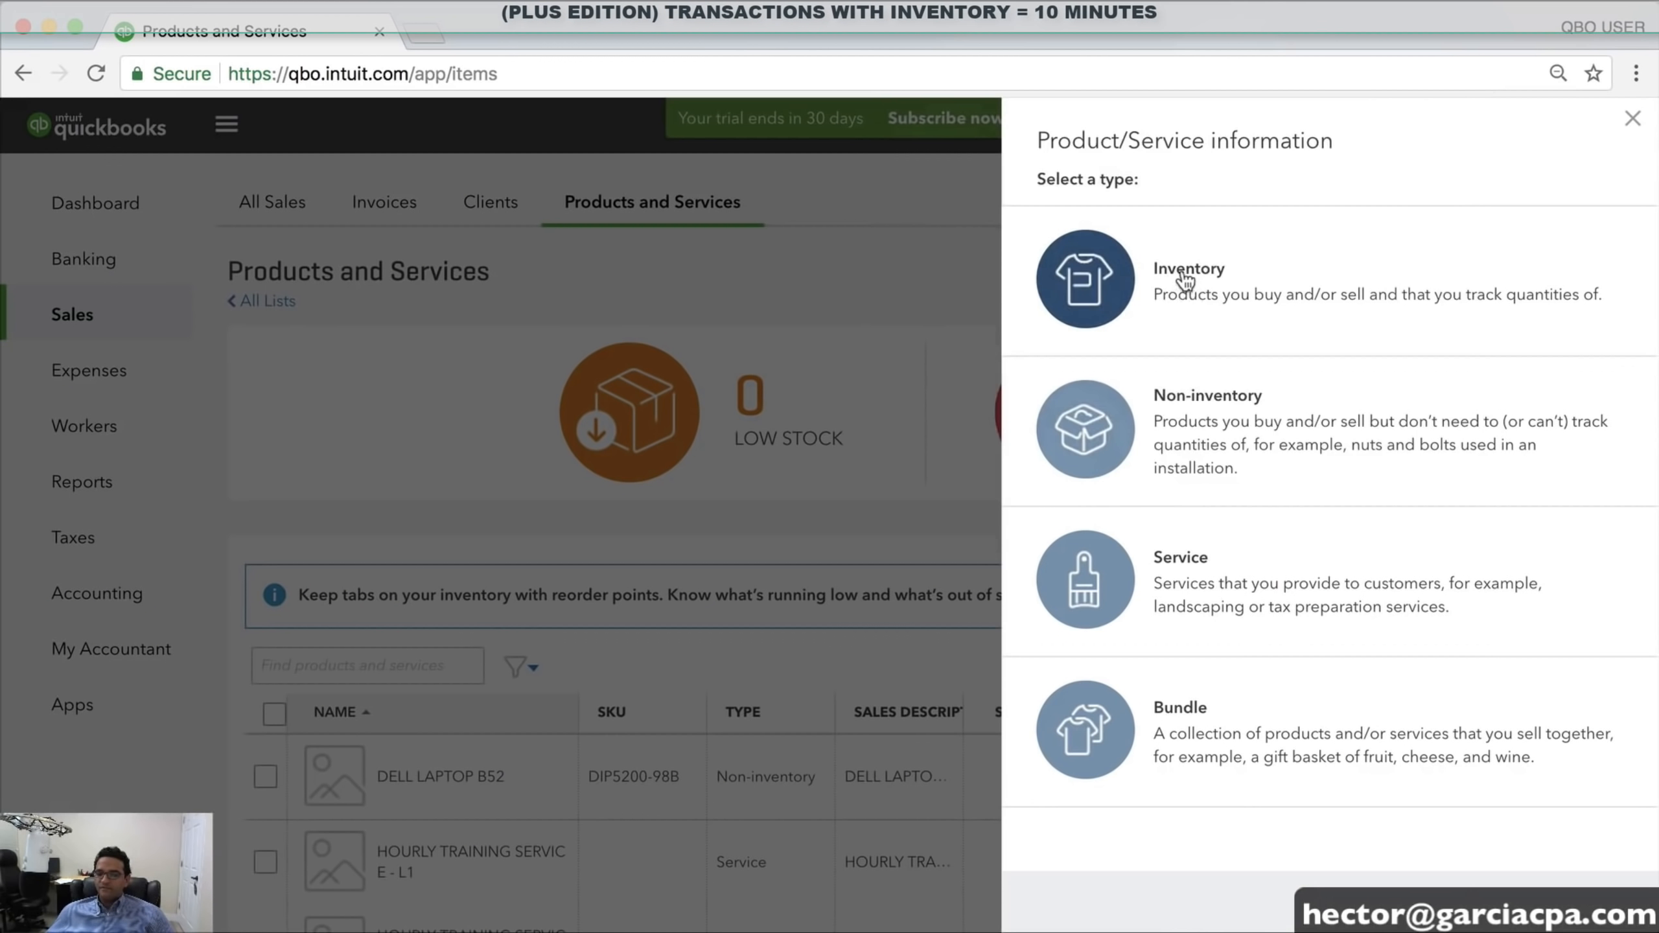
left_click(1183, 285)
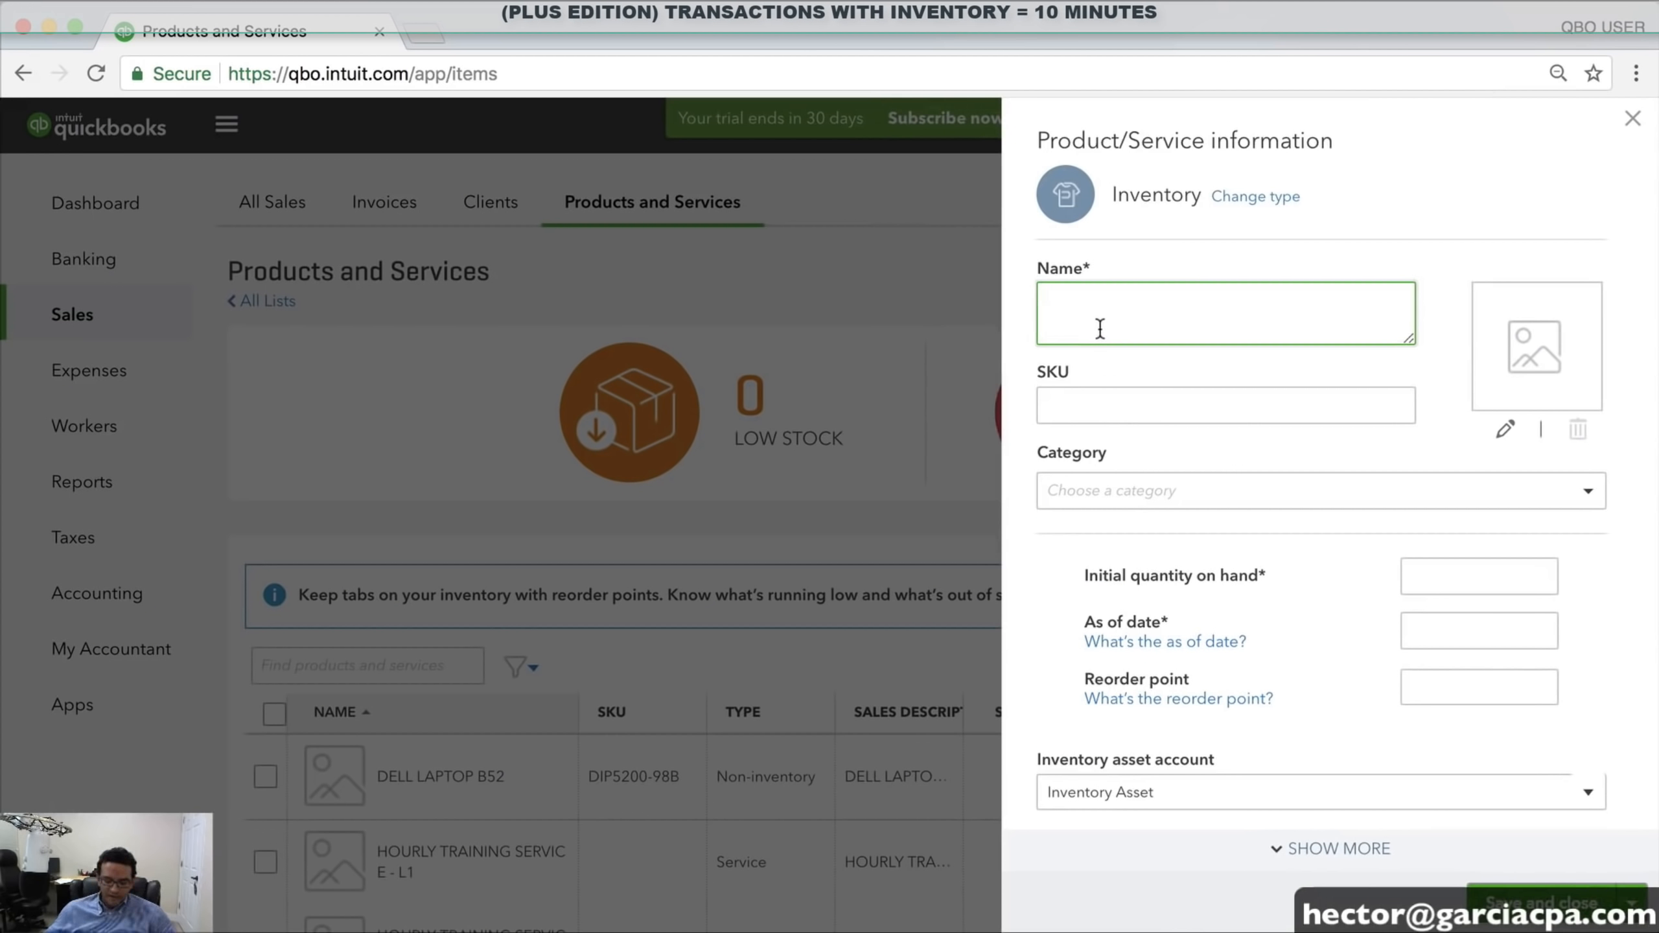
Name the item DELL SERVER MODEL T1 with SKU DS34547-B
type("DELL")
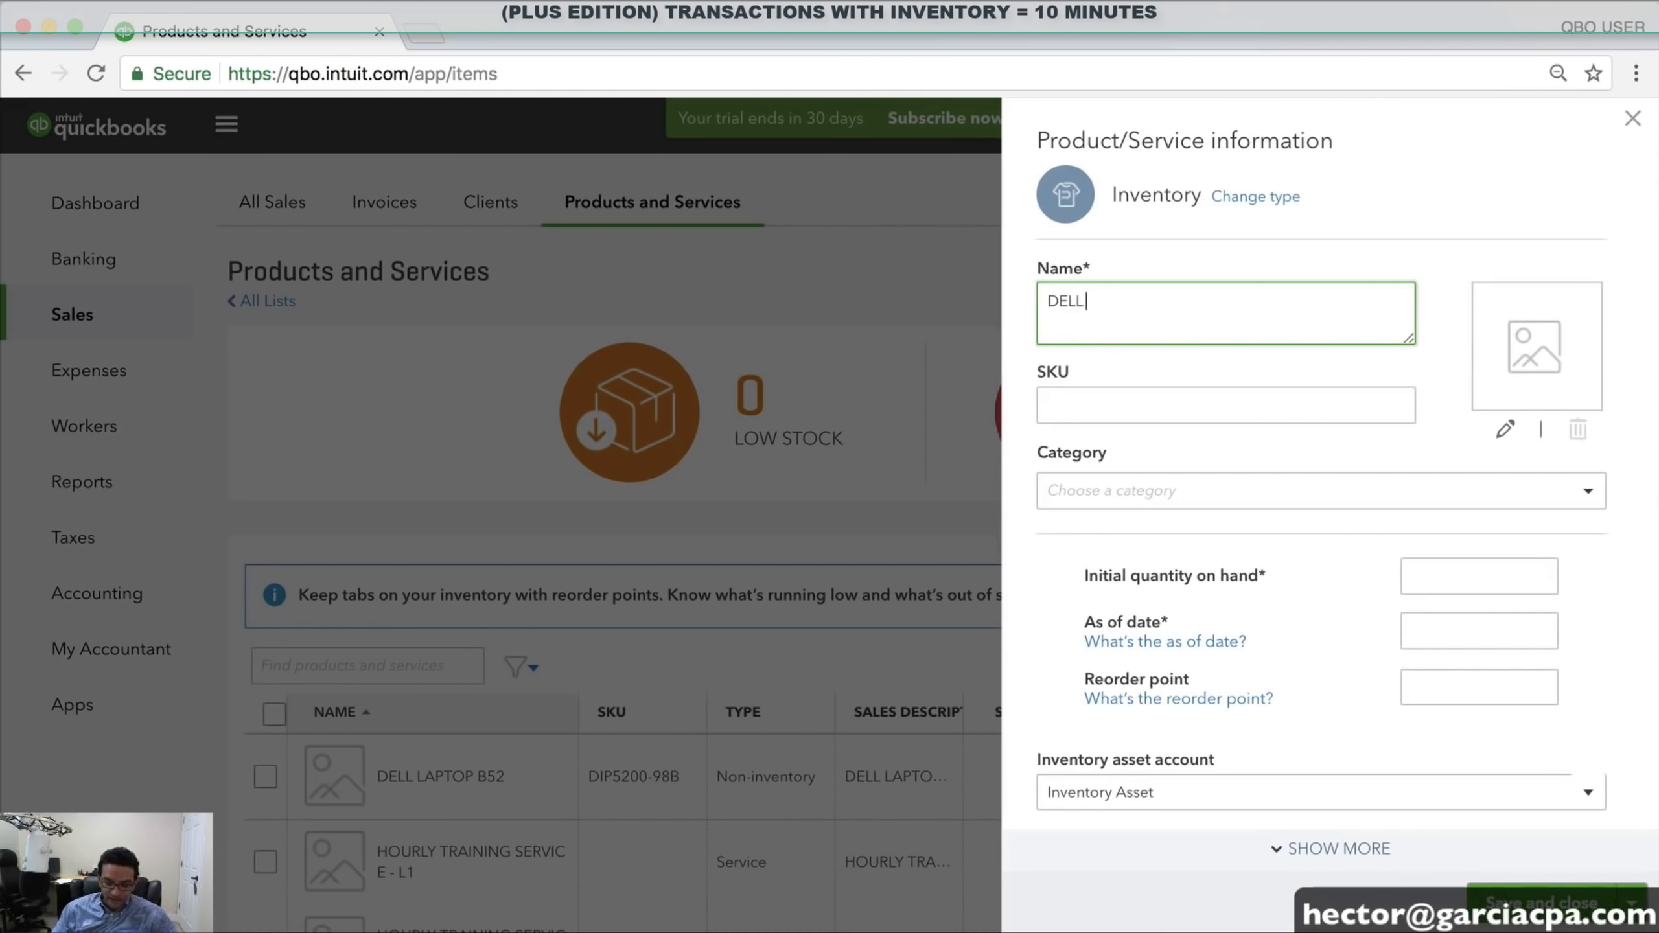
type(" SERVER MODEL T1")
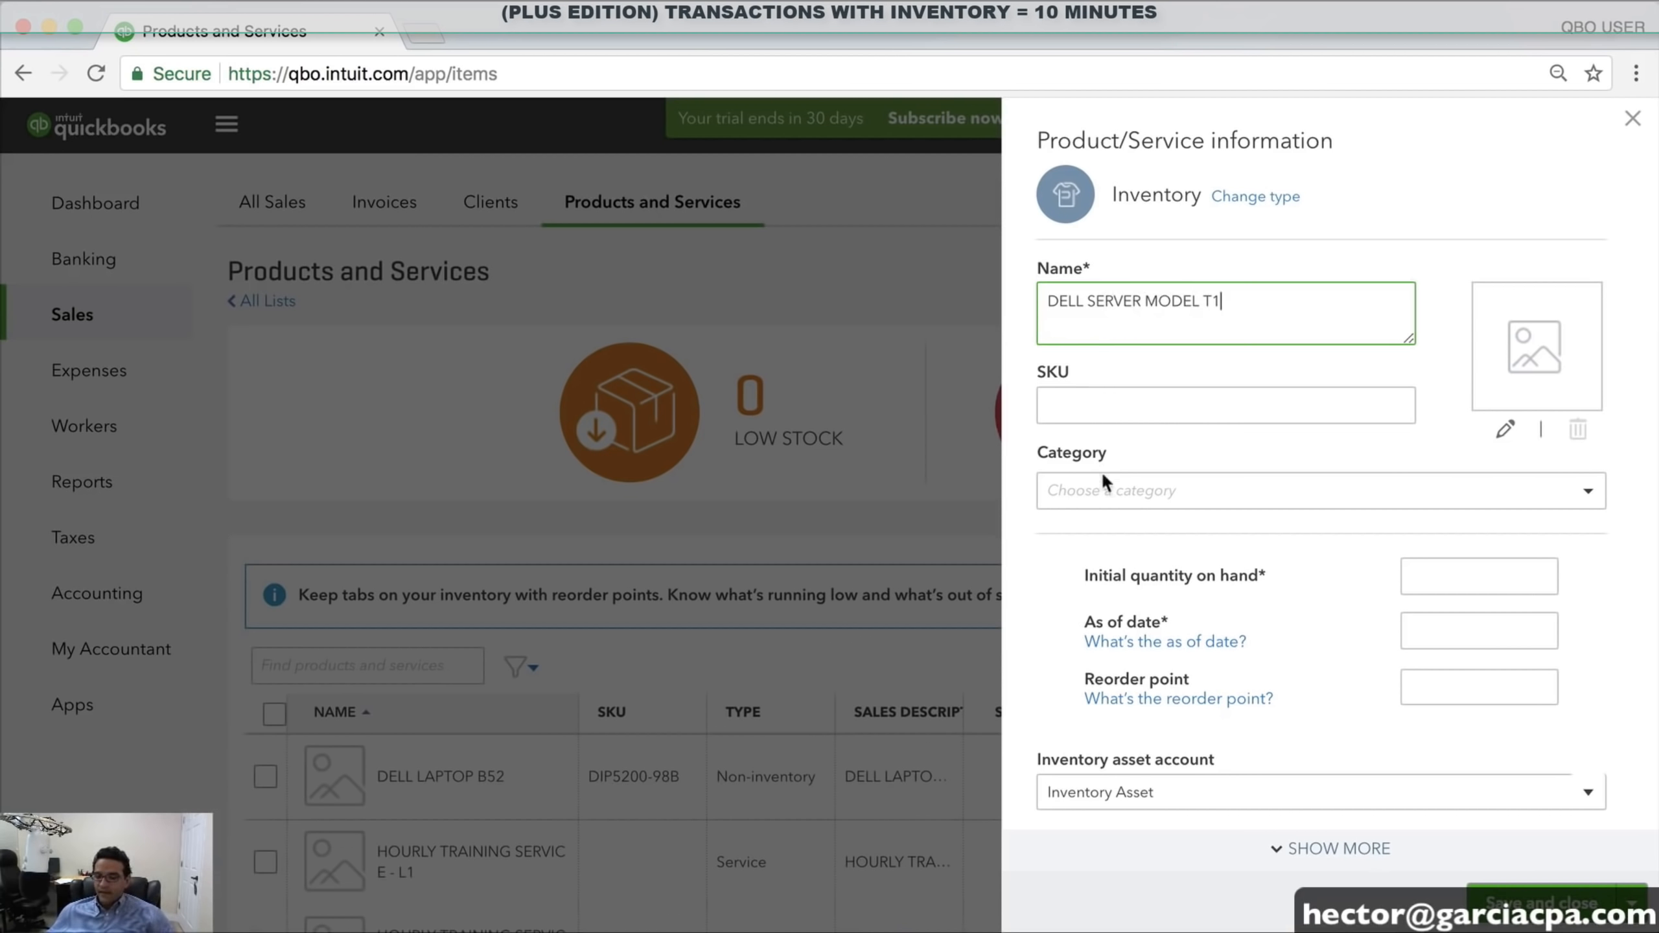
left_click(1095, 409)
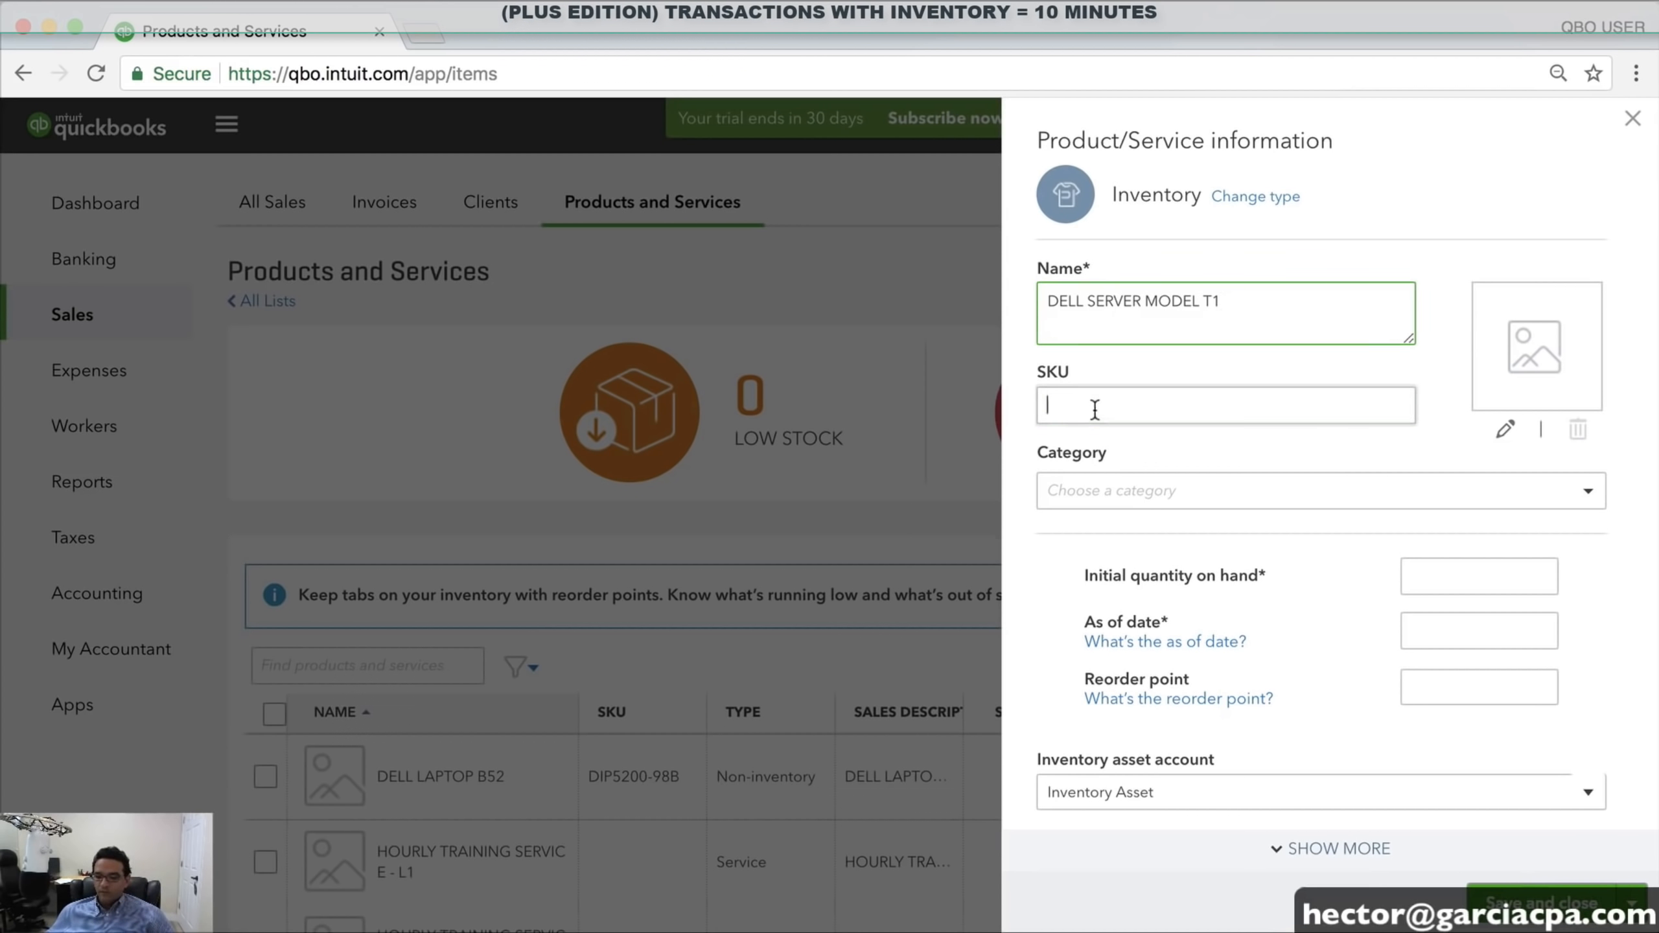
type("DS34547-B")
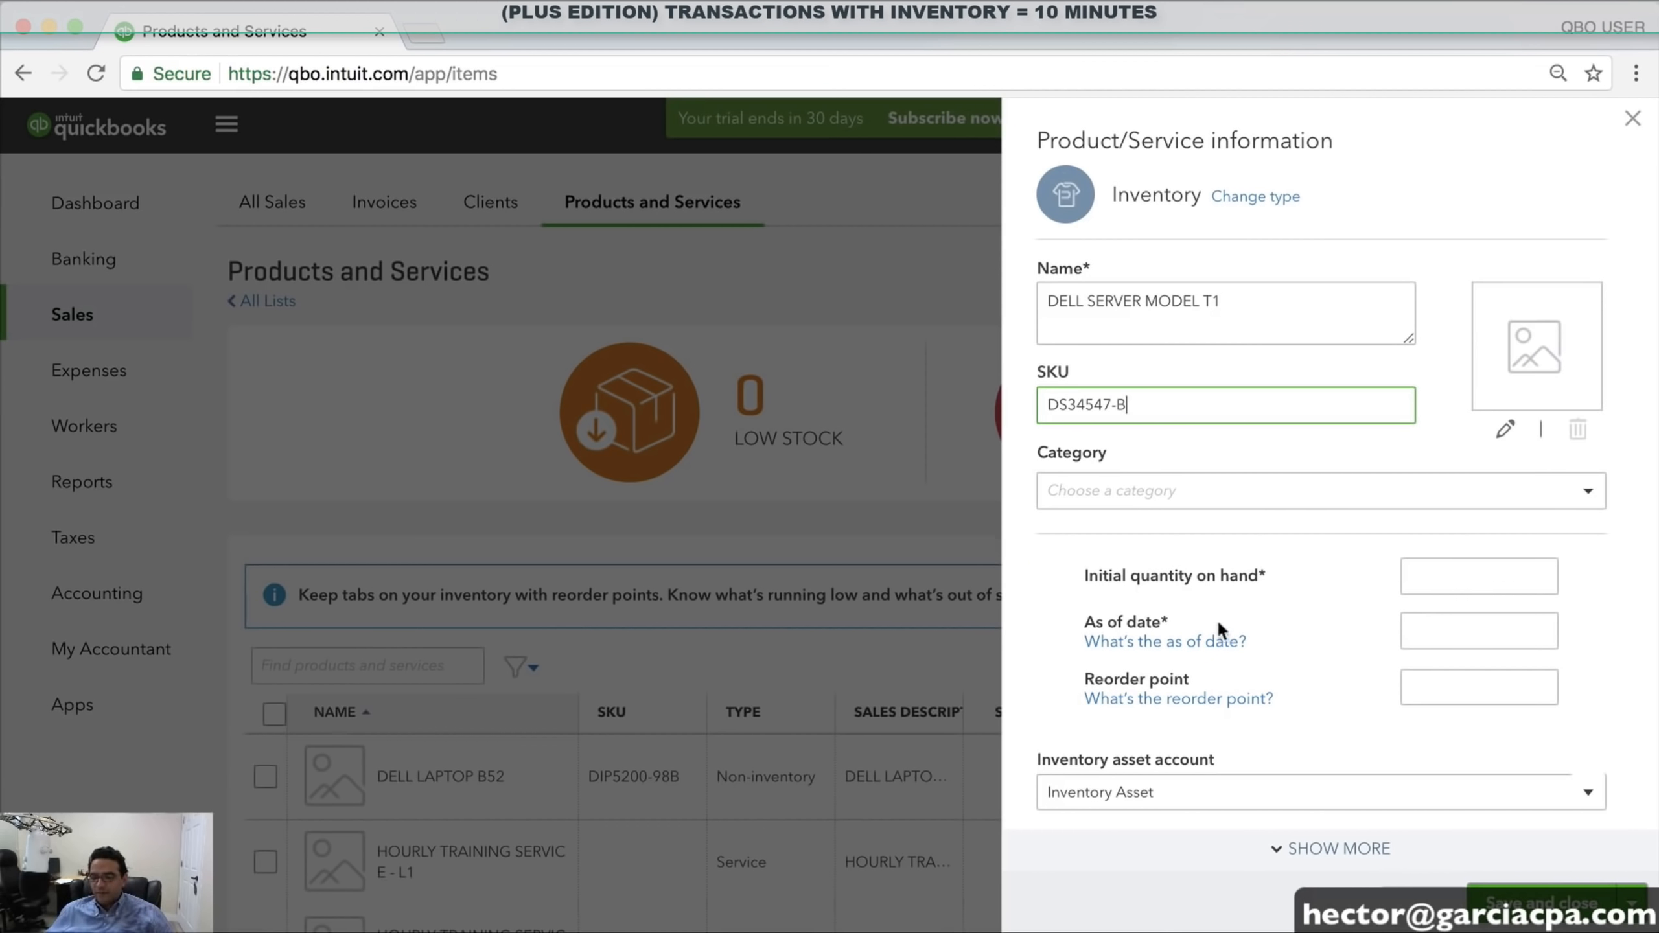
scroll(1235, 634, "down", 3)
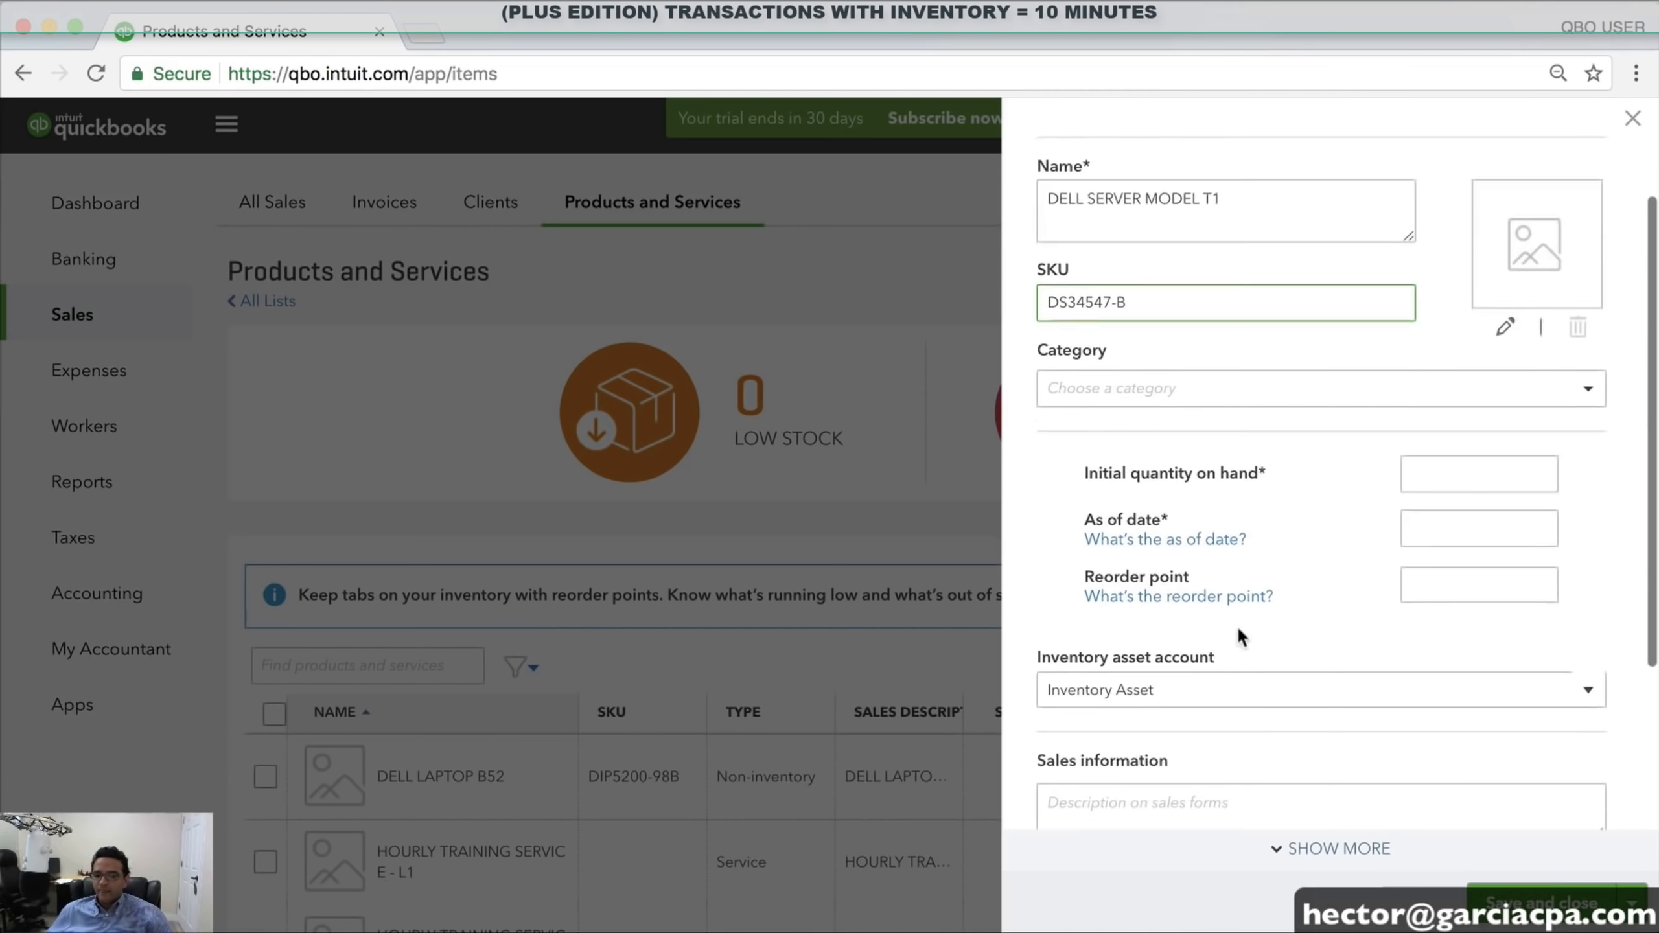
left_click(1481, 403)
left_click(1476, 471)
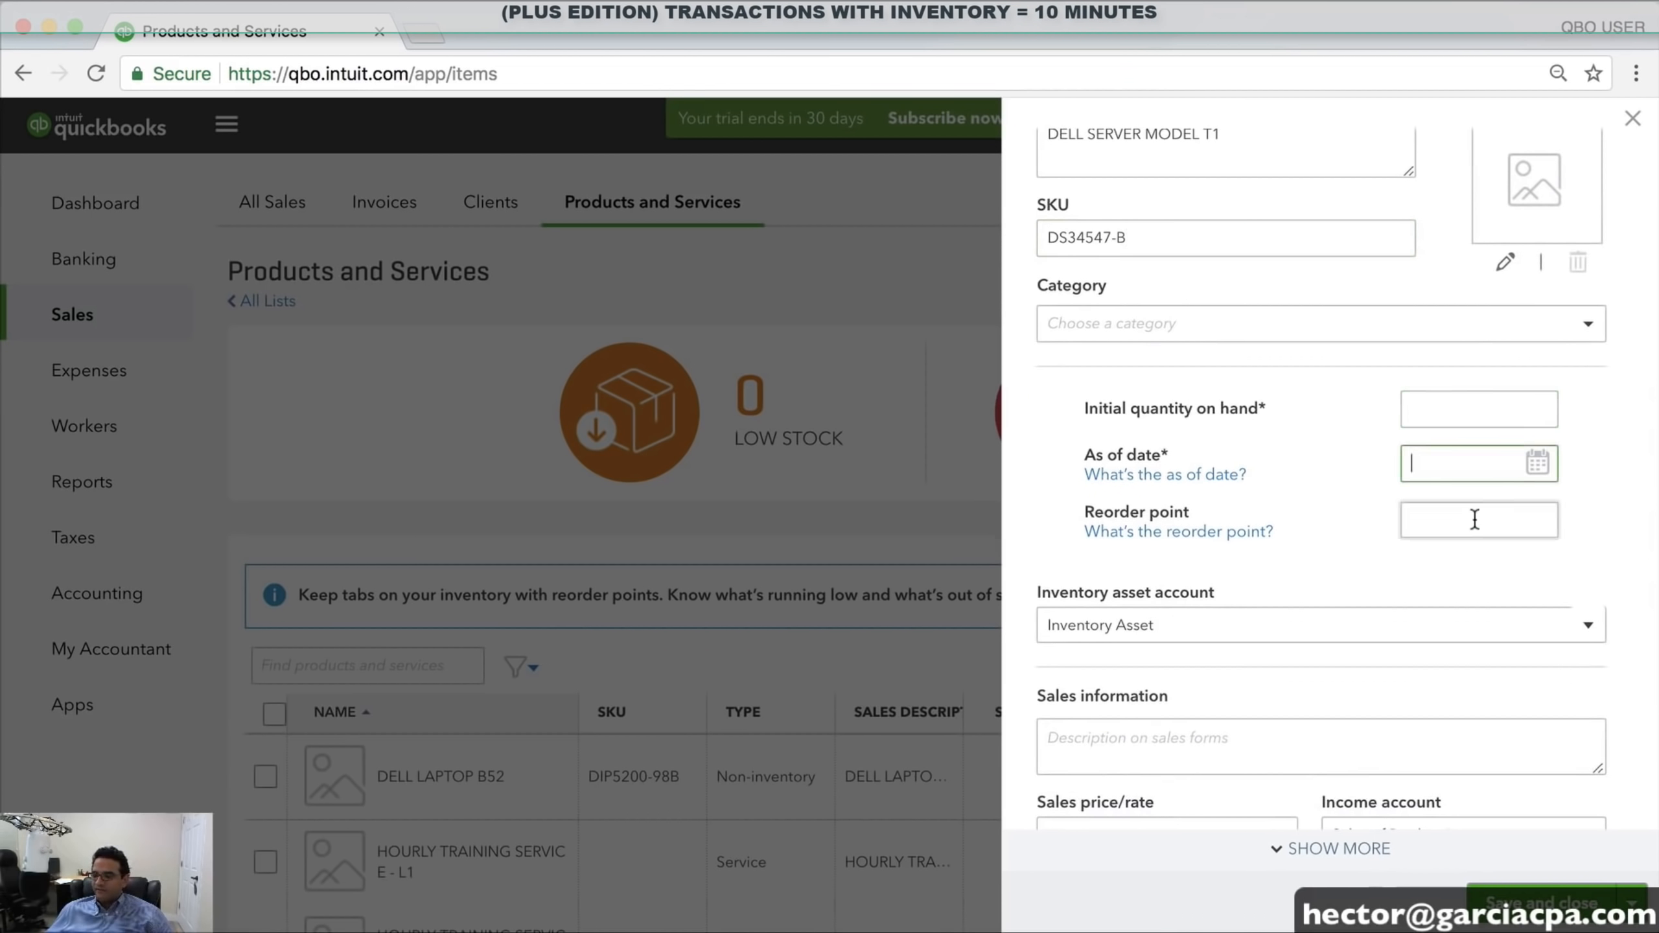
scroll(1475, 519, "down", 1)
left_click(1475, 519)
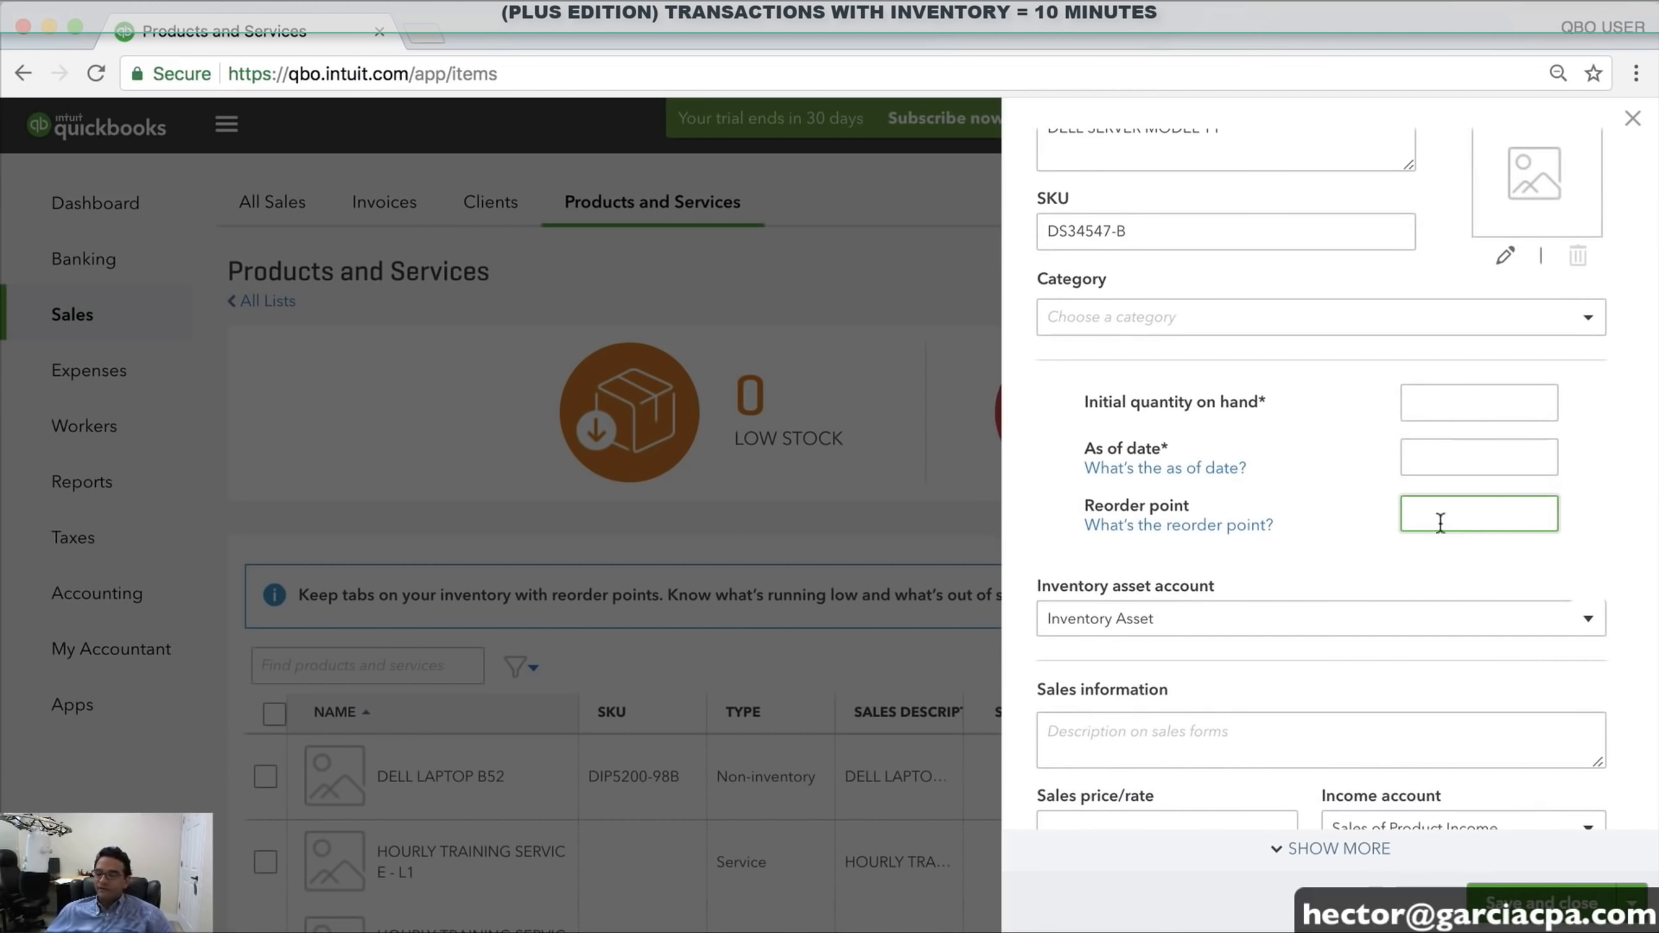
scroll(1371, 593, "down", 3)
Set the sales price to 3,500 with income account COMPUTERS SALES
left_click(1121, 632)
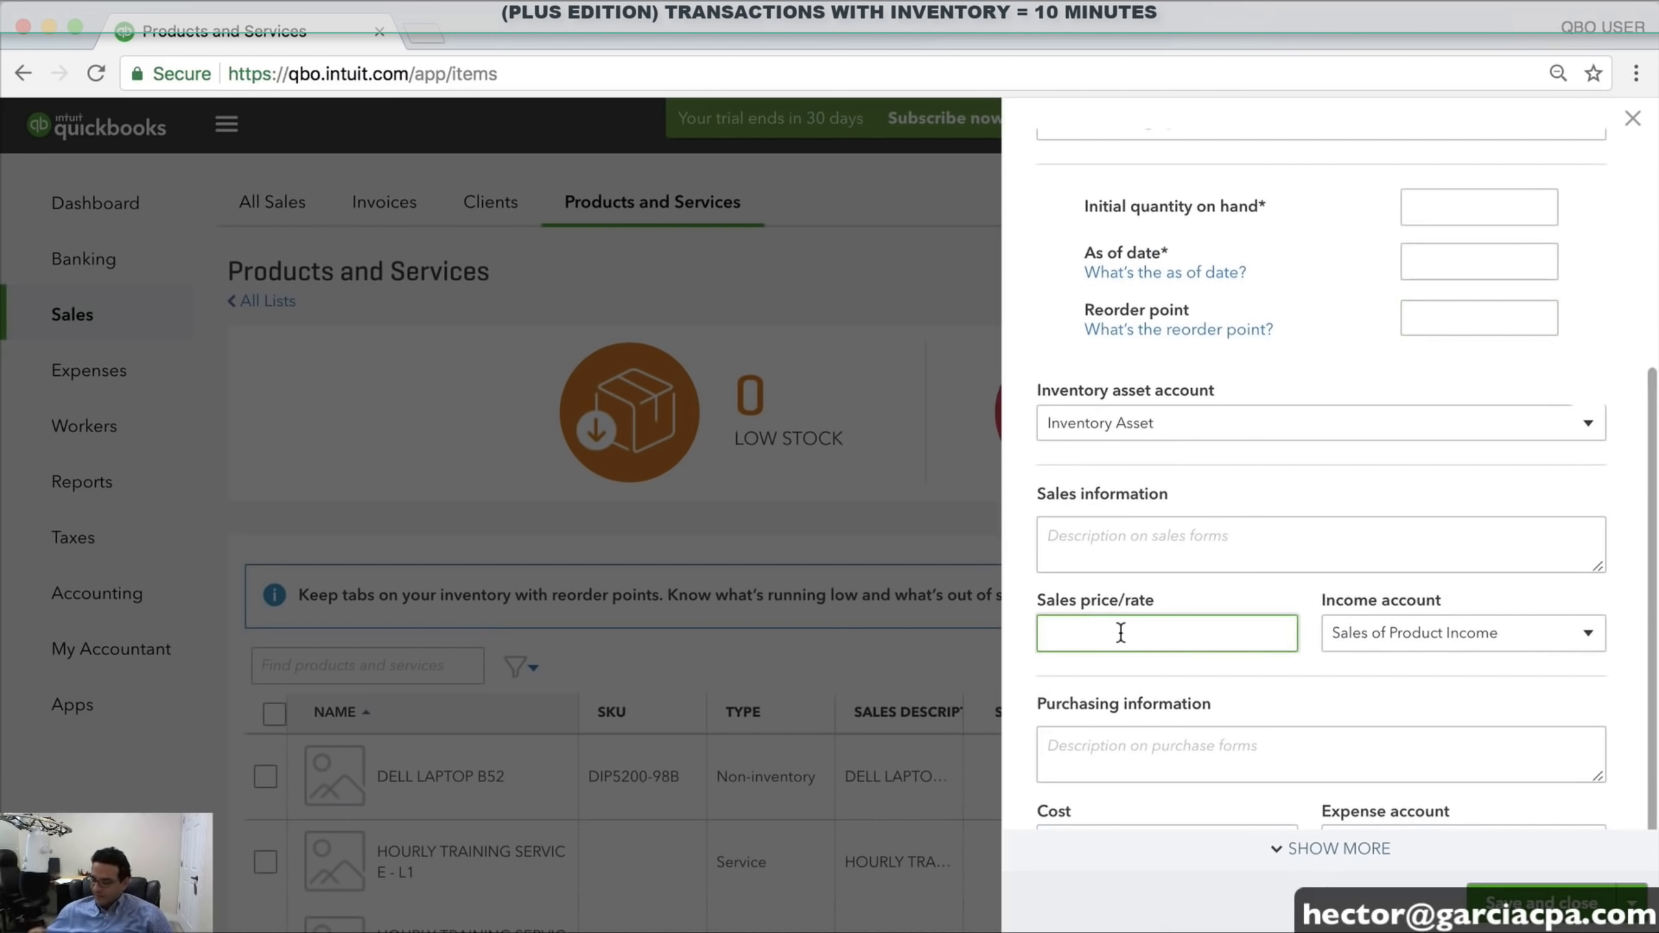
type("3500")
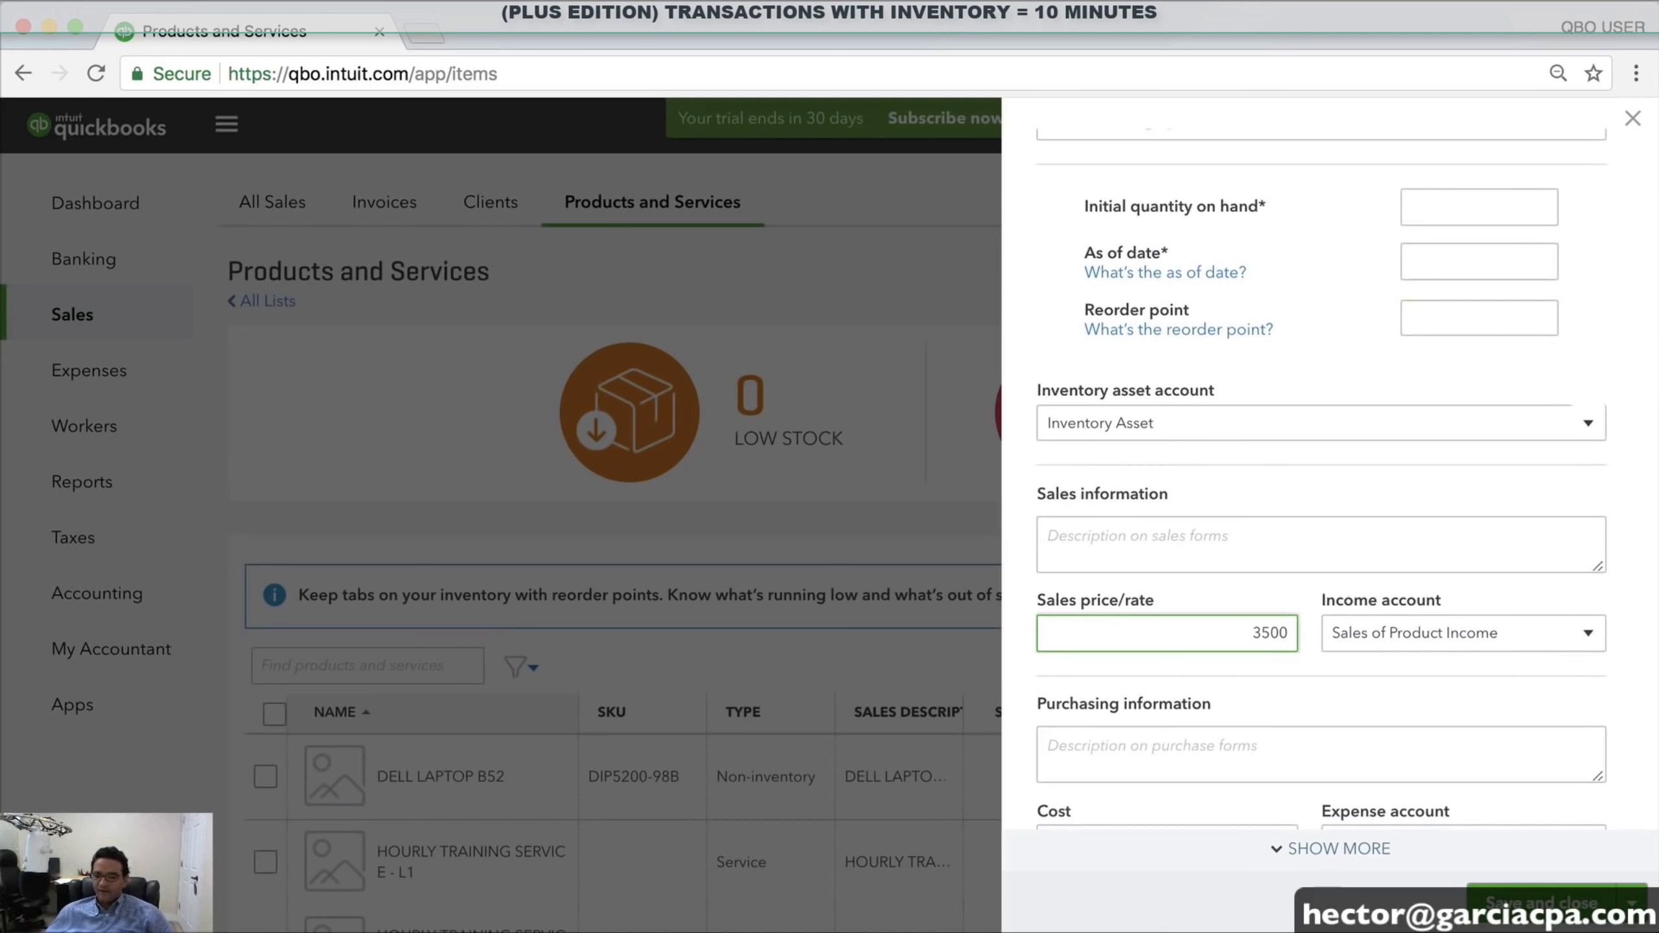
key("Tab")
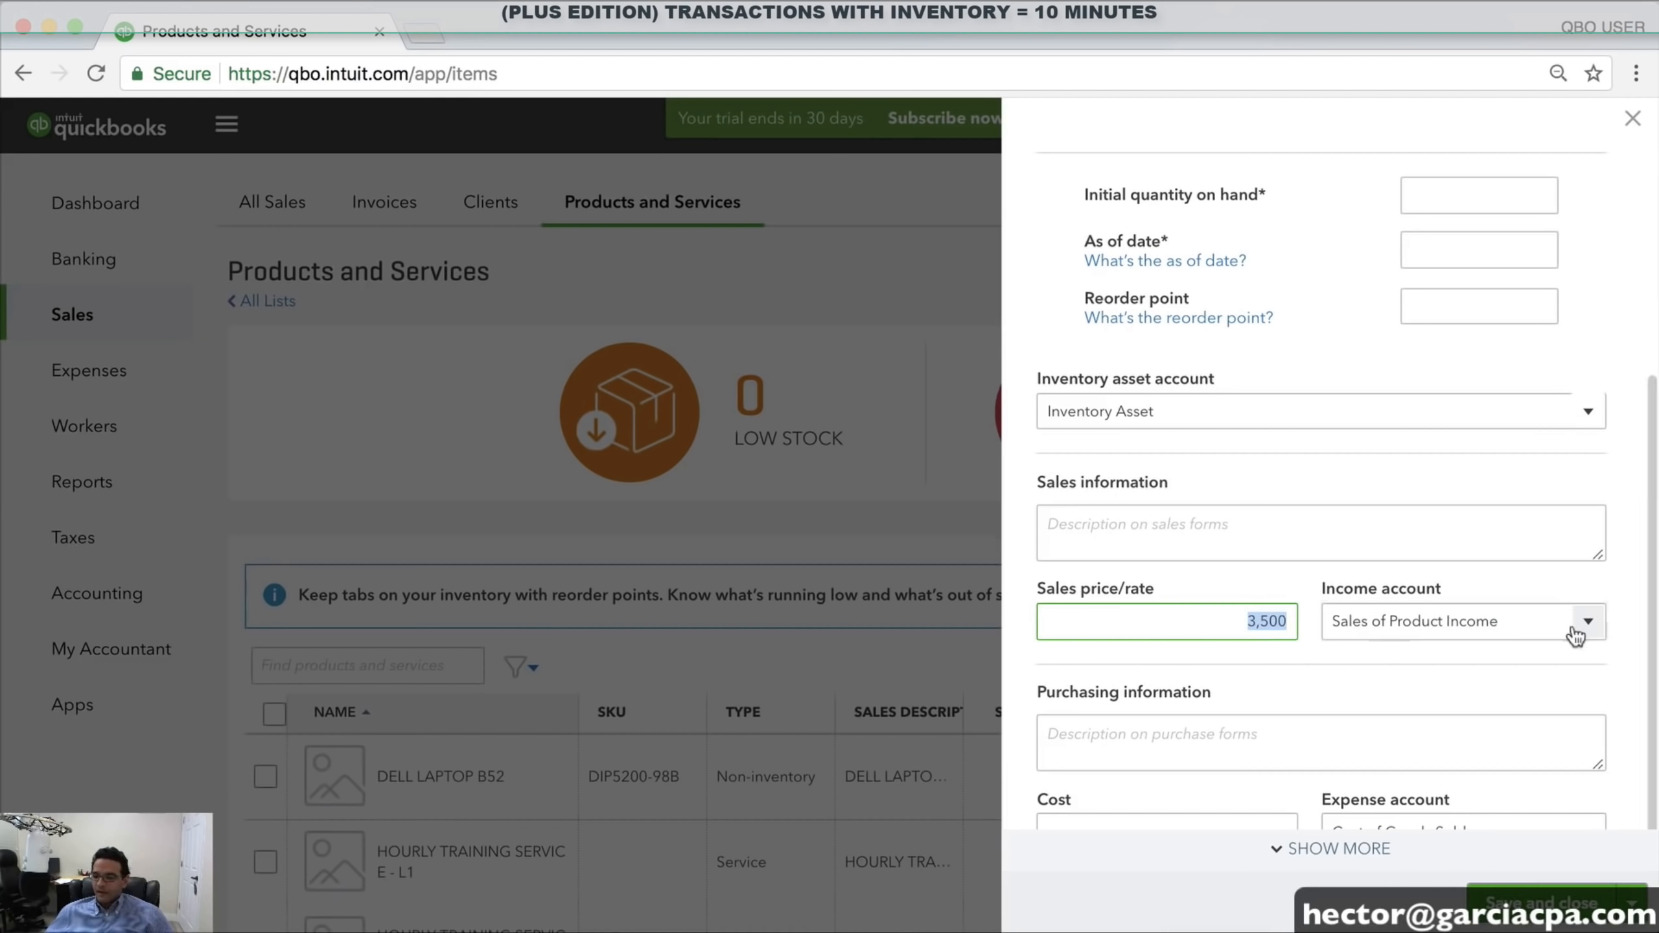
left_click(1576, 631)
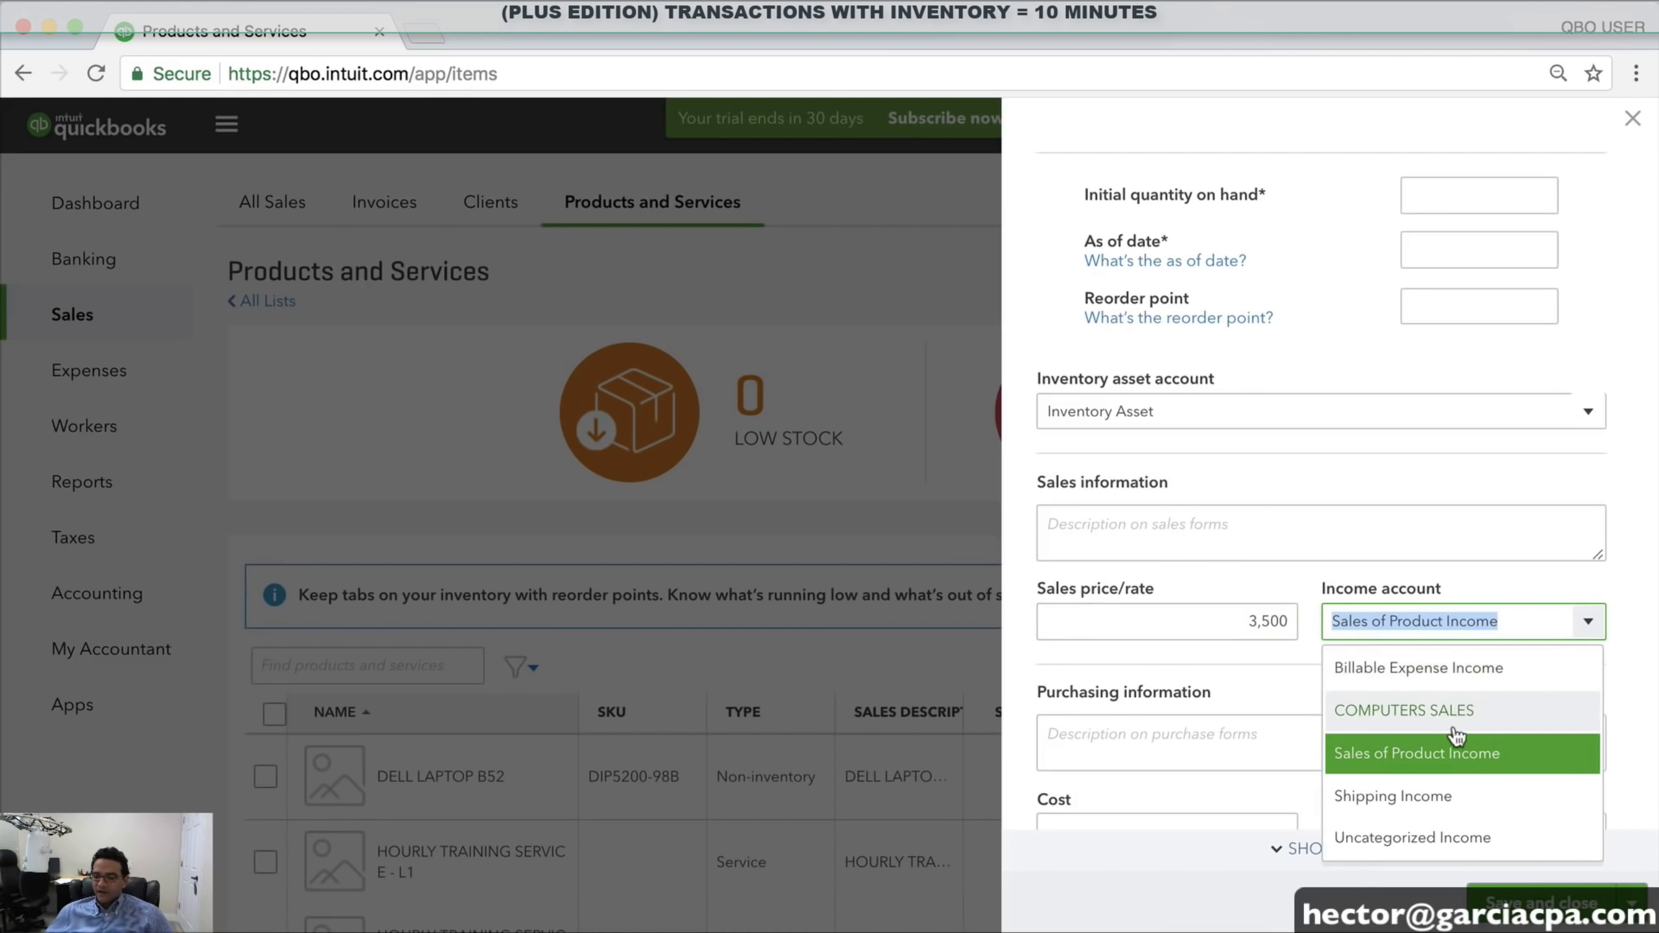
left_click(1431, 712)
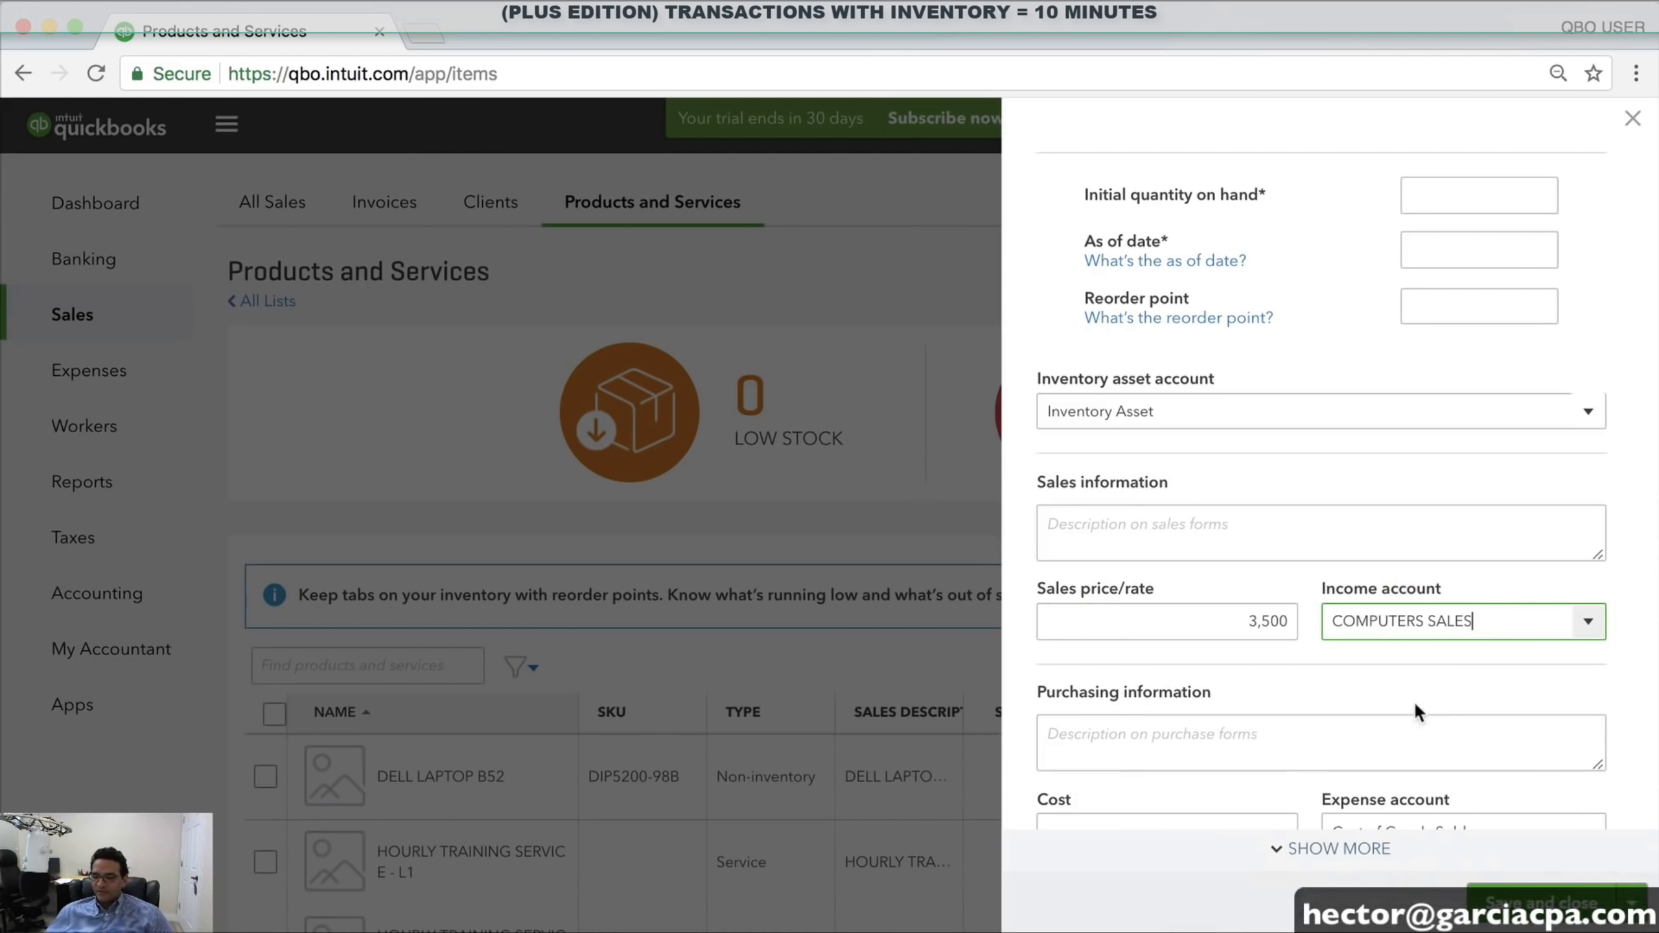
Set the cost to 2,700 with expense account COST OF COMPUTERS SOLD, then check both values
scroll(1401, 644, "down", 1)
left_click(1178, 794)
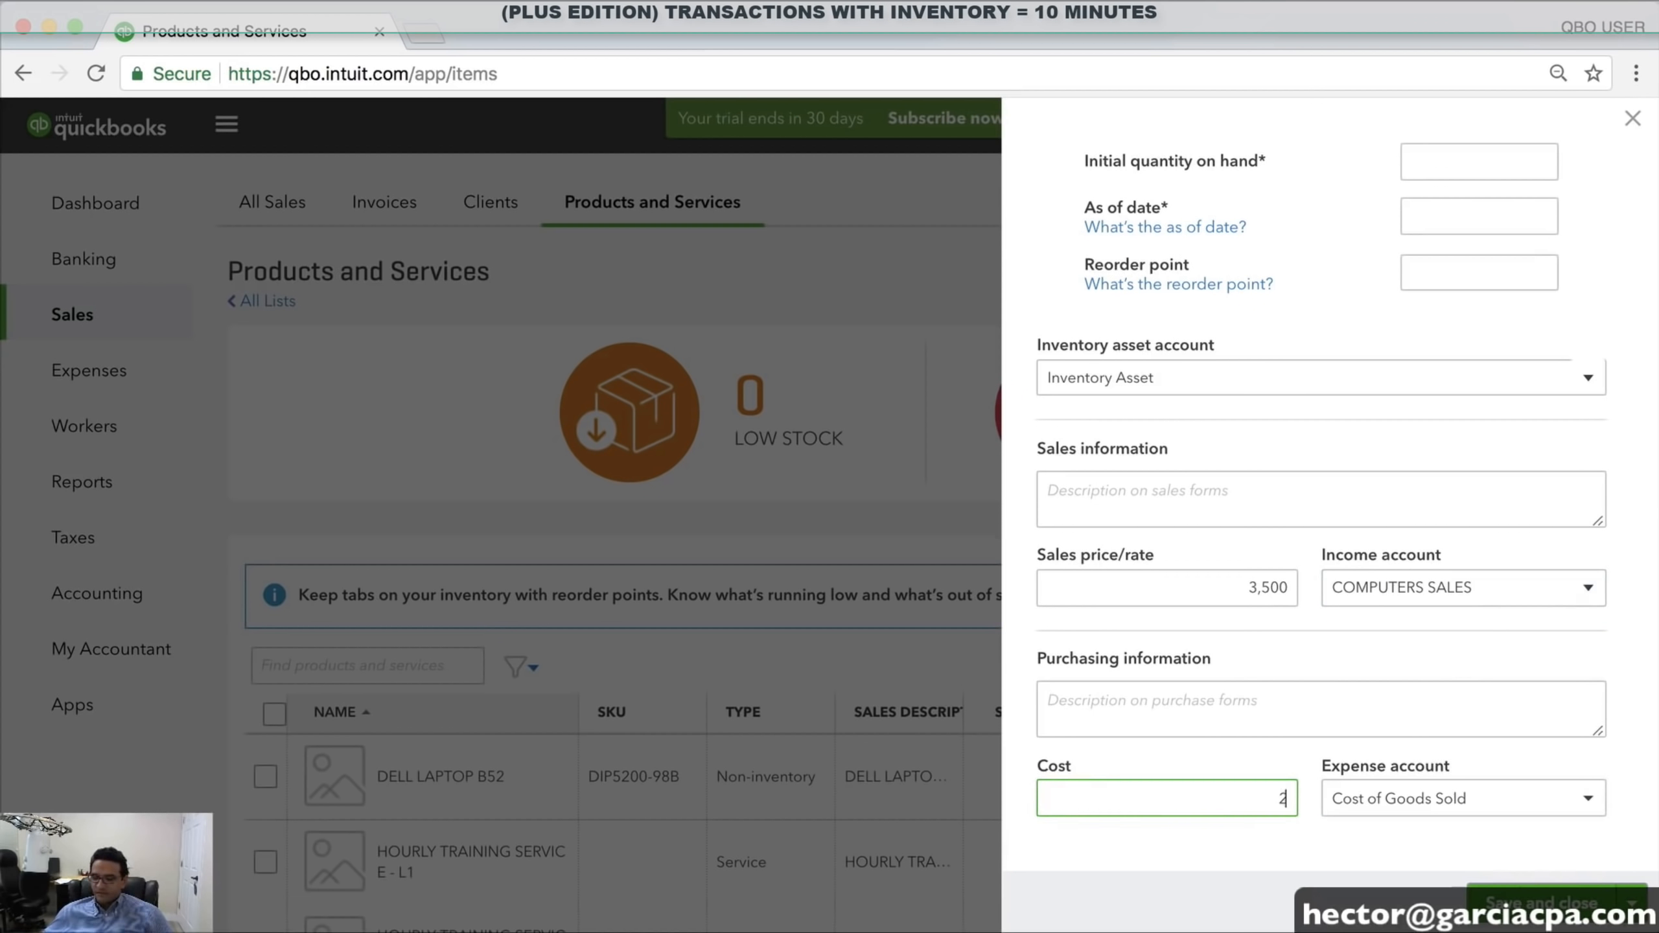
type("2700")
key("Tab")
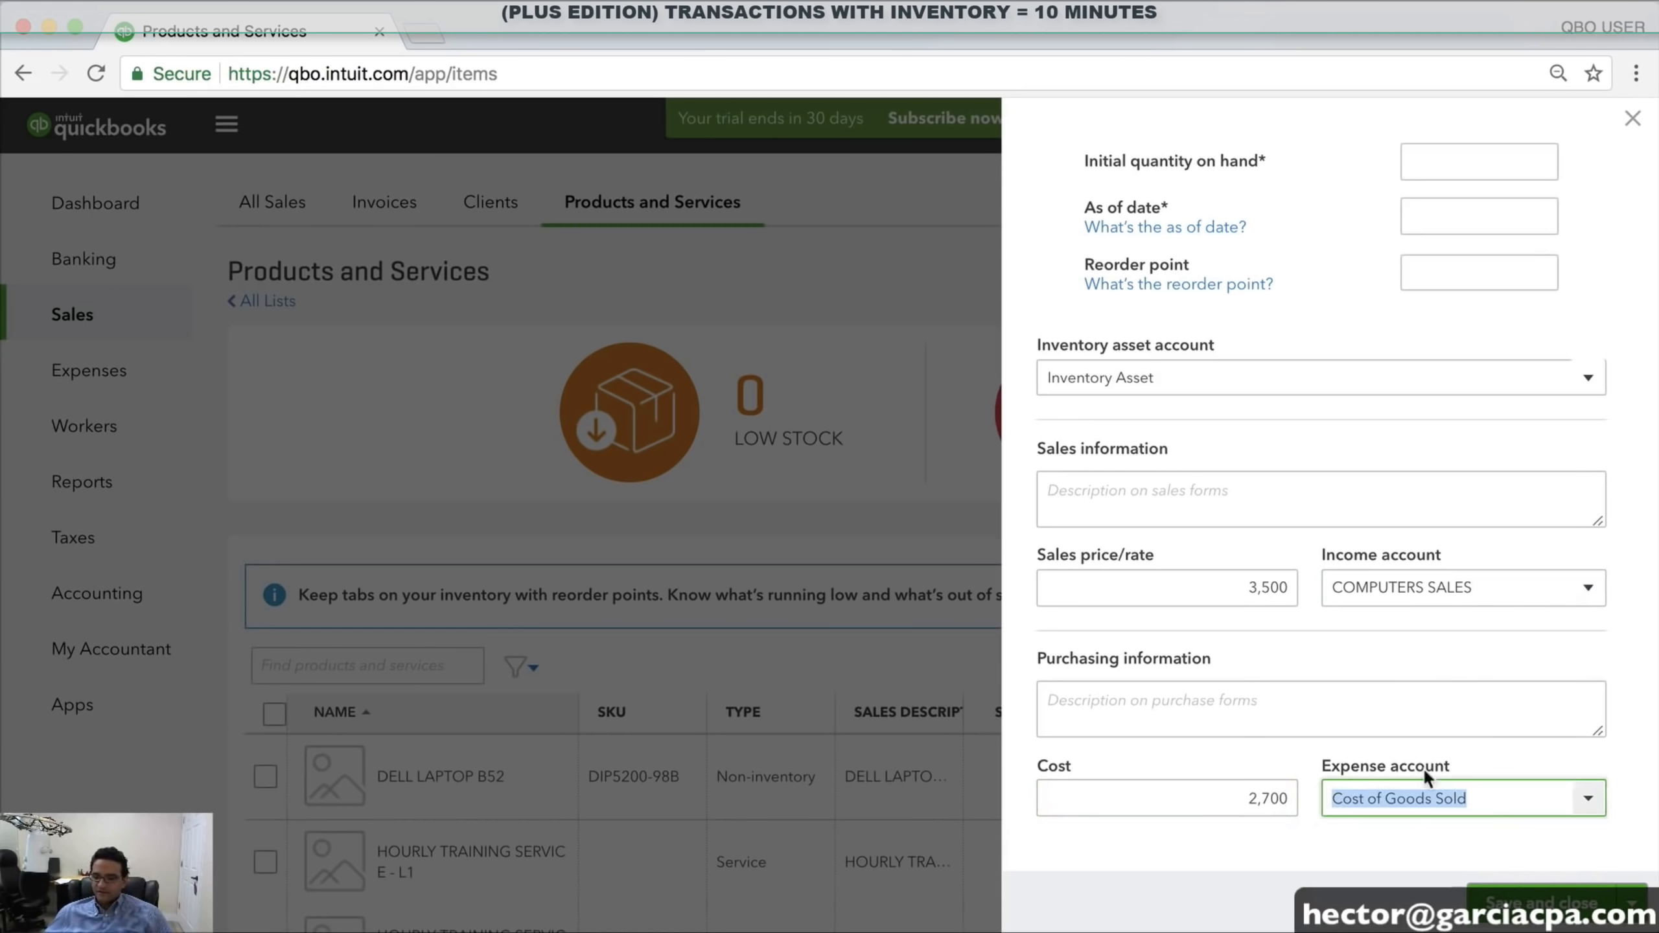
left_click(1587, 801)
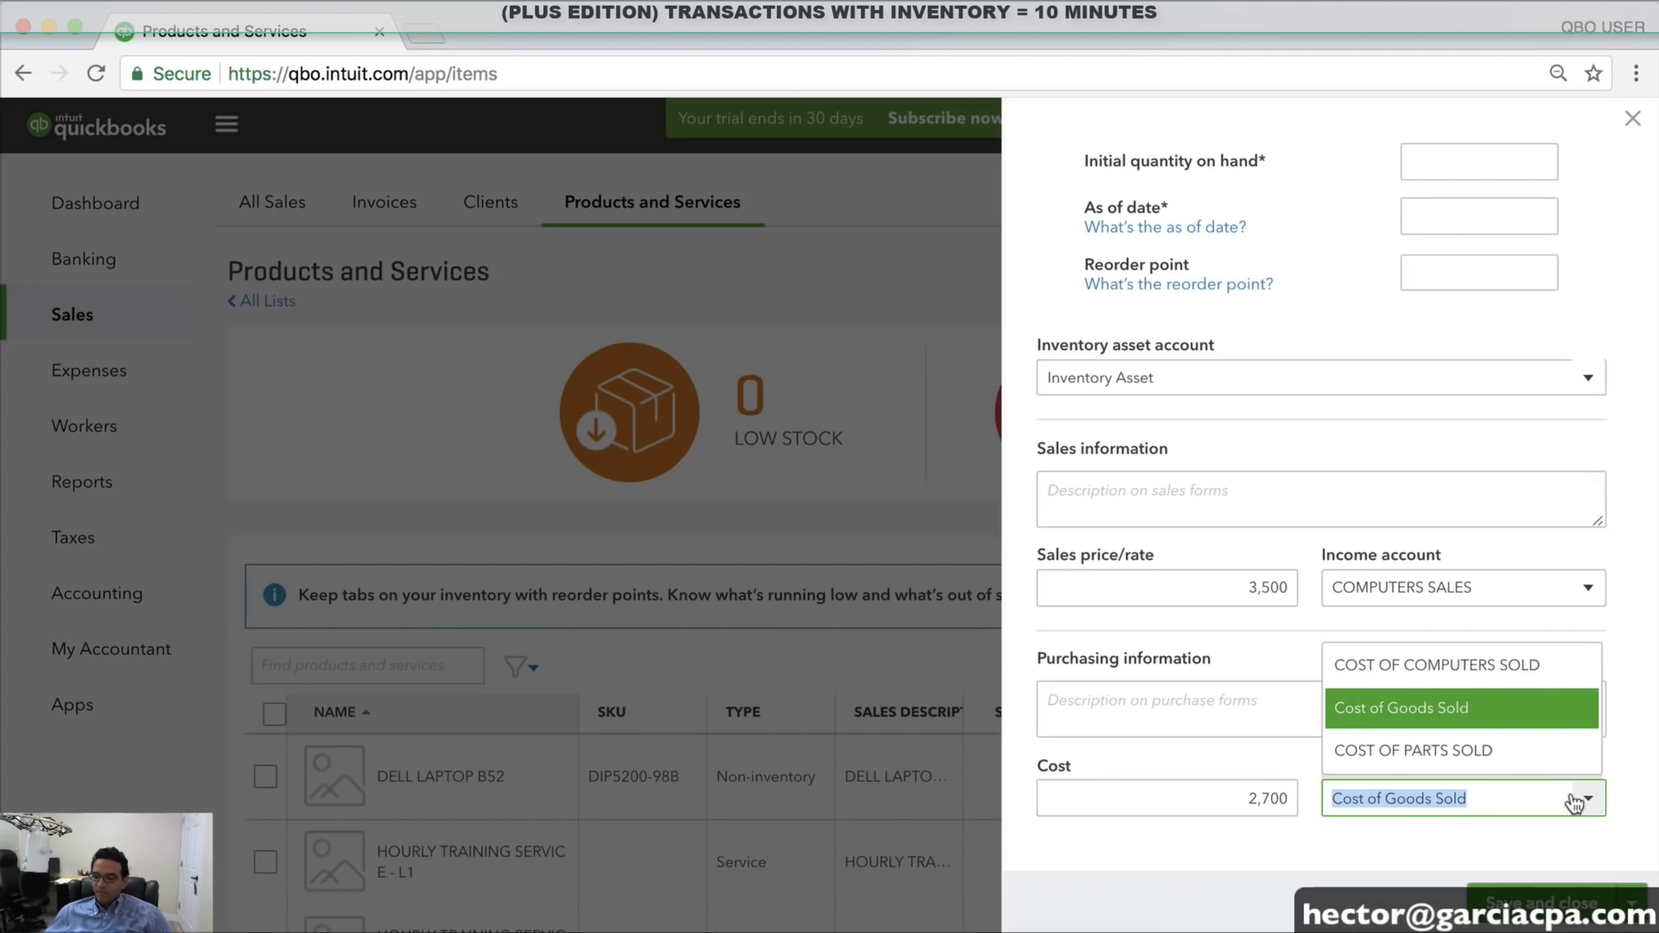
left_click(1447, 669)
scroll(1297, 562, "up", 2)
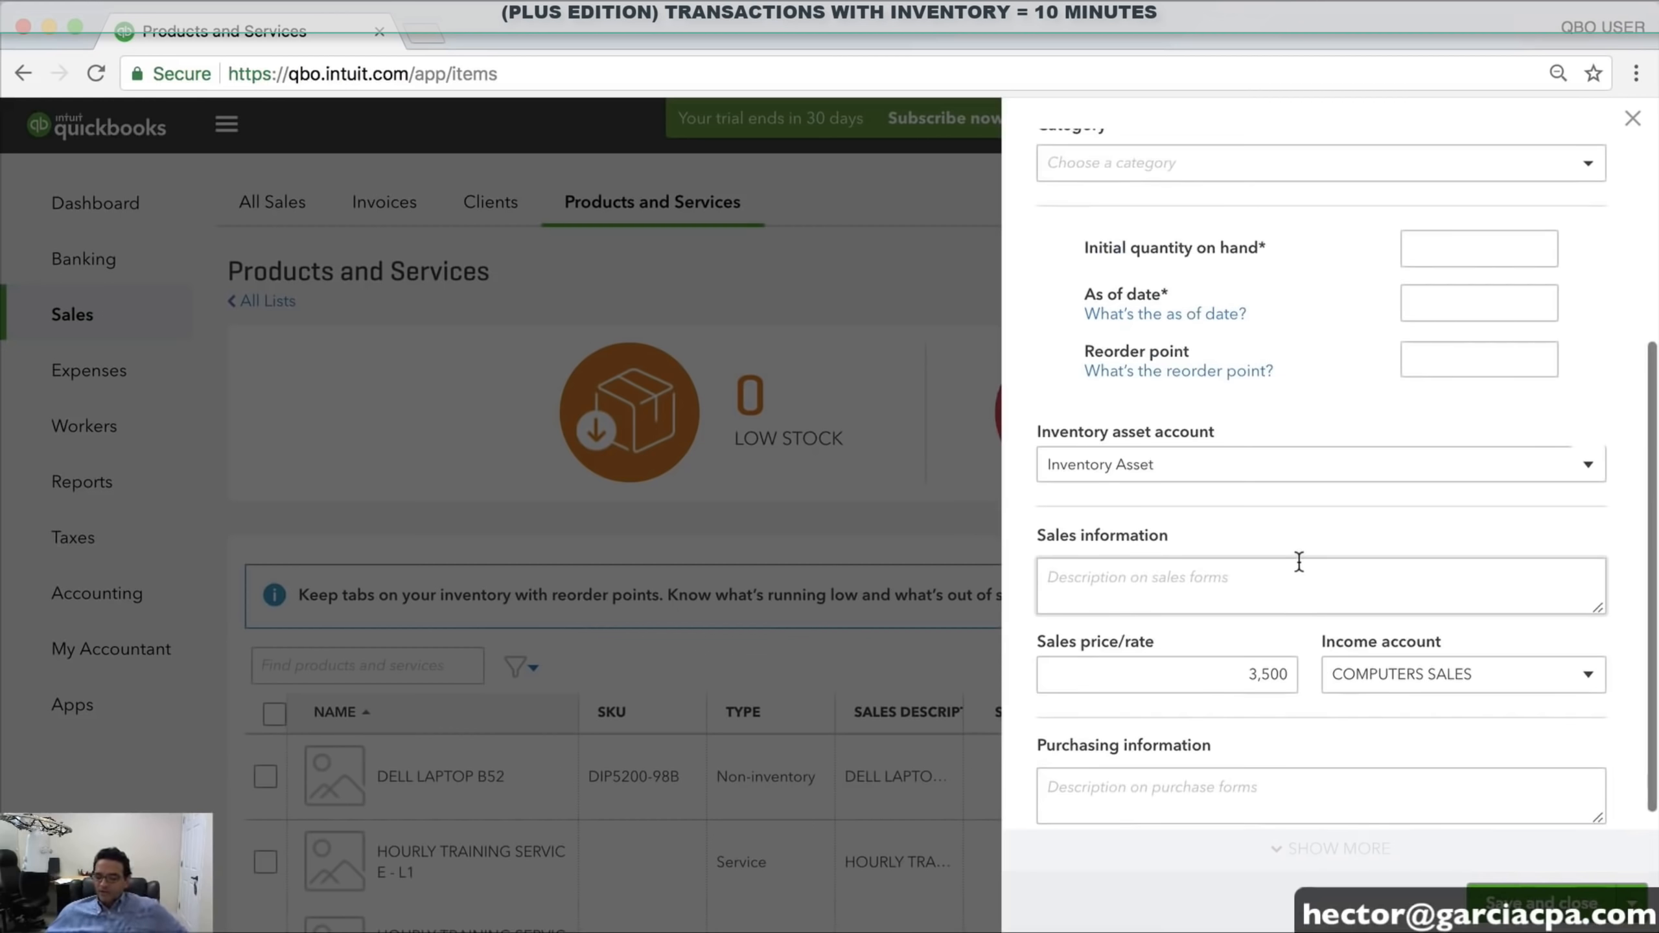
scroll(1298, 562, "down", 2)
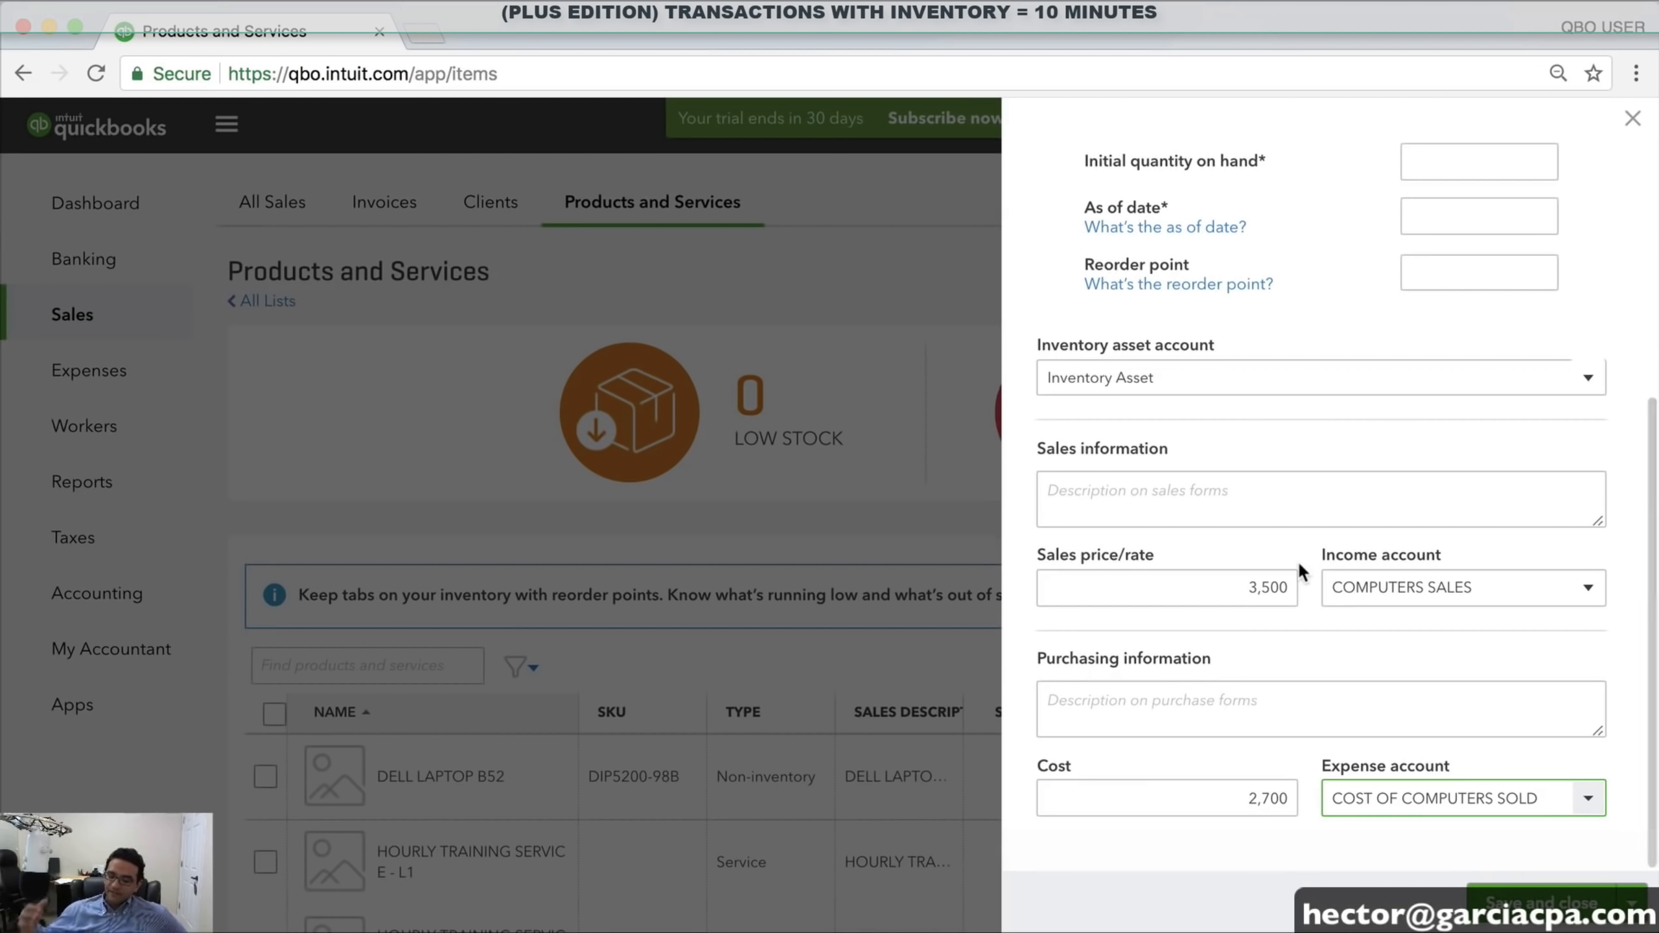
left_click(1213, 798)
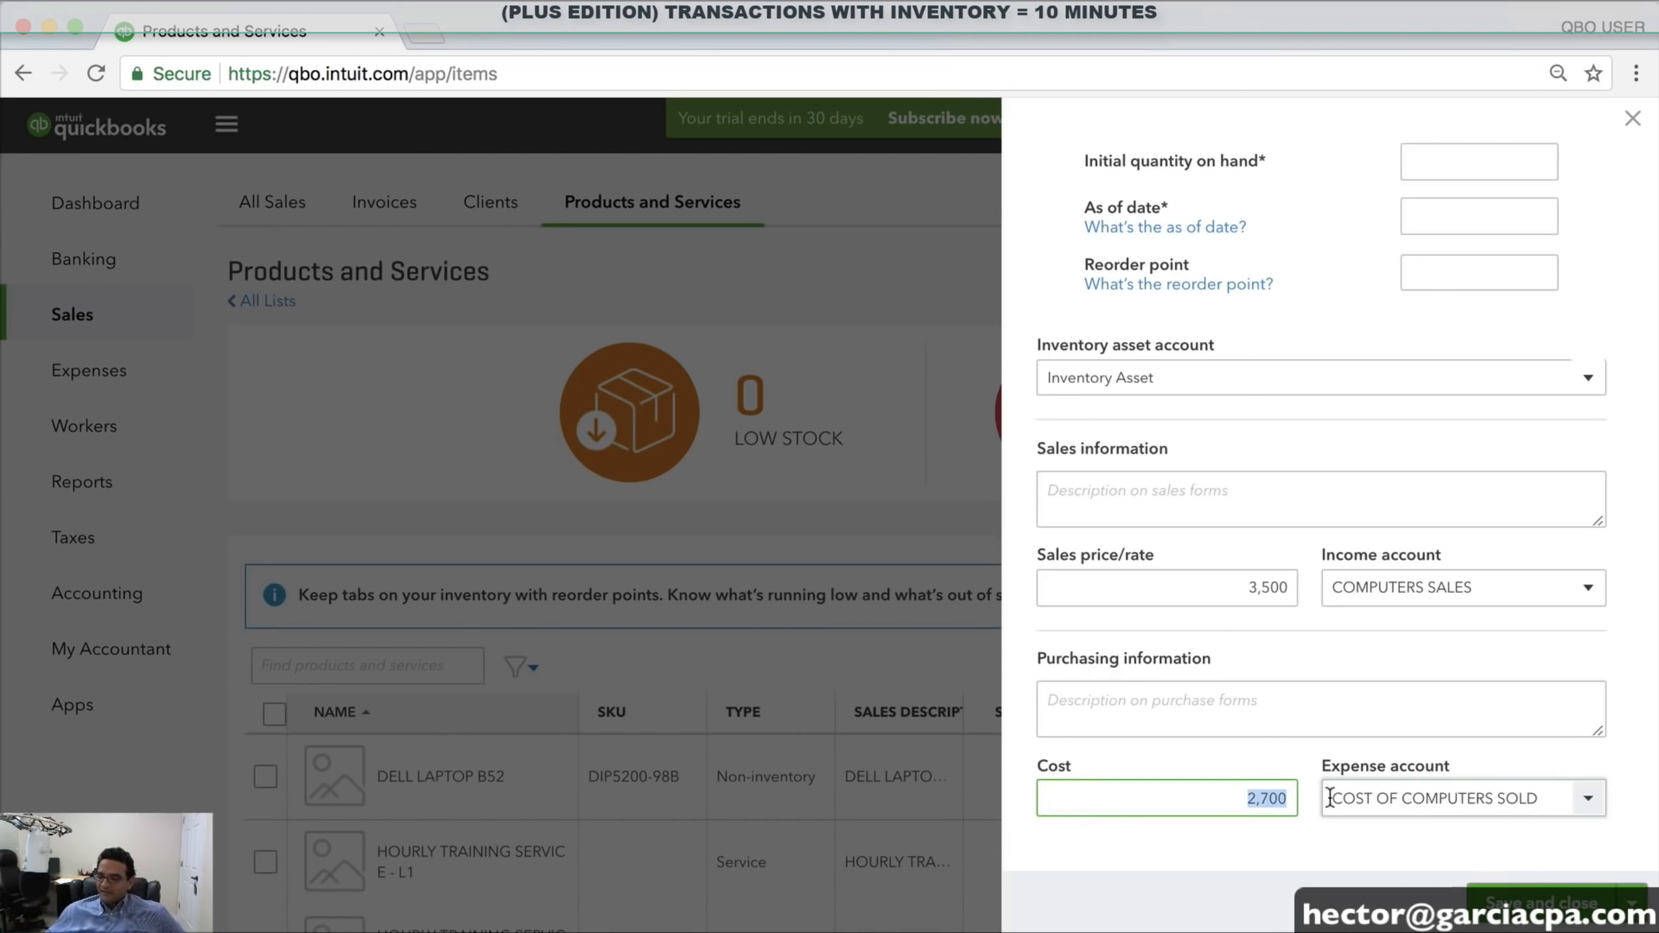
left_click(1241, 592)
Enter a reorder point of 5 for the item
scroll(1311, 587, "up", 6)
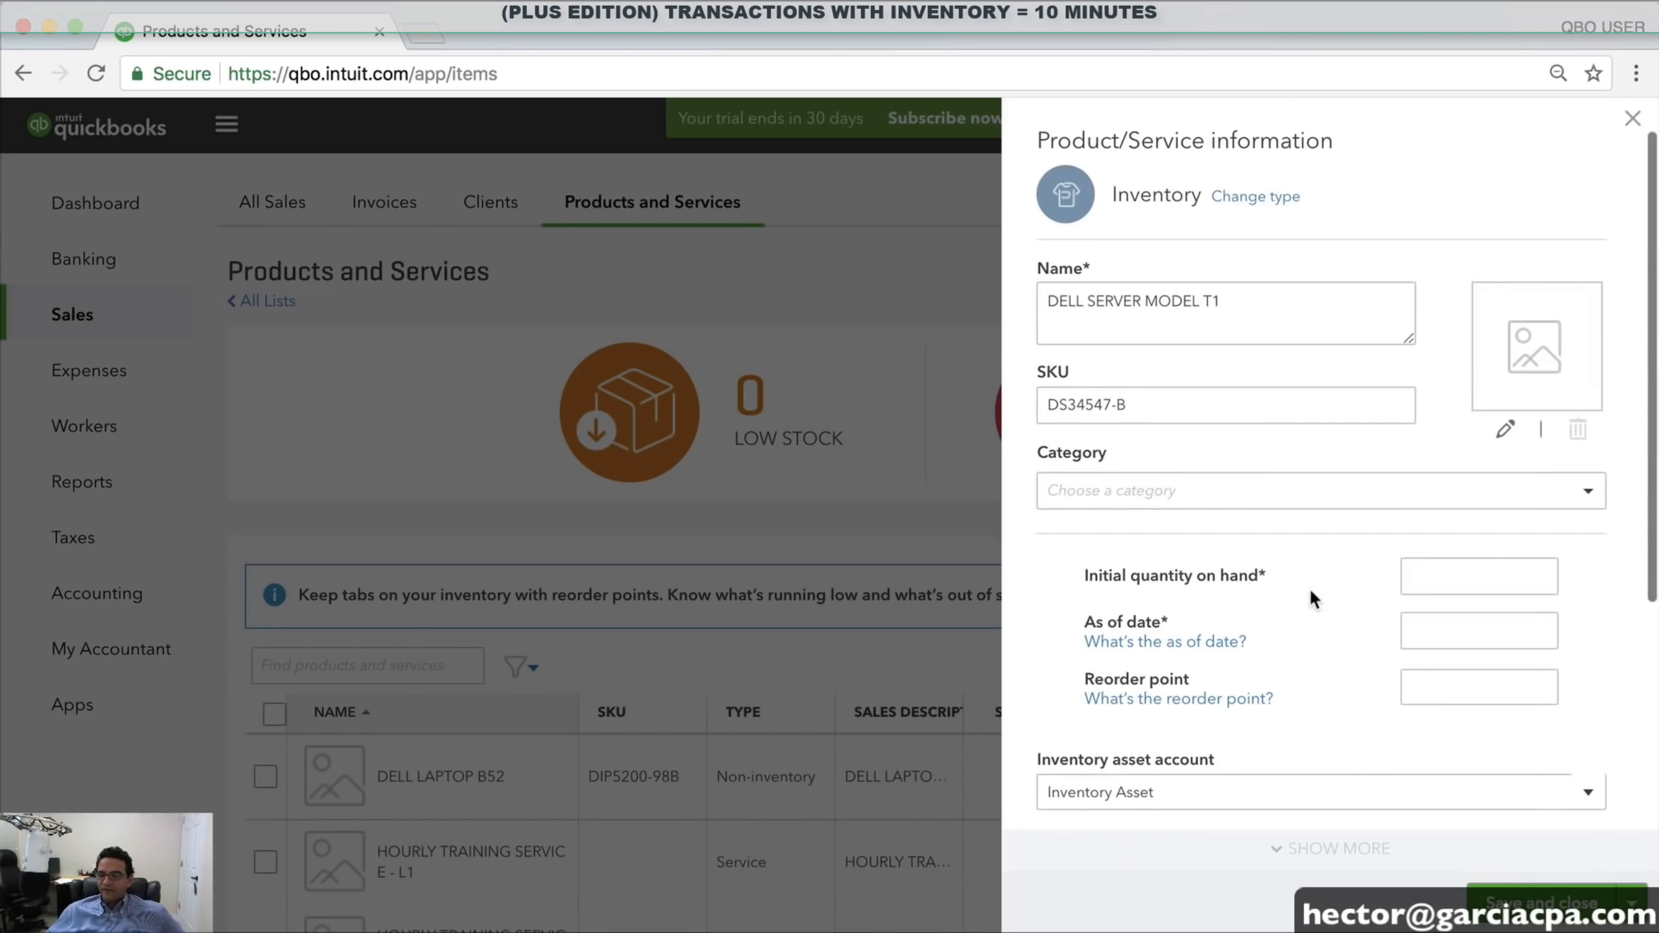
scroll(1345, 575, "down", 1)
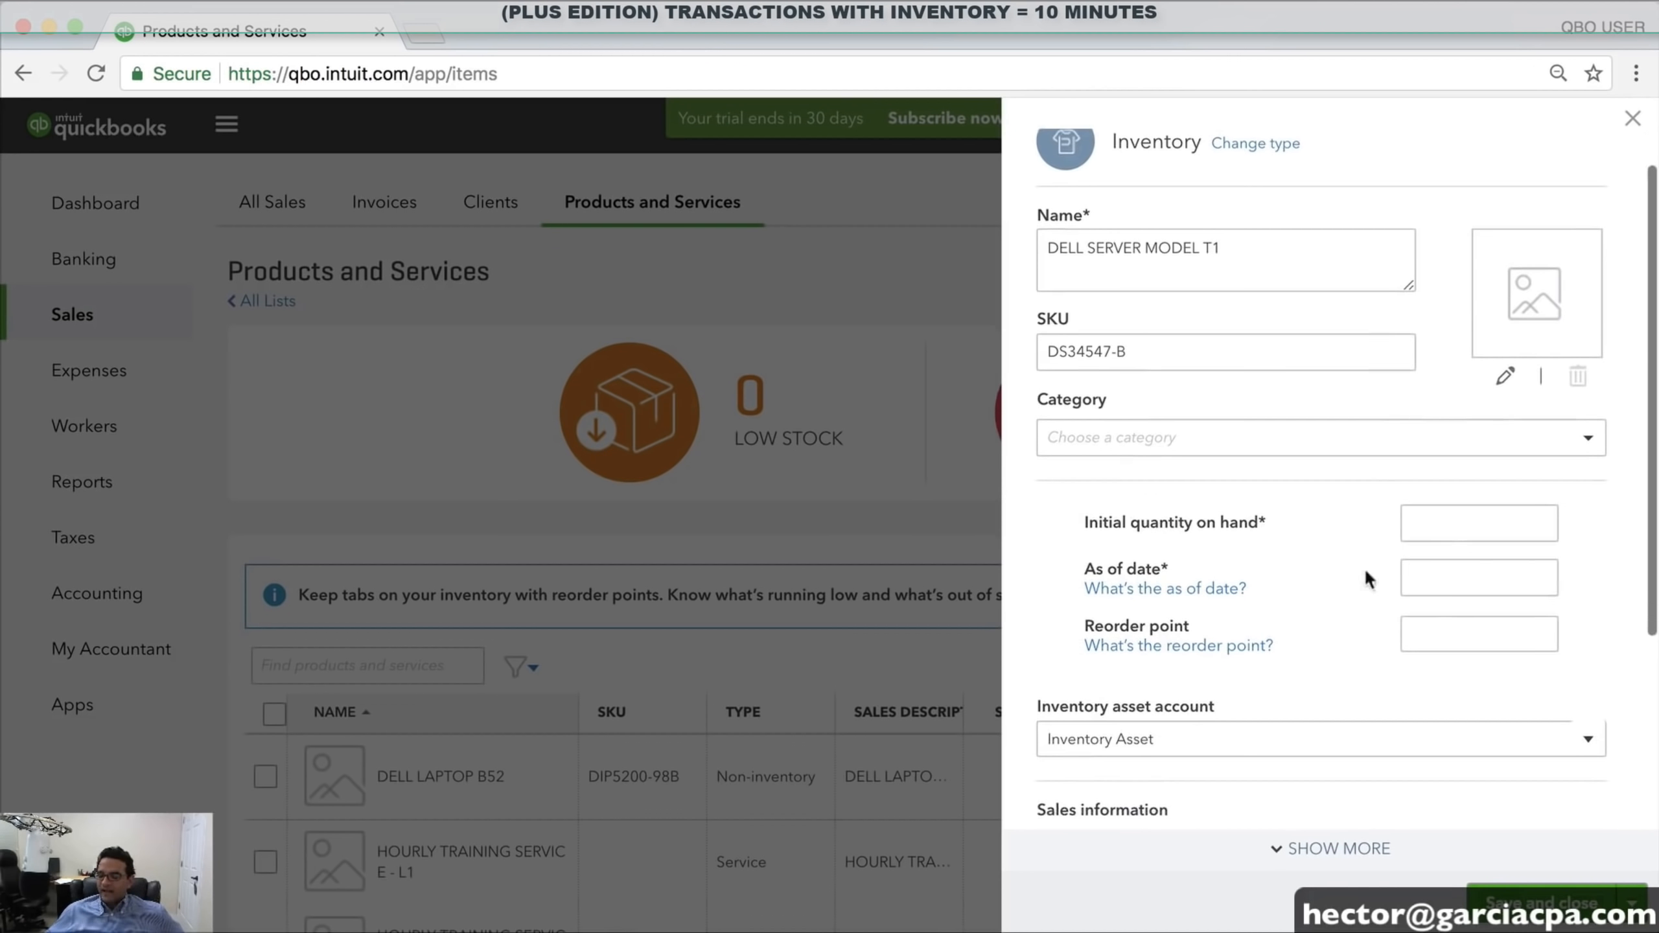
left_click(1440, 521)
left_click(1422, 574)
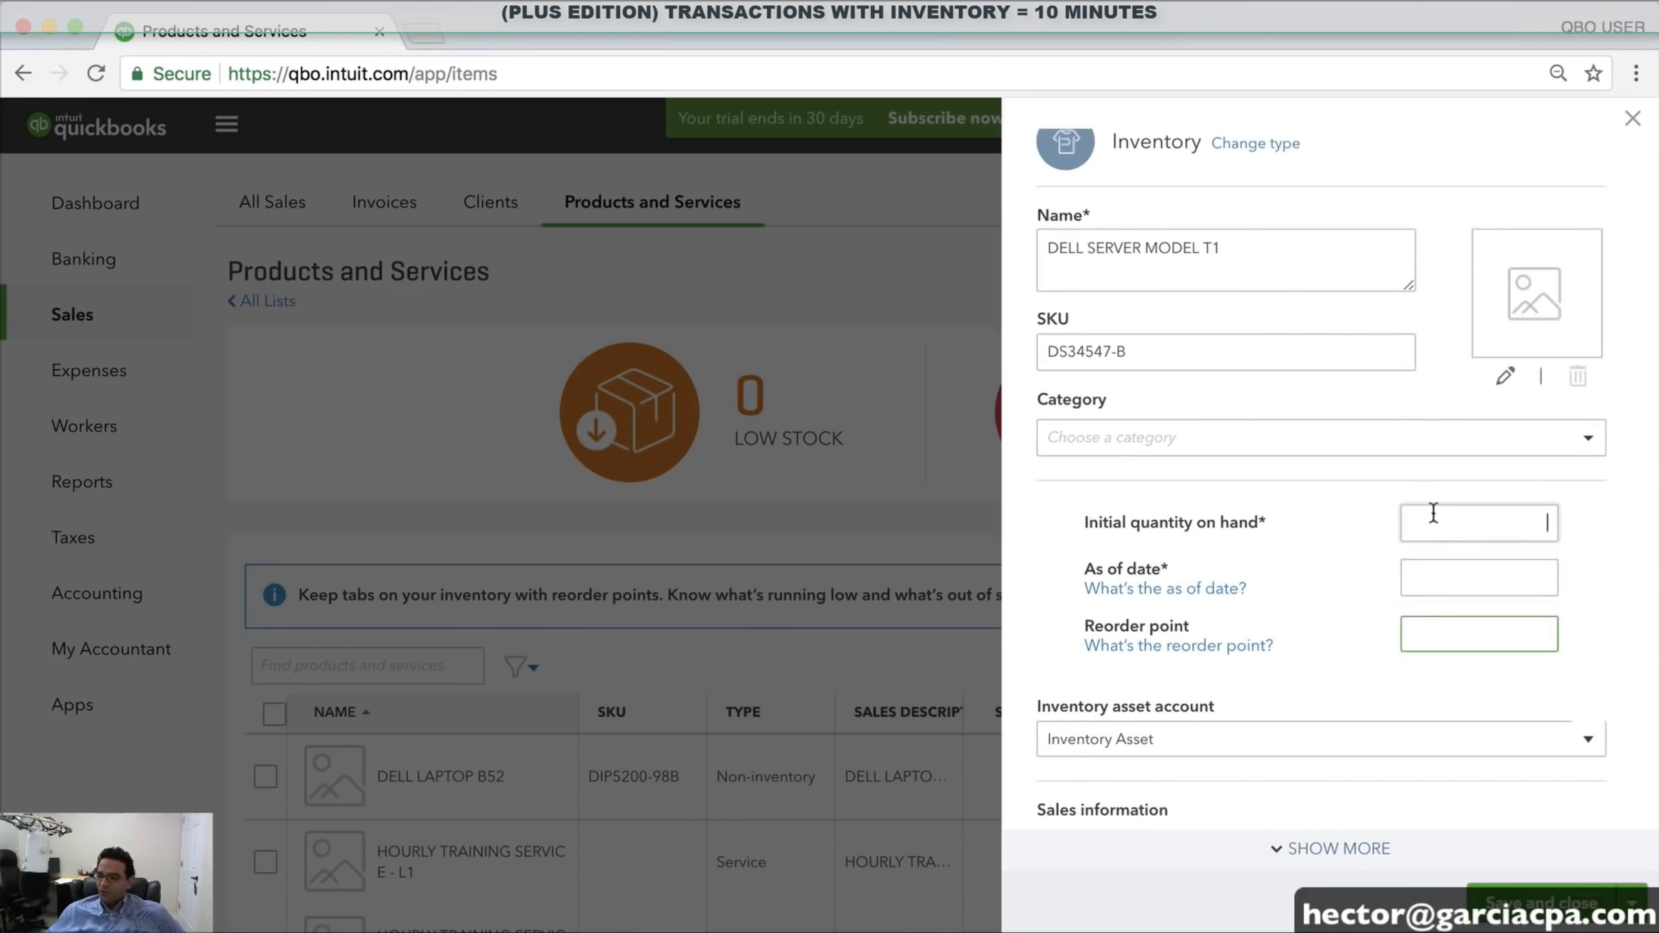
left_click(1430, 521)
left_click(1426, 578)
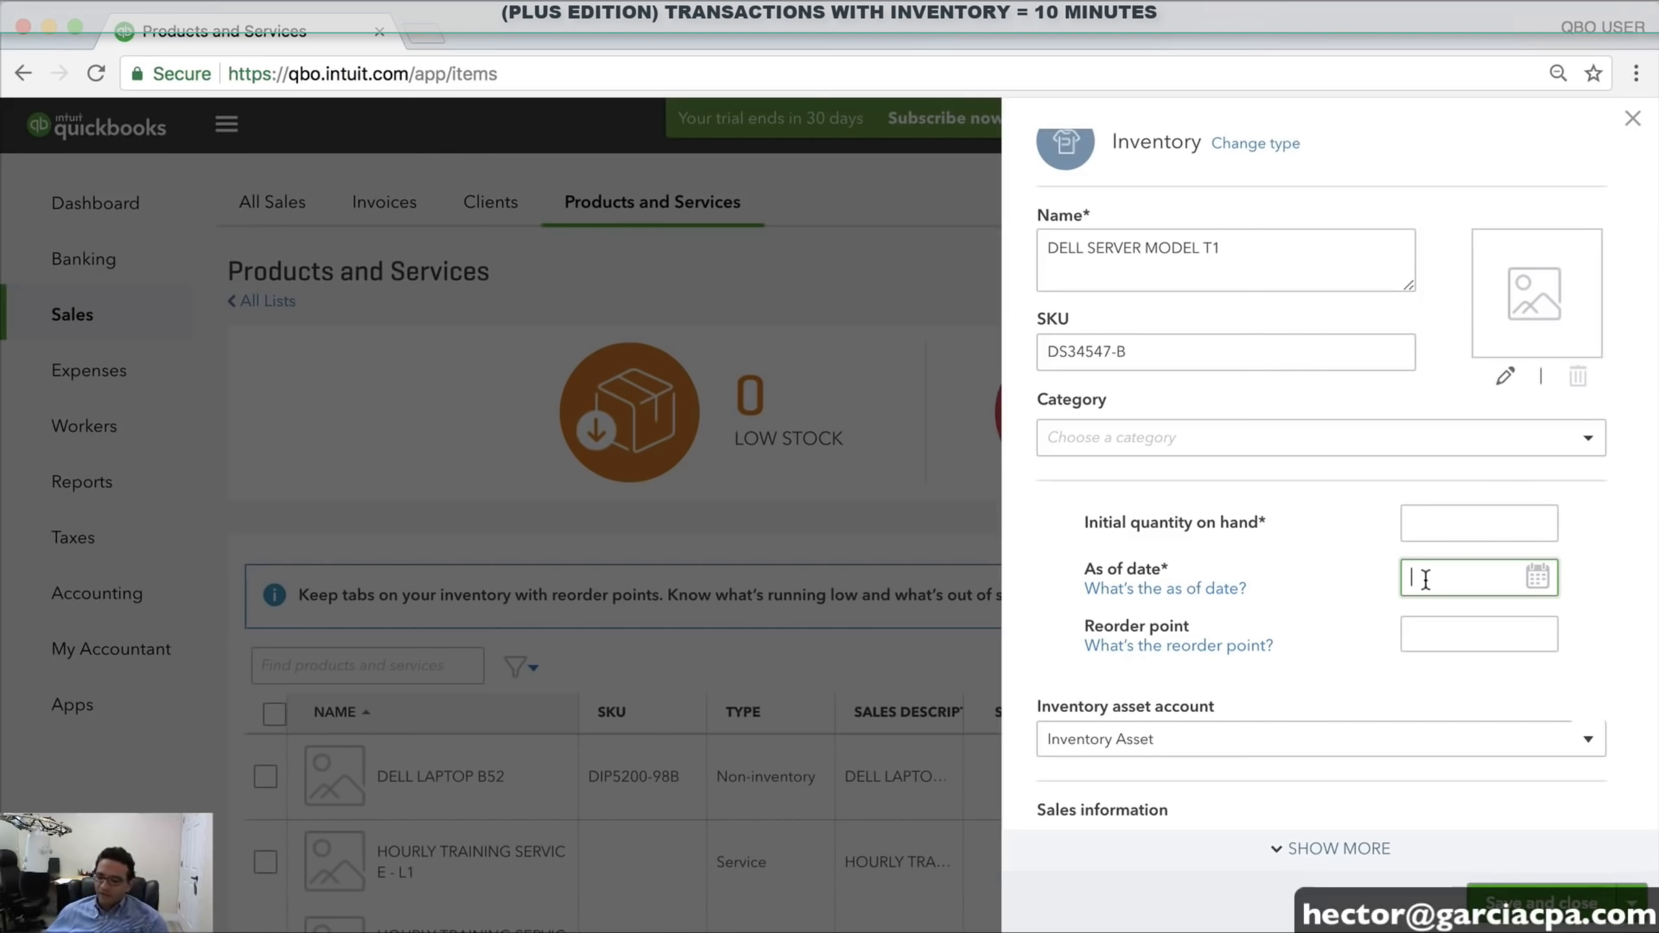
scroll(1426, 578, "down", 5)
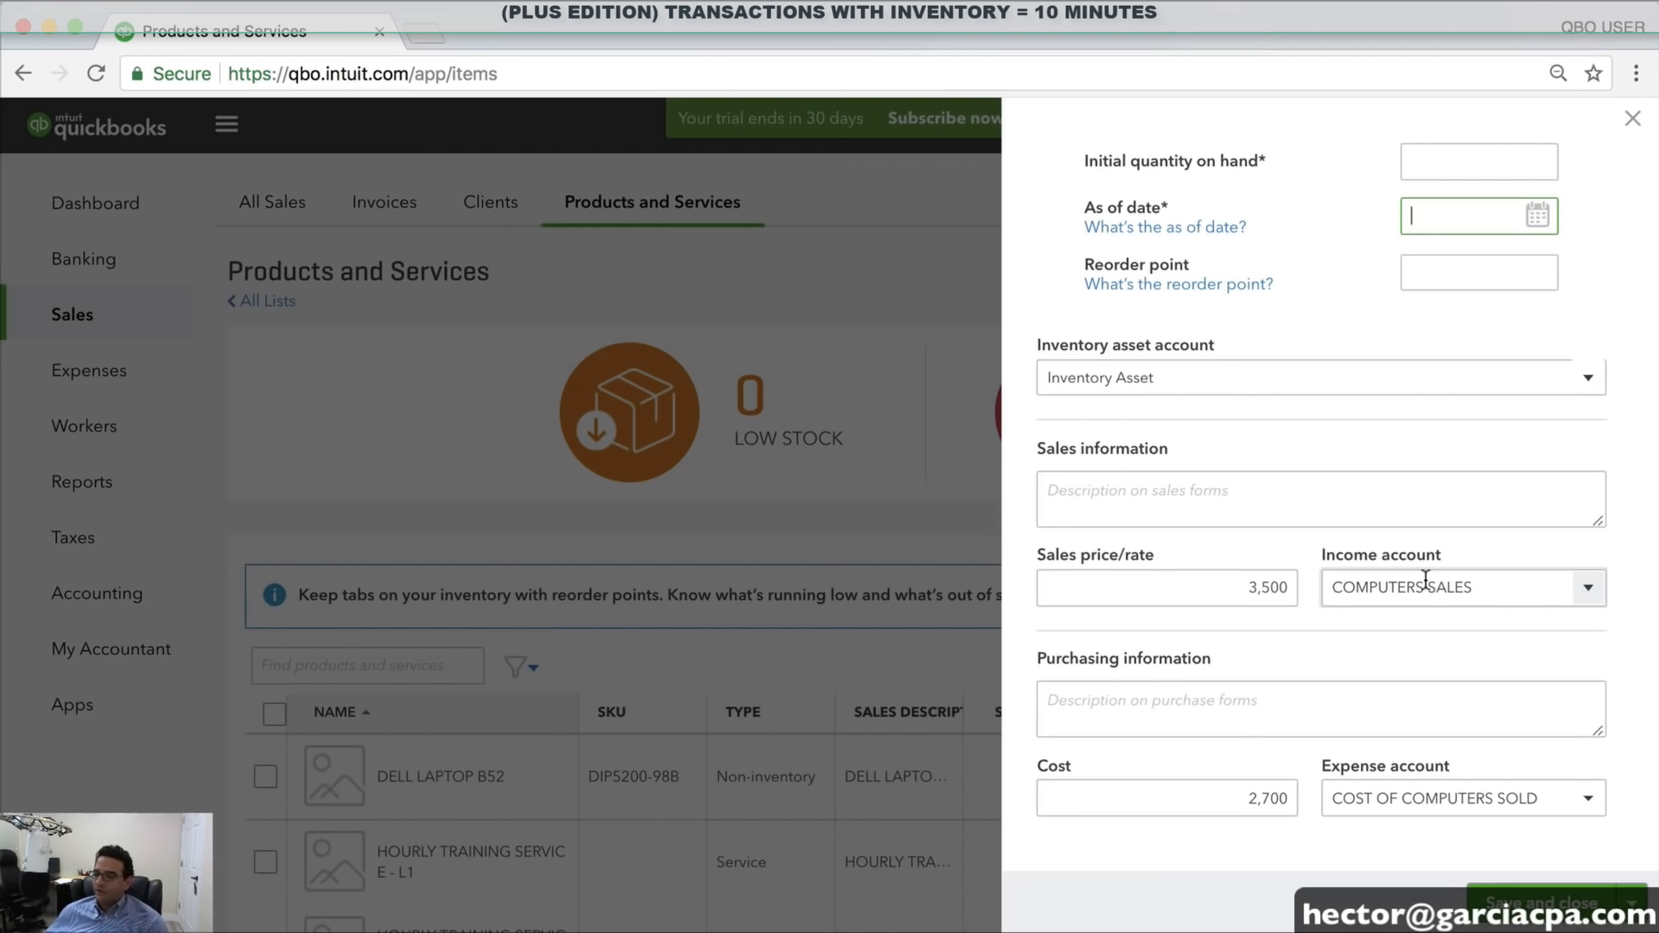
scroll(1425, 579, "up", 6)
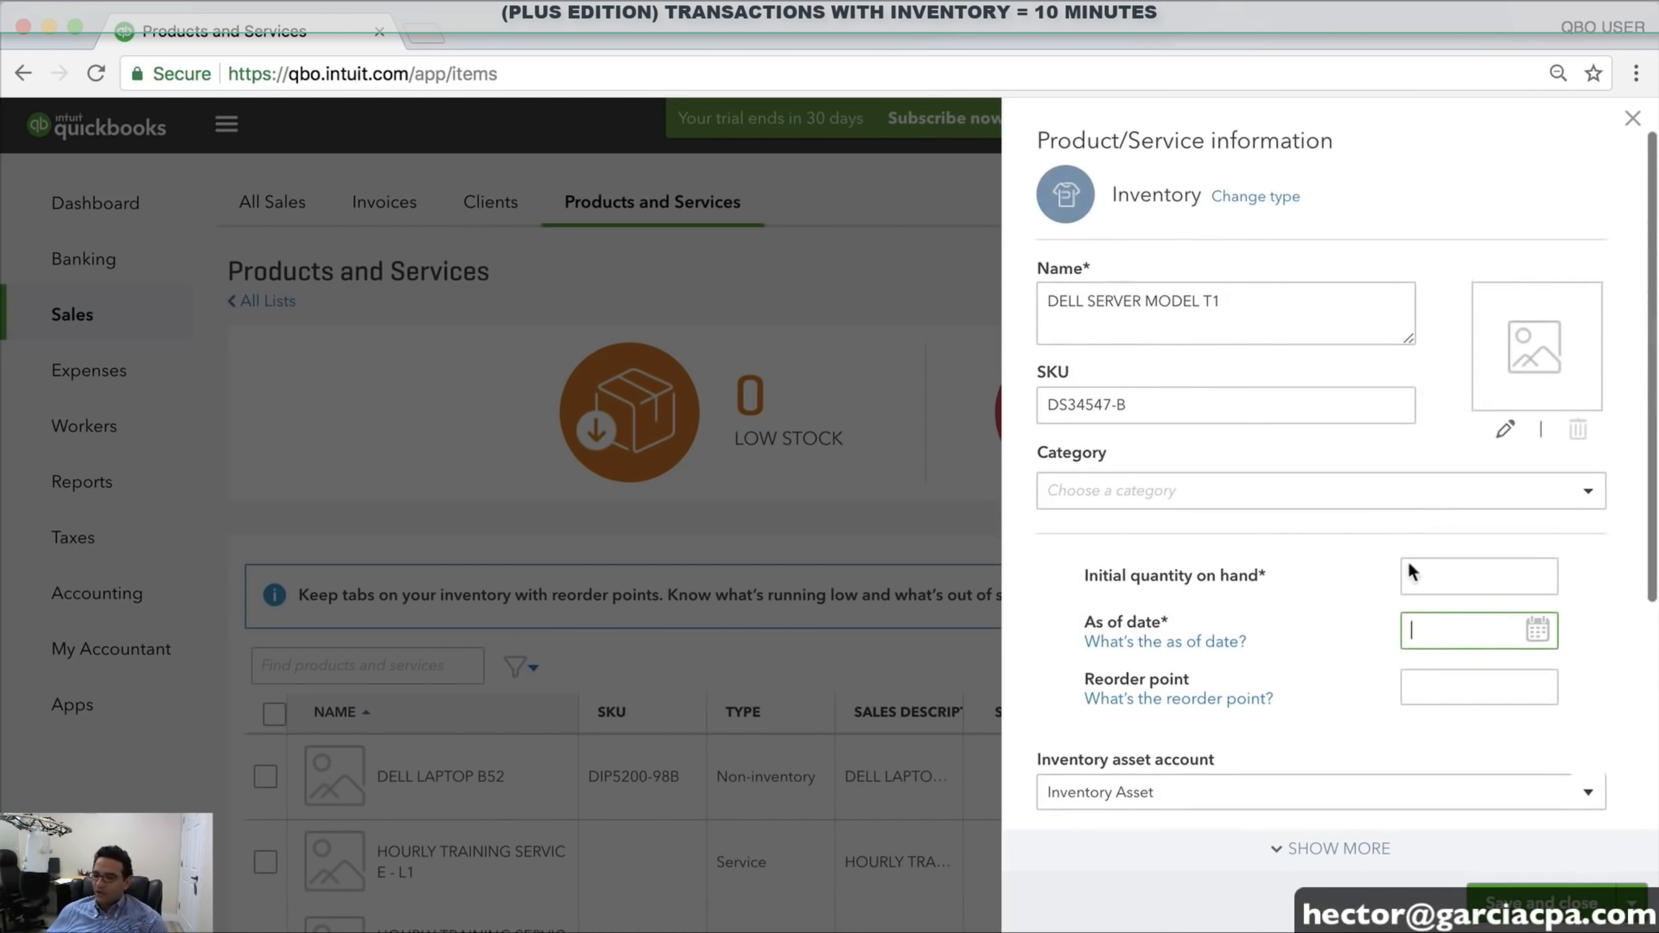
left_click(1480, 688)
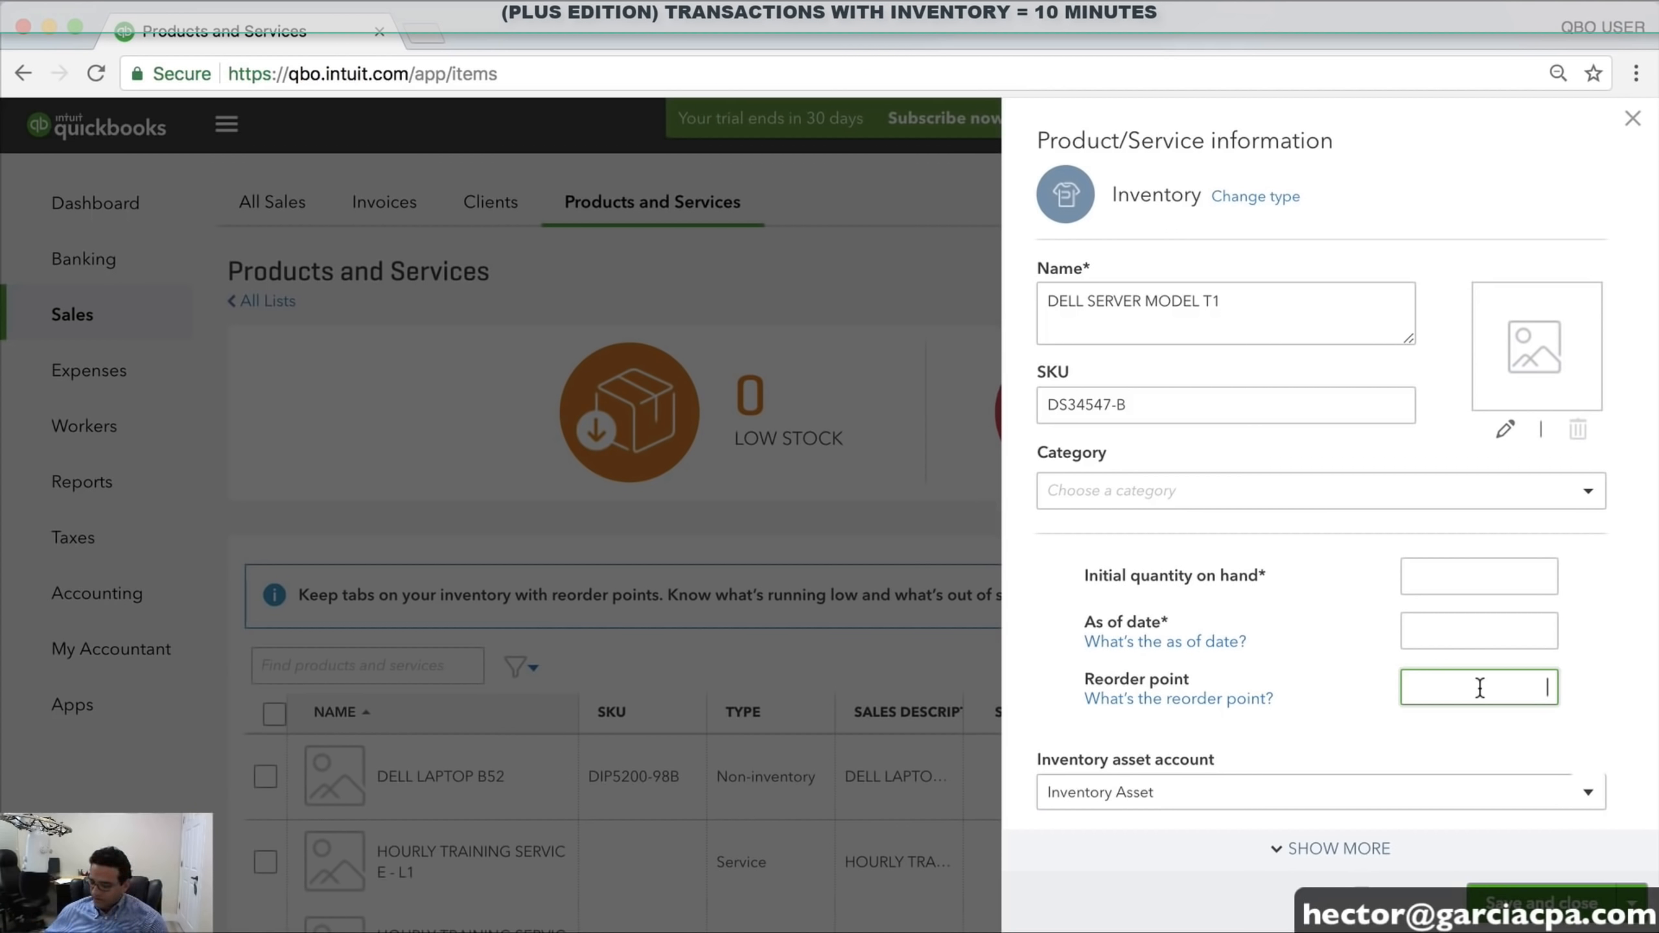
type("5")
Set the initial quantity on hand to 0
left_click(1490, 632)
scroll(1483, 647, "down", 2)
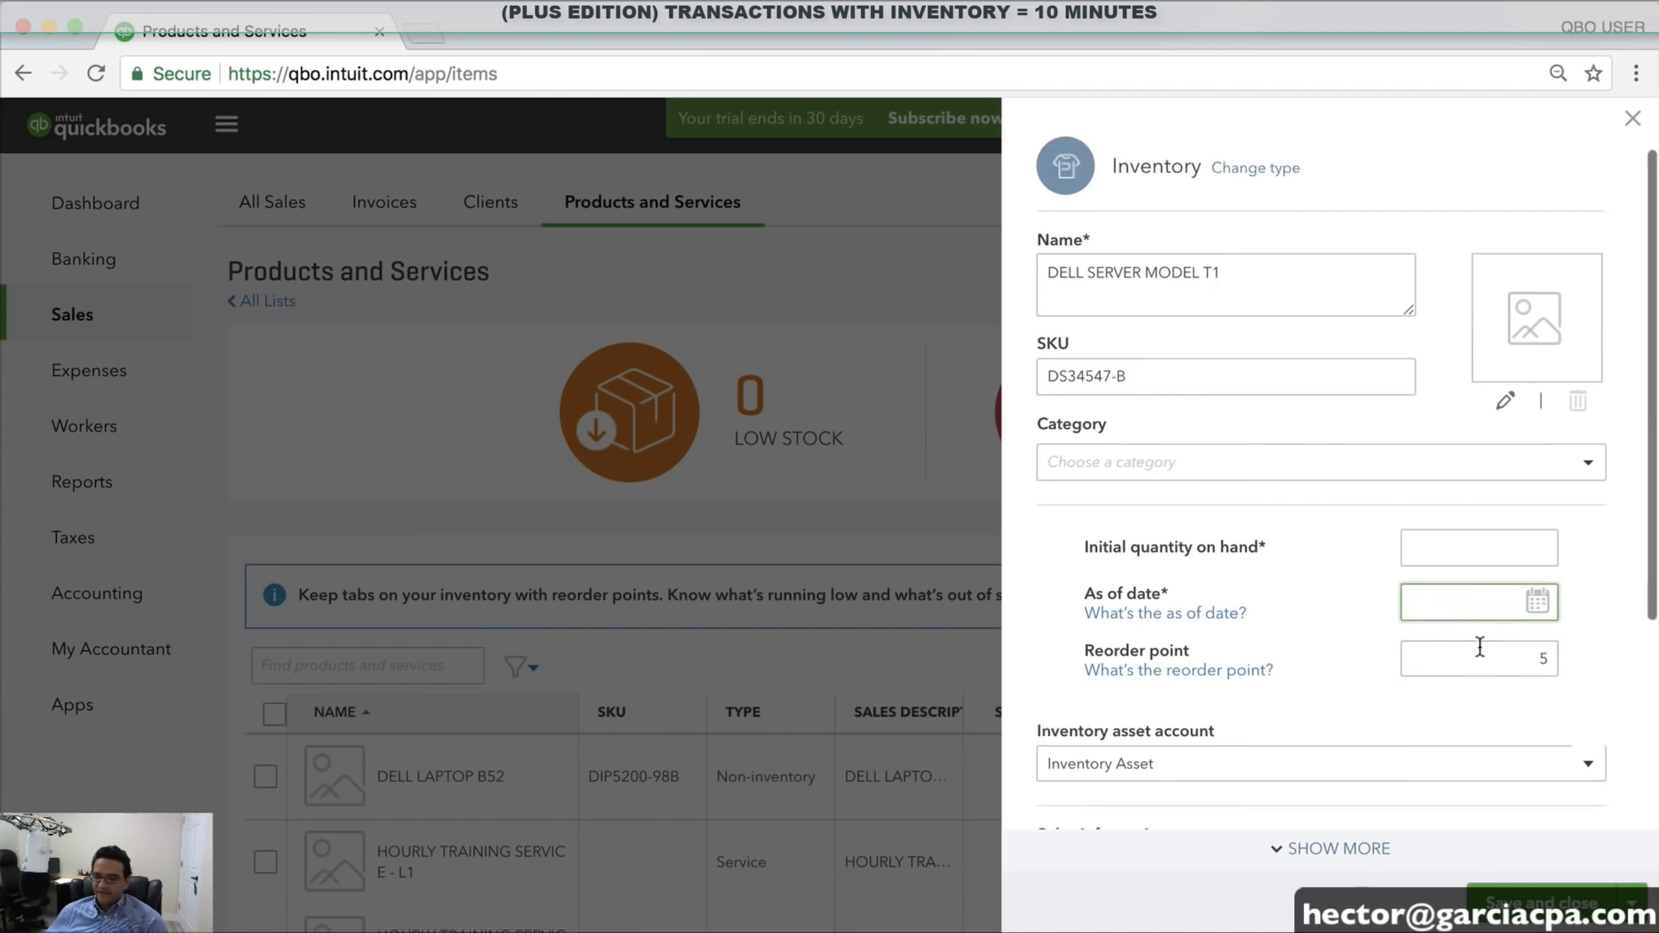
scroll(1480, 647, "down", 3)
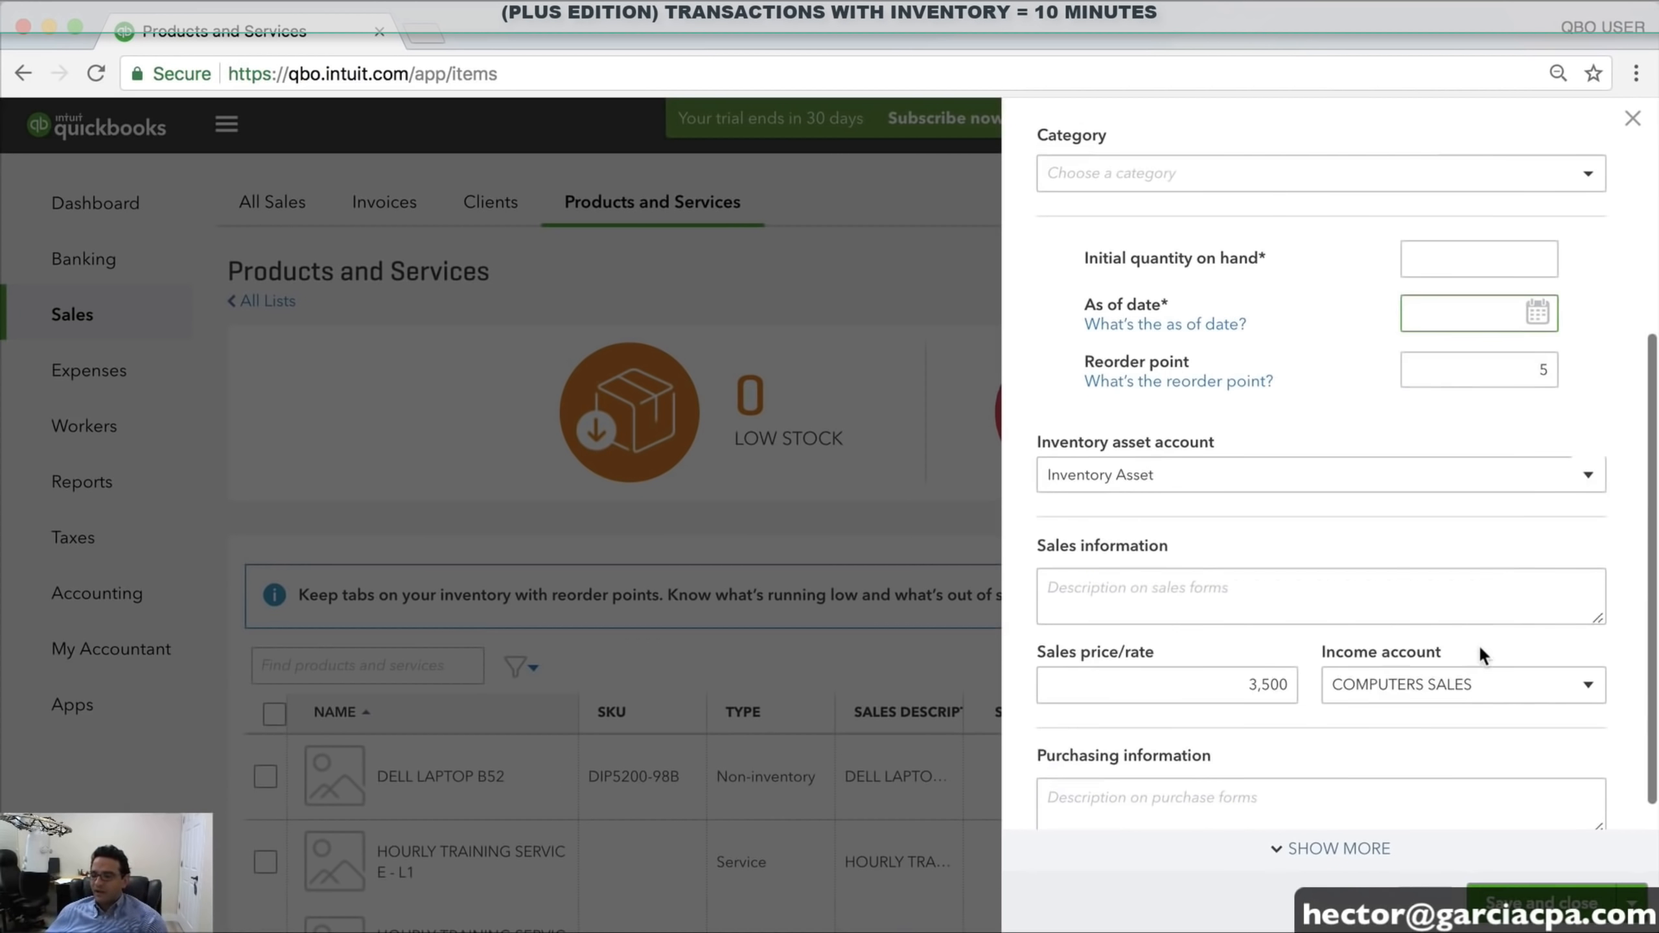
scroll(1485, 396, "down", 1)
scroll(1479, 402, "down", 1)
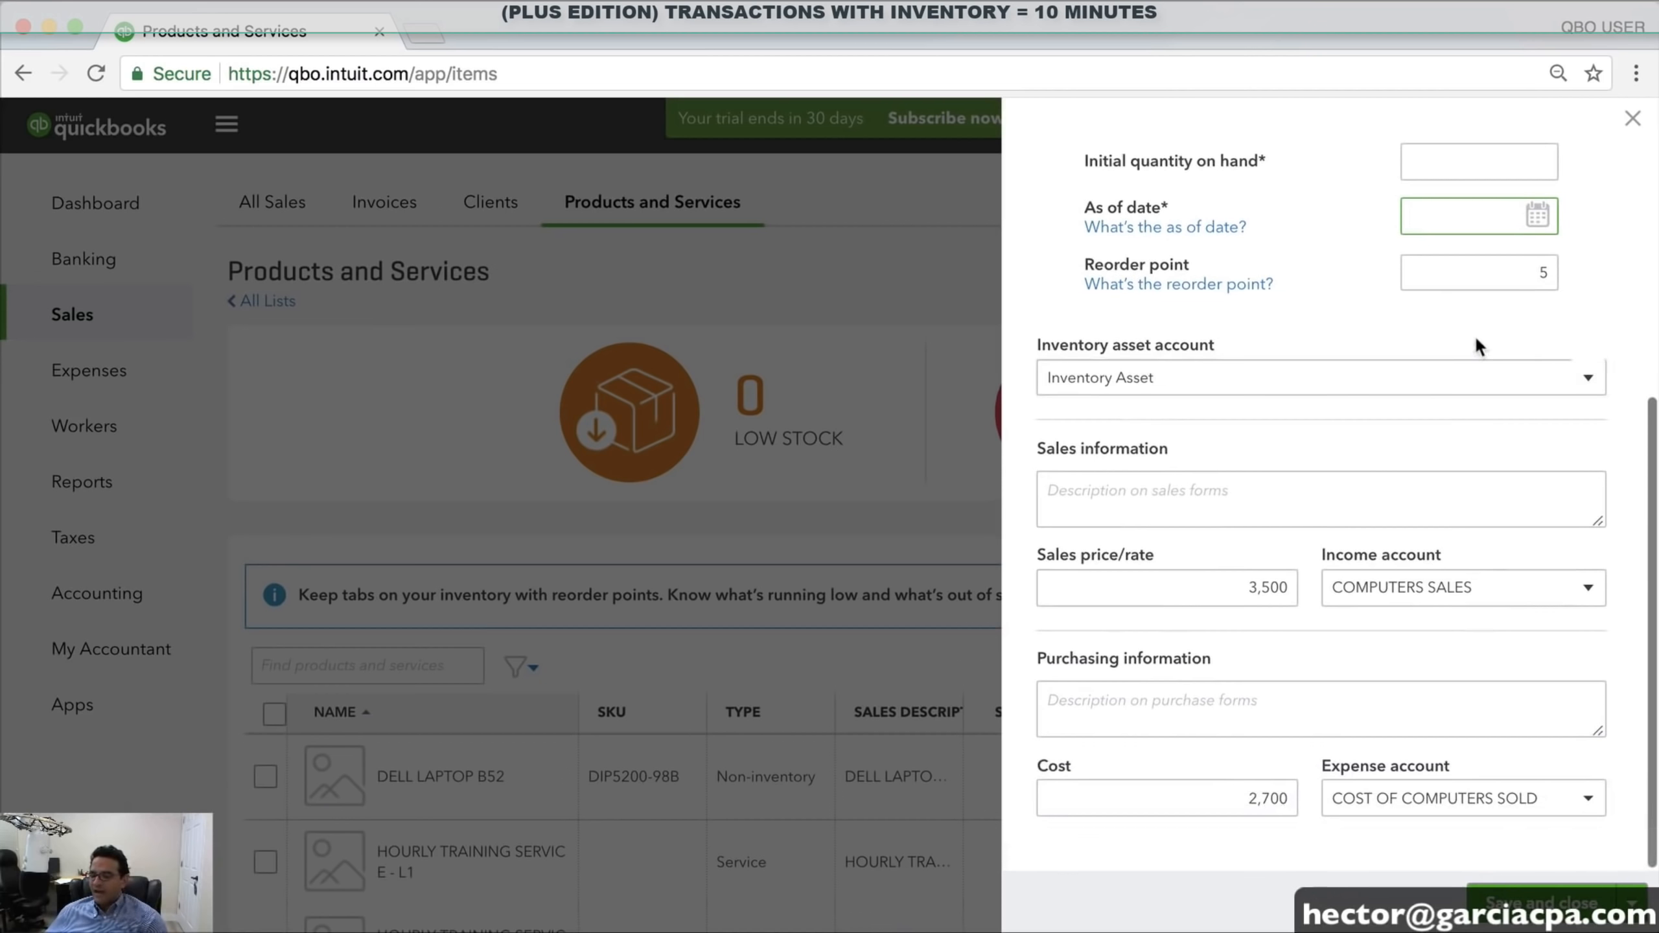
scroll(1473, 343, "up", 5)
left_click(1472, 496)
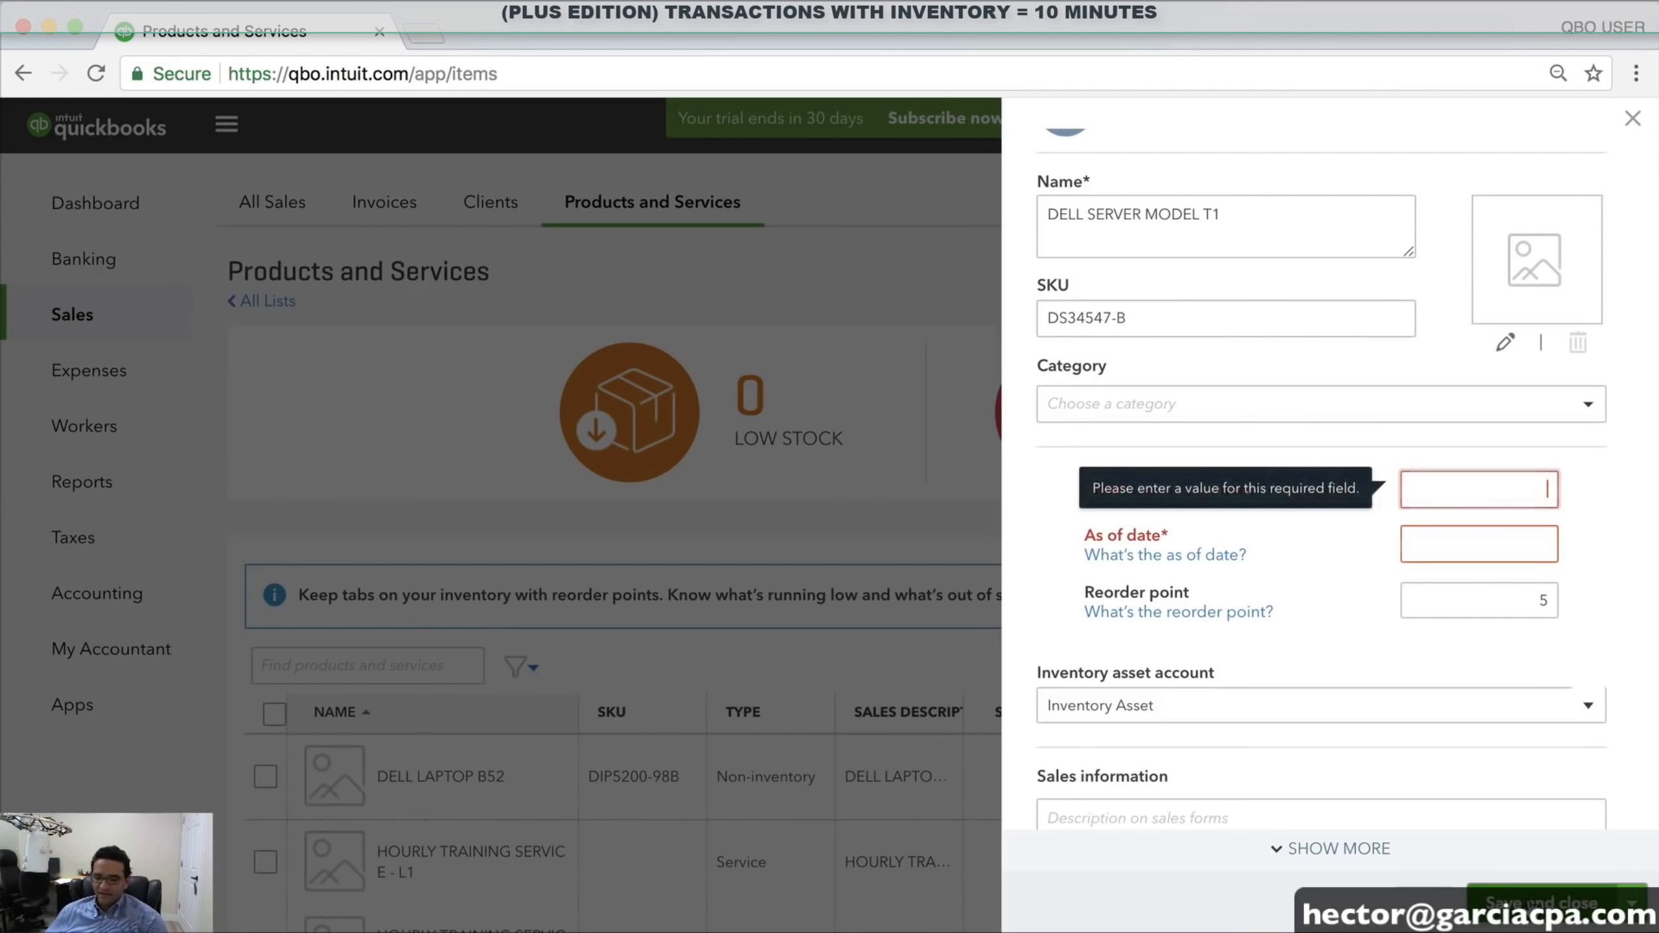
type("0")
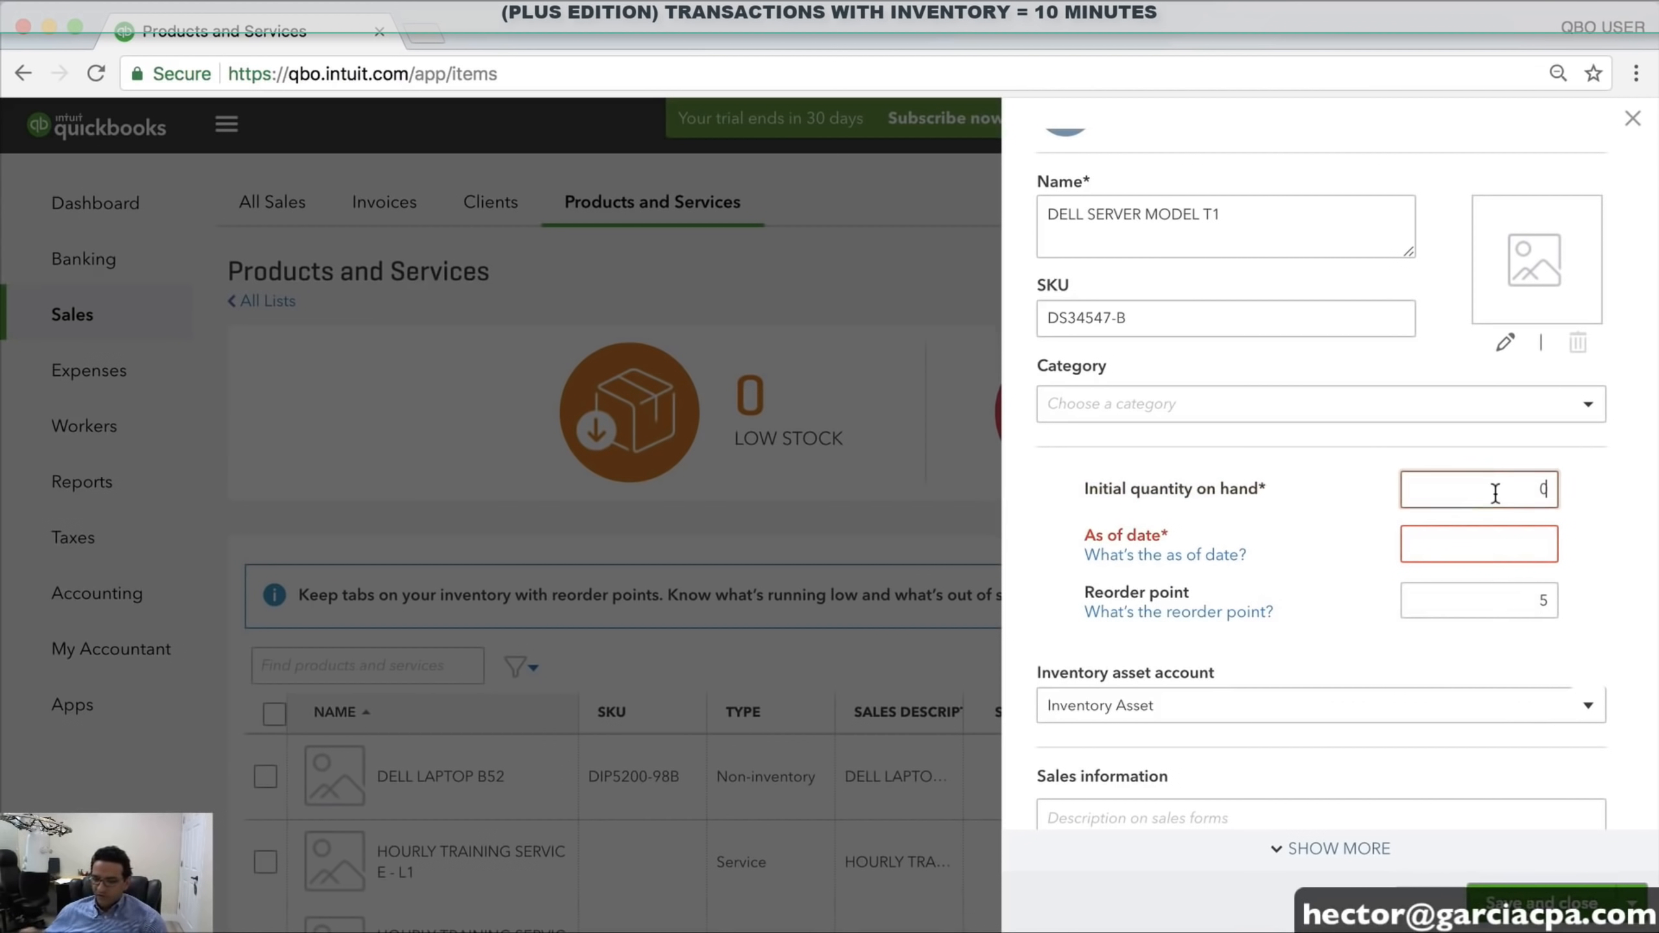
Set the As of date to 01/05/2018 and save and close the inventory item
left_click(1483, 533)
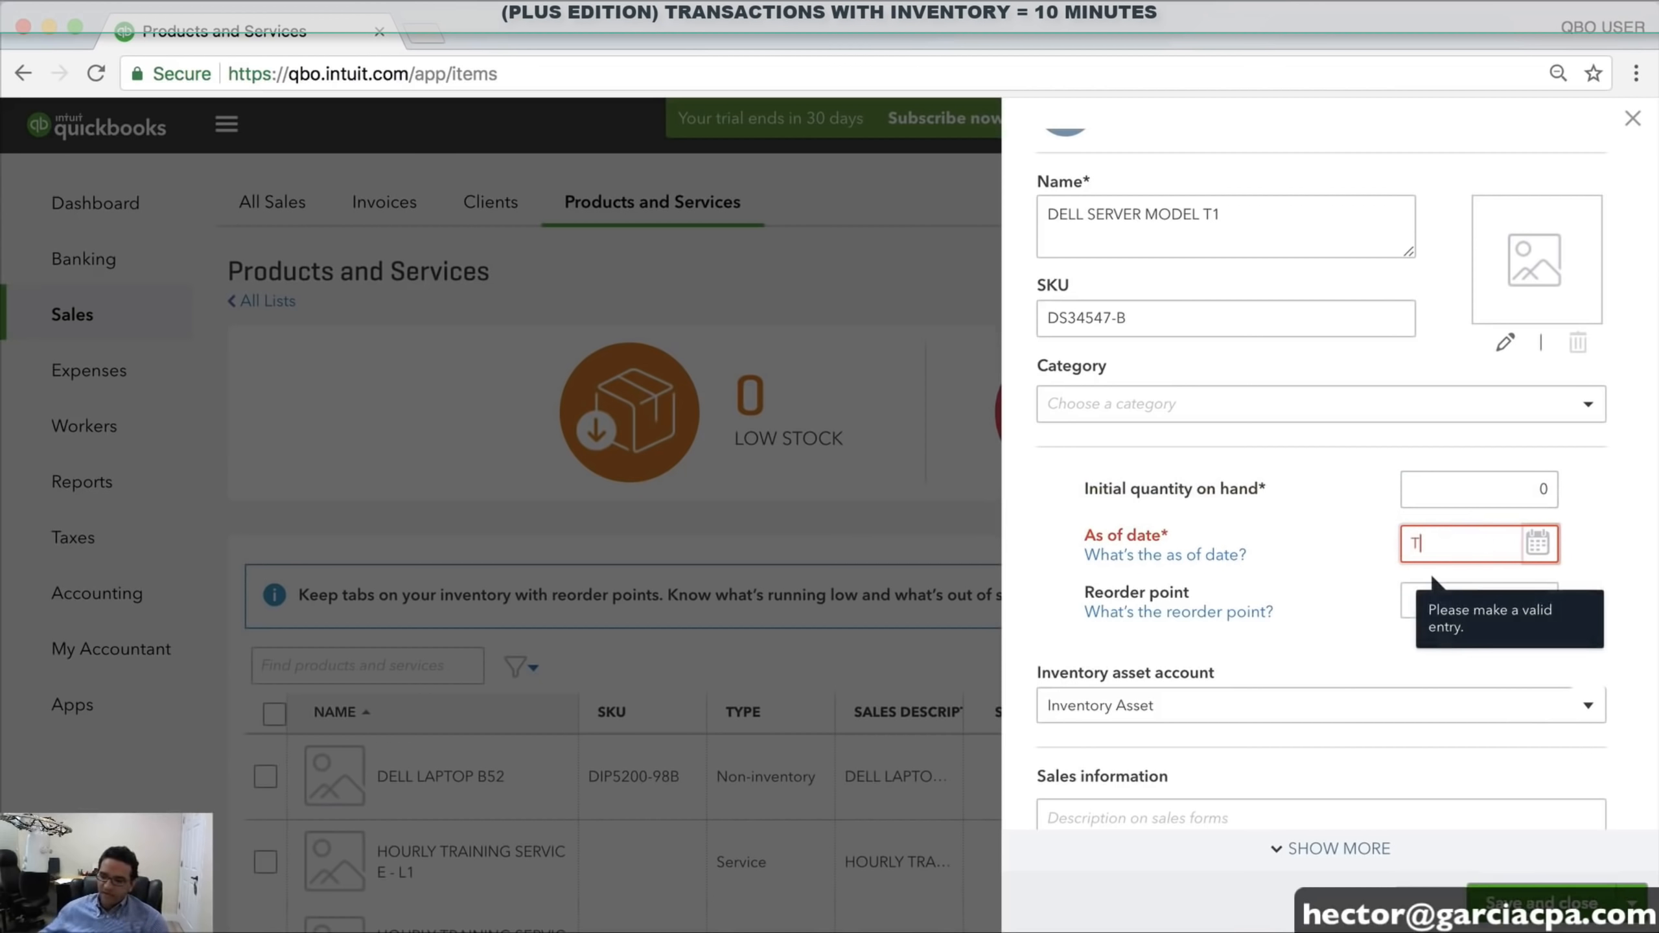
left_click(1493, 485)
left_click(1438, 540)
type("12")
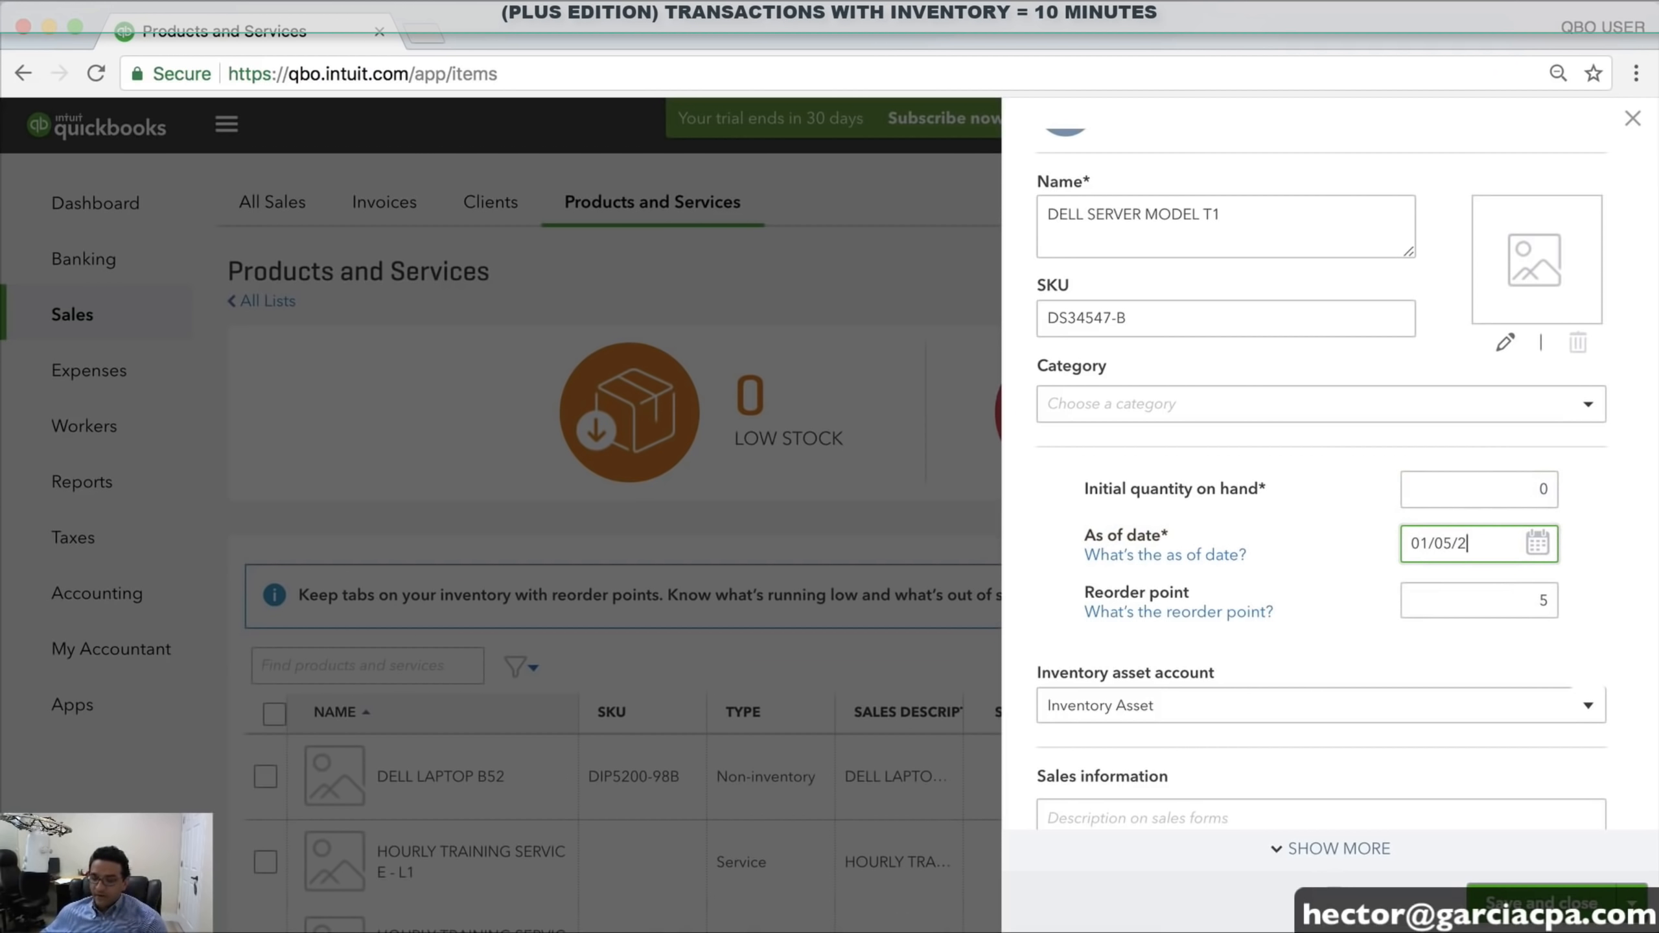
left_click(1471, 489)
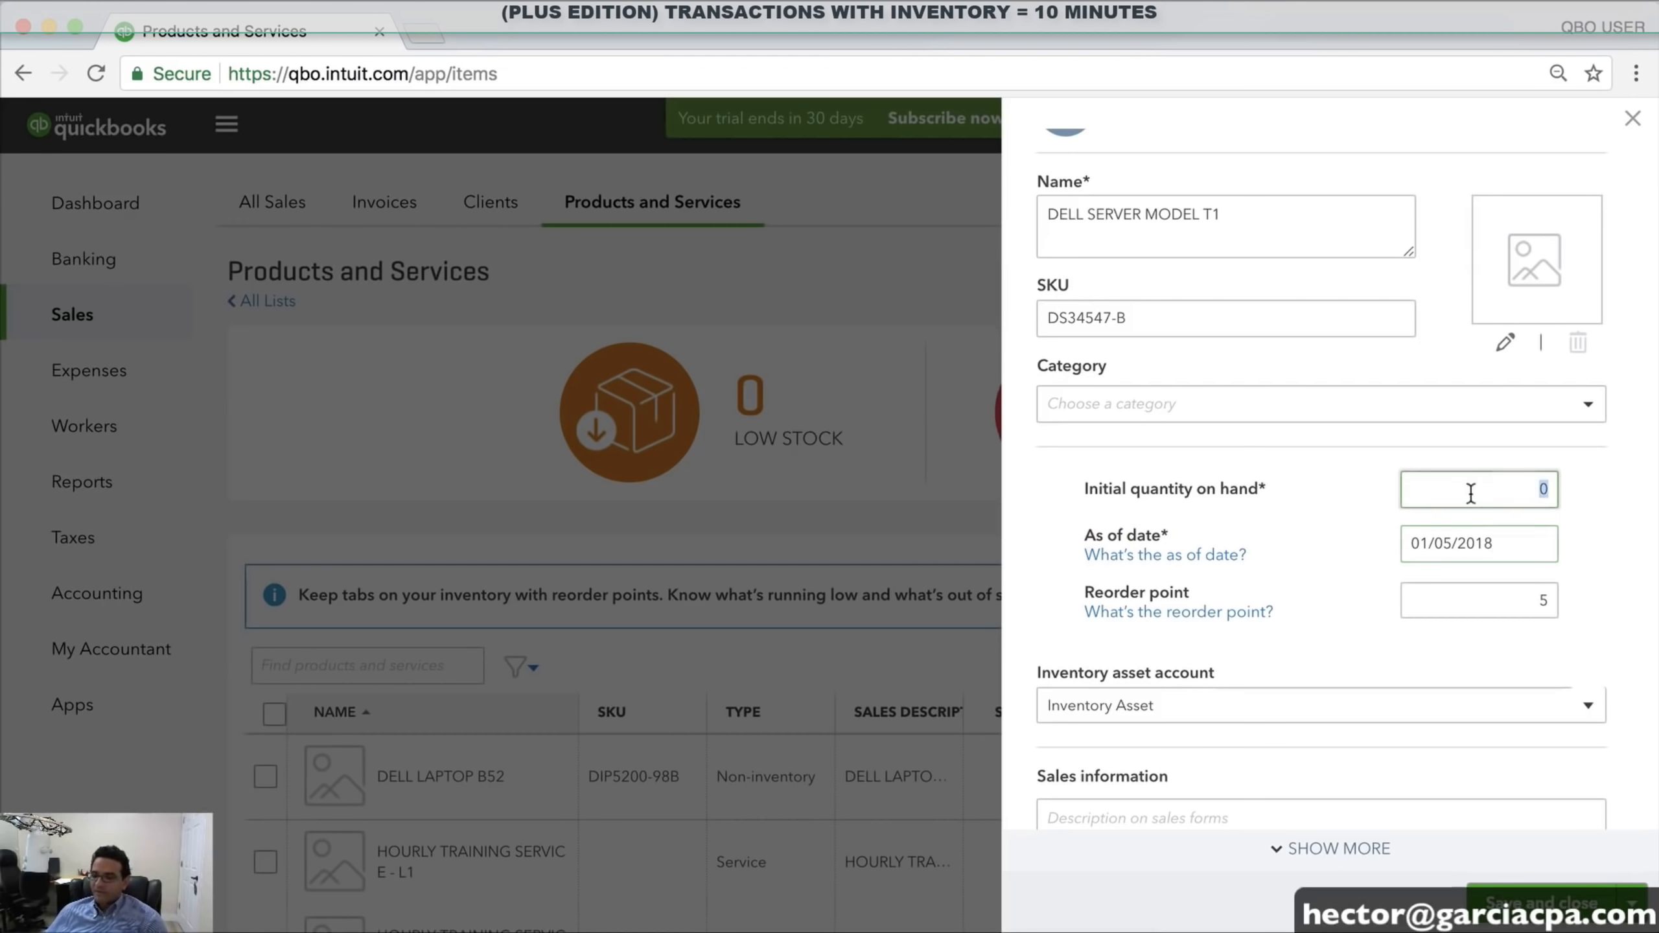
left_click(1542, 903)
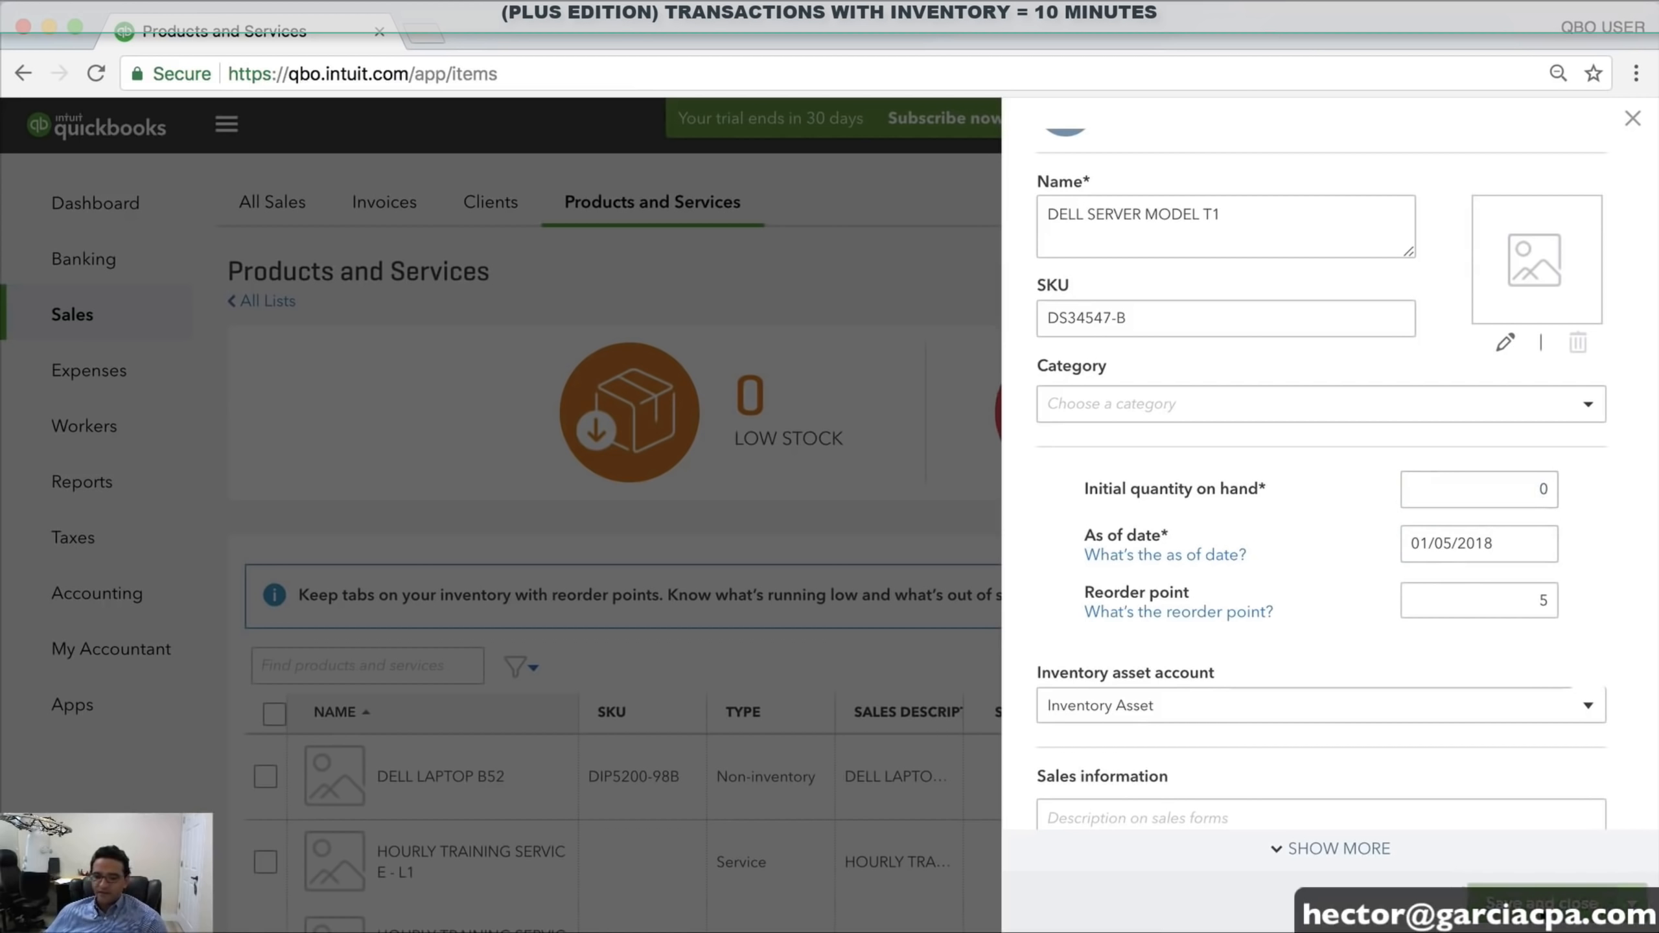
Check DELL SERVER MODEL T1's reorder point of 5 in the list, then start a new purchase order
scroll(1241, 778, "down", 10)
scroll(487, 475, "up", 5)
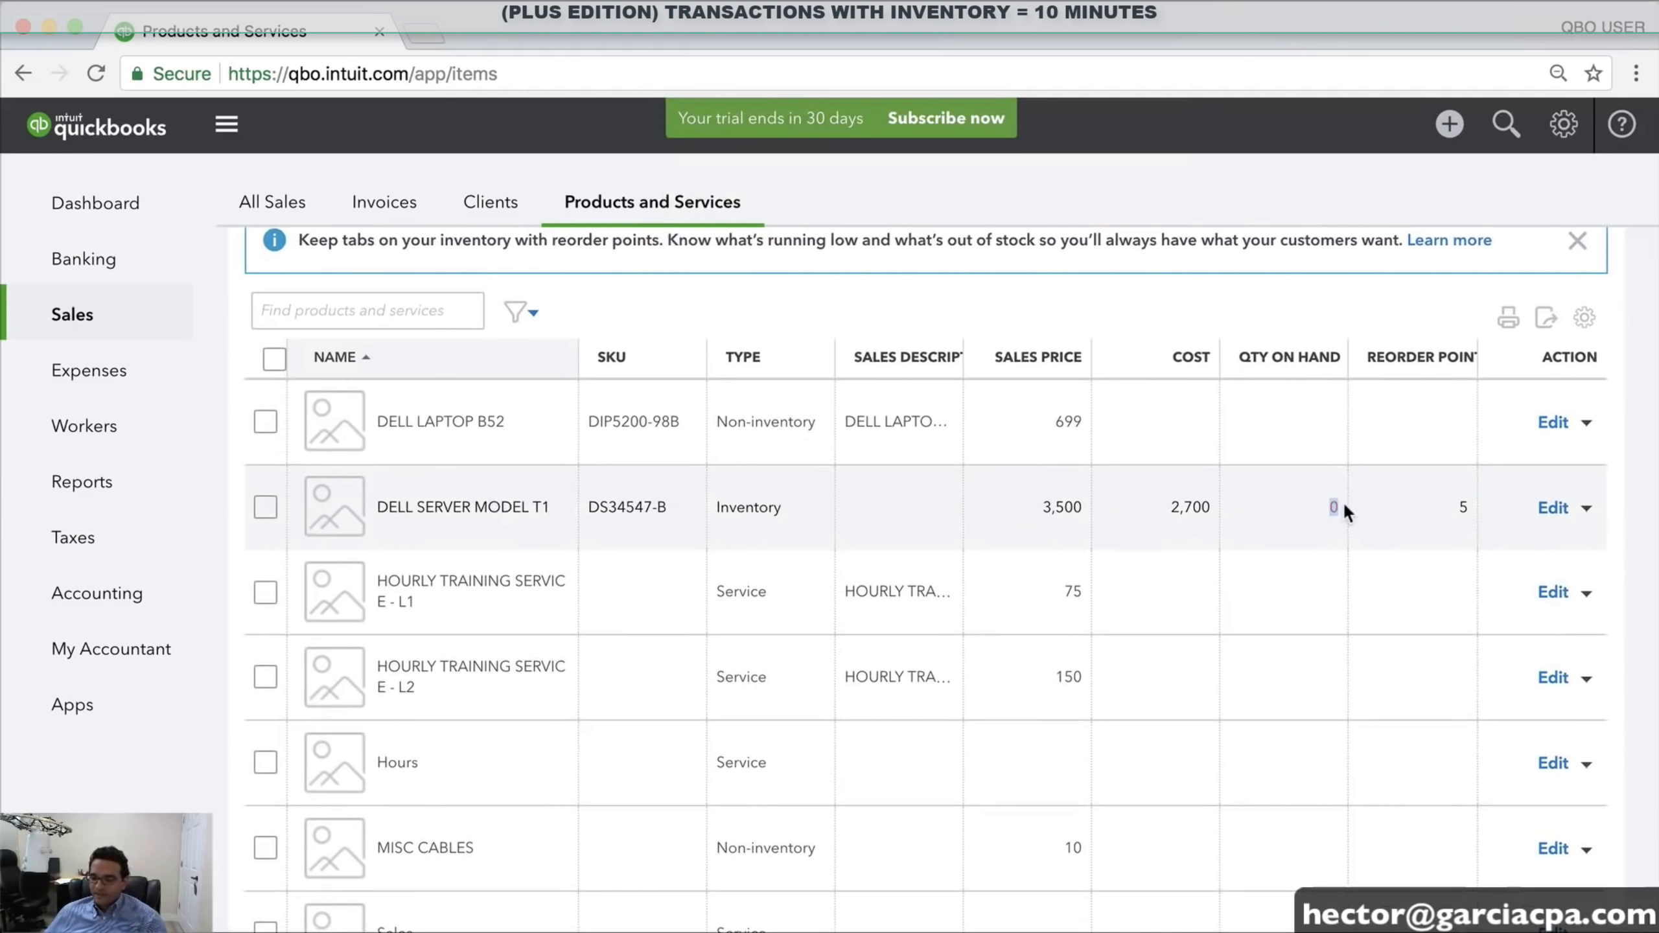
double_click(1463, 508)
scroll(1456, 507, "up", 1)
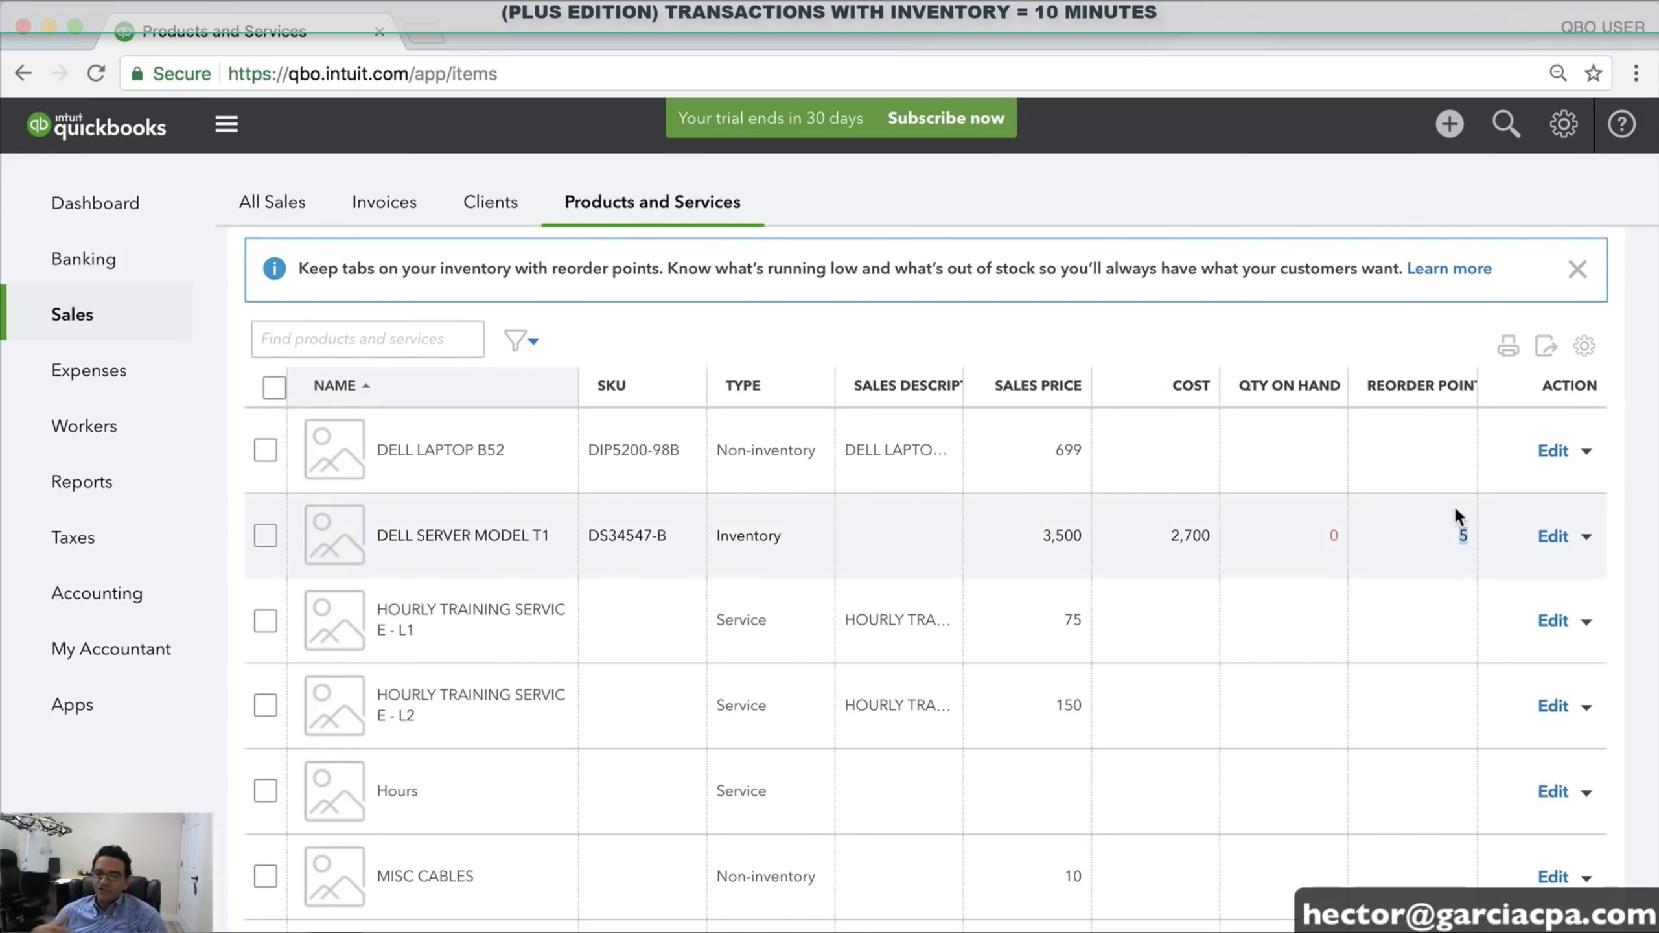
scroll(1449, 506, "up", 5)
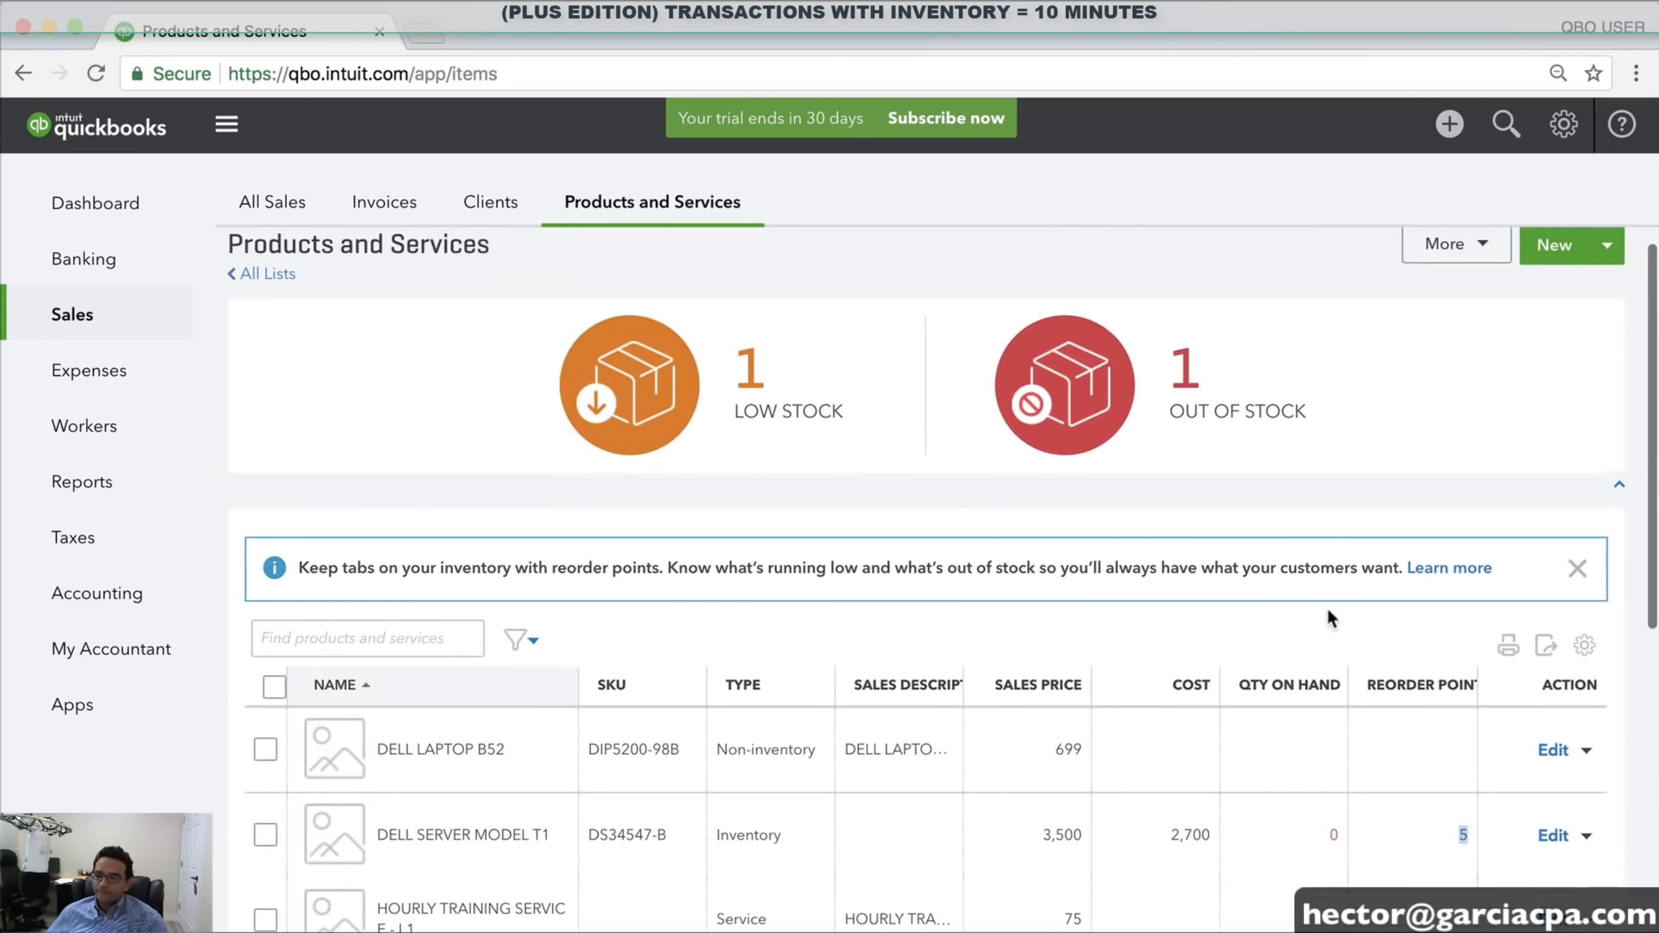
left_click(1470, 126)
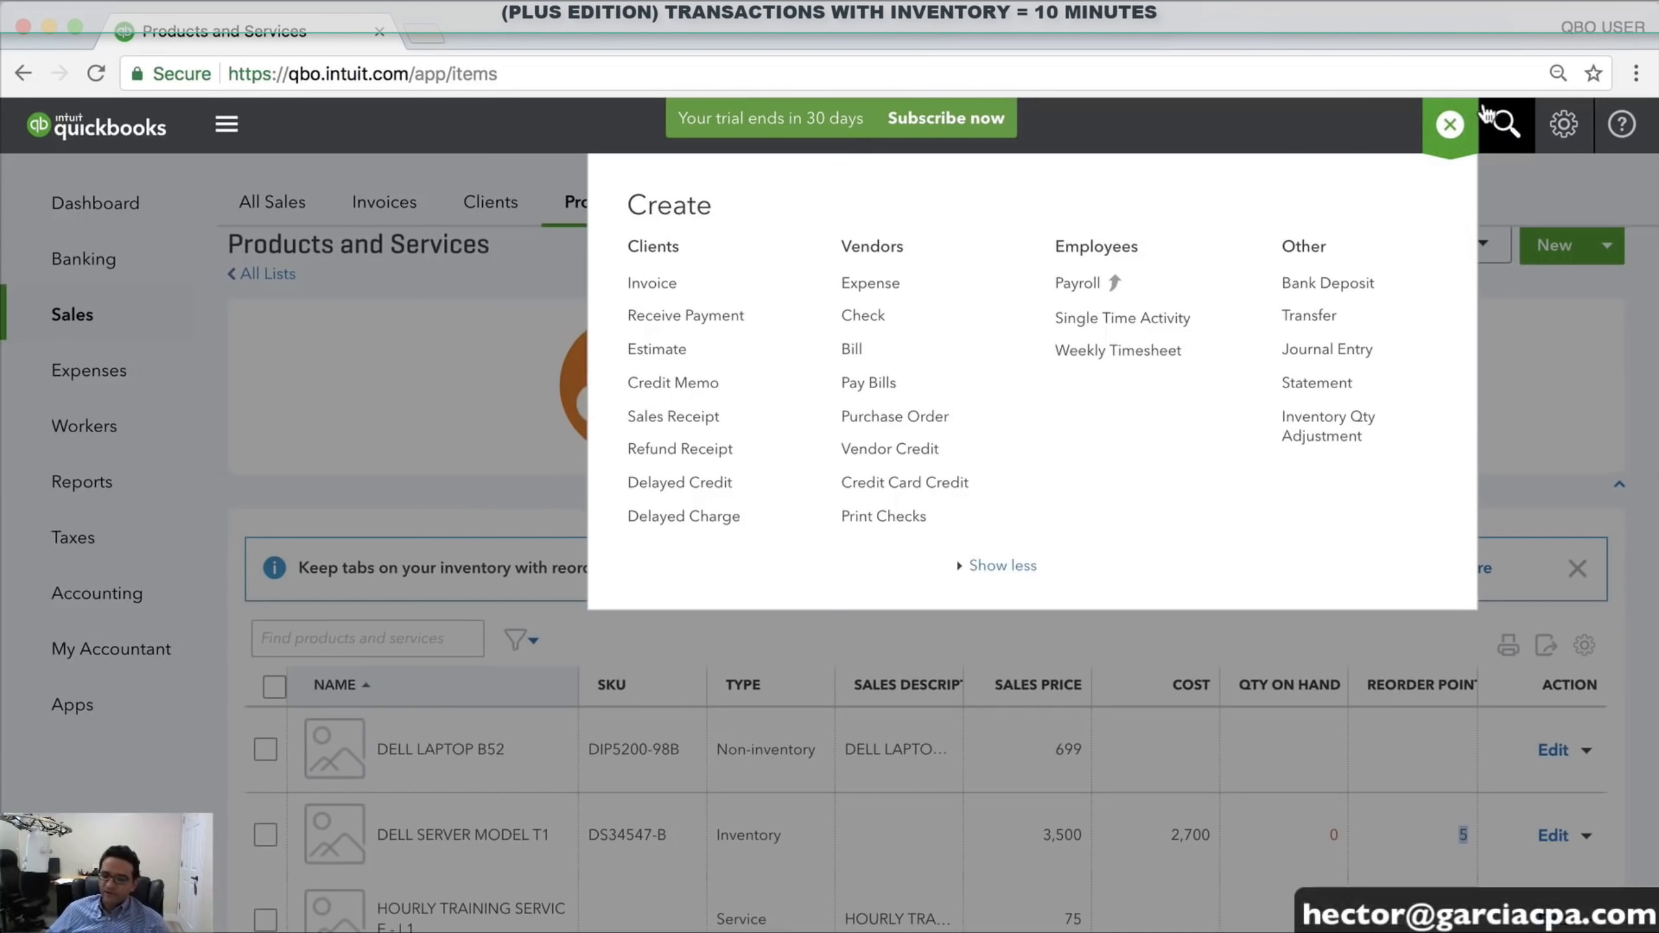
left_click(918, 426)
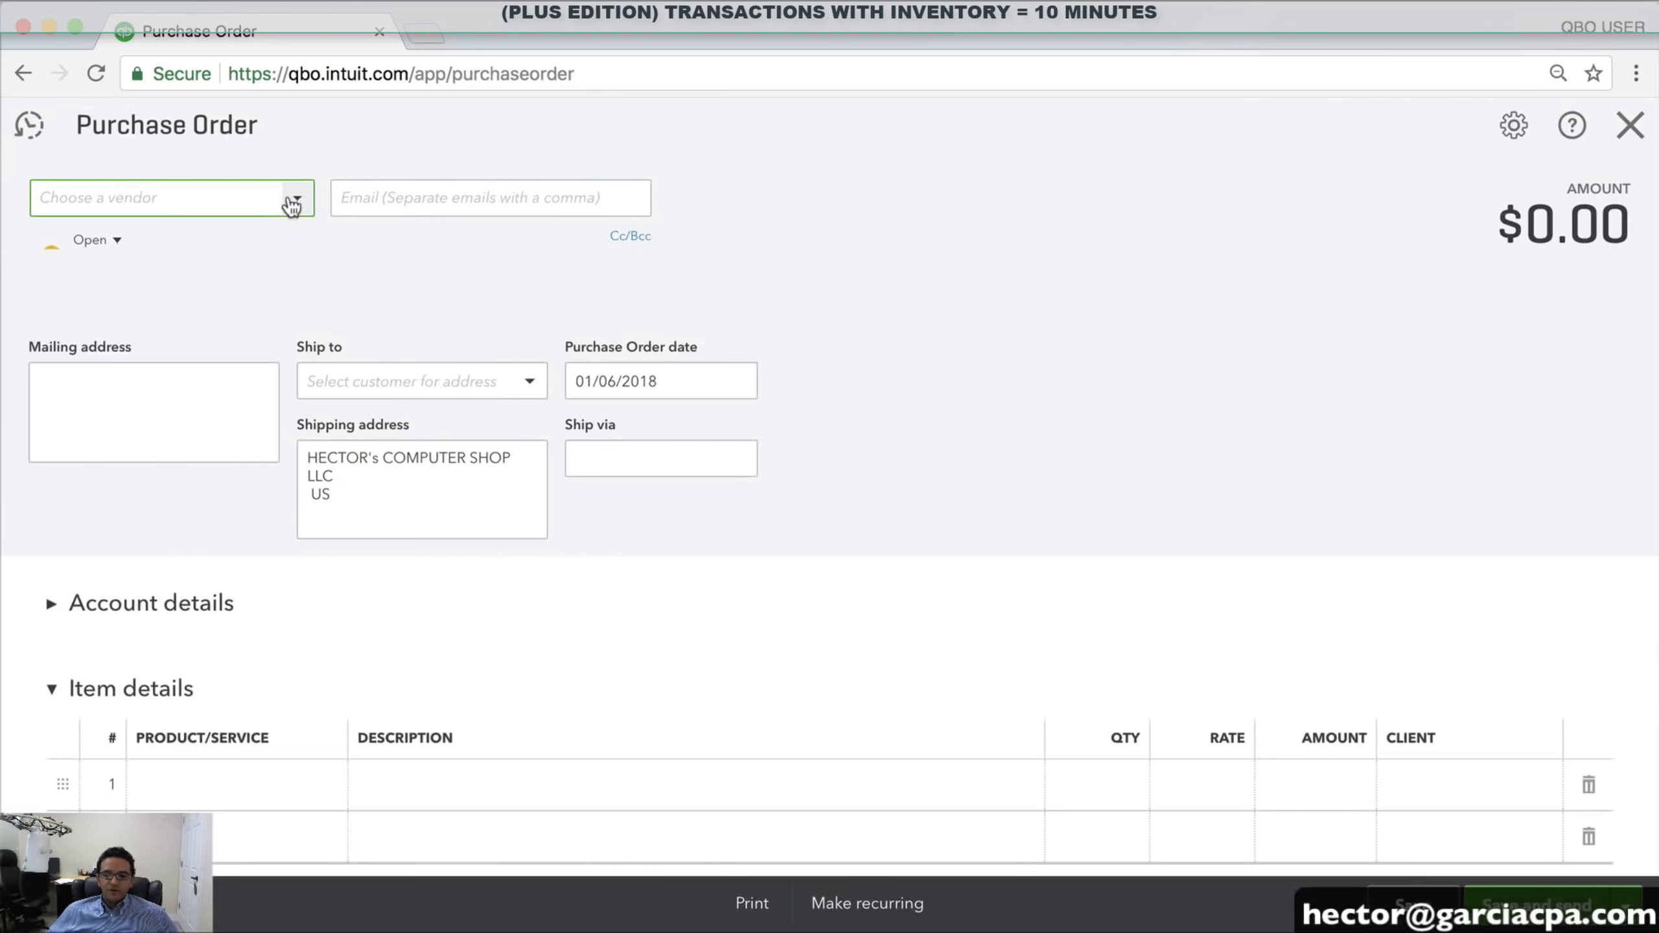
Choose DELL CORP as the purchase order's vendor
left_click(293, 201)
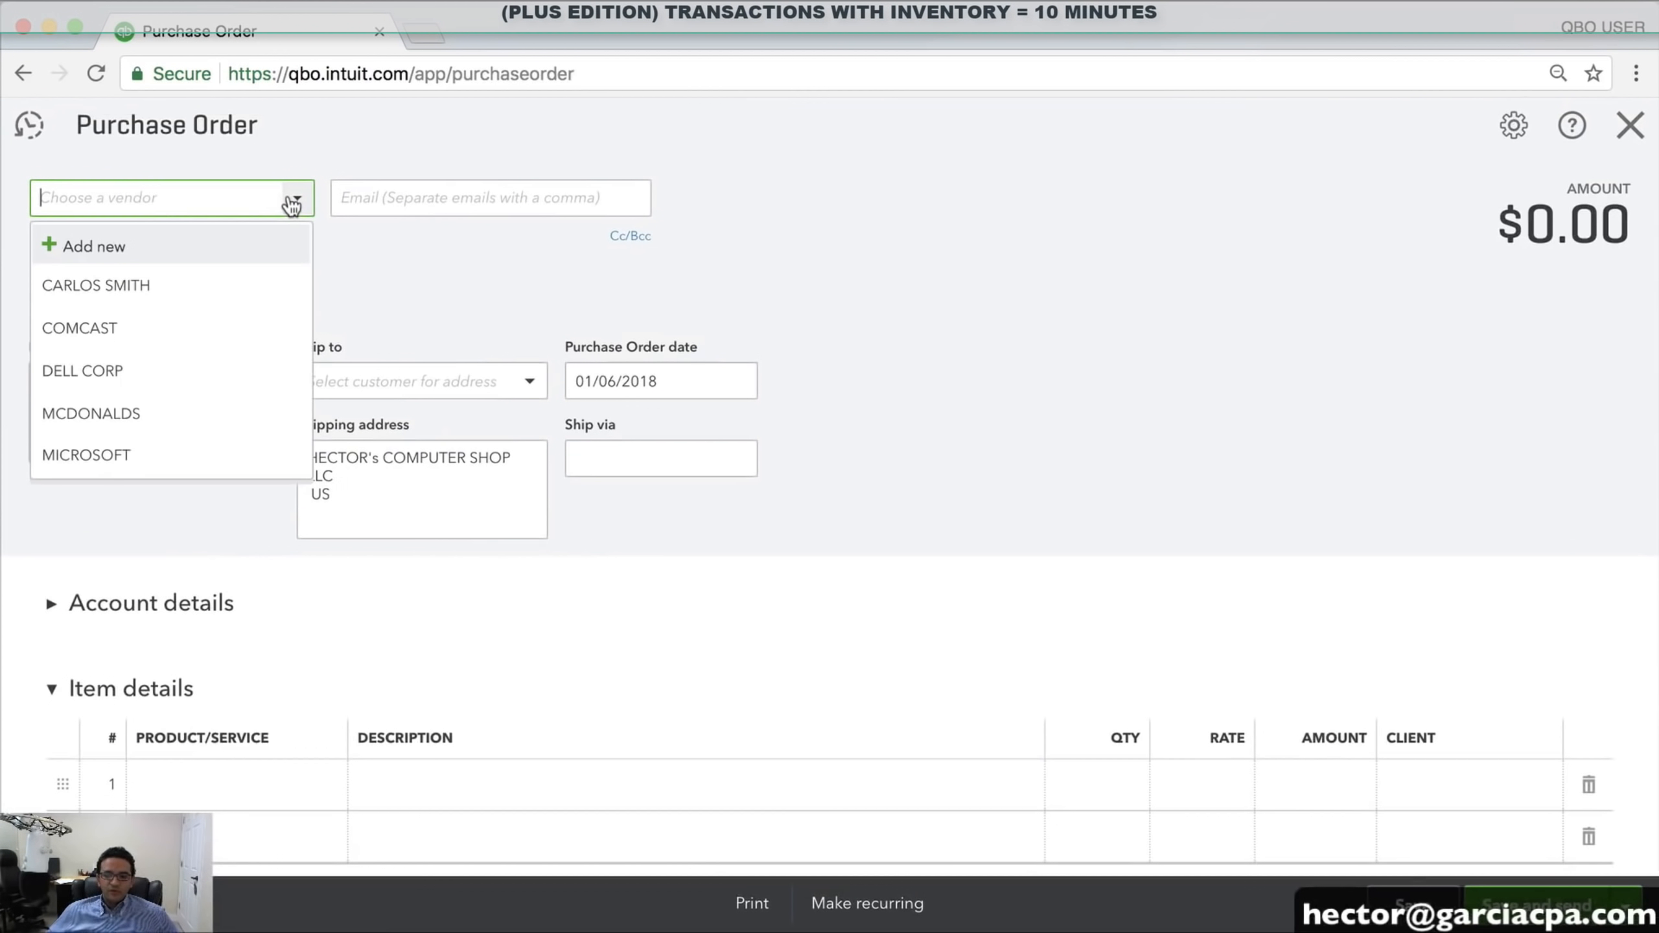
left_click(101, 371)
scroll(195, 575, "down", 4)
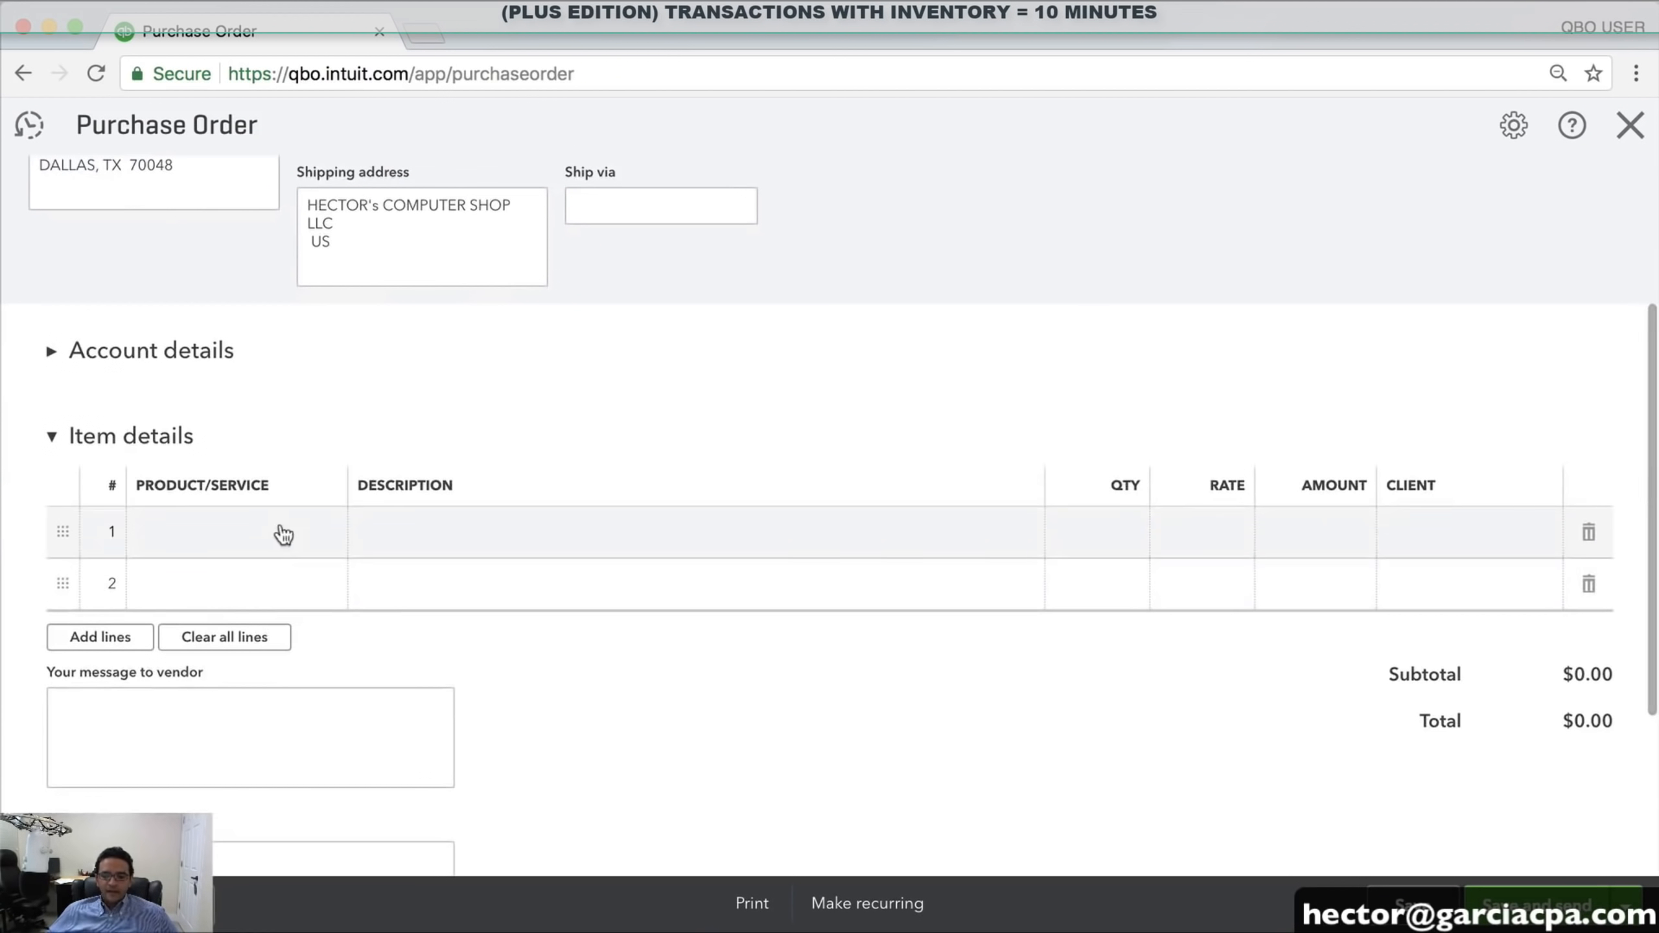
left_click(314, 533)
left_click(51, 436)
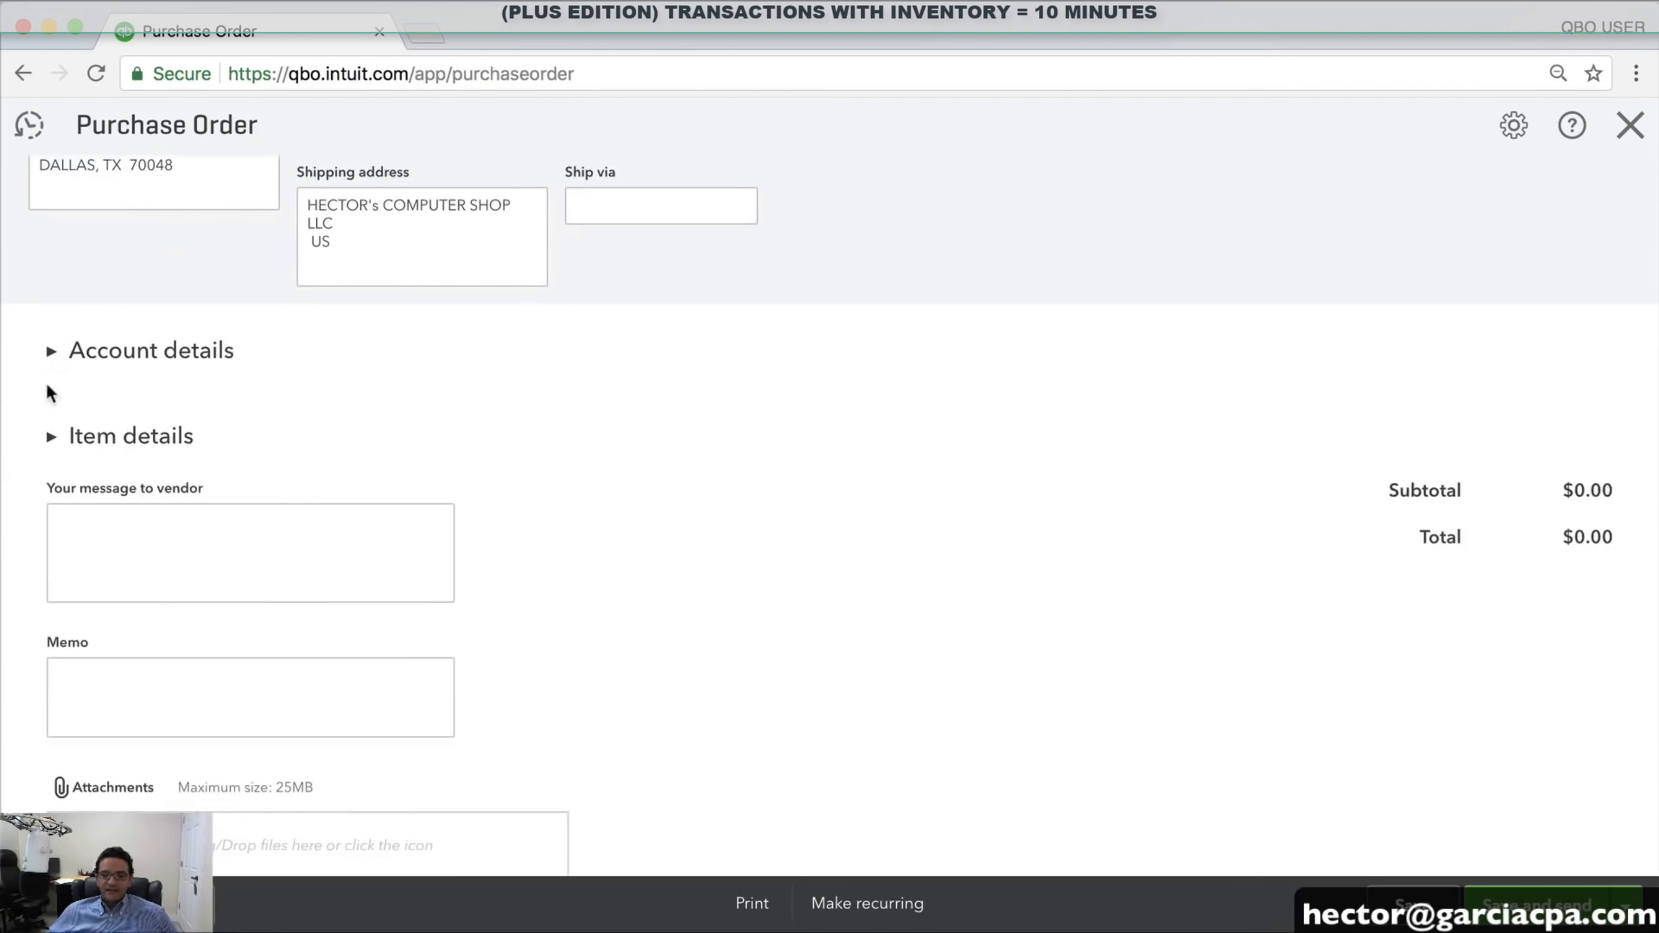
left_click(53, 357)
left_click(336, 442)
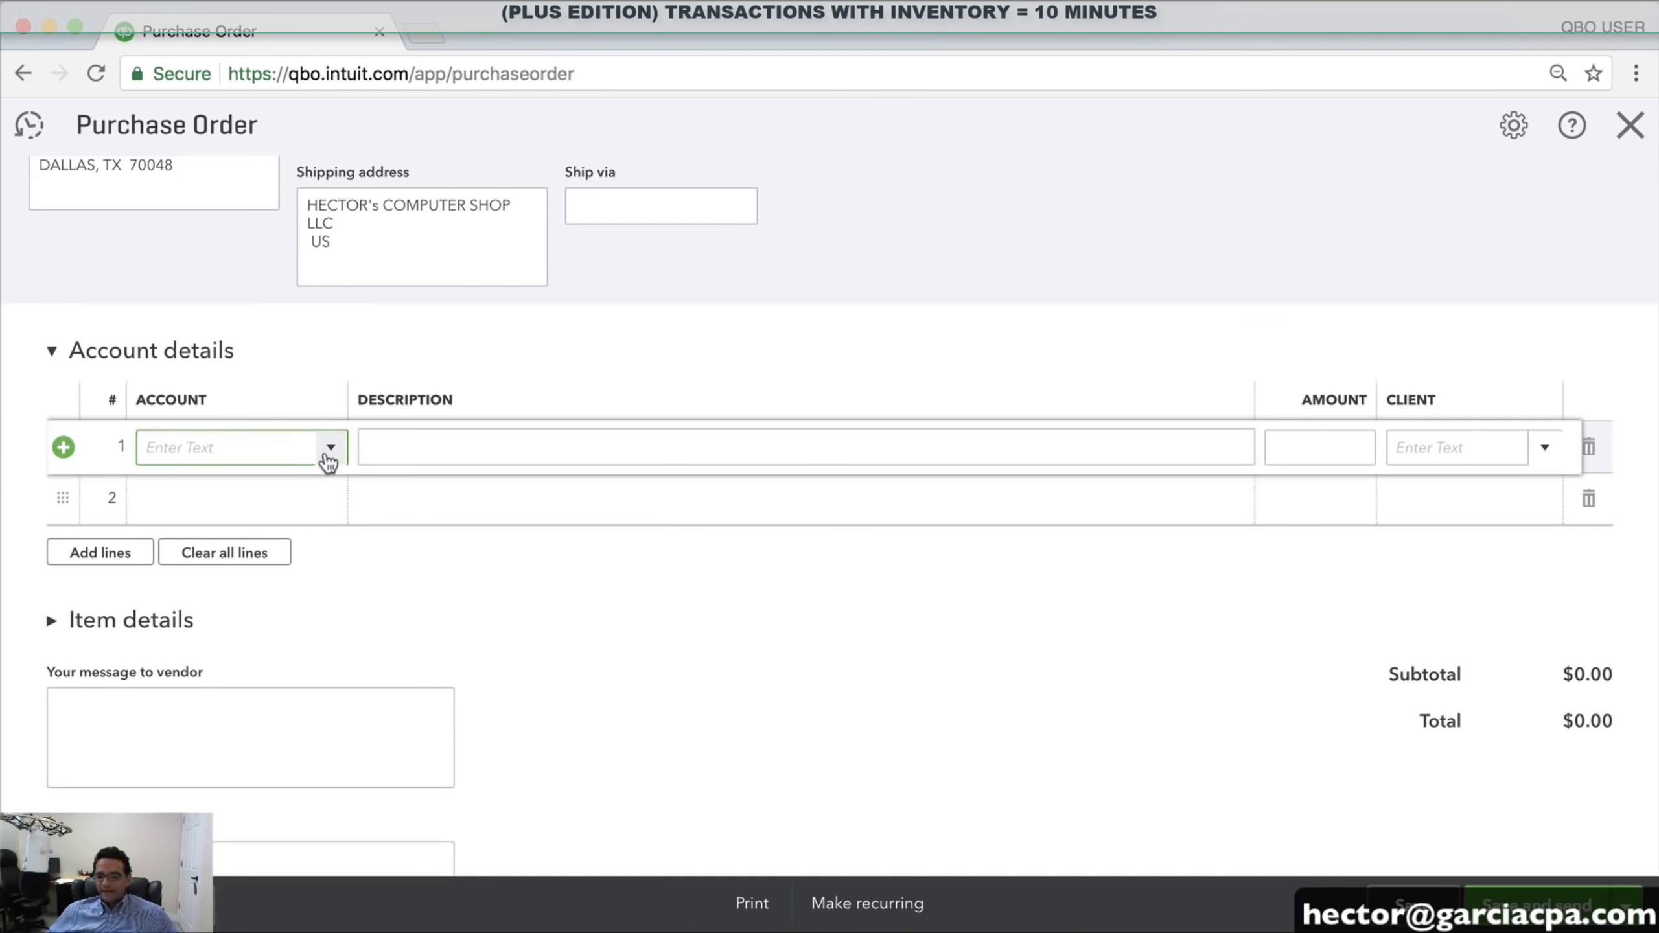
left_click(331, 450)
left_click(52, 357)
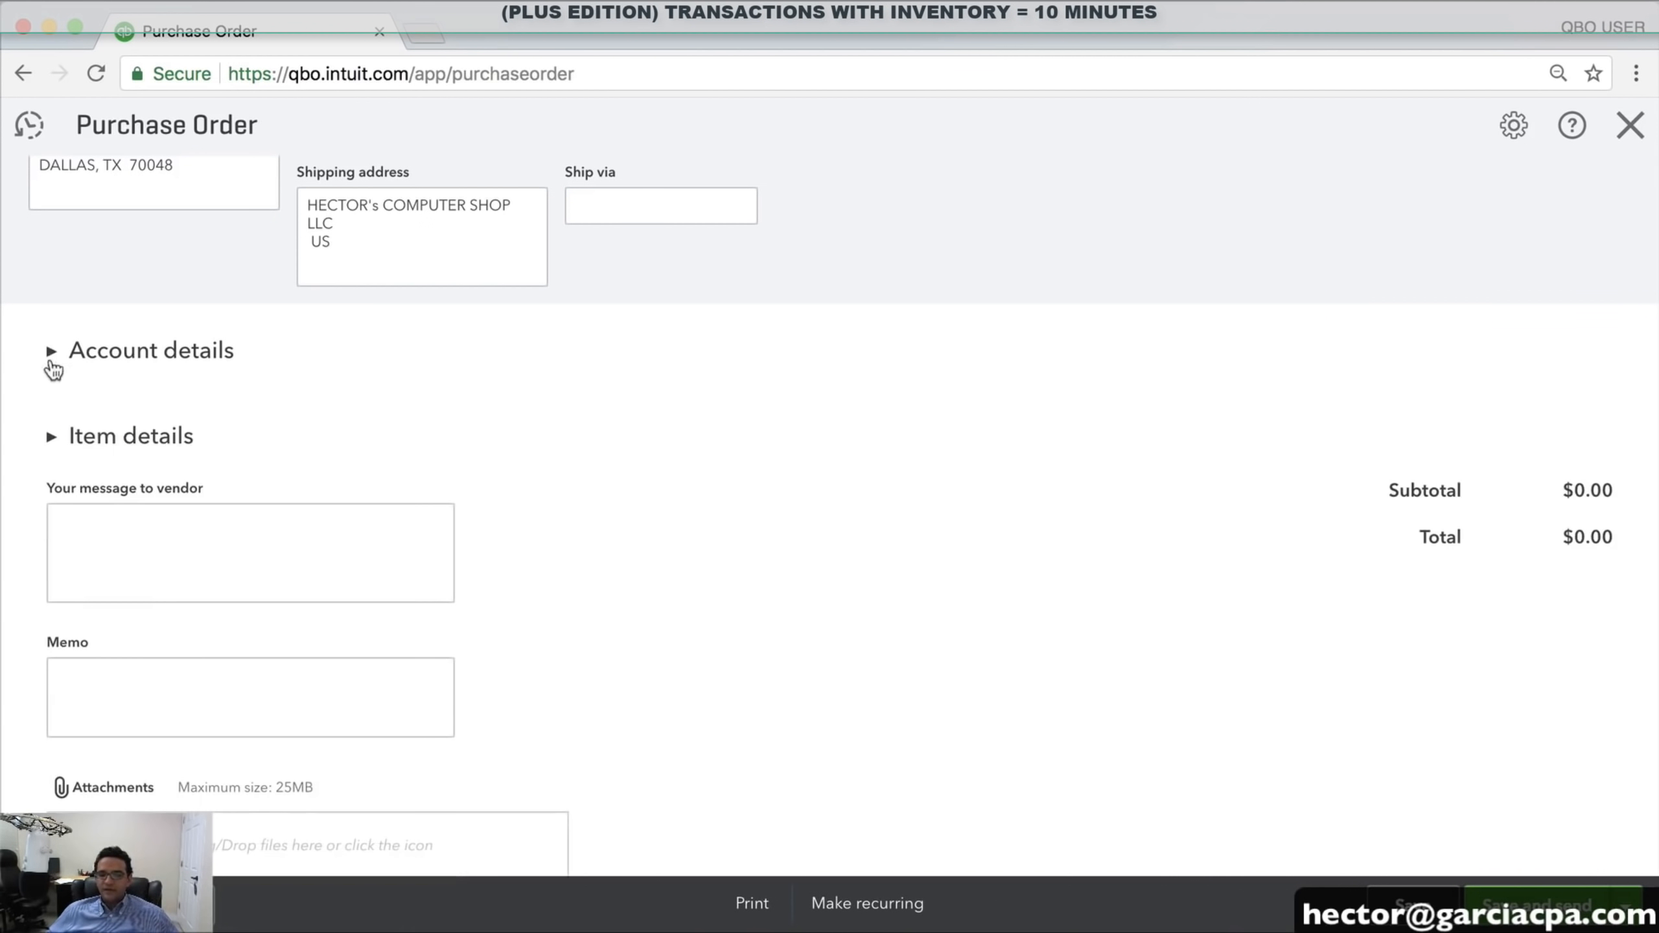
left_click(54, 440)
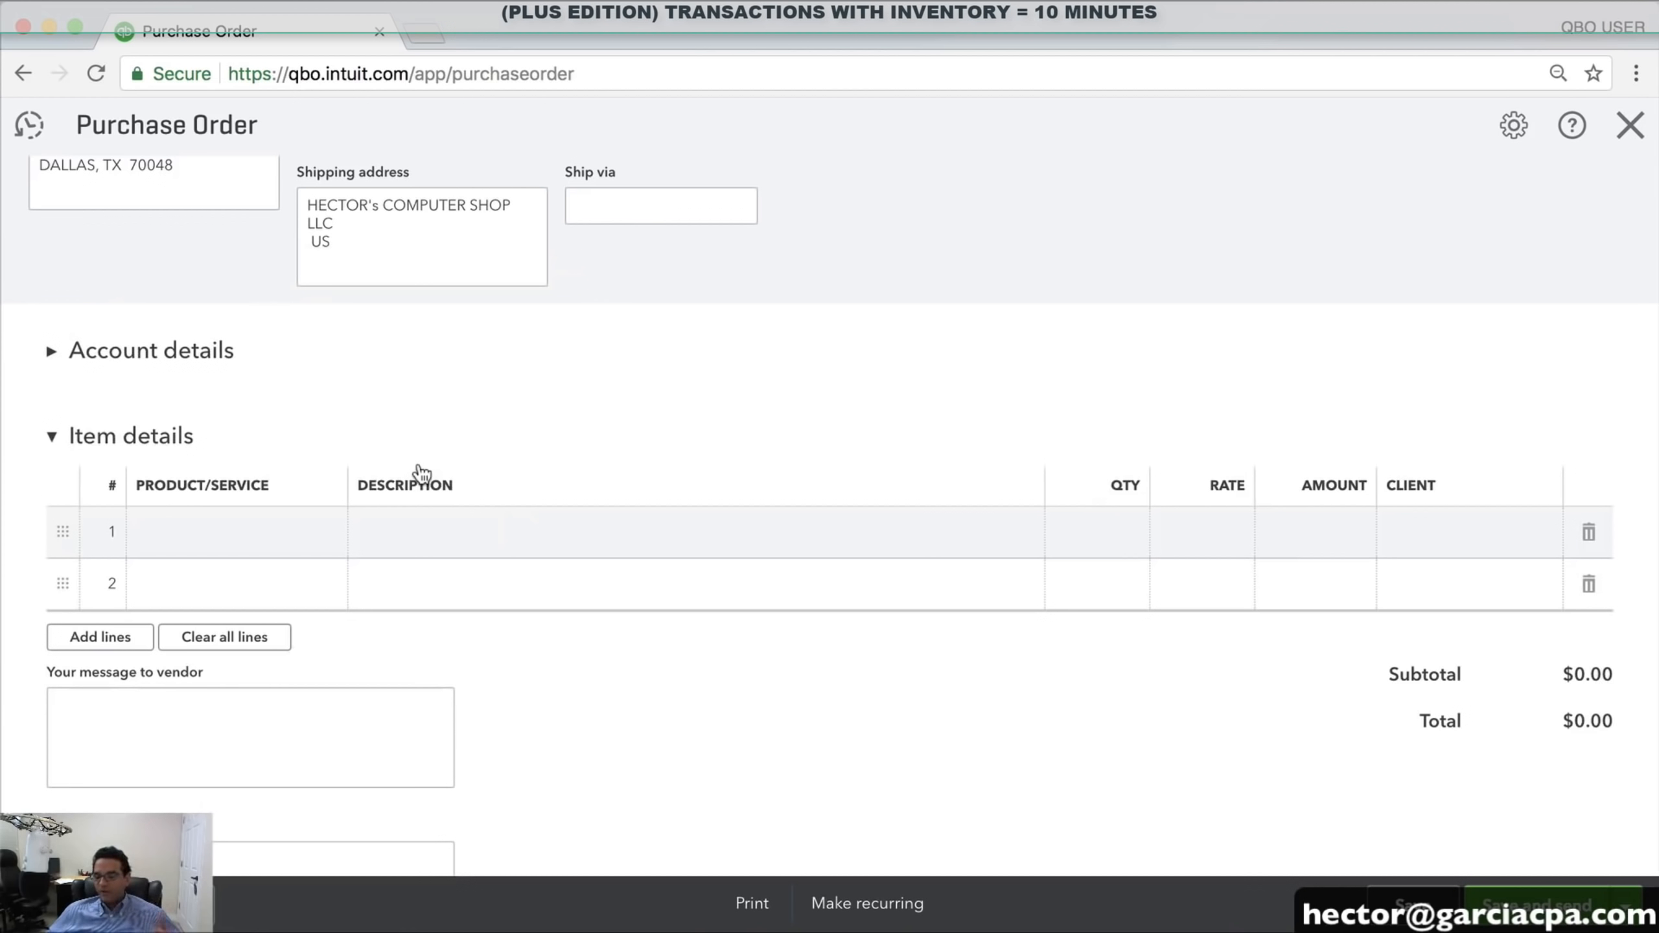
Add 5 DELL SERVER MODEL T1 on line 1, totalling $13,500.00, and save the order
left_click(210, 547)
left_click(332, 534)
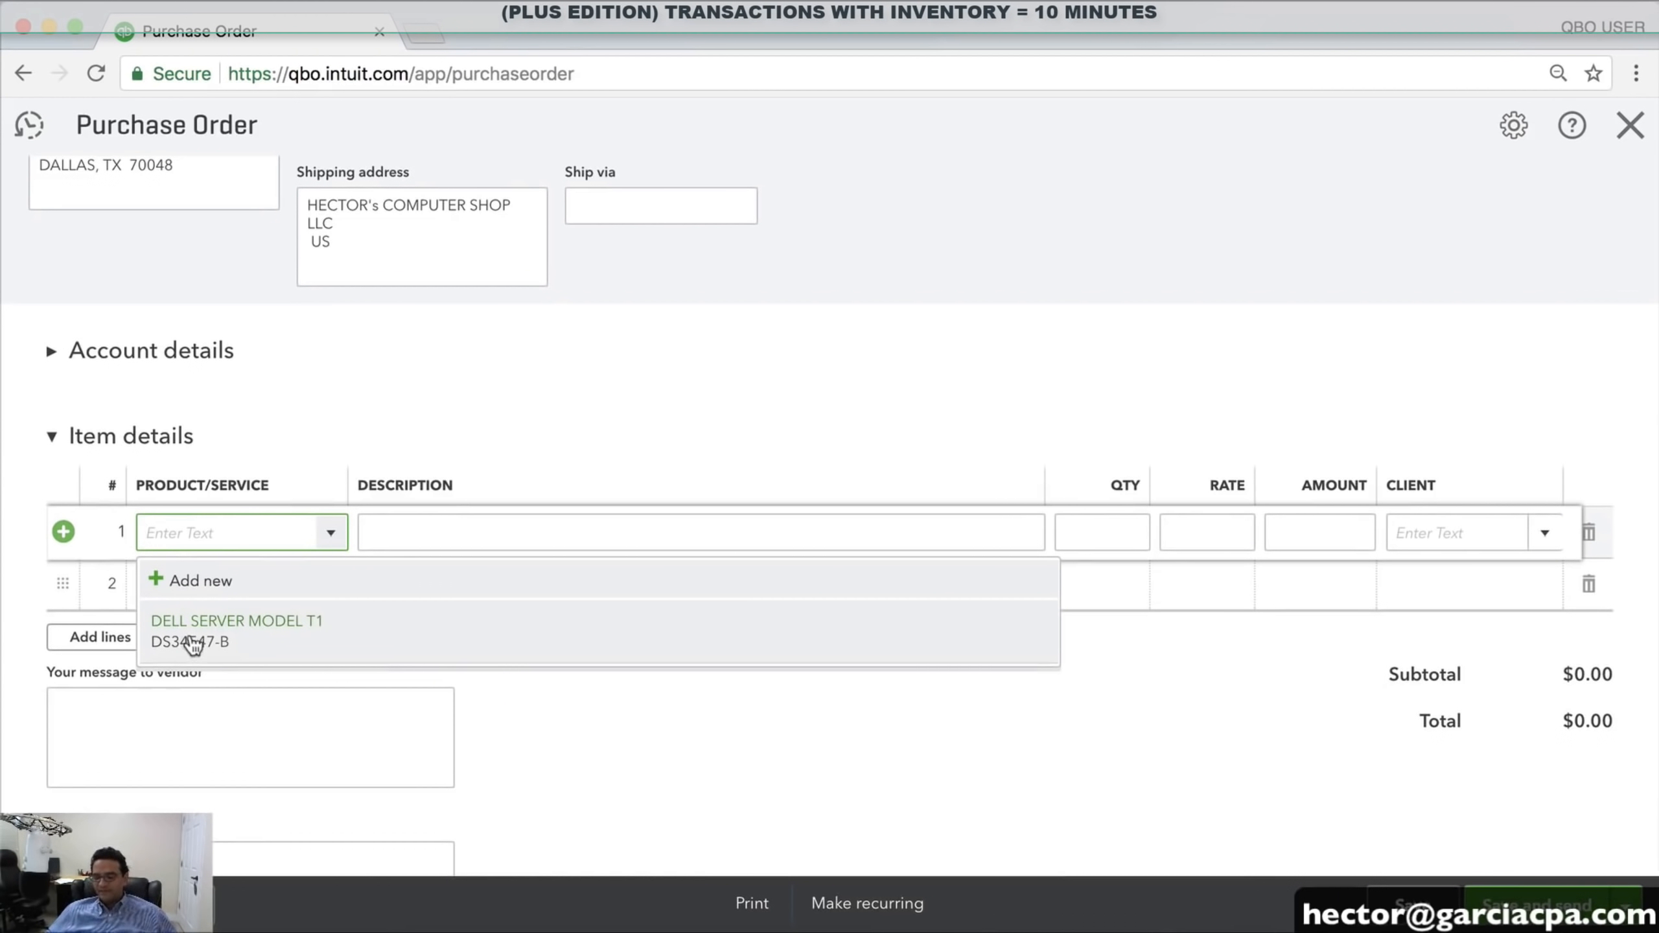
left_click(194, 644)
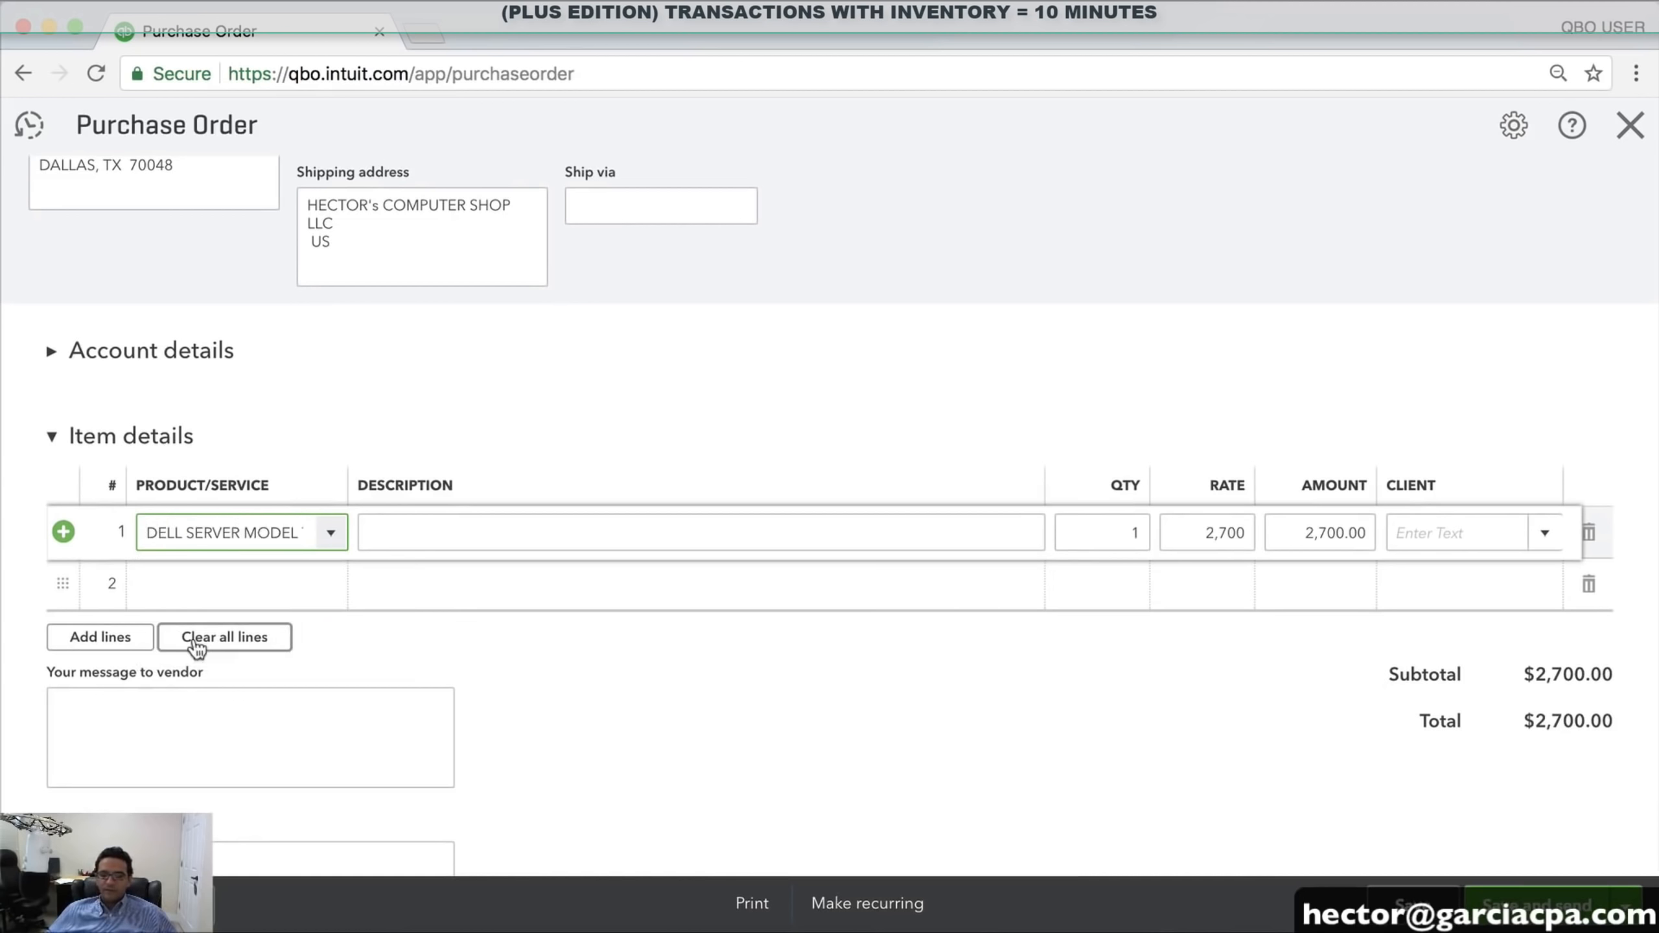
left_click(1137, 533)
type("5")
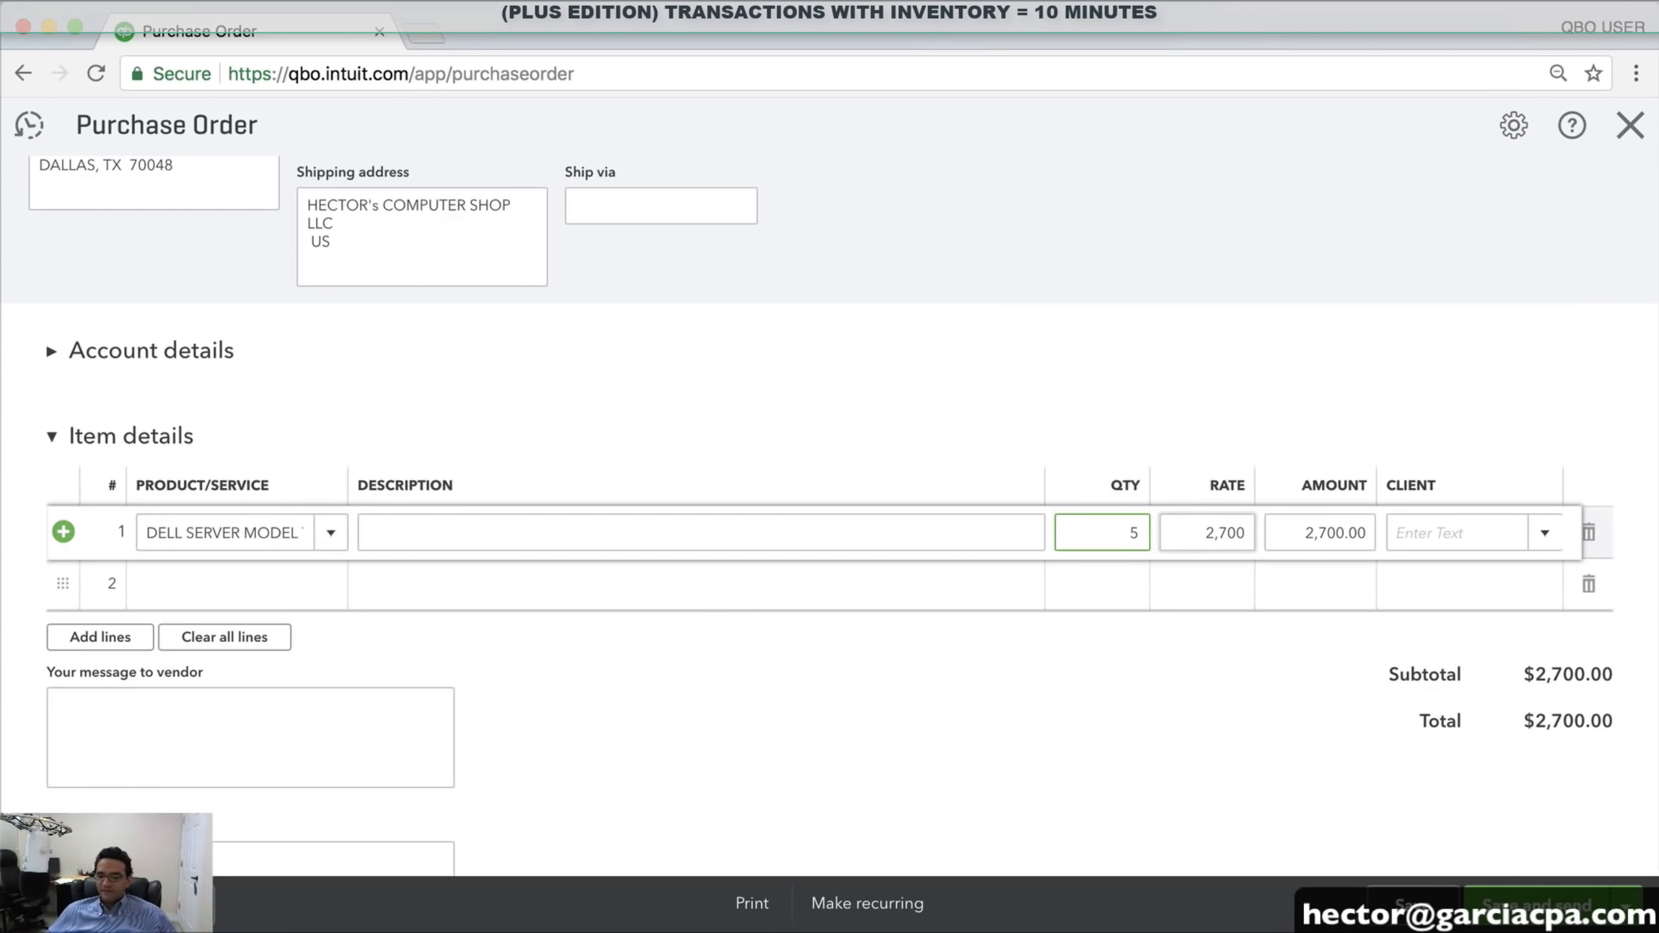
key("Tab")
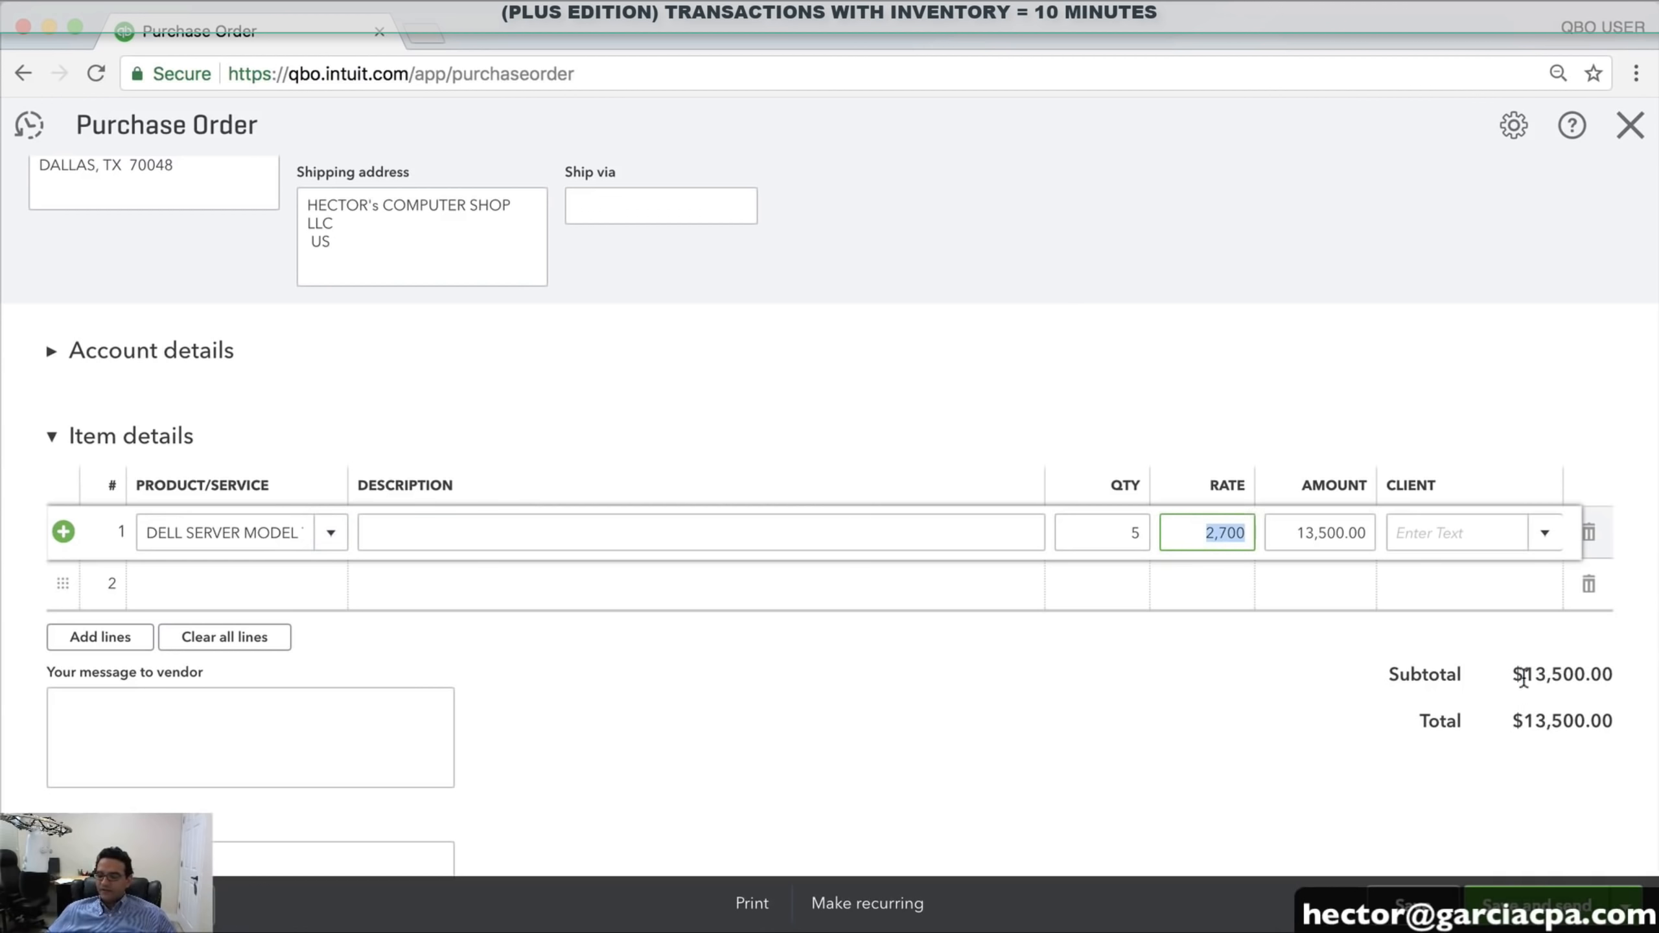
left_click_drag(1522, 680, 1607, 677)
left_click(1627, 906)
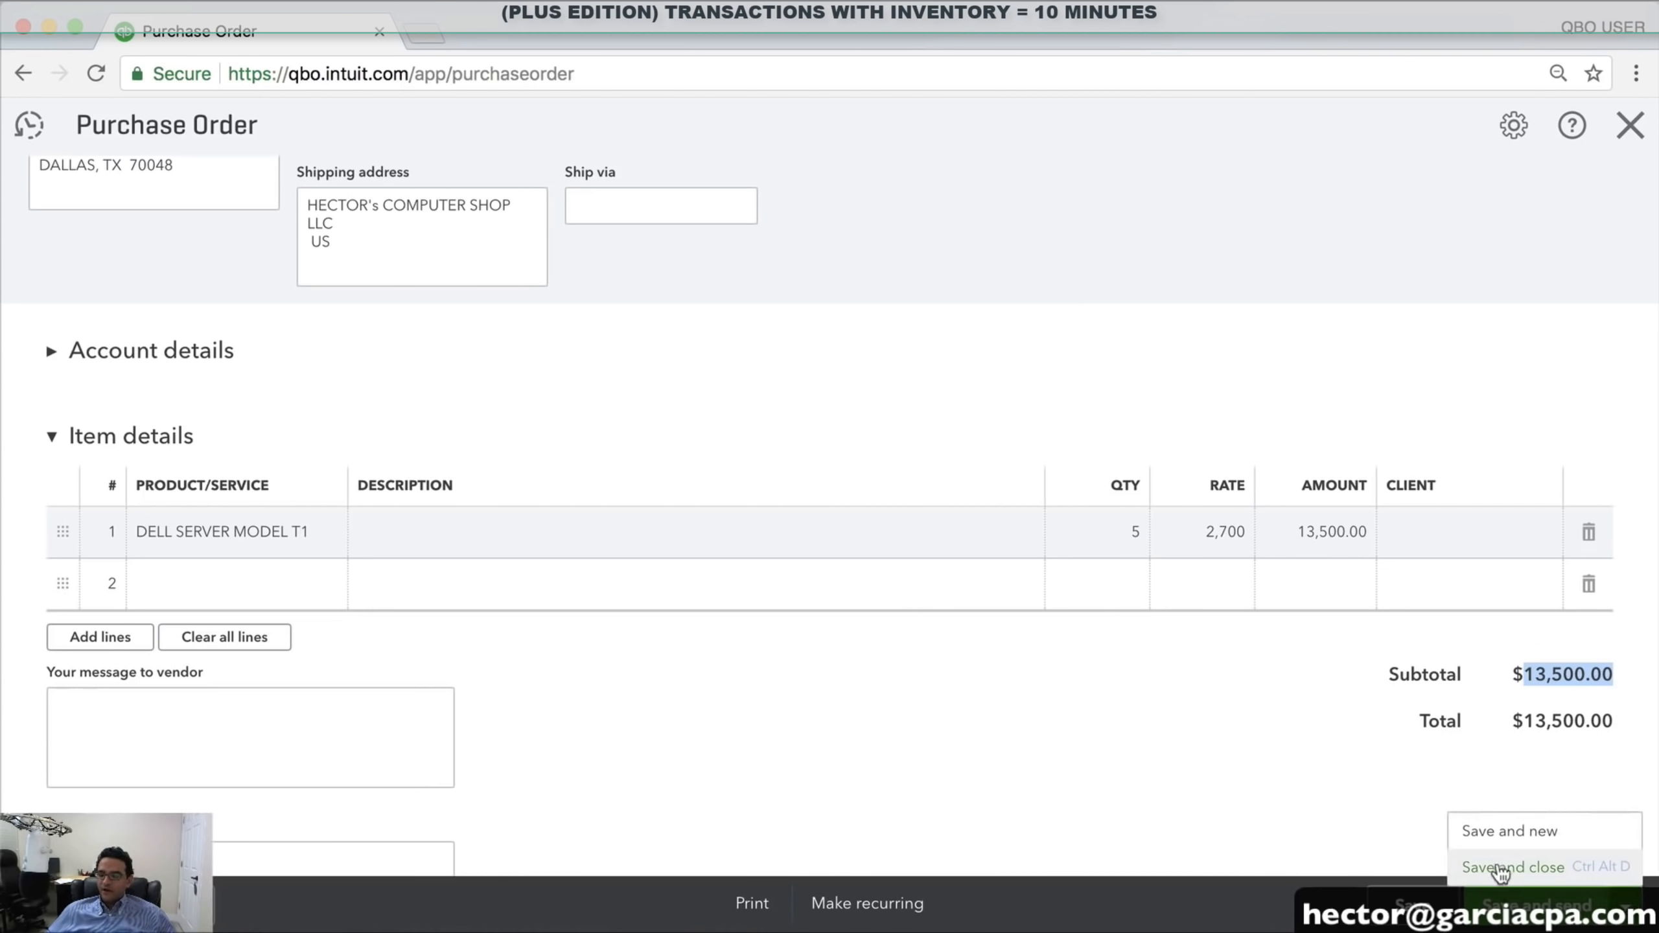
left_click(1496, 867)
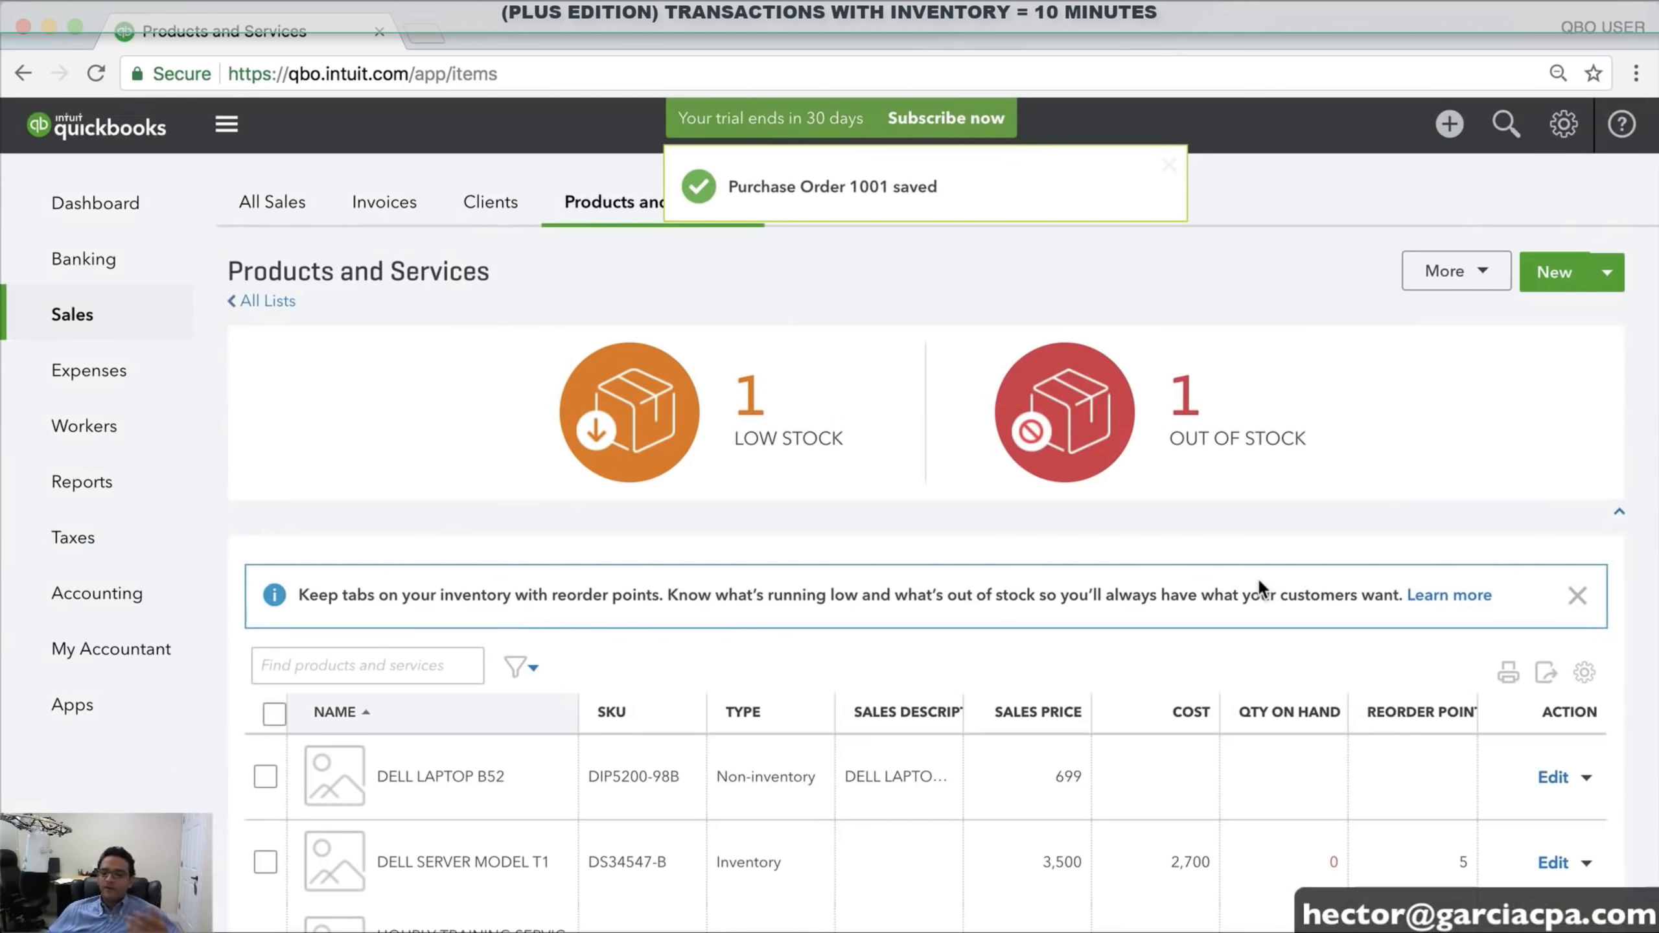
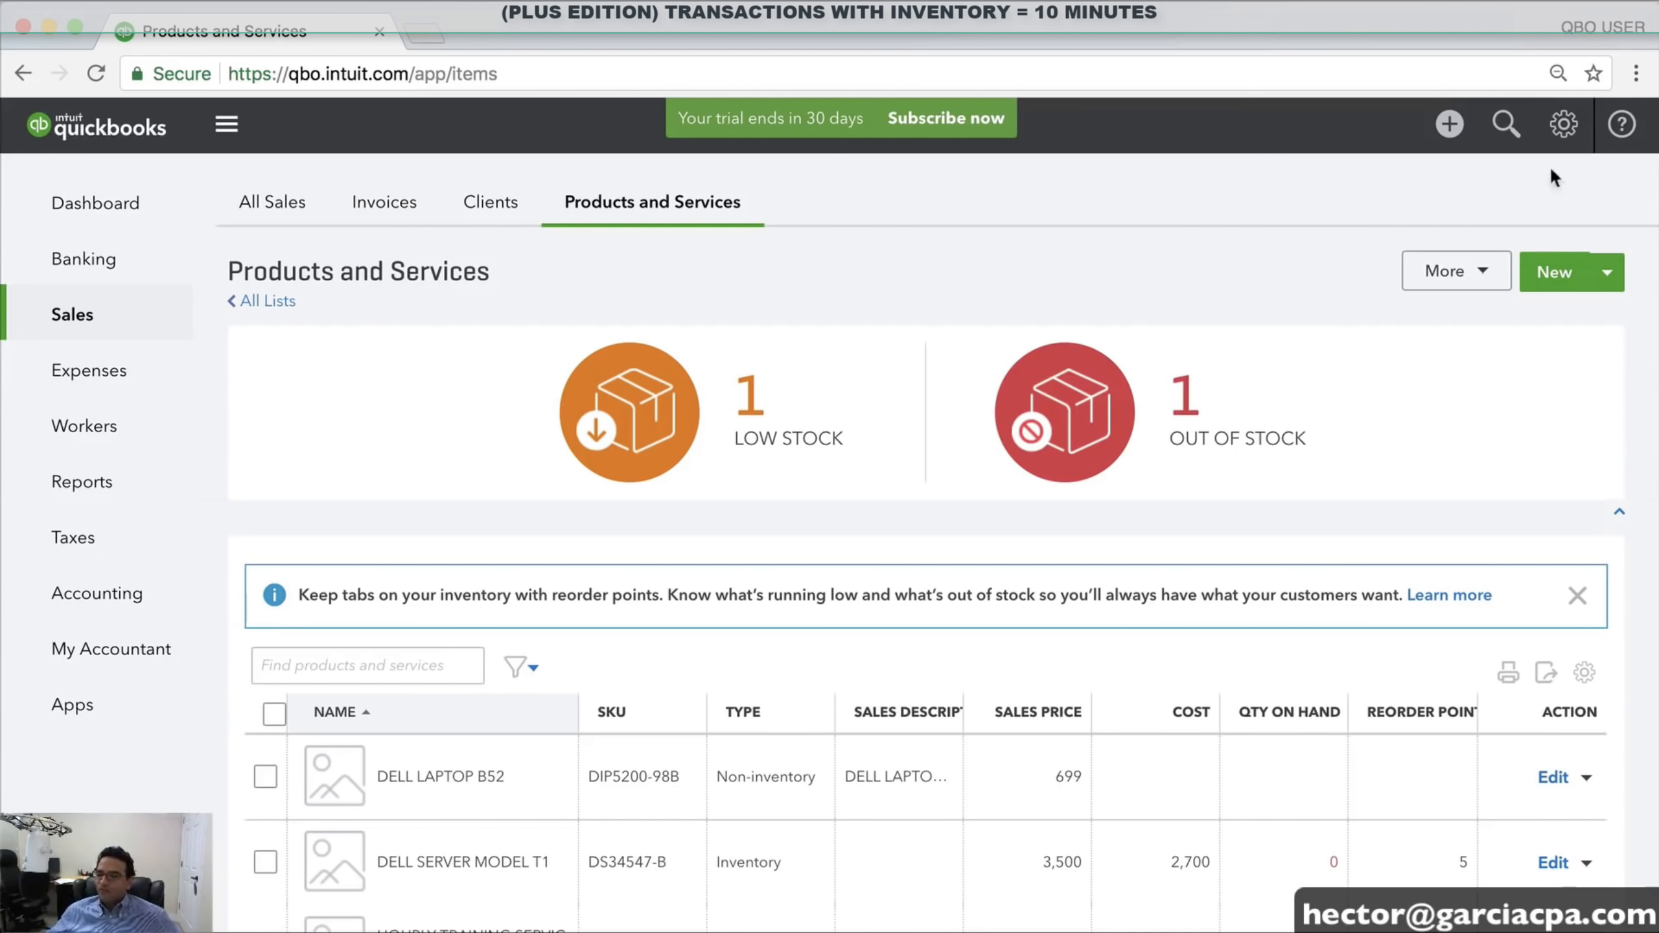
Create a new bill for DELL CORP, bringing up its Net 60 terms and open Purchase Order #1001
right_click(1449, 129)
left_click(1445, 138)
left_click(1446, 138)
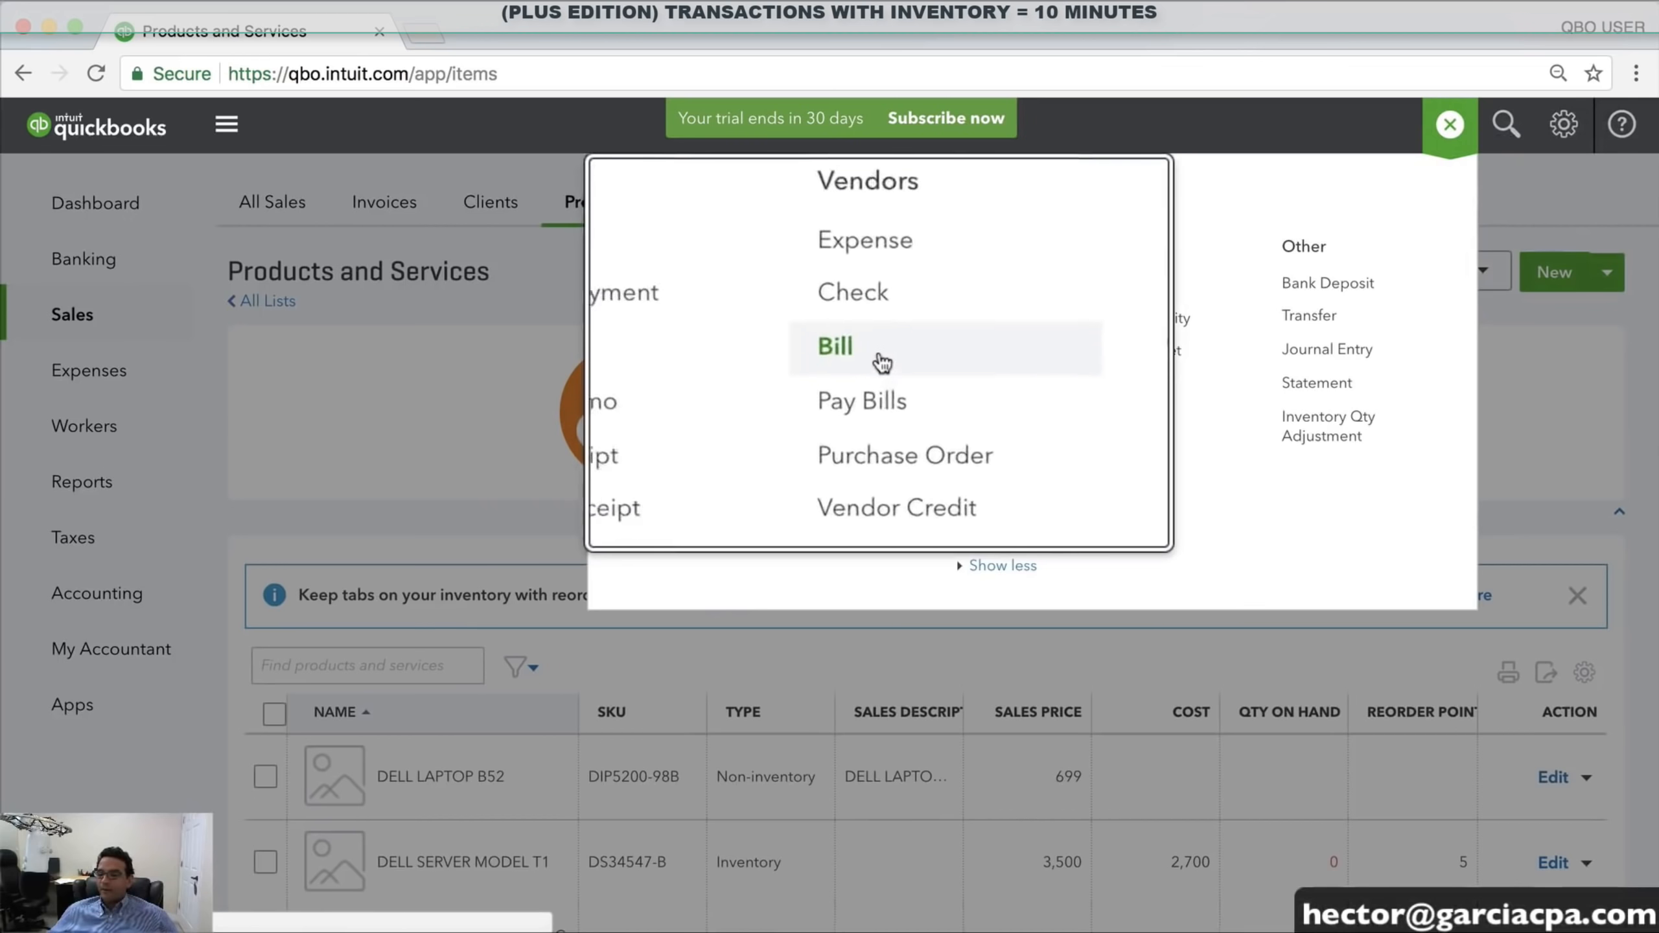
left_click(853, 351)
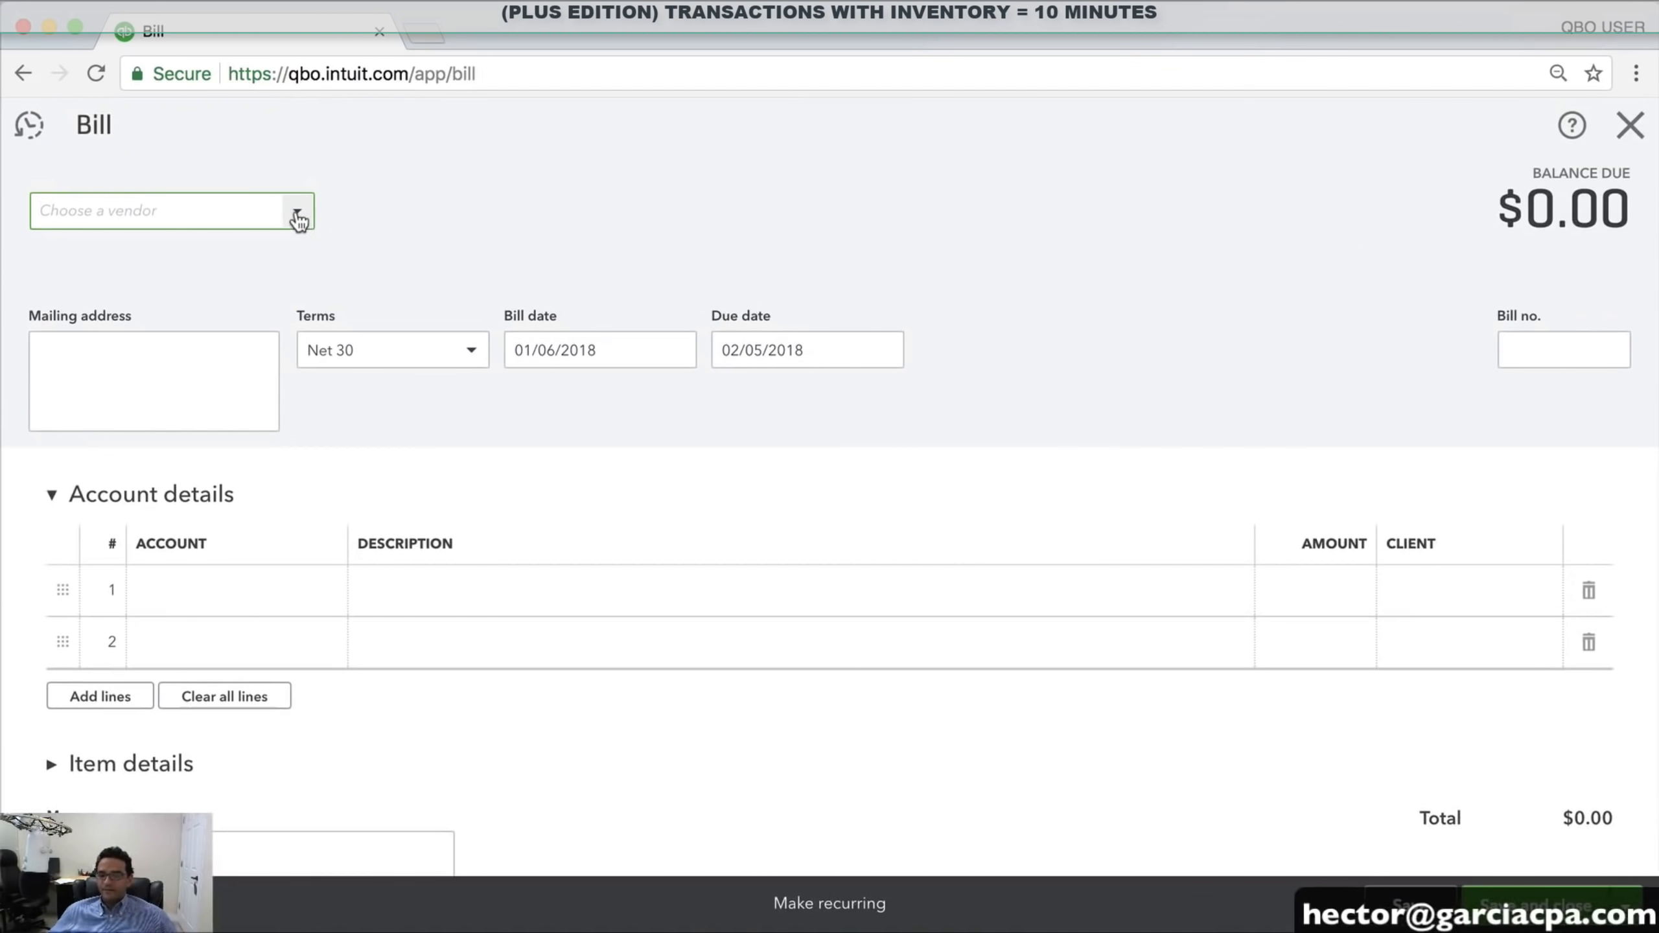
left_click(300, 216)
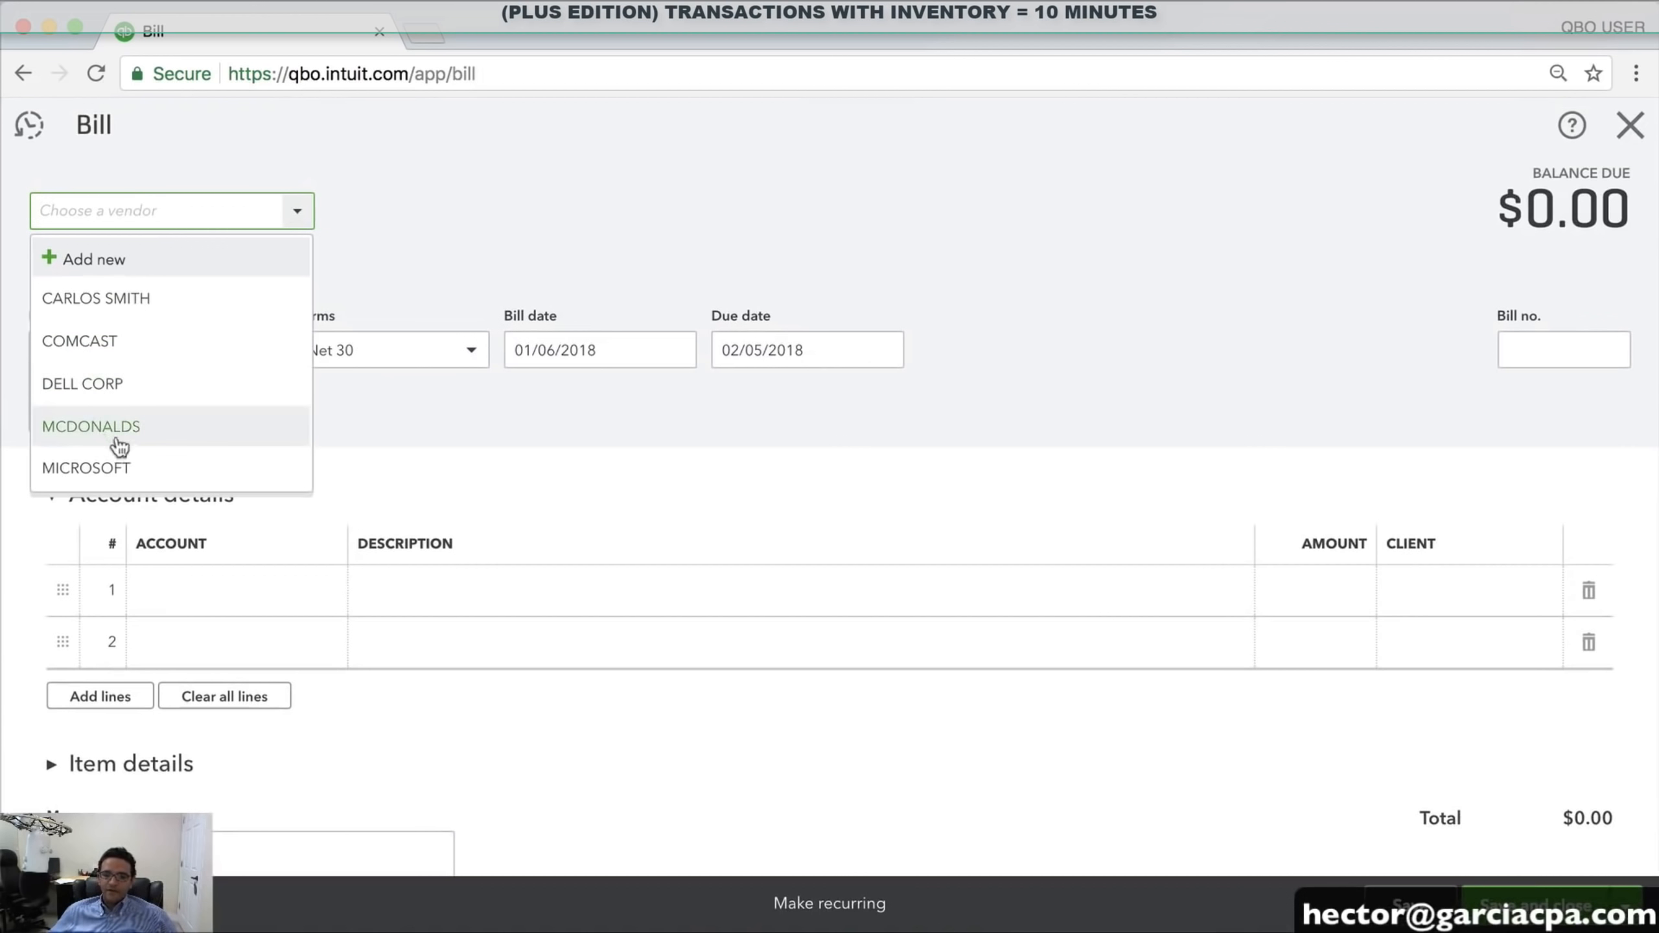
left_click(116, 390)
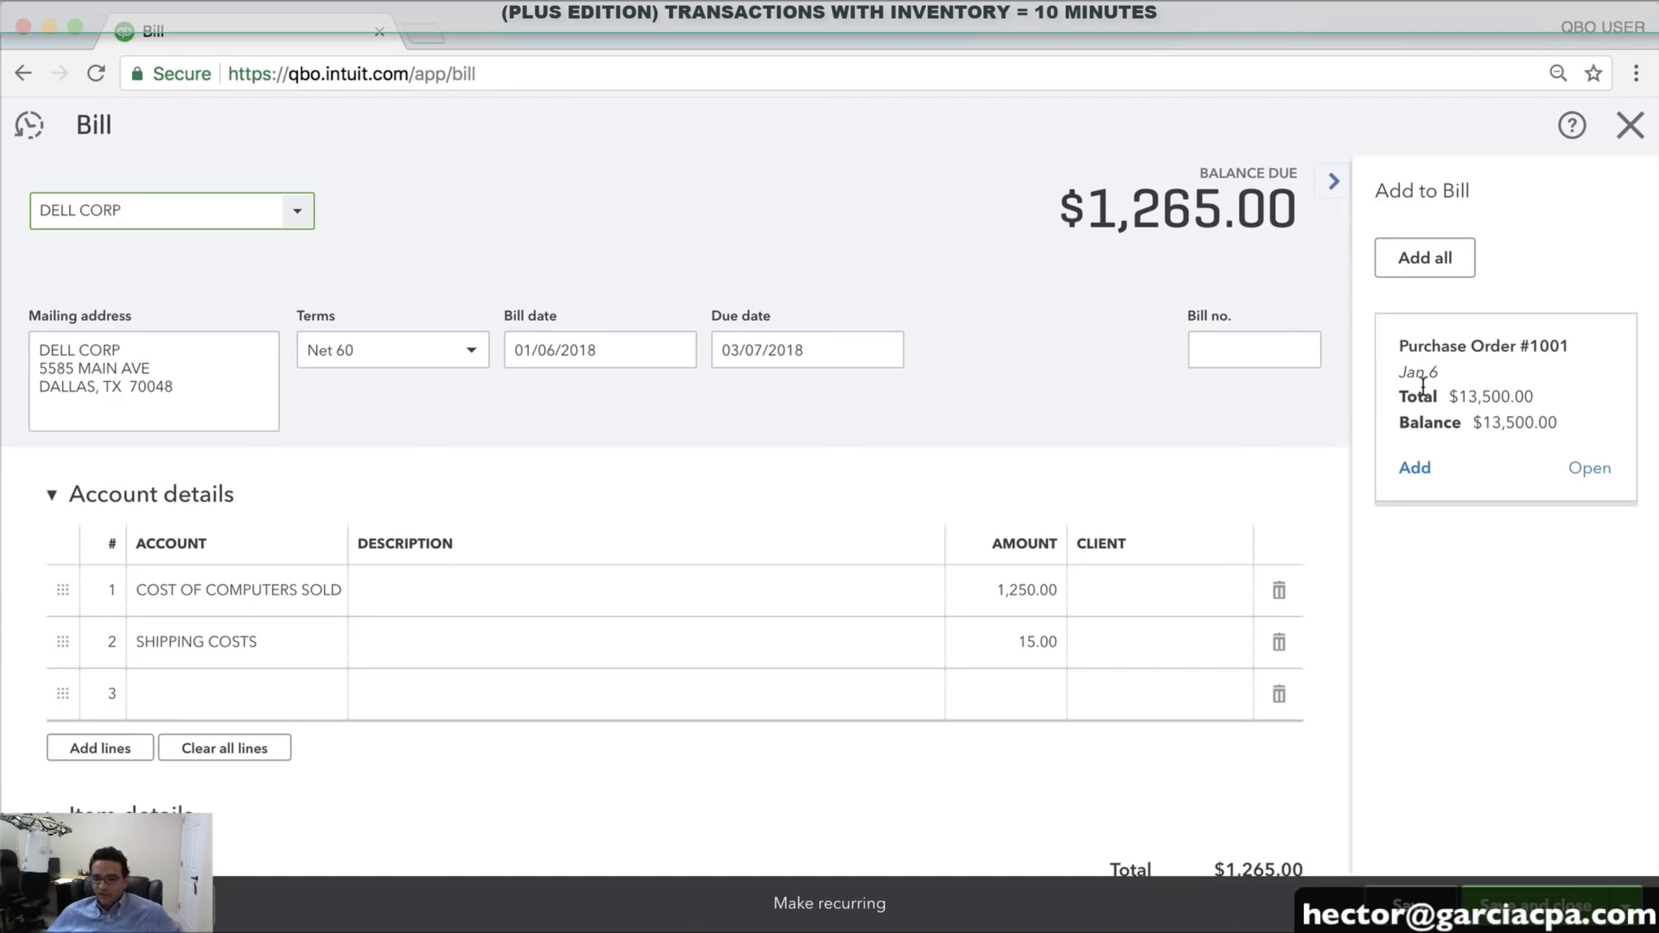
Add Purchase Order #1001's line of 5 DELL SERVER MODEL T1 at 2,700 to the bill
left_click(1415, 468)
scroll(923, 515, "down", 5)
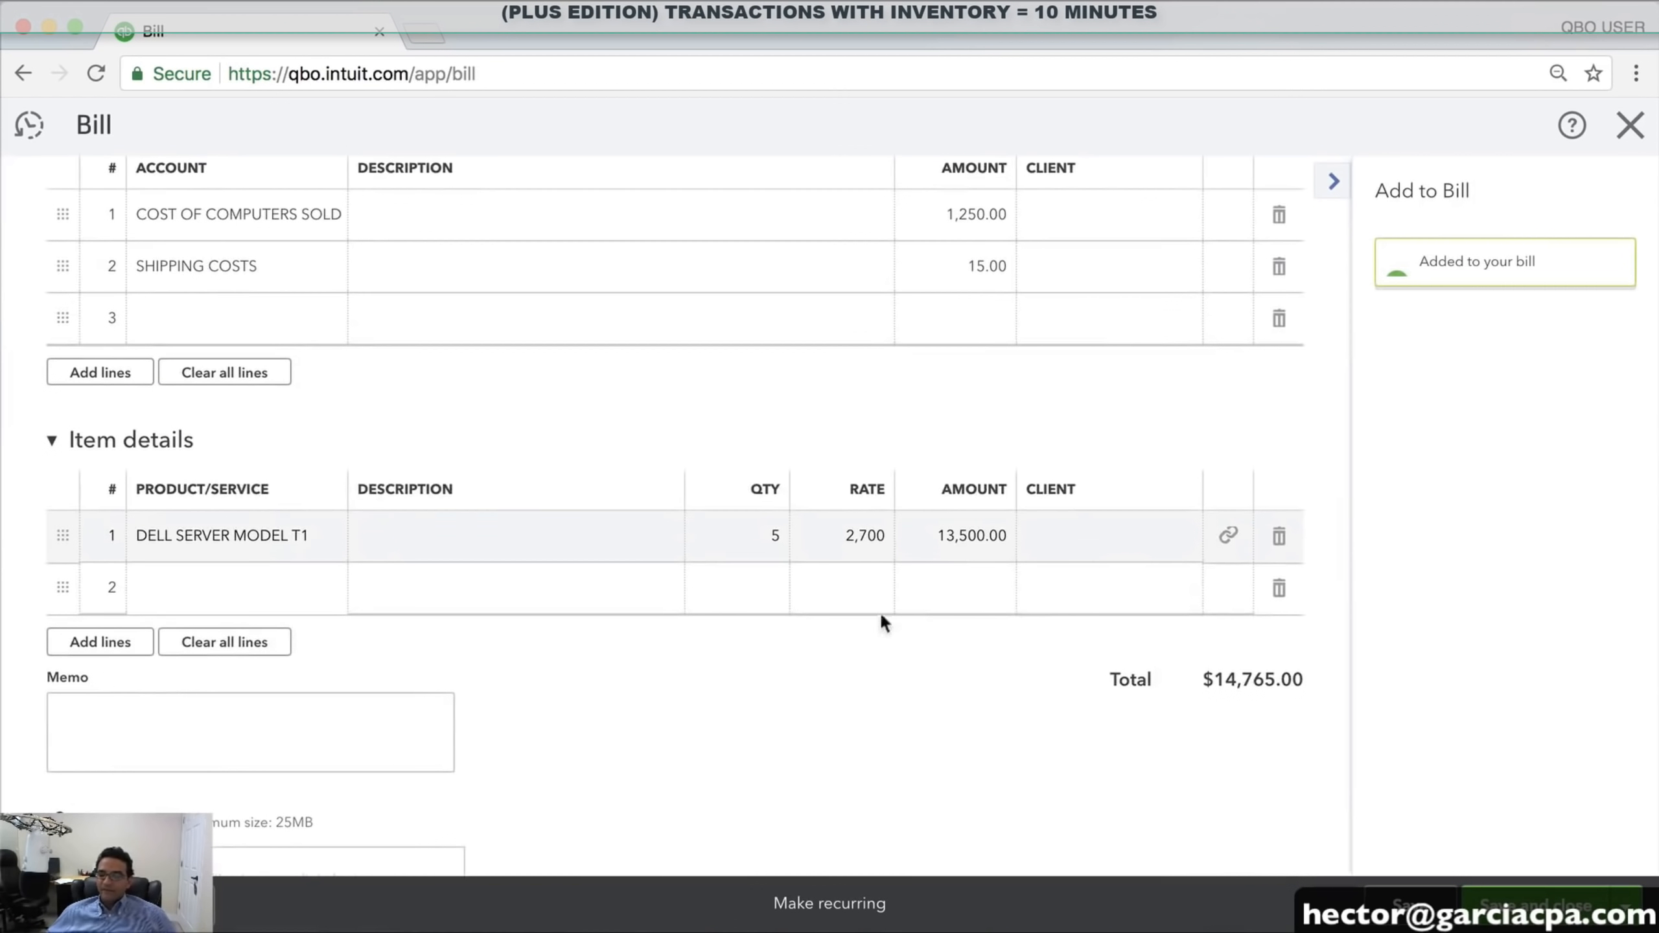
scroll(914, 556, "up", 5)
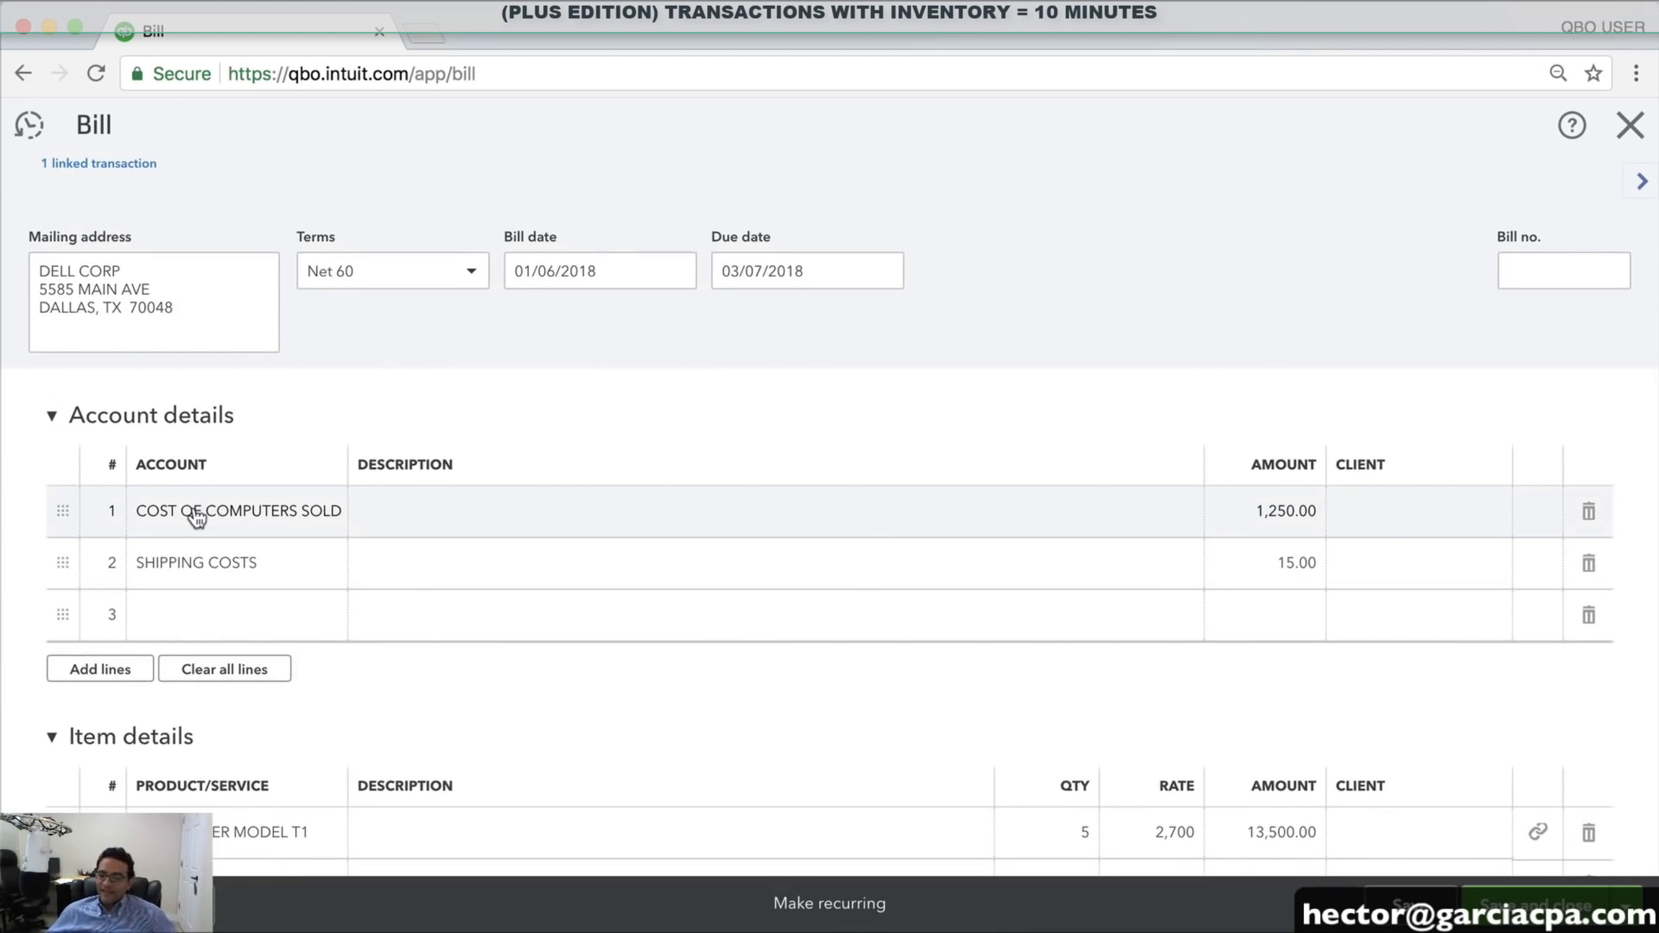
Delete the COST OF COMPUTERS SOLD and SHIPPING COSTS account lines, leaving a $13,500.00 total
left_click(1283, 513)
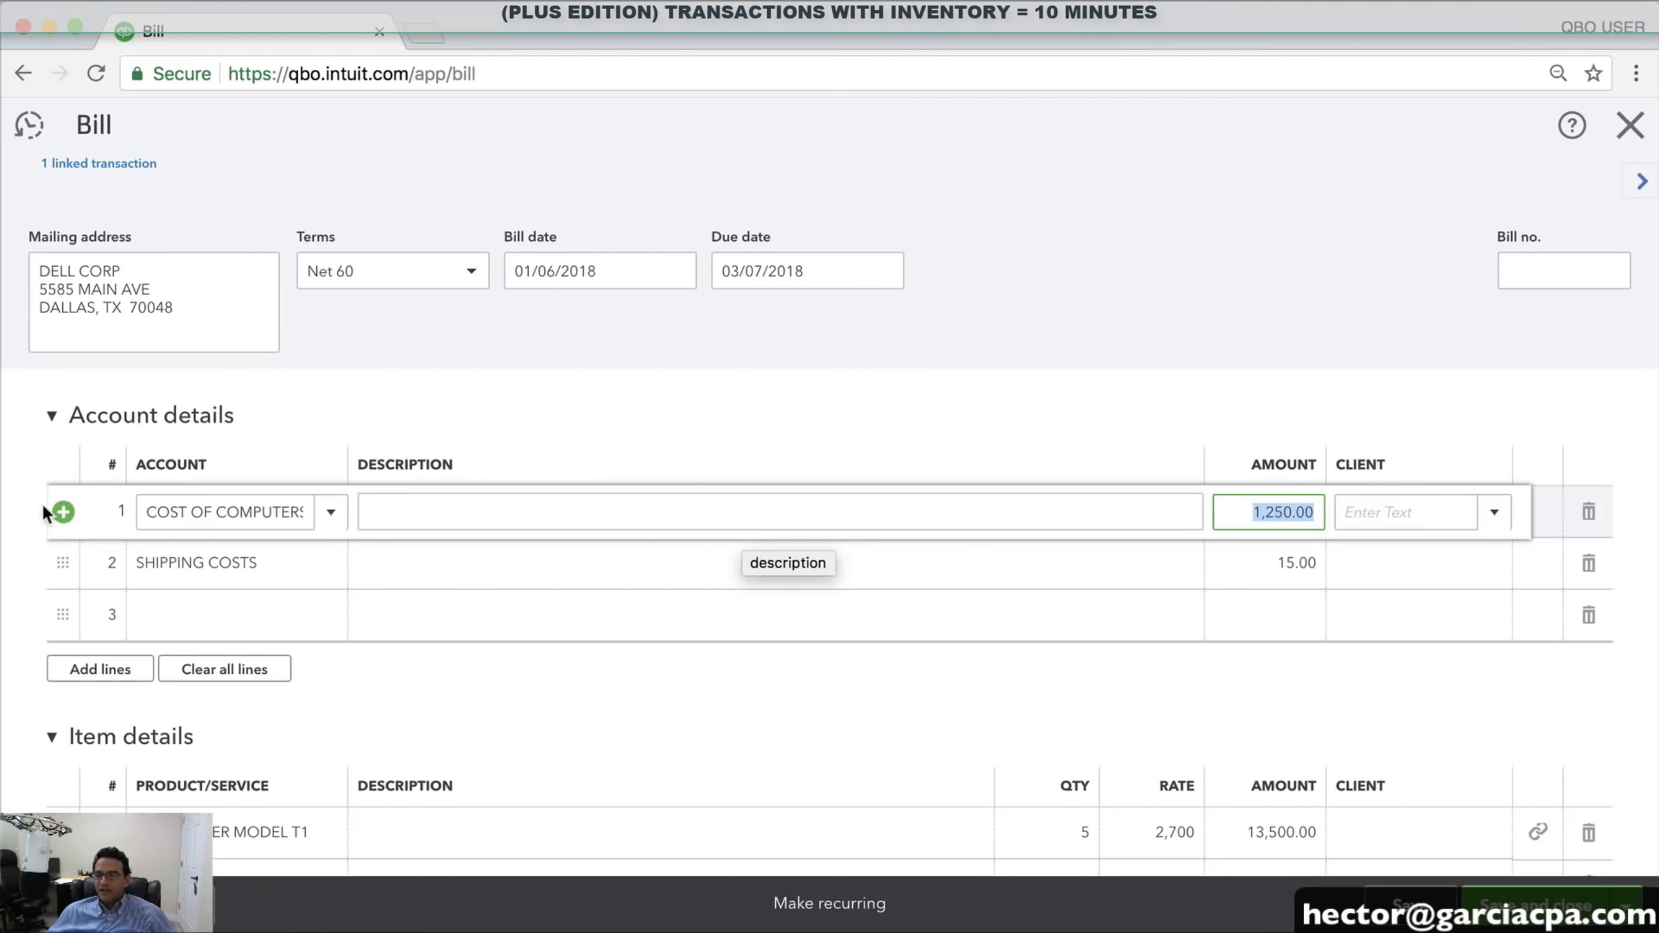
left_click(1226, 517)
left_click(1258, 558)
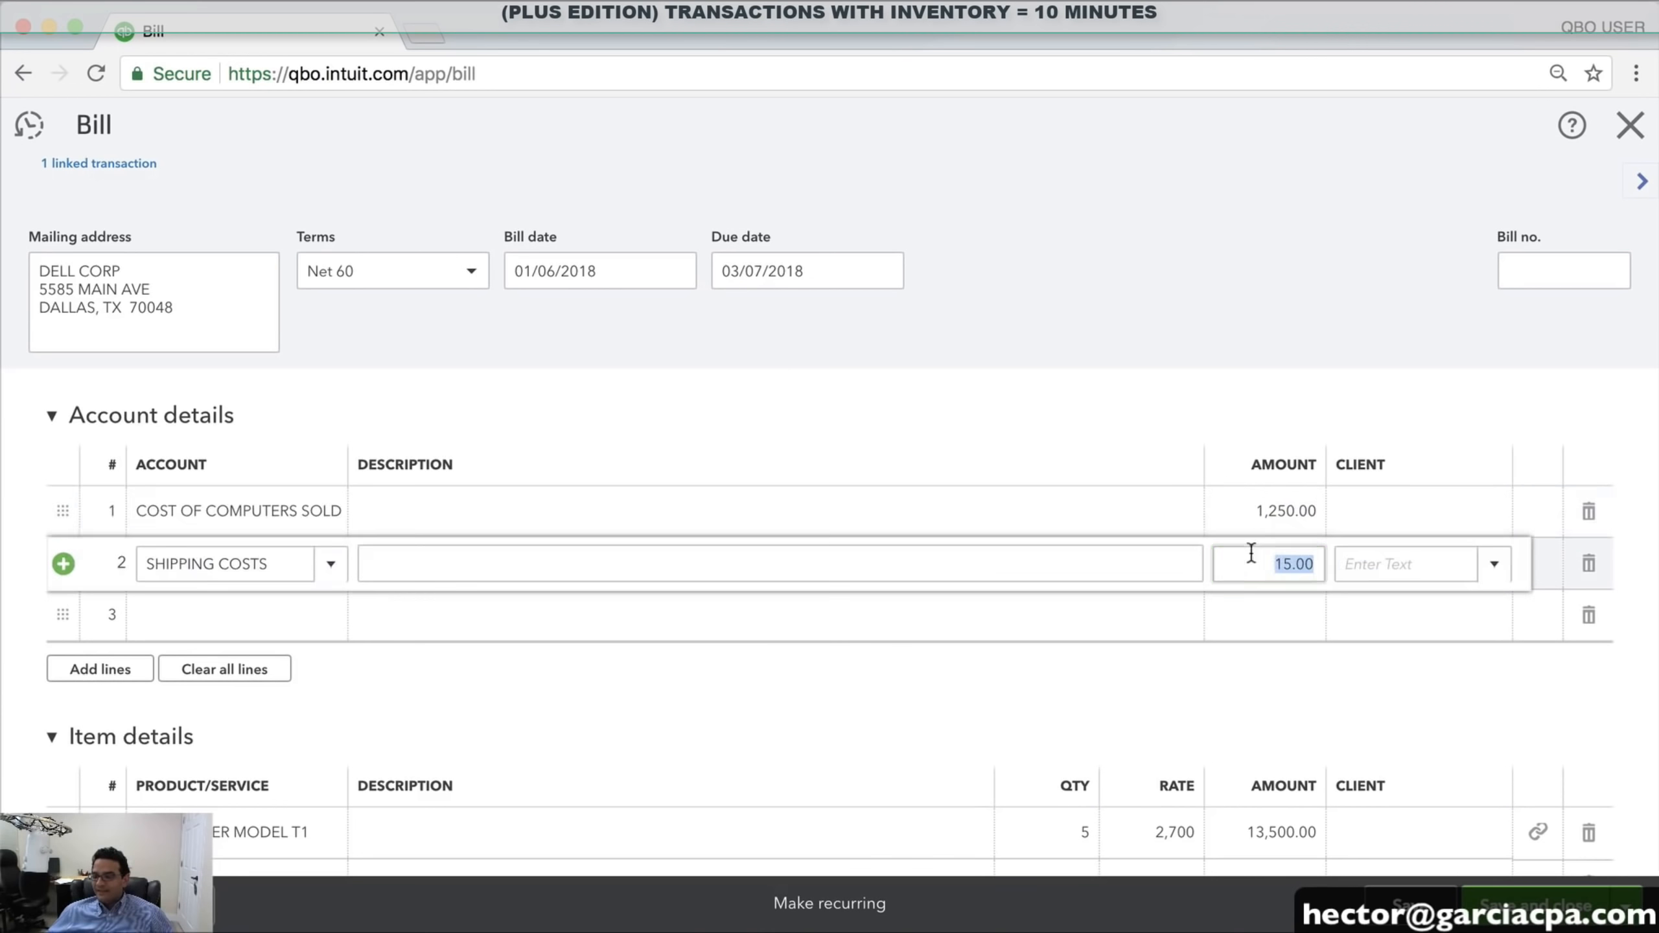
left_click(1259, 519)
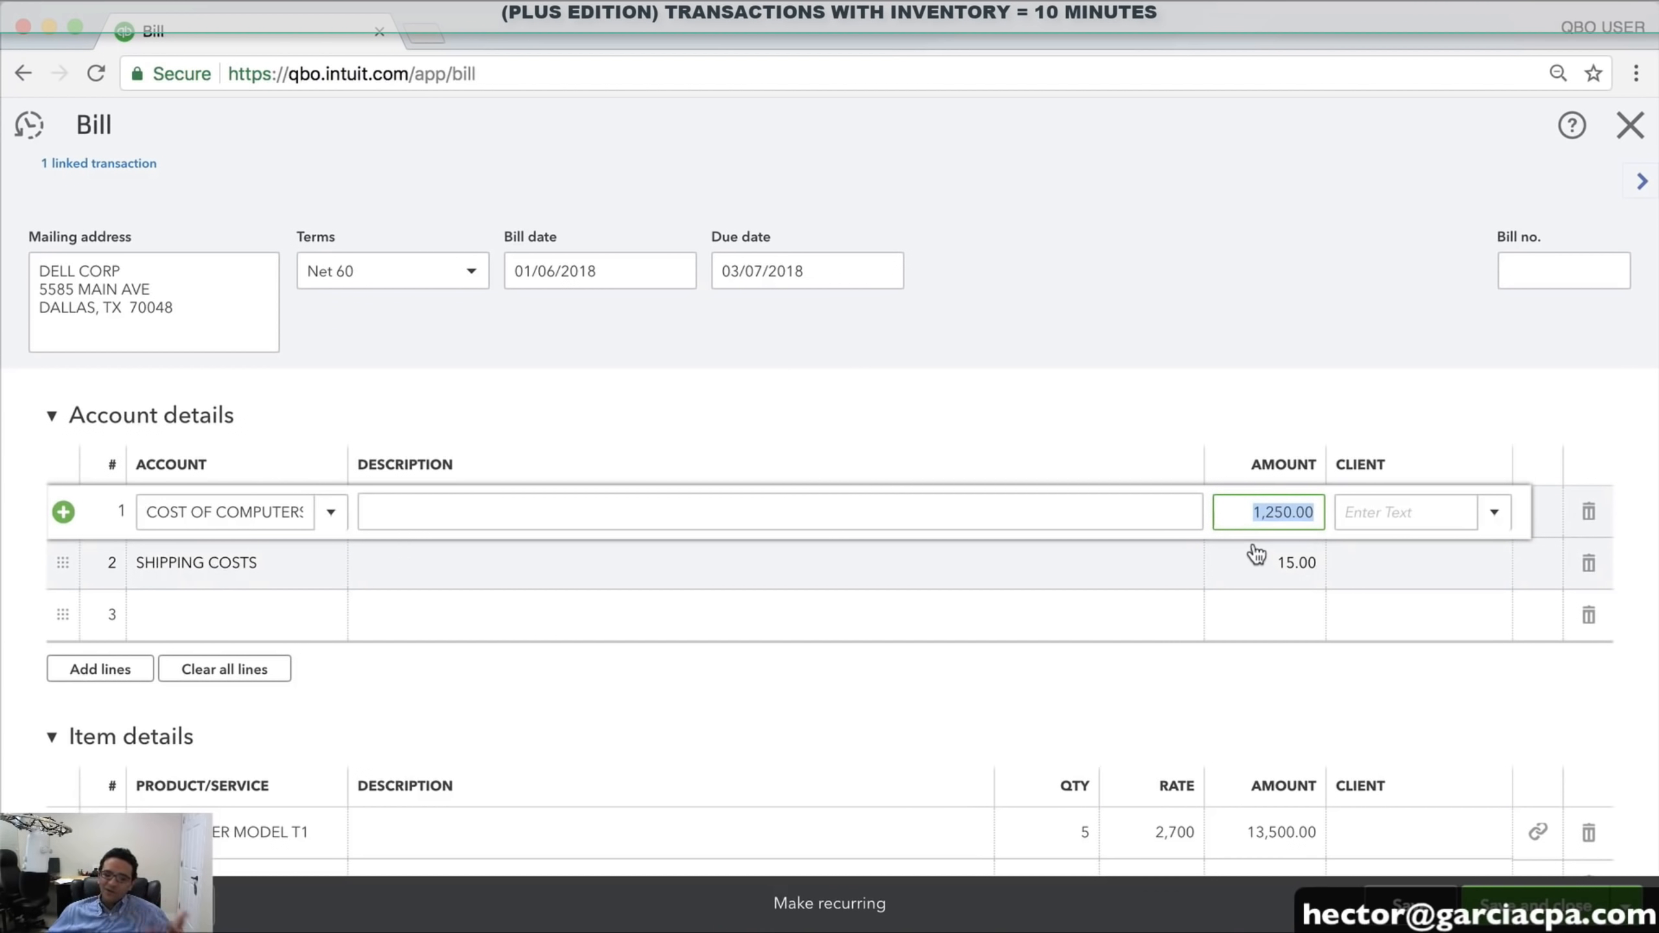
left_click(1590, 516)
left_click(1590, 515)
left_click(1587, 513)
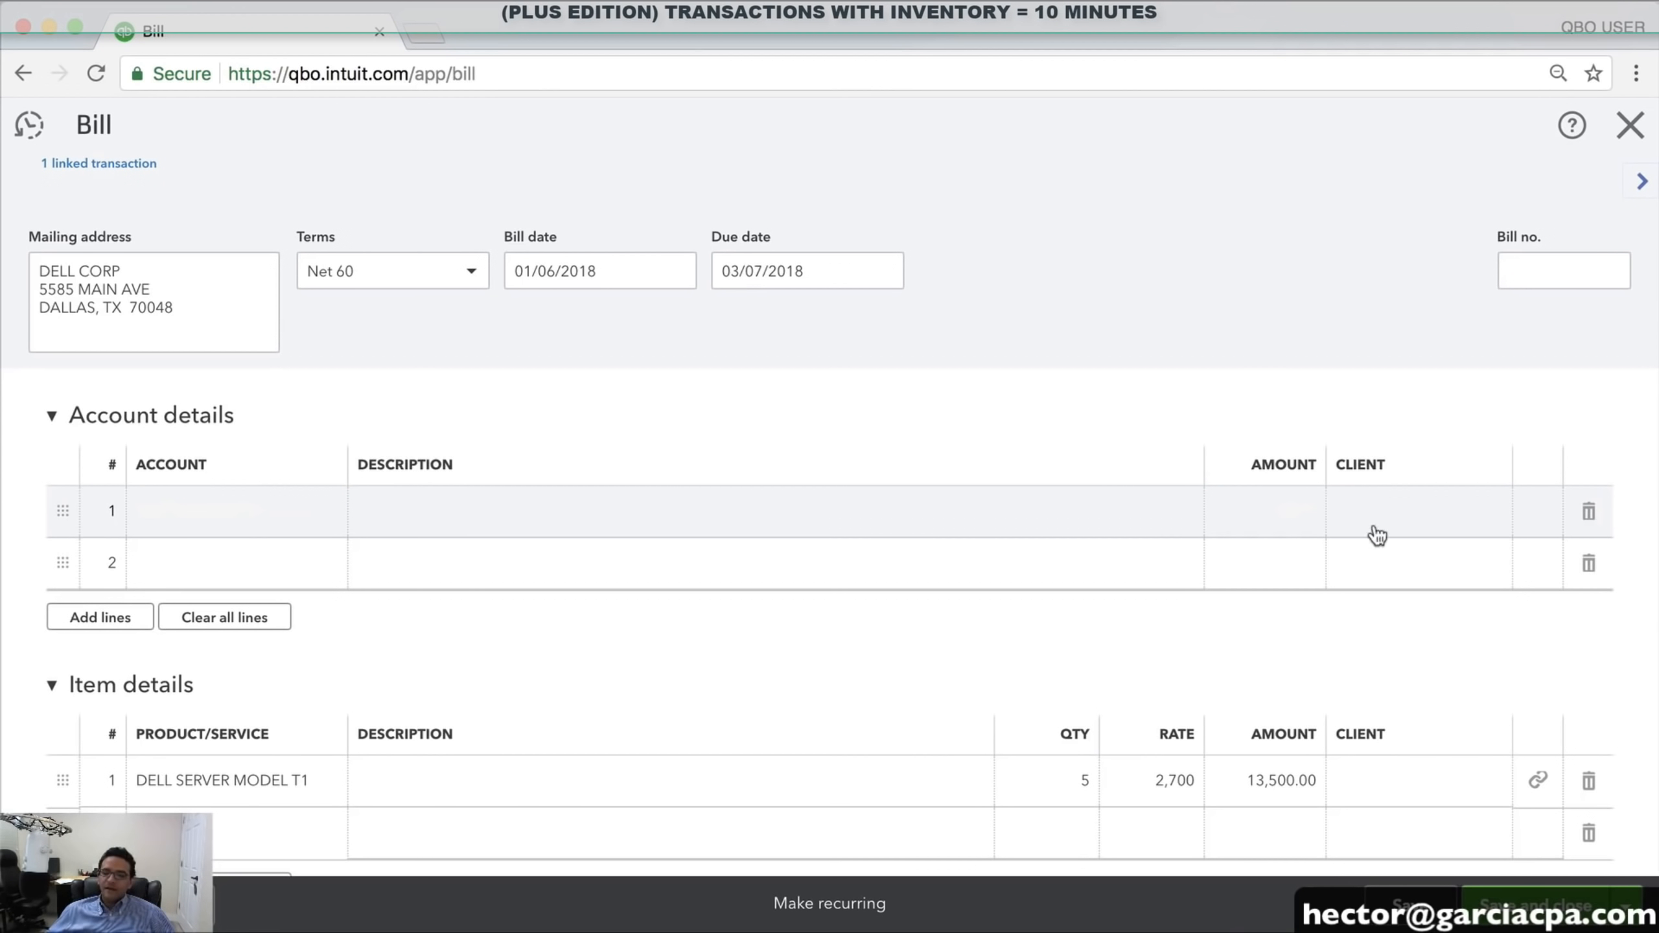
scroll(1368, 533, "down", 2)
scroll(1364, 525, "down", 2)
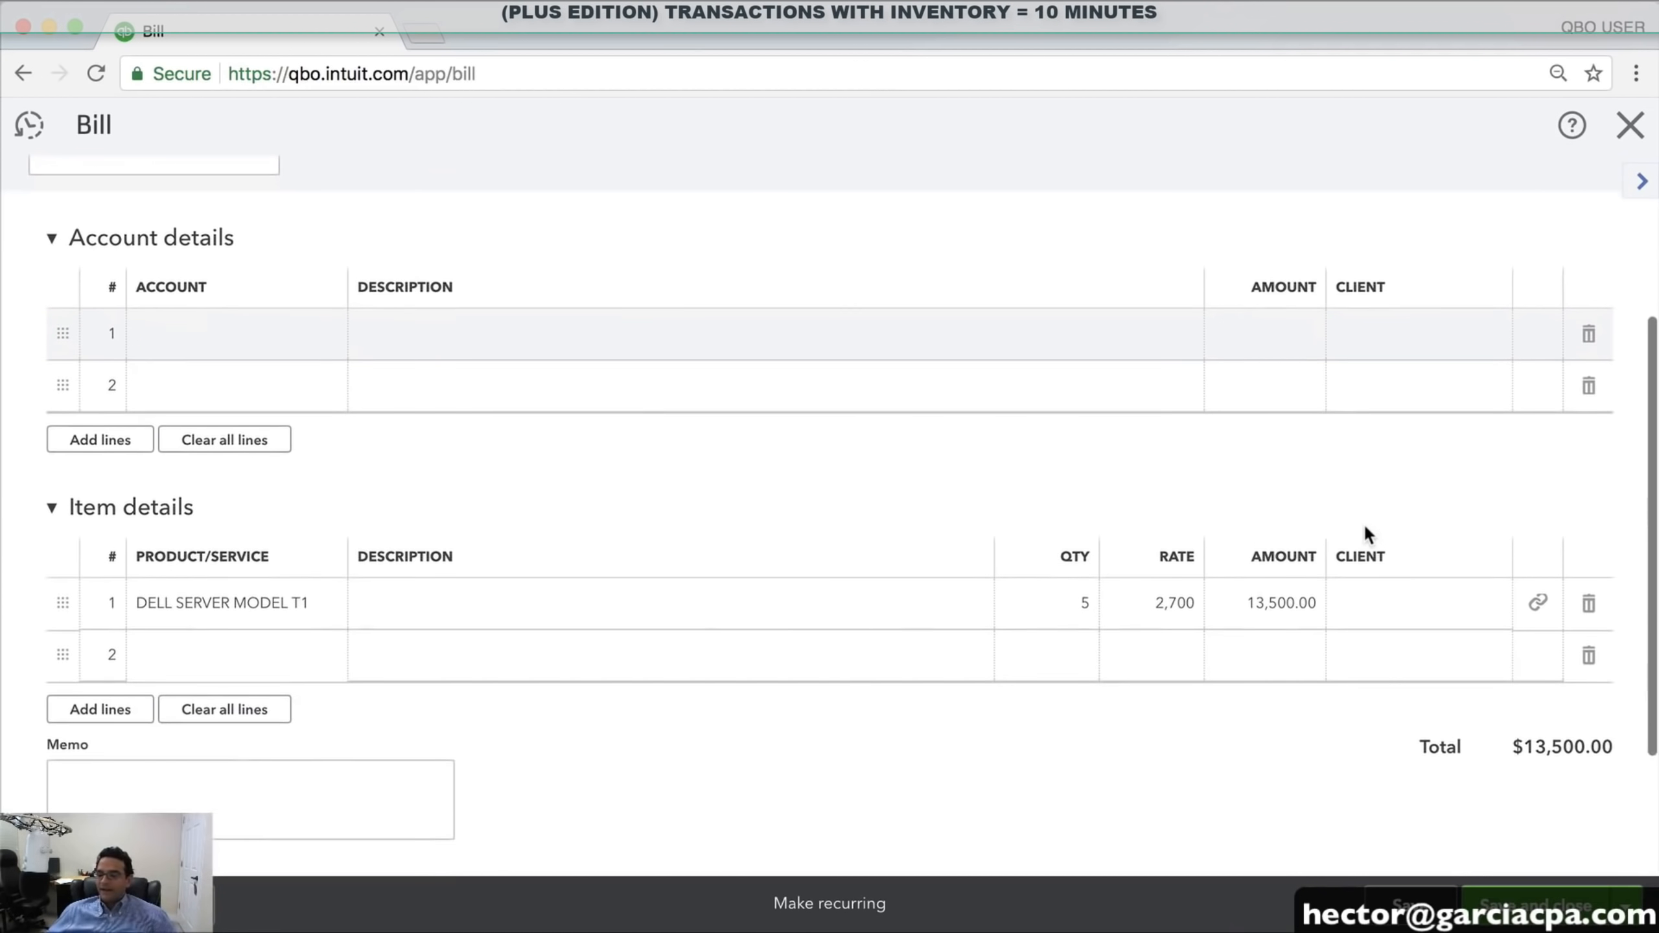
scroll(1364, 524, "up", 5)
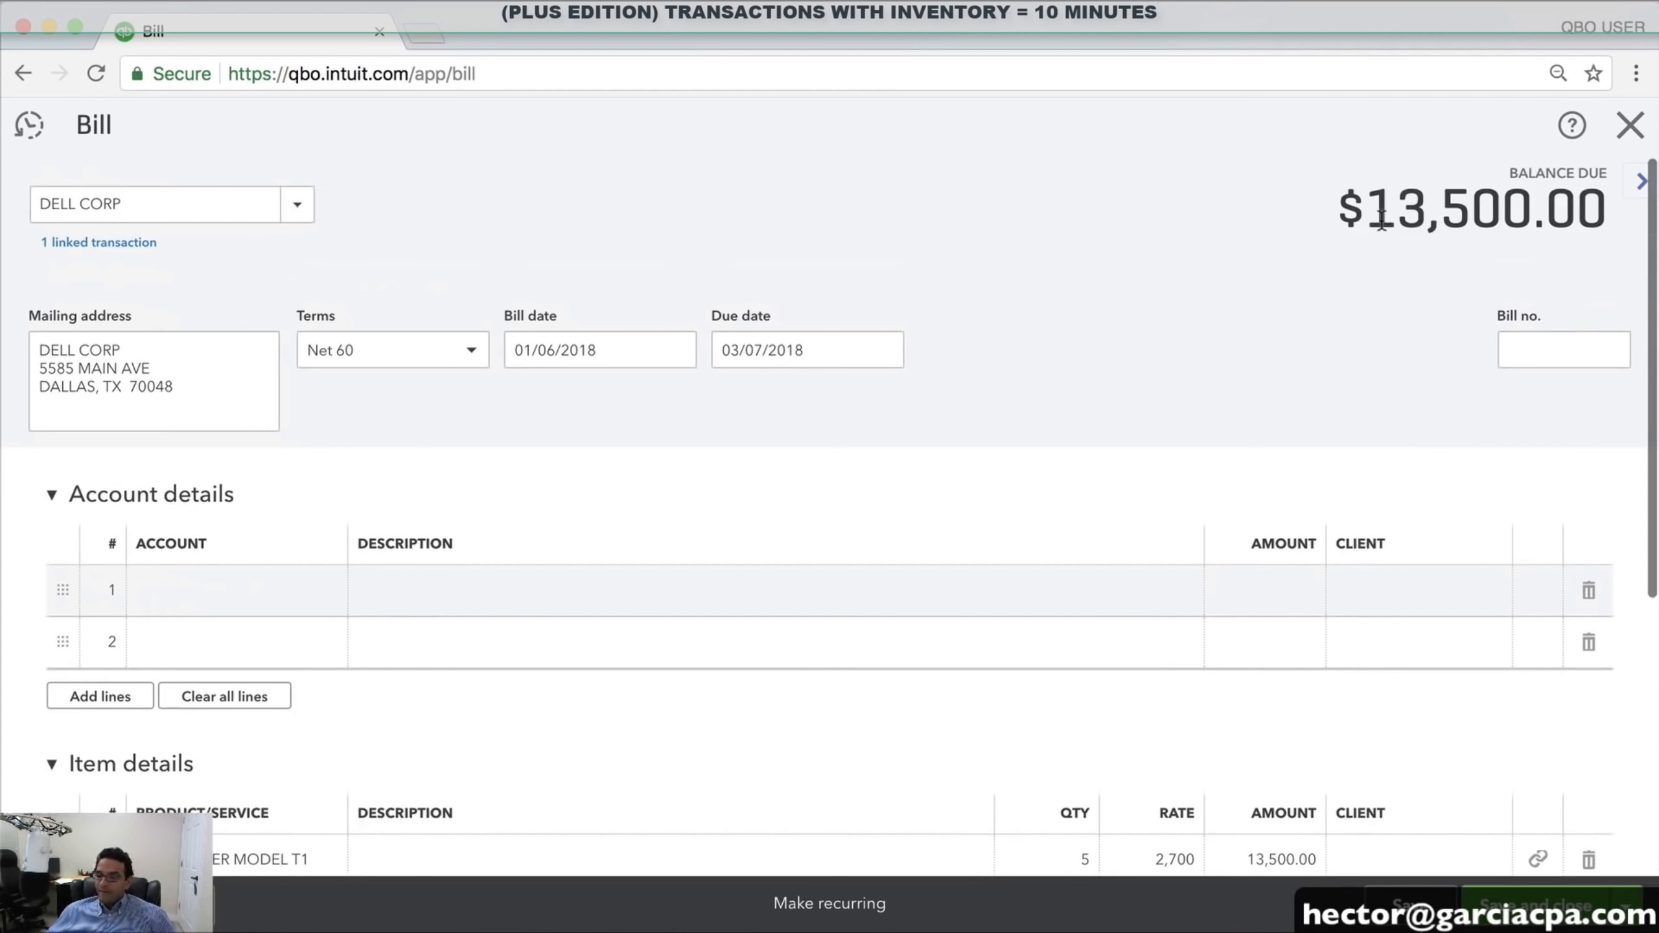
Add a 100.00 SHIPPING COSTS account line, raising the bill to $13,600.00
scroll(1245, 584, "down", 3)
left_click(1255, 707)
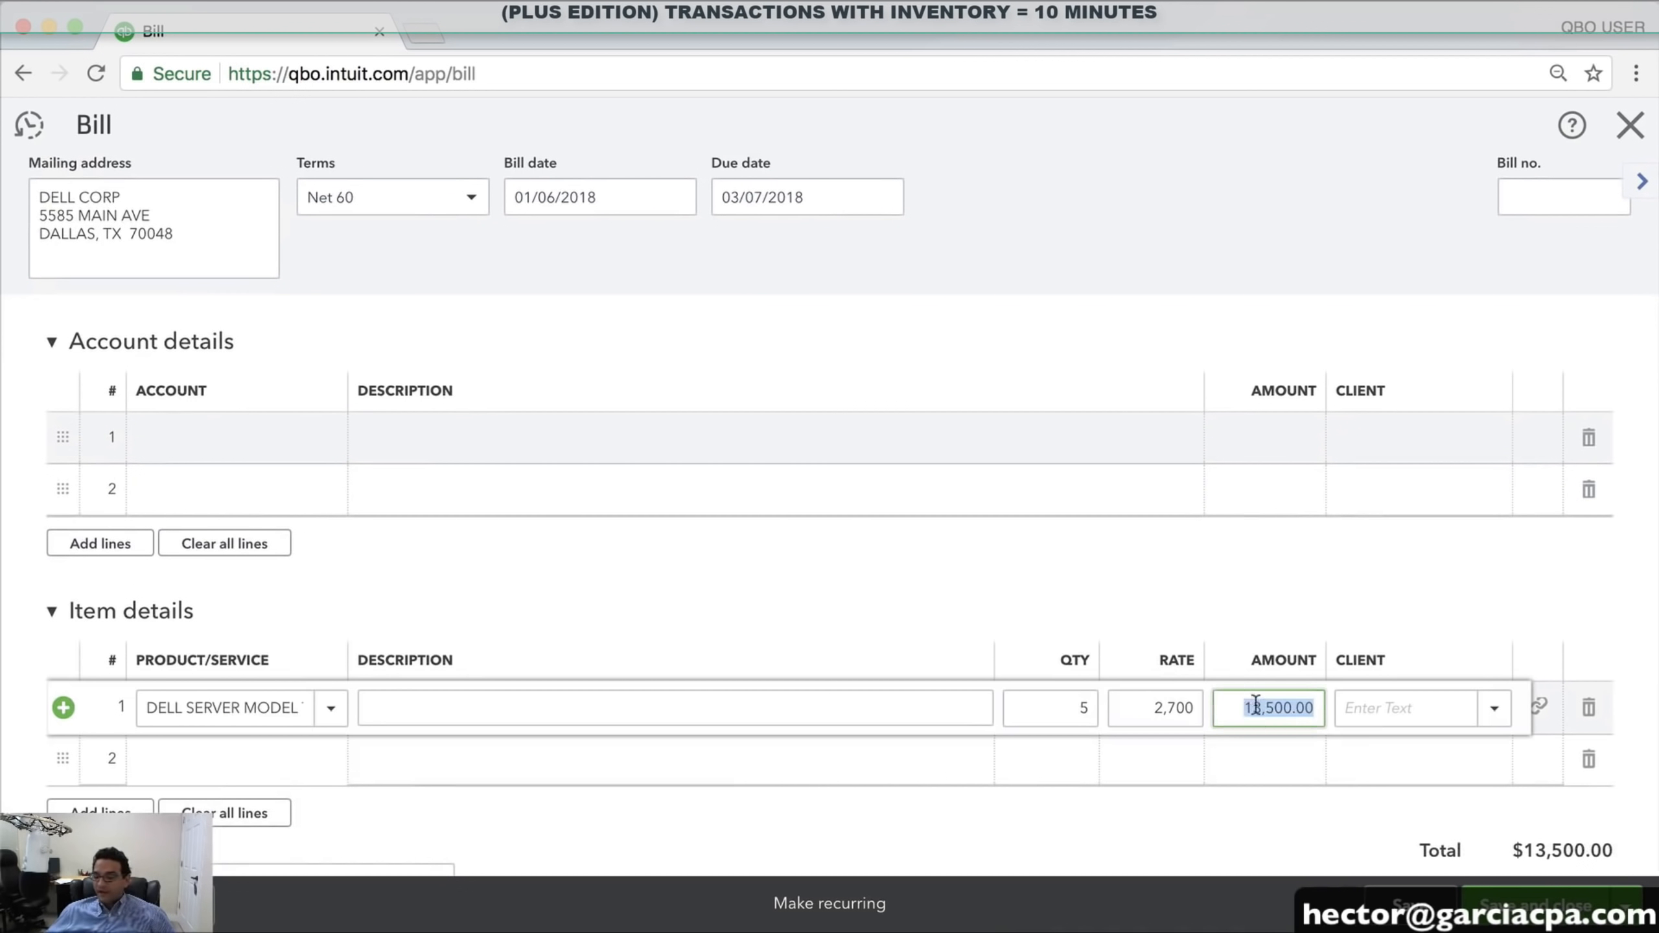
left_click(215, 758)
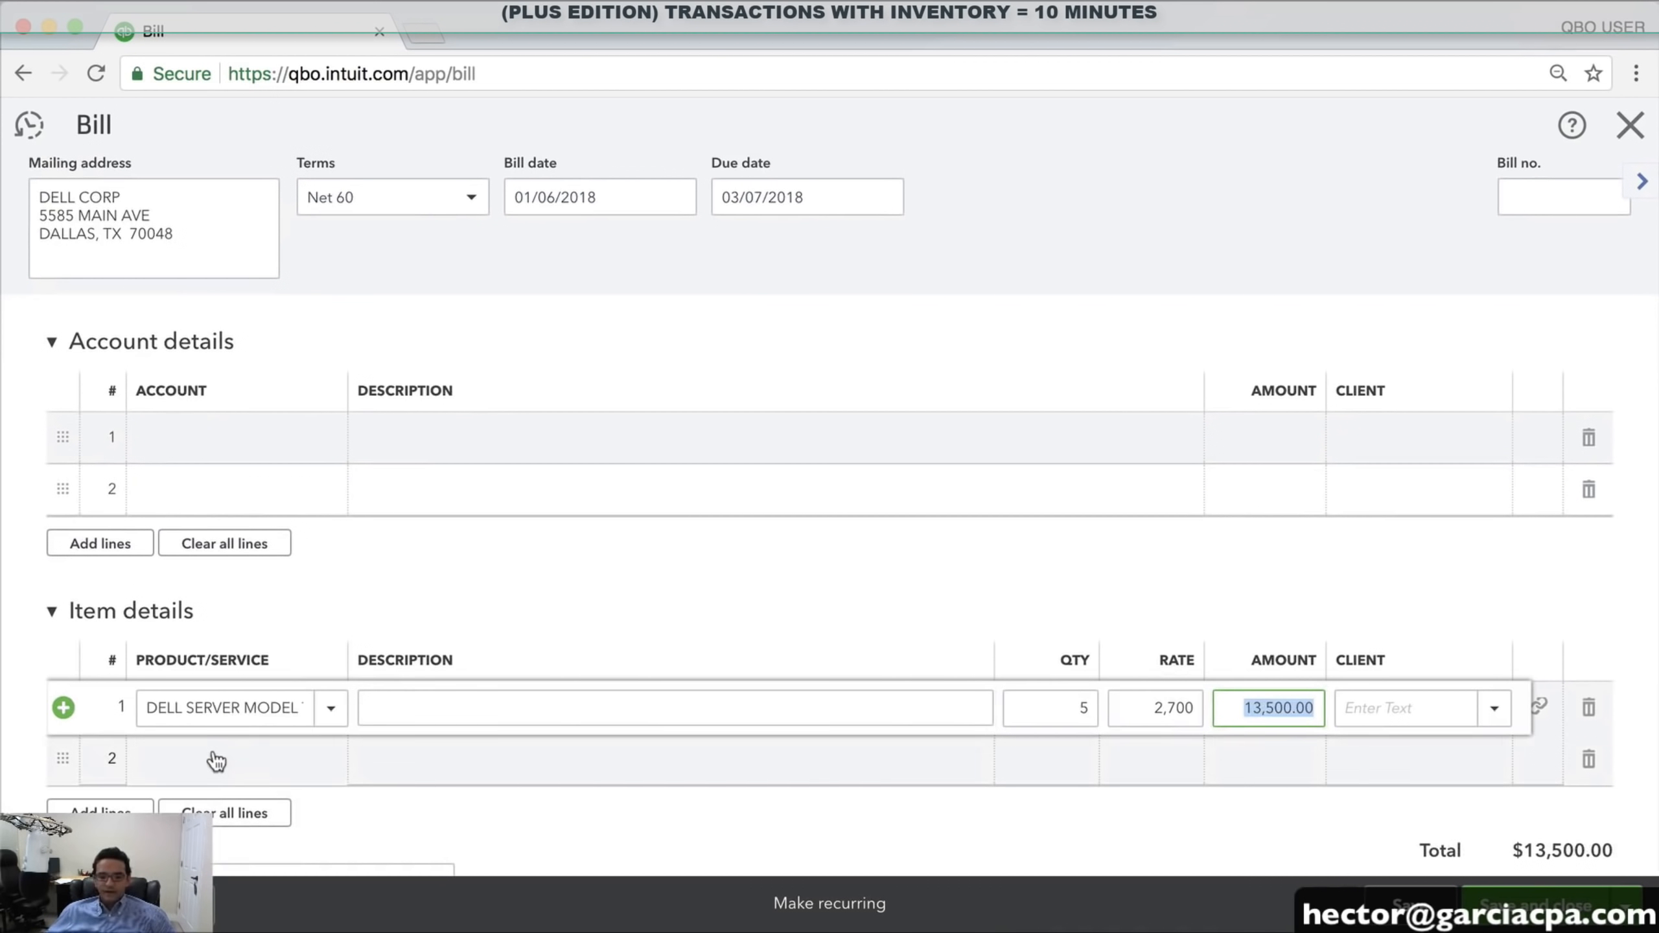
type("SH")
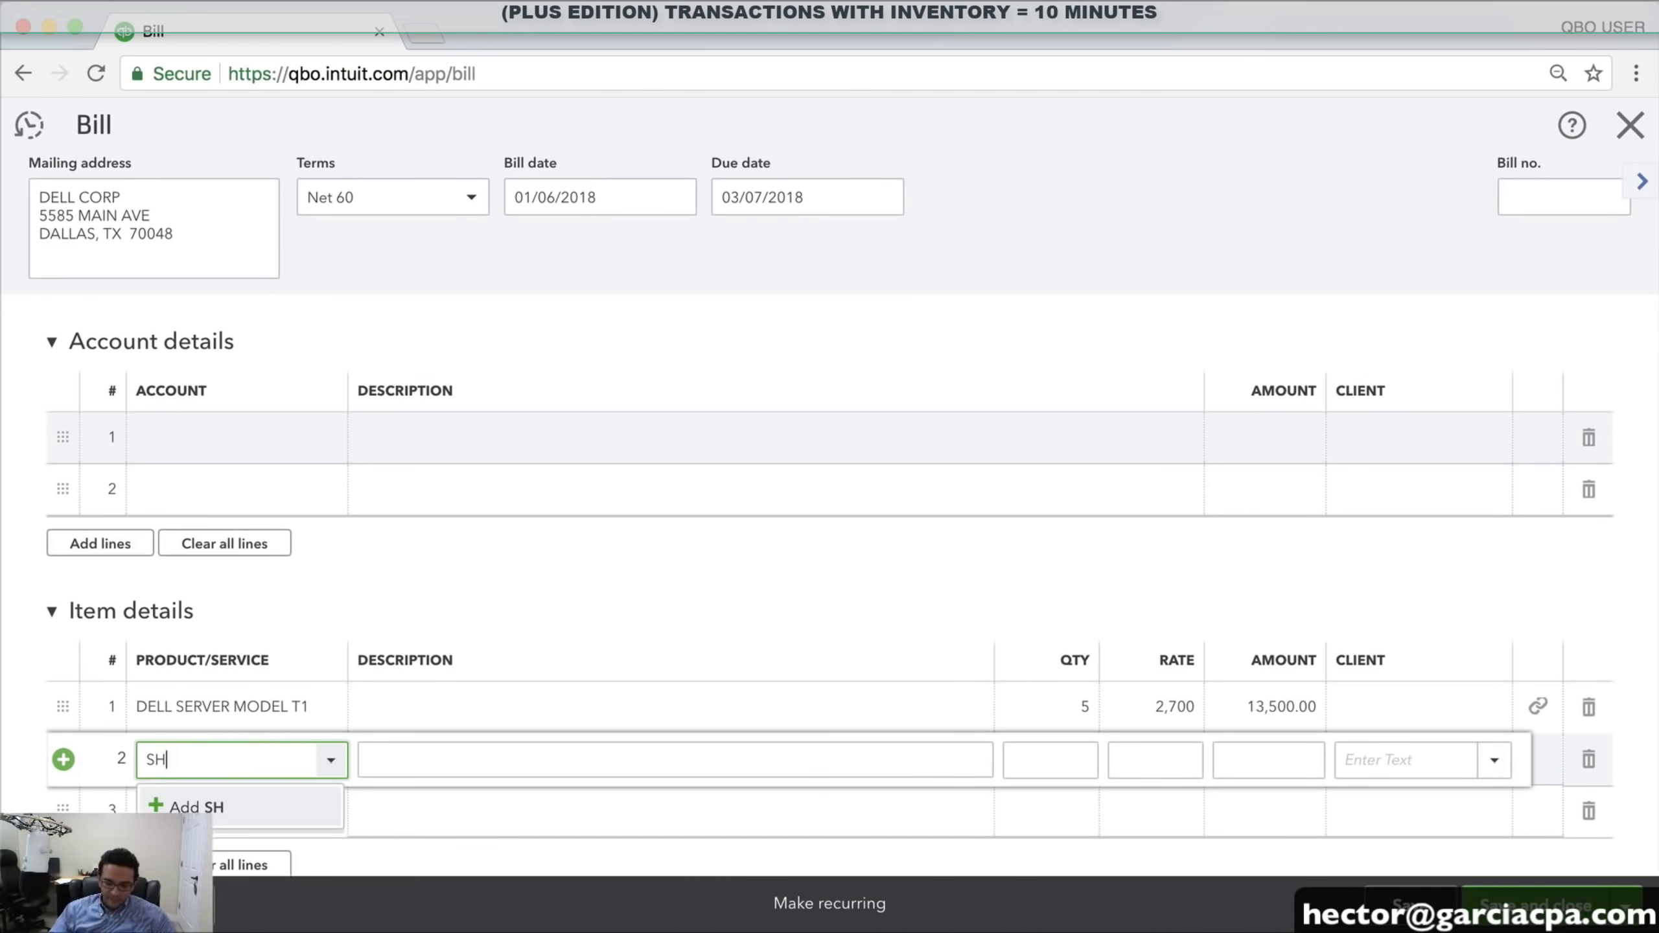
key("BackSpace")
key("BackSpace")
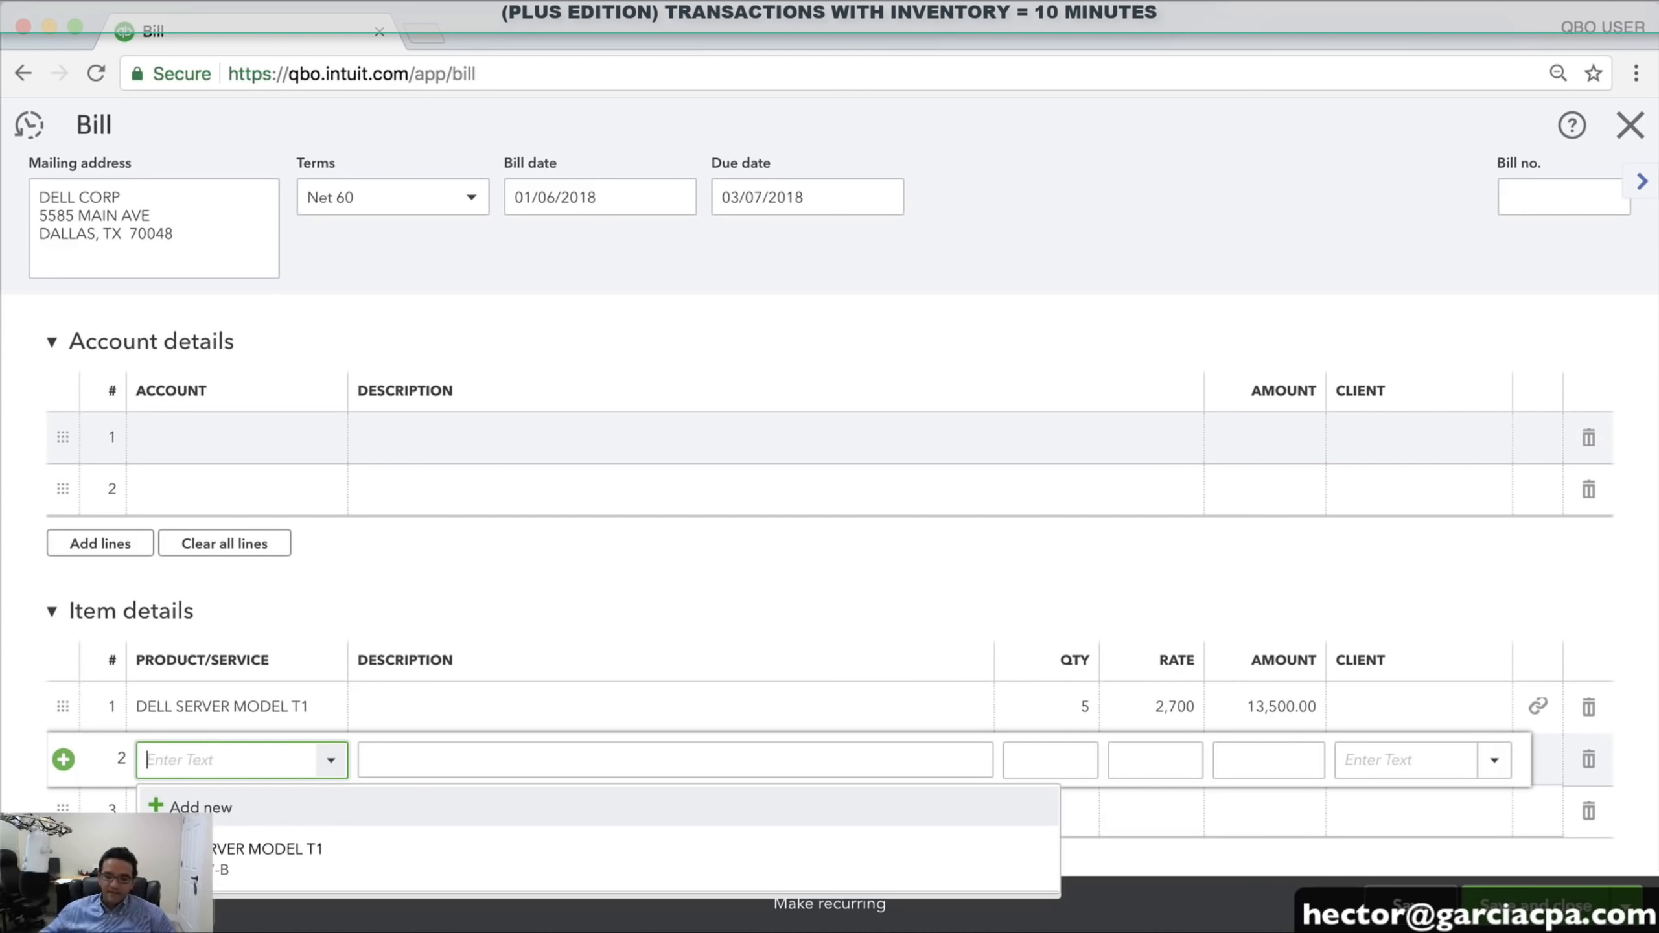
left_click(196, 435)
type("SHI")
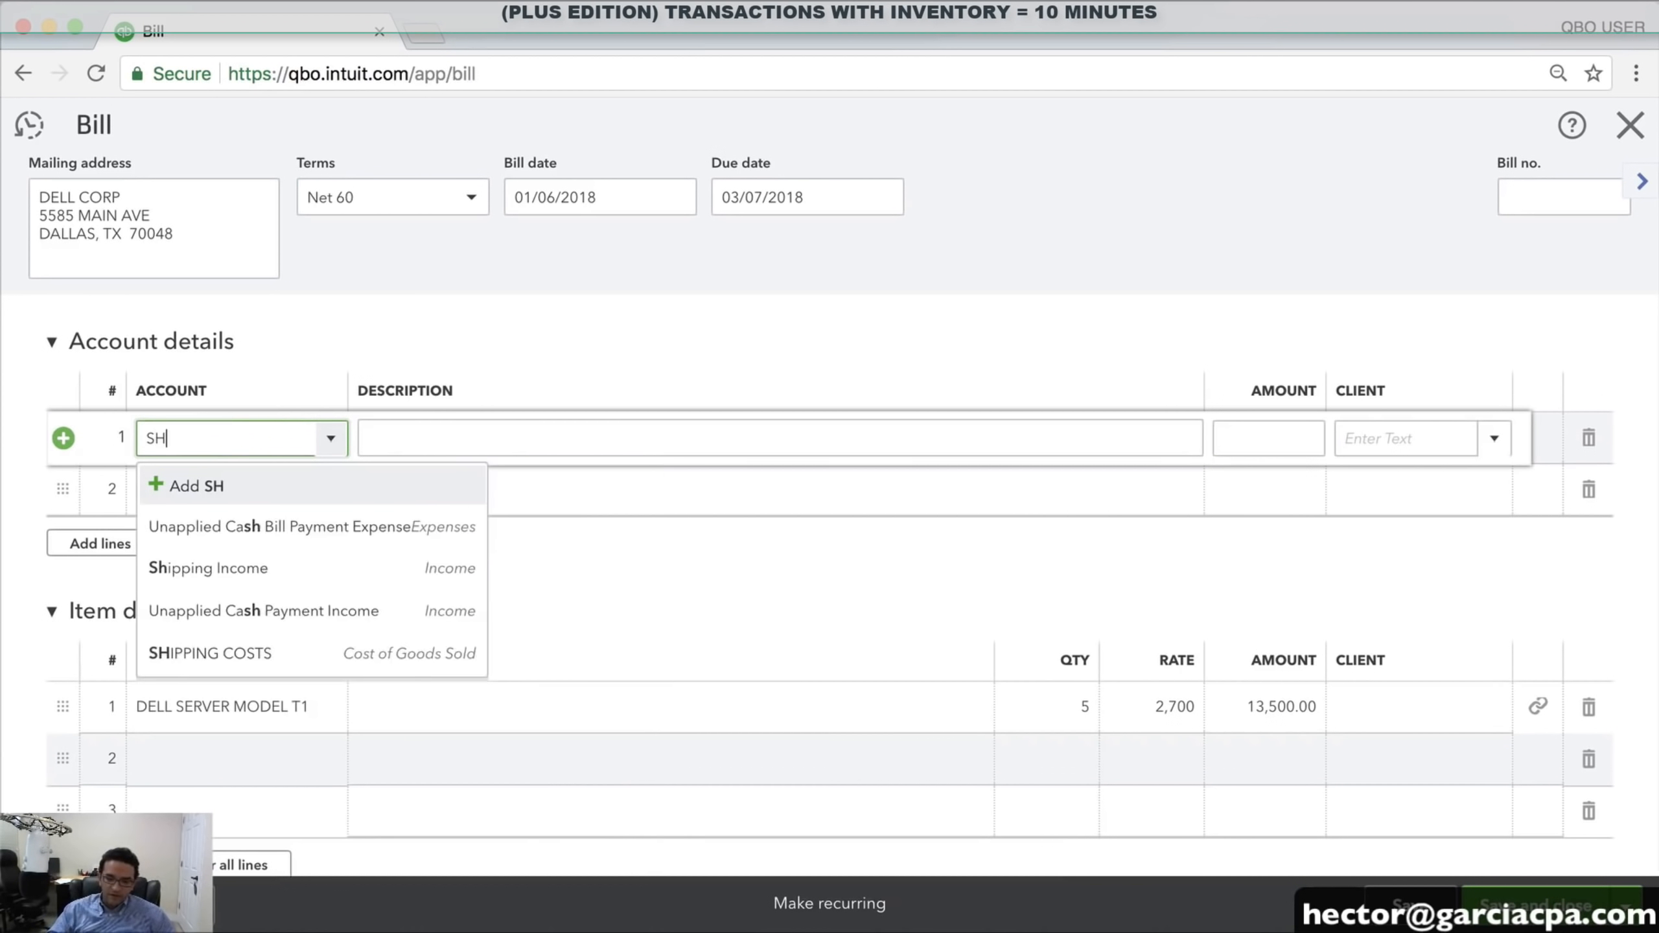
left_click(232, 569)
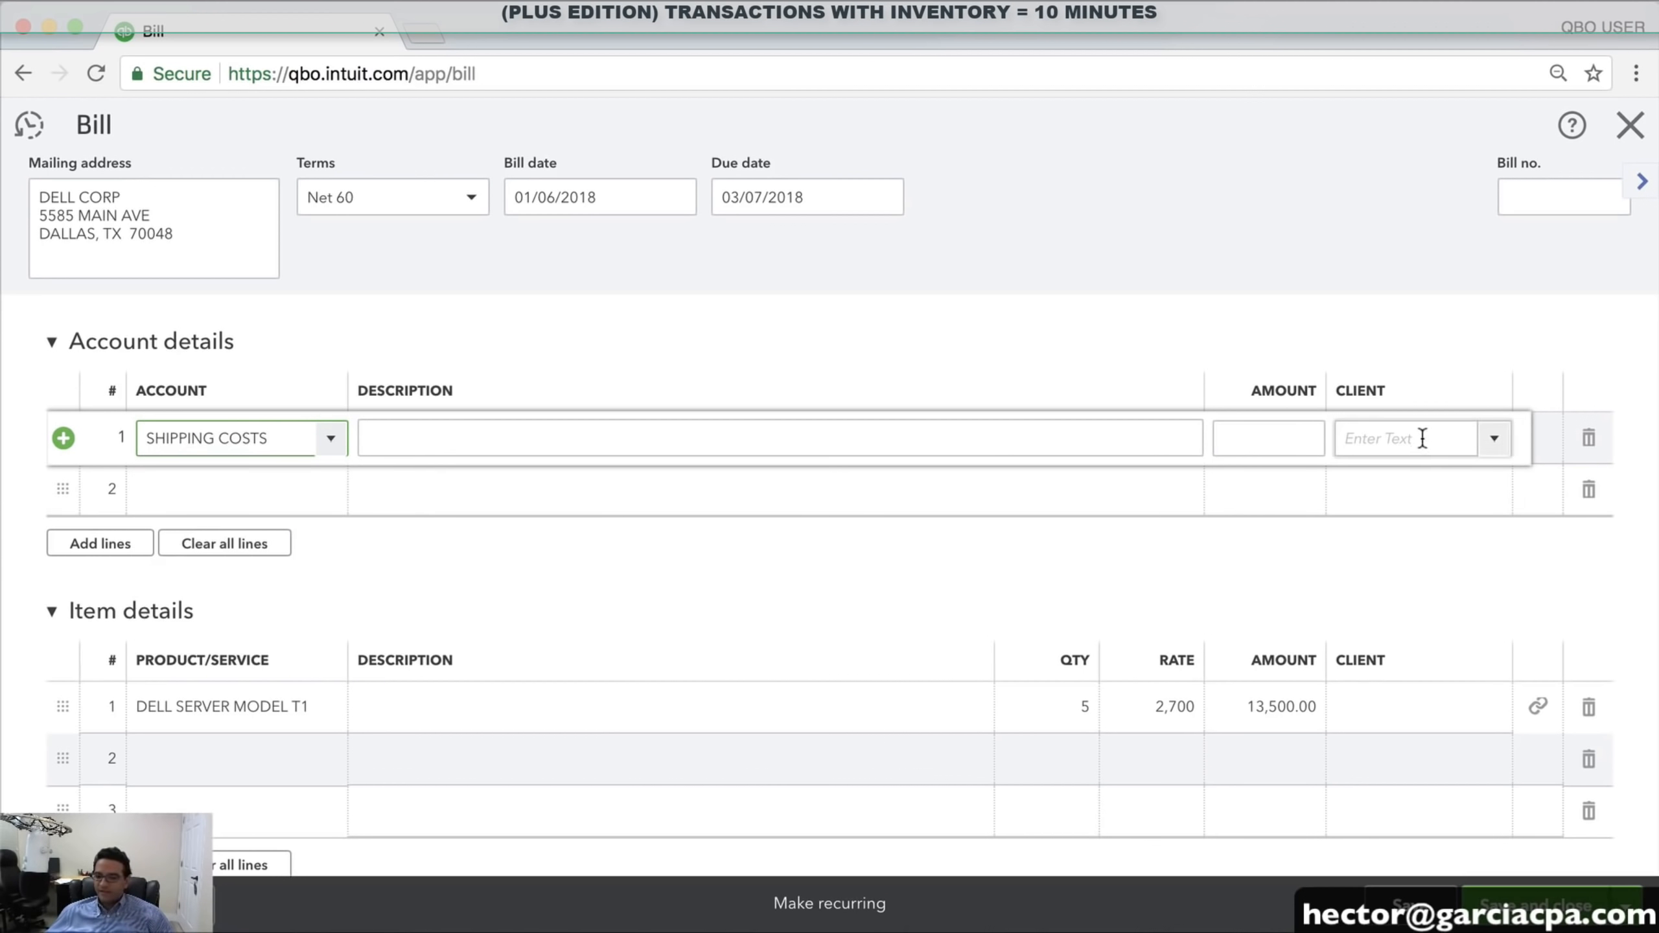
left_click(1275, 440)
type("100")
key("Tab")
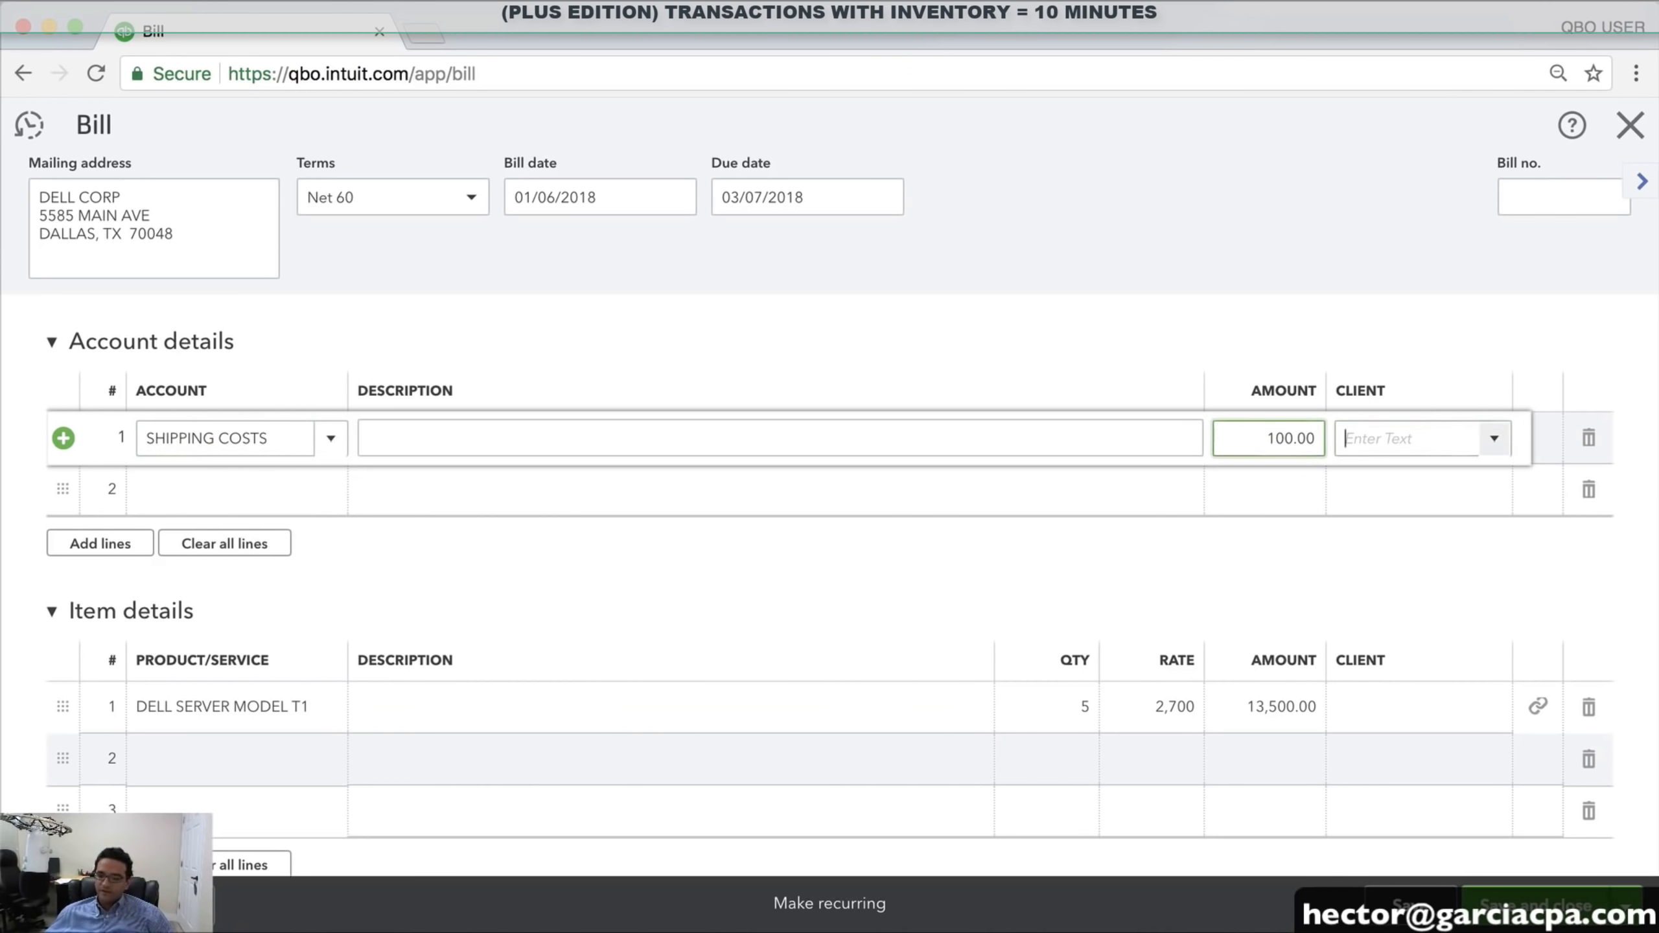
Enter the vendor's bill number in the Bill no. field
scroll(1282, 575, "up", 3)
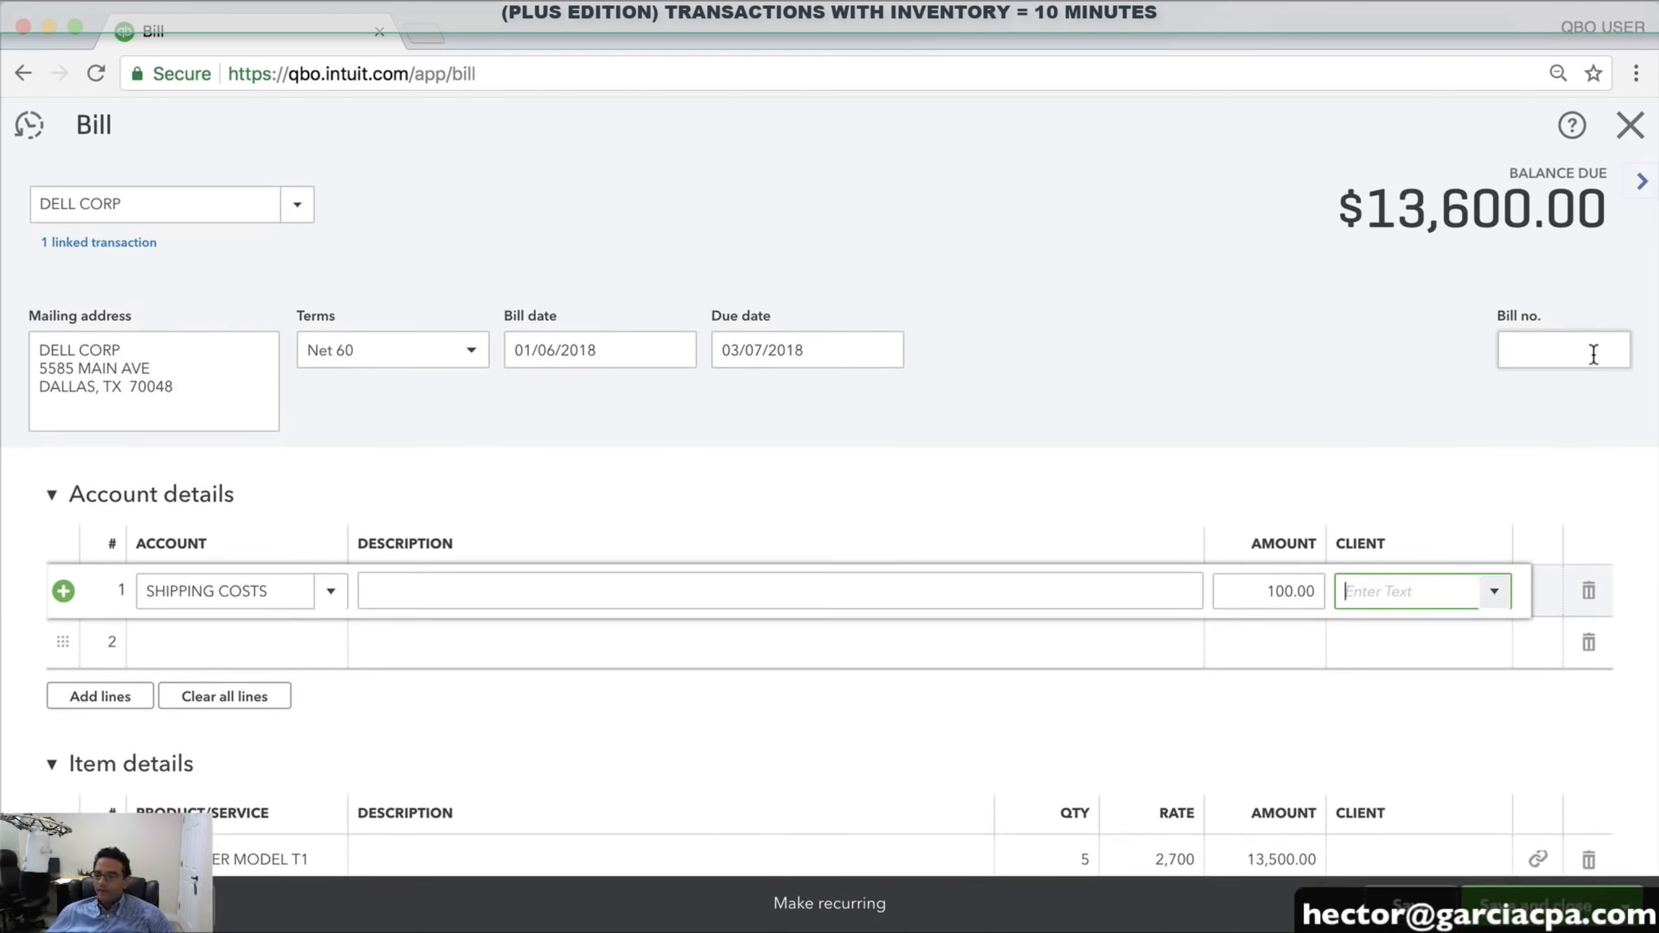
left_click(1574, 351)
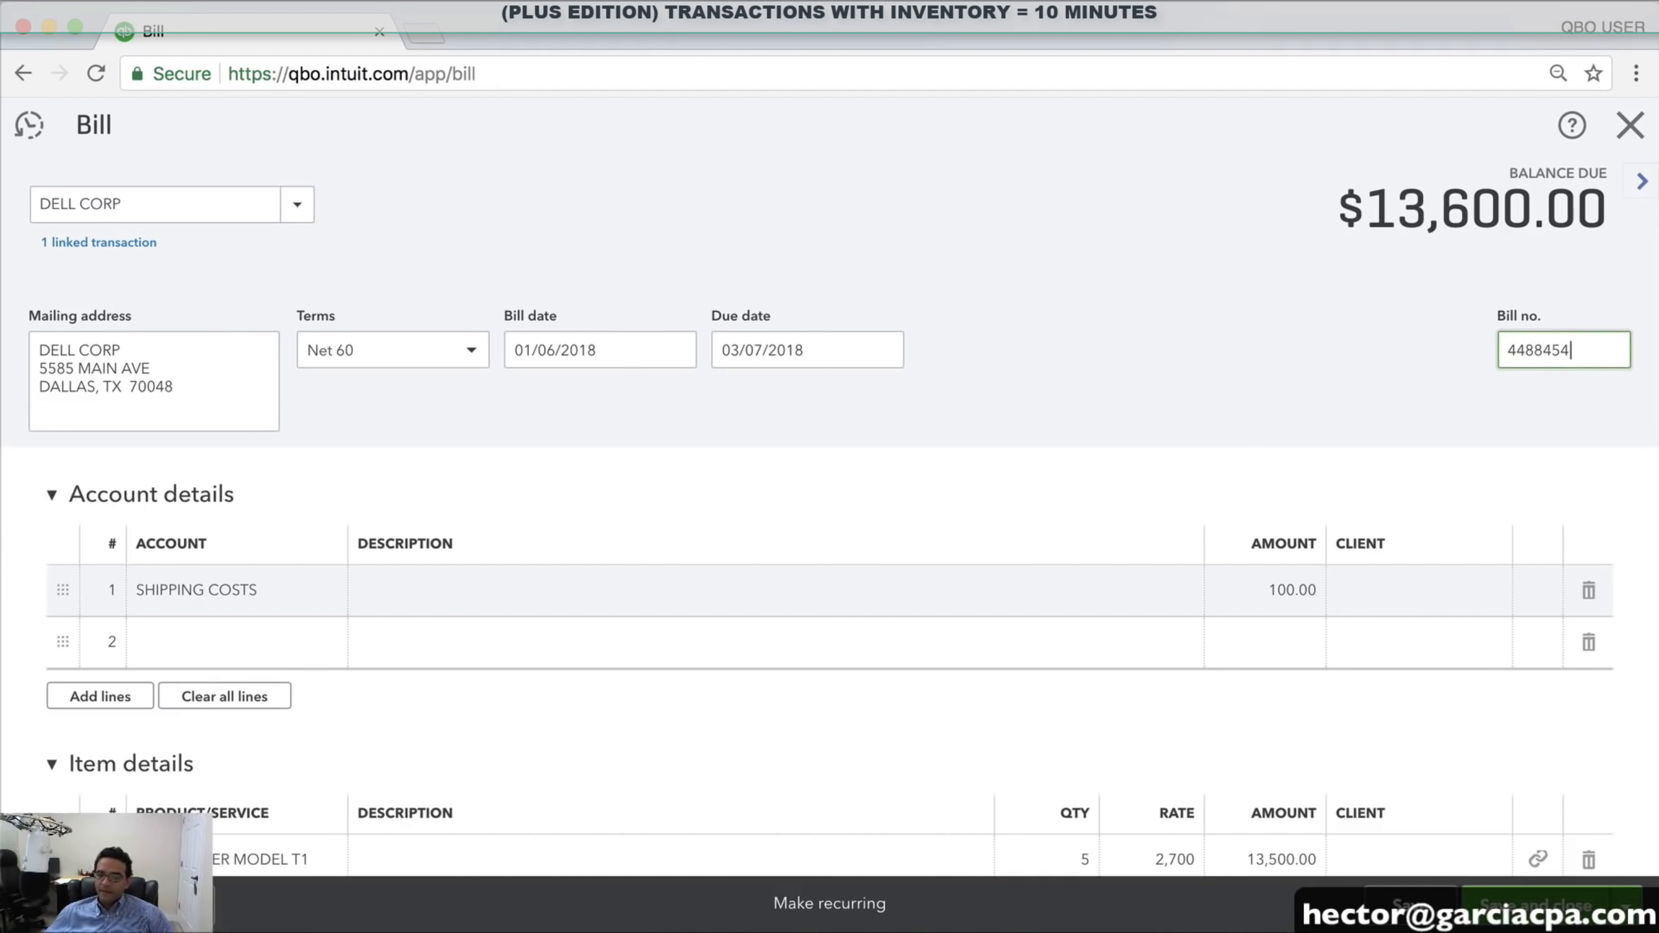
left_click(1536, 905)
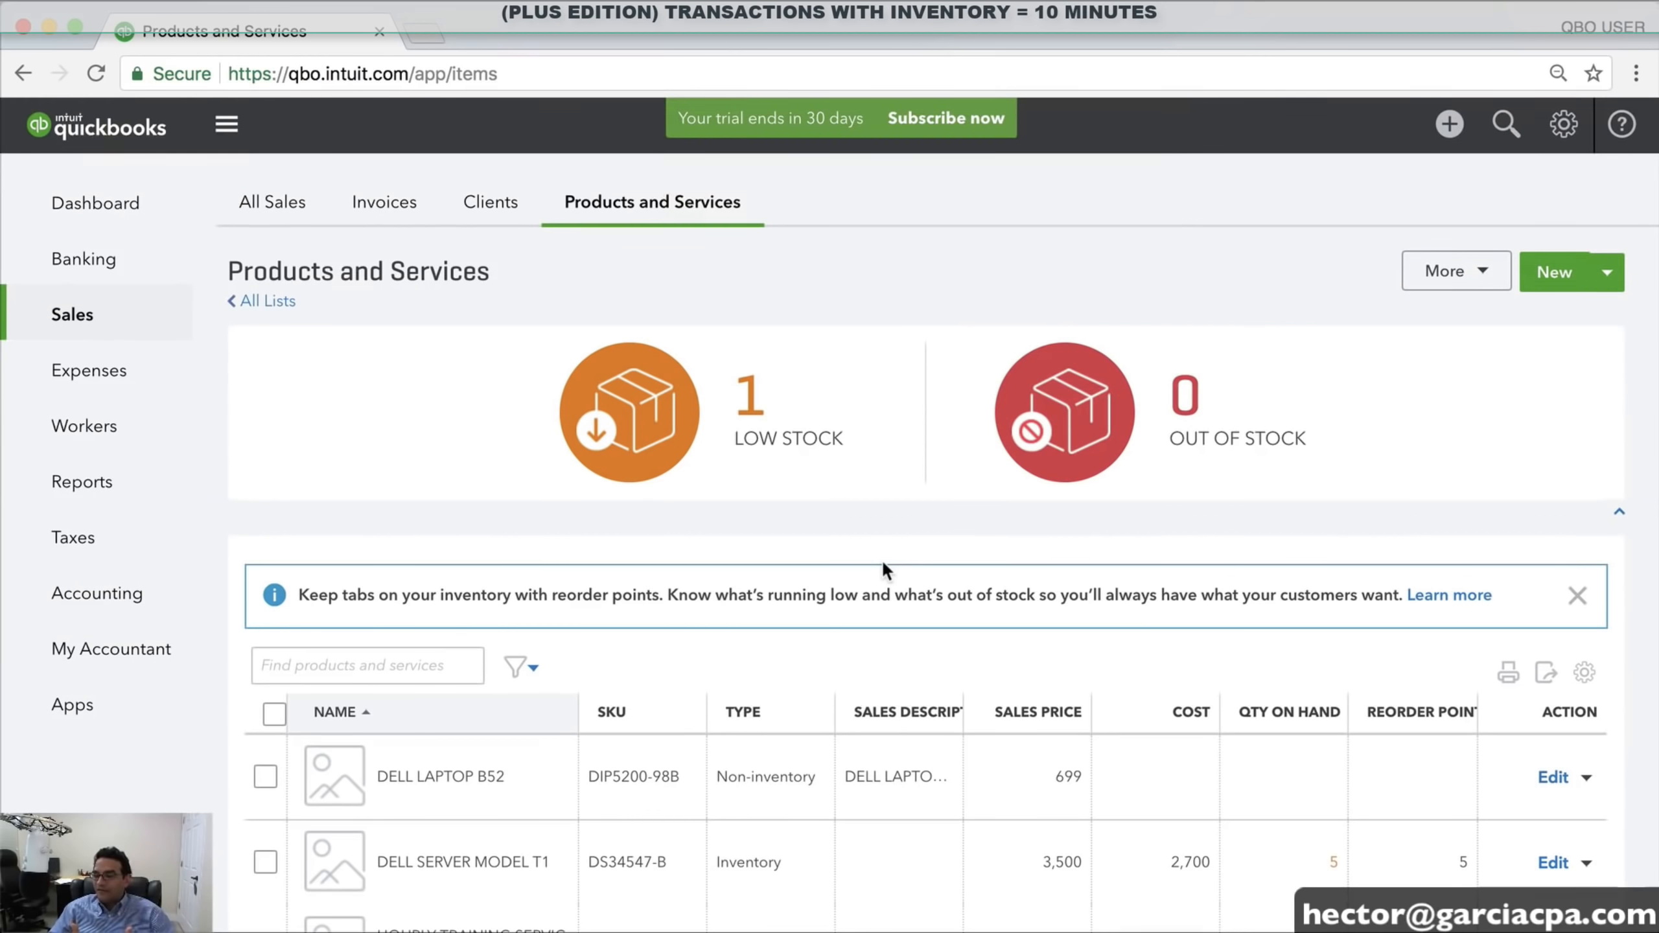
Open DELL CORP from Expenses > Vendors to see its $13,600.00 open balance
left_click(85, 380)
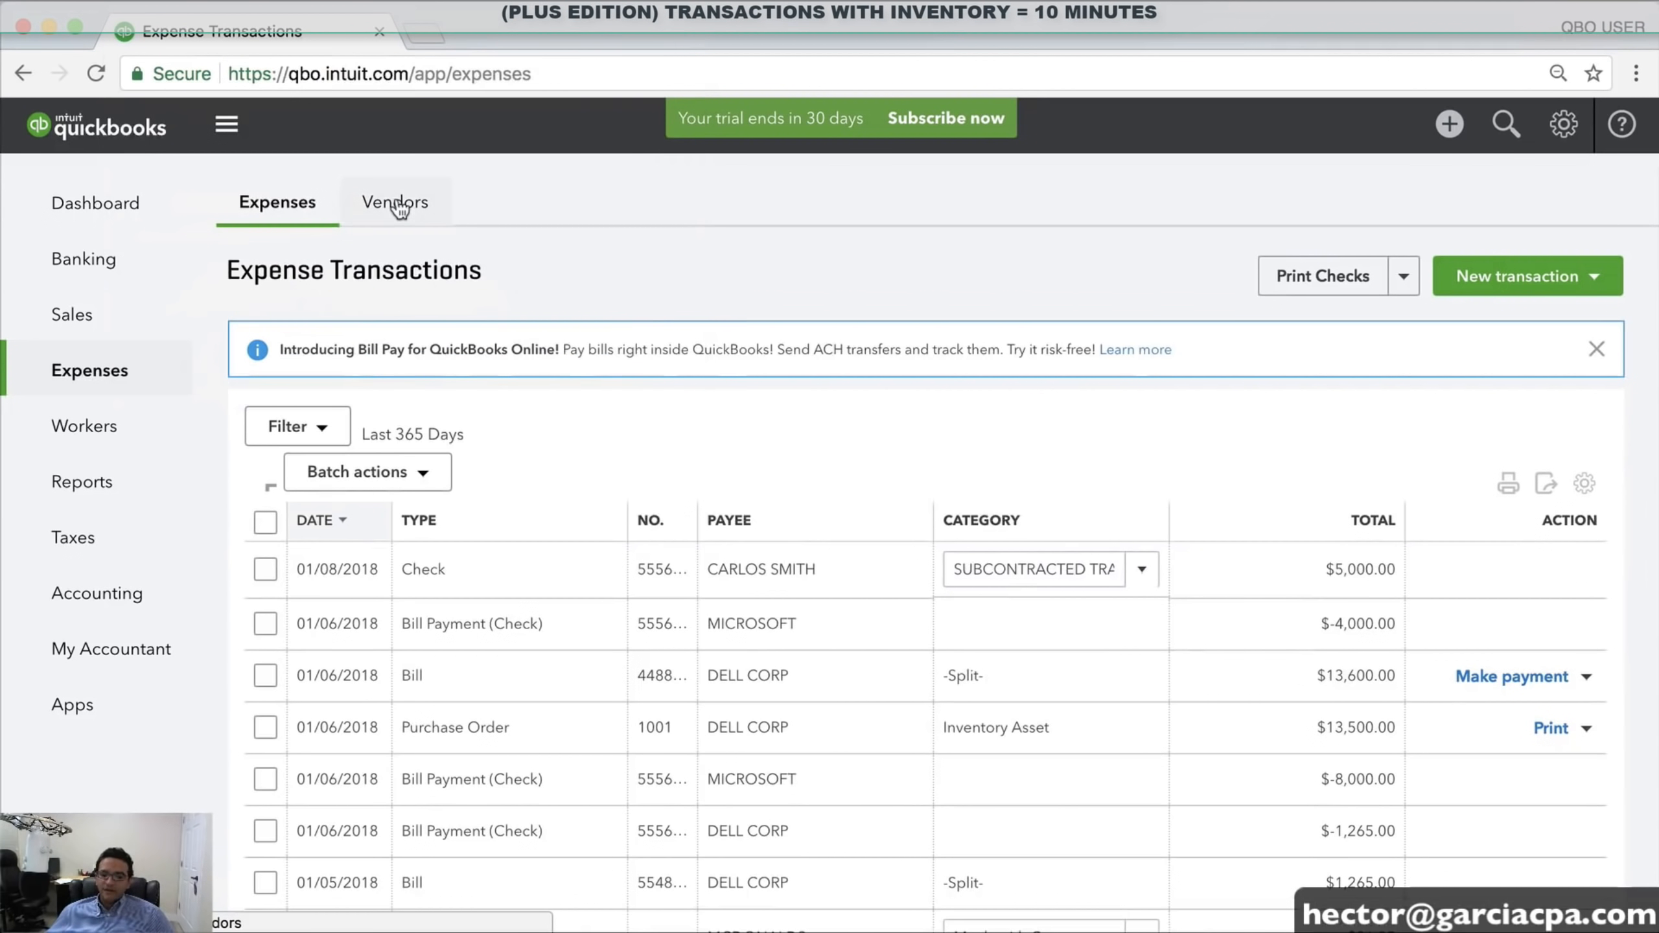
left_click(398, 208)
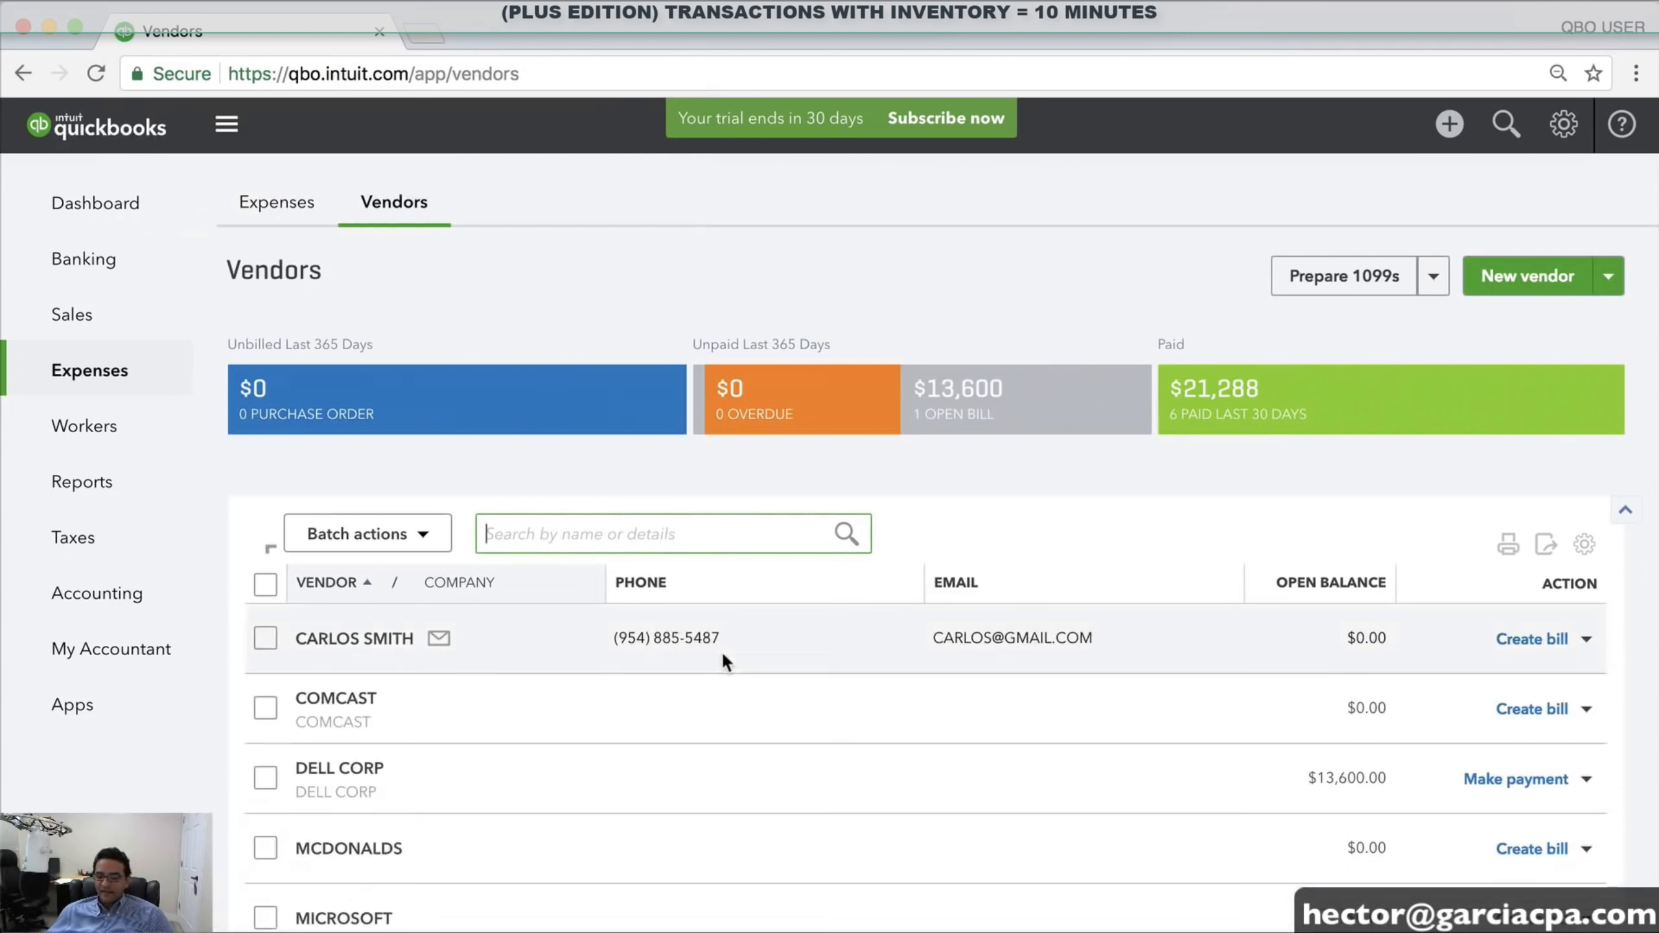
scroll(654, 659, "down", 2)
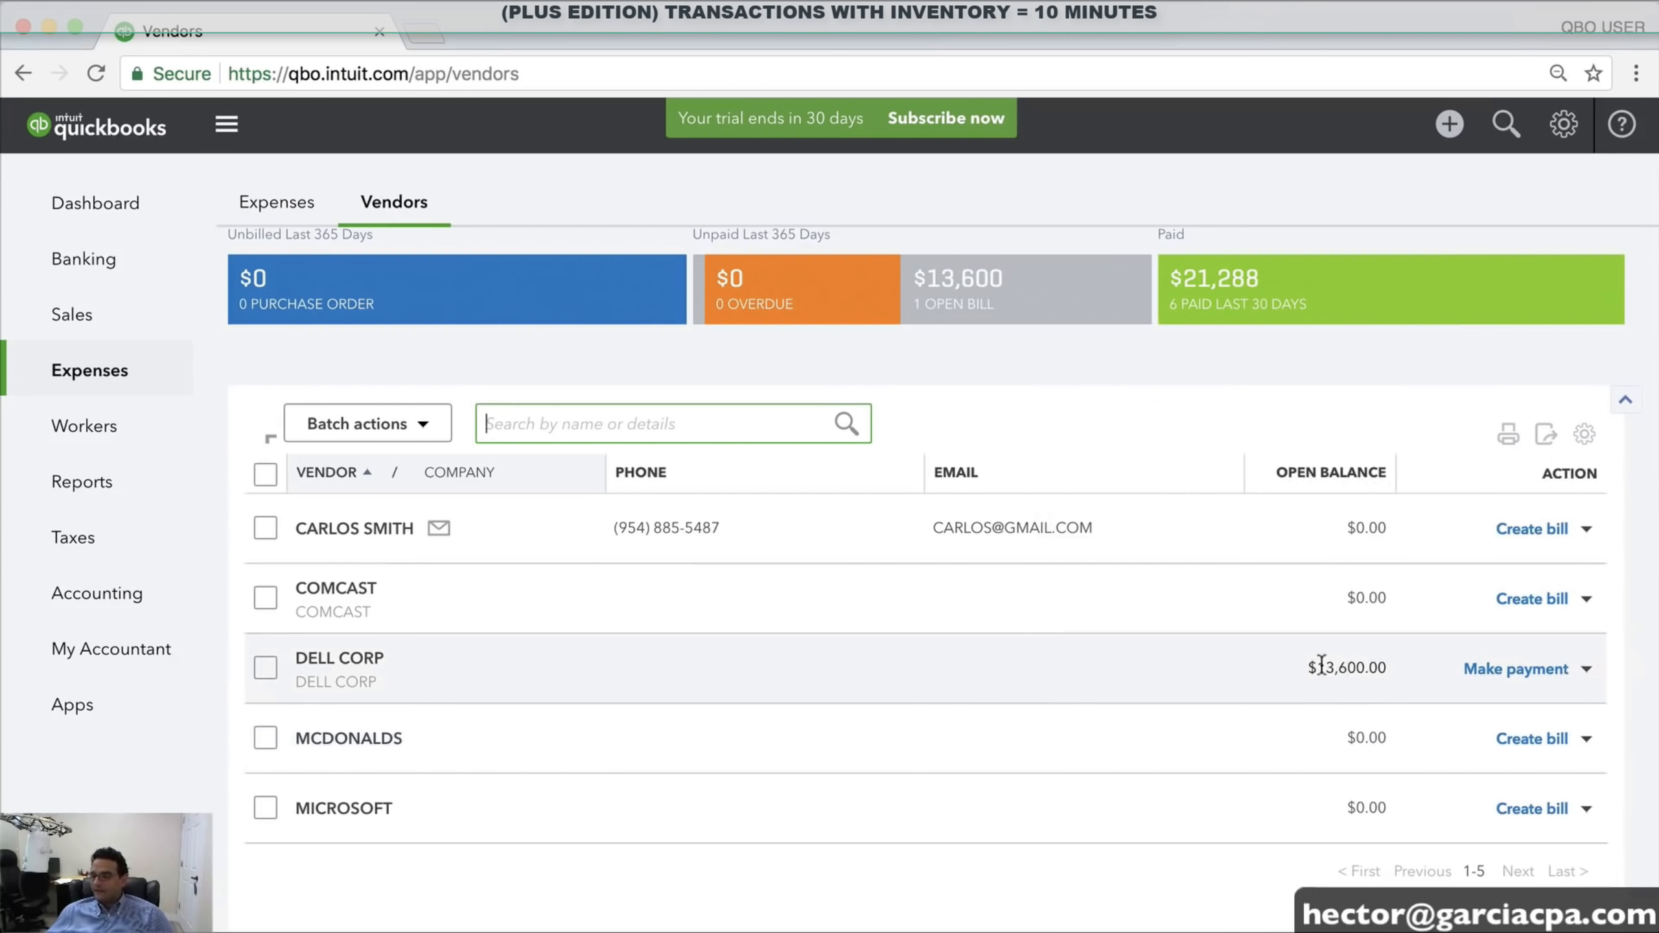
scroll(1324, 672, "up", 2)
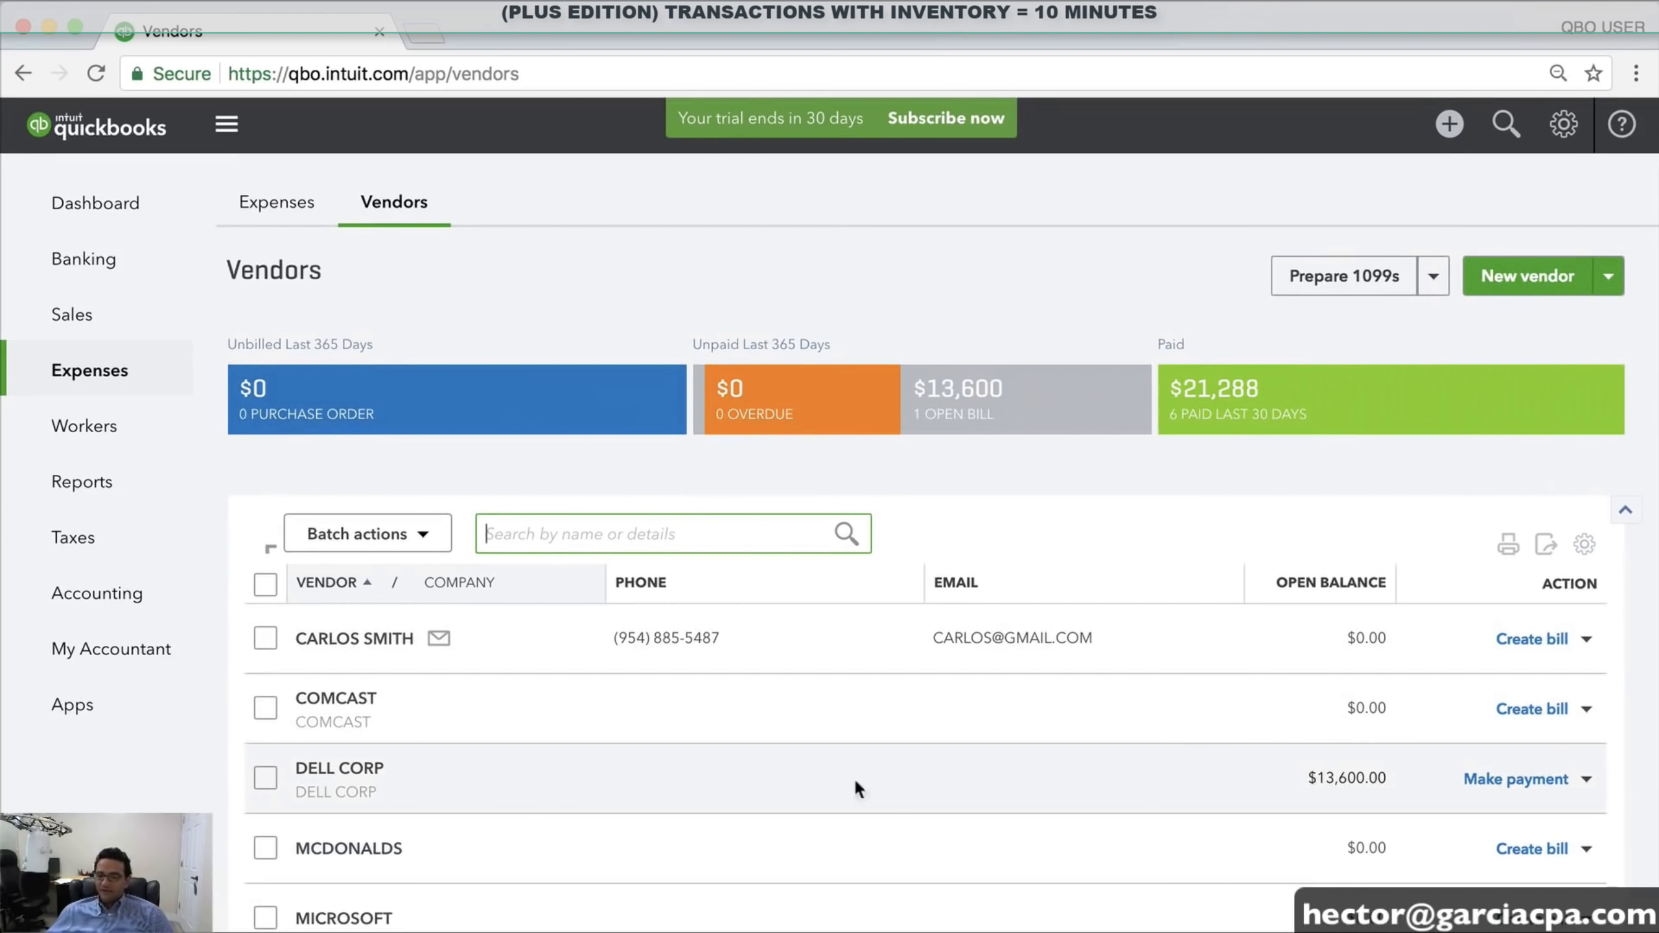
left_click(323, 768)
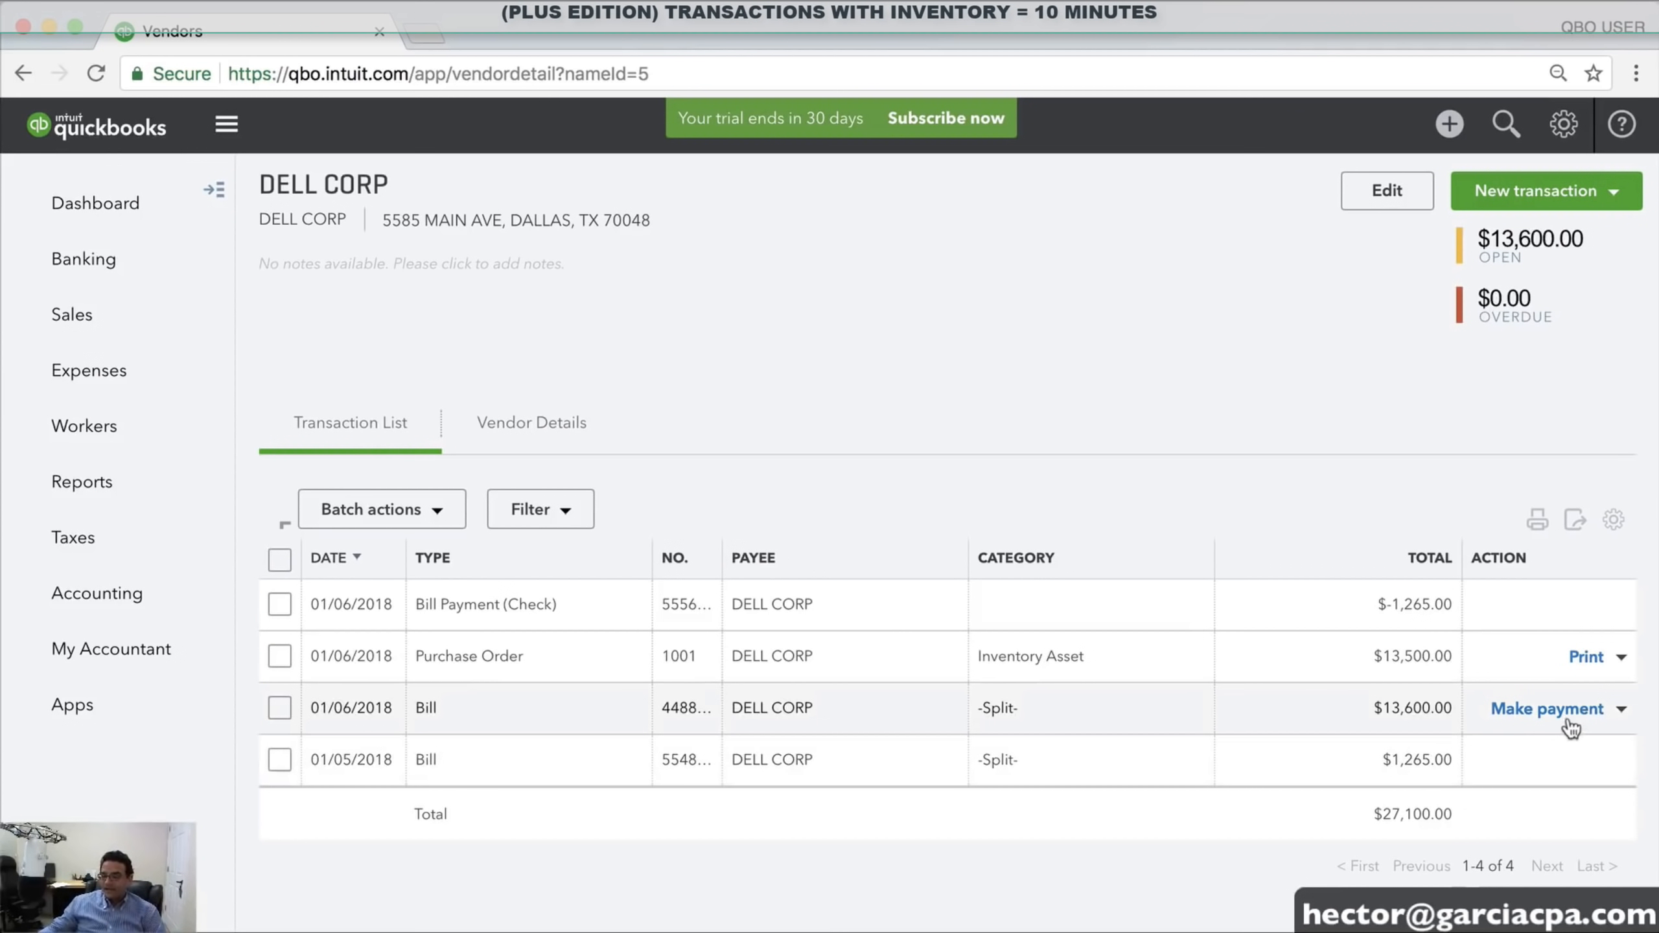
Draft a payment of DELL CORP's bill from Chase checking in Pay Bills, then discard it unsaved
left_click(1532, 707)
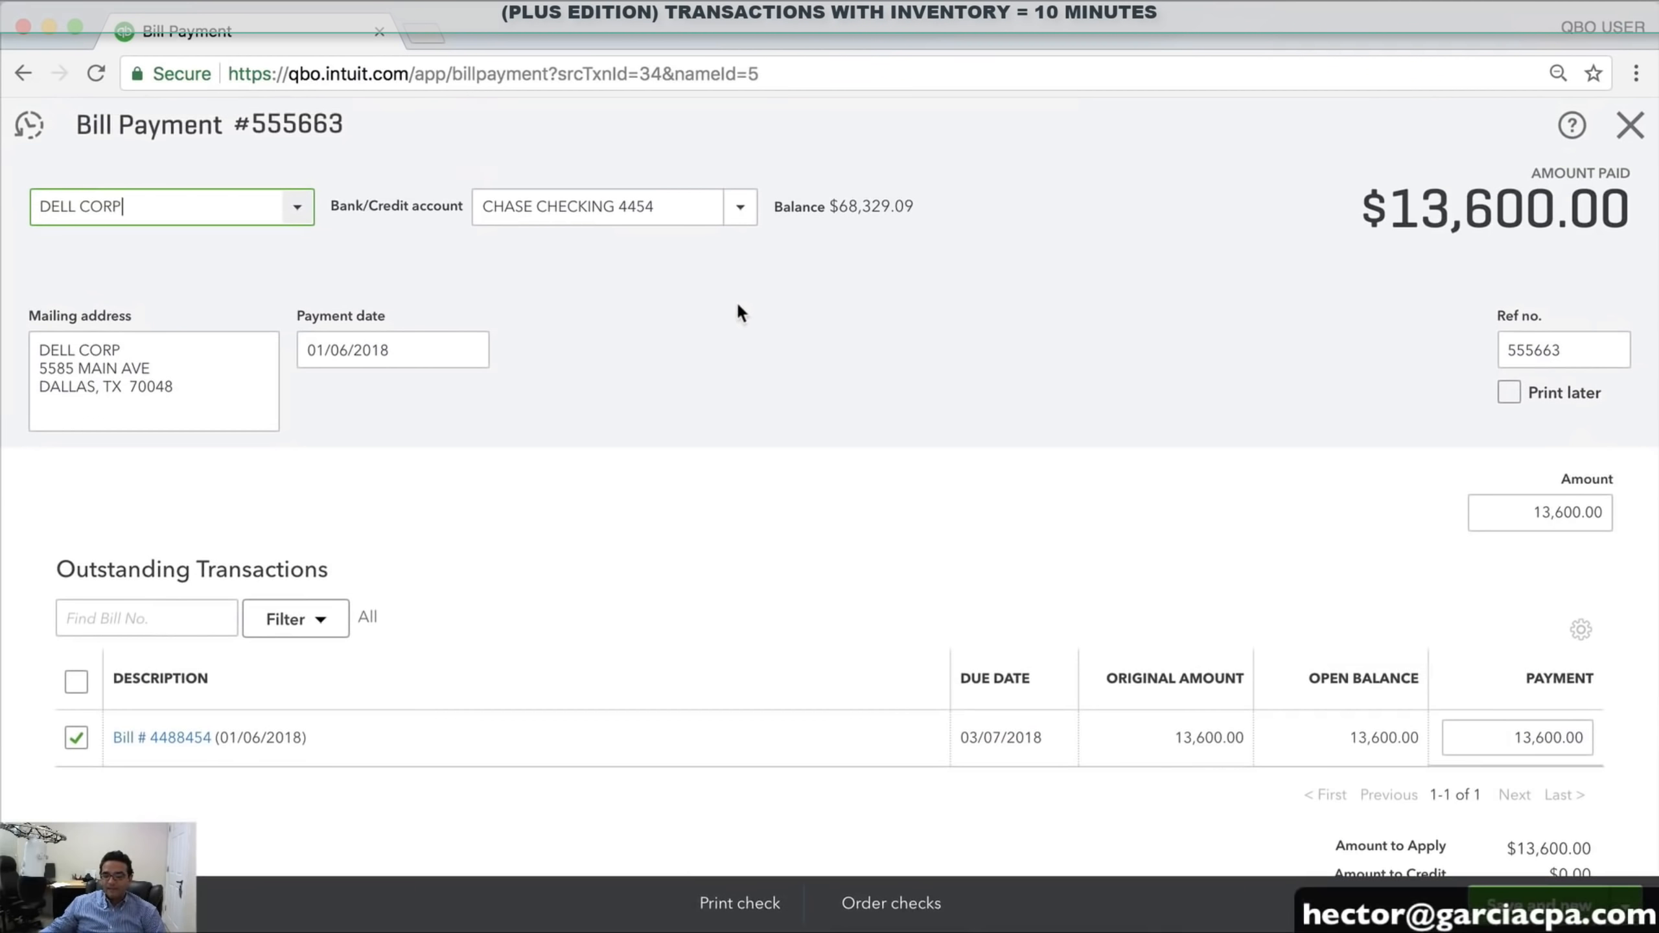
left_click(1631, 127)
left_click(1450, 126)
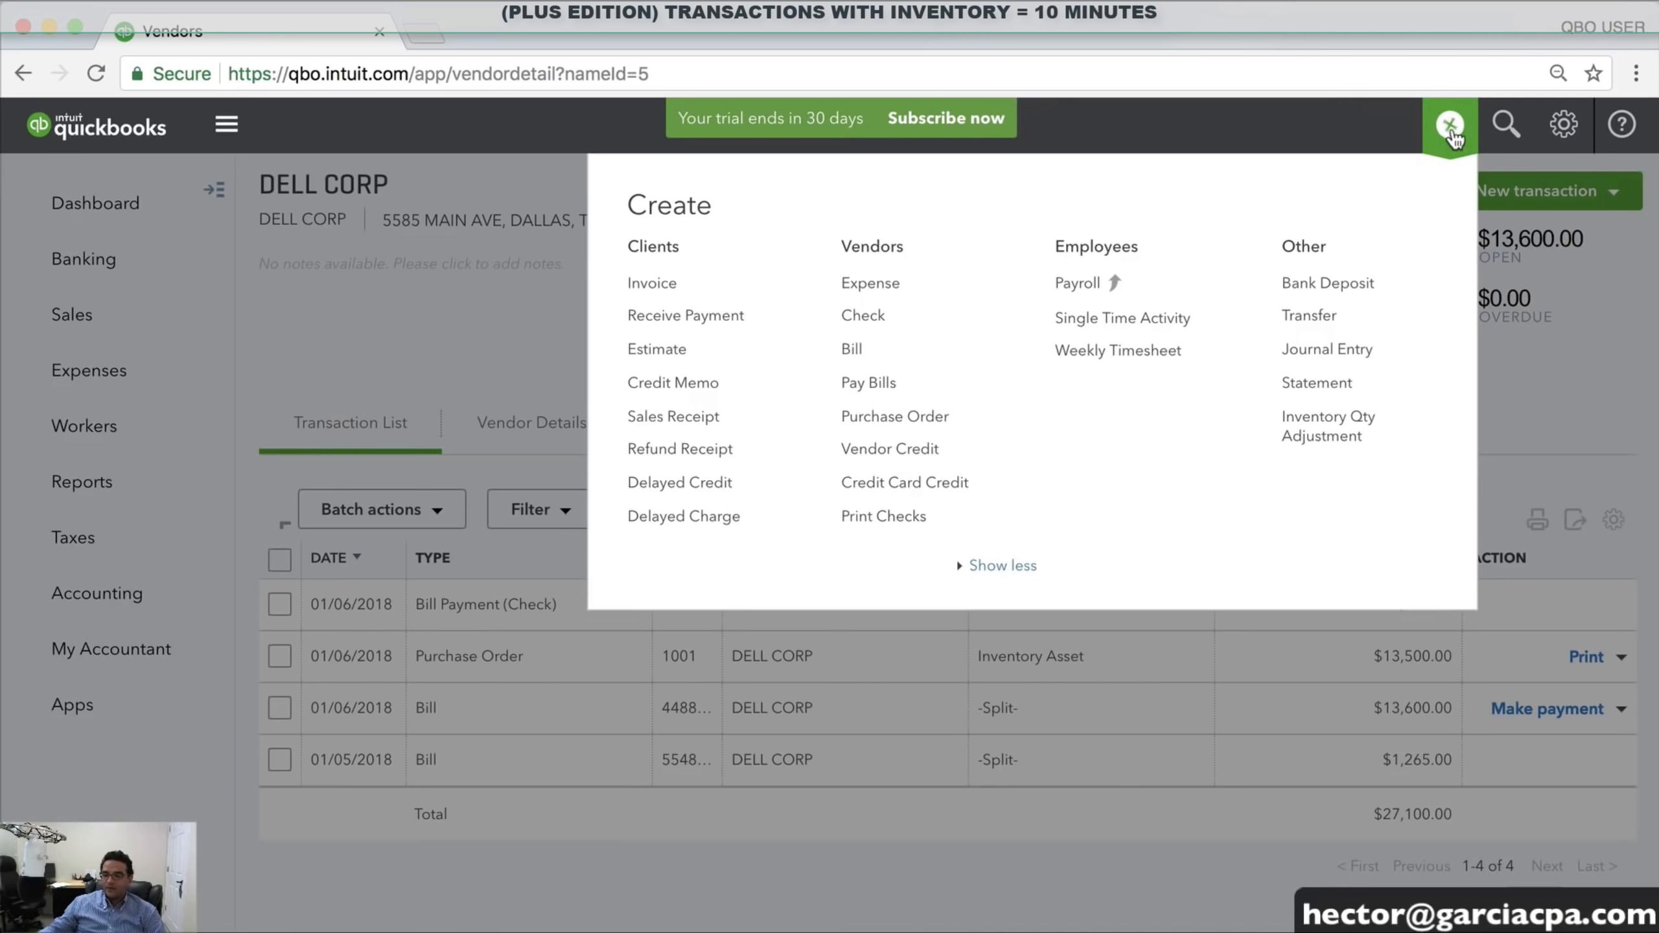
left_click(882, 386)
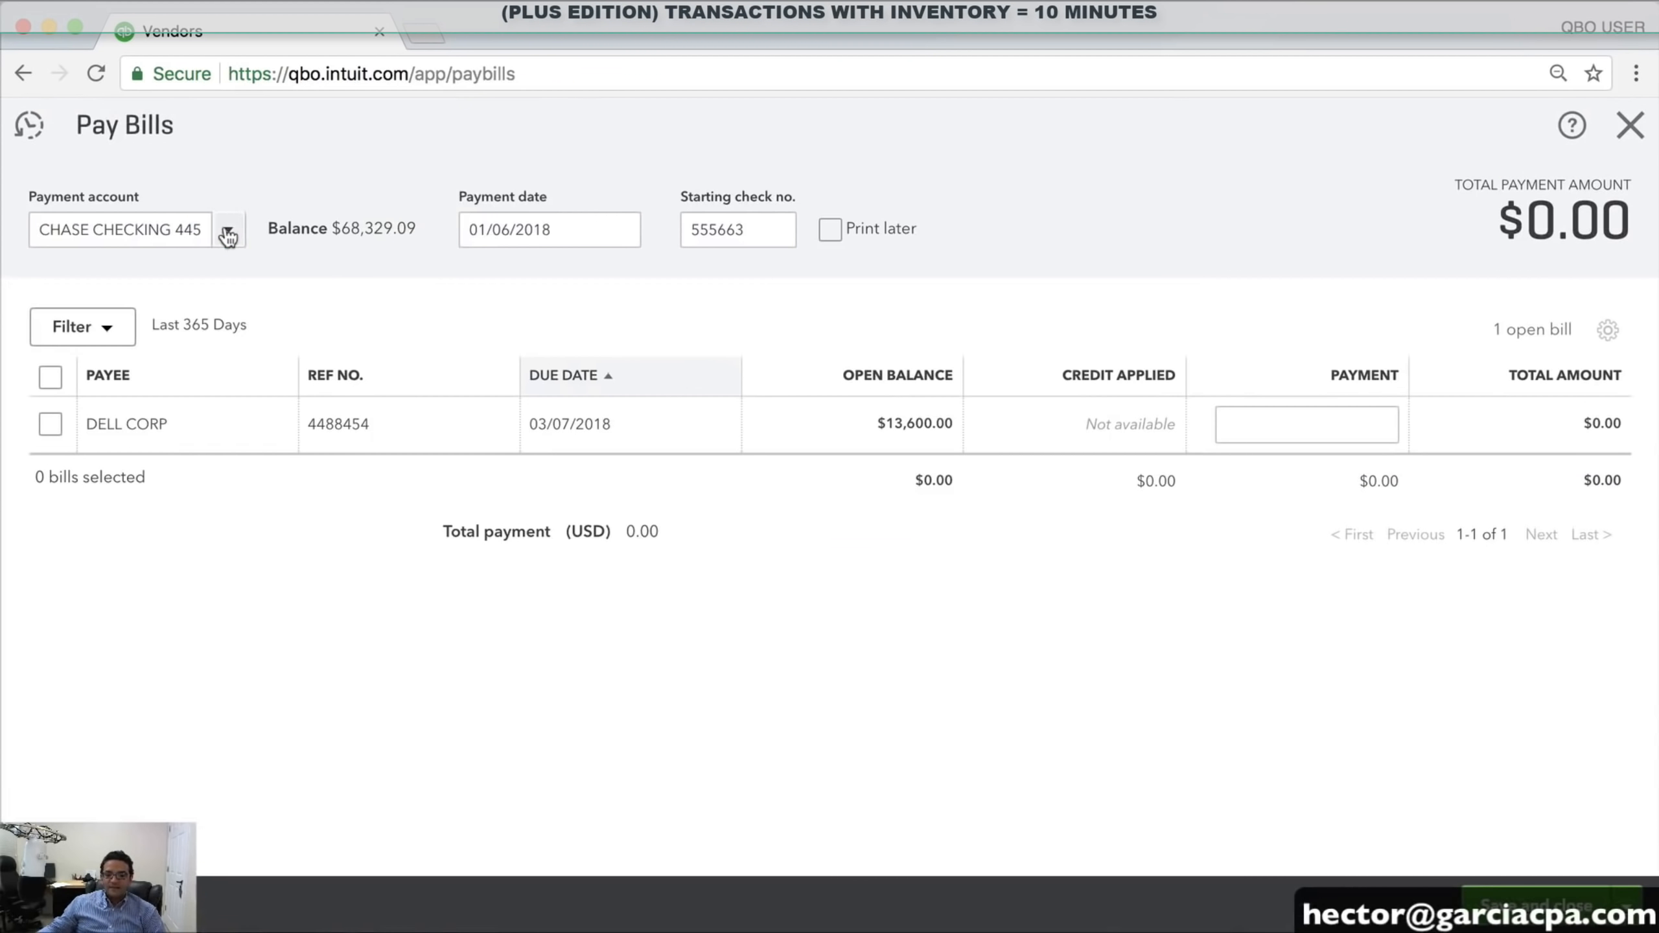
left_click(228, 232)
left_click(148, 315)
left_click(50, 424)
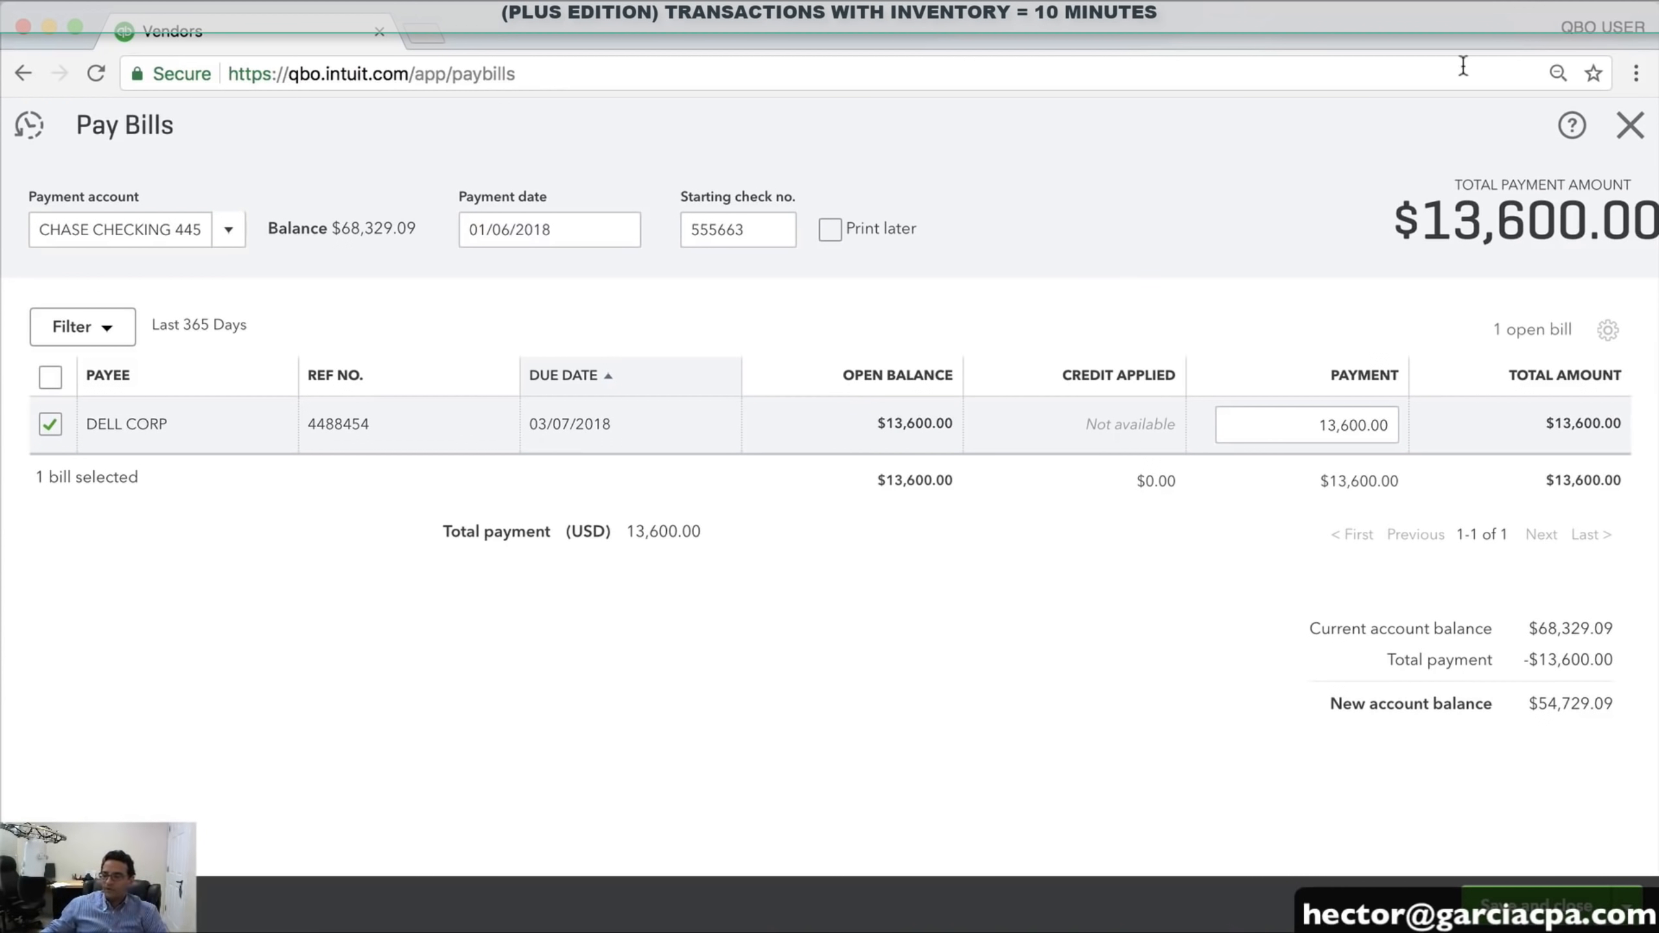
left_click(1627, 141)
left_click(951, 549)
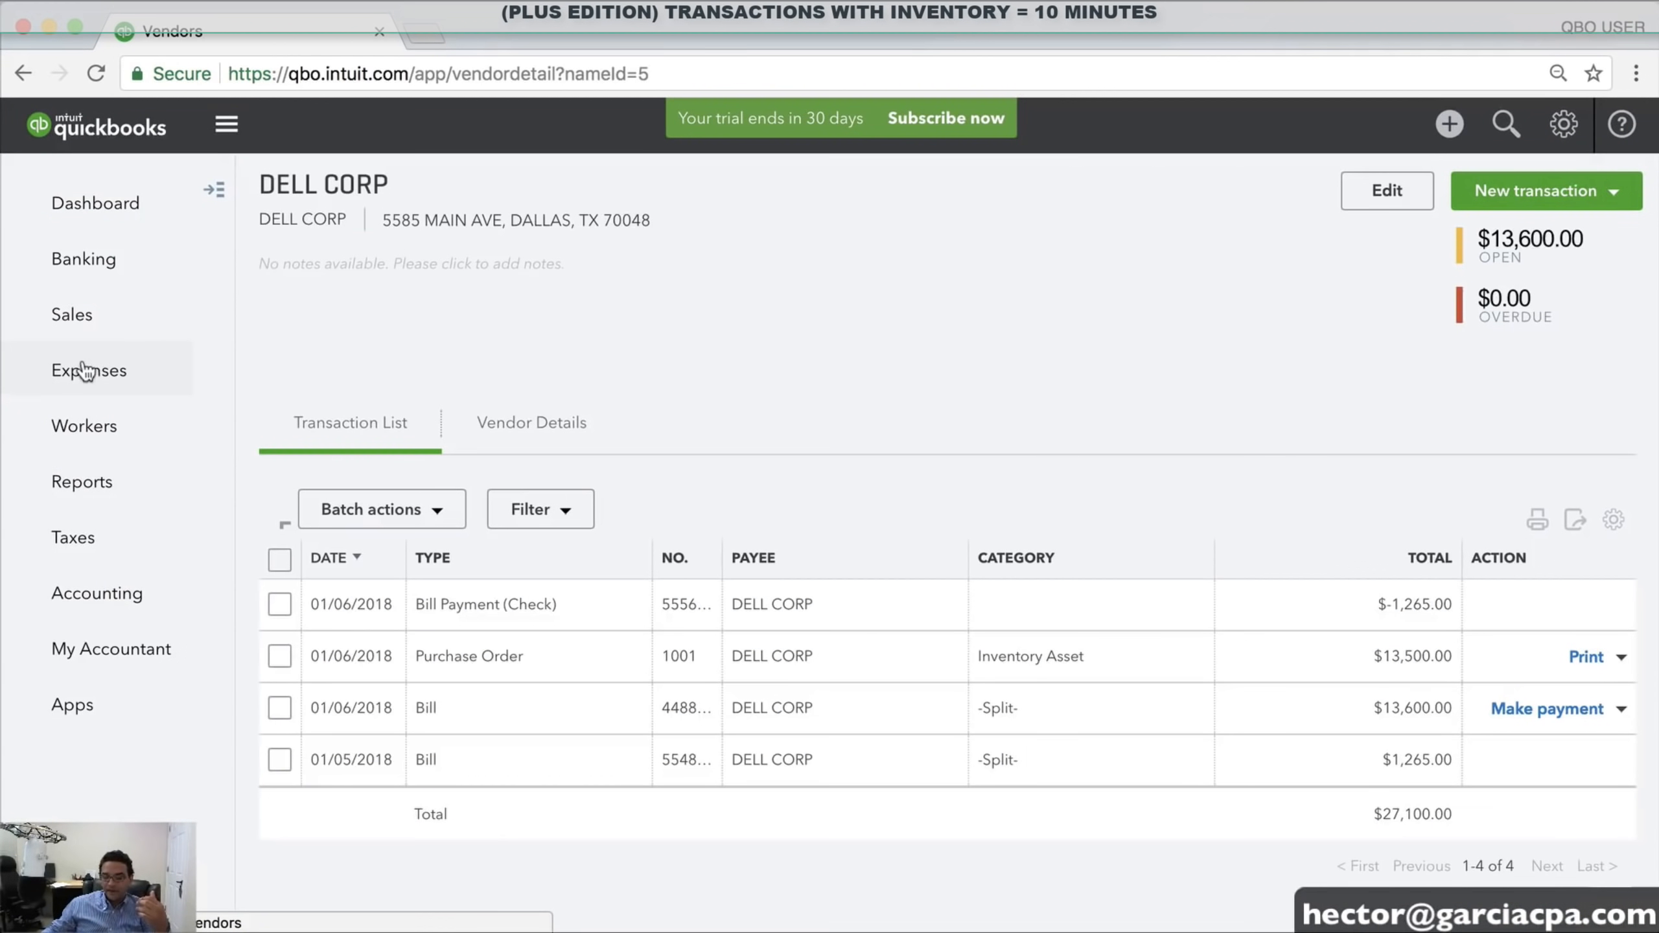
Reopen the DELL CORP vendor record and close a started bill payment without saving
left_click(84, 370)
left_click(386, 203)
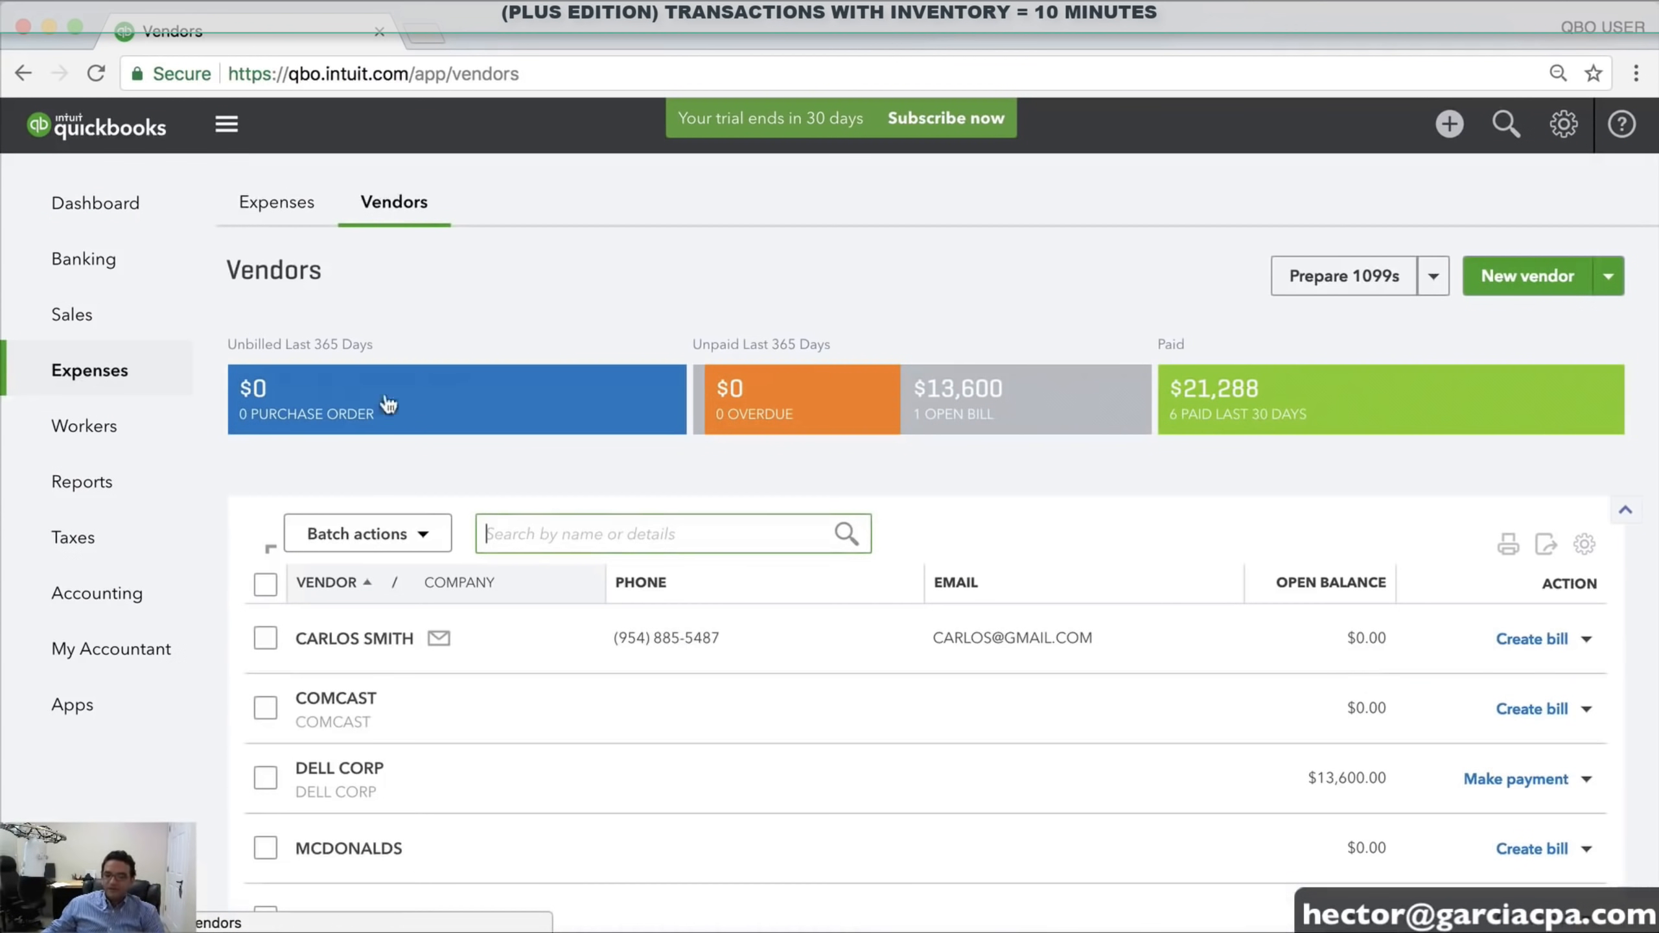
left_click(340, 769)
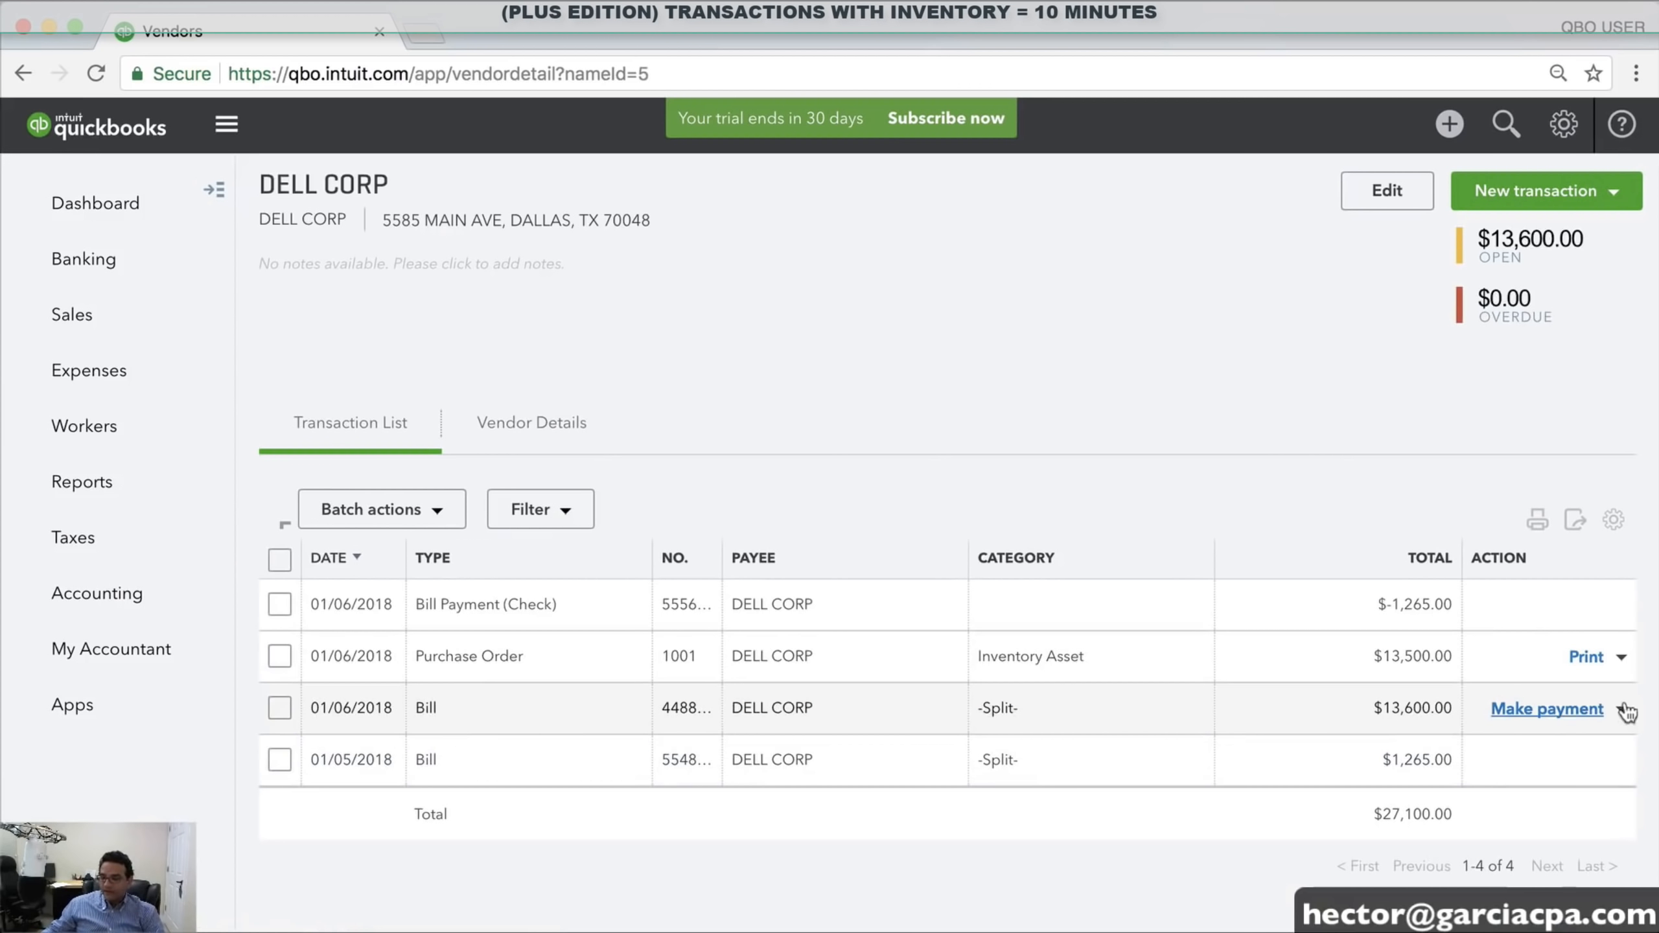
left_click(1543, 705)
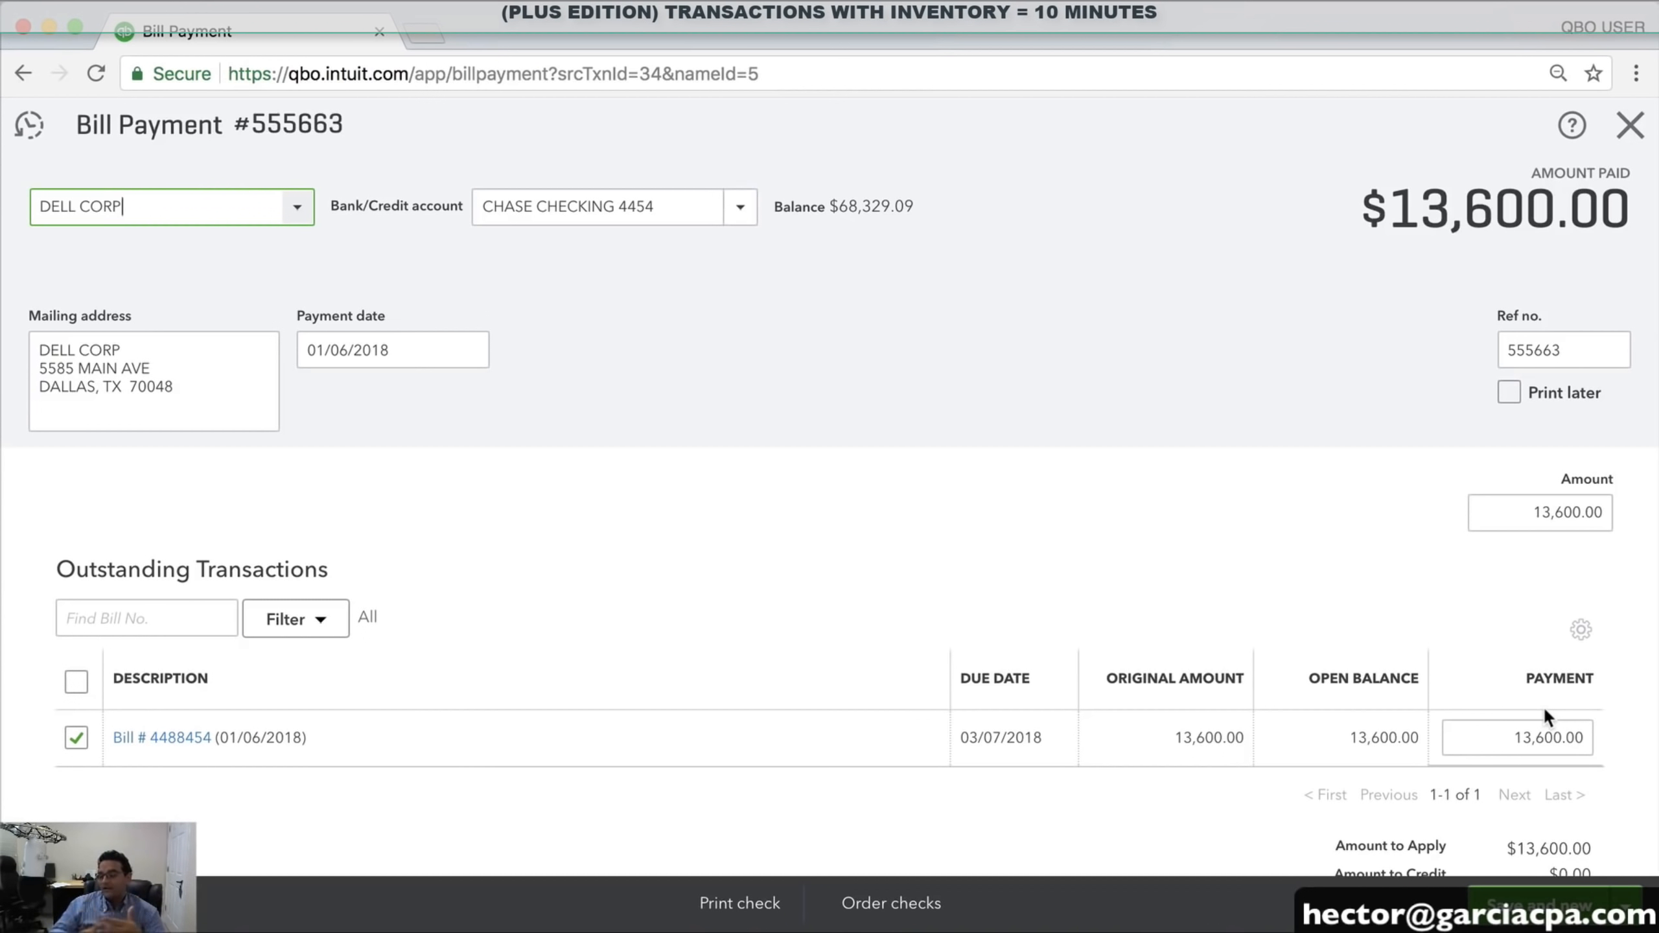
left_click(1632, 126)
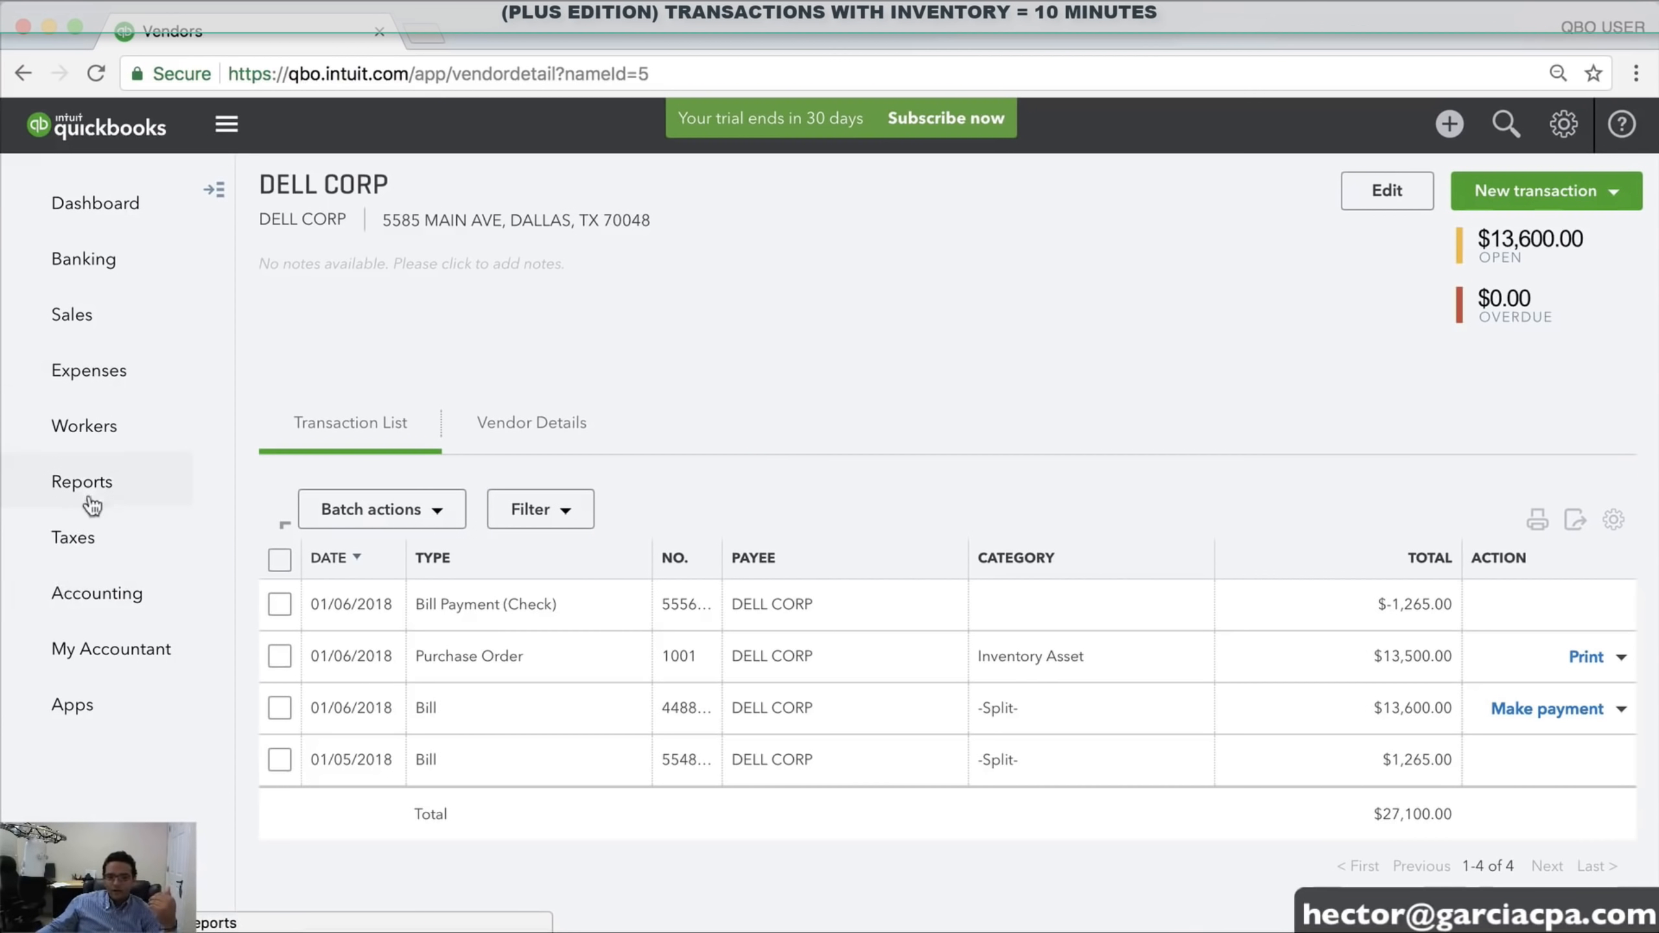
Run the Profit and Loss for This Year (January–December 2018), showing −$8,088.47 net income
left_click(131, 490)
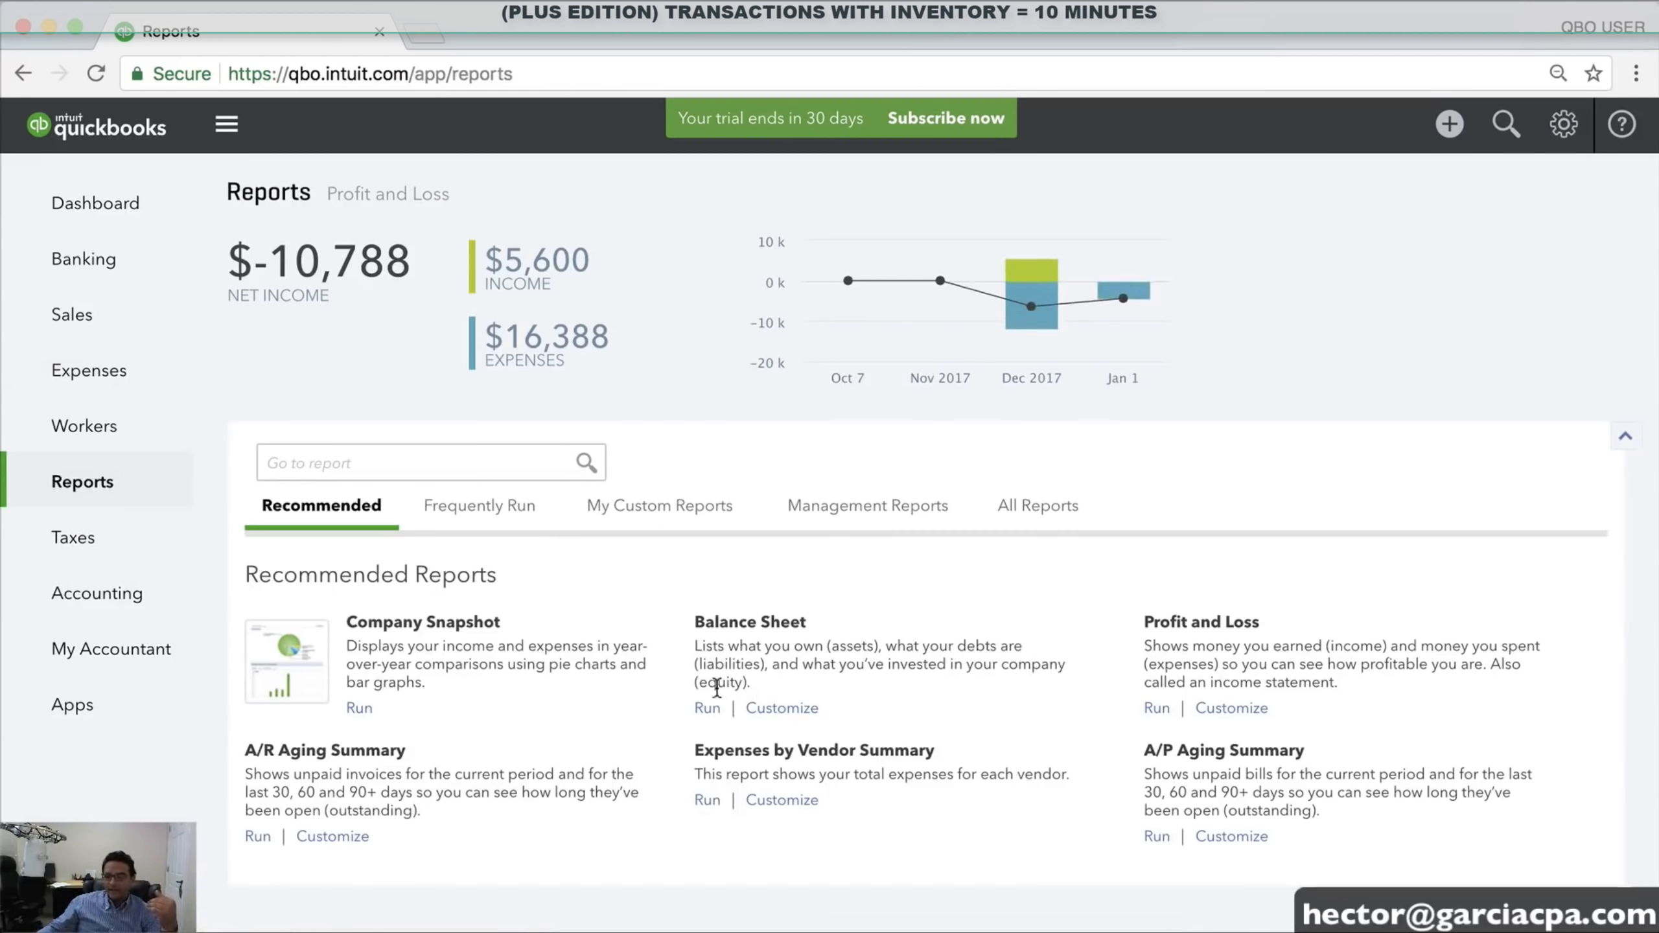
left_click(1155, 709)
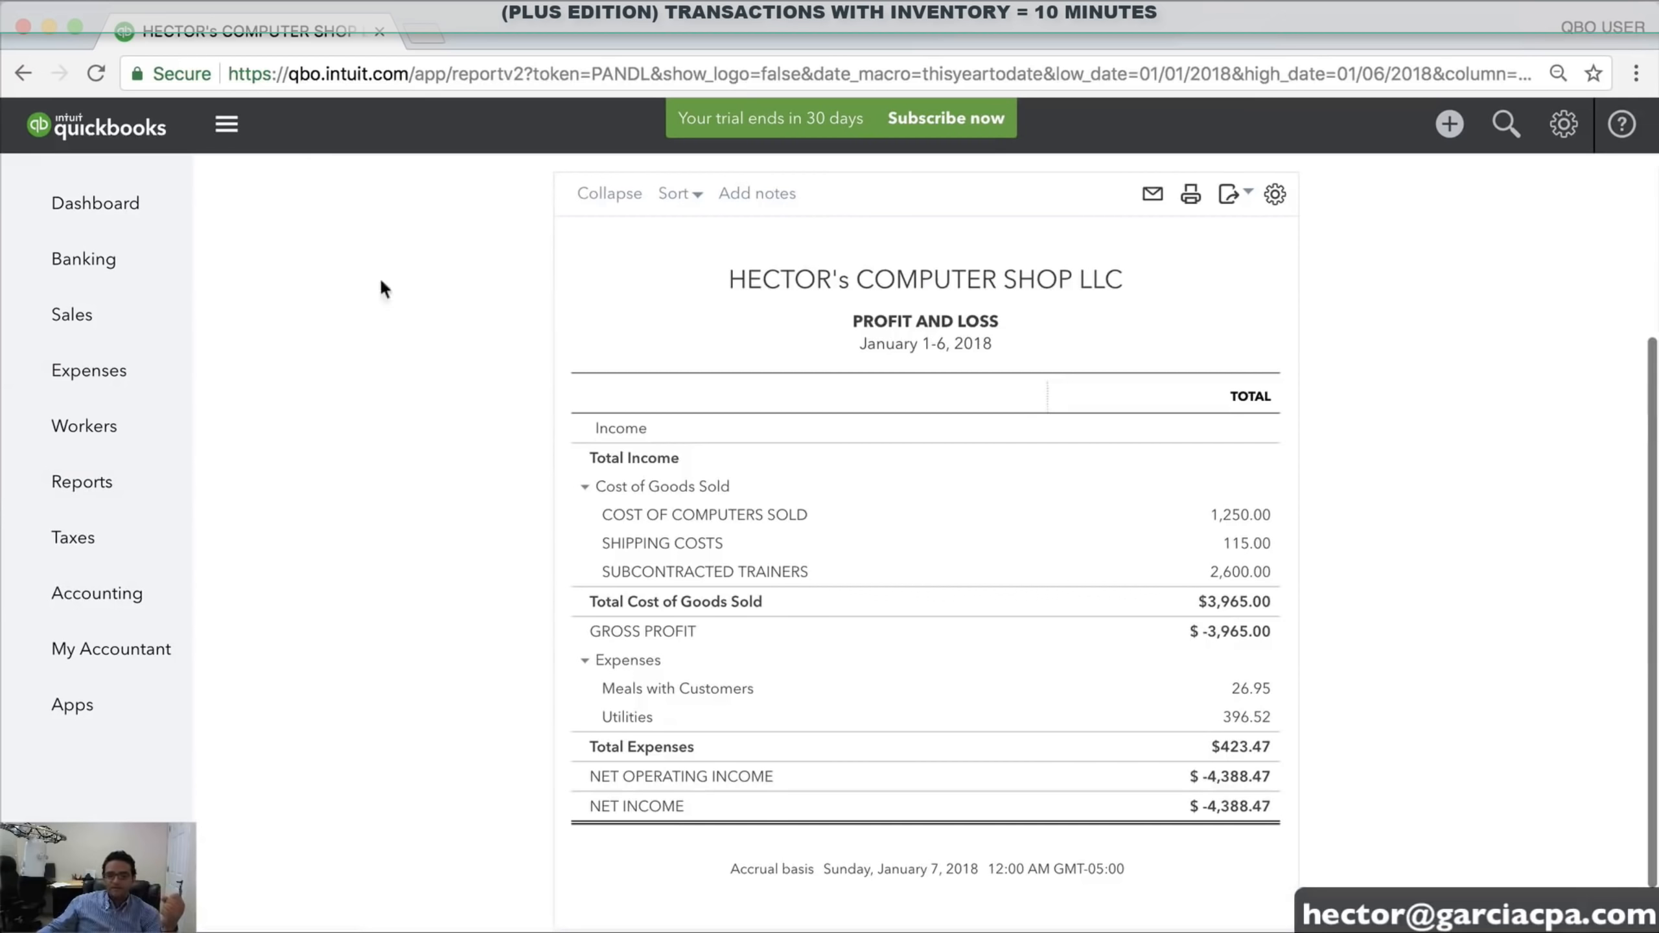
left_click(319, 250)
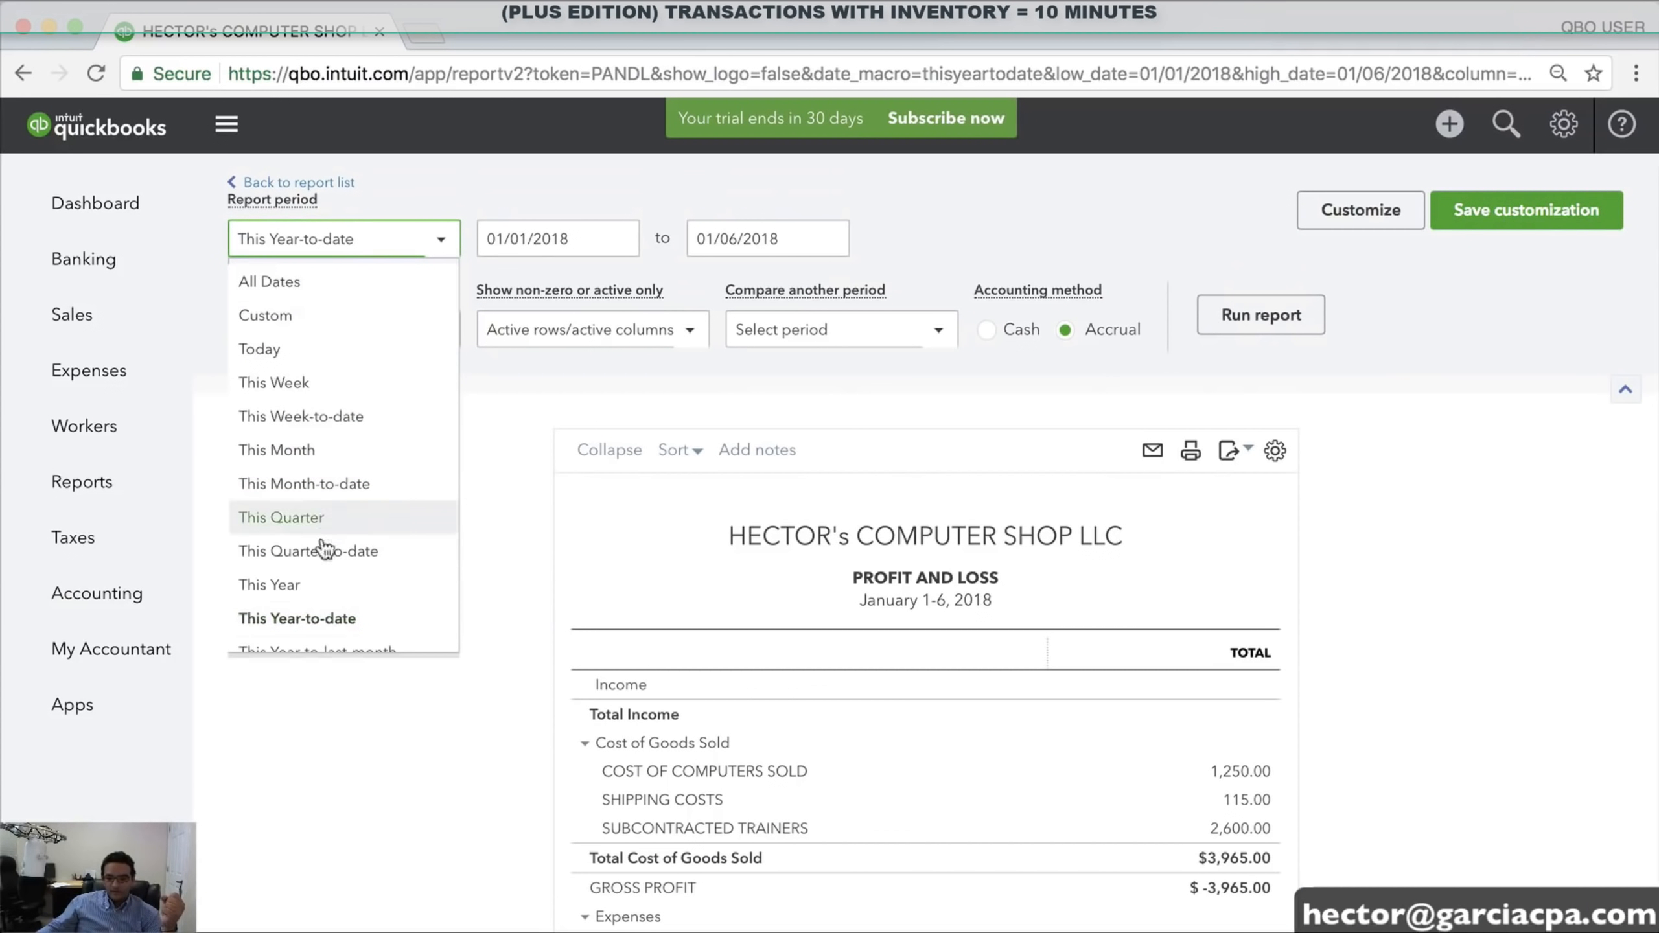
left_click(323, 600)
left_click(1261, 315)
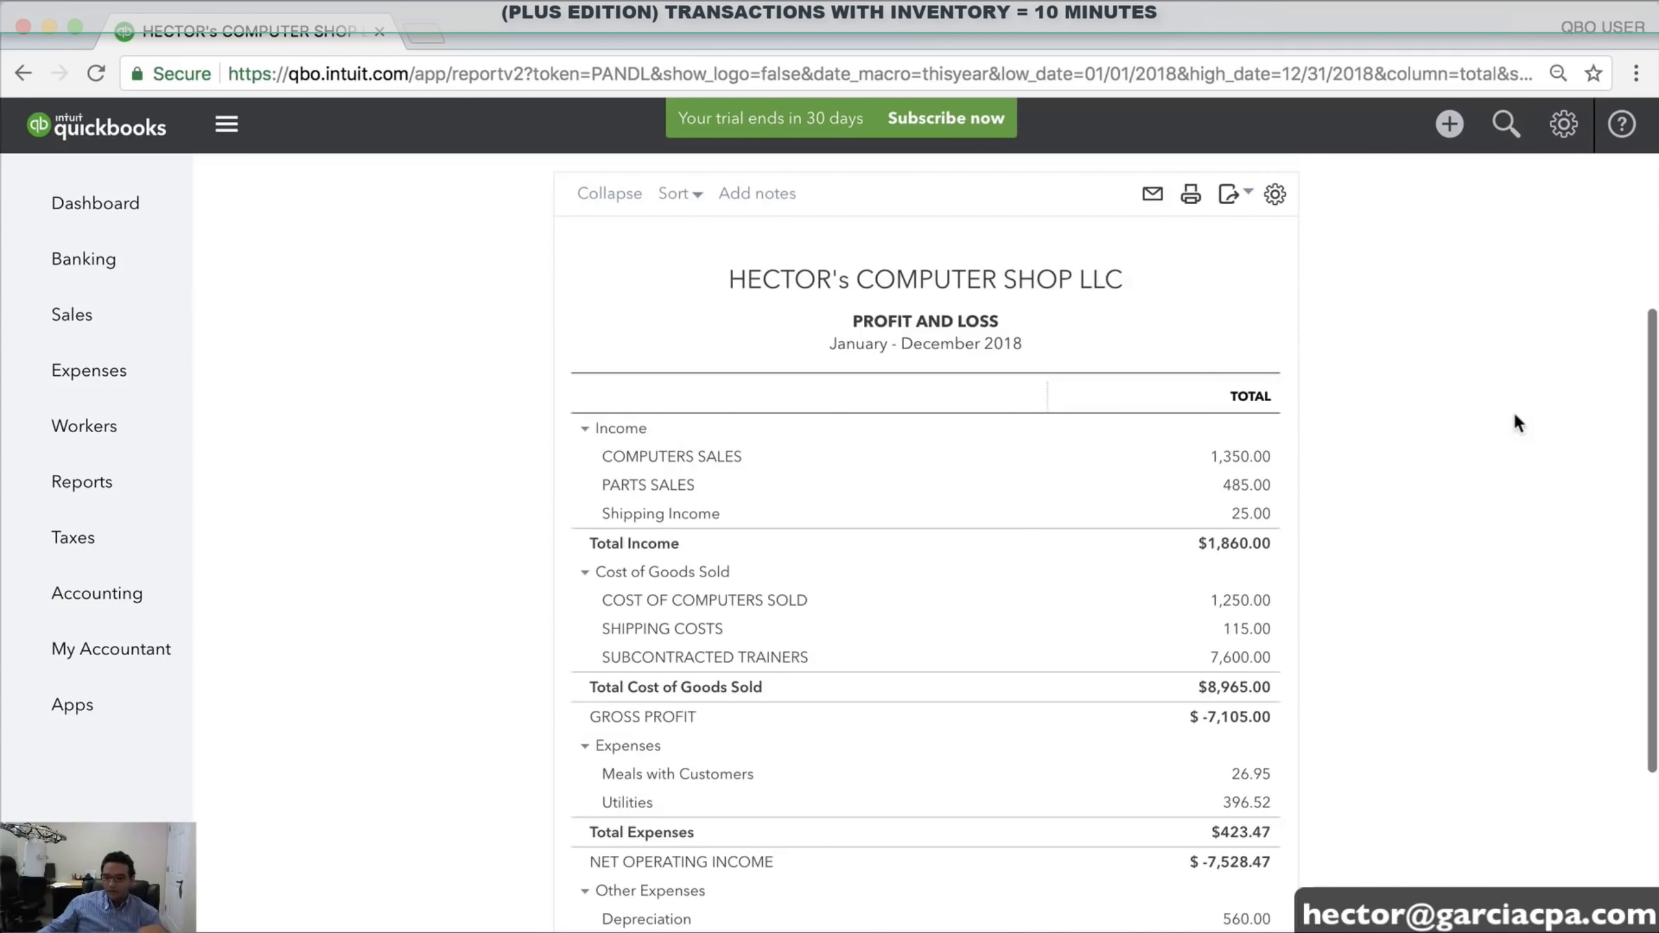
scroll(1516, 412, "down", 2)
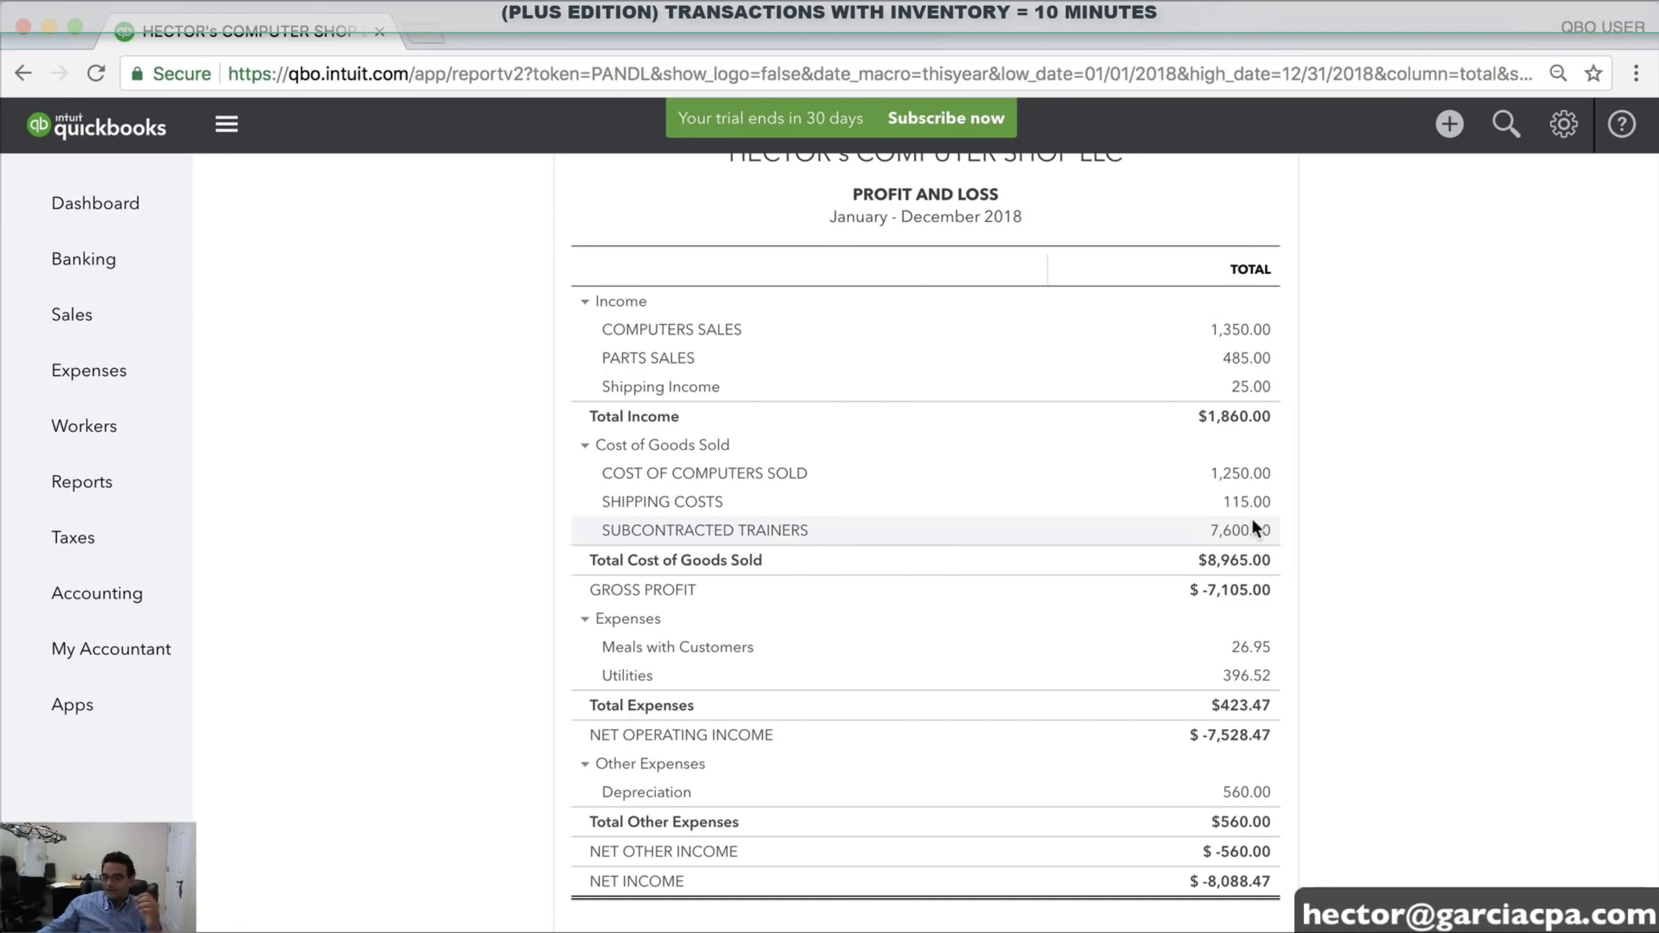
left_click(88, 481)
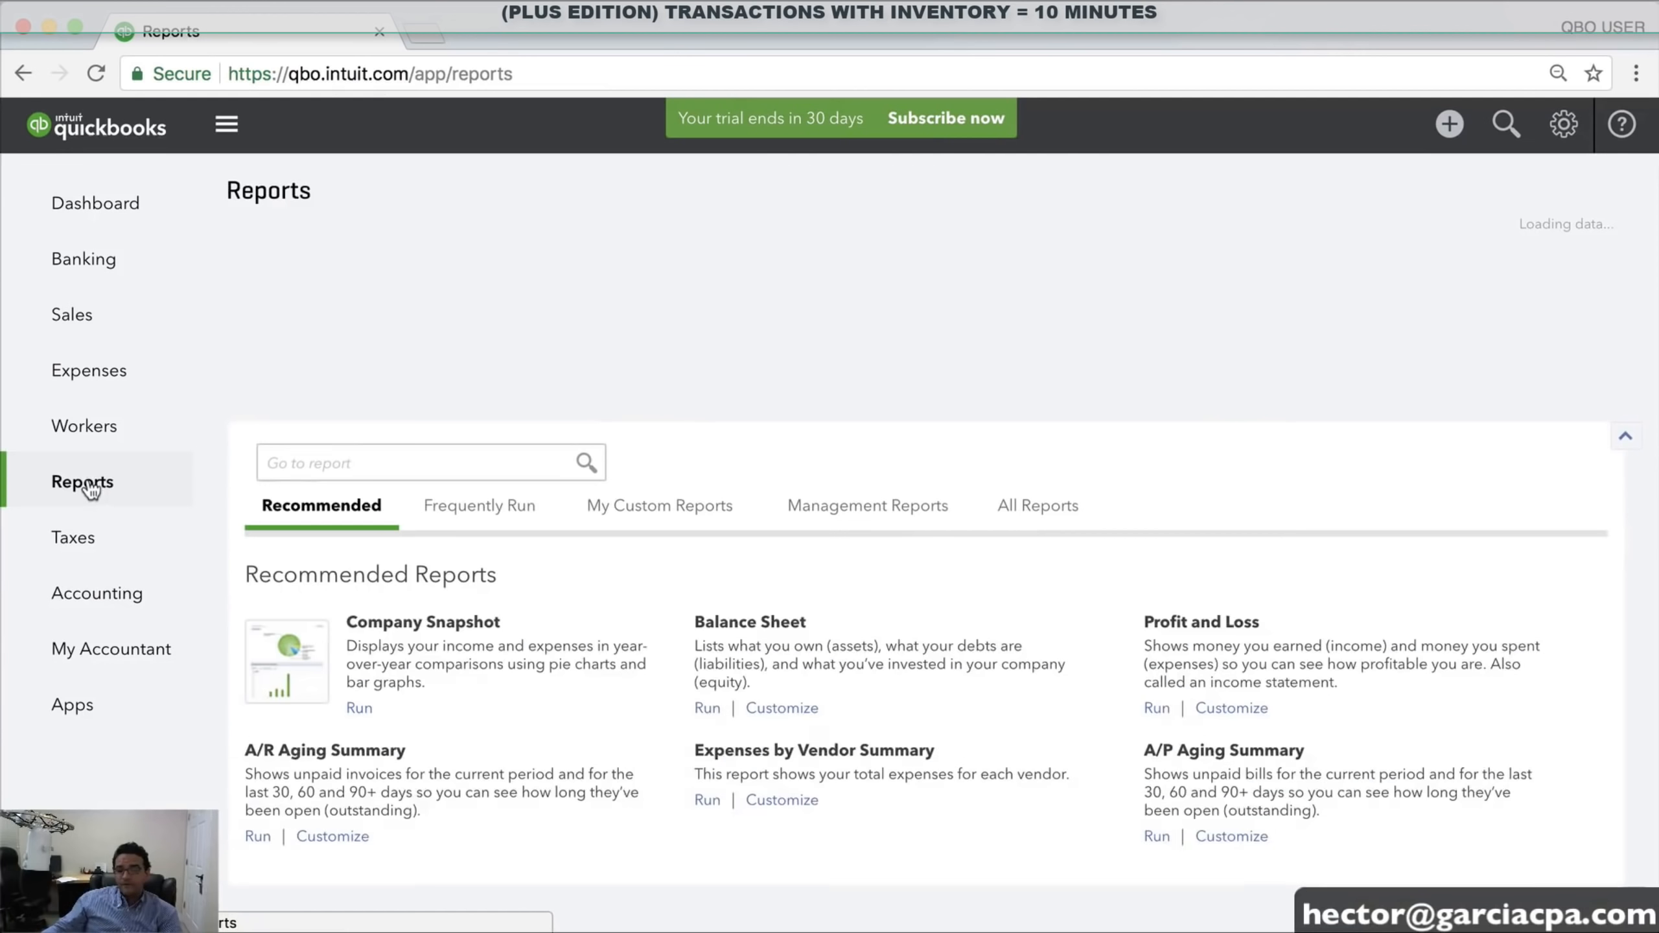
Run the Balance Sheet as of January 6, 2018, showing $13,500.00 inventory
left_click(704, 712)
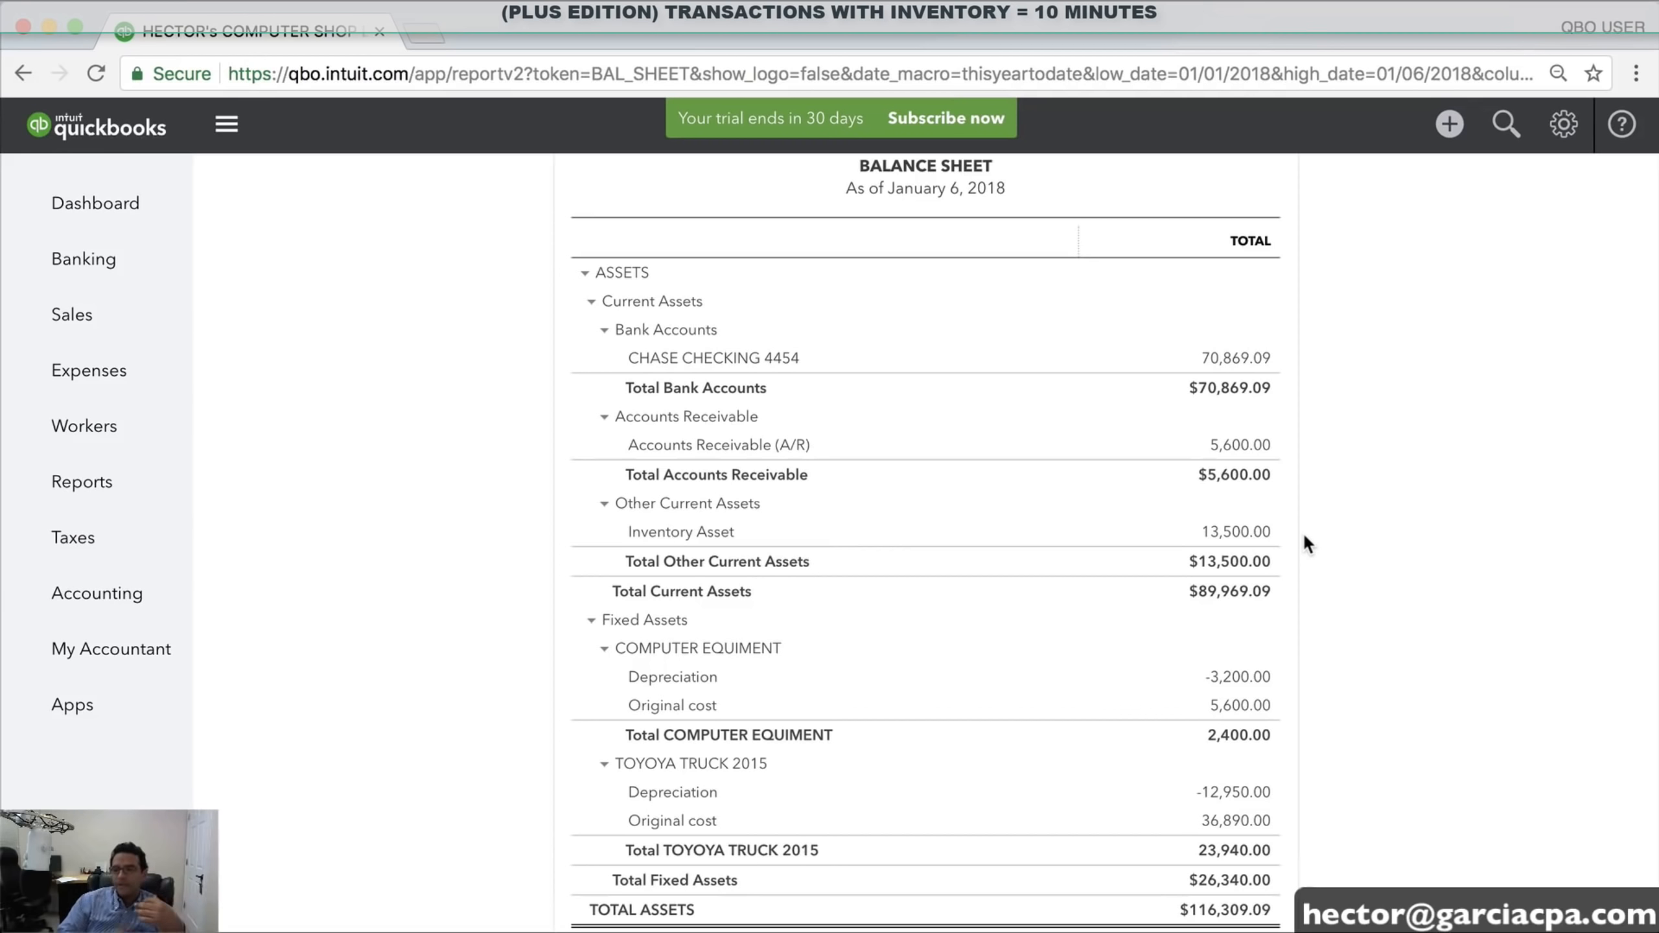
scroll(1176, 470, "up", 6)
scroll(998, 414, "down", 2)
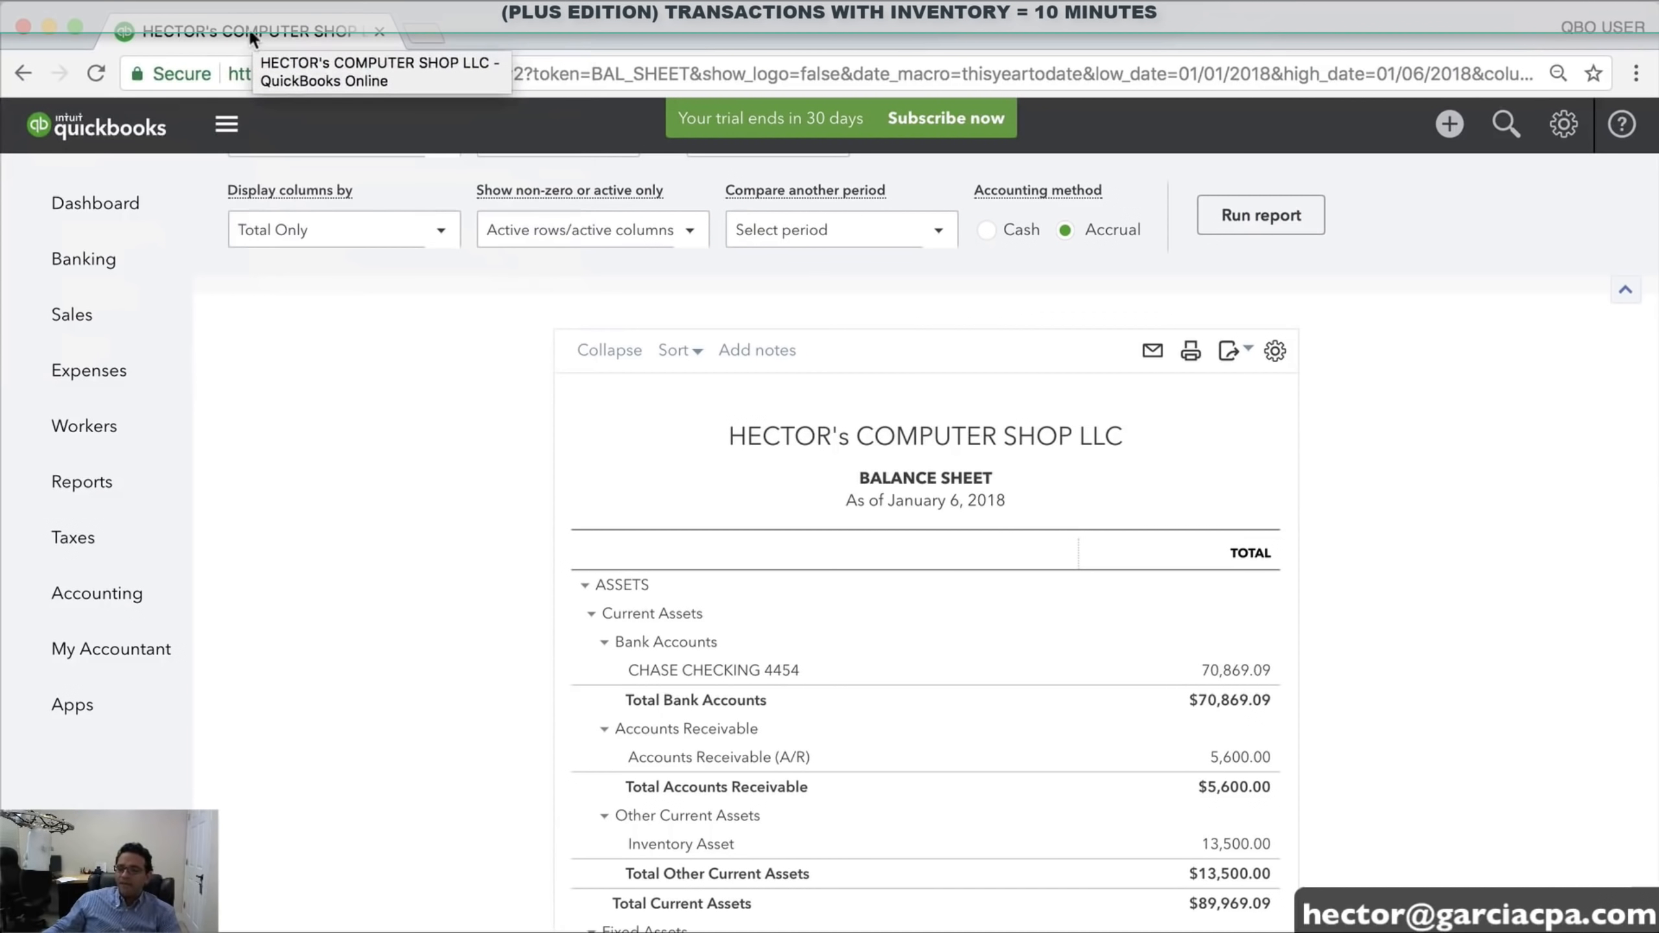
Duplicate the Balance Sheet into a second browser tab at 110% zoom and open Reports there
right_click(245, 34)
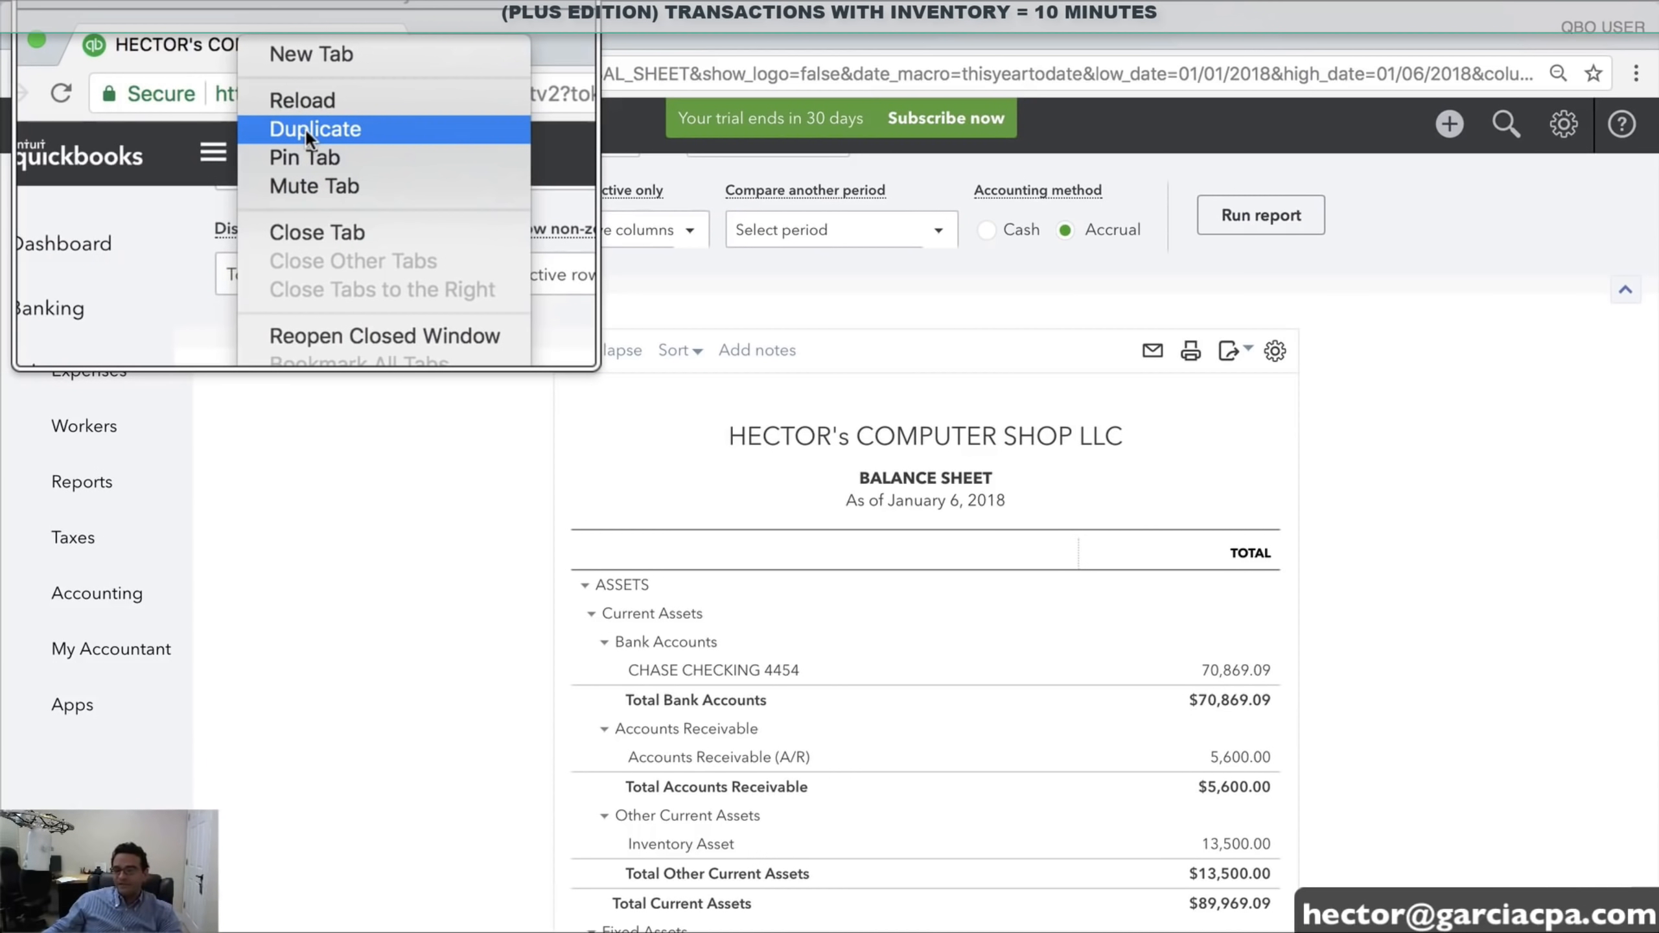
left_click(303, 127)
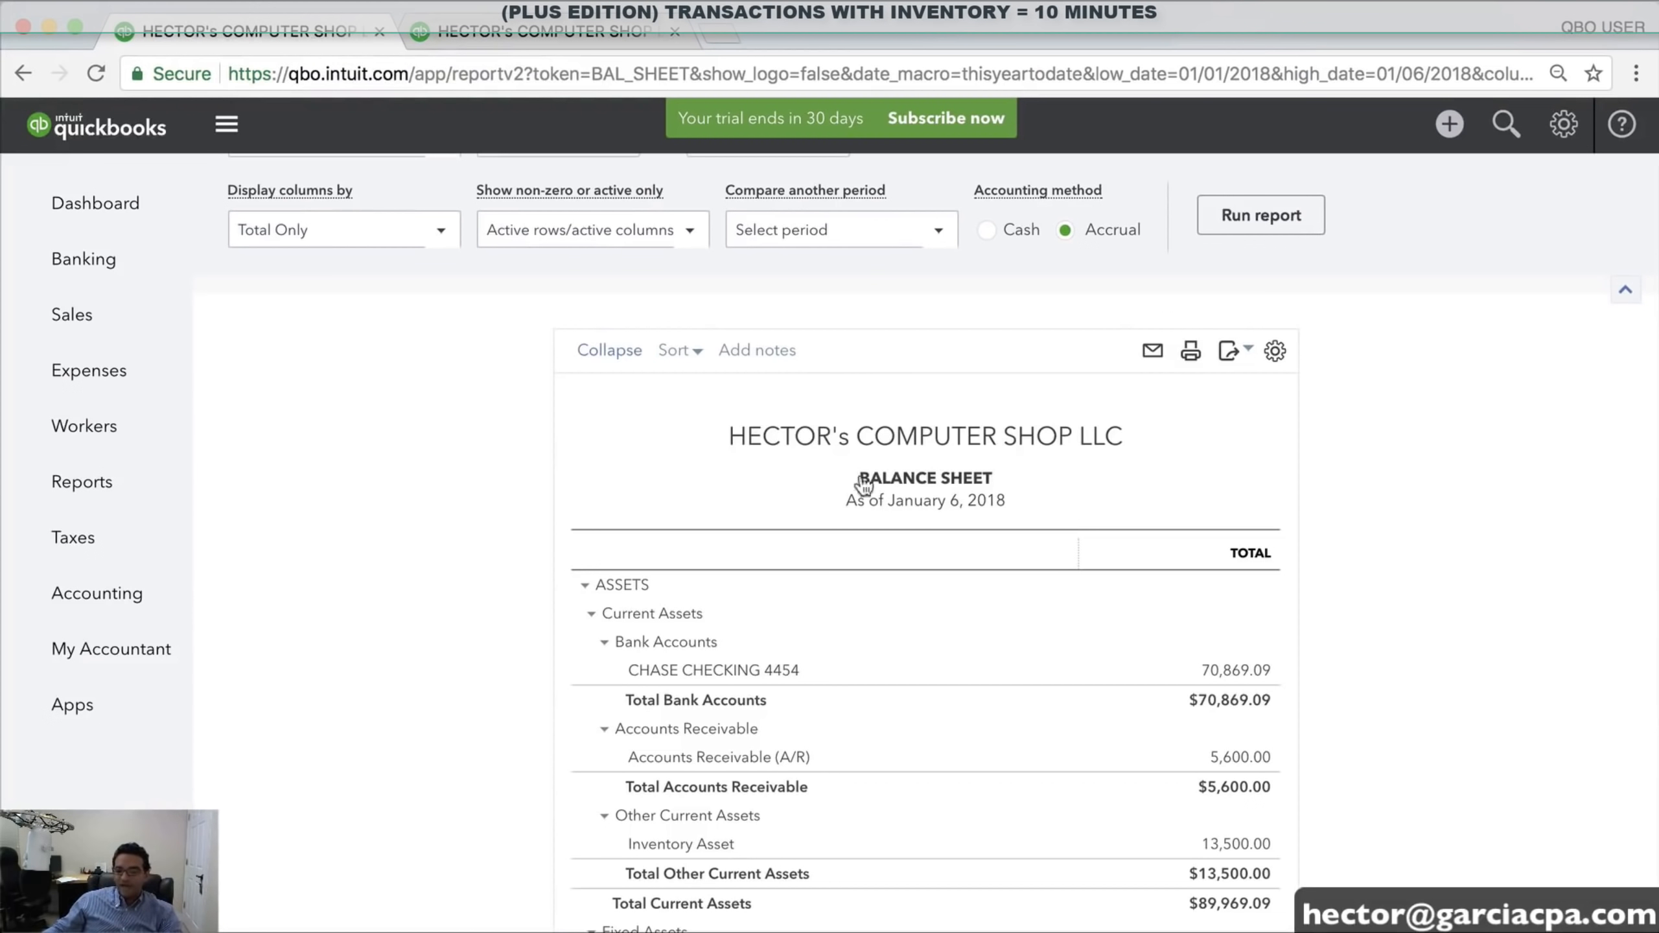
scroll(942, 477, "down", 3)
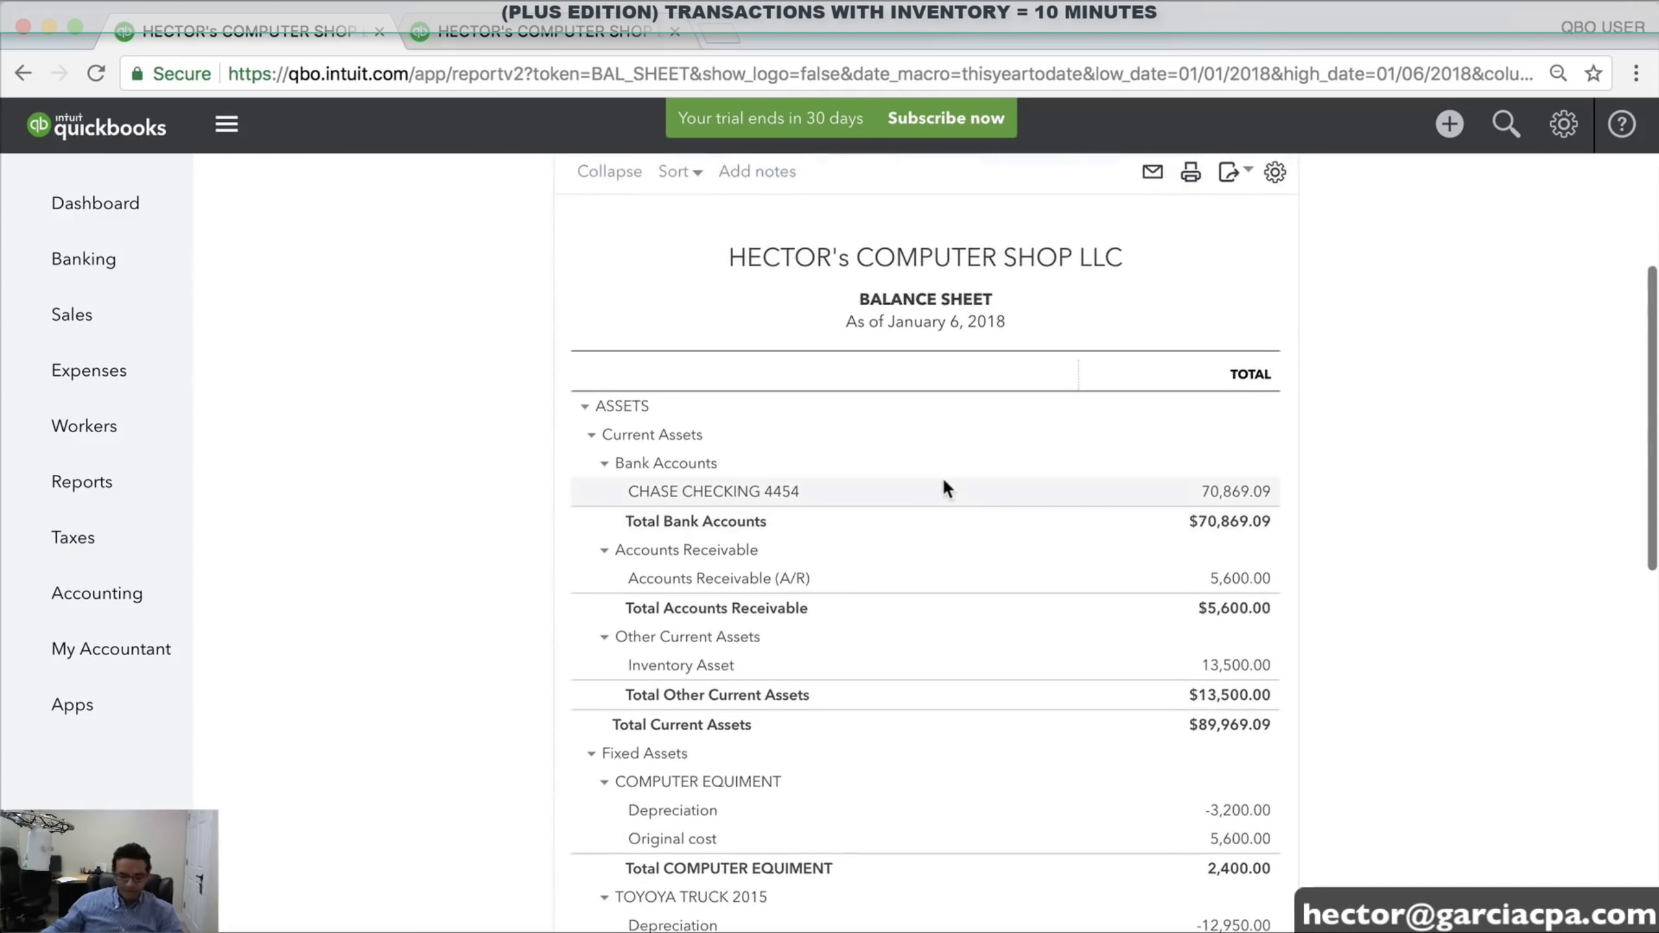
key("super+plus")
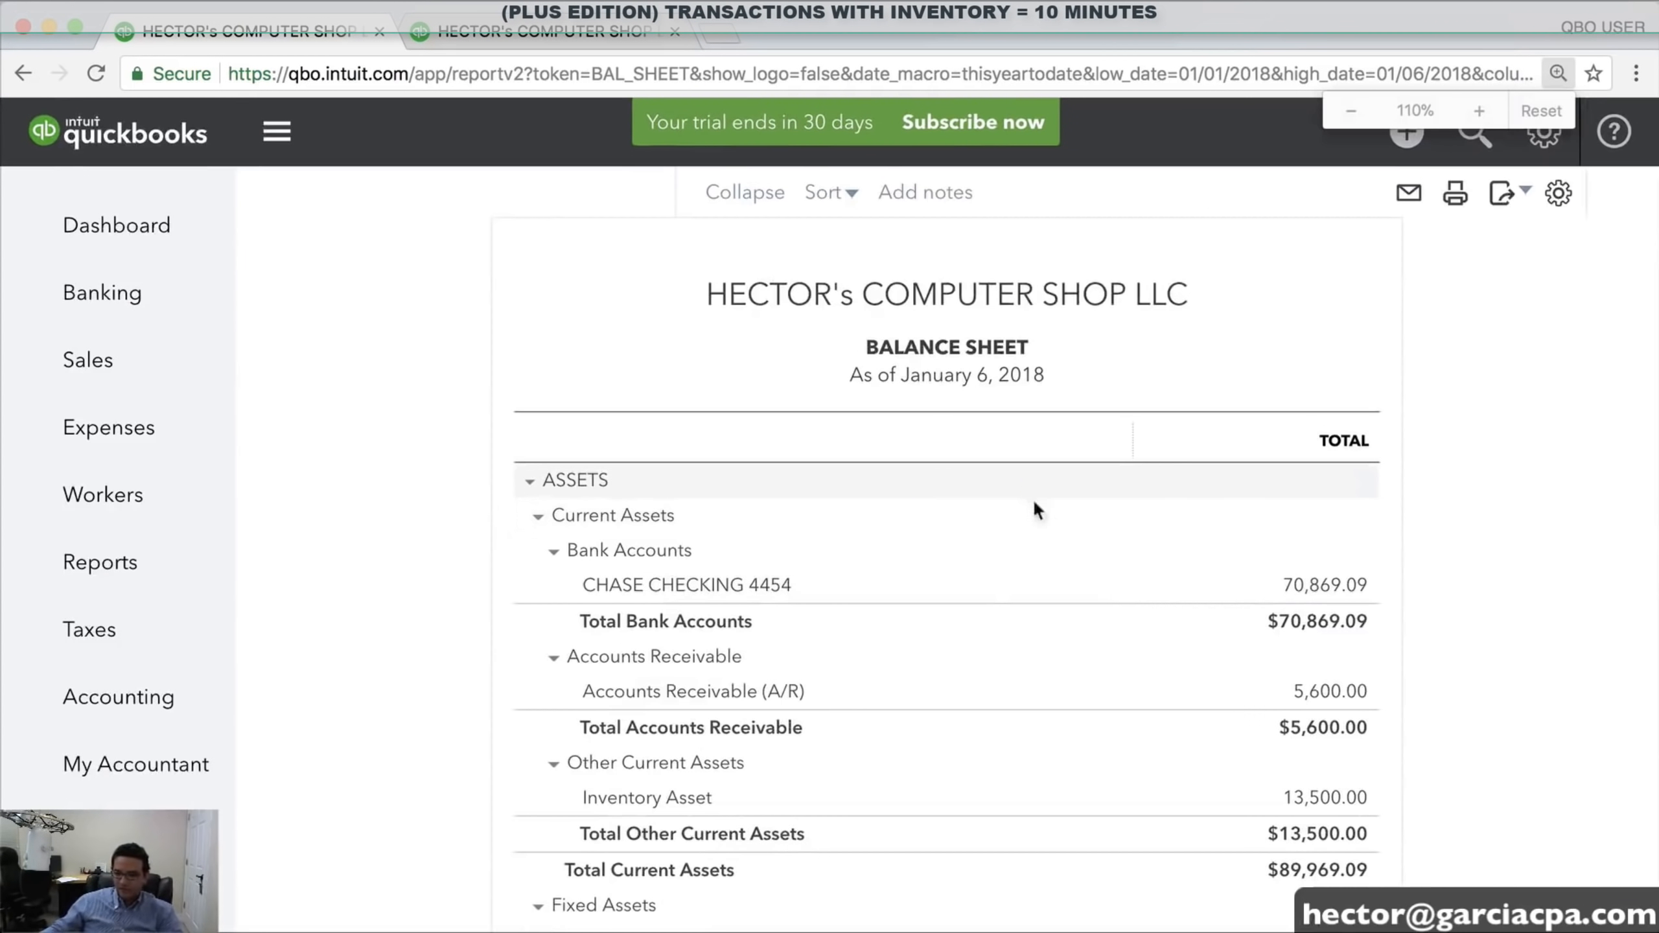
scroll(999, 580, "down", 3)
left_click(536, 34)
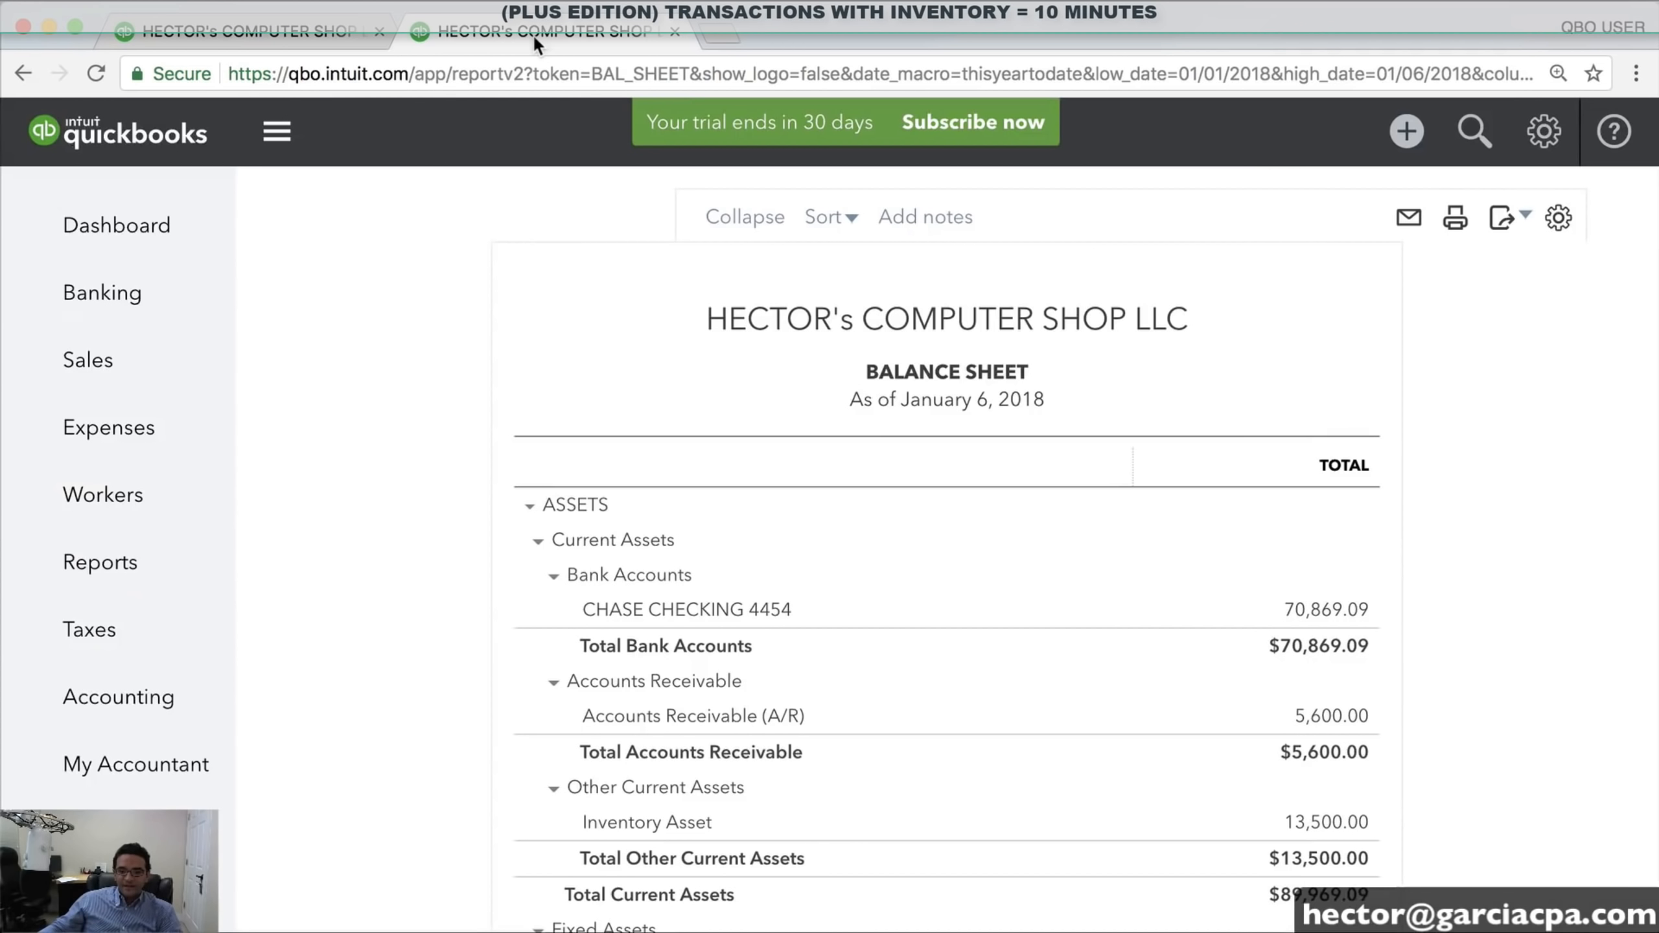
left_click(94, 563)
Run the January 1–6, 2018 Profit and Loss, showing −$4,388.47 net income
scroll(1144, 644, "down", 4)
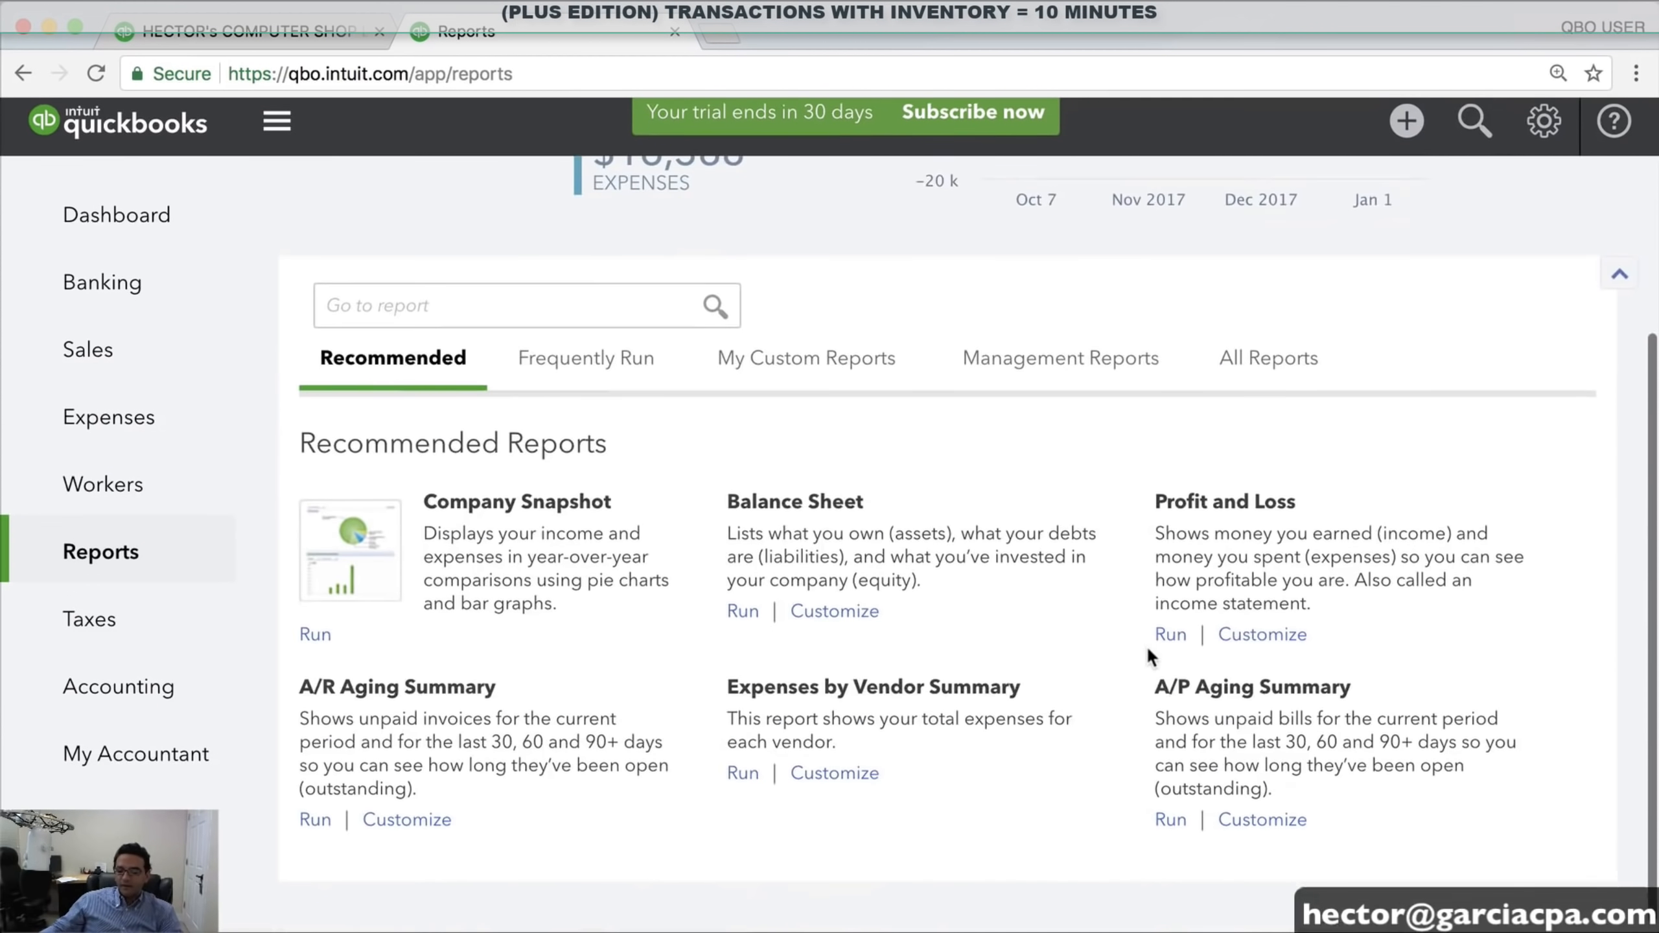
left_click(1171, 641)
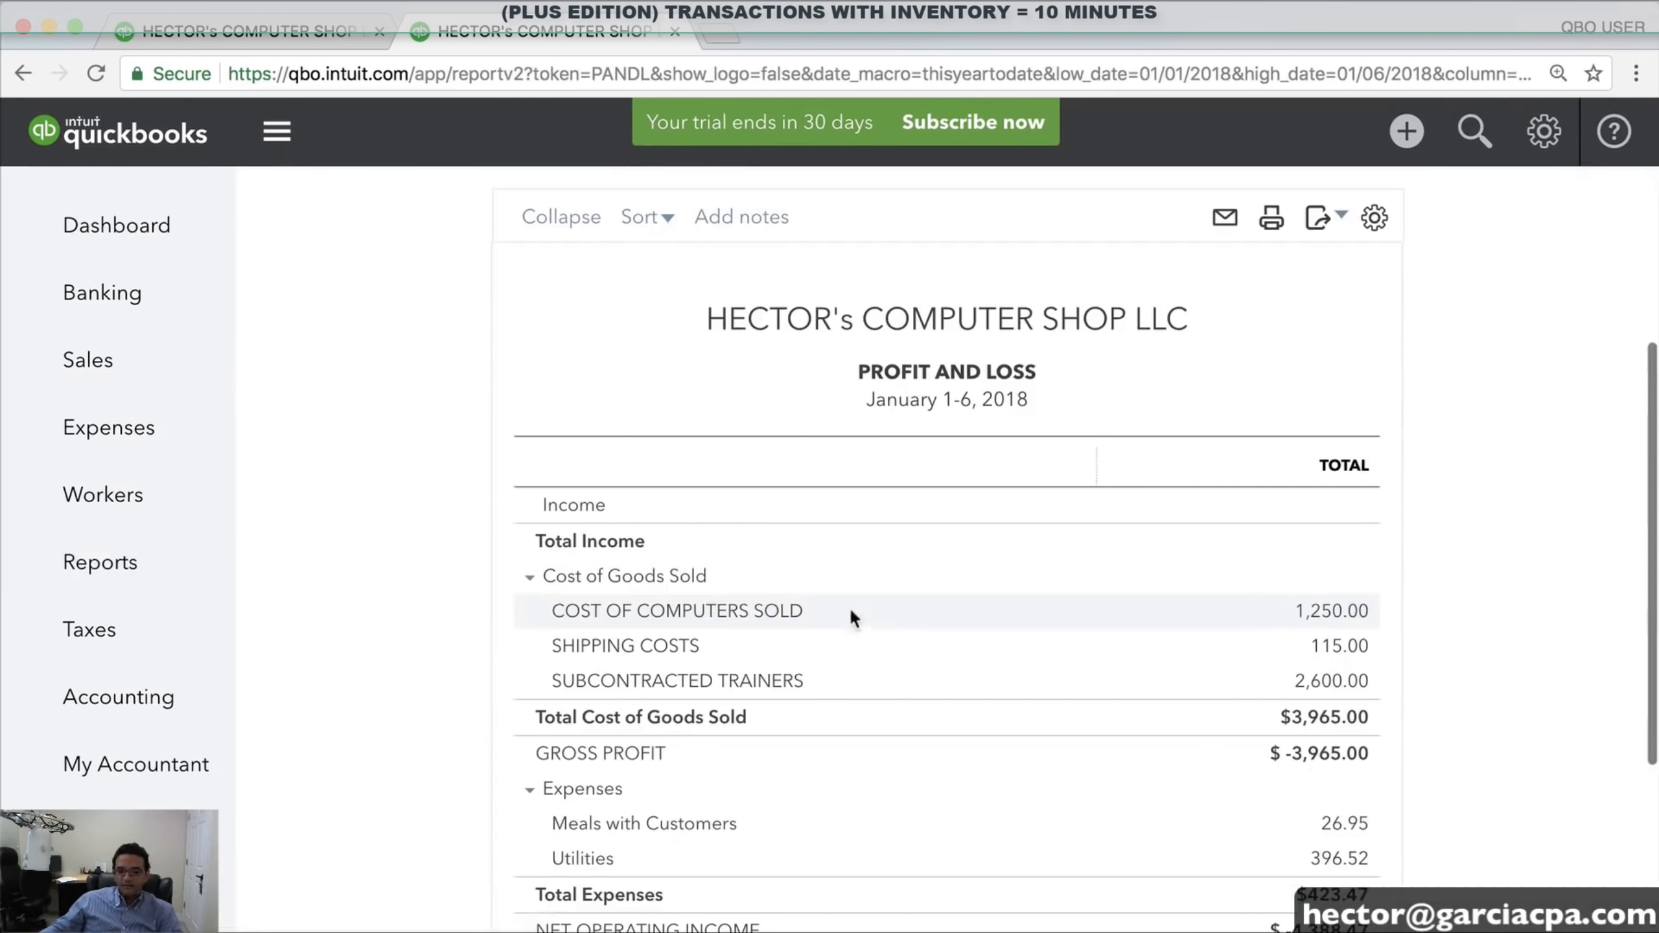
scroll(891, 568, "down", 3)
scroll(893, 574, "up", 1)
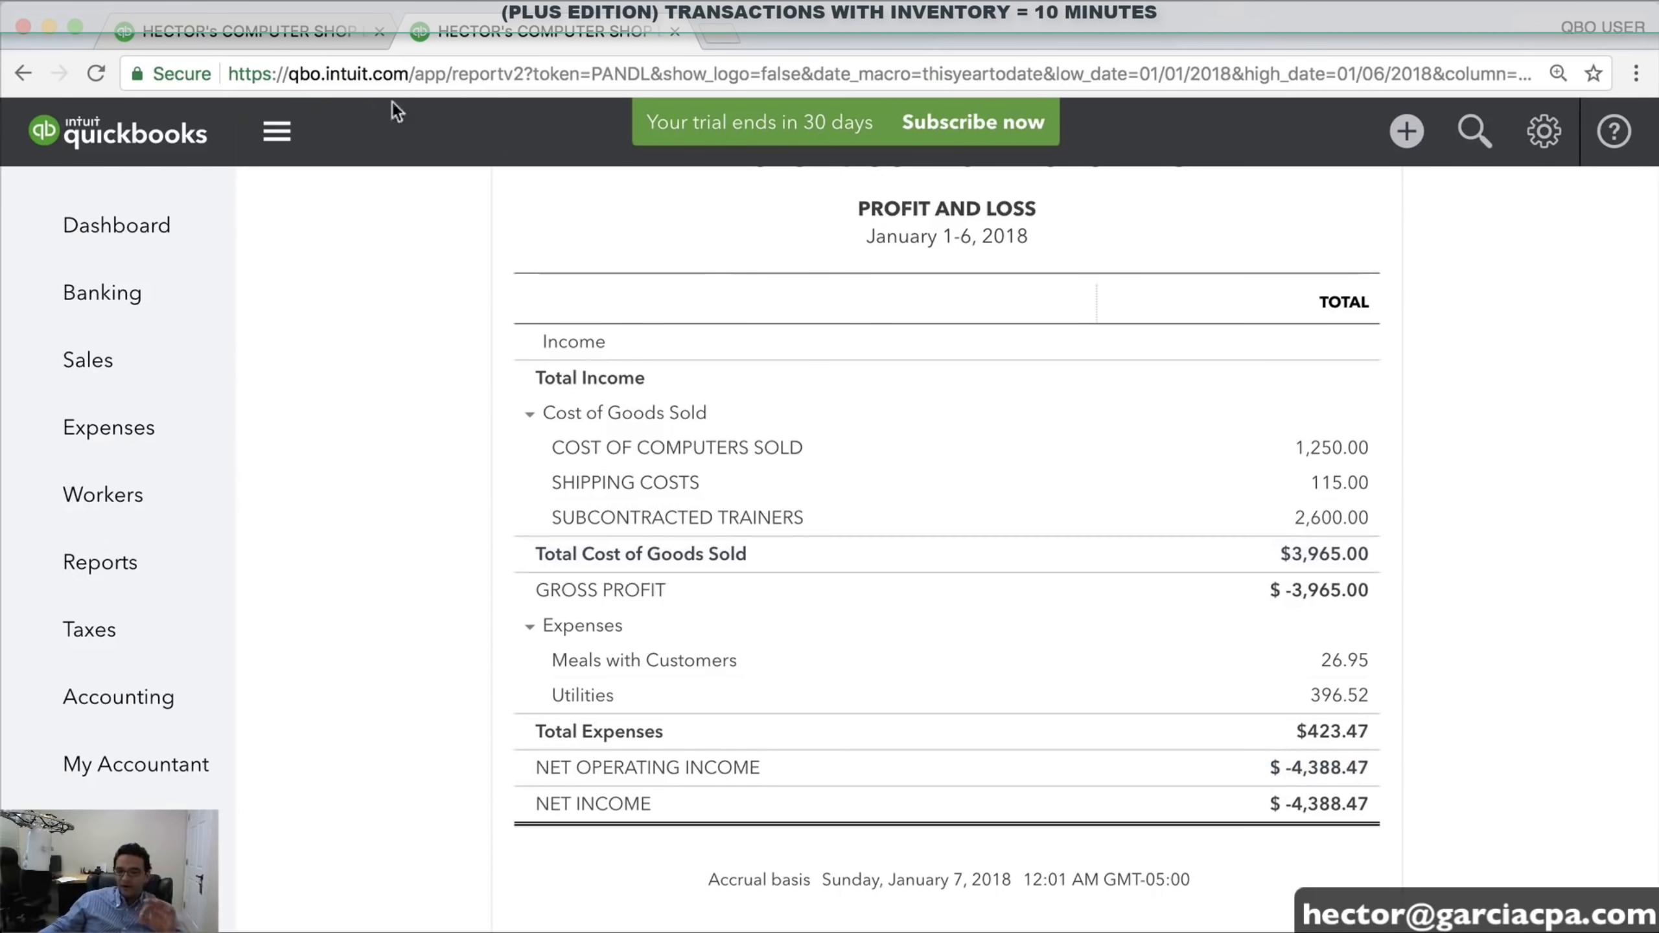
Compare it with the Balance Sheet tab, then duplicate the Profit and Loss into a third tab
left_click(259, 32)
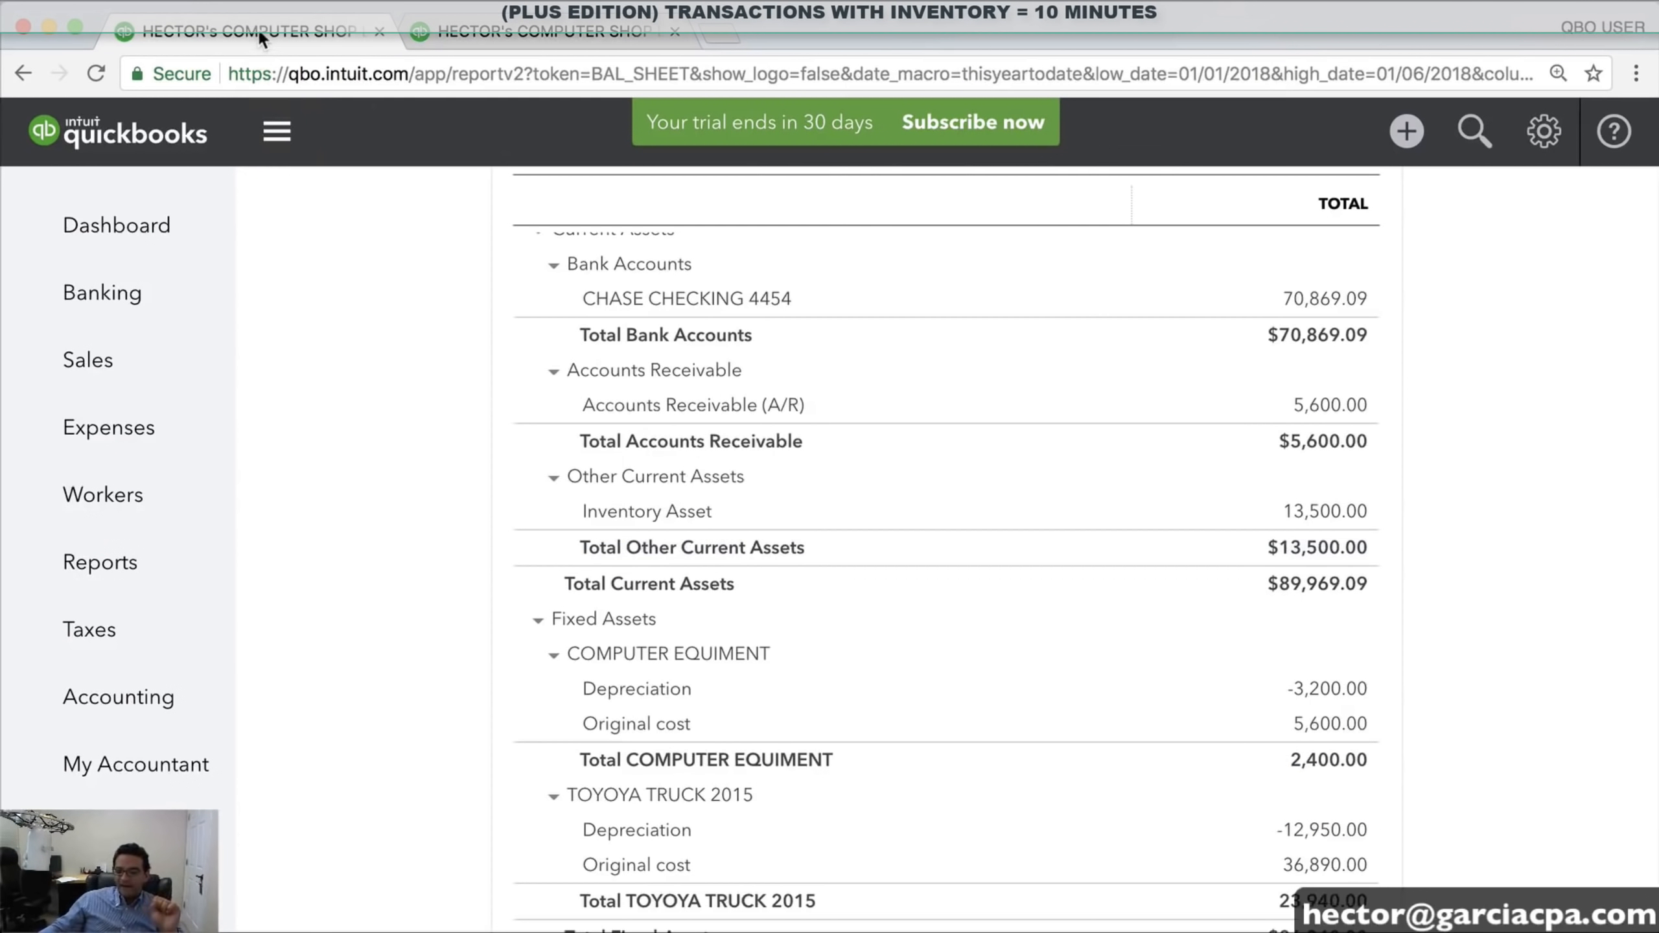
left_click(518, 33)
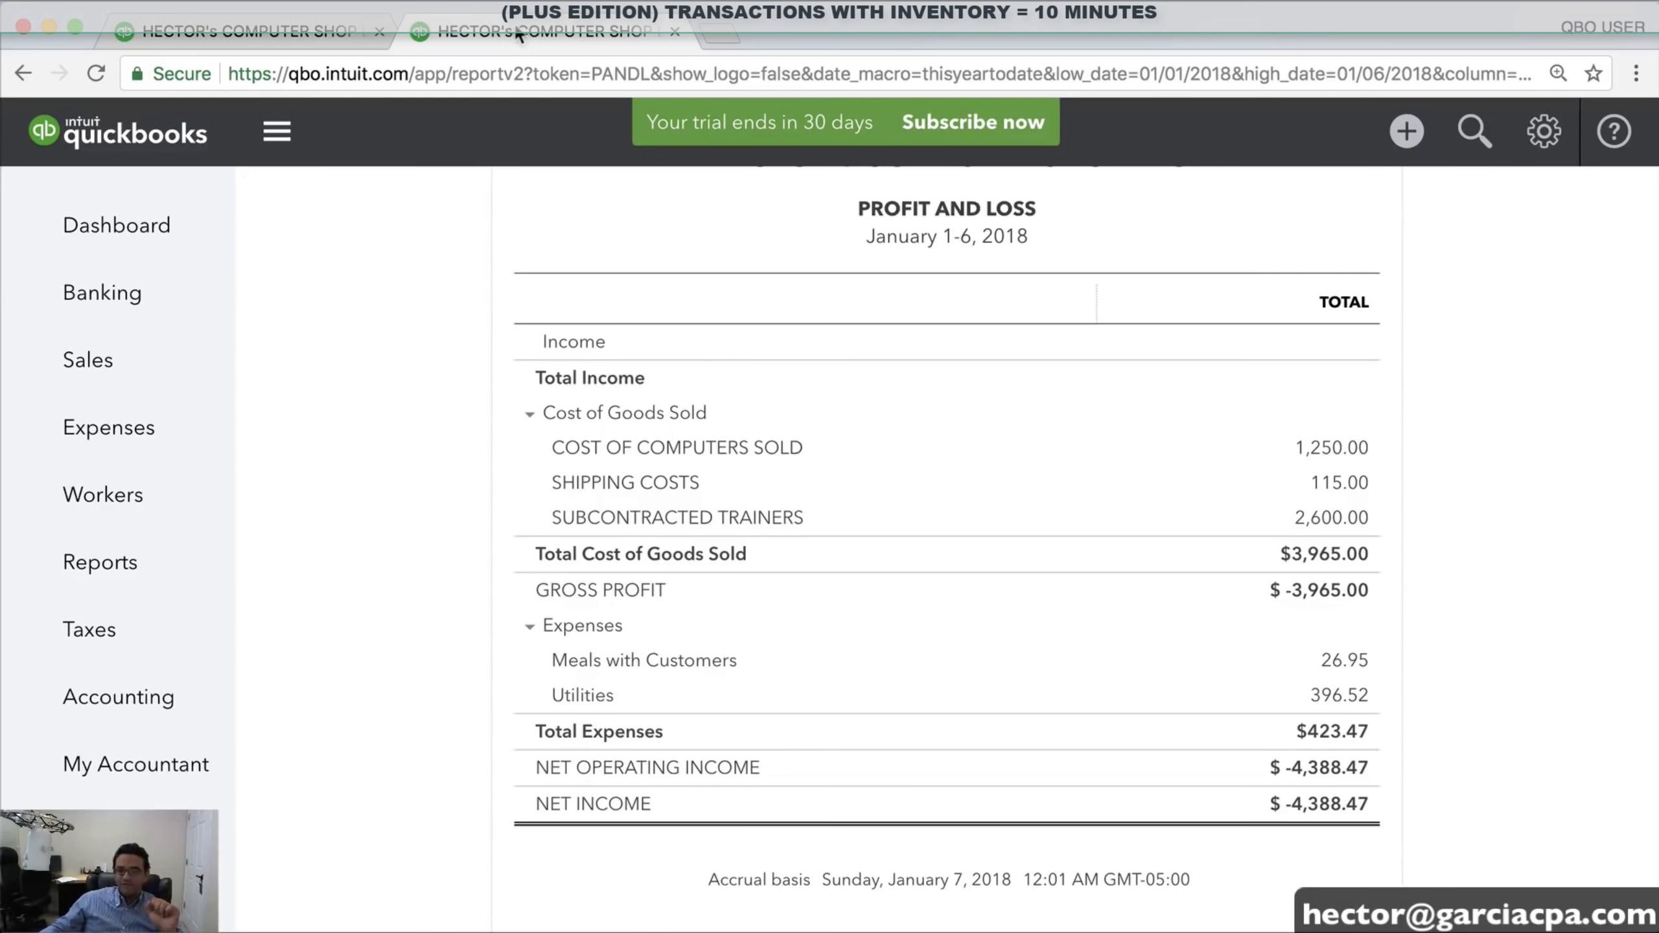
mouse_move(529, 33)
left_mouse_down()
mouse_move(530, 71)
mouse_move(519, 32)
left_mouse_up()
right_click(518, 31)
left_click(587, 108)
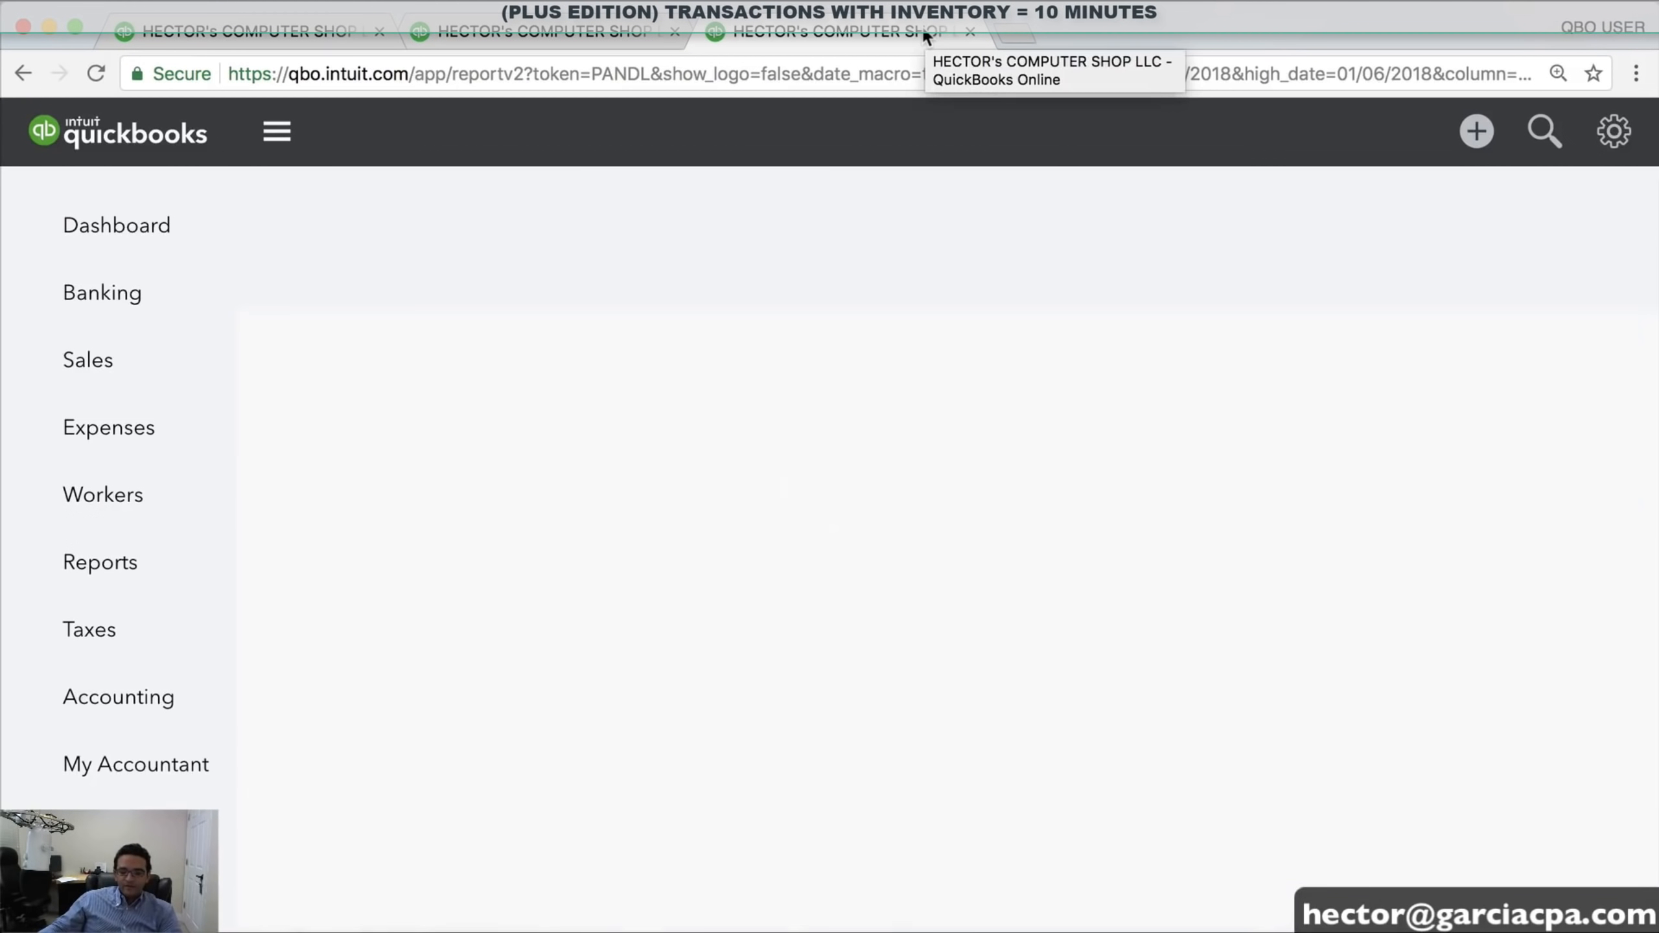
Open a blank invoice dated 01/06/2018 with Net 30 terms, dismissing the test-drive offer
left_click(1404, 138)
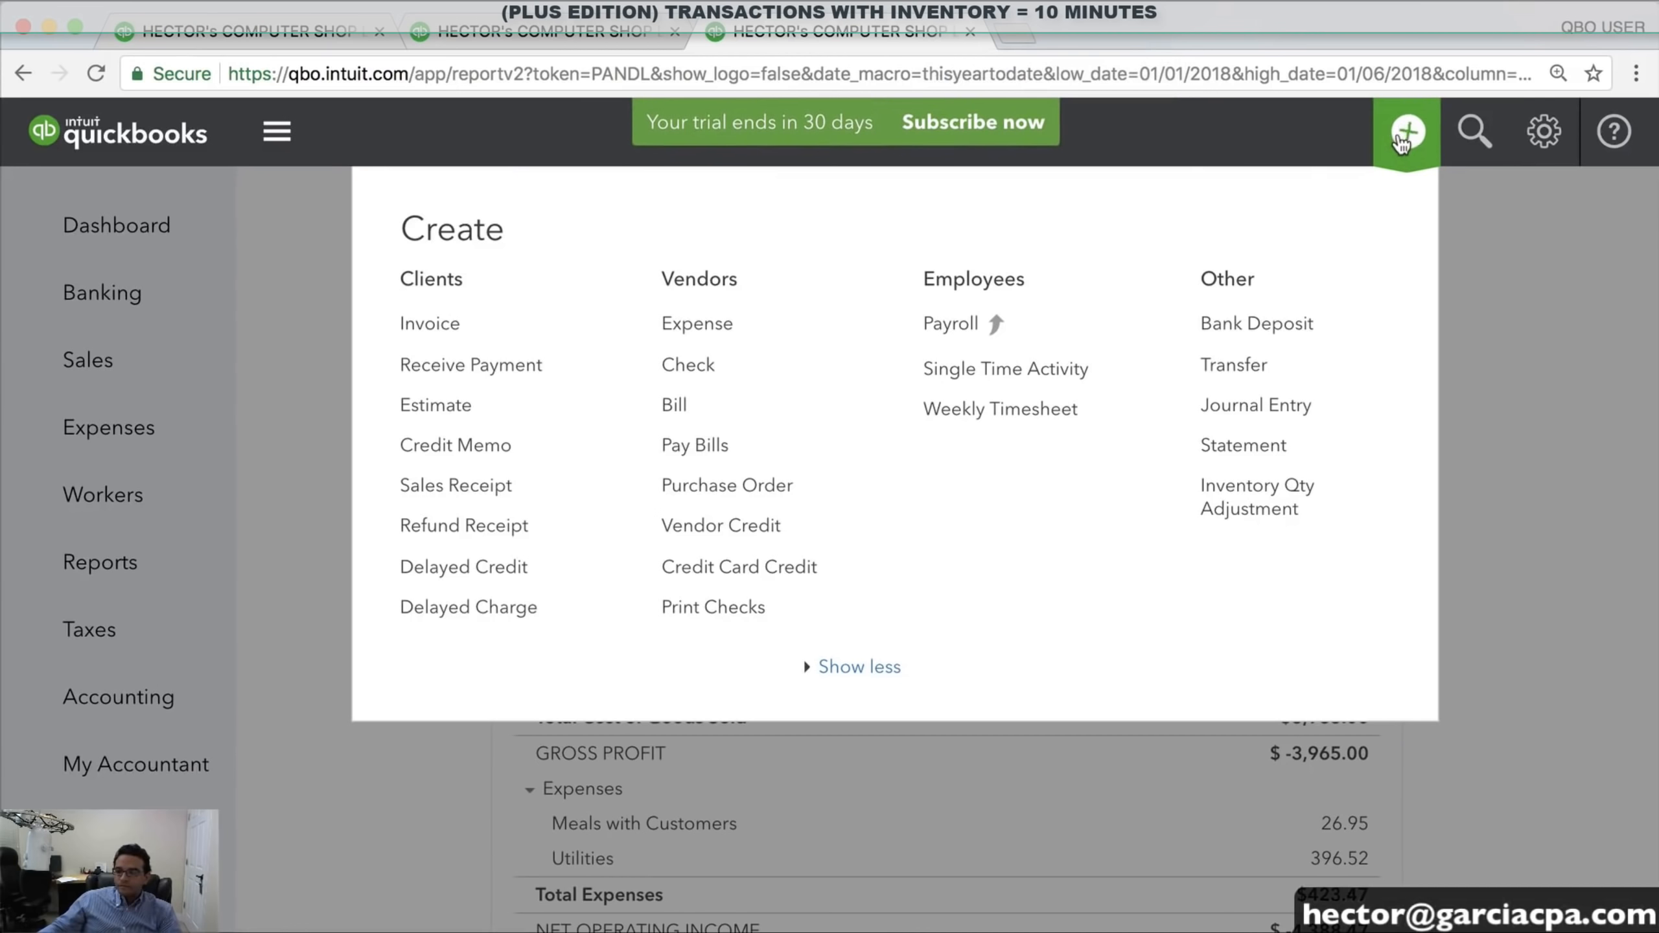
left_click(450, 326)
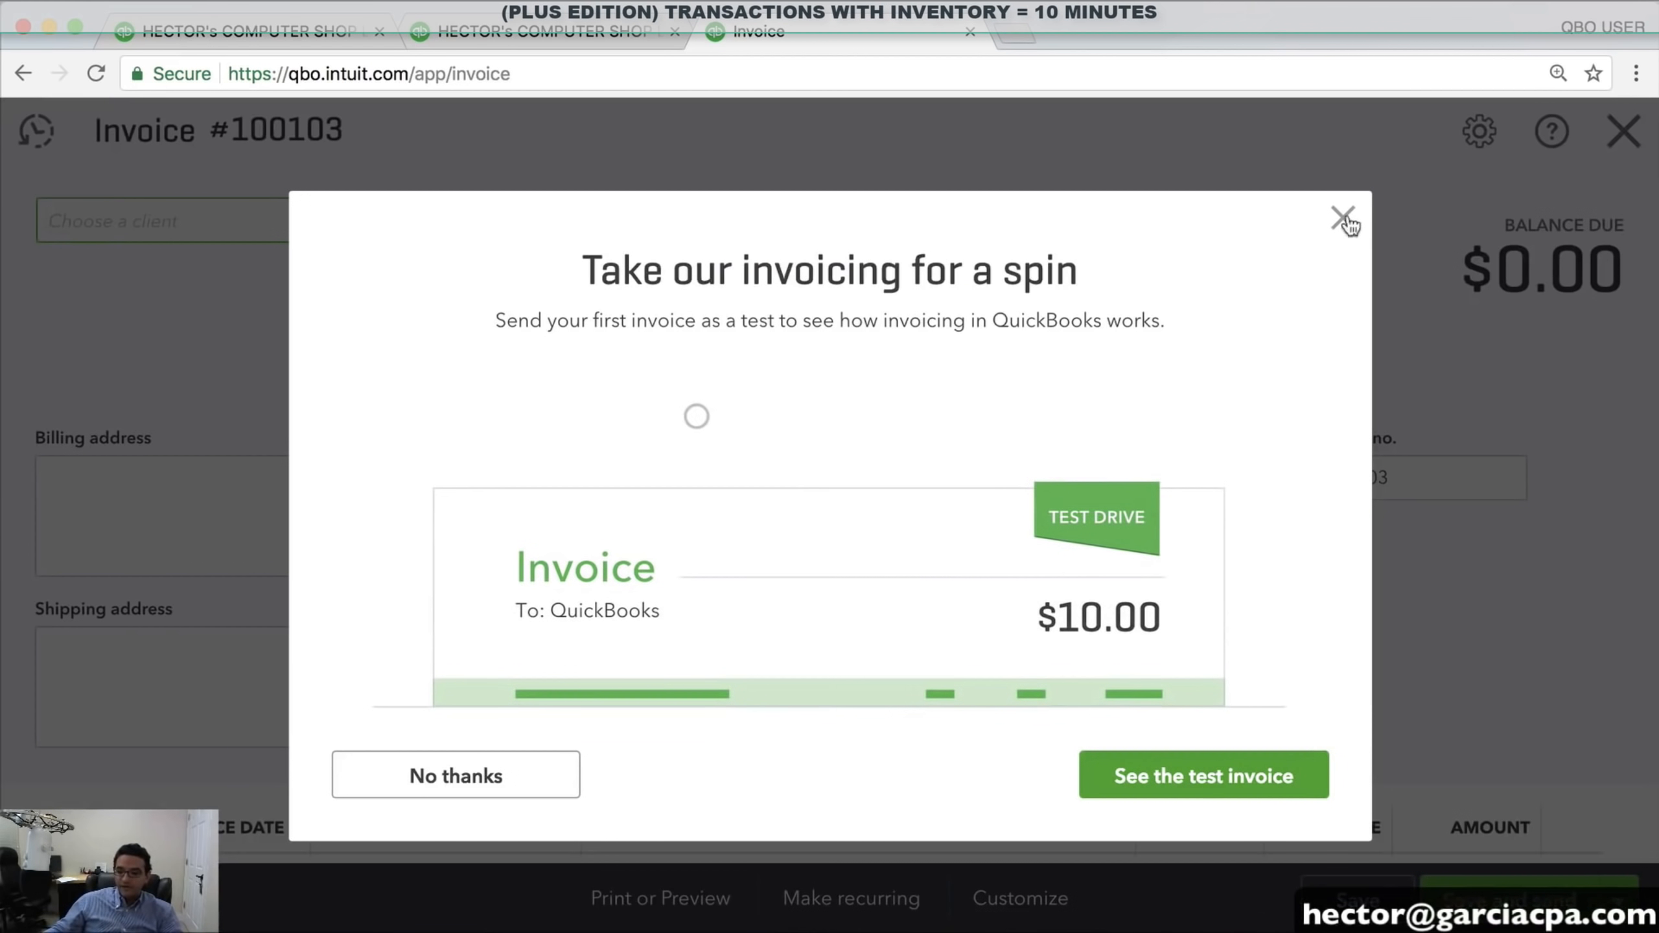
left_click(1343, 221)
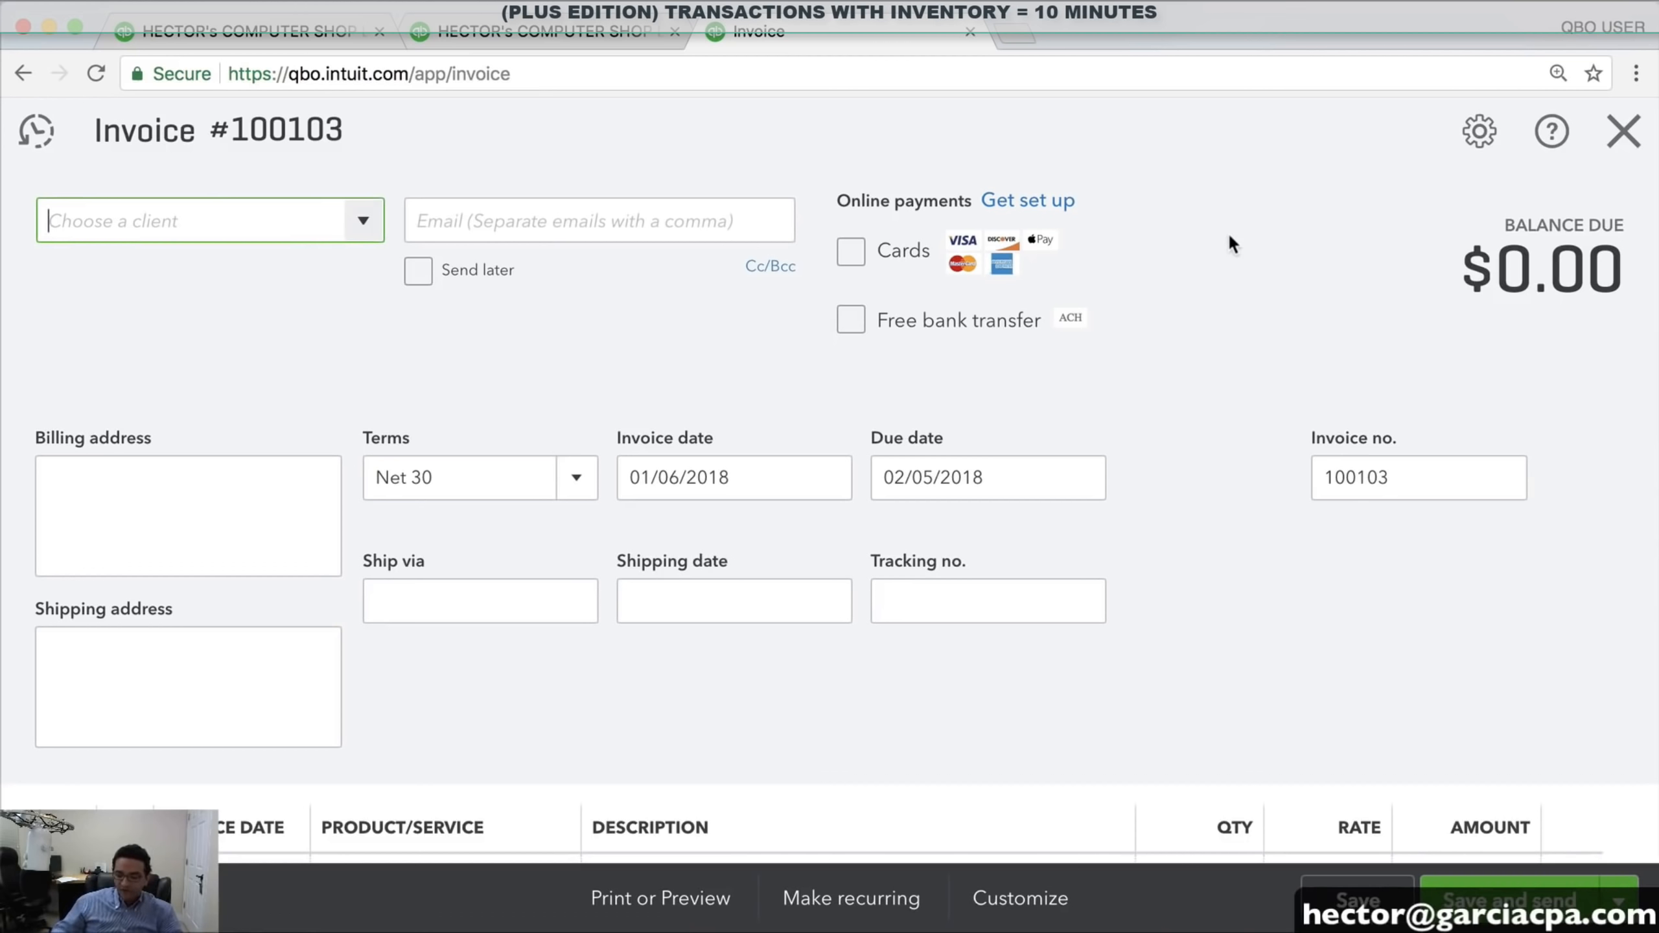
key("super+minus")
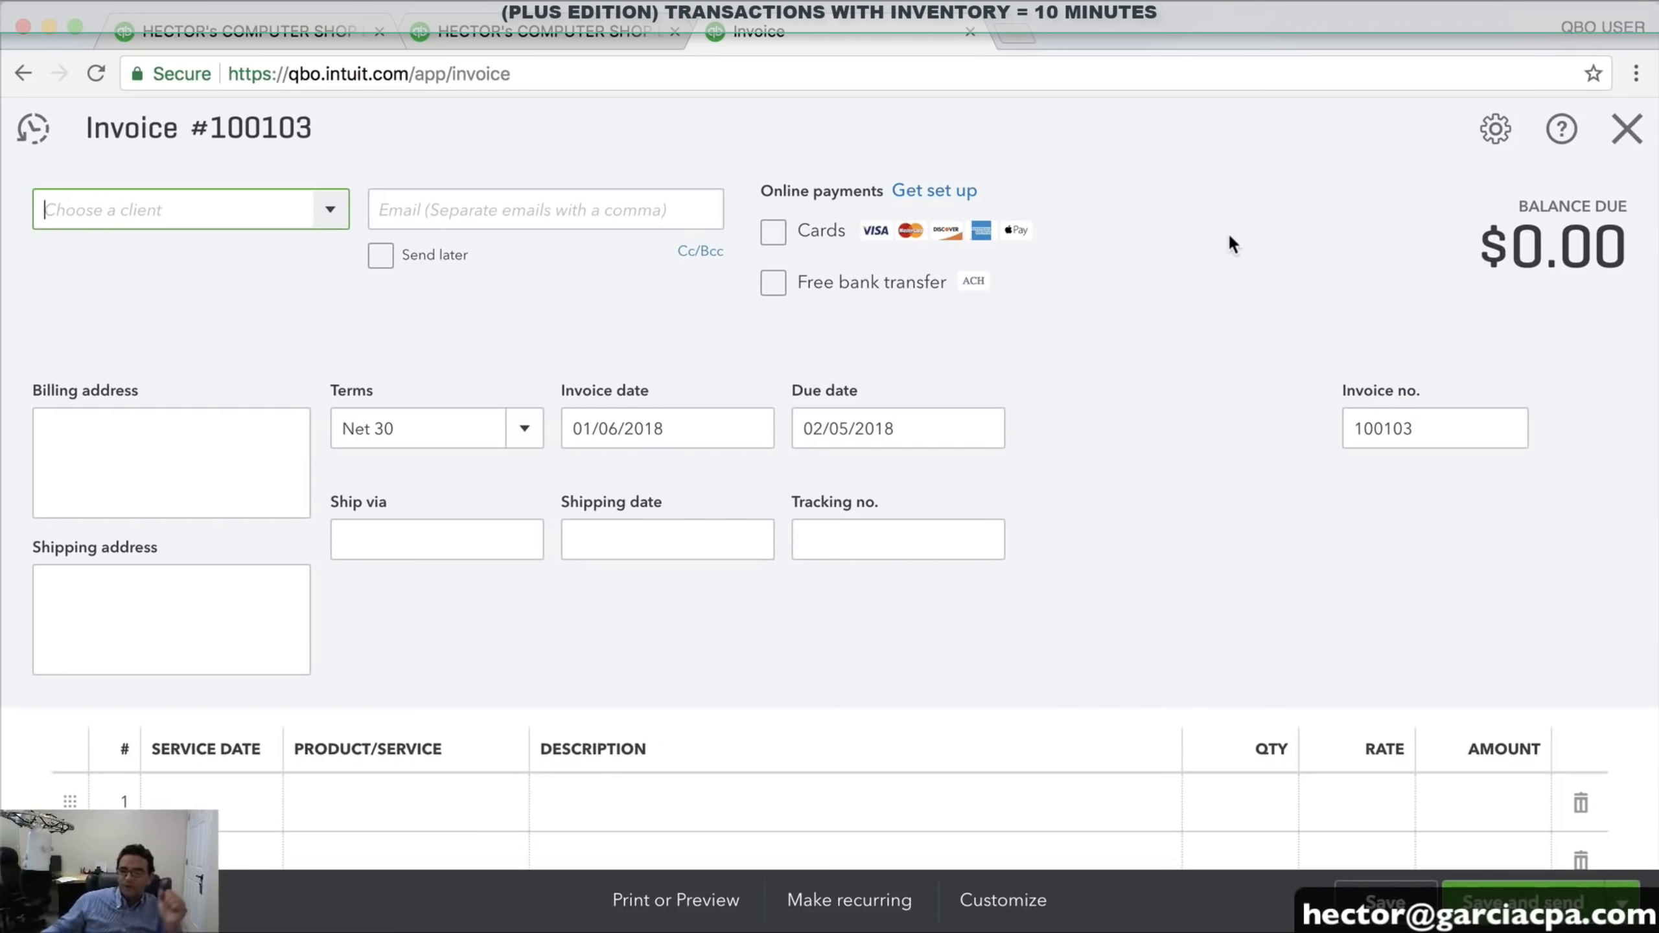
Look over the Balance Sheet report in the first tab
left_click(297, 30)
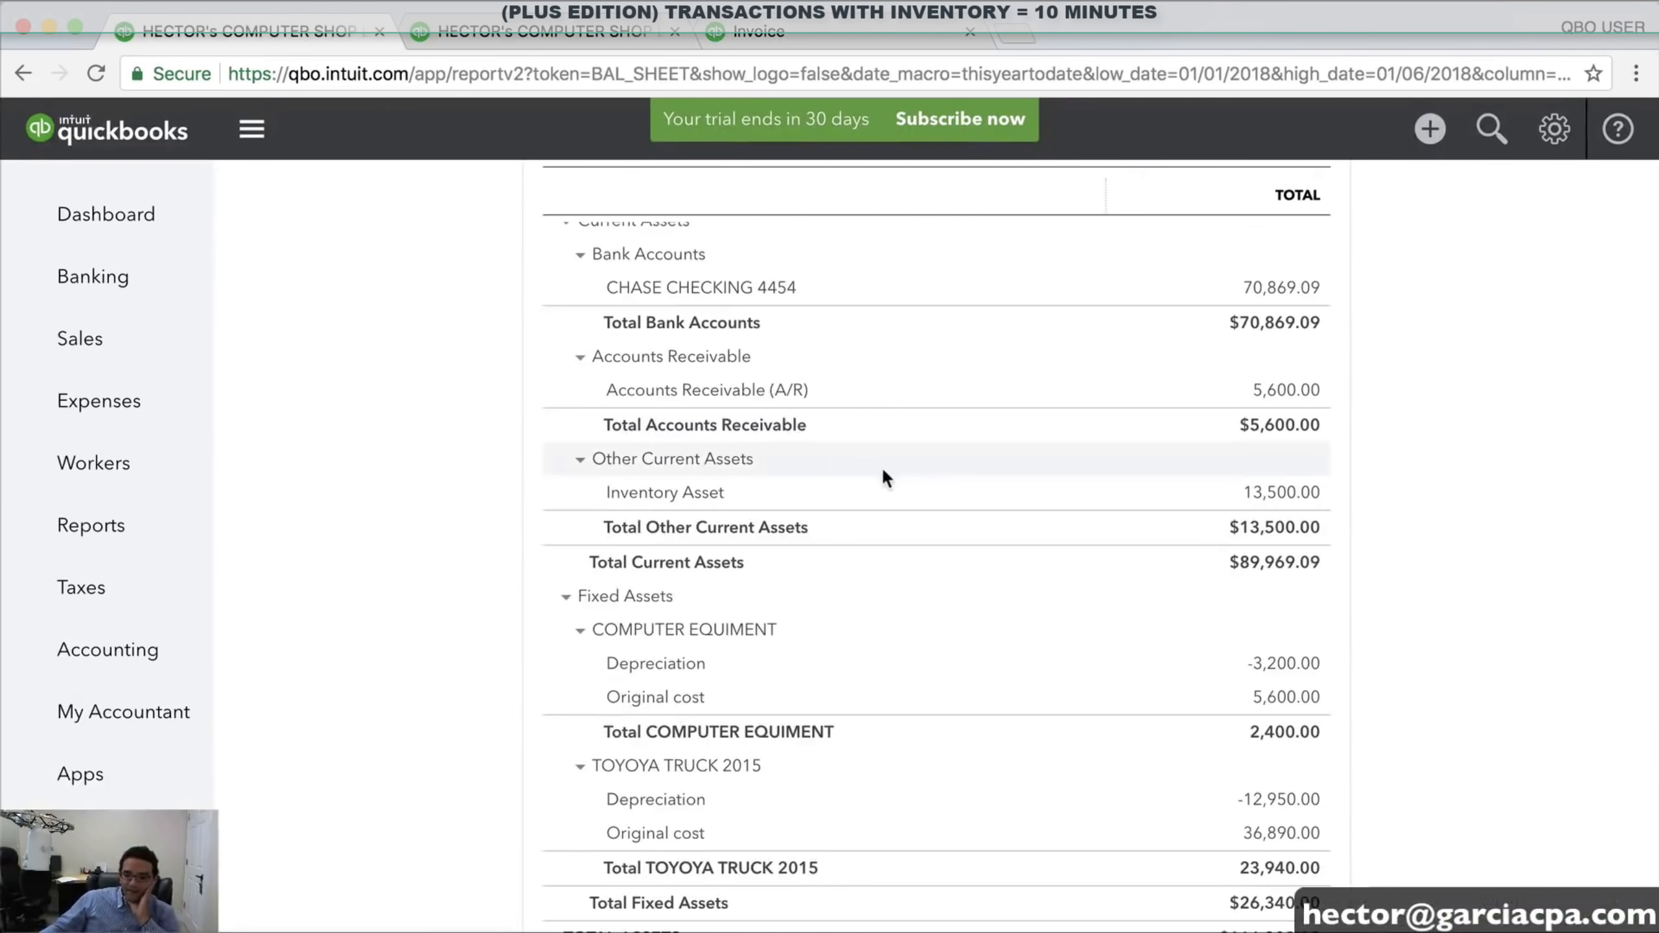
scroll(882, 466, "up", 5)
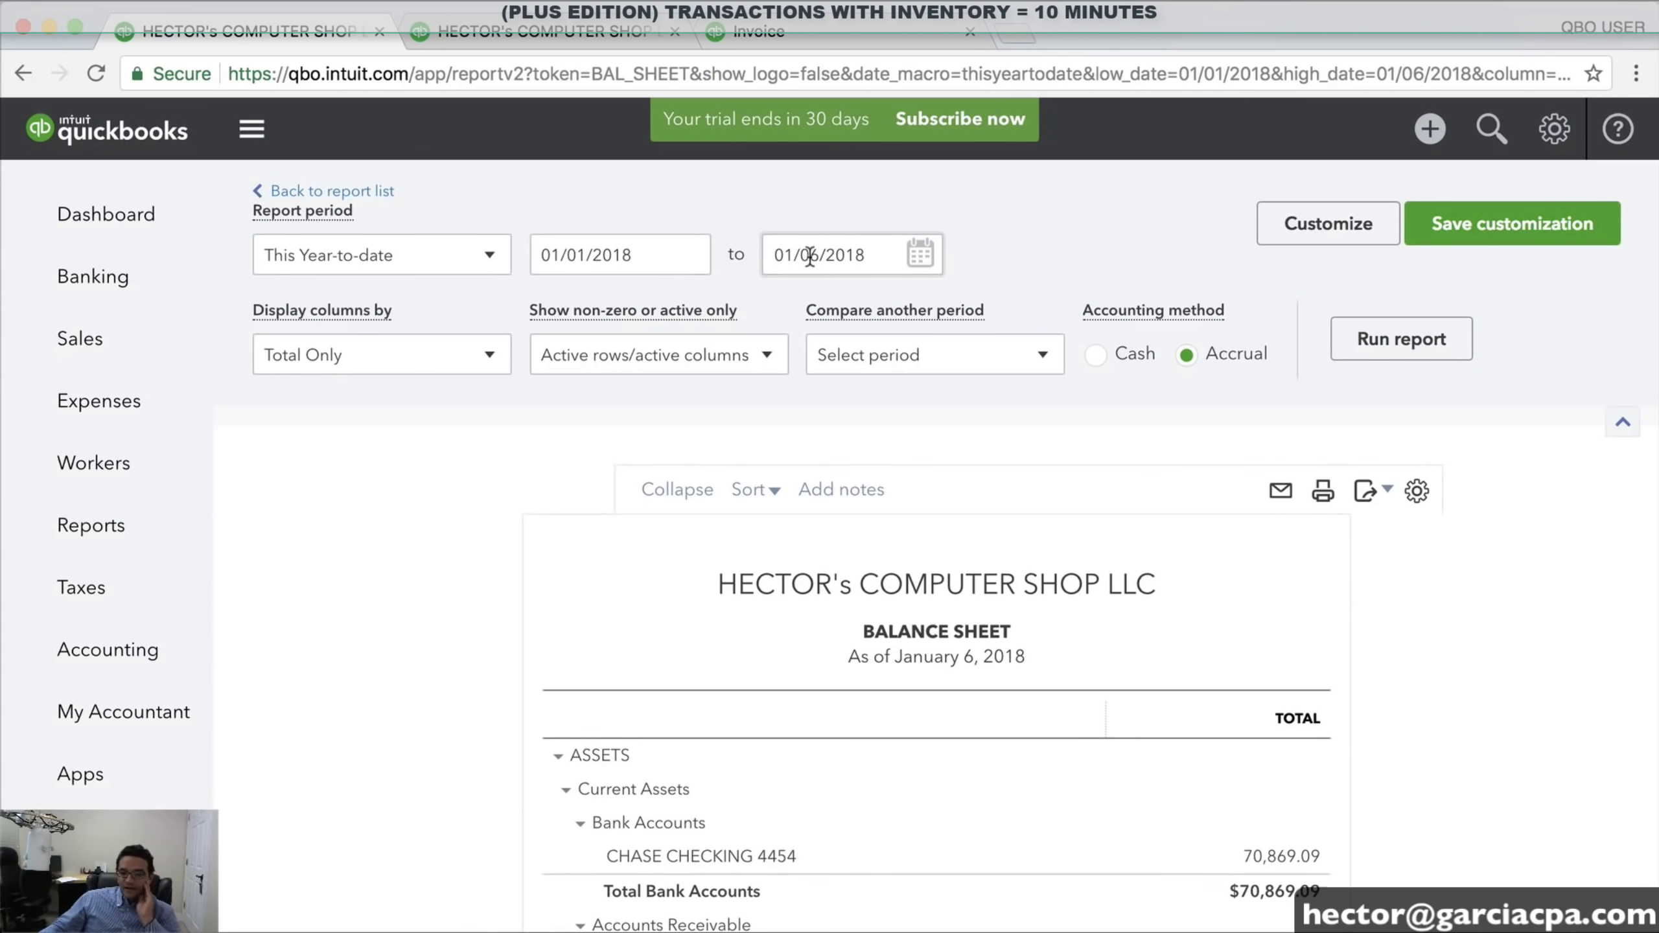
left_click(840, 258)
left_click(1281, 547)
scroll(1416, 551, "down", 4)
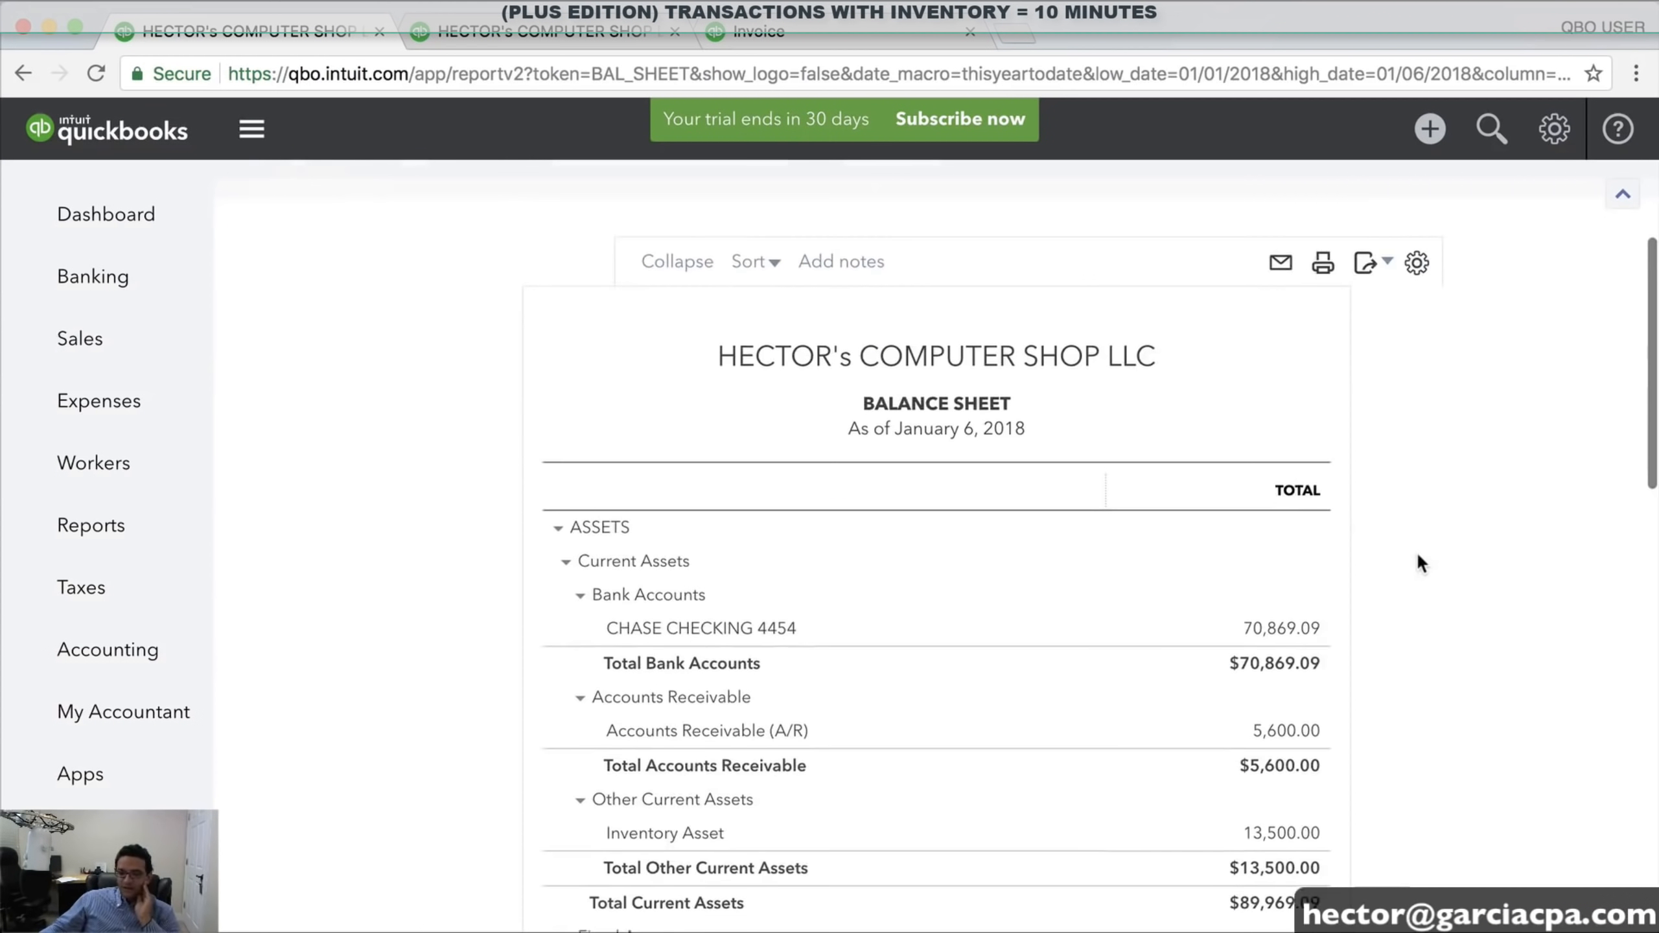
left_click_drag(1360, 809, 1230, 803)
left_click(1376, 799)
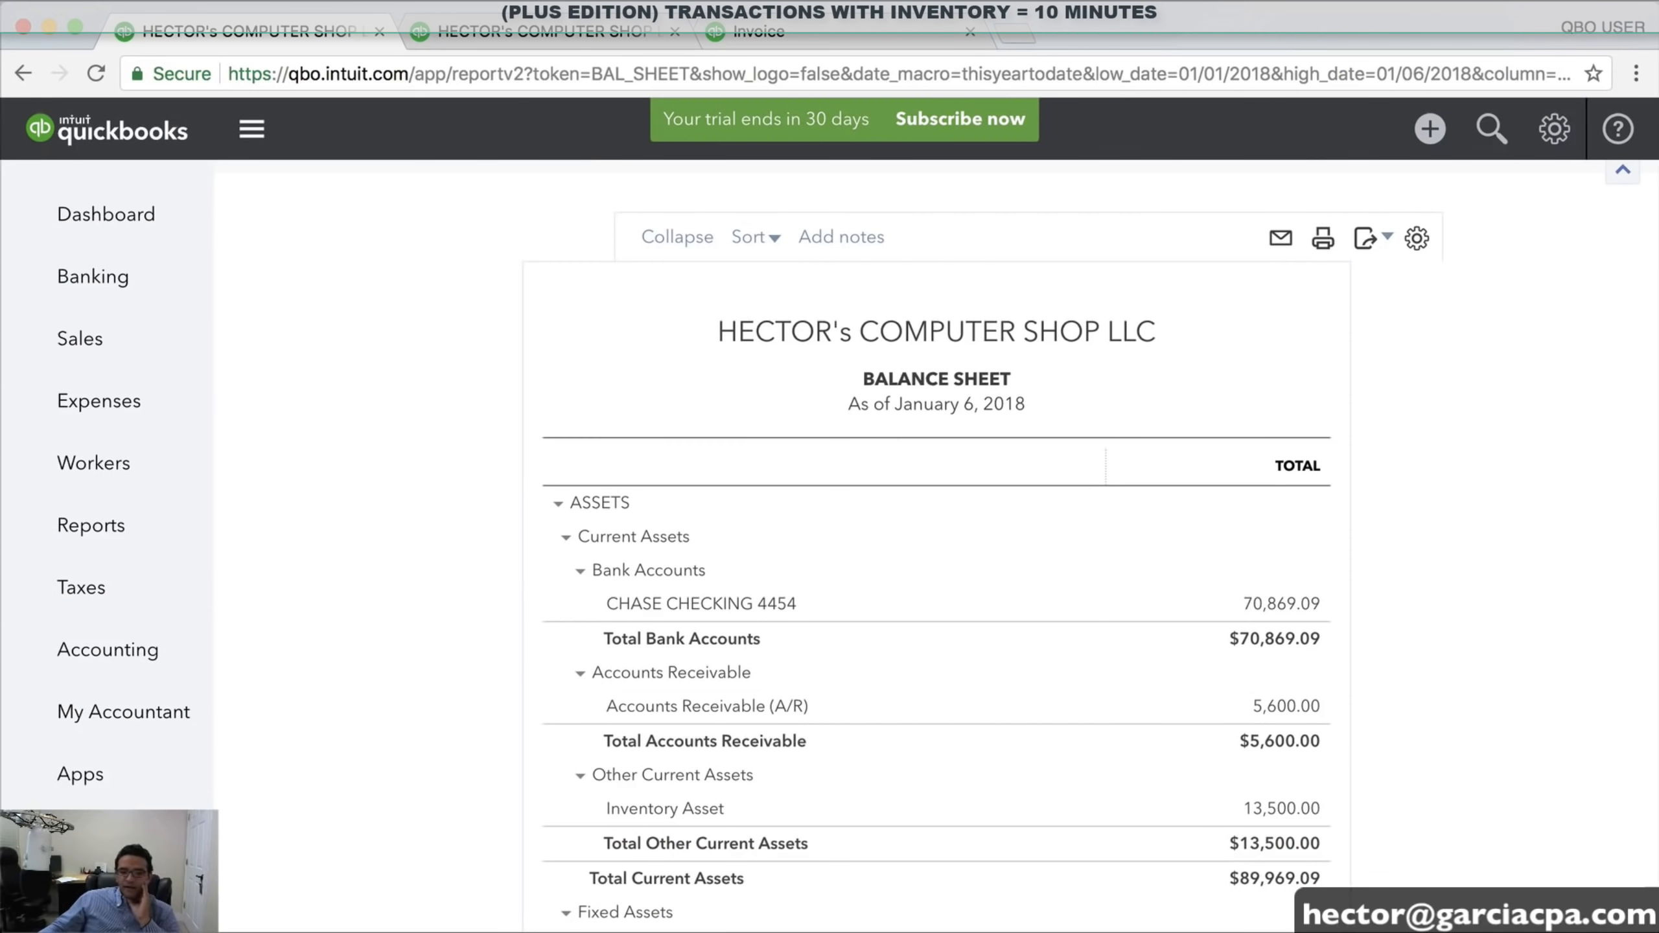
Scroll through the Profit and Loss report, then go back to the blank invoice
left_click(518, 29)
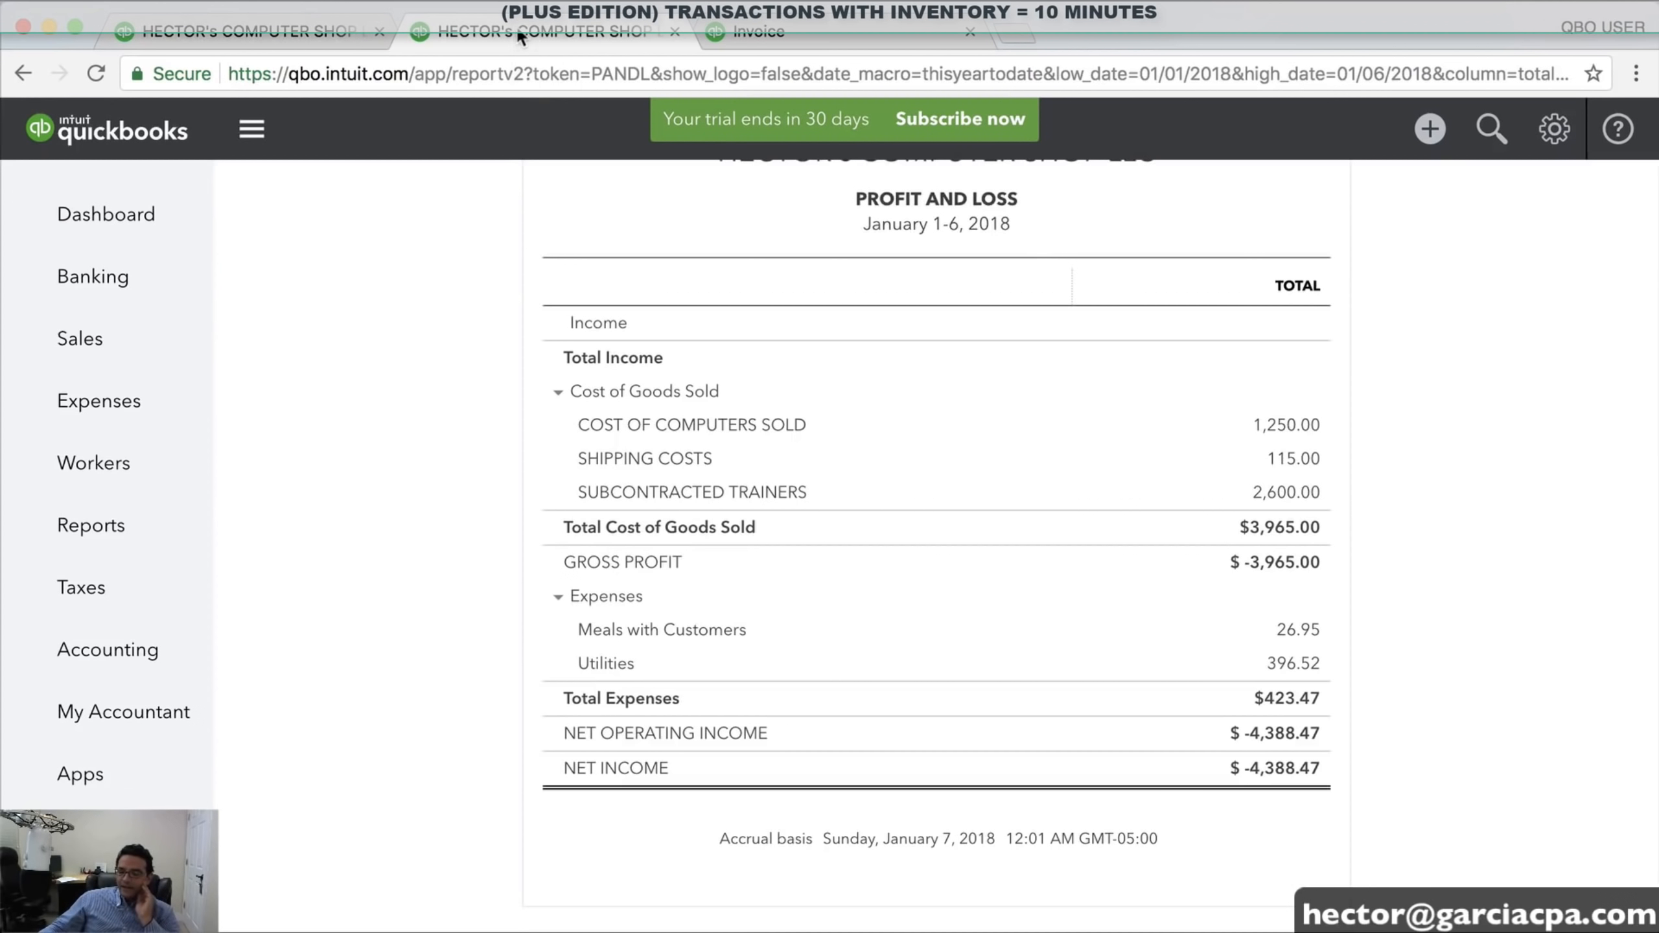
scroll(1187, 307, "up", 3)
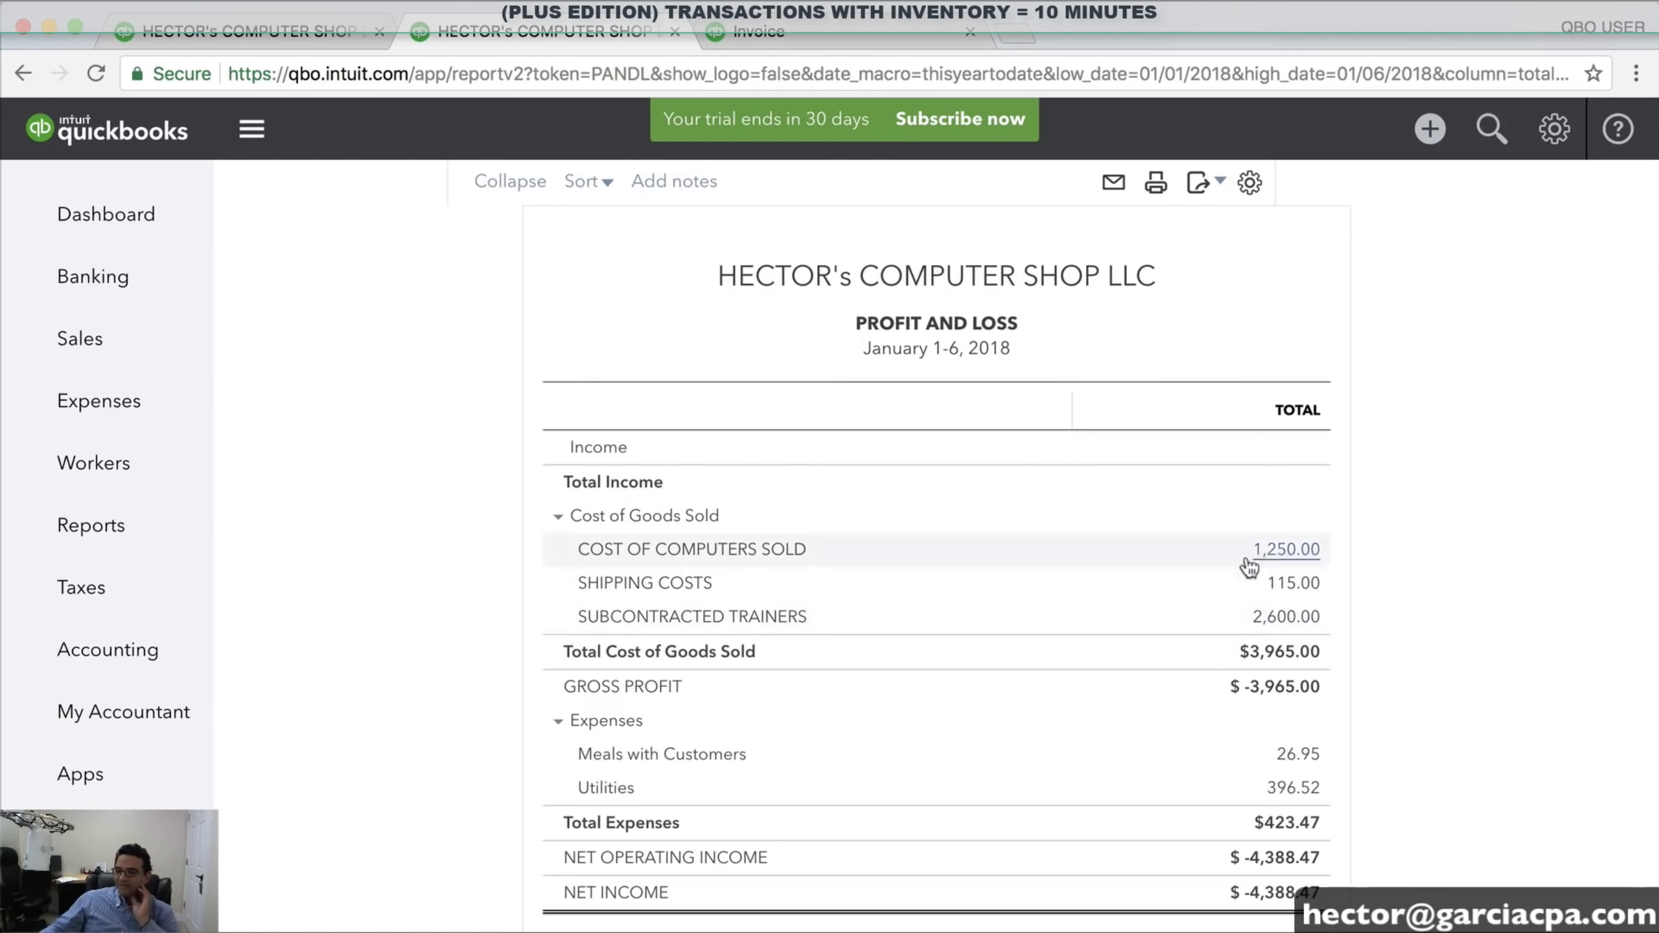
scroll(1216, 615, "up", 5)
scroll(1222, 608, "down", 4)
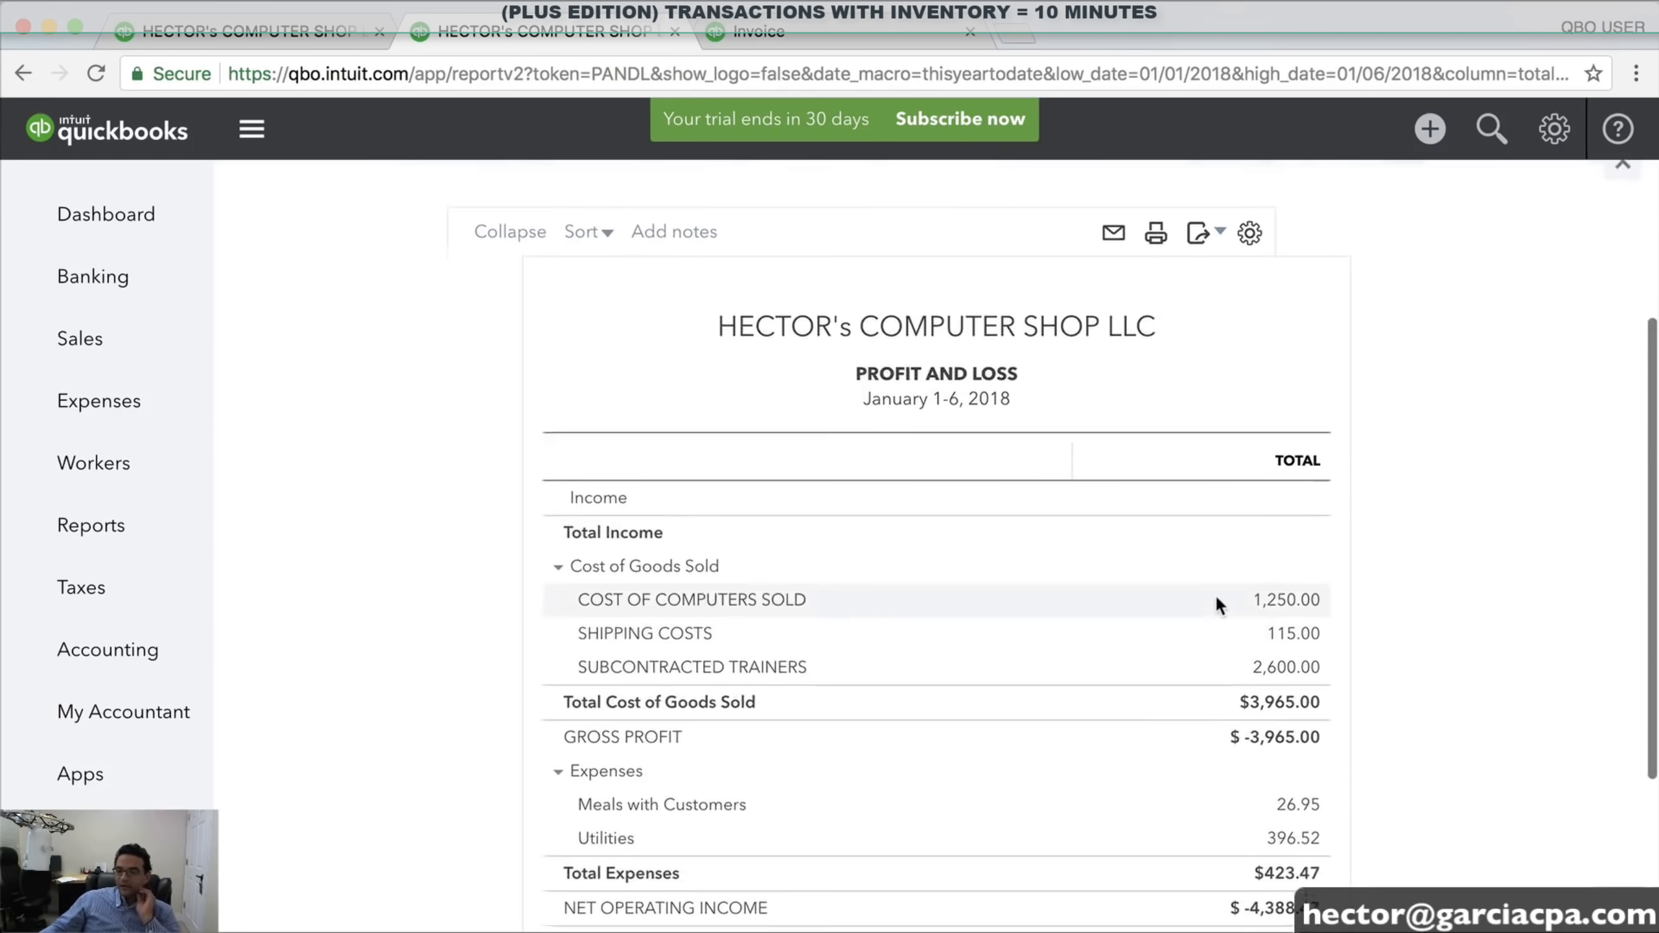
scroll(1216, 594, "up", 3)
scroll(1216, 595, "down", 4)
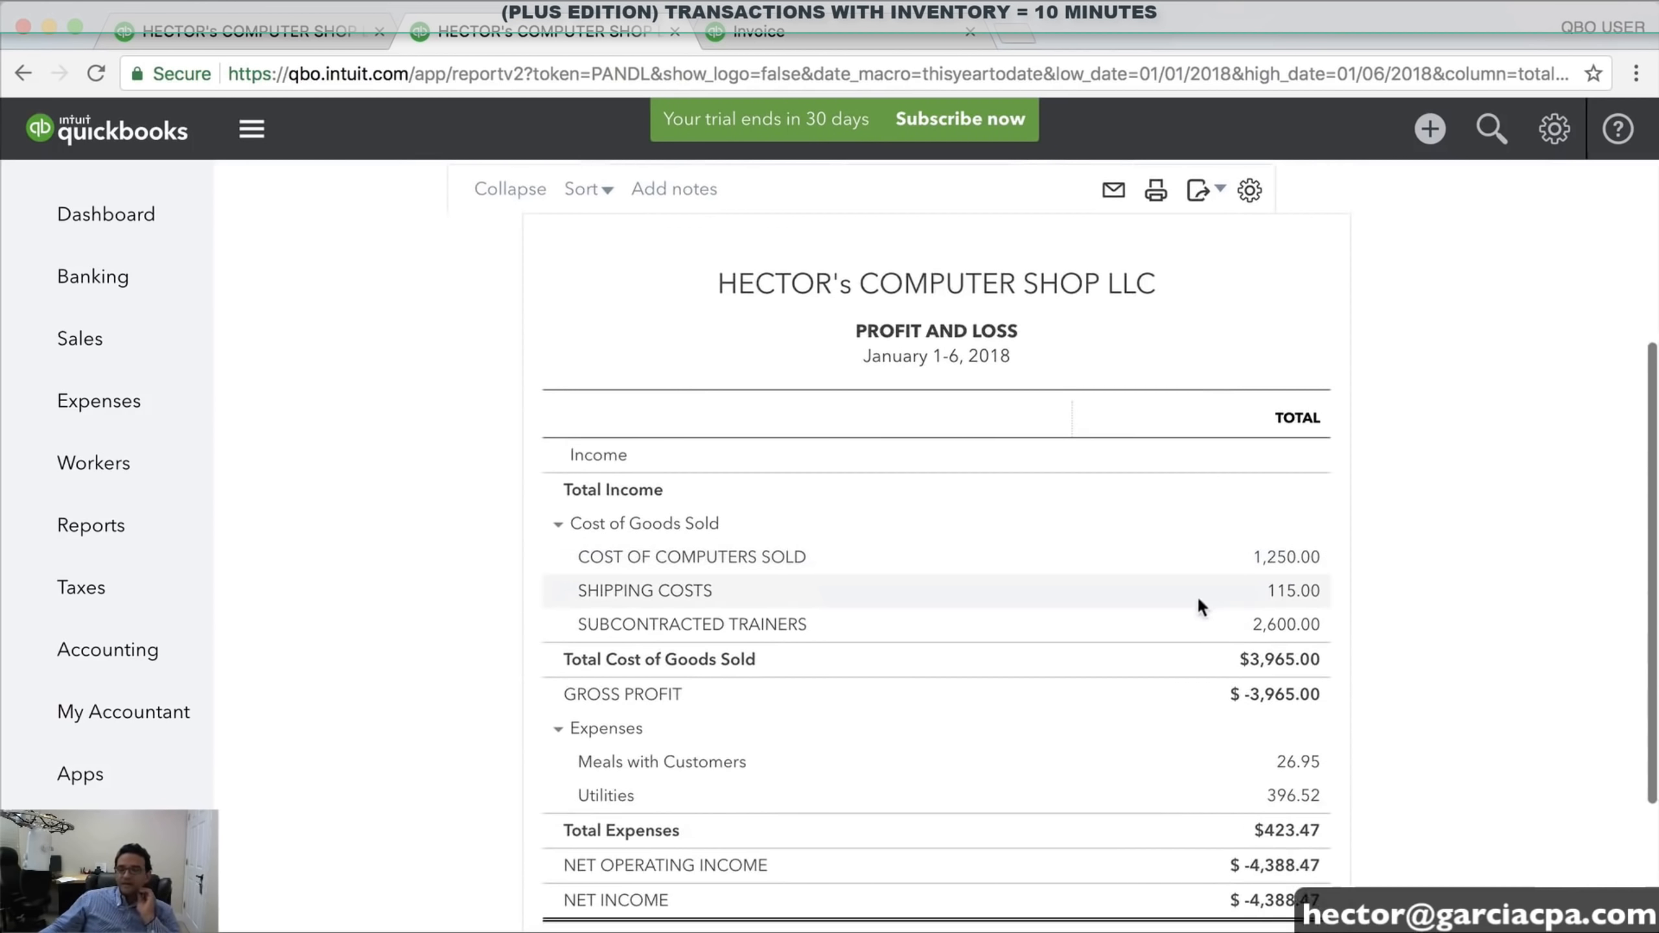
left_click(766, 33)
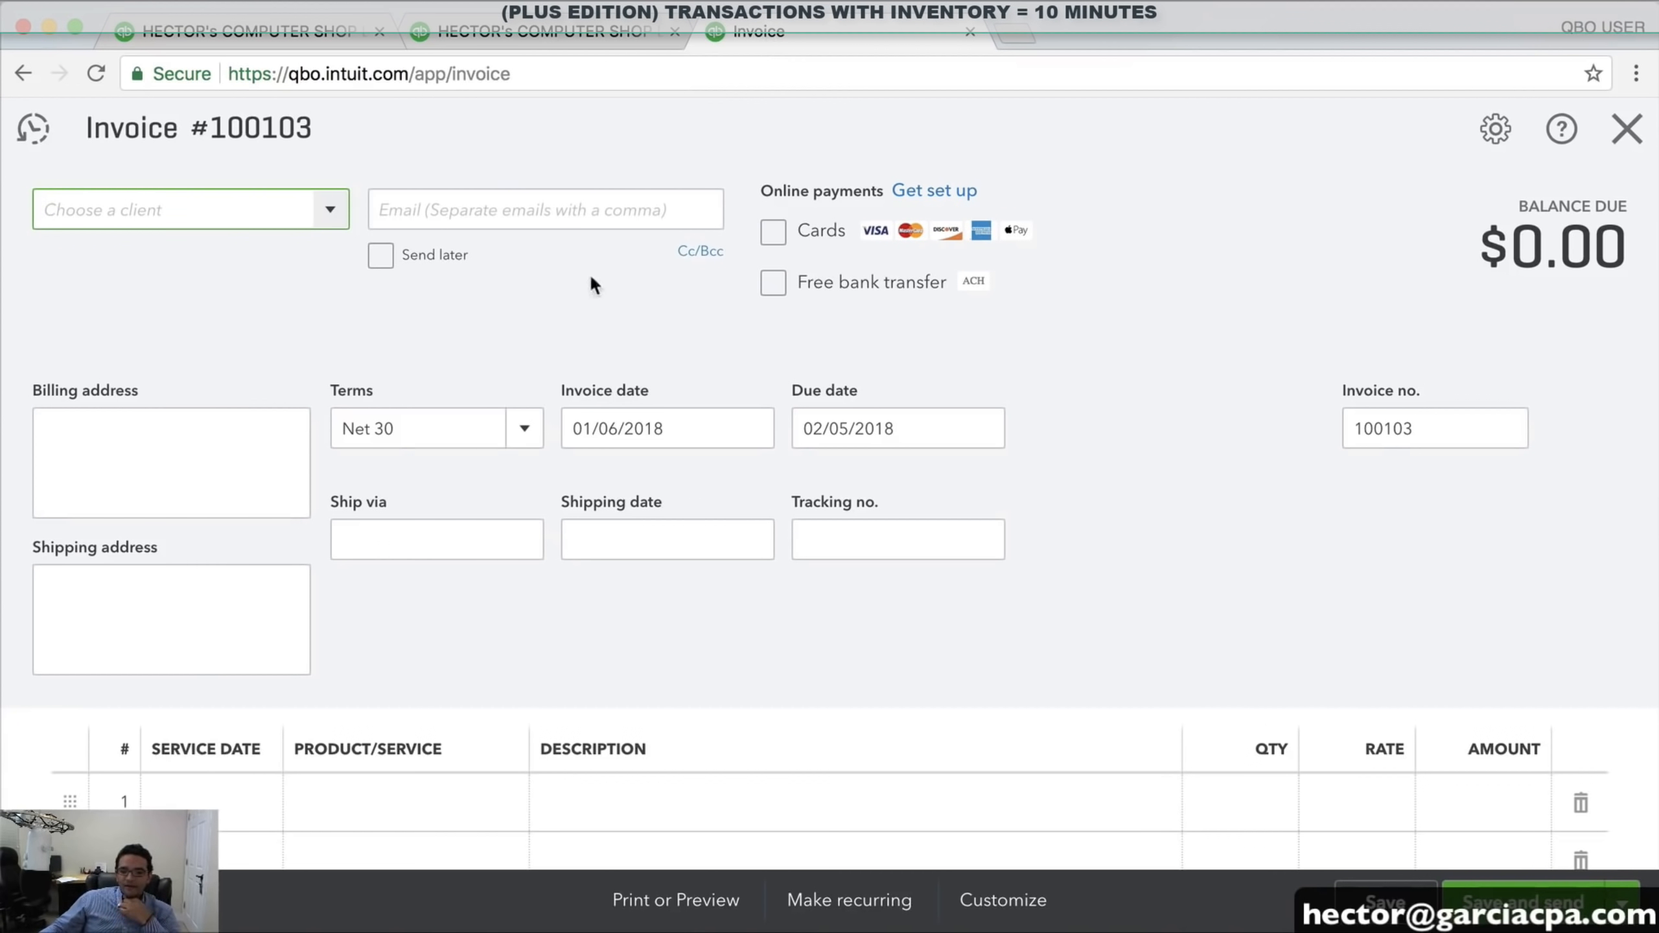
Keep the invoice date at January 6 and bill XYZ HEALTH CORP
left_click(751, 429)
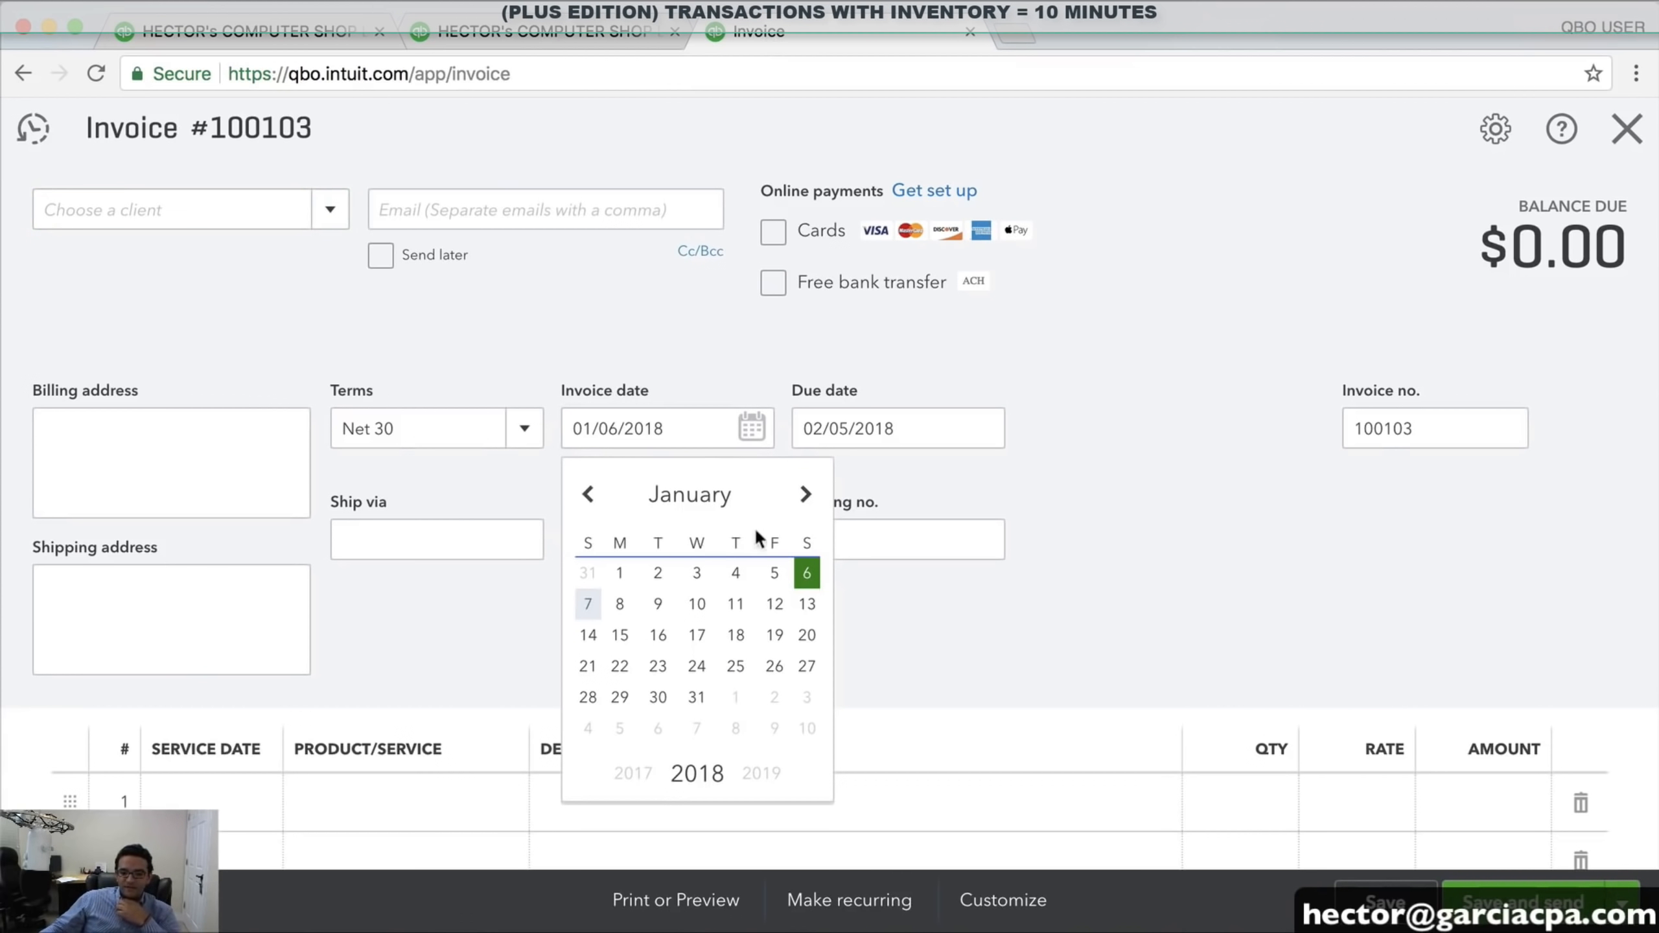
left_click(808, 573)
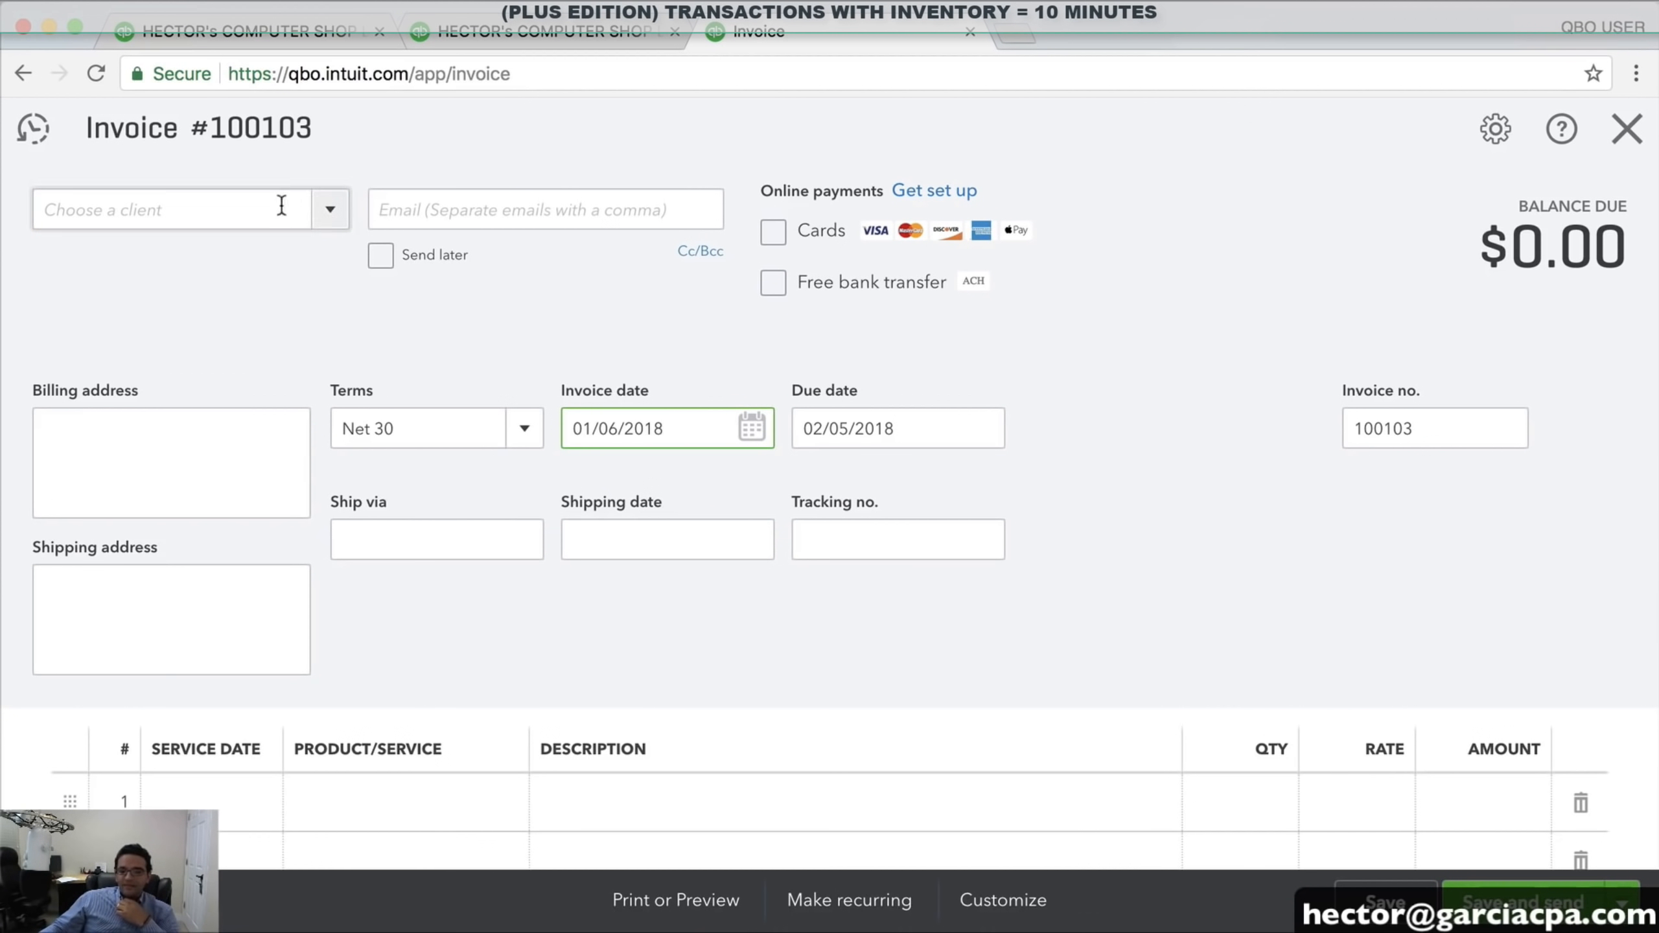
left_click(330, 210)
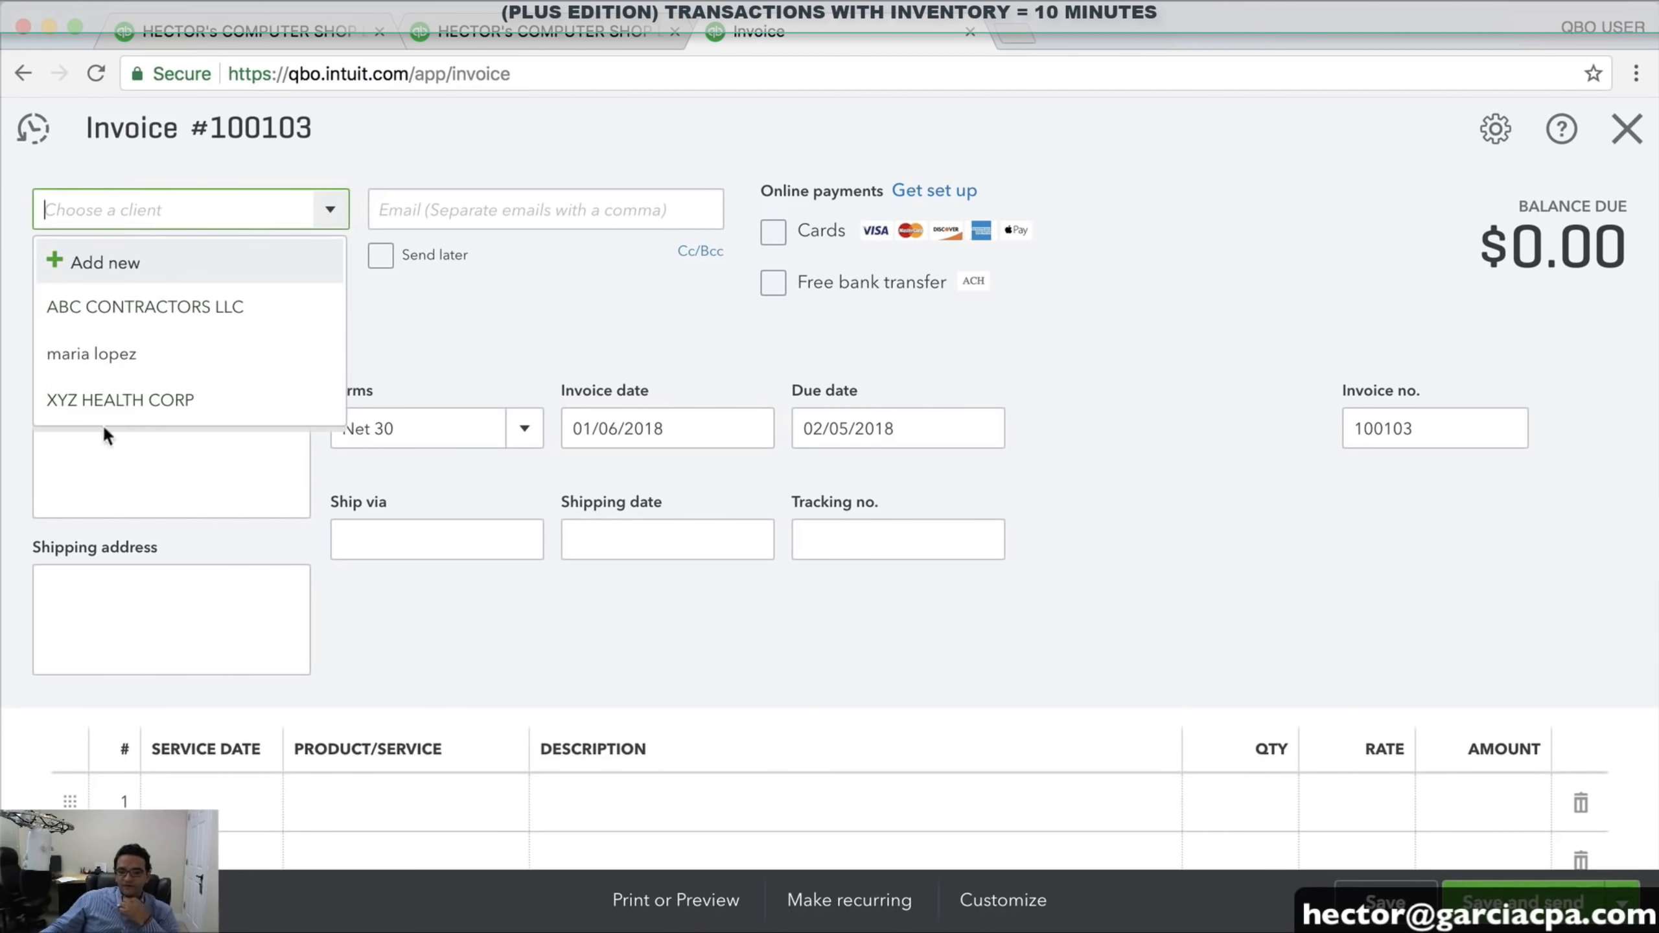
left_click(137, 407)
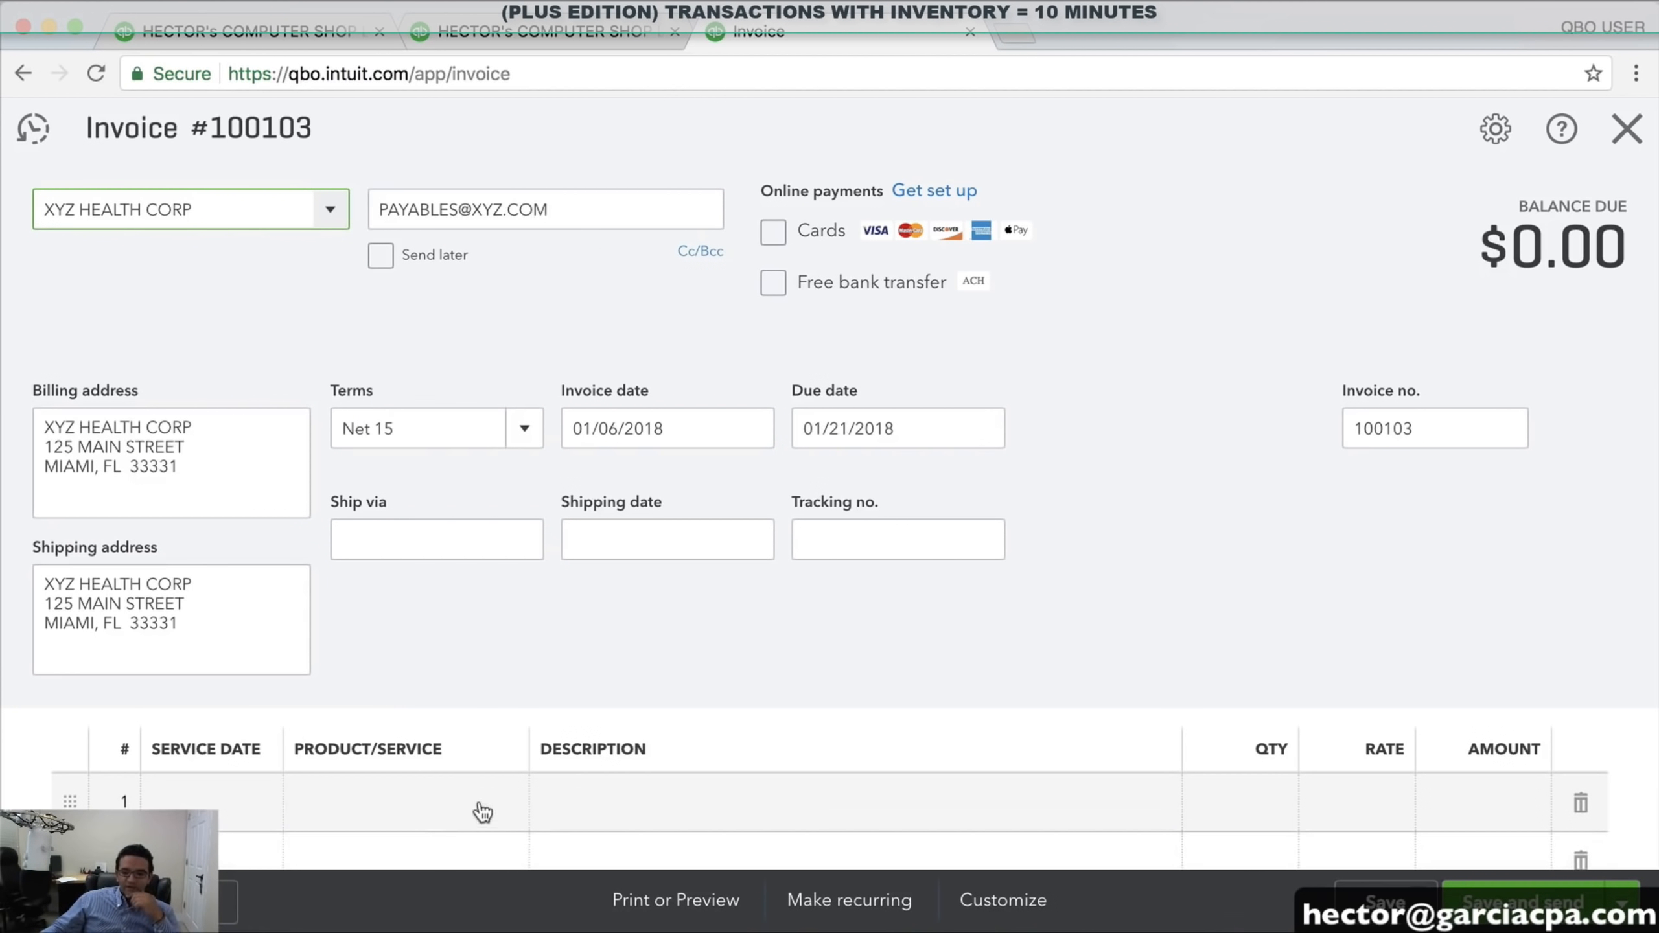
Add 3 DELL SERVER MODEL T1 at 3,500 each on line 1, totalling $10,500.00
left_click(506, 804)
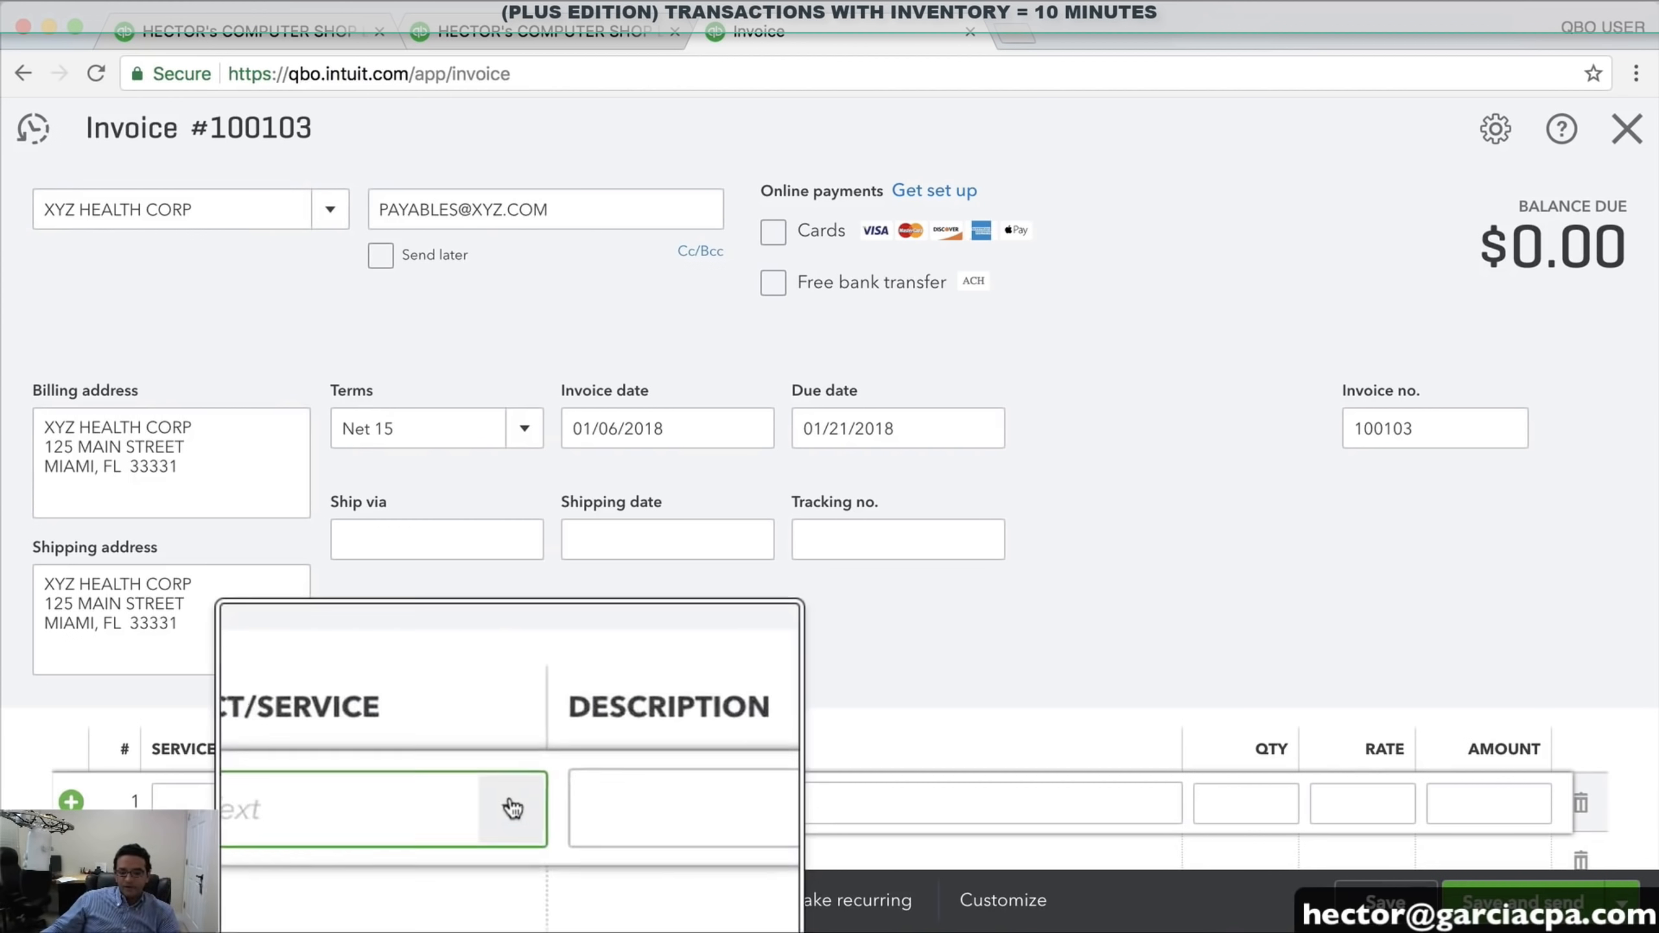
left_click(511, 803)
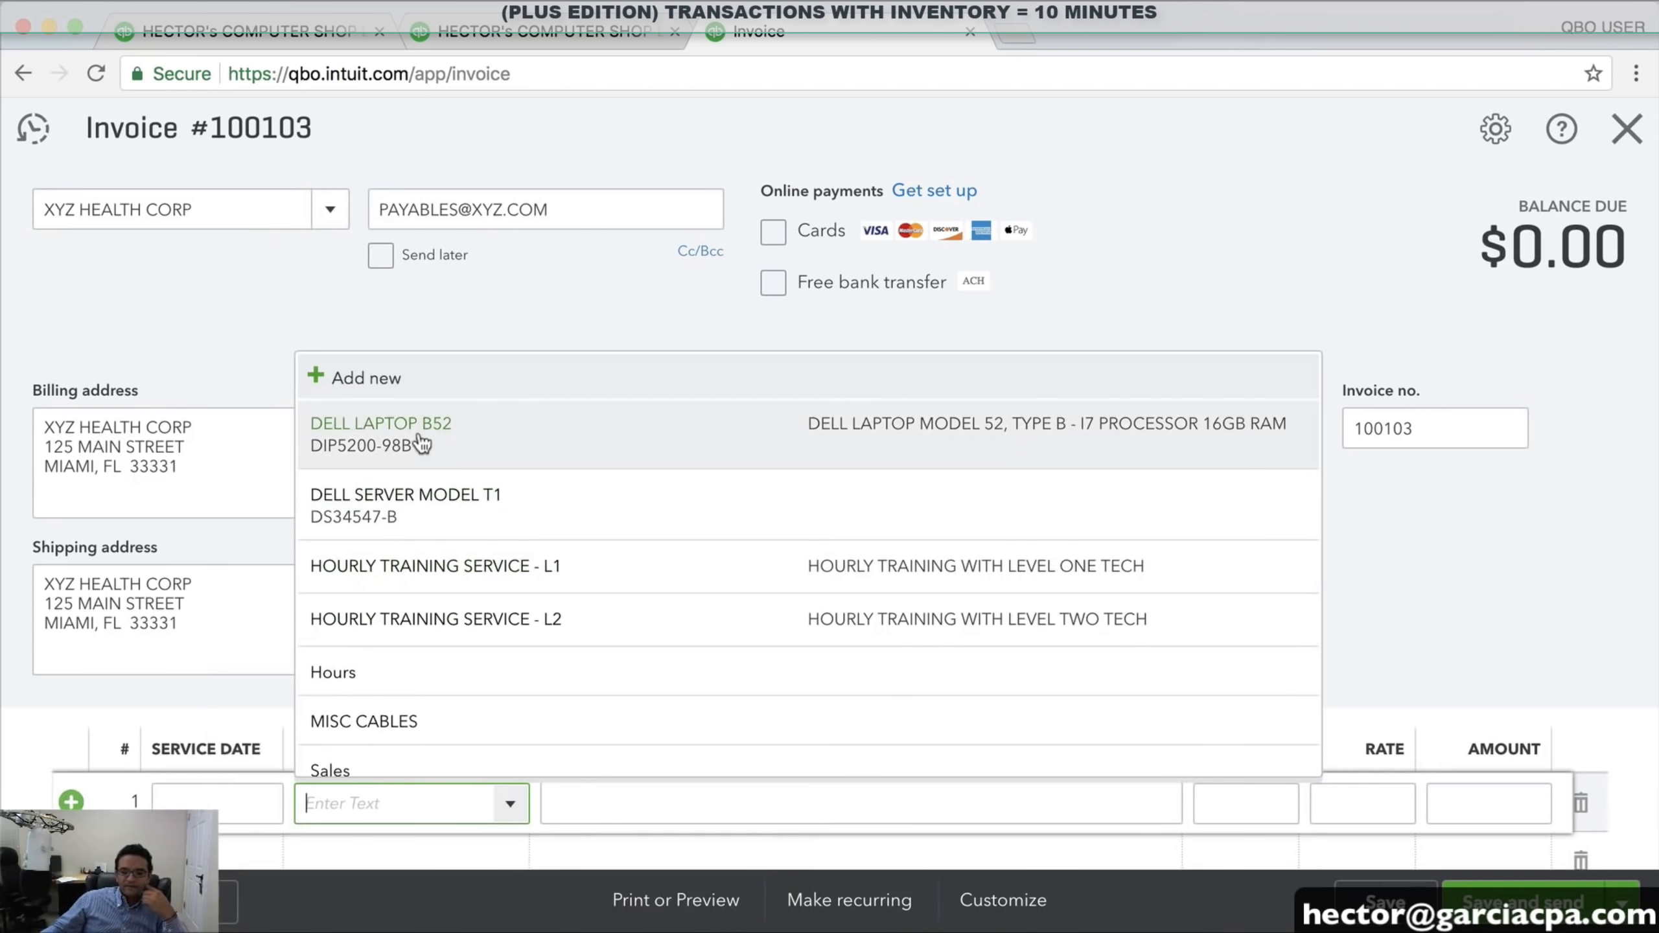
left_click(420, 500)
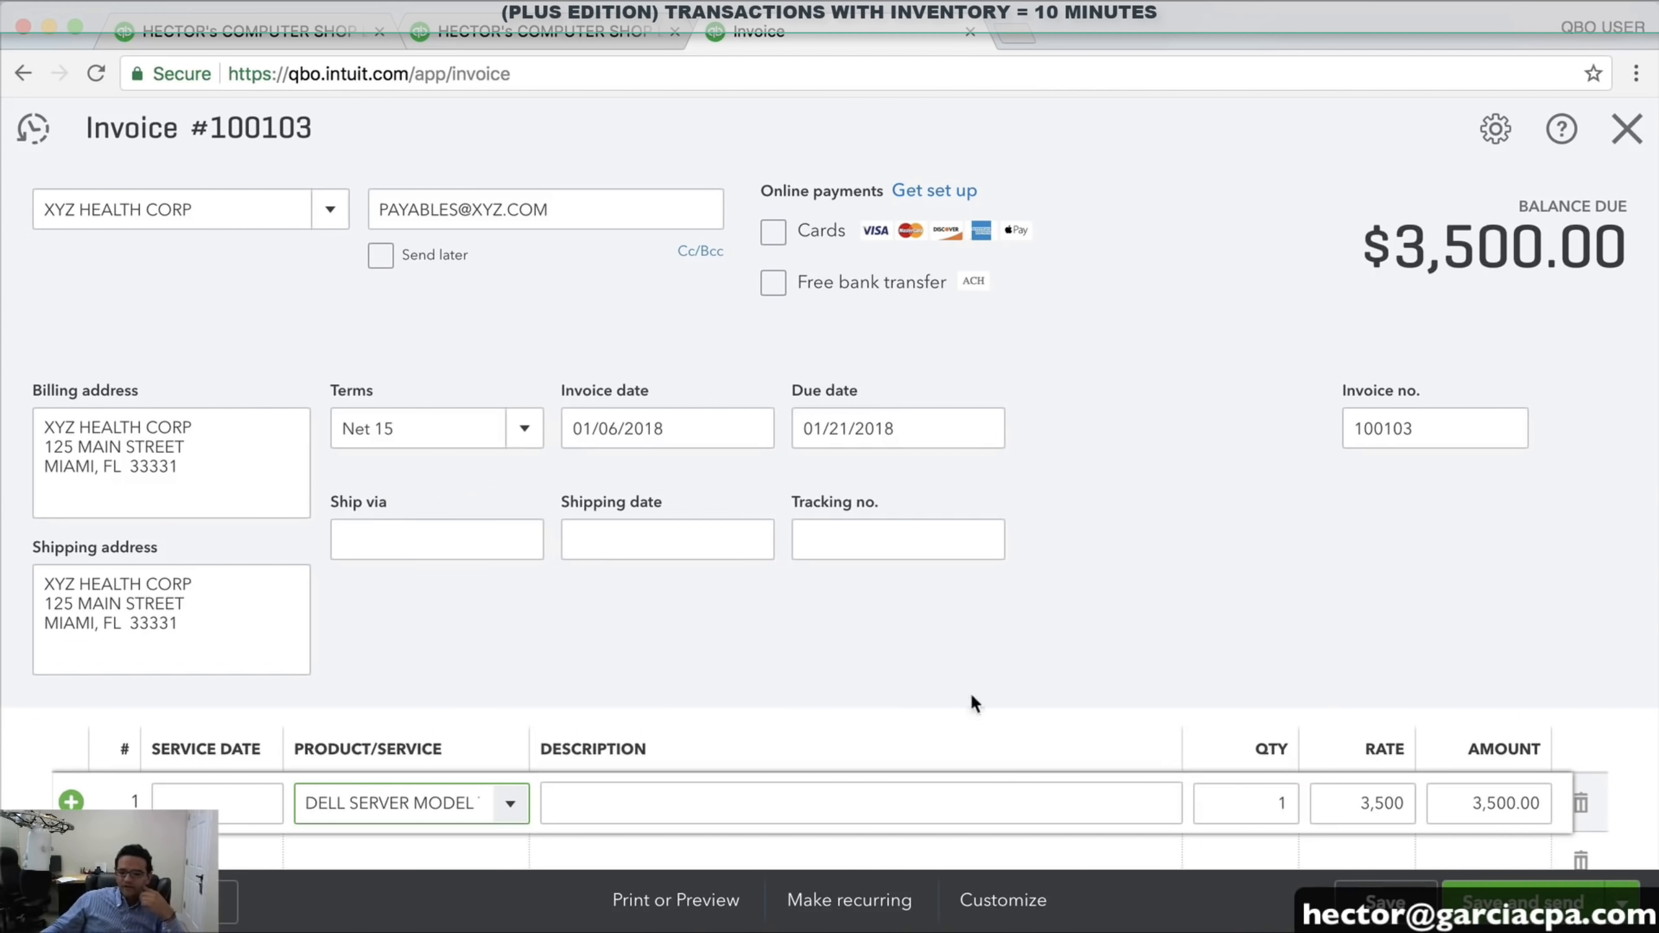
left_click(1235, 795)
type("3")
key("Tab")
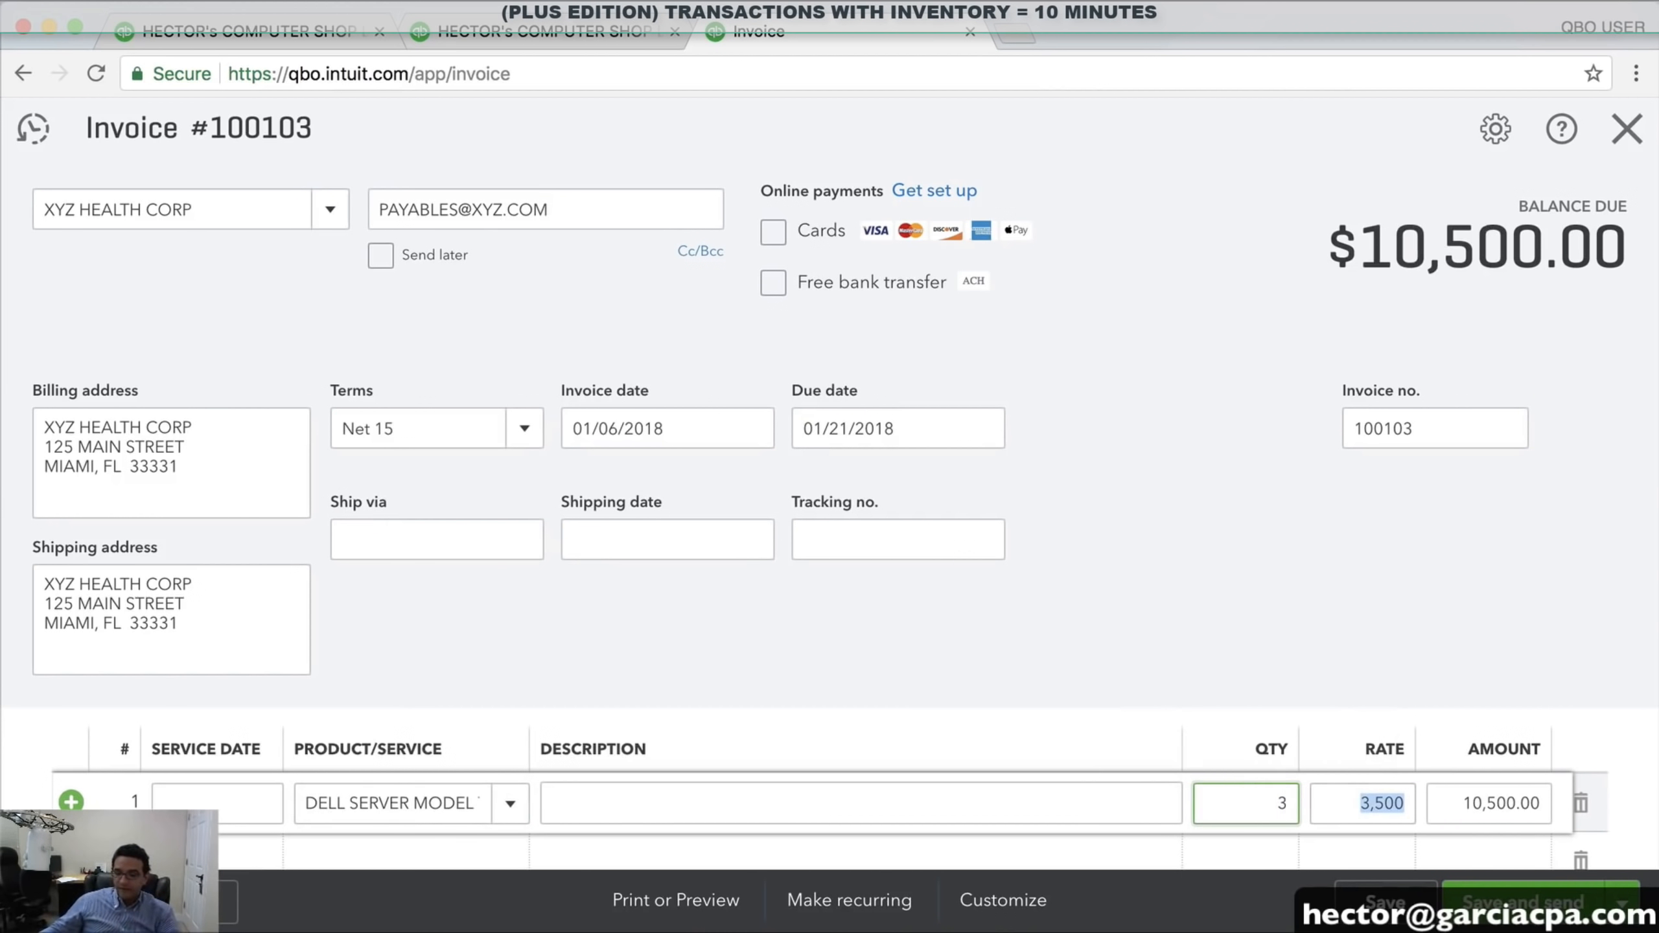
left_click_drag(1333, 245, 1277, 308)
scroll(1258, 336, "down", 1)
scroll(1253, 327, "up", 1)
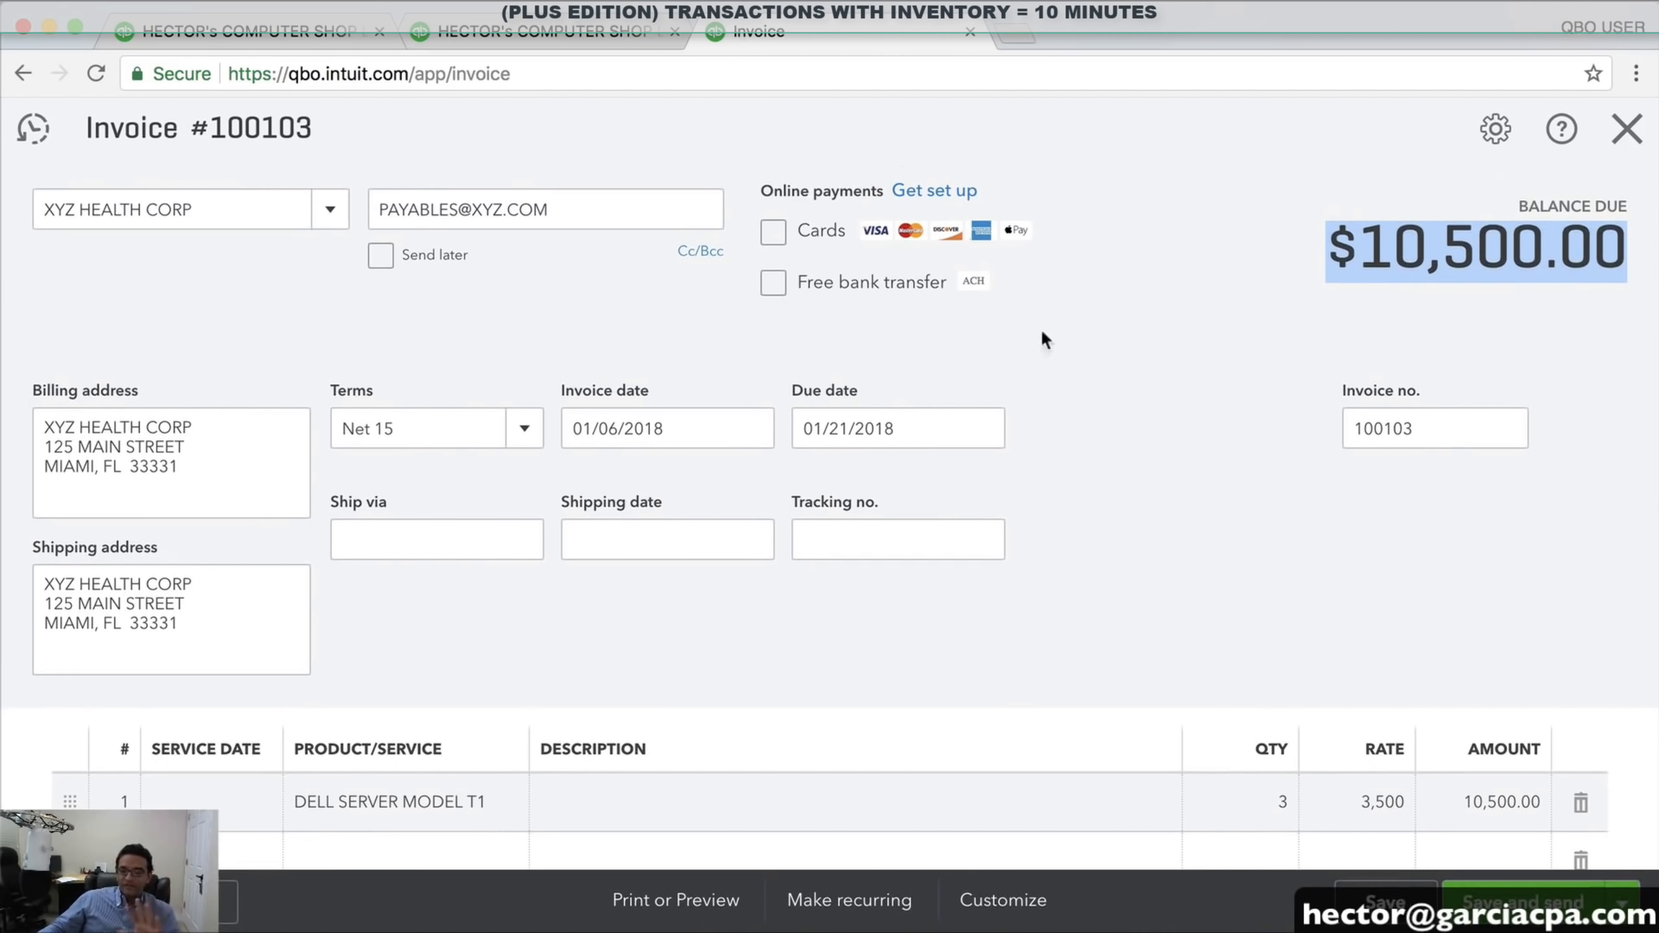
left_click(467, 35)
scroll(1287, 653, "up", 6)
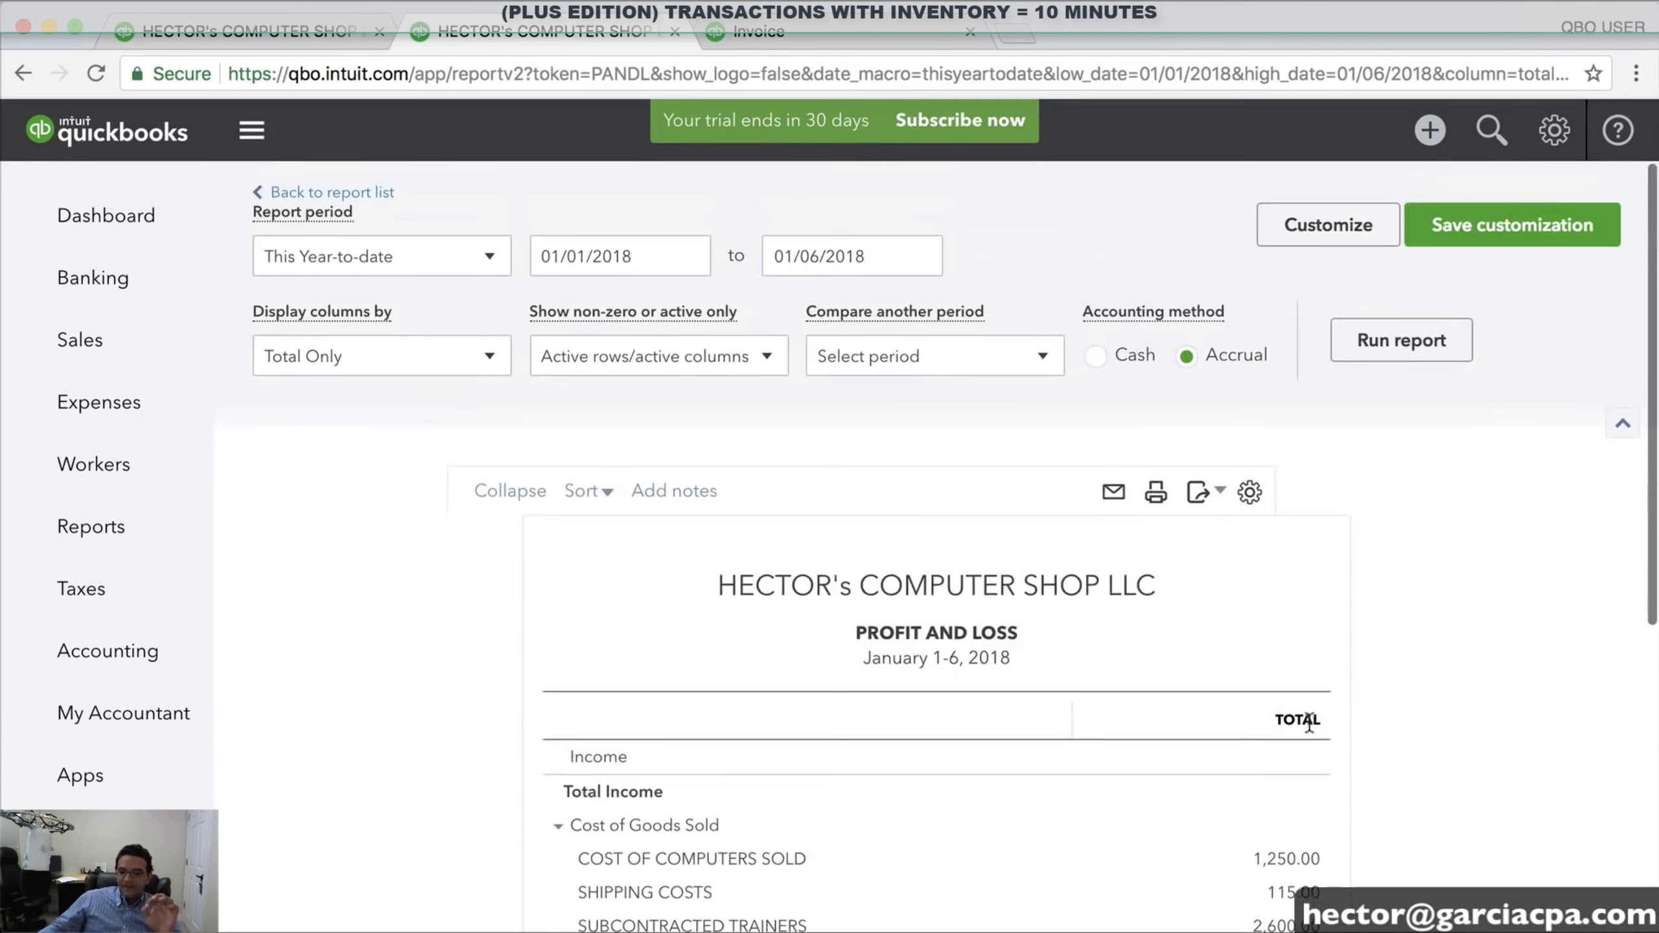
scroll(1293, 512, "down", 3)
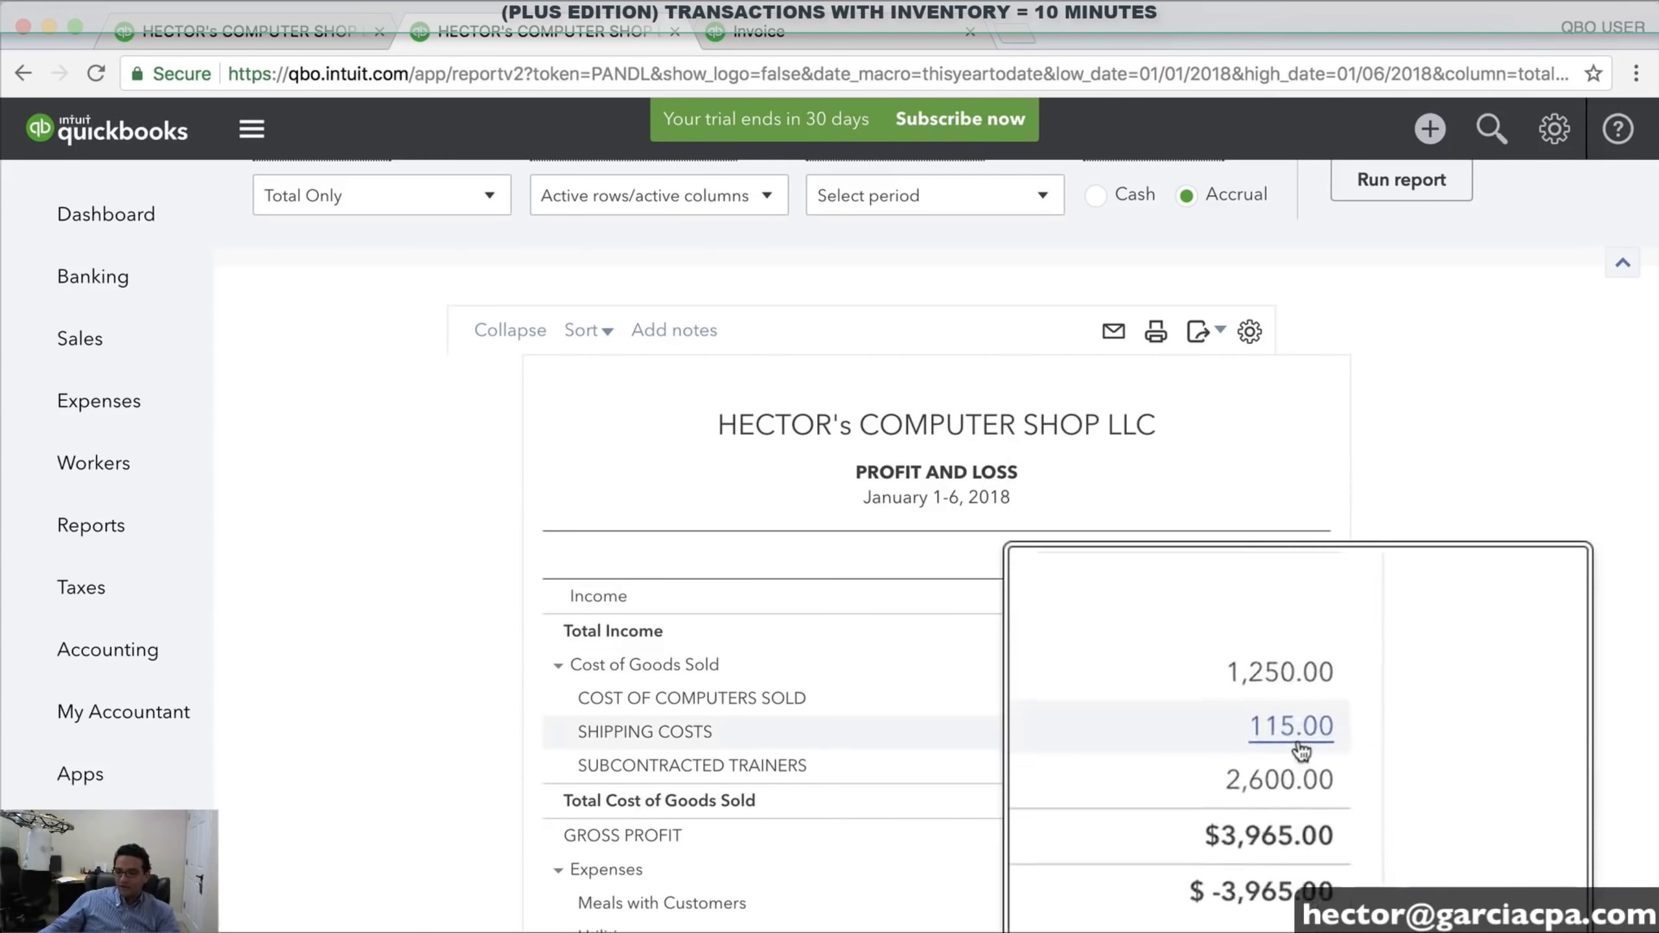
scroll(1277, 598, "down", 5)
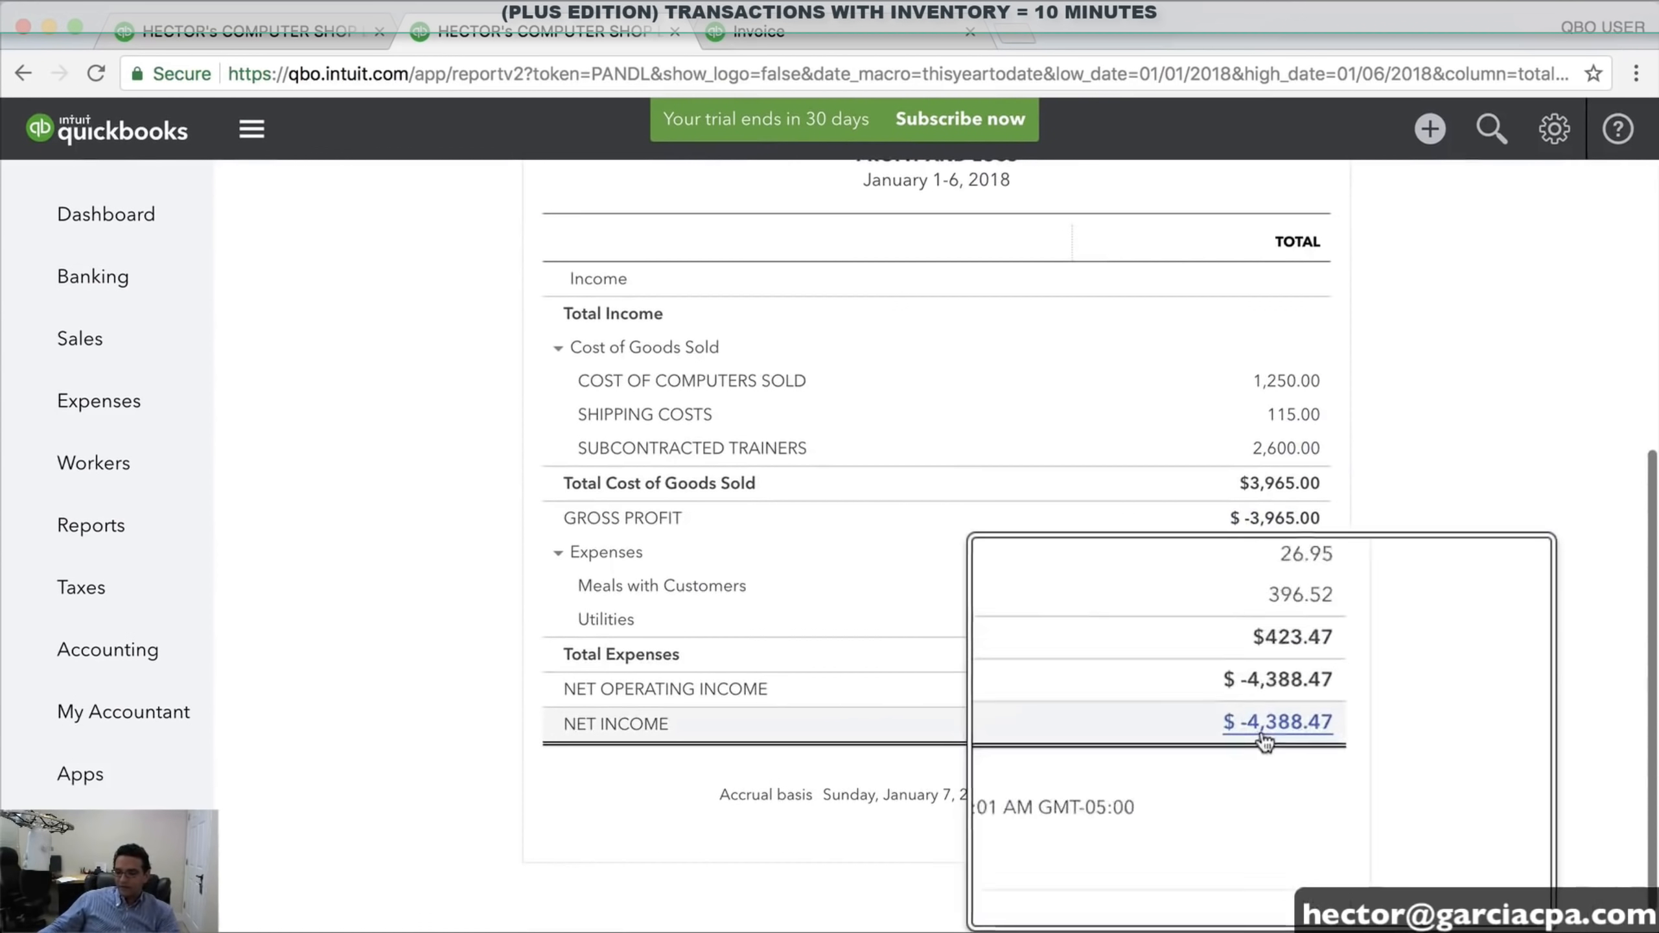
left_click(263, 43)
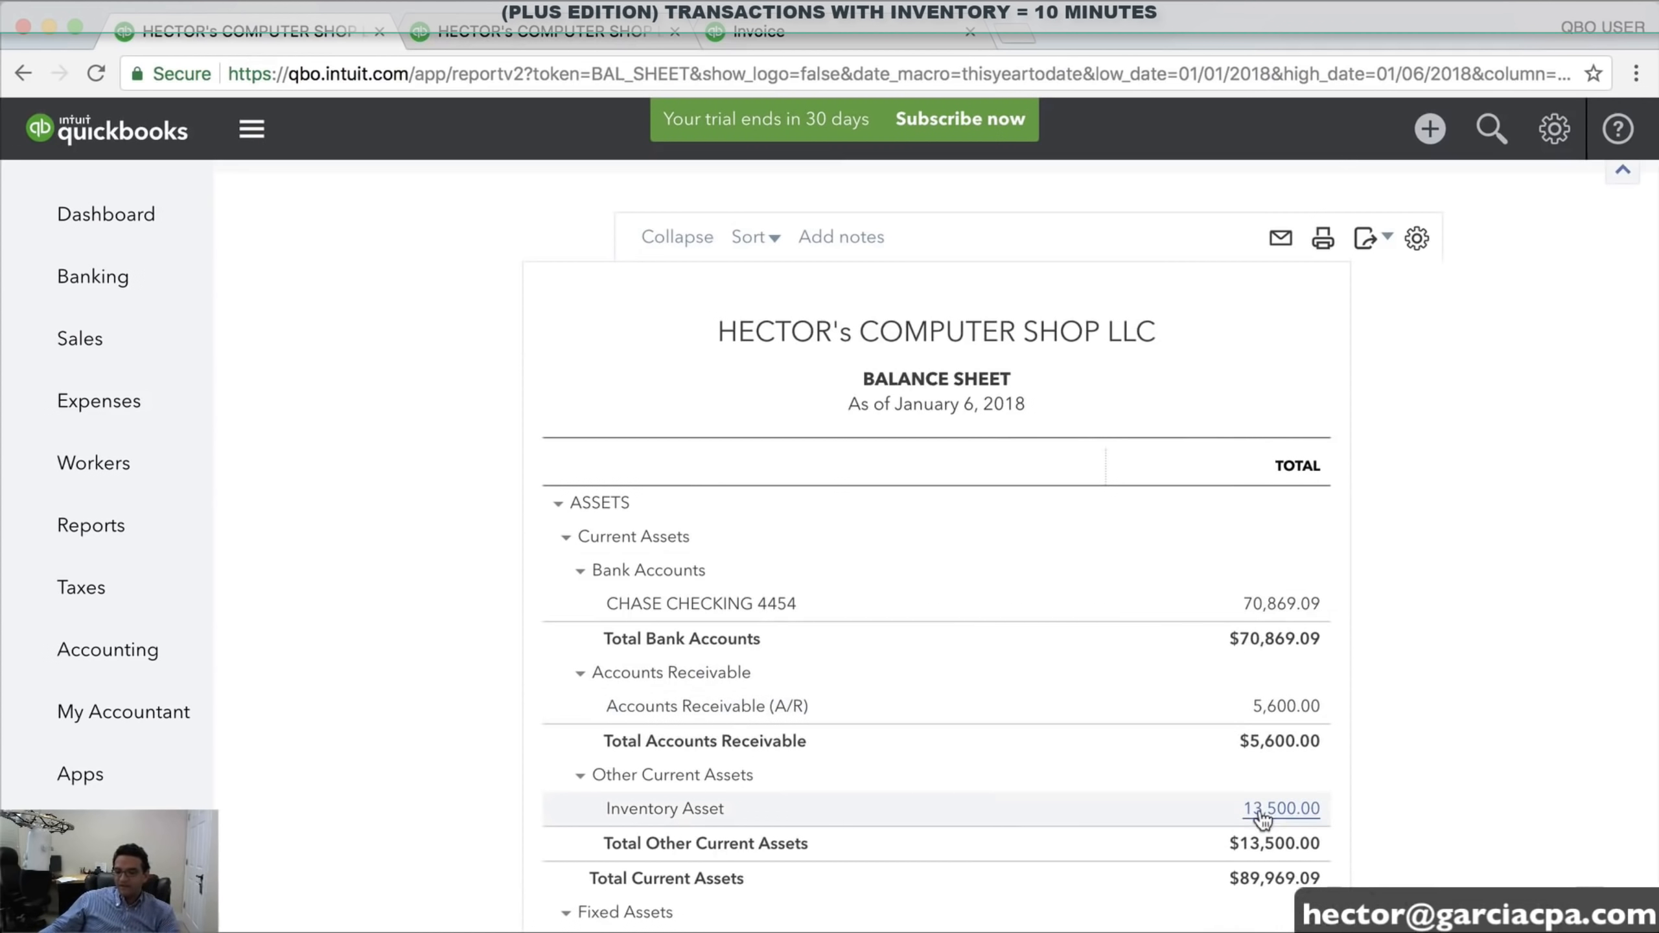
left_click(827, 37)
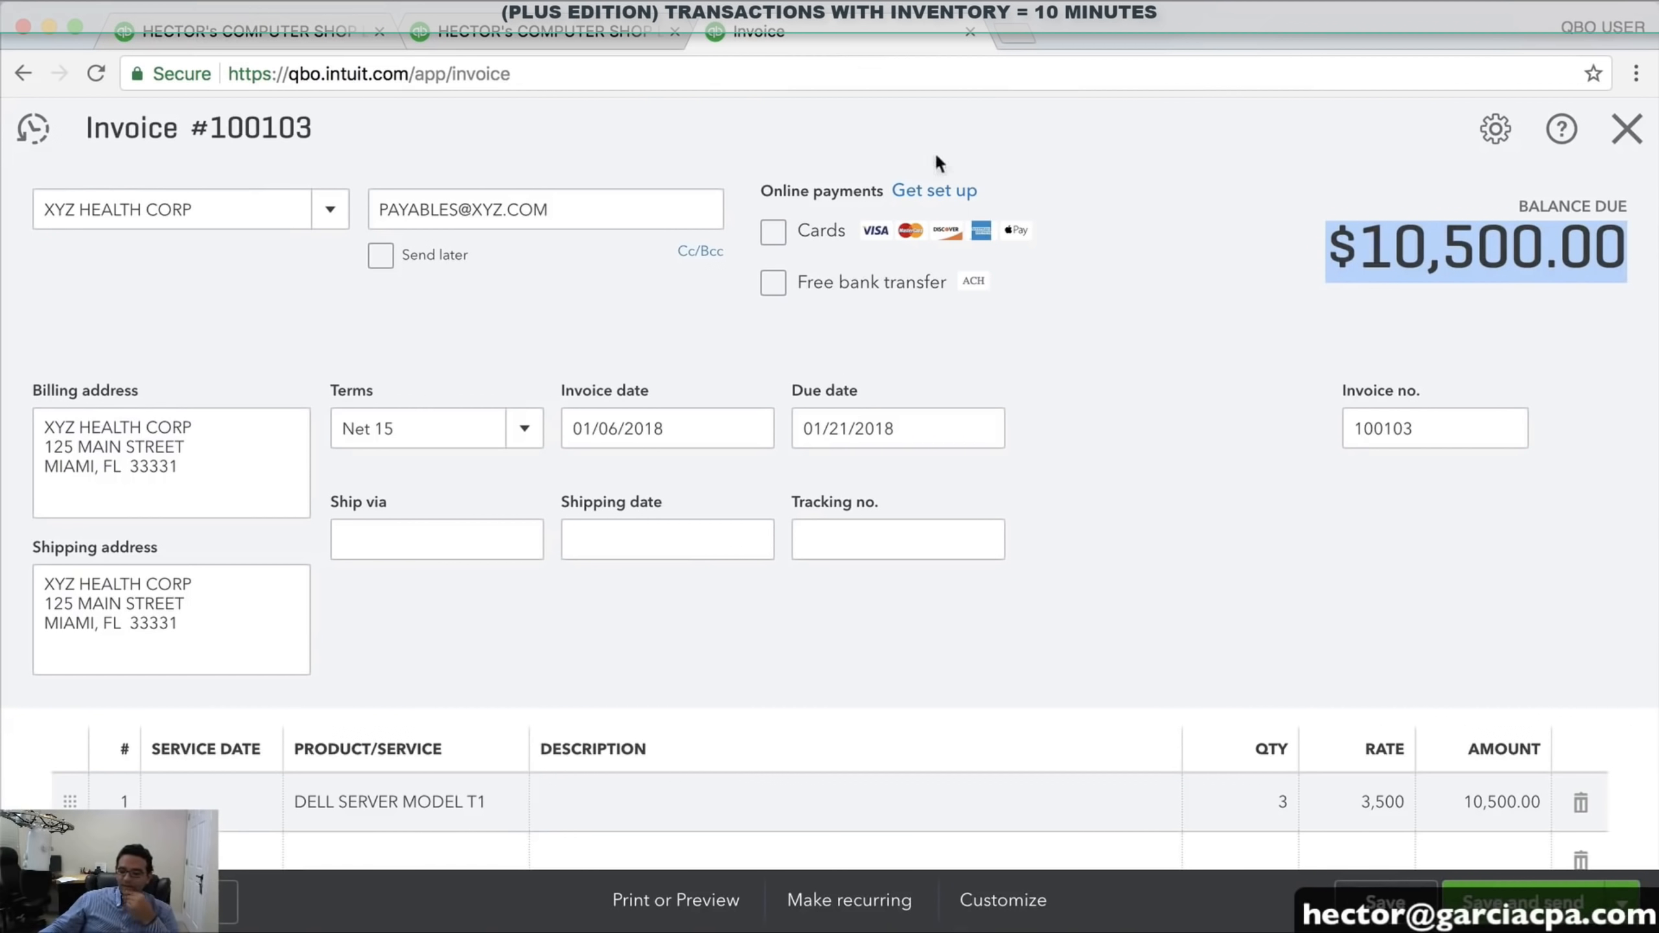
Save and close Invoice #100103, then compare the old and updated Profit and Loss reports
left_click(1622, 903)
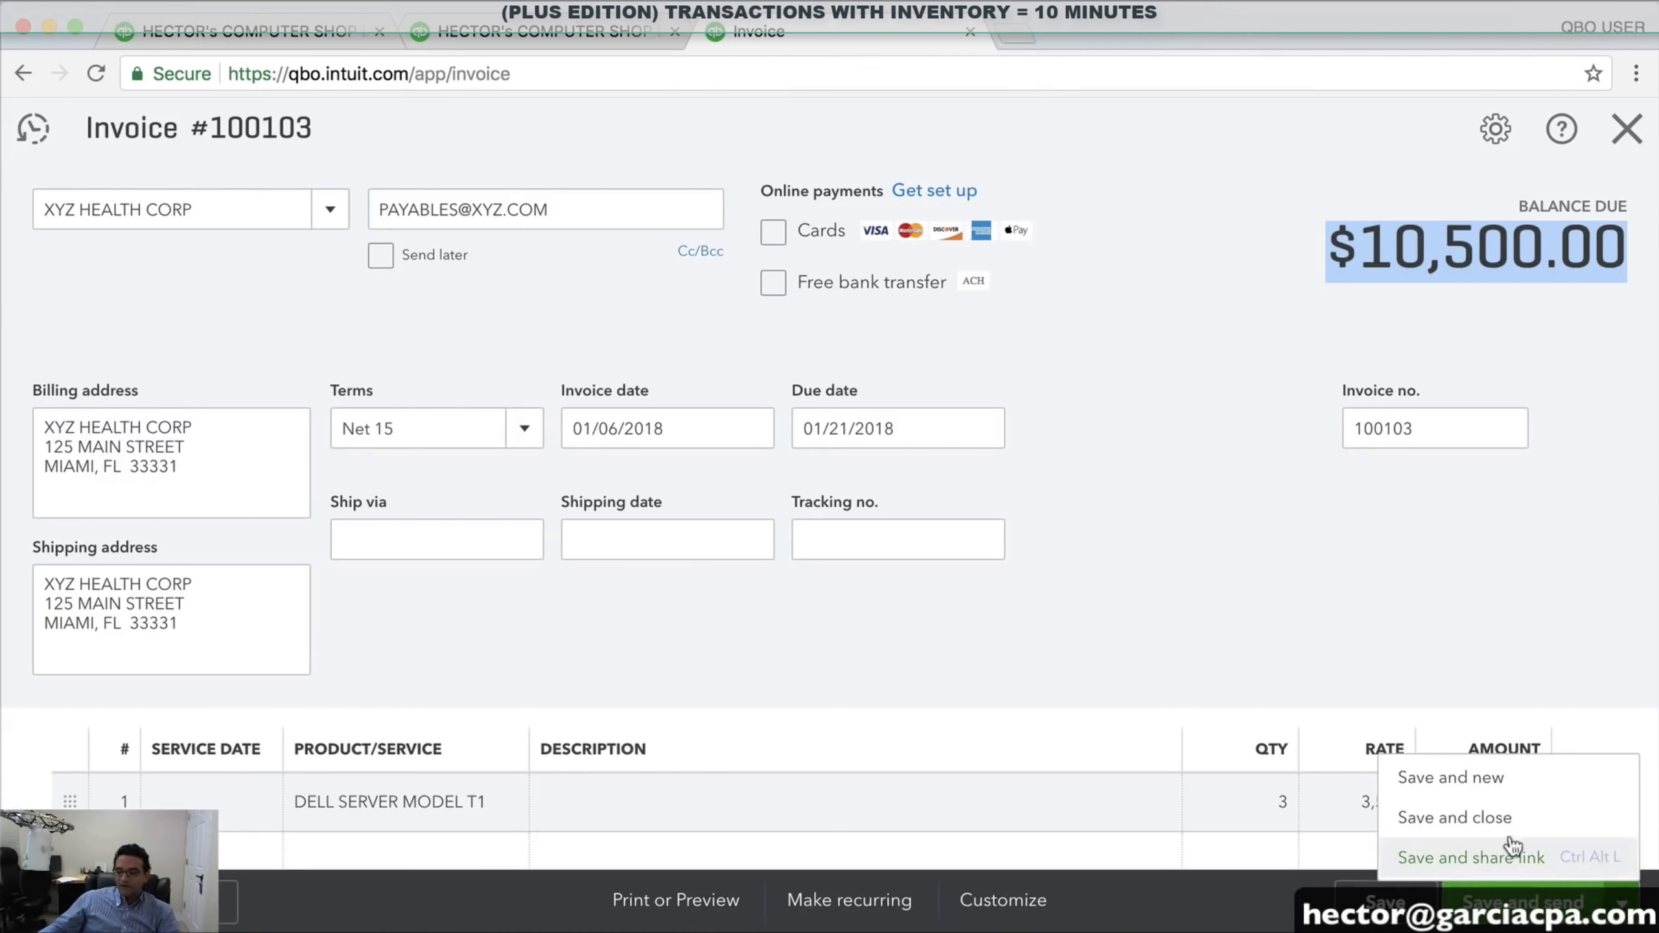
left_click(1501, 817)
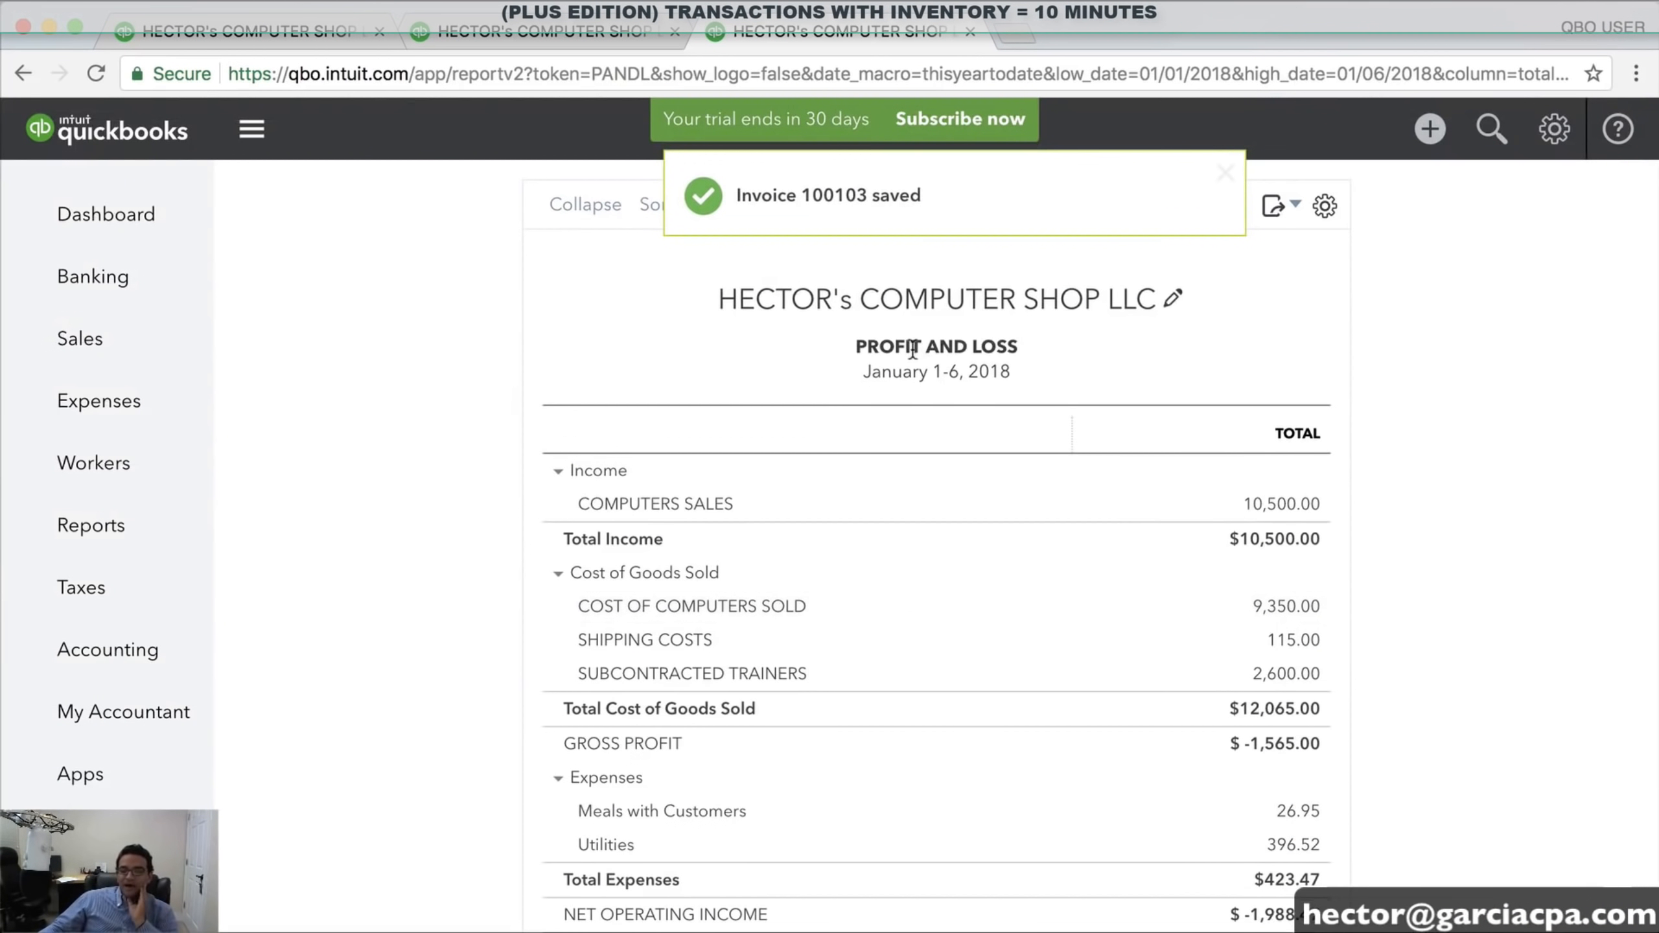
left_click(529, 30)
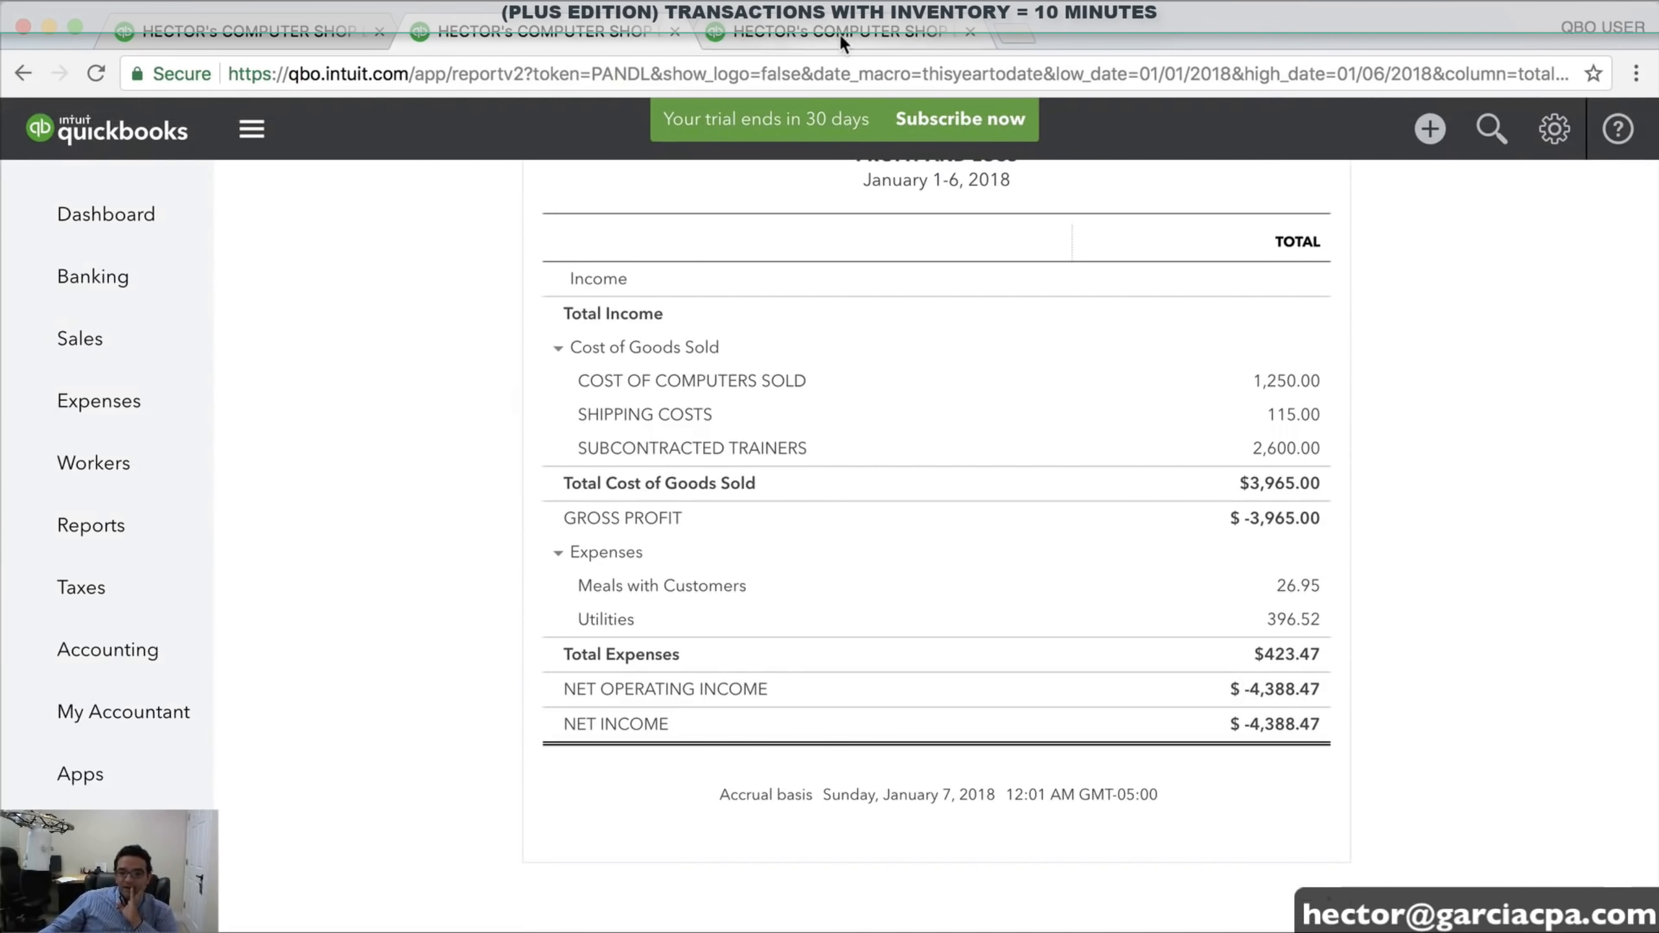
left_click(838, 29)
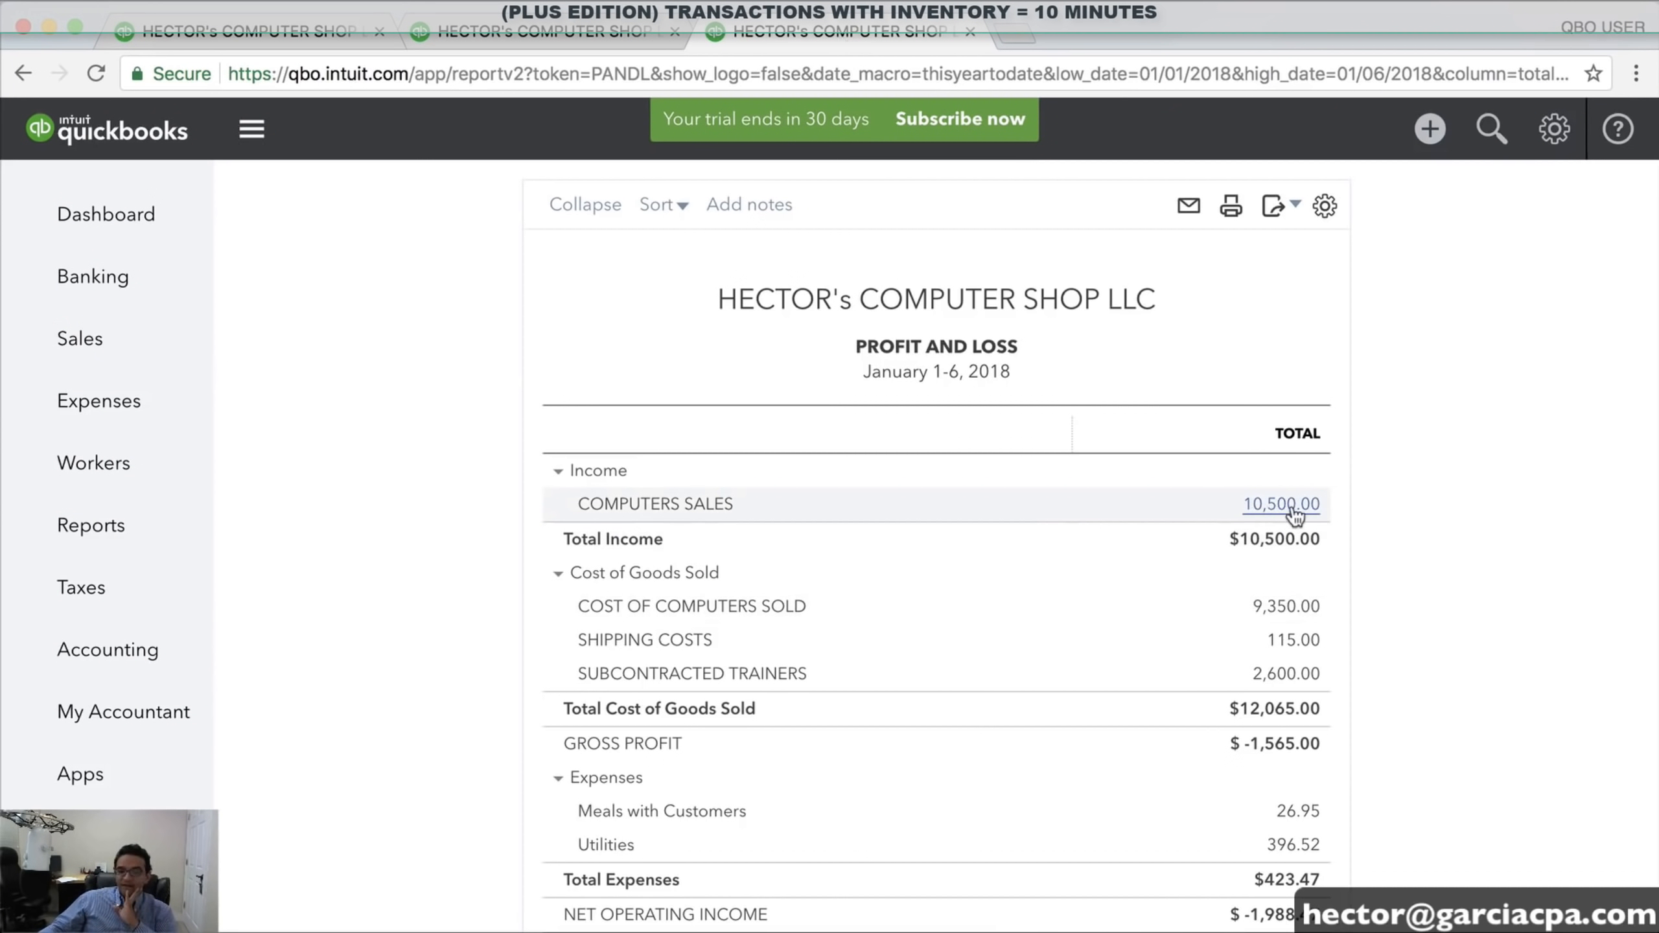
Rerun the Balance Sheet for 16,100.00 receivables and confirm 10,500.00 sales on Profit and Loss
left_click(248, 30)
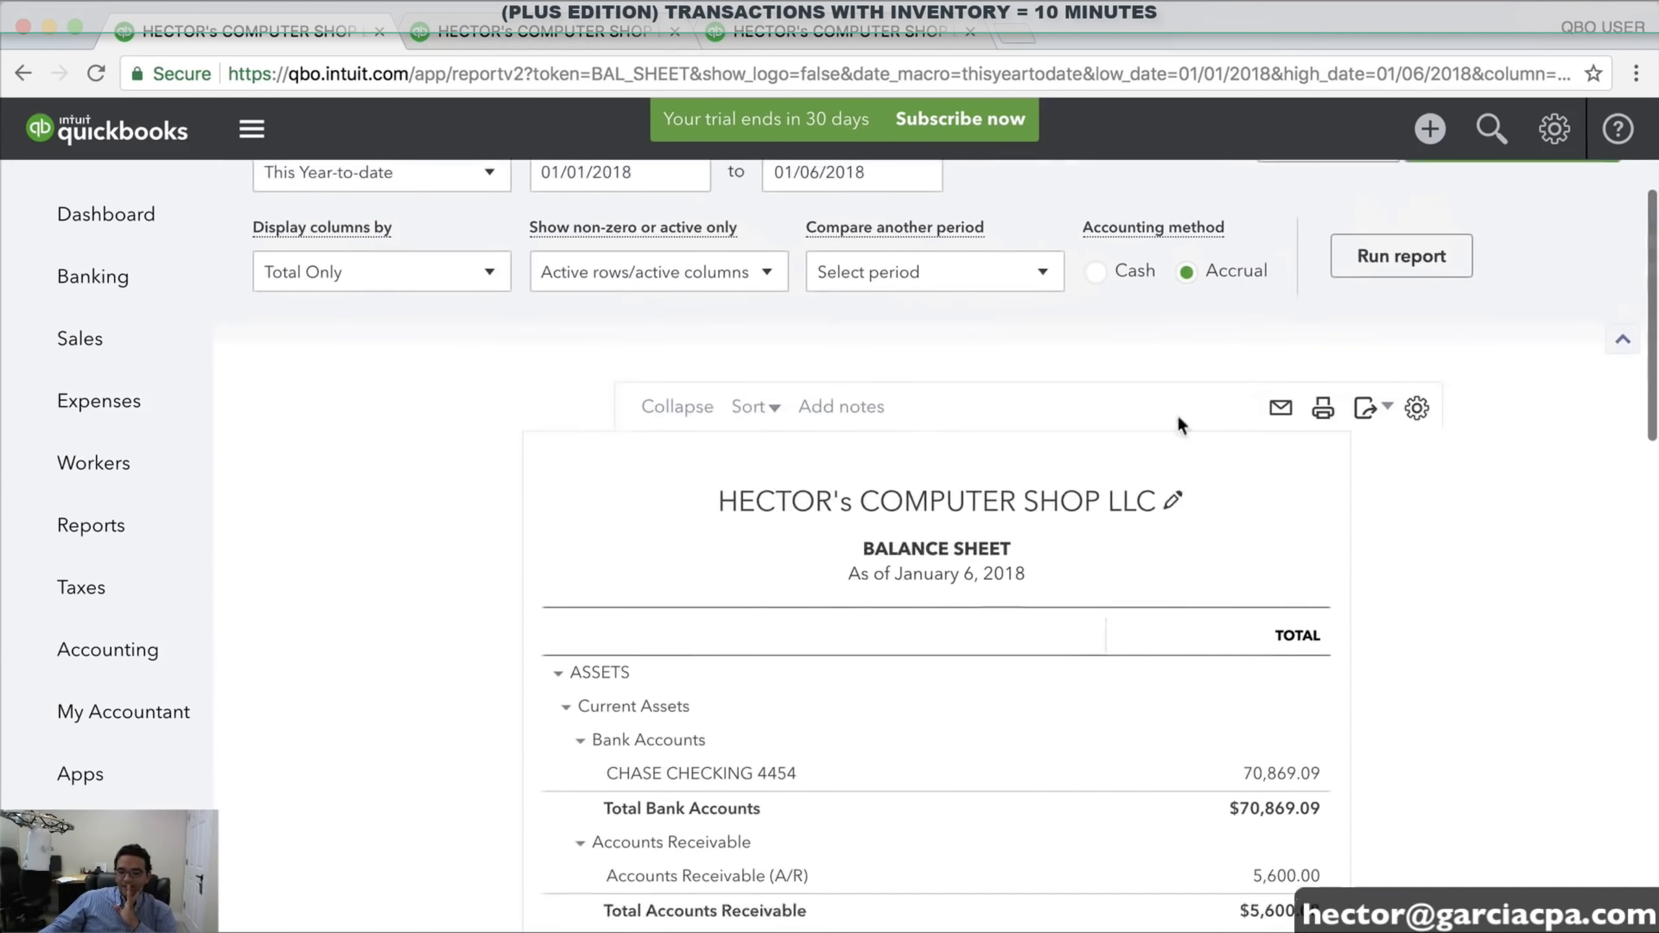
left_click(1410, 281)
scroll(1405, 725, "down", 5)
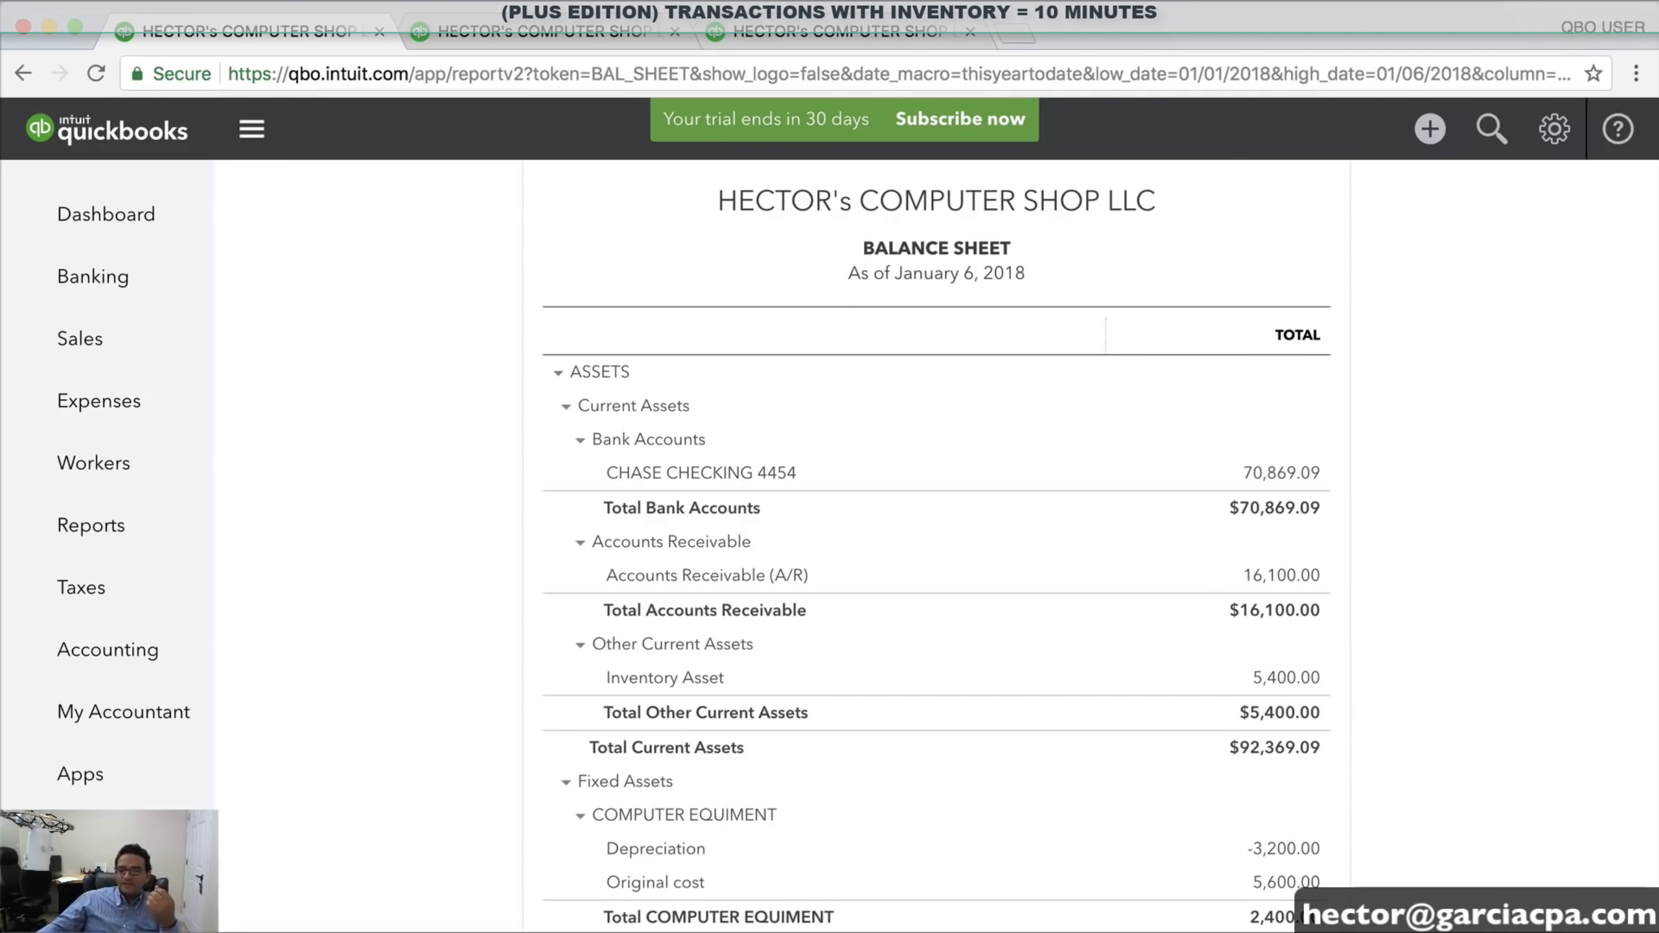
left_click(503, 31)
scroll(1057, 153, "up", 5)
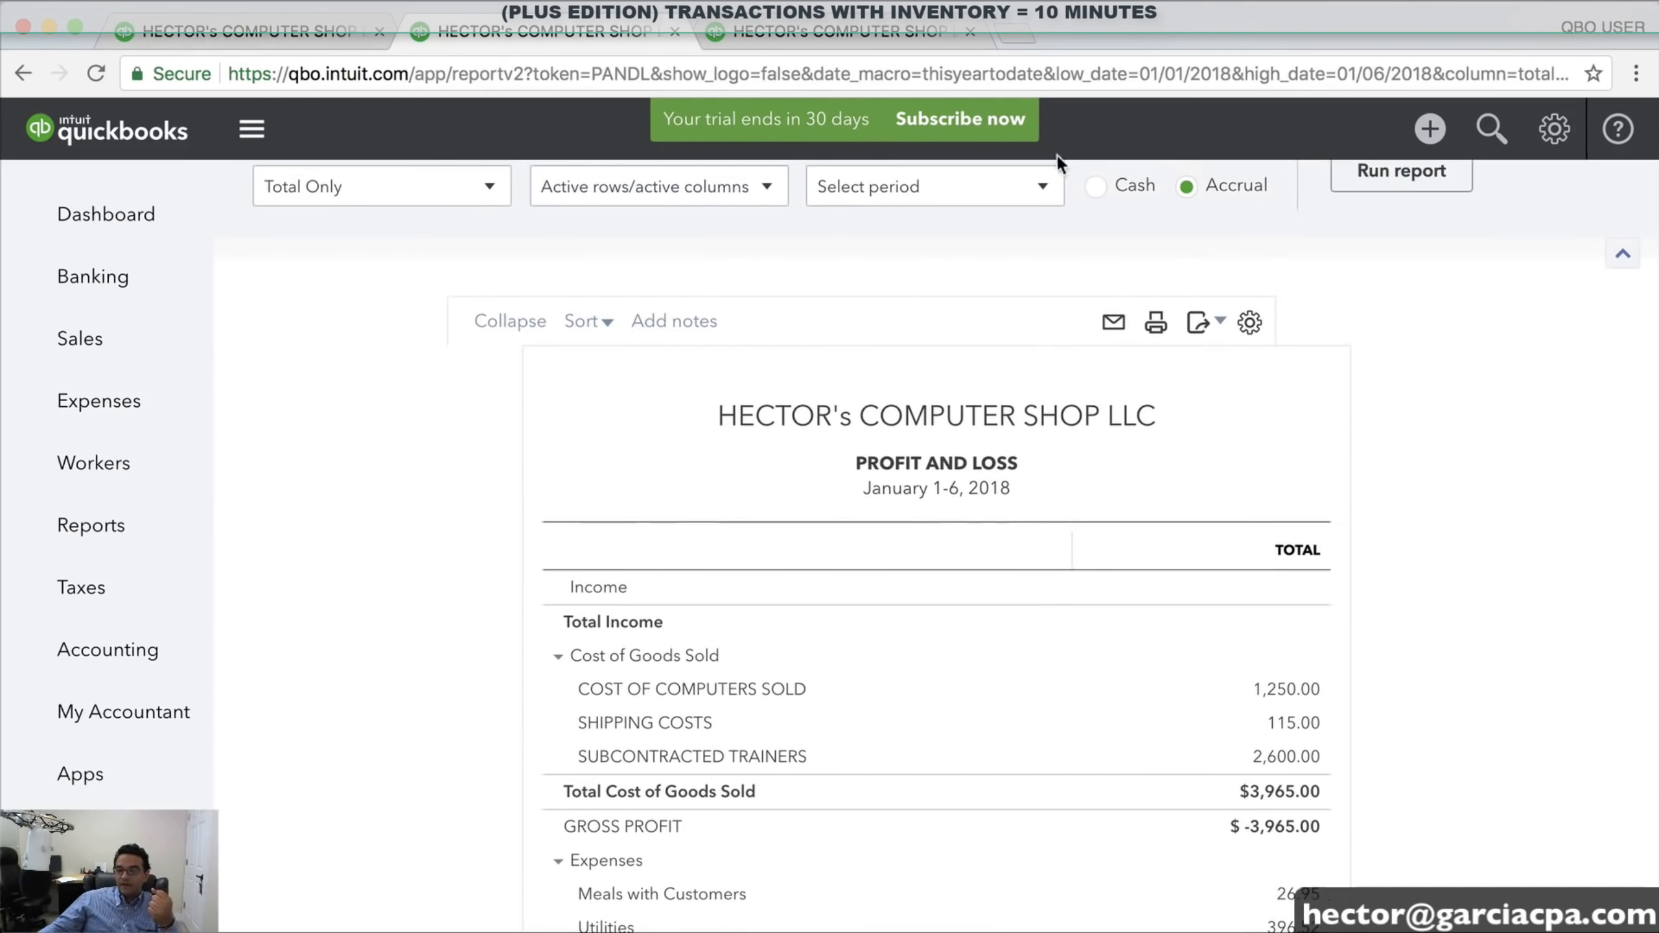
left_click(905, 31)
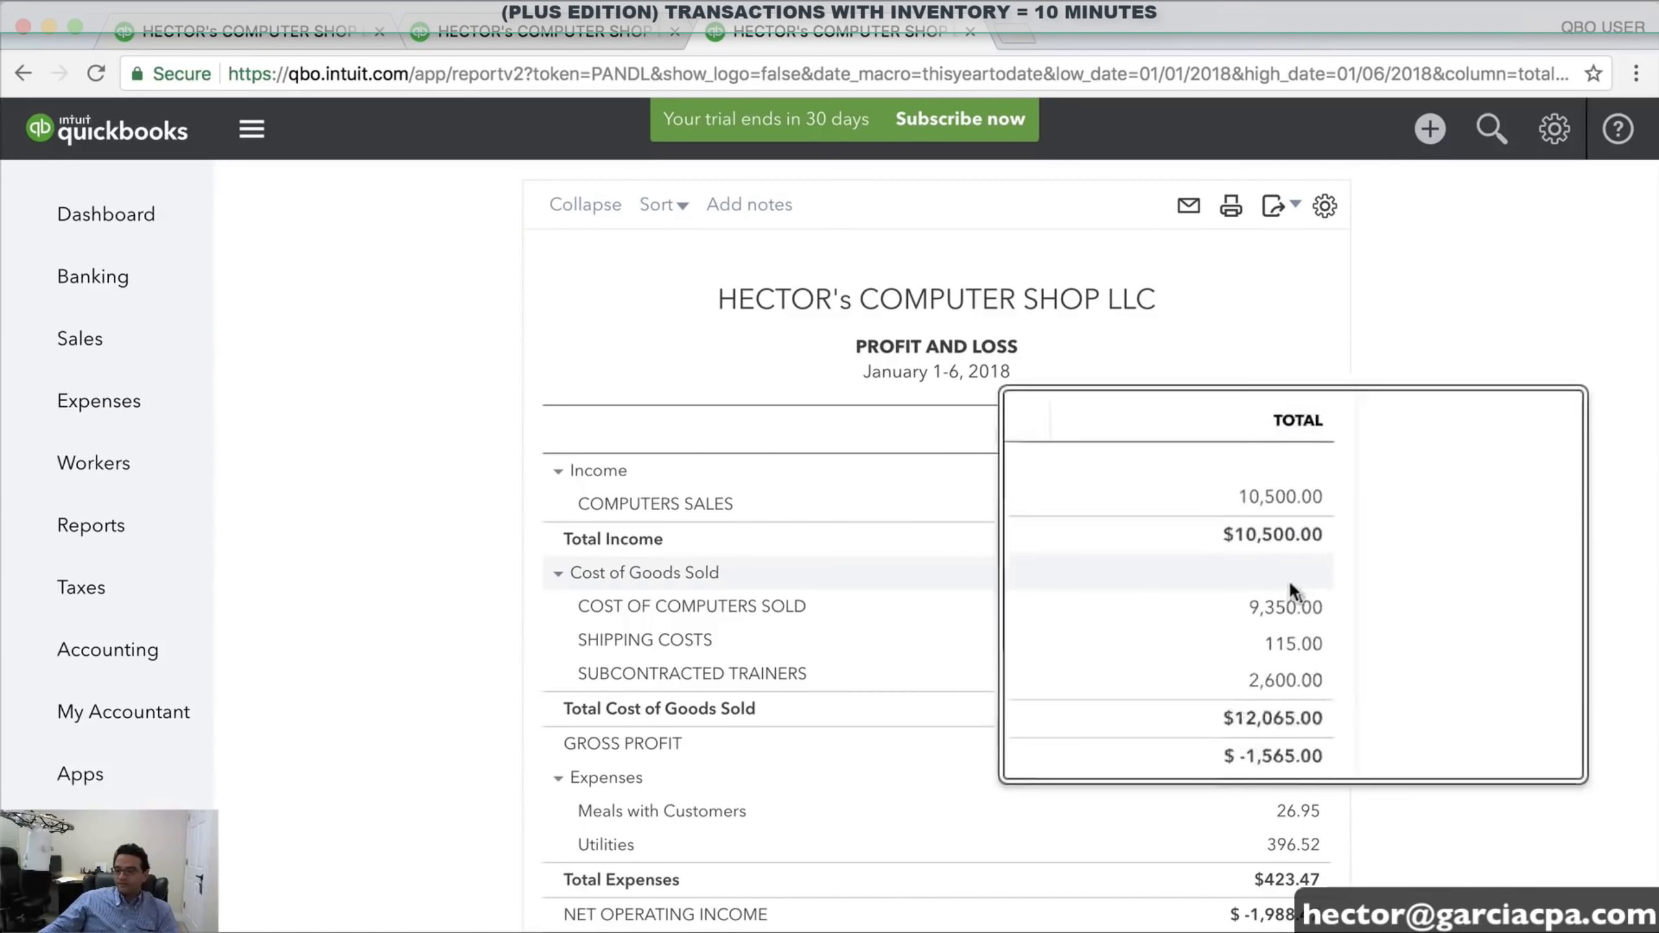
scroll(1288, 579, "down", 3)
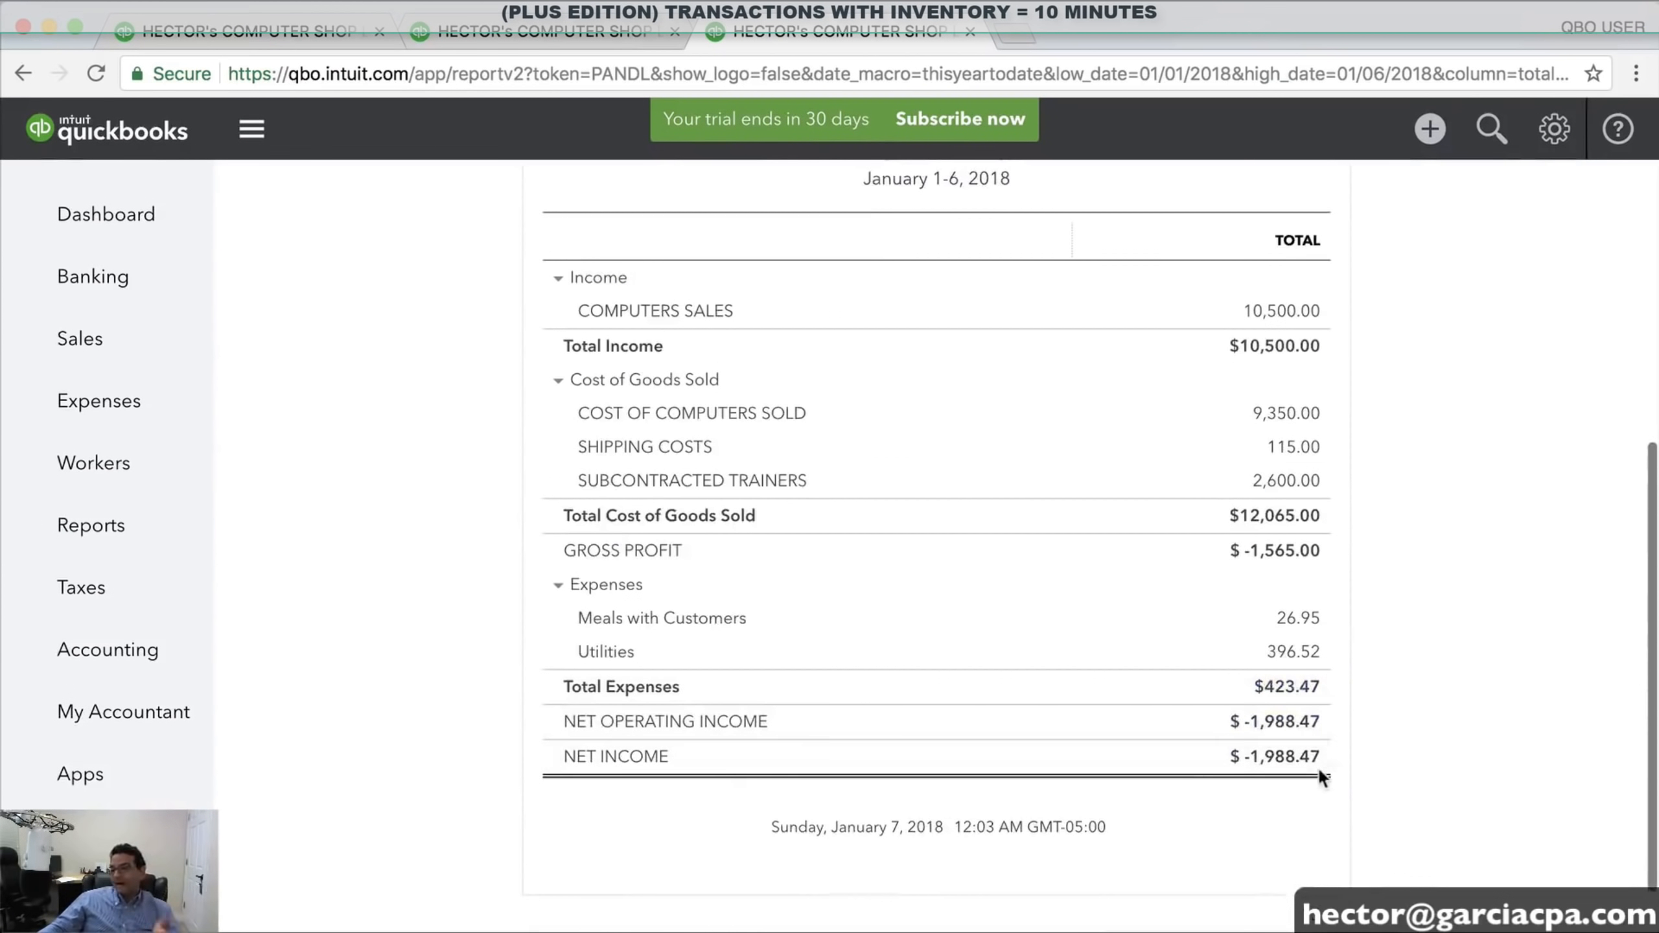
scroll(1457, 712, "up", 3)
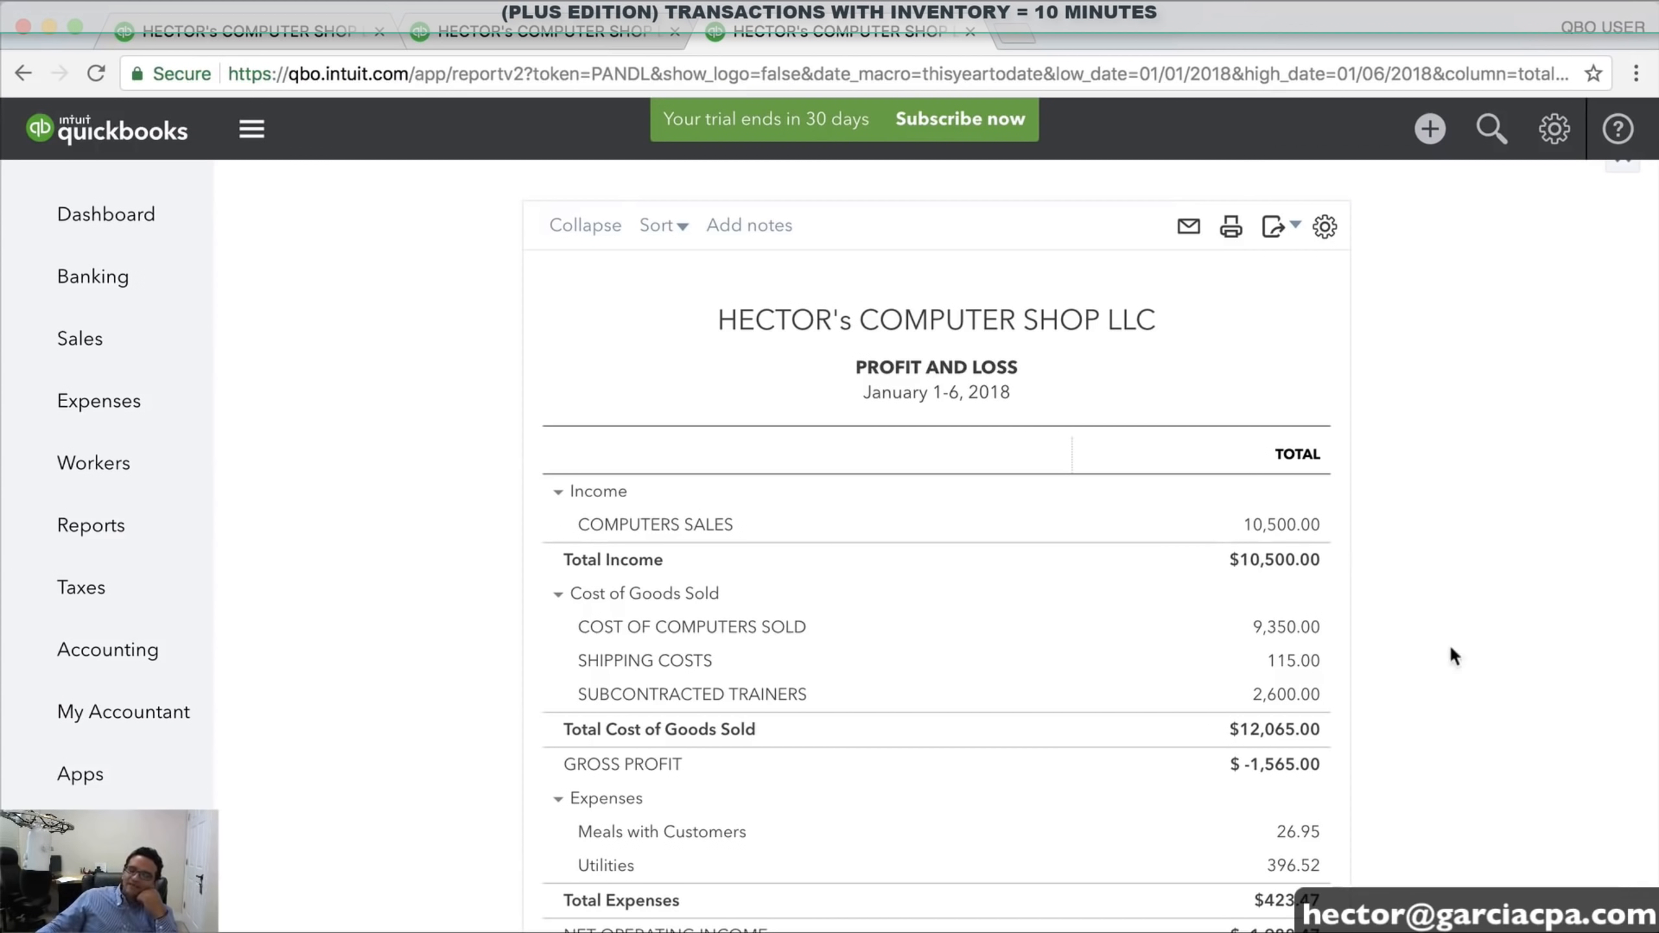
left_click(1556, 129)
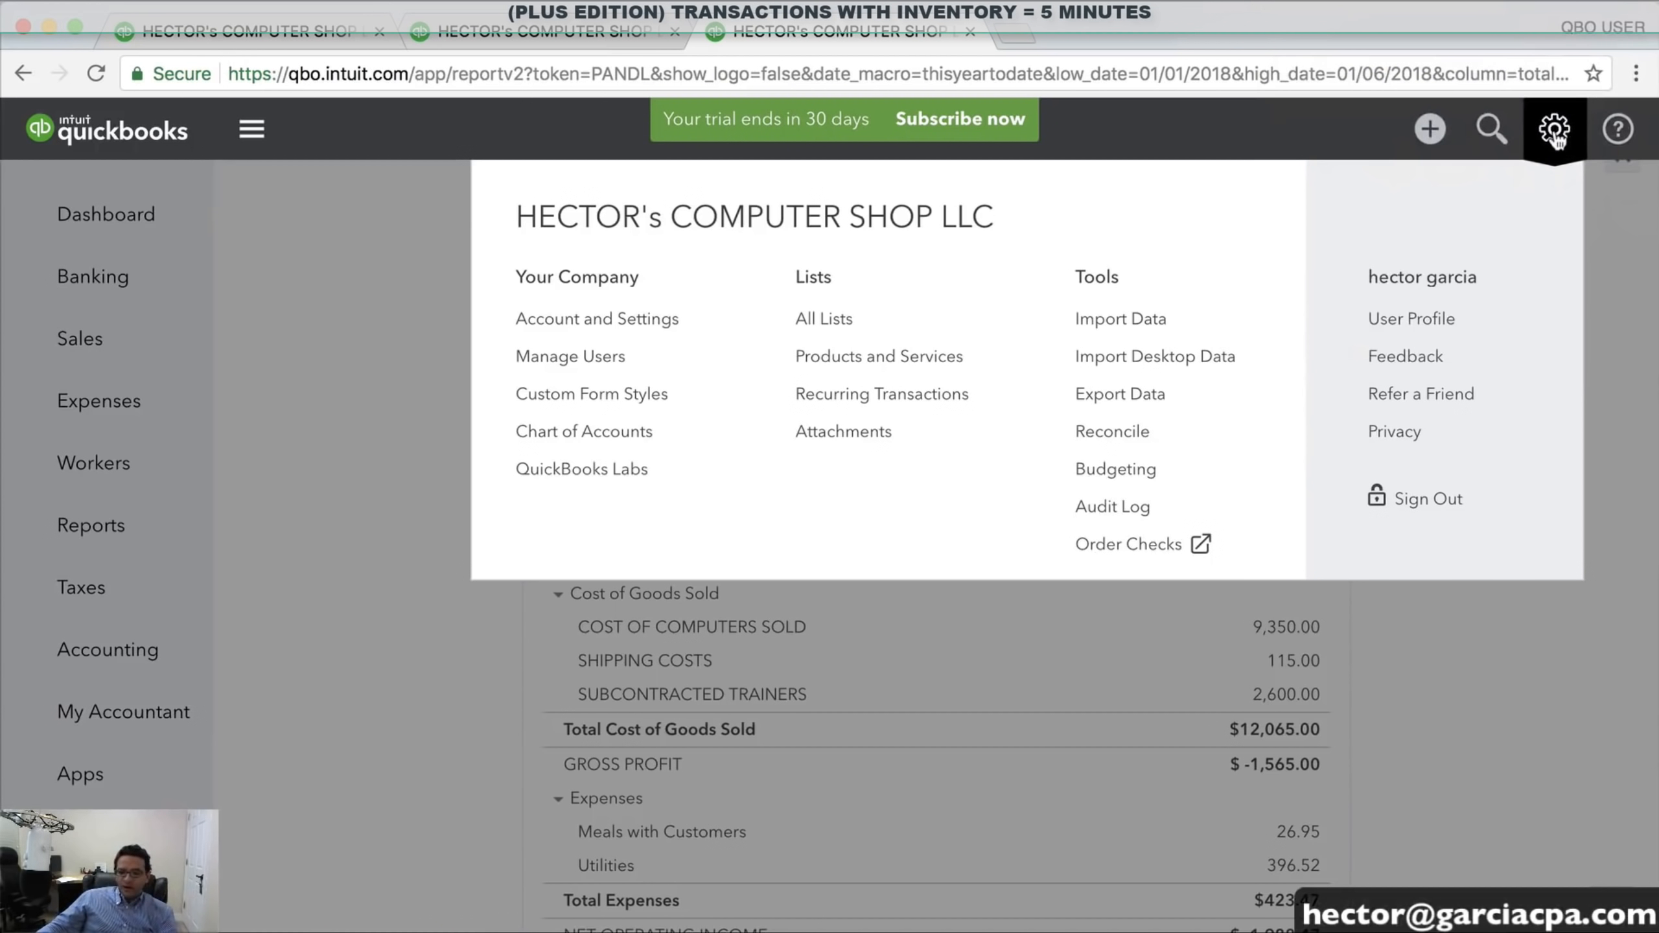
Add a new FY2018 budget in Budgeting named 2018 BUDGET
left_click(1120, 473)
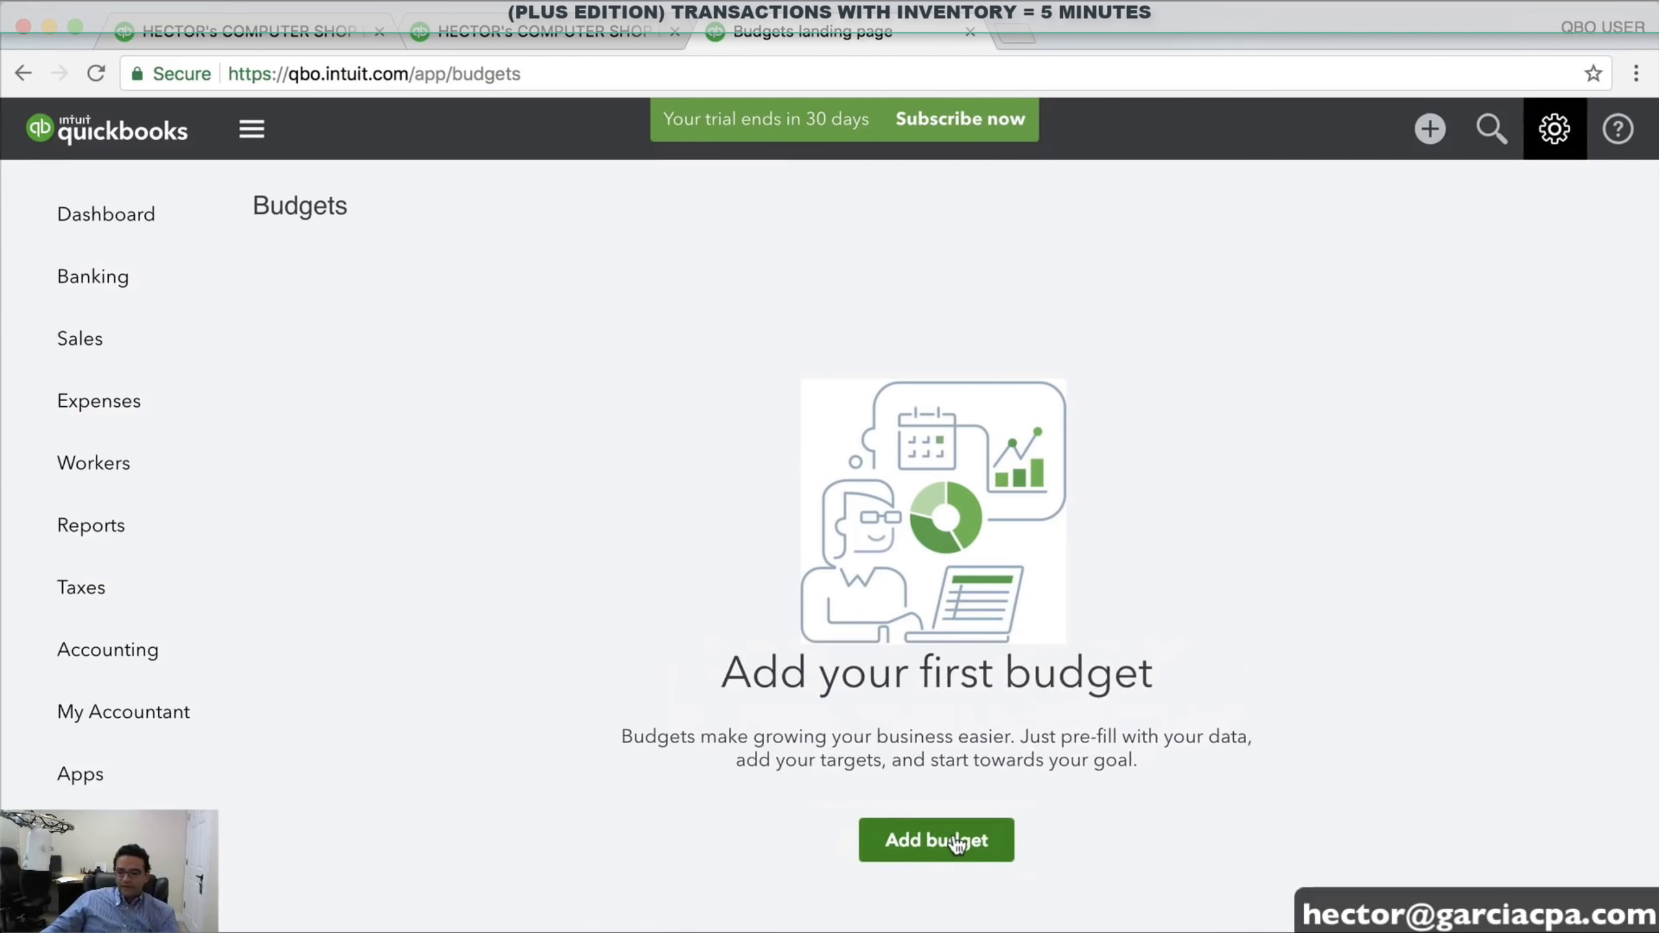
left_click(966, 844)
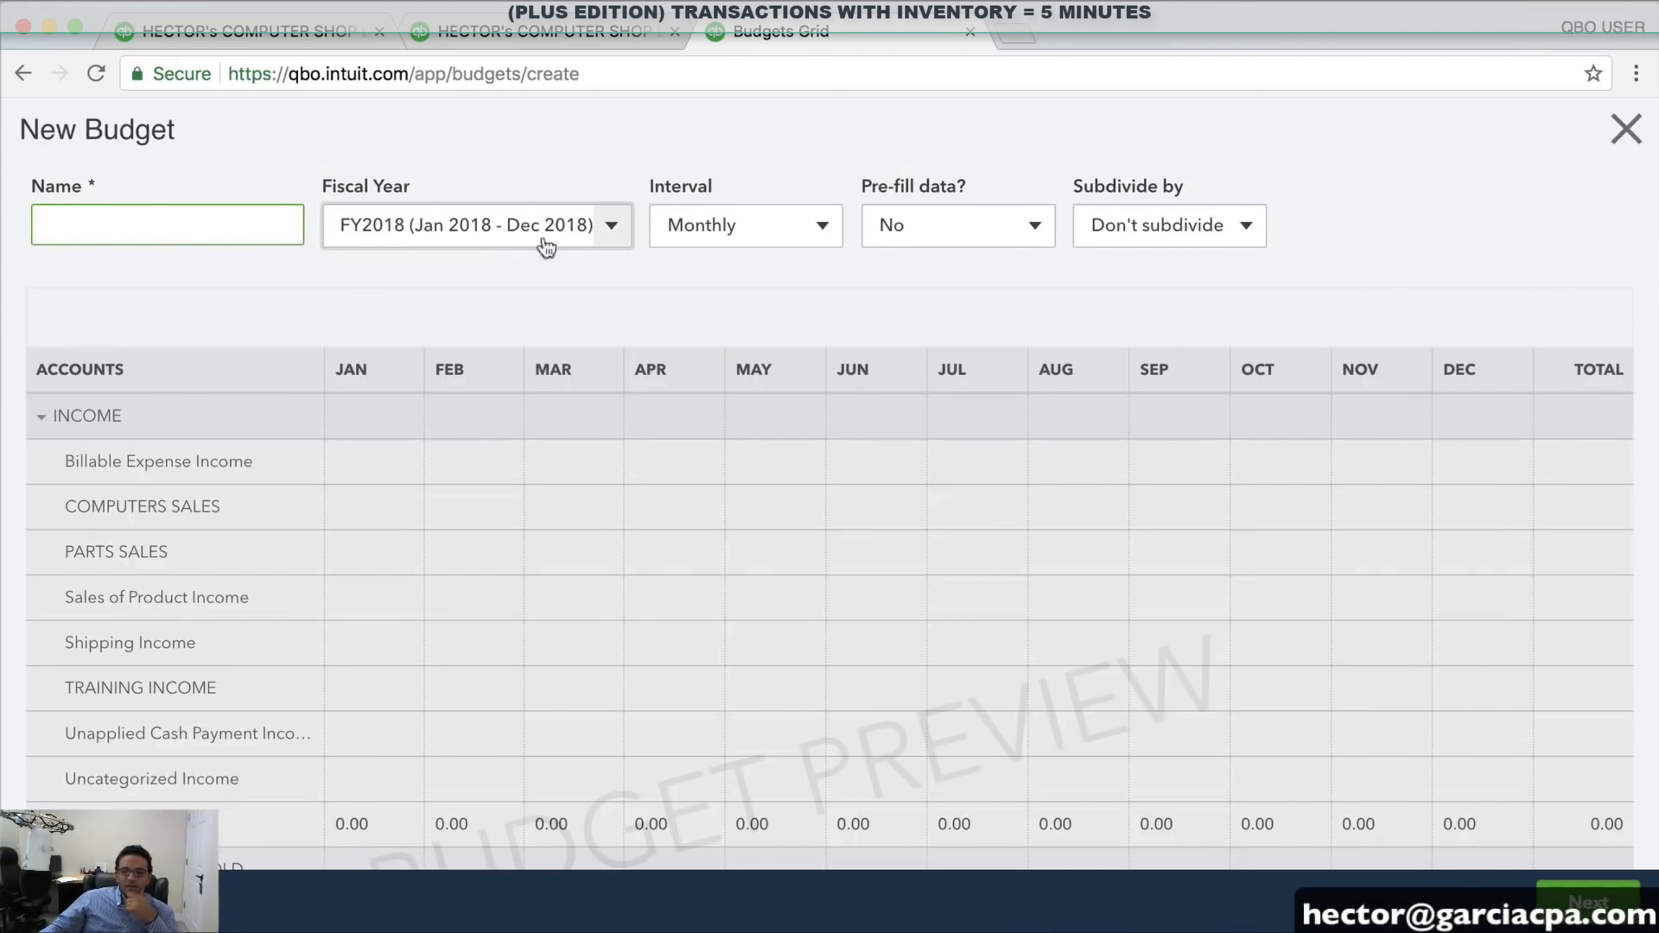
left_click(614, 229)
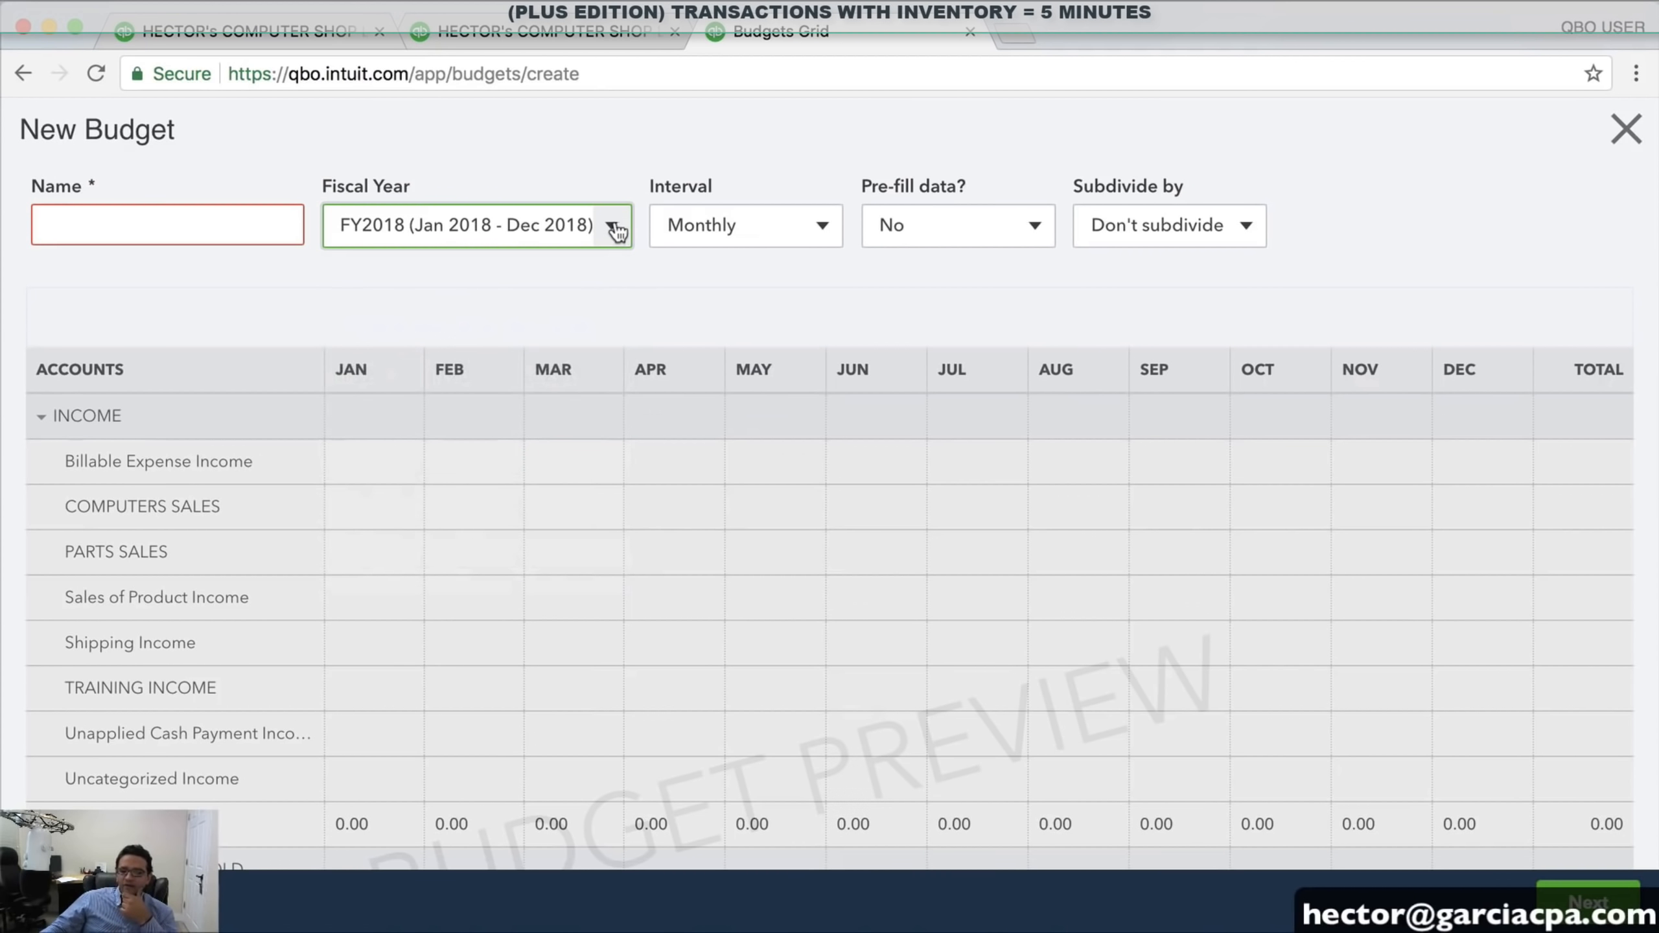
left_click(126, 227)
type("2018 BUDGET")
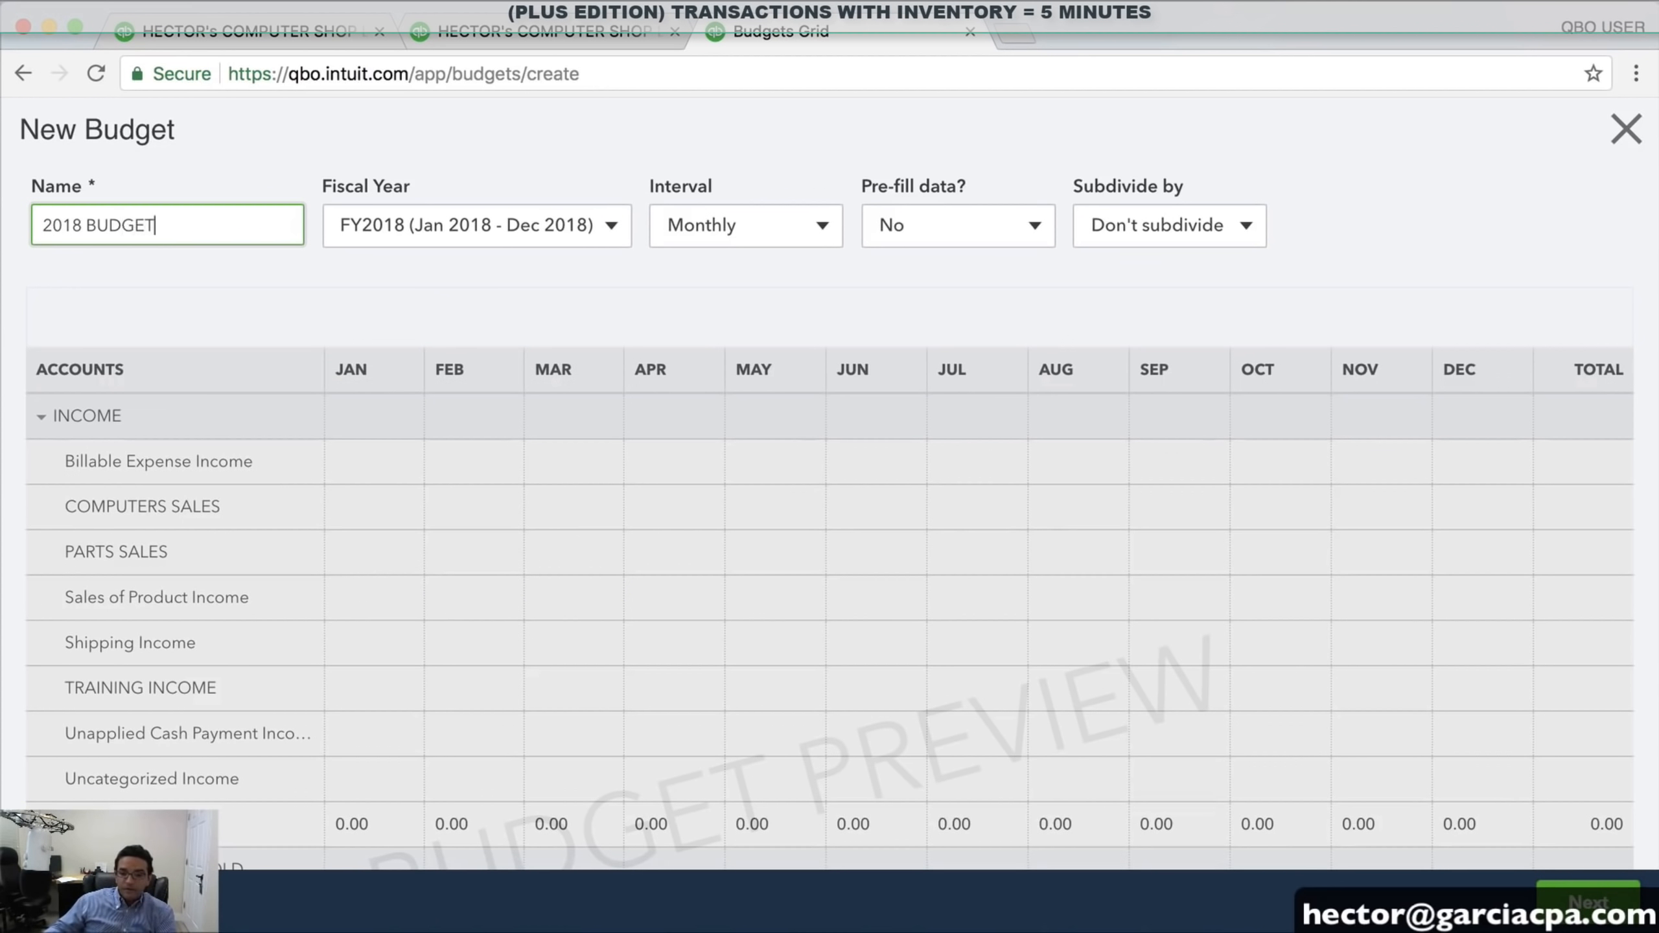
Keep the budget Monthly with no pre-filled data and no subdivision, then continue to the grid
left_click(796, 238)
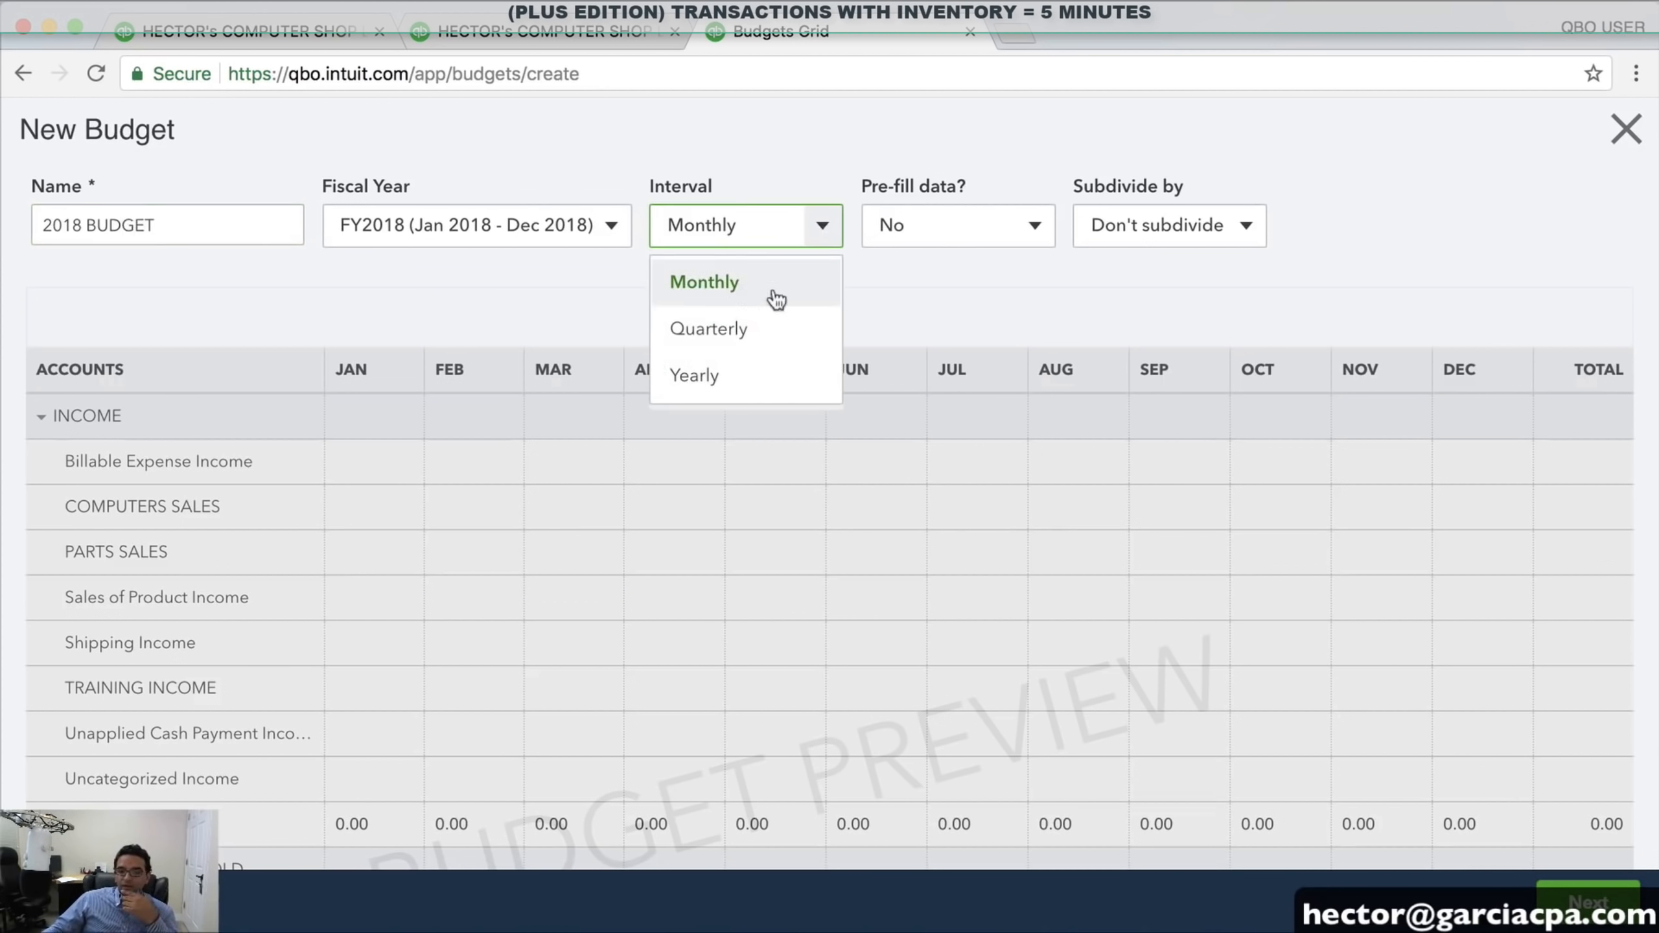
left_click(756, 287)
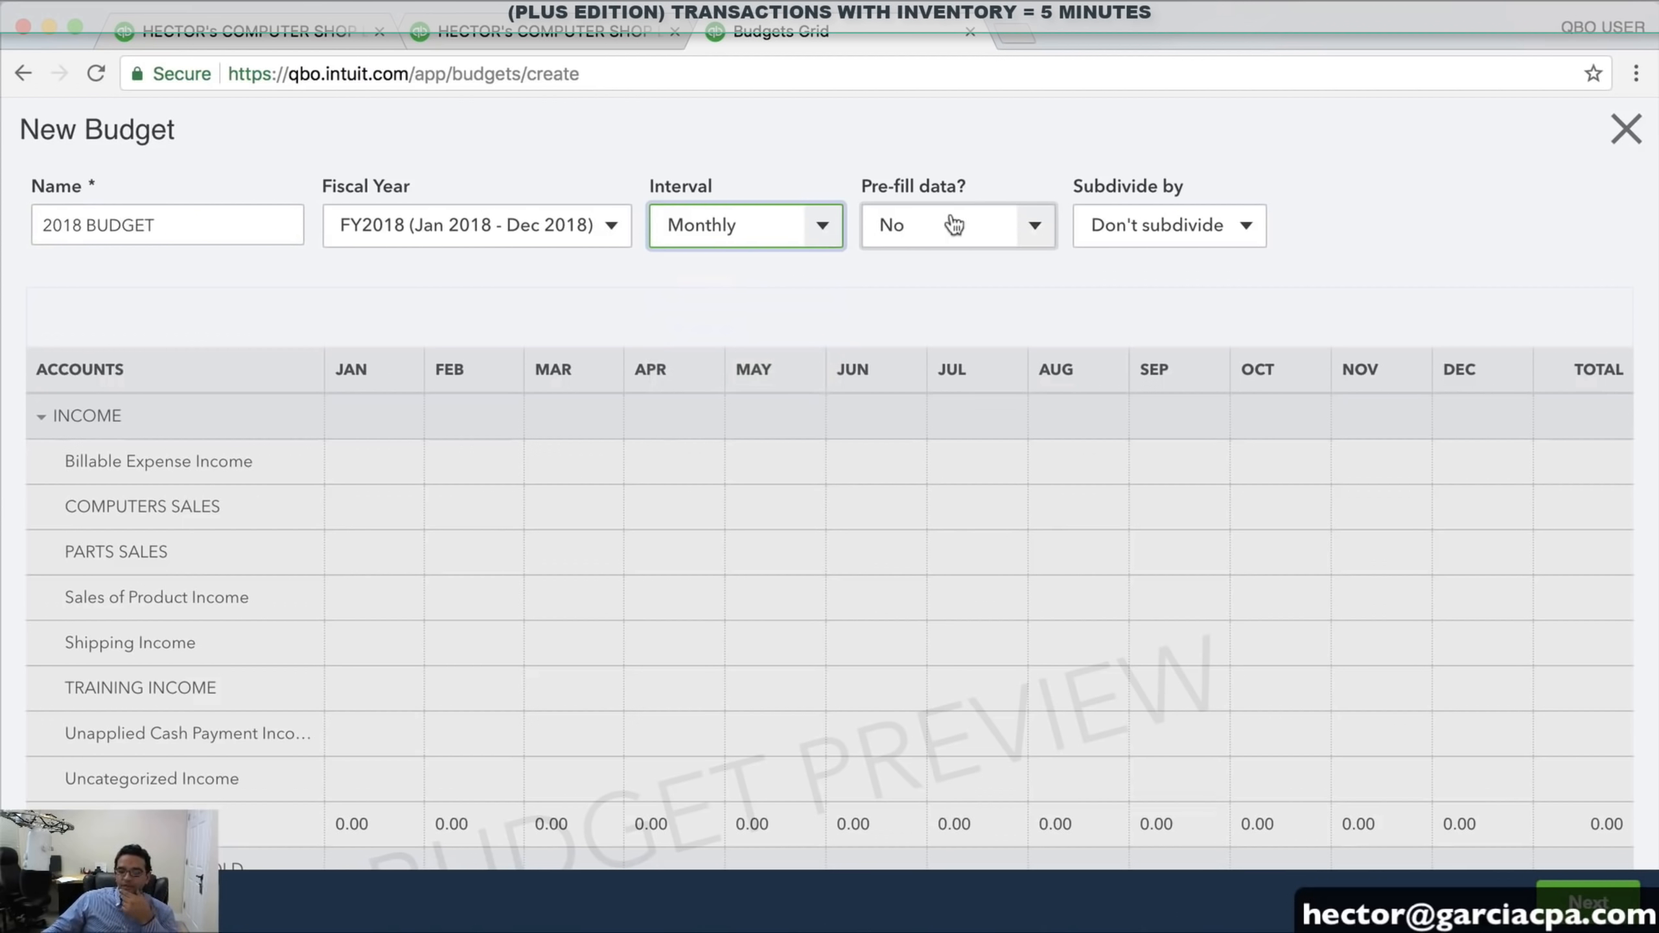
left_click(1042, 234)
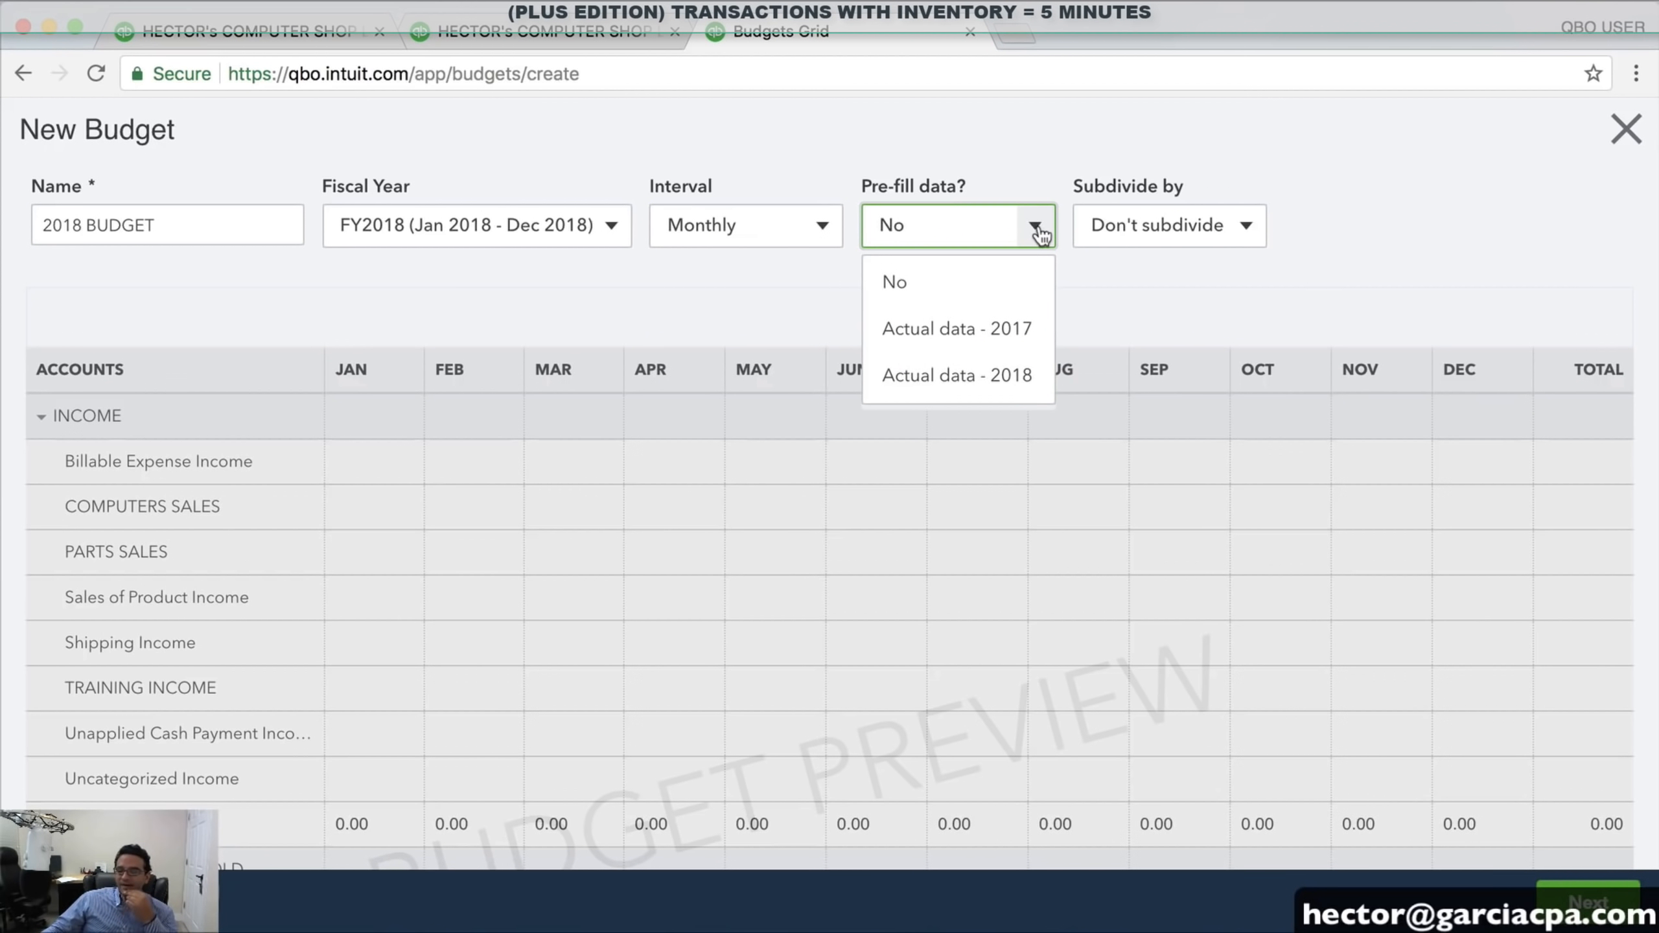
left_click(1042, 234)
left_click(1248, 232)
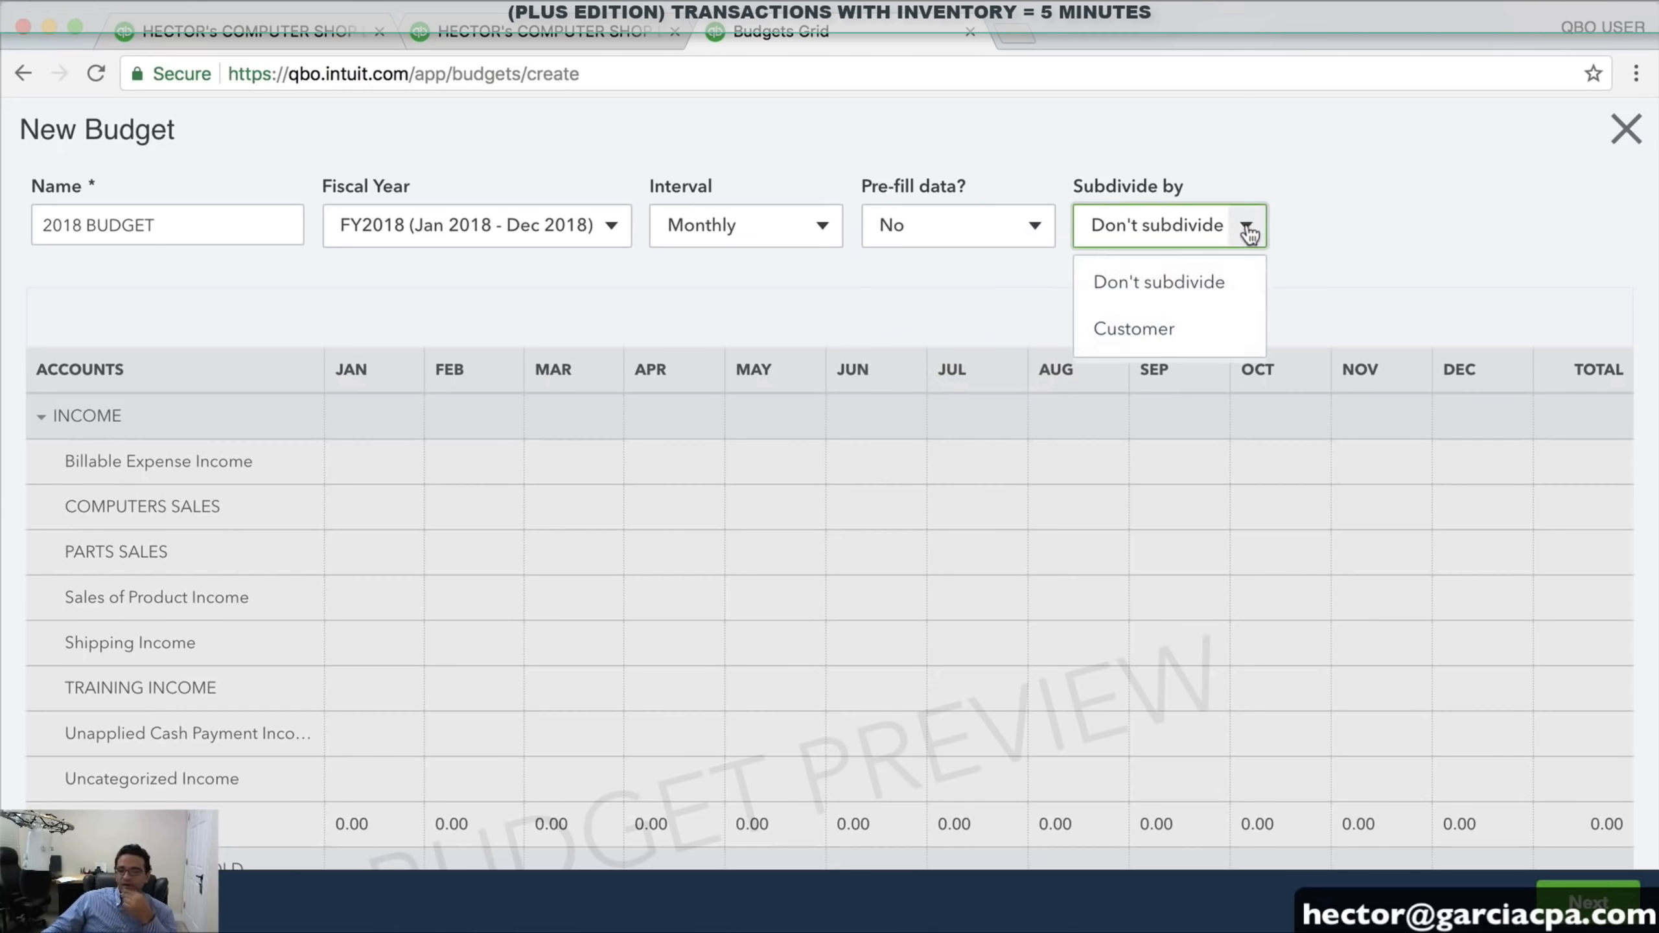
left_click(1318, 223)
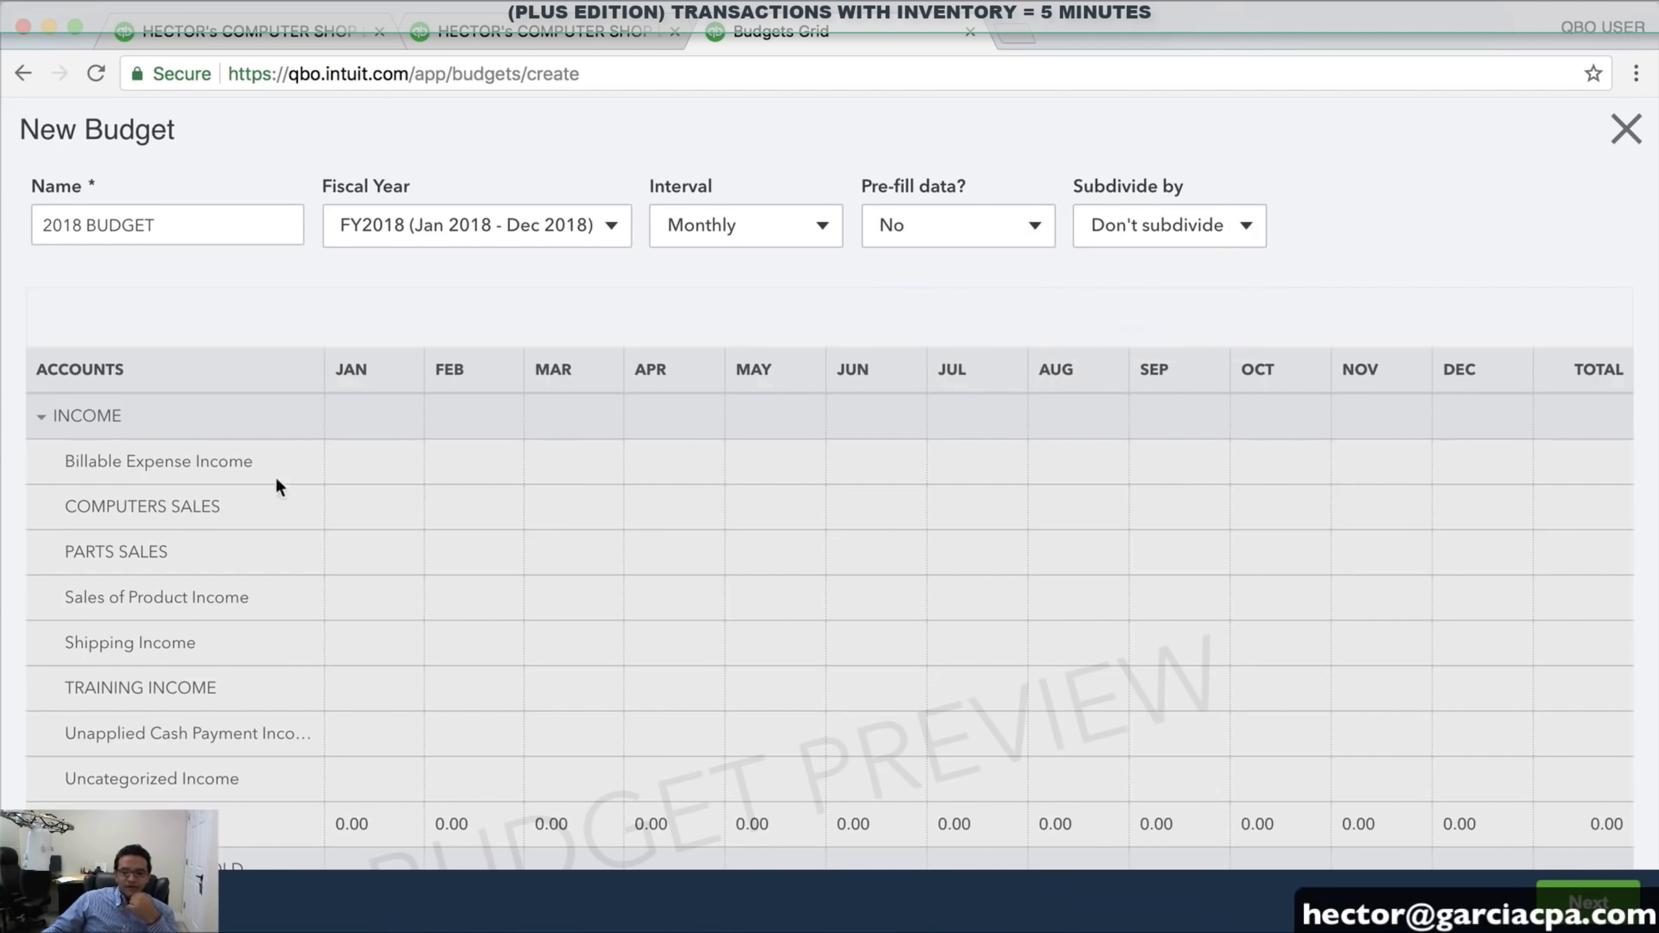
scroll(386, 510, "down", 5)
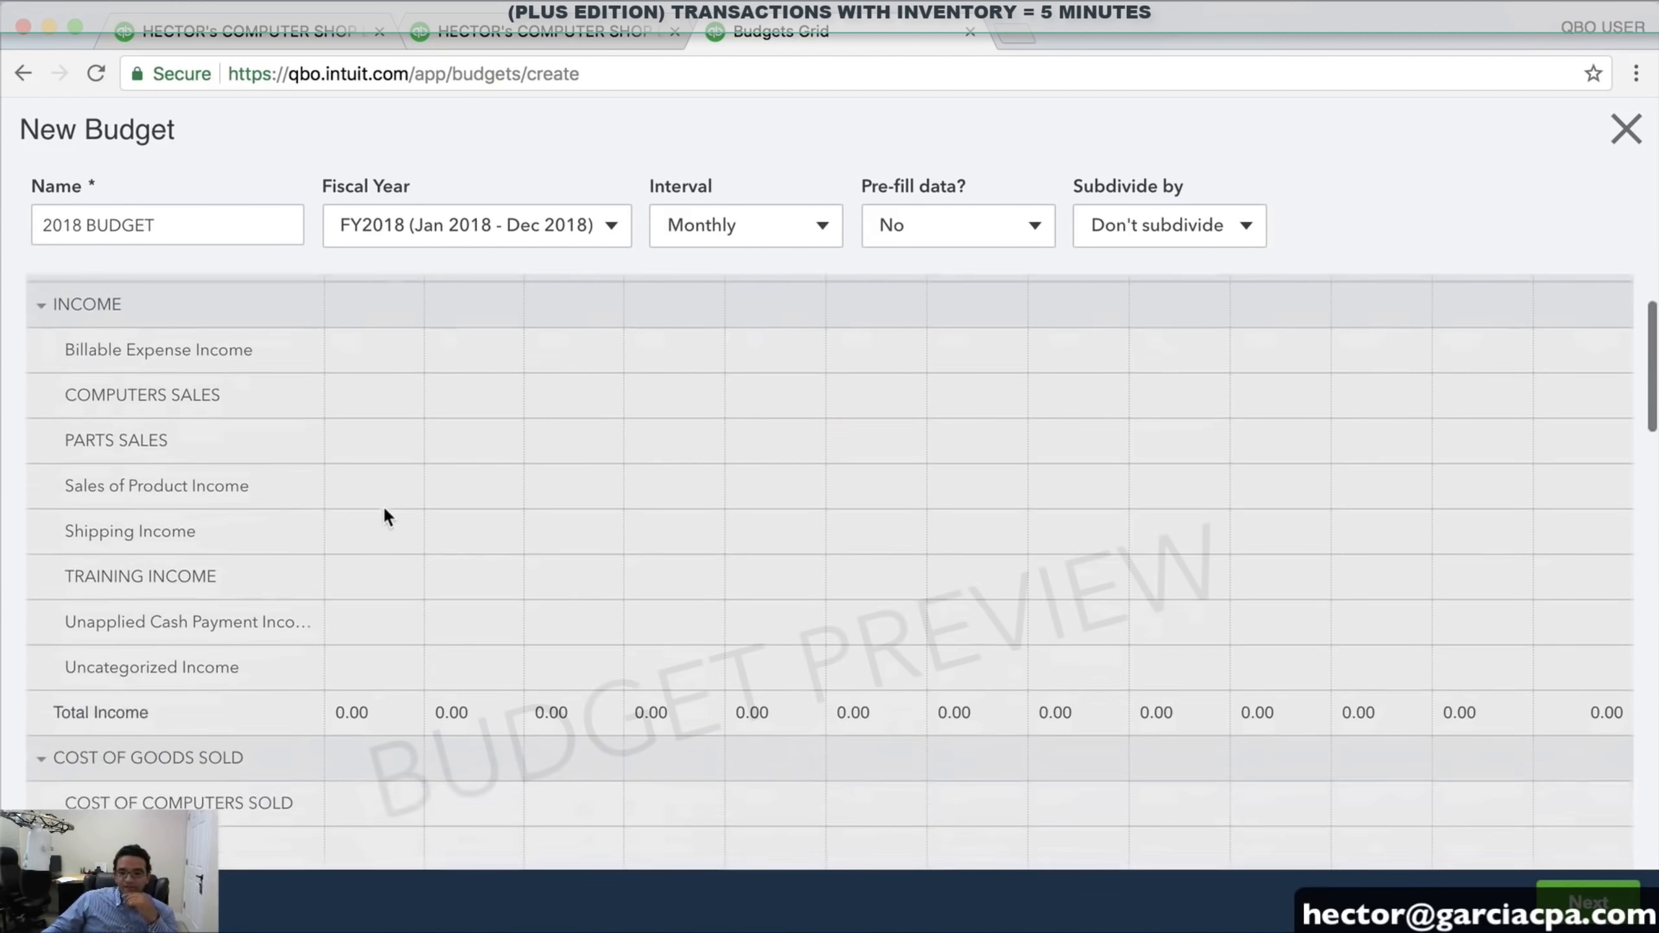
scroll(392, 507, "up", 5)
left_click(1576, 894)
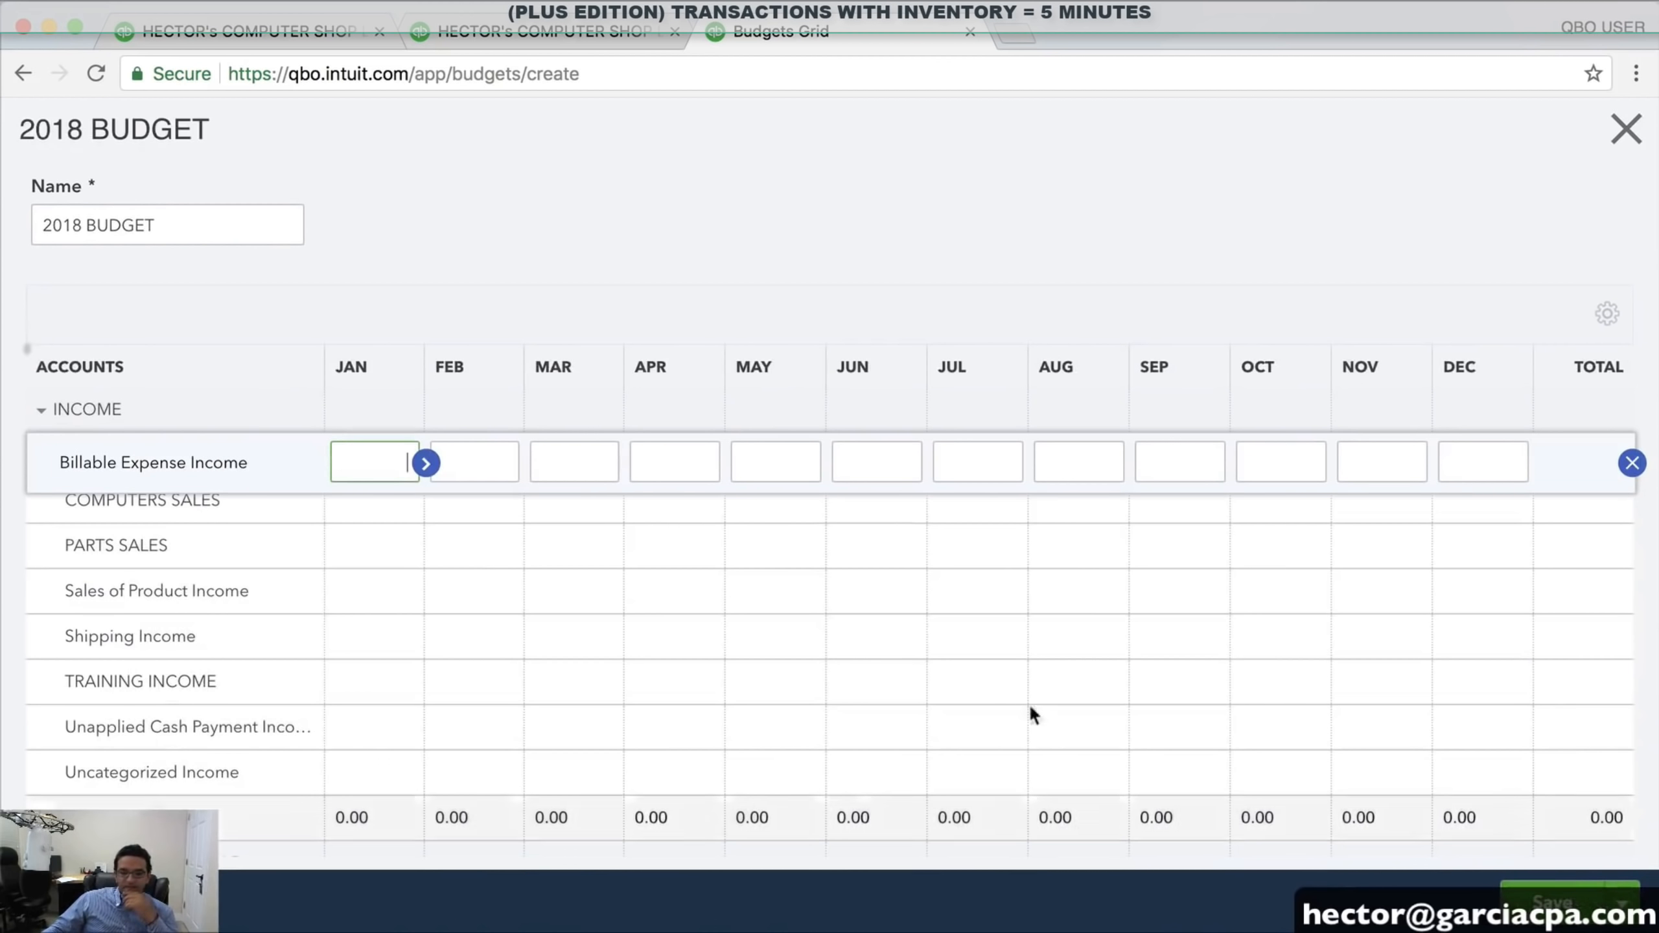
Budget January income: COMPUTERS SALES 15,000, PARTS SALES 2,000, Shipping Income 100, TRAINING INCOME 2,500
left_click(366, 503)
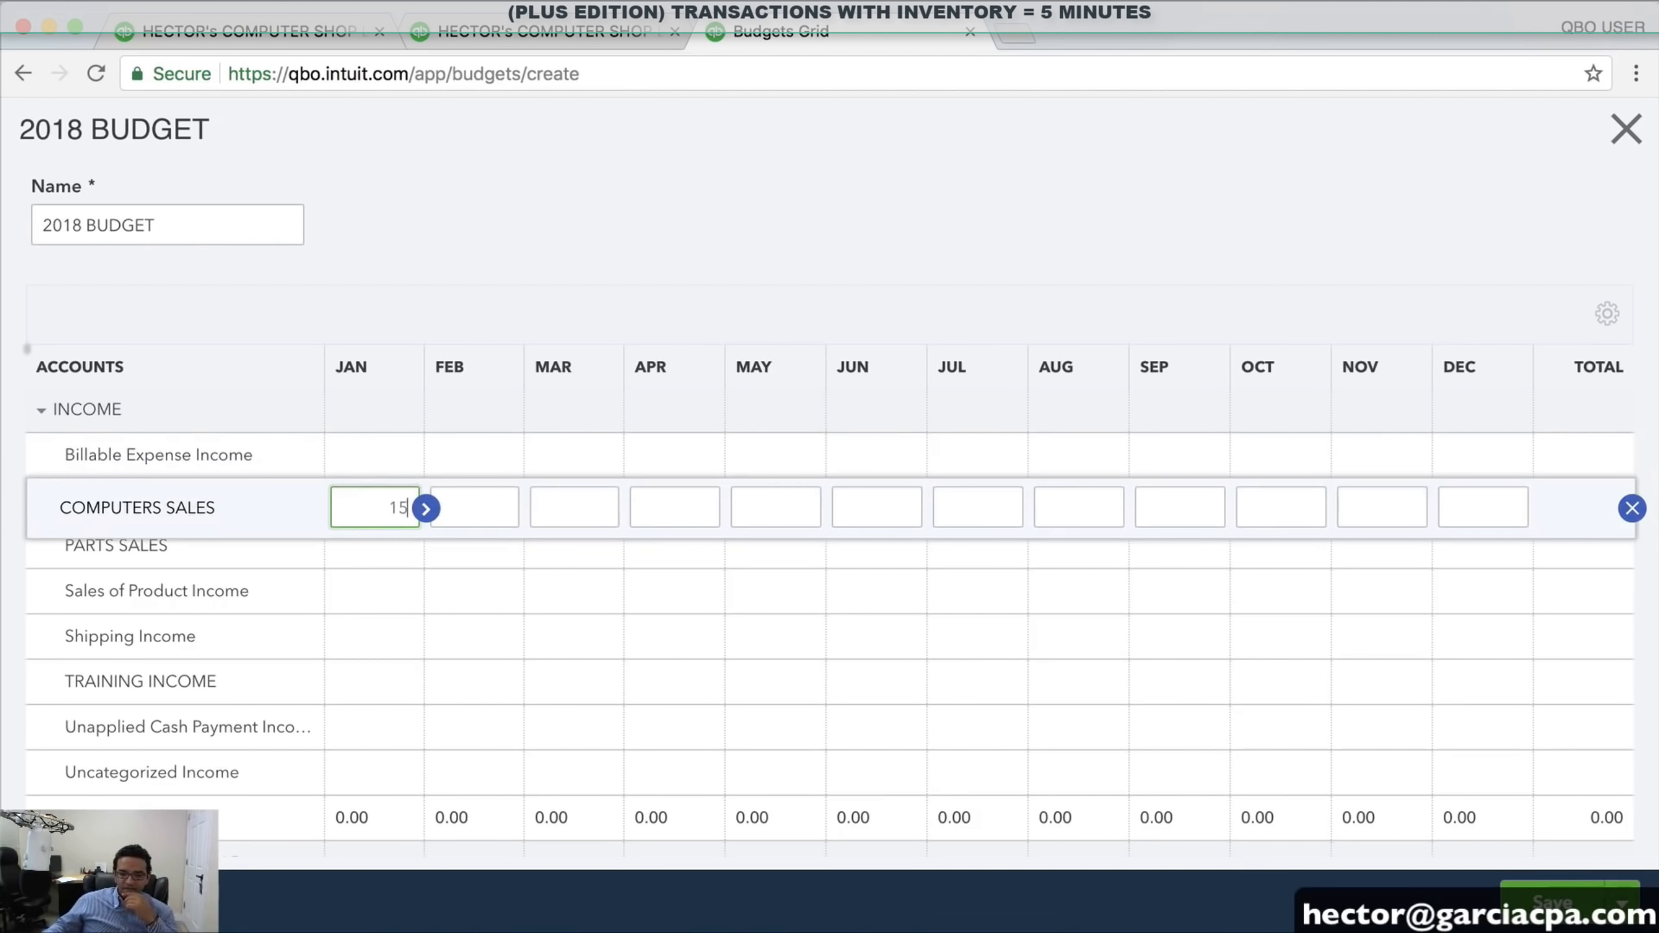
type("15000")
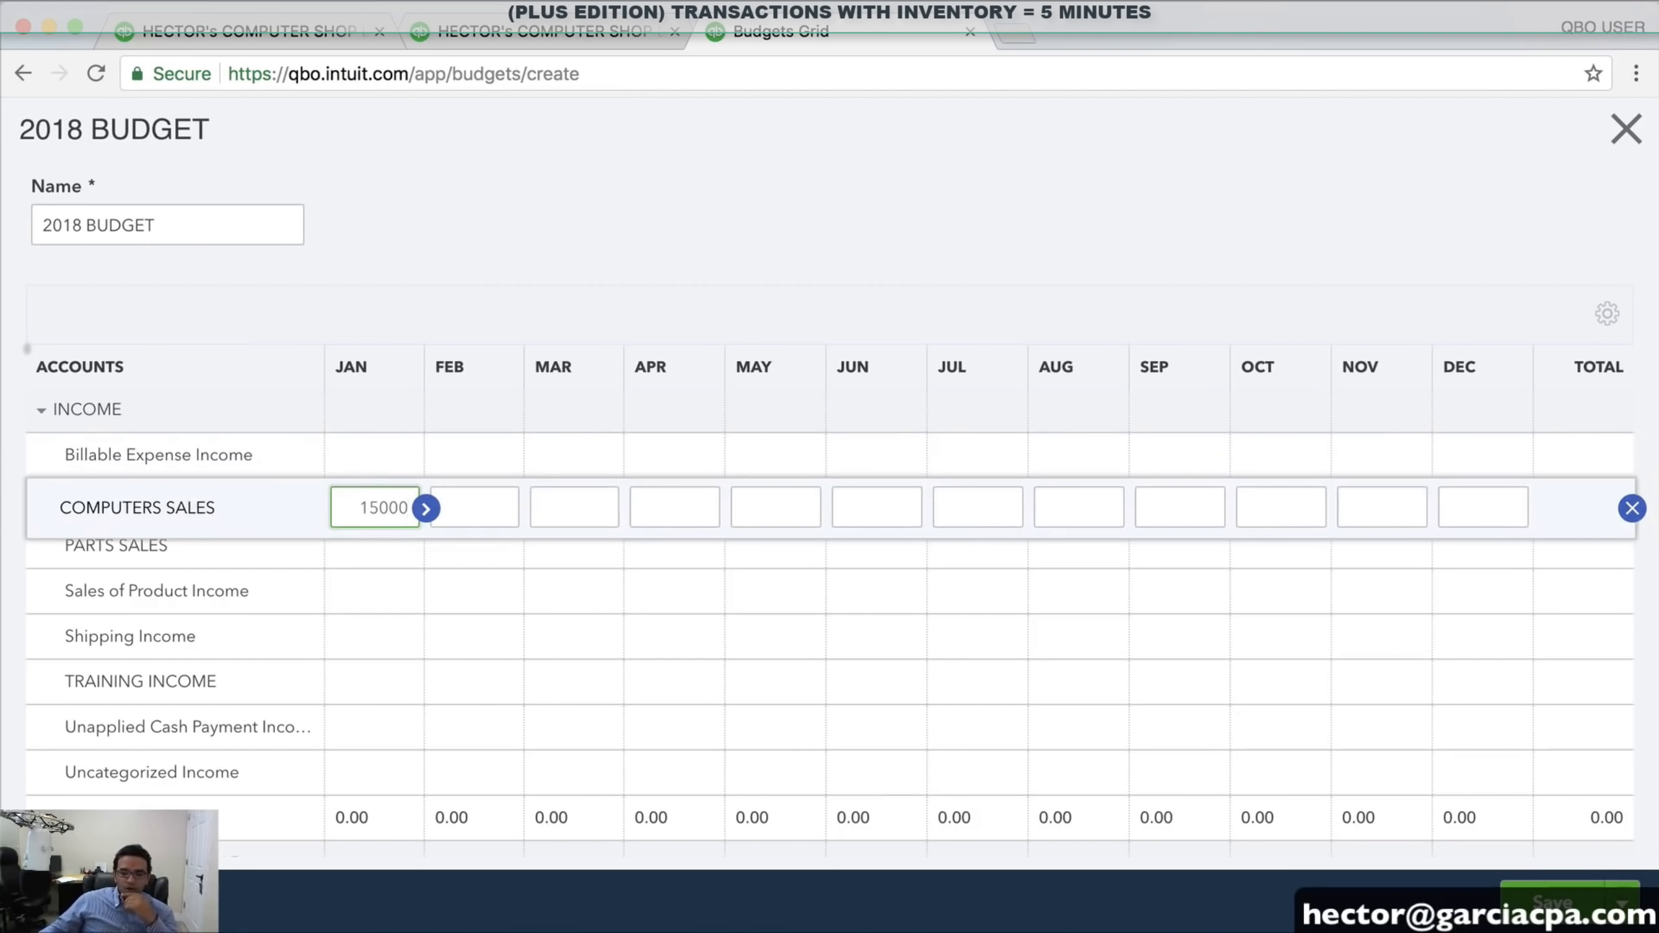
left_click(341, 552)
type("2,0")
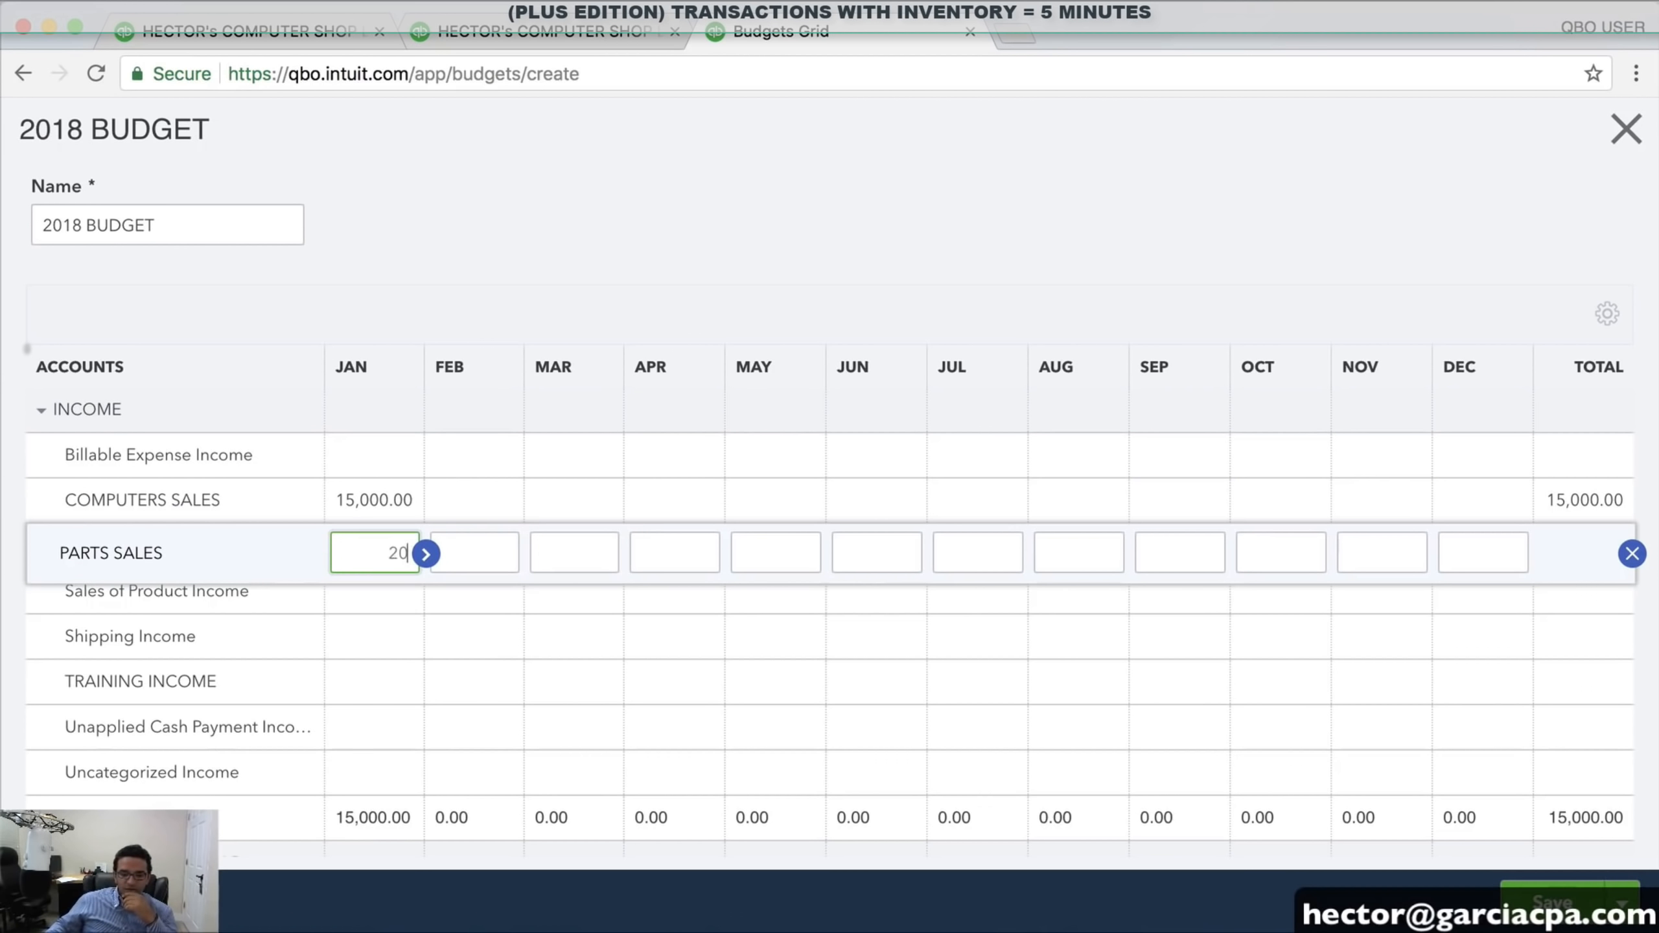
type("00")
left_click(358, 643)
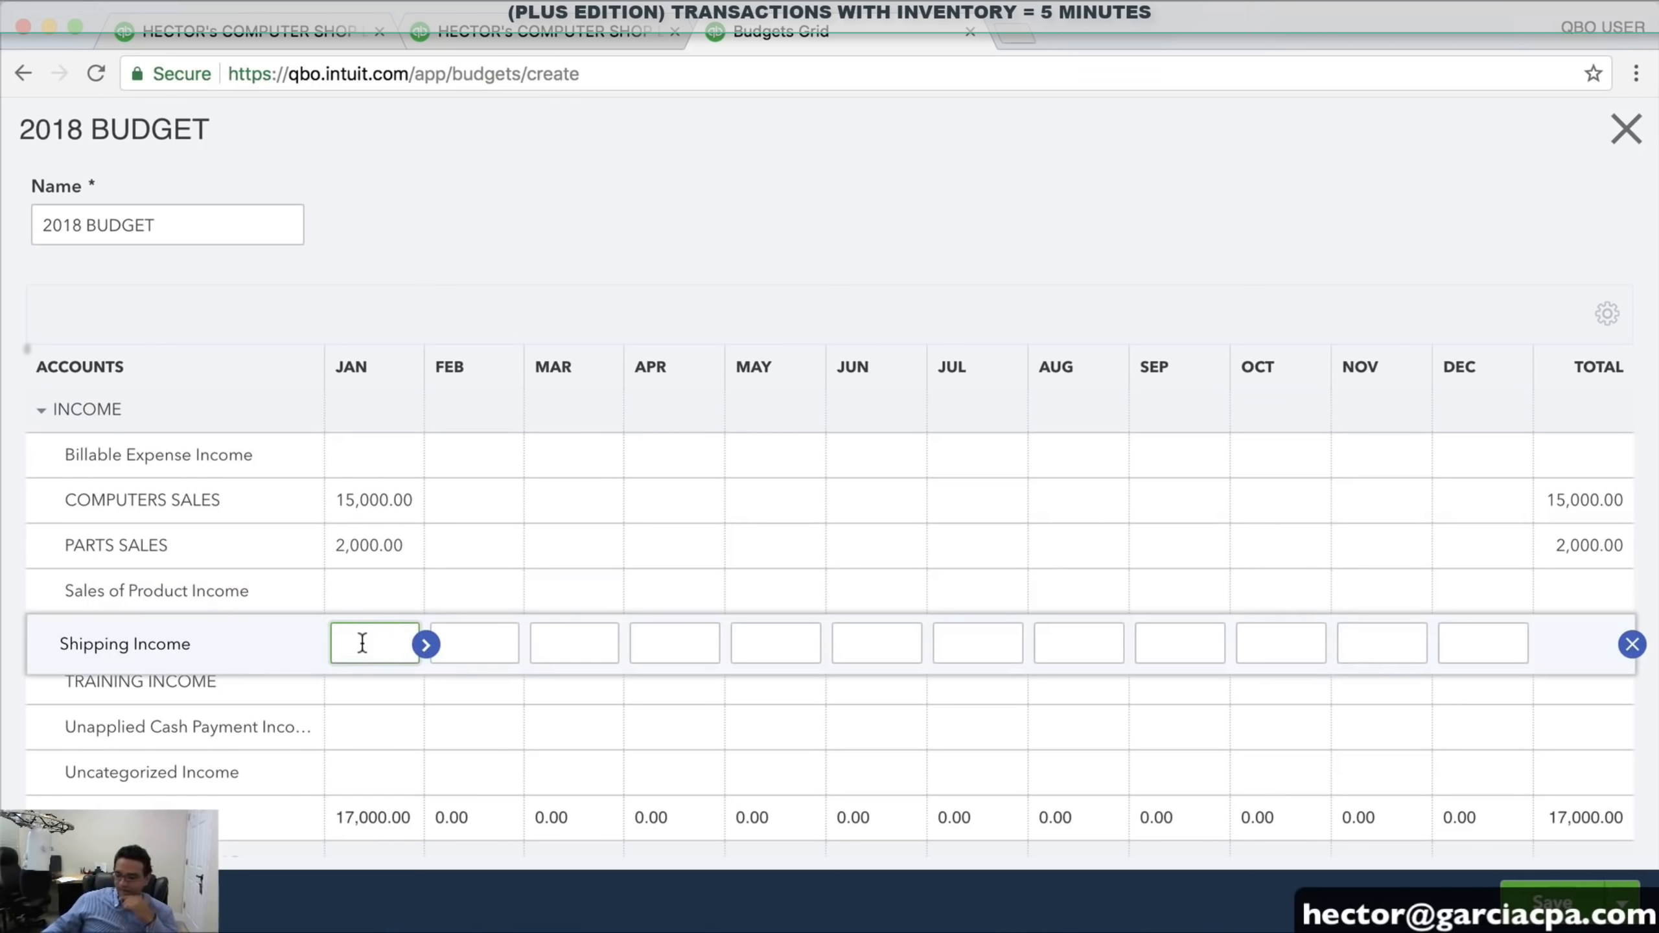
type("100")
left_click(350, 691)
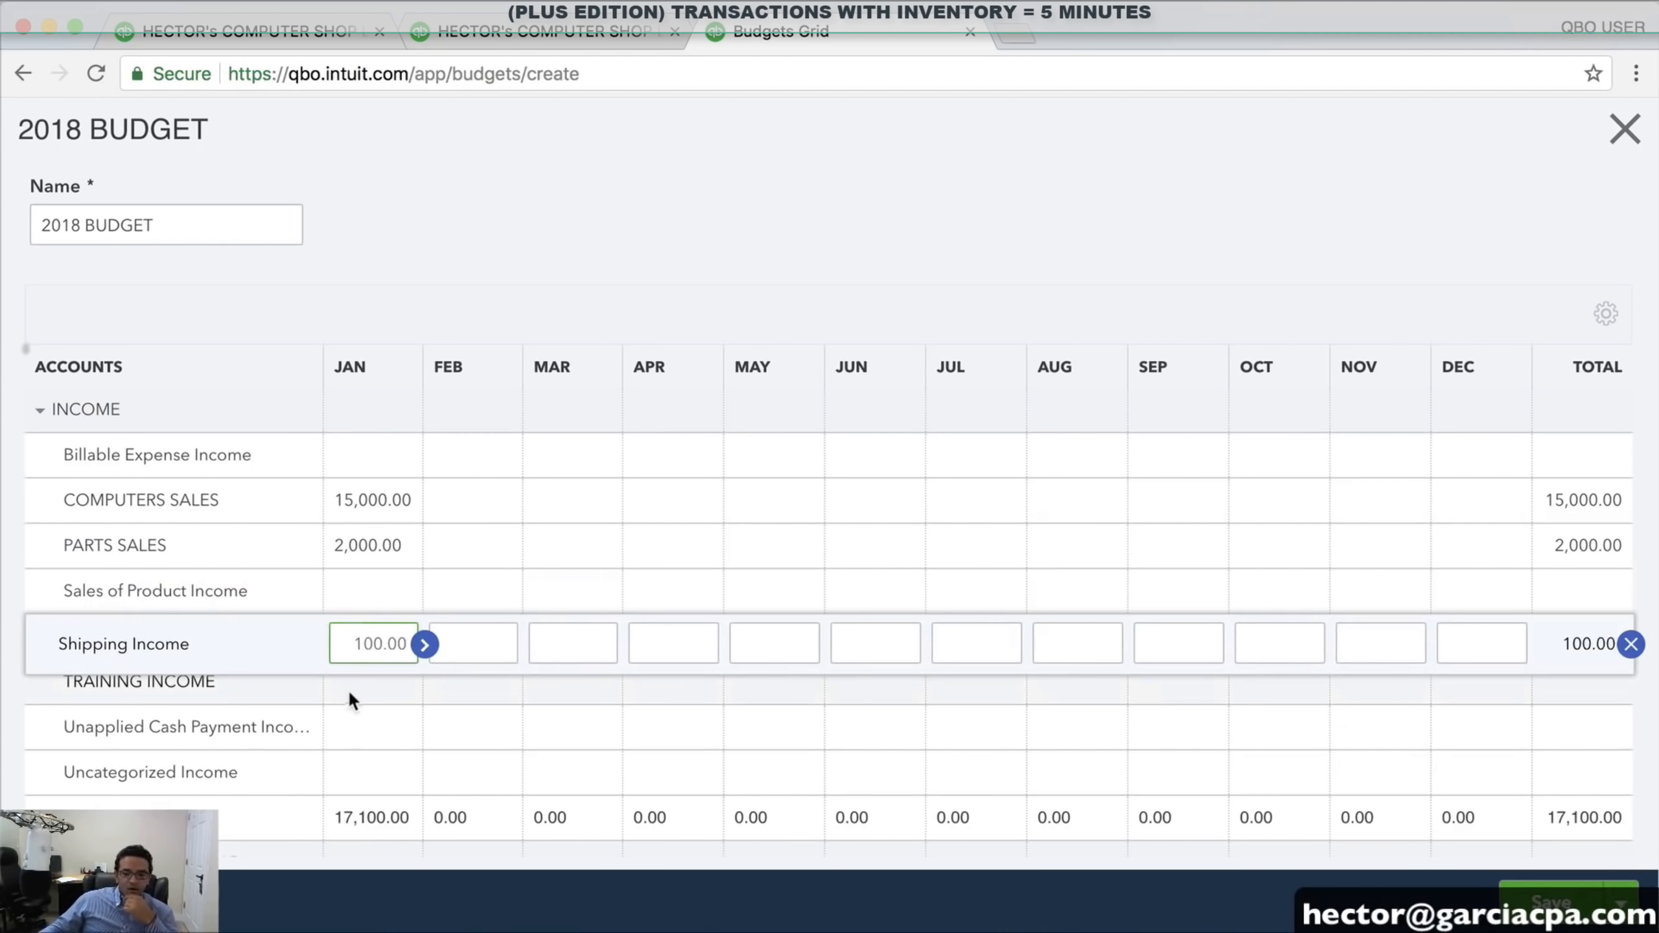
type("2500")
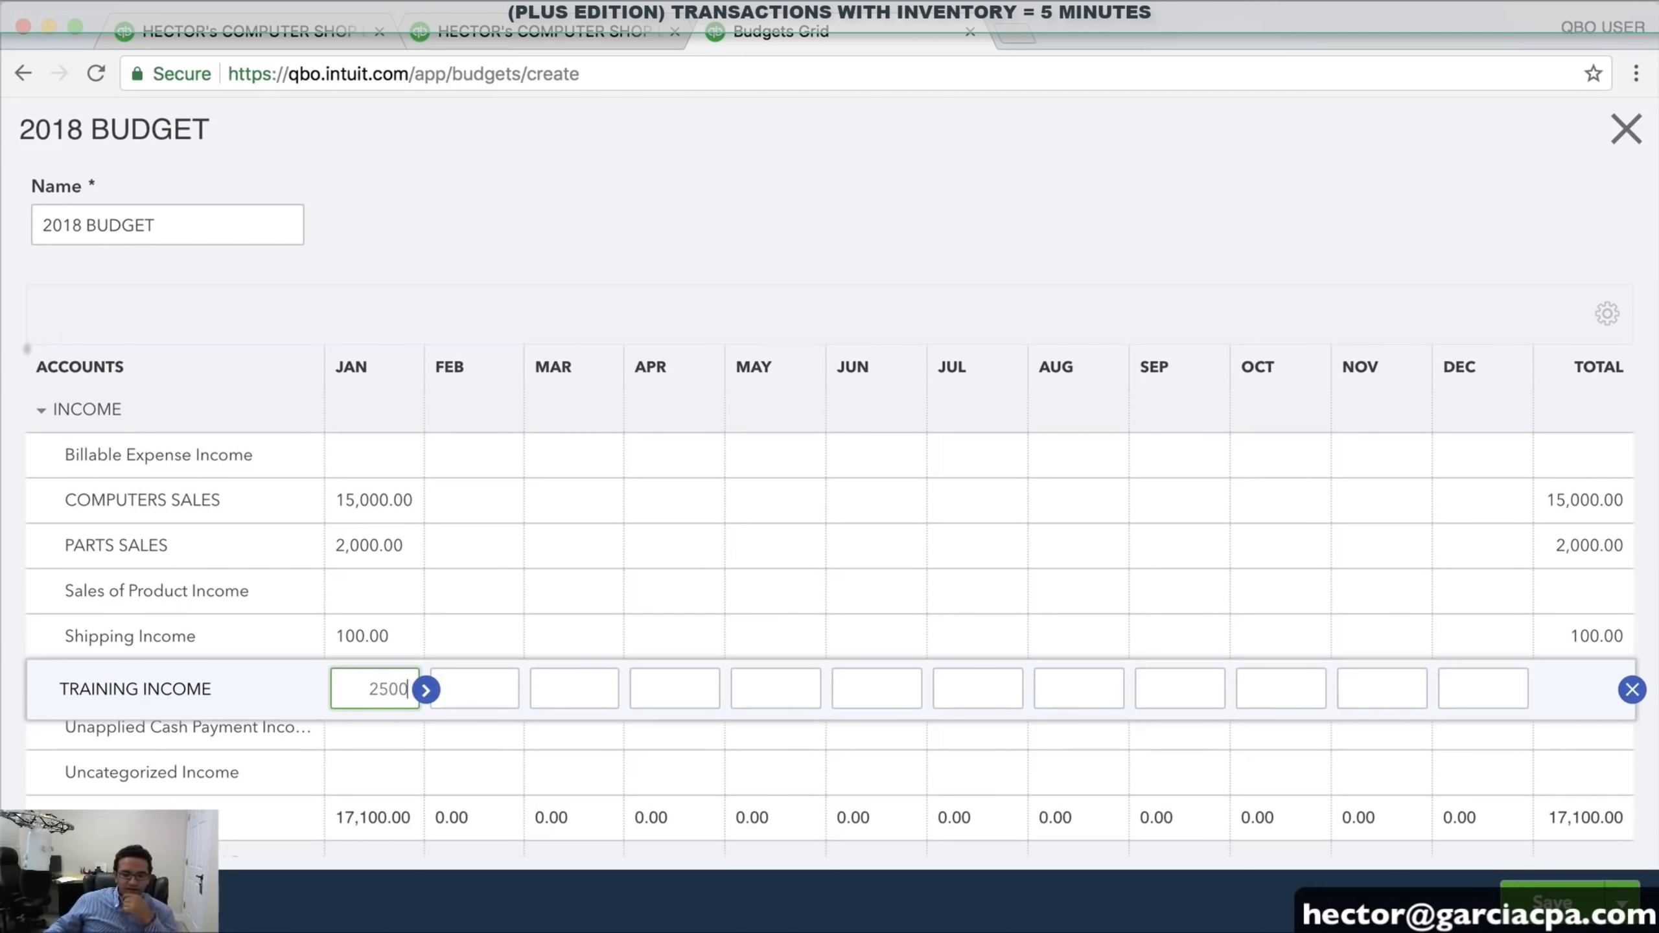
left_click(382, 726)
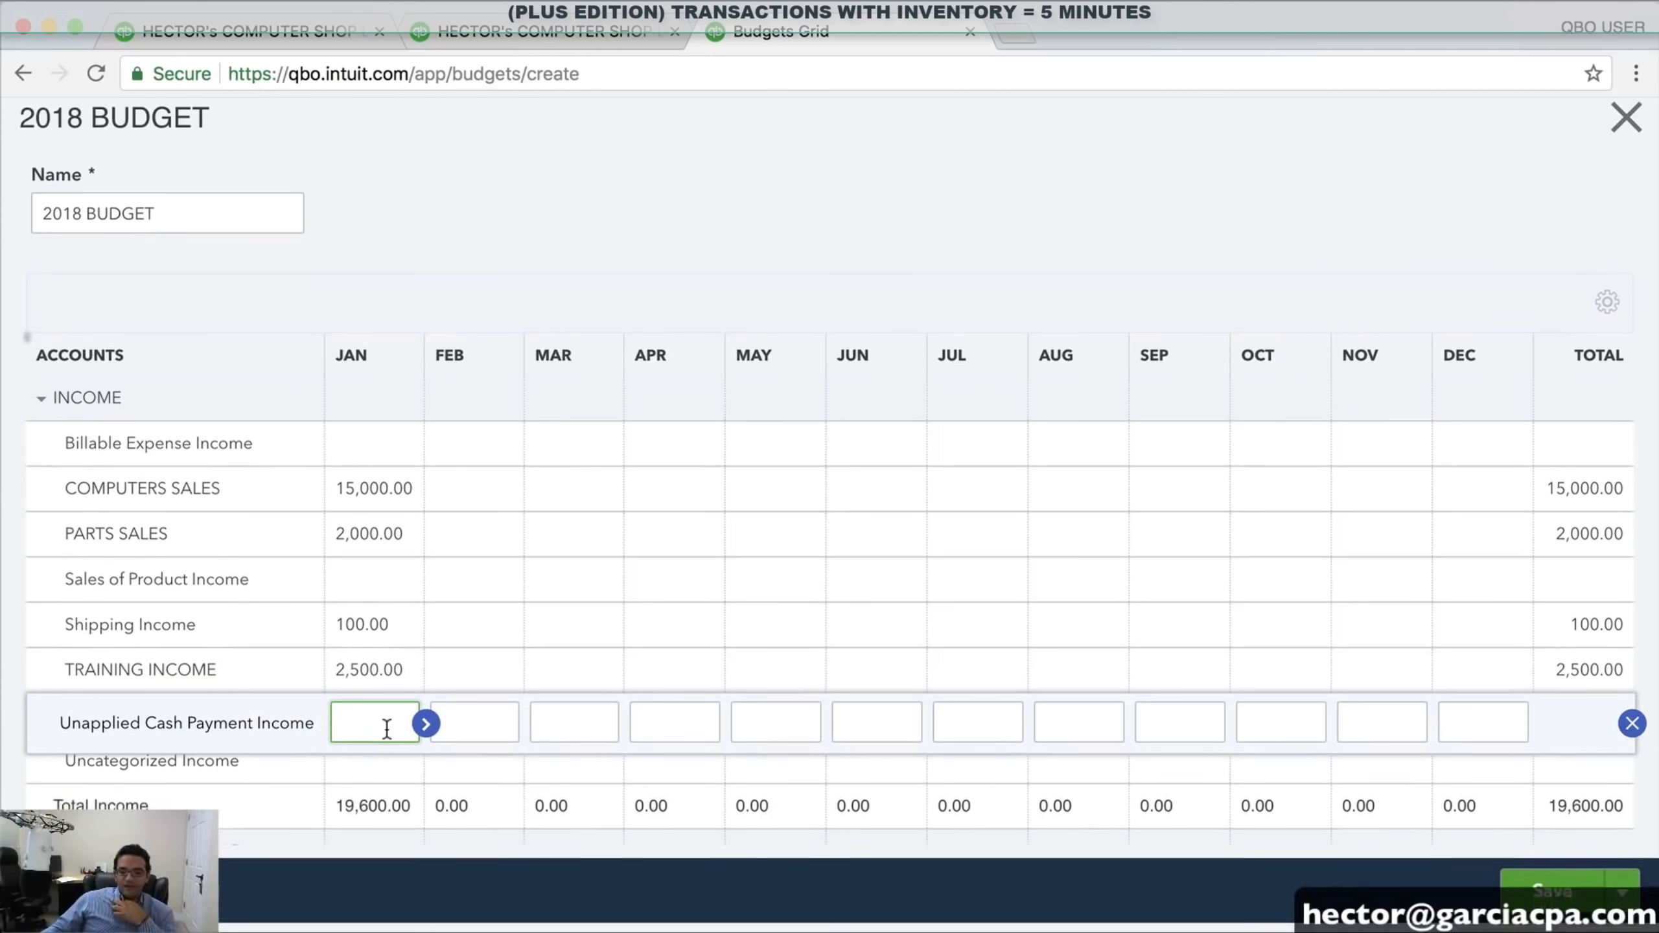
scroll(353, 689, "down", 8)
scroll(392, 680, "up", 4)
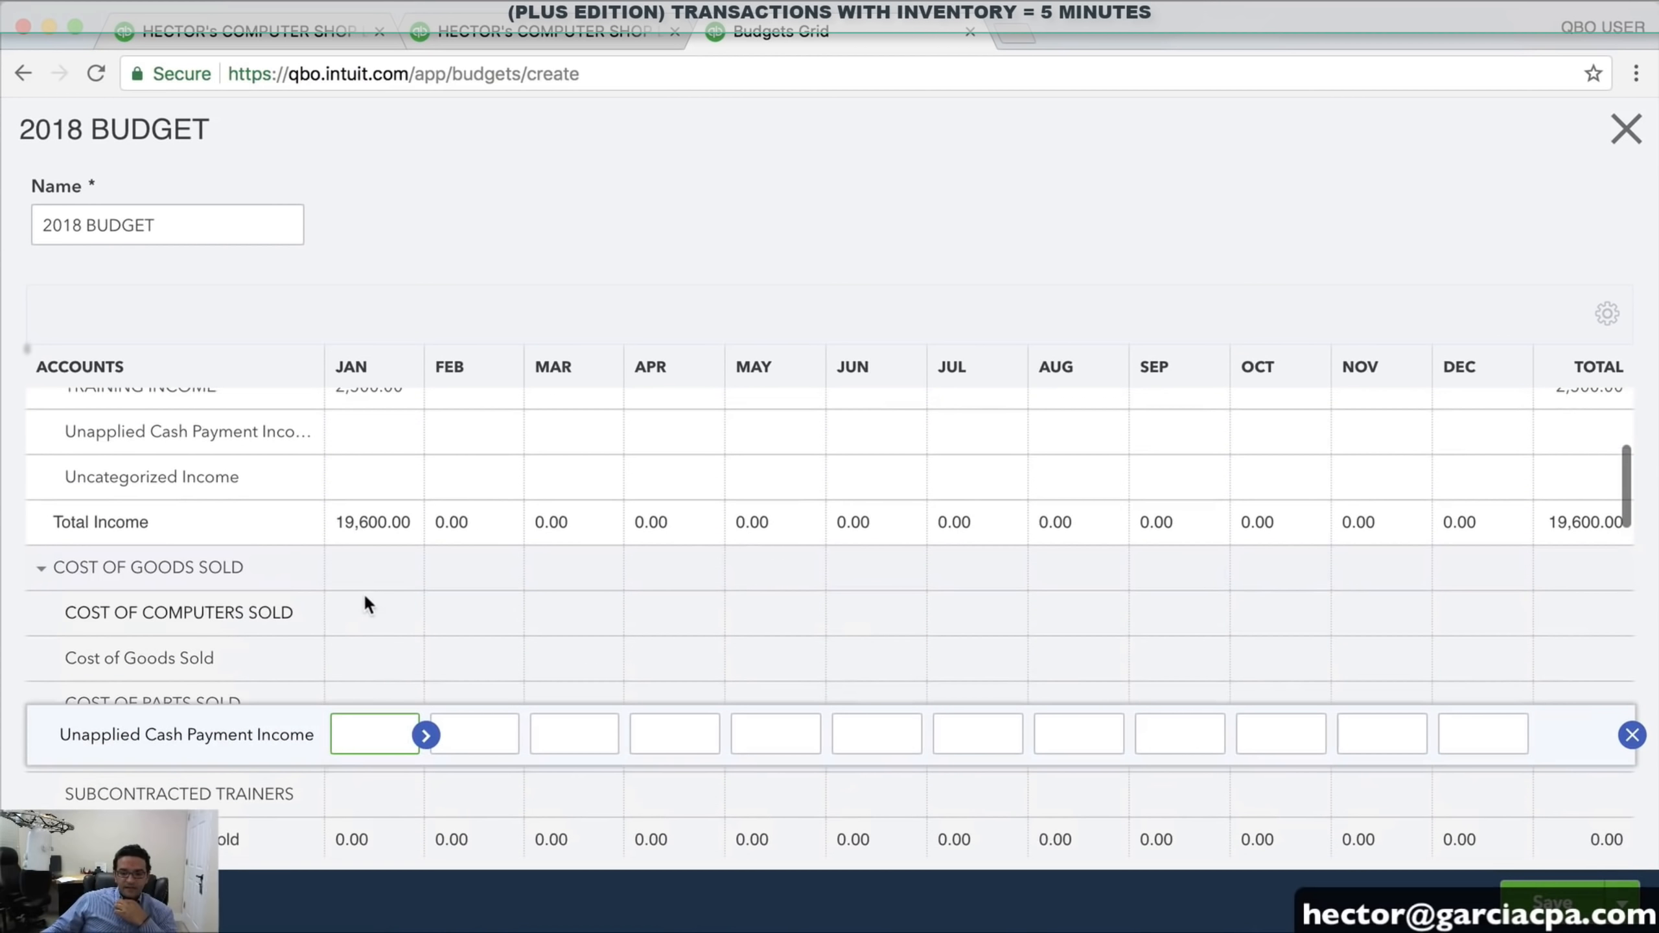
Budget January cost of goods: computers 10,000, parts 500, shipping 50, subcontracted trainers 1,250
left_click(376, 612)
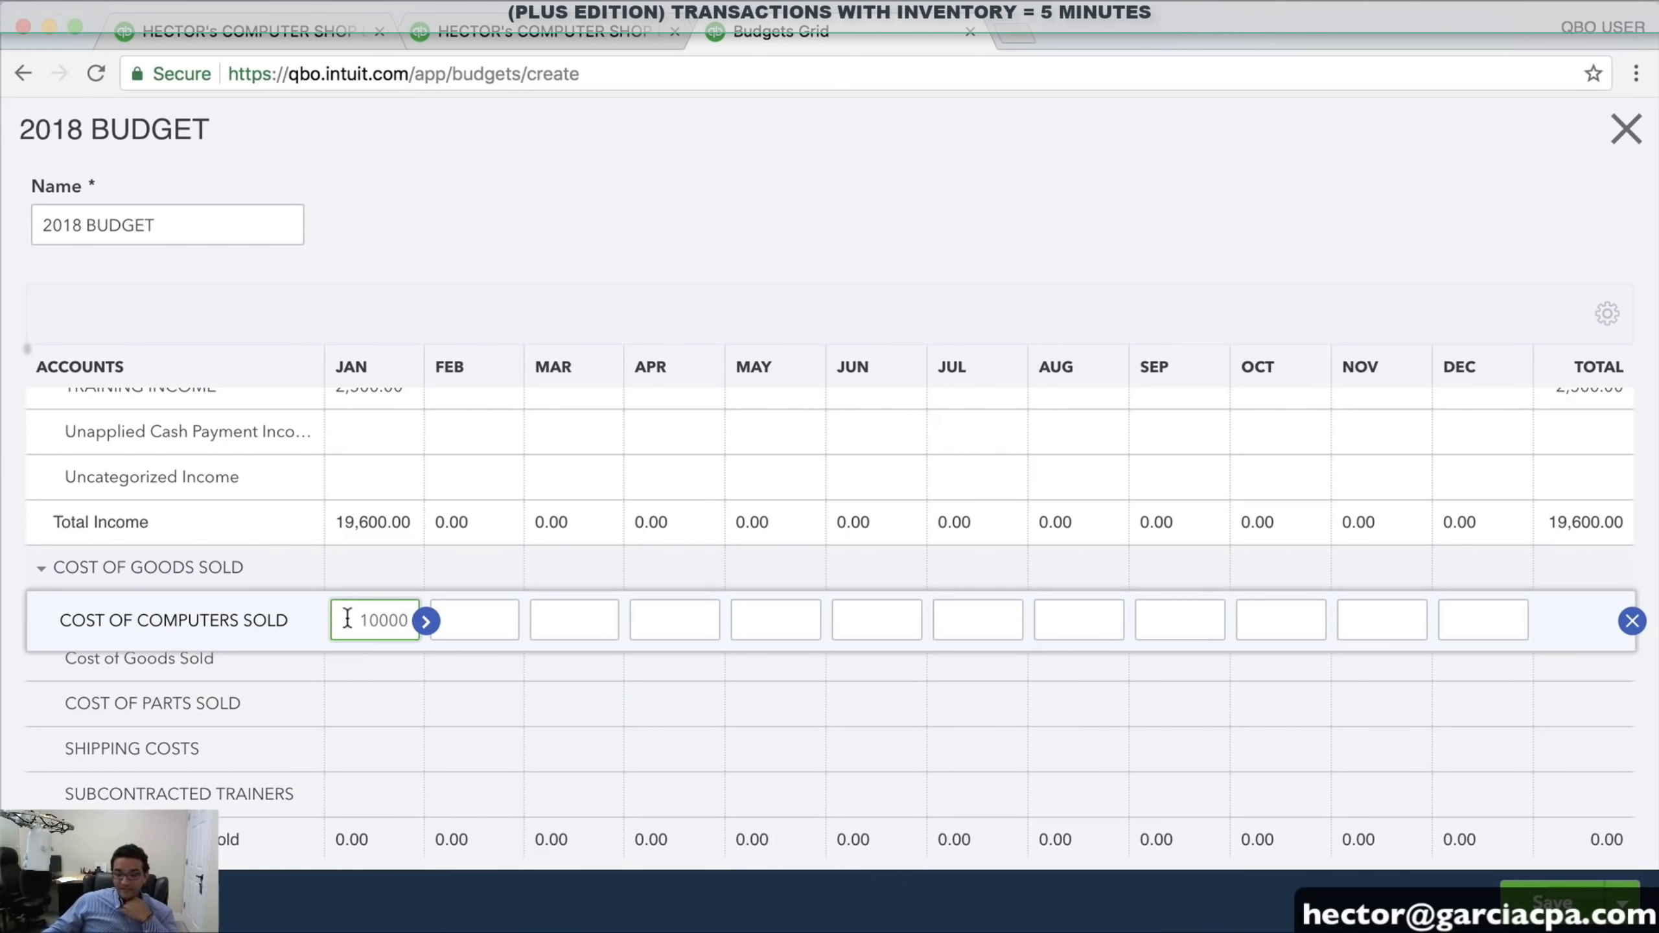
left_click(371, 705)
type("500")
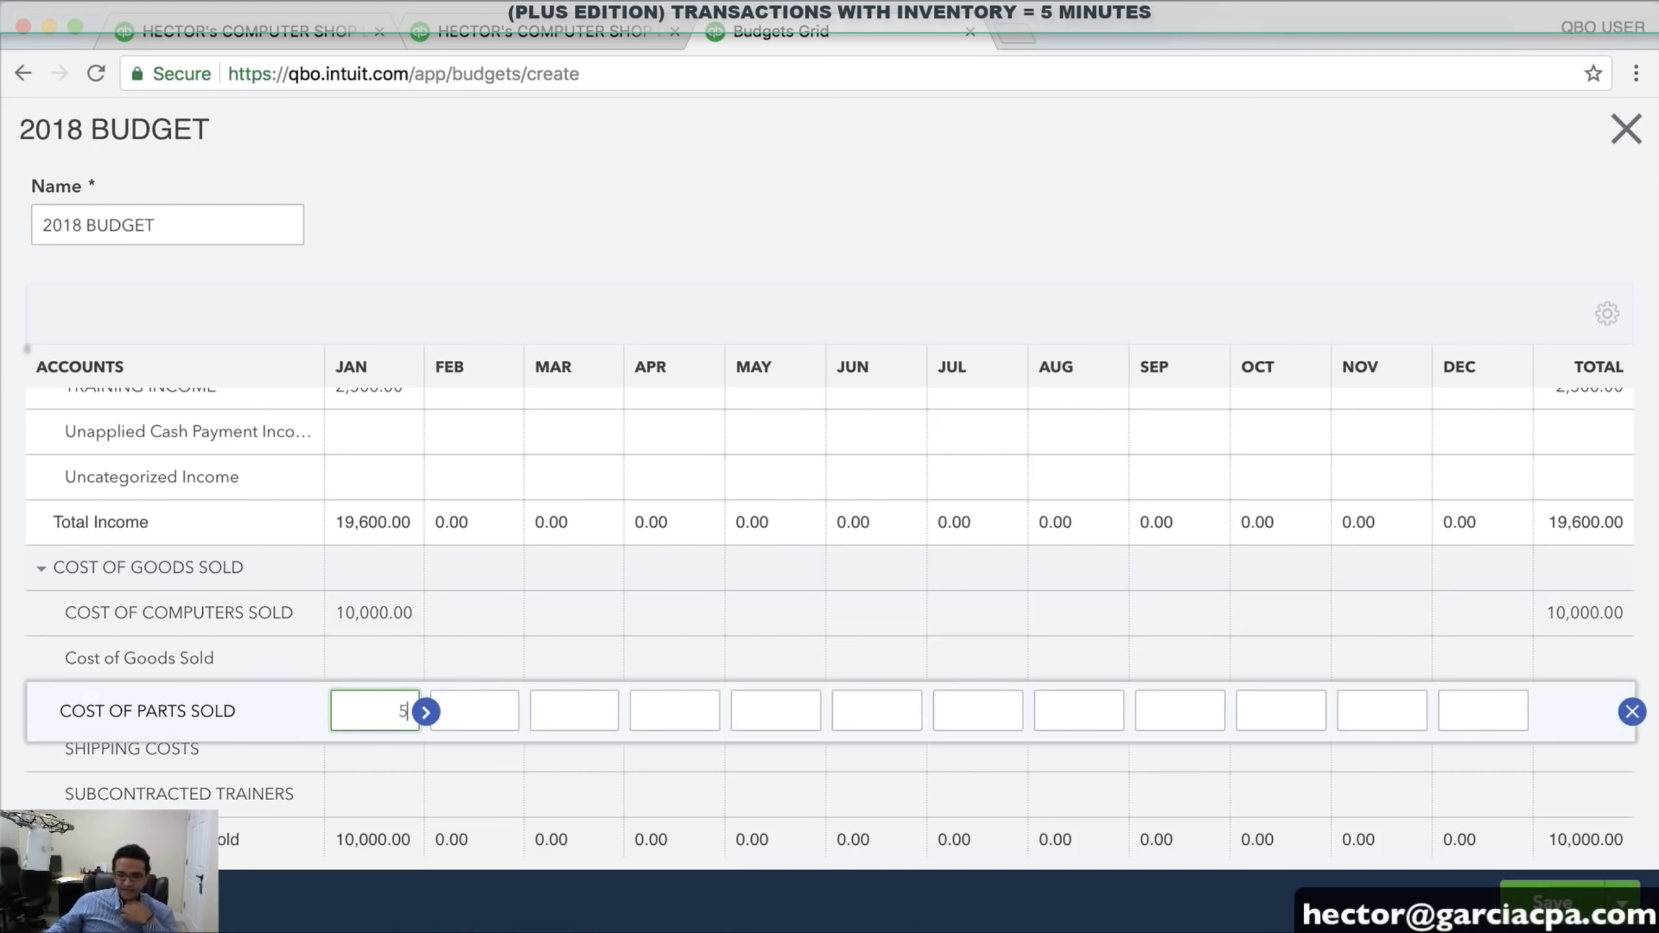
left_click(366, 755)
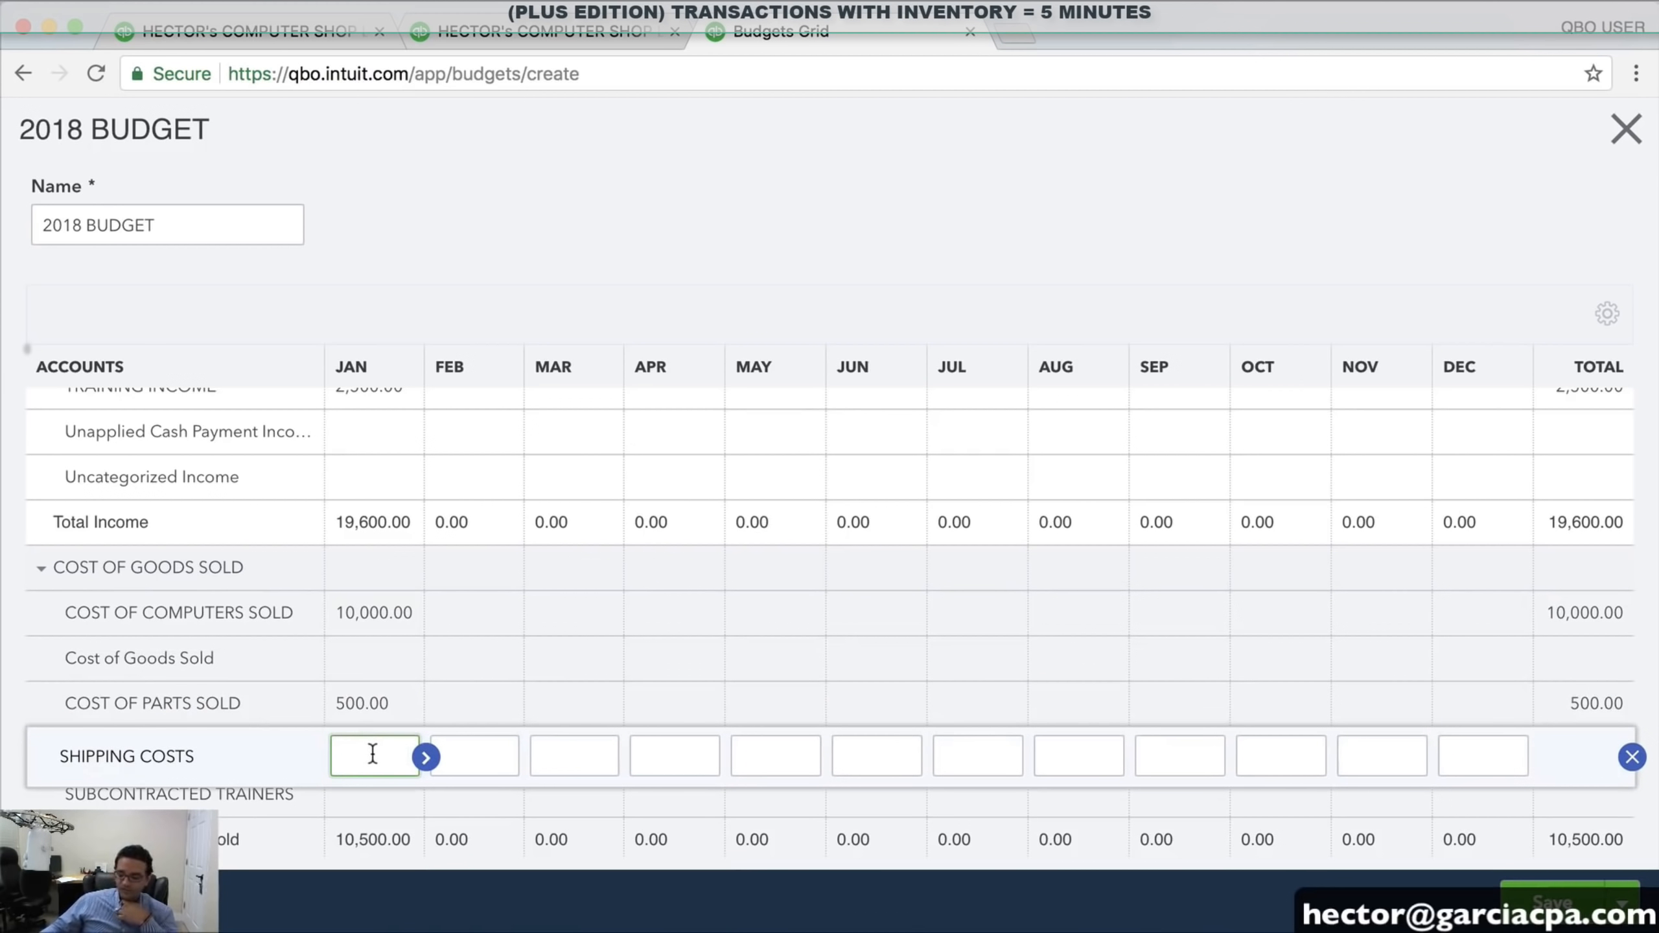
type("50")
left_click(363, 796)
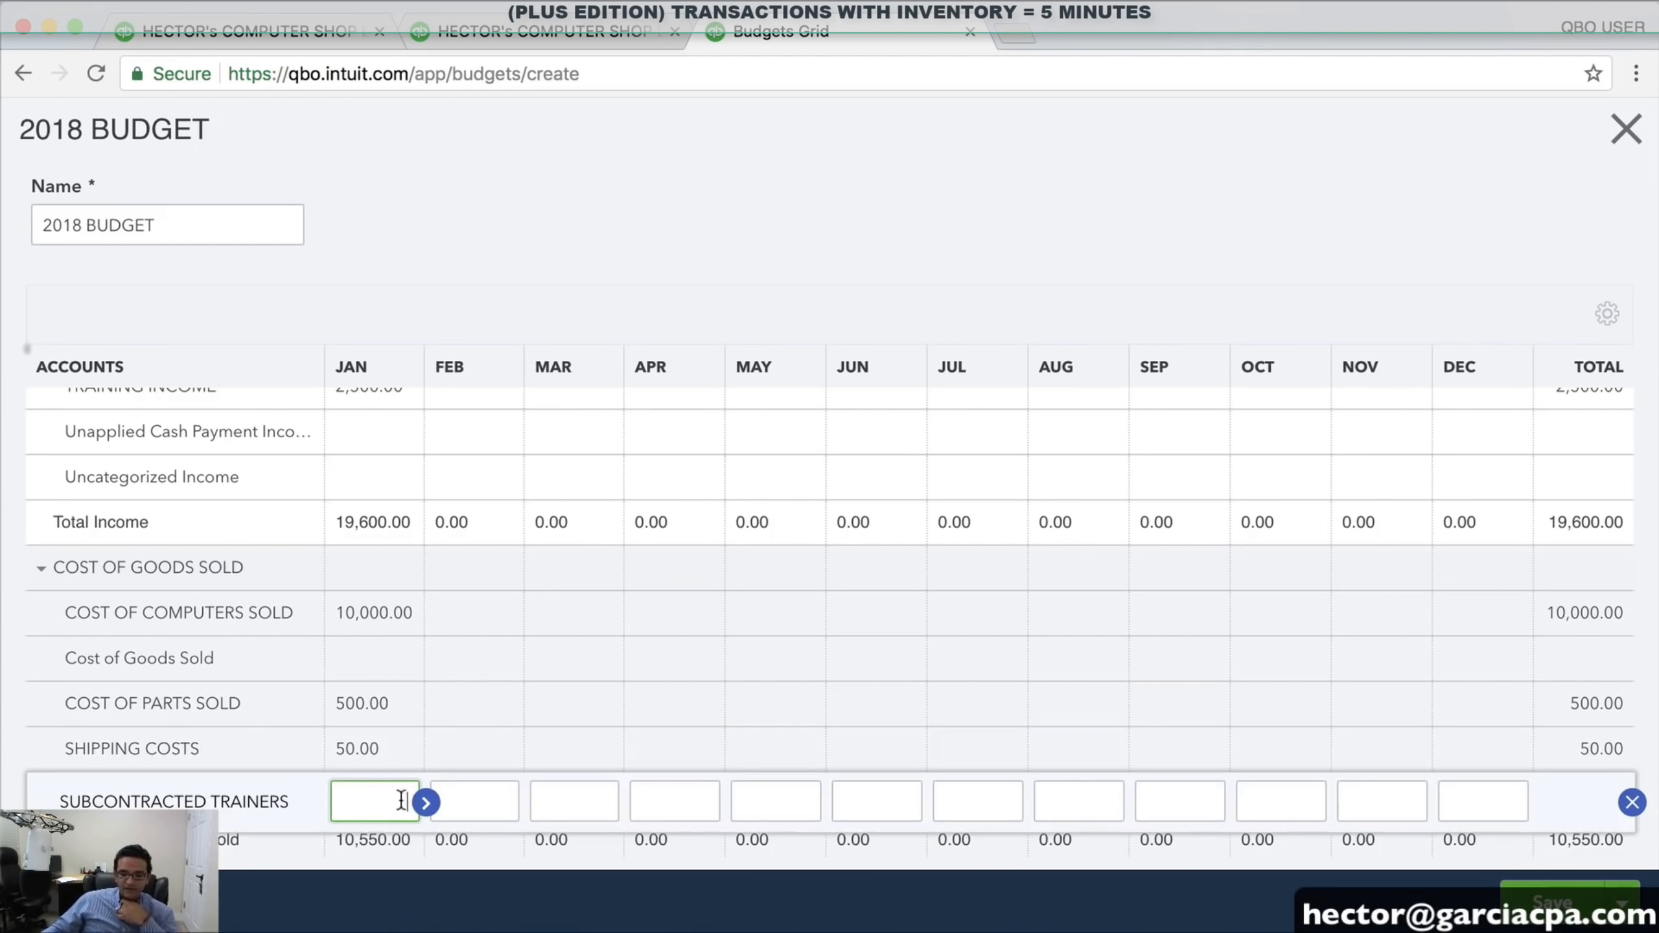
type("1250")
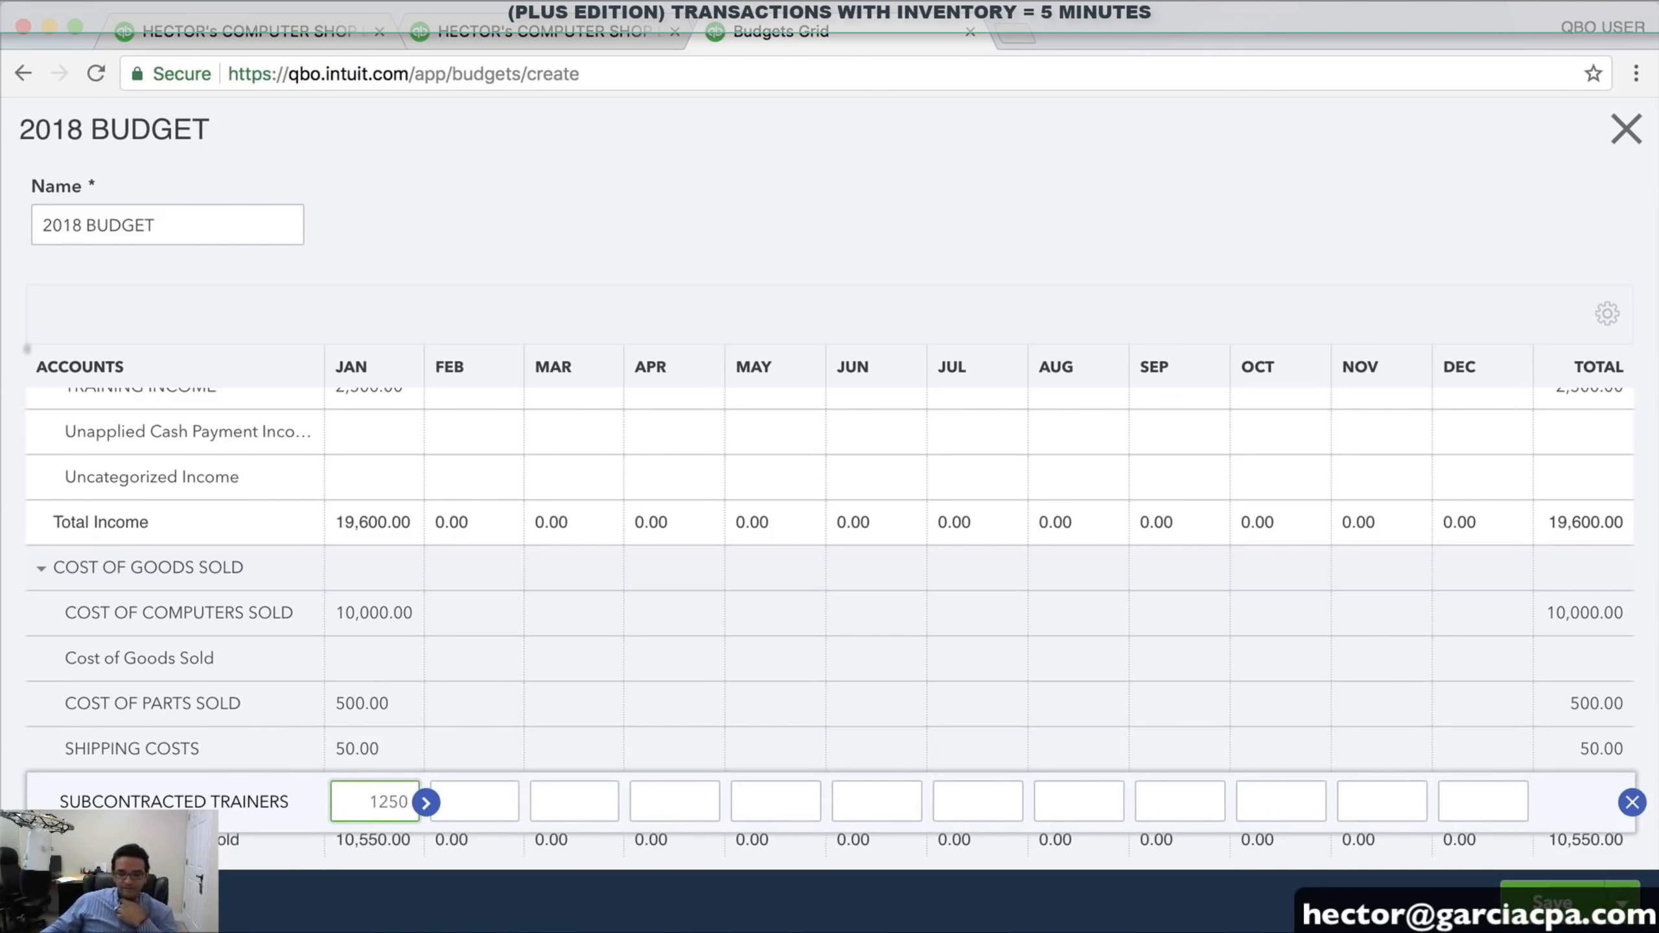
scroll(401, 750, "down", 6)
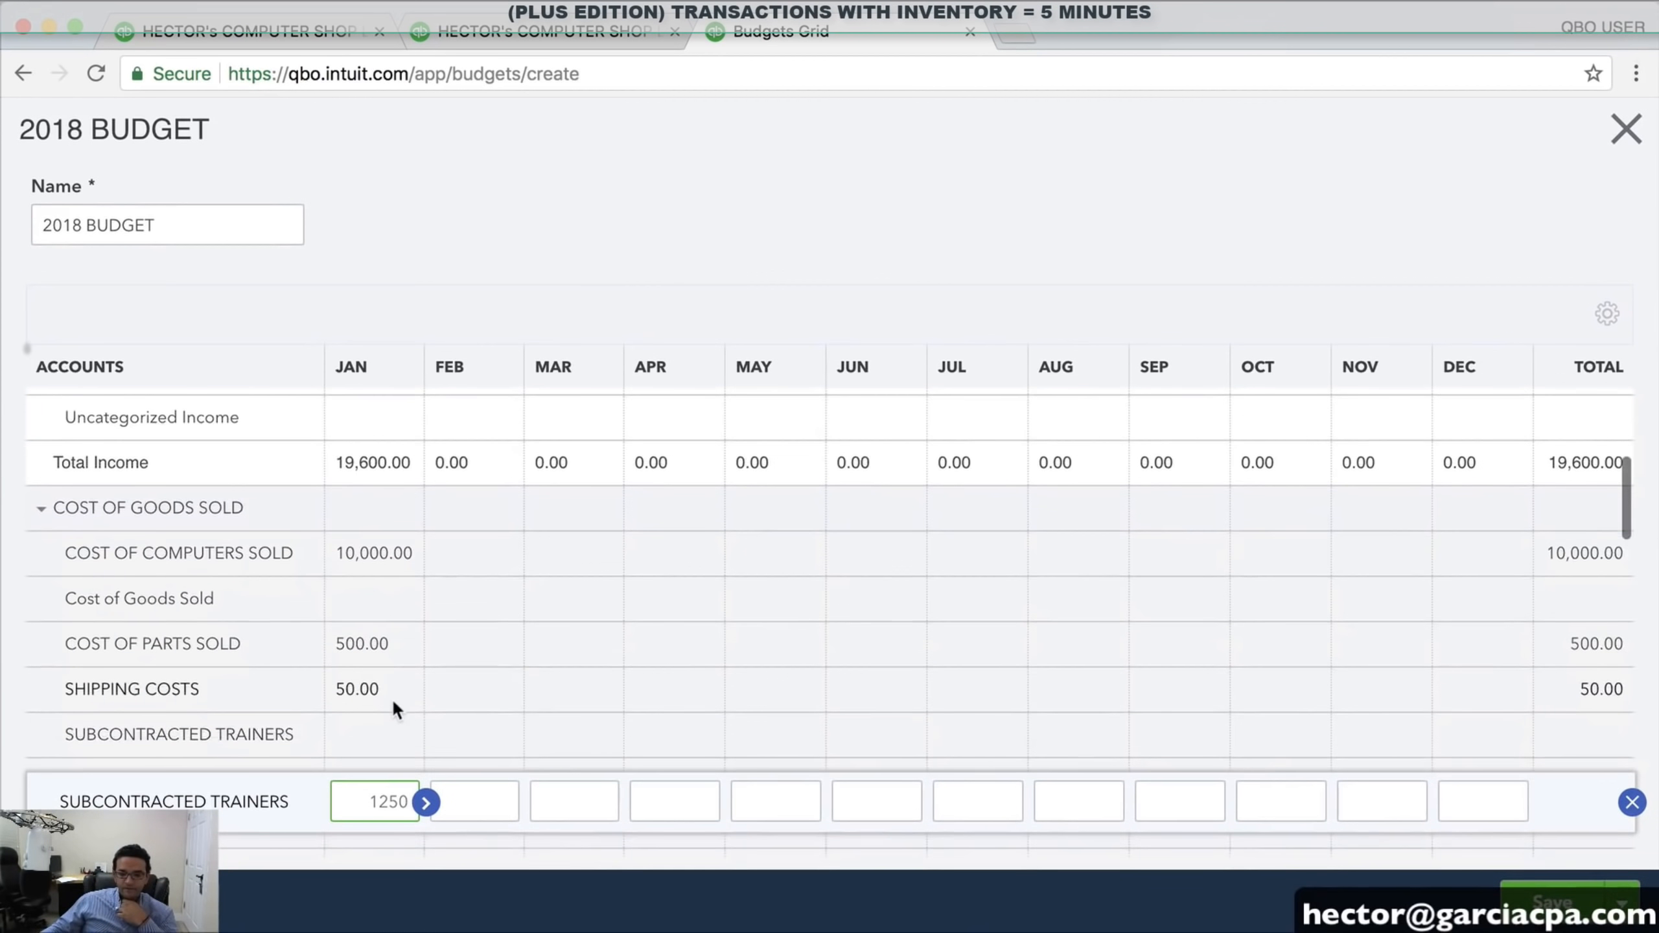
left_click(382, 573)
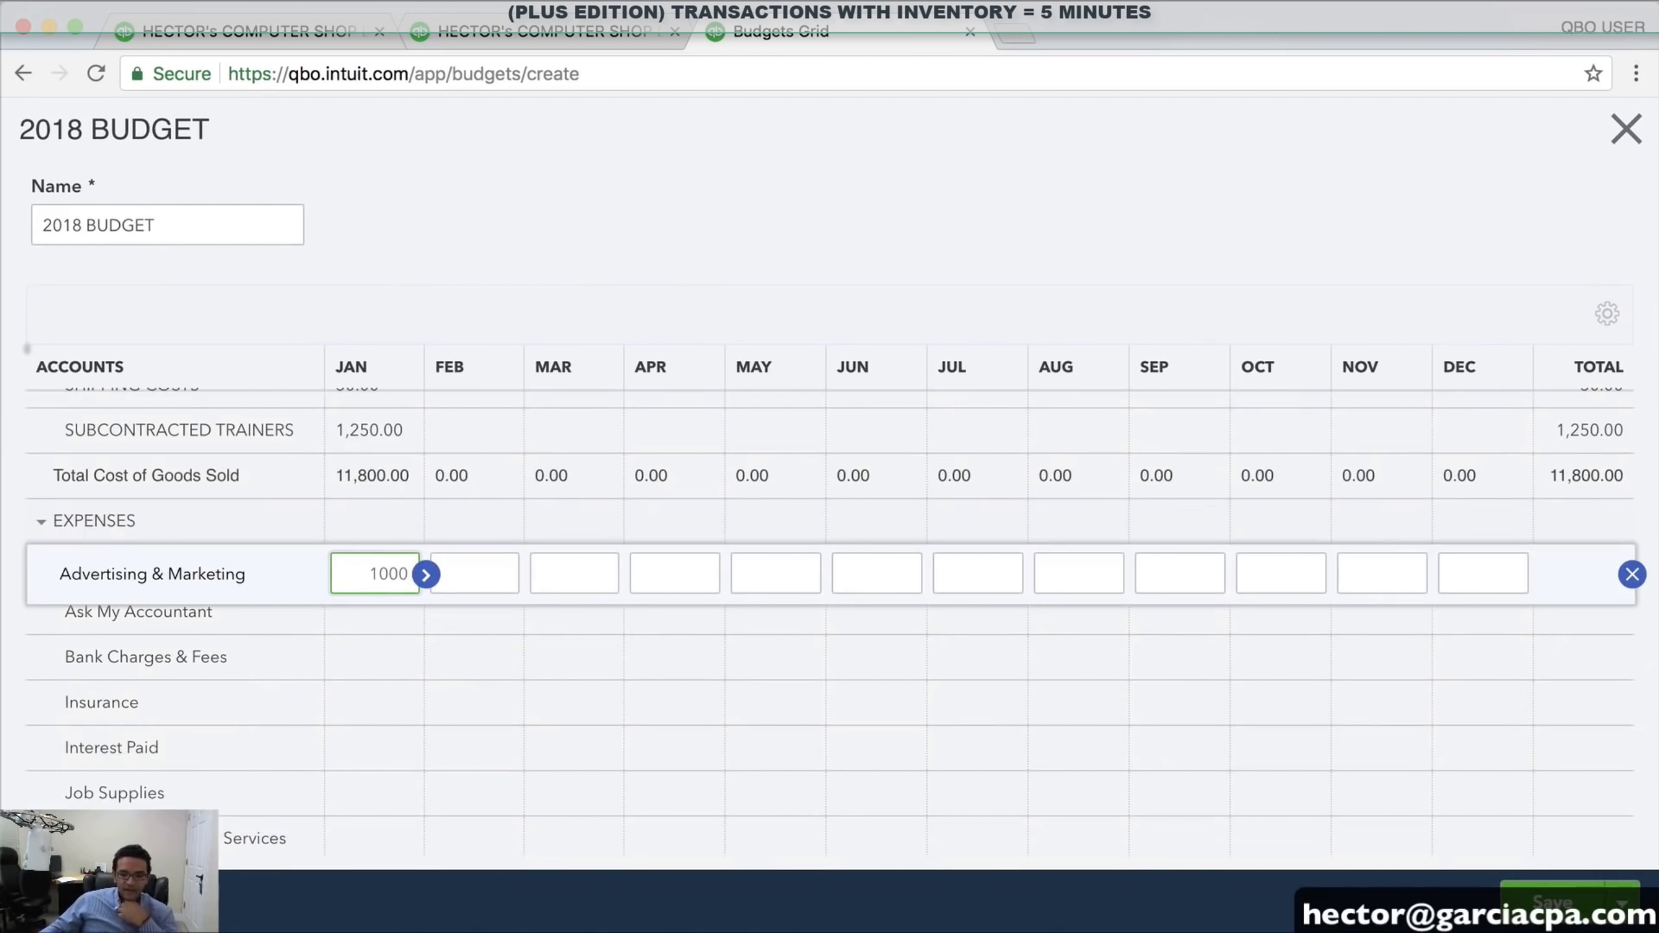
Budget January Advertising & Marketing 1,000, Bank Charges & Fees 100, Insurance 500, Utilities 300, and save
left_click(391, 650)
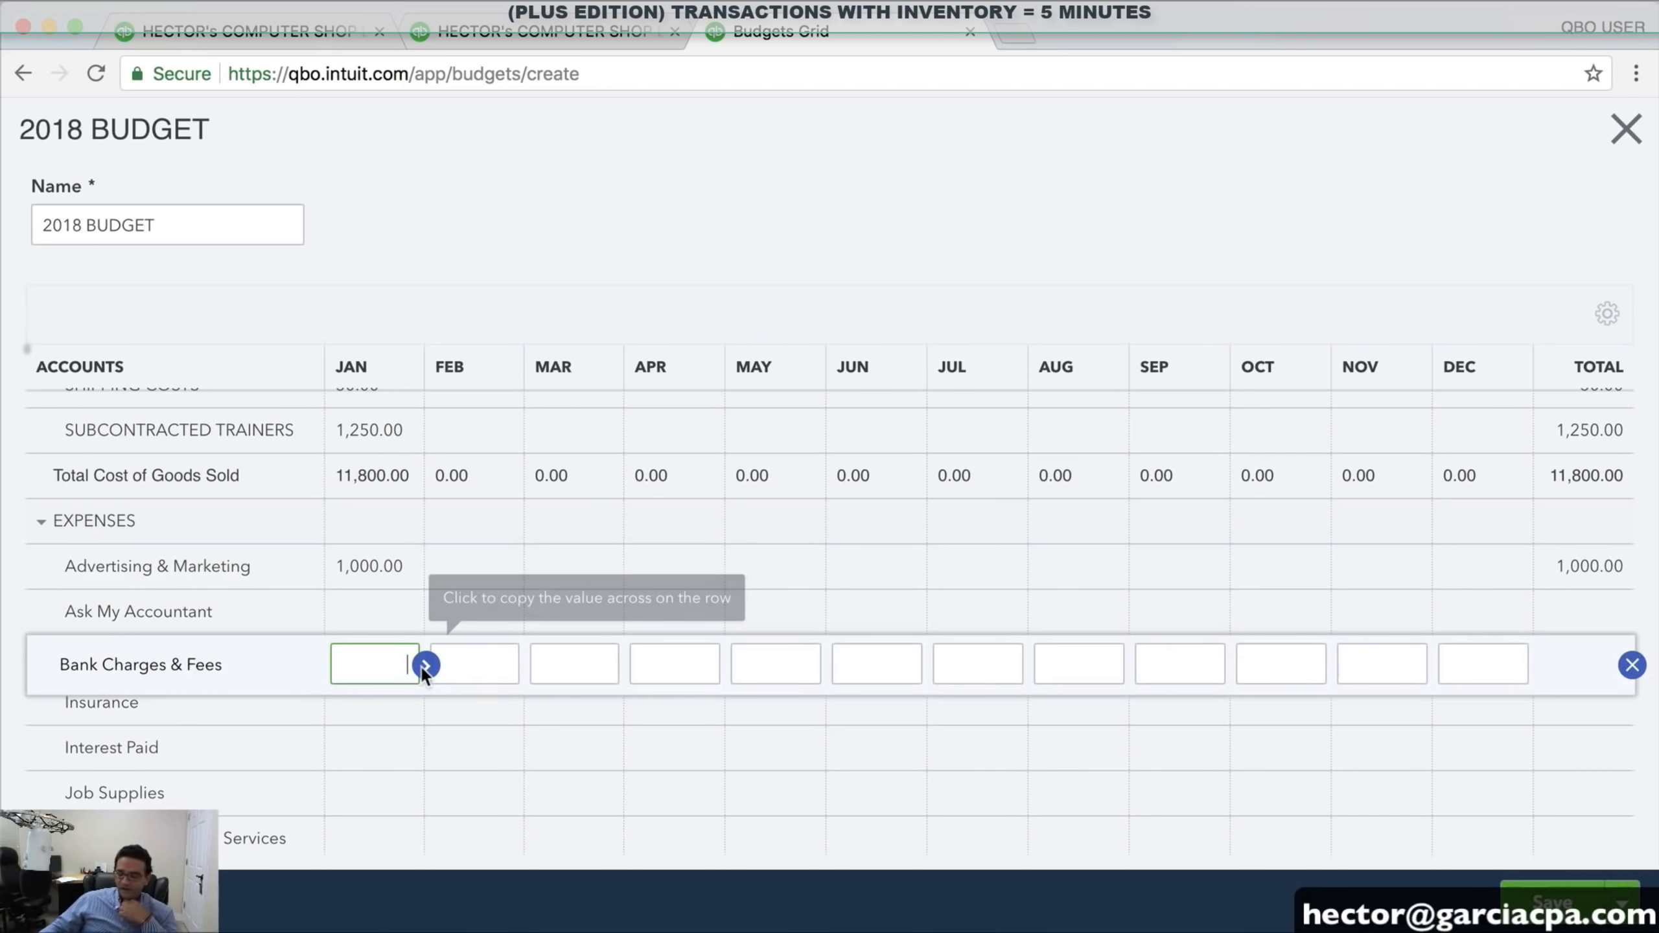
type("100")
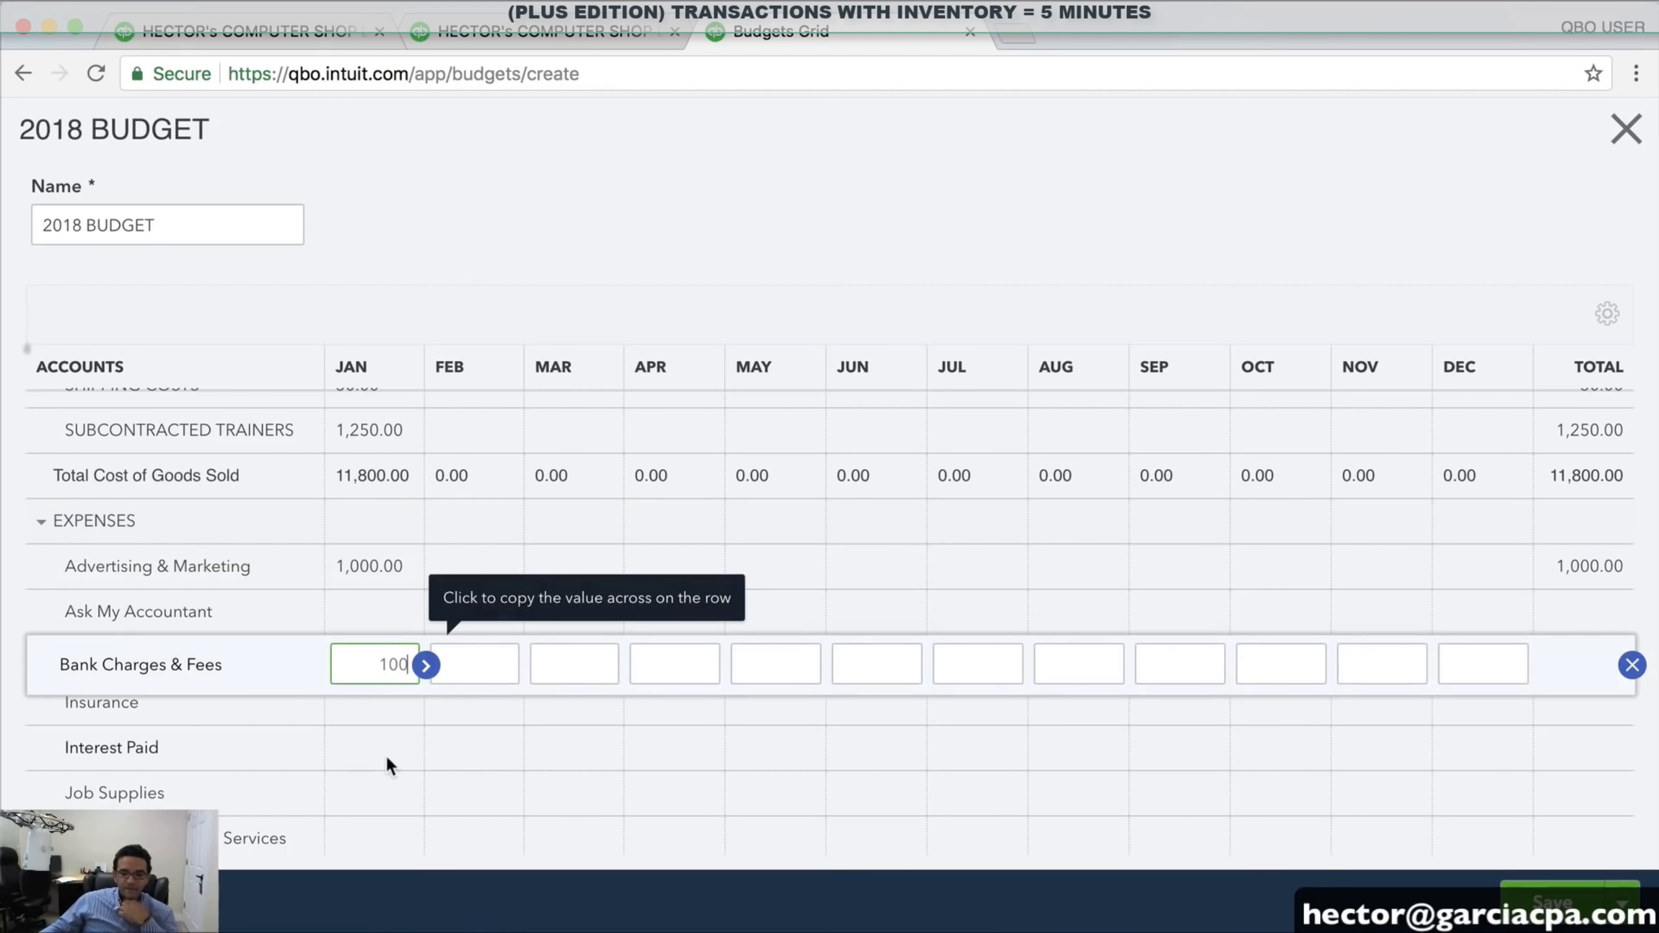
left_click(394, 718)
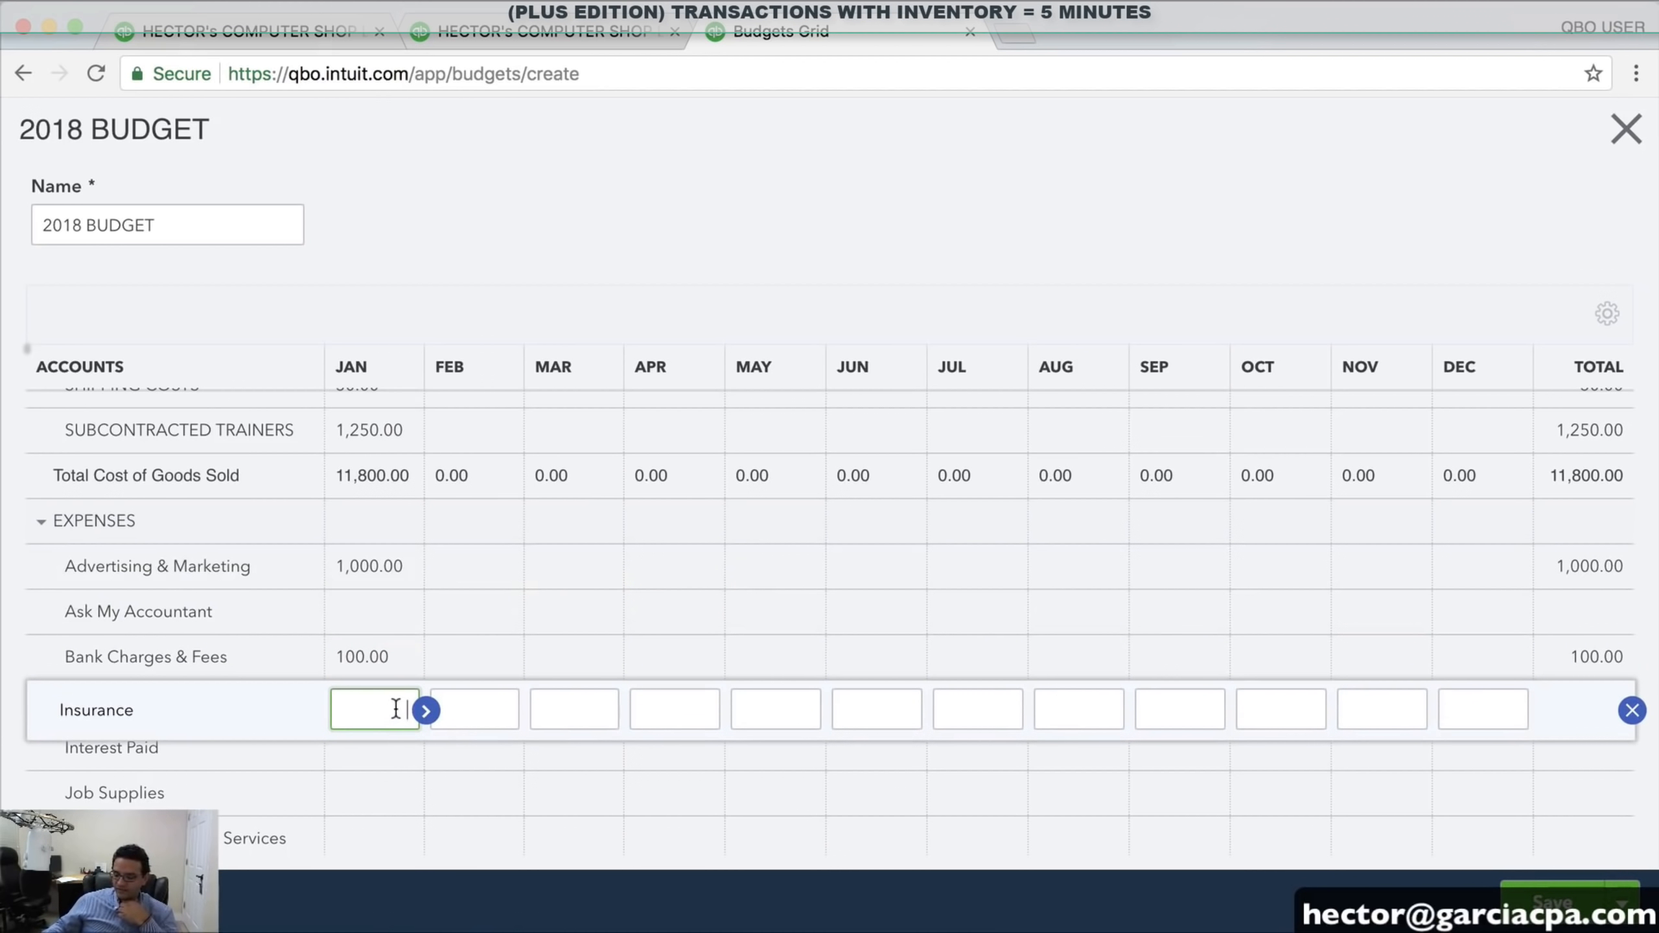
type("500")
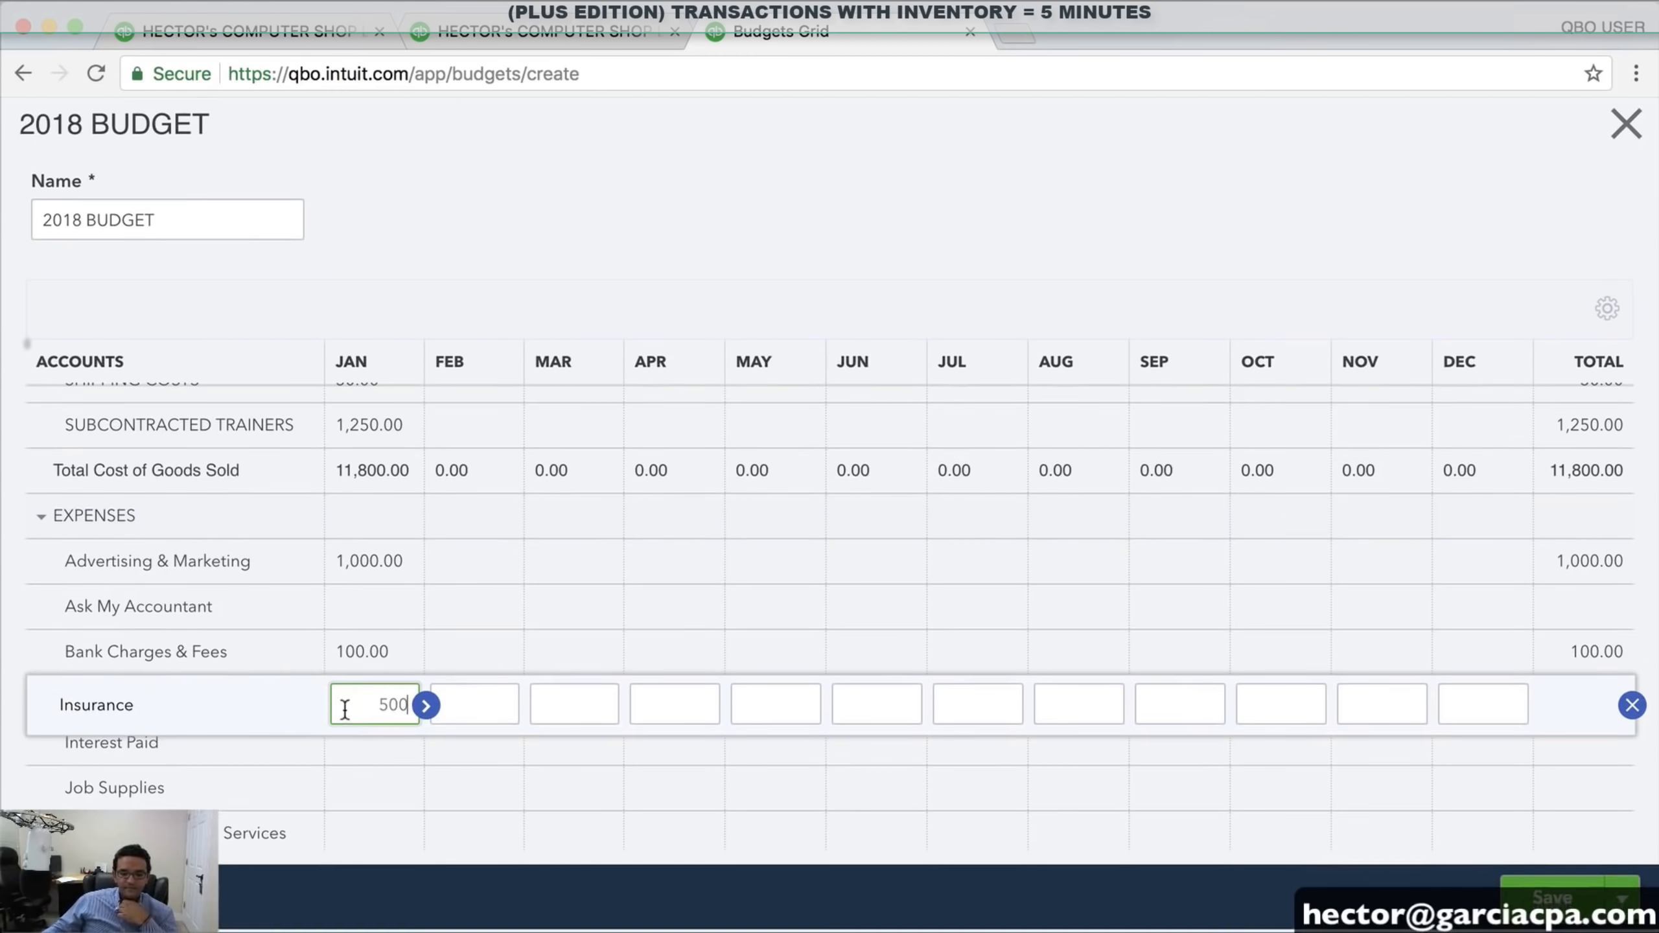
scroll(382, 767, "down", 2)
scroll(371, 748, "down", 4)
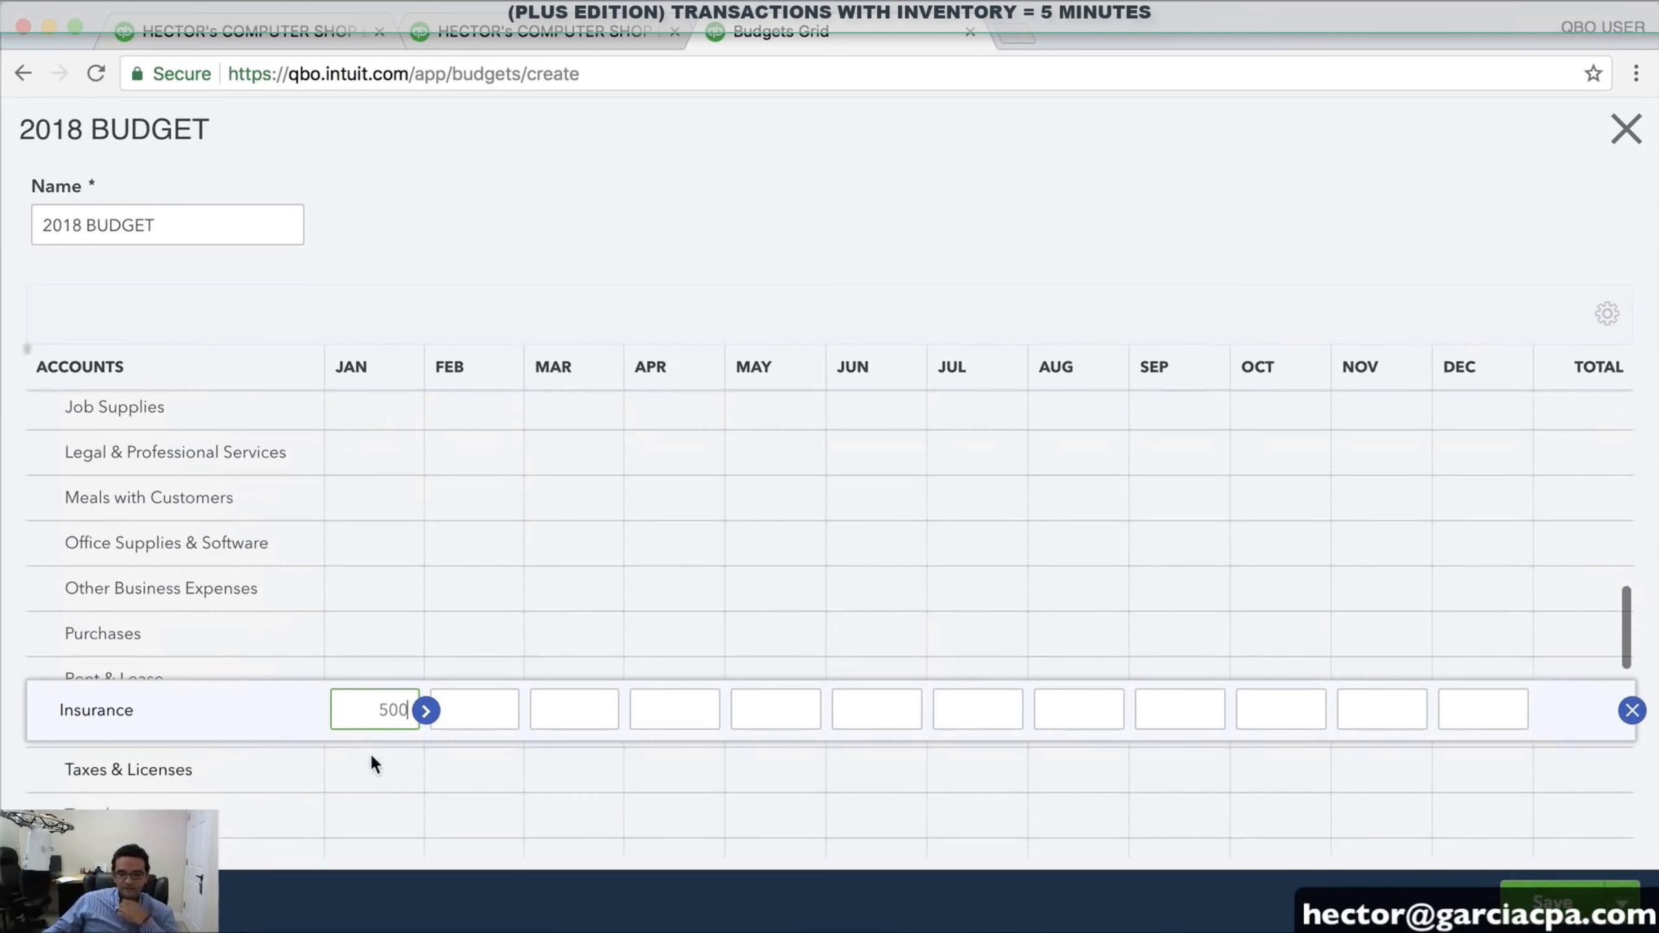
scroll(374, 811, "down", 2)
scroll(374, 814, "down", 4)
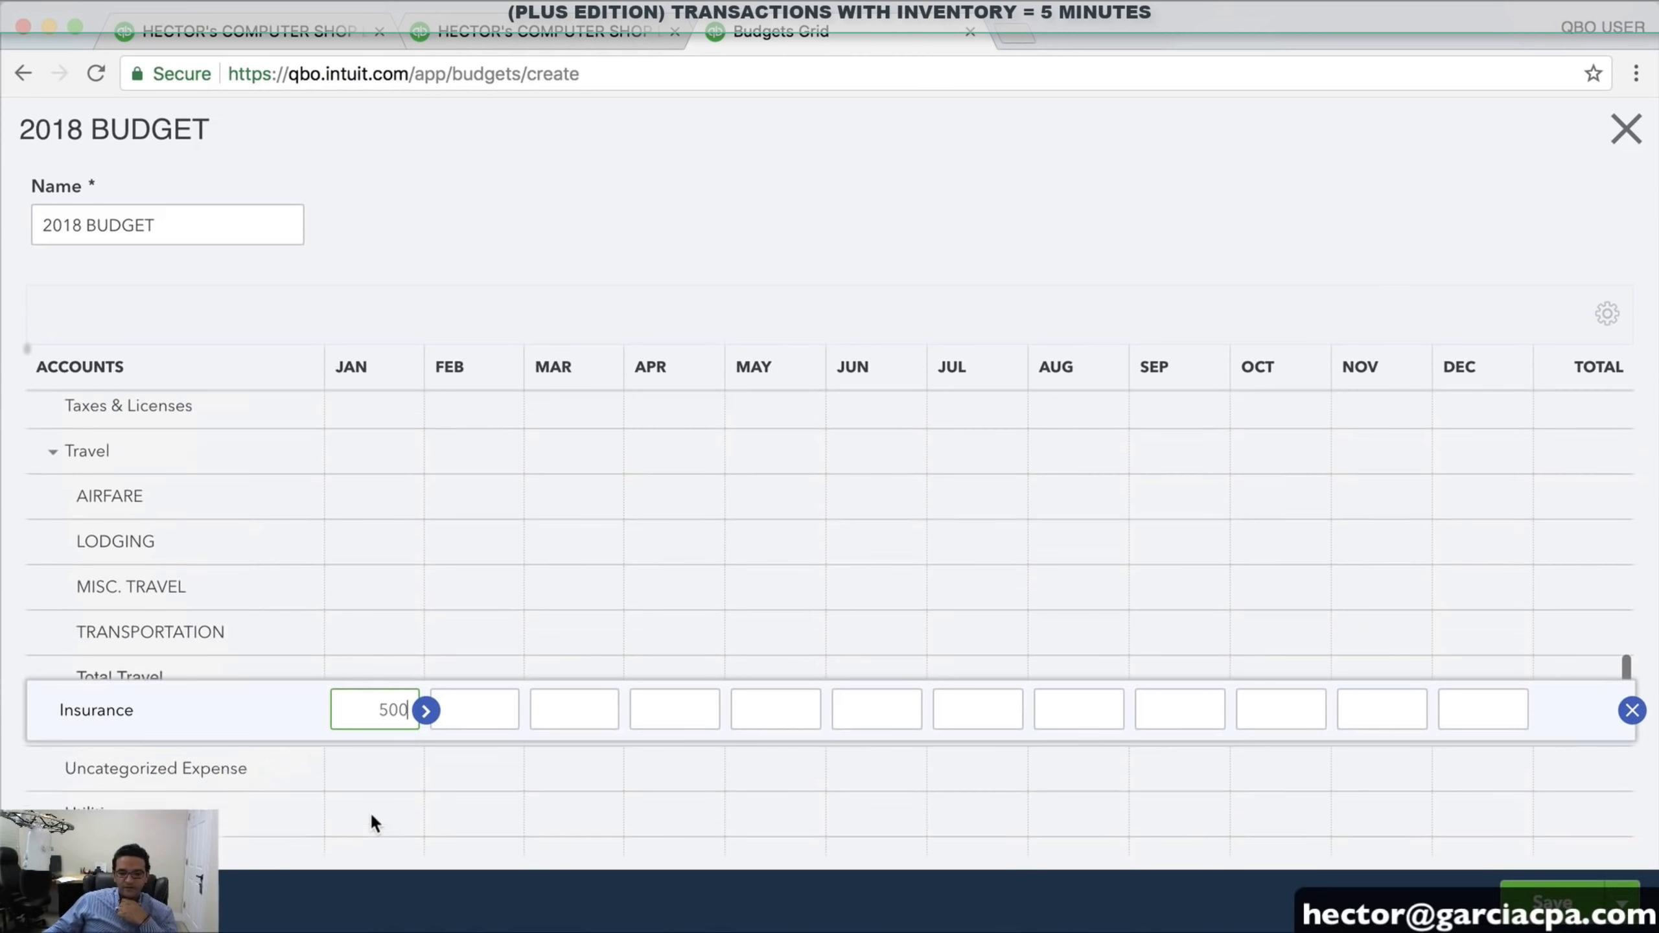
left_click(367, 792)
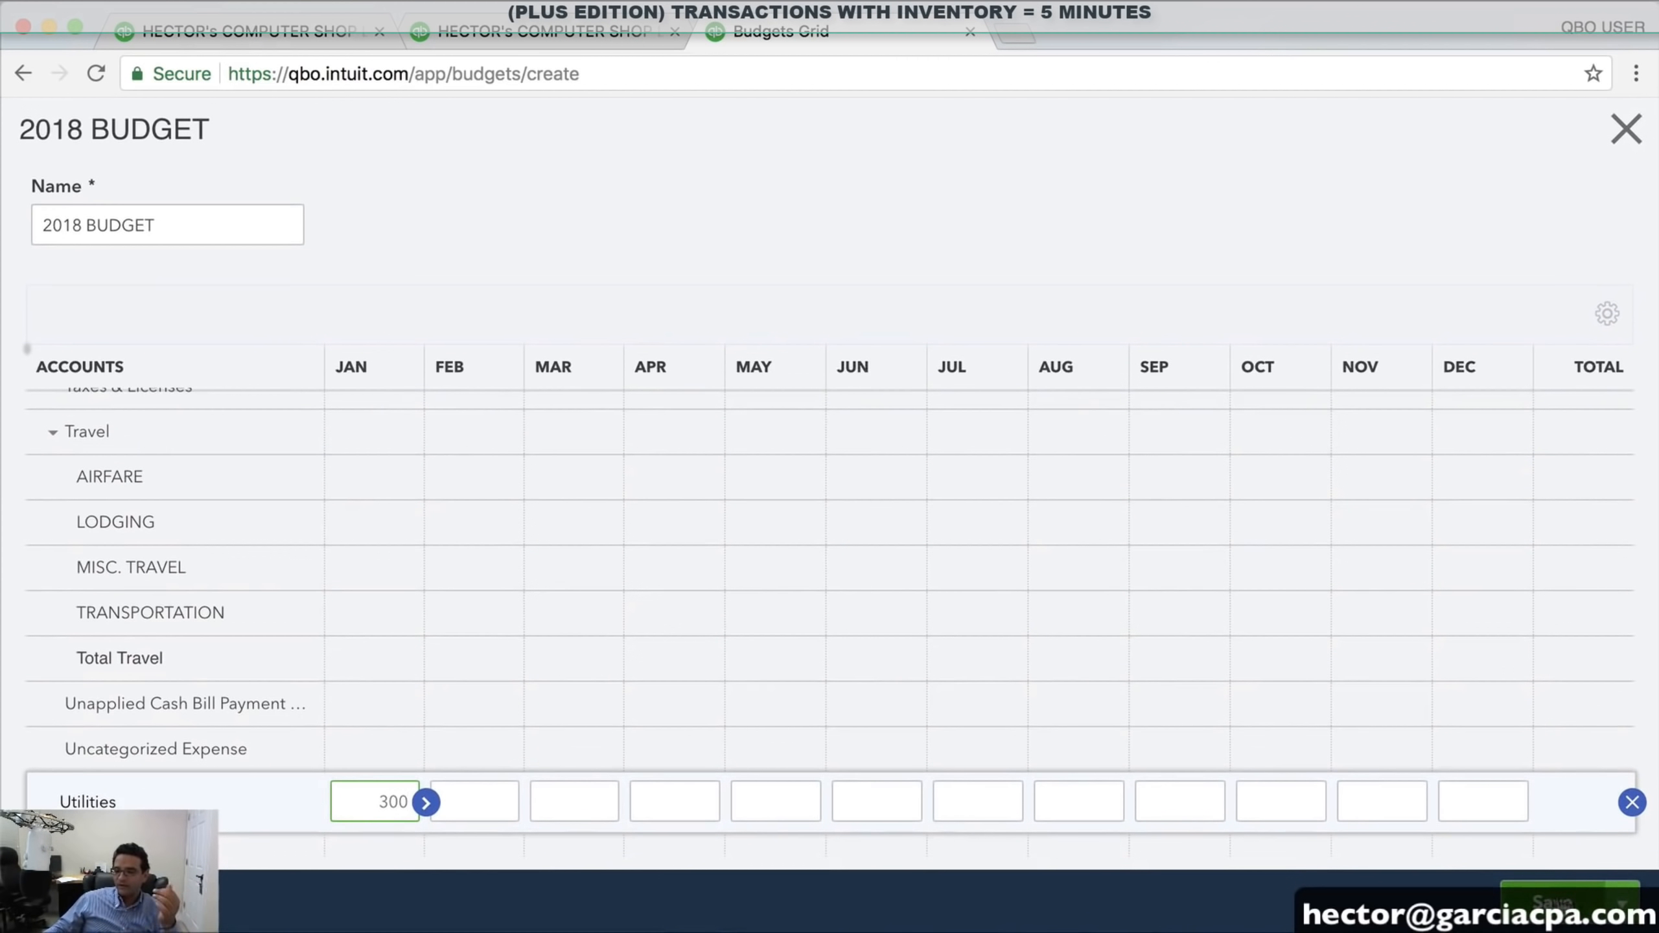
key("Return")
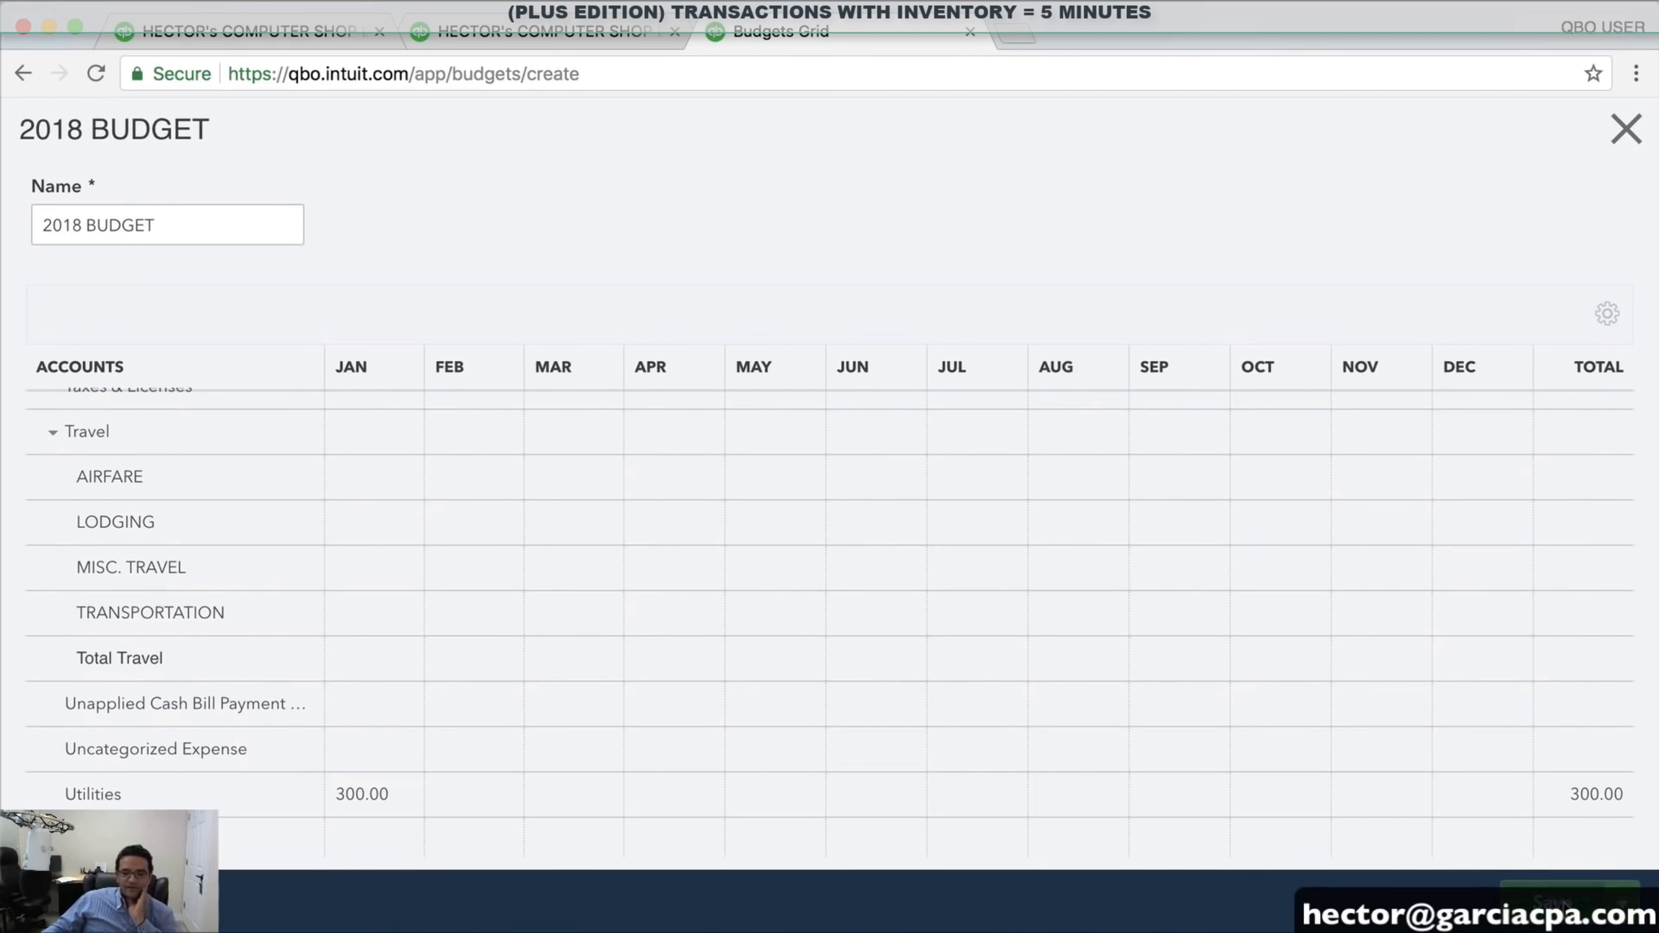
left_click(1566, 907)
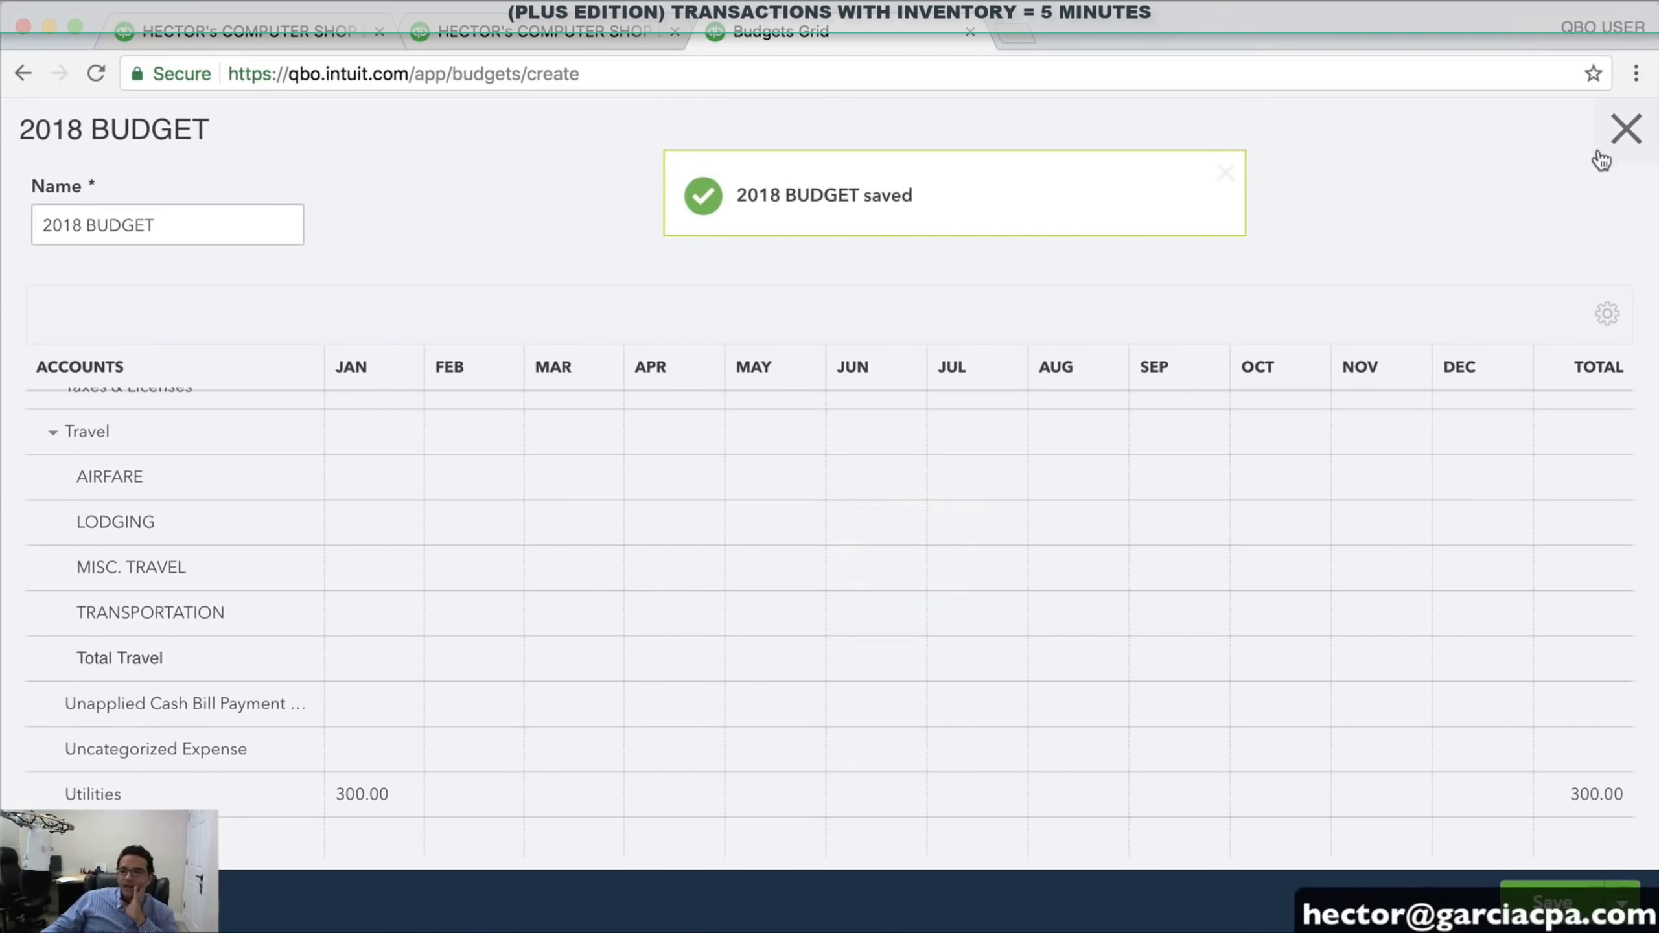
Close the budget and run the Budget vs. Actuals report from Reports
left_click(1616, 145)
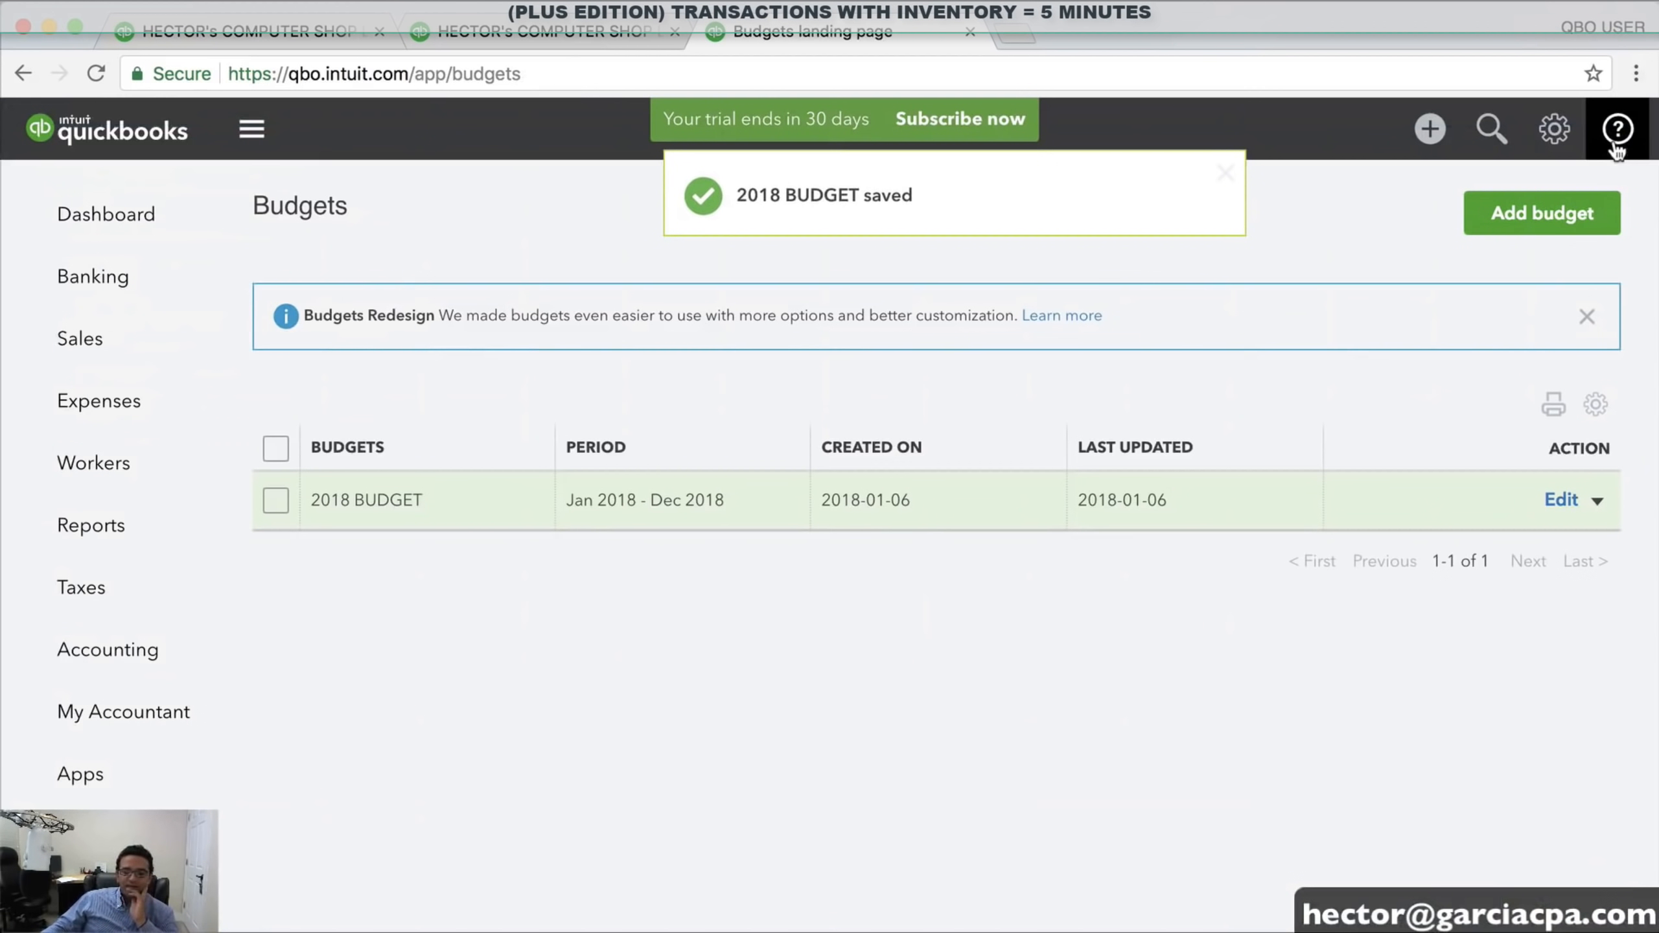
left_click(96, 533)
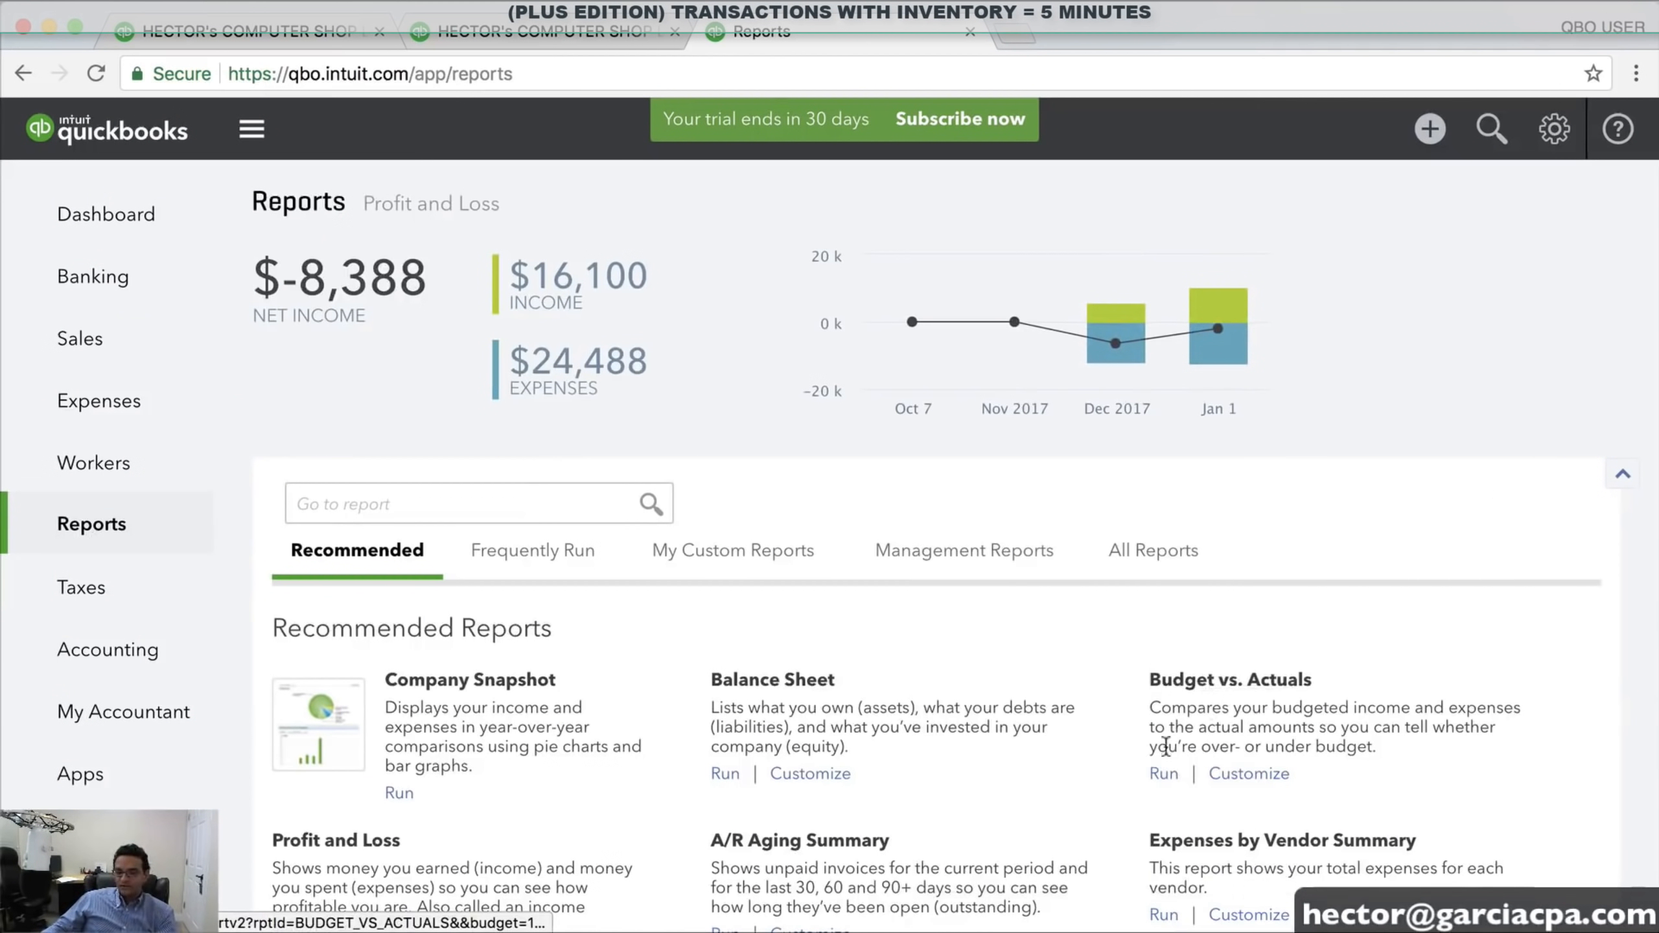
left_click(1171, 773)
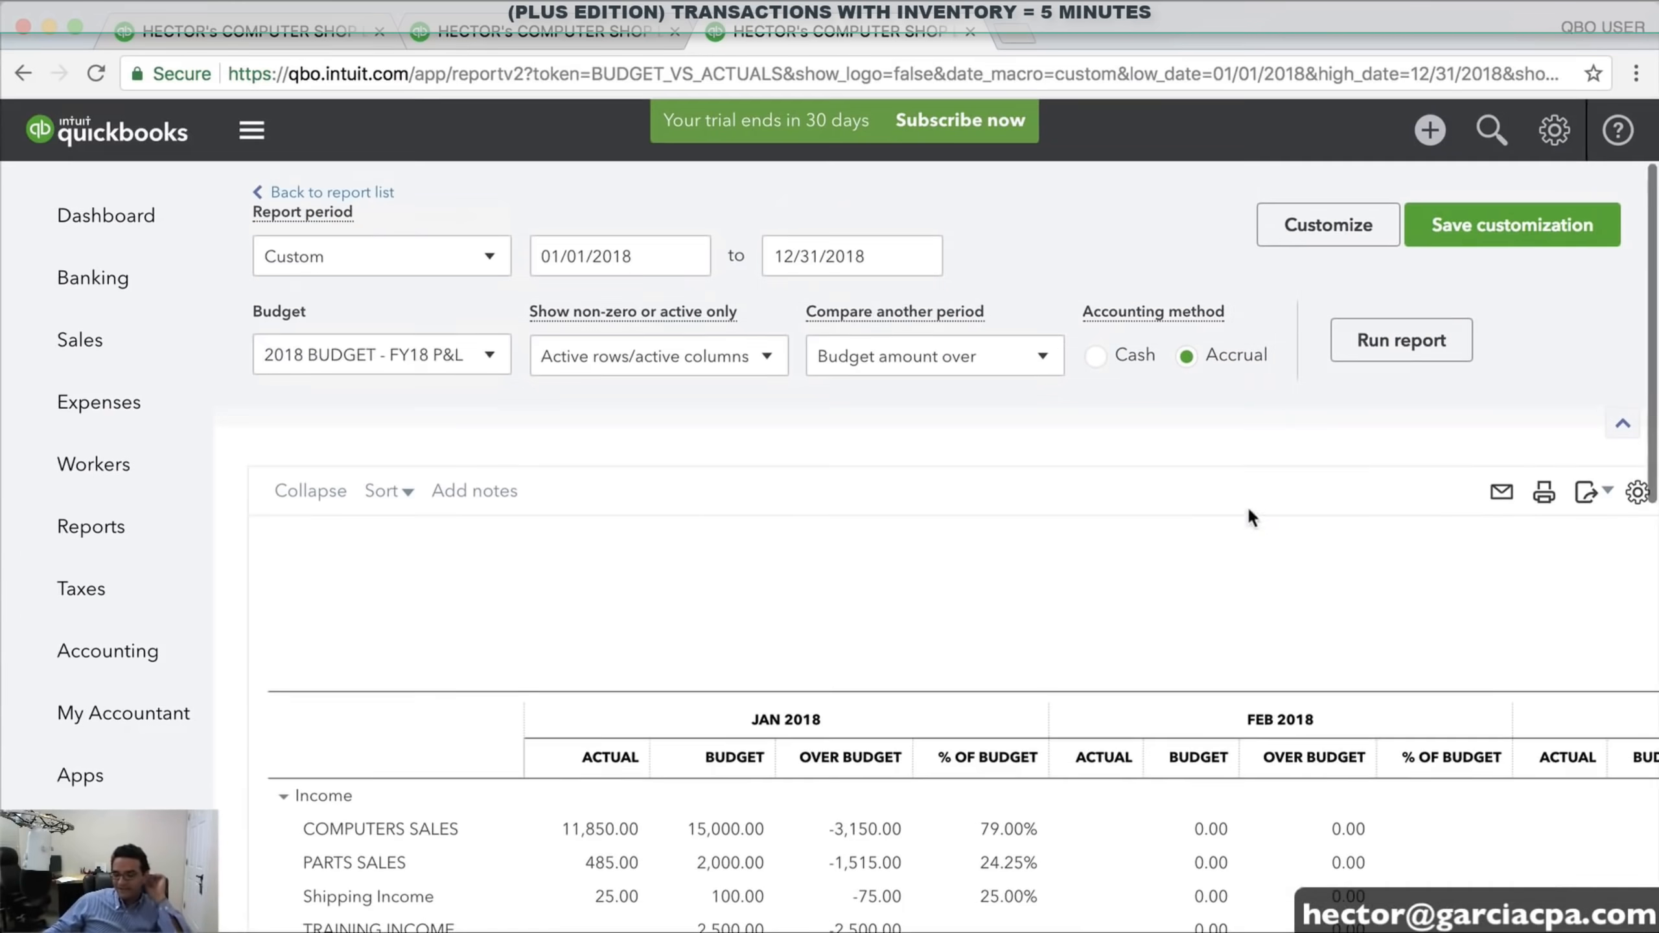
Set the report end date to January 31, 2018 and rerun it for January only
left_click(352, 261)
left_click(351, 261)
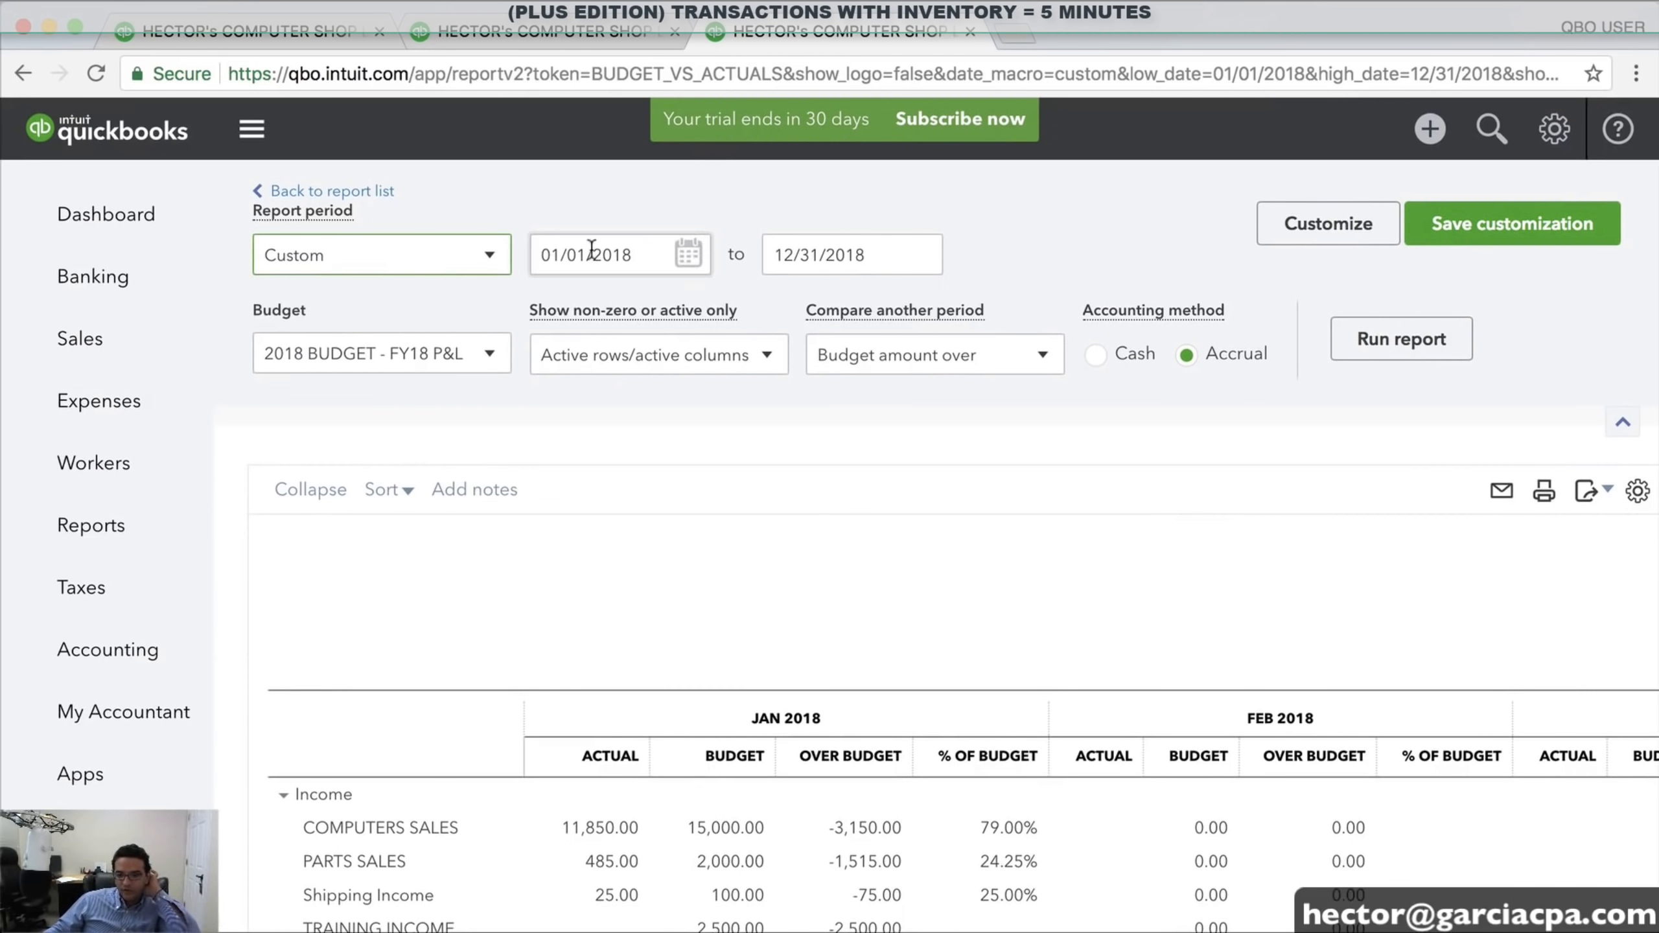
left_click(906, 268)
left_click(787, 320)
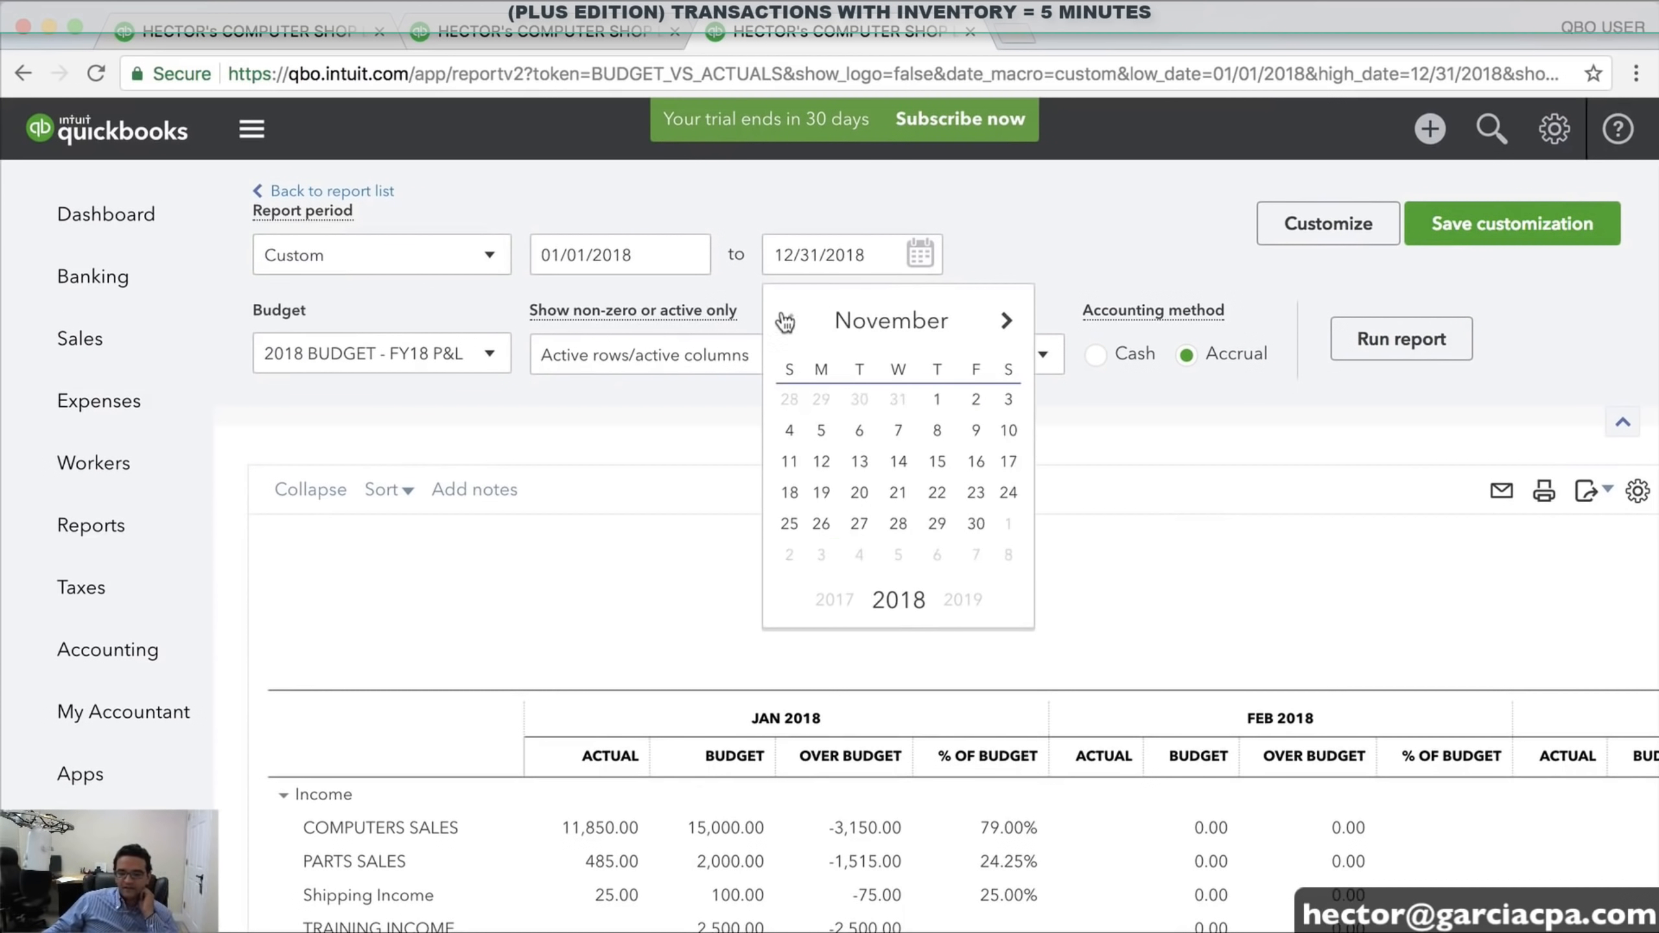
left_click(787, 320)
left_click(786, 320)
left_click(787, 321)
left_click(785, 320)
left_click(784, 321)
left_click(785, 320)
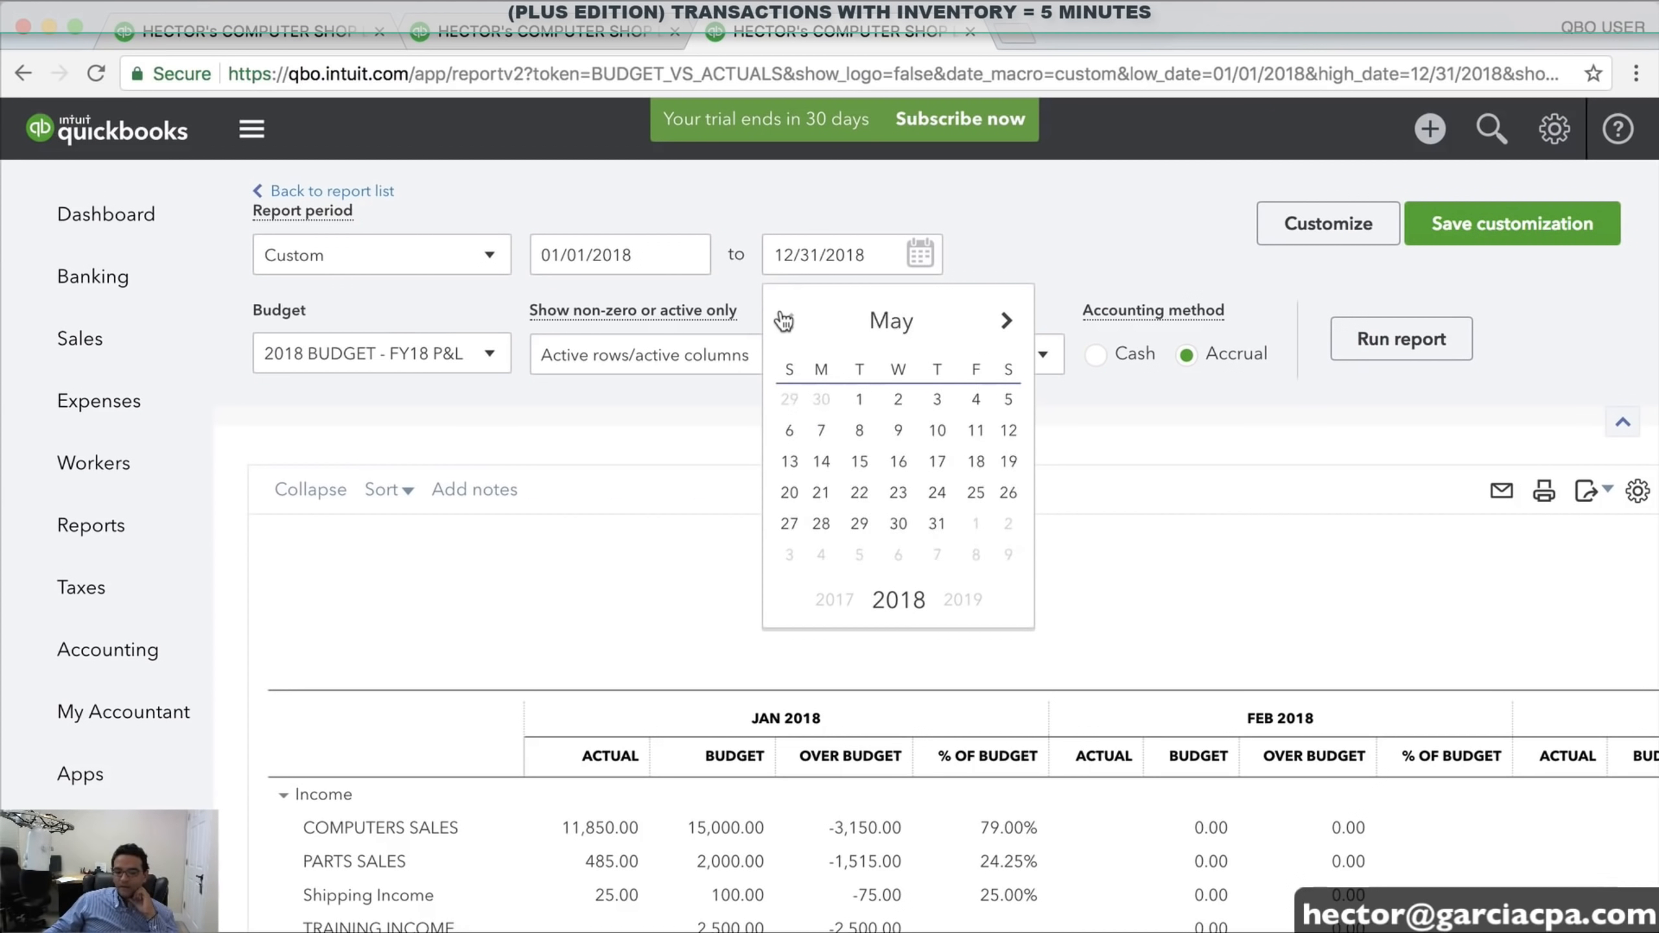
left_click(784, 321)
left_click(785, 320)
left_click(784, 320)
left_click(784, 320)
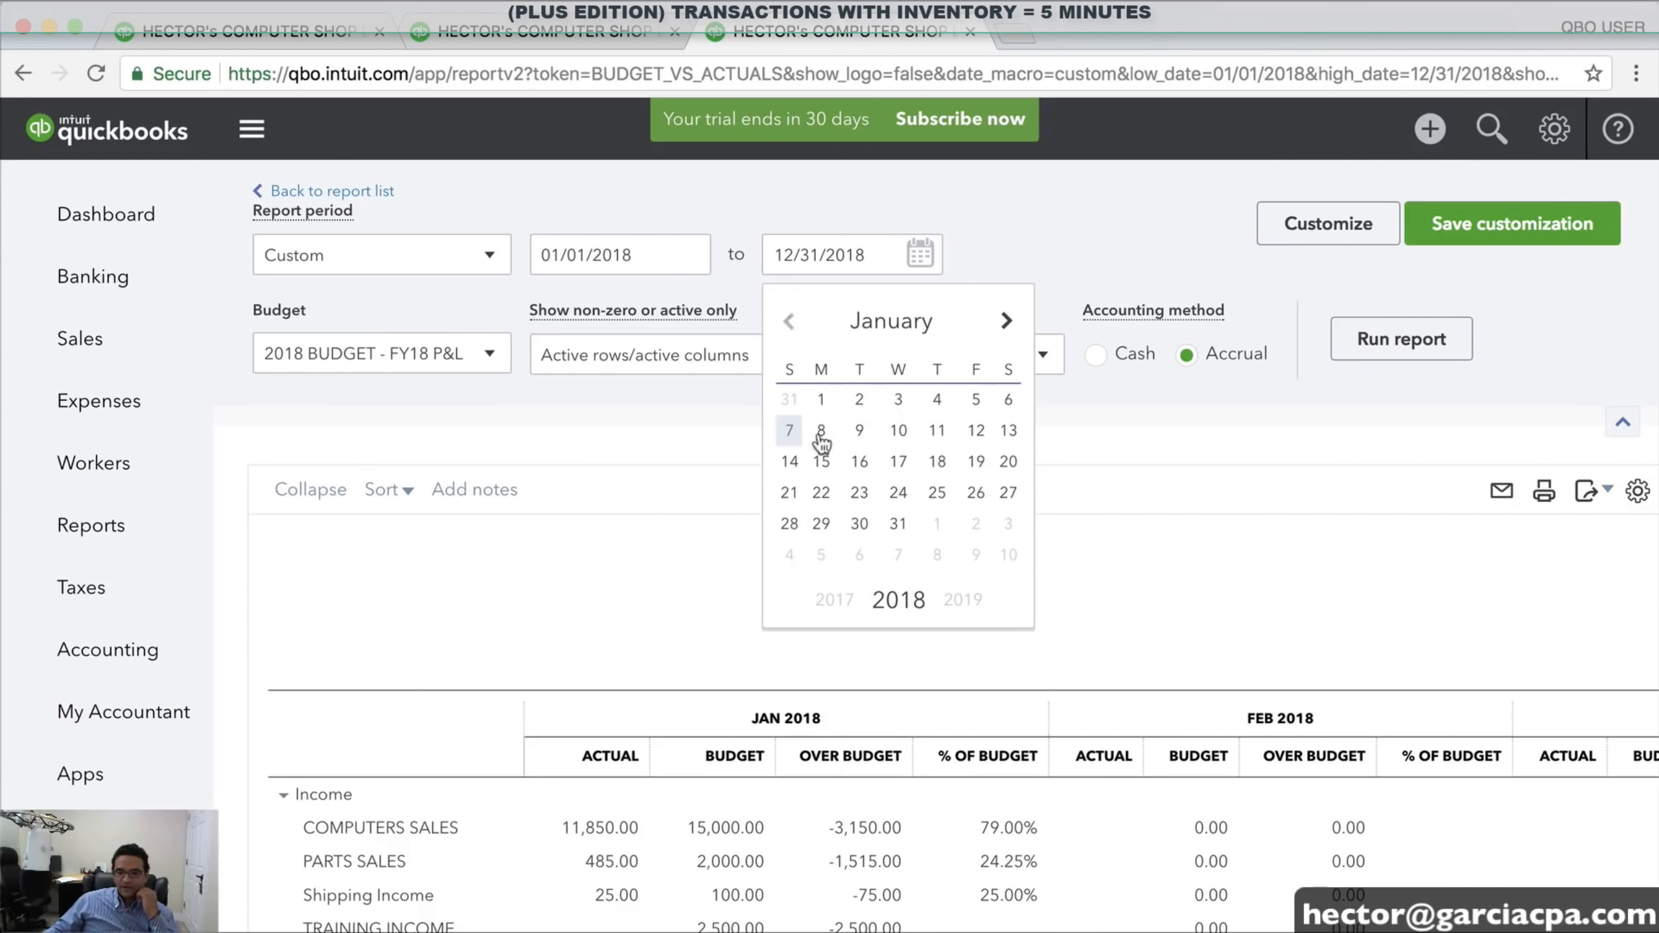
left_click(896, 526)
left_click(1414, 349)
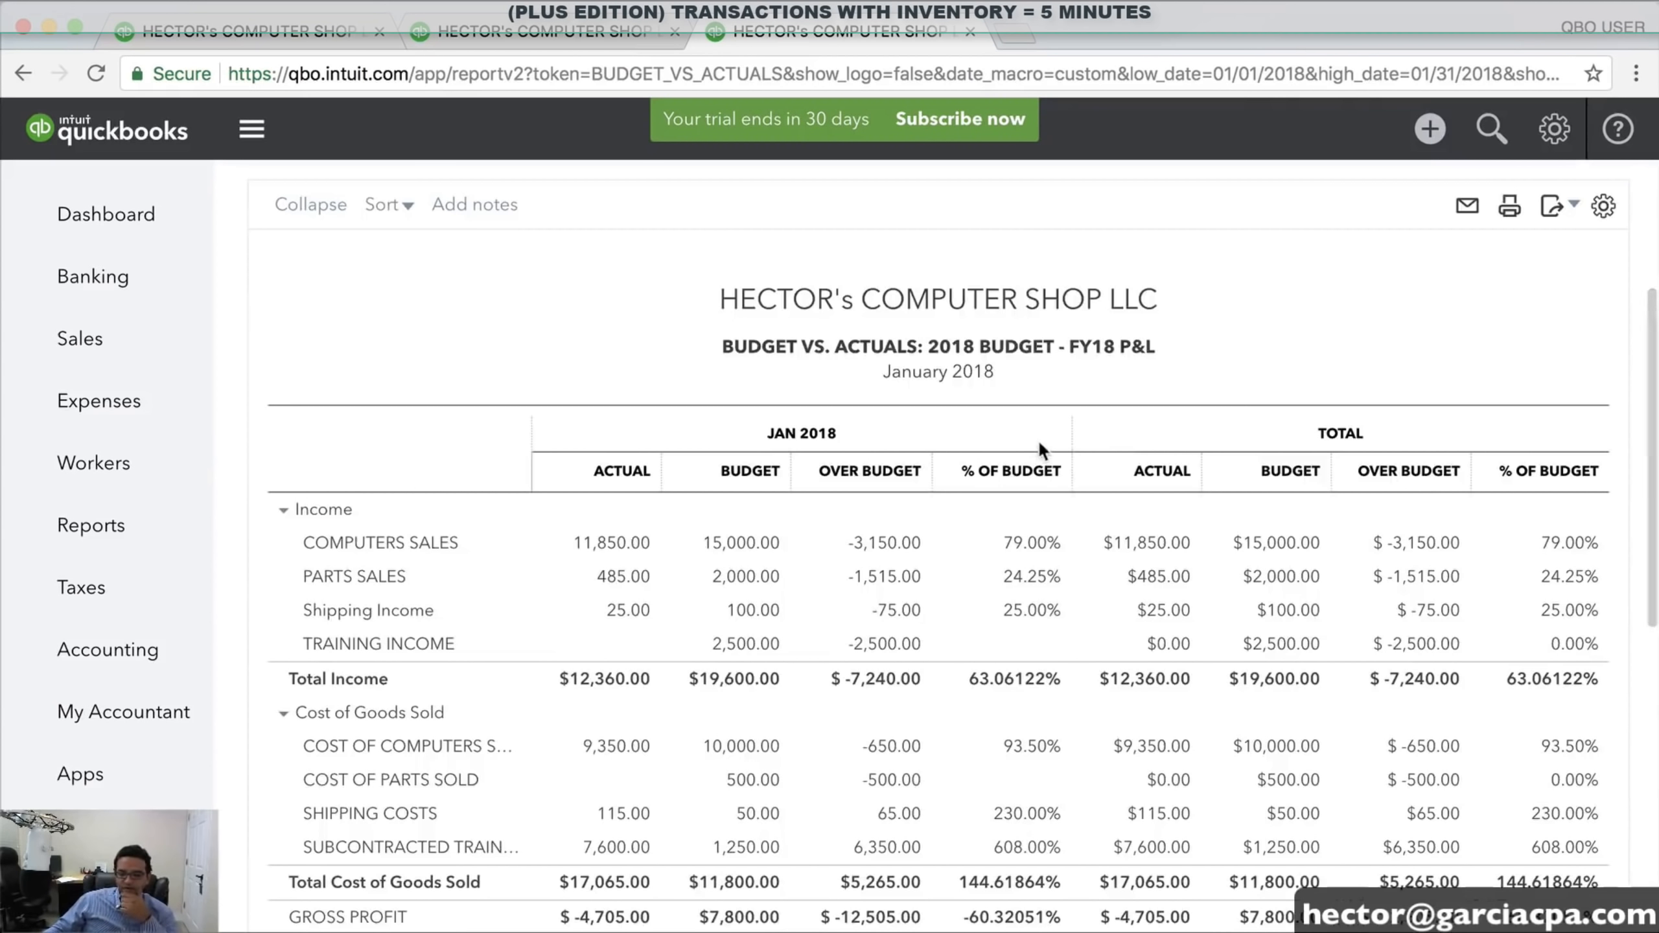
scroll(1037, 439, "down", 2)
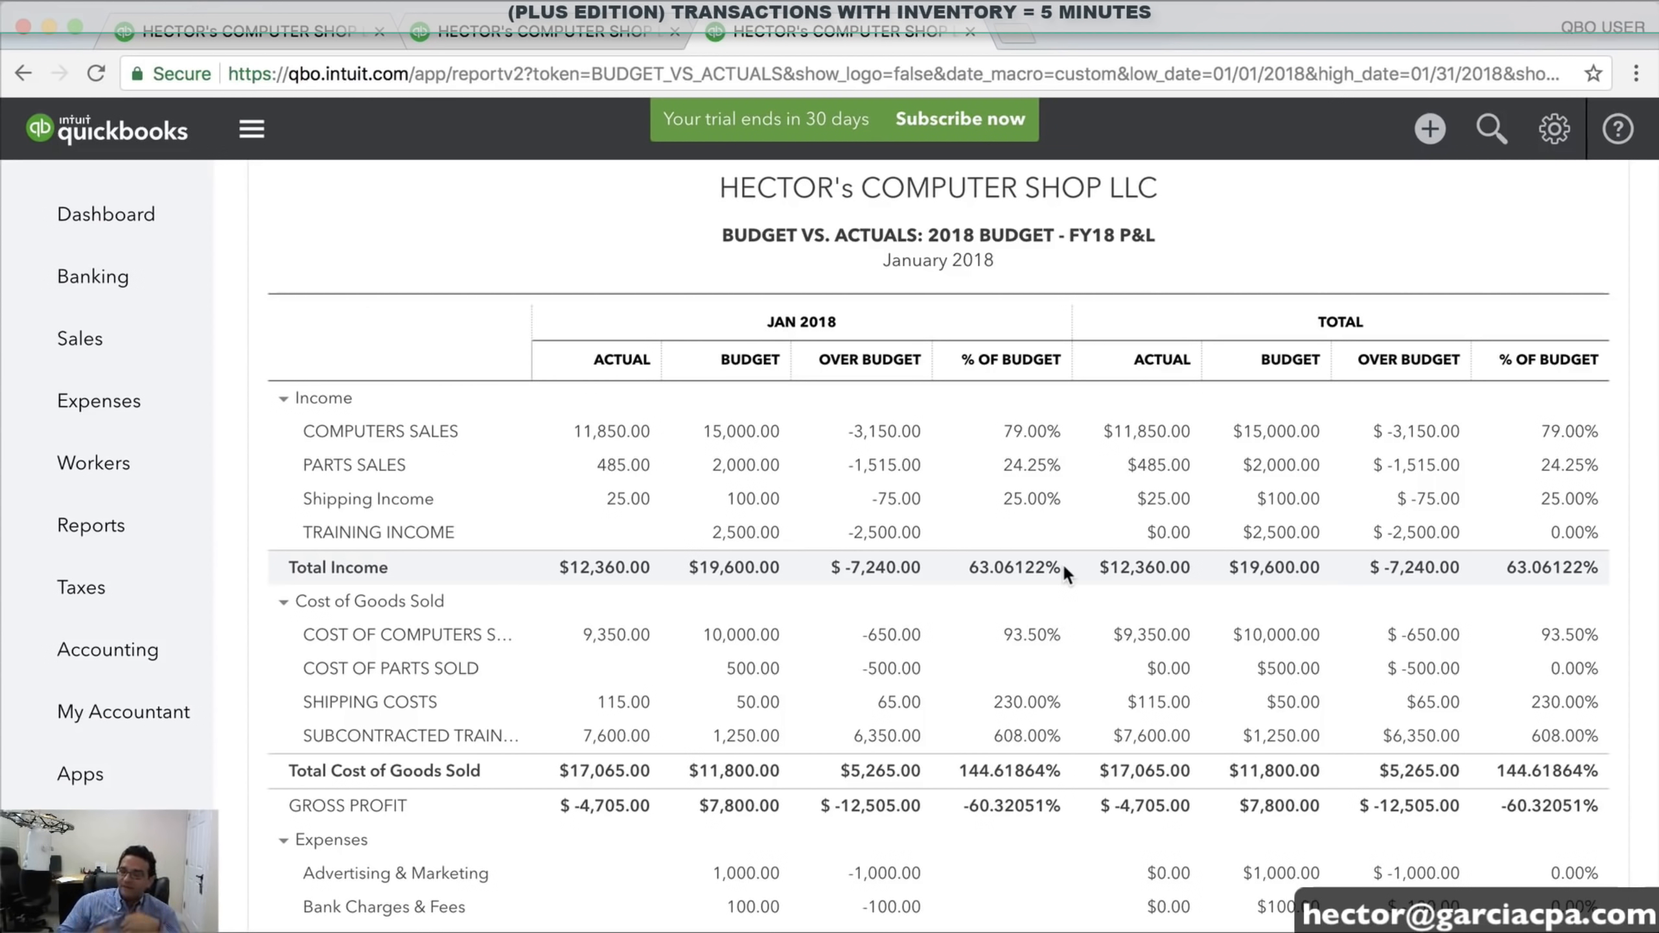
scroll(988, 589, "down", 6)
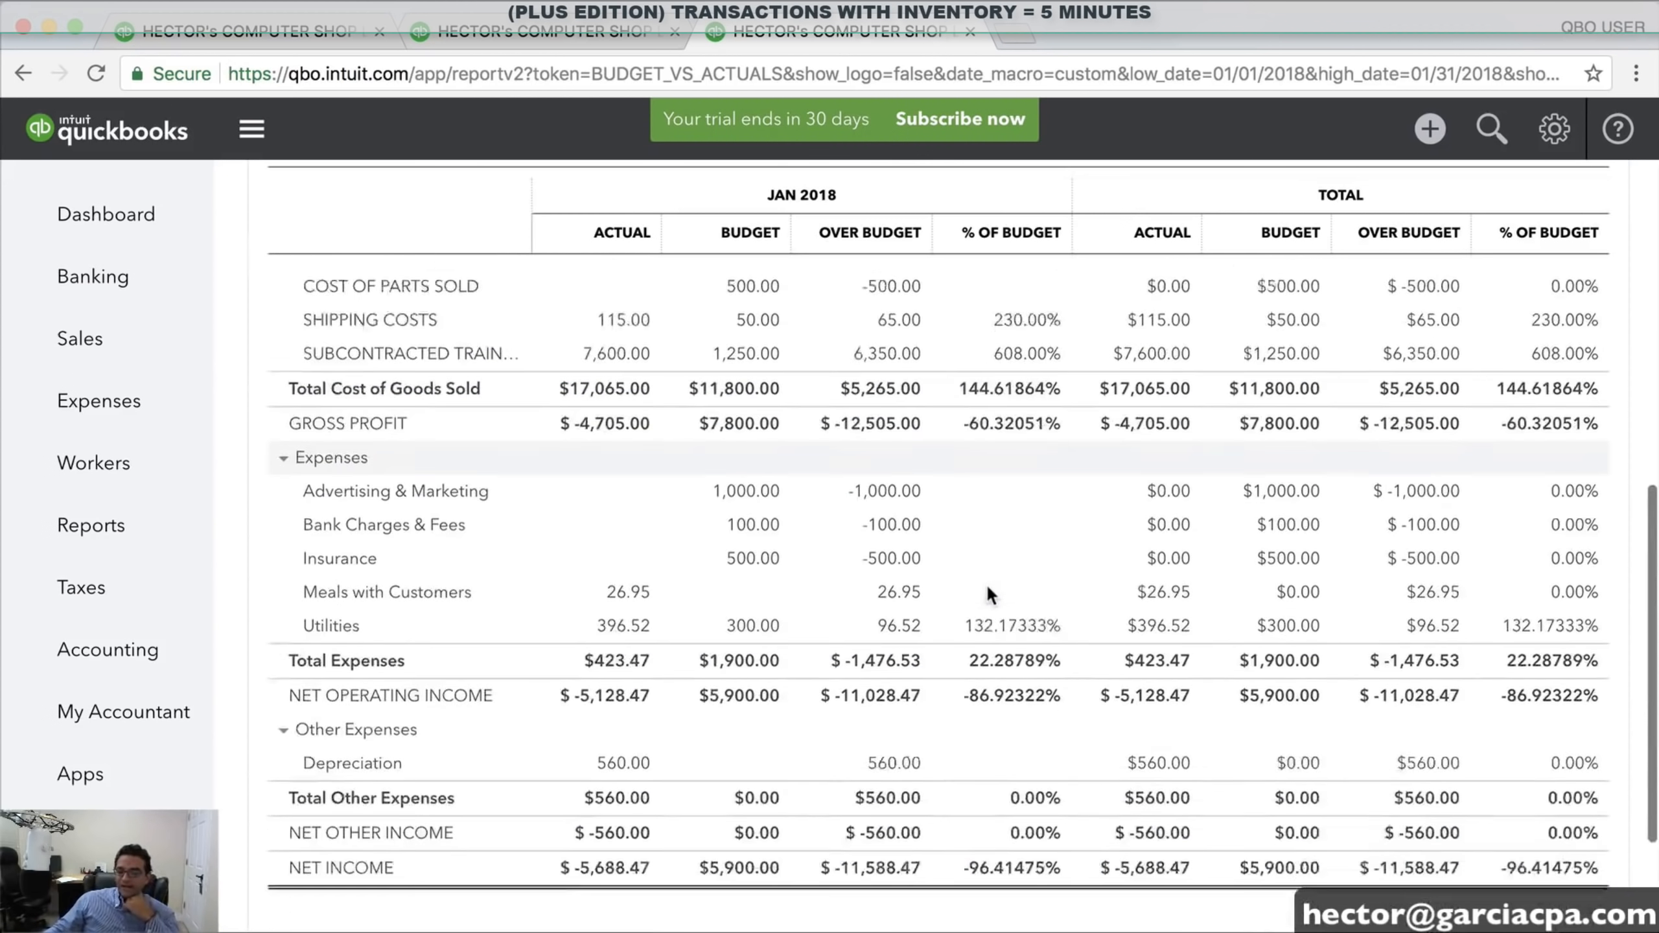
scroll(988, 588, "down", 2)
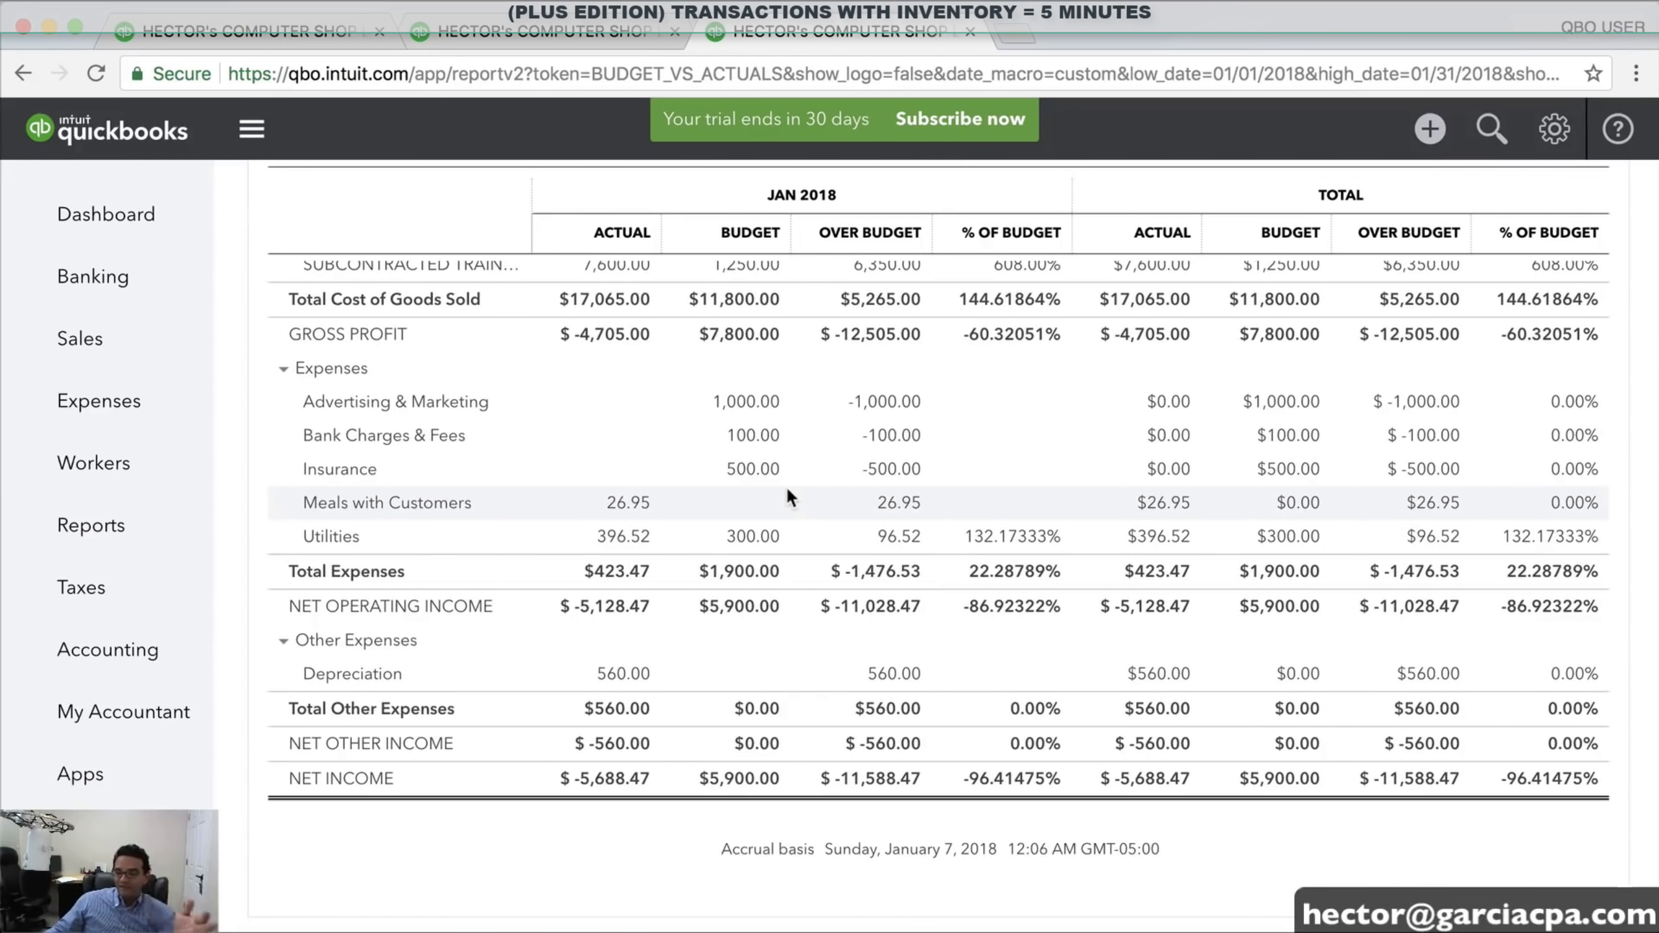
scroll(993, 516, "up", 12)
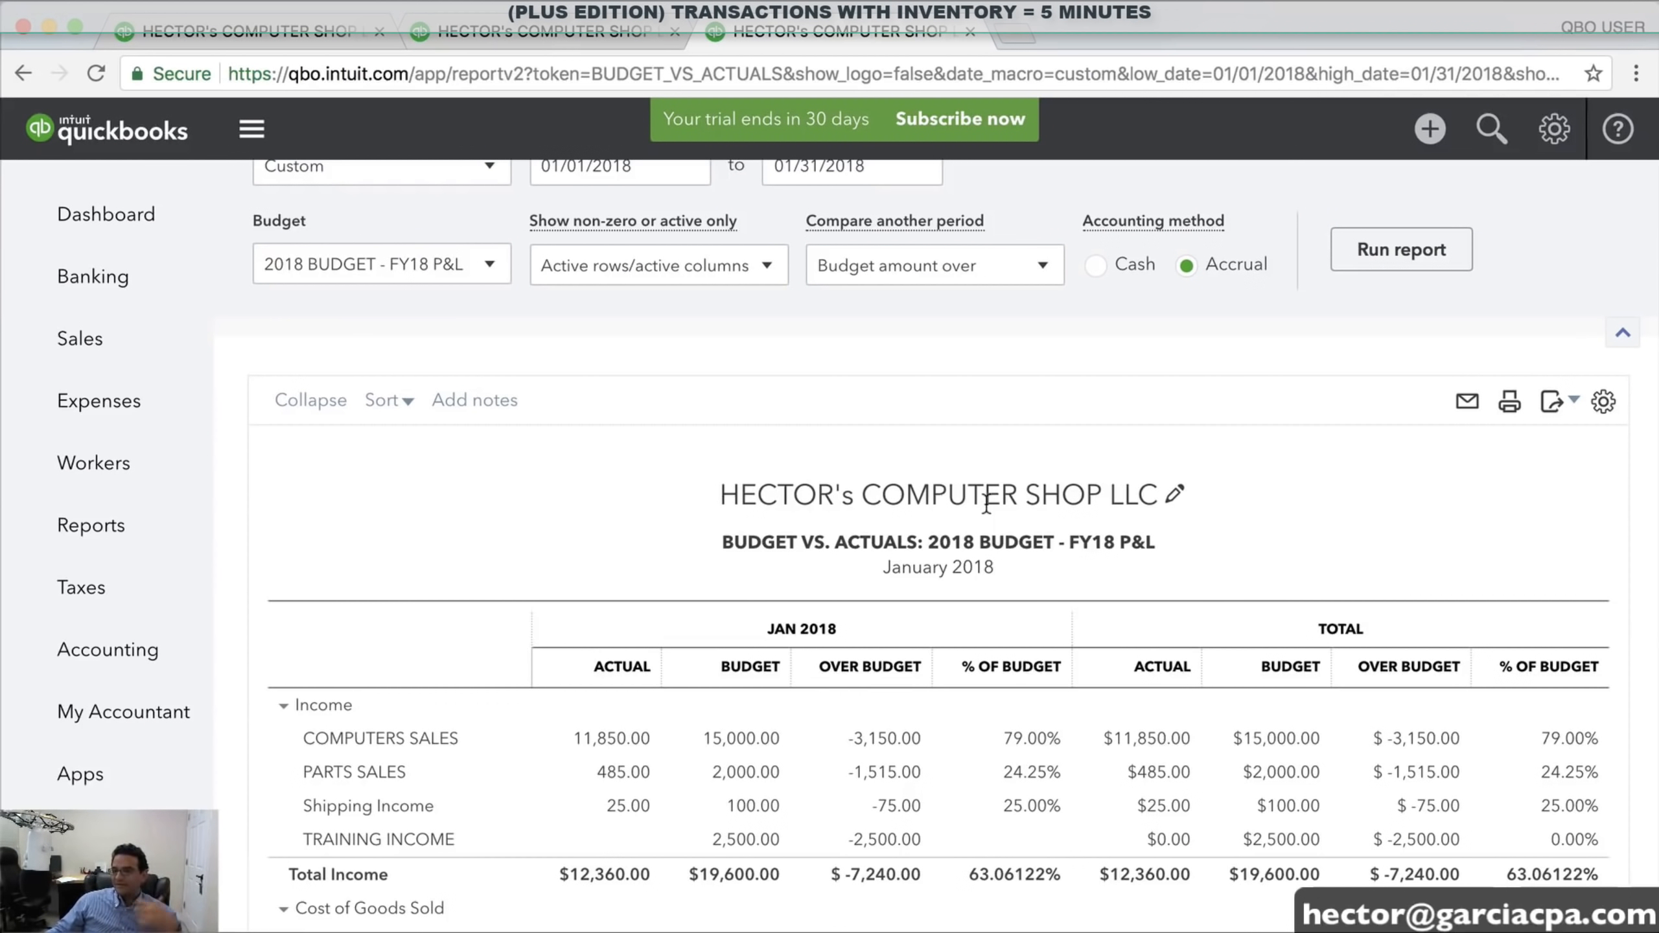
scroll(986, 503, "up", 2)
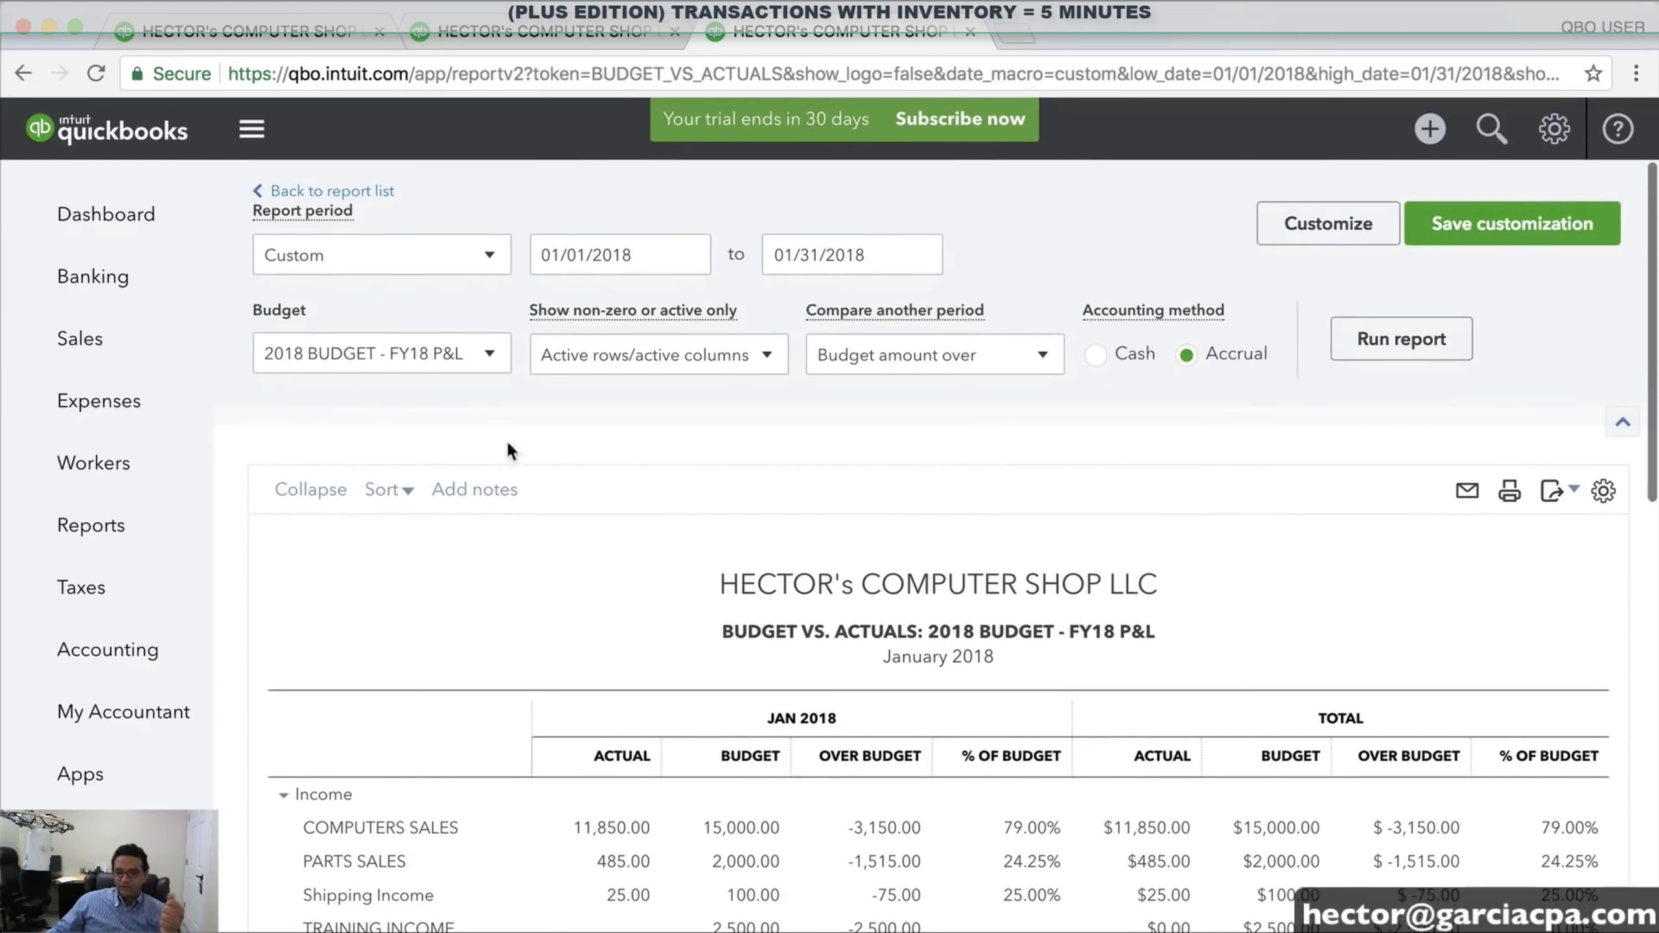
Start a new expense with AMAZON added as a new vendor payee
left_click(1428, 129)
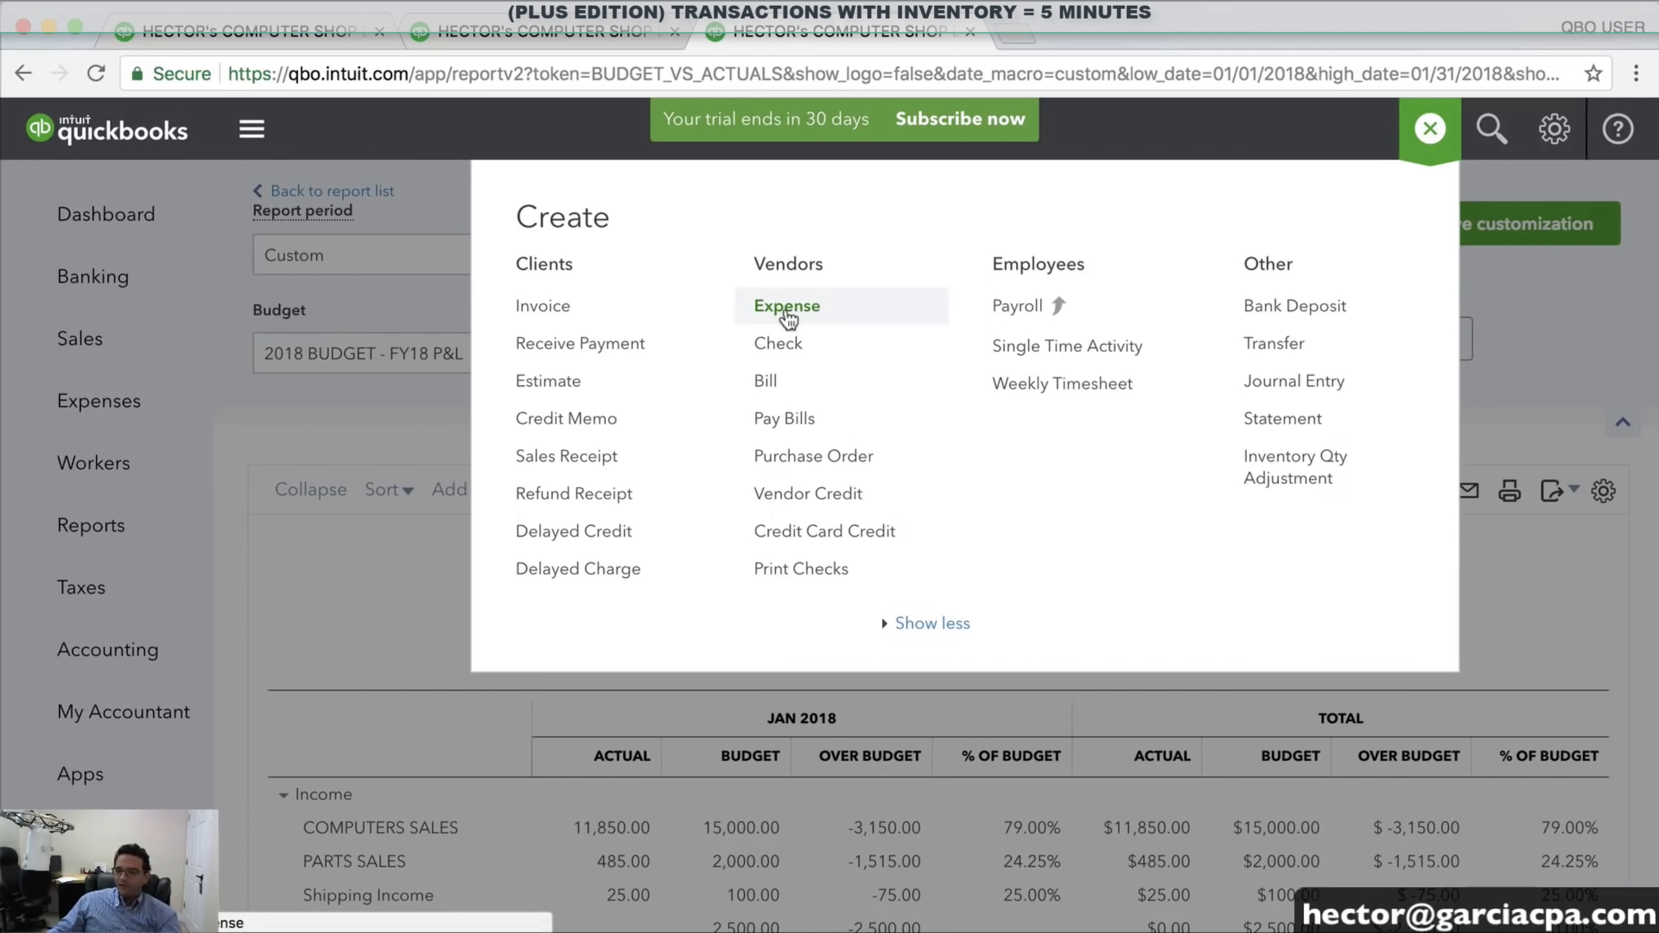
left_click(788, 309)
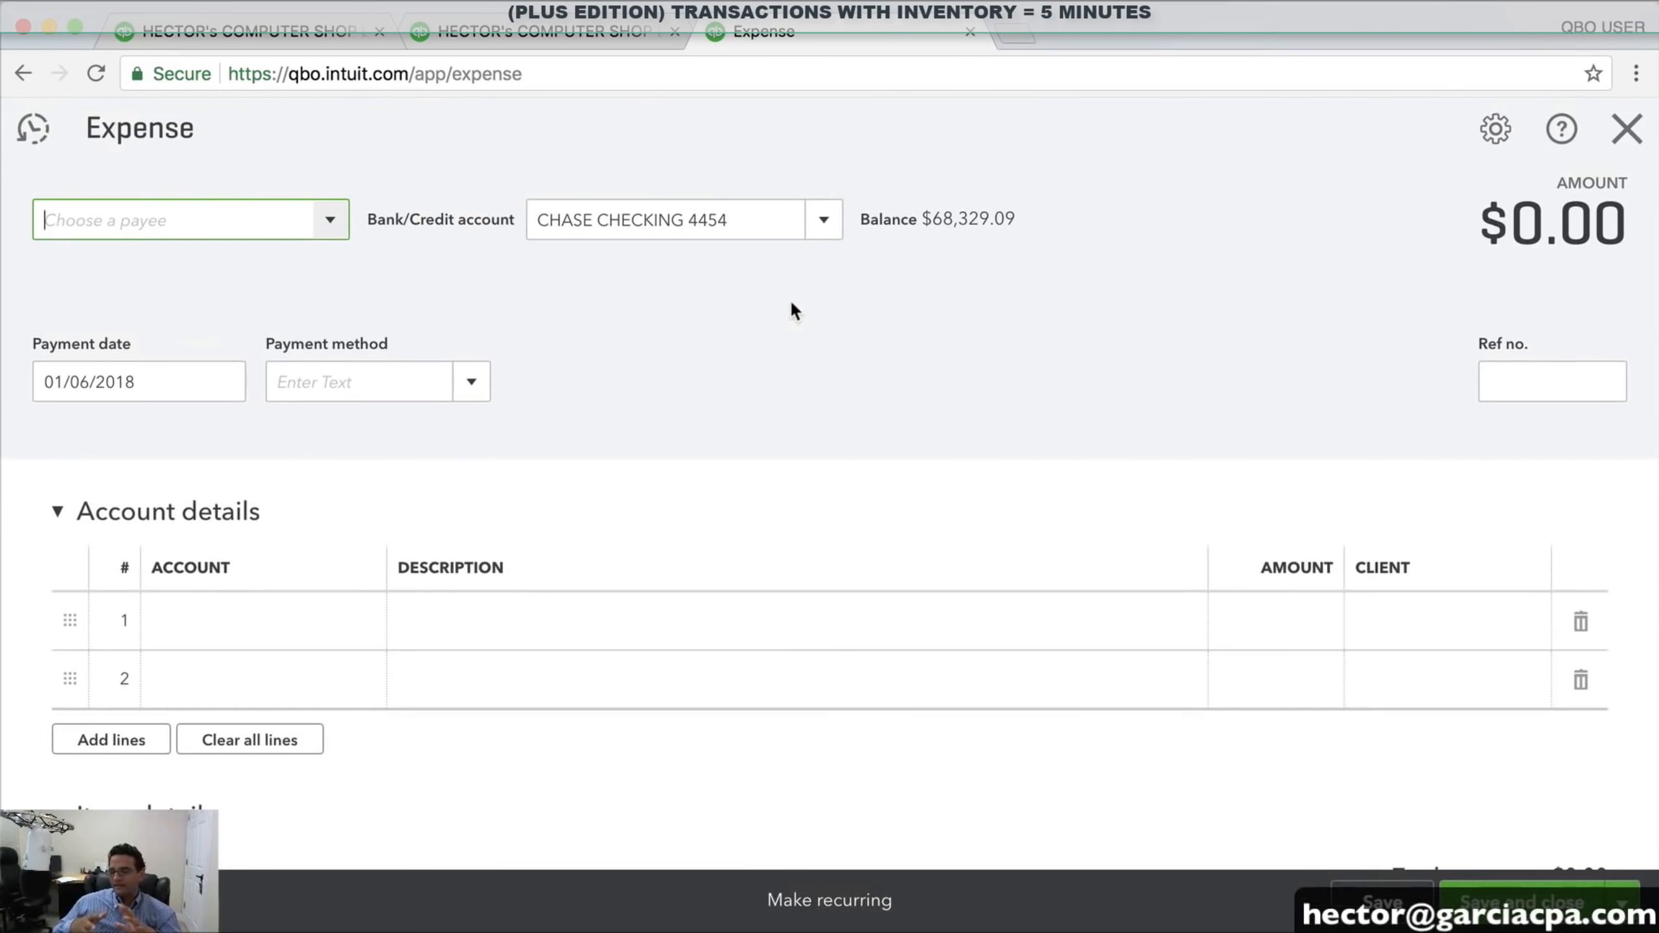
left_click(334, 225)
left_click(158, 268)
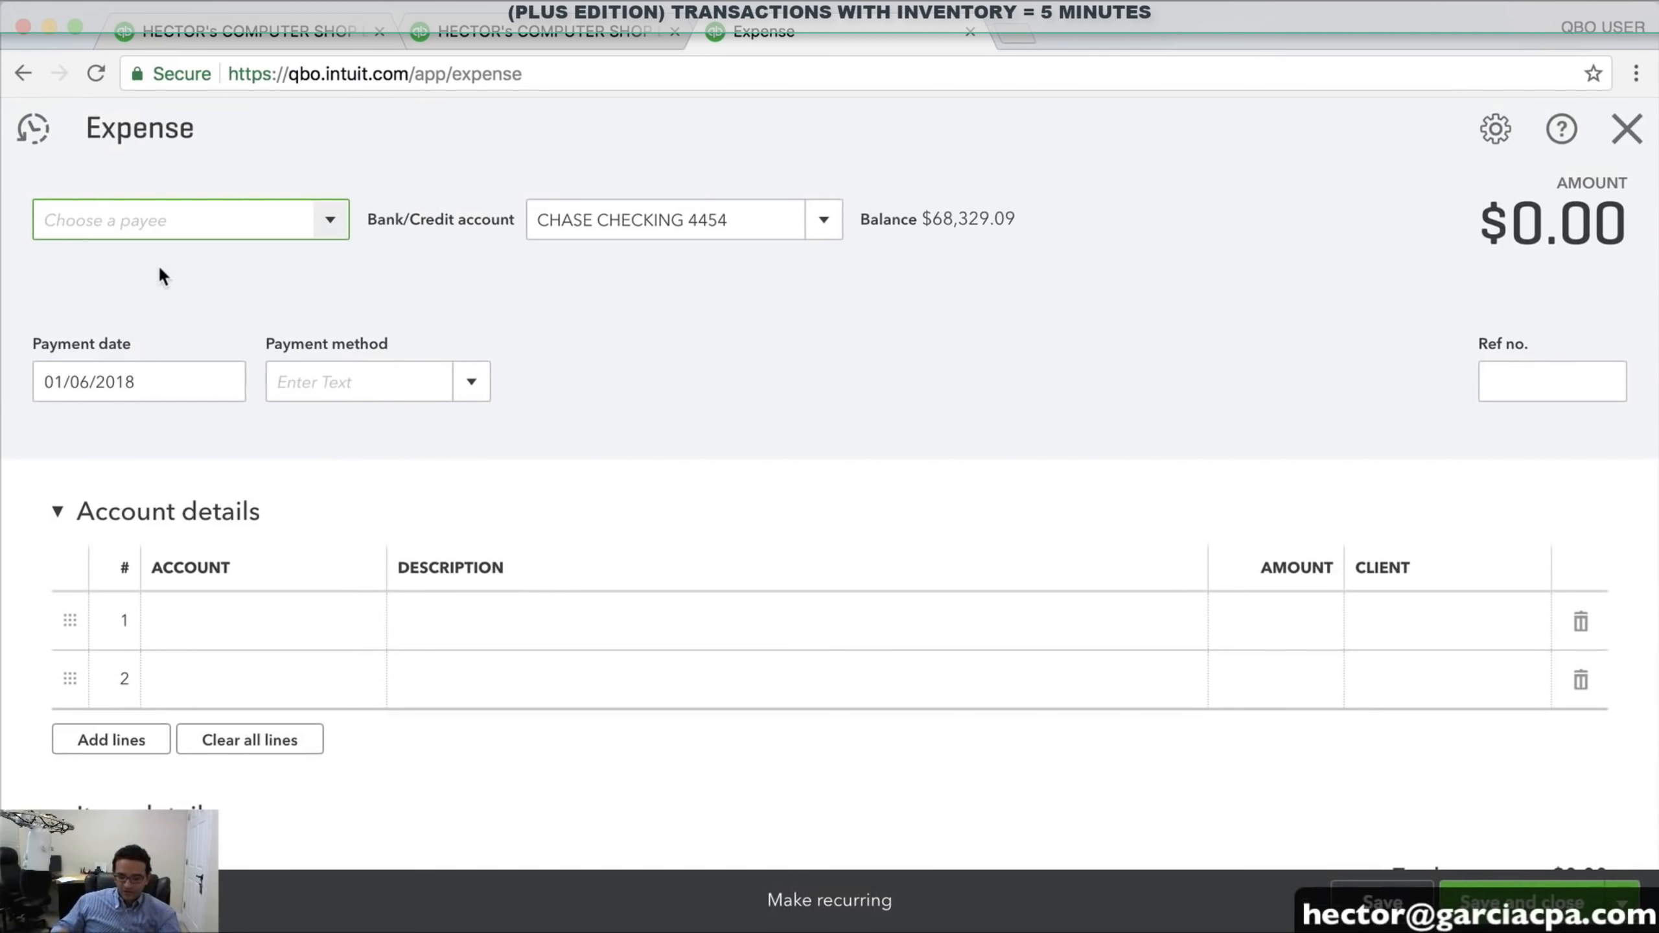
type("AM")
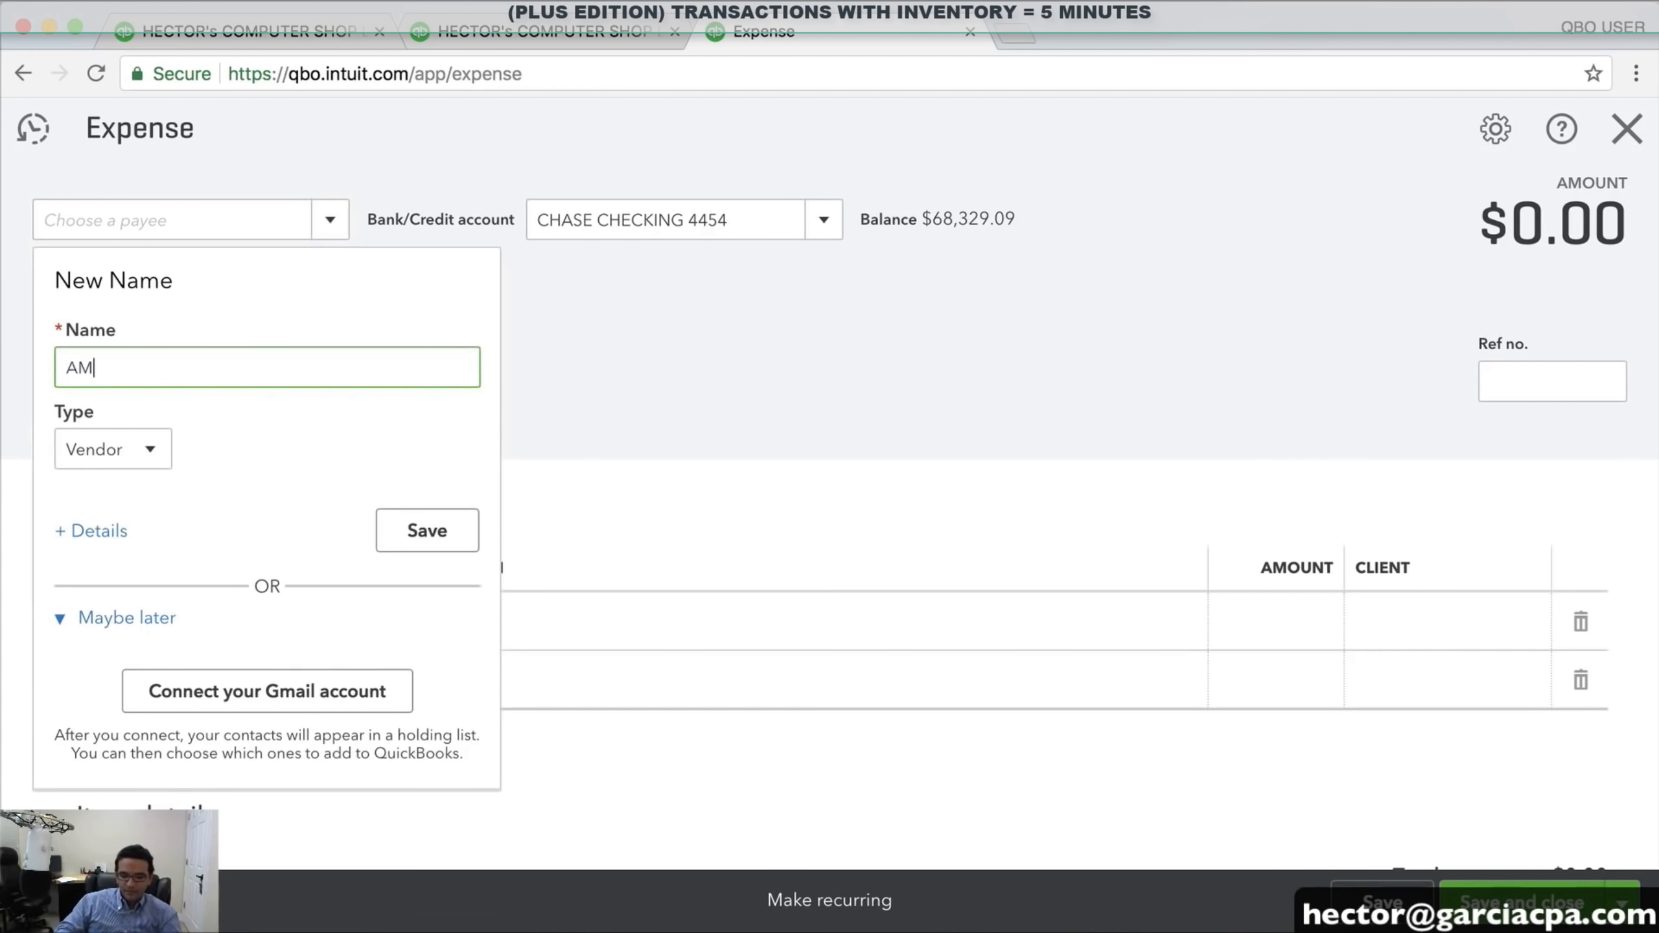
type("AZON")
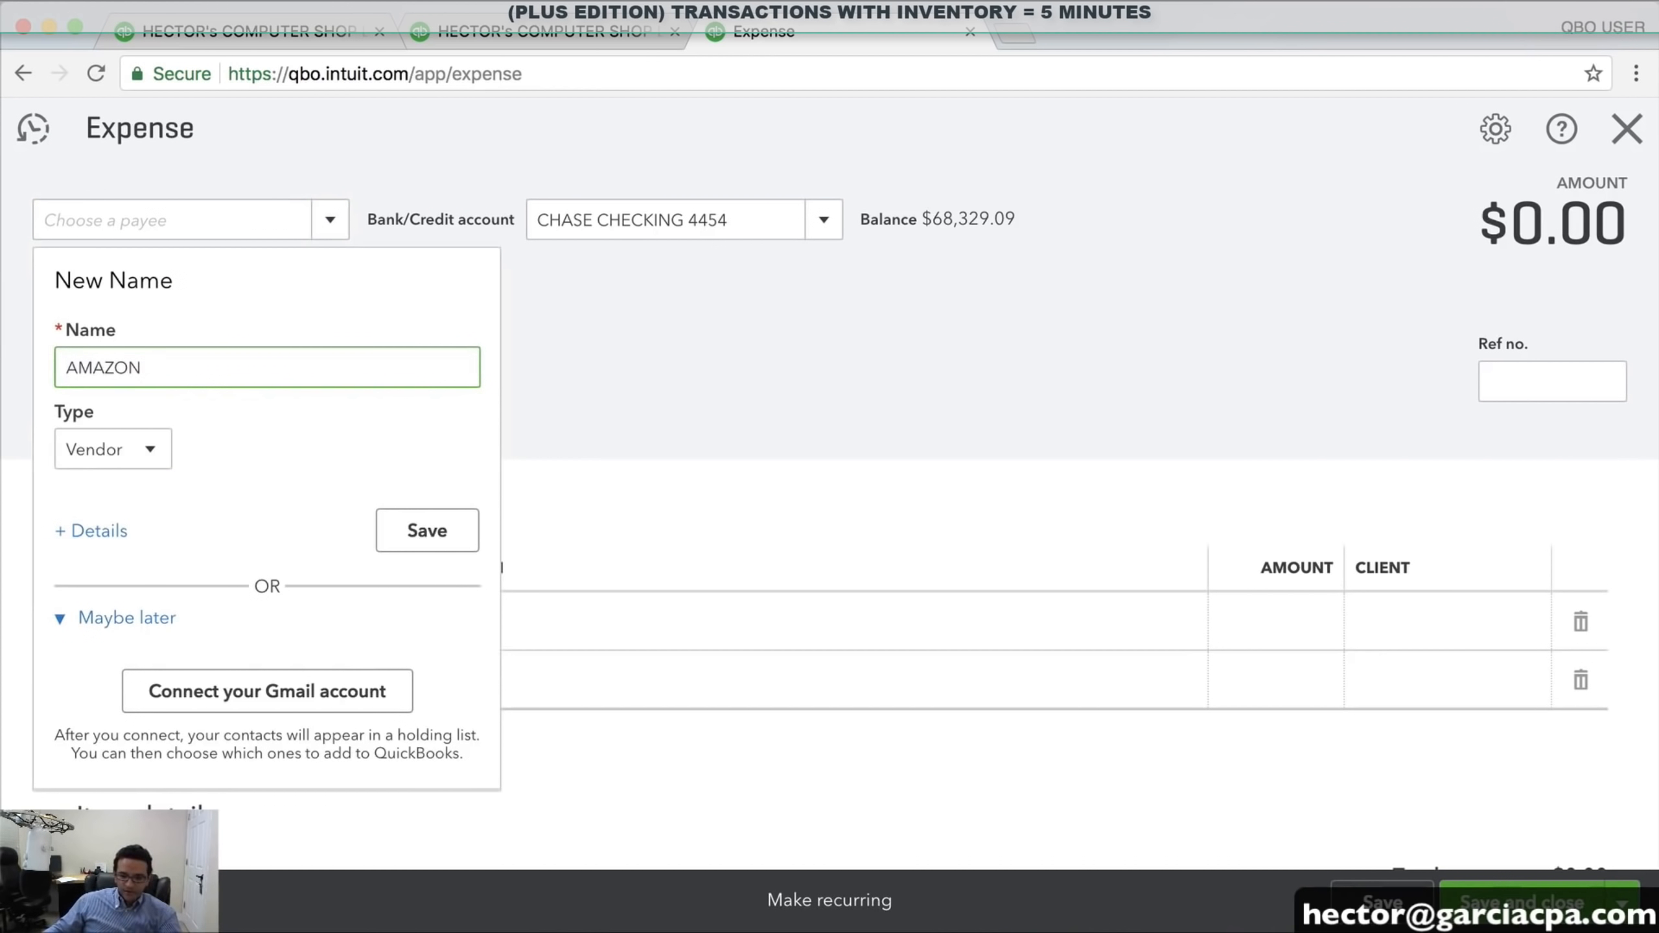
left_click(412, 526)
Add a $150.00 Job Supplies expense line assigned to XYZ HEALTH CORP
left_click(261, 629)
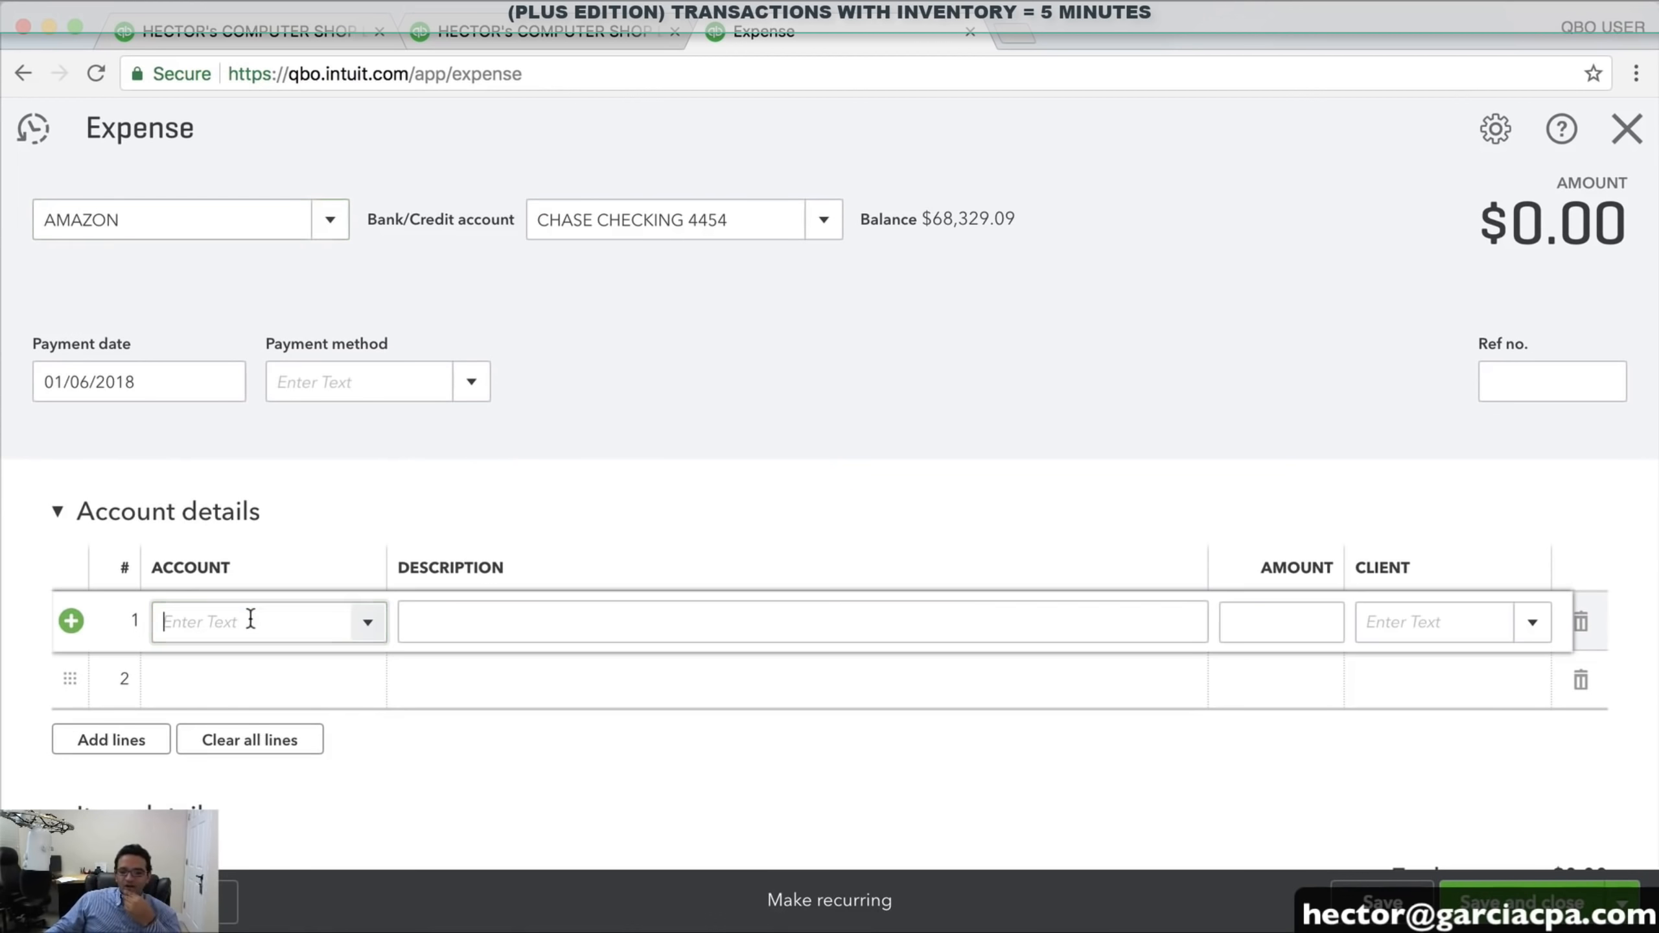
scroll(259, 626, "down", 2)
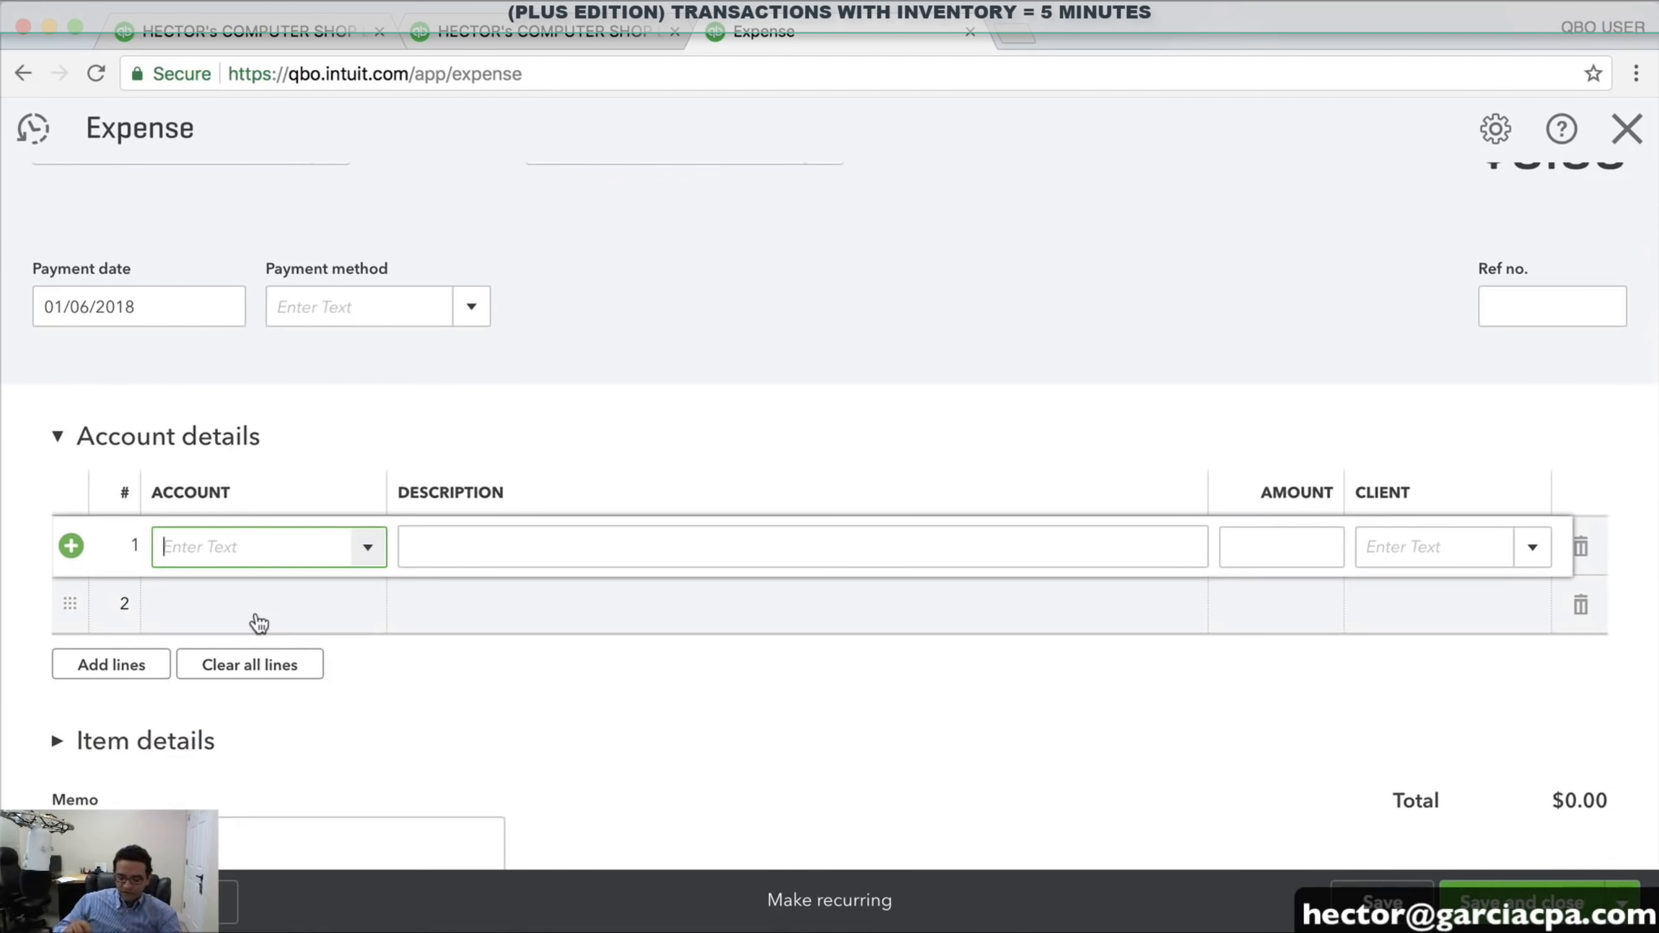
type("Job Supplies")
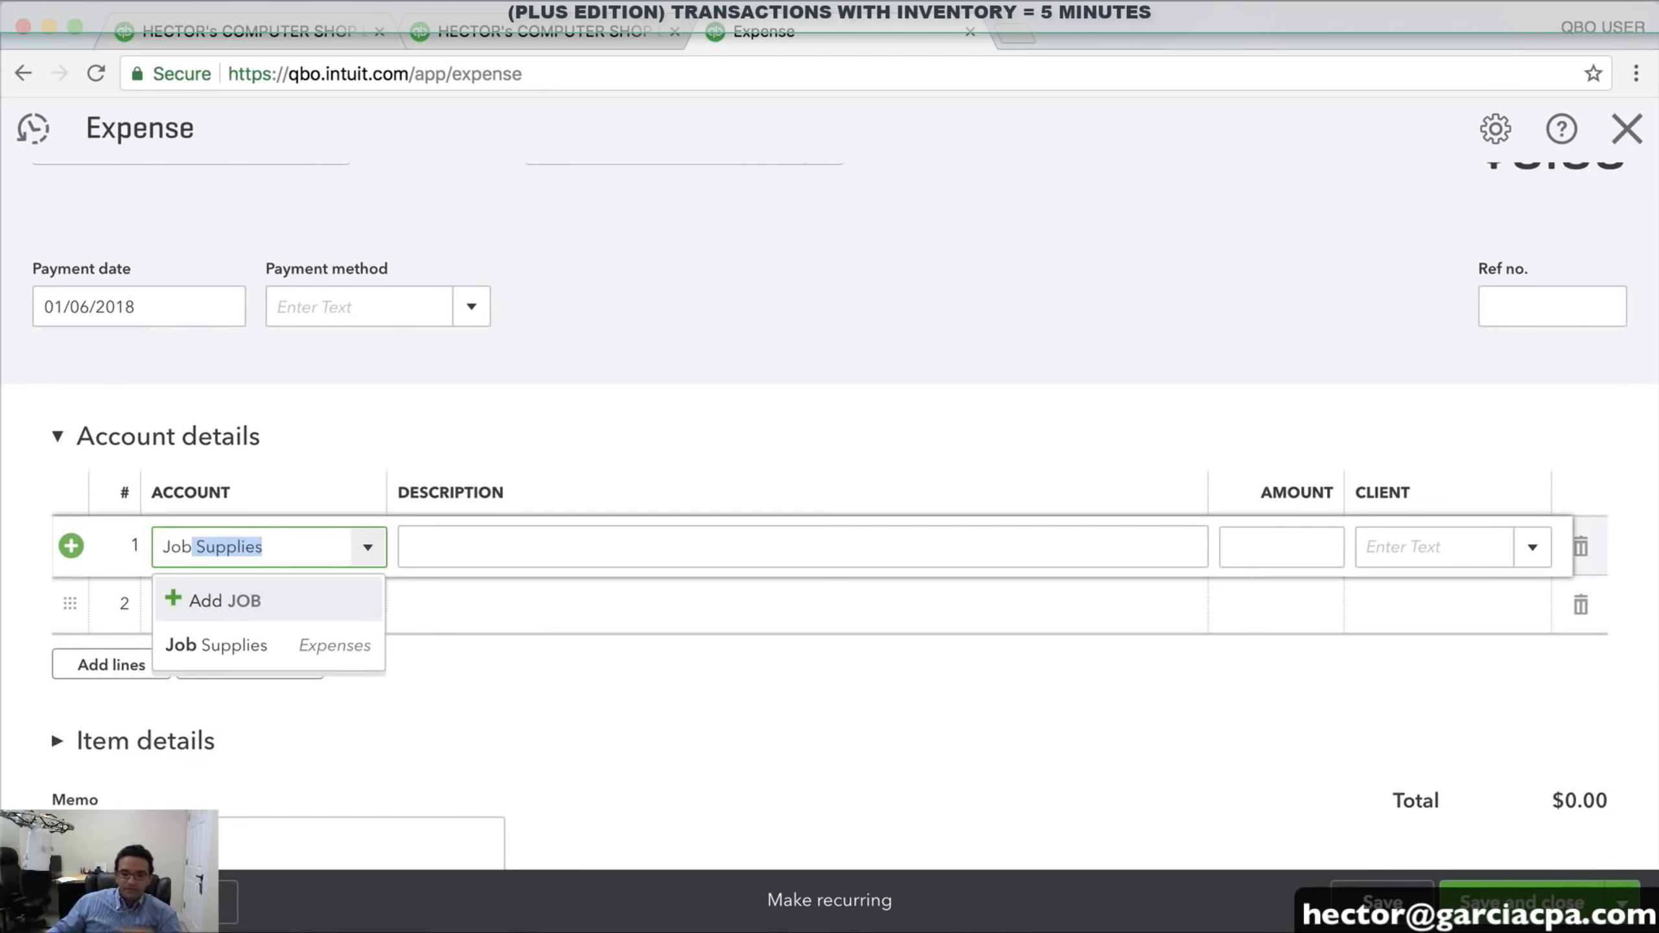
left_click(242, 654)
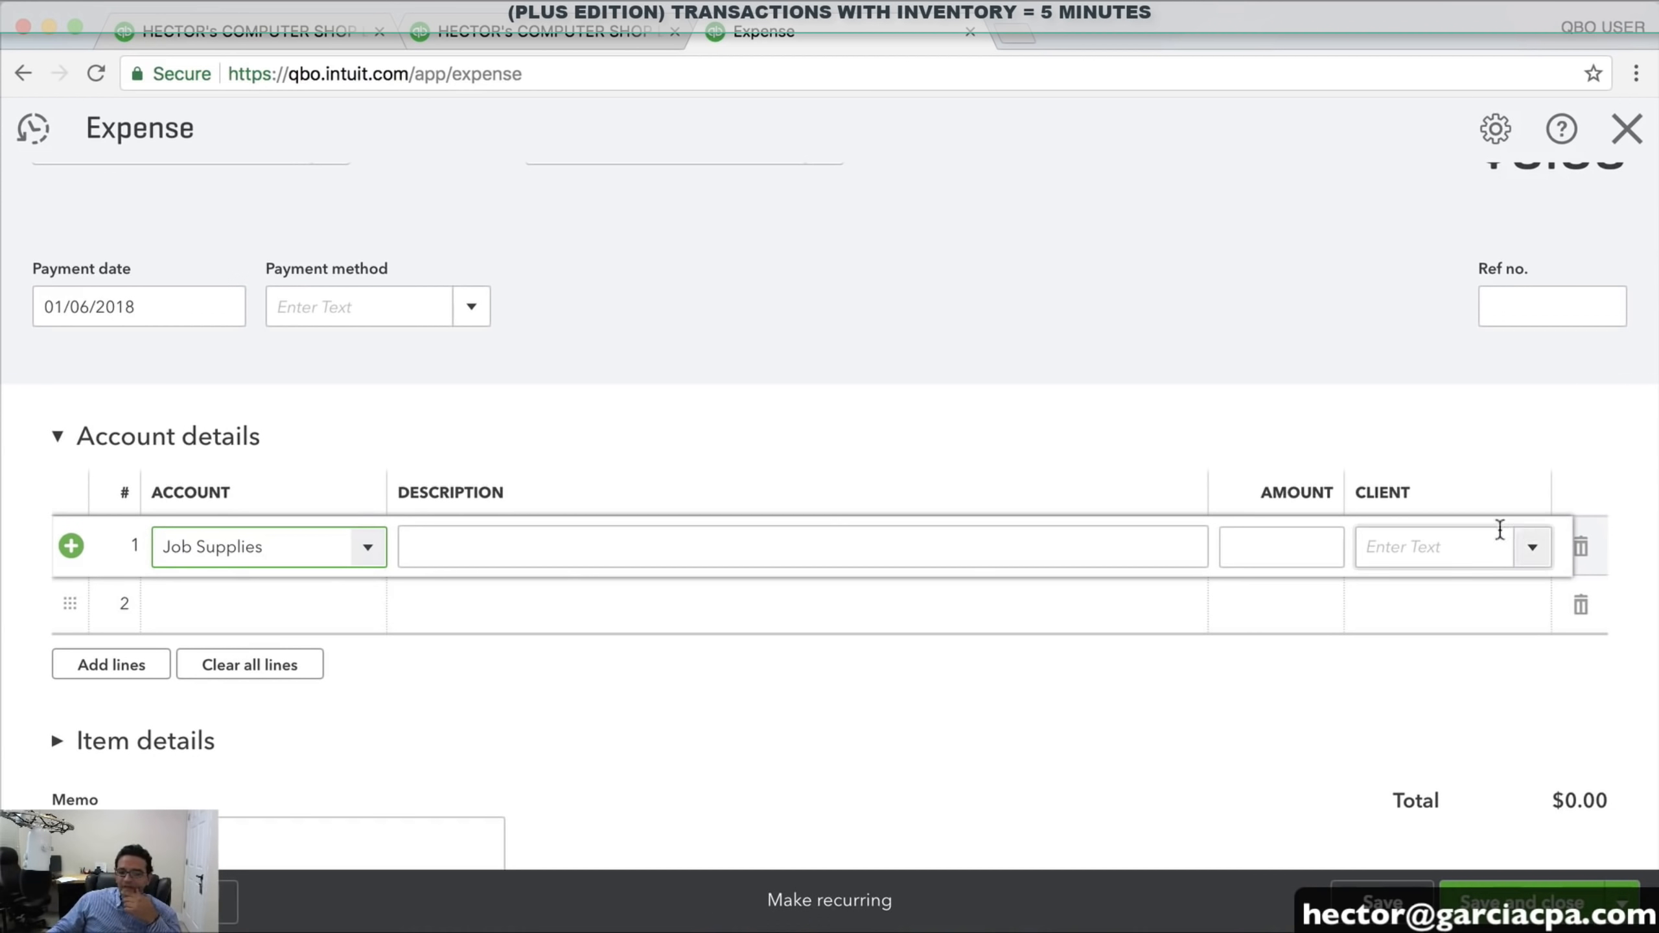
left_click(1531, 549)
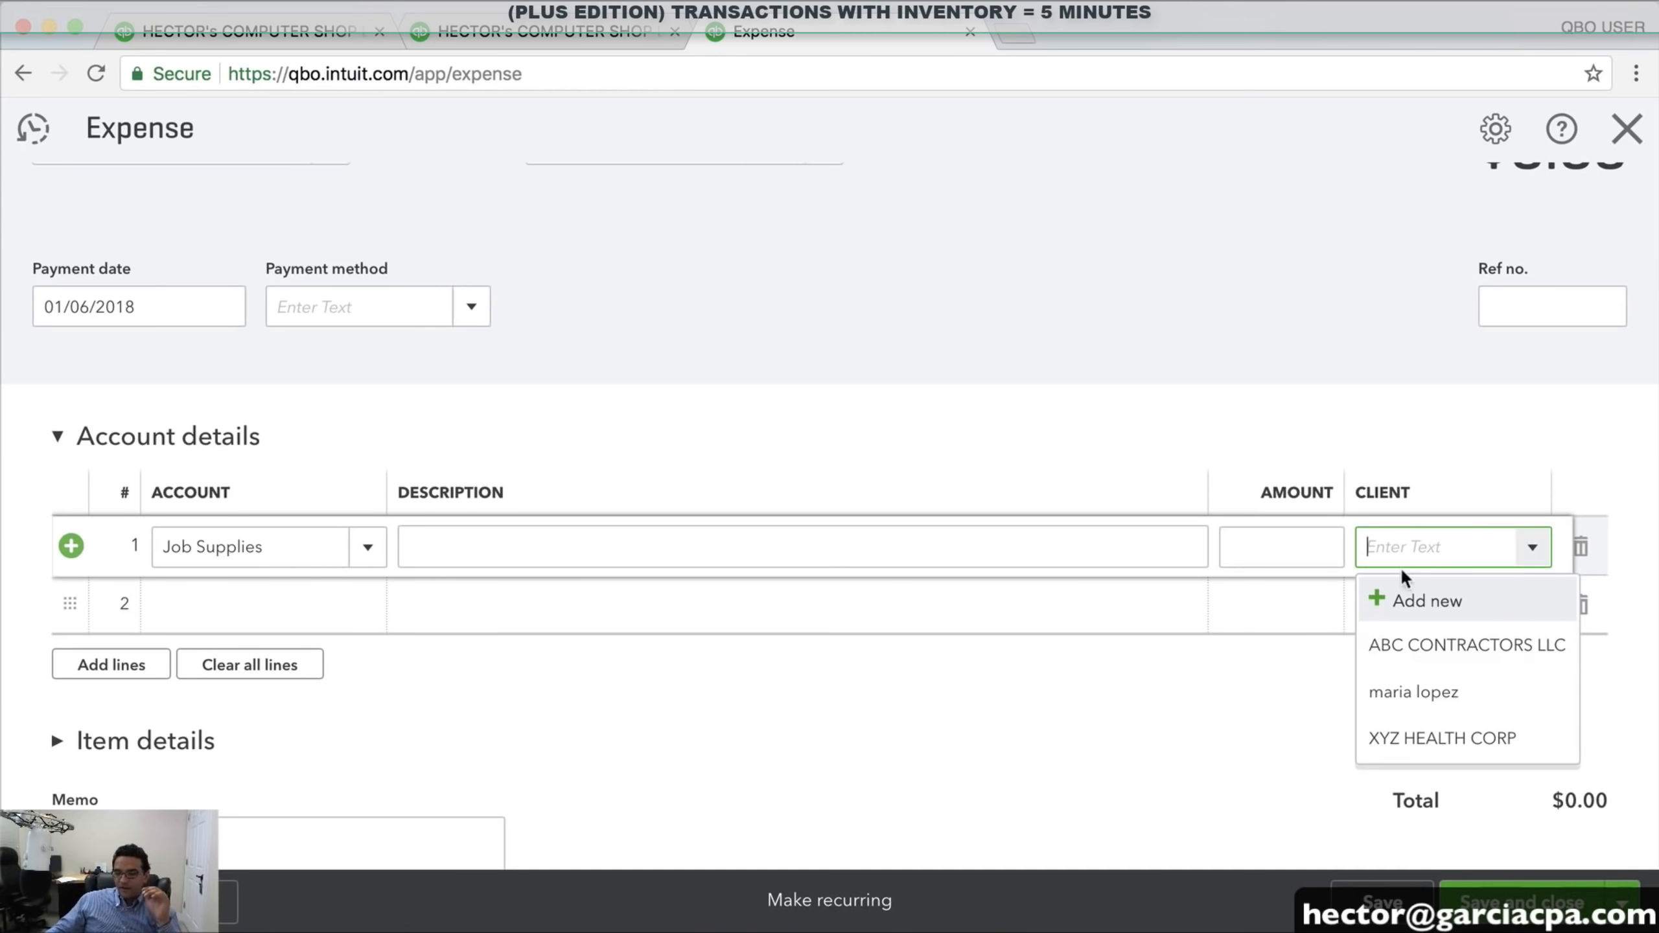
left_click(1281, 551)
type("150")
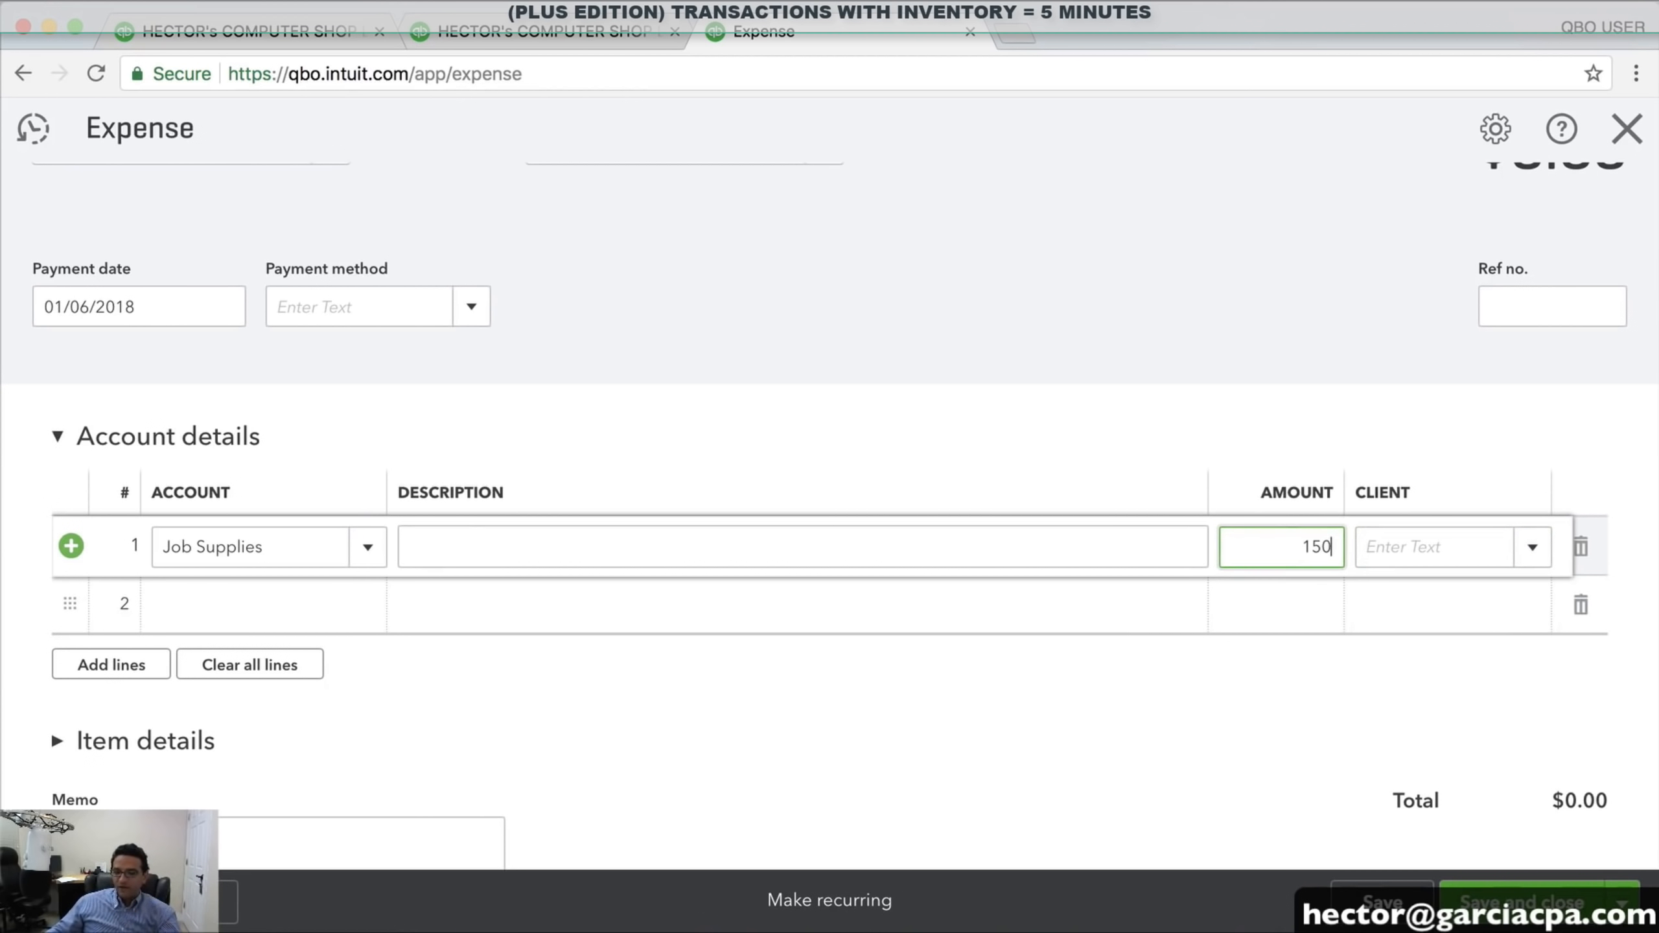
left_click(259, 548)
left_click(1527, 551)
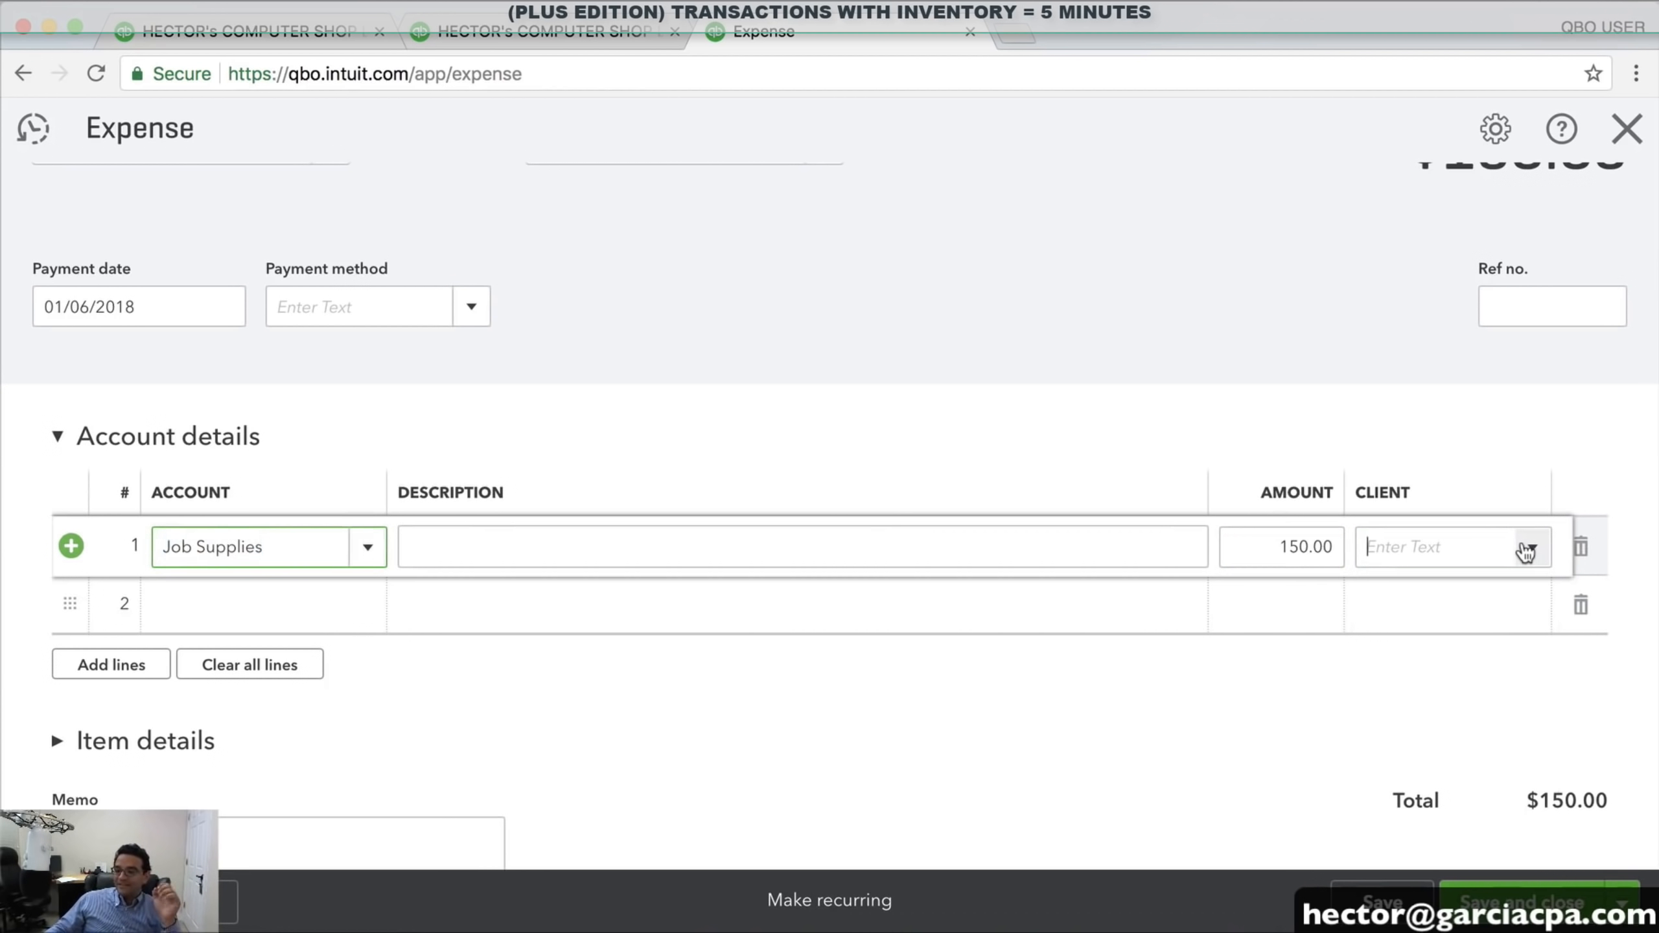
left_click(1466, 728)
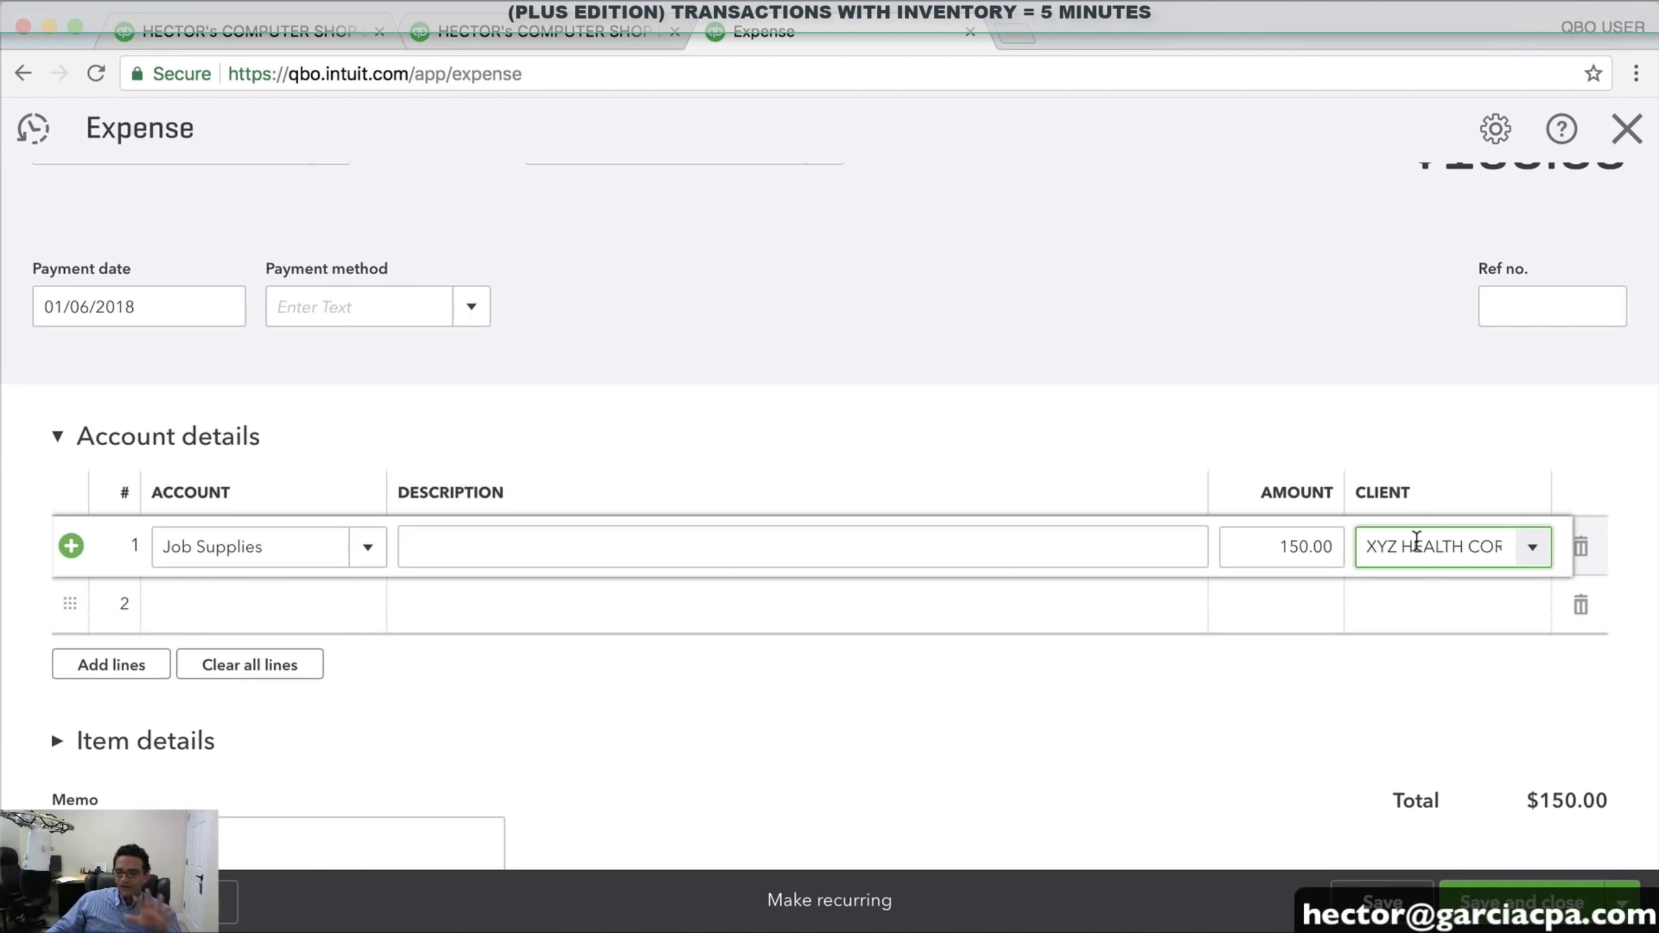
left_click(1531, 888)
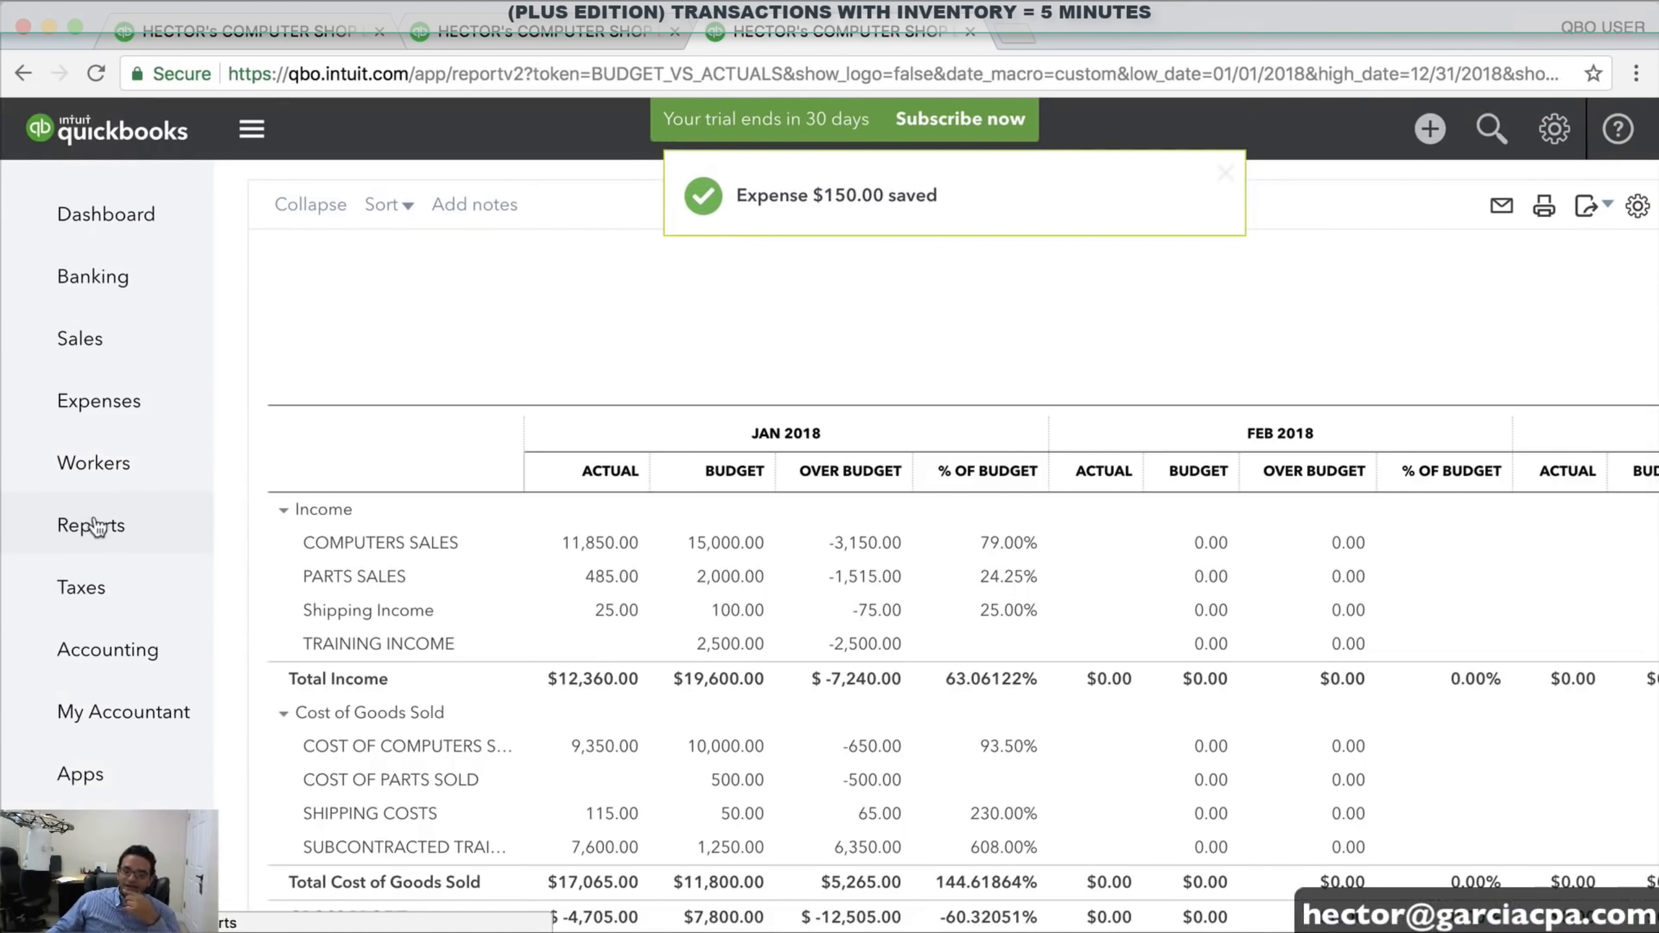
Search reports for PROFIT and run Profit and Loss by Client, reviewing XYZ HEALTH CORP's figures
left_click(96, 527)
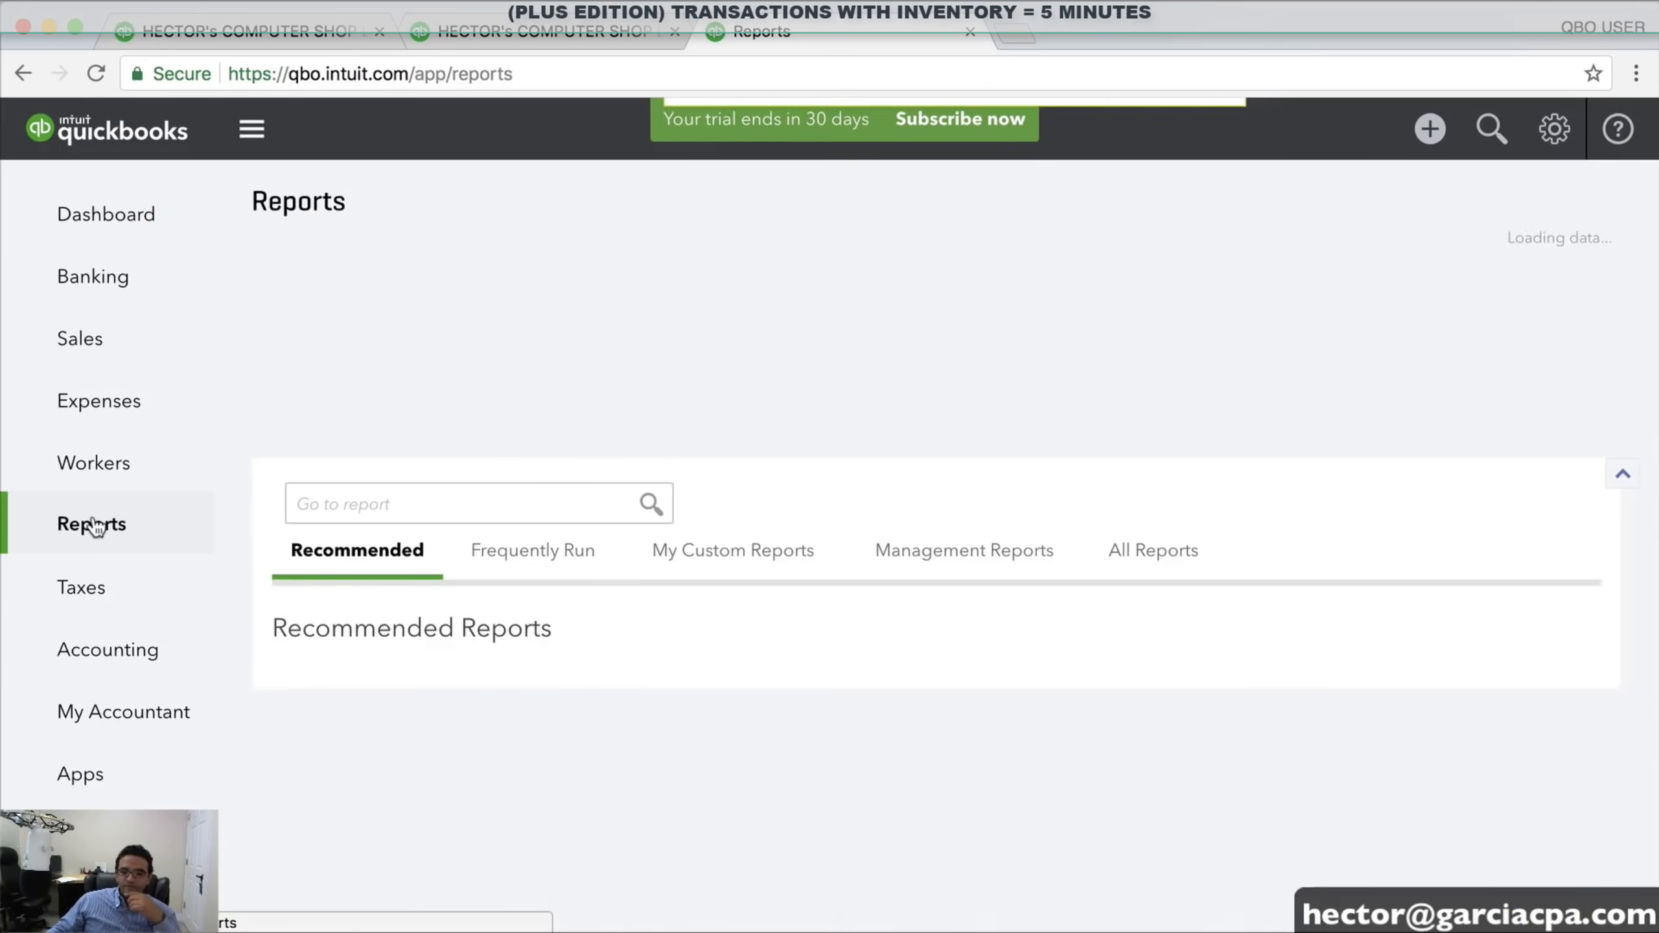
left_click(411, 503)
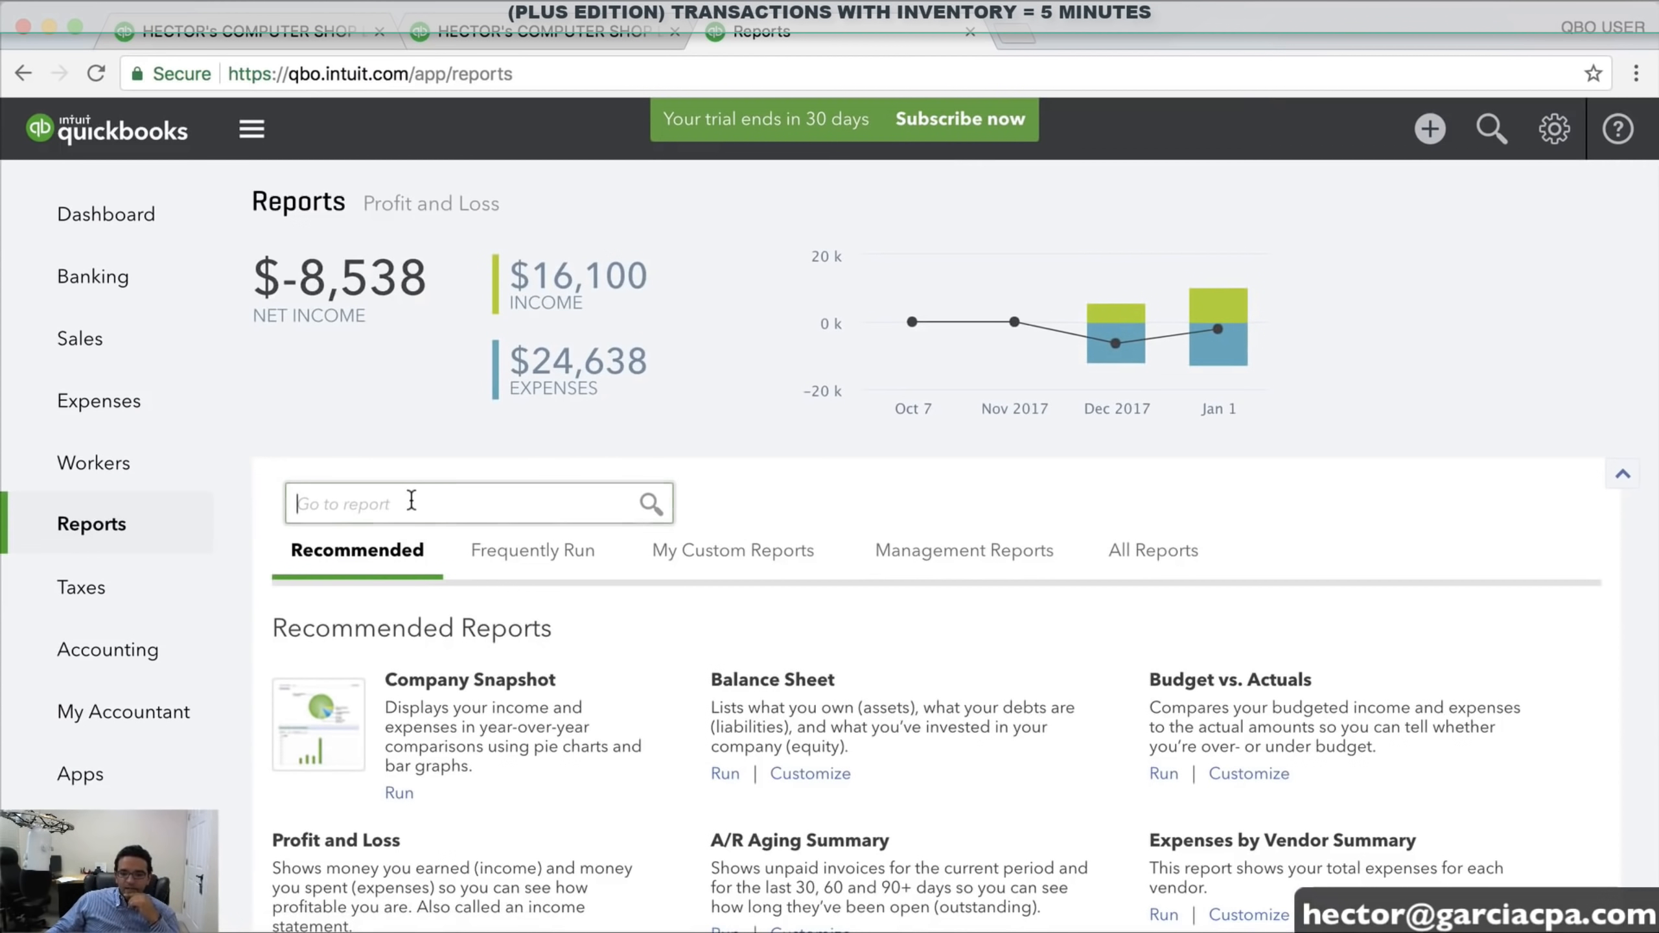
type("PRO")
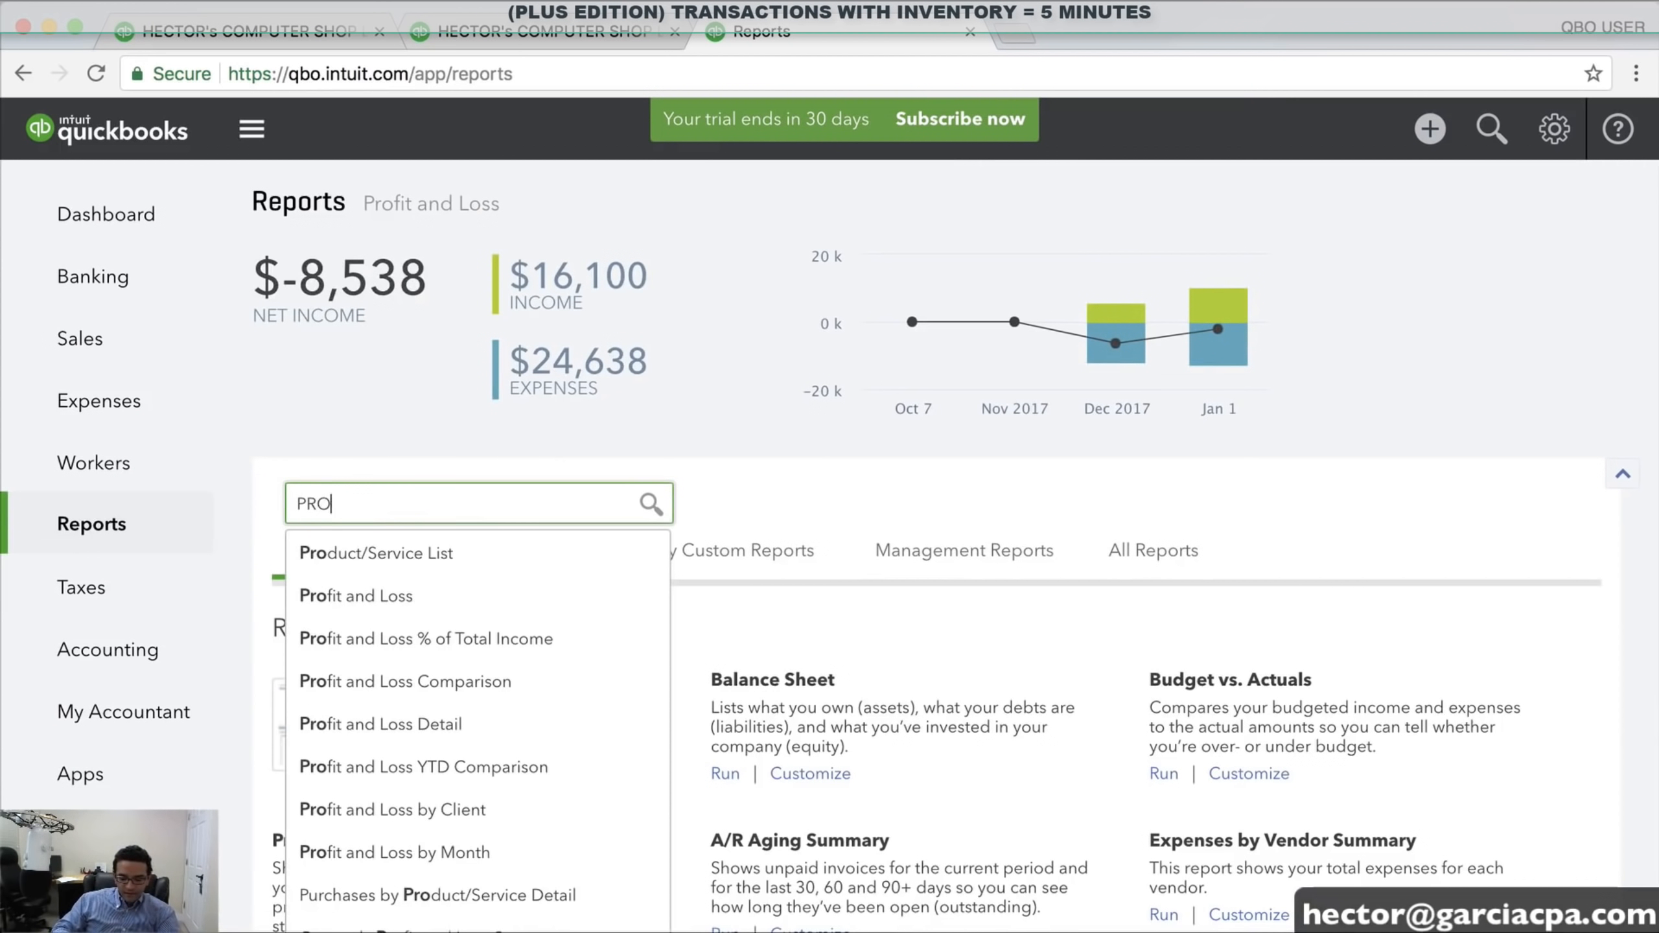
type("FIT")
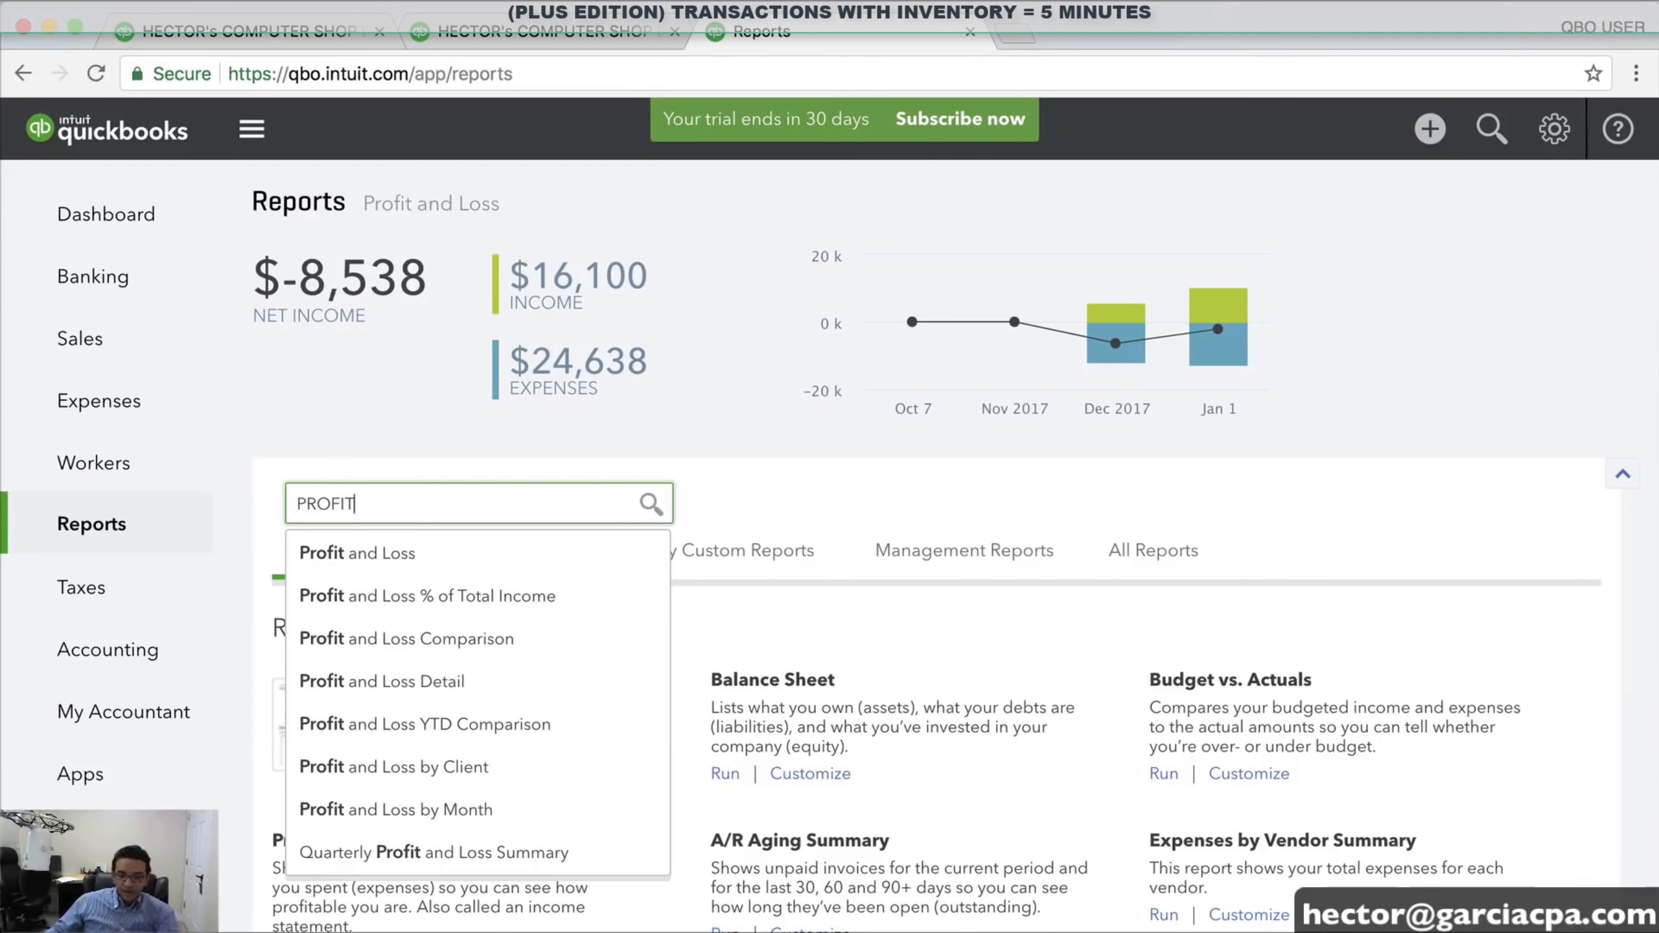
left_click(464, 766)
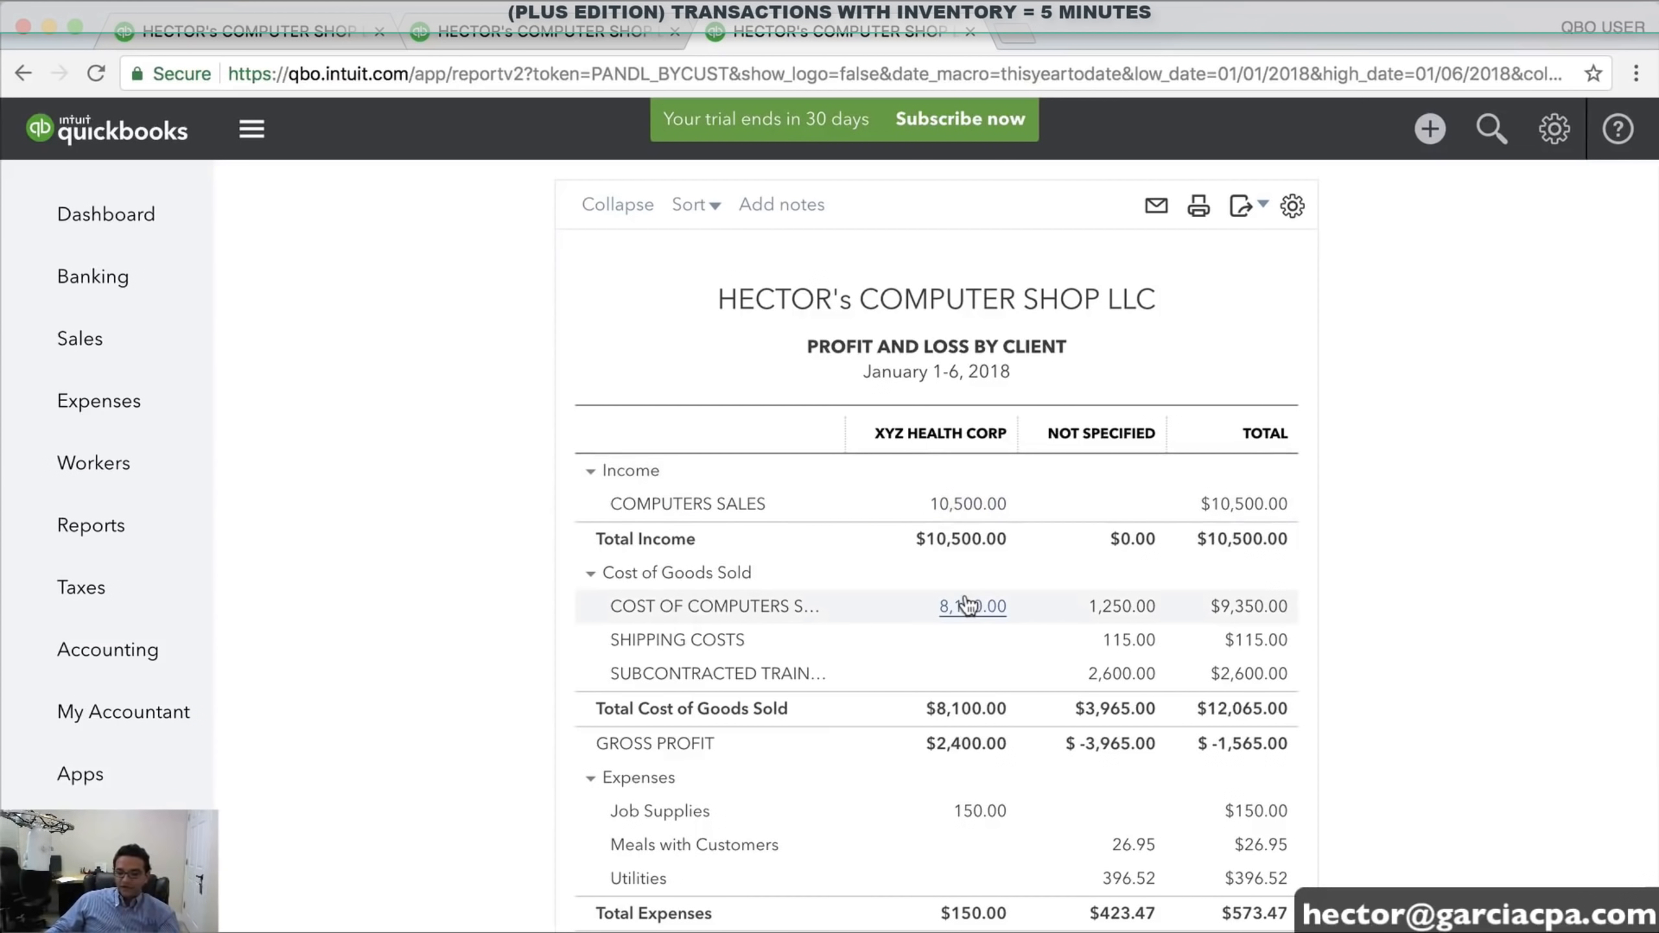
scroll(975, 790, "down", 3)
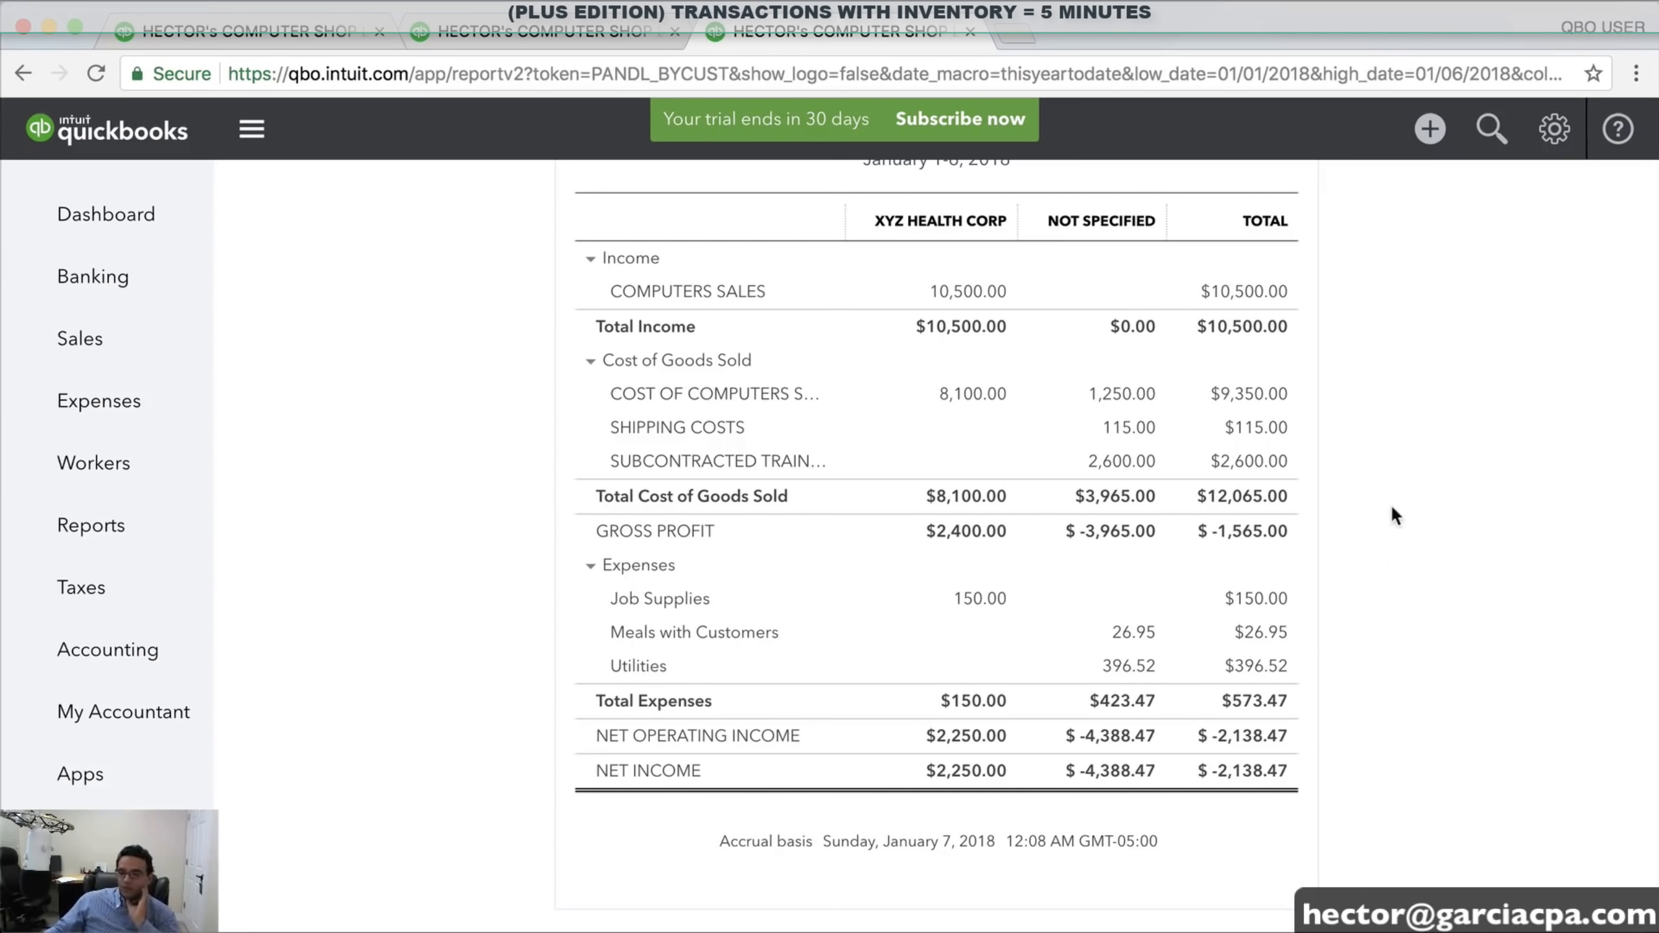
scroll(1399, 497, "up", 8)
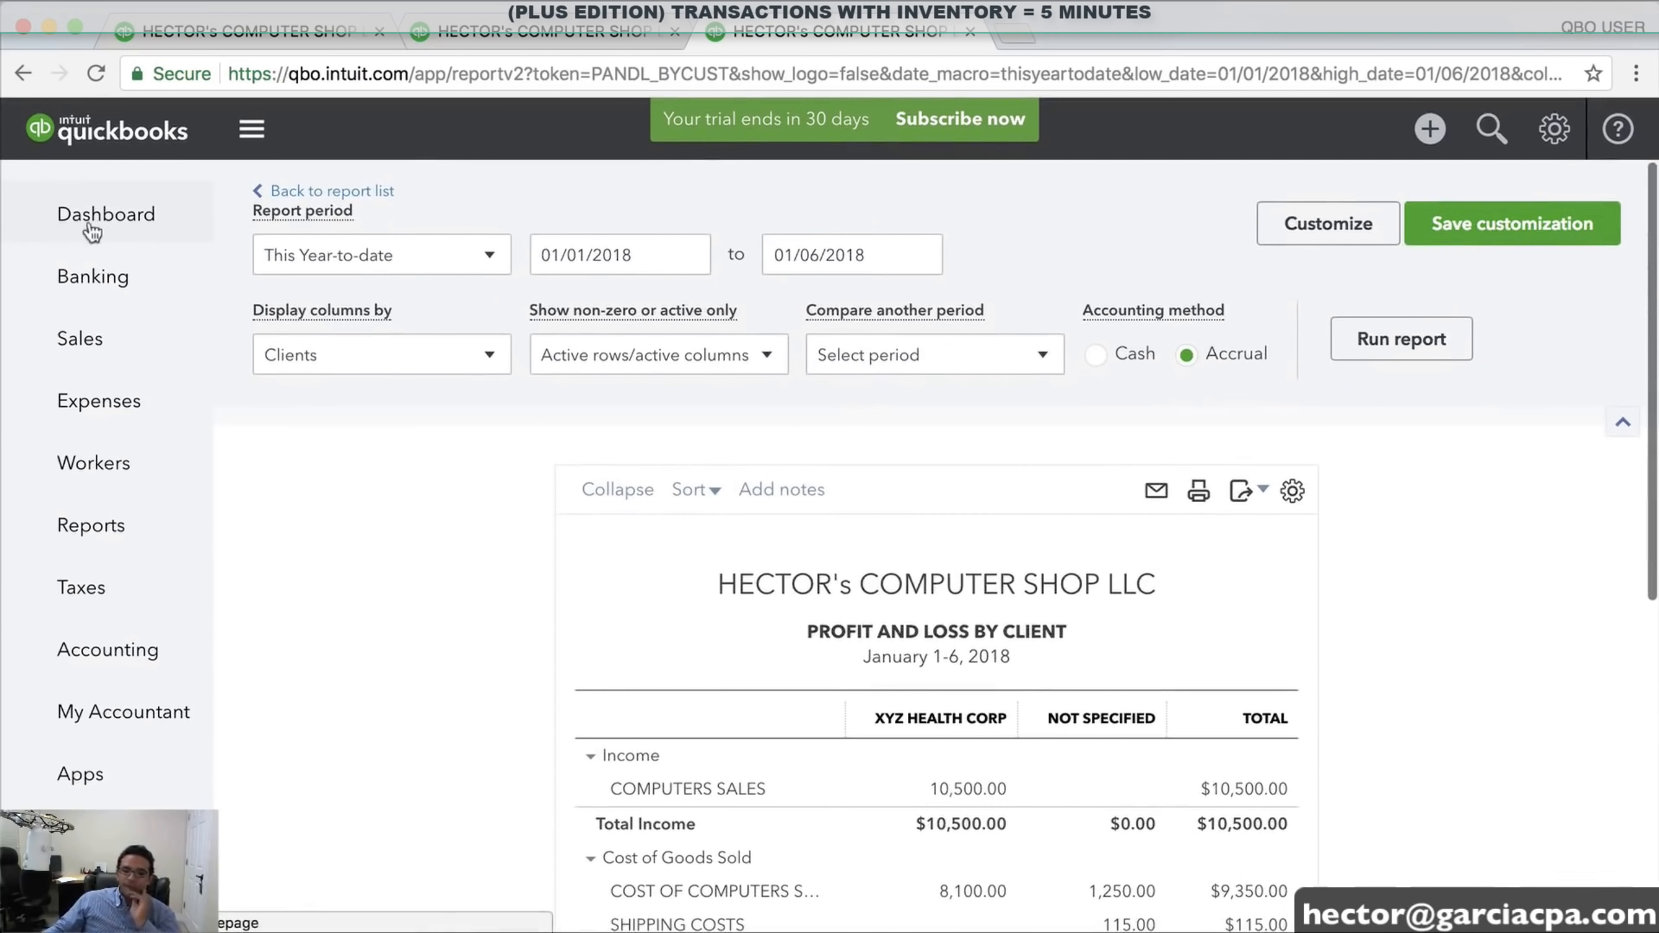
Go from the Dashboard to the My Accountant page
left_click(108, 222)
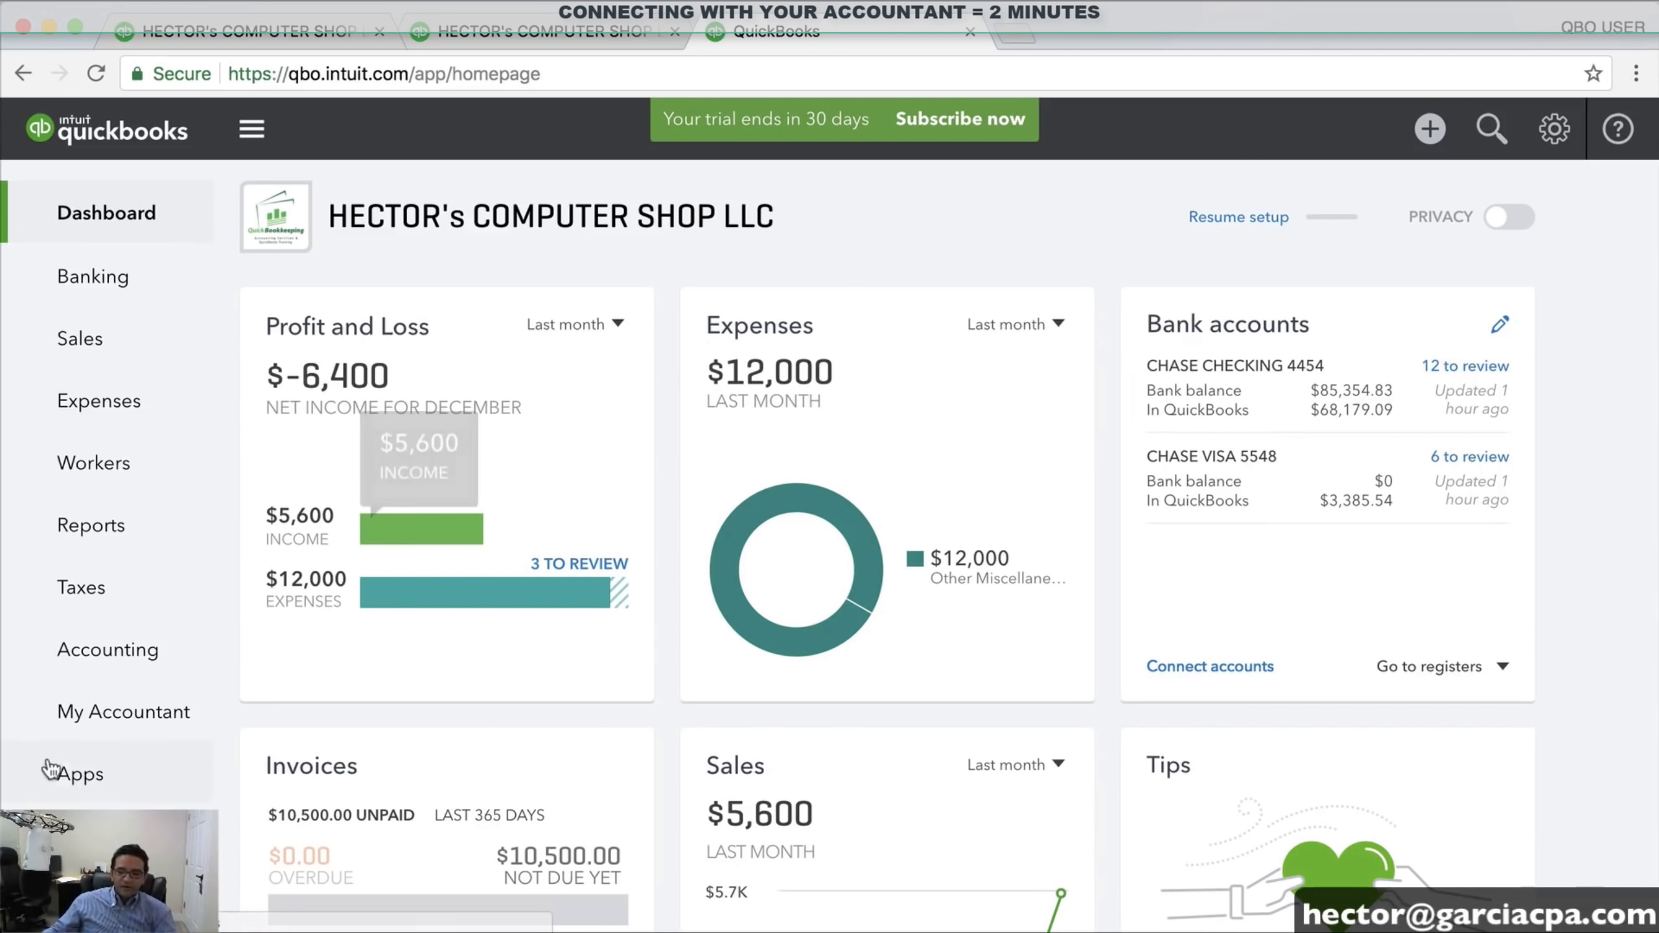
left_click(124, 711)
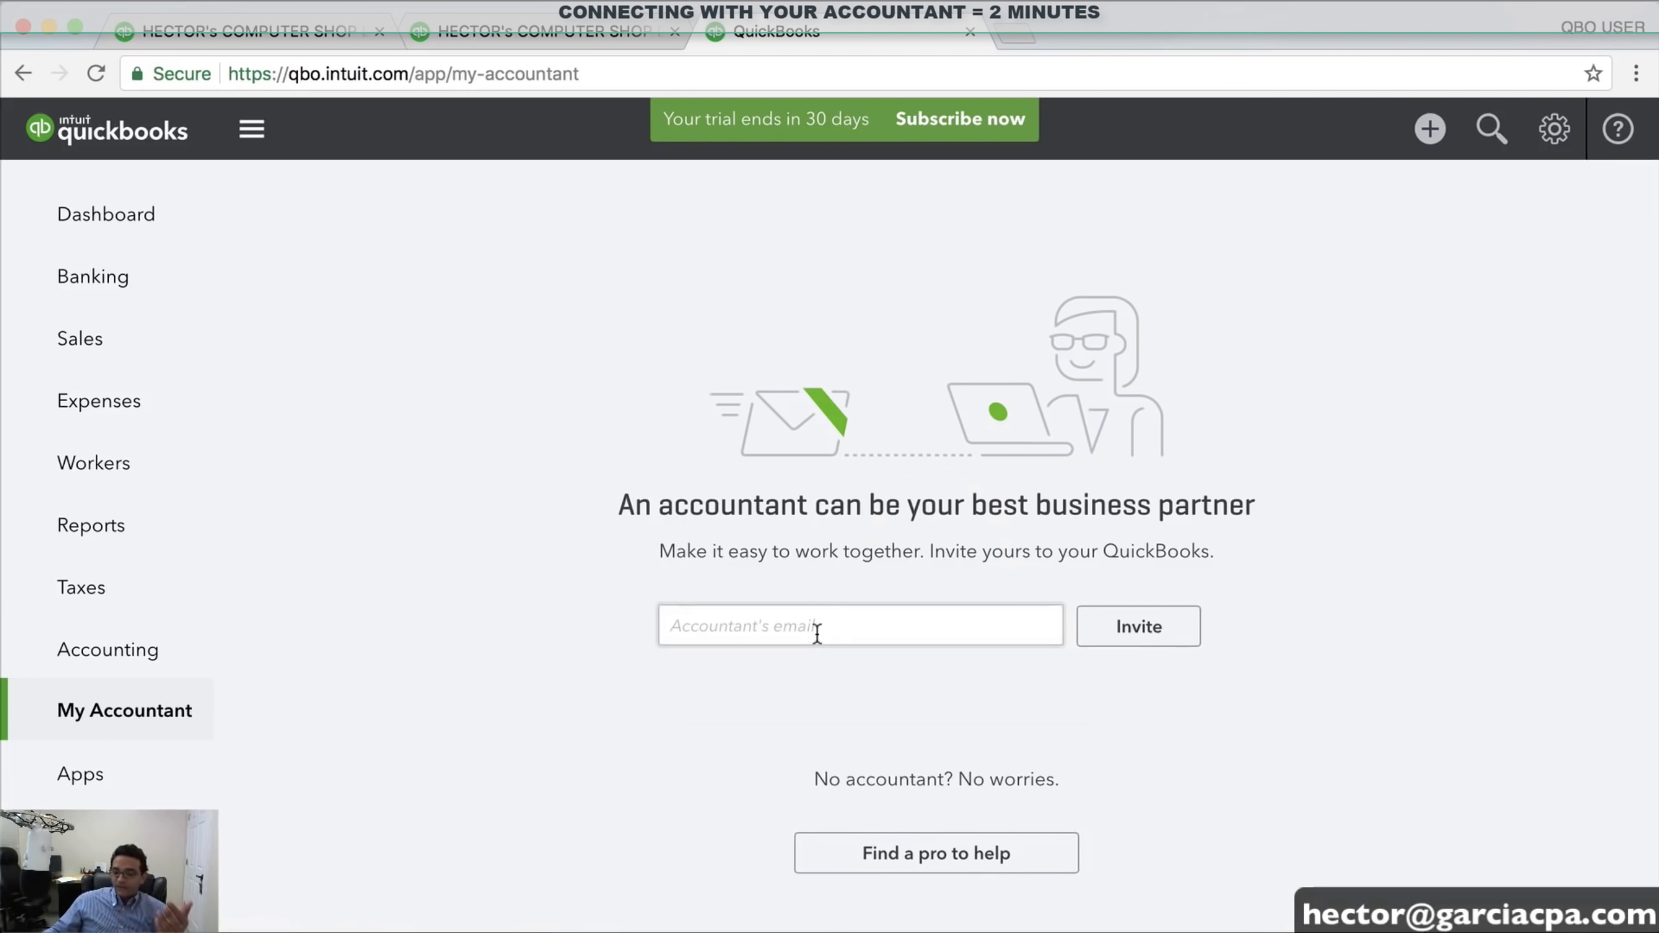
Search Find a ProAdvisor for accountants near Fort Lauderdale, FL 33331
left_click(817, 629)
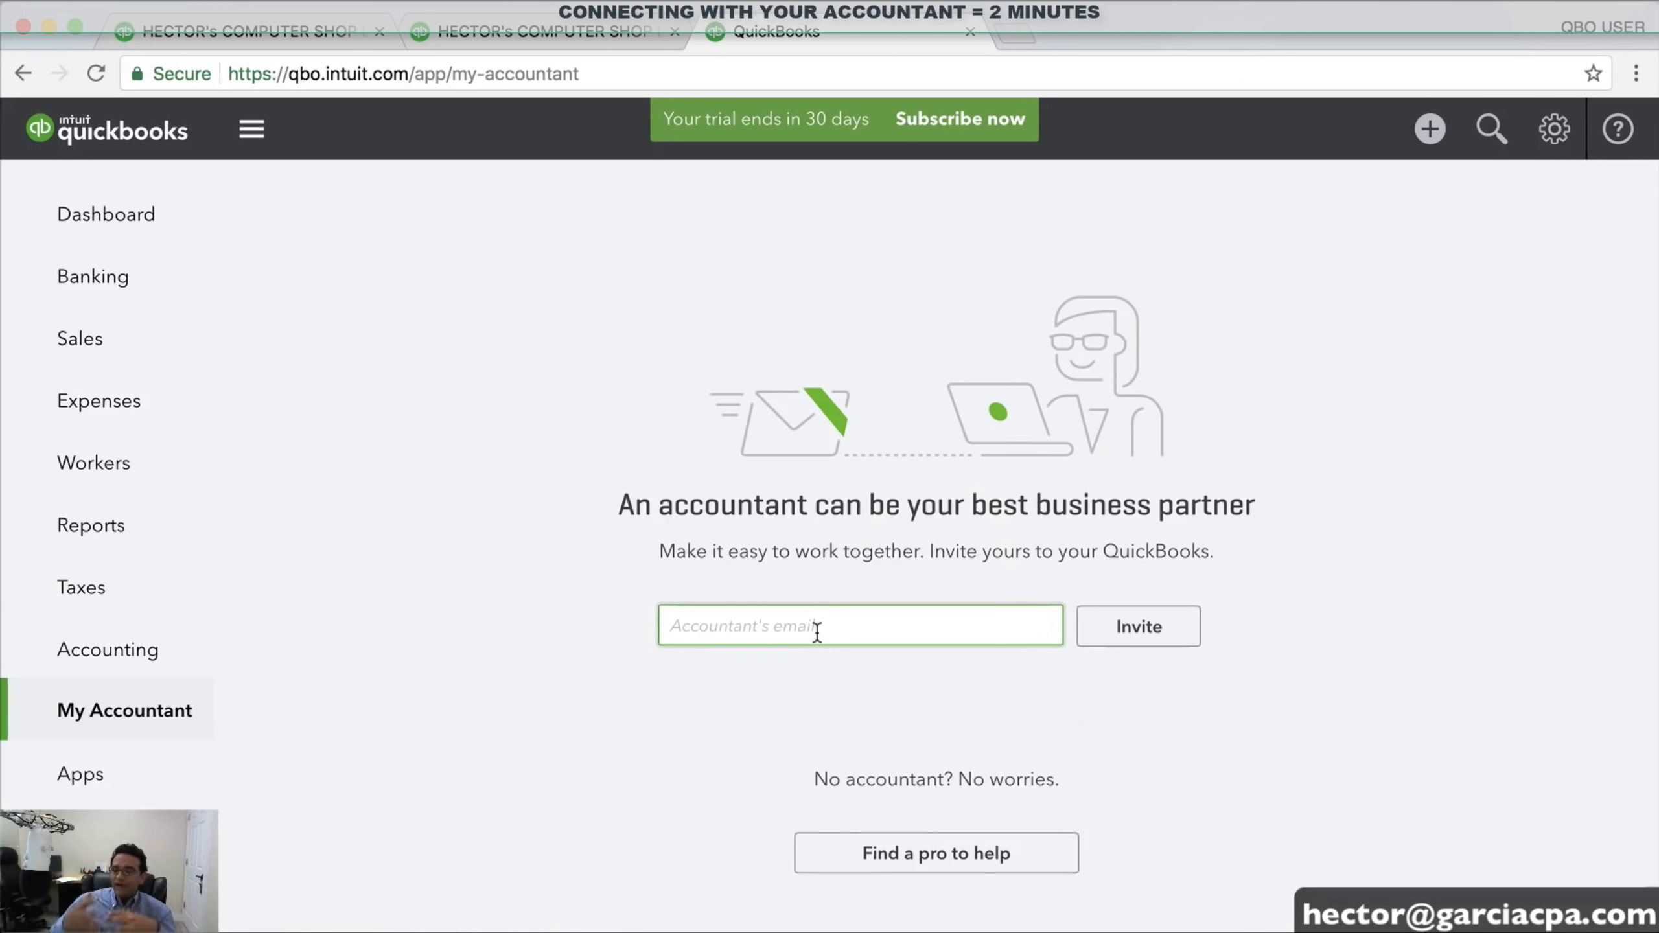
left_click(951, 859)
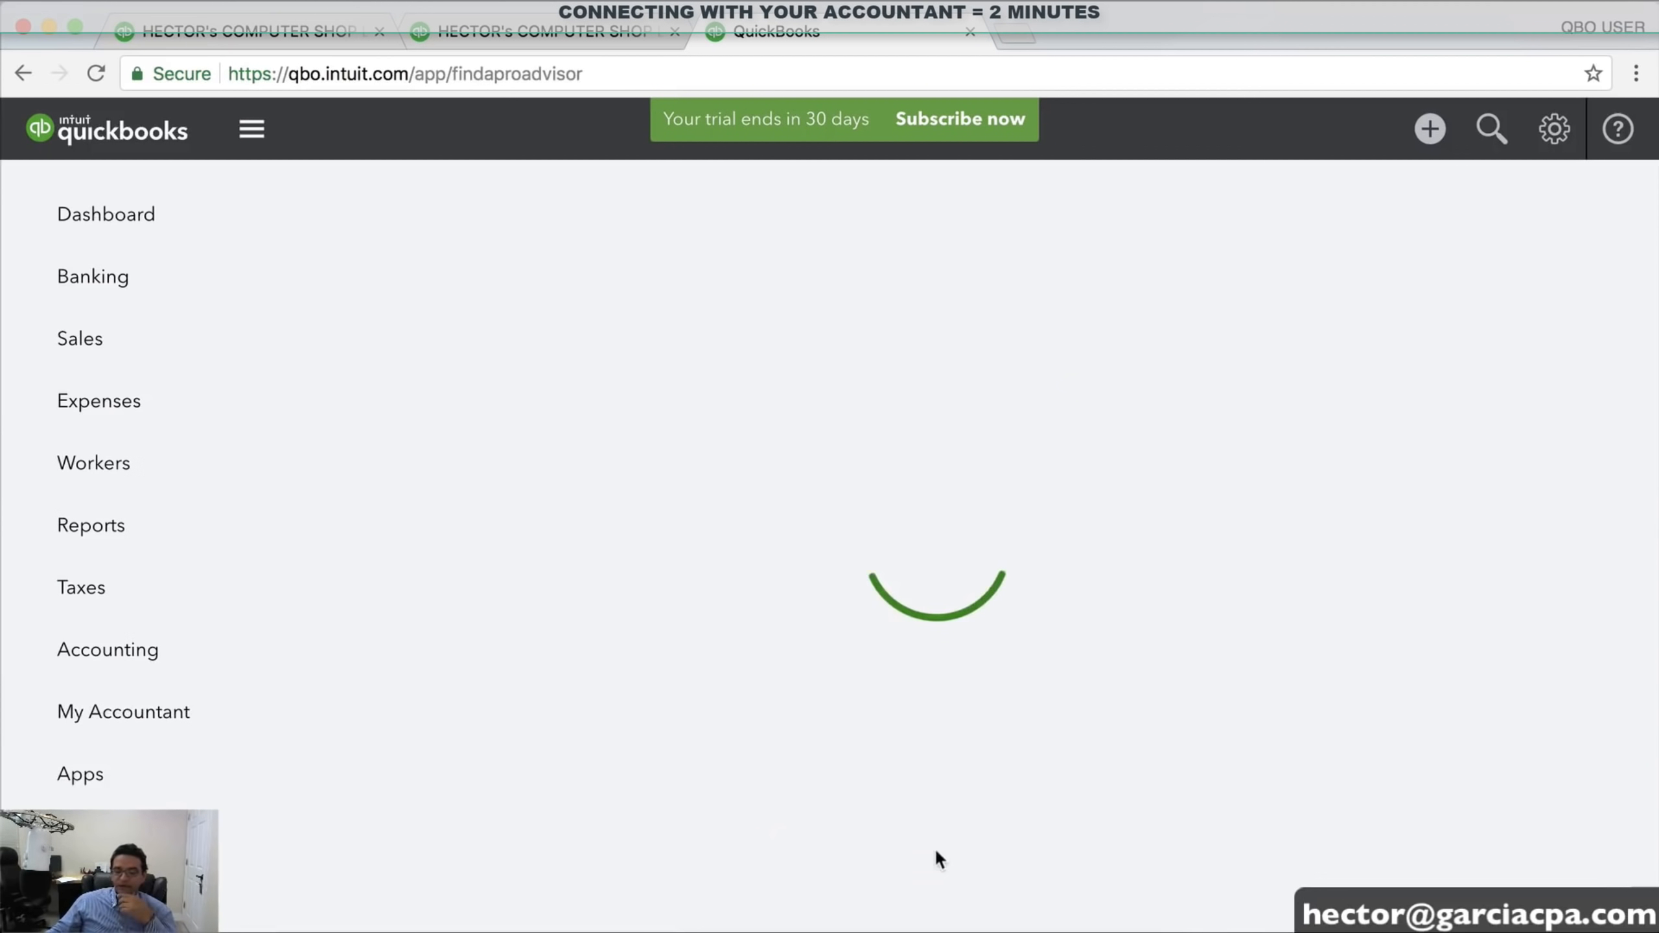
left_click(397, 296)
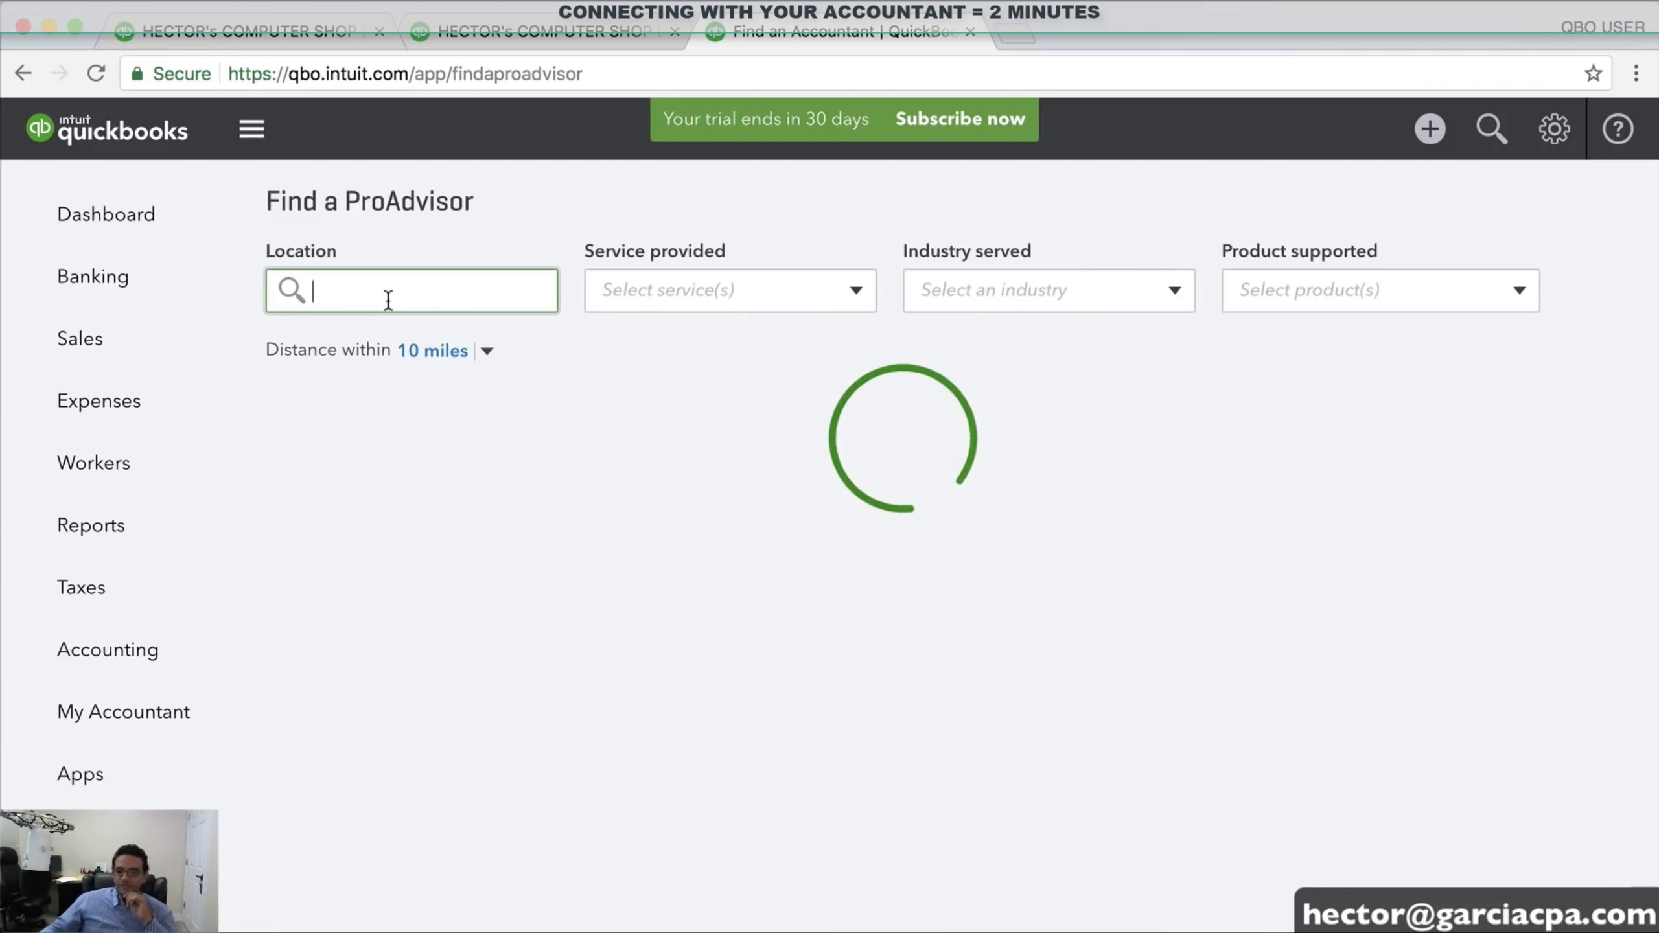
type("Fort Lauderdale, FL3331")
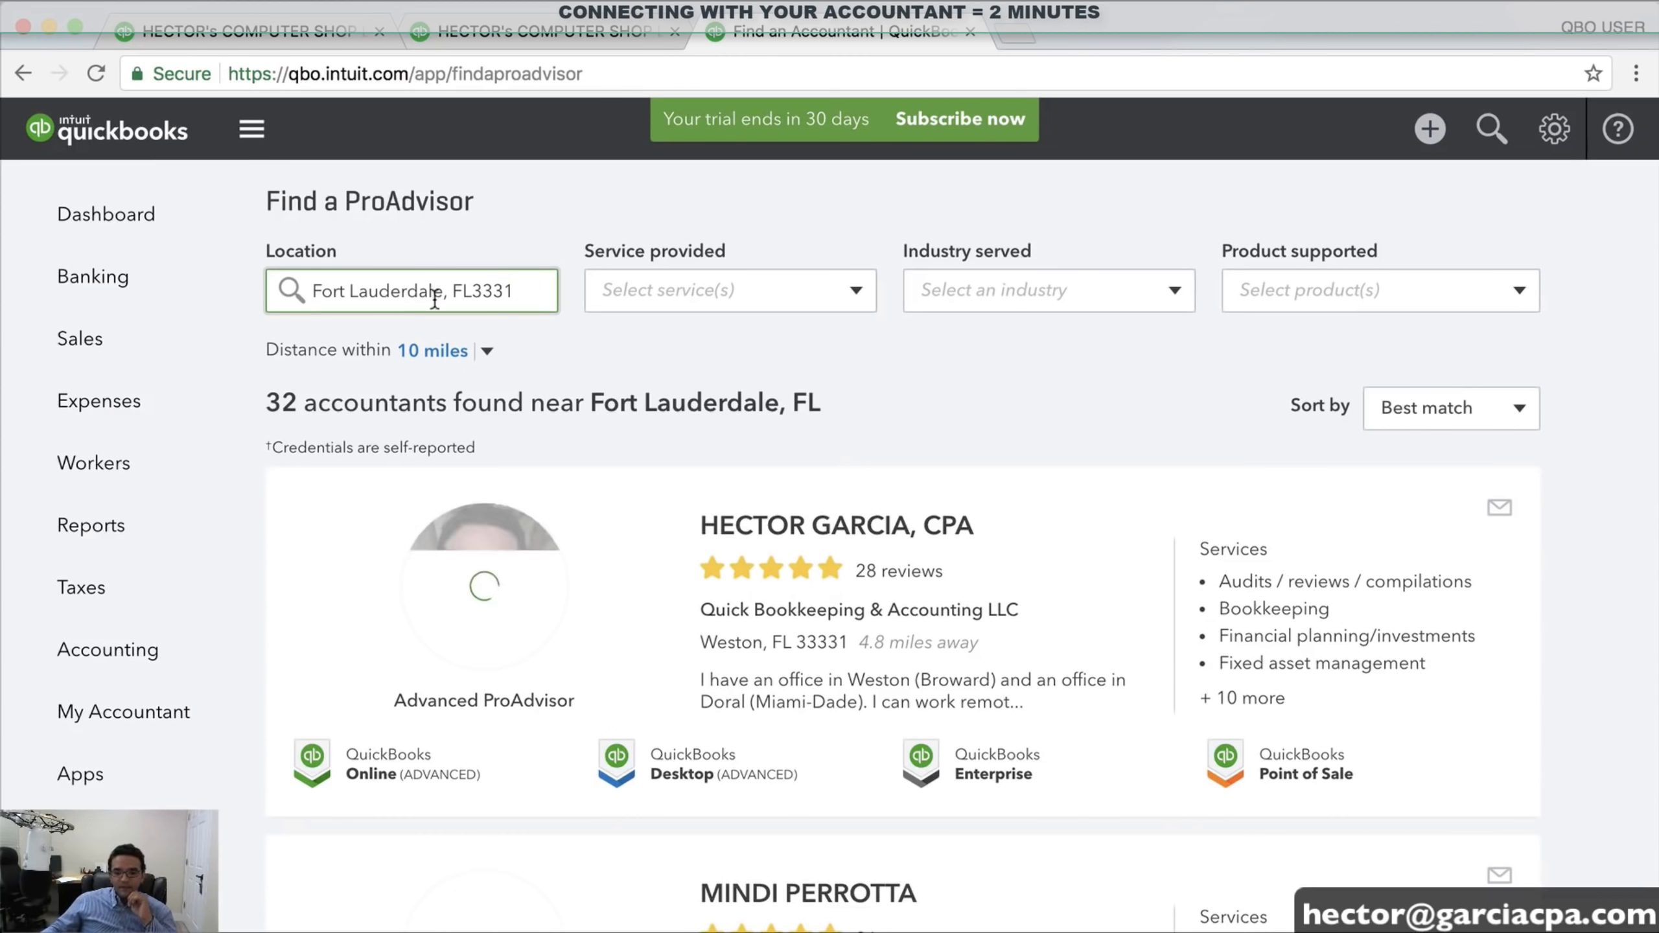
left_click_drag(524, 299, 311, 288)
type("33331")
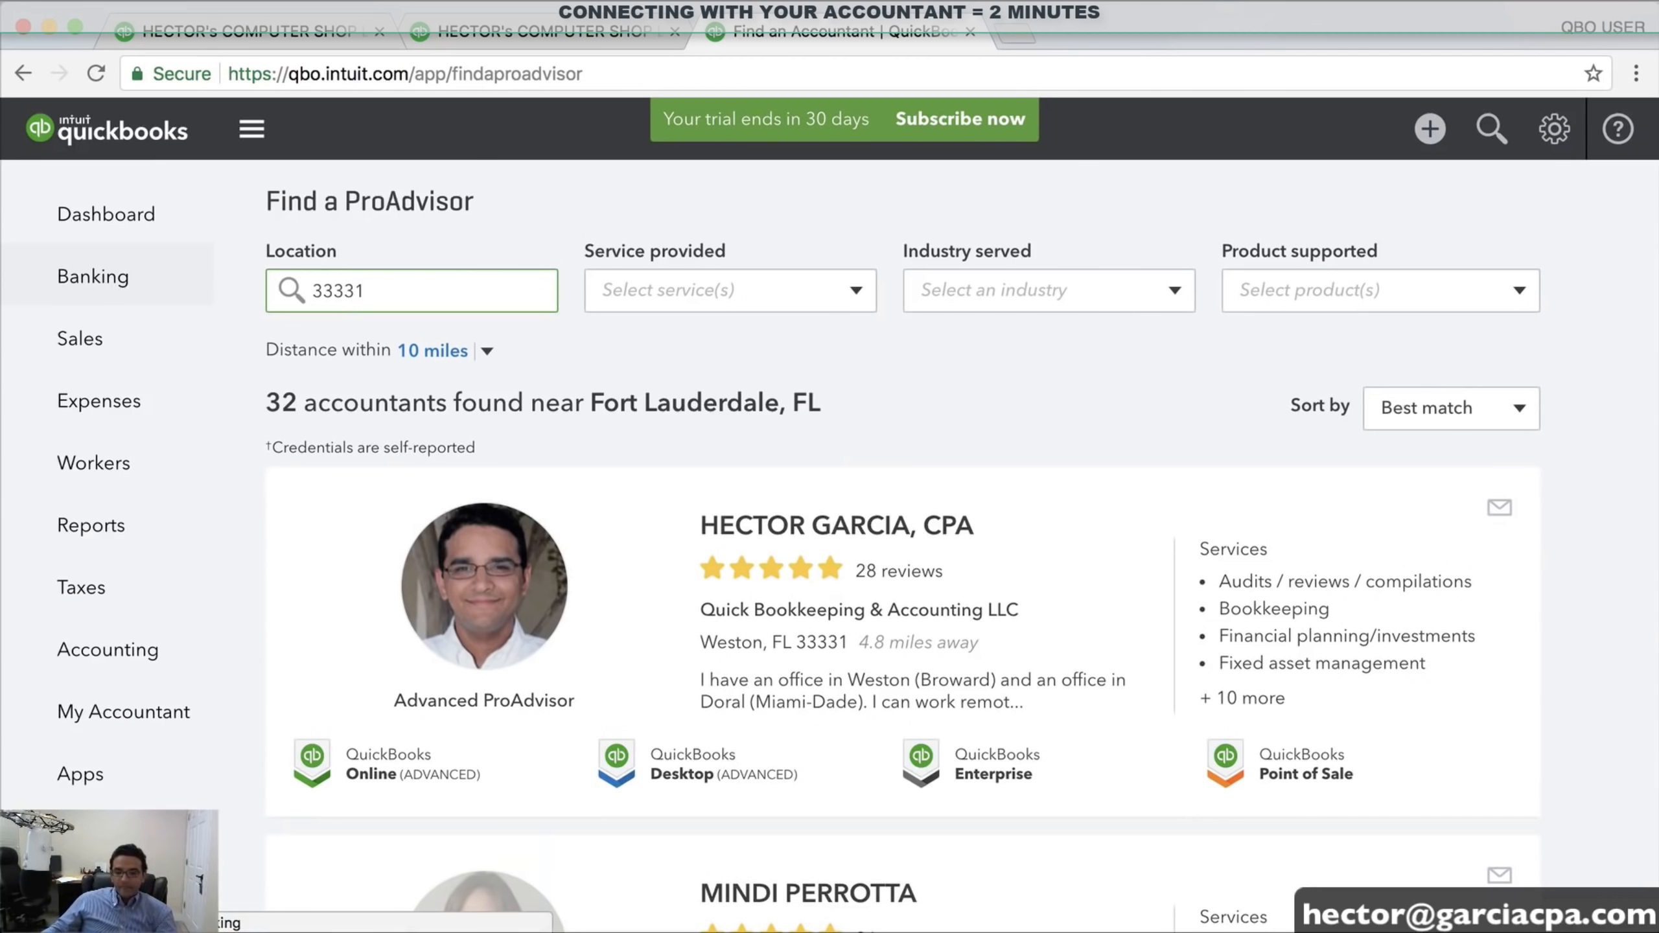
key("Tab")
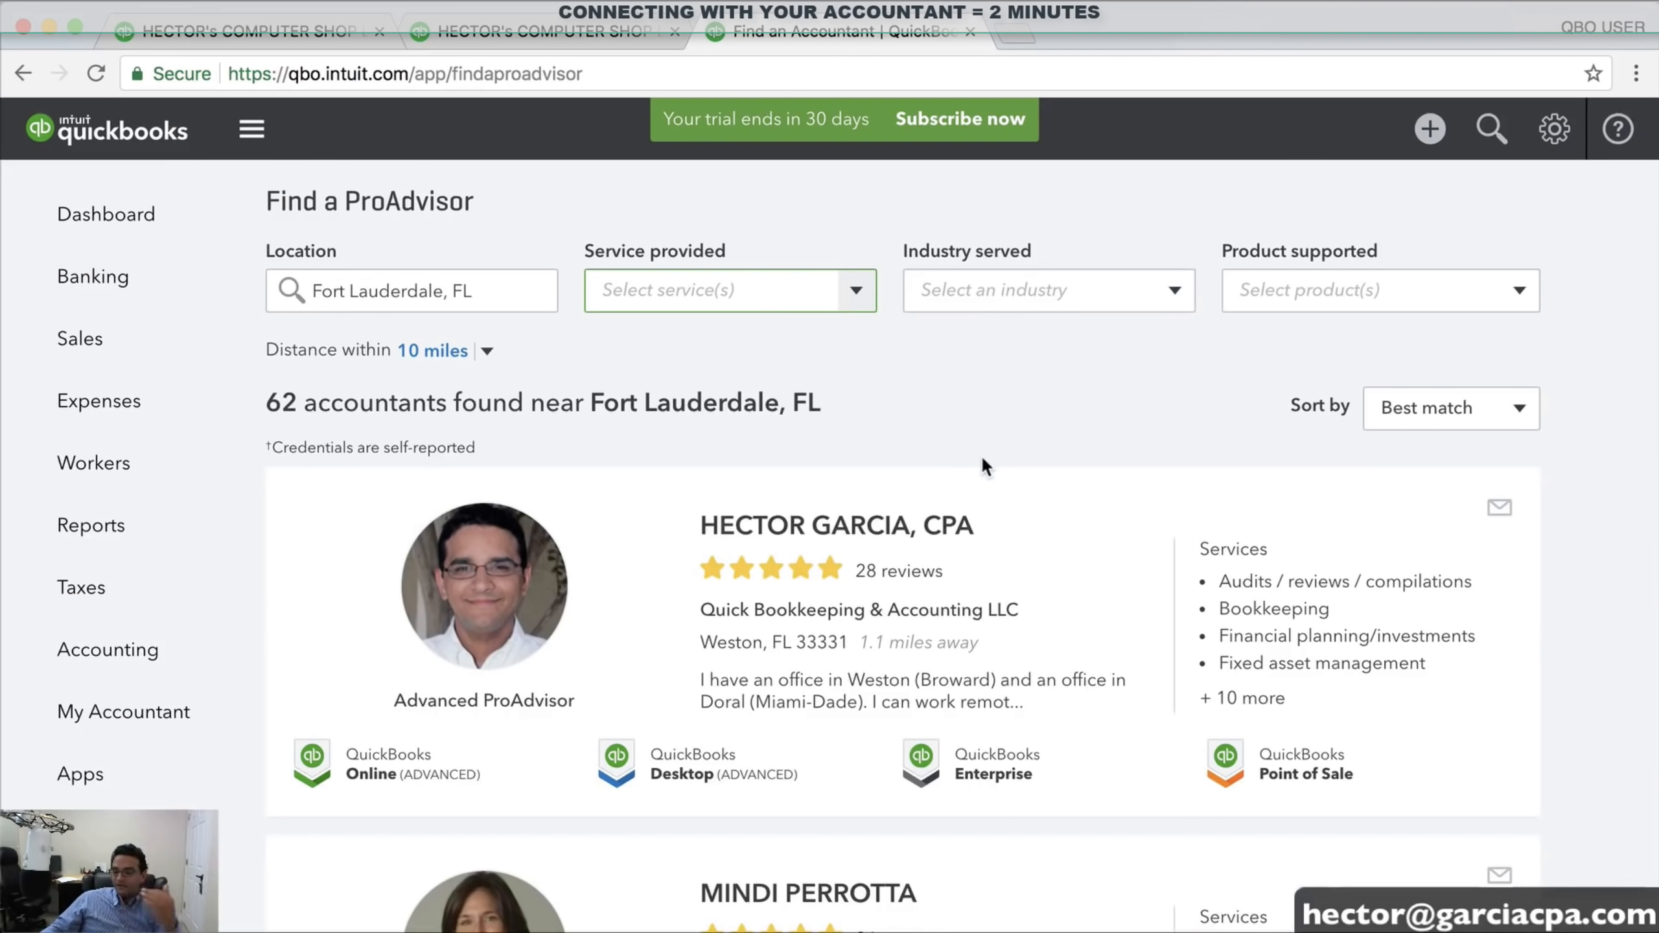
Browse the 62 results, view the top accountant's profile, and return to the results
scroll(981, 464, "down", 3)
scroll(1012, 563, "down", 10)
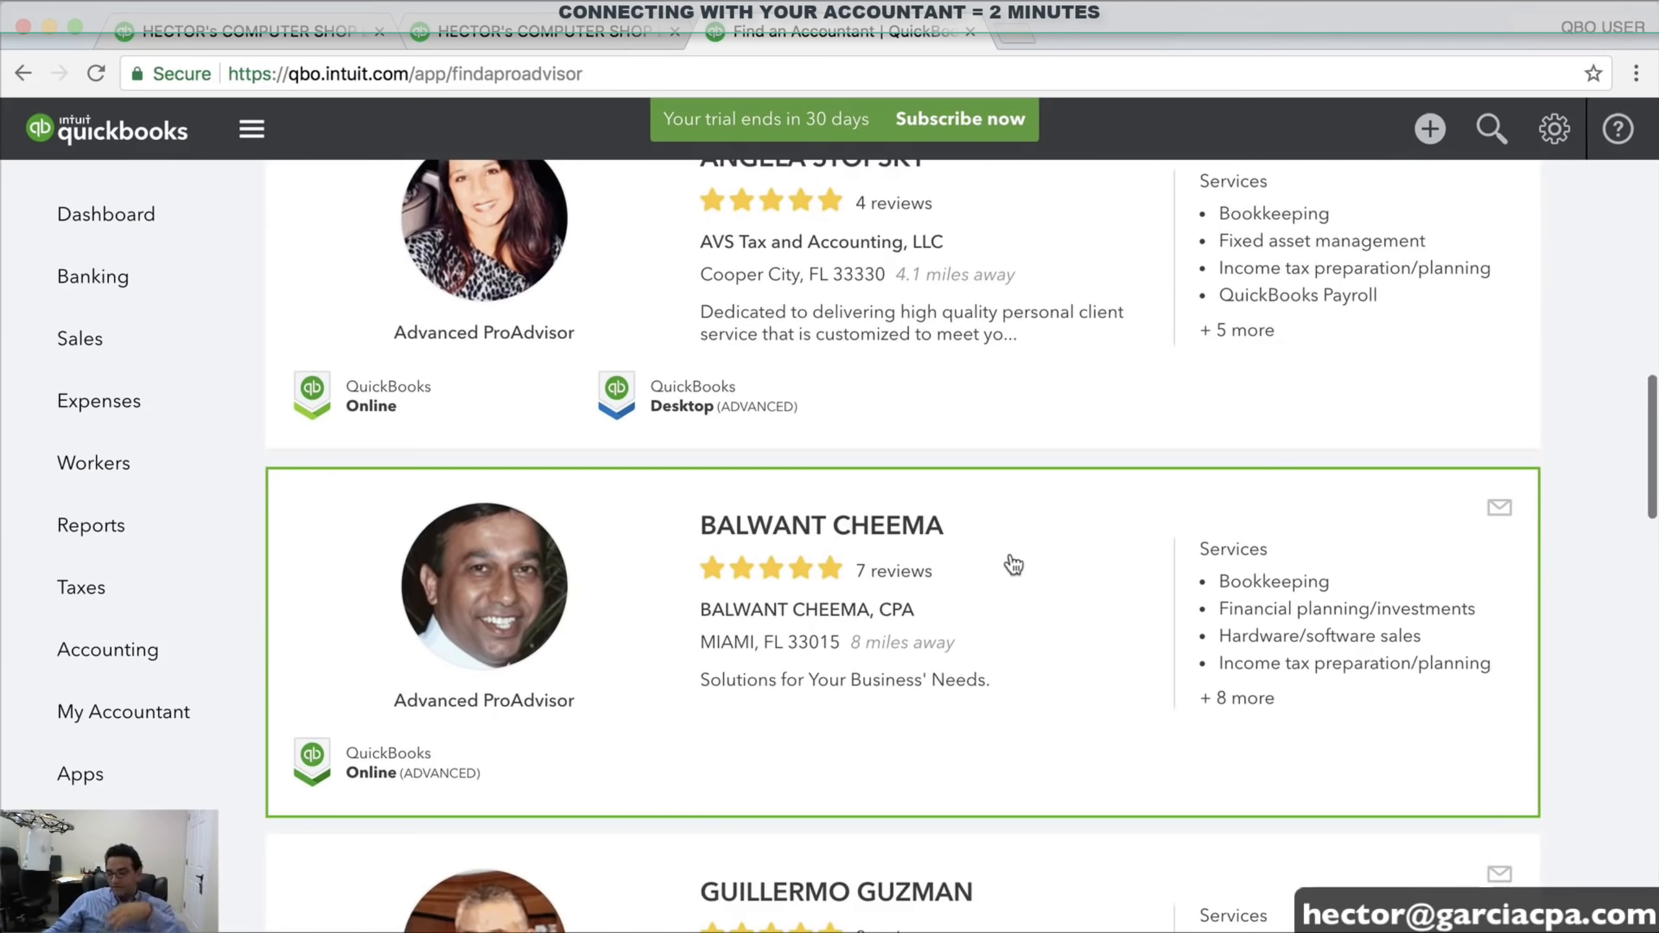
scroll(1014, 563, "down", 8)
scroll(1014, 563, "down", 4)
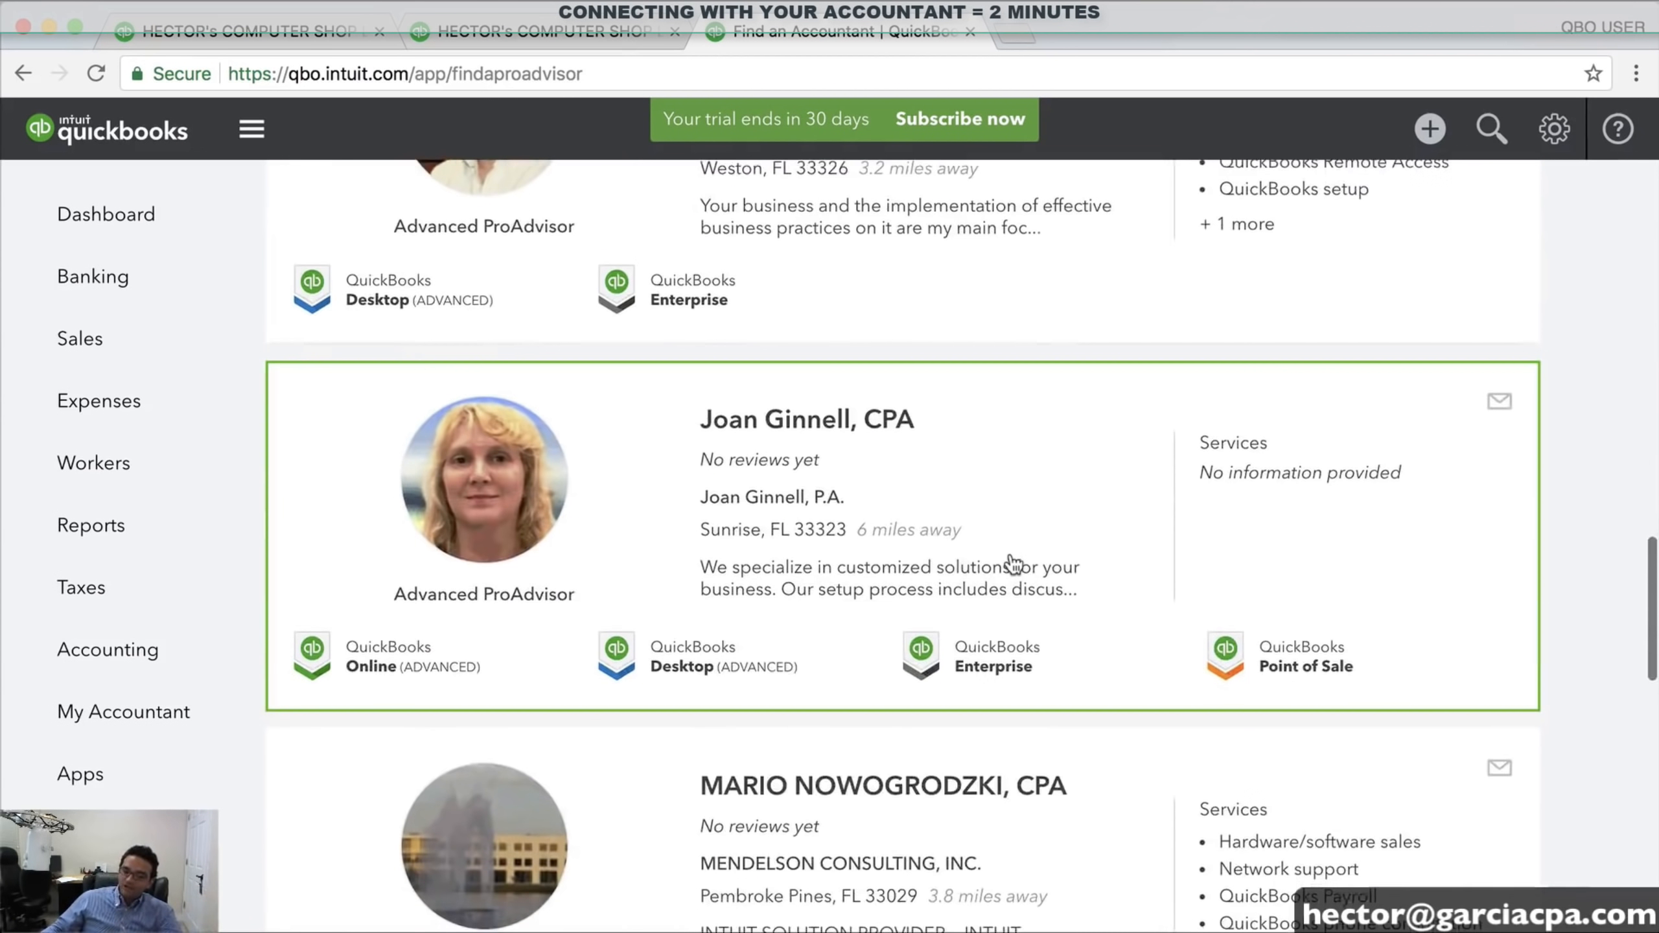
scroll(1014, 564, "up", 20)
scroll(1014, 564, "up", 3)
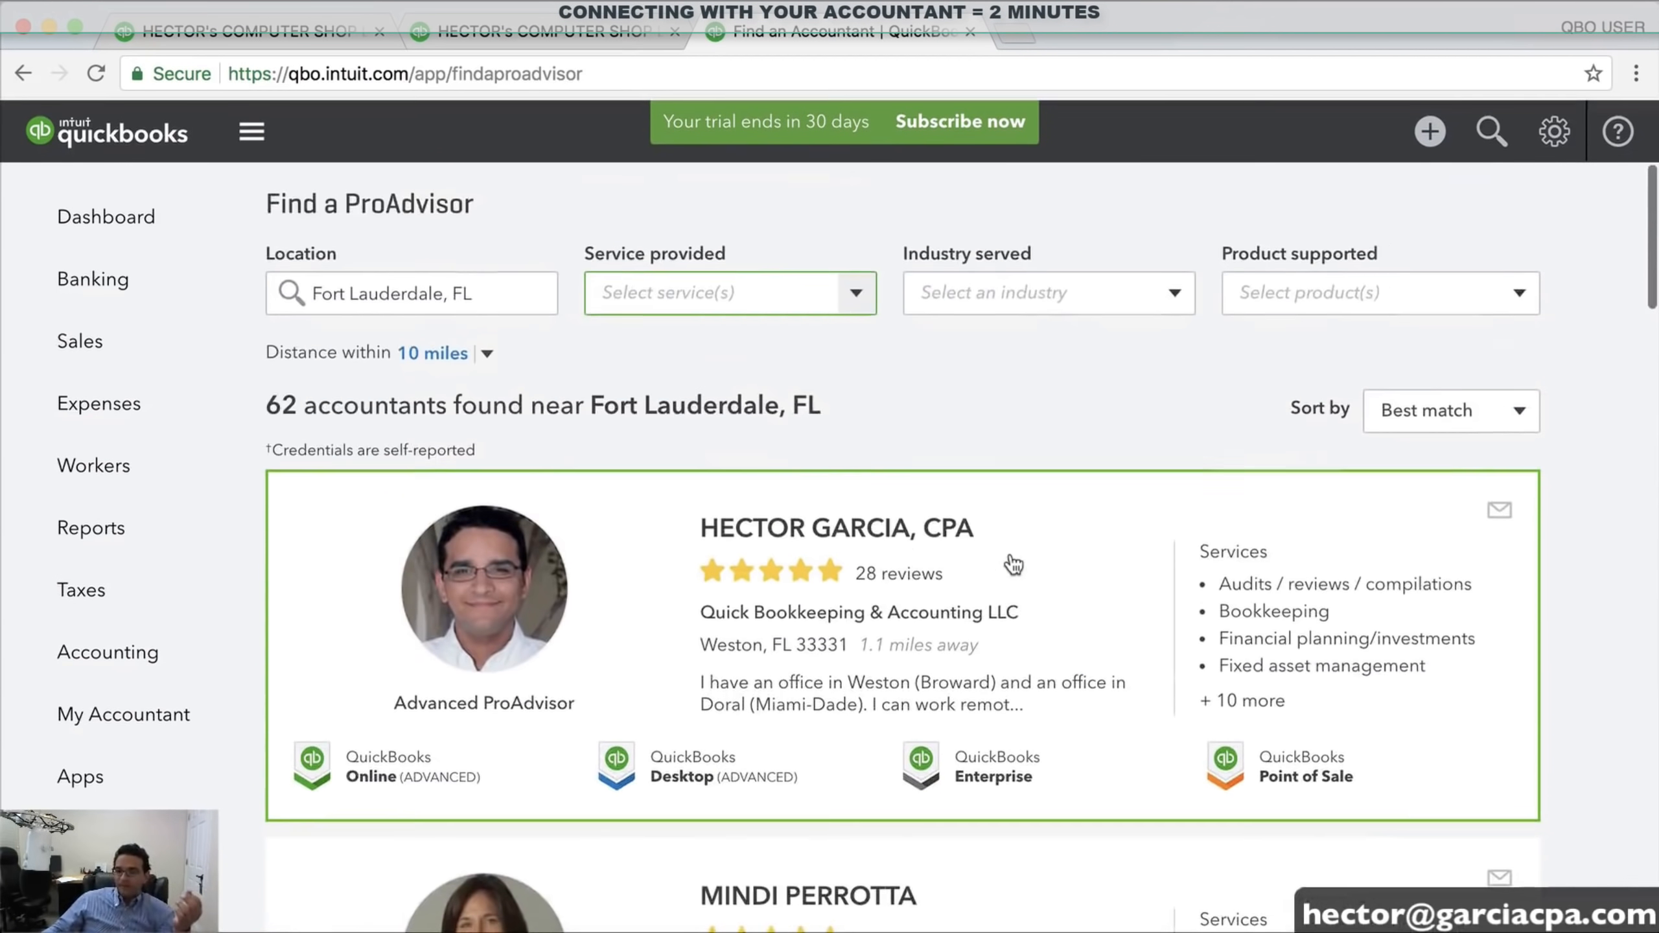
left_click(918, 524)
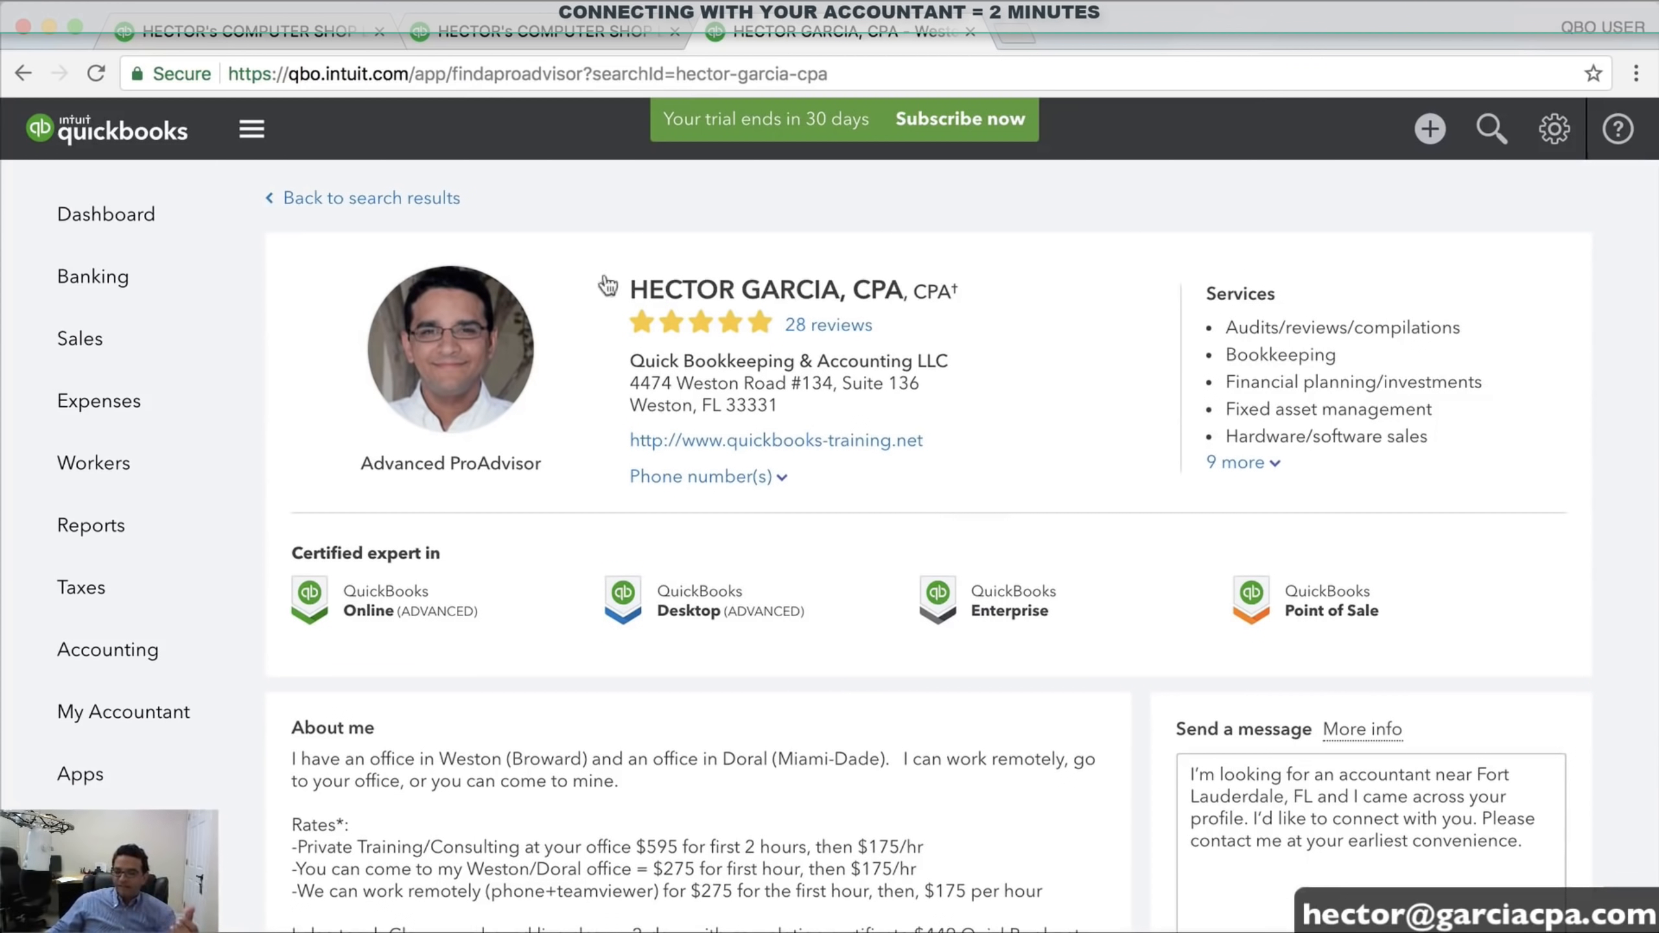
left_click(352, 199)
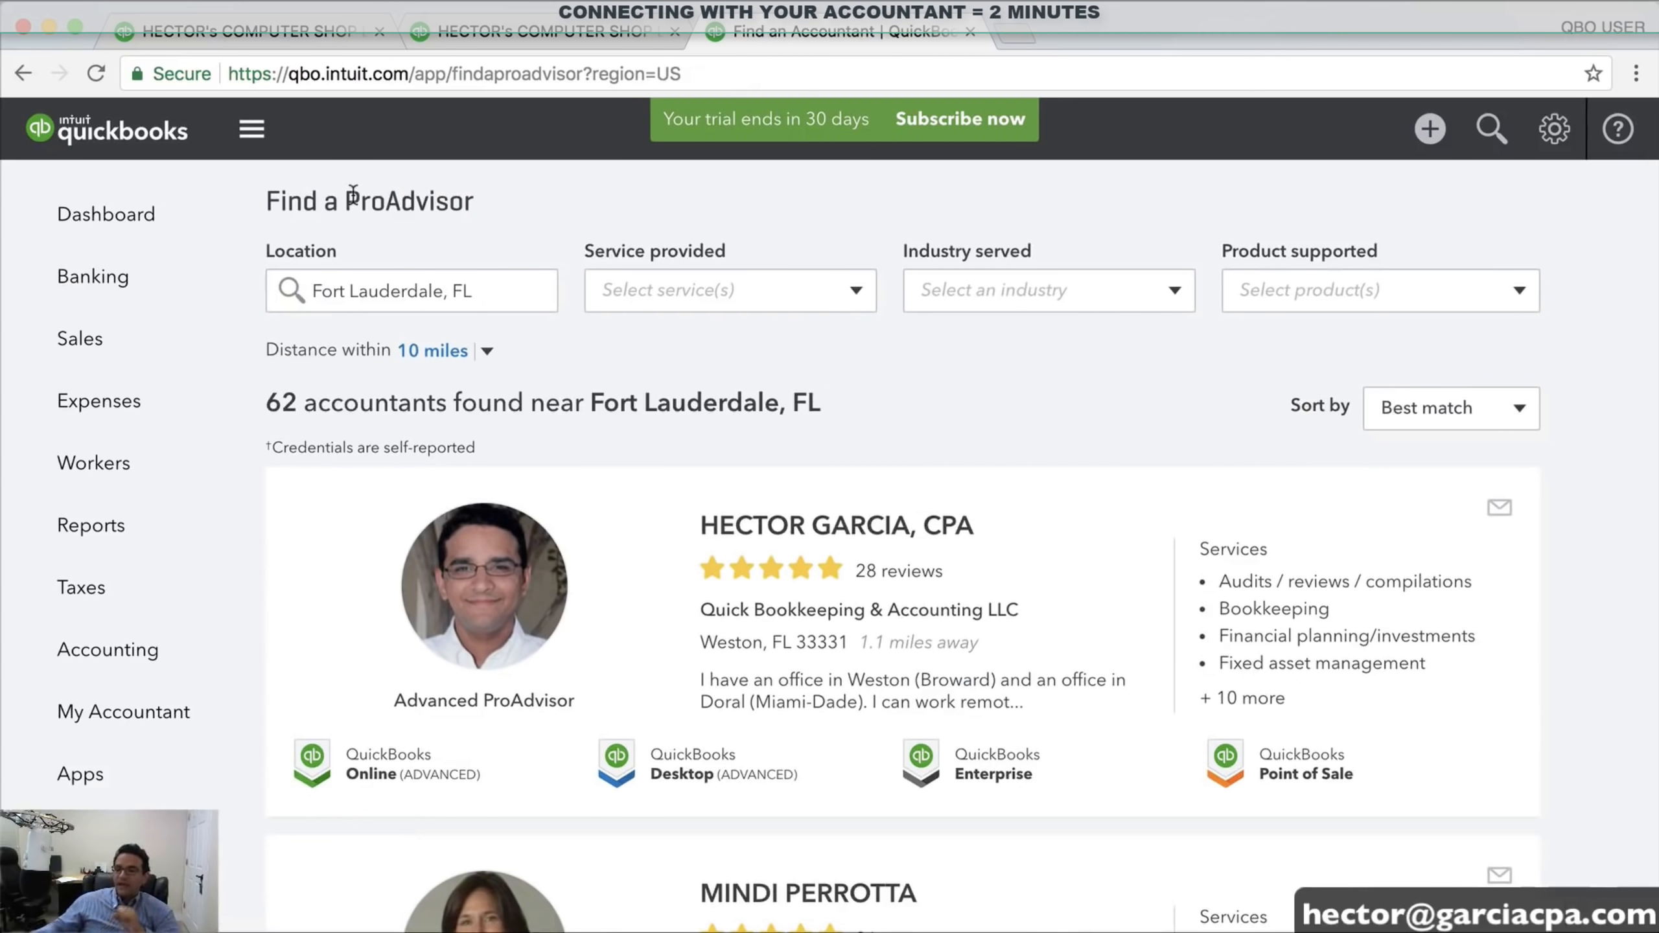
On the My Accountant page, enter and correct the accountant's e-mail address, then send the invitation
left_click(116, 717)
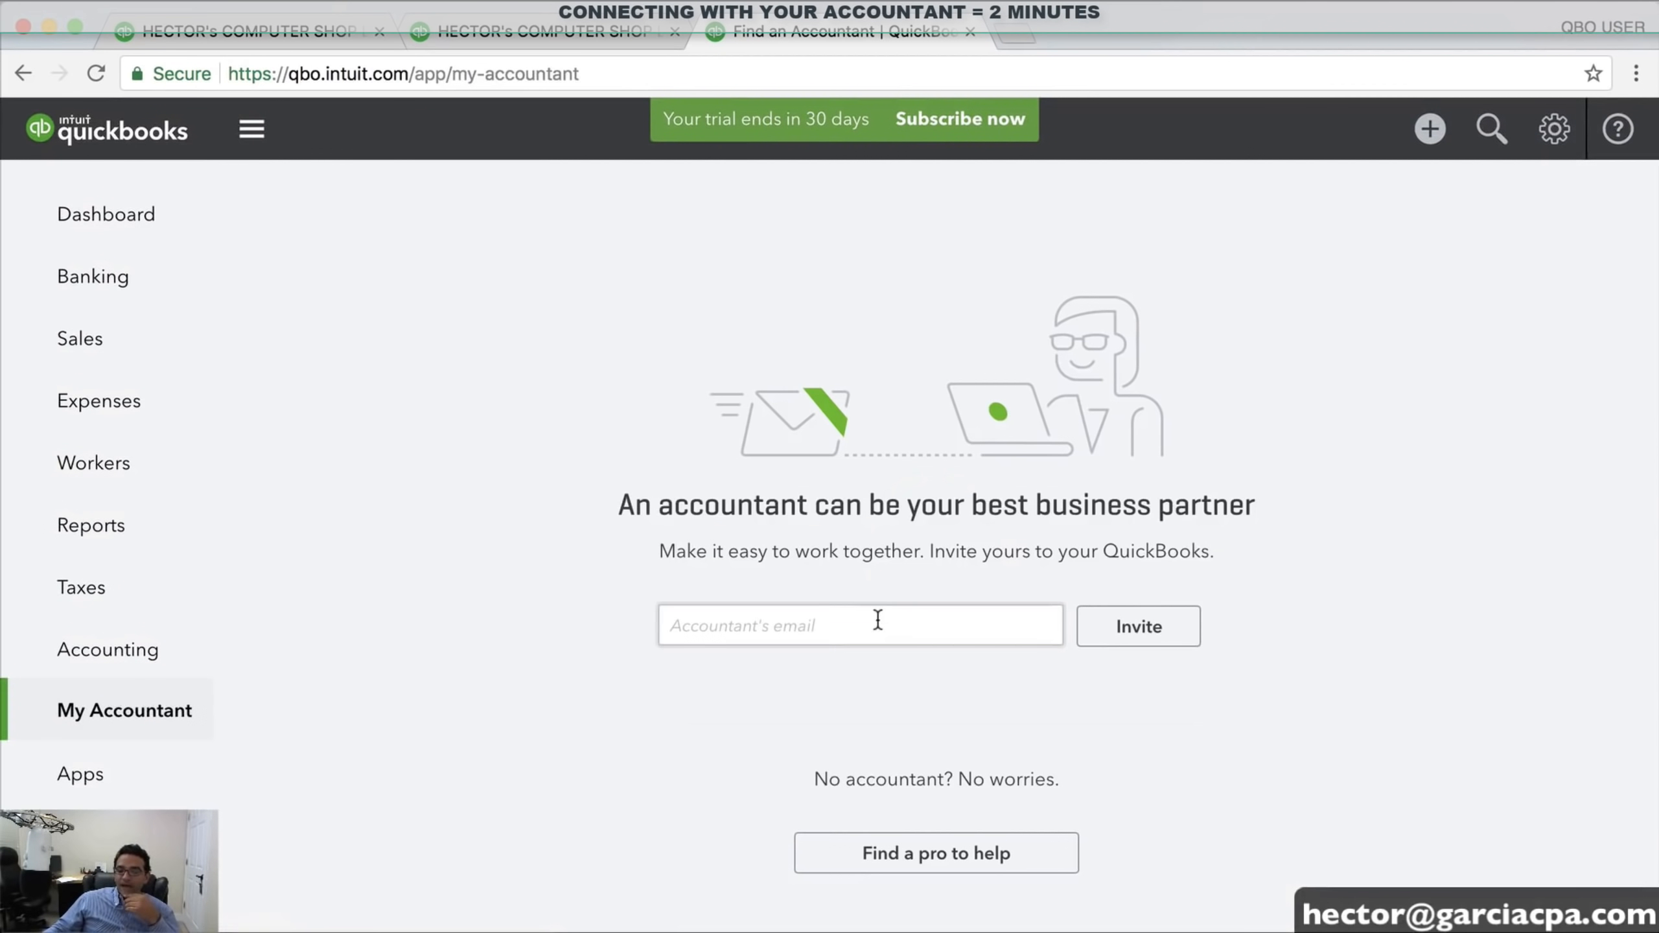
left_click(878, 620)
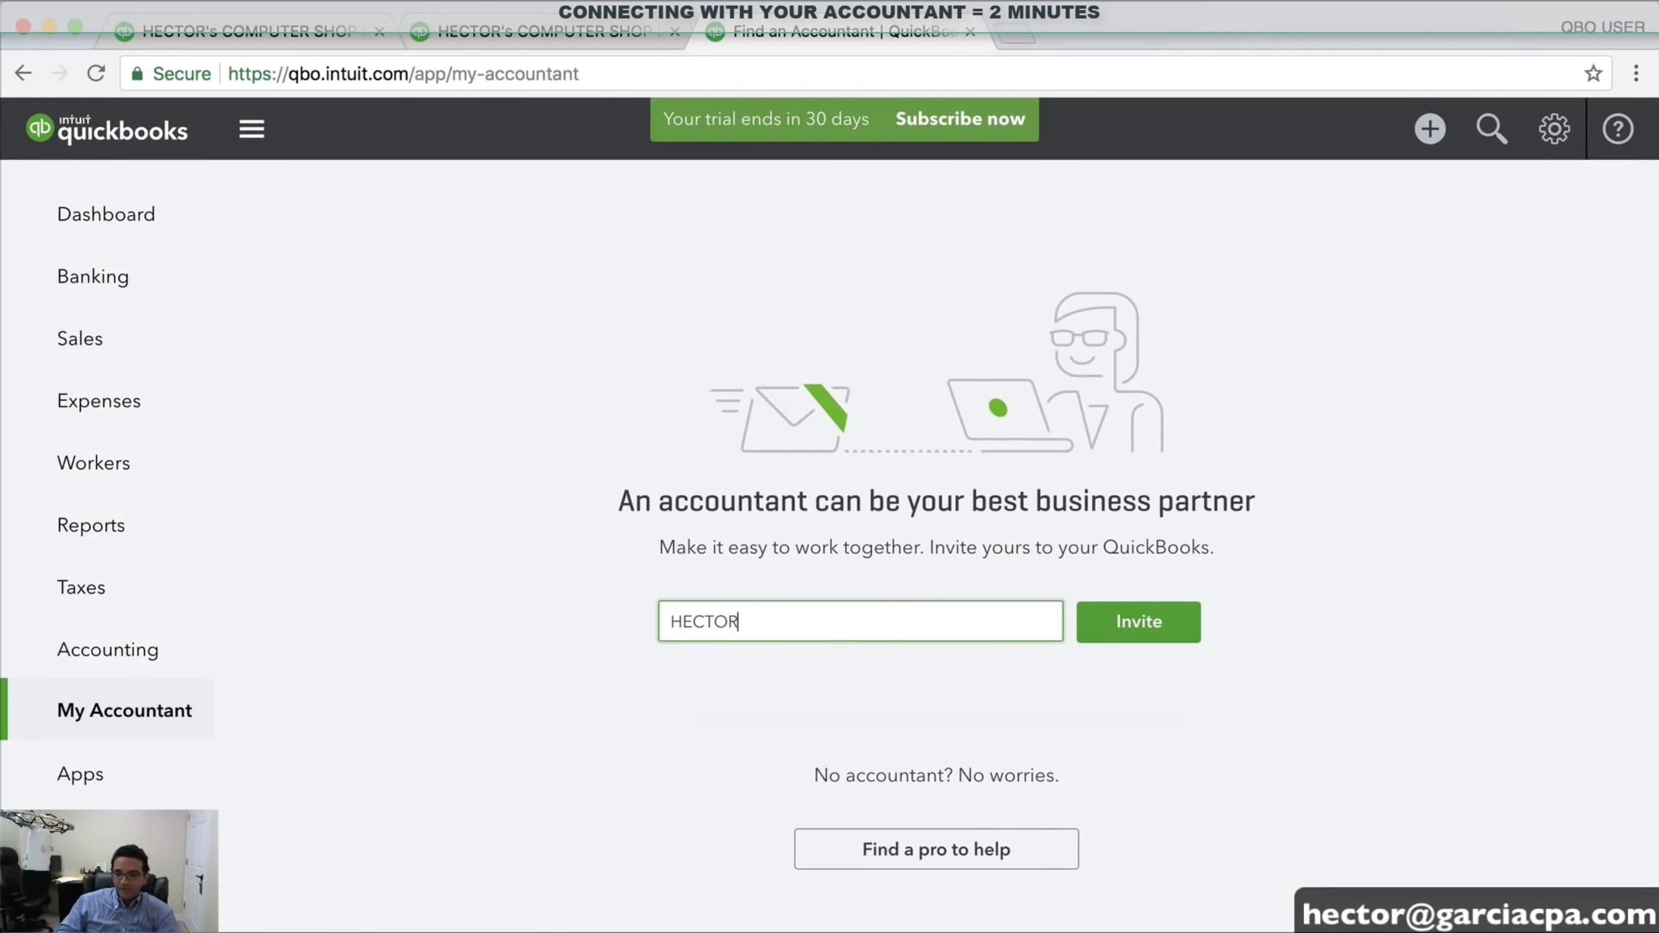
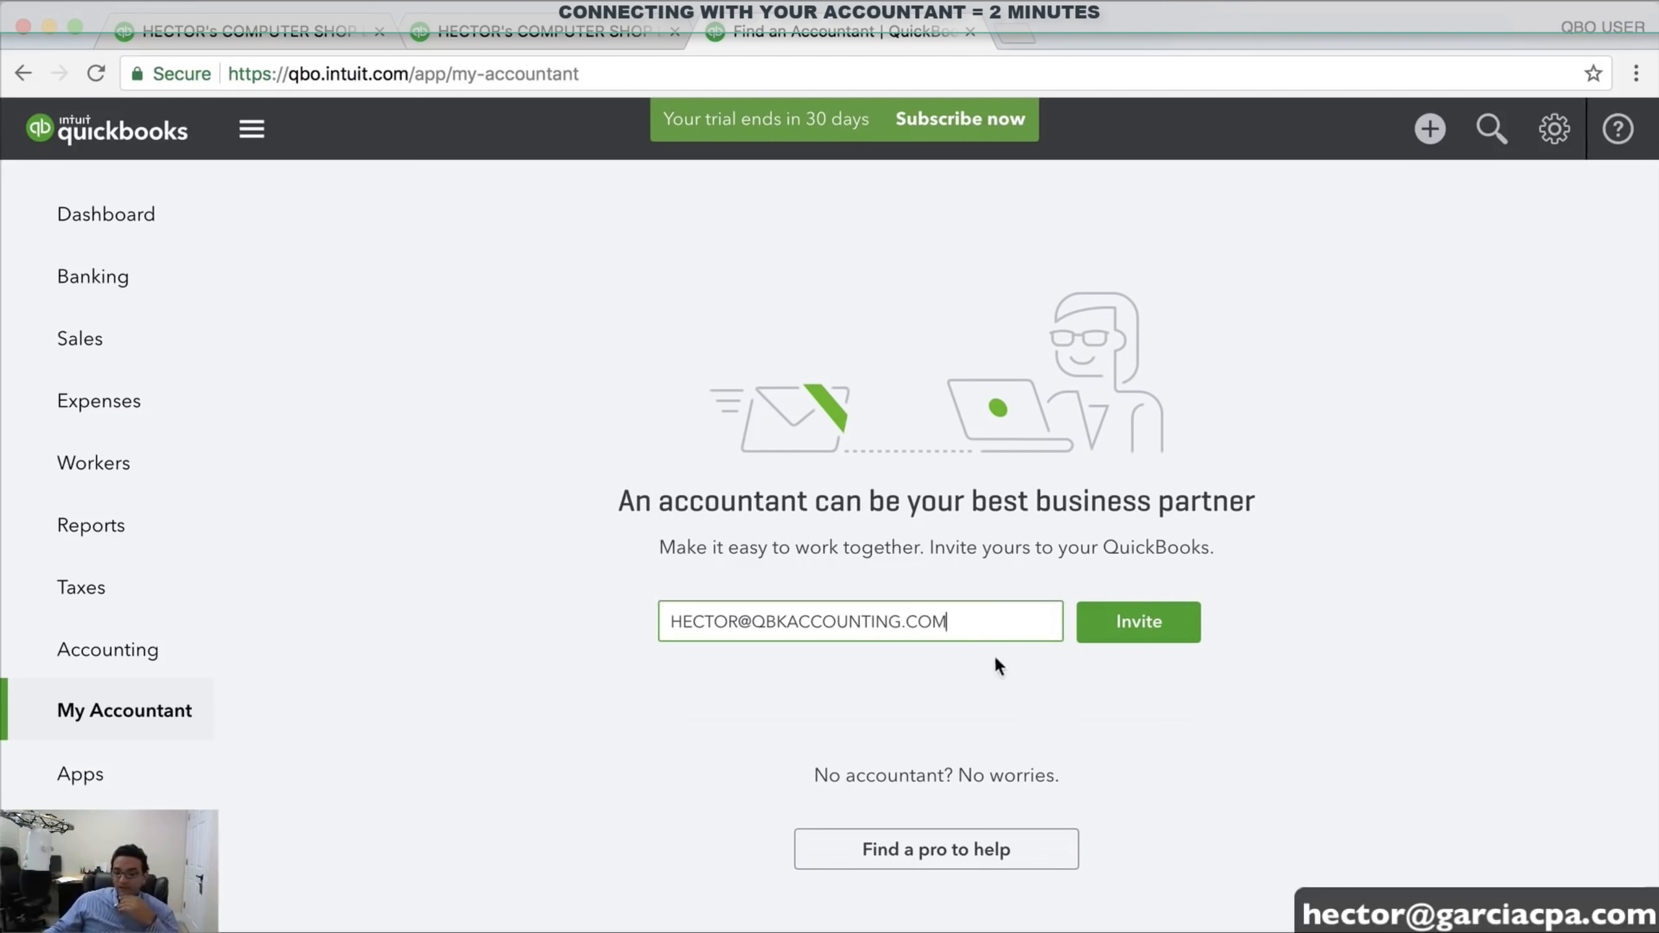
left_click_drag(990, 627, 703, 621)
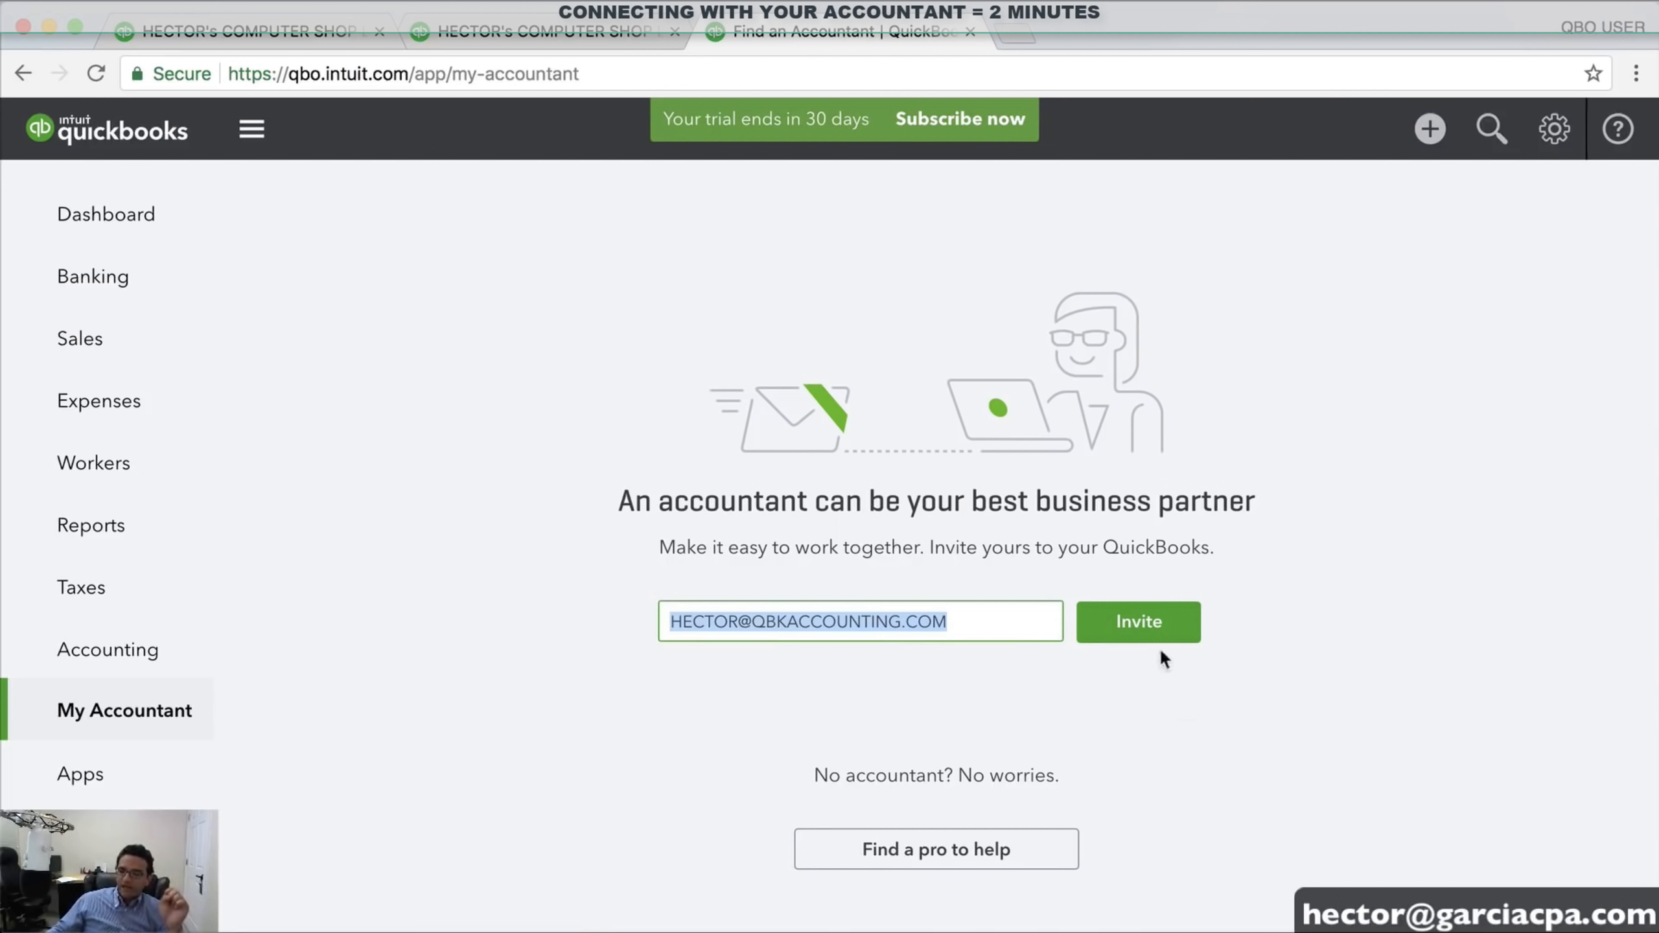
left_click(1154, 623)
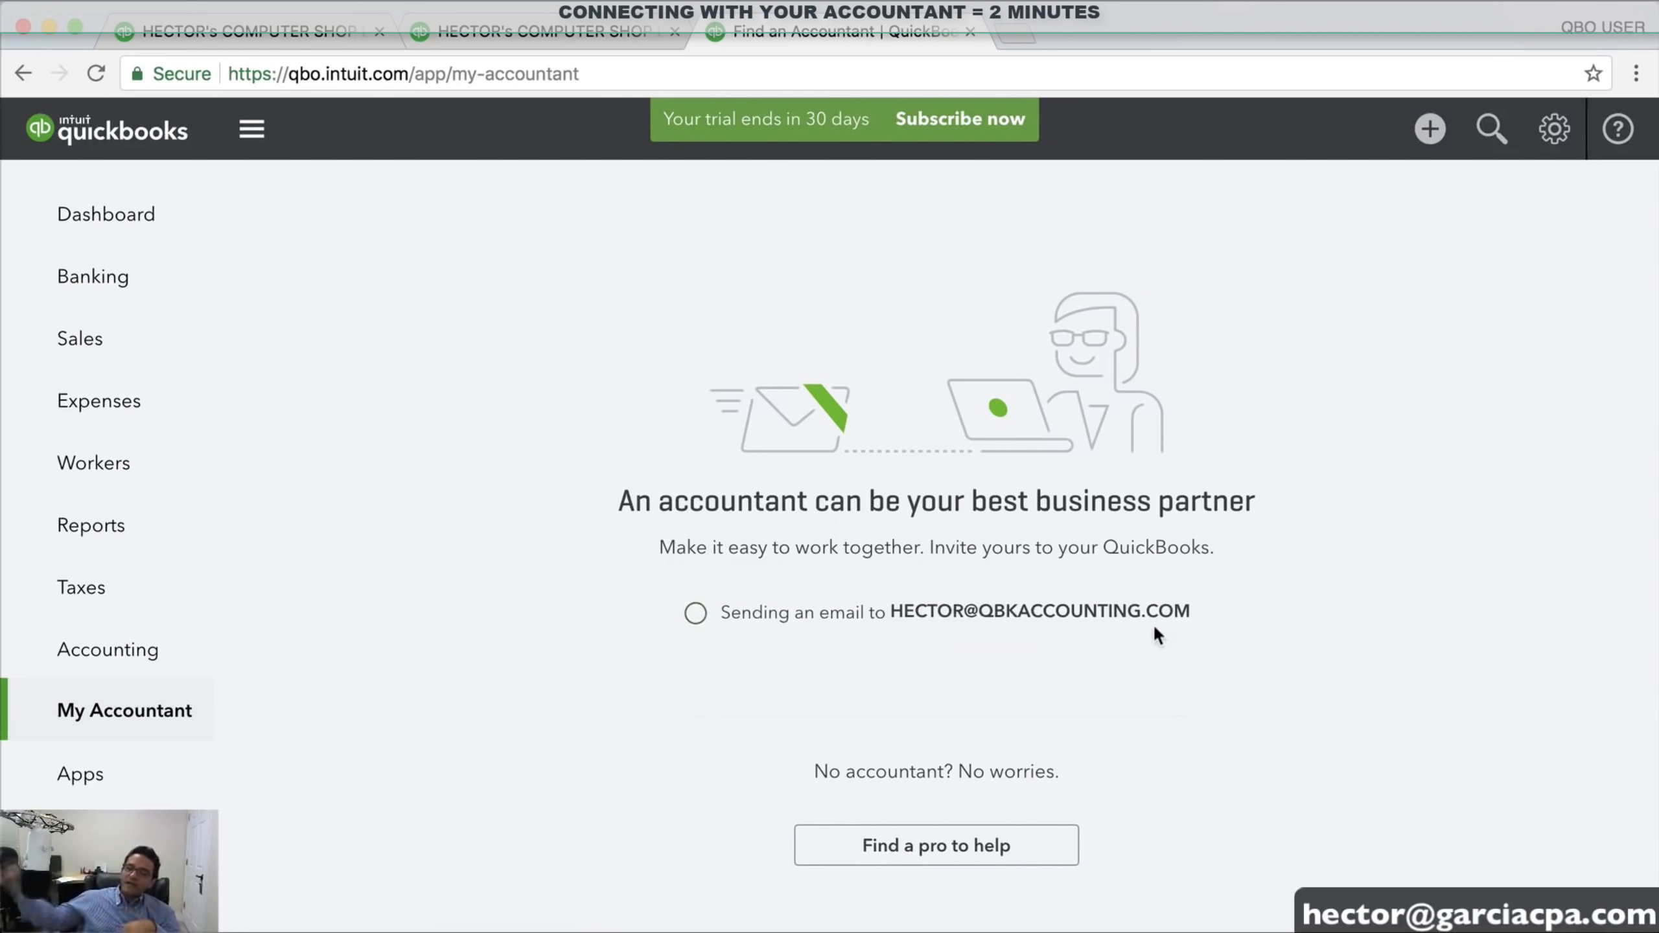